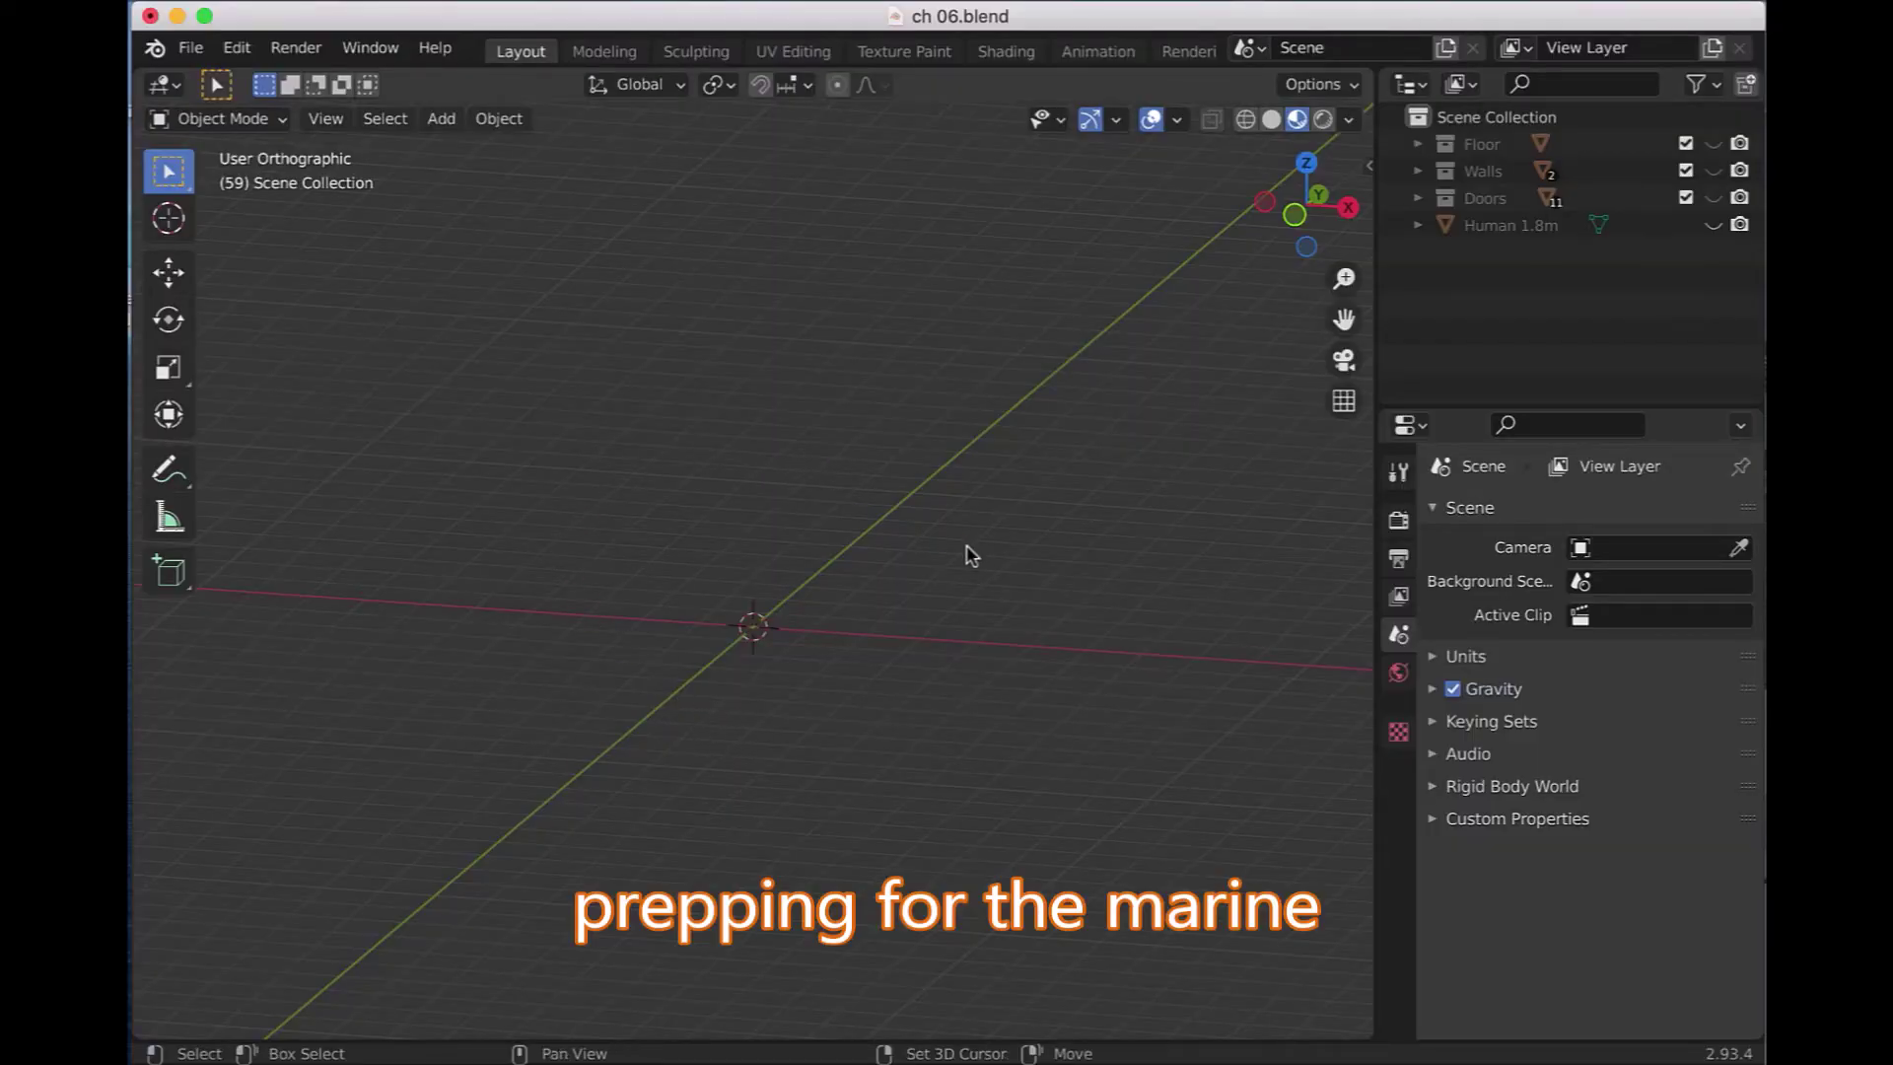
- Snap the 3D cursor to the world origin and show the outliner's Selectable toggles
key(shift+s)
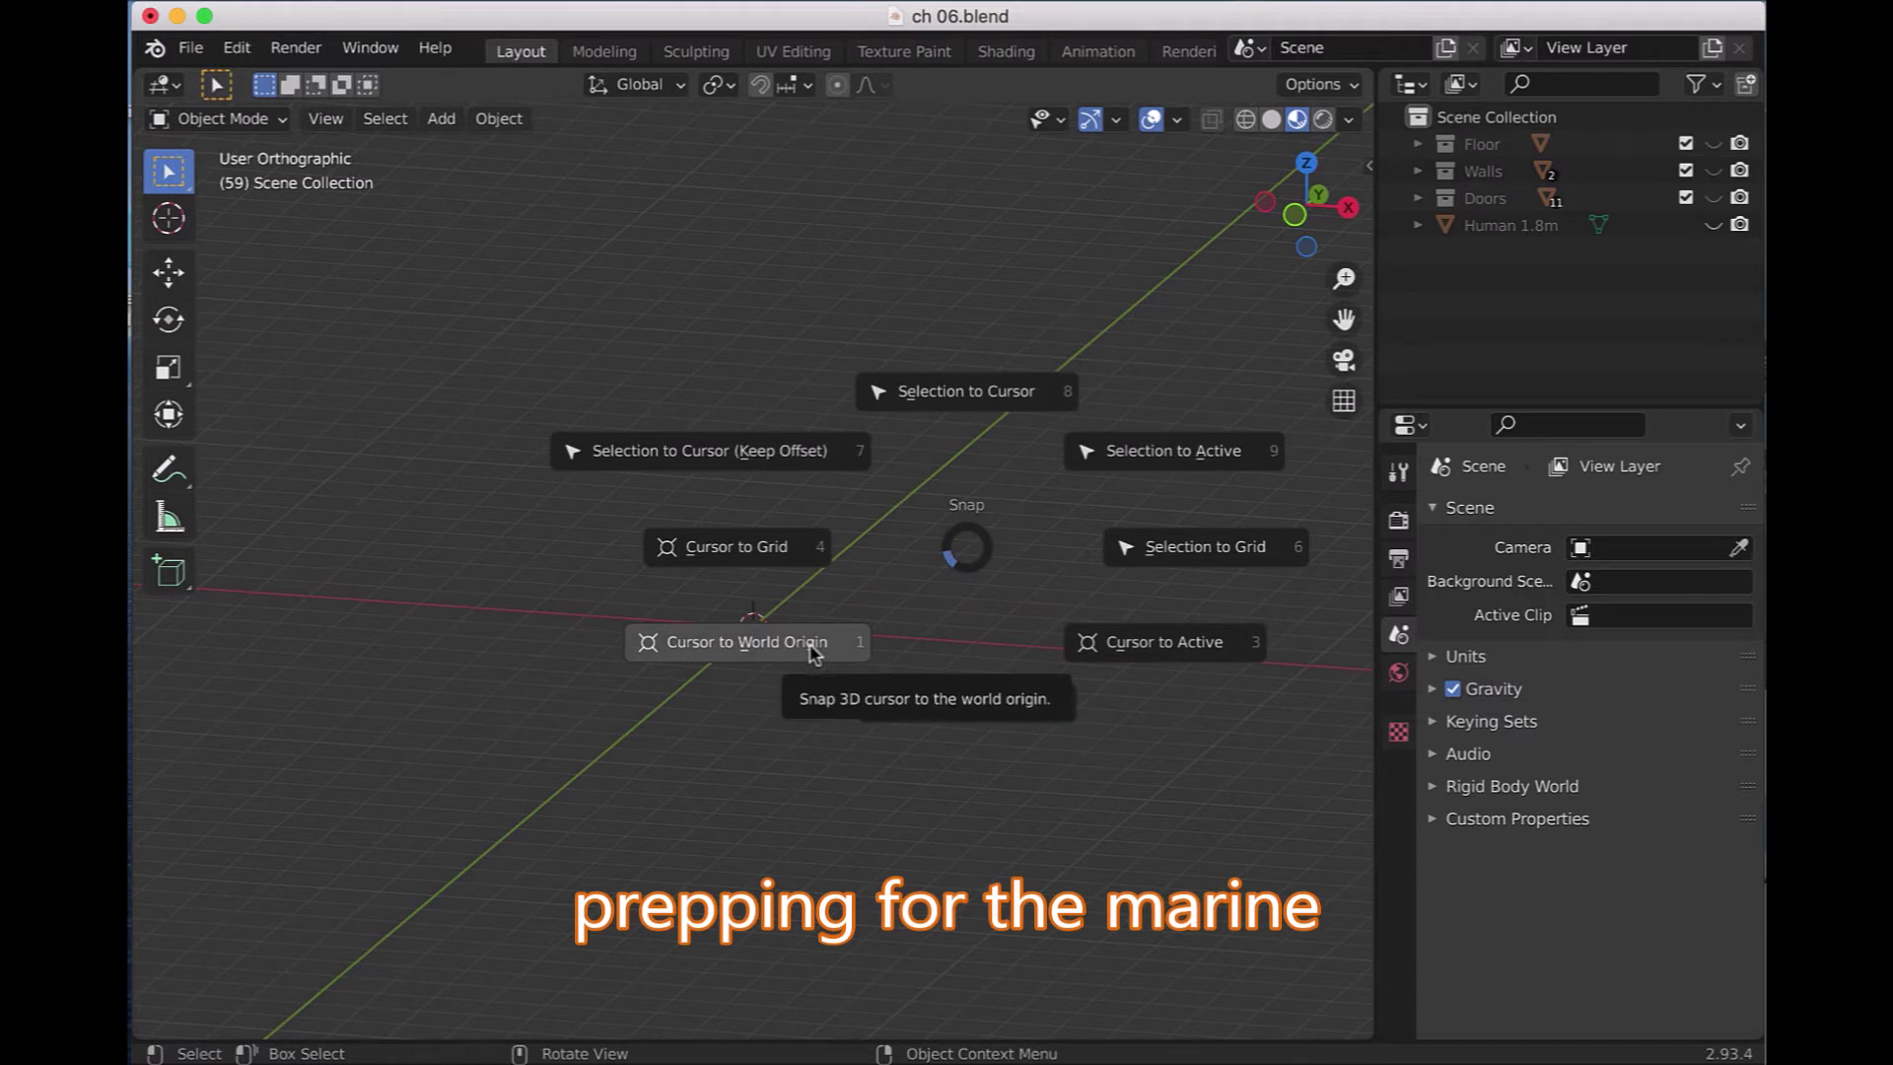
click(810, 650)
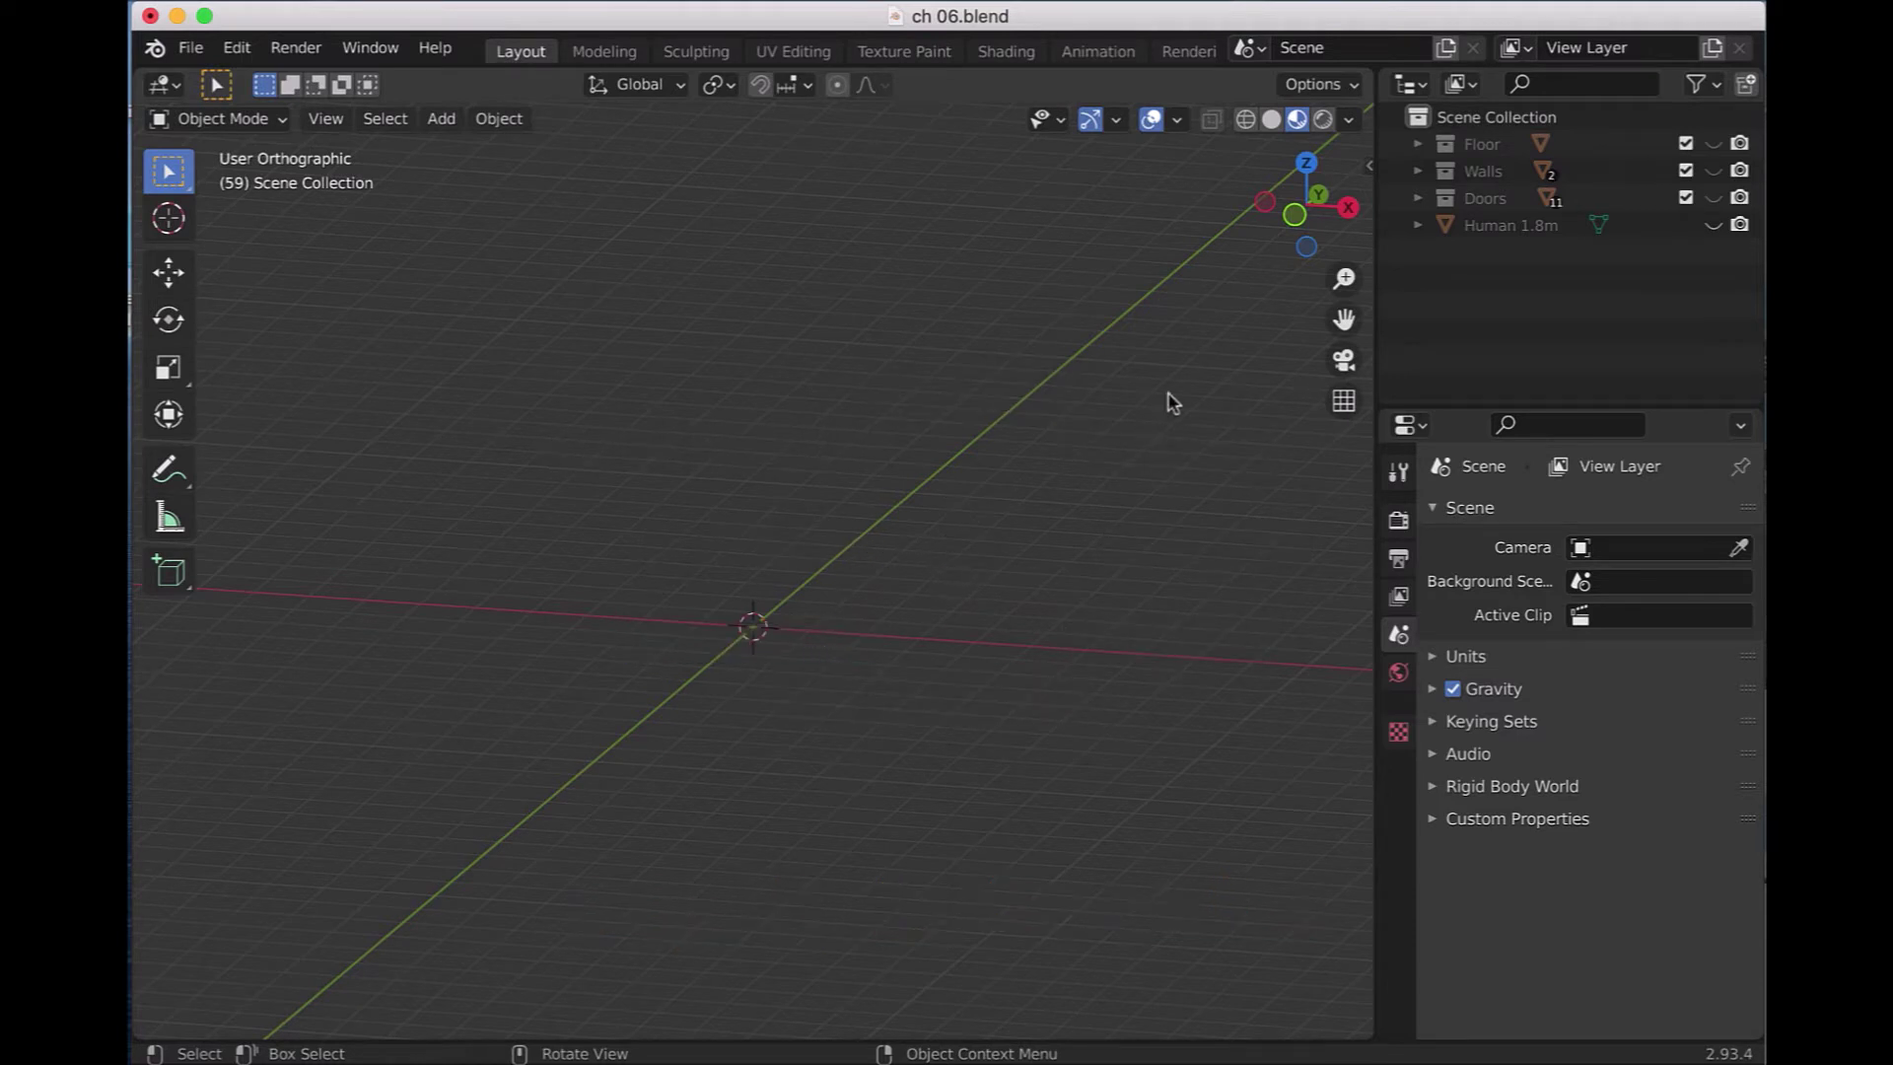
click(1713, 95)
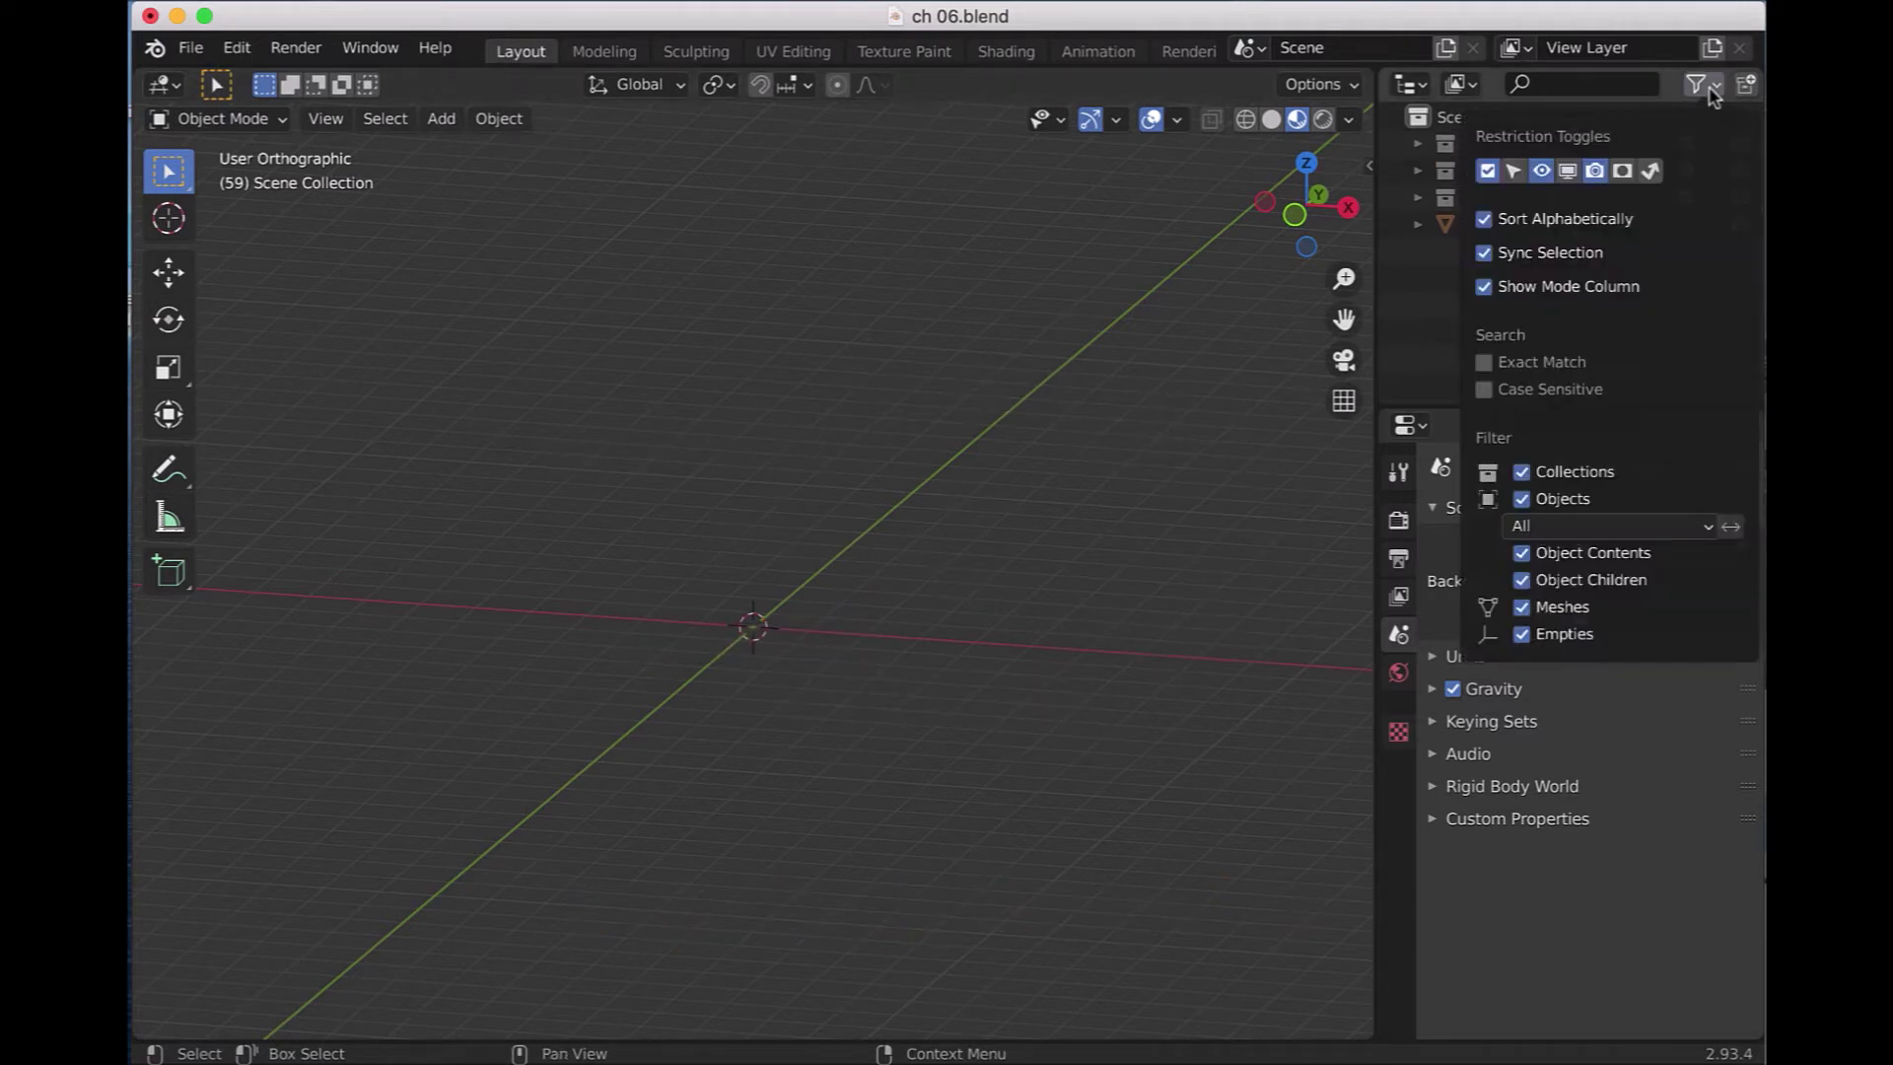
click(1515, 174)
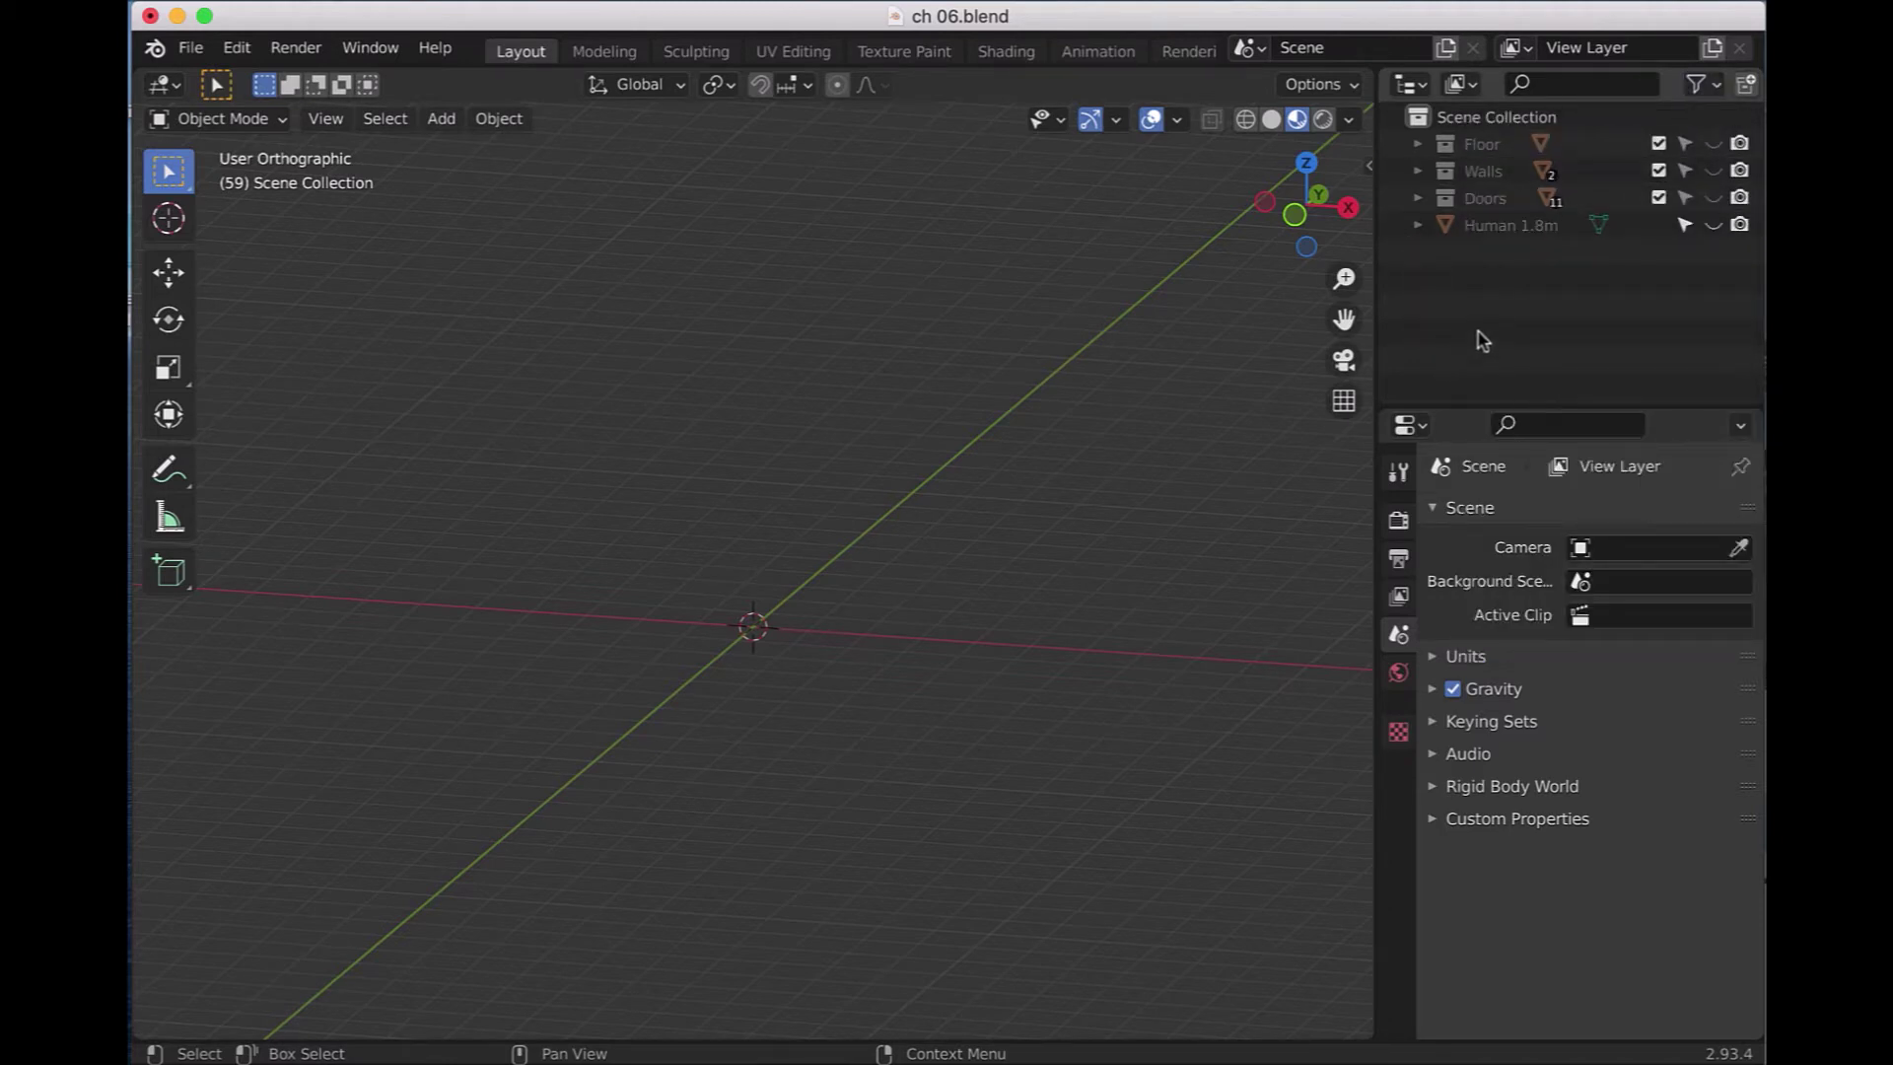
- Make the Floor, Walls and Doors collections unselectable, leaving Human 1.8m selectable
click(1685, 143)
click(1685, 171)
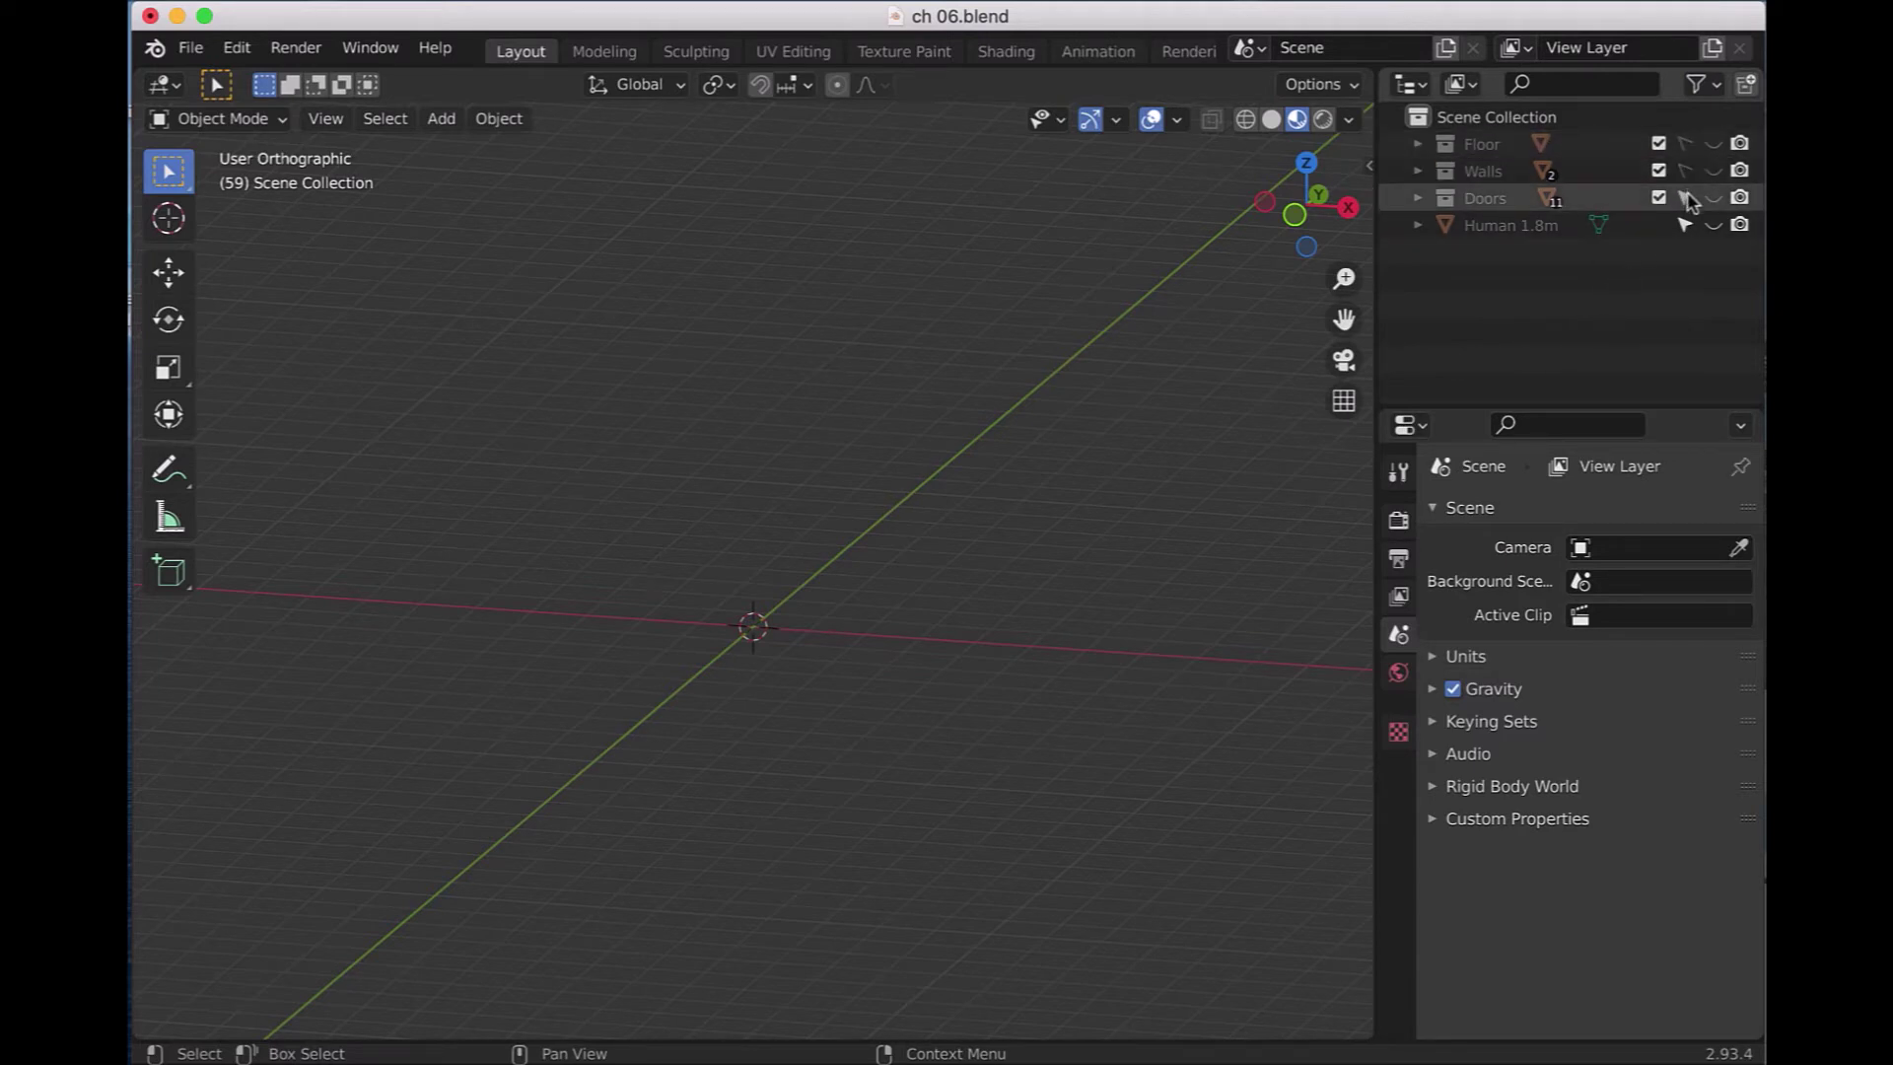
click(1686, 198)
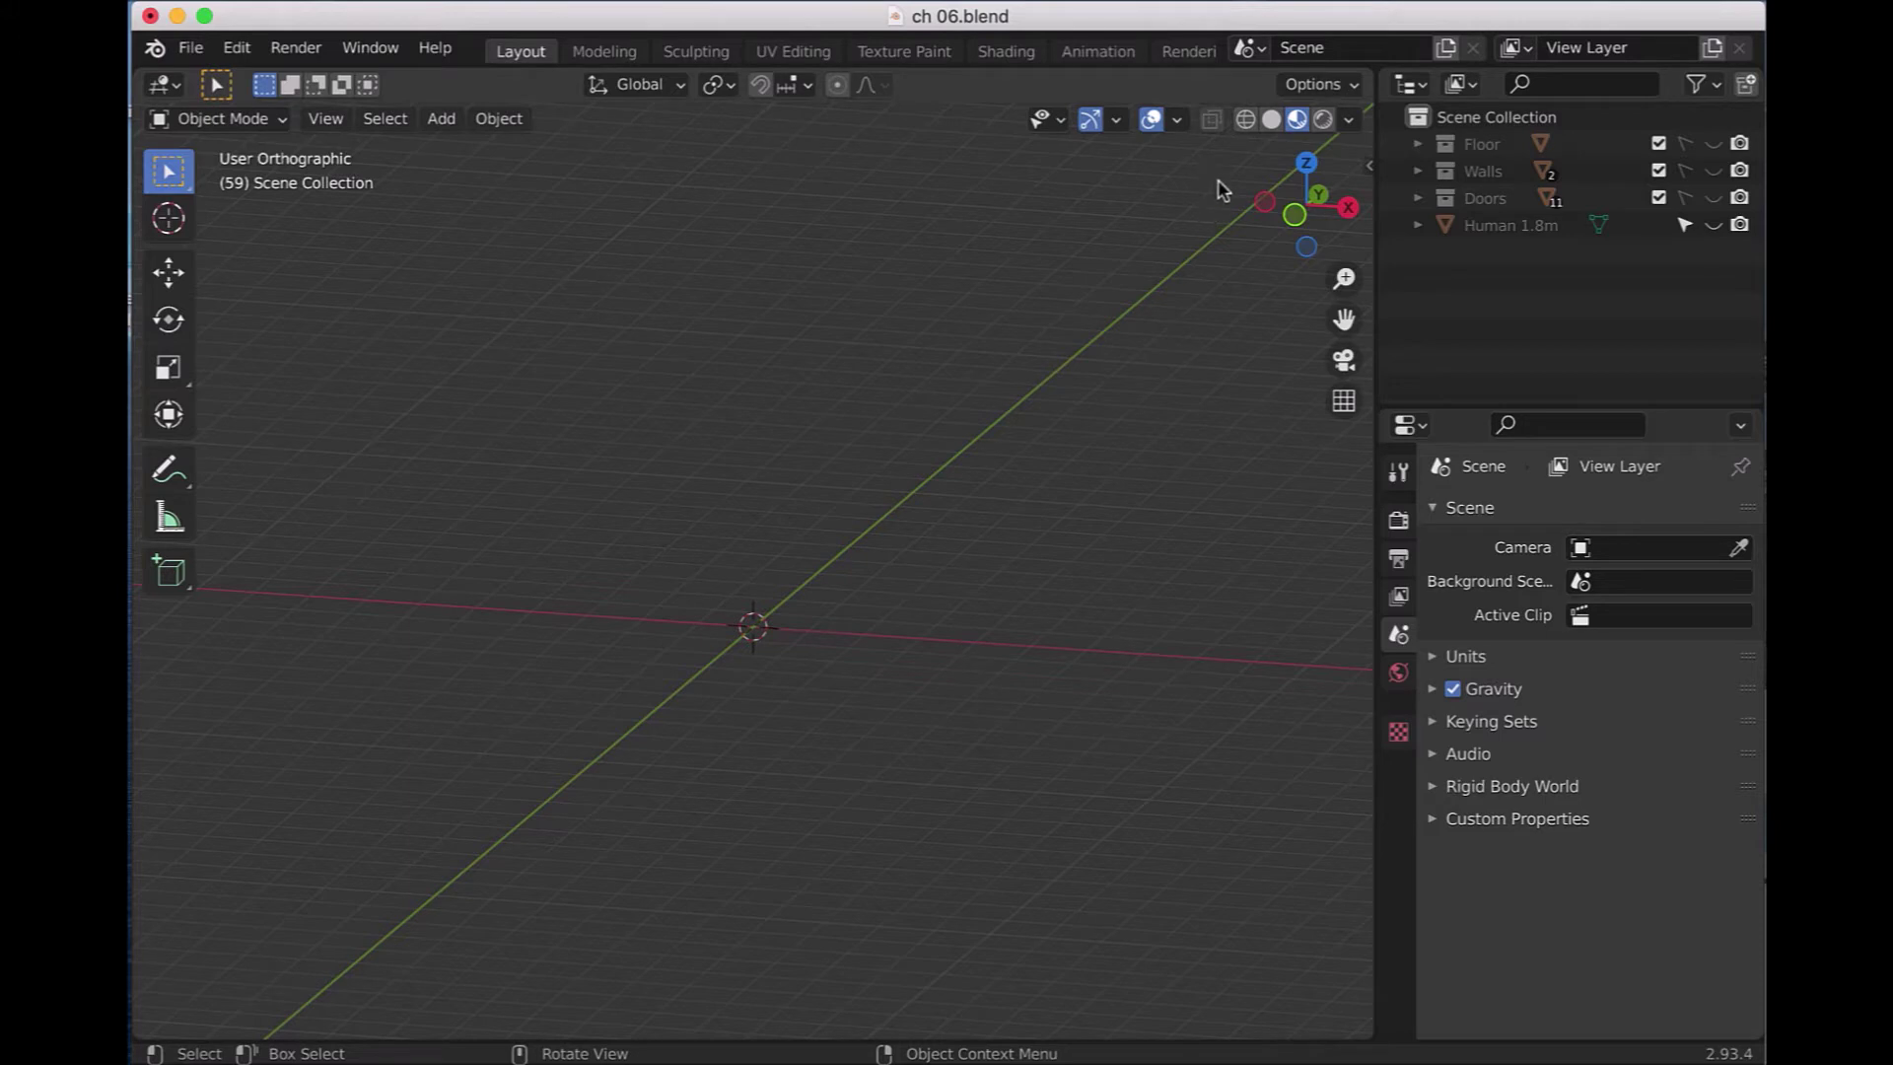
key(z)
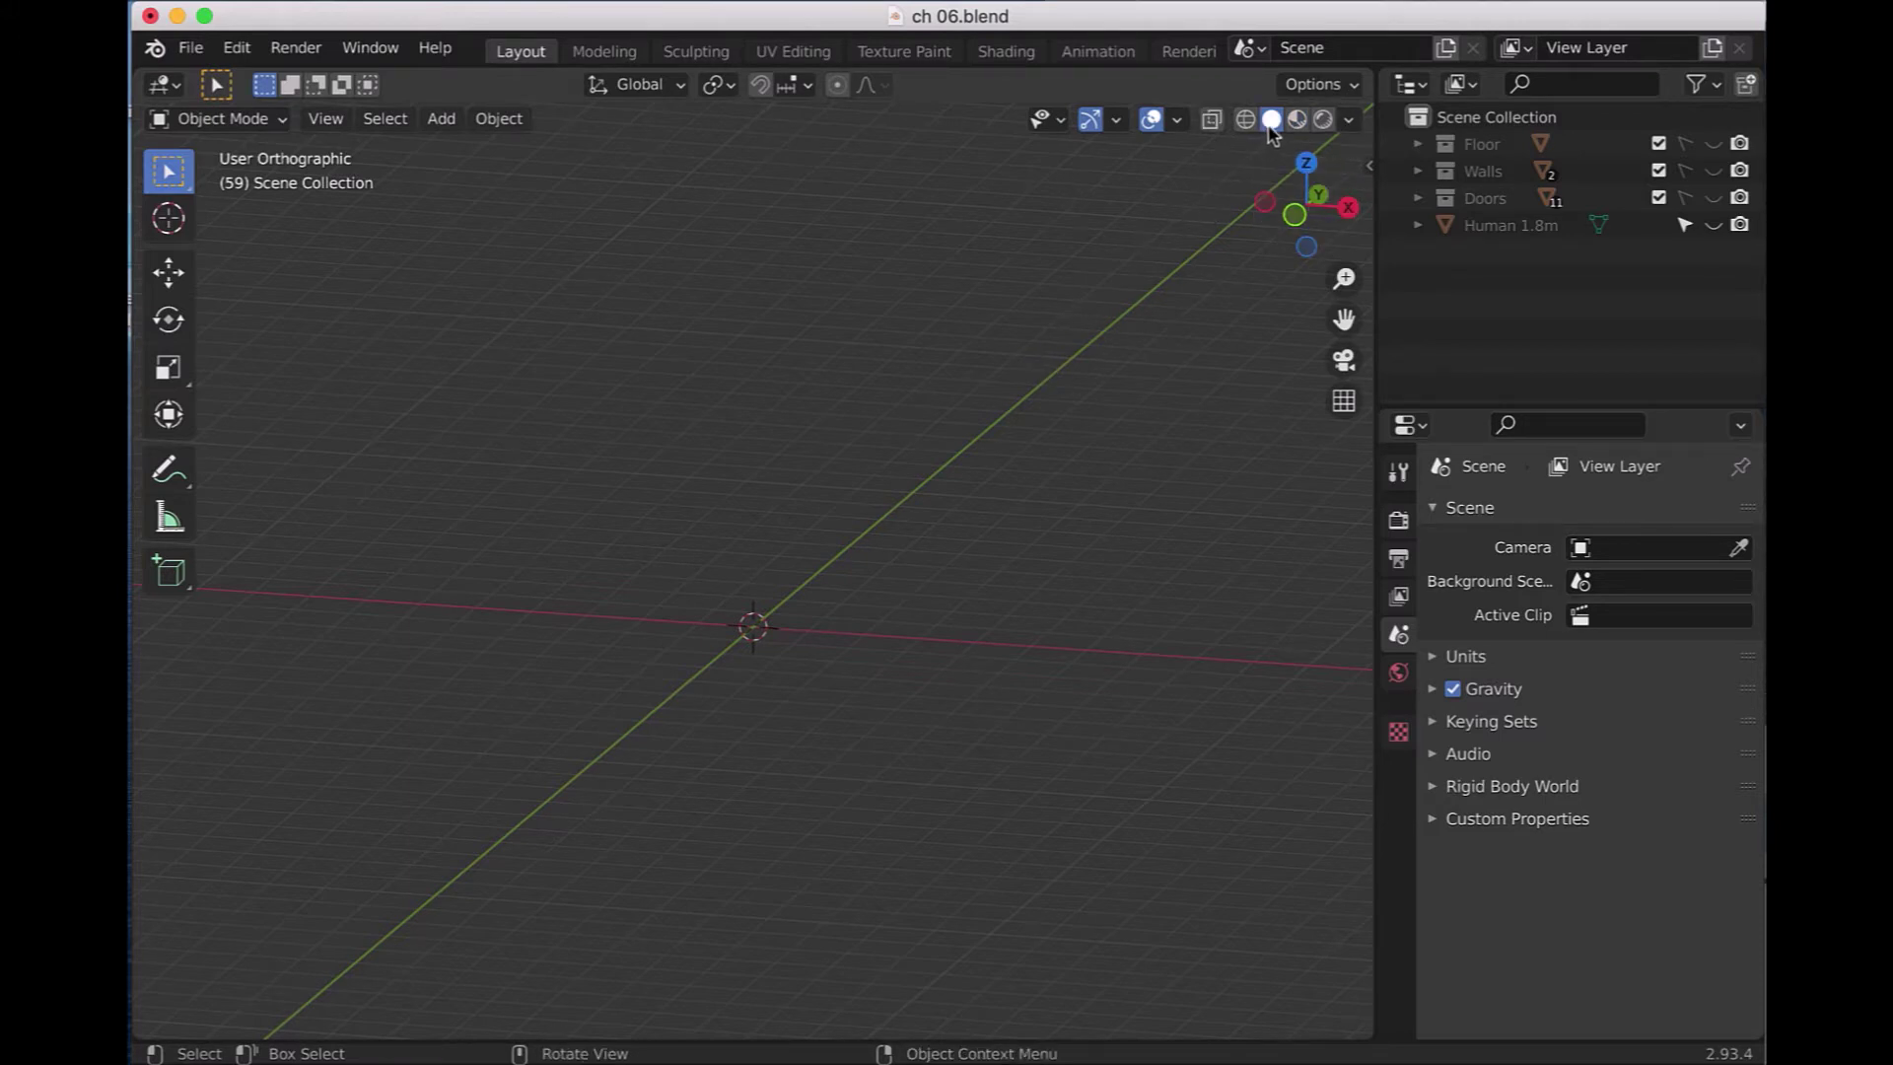
- Set solid shading colour to Random and look at the scene from the front
click(1350, 122)
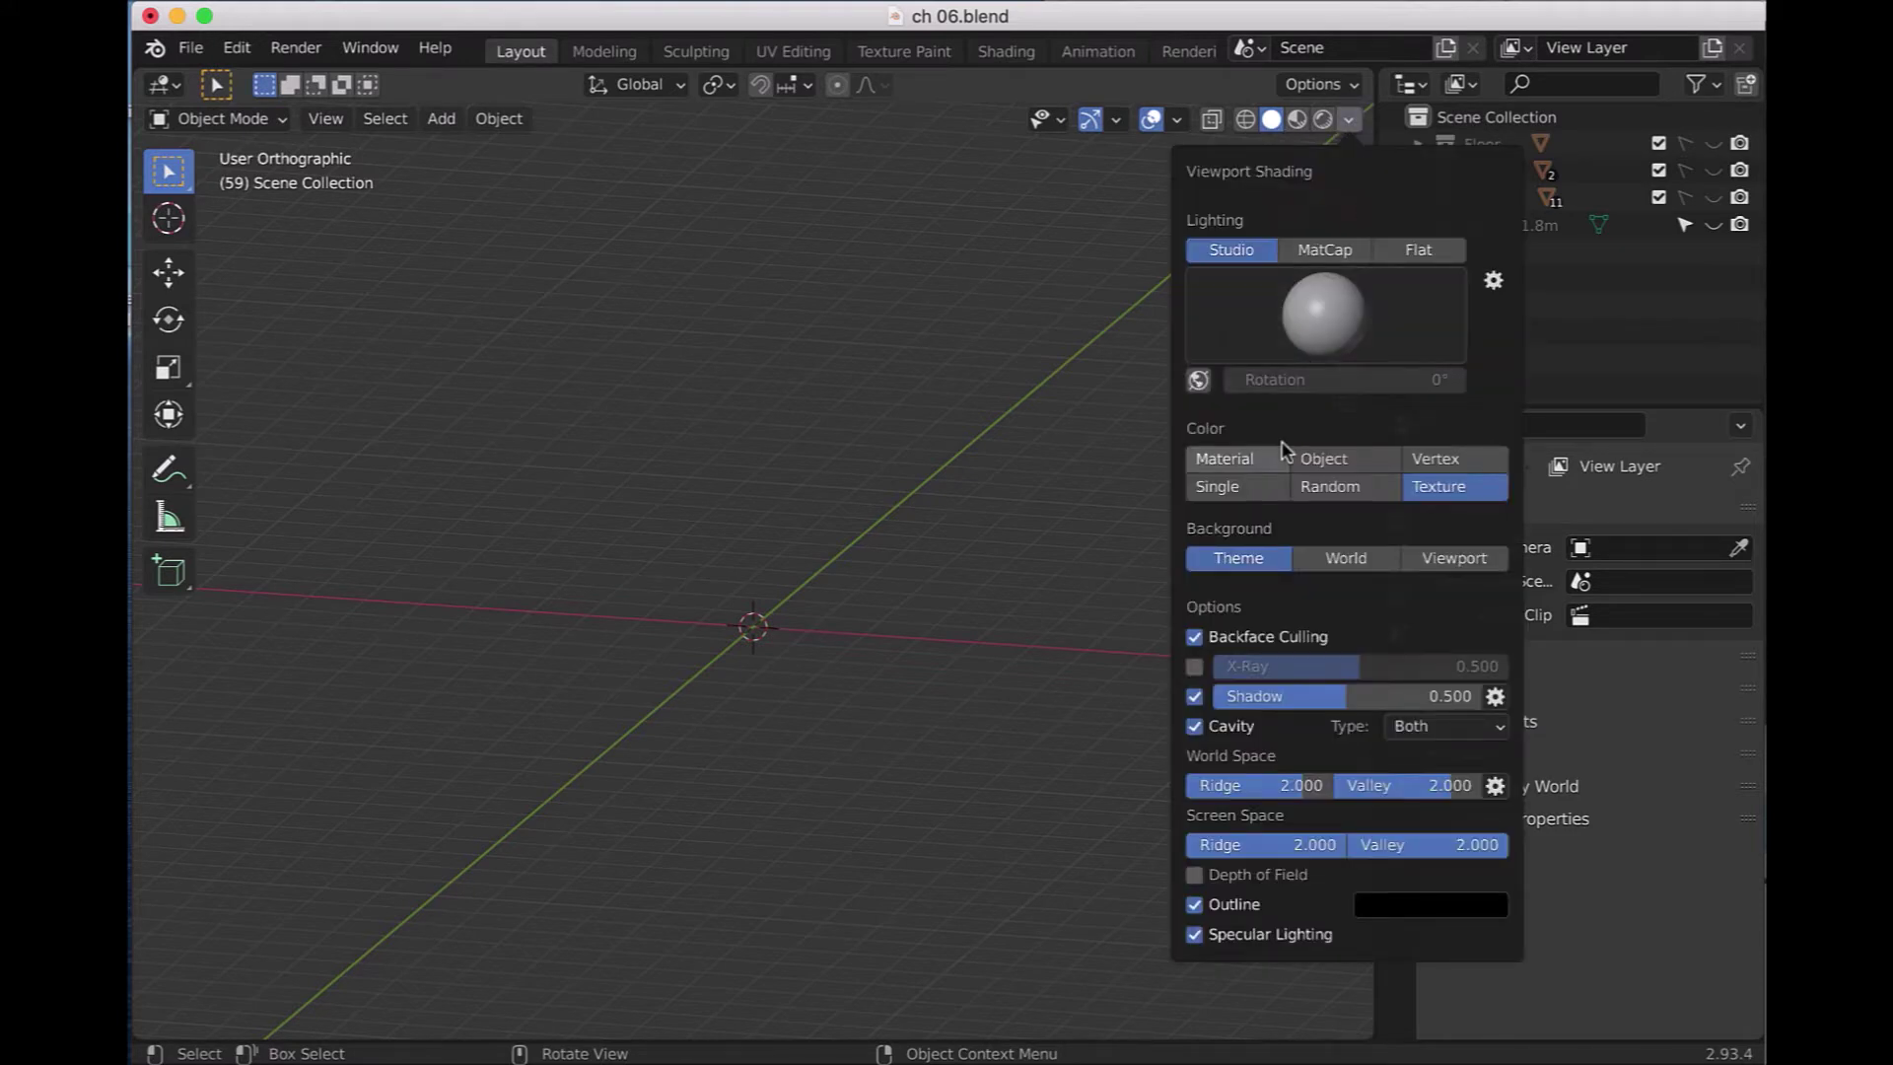
click(1349, 486)
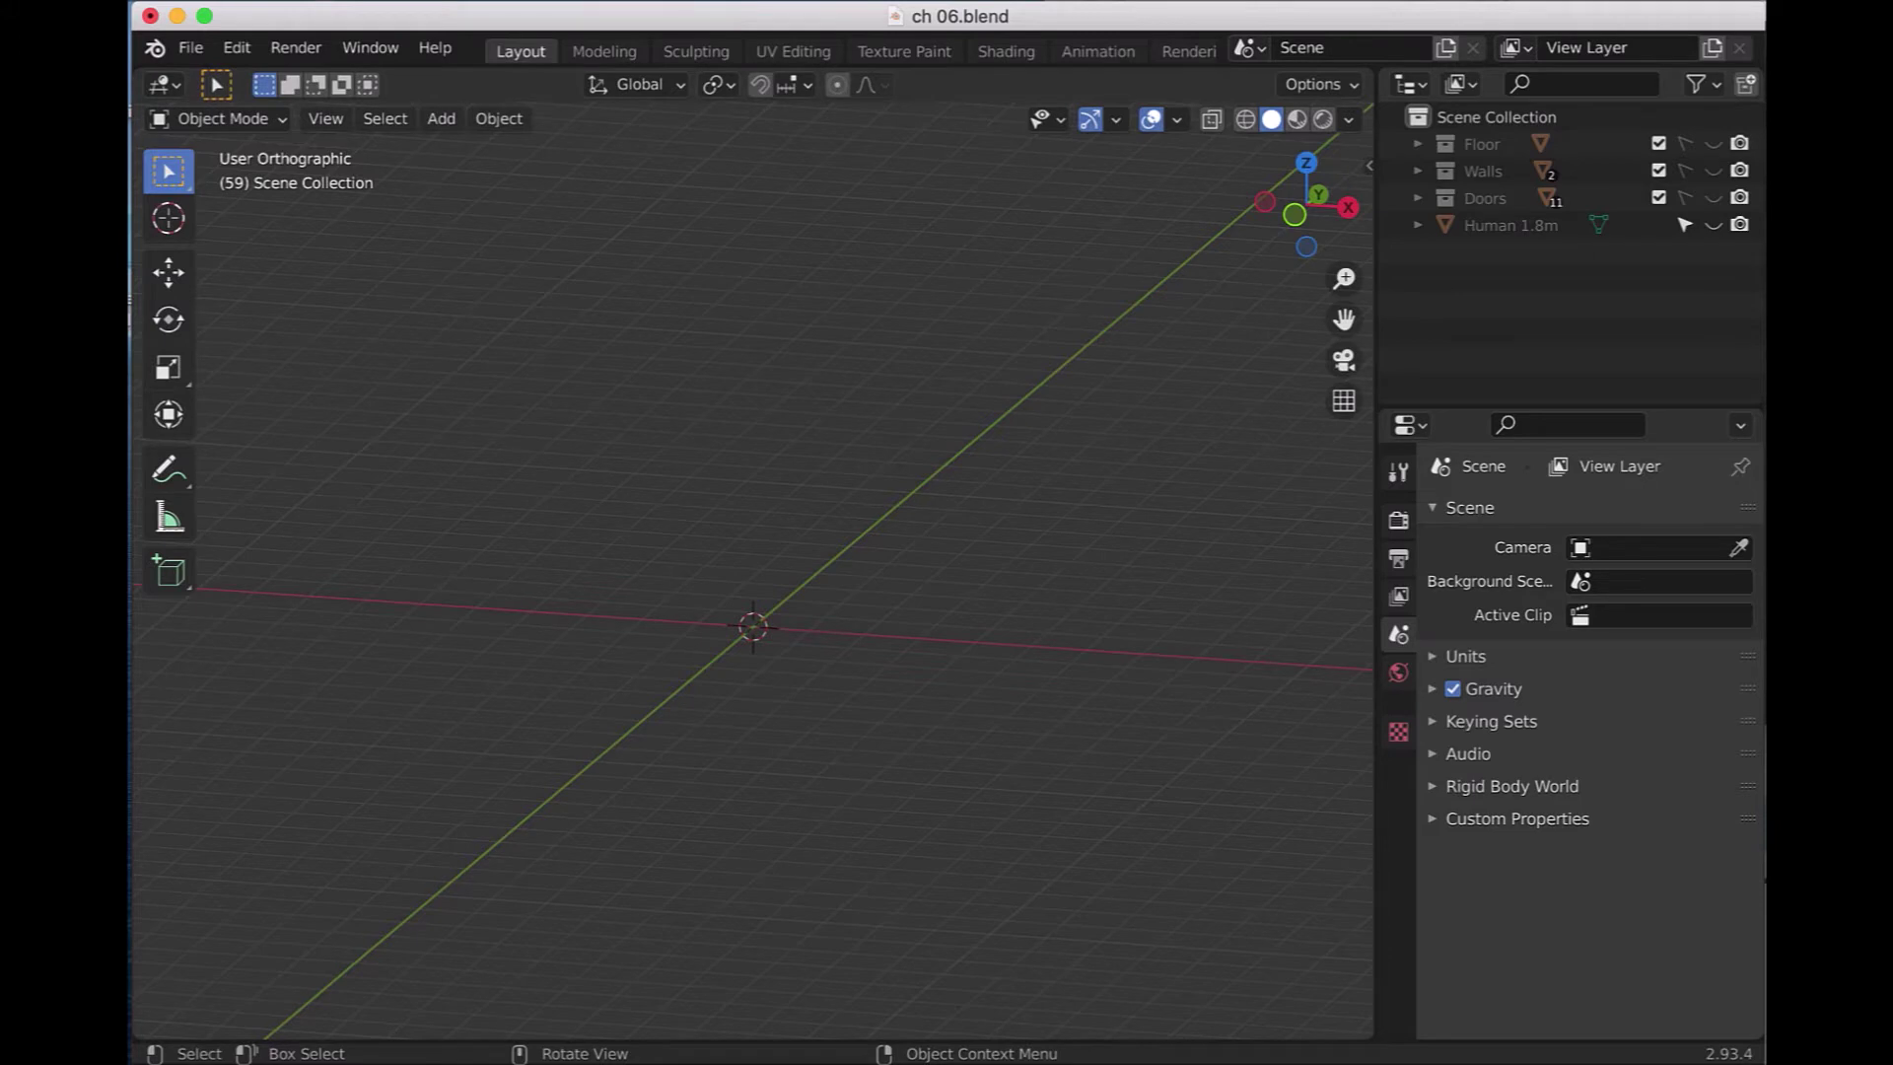
key(KP_1)
key(shift+a)
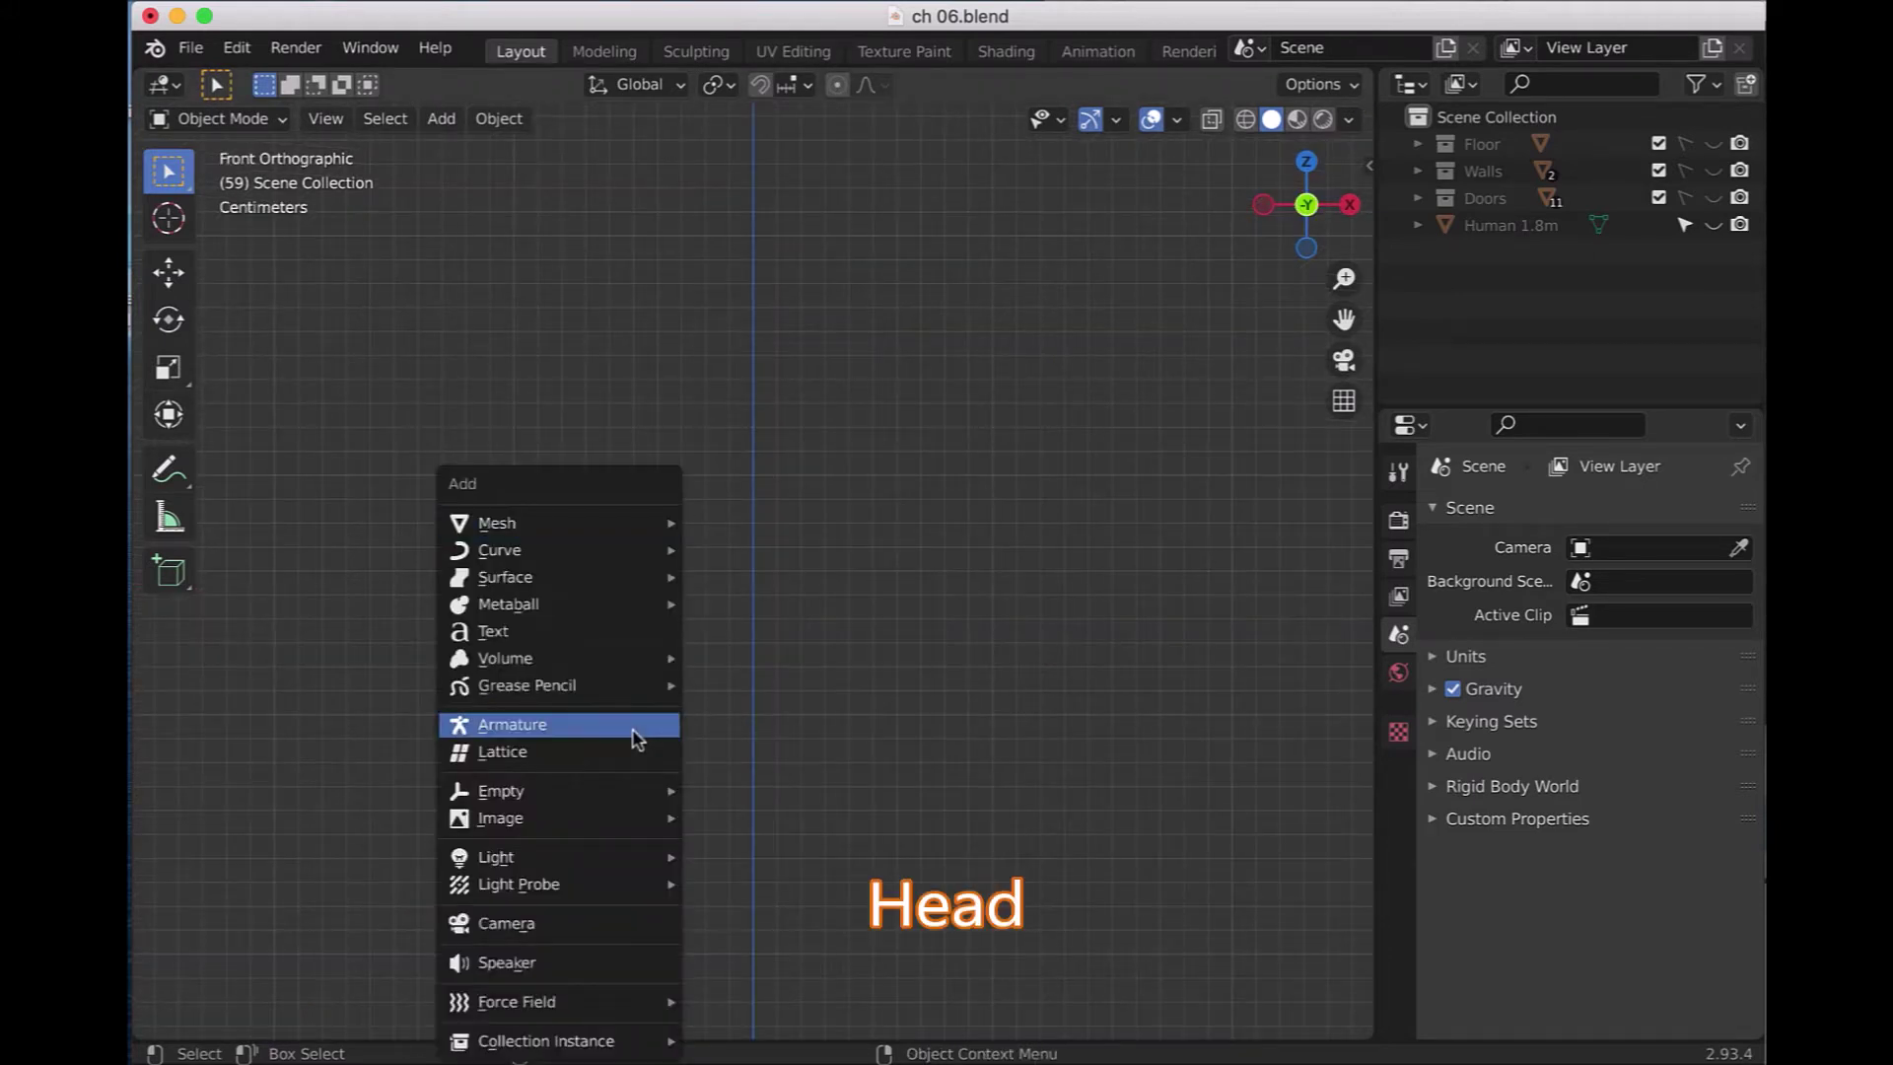
- Add a UV sphere with 16 segments, 8 rings and 0.14 m radius at Z 1.66 m
mouse_move(497, 523)
click(777, 605)
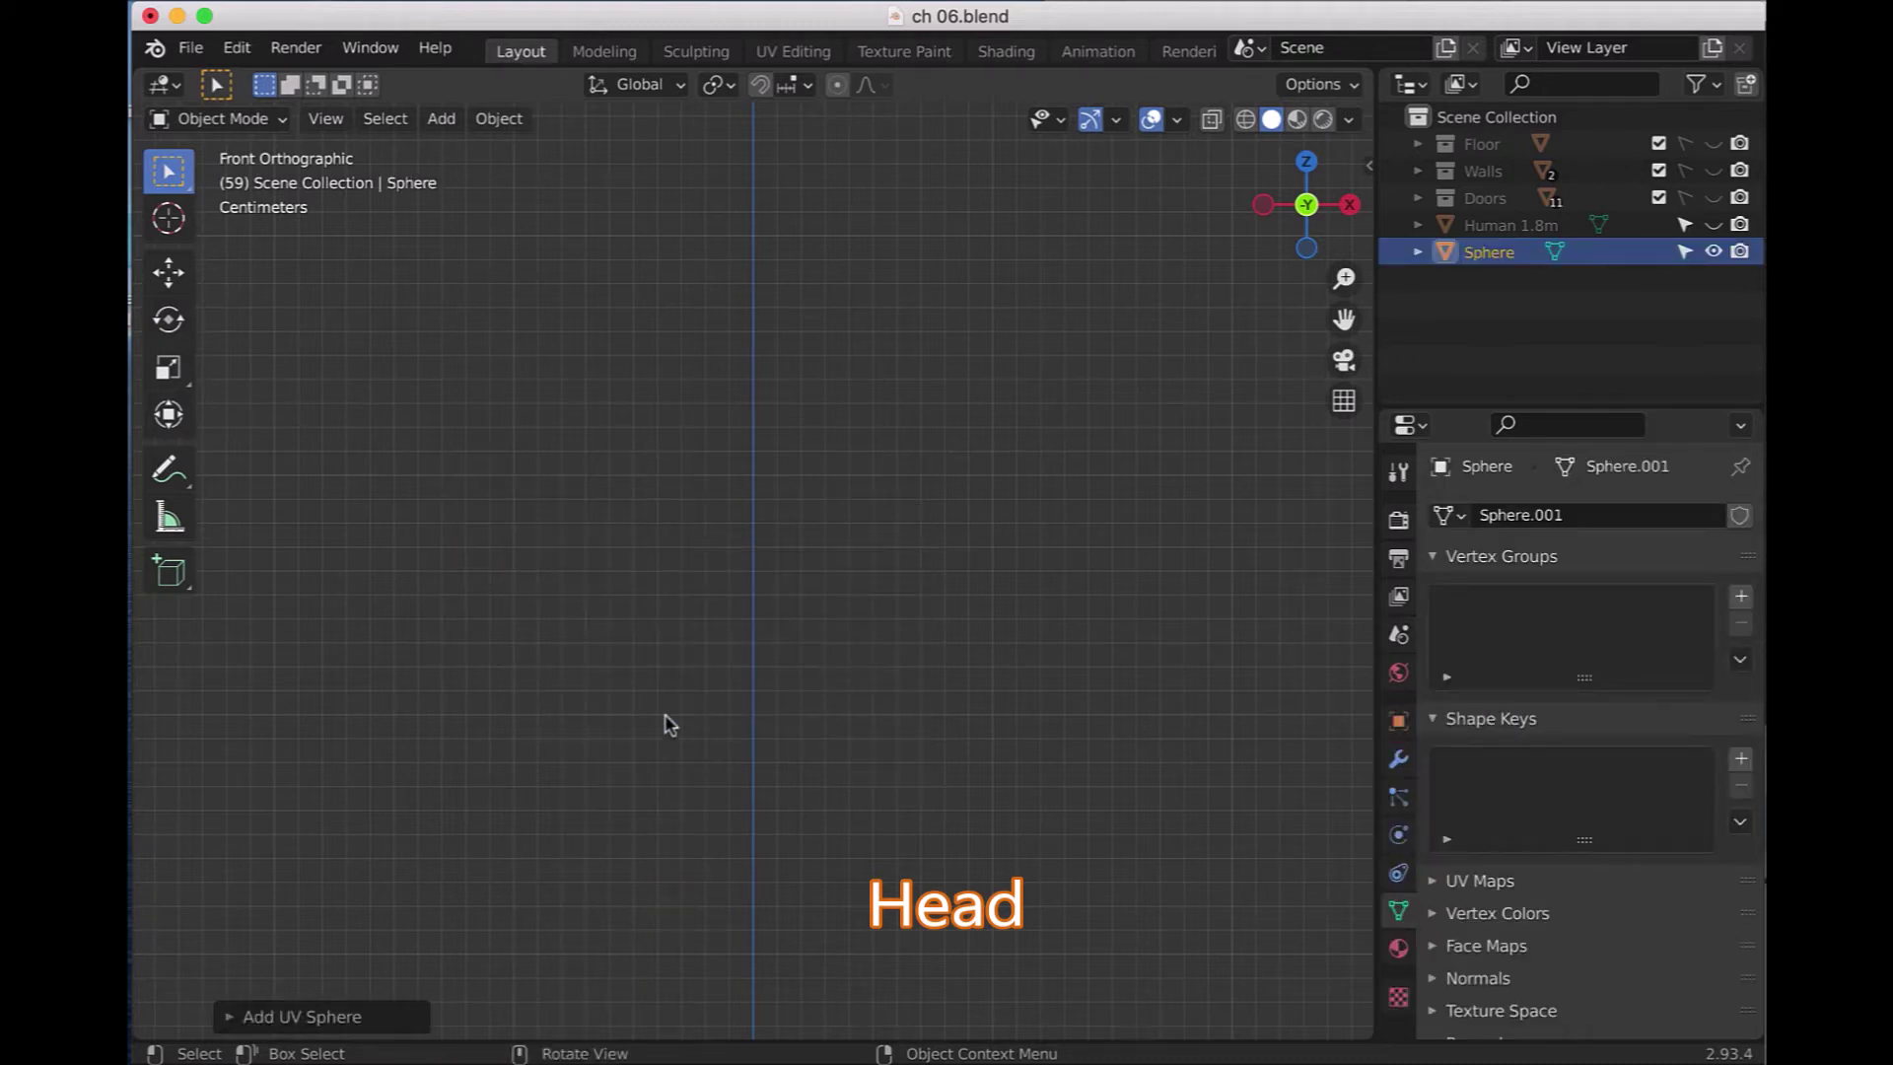
click(235, 1017)
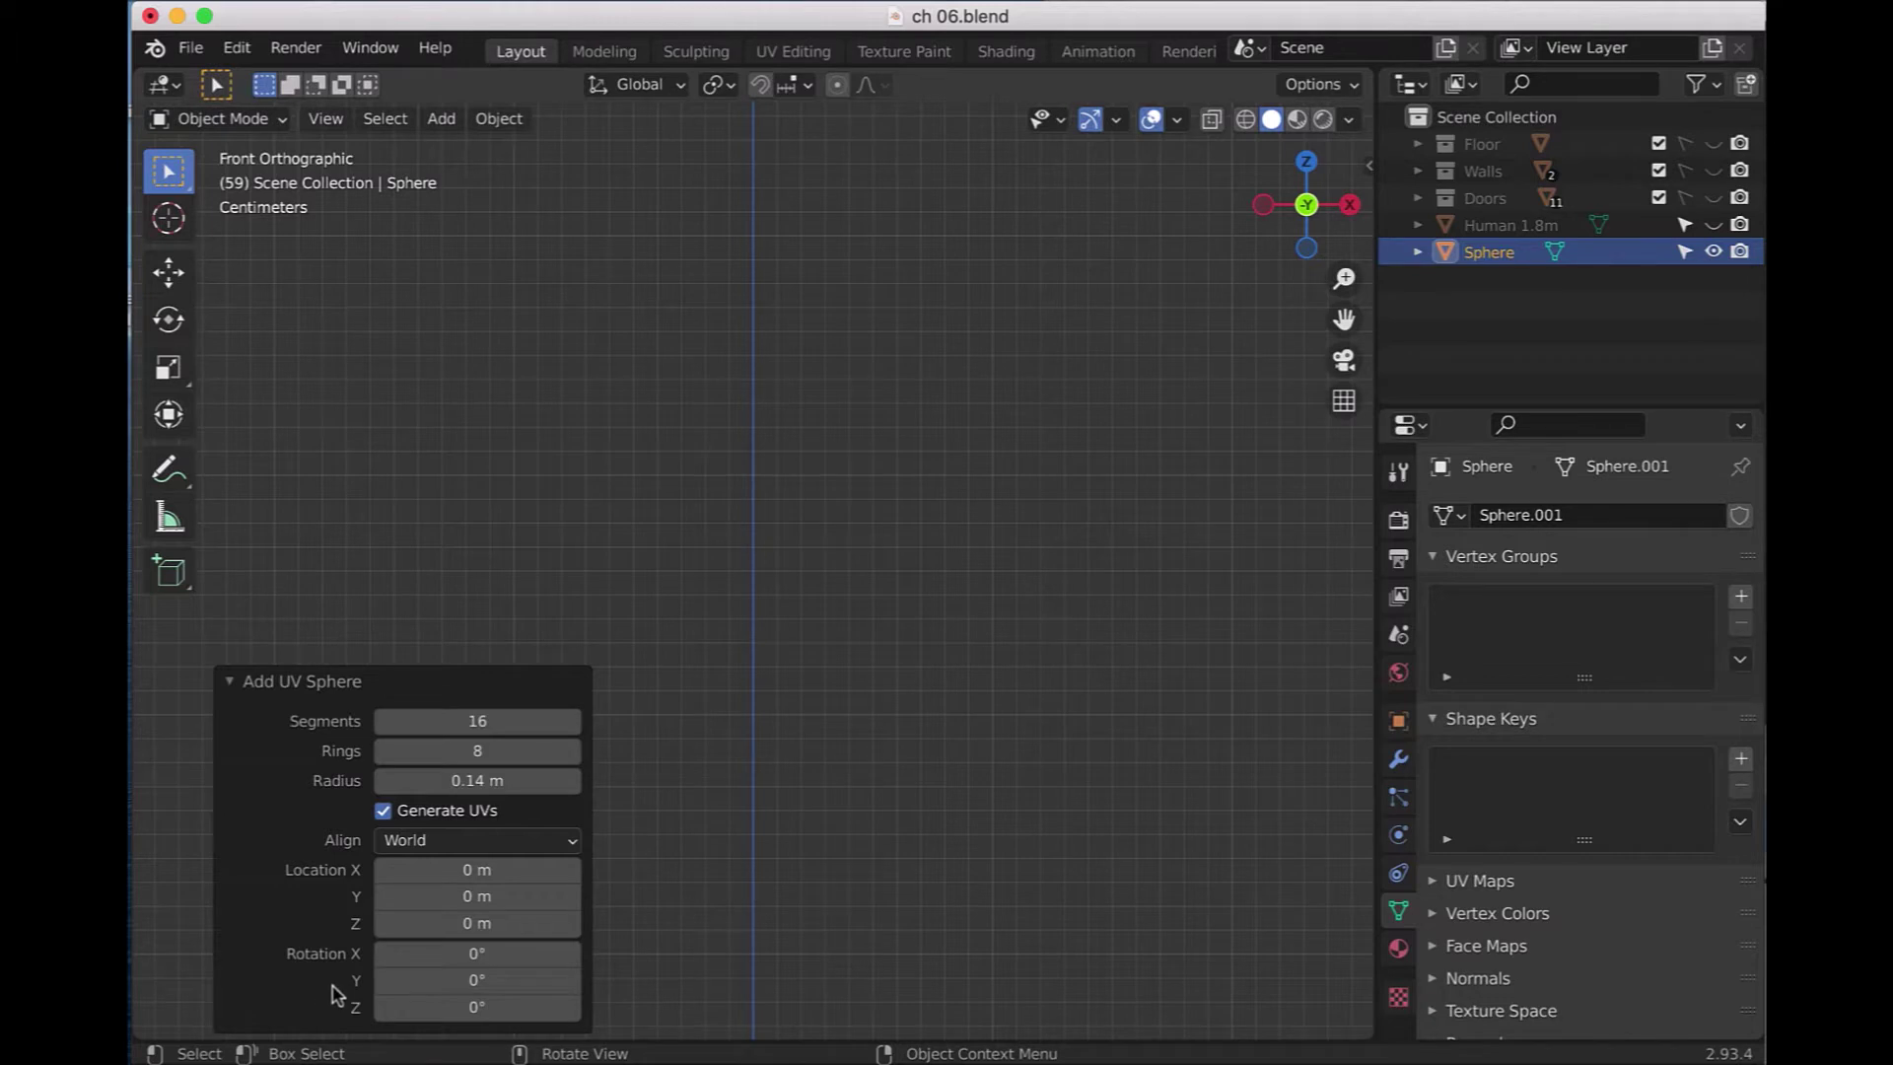
click(502, 725)
key(Return)
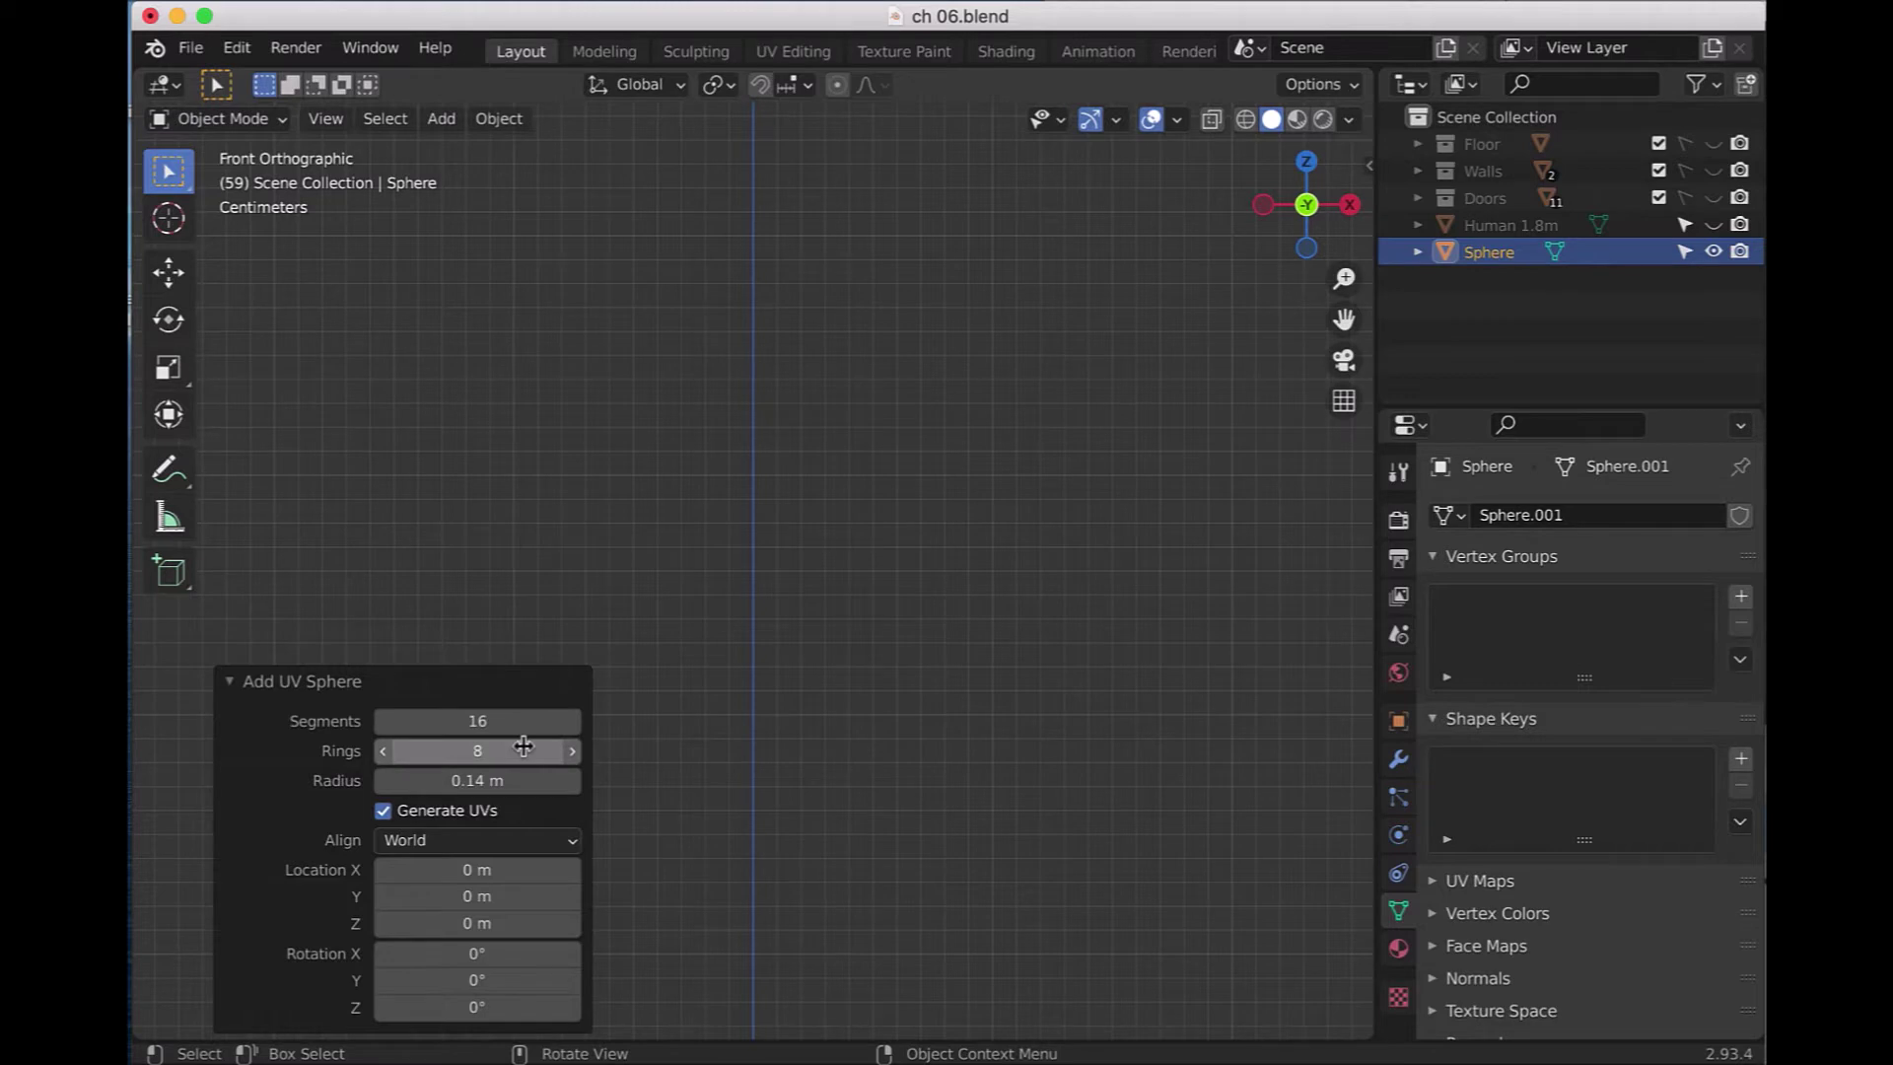
click(524, 746)
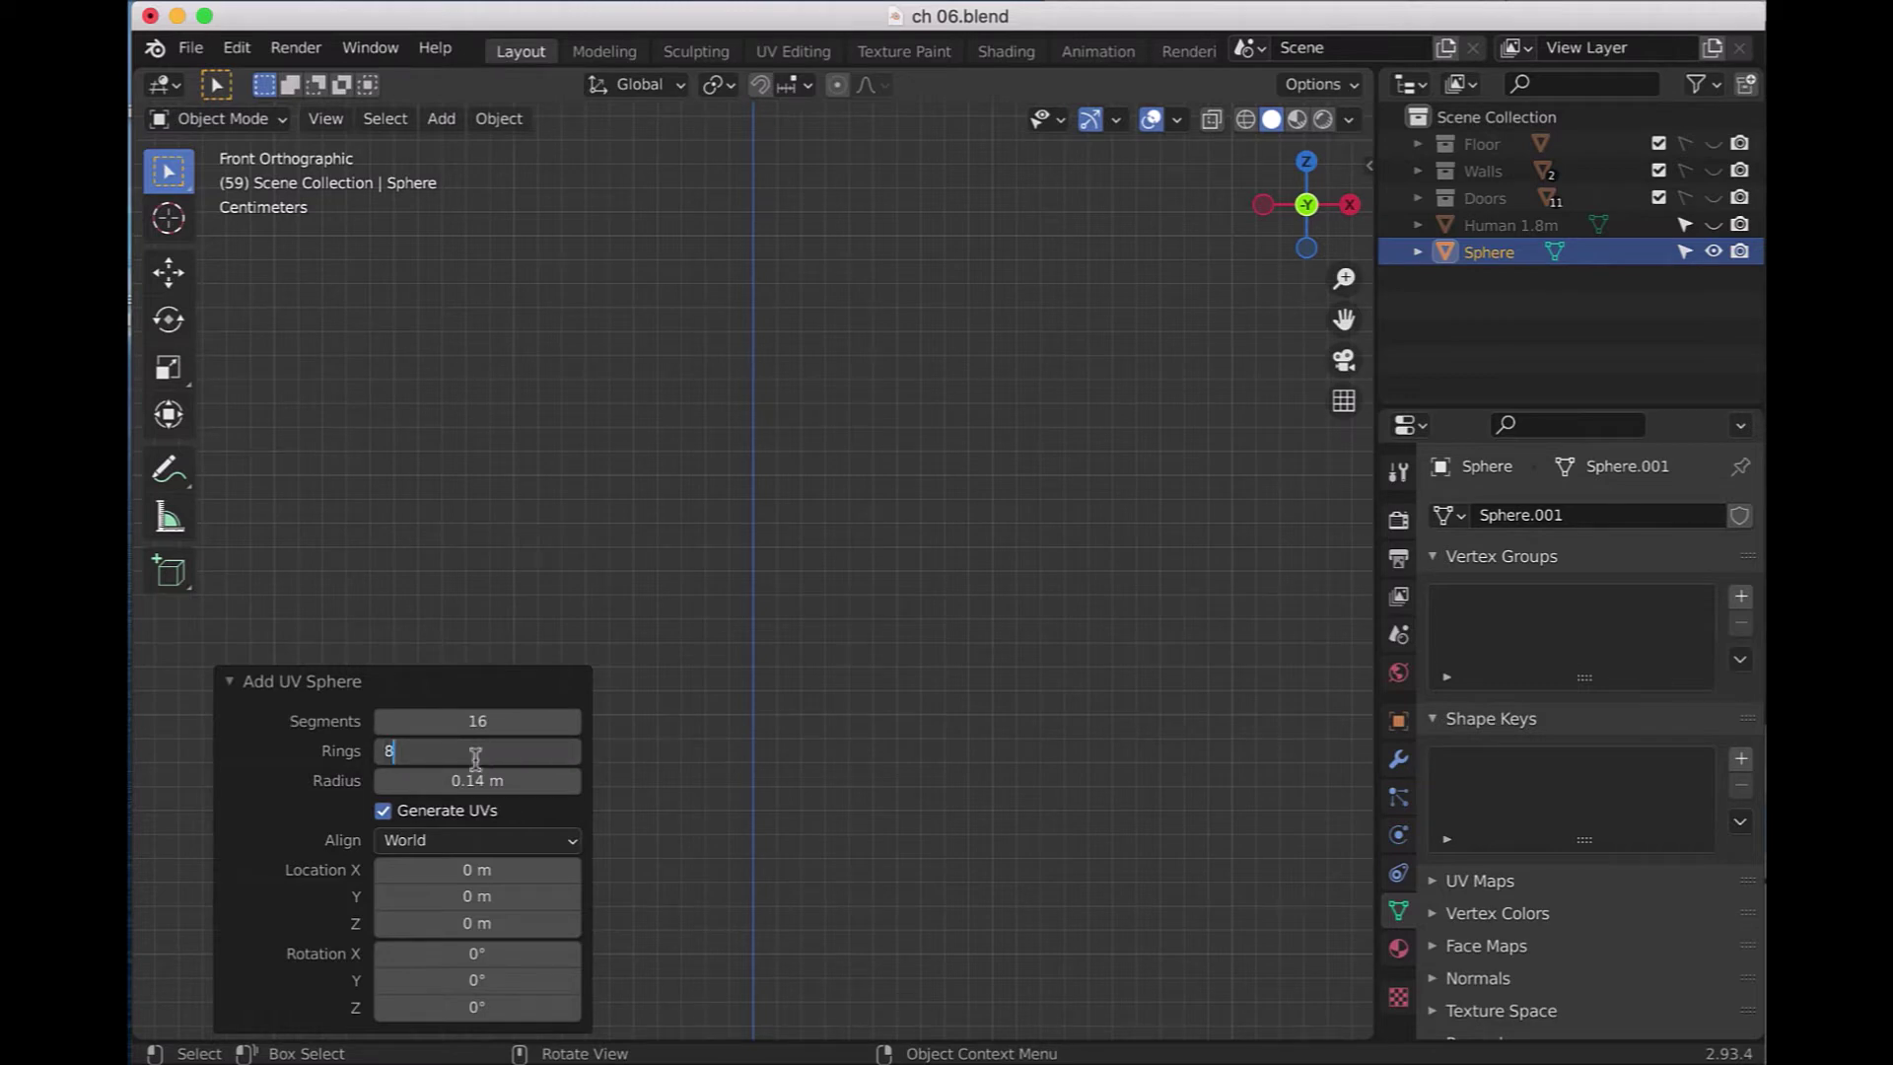
key(Return)
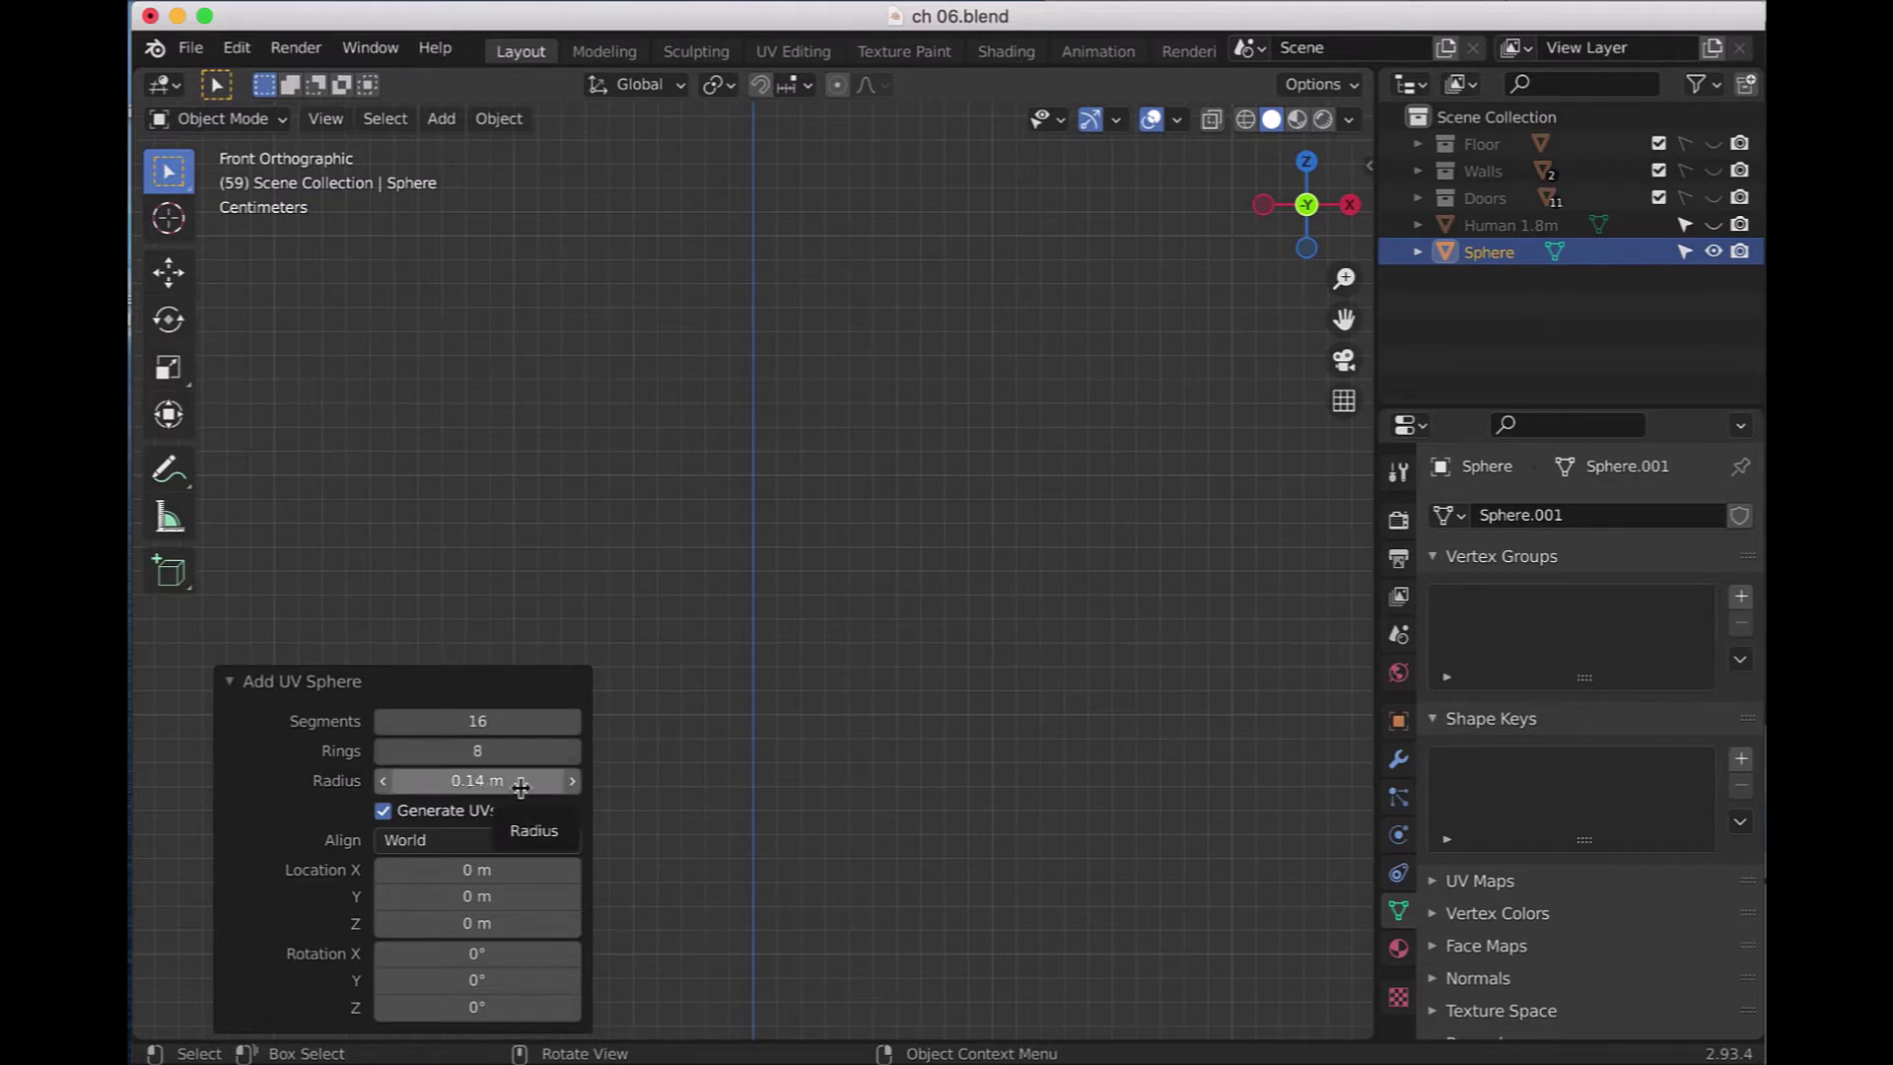
click(521, 786)
click(521, 785)
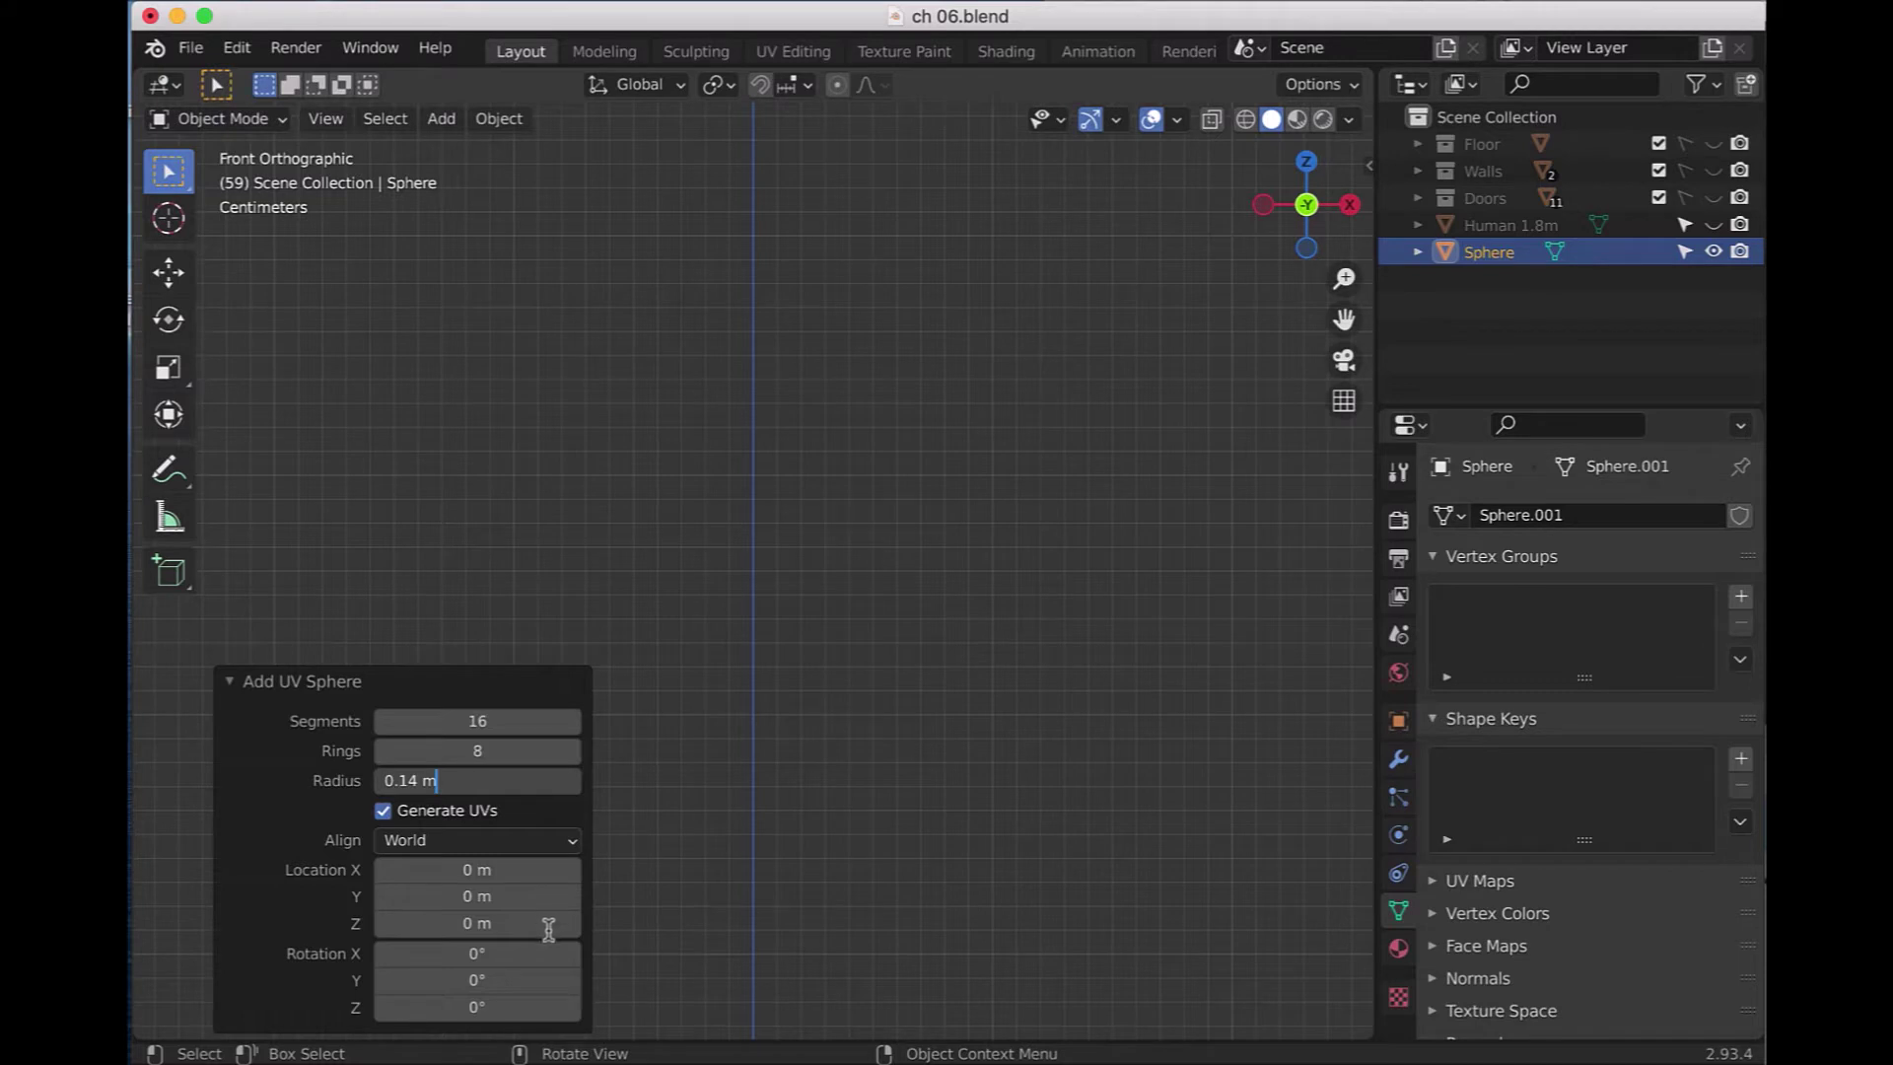
key(Return)
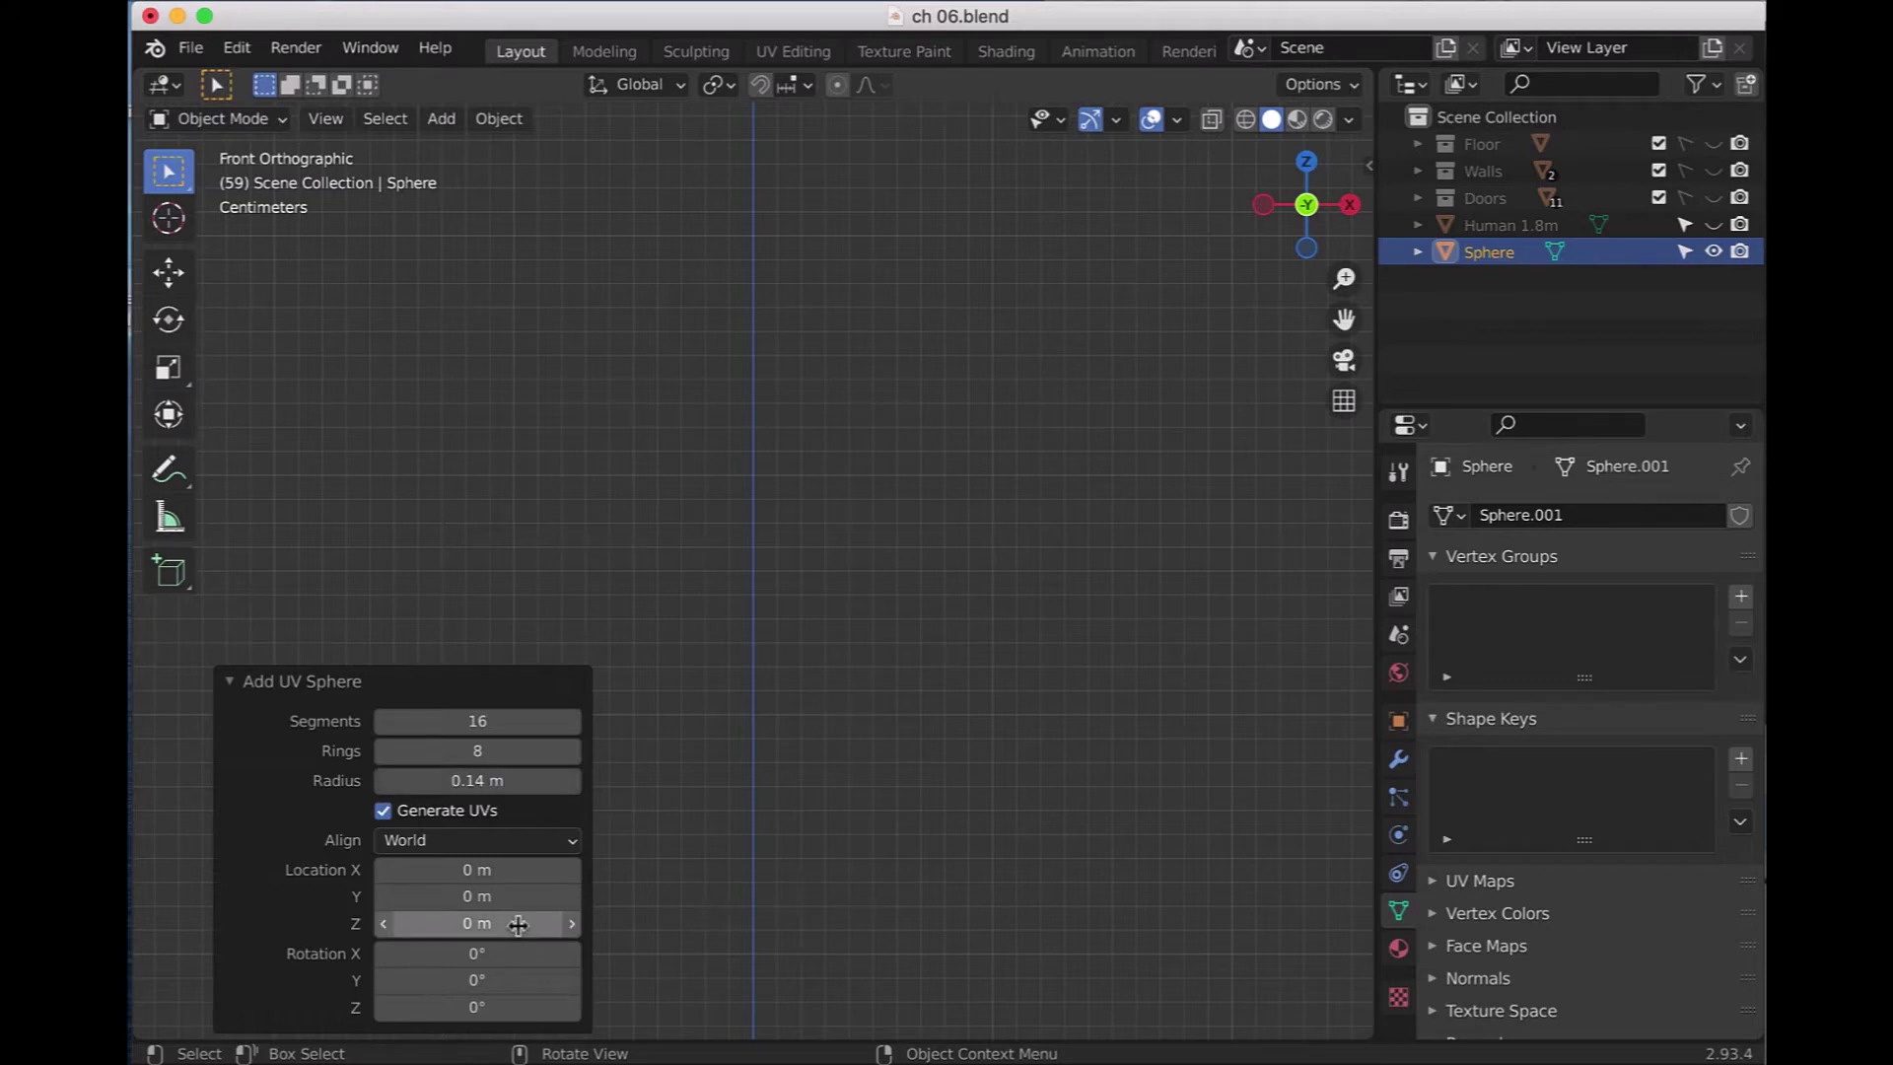
click(518, 923)
text(1.66m)
key(Return)
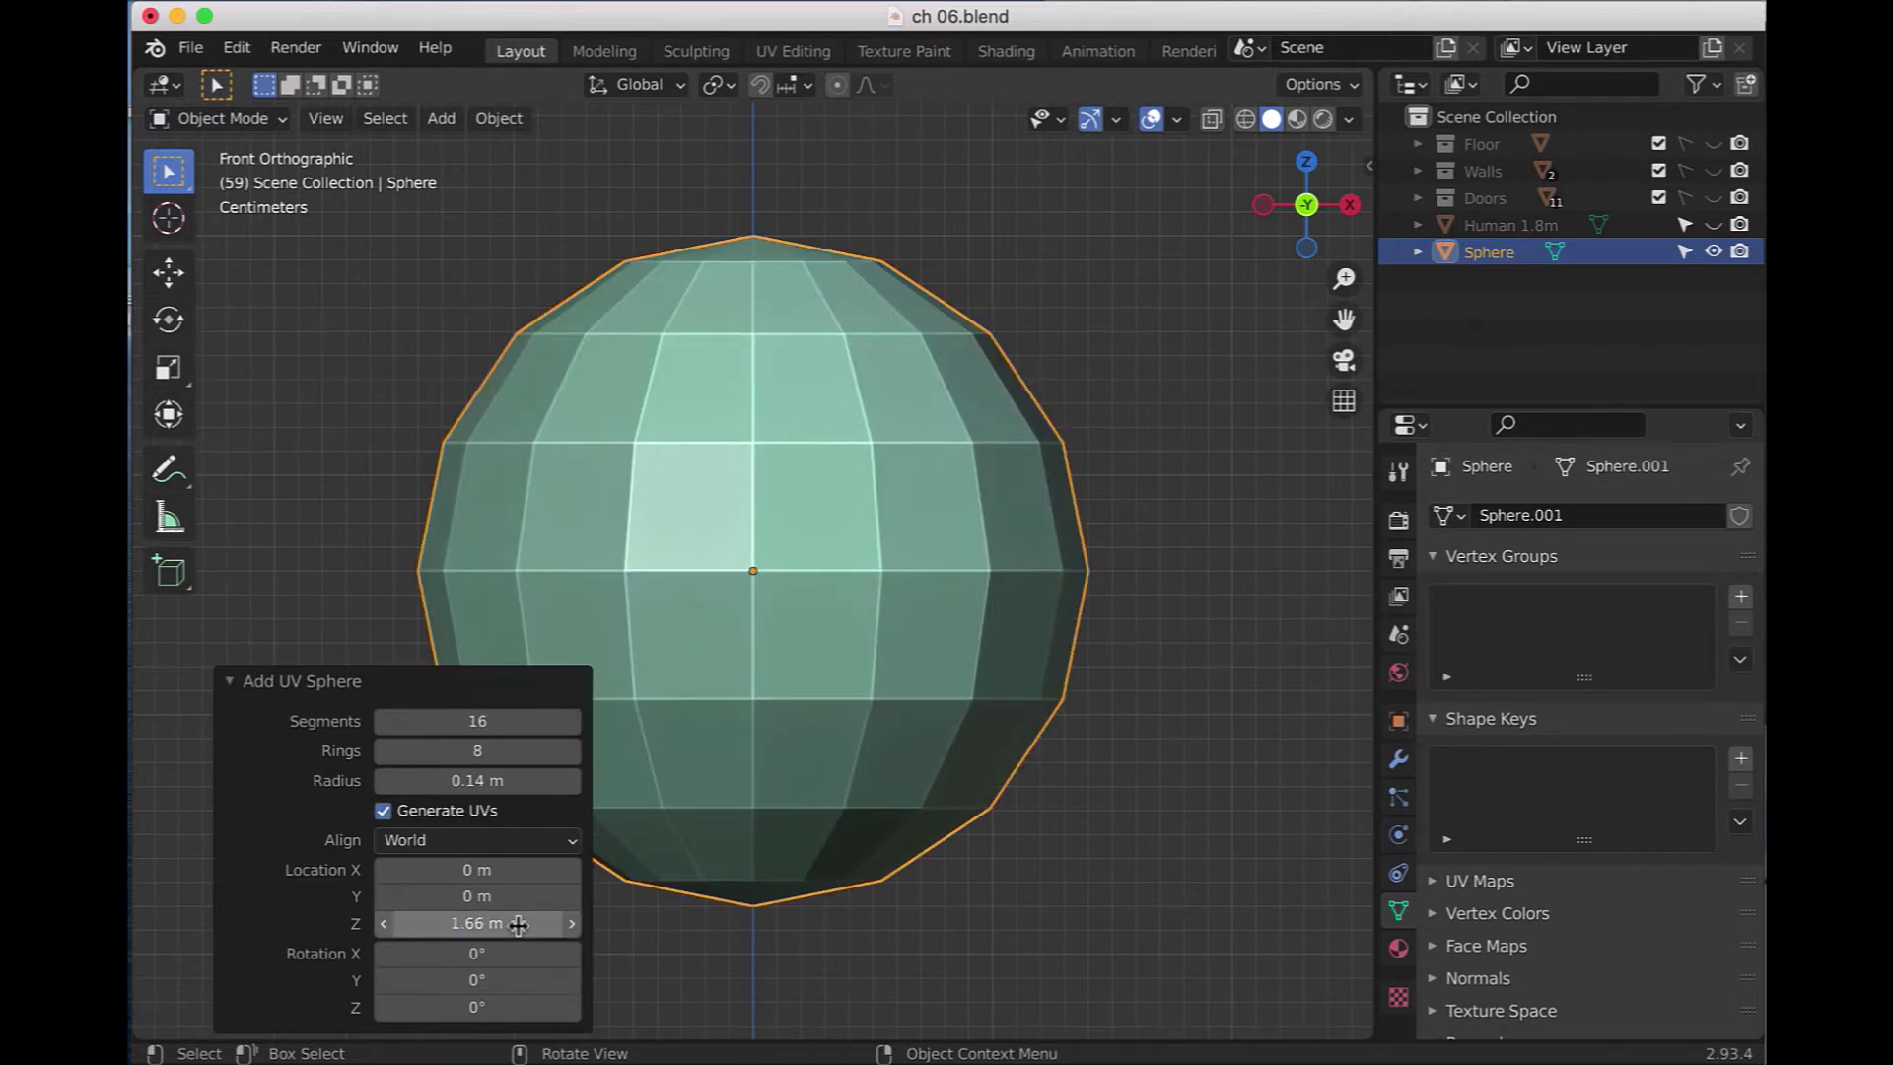
- Scale the sphere to about 0.9 along X, then switch to the right side view
click(234, 685)
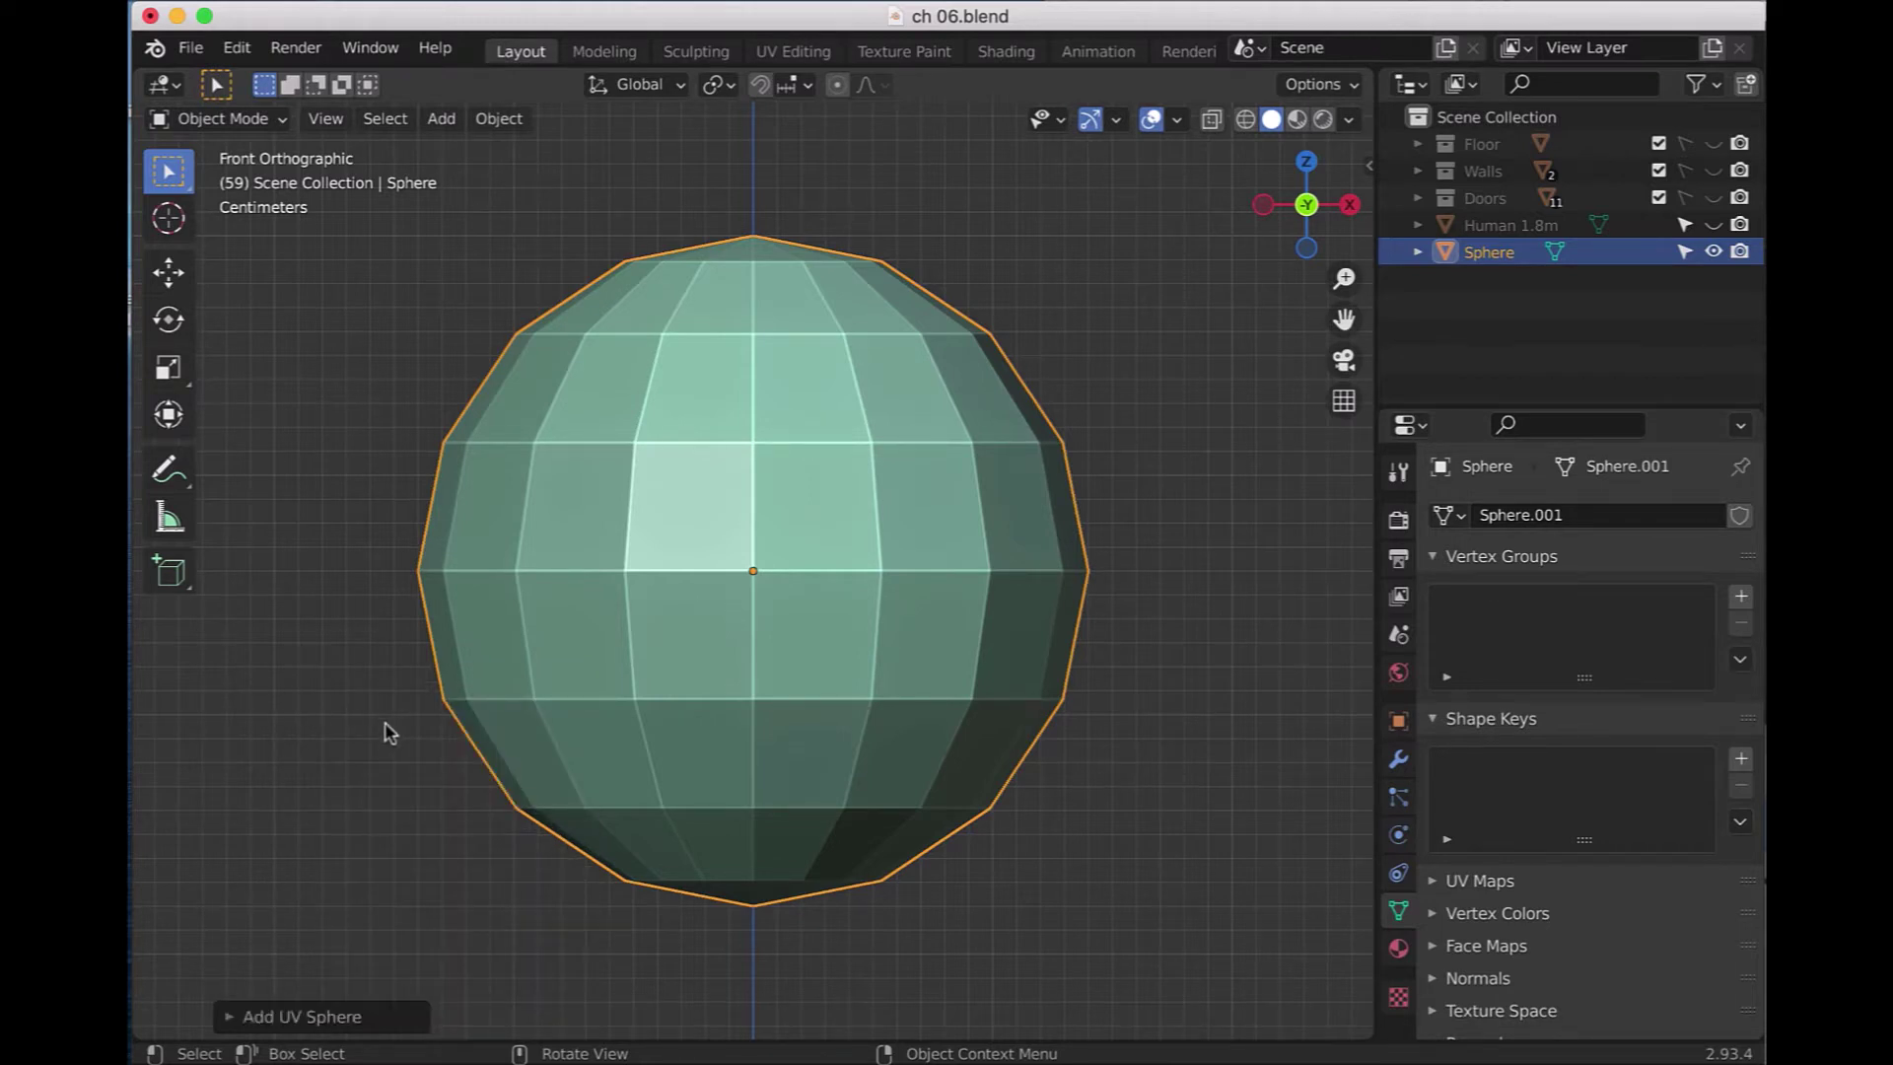
key(s)
key(x)
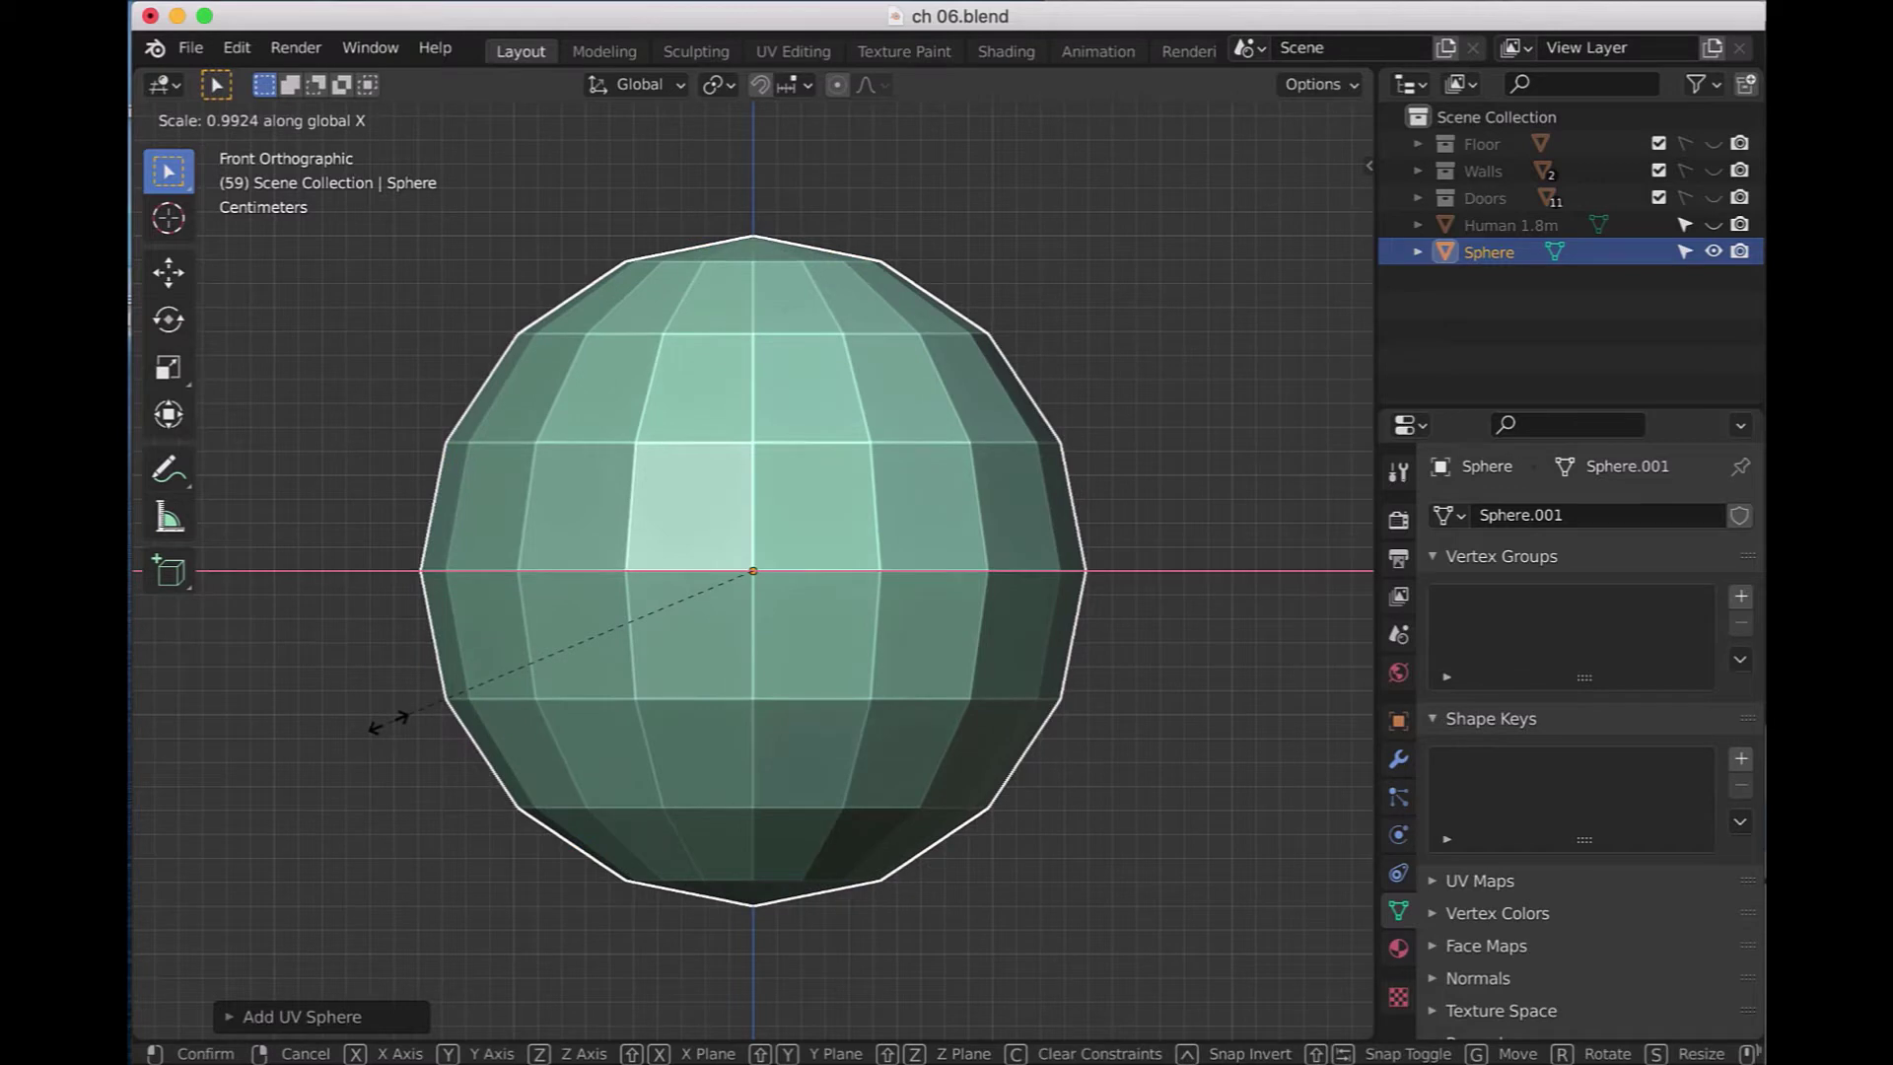
text(.)
text(9)
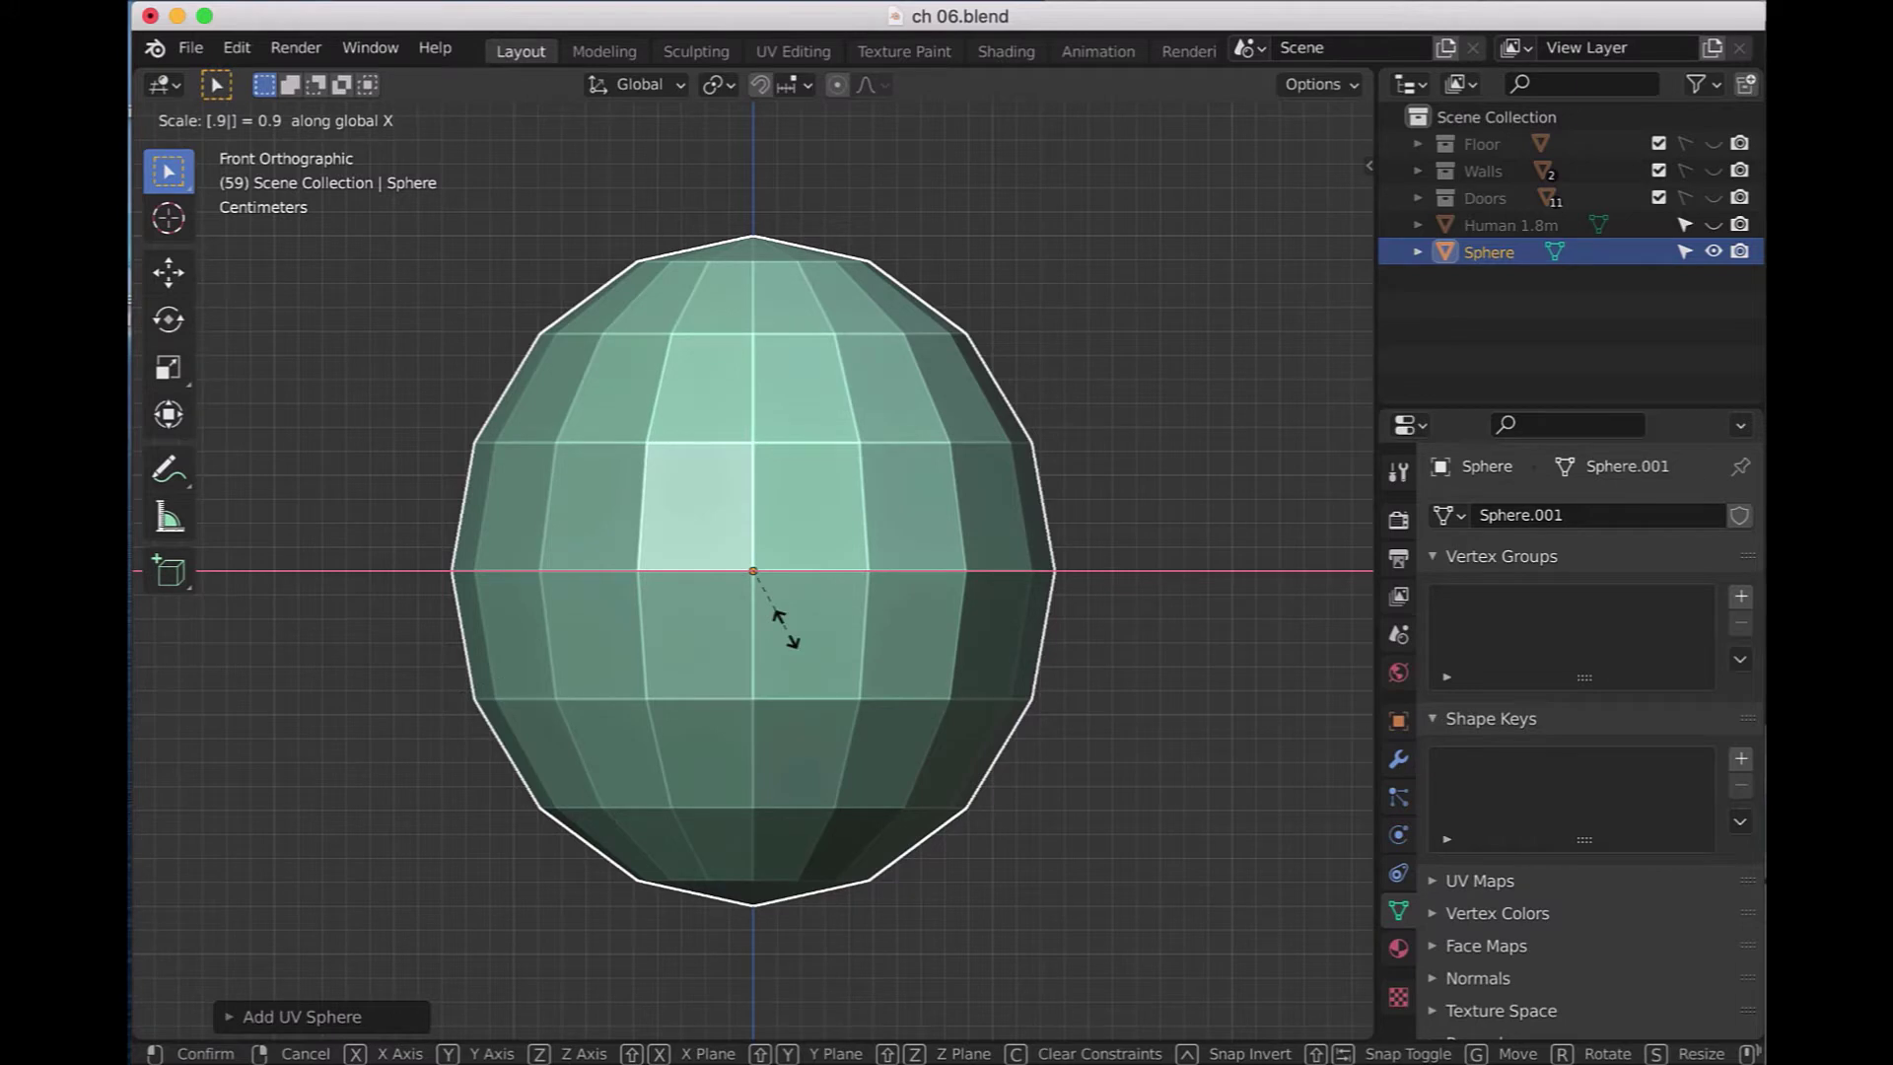
key(equal)
text(3)
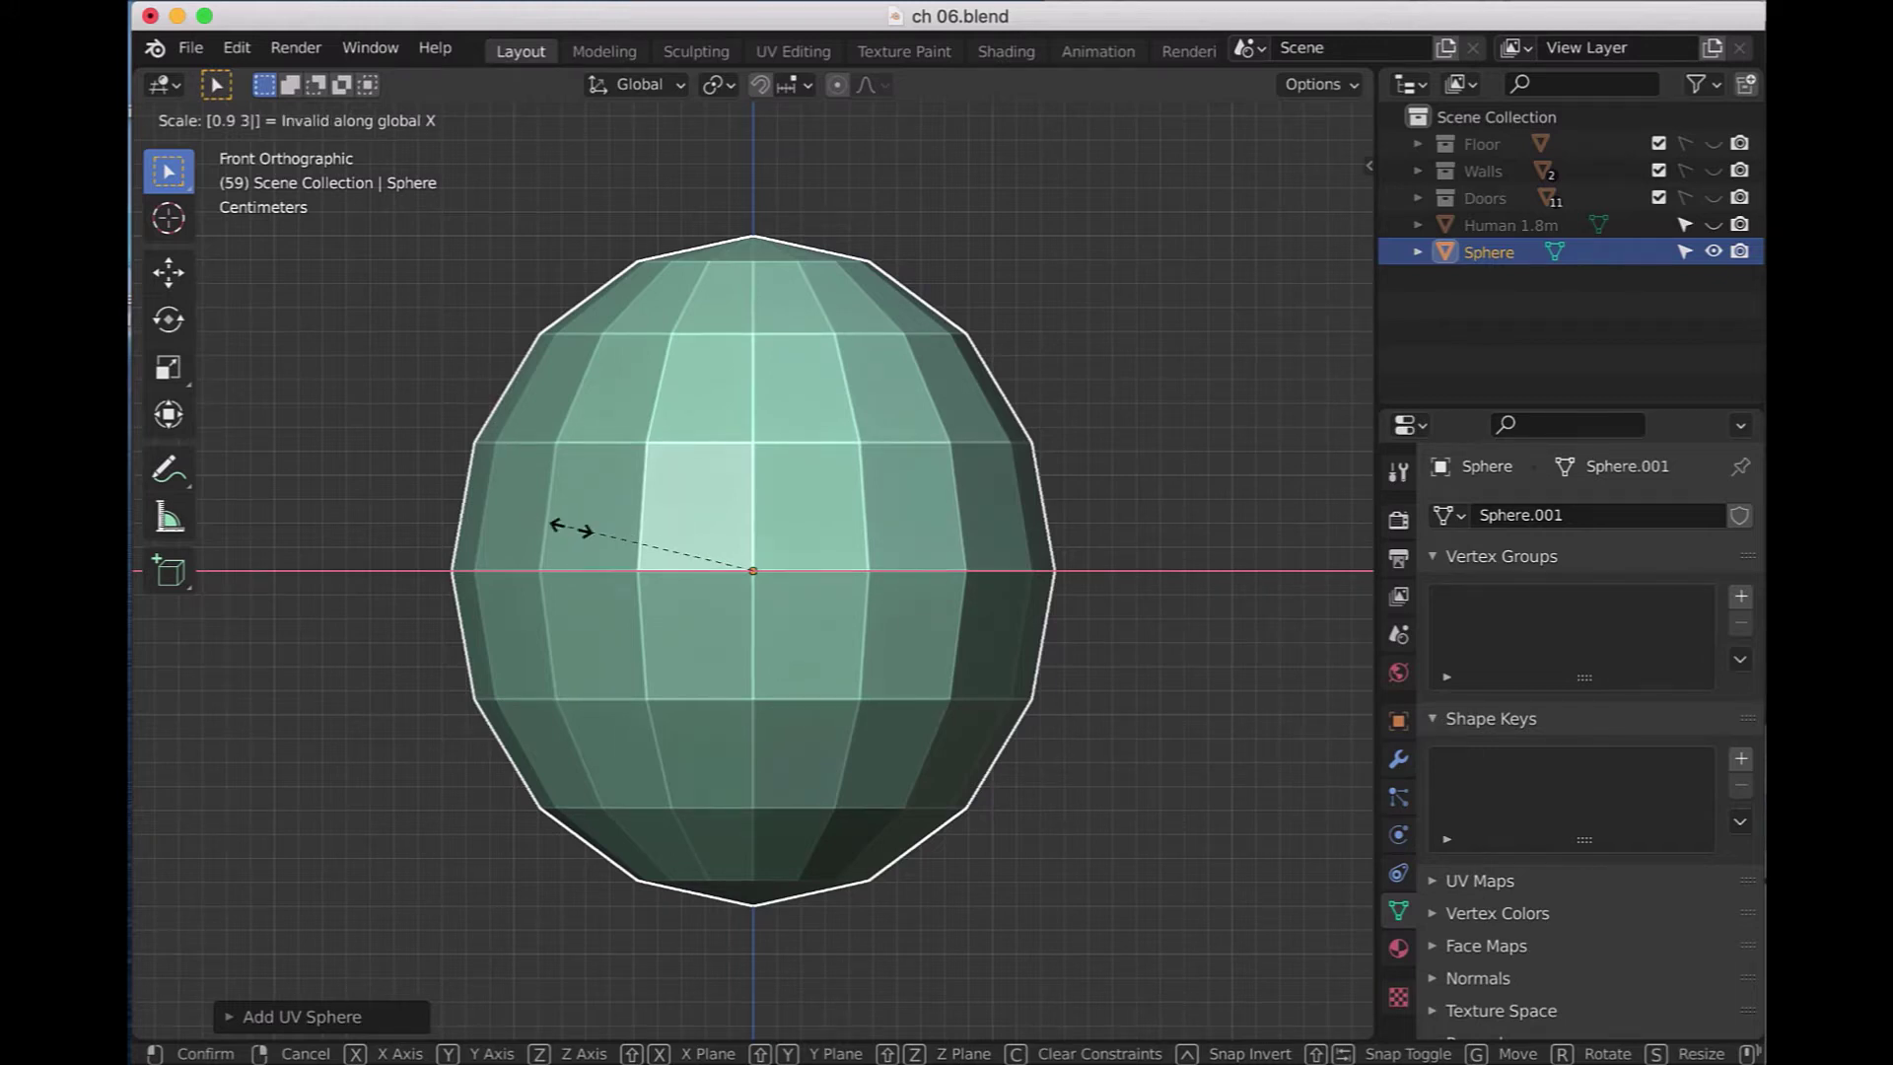
key(Return)
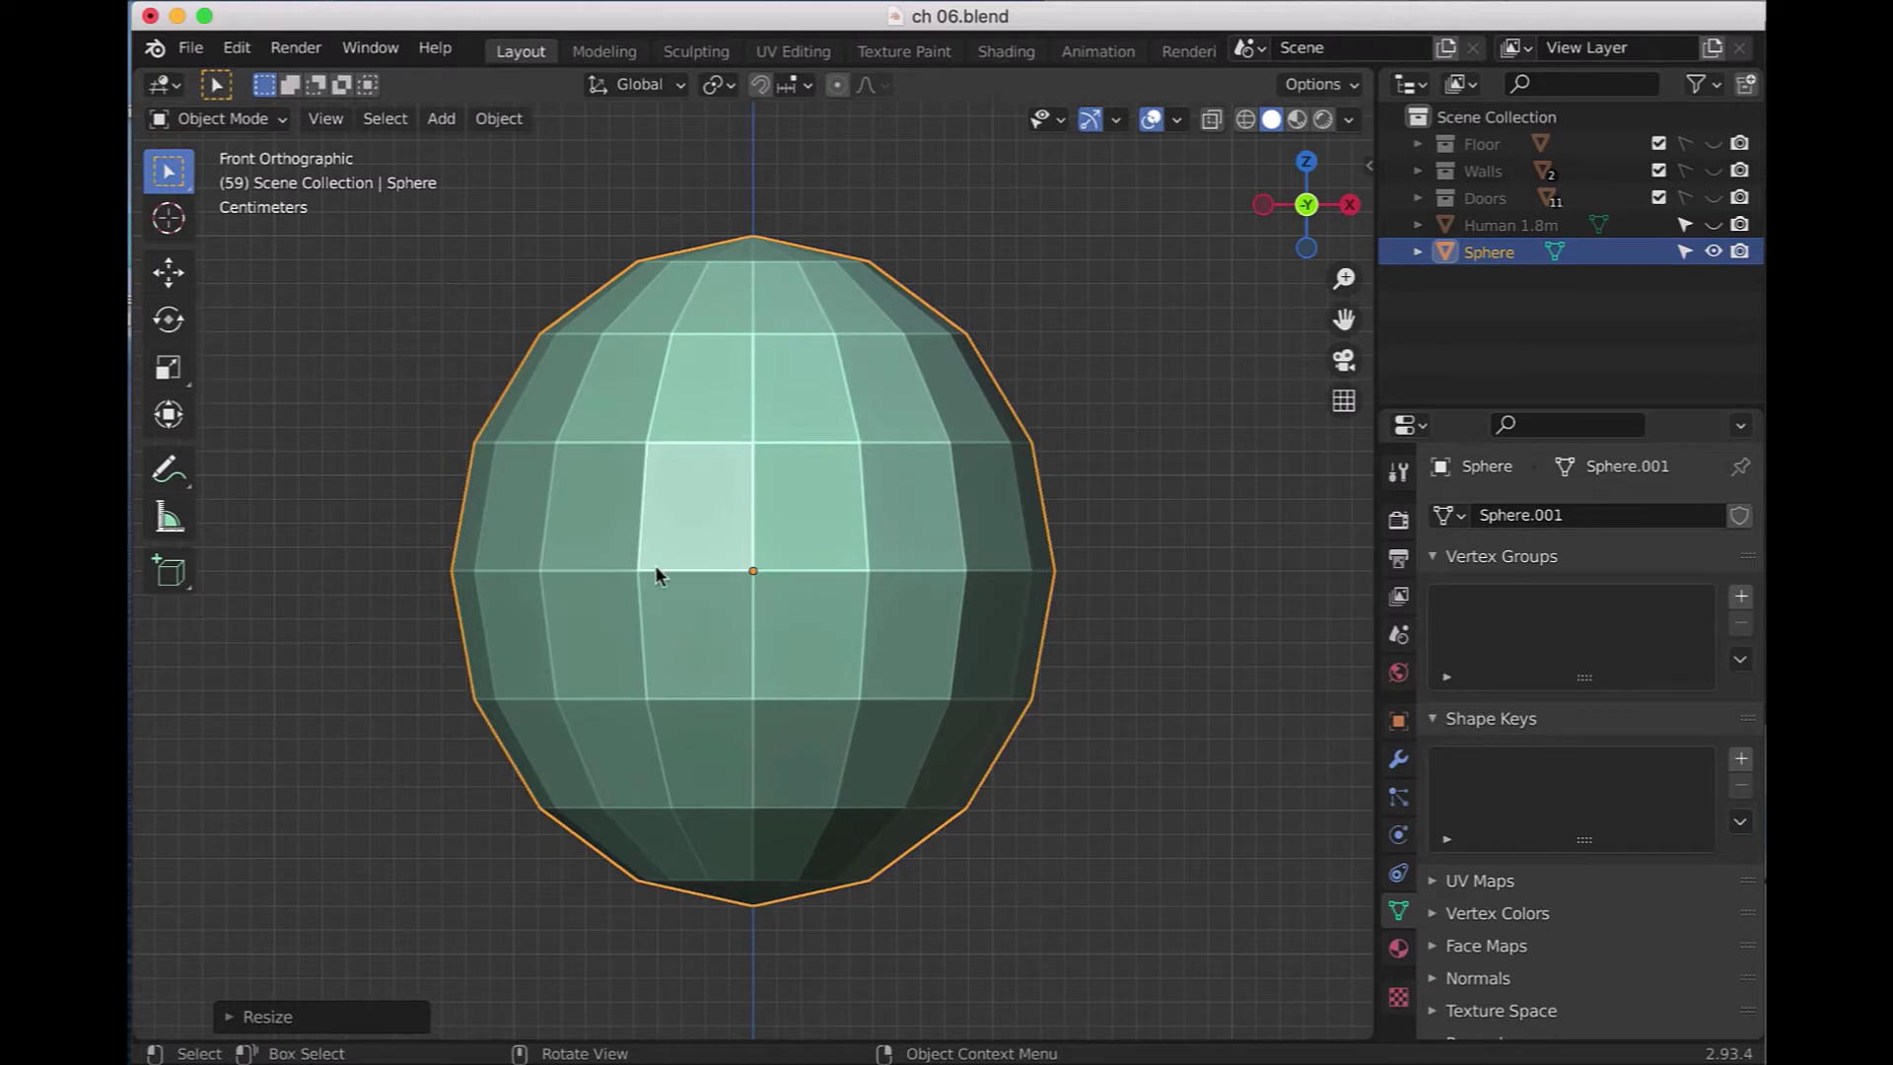
key(KP_3)
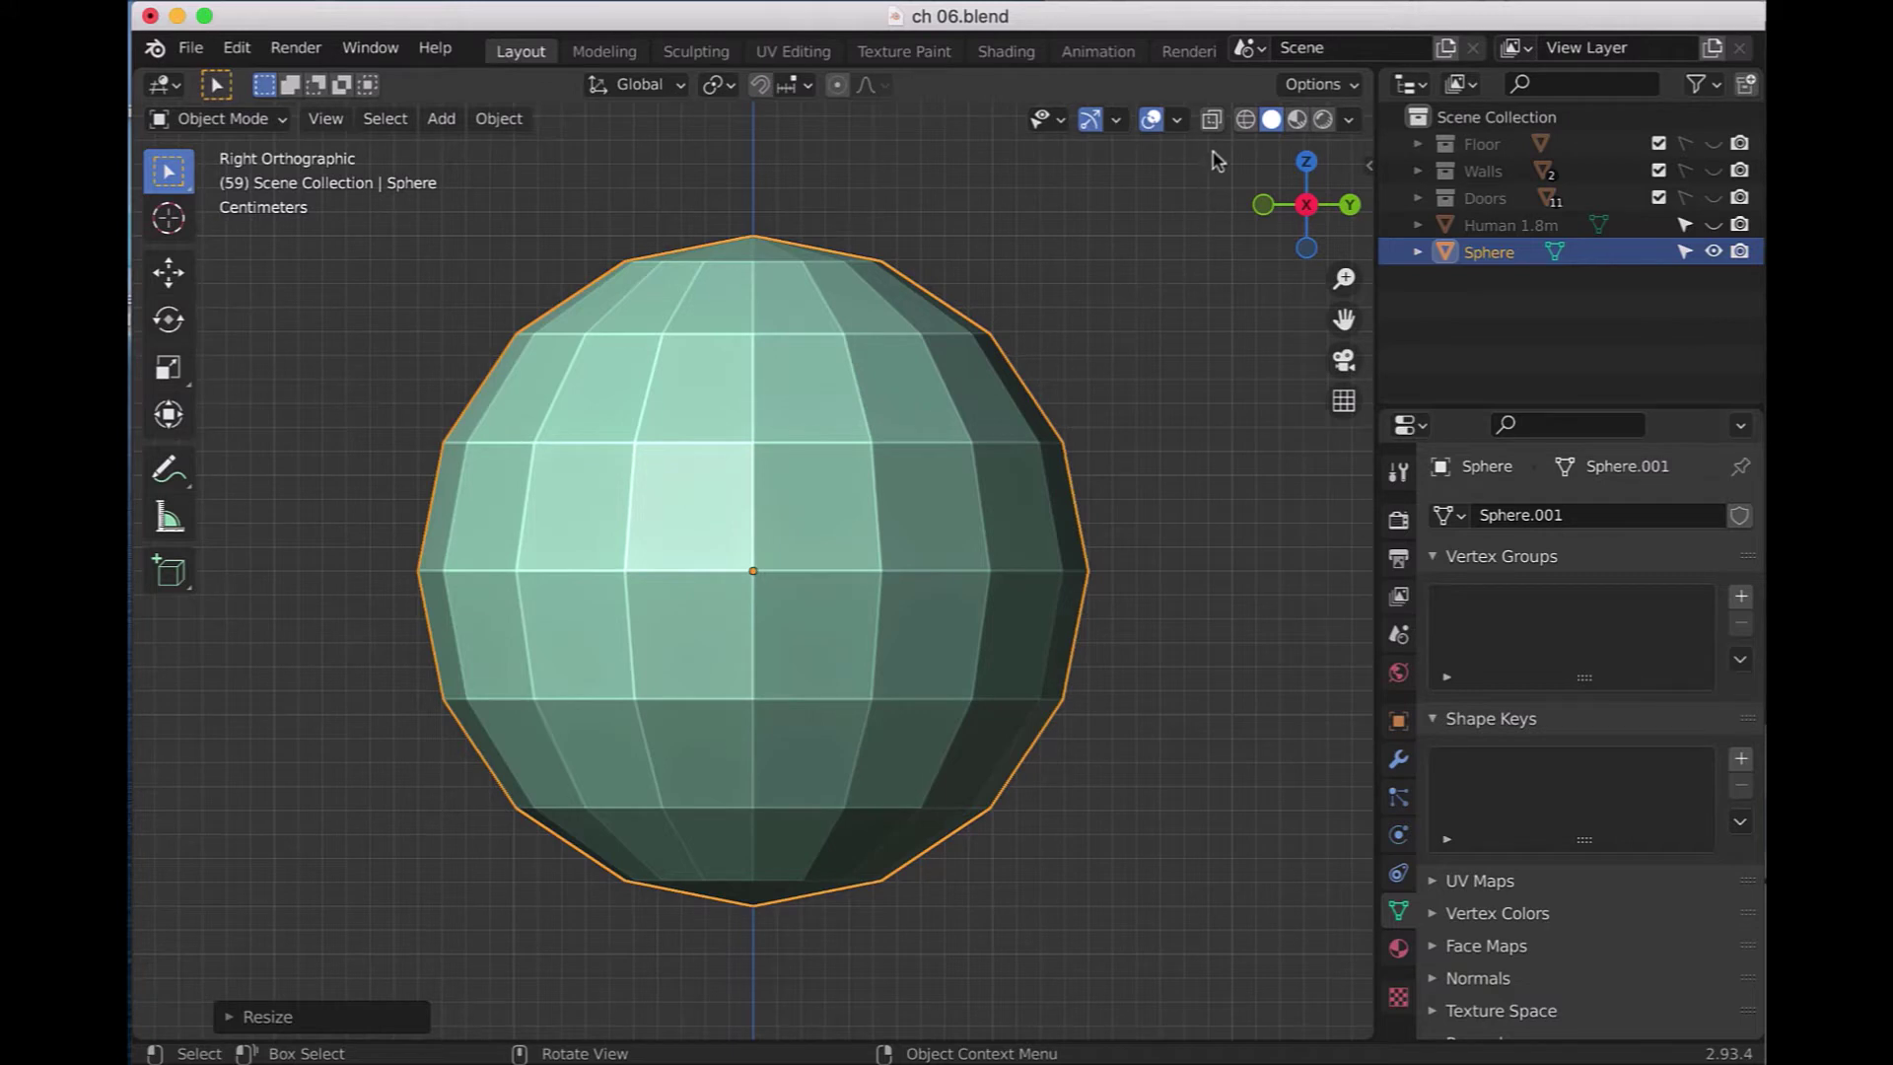
- Turn on X-Ray and enter Edit Mode with vertex selection
click(1212, 120)
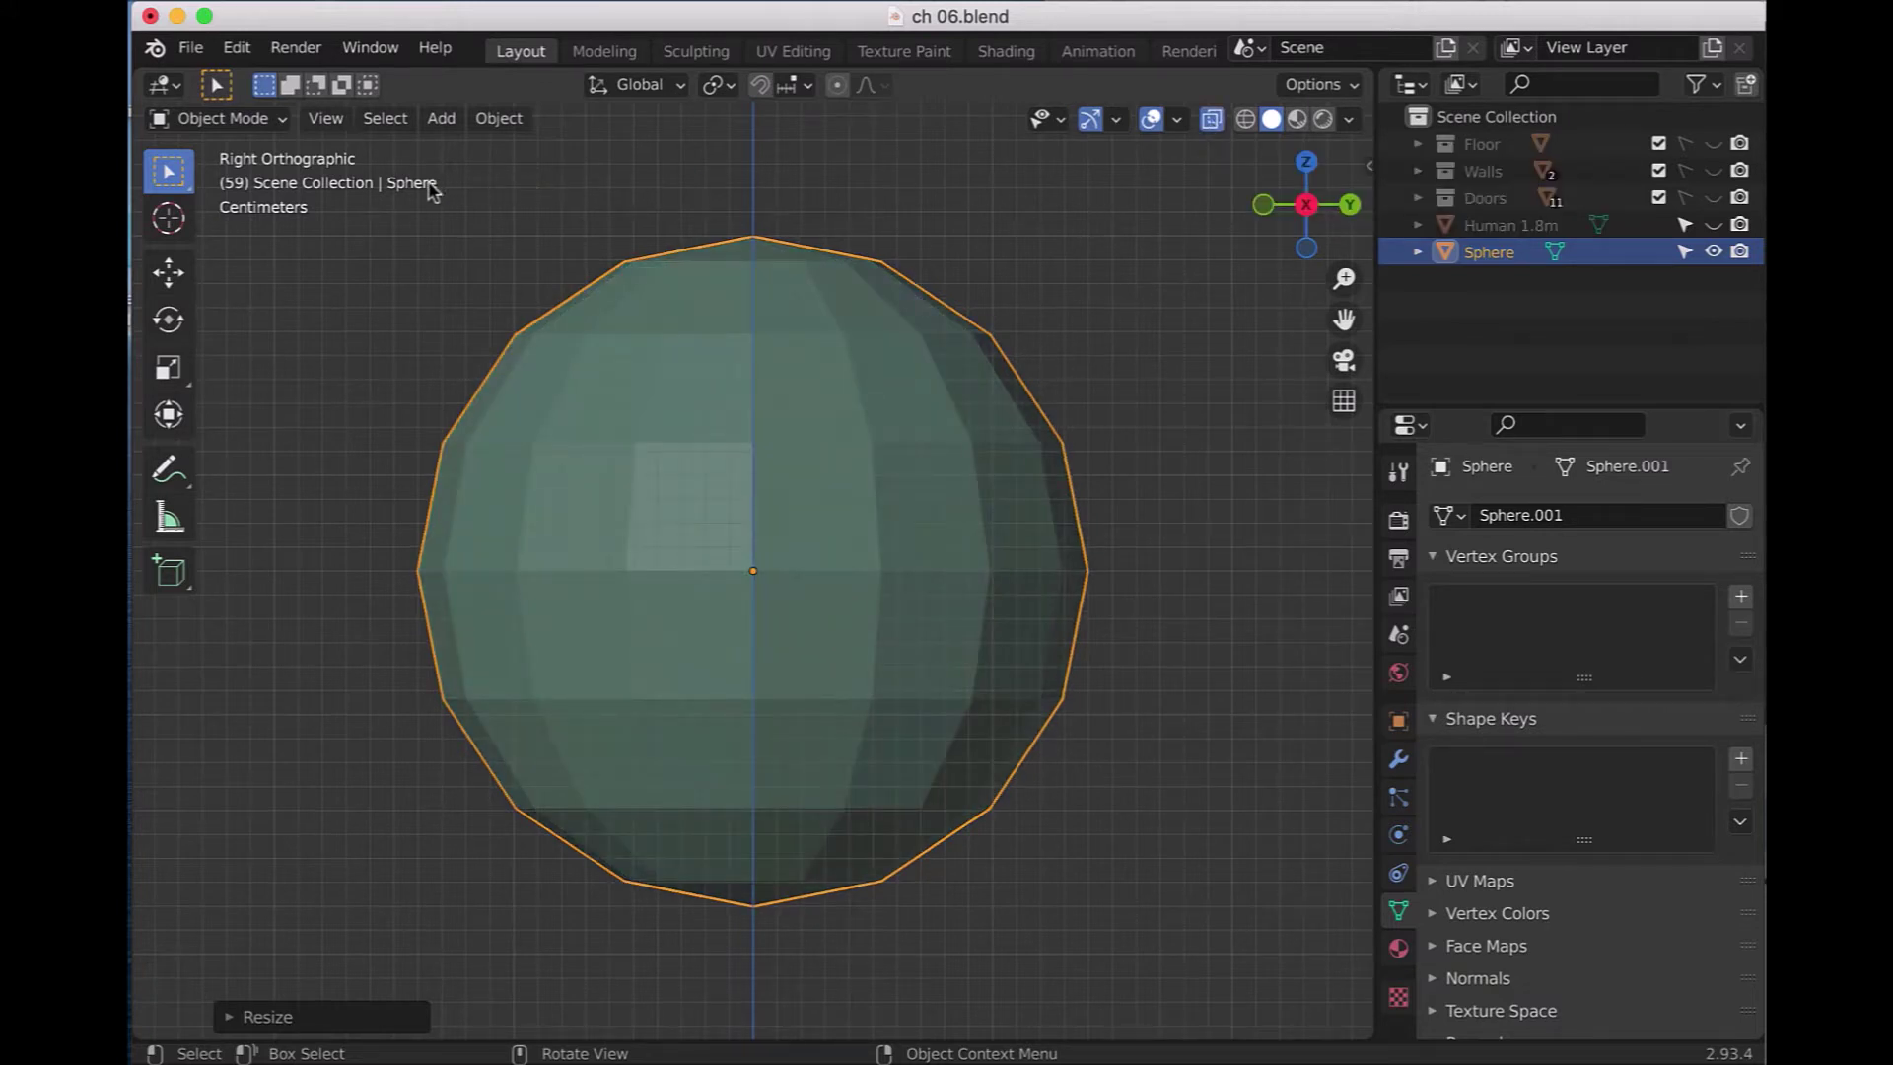
click(274, 124)
click(252, 181)
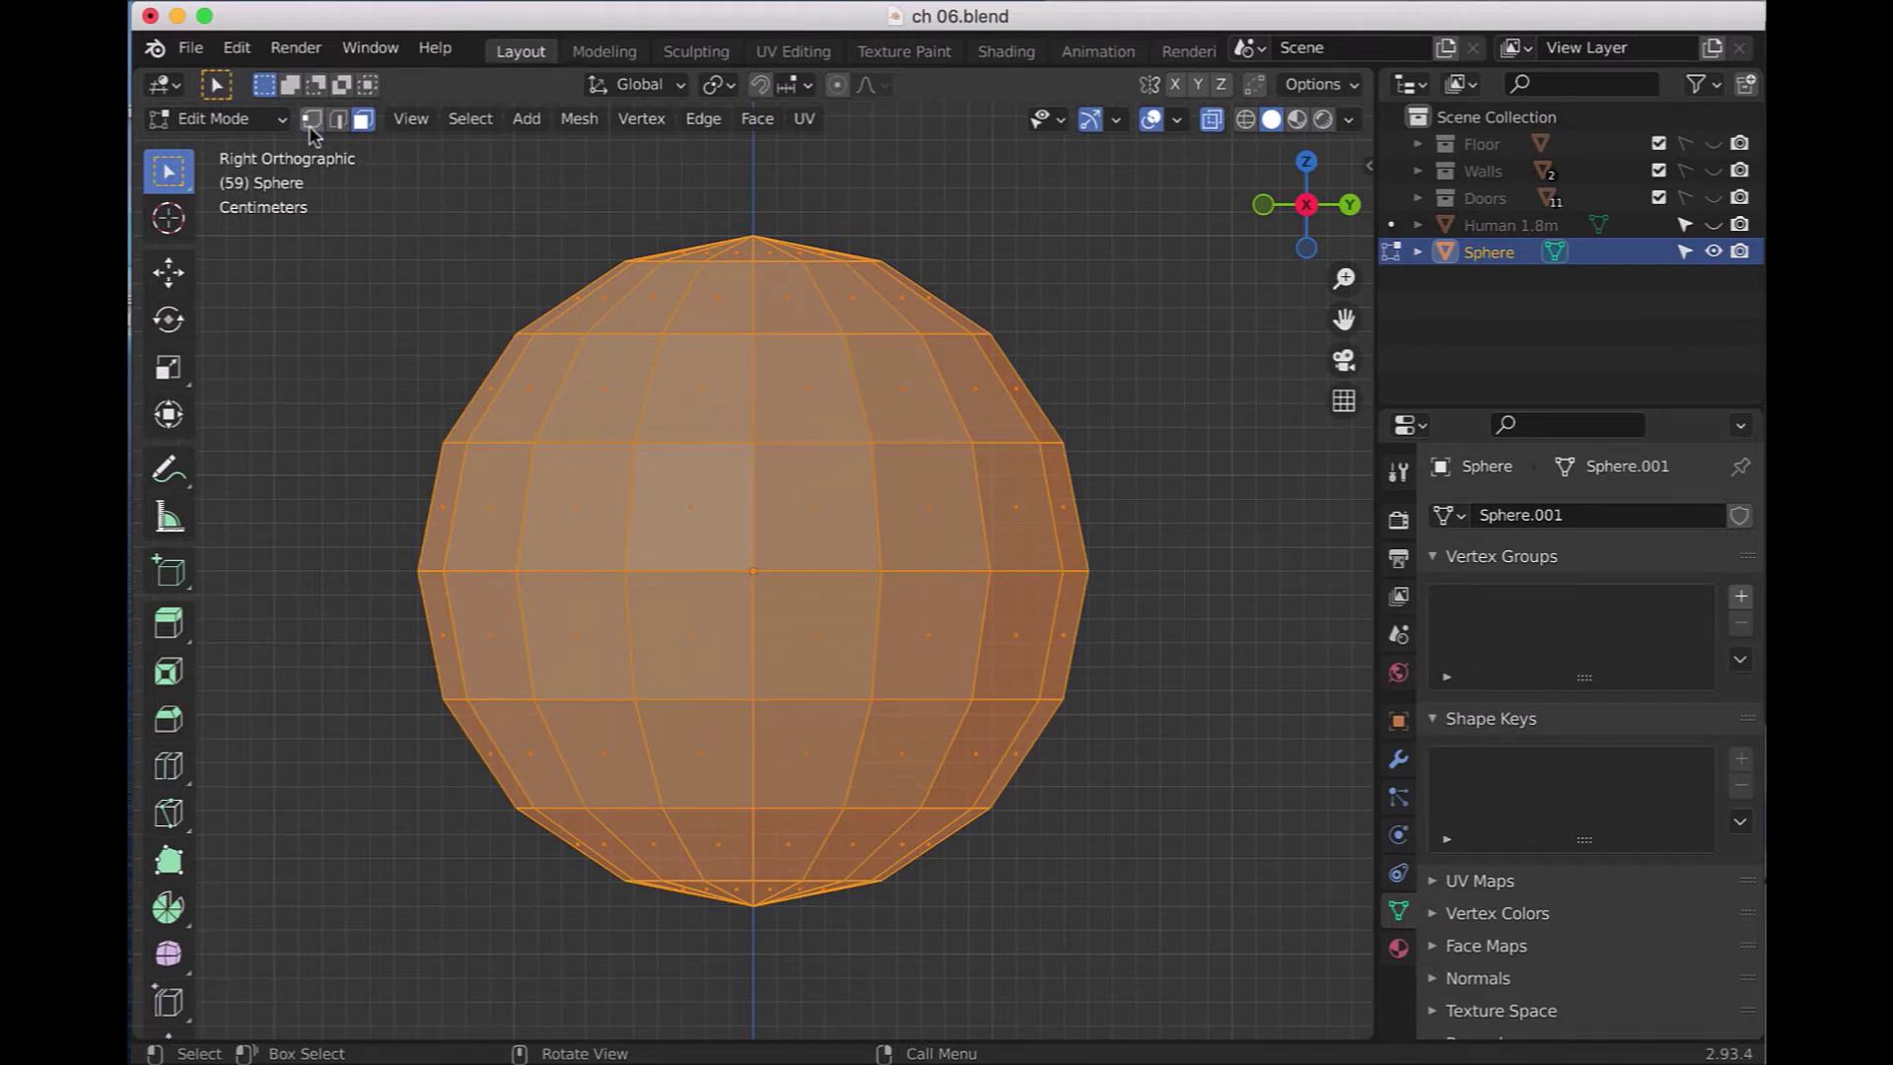
click(311, 121)
- Shrink the equator vertex ring to about 0.93 scale, then select the bottom vertices
drag(362, 529, 1167, 616)
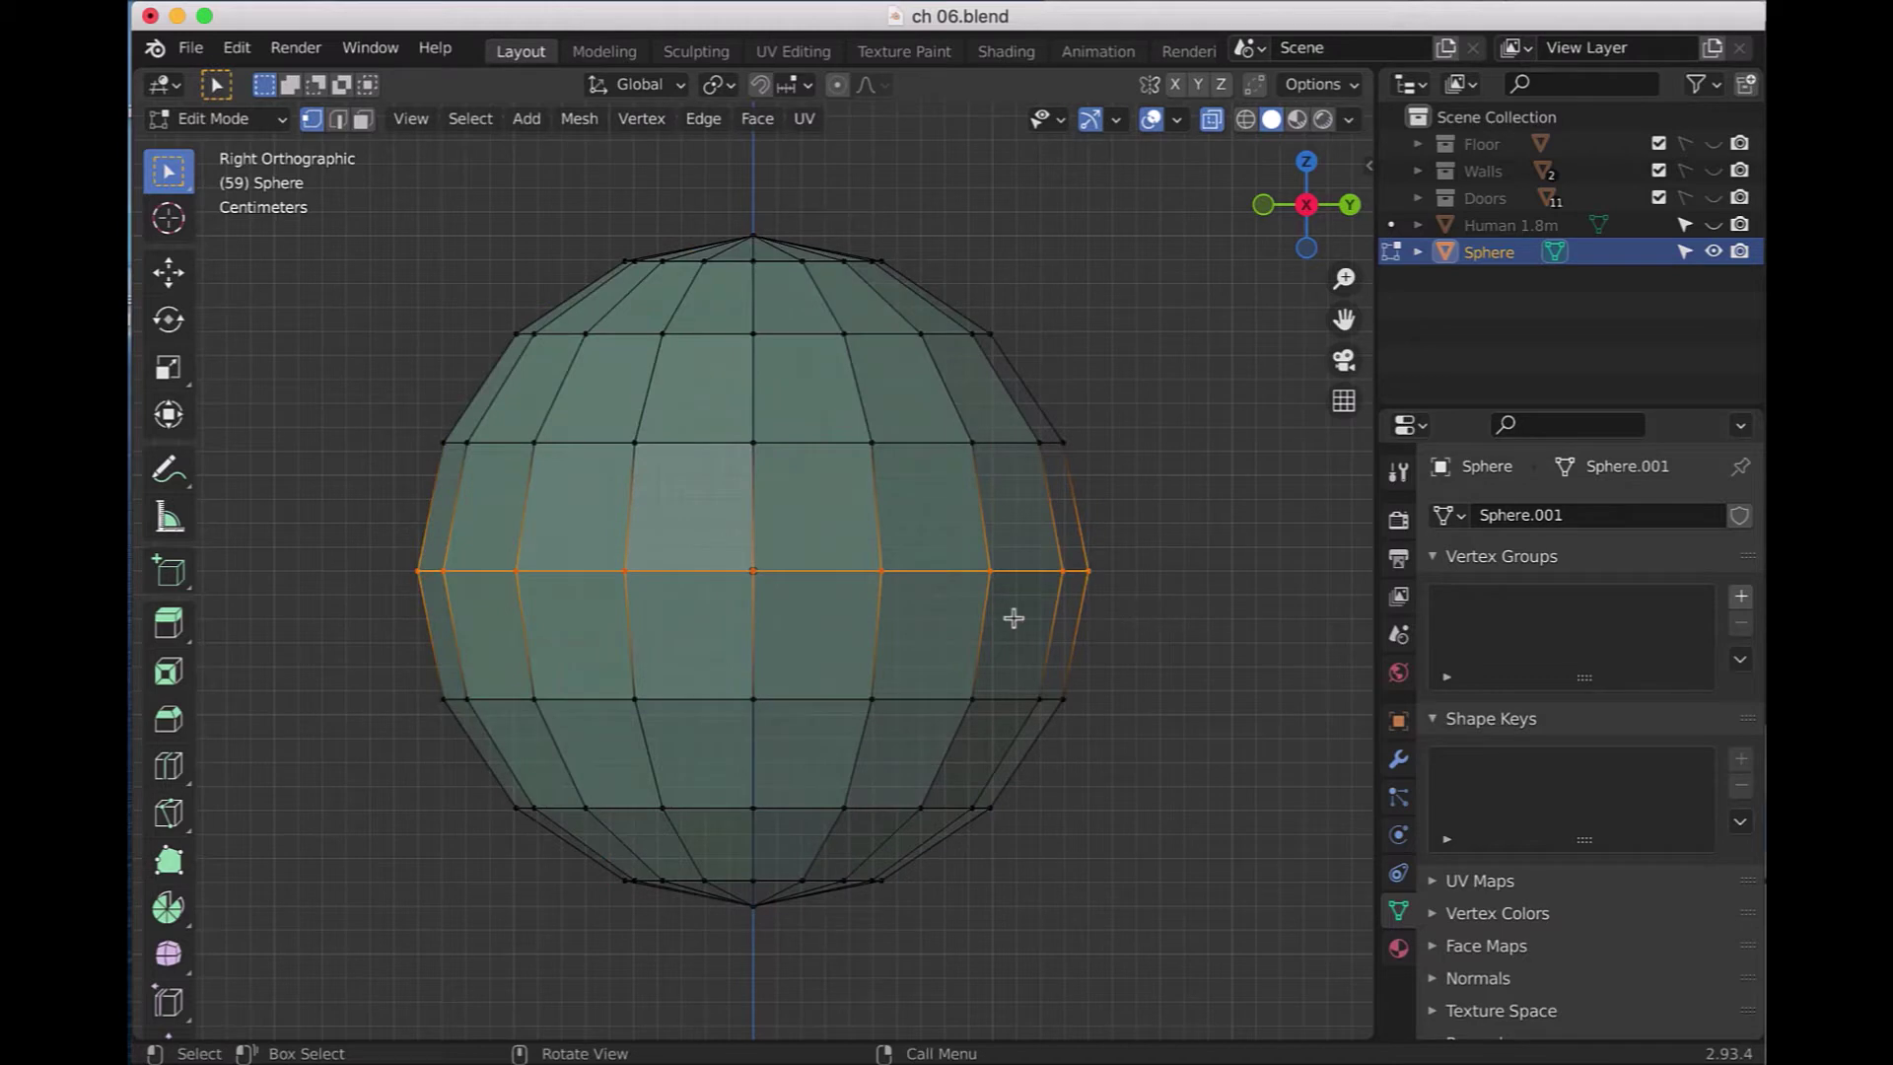
key(s)
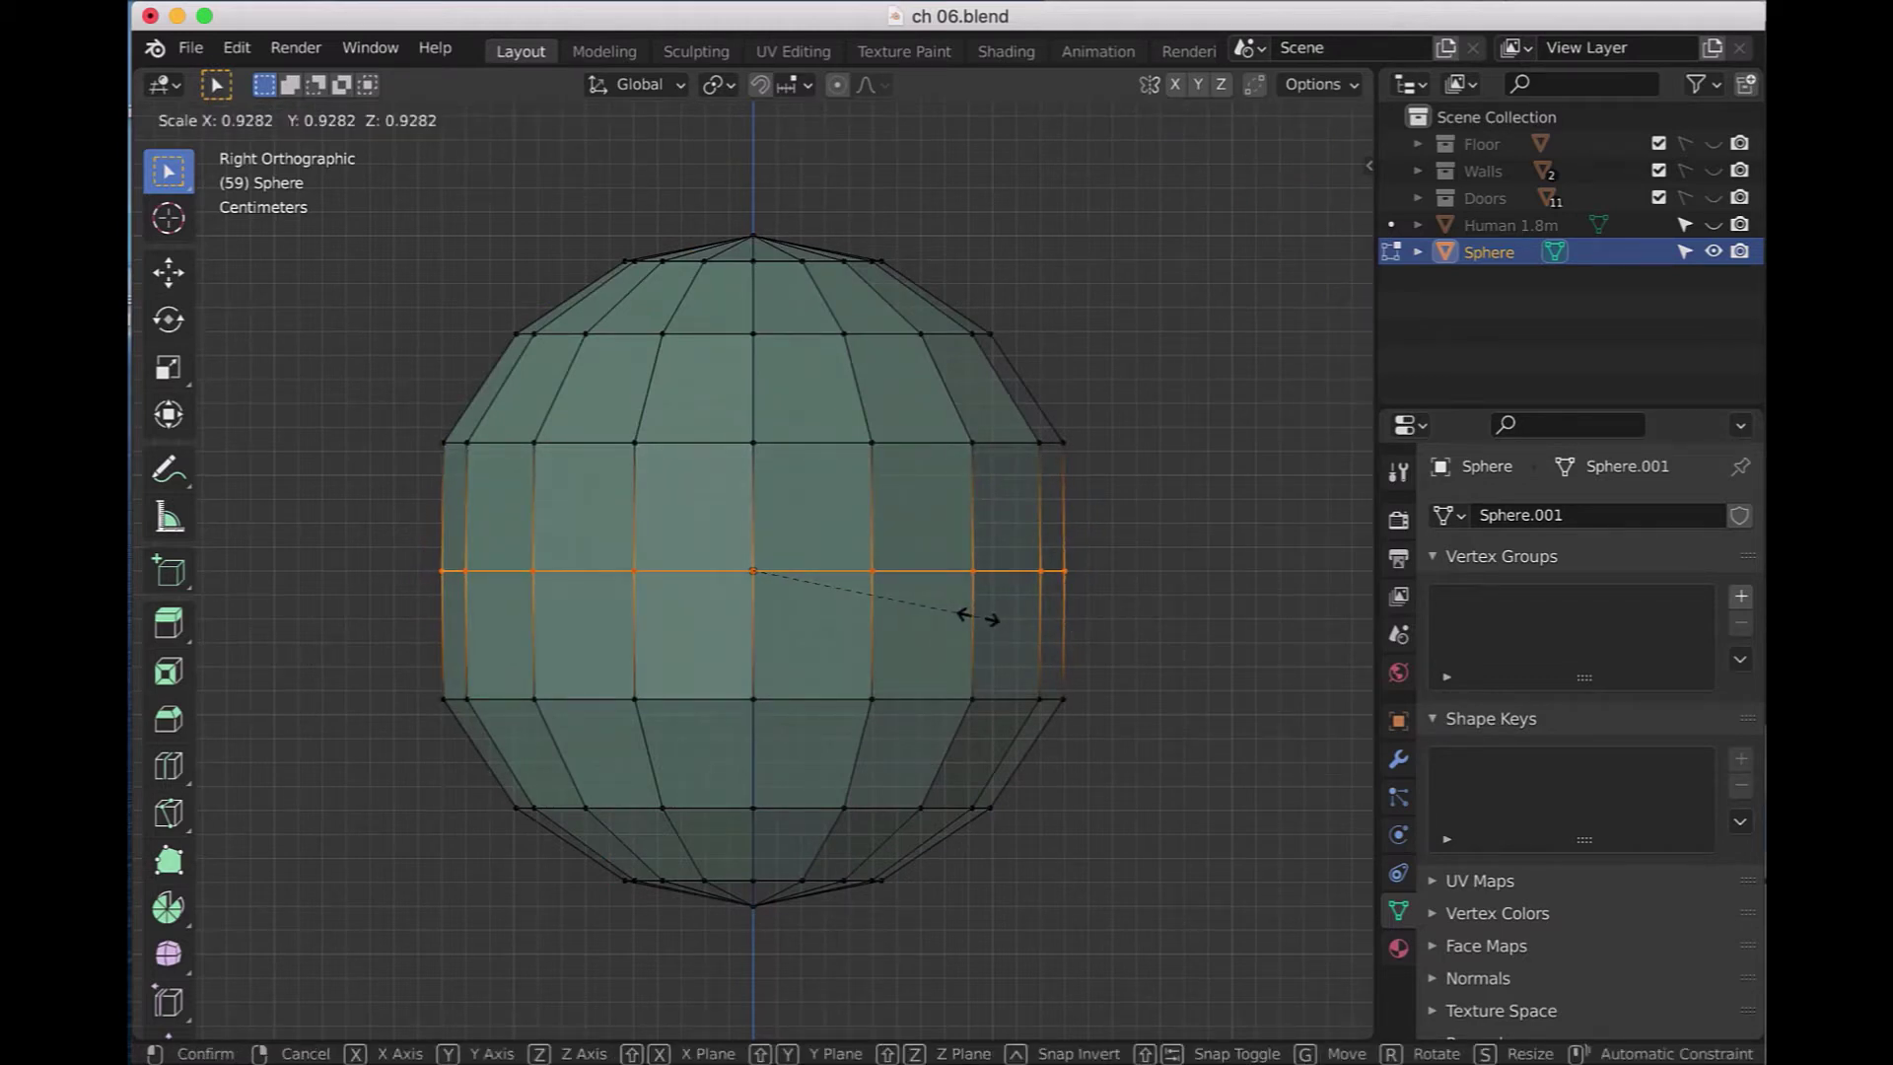
click(976, 616)
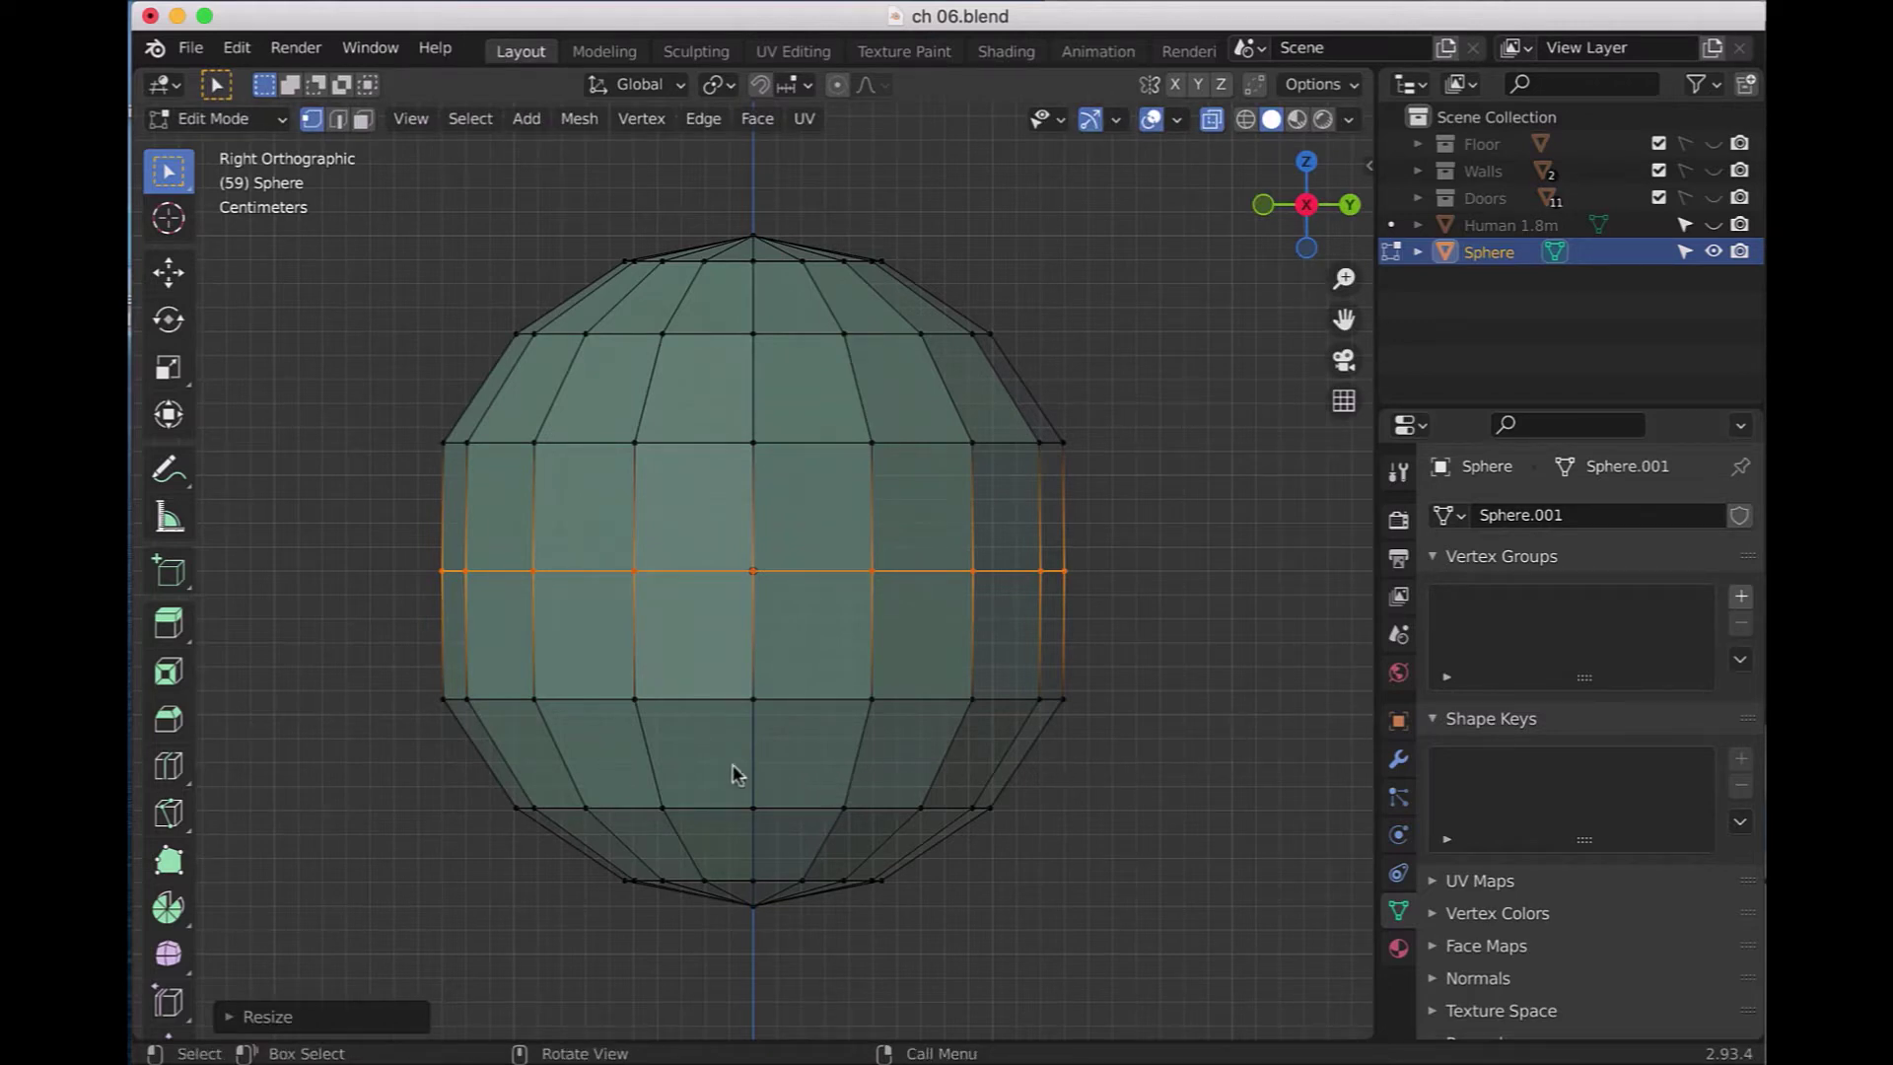
drag(415, 780, 1119, 964)
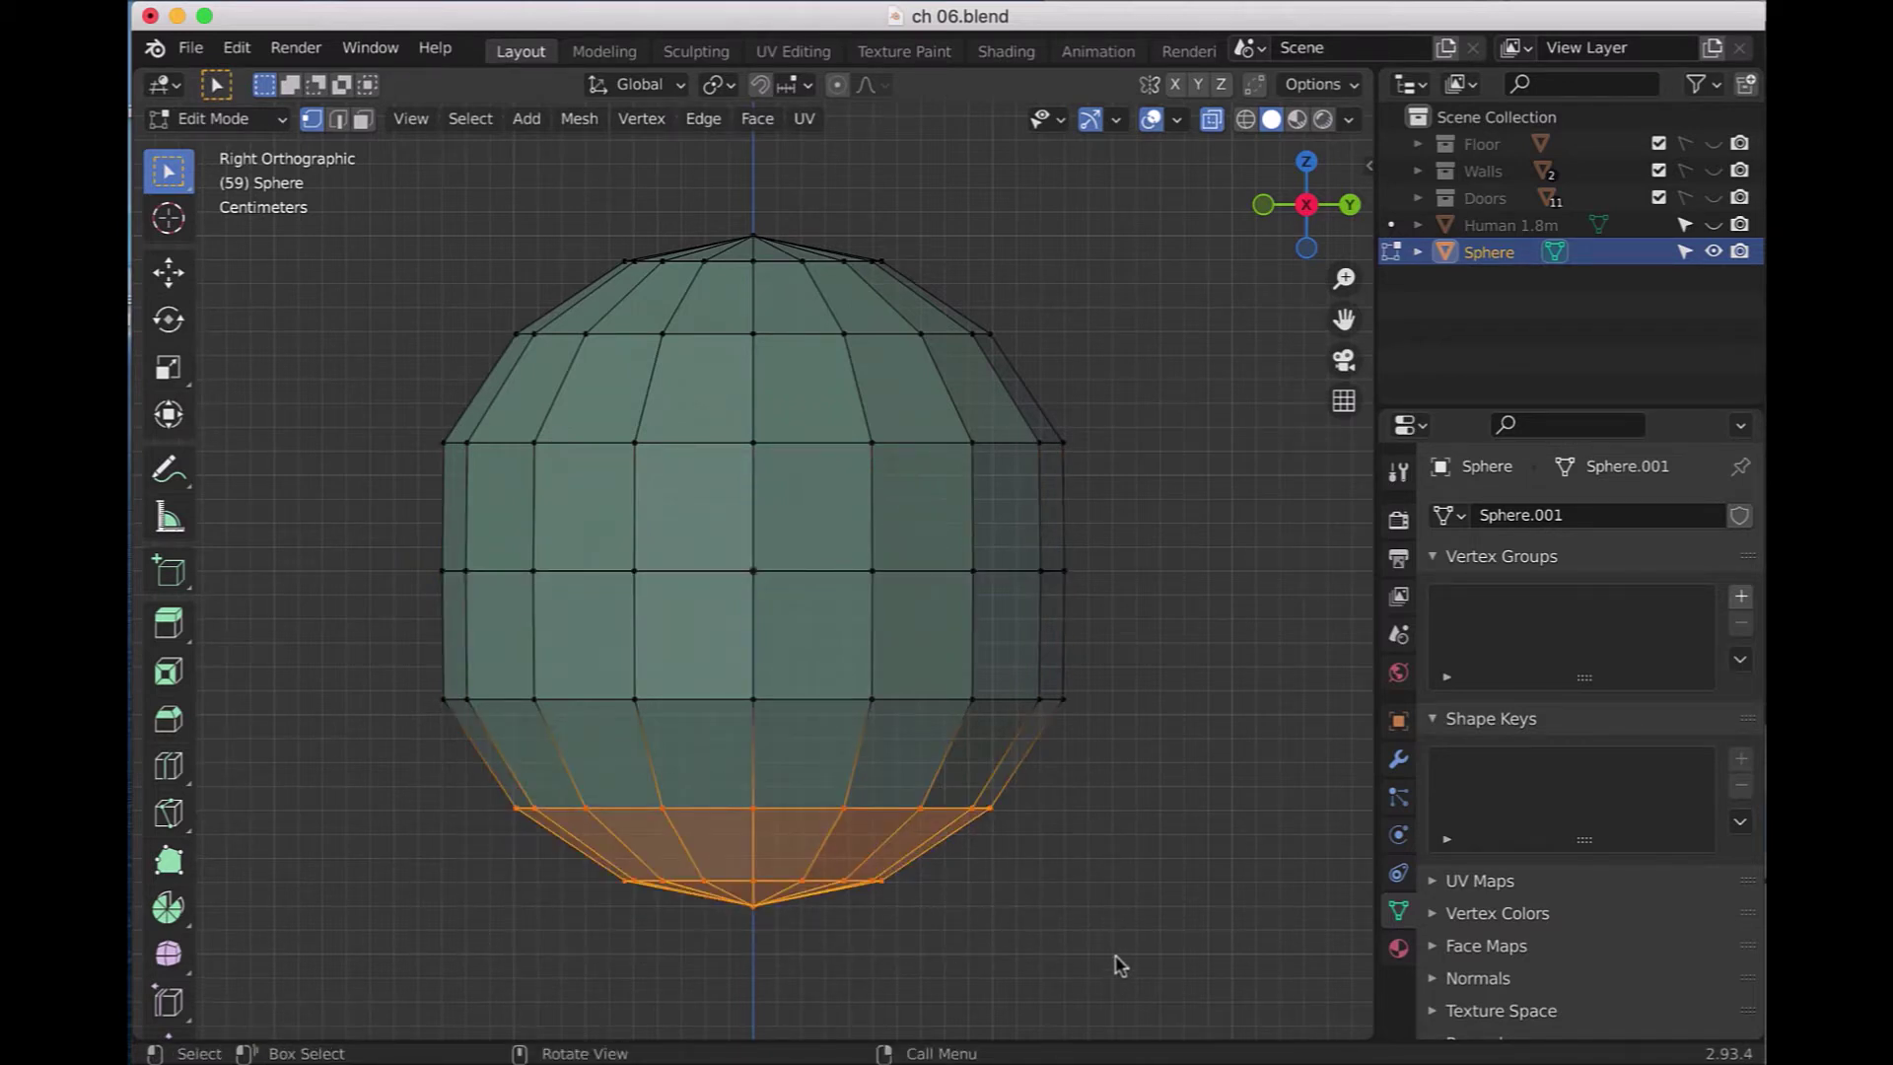
- Delete the bottom vertices and move the new bottom vertex row down along Z
key(x)
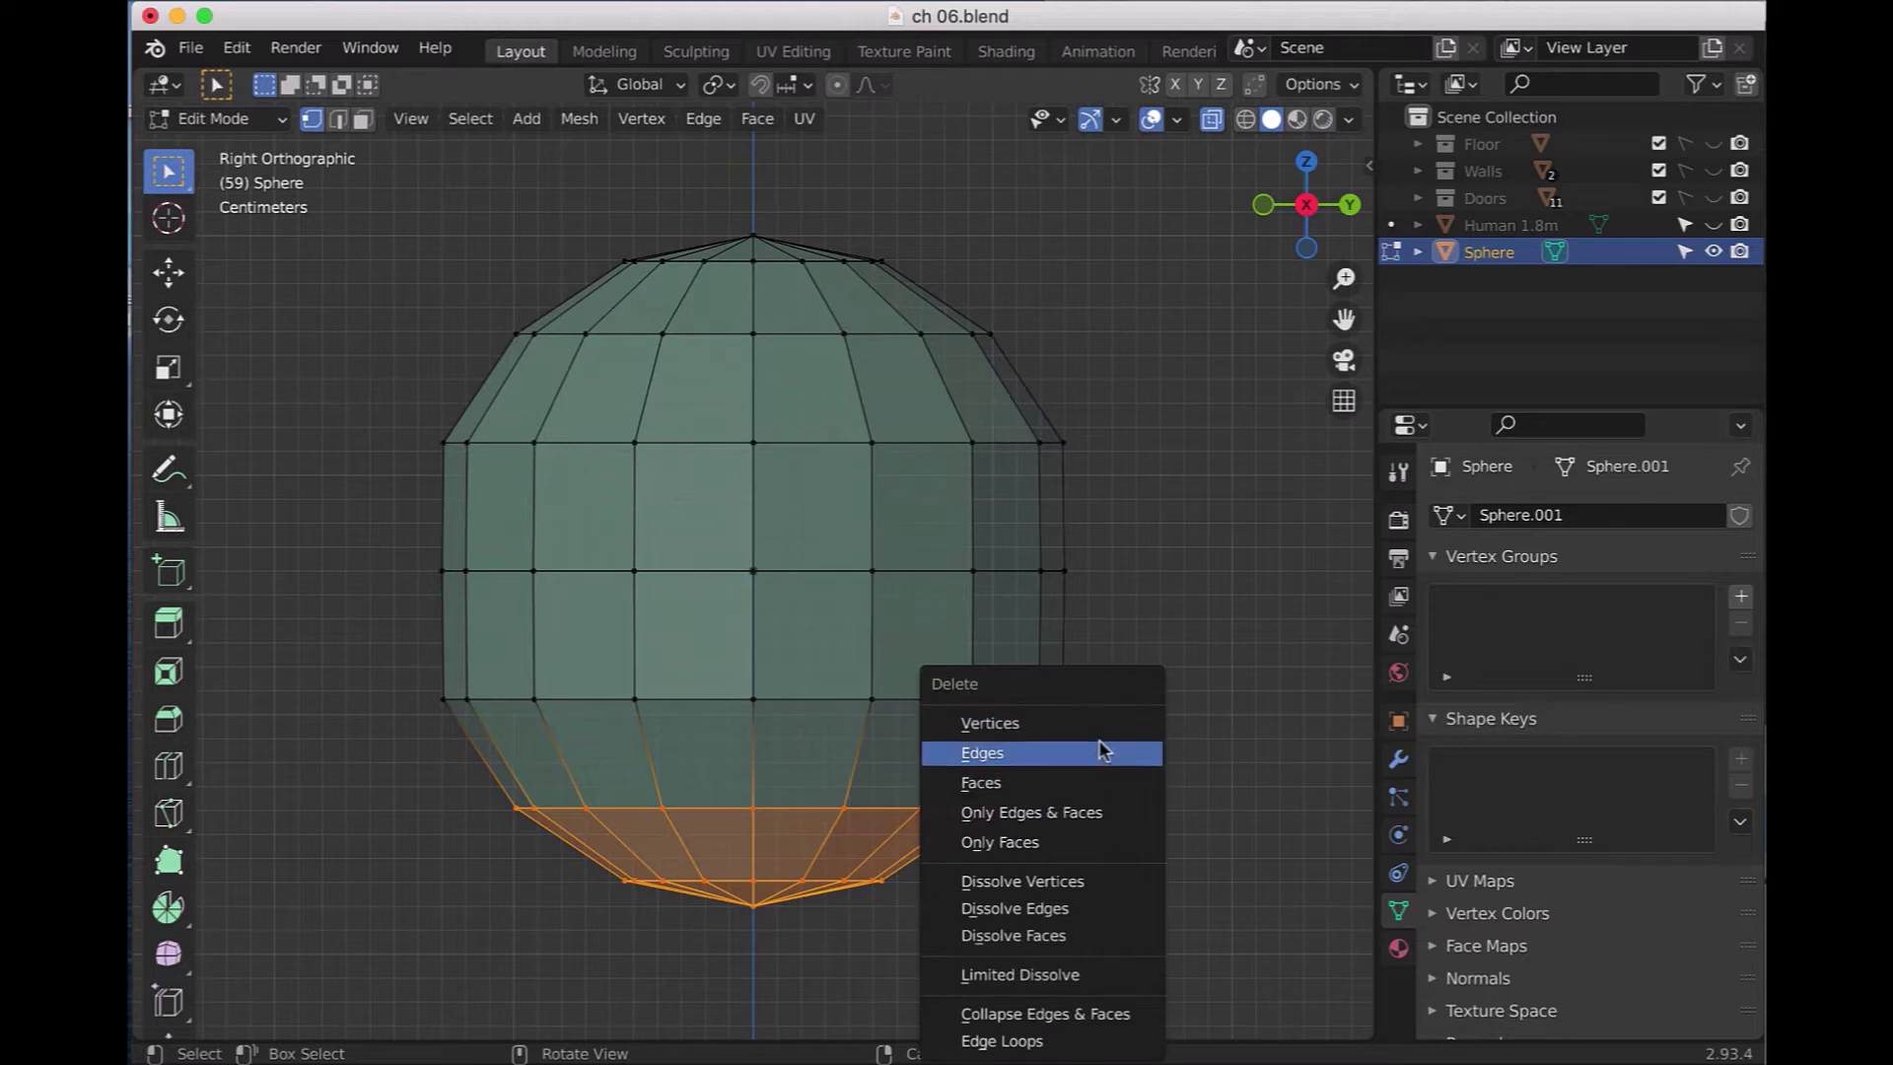
click(1096, 727)
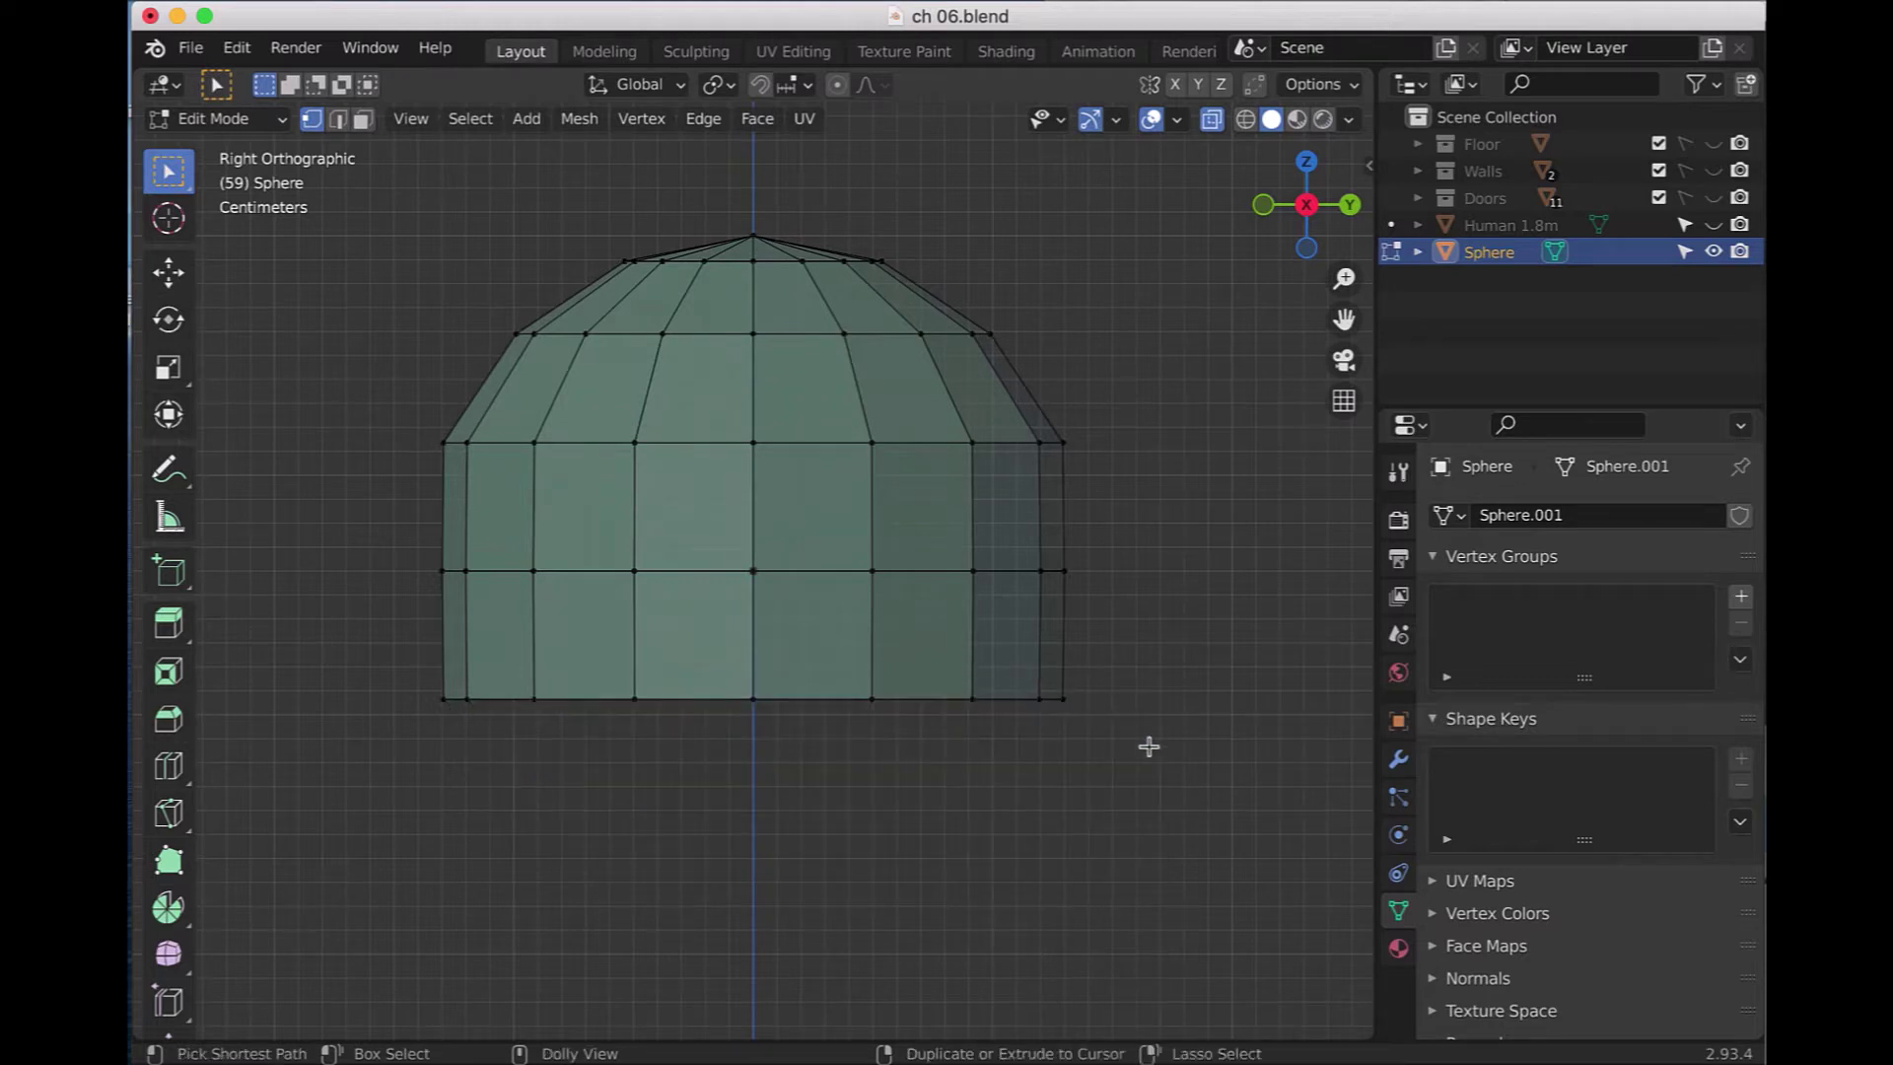
mouse_move(372, 650)
mouse_down()
mouse_move(1067, 779)
mouse_move(1159, 776)
mouse_up()
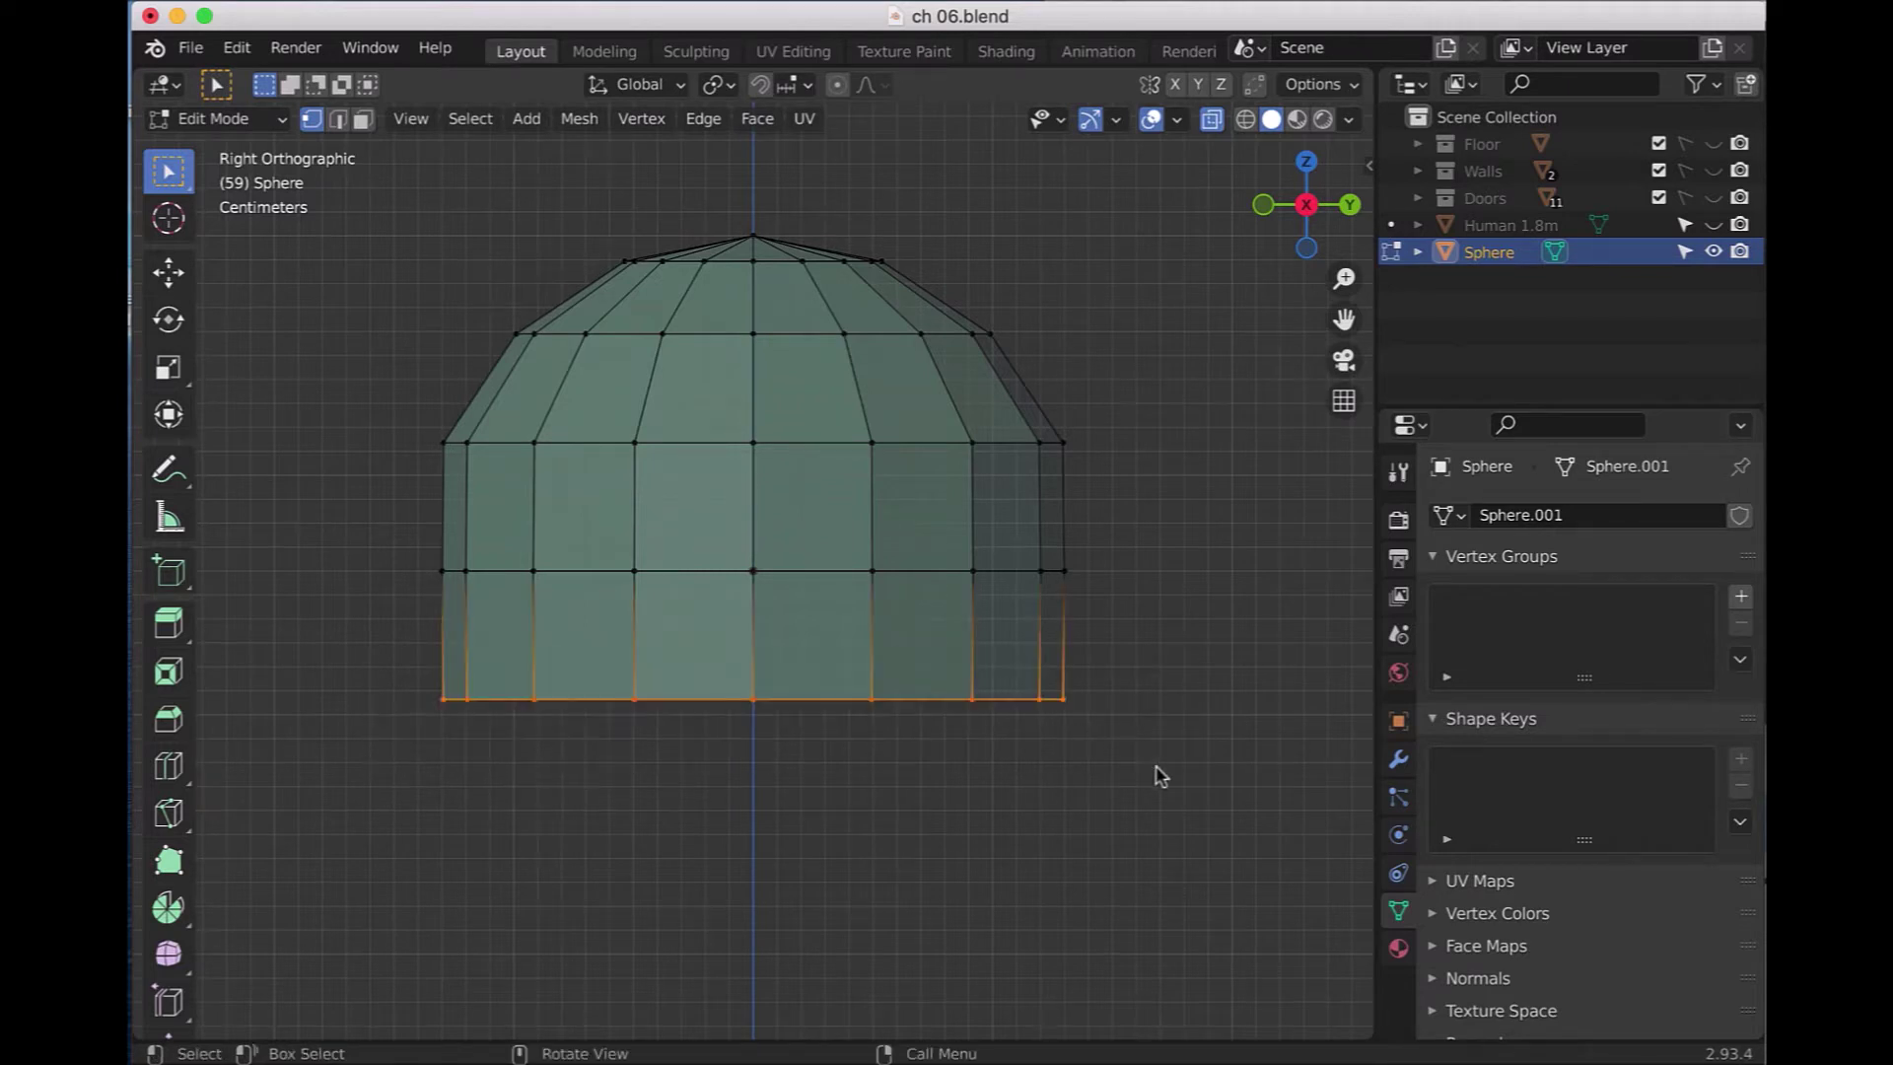
key(g)
key(z)
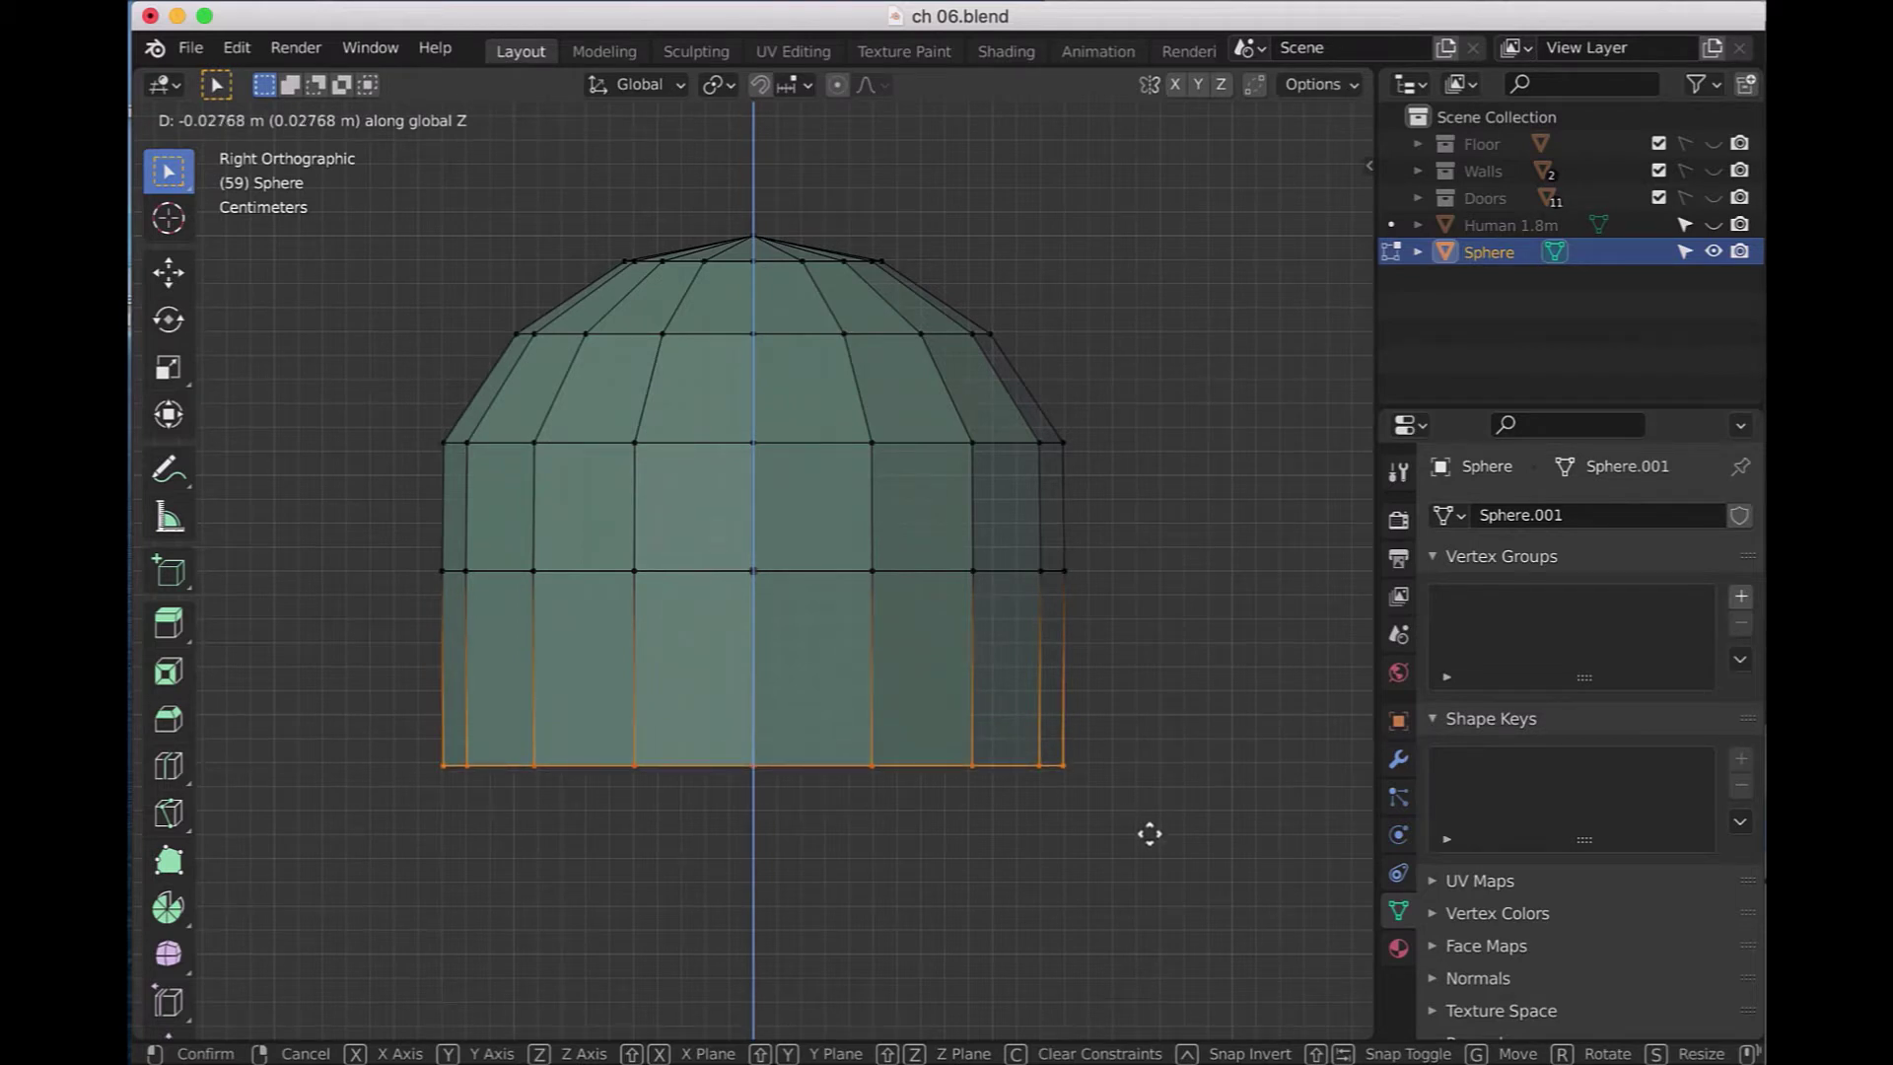
click(1149, 834)
key(ctrl+s)
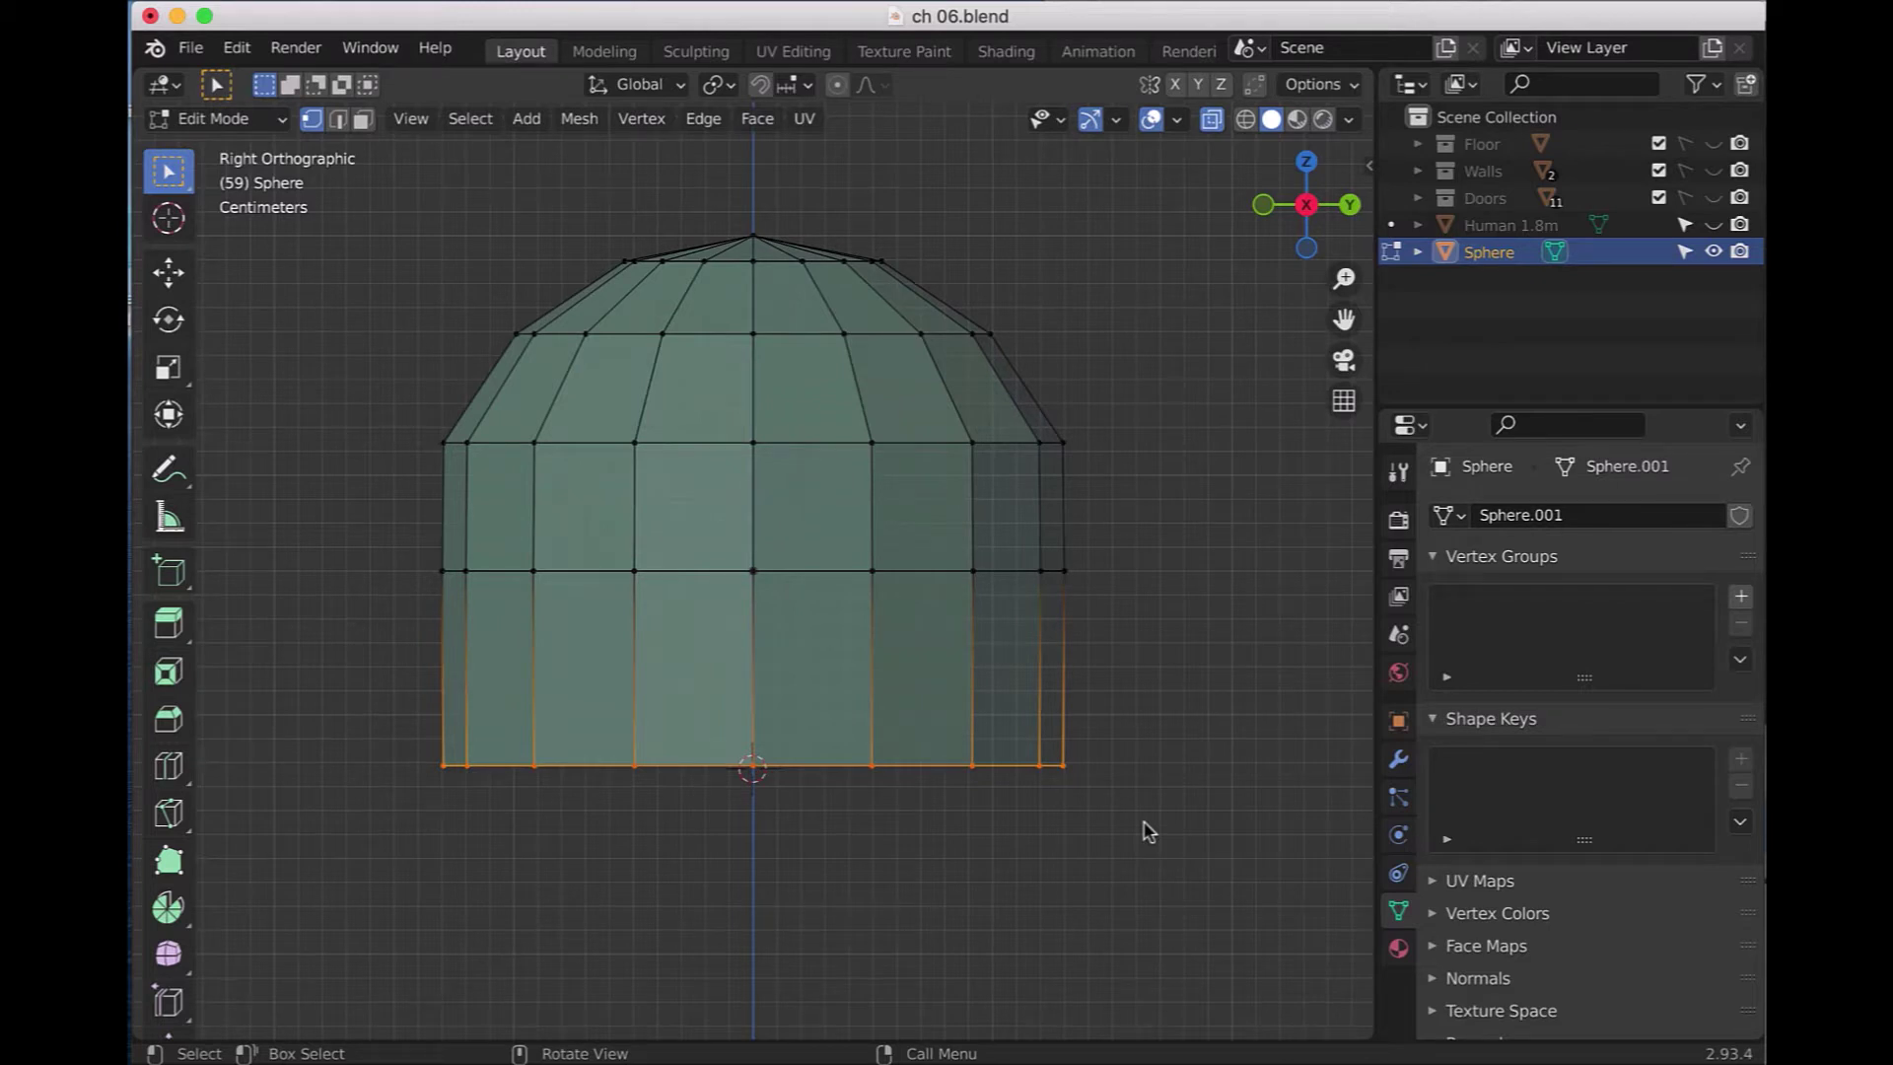
- Tilt the bottom vertex row about -17.6 degrees into a slanted edge
key(r)
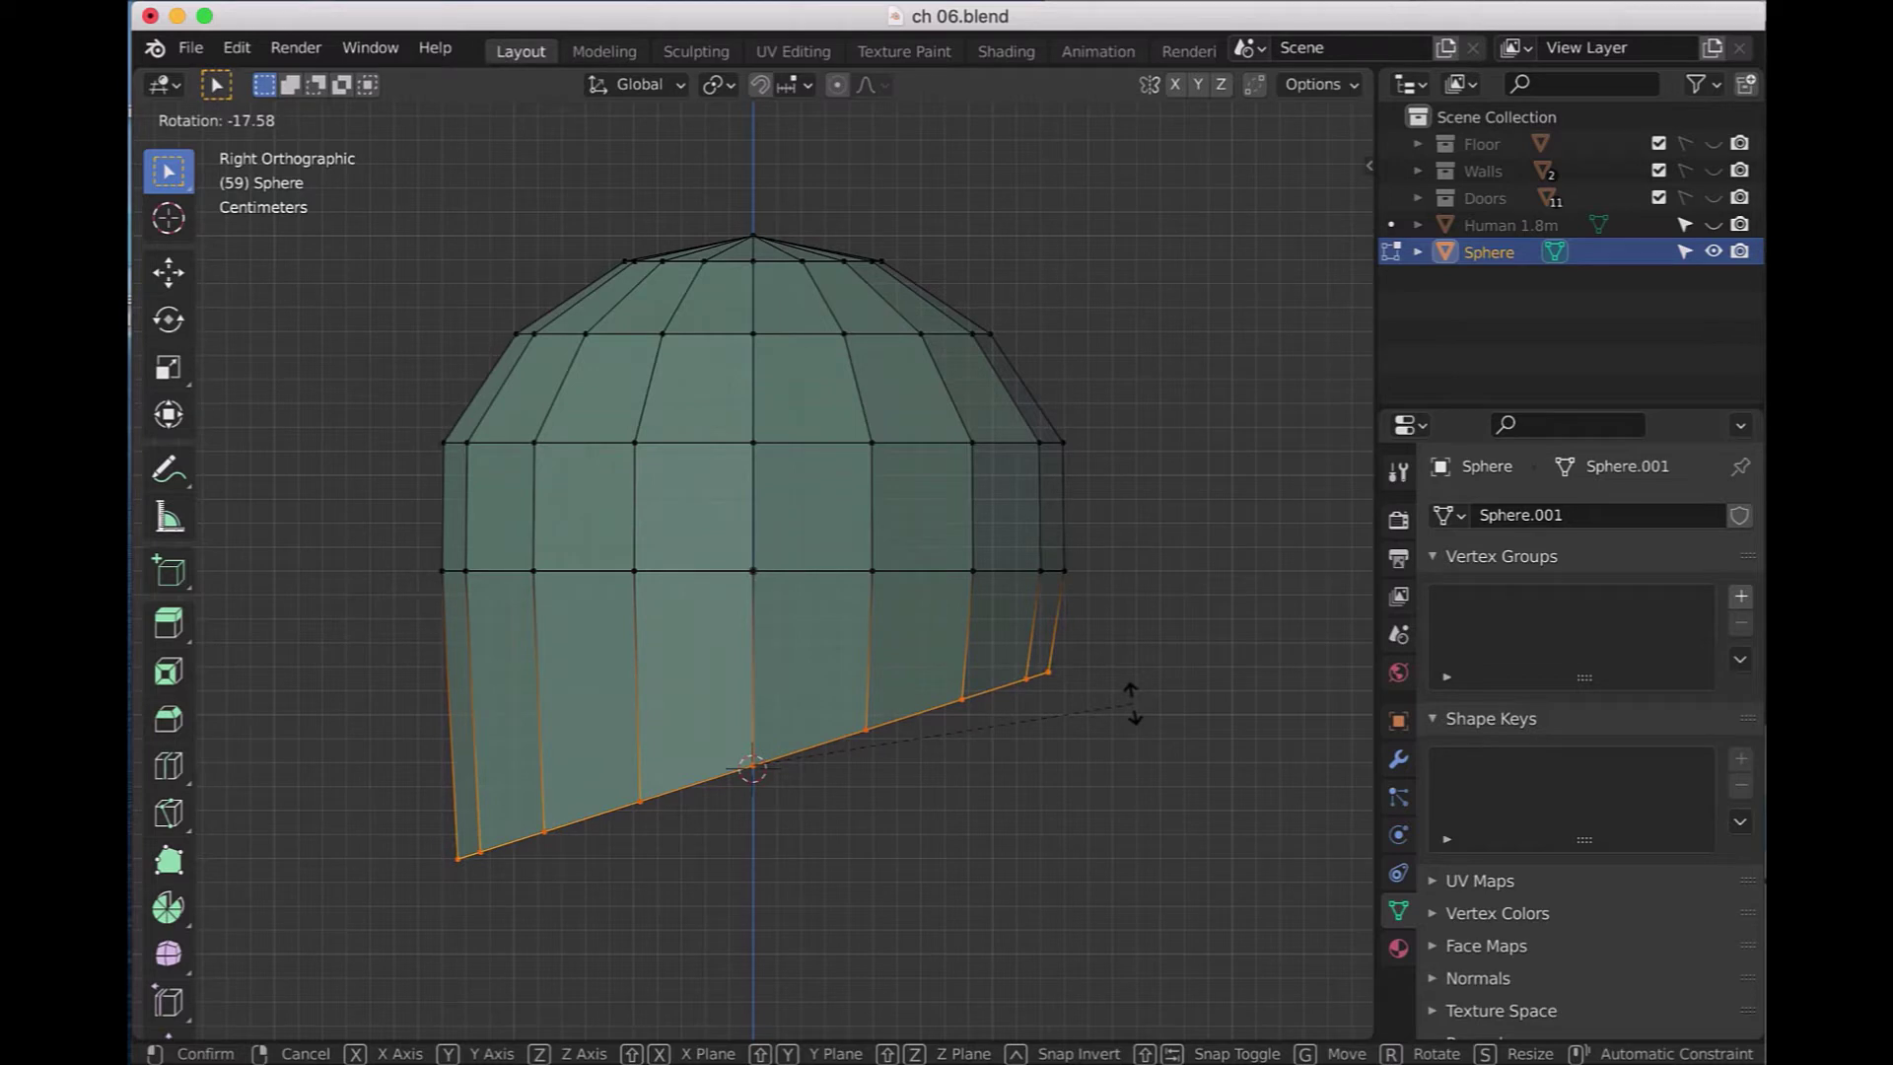
click(1132, 702)
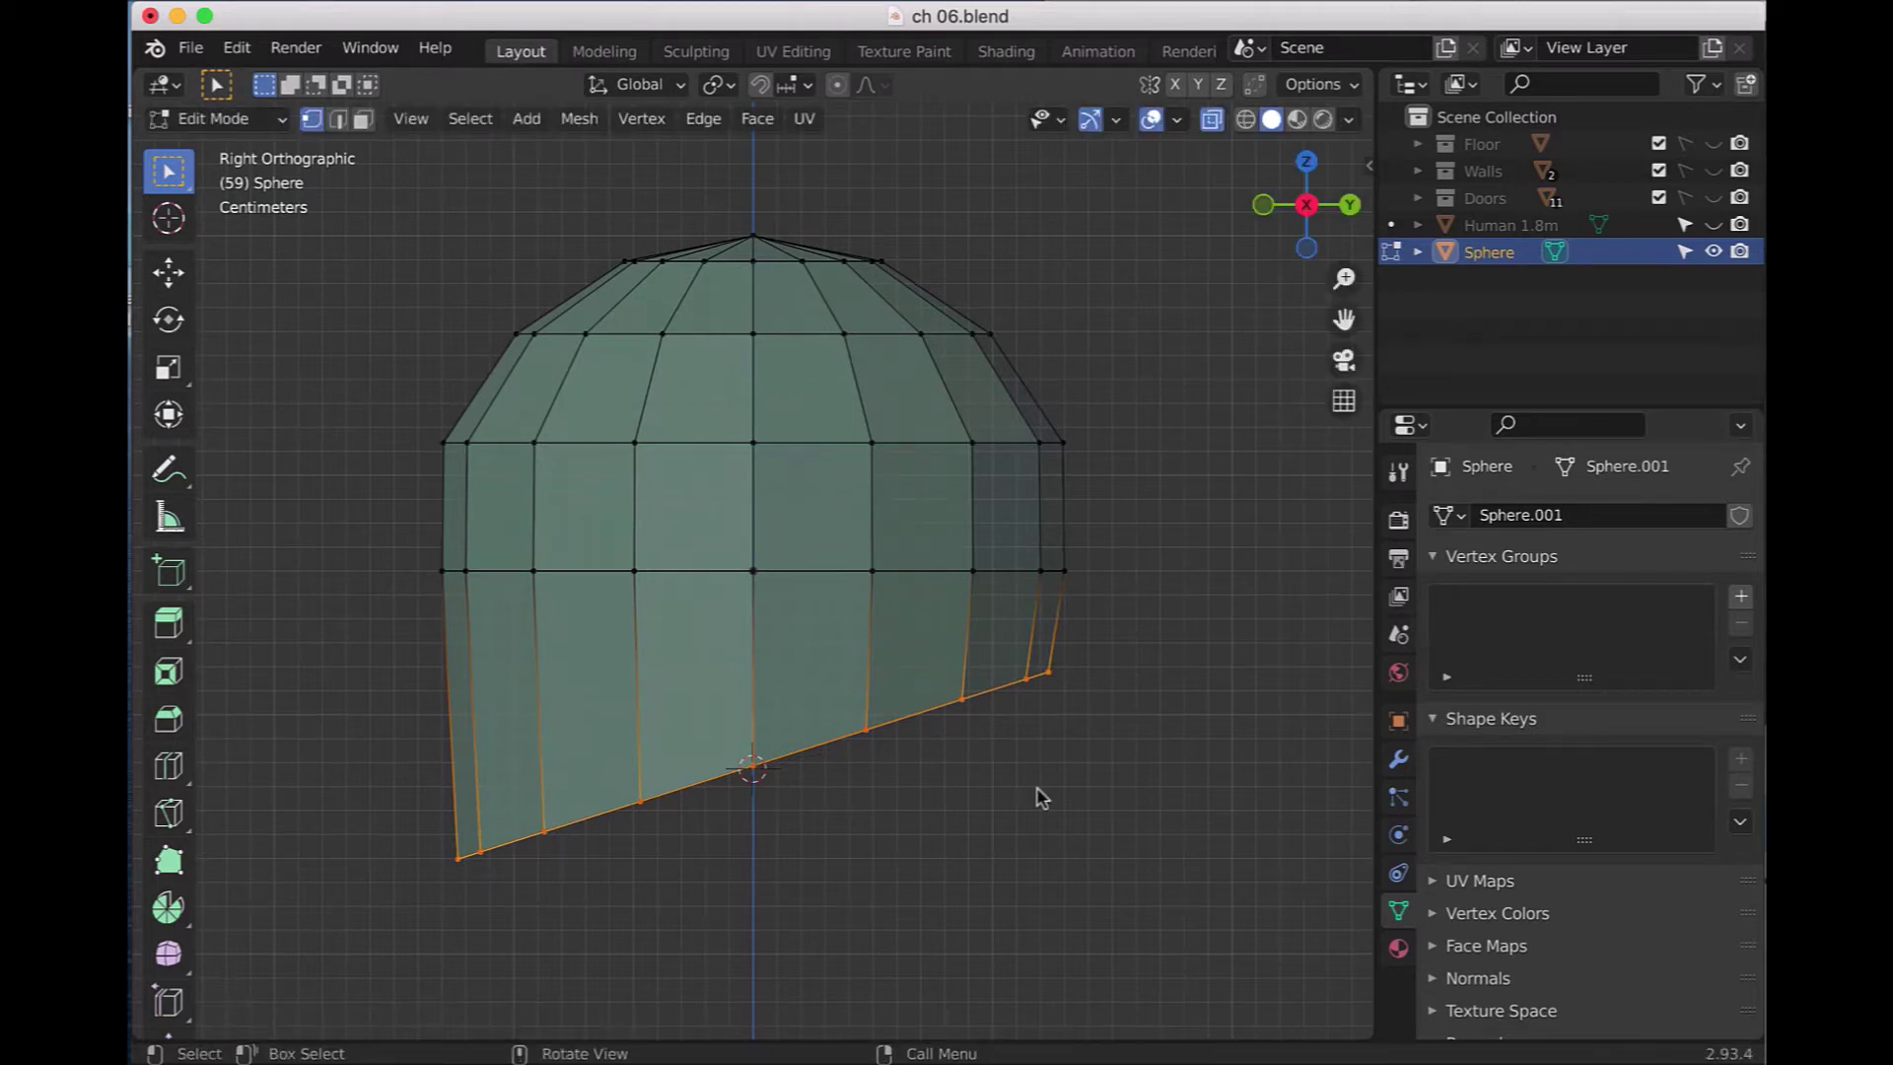
key(a)
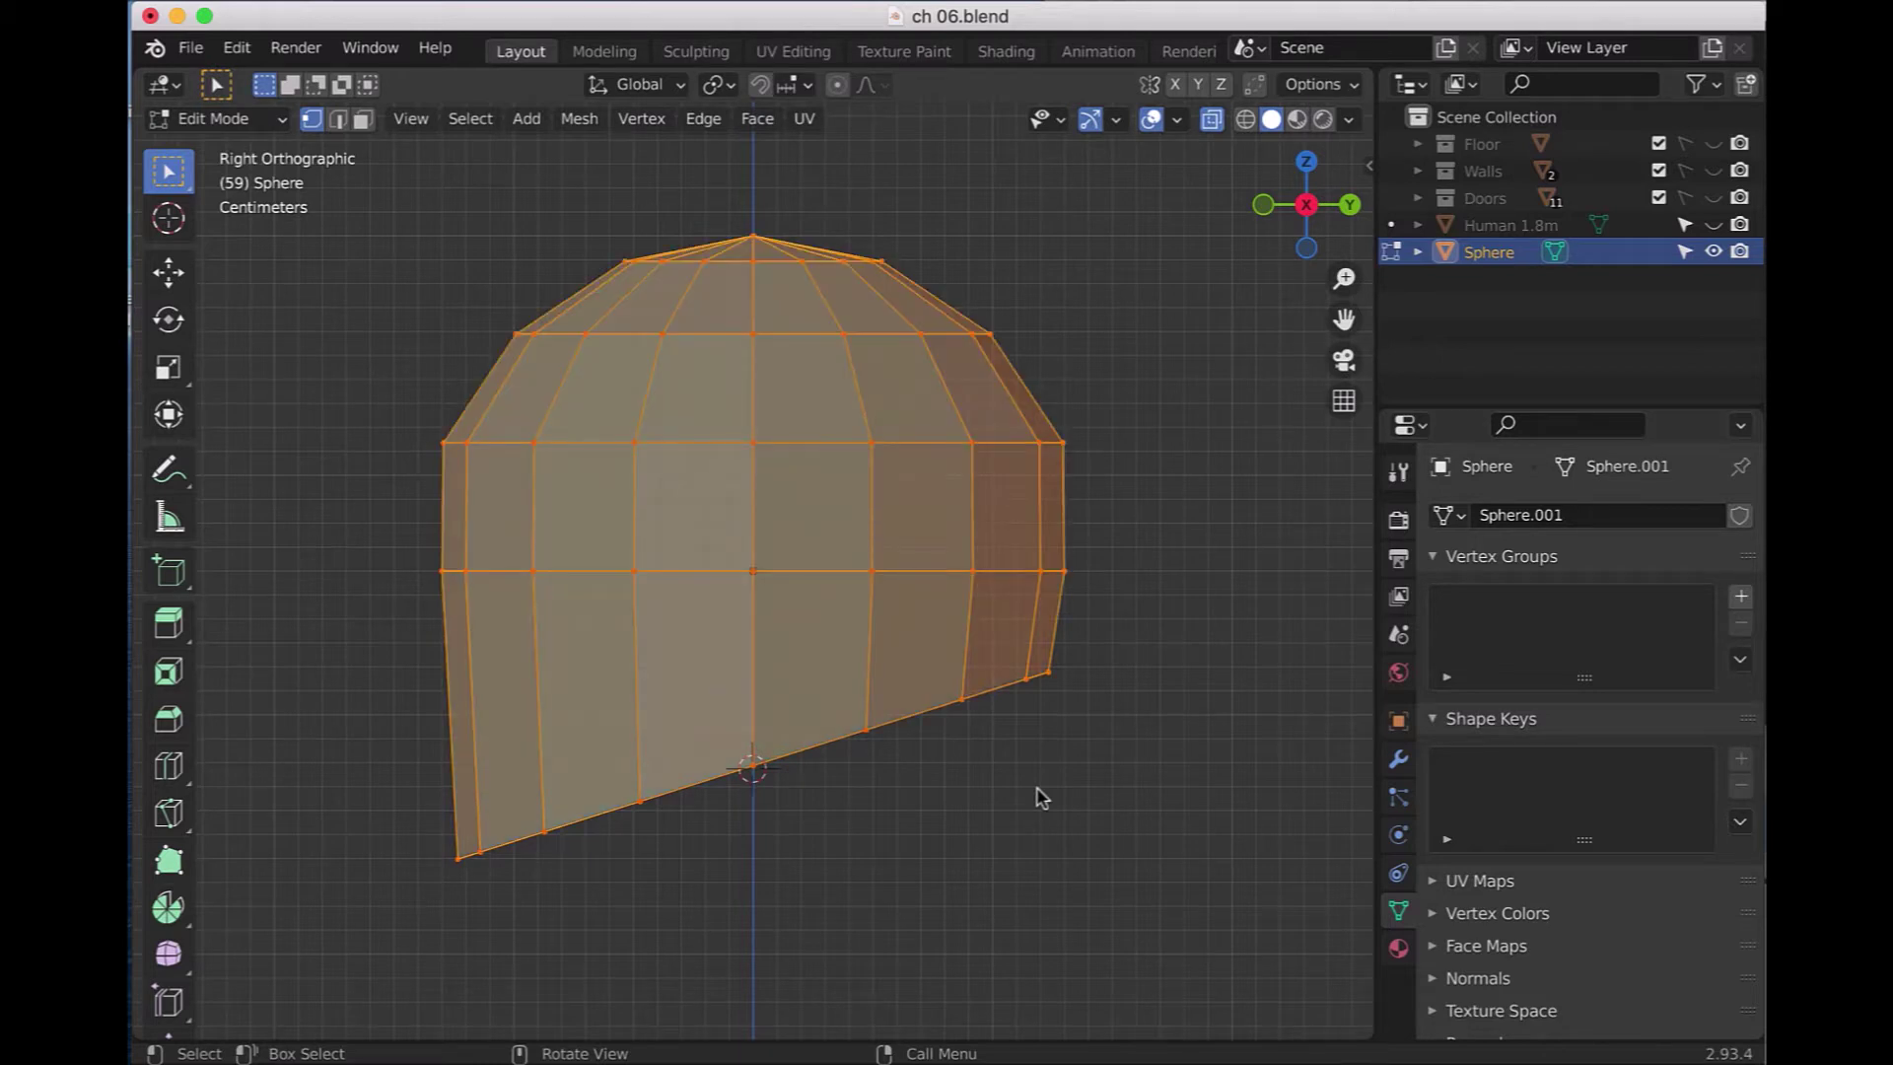
- Shear the whole helmet mesh forward, turn X-Ray off, and view it from the front
click(585, 123)
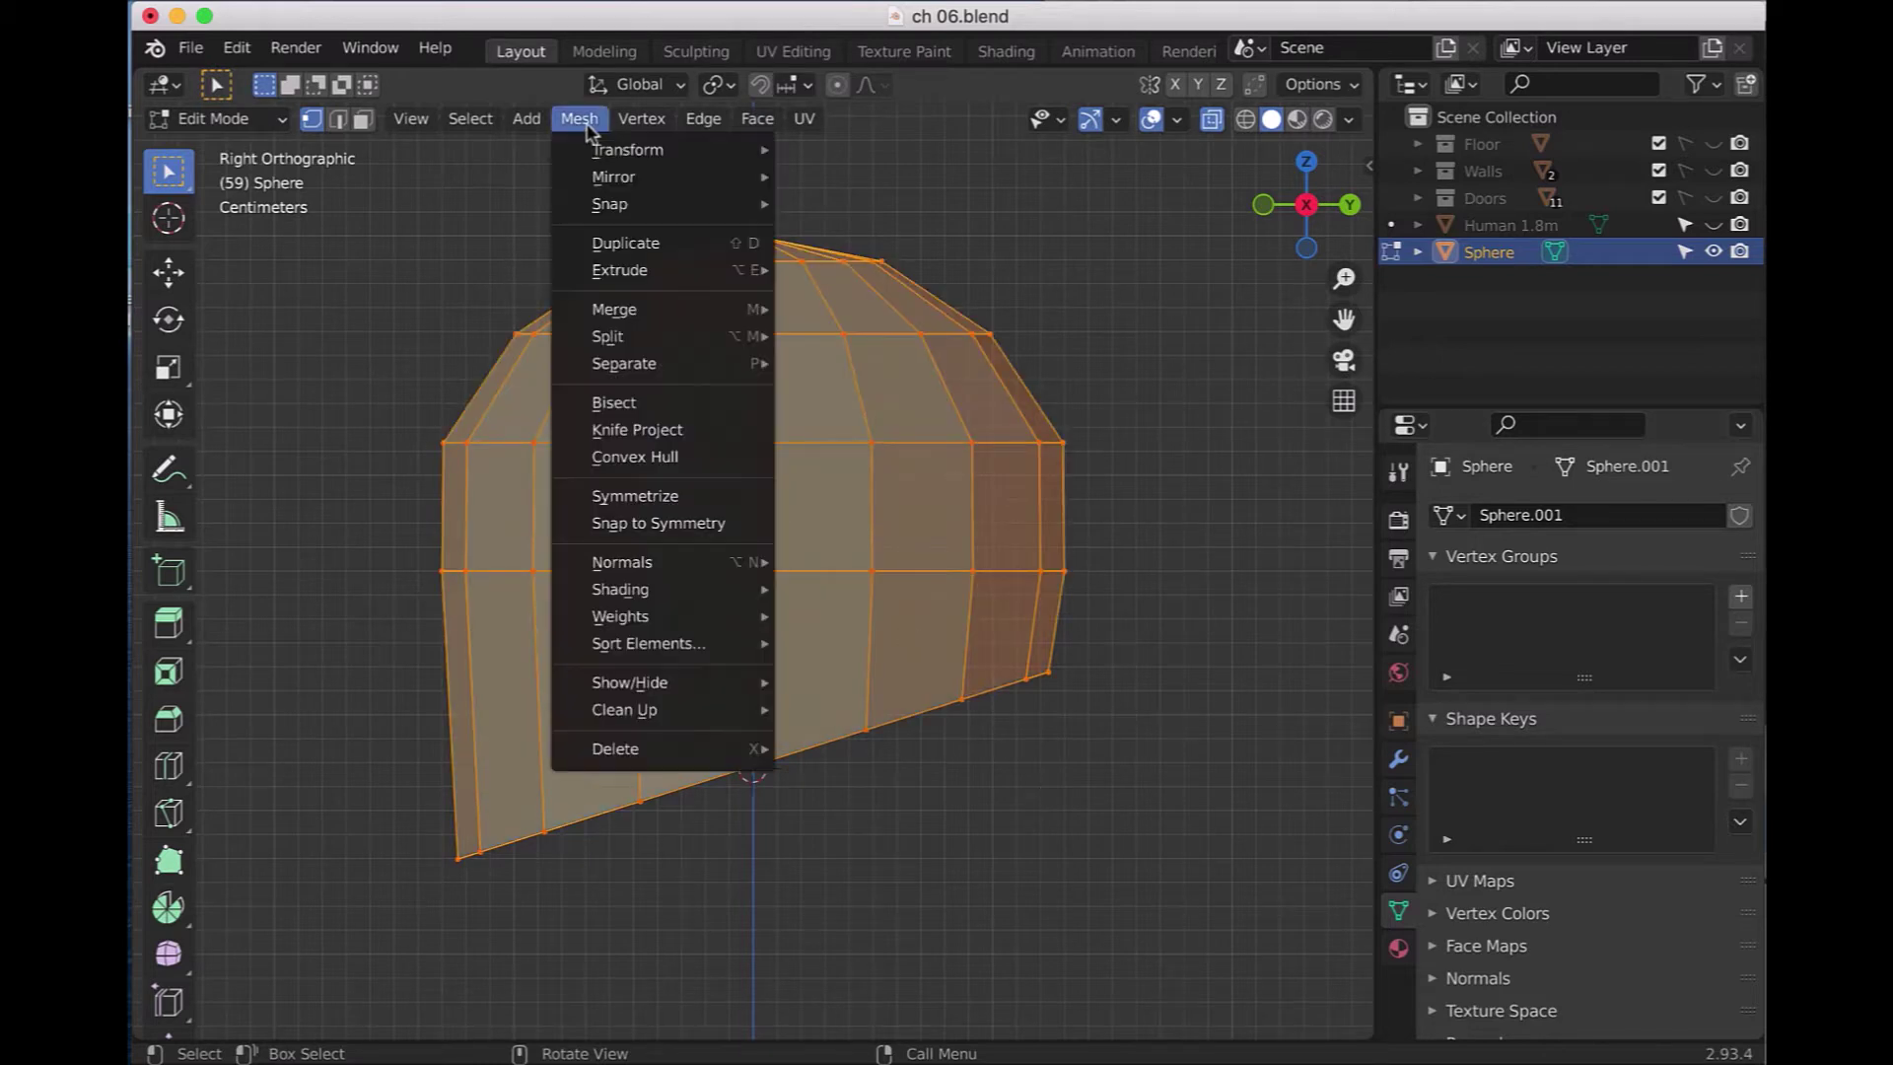
mouse_move(651, 150)
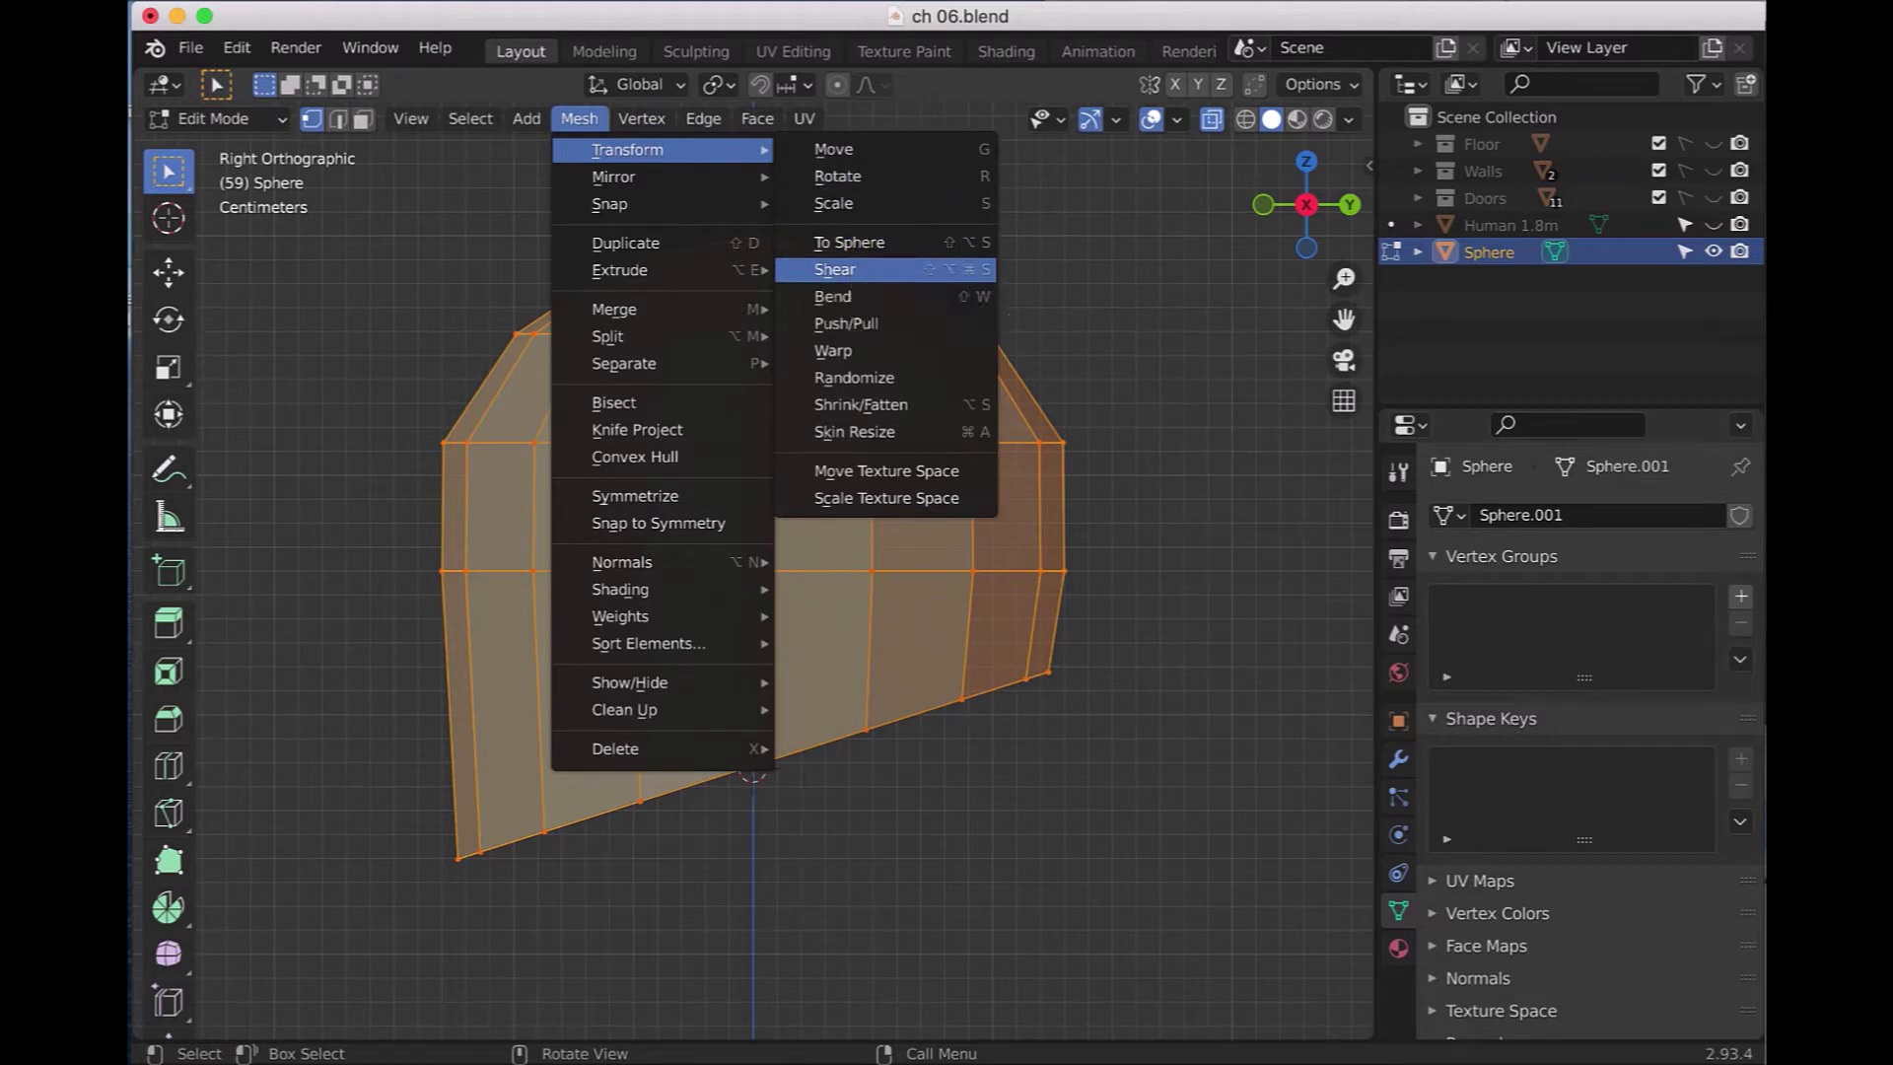
click(853, 276)
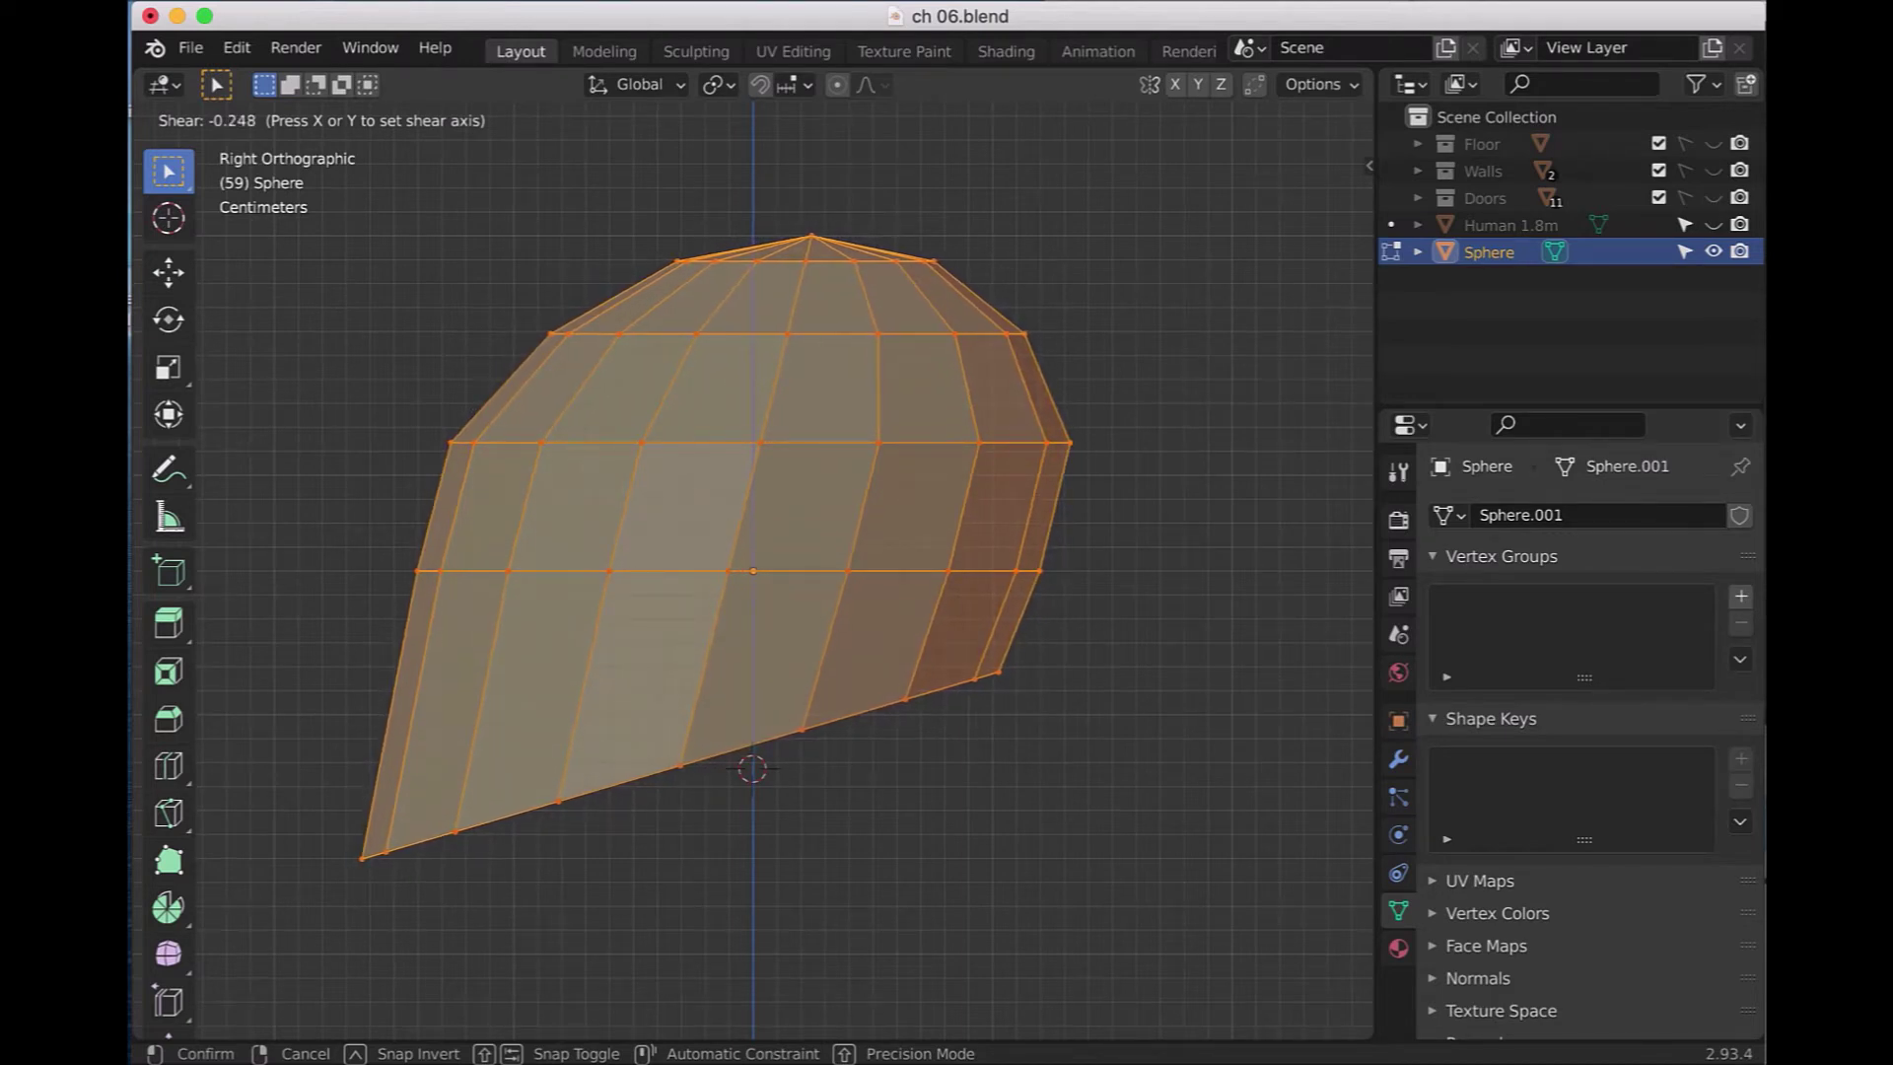
click(708, 296)
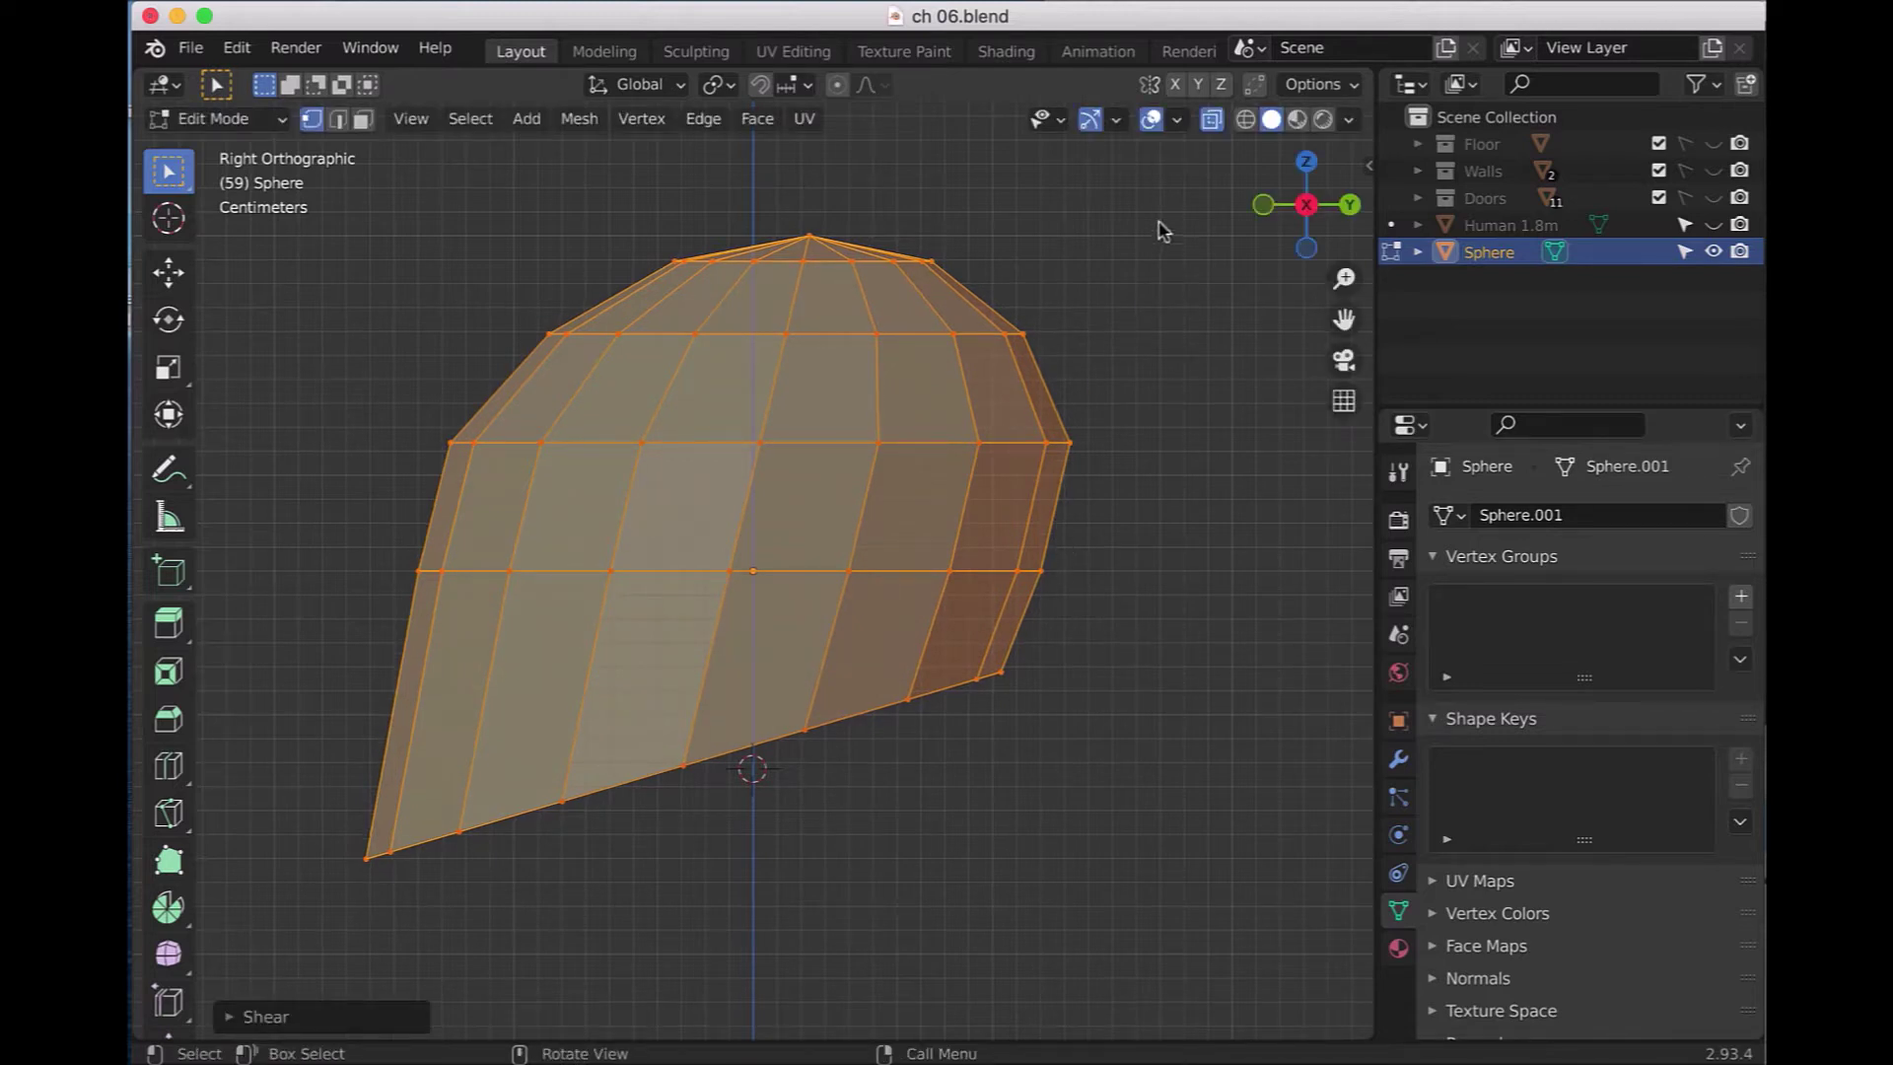
click(1212, 121)
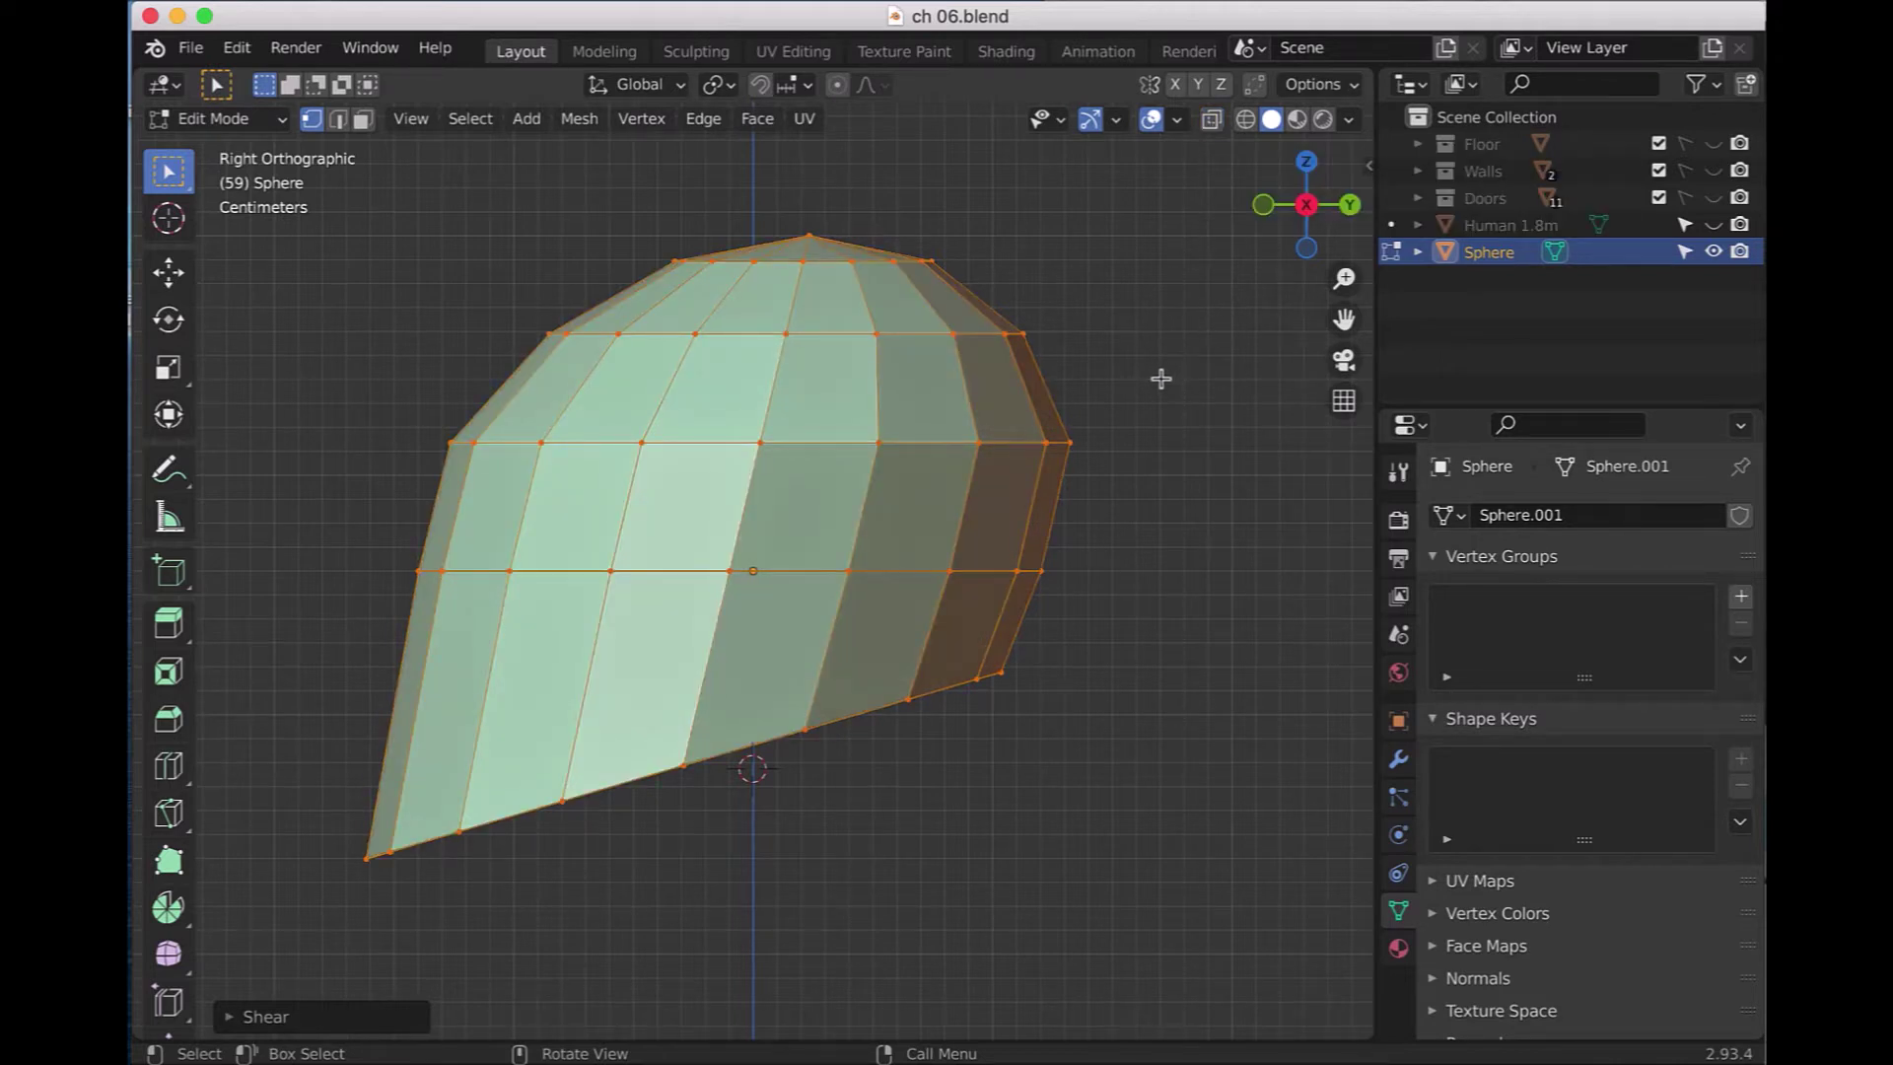
key(KP_1)
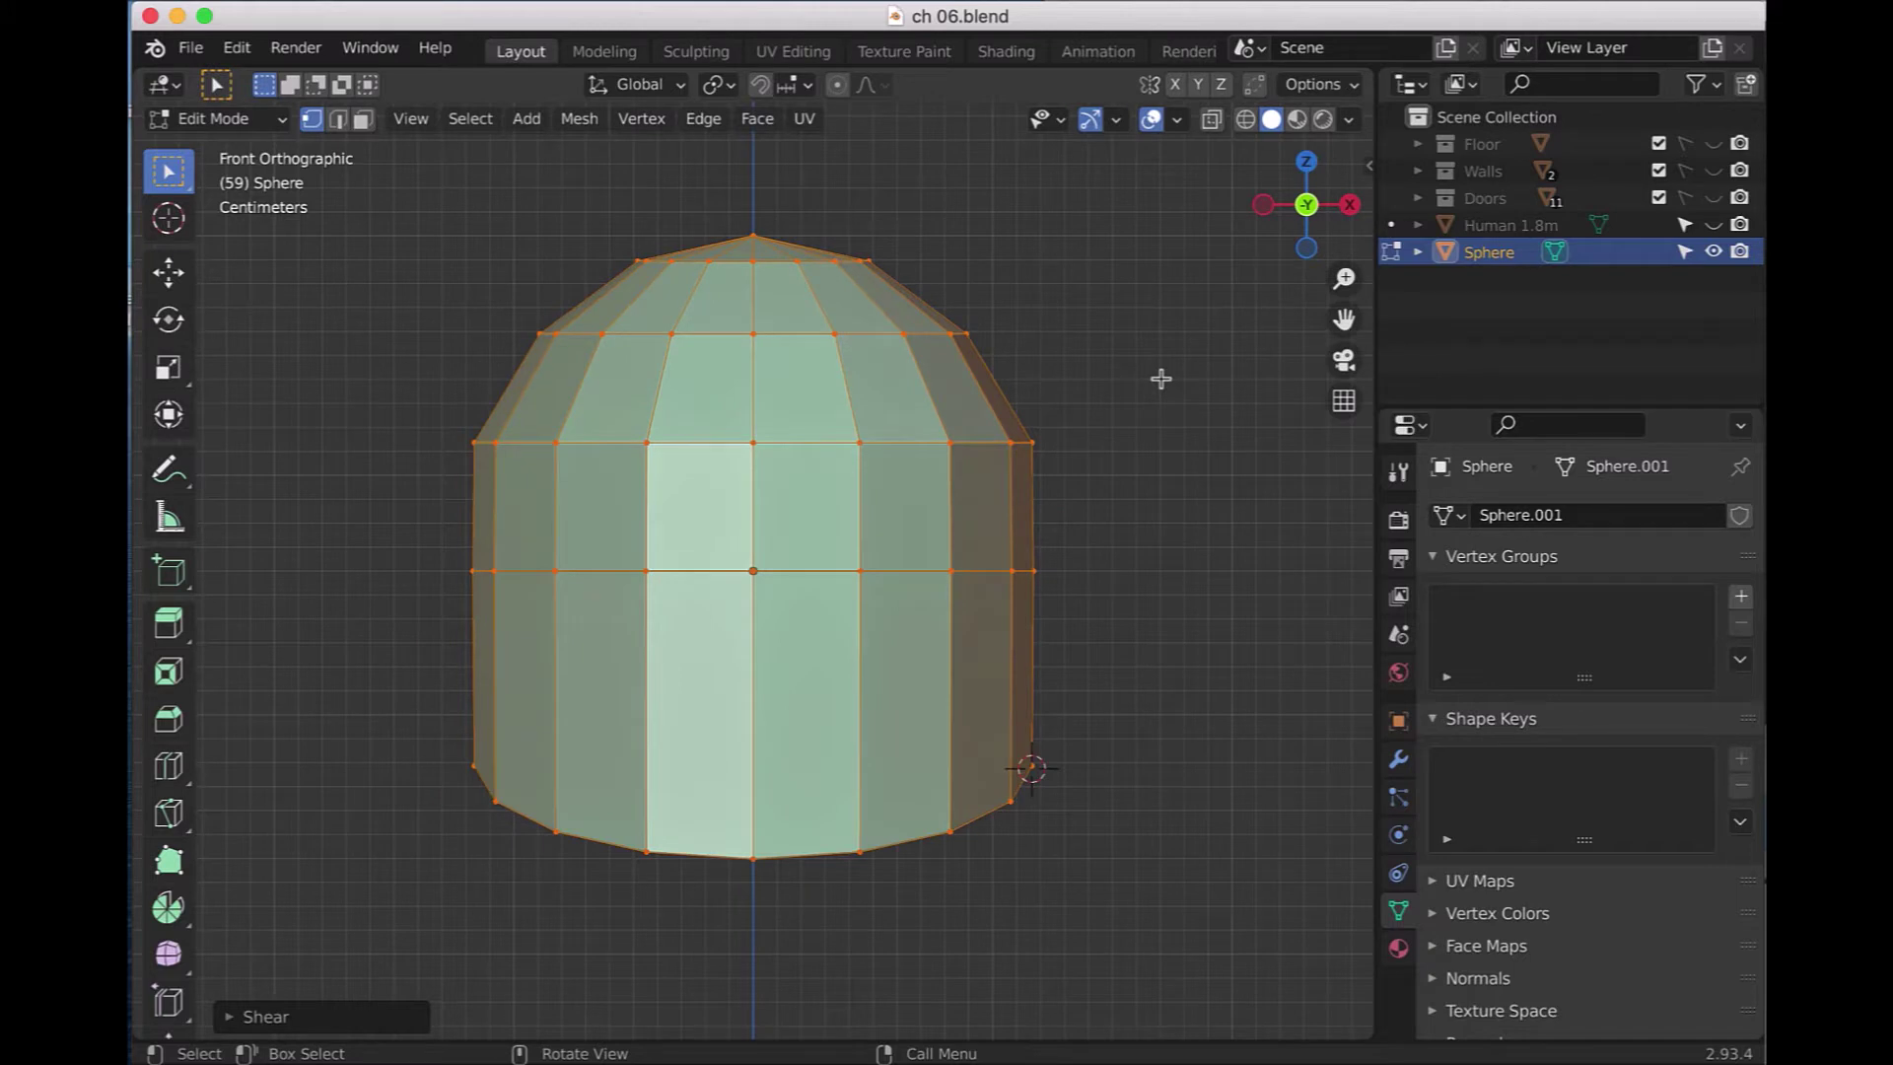
drag(727, 420, 777, 472)
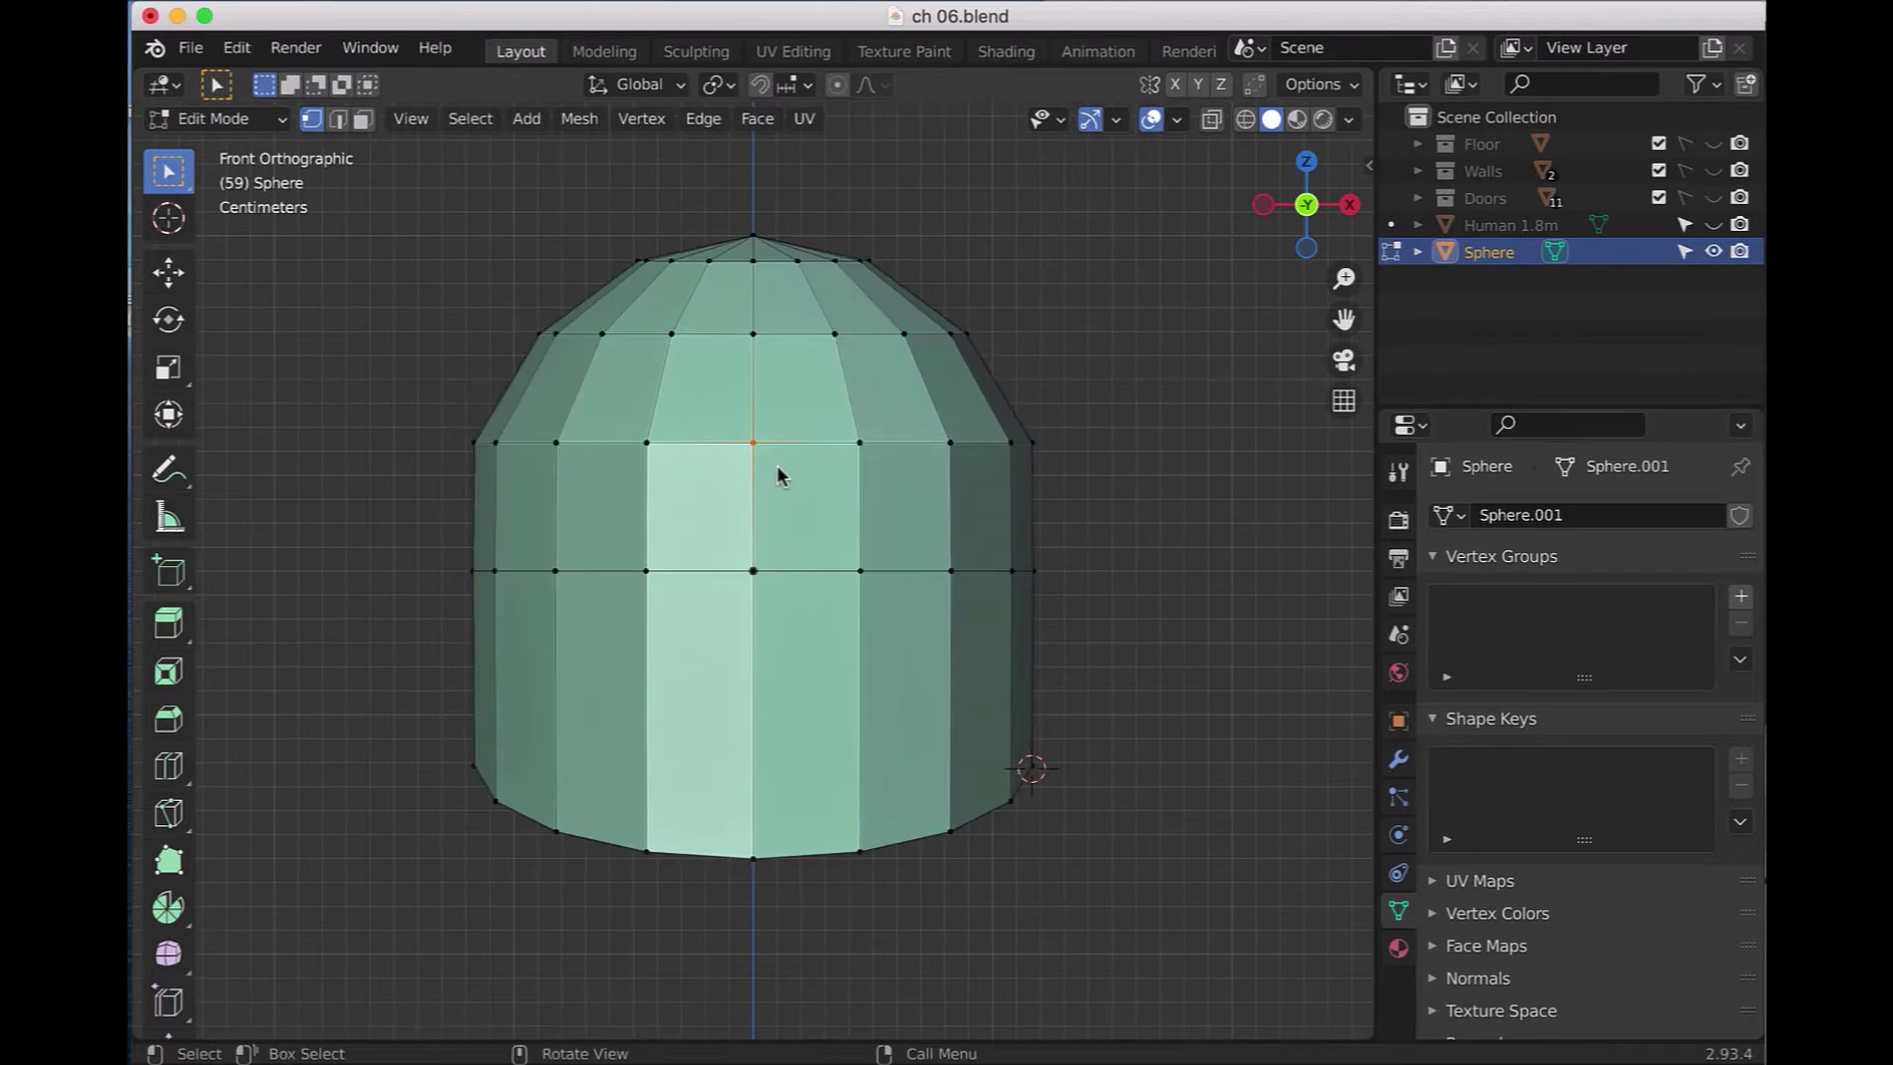
- Slide the front centre vertex and its two flanking vertices down their edges
key(shift+v)
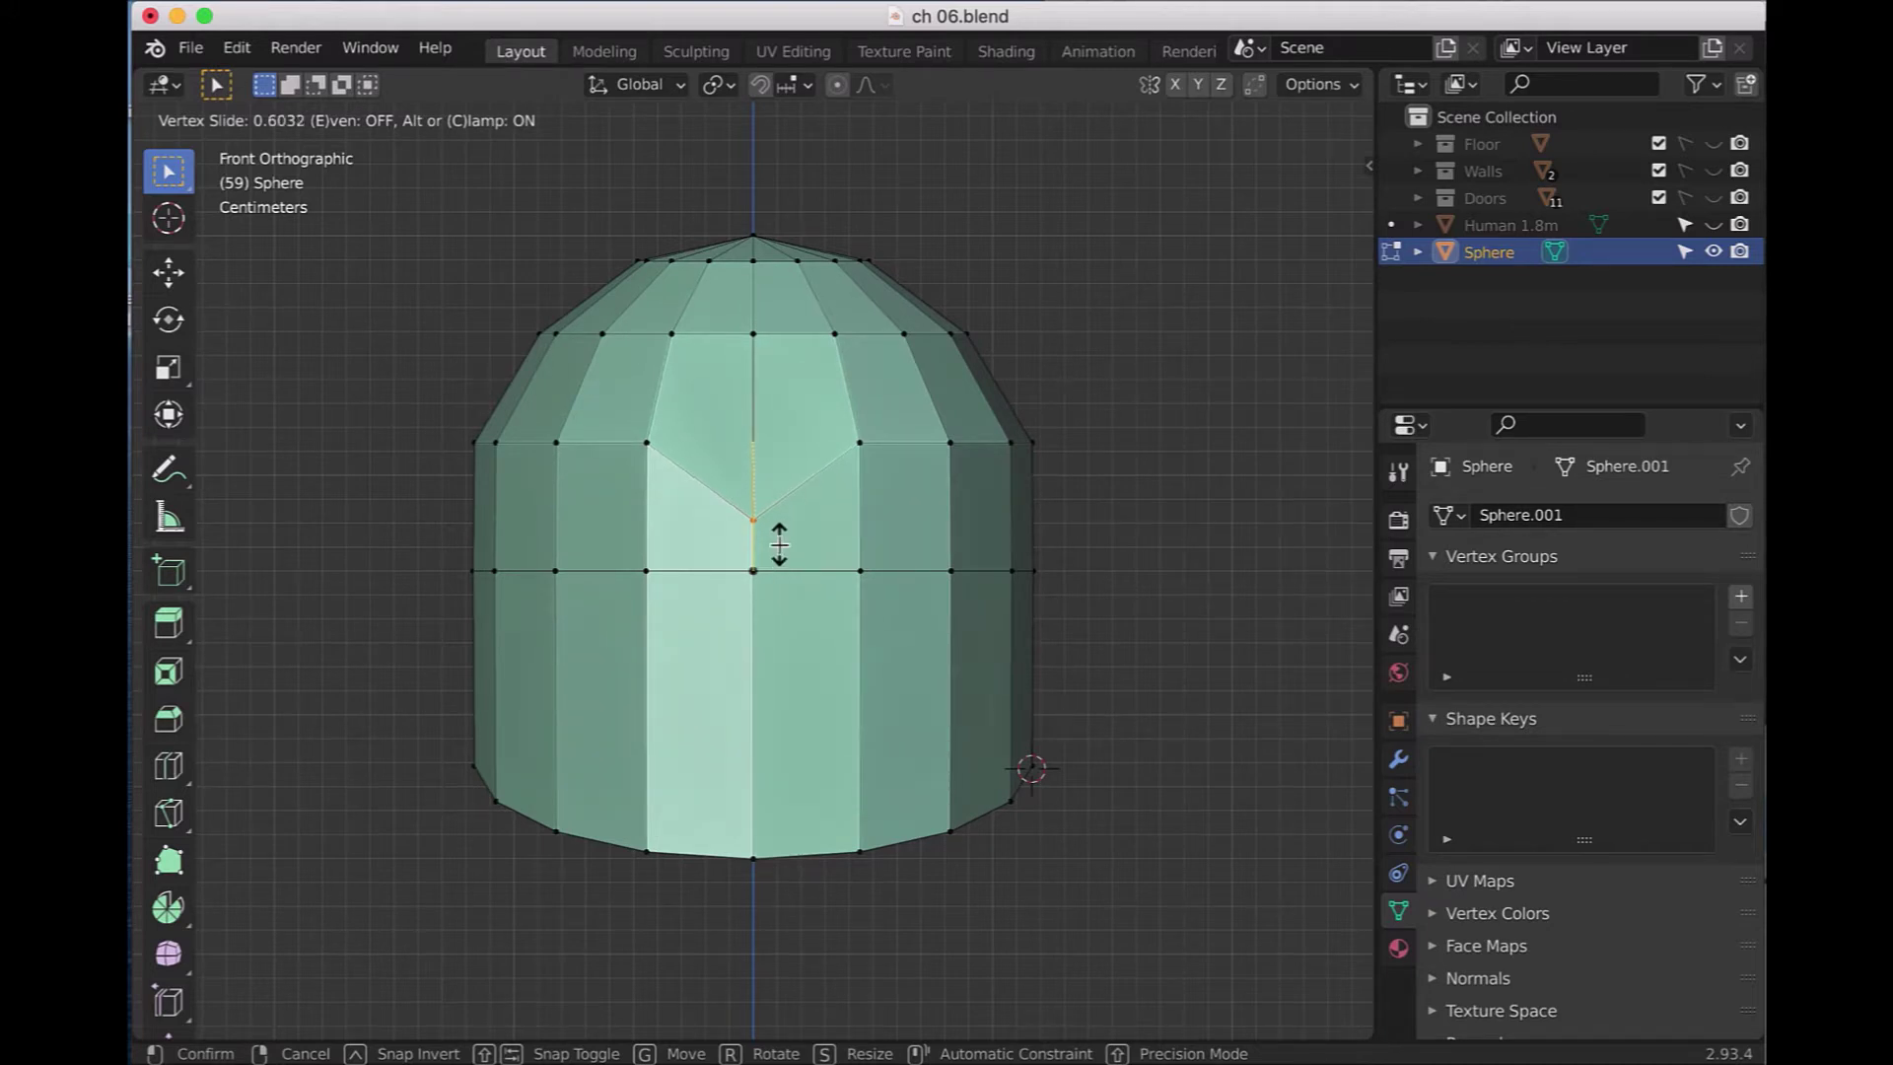
click(780, 547)
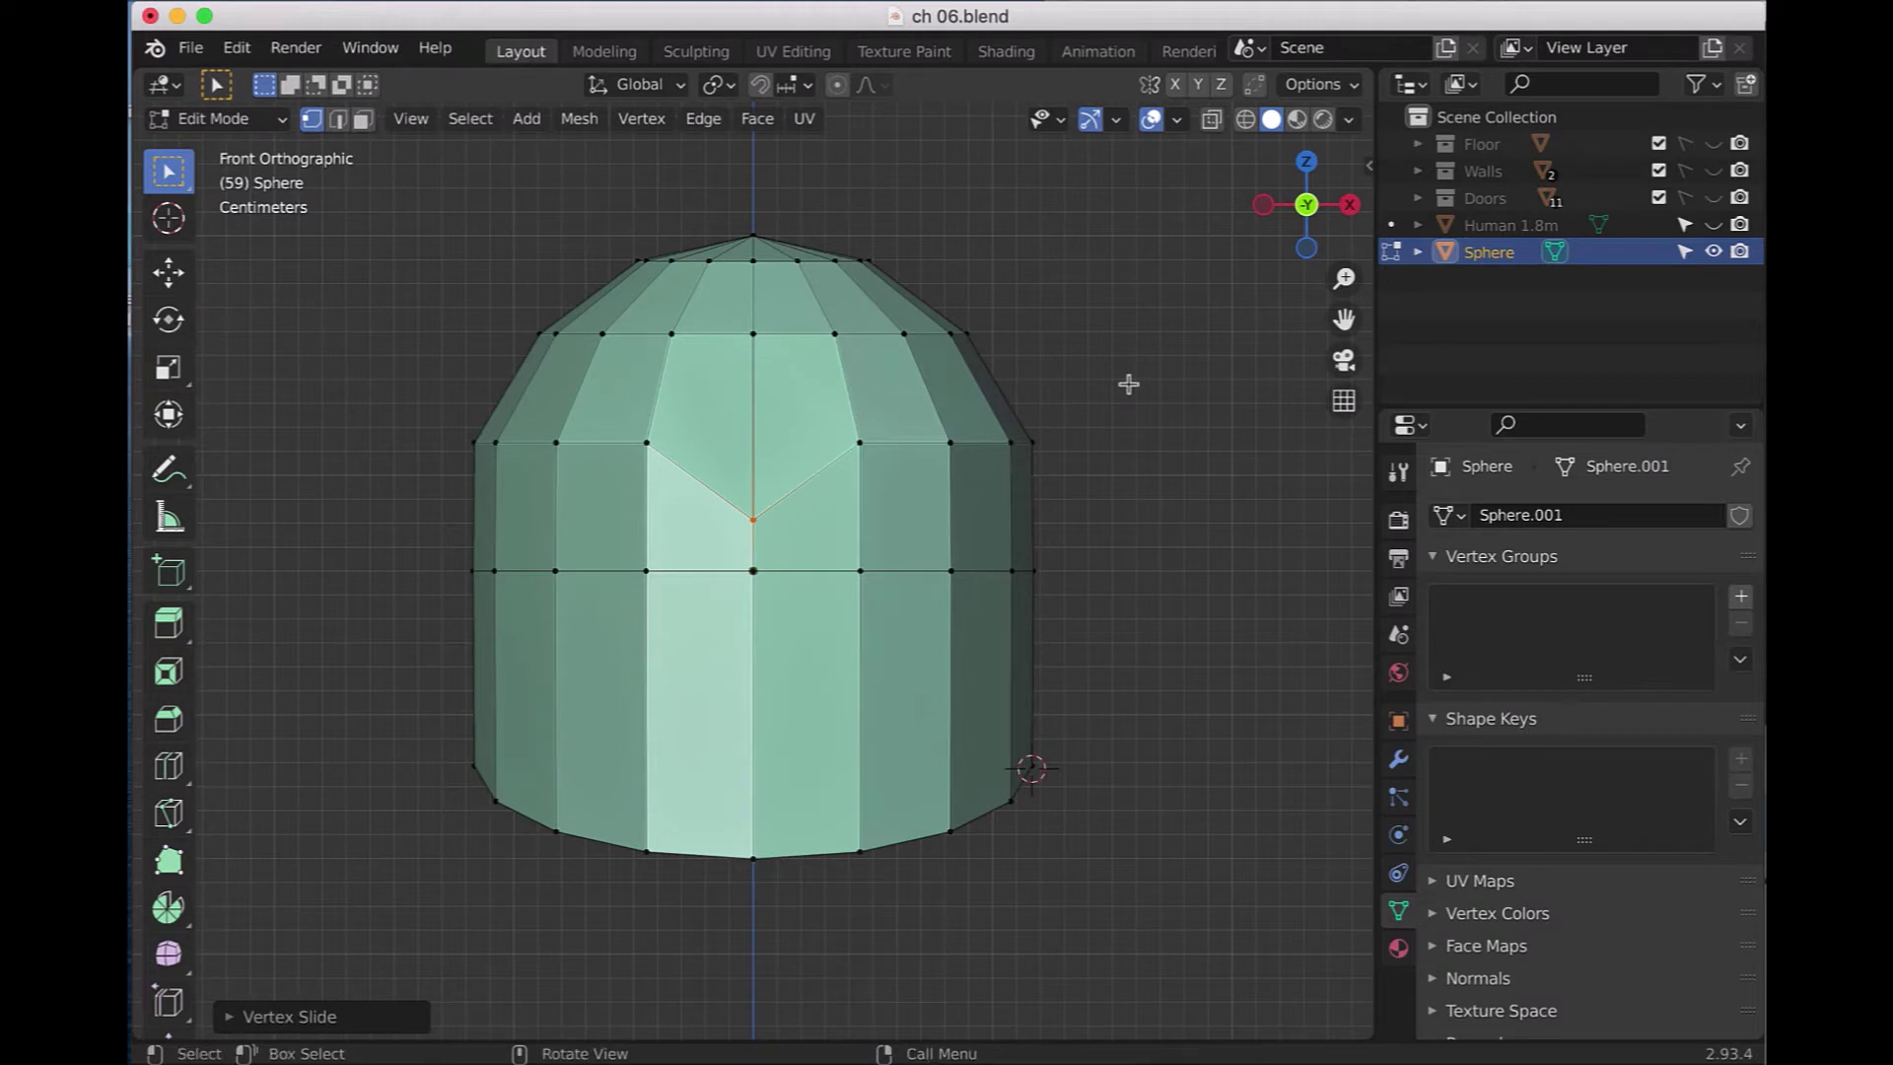
click(641, 433)
shift+click(867, 458)
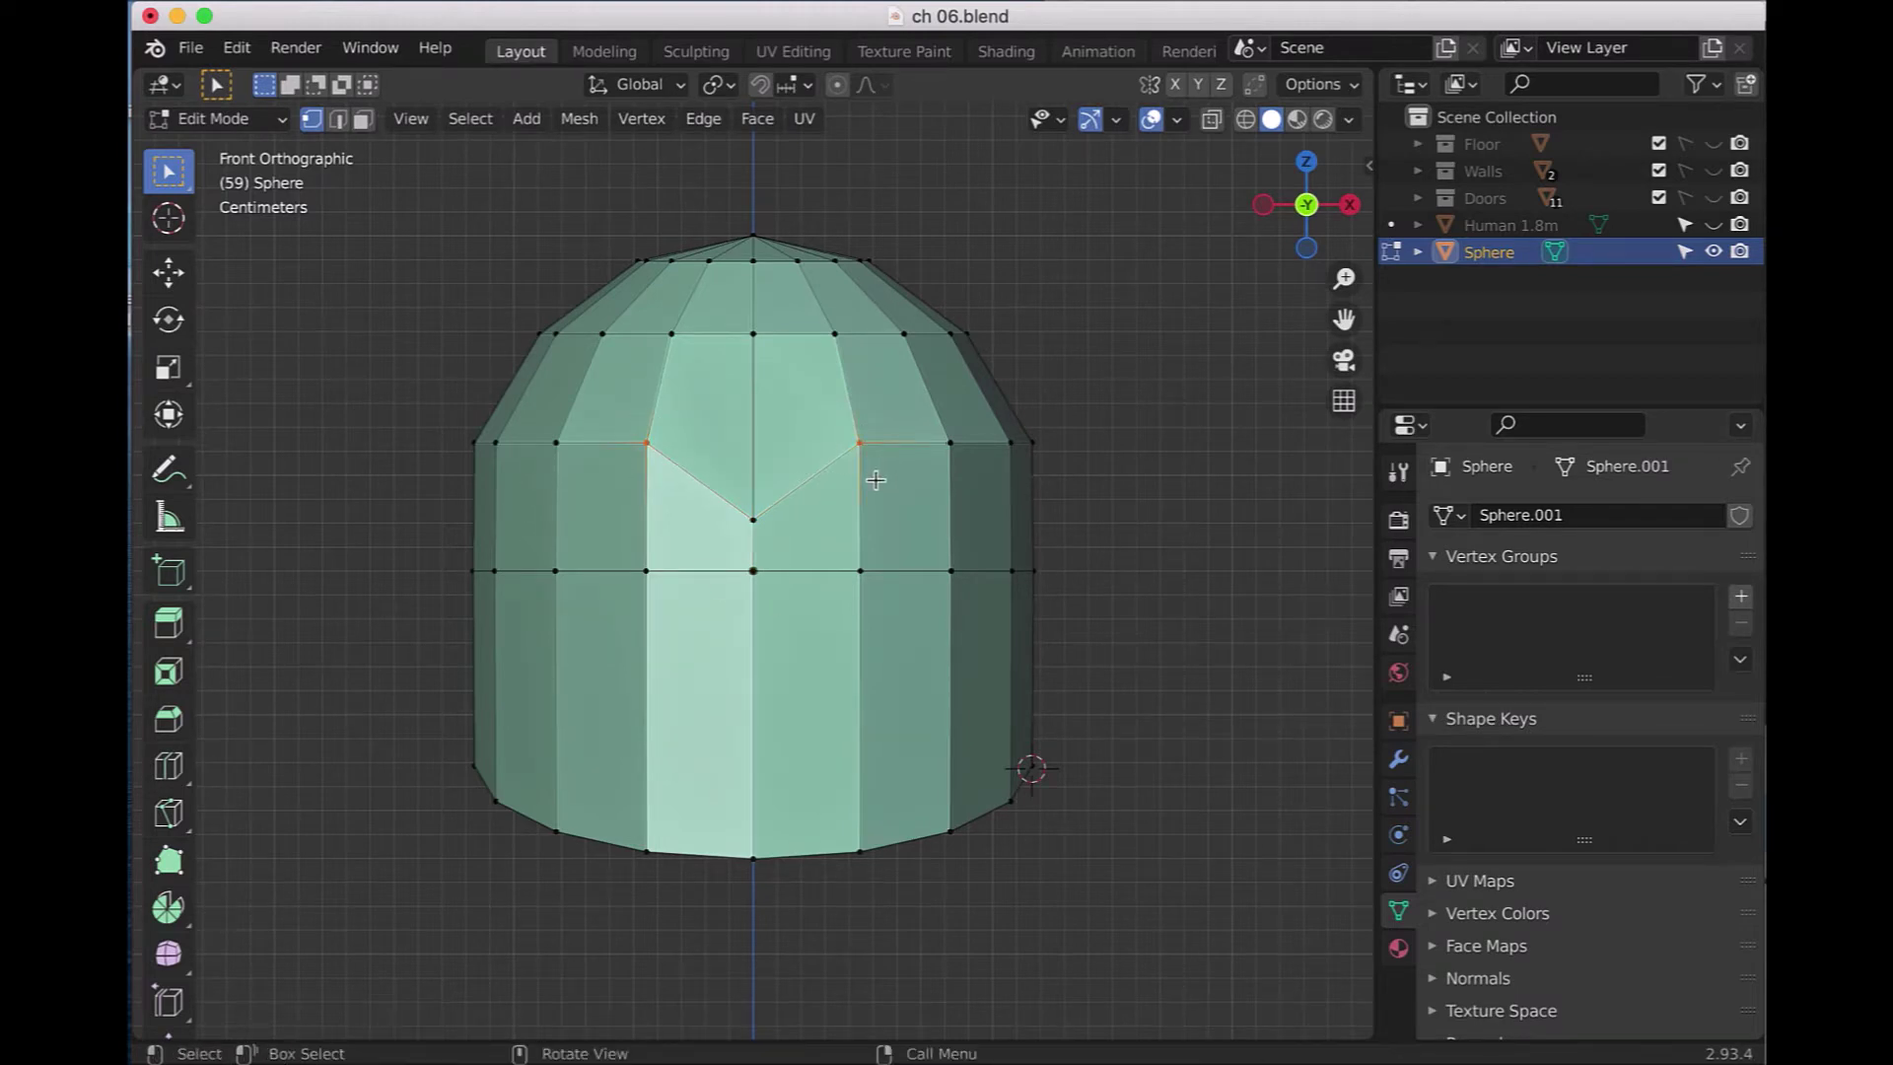
key(shift+v)
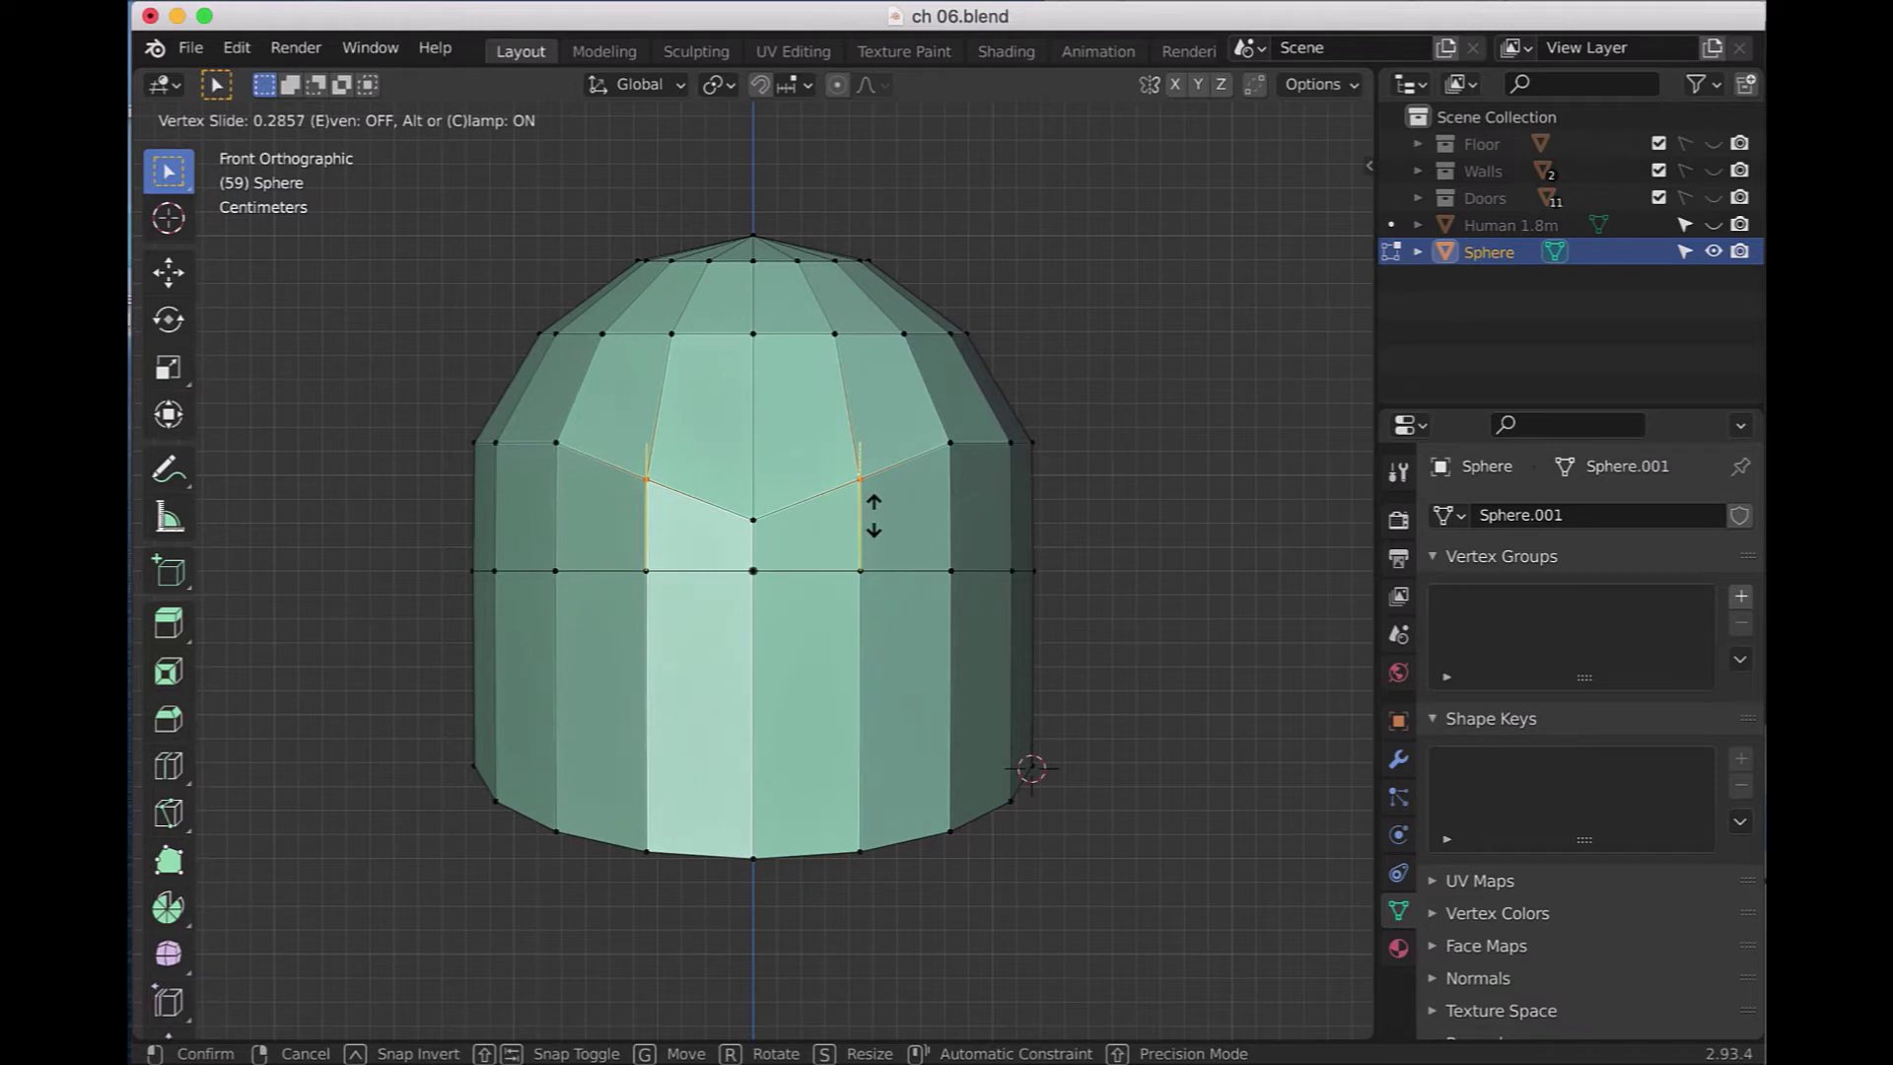
click(873, 516)
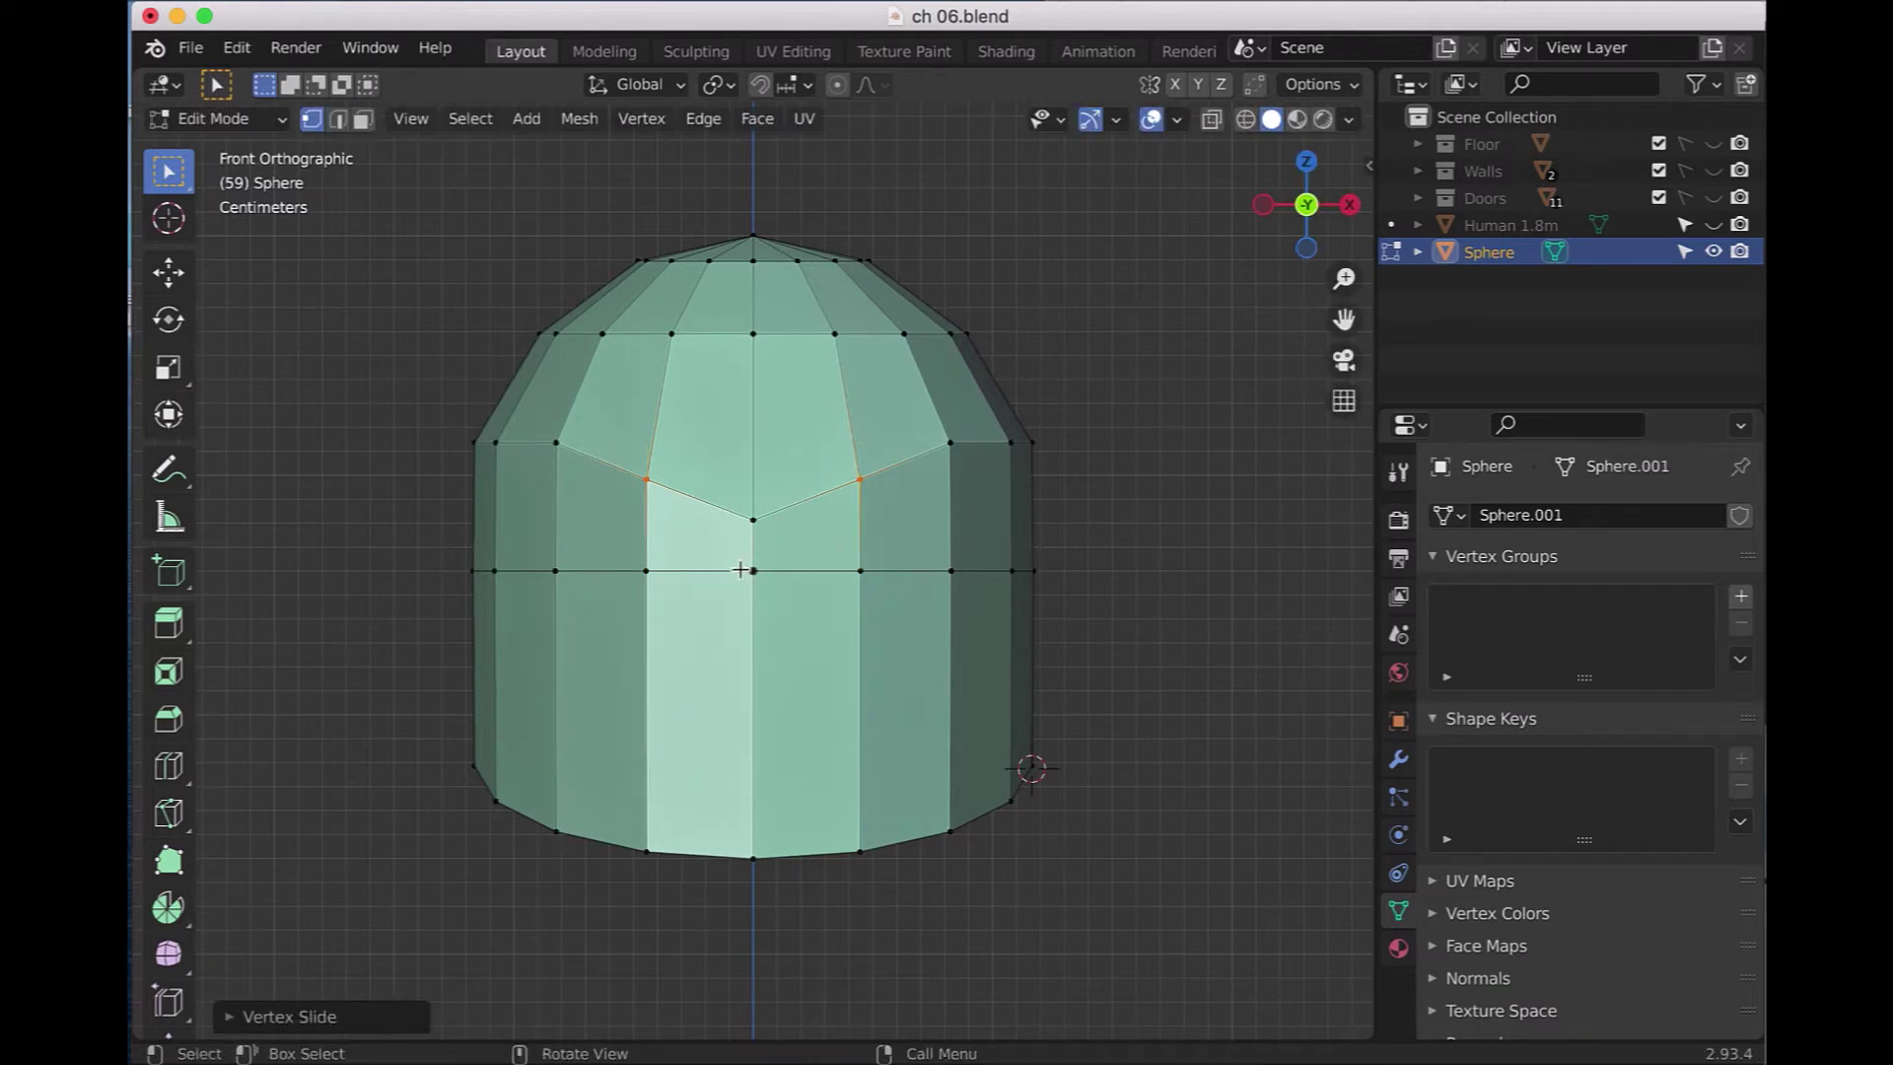
- Slide the centre vertex on the middle ring up its edge to complete the V outline
click(767, 589)
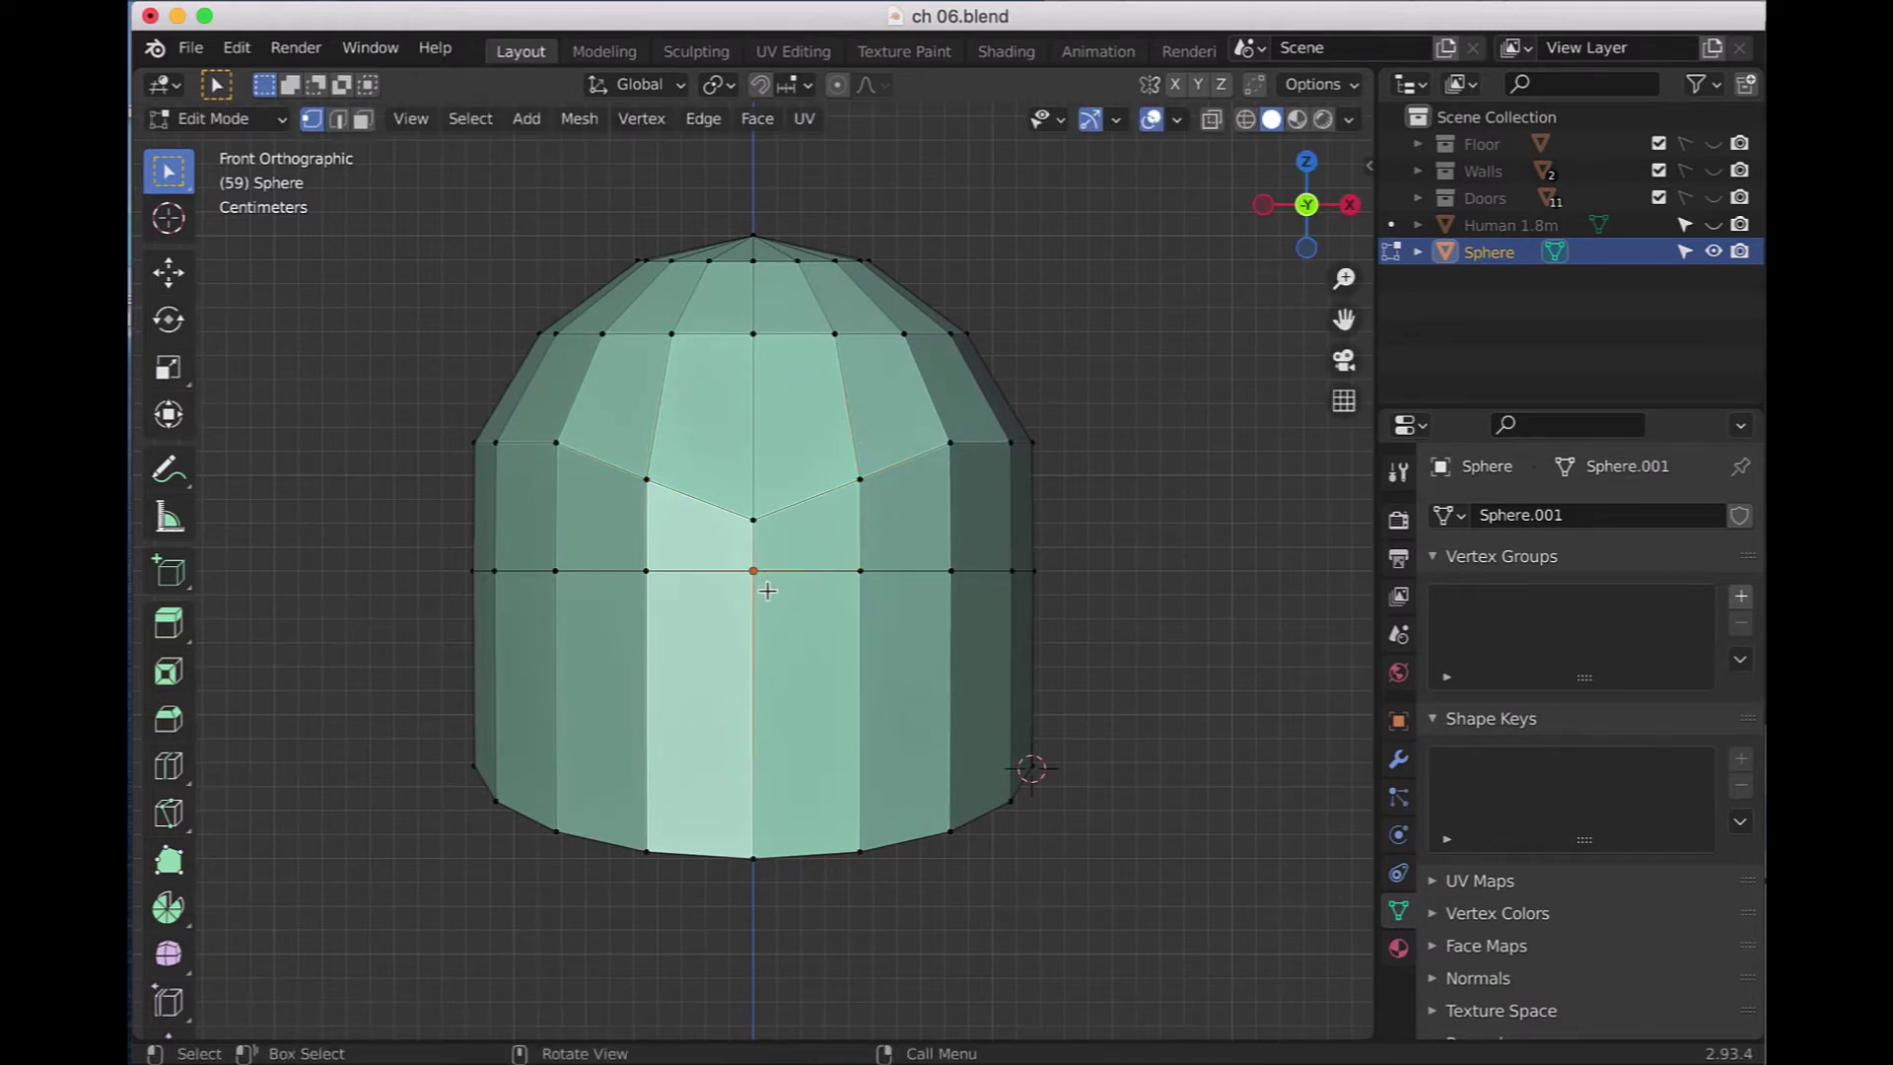
key(shift+v)
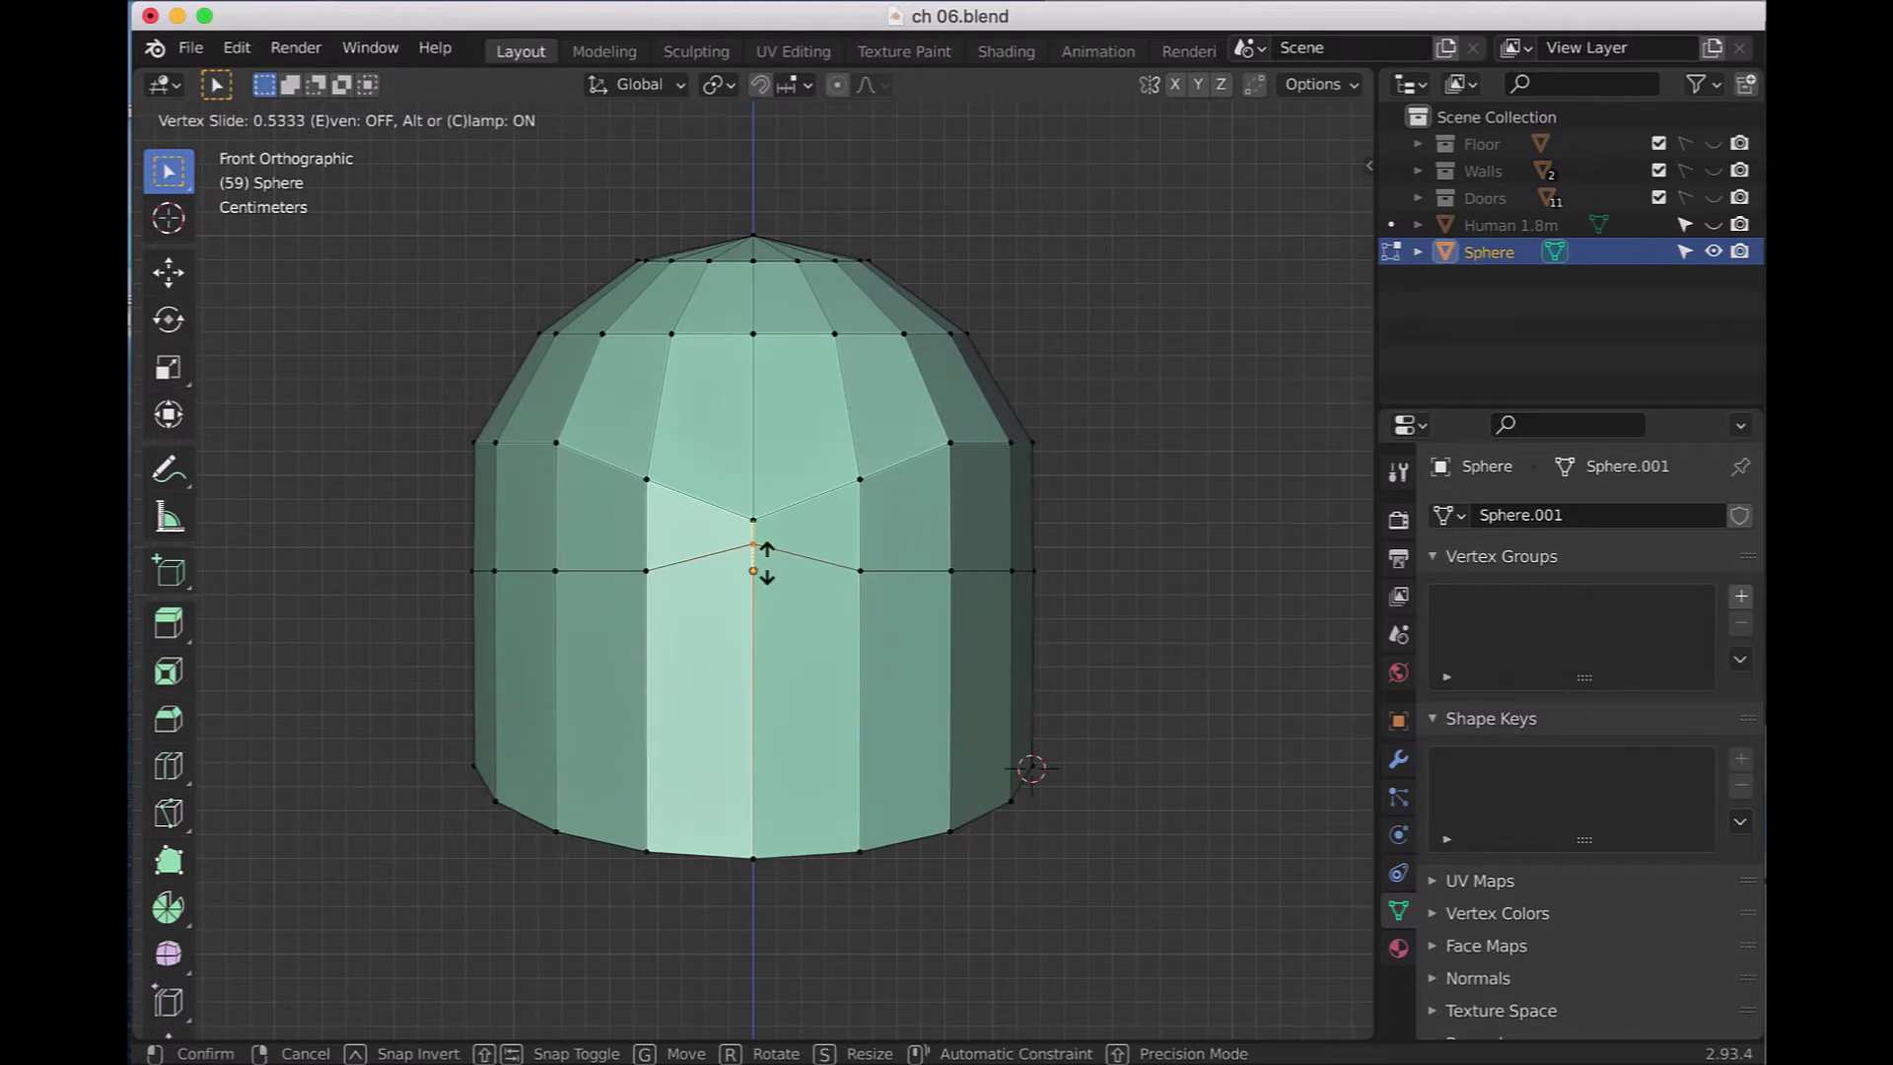
click(767, 562)
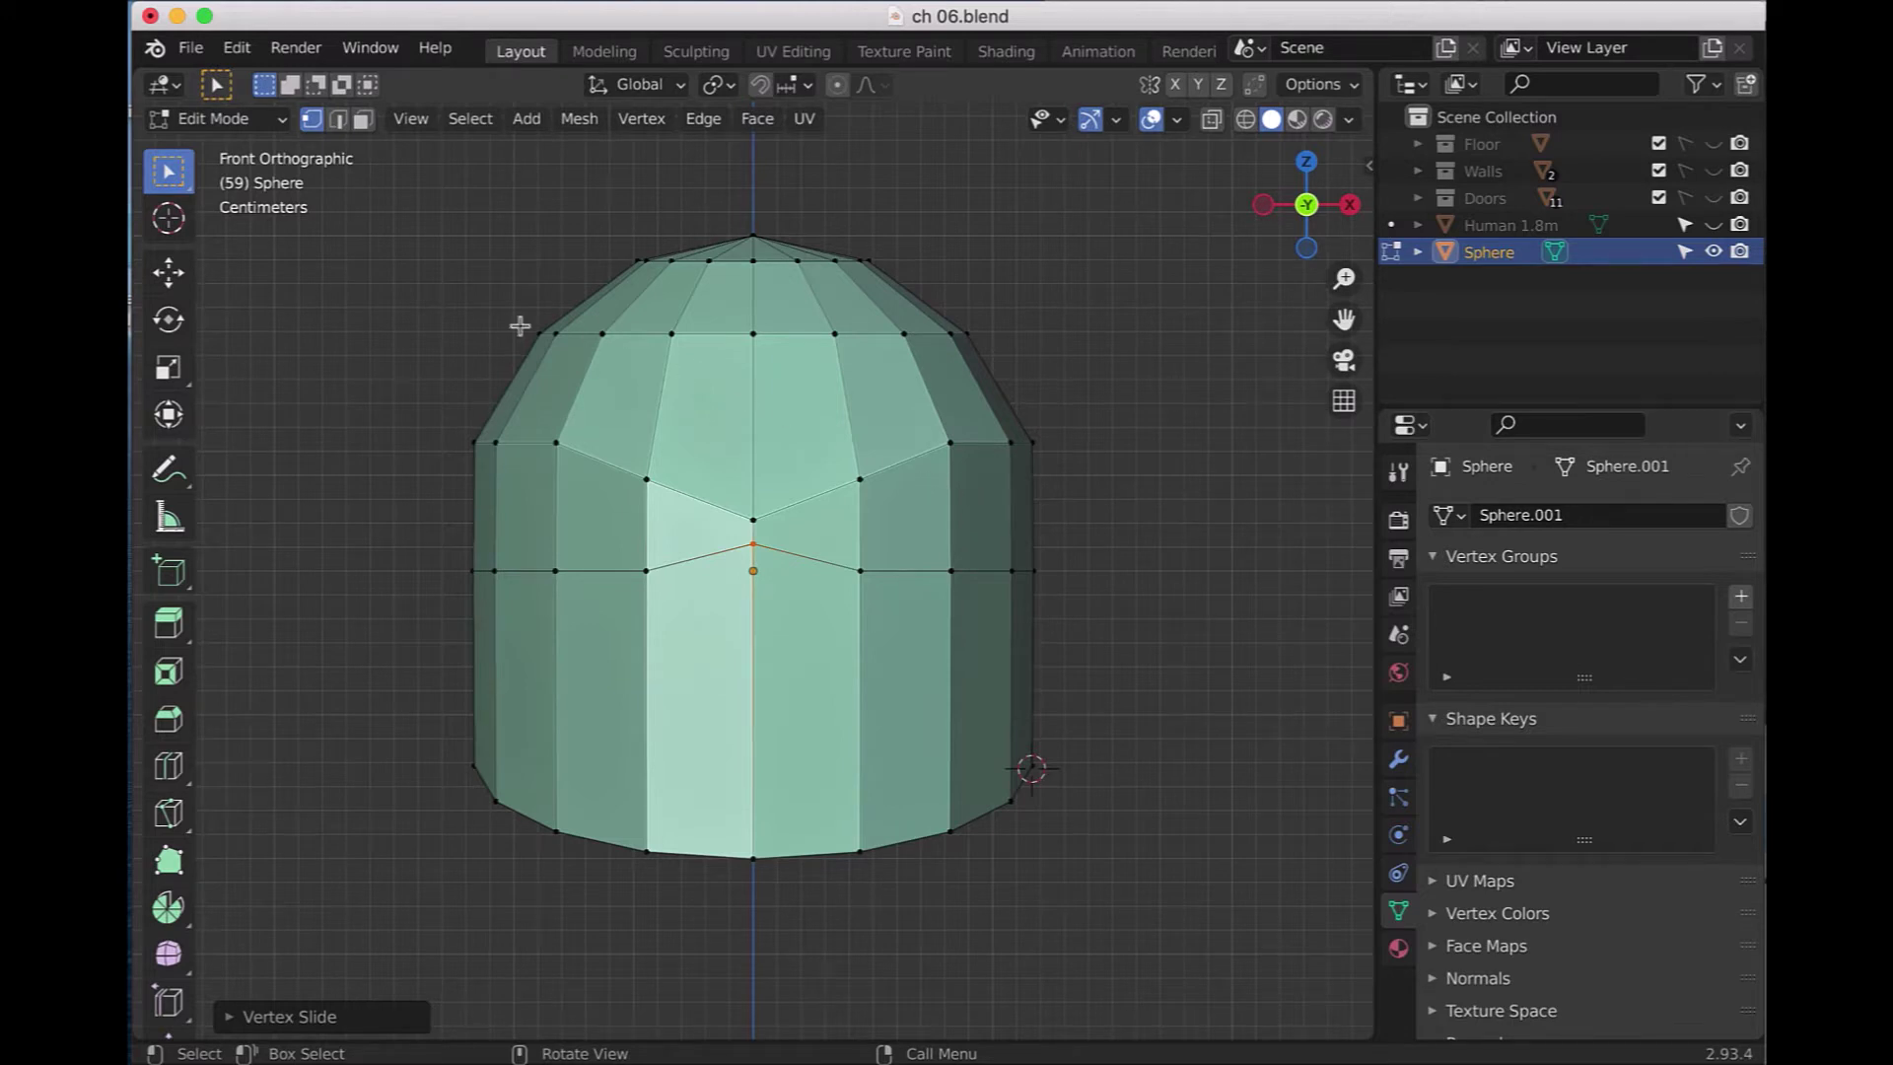
click(363, 120)
- Select the four V-shaped visor faces on the helmet front
click(666, 523)
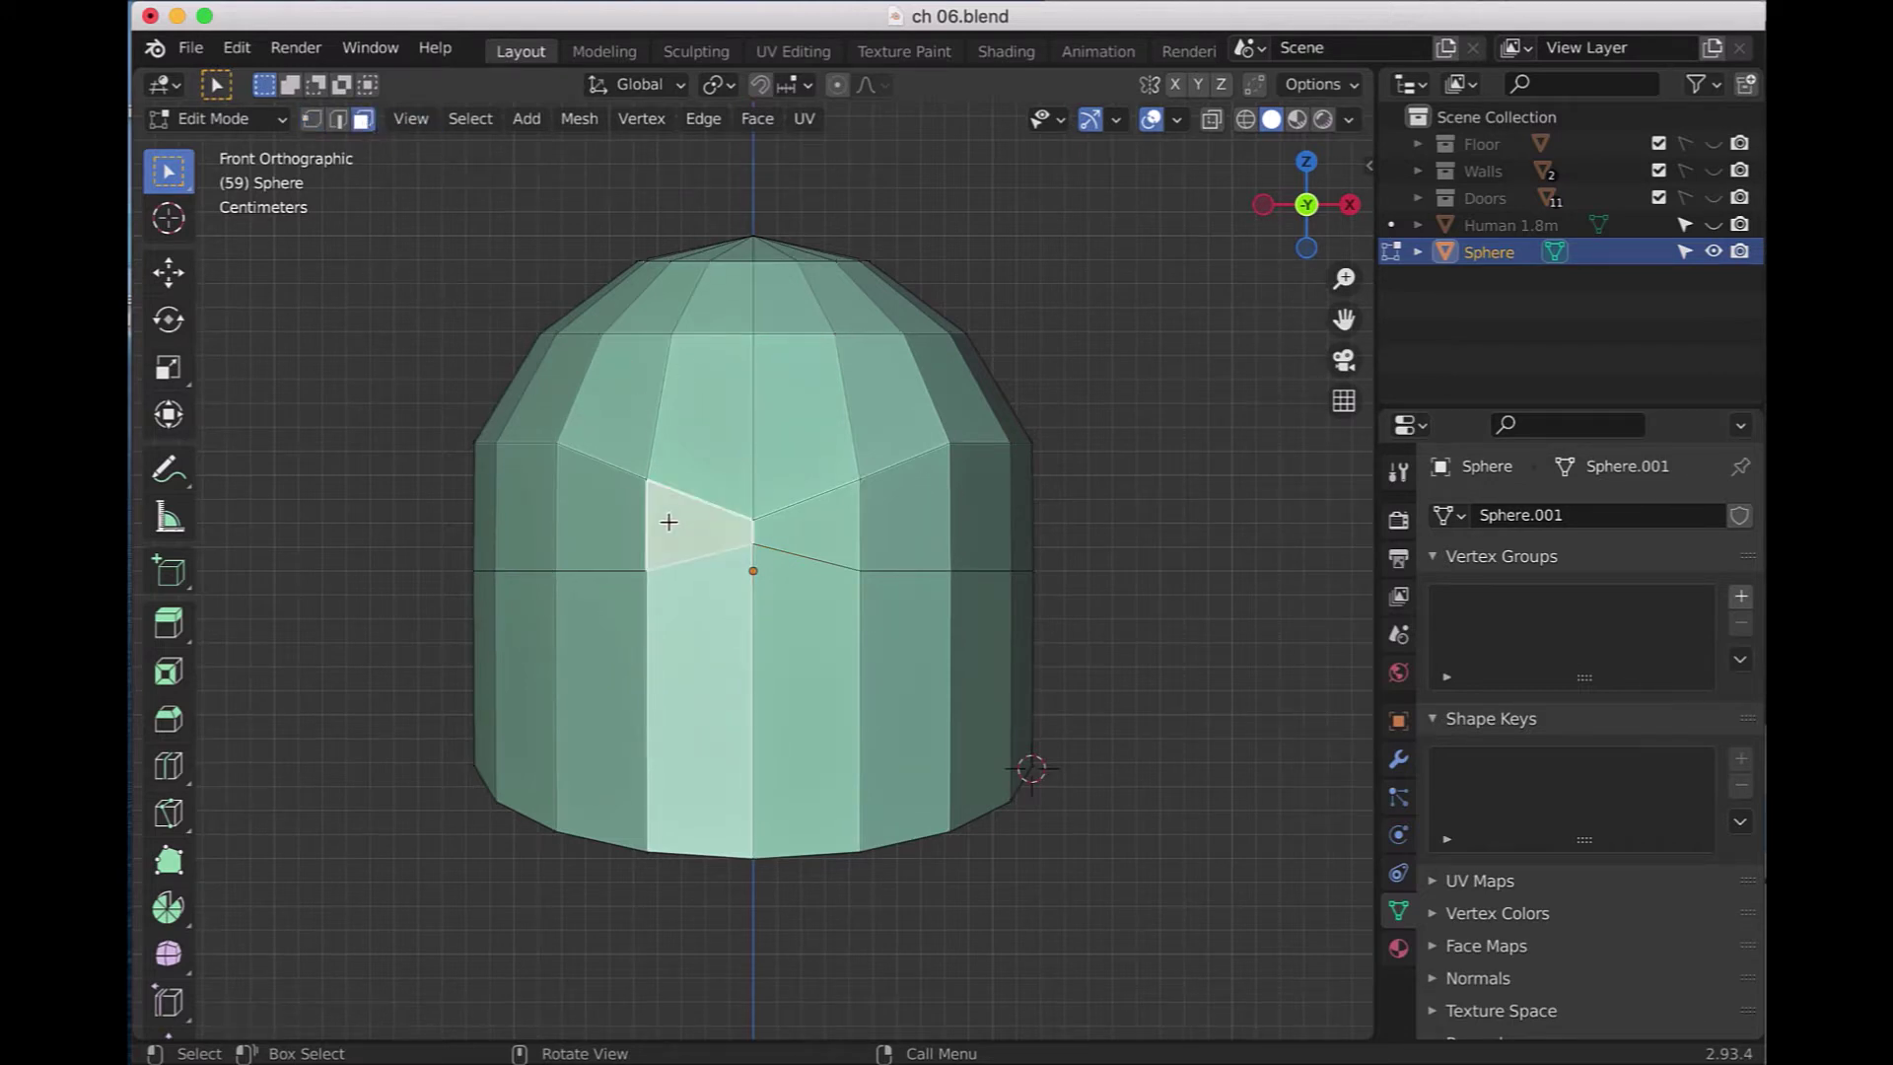
shift+click(828, 533)
shift+click(599, 525)
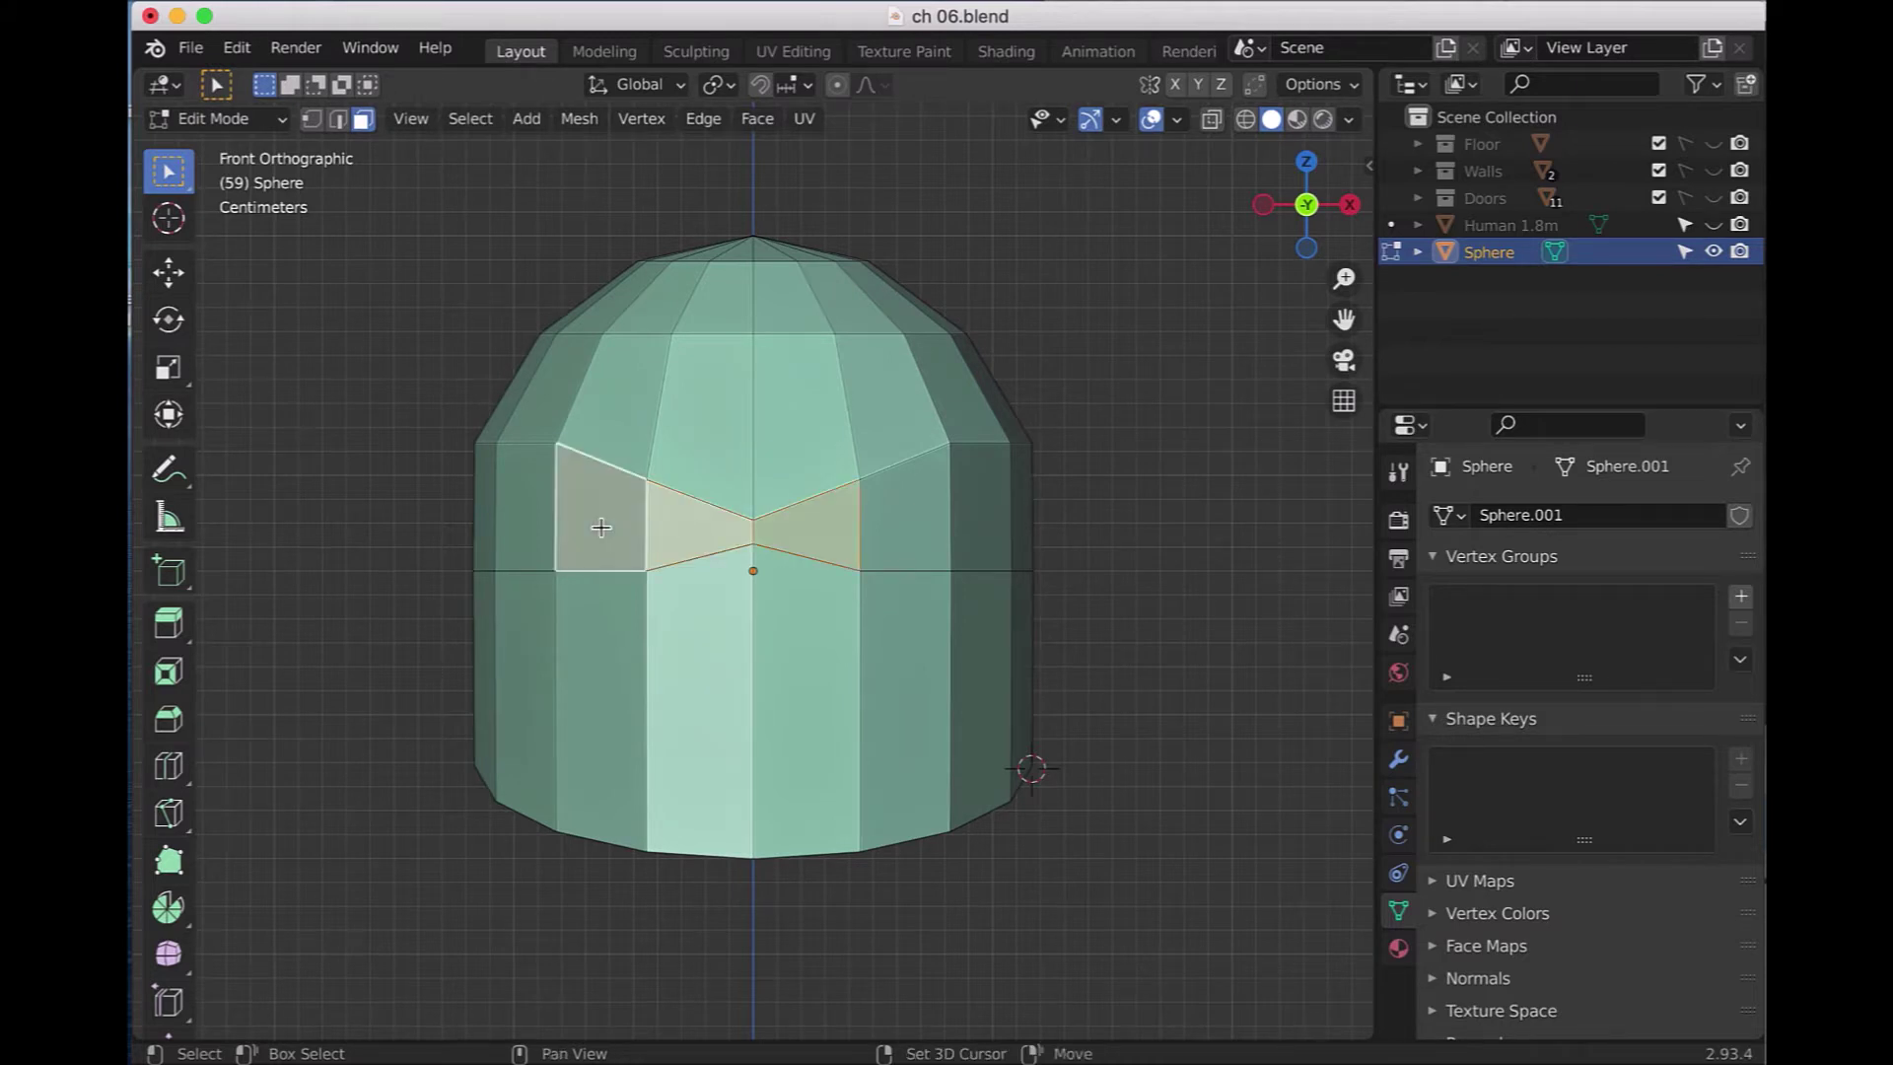
shift+click(891, 523)
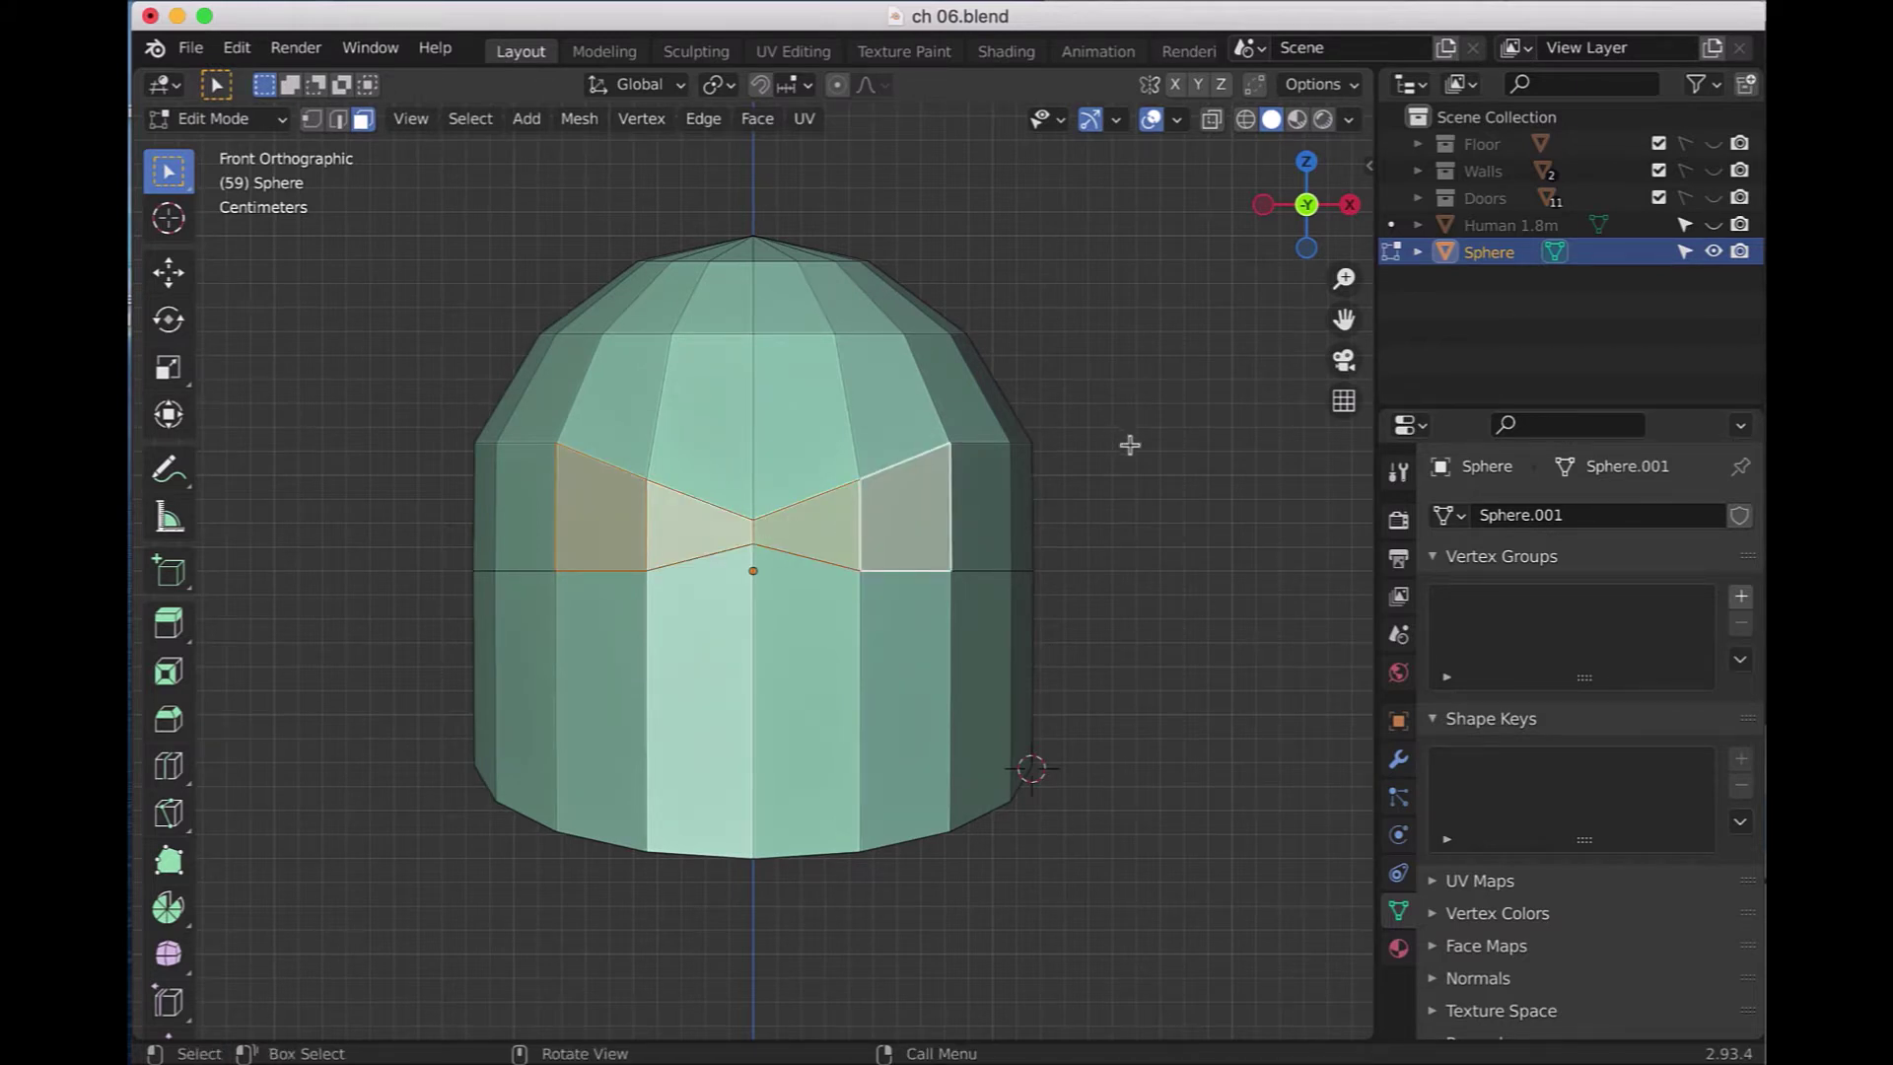
mouse_move(1153, 486)
middle_down()
mouse_move(933, 636)
mouse_move(1021, 592)
middle_up()
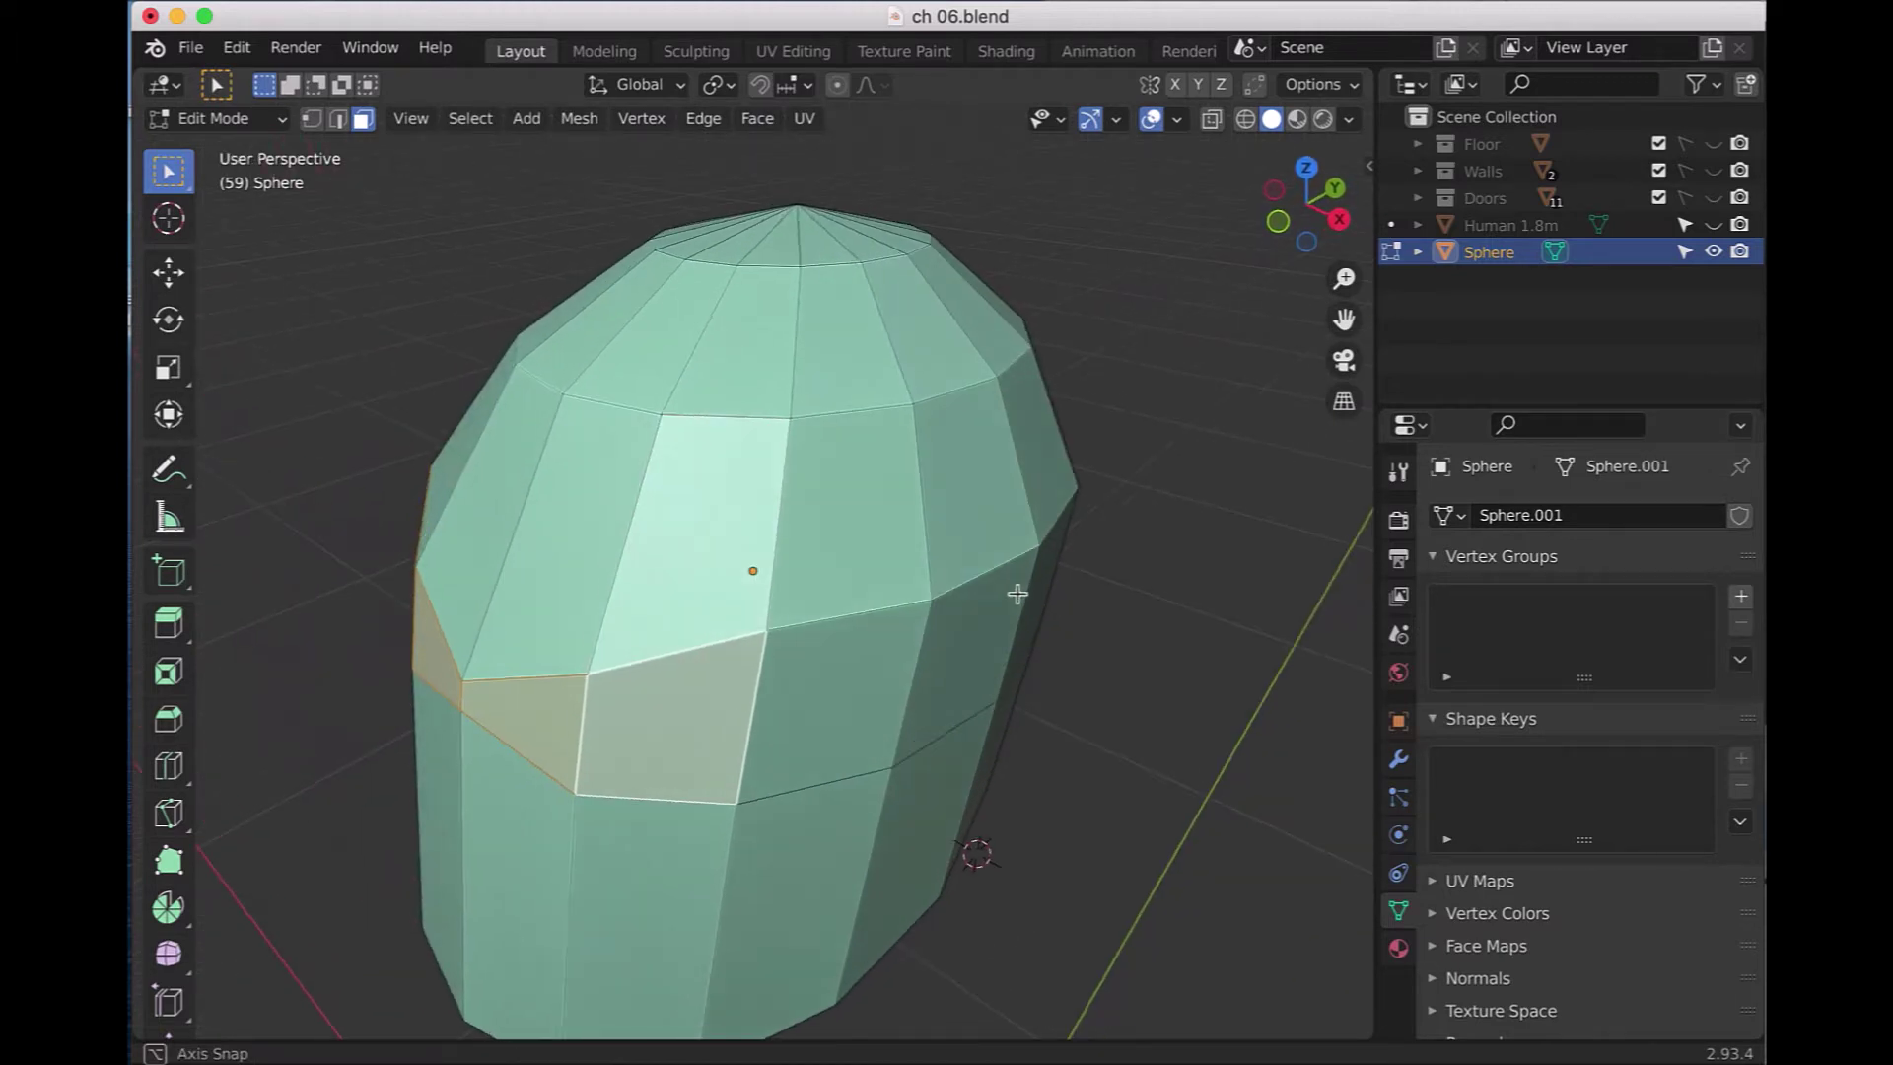
middle_drag(1022, 593, 1026, 583)
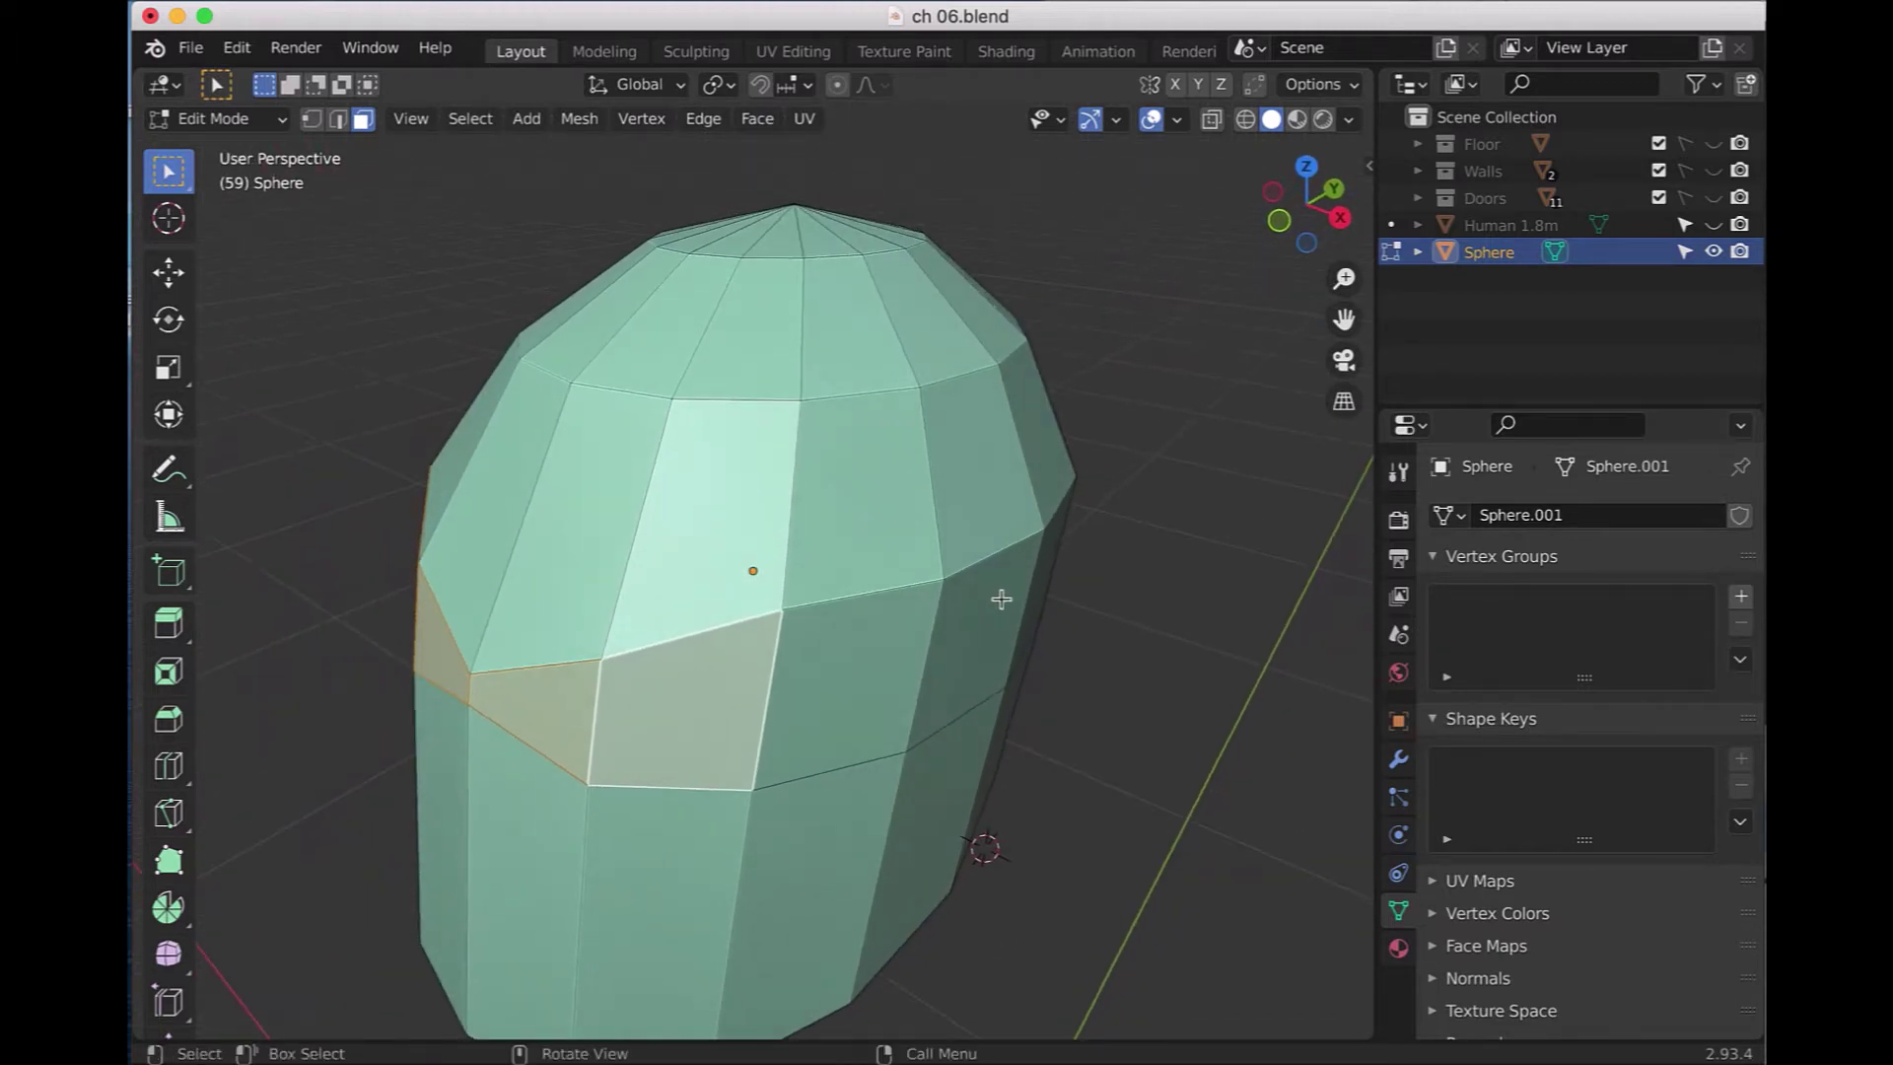
- Push the selected visor faces inward along Y to recess the eye slot
key(g)
key(x)
key(y)
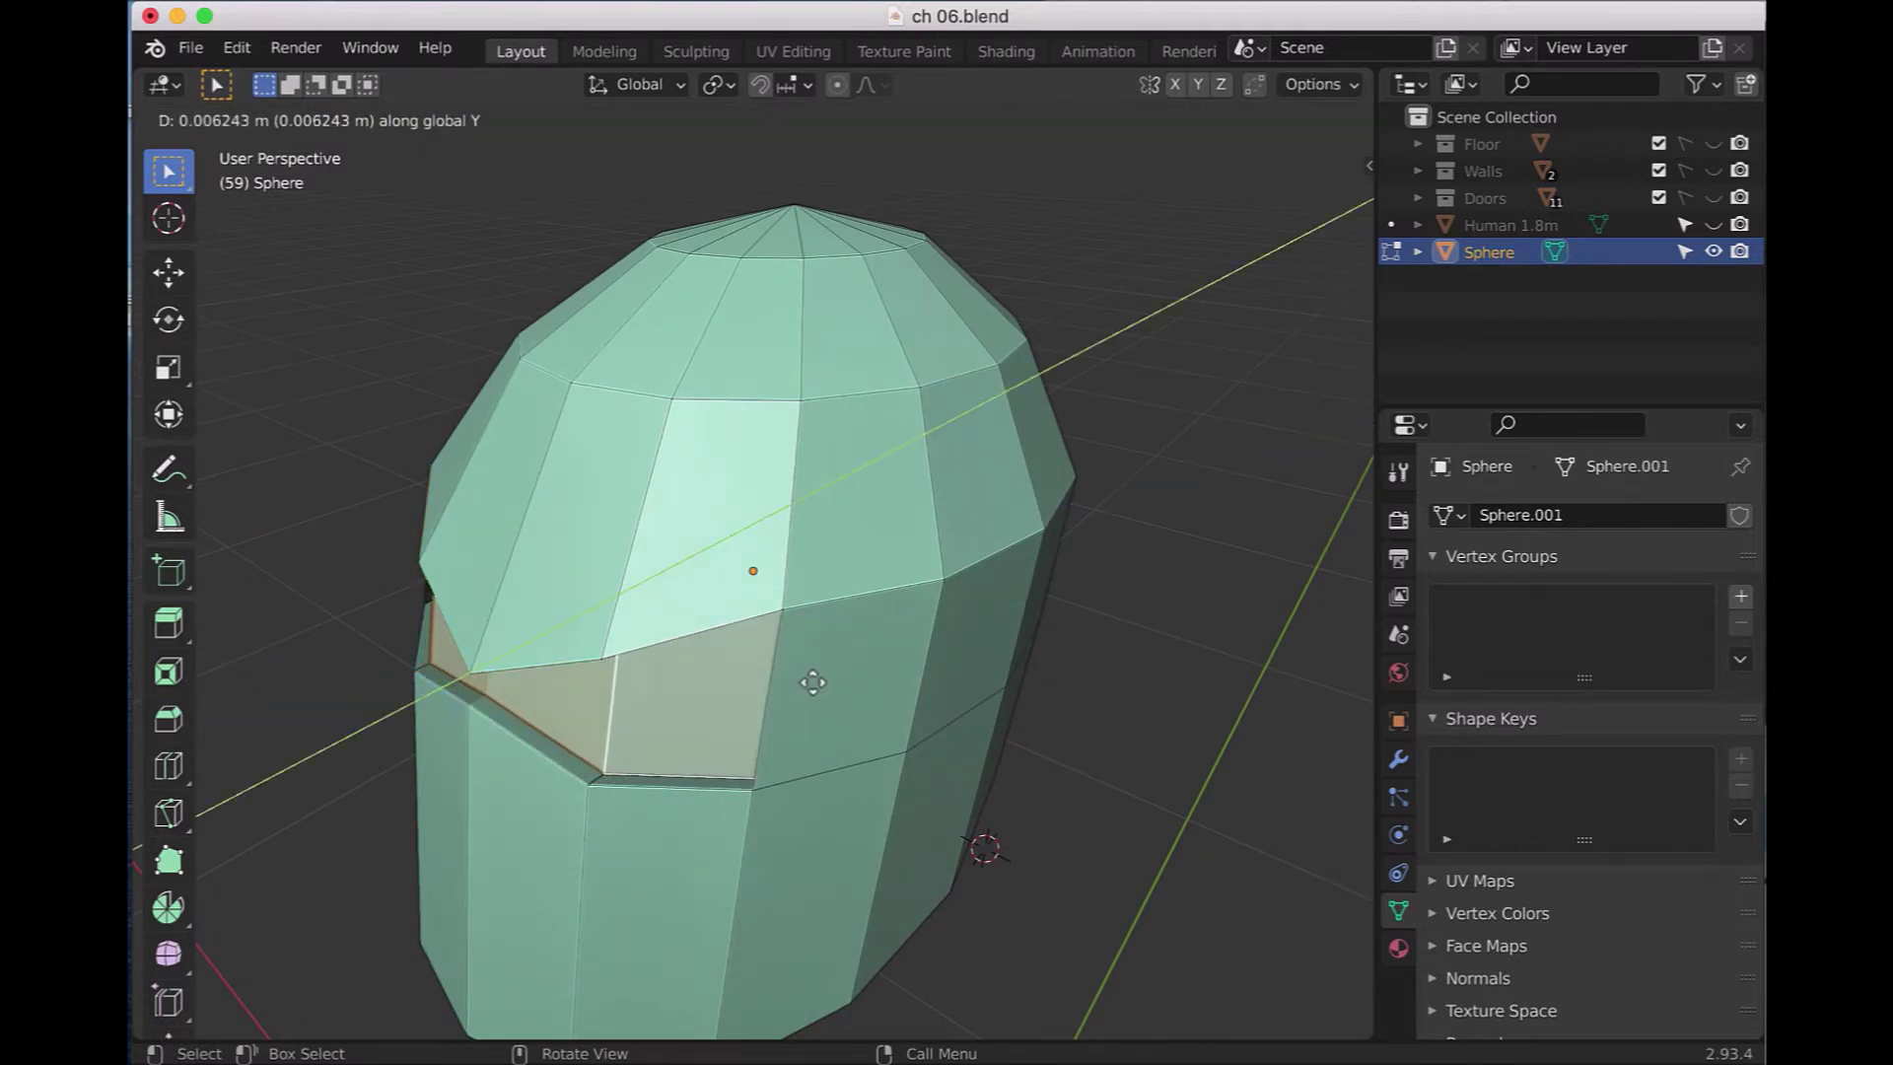
click(812, 682)
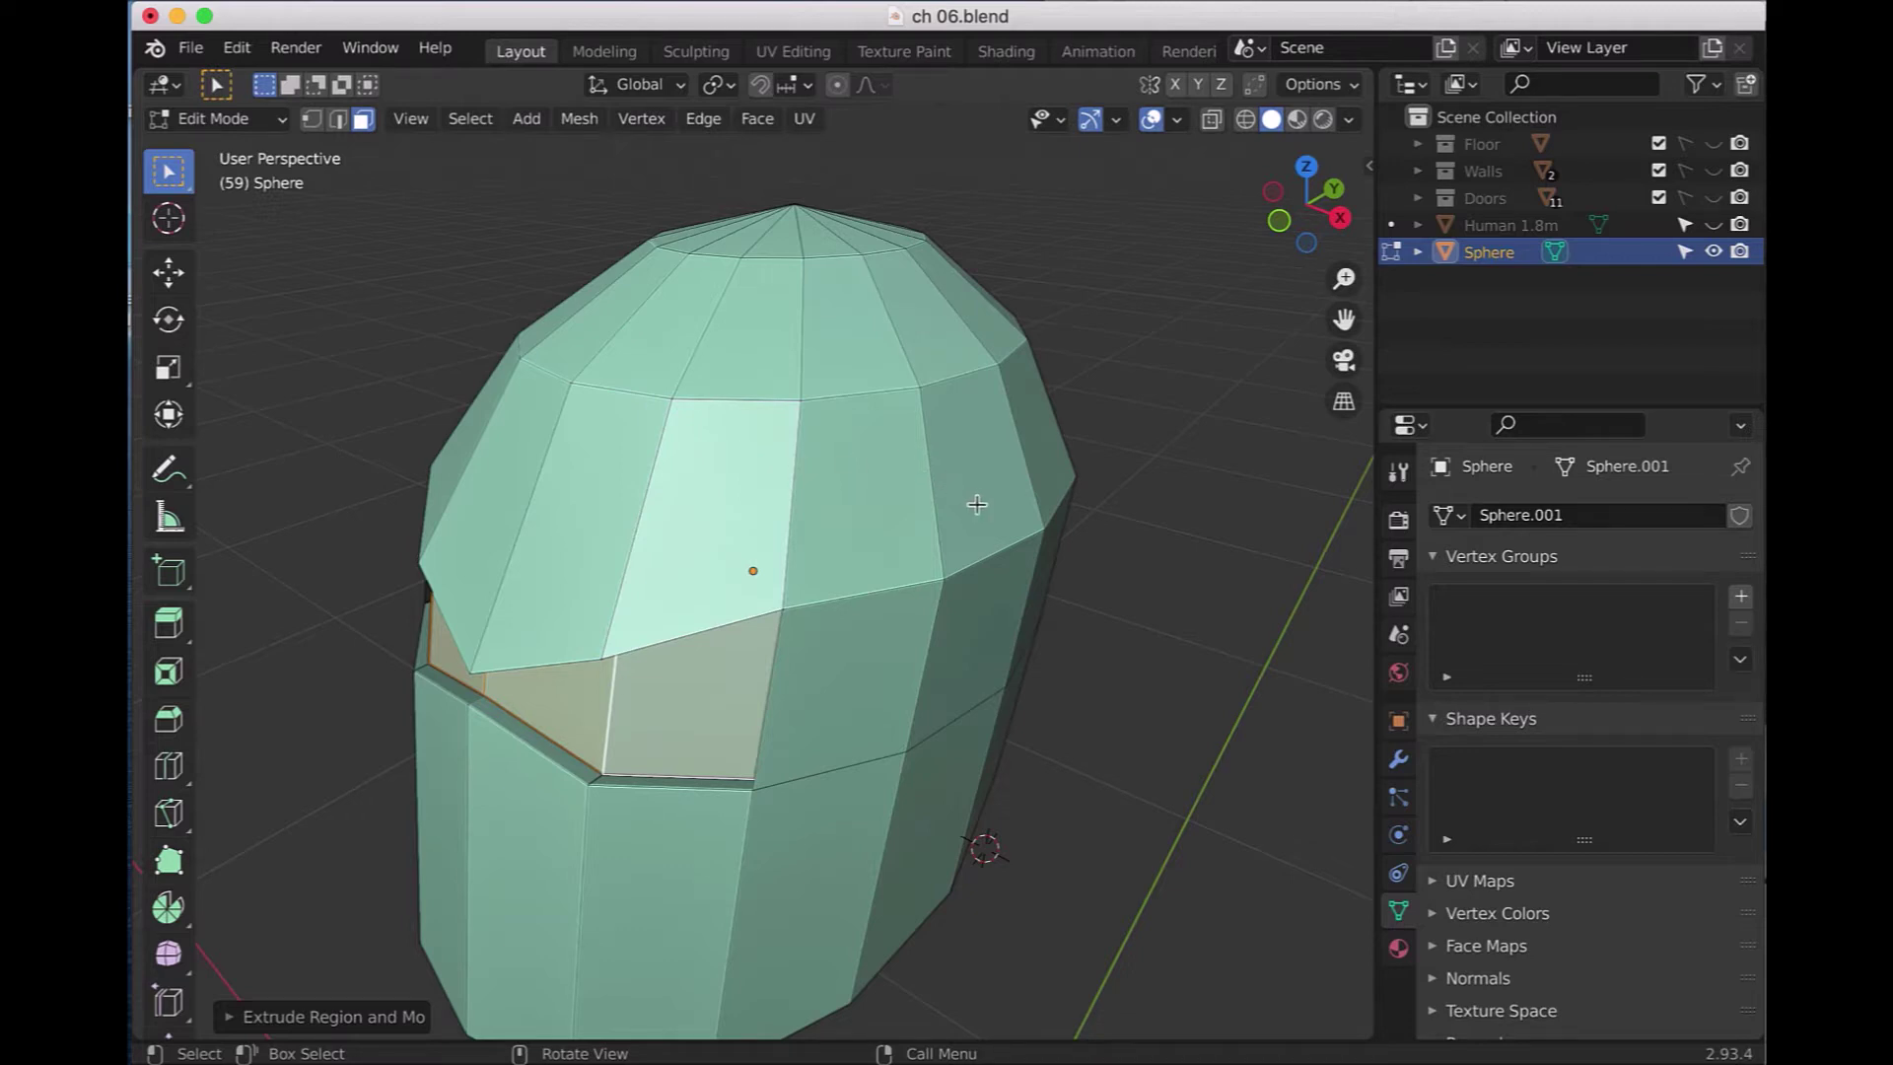
key(KP_1)
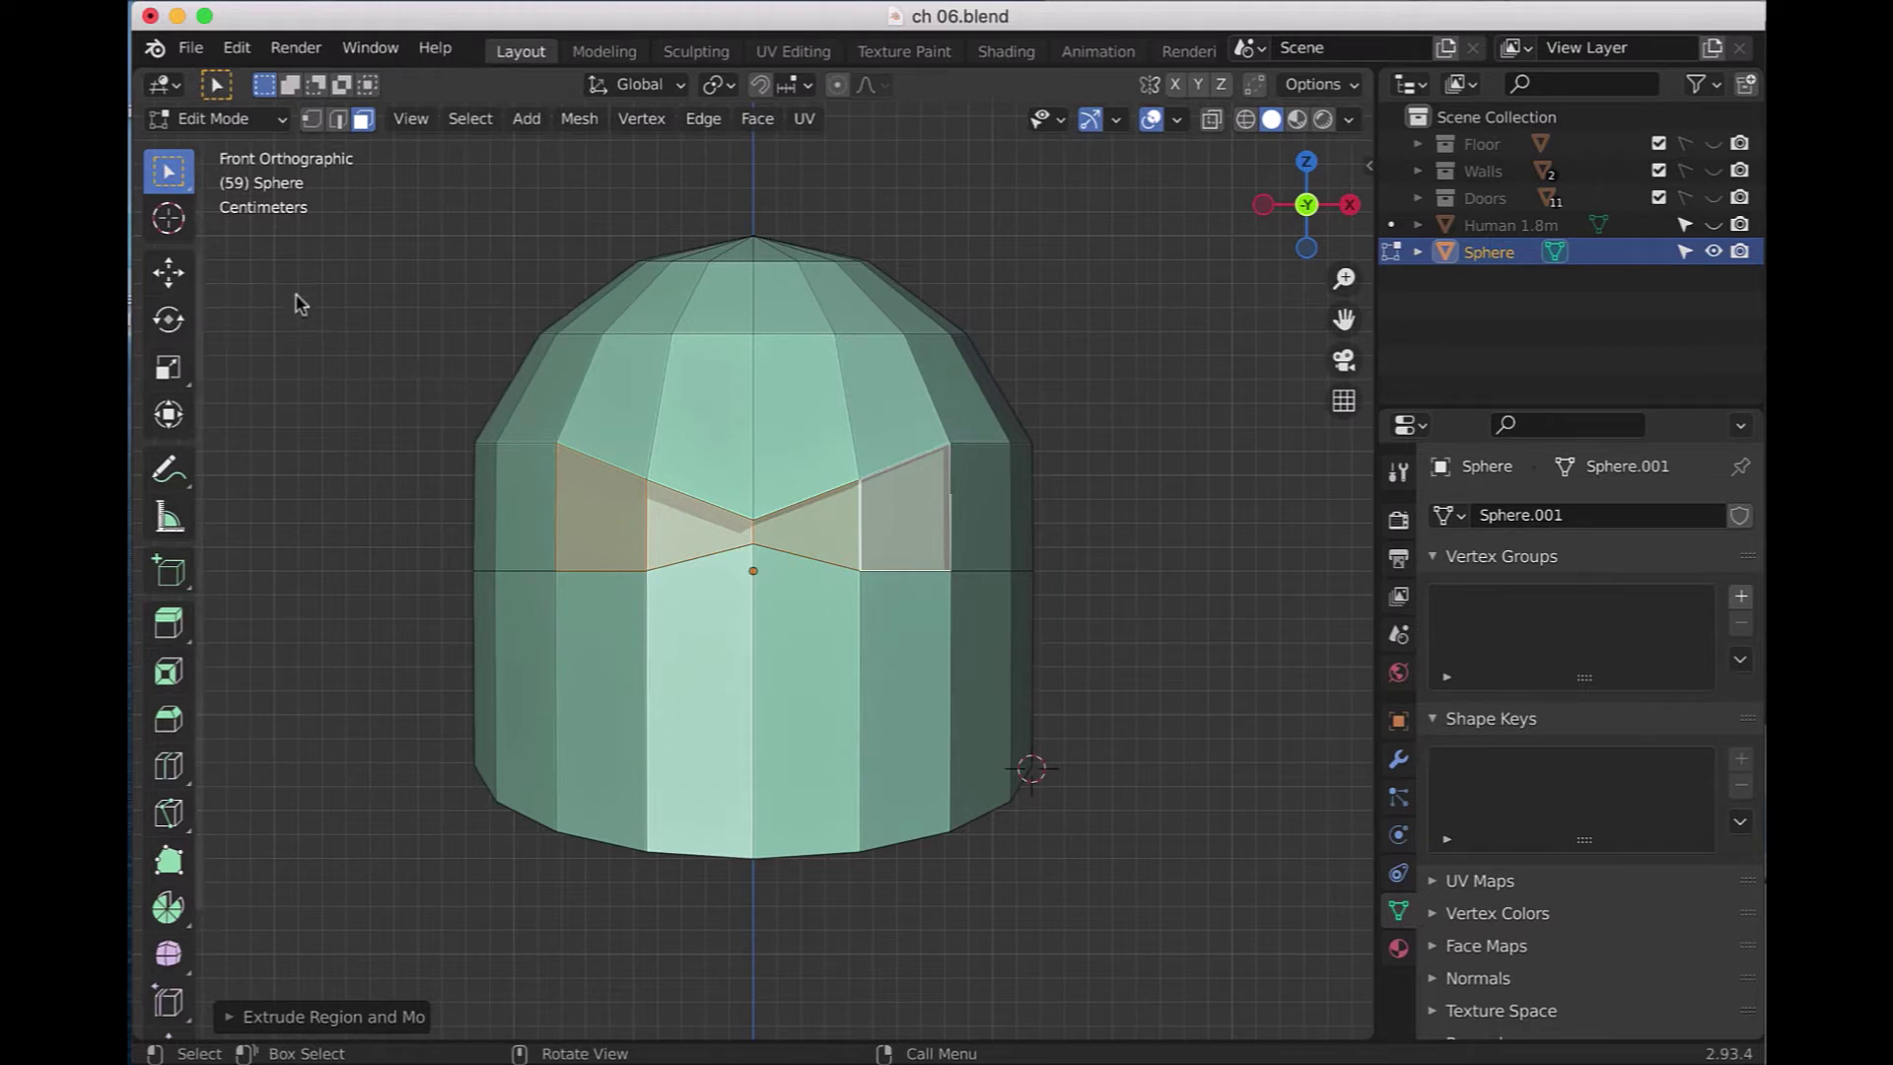
click(312, 118)
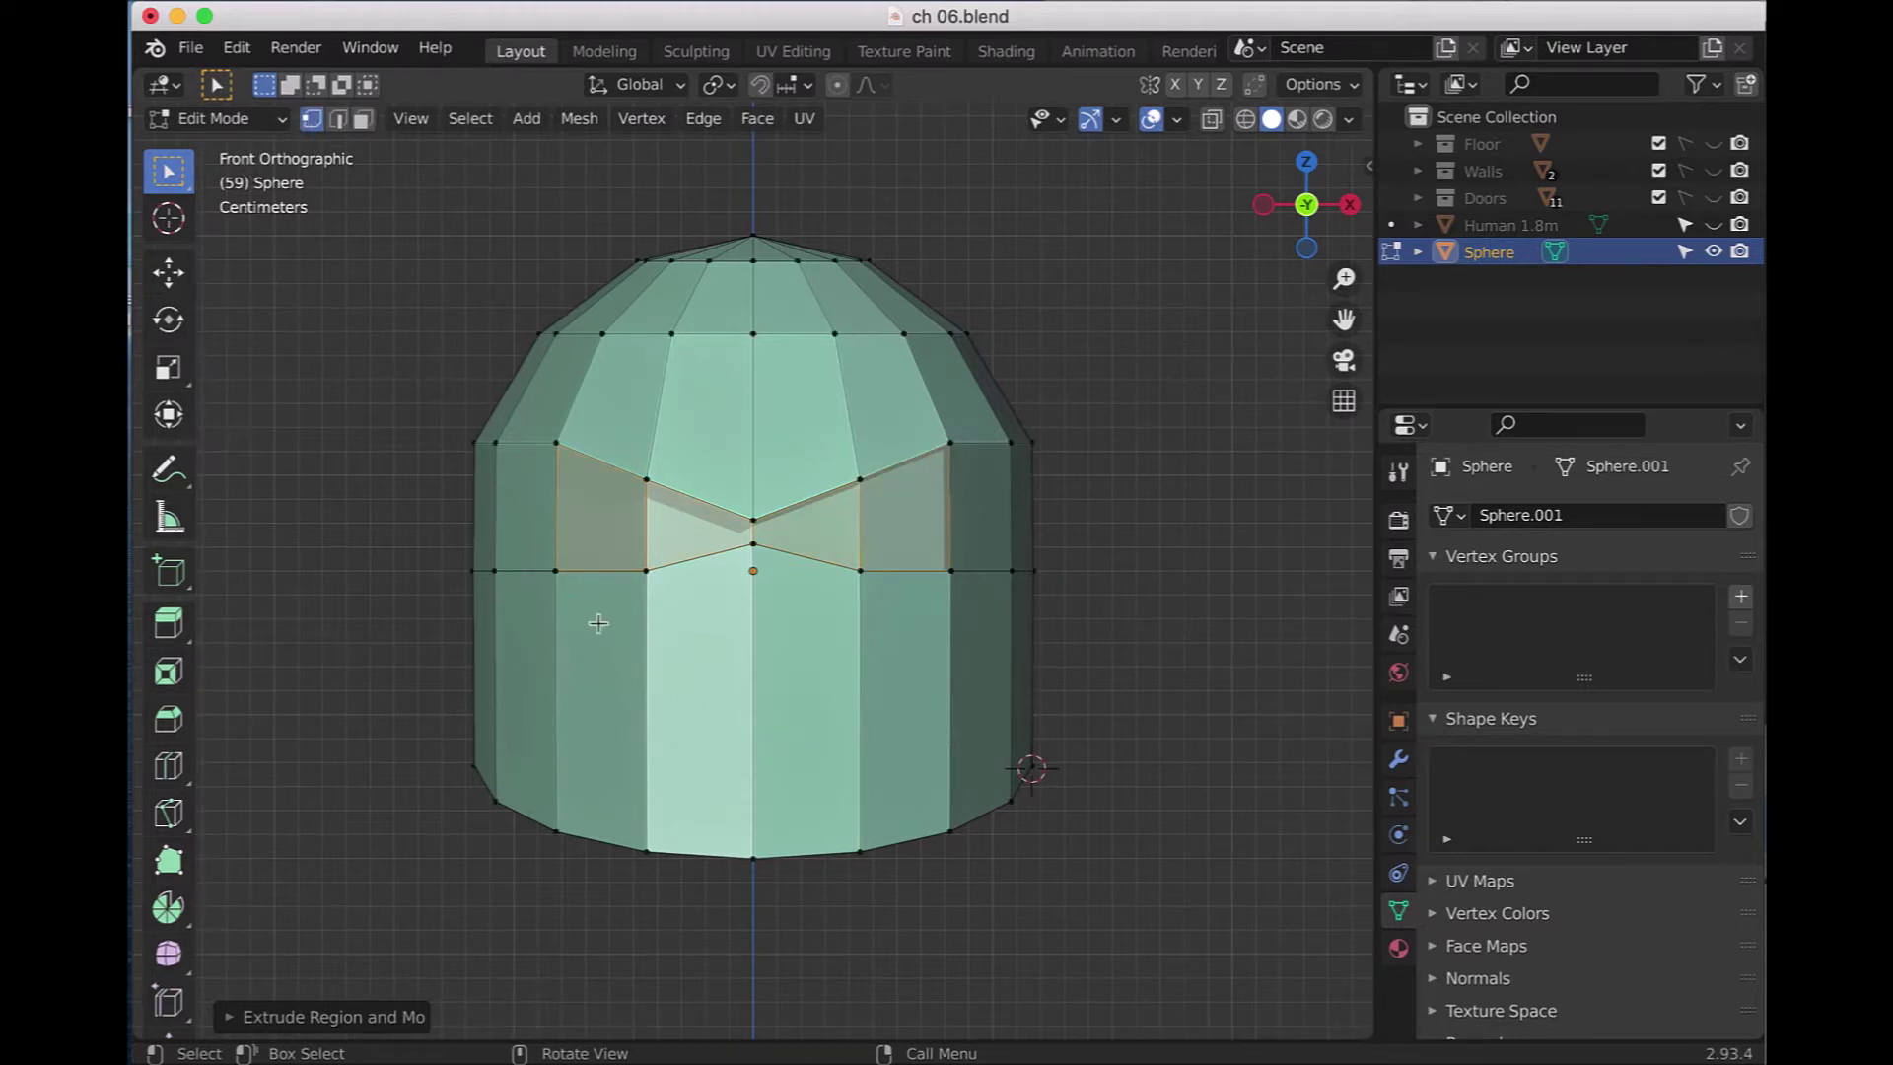
- Widen the bottom-centre vertices about 1.28 along X to flare the lower face
drag(626, 815, 901, 894)
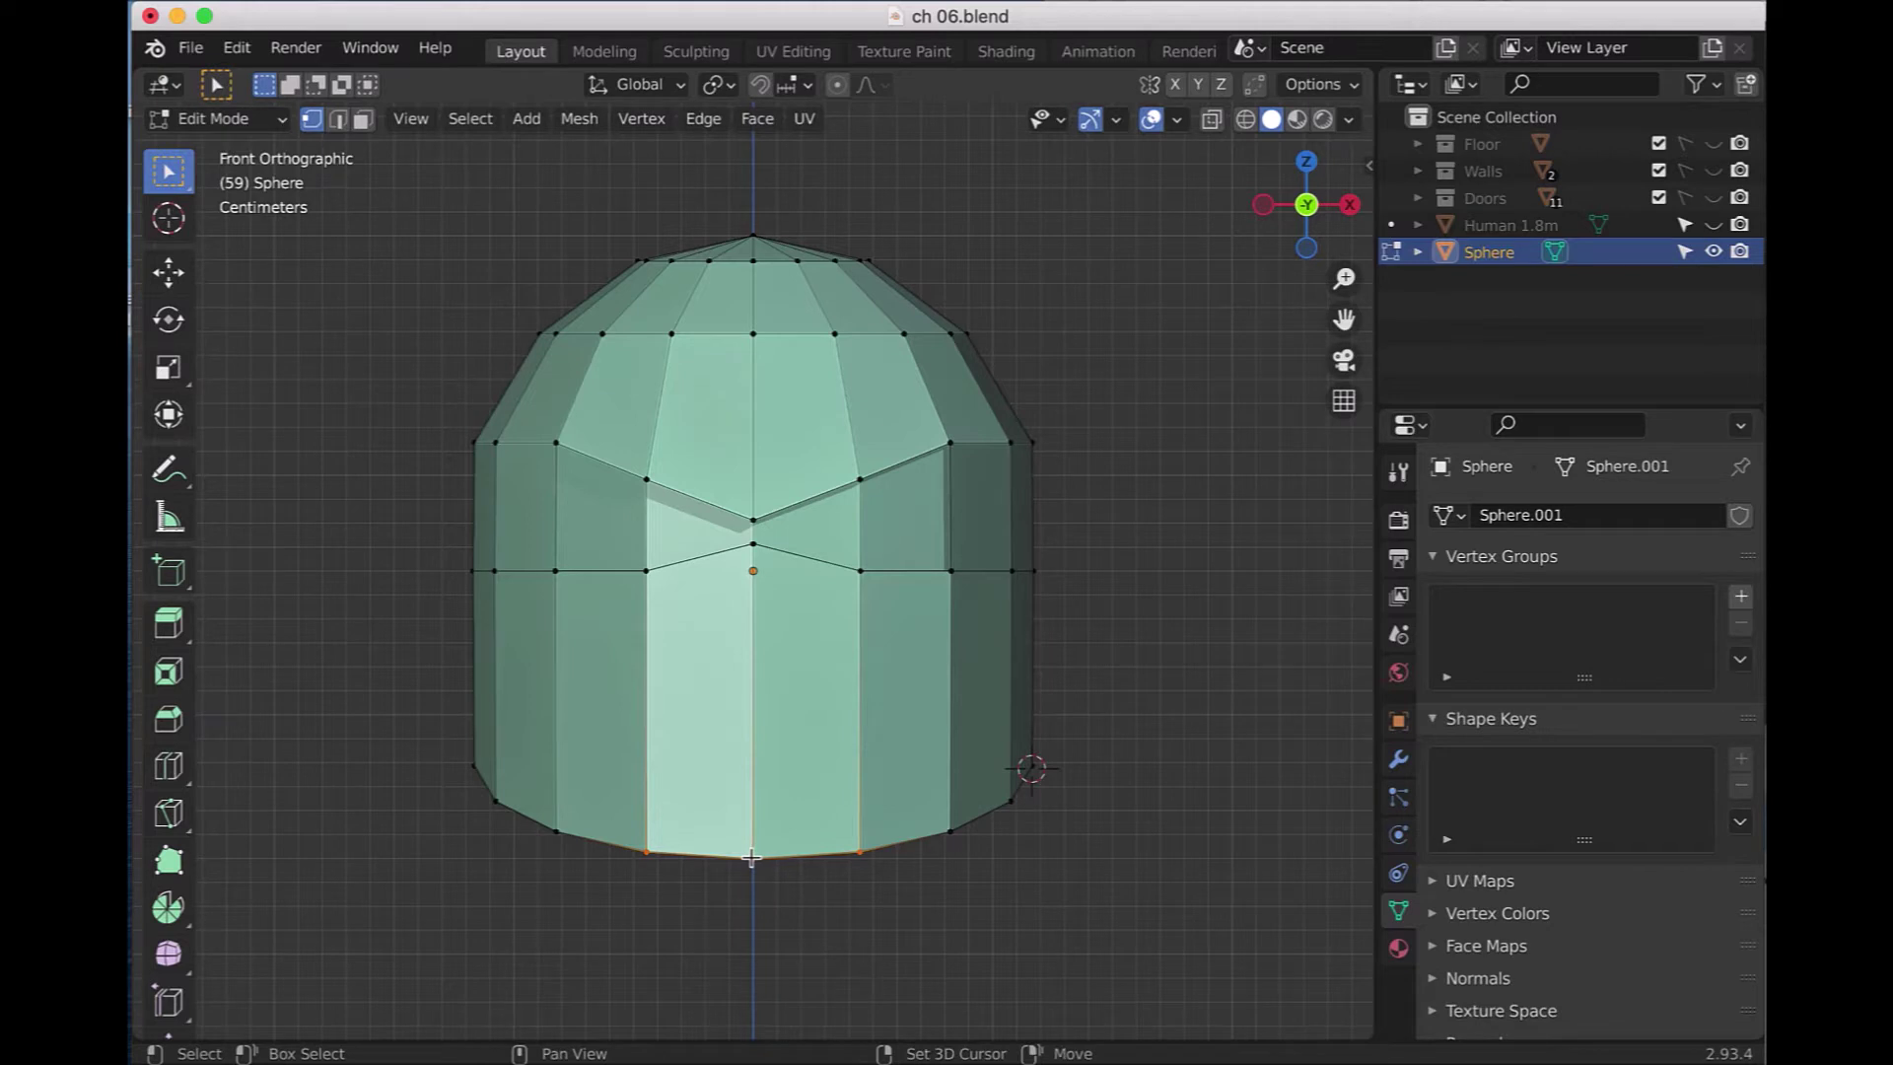
shift+right_click(753, 857)
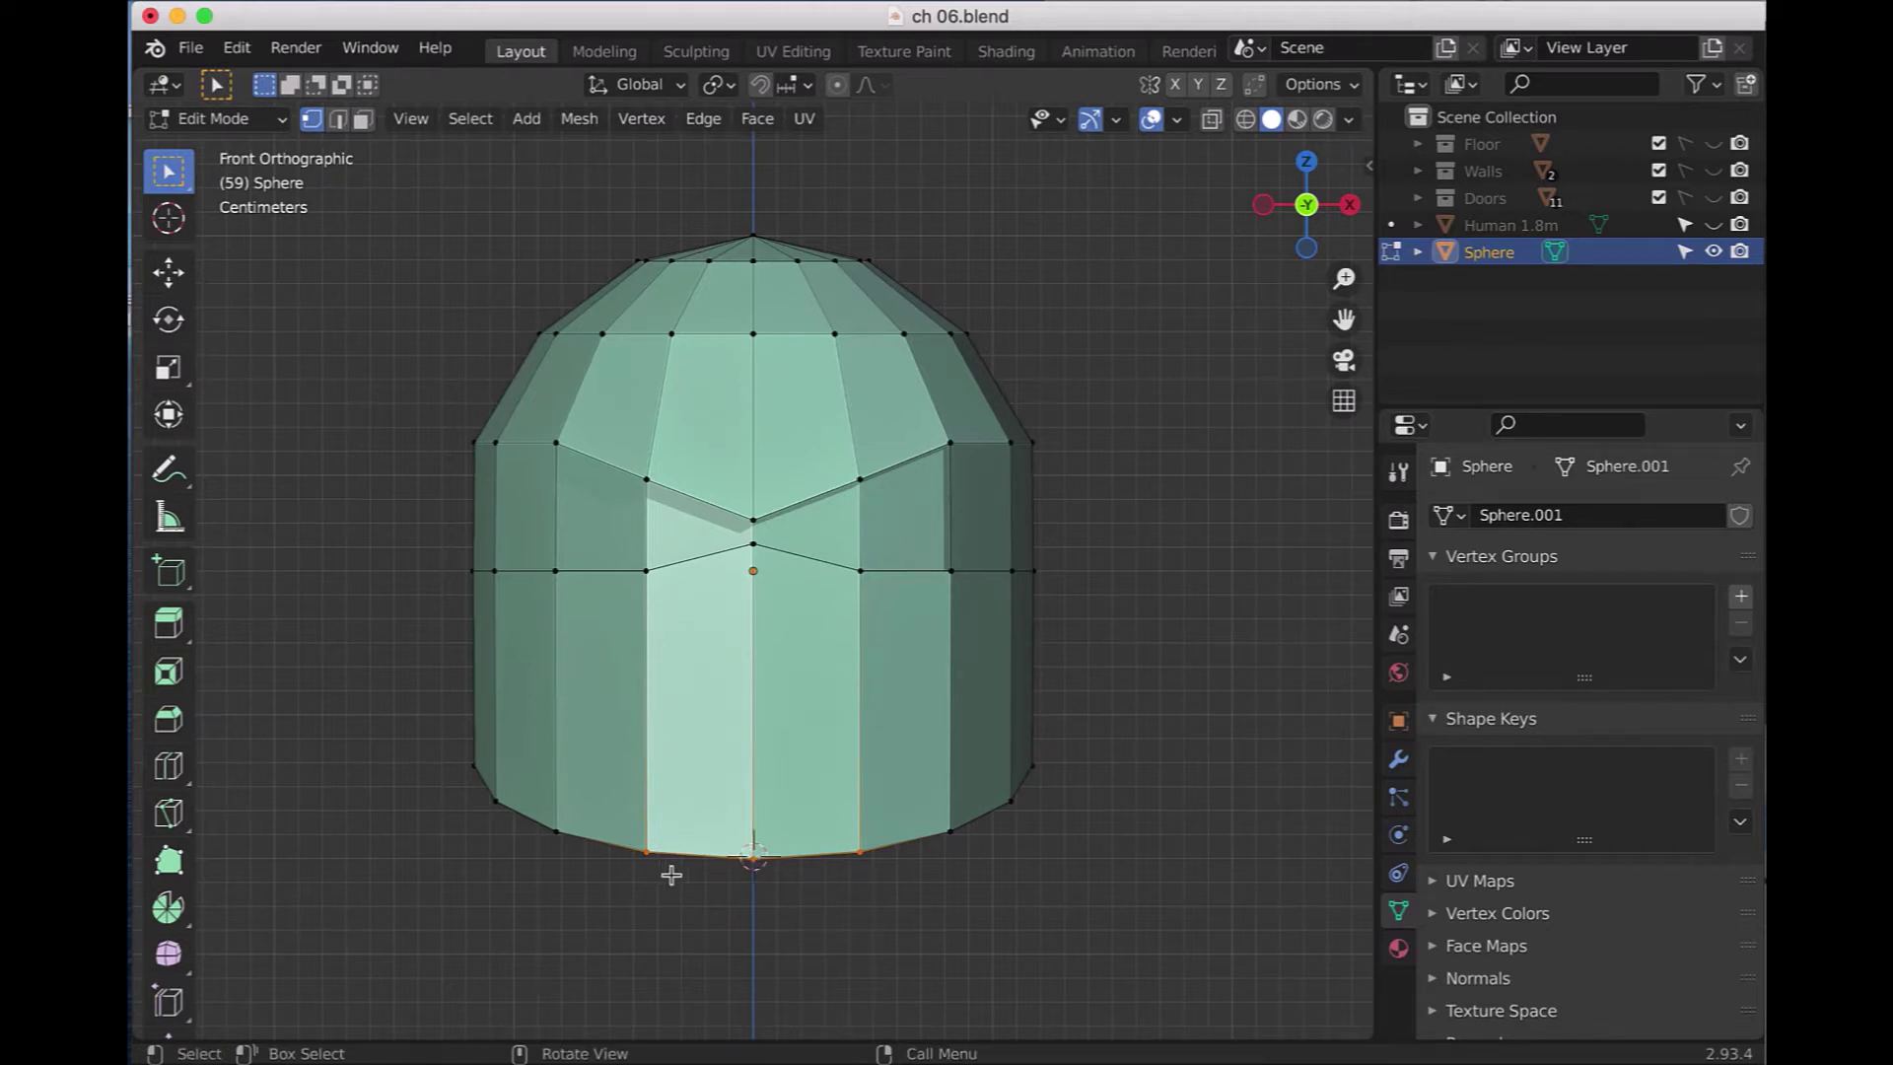
key(s)
key(x)
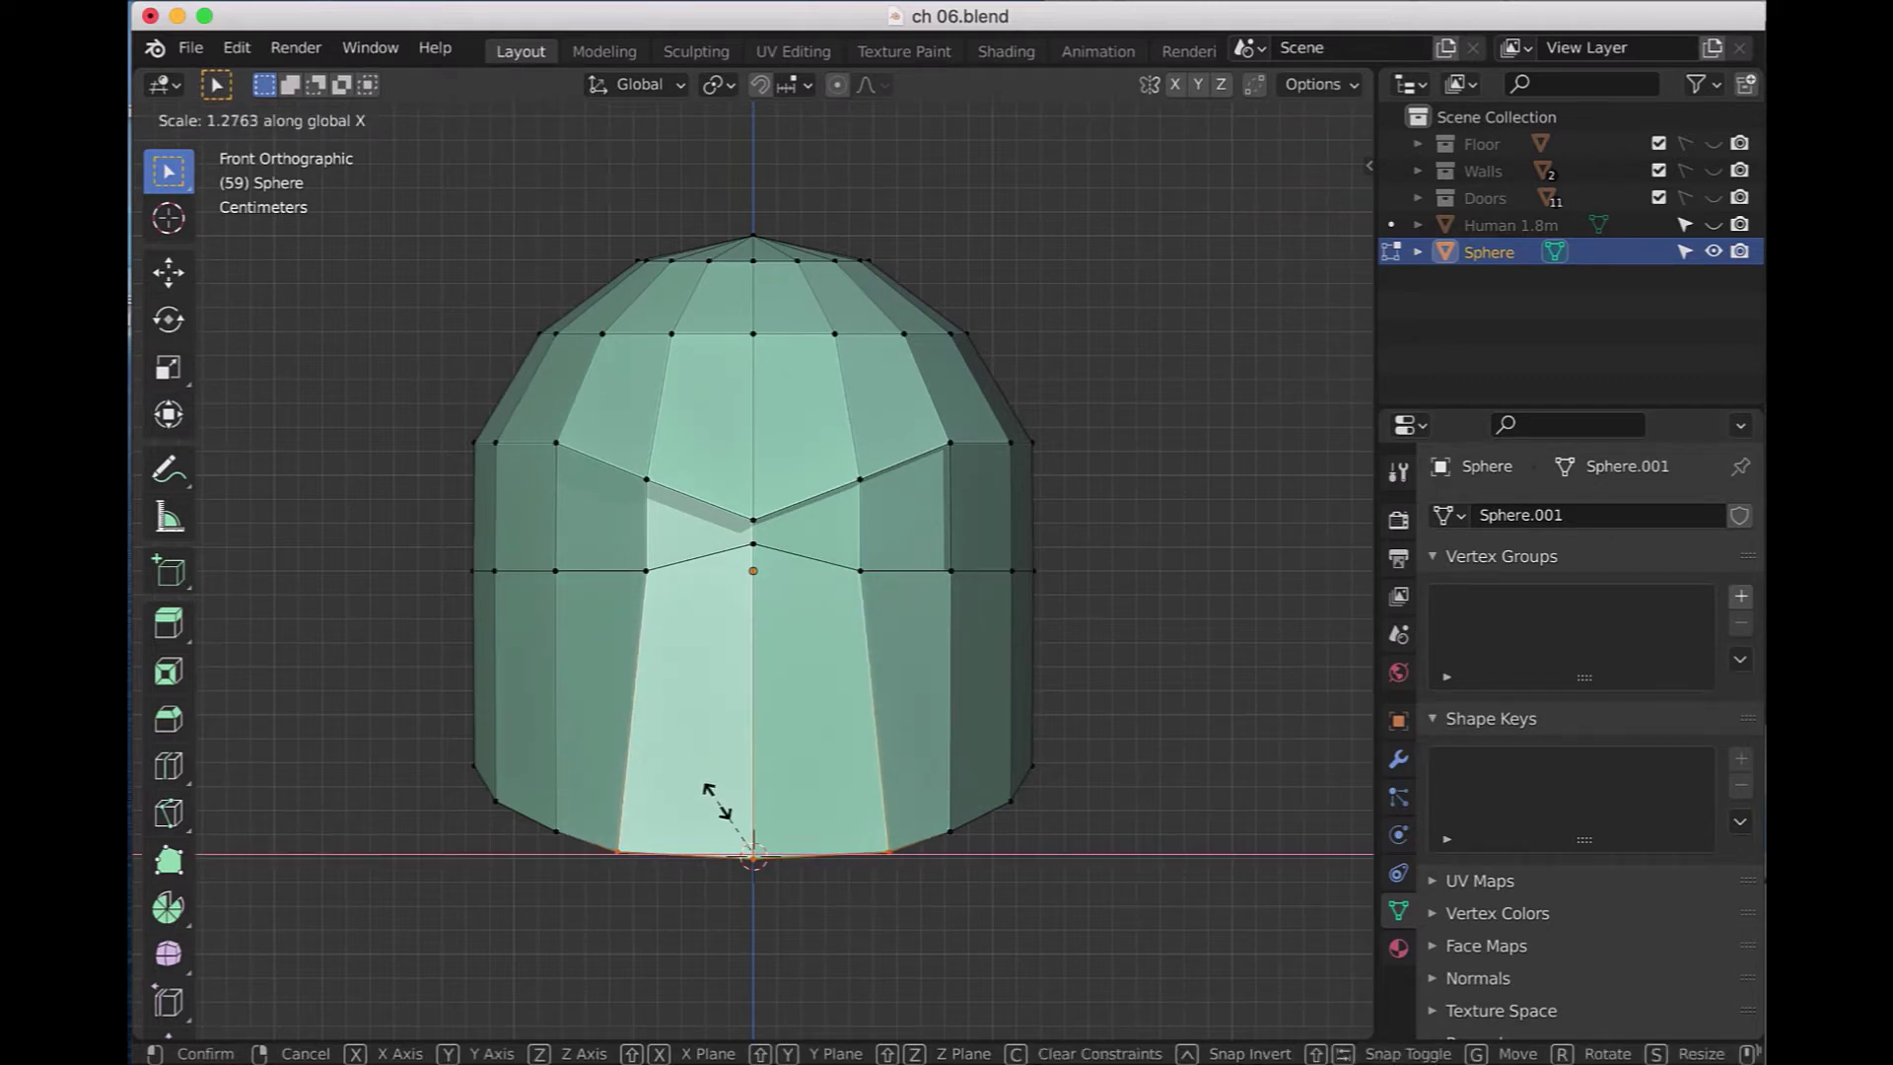
click(716, 801)
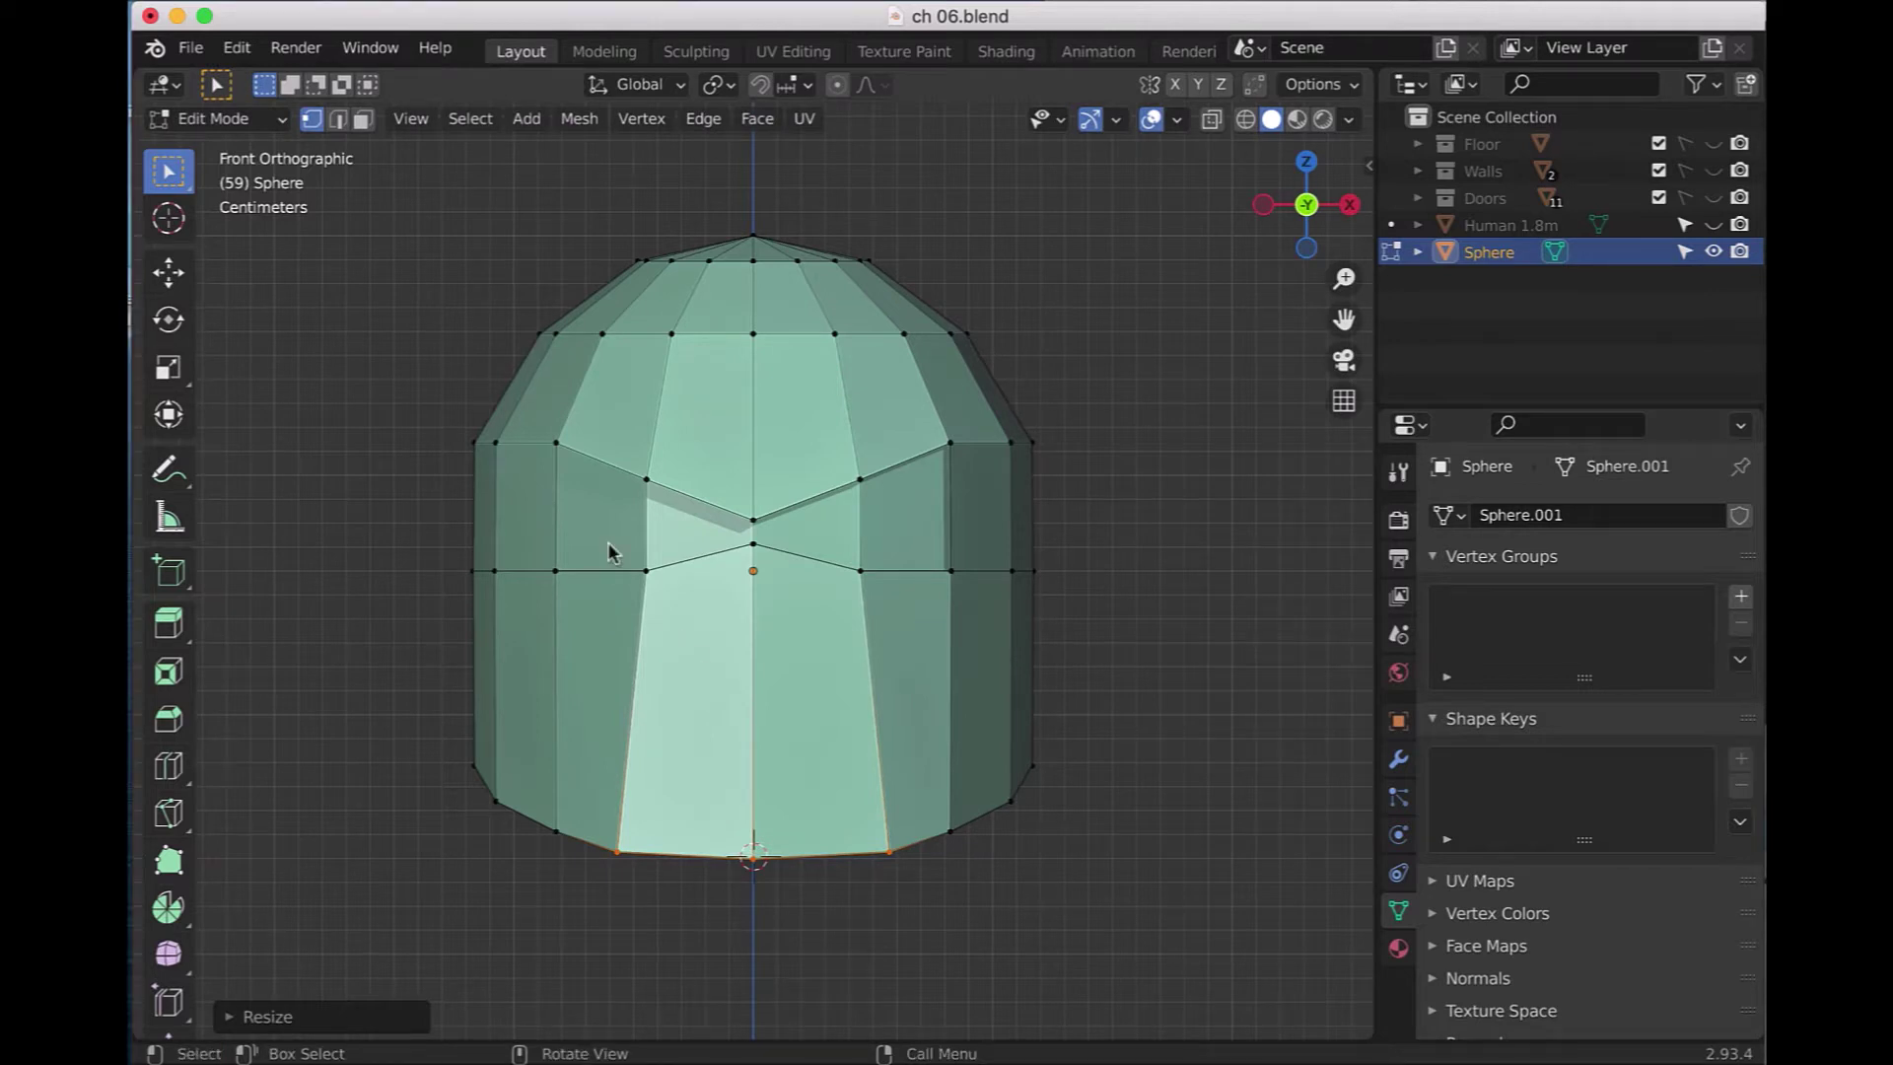
- Select the two lower front faces and bring up the face editing options
click(363, 120)
click(669, 734)
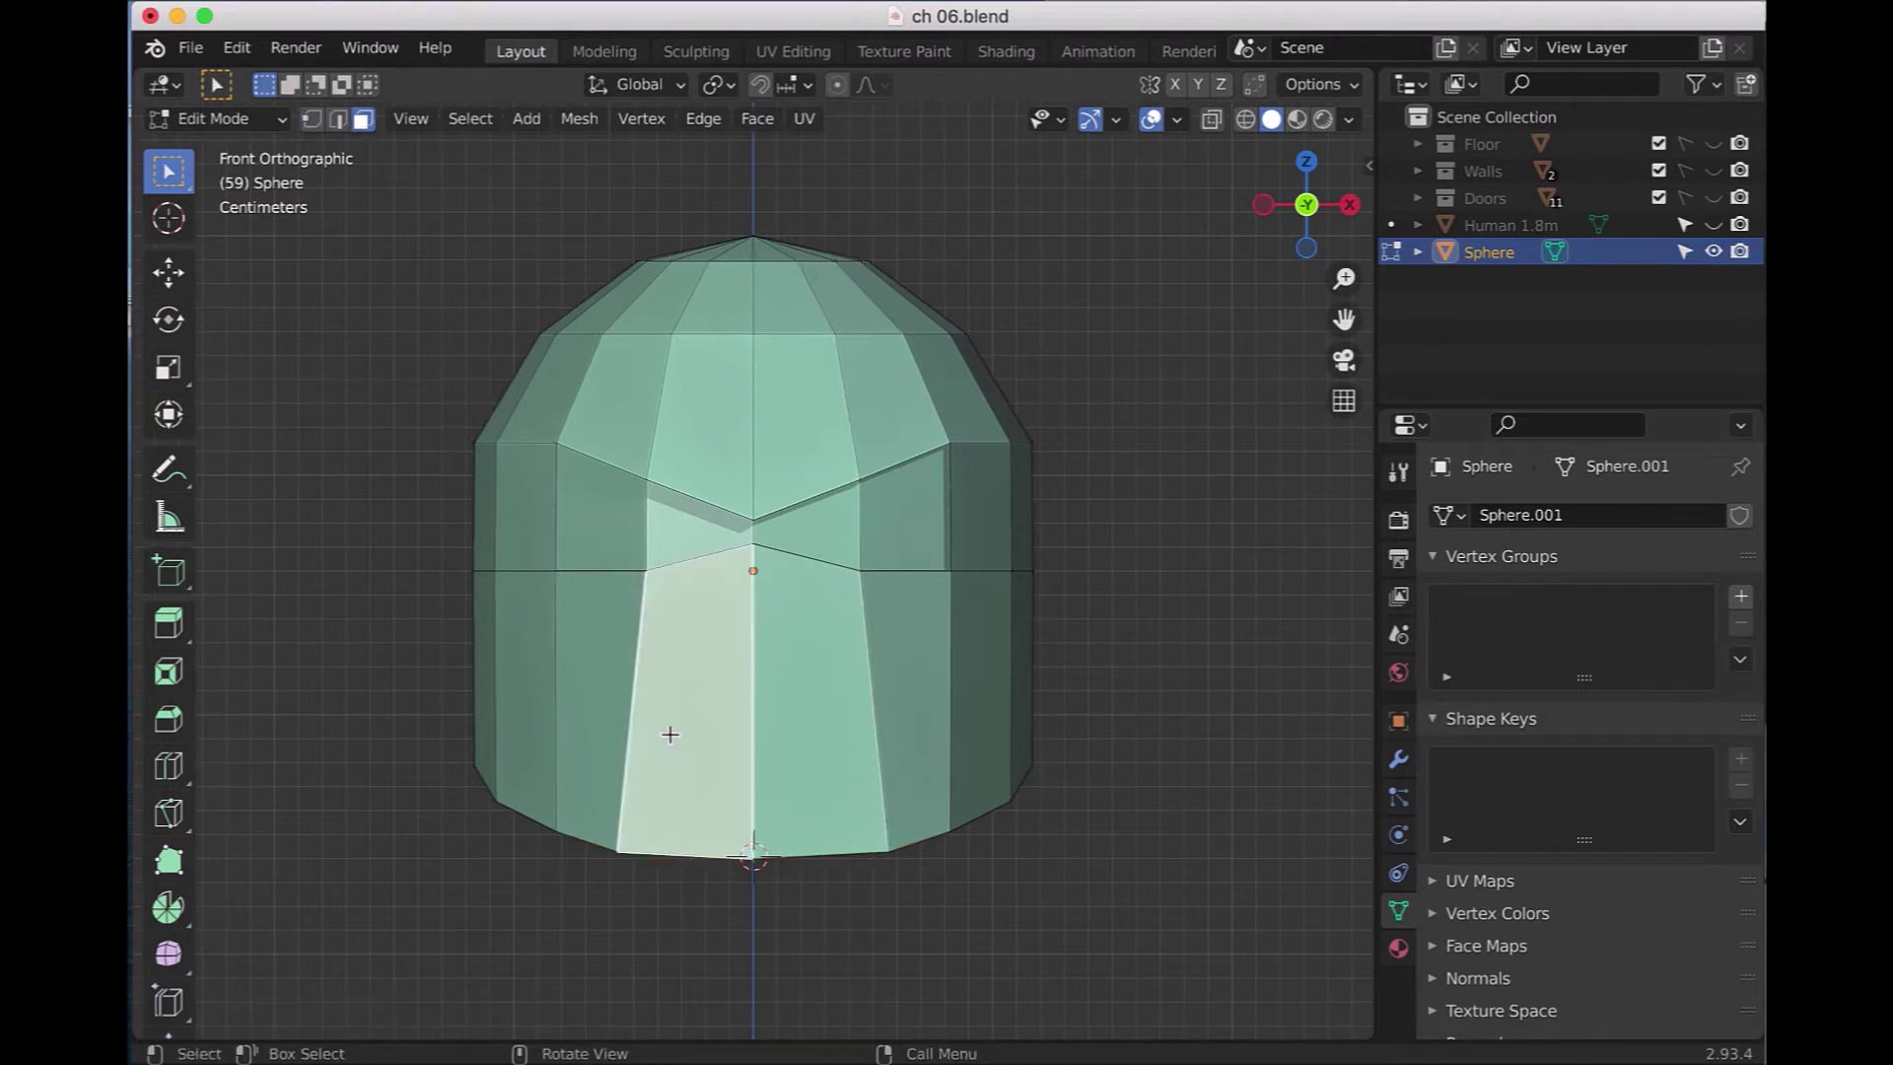
shift+click(801, 734)
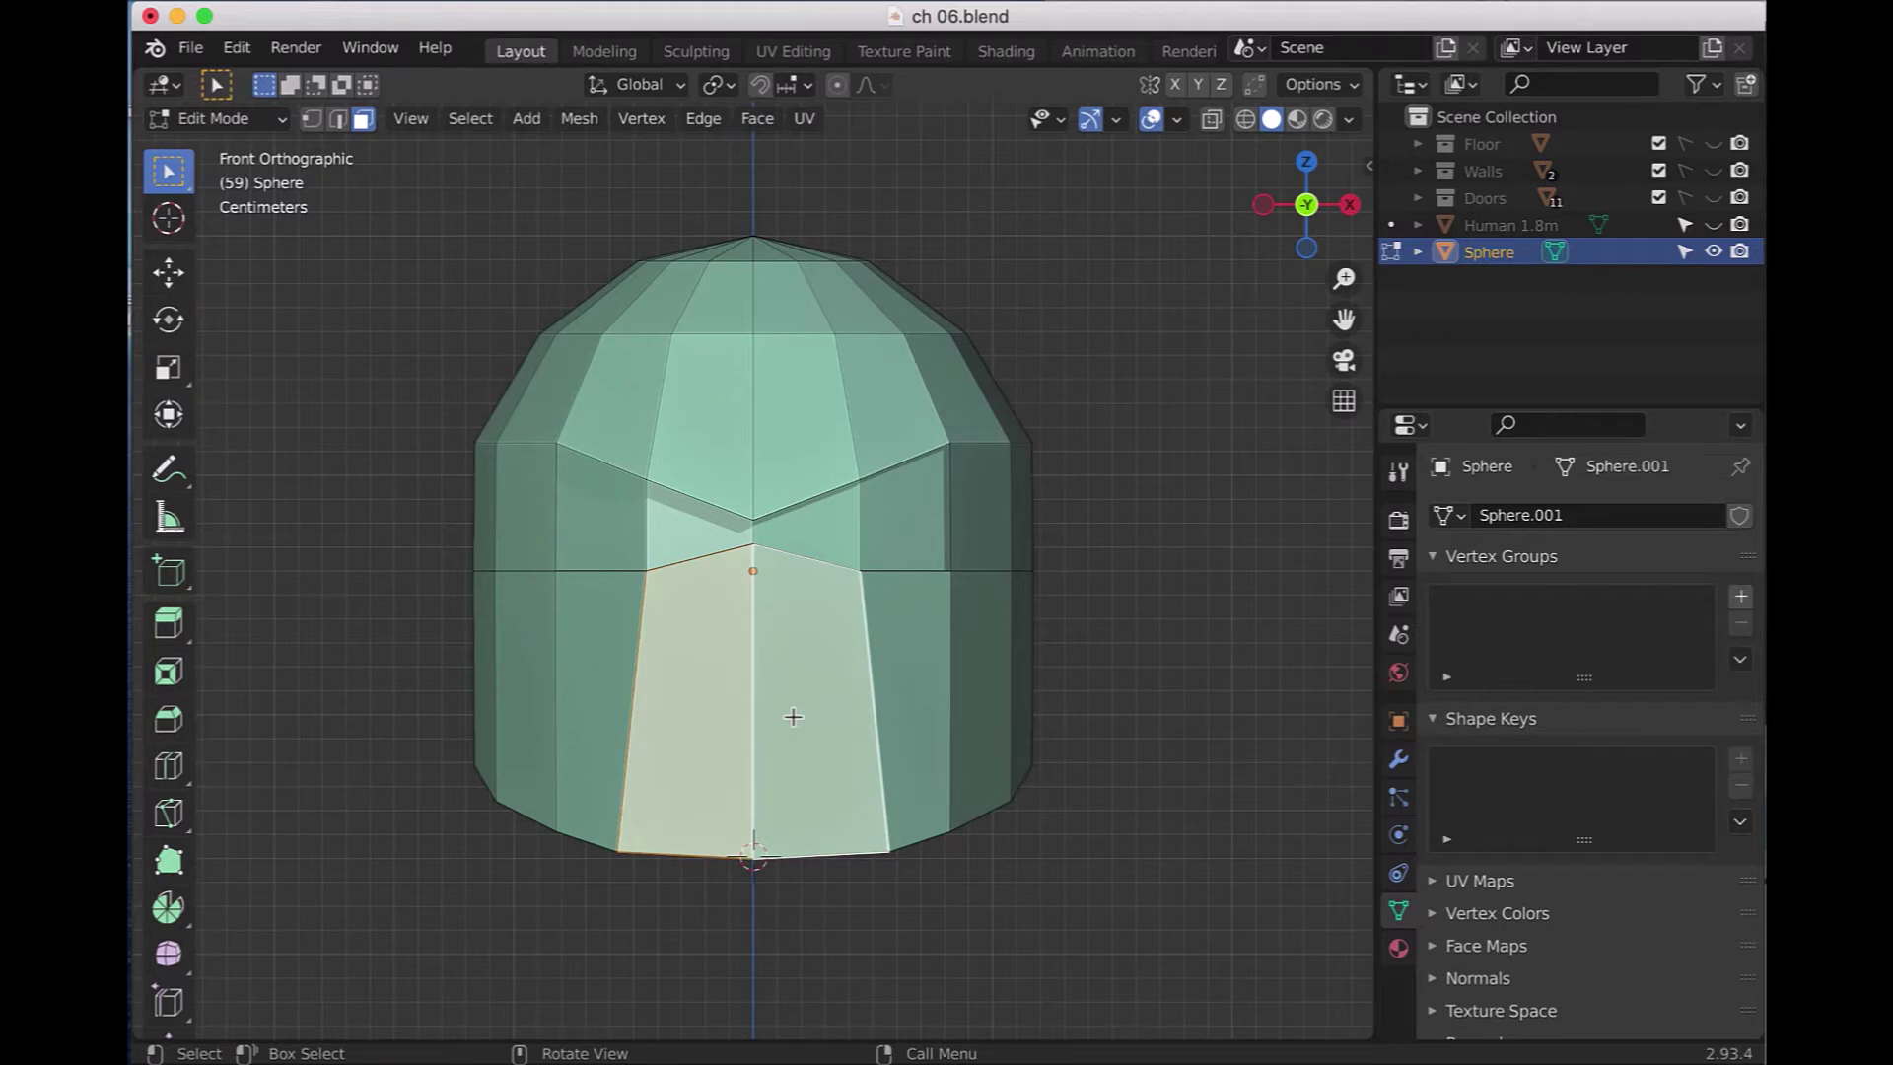
right_click(793, 717)
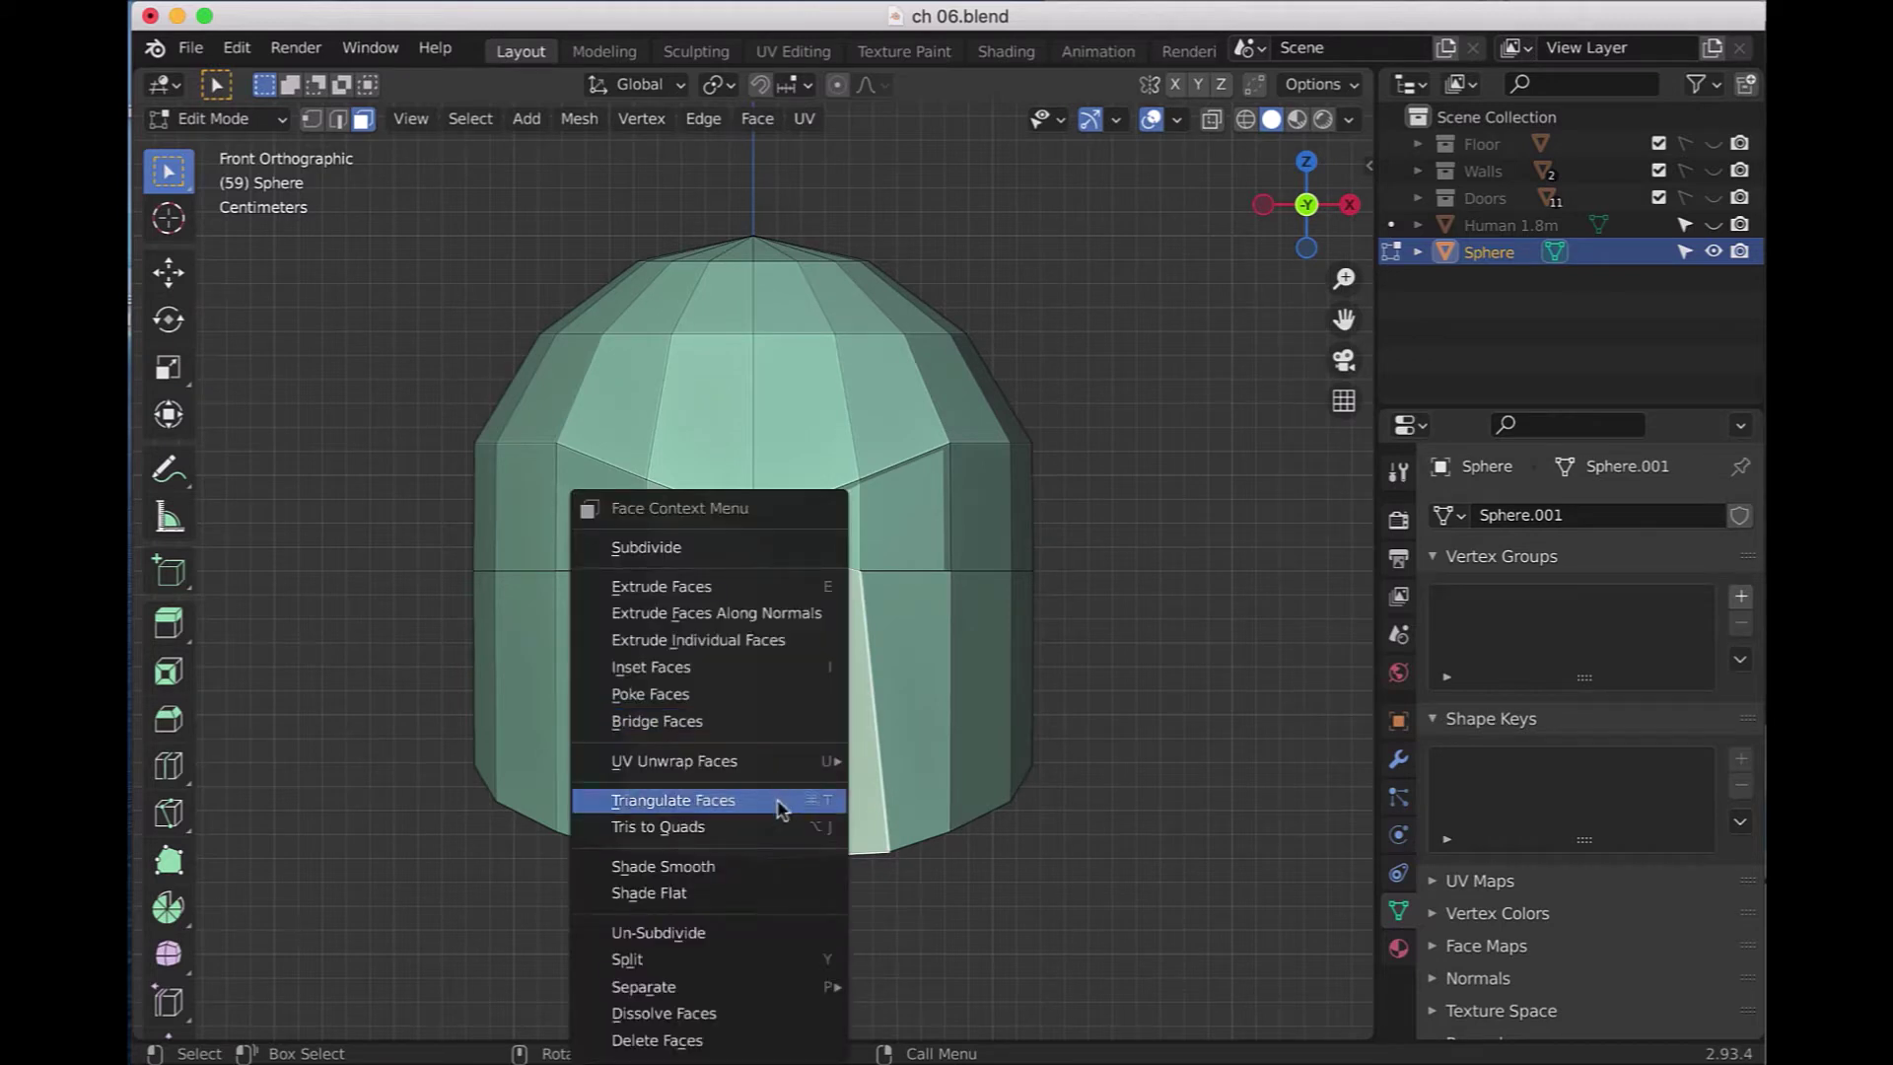
- Dissolve the helmet's two lower front faces into one face and make it planar
click(747, 1013)
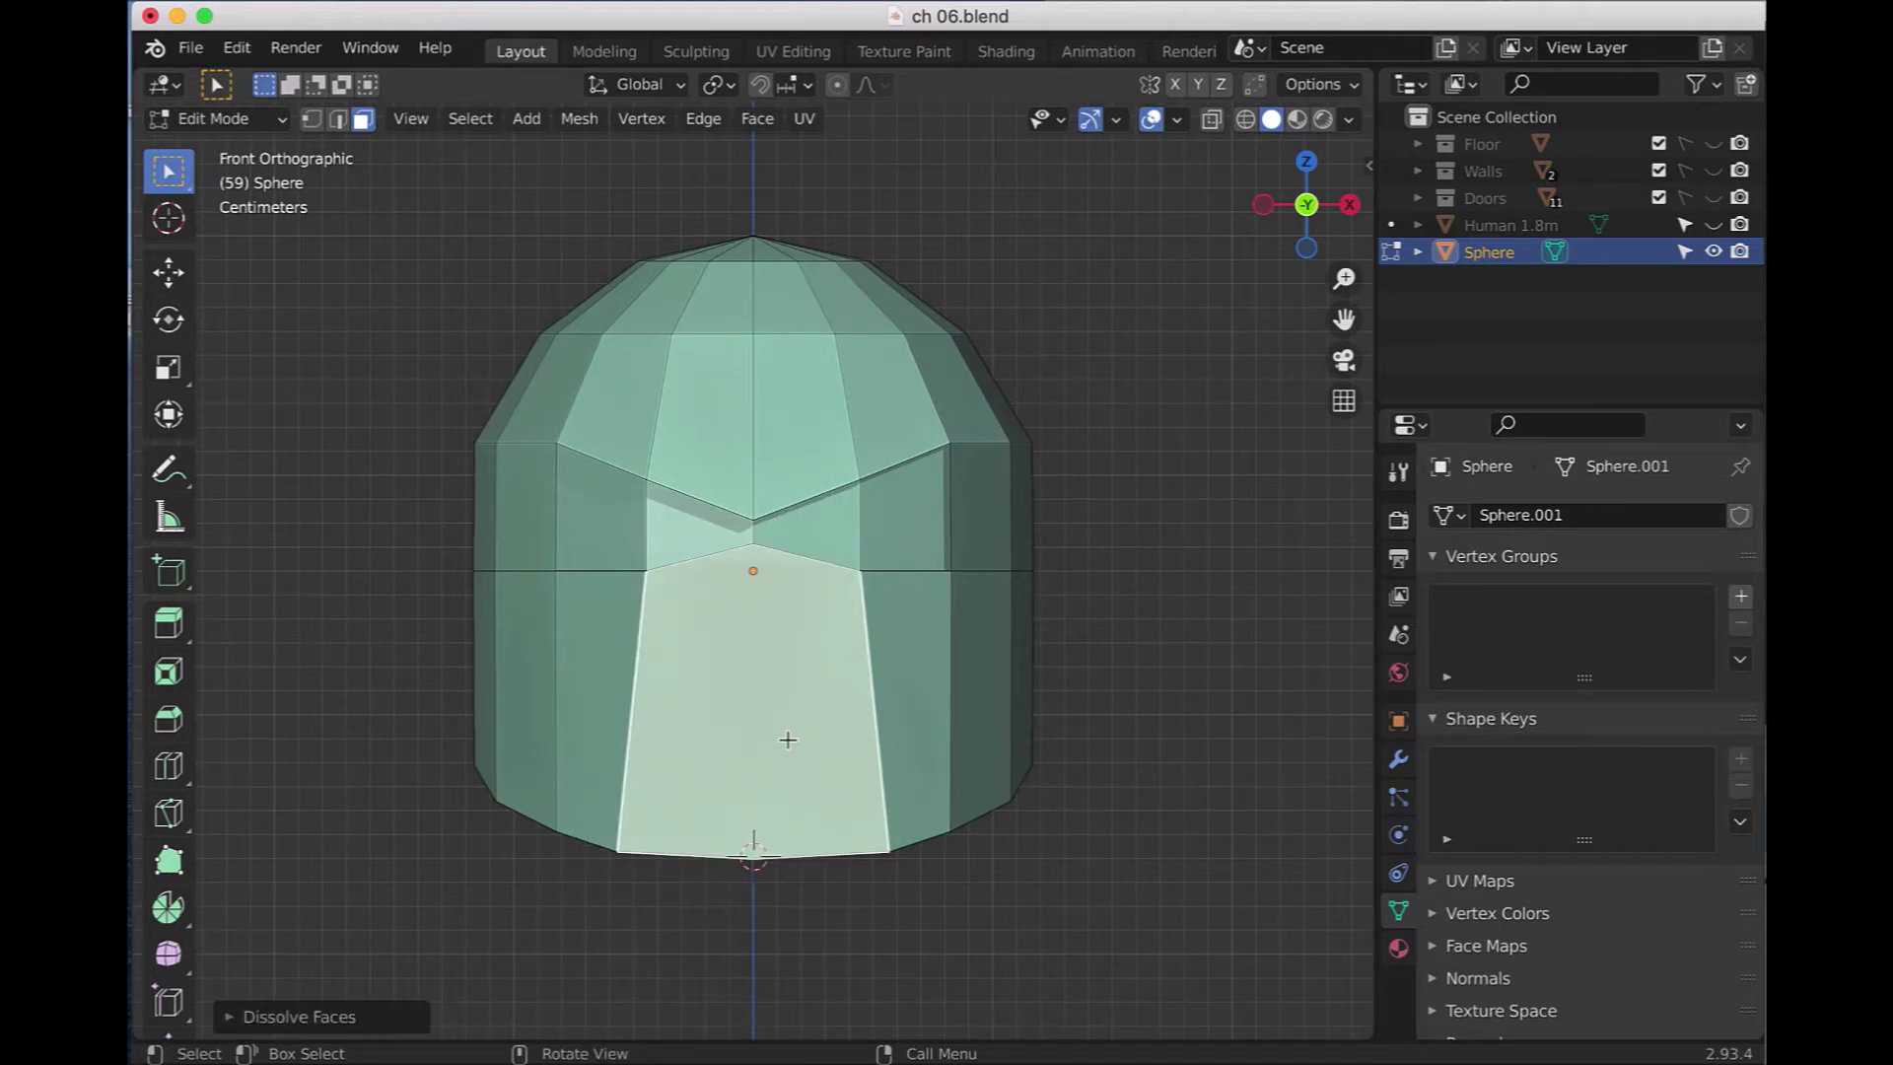
mouse_move(1186, 601)
middle_down()
mouse_move(1101, 654)
mouse_move(969, 646)
middle_up()
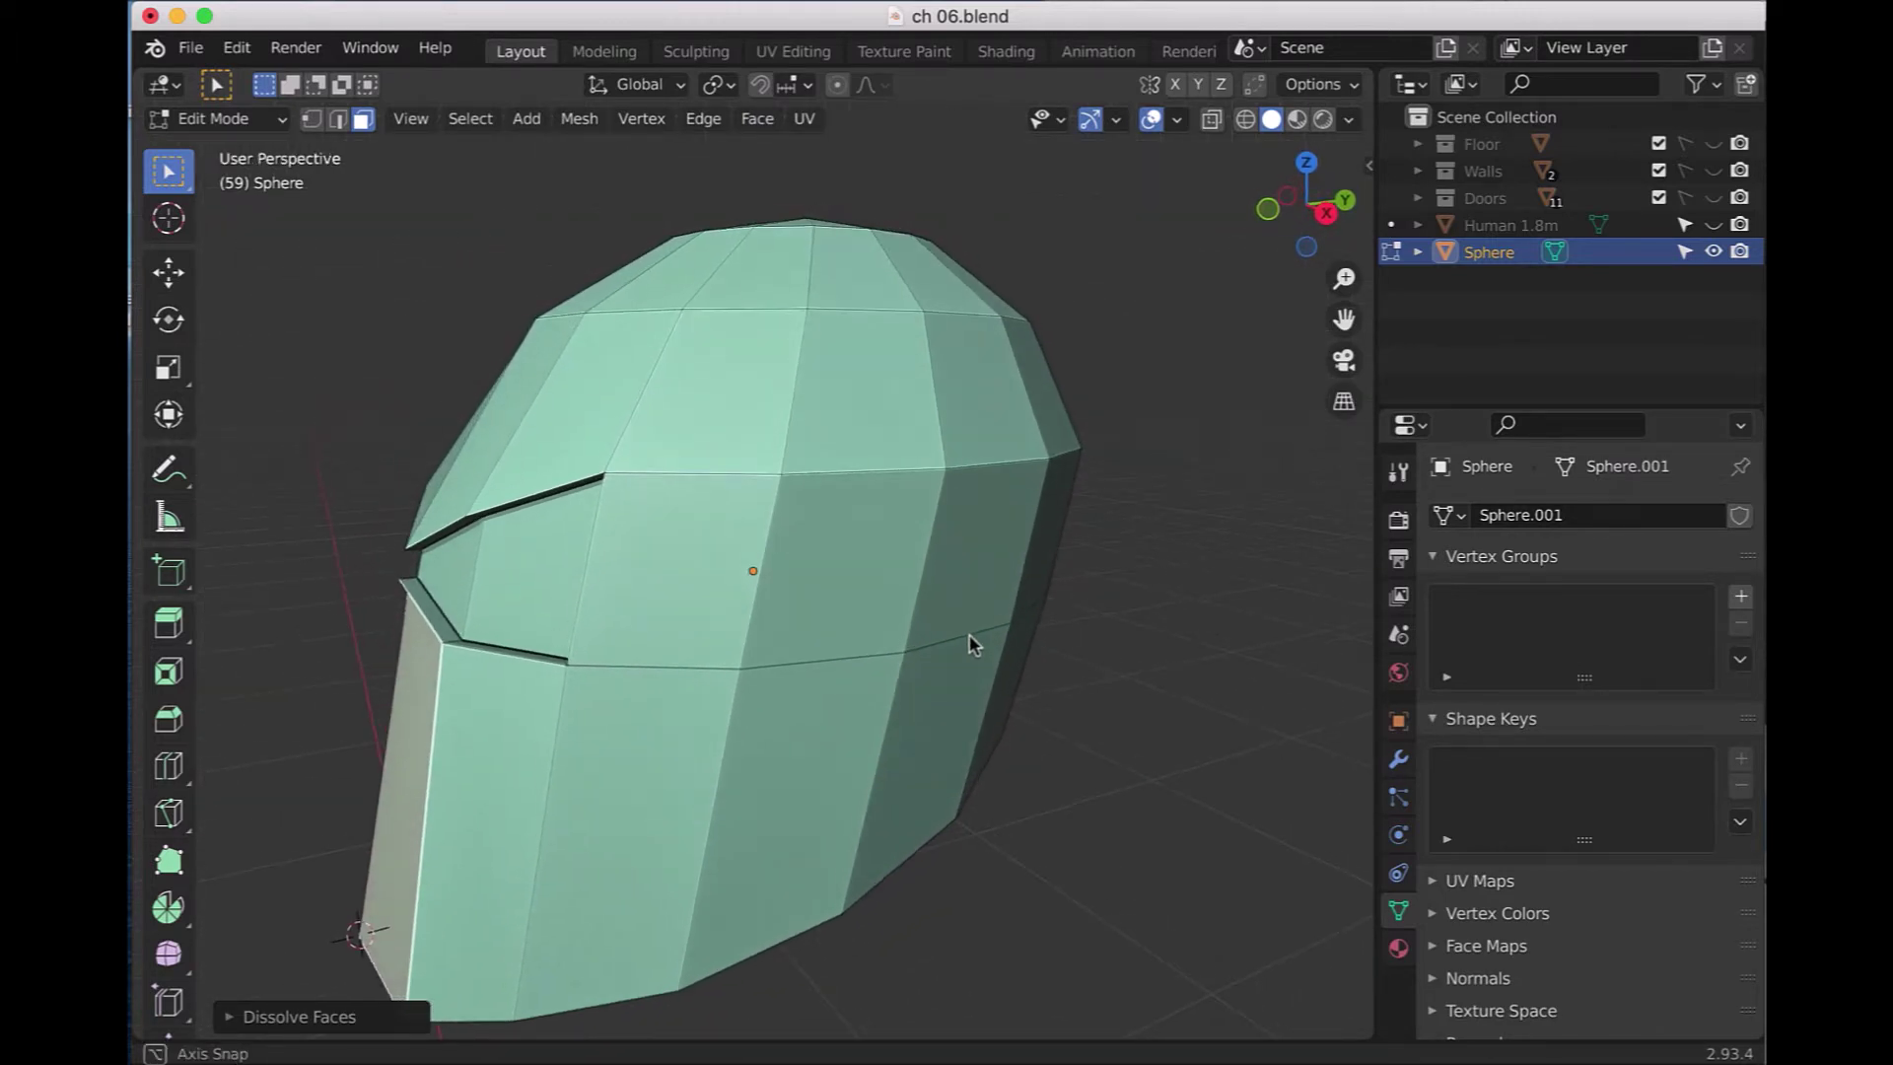
middle_drag(969, 645, 974, 641)
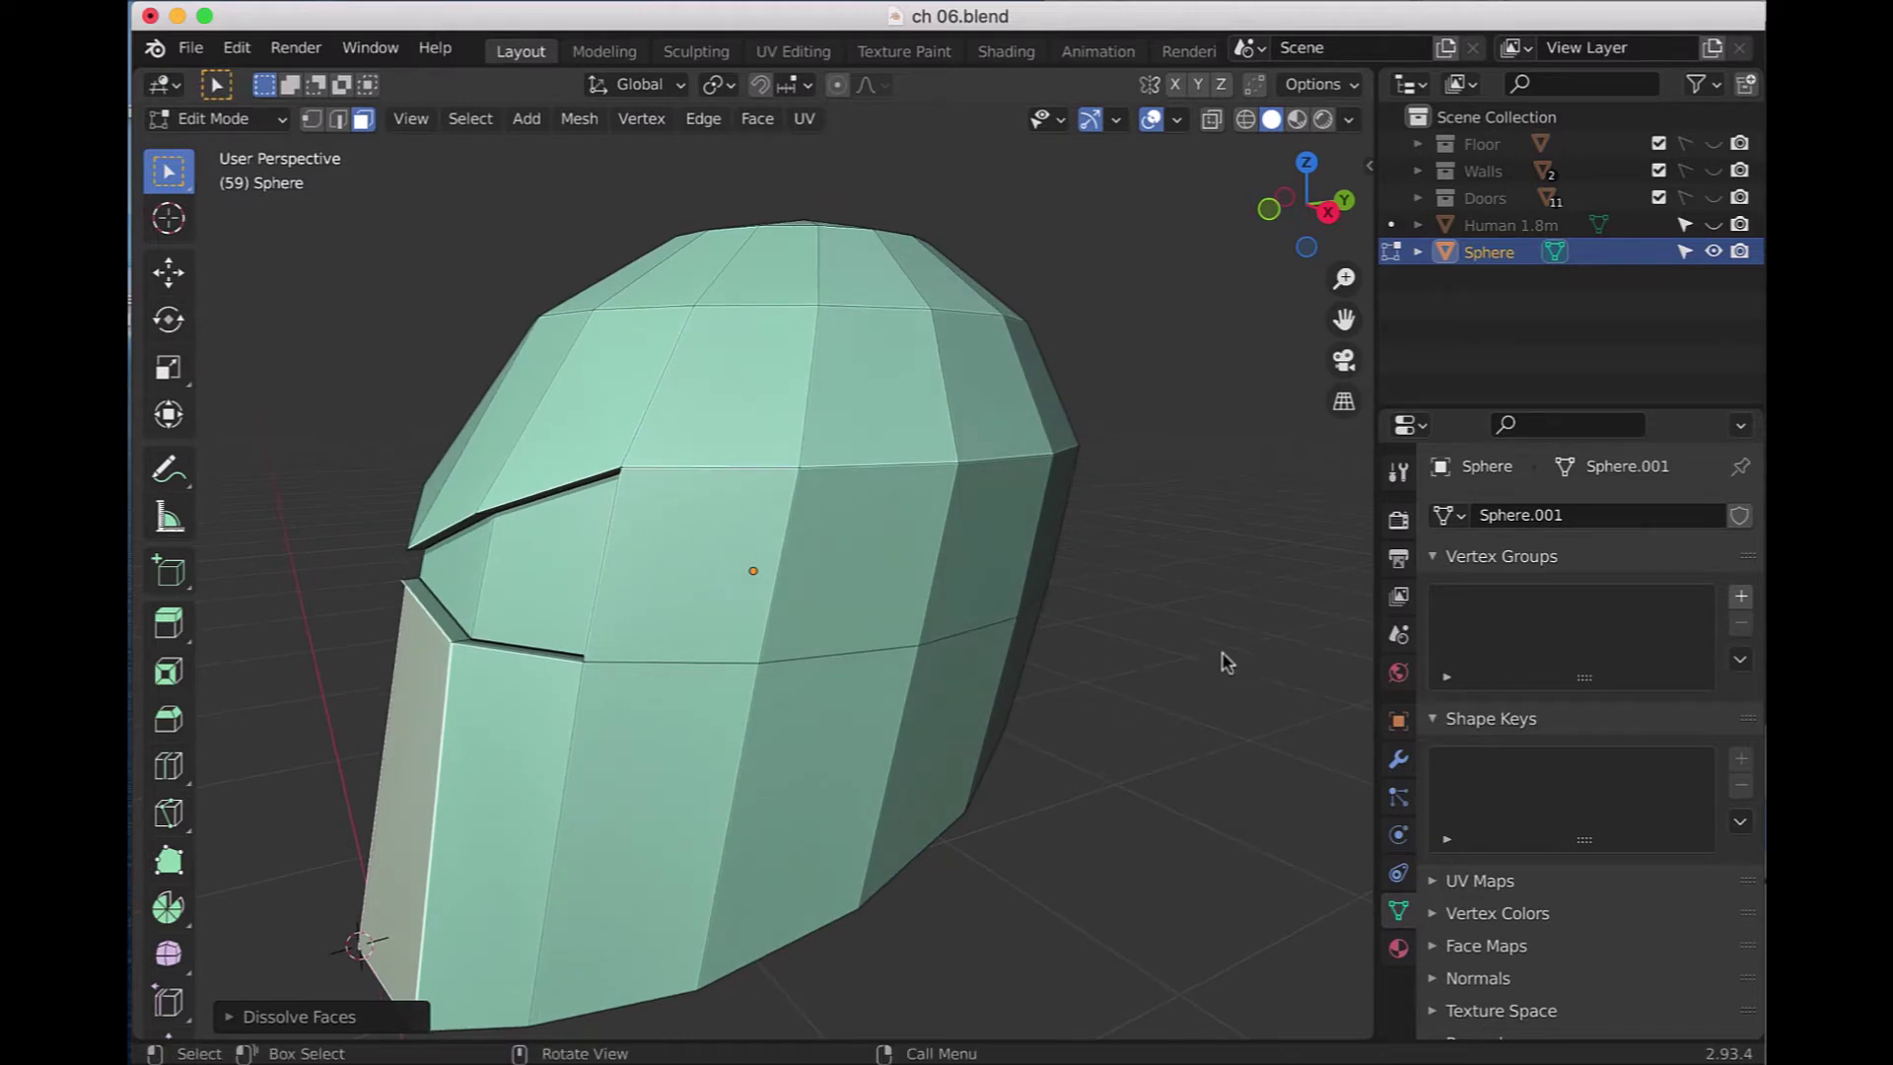
click(584, 128)
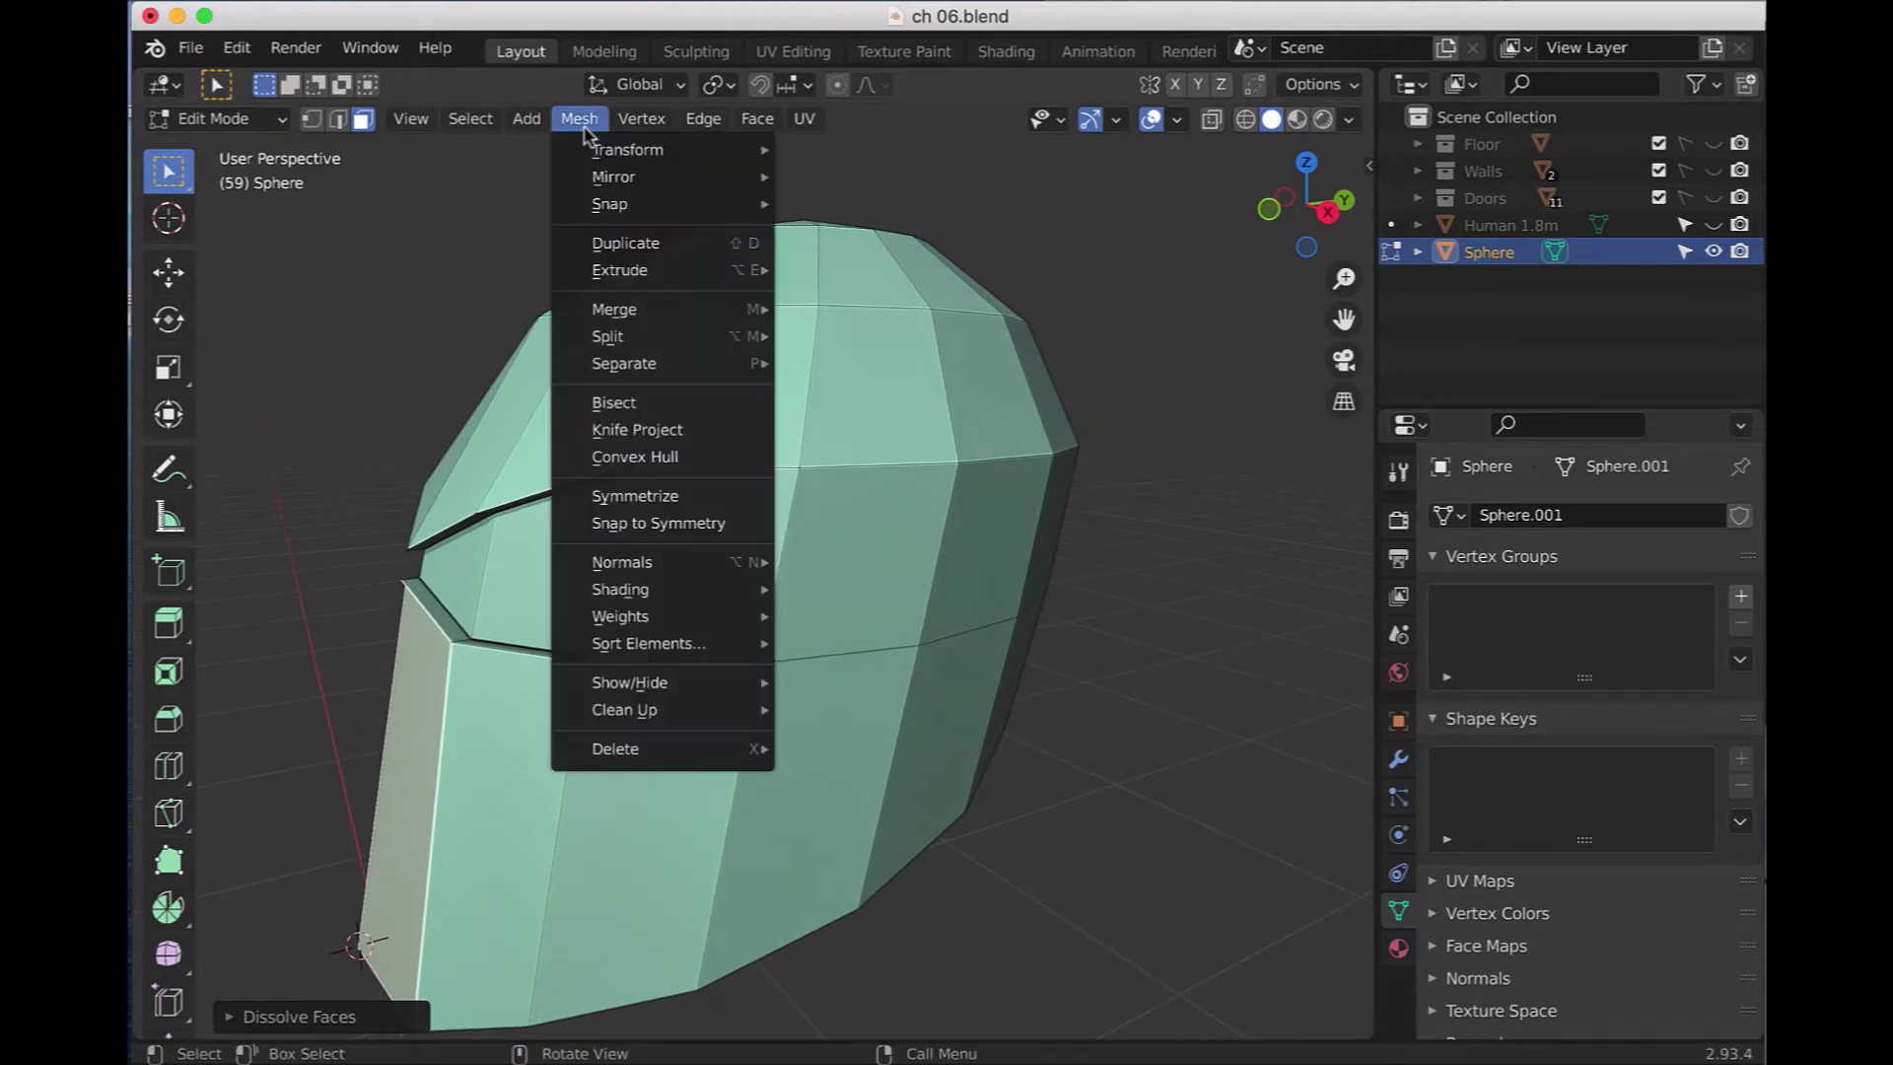
mouse_move(624, 709)
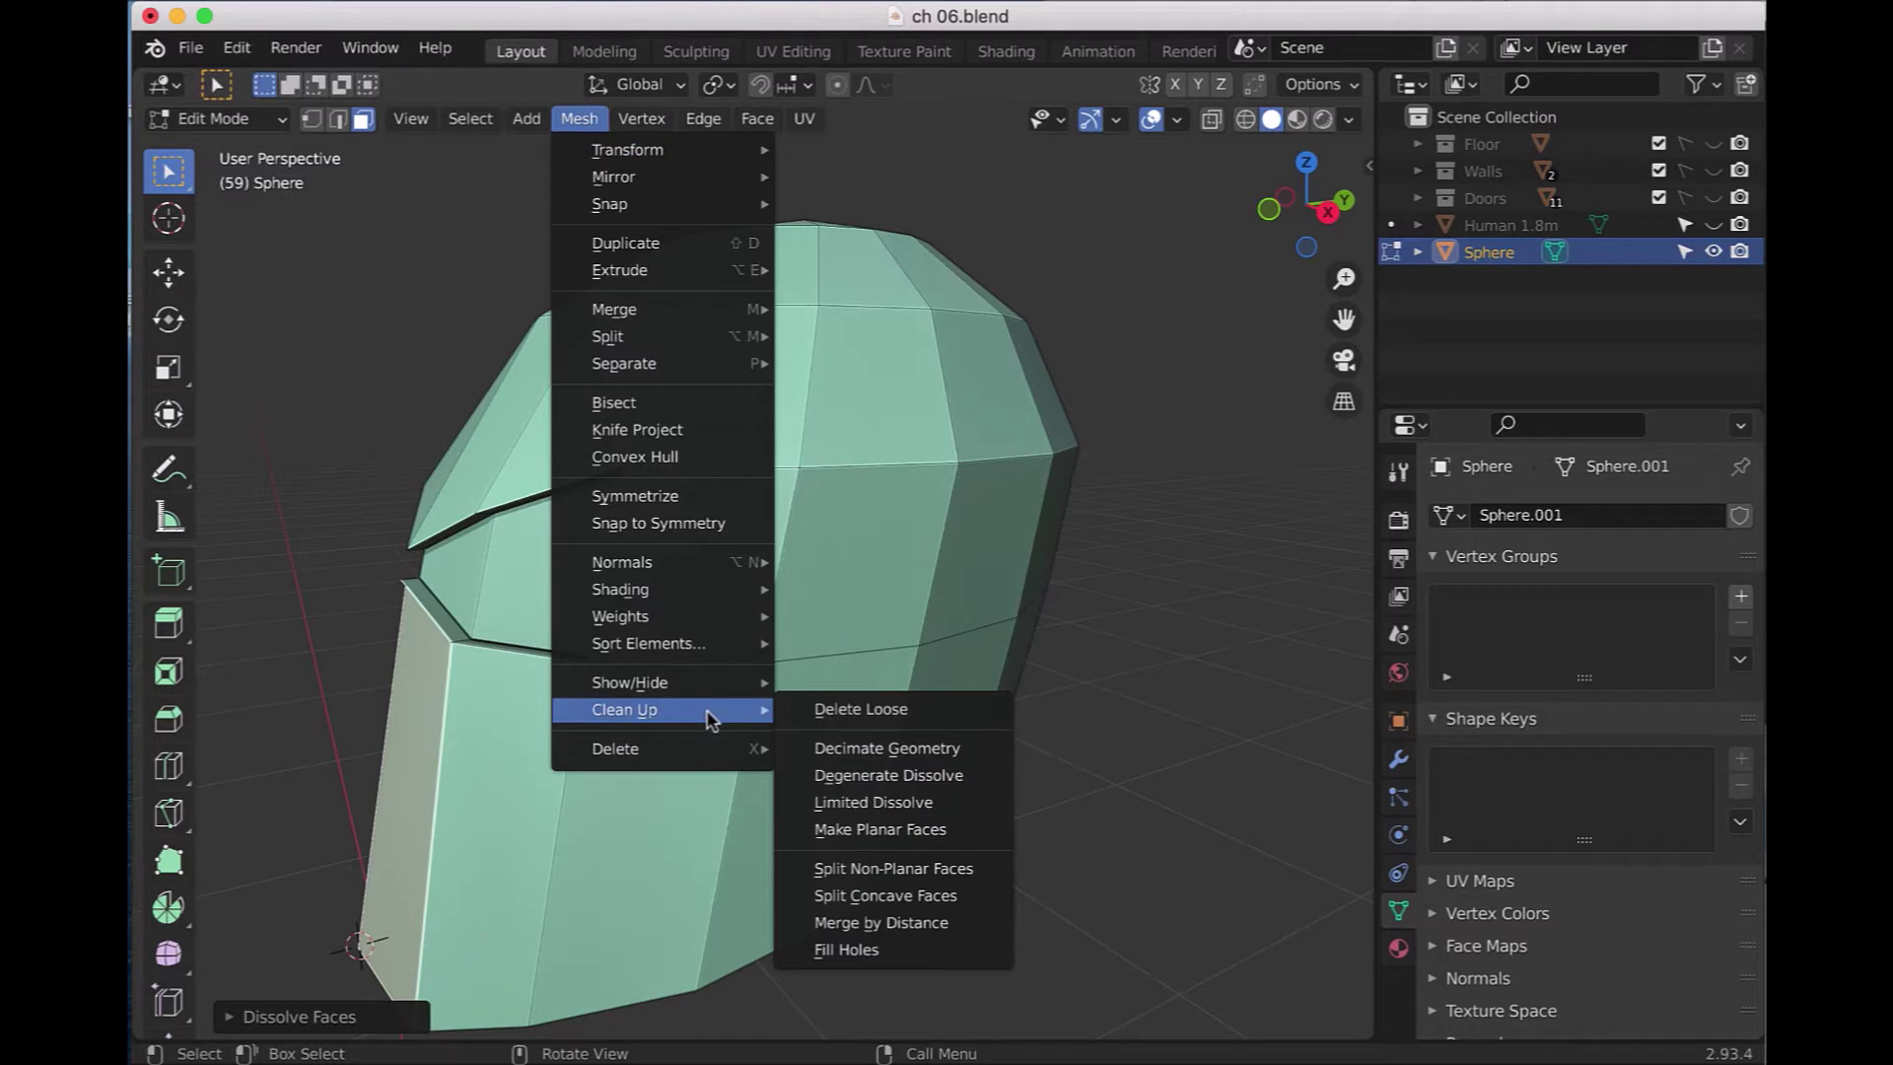
click(864, 828)
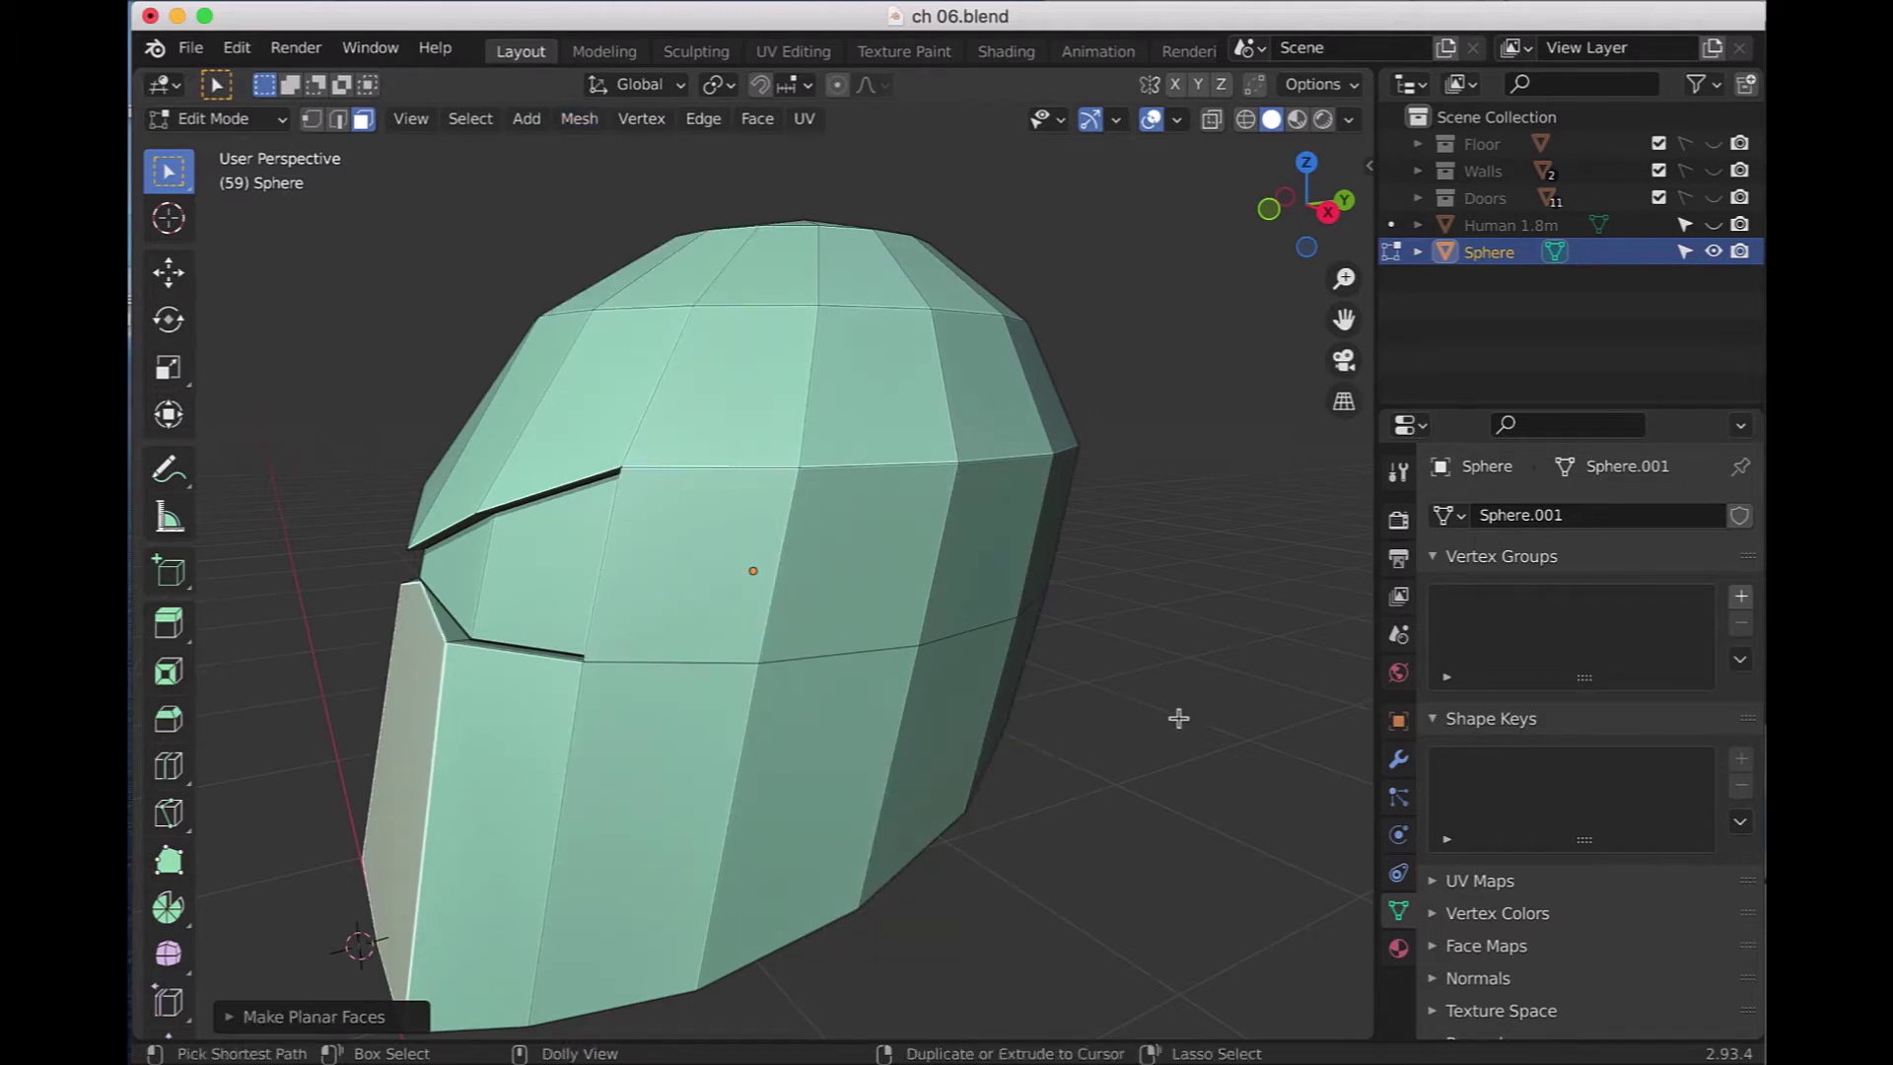
key(KP_1)
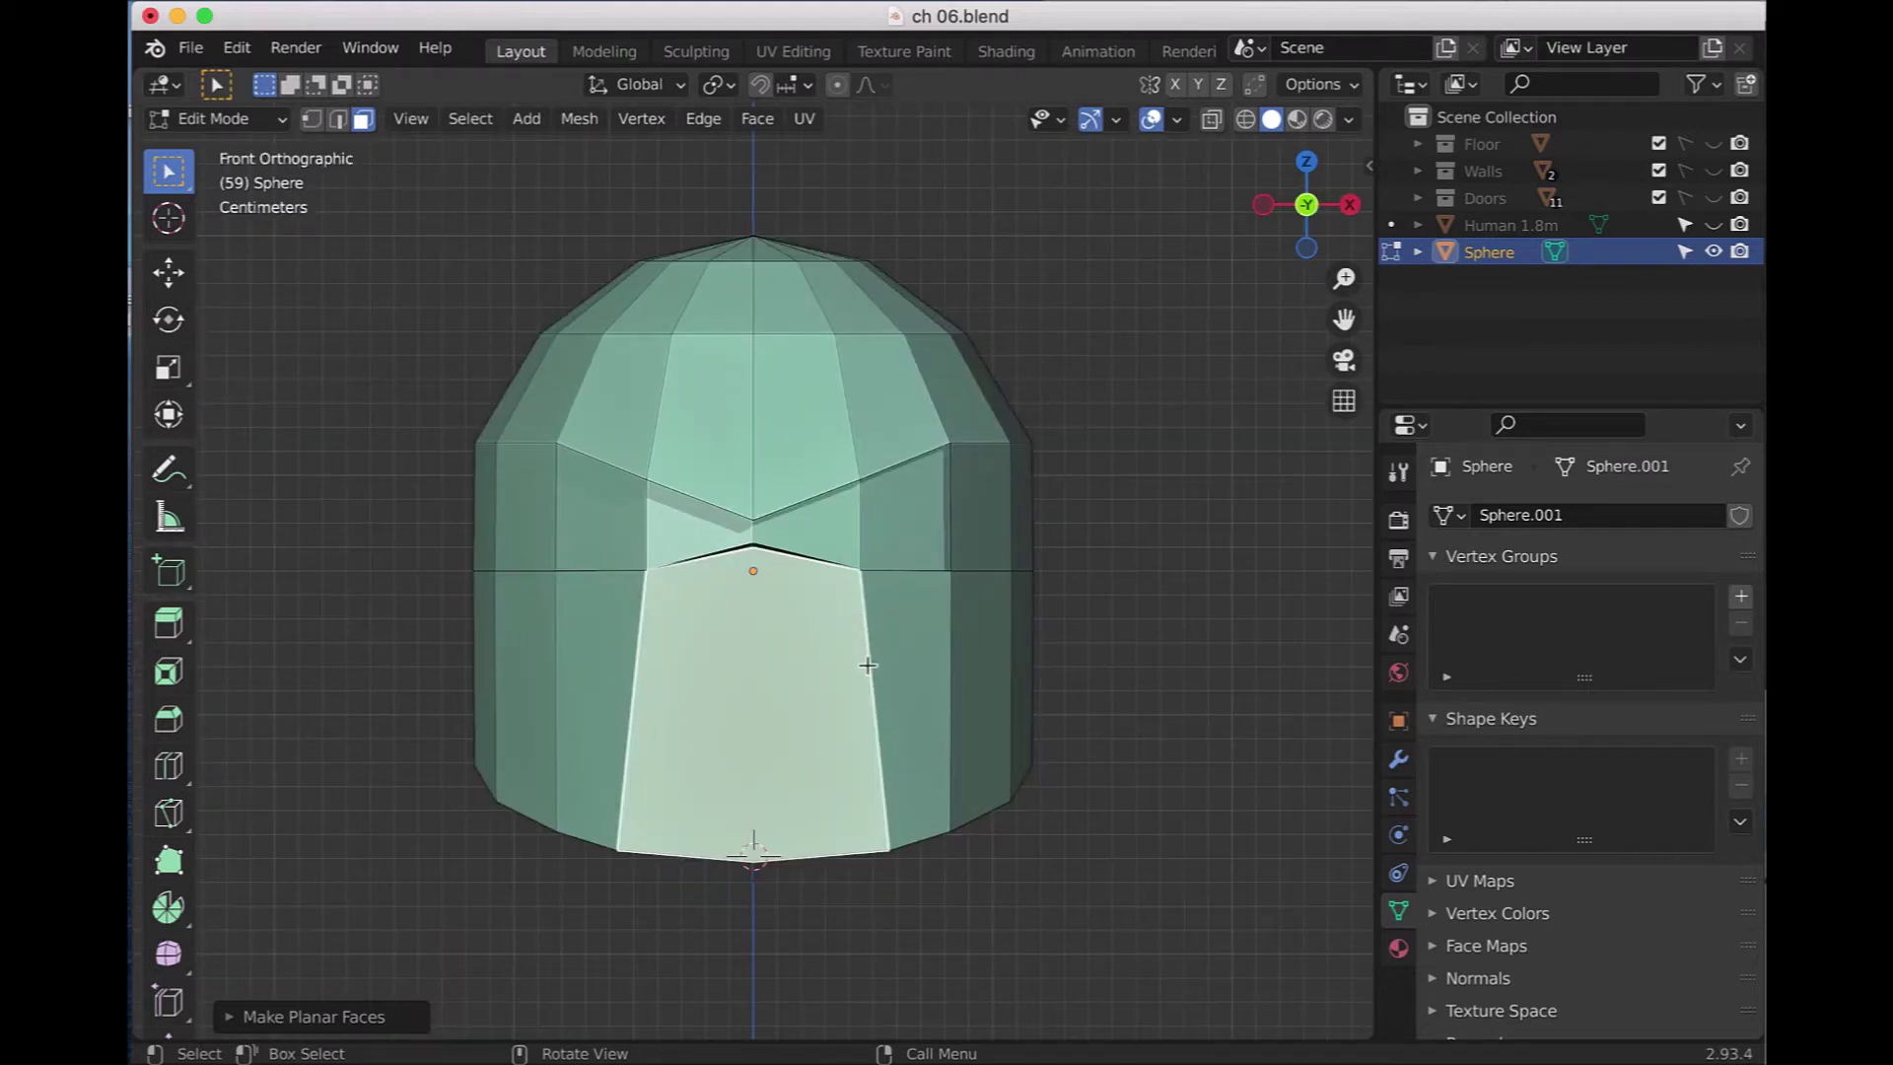
key(i)
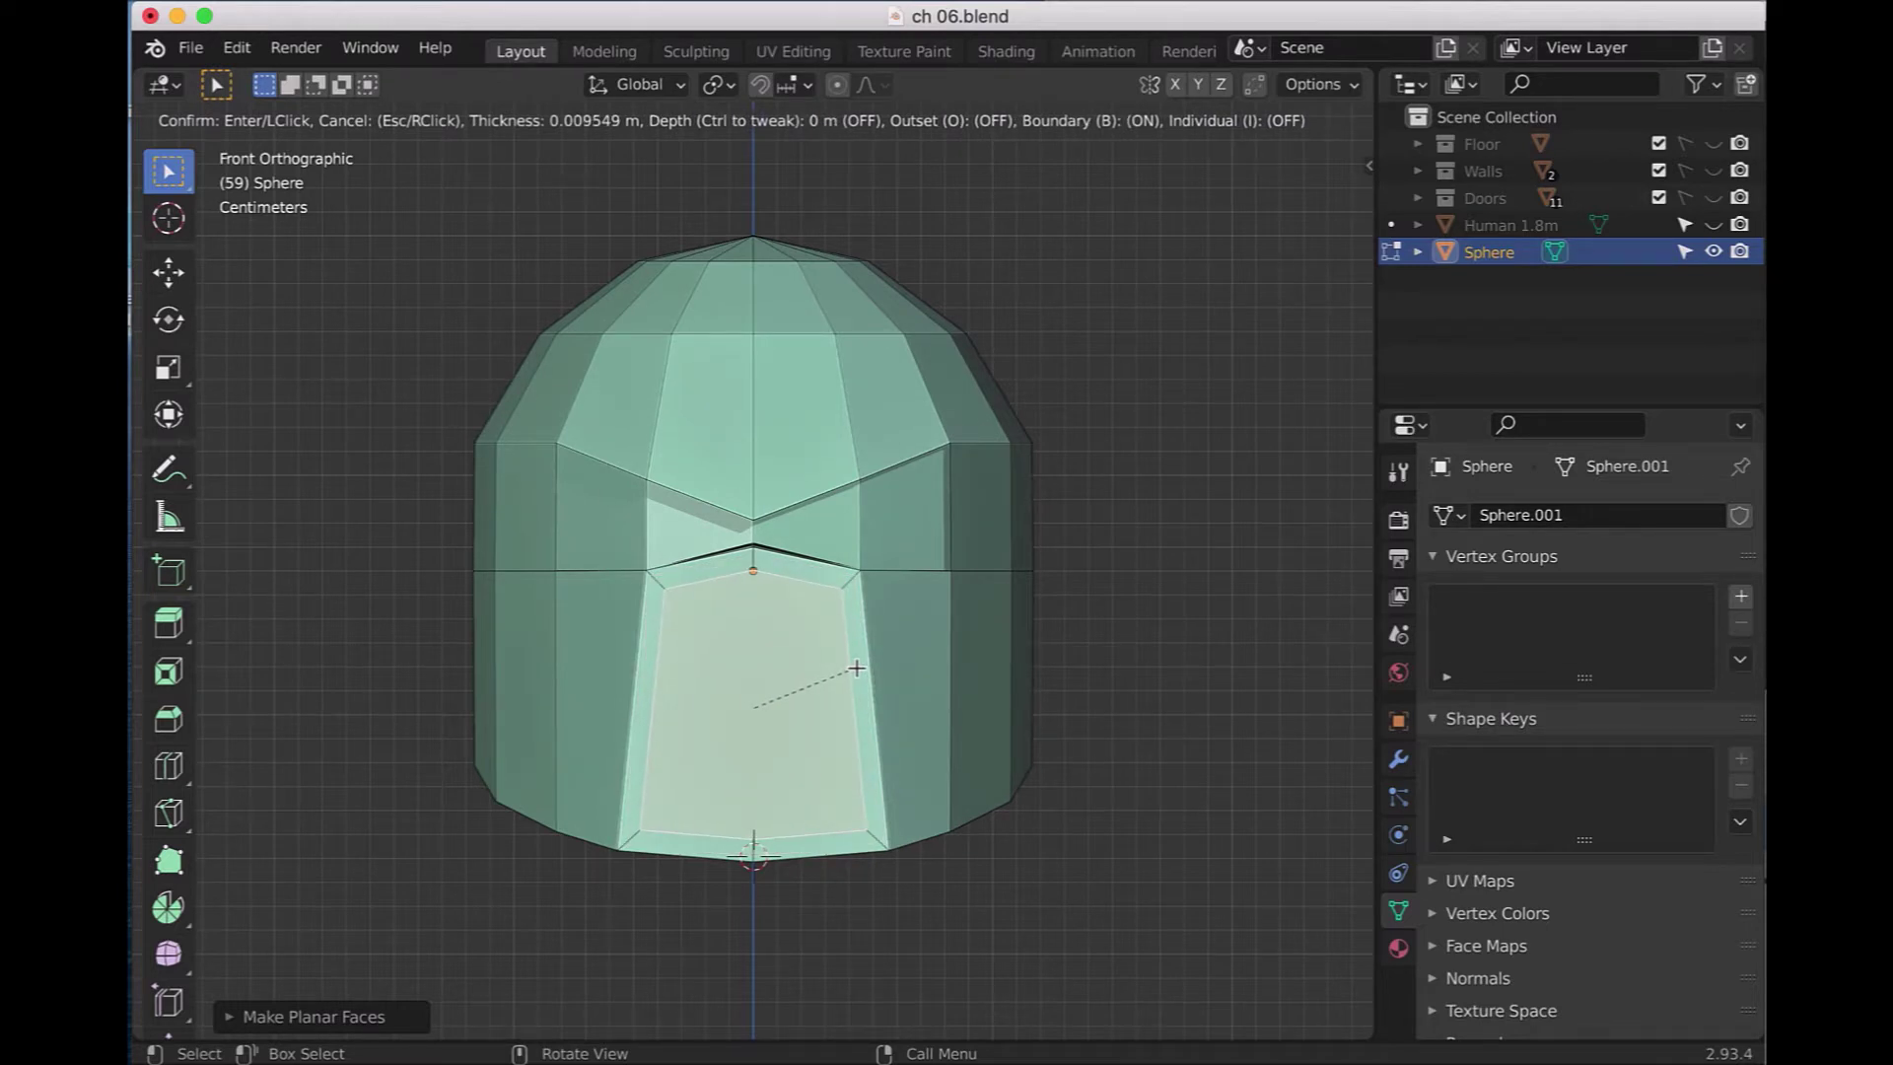
- Inset the helmet's front panel and extrude it back along Y into a recessed visor
click(856, 668)
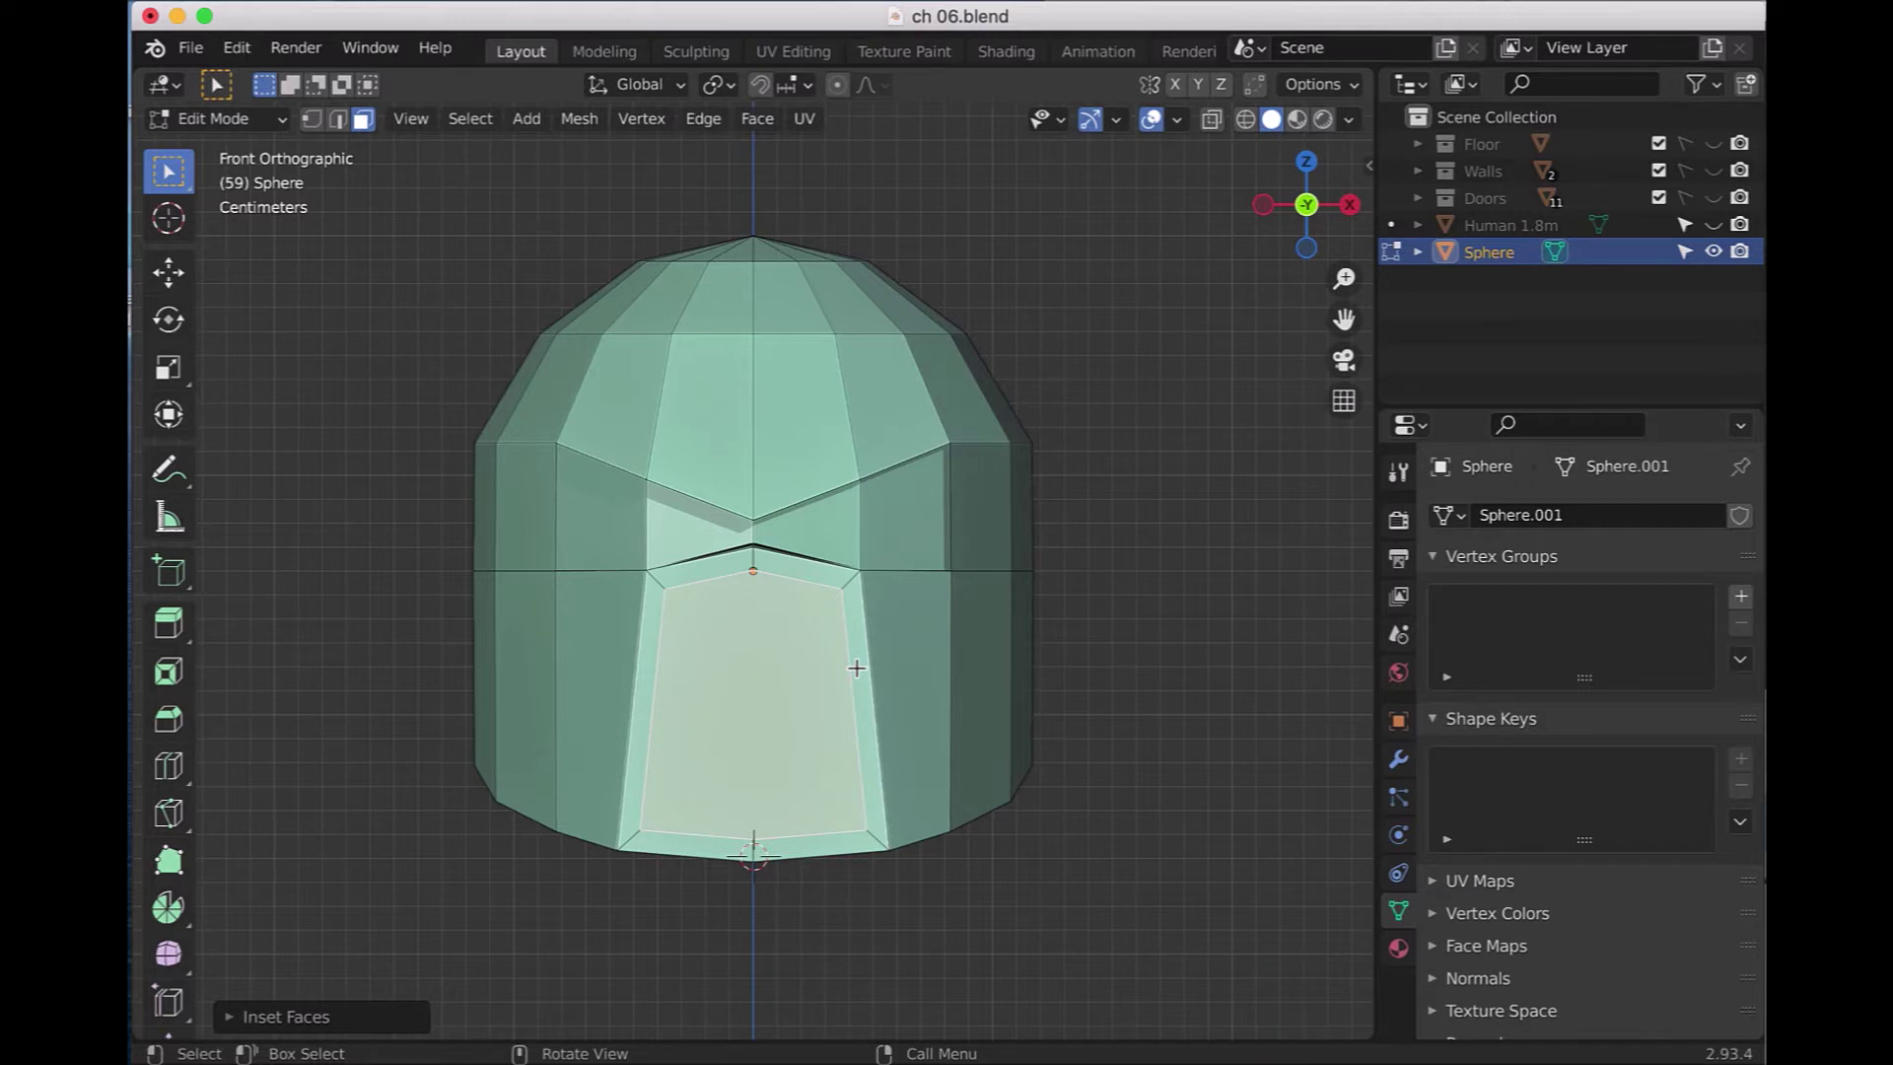
mouse_move(855, 669)
middle_down()
mouse_move(698, 808)
mouse_move(719, 742)
middle_up()
key(e)
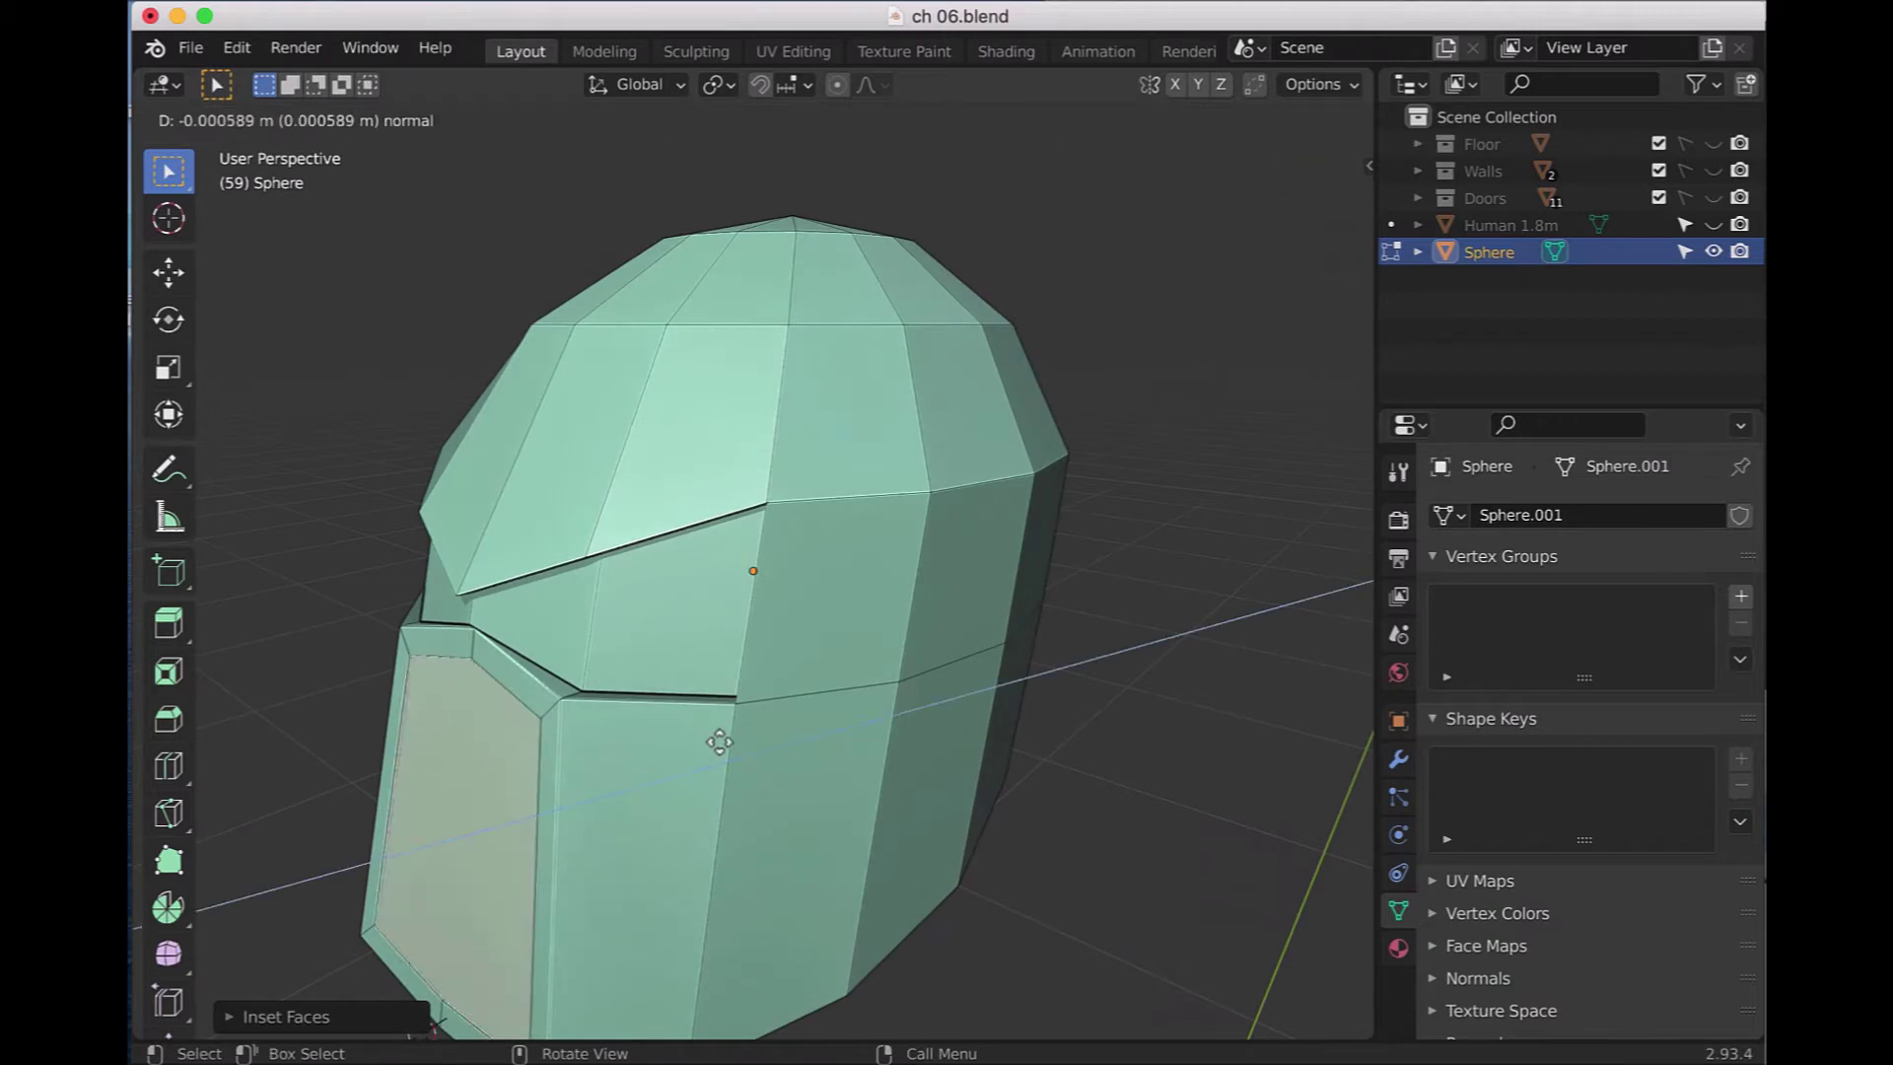
key(y)
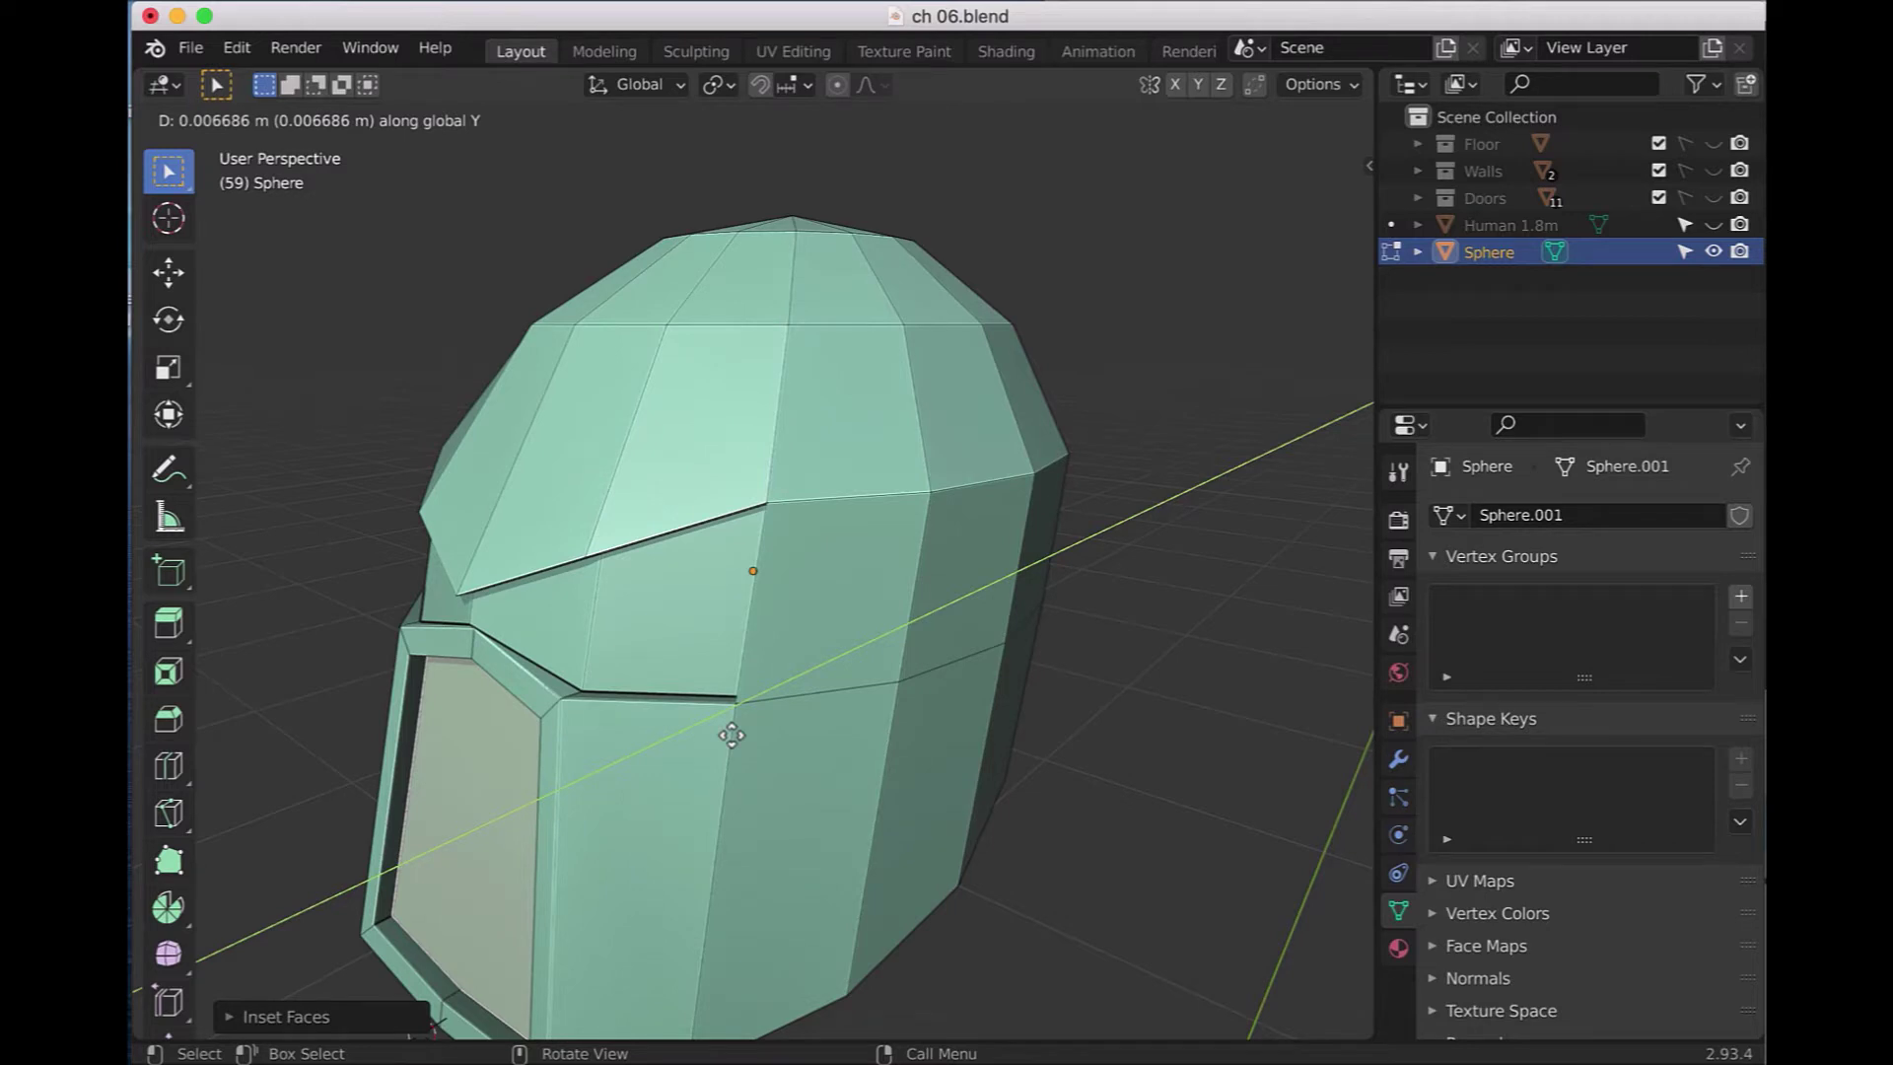
click(731, 735)
middle_drag(726, 739, 762, 752)
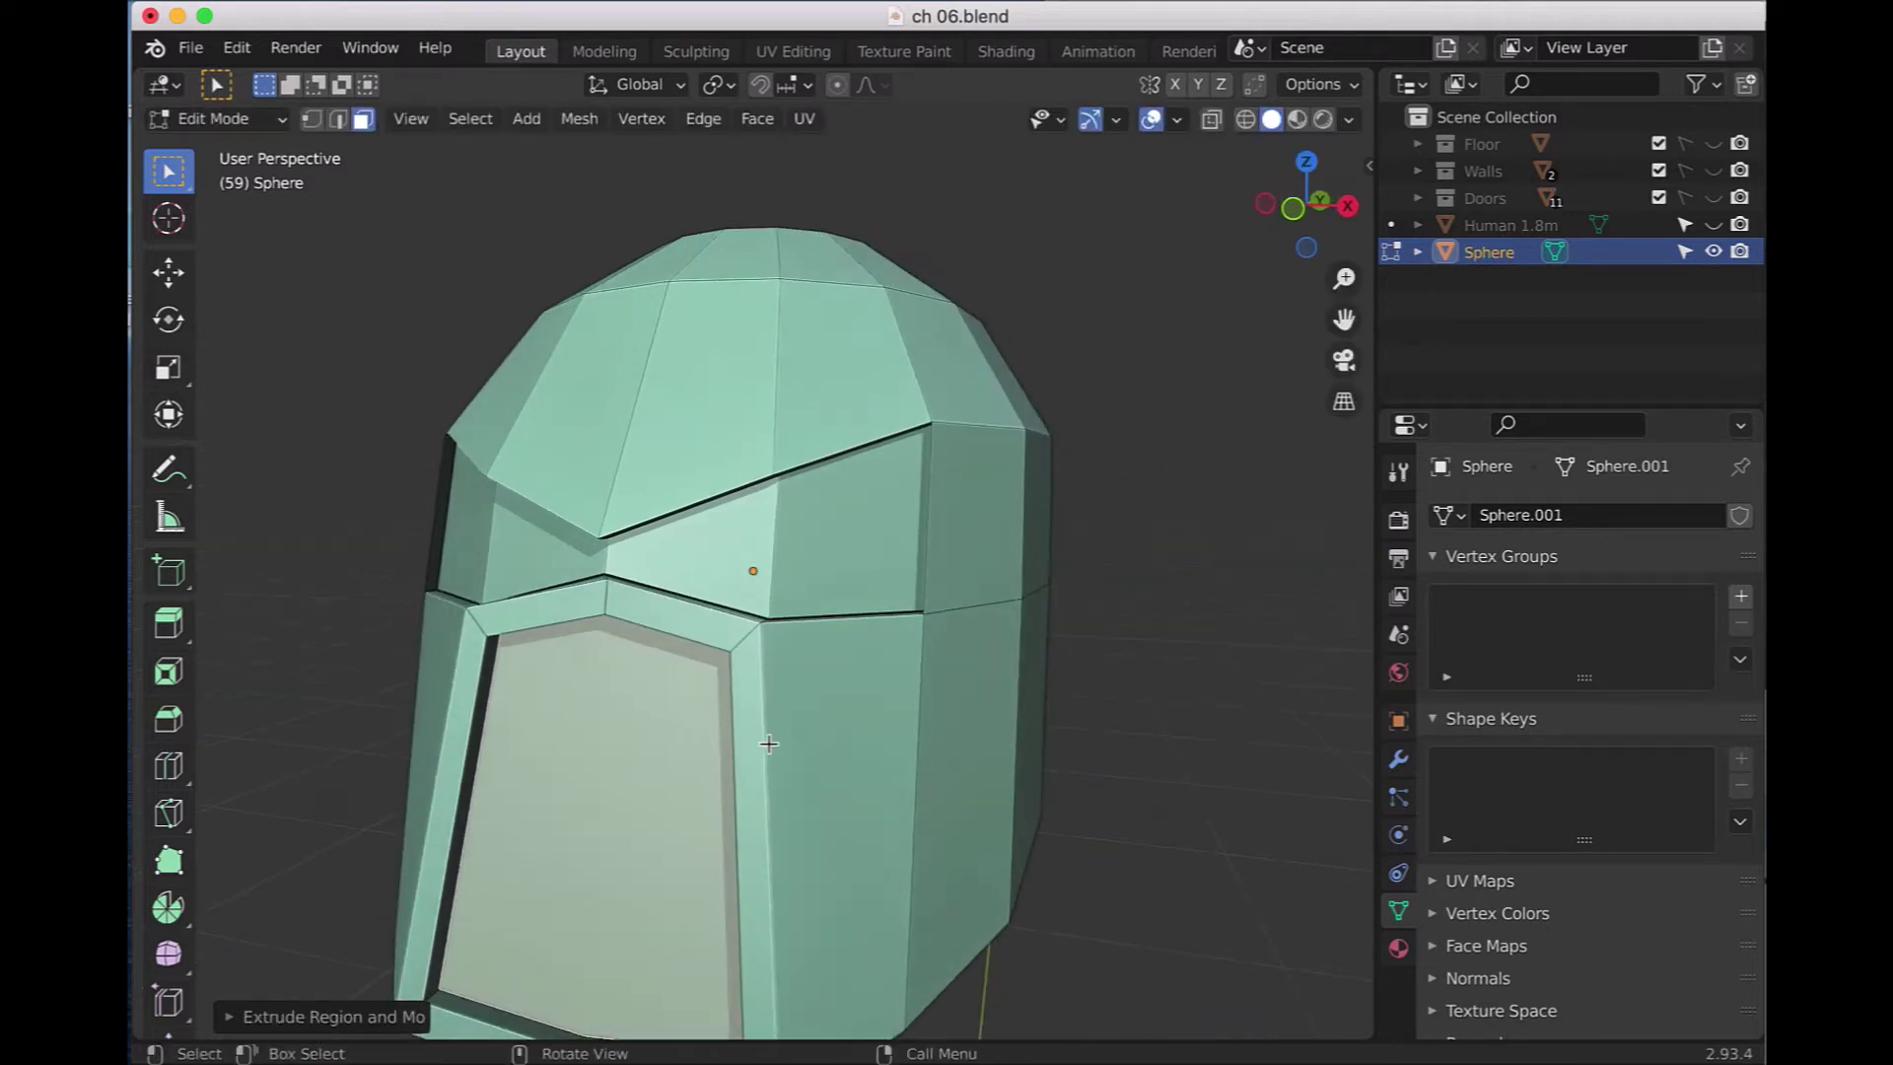
scroll(765, 752, up, 2)
scroll(763, 752, down, 5)
scroll(763, 753, down, 2)
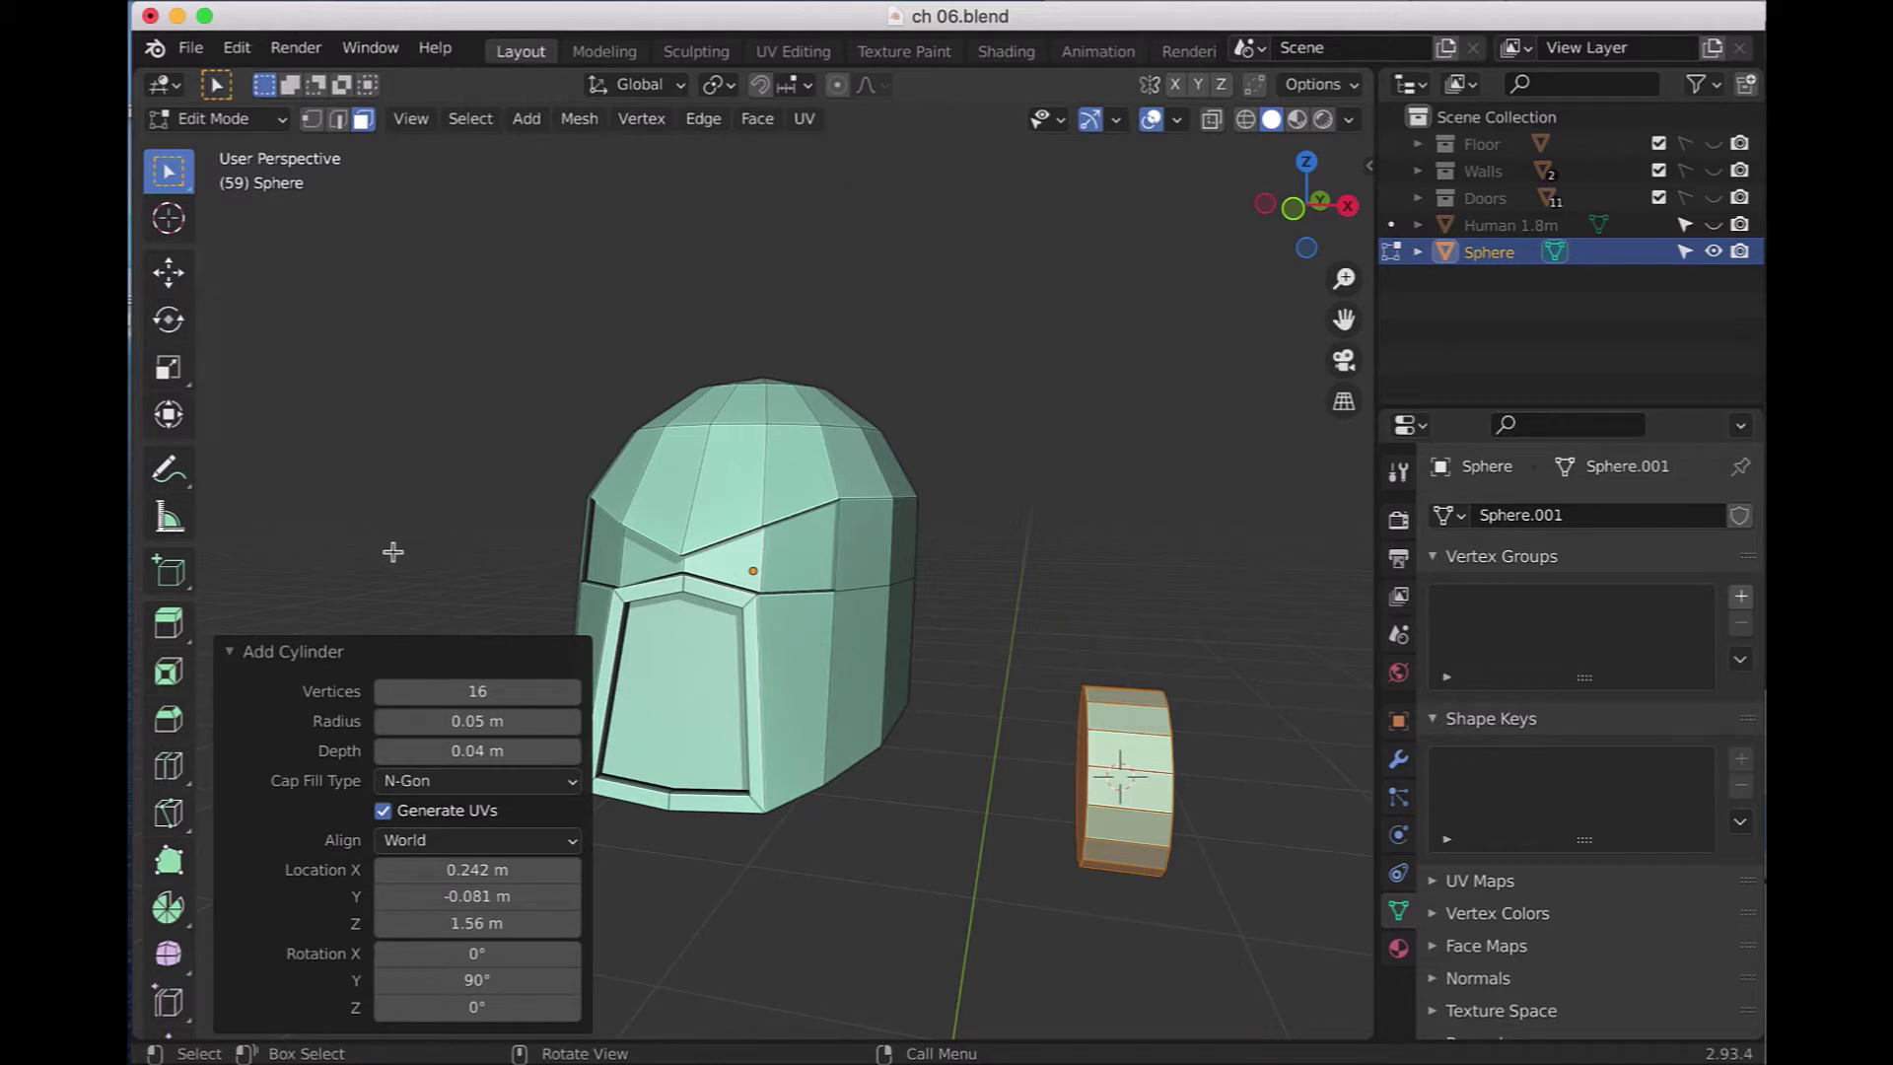
- Select the new cylinder's front cap, inset it, and extrude it outward
key(alt+a)
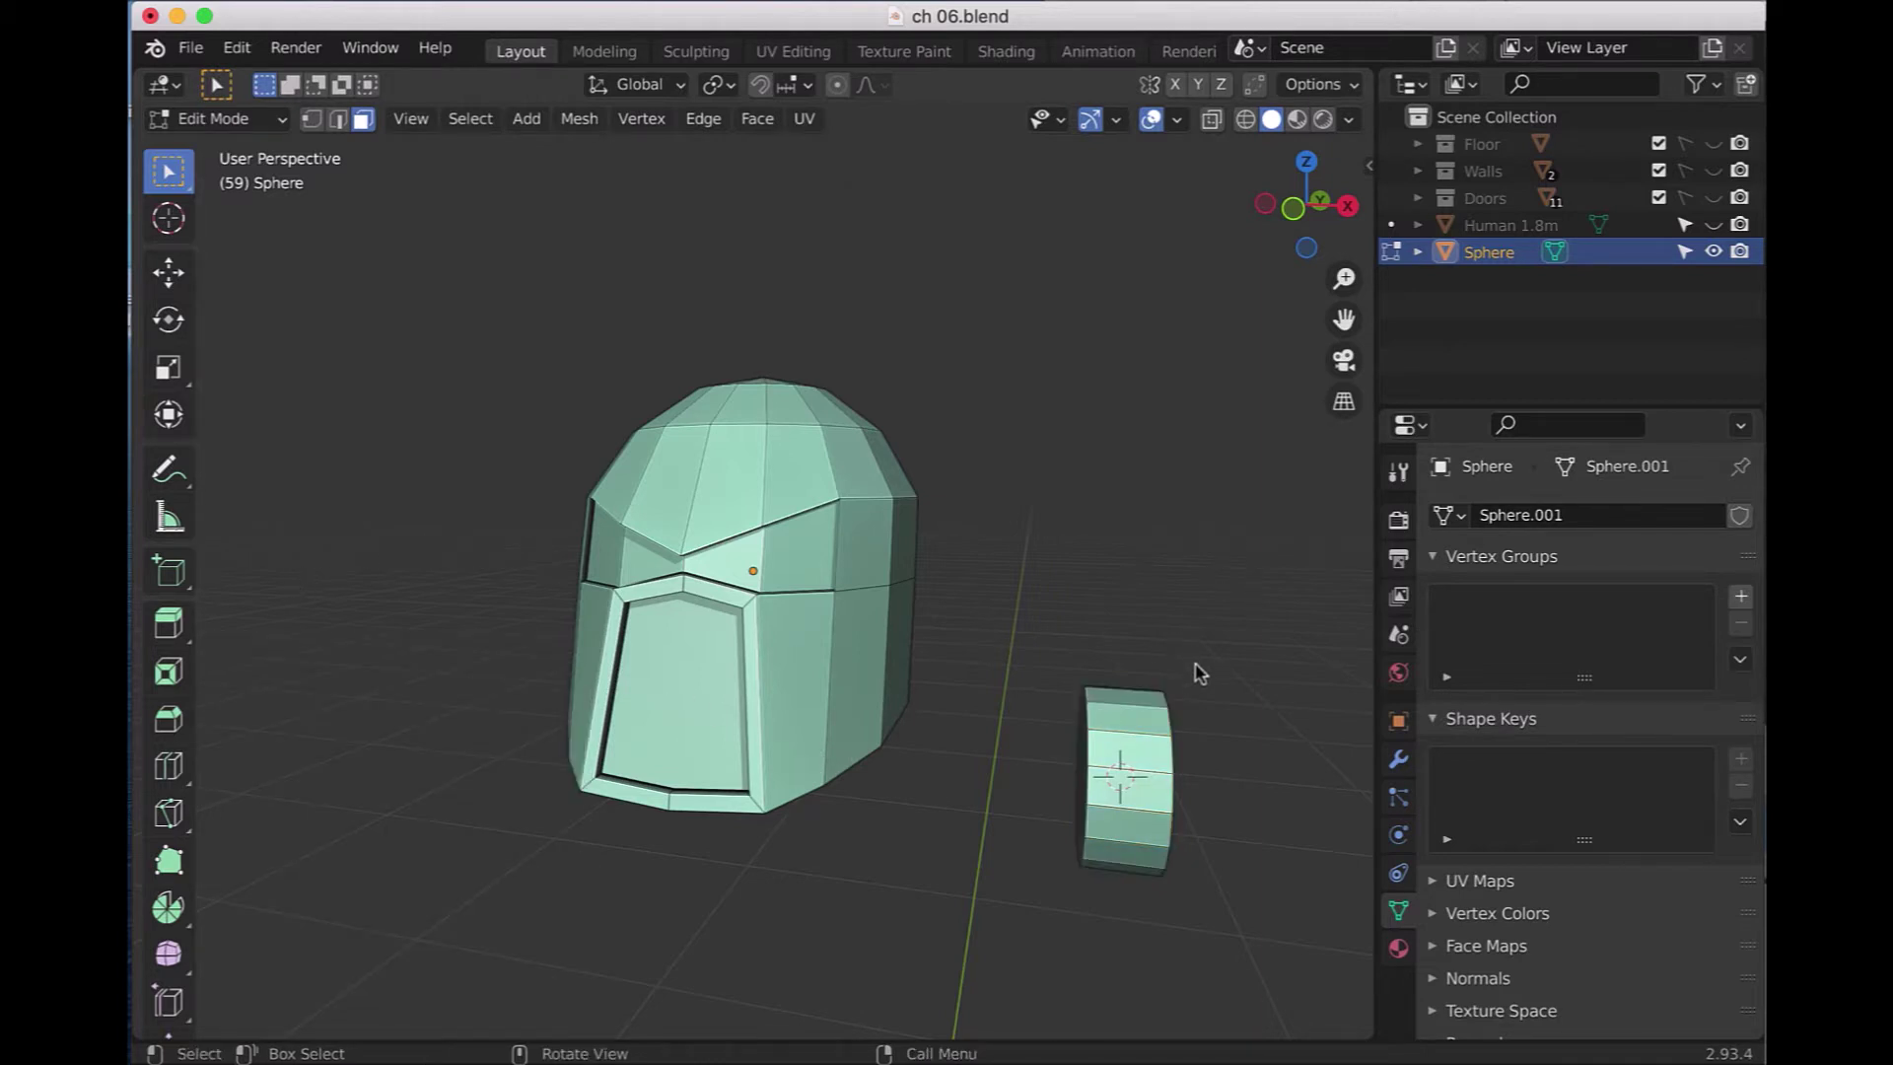
middle_drag(1188, 636, 1089, 625)
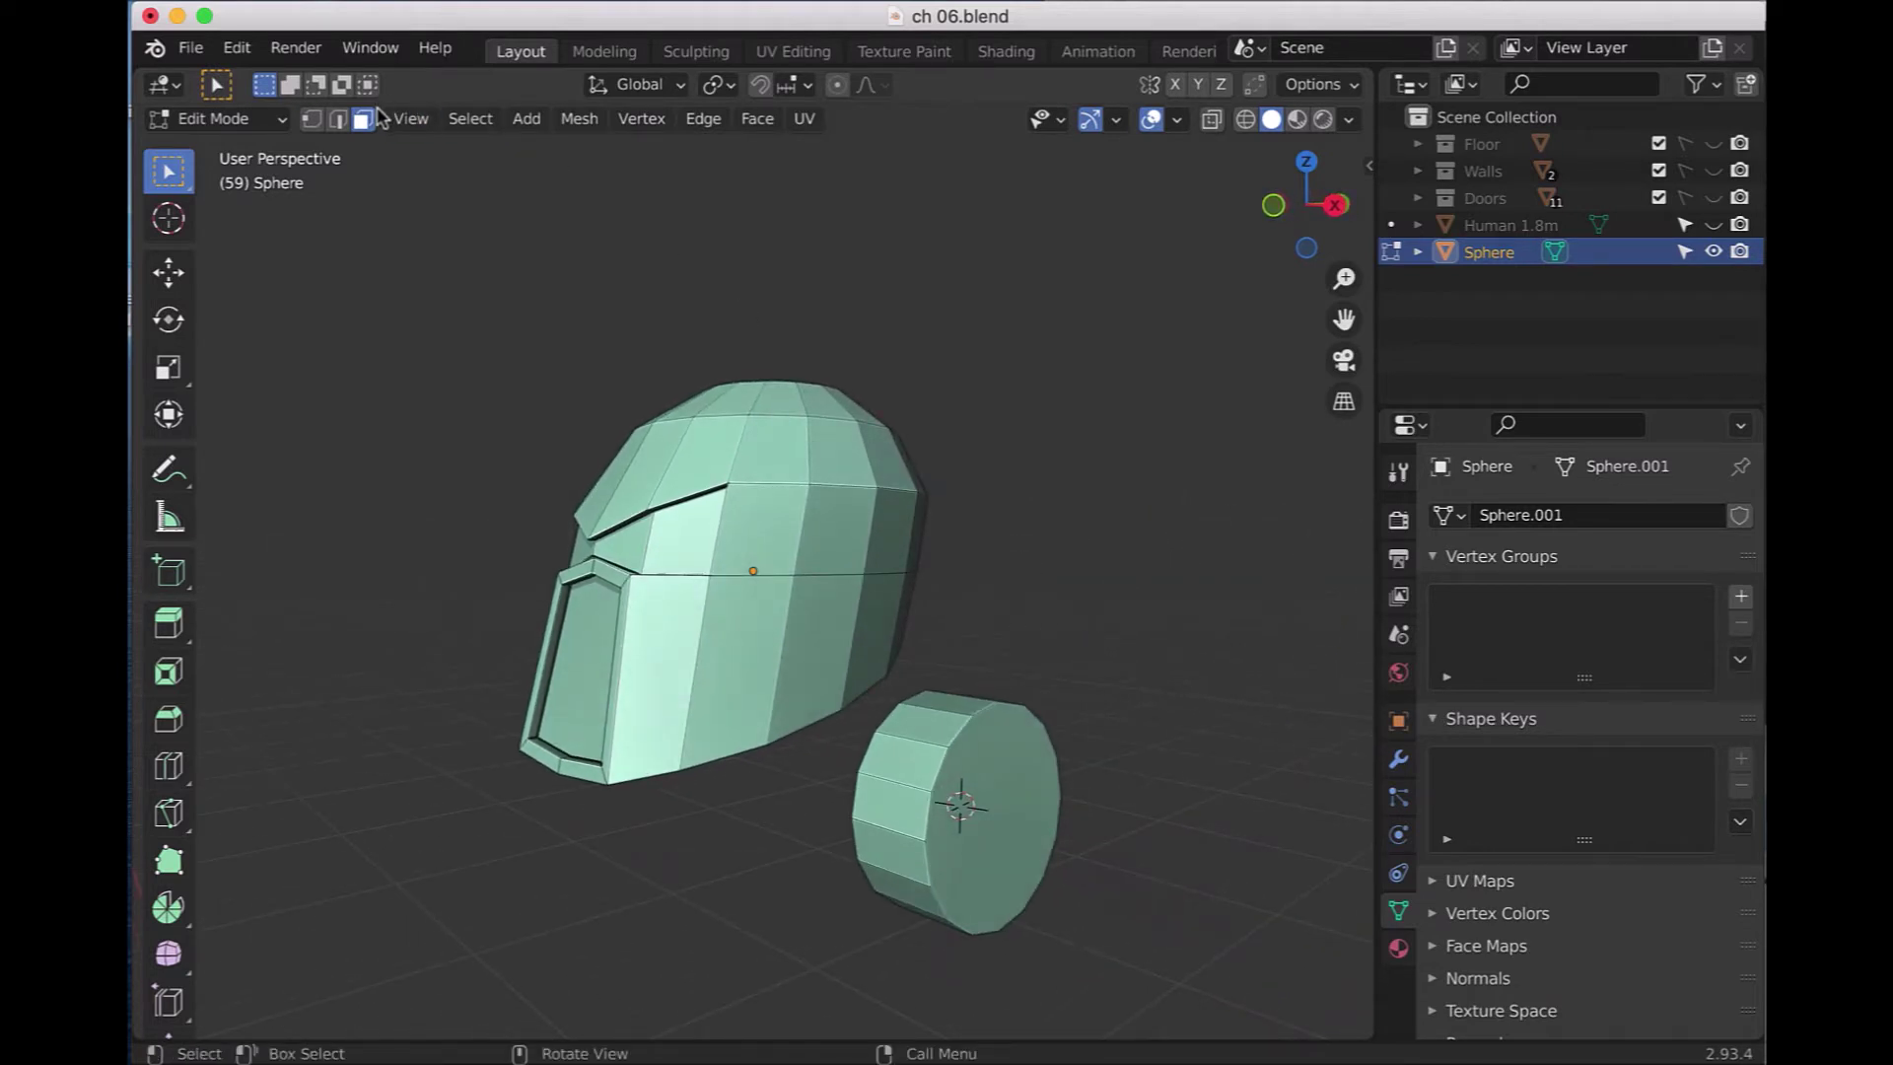
click(1007, 757)
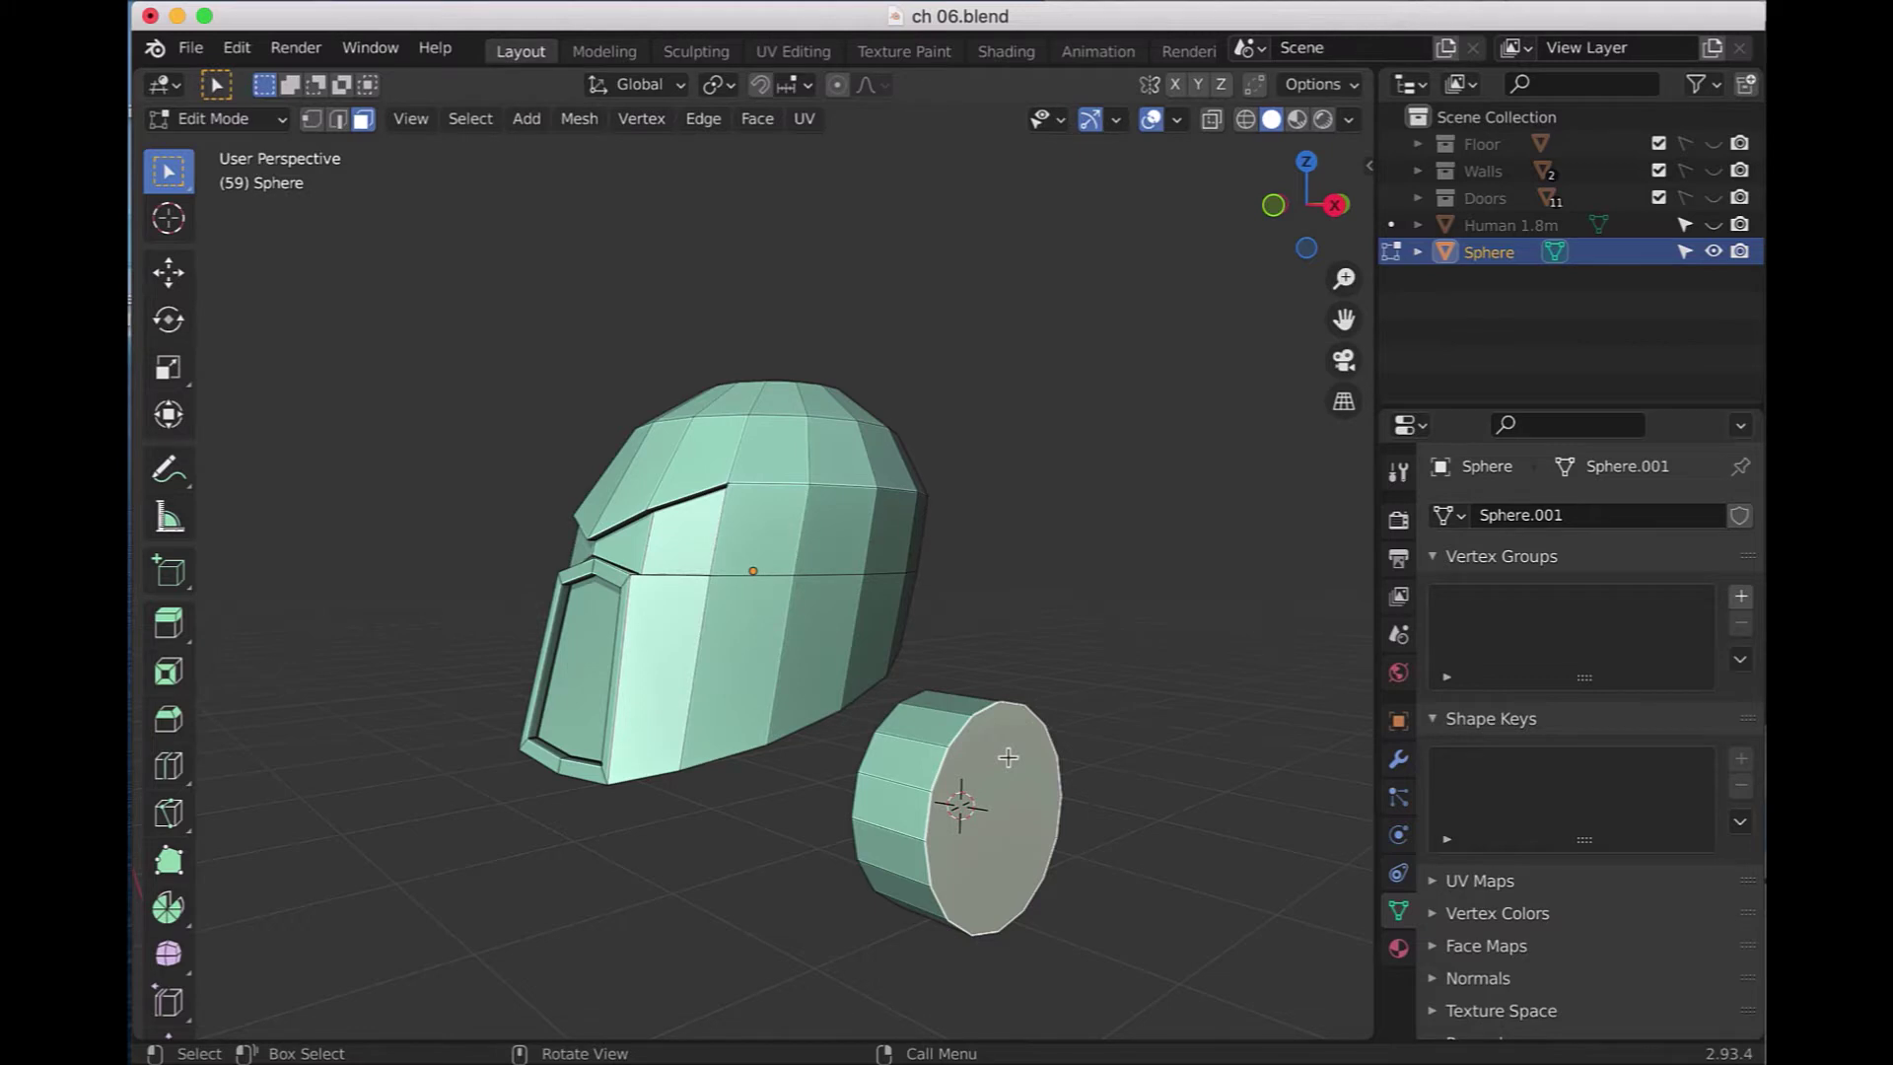
key(i)
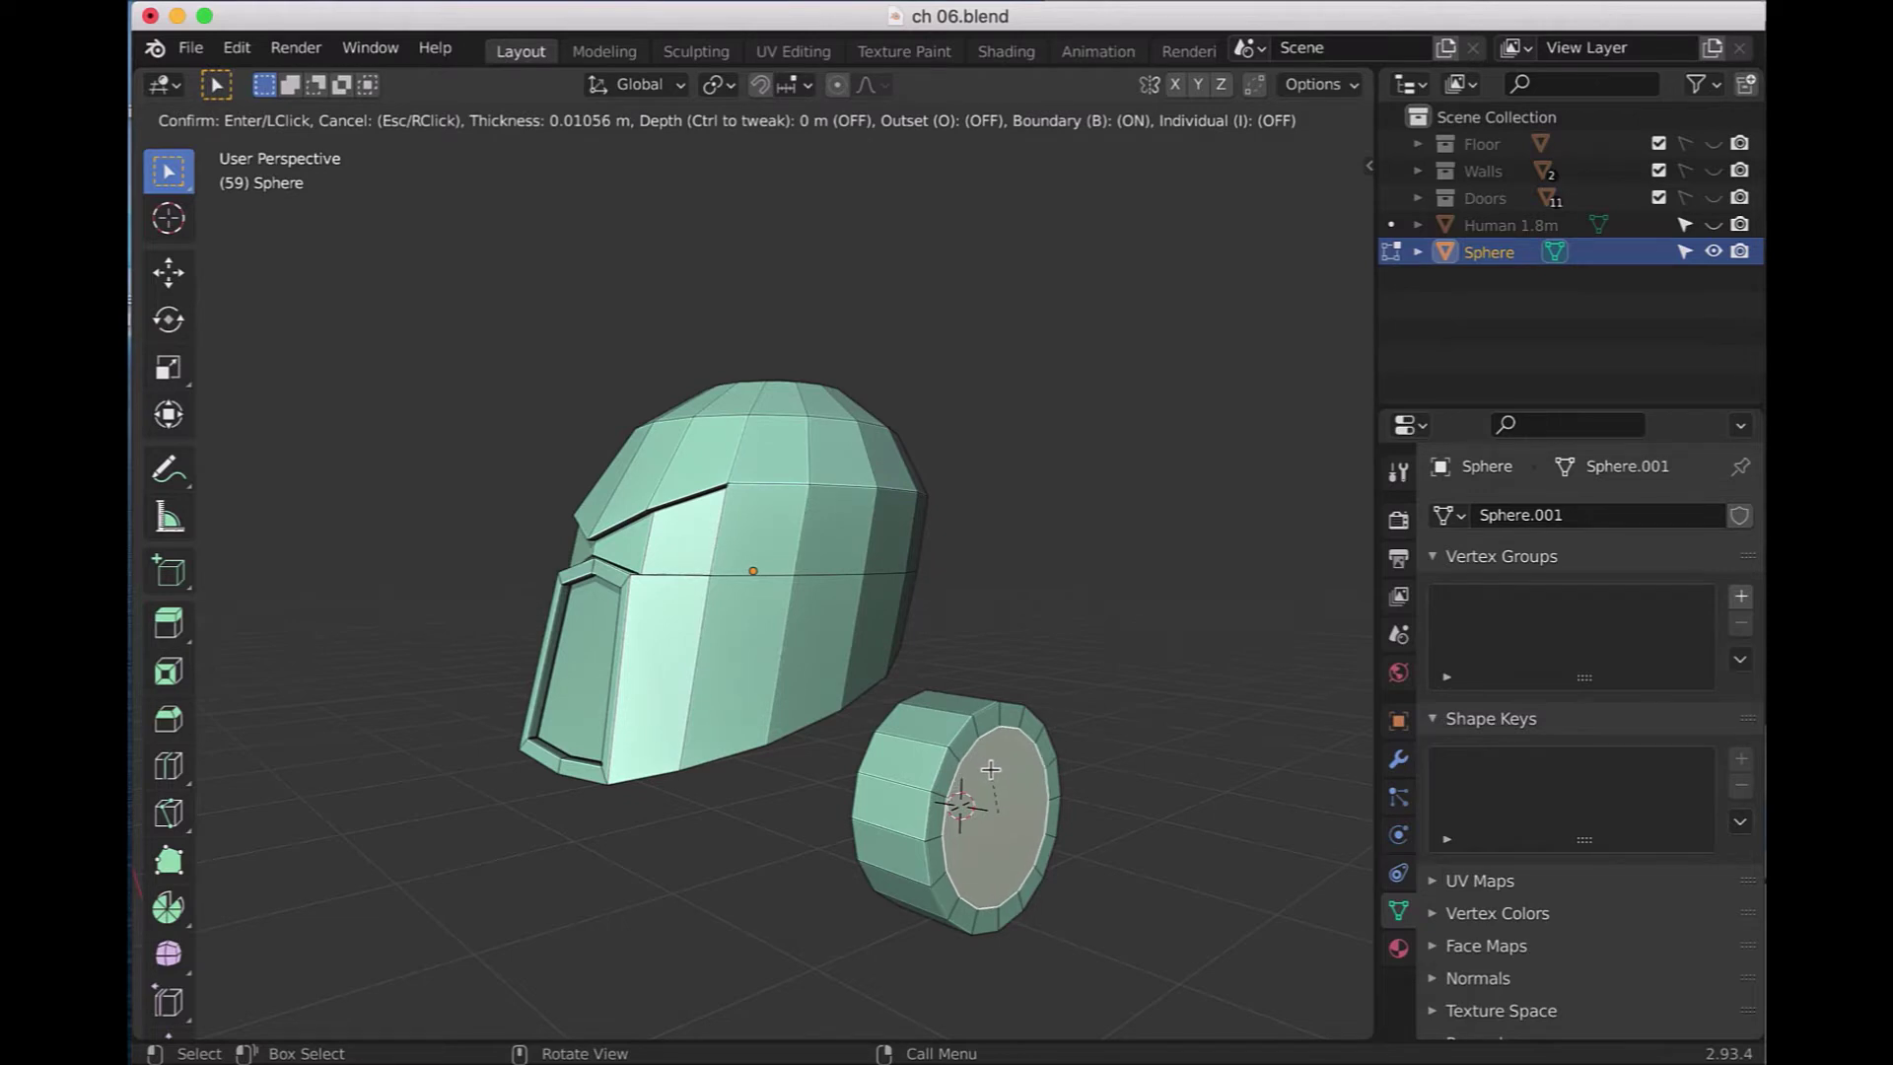
click(991, 770)
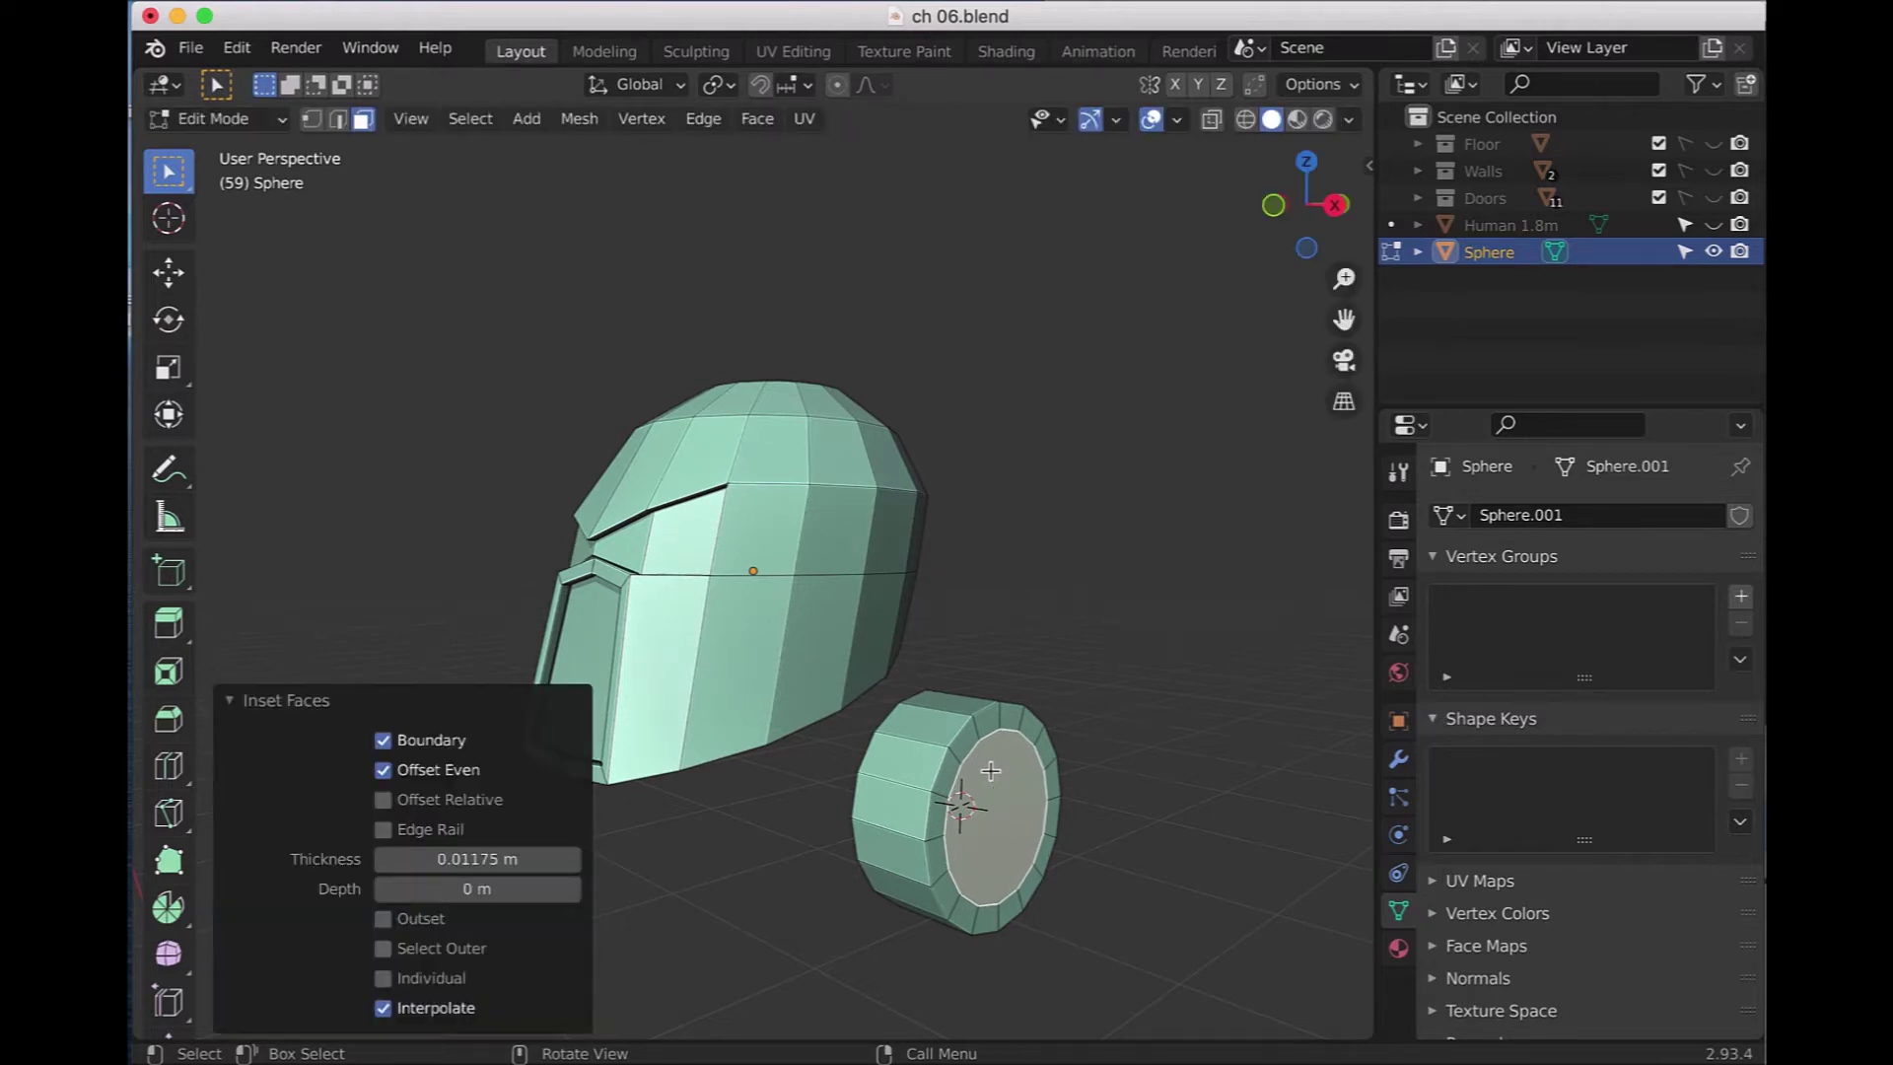
key(e)
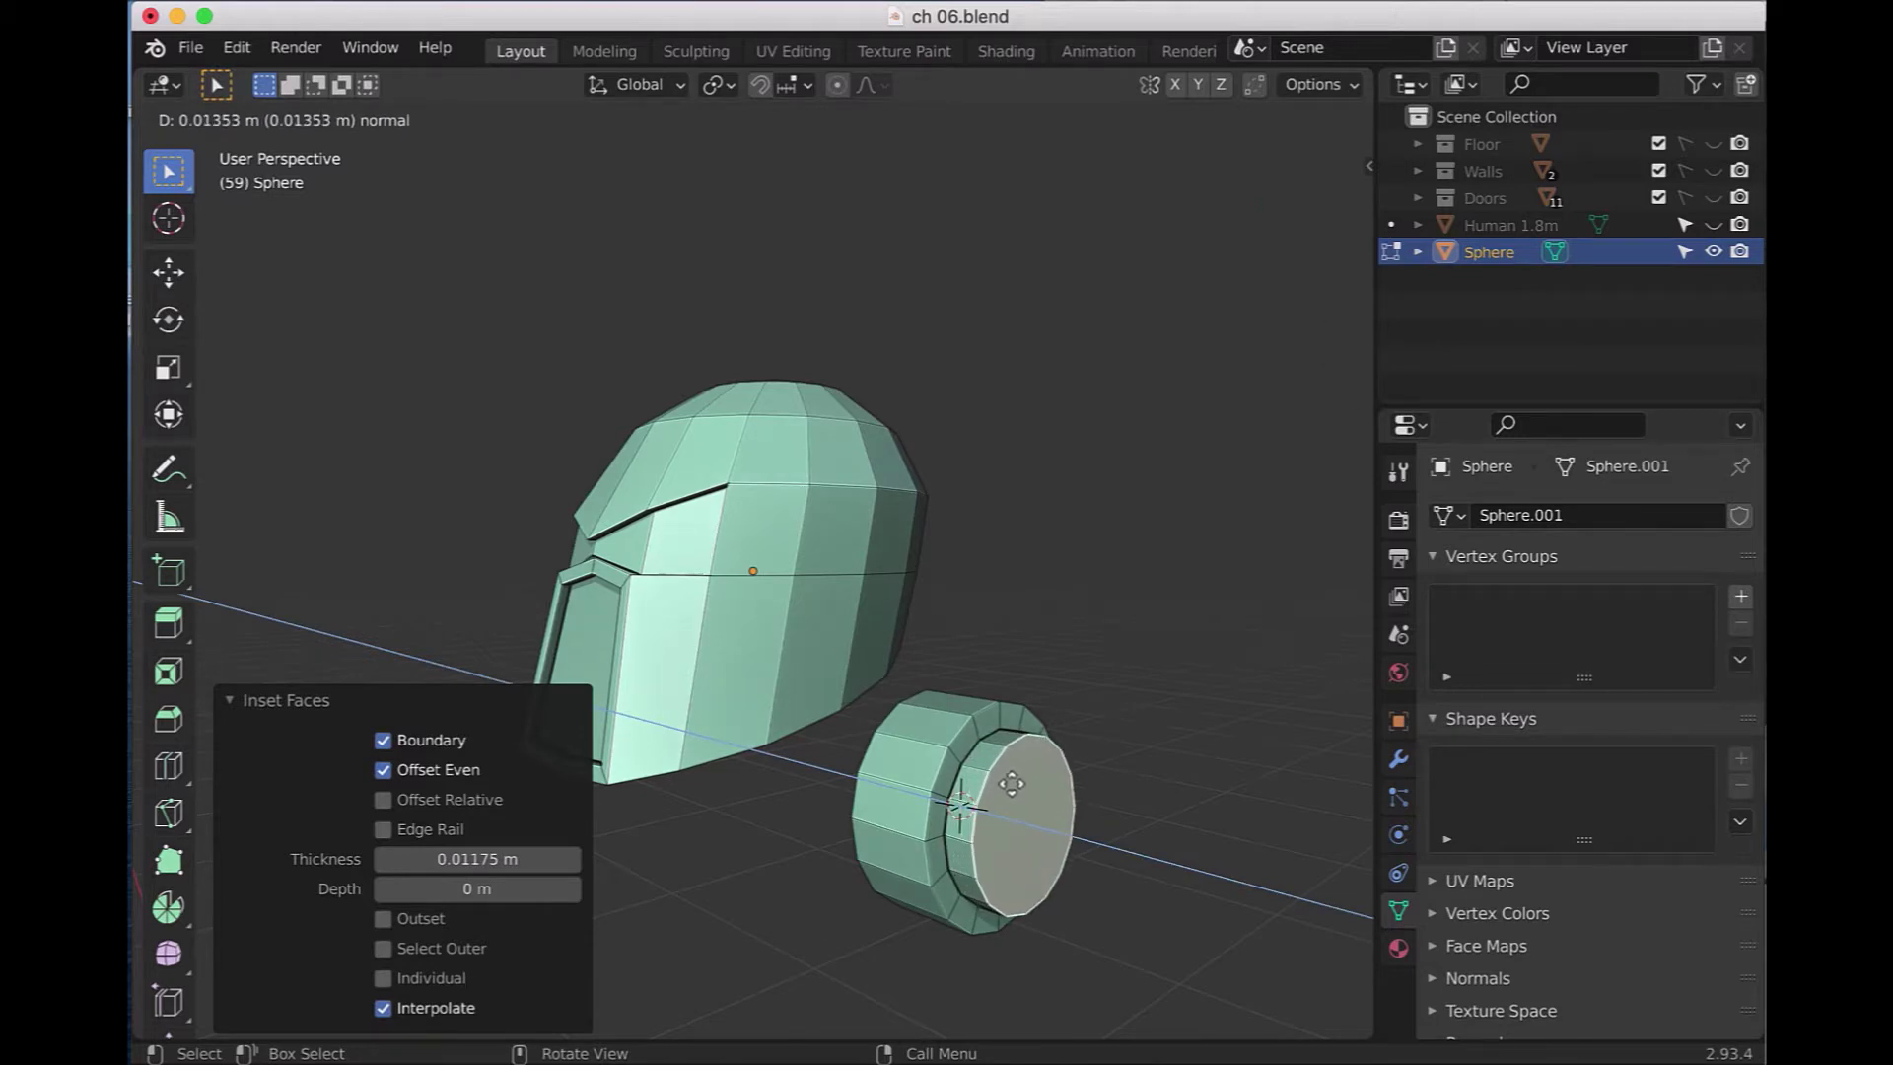
click(1012, 784)
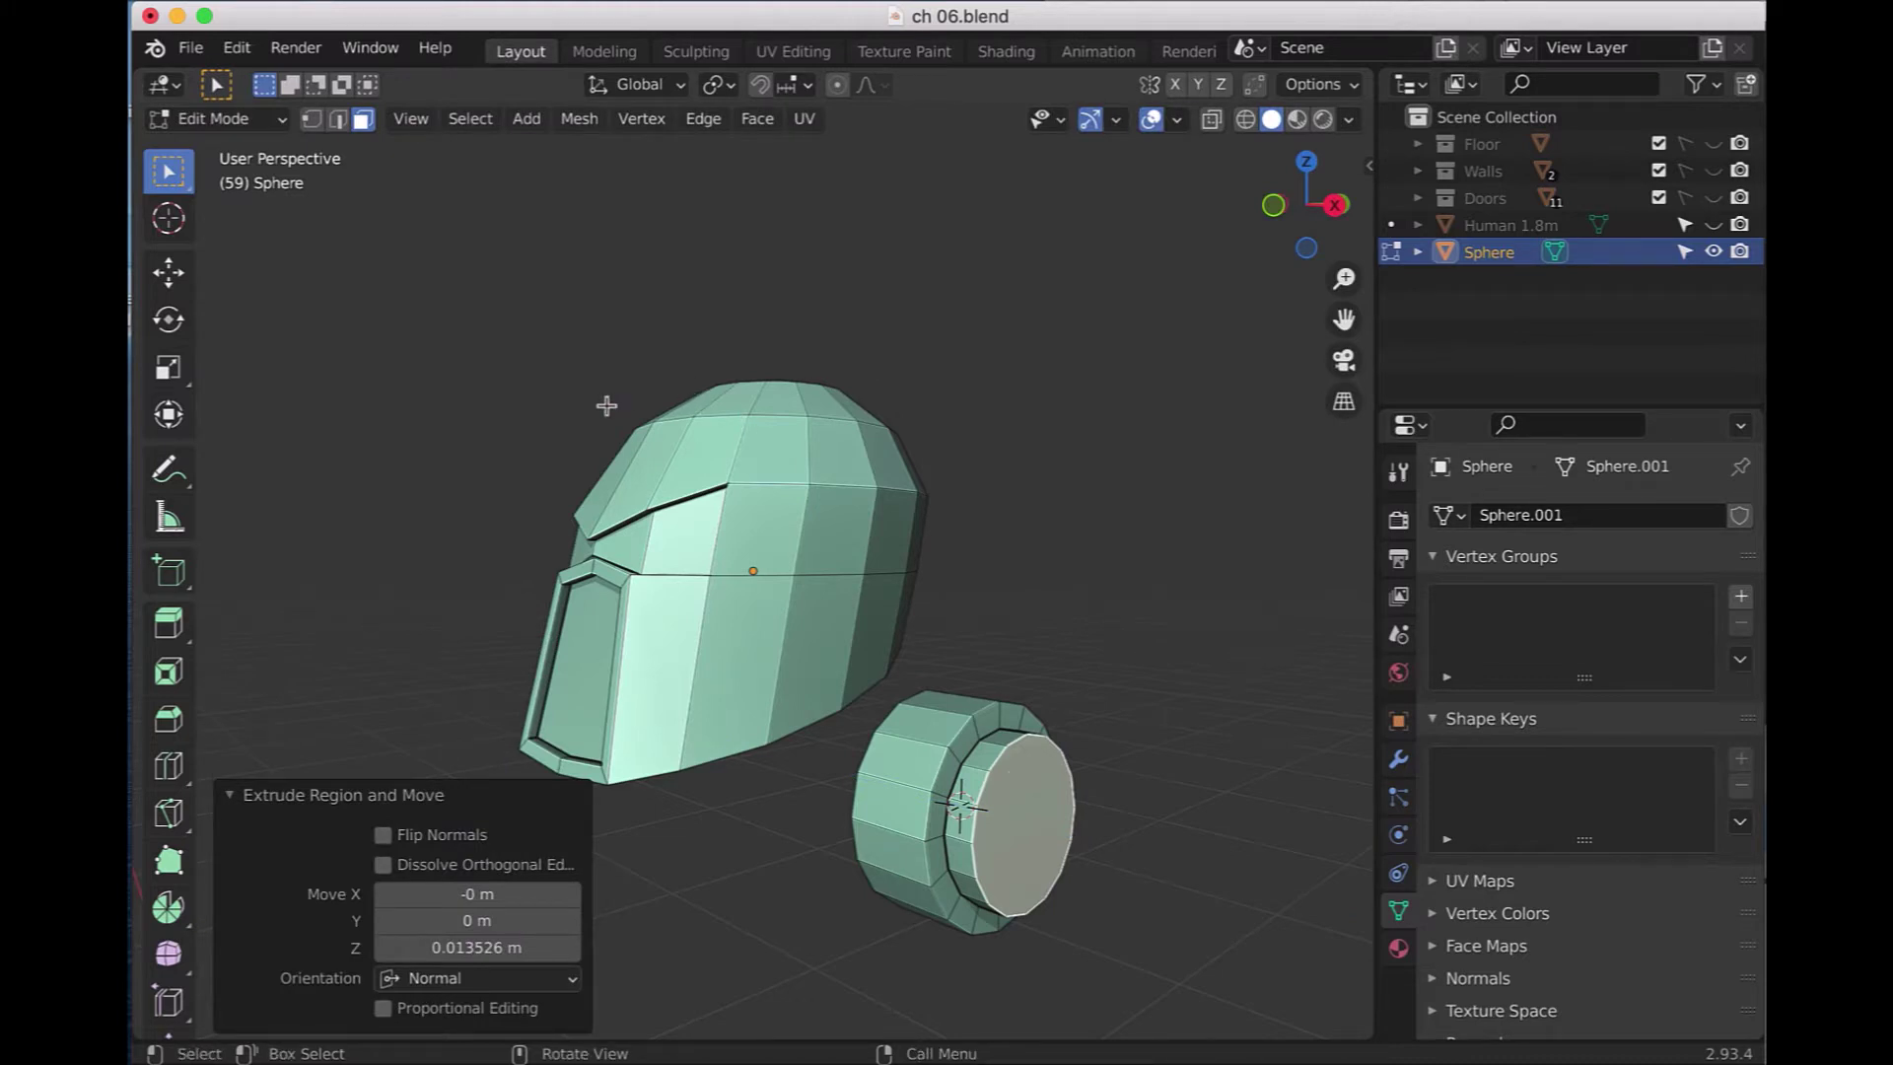
- In top view with X-ray on, box-select all of the cylinder's vertices
key(KP_7)
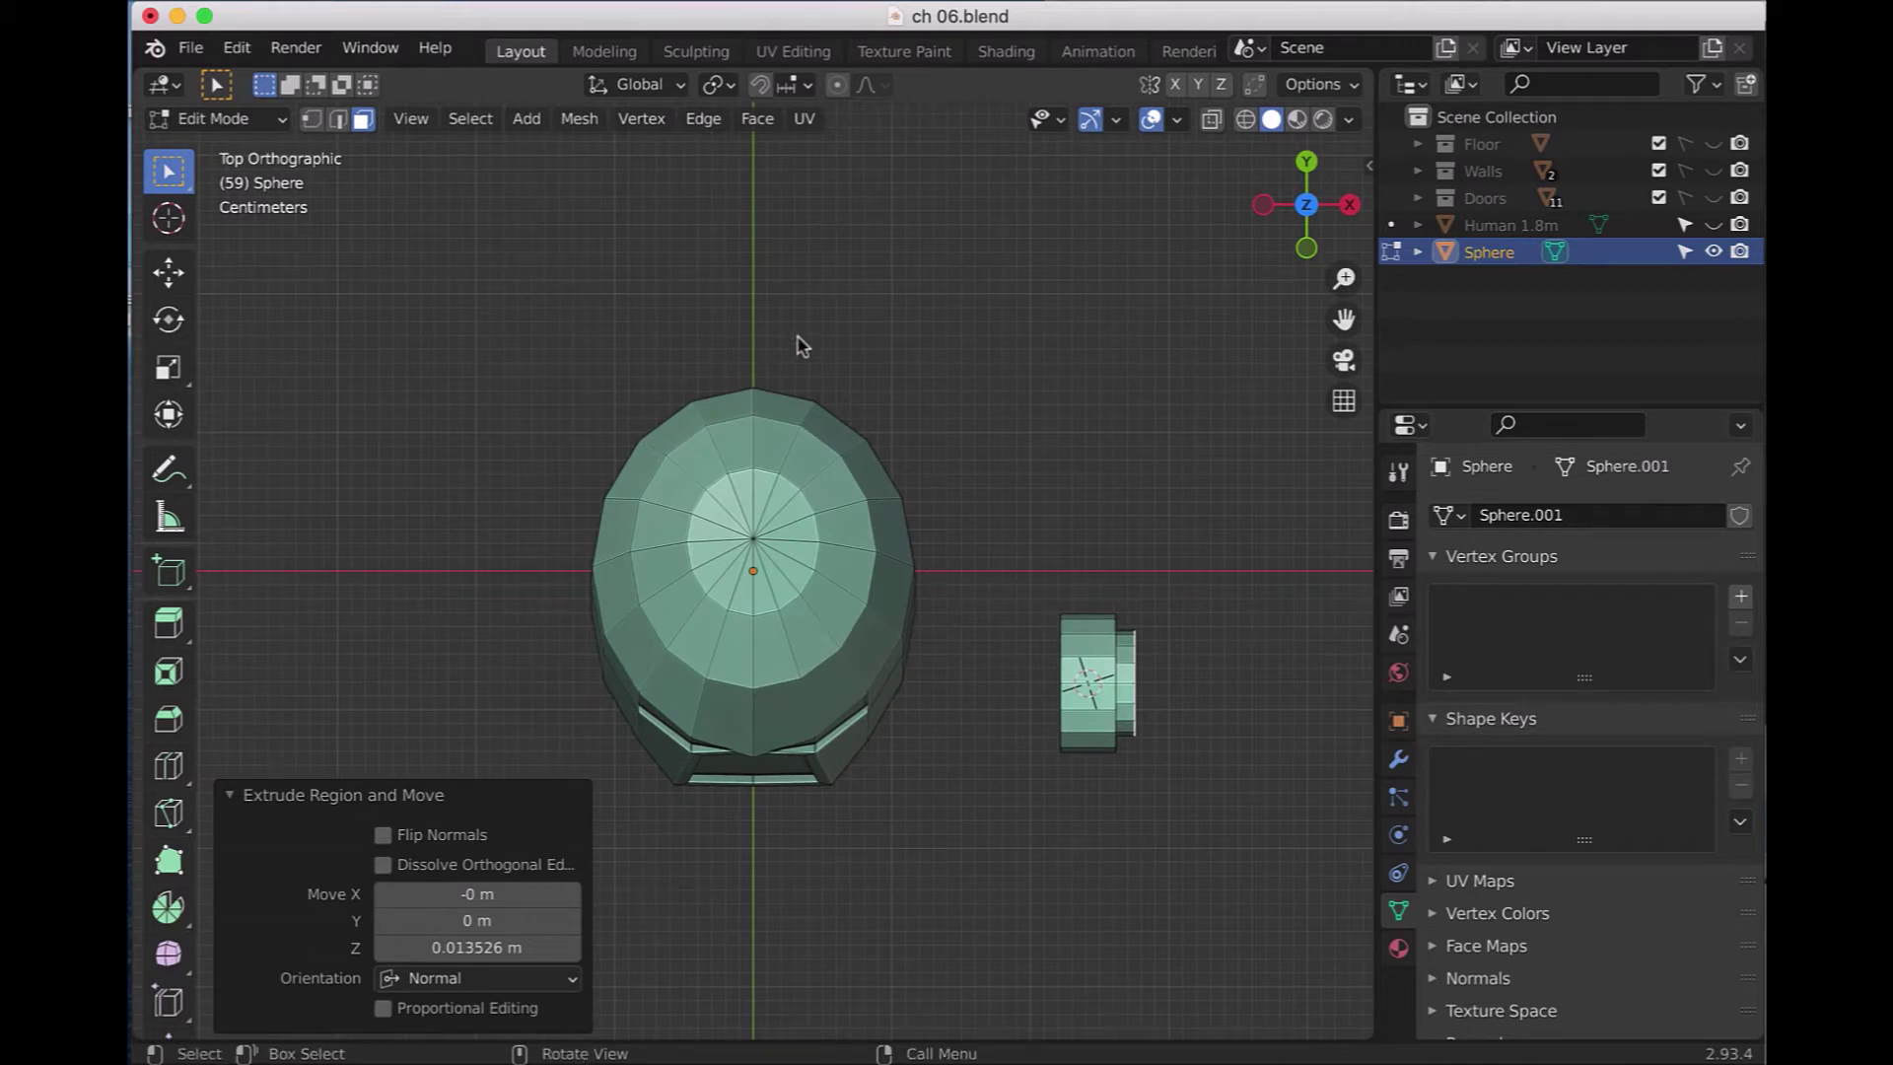
click(1212, 118)
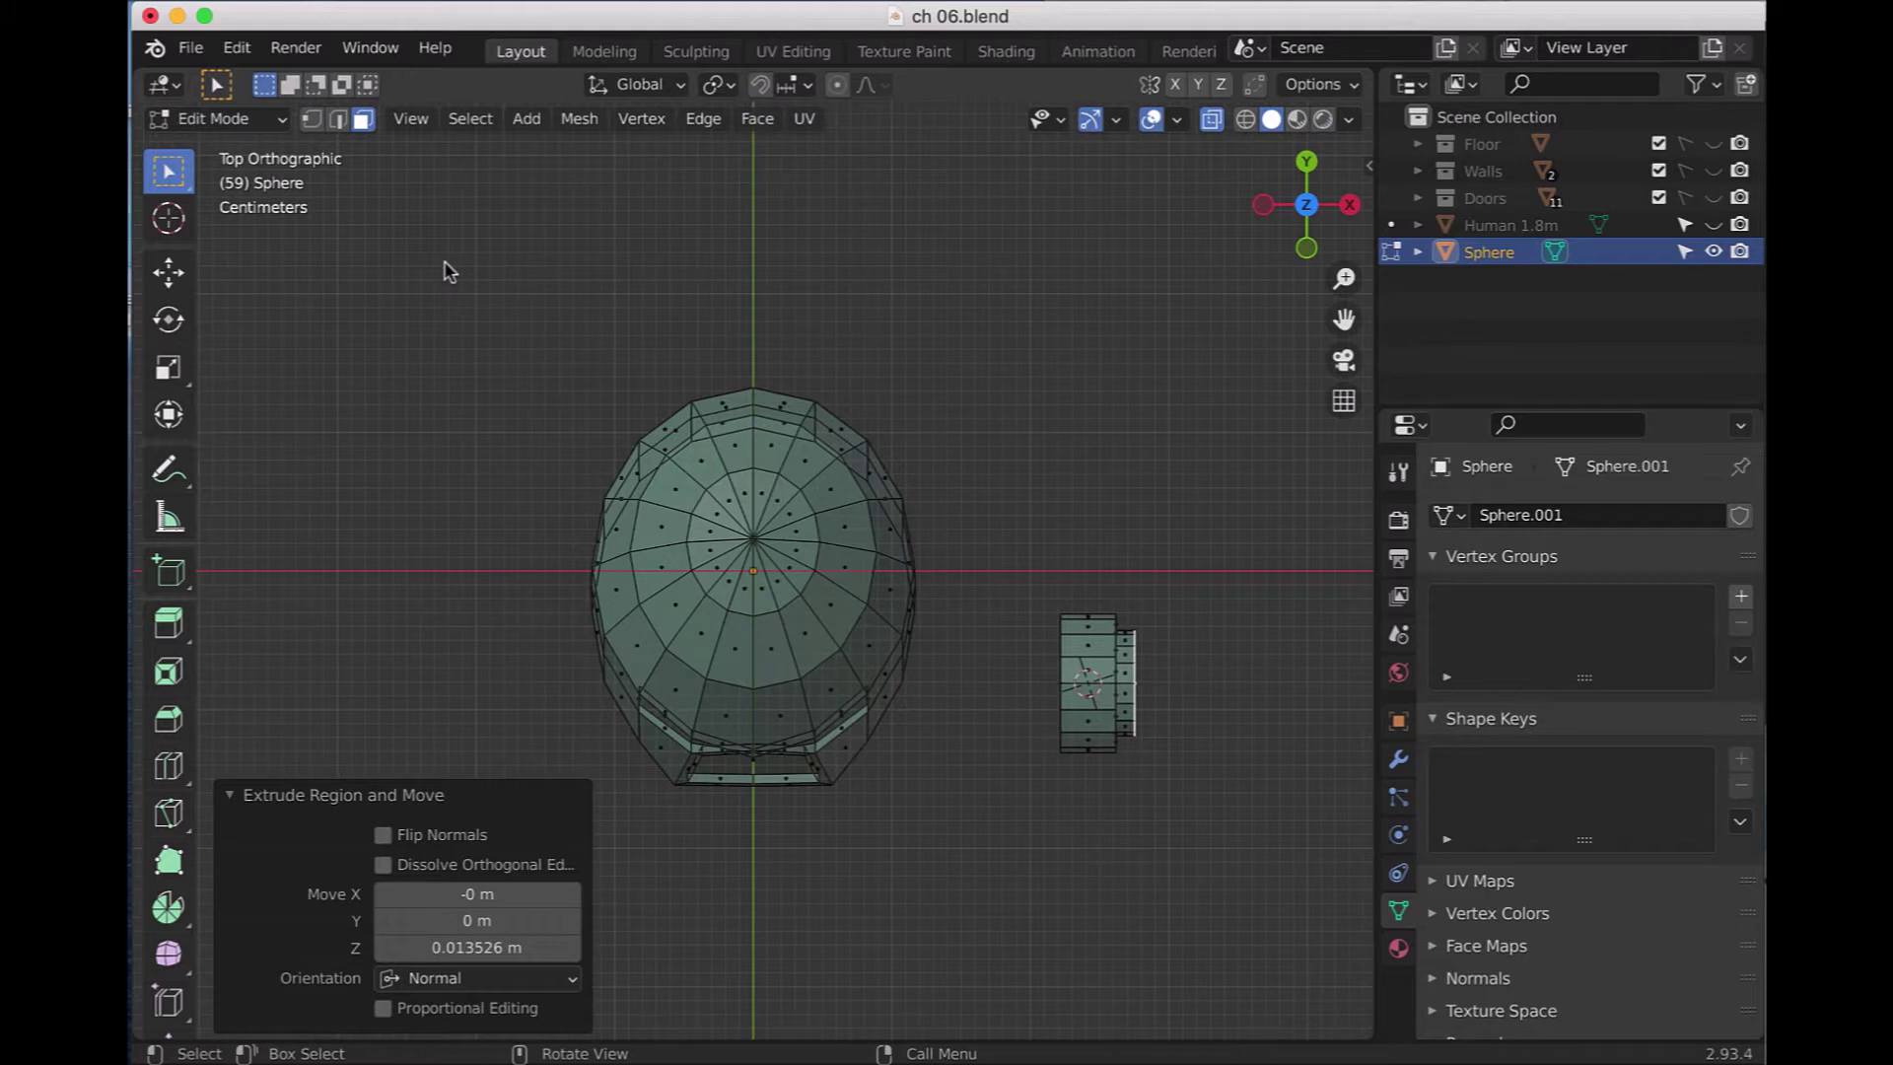
click(311, 118)
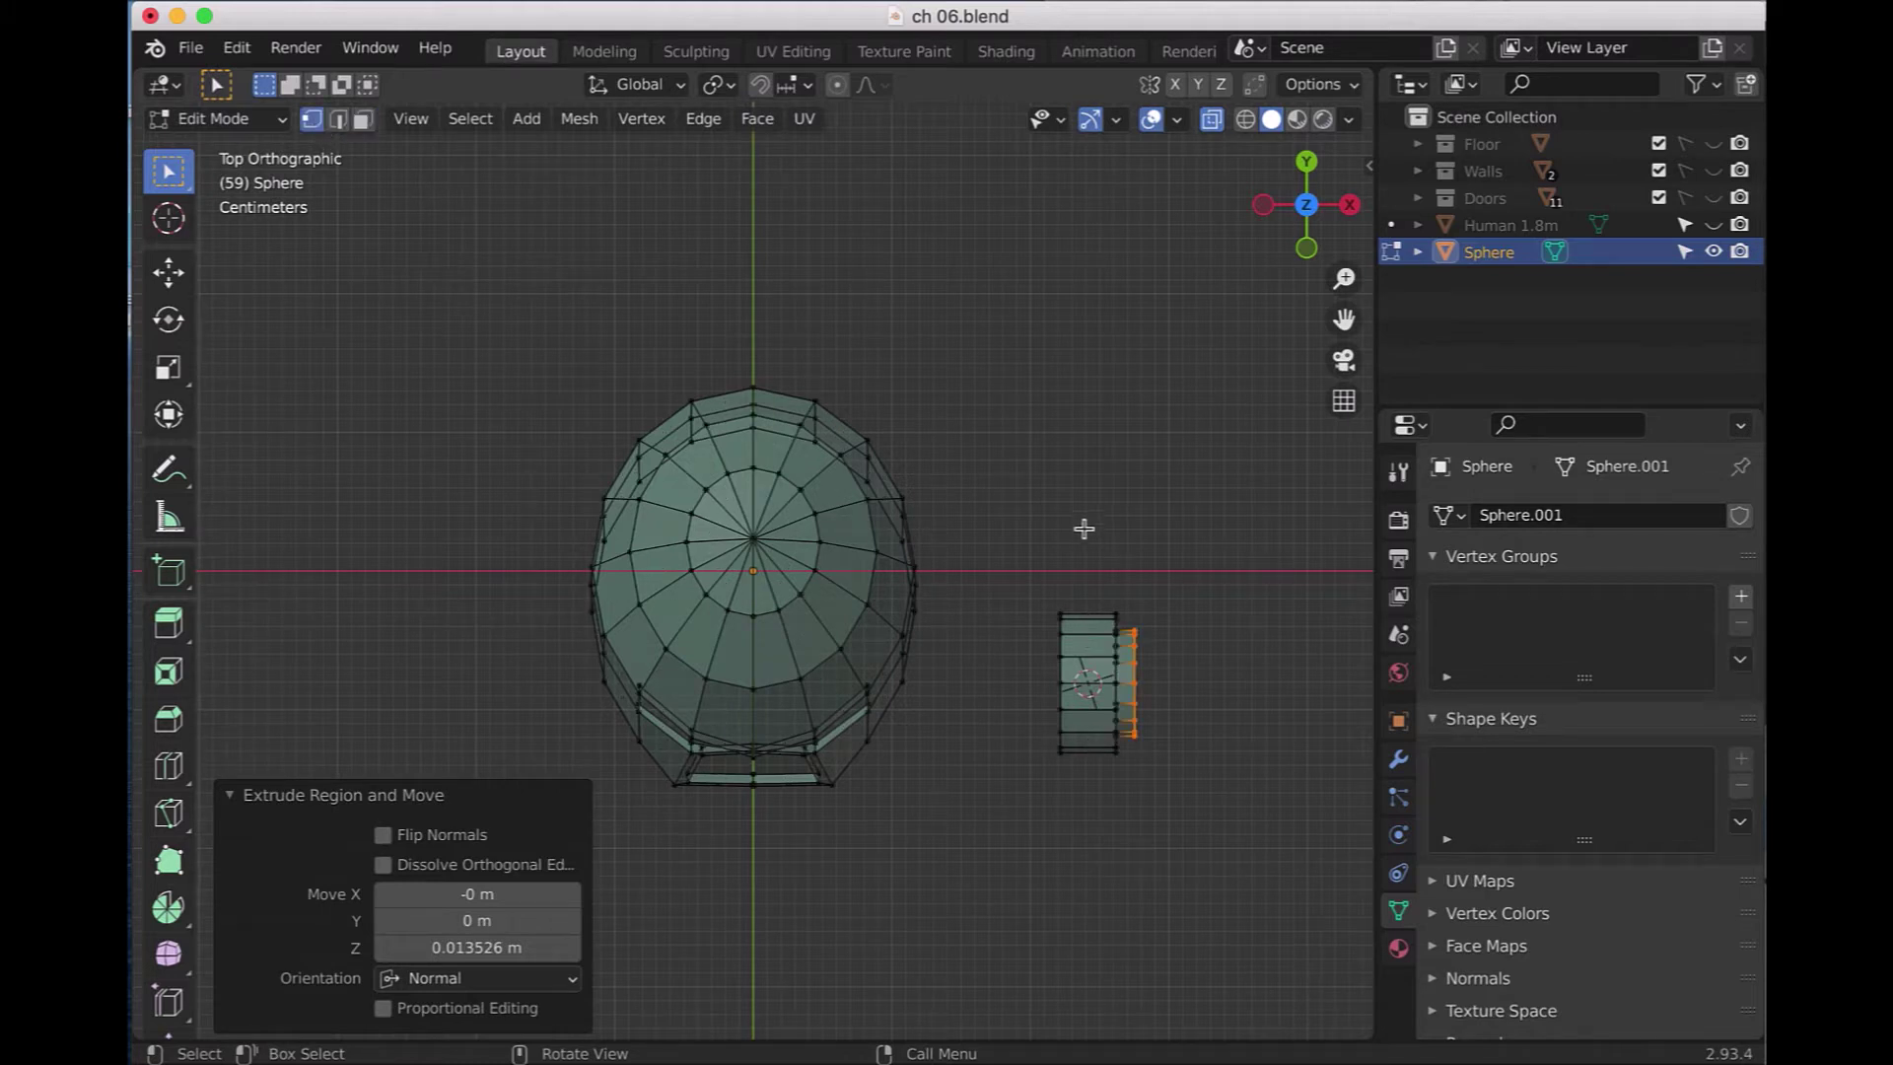
drag(1003, 544, 1192, 813)
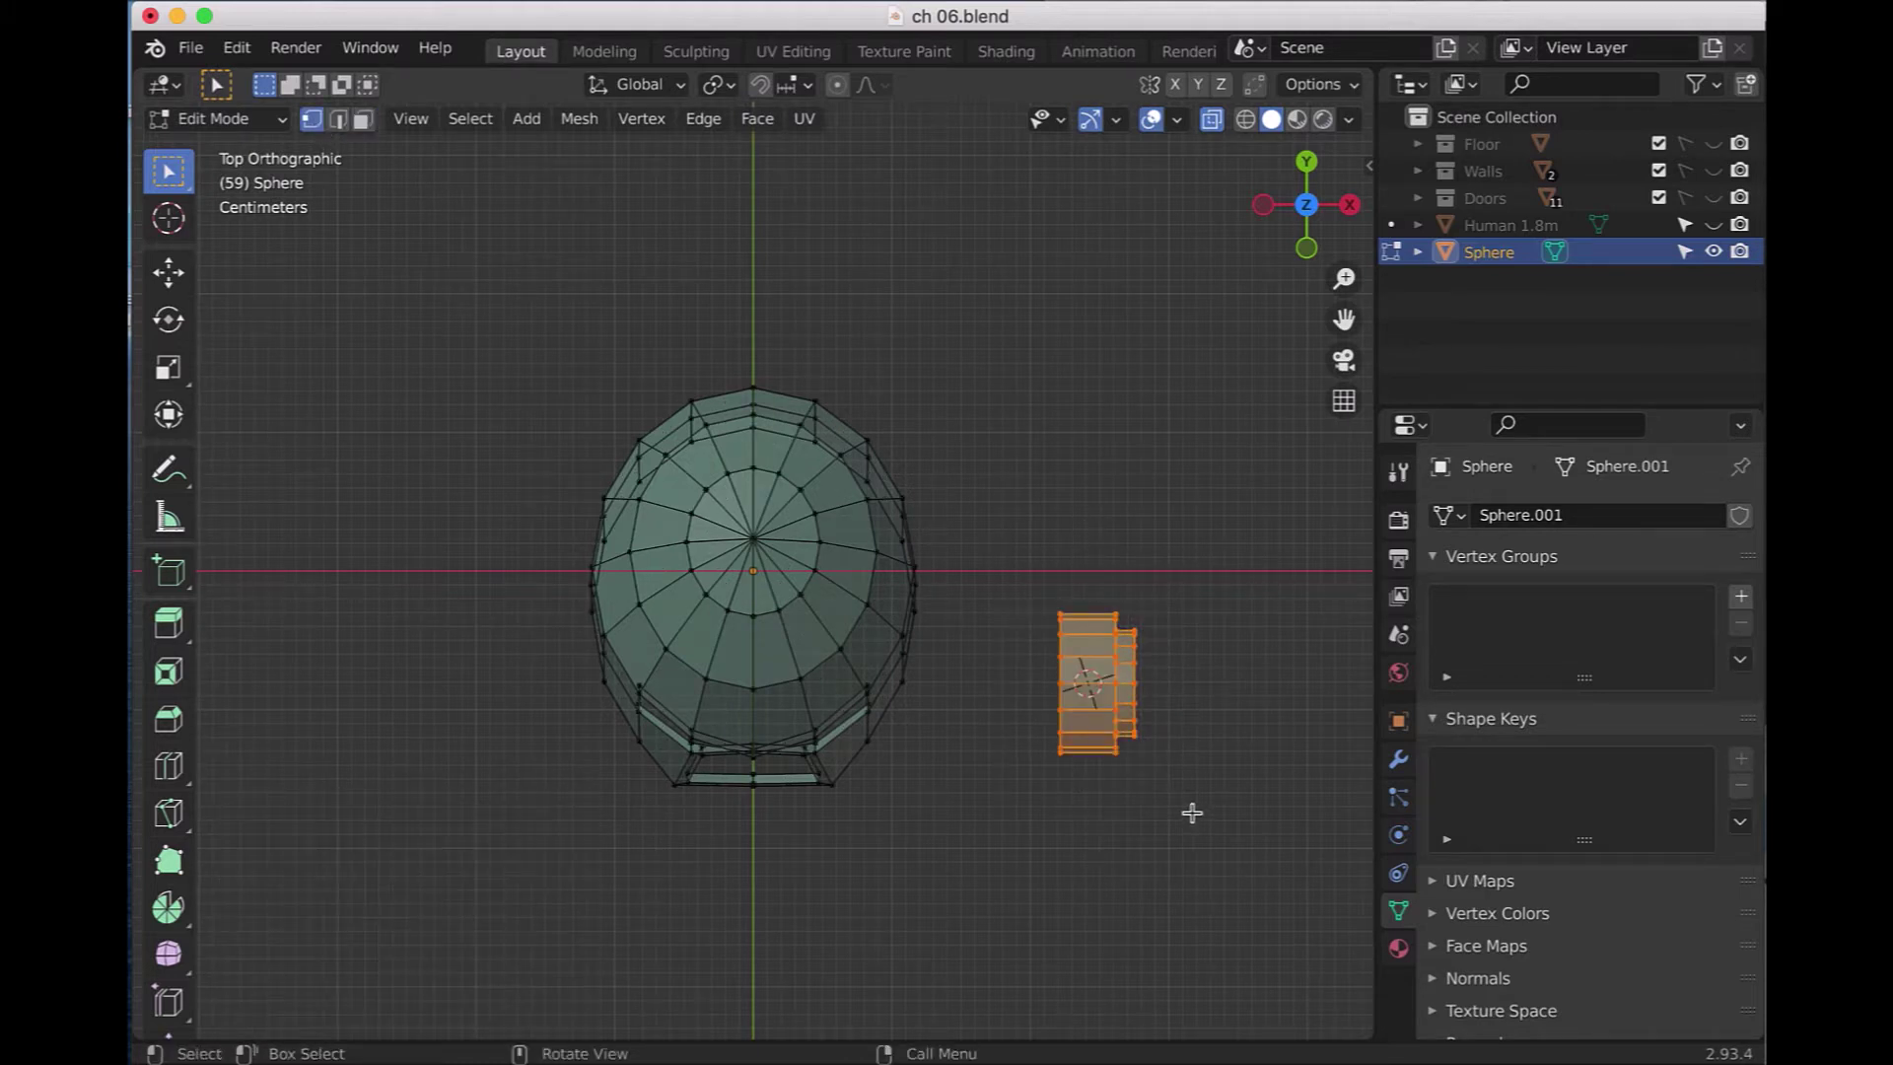
key(r)
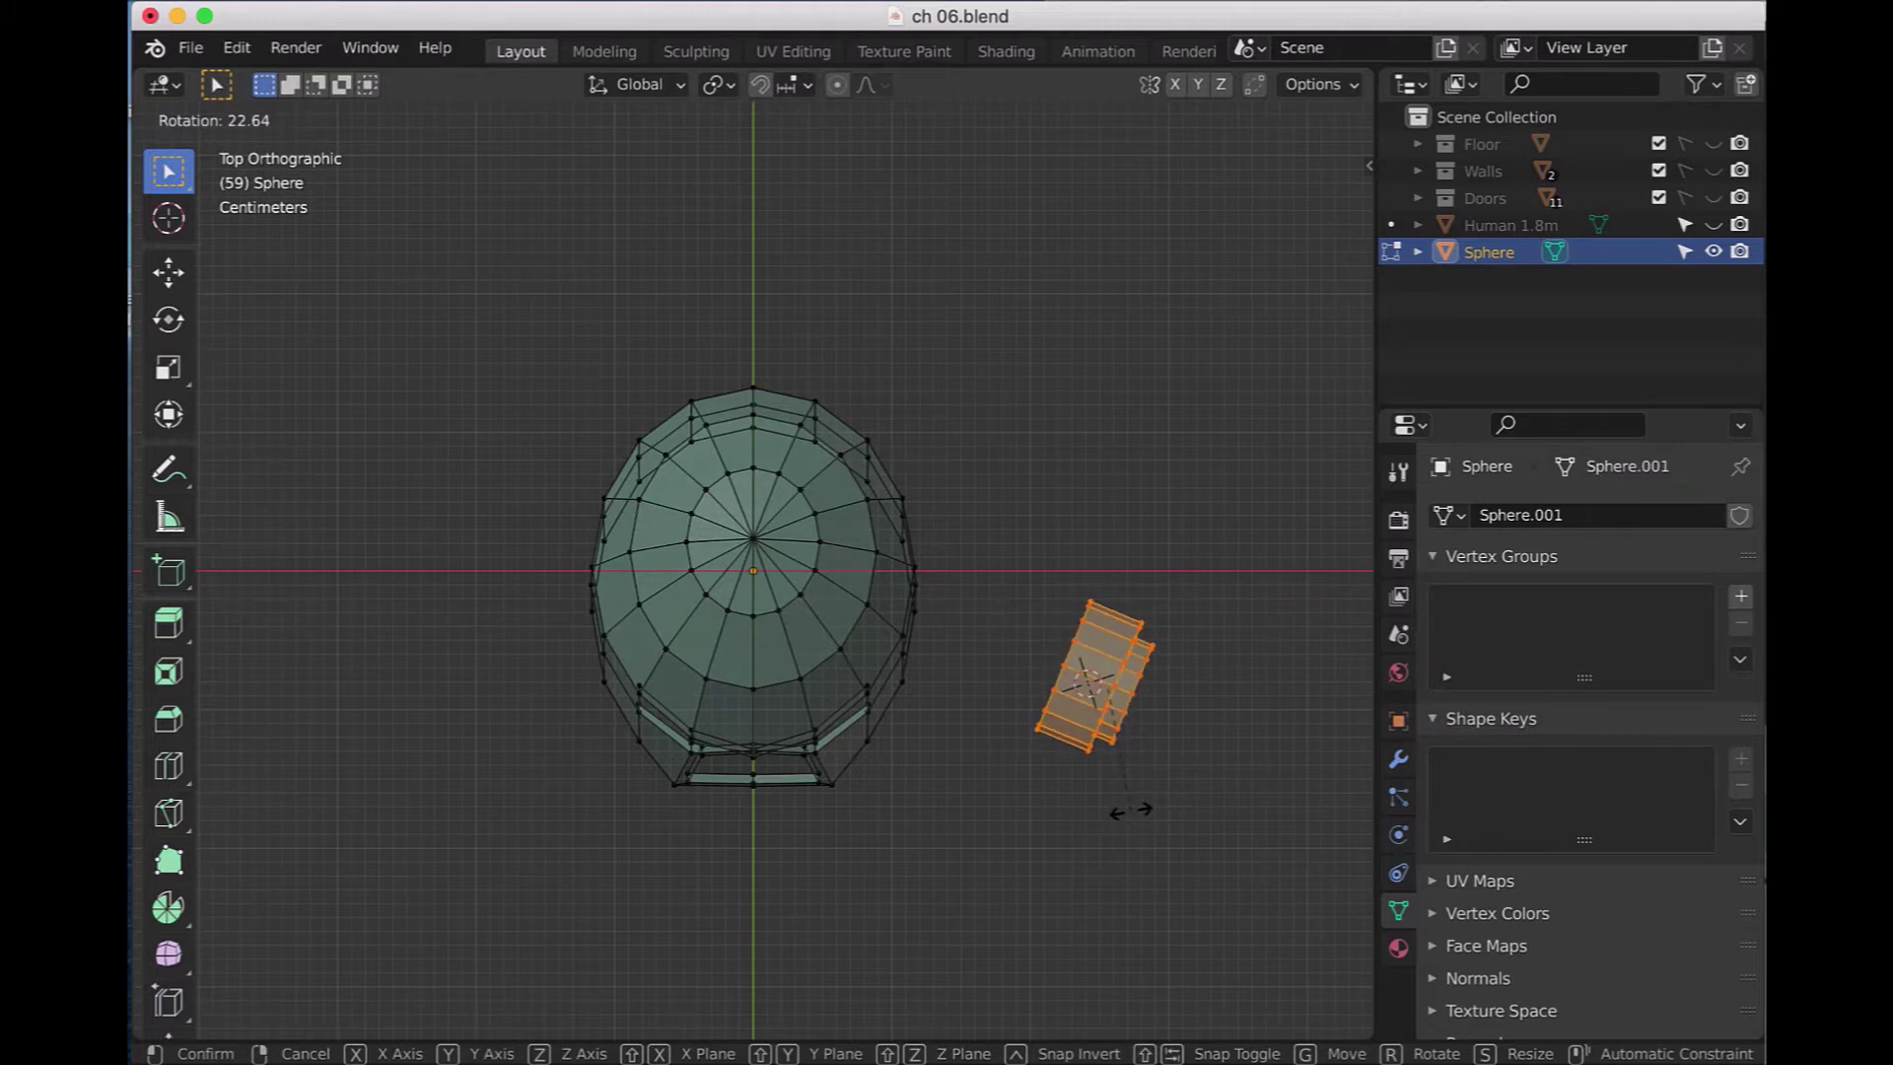
- Rotate the cylinder 21.5° and move it against the helmet's side and upward
click(1134, 810)
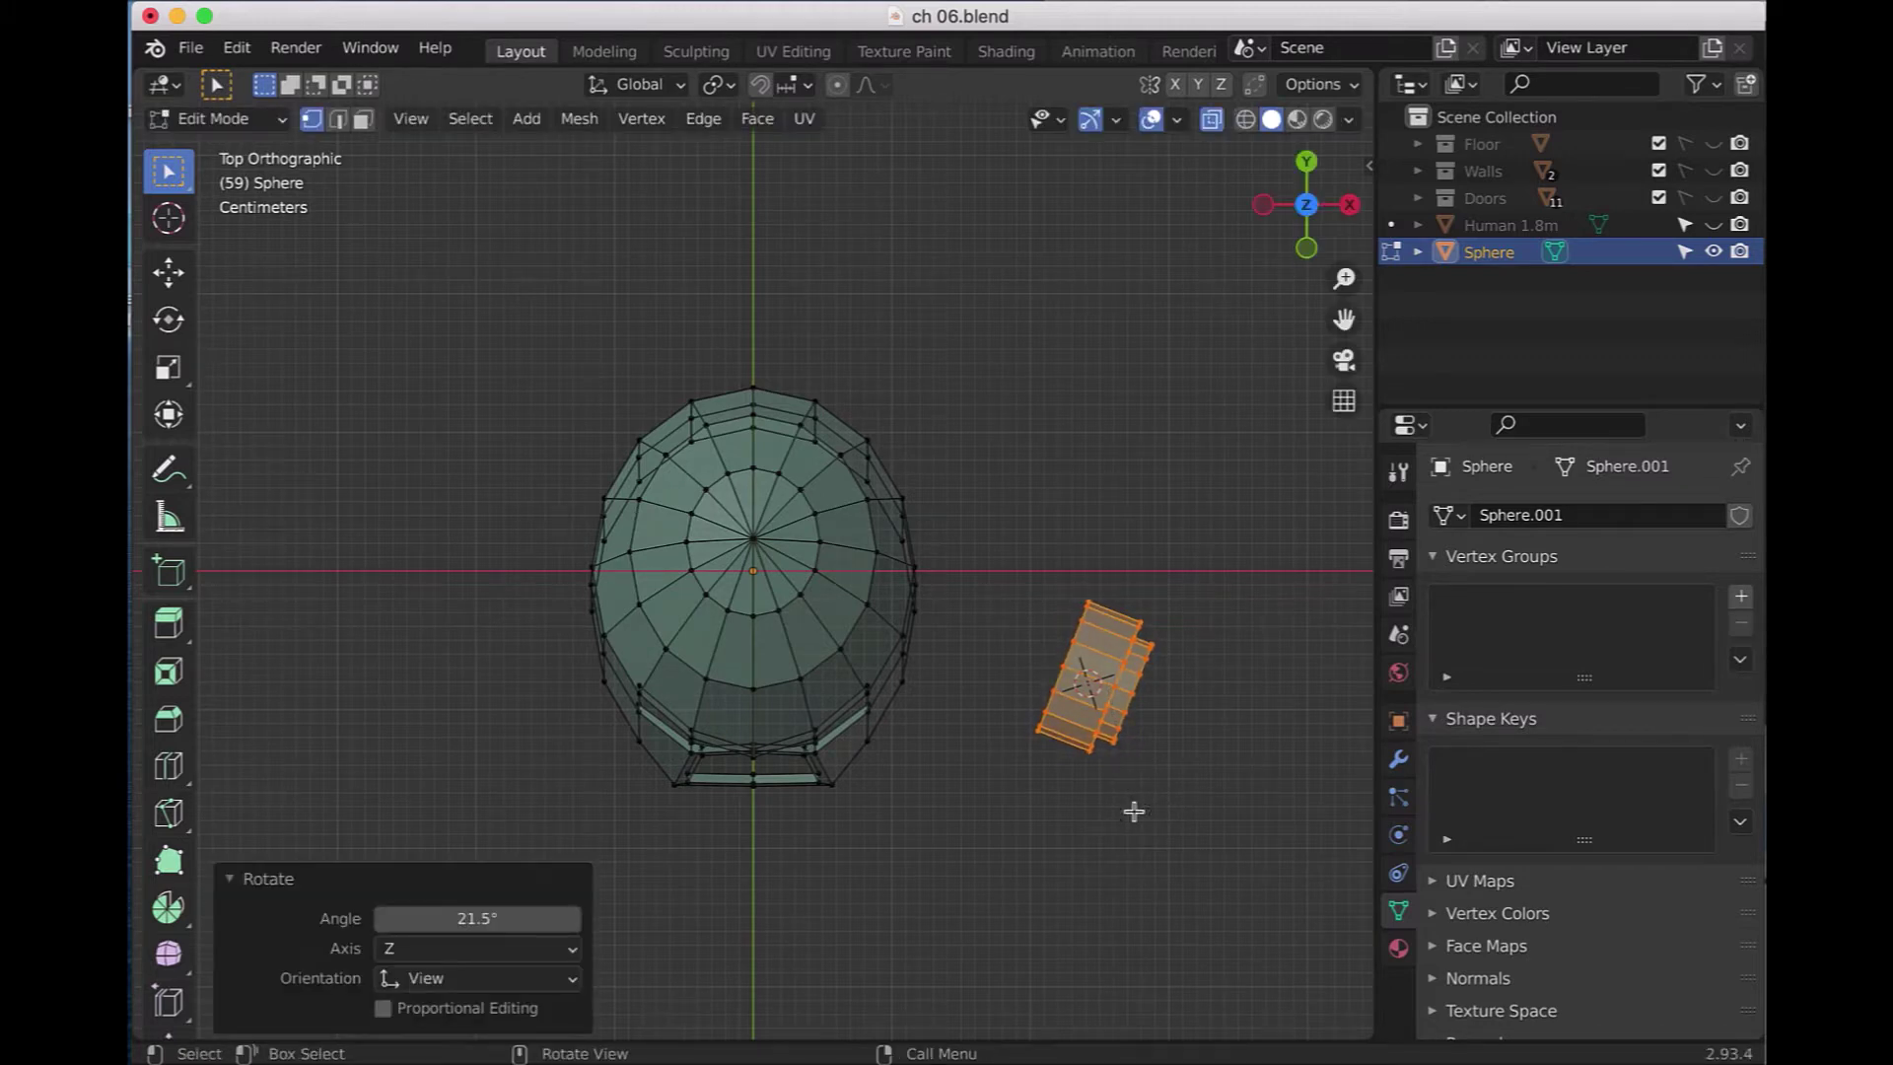
key(g)
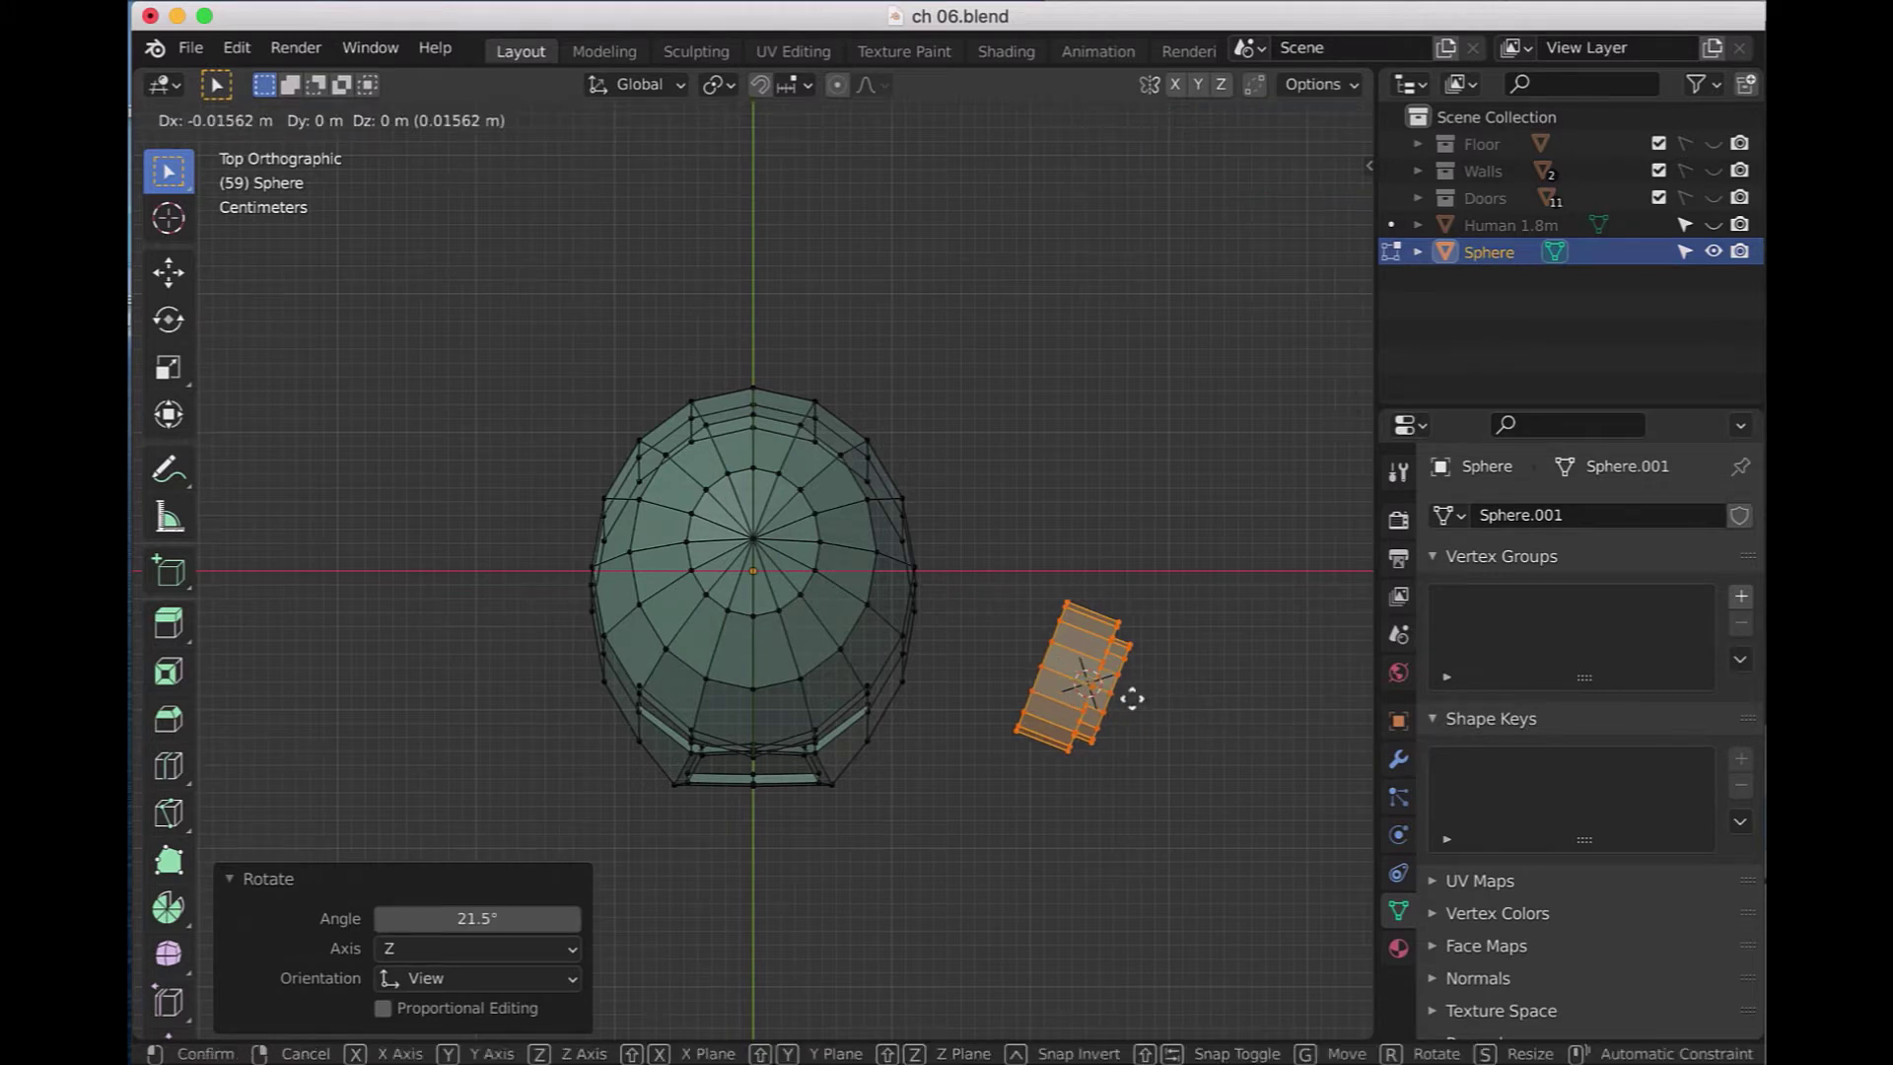
click(968, 718)
key(KP_3)
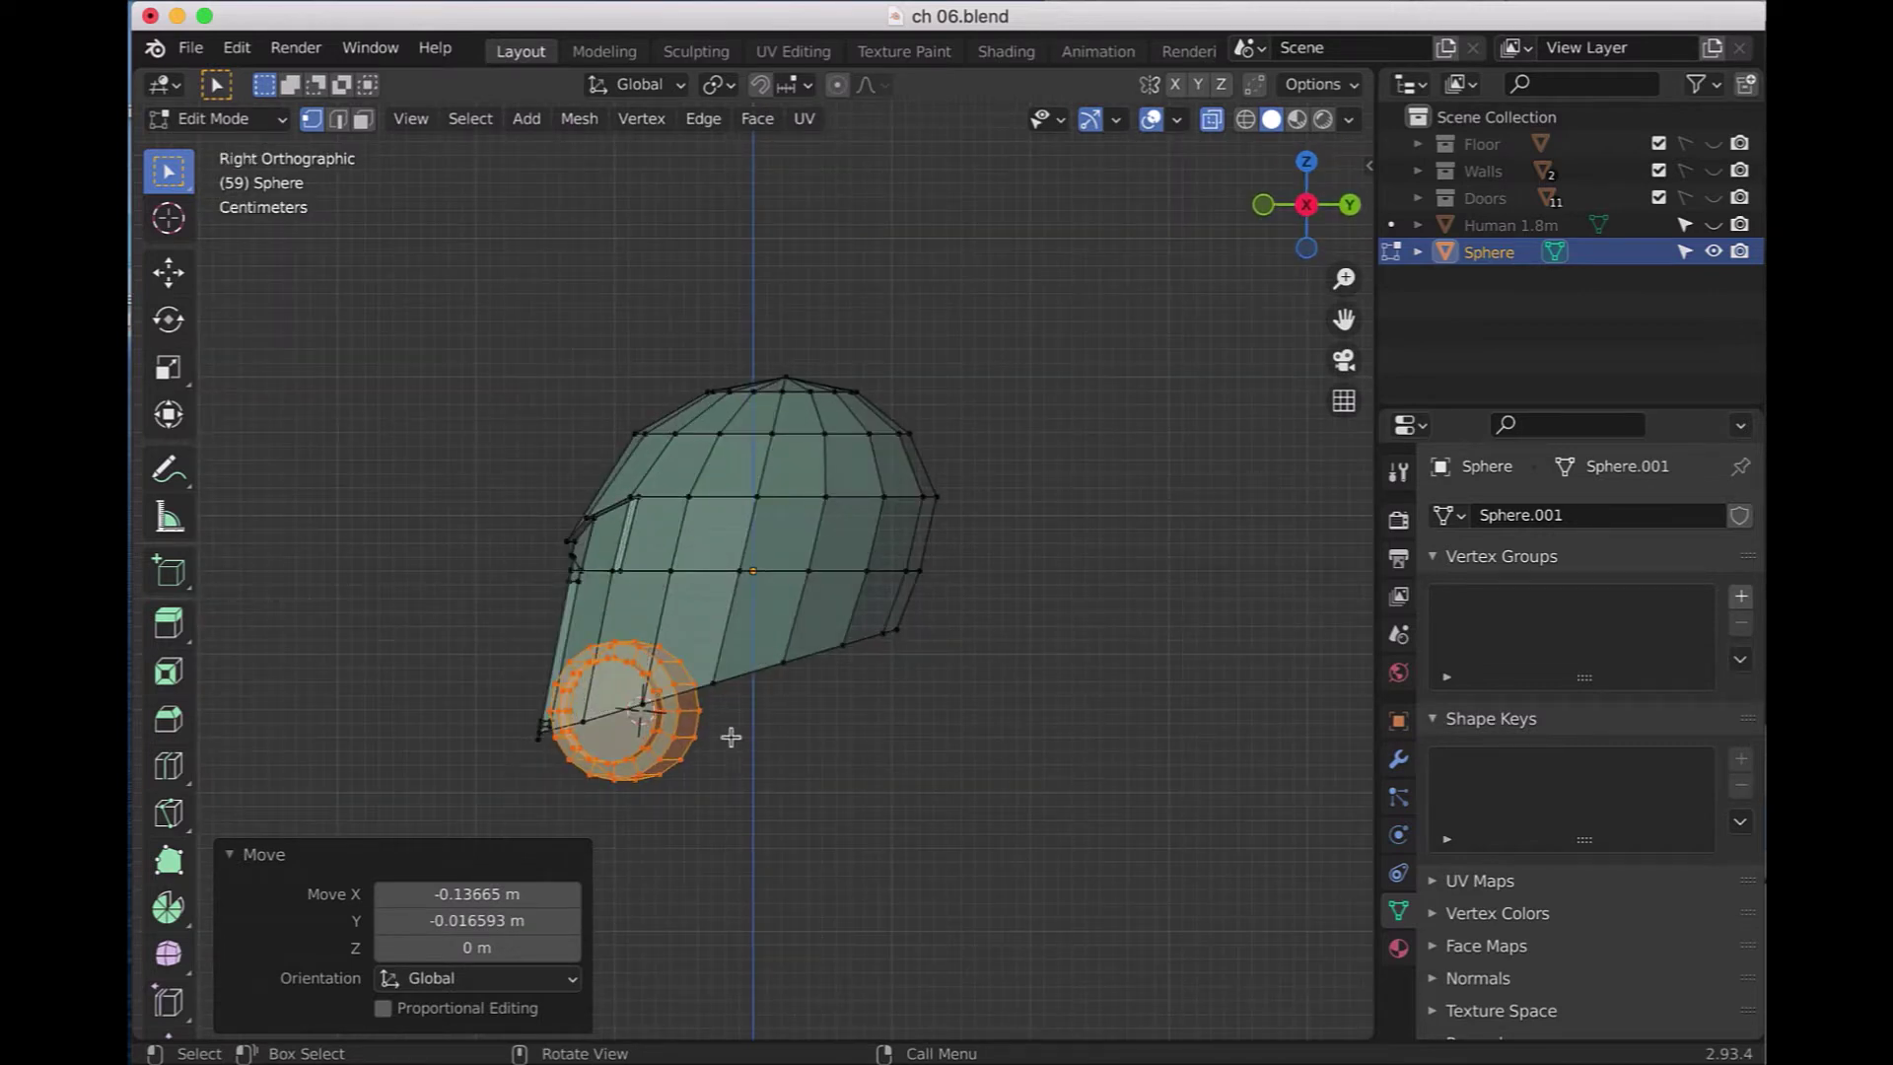
key(g)
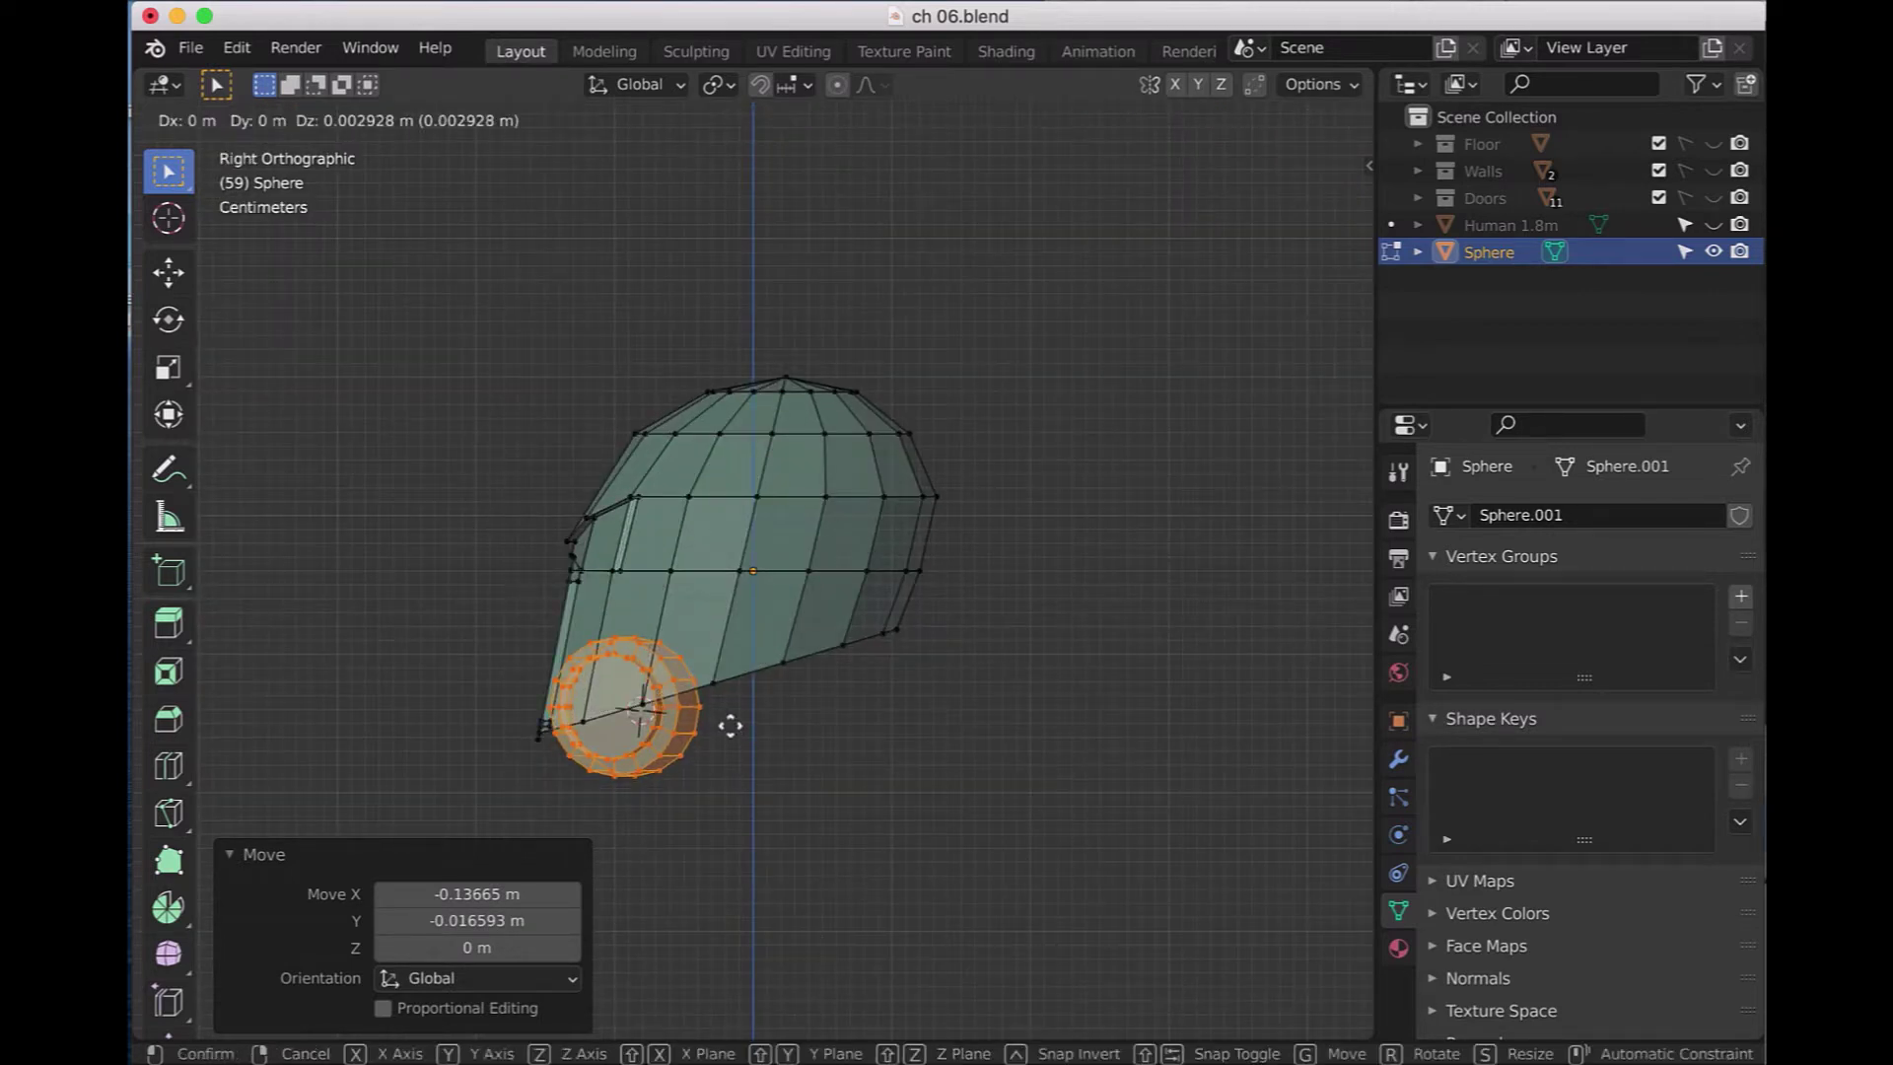
click(738, 644)
mouse_move(719, 801)
middle_down()
mouse_move(1044, 848)
mouse_move(917, 858)
mouse_move(796, 778)
middle_up()
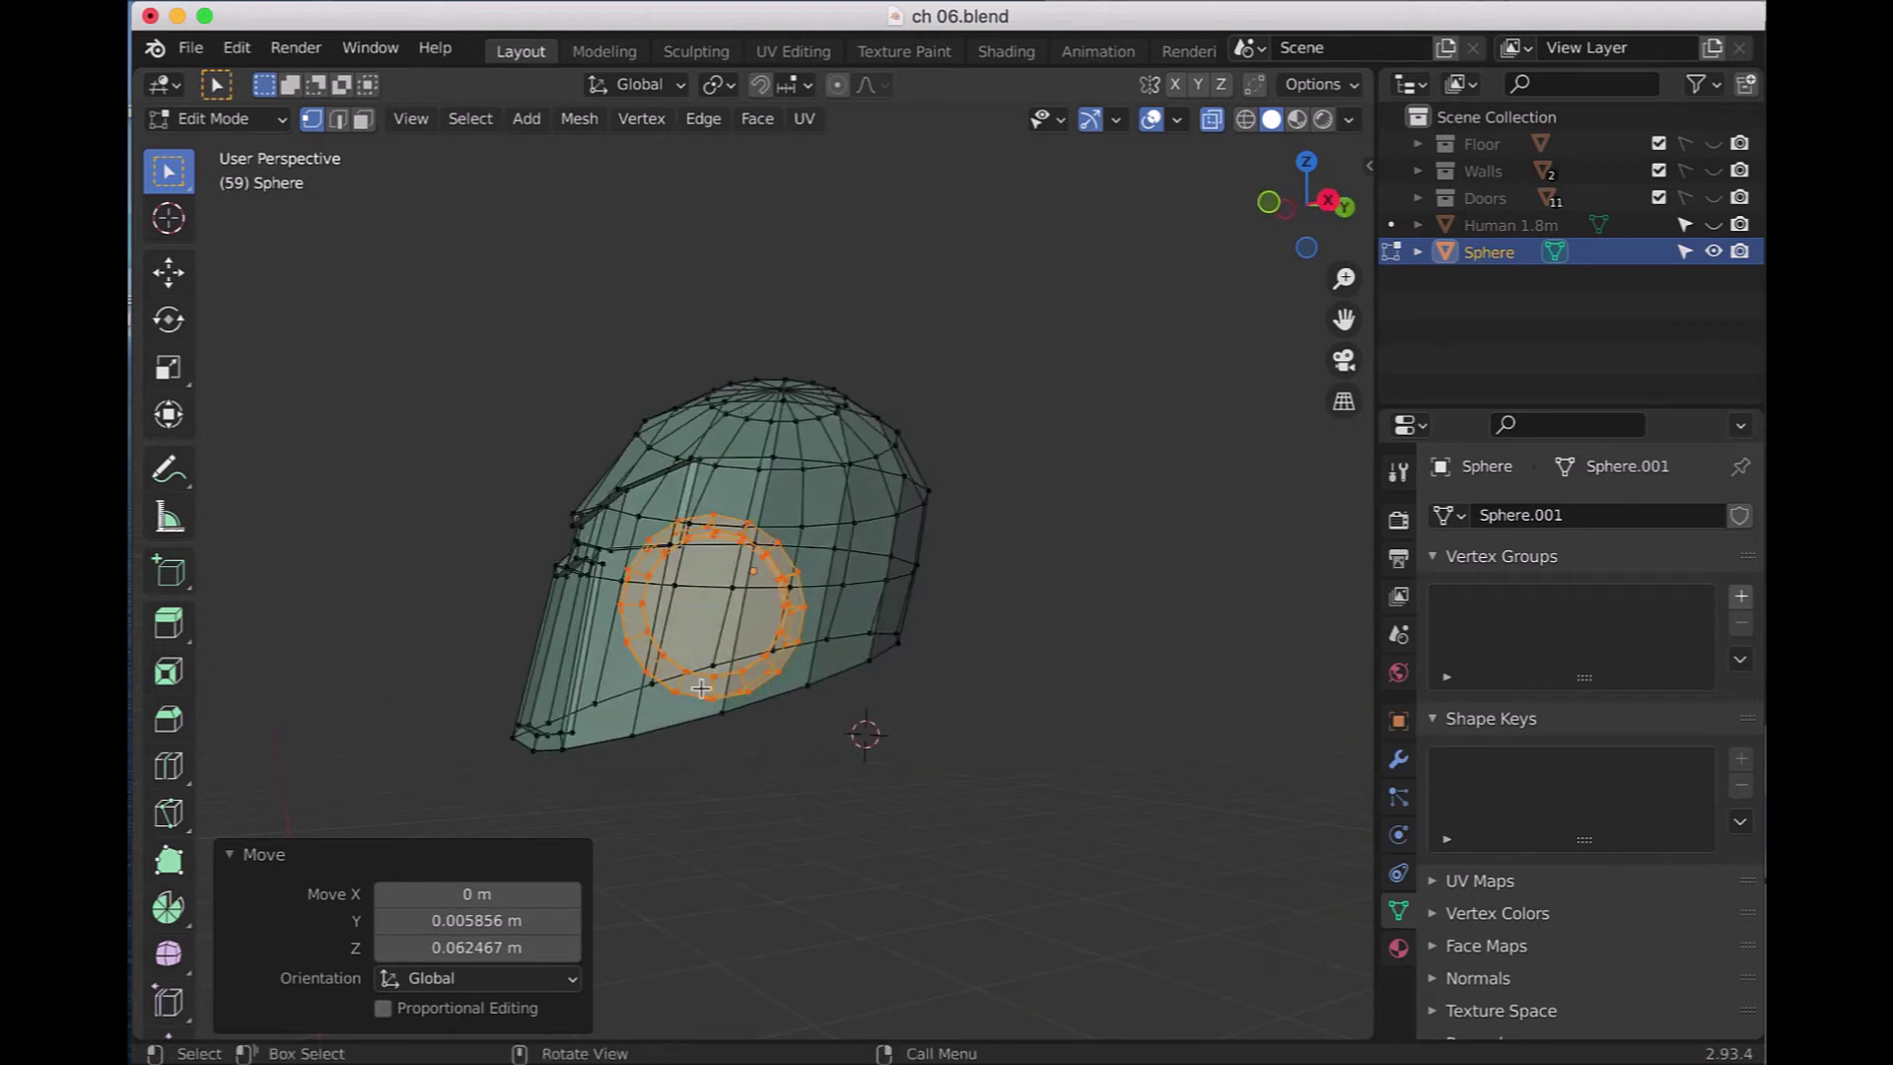
- Reposition the ear ring and shrink it to 0.883 scale
key(g)
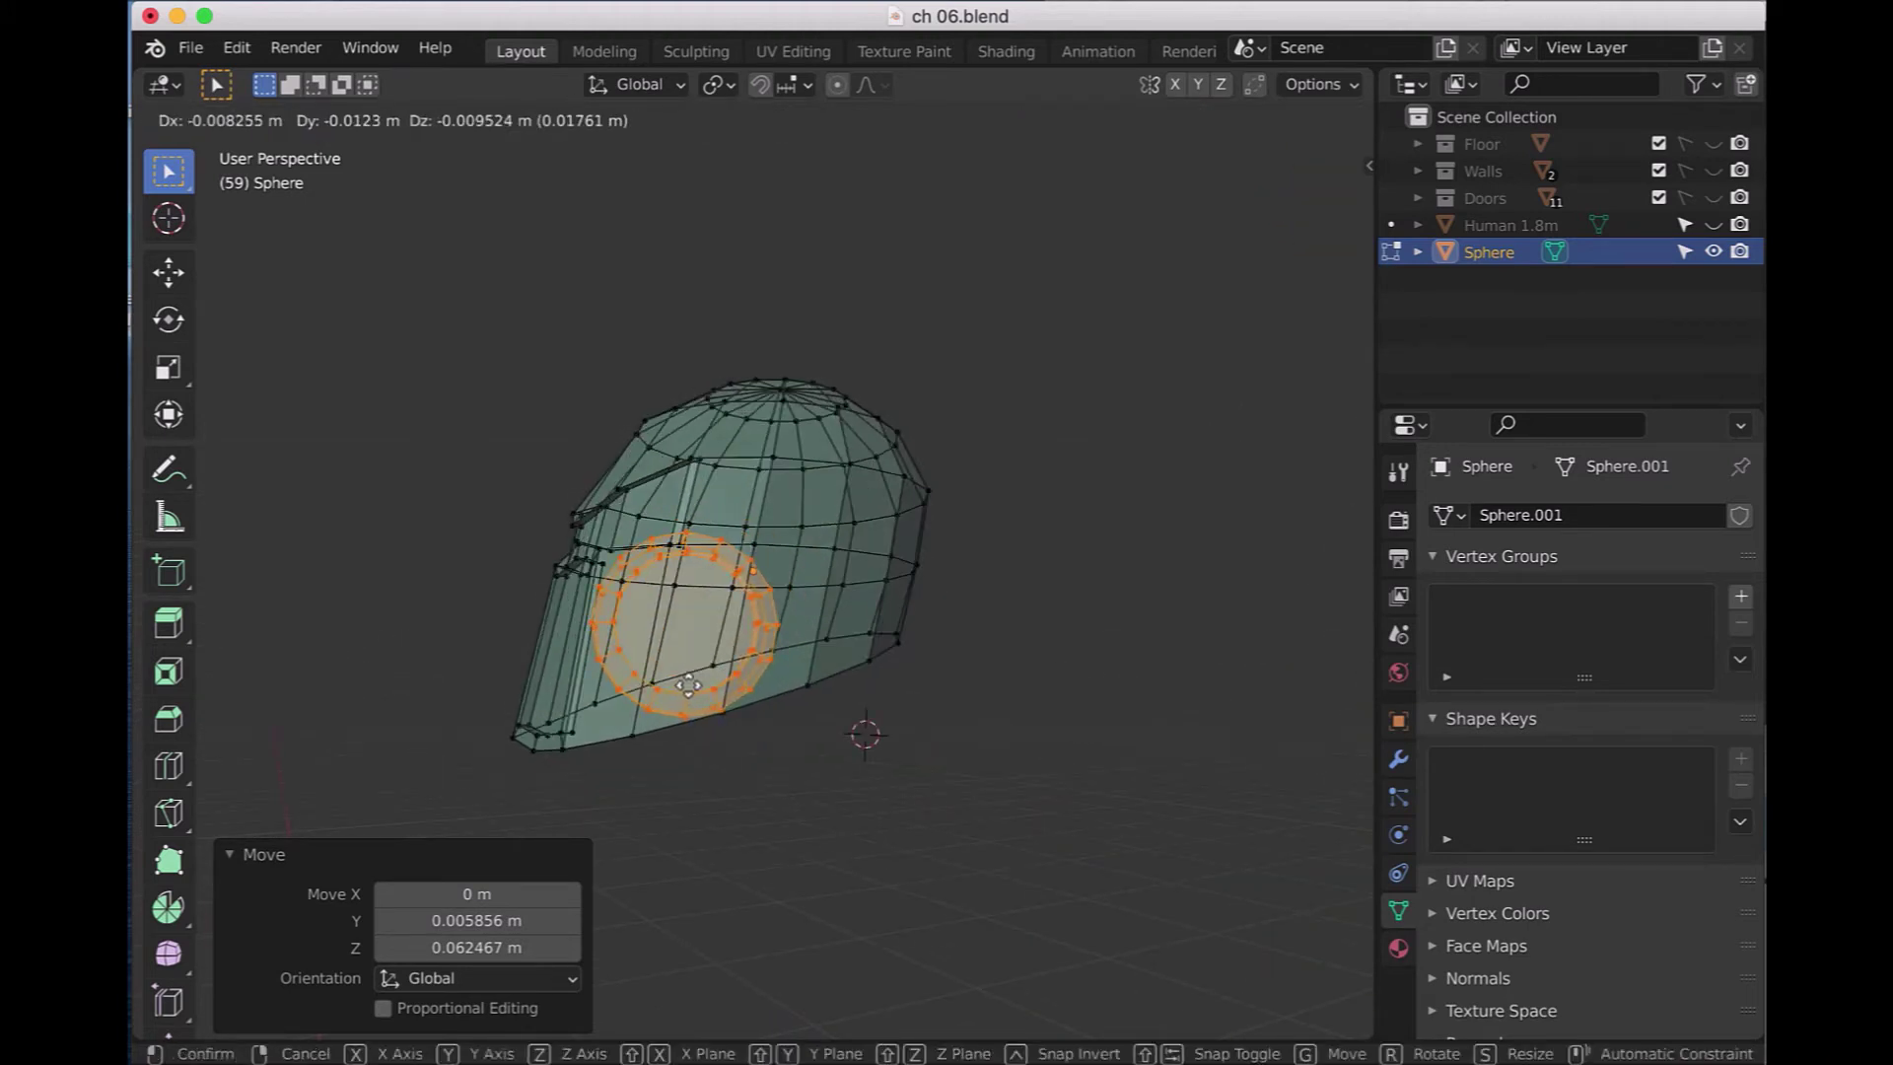
click(692, 684)
mouse_move(705, 699)
middle_down()
mouse_move(761, 782)
mouse_move(965, 782)
mouse_move(905, 758)
mouse_move(891, 832)
mouse_move(815, 841)
mouse_move(701, 760)
middle_up()
key(s)
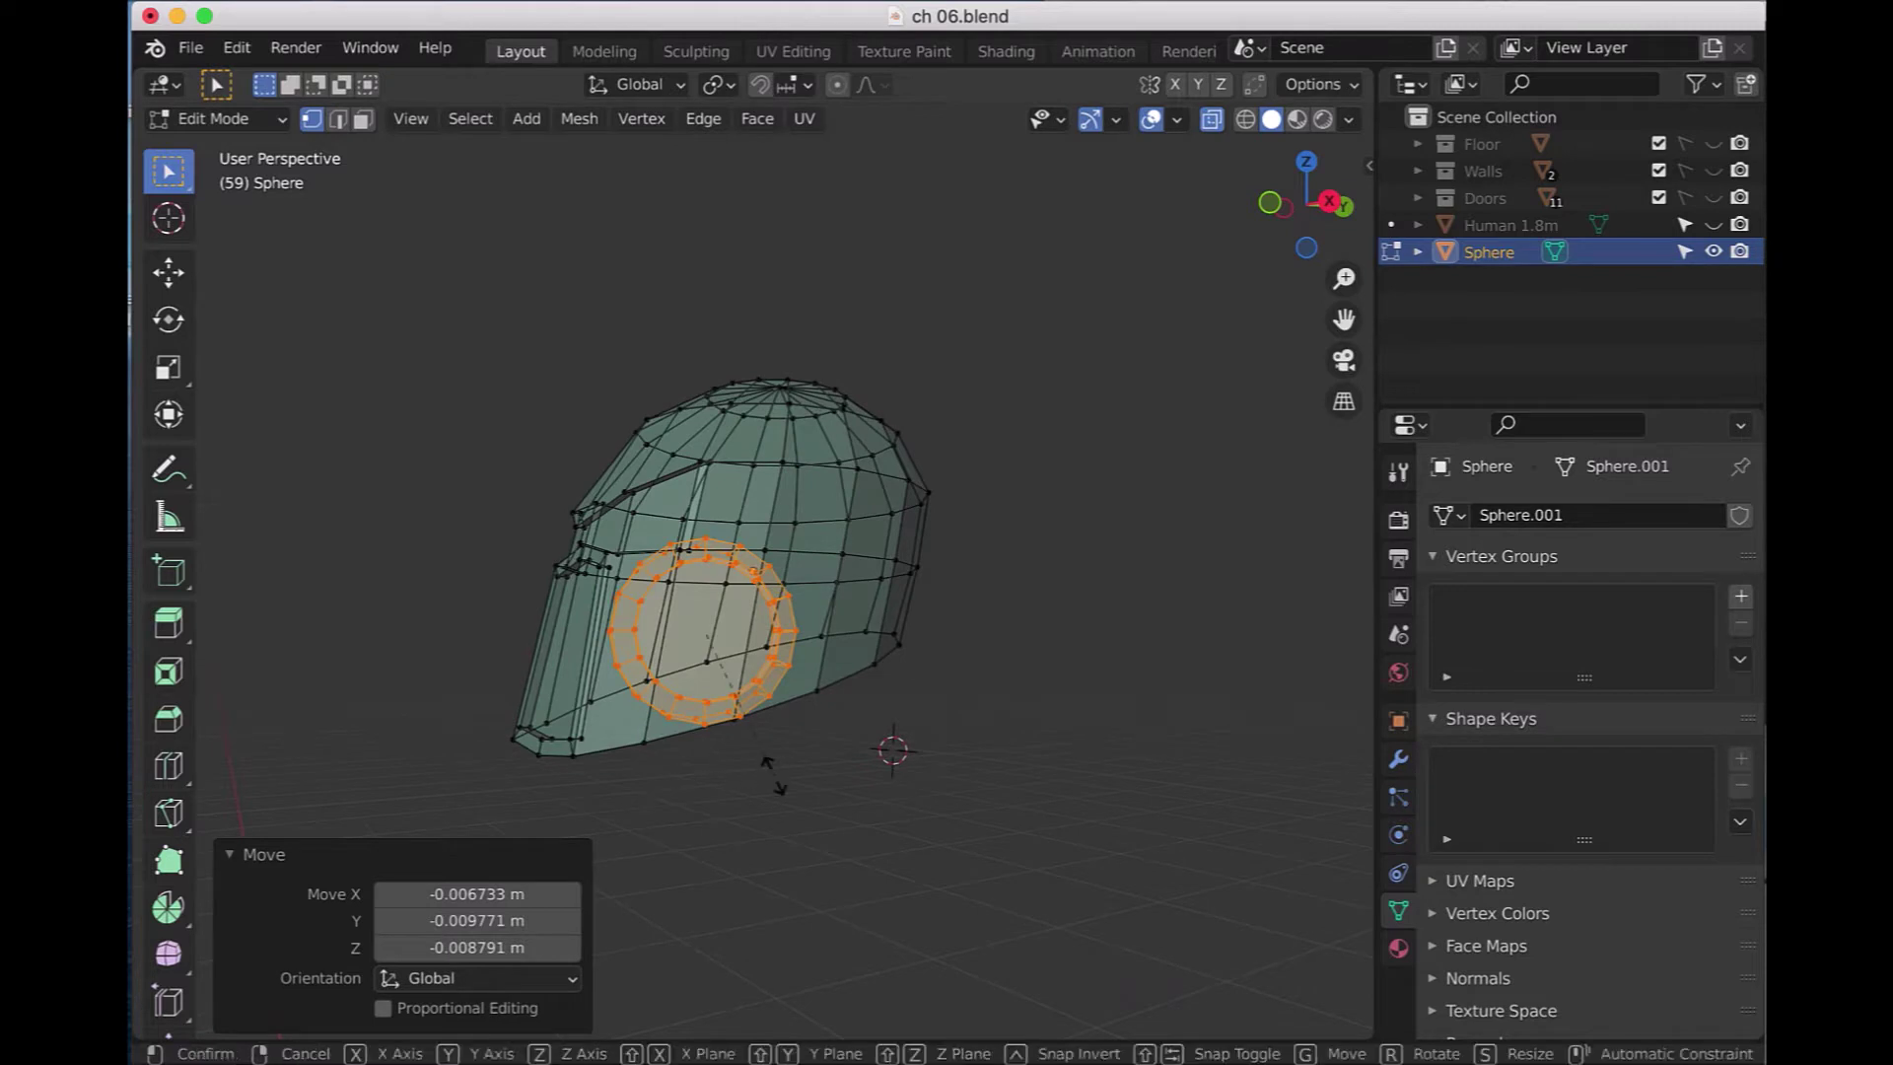
click(757, 762)
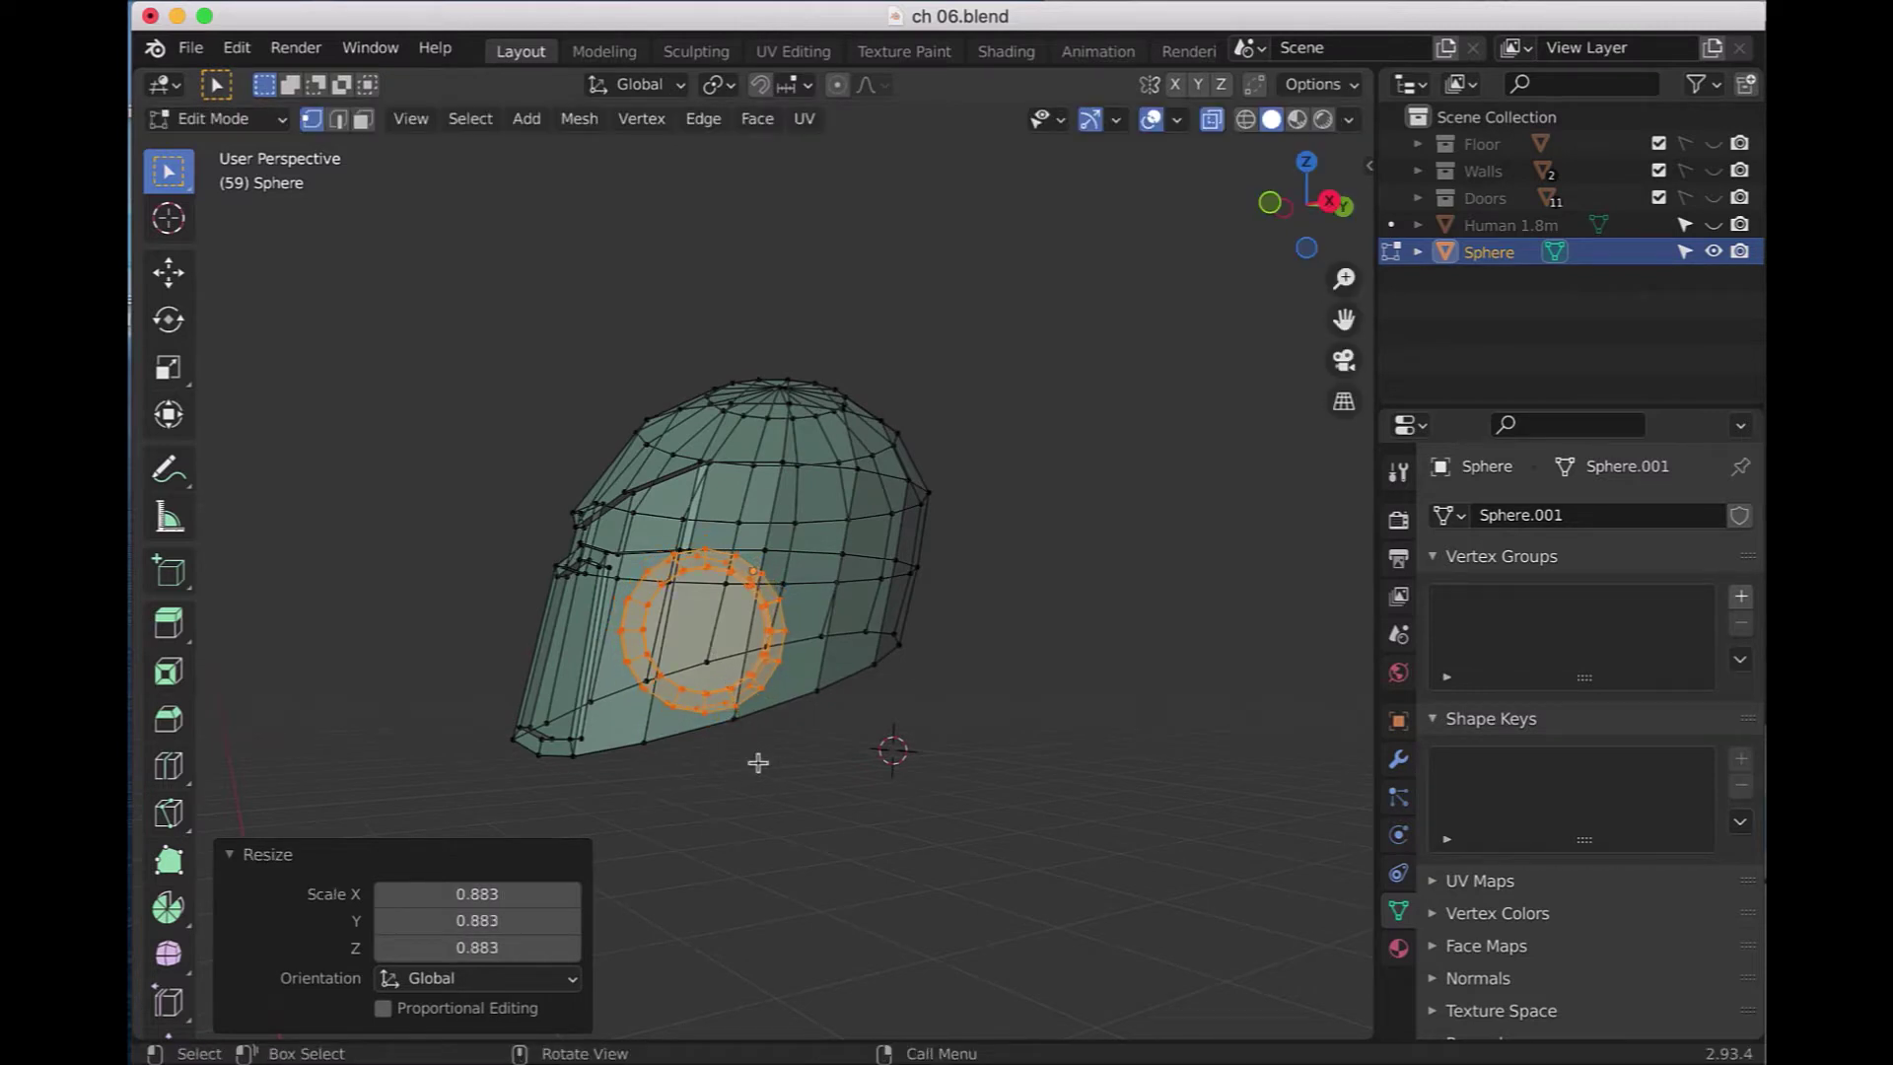
mouse_move(757, 762)
middle_down()
mouse_move(815, 786)
mouse_move(1005, 782)
middle_up()
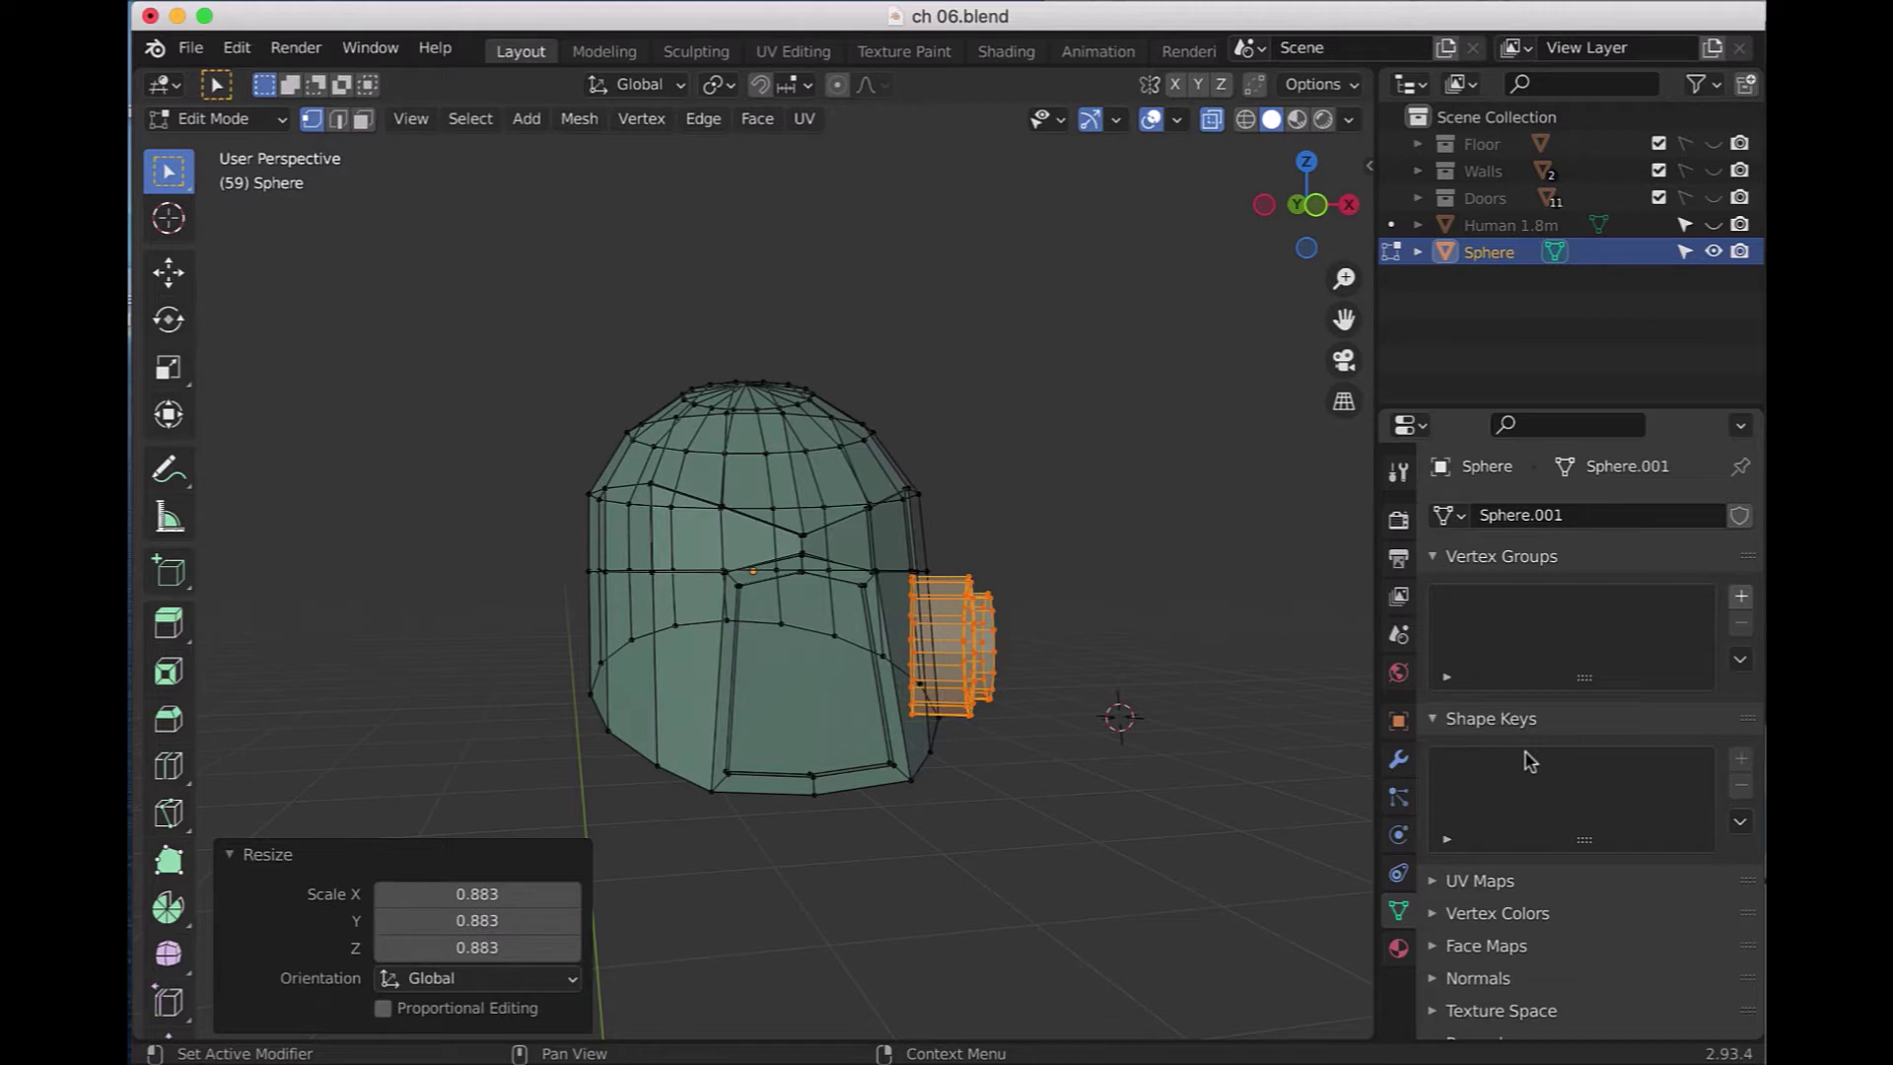
click(1240, 621)
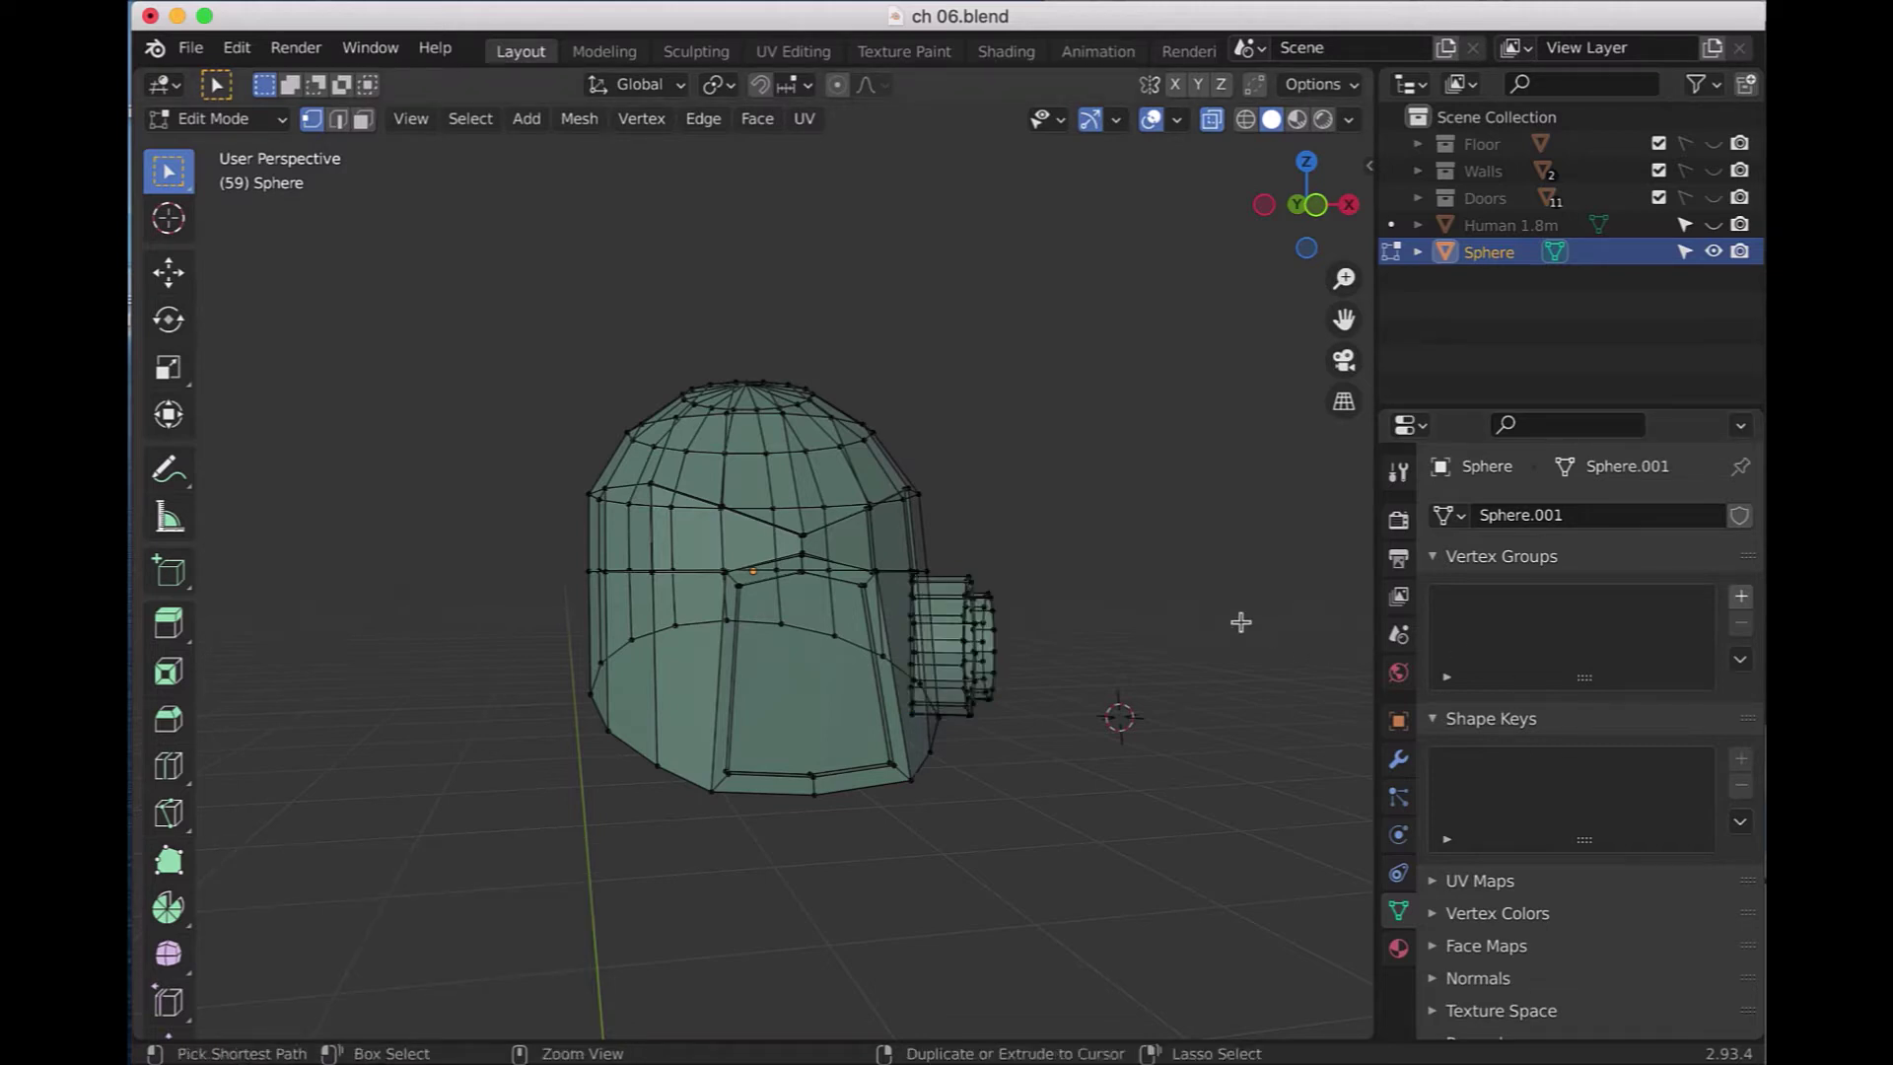
key(ctrl+z)
- Check from the front, nudge the ear ring into final place, and select the whole mesh
key(KP_1)
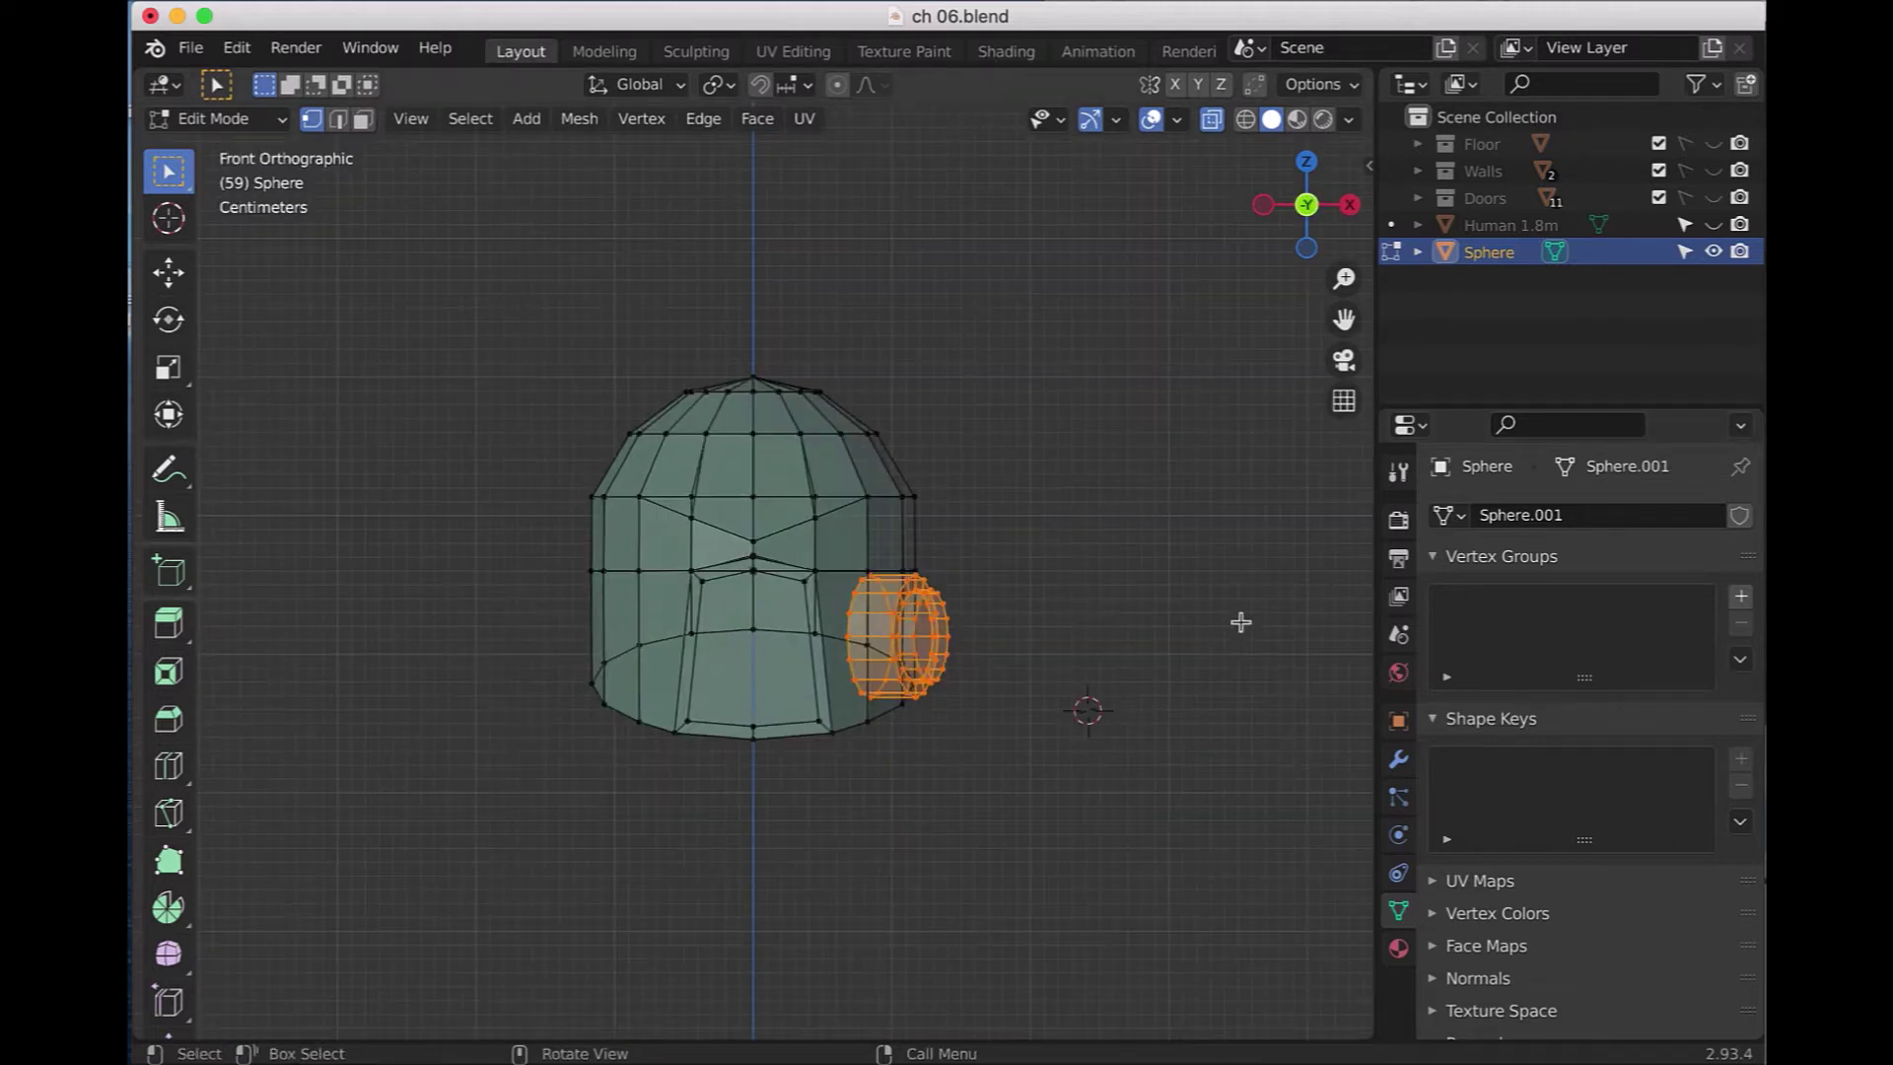
scroll(1233, 621, up, 2)
scroll(1206, 656, down, 3)
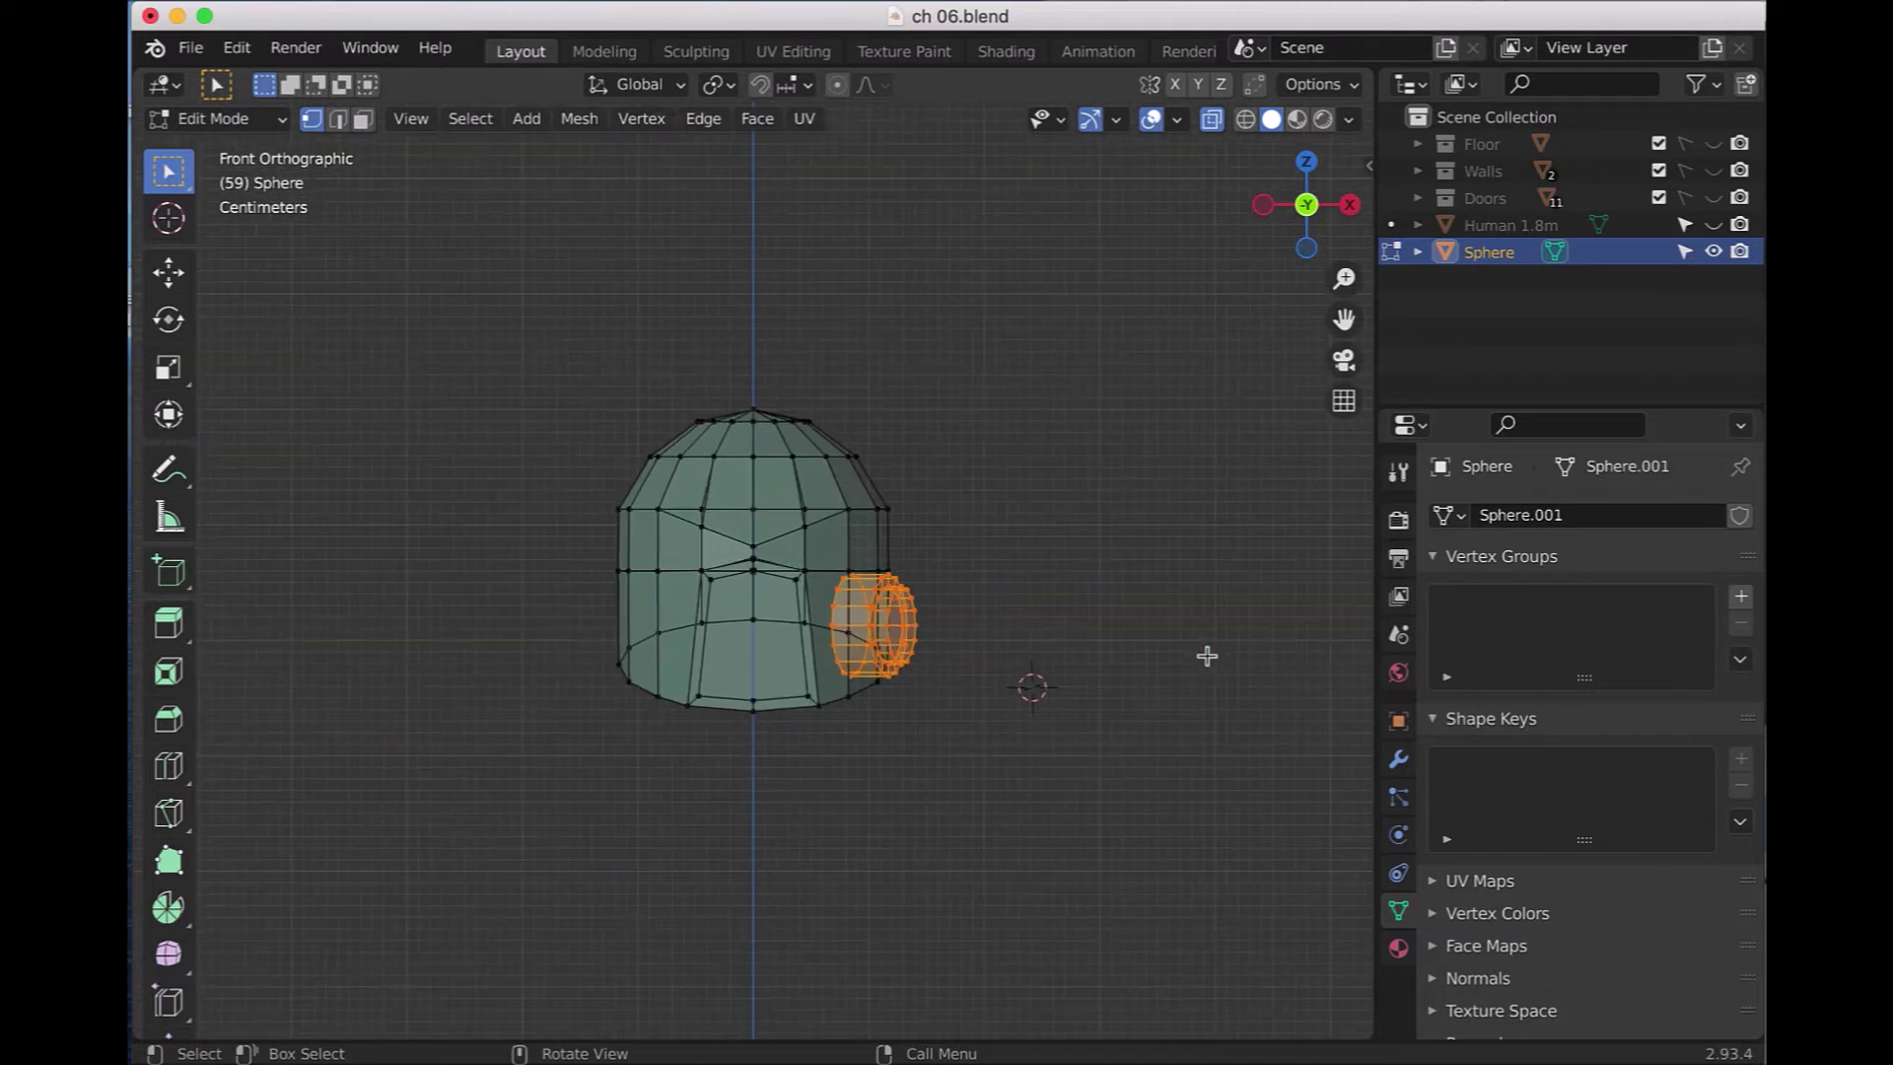
mouse_move(1207, 656)
middle_down()
mouse_move(942, 685)
mouse_move(985, 613)
mouse_move(1107, 665)
mouse_move(1246, 667)
mouse_move(1056, 668)
middle_up()
key(g)
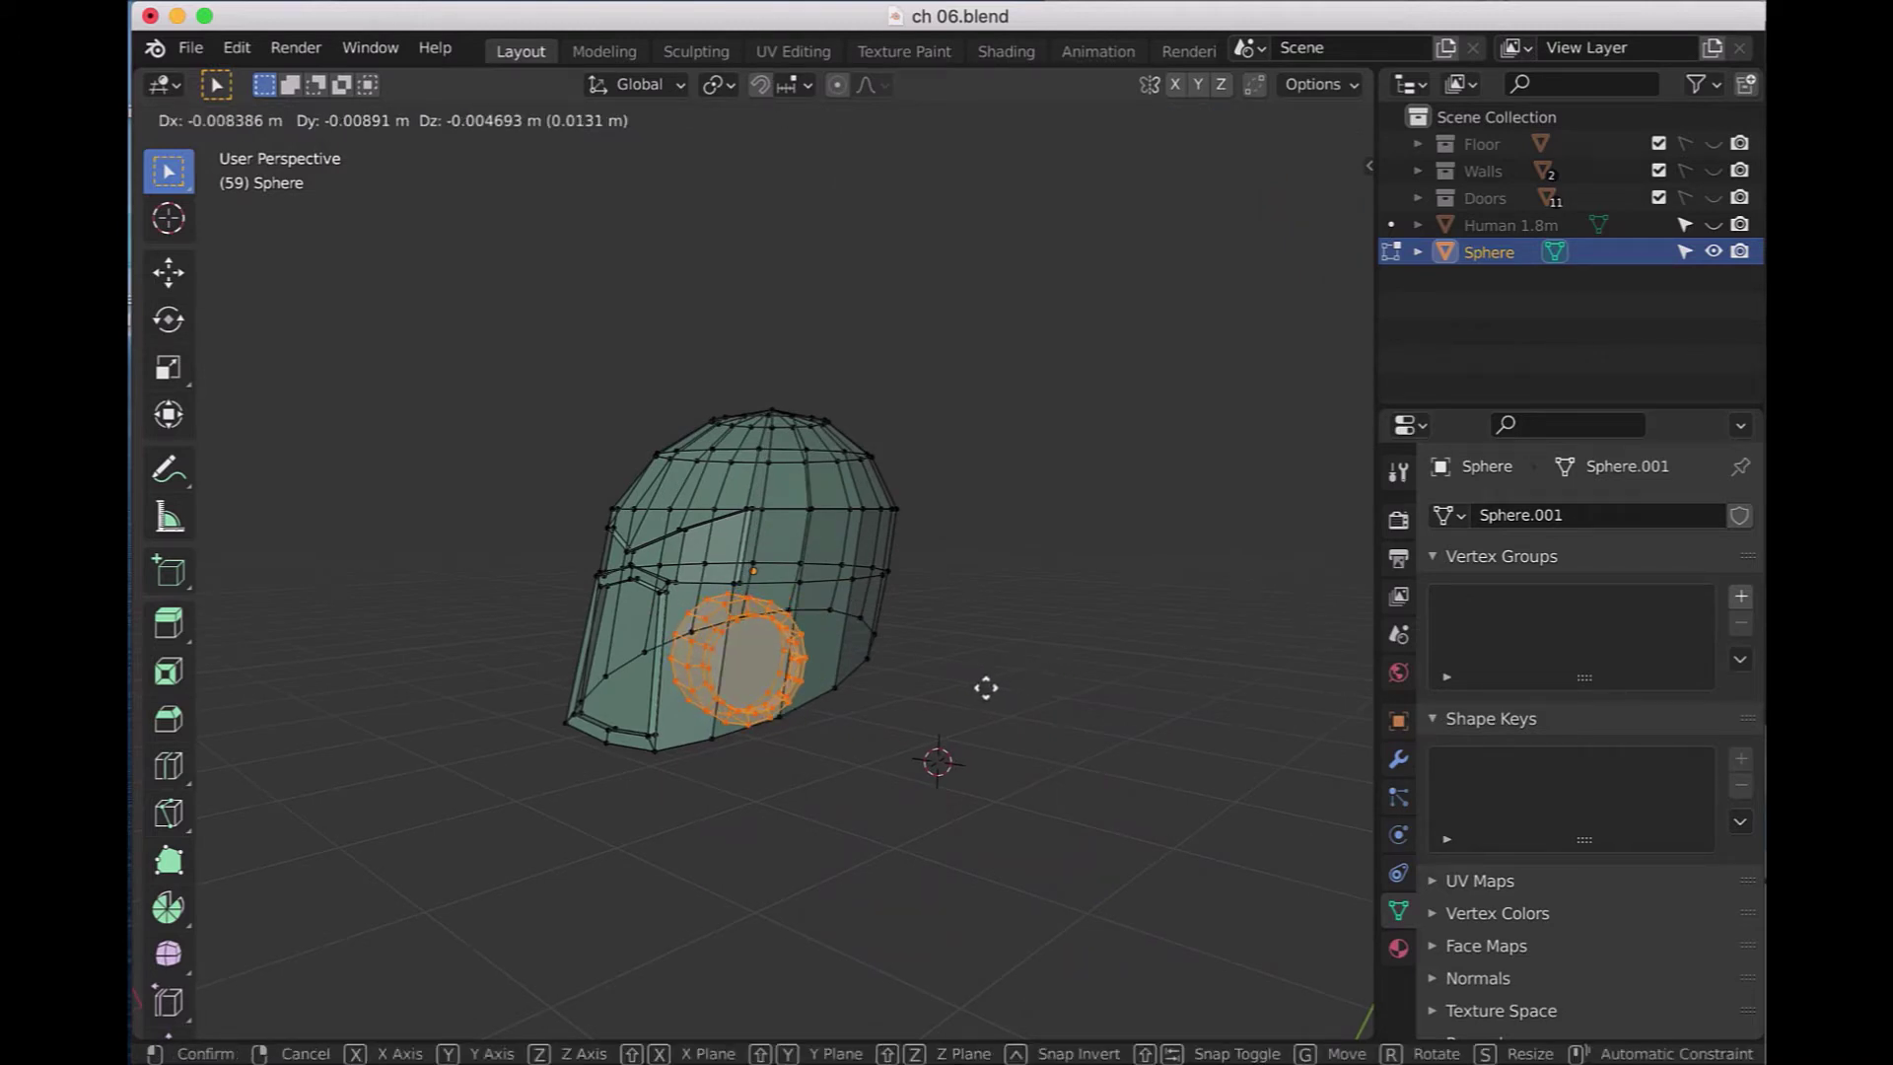
click(987, 687)
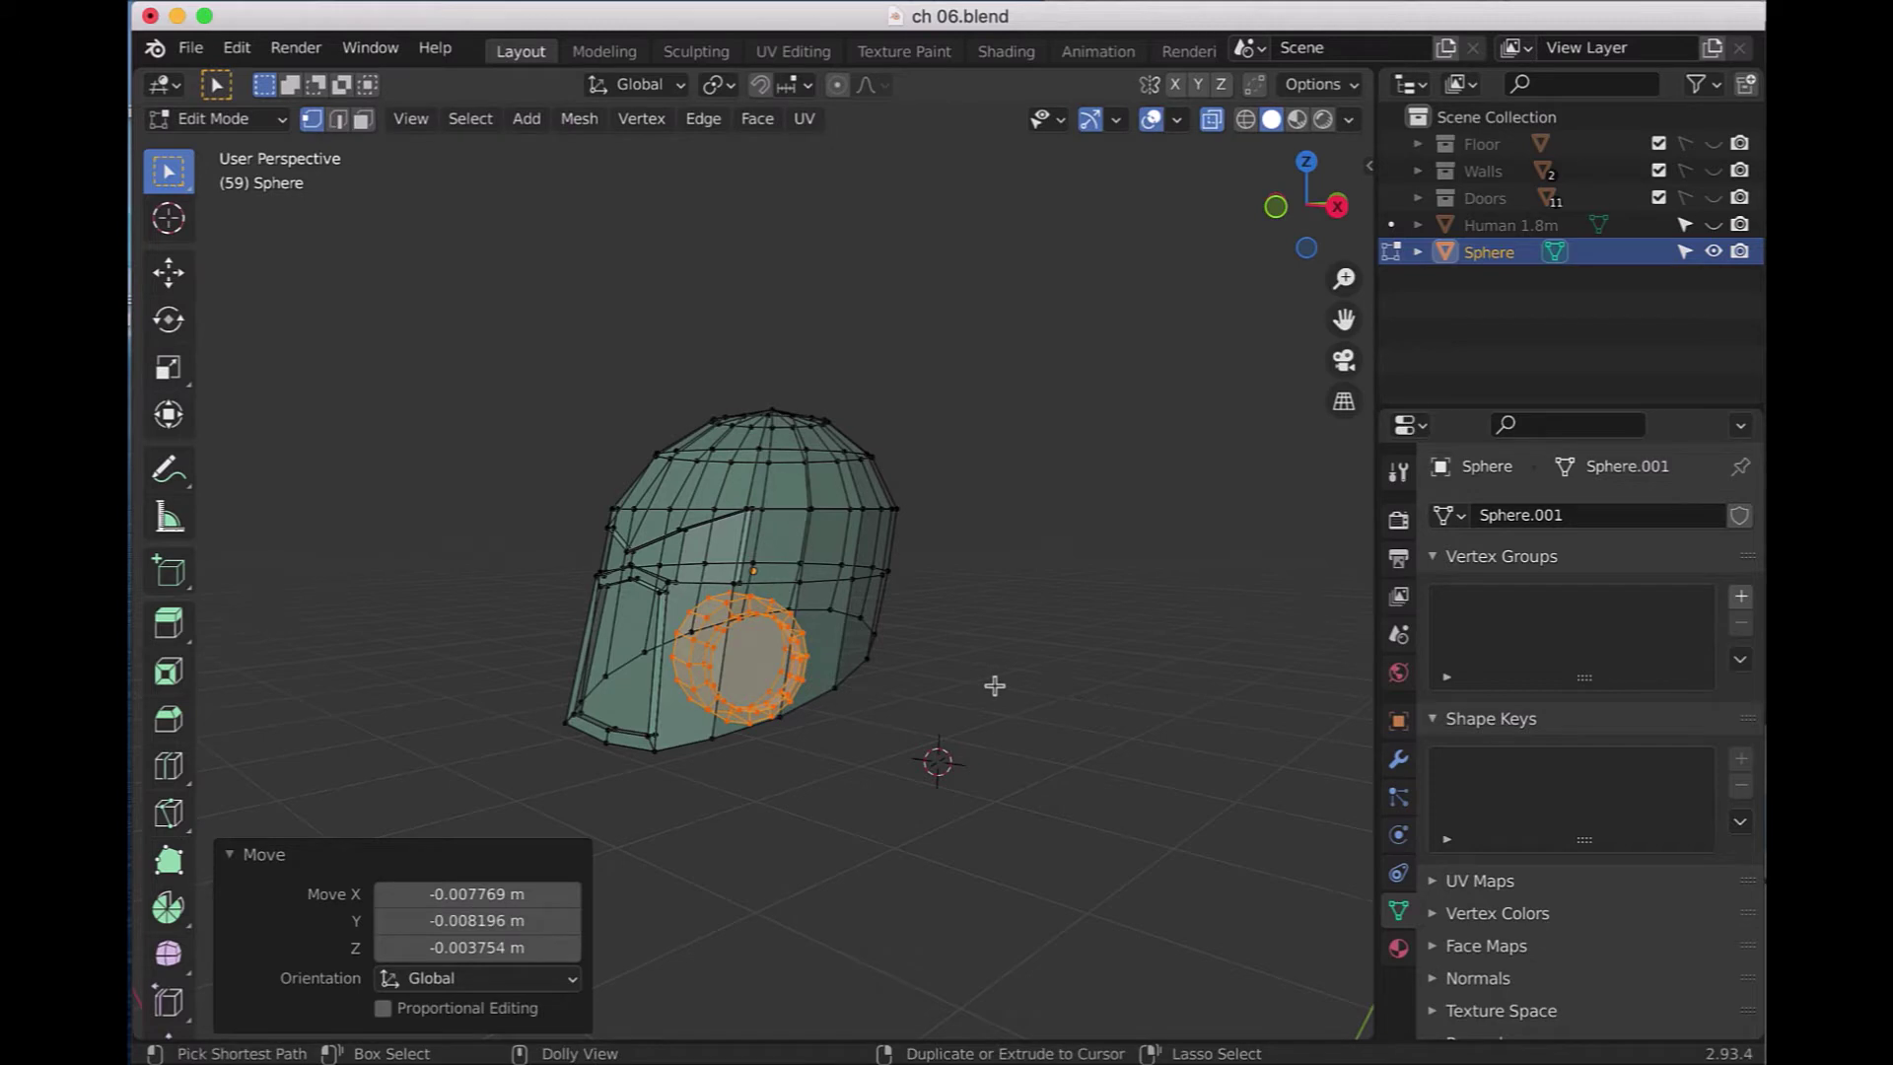
key(alt+a)
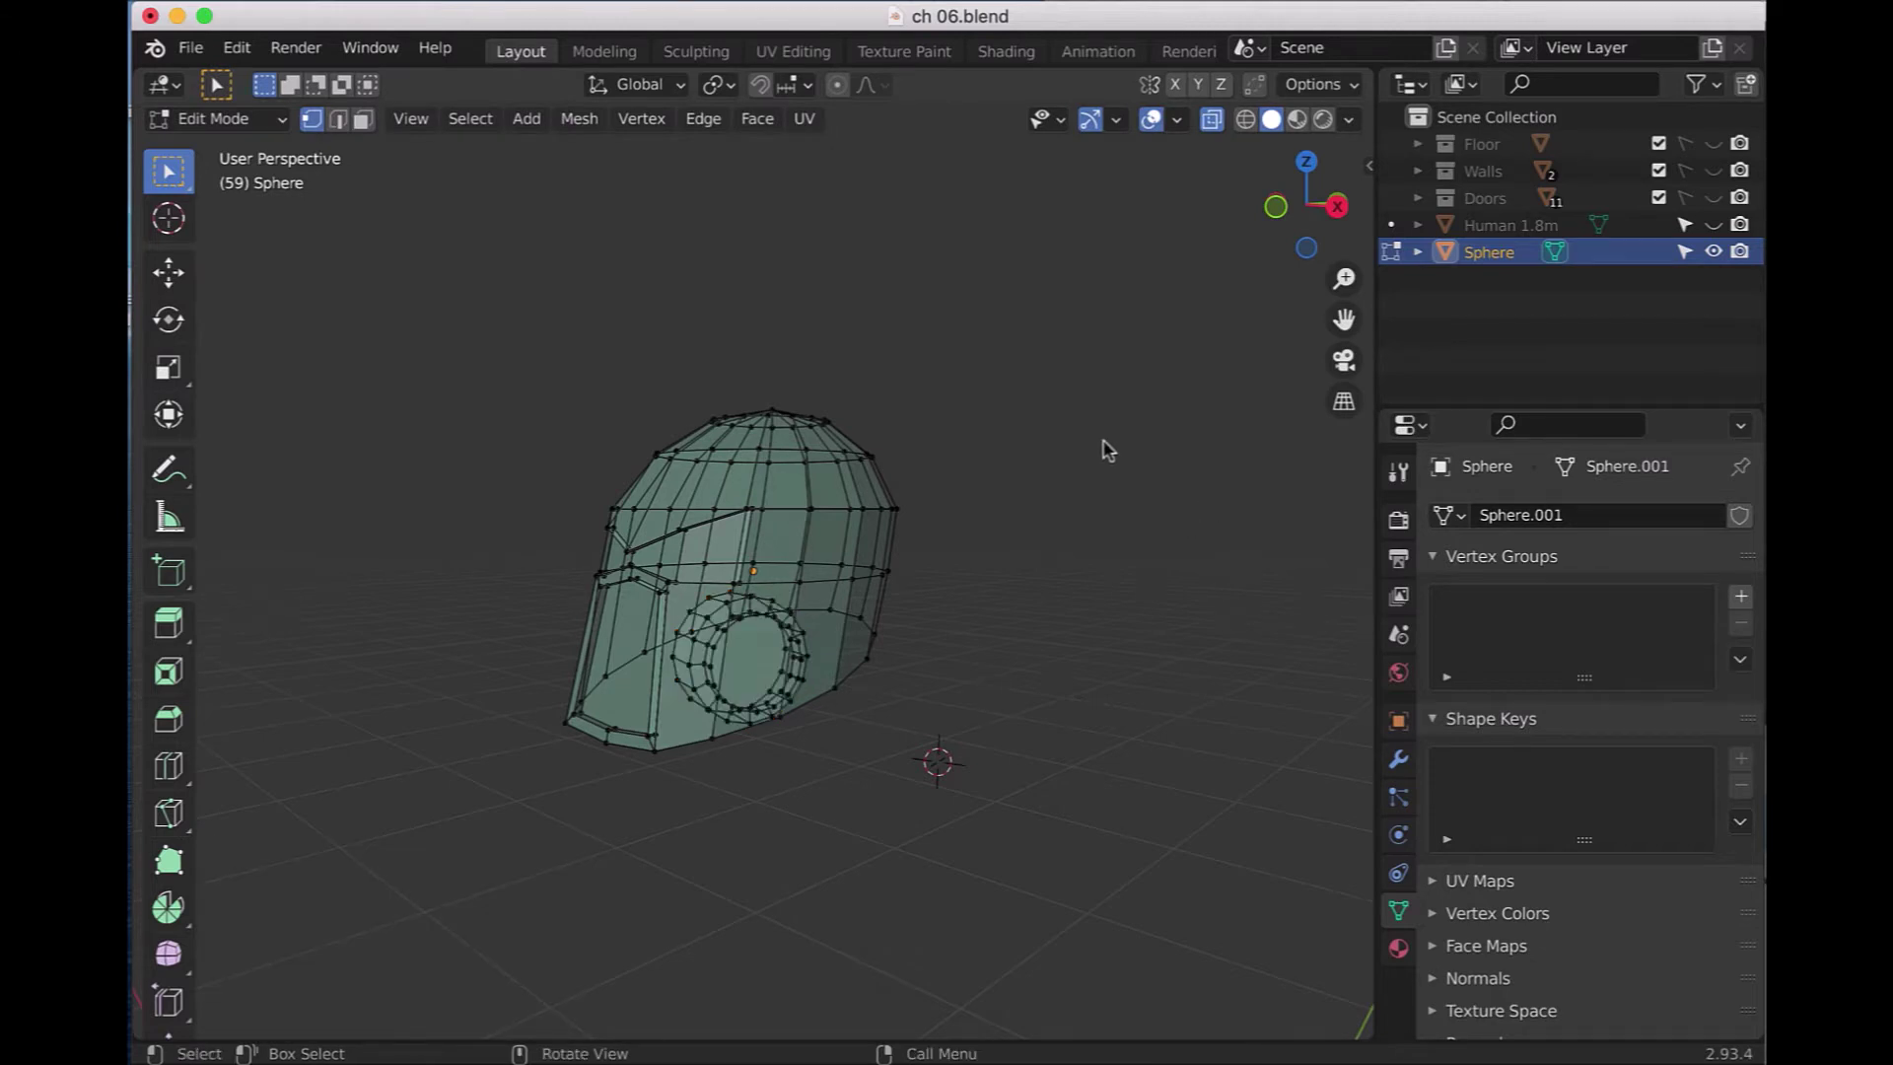
key(a)
middle_drag(1052, 664, 1227, 676)
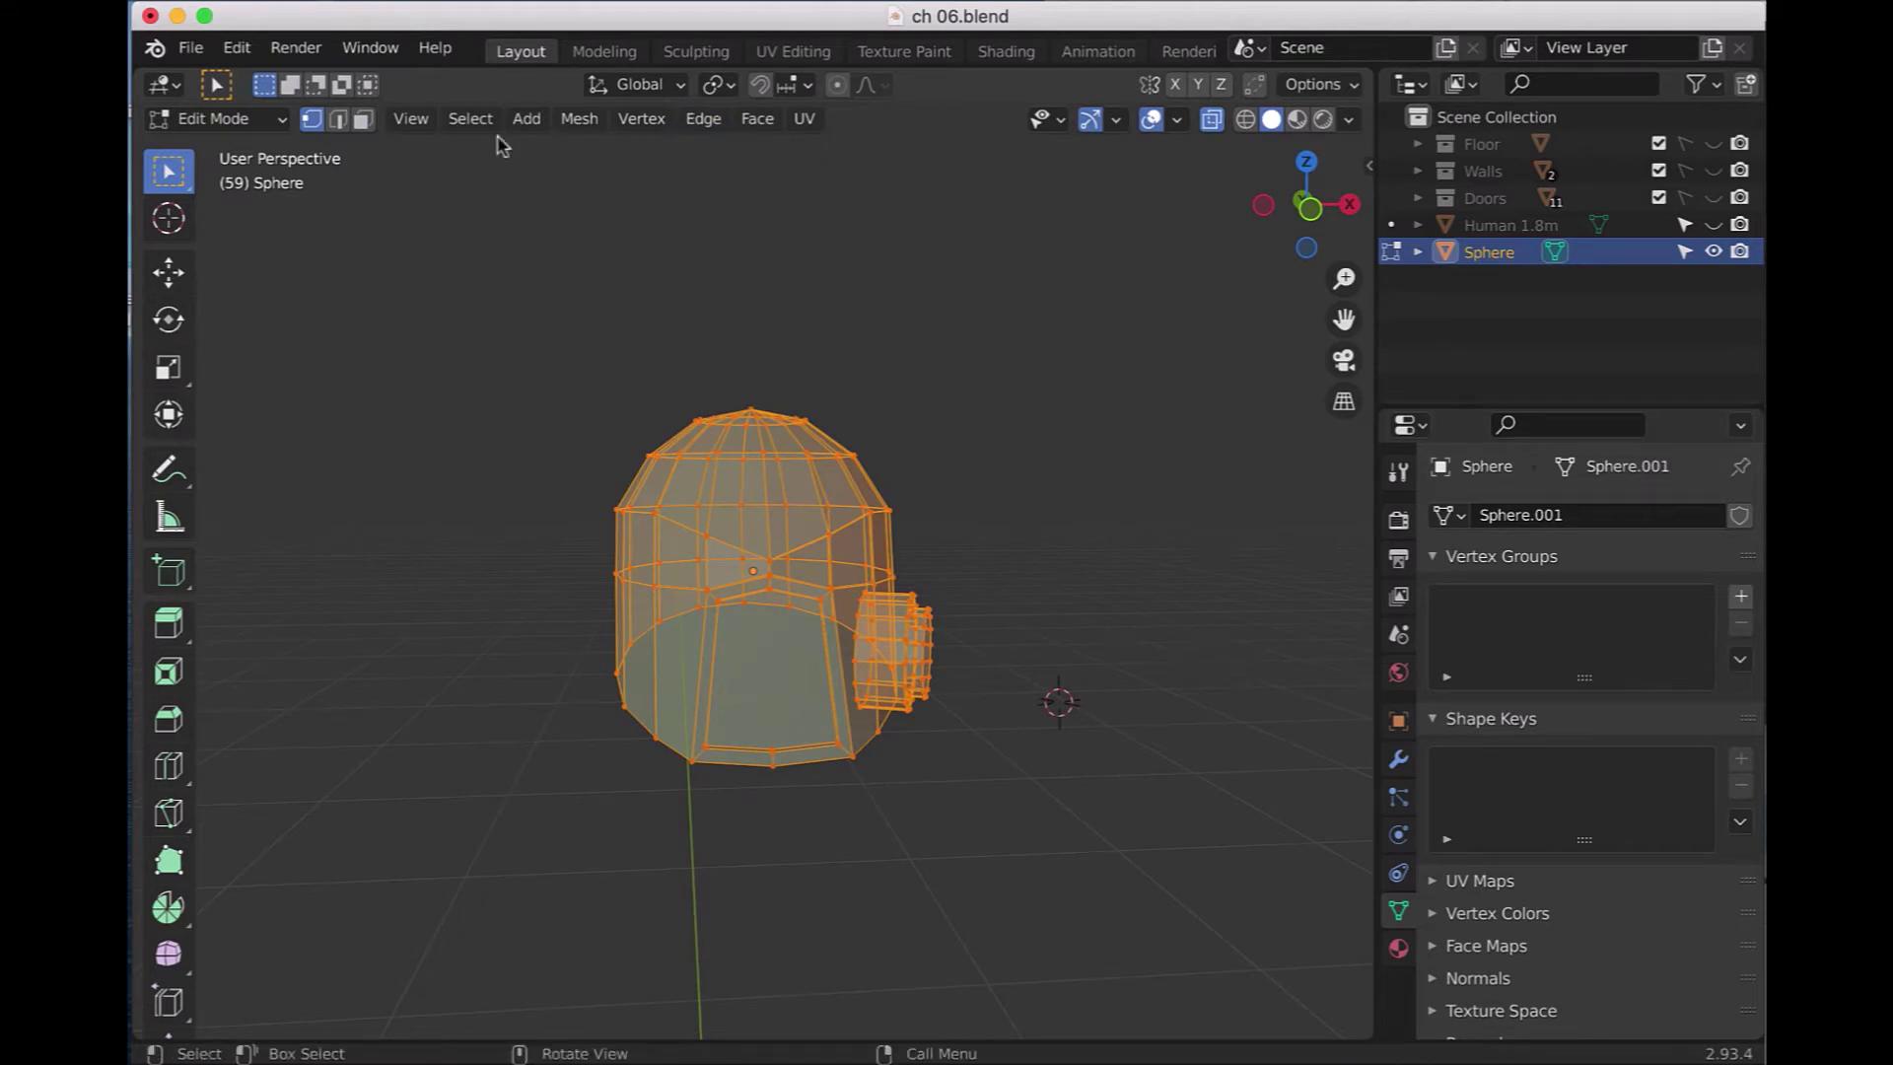
- Symmetrize the helmet mesh from +X to -X, then return to Object Mode
click(590, 123)
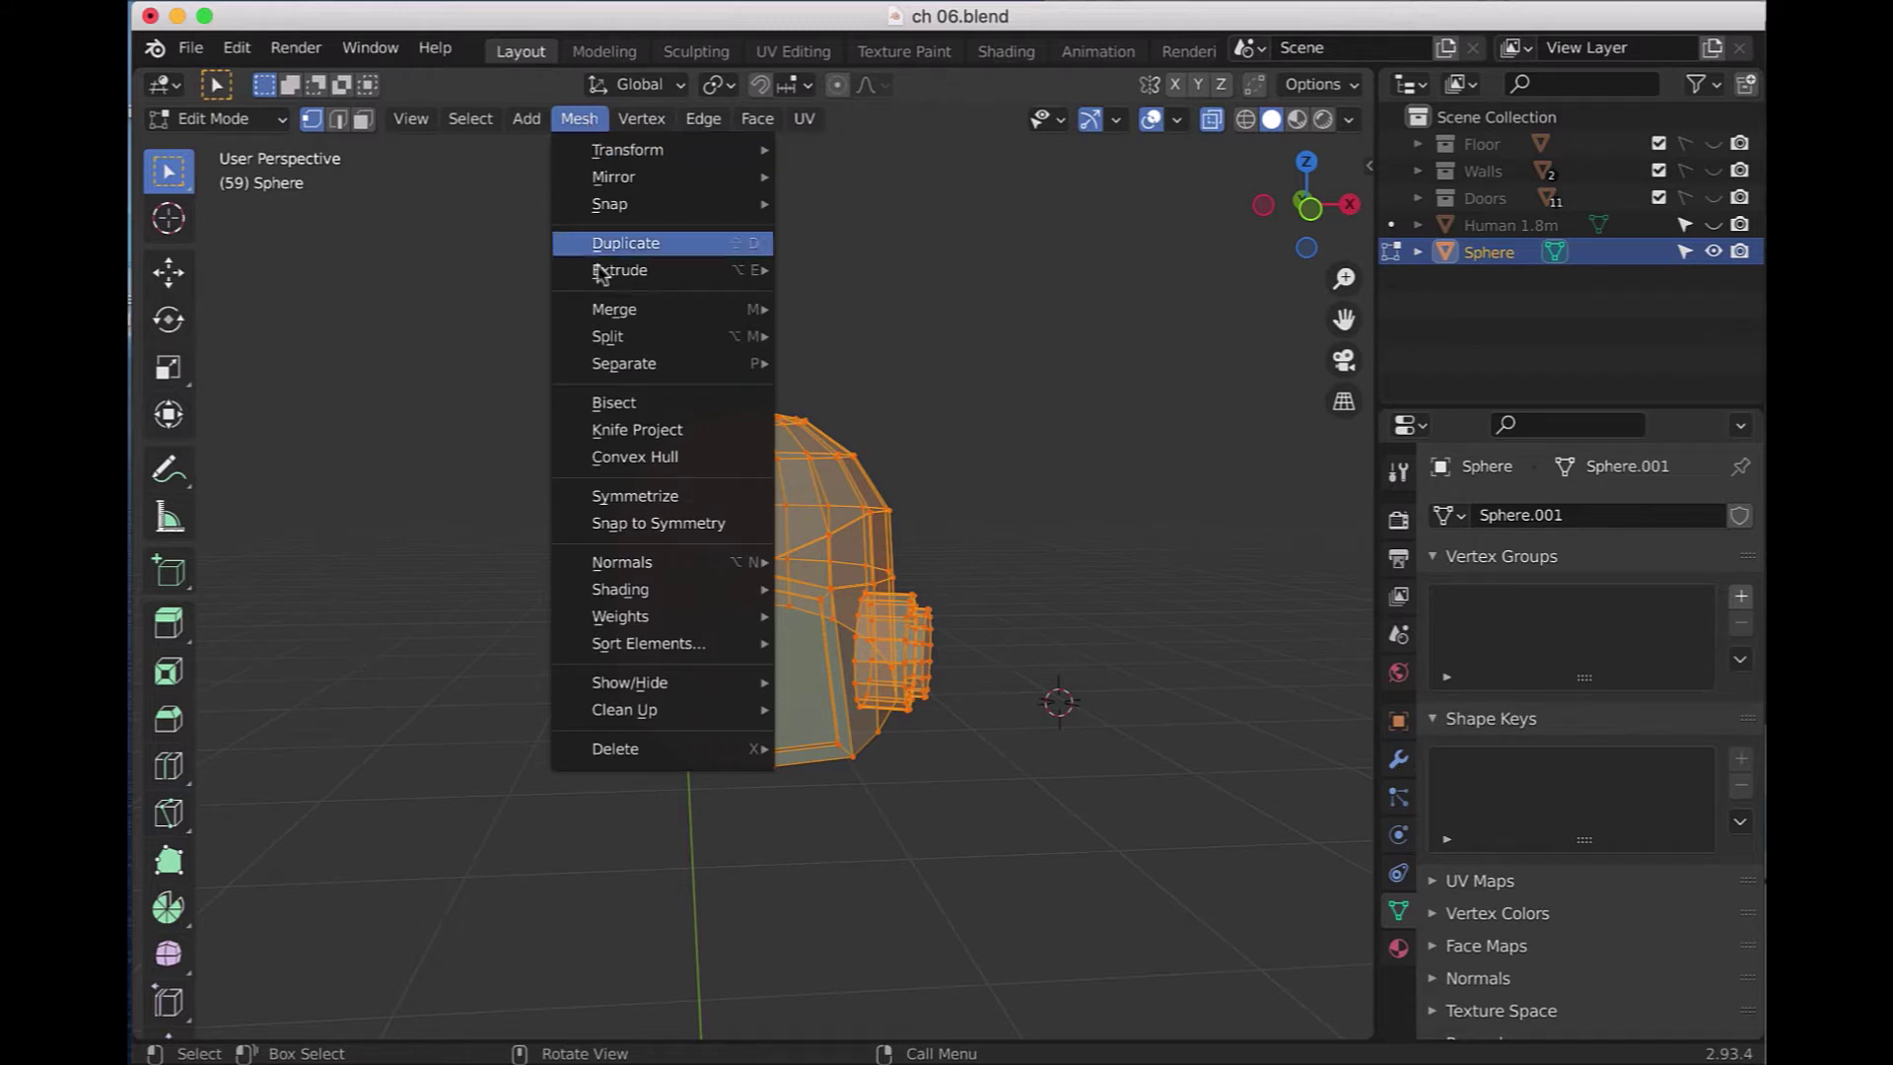
click(641, 495)
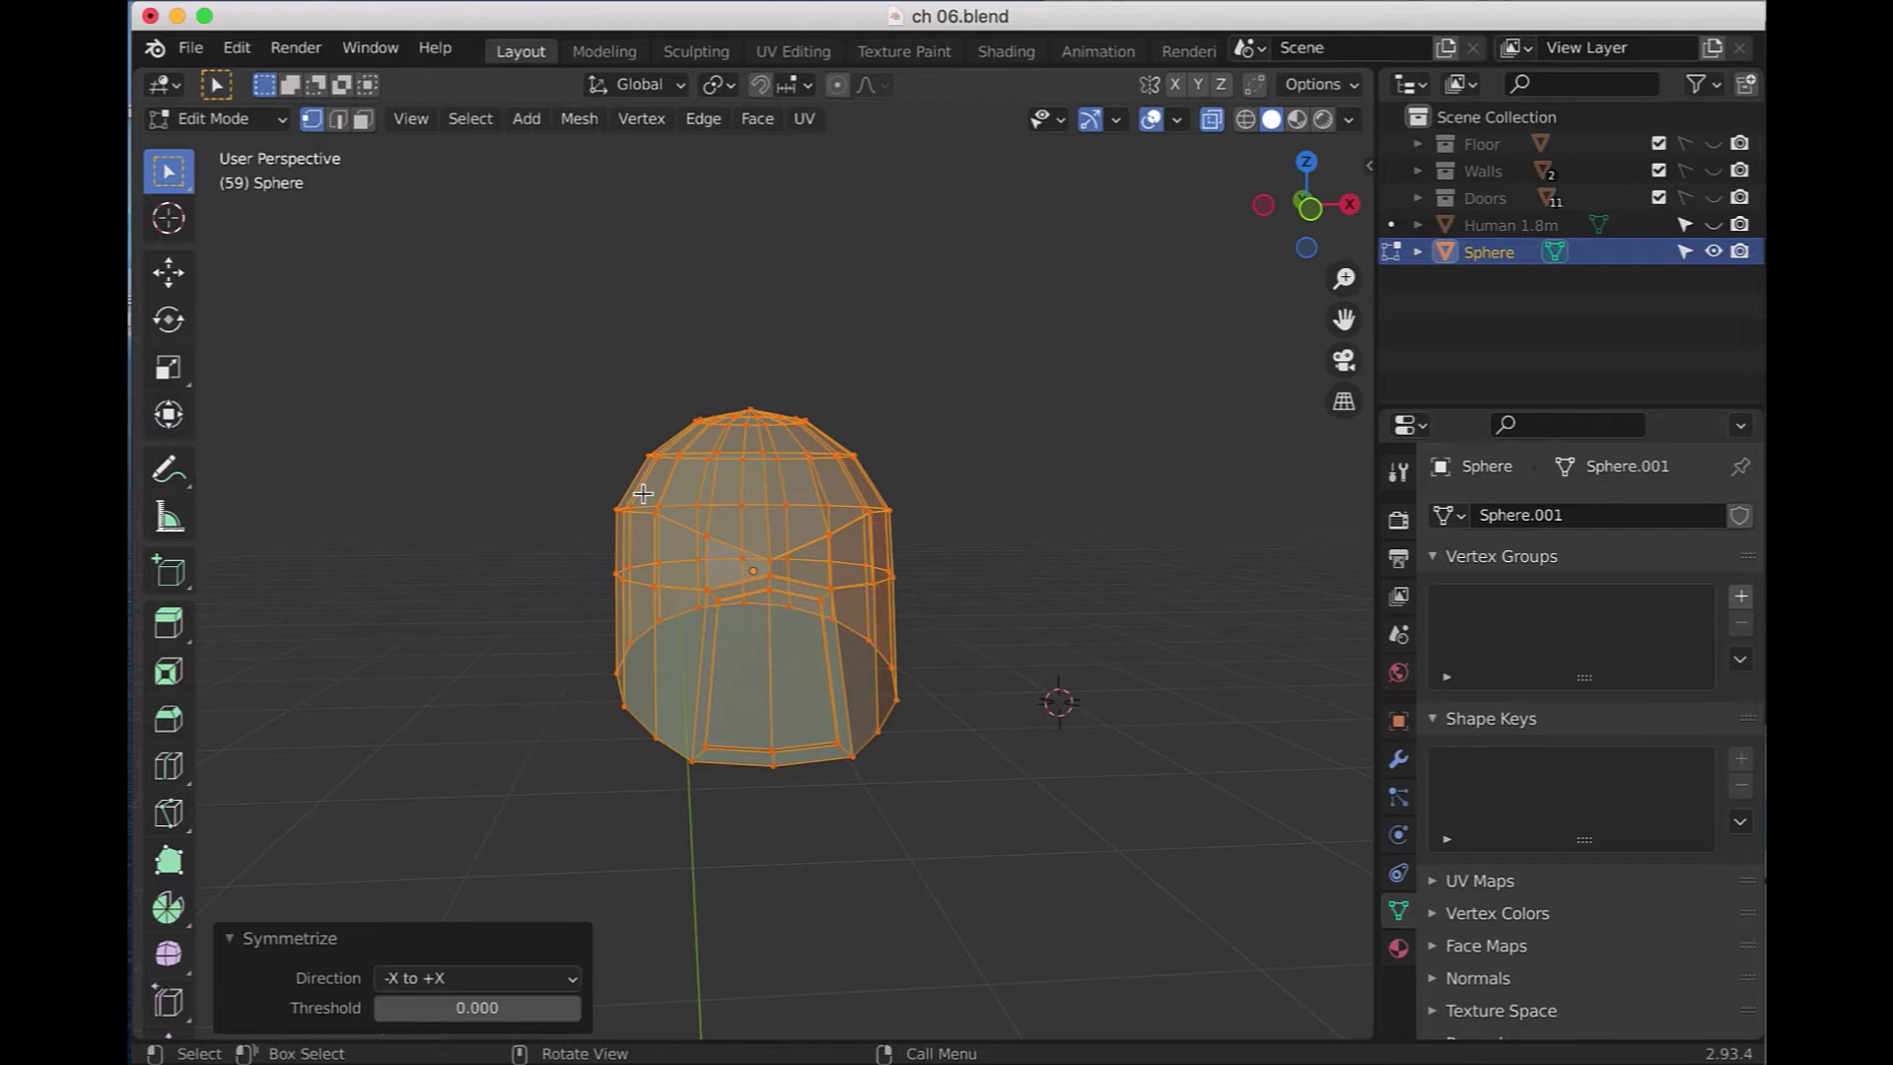
click(438, 981)
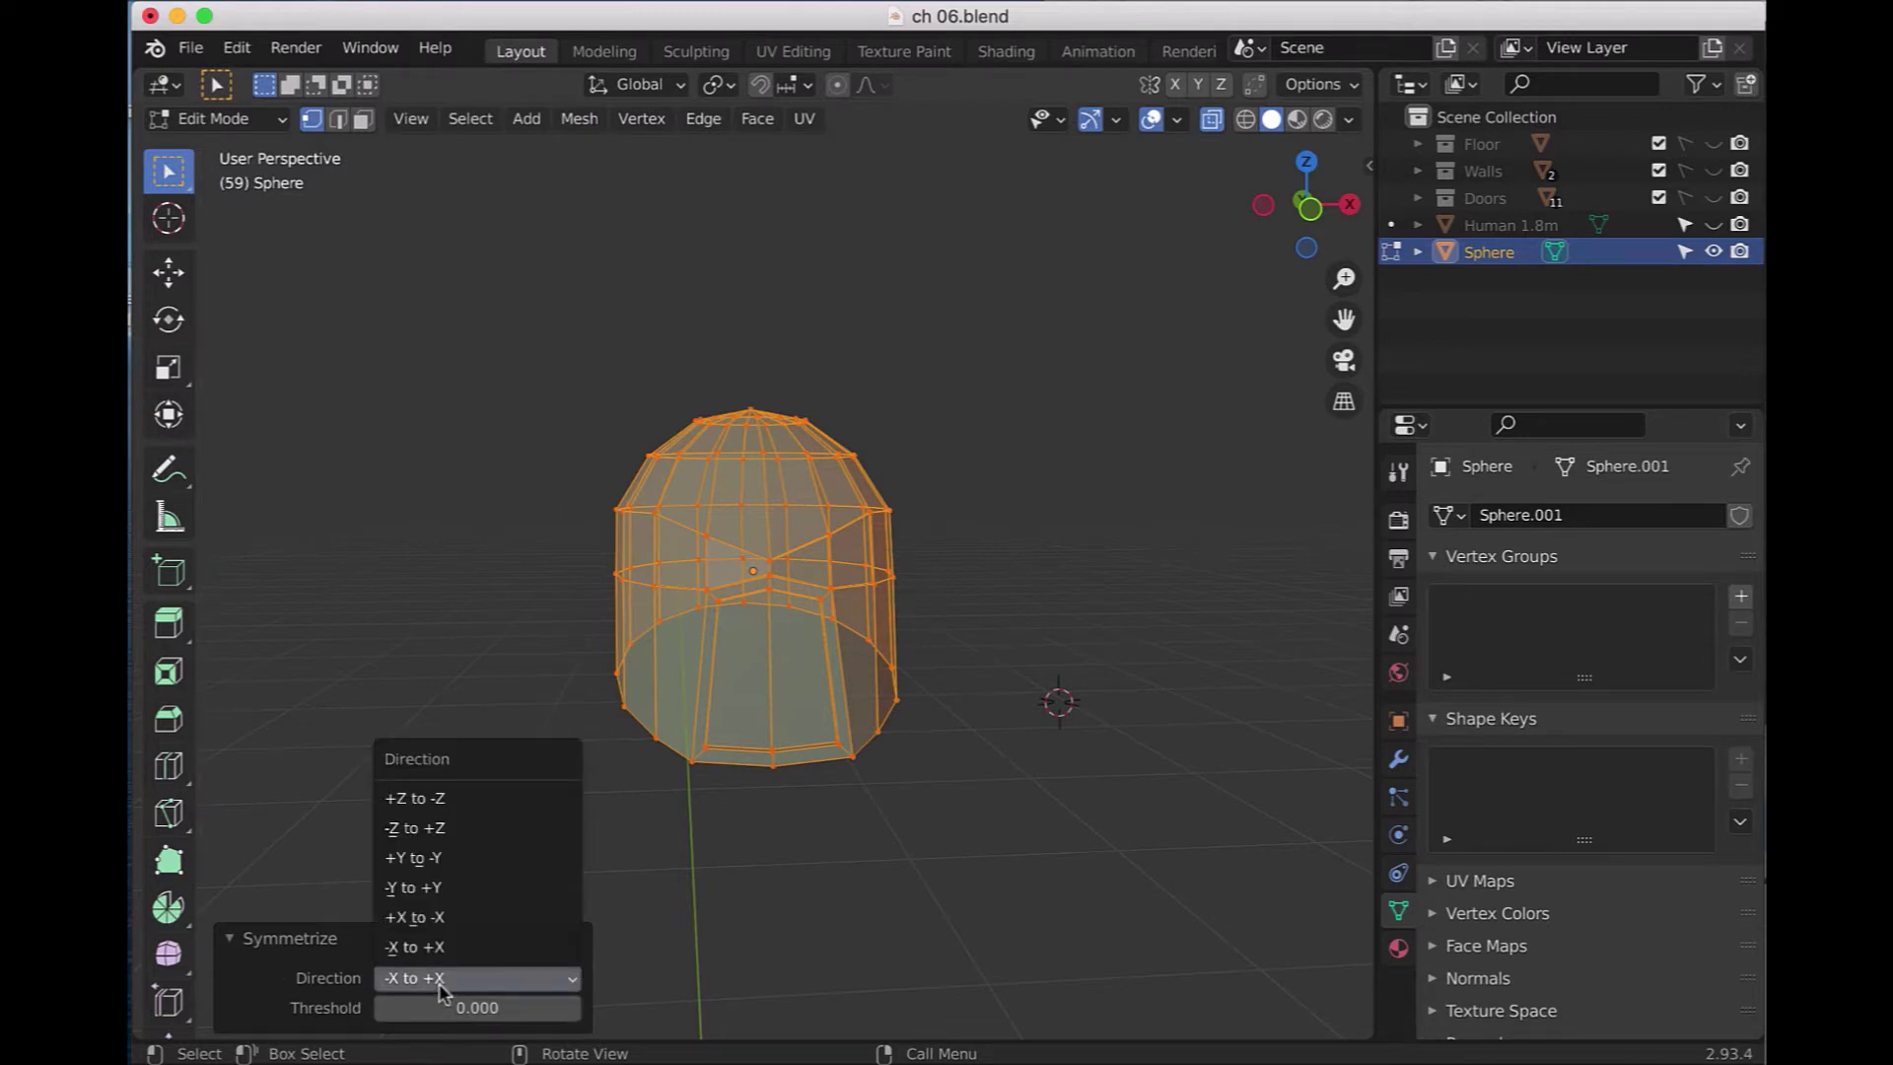
click(443, 918)
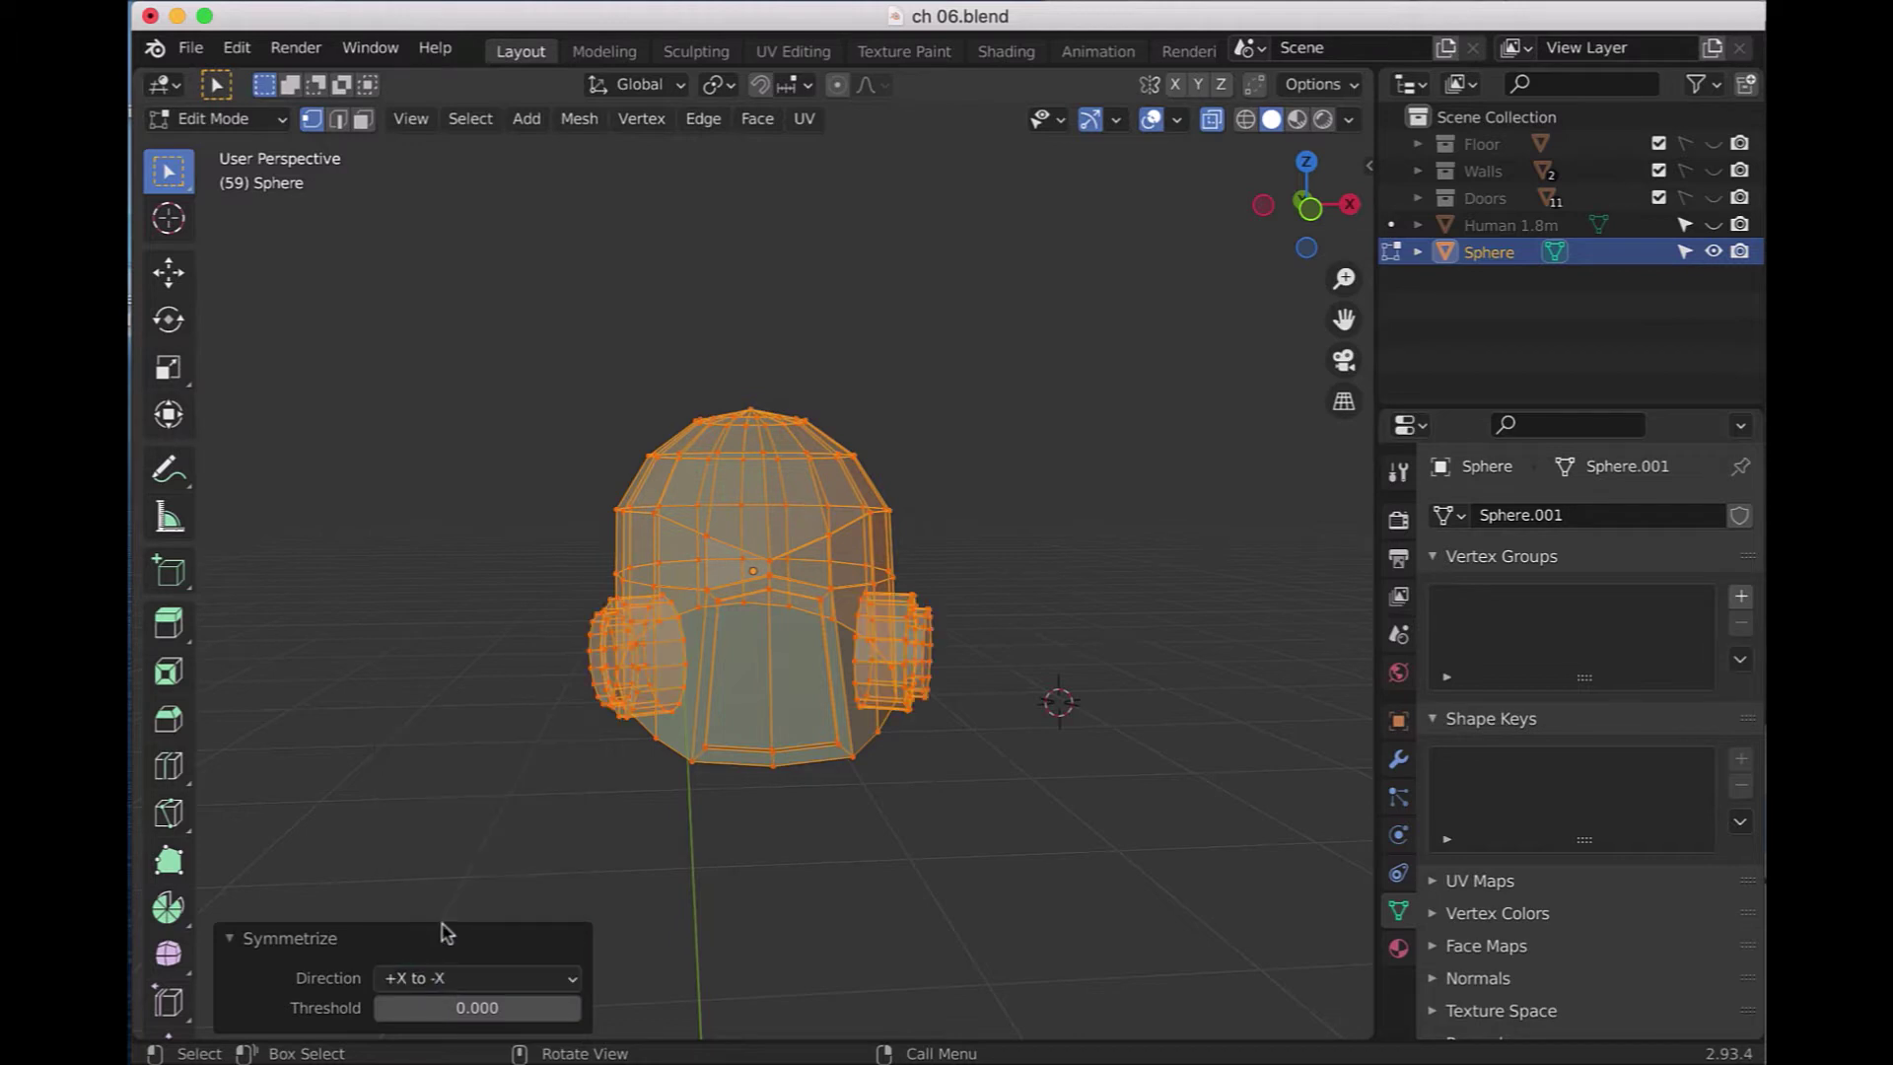
click(233, 940)
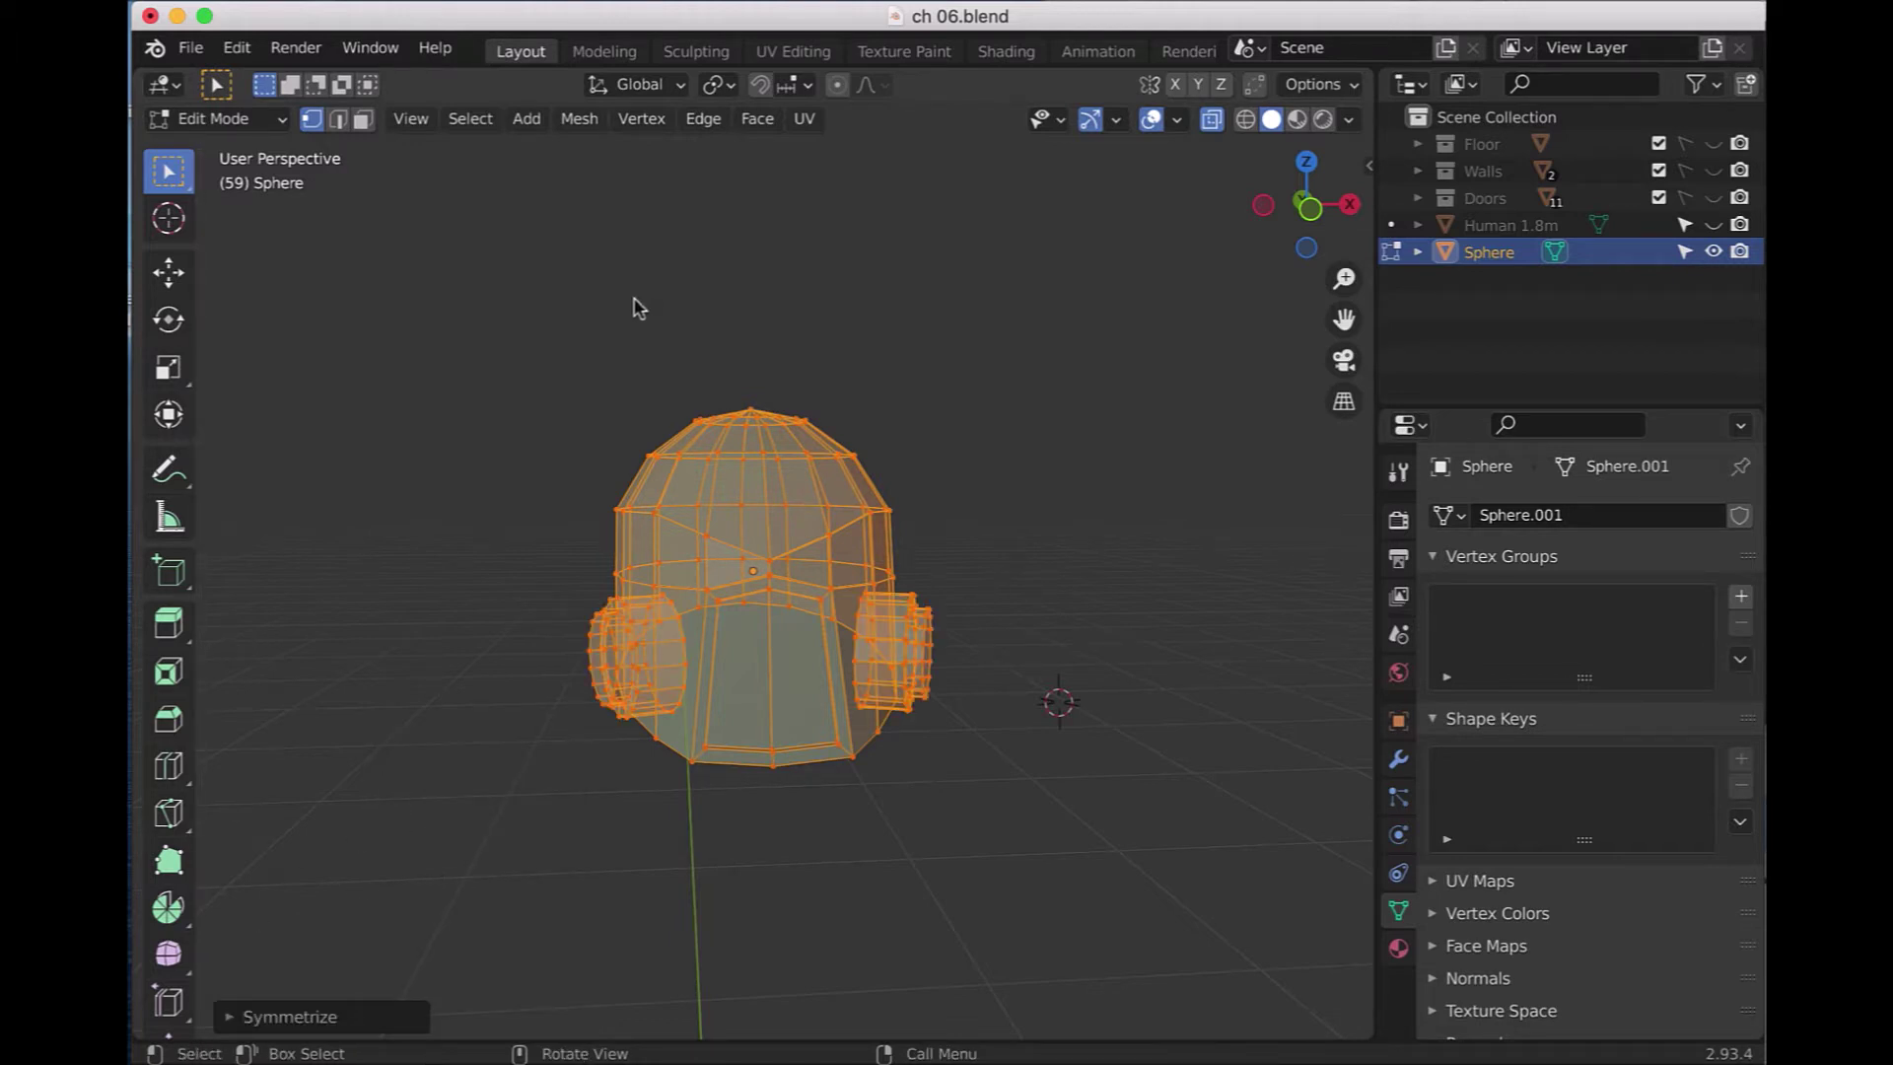
click(280, 129)
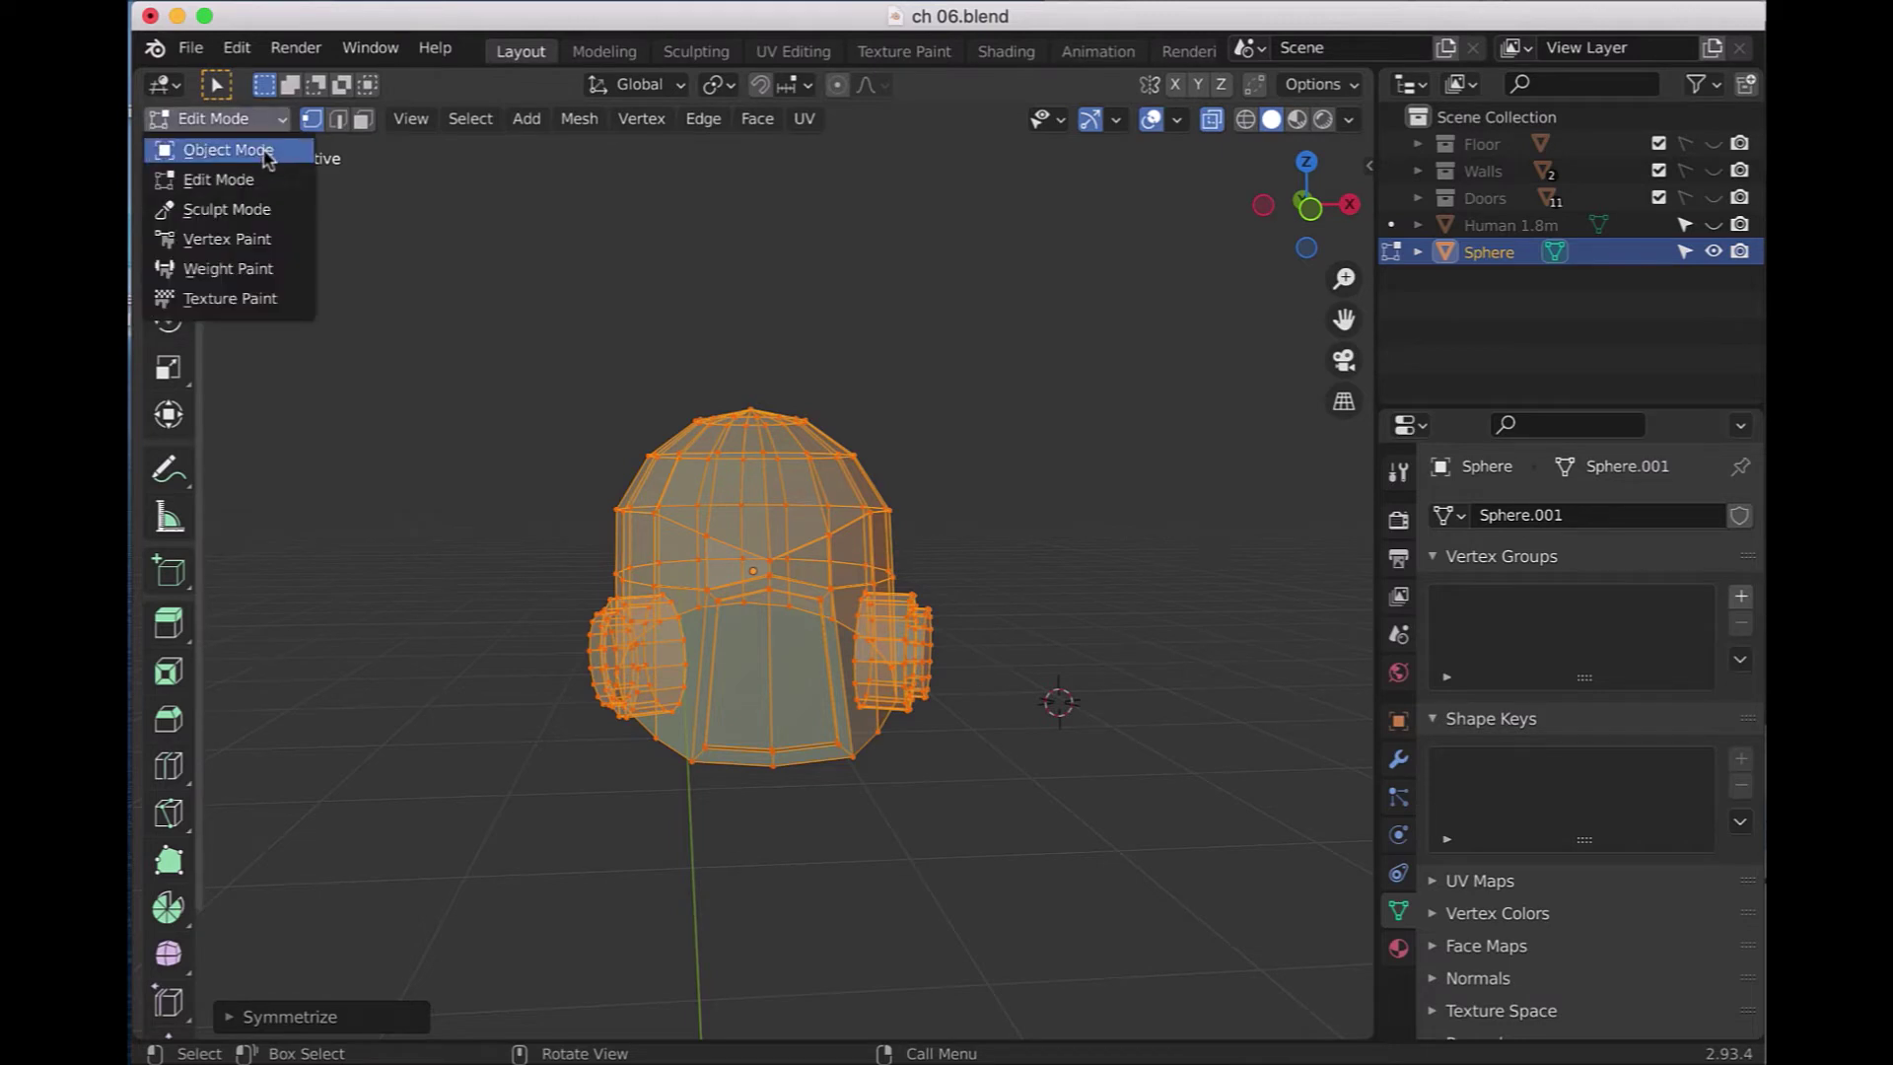
click(267, 151)
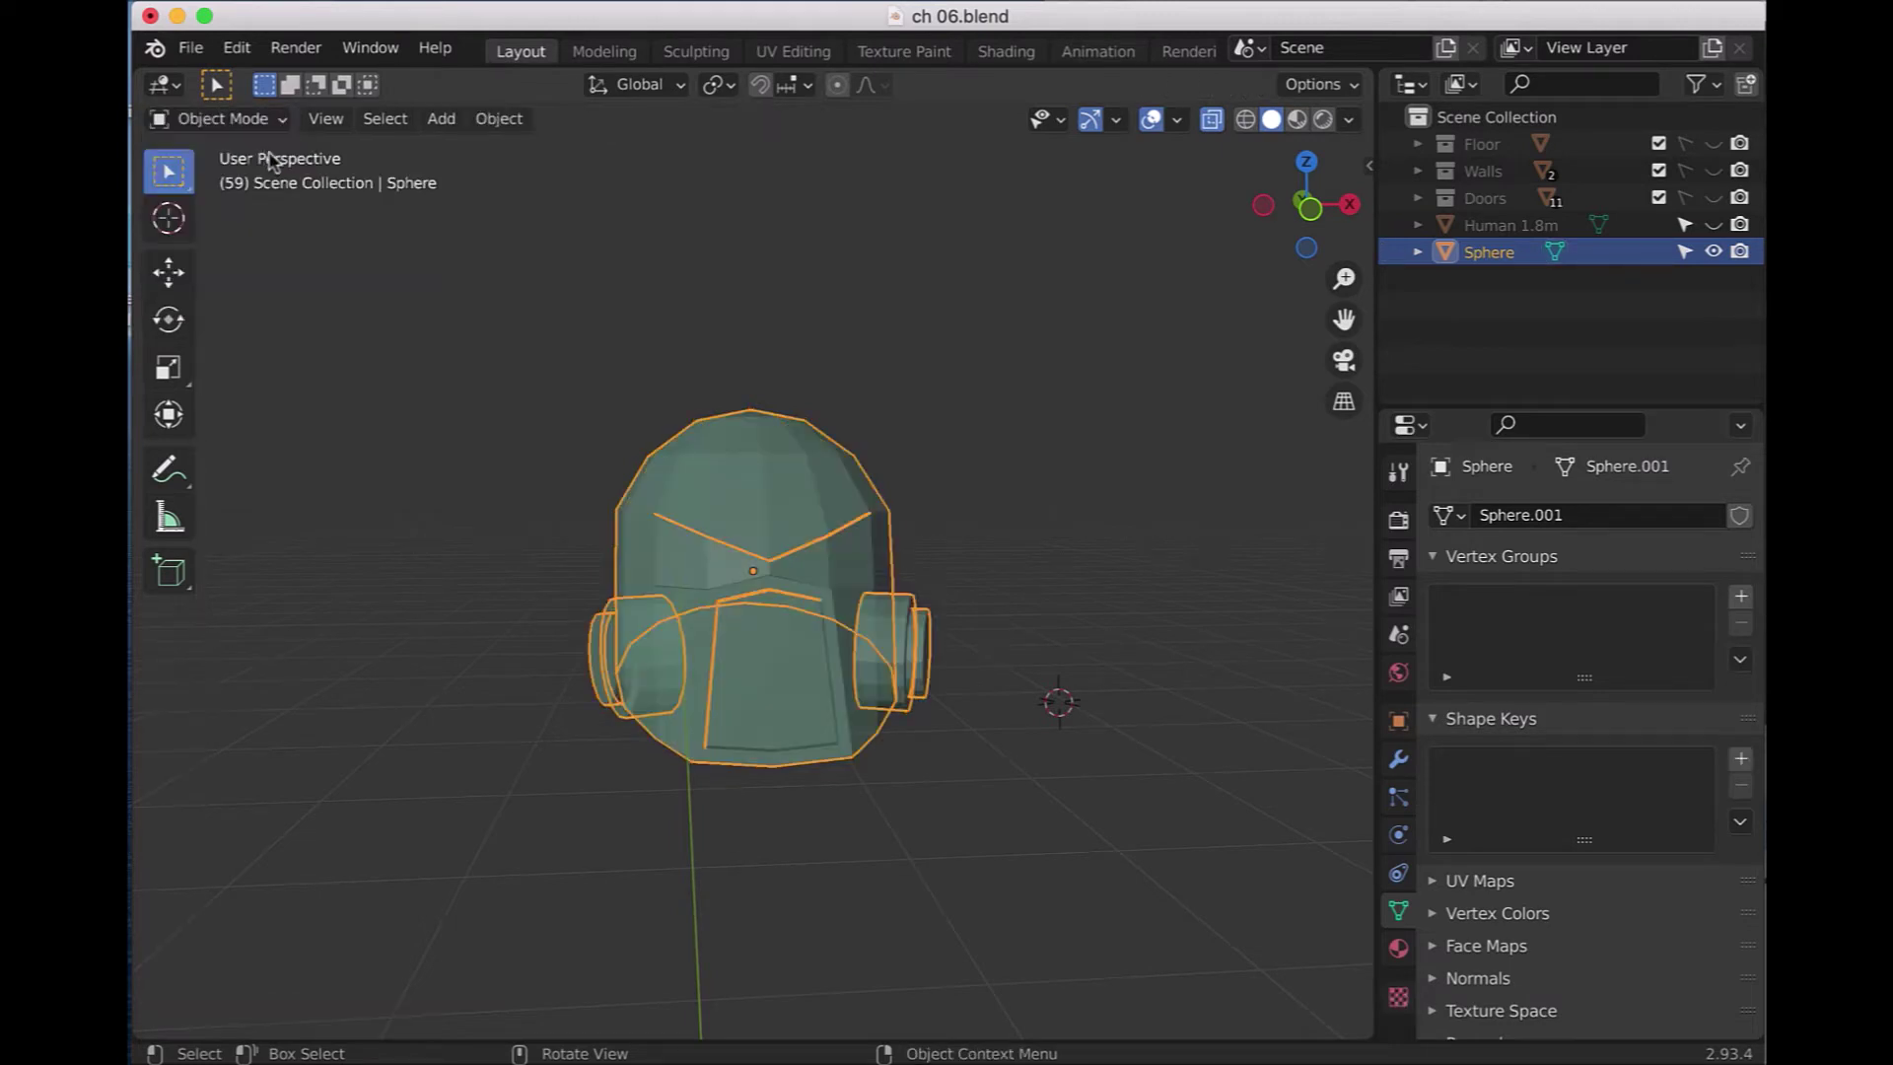
- Apply Shade Smooth to the helmet object
click(641, 392)
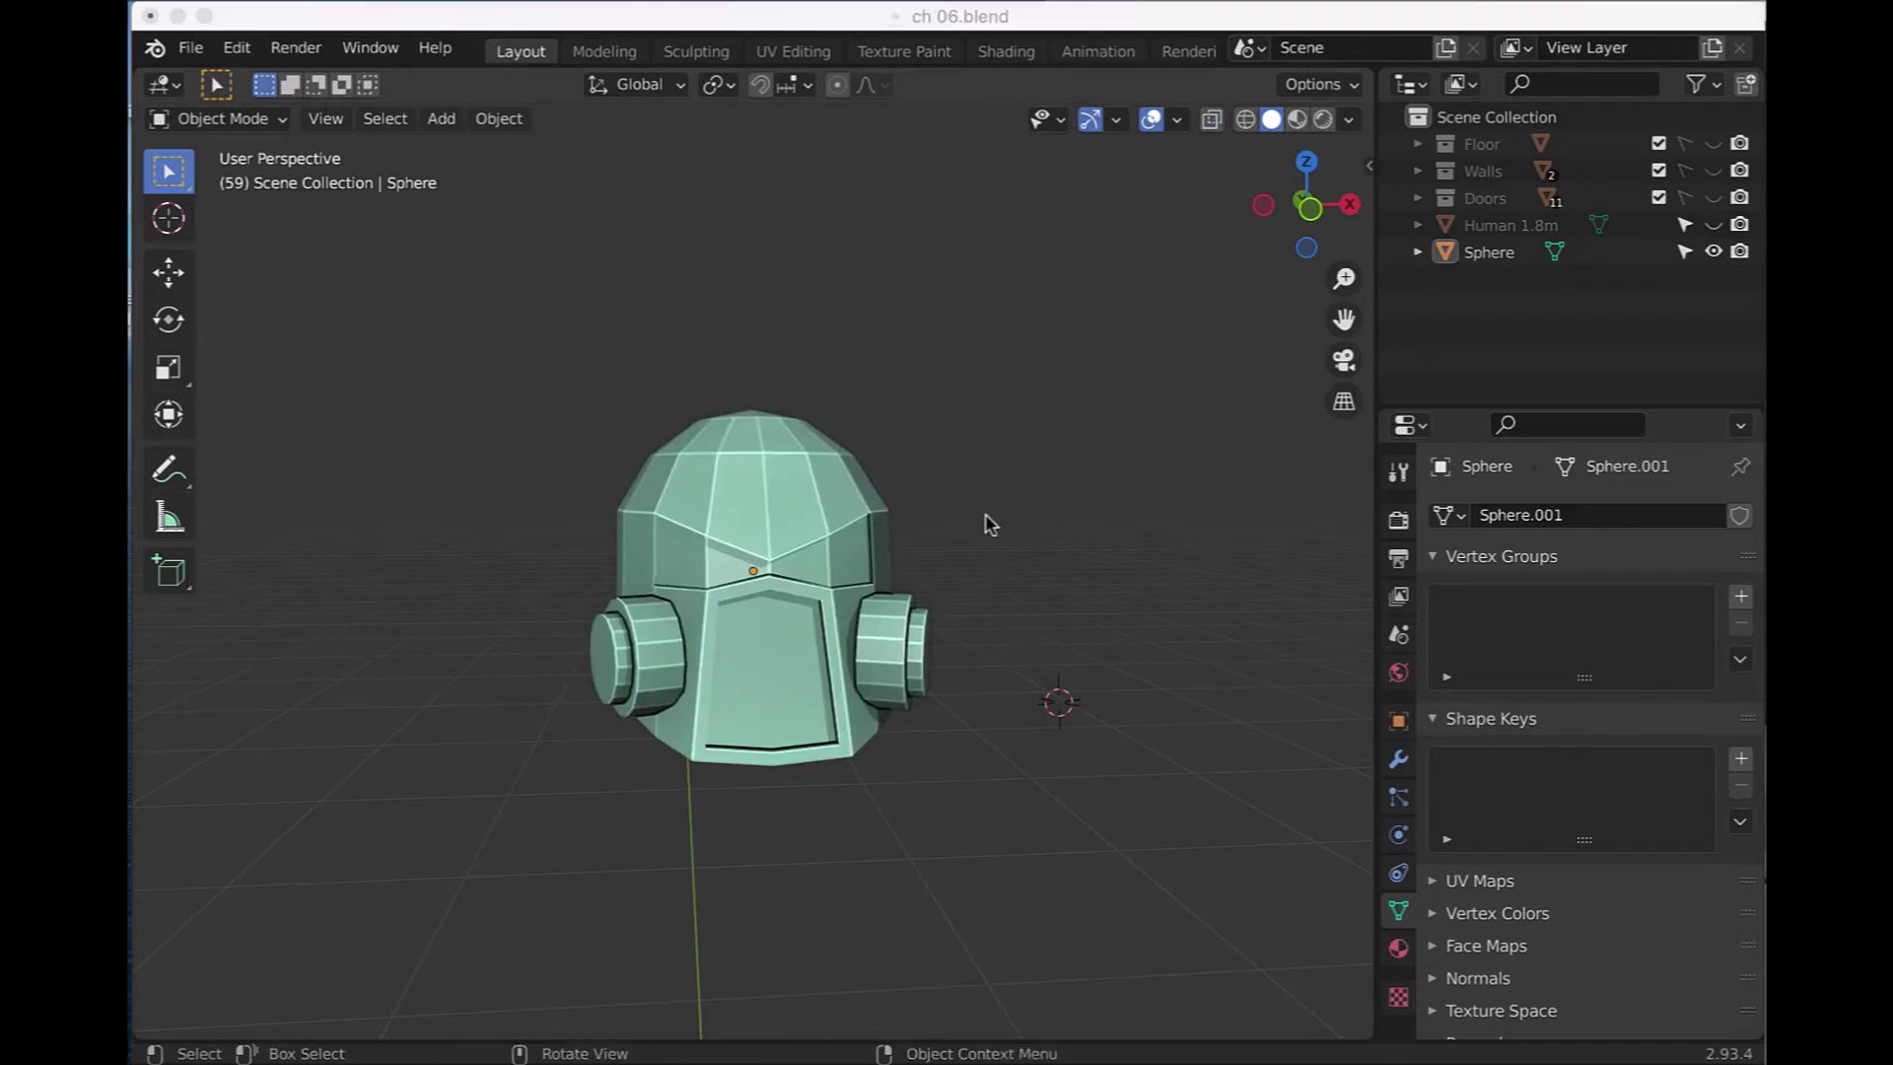
click(736, 511)
right_click(742, 522)
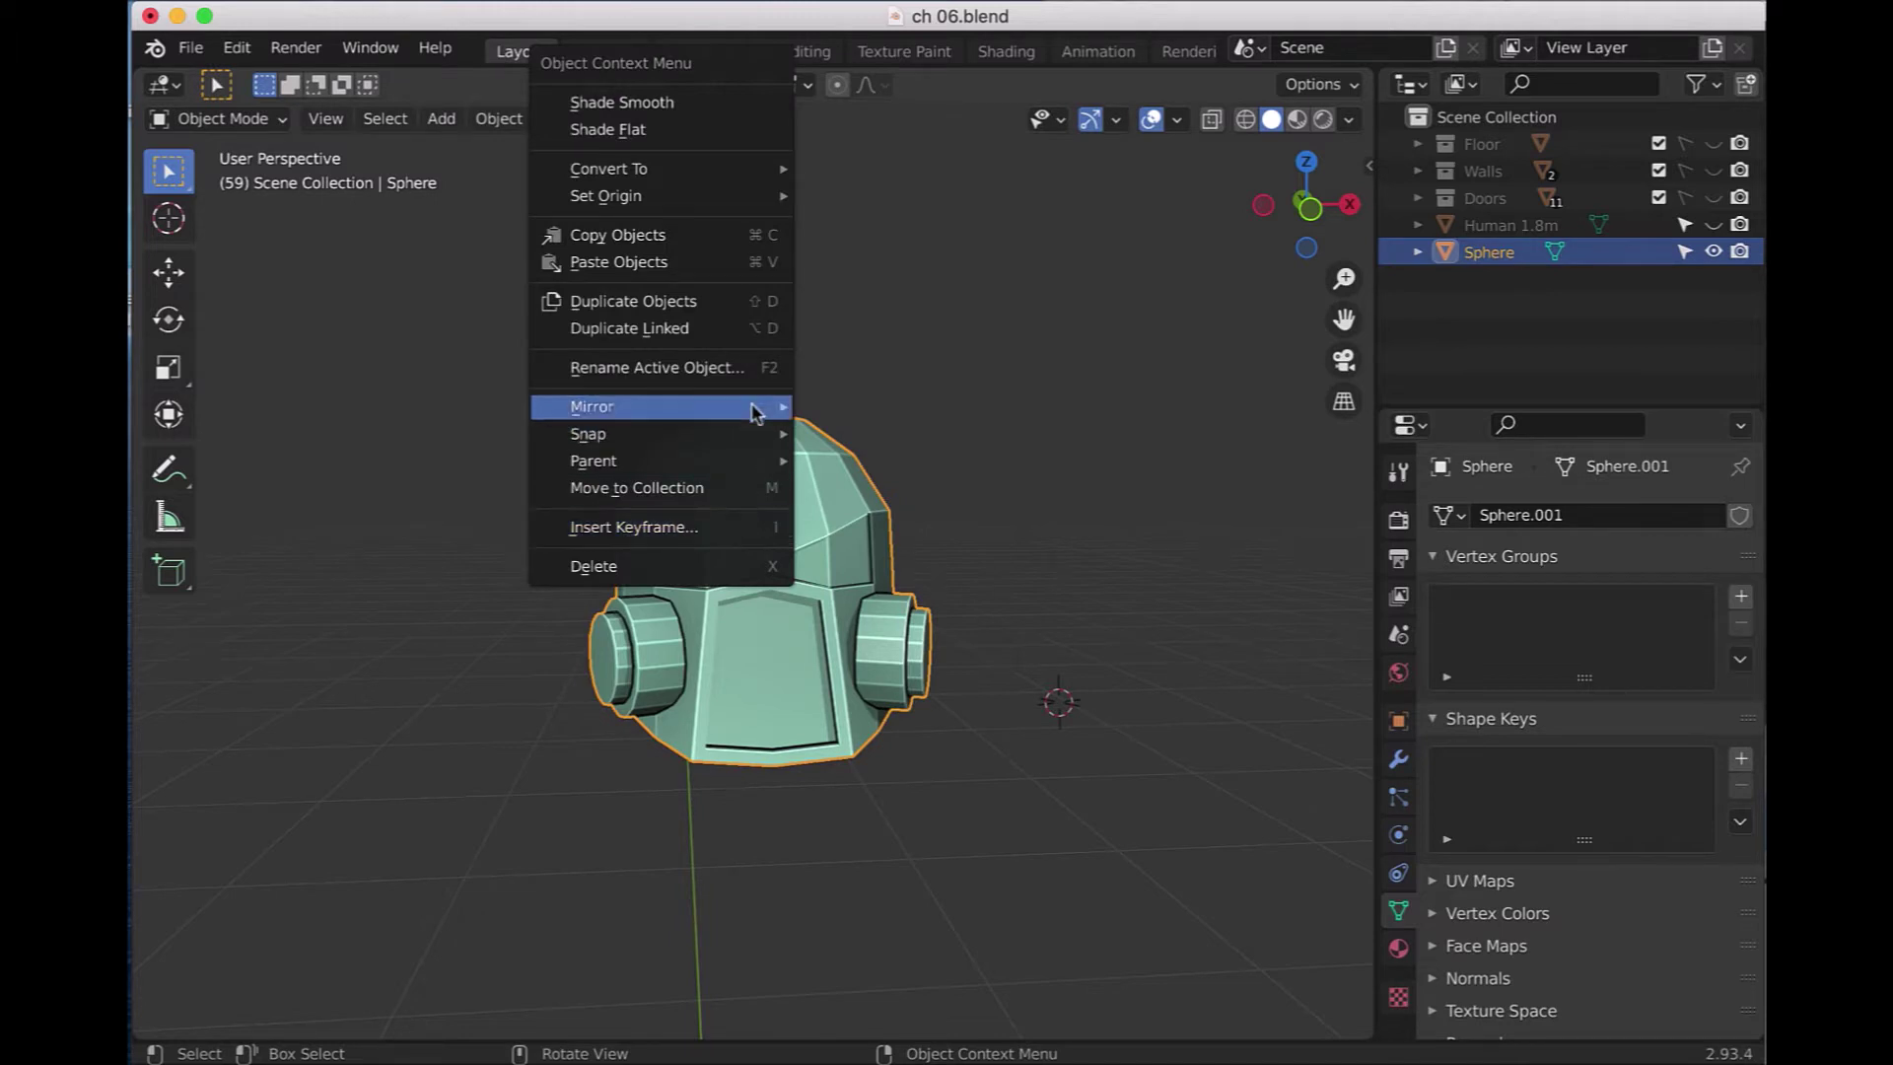
click(718, 139)
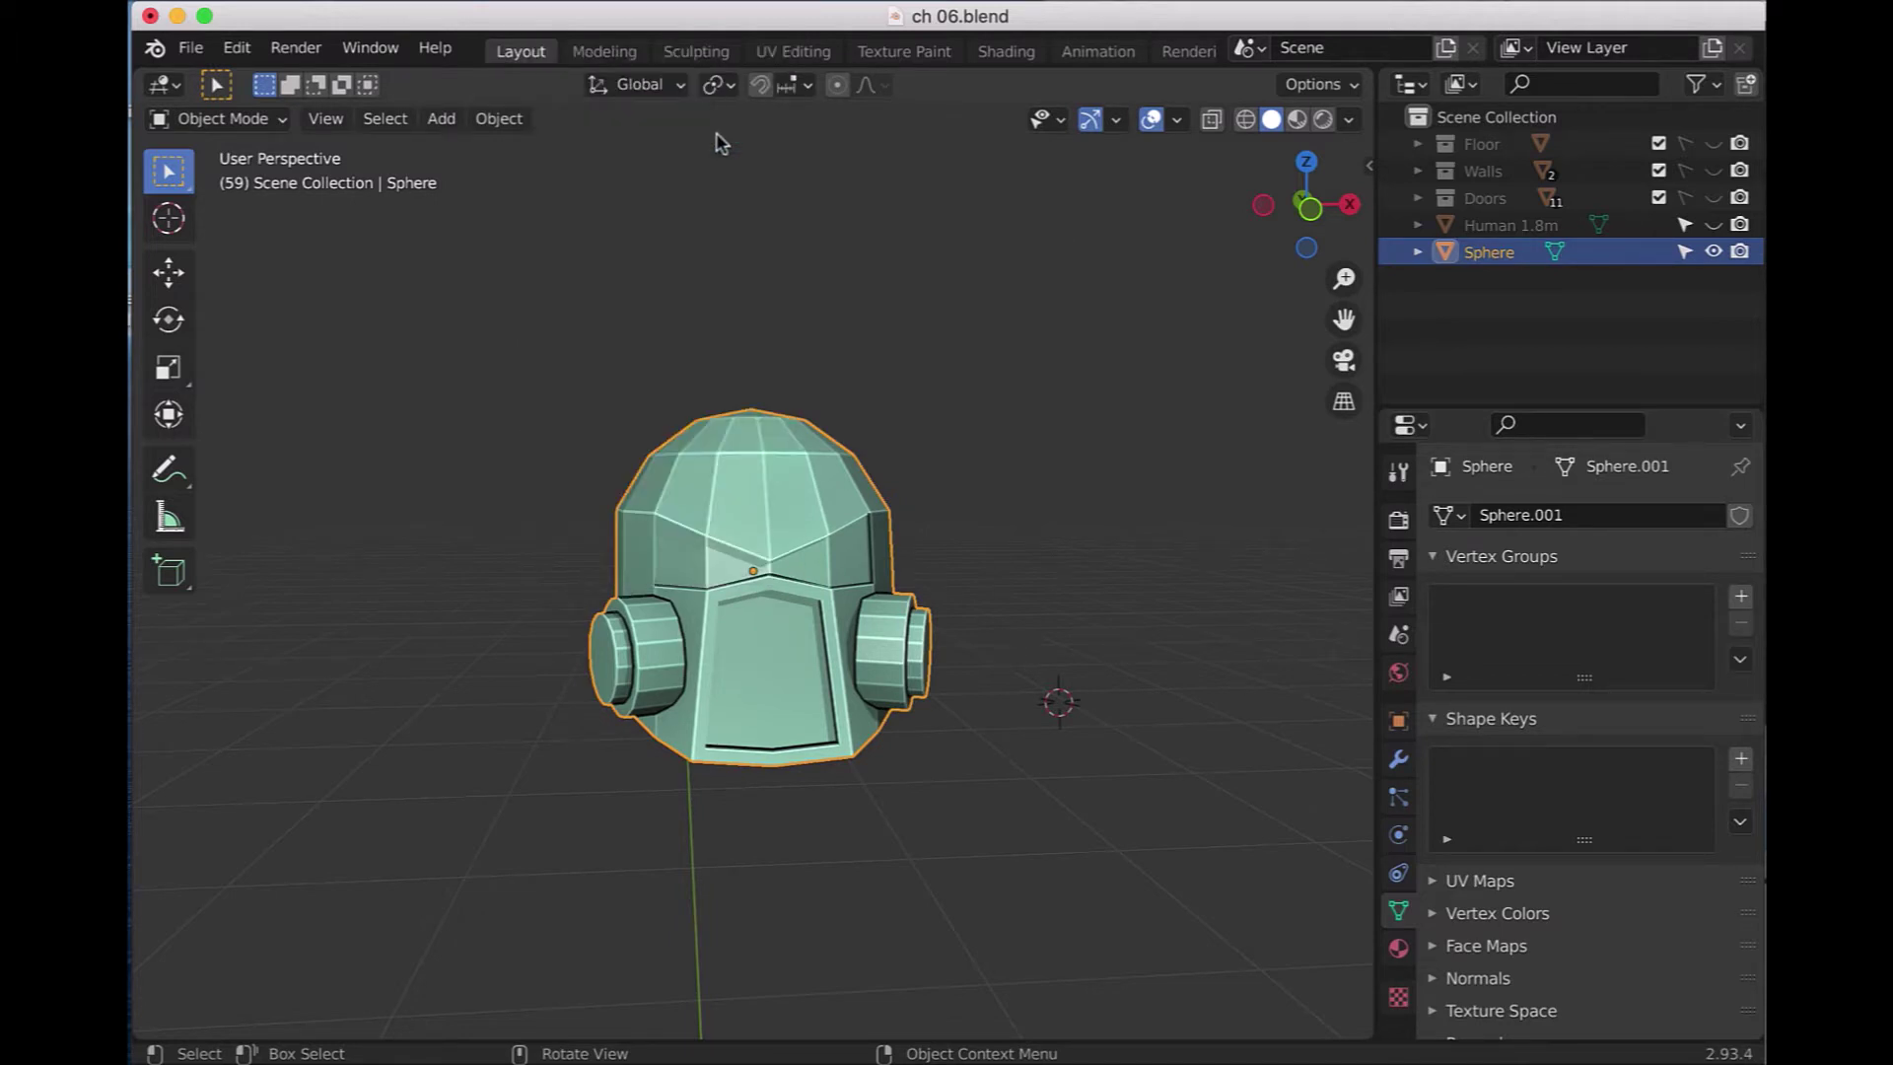
right_click(746, 446)
click(741, 431)
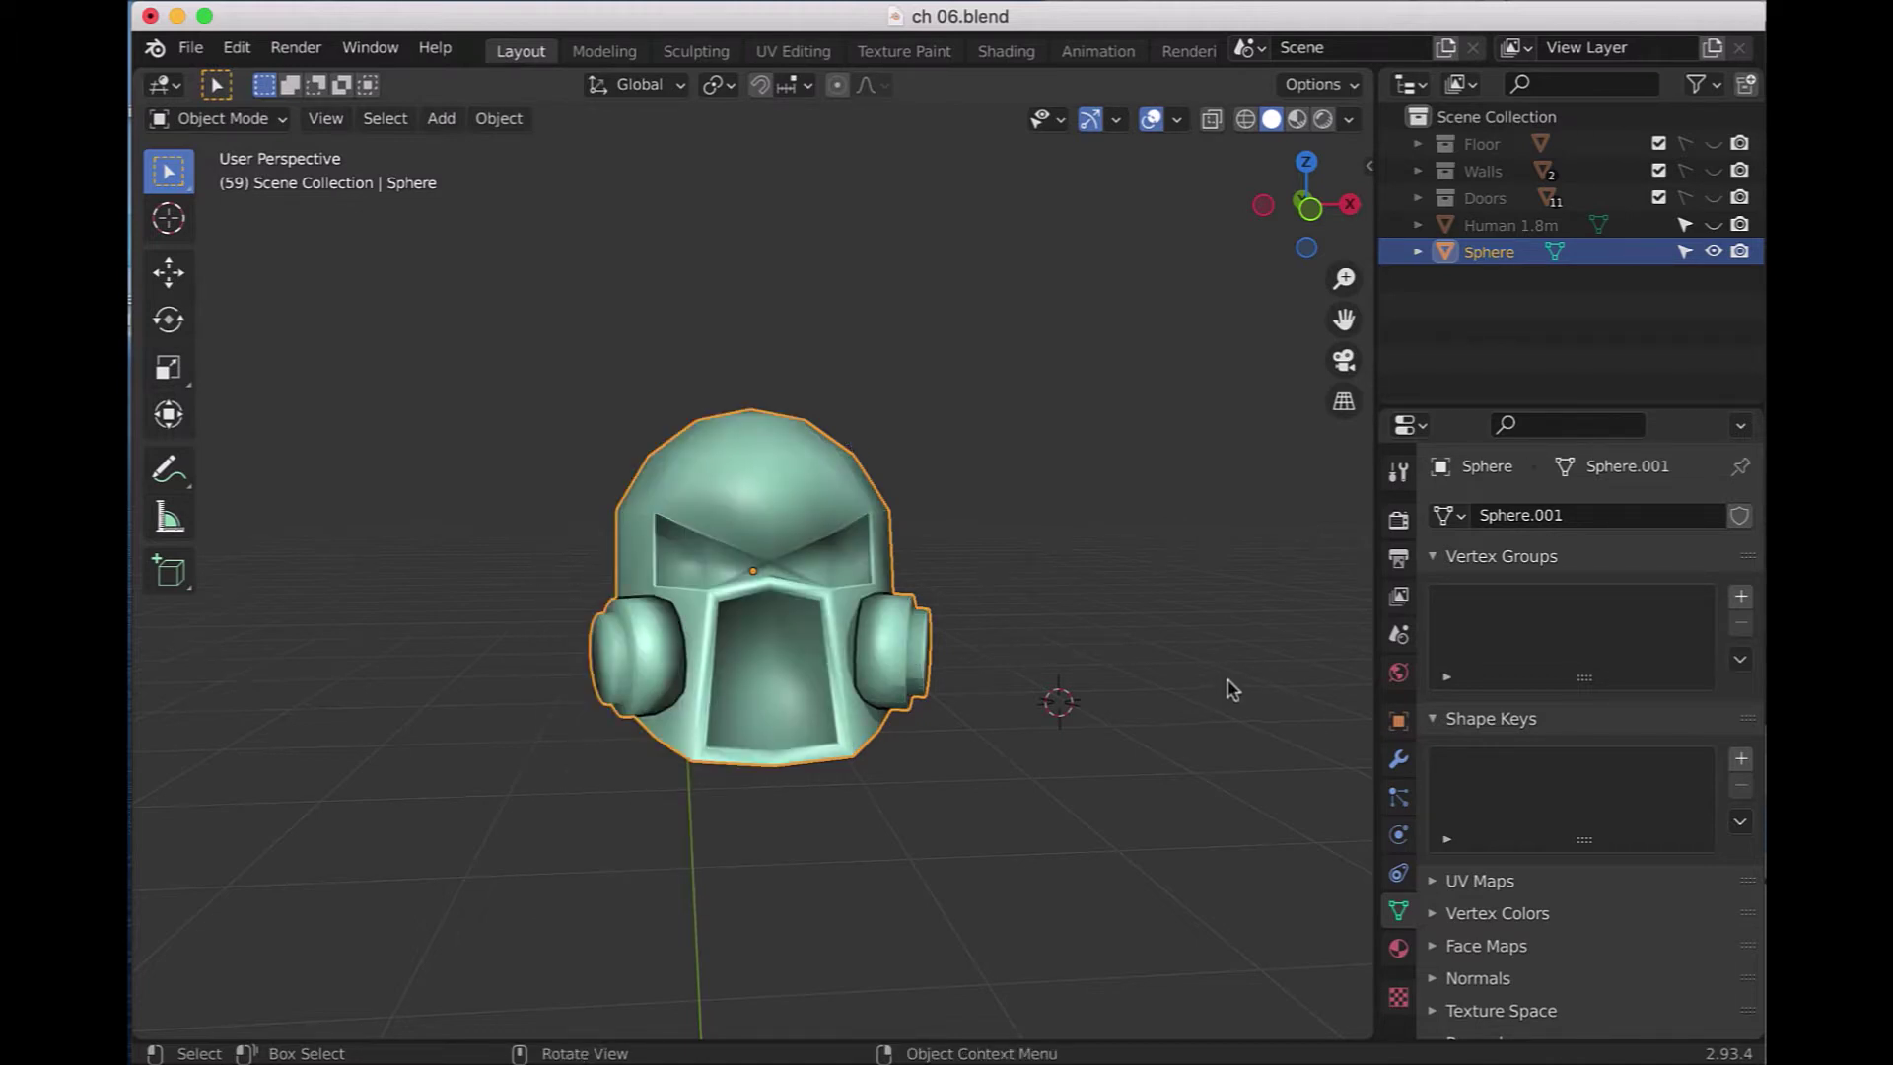
- Enable Auto Smooth at 30° under Normals in the helmet's Object Data properties
click(1398, 761)
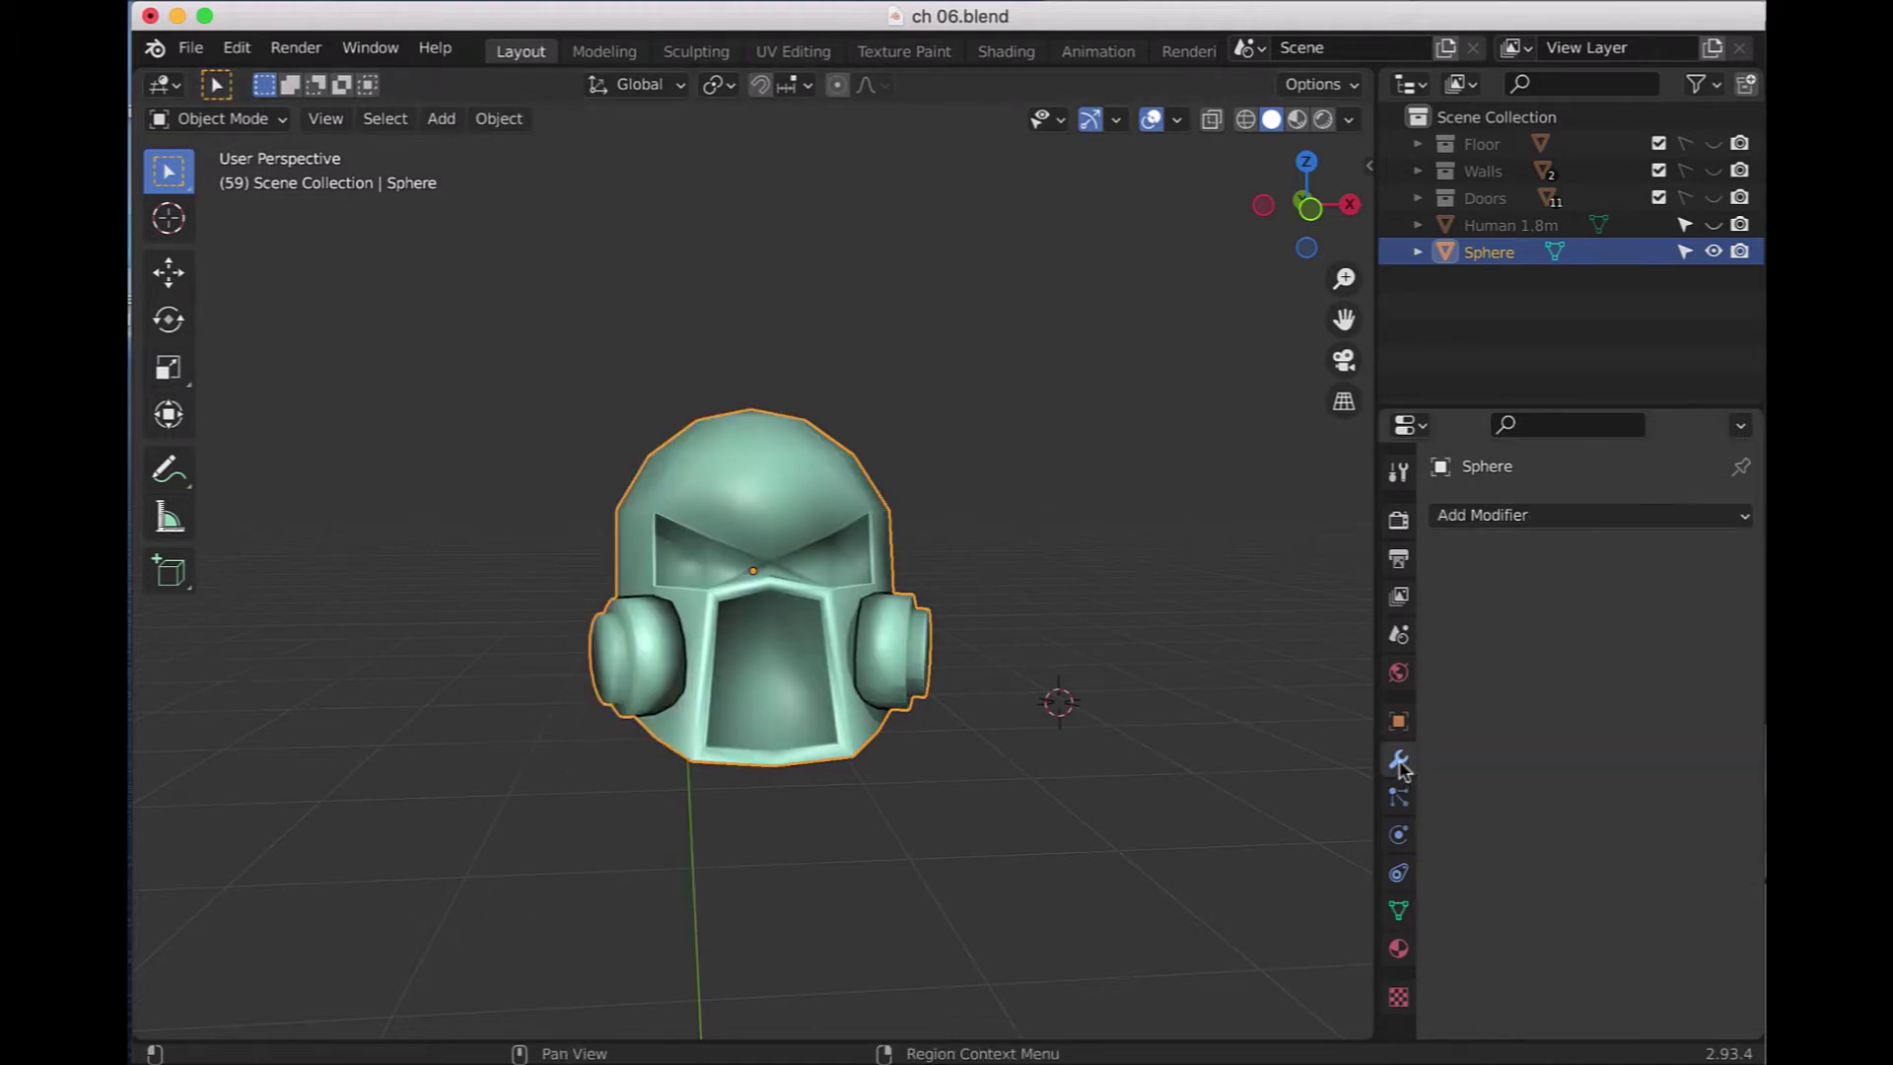
click(1397, 912)
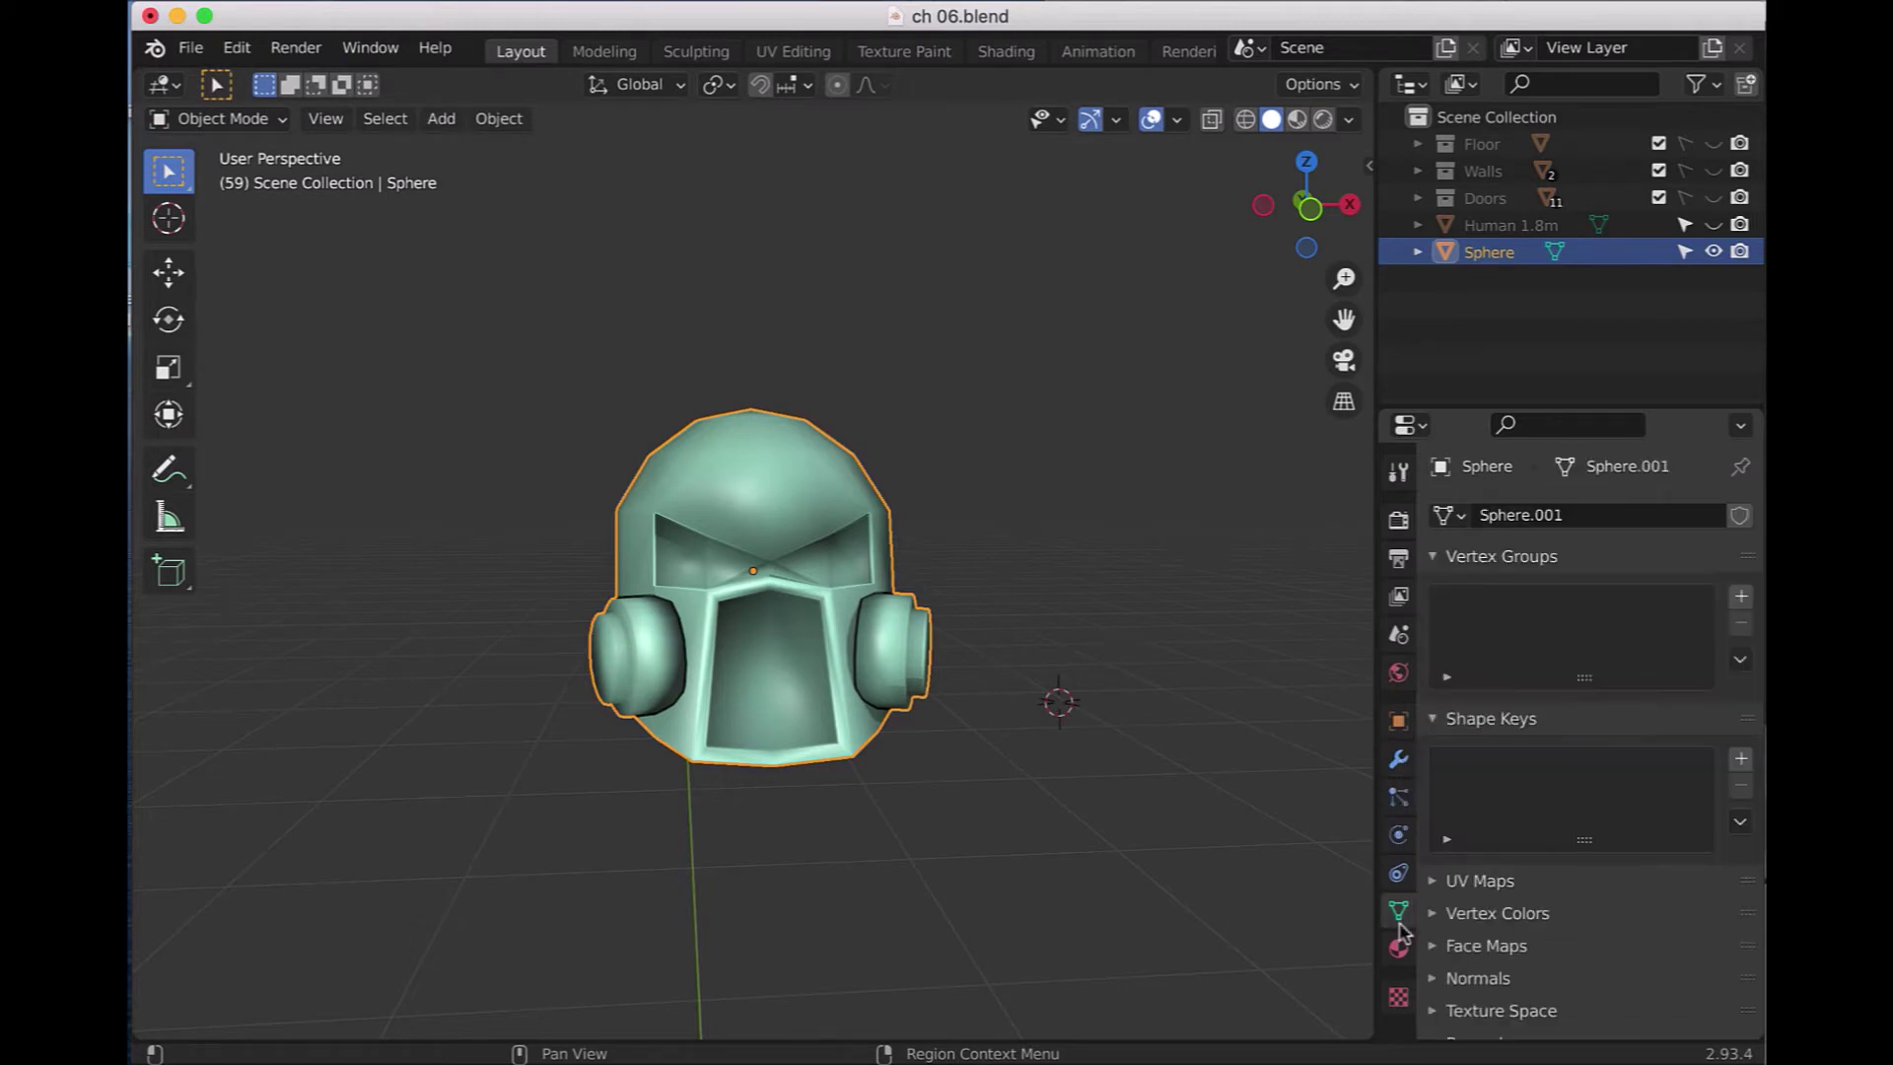
scroll(1577, 924, down, 2)
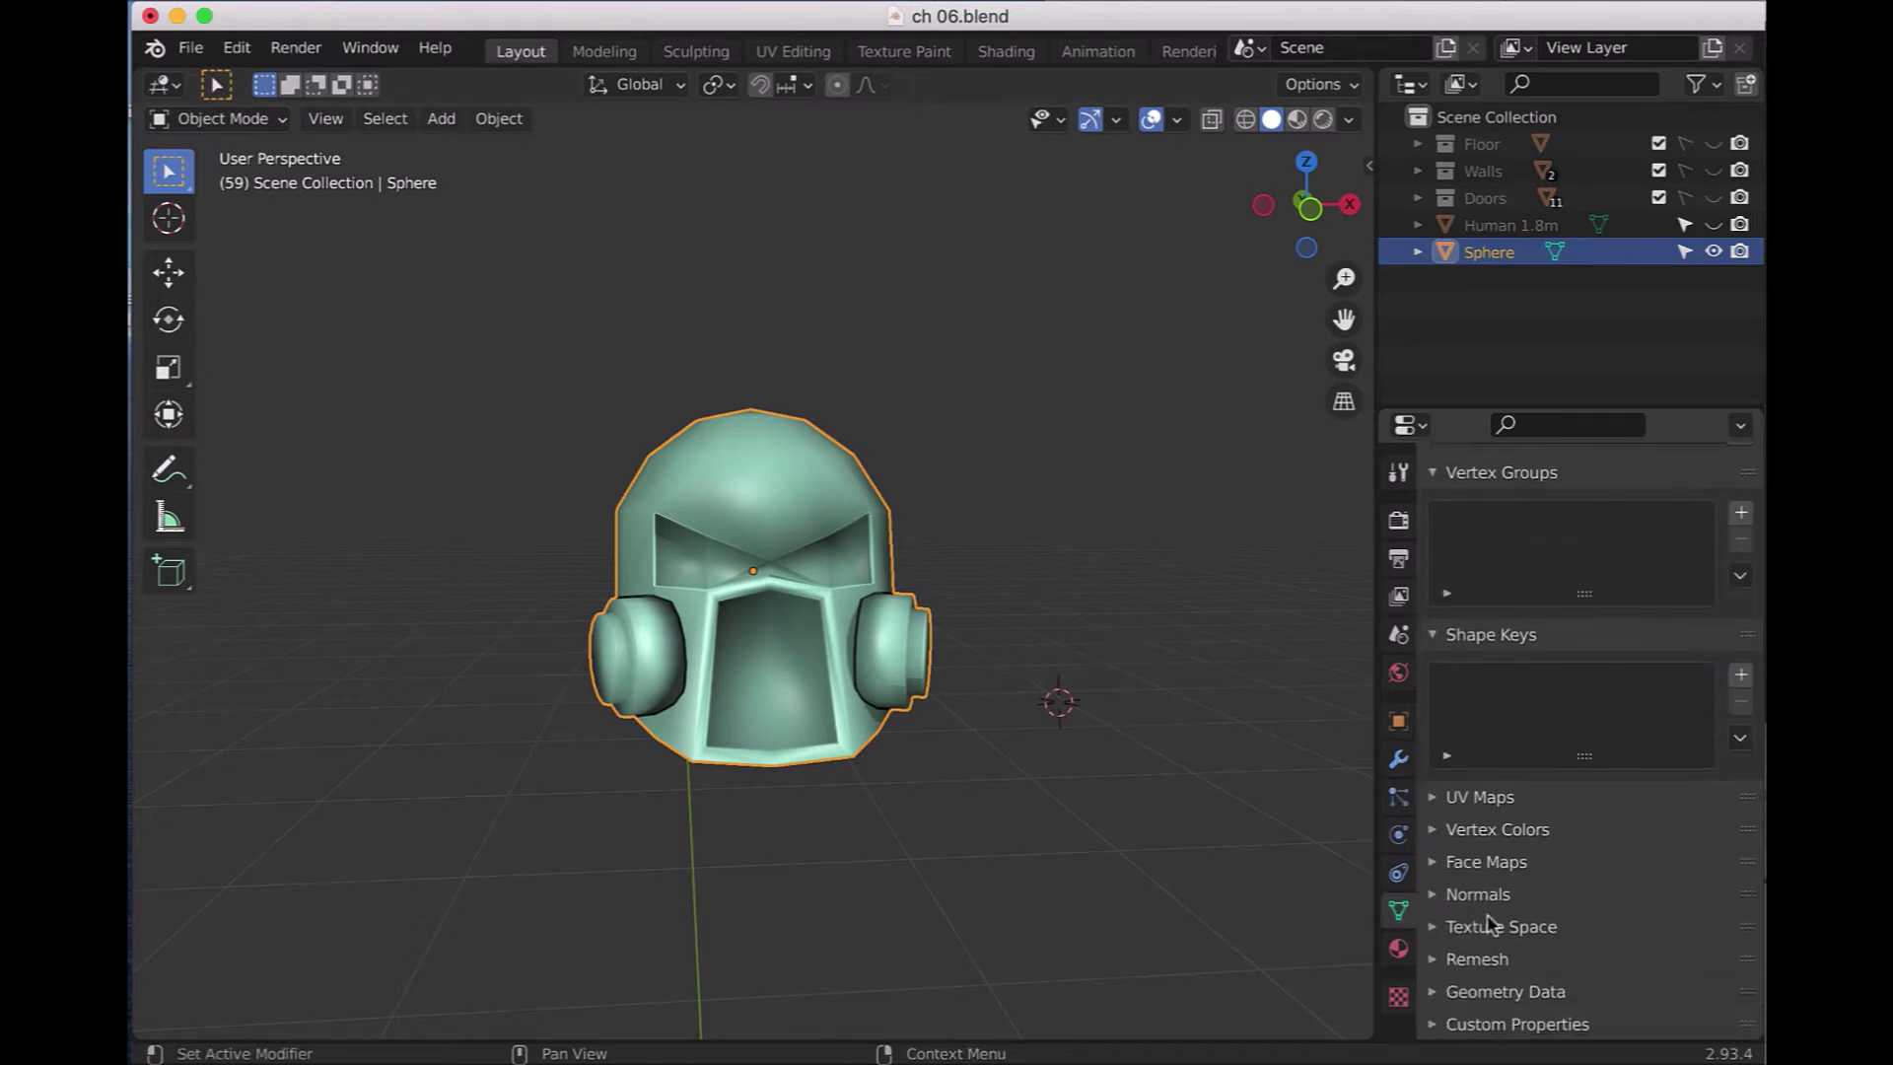
click(1437, 895)
scroll(1597, 896, down, 1)
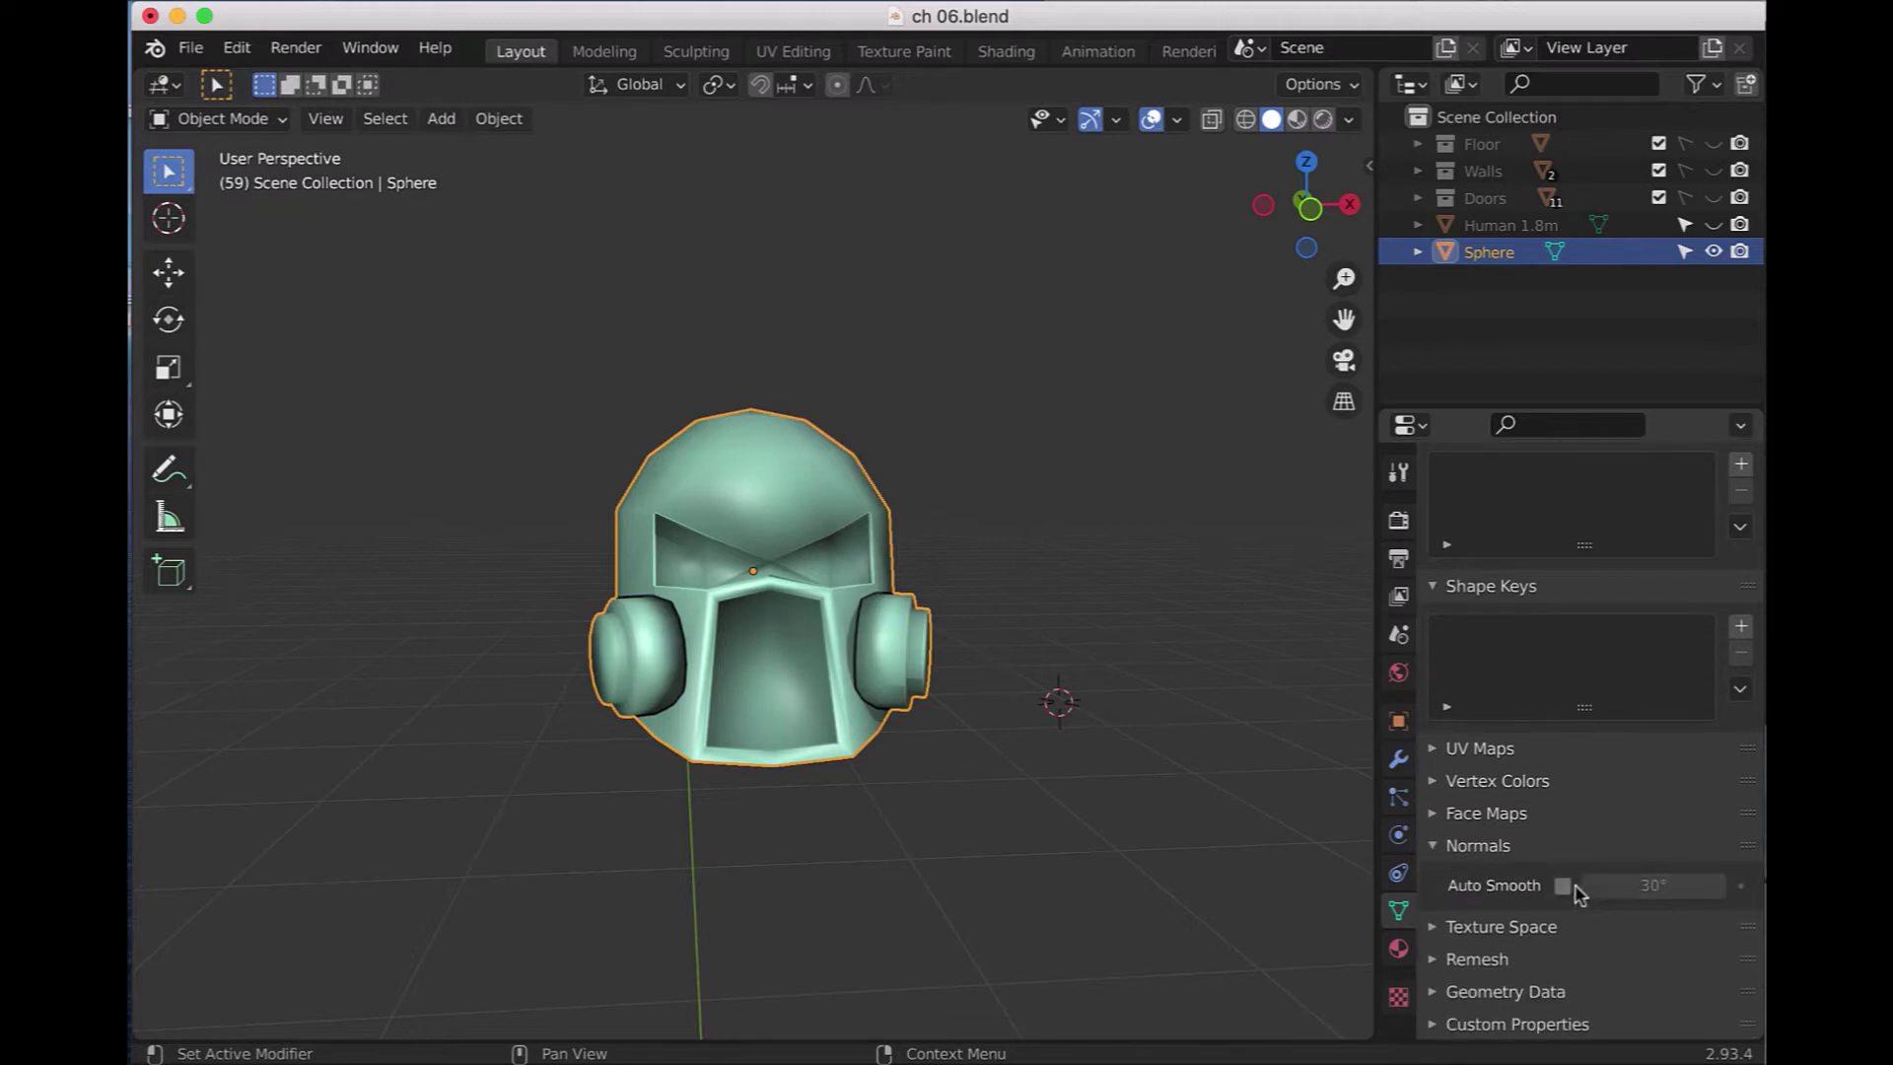
click(1564, 885)
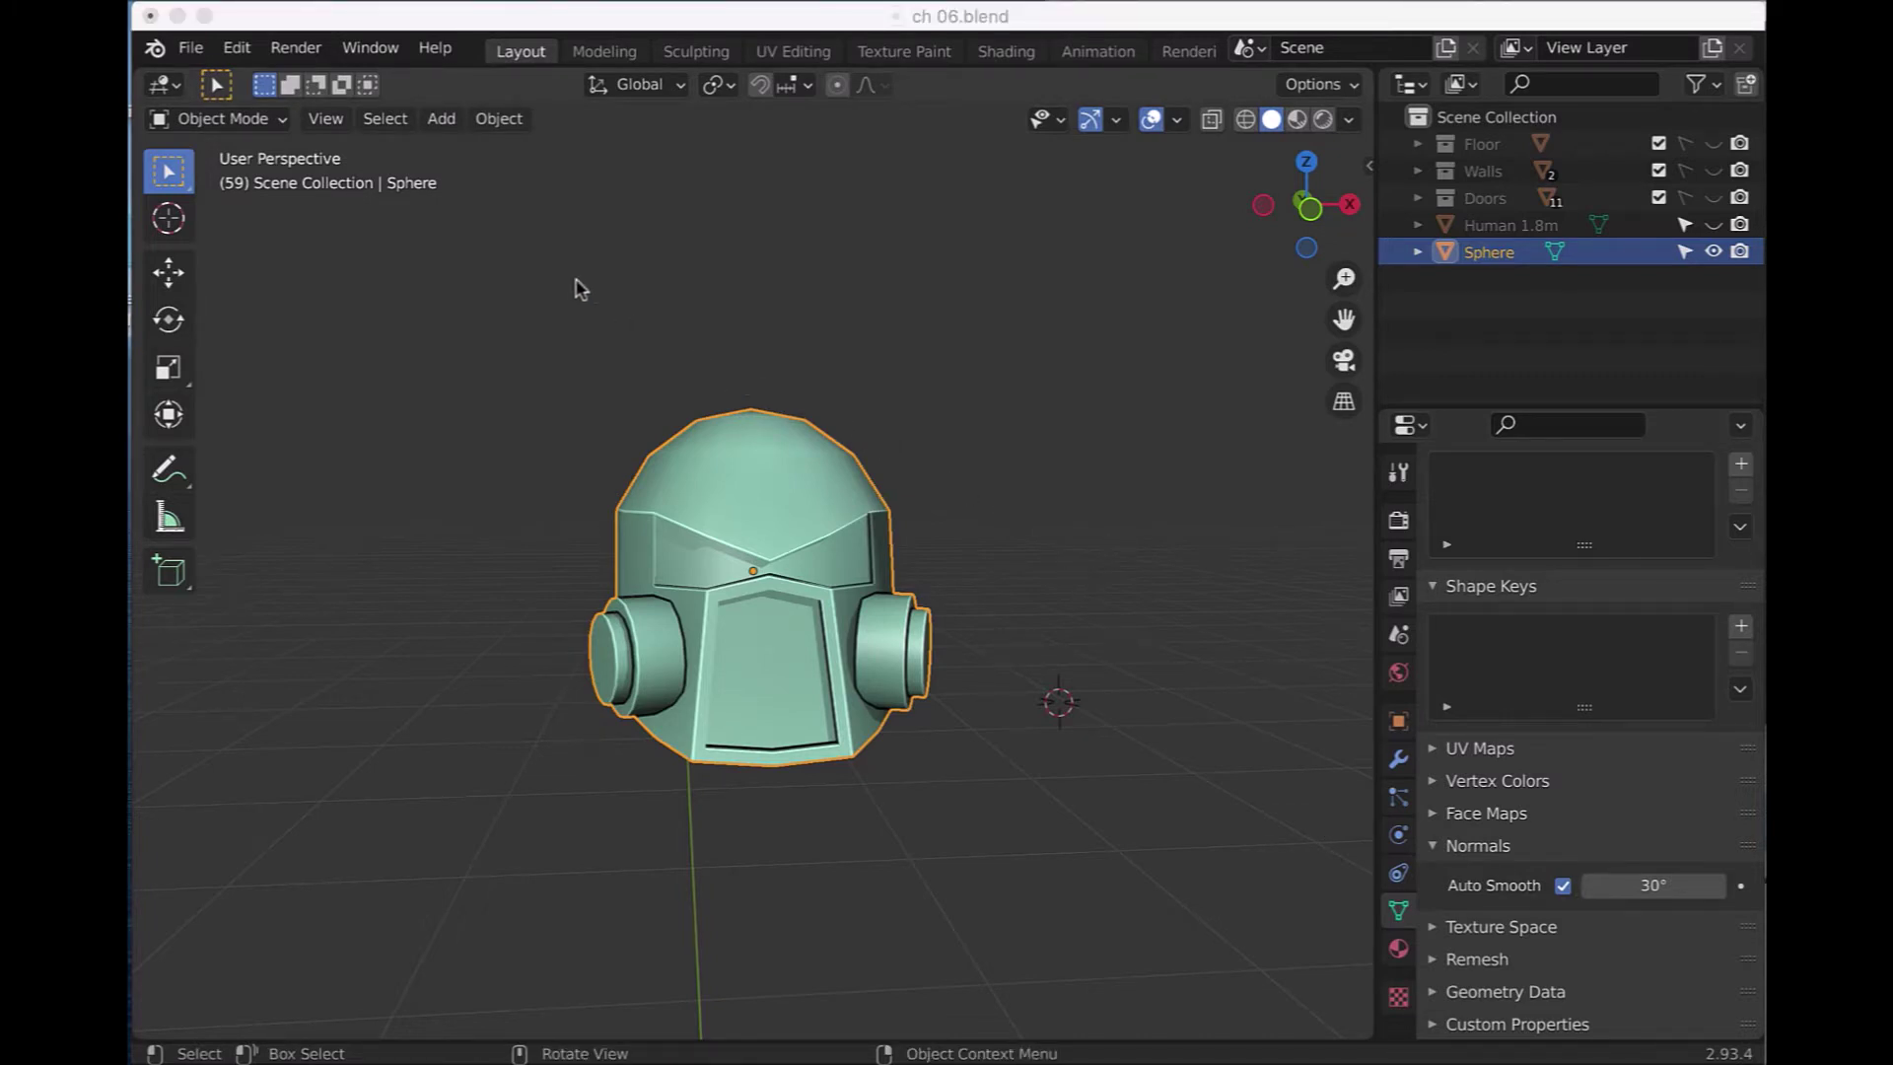
- Apply all transforms to the helmet and rename the Sphere object to 'Head'
click(488, 128)
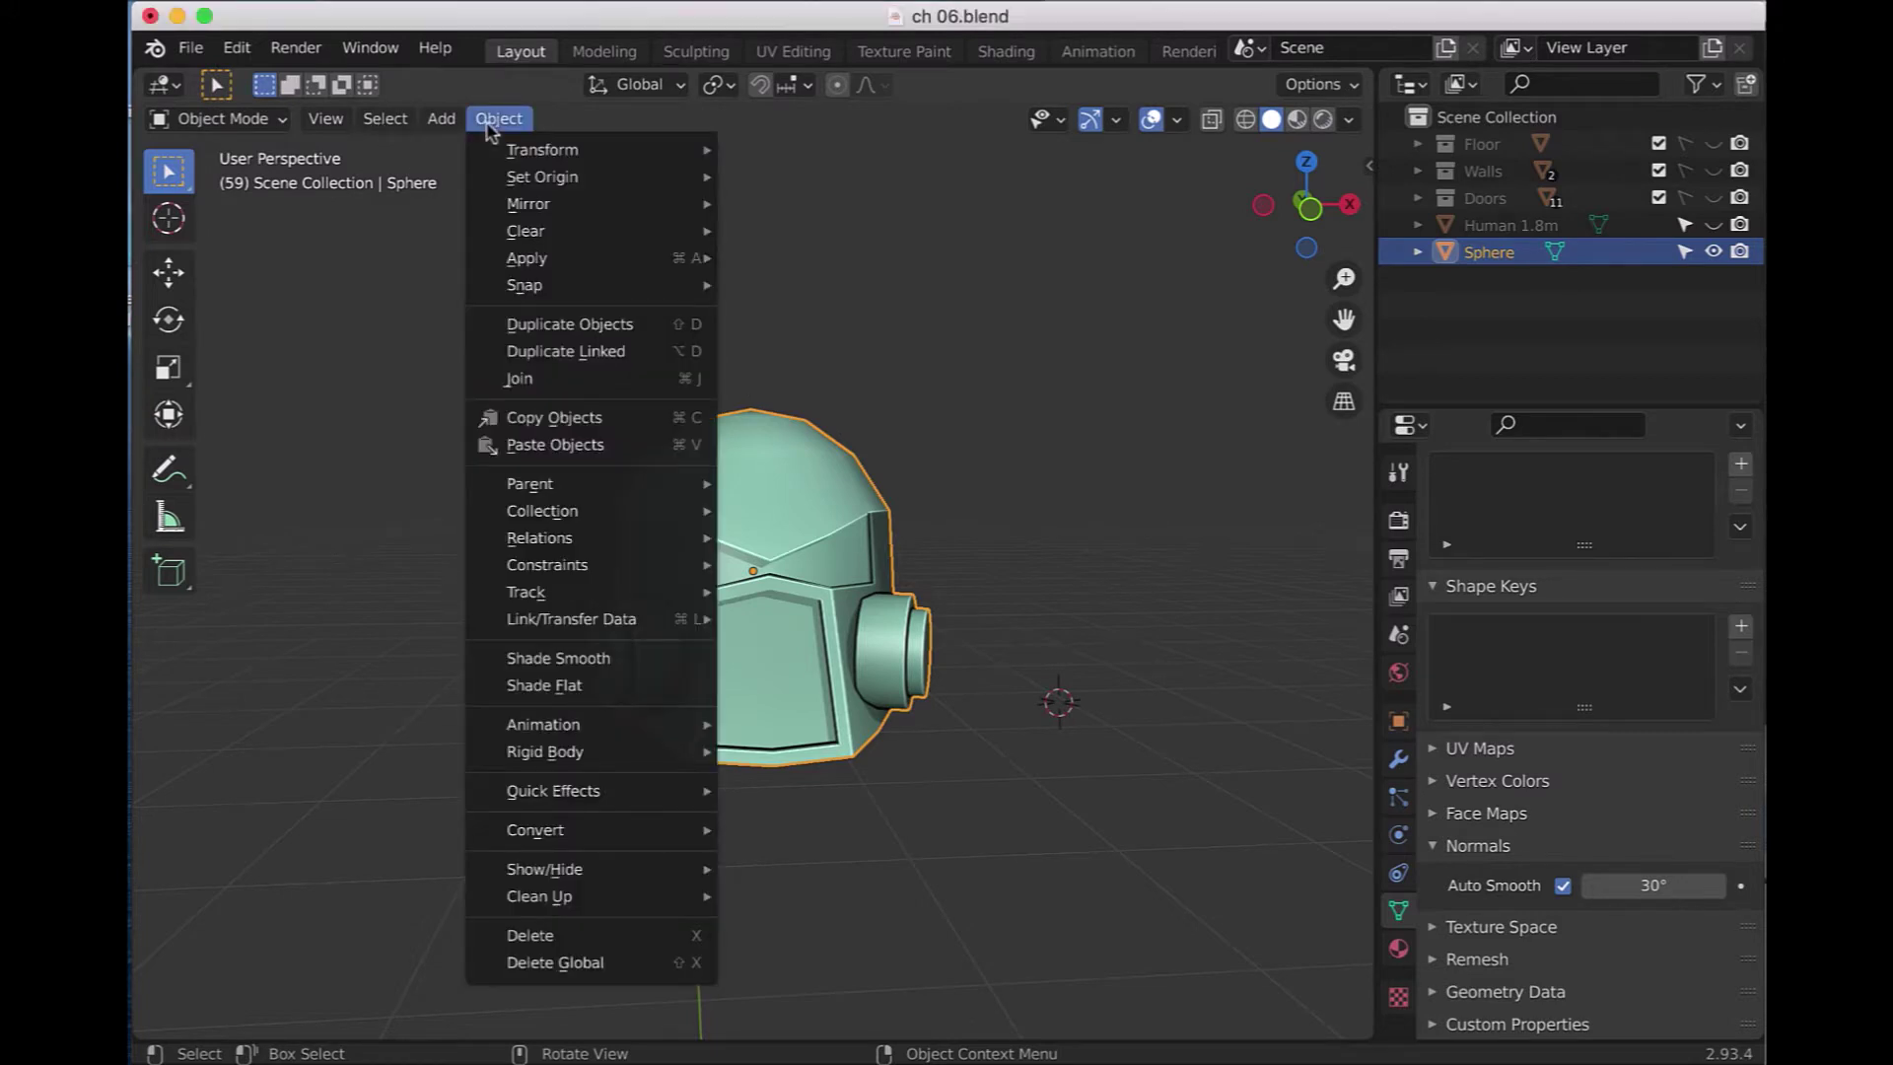
mouse_move(527, 257)
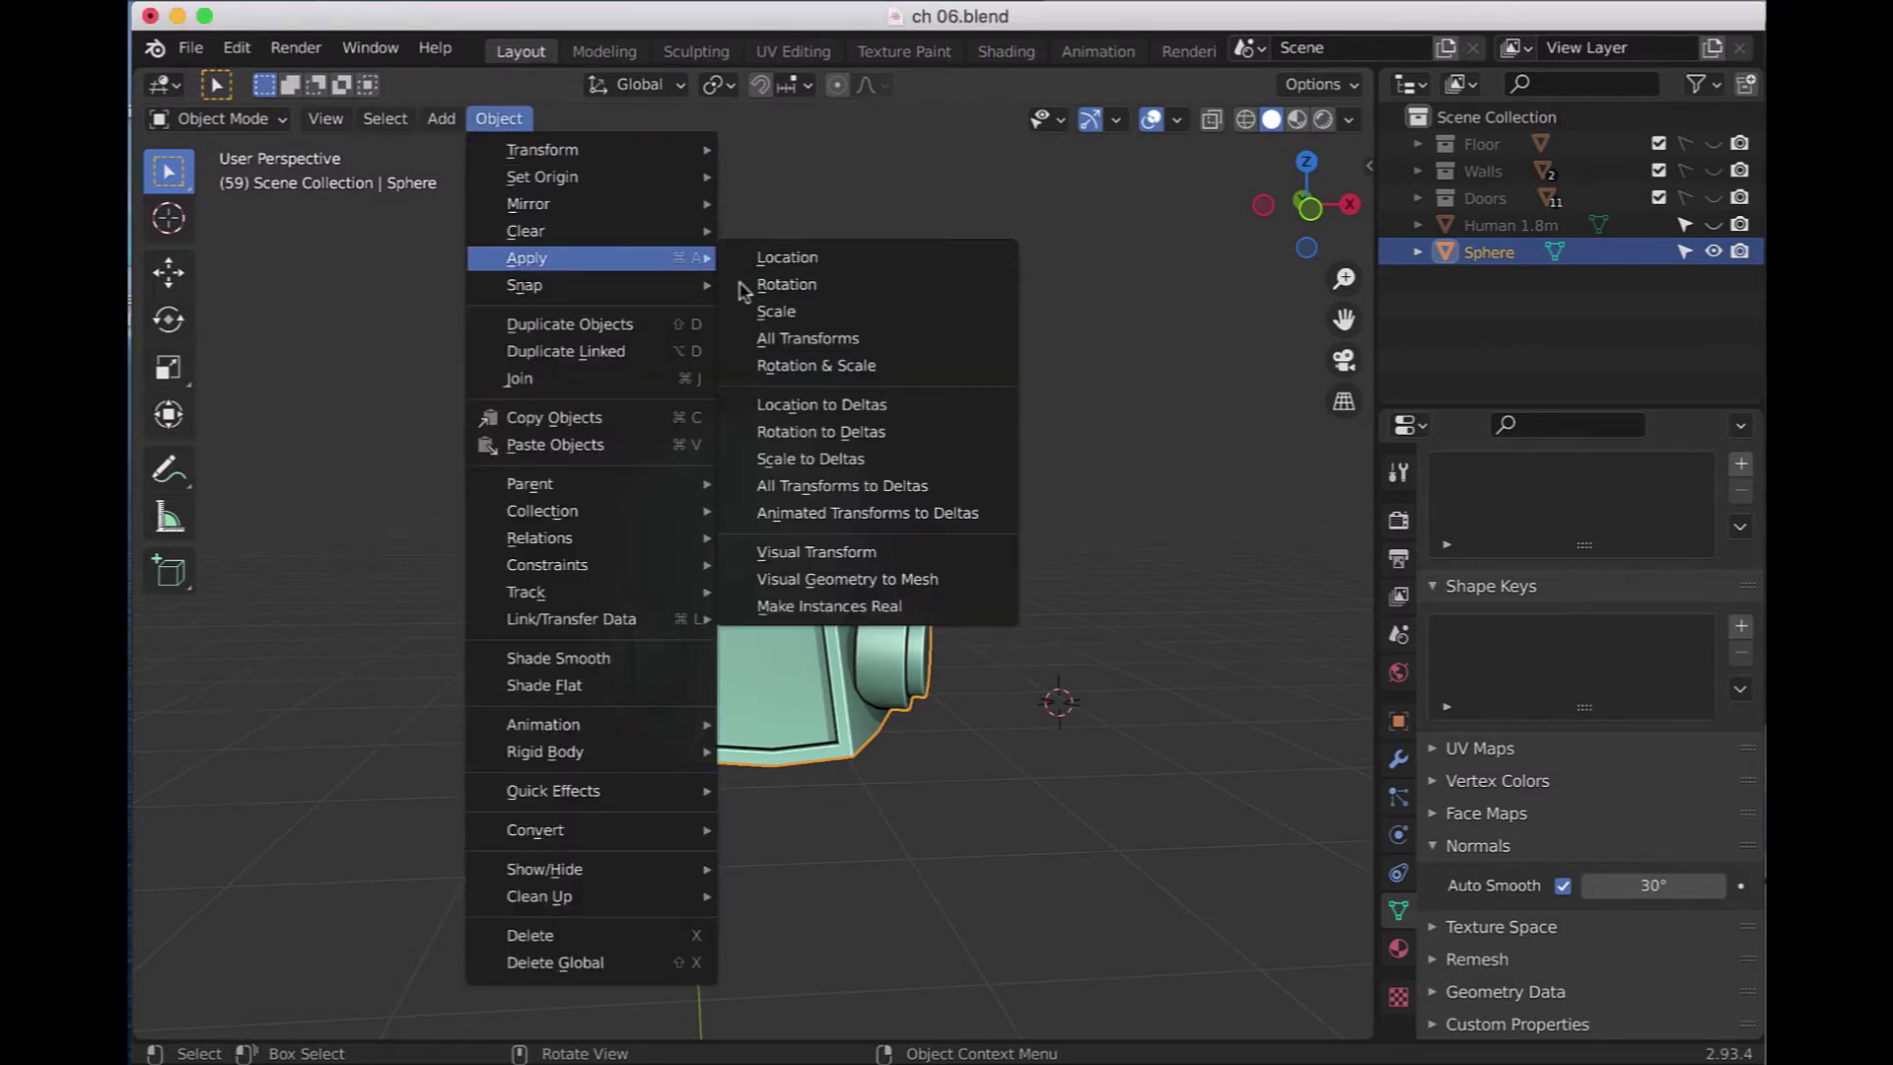
click(807, 343)
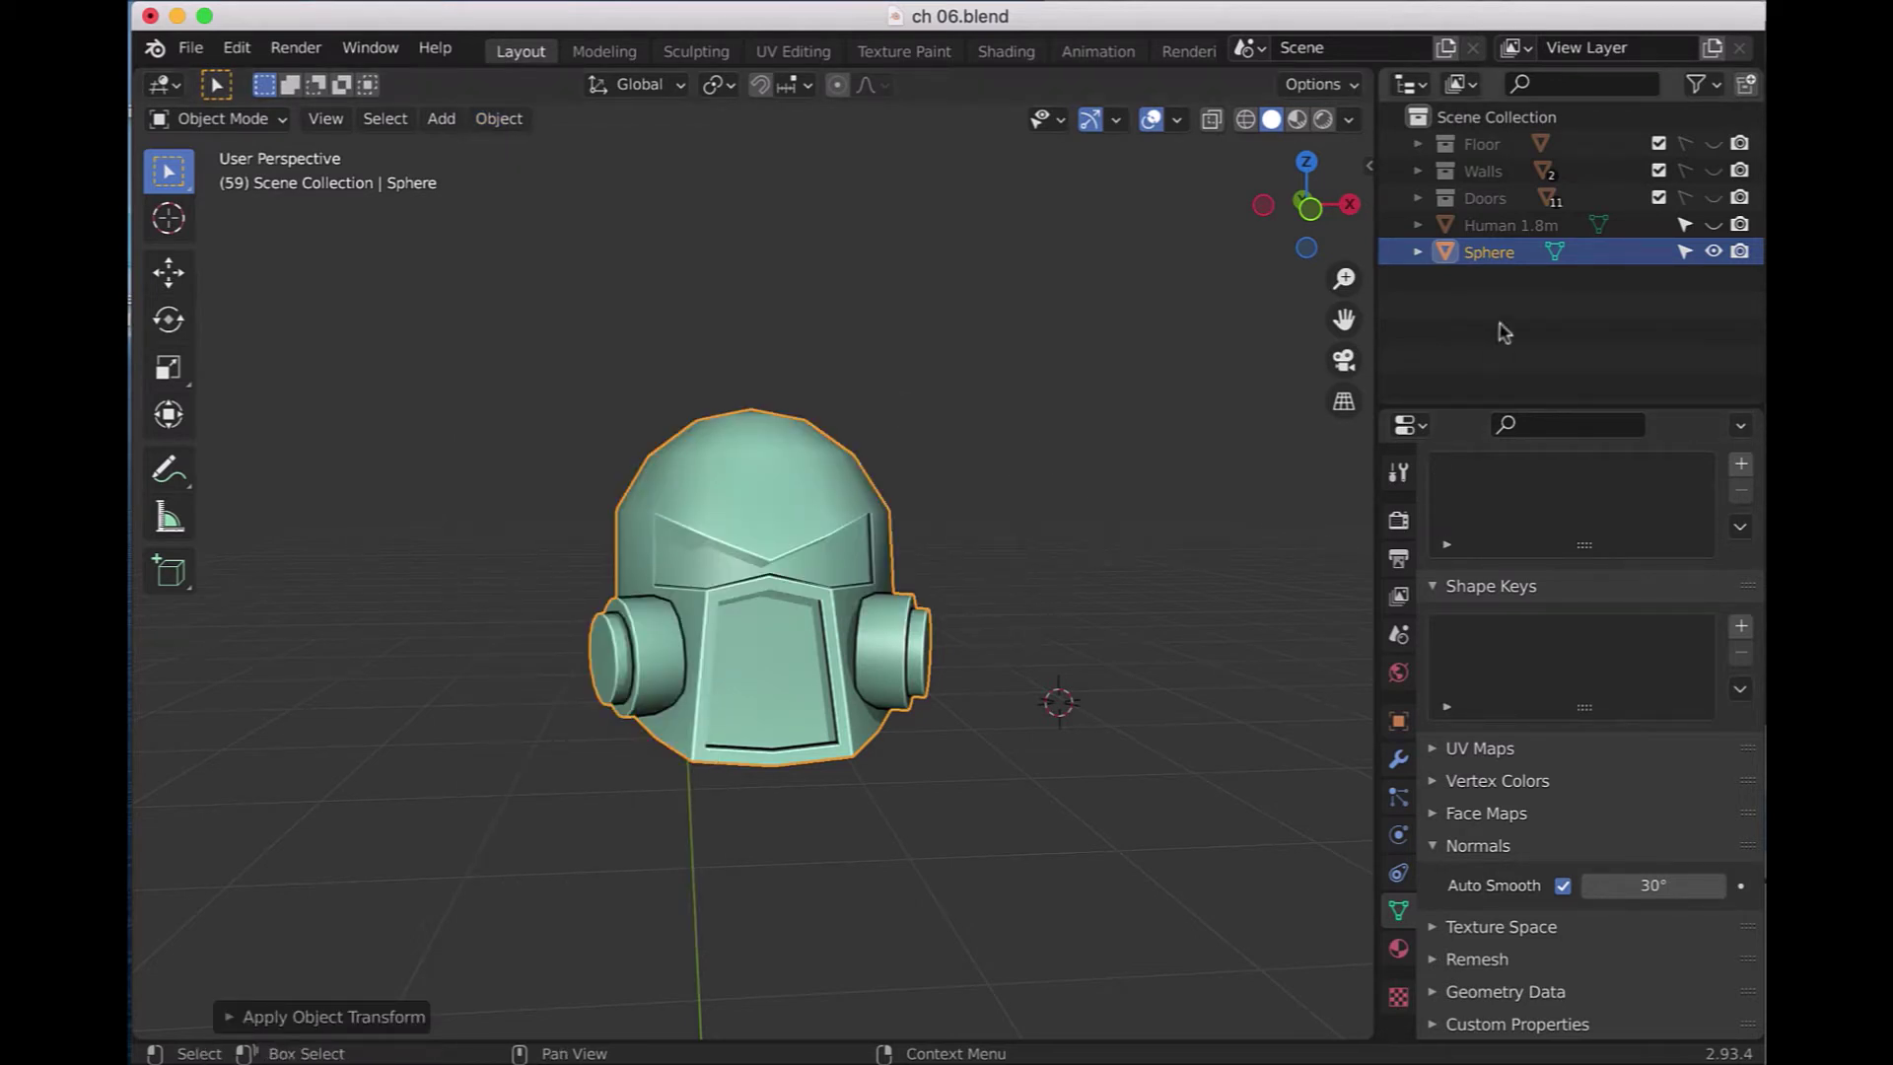
double_click(1493, 254)
key(BackSpace)
text(Head)
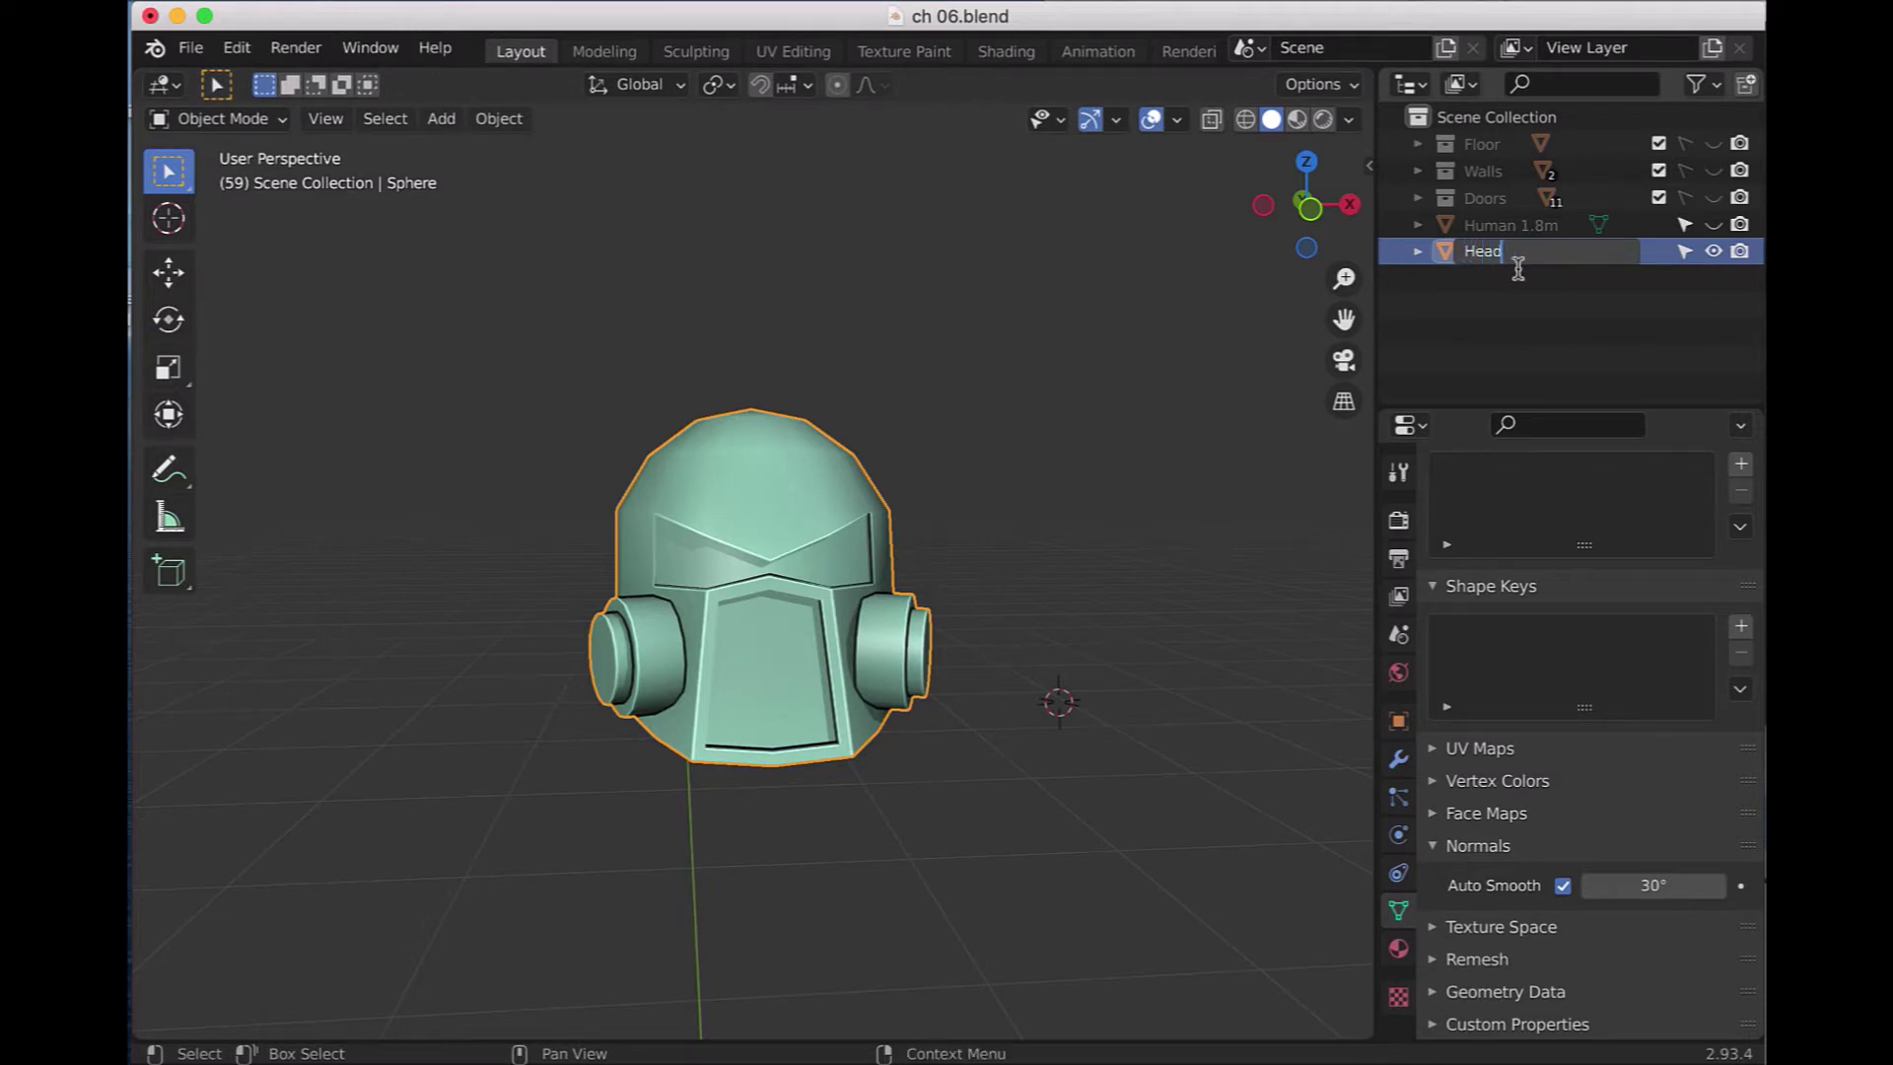
key(Return)
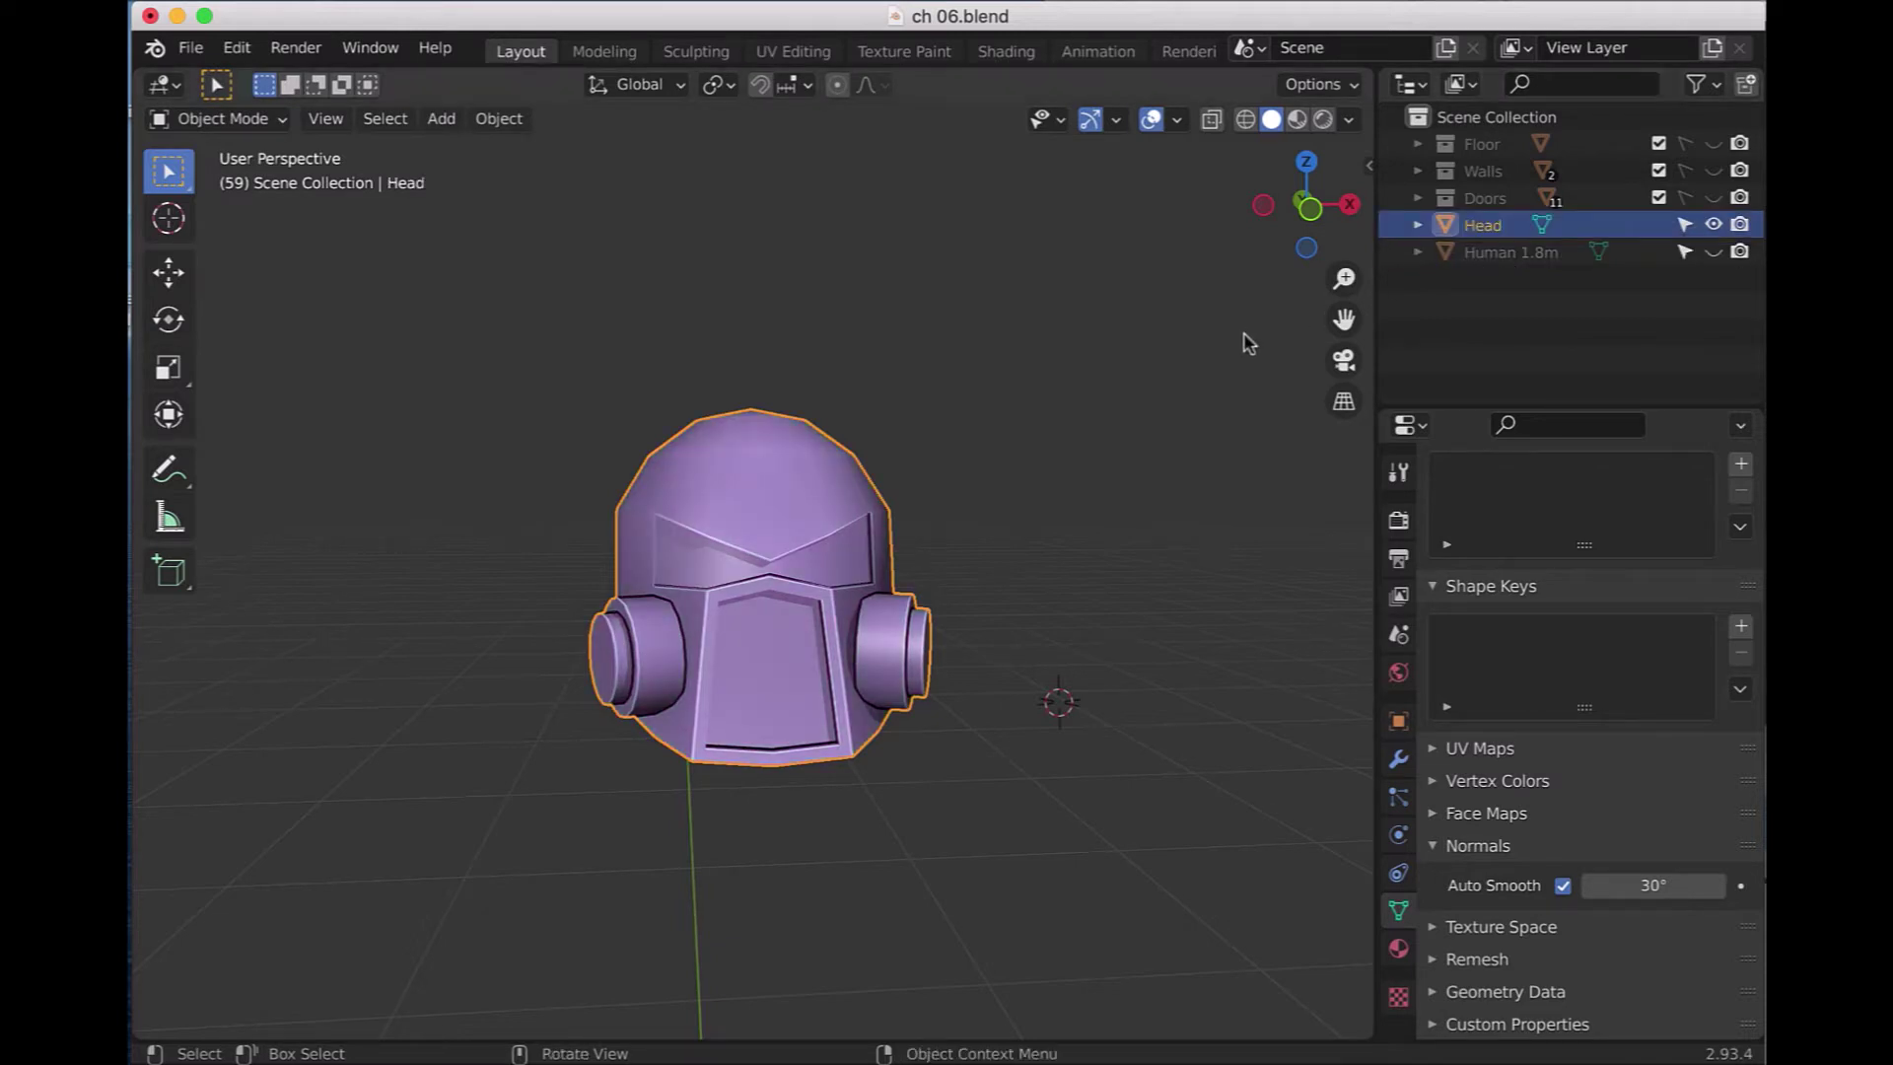
- Make Head unselectable in the outliner and switch to the front orthographic view
click(1084, 404)
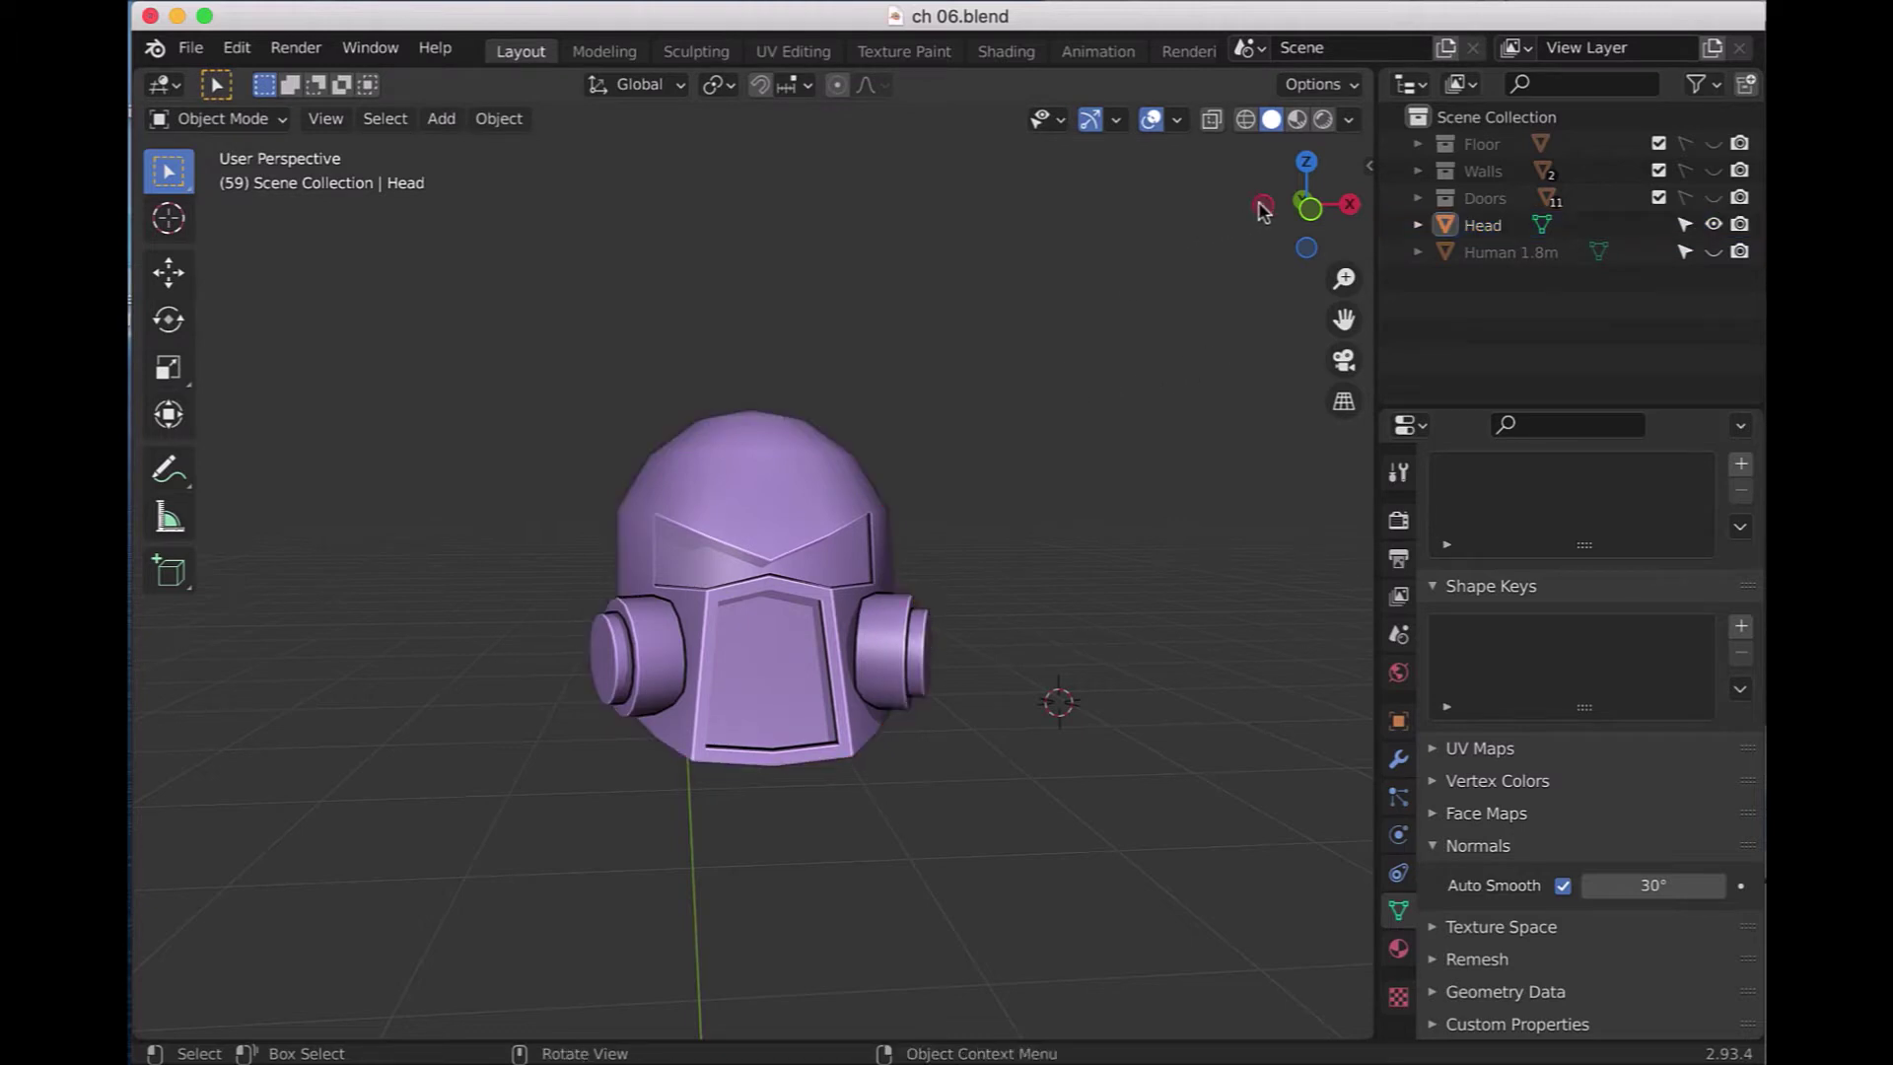
click(1683, 225)
key(KP_1)
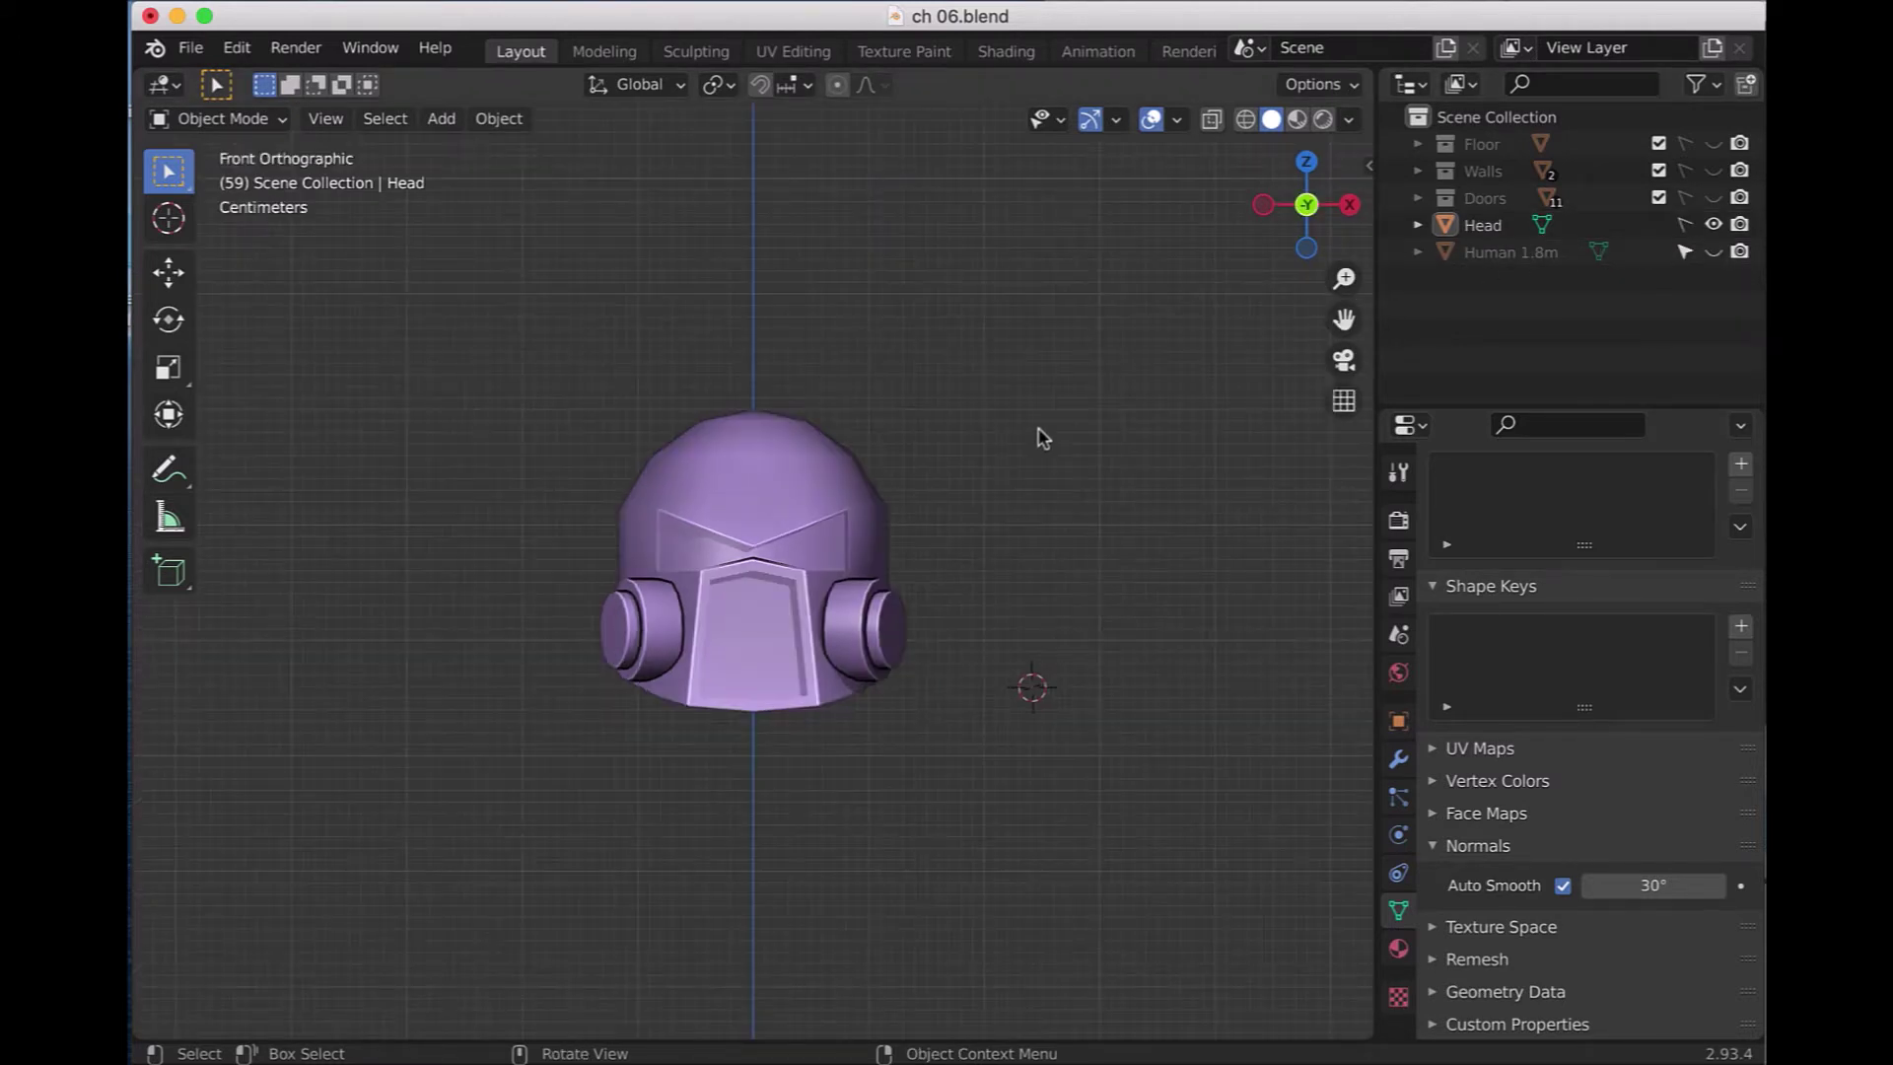
scroll(1043, 625, up, 1)
scroll(1045, 631, down, 3)
scroll(1045, 631, down, 2)
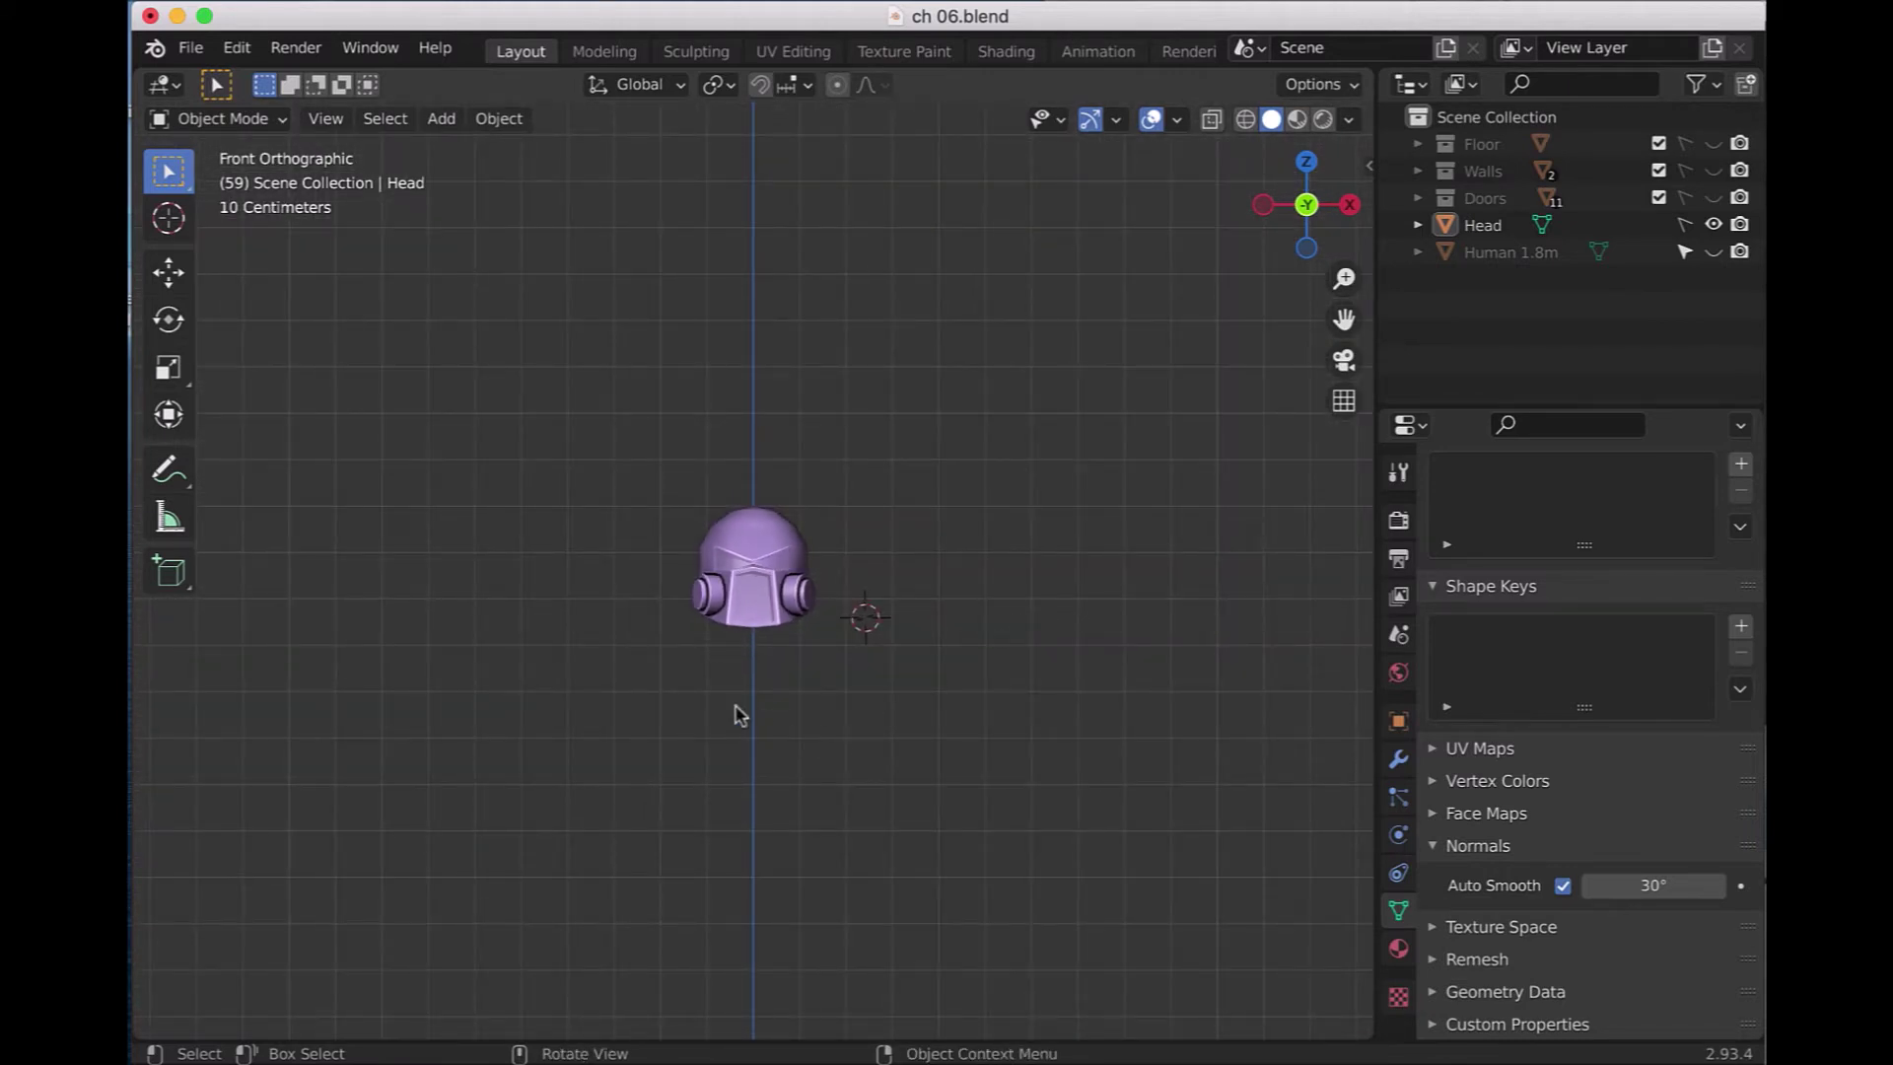
key(shift+s)
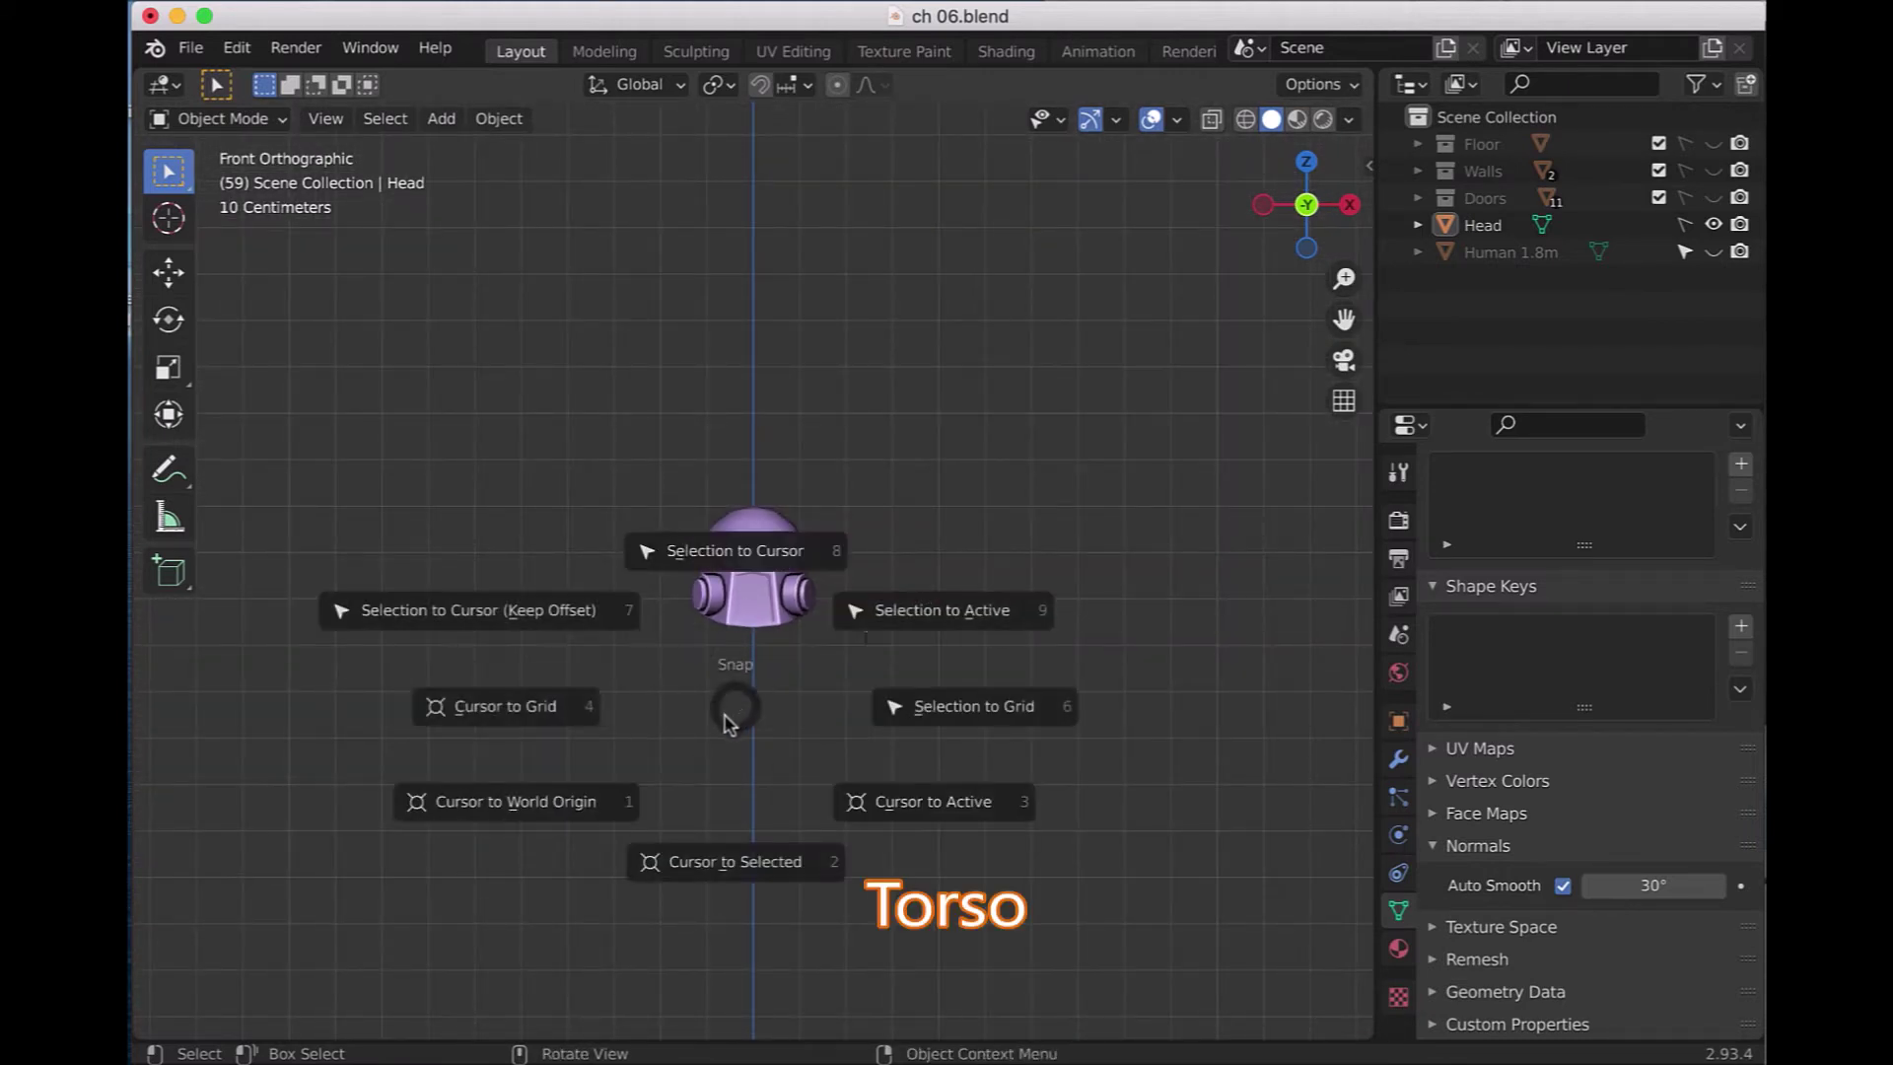
- Snap the 3D cursor to the world origin and open the Add Mesh menu
click(606, 800)
scroll(700, 814, down, 3)
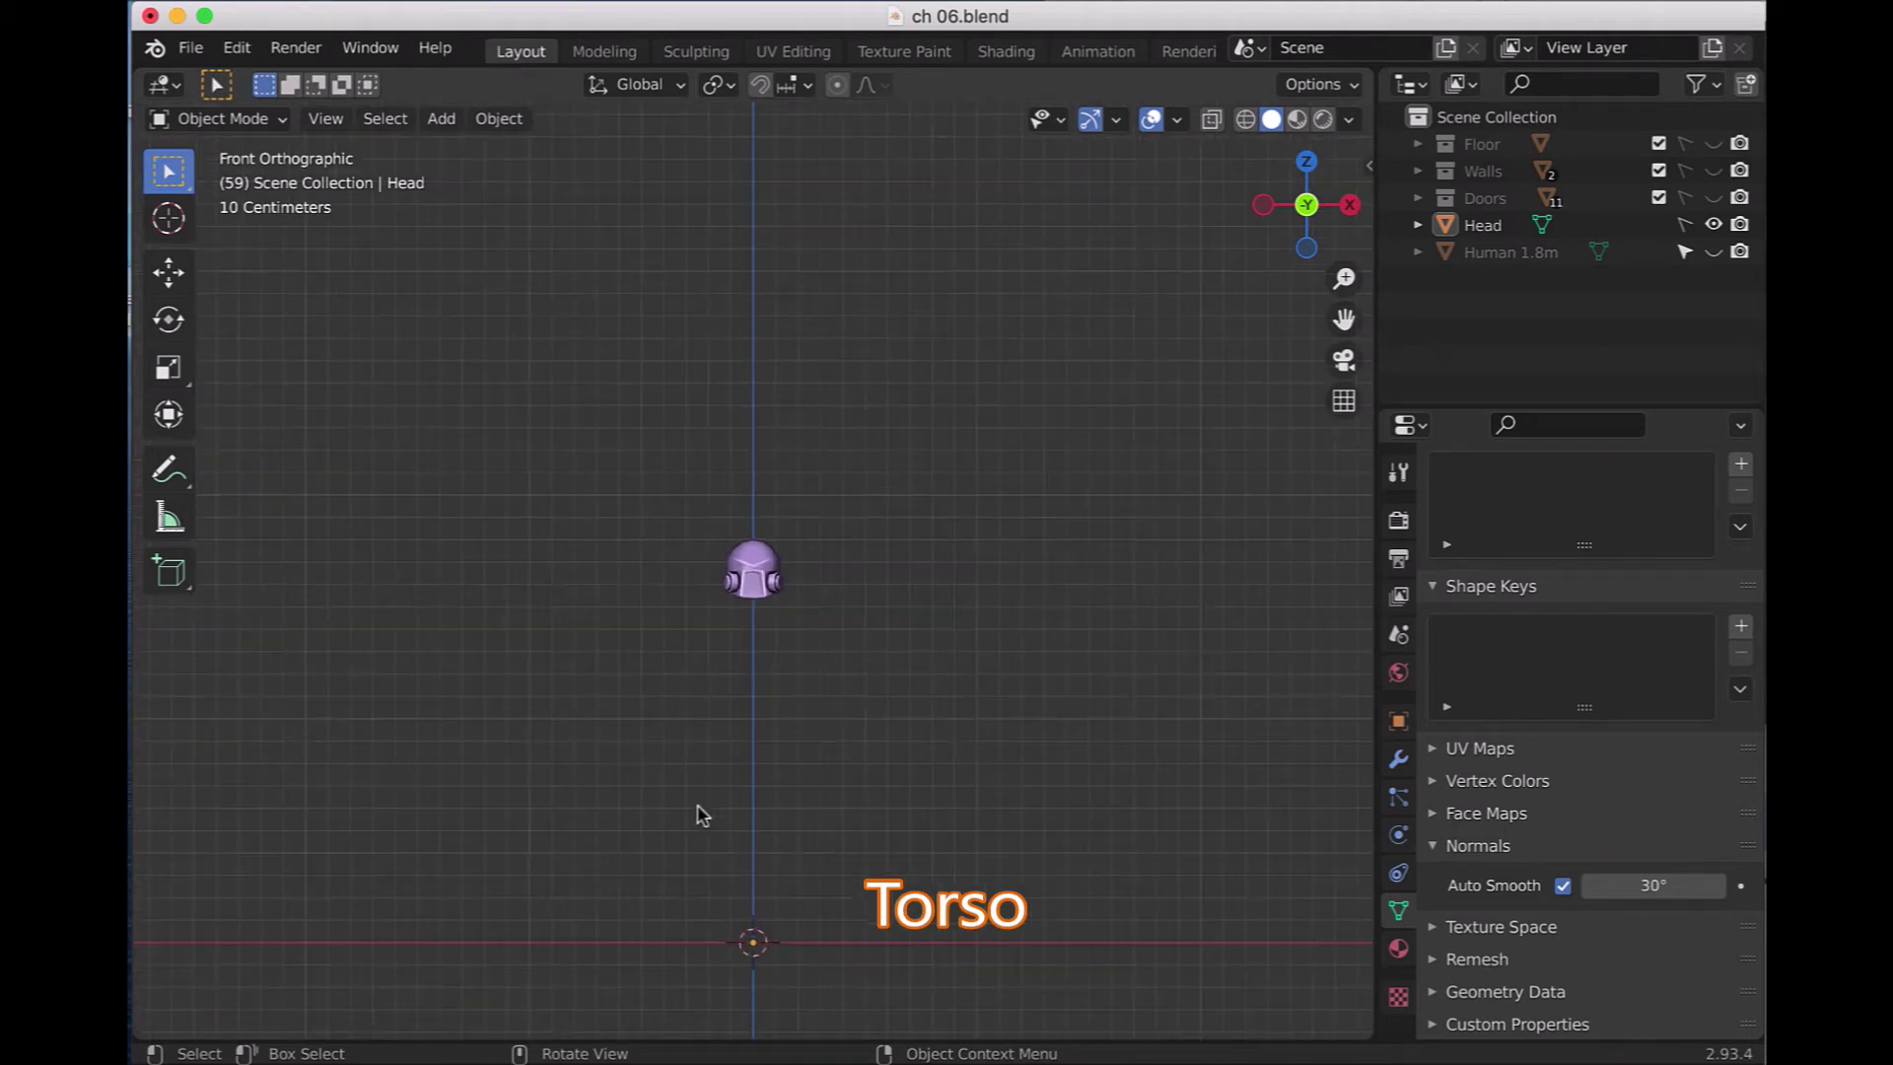
key(ctrl)
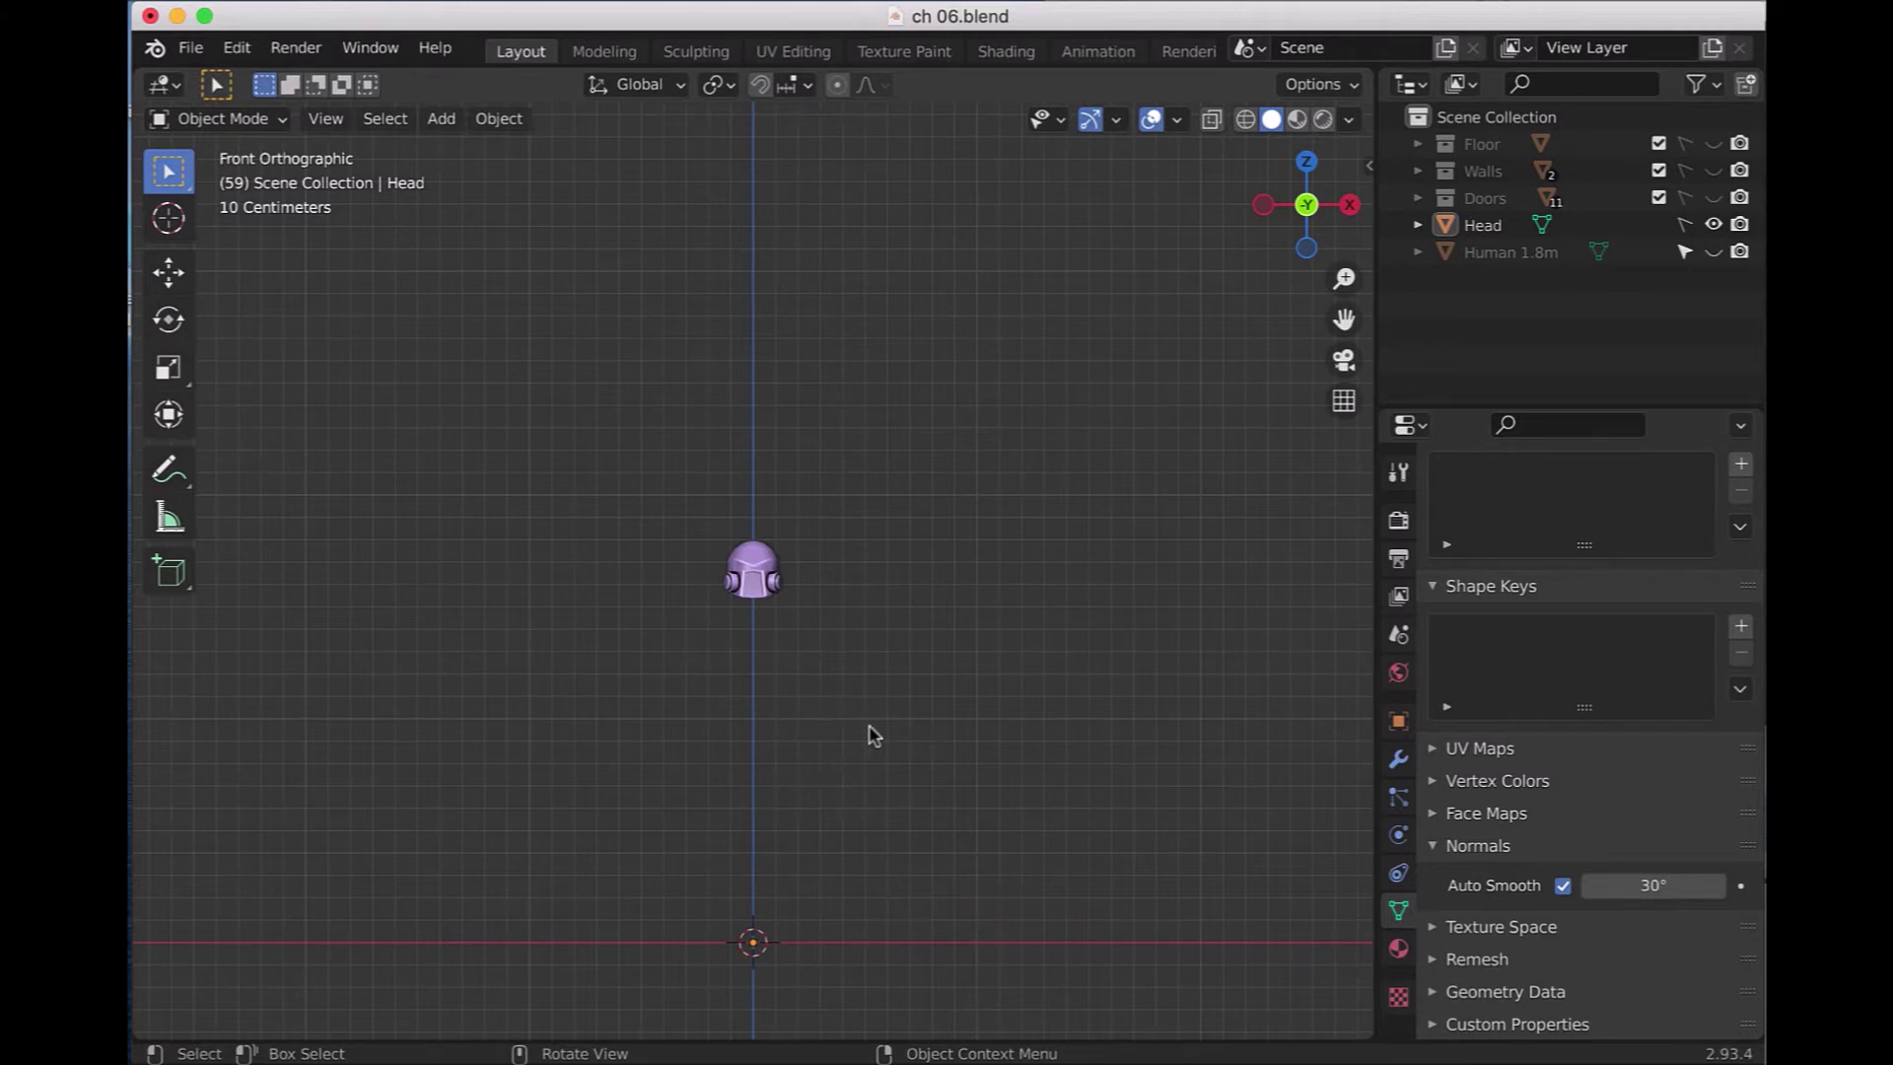
key(shift+a)
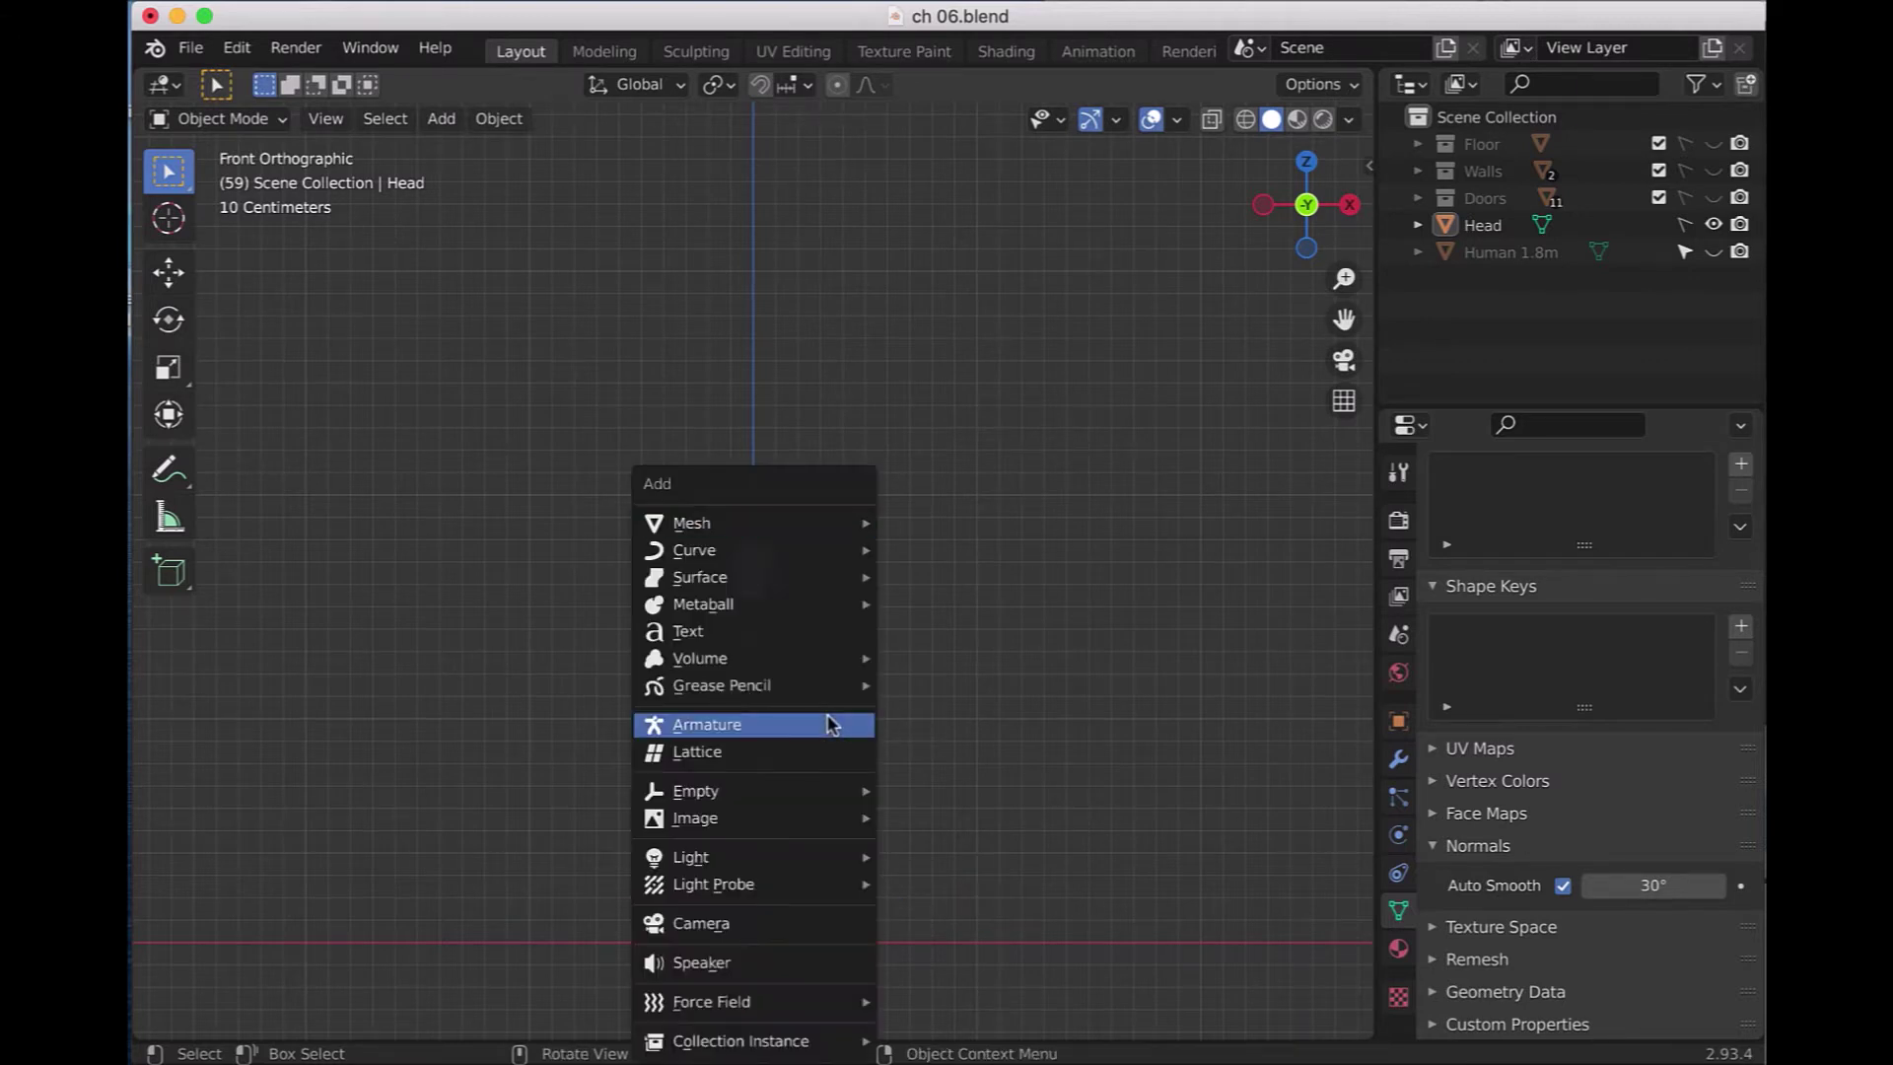
mouse_move(692, 522)
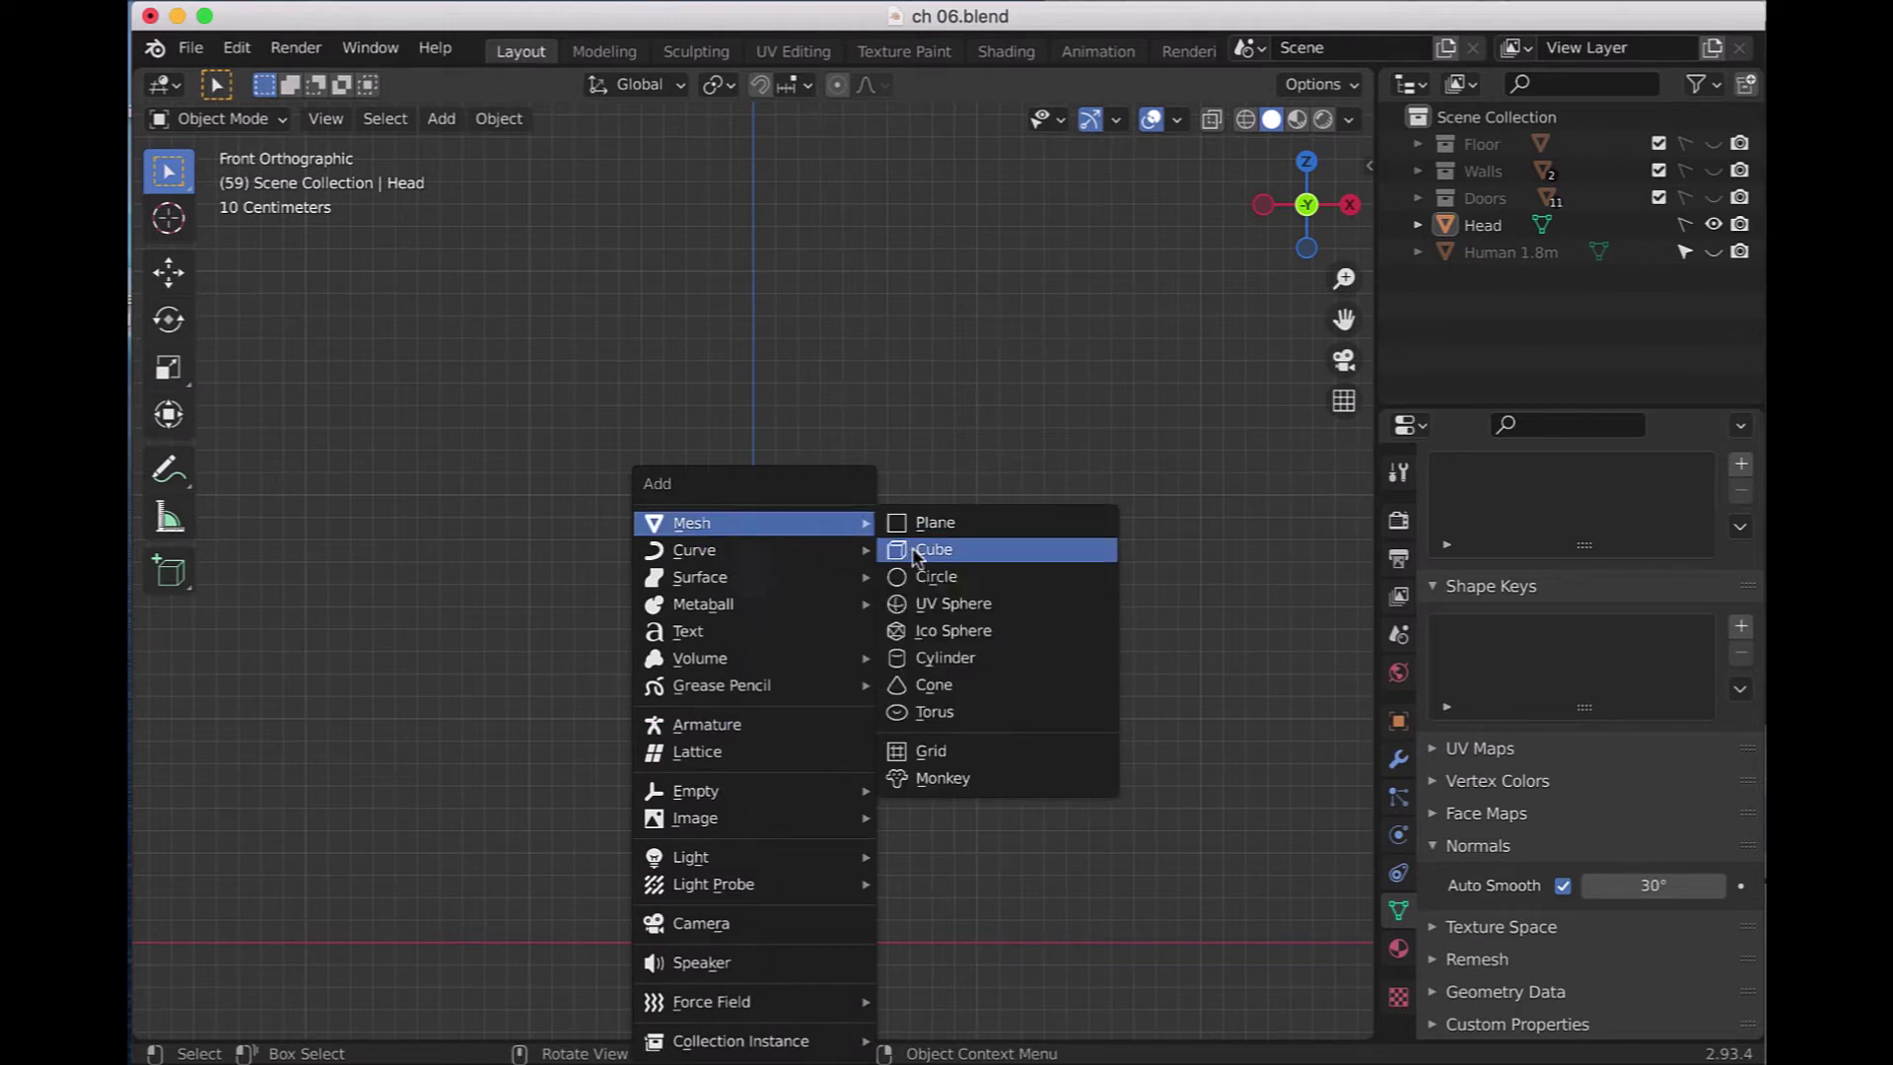
click(915, 552)
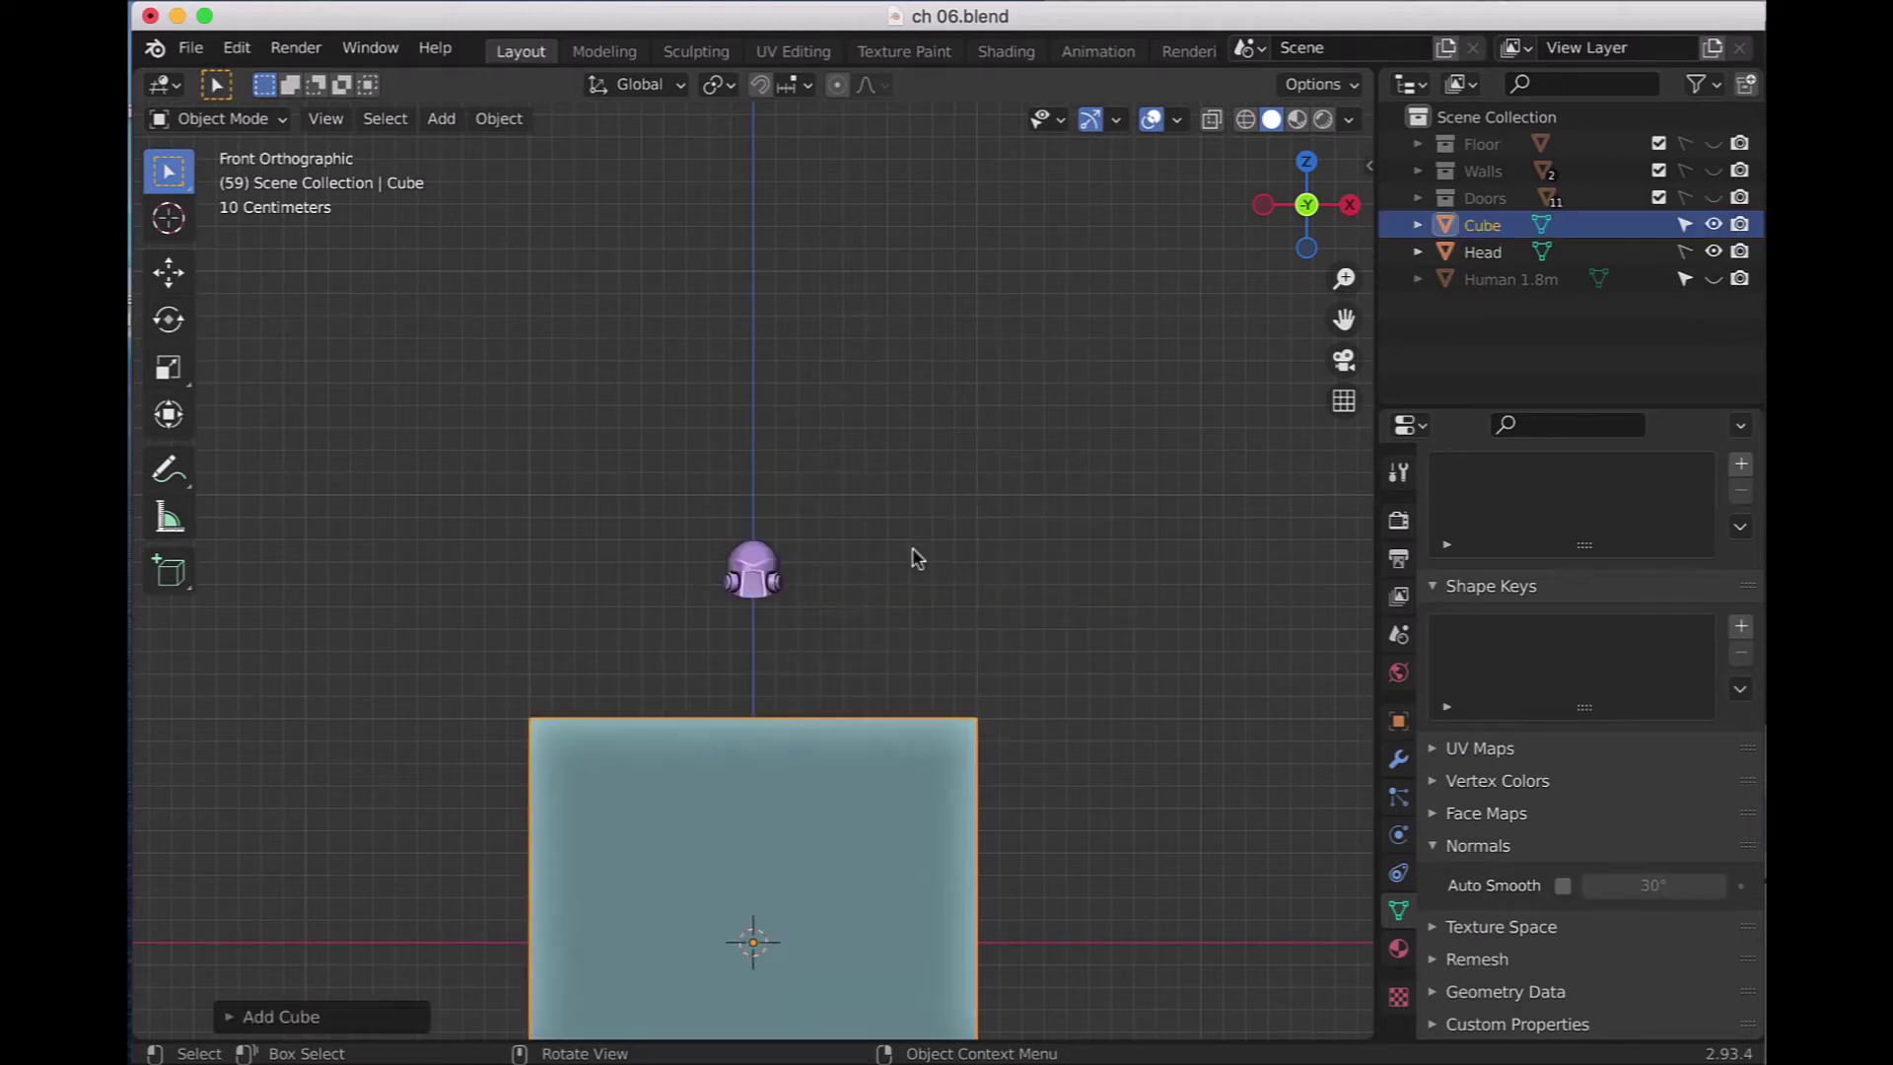
click(229, 1015)
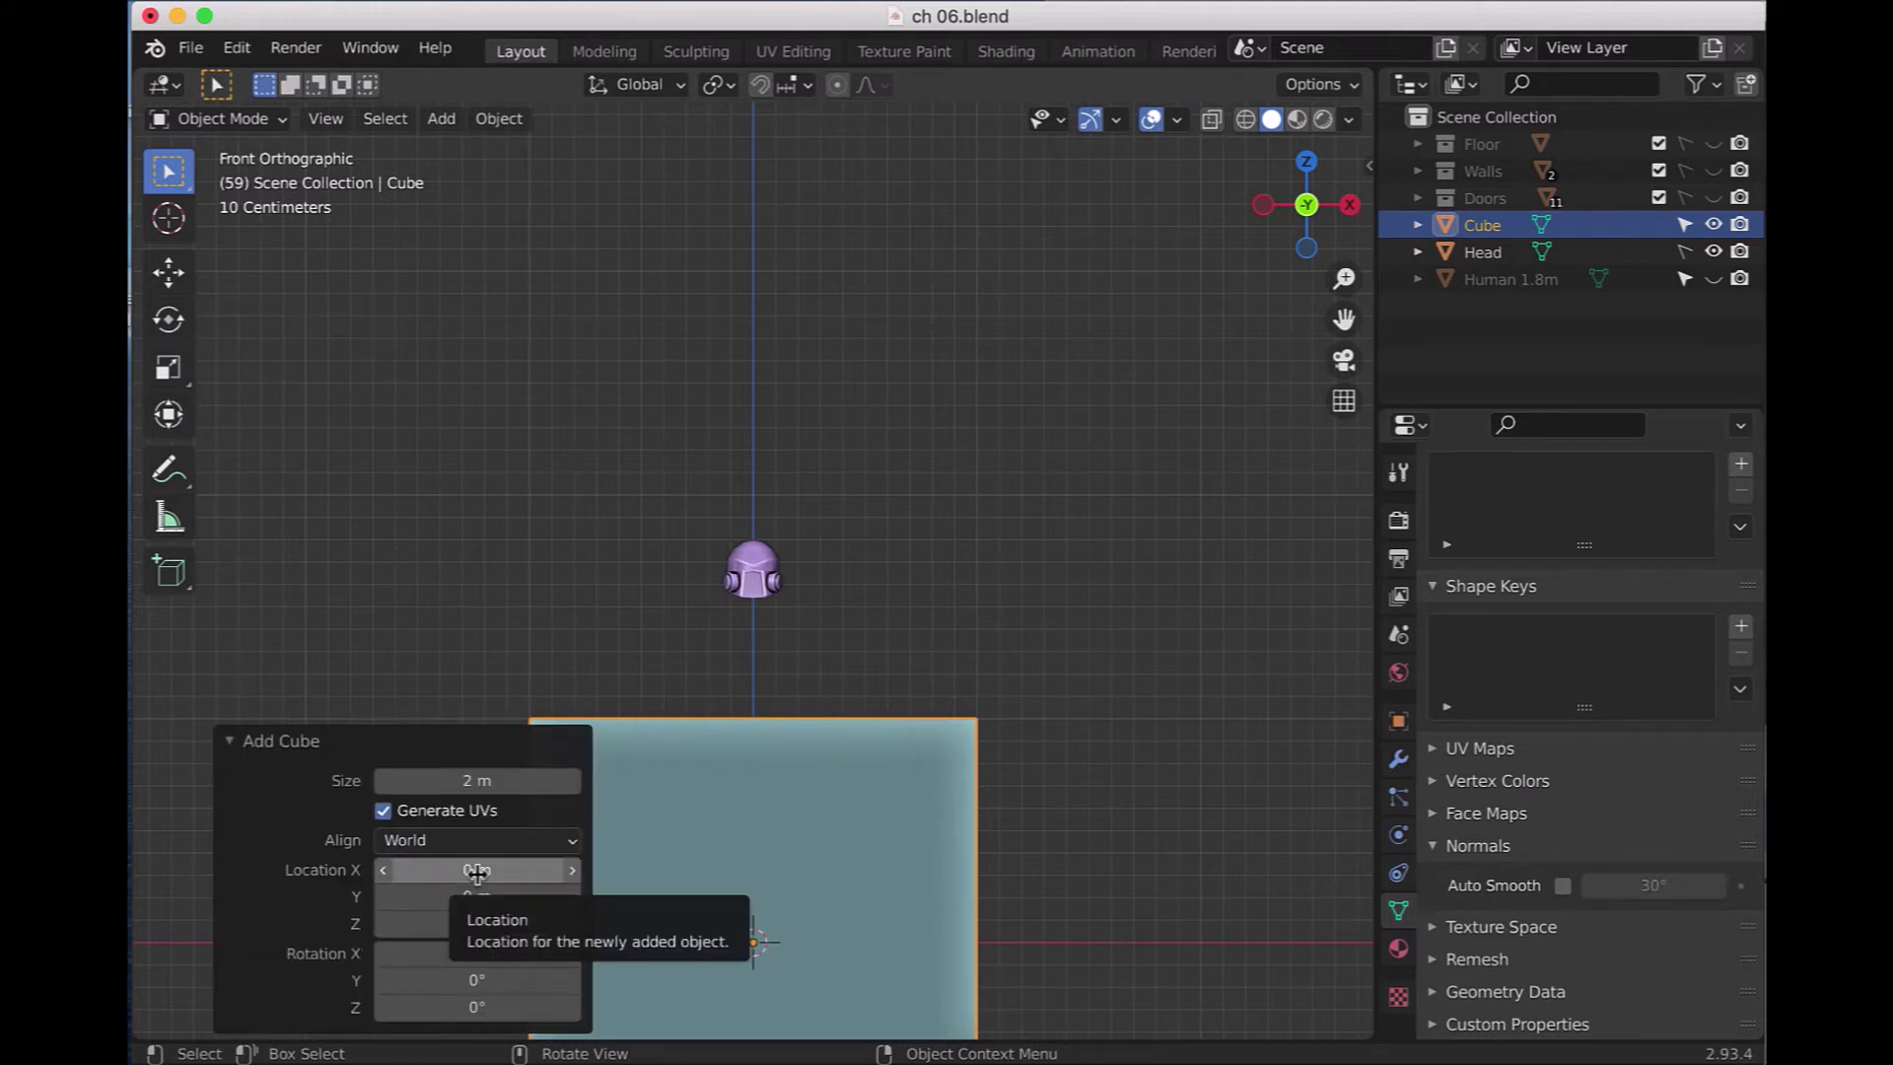
click(494, 780)
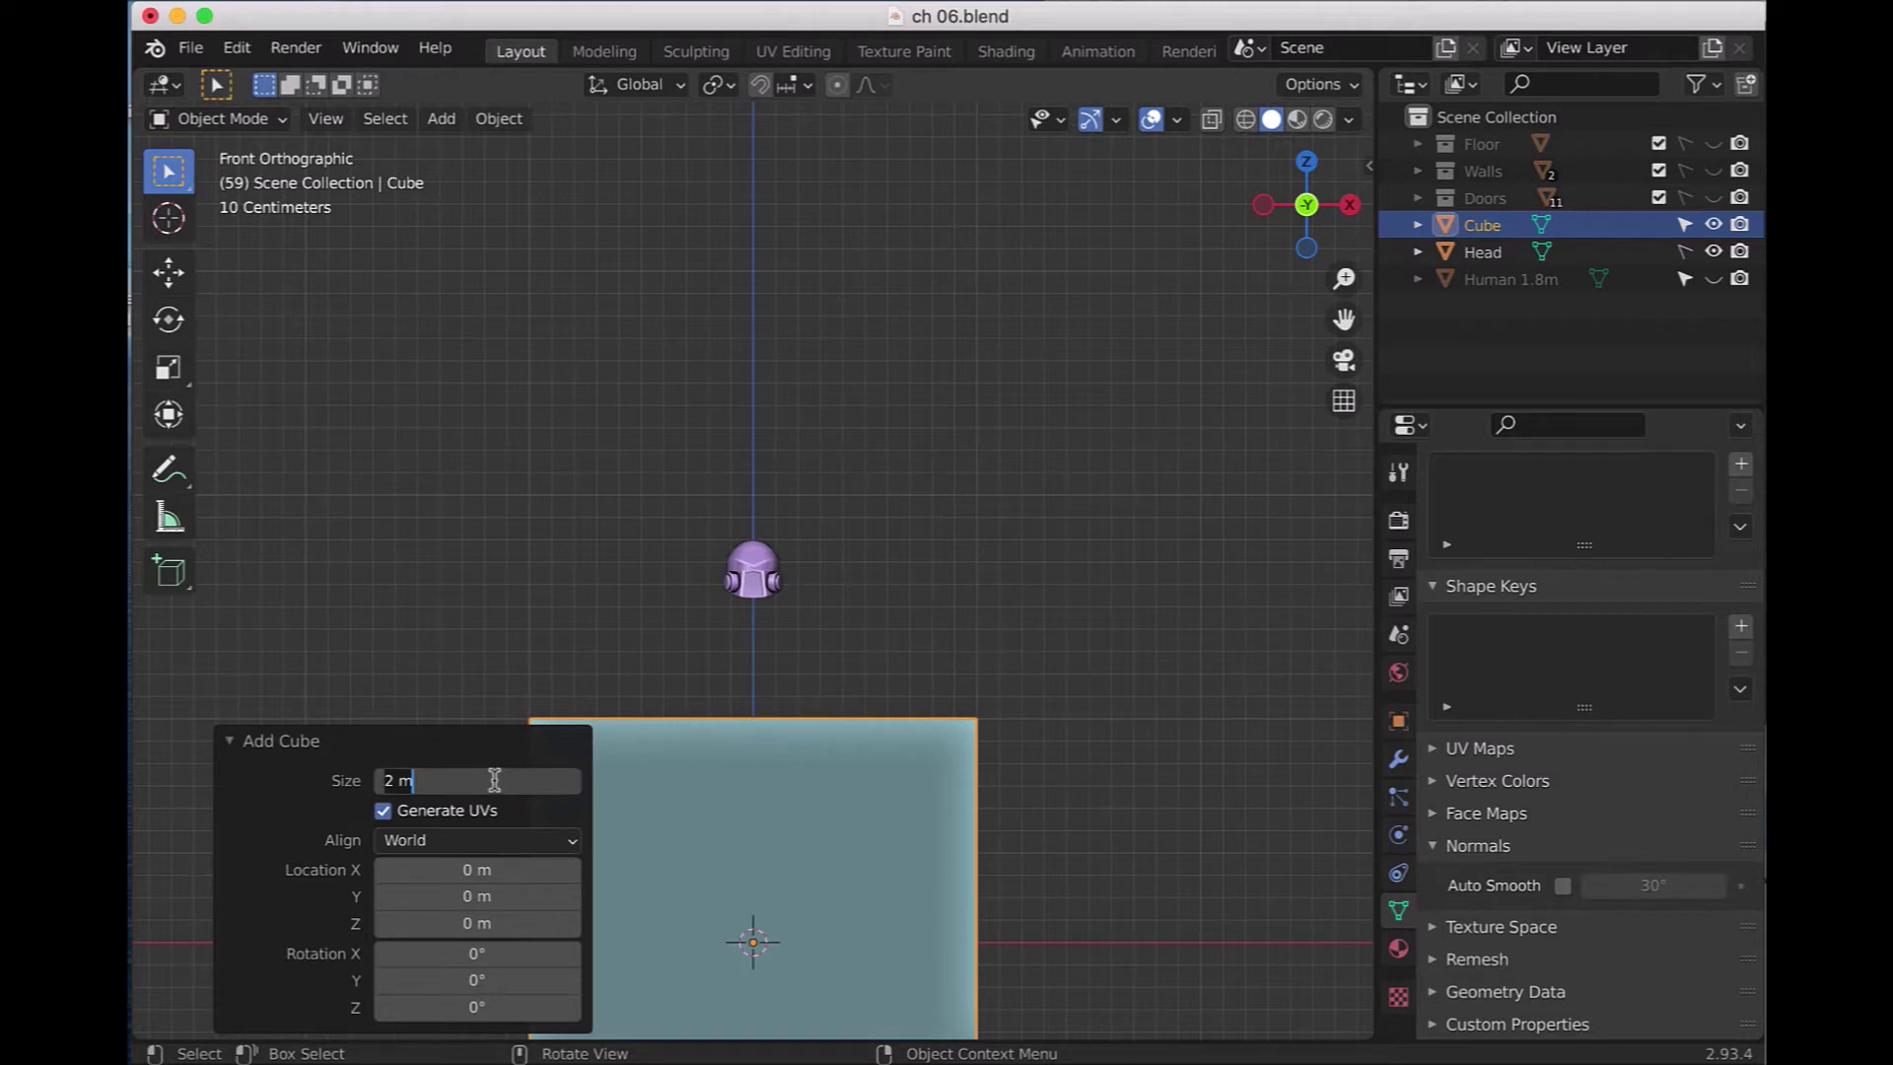
text(1)
key(Return)
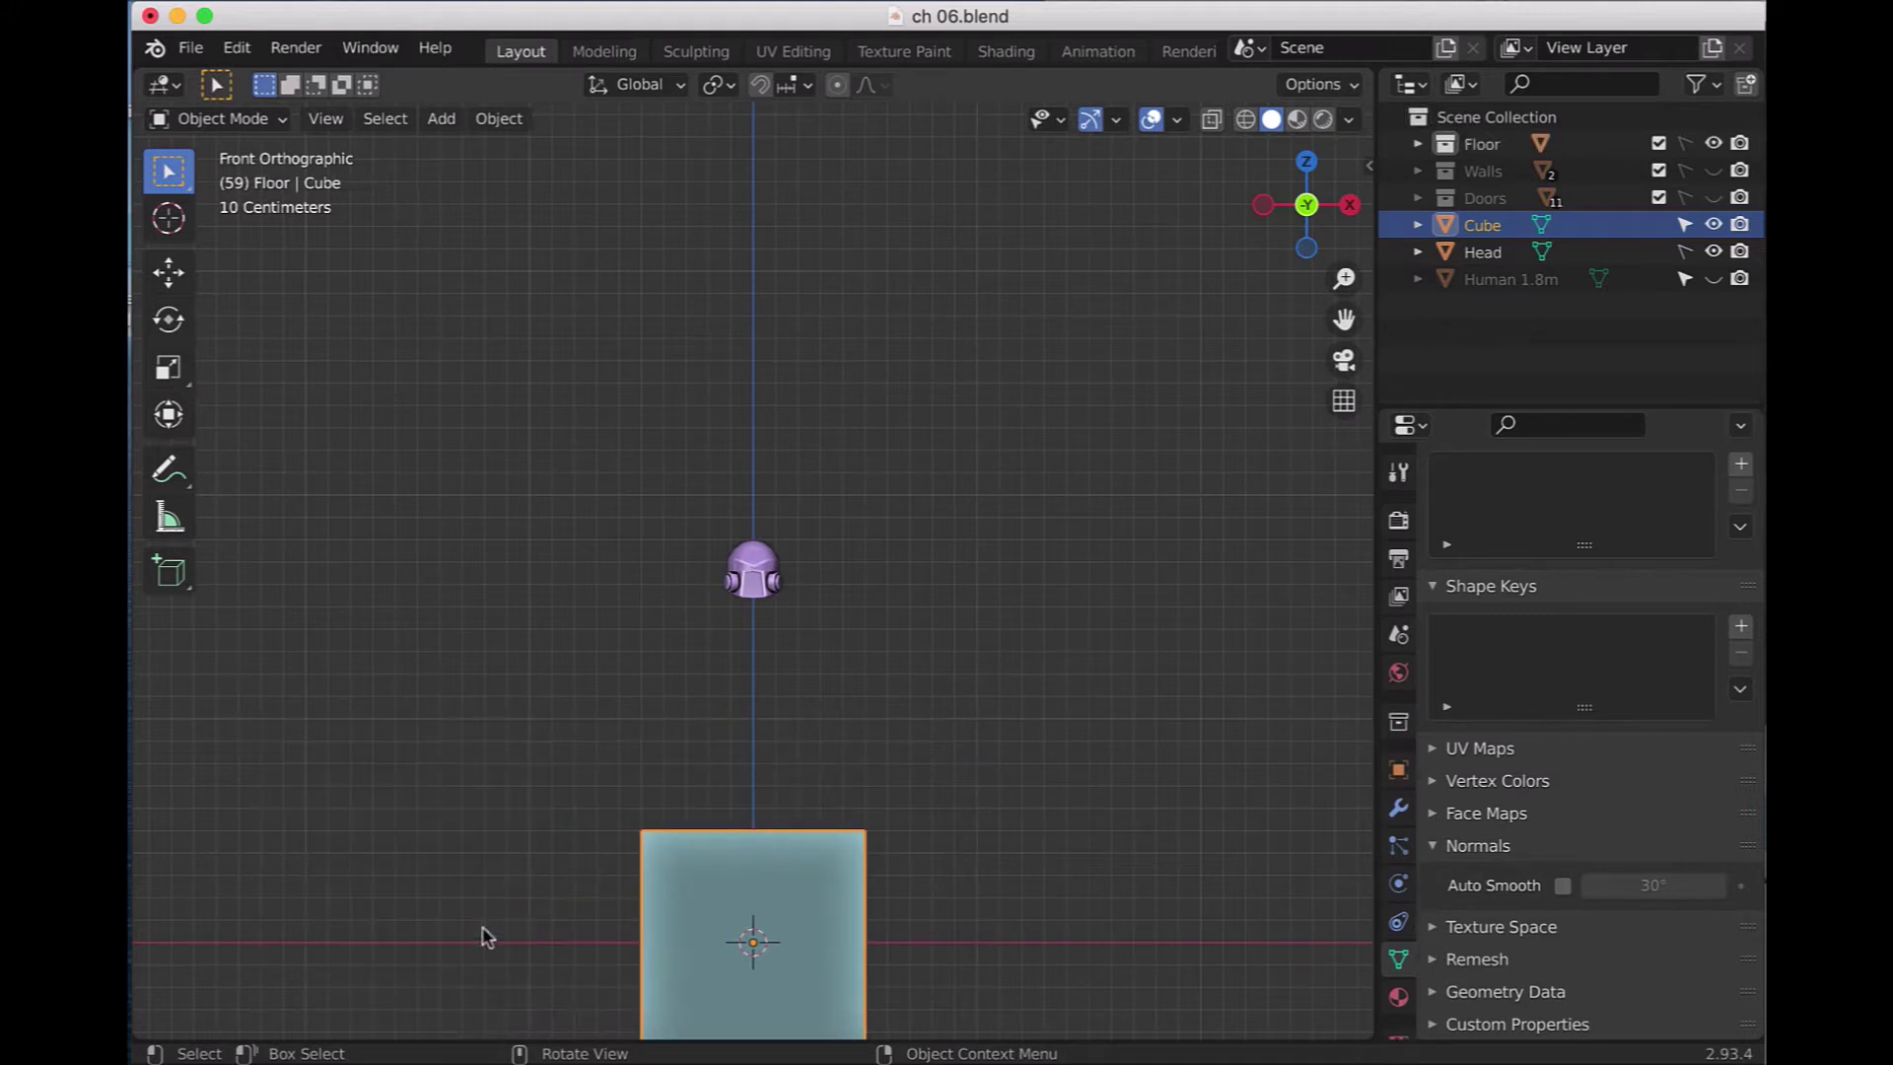
key(period)
click(485, 936)
key(ctrl+z)
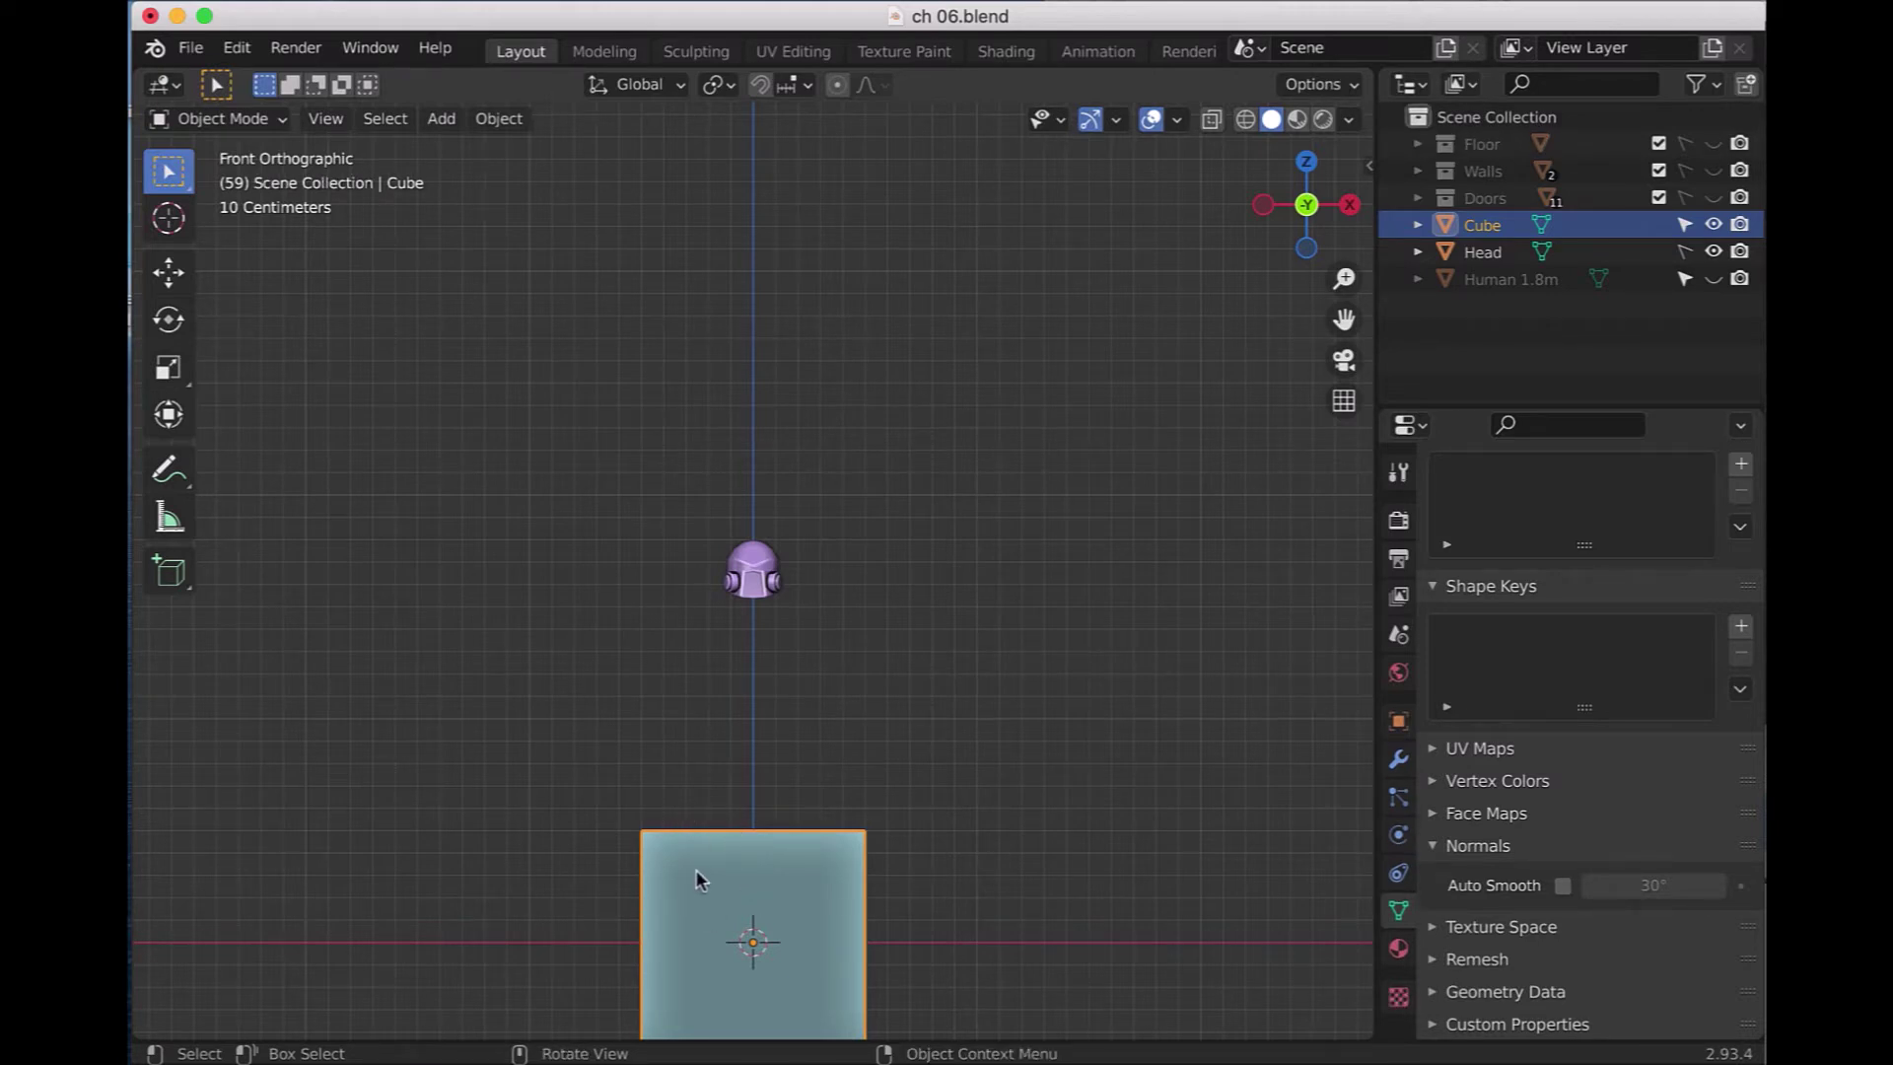
key(Delete)
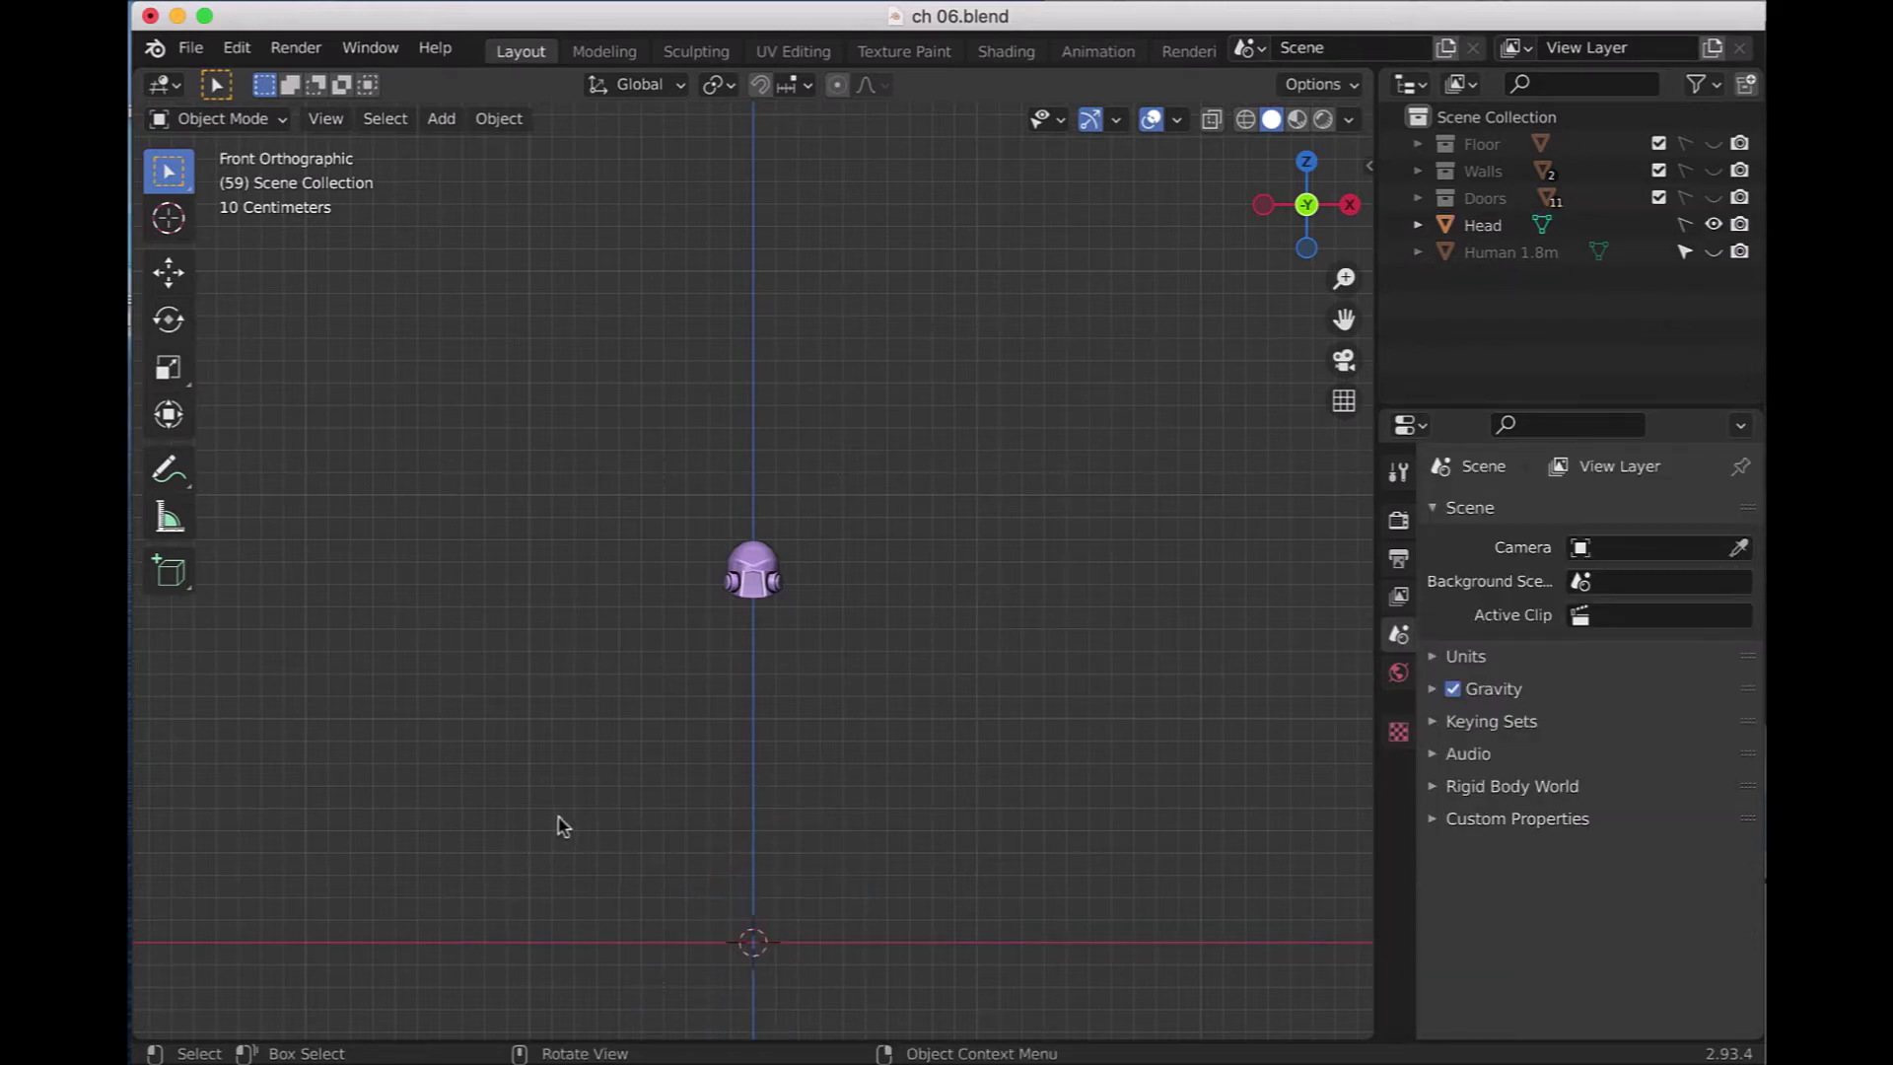
key(shift+a)
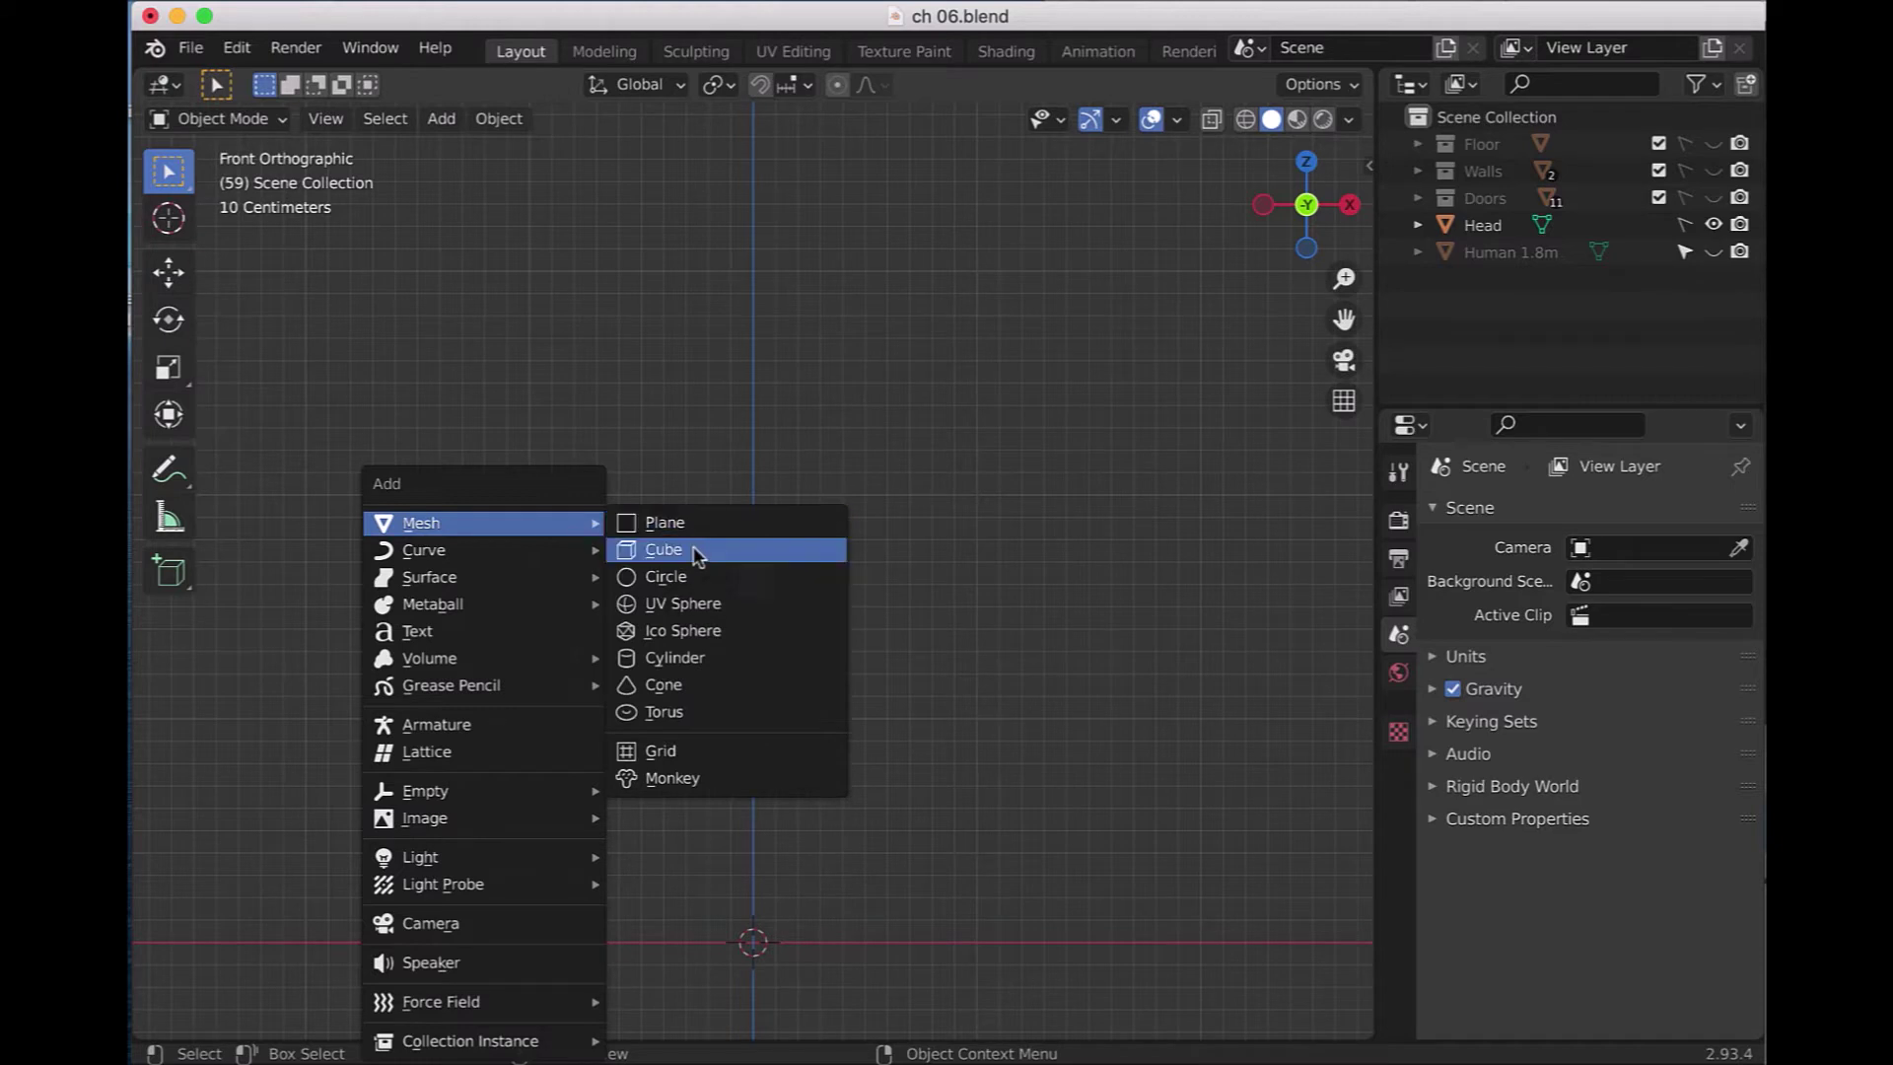
- Add a 1 m cube with its location Z set to 1.26 m
click(696, 549)
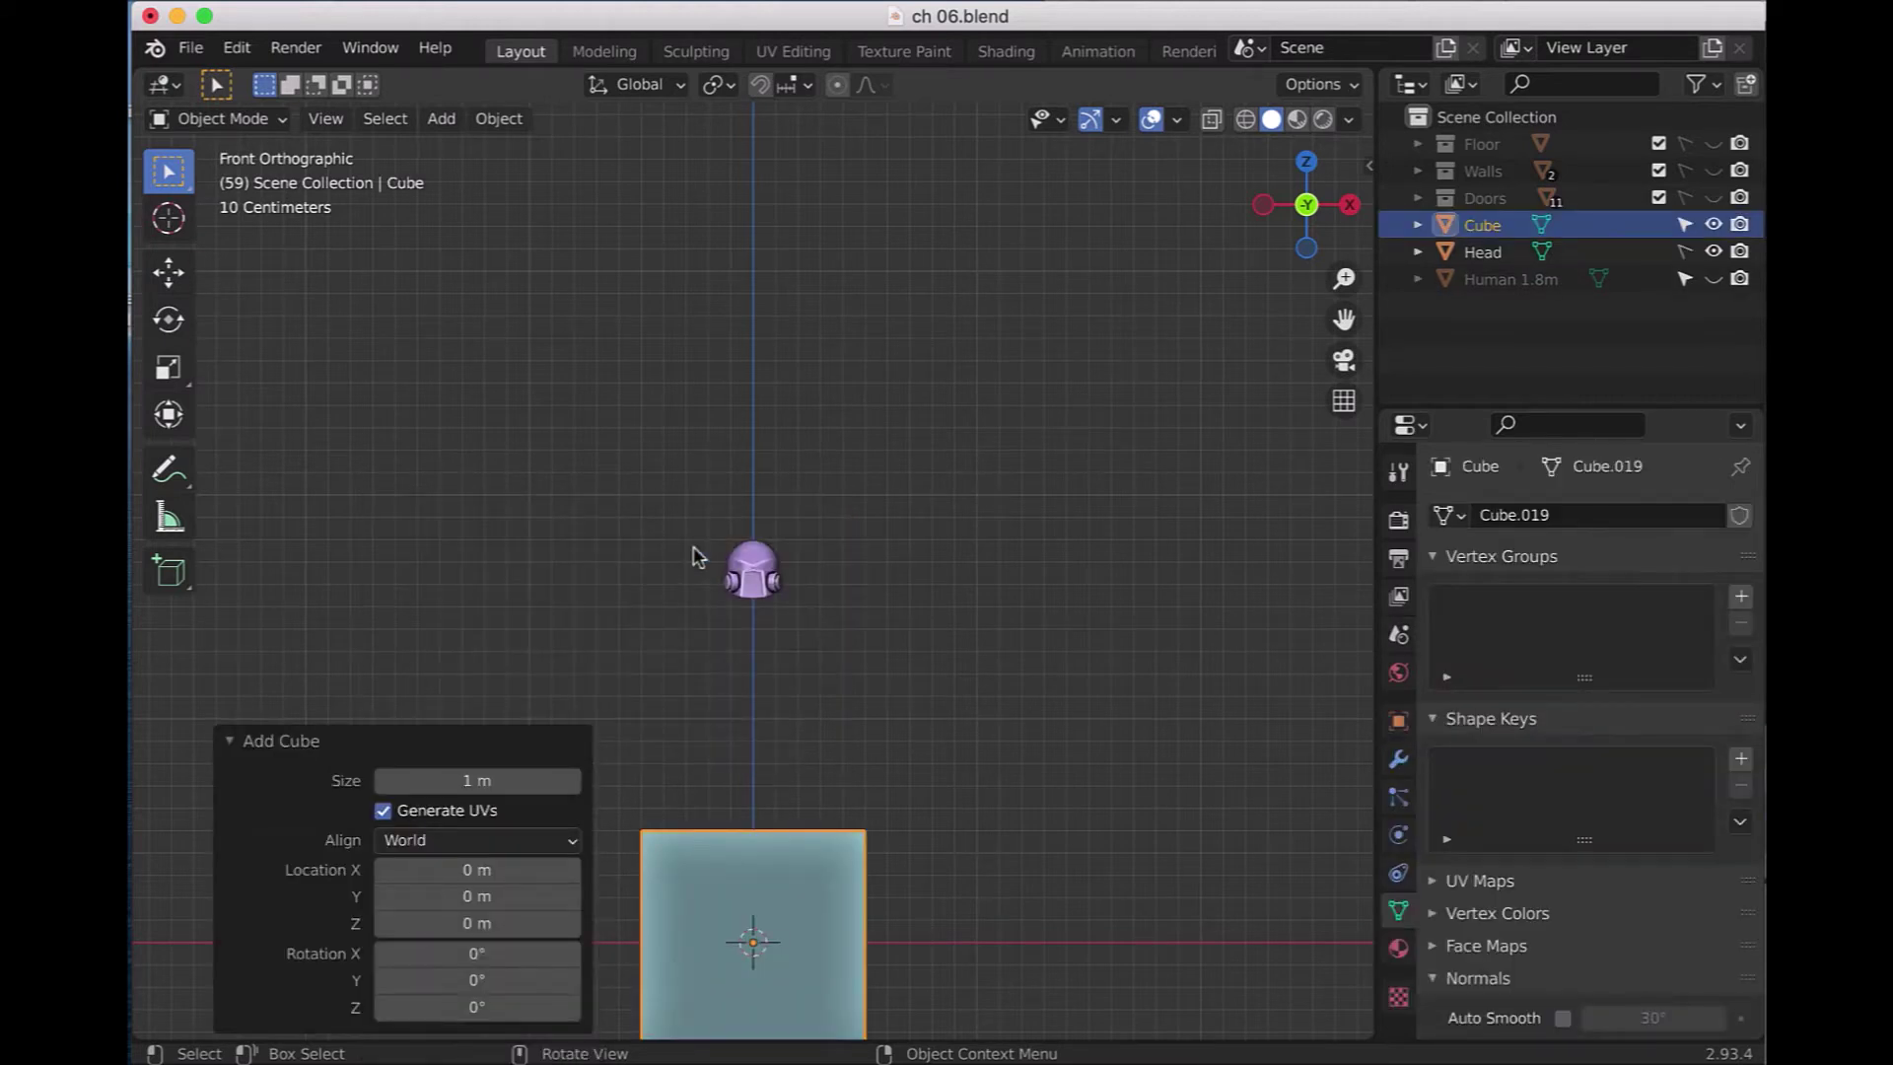
click(476, 783)
key(Return)
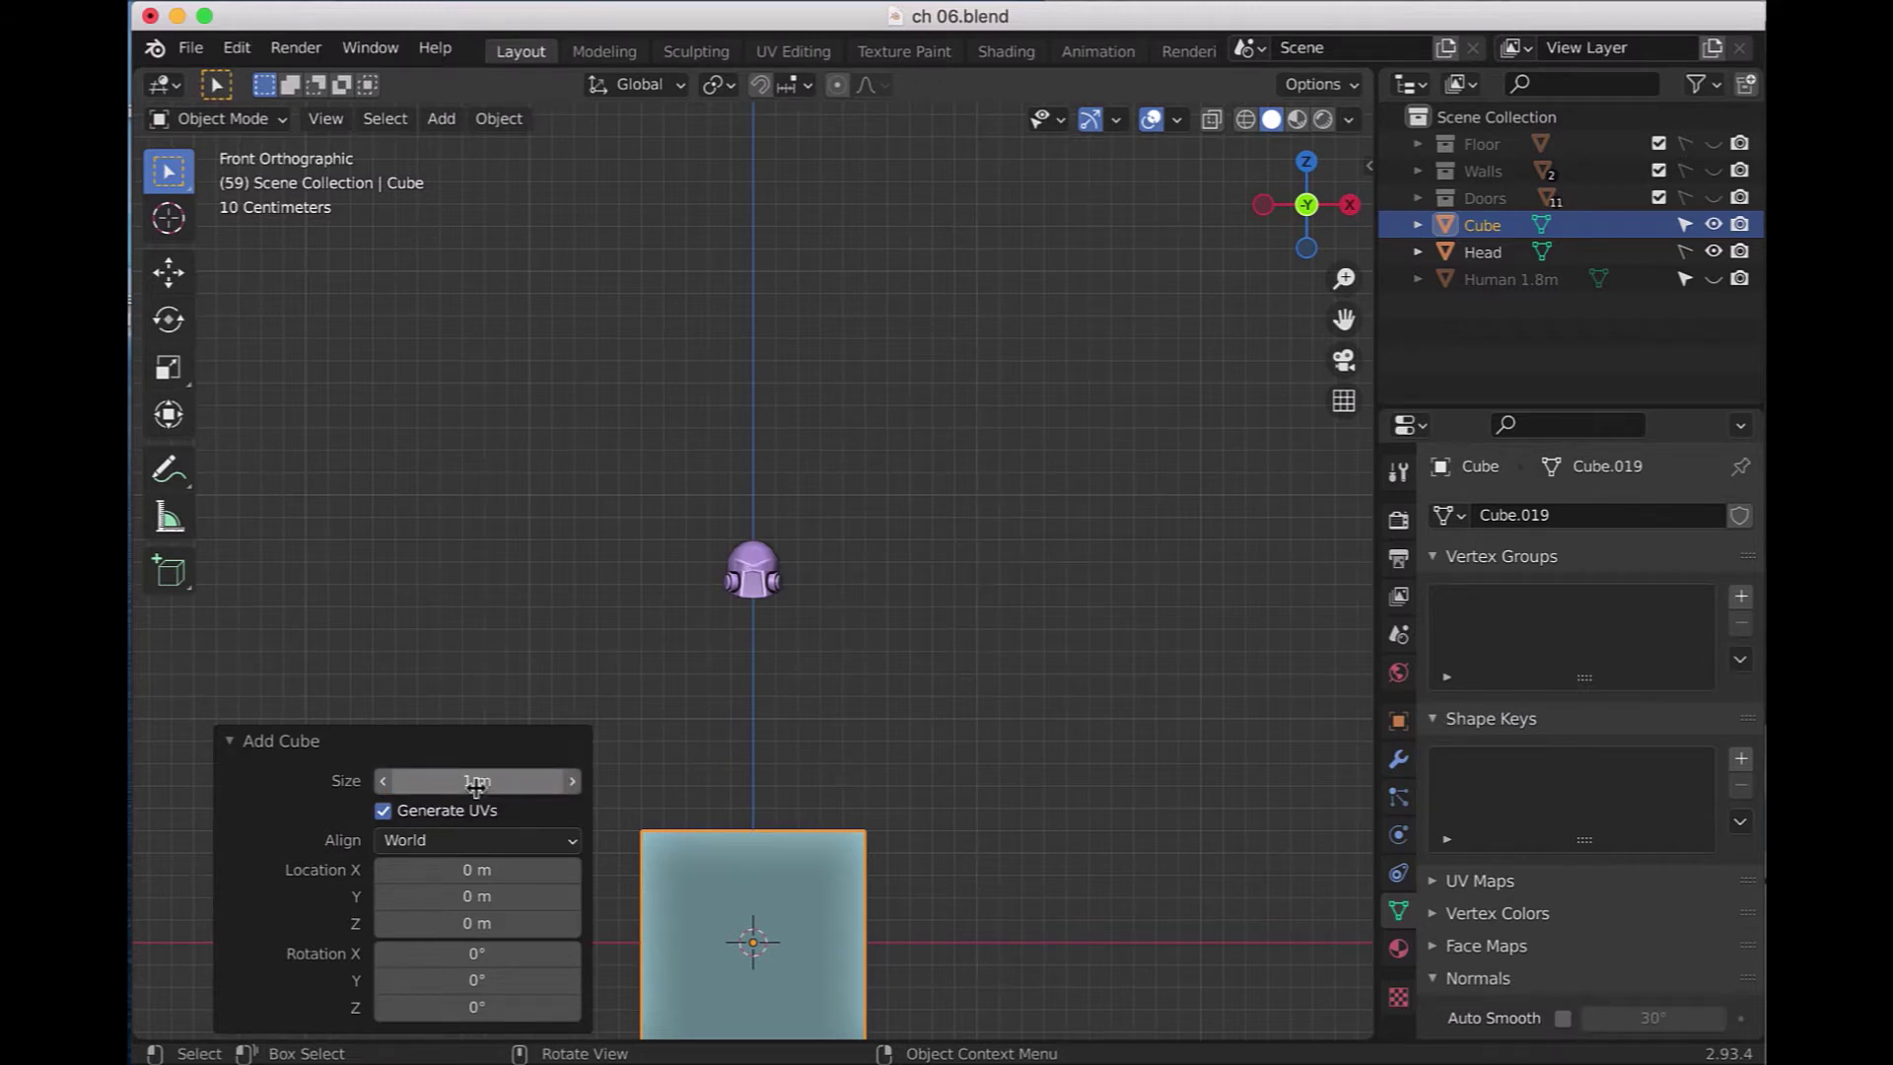
click(486, 926)
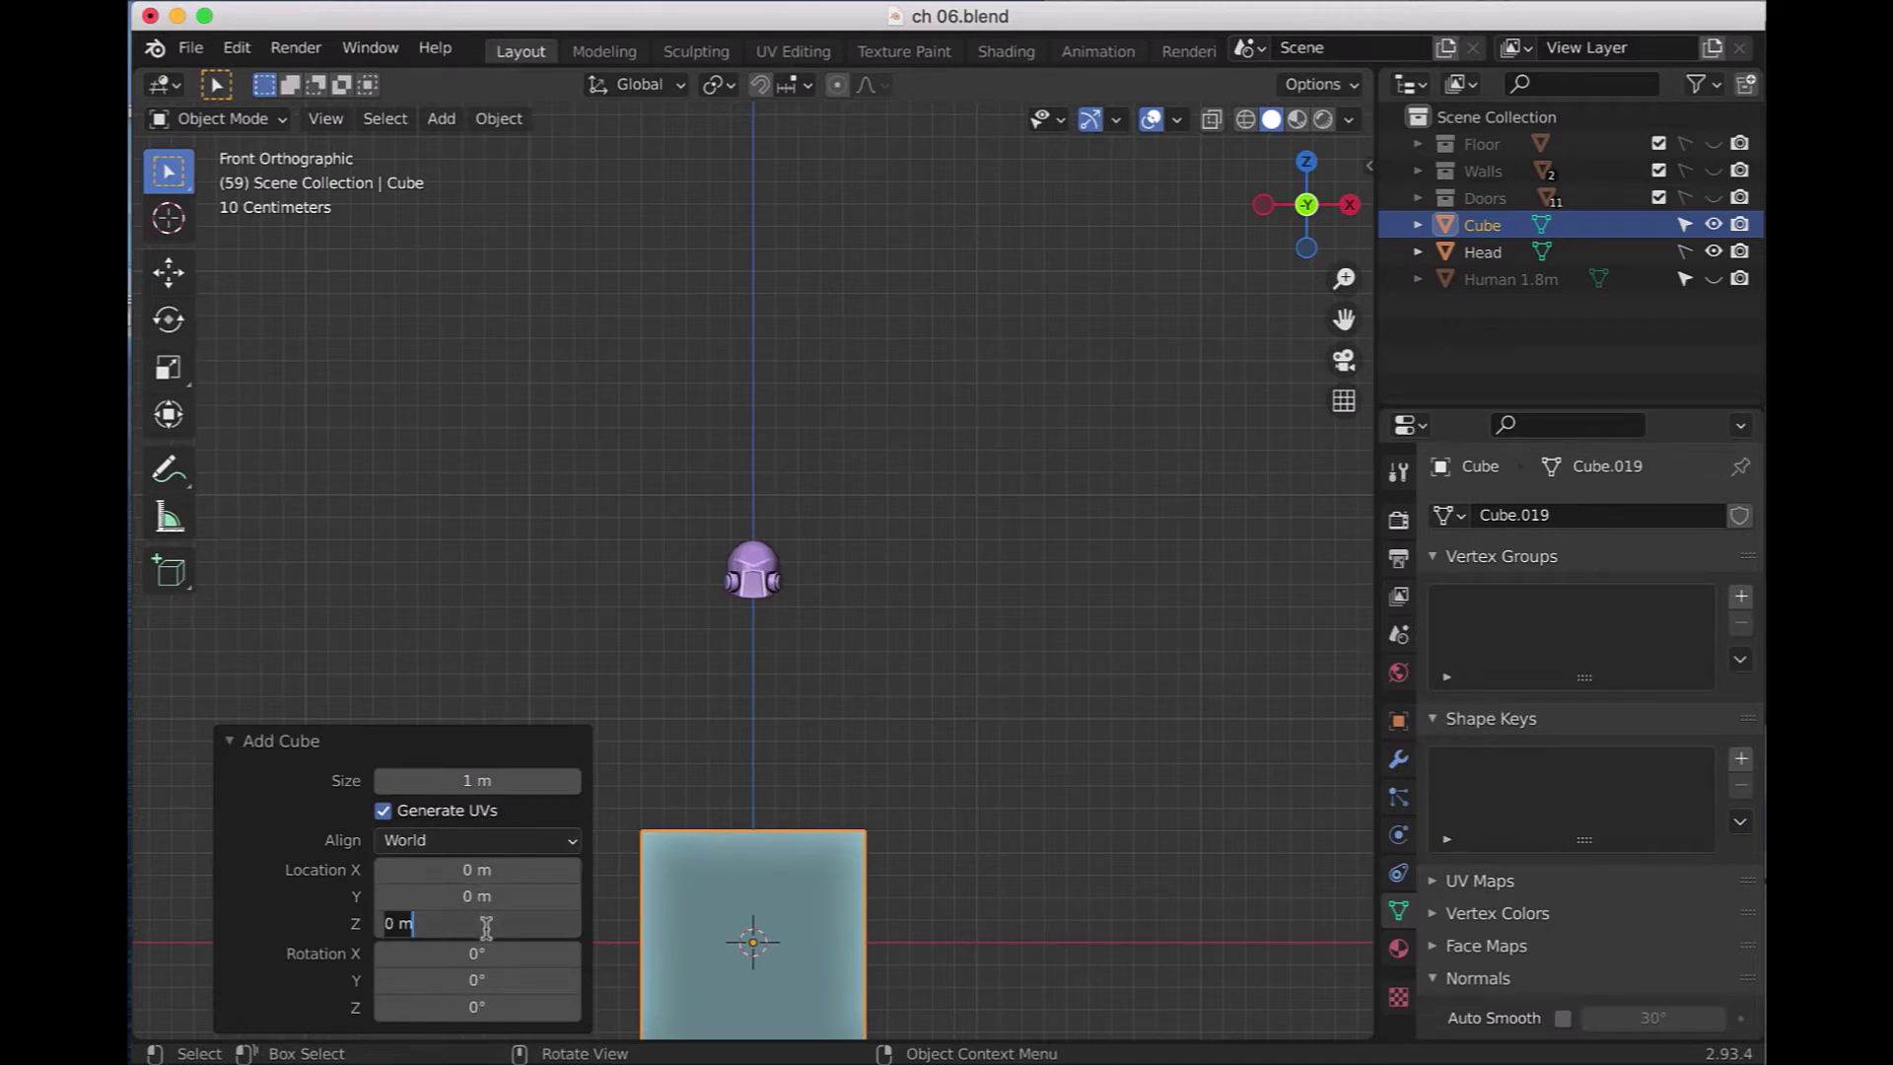
text(1.26)
key(Return)
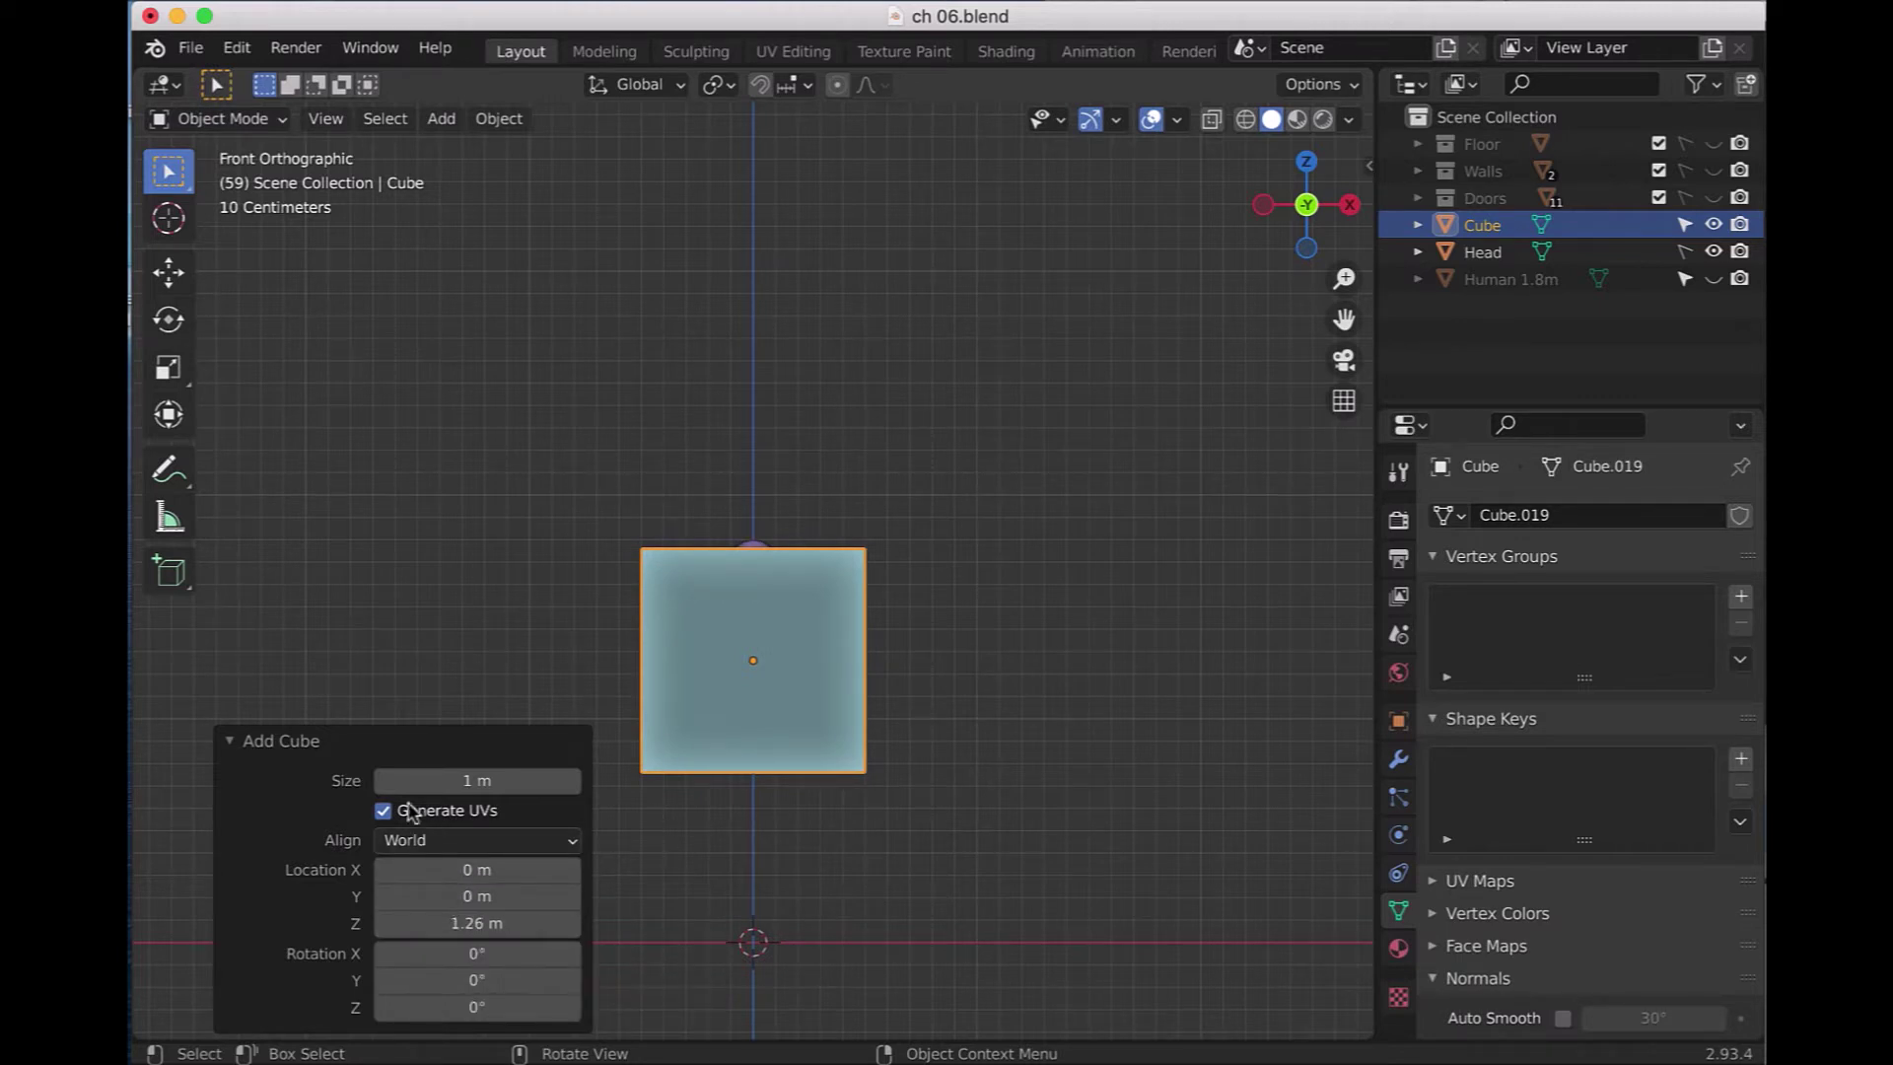
click(230, 743)
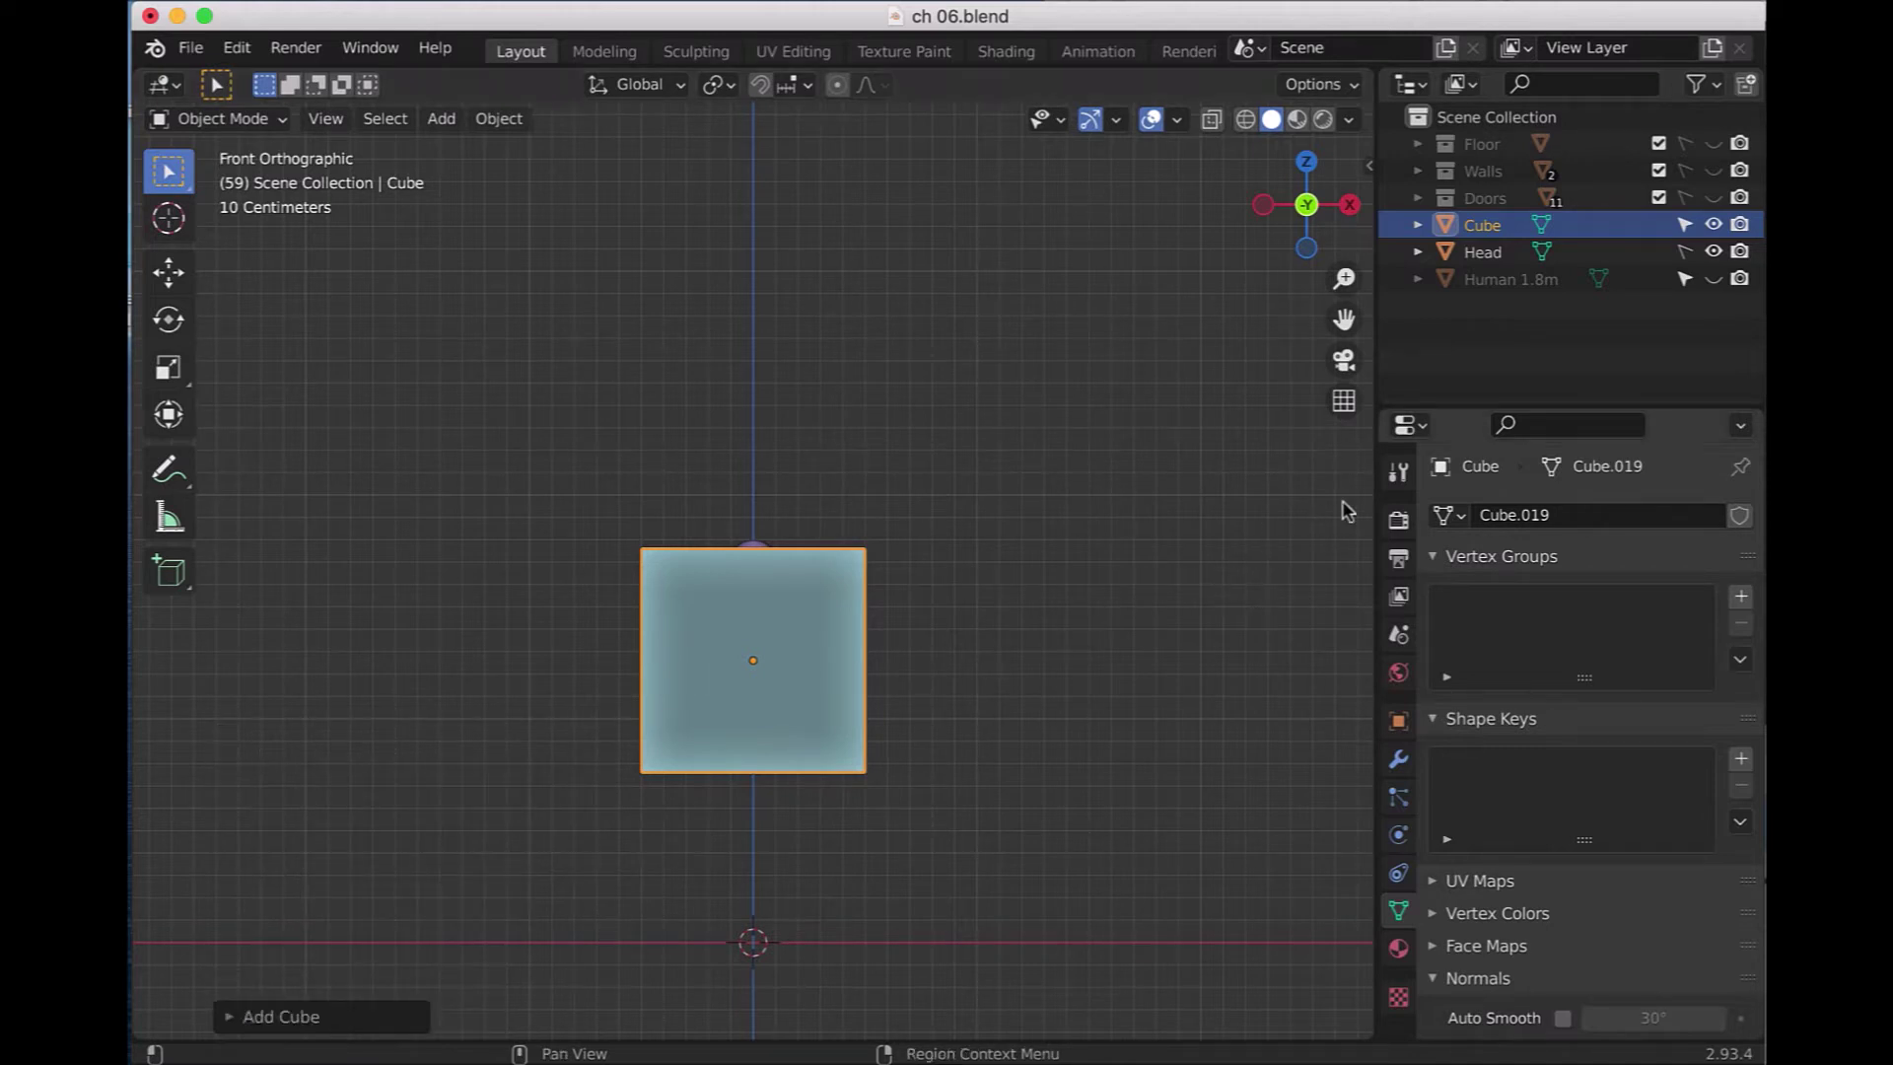
double_click(1508, 227)
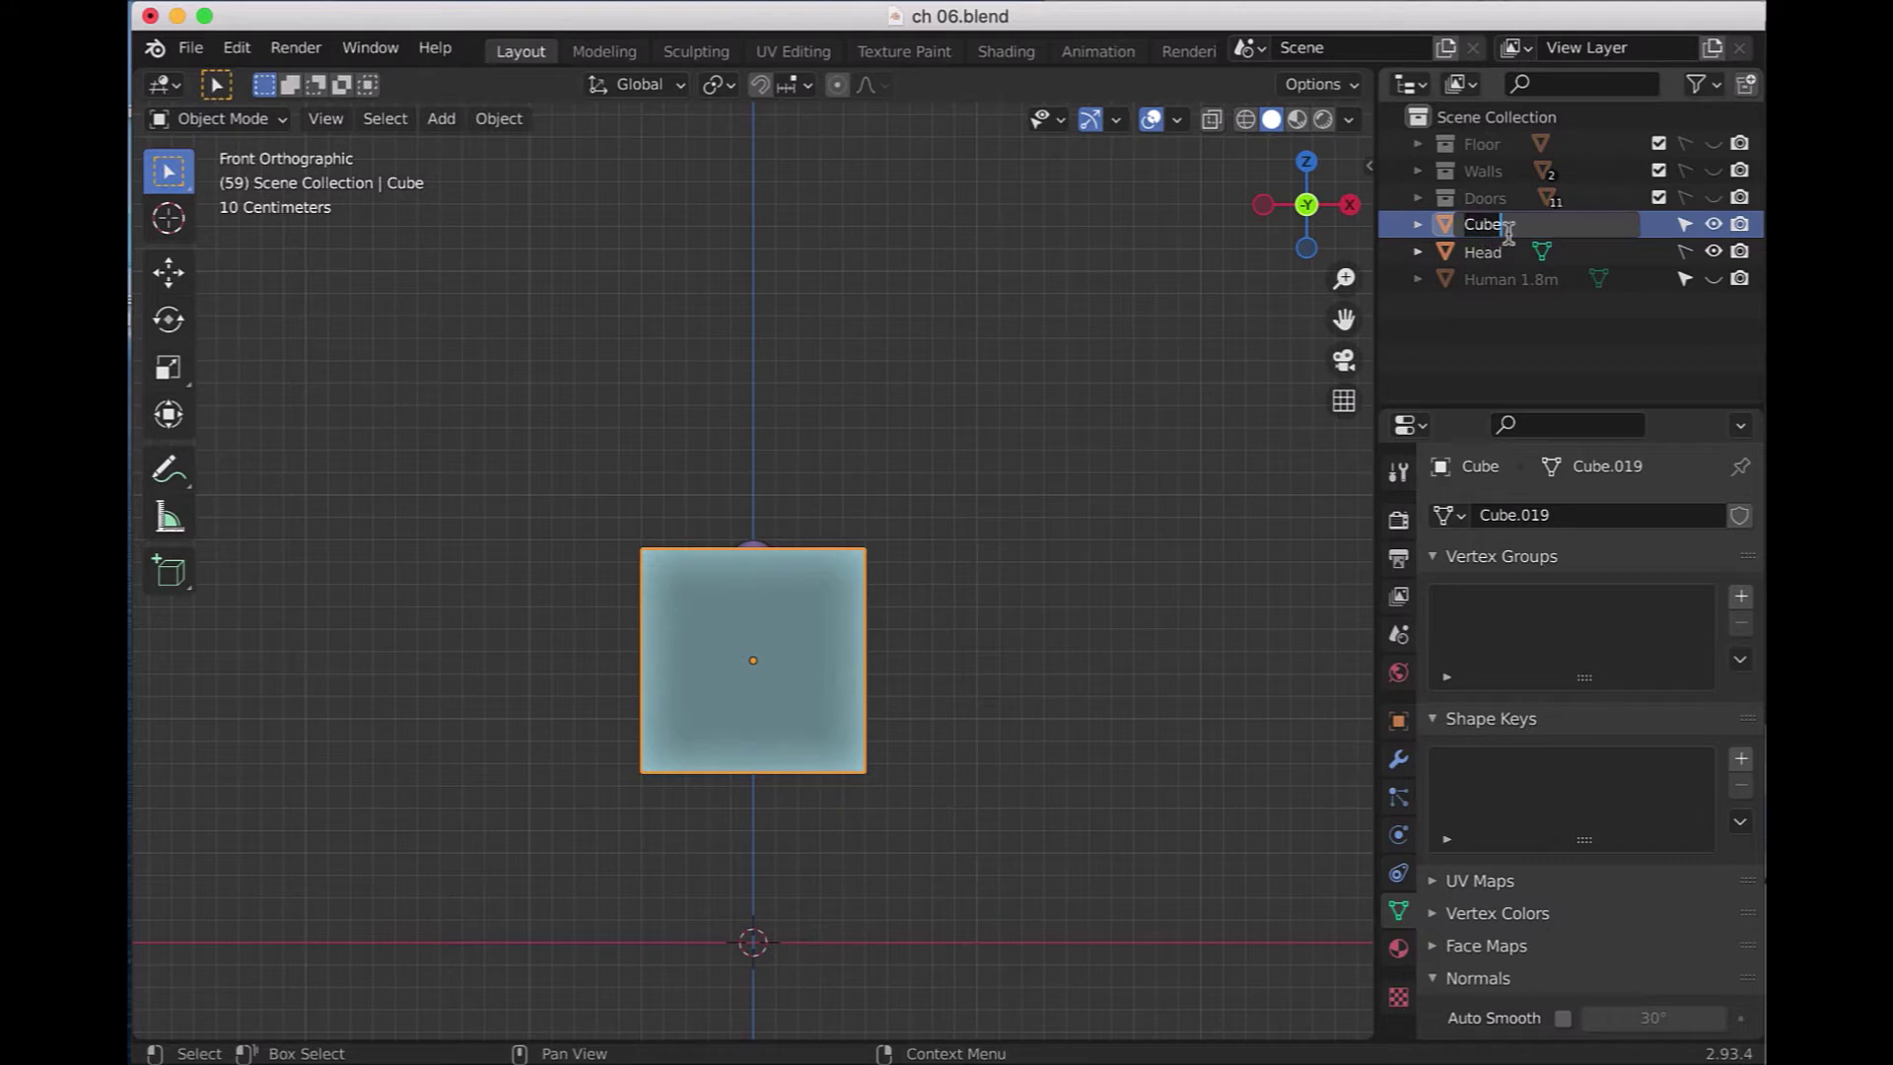
- Rename the cube to 'Torso' and view it in X-ray from the right side
text(Torso)
key(Return)
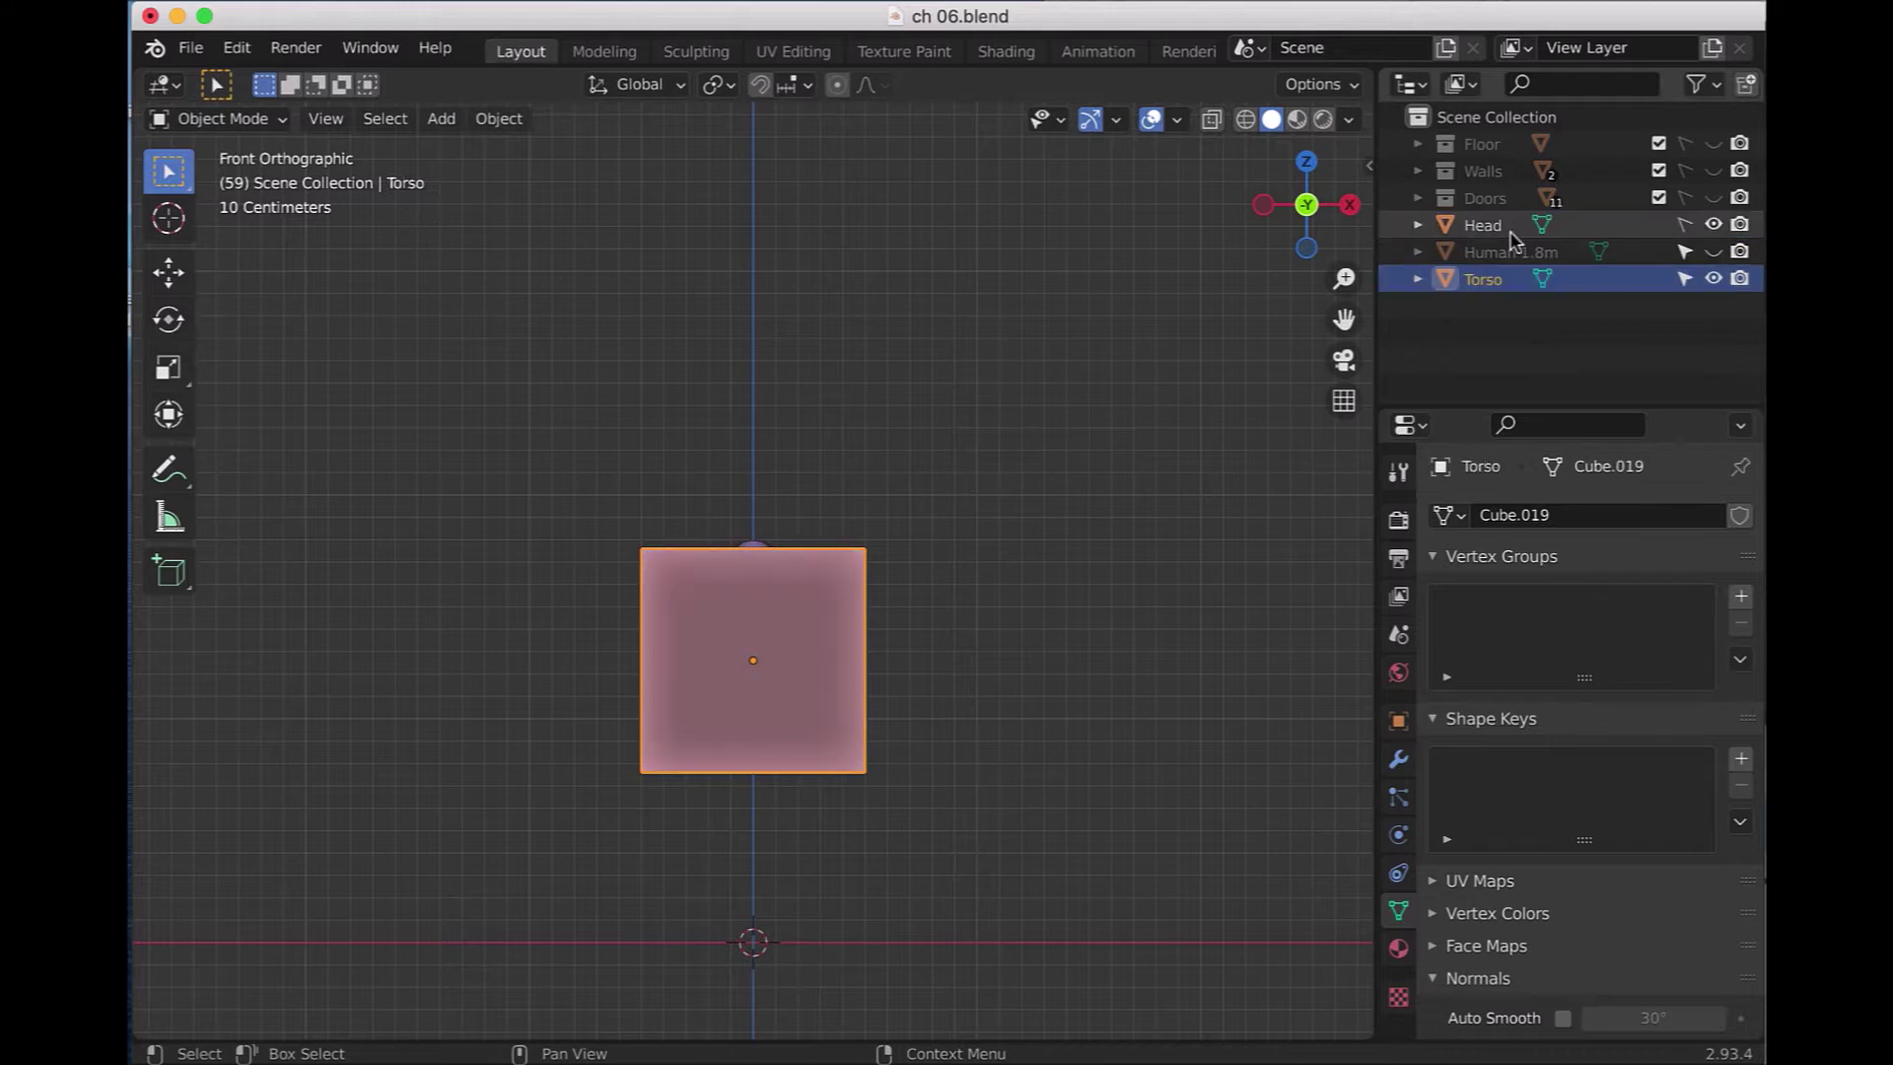
click(1211, 122)
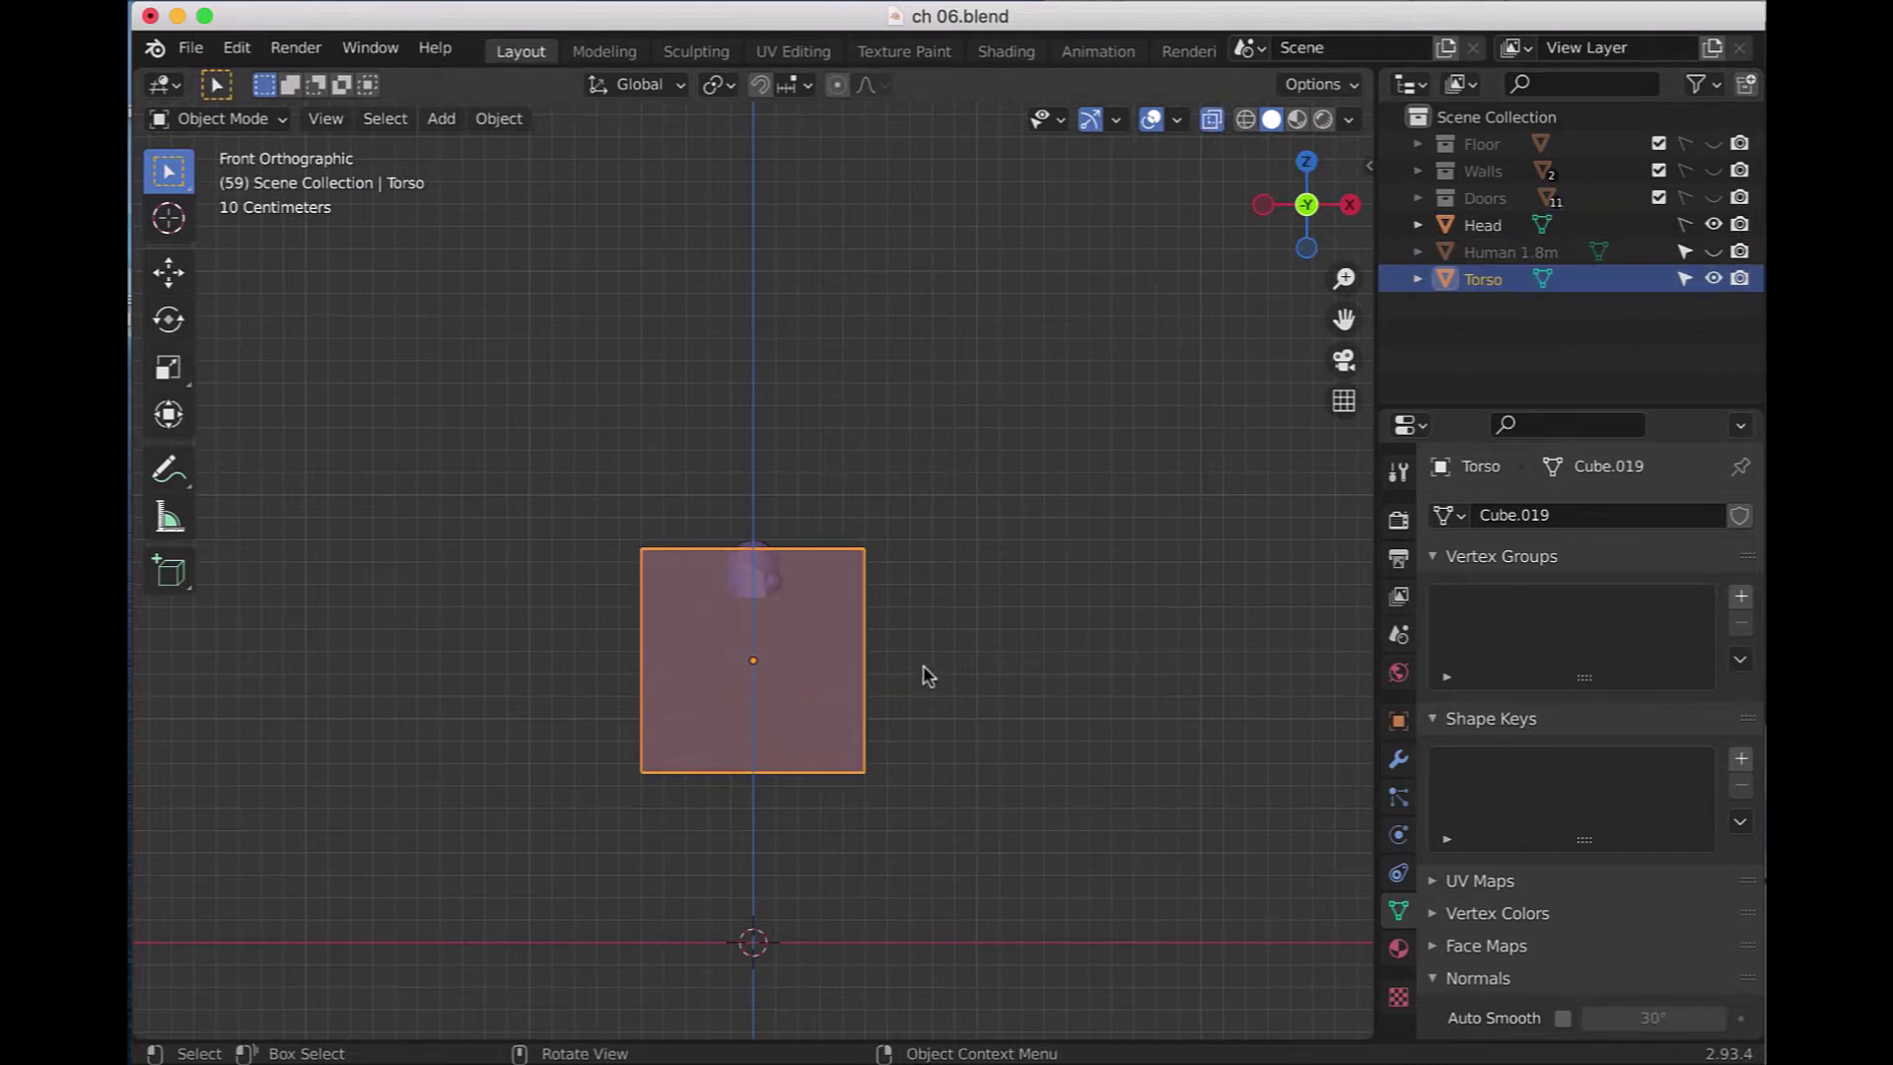
key(KP_3)
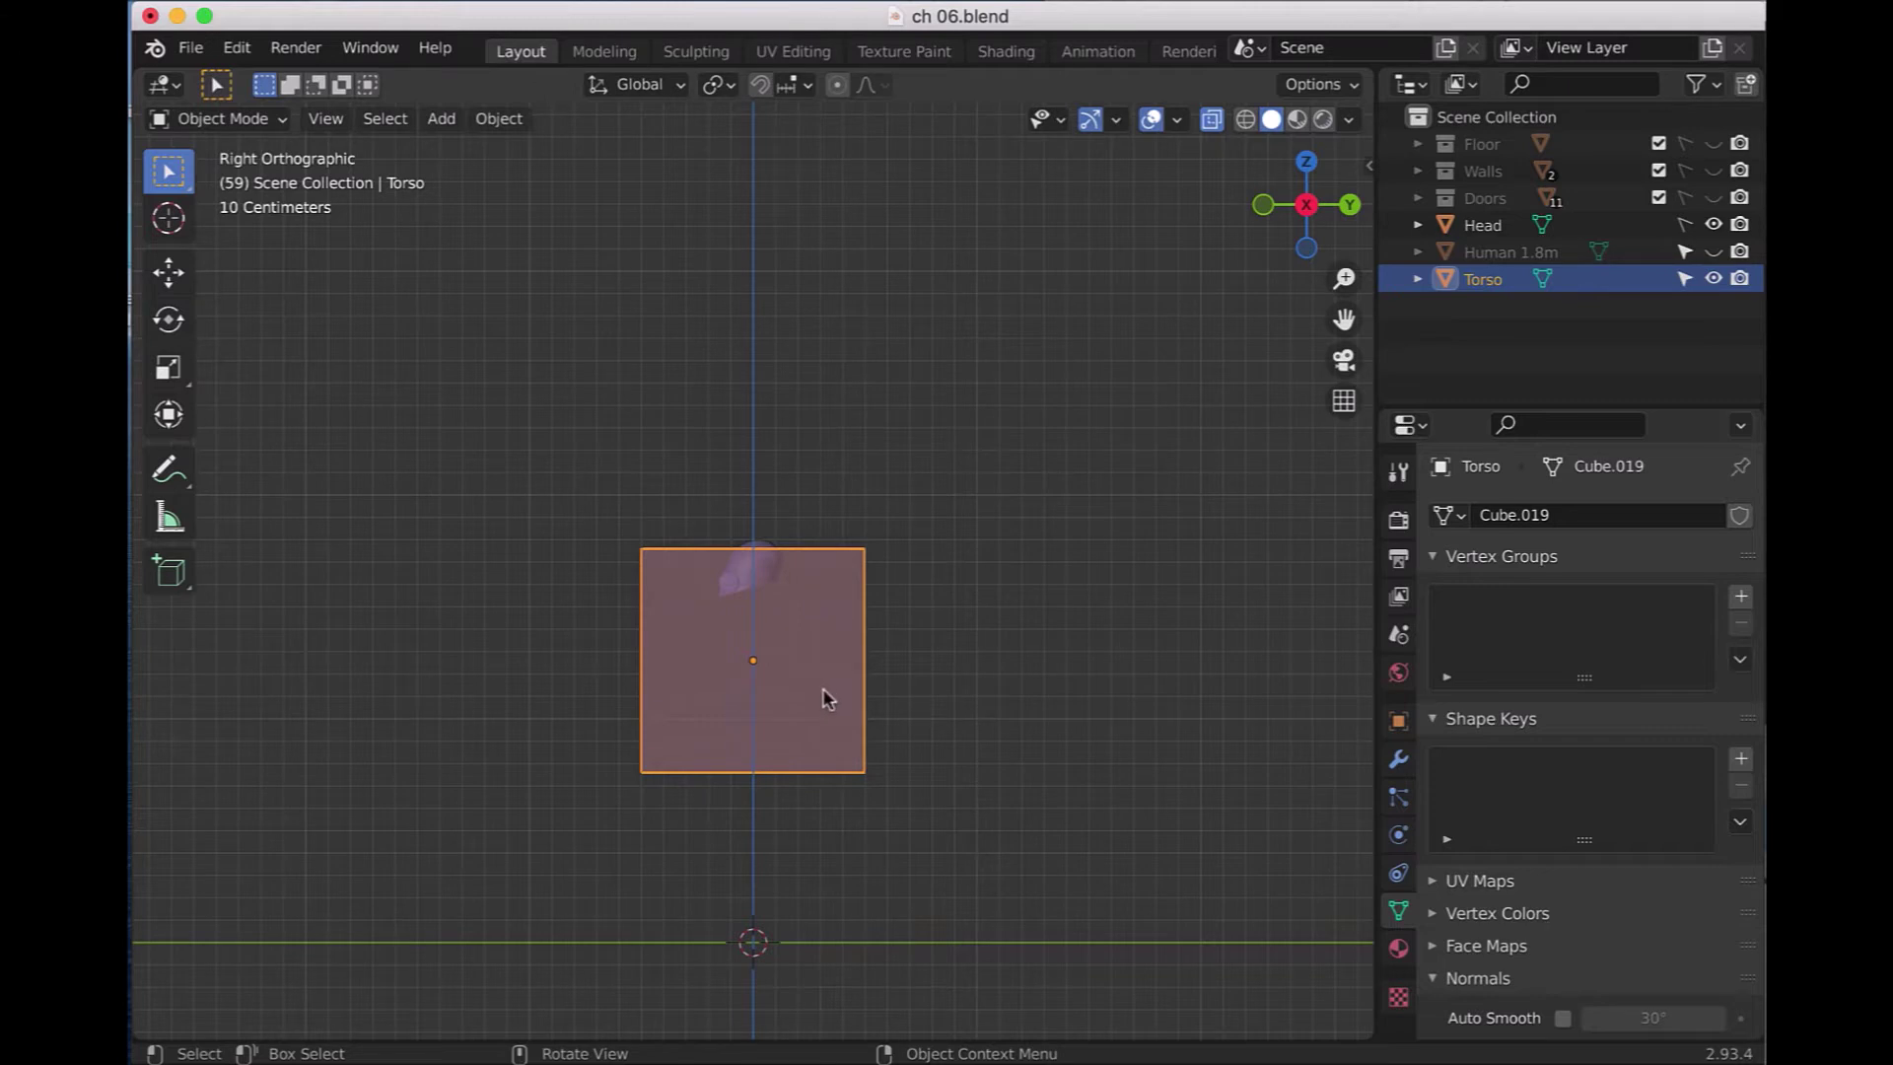
- Scale the Torso to 0.8 along Y, then delete it
key(s)
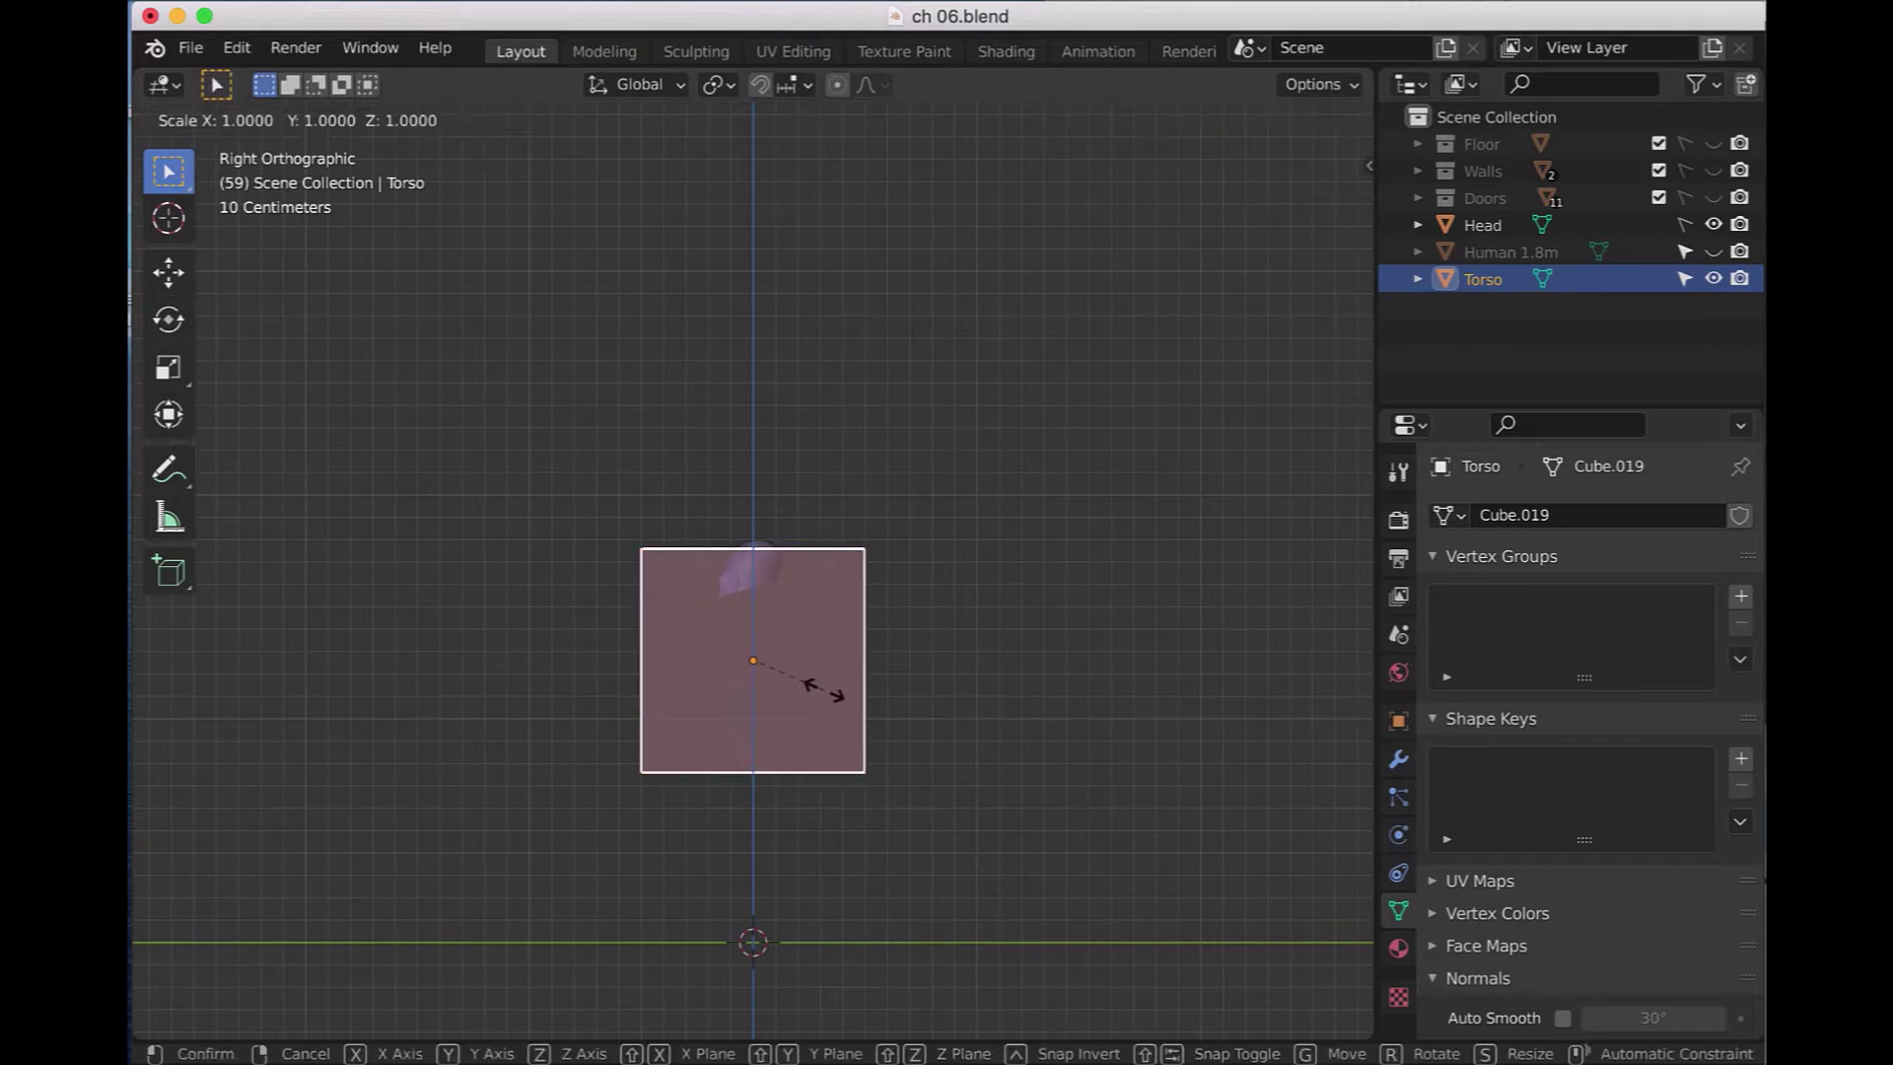
key(y)
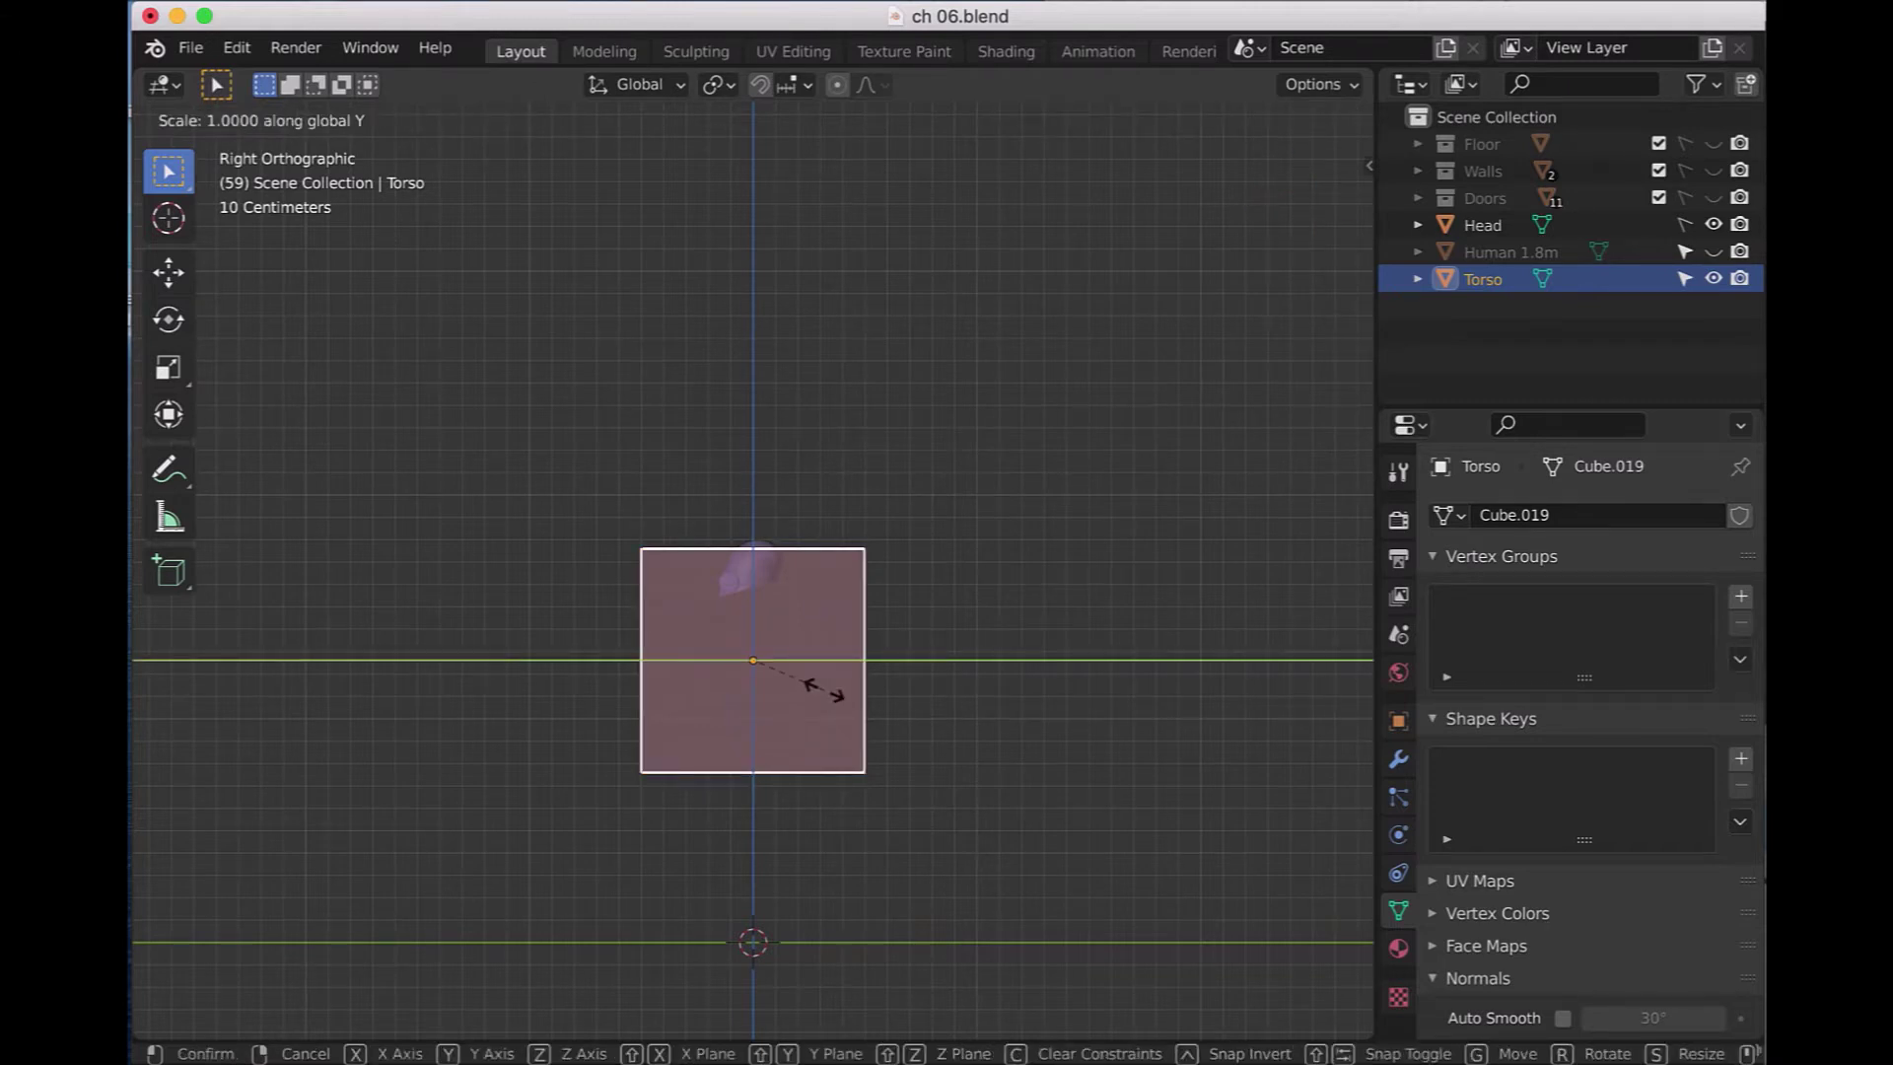
text(.8)
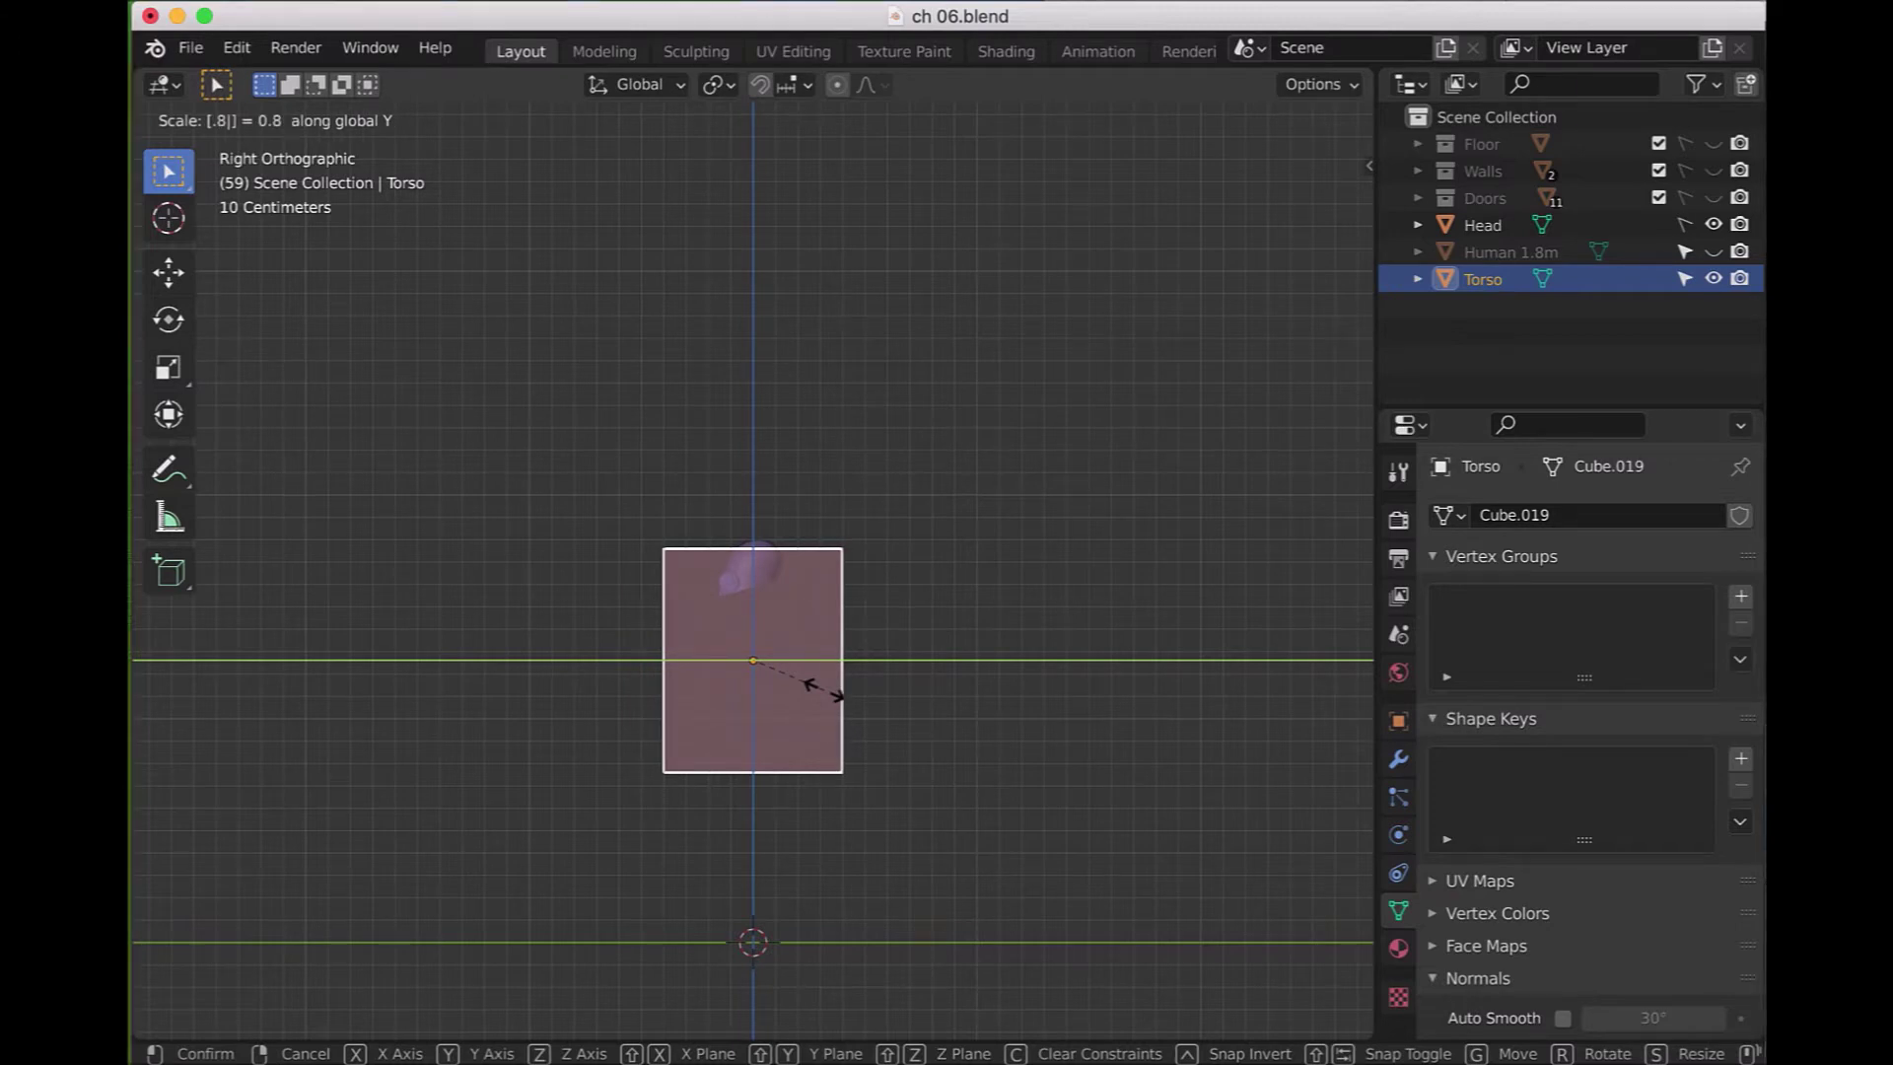
key(Return)
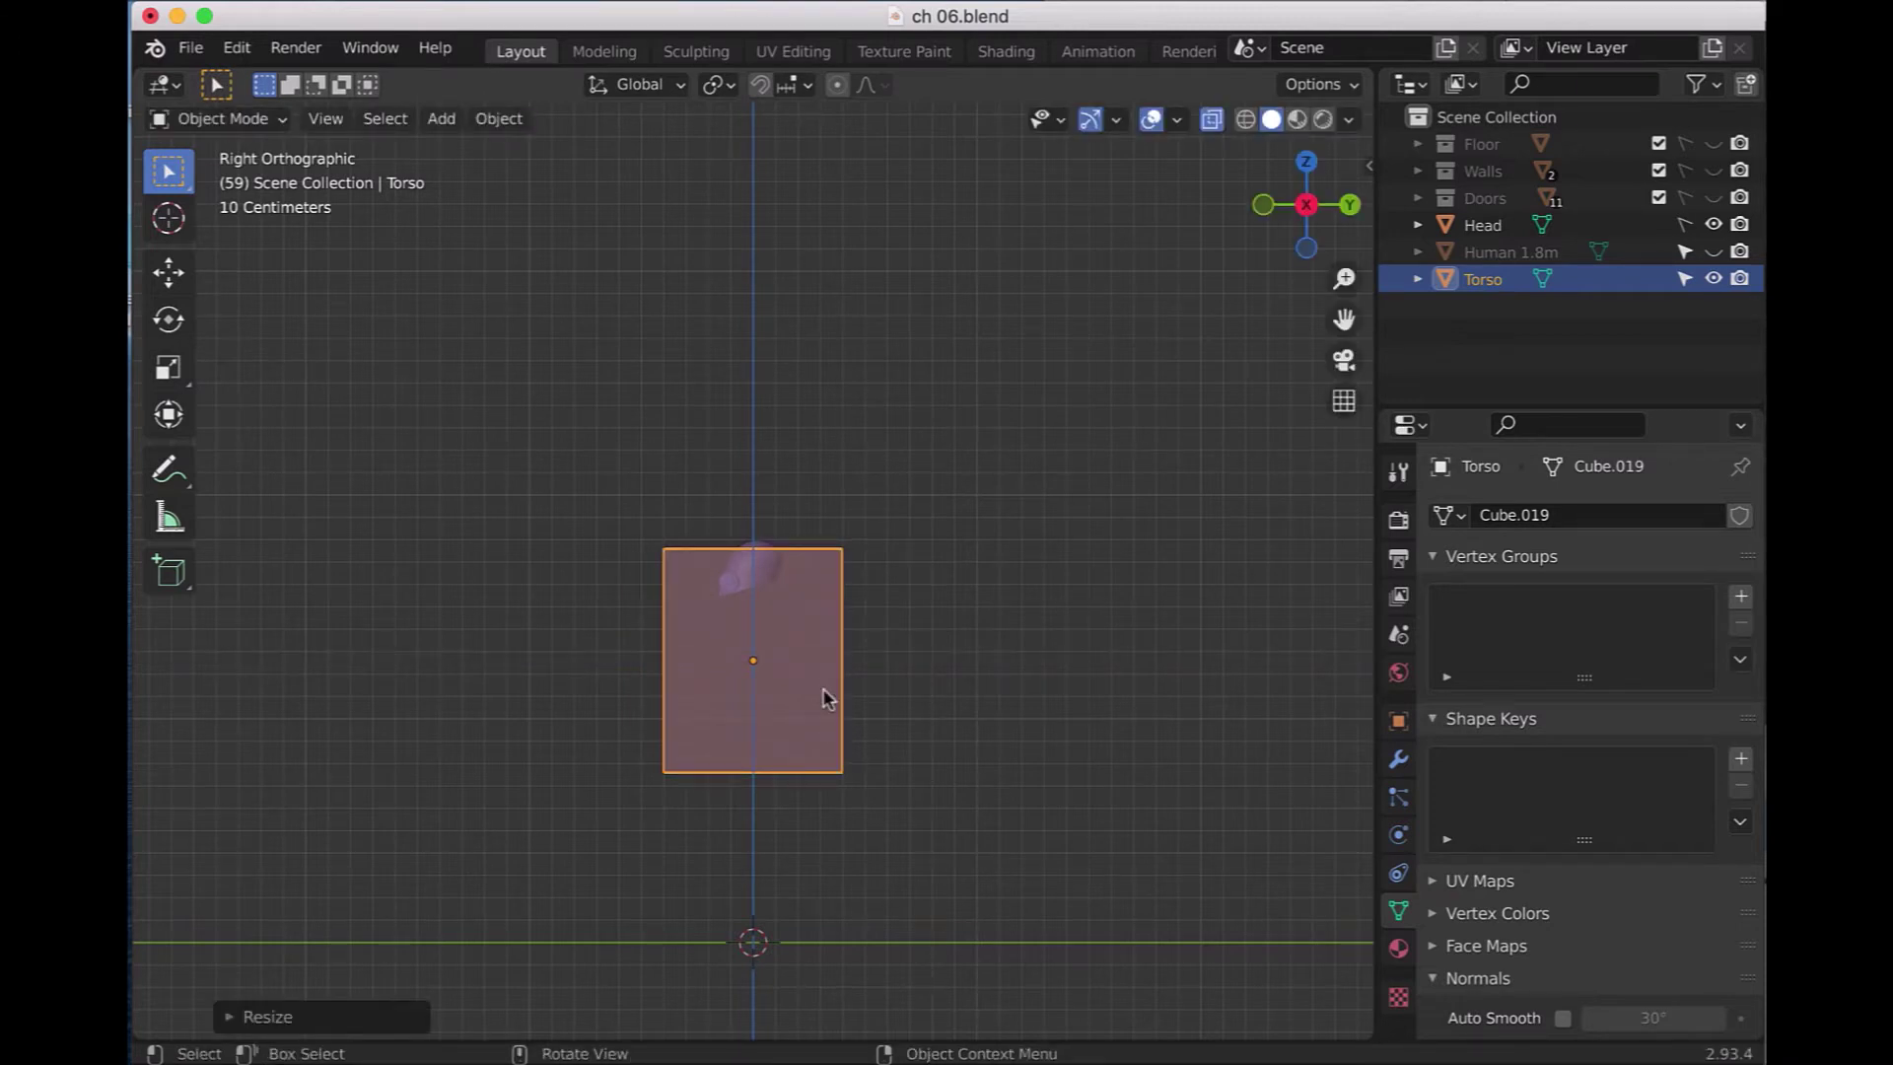
key(Delete)
key(KP_1)
key(shift+a)
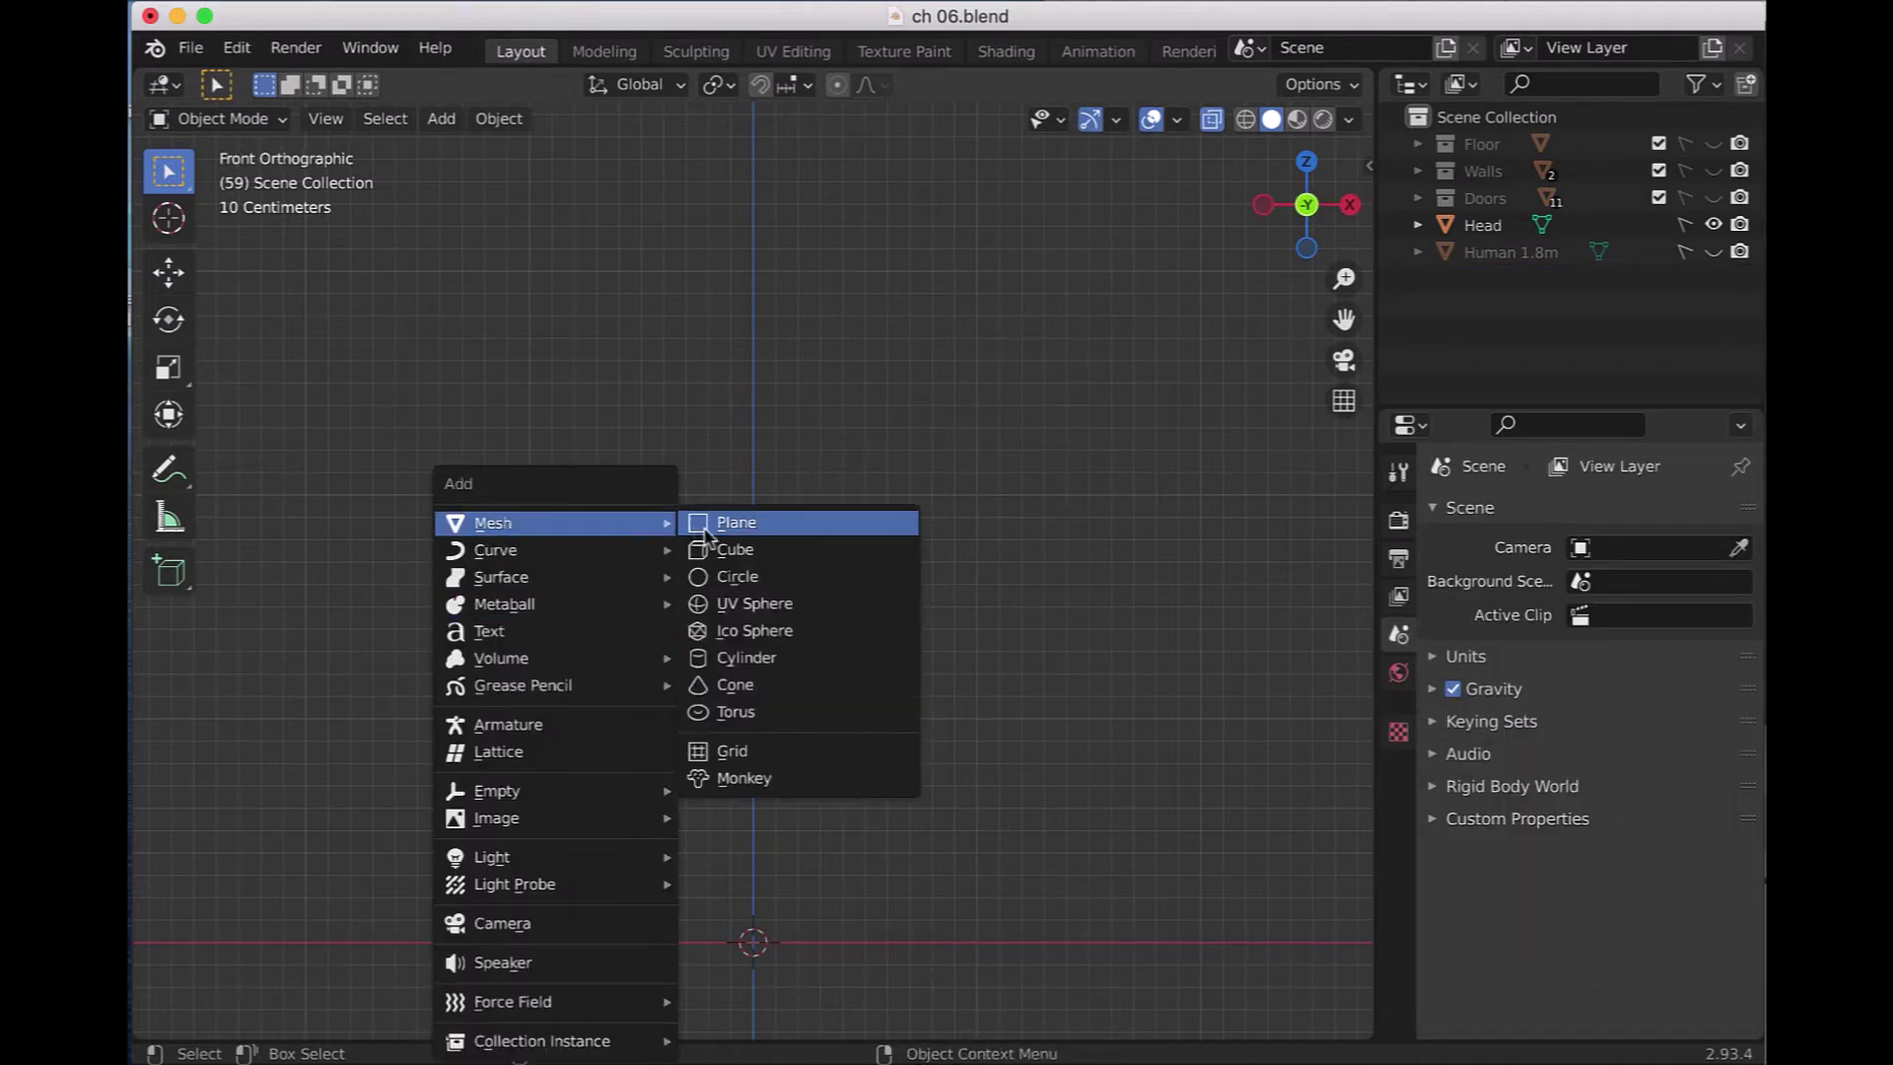
- Add a 0.6 m cube and raise it to Z 1.26 m below the helmet
click(712, 549)
click(525, 782)
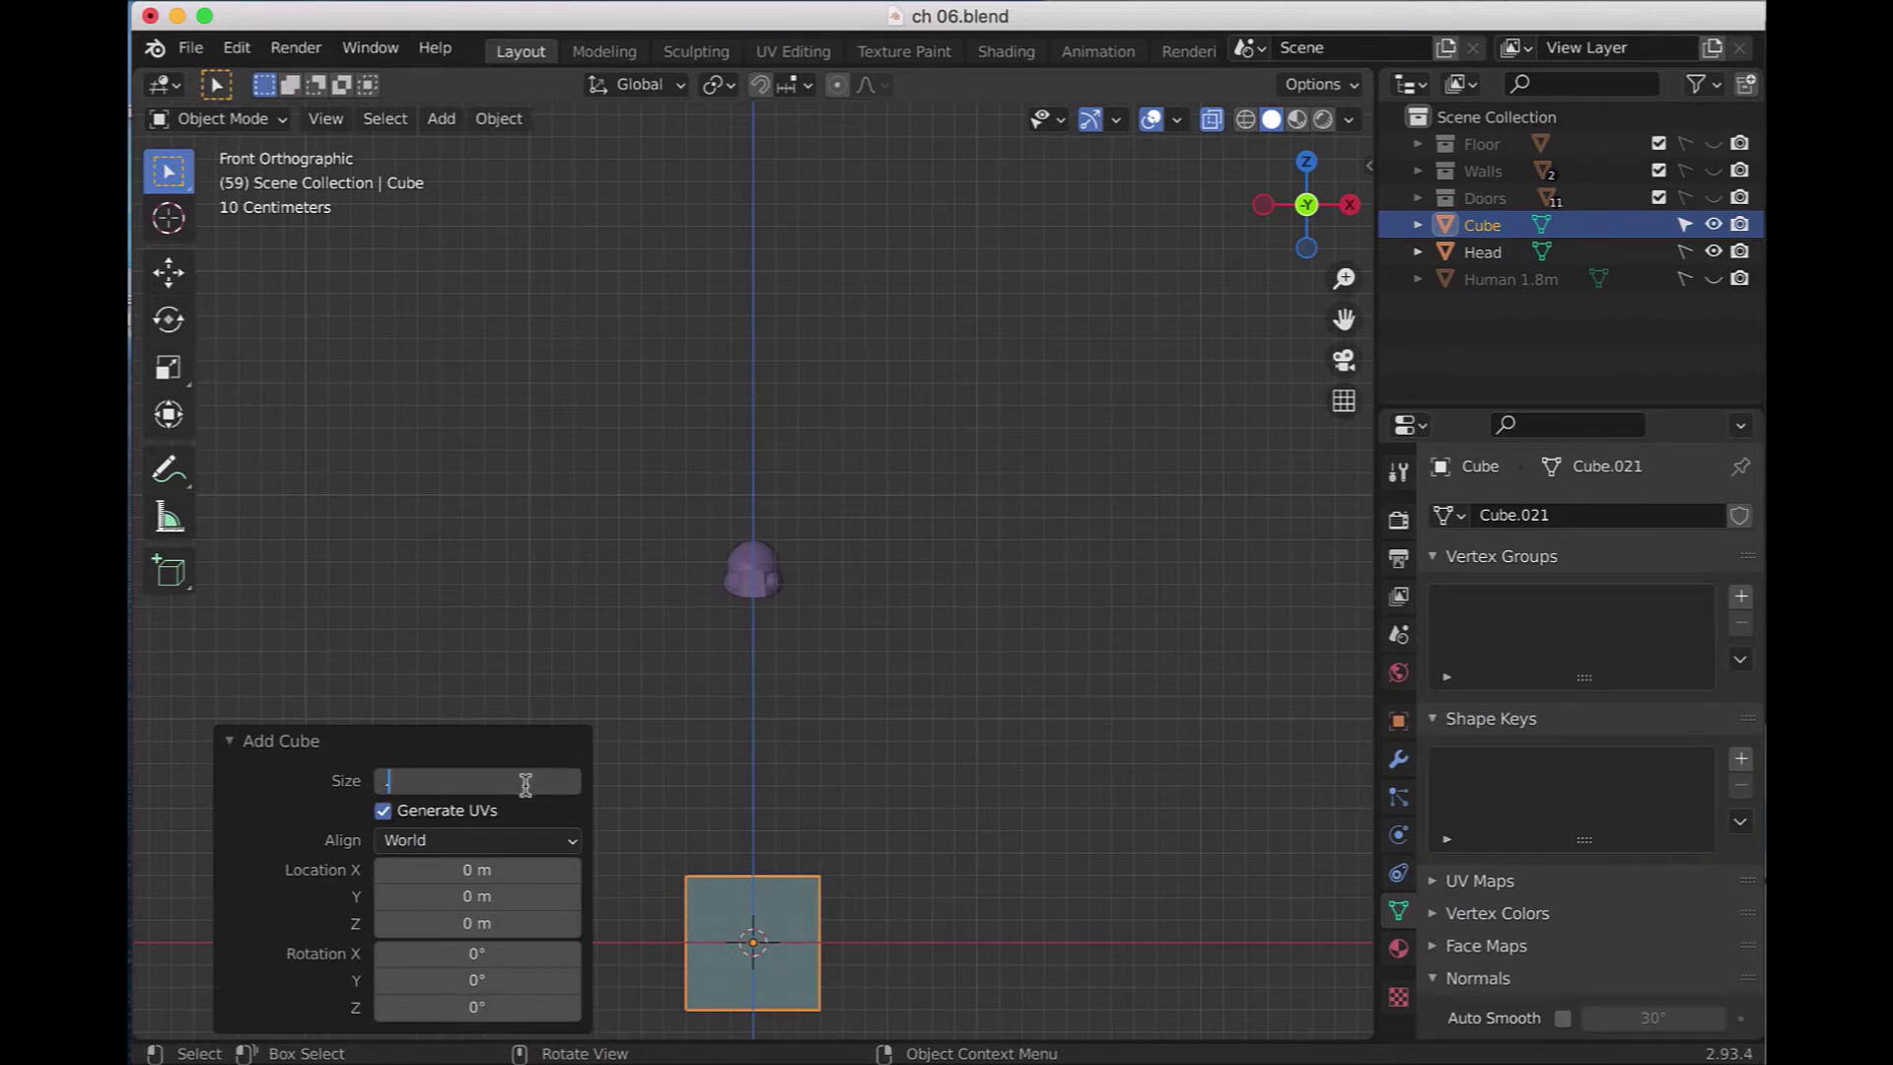
text(.6)
key(Return)
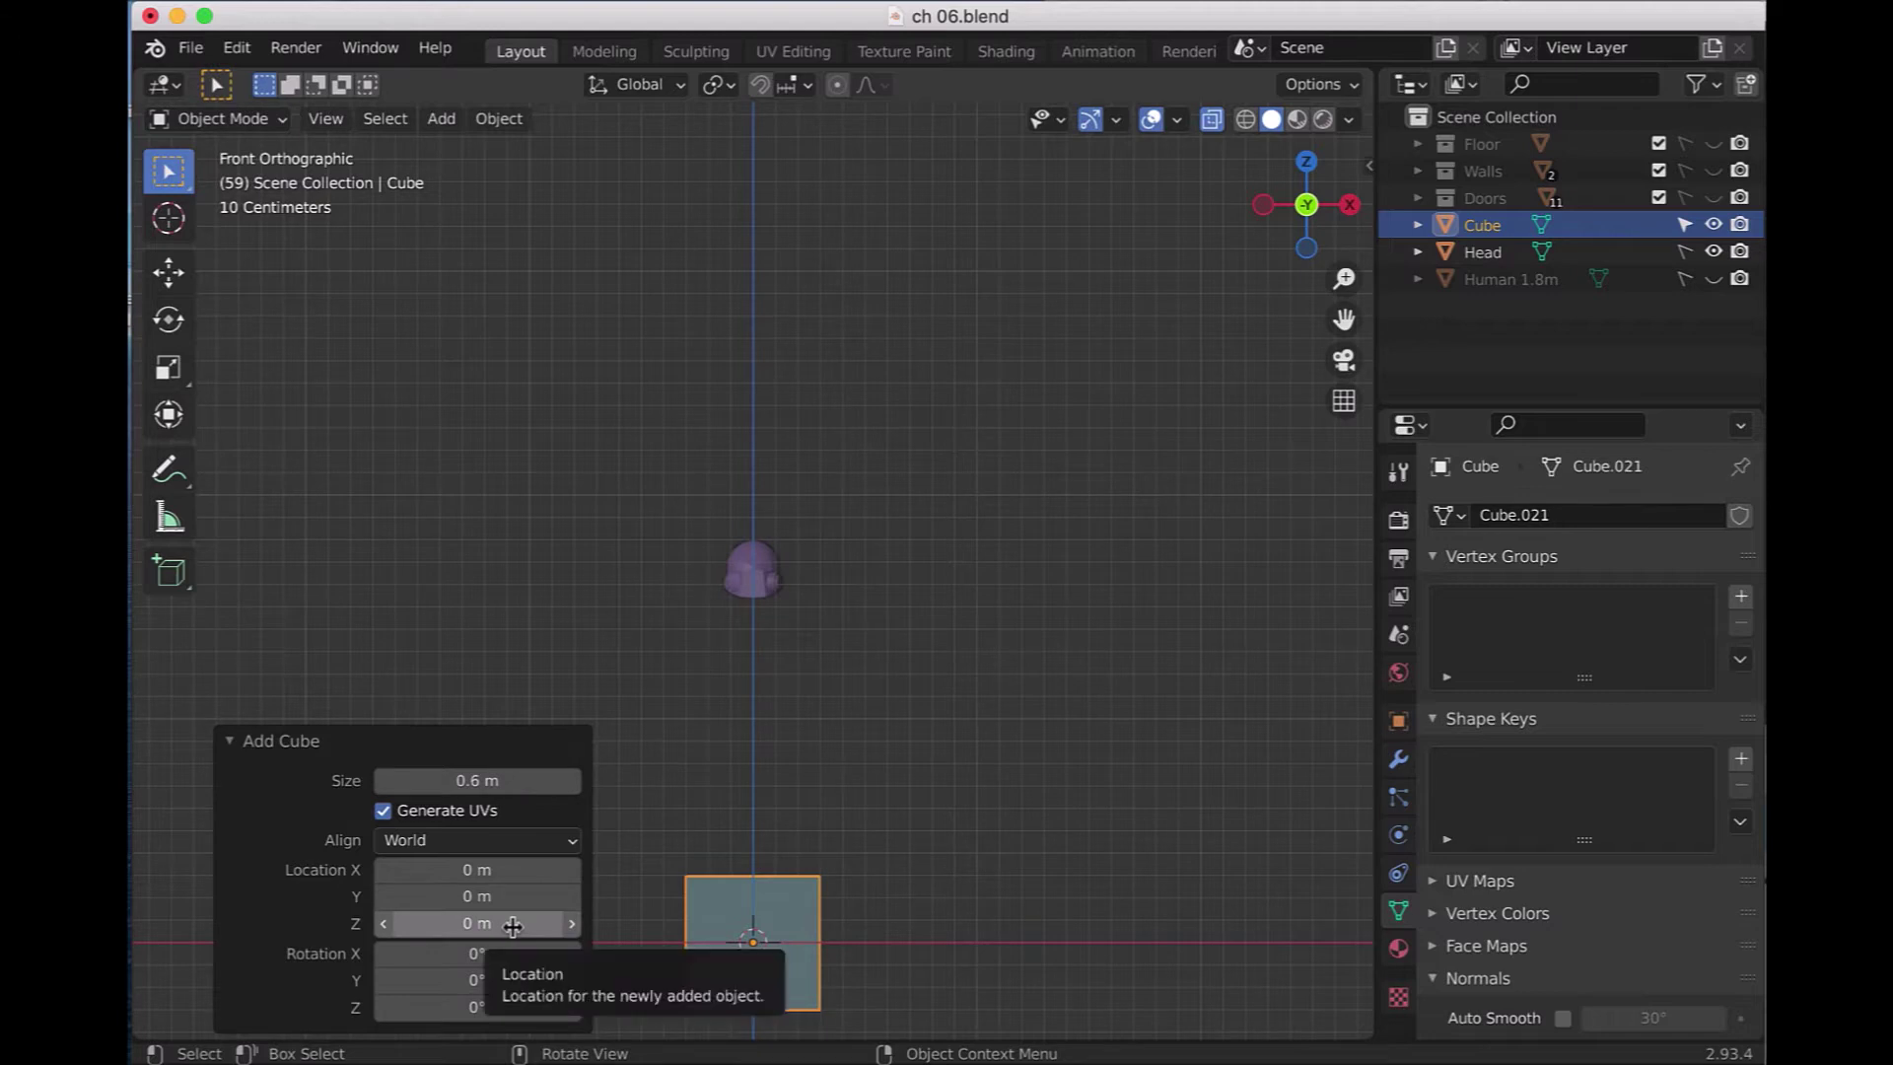
click(513, 924)
text(1.26)
key(Return)
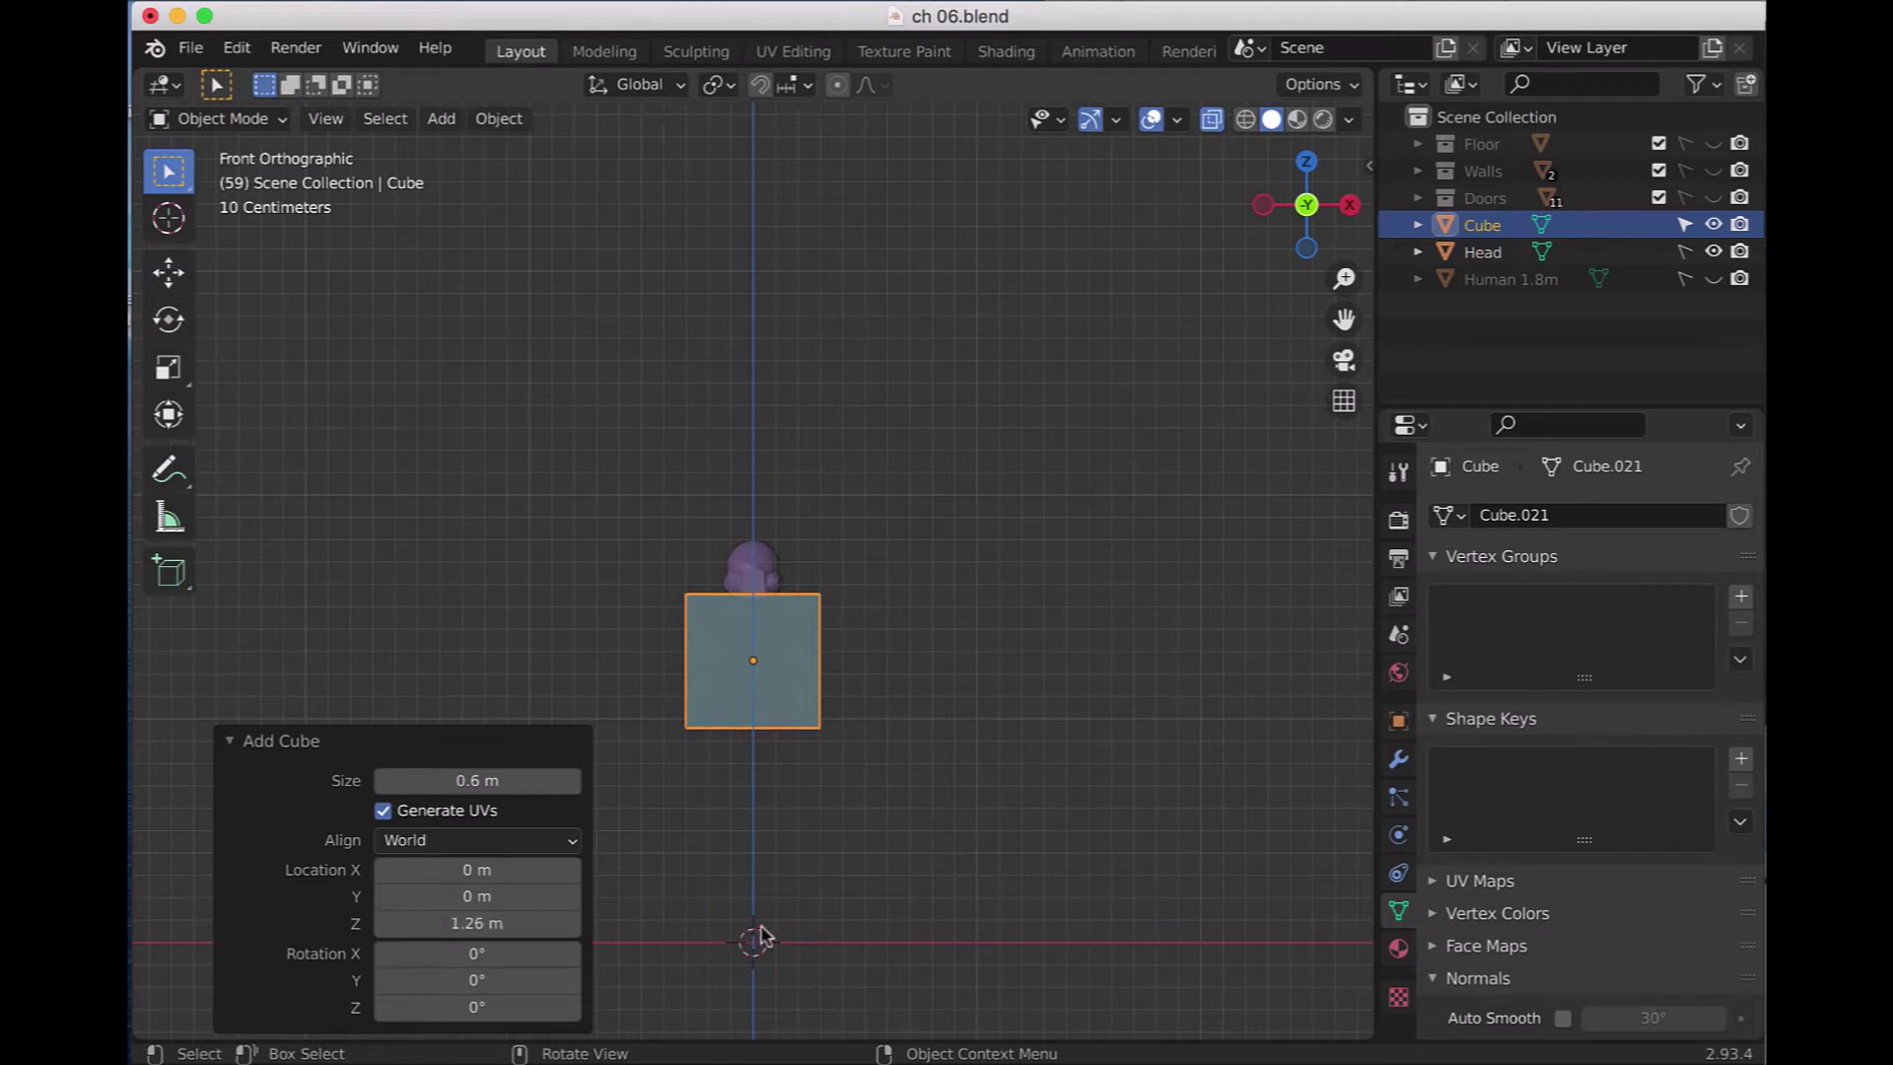
- In right side view, scale the new cube to 0.8 along Y
click(1212, 120)
key(KP_3)
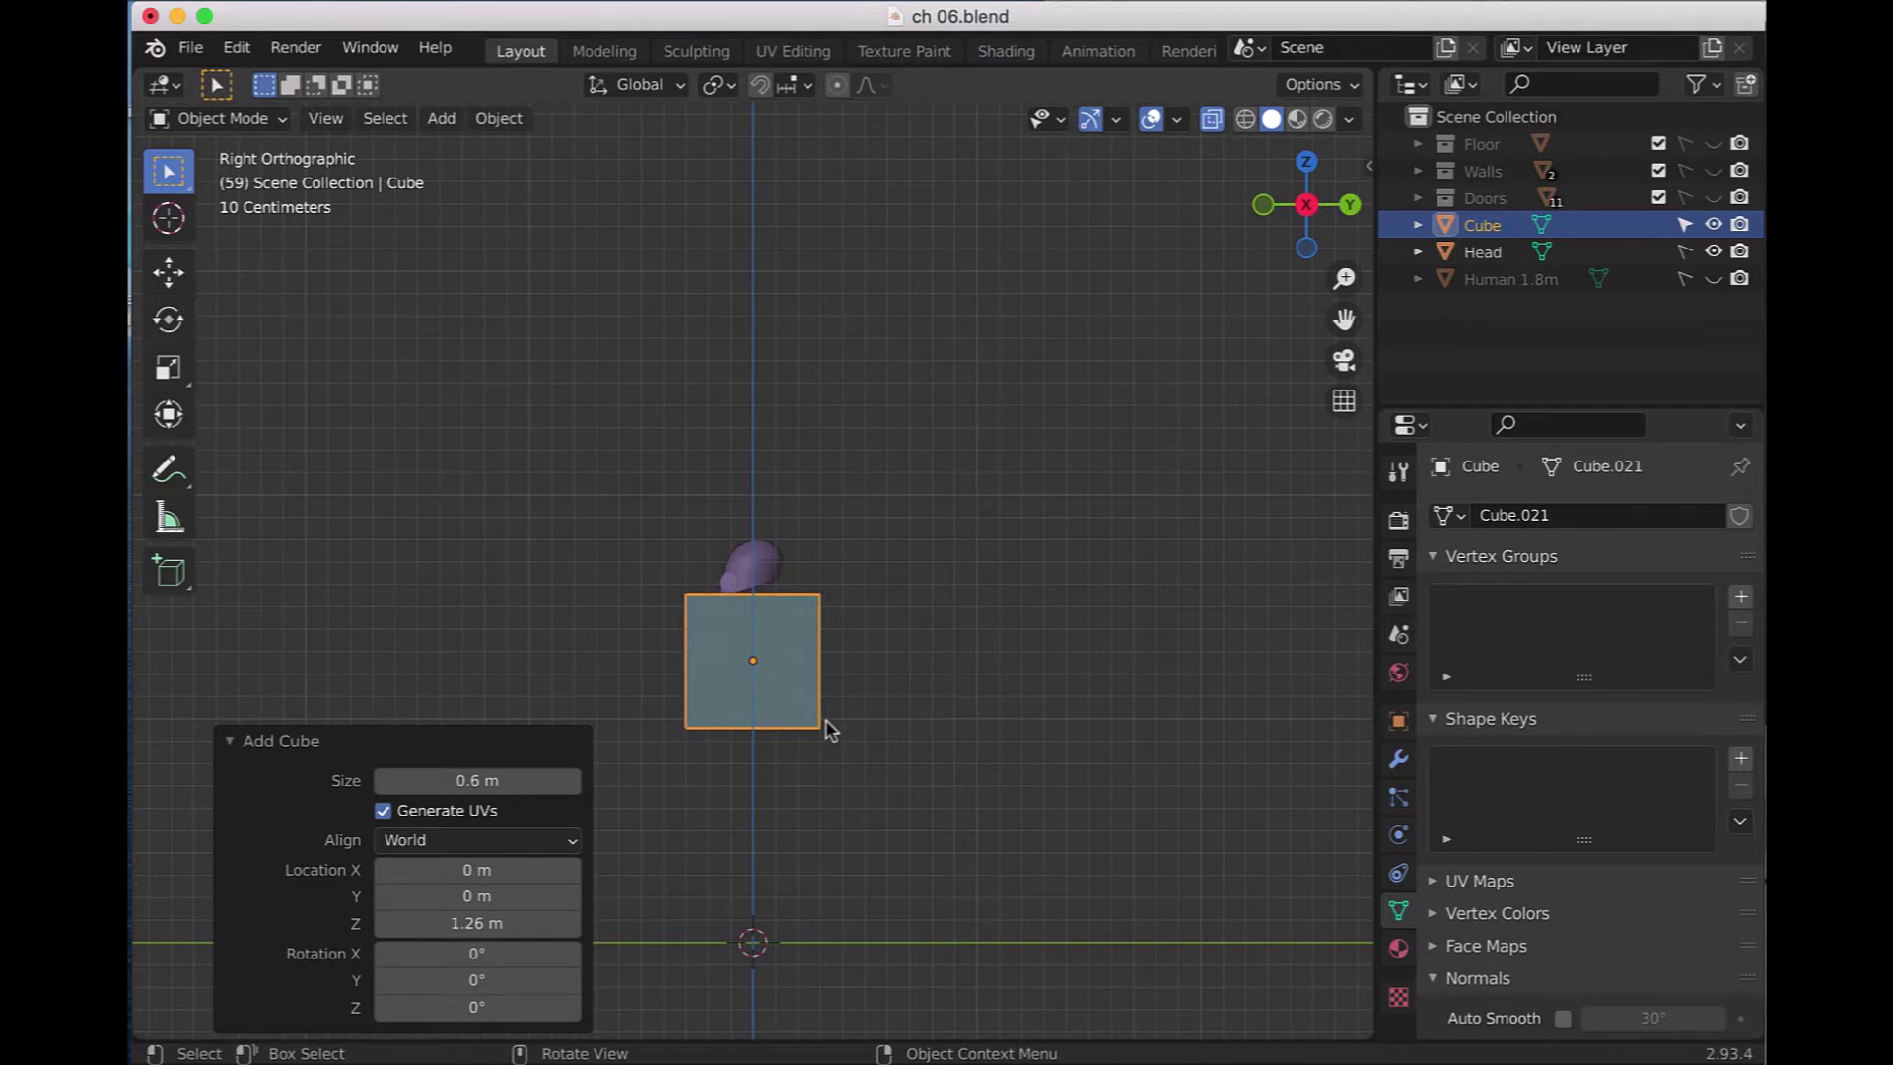
key(s)
key(y)
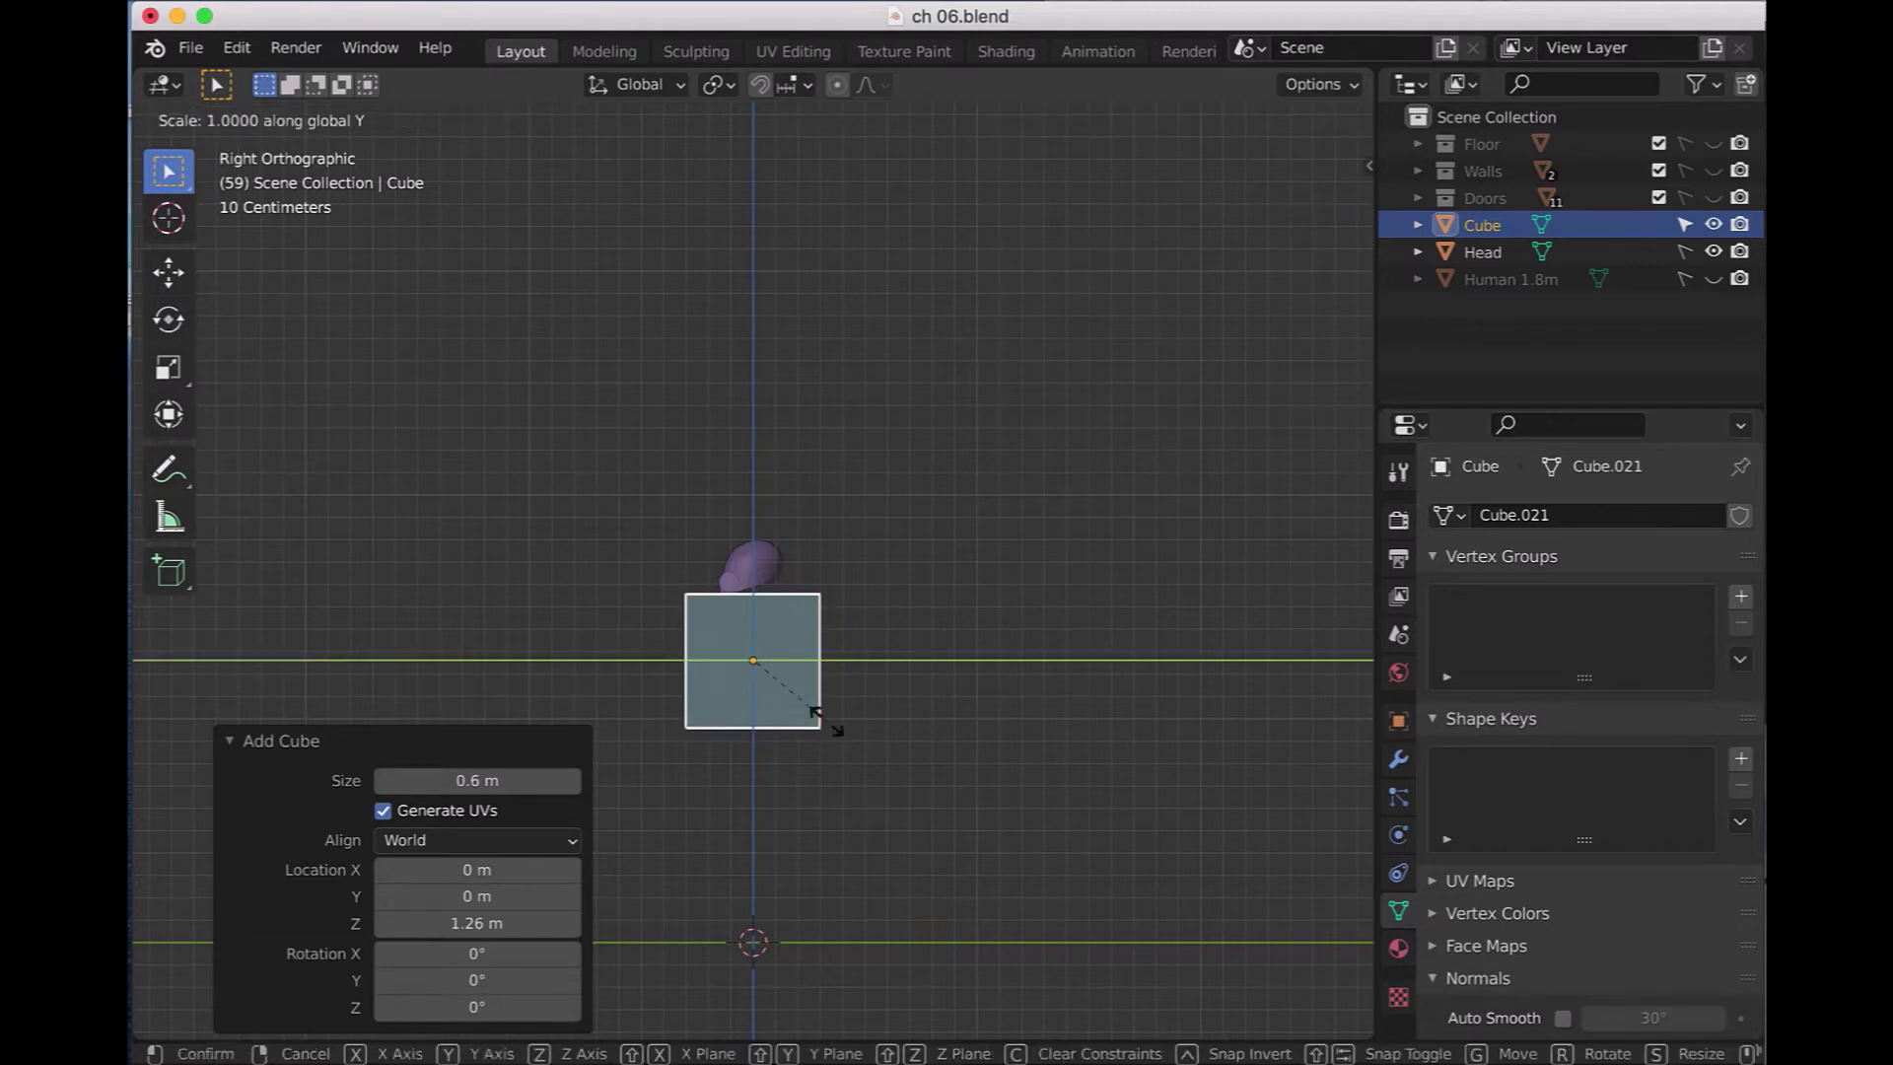
text(.8)
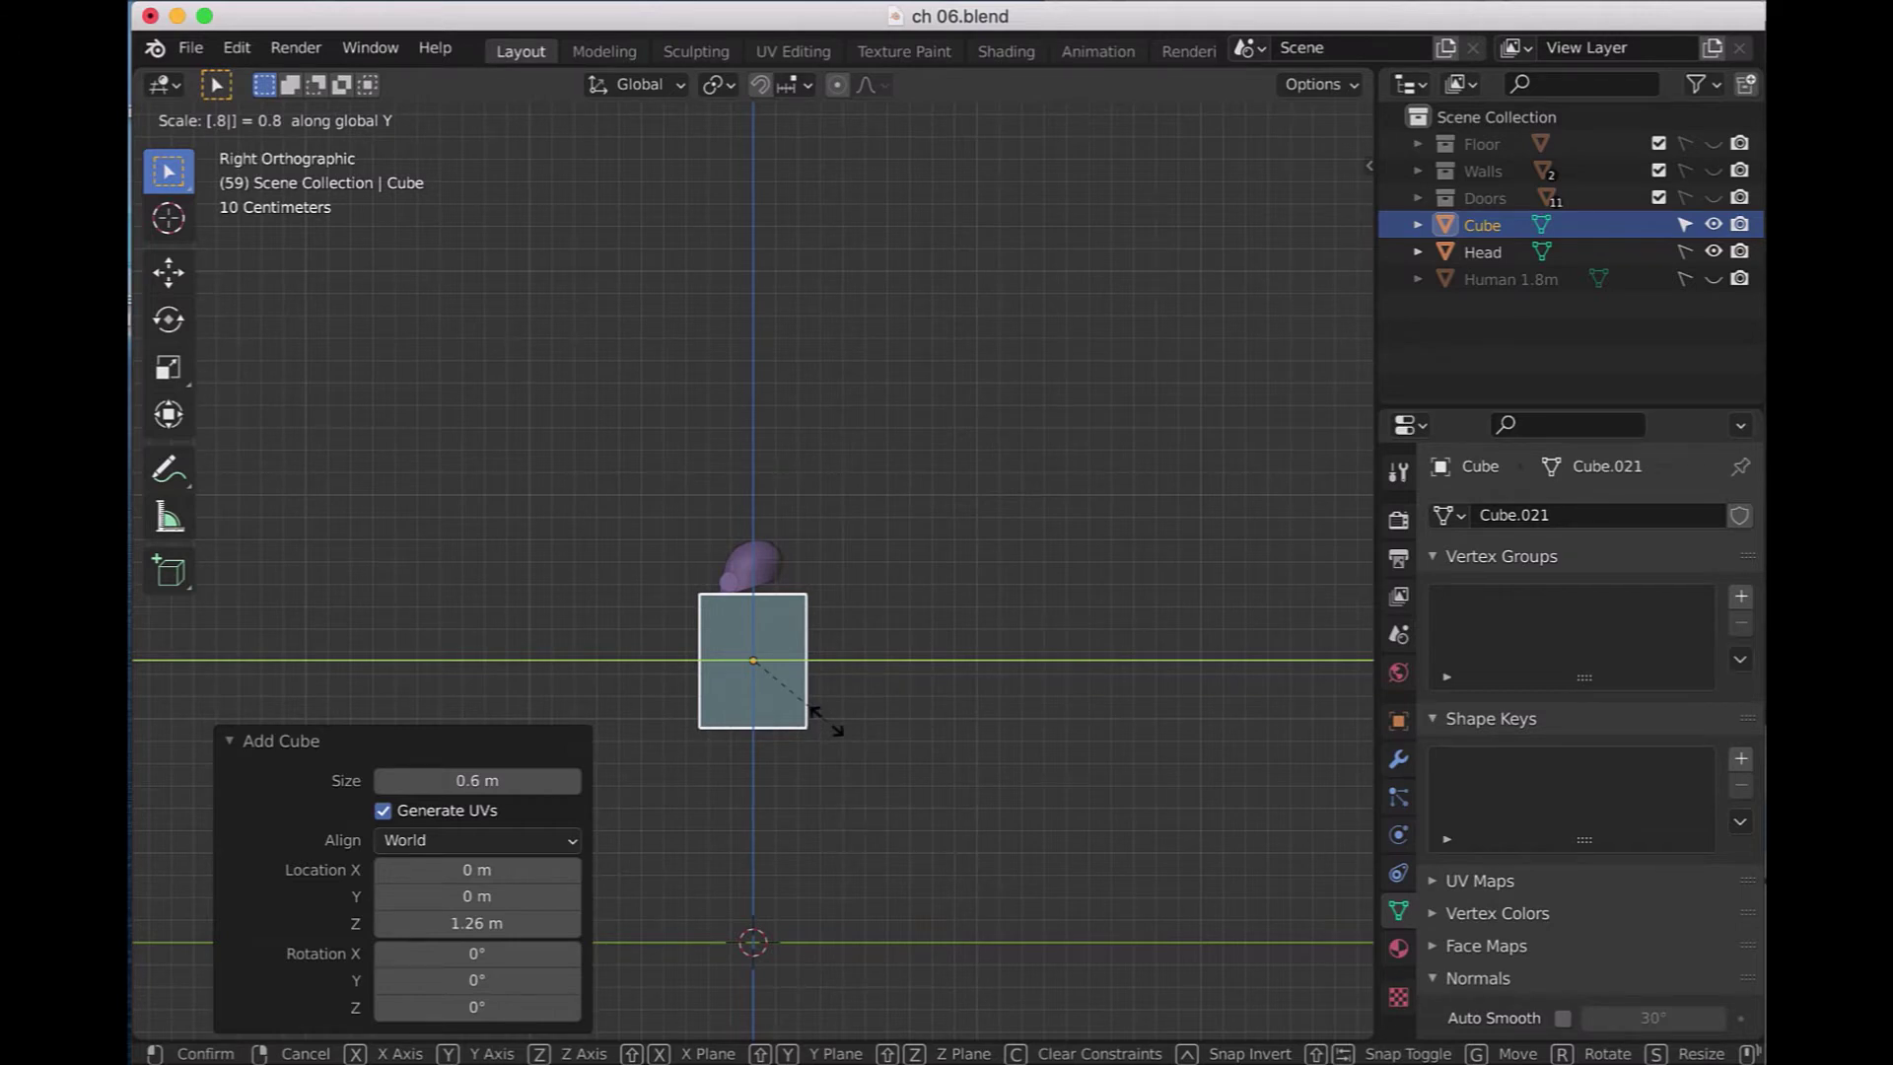
key(Return)
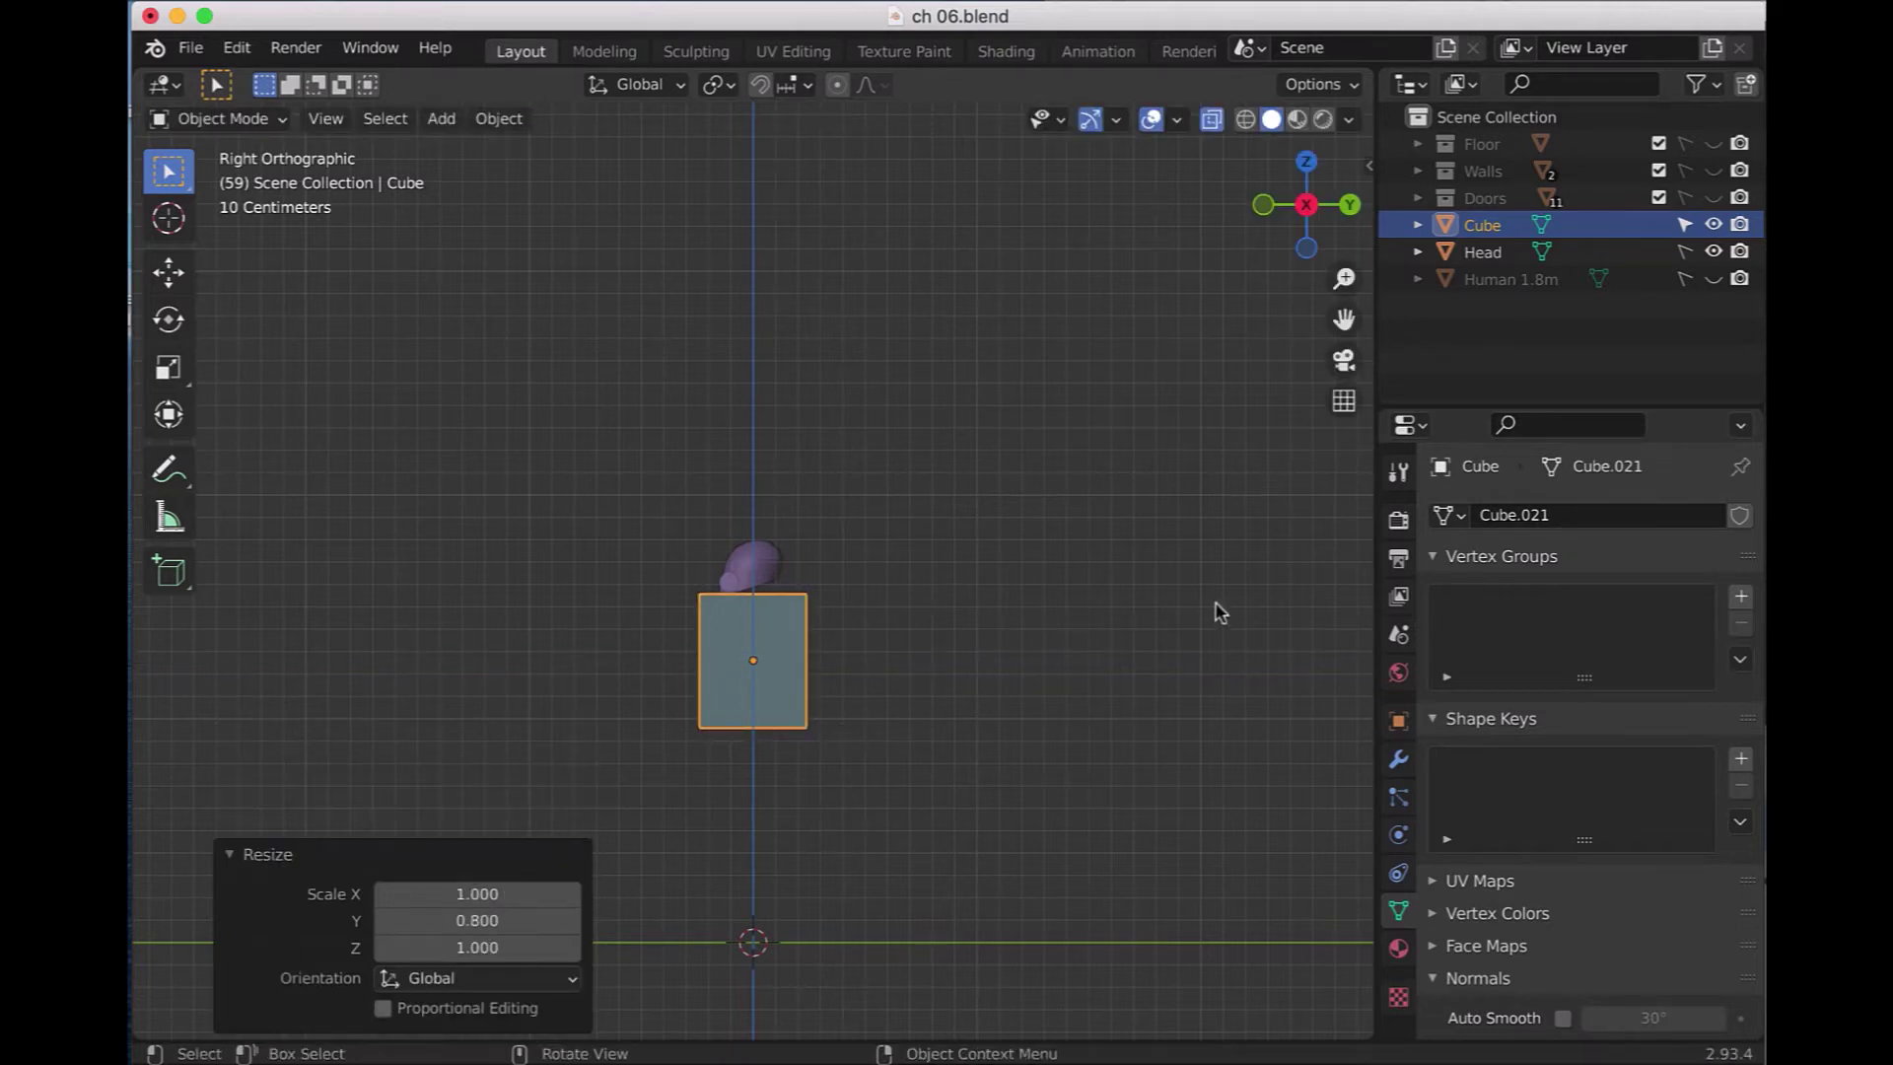
click(246, 119)
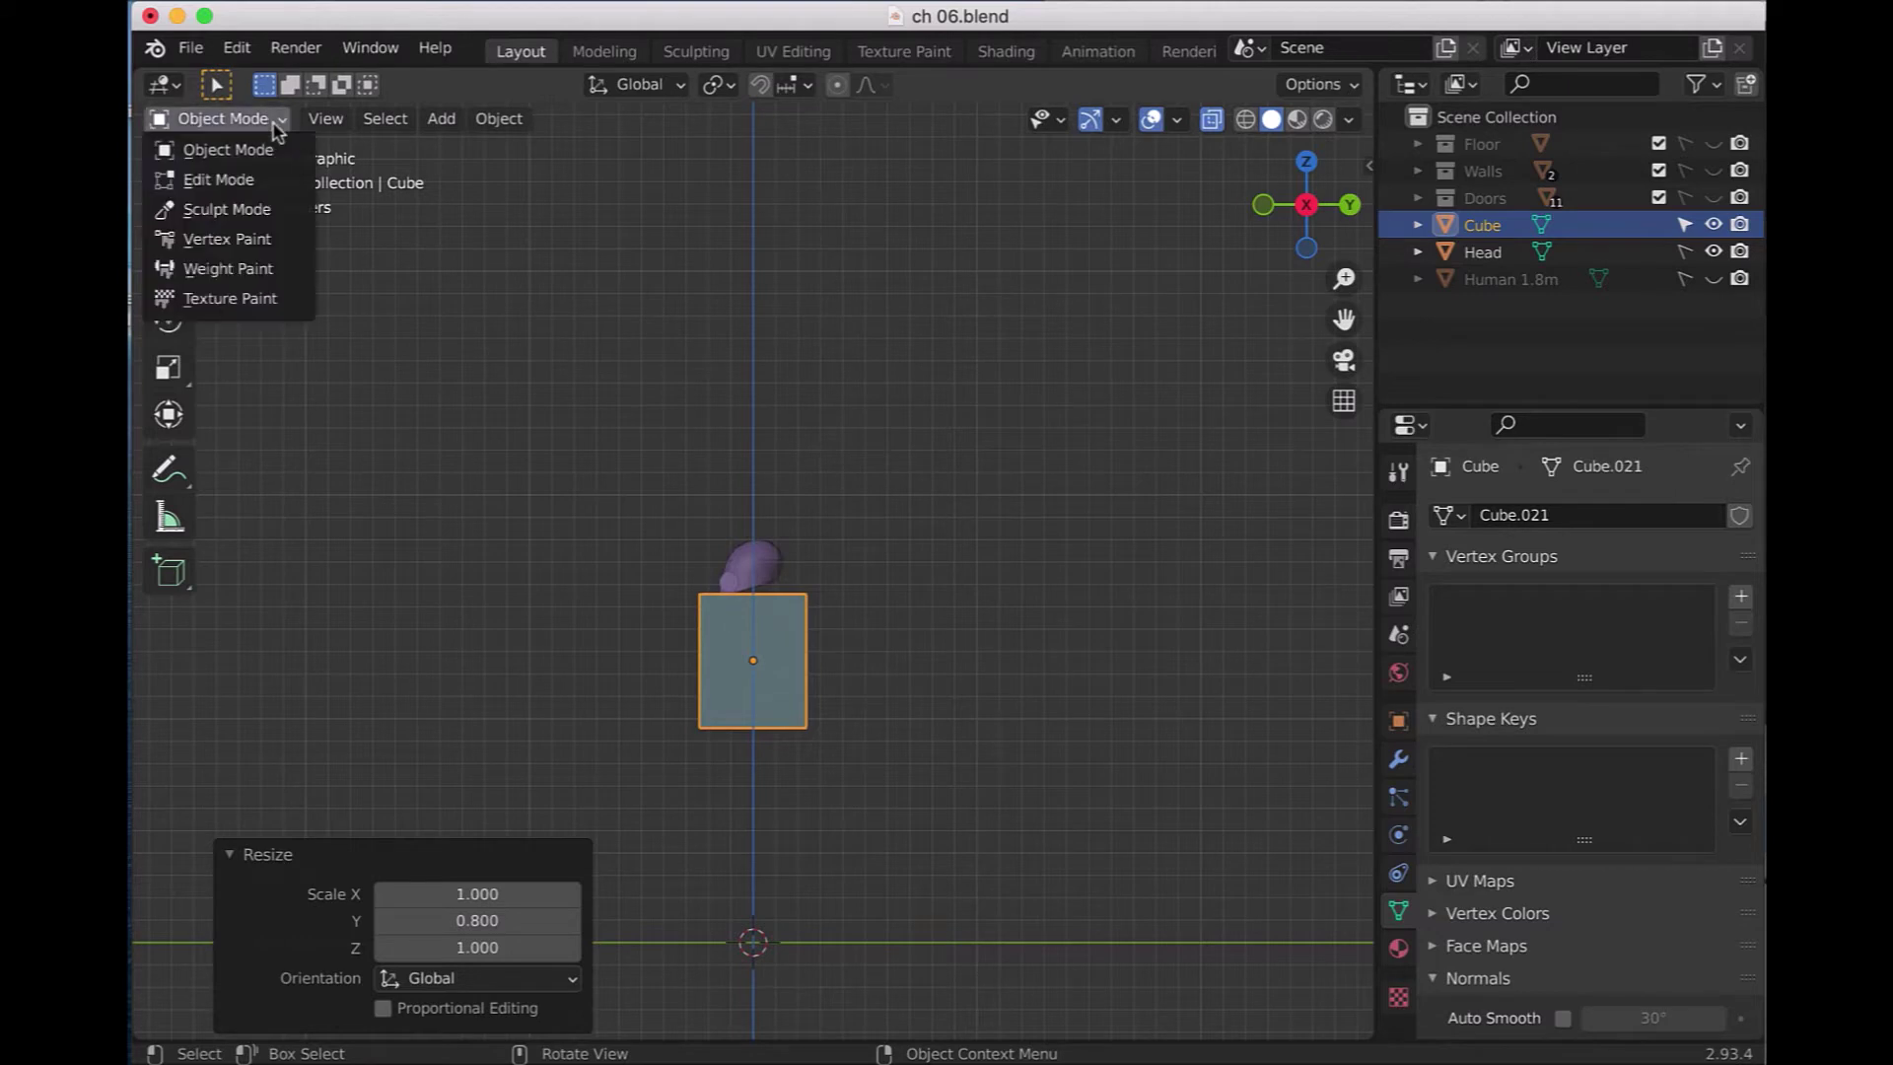
- Enter Edit Mode with edge select and box-select the torso's top edge
click(256, 183)
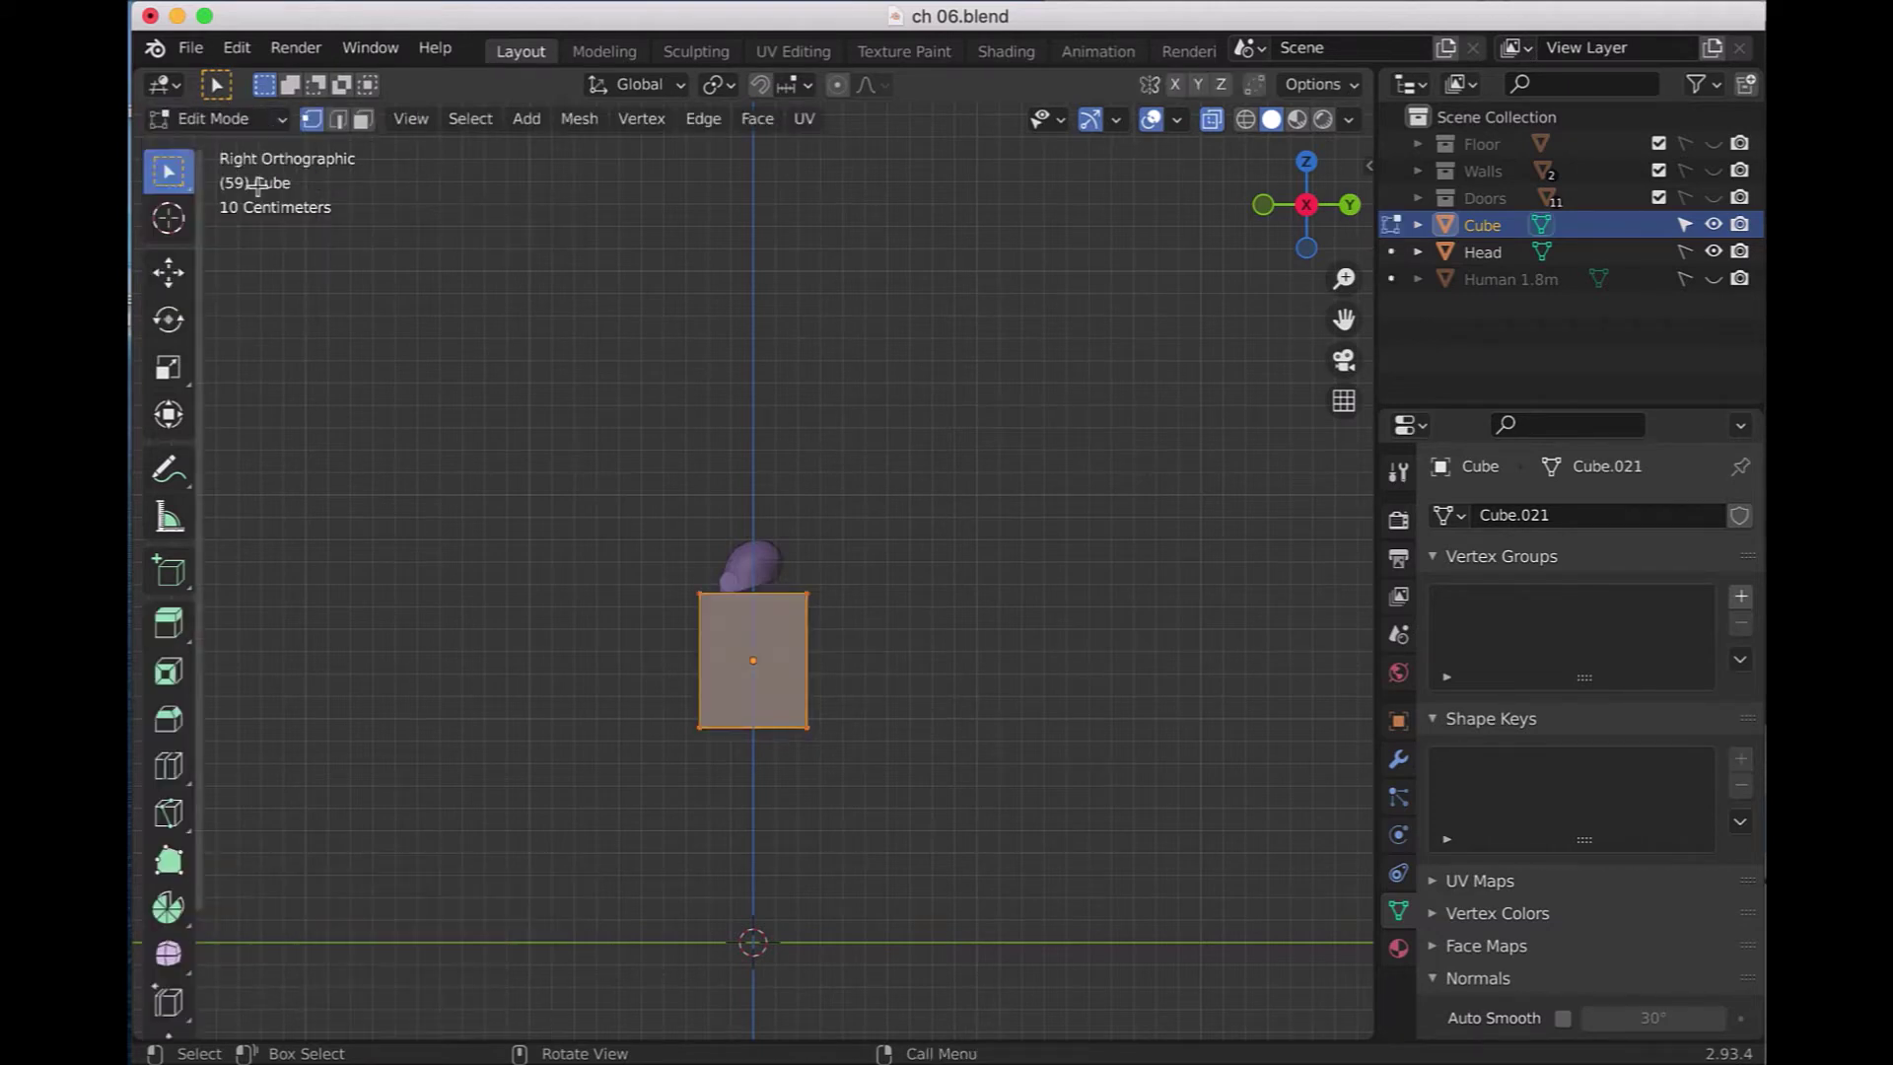
click(338, 119)
scroll(660, 562, up, 1)
scroll(658, 570, up, 5)
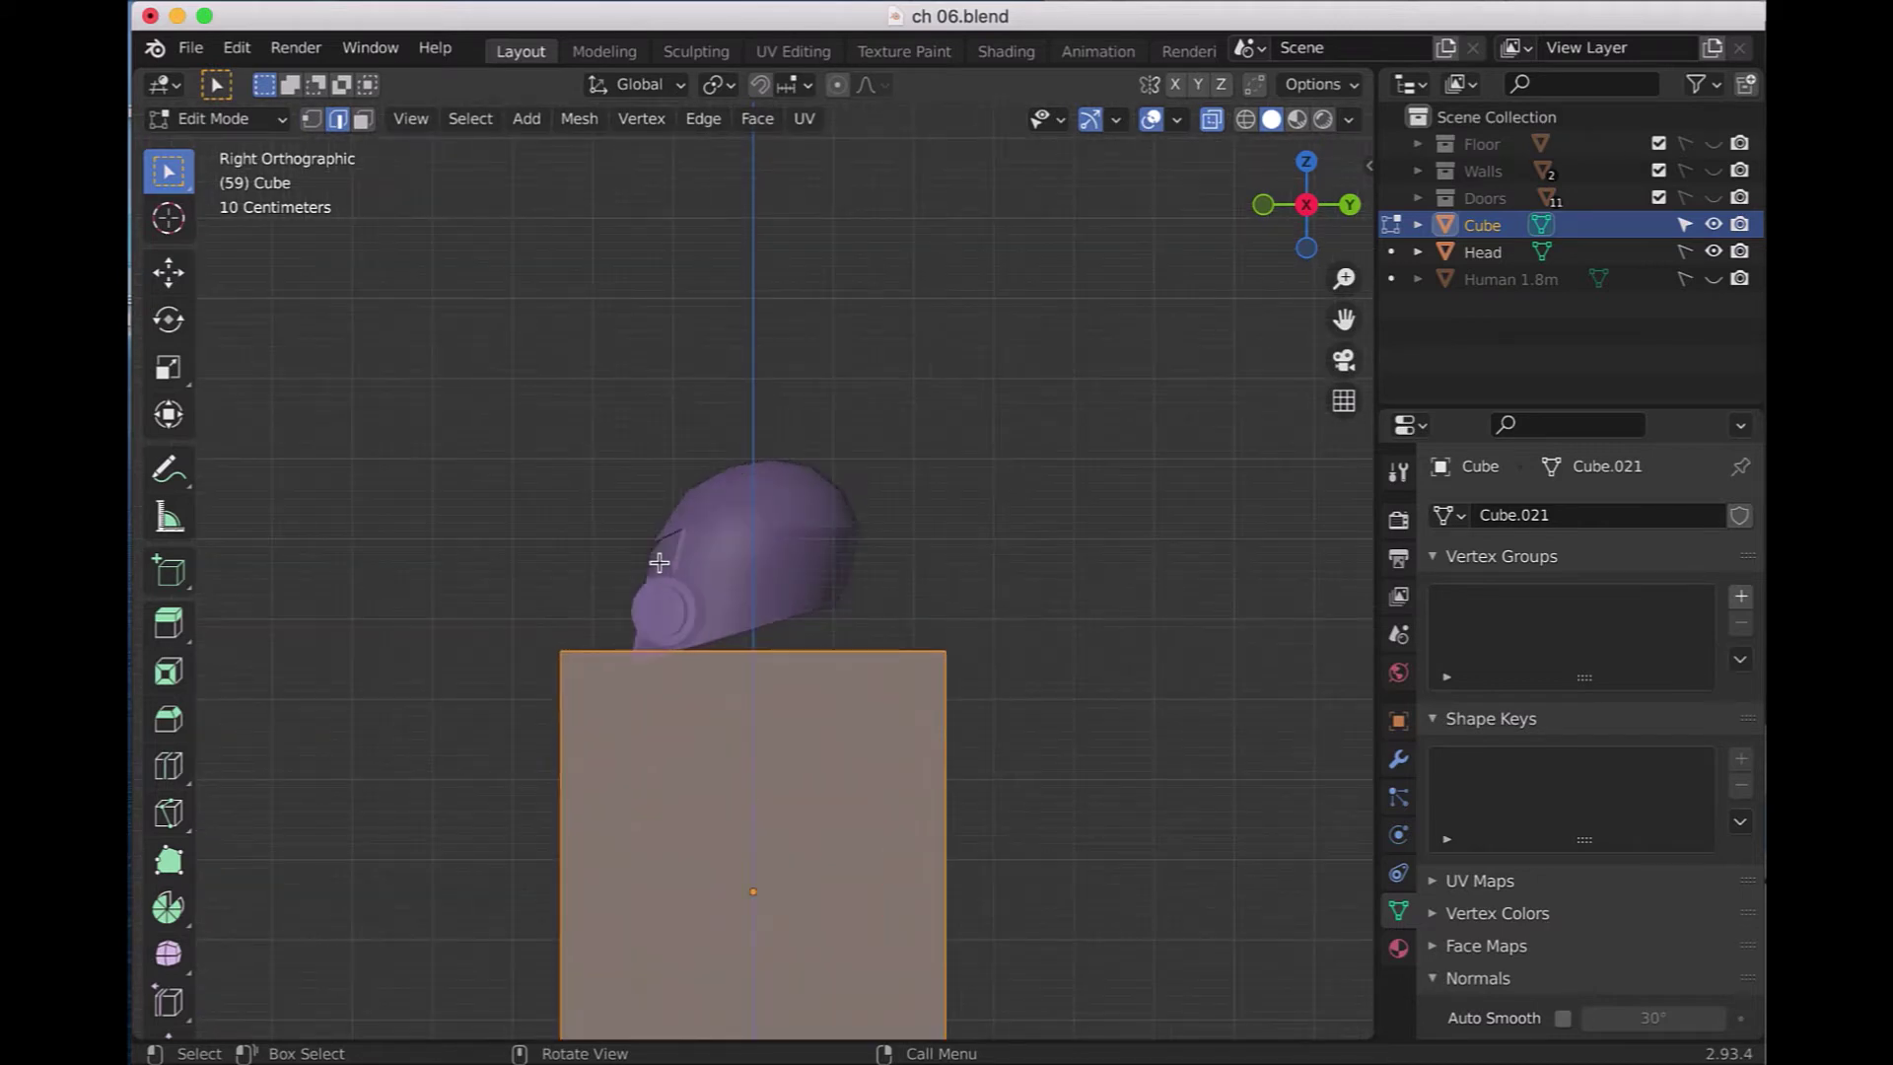
scroll(655, 579, down, 2)
mouse_move(558, 579)
mouse_down()
mouse_move(672, 633)
mouse_move(922, 663)
mouse_up()
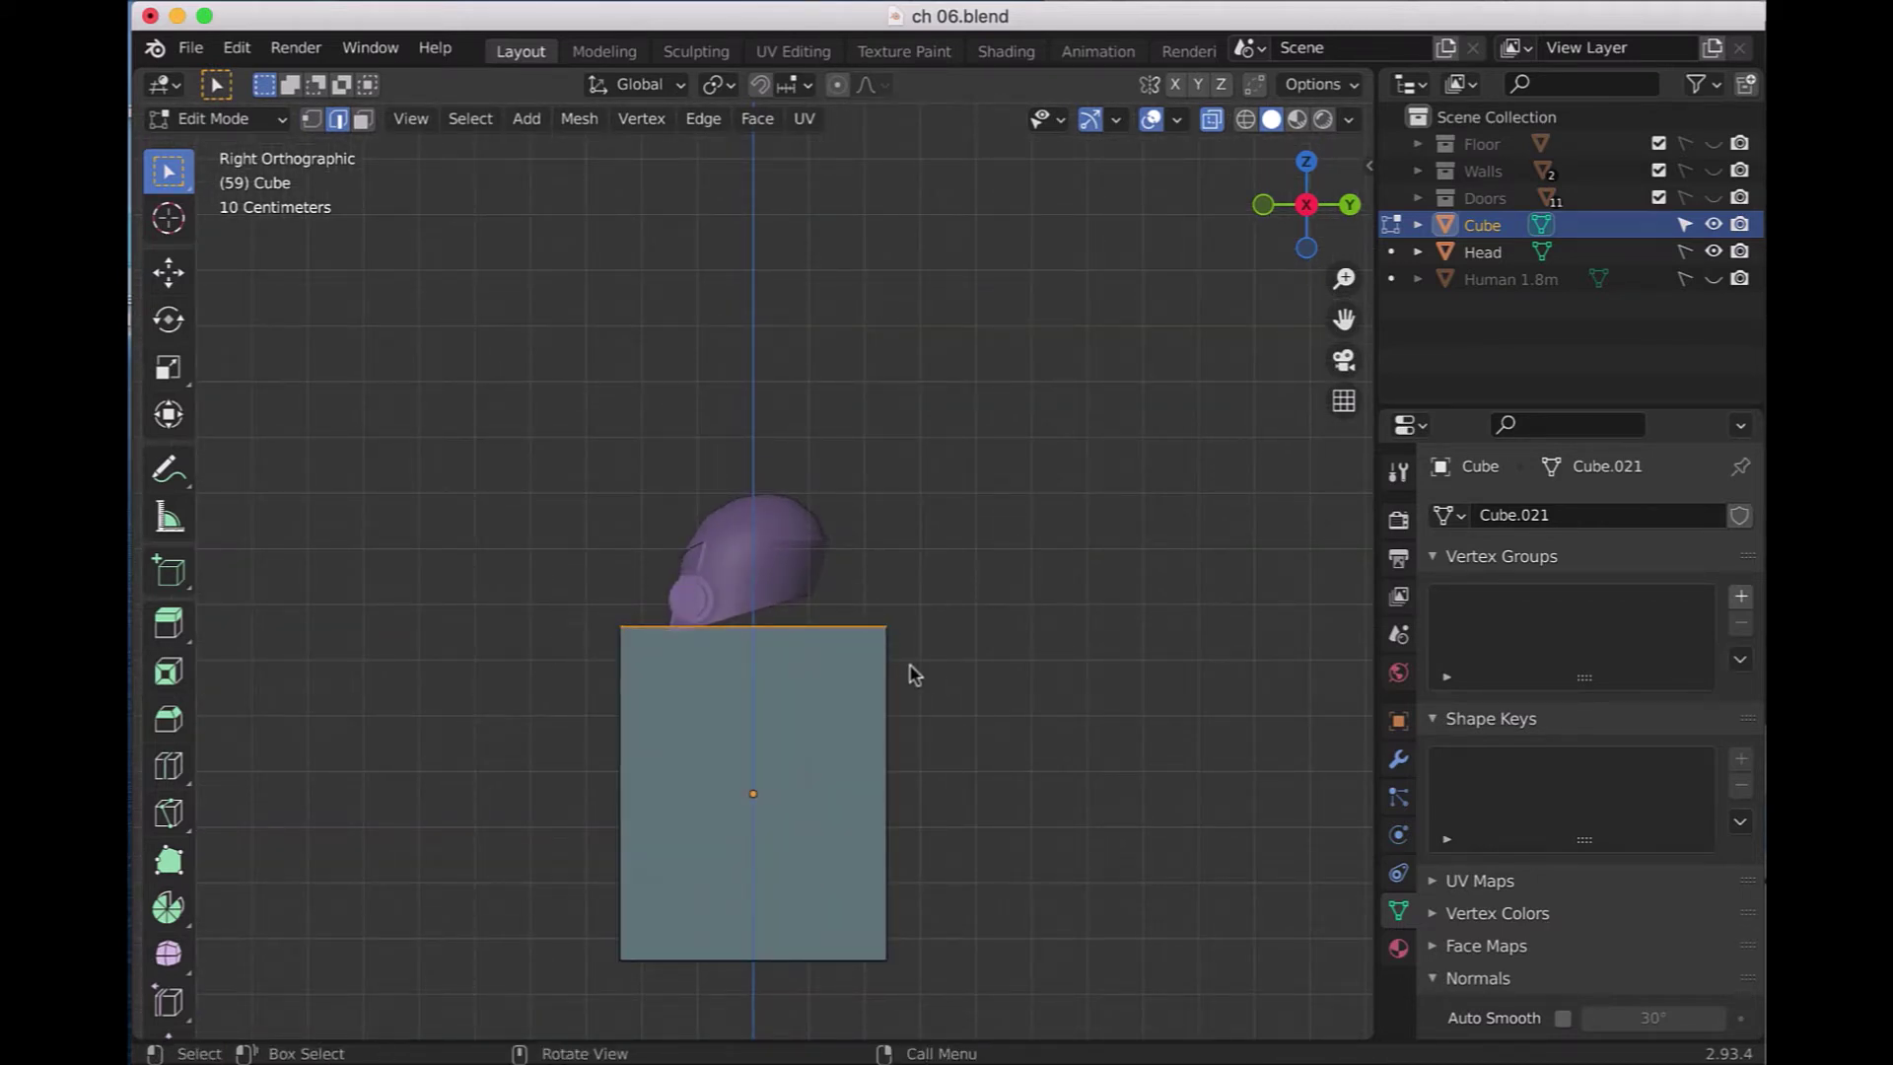
- Snap the 3D cursor to the top edge and rotate the edge -17° around it
key(shift+s)
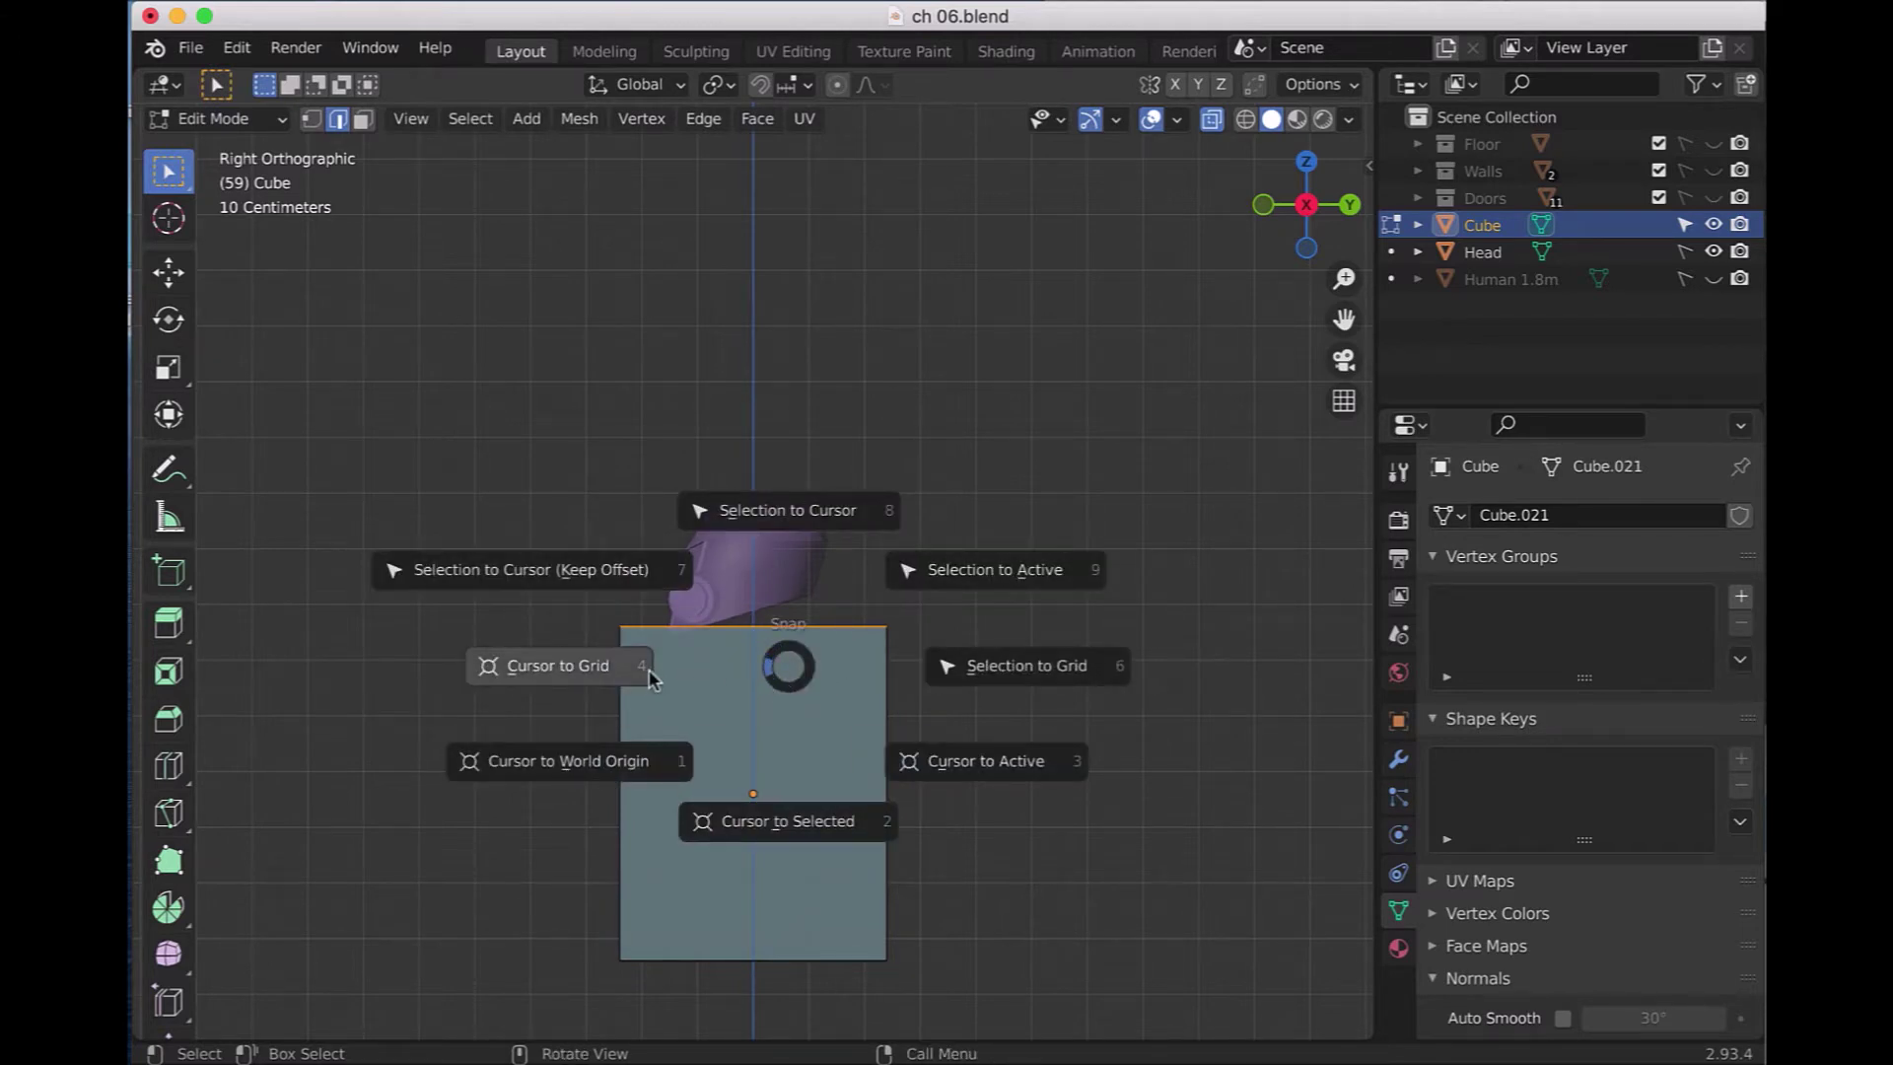
click(838, 824)
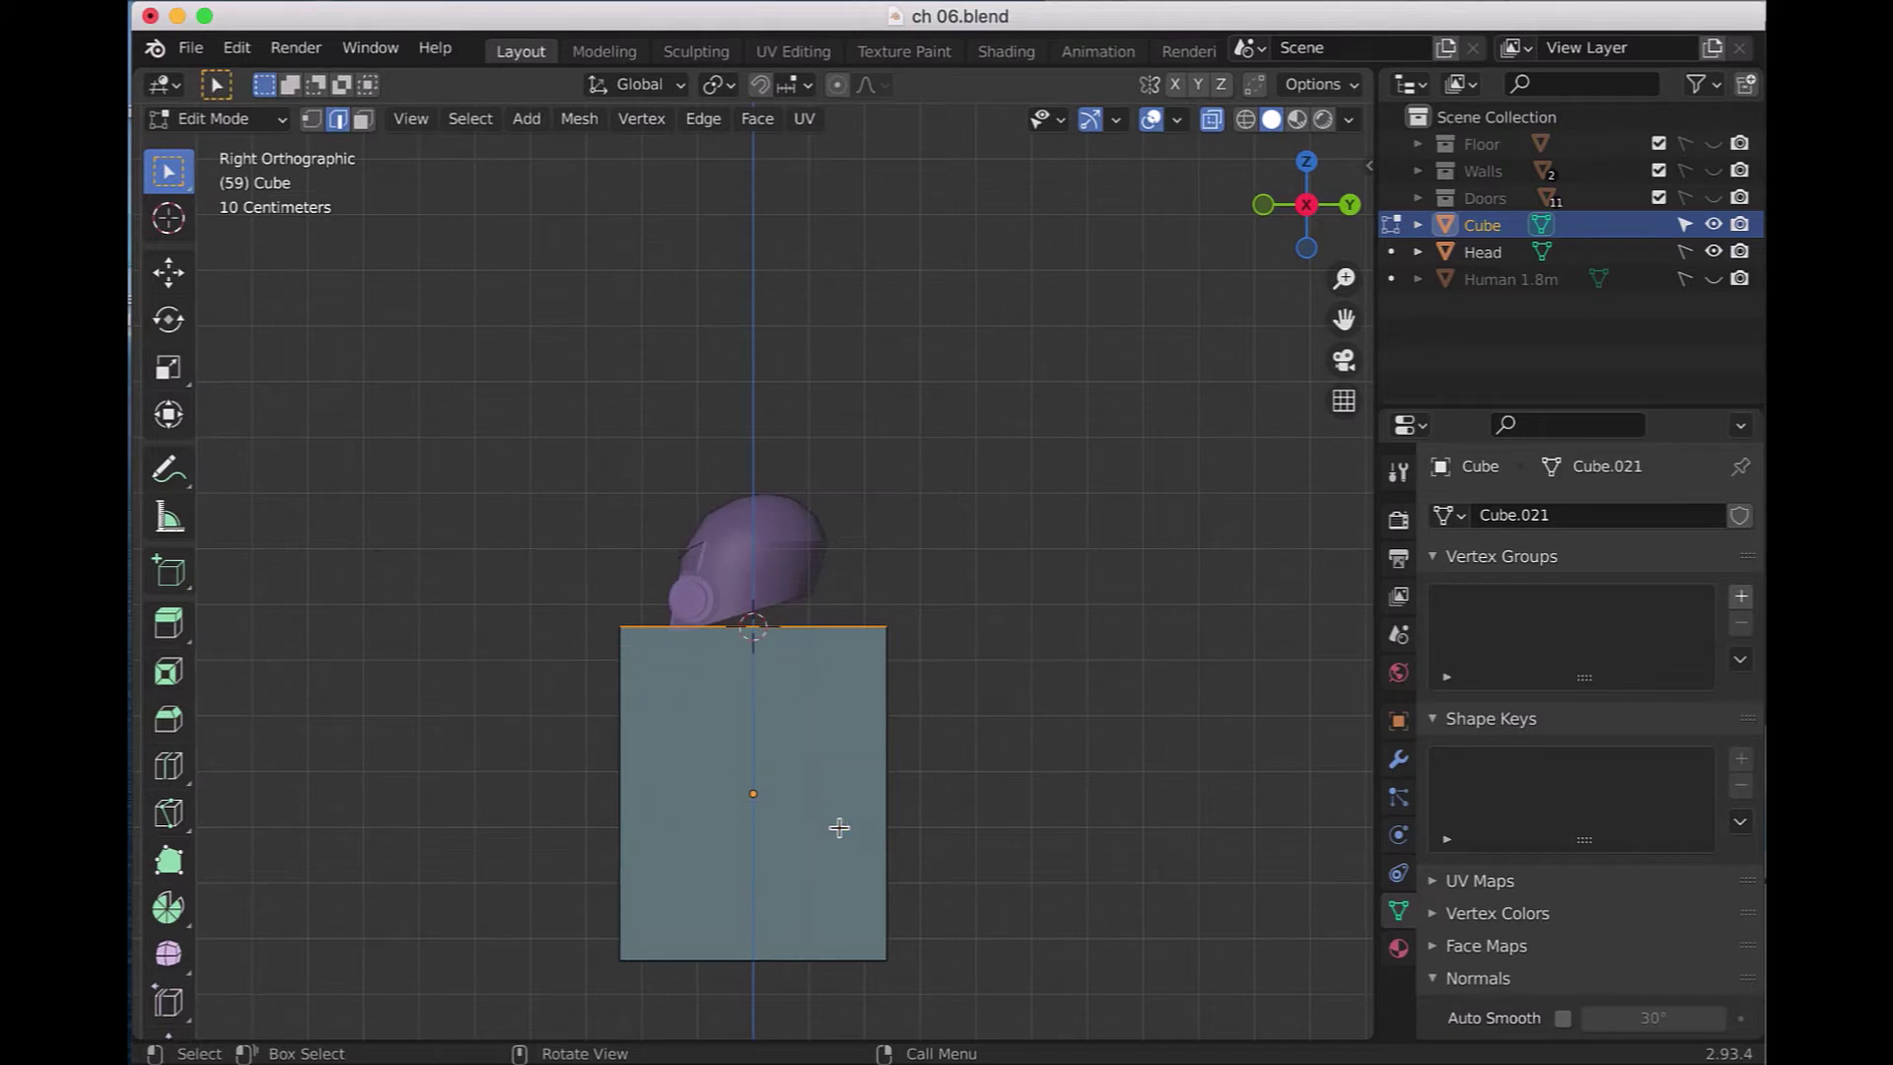
key(r)
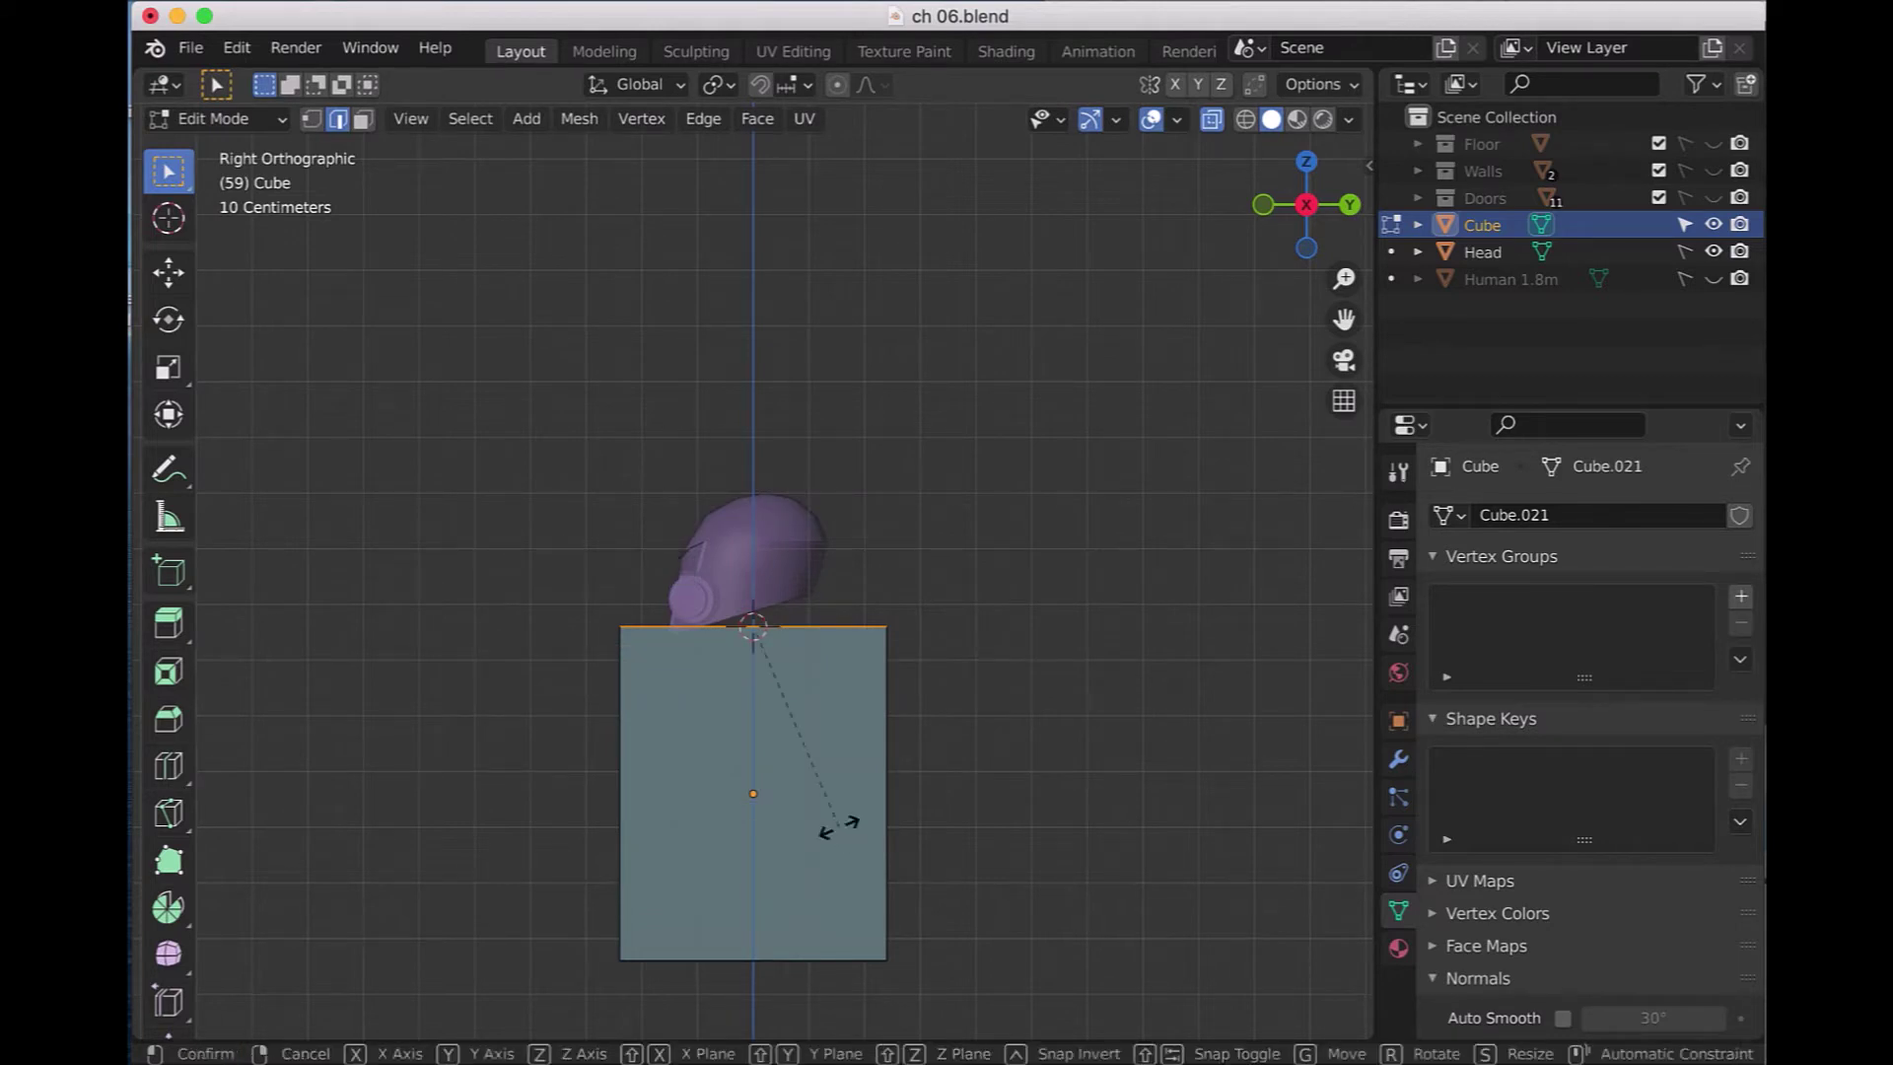
click(868, 760)
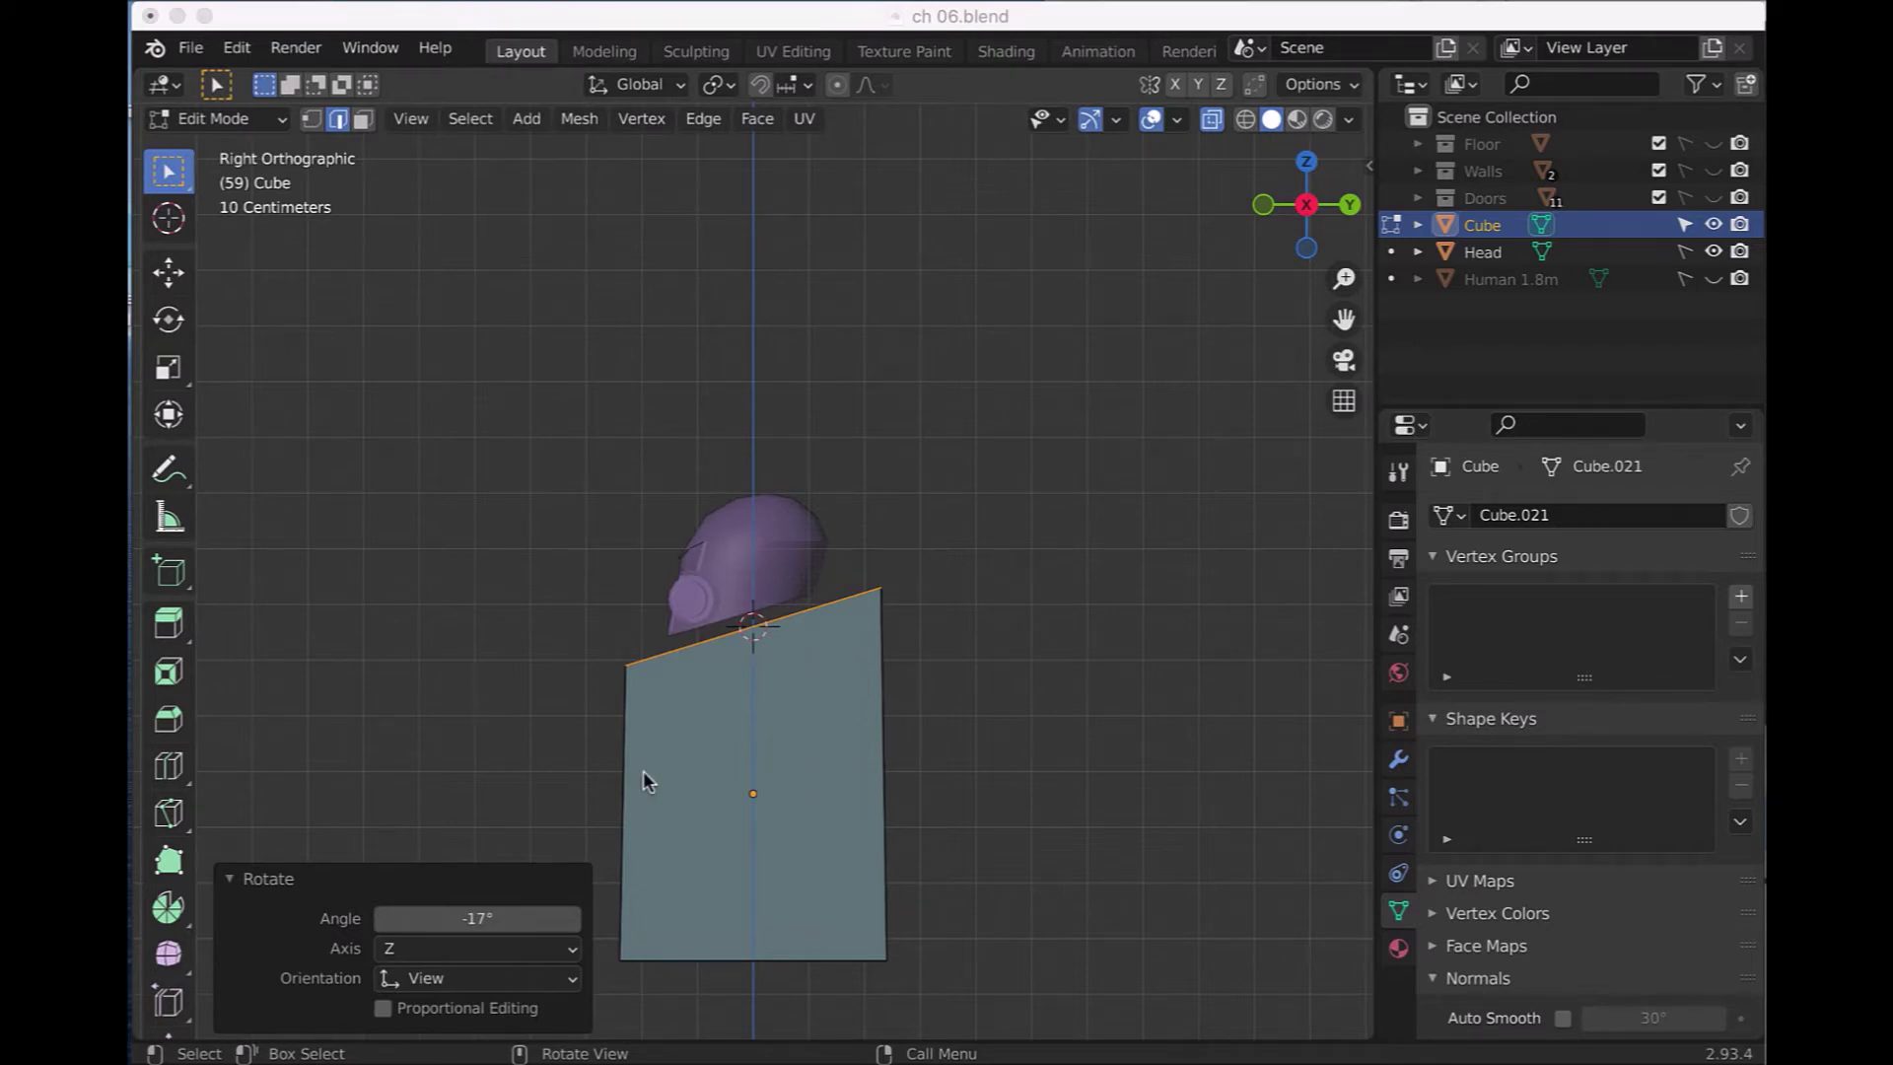
click(549, 24)
key(ctrl+r)
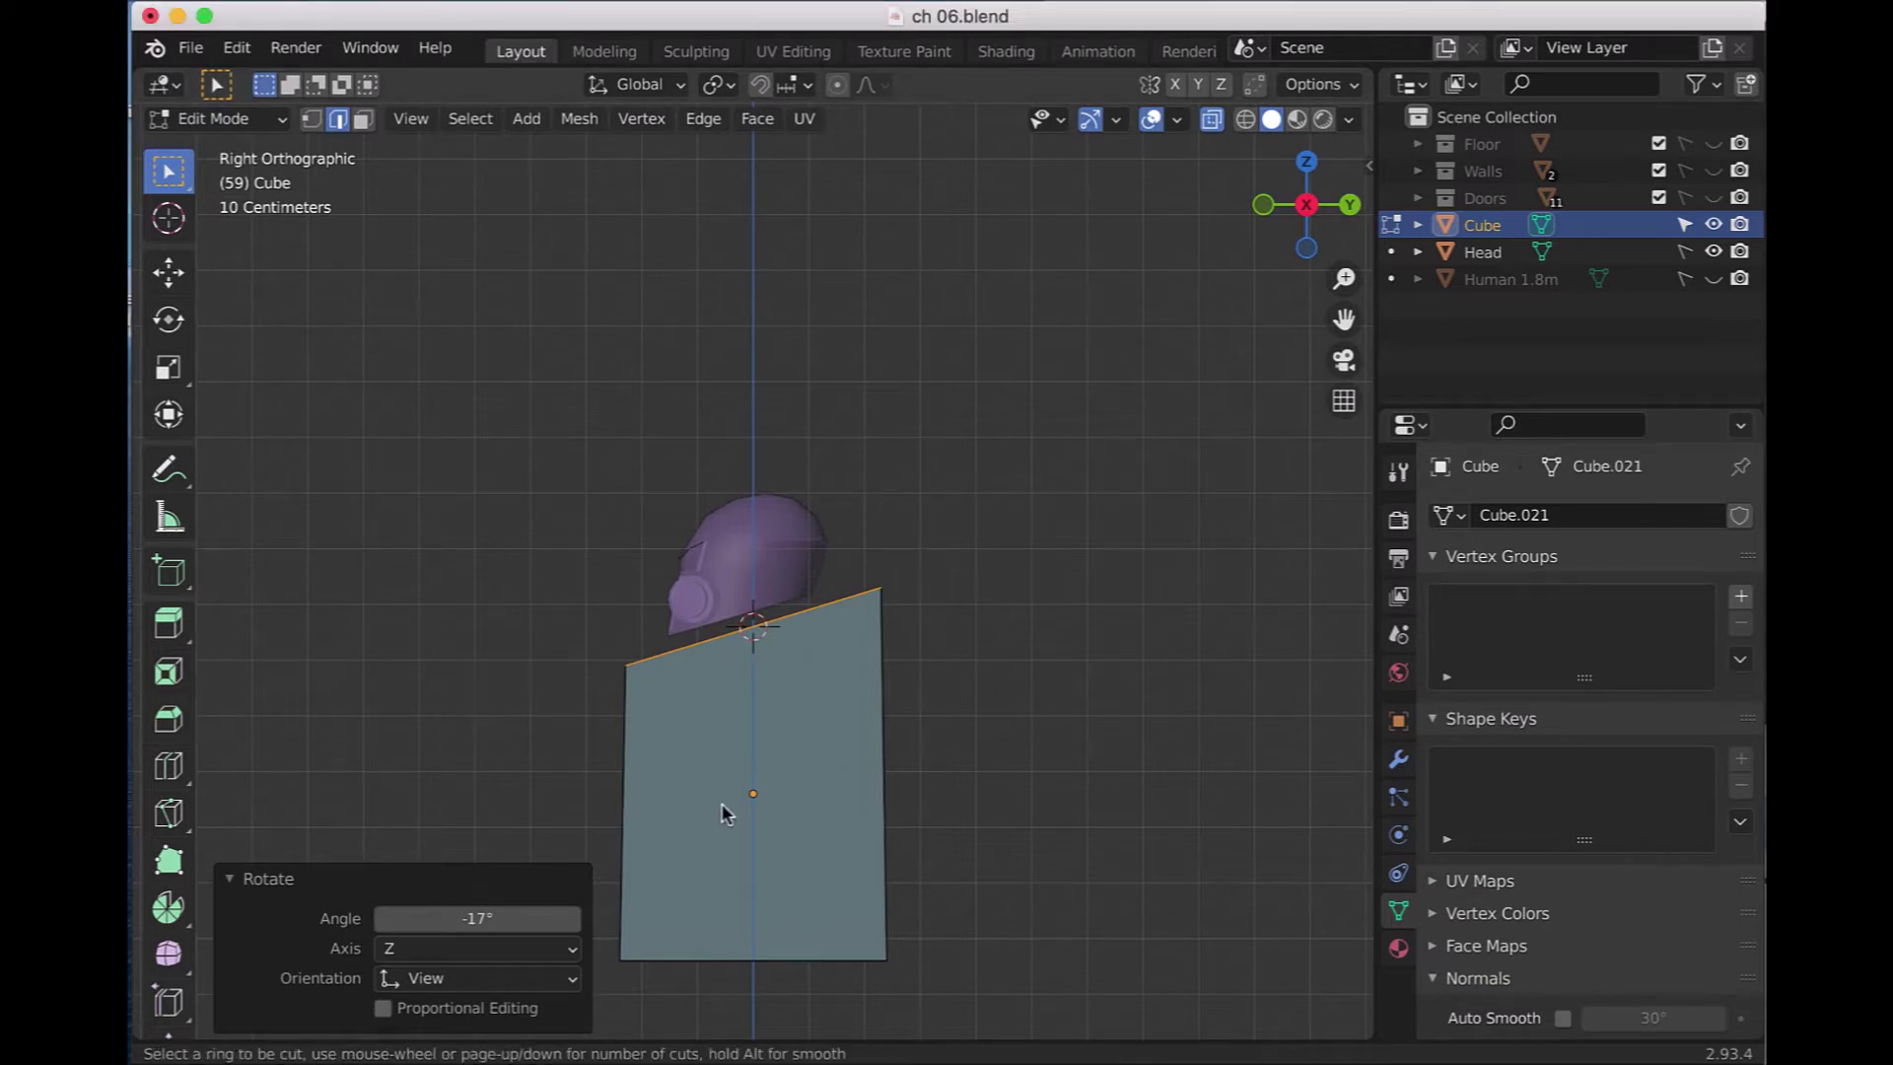
- Add a vertical loop cut at factor 0.659, then select the right-edge vertices
click(683, 664)
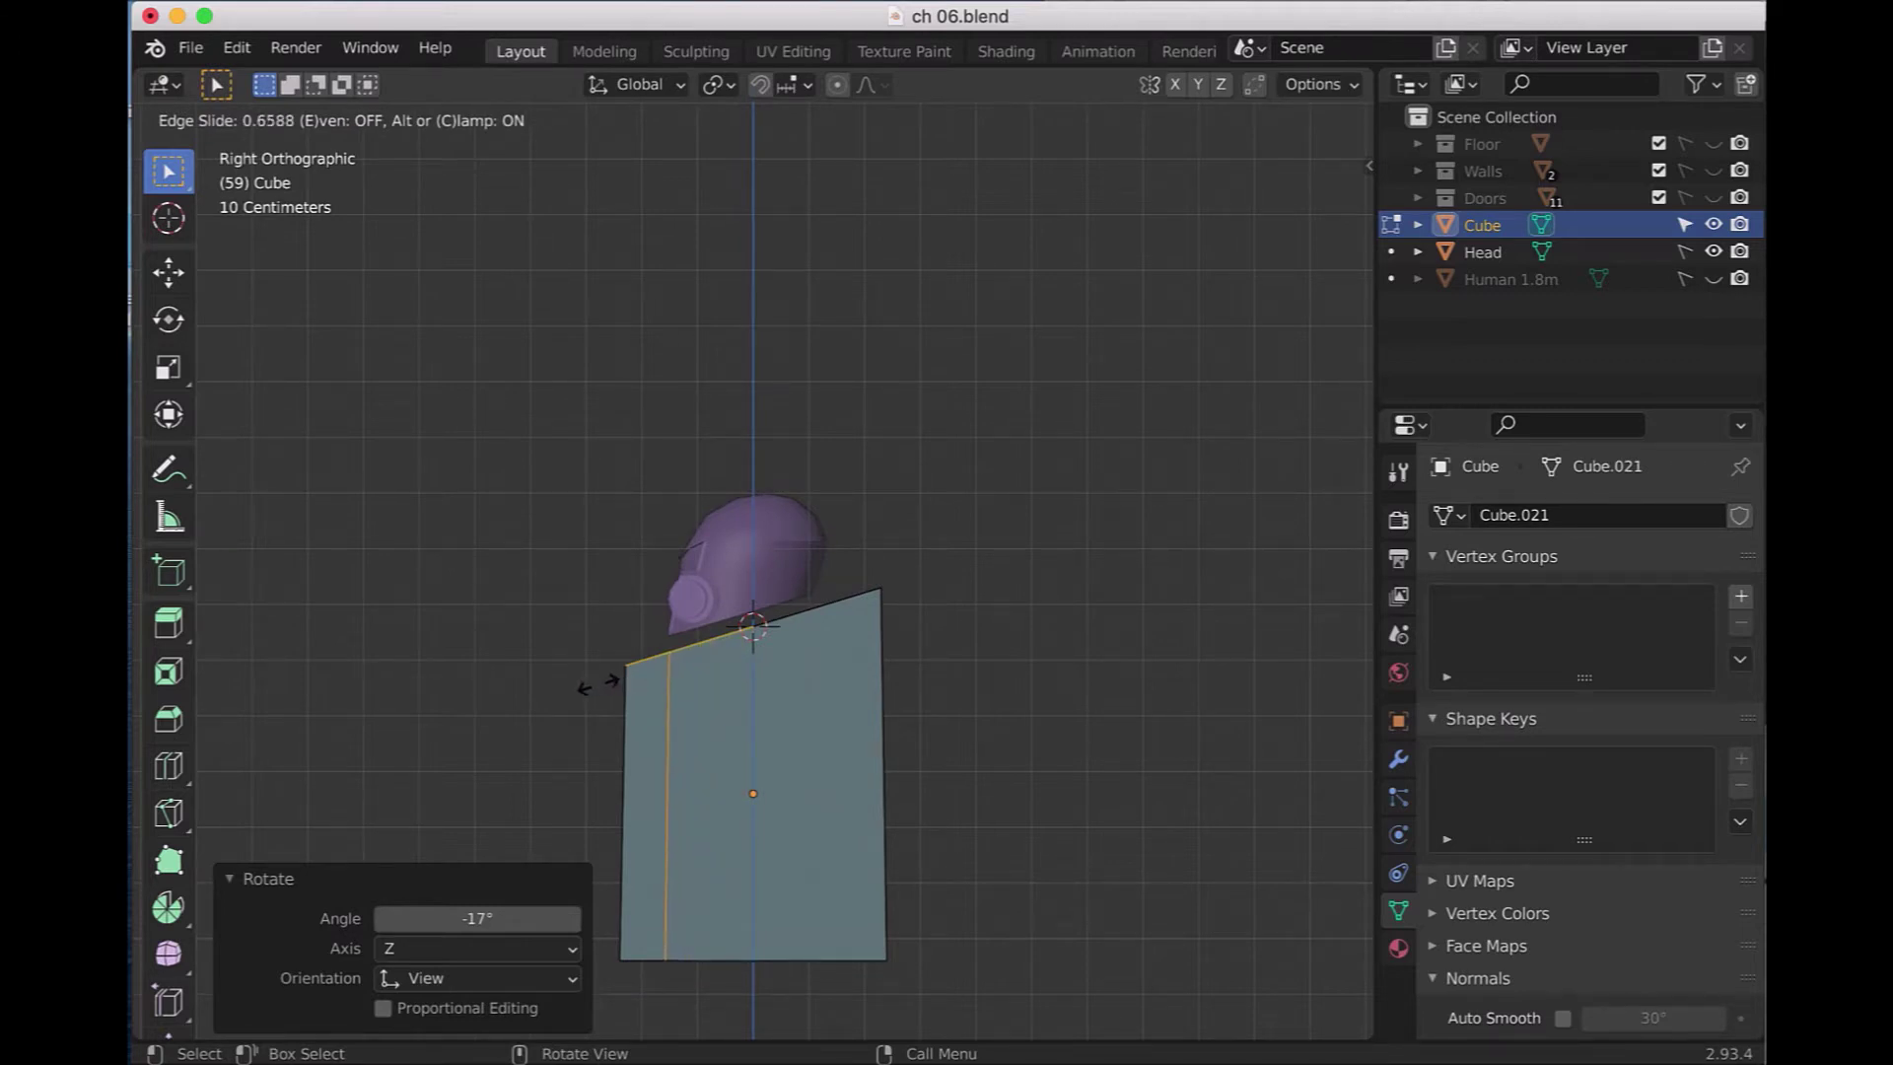
click(596, 684)
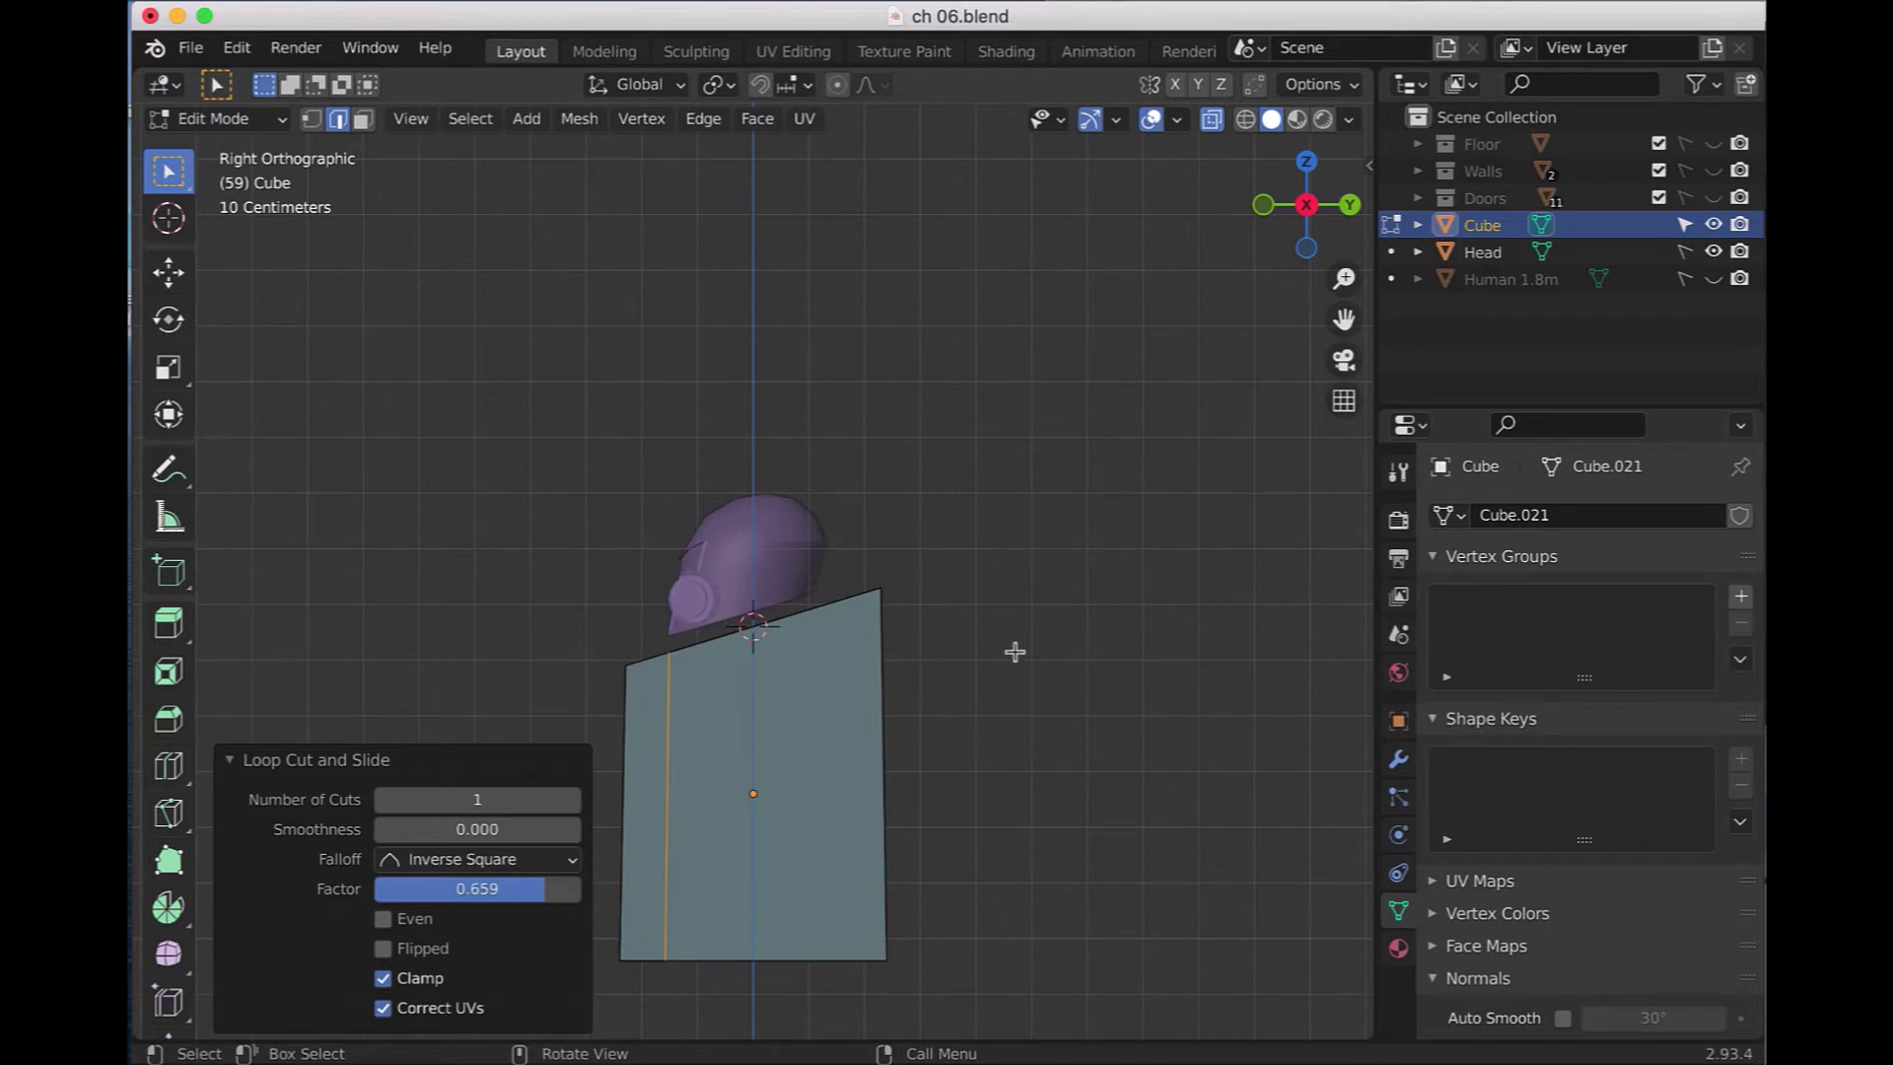
click(313, 126)
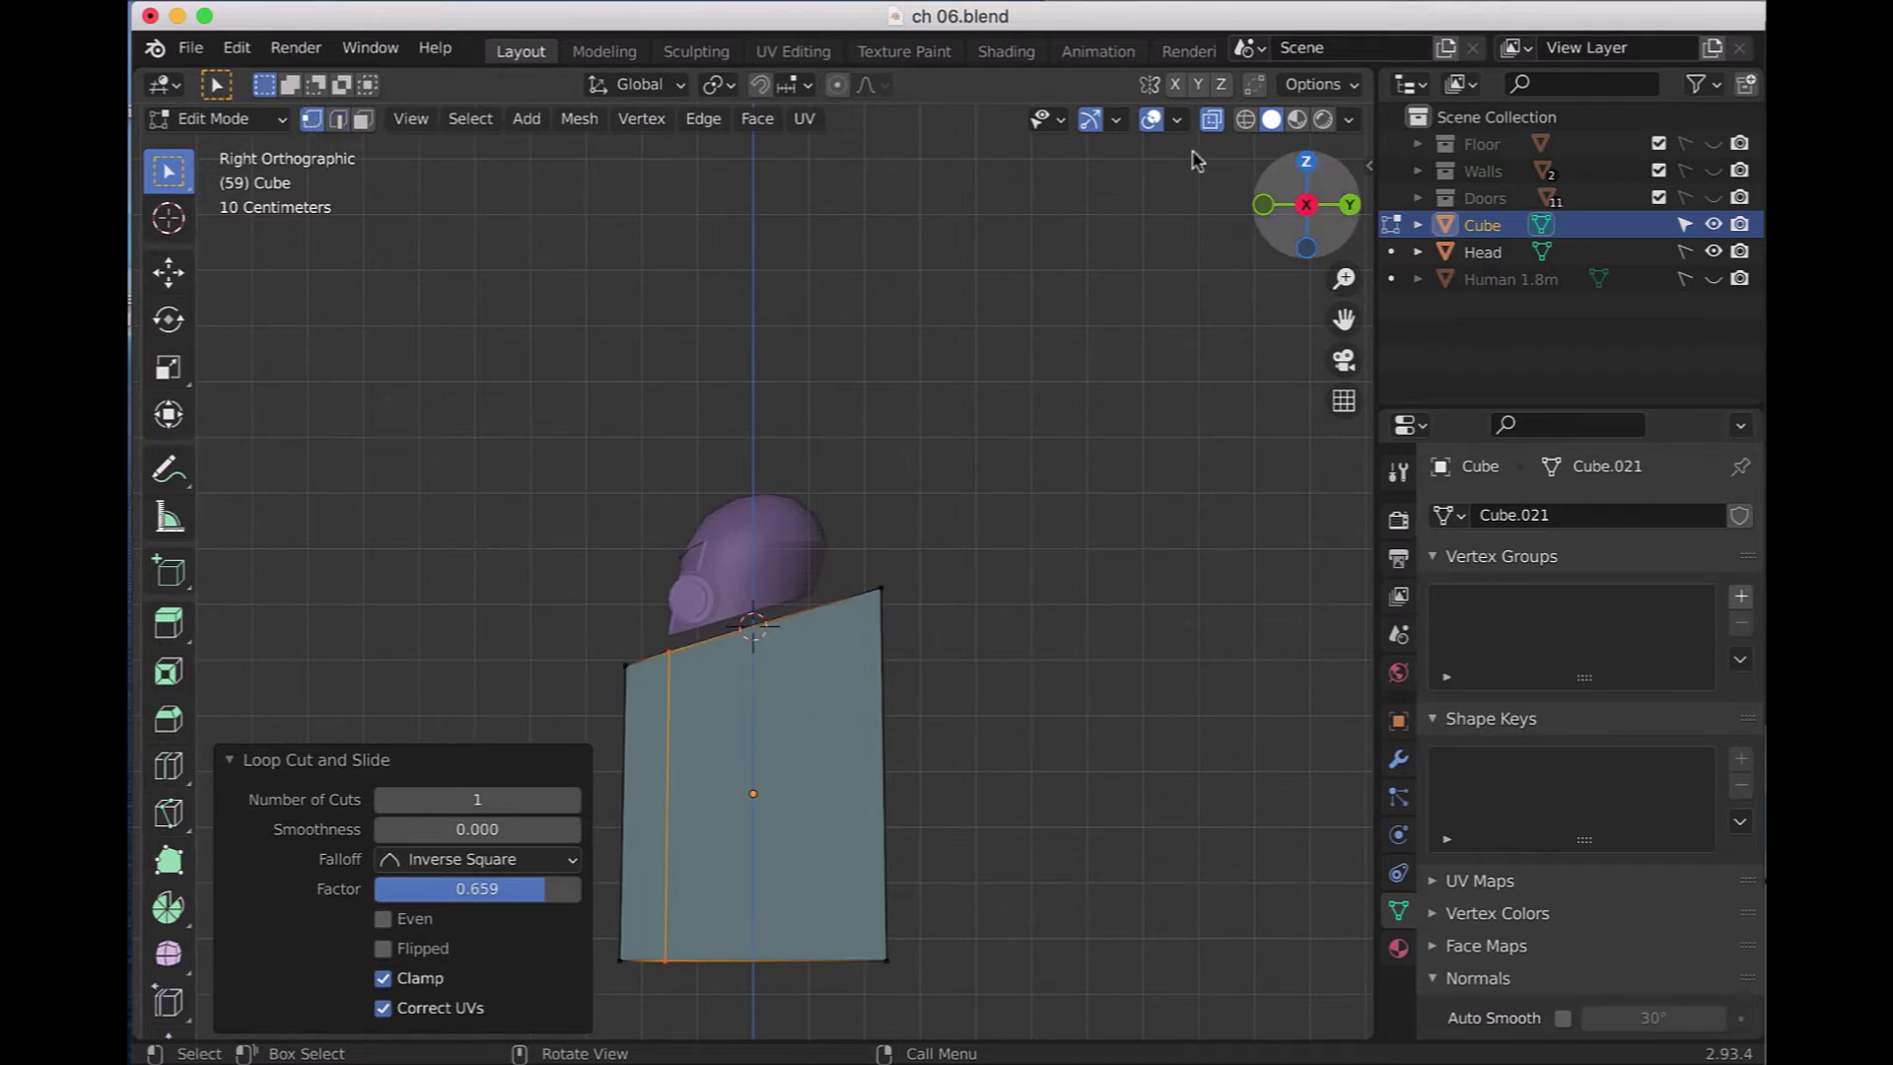
drag(990, 527, 866, 1007)
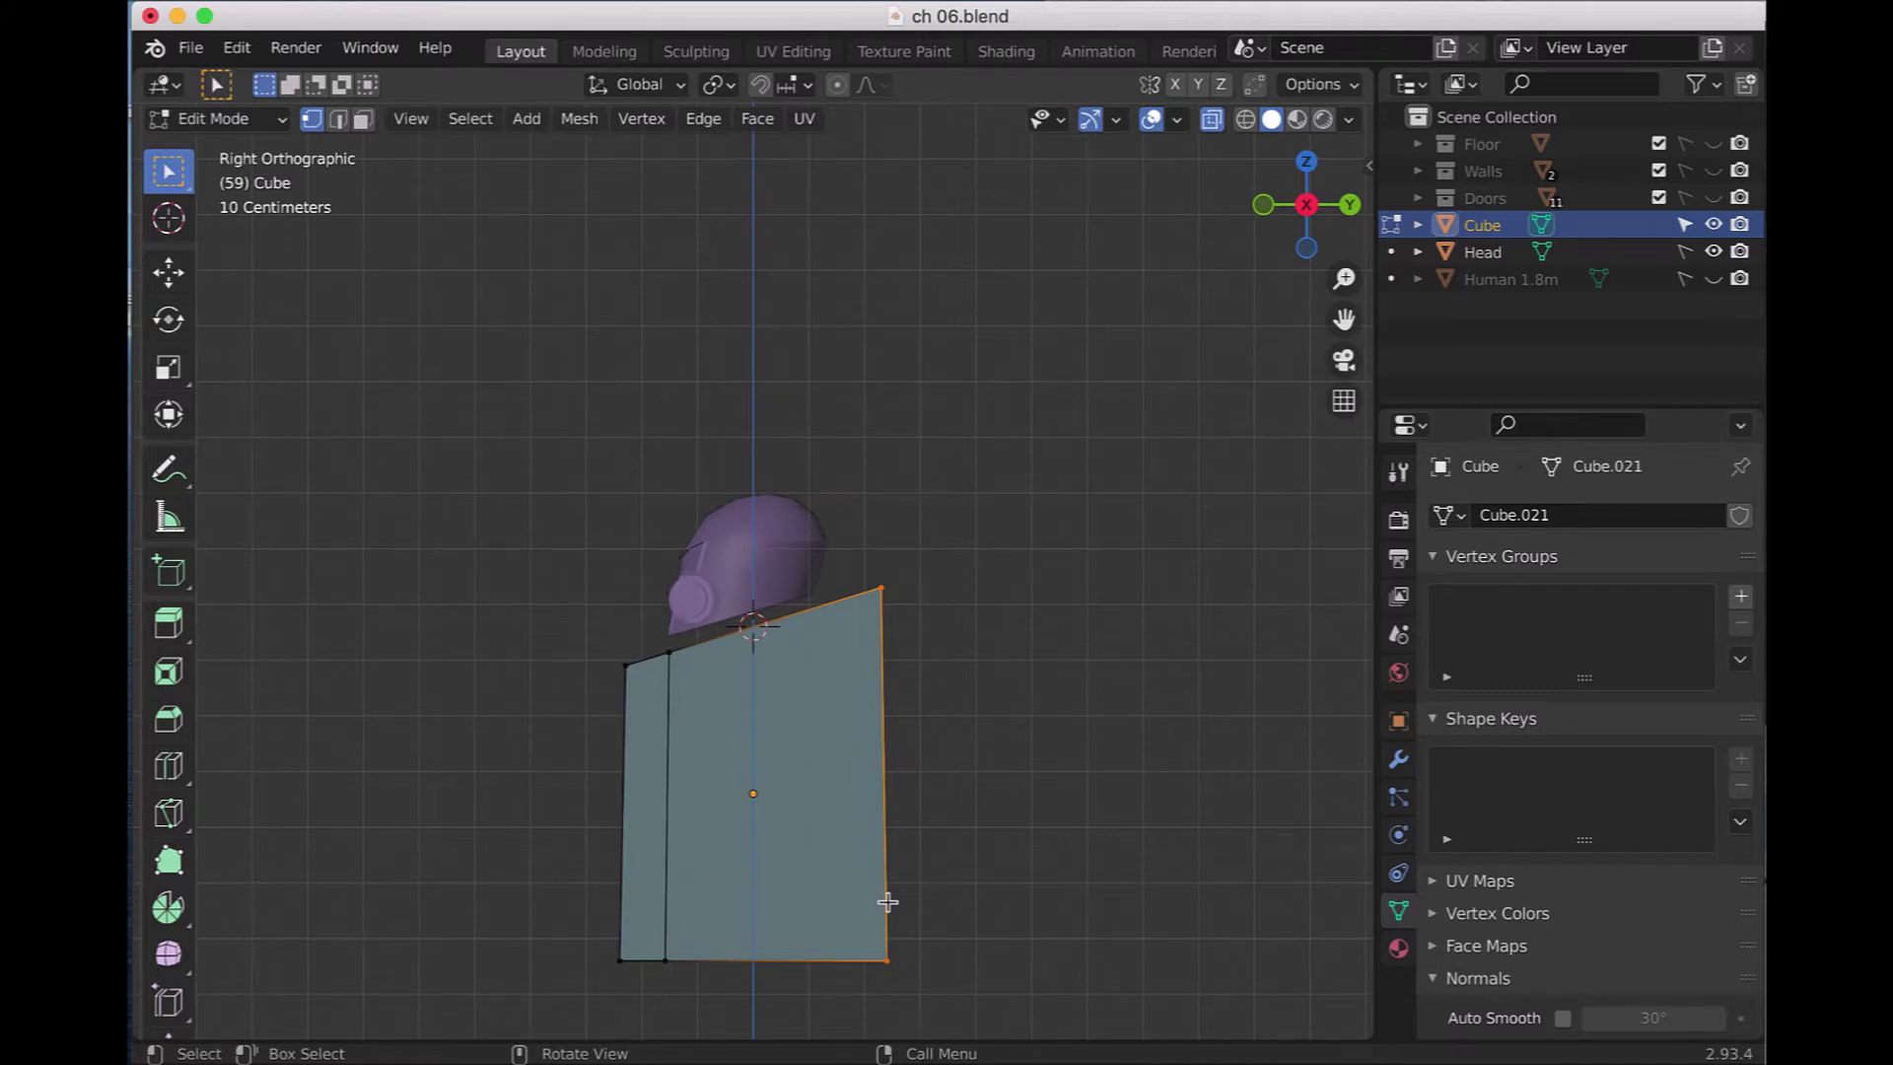
- Edge-slide the torso's right edge inward to factor 0.217
key(s)
key(Escape)
key(g)
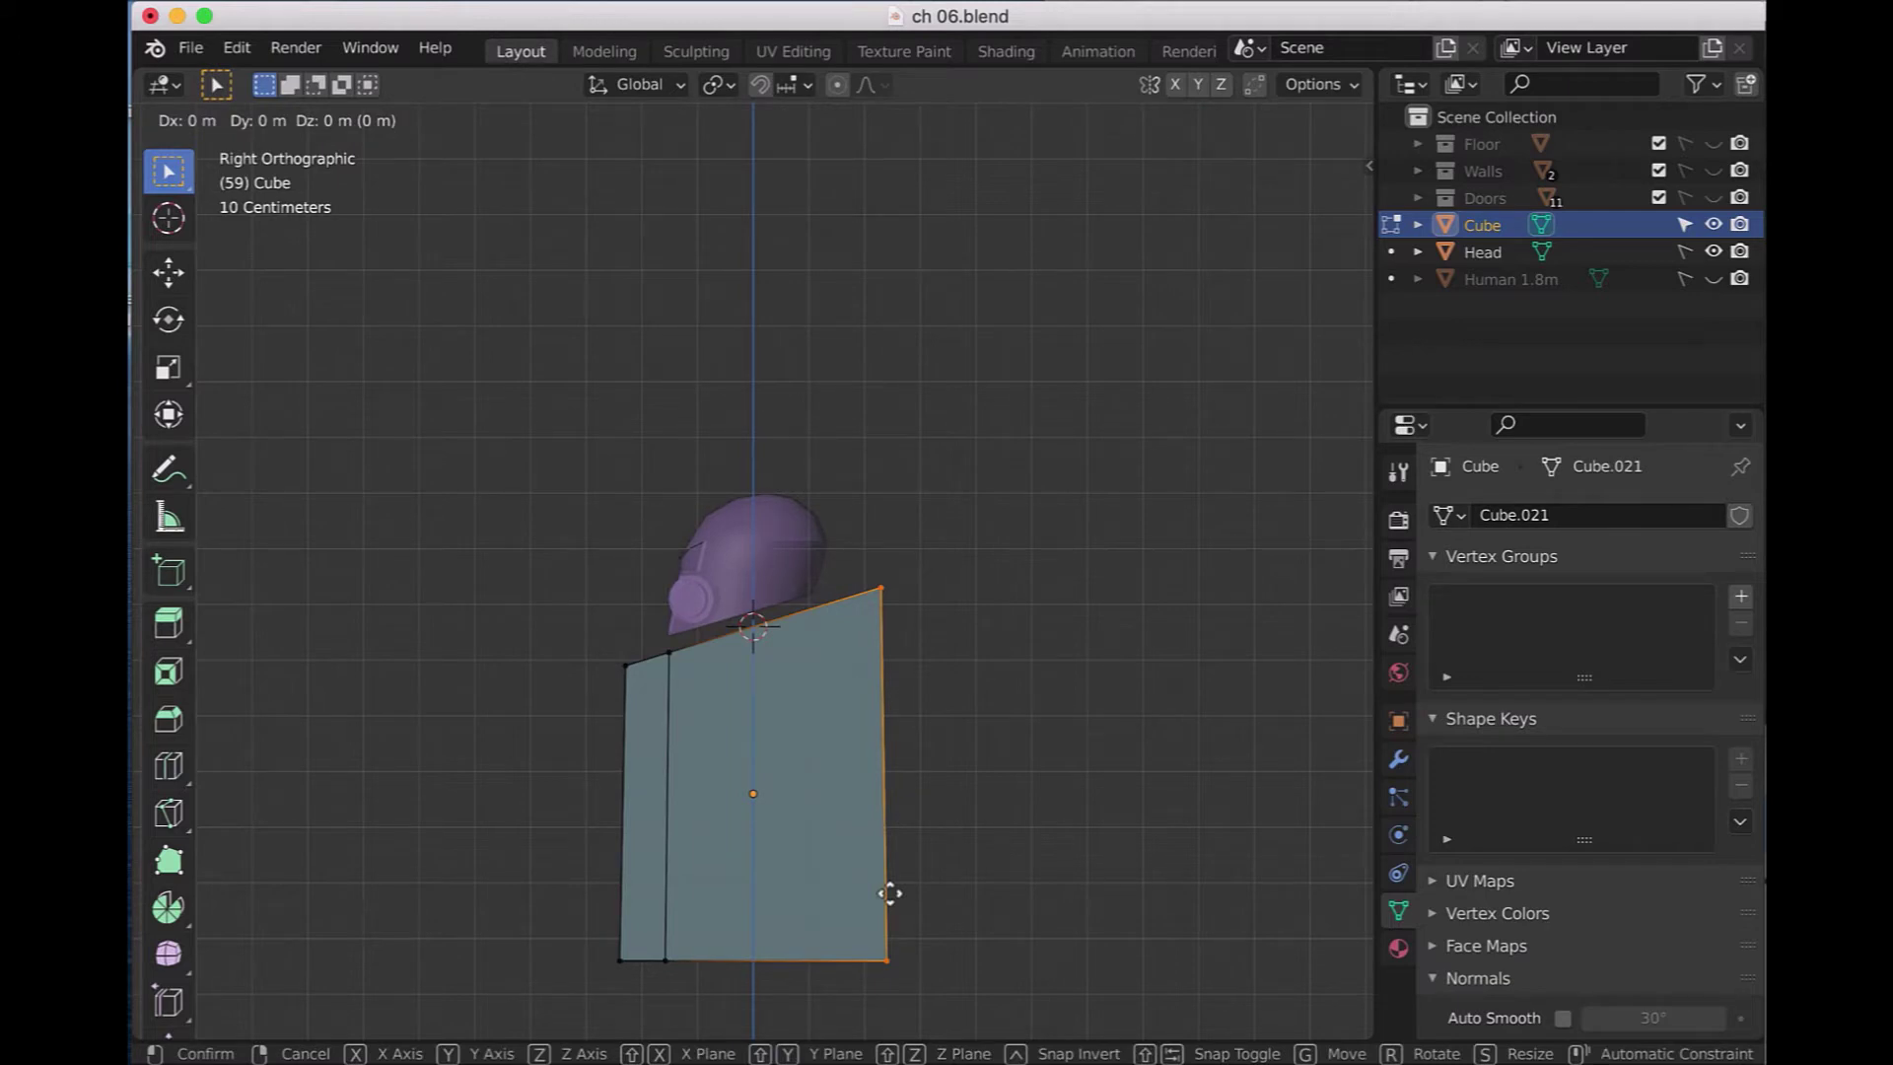
key(x)
key(g)
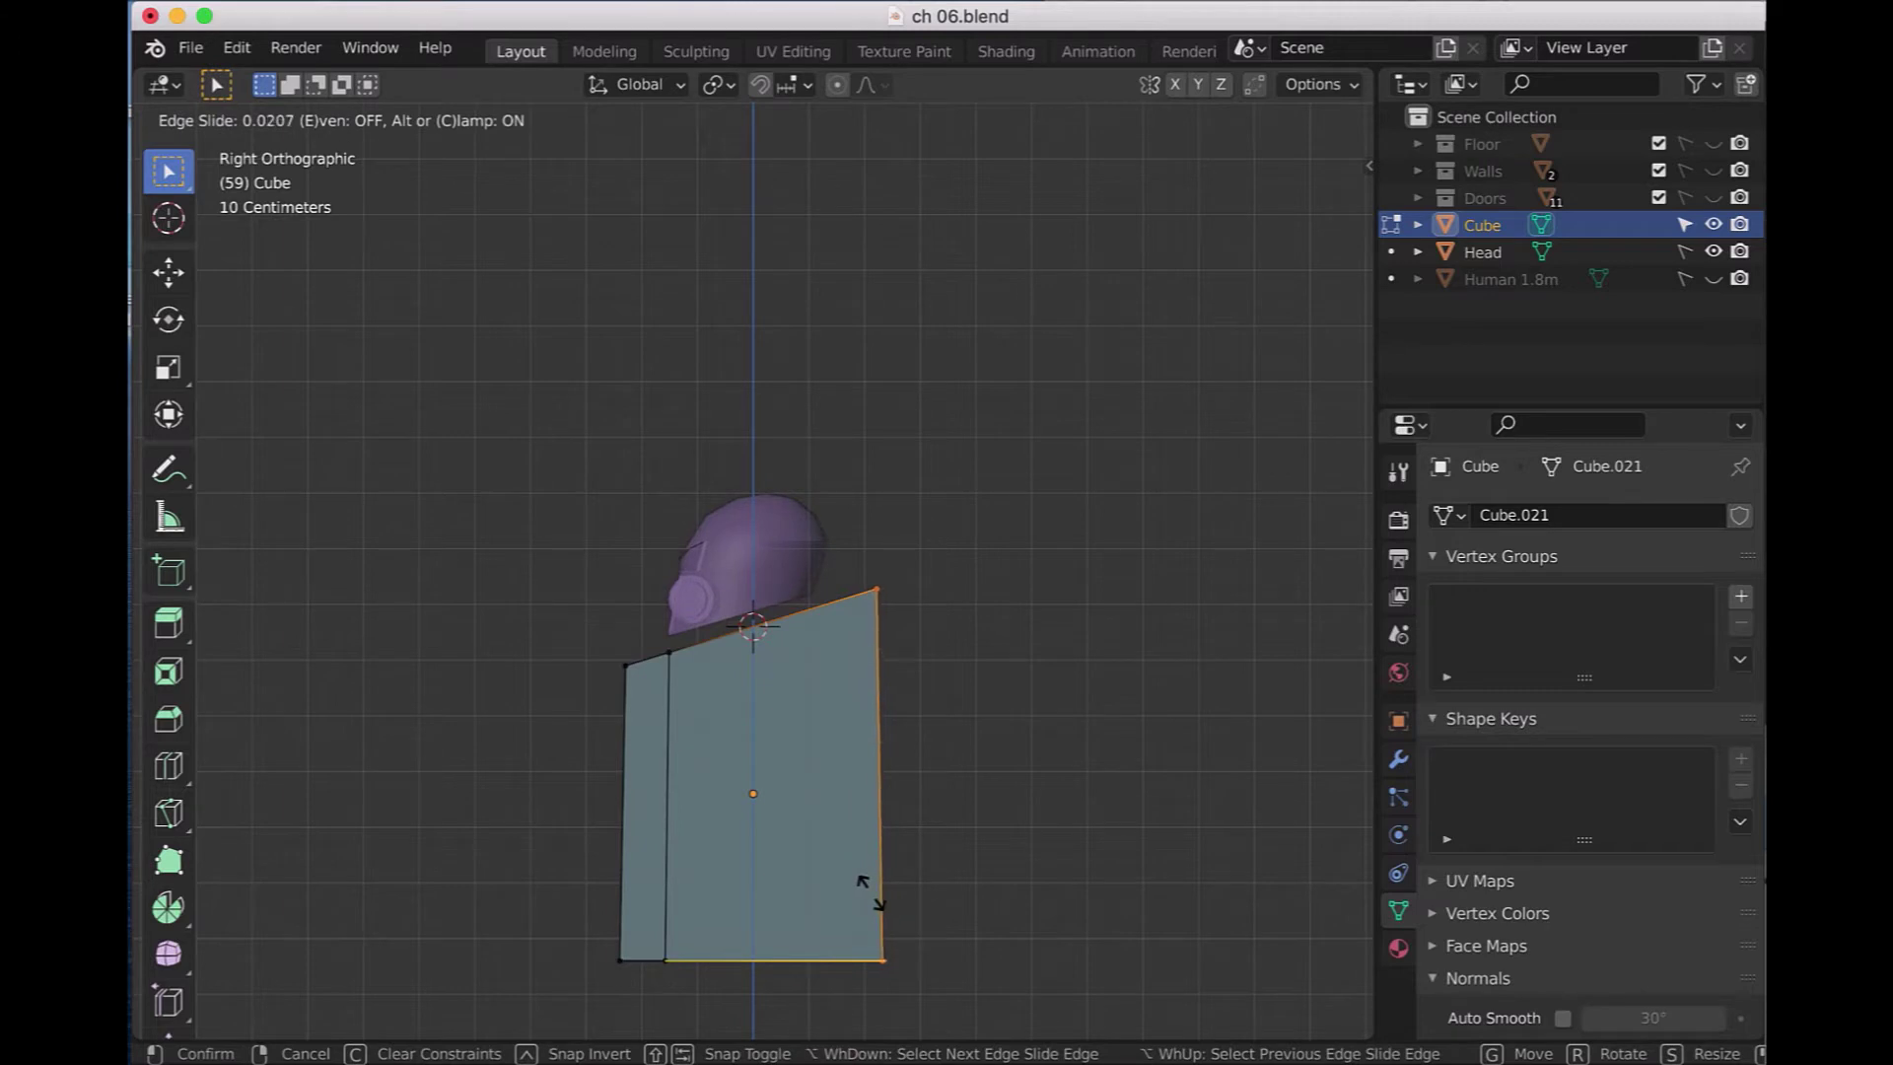
click(806, 894)
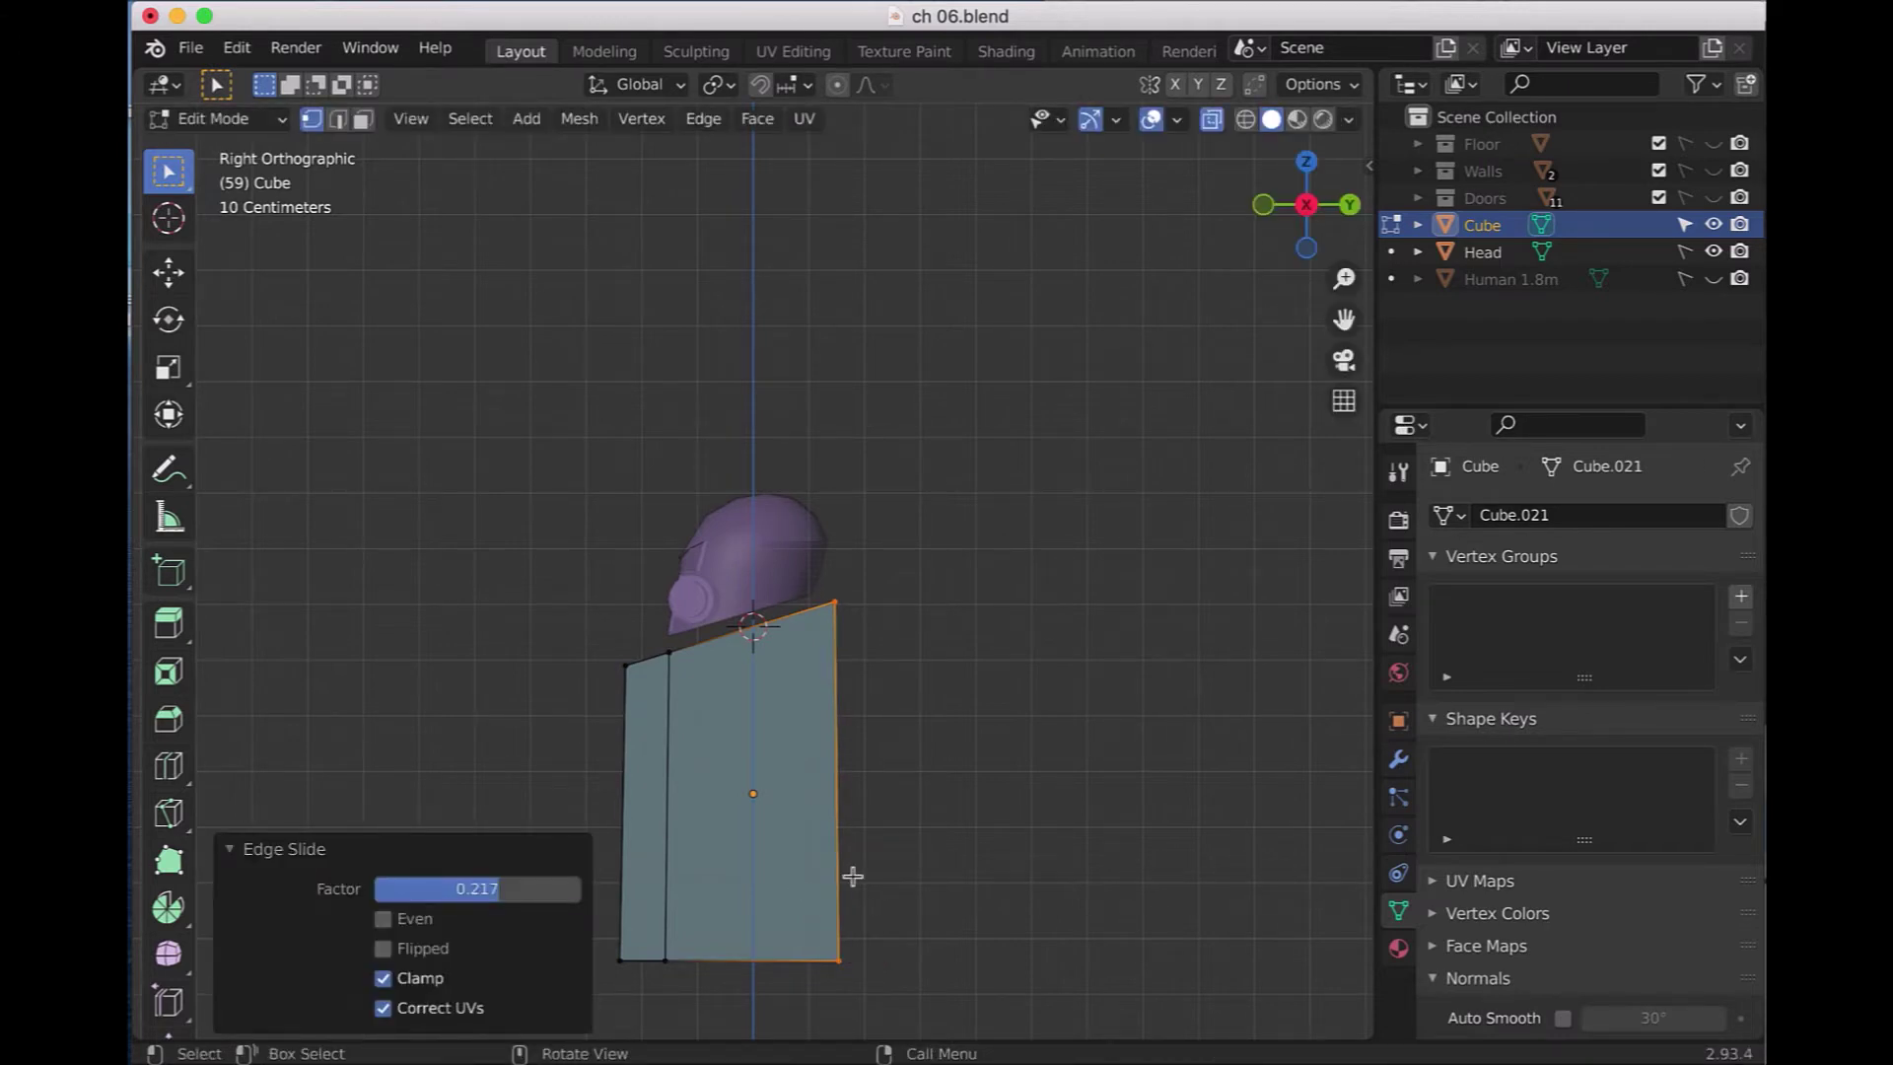
- Slide the top-right corner vertex slightly, then deselect and view from the front
key(KP_1)
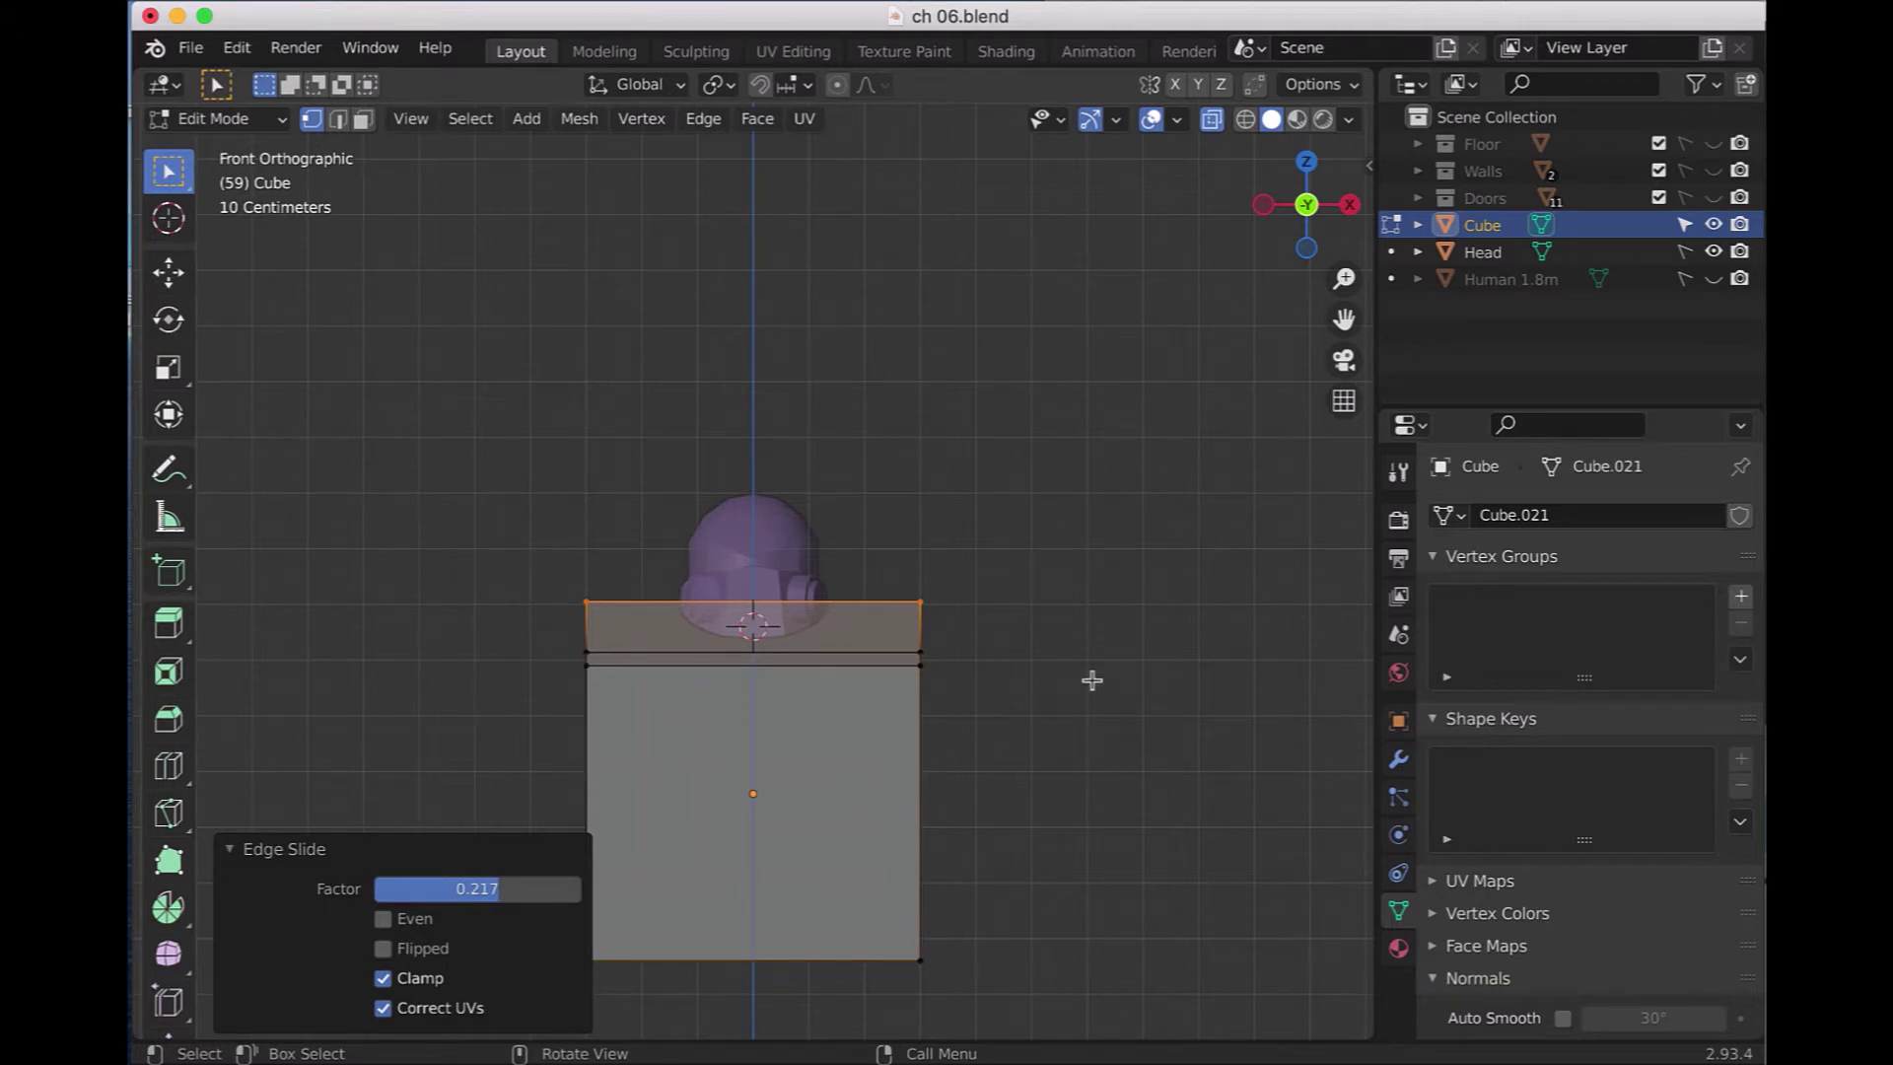
key(KP_3)
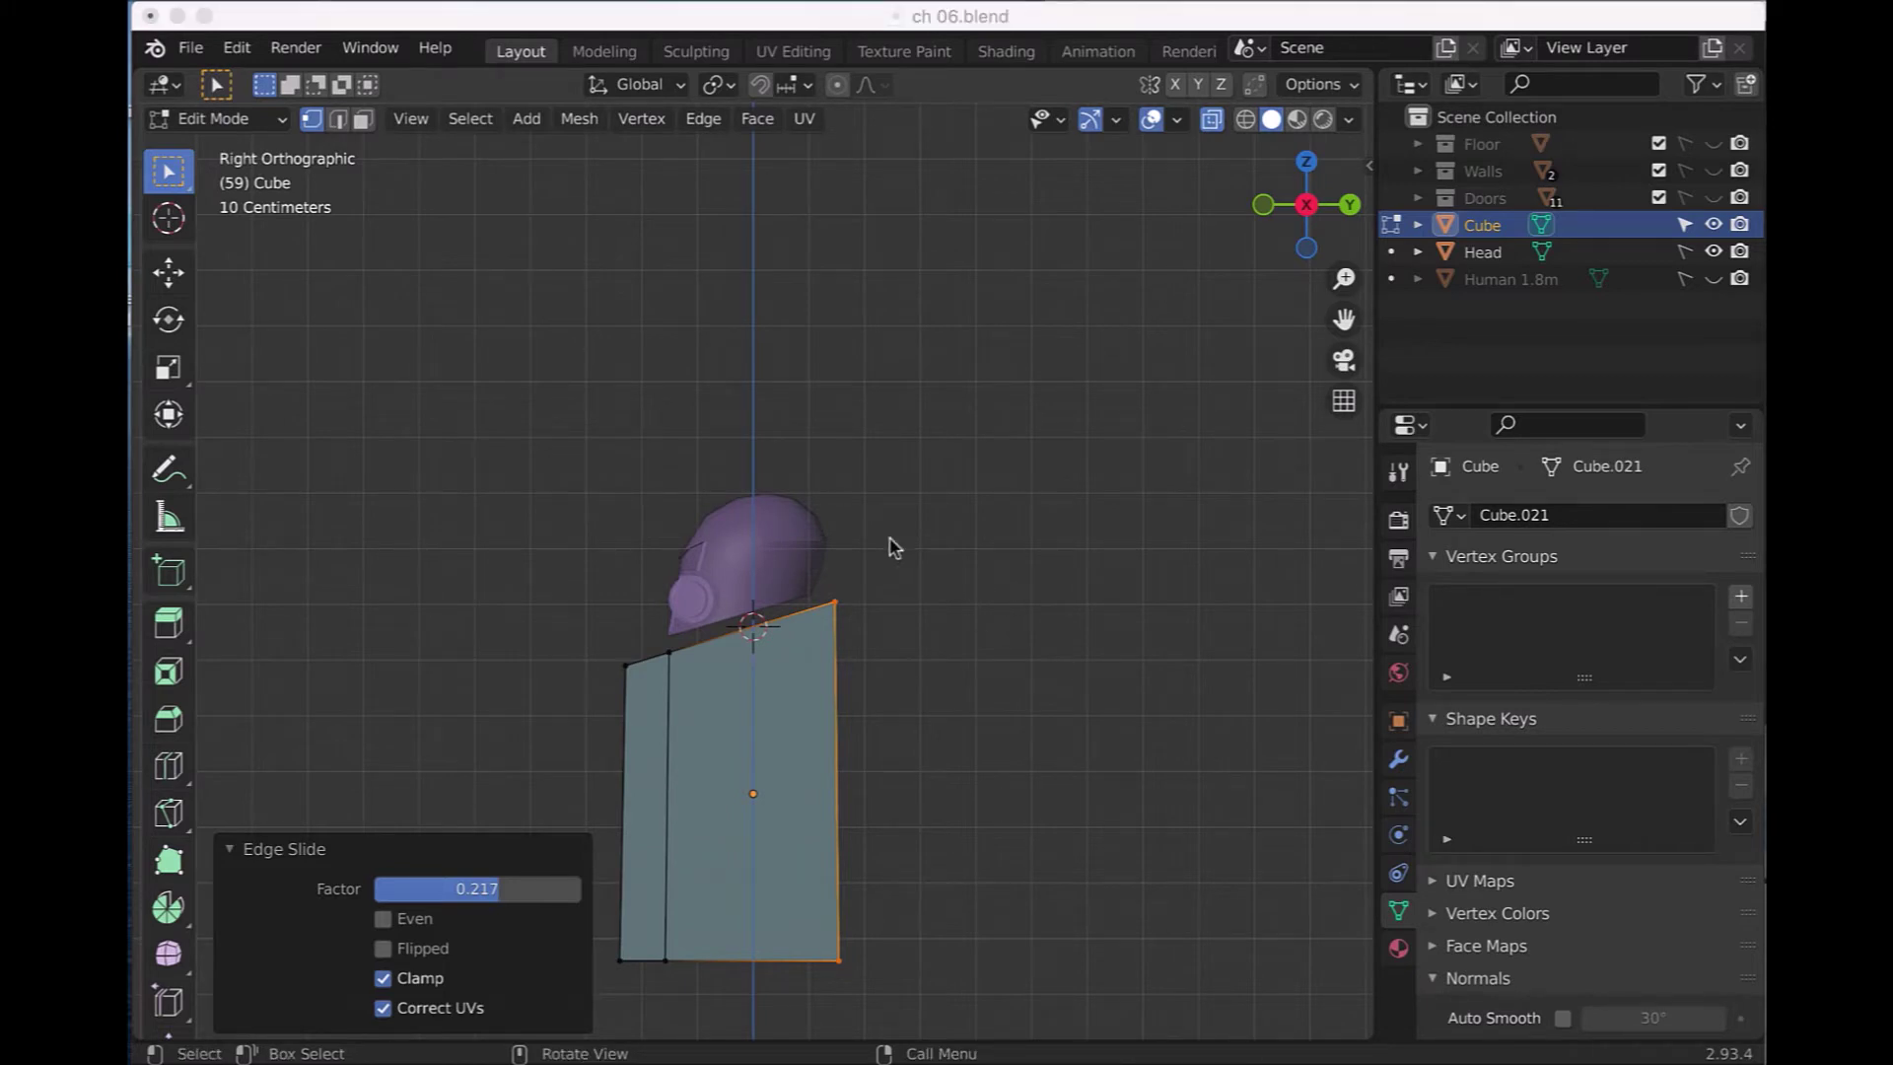
drag(869, 580, 825, 621)
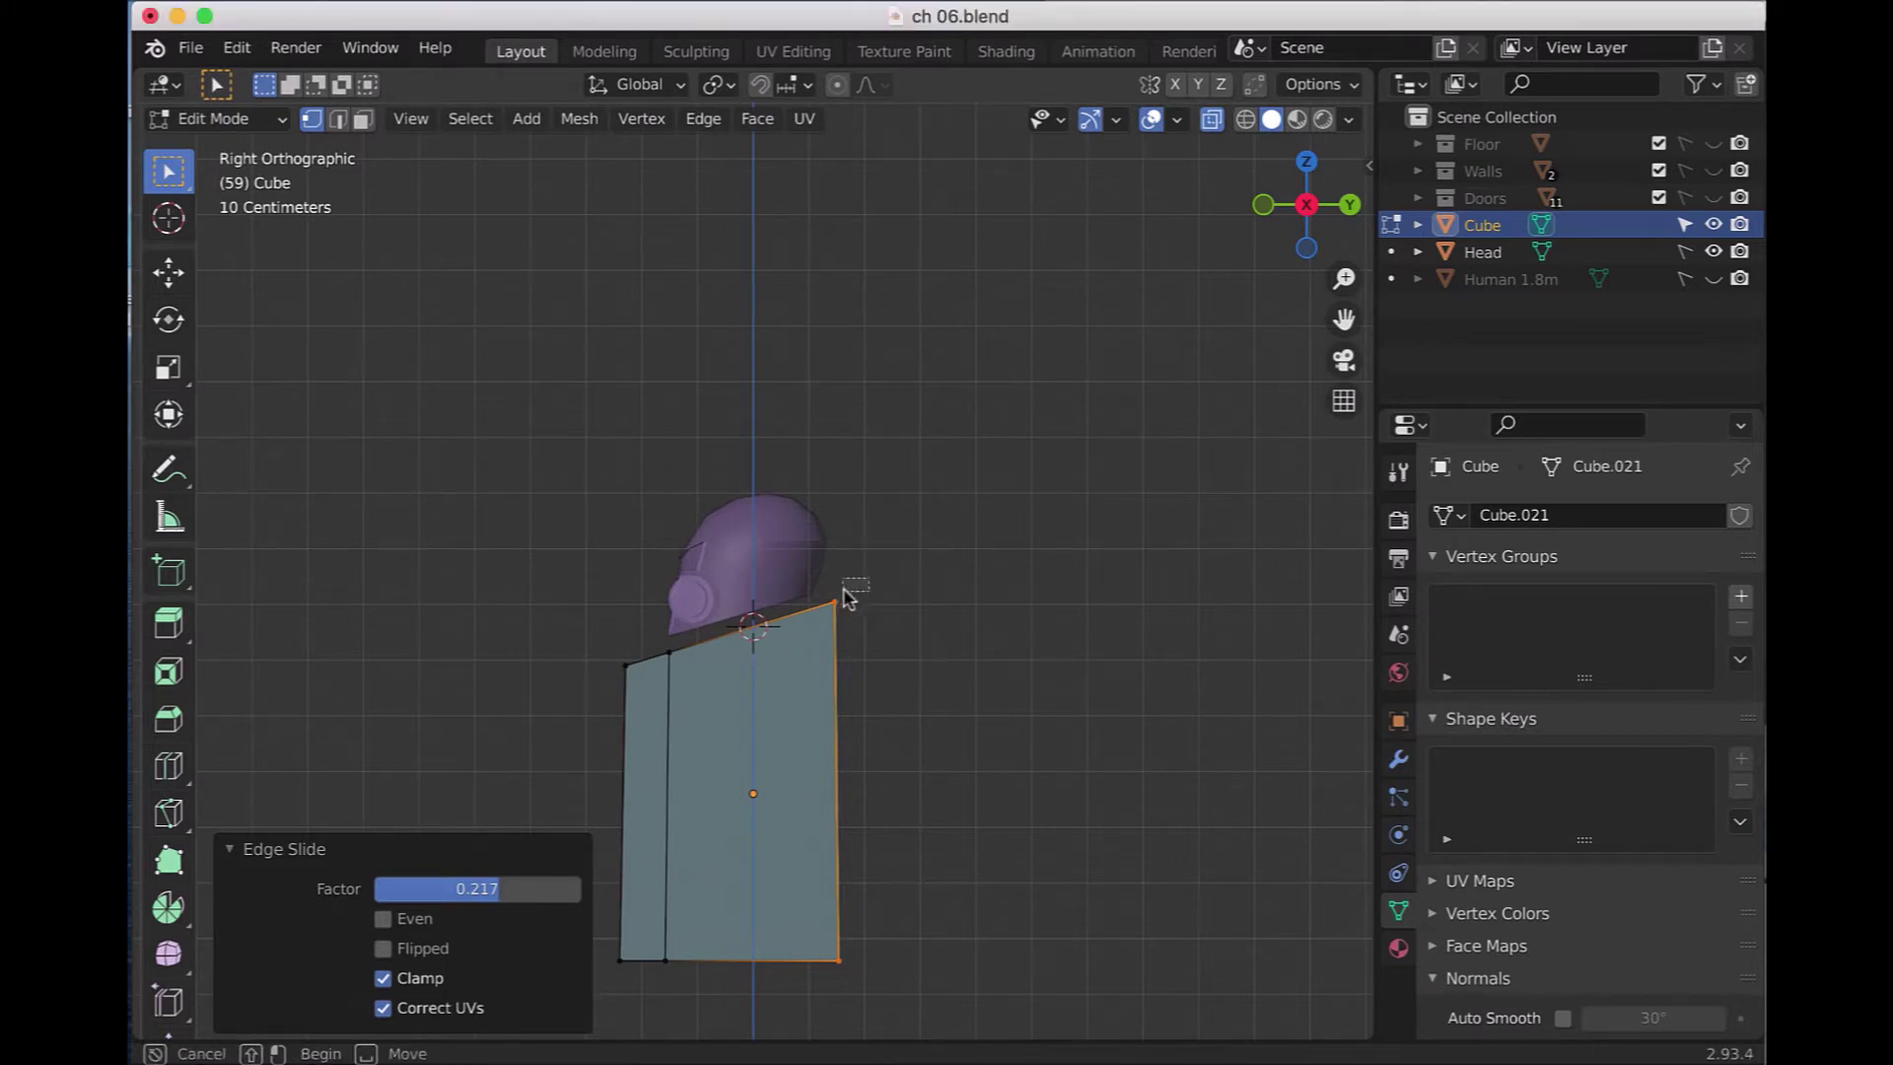
key(g)
key(g)
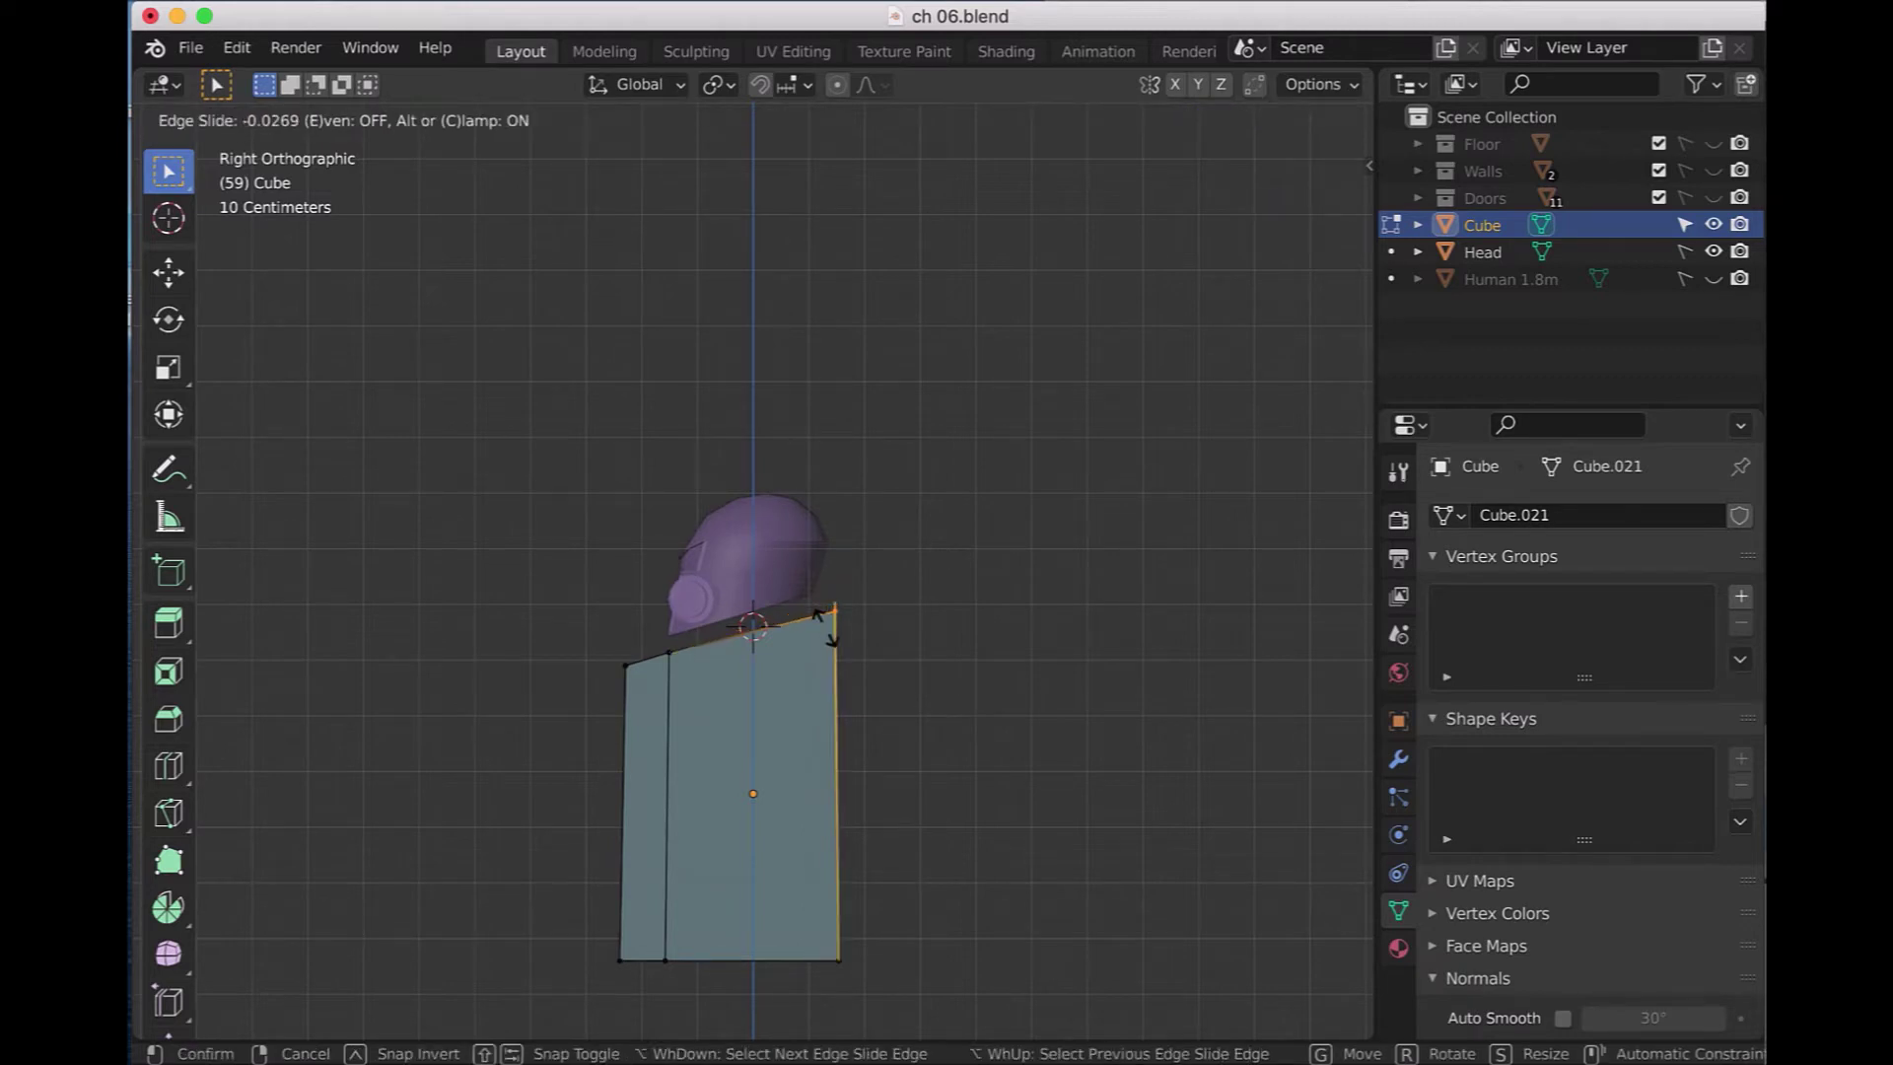
click(826, 623)
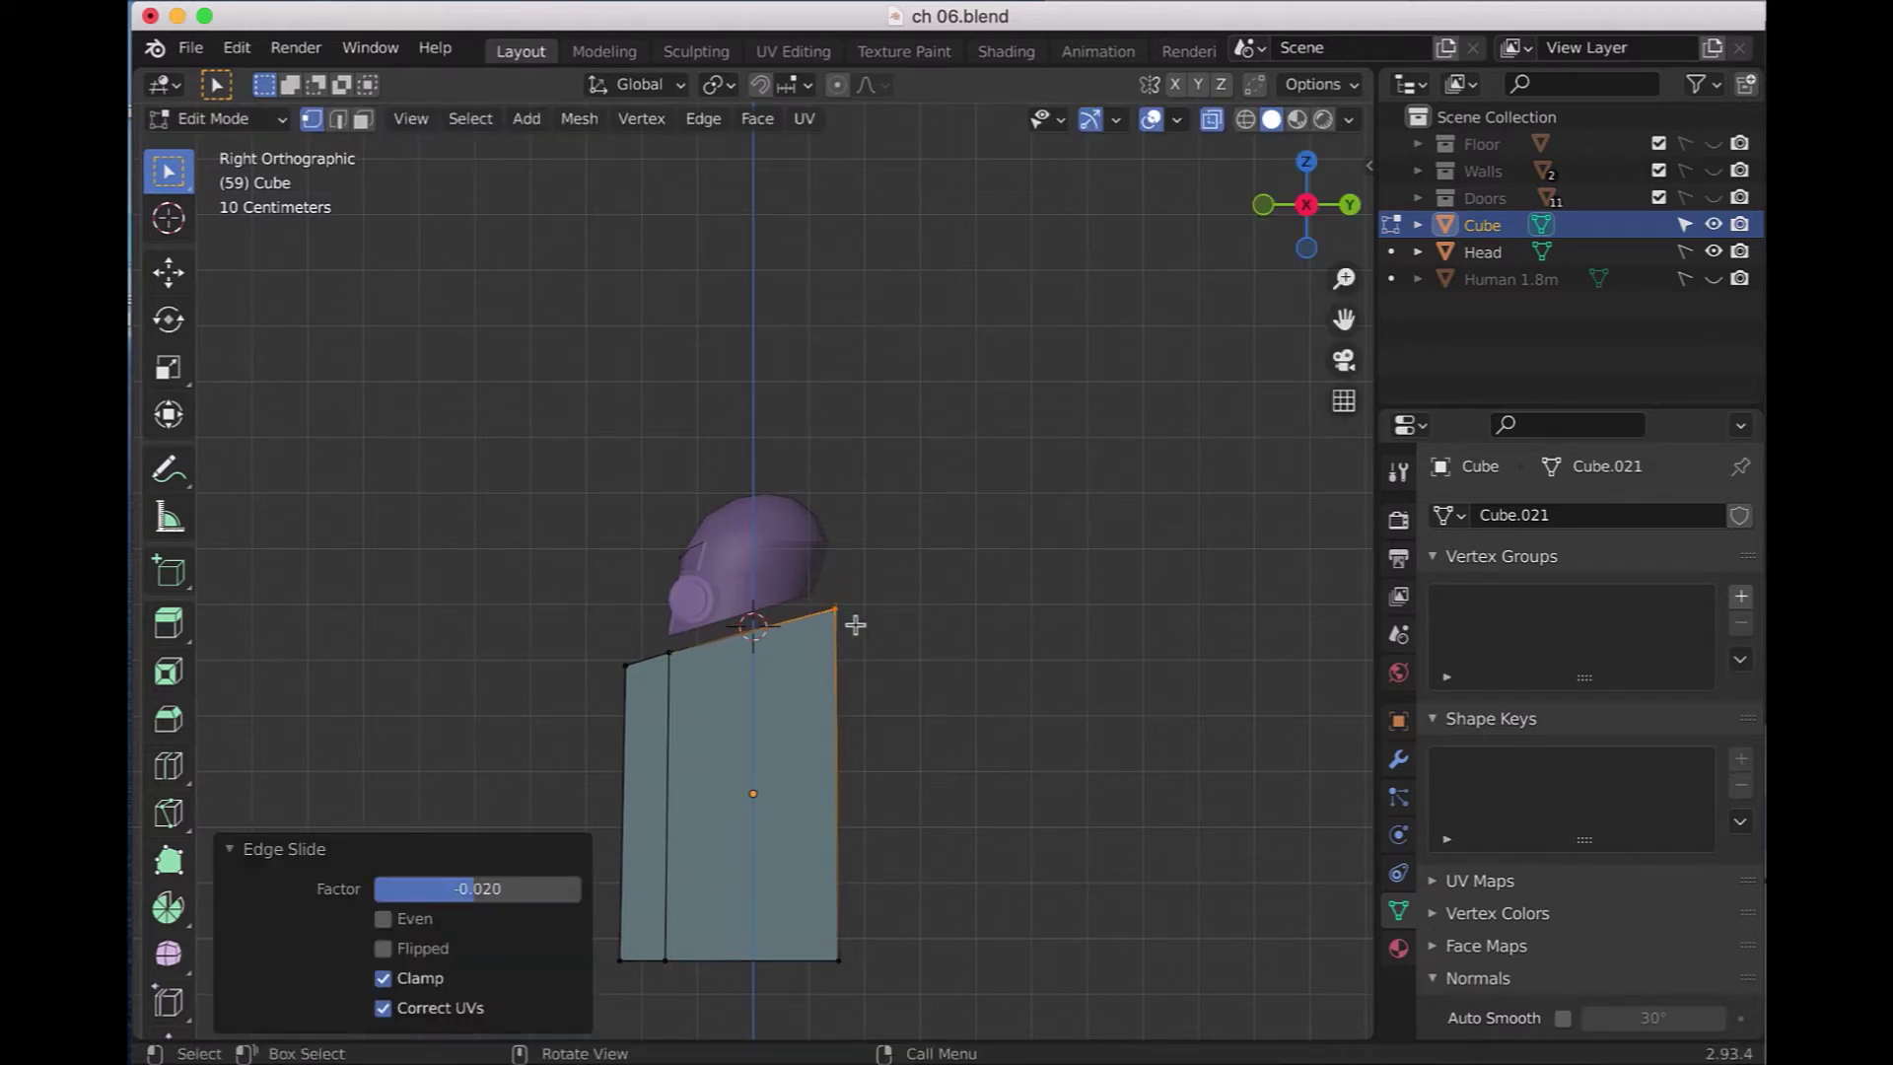
click(1072, 663)
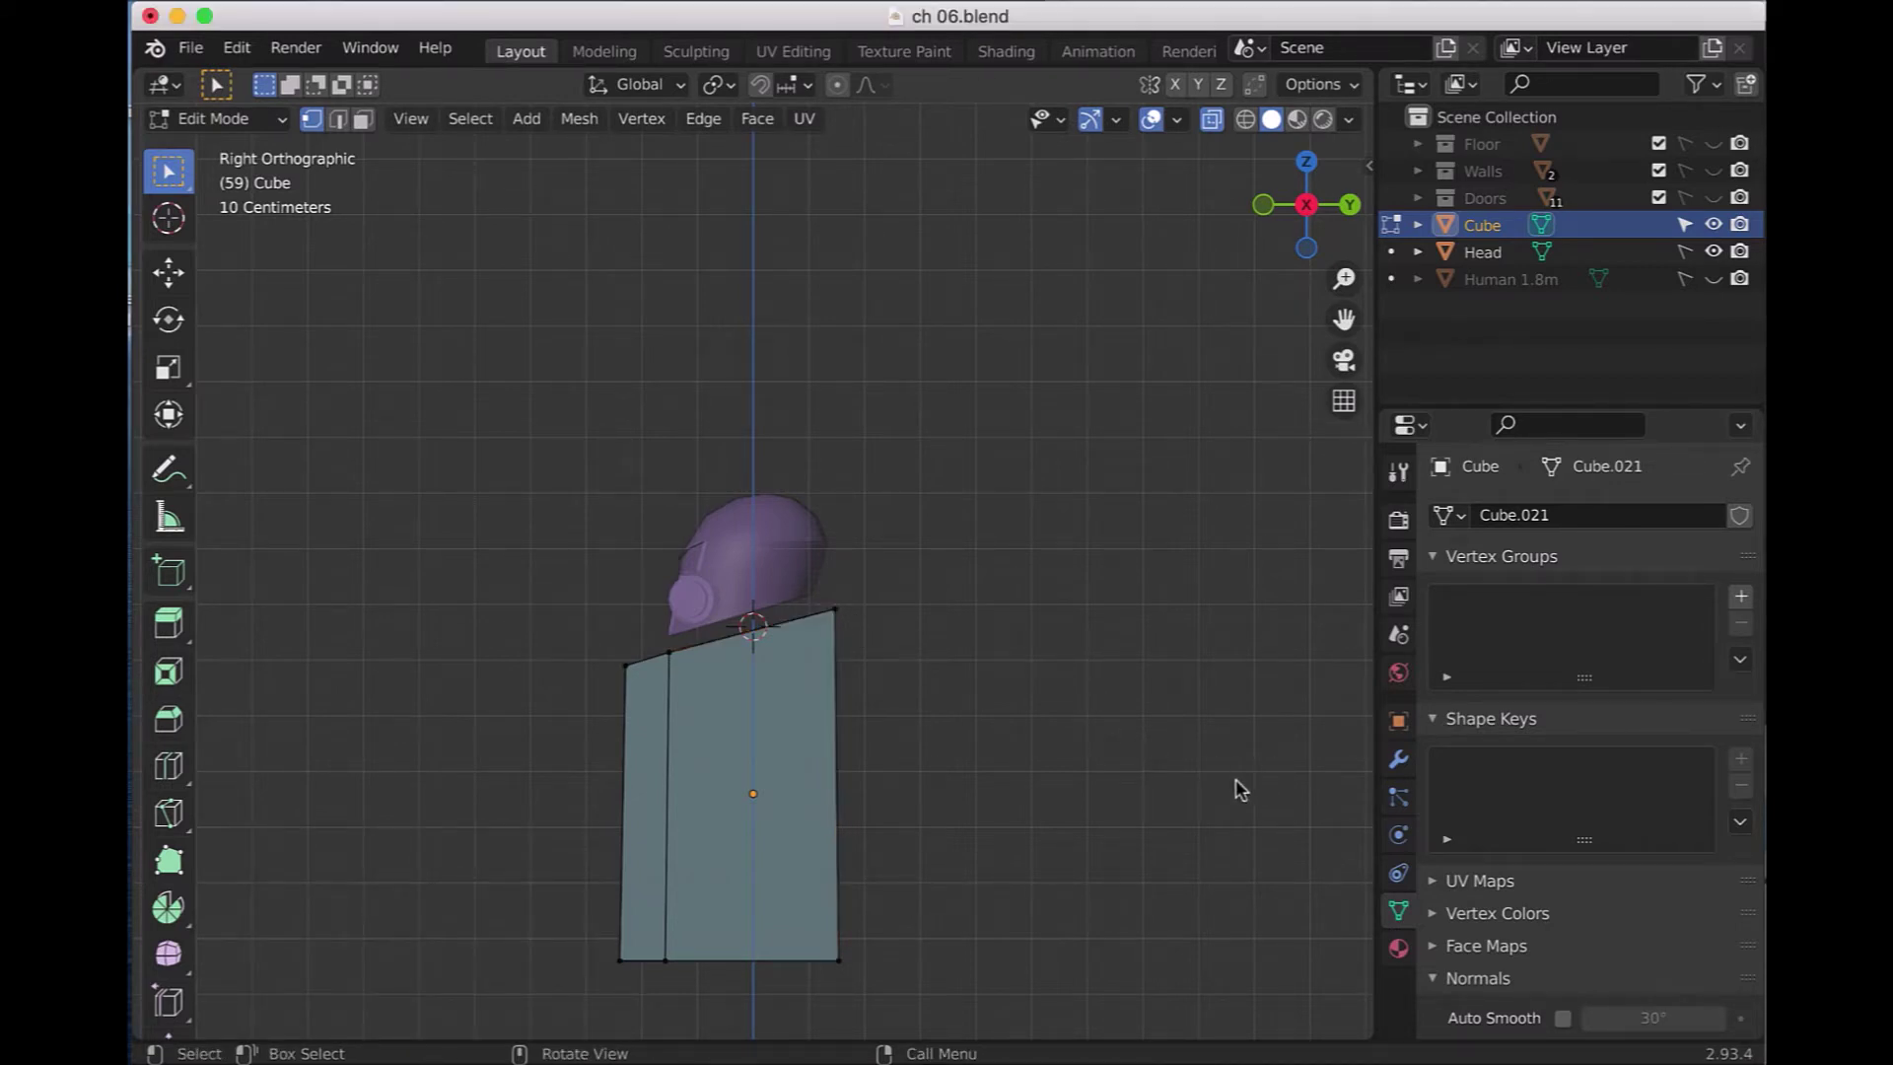
key(KP_1)
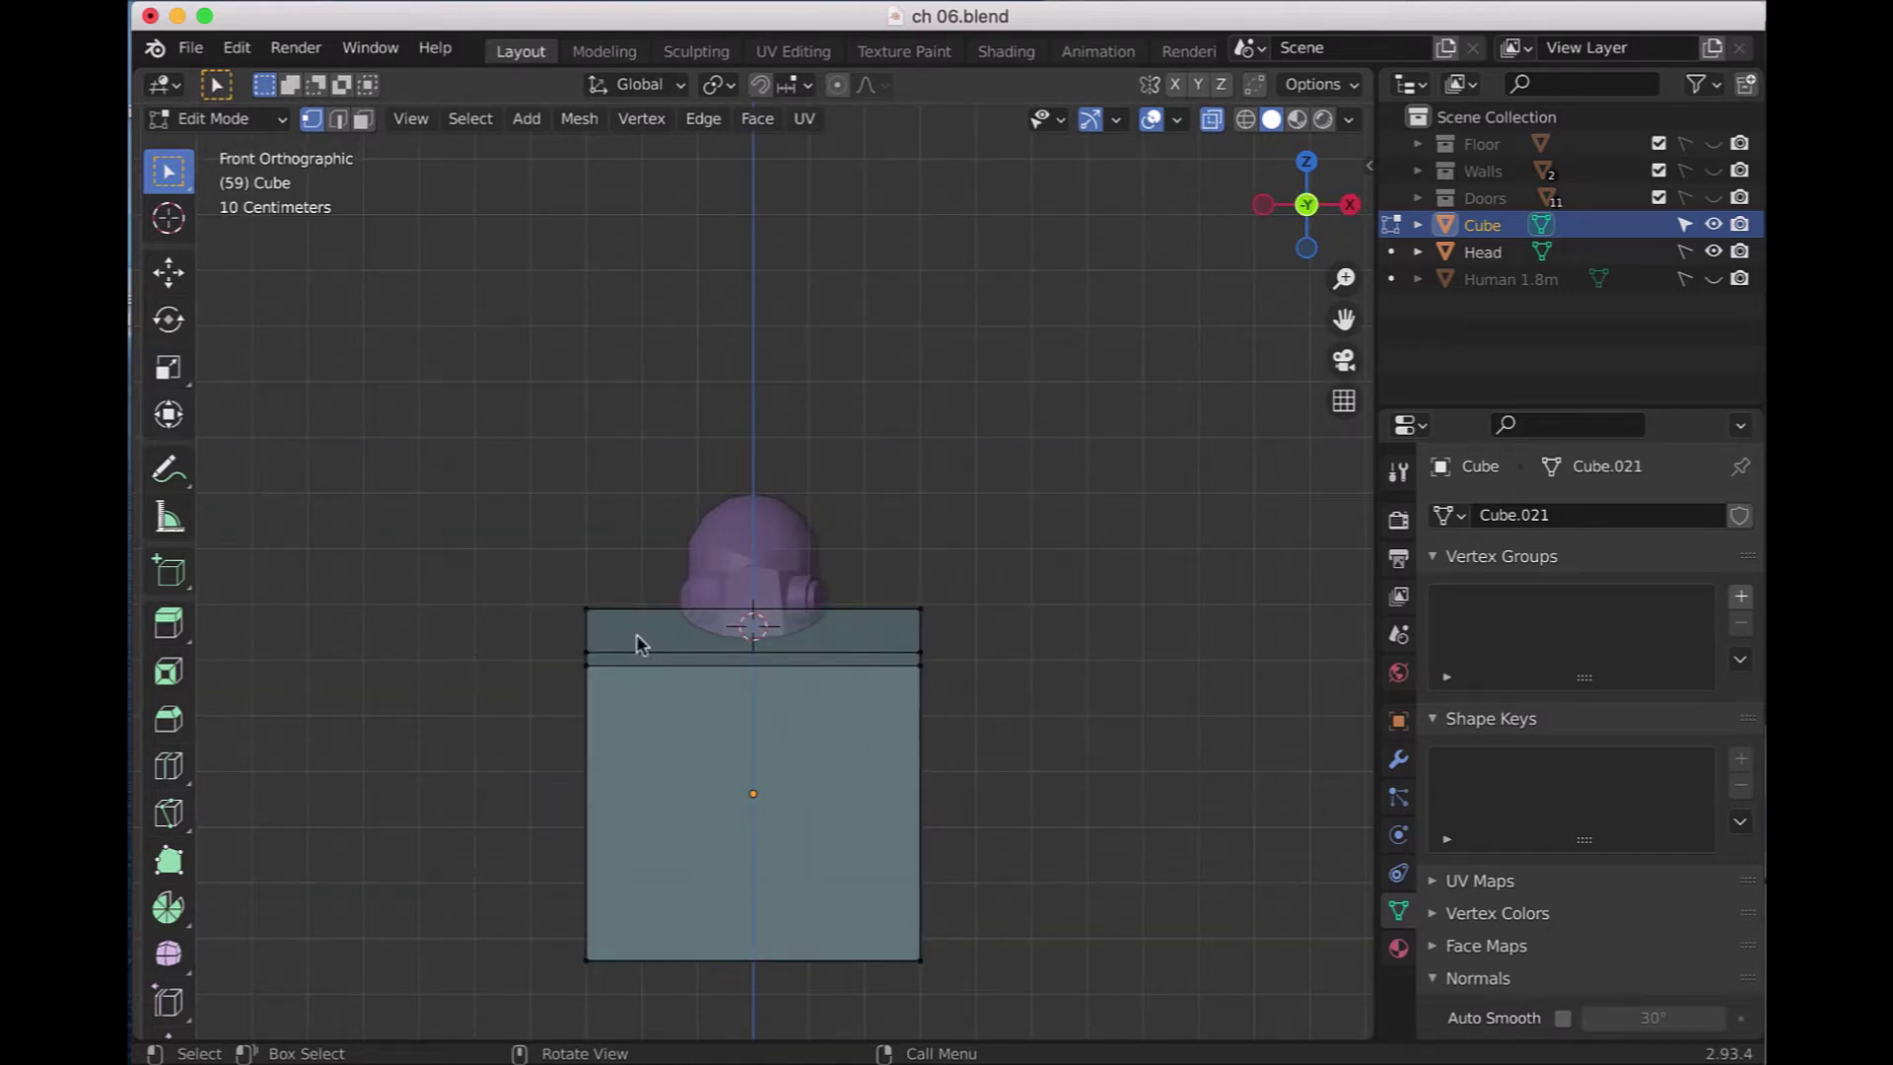
- Scale all torso vertices to 0.804 along X and turn X-Ray off
drag(541, 542, 621, 992)
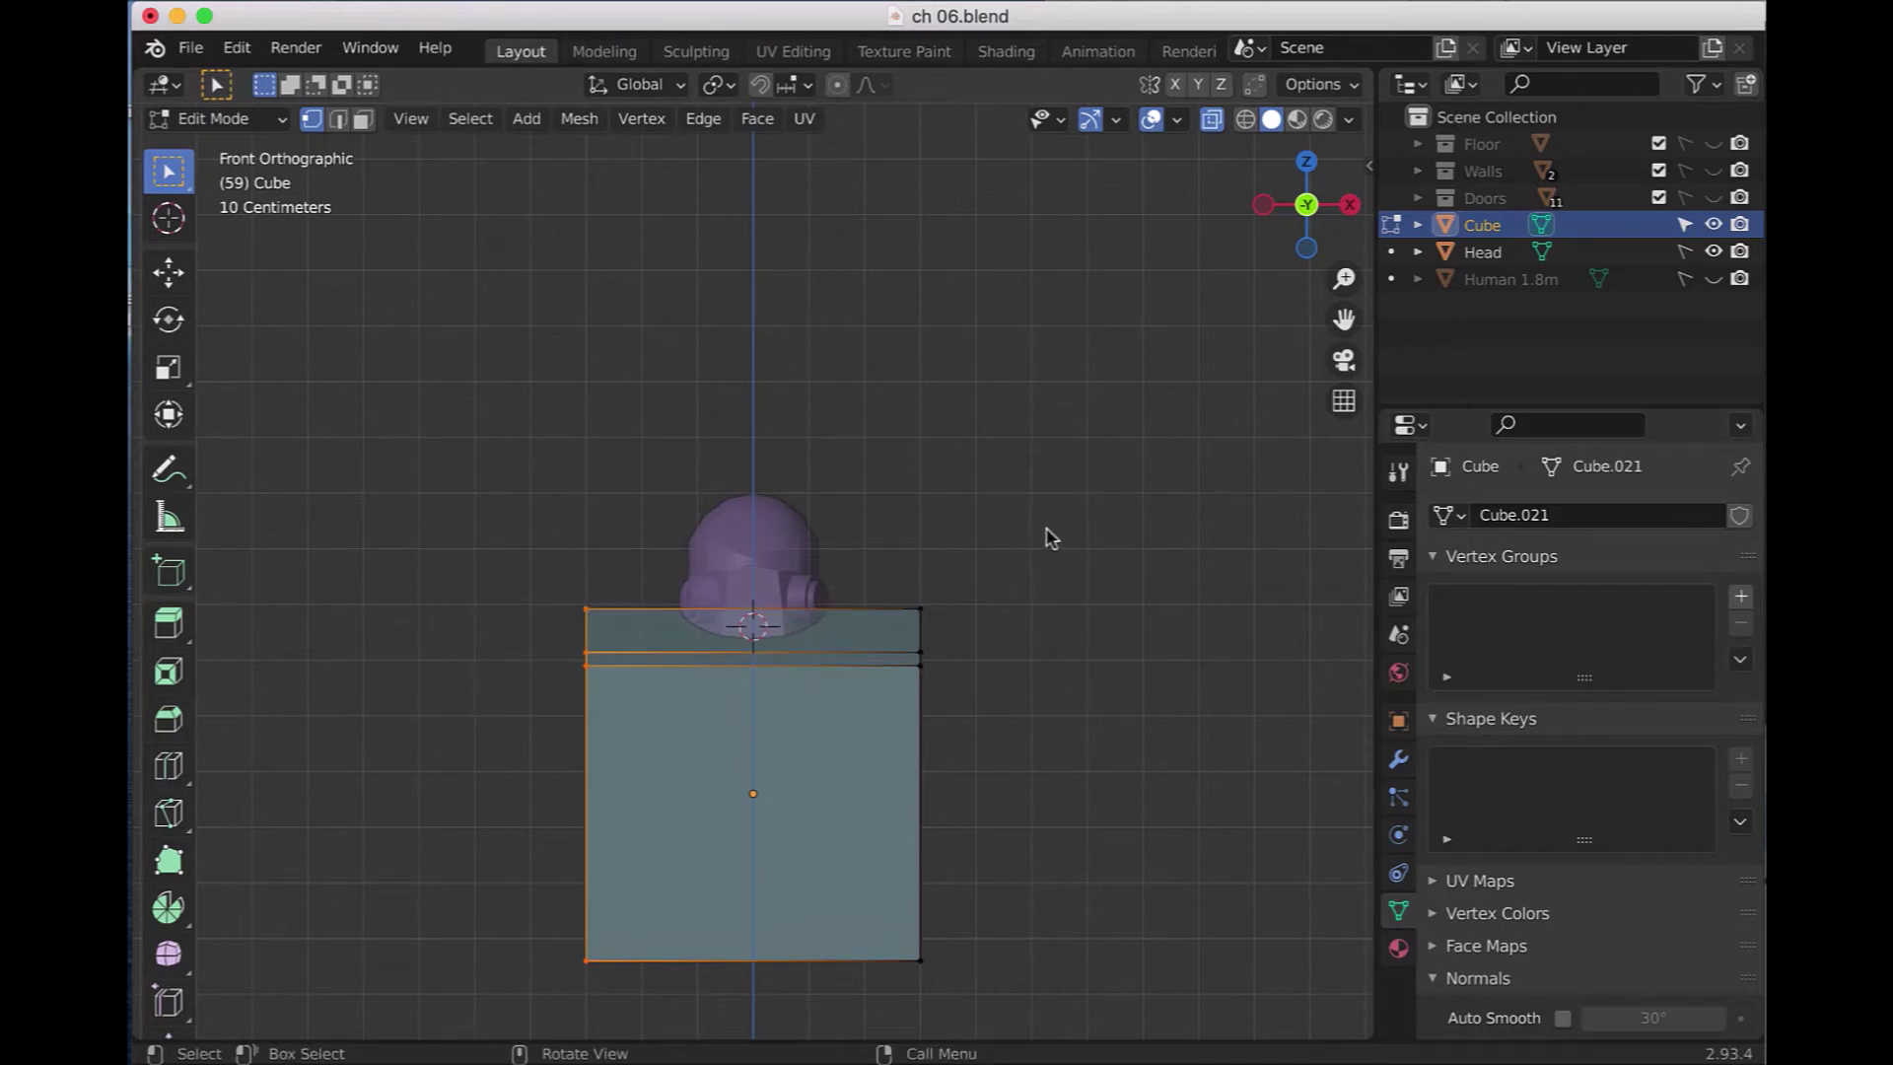
drag(1038, 533, 880, 994)
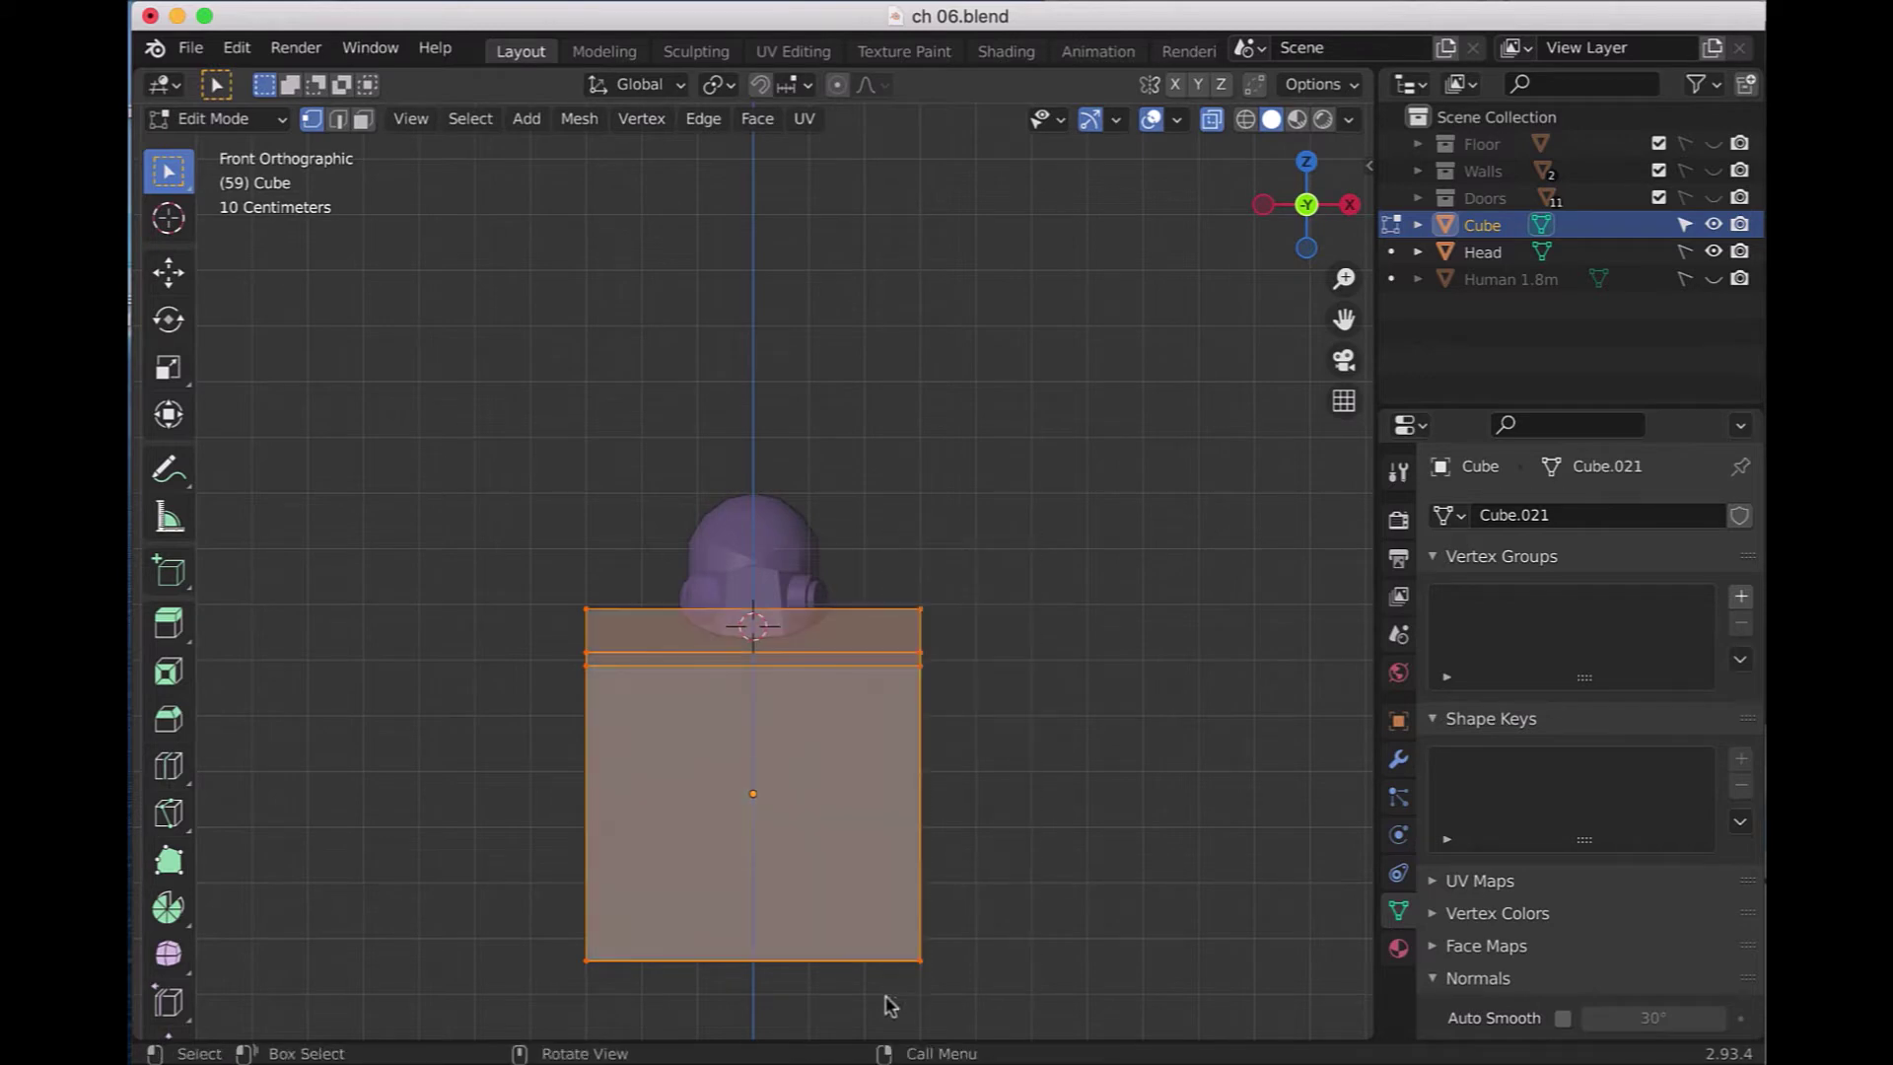
key(s)
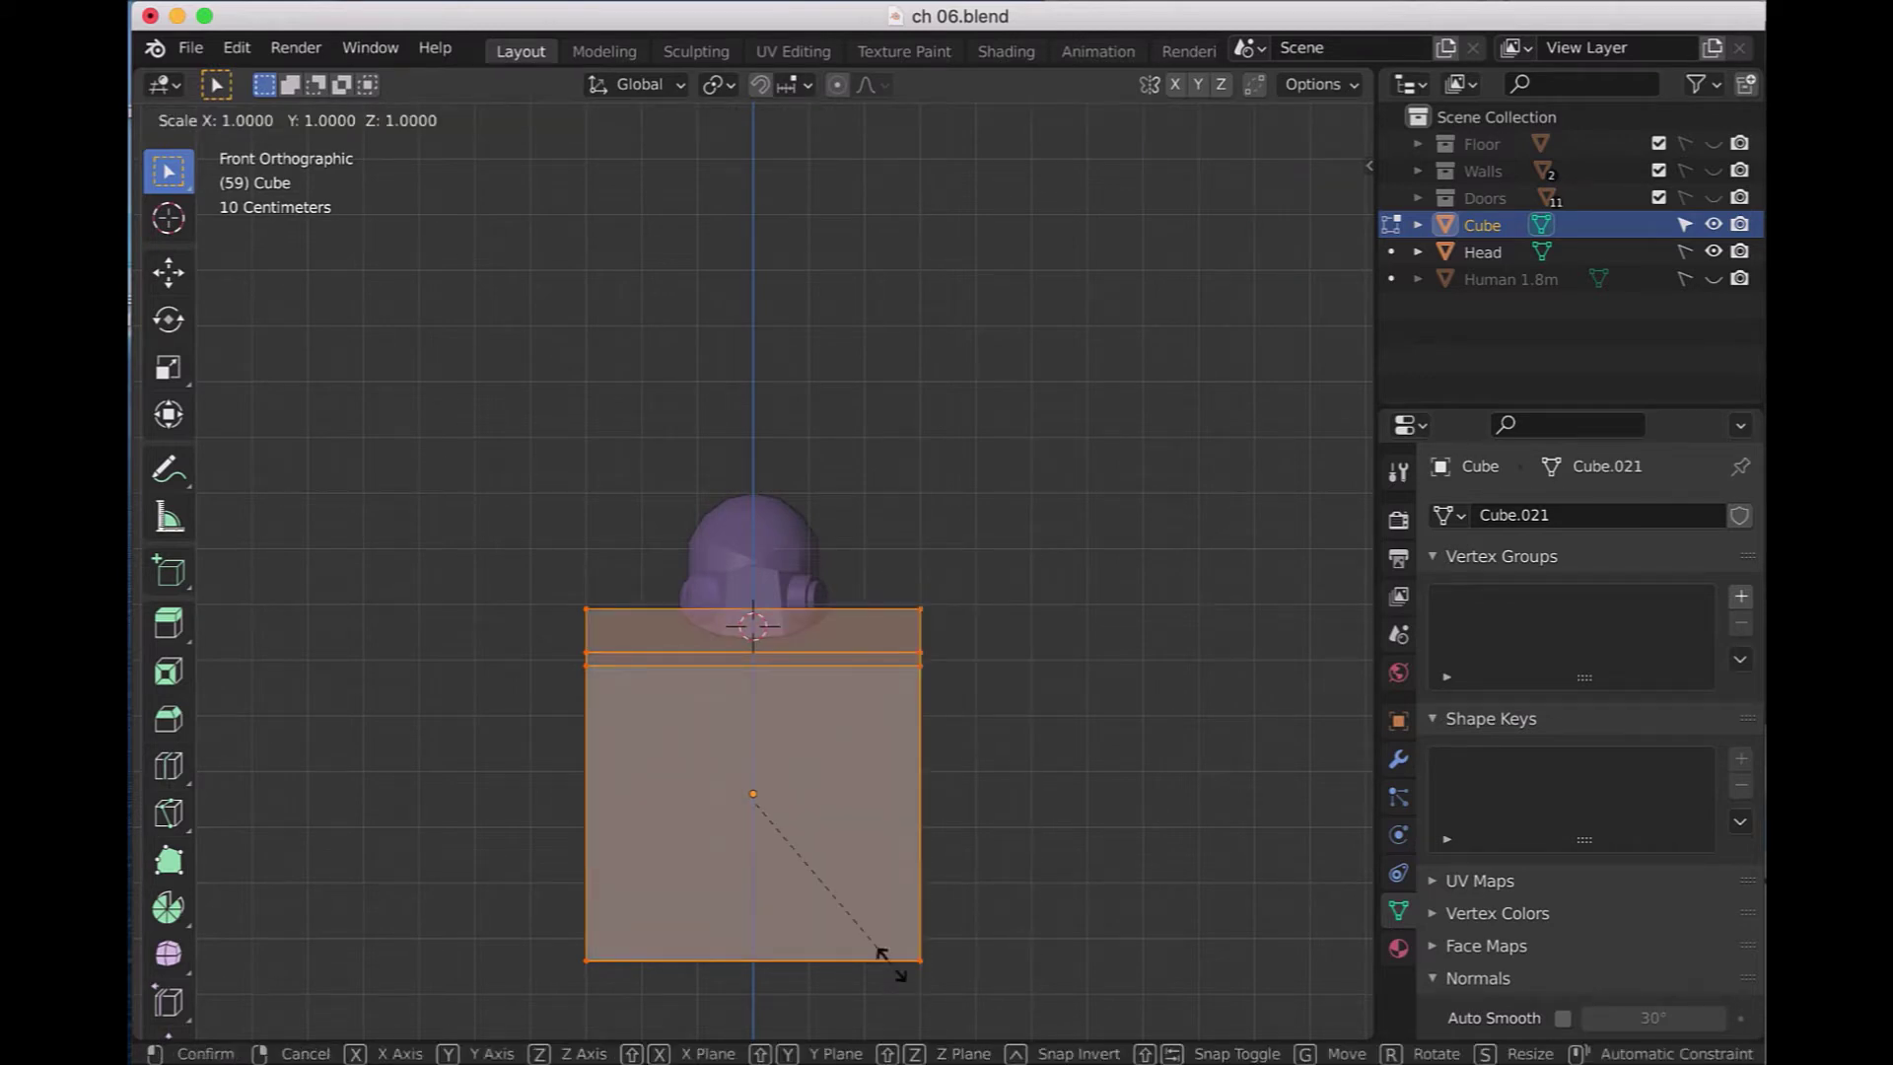
right_click(884, 953)
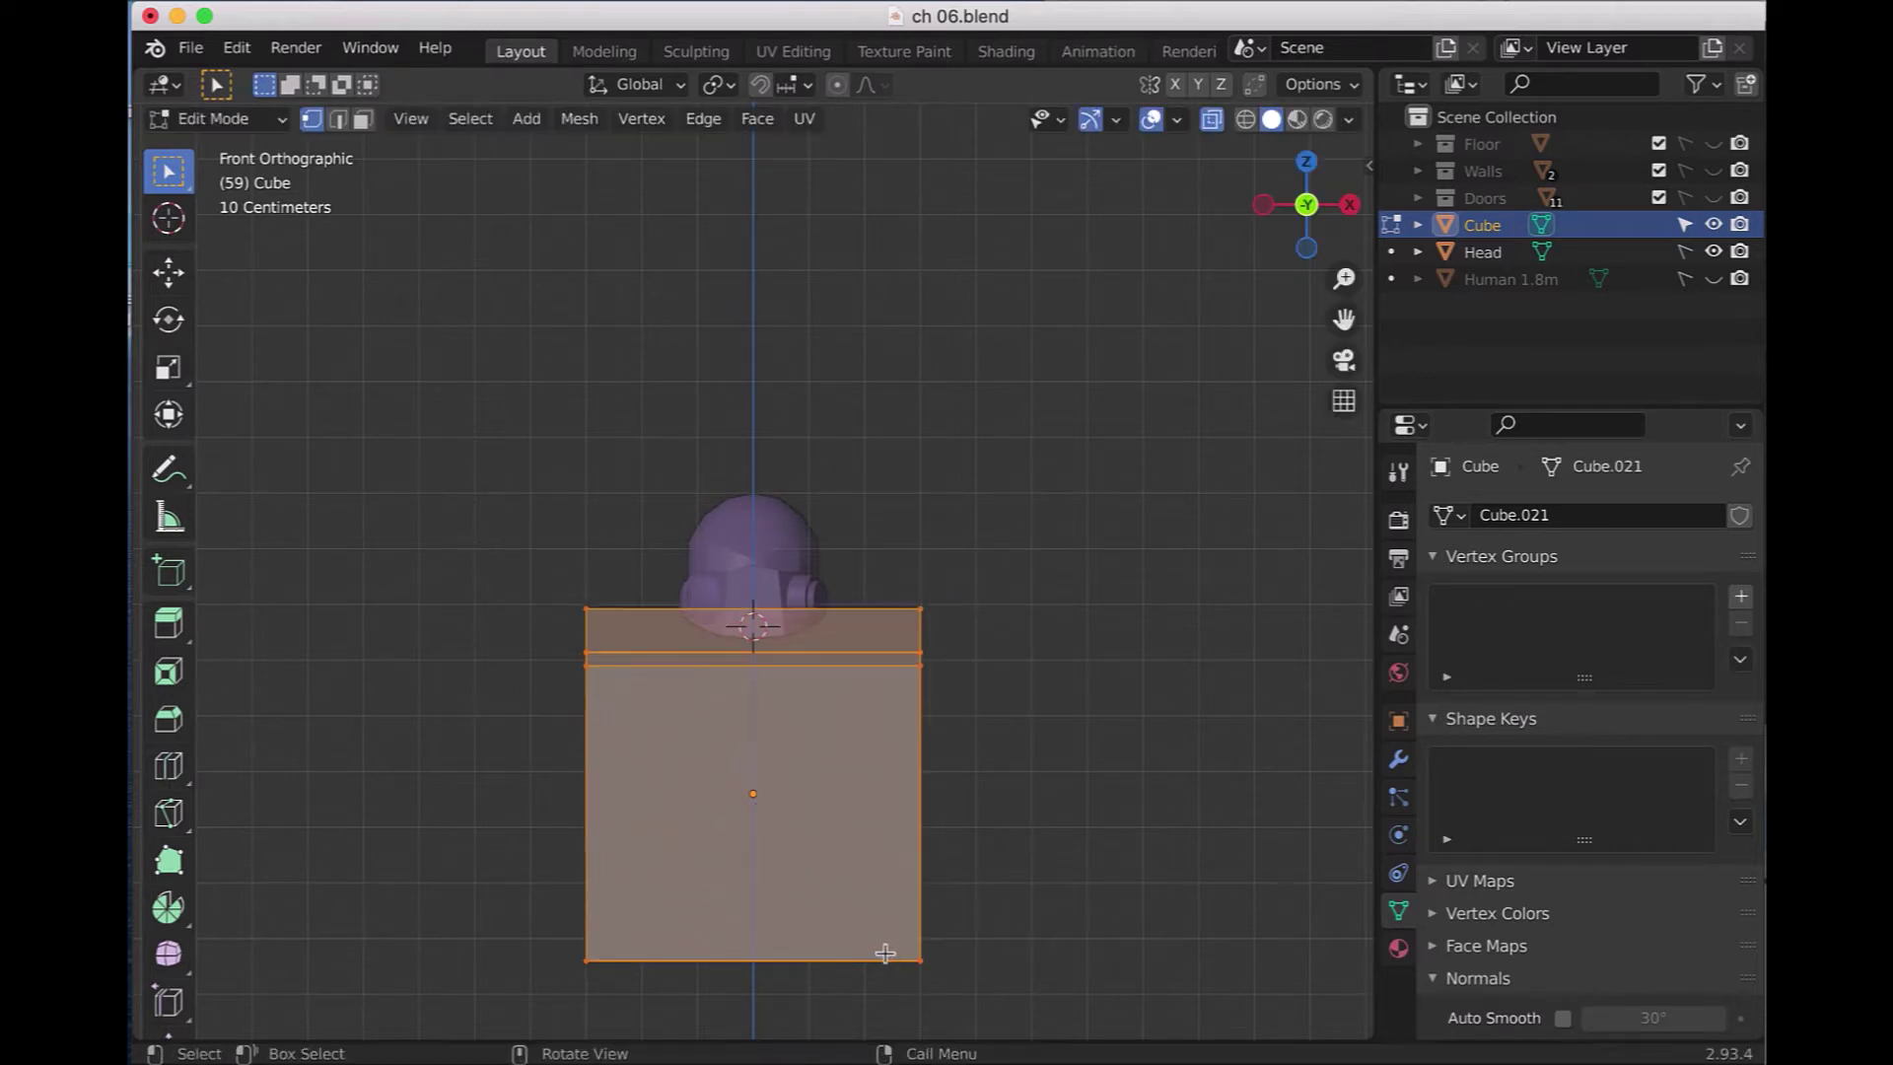
key(s)
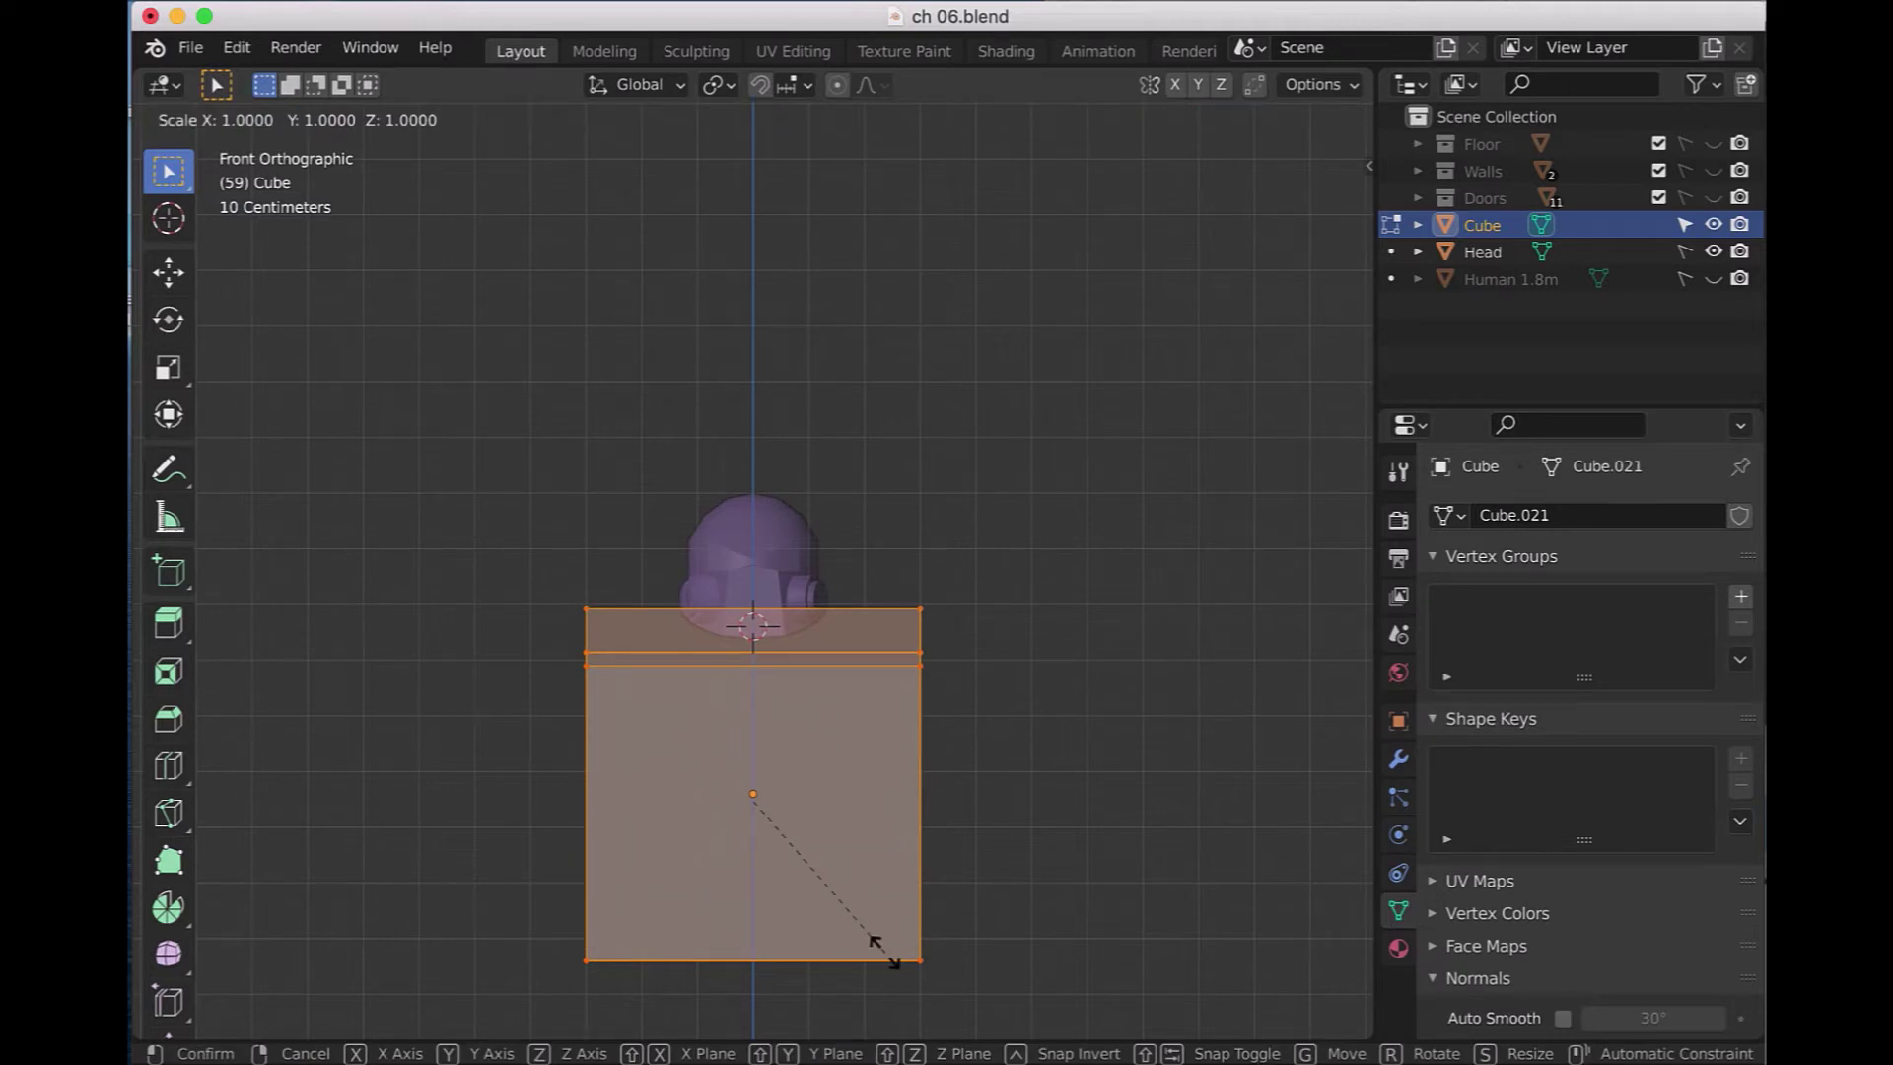
key(x)
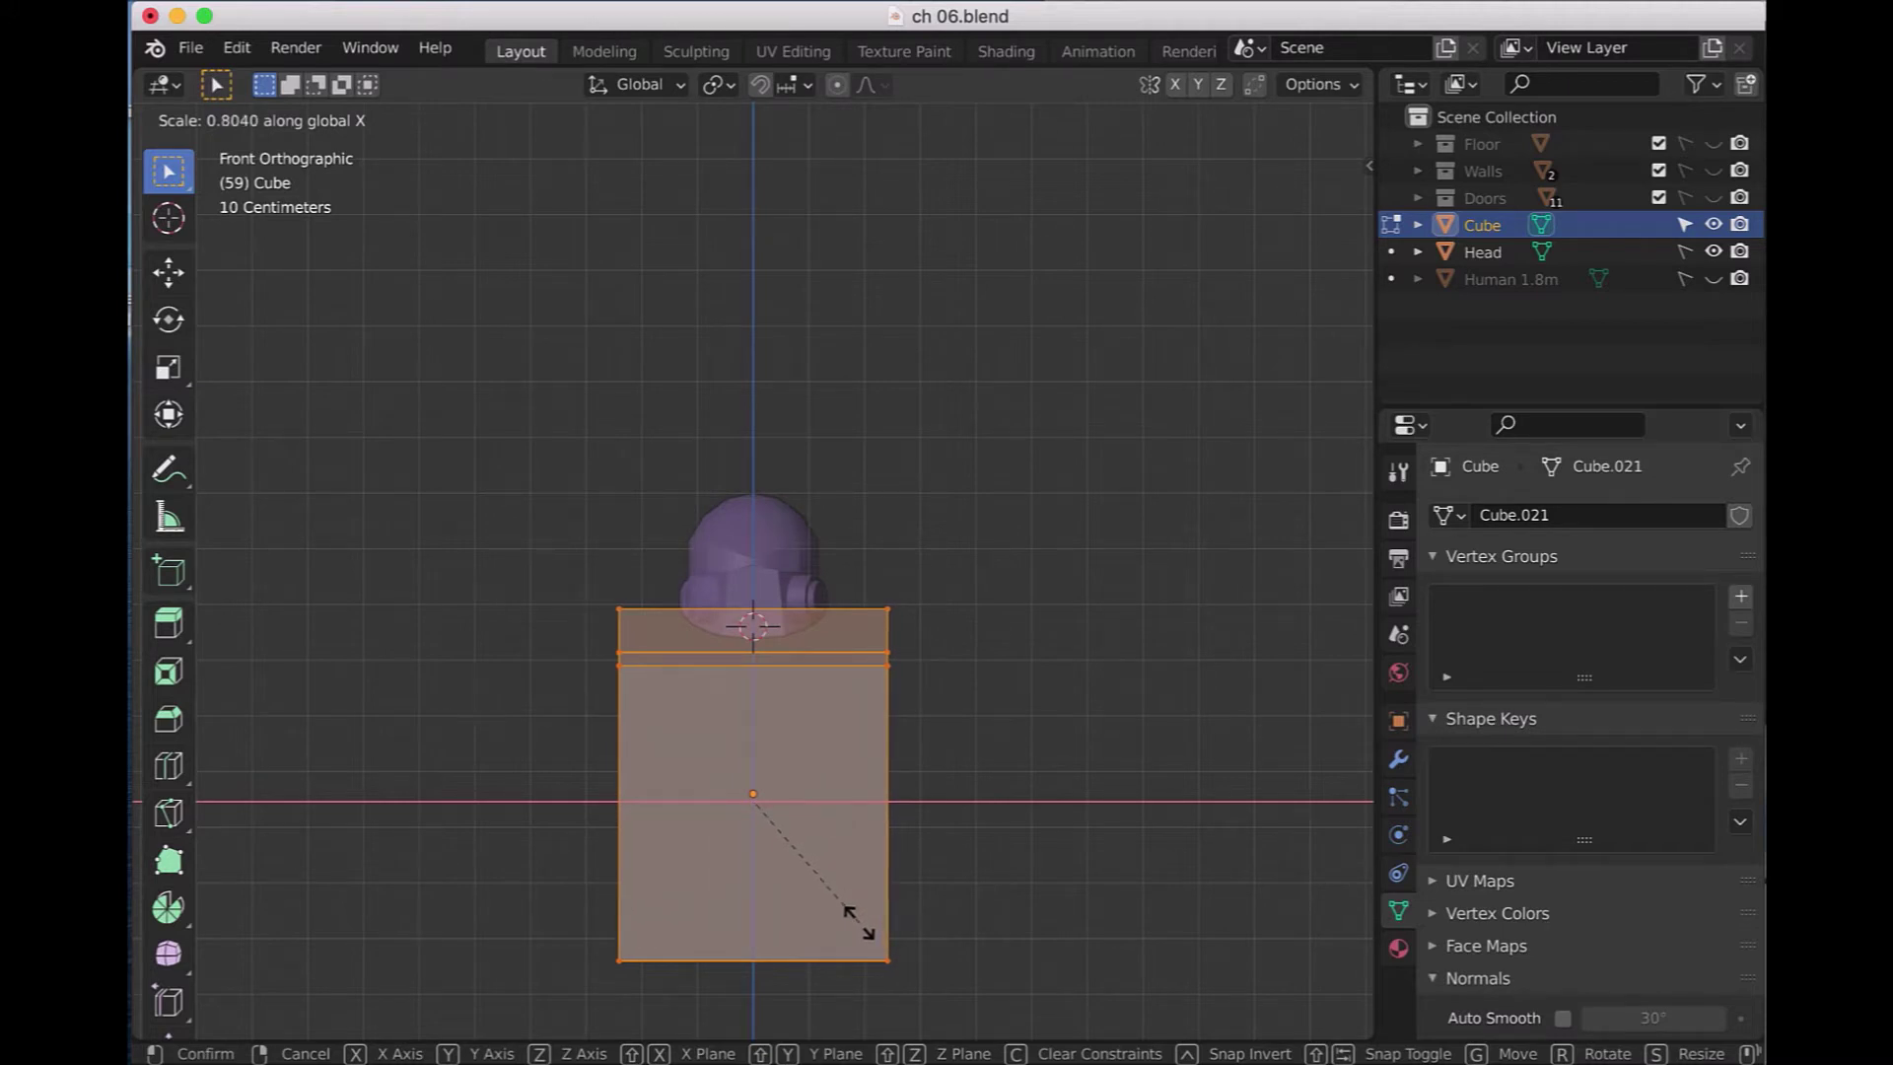
click(858, 920)
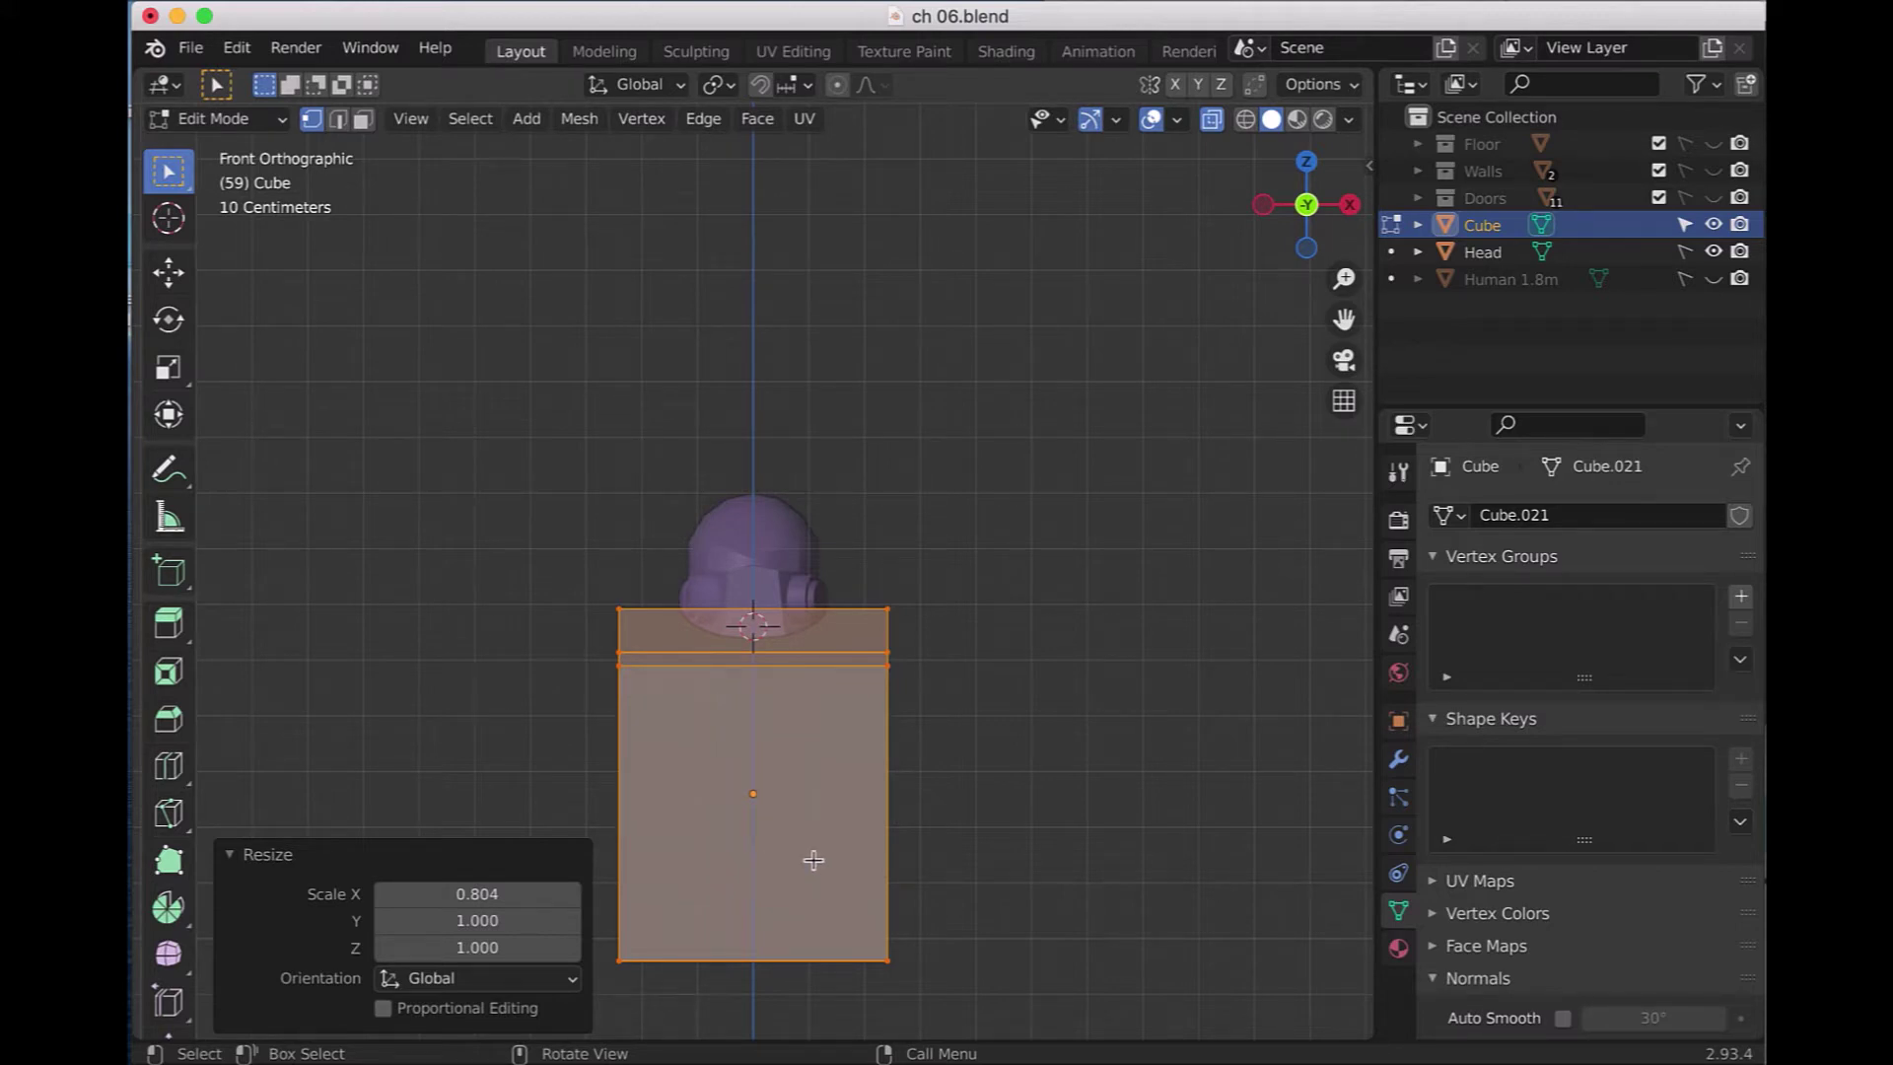
click(1211, 120)
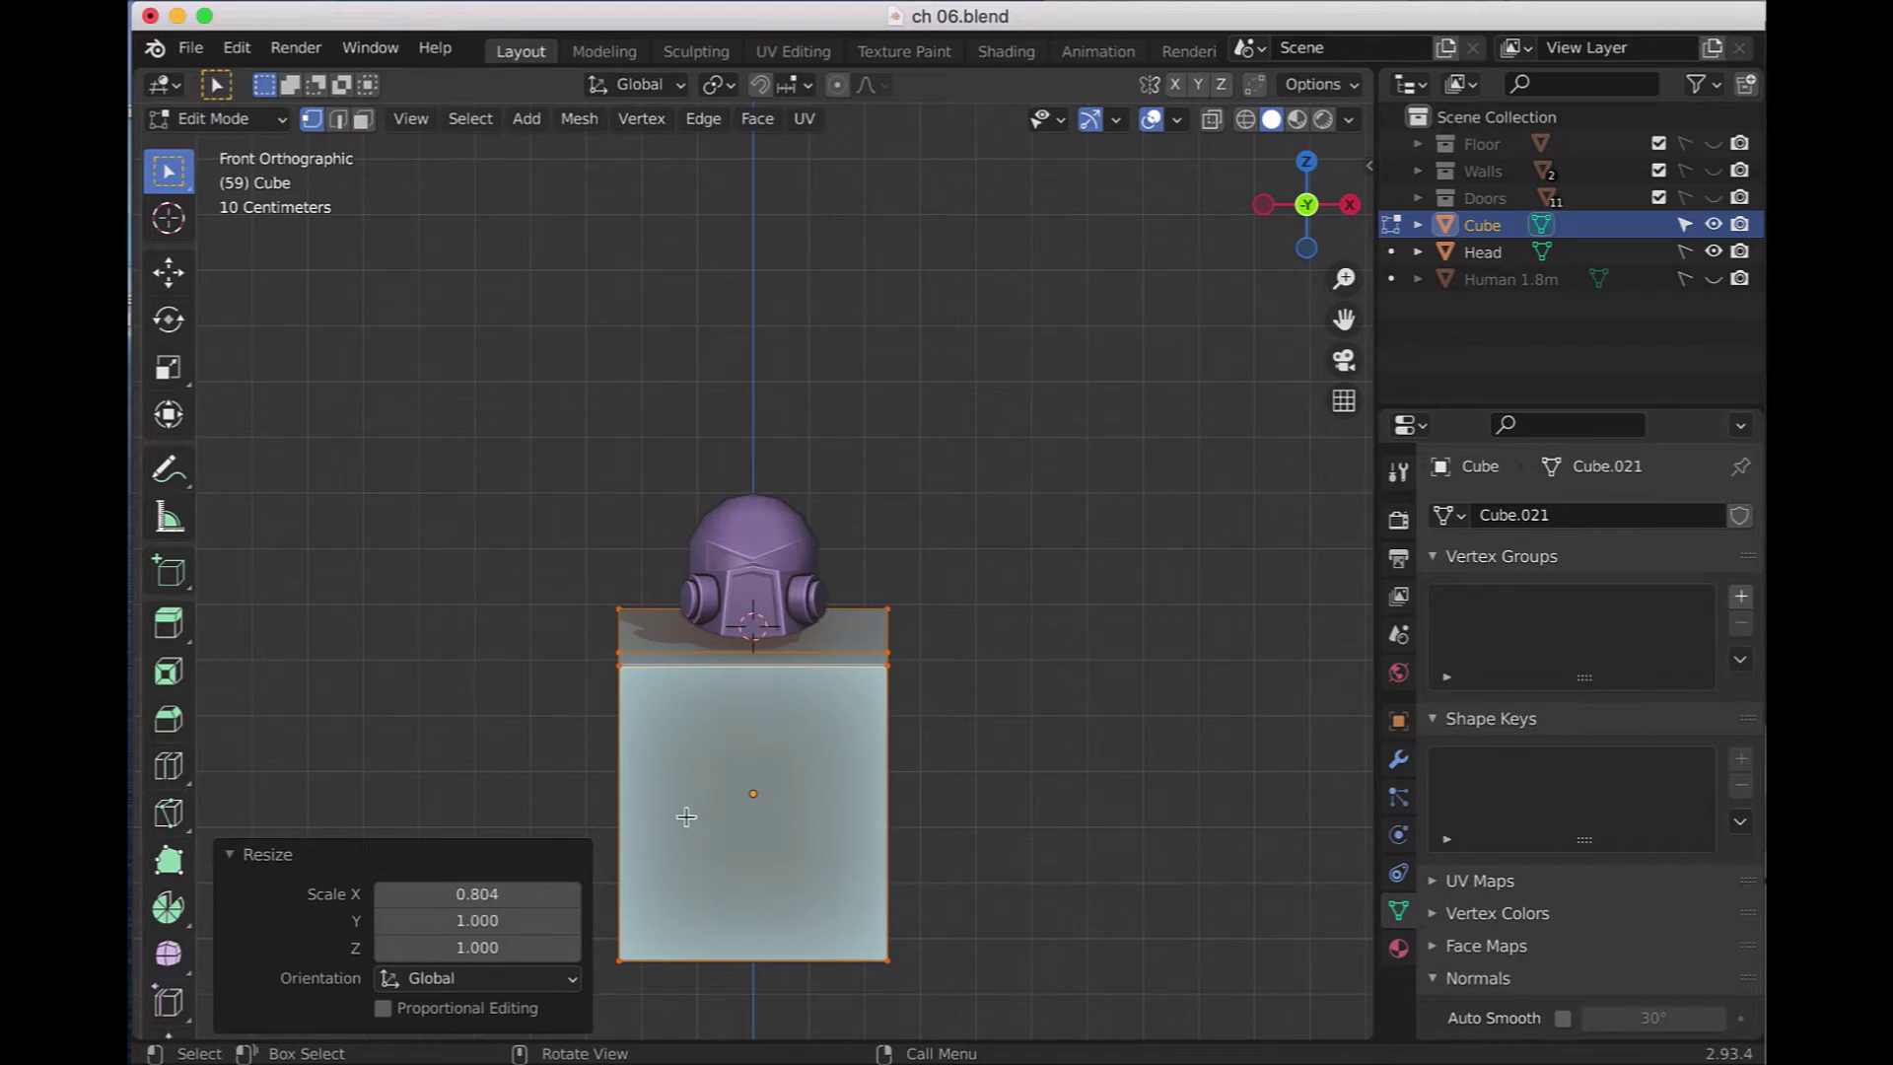
- Insert four vertical loop cuts across the torso without sliding them
key(ctrl+r)
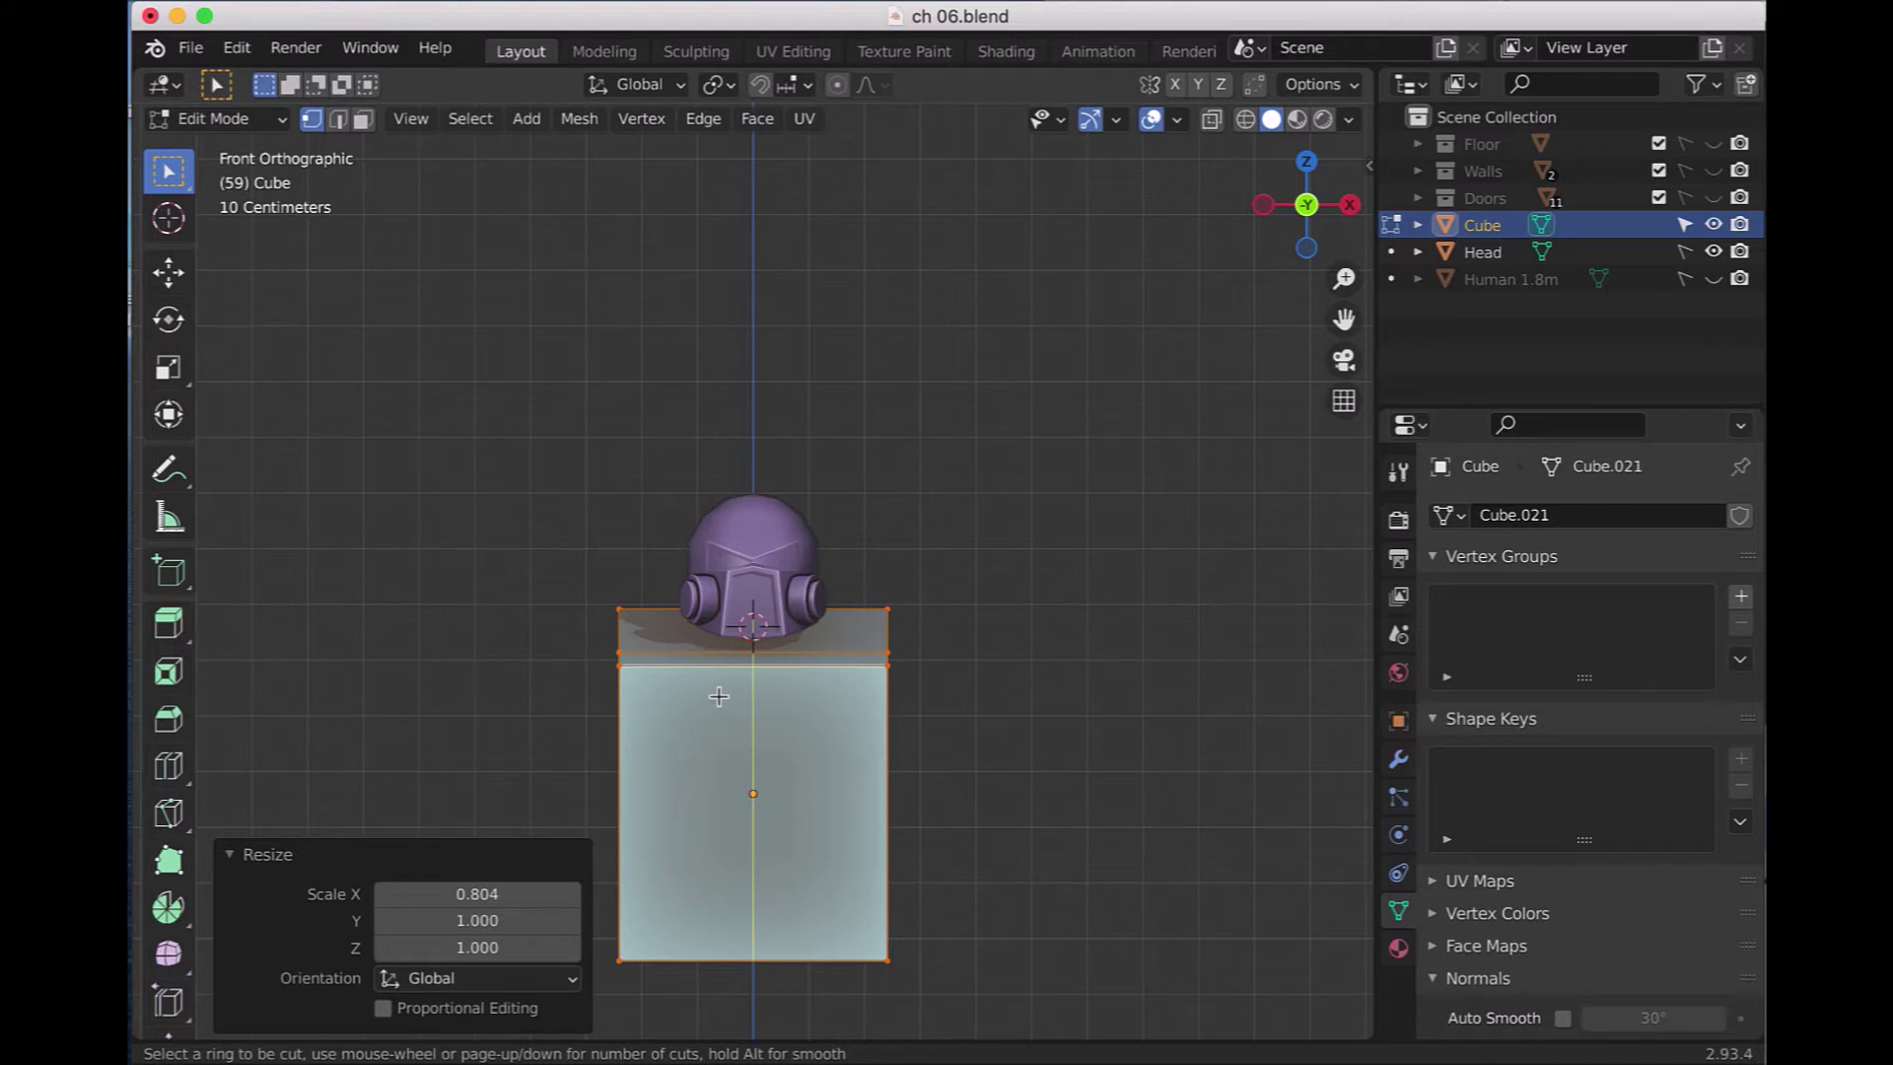
scroll(717, 696, up, 3)
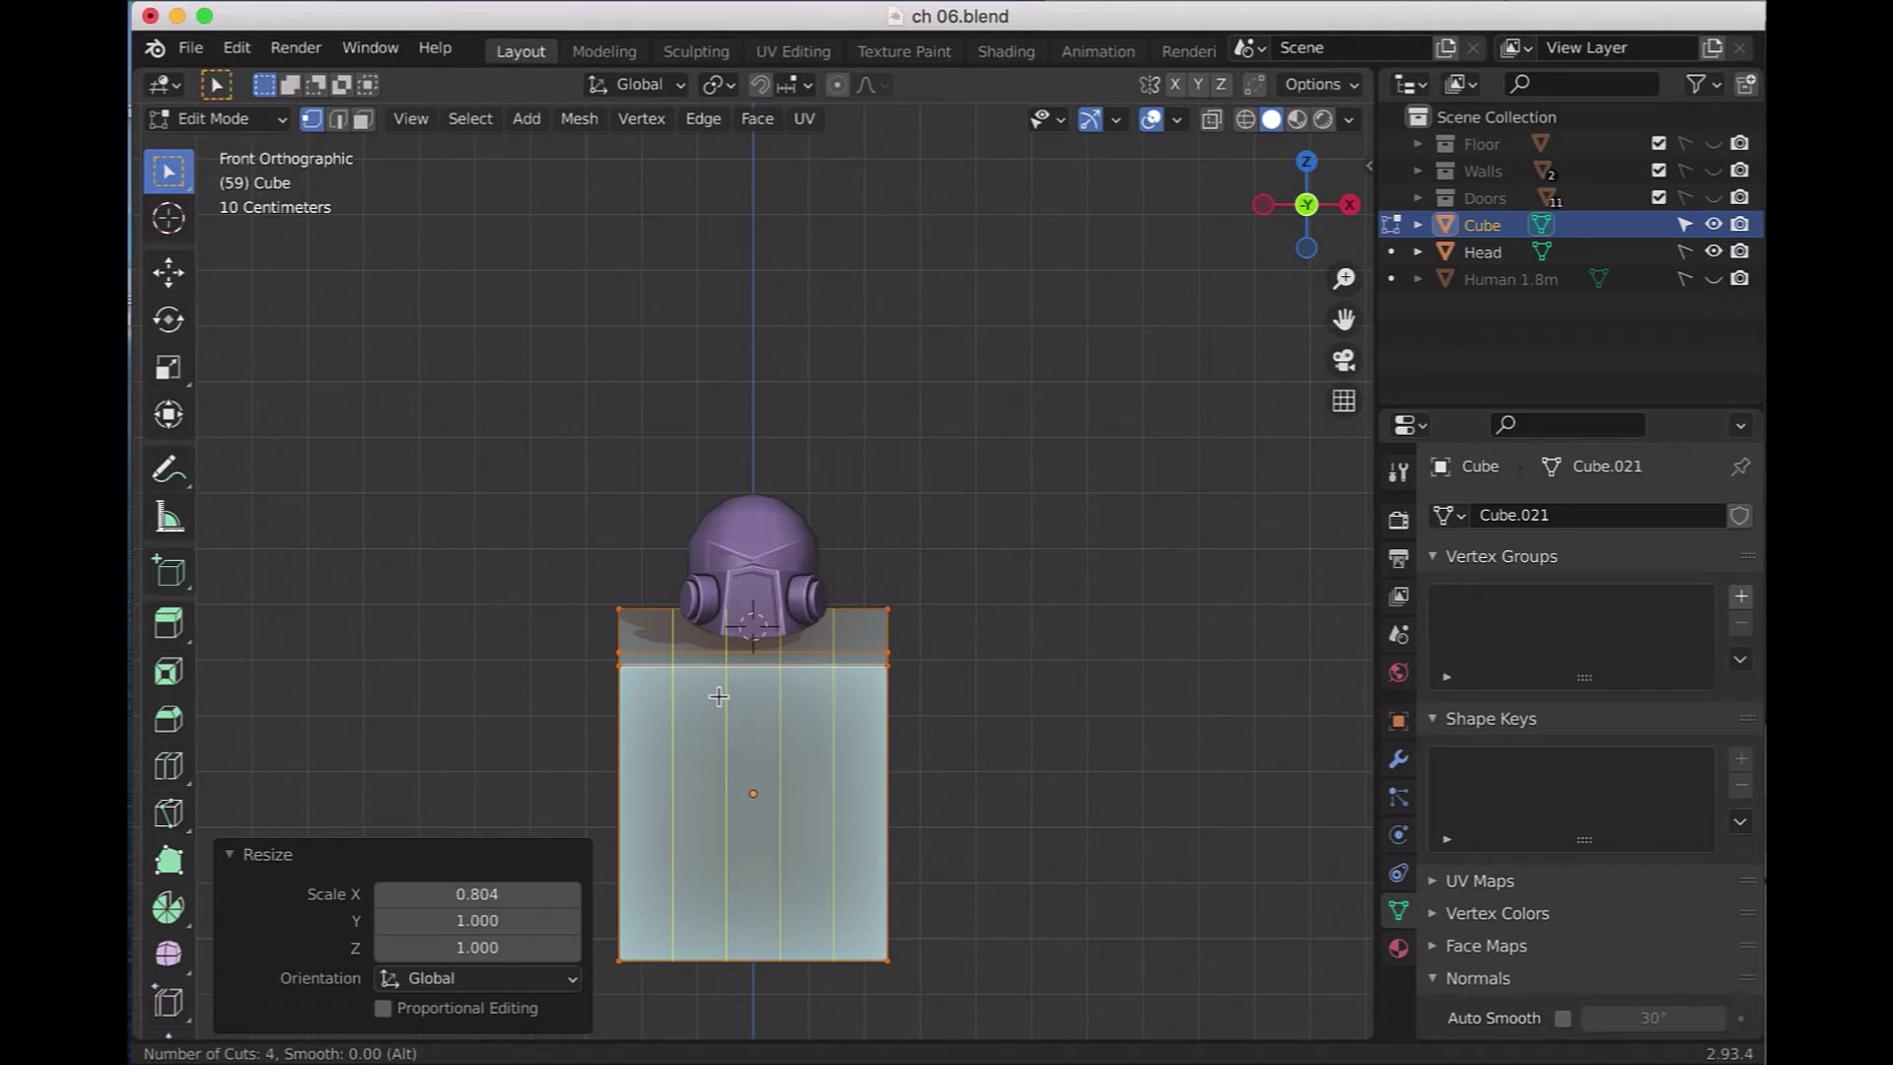
click(717, 695)
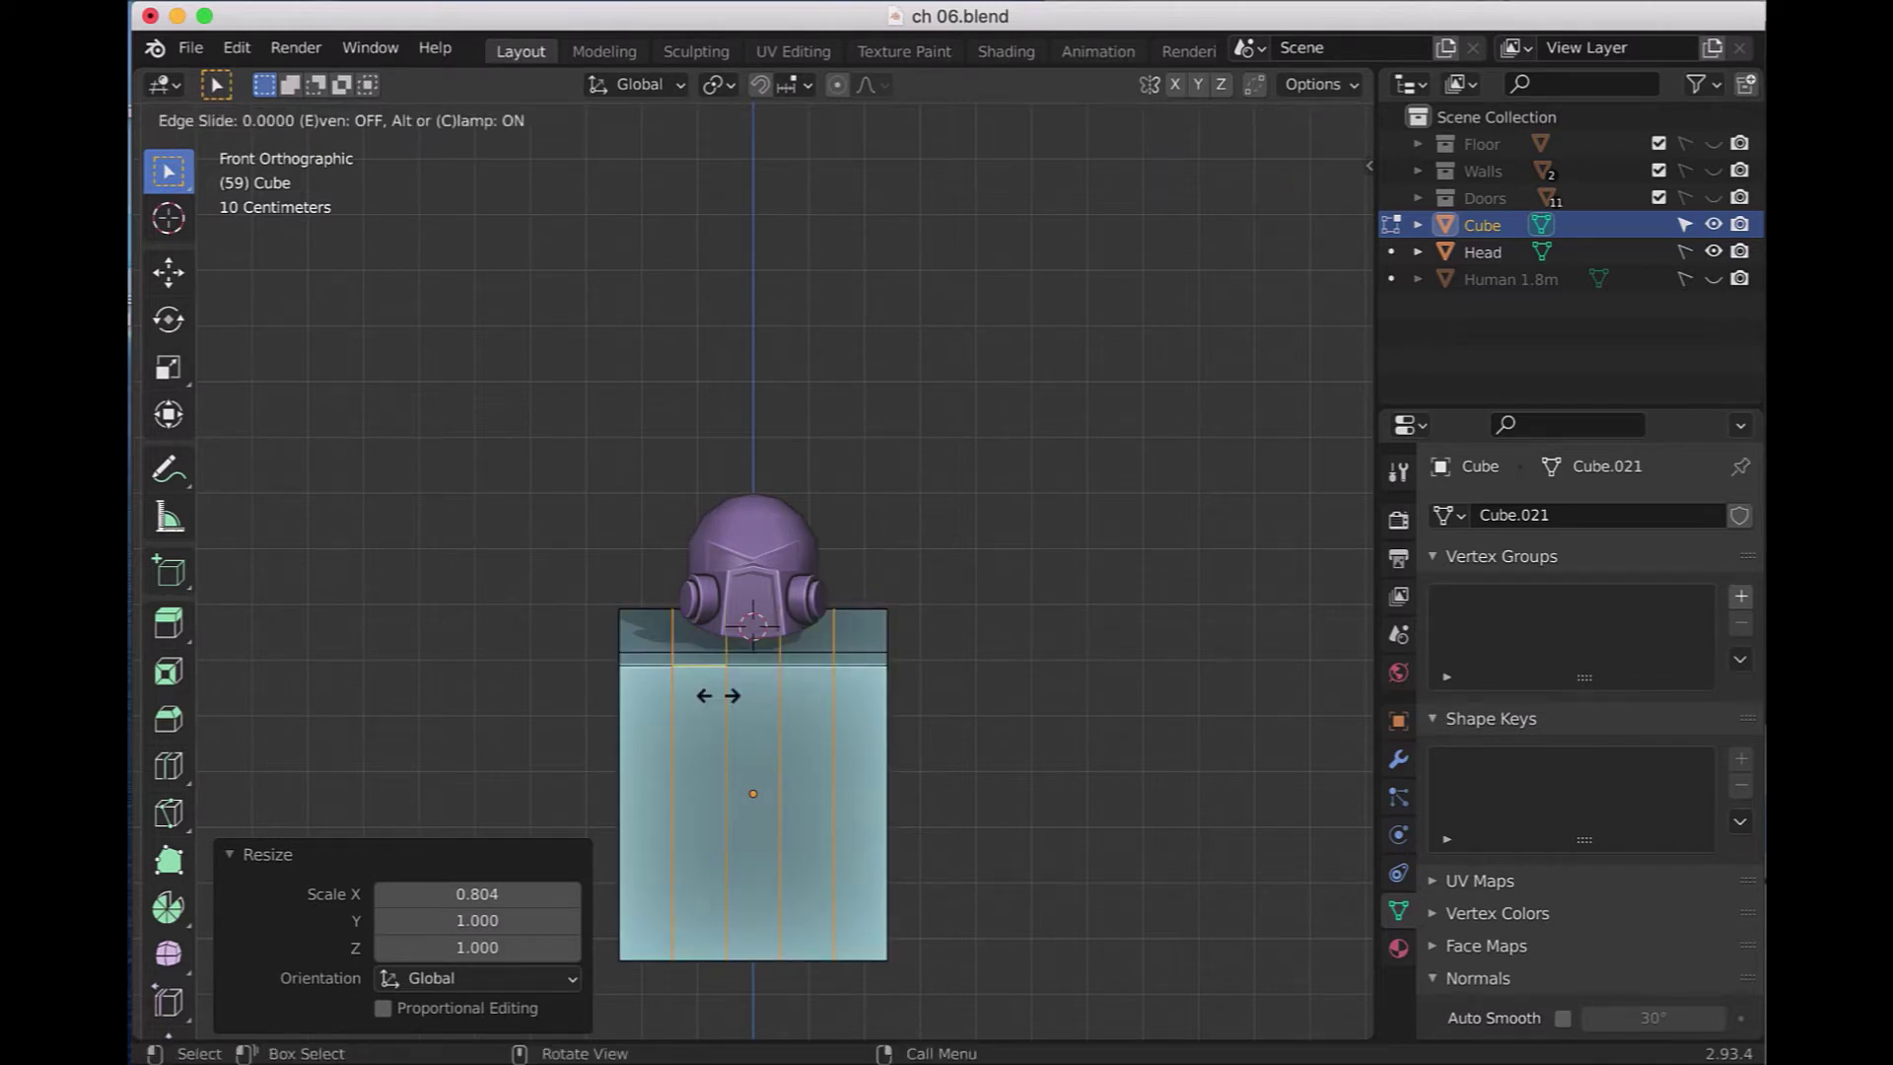
click(718, 696)
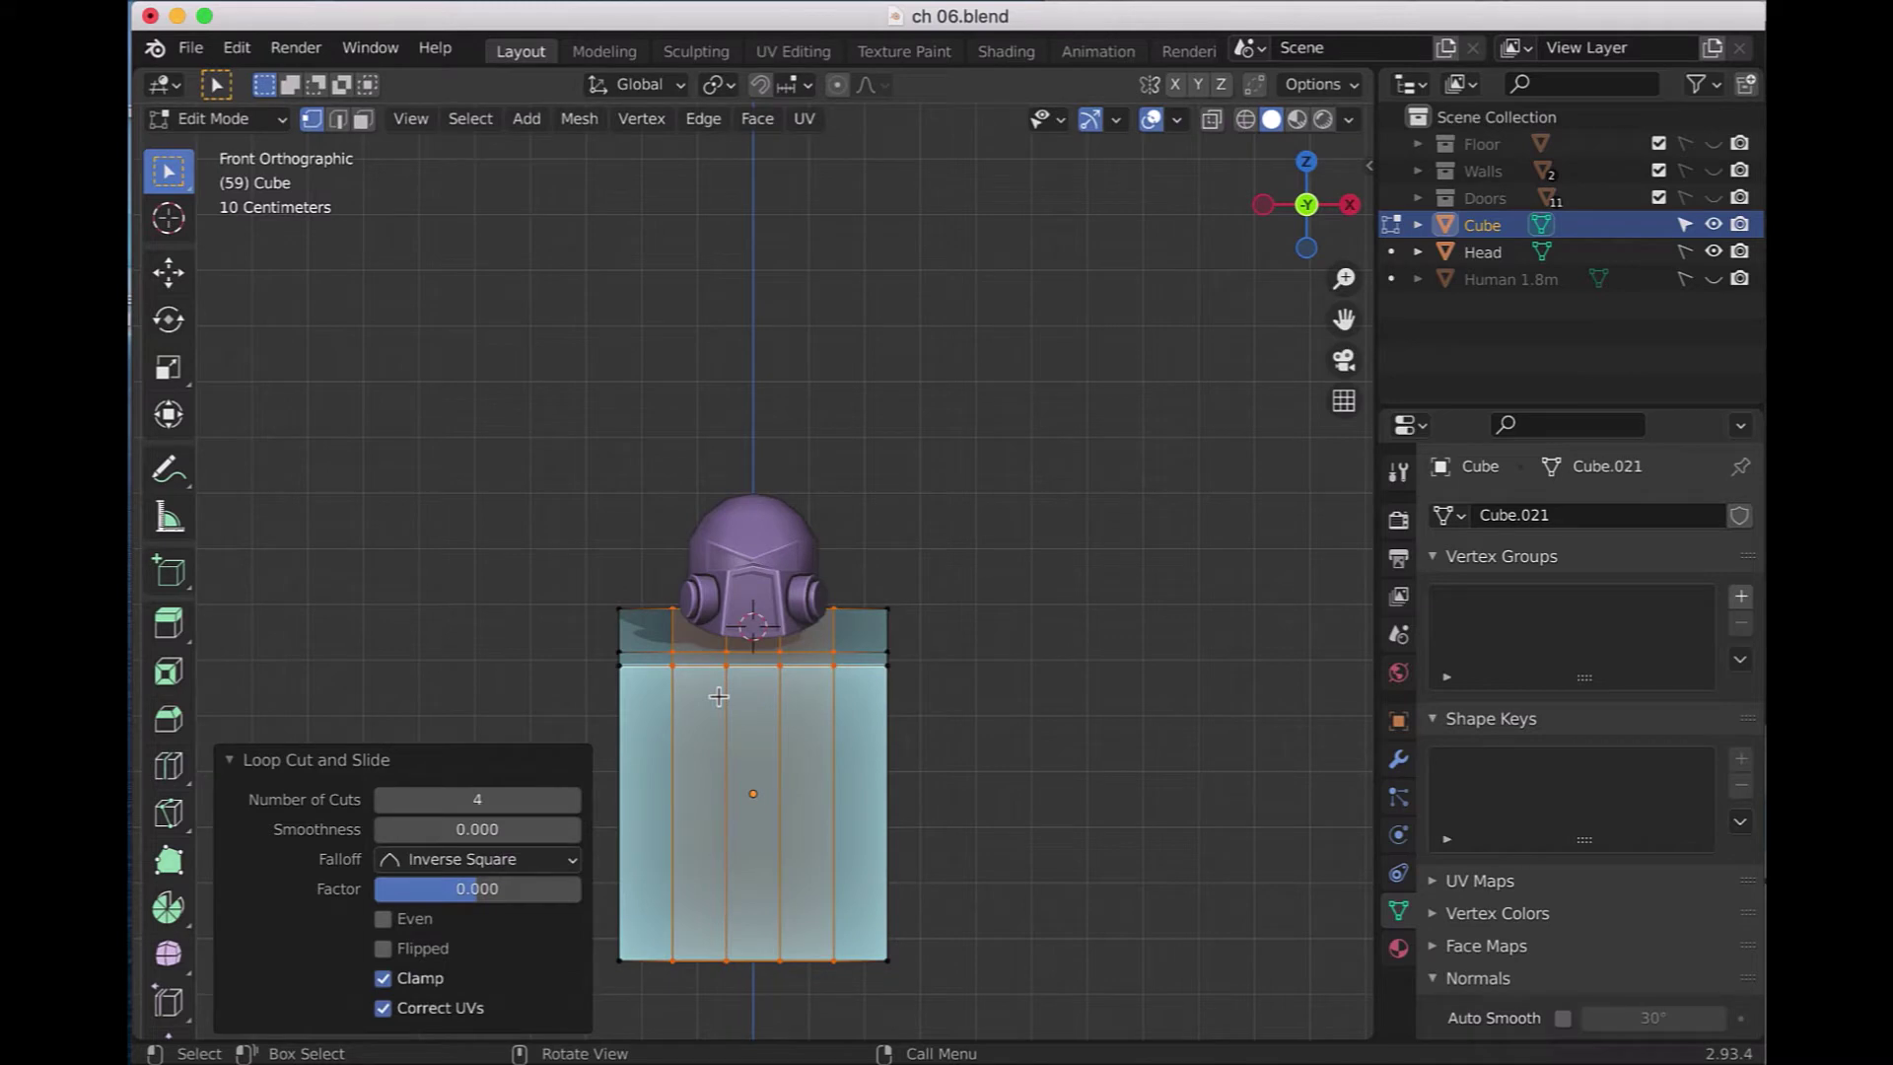
- Squeeze the new loops to 0.631 along X, deselect, and turn X-Ray on
key(s)
key(x)
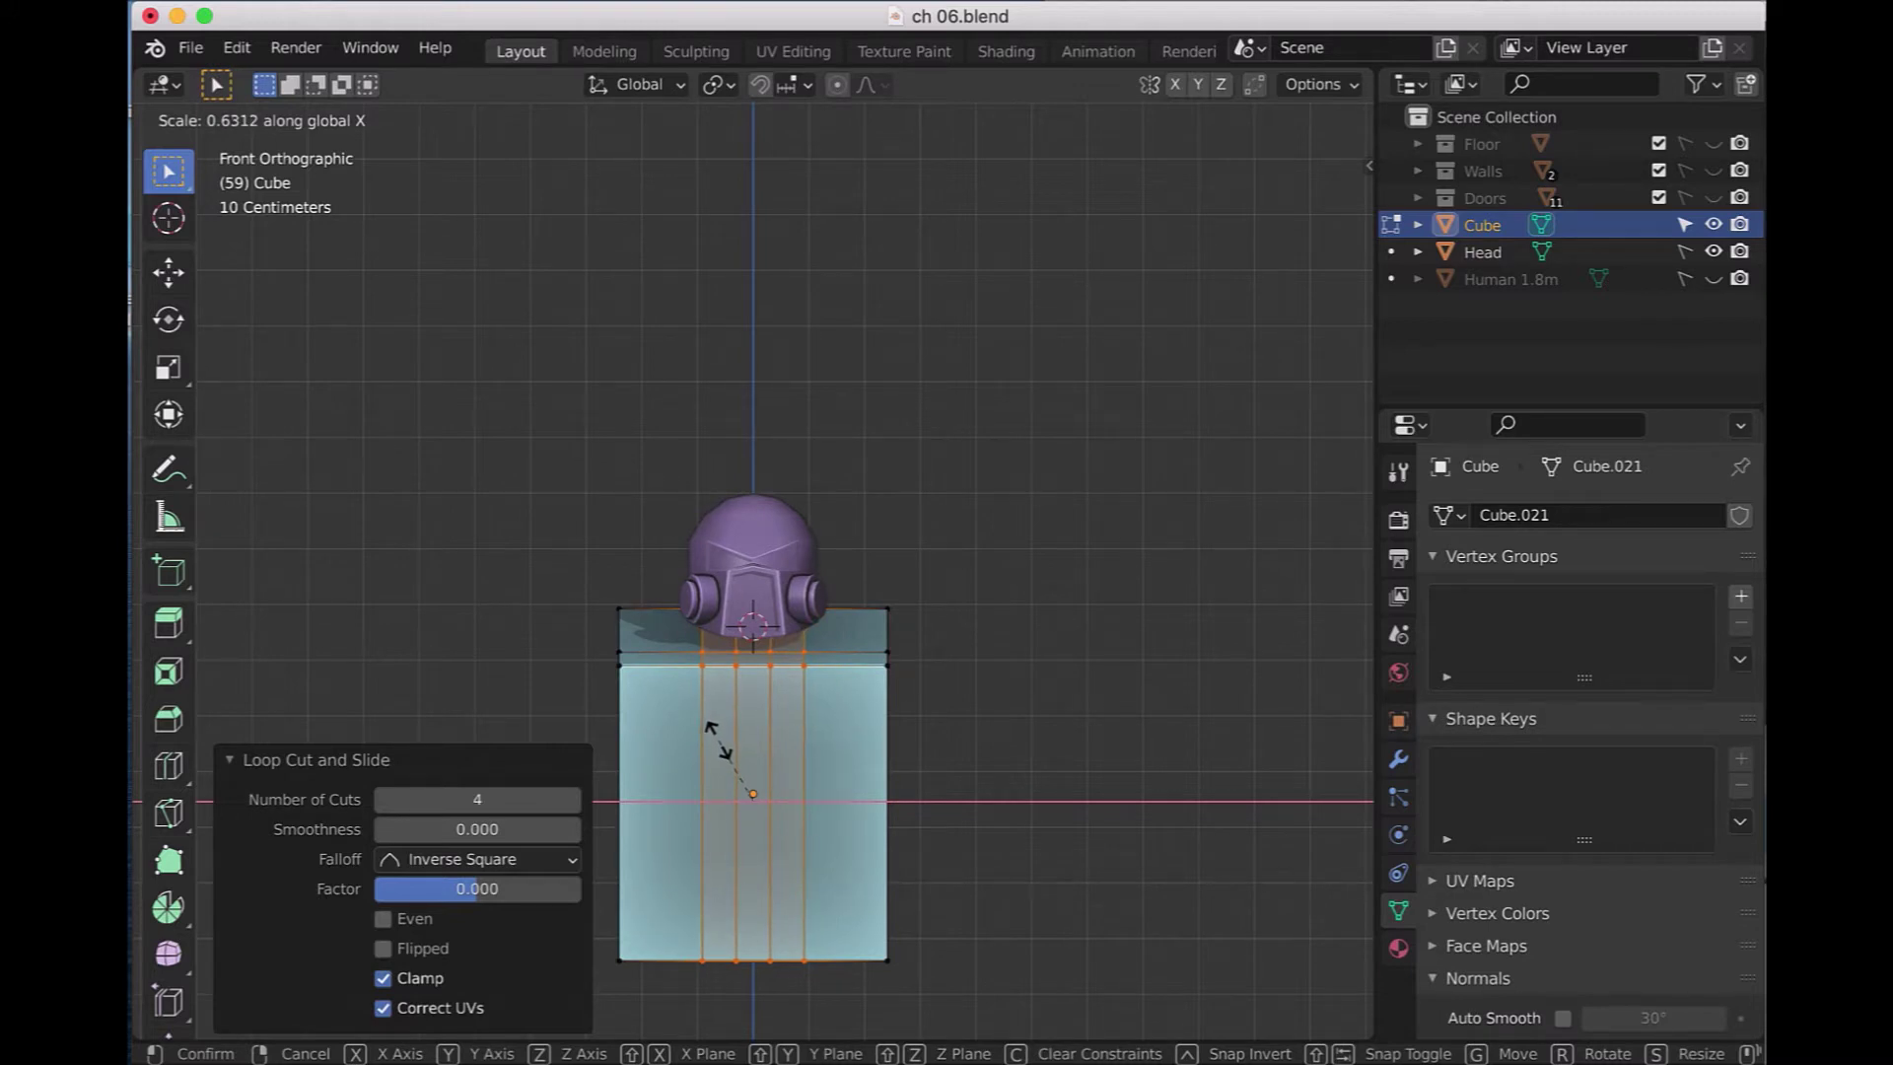
click(718, 739)
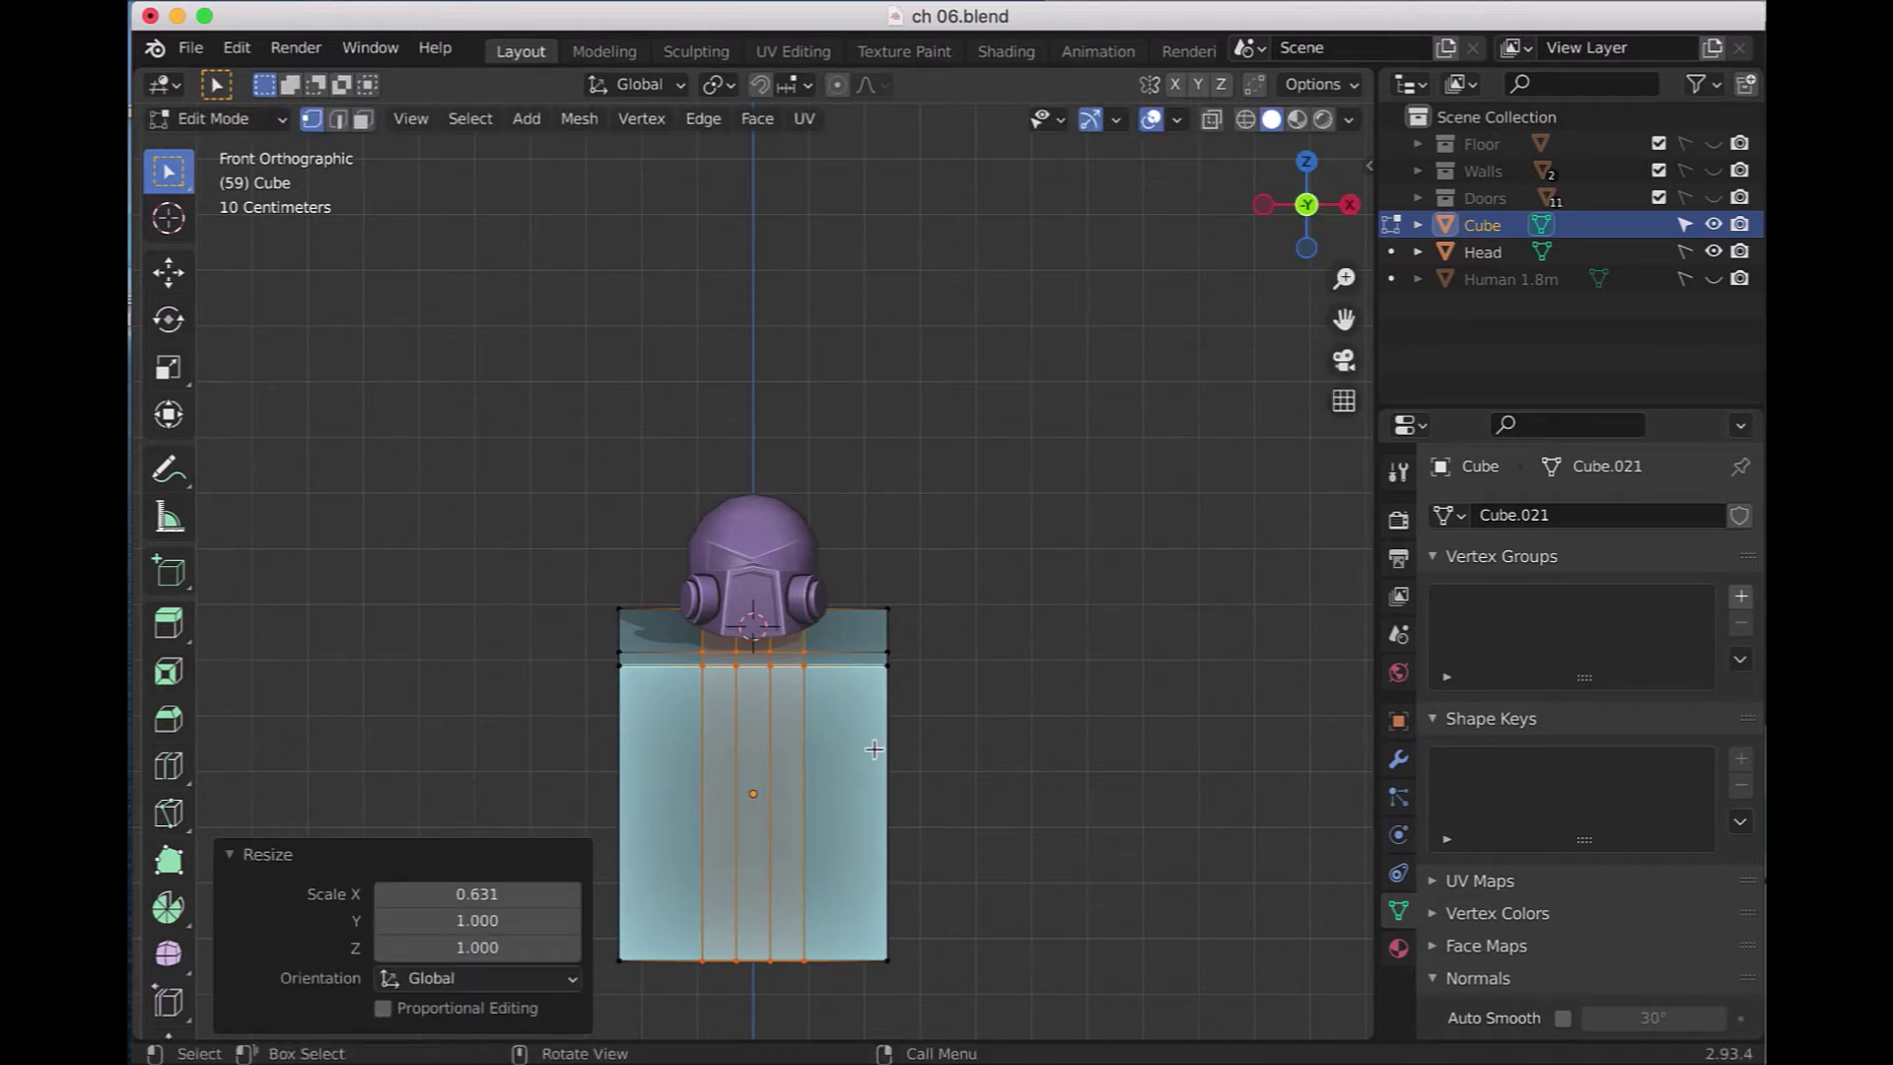
scroll(866, 784, down, 5)
click(625, 655)
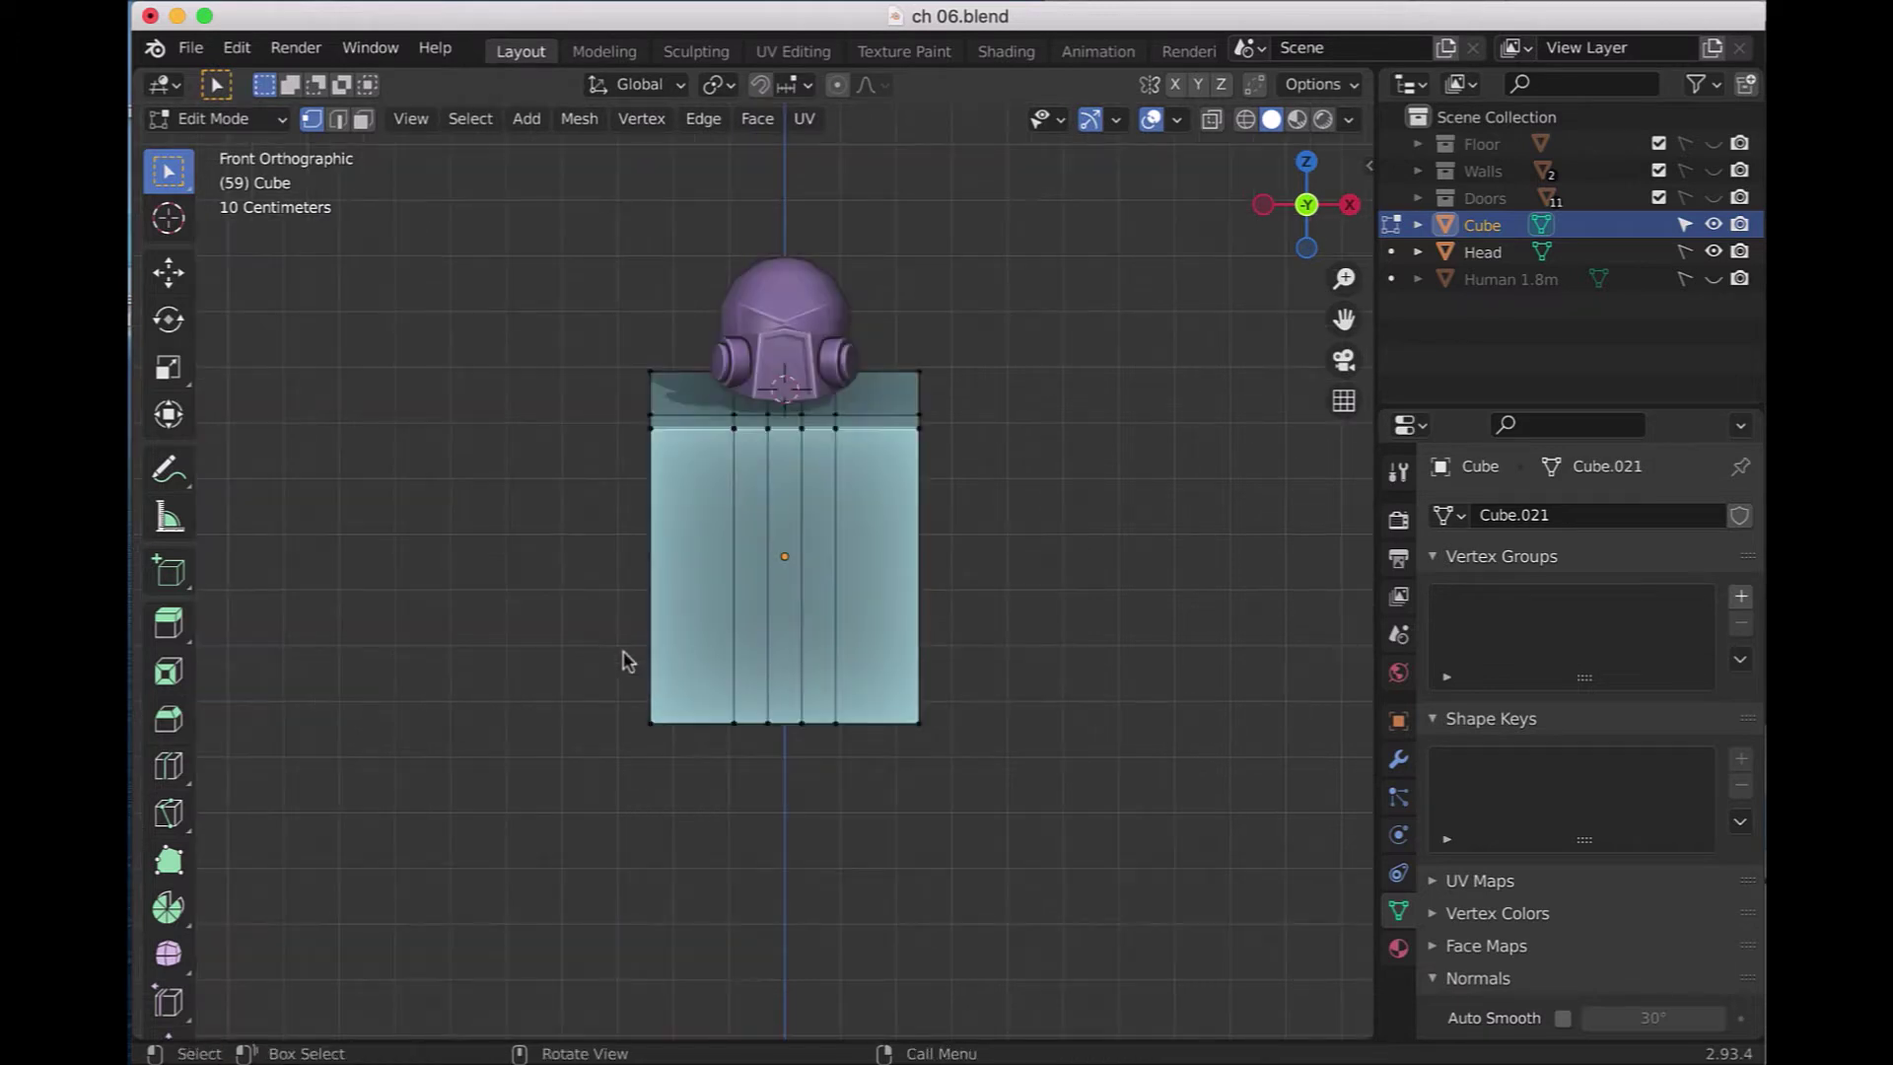
click(1212, 119)
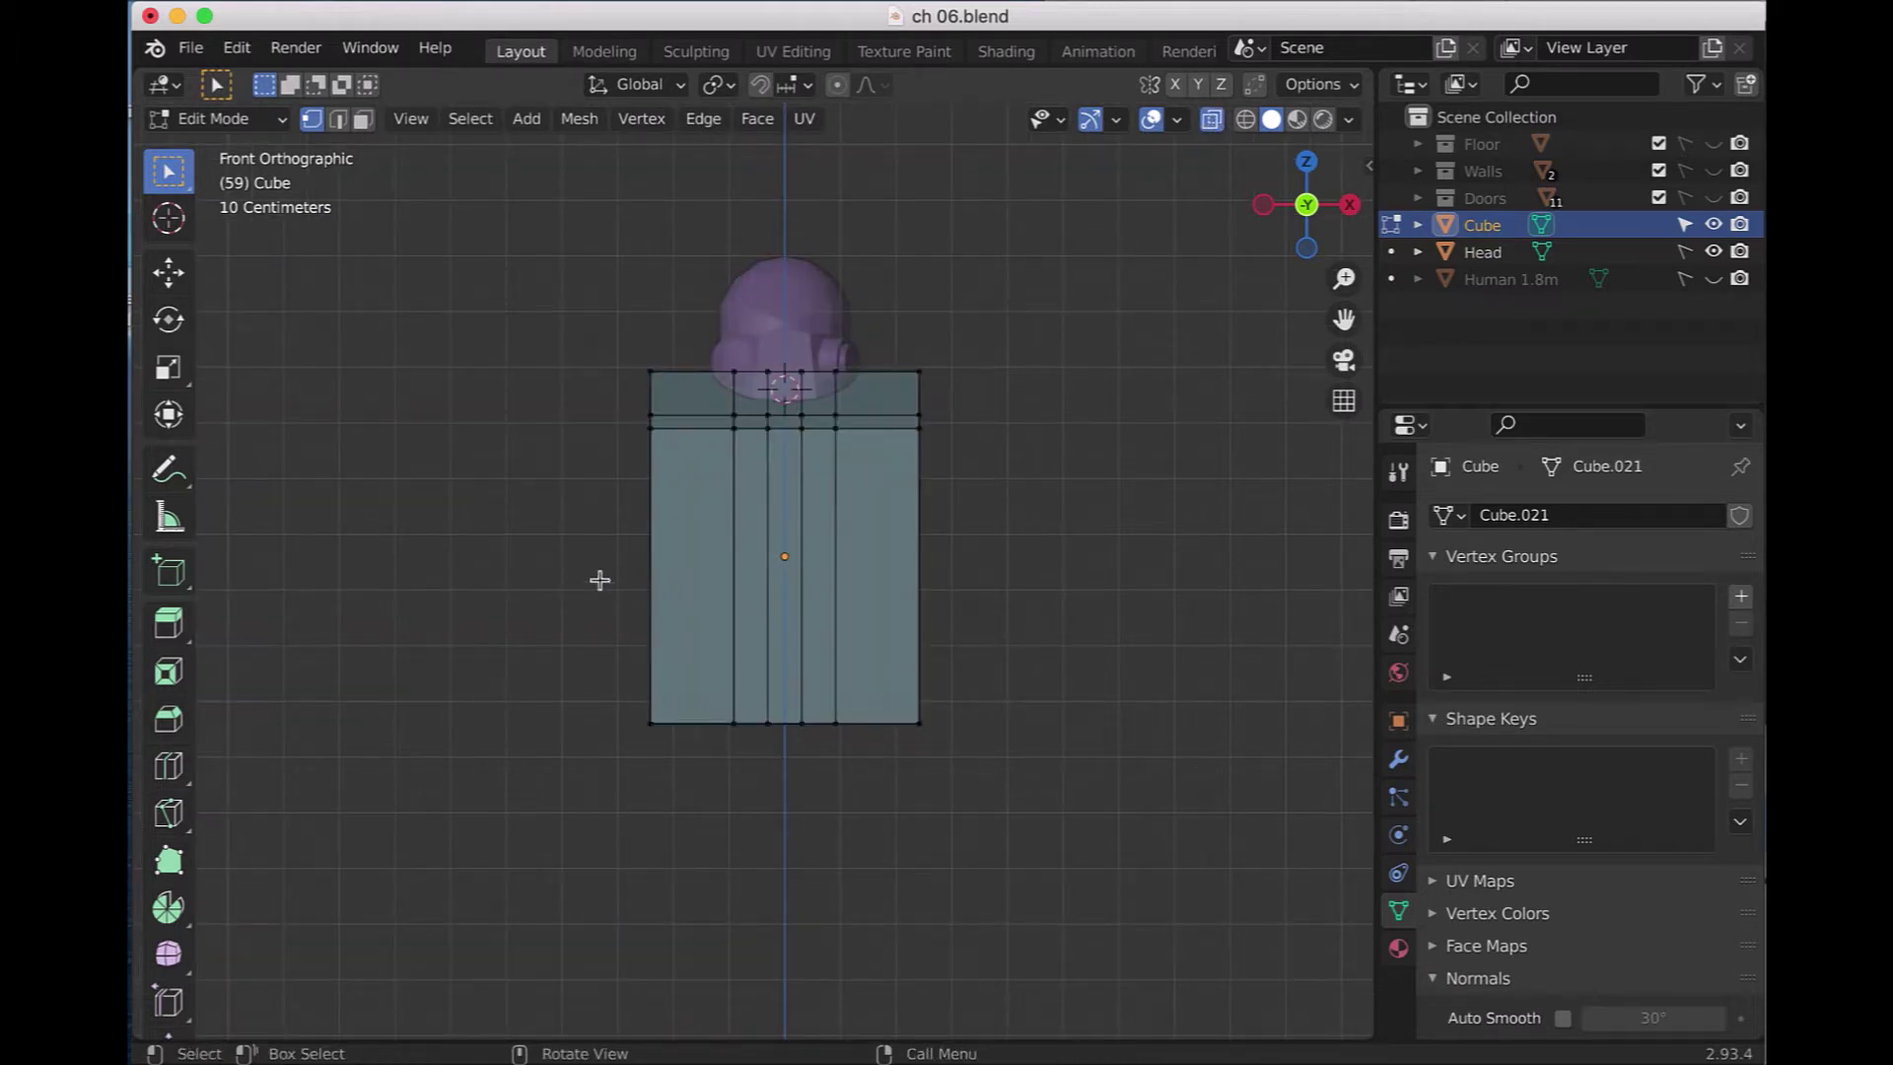
- Raise the torso's bottom edge loop 0.11172 m along Z
drag(553, 564, 1078, 808)
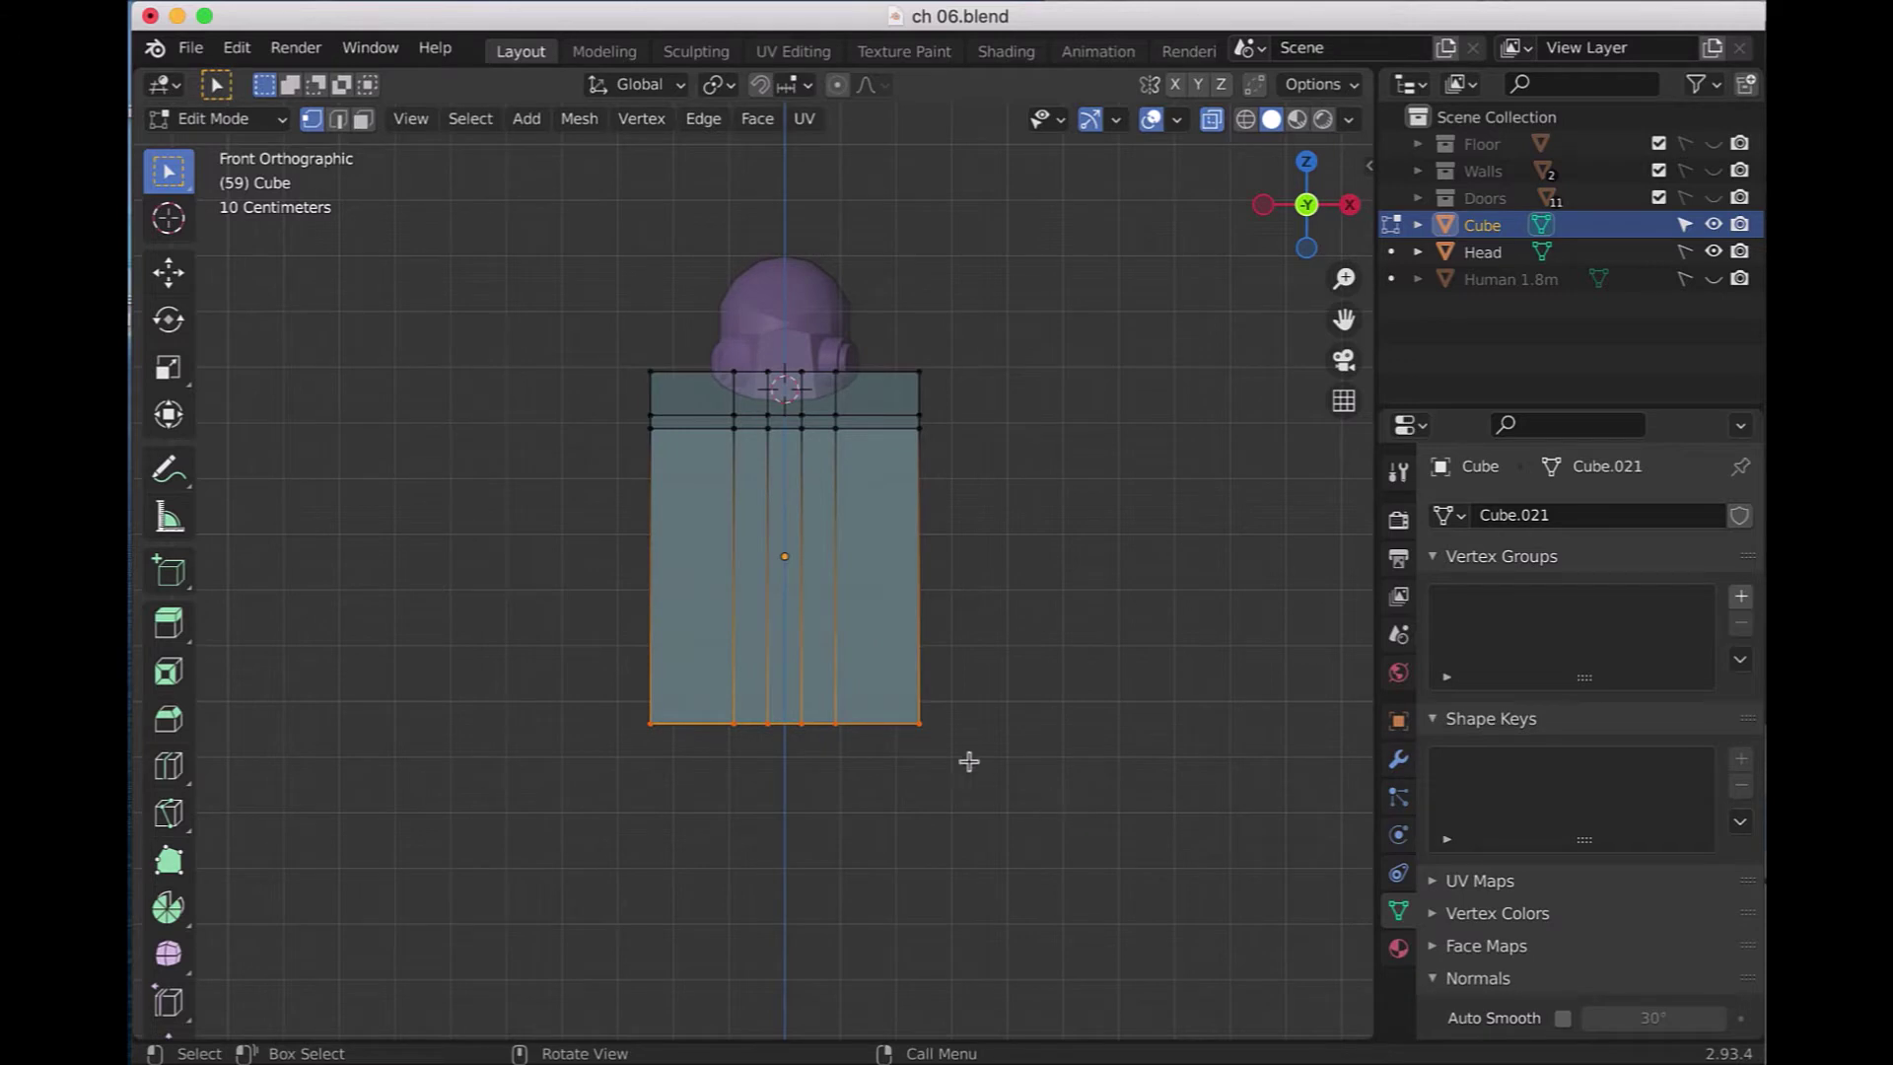
key(g)
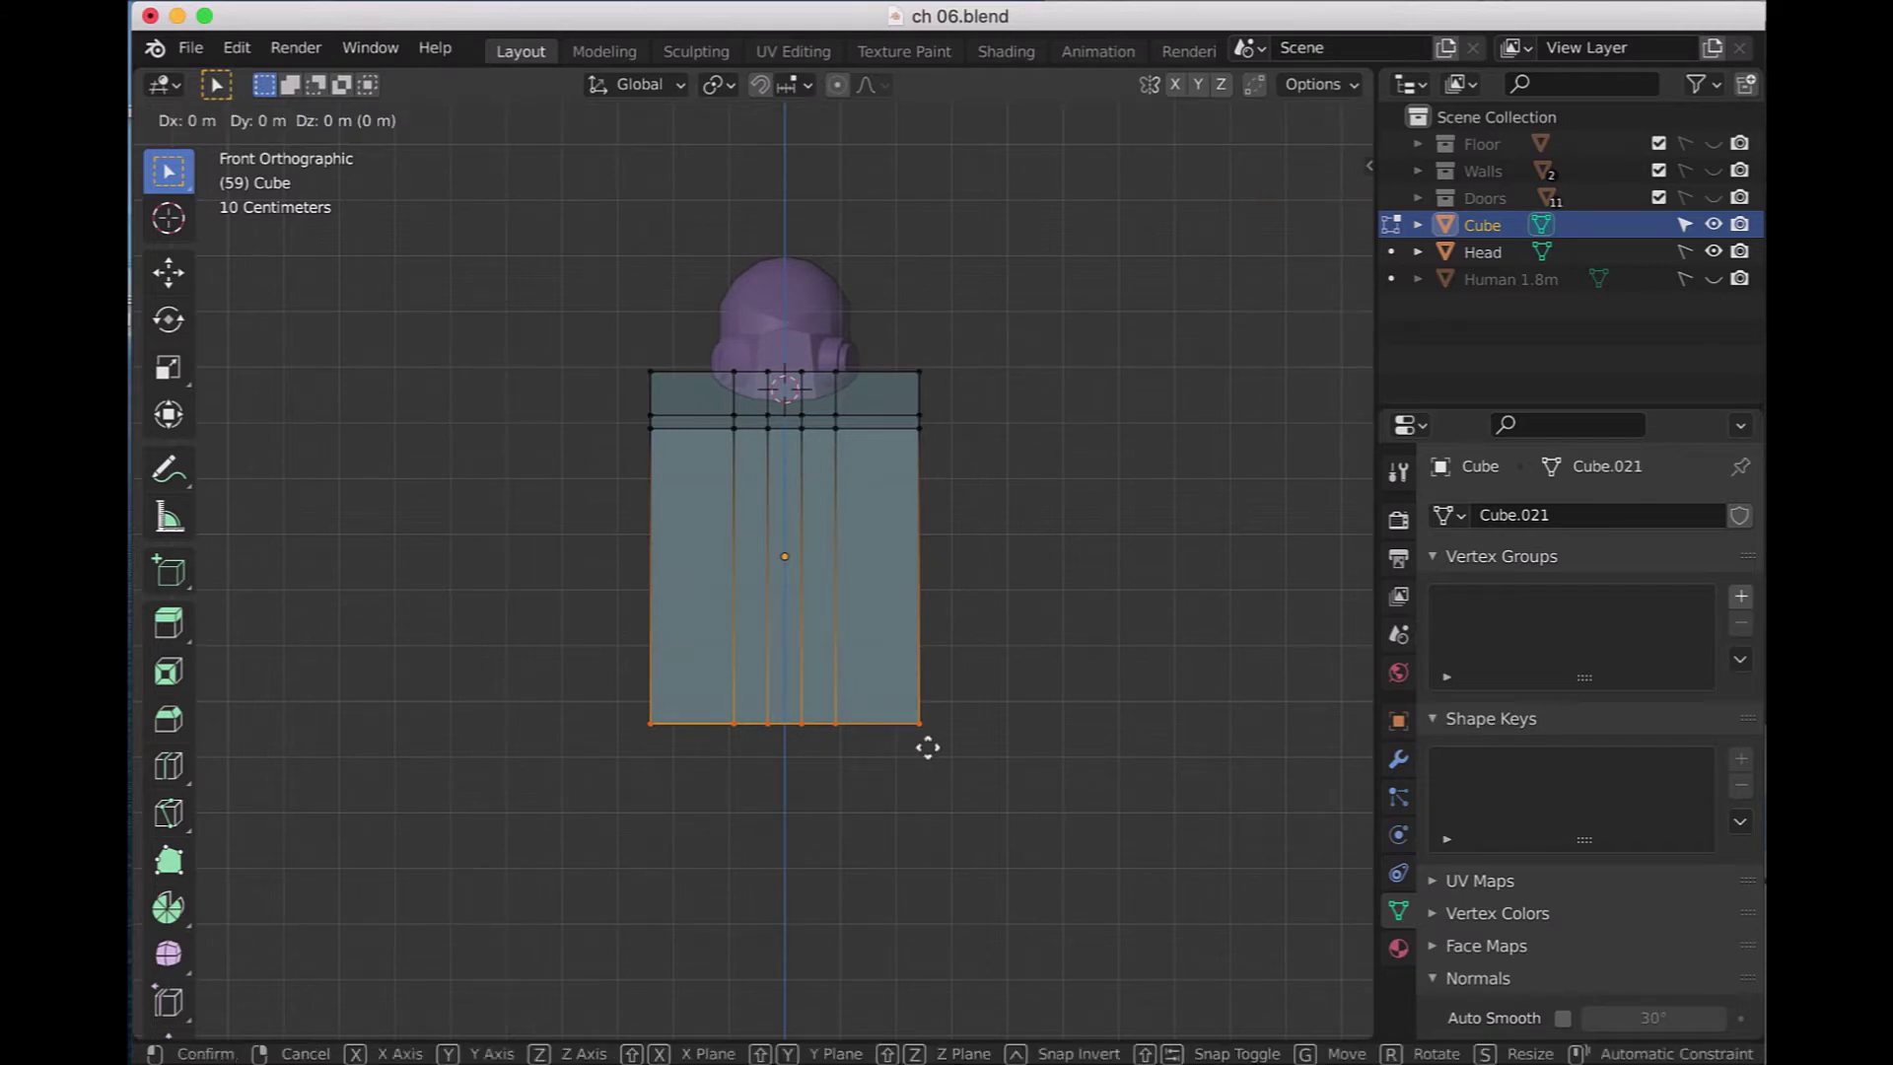
key(z)
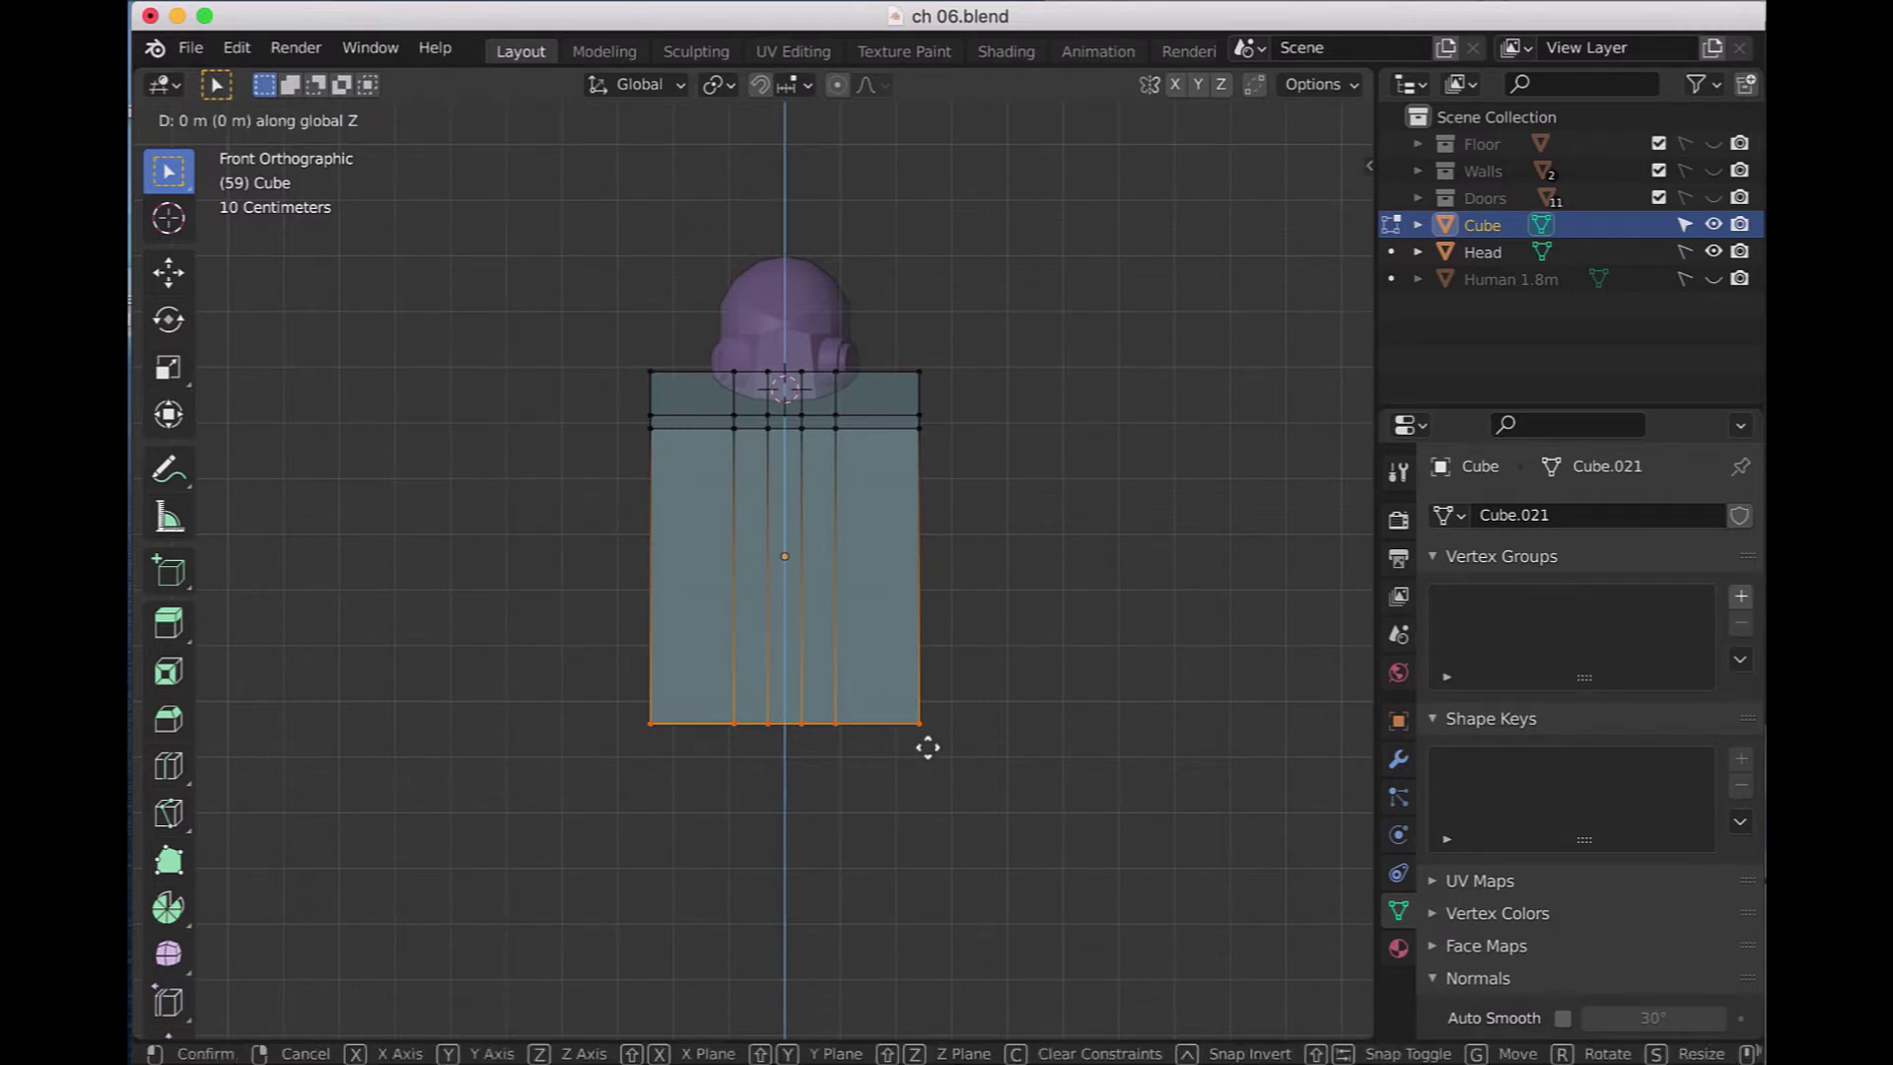
click(935, 682)
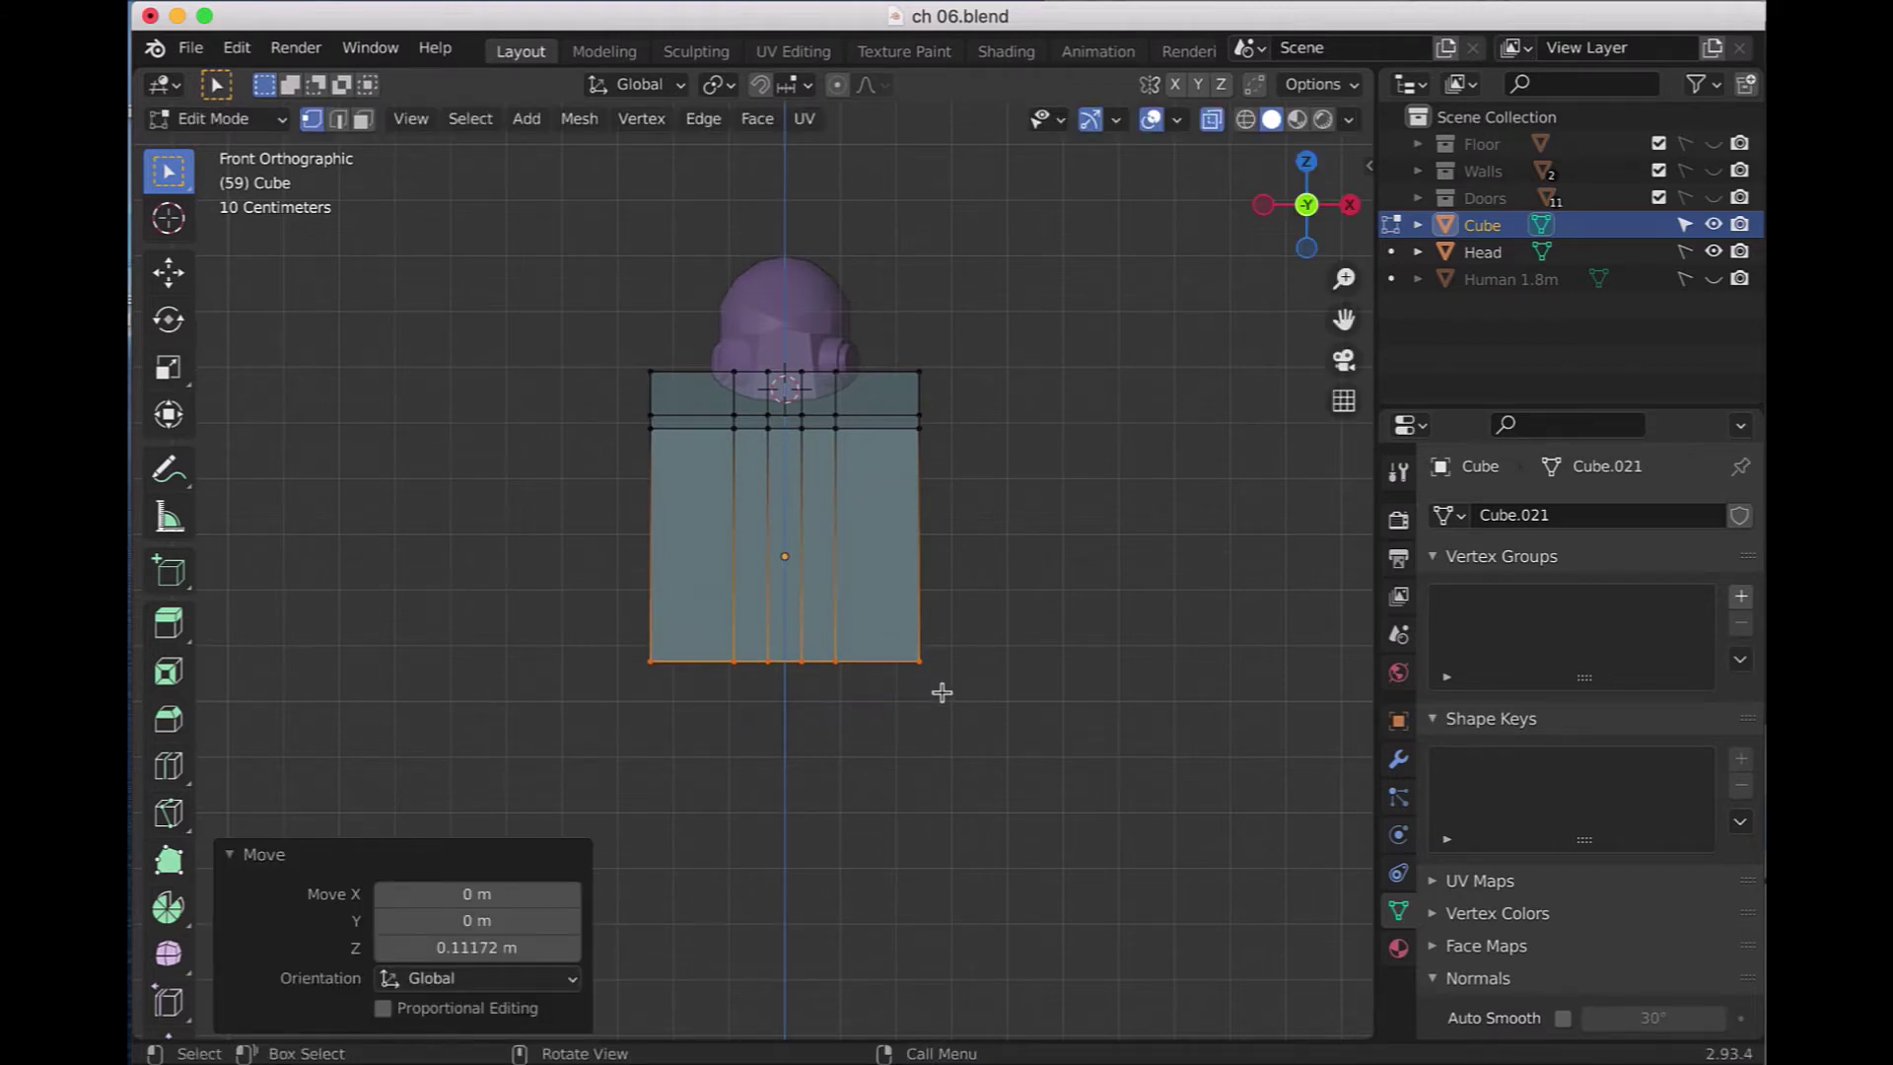
- Lift the middle bottom edge 0.0486 m along Z to form a notch
click(338, 120)
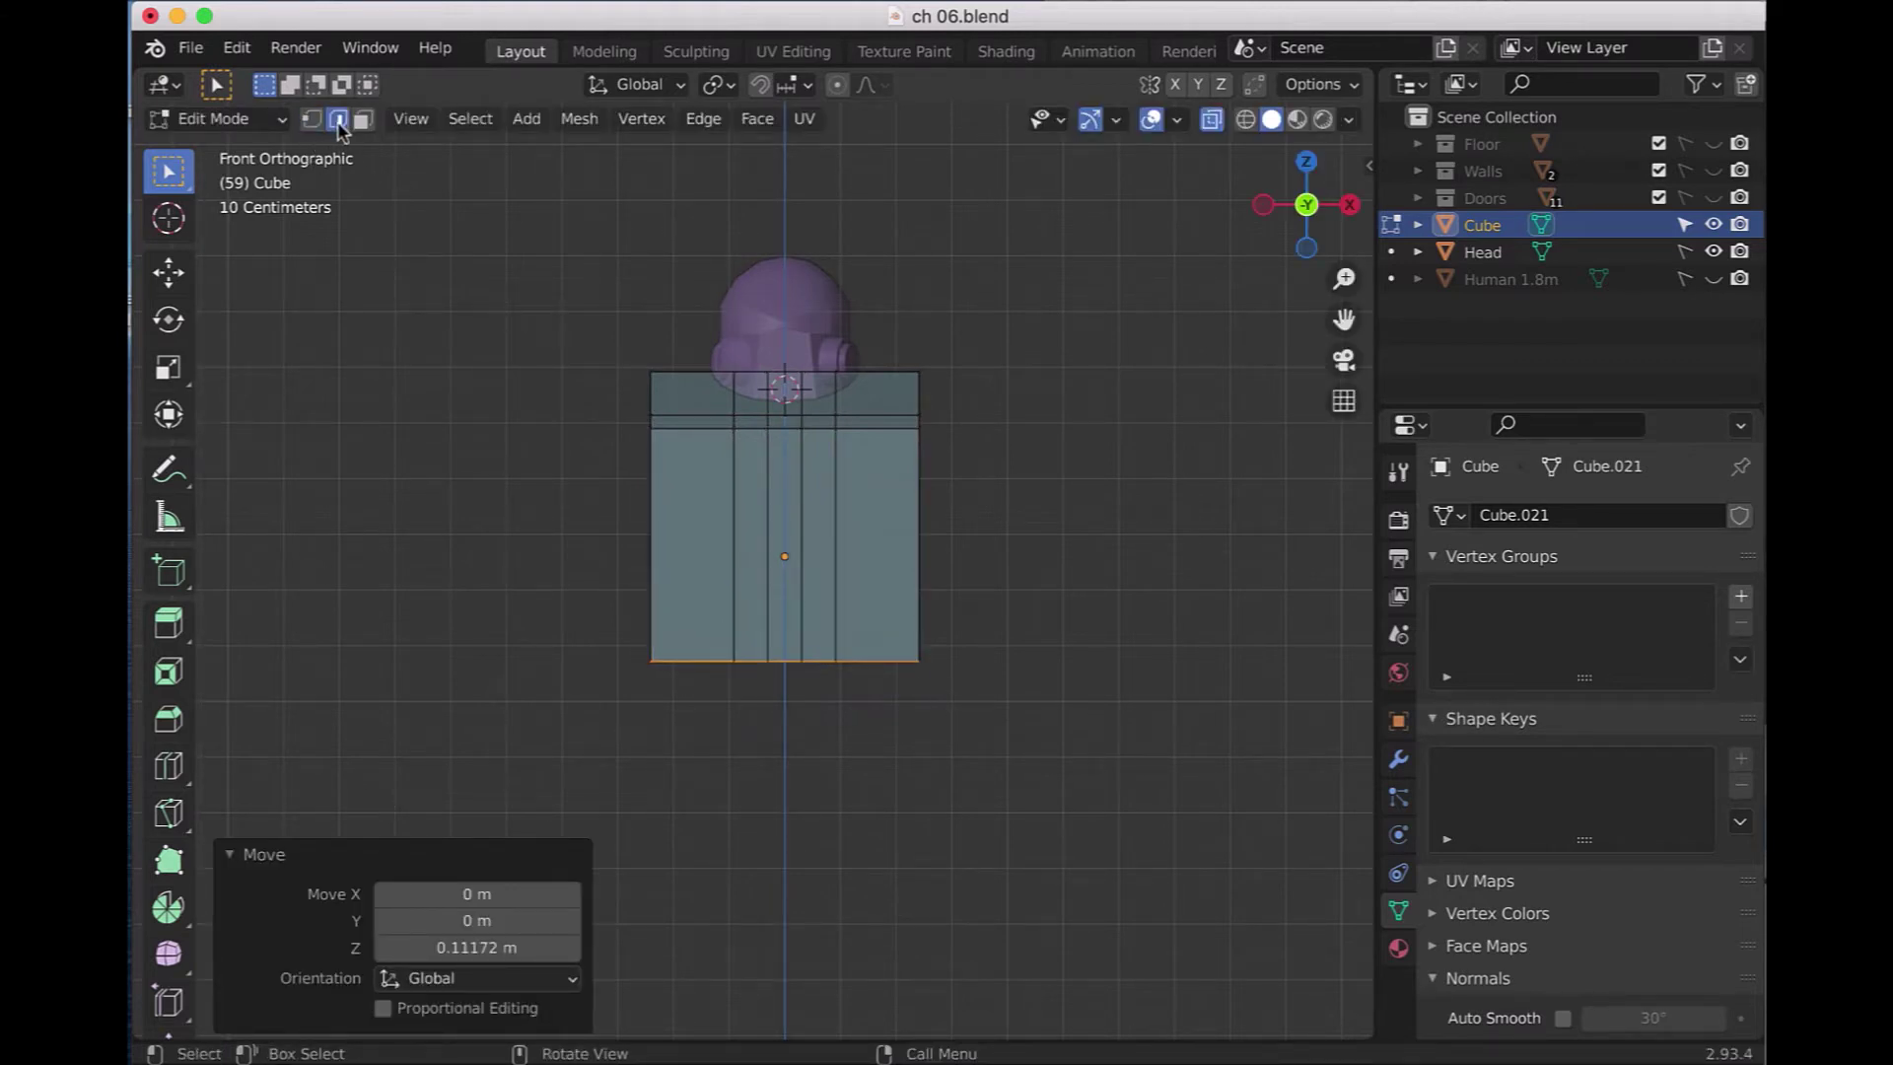
click(791, 666)
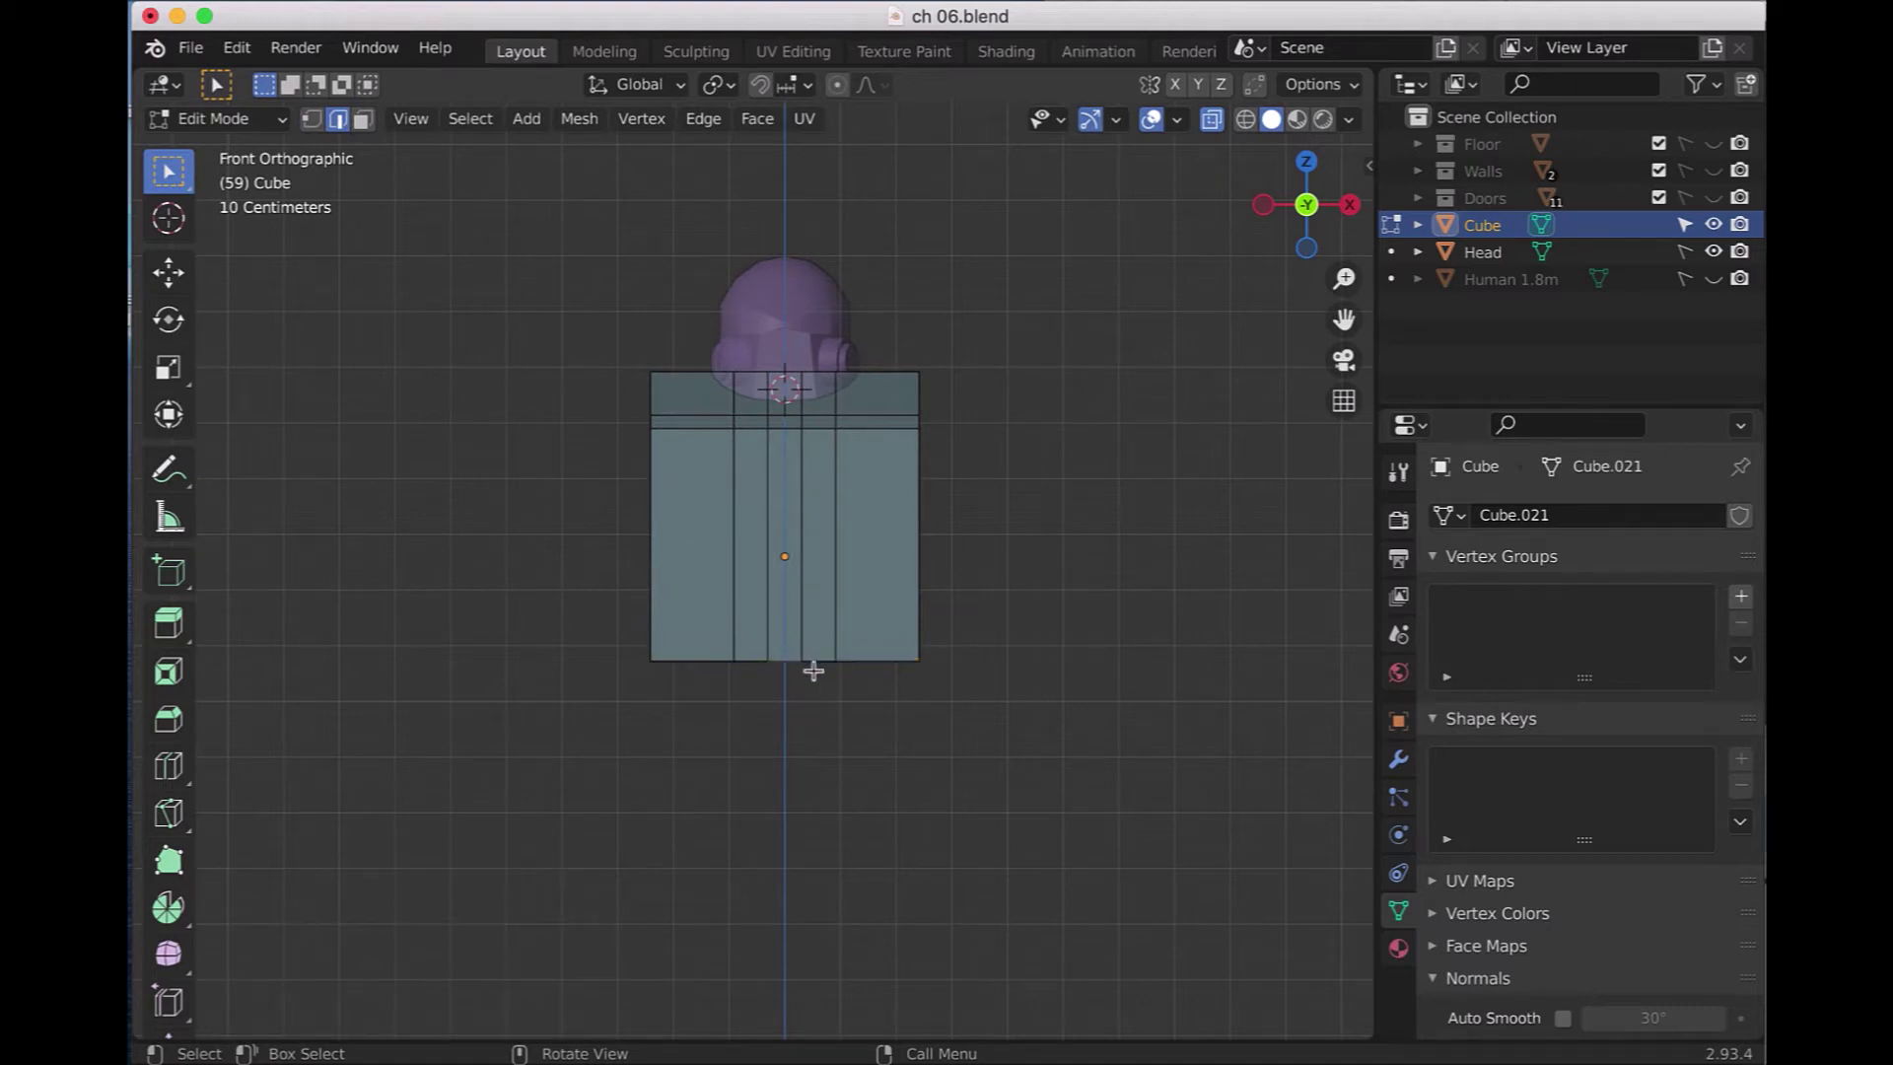
click(785, 658)
click(1211, 119)
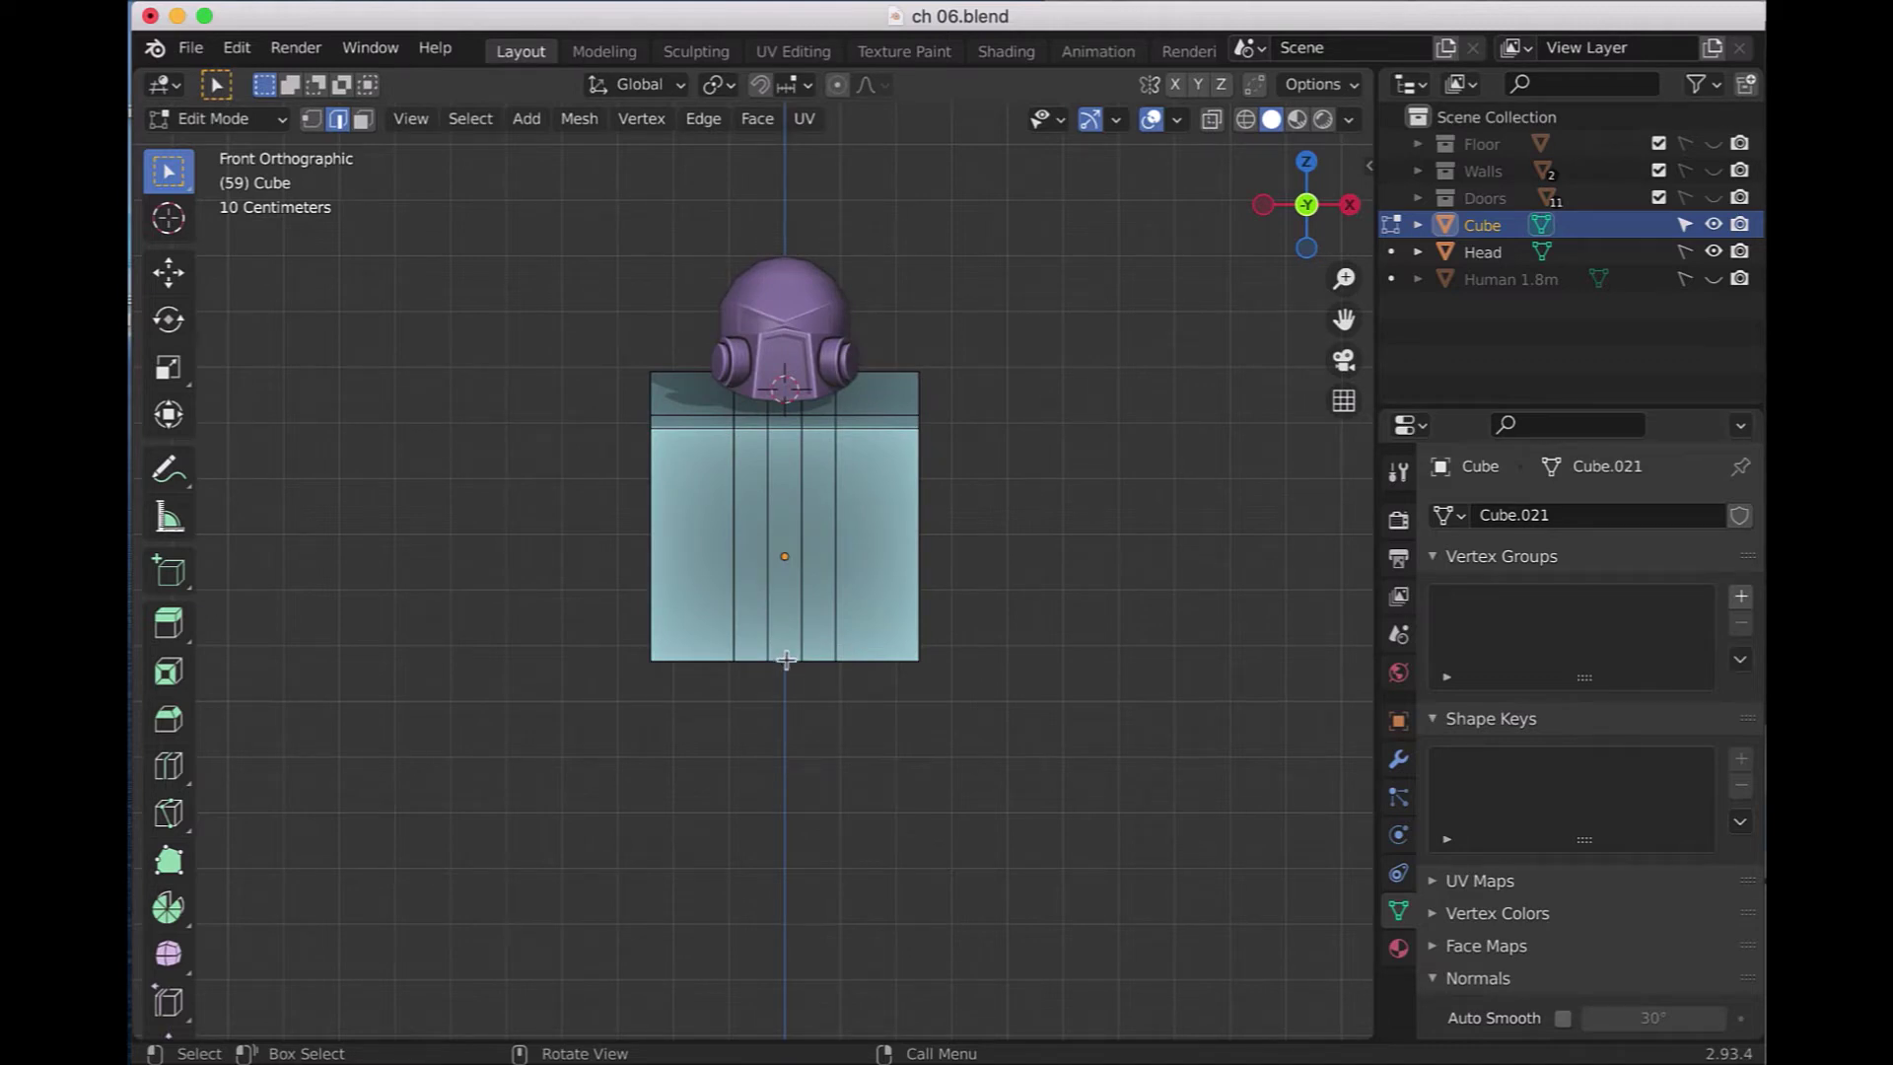
key(g)
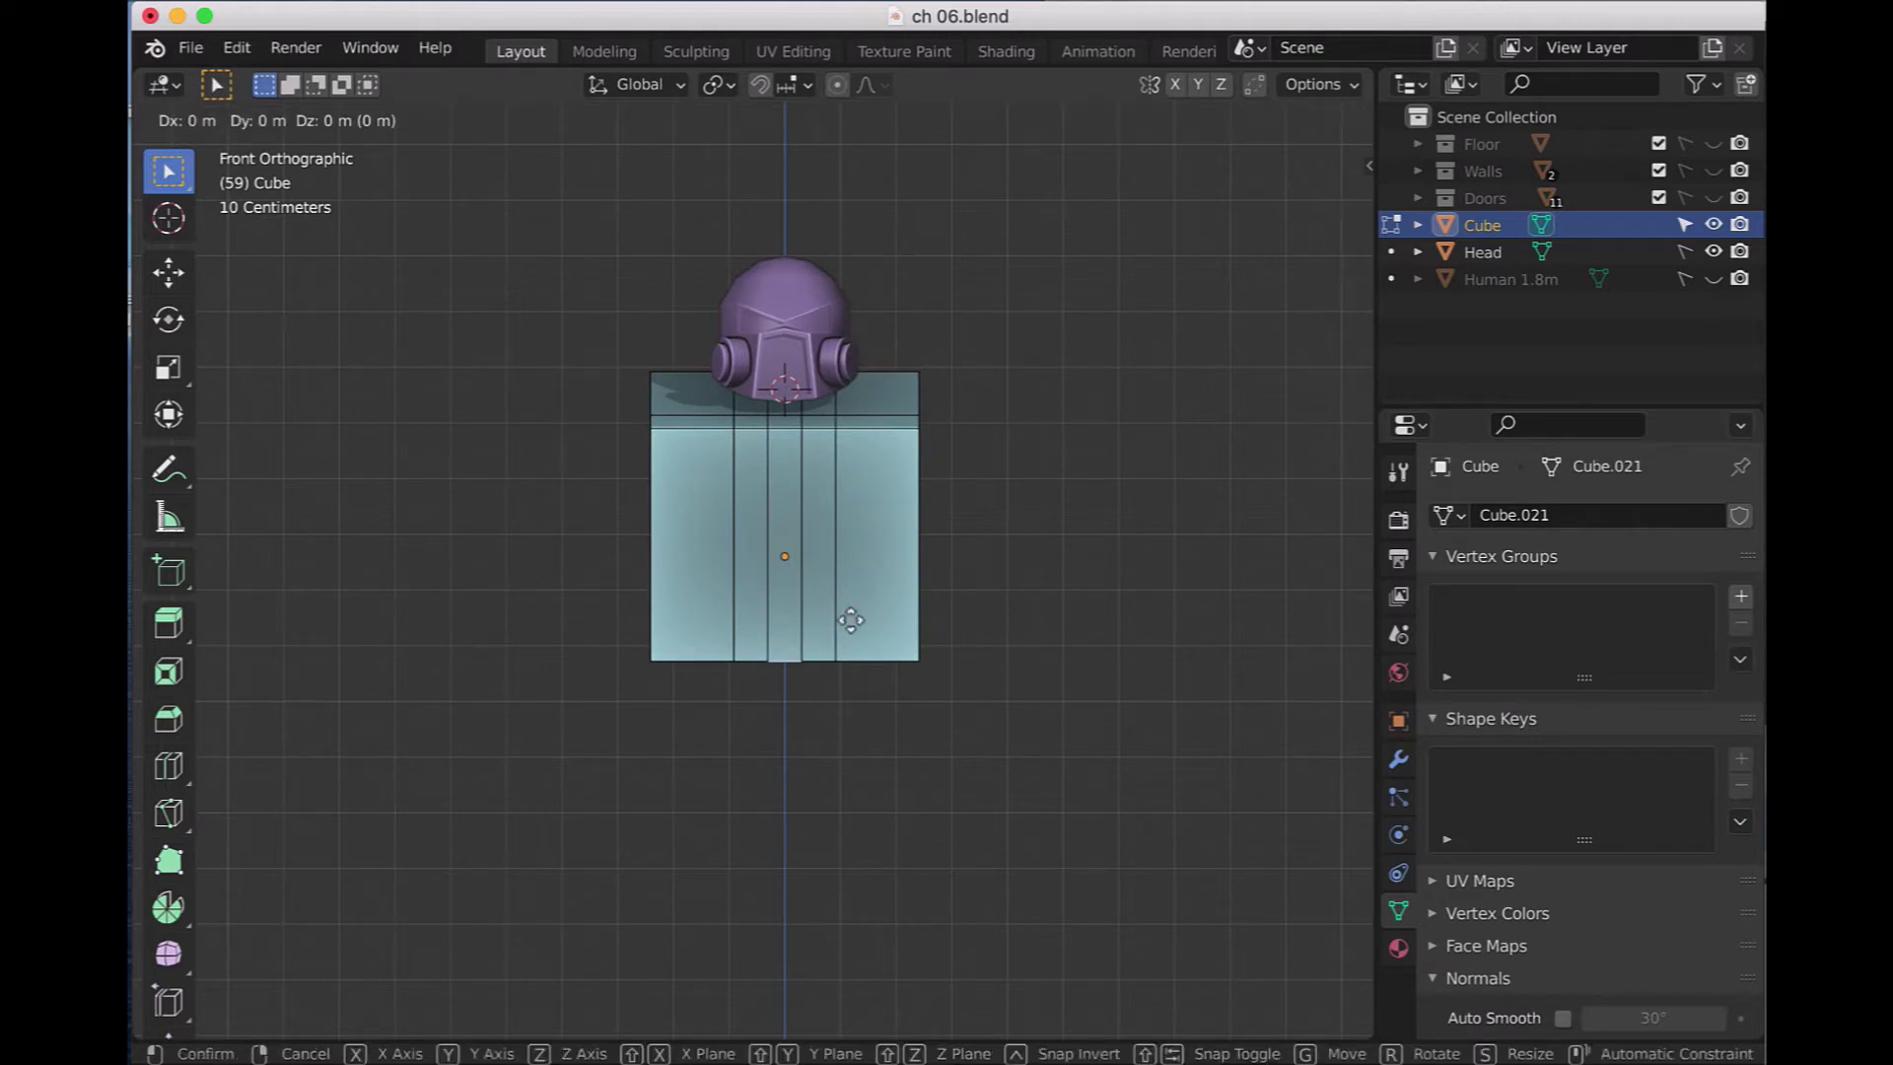
key(z)
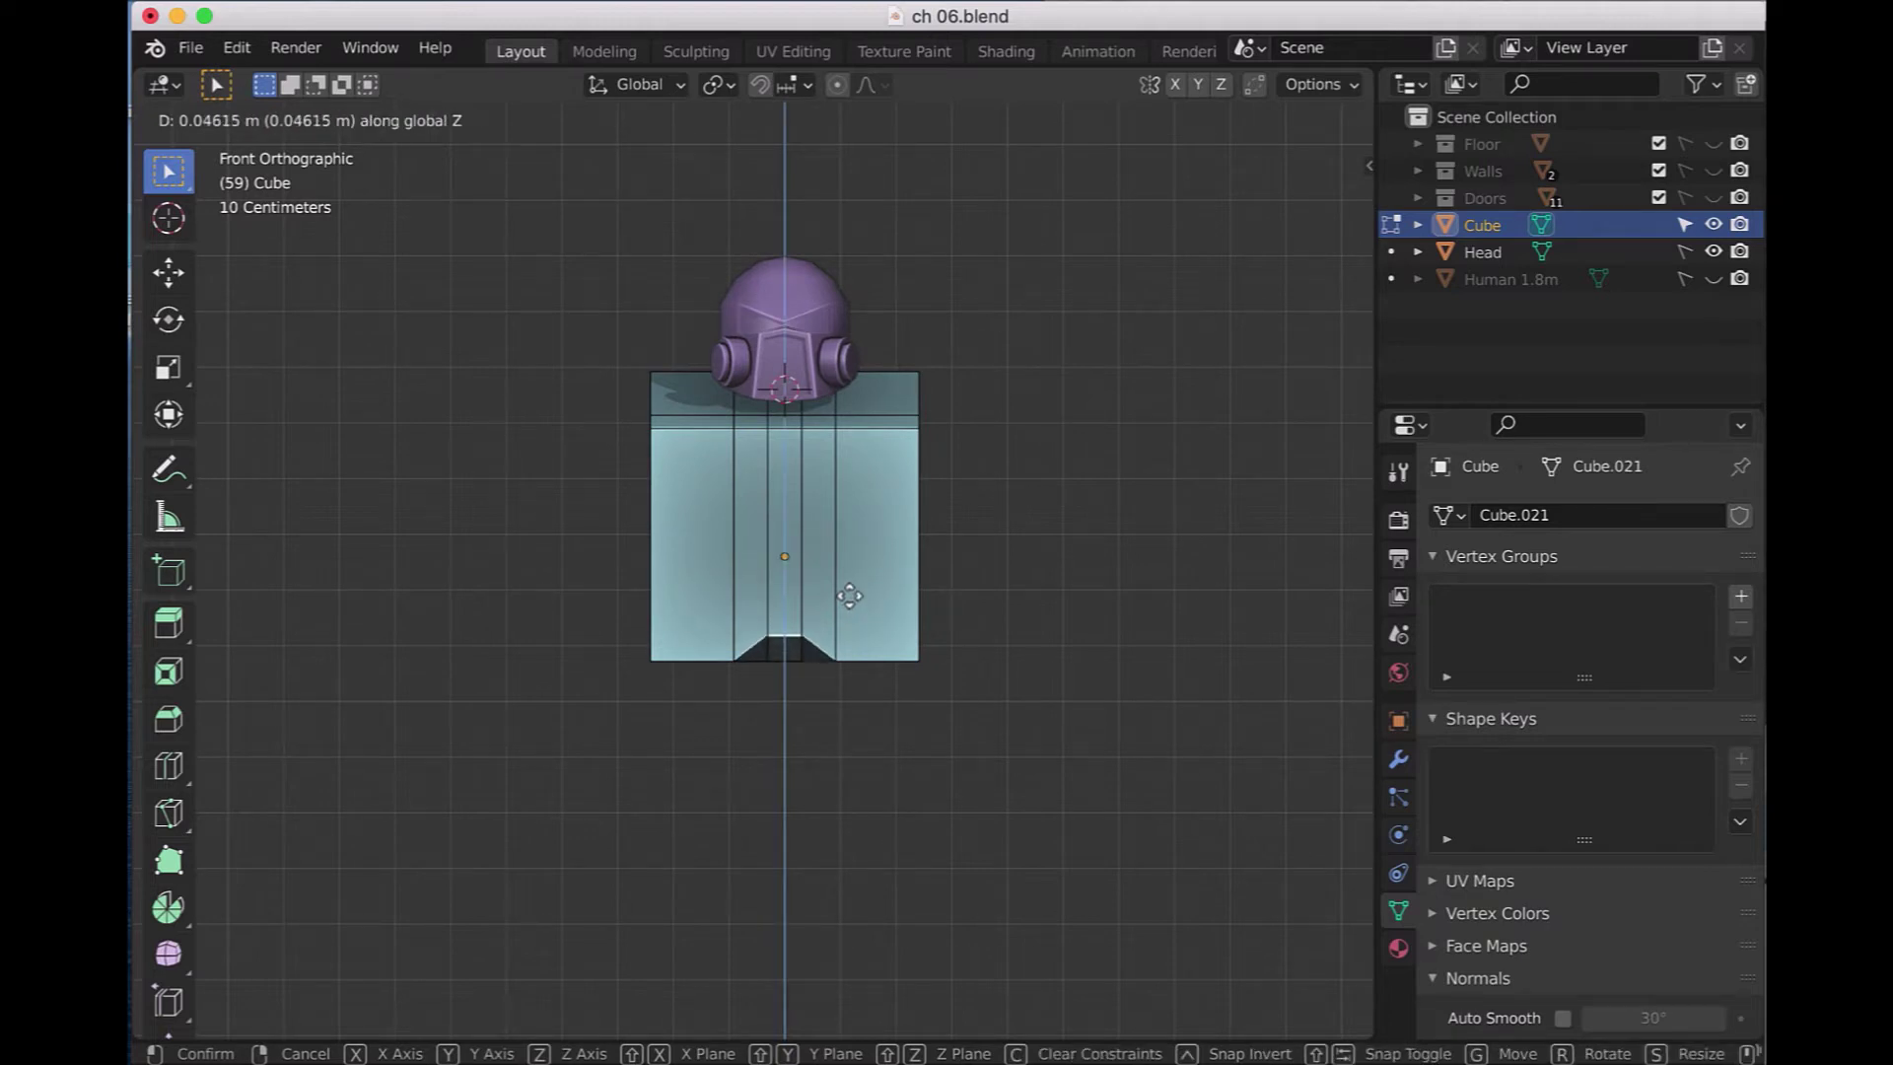
click(850, 592)
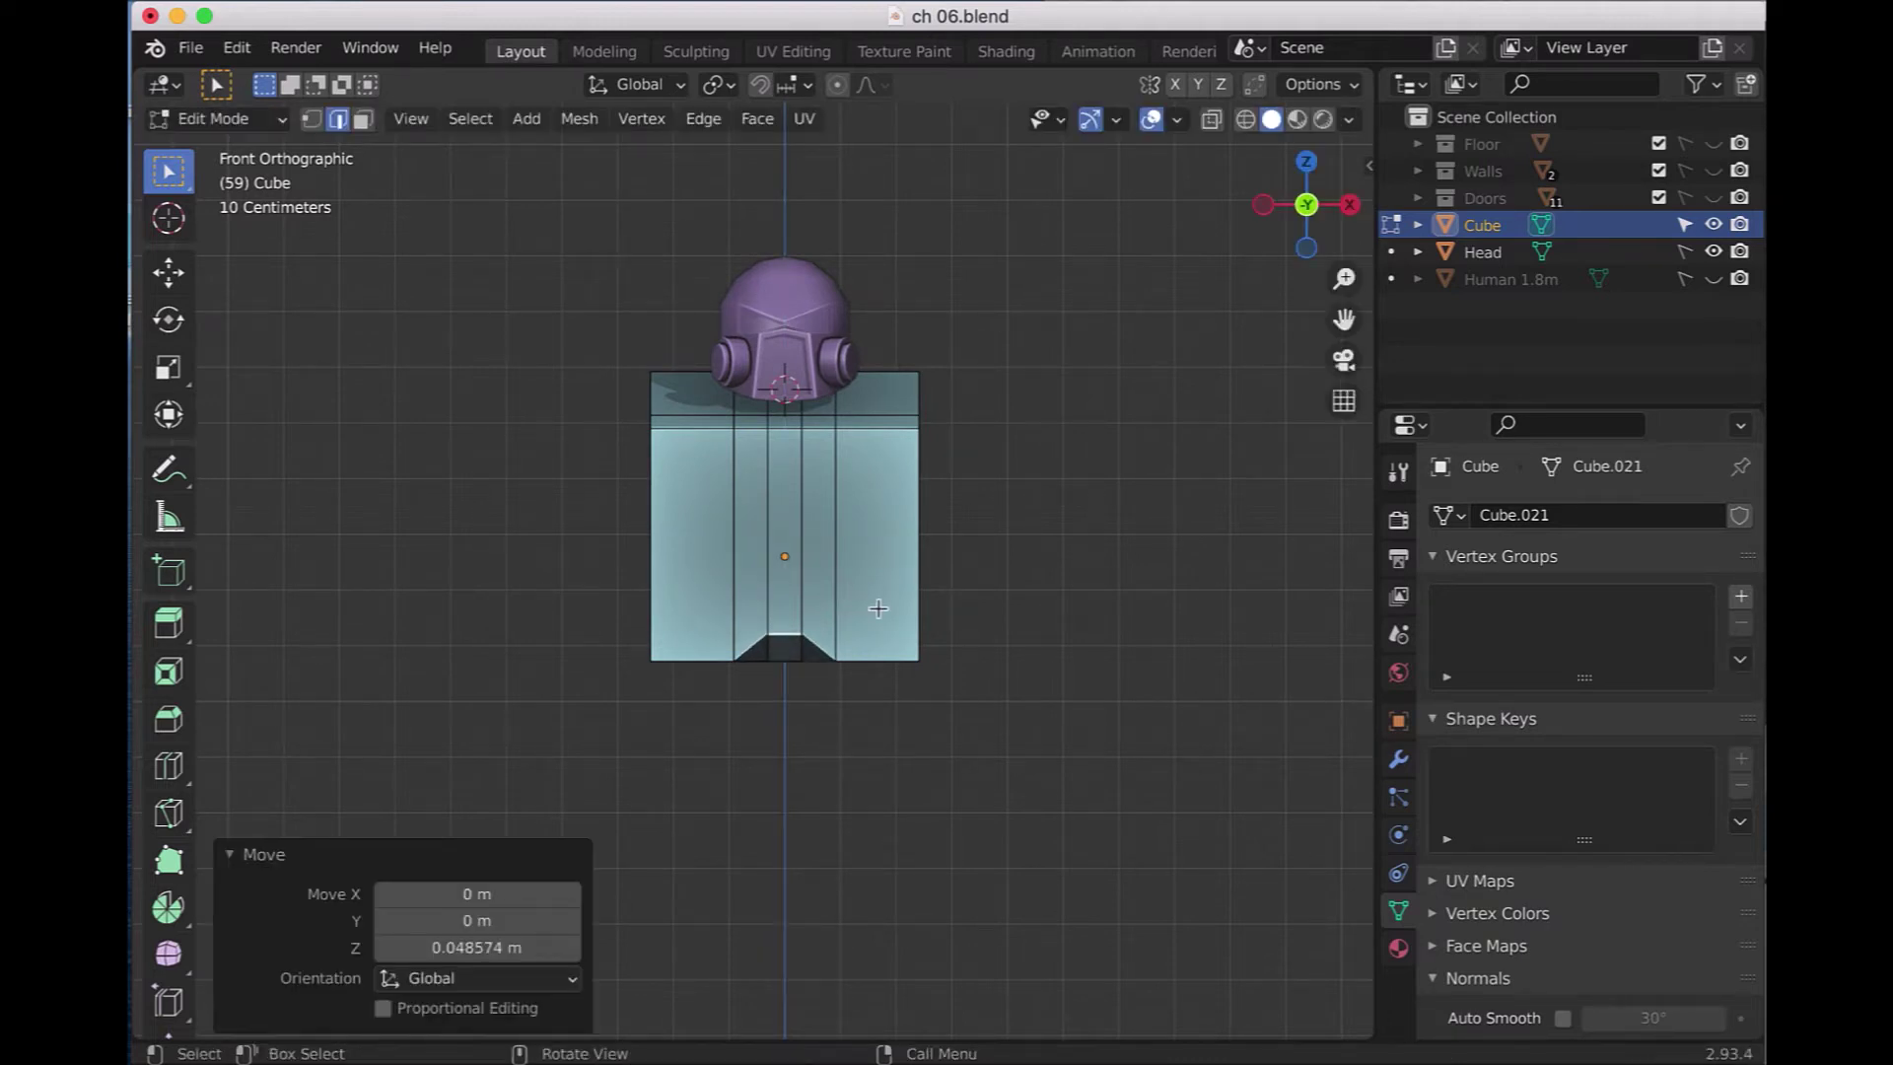
click(1251, 625)
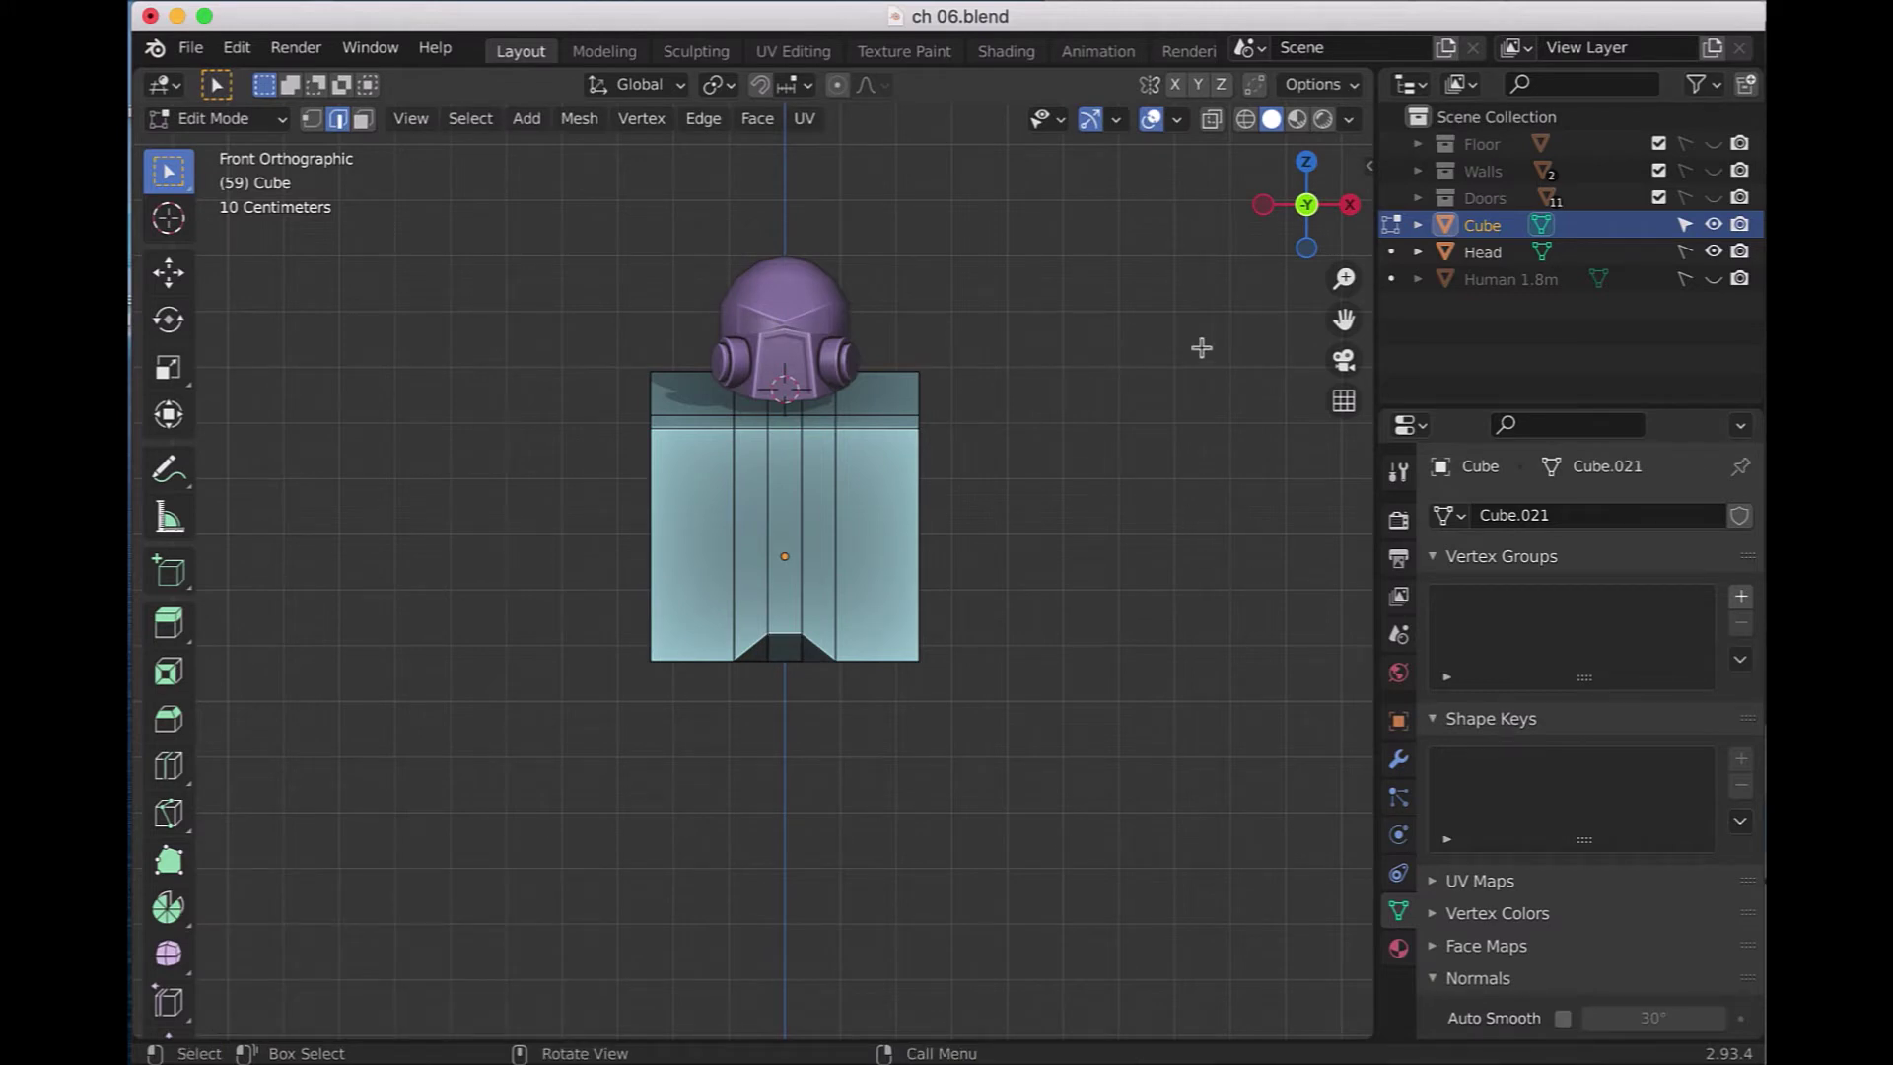
click(1212, 119)
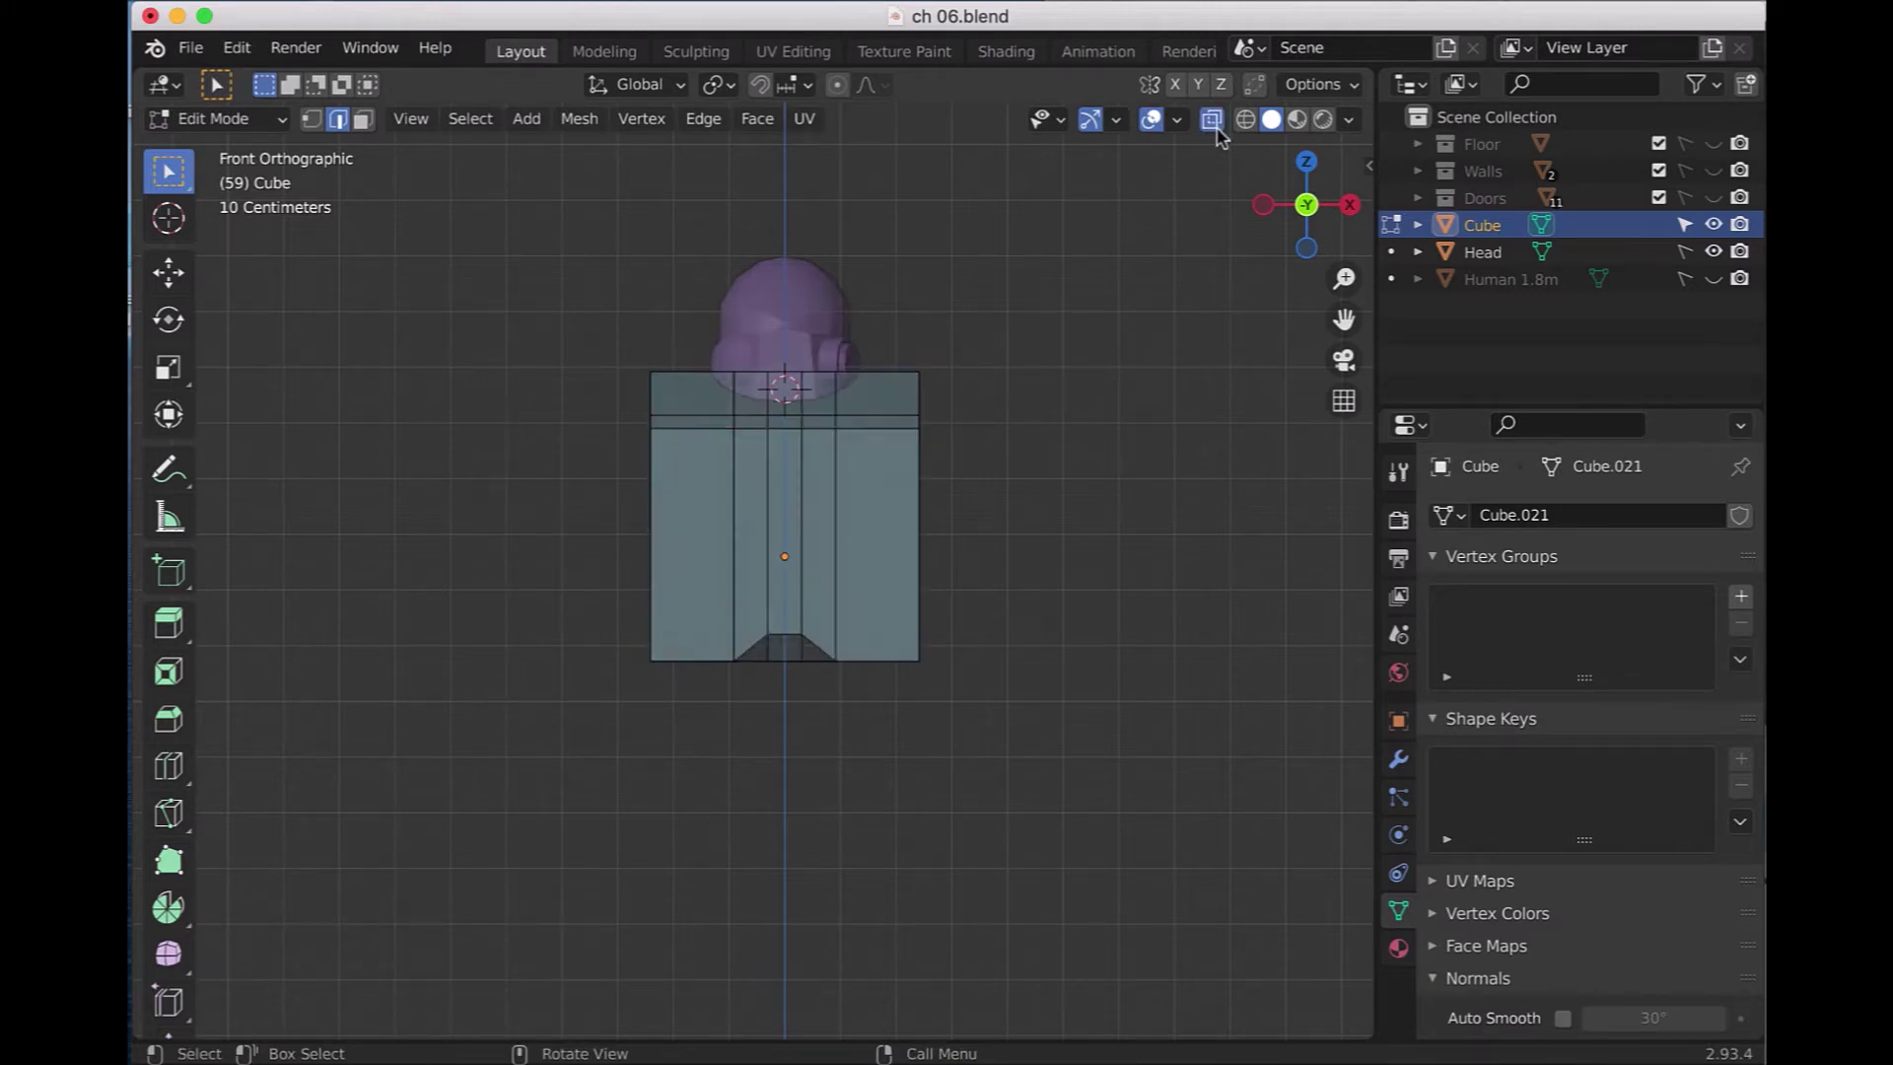
- In right view, select the torso's bottom vertices and start moving them up along Z
key(KP_3)
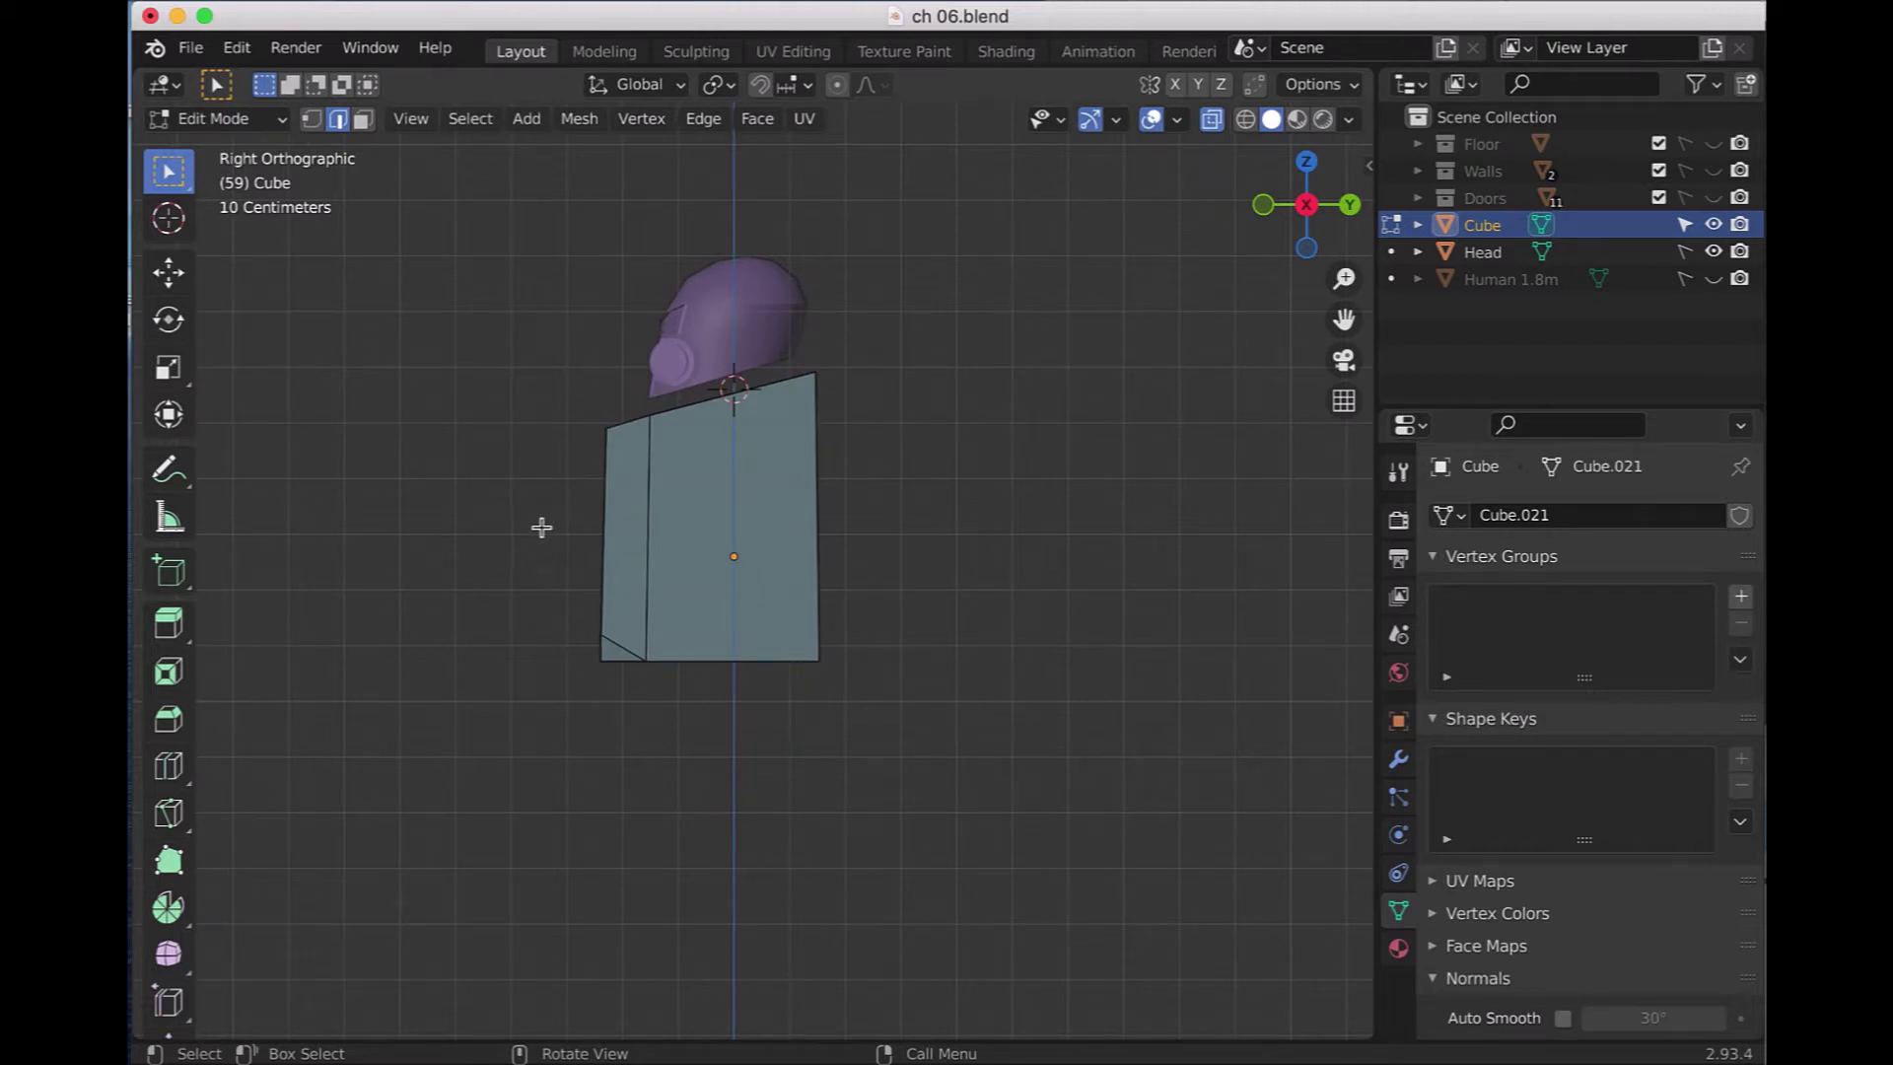
click(308, 120)
drag(474, 535, 912, 749)
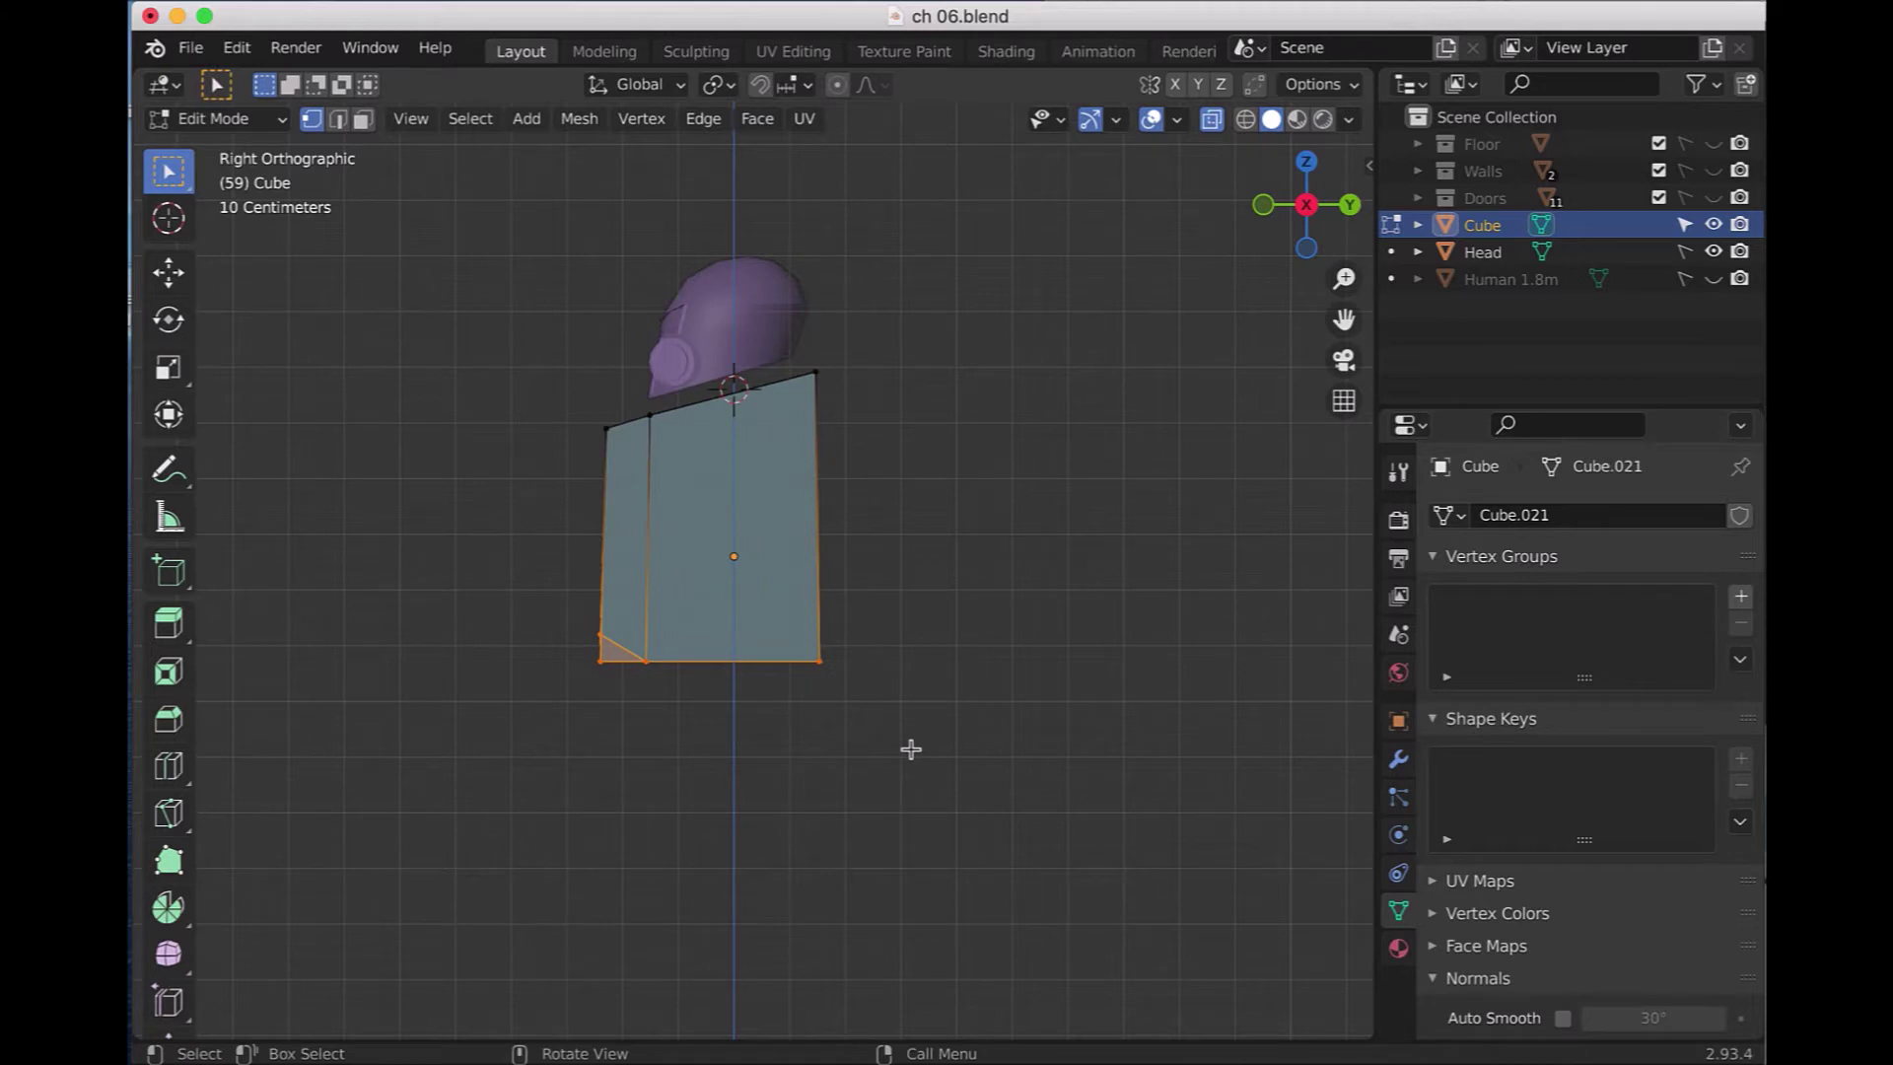
key(g)
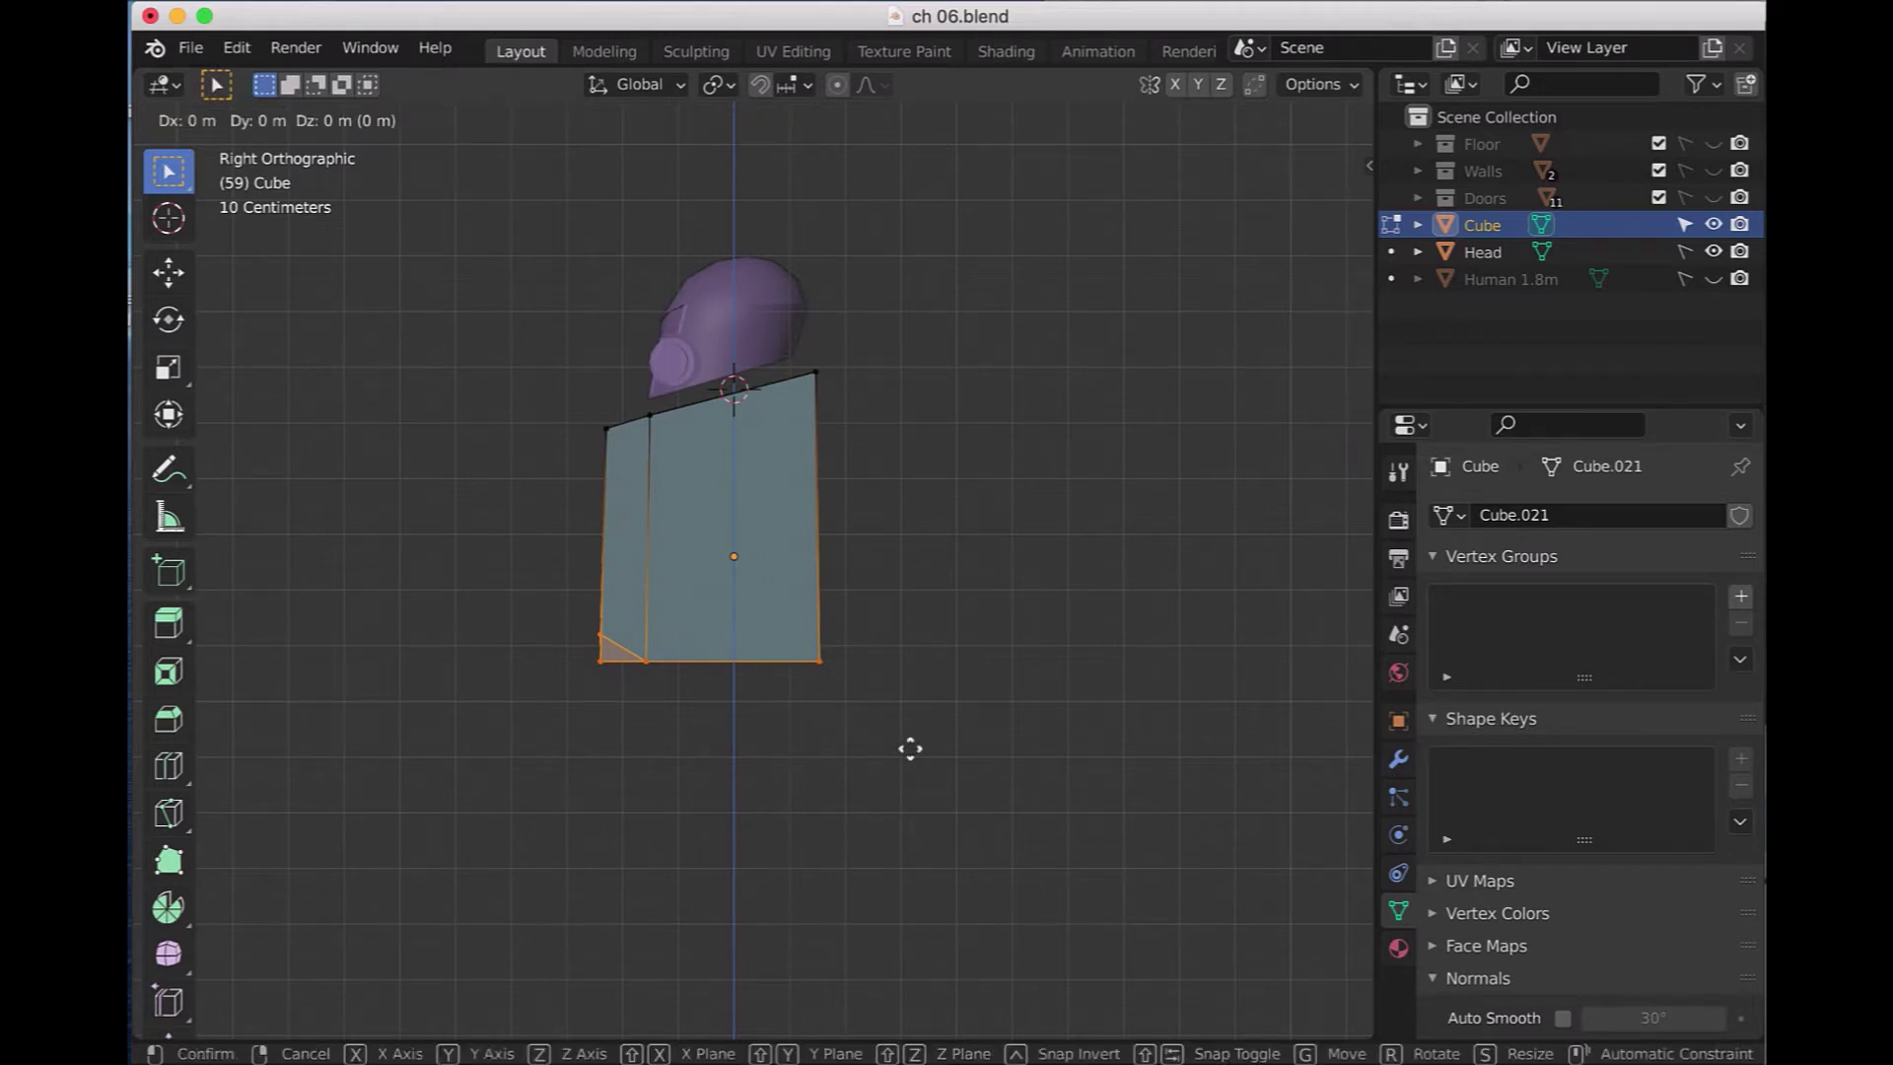
key(z)
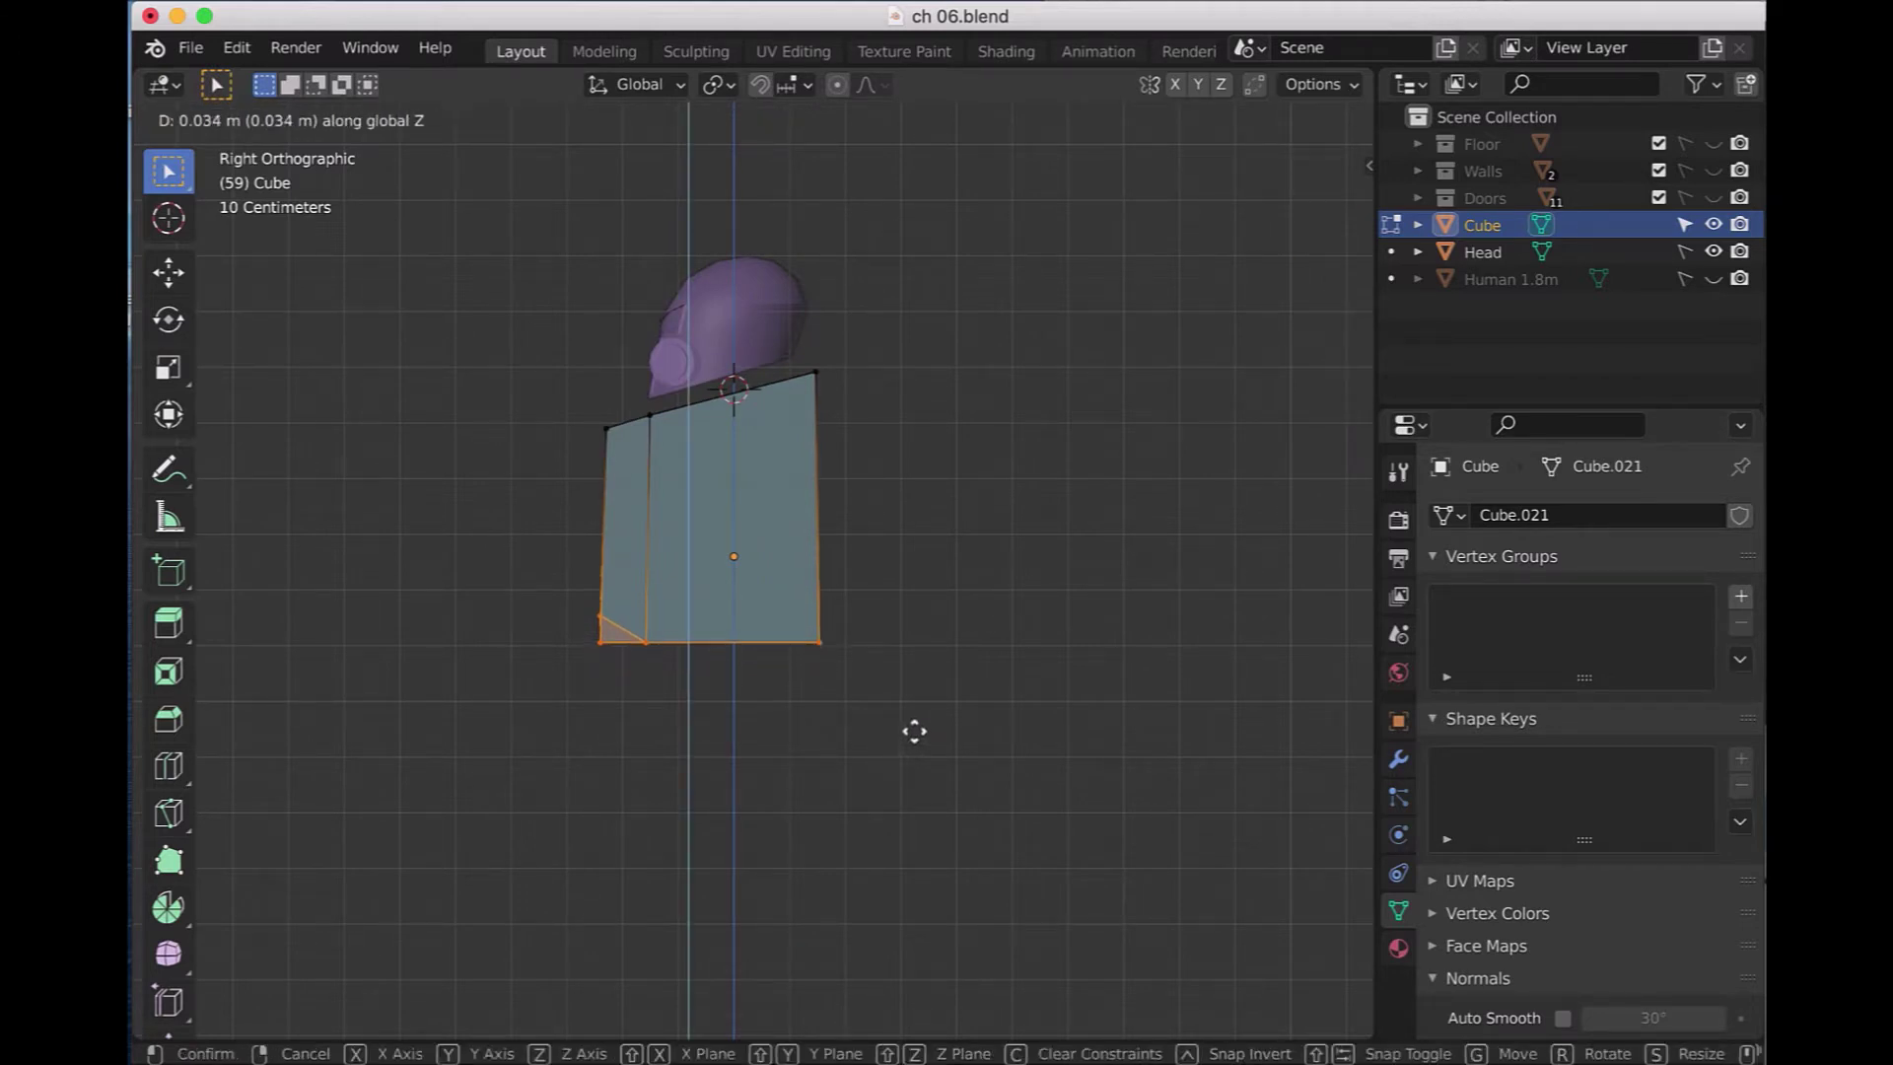
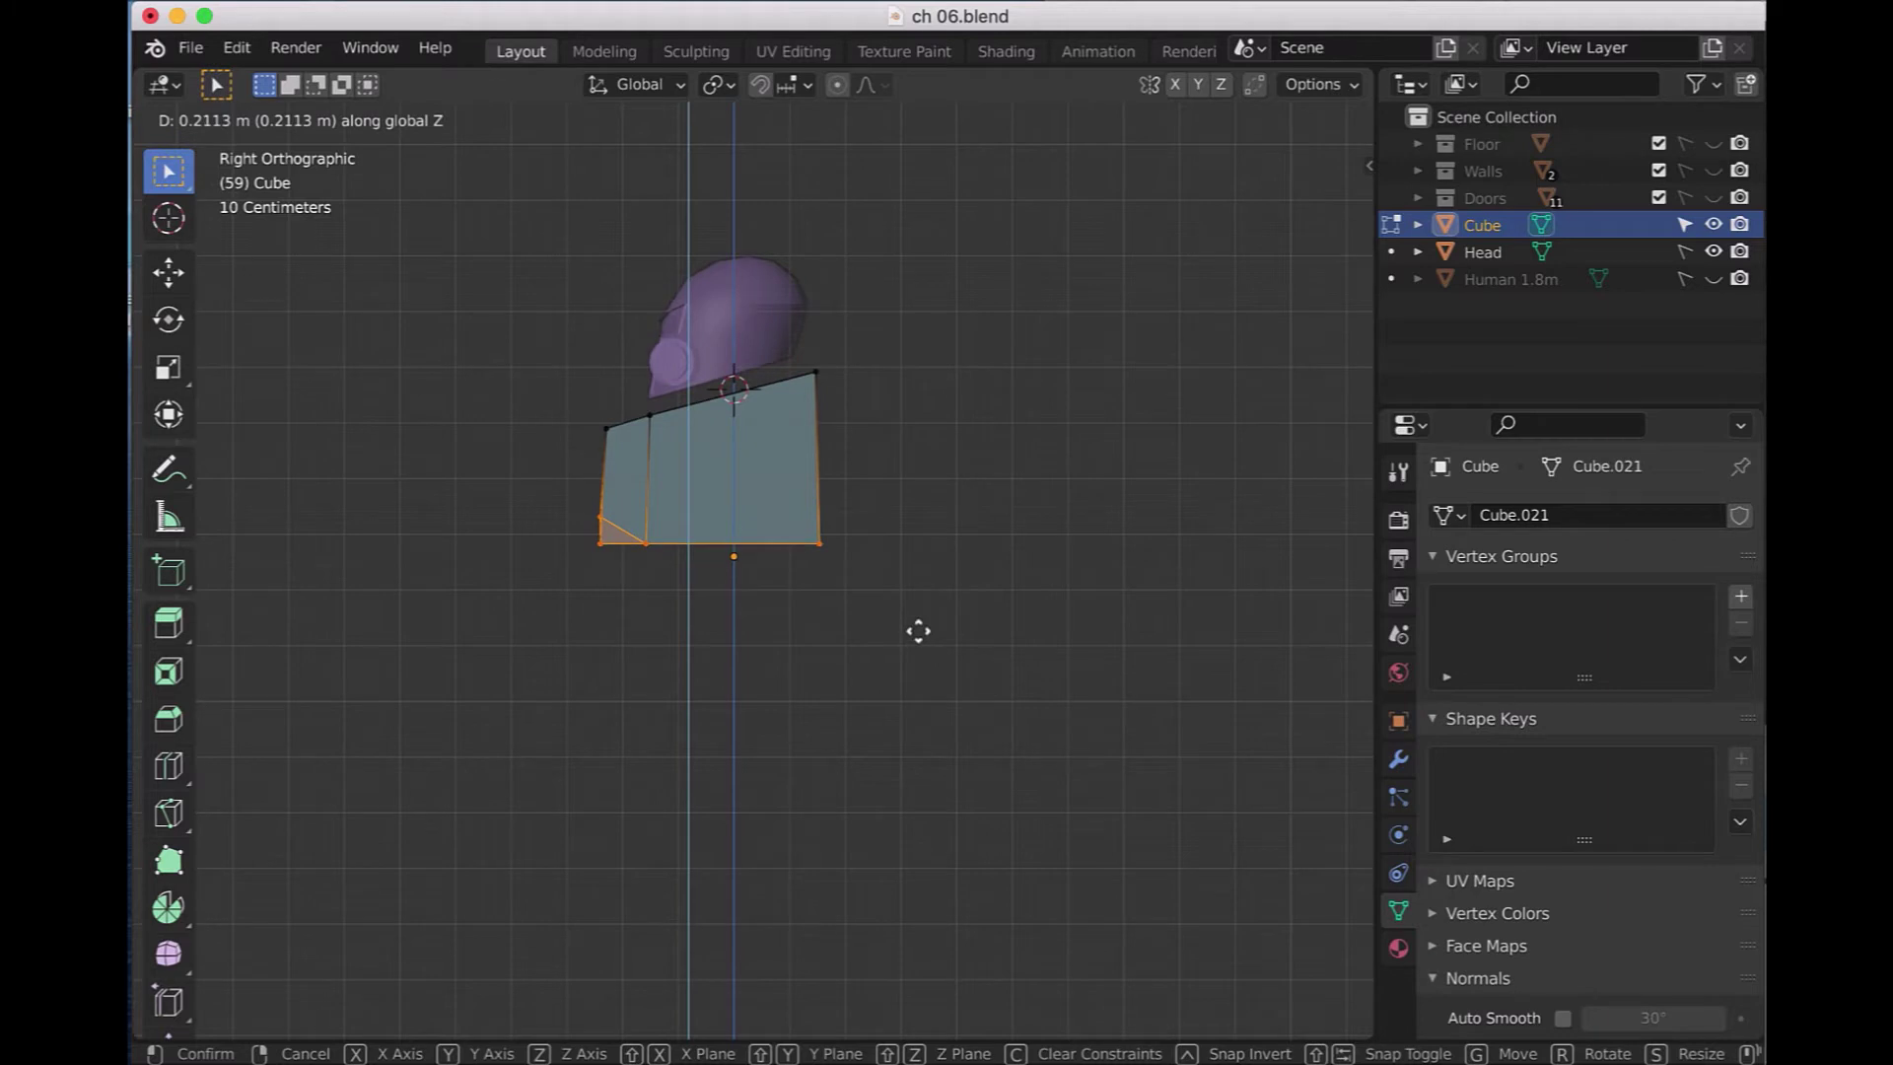
- Confirm the torso's bottom edge raised 0.2113 m, deselect it, and save ch 06.blend
click(918, 631)
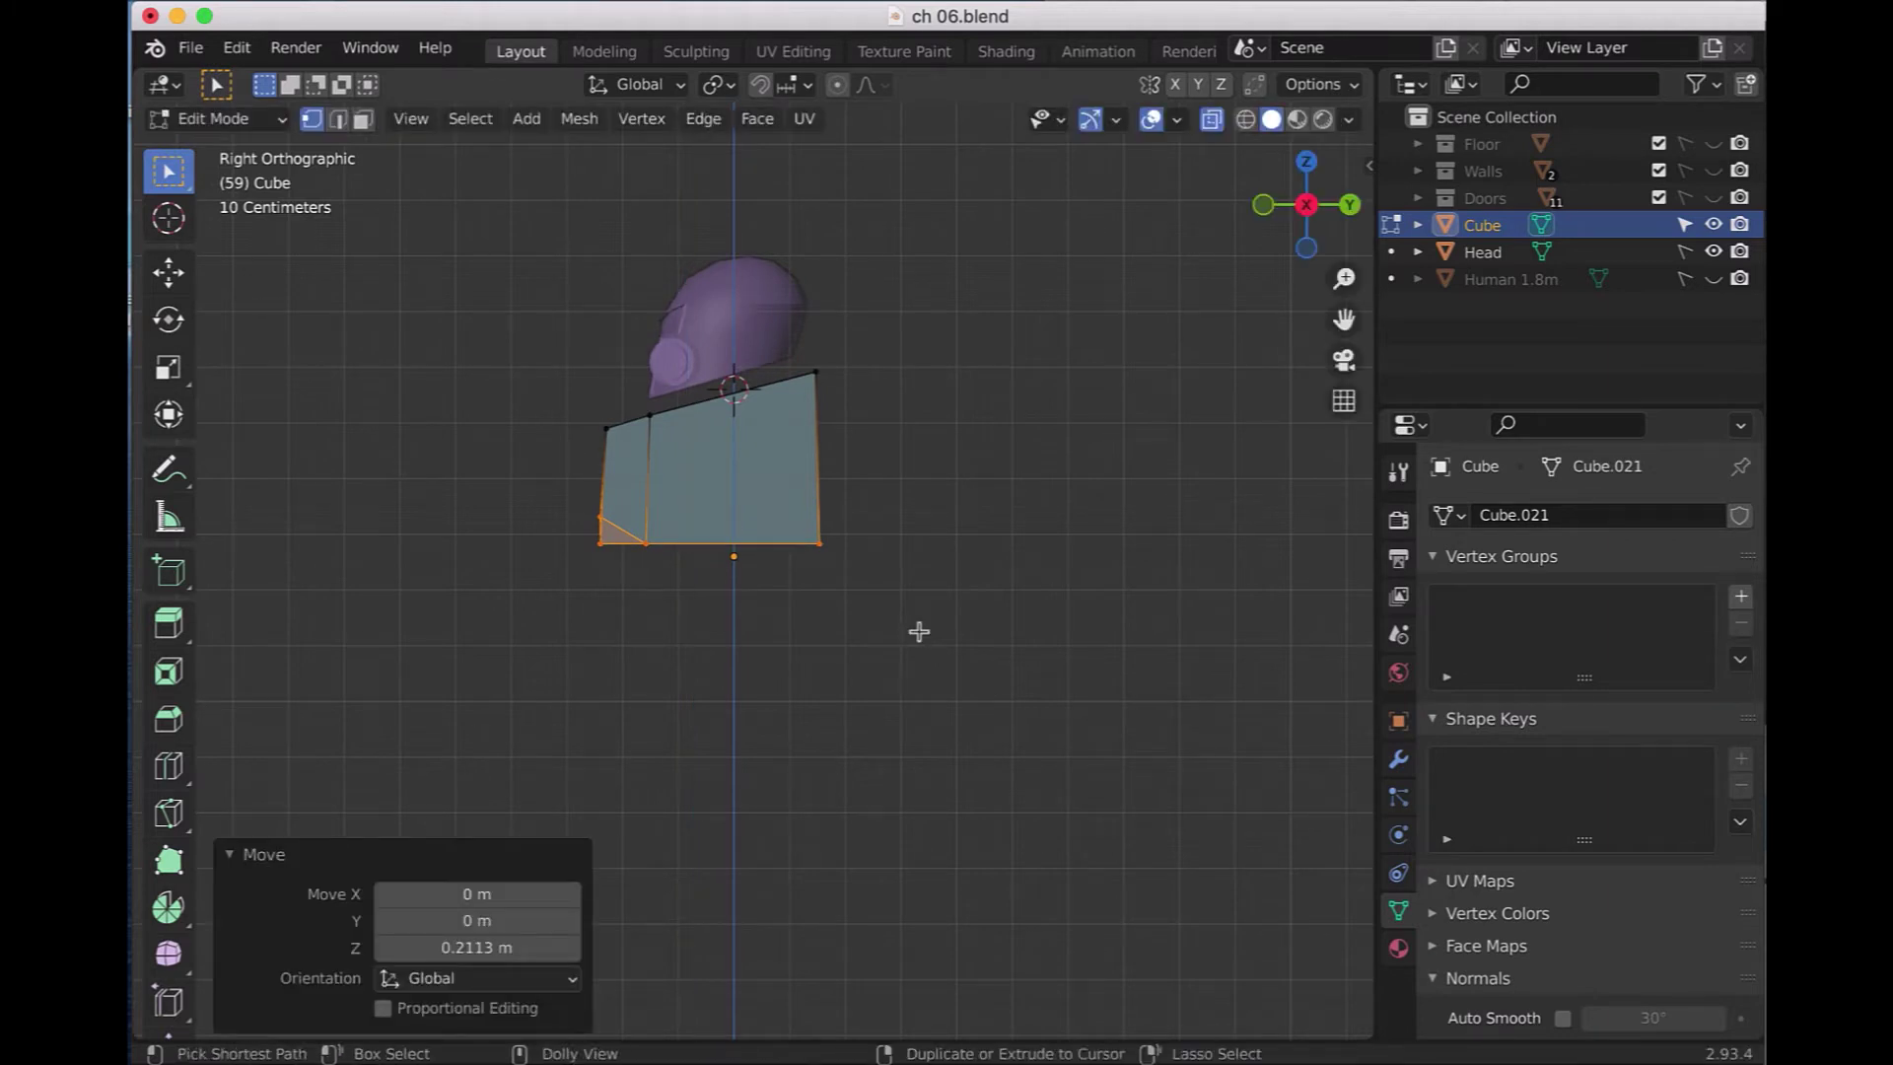
key(ctrl+s)
click(917, 631)
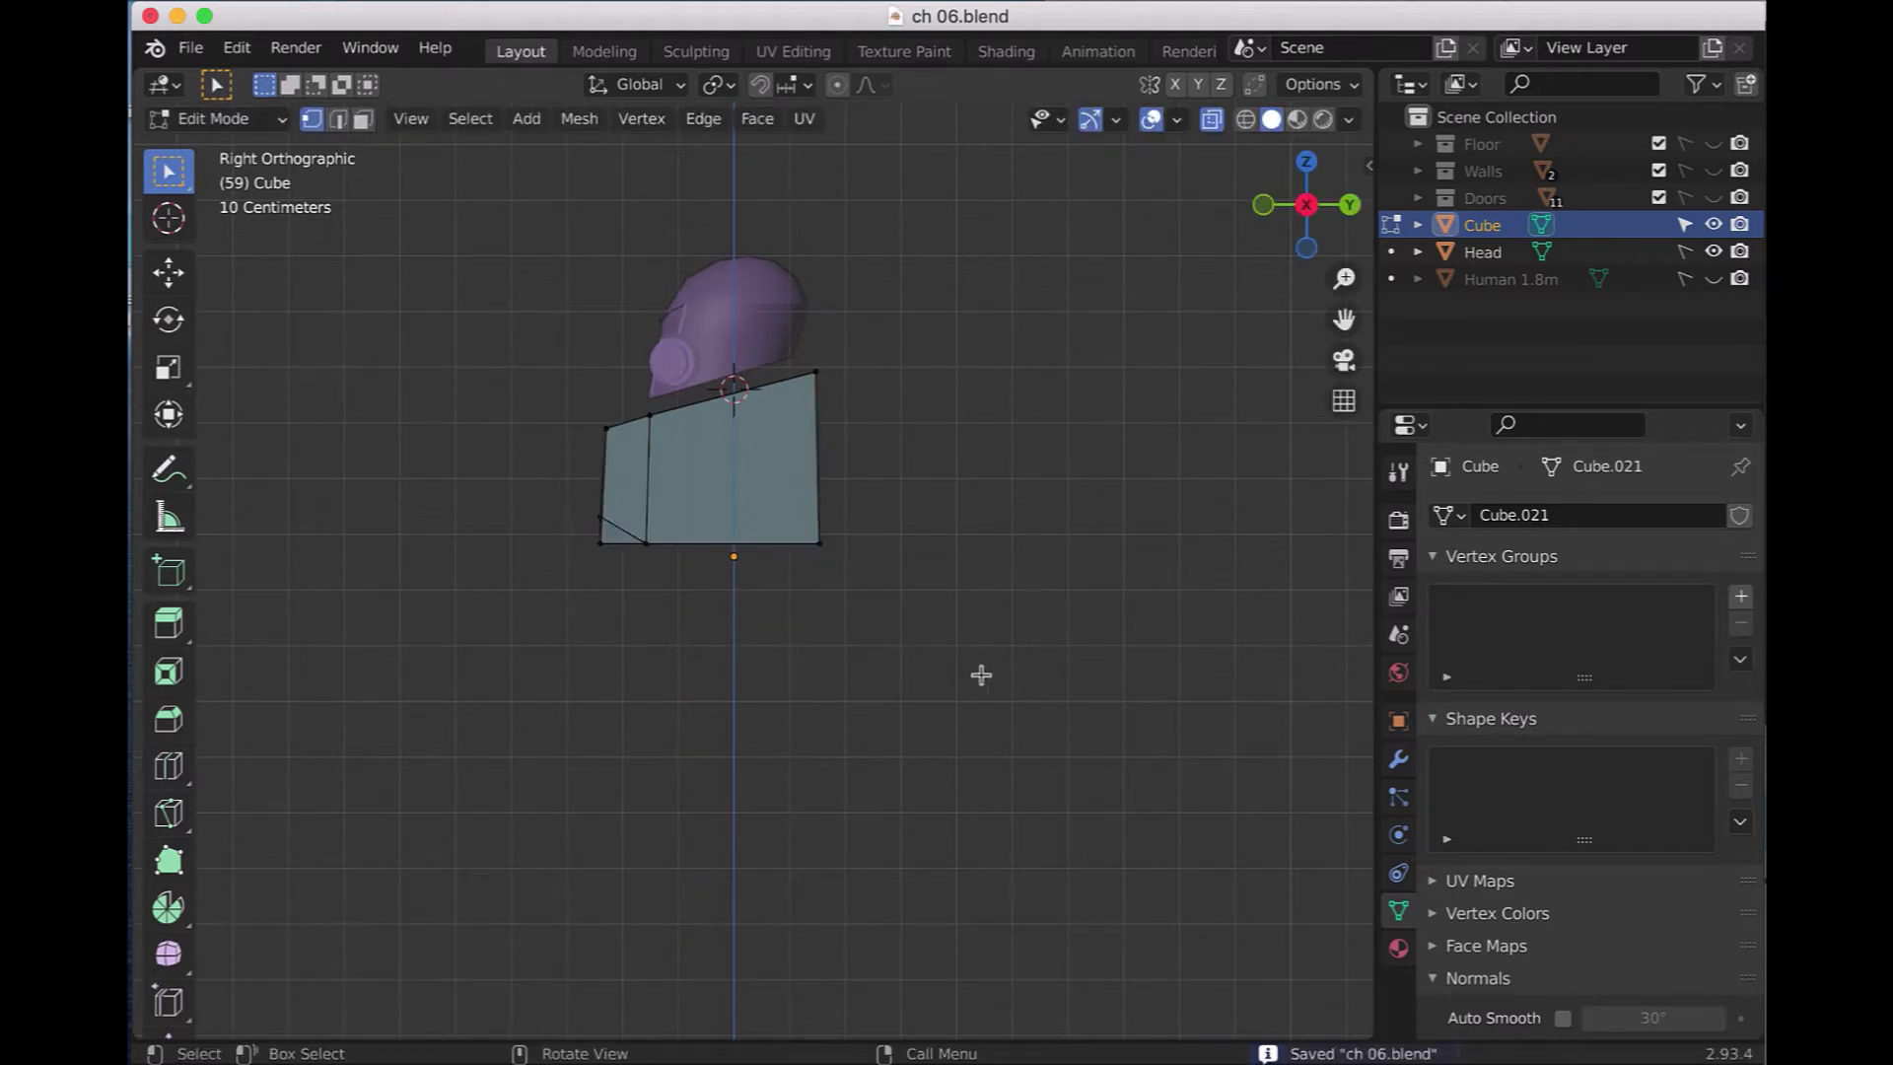
click(1398, 759)
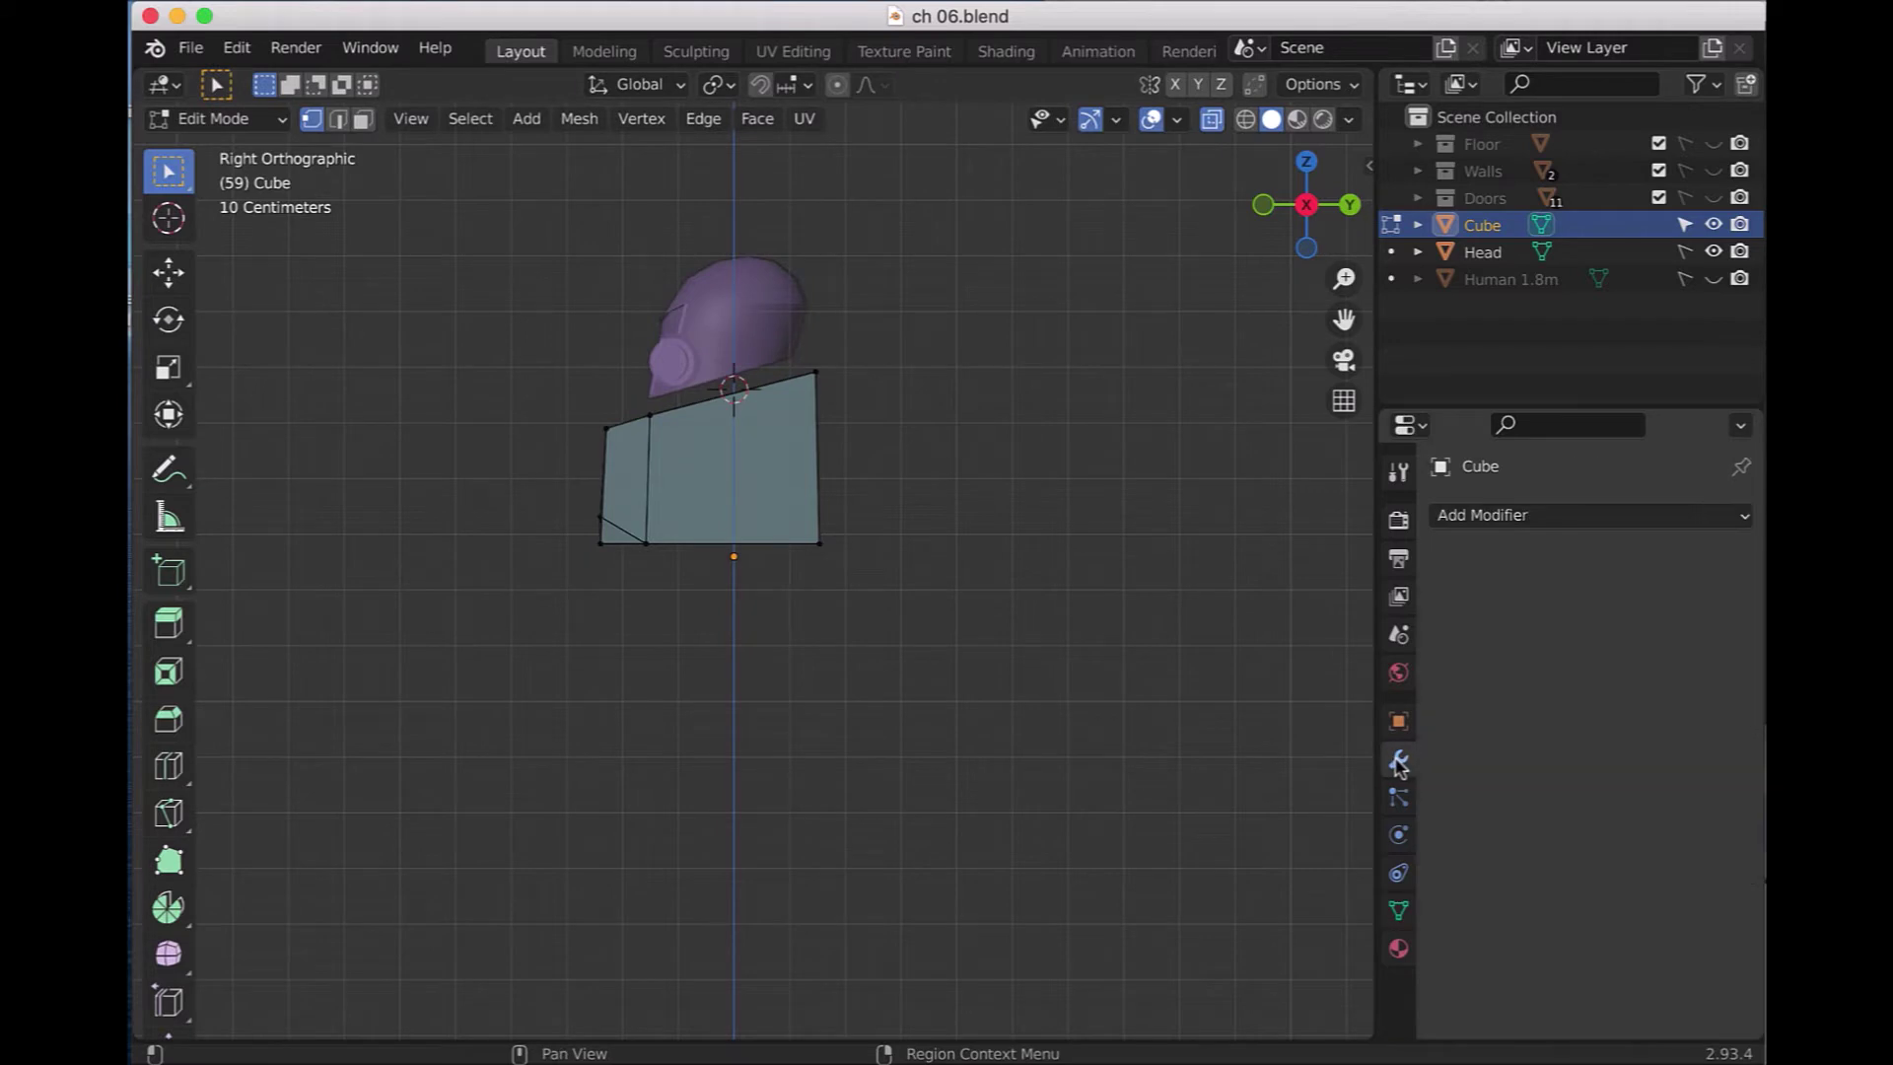
- Add a Subdivision Surface modifier to the torso at viewport level 2 and save
click(1743, 520)
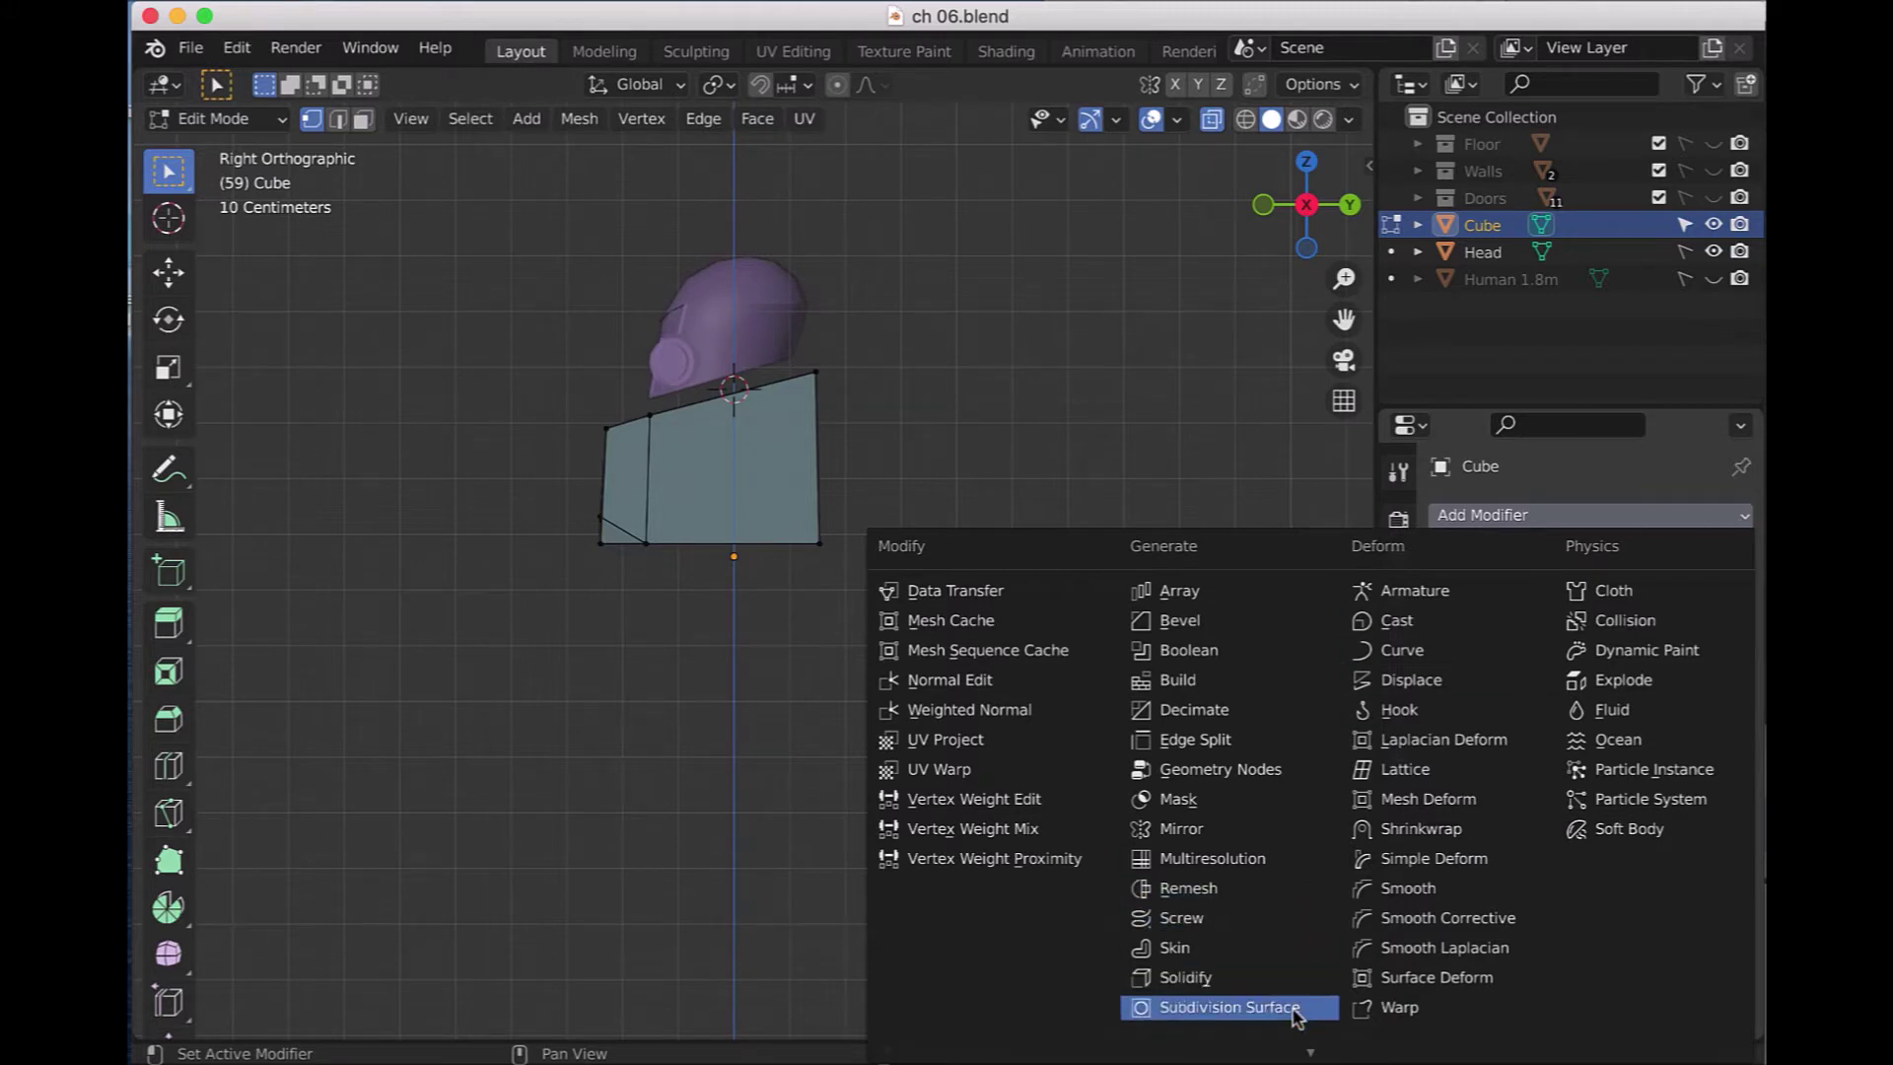
click(1294, 1008)
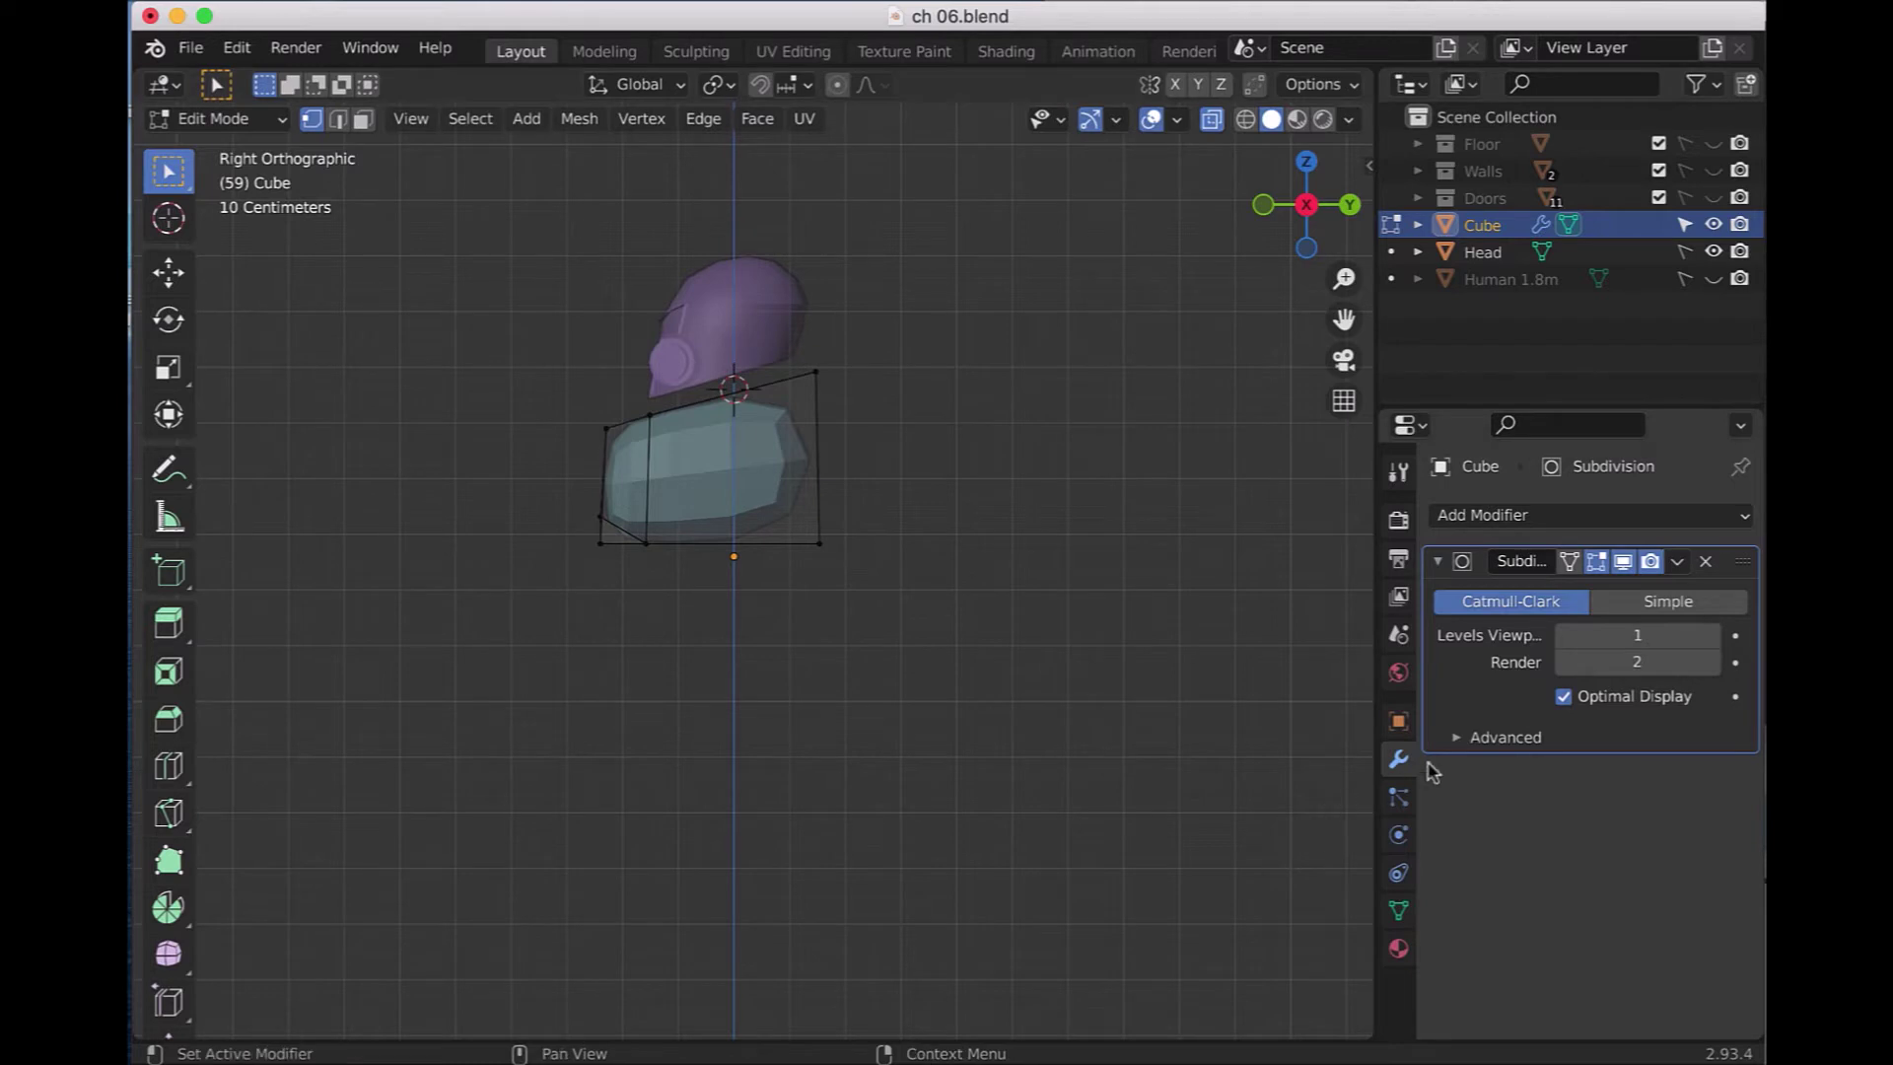
click(1665, 637)
text(2)
key(Return)
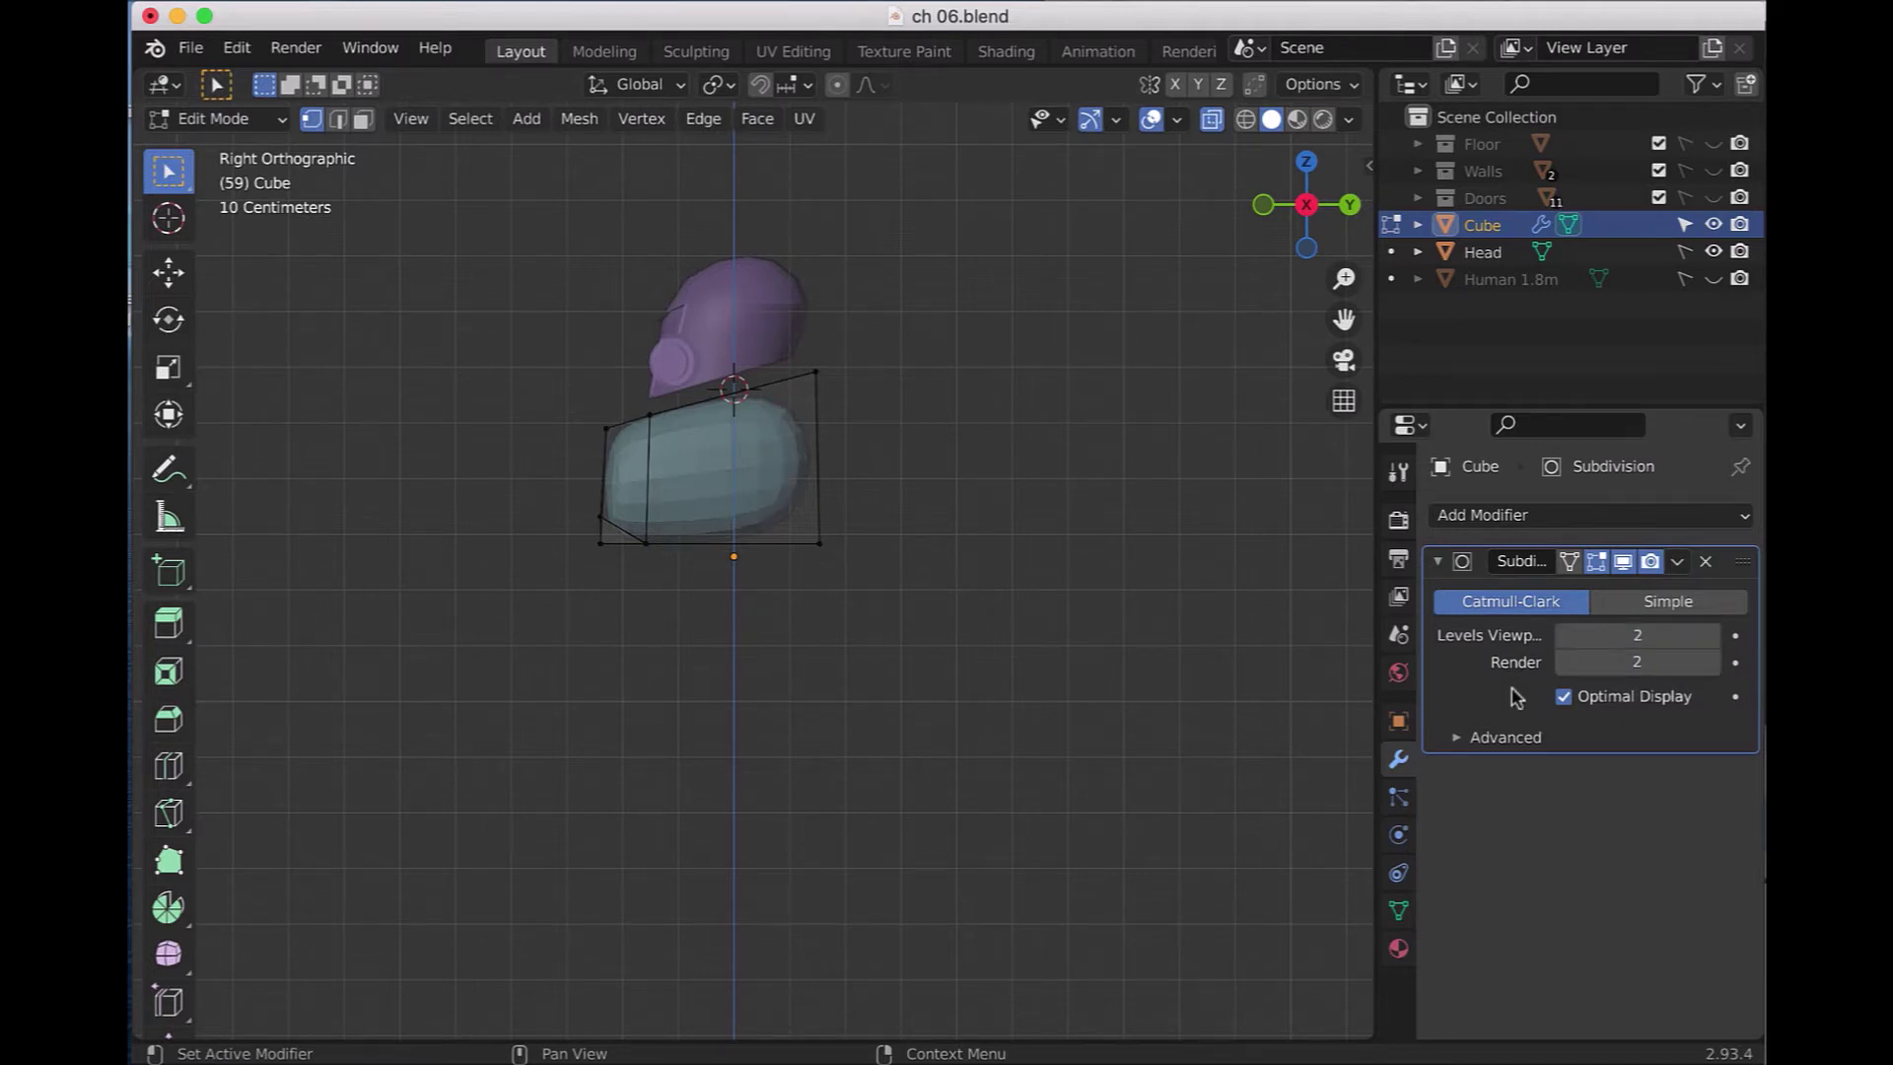
key(ctrl+s)
- Turn off X-ray and orbit to inspect the solid rounded torso, ending in right view
mouse_move(490, 541)
middle_down()
mouse_move(647, 583)
mouse_move(726, 664)
mouse_move(647, 689)
mouse_move(566, 605)
middle_up()
click(1211, 119)
mouse_move(938, 475)
middle_down()
mouse_move(982, 516)
mouse_move(1268, 486)
mouse_move(1097, 524)
middle_up()
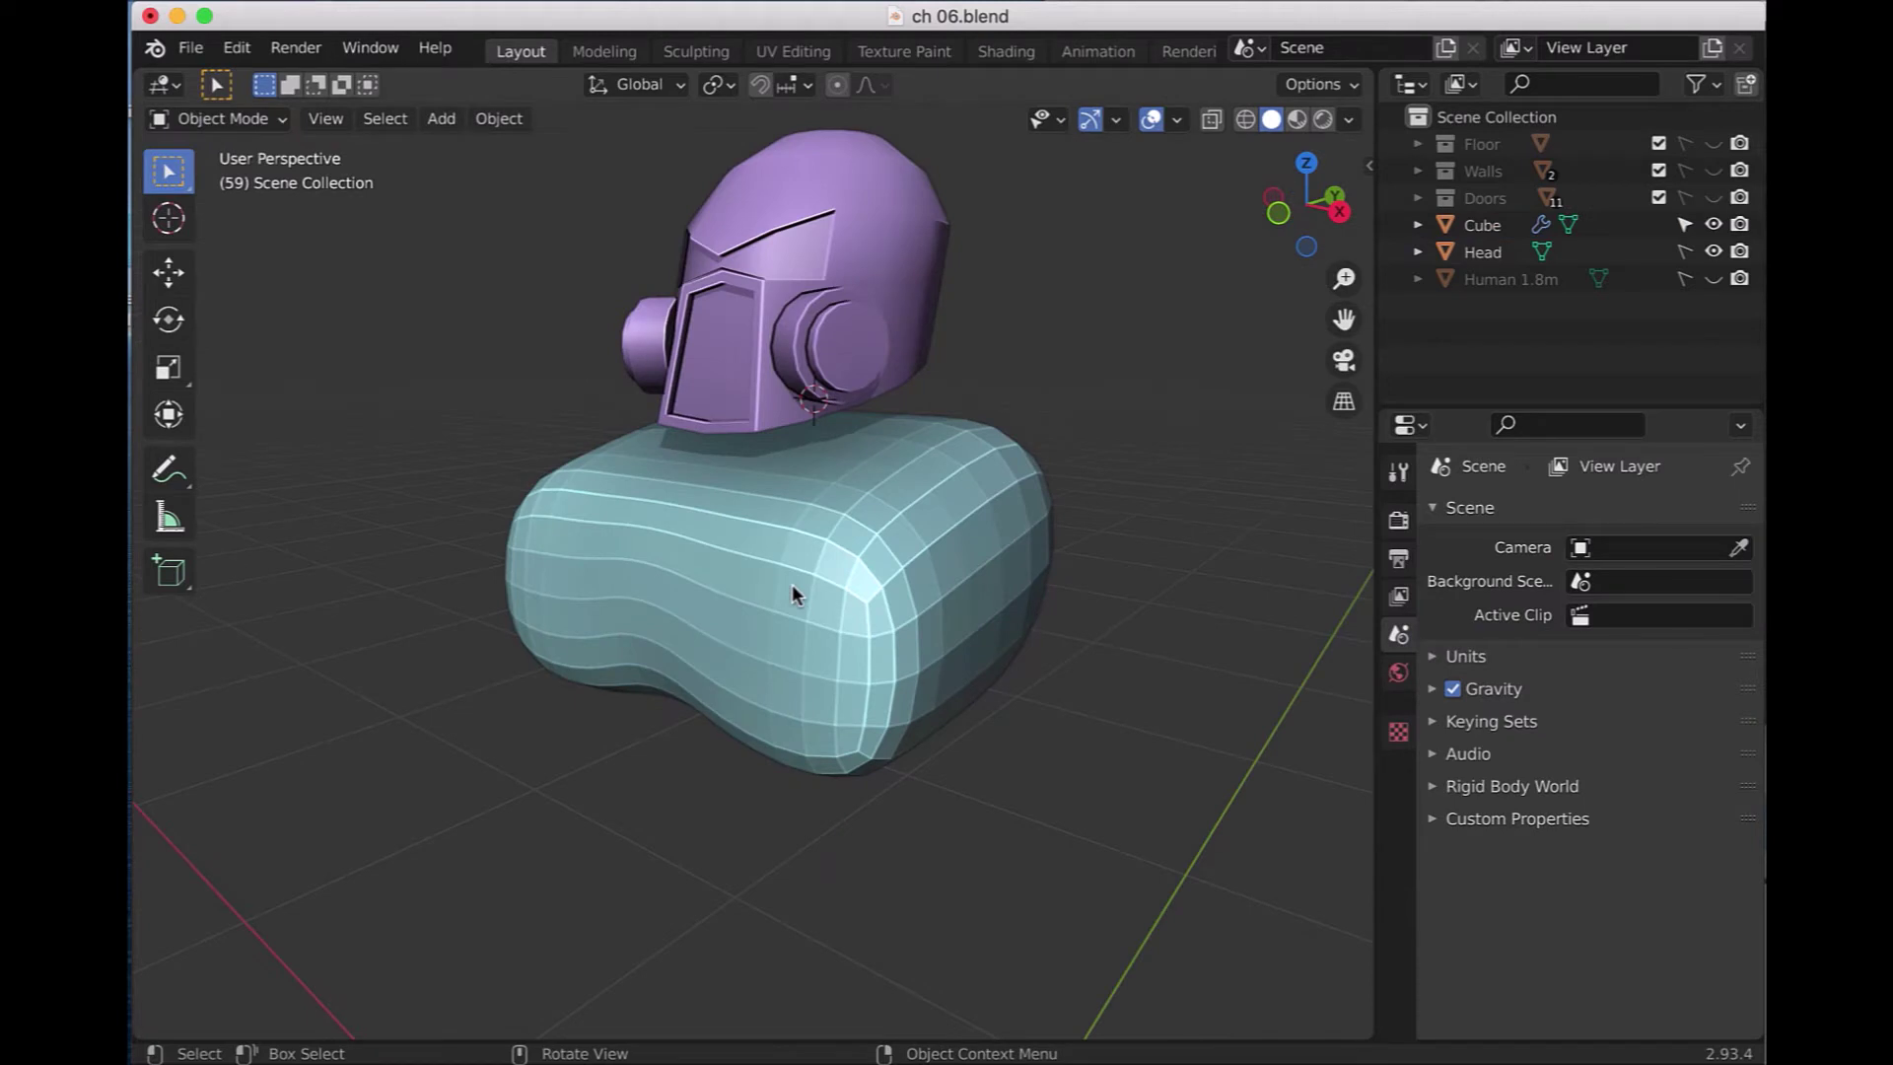
key(KP_3)
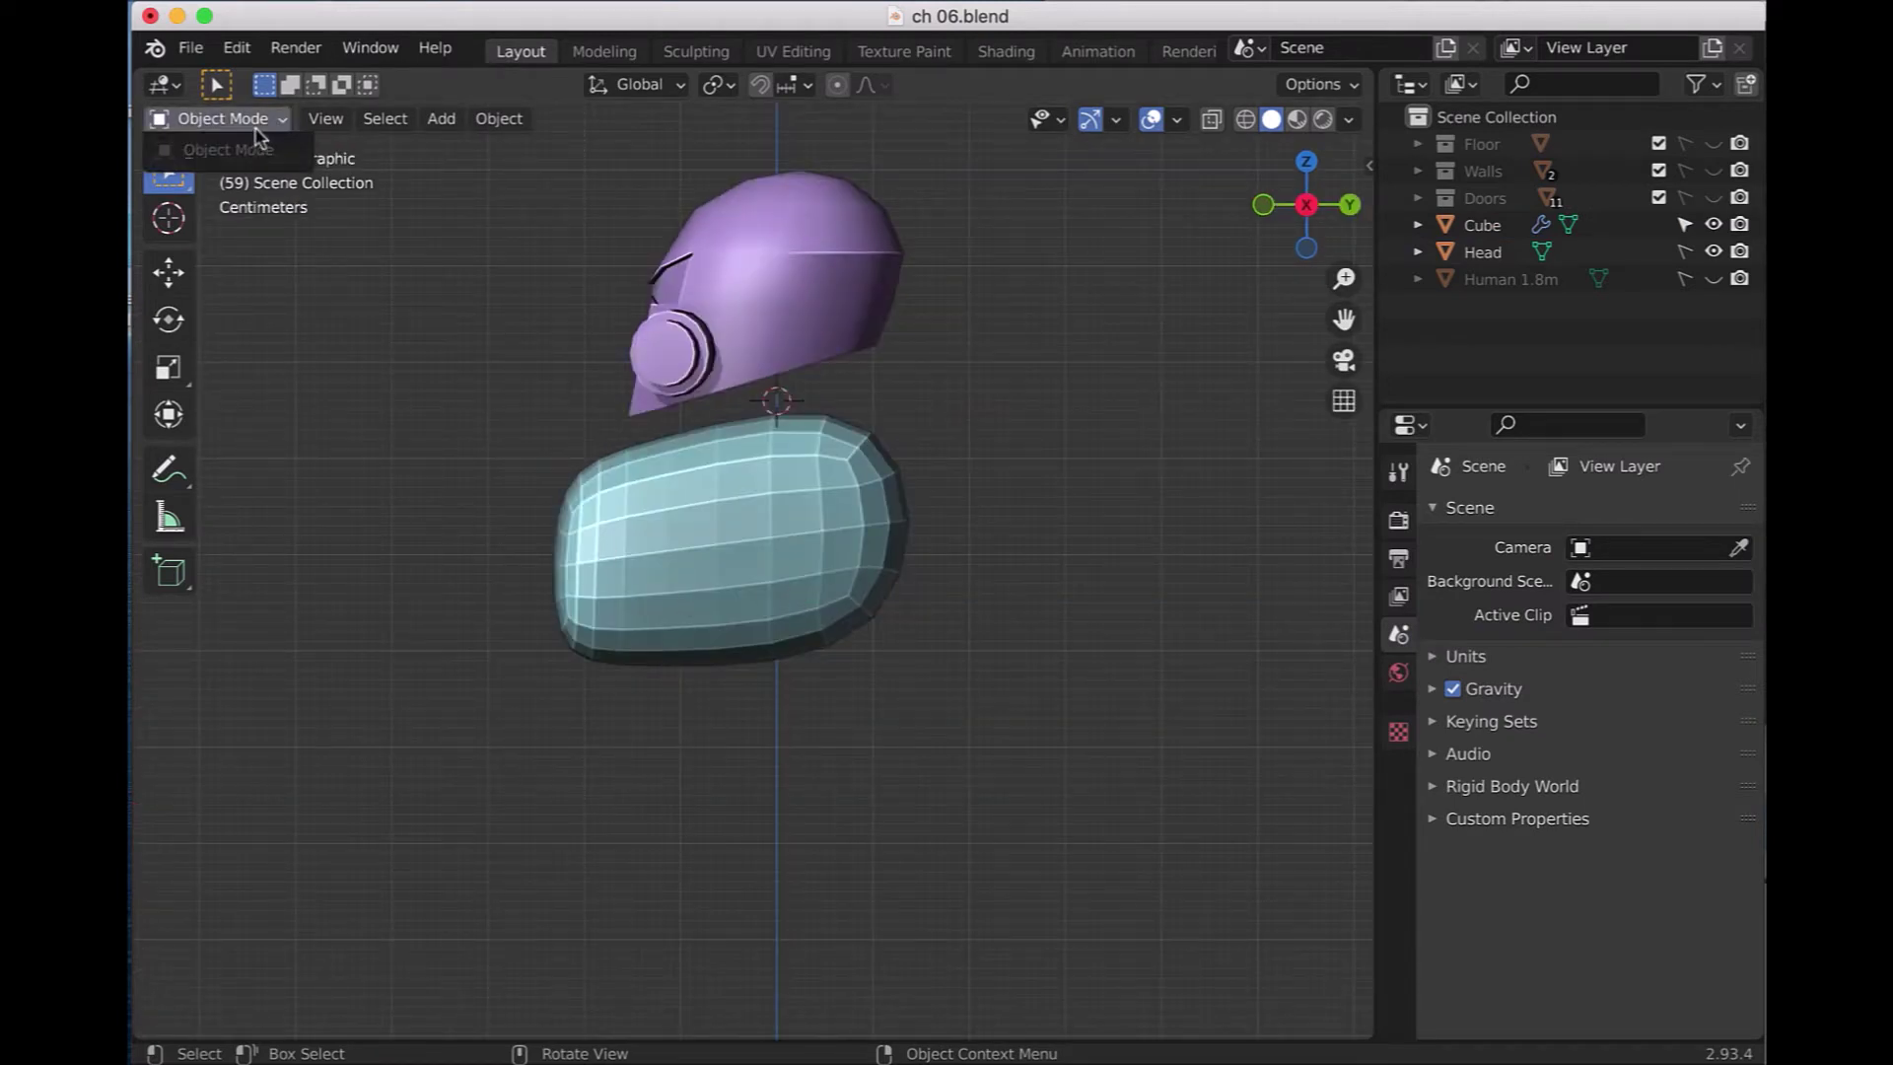
- Duplicate the torso and move the copy down along Z, overlapping the torso bottom
click(728, 511)
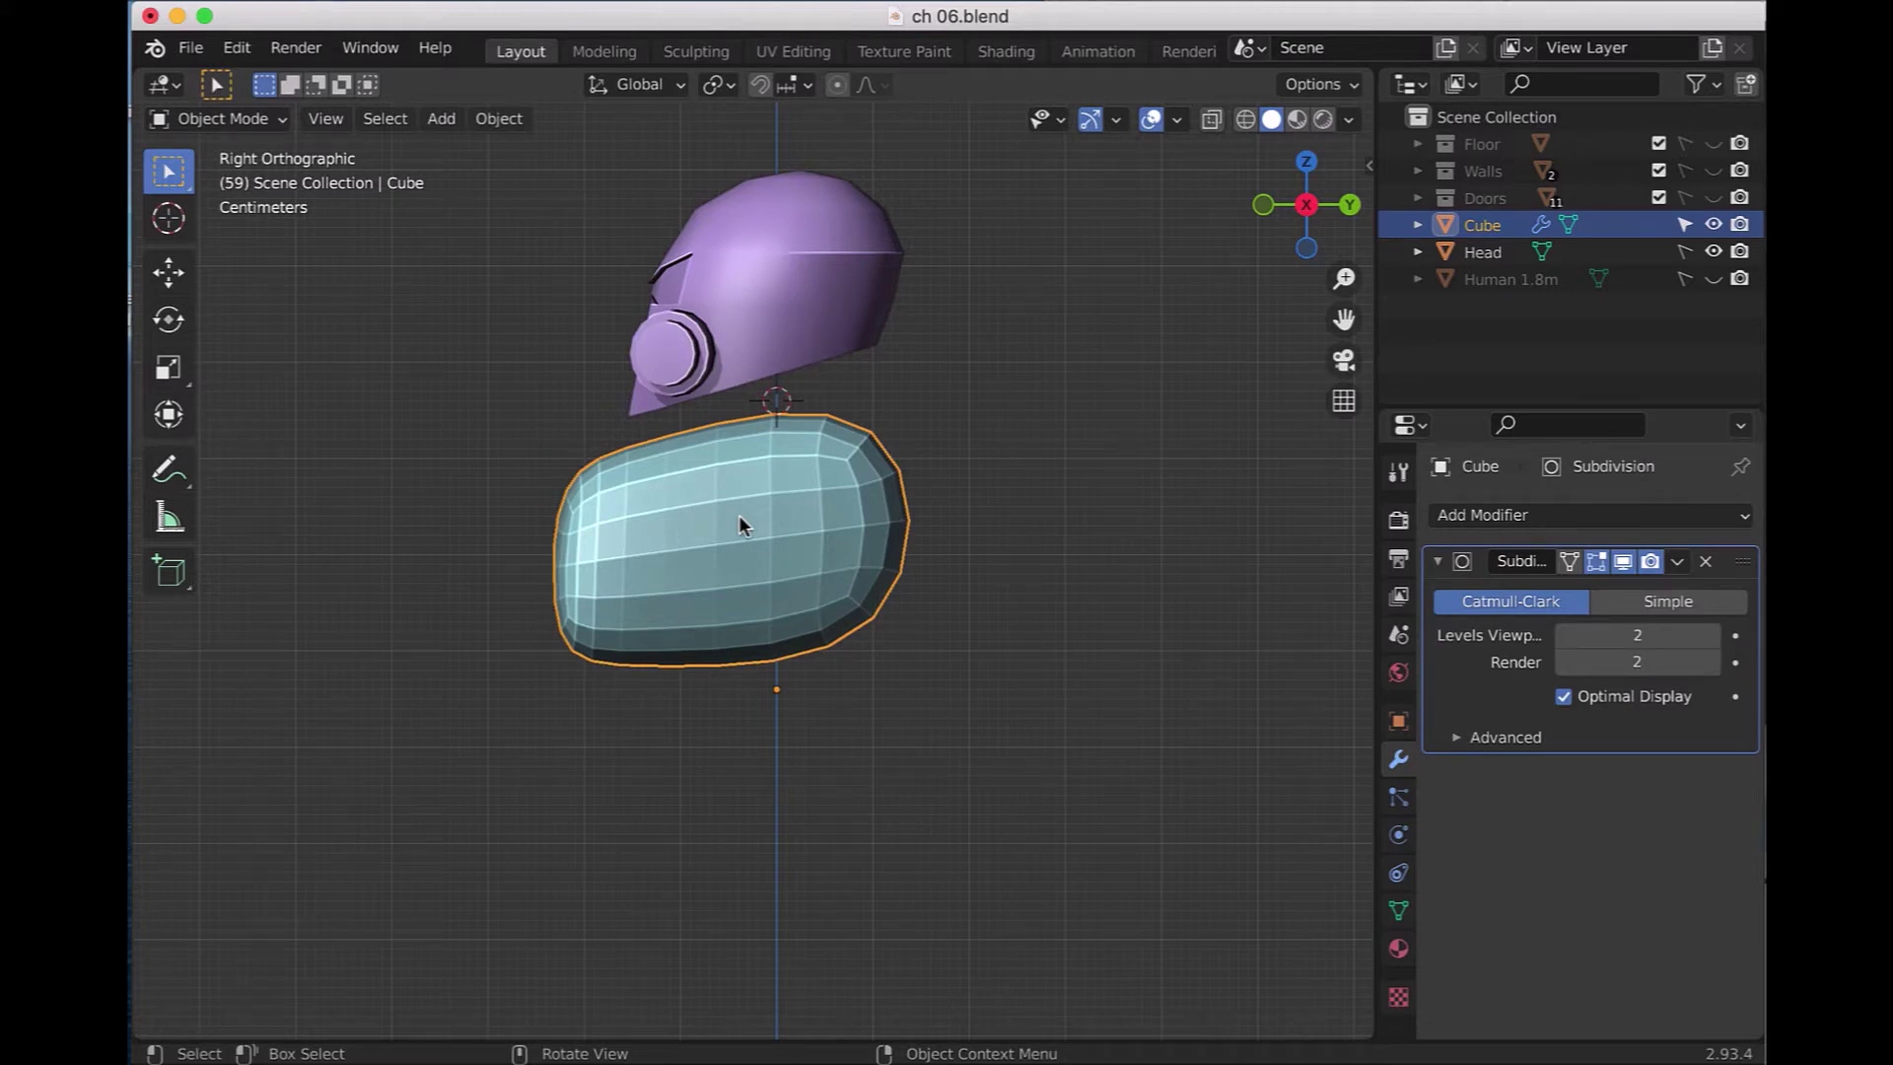
key(shift+d)
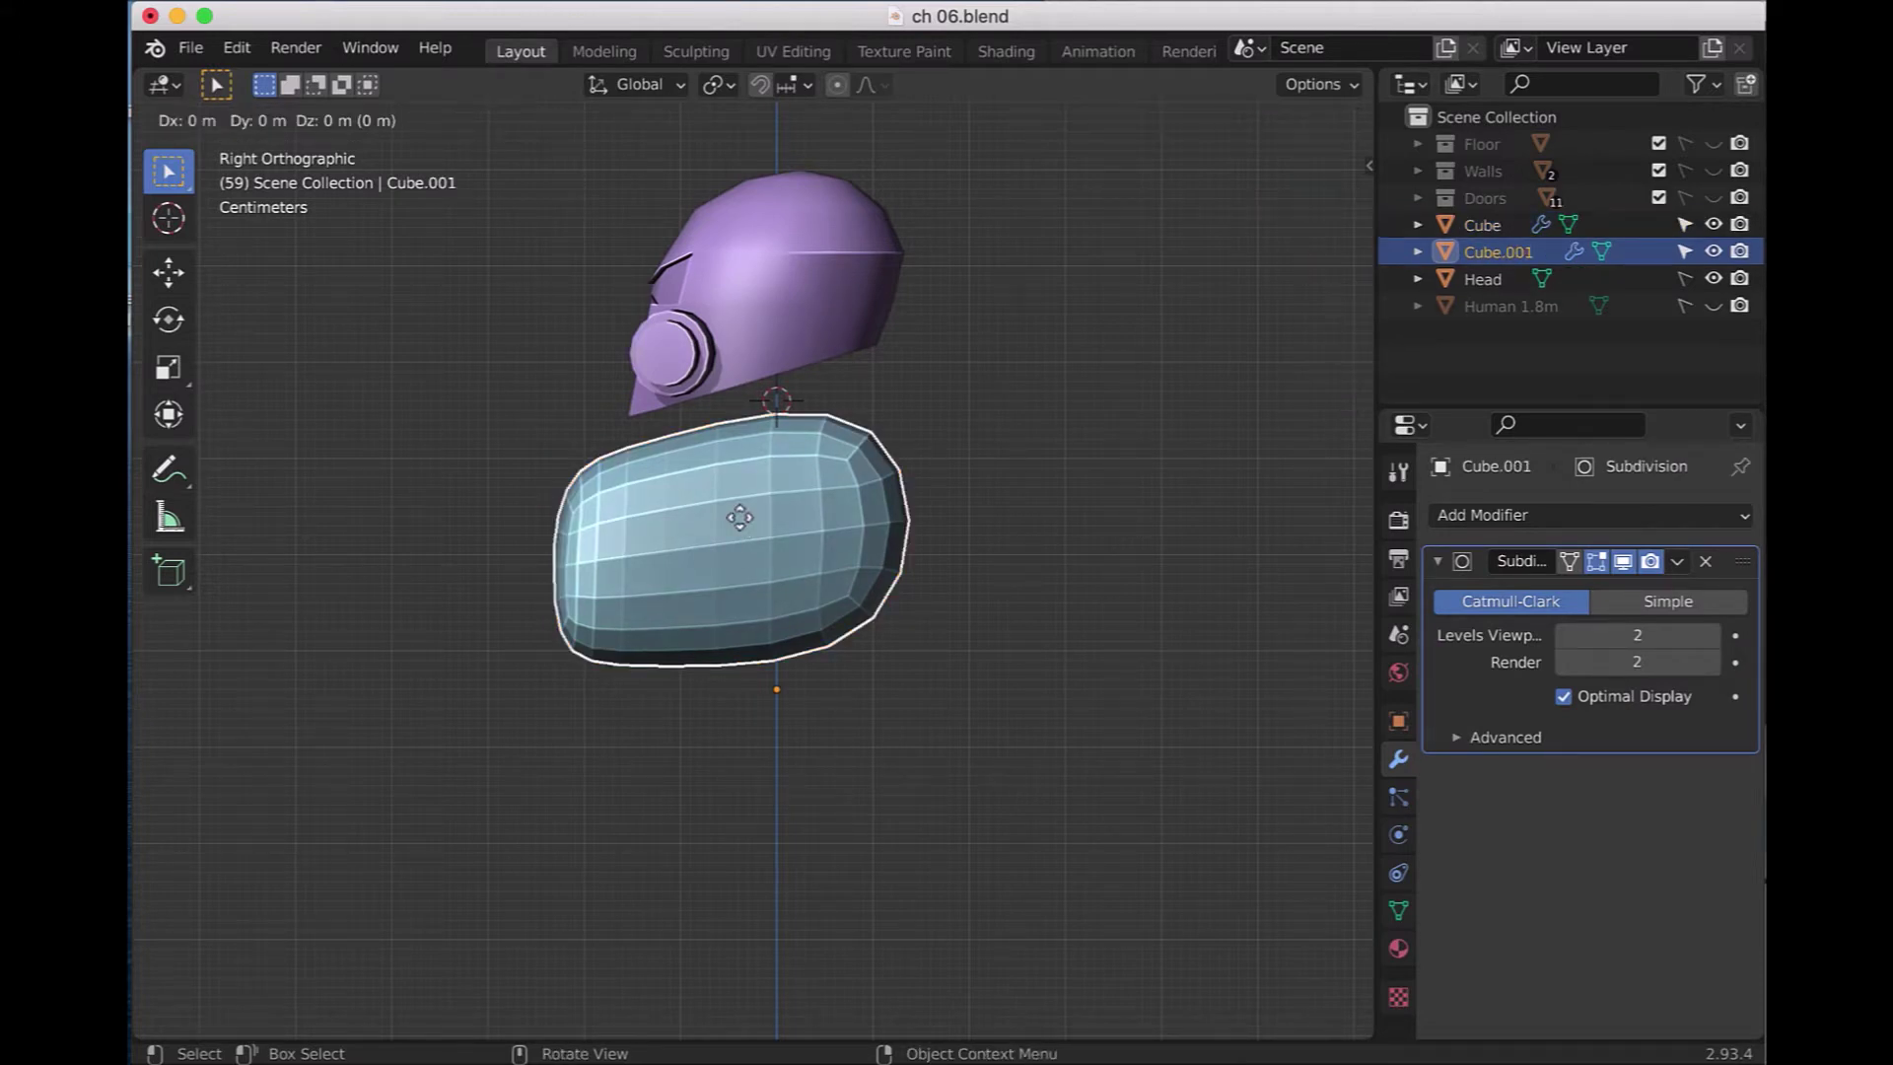
key(z)
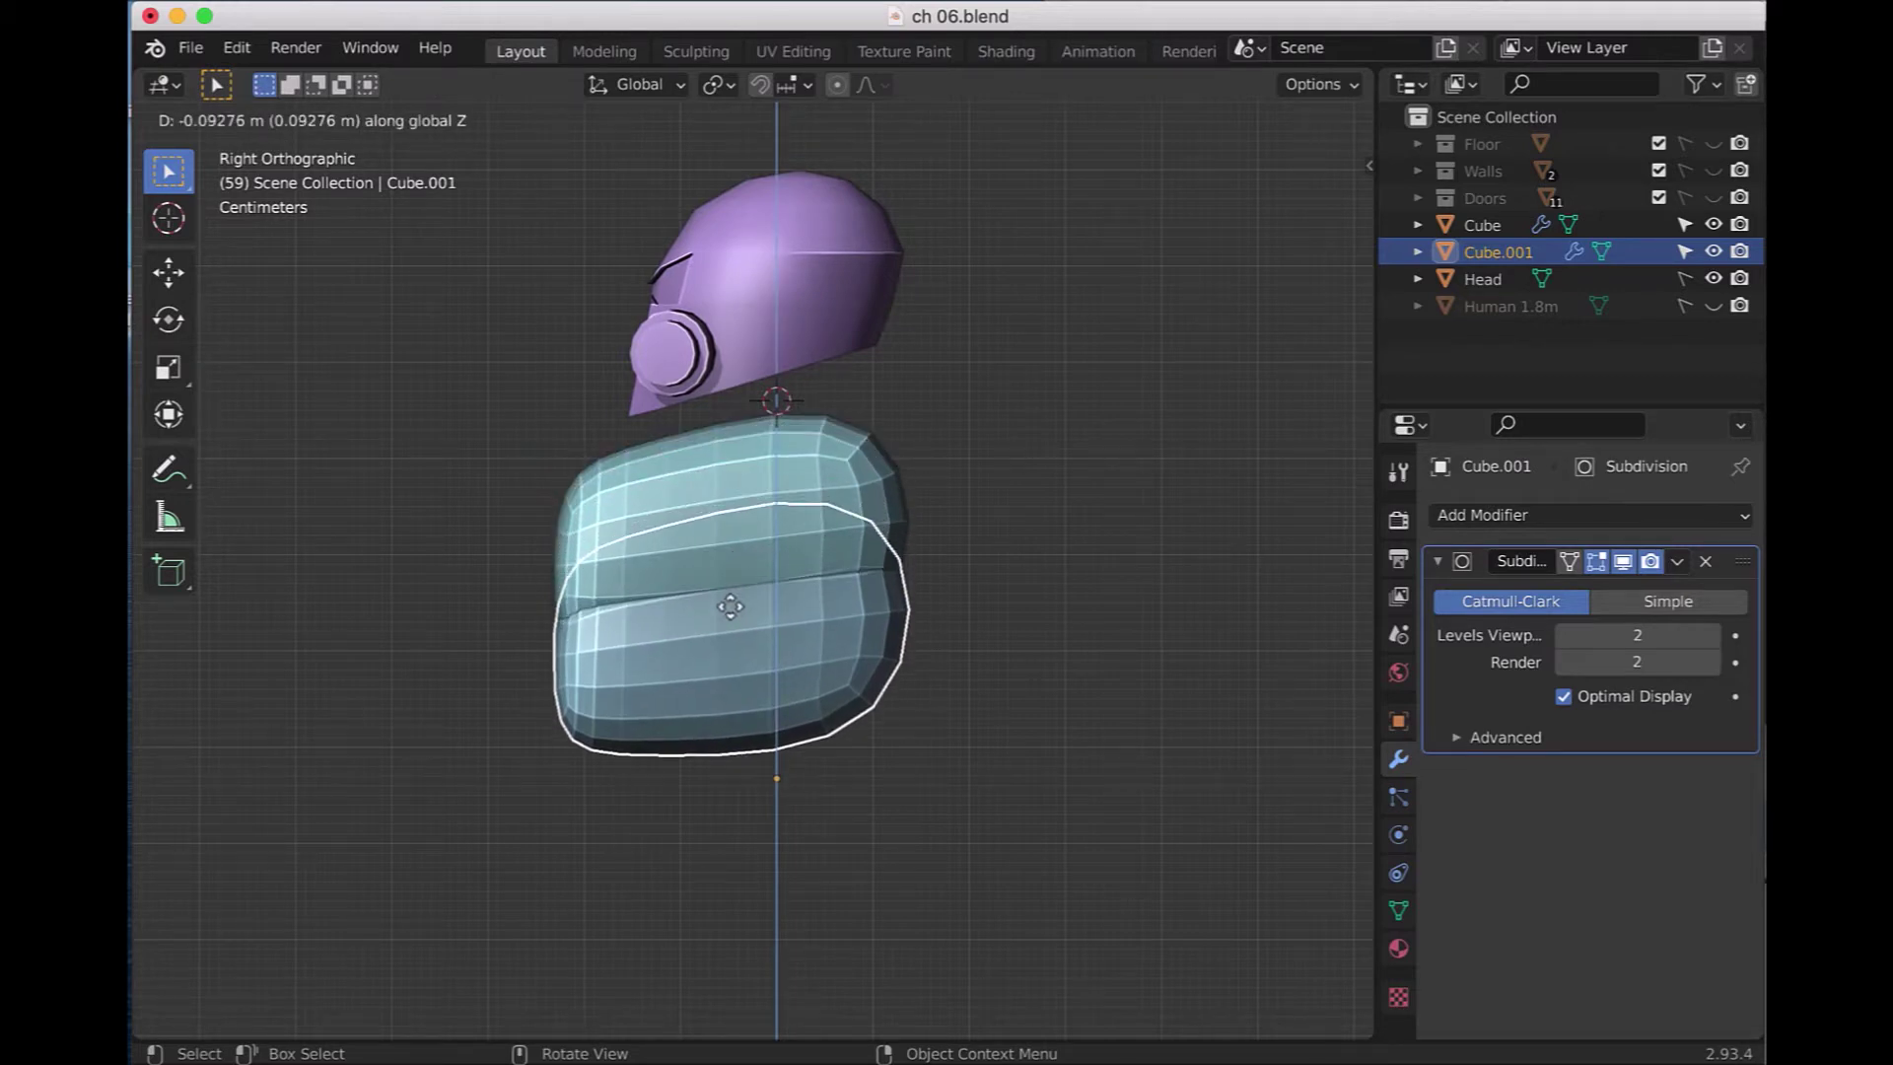
click(730, 615)
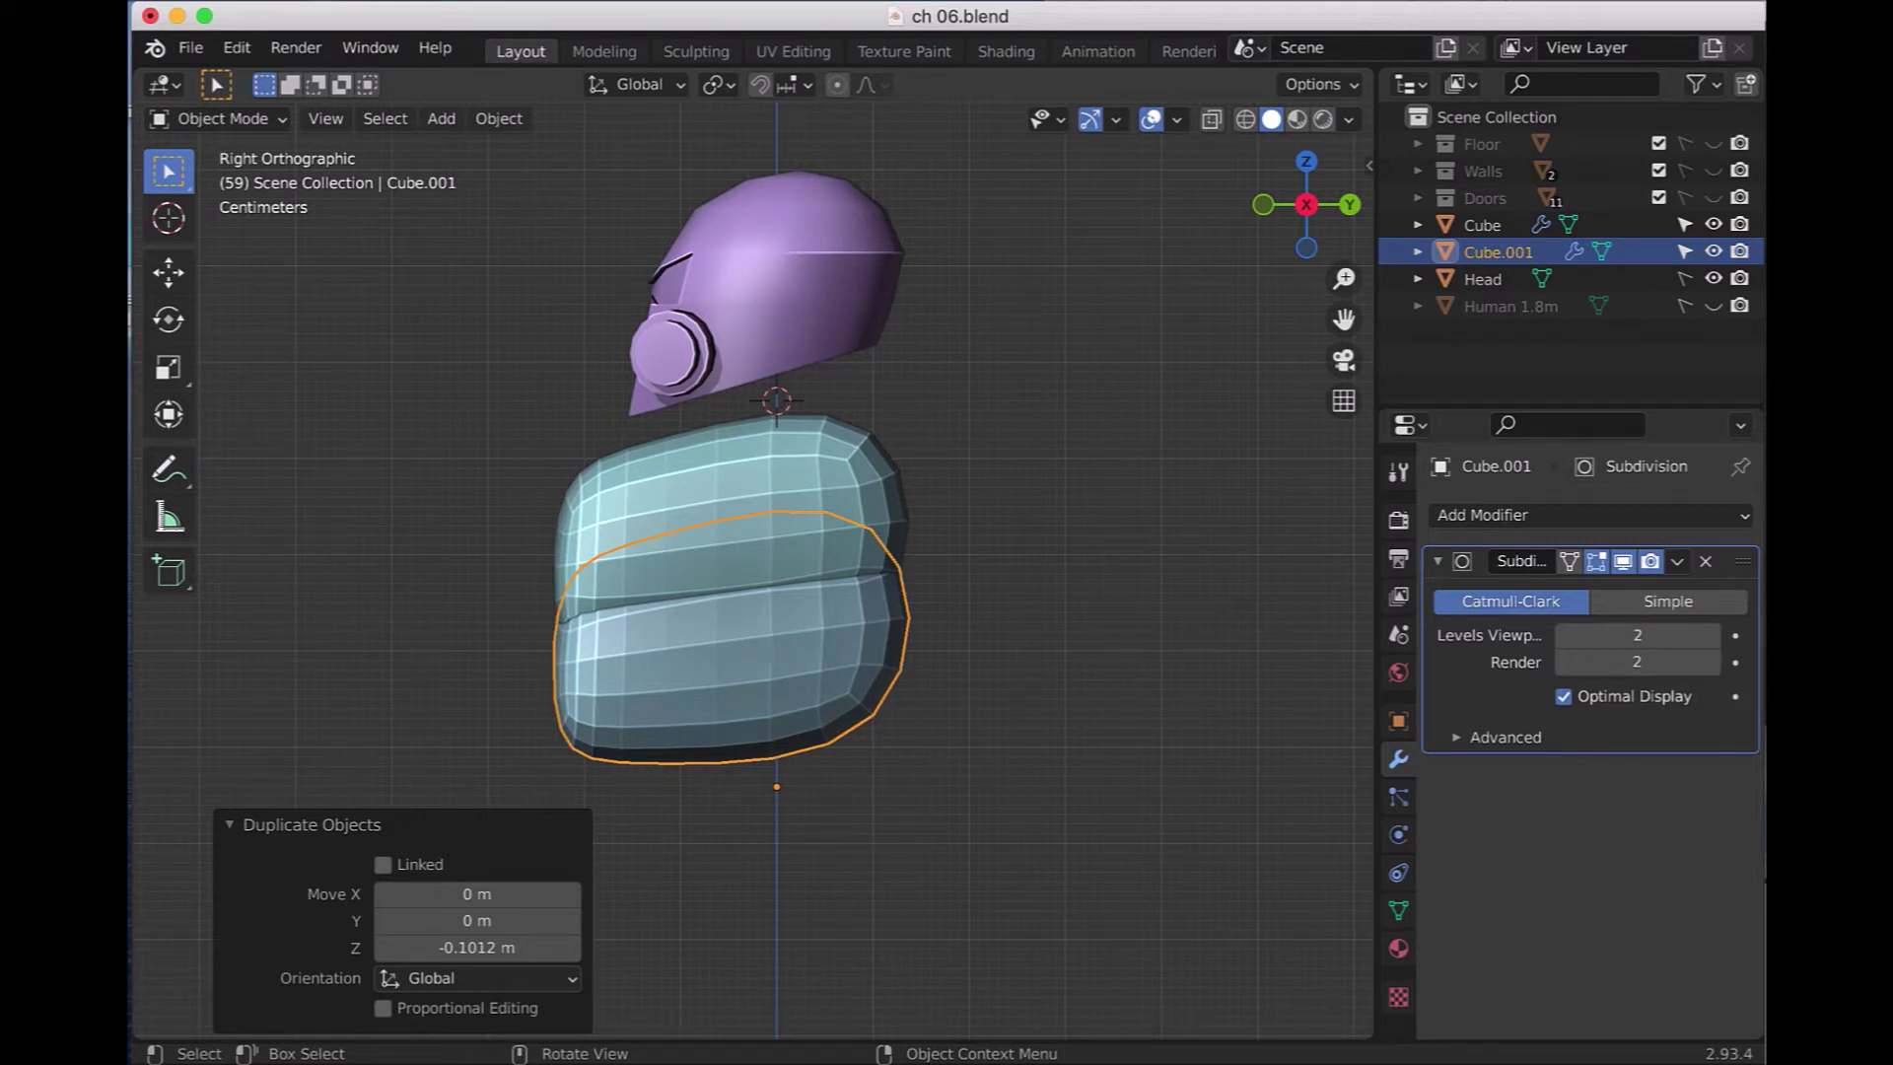
- Scale the copy to 0.8 and settle it just beneath the torso
text(s.8)
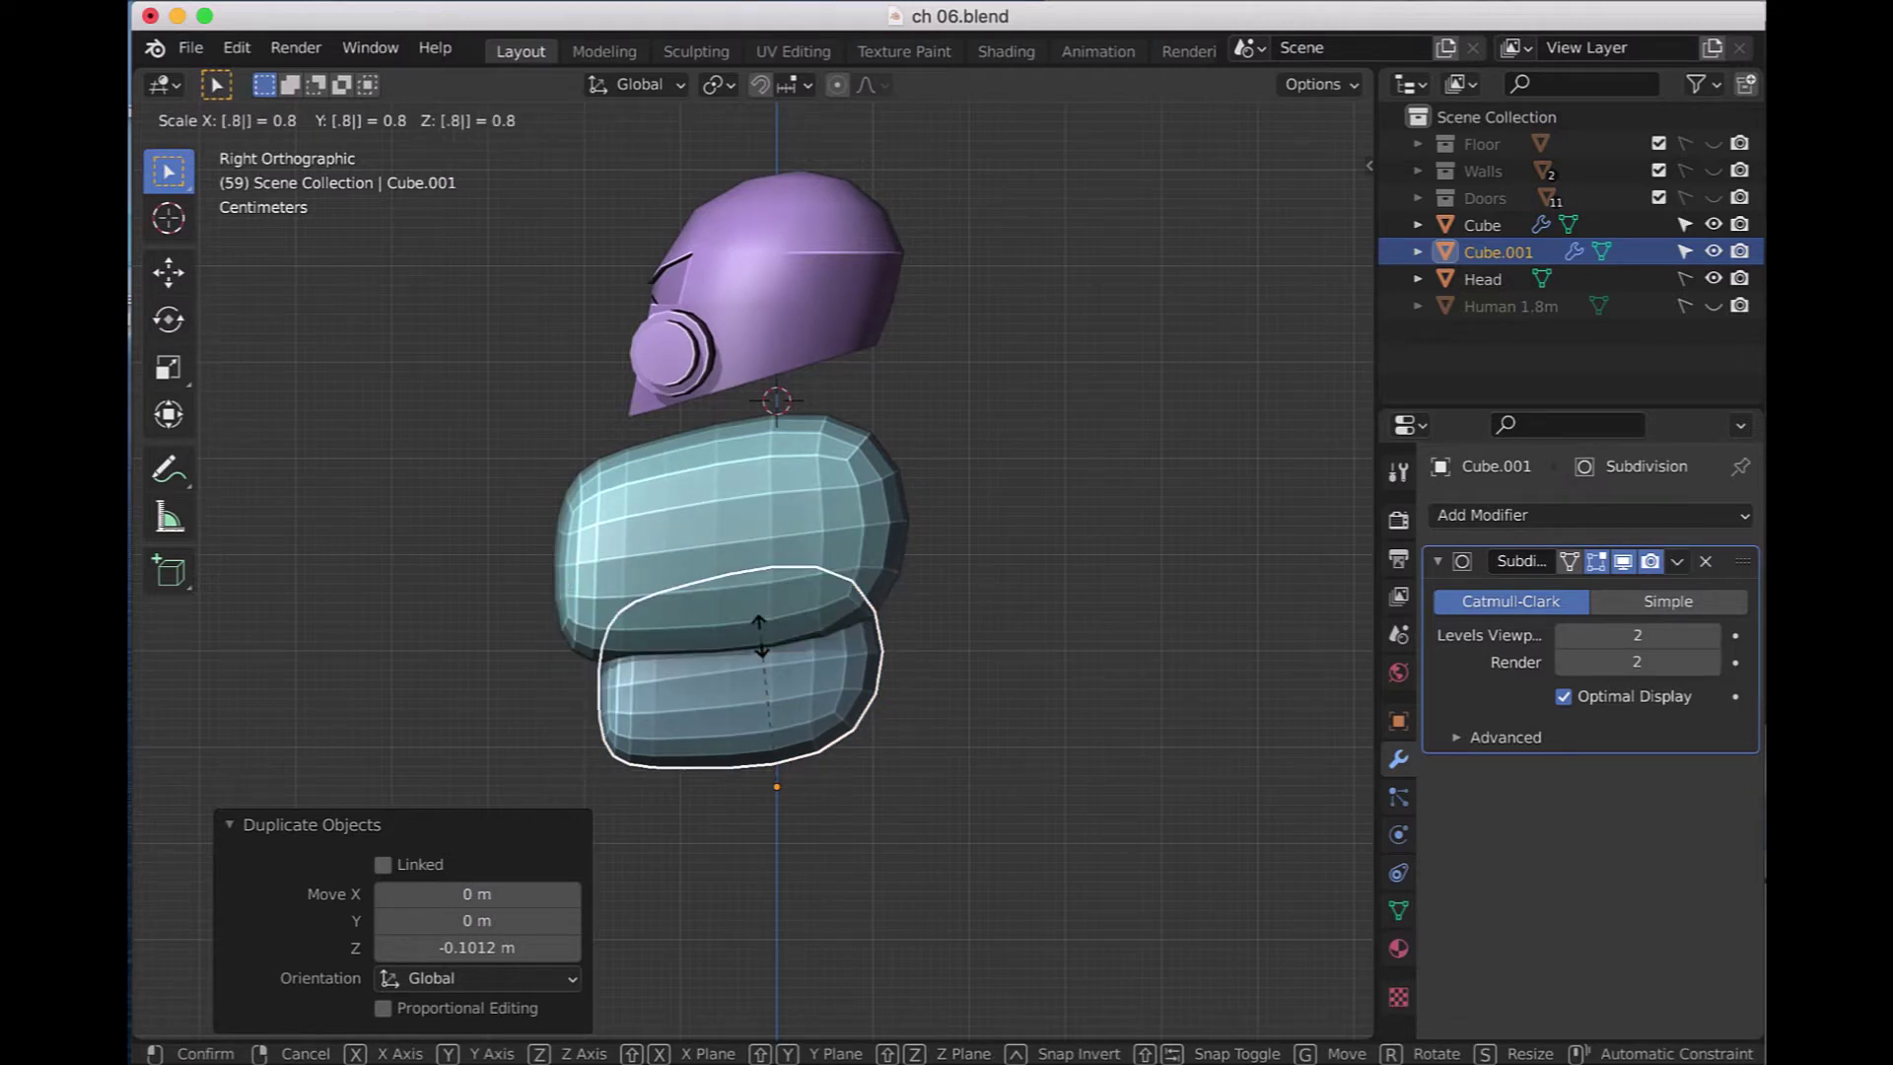
key(Escape)
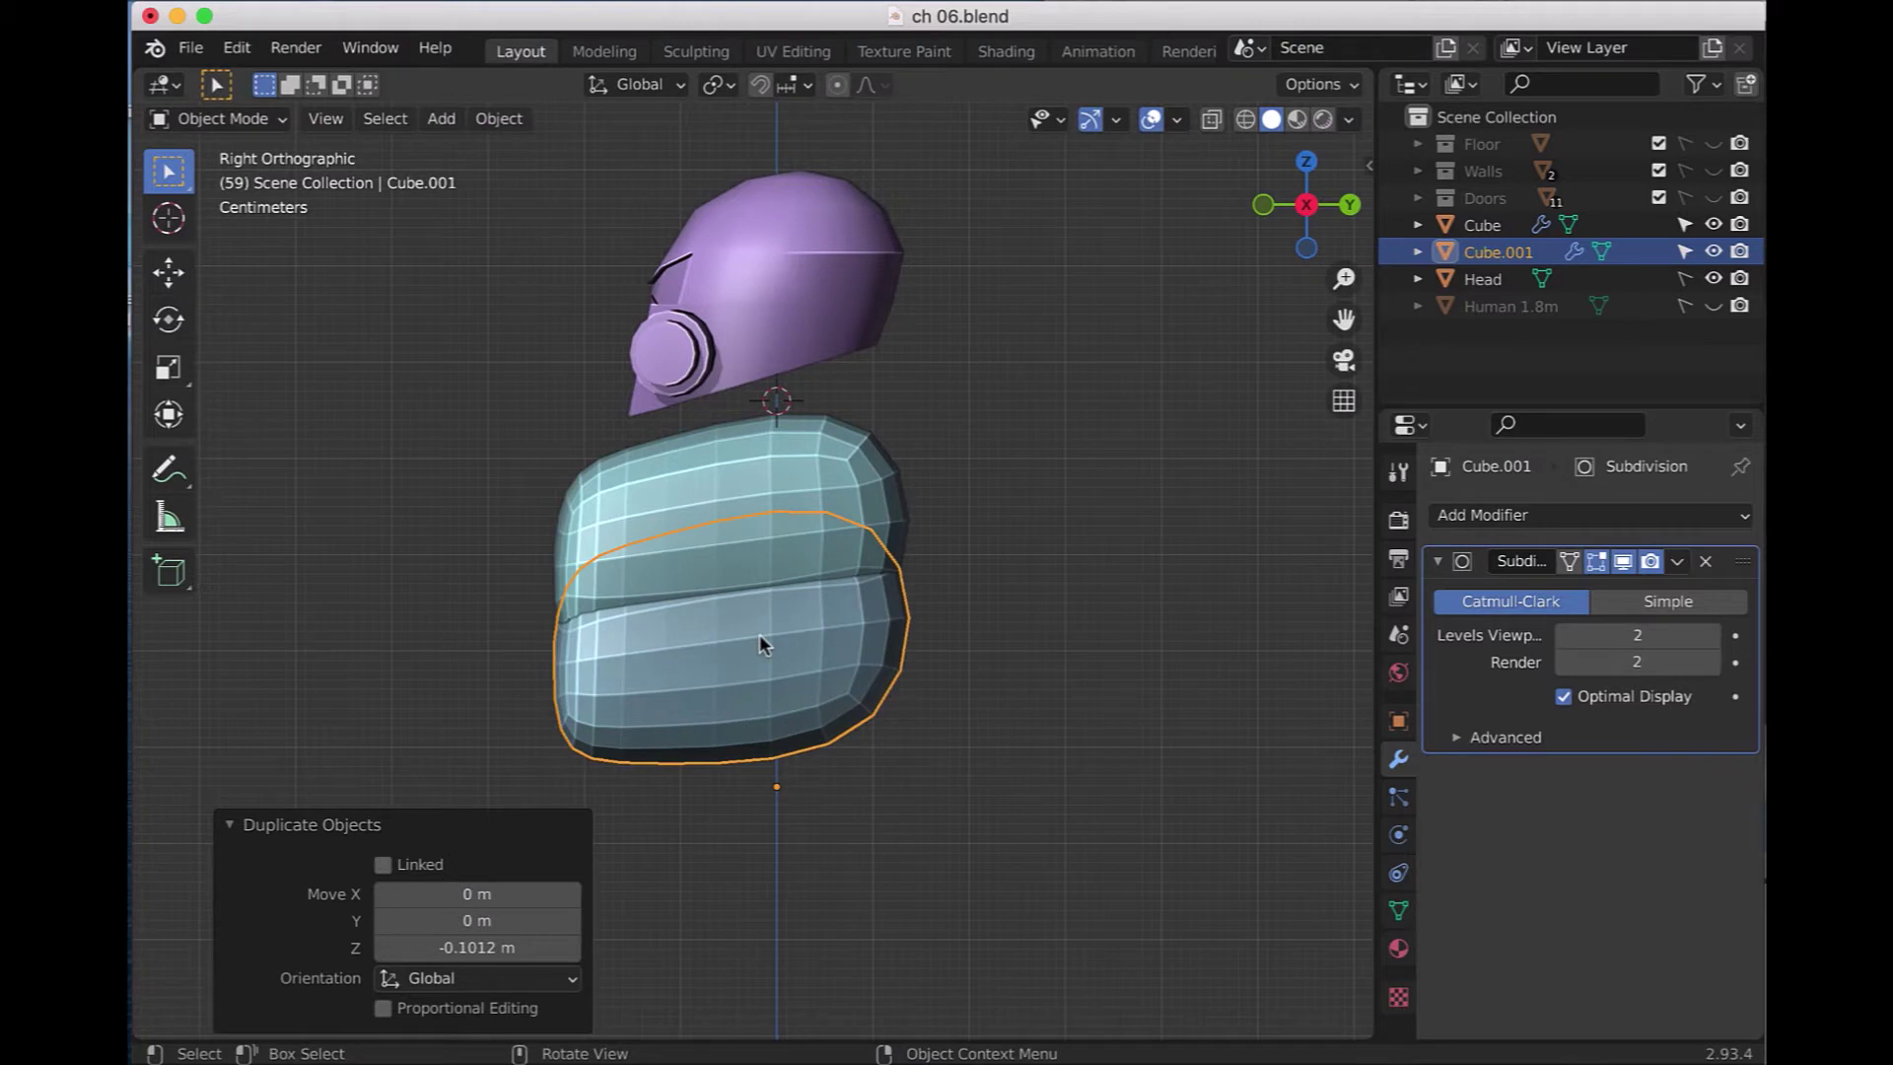
text(.)
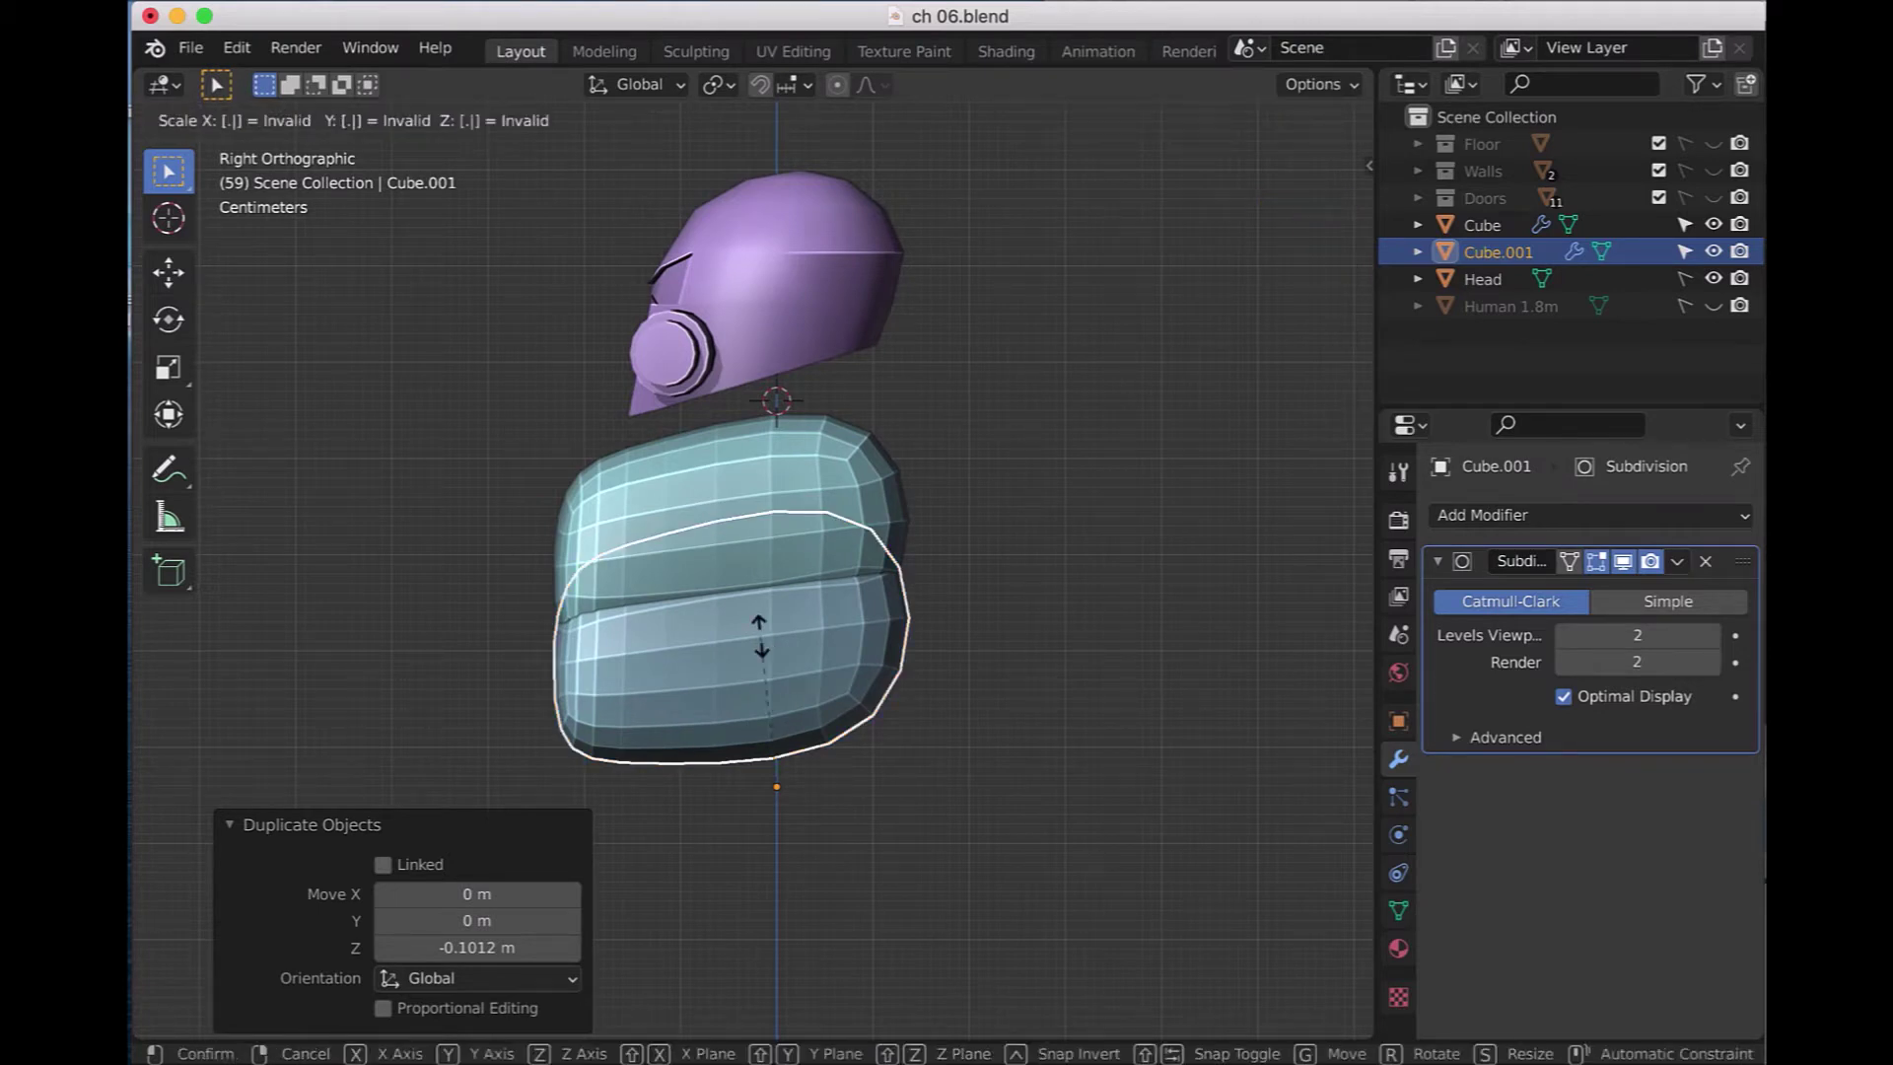
text(8)
key(Return)
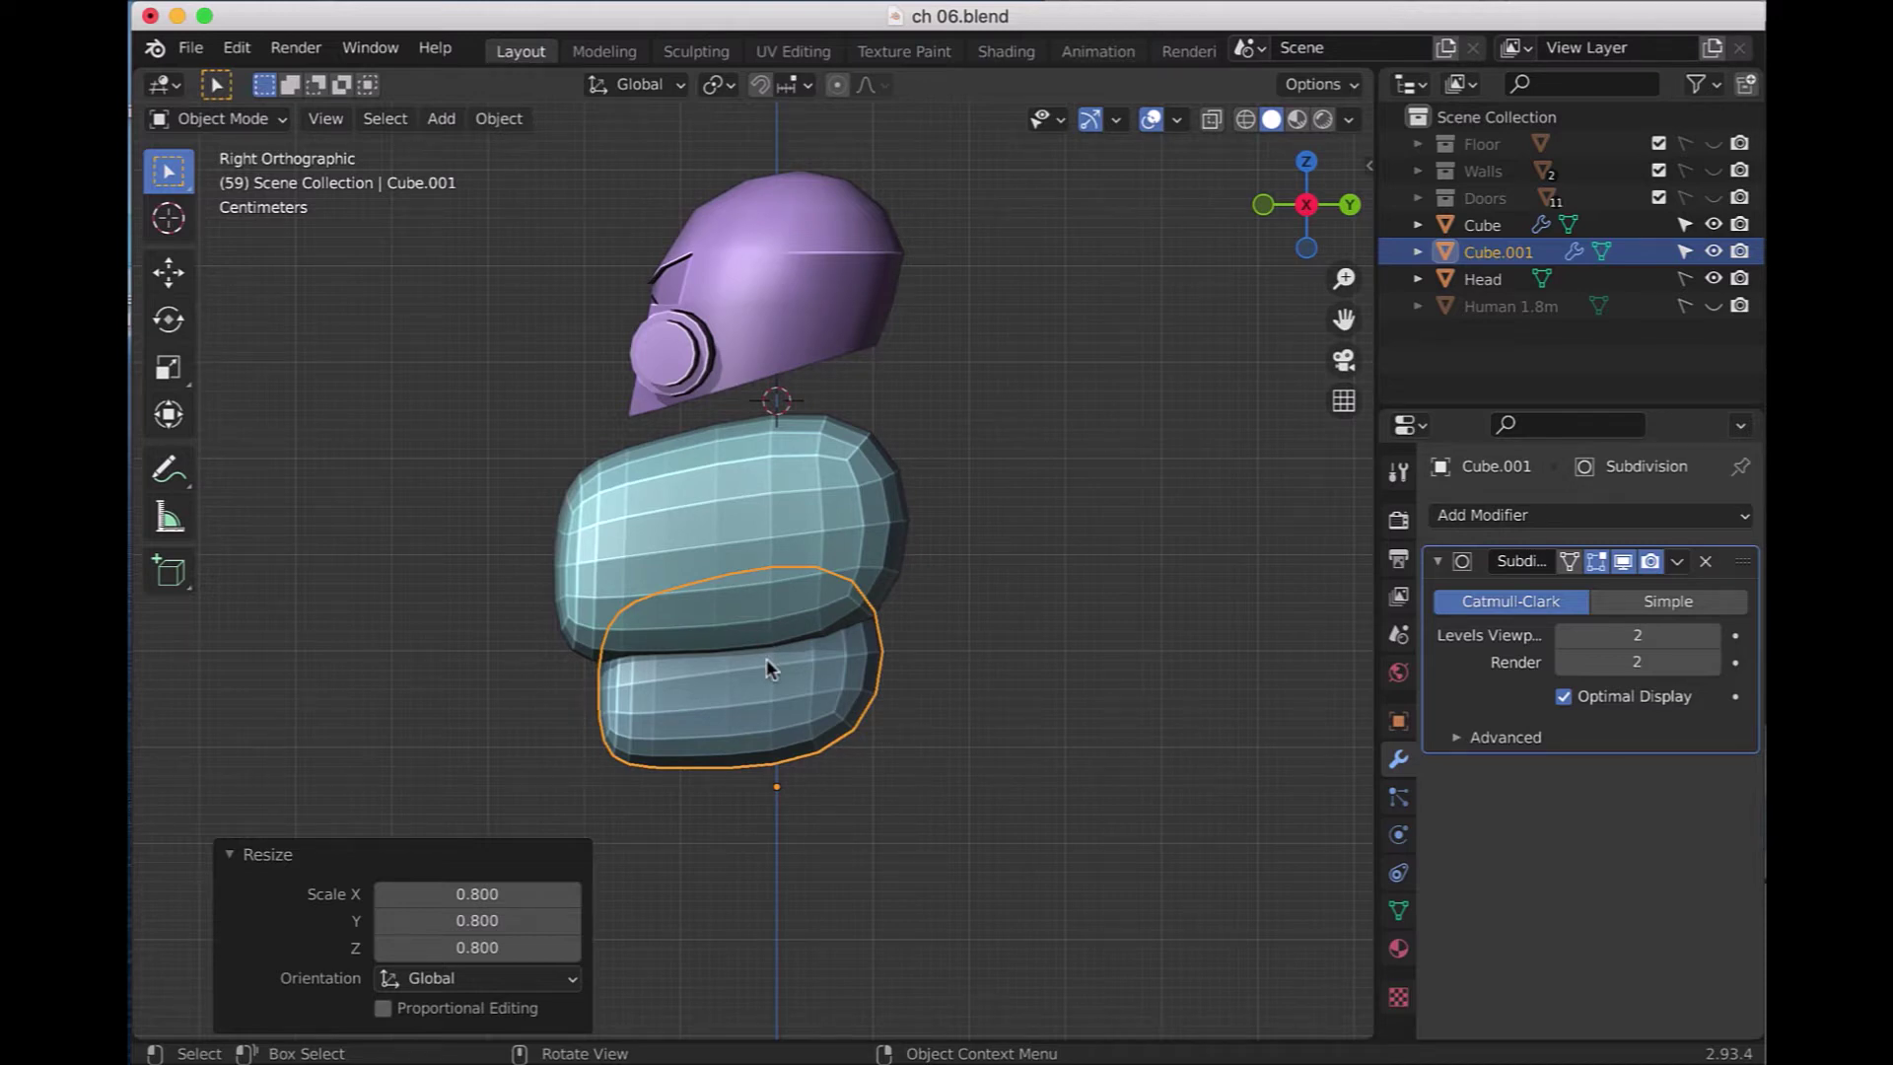
key(g)
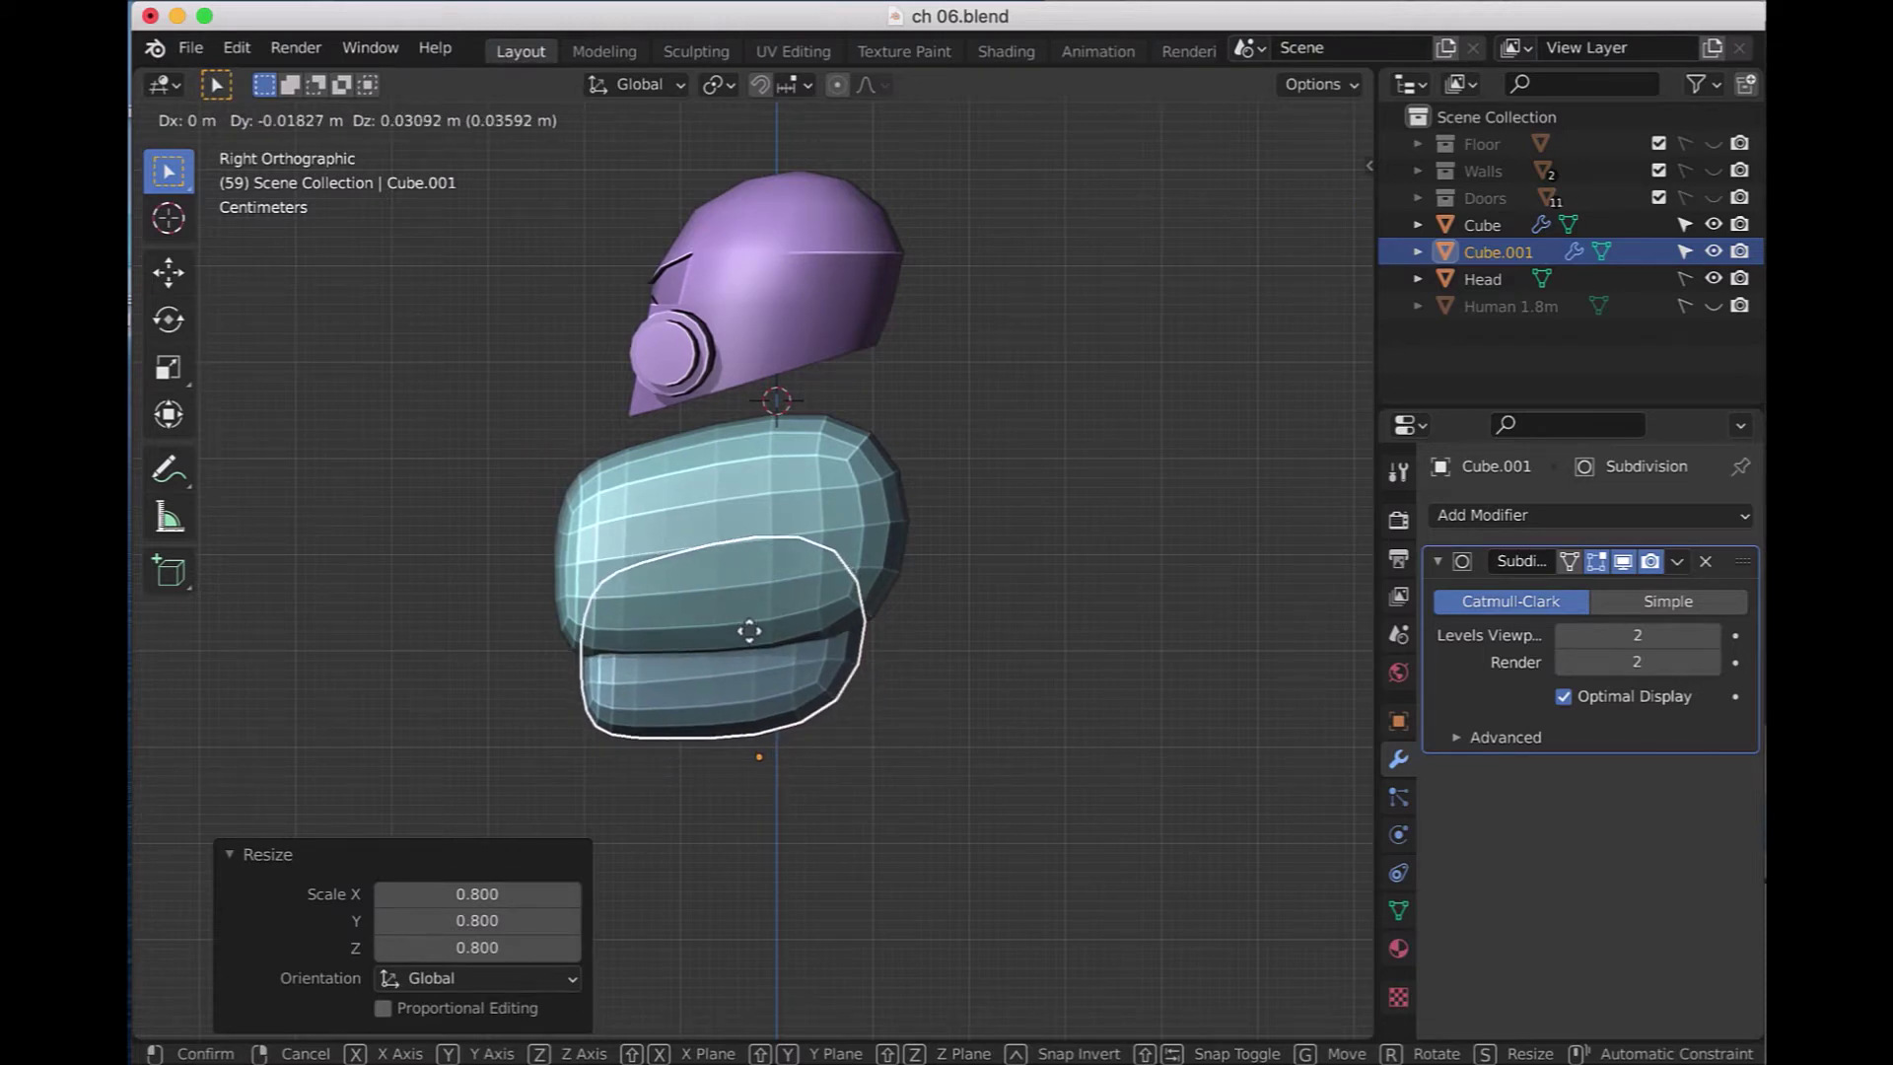
click(749, 631)
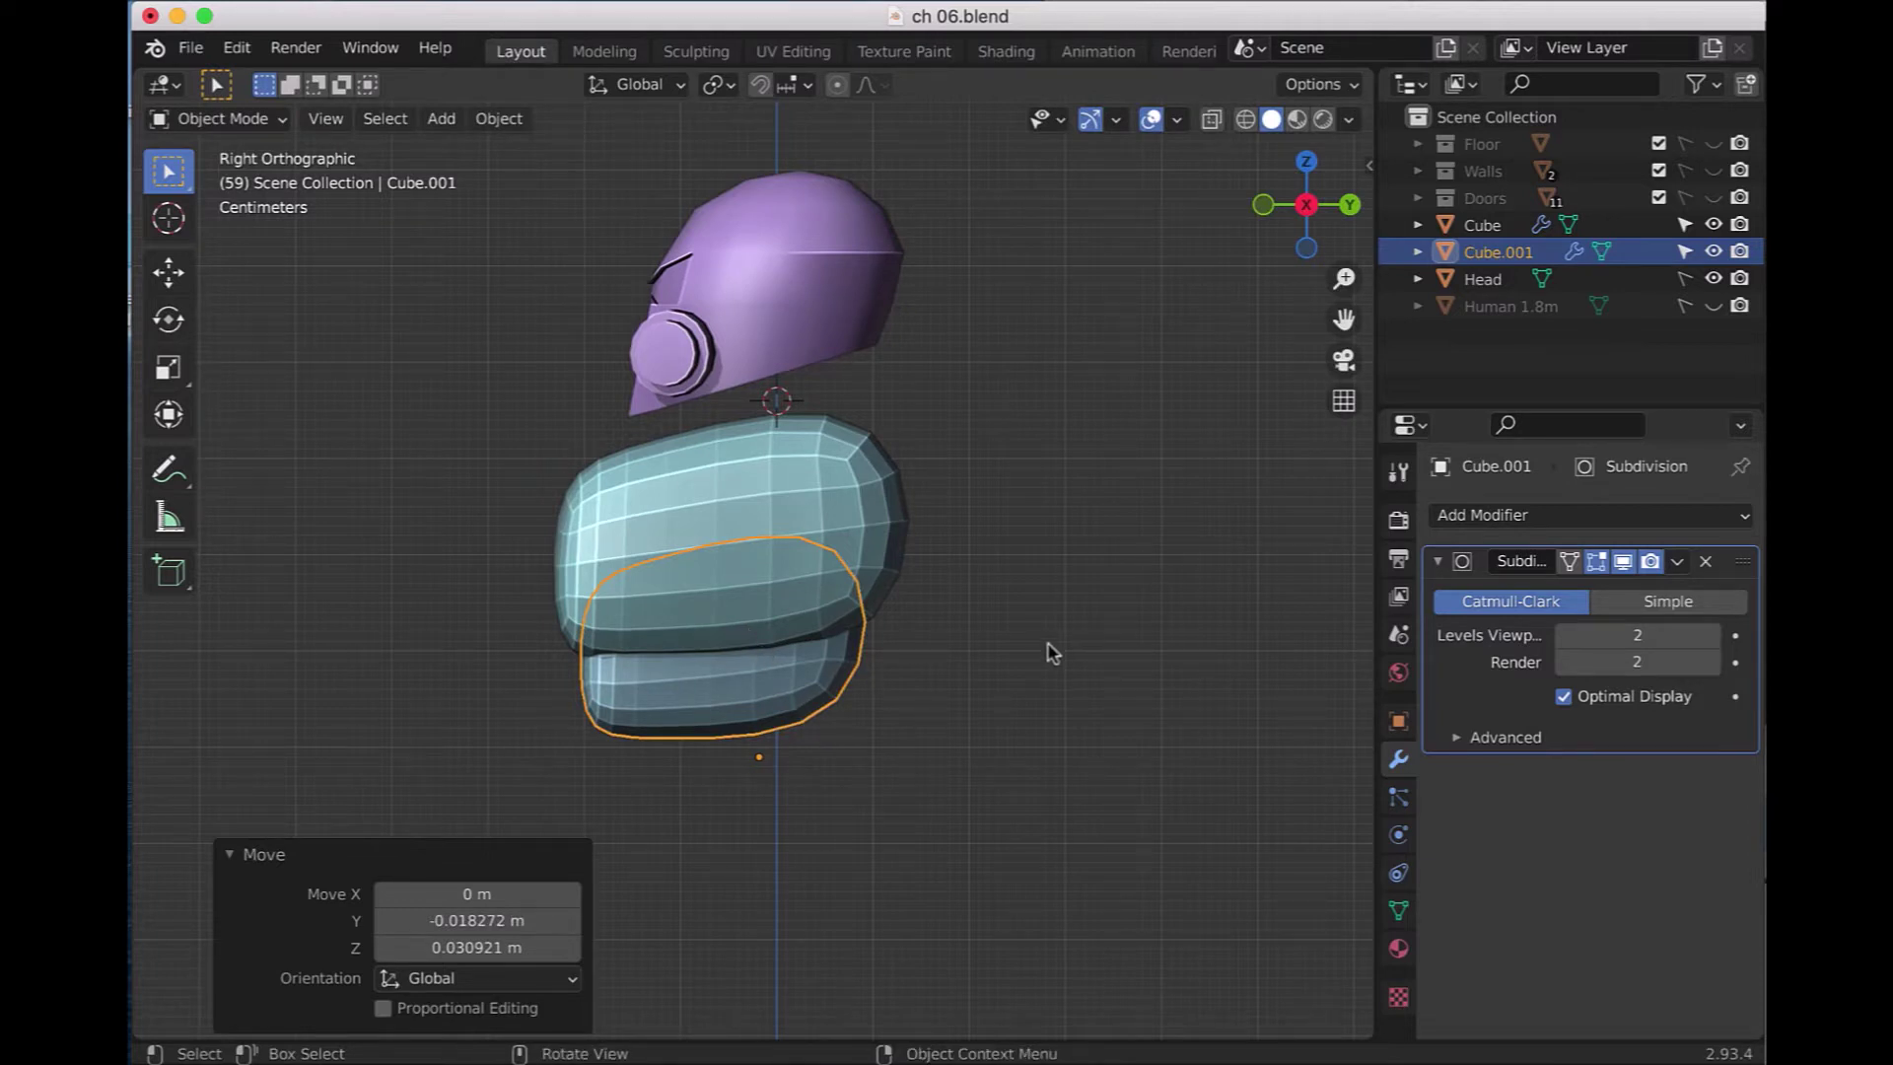
mouse_move(1039, 659)
middle_down()
mouse_move(1287, 680)
mouse_move(1331, 632)
middle_up()
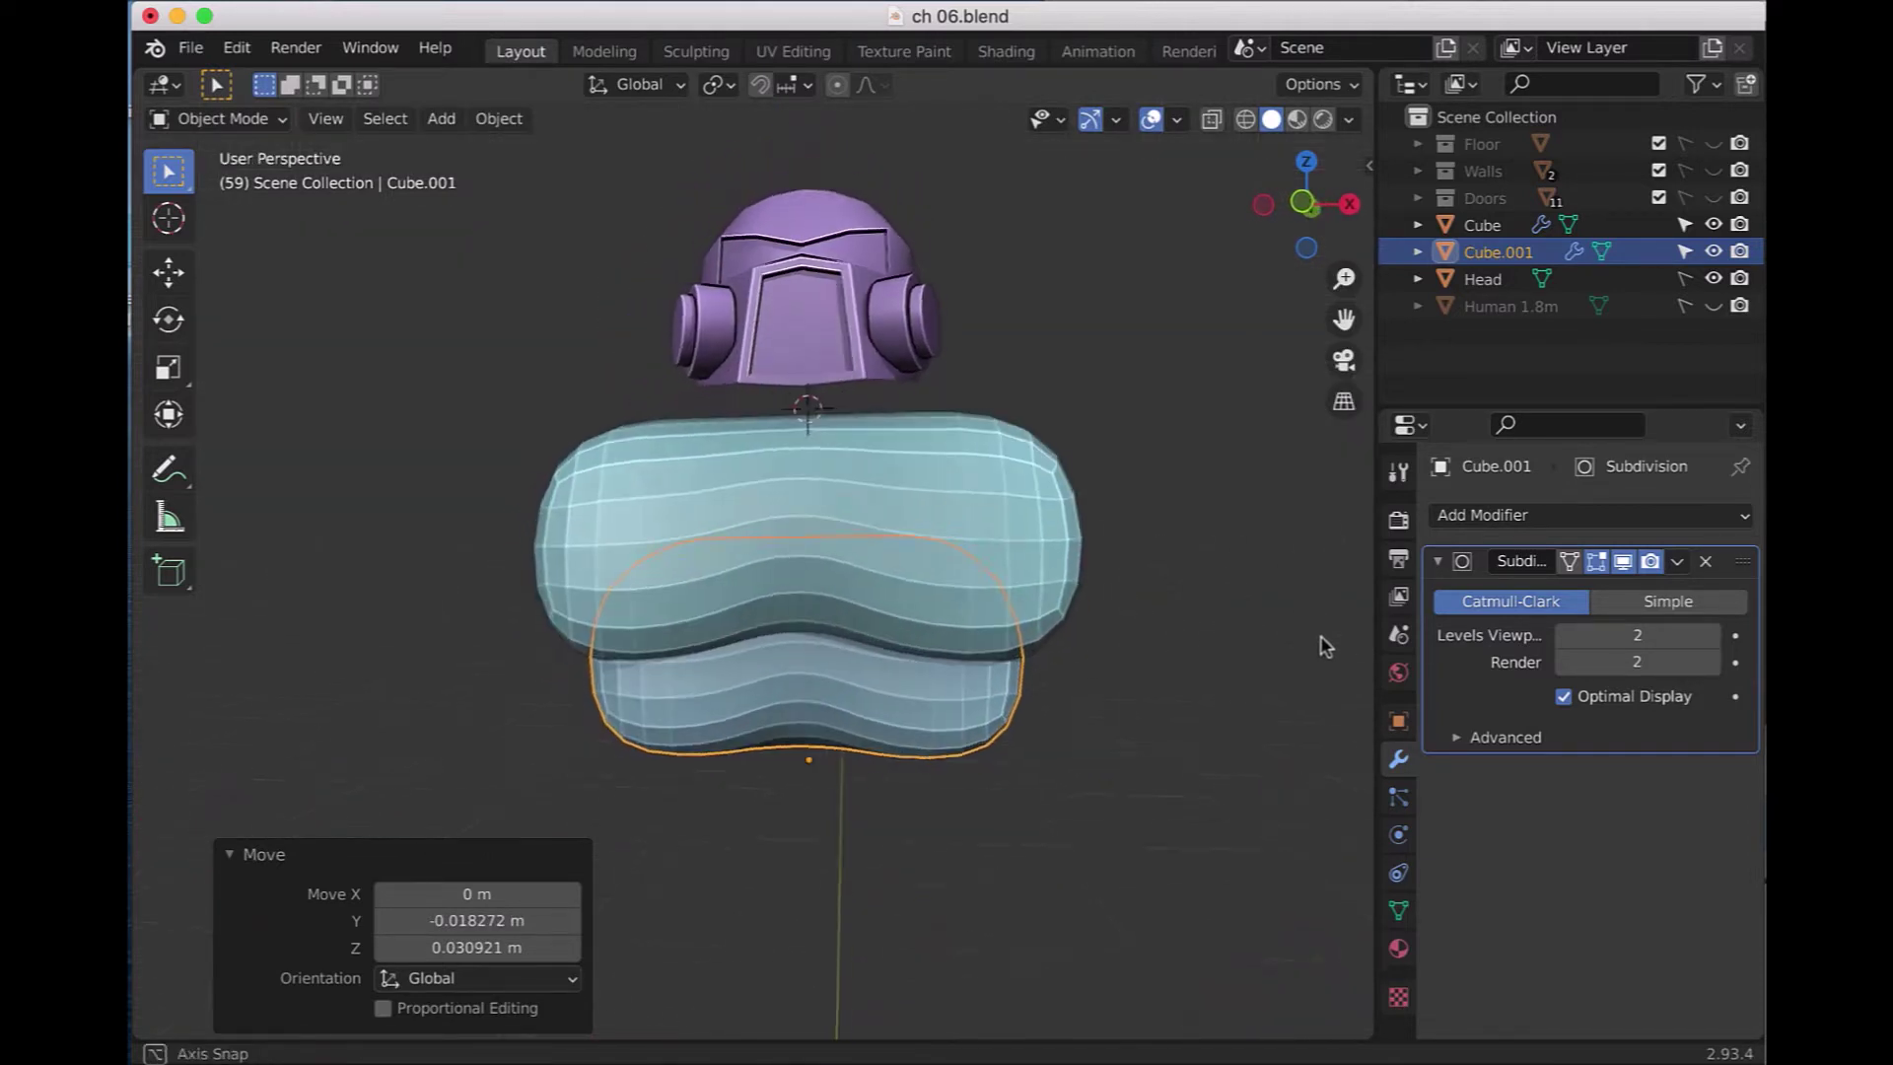
- Zoom in the front view and place the 3D cursor right of the torso
scroll(1127, 746, up, 1)
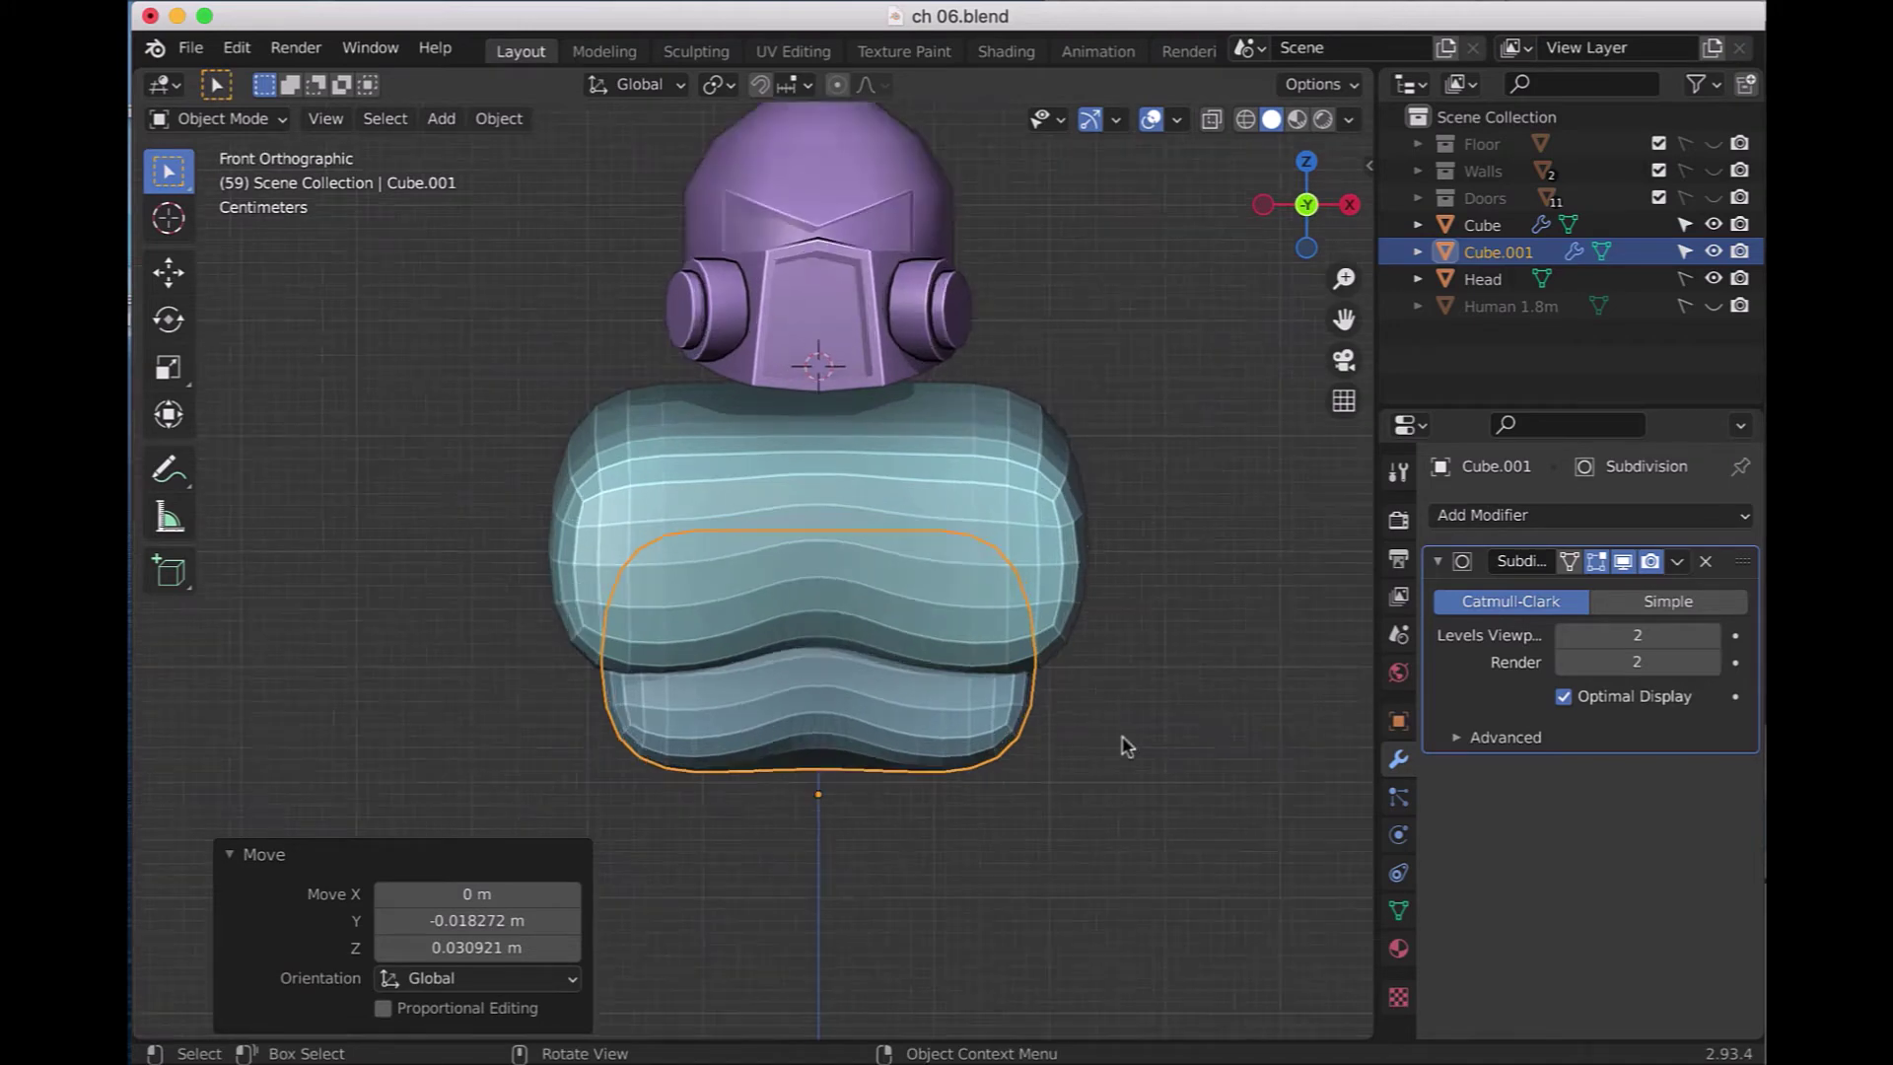
scroll(1127, 747, down, 5)
scroll(1126, 746, up, 3)
scroll(1127, 747, up, 1)
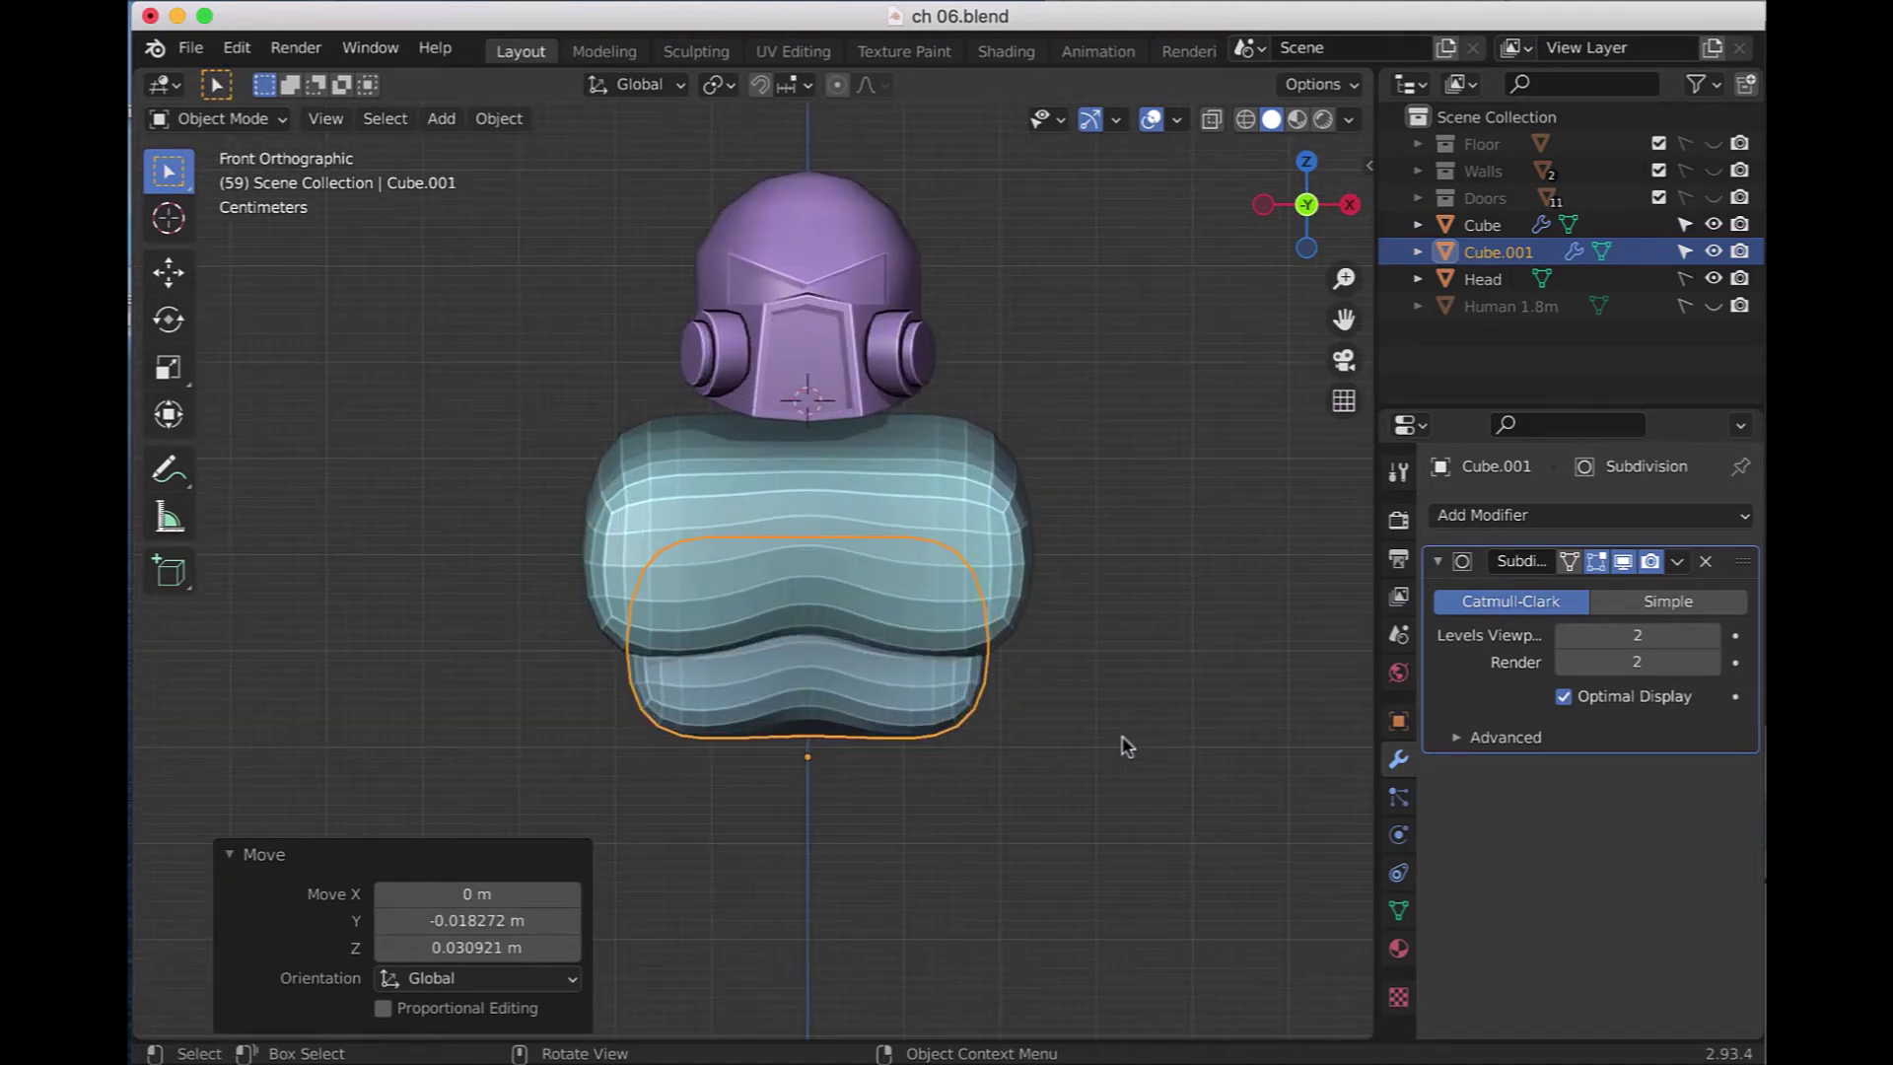
shift+right_click(1185, 642)
key(shift+a)
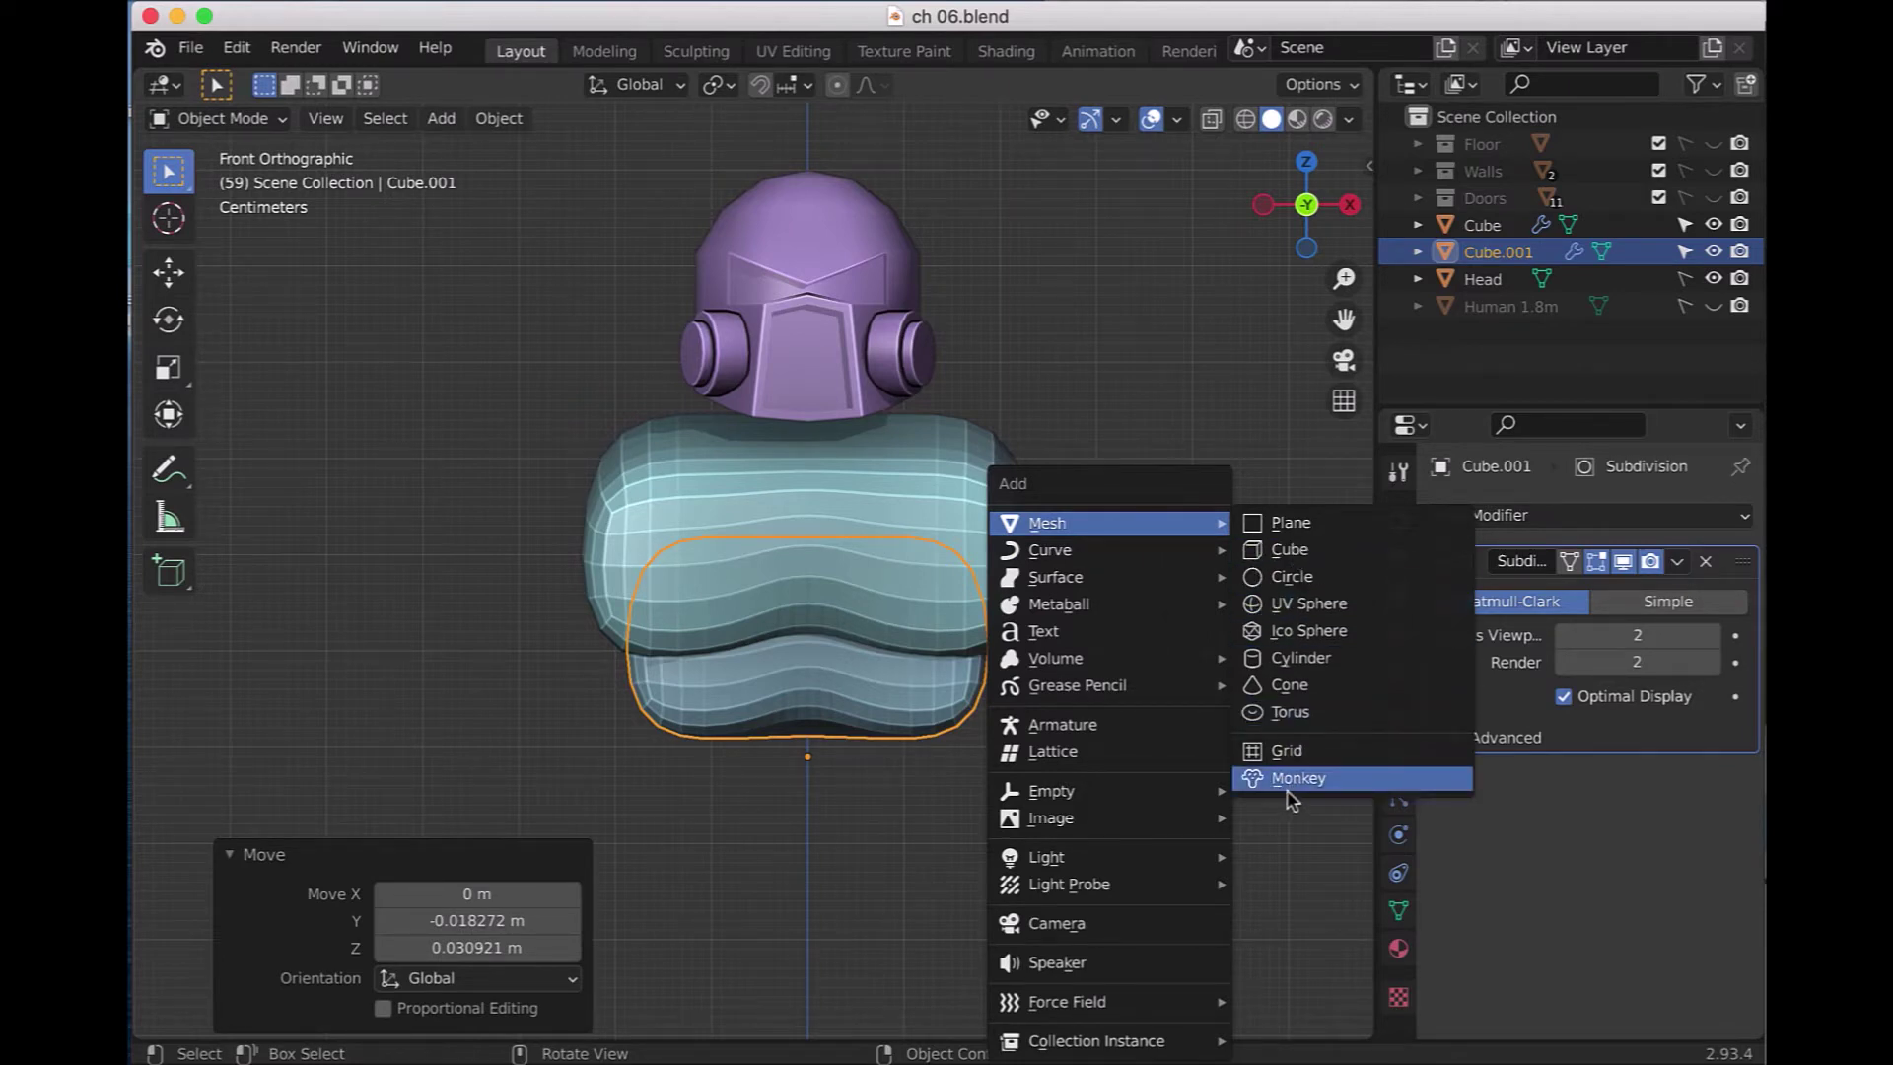
- Add a circle mesh with 16 vertices, 0.05 m radius and 90° X rotation
click(1309, 580)
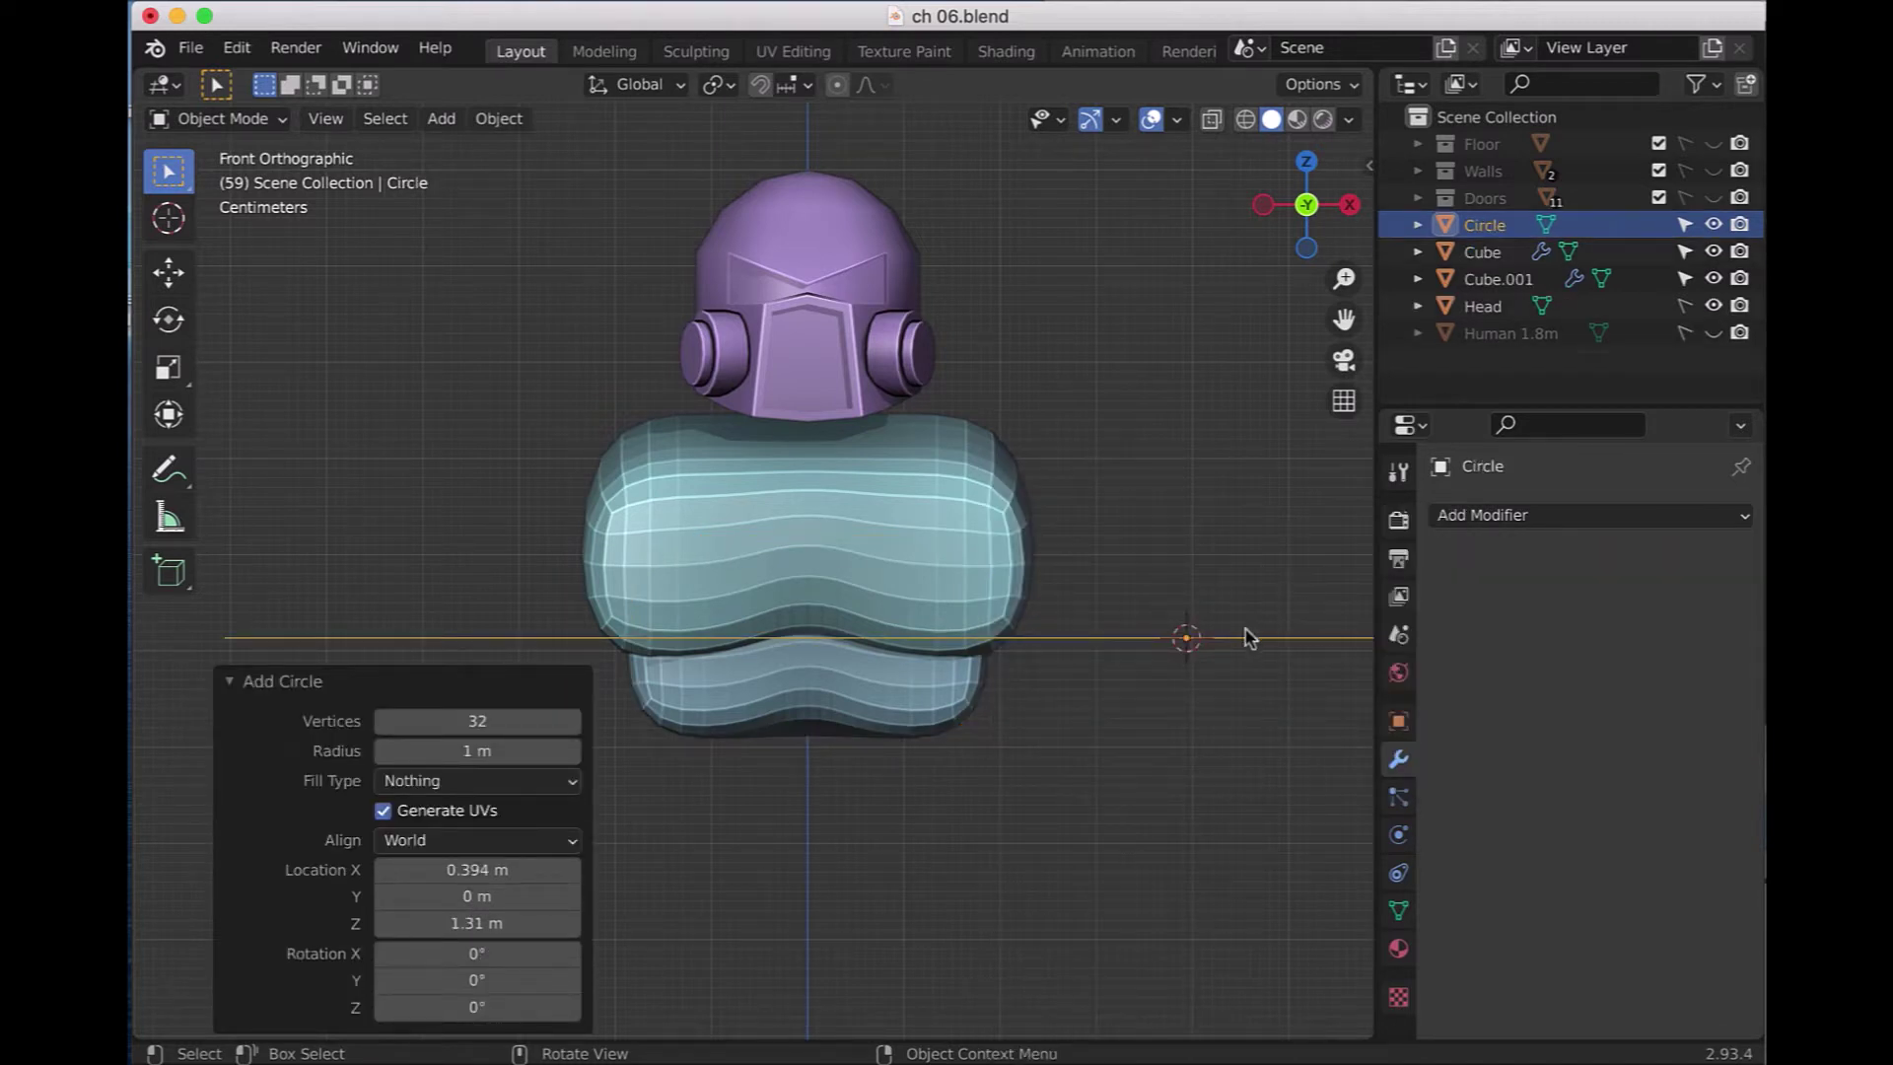
click(504, 722)
text(16)
key(Return)
click(500, 750)
key(BackSpace)
text(.05)
key(Return)
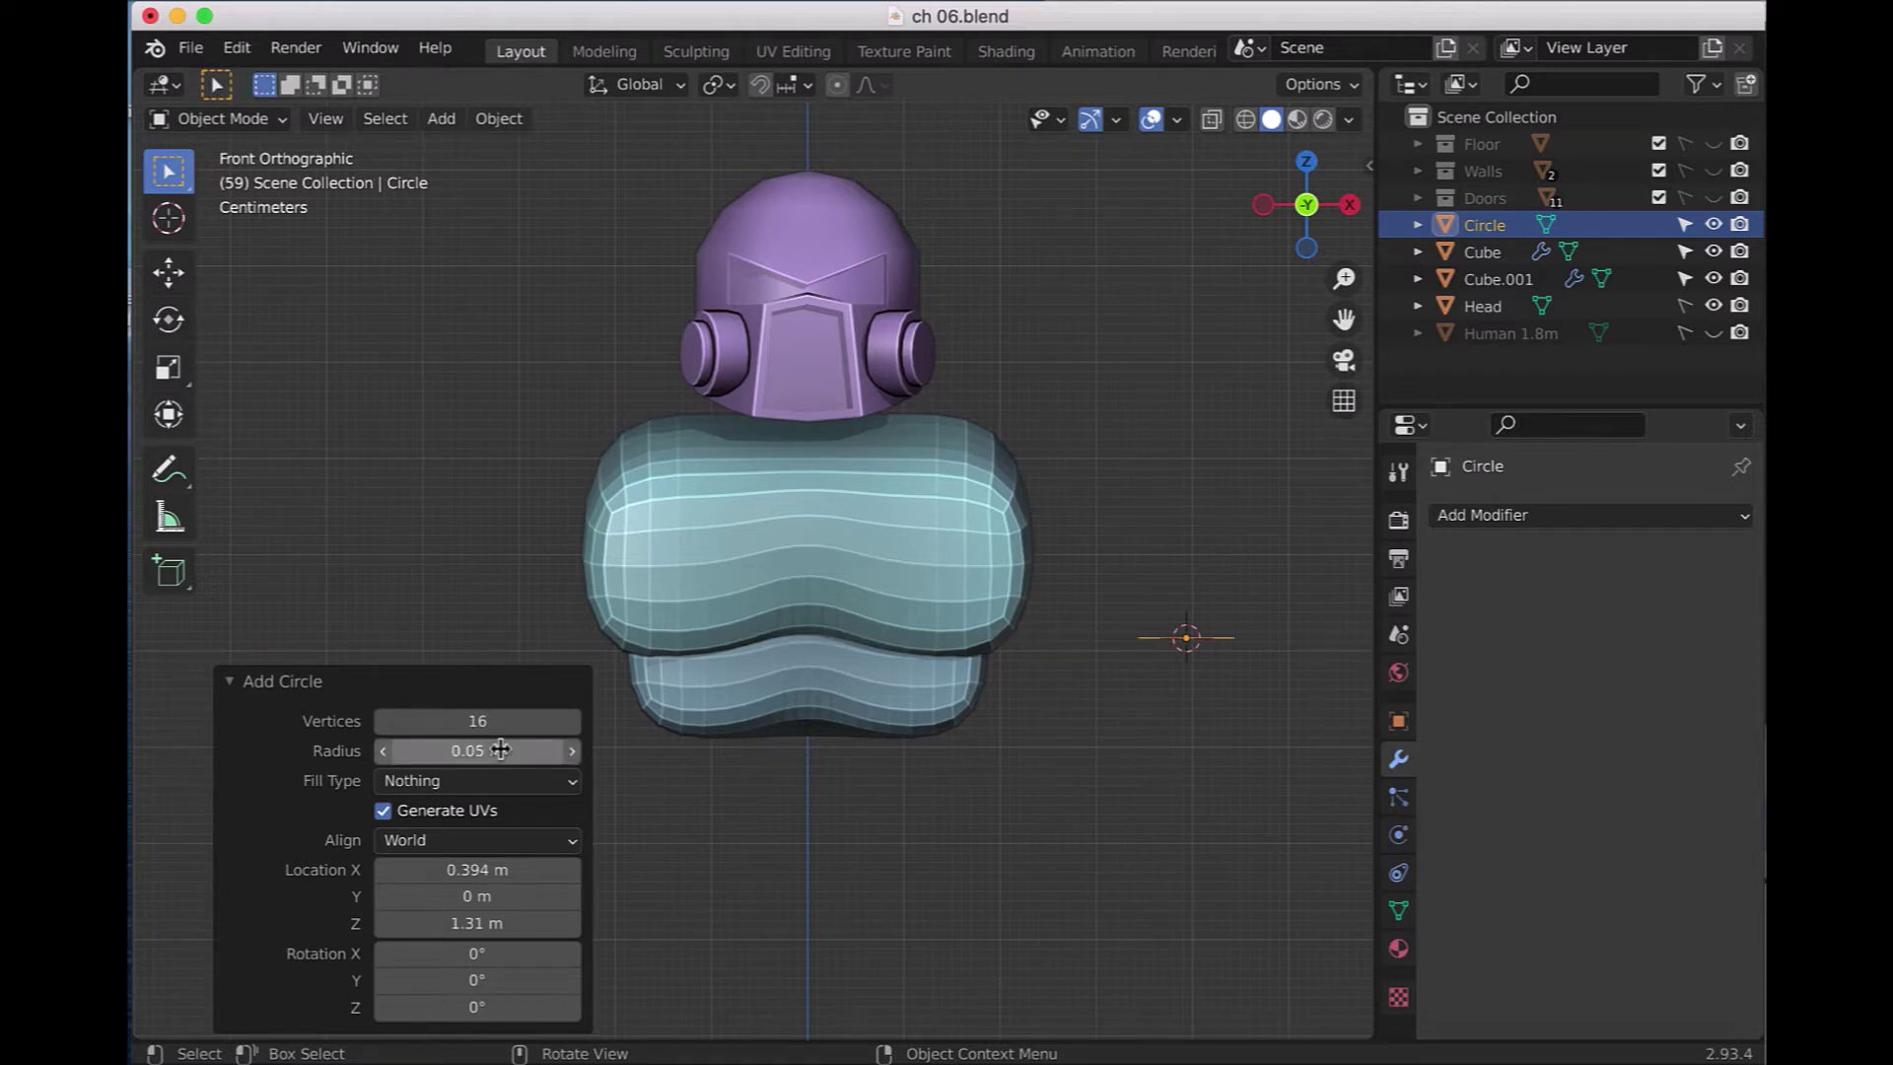
click(498, 953)
text(90)
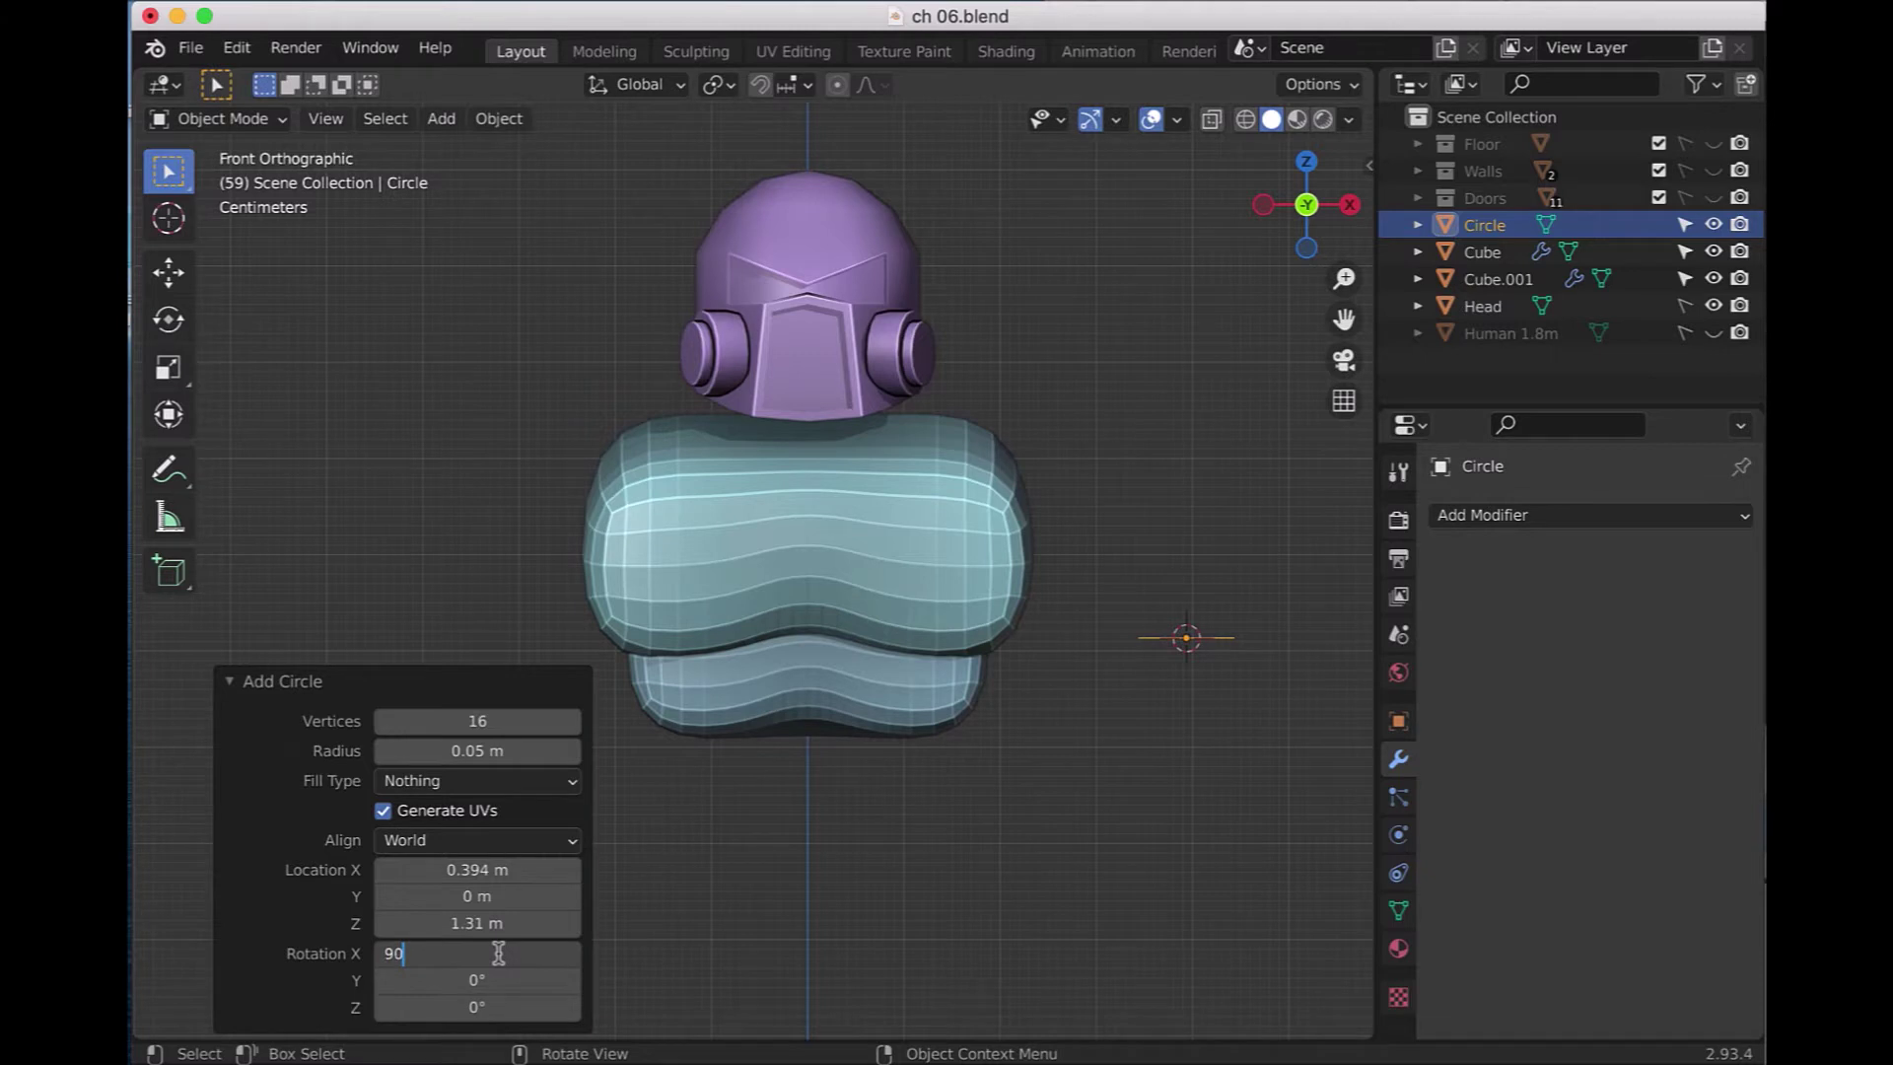
key(Return)
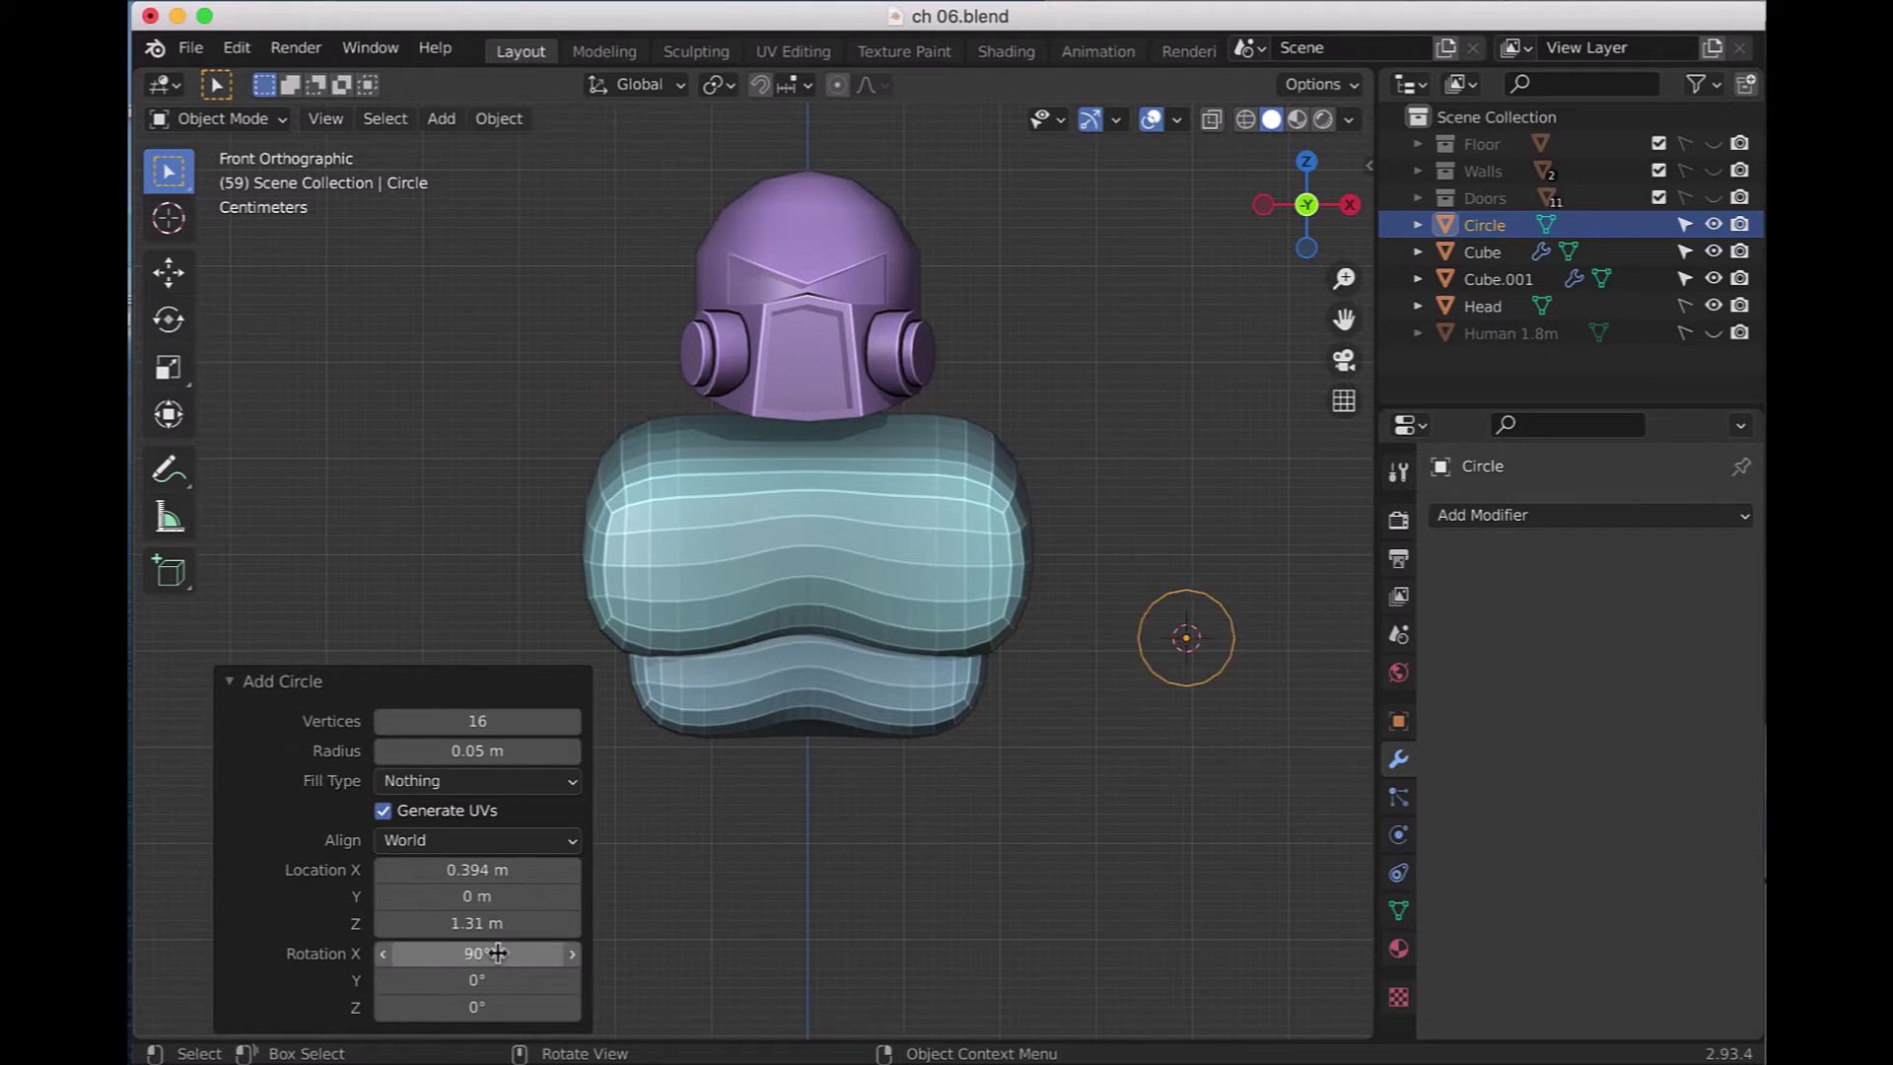
- Put the circle in Edit Mode and view it from the right side
click(264, 122)
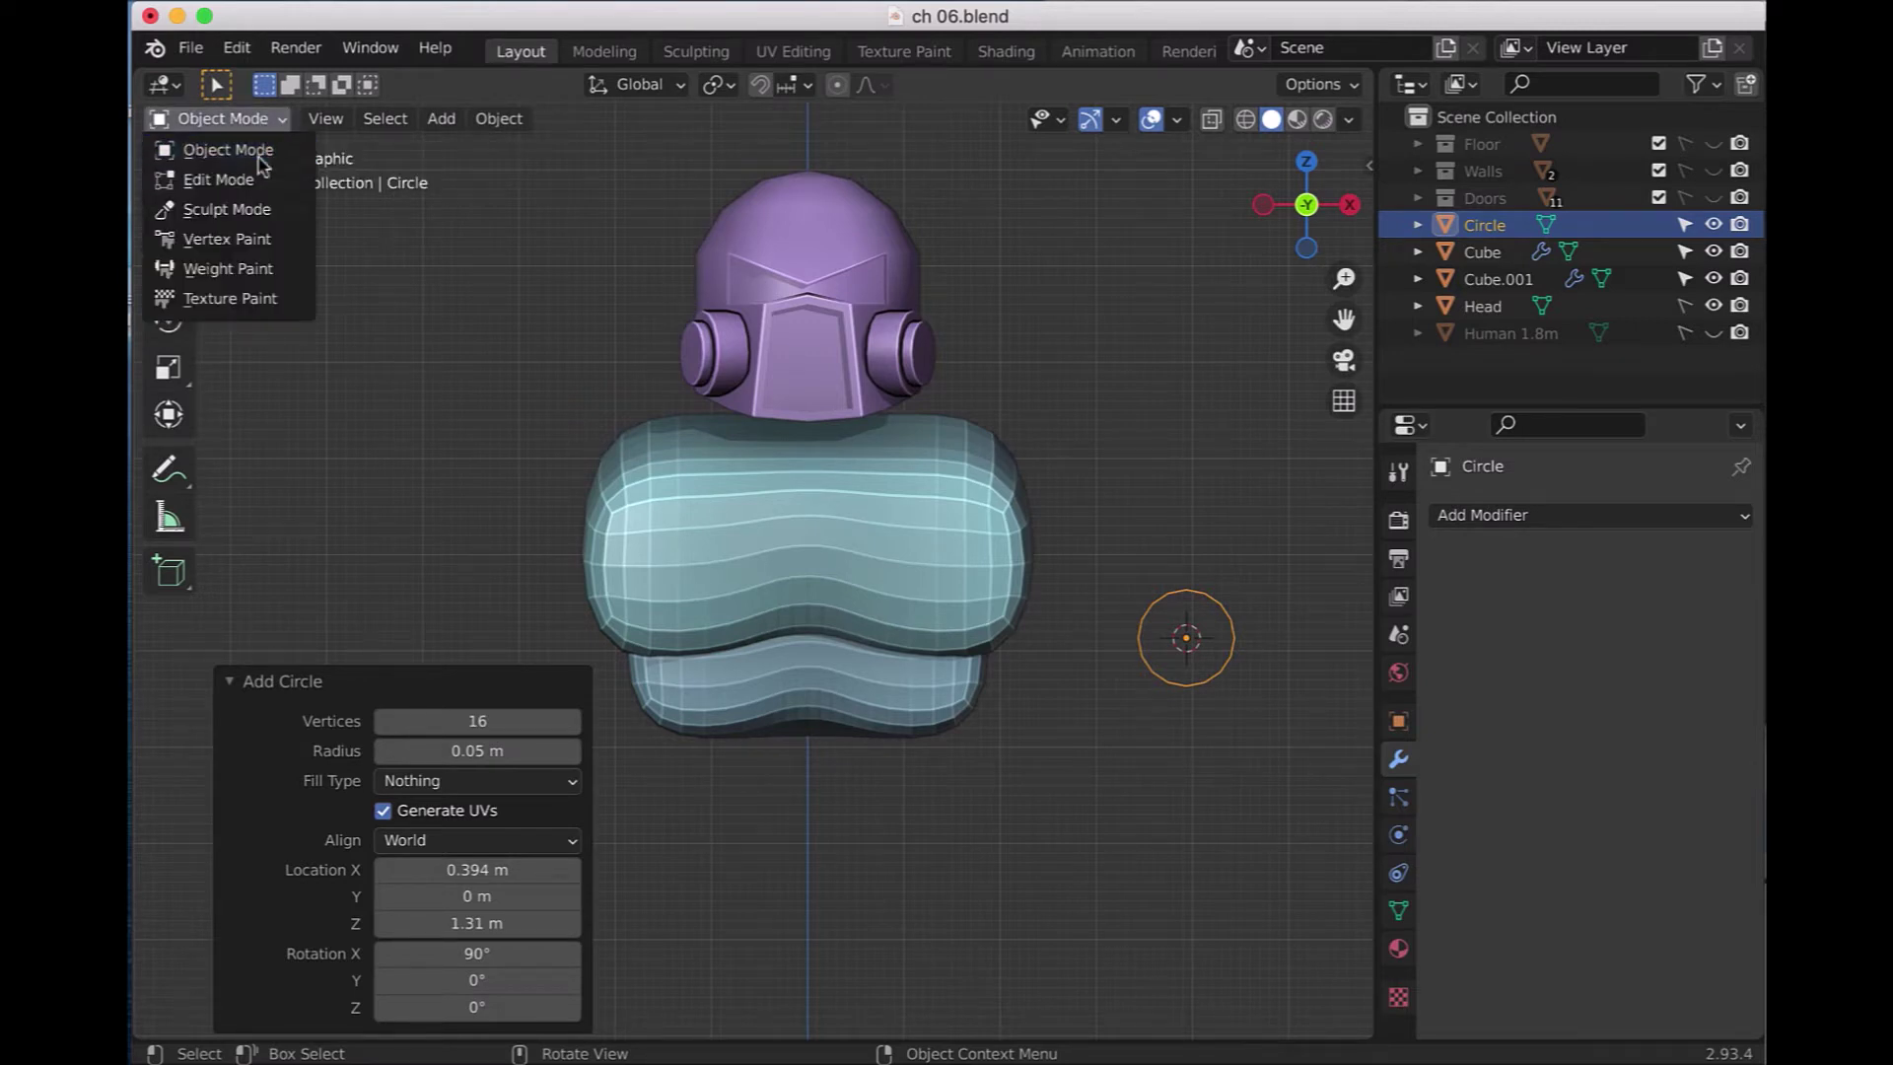
click(260, 176)
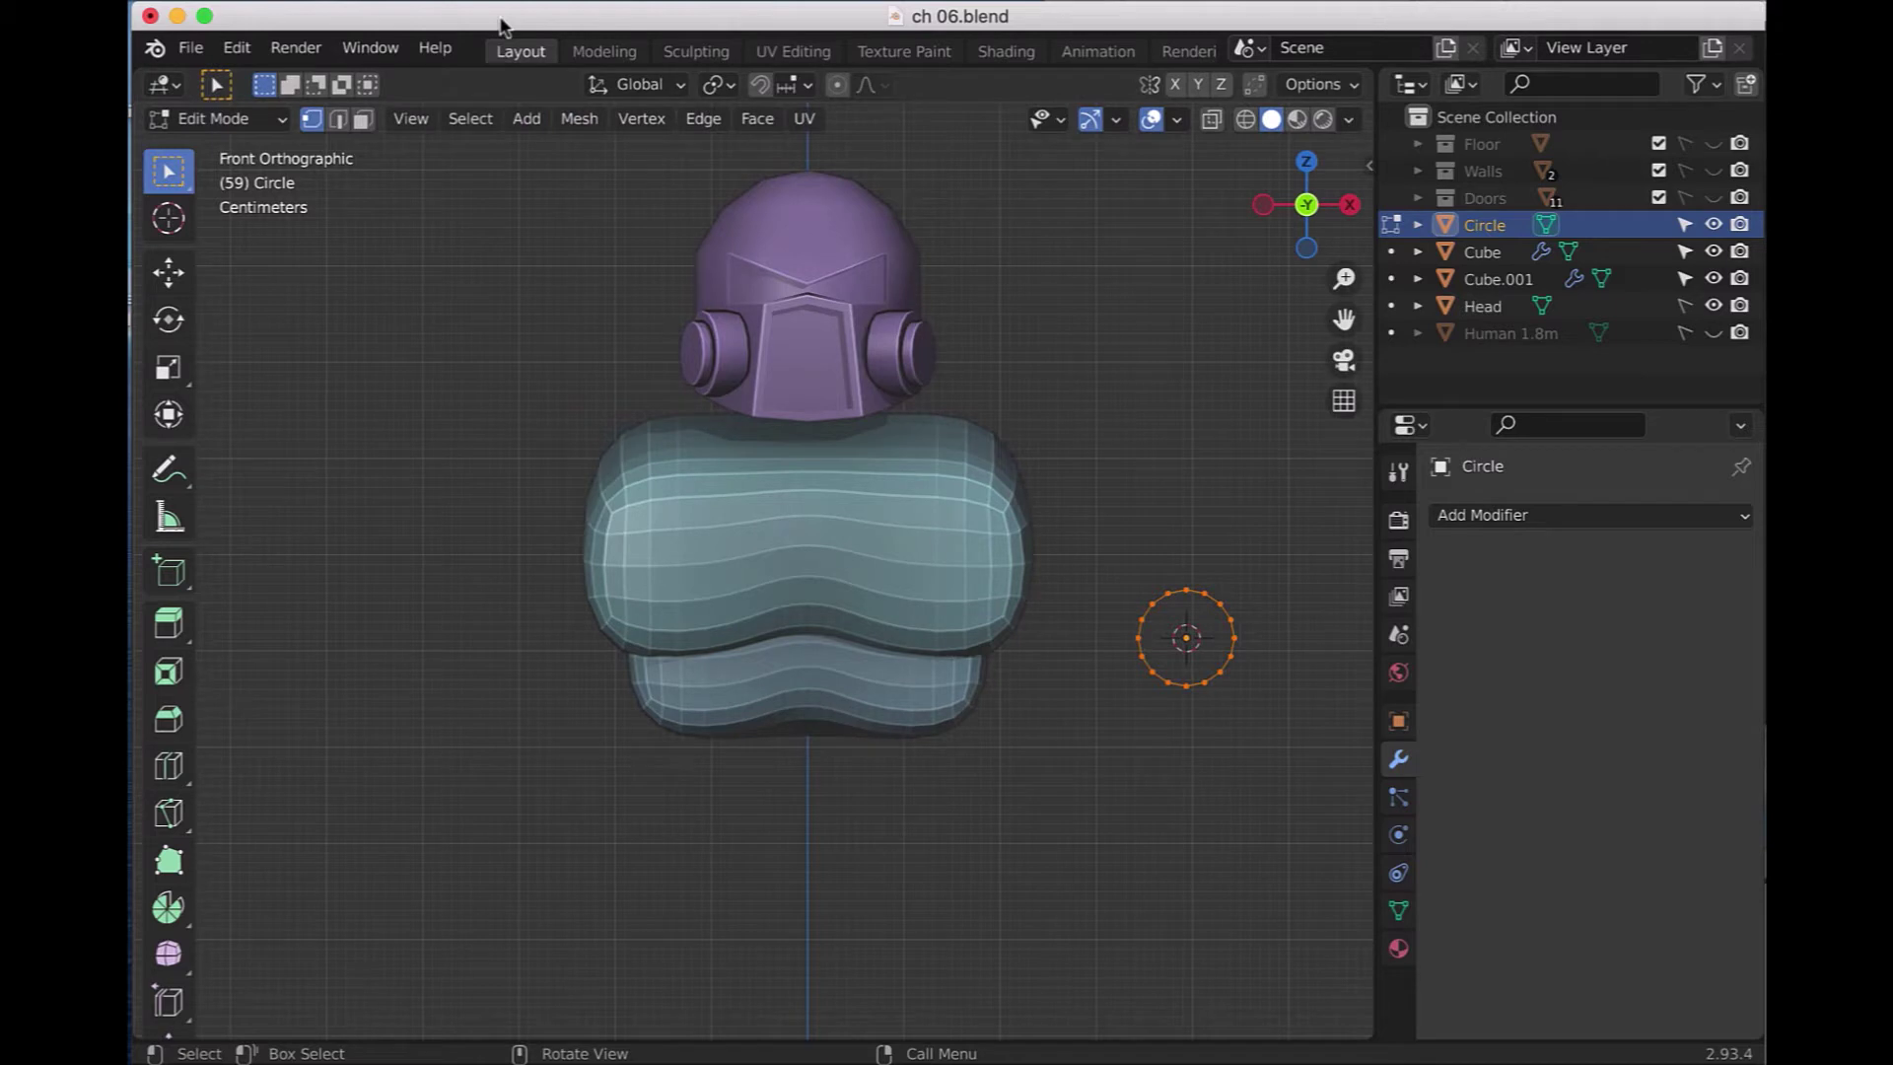
click(261, 123)
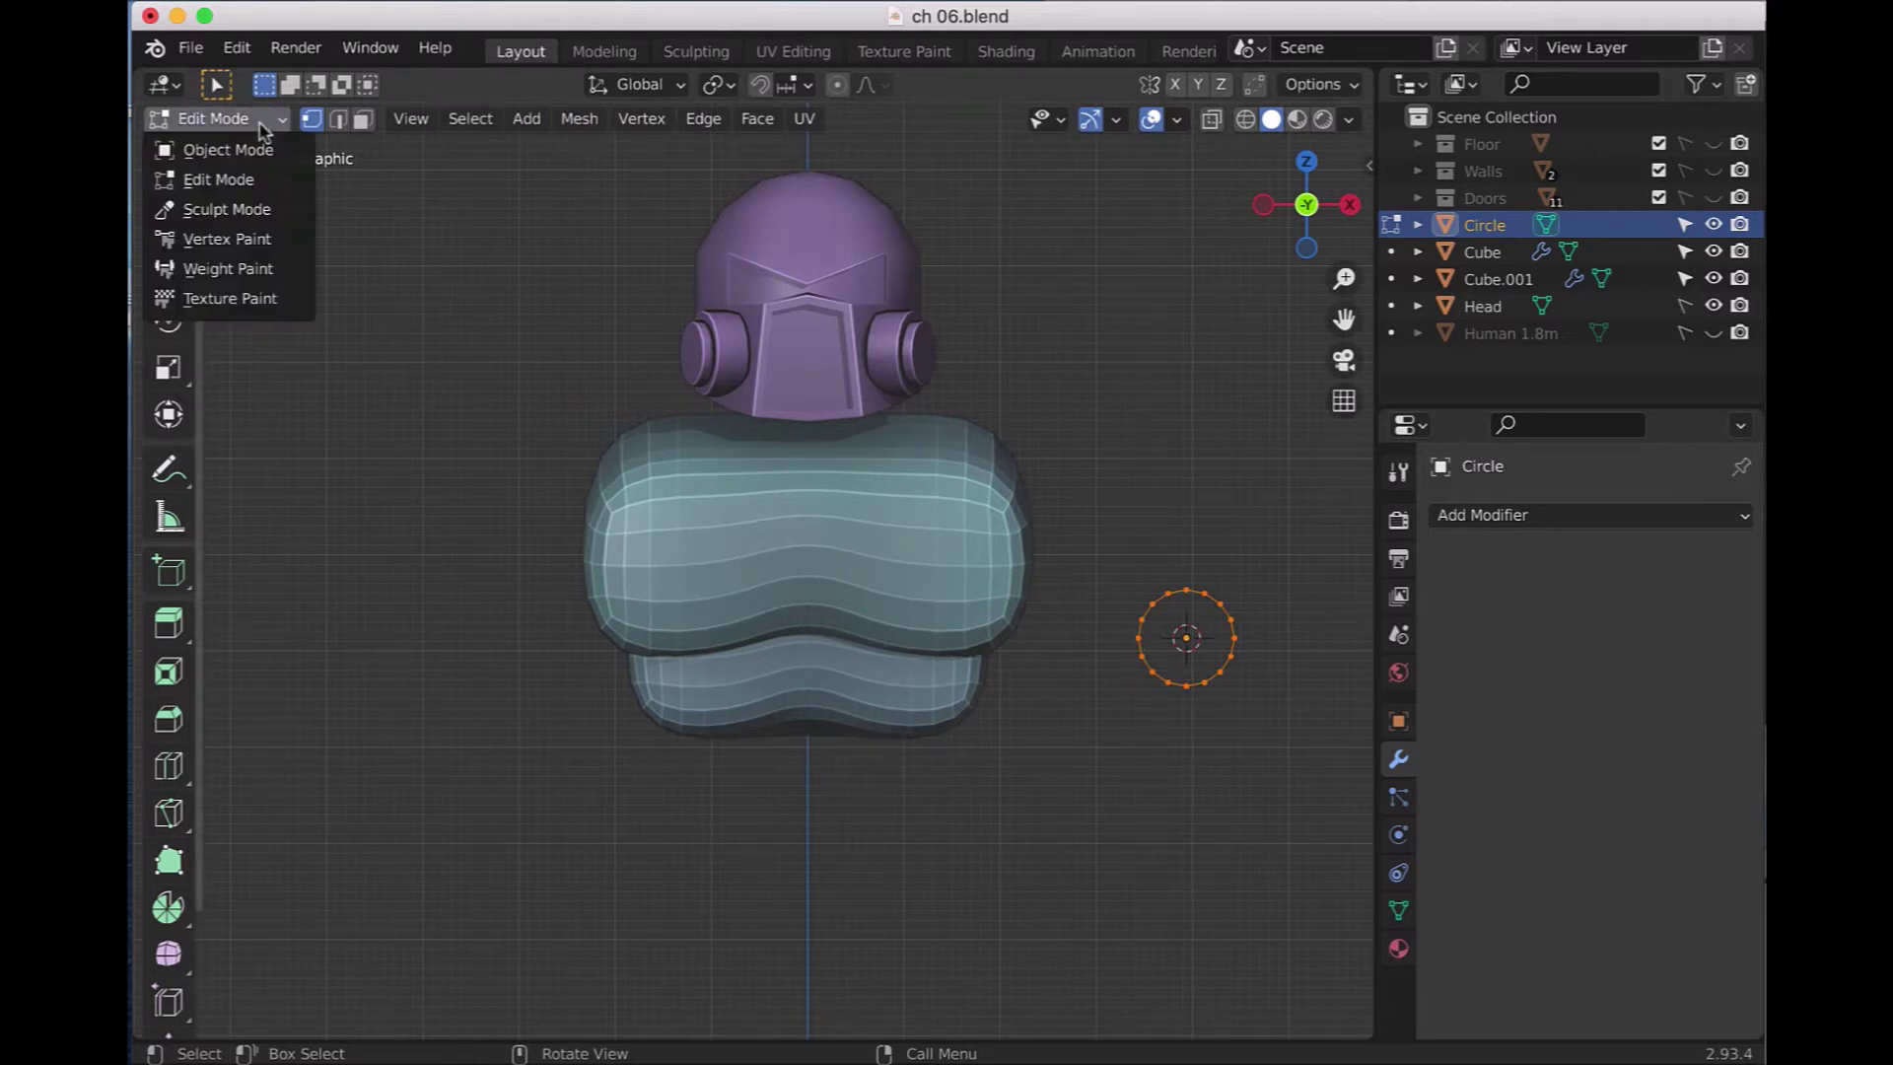
click(261, 123)
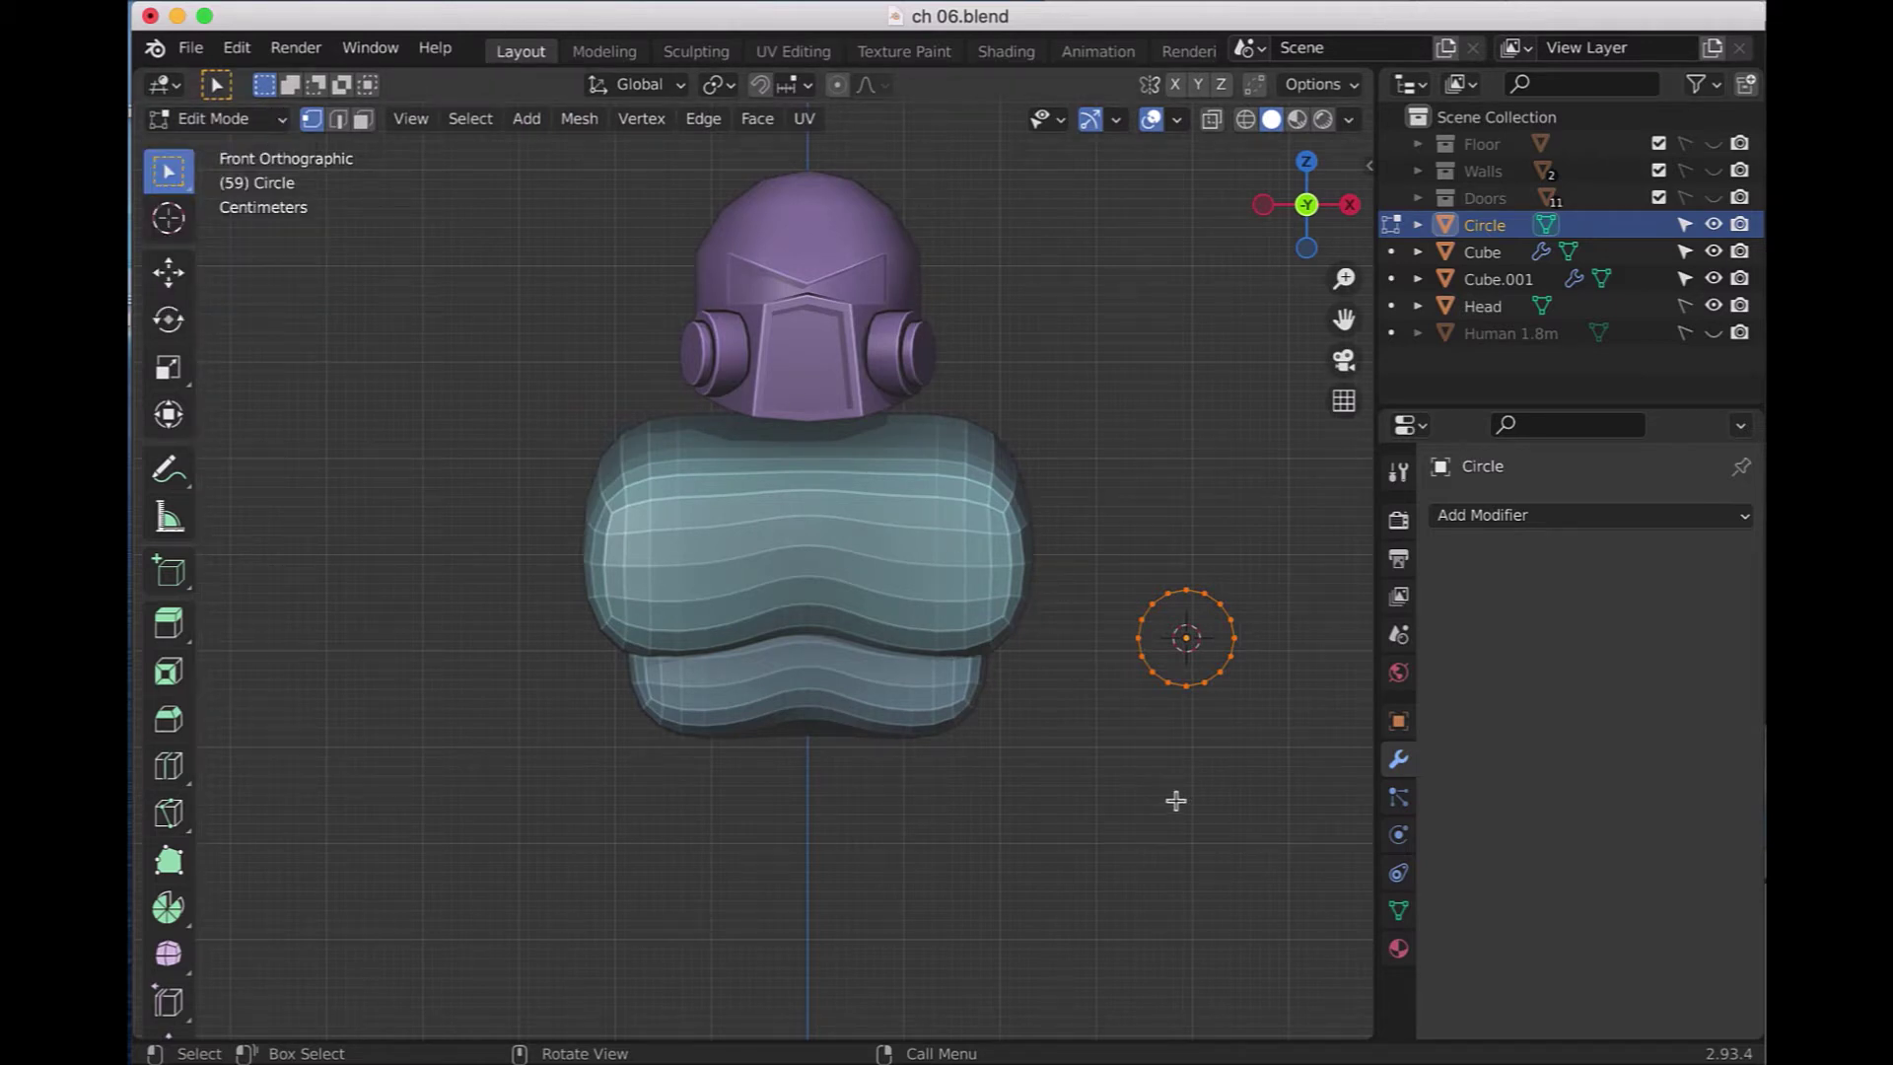
key(KP_3)
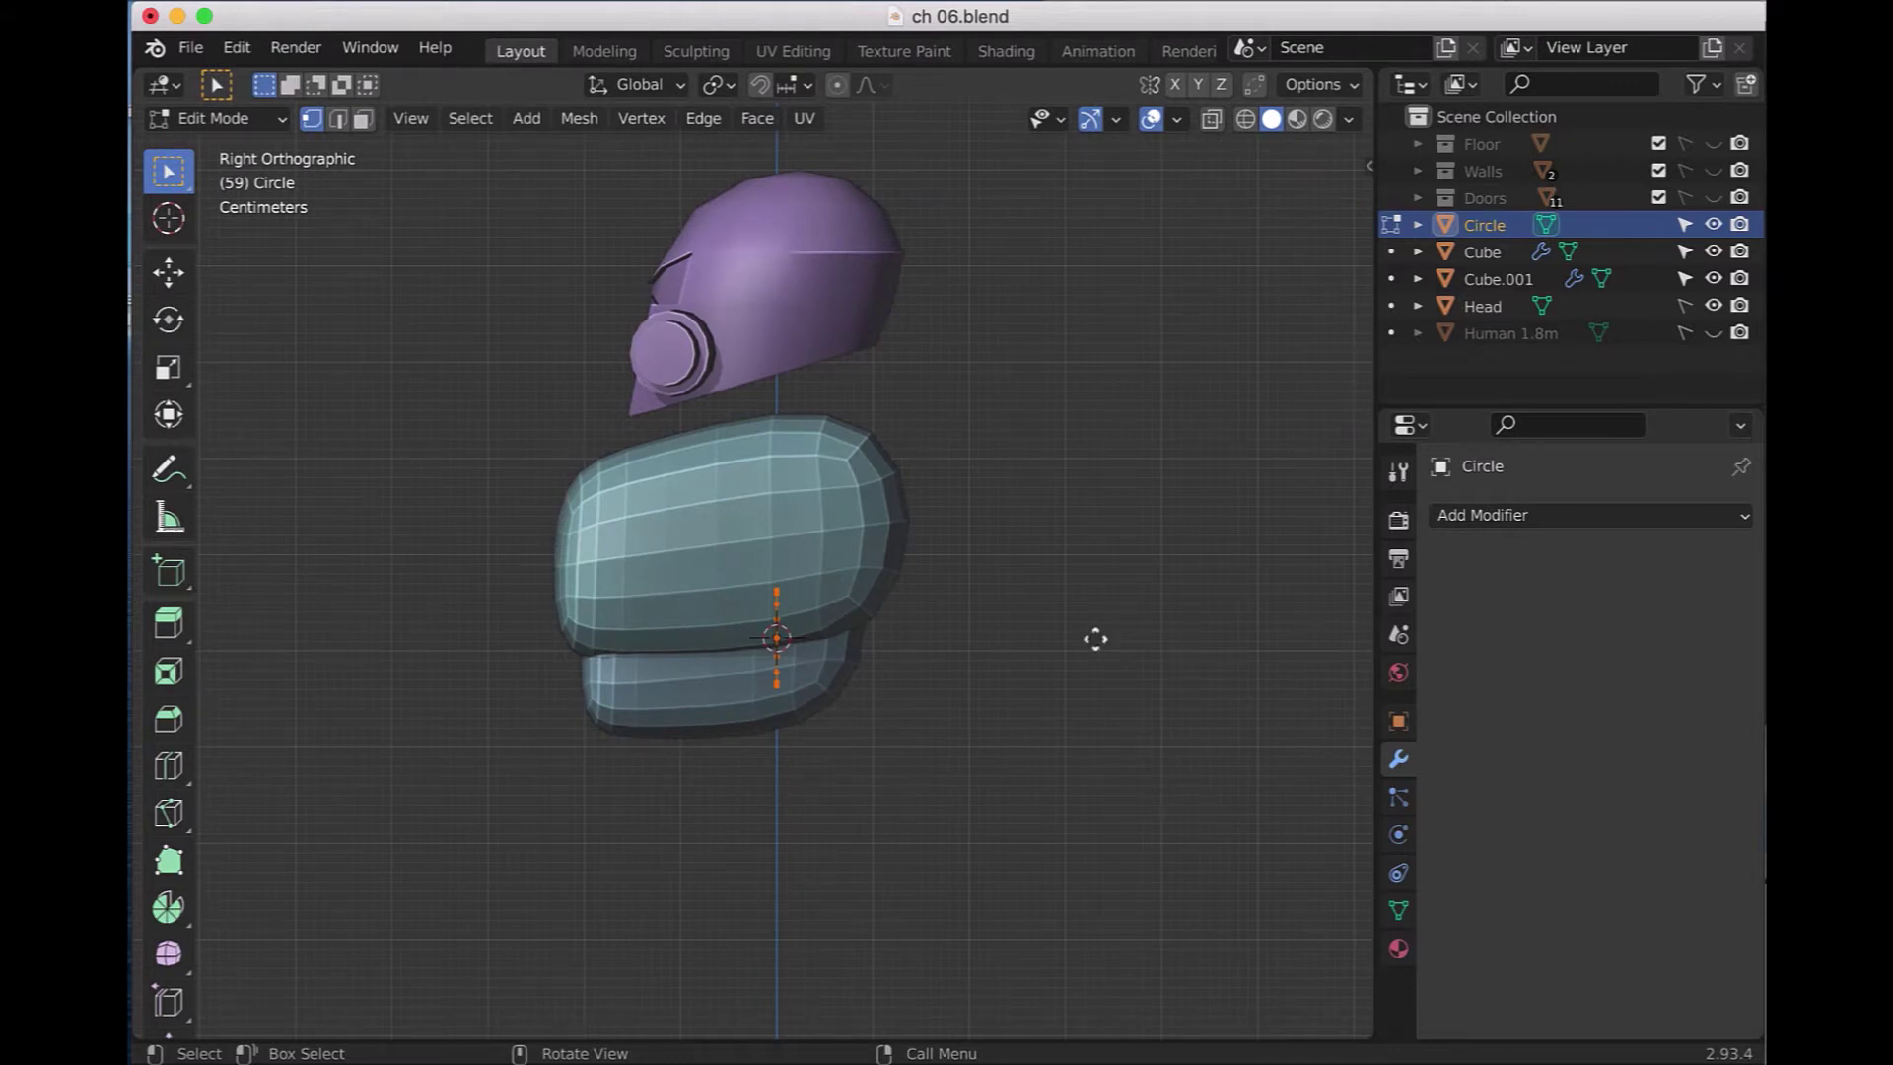
- Extrude the circle 0.04 m sideways along Y into a band
key(g)
key(y)
text(.04)
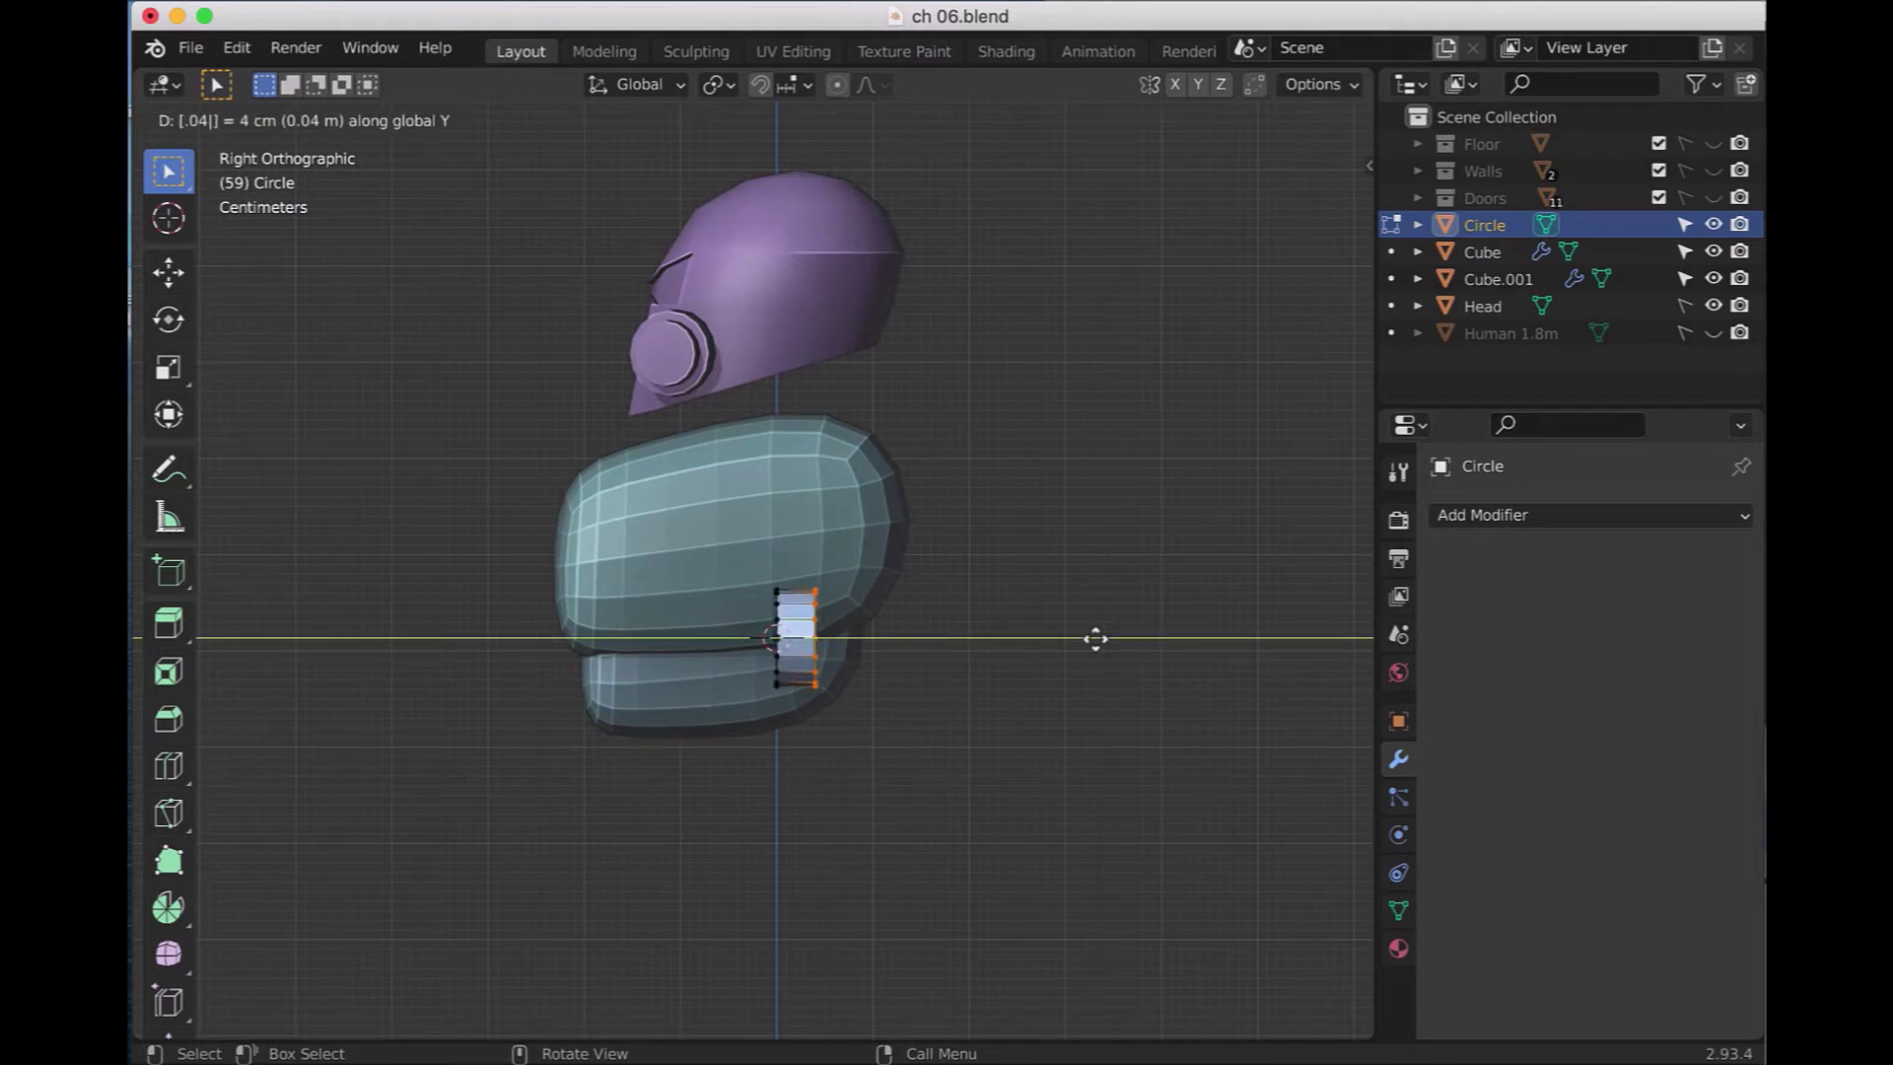
key(Escape)
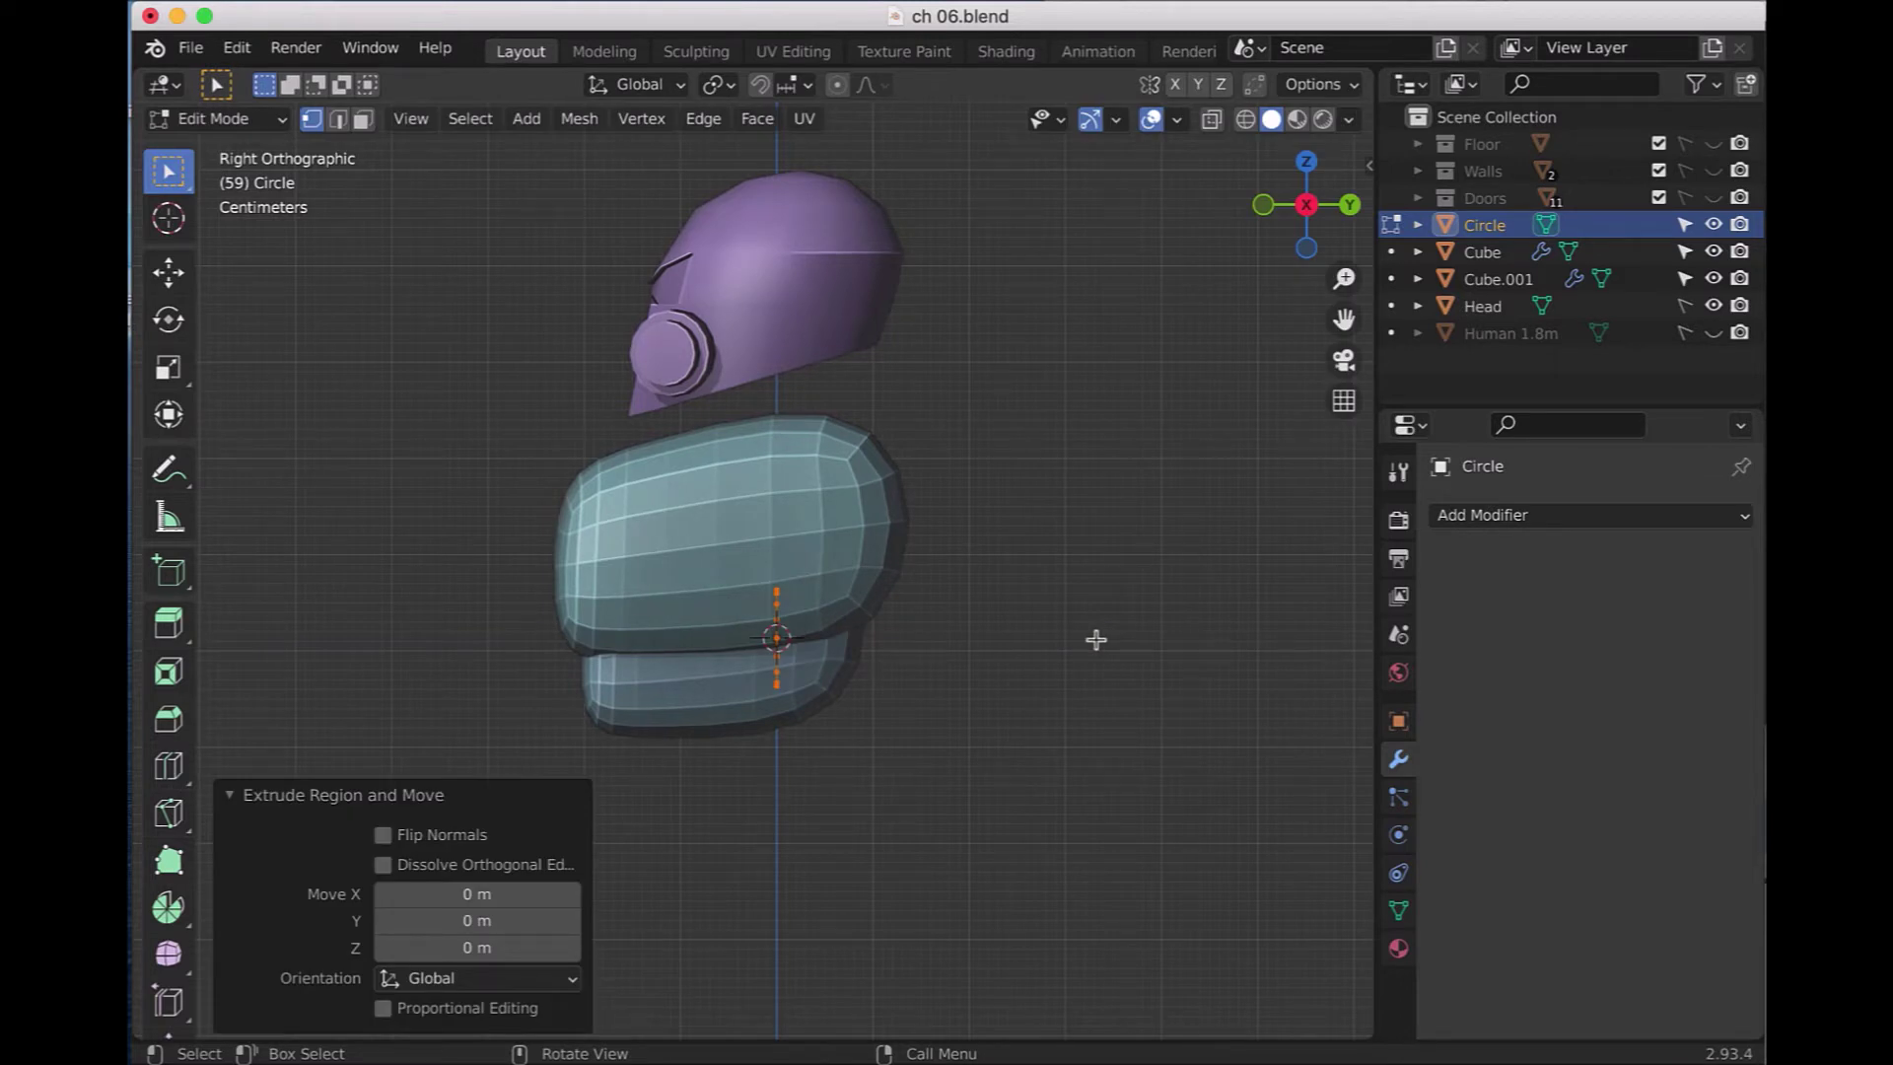
text(gy.0)
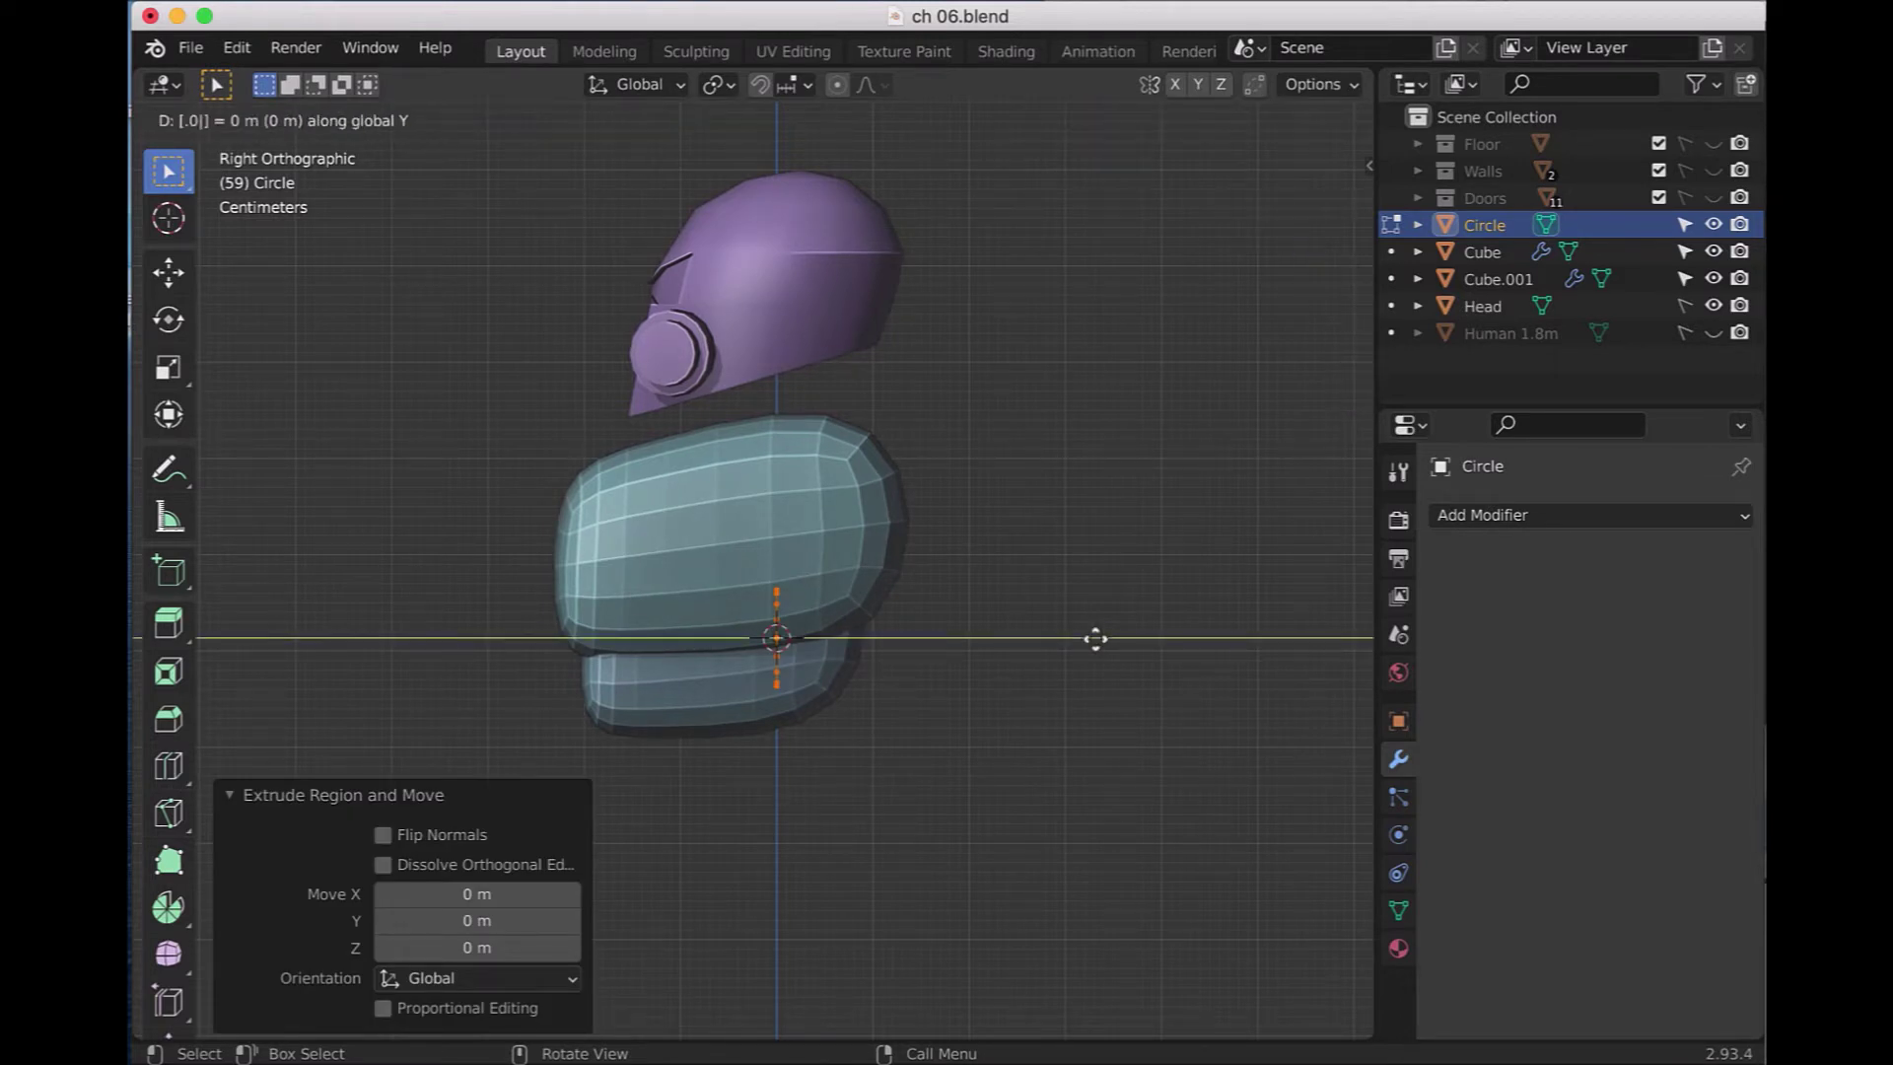
text(4)
key(Return)
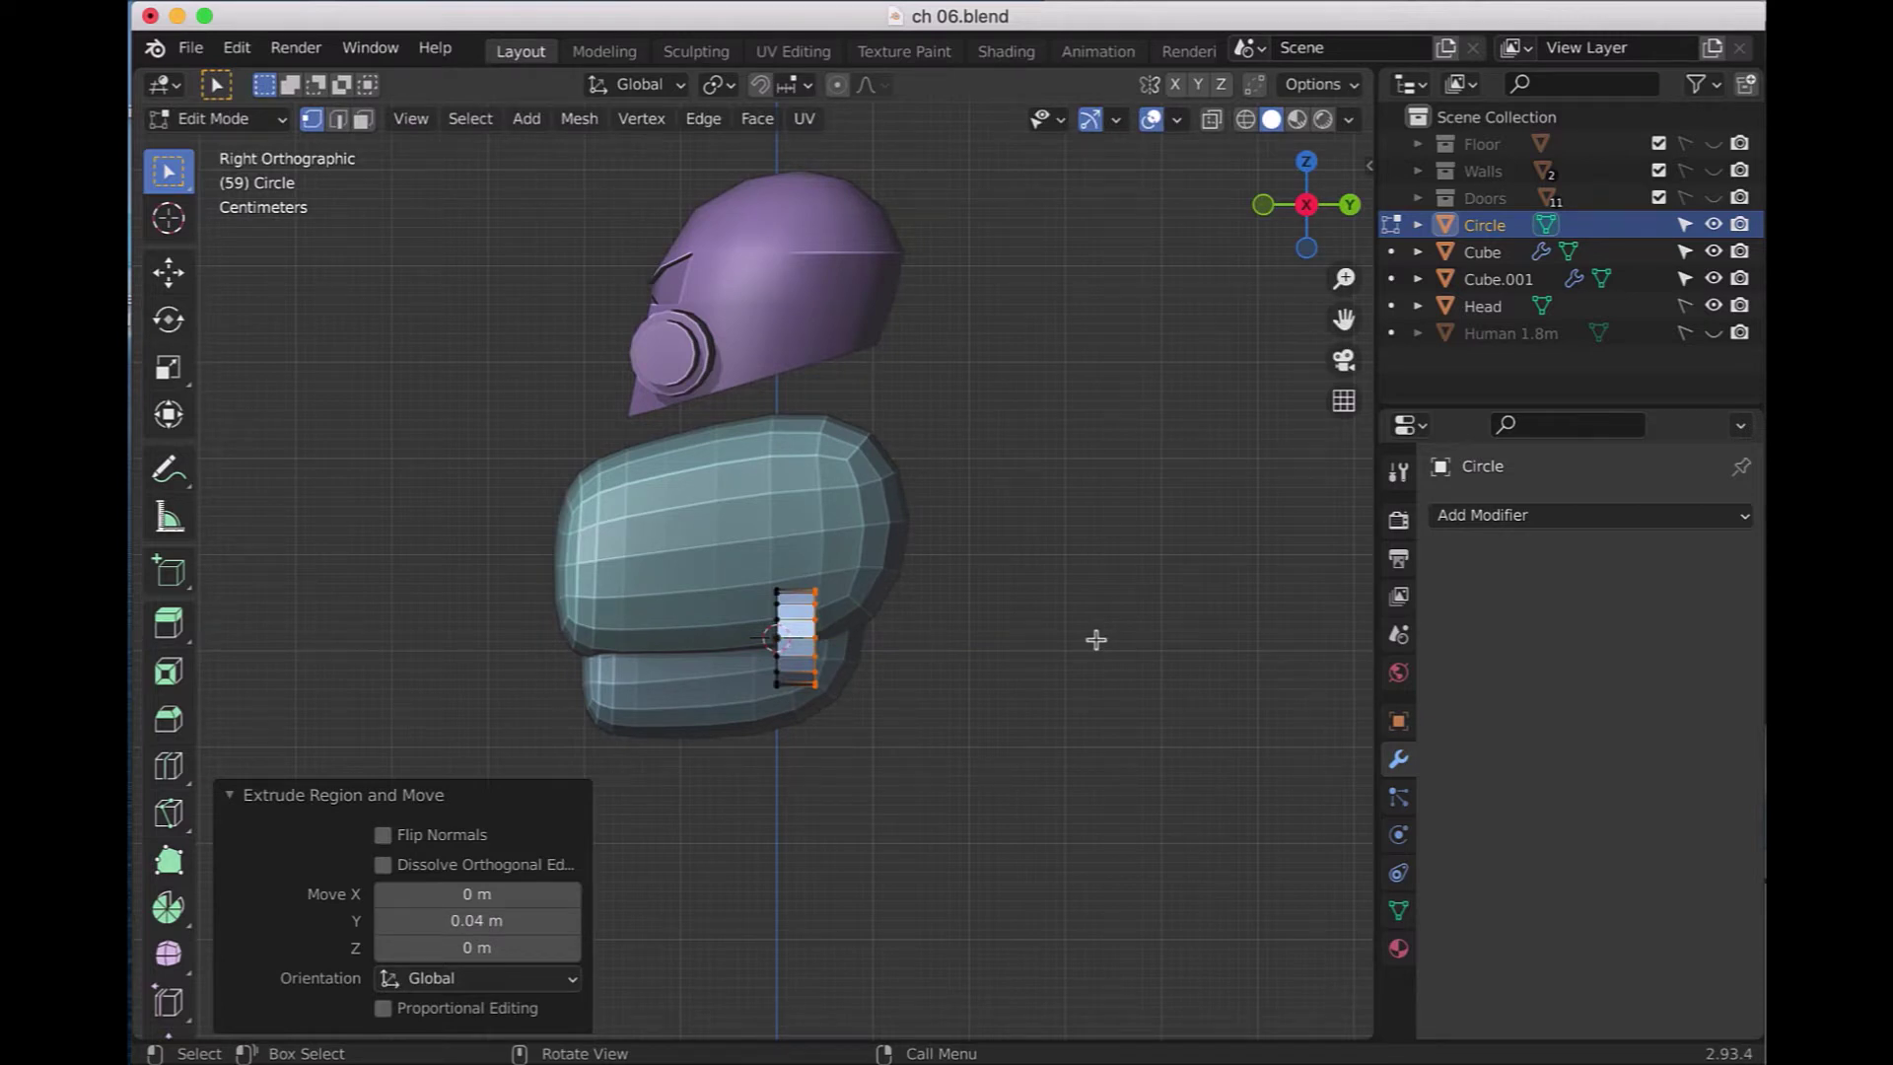
- Solidify the band's faces with a 0.02 m thickness
click(362, 120)
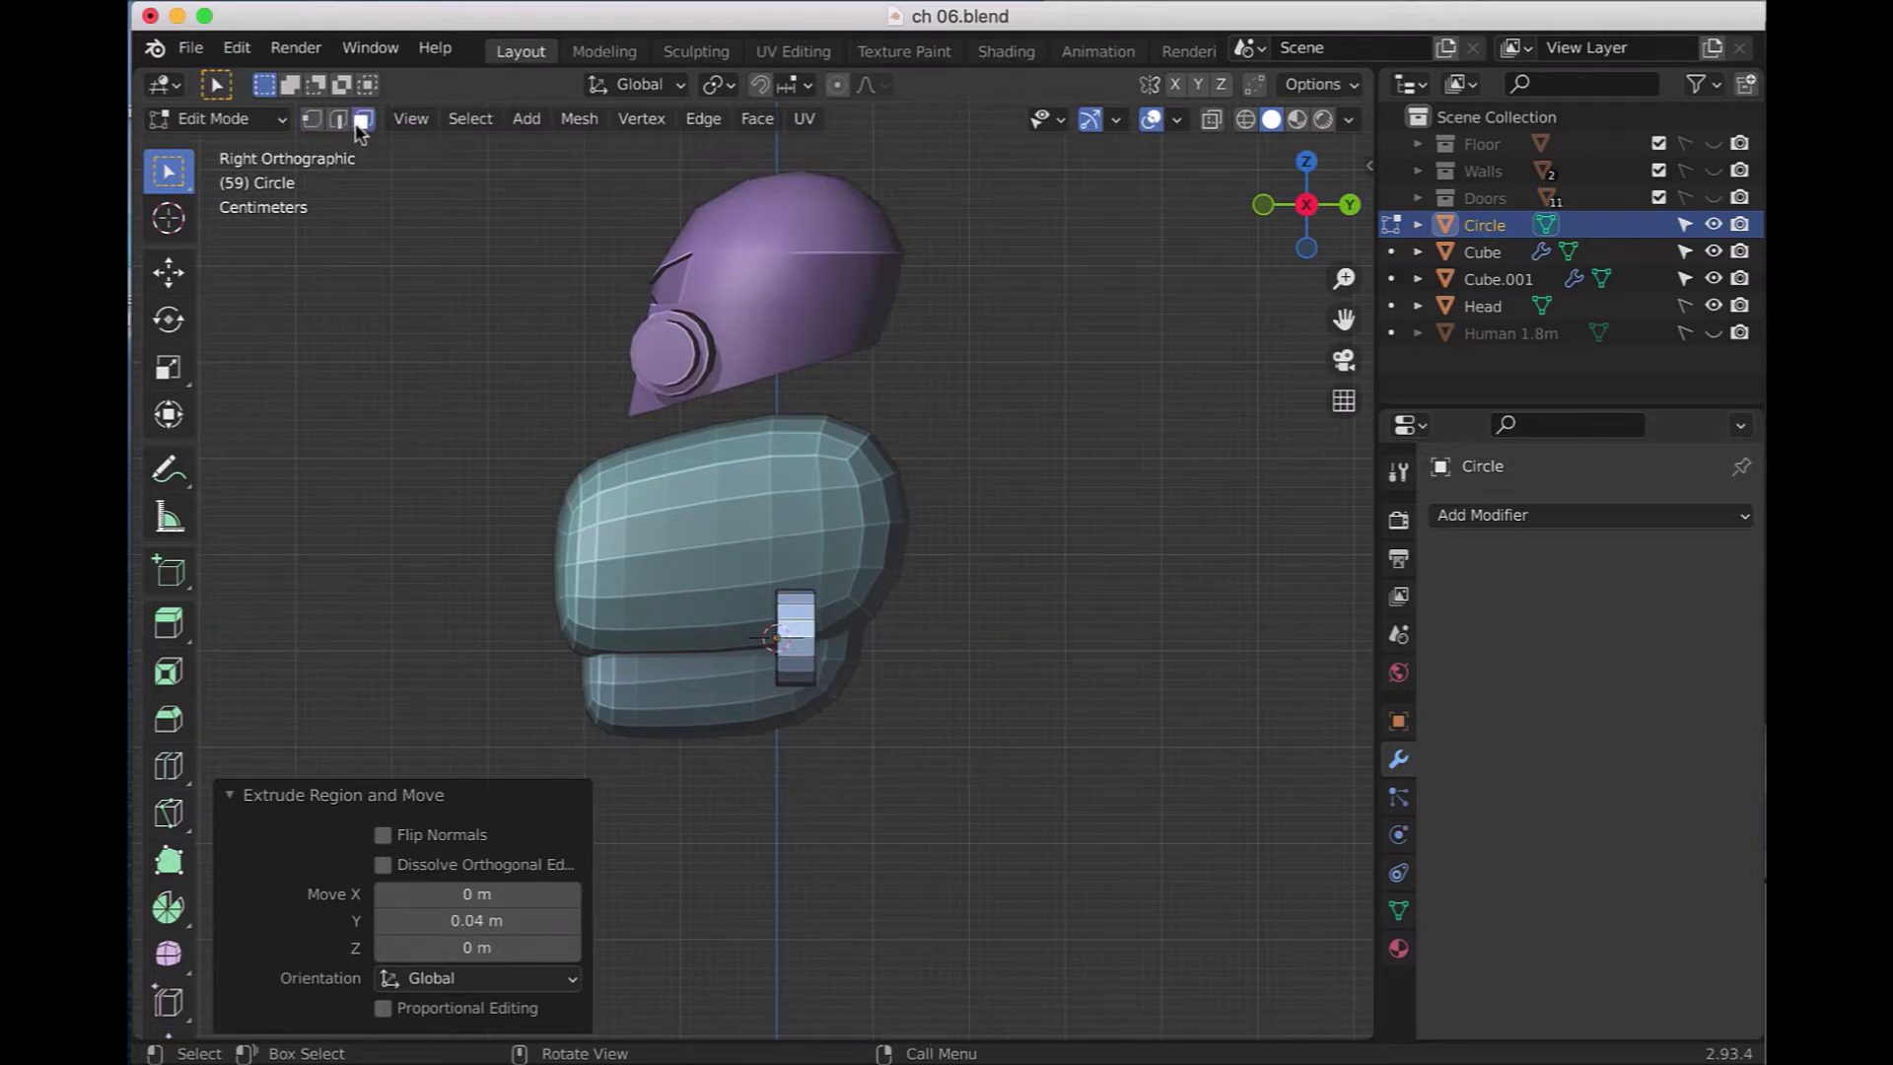
click(689, 605)
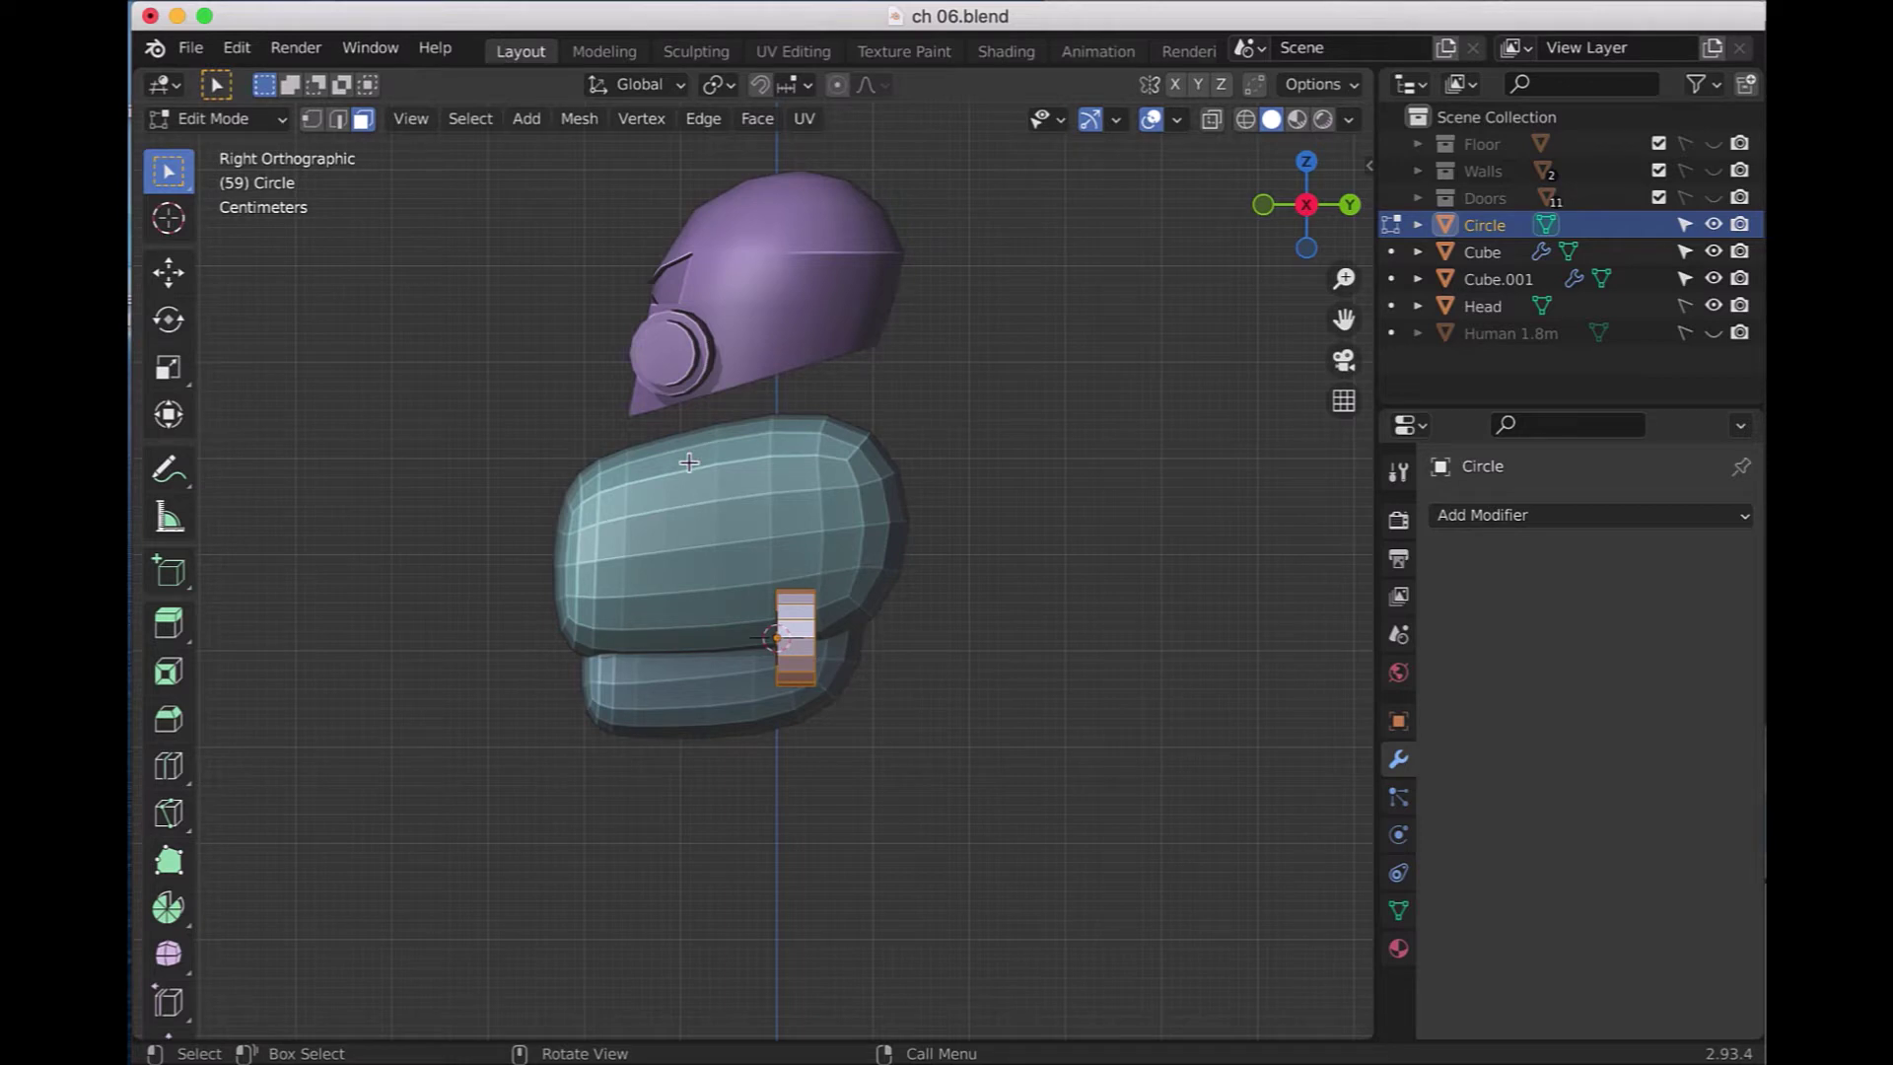
click(755, 119)
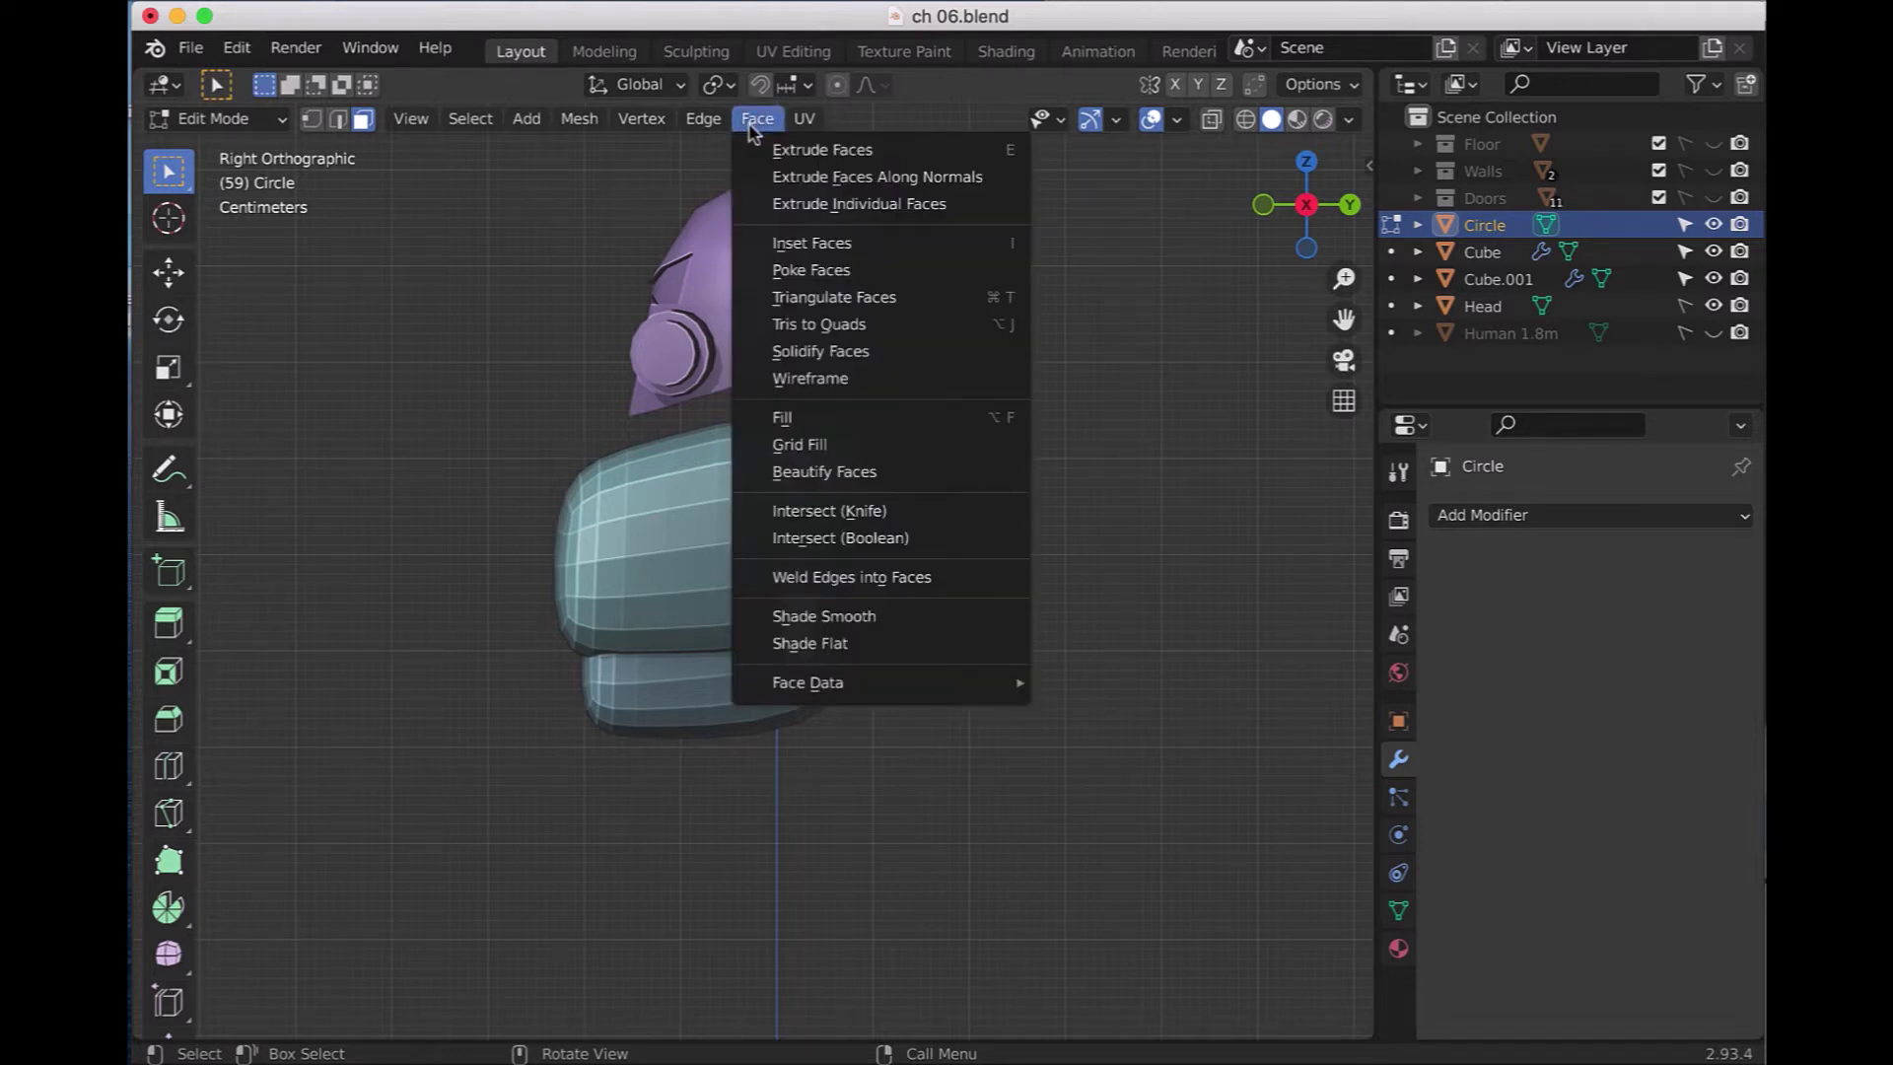
click(814, 357)
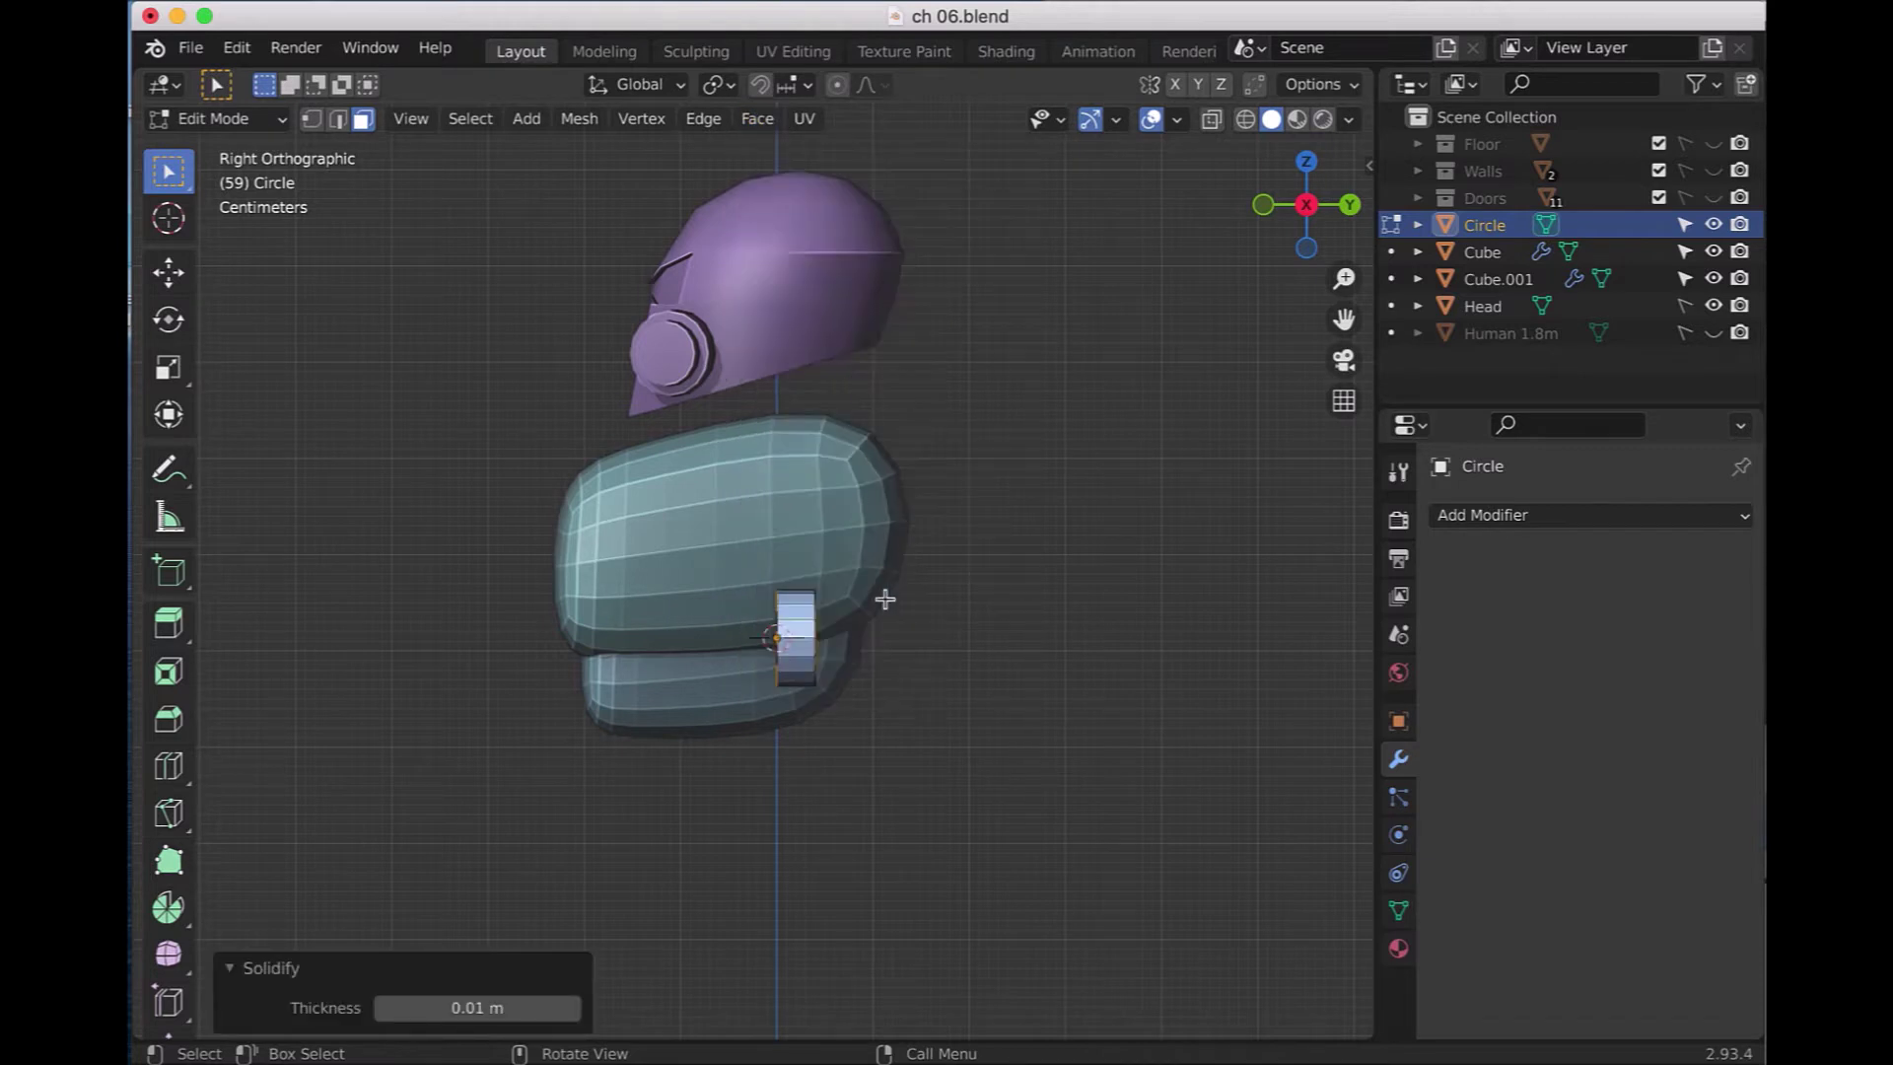
key(KP_1)
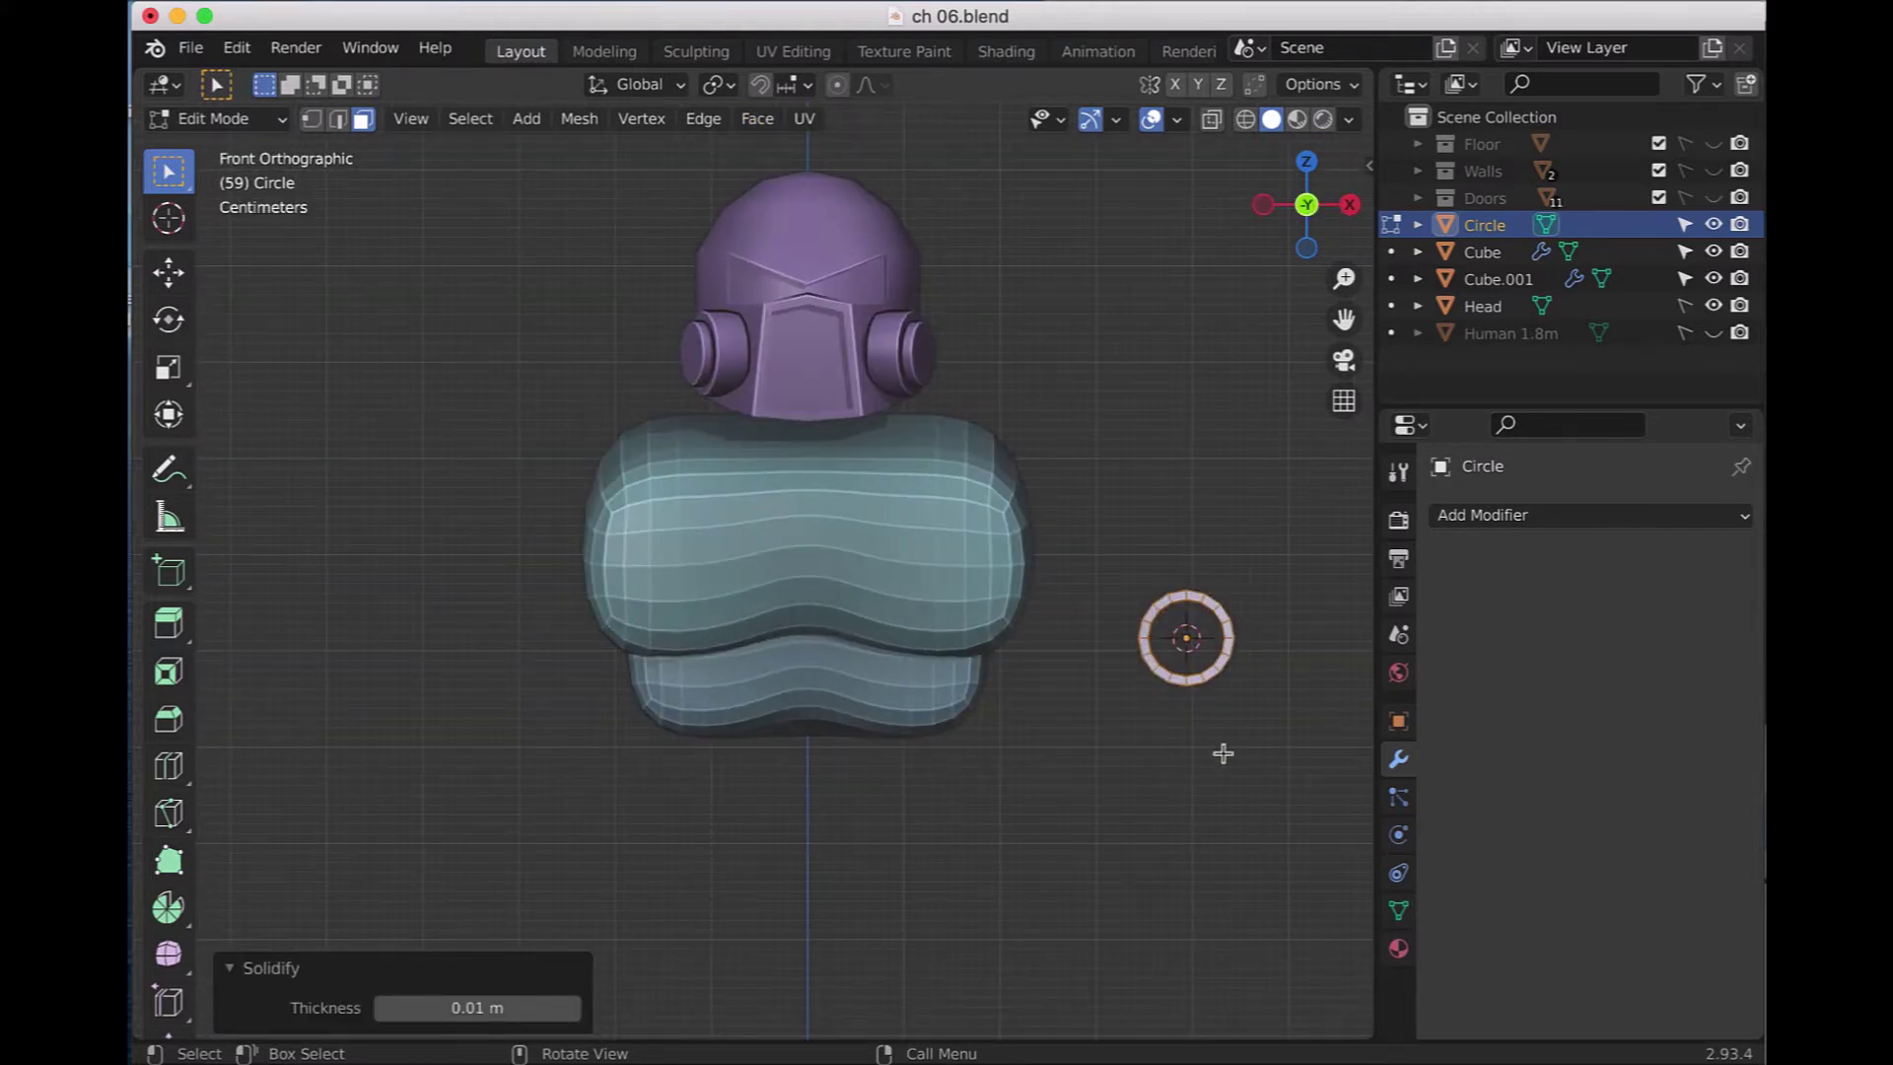
click(452, 1015)
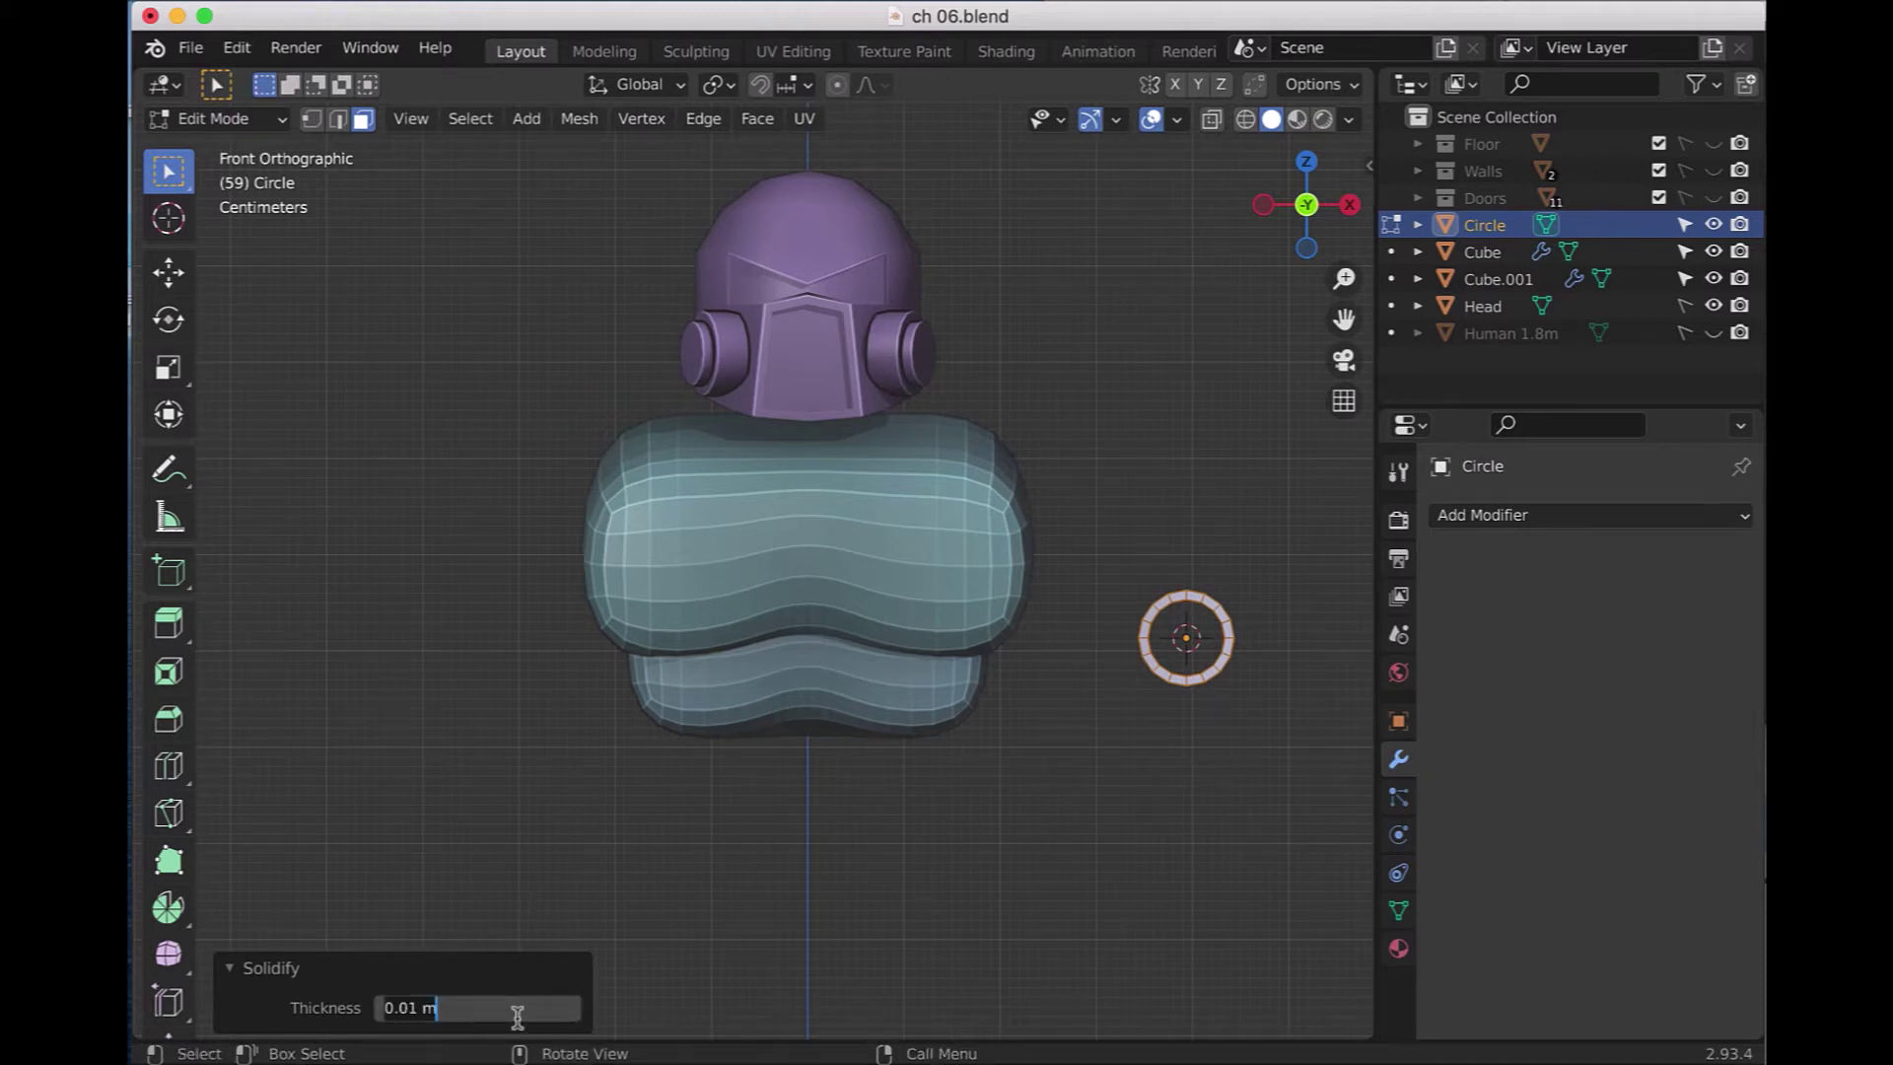
key(ctrl+a)
text(0.02)
key(Return)
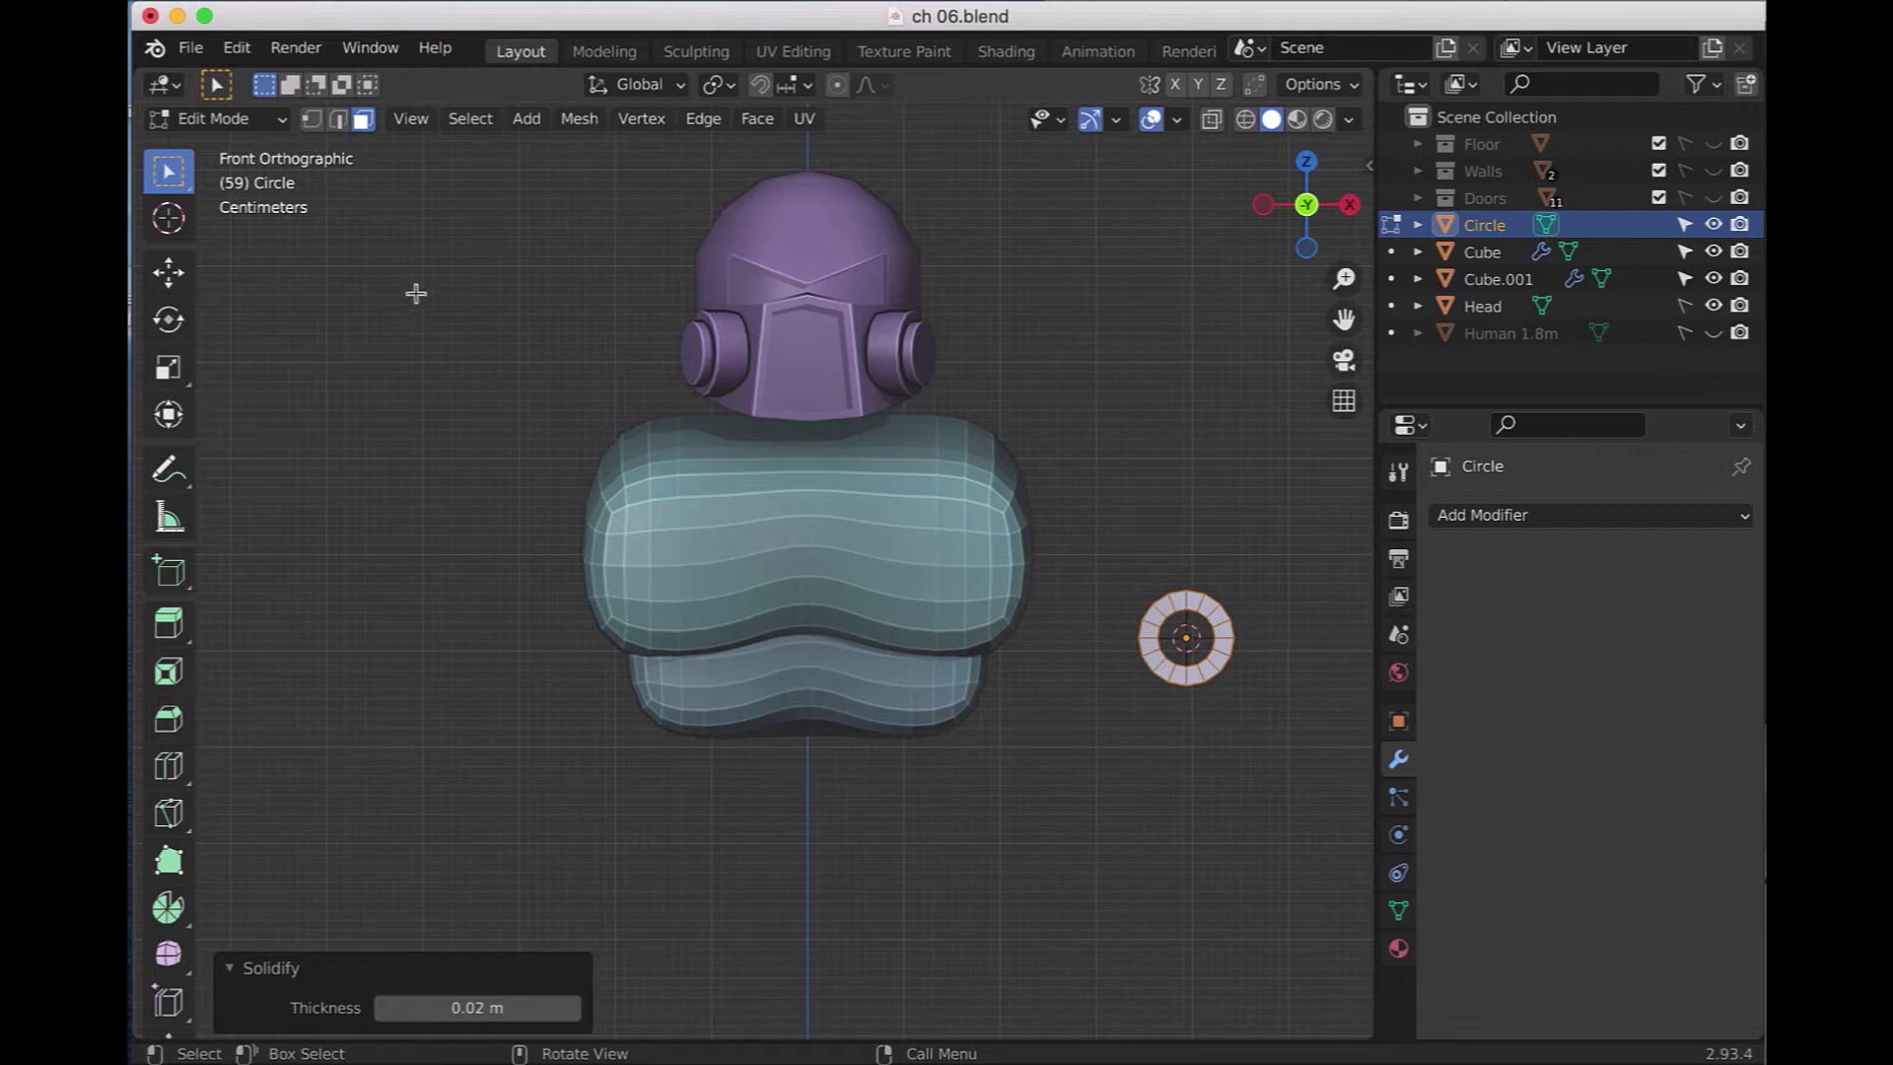
- Return to Object Mode with the thickened ring selected
click(241, 119)
click(252, 148)
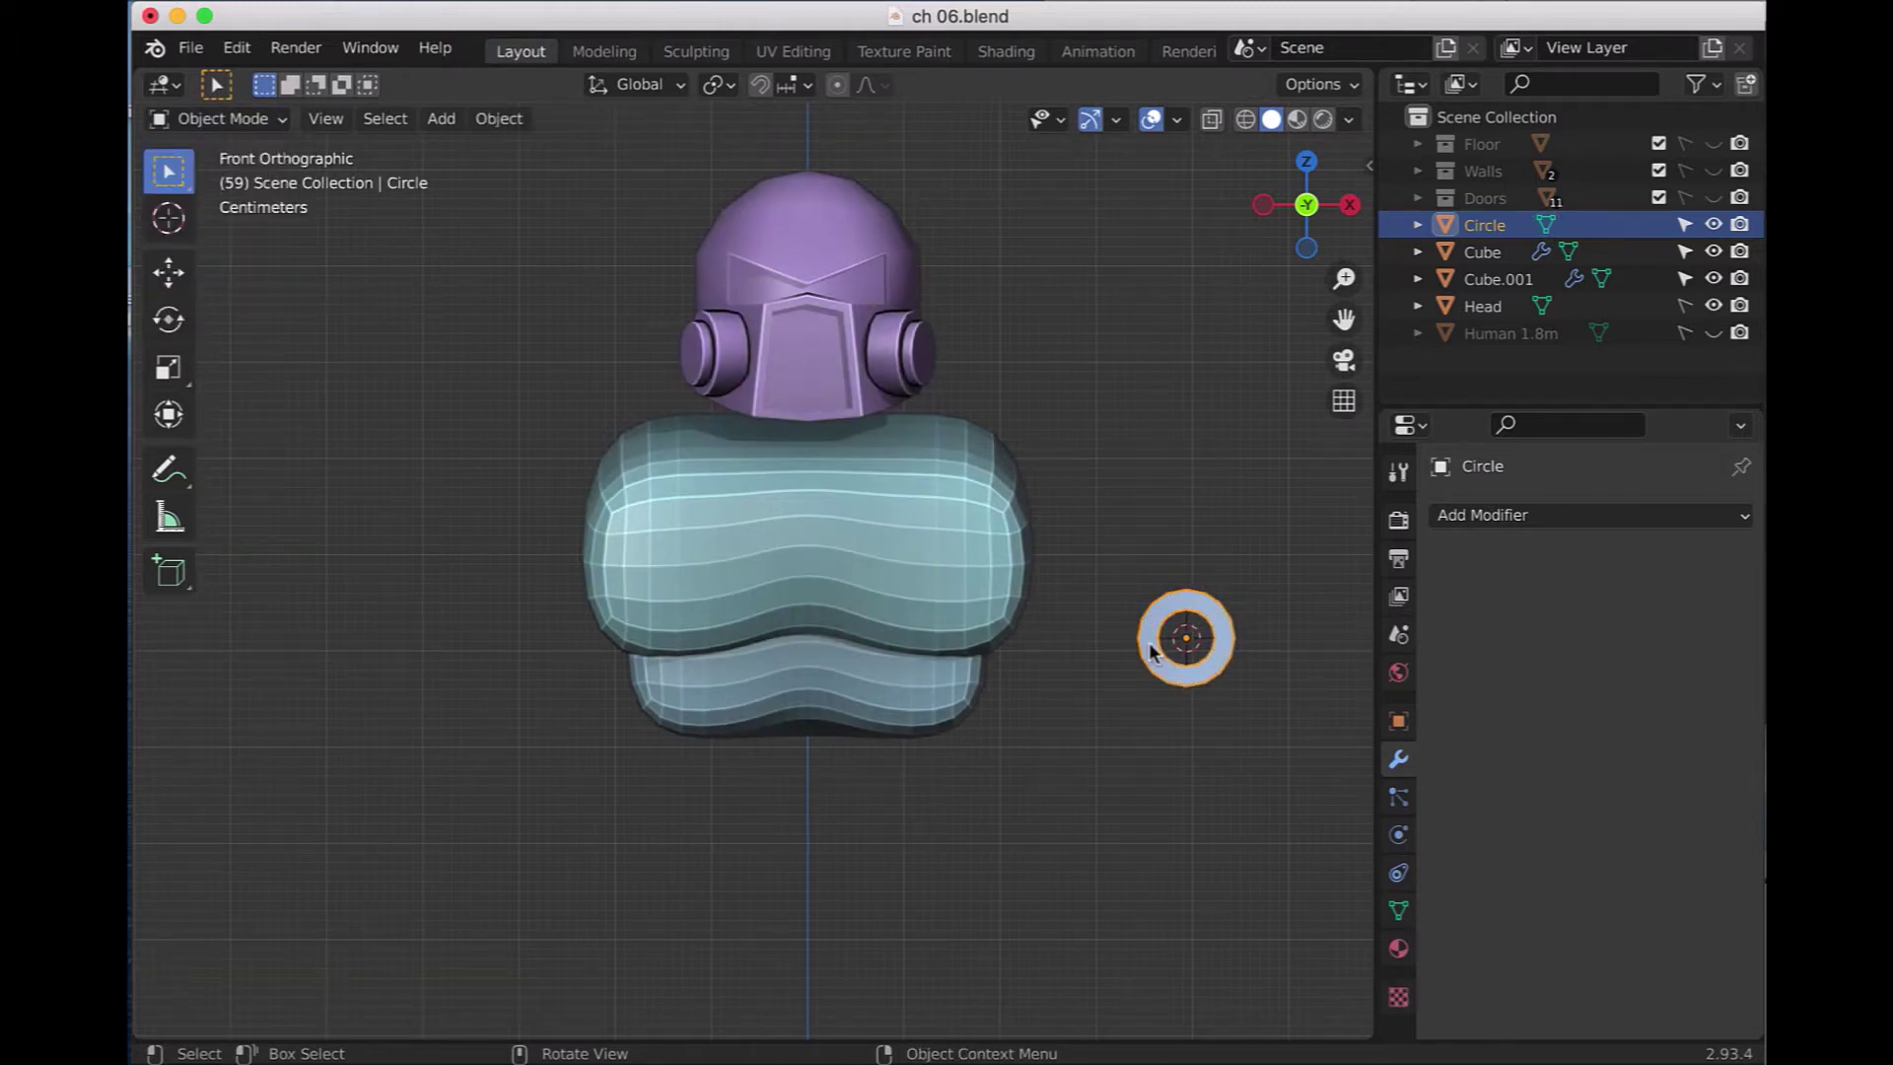
key(g)
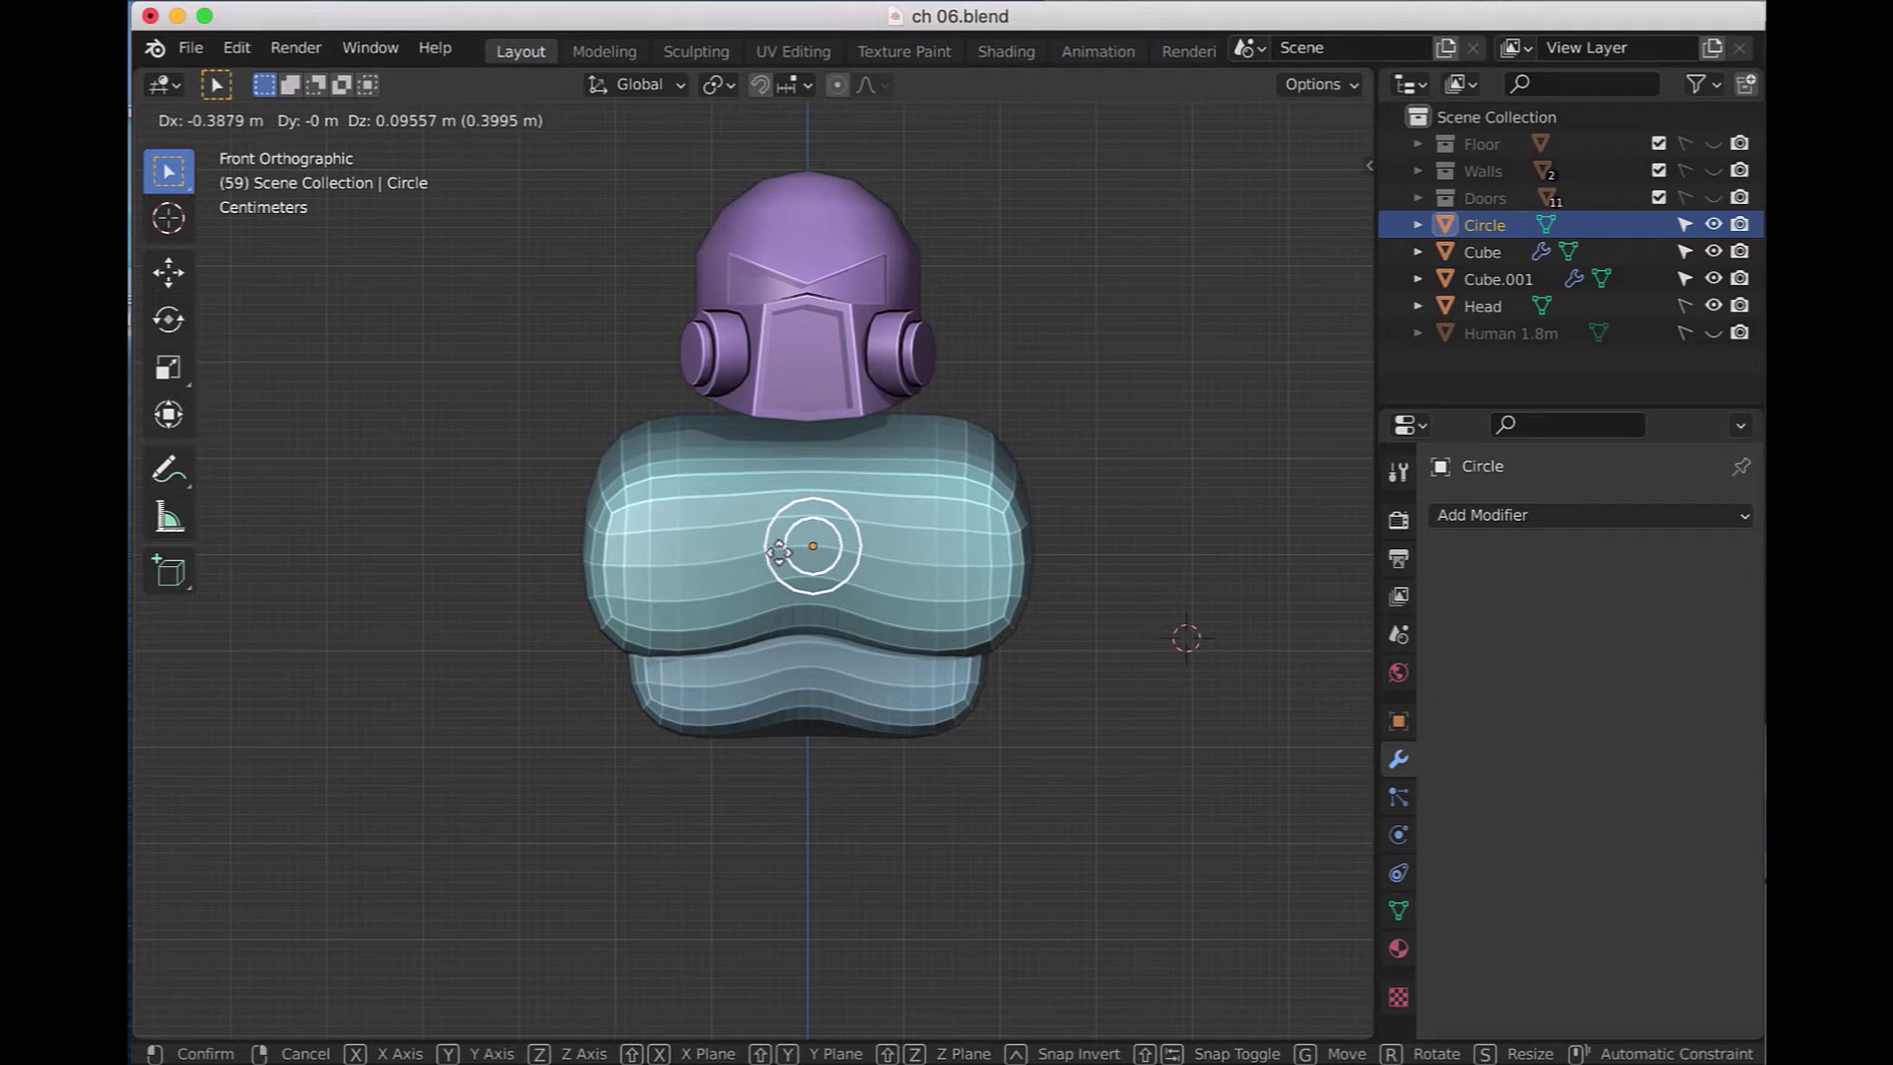
- Place the ring at the chest centre, pushed -0.24456 m on Y against the torso front
click(778, 554)
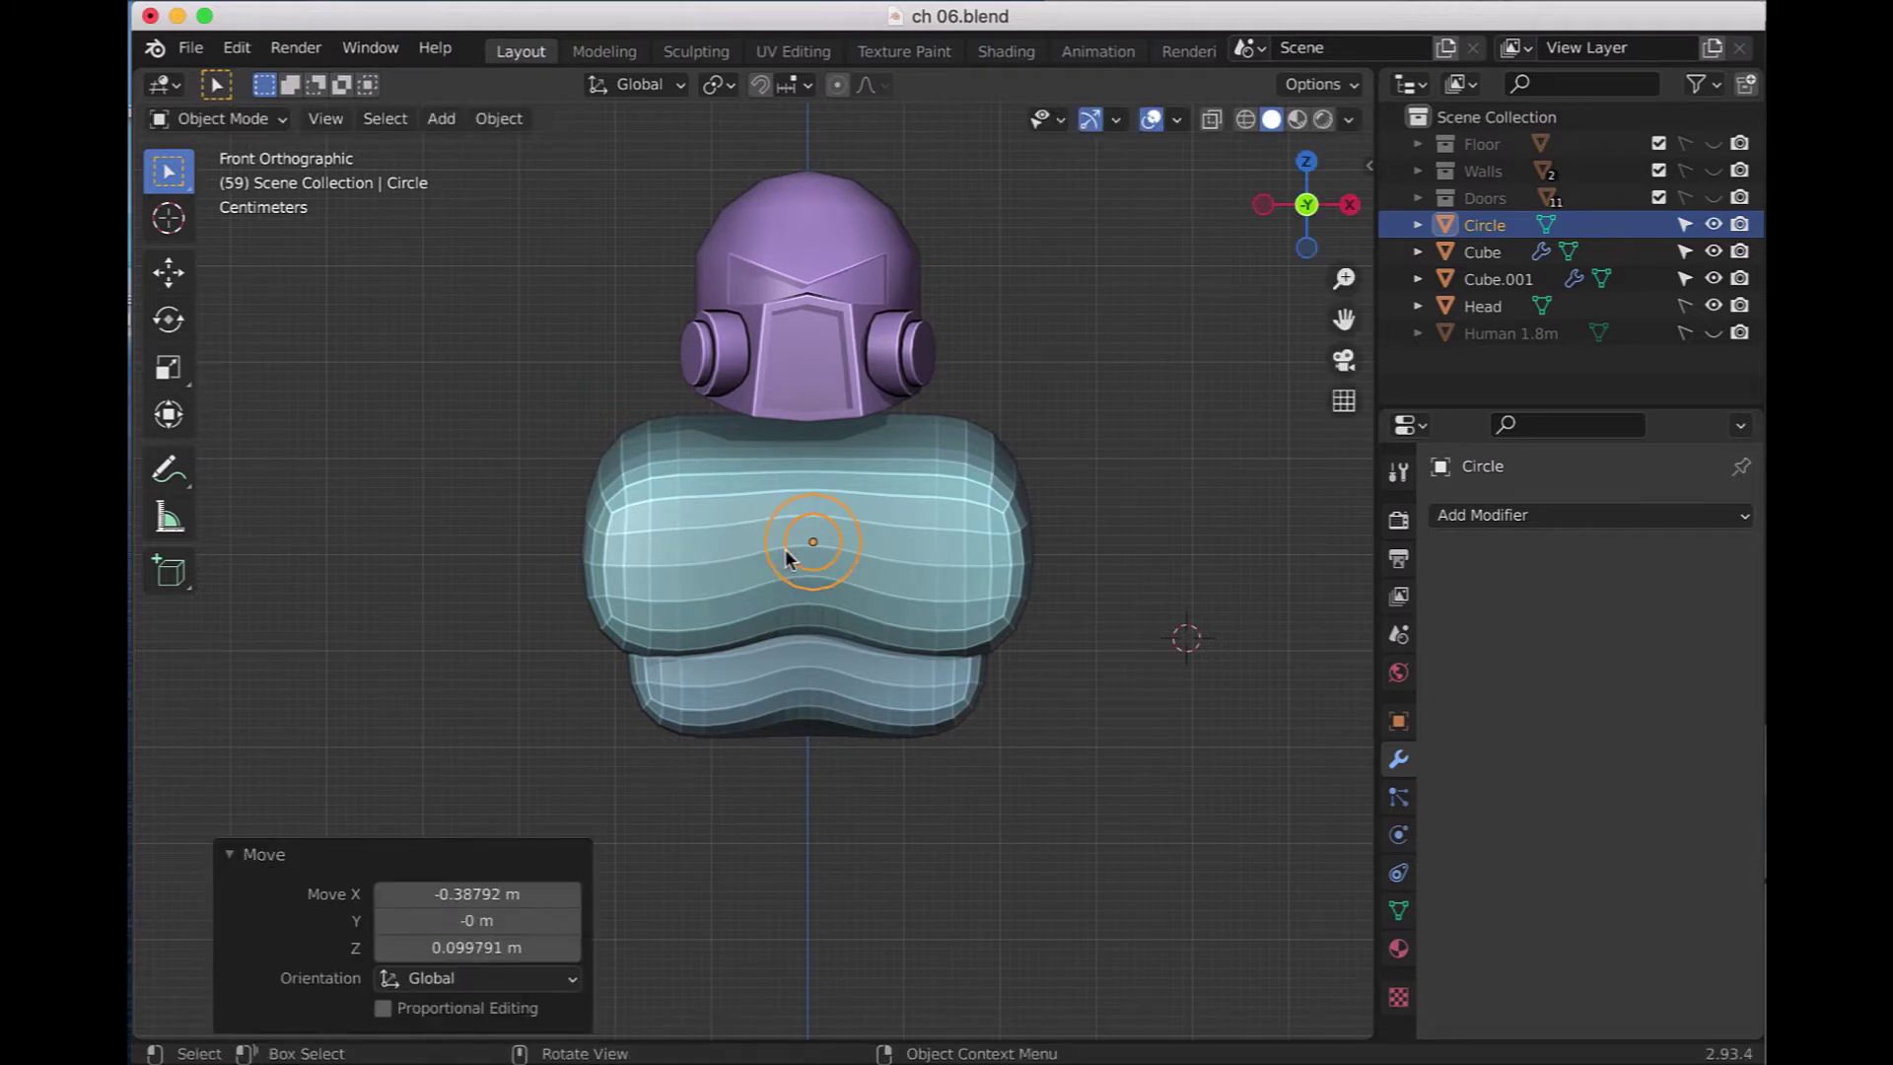
key(KP_3)
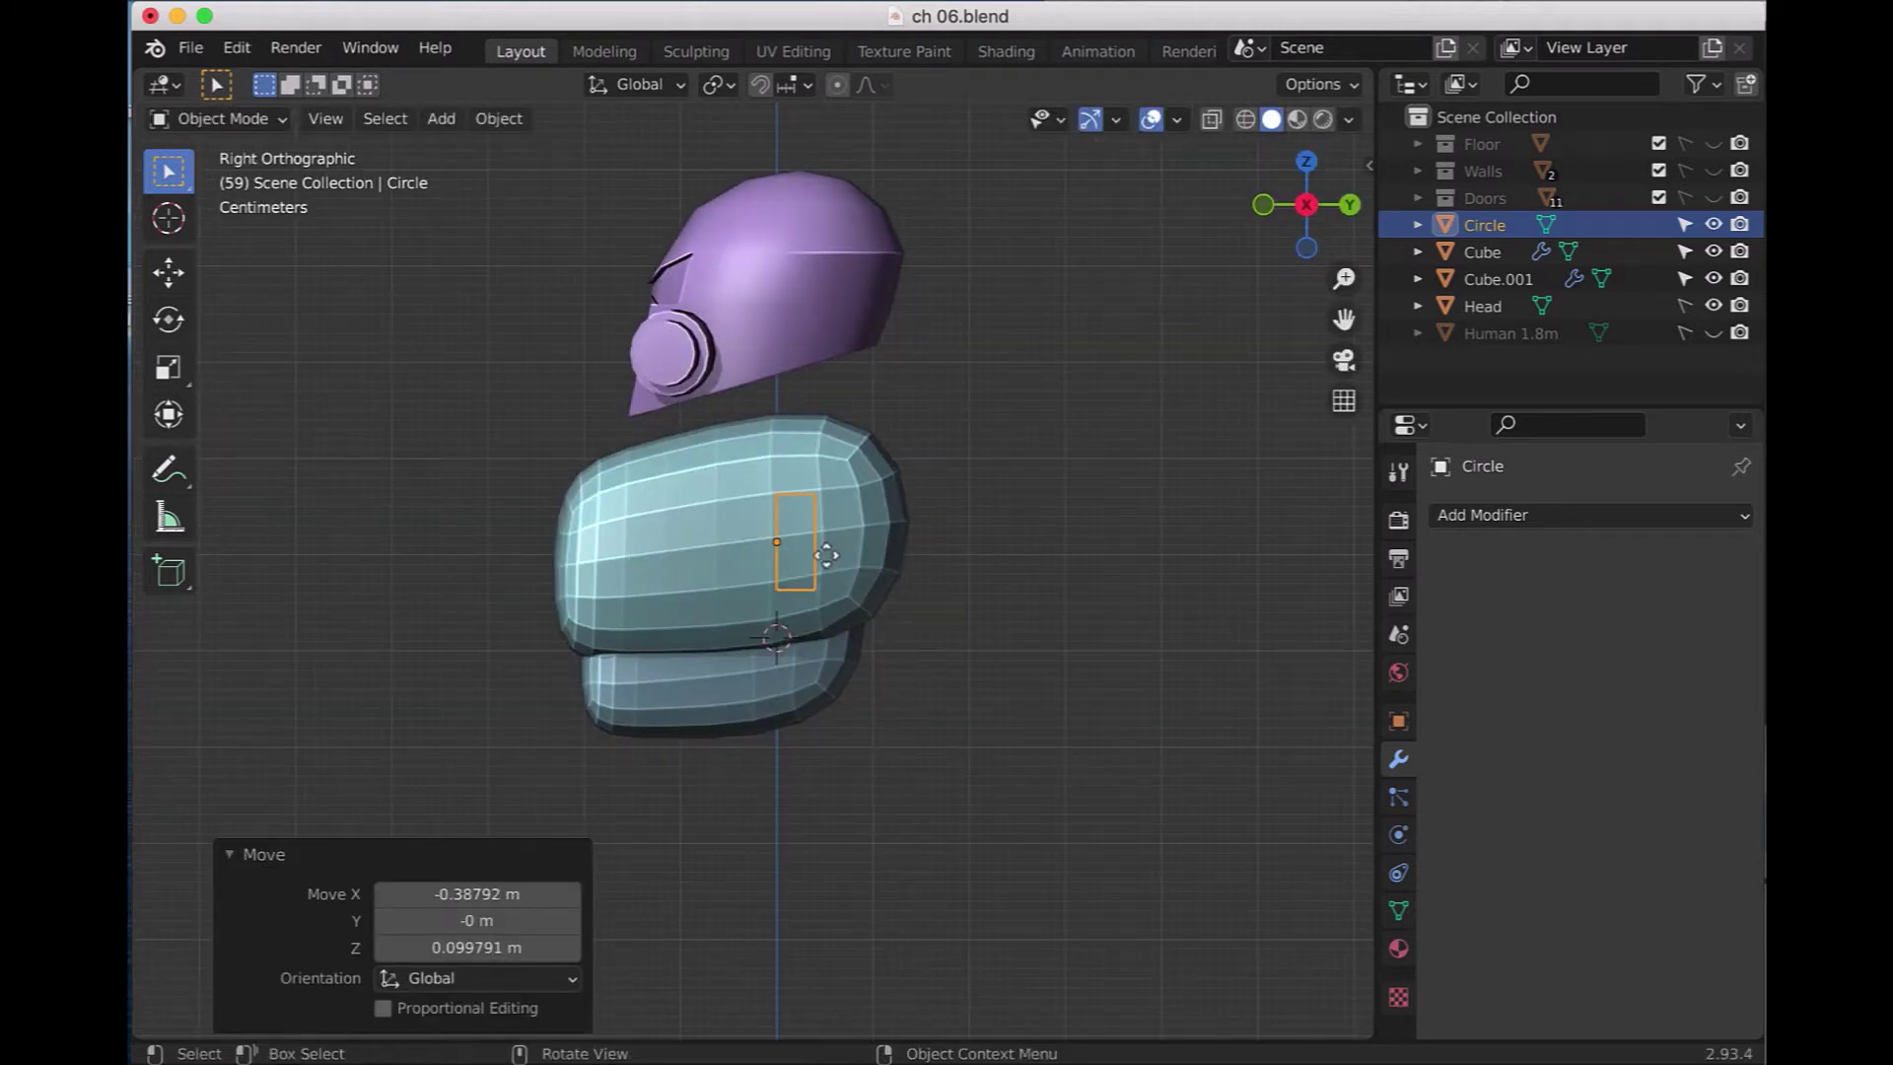
key(g)
key(y)
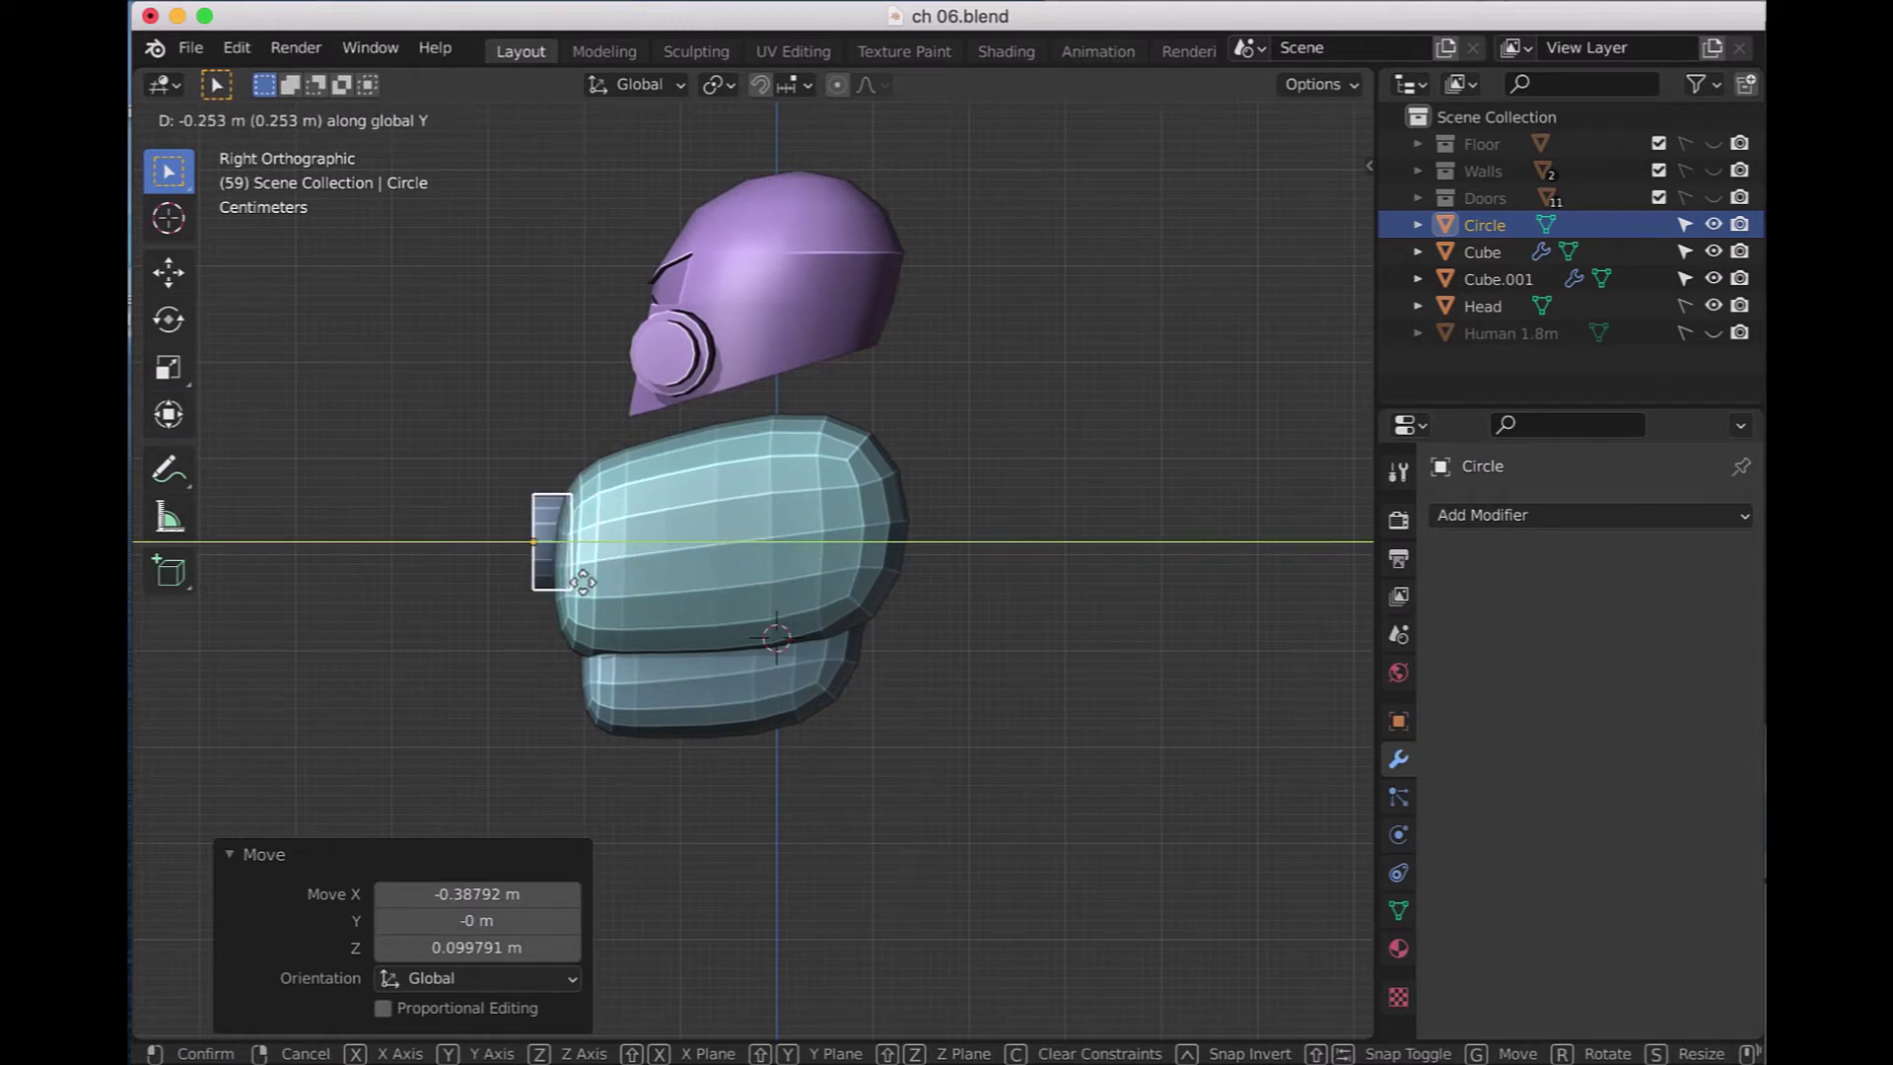
click(590, 583)
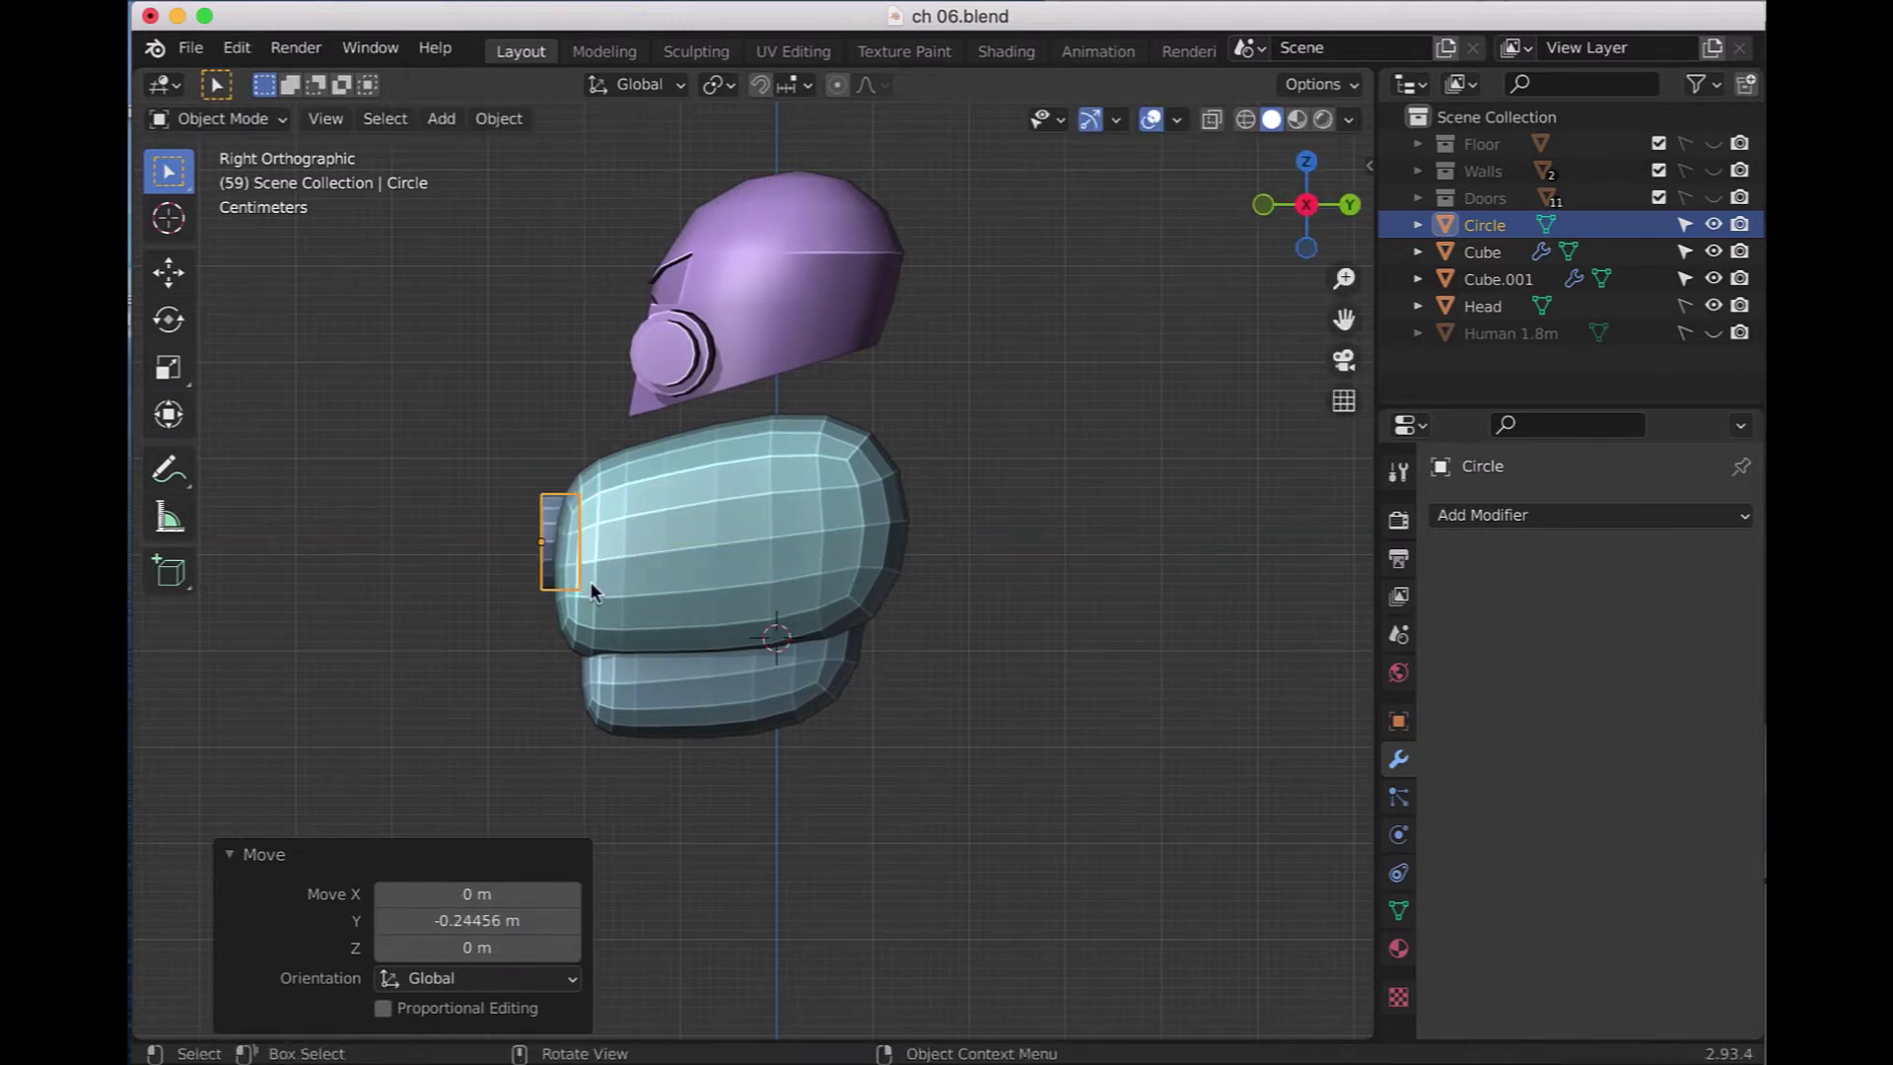
key(KP_1)
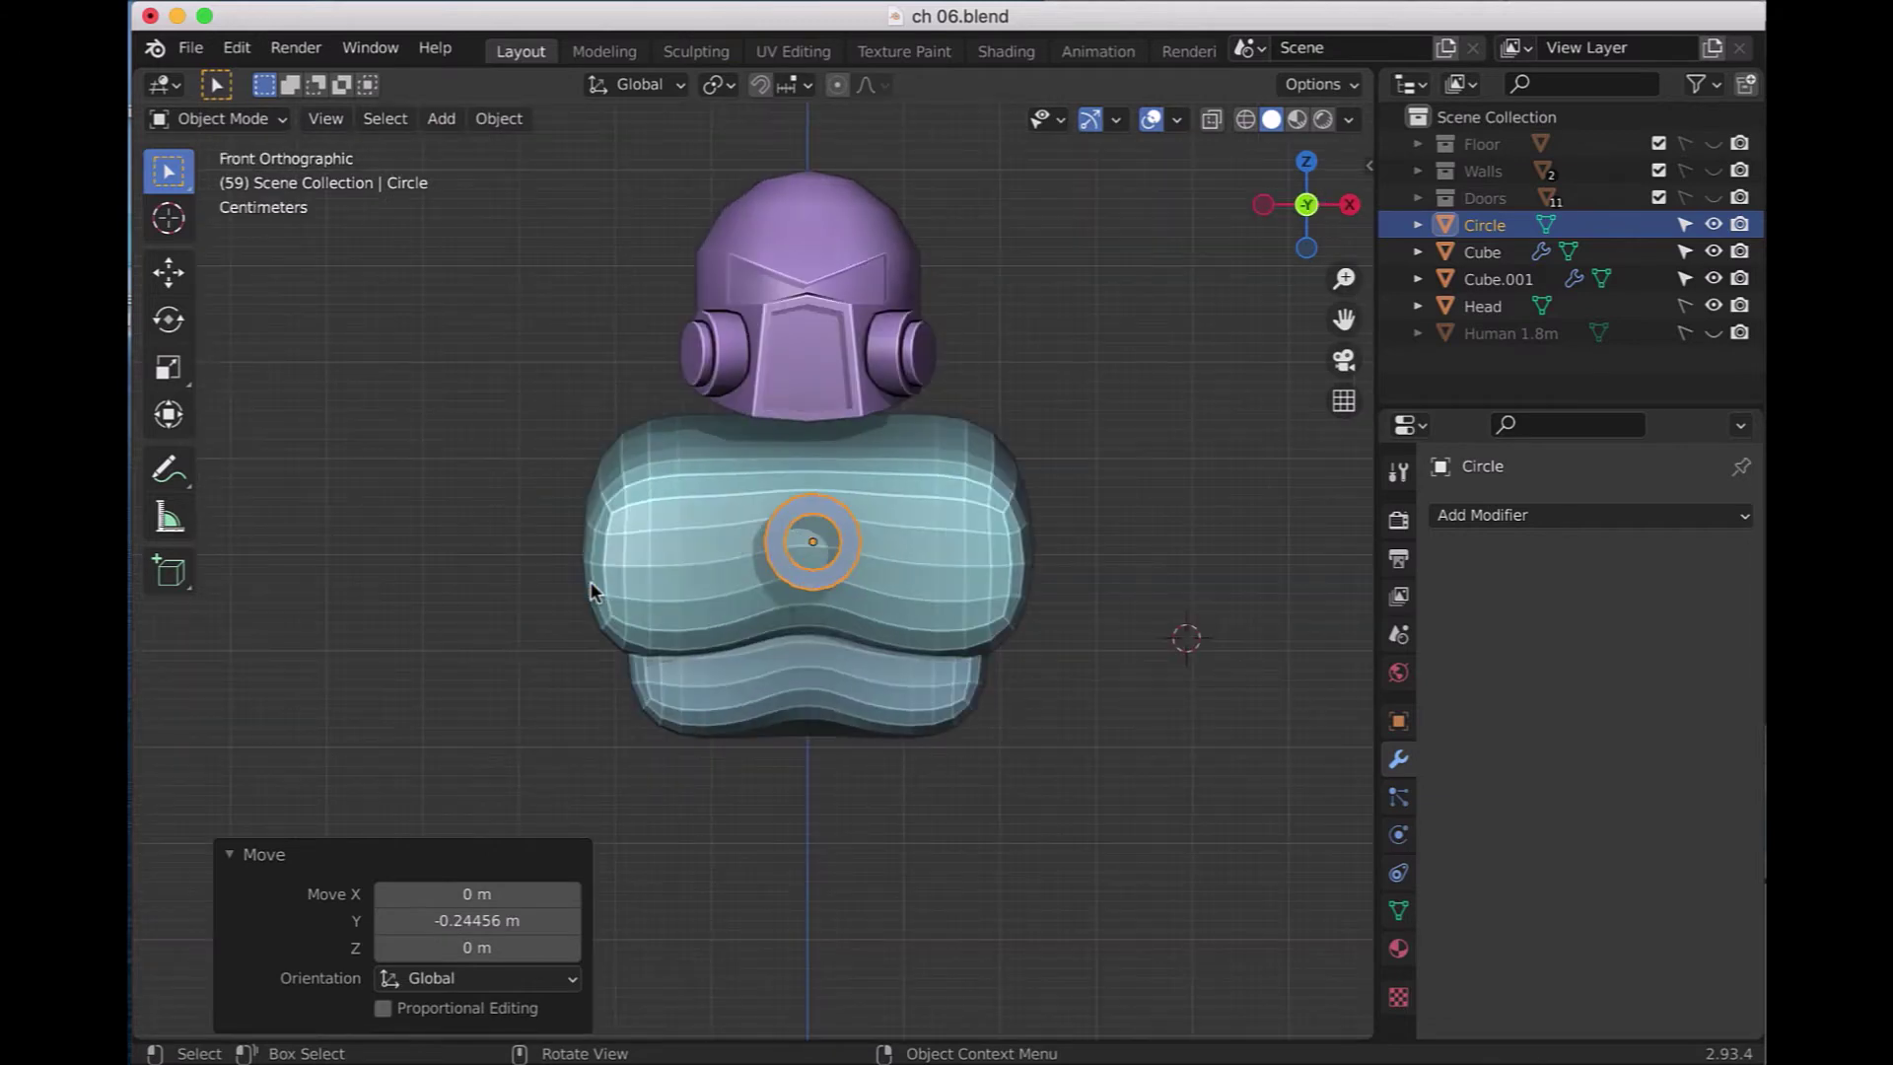
mouse_move(1182, 515)
middle_down()
mouse_move(932, 649)
mouse_move(144, 579)
mouse_move(1101, 577)
middle_up()
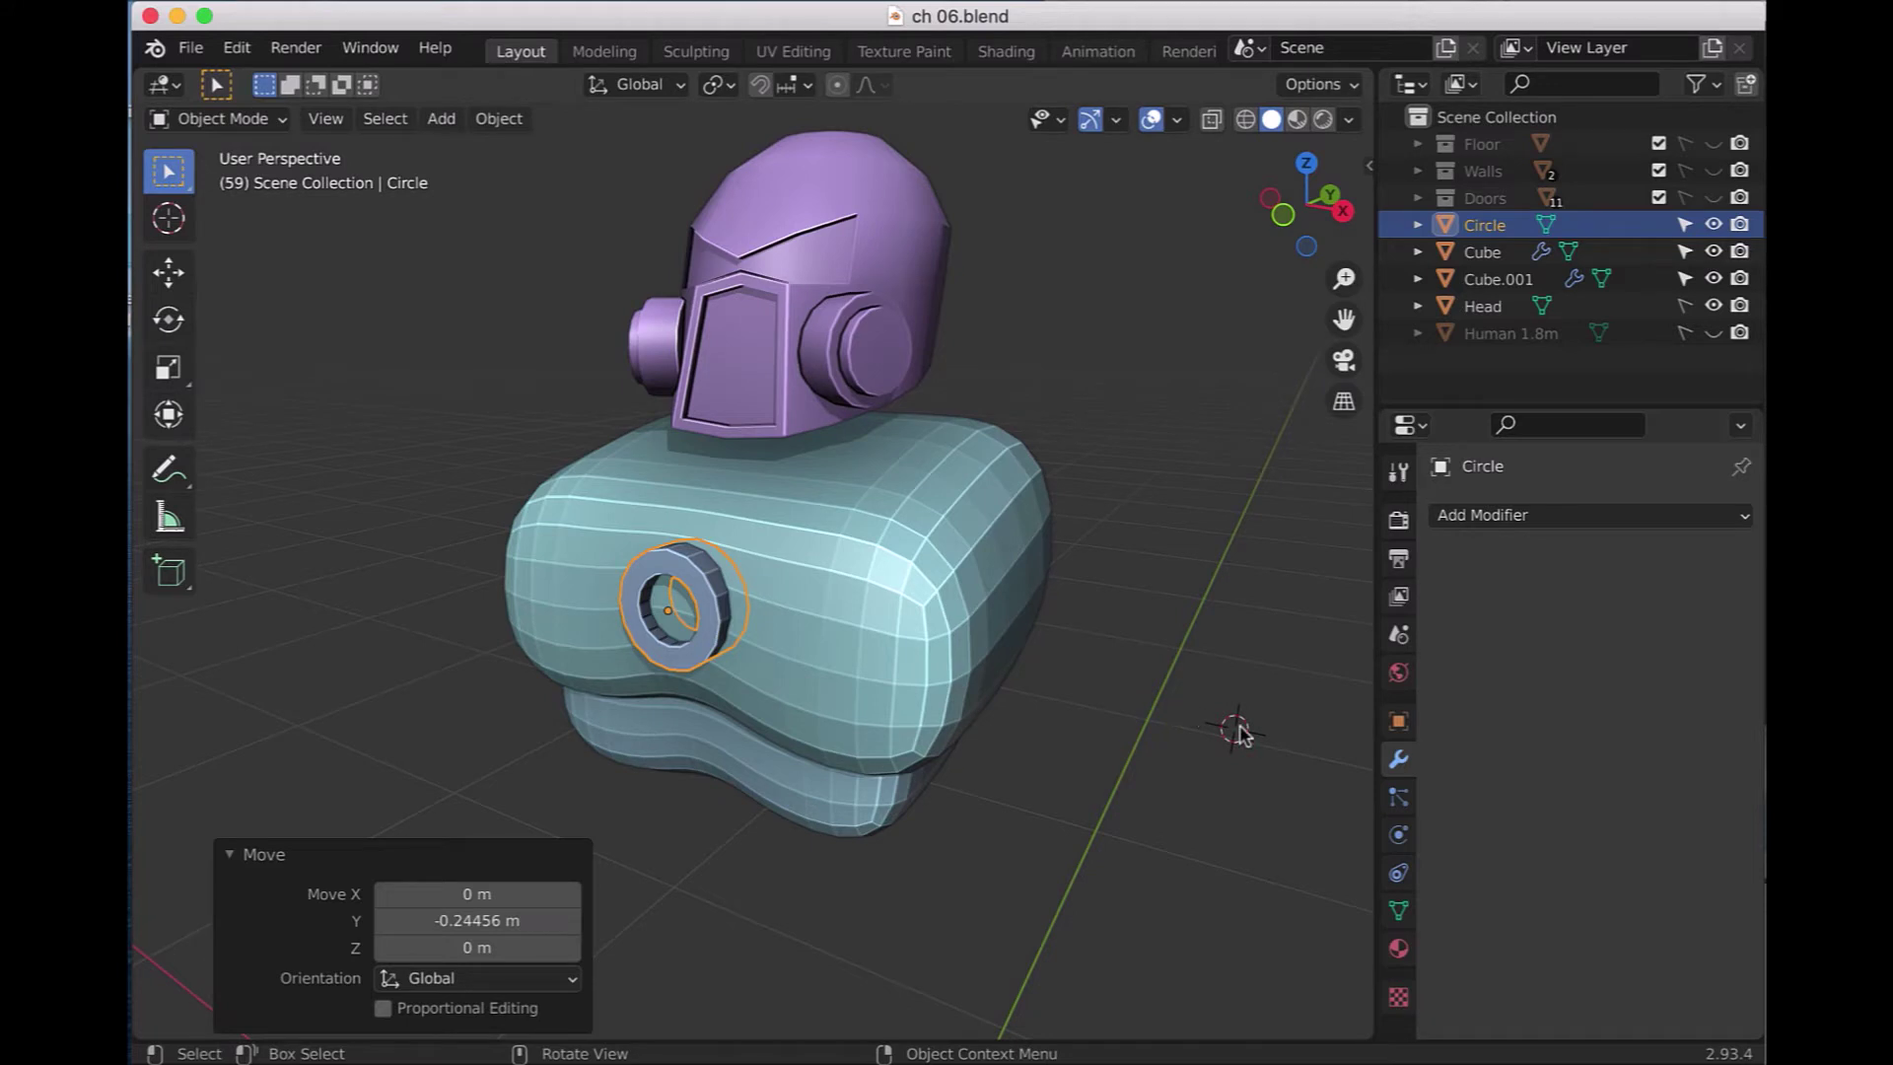
key(shift+a)
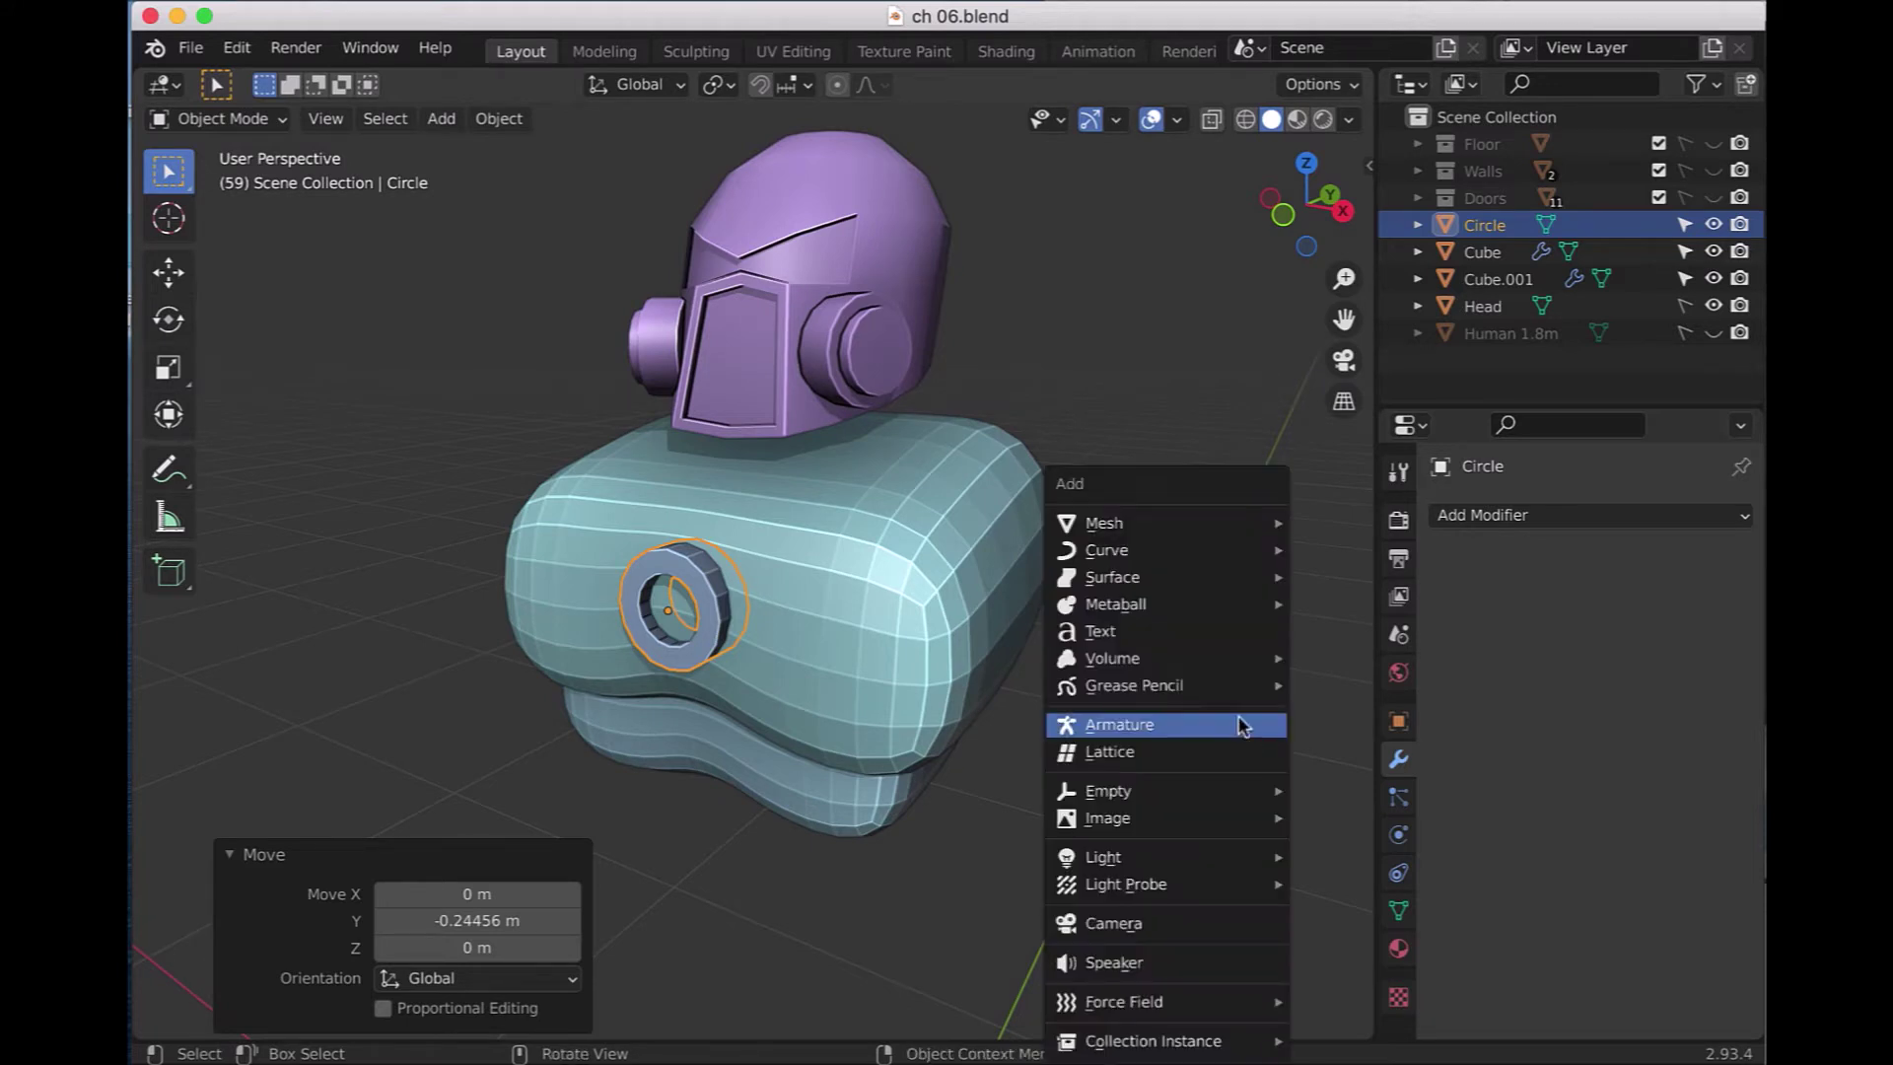
- Add a second 16-vertex circle, Circle.001, with 0.16 m radius and enter Edit Mode
mouse_move(1103, 523)
click(1378, 582)
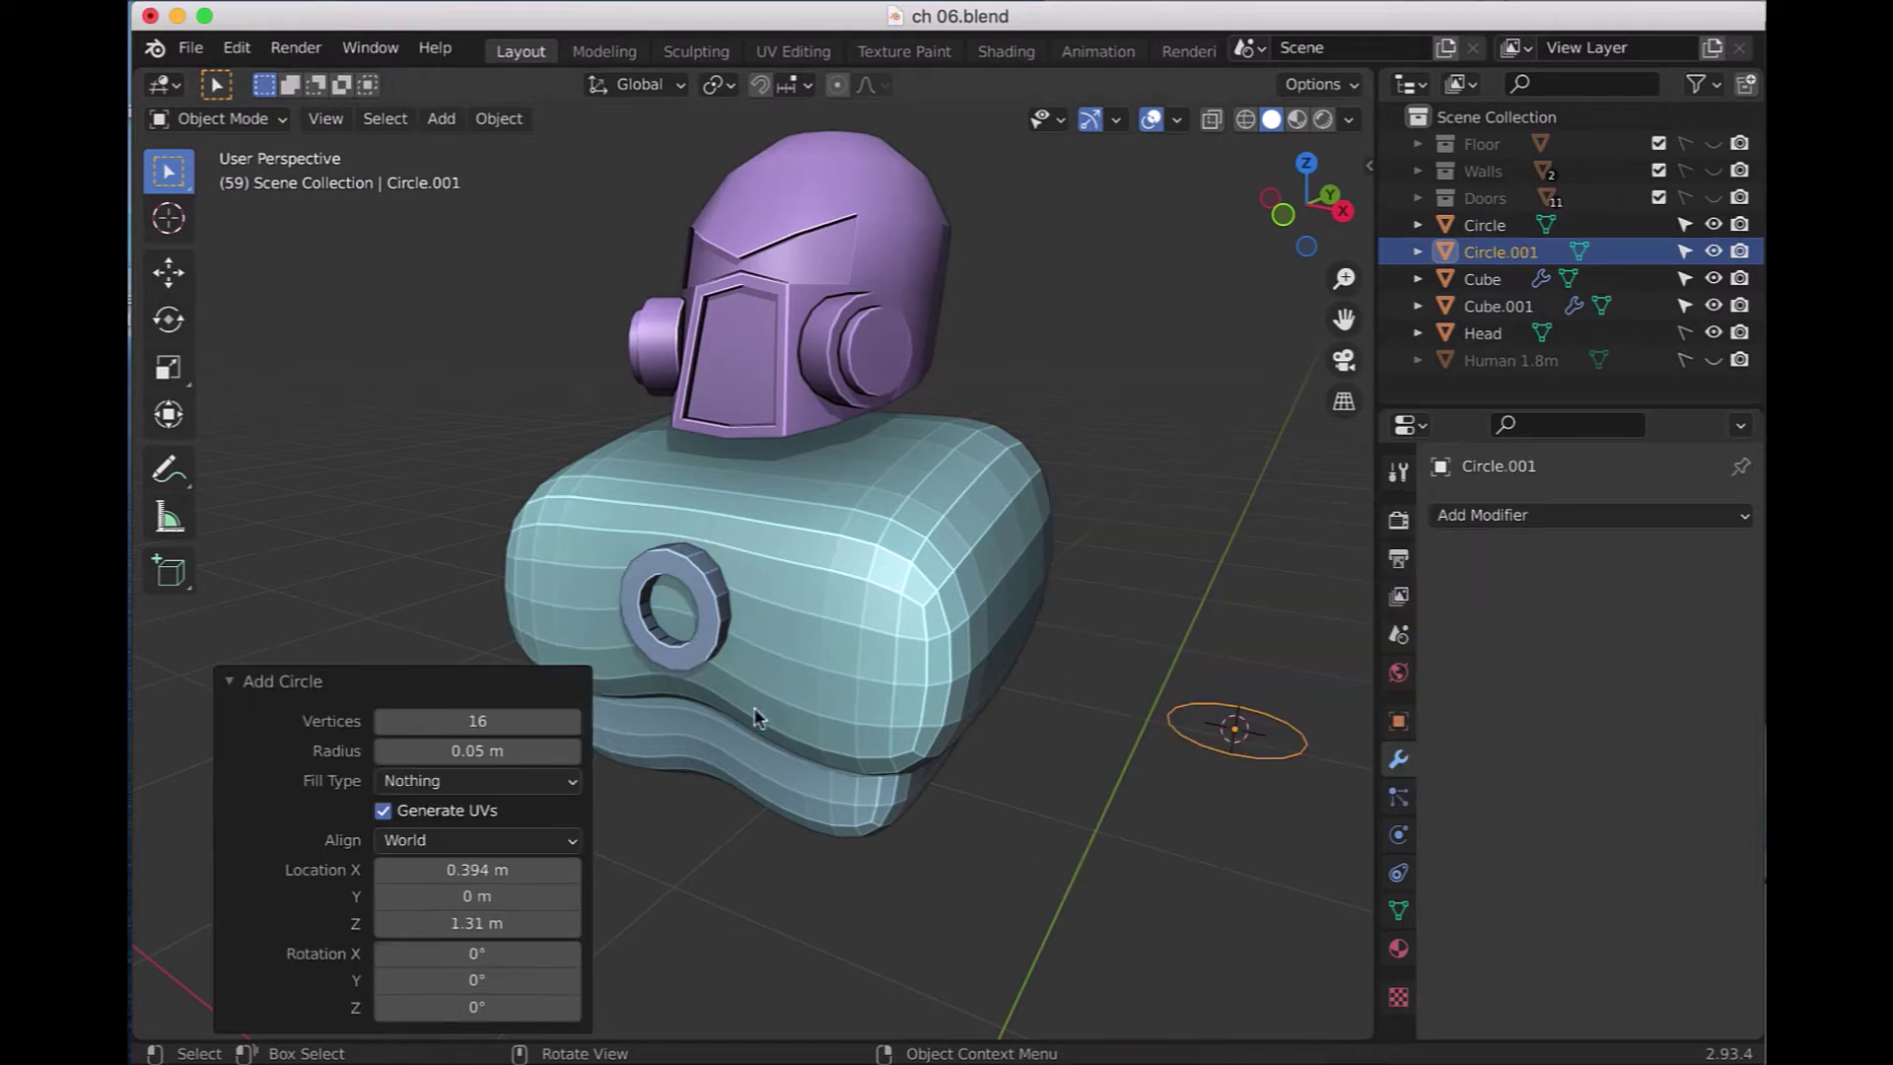
click(504, 719)
key(Return)
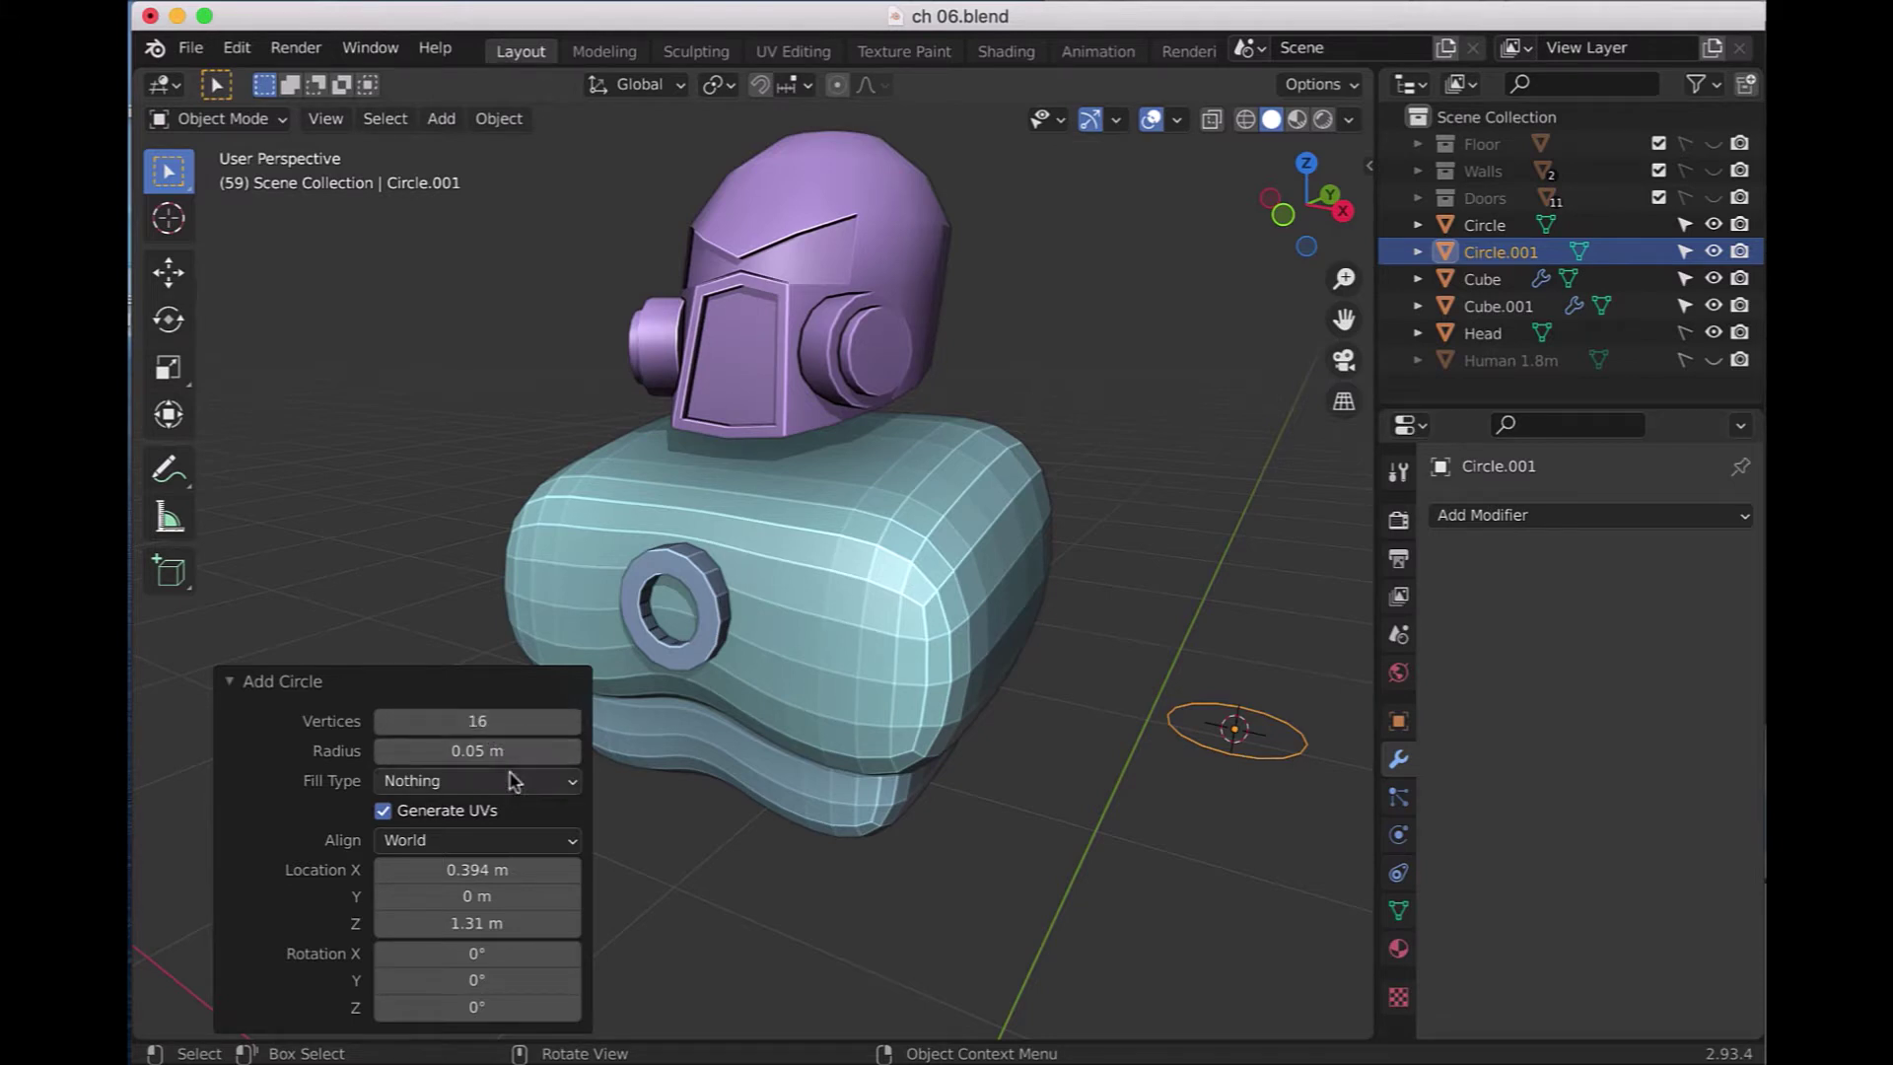
click(505, 751)
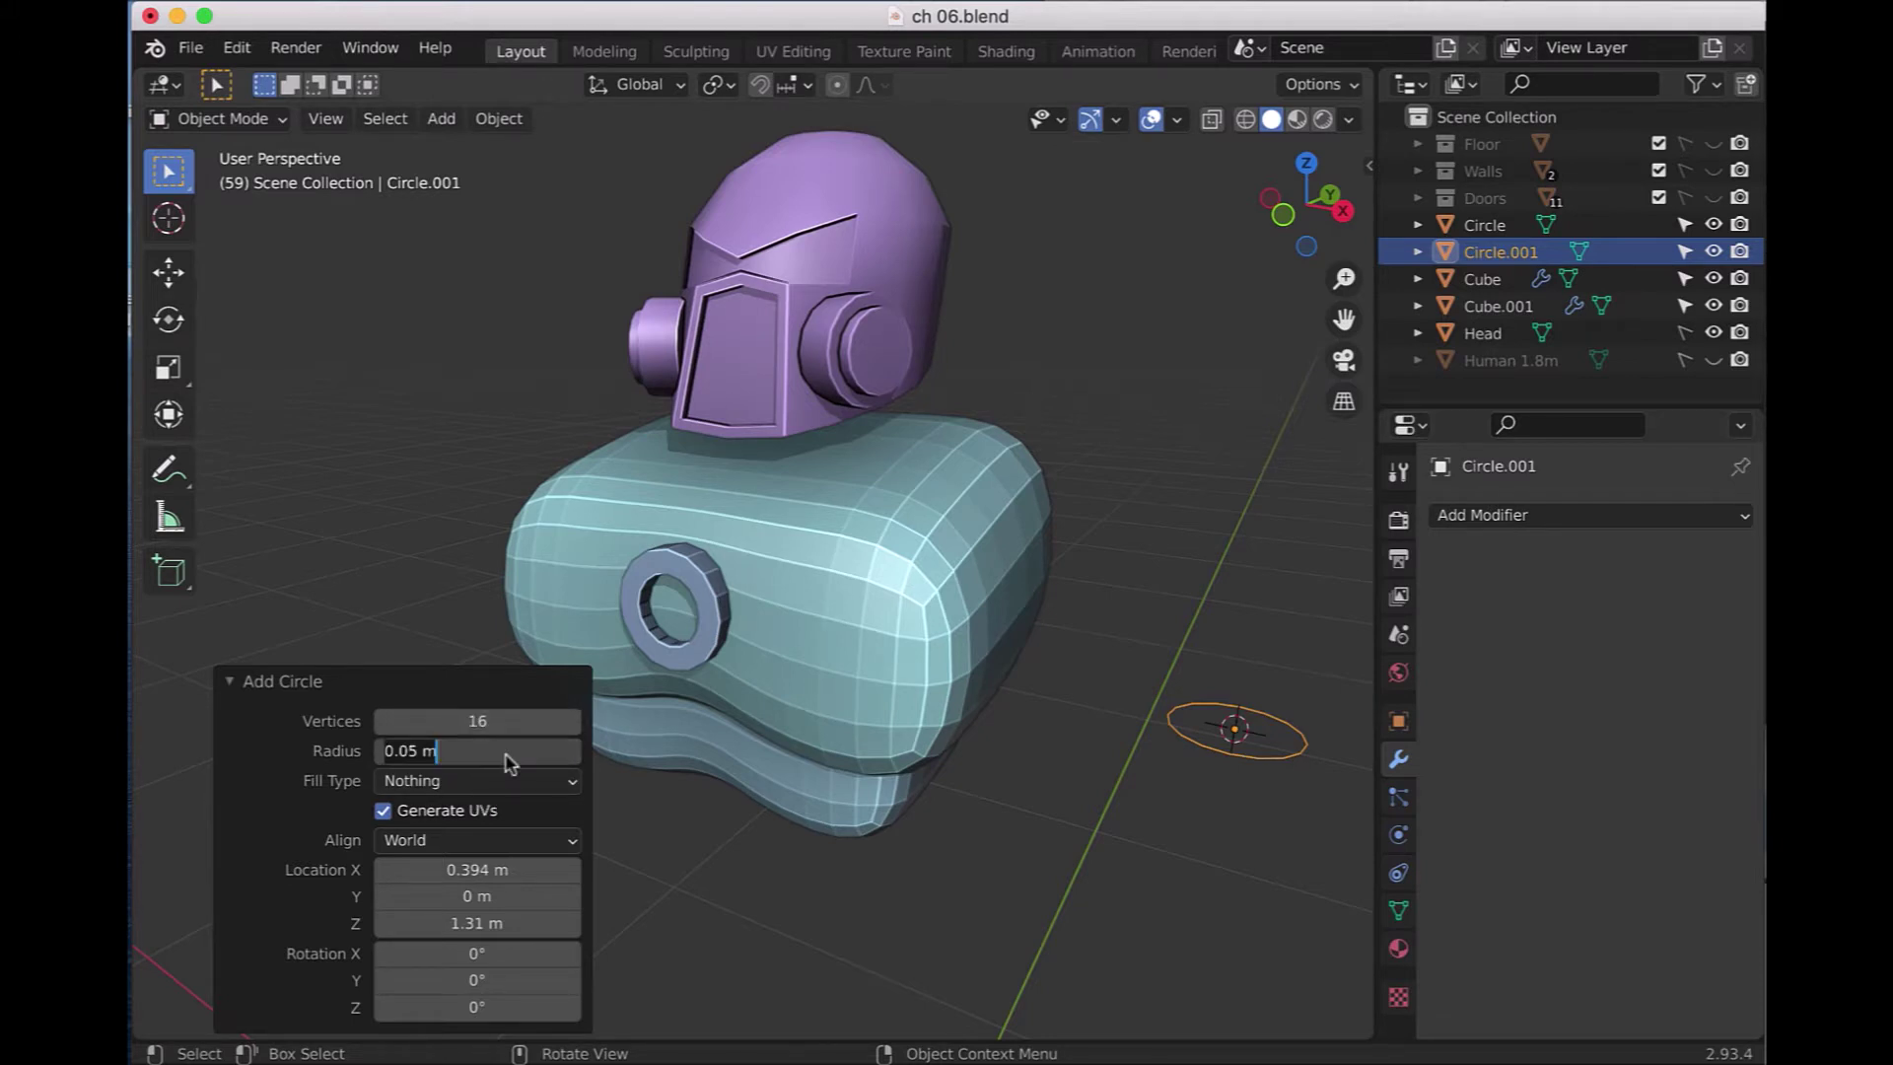
key(BackSpace)
key(BackSpace)
key(BackSpace)
text(16)
key(Return)
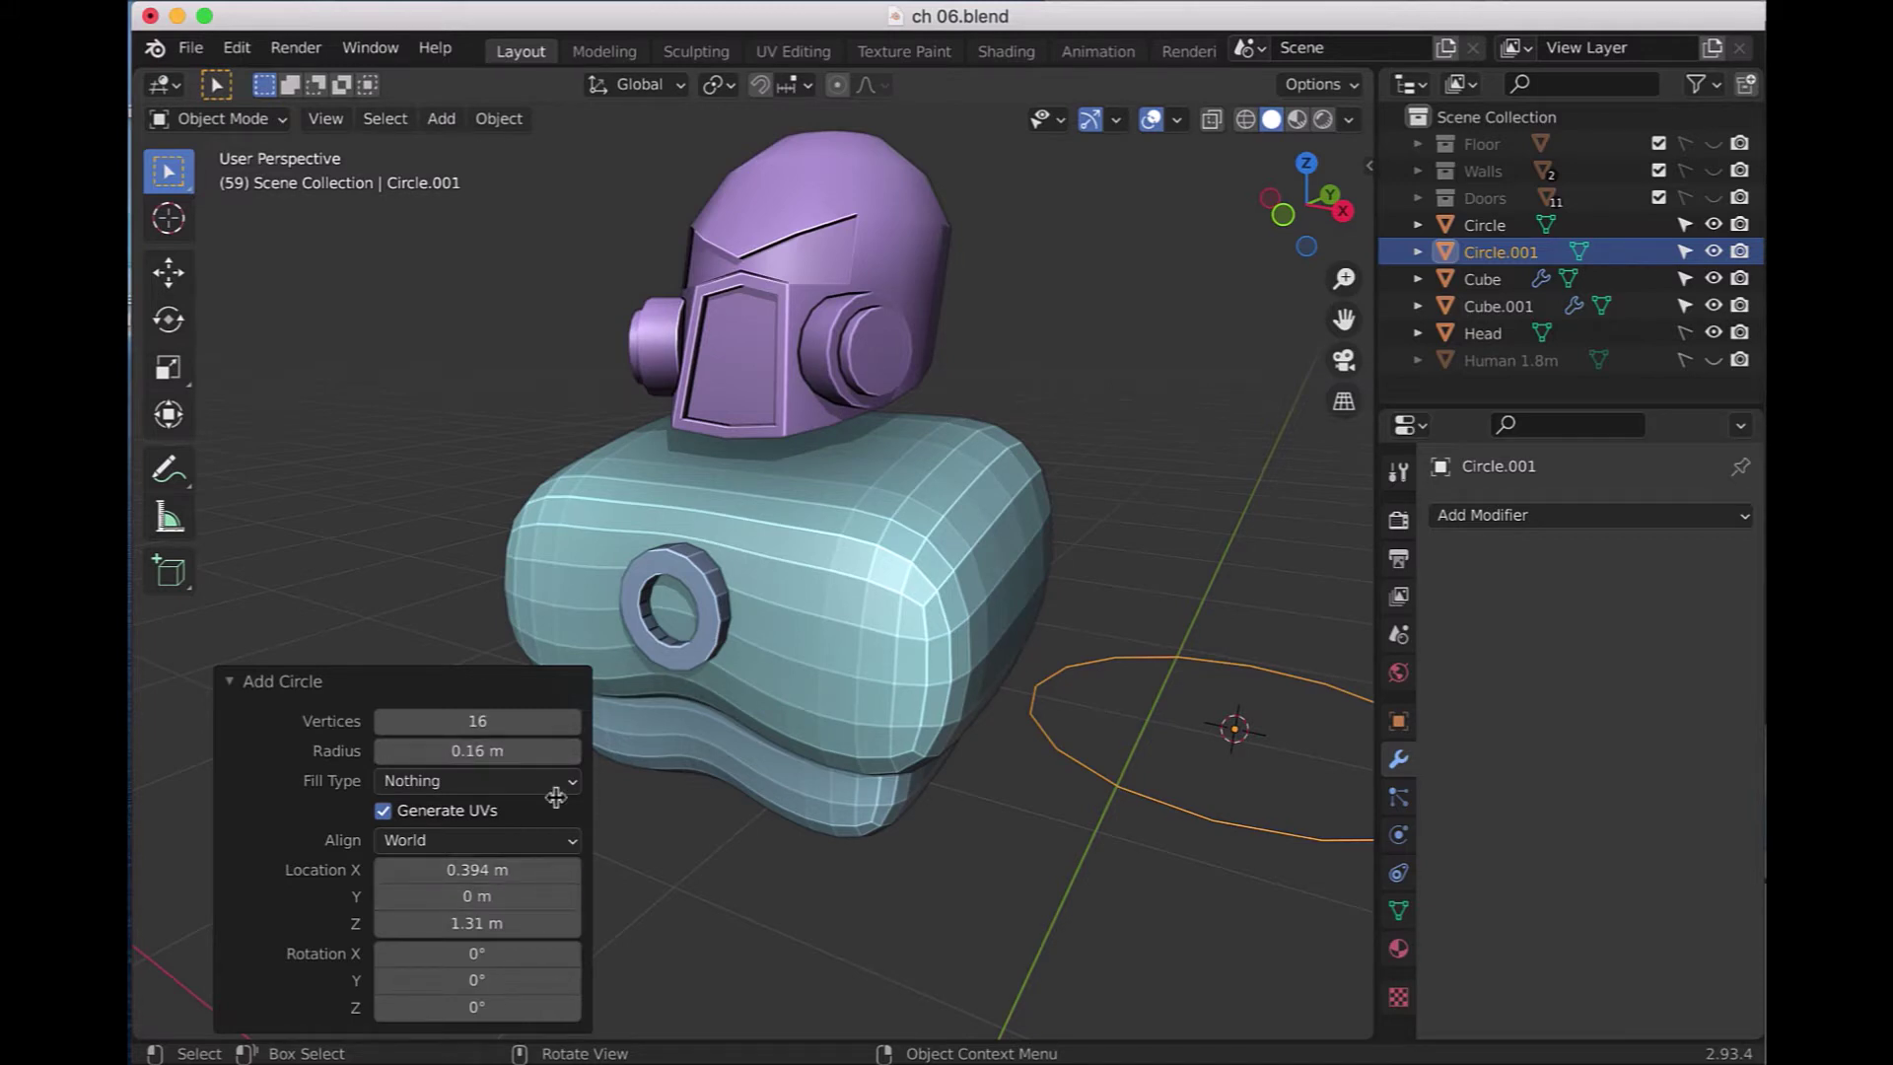
click(274, 120)
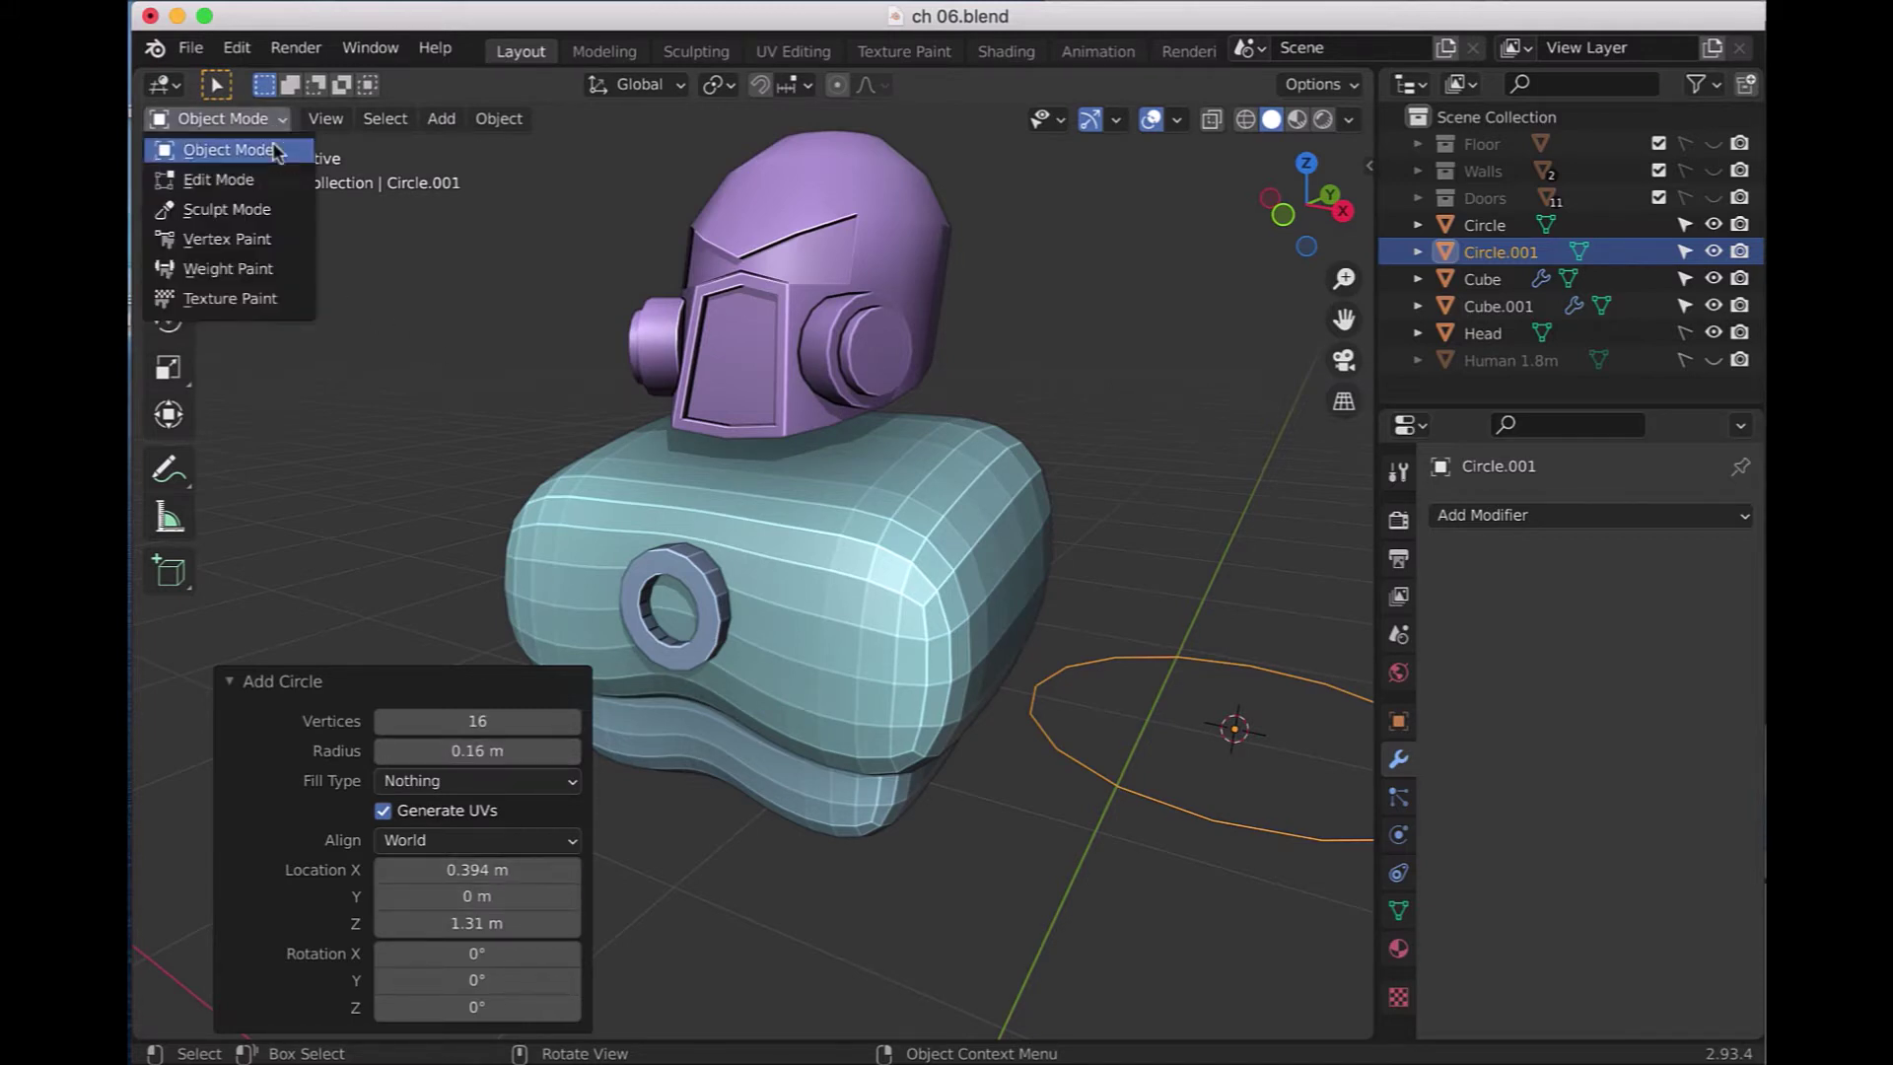
click(274, 182)
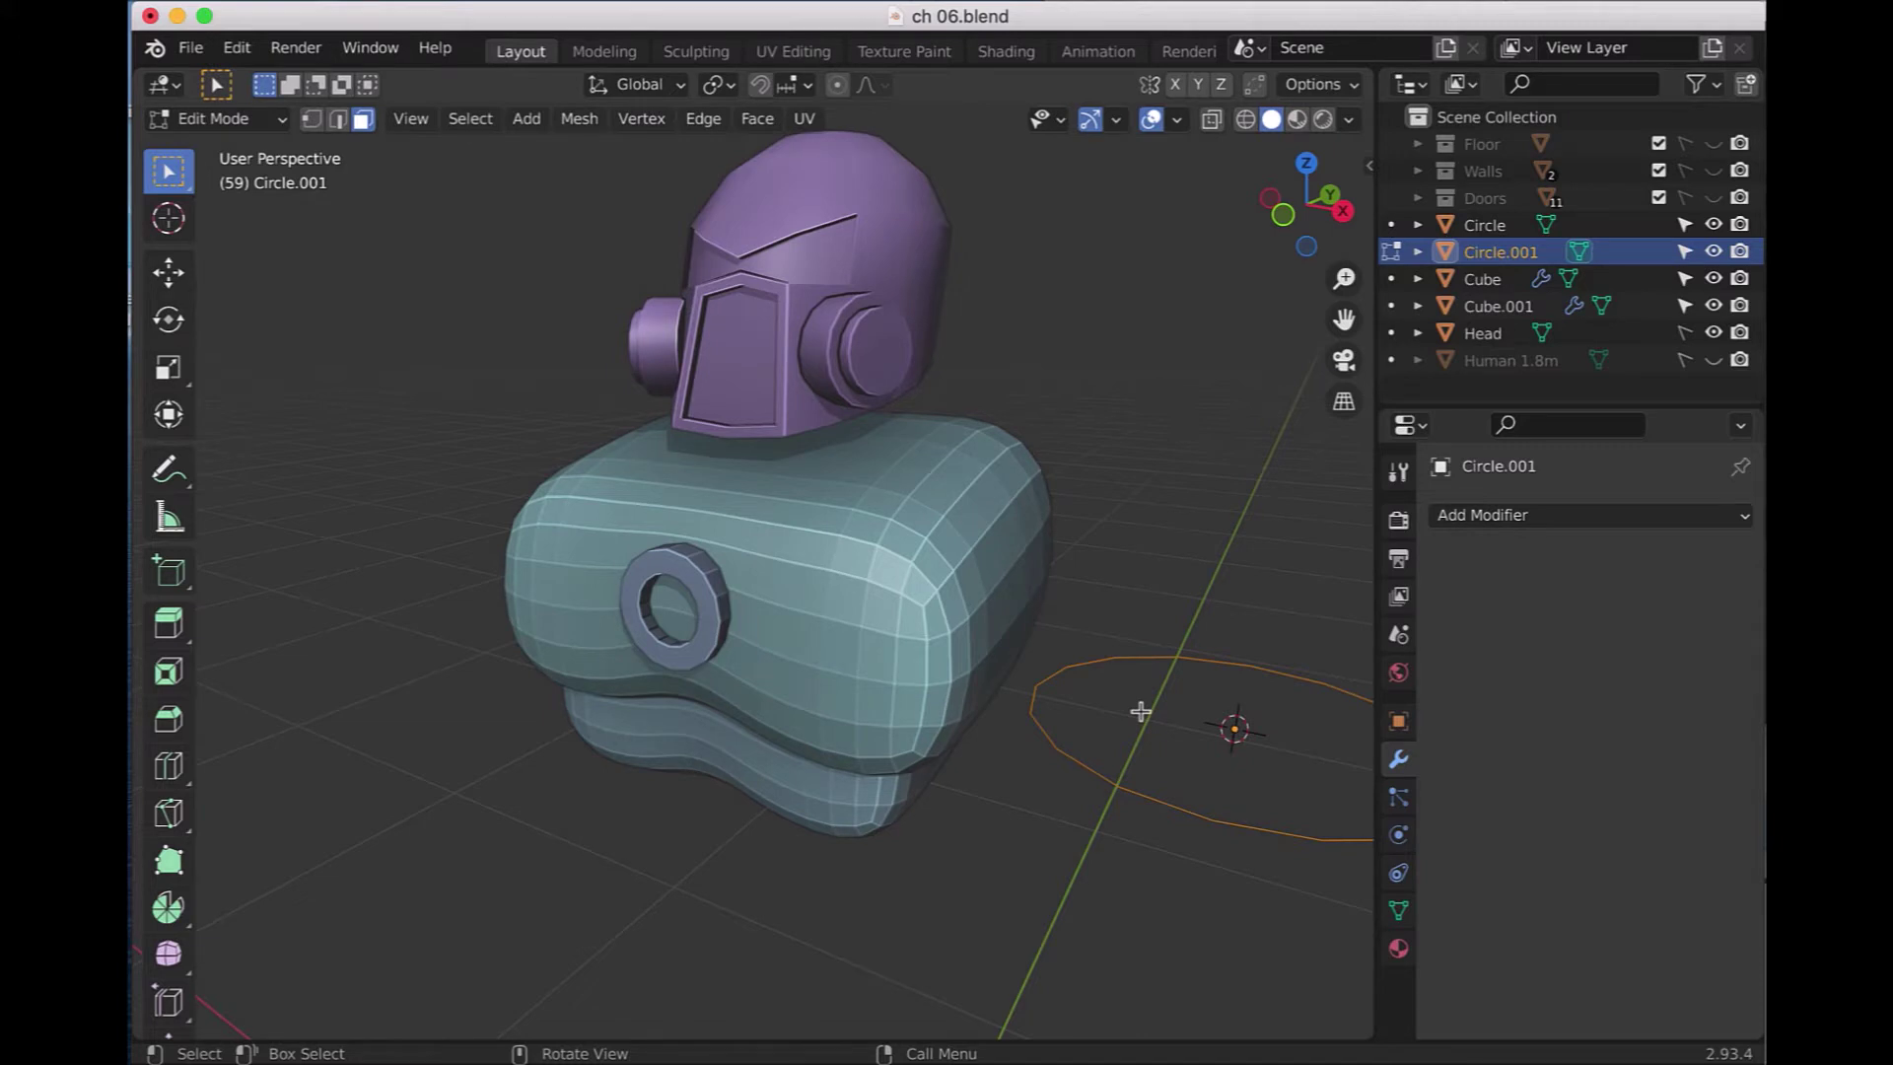
- Extrude Circle.001's edge 0.1 m upward into a short open band
key(g)
key(z)
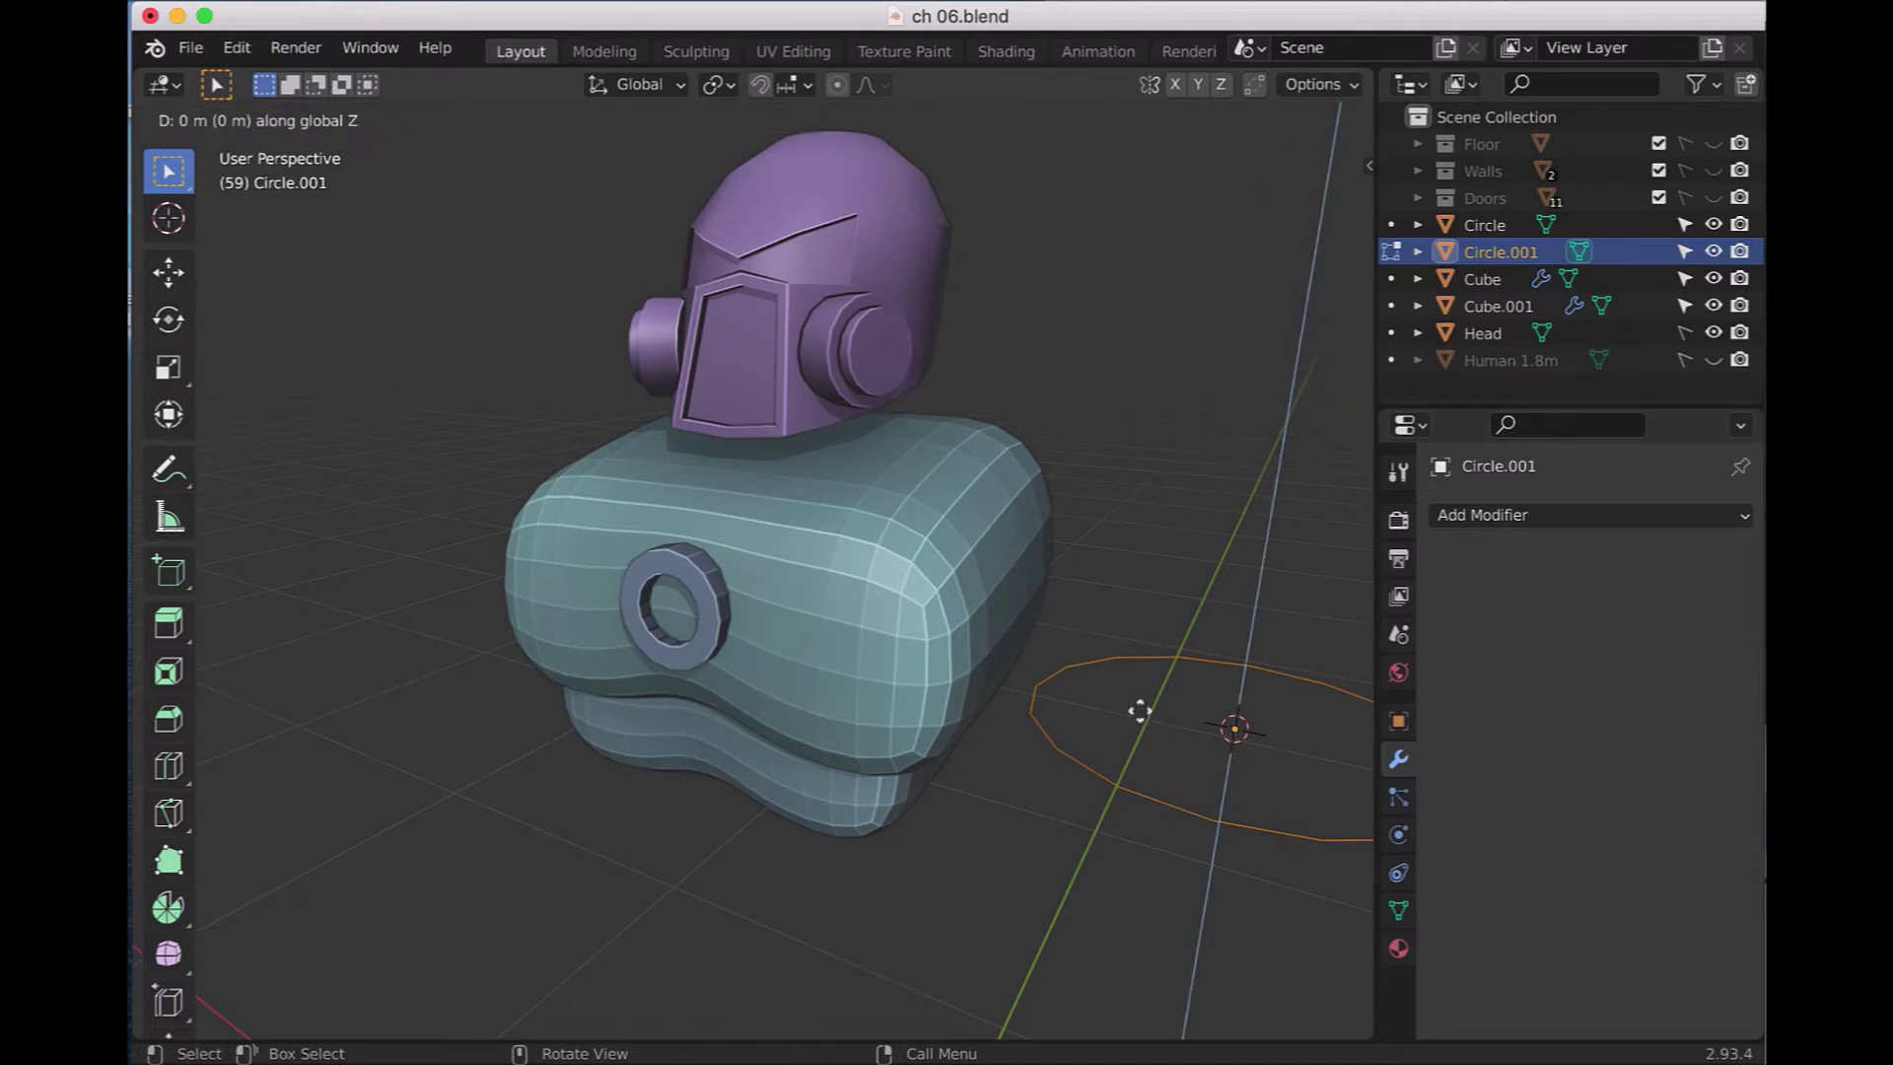
text(.1)
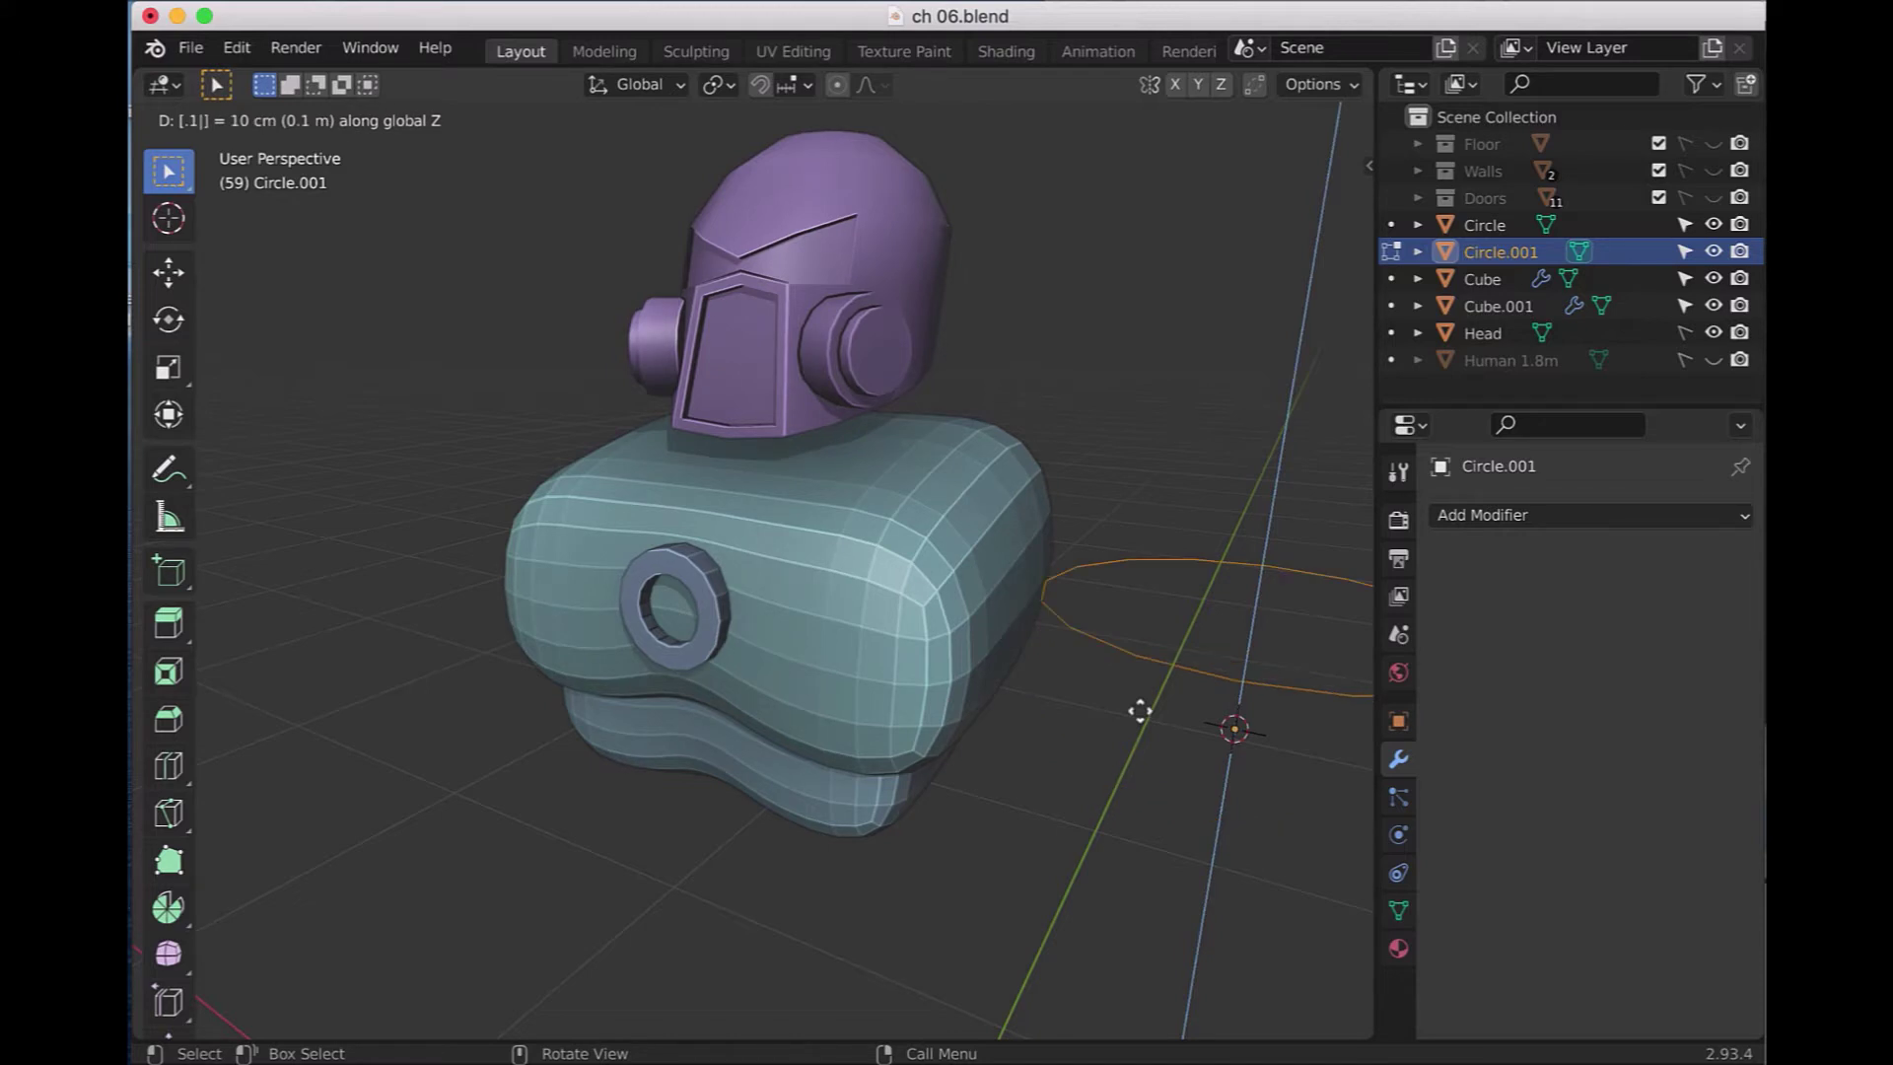
key(Escape)
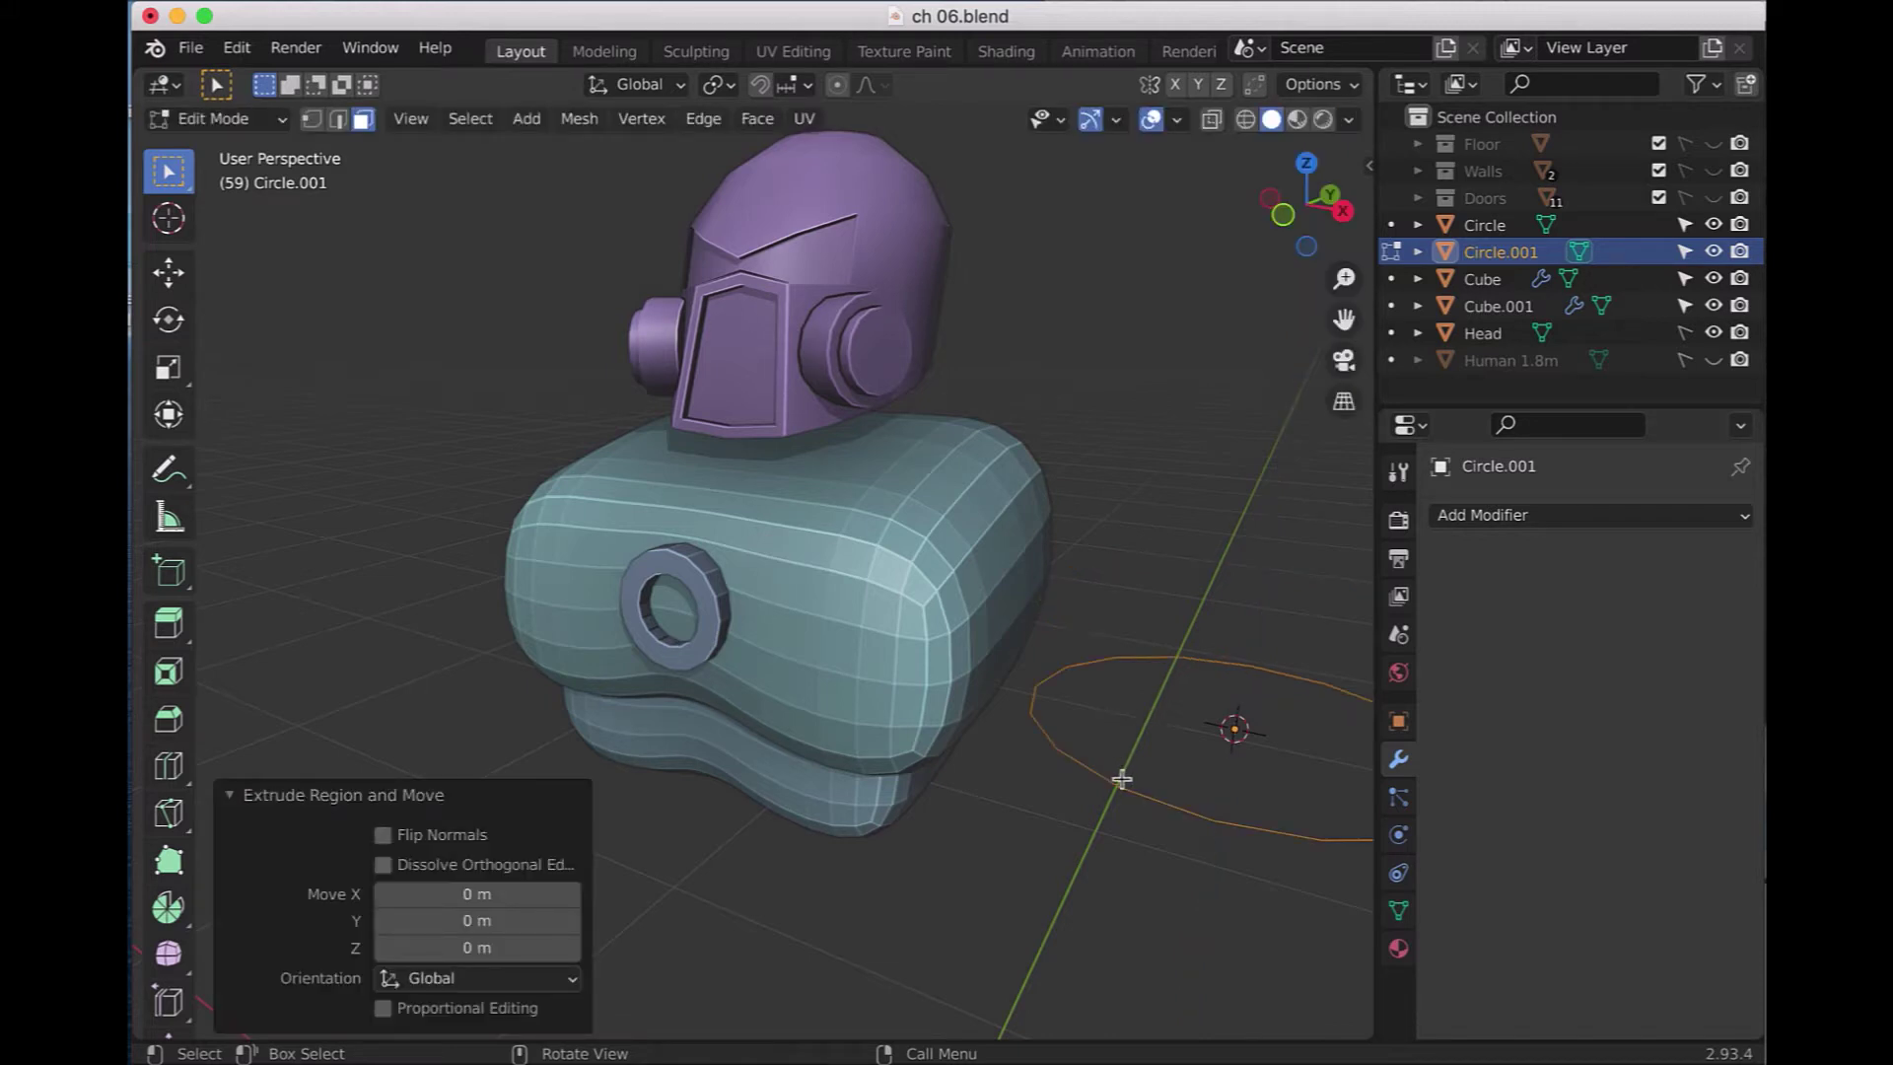
key(KP_1)
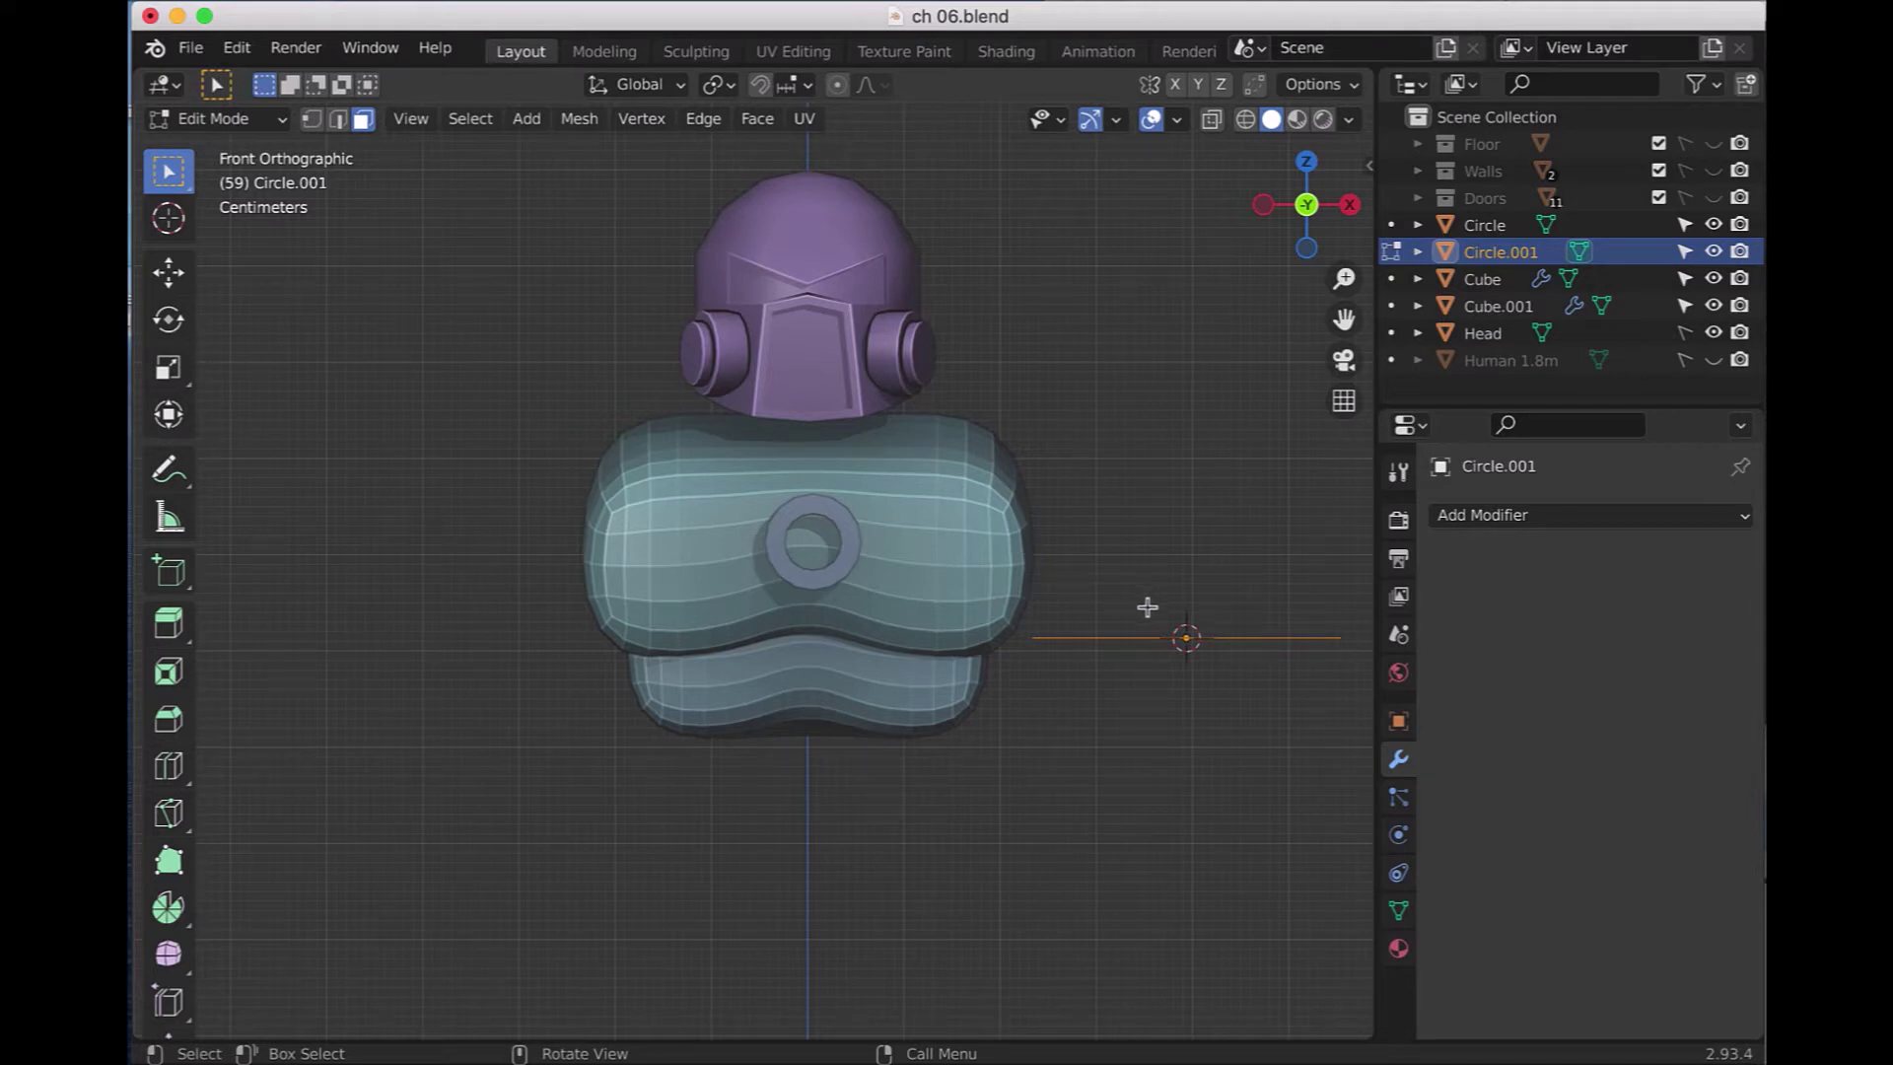
key(1)
key(e)
right_click(1227, 739)
key(e)
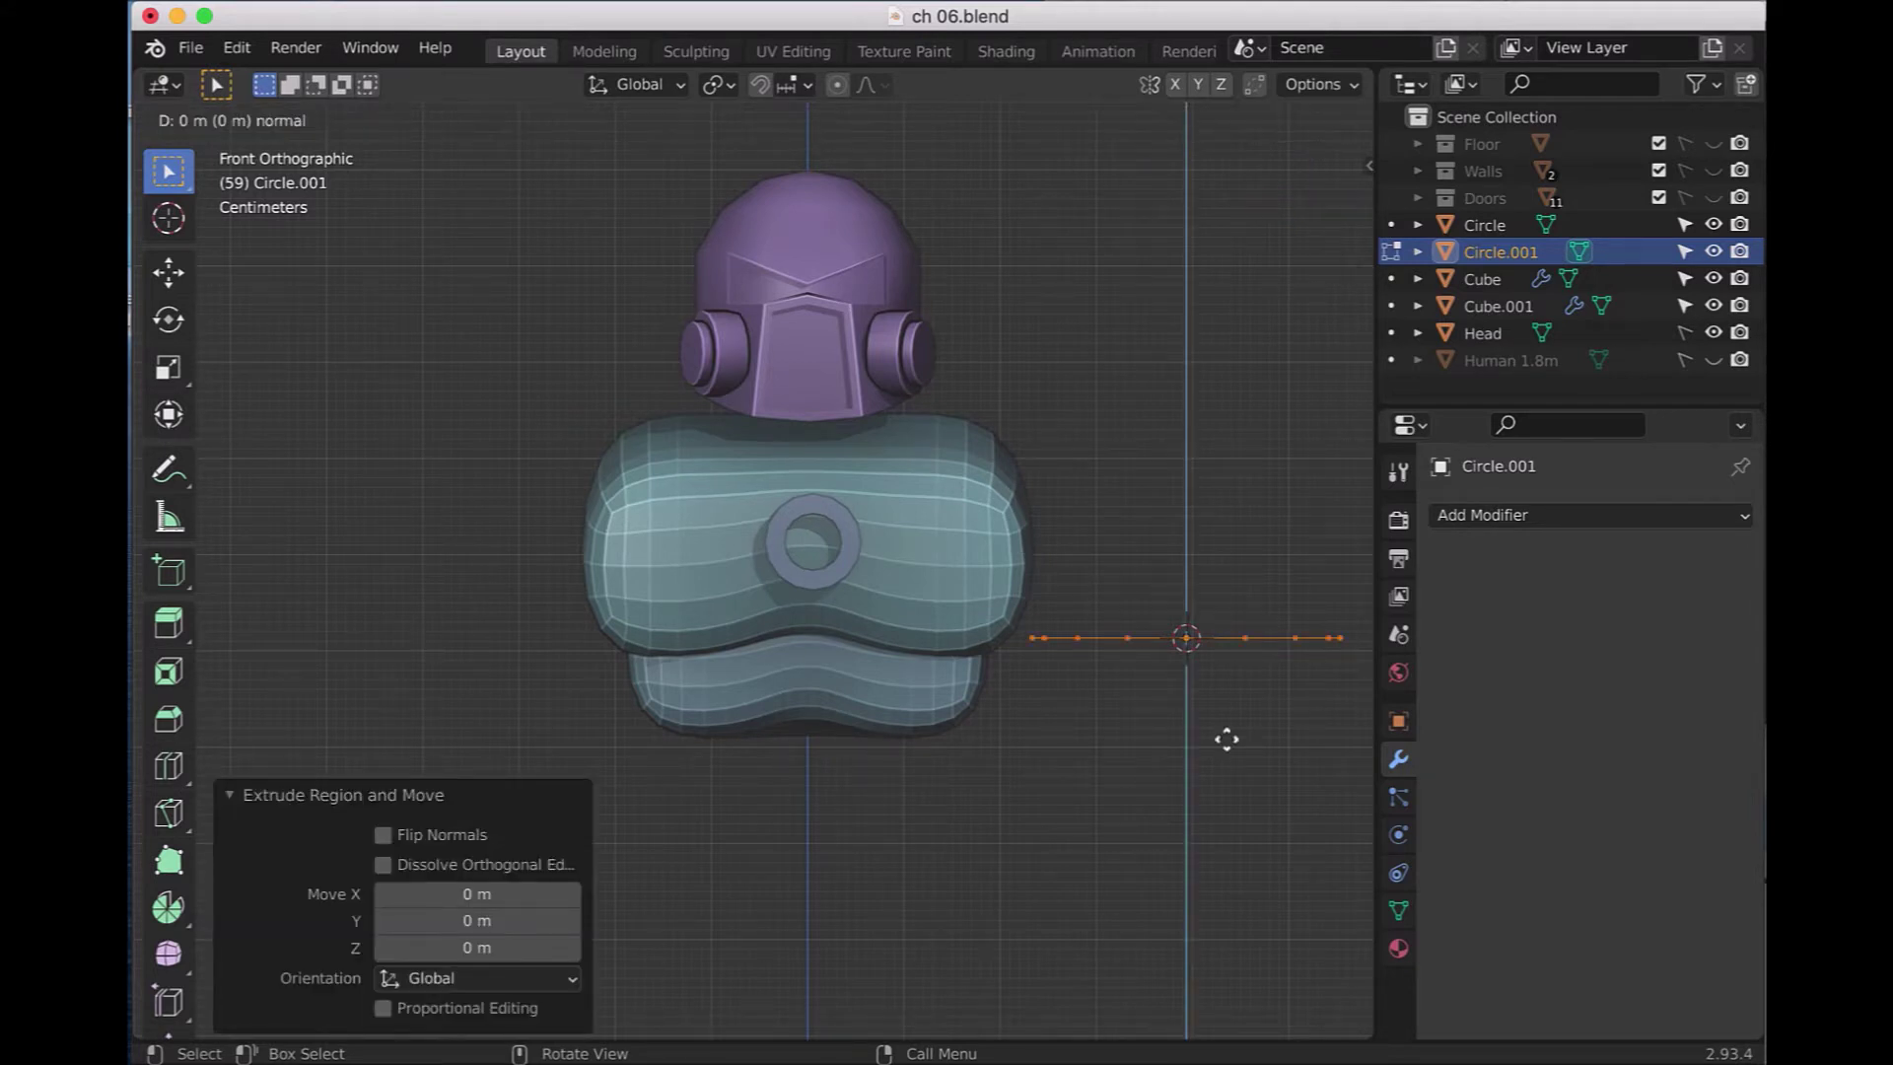
text(.)
text(1|] = 1)
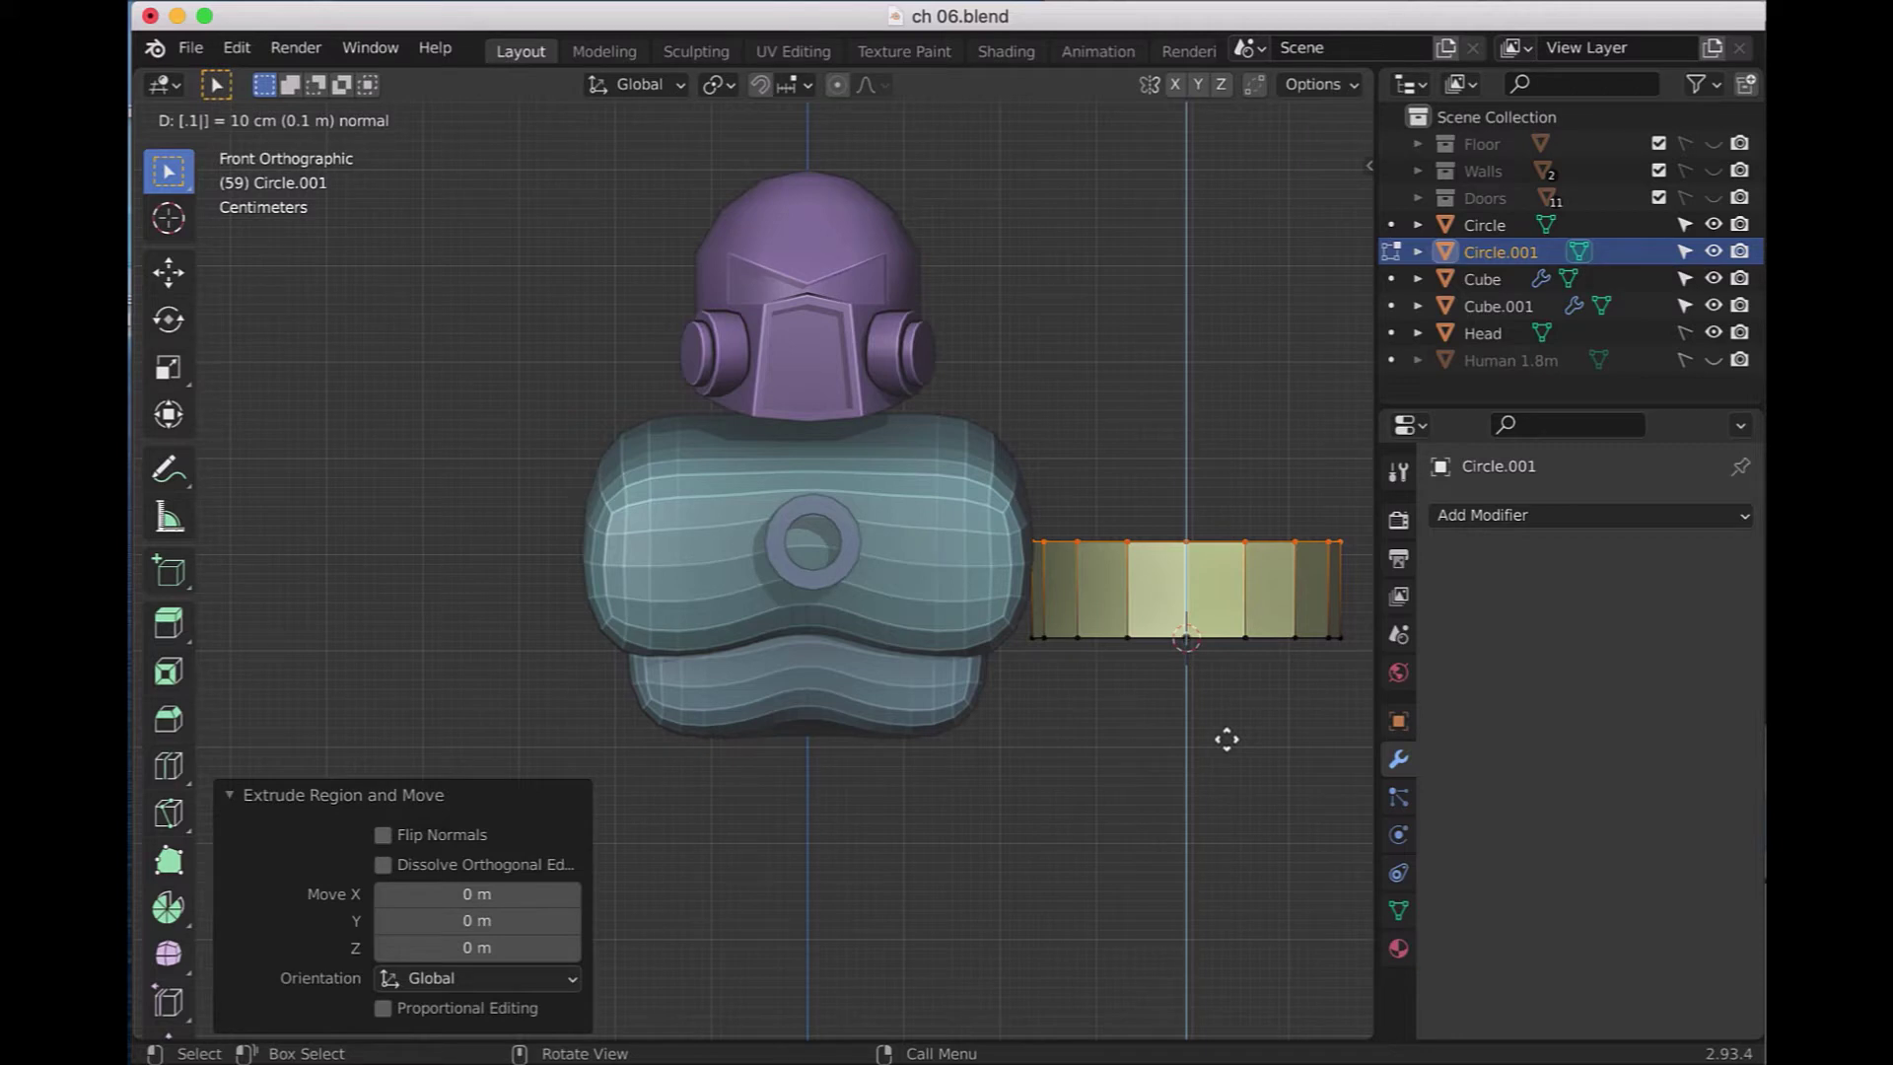
key(Return)
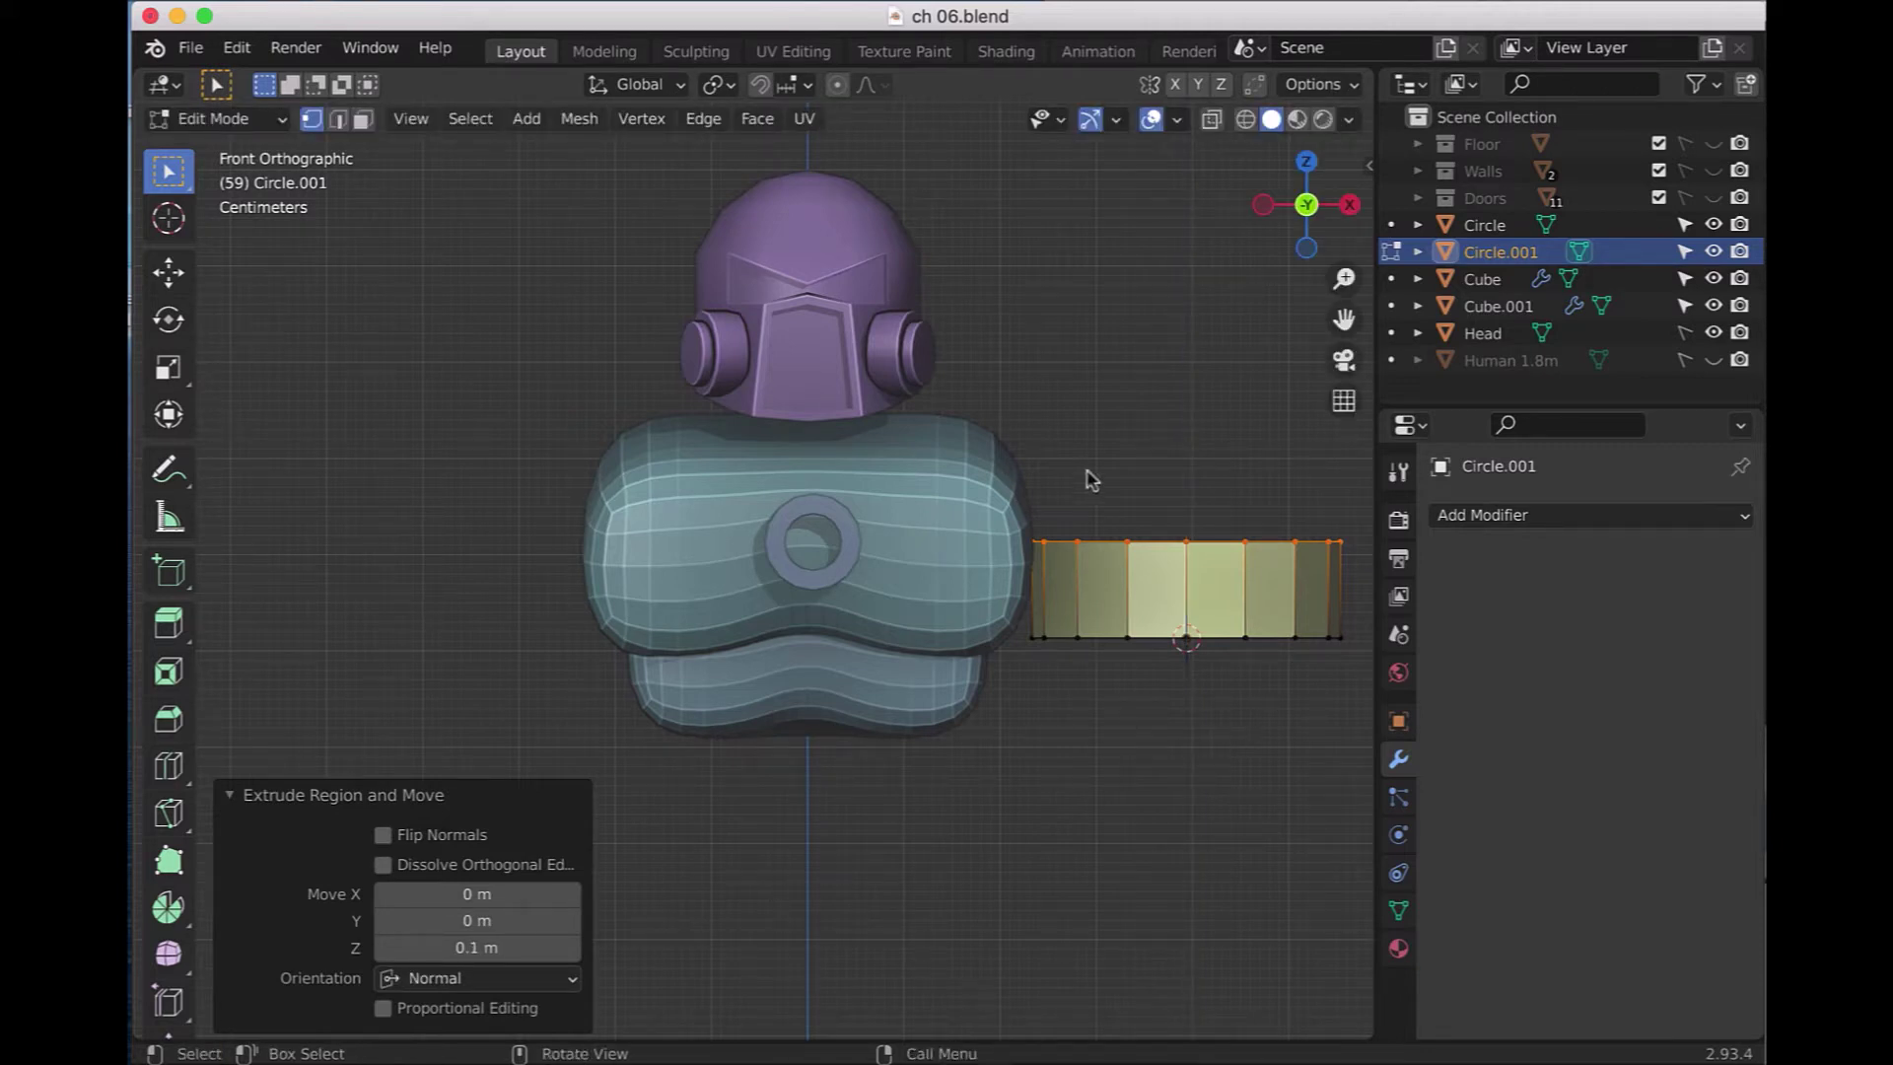
- Select all of the band's faces in face select mode
click(365, 120)
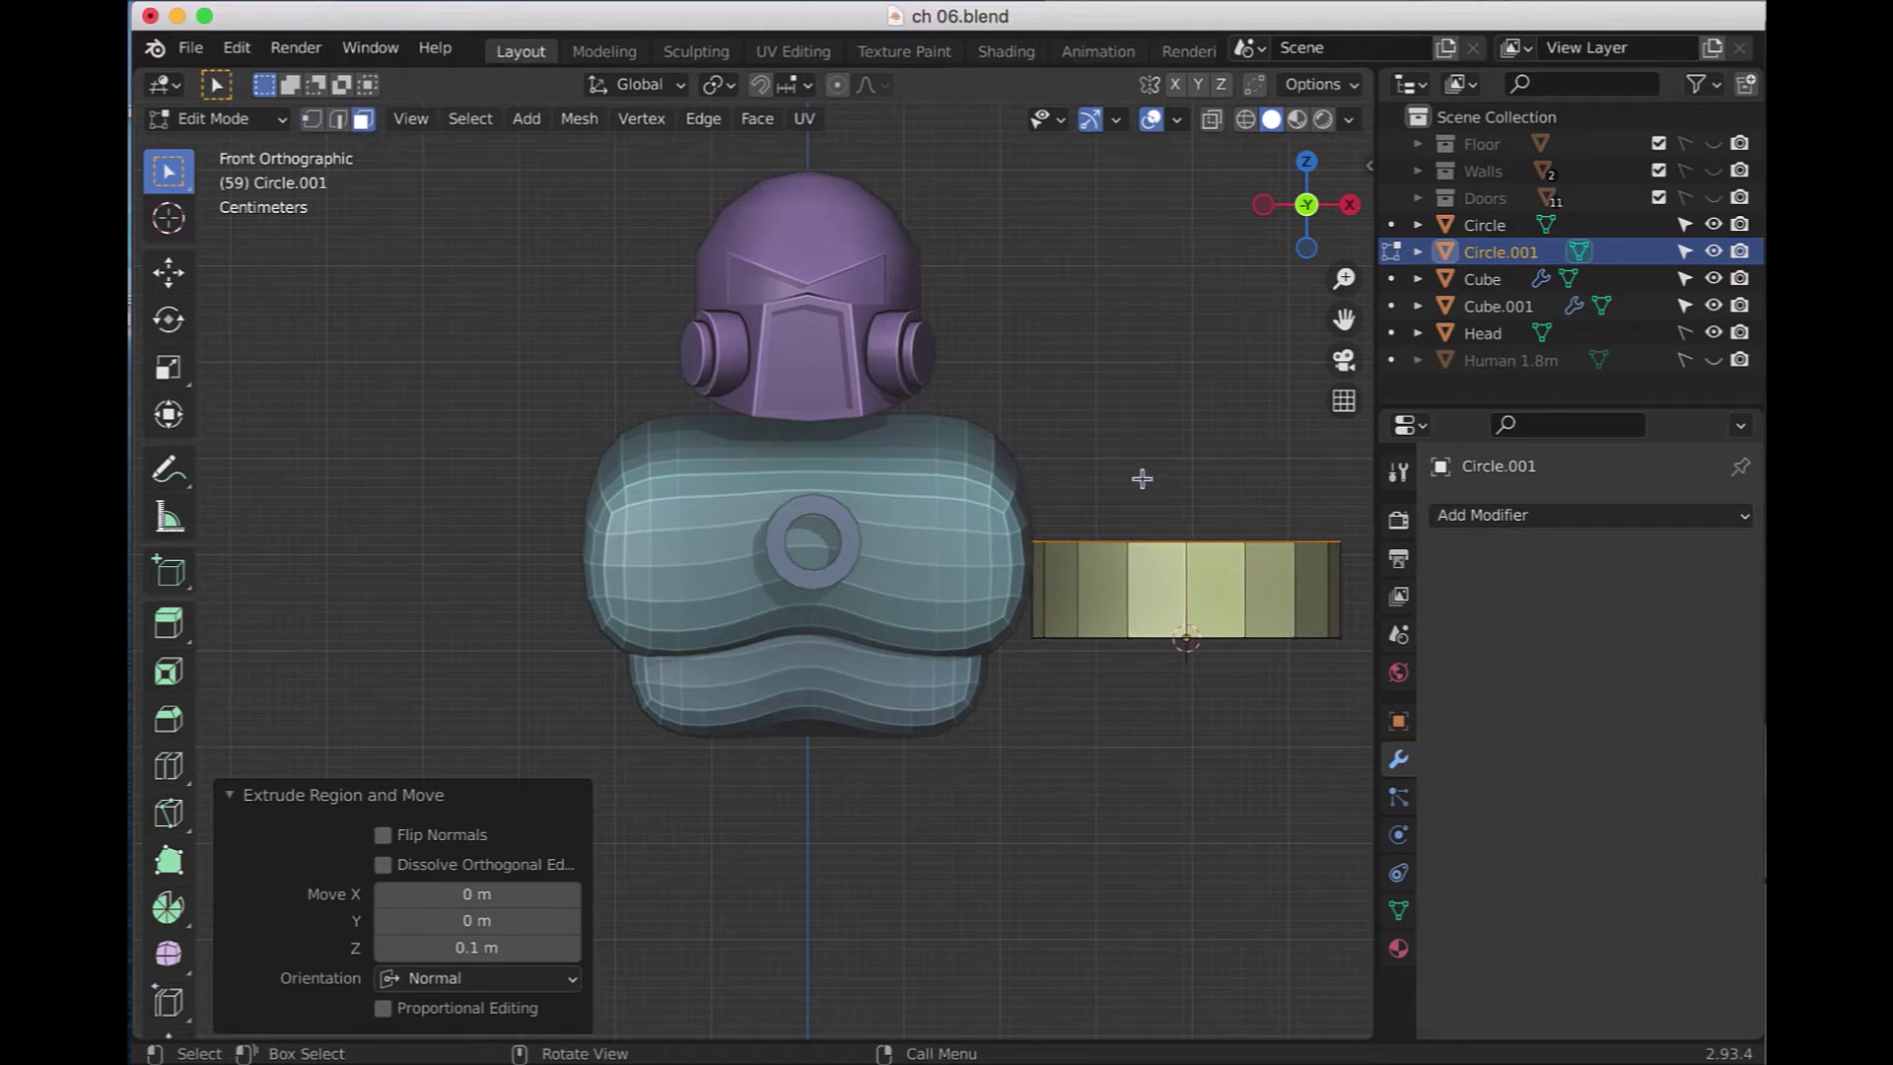
key(a)
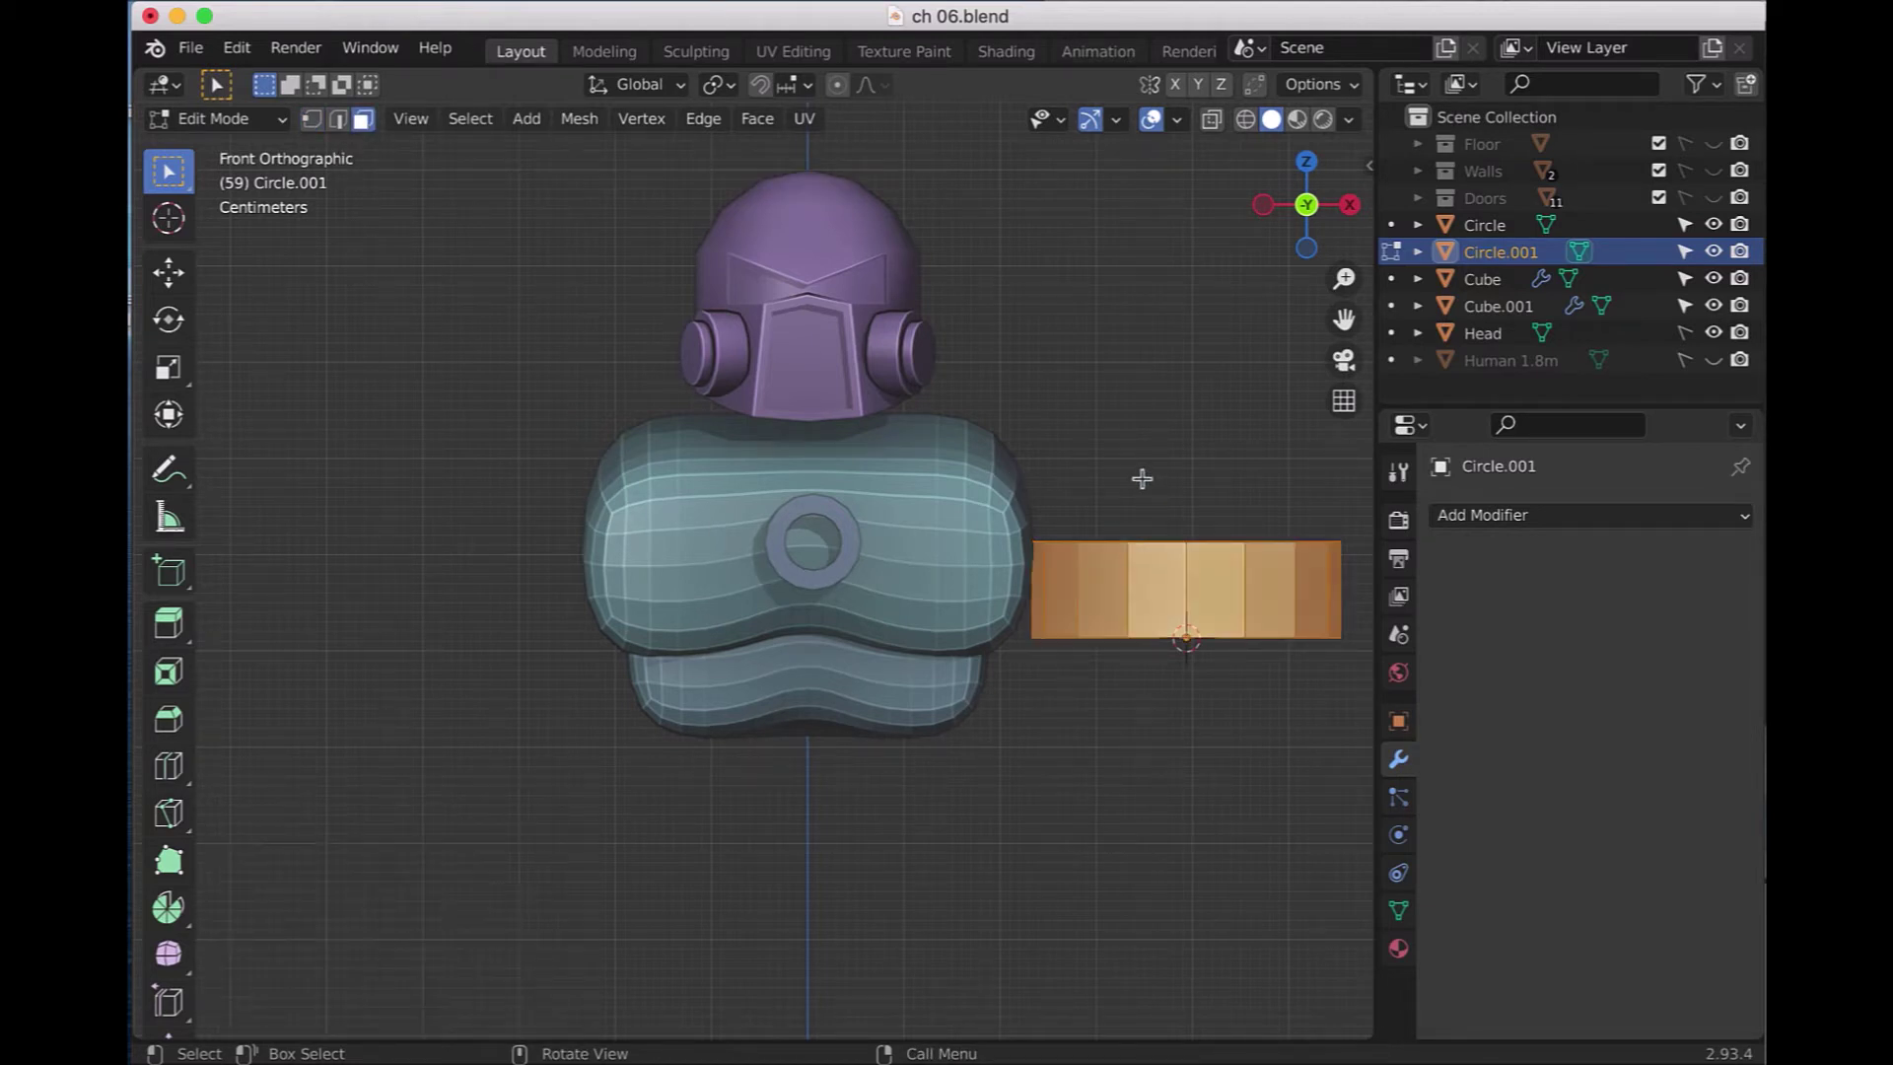
click(756, 118)
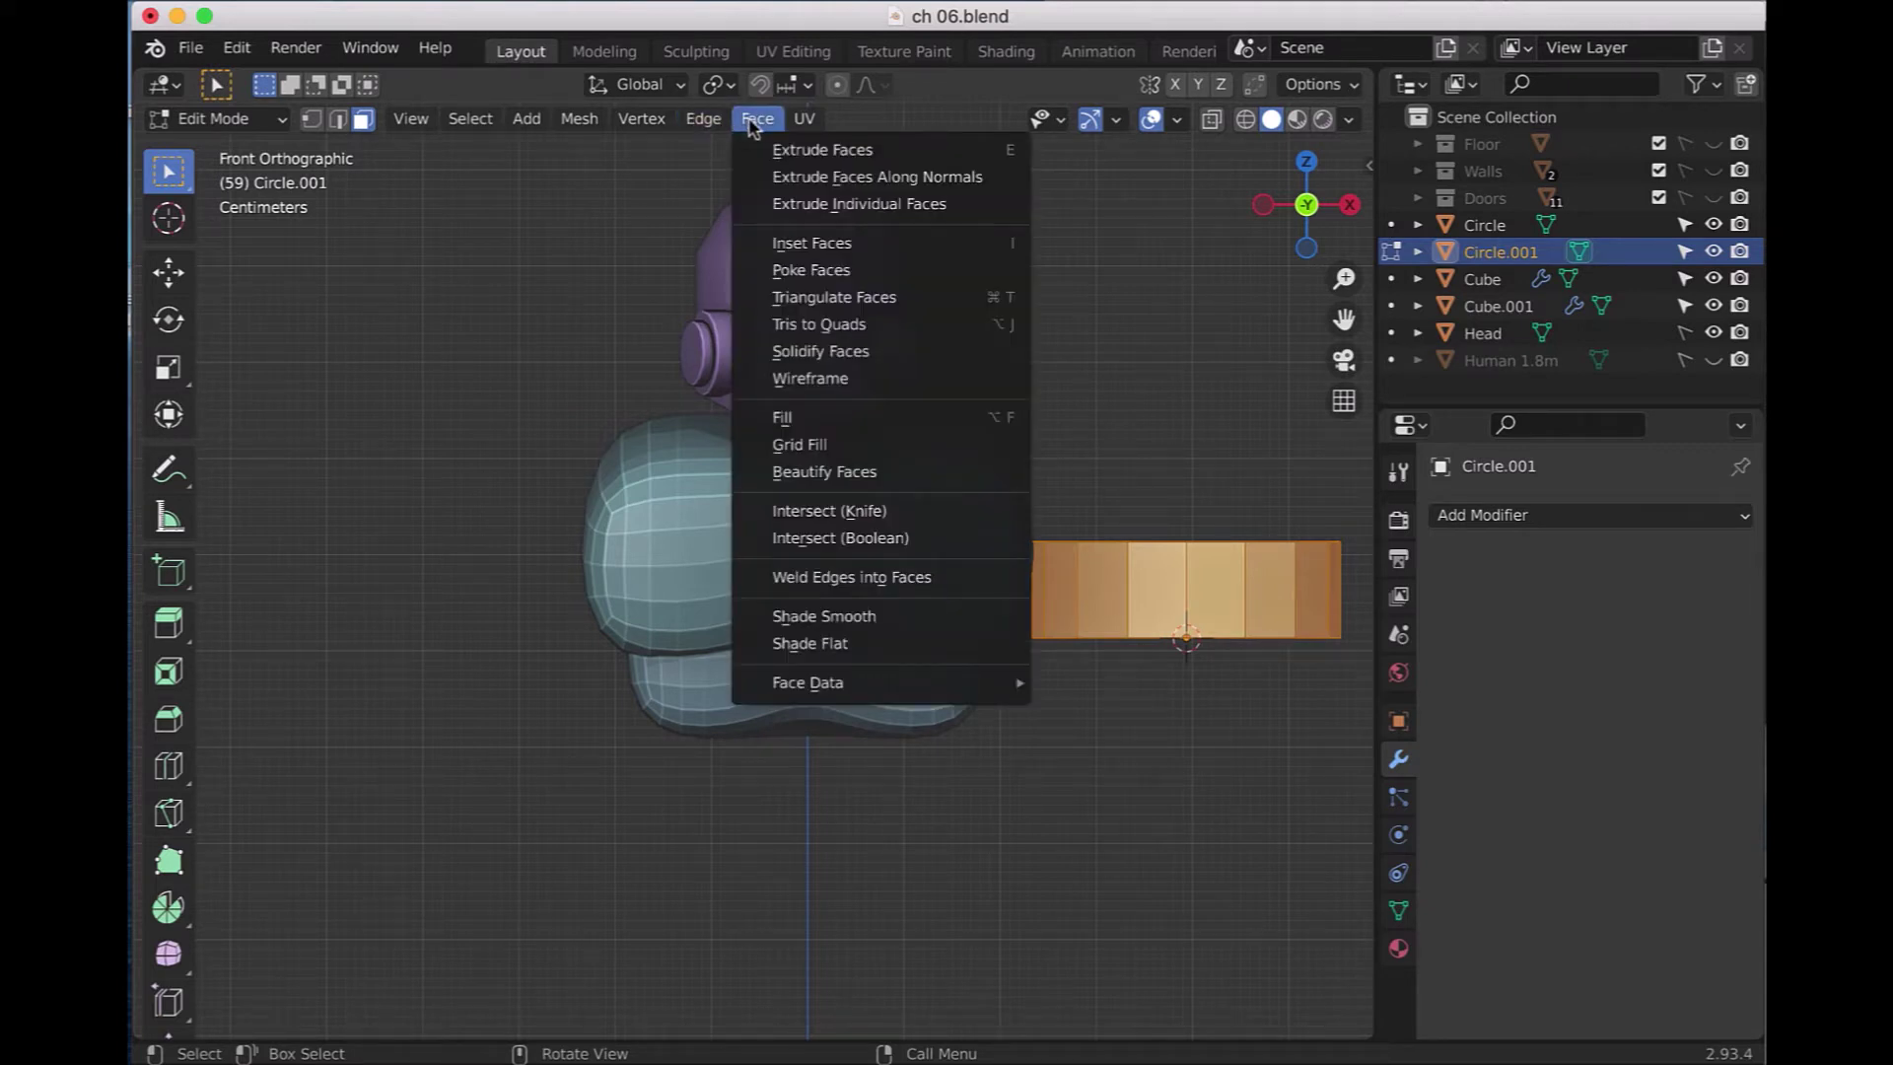
- Solidify the circular band's faces at 0.02 m thickness, then check the ring from front and top
click(811, 352)
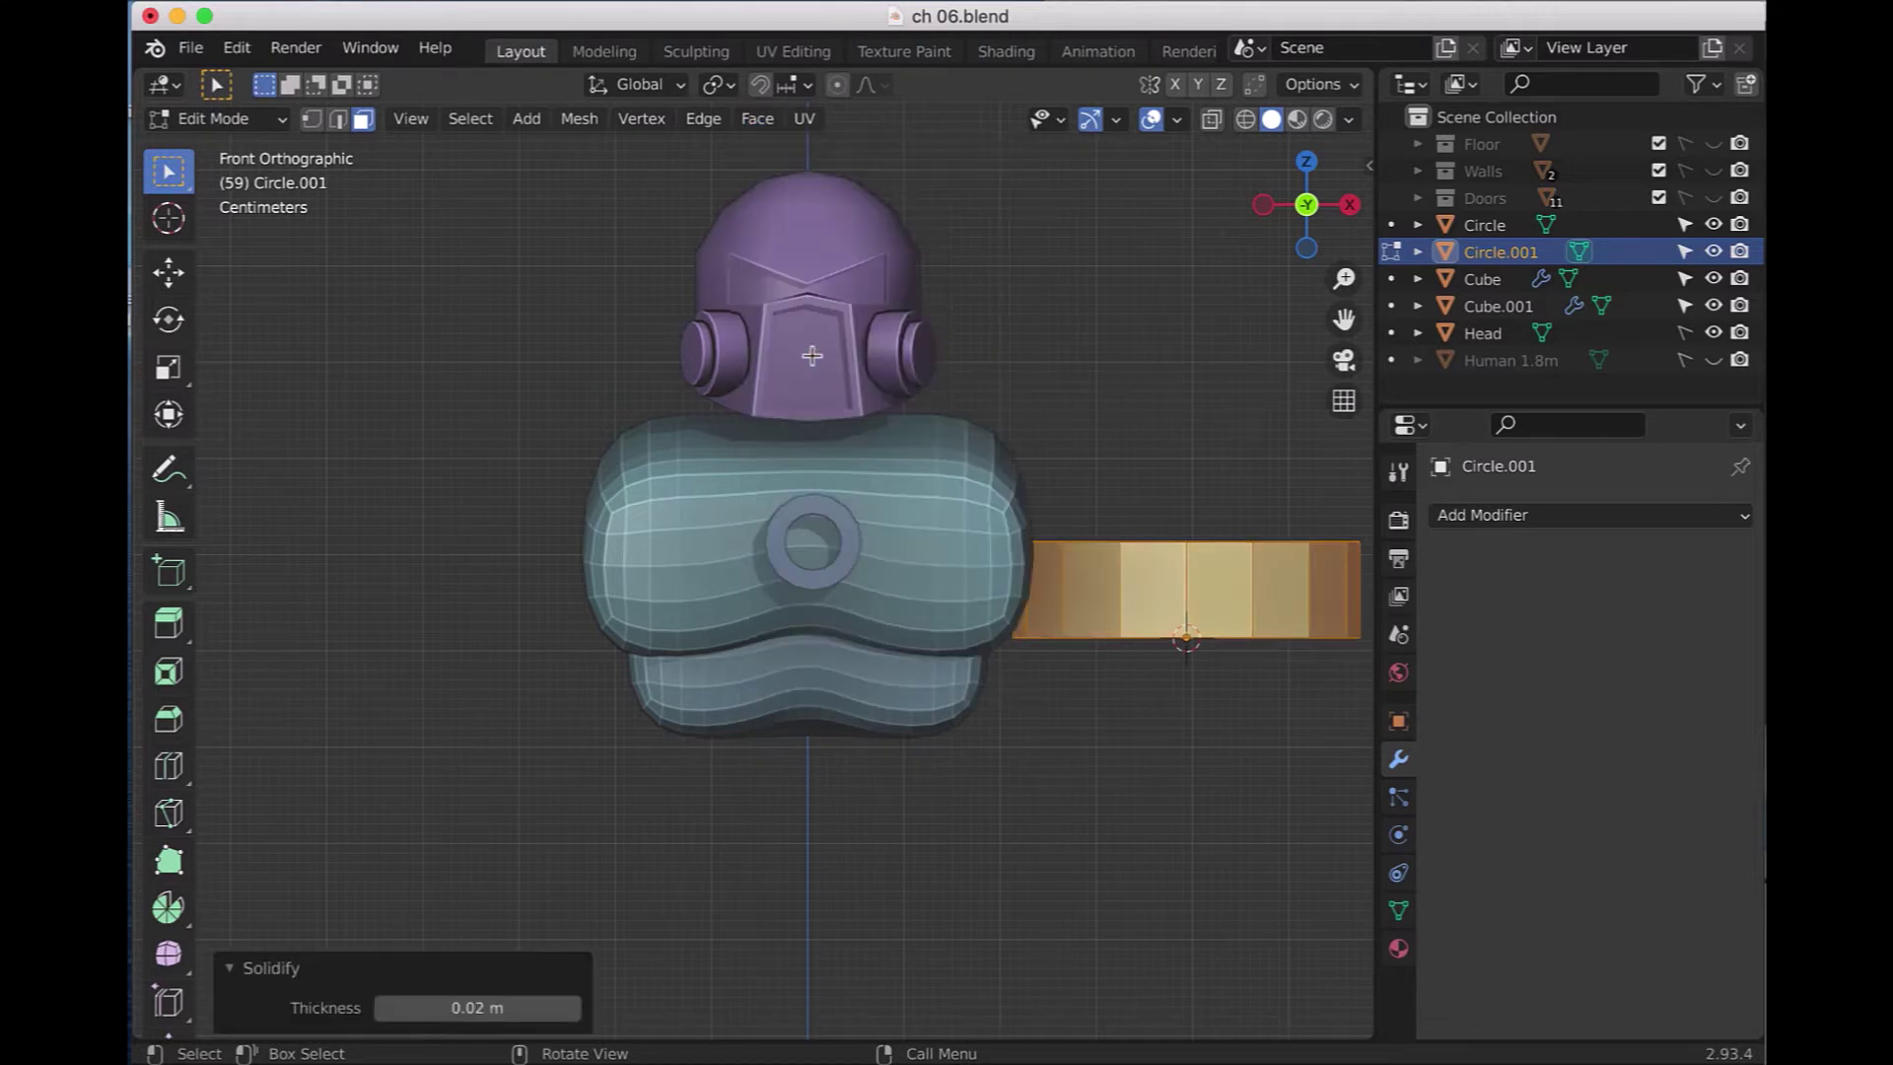
click(505, 1011)
key(Escape)
mouse_move(1148, 828)
middle_down()
mouse_move(1075, 907)
mouse_move(1075, 890)
middle_up()
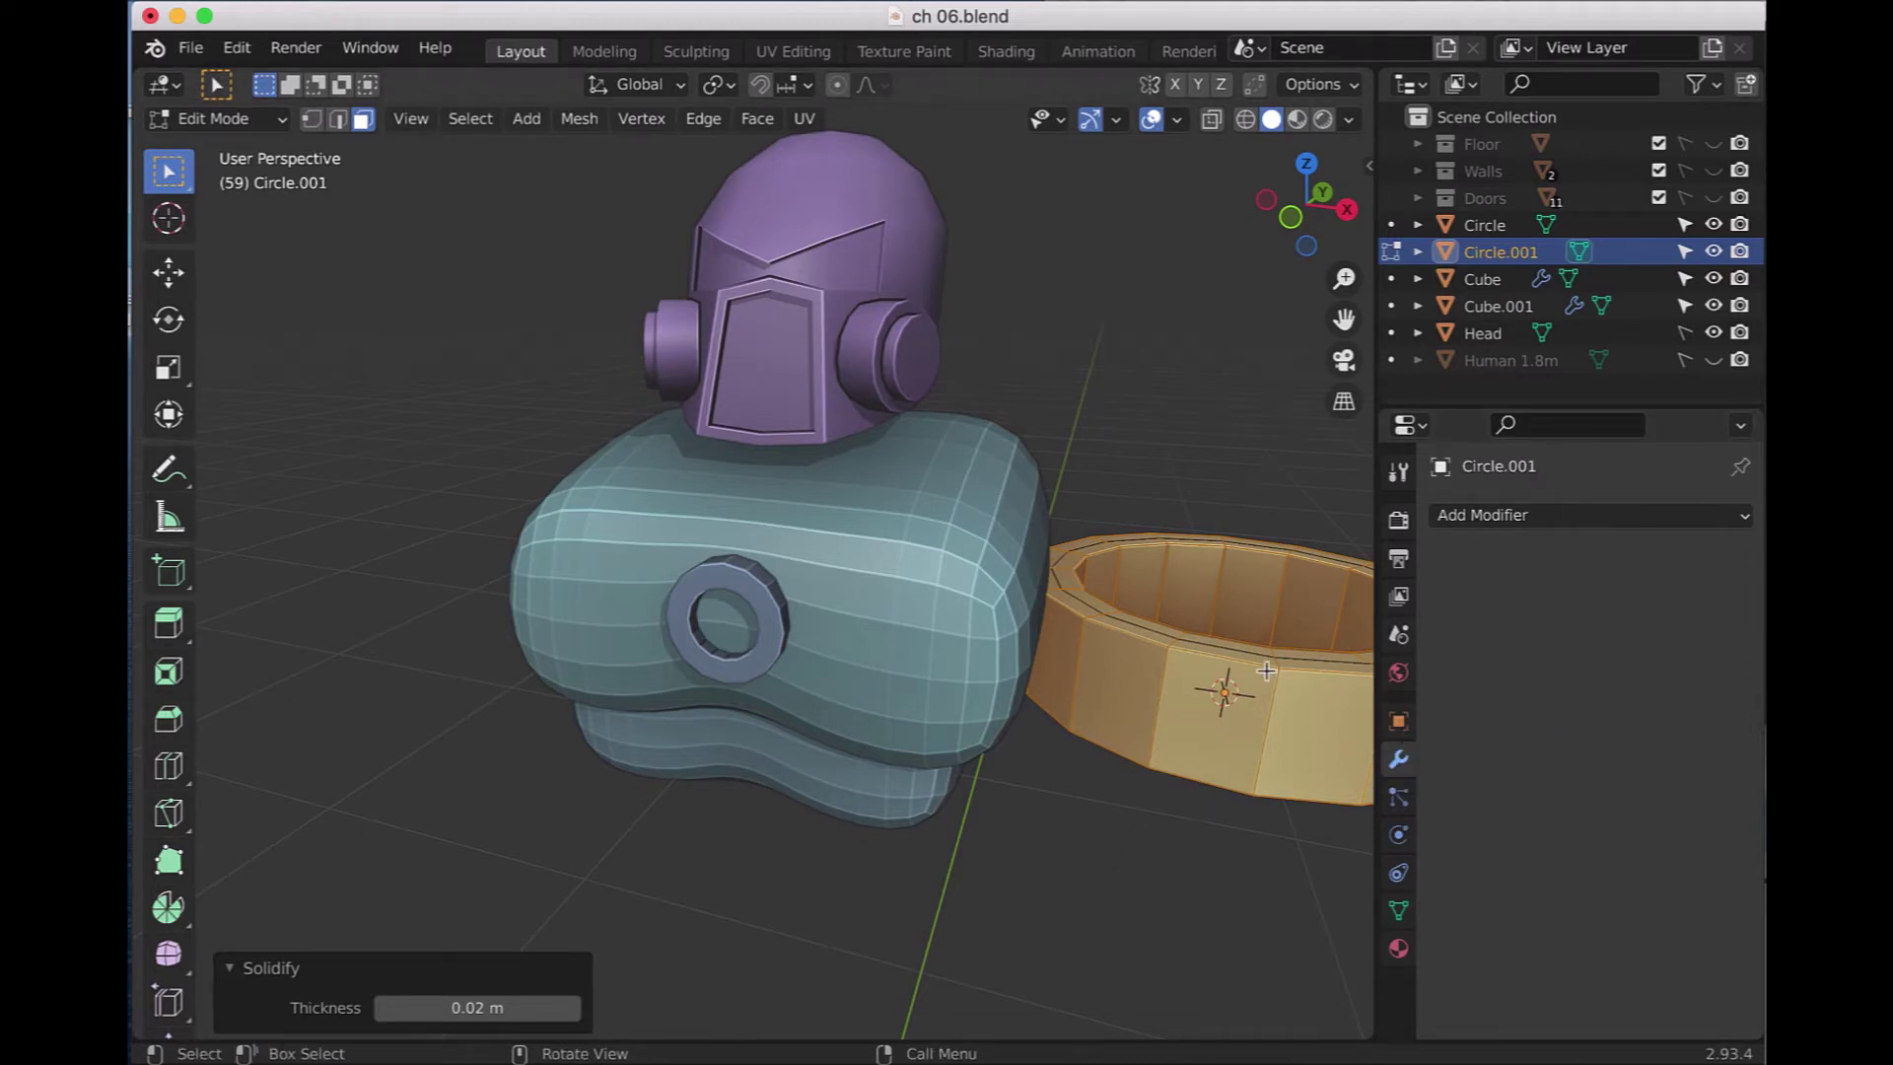
key(KP_1)
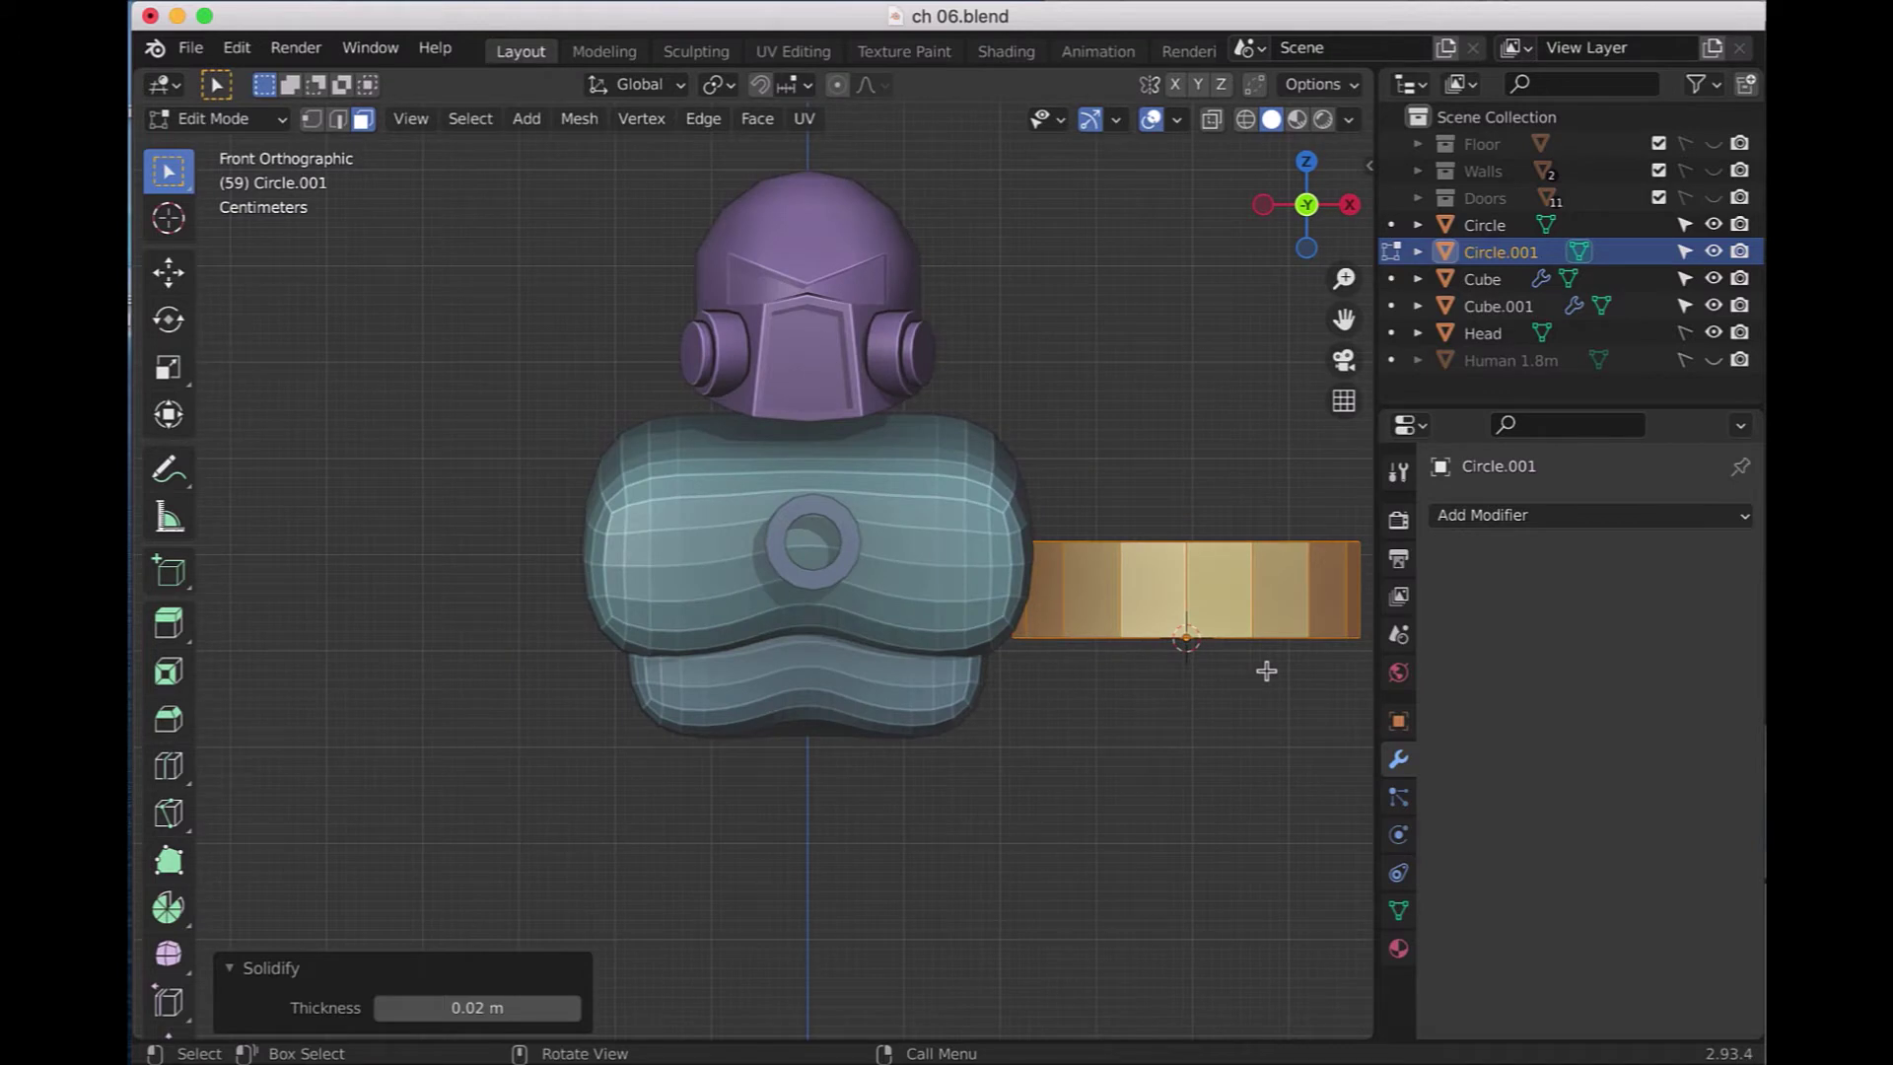
key(KP_7)
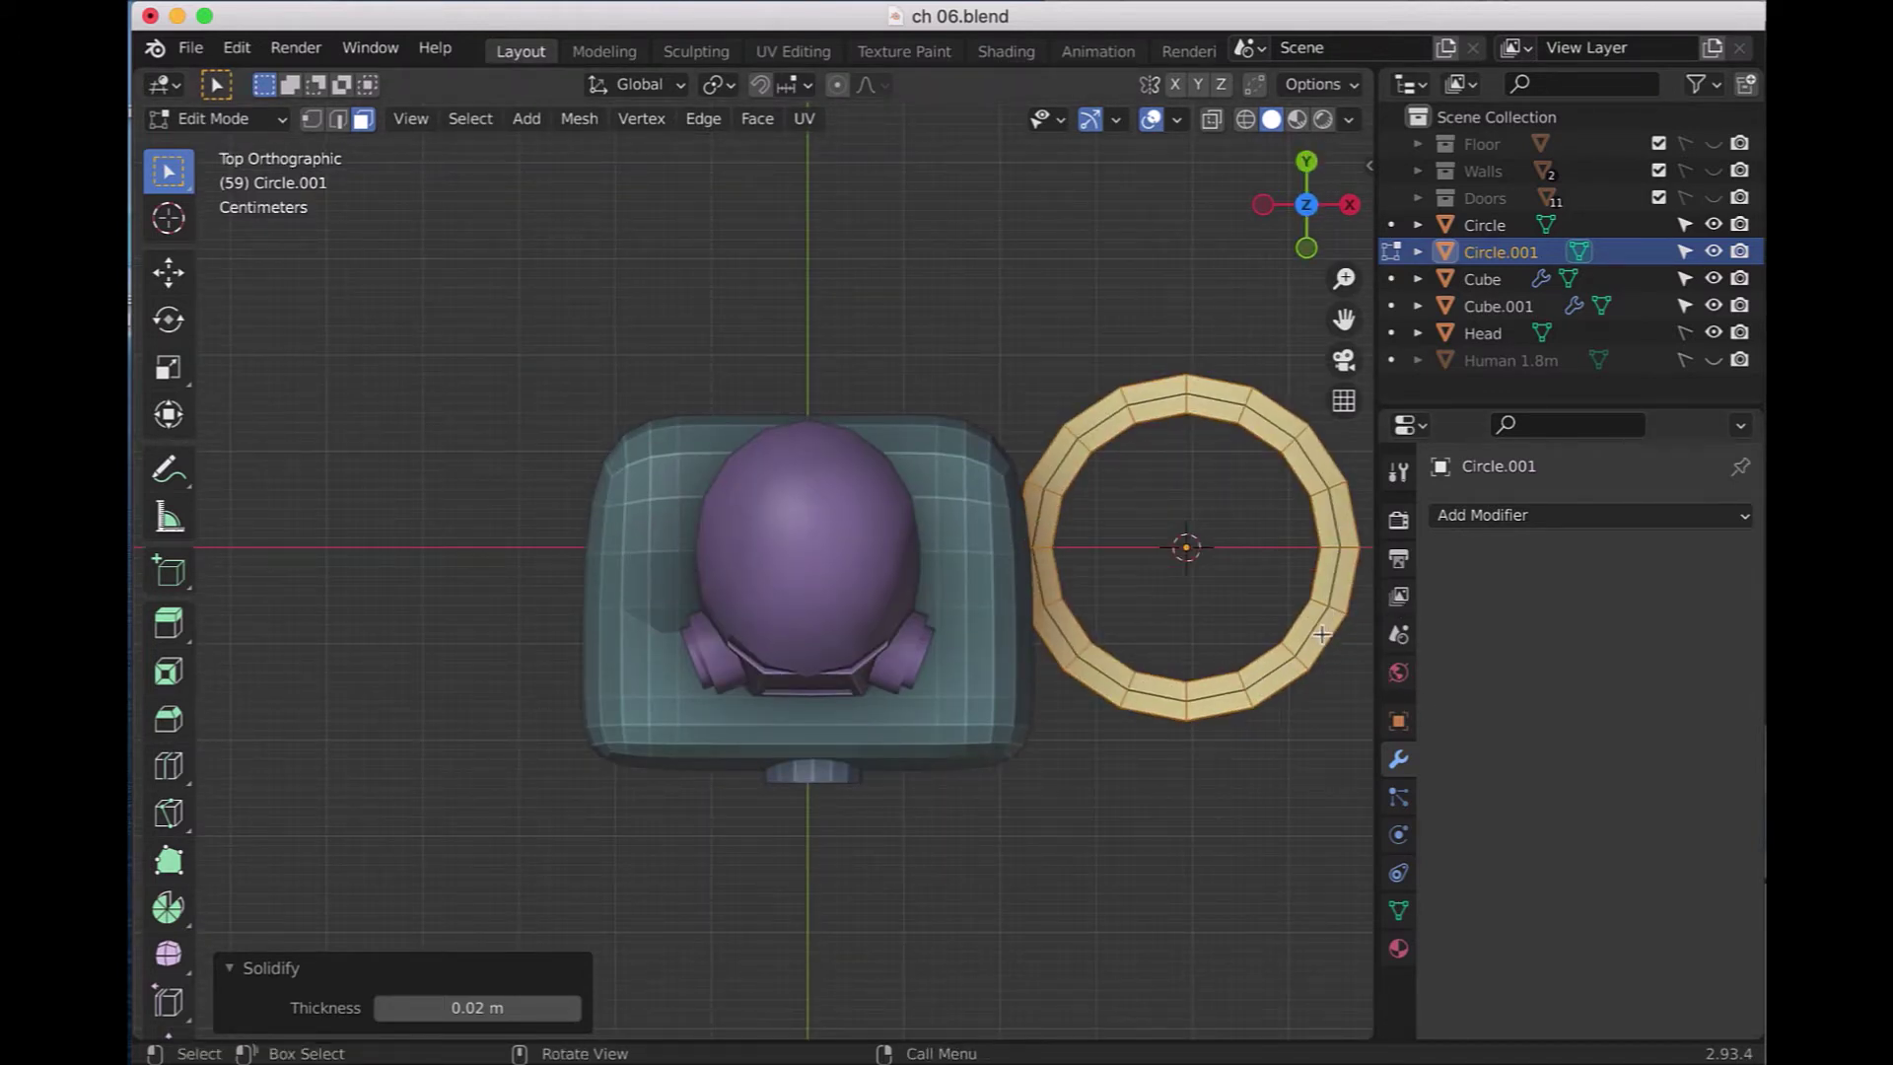
- Move the ring about -0.134 m X and -0.037 m Y so it touches the torso's side
key(g)
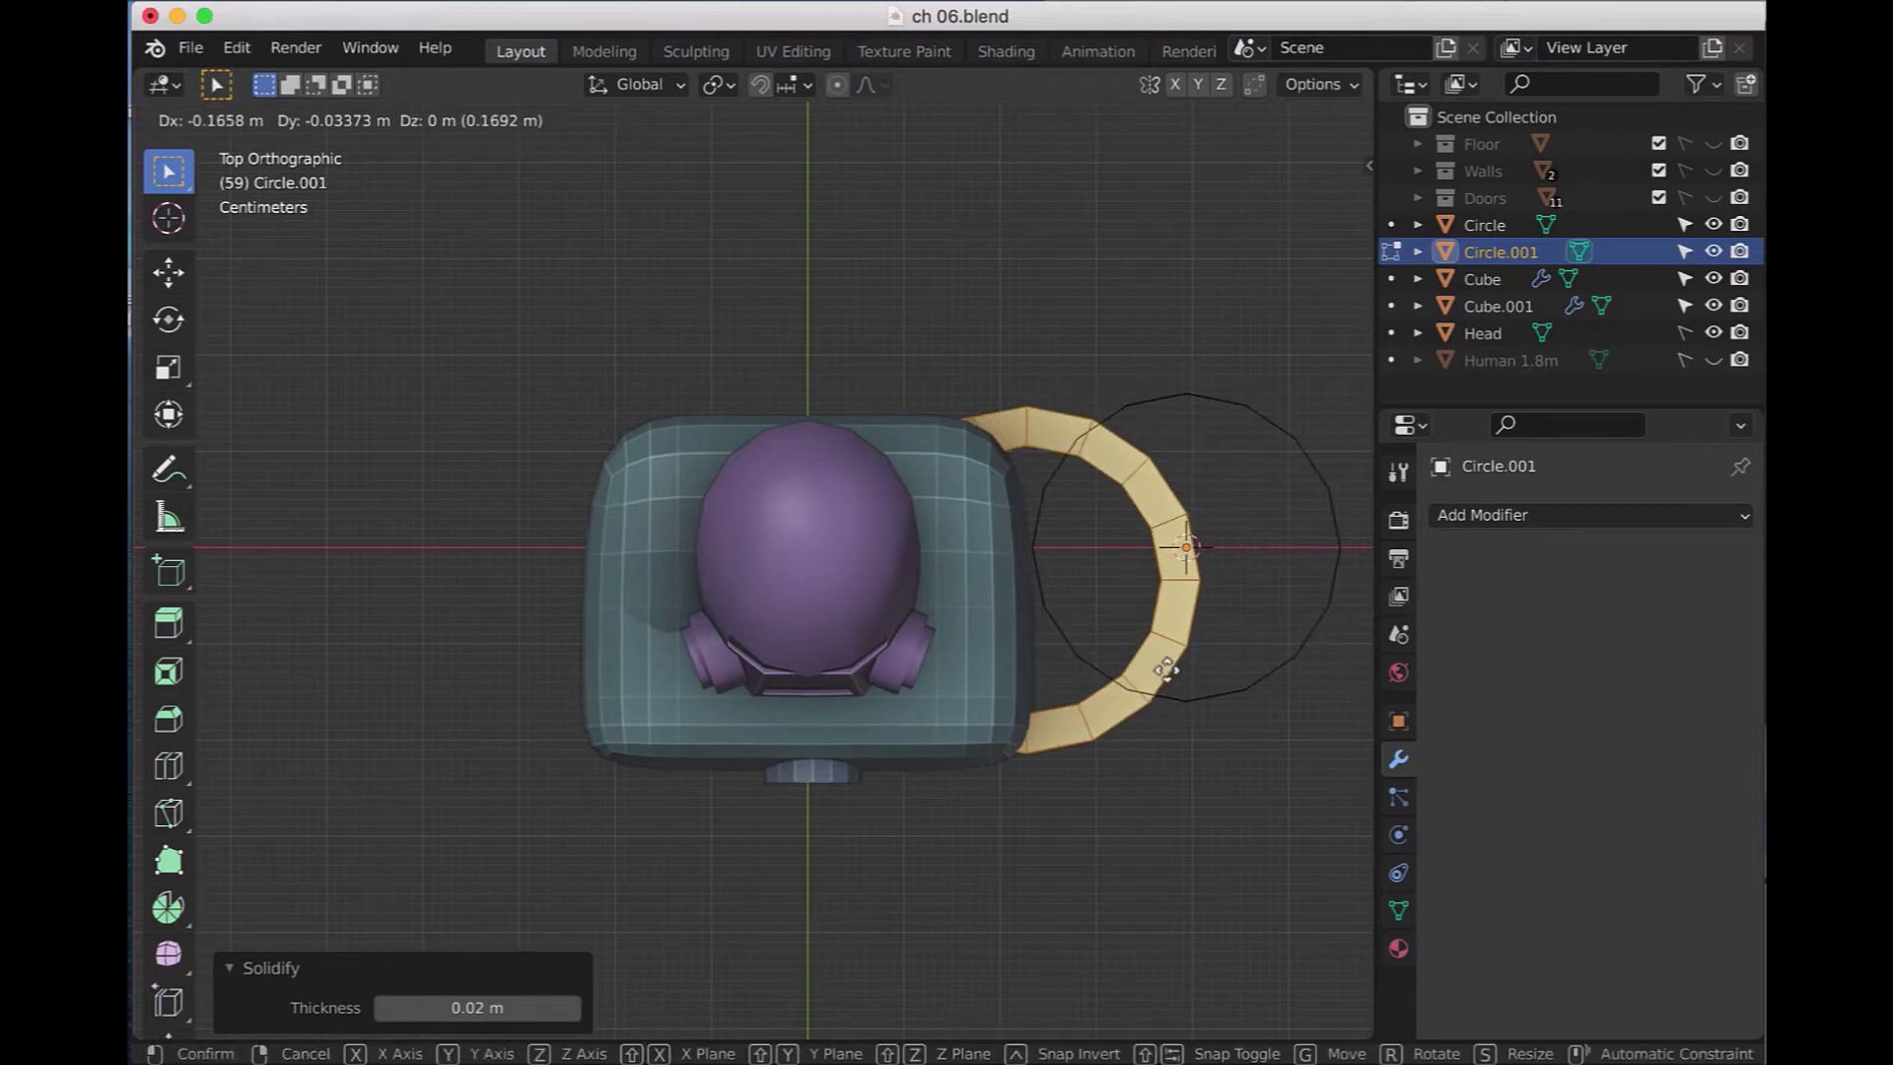
click(1195, 669)
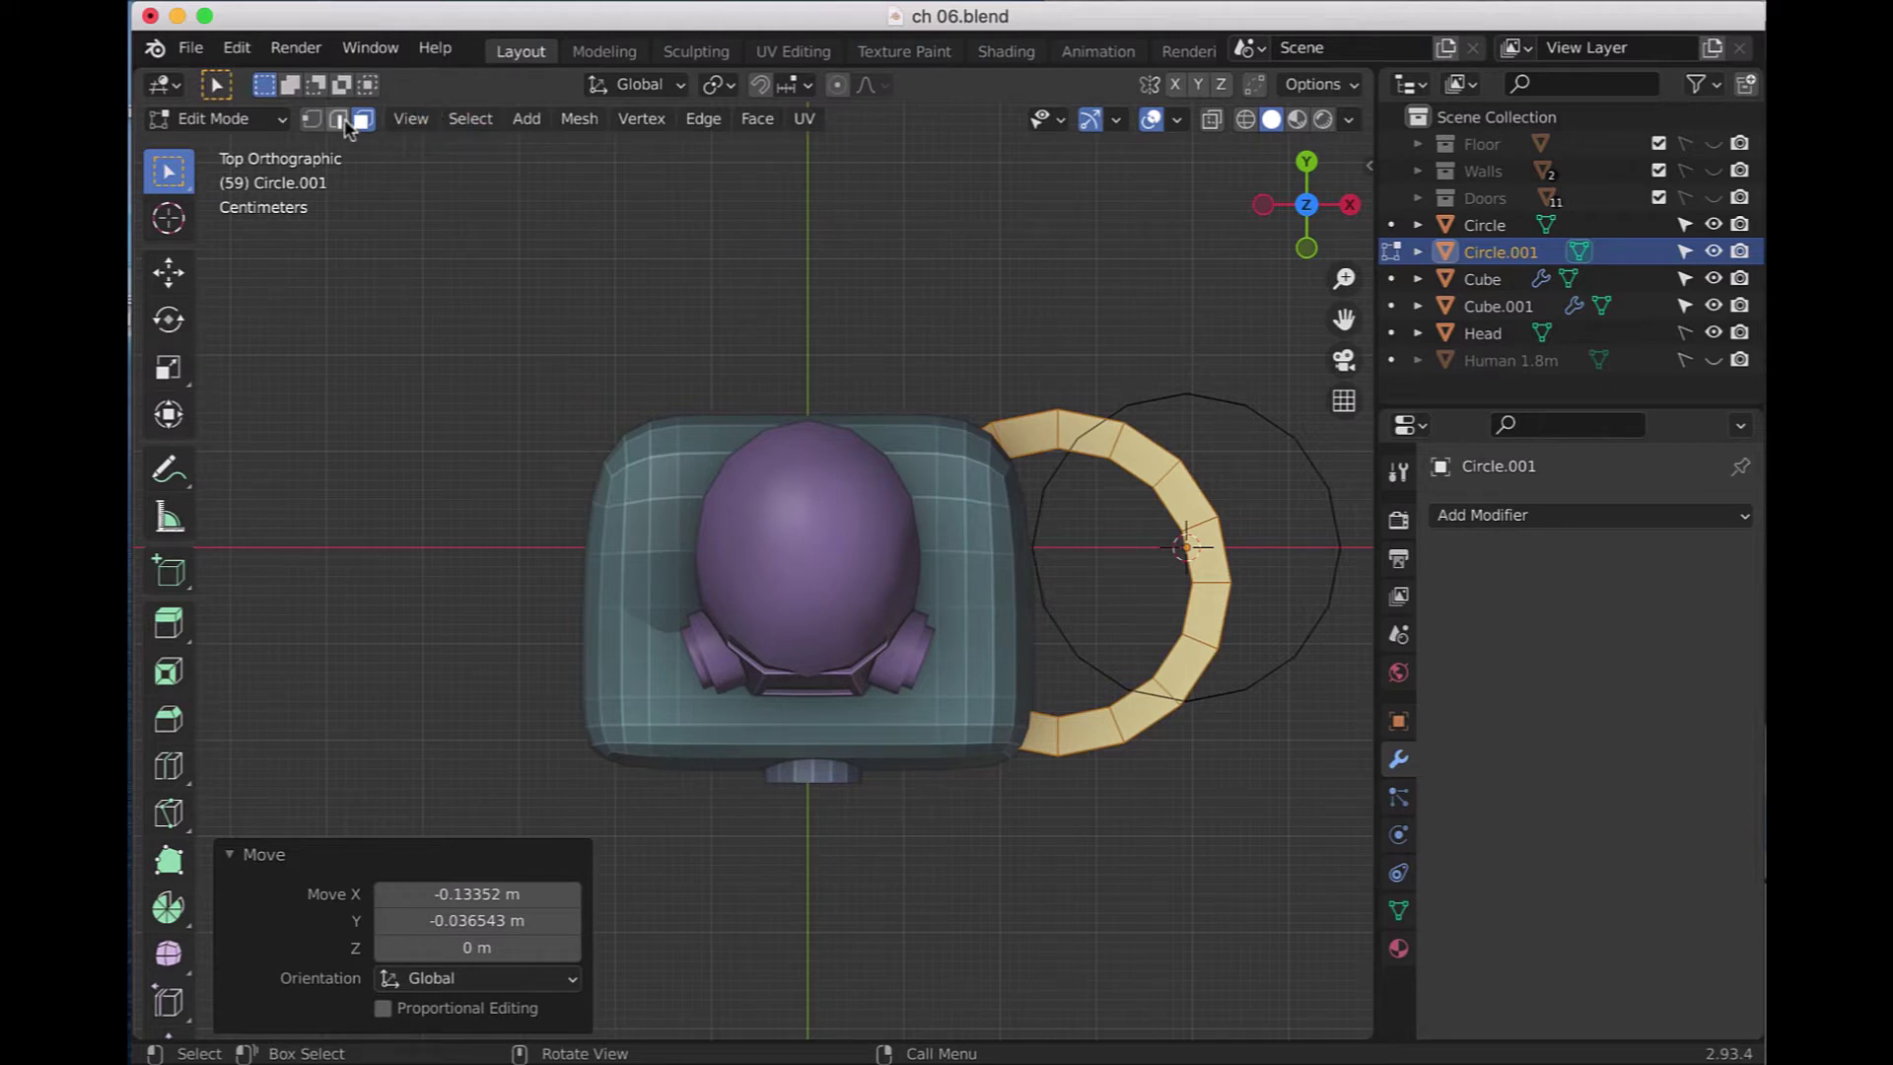
click(337, 119)
- In edge select mode, zoom around and pick an edge of the stray circle outline
key(ctrl)
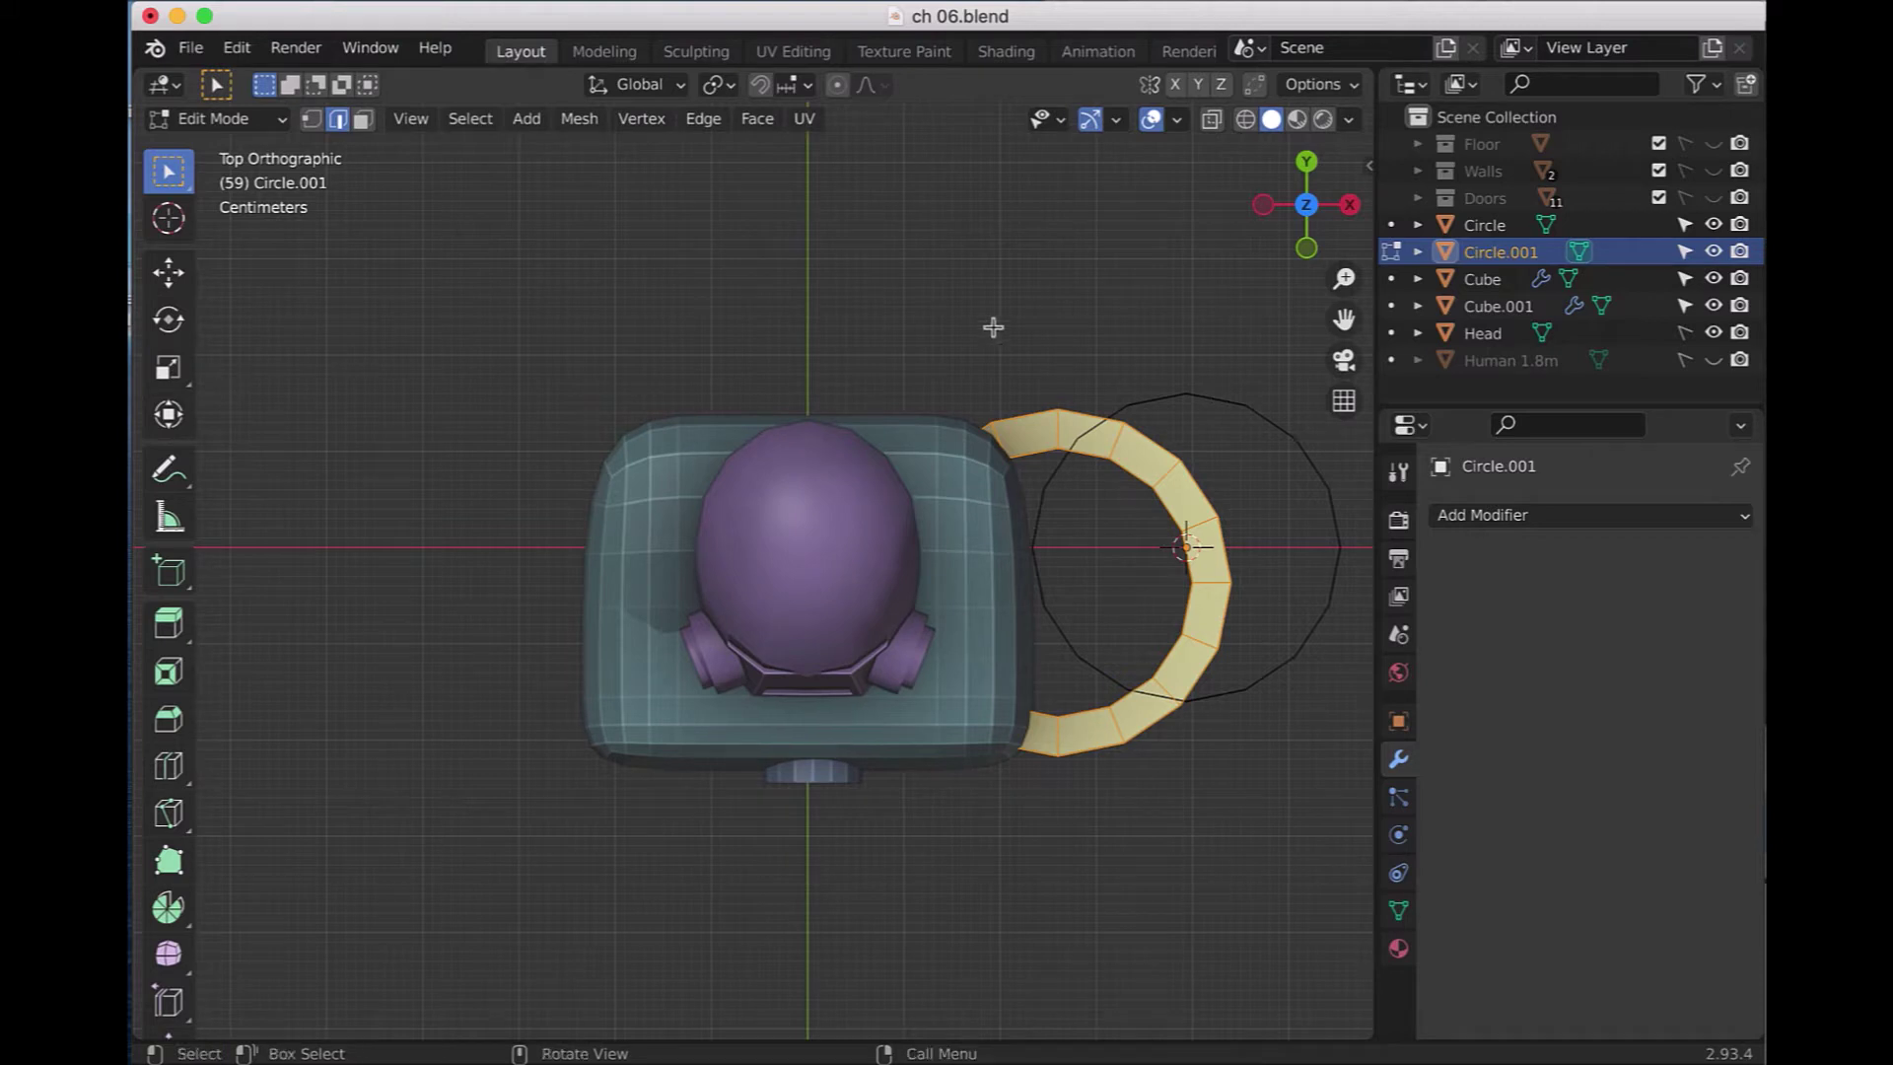
scroll(1335, 541, up, 2)
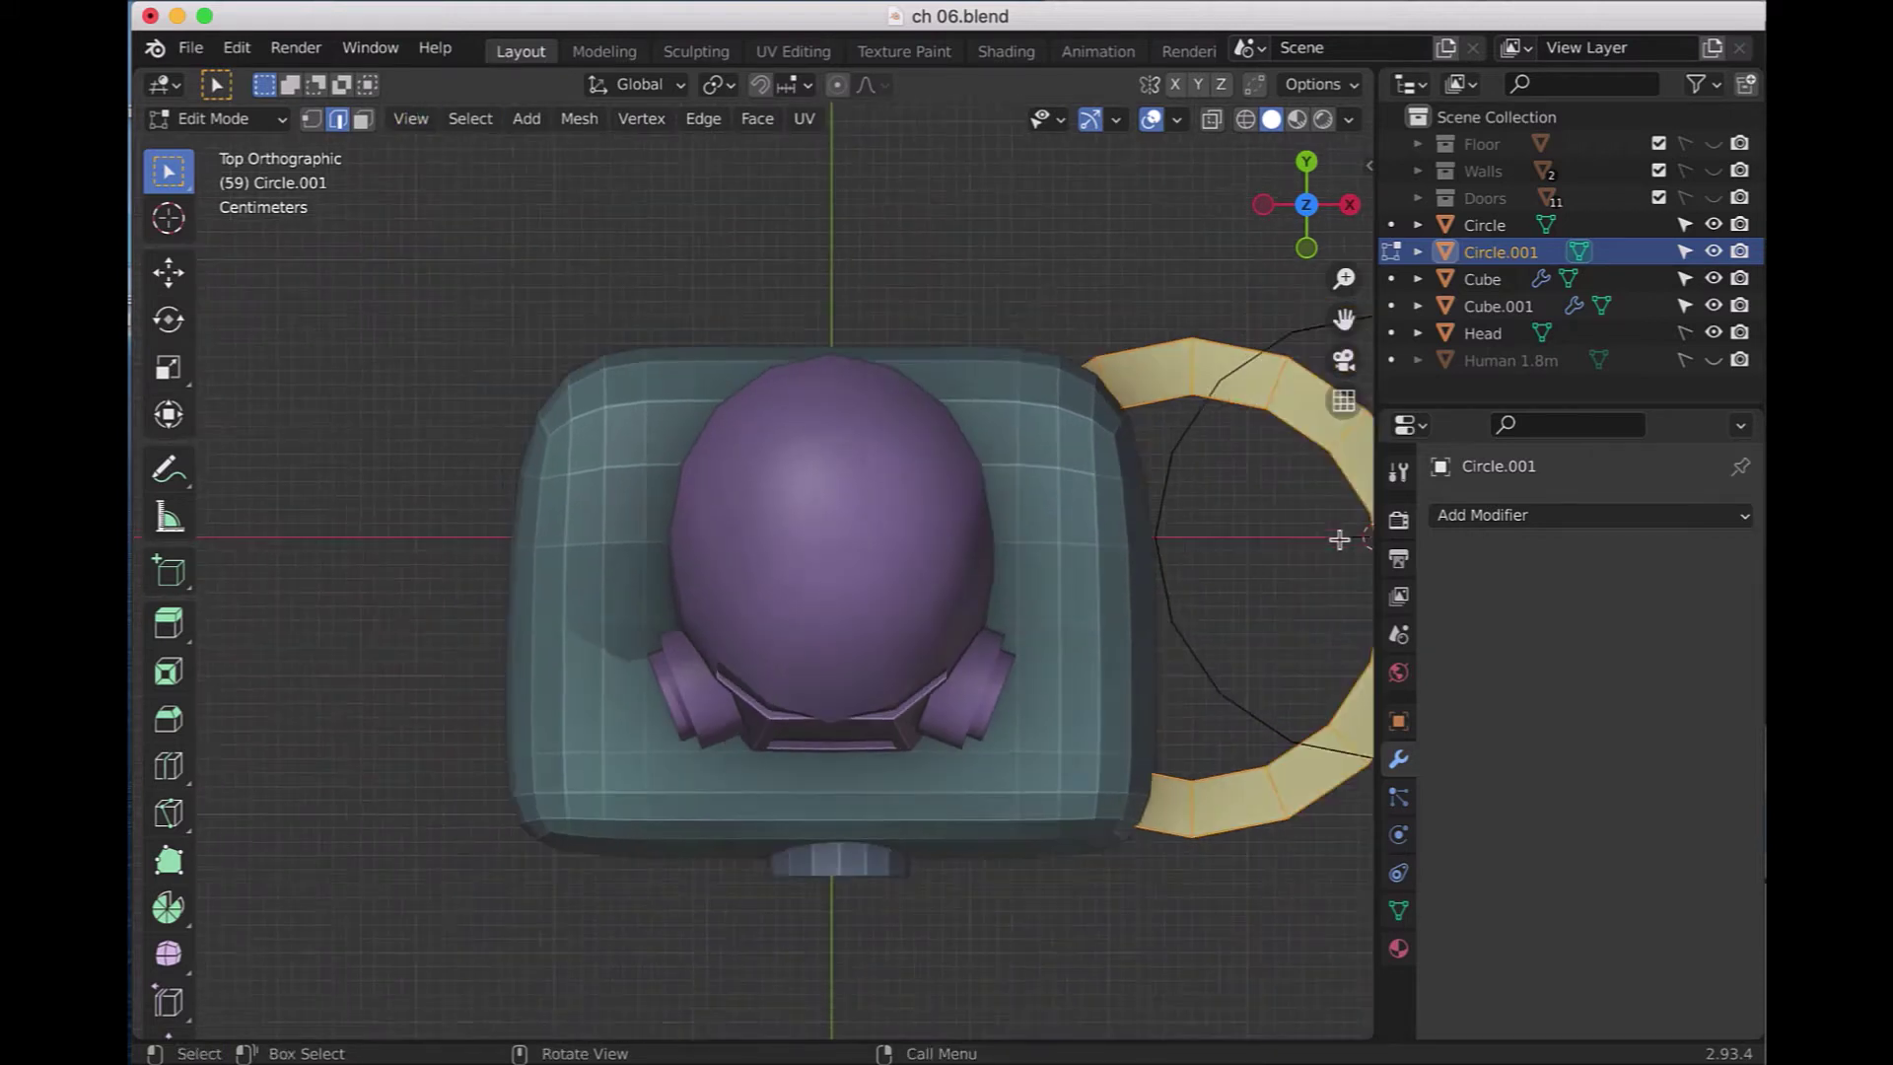
scroll(1340, 539, down, 4)
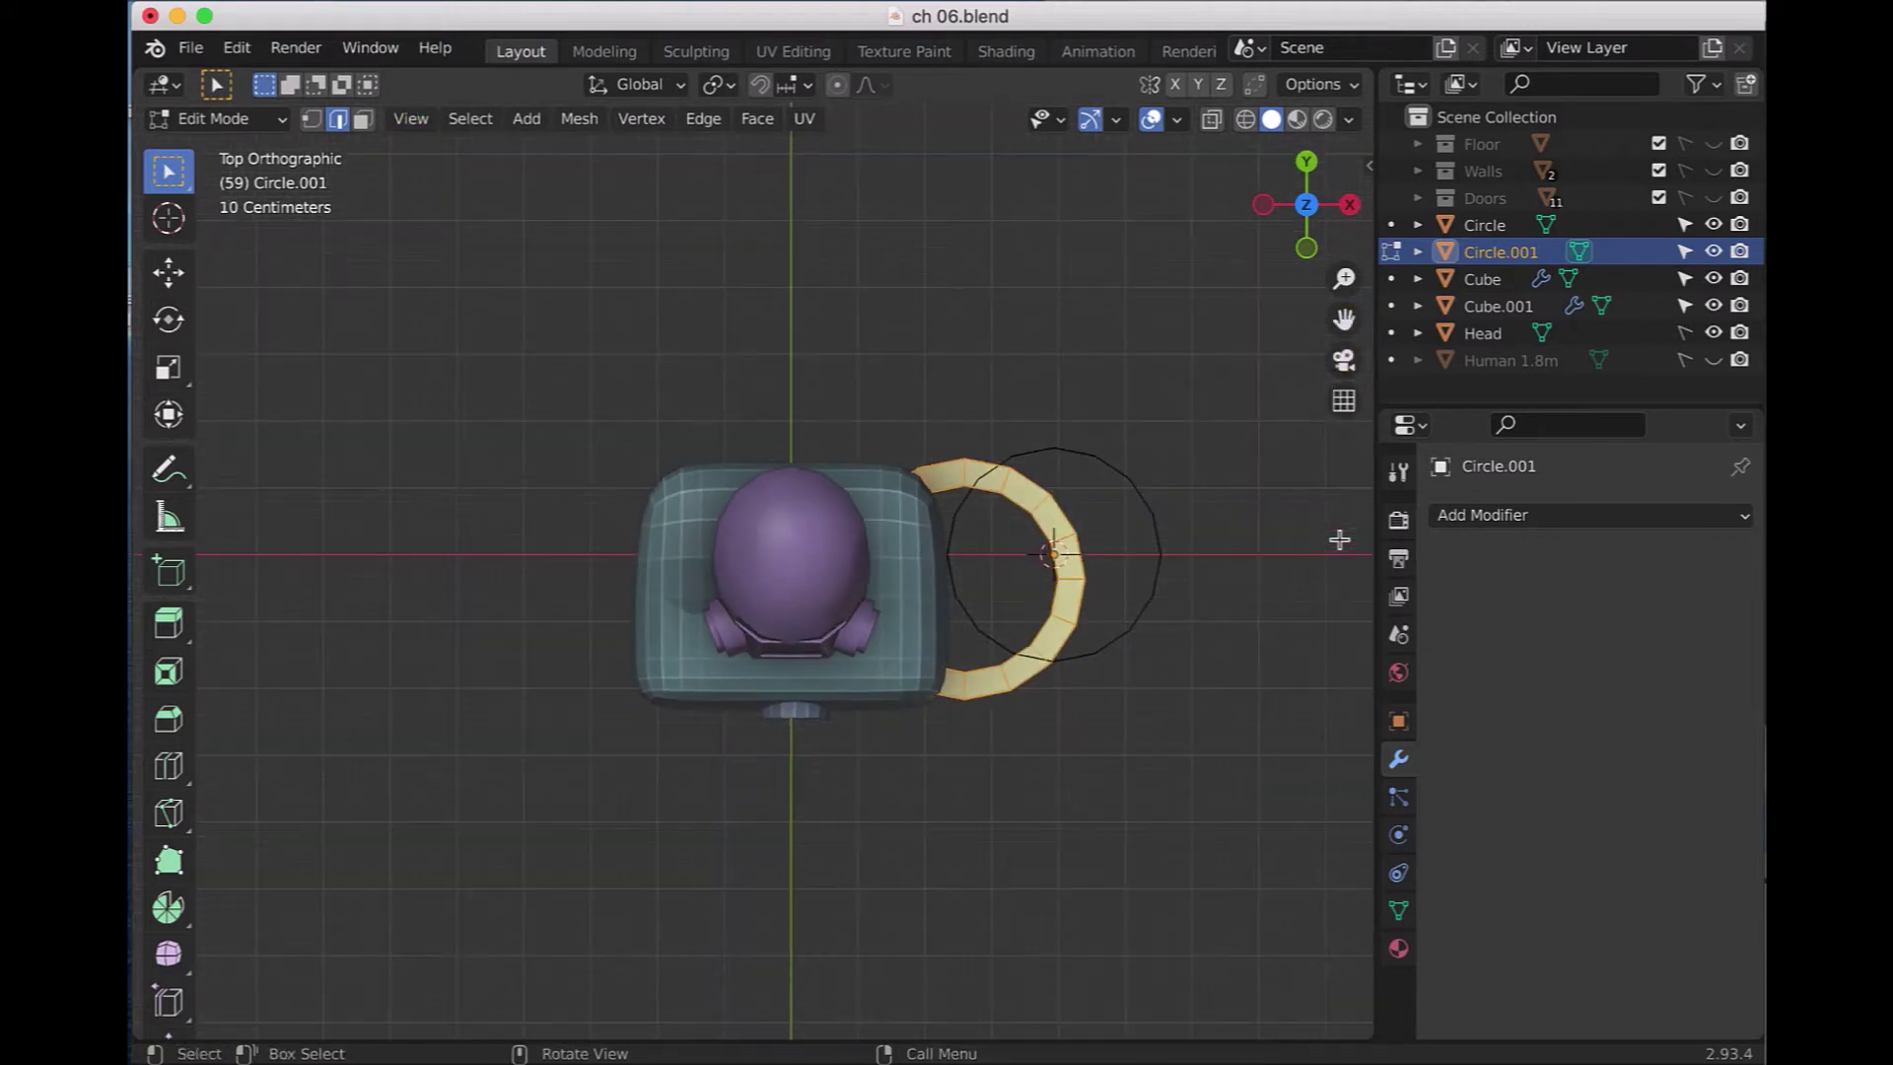
click(977, 622)
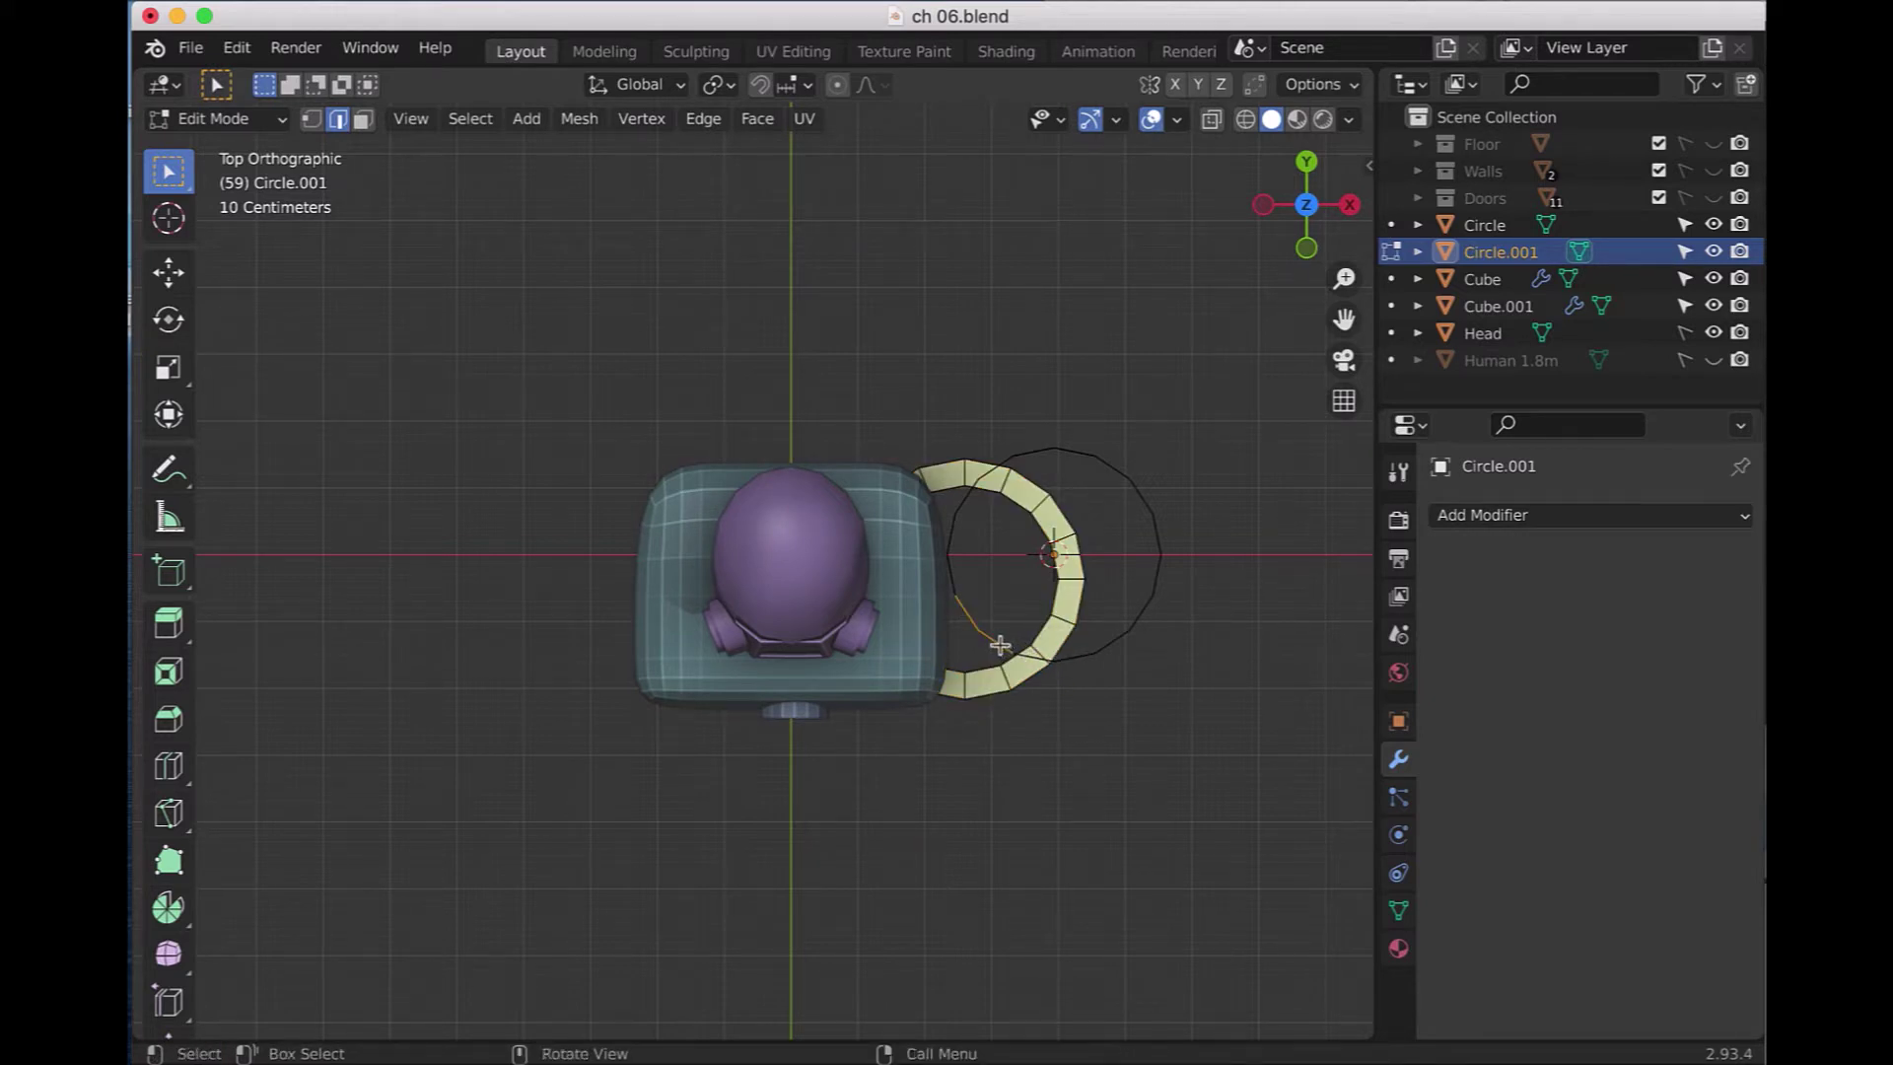
- Select the whole stray circle outline and delete its vertices
key(ctrl+l)
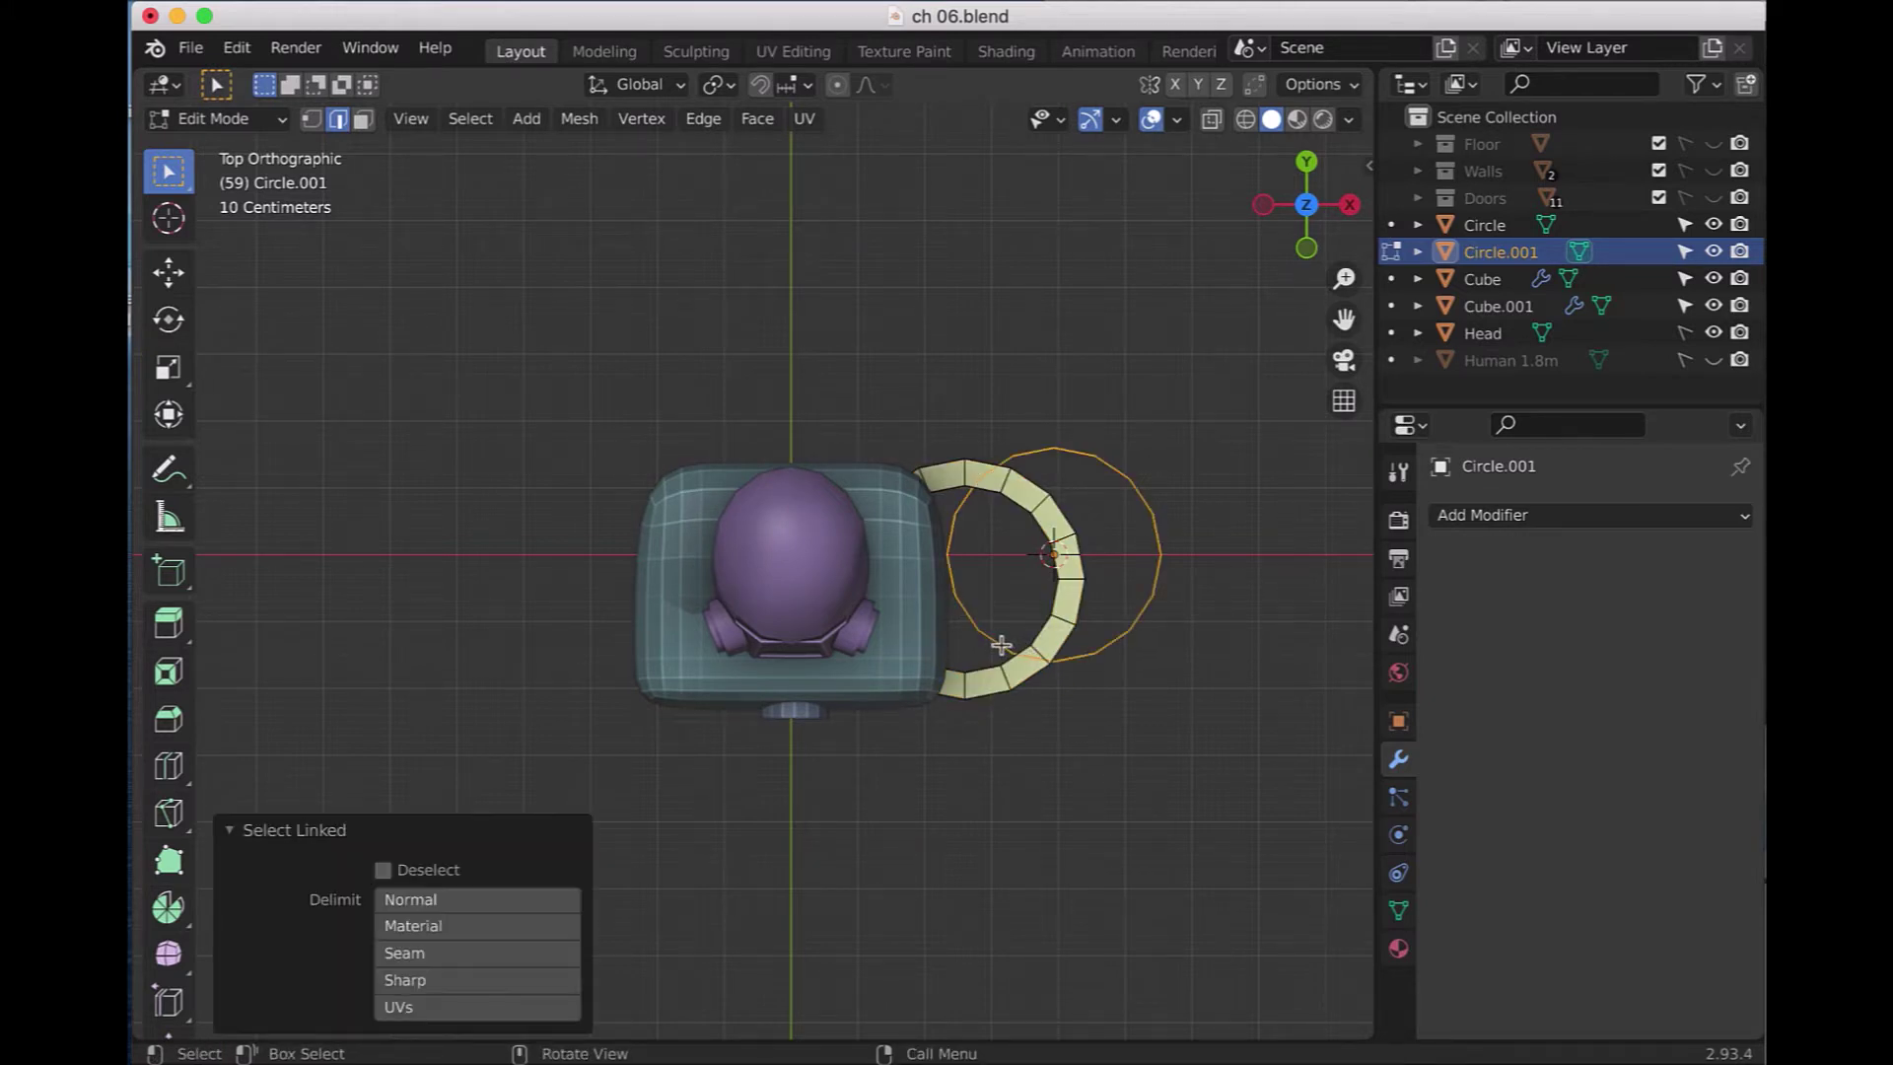
key(x)
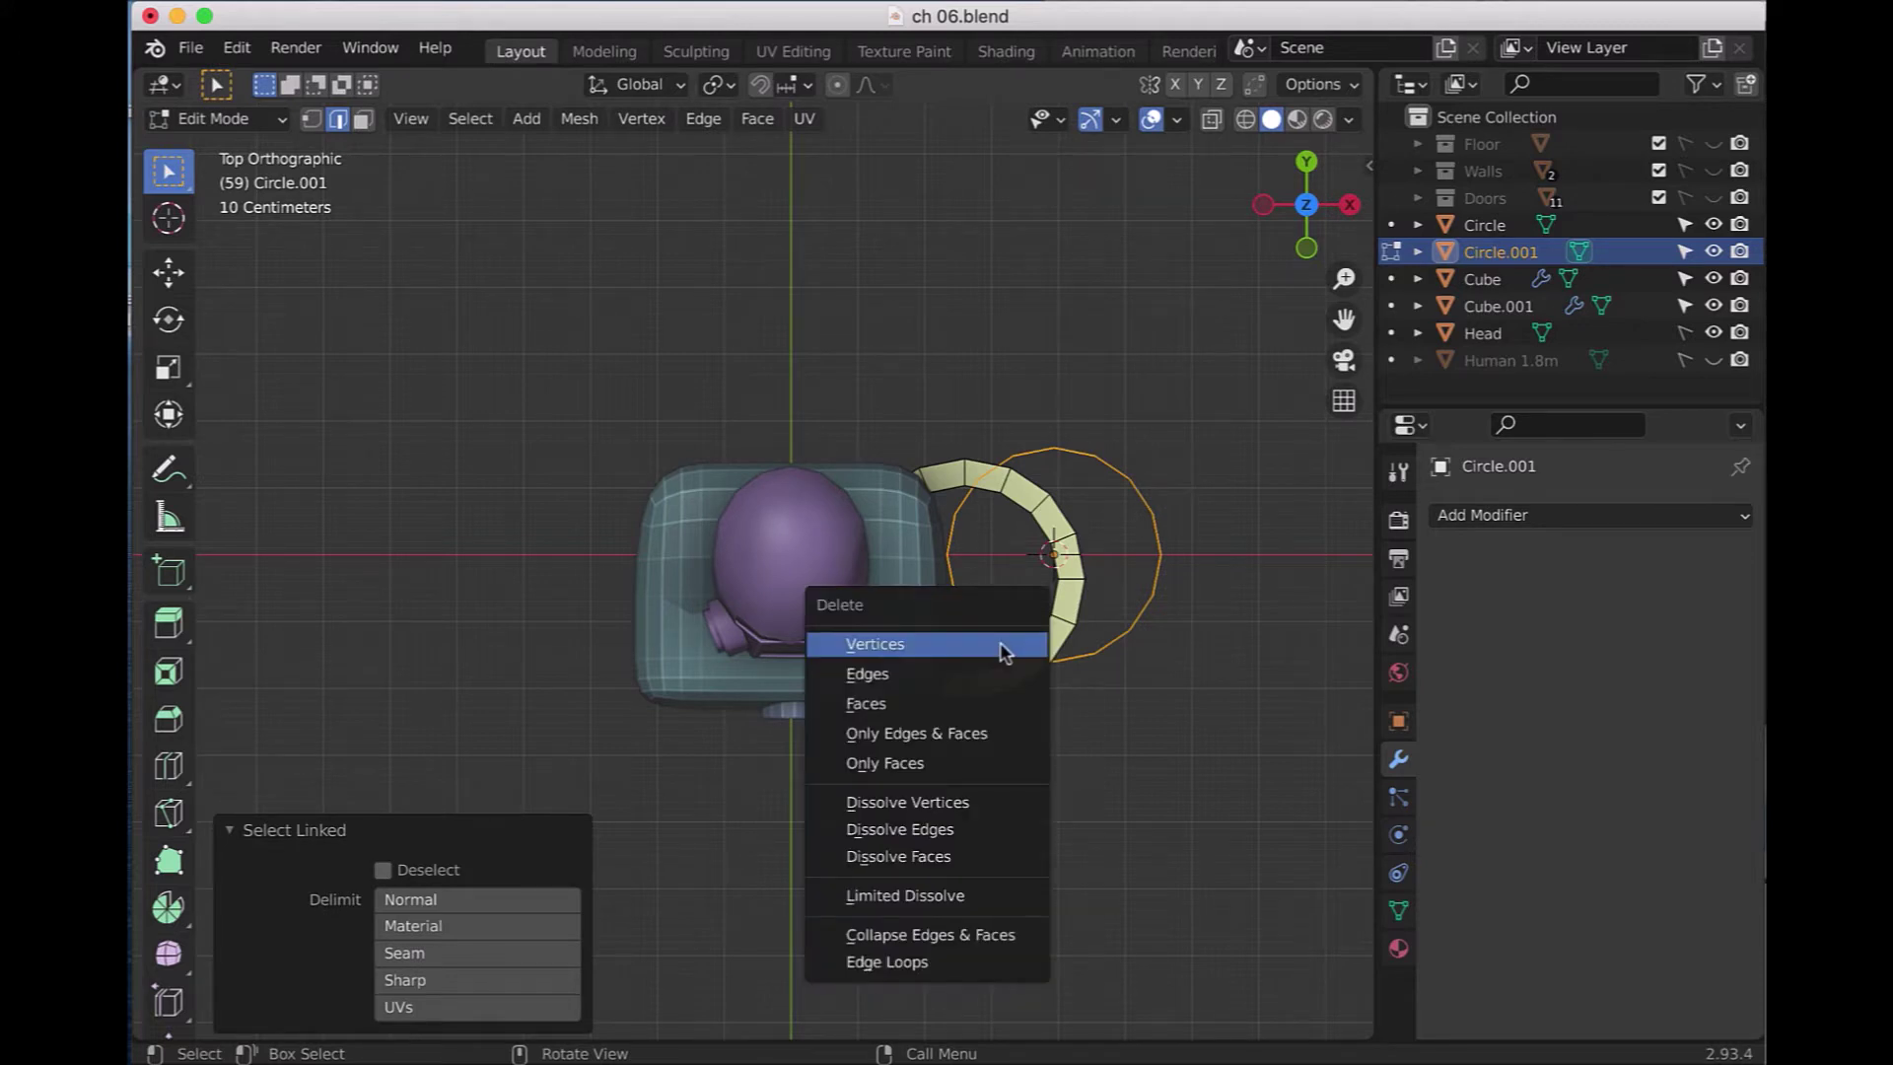
click(1003, 652)
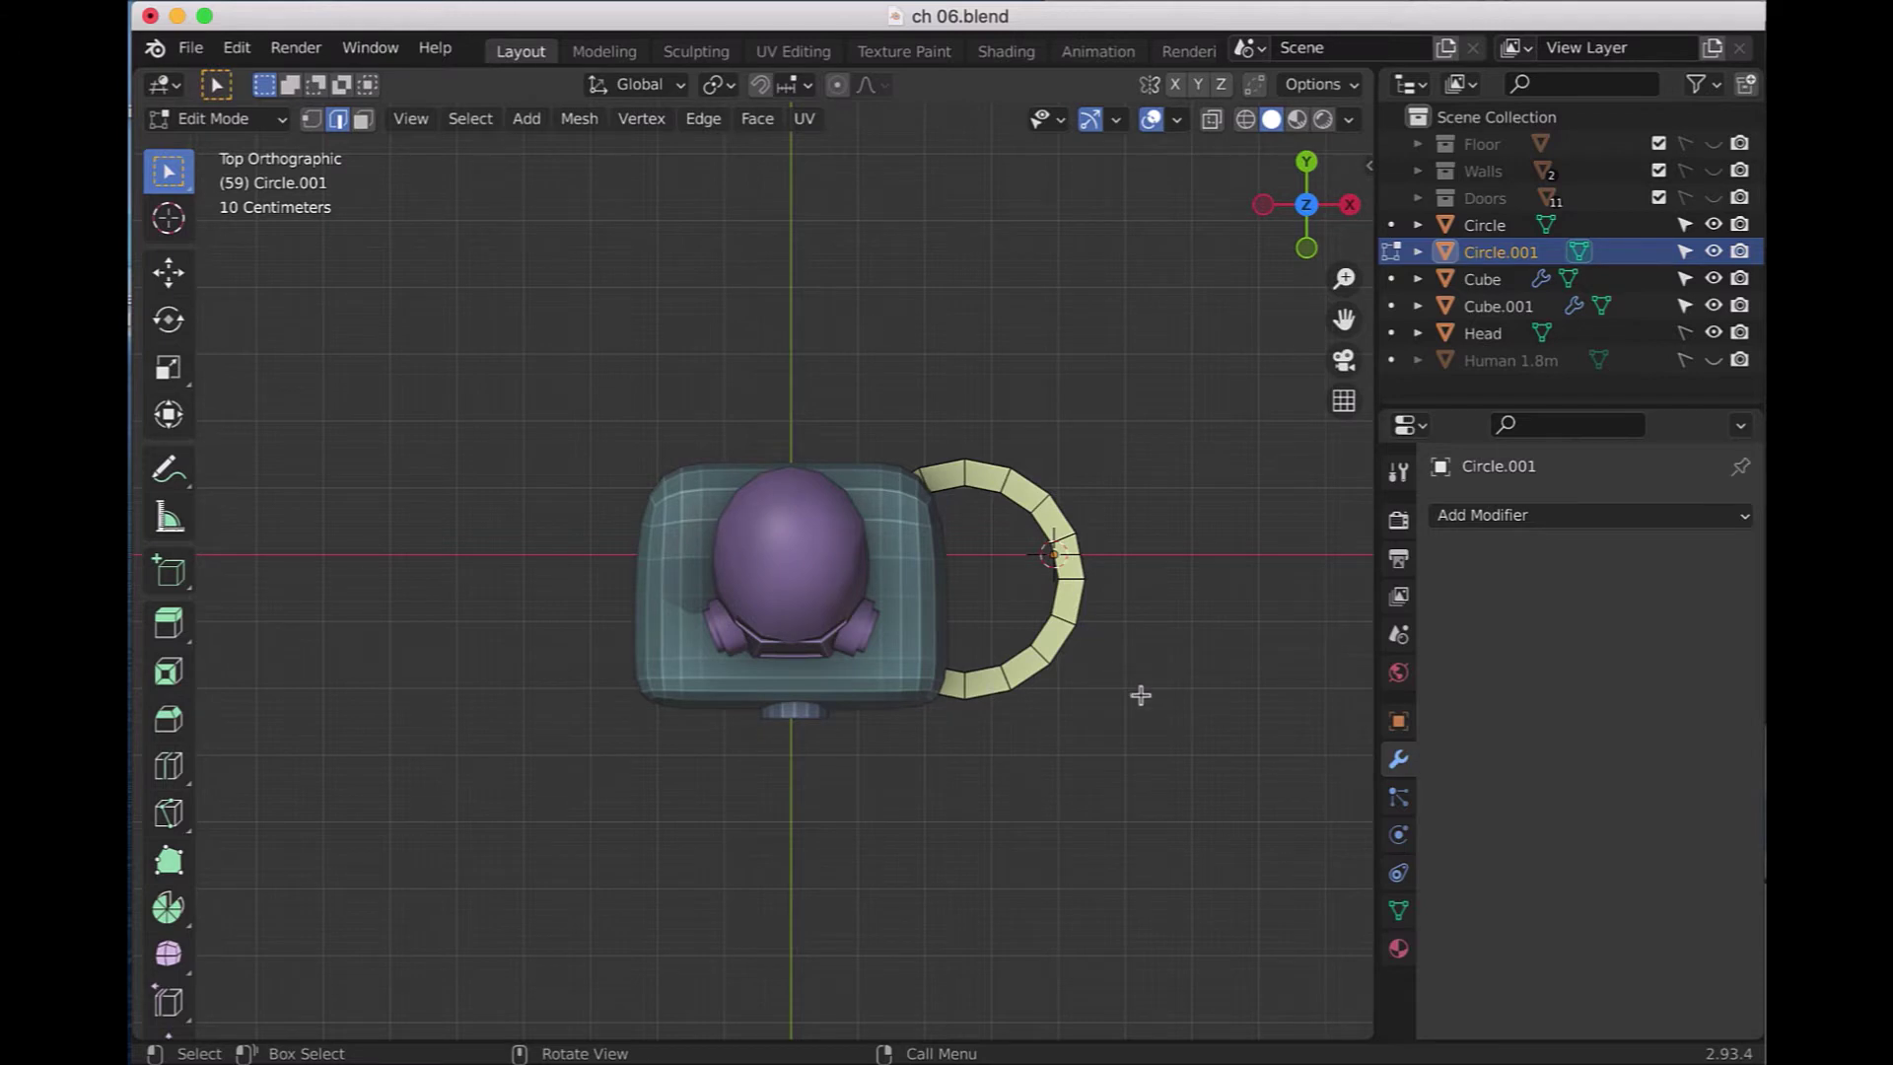
key(KP_3)
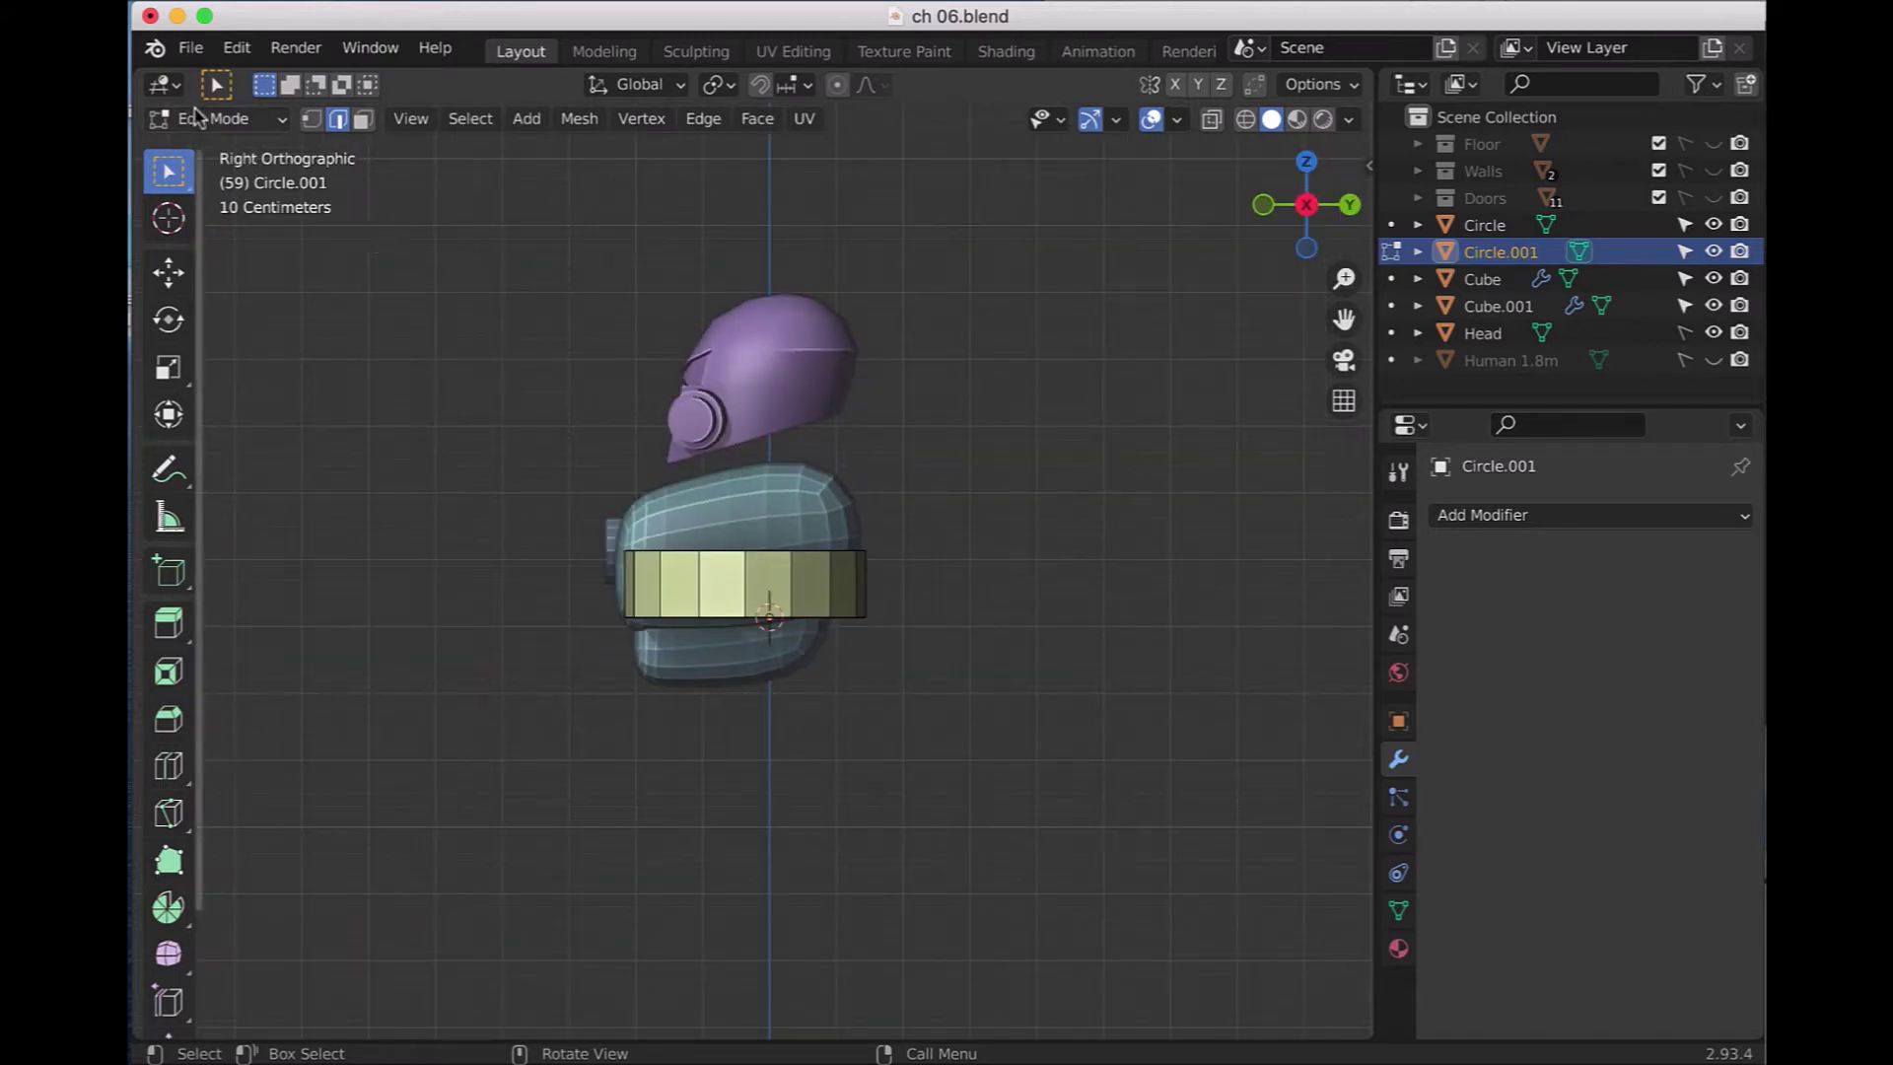
- Switch to Object Mode and start raising the ring along Z
click(209, 118)
click(205, 149)
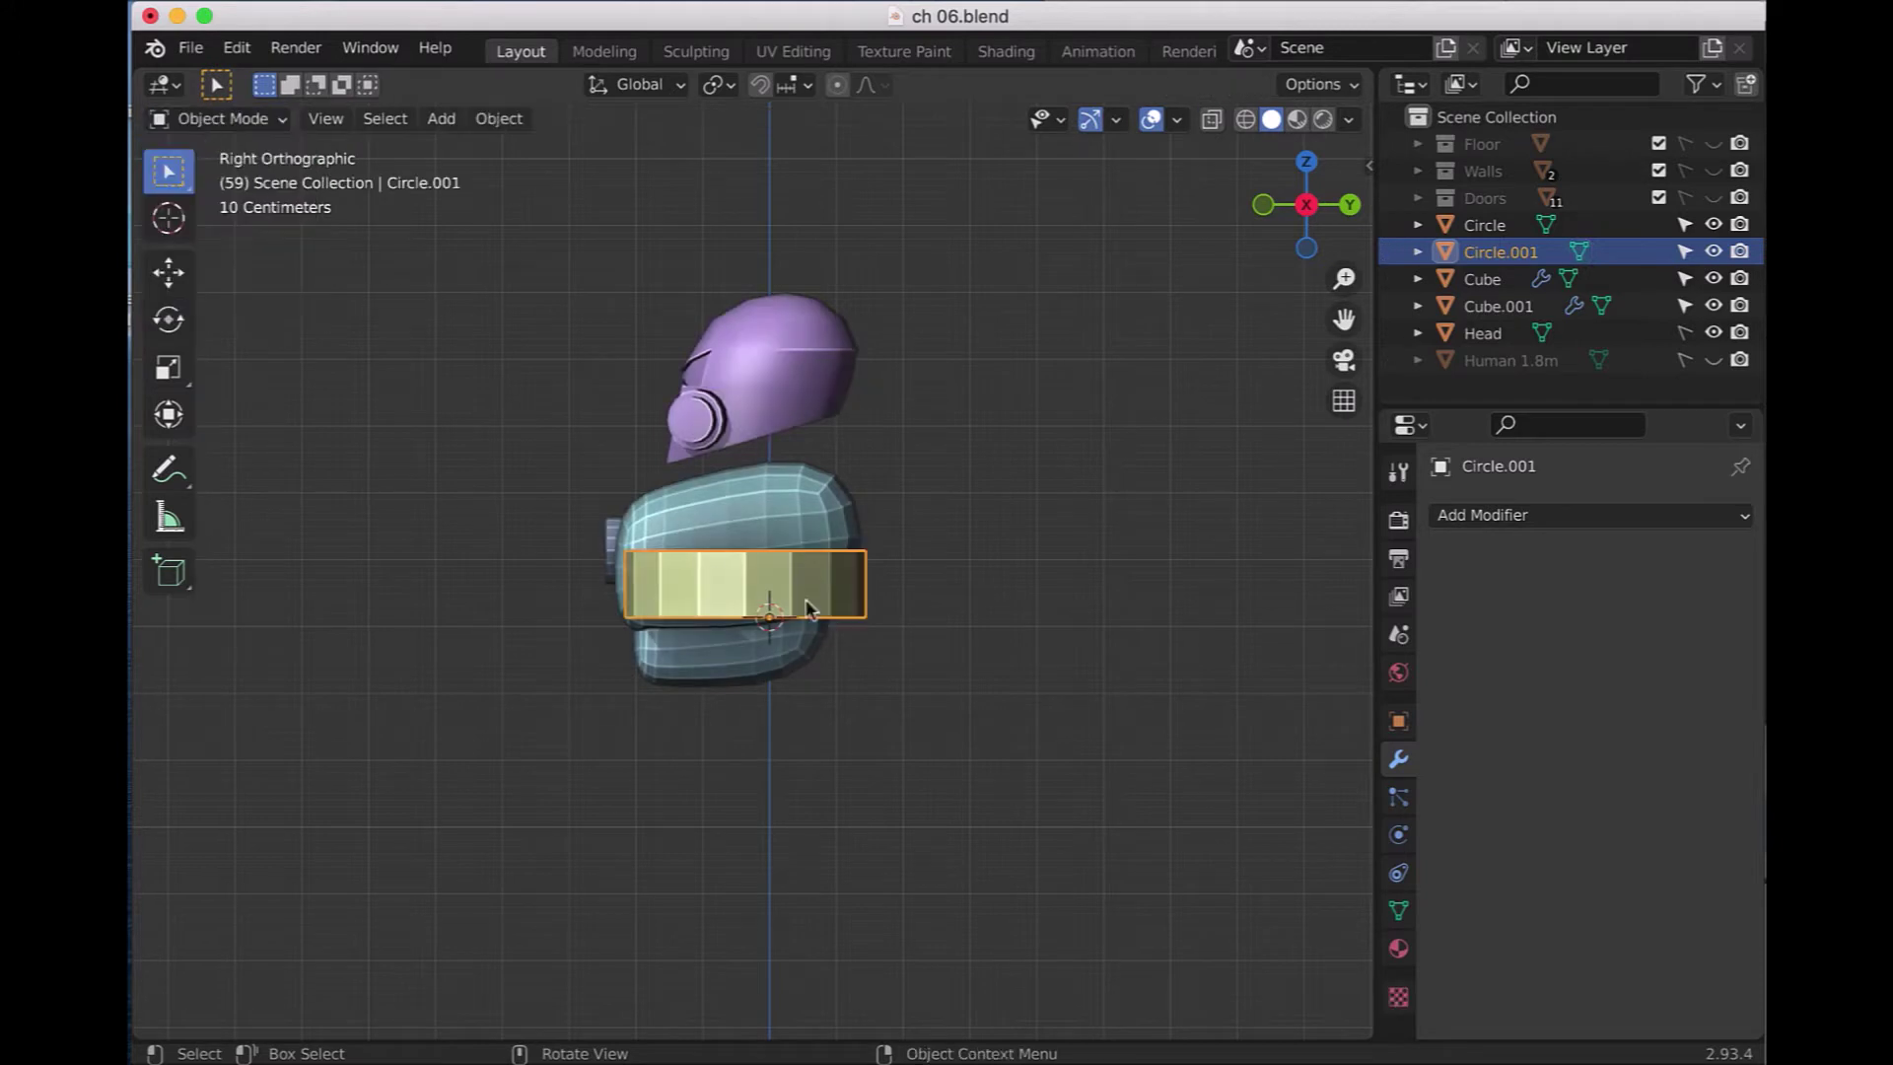
key(g)
key(z)
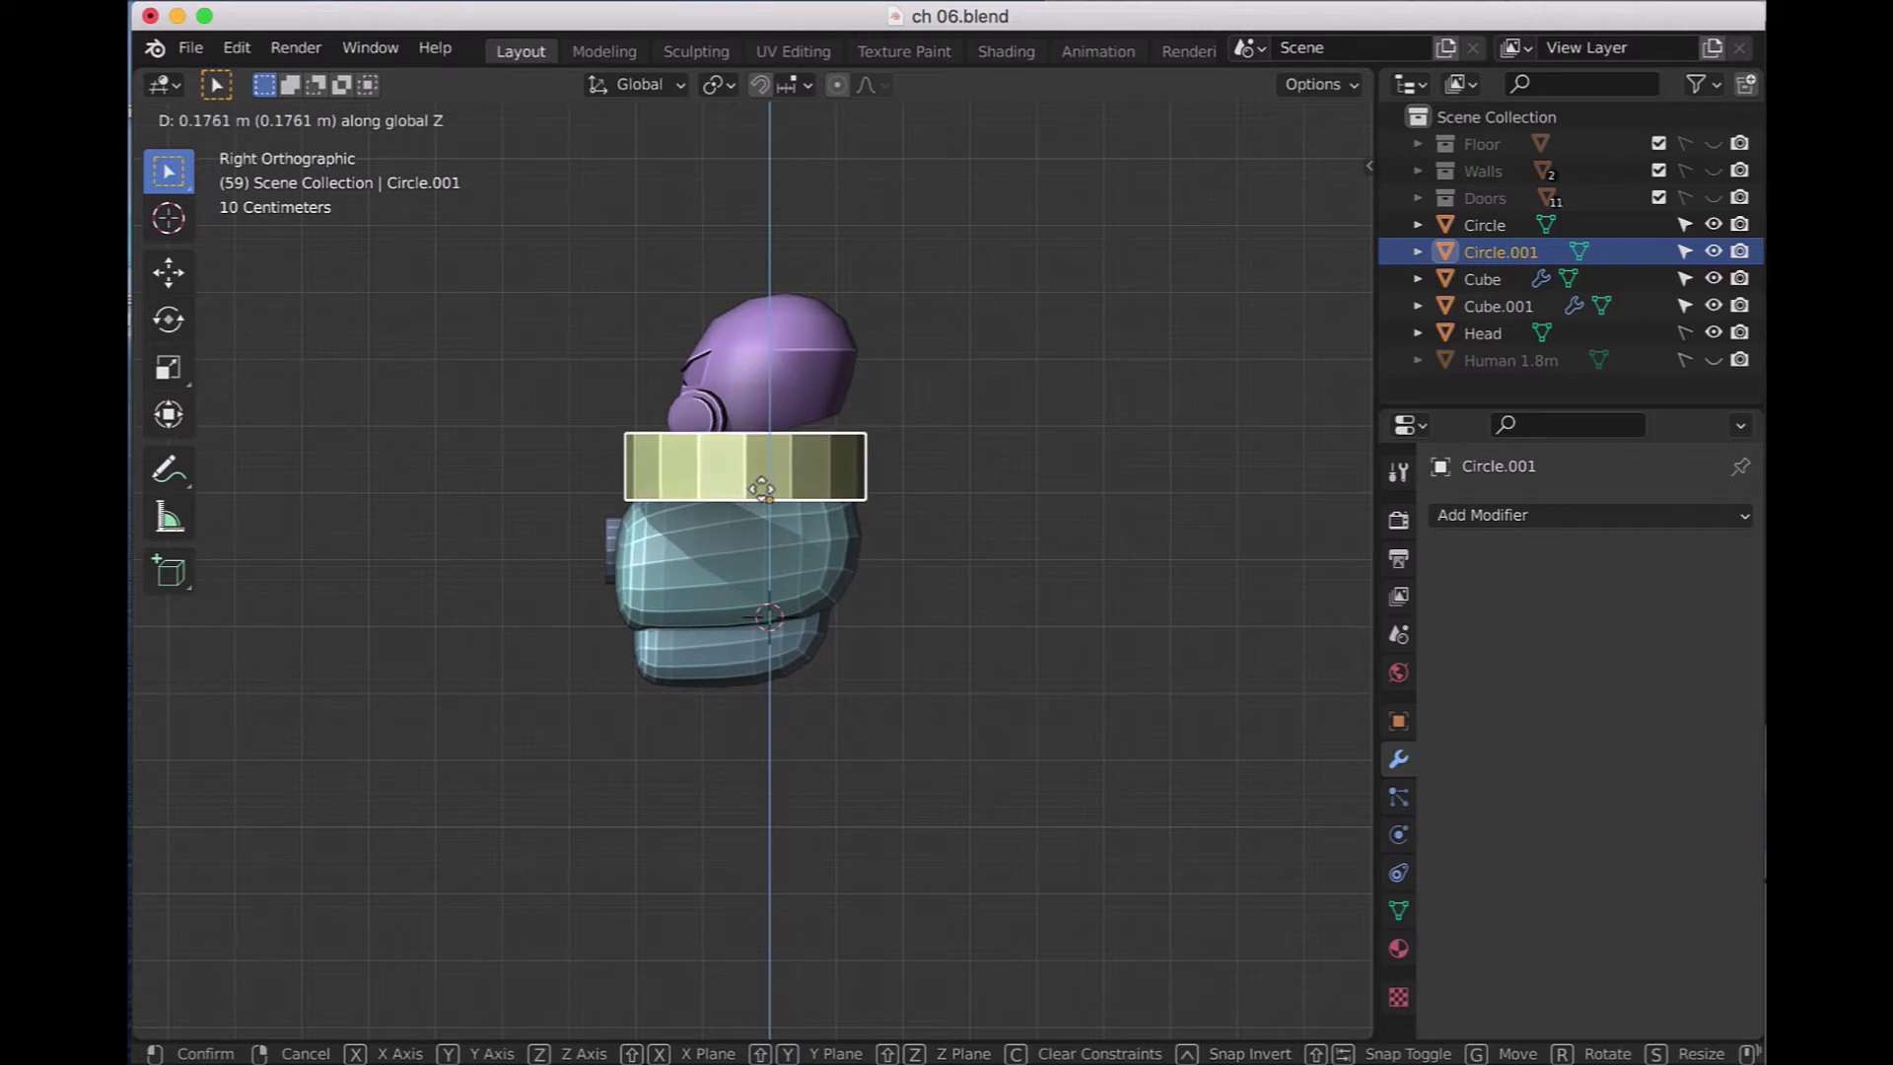
- Raise the ring 0.178 m on Z and shift it -0.259 m on X atop the torso
click(760, 485)
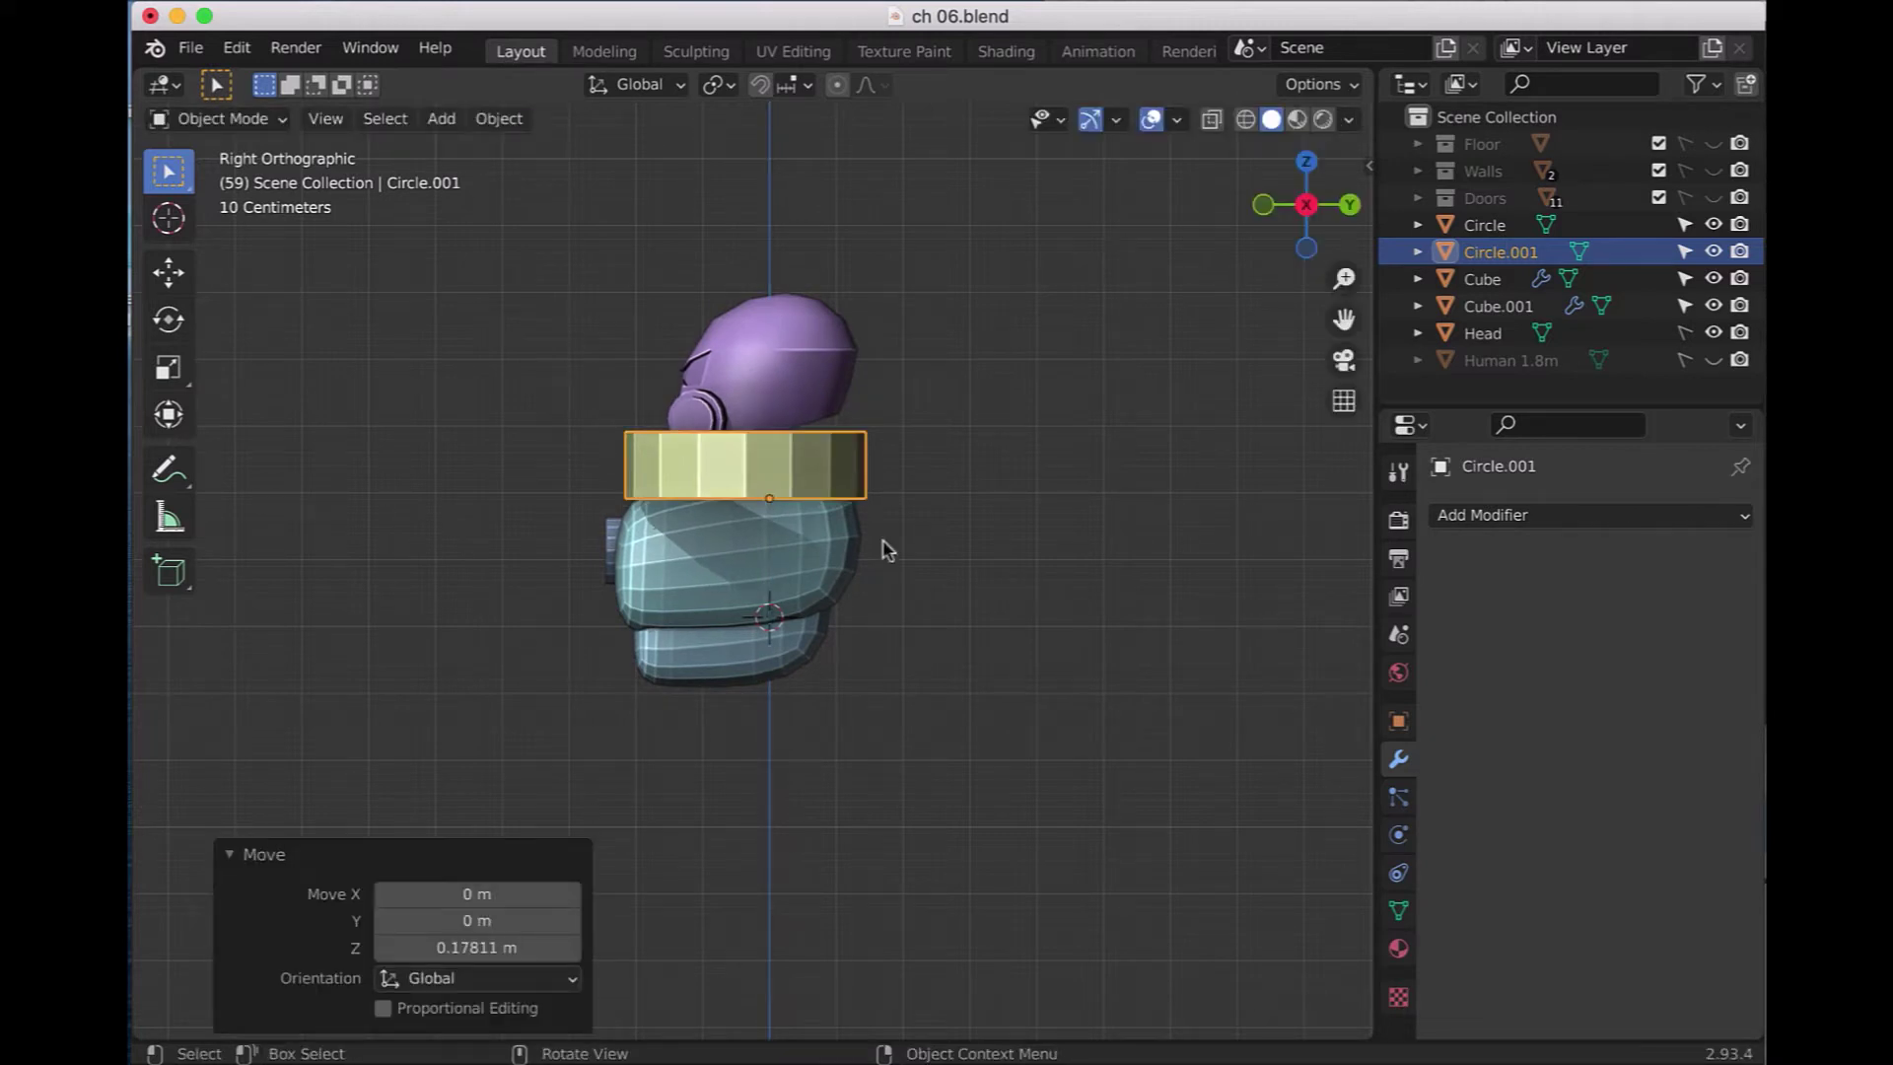
key(KP_1)
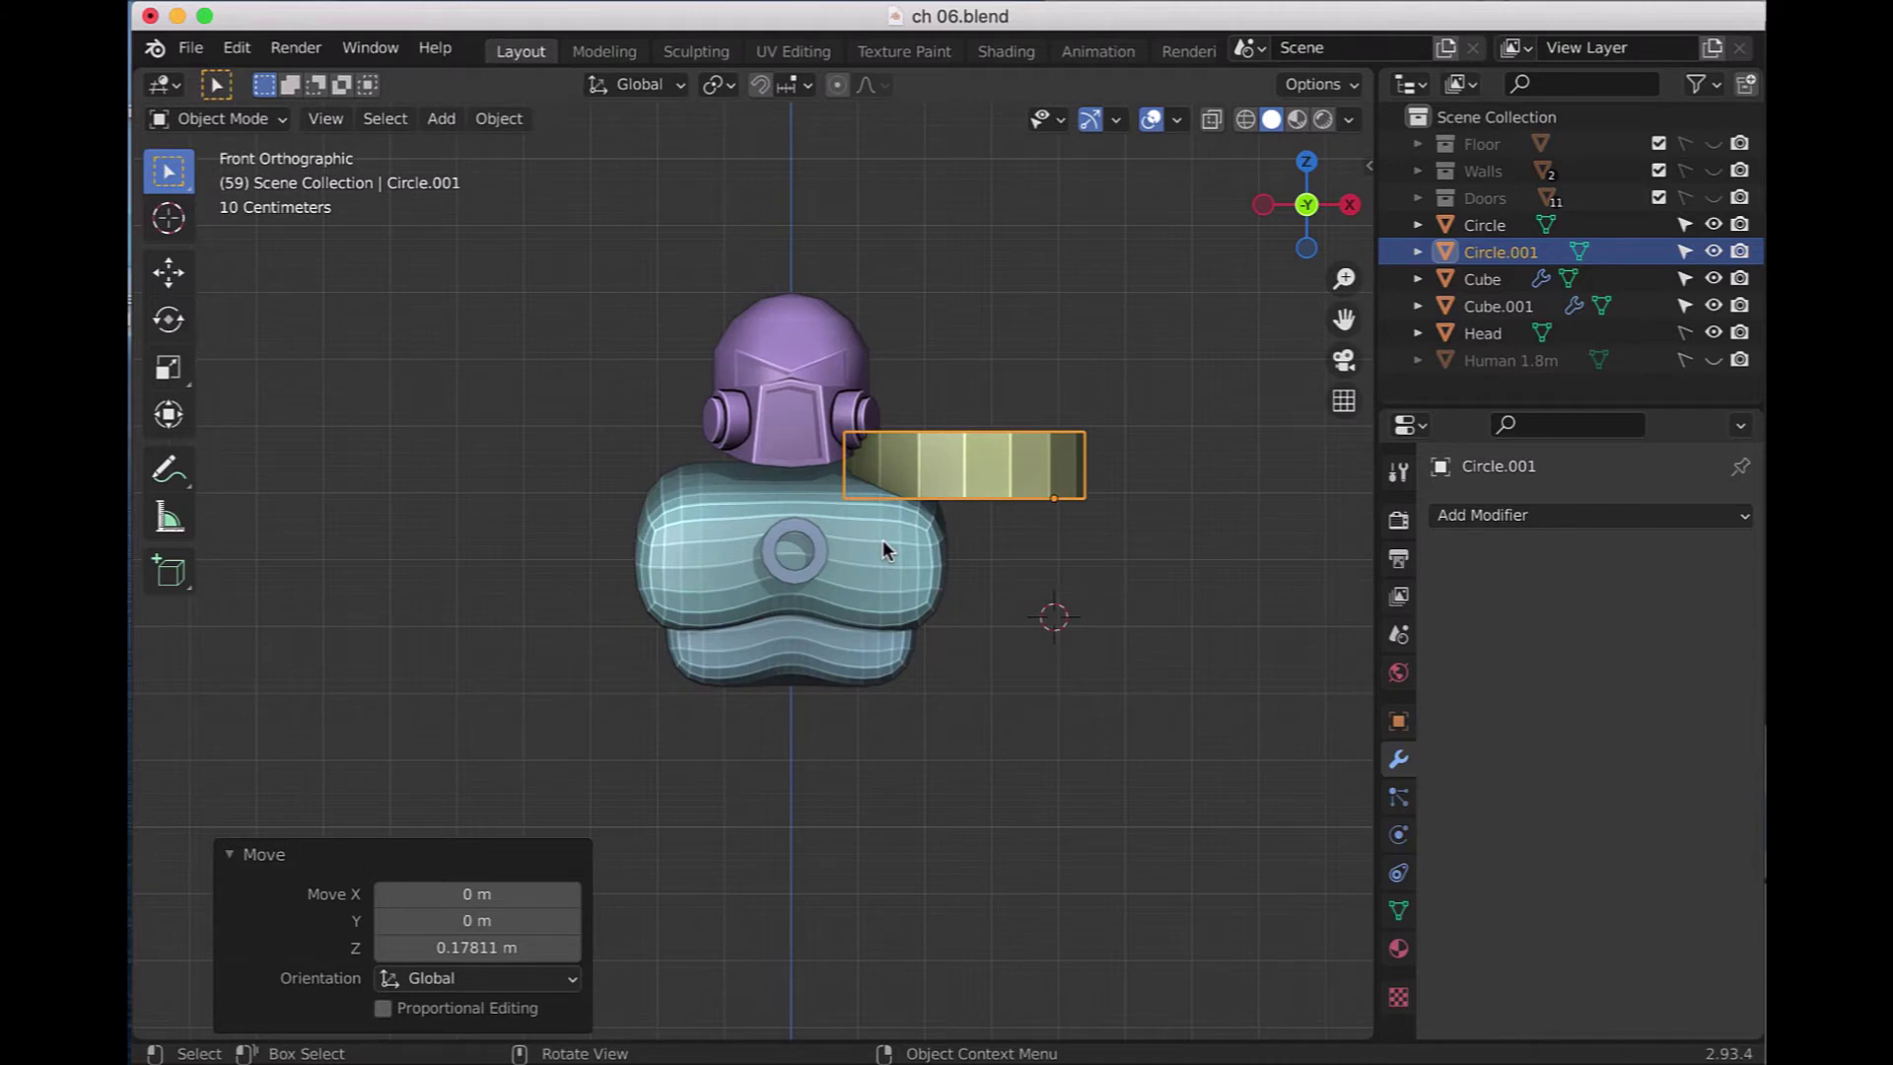
key(g)
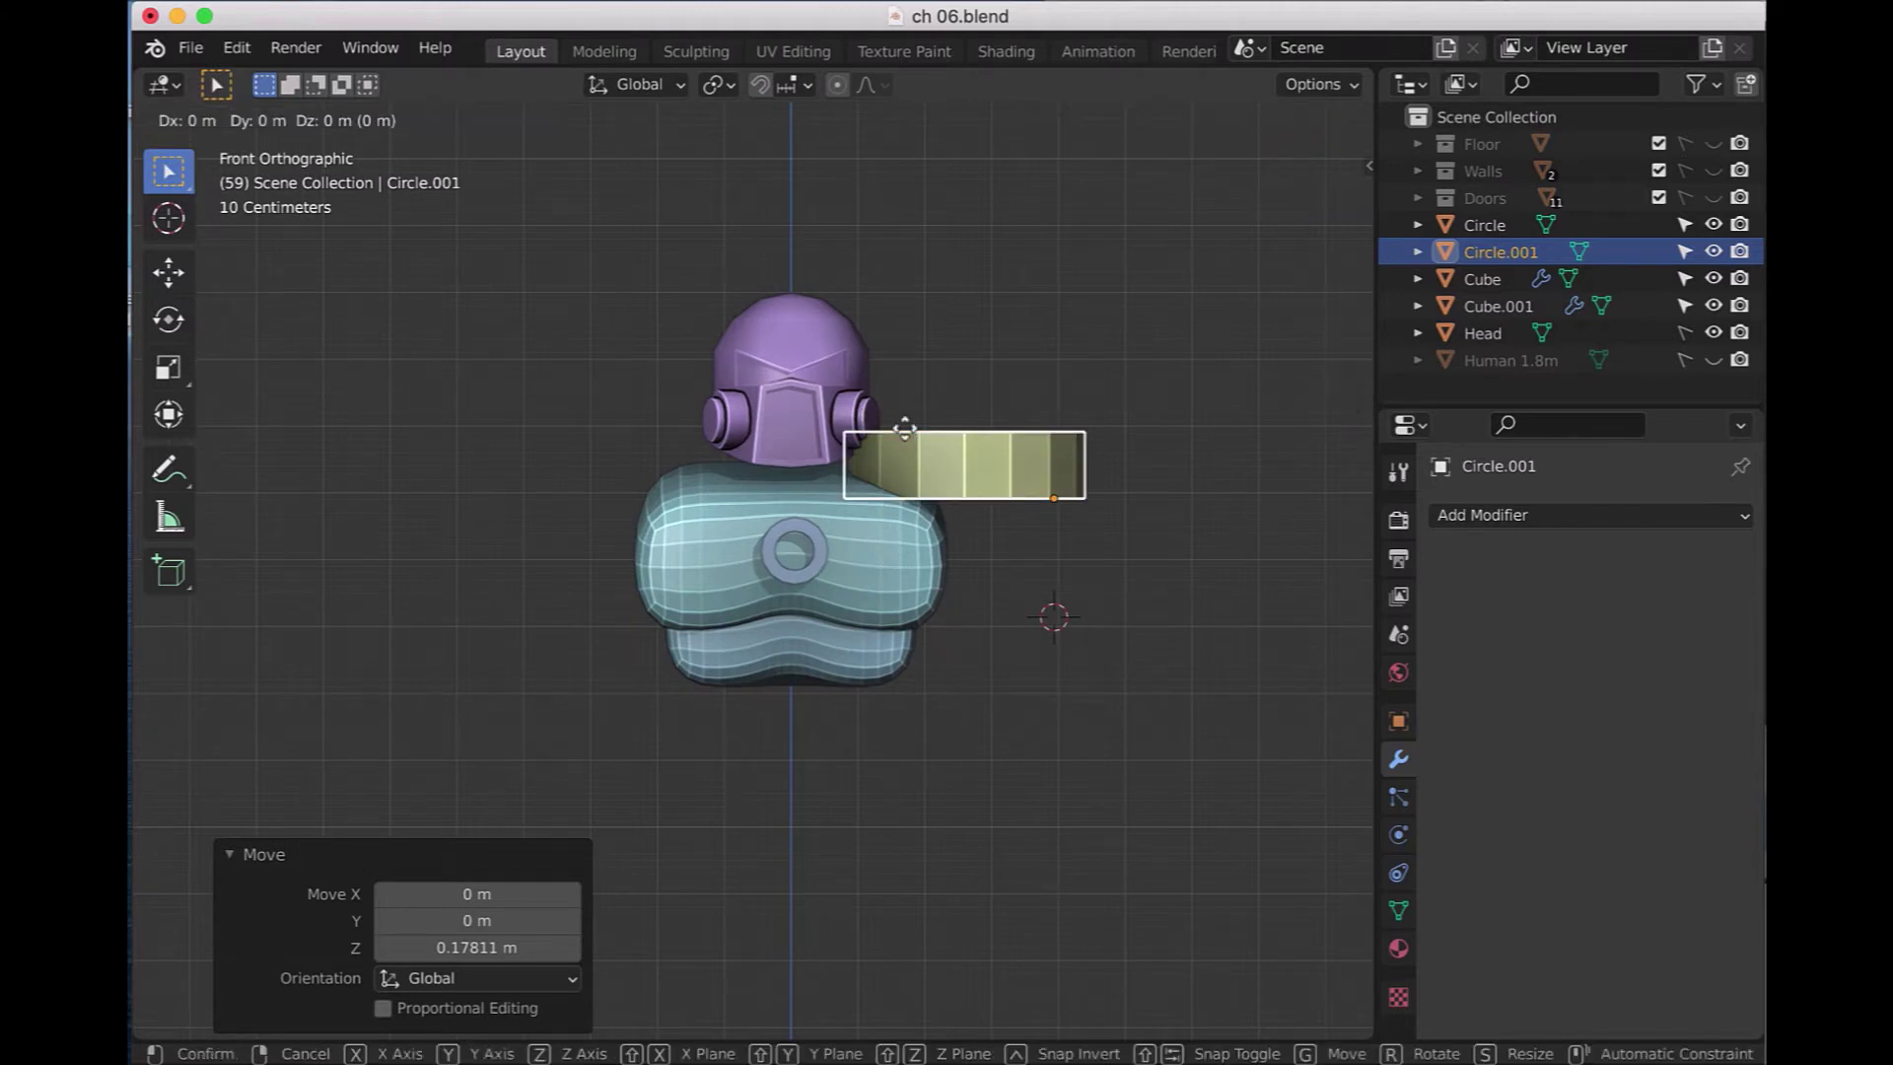
key(x)
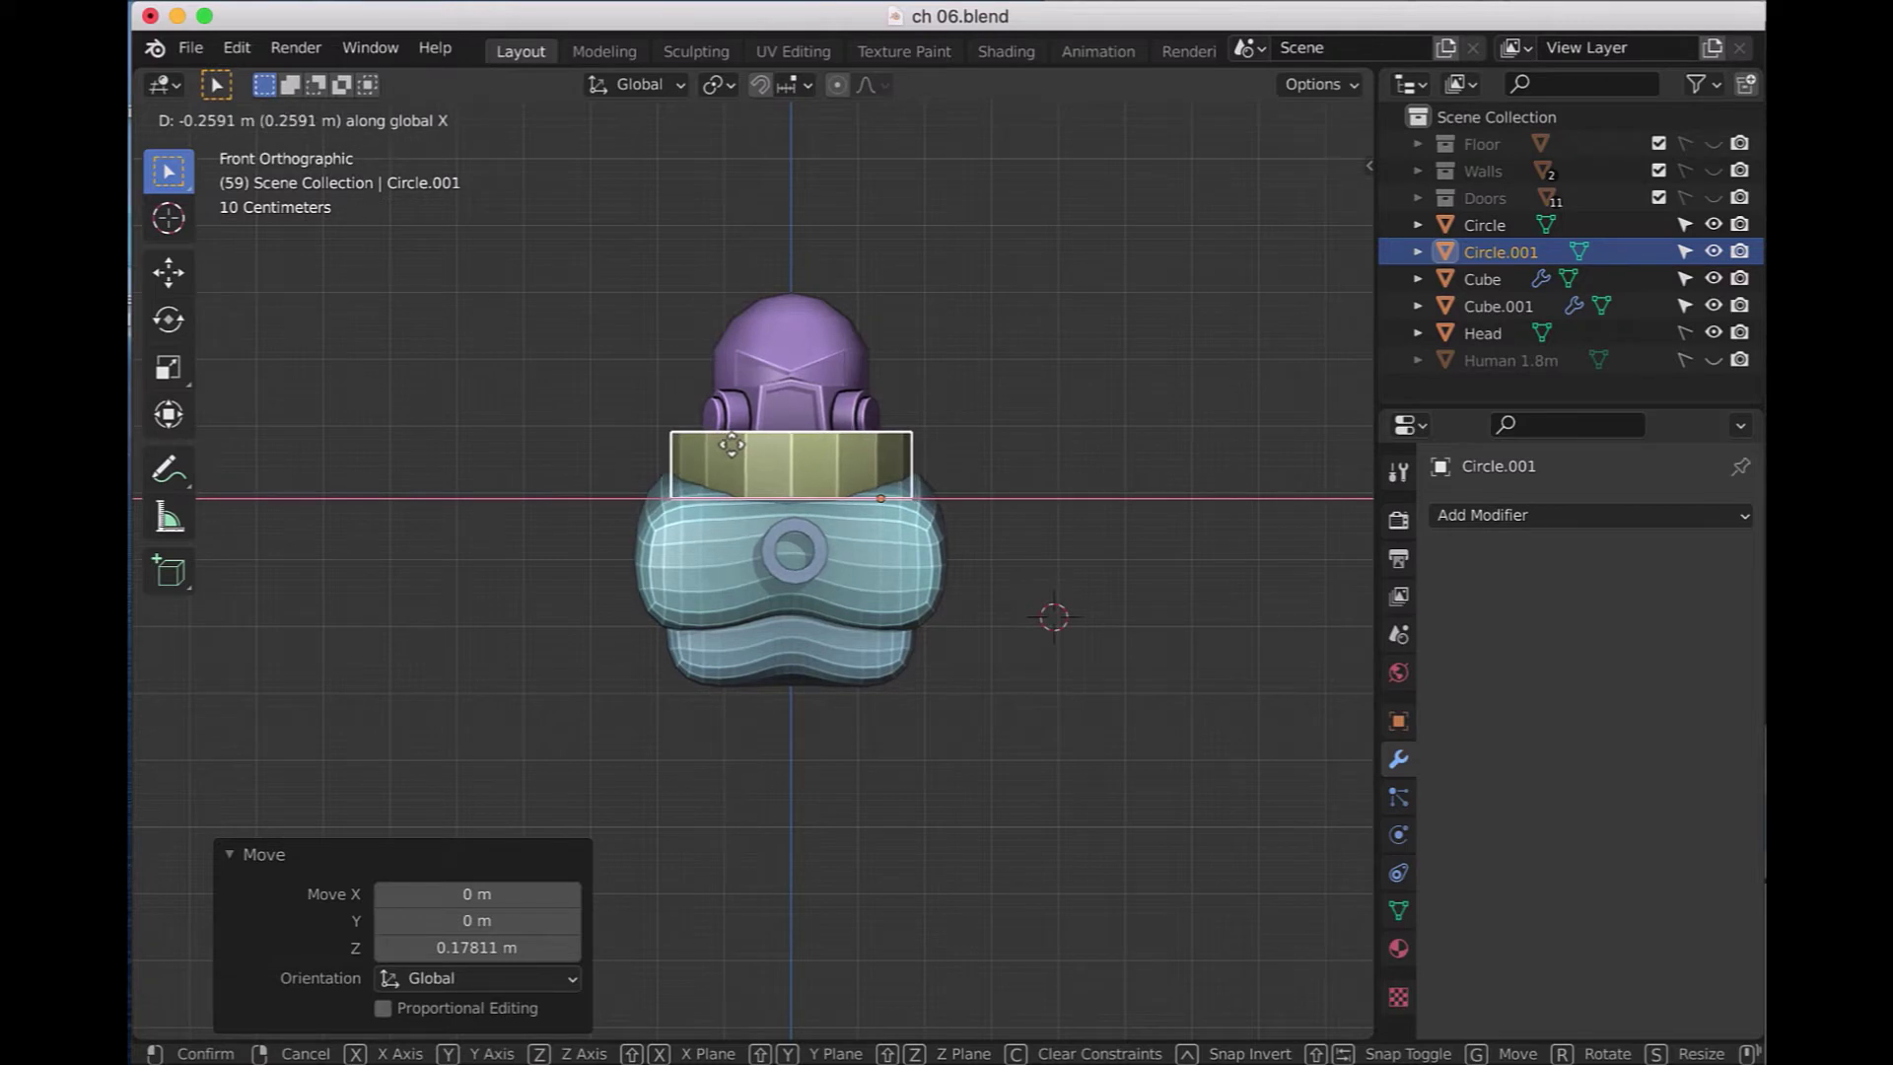
click(906, 471)
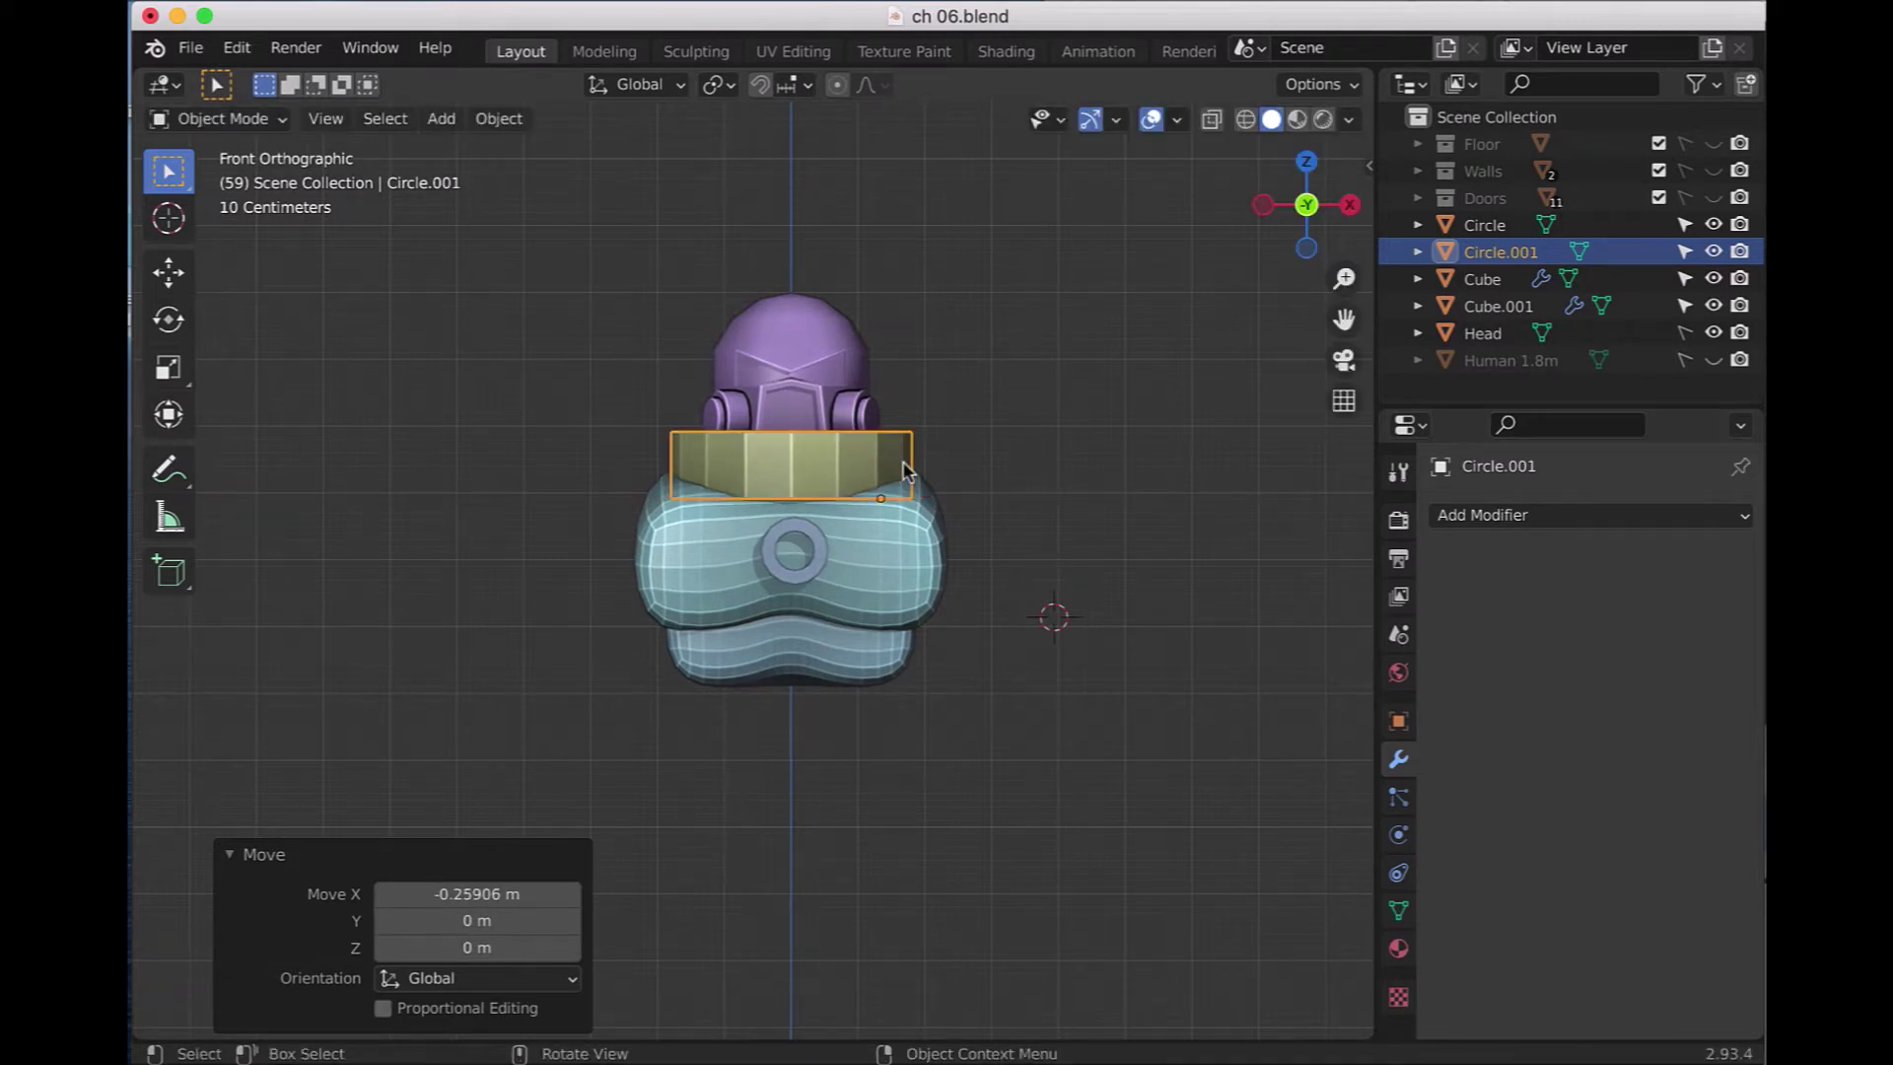
key(KP_7)
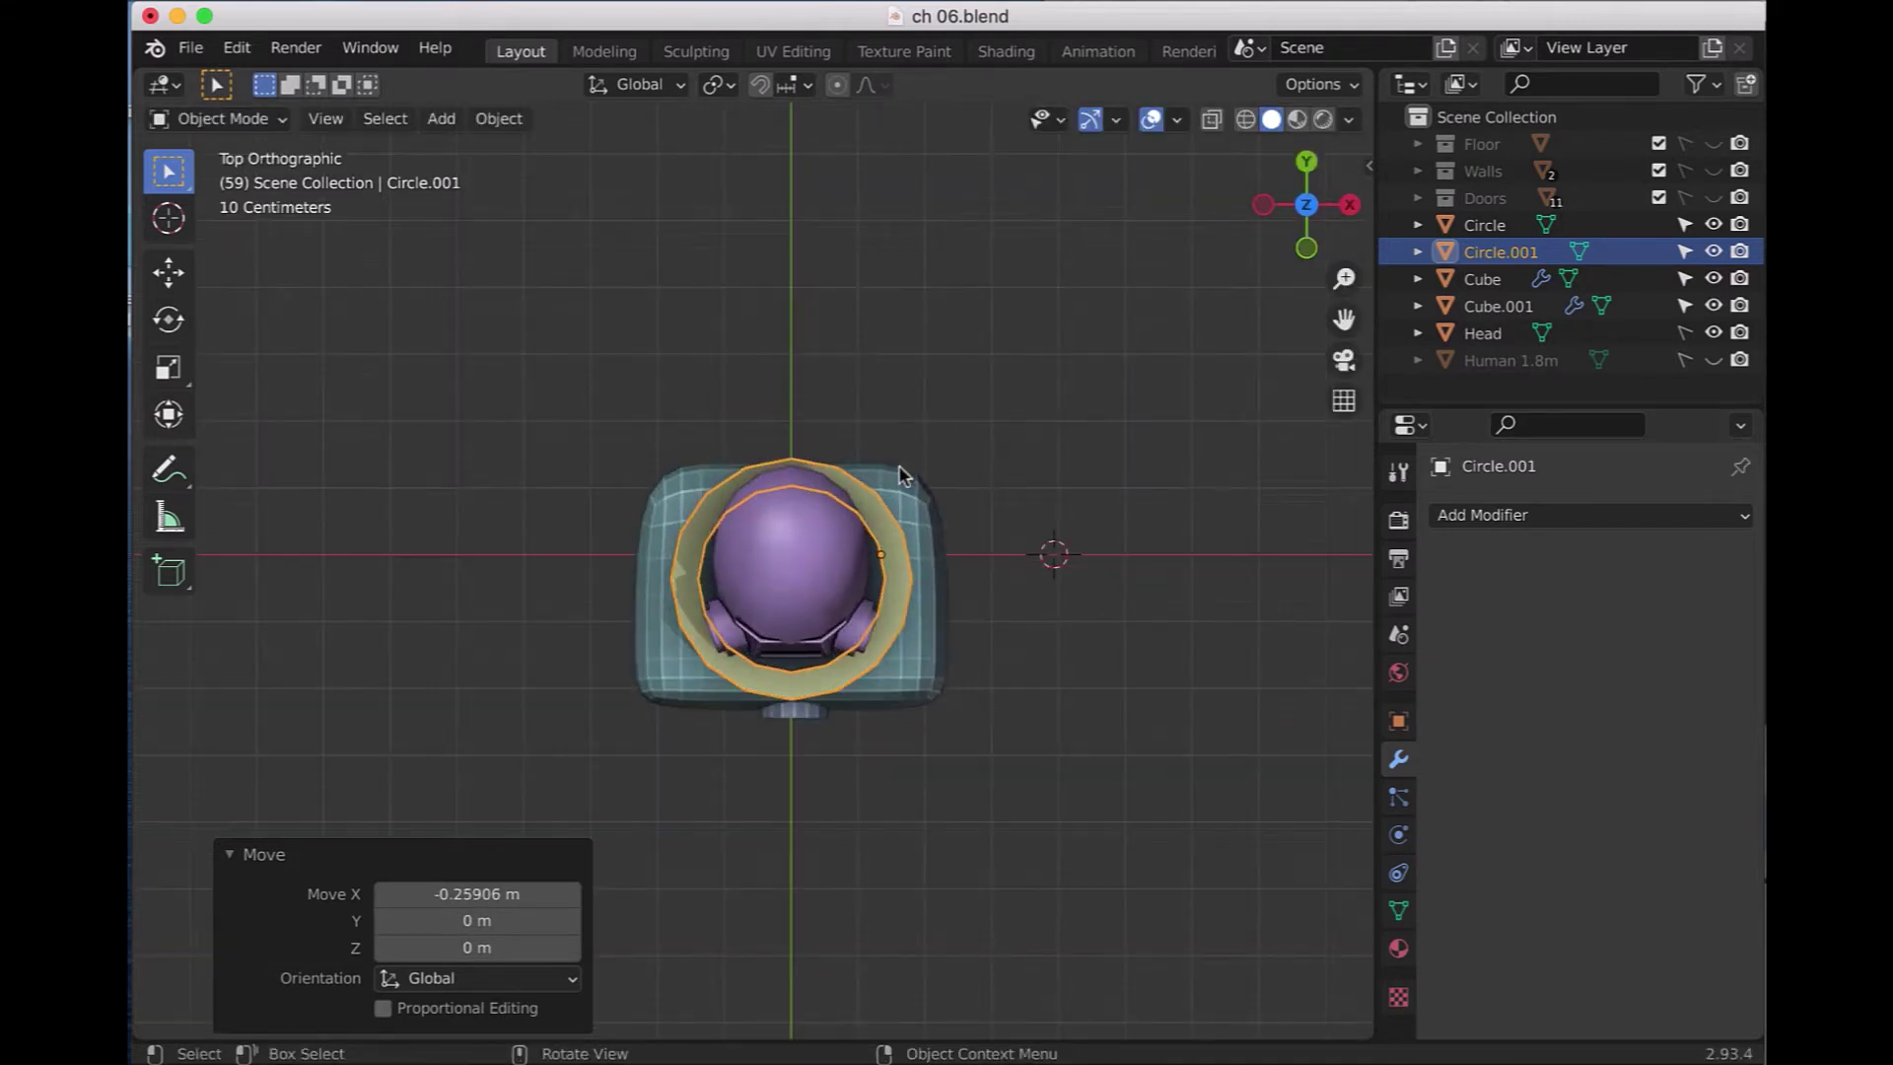
- Scale the collar ring to 0.875 and nudge it about -0.020 m X, 0.009 m Y around the helmet
scroll(890, 507, up, 1)
scroll(890, 512, up, 2)
scroll(890, 513, up, 1)
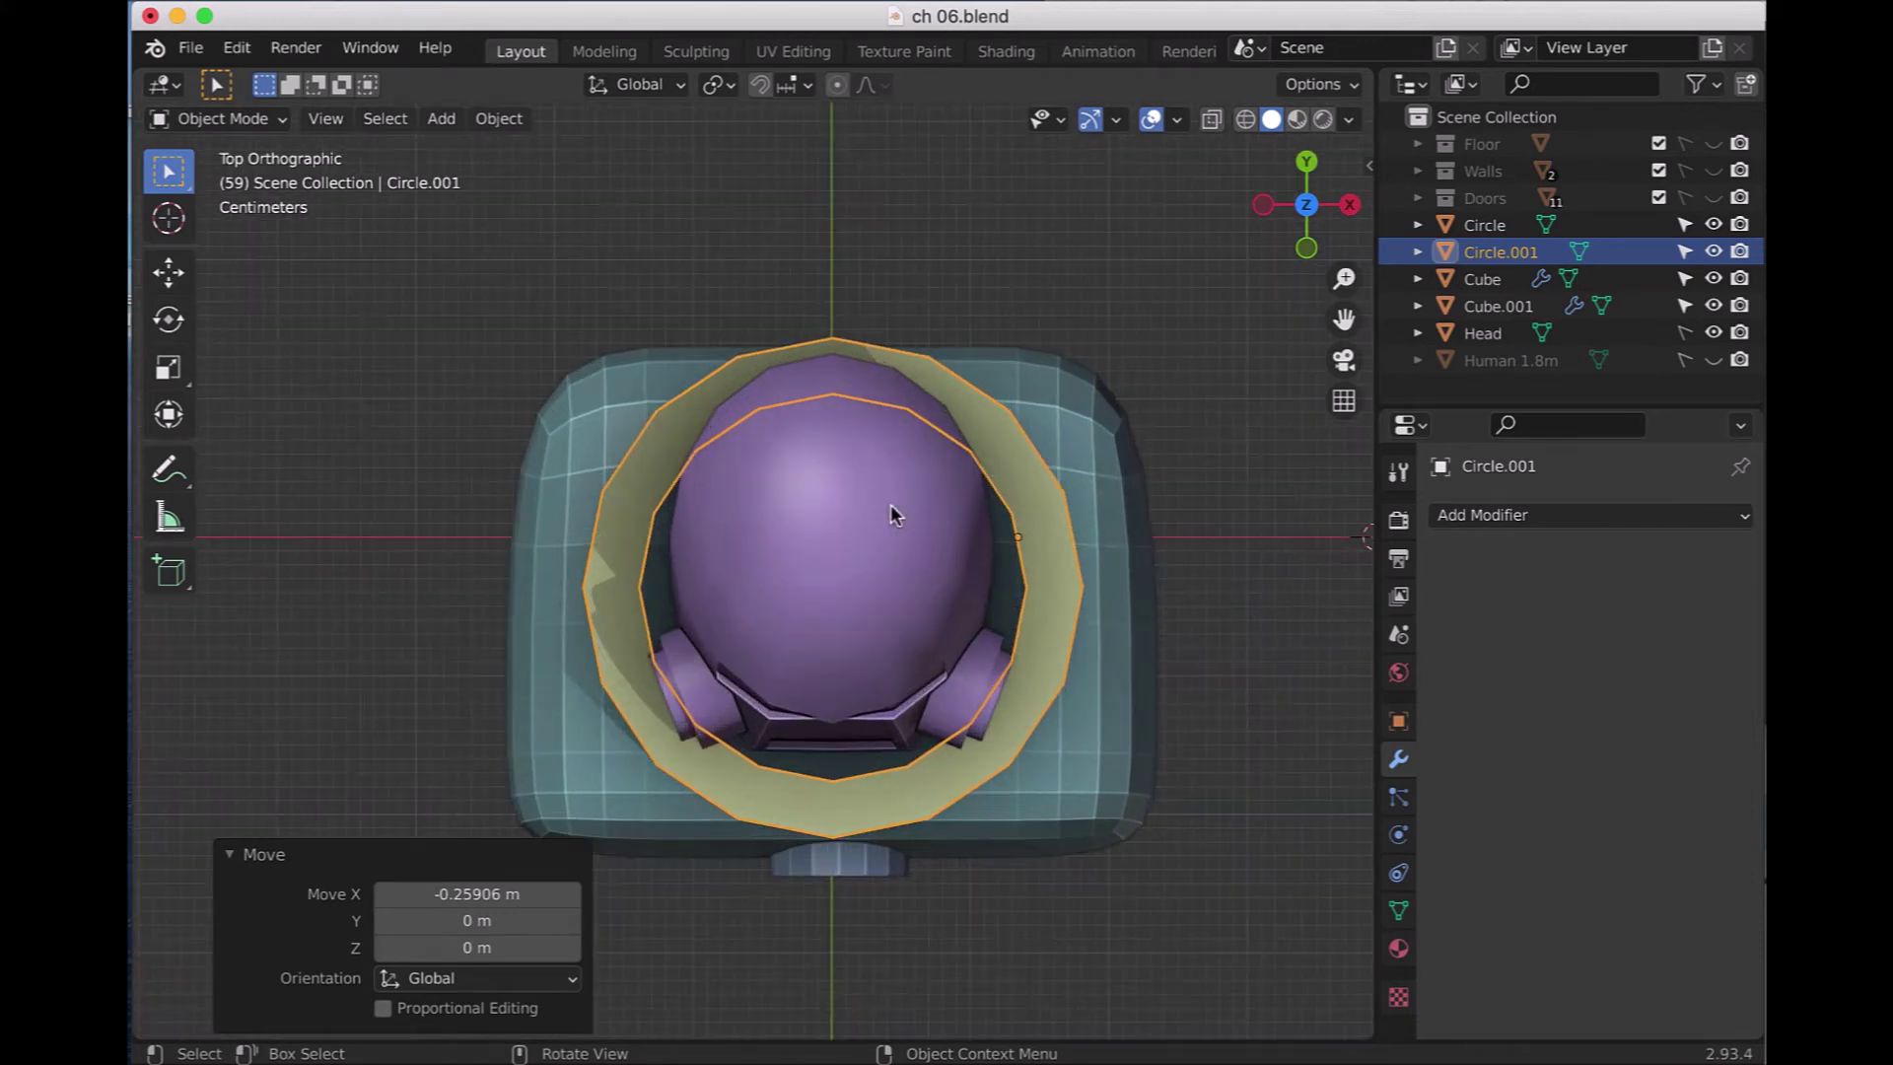
key(s)
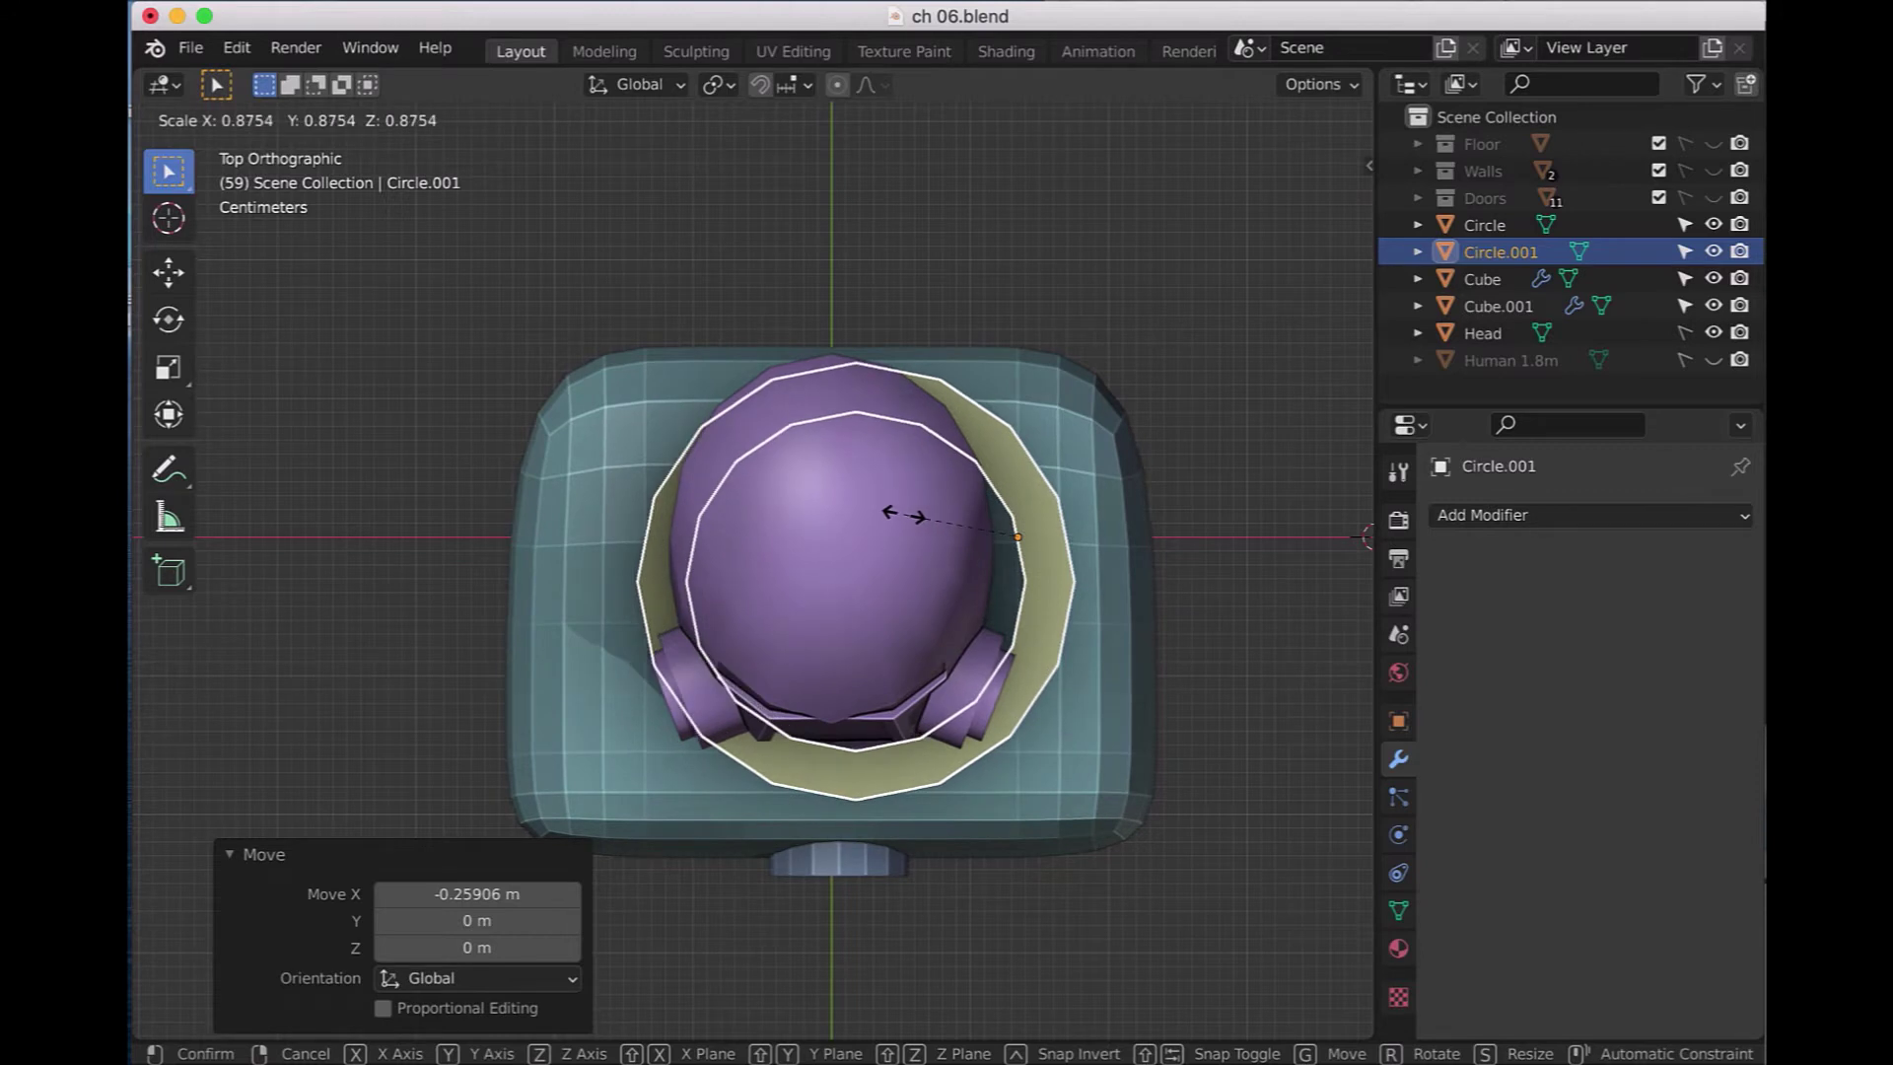
click(901, 515)
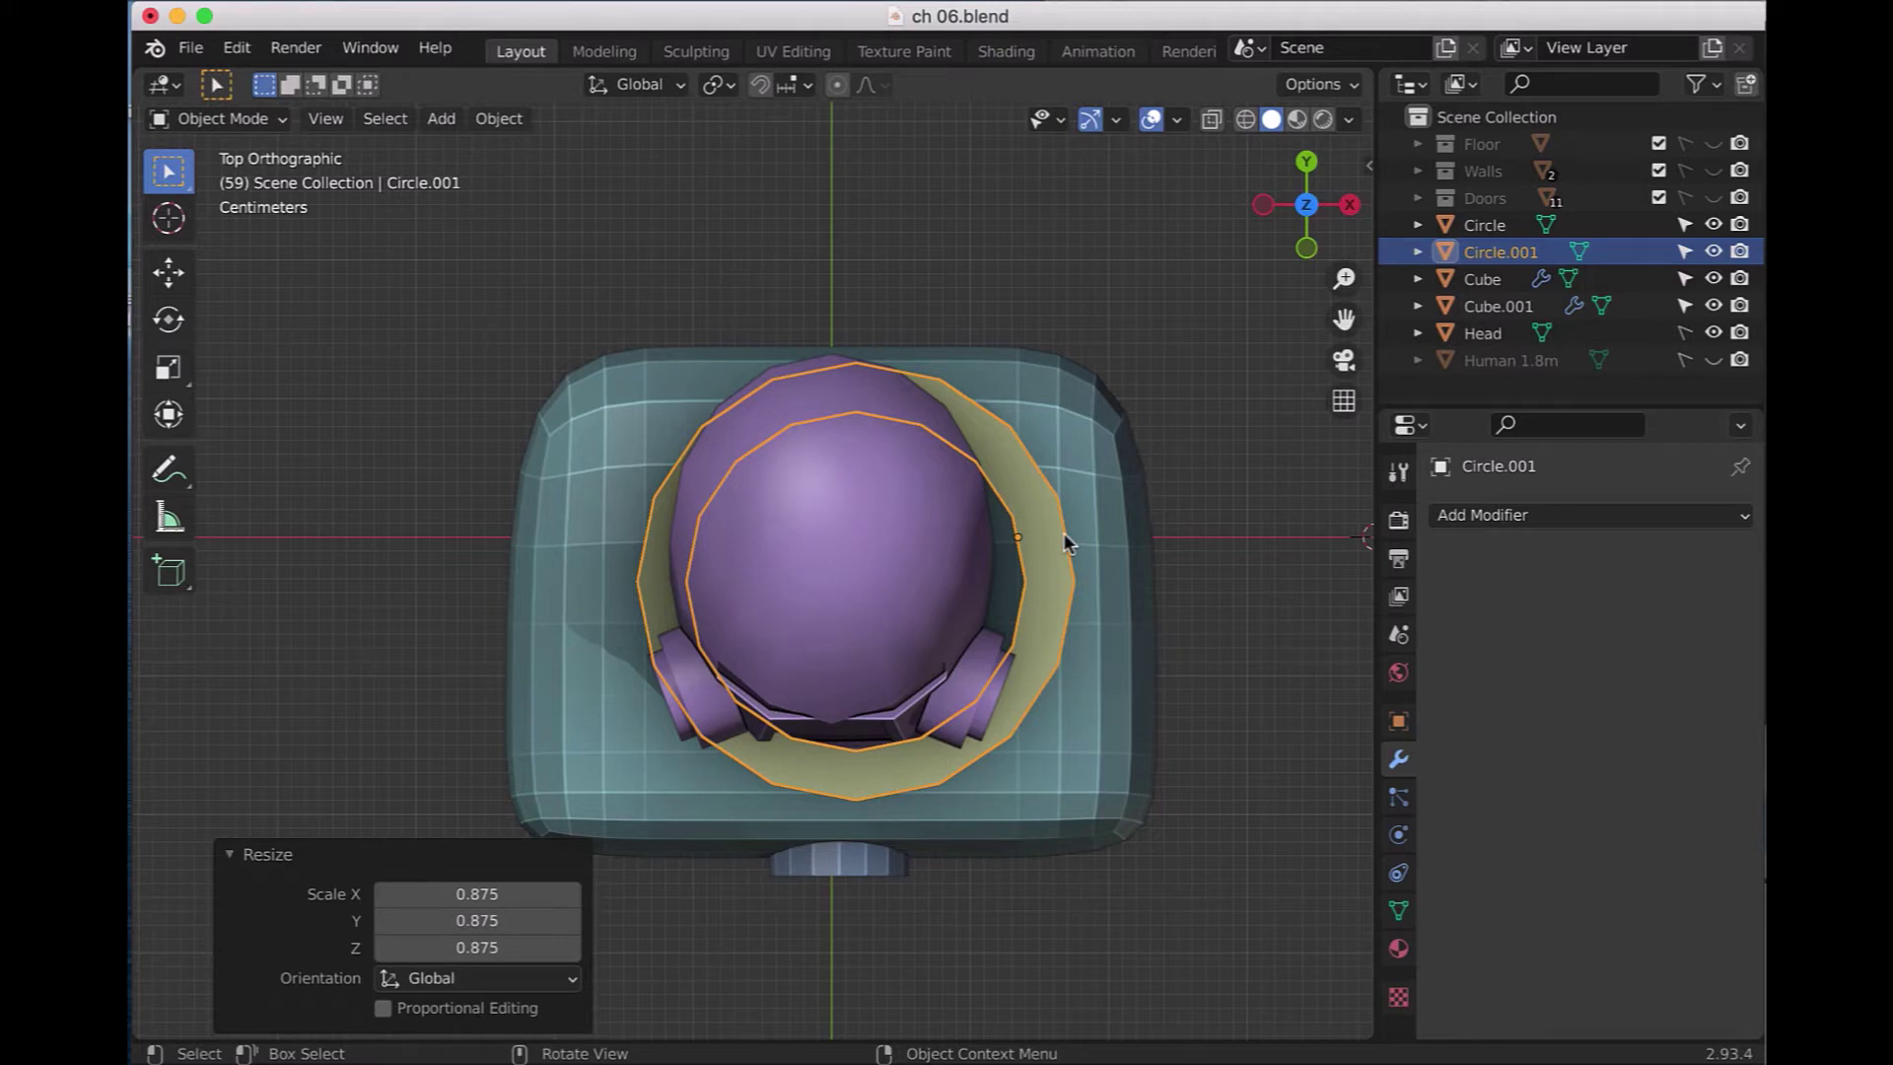
key(g)
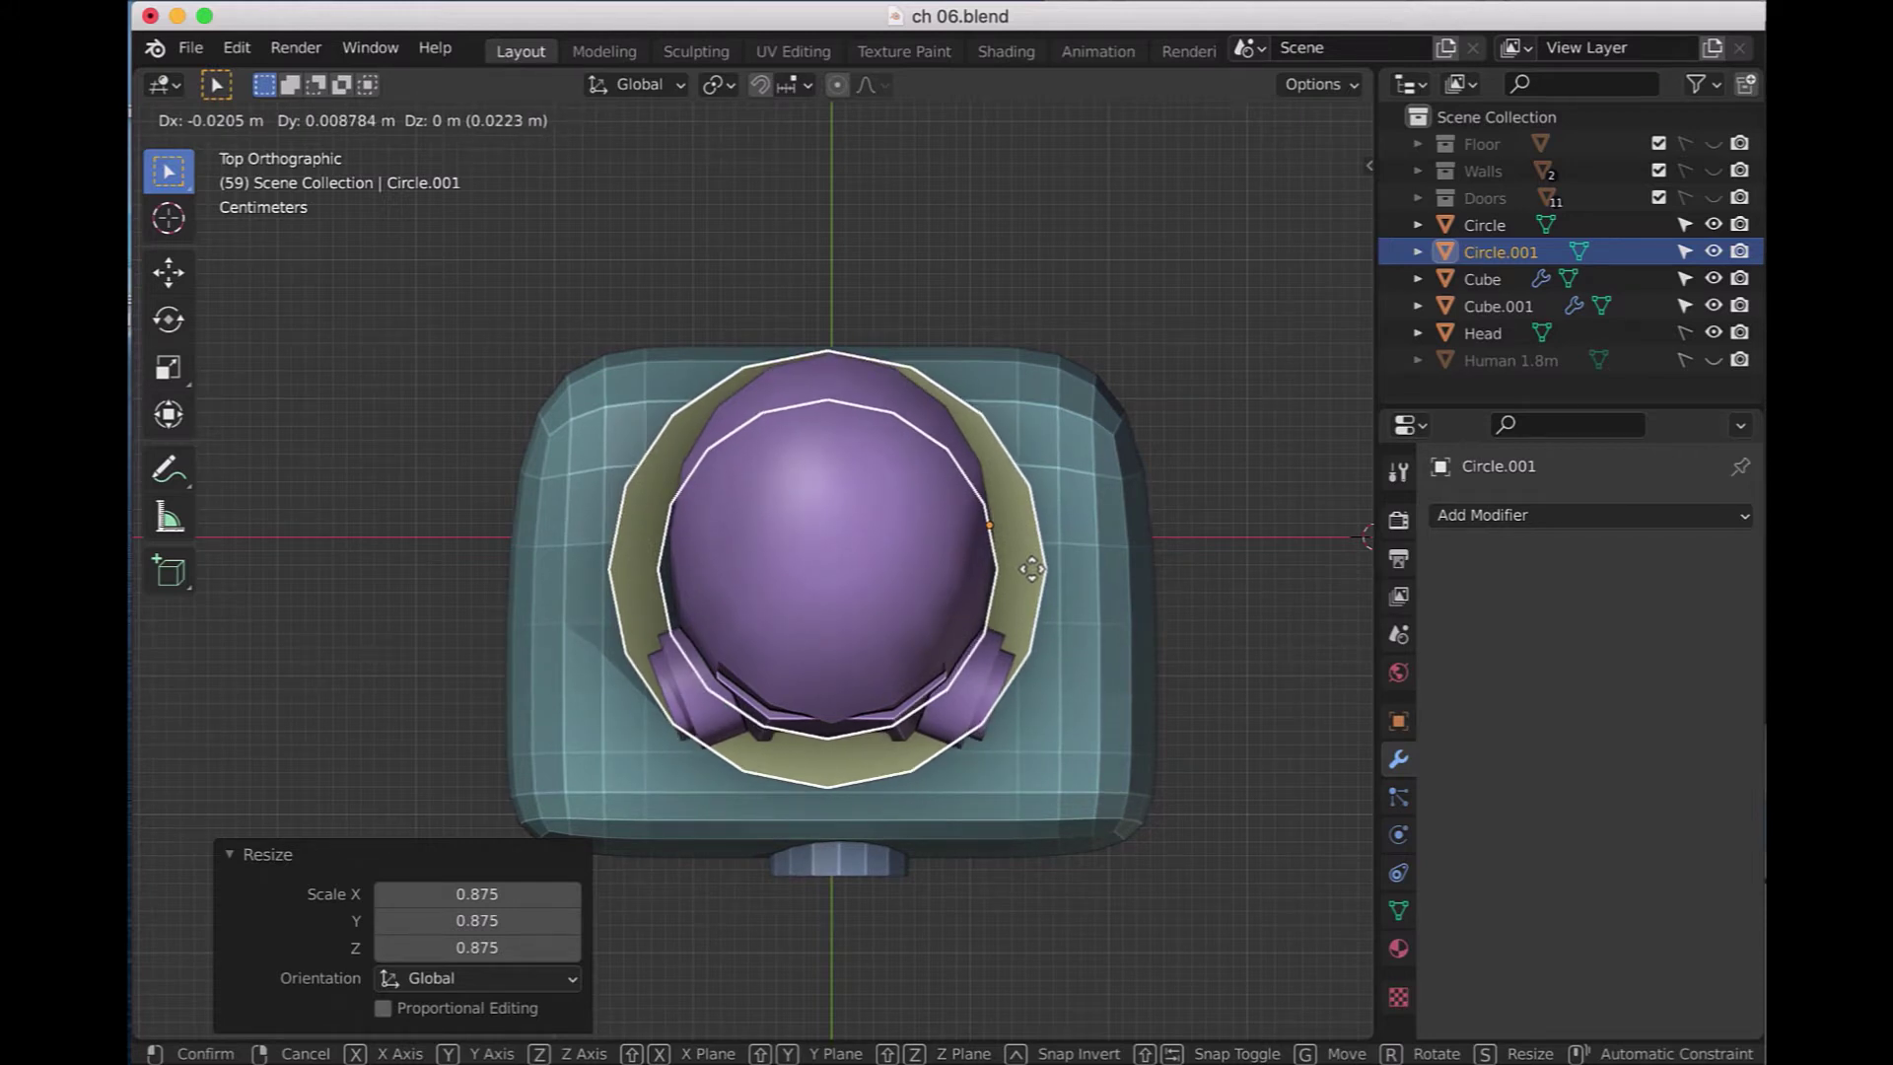
click(1031, 568)
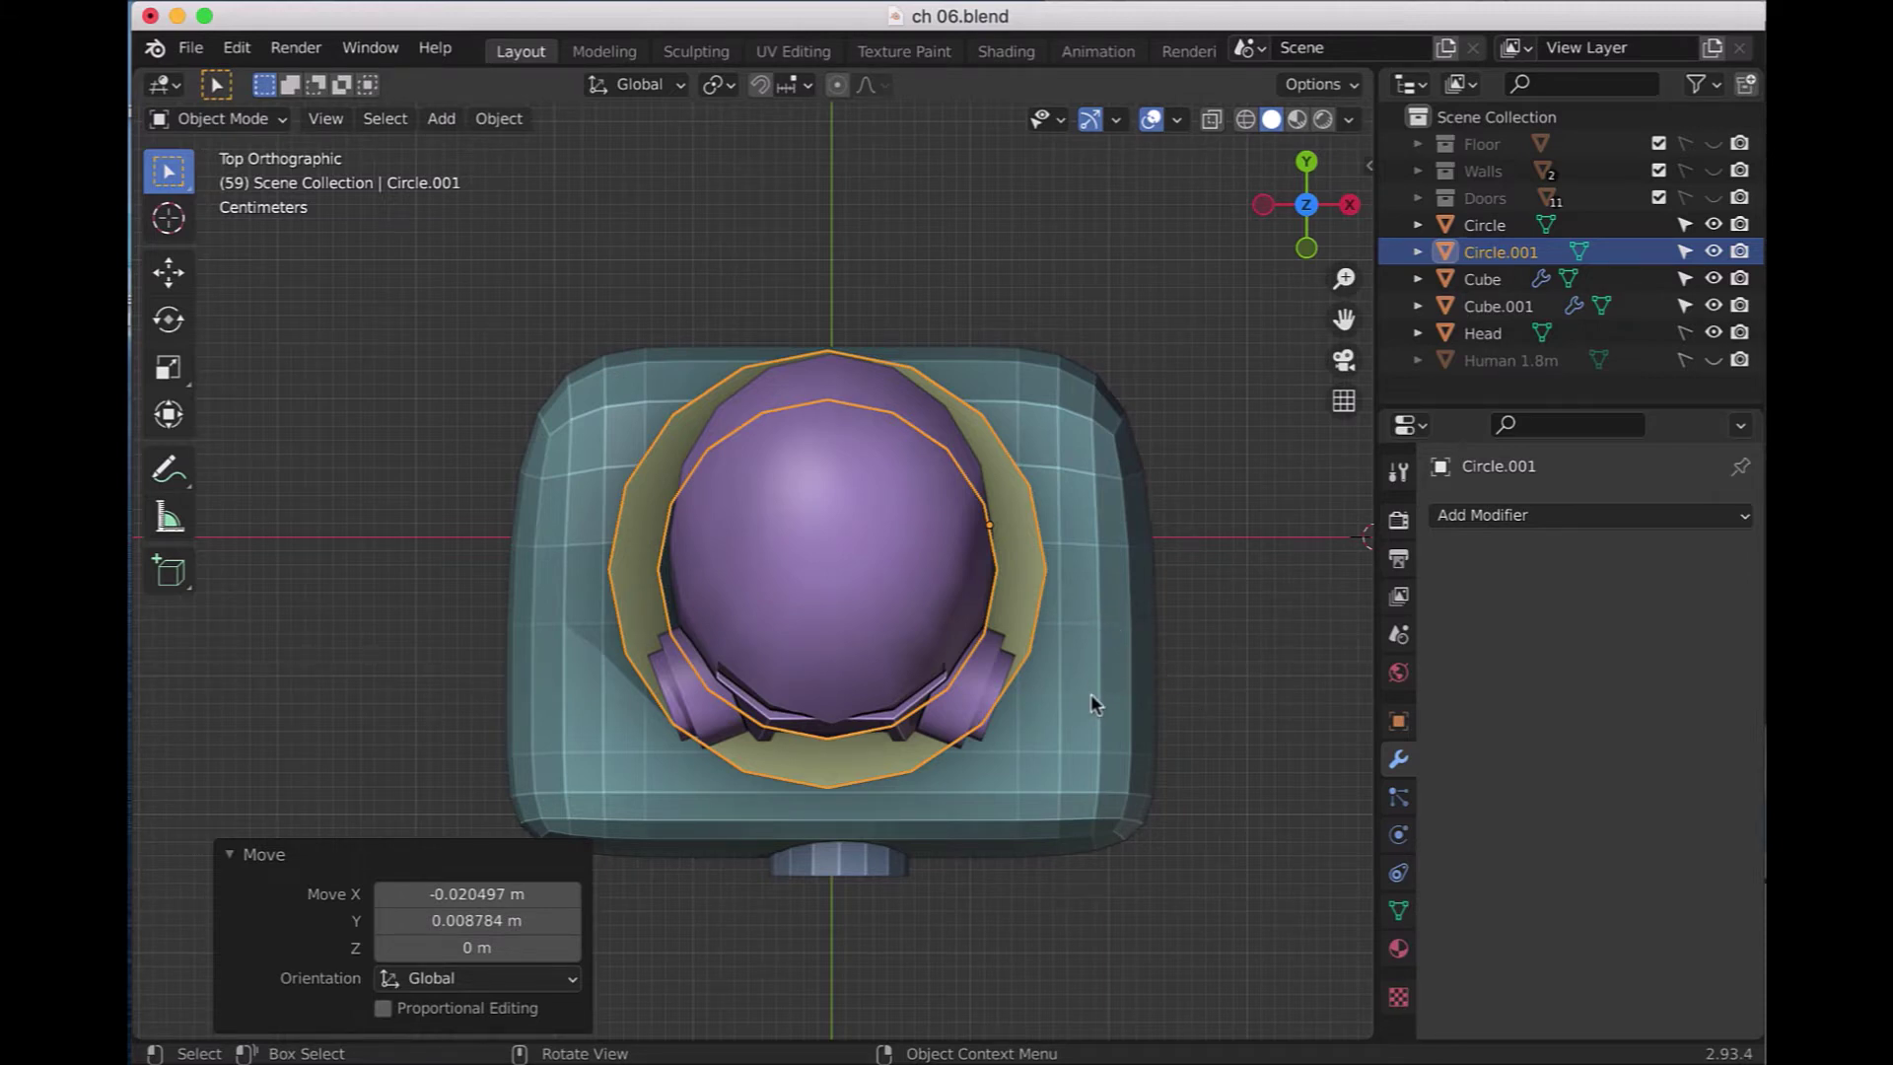
key(KP_3)
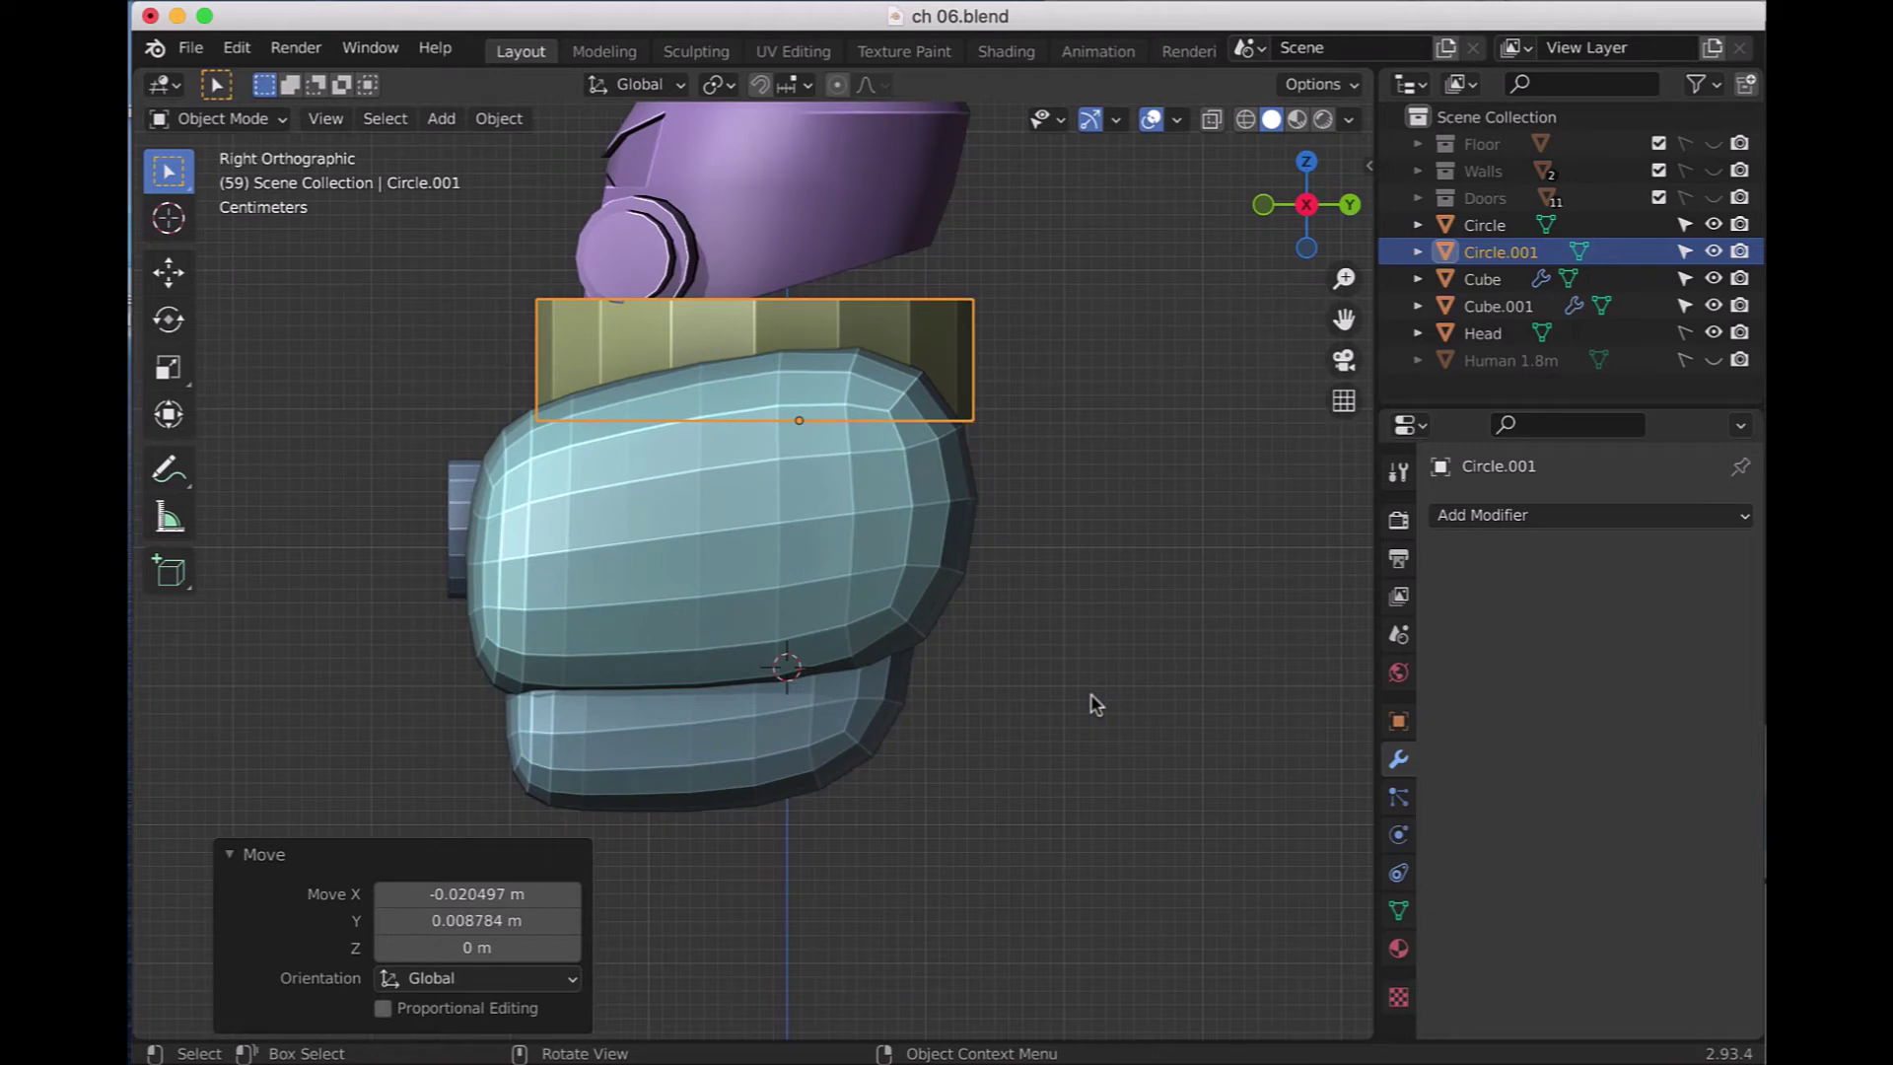
- Inspect the collar from front, top and back views, then show the interaction mode list
key(KP_1)
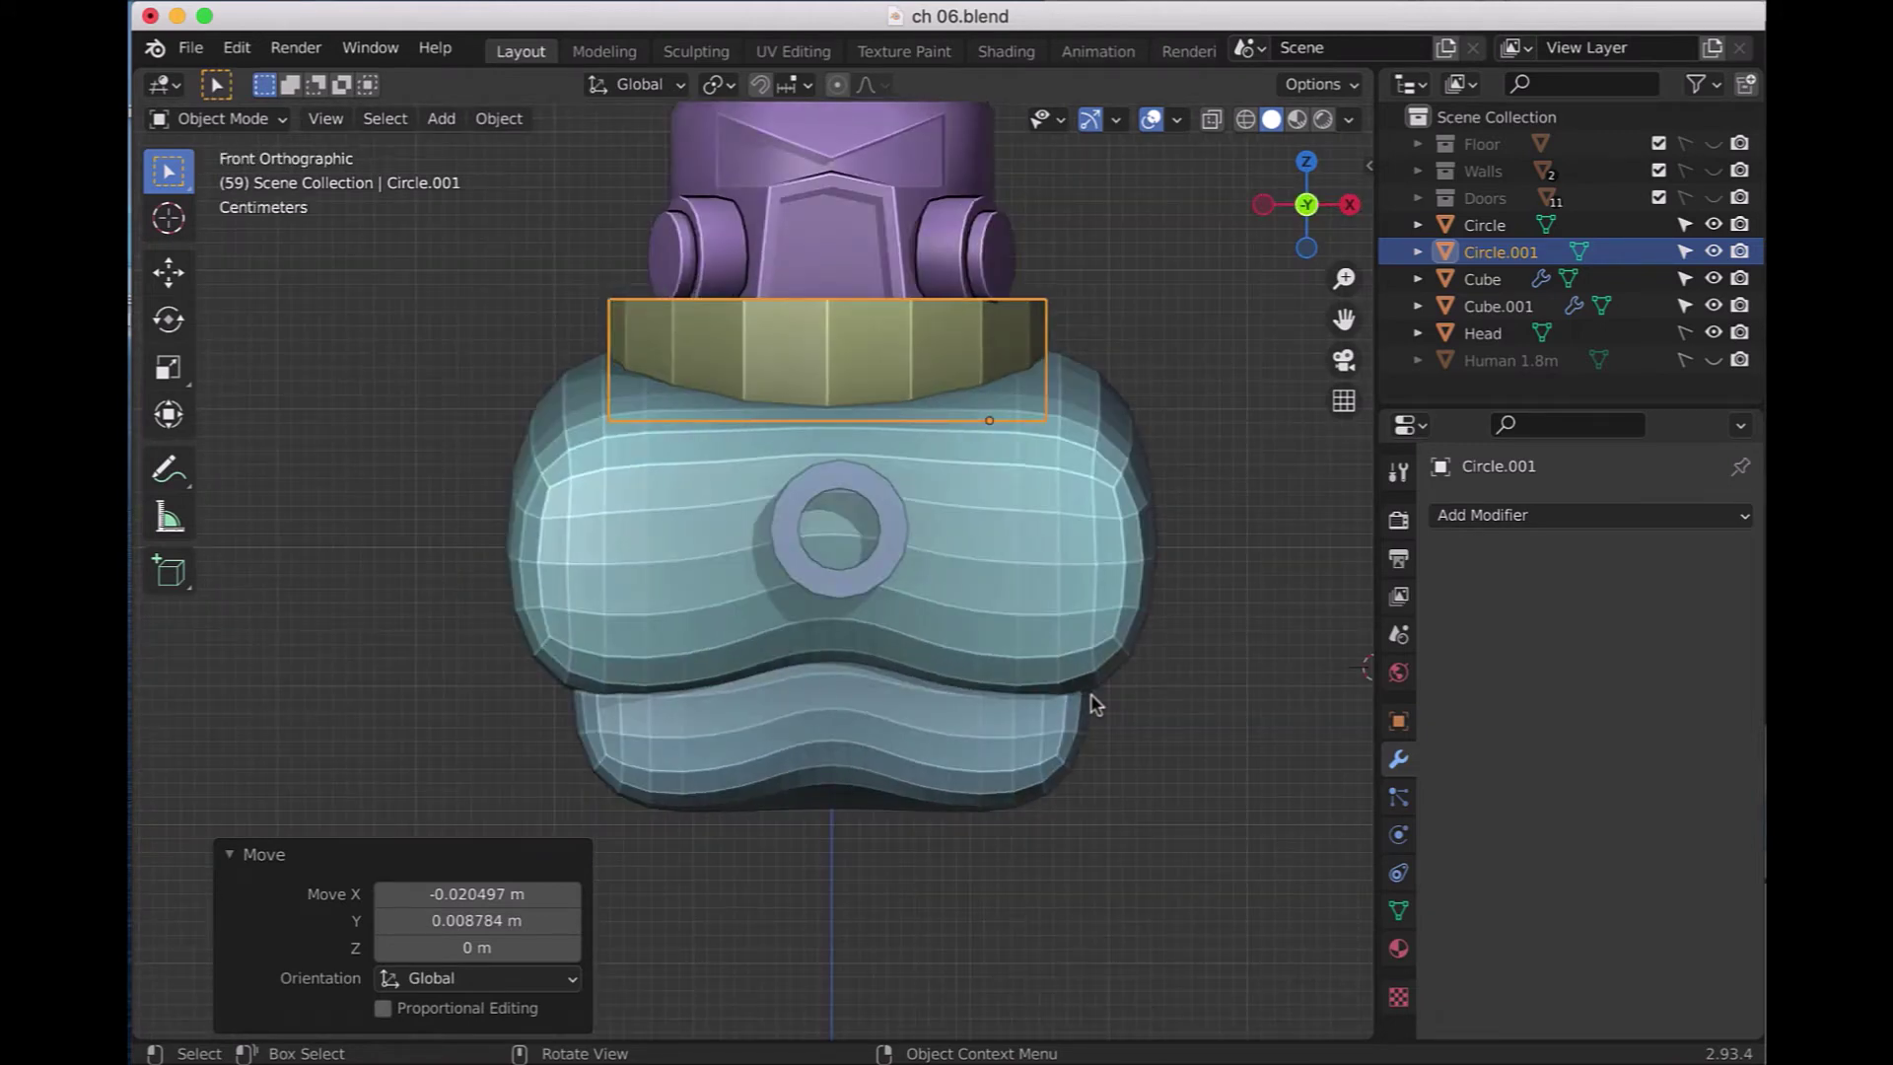
key(KP_7)
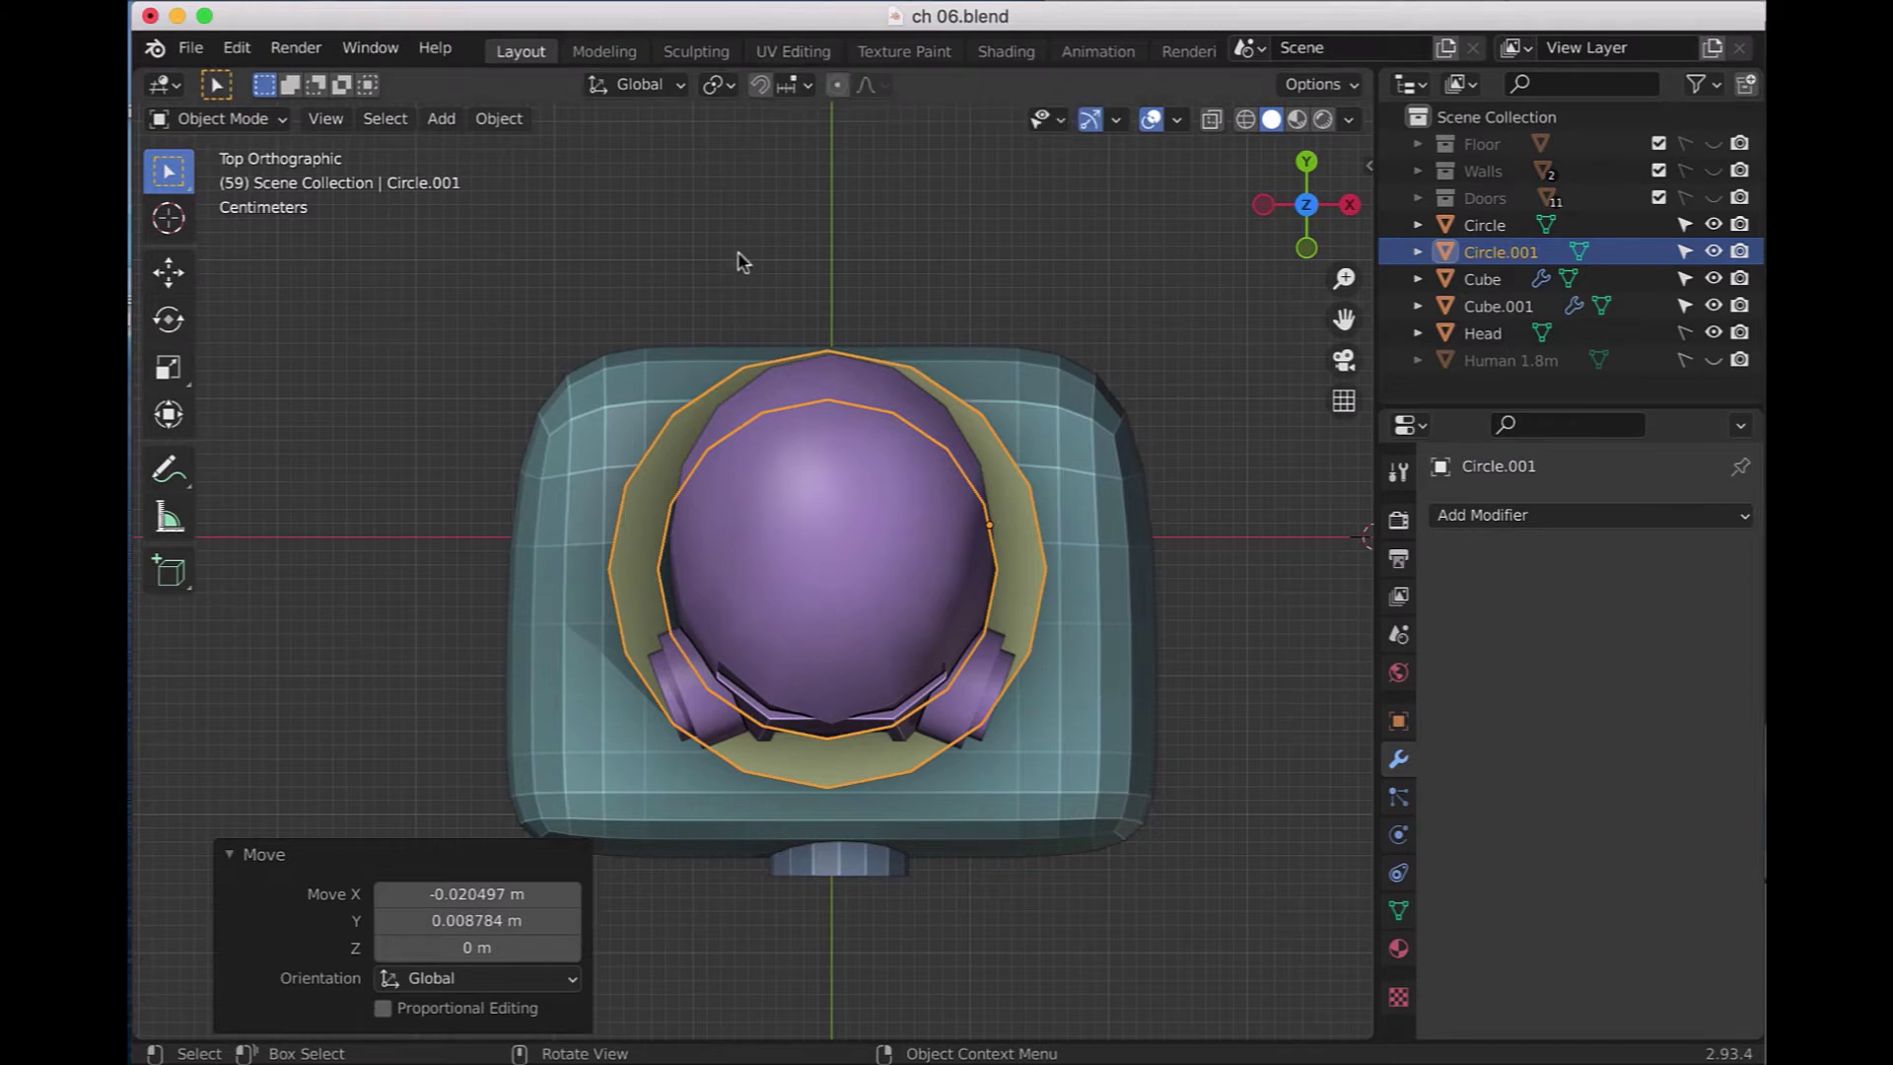
key(shift)
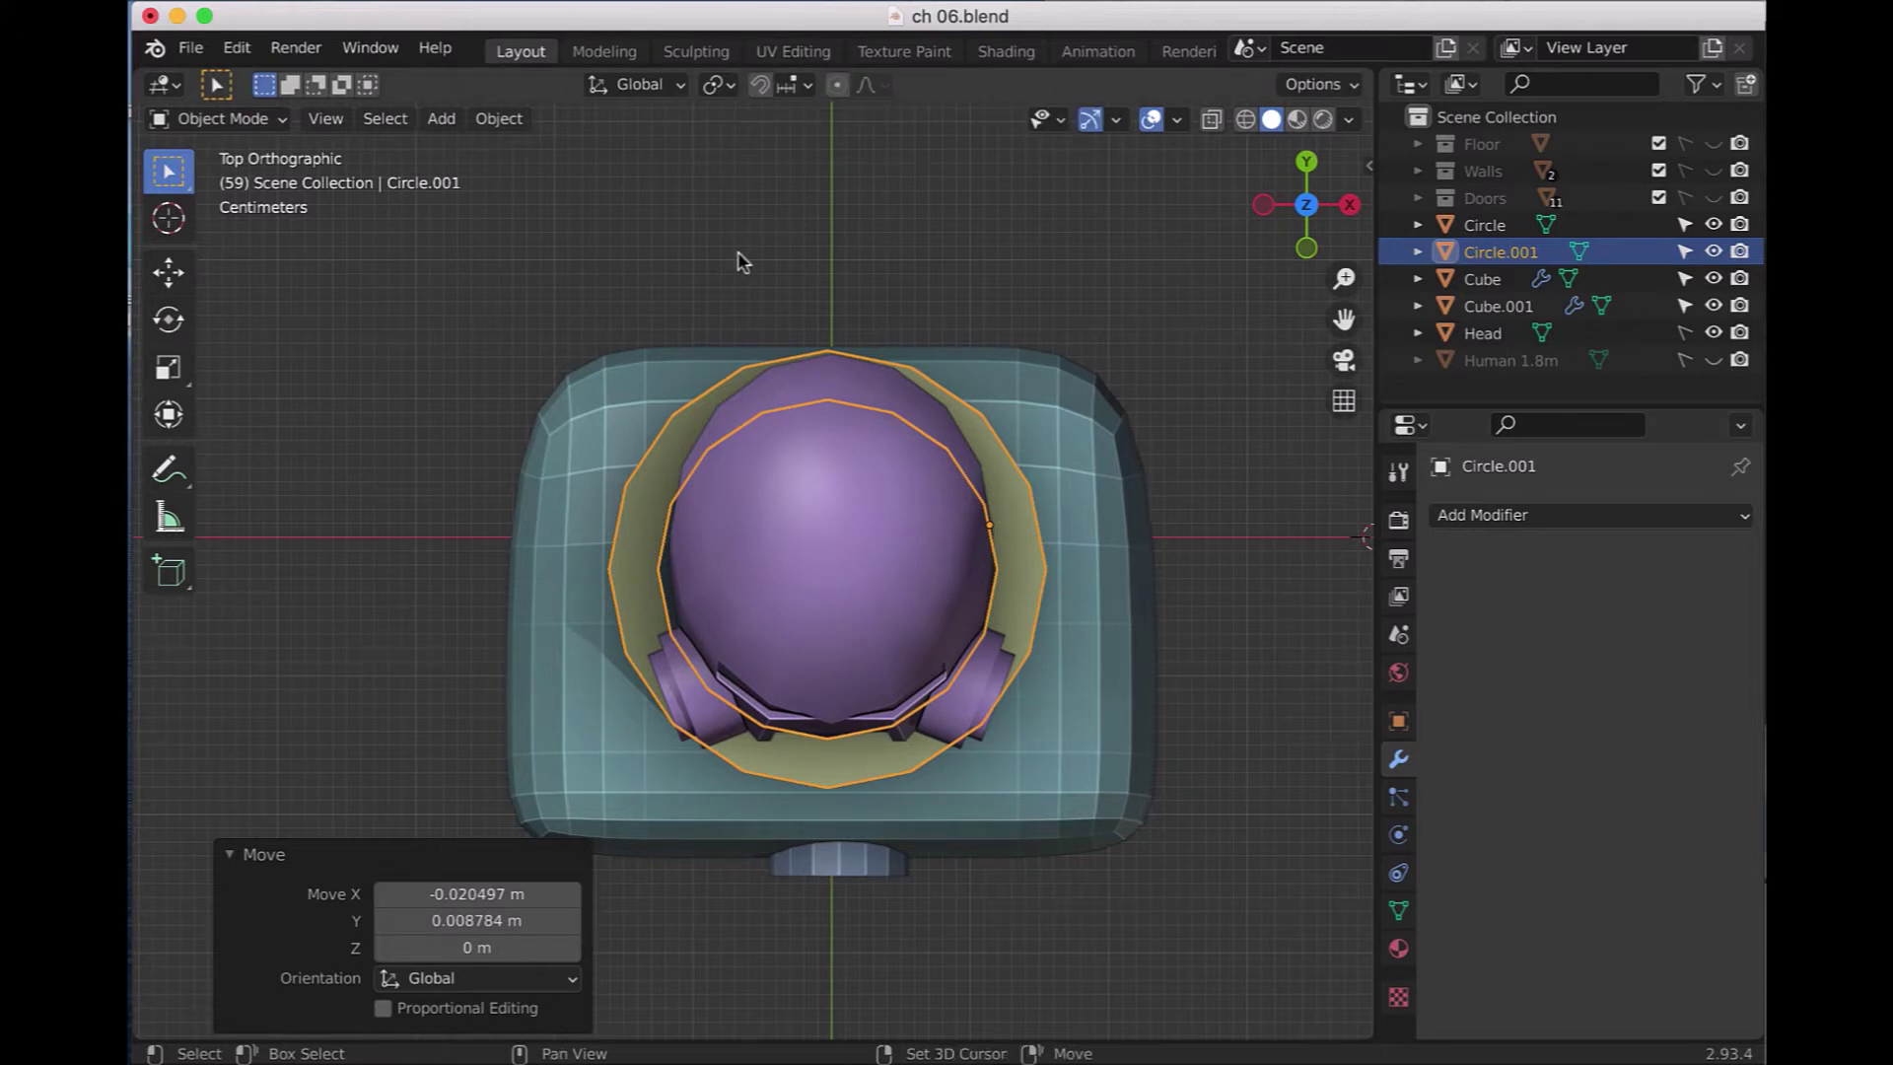
scroll(741, 261, down, 10)
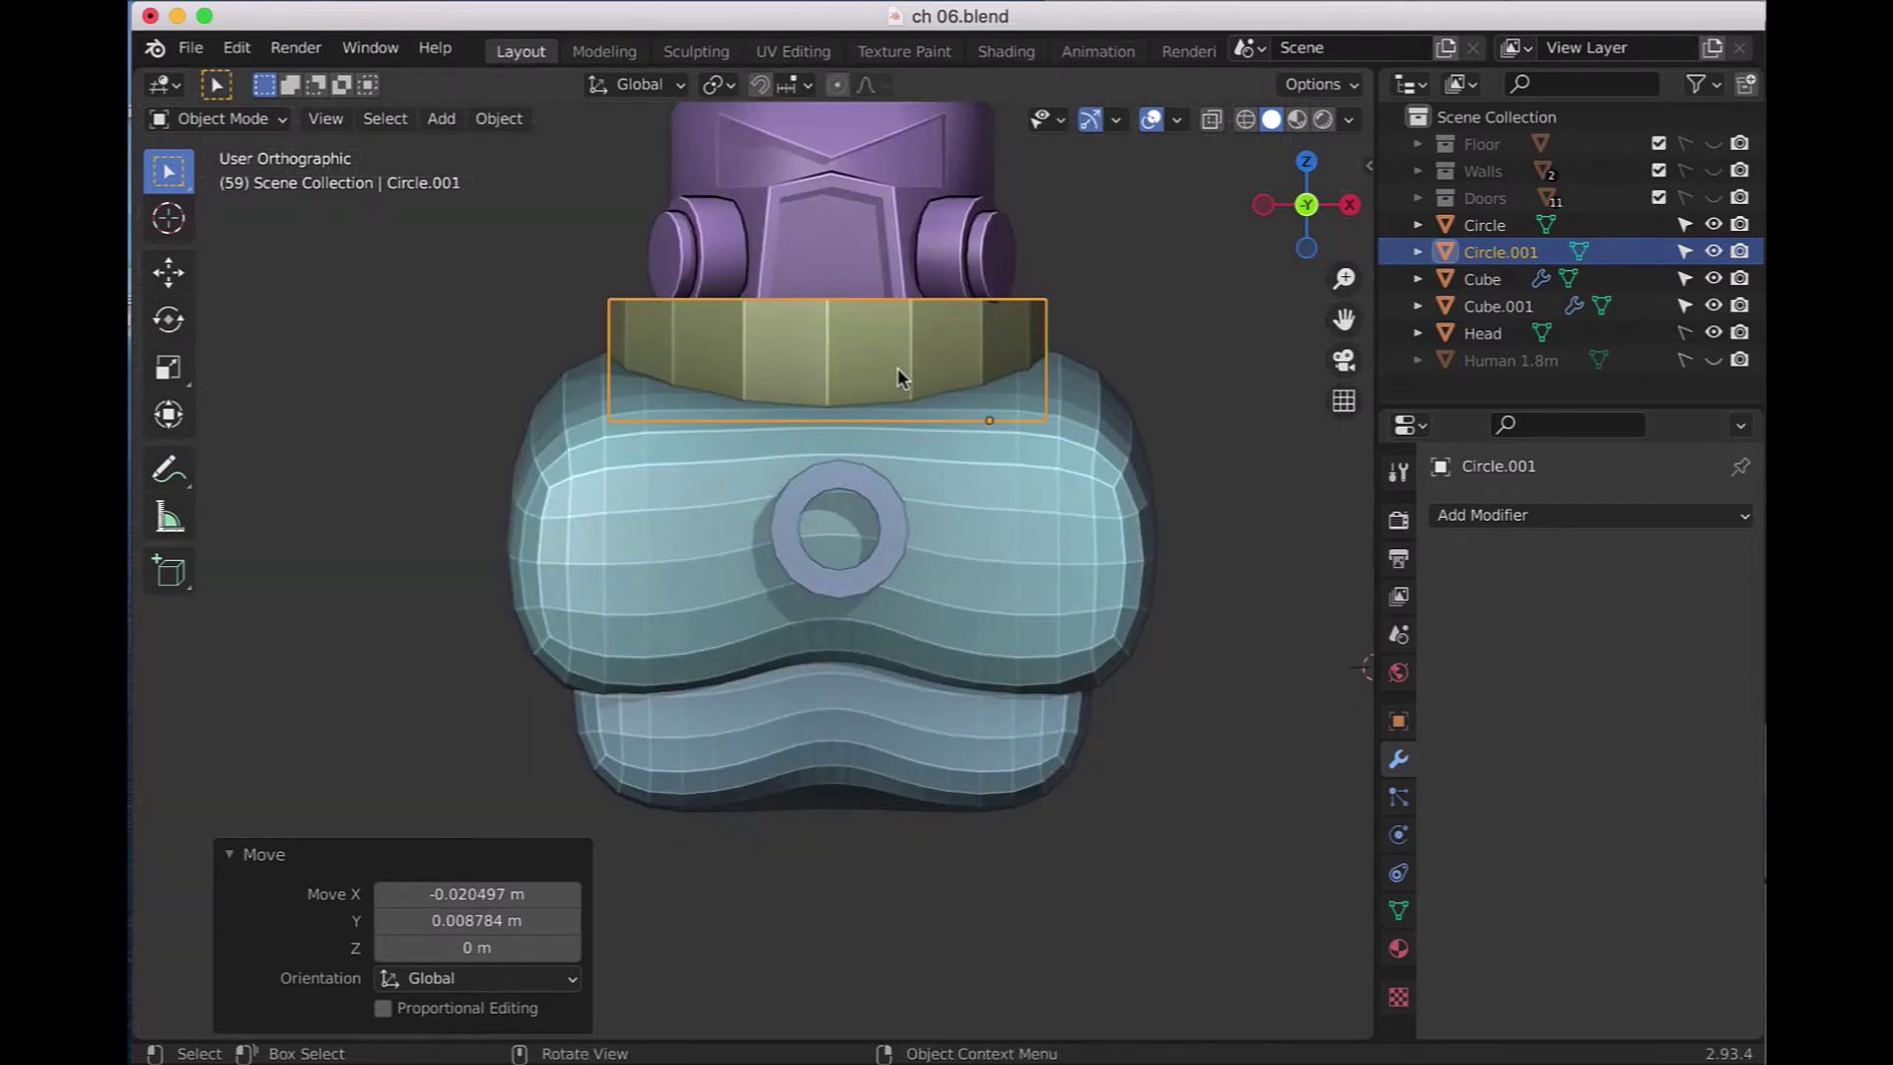
scroll(903, 355, up, 3)
scroll(895, 370, down, 5)
scroll(897, 375, down, 2)
key(shift)
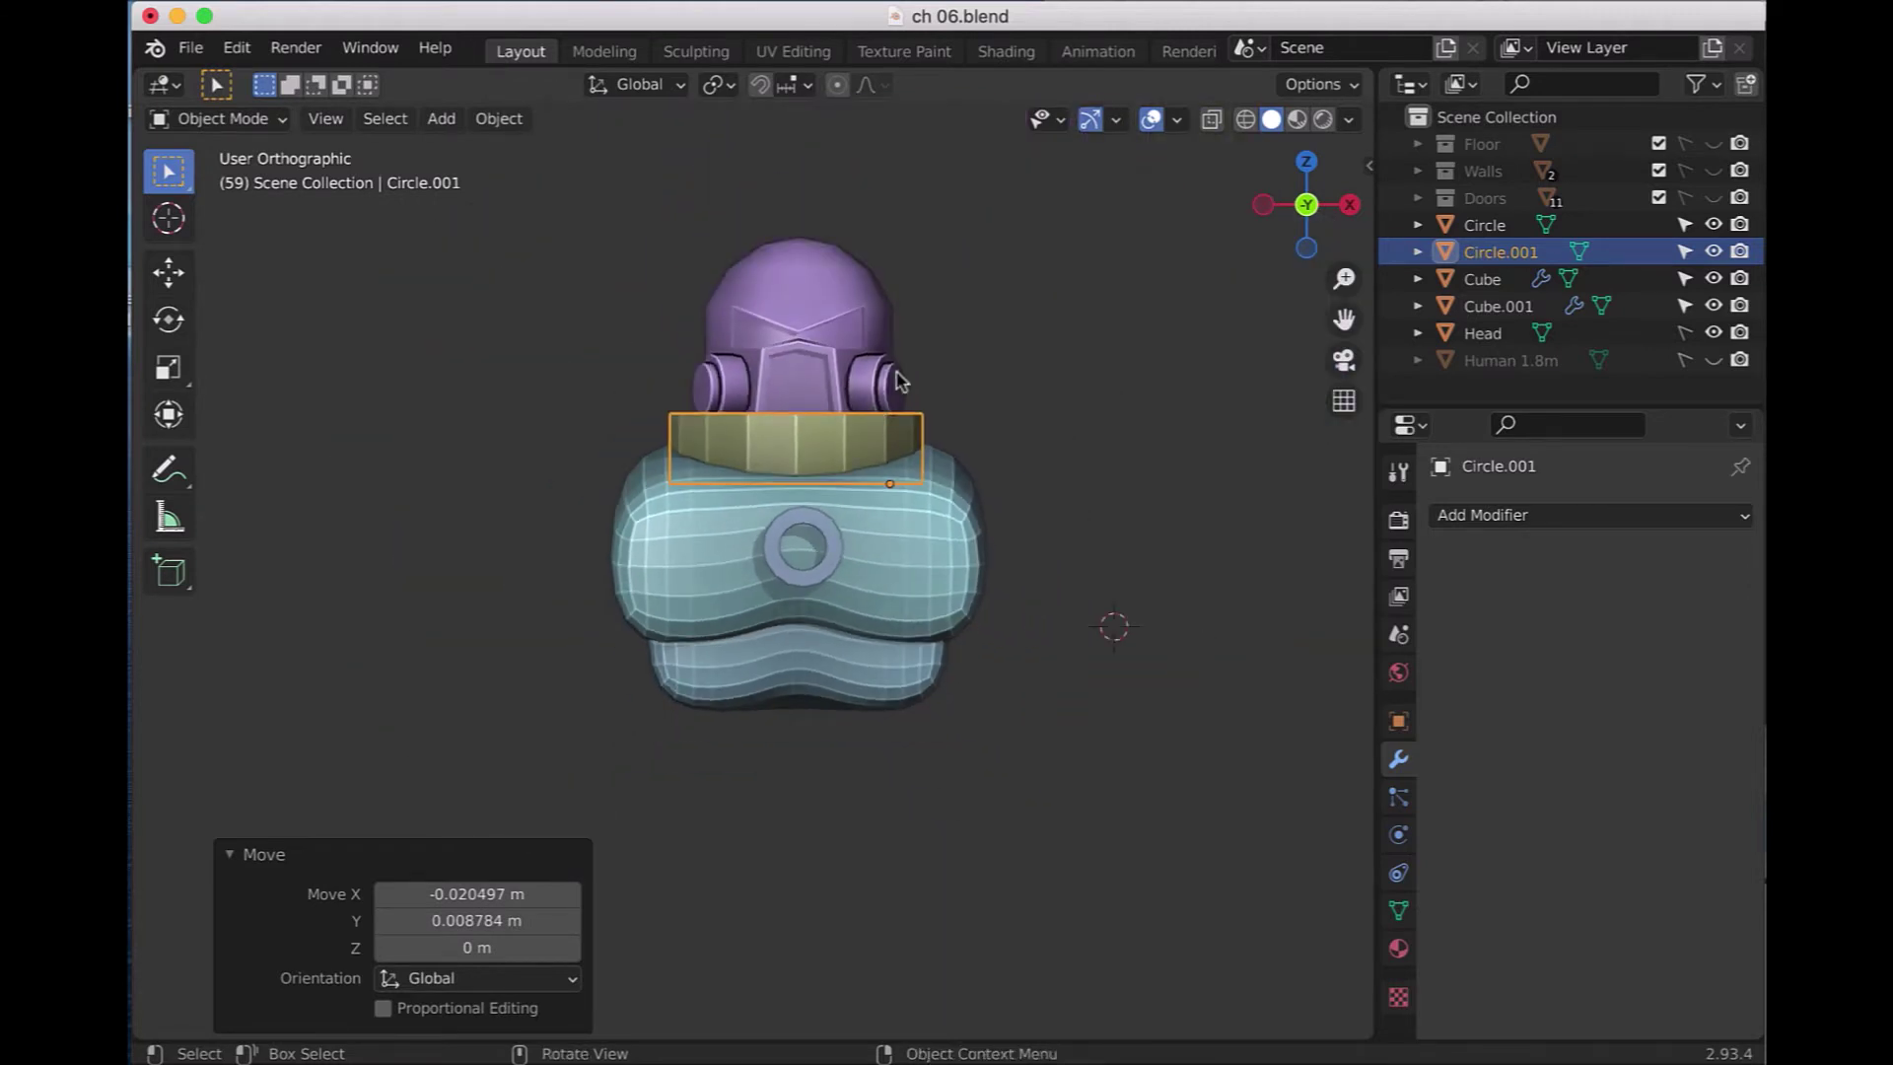
key(KP_9)
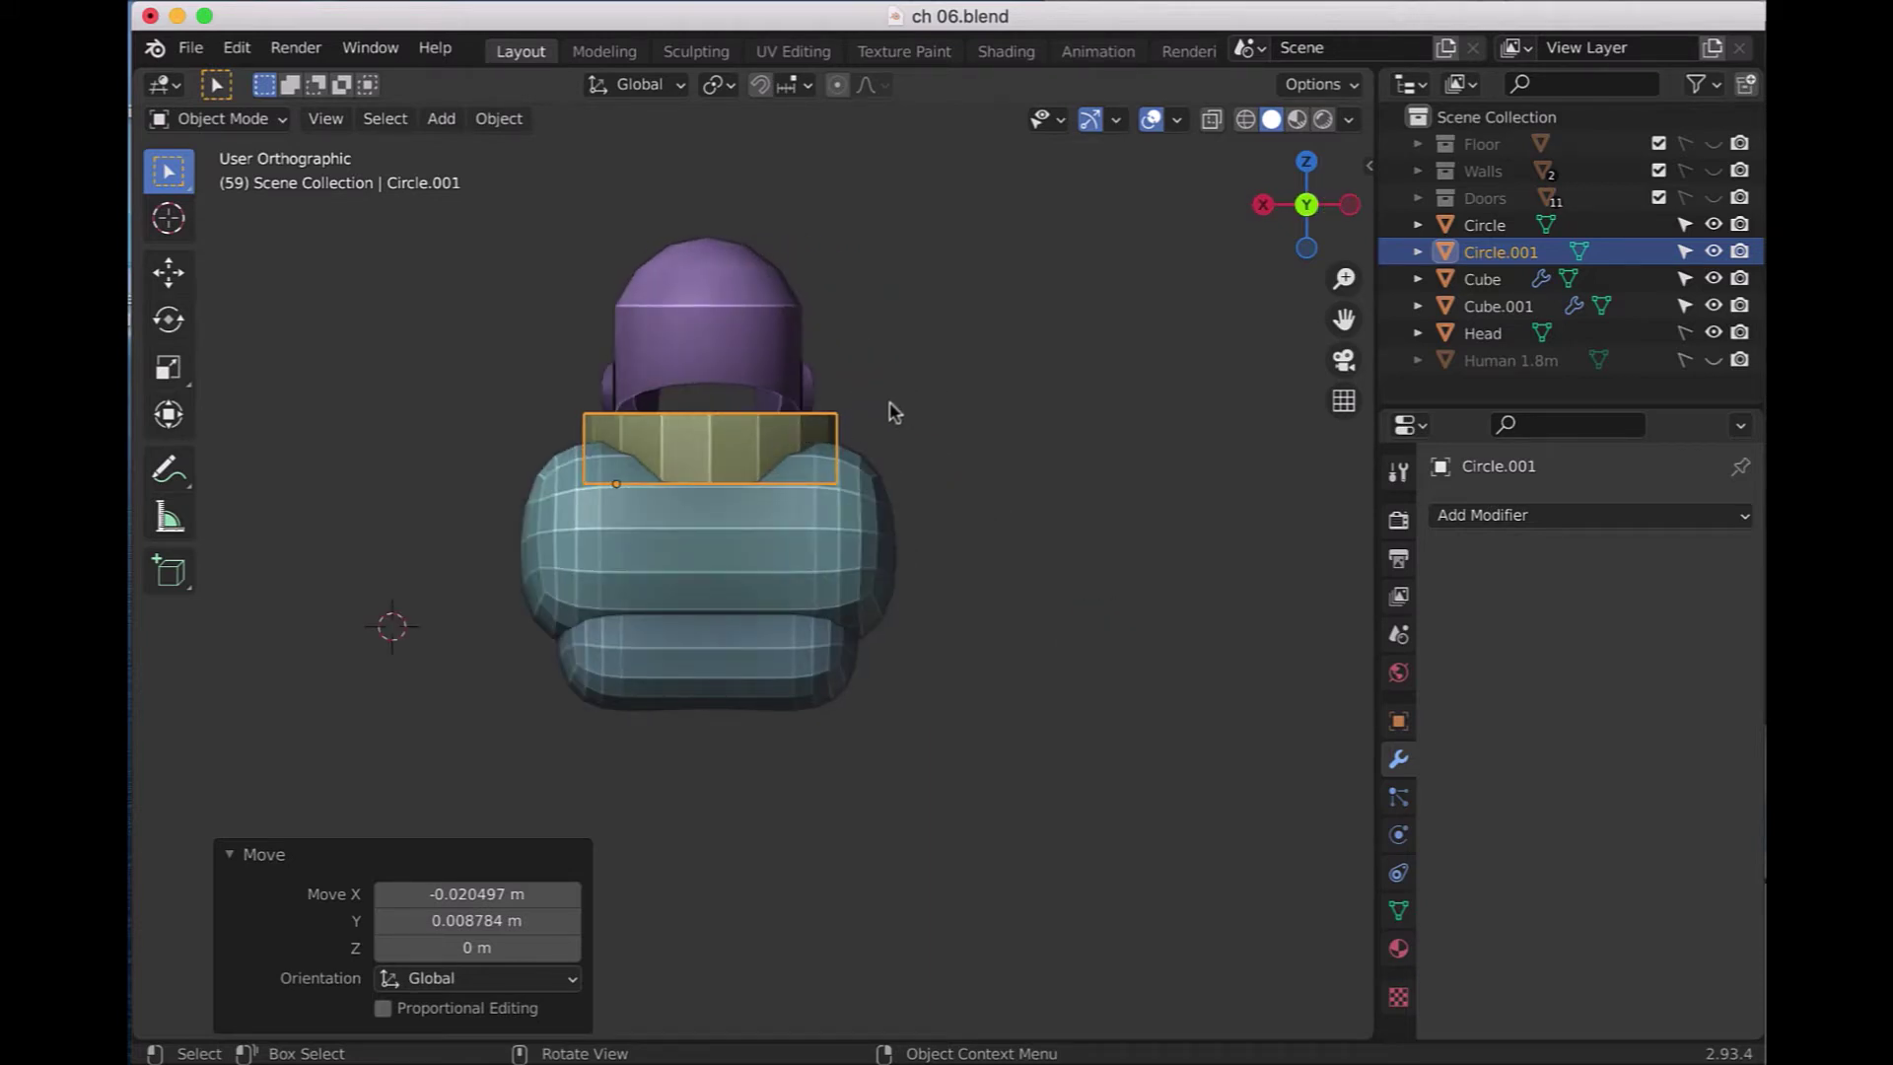
click(219, 126)
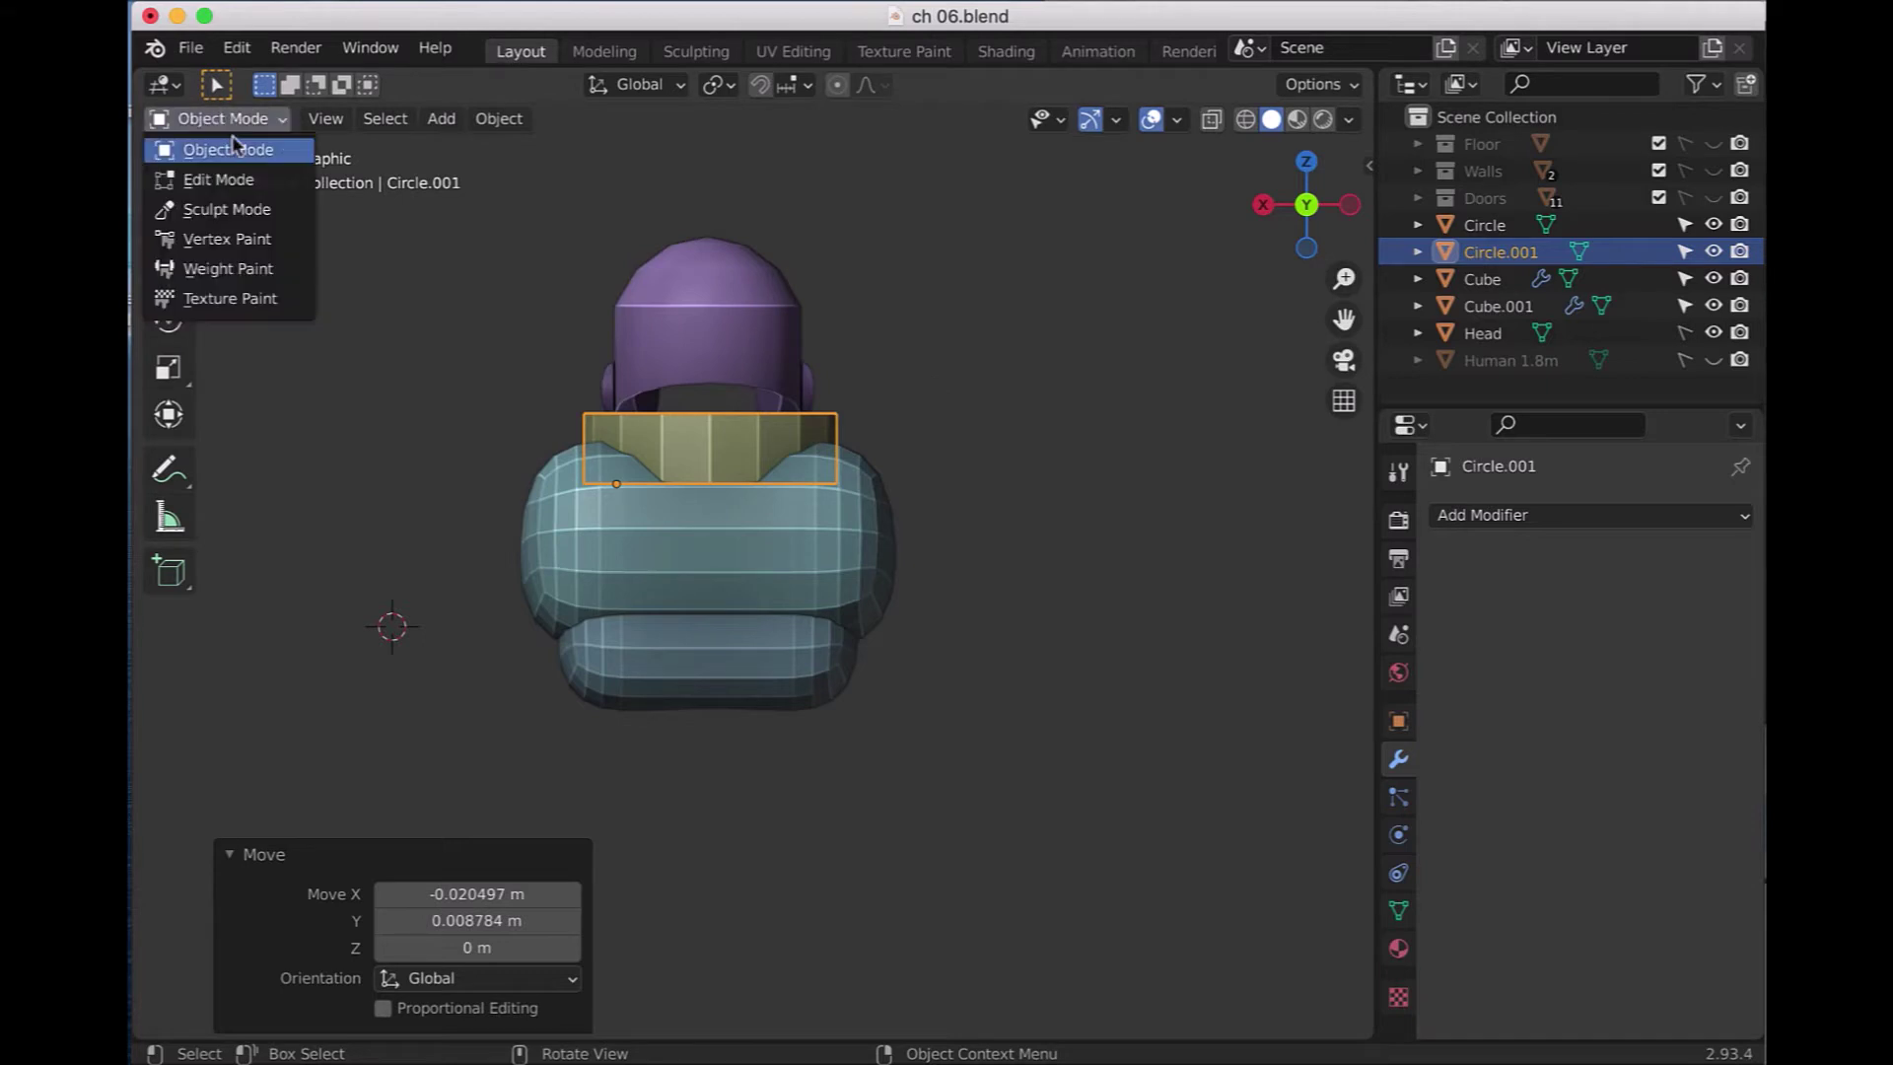
- Enter Edit Mode and raise two front top-rim collar edges about 0.008 m along Z
click(217, 179)
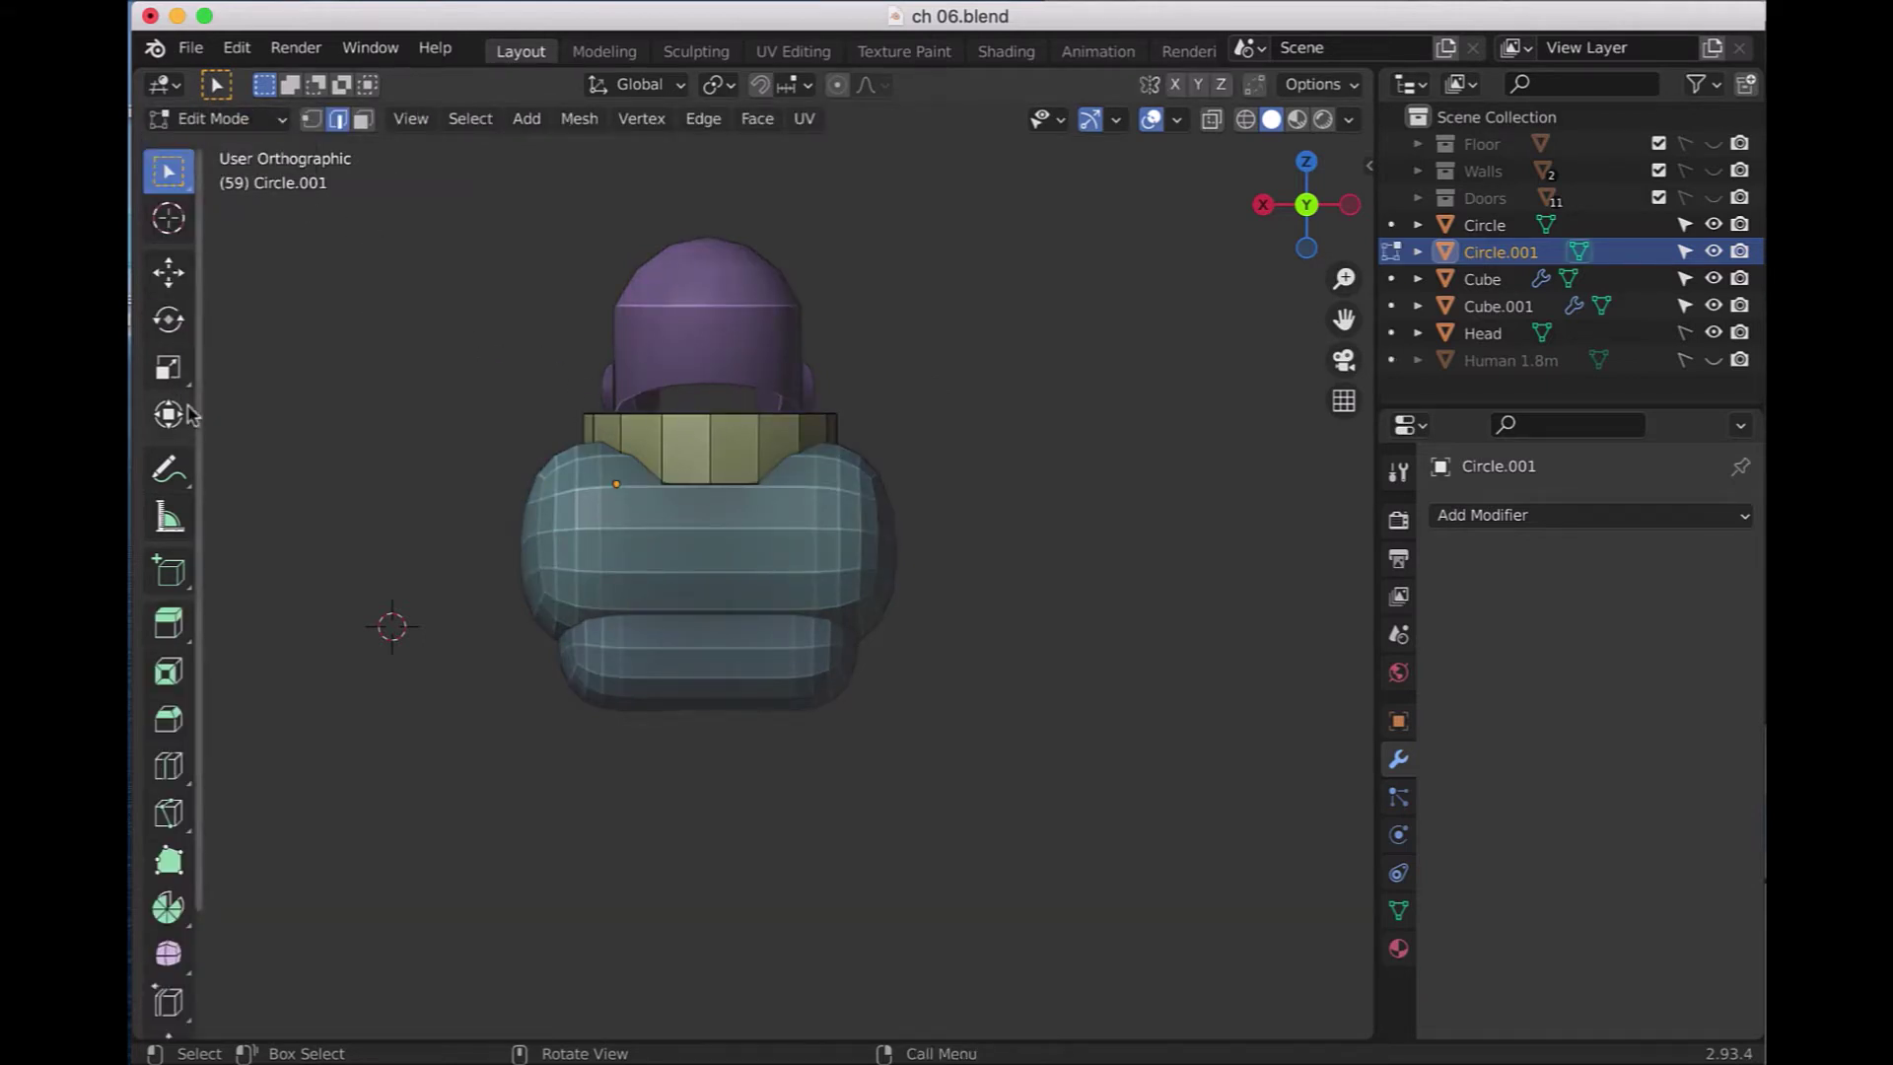
shift+click(695, 415)
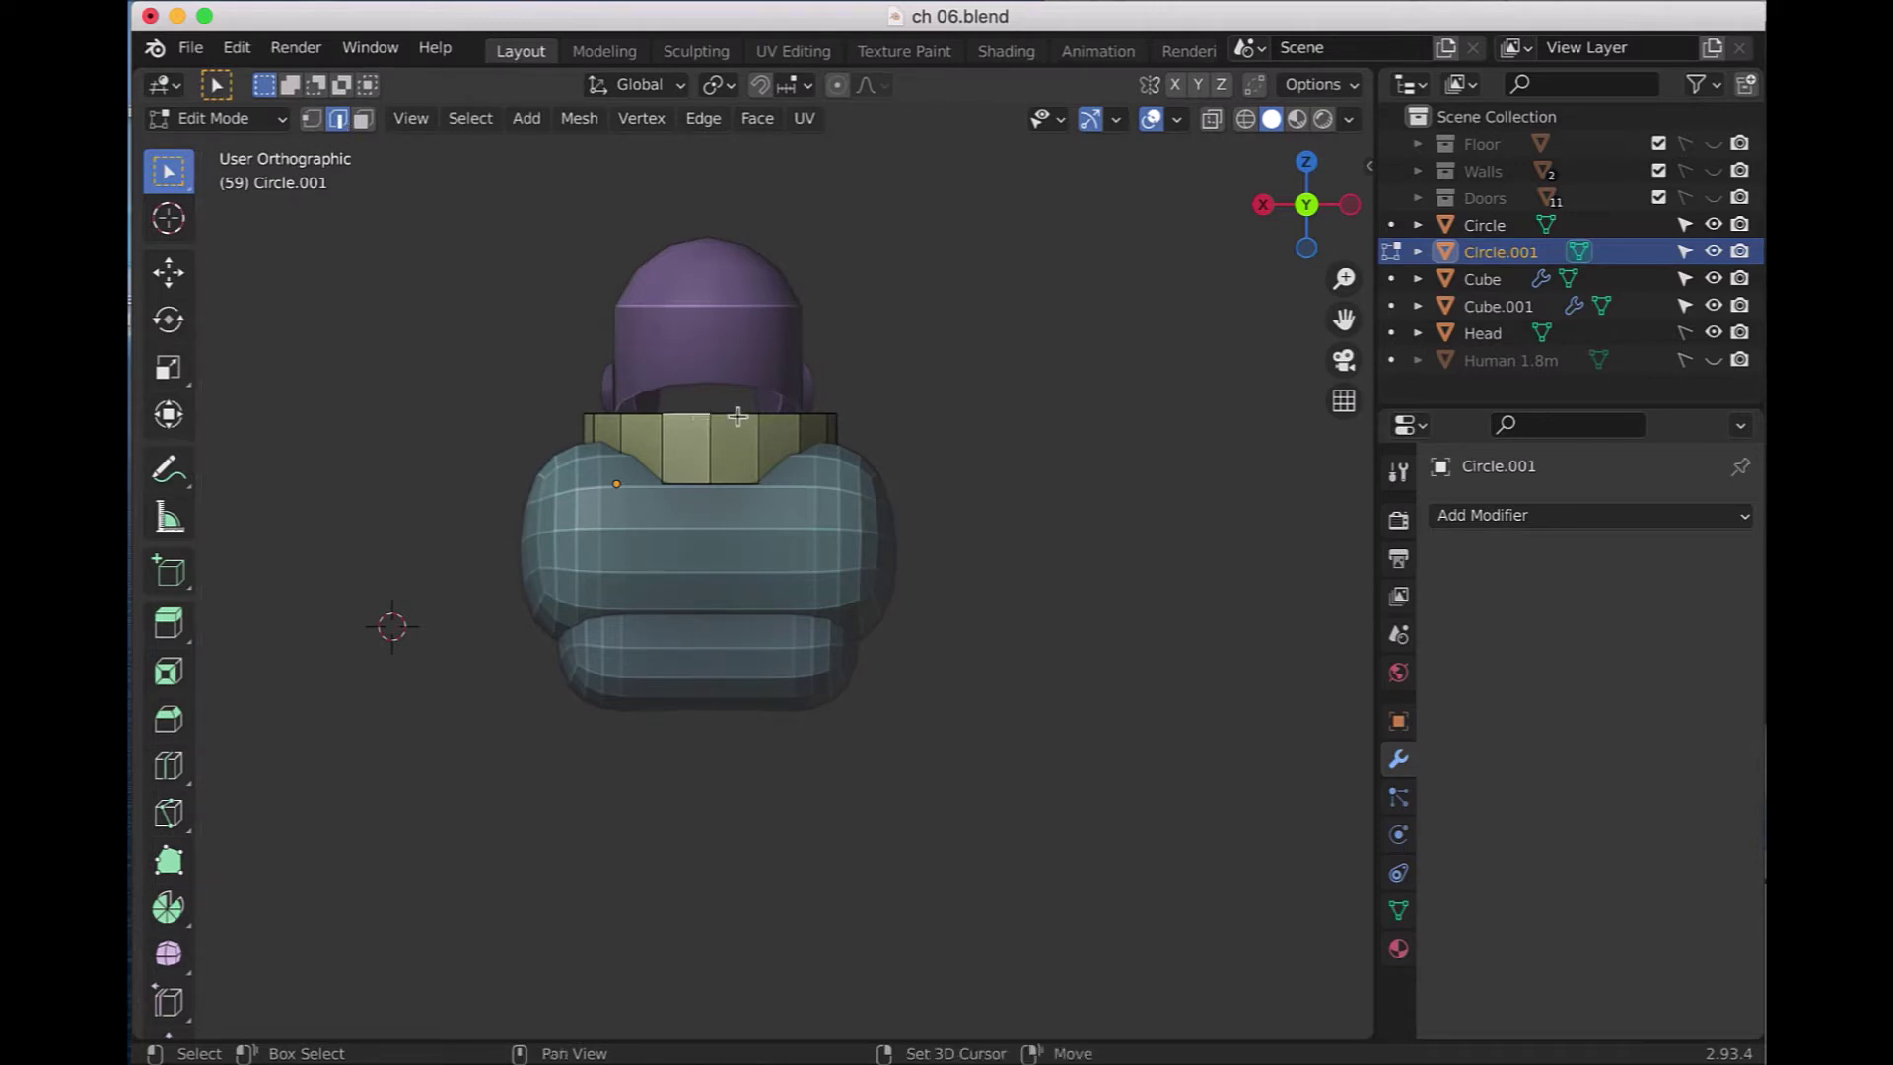
shift+click(737, 416)
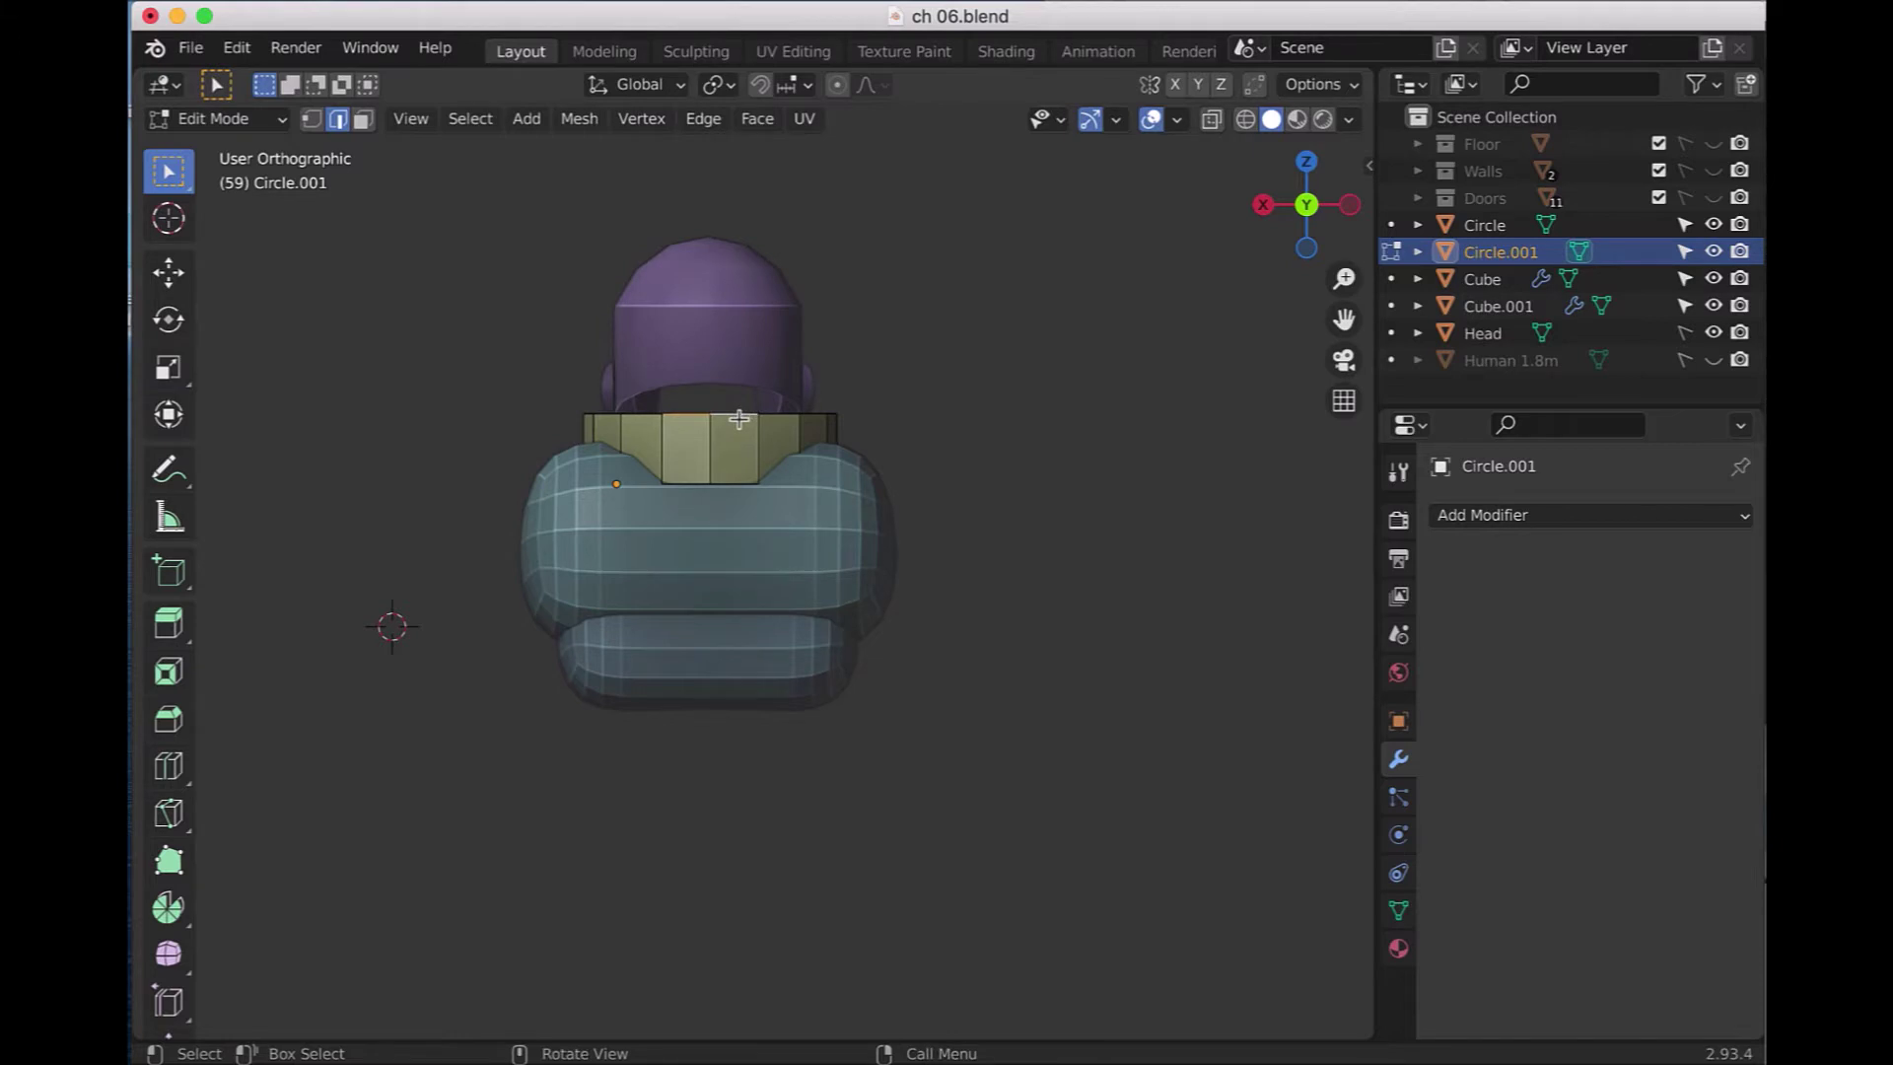
key(g)
key(z)
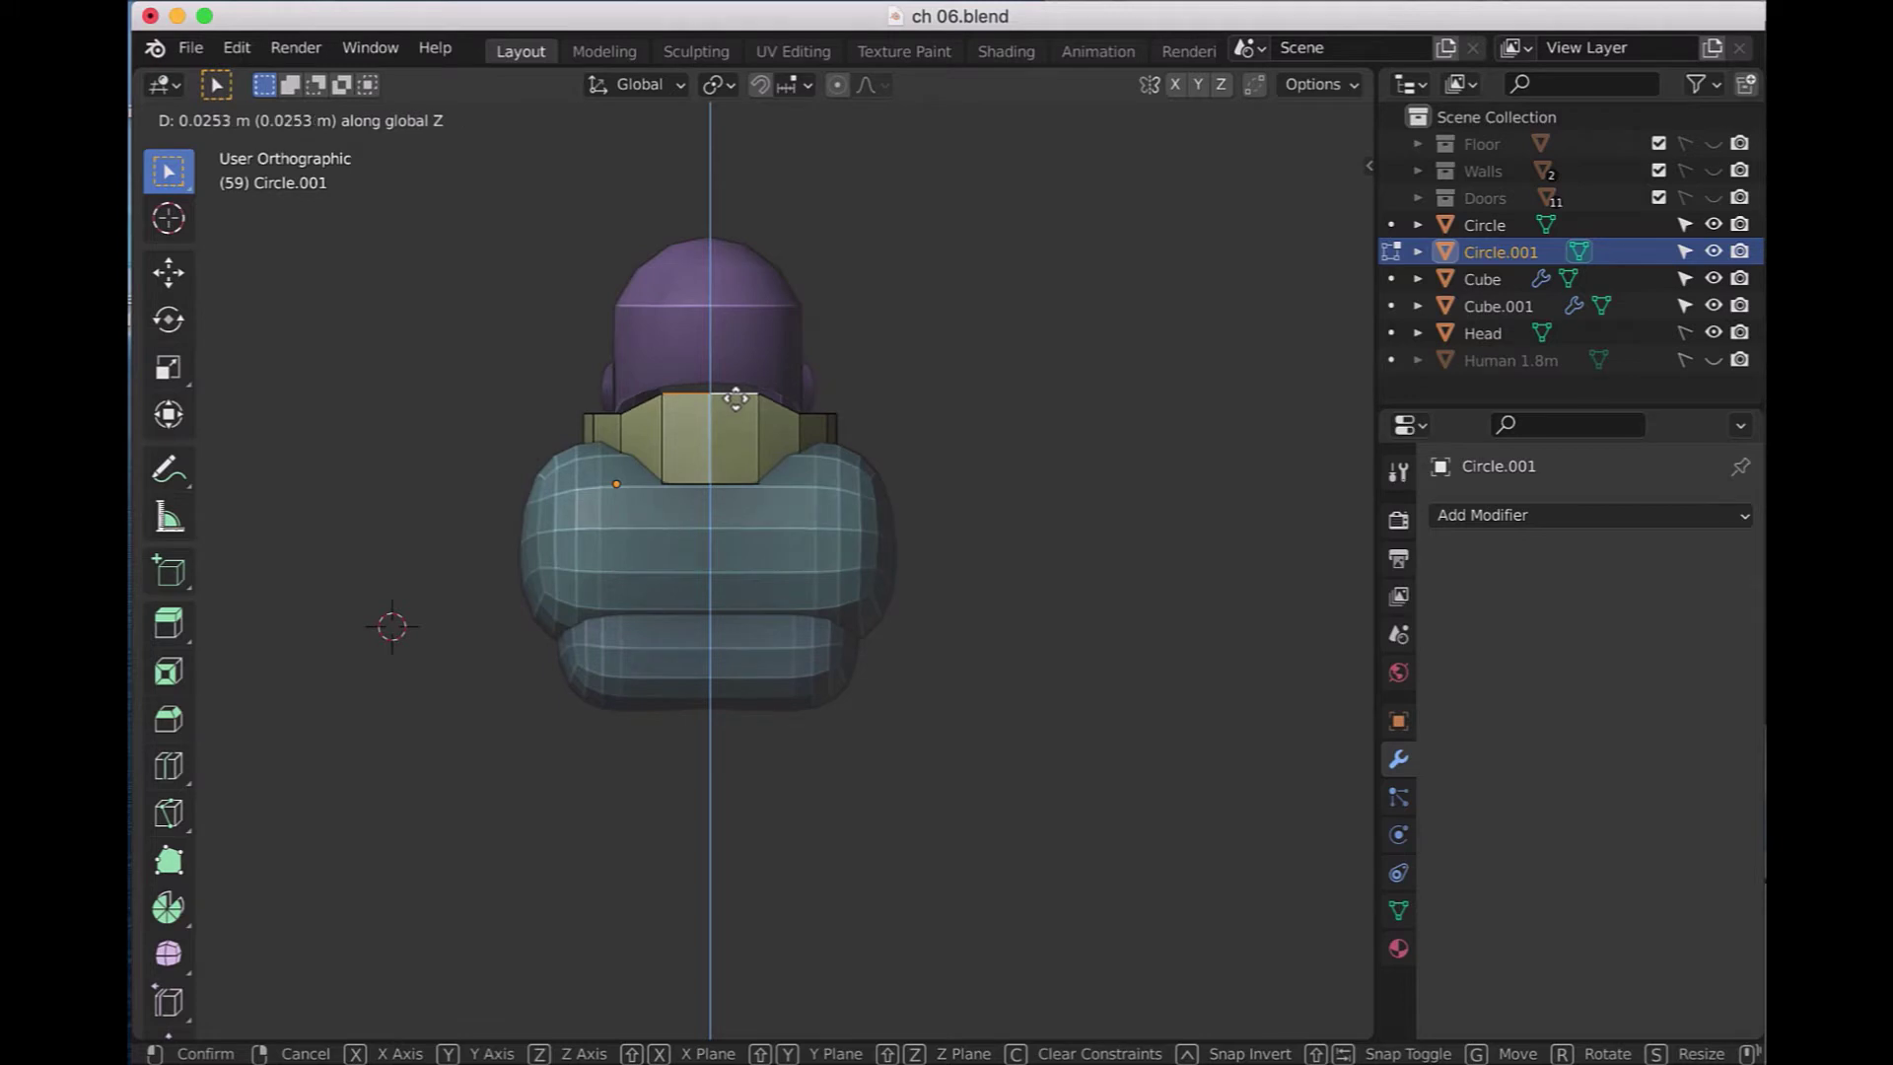
click(736, 398)
- From the back view, lift the short top-right collar edge along Z in edge select mode
key(ctrl+KP_1)
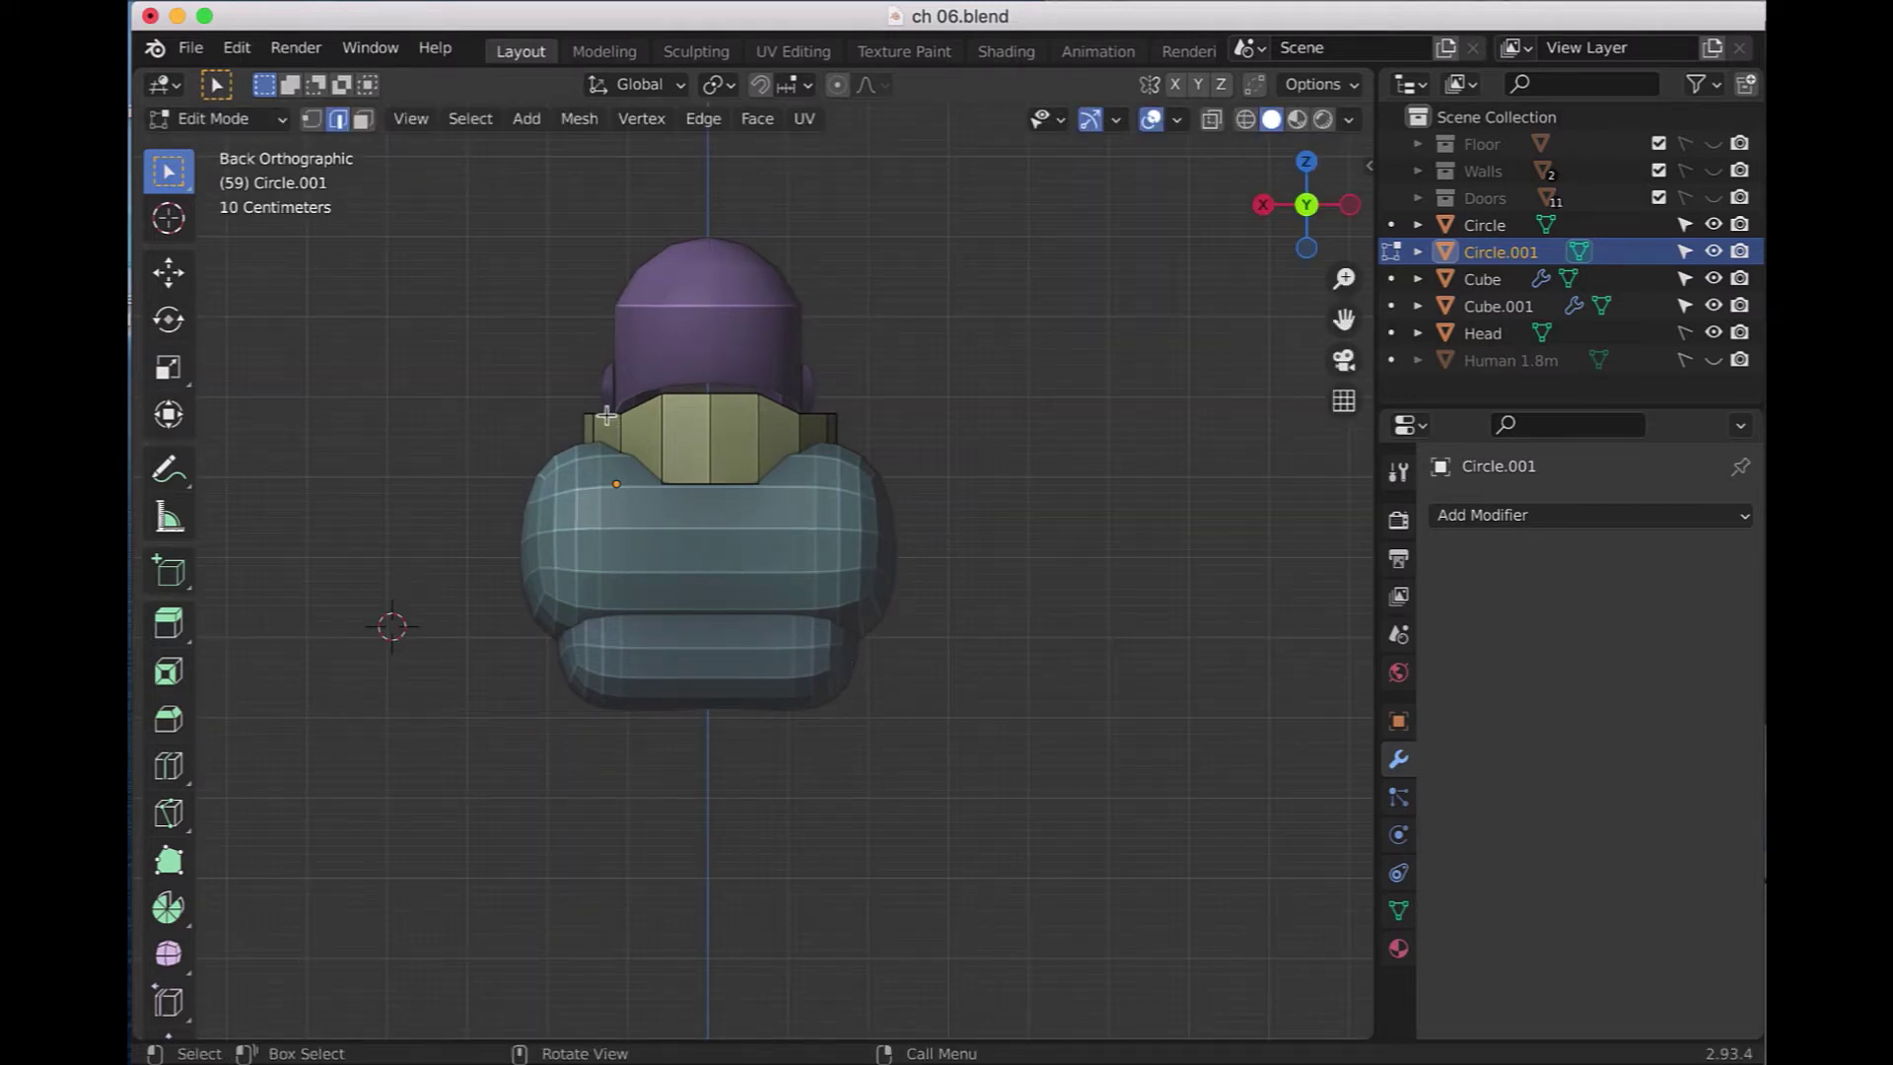
click(340, 117)
shift+click(820, 414)
key(g)
key(z)
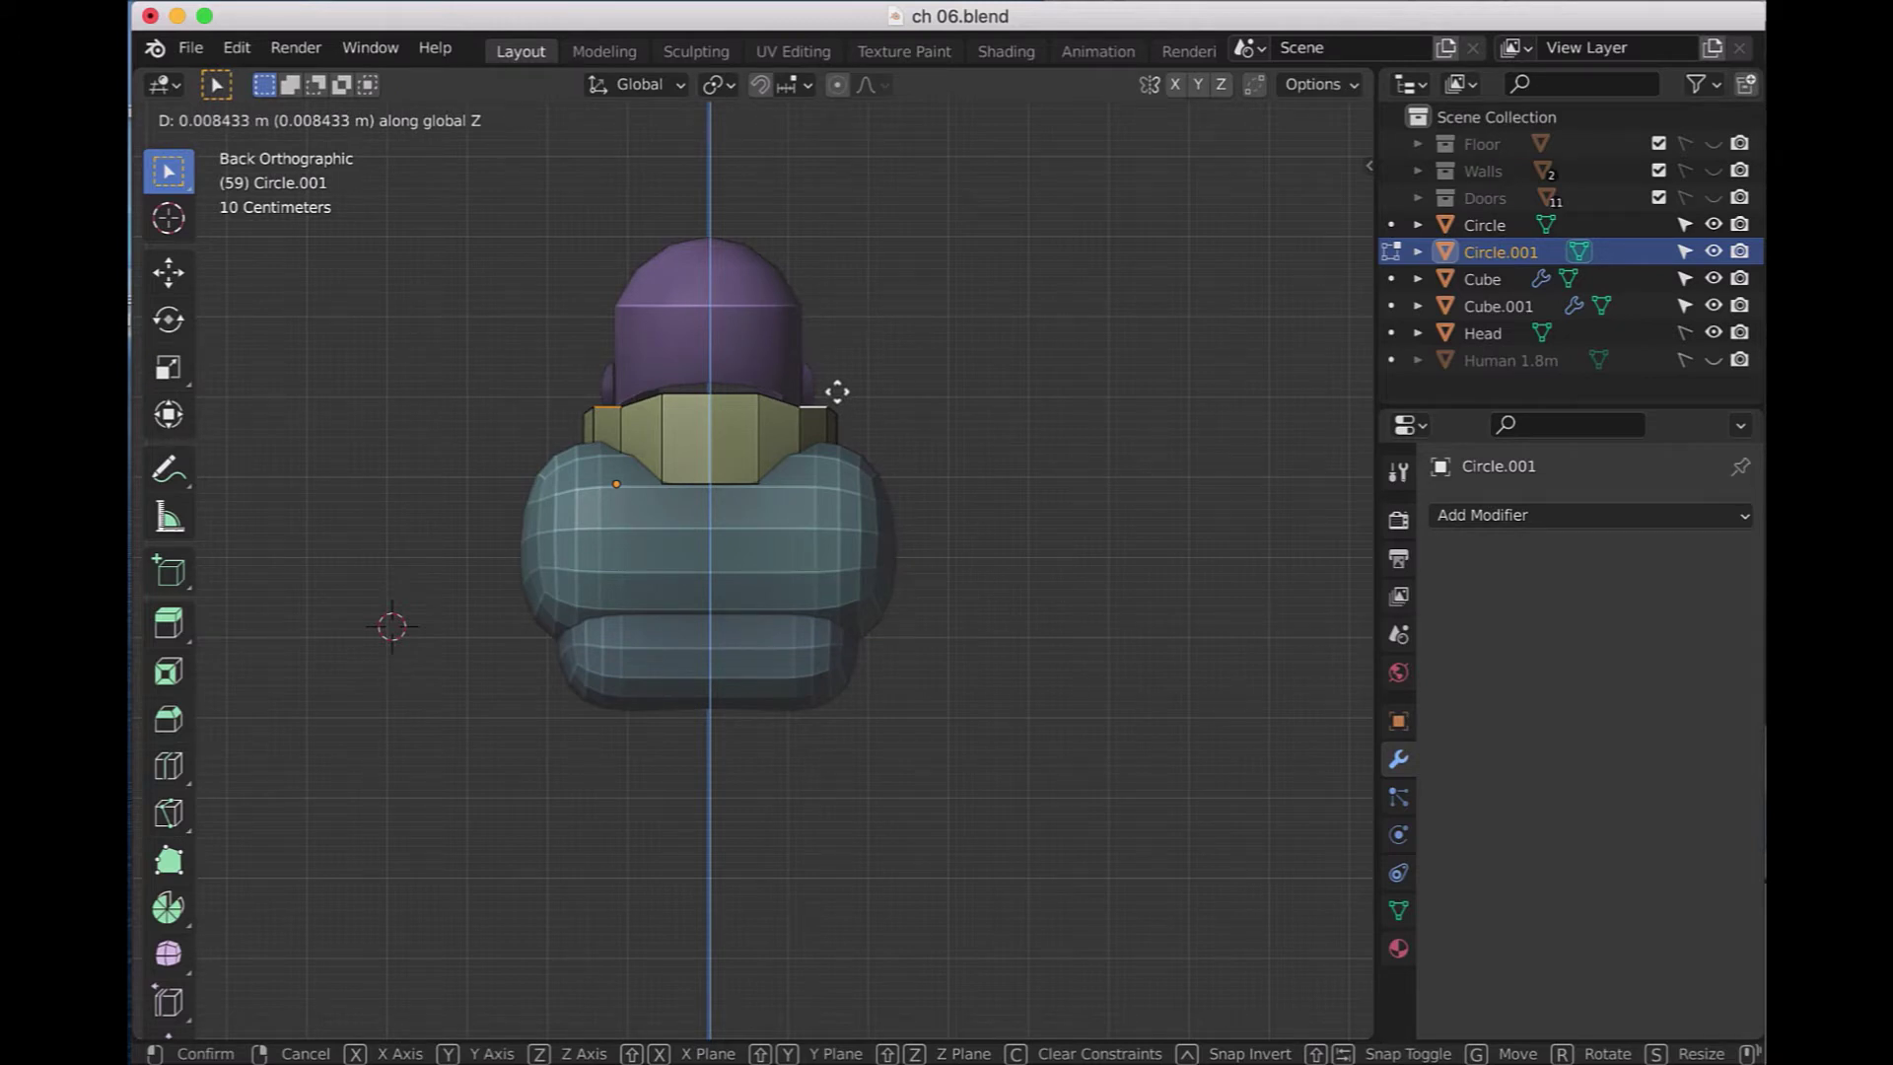
click(836, 391)
middle_drag(701, 528, 701, 531)
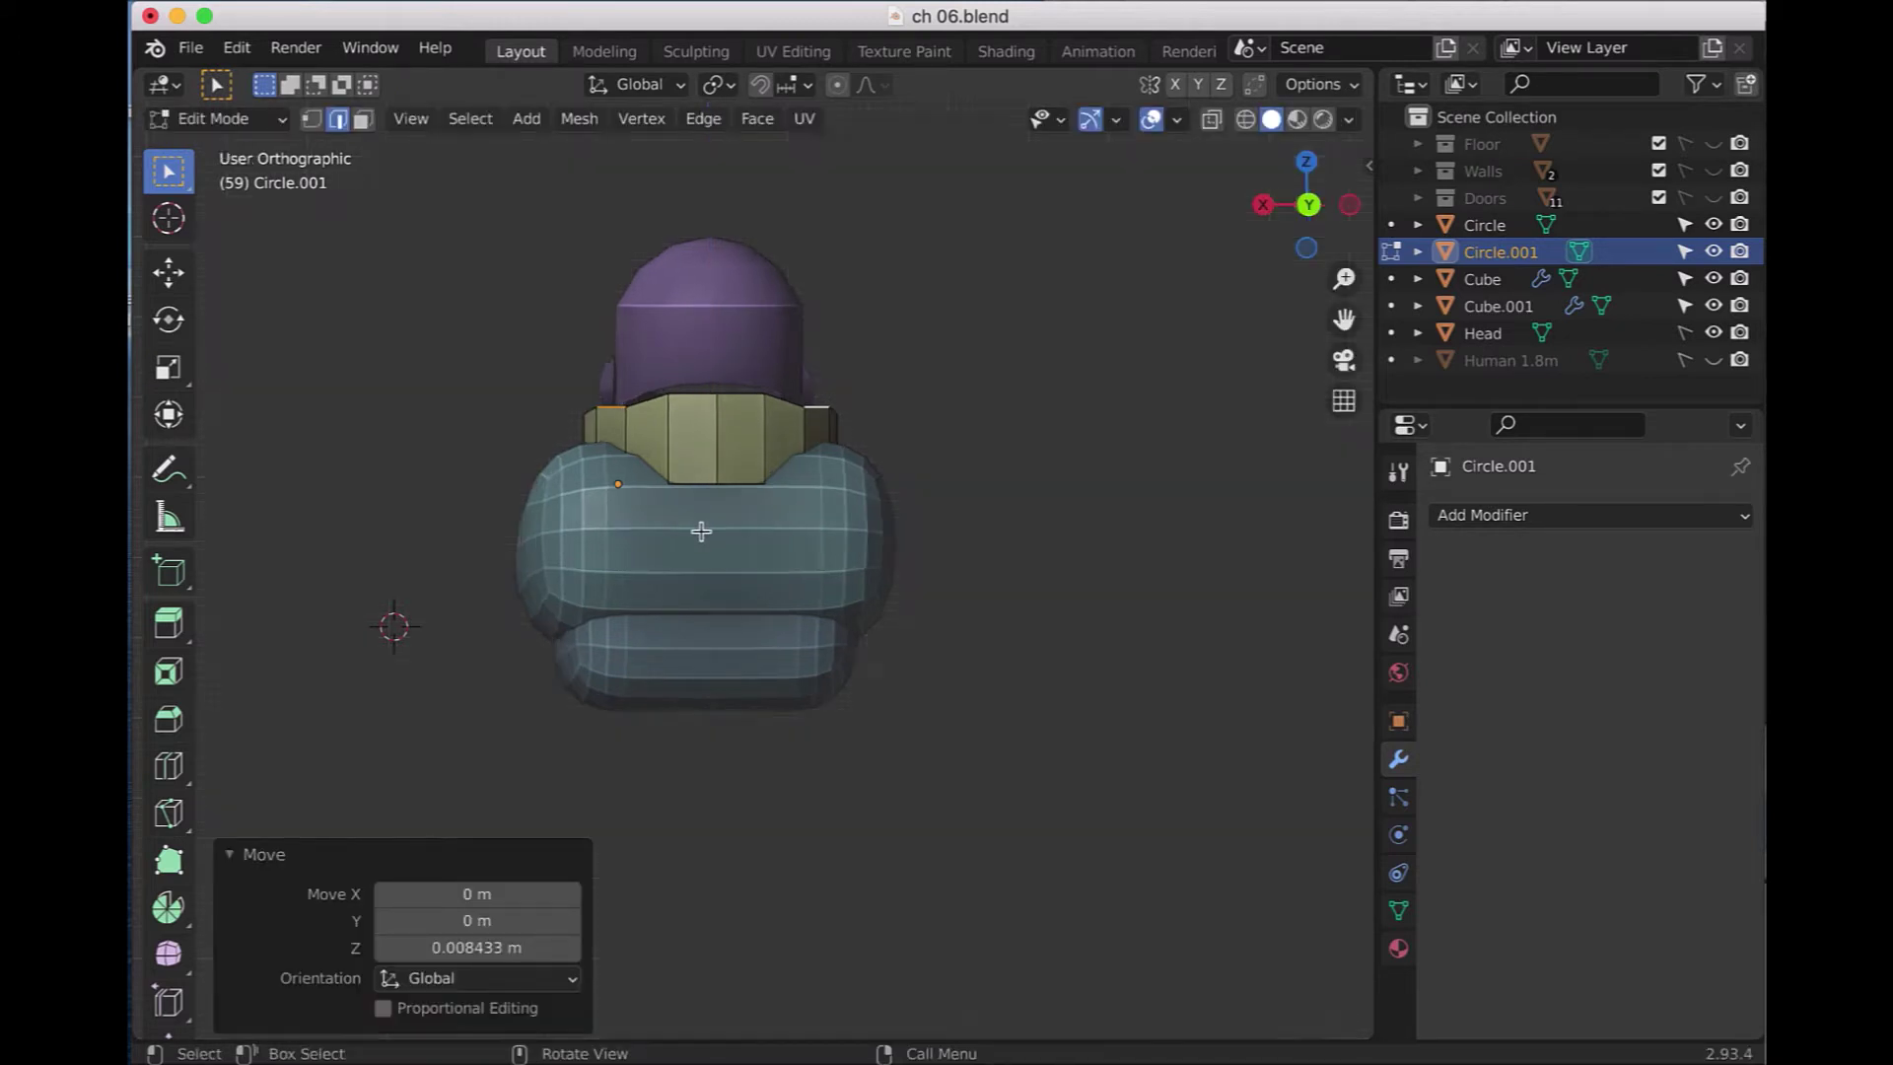
key(KP_3)
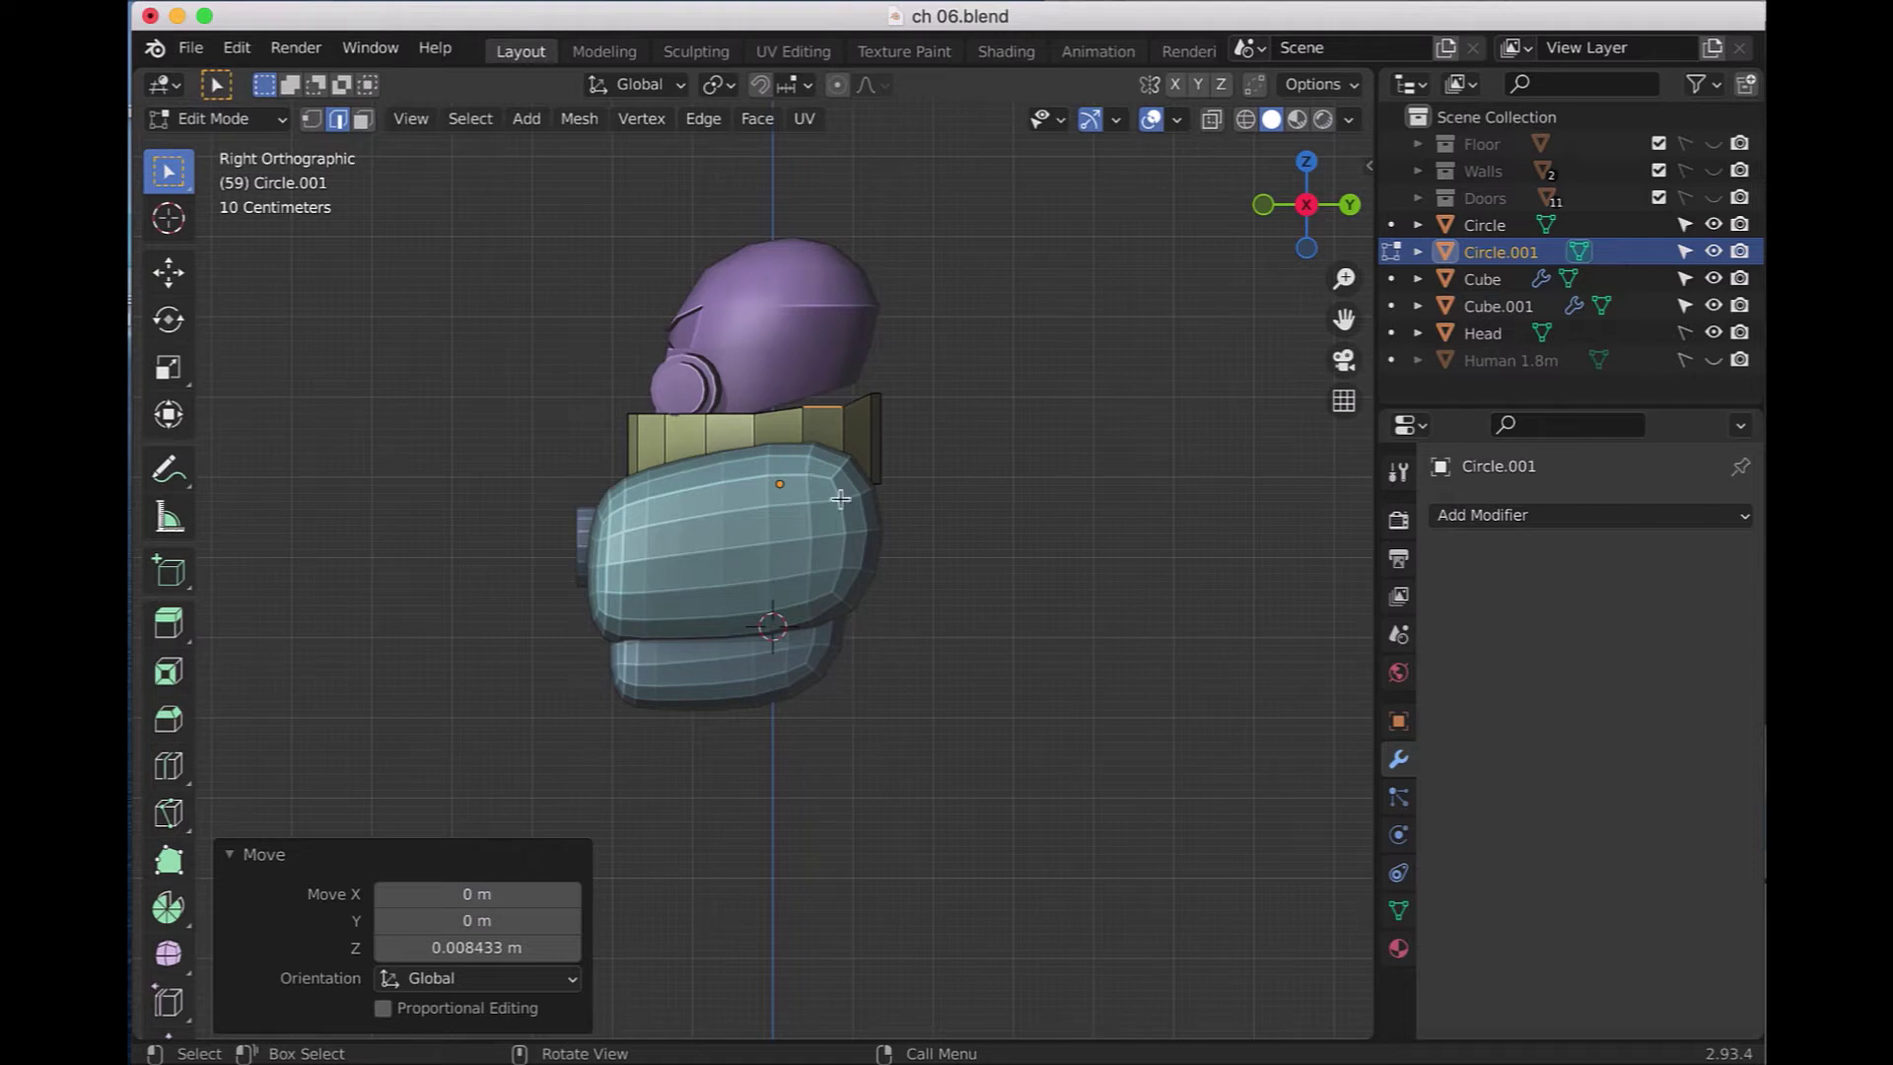
- Check the ring from back and top, then select the collar's left and right side edges
key(ctrl+KP_1)
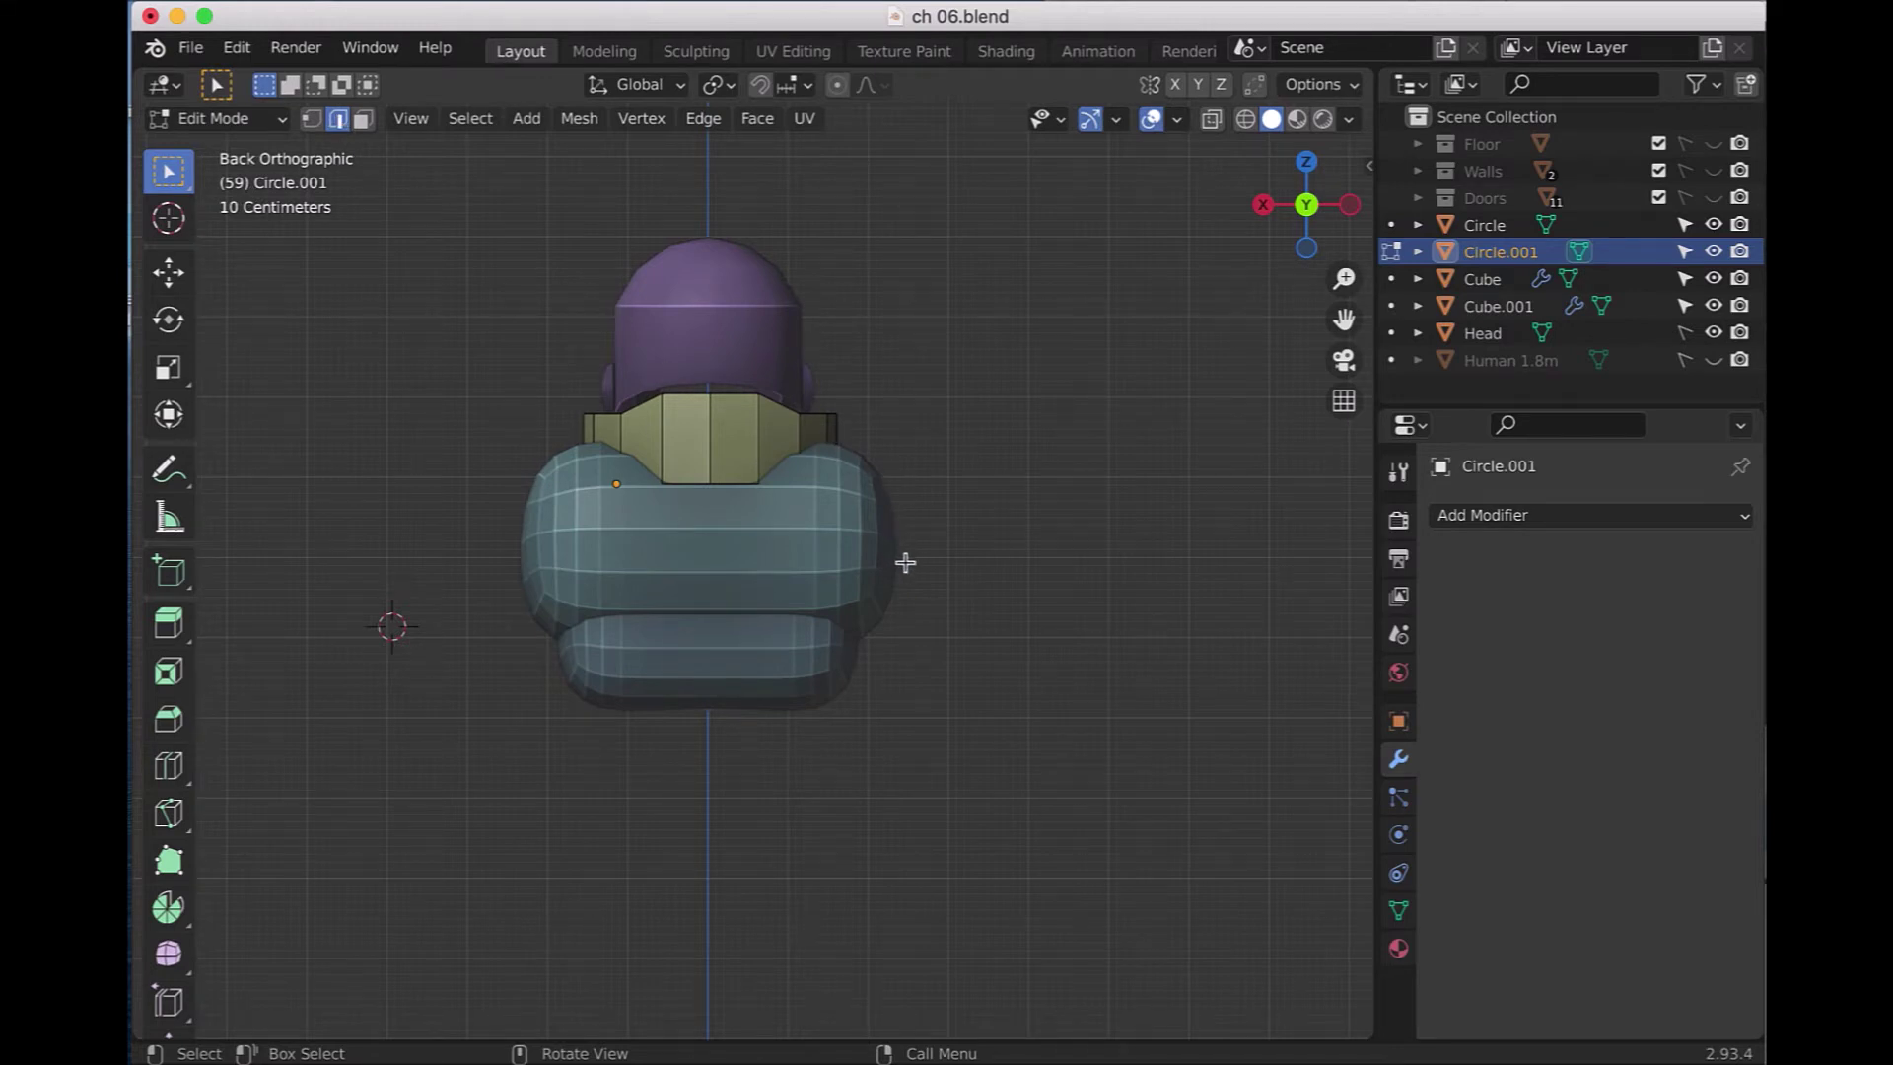
key(KP_7)
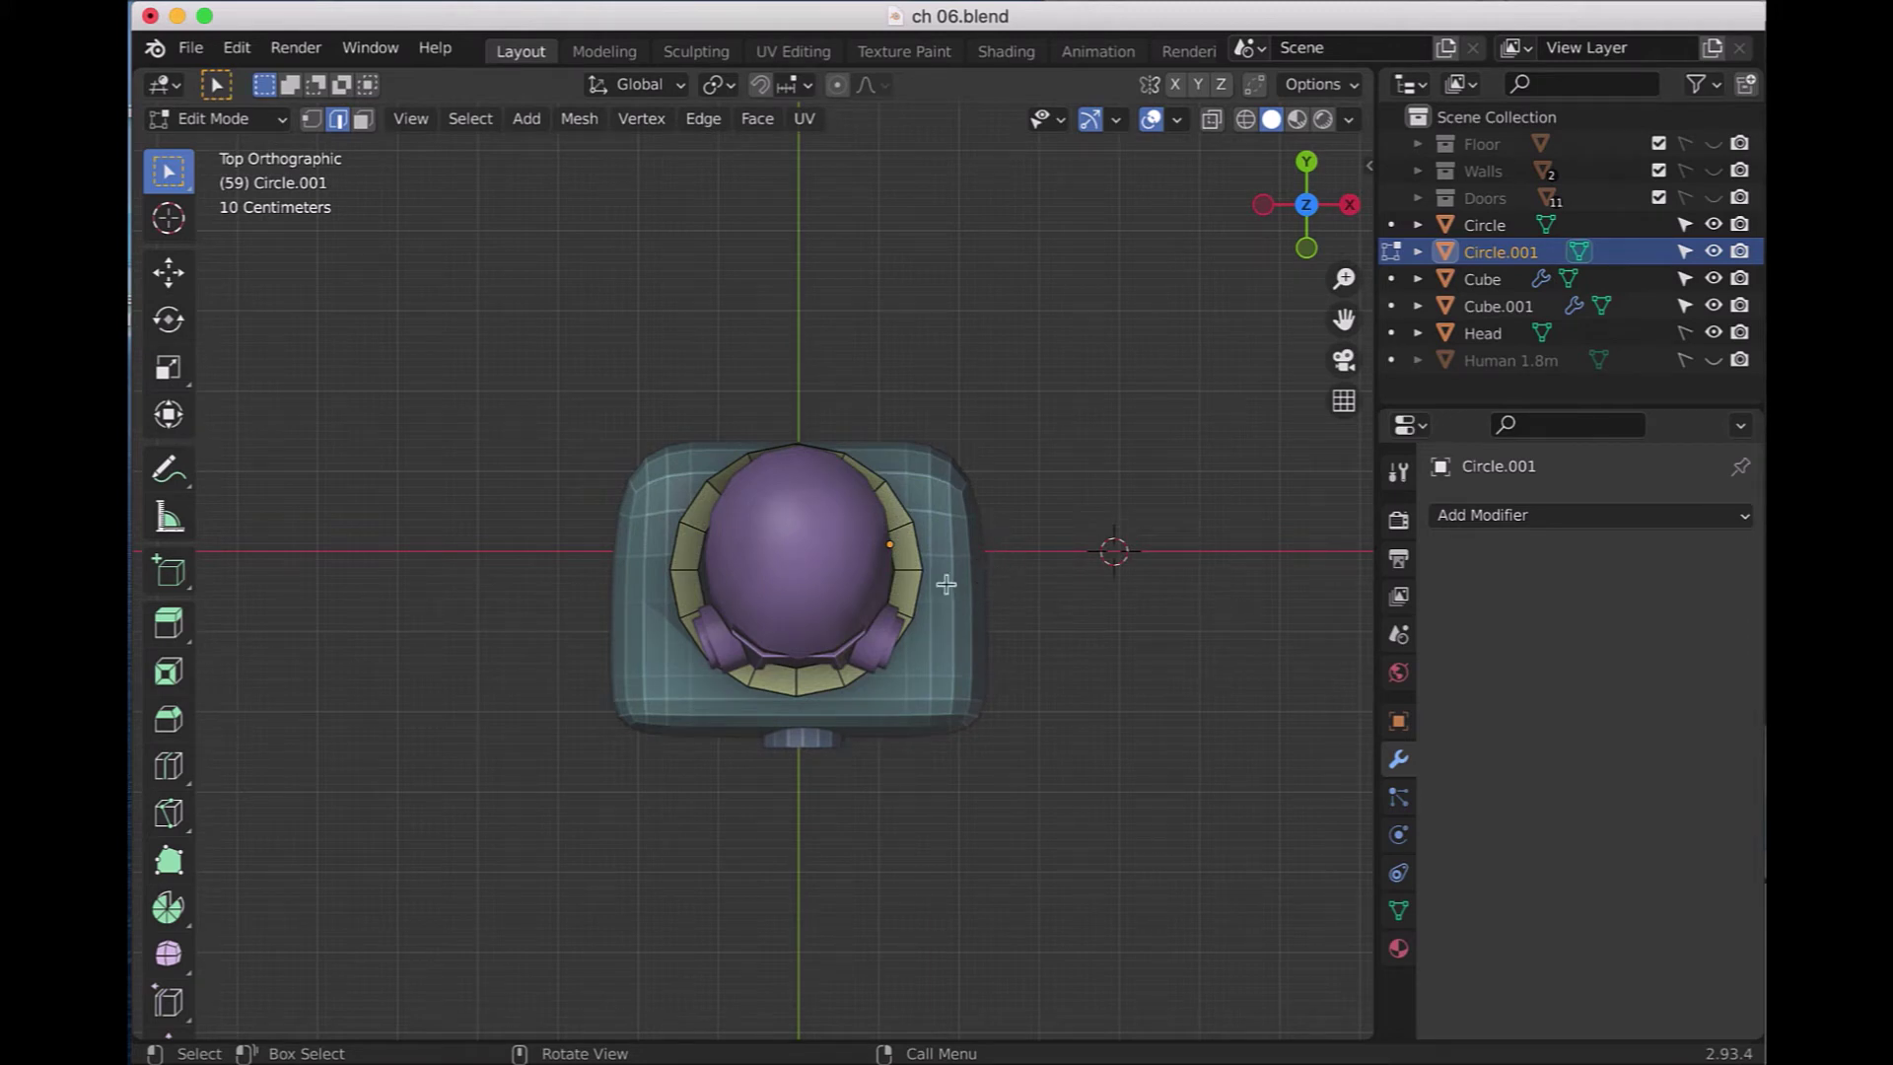
click(687, 568)
shift+click(910, 573)
key(KP_3)
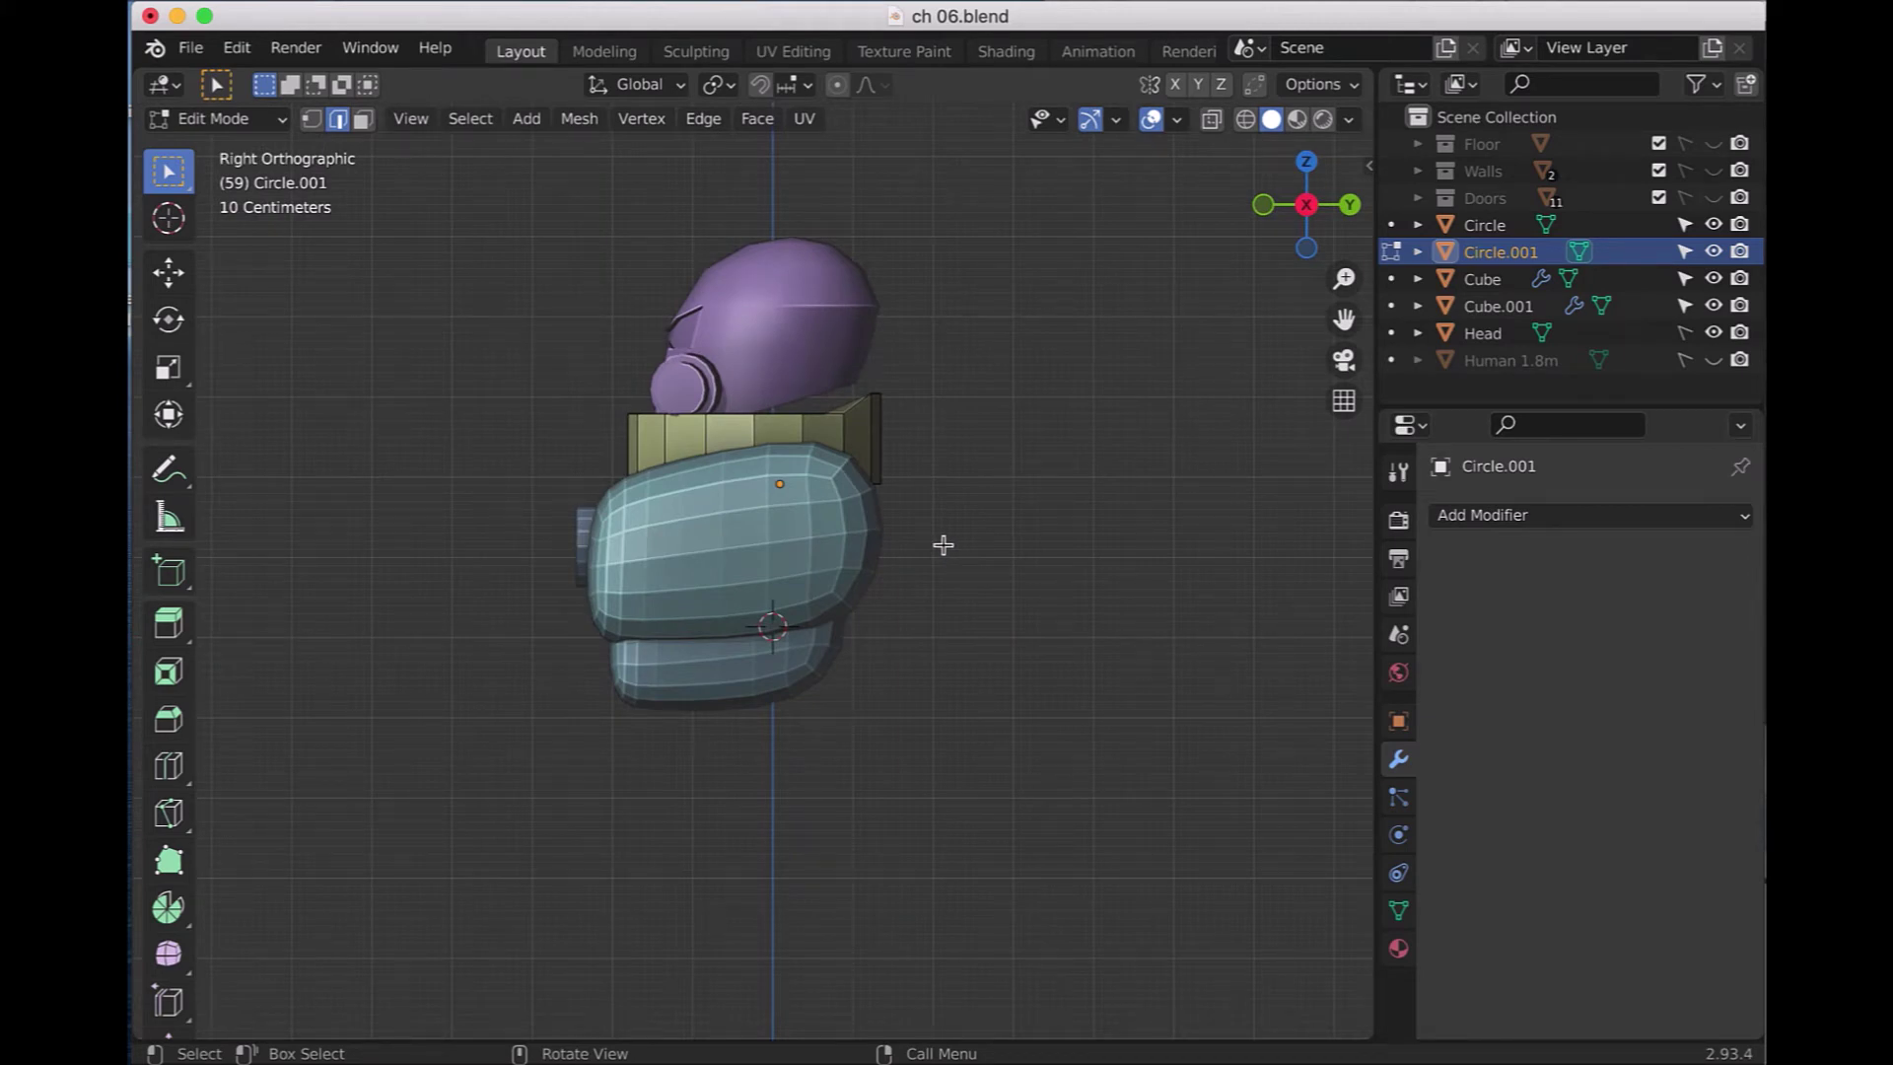
key(KP_7)
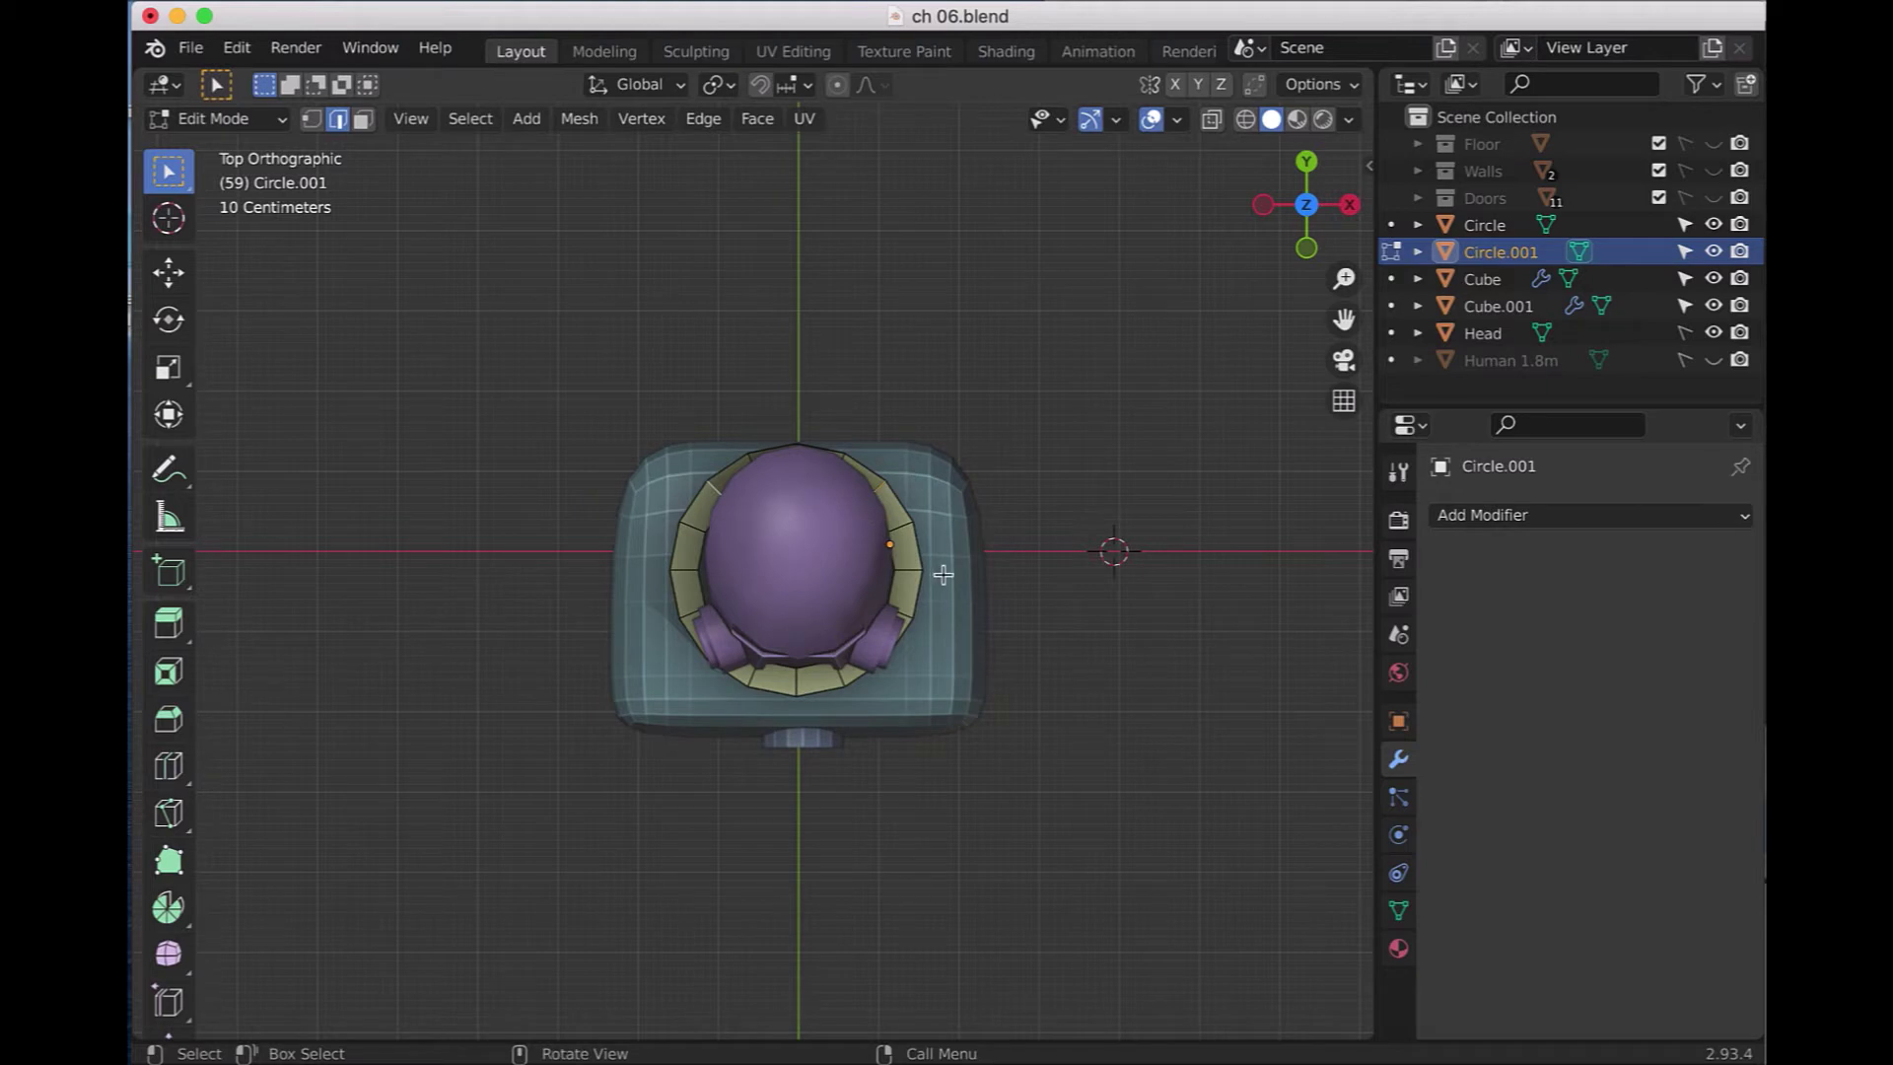
middle_drag(970, 584, 974, 585)
key(KP_3)
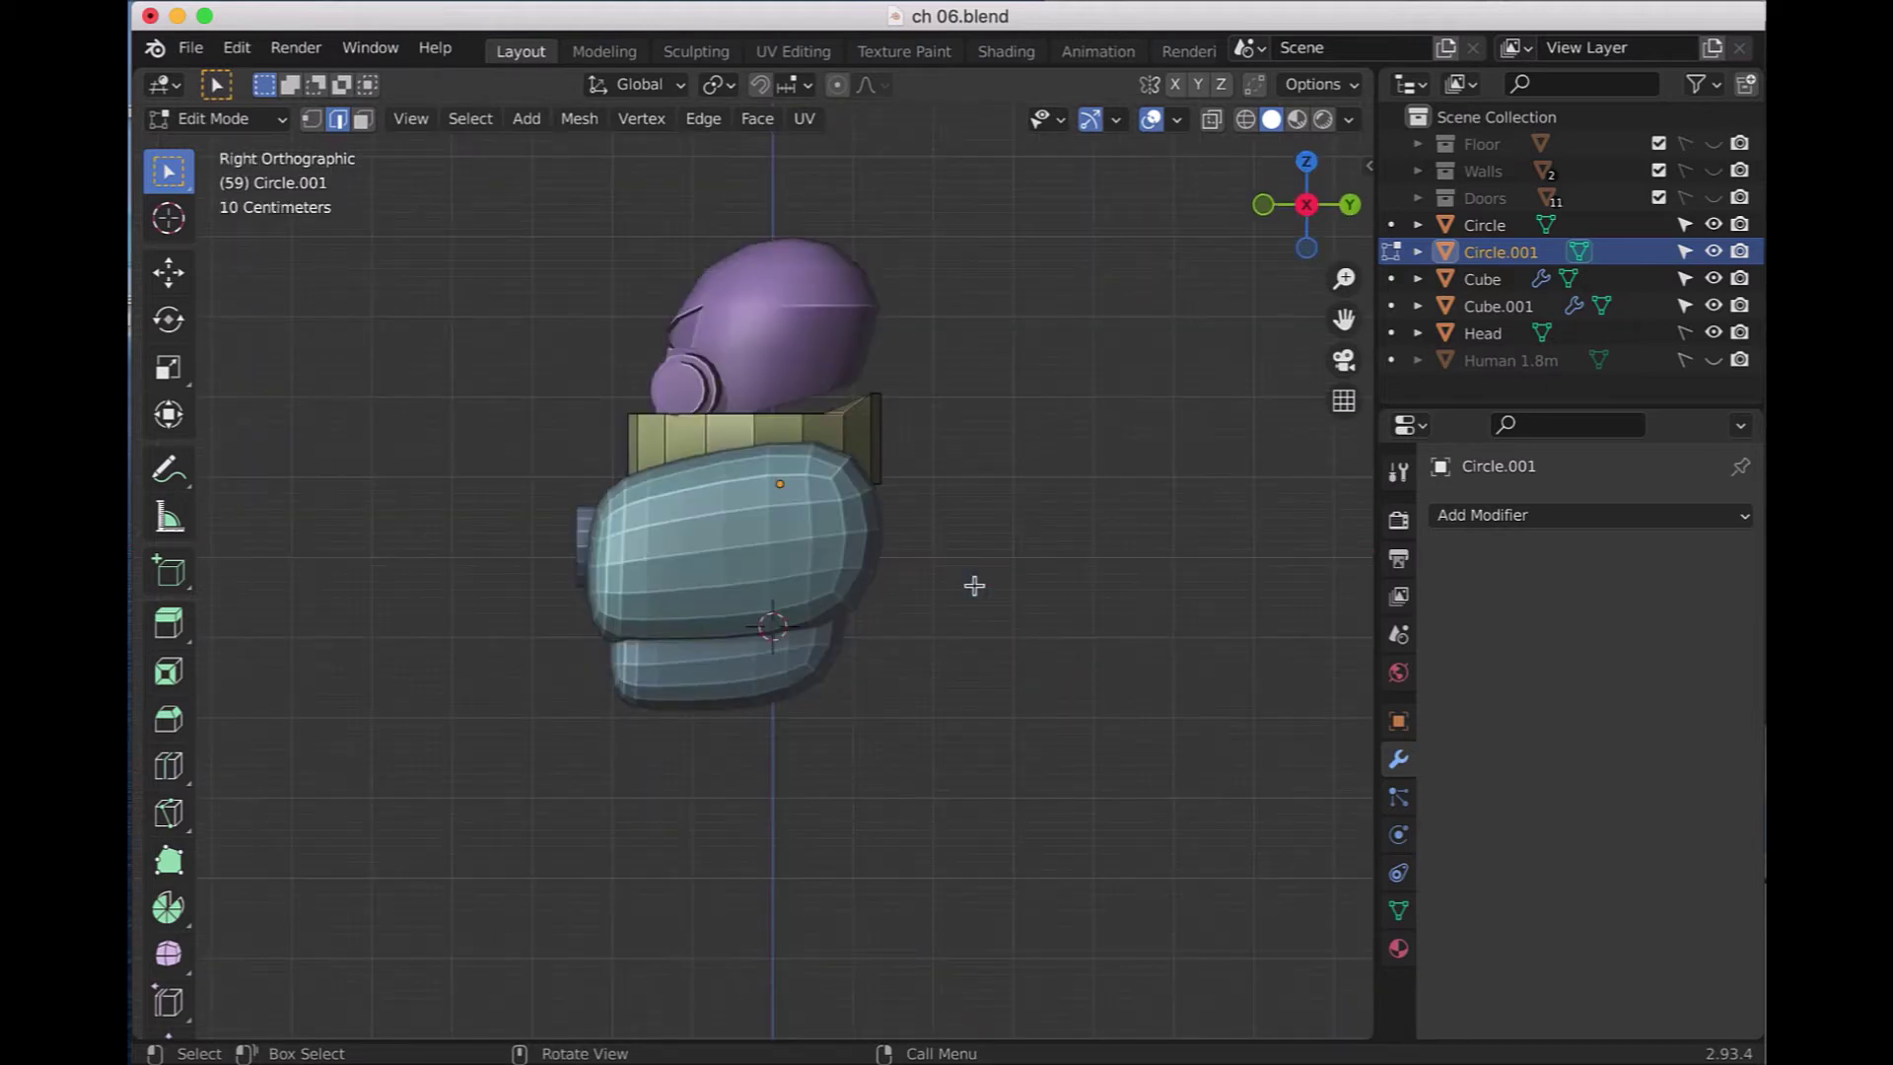
- Raise the selected left and right side edges slightly along Z
key(g)
key(z)
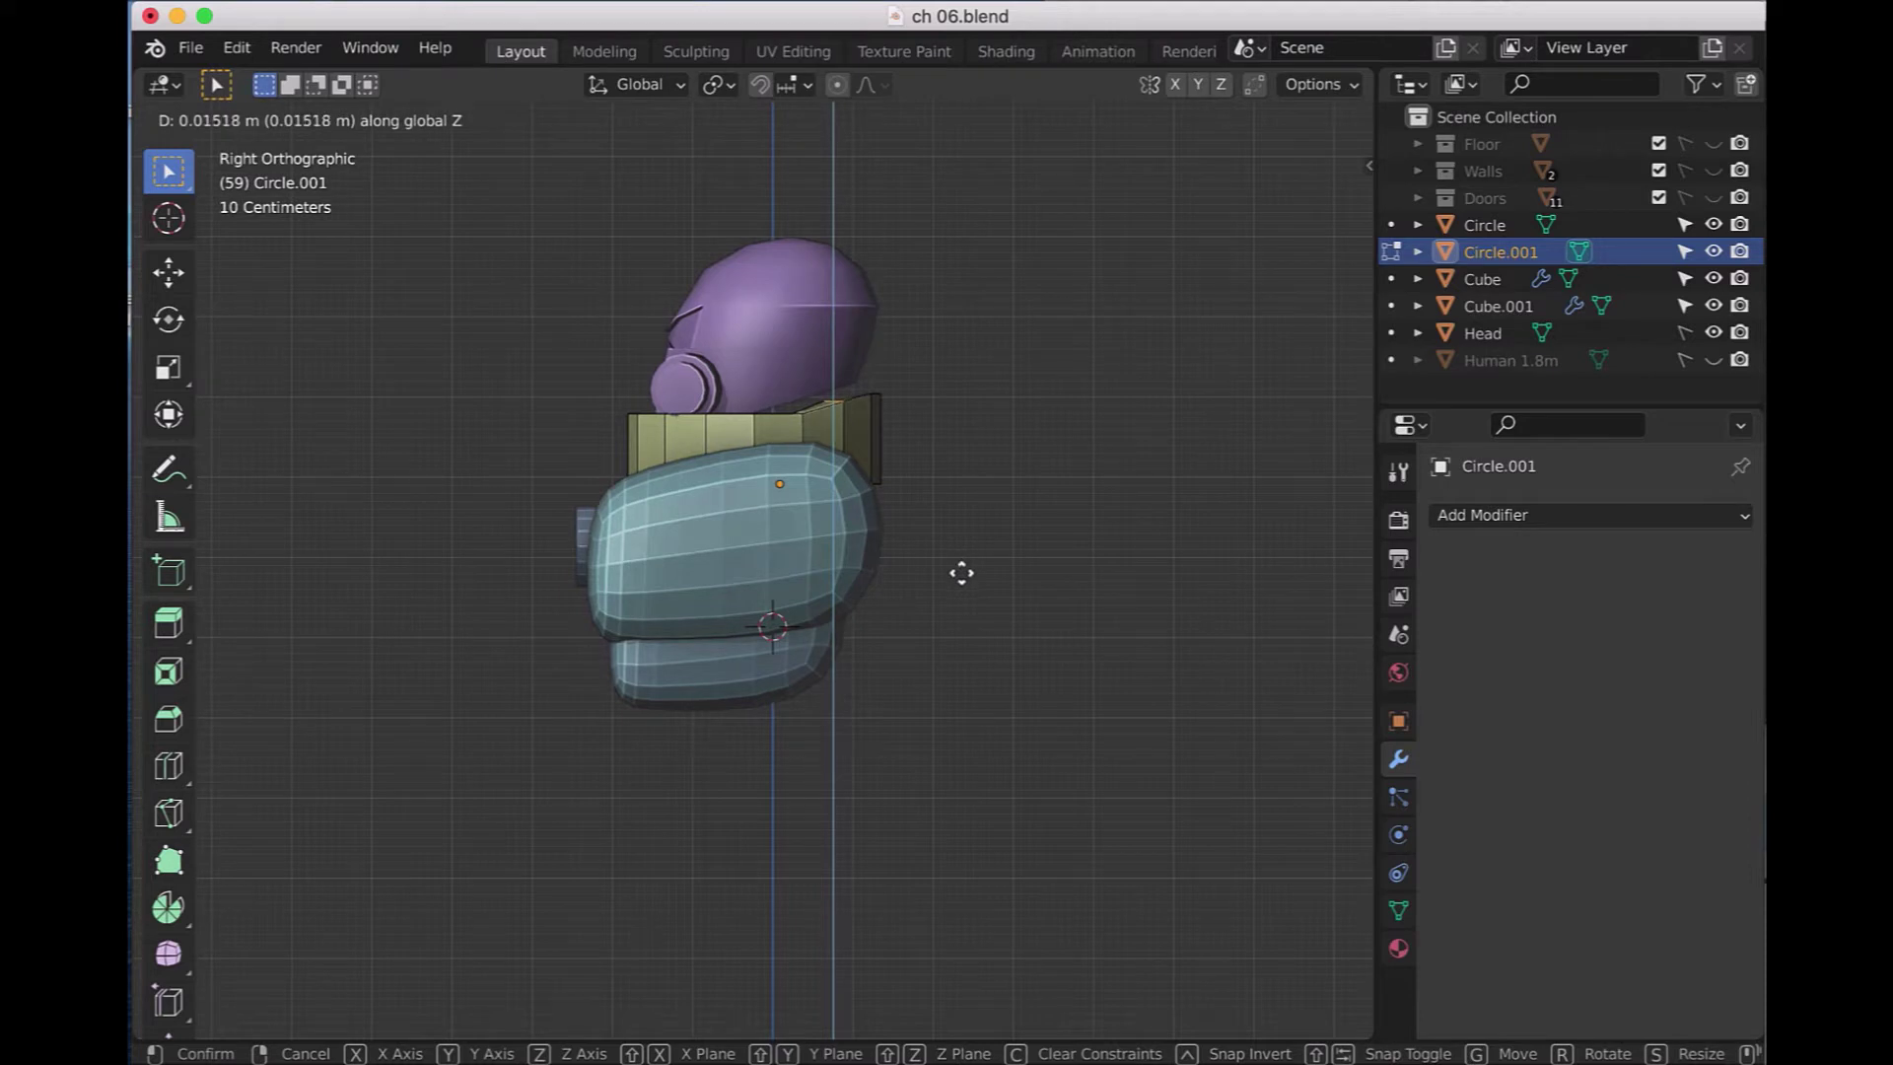
click(961, 573)
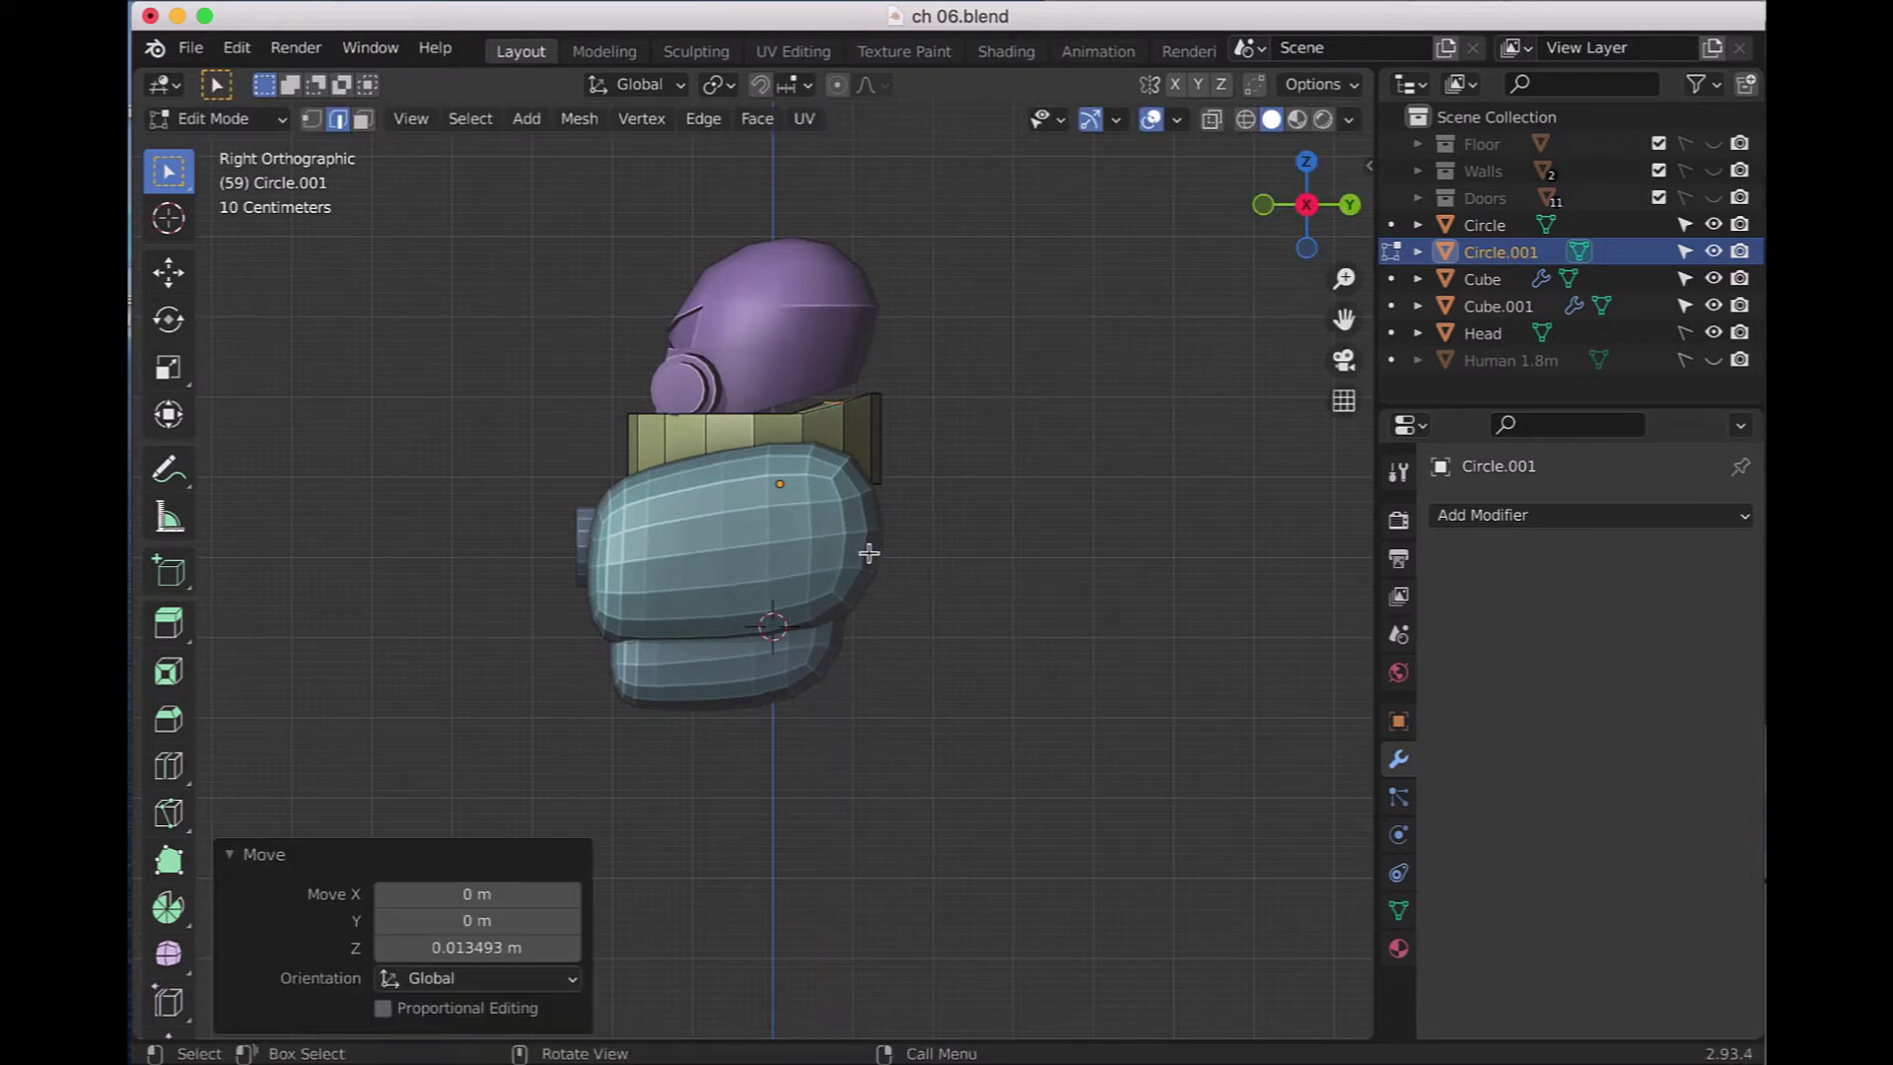
key(KP_7)
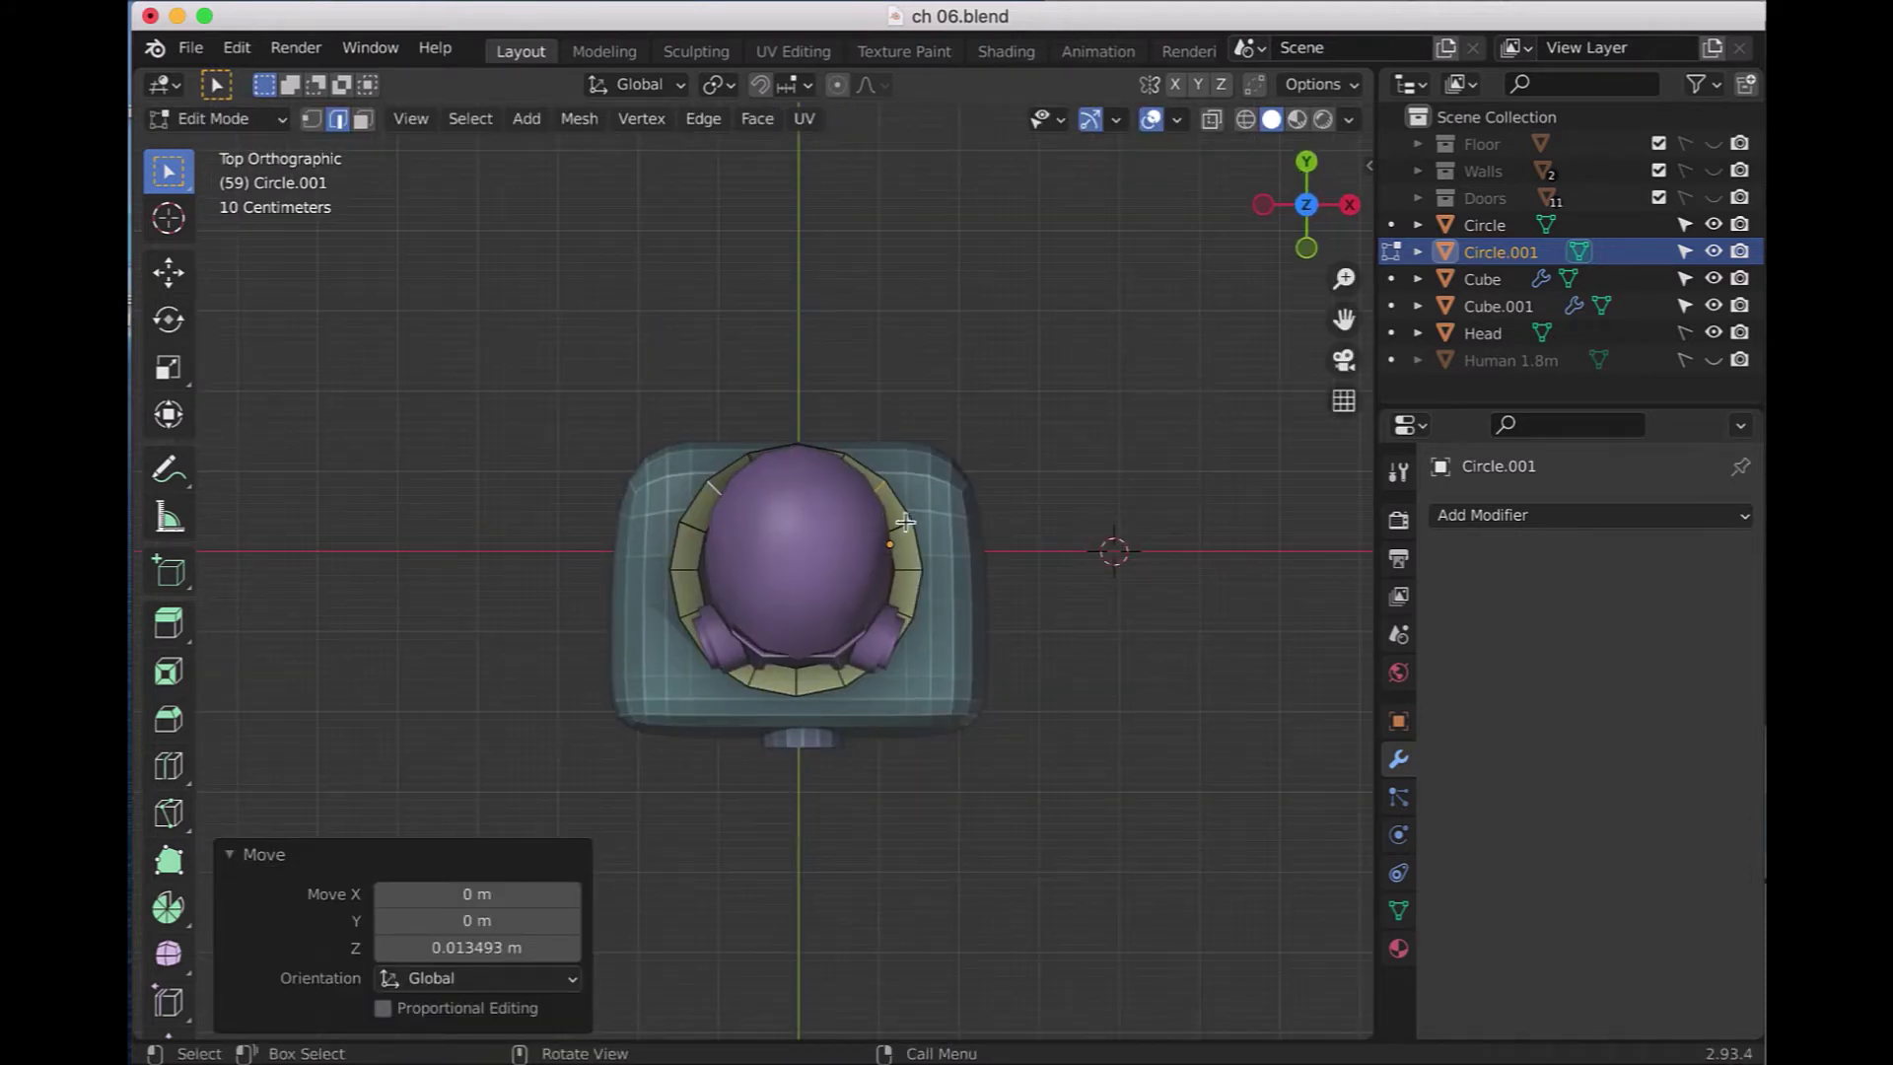
- Select another opposite pair of collar edges and raise them slightly along Z
click(907, 522)
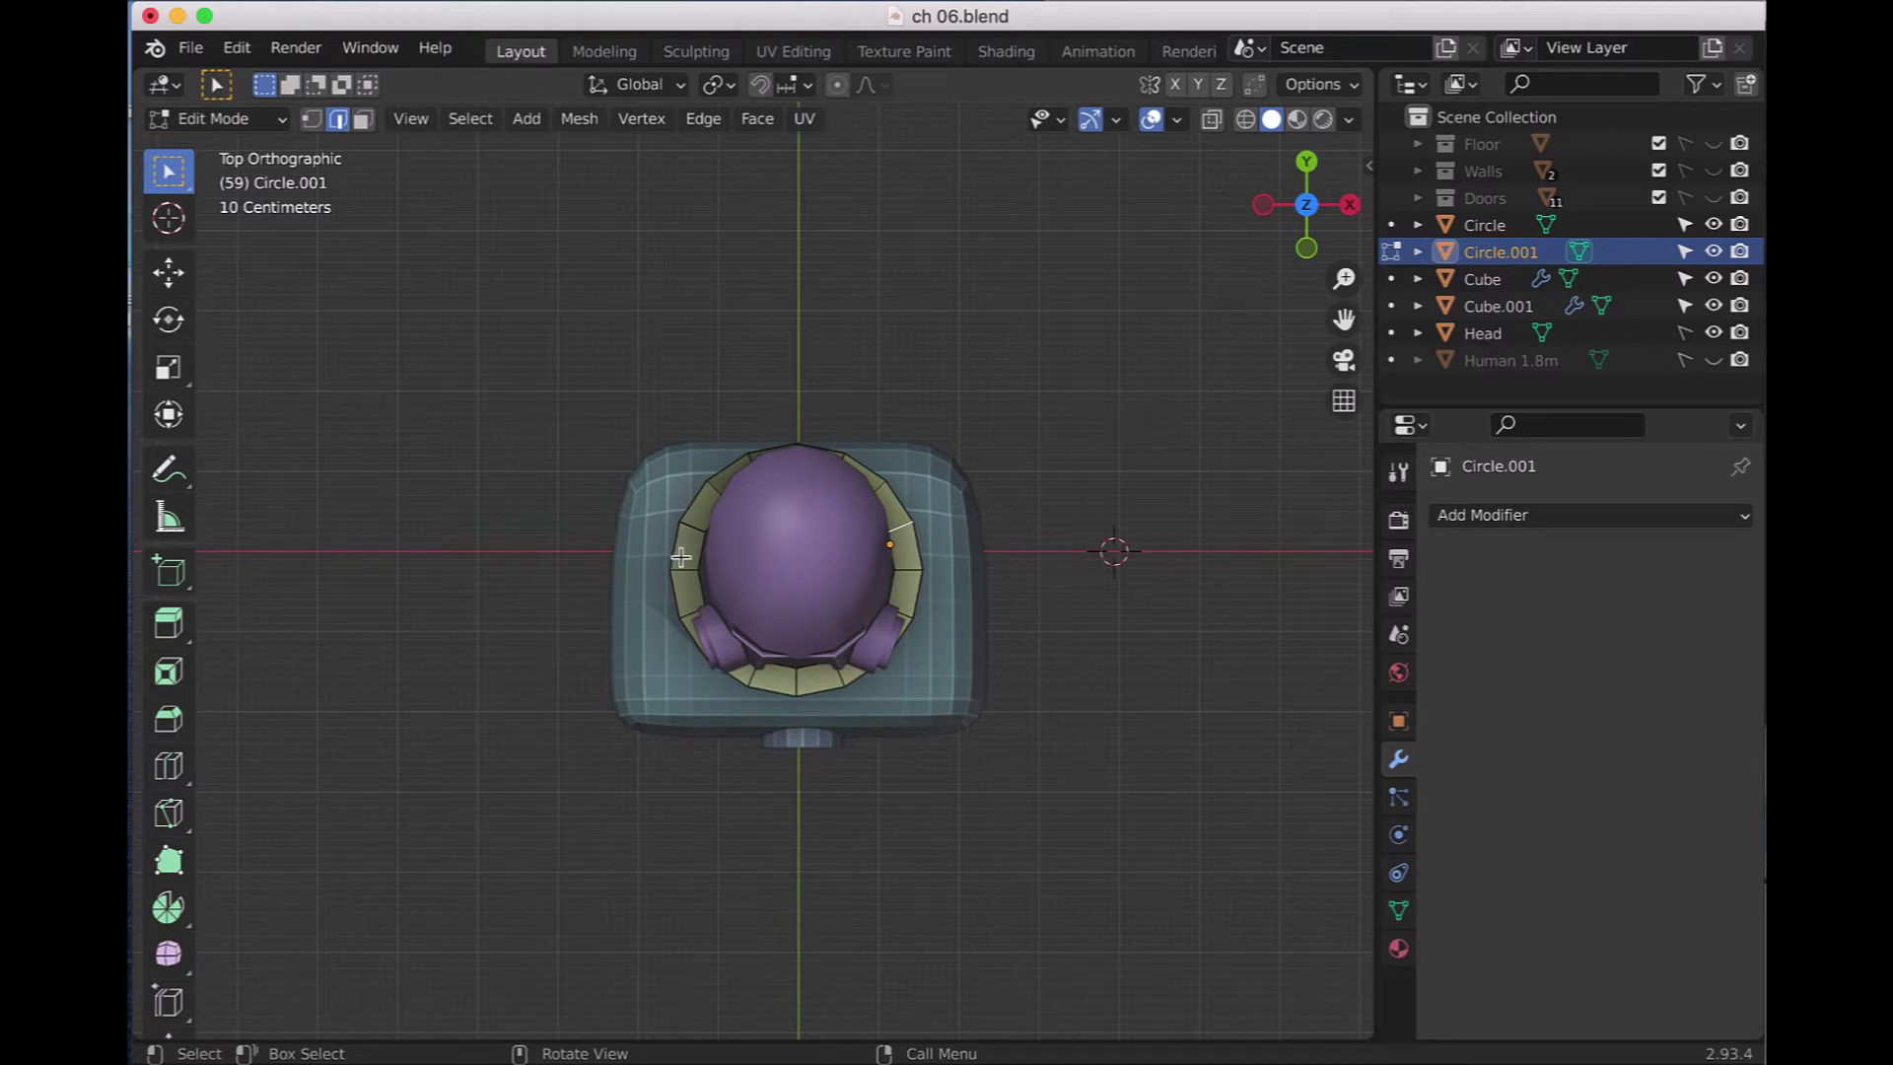
shift+click(693, 528)
key(KP_3)
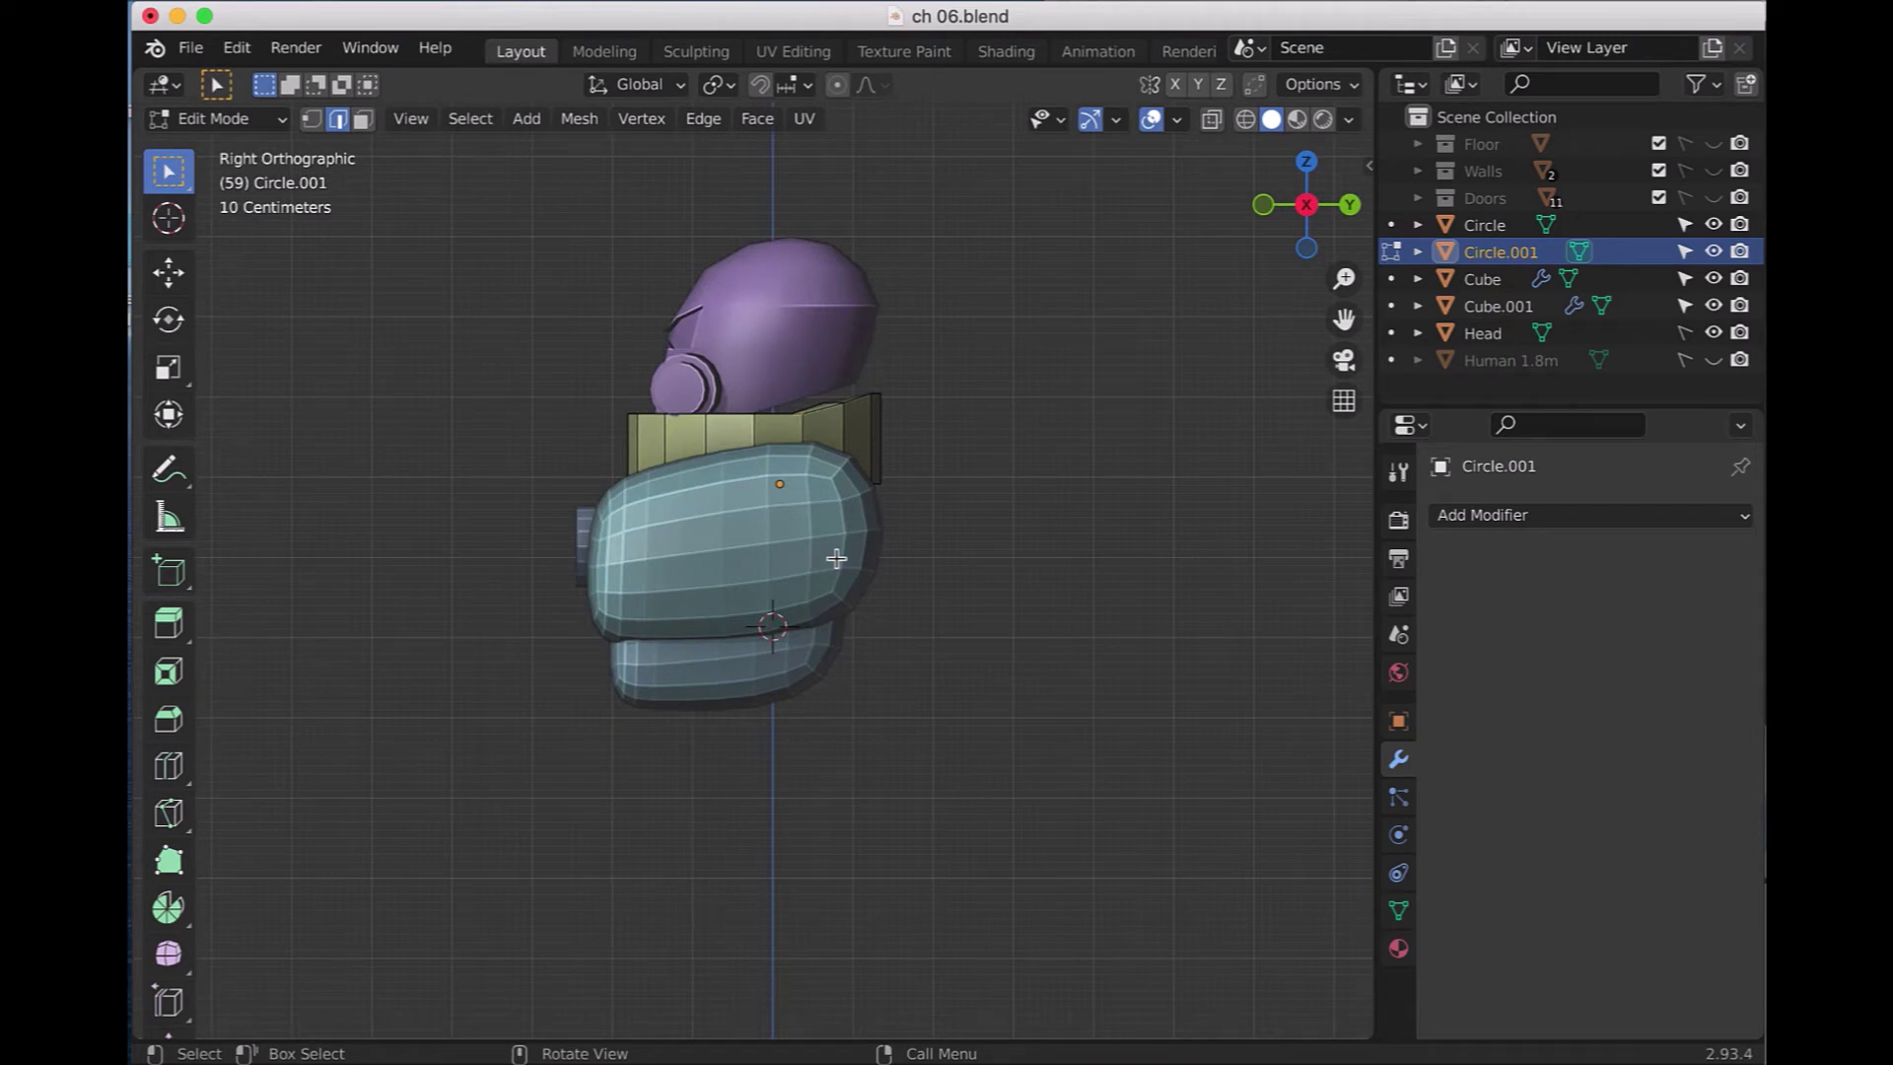
key(g)
key(z)
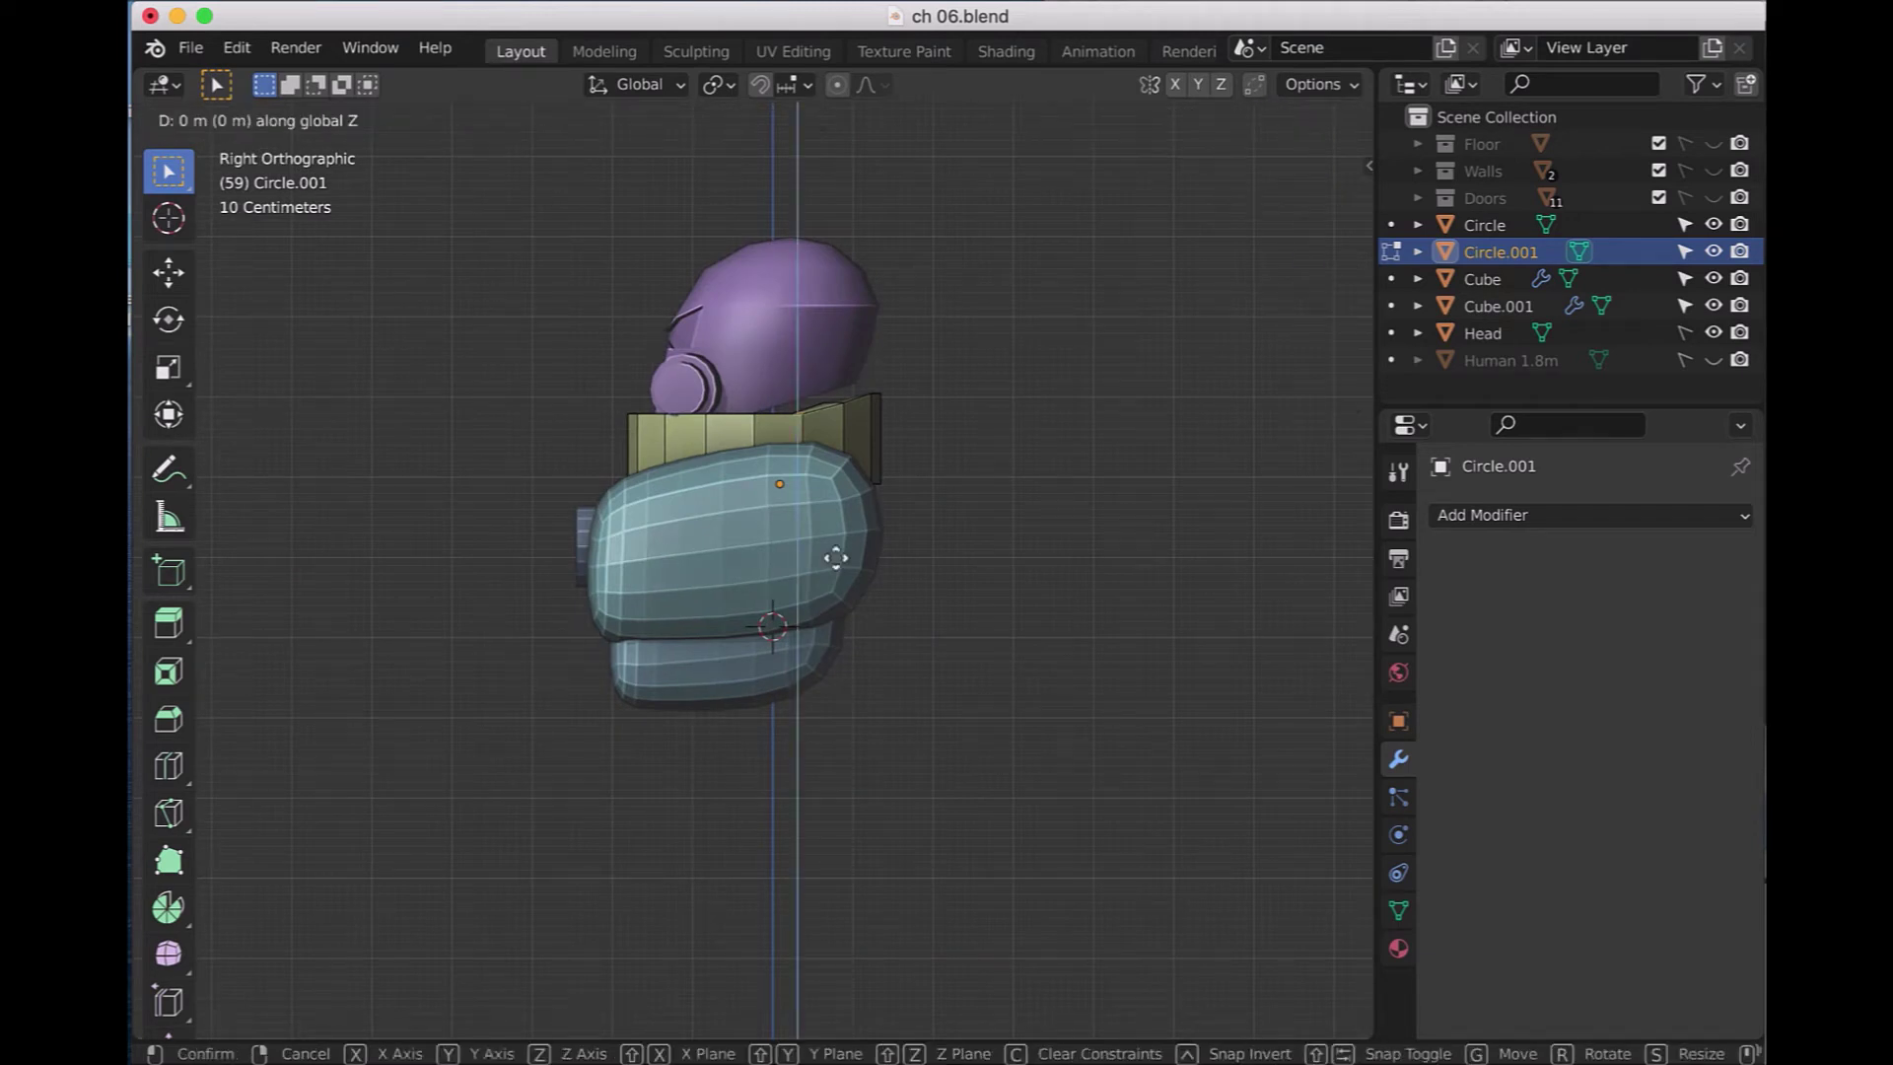
click(828, 552)
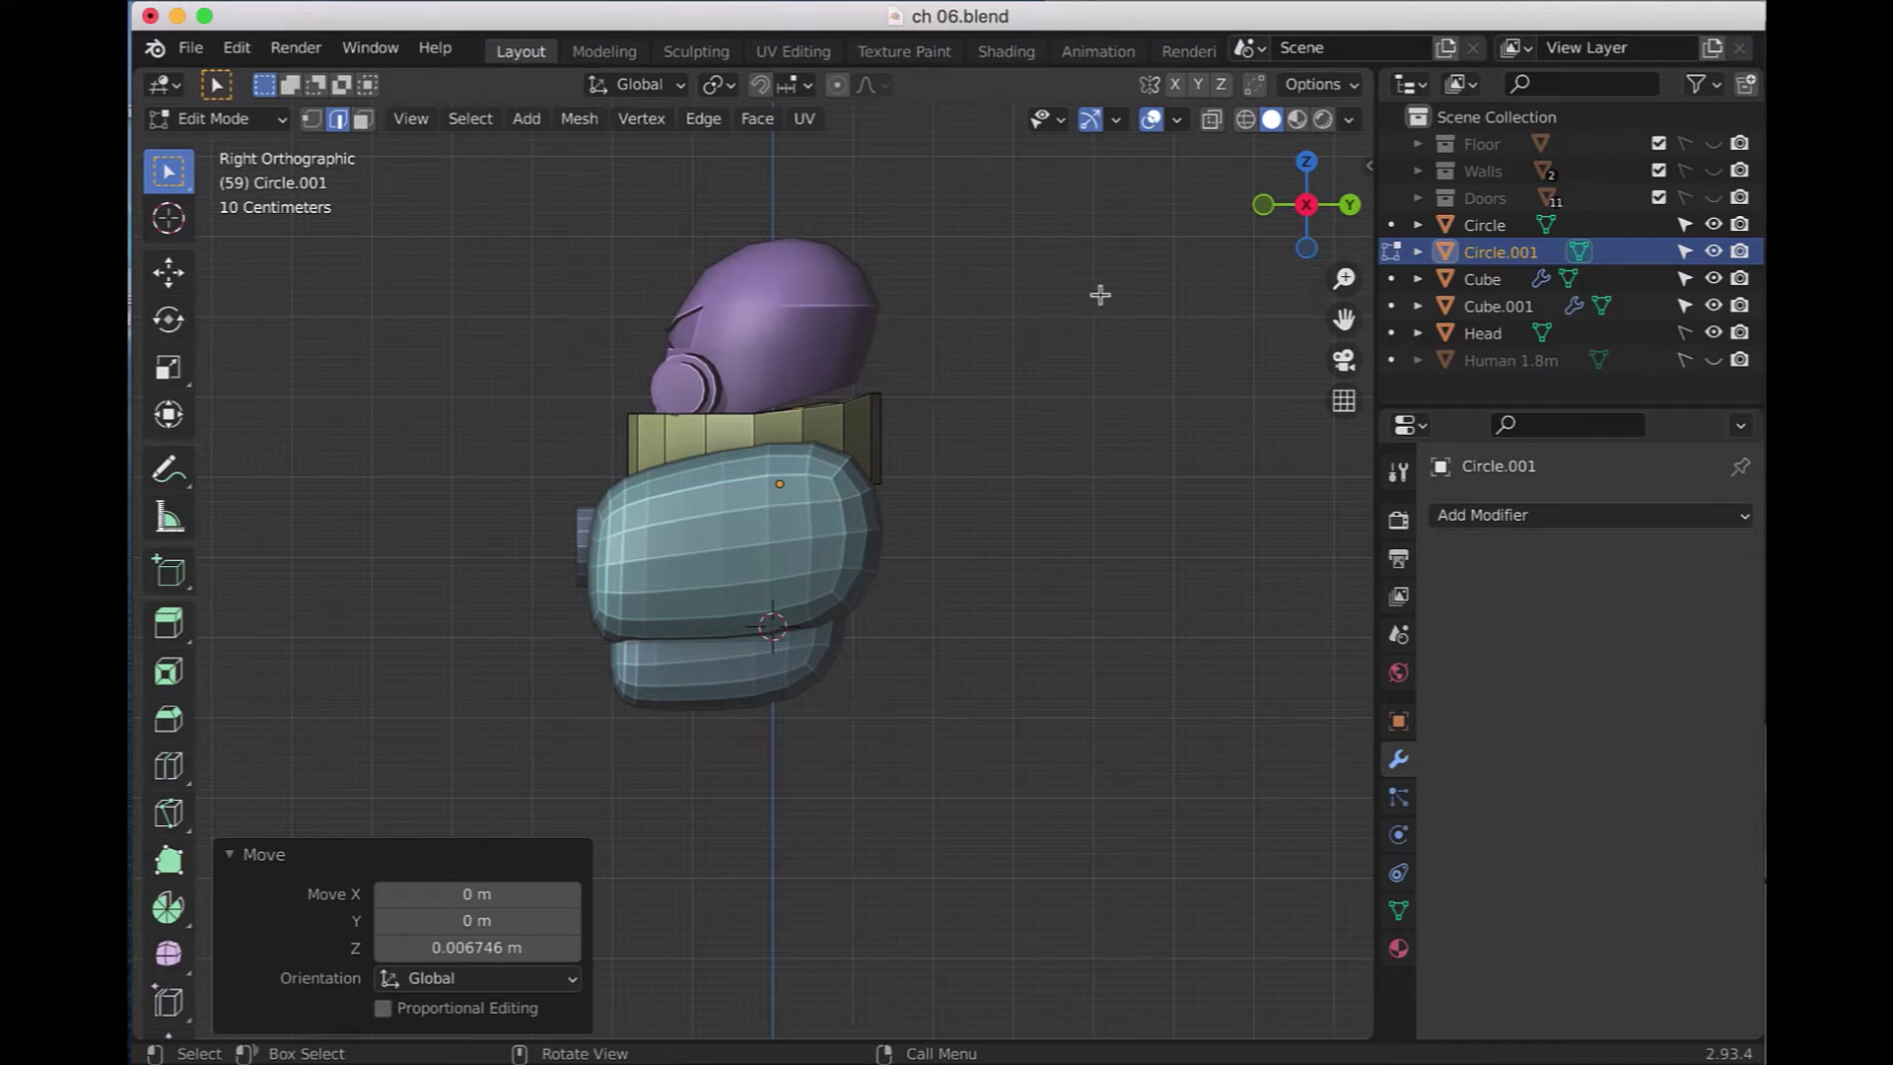
- Raise two neighbouring top collar edges about 0.019 m along Z
mouse_move(1065, 321)
middle_down()
mouse_move(961, 431)
mouse_move(814, 370)
middle_up()
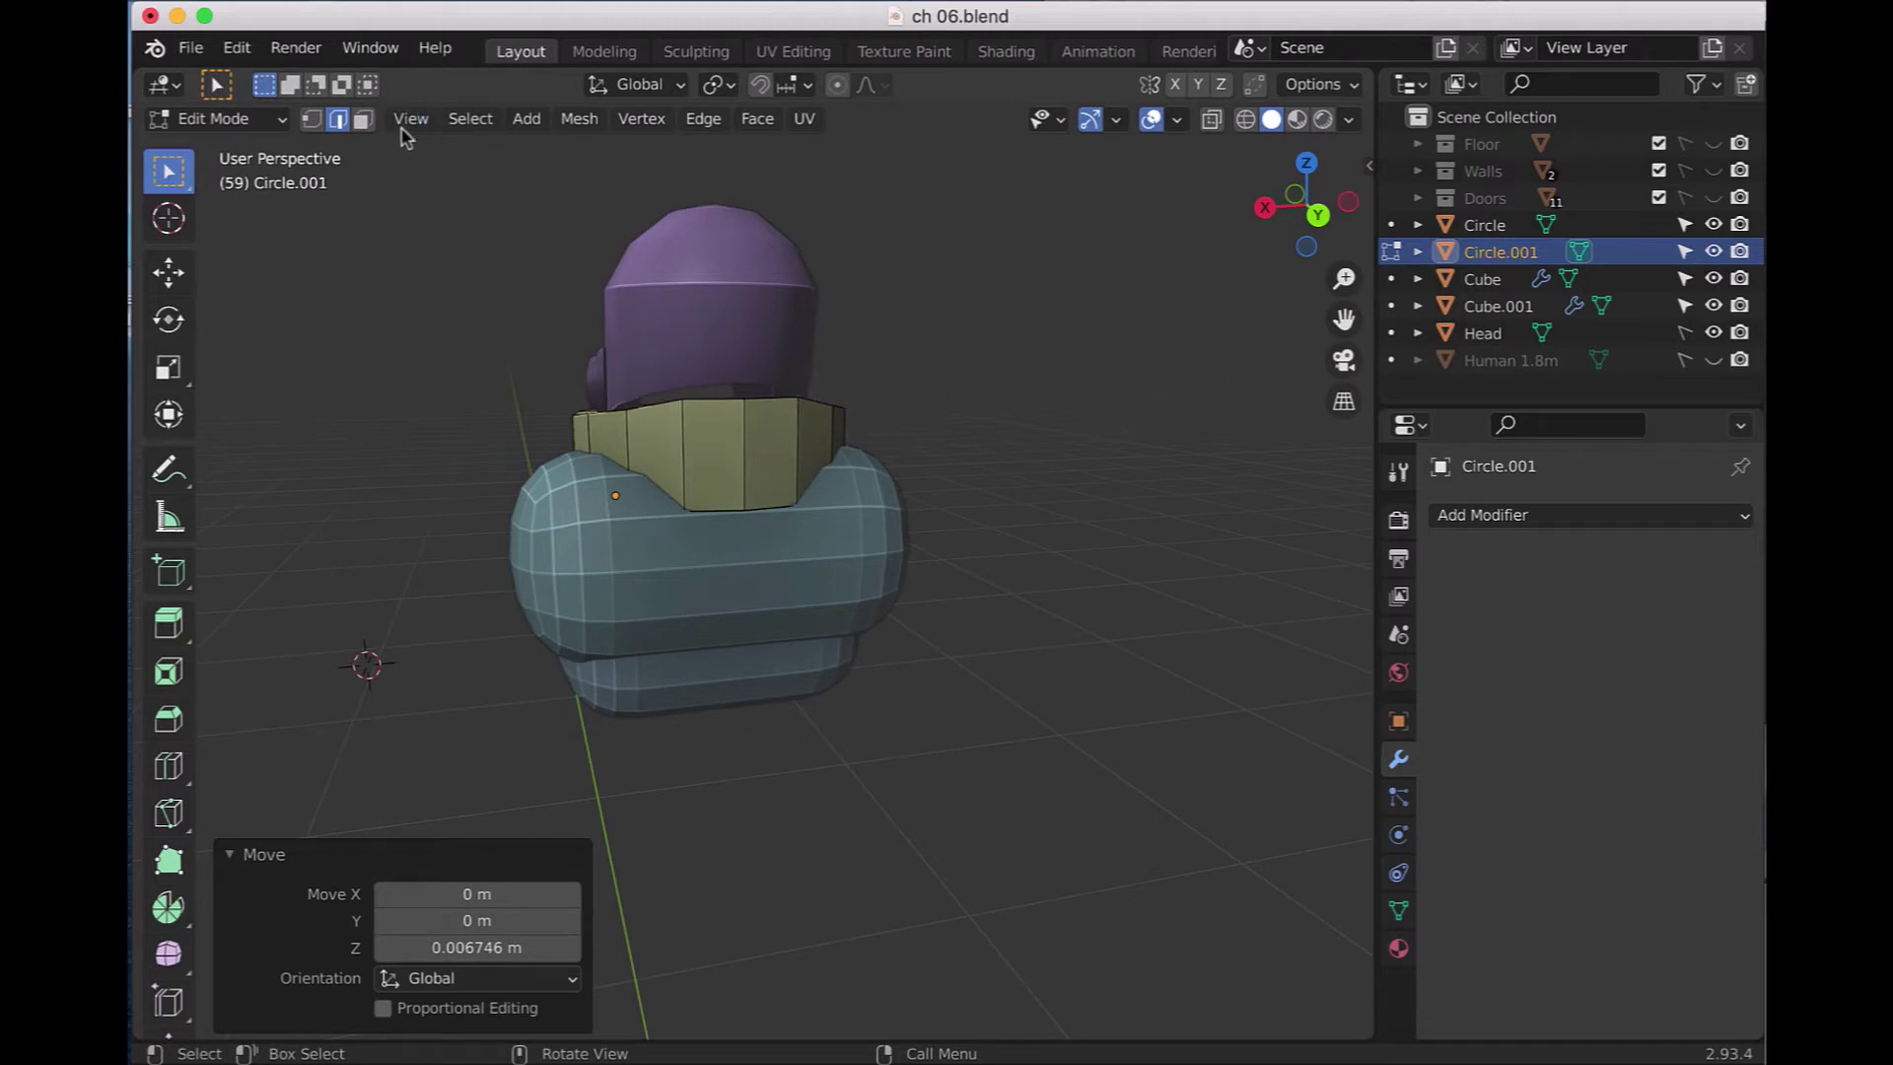
click(712, 403)
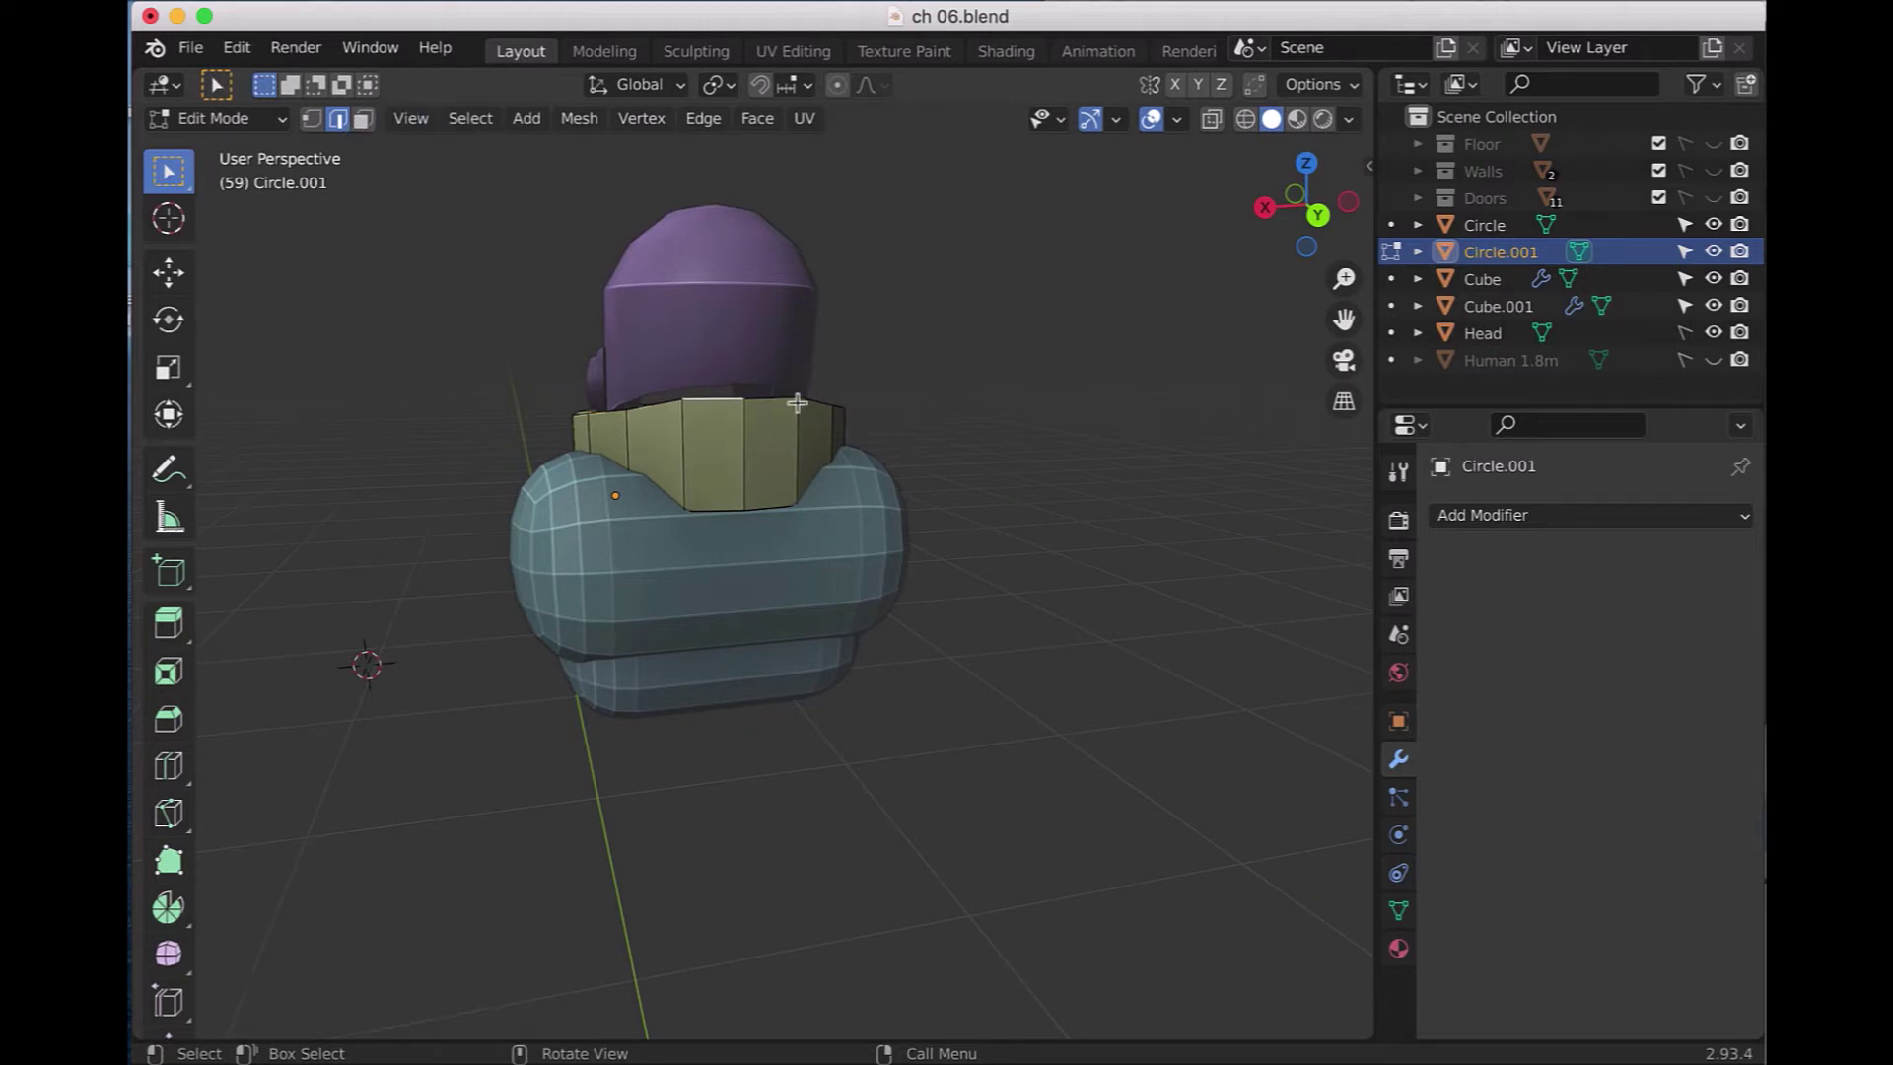
shift+click(792, 401)
key(g)
key(z)
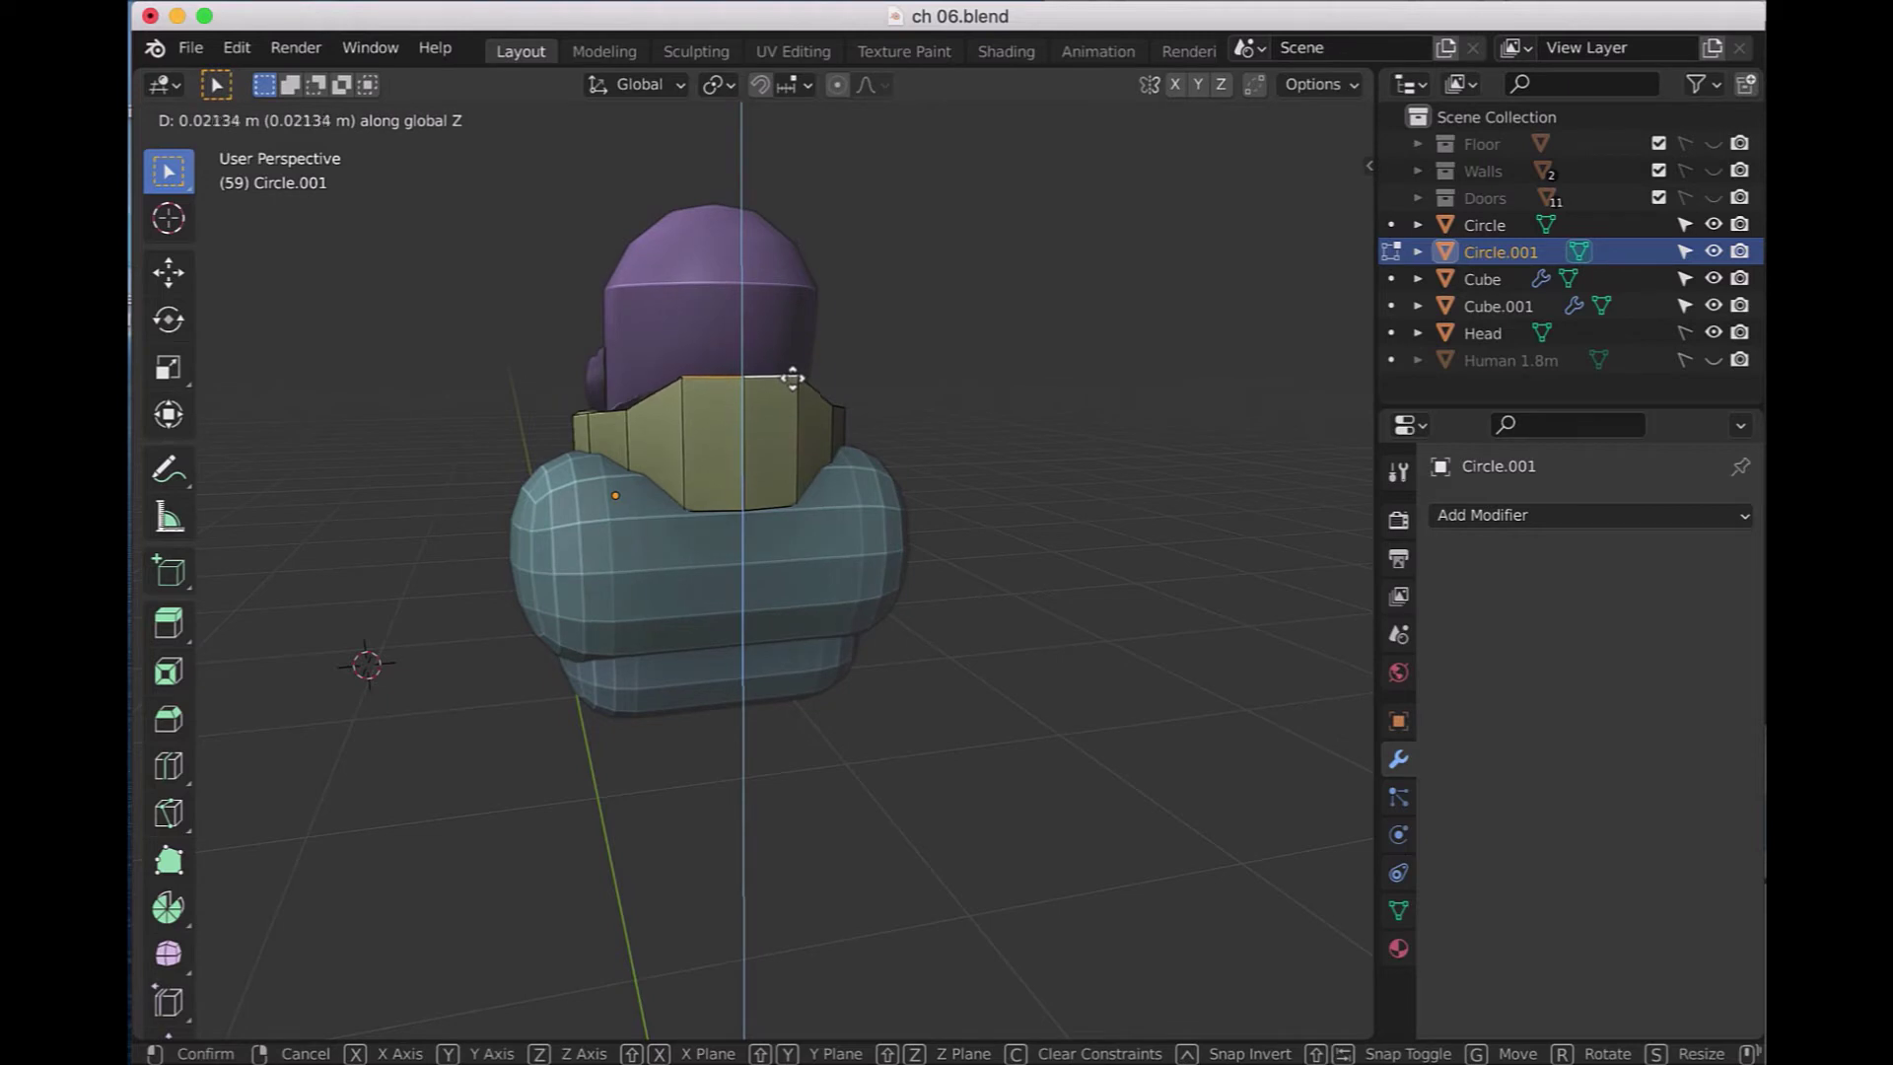
click(789, 380)
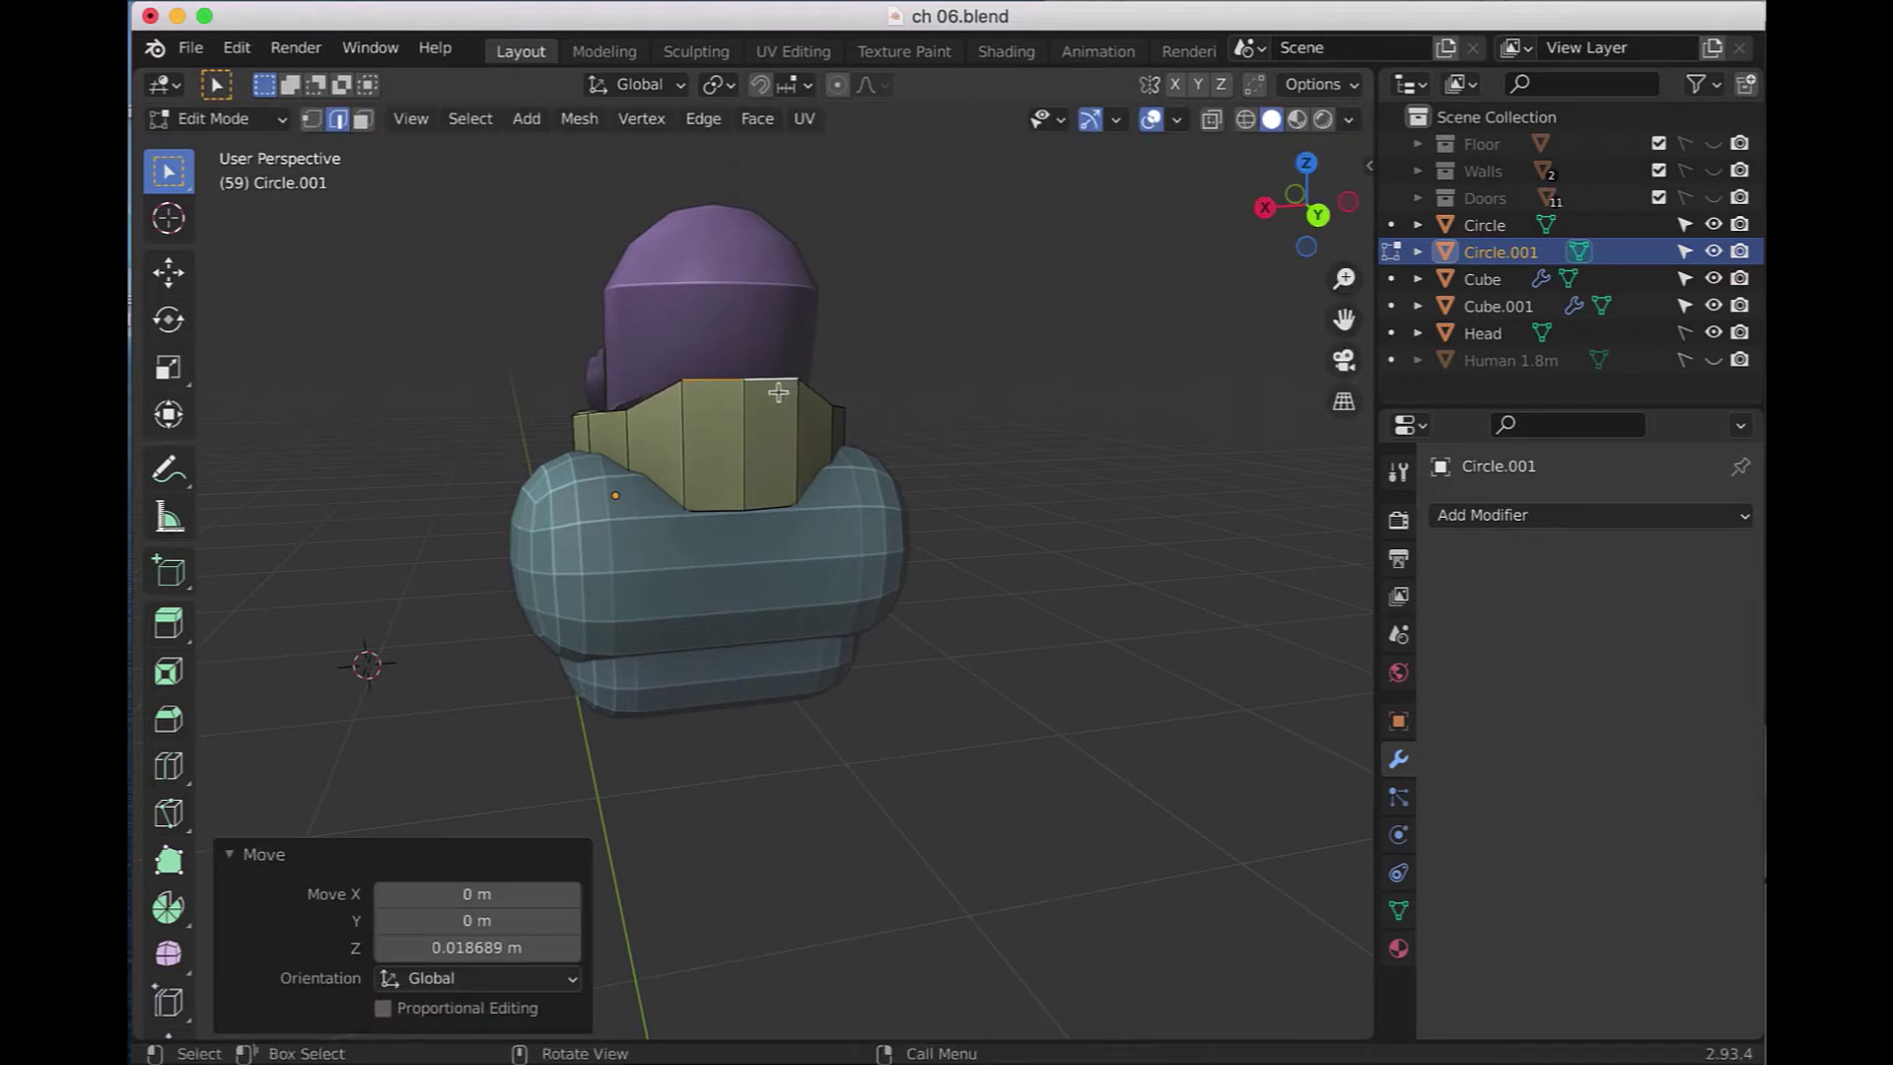
- Select two more ring edges from the top view and raise them about 0.01 m
mouse_move(778, 399)
middle_down()
mouse_move(938, 523)
mouse_move(1077, 565)
mouse_move(1255, 658)
mouse_move(1326, 633)
middle_up()
key(KP_7)
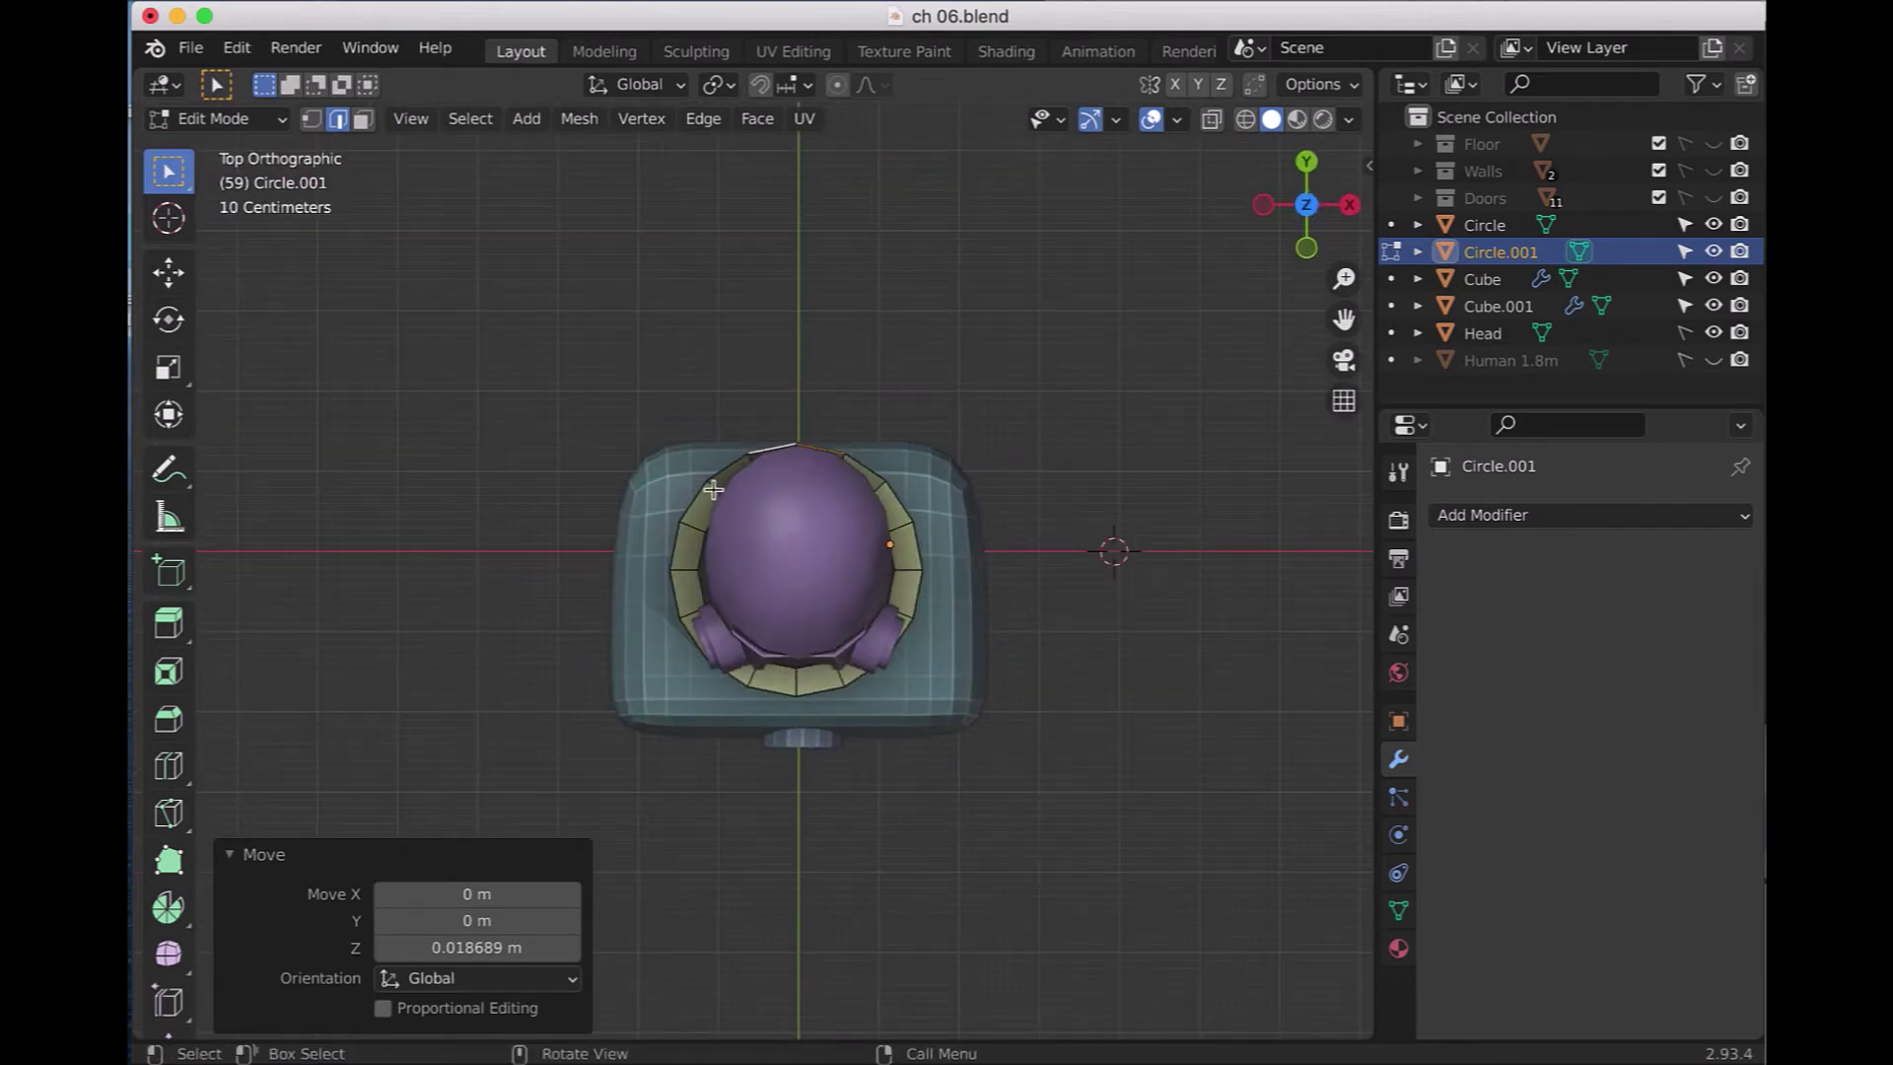
click(858, 477)
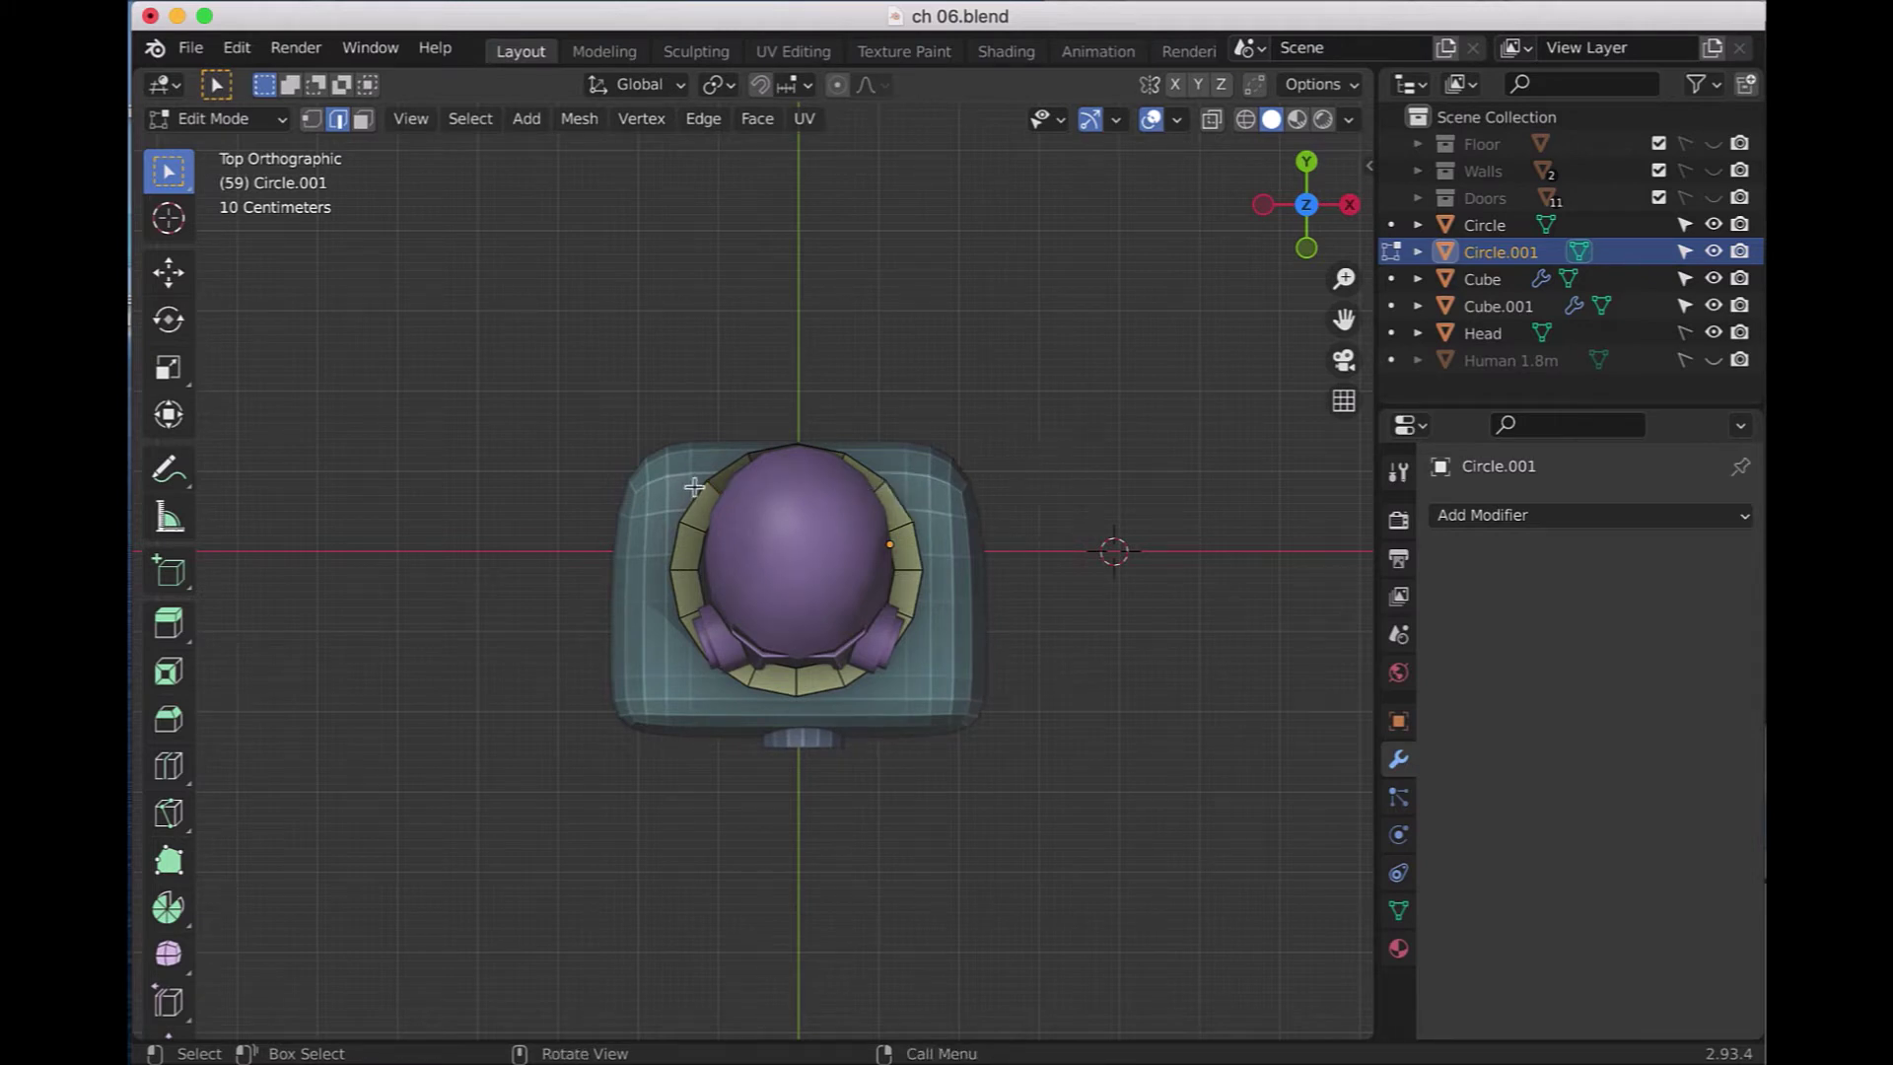
shift+click(875, 487)
key(KP_3)
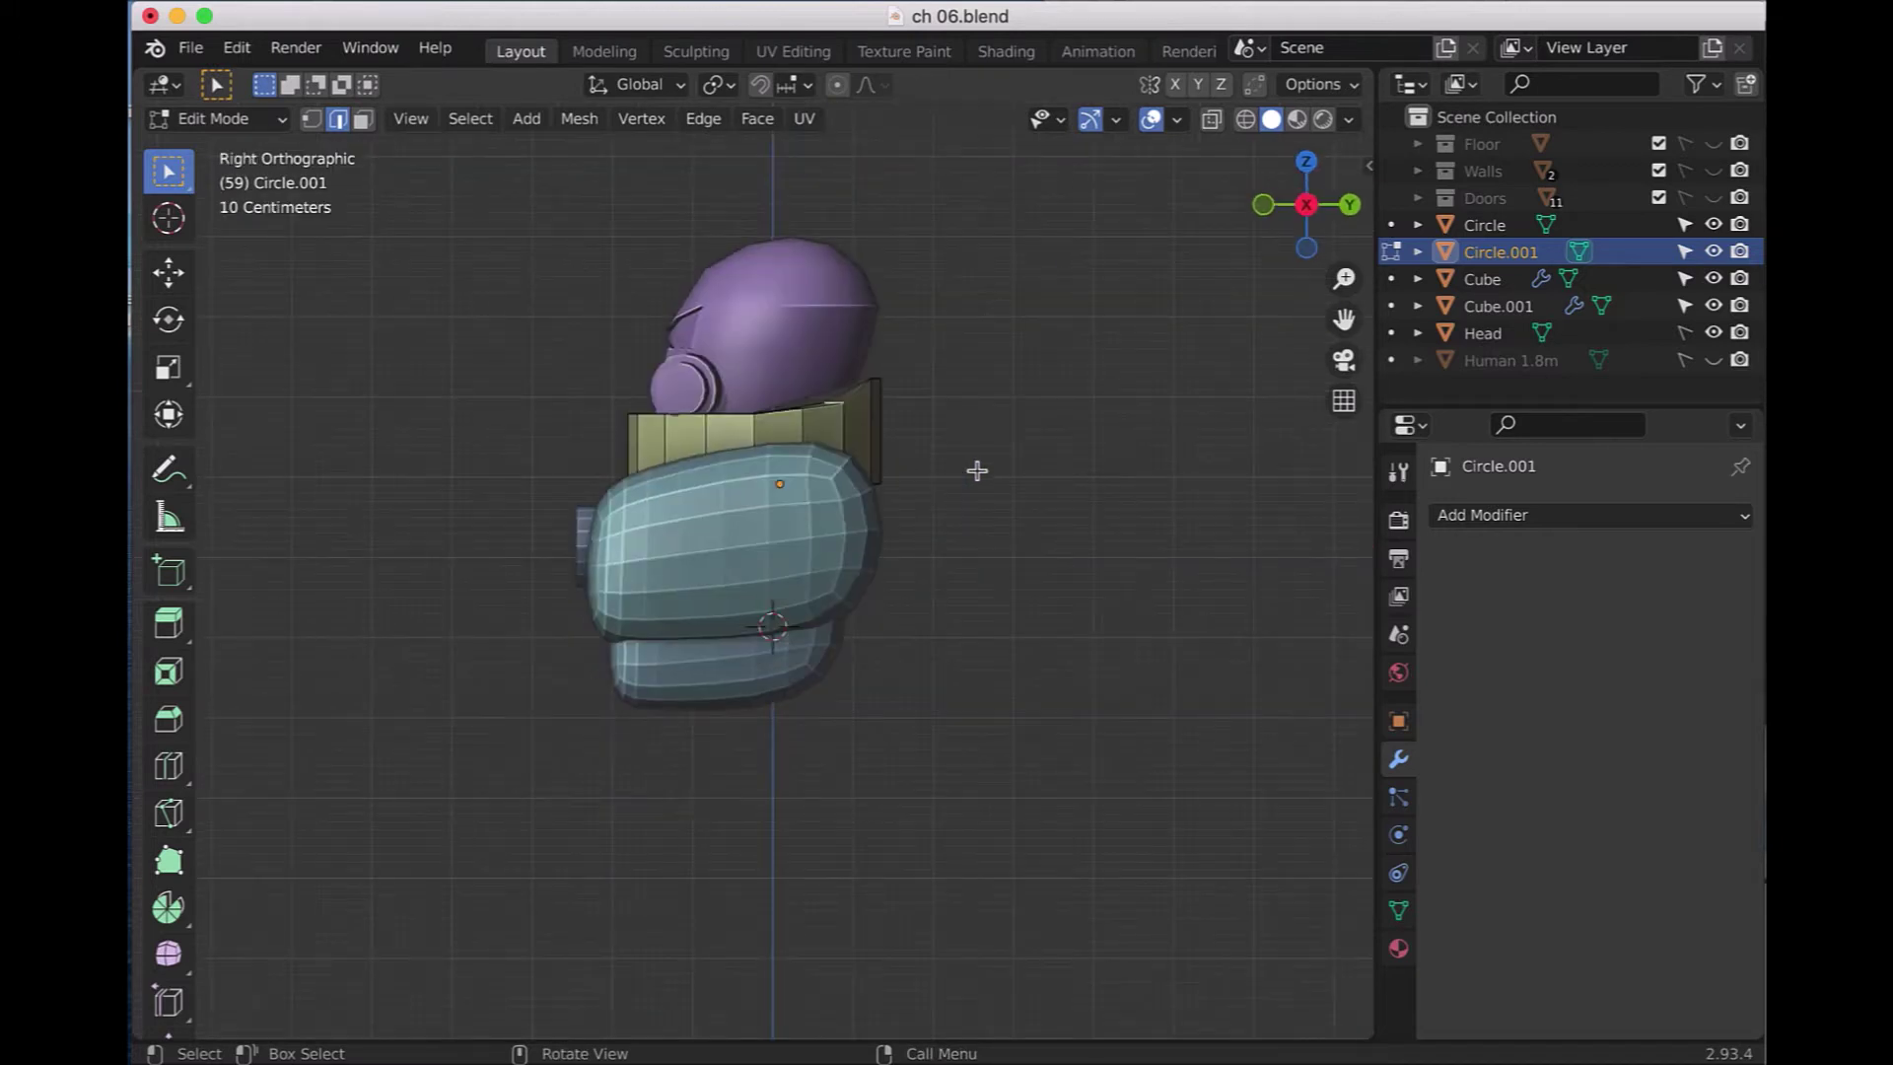
key(g)
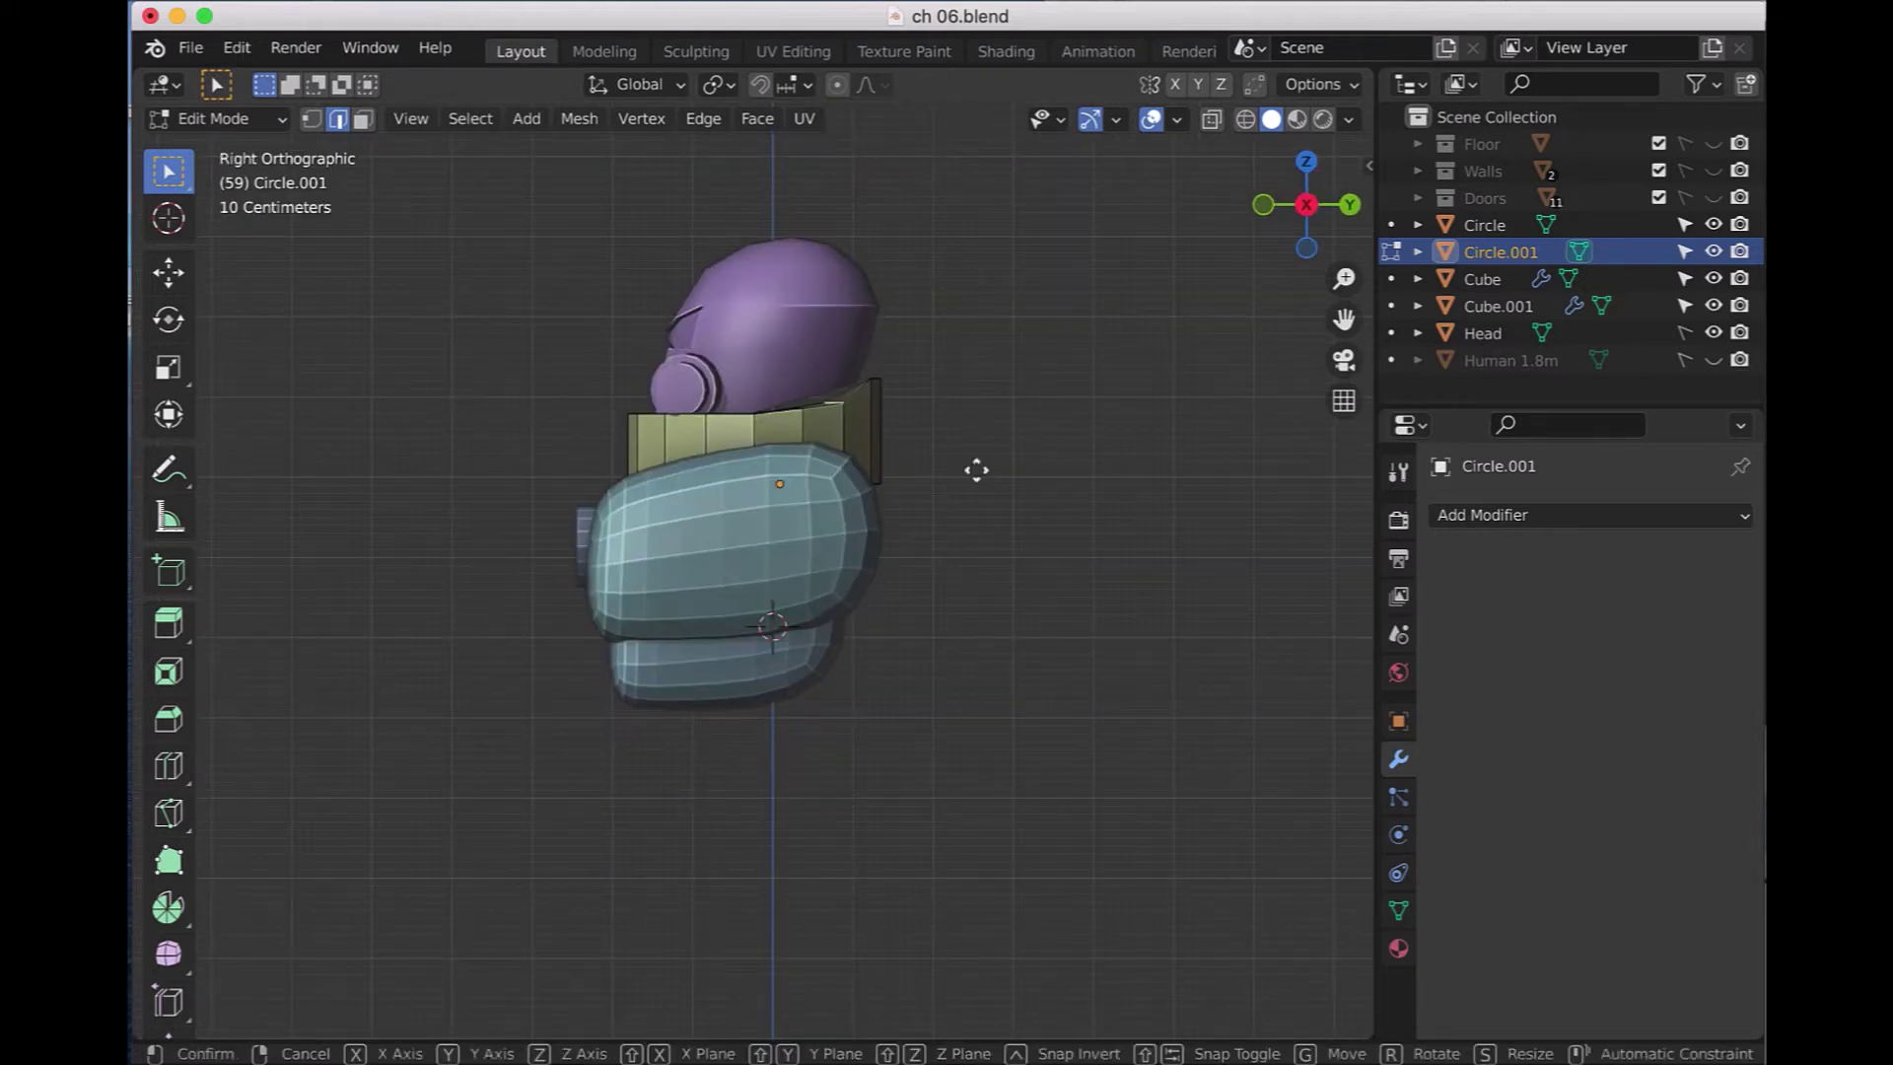
key(z)
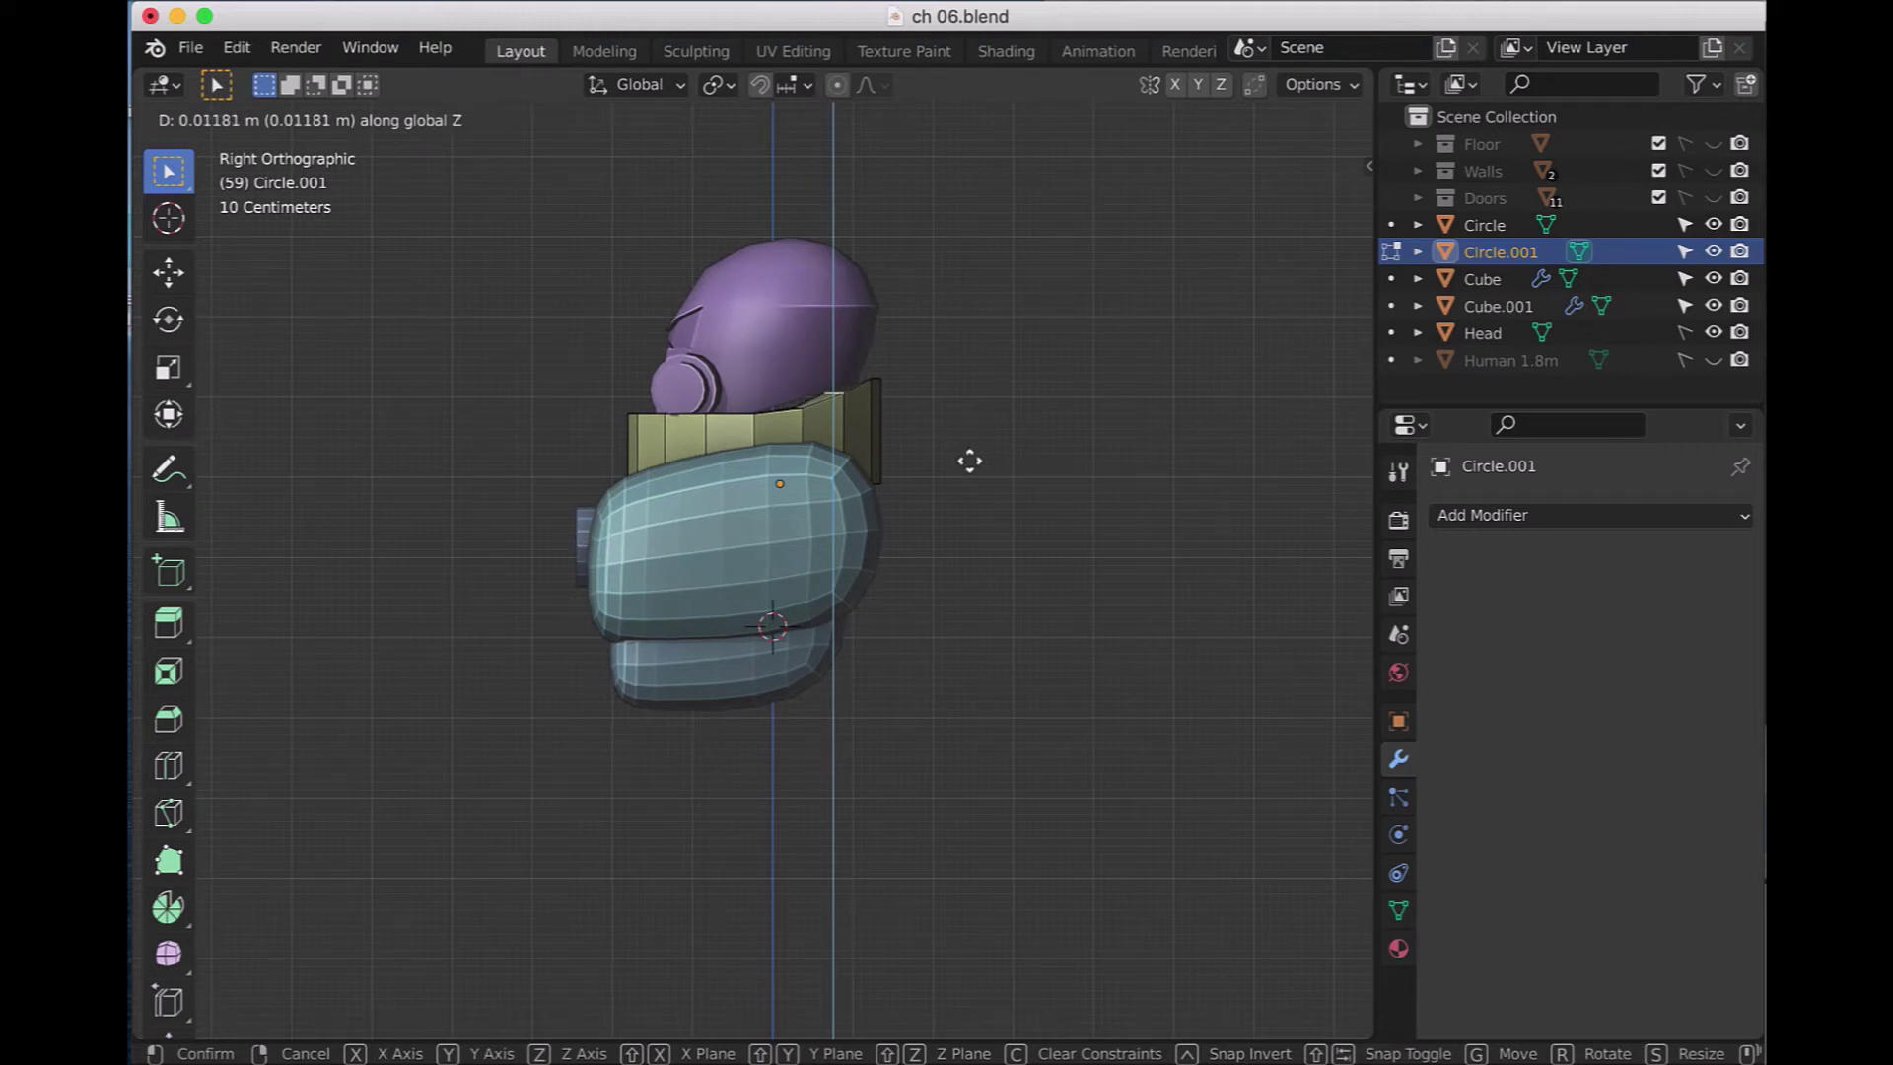
click(966, 464)
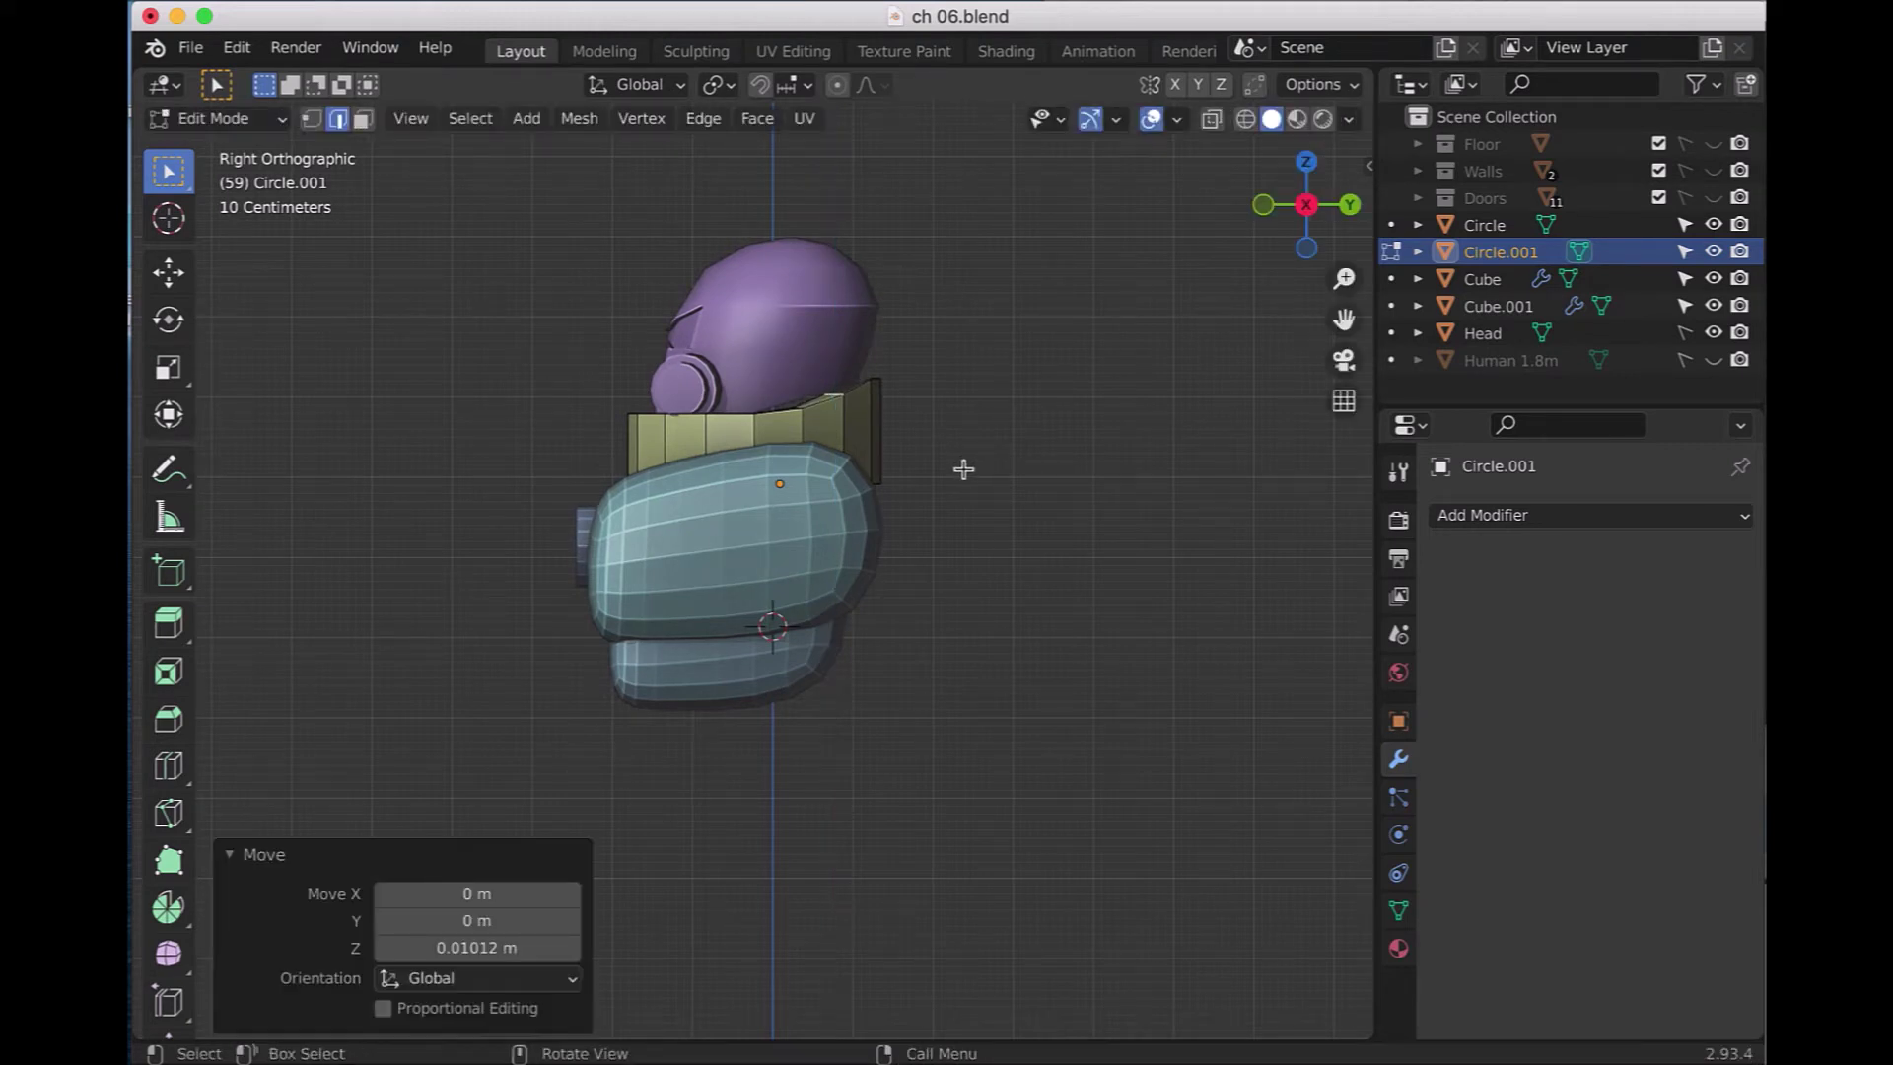
- Raise a matching left-right pair of ring edges about 0.01 m along Z
key(KP_7)
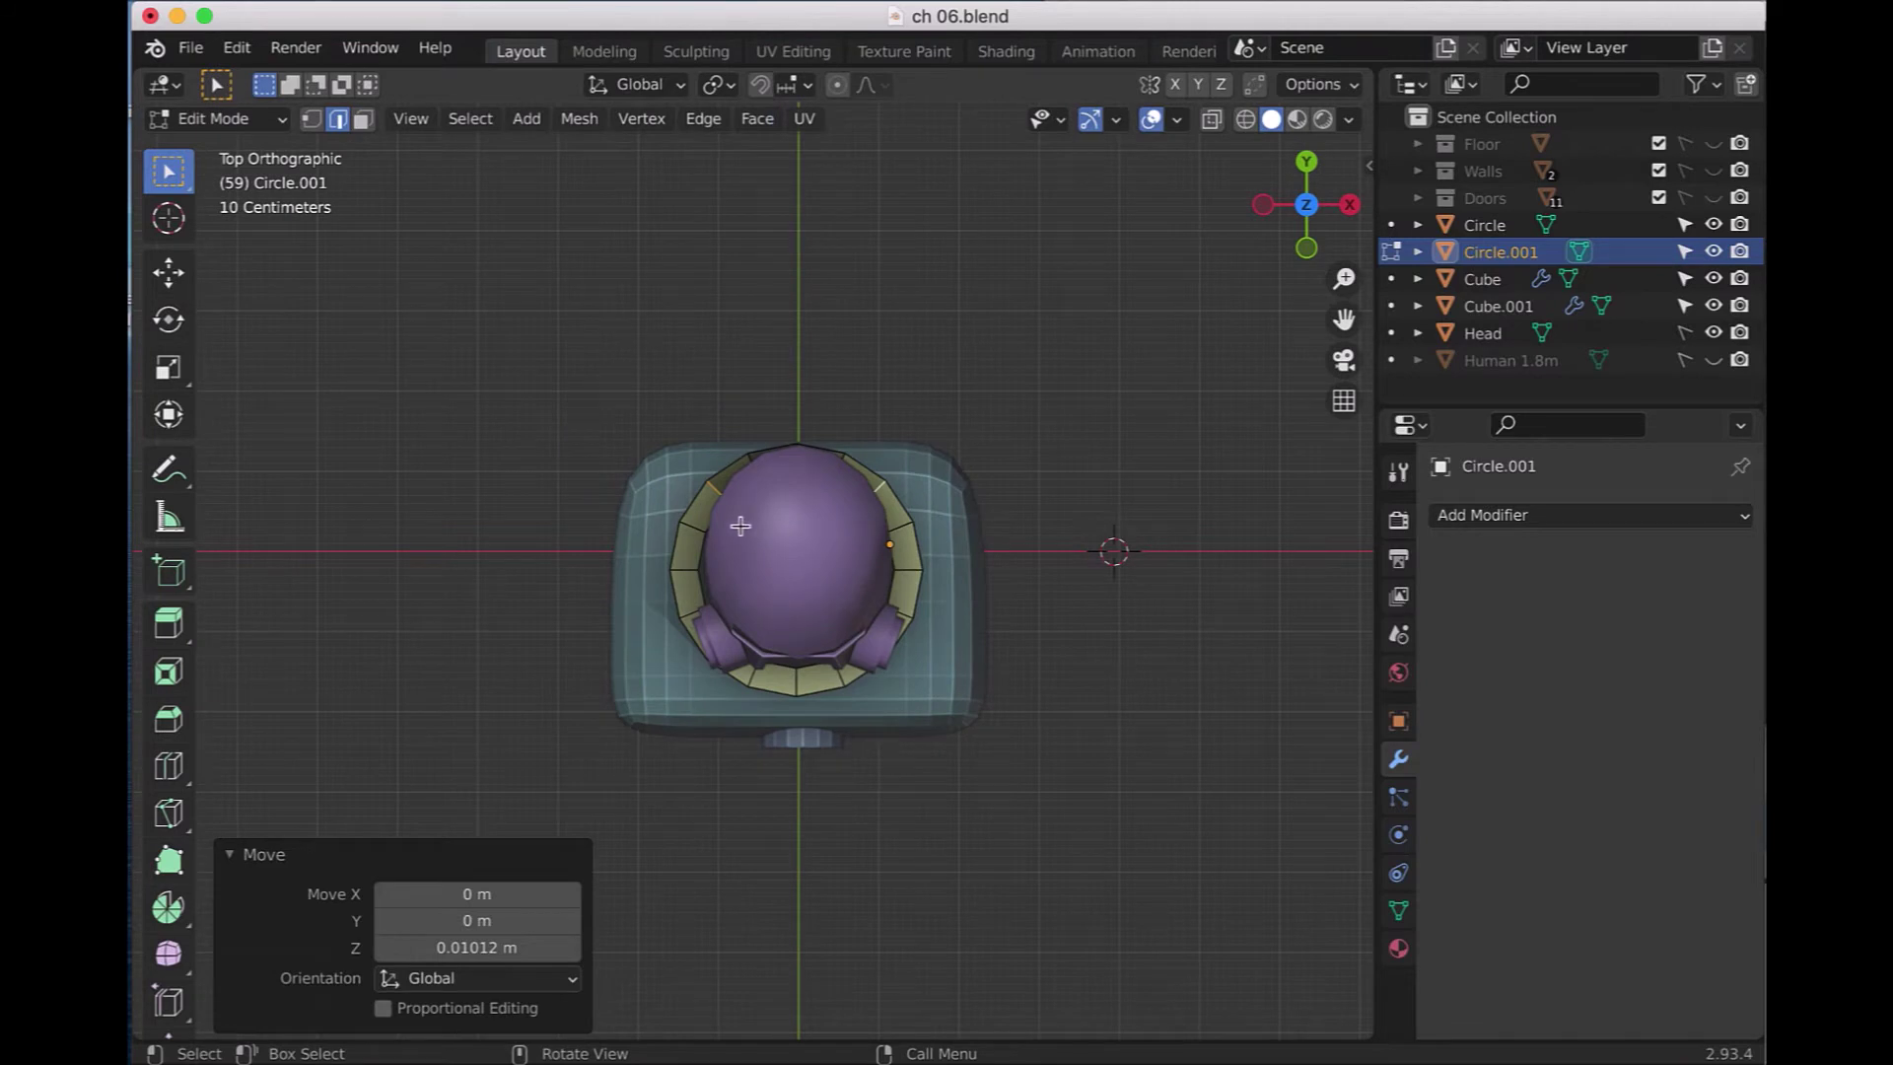
shift+click(693, 527)
shift+click(890, 529)
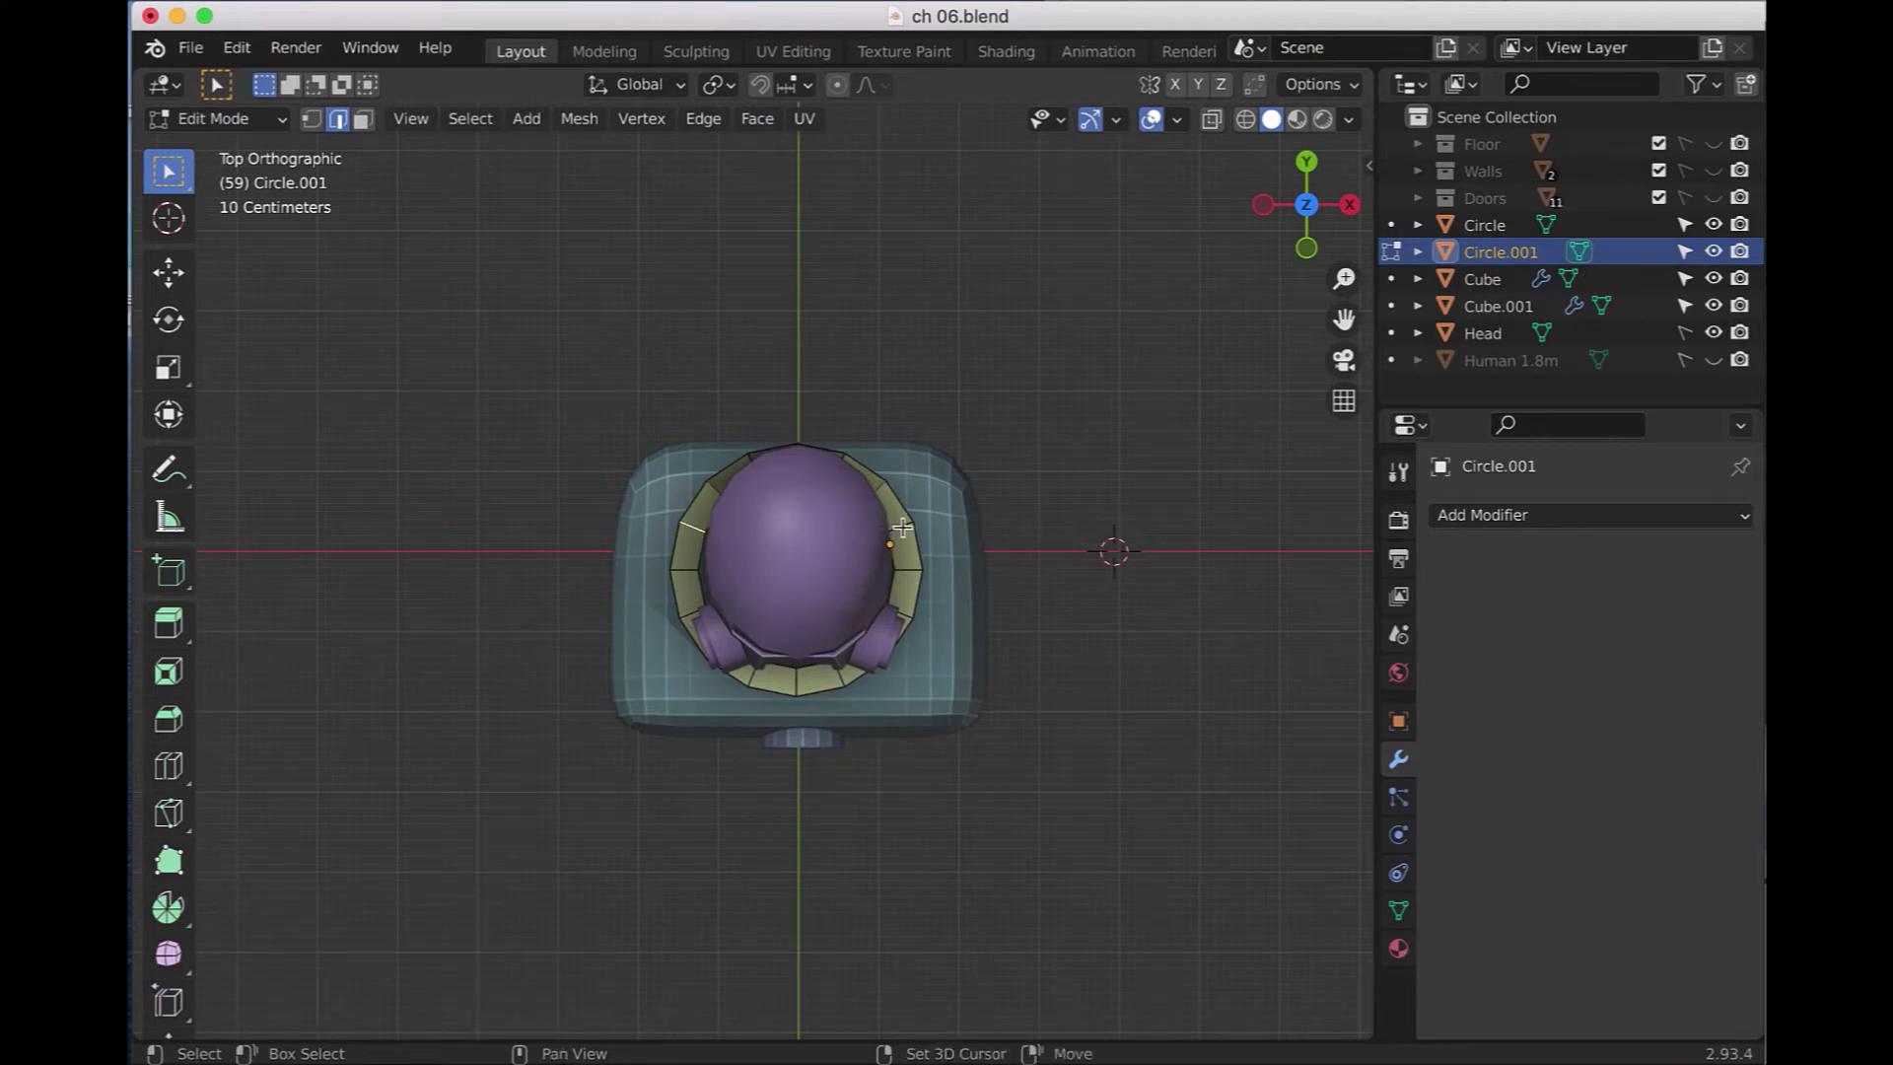
key(KP_3)
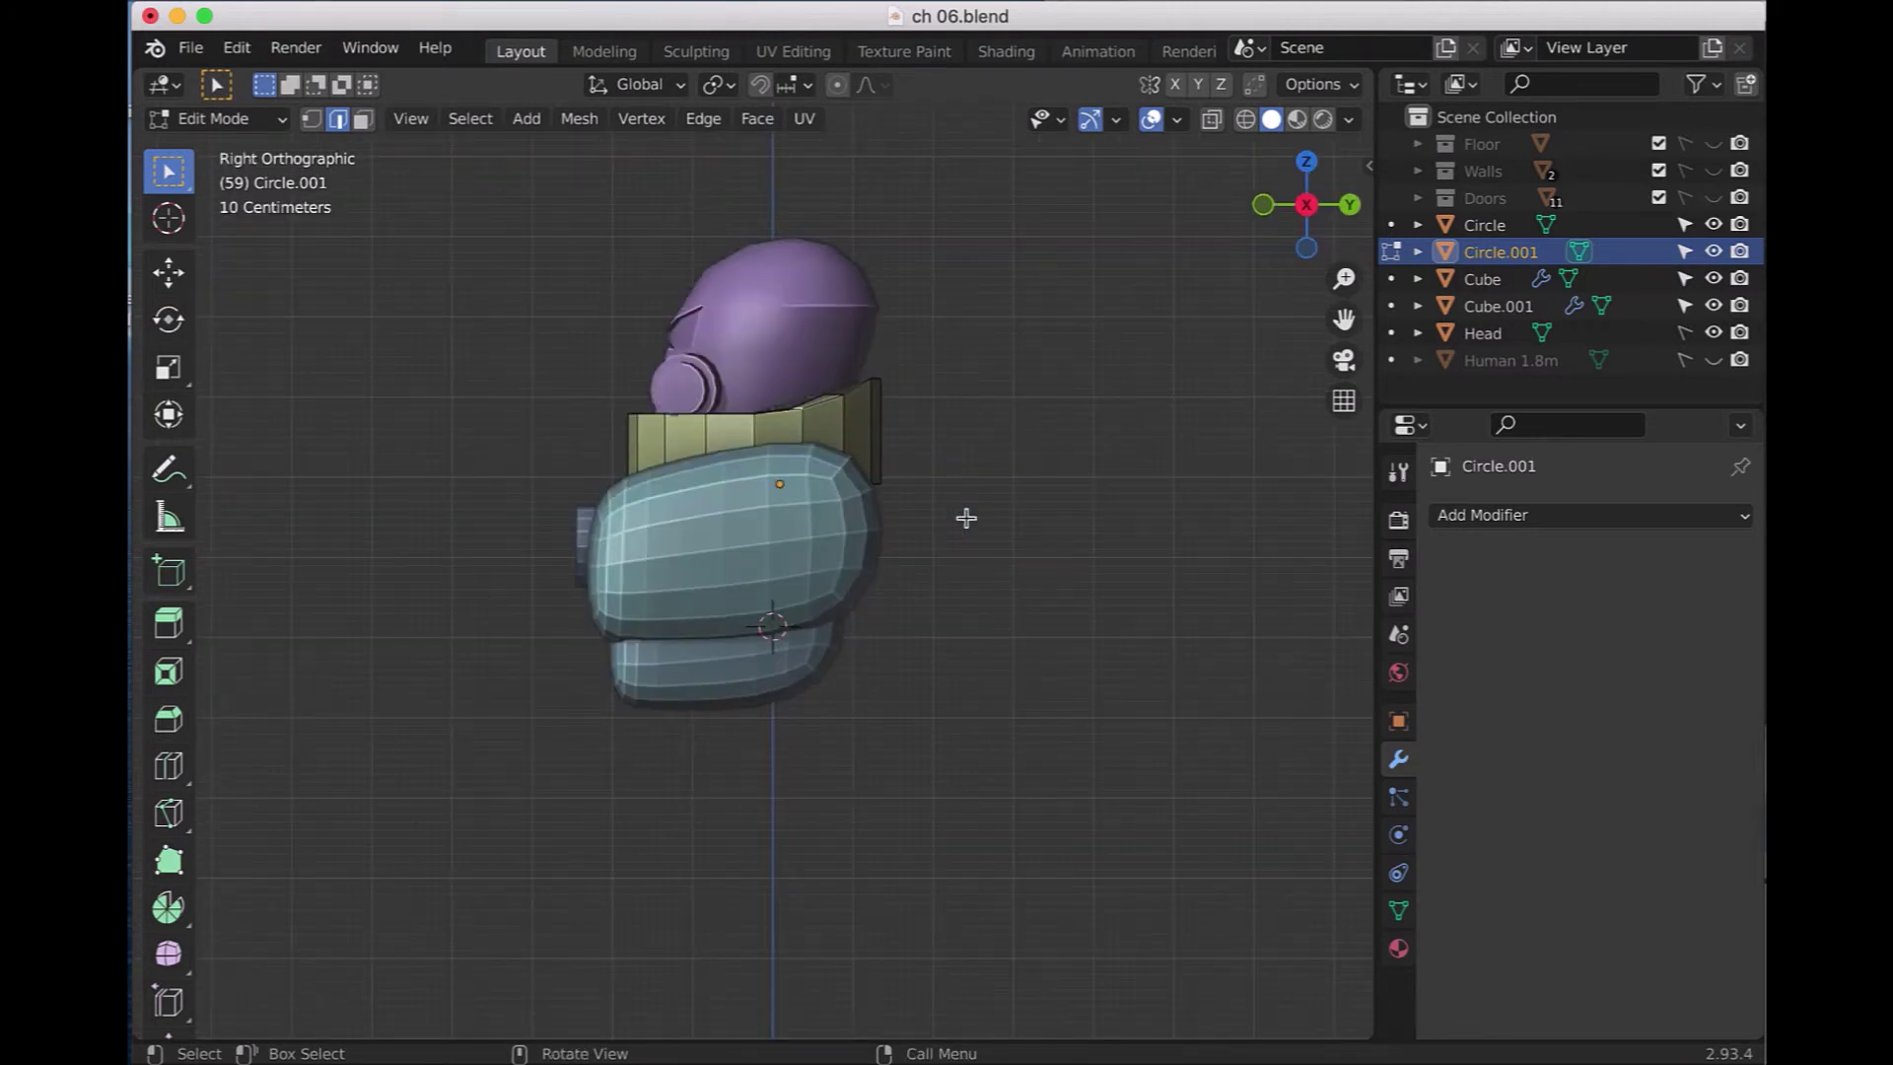
key(g)
key(z)
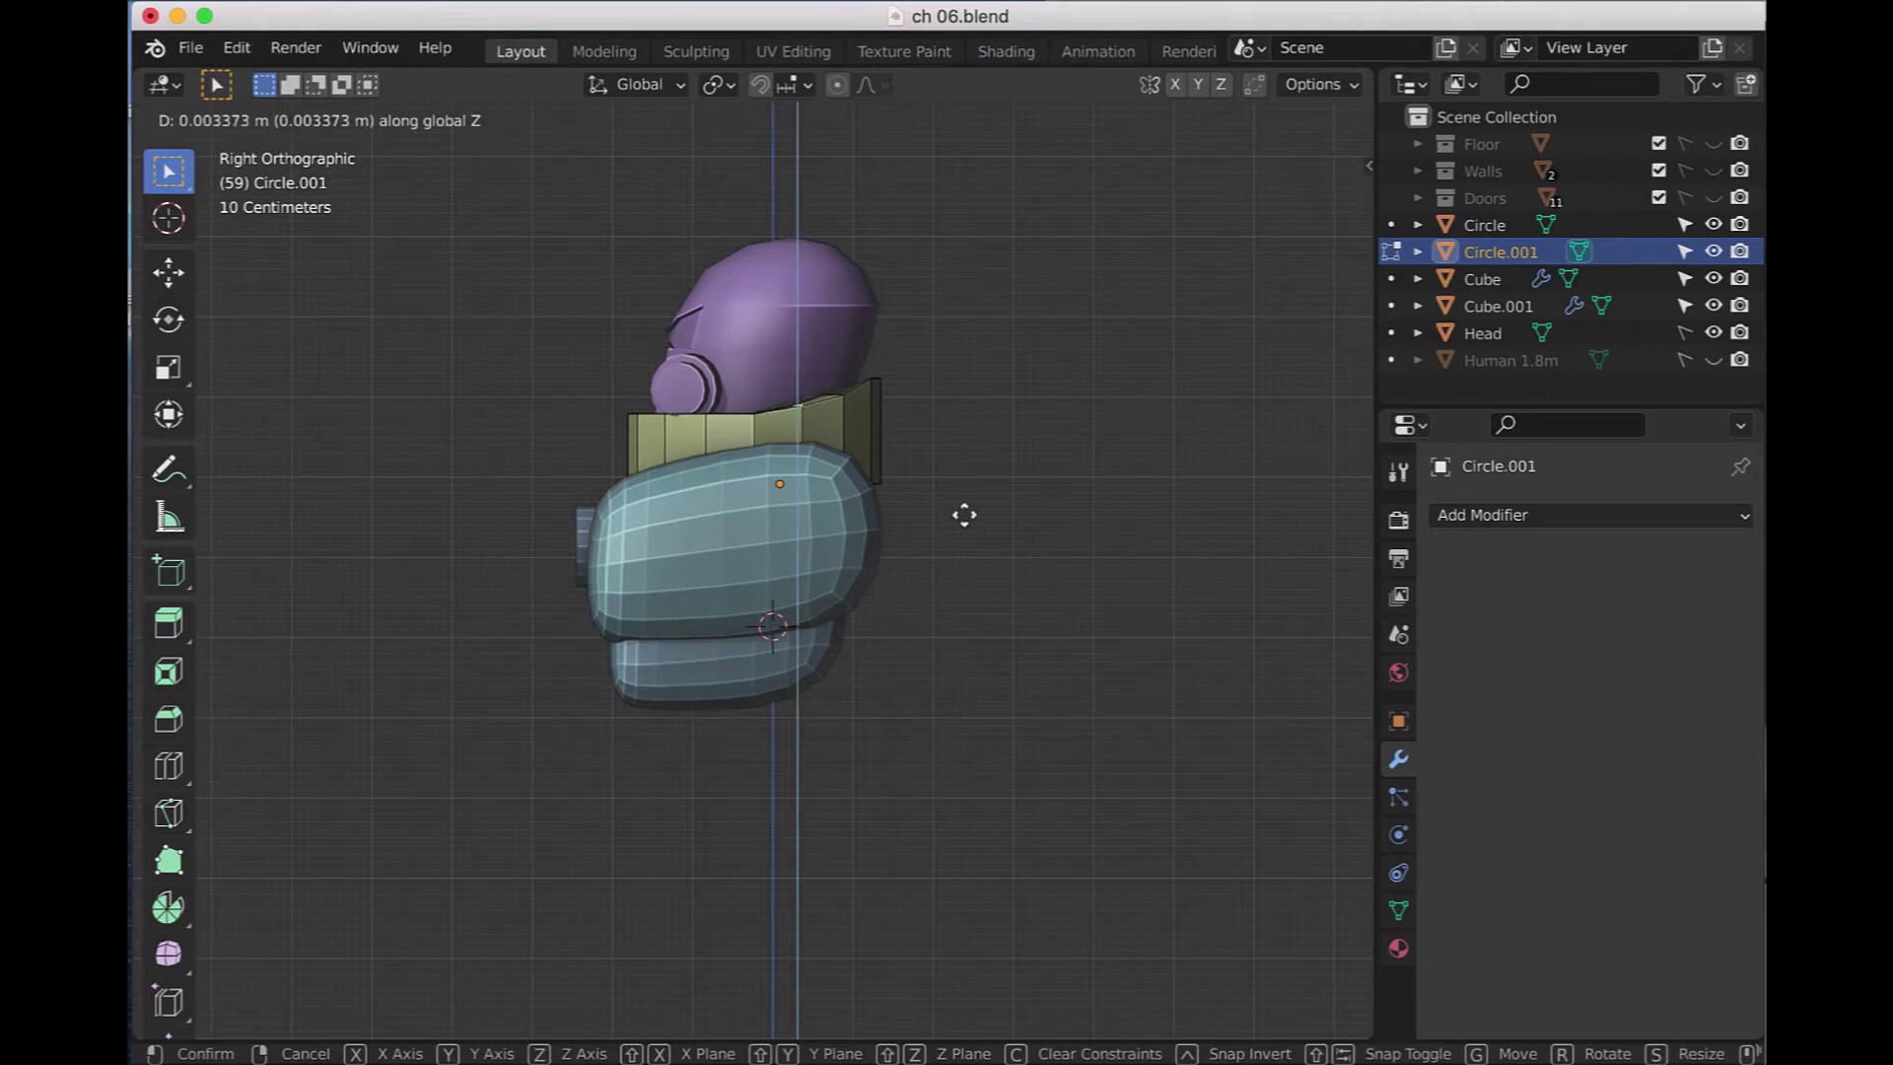
click(961, 509)
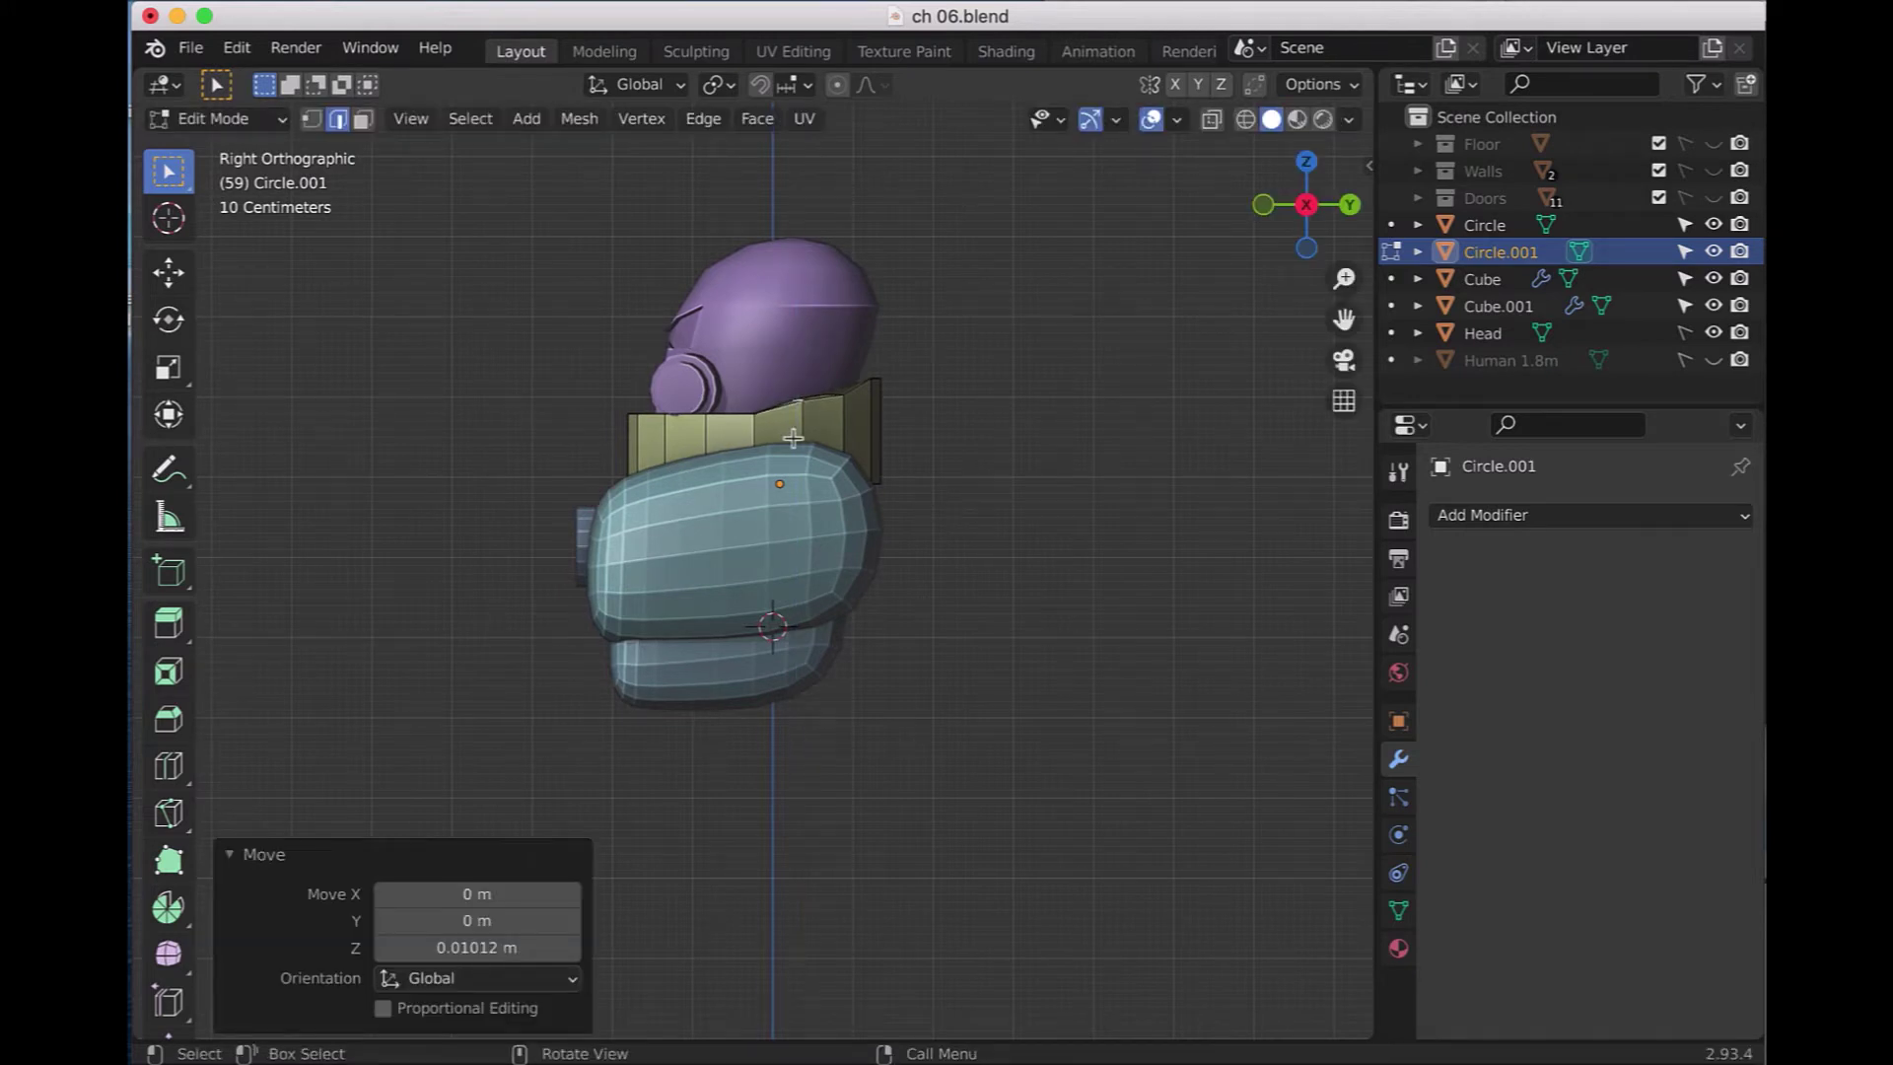
- Raise one more opposite left-right edge pair by about 0.0067 m along Z
key(KP_7)
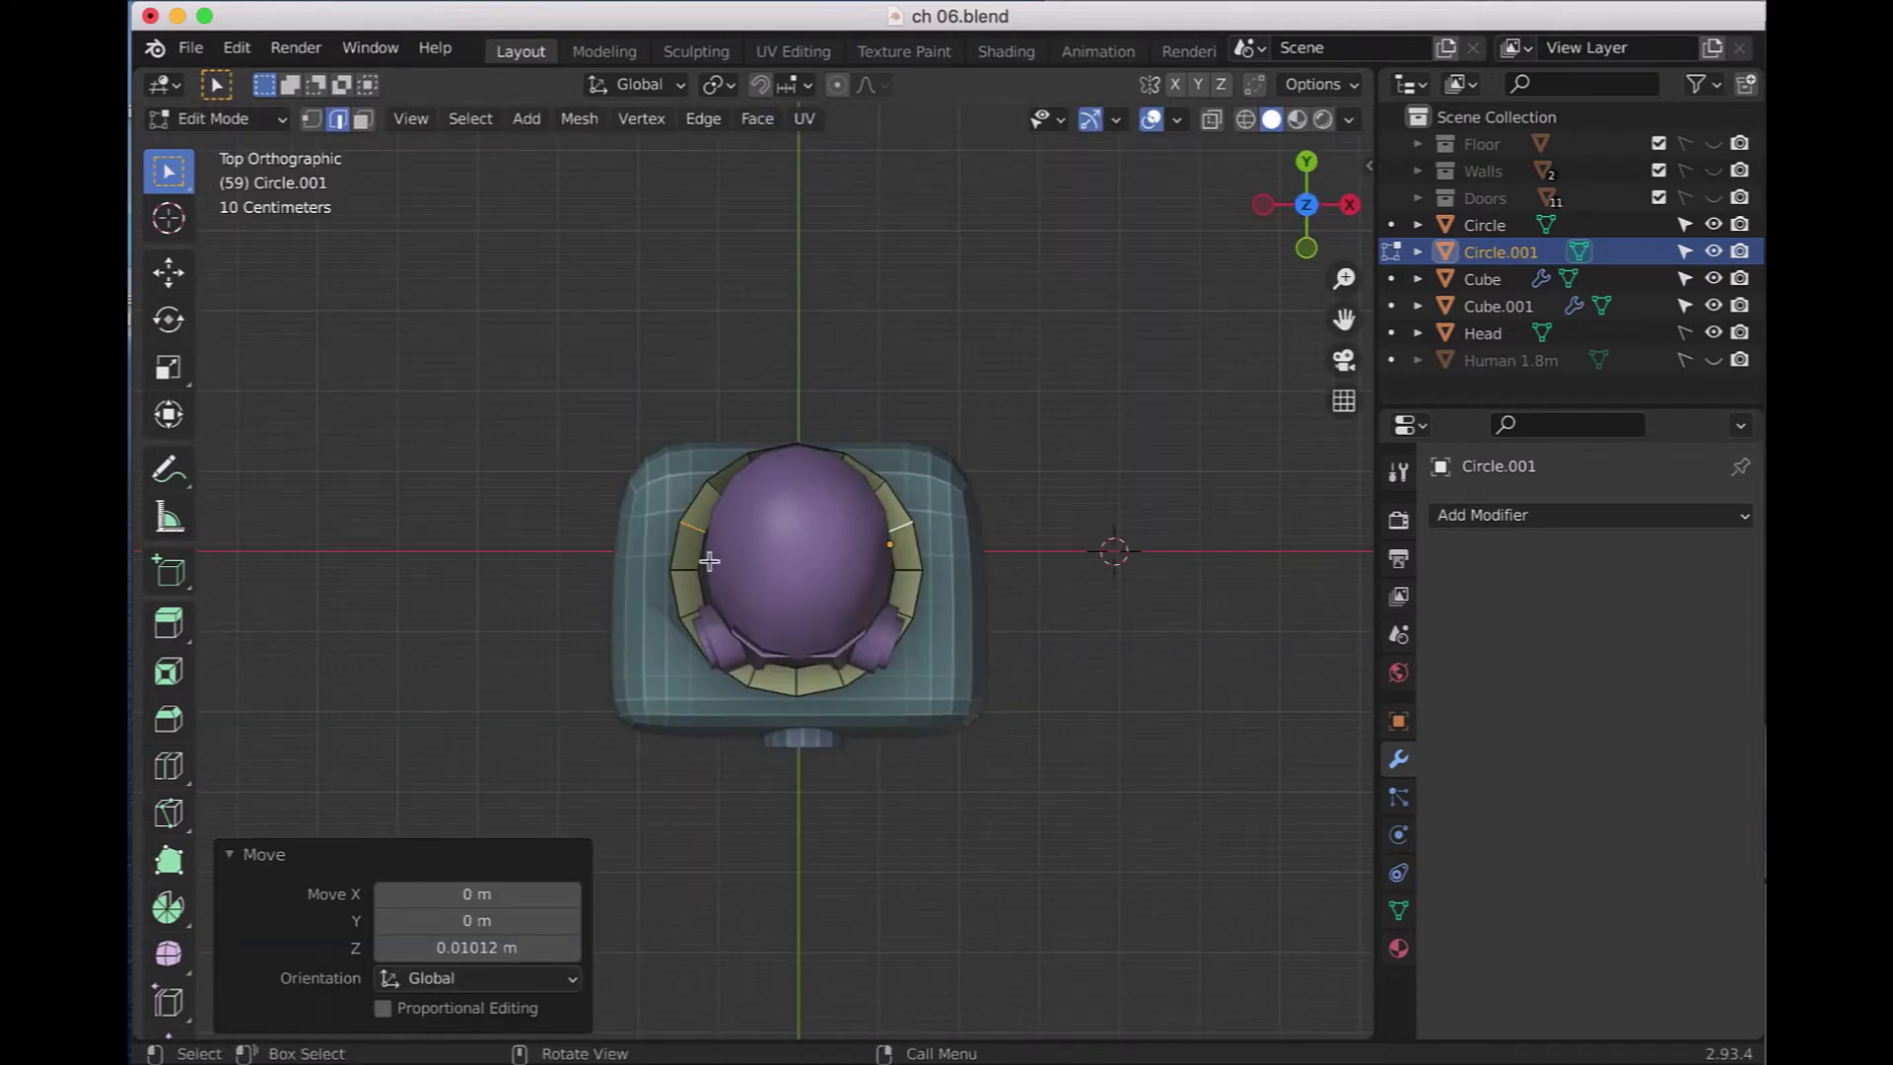
click(690, 567)
shift+click(917, 569)
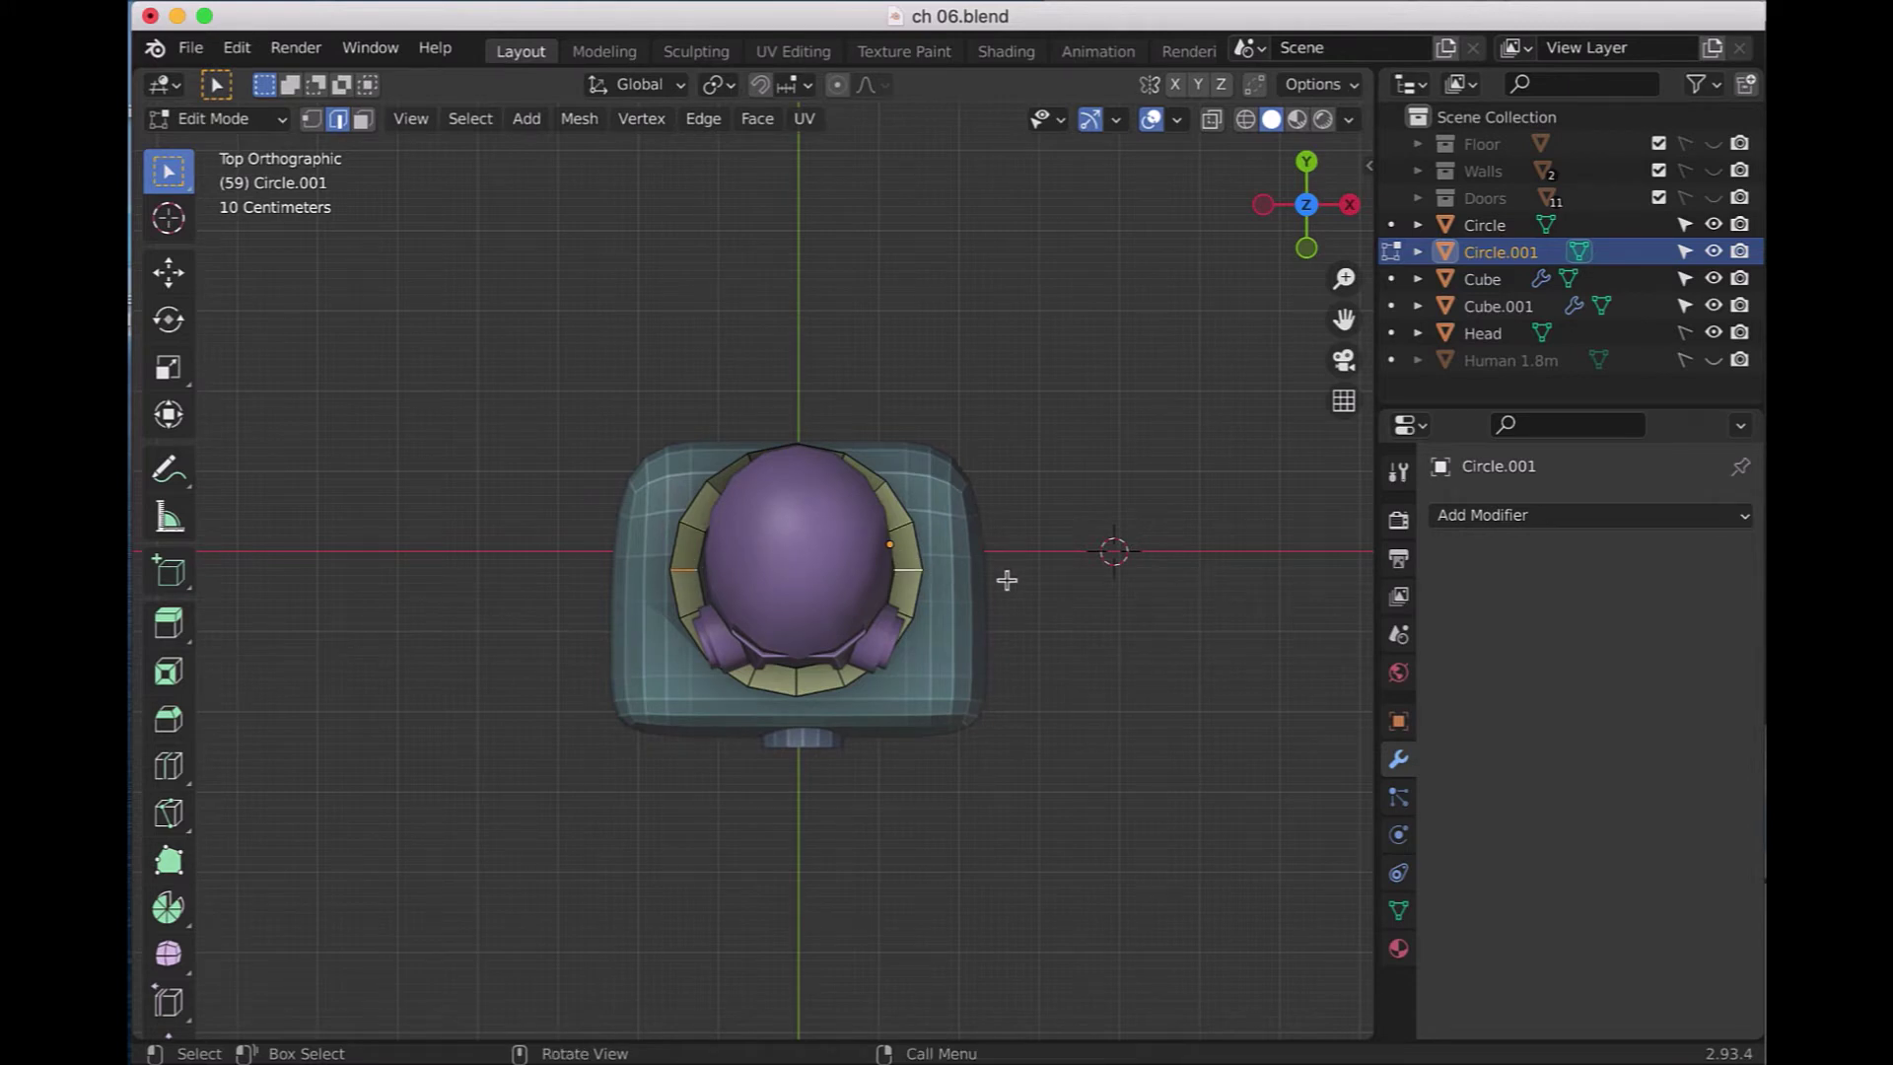
key(KP_3)
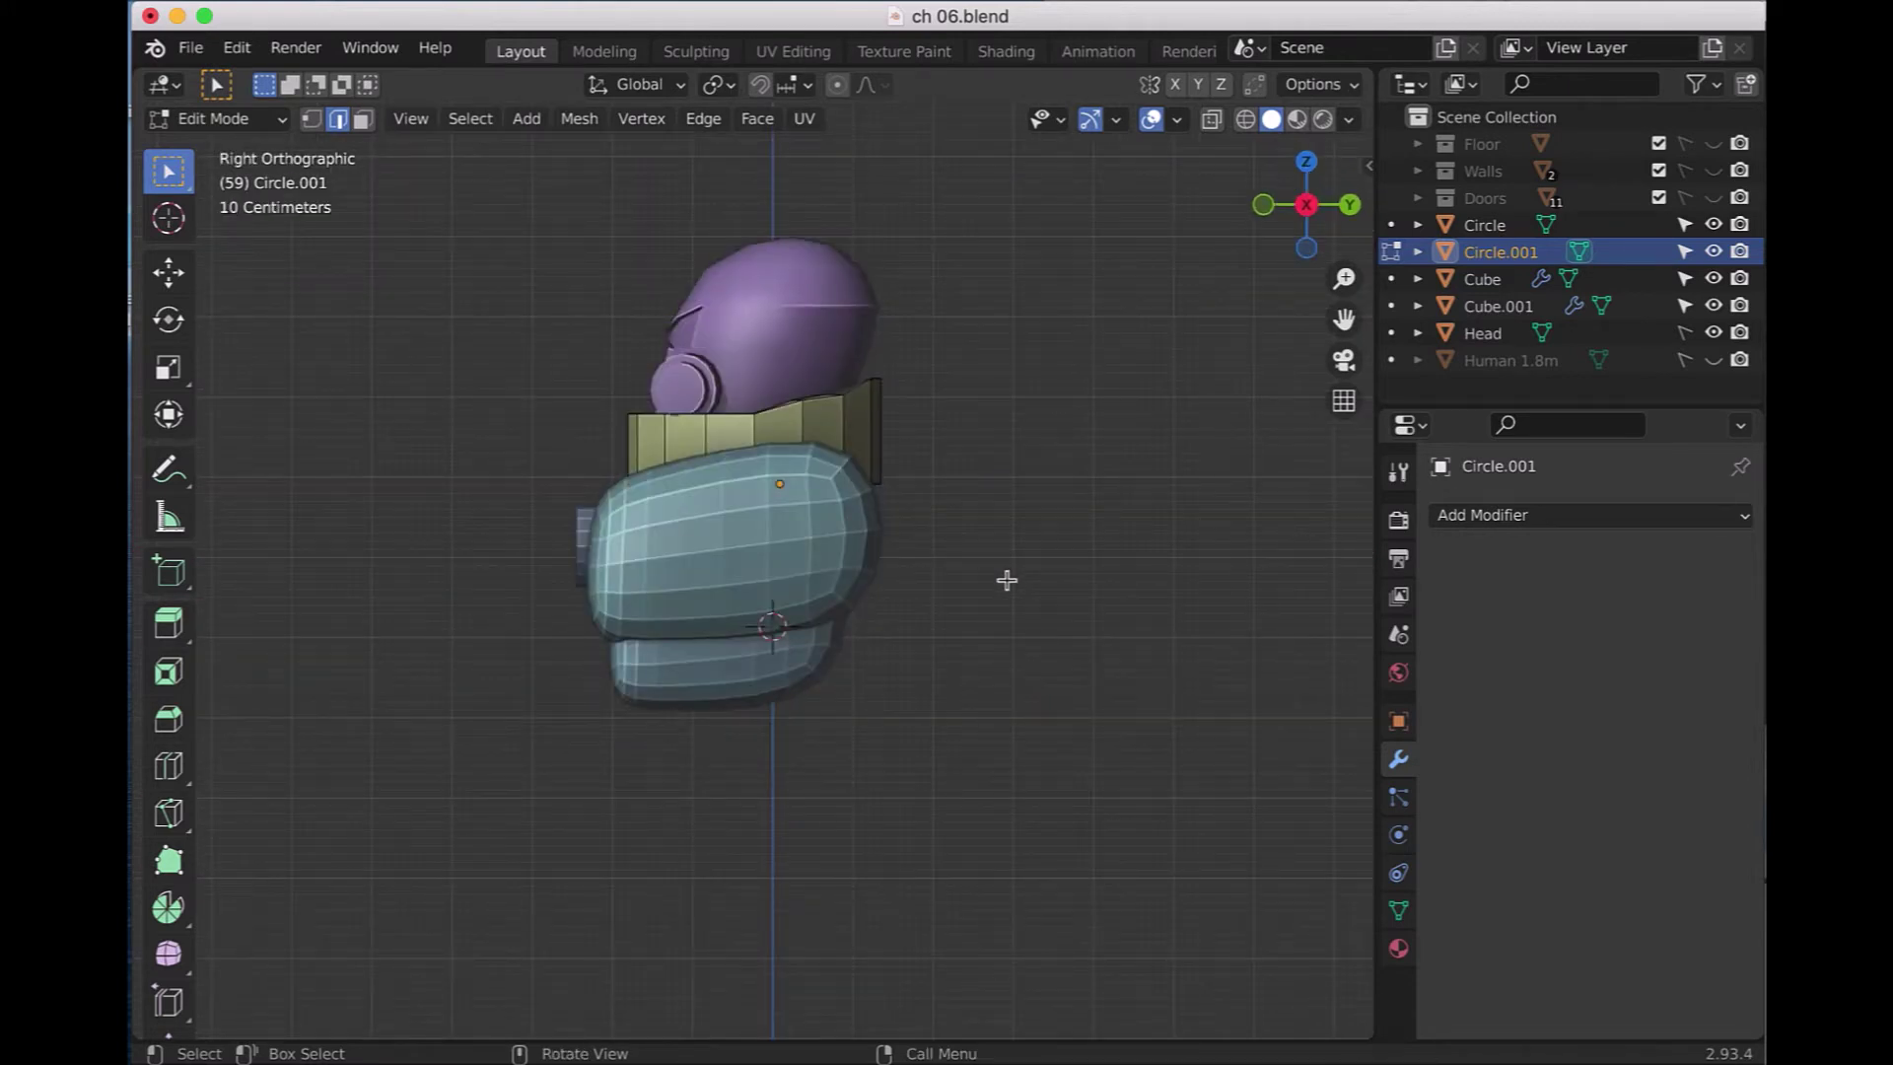
key(g)
key(z)
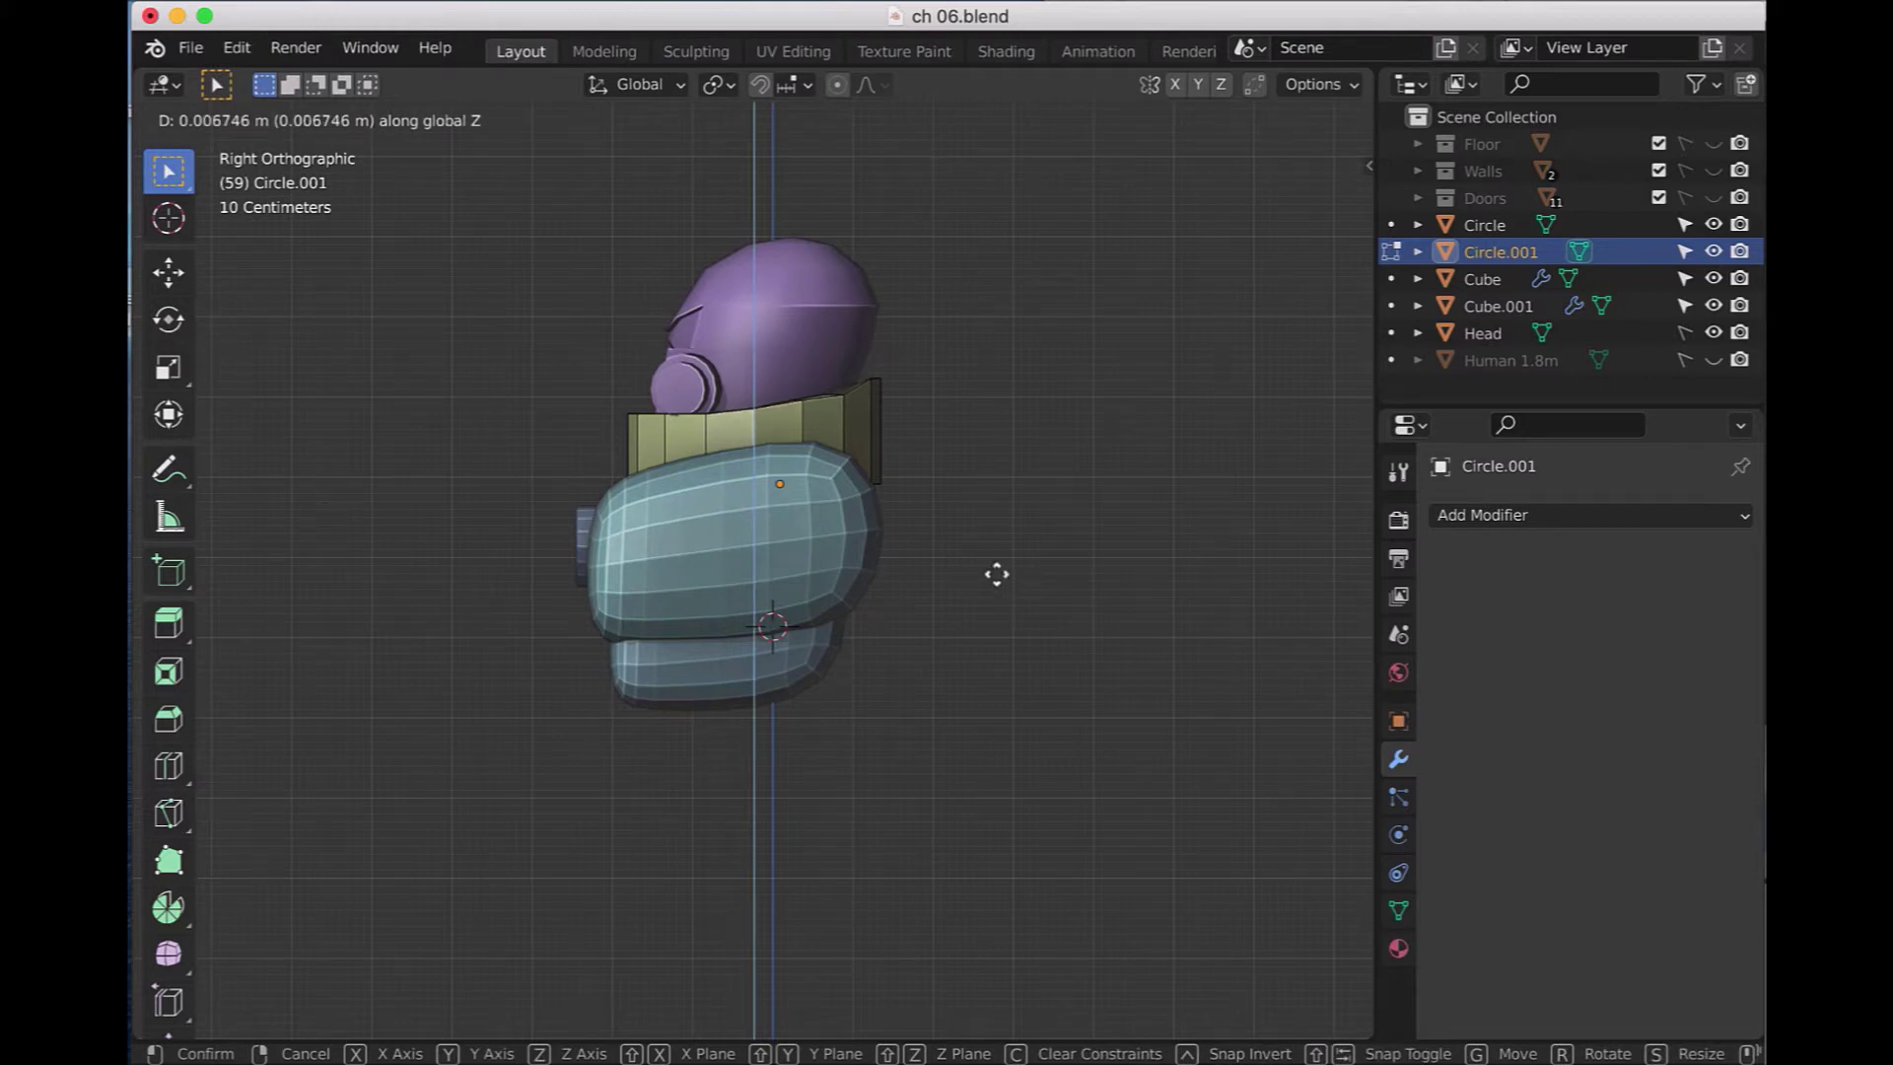
click(996, 574)
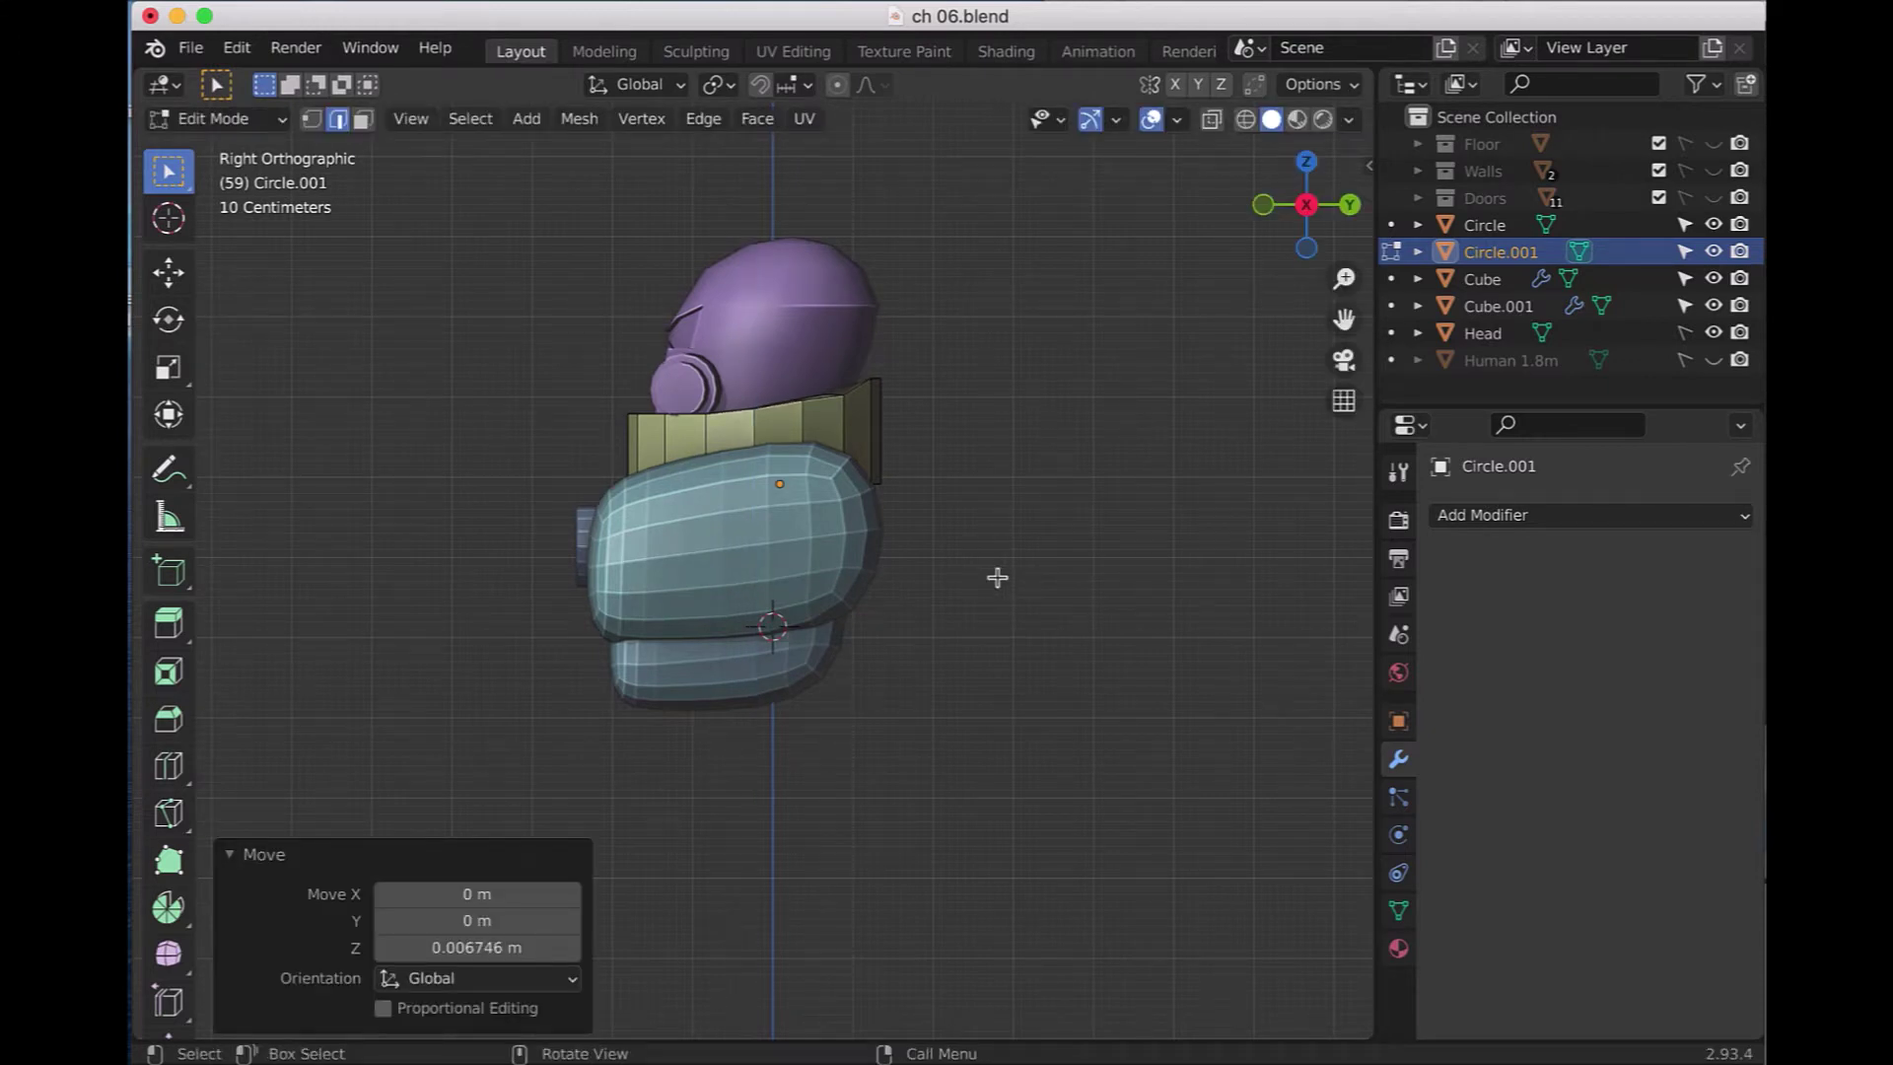
- Check the stepped collar from front, both sides and top
key(KP_1)
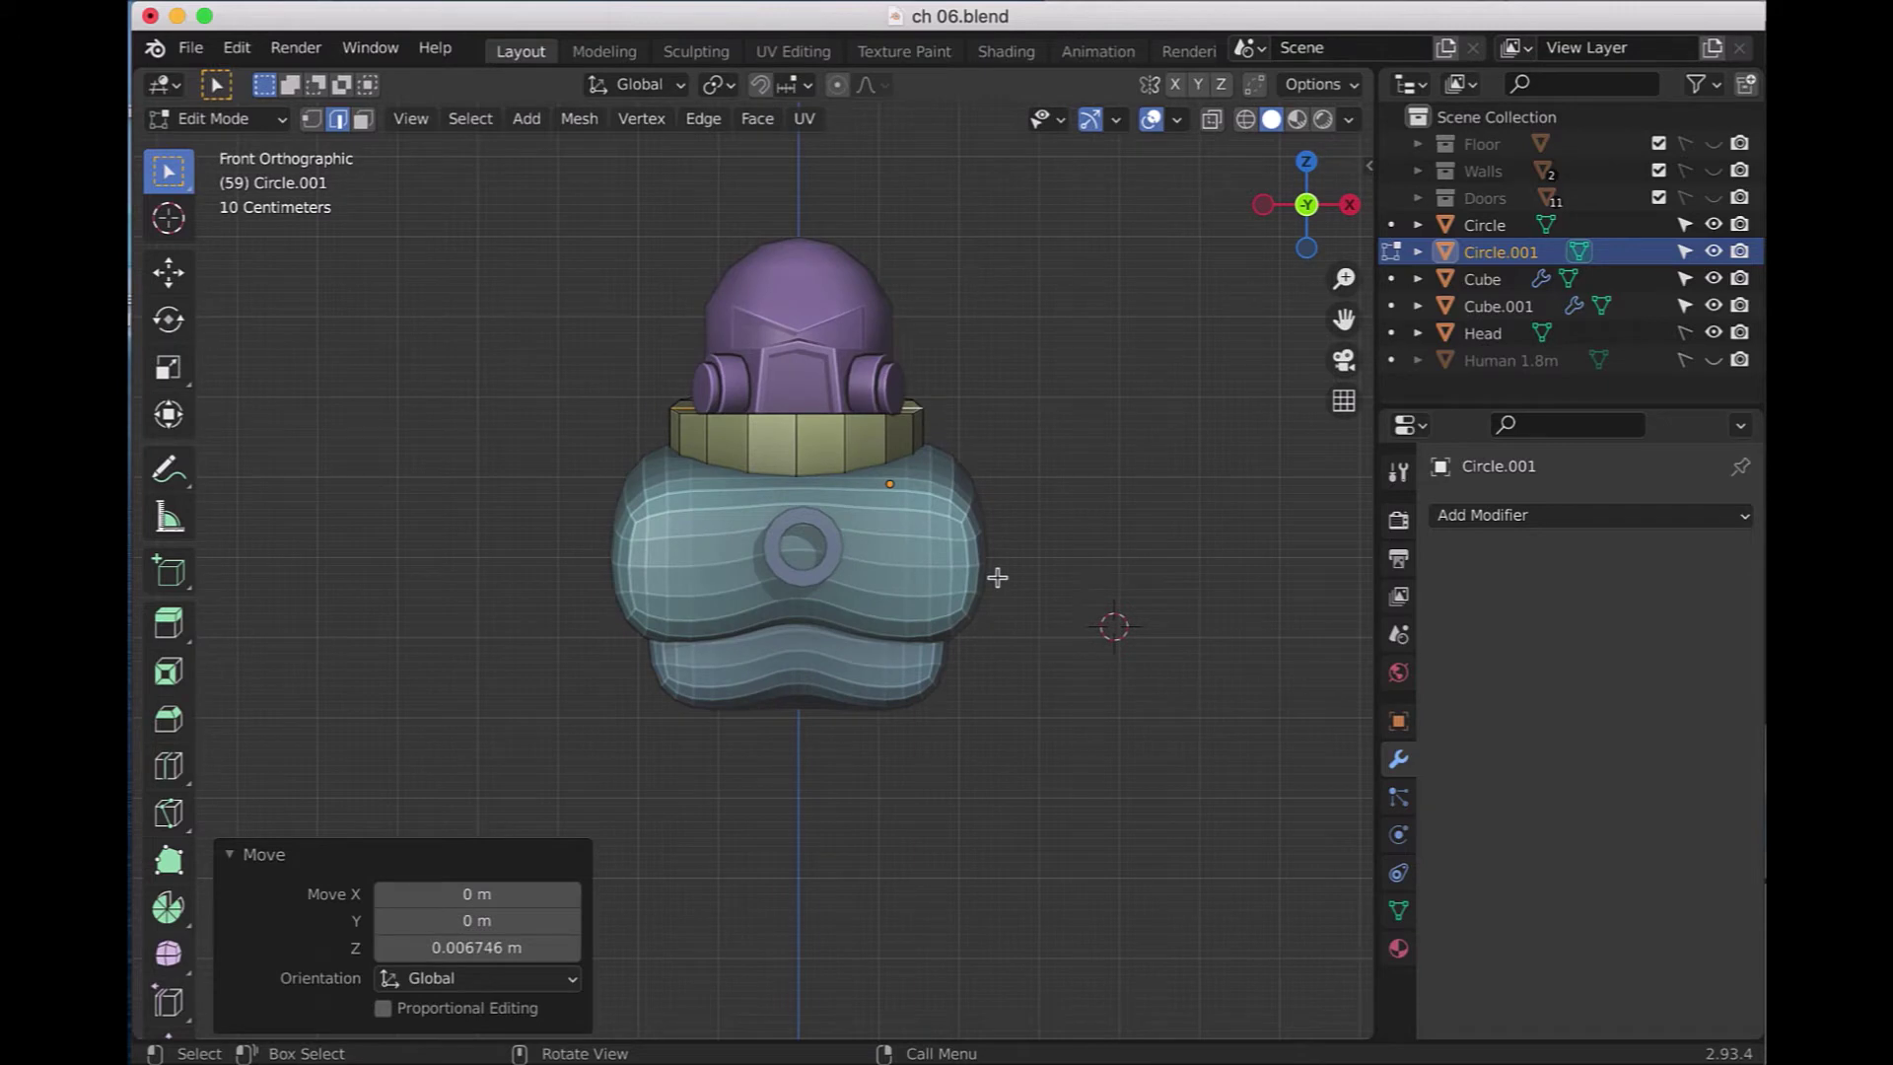
key(KP_3)
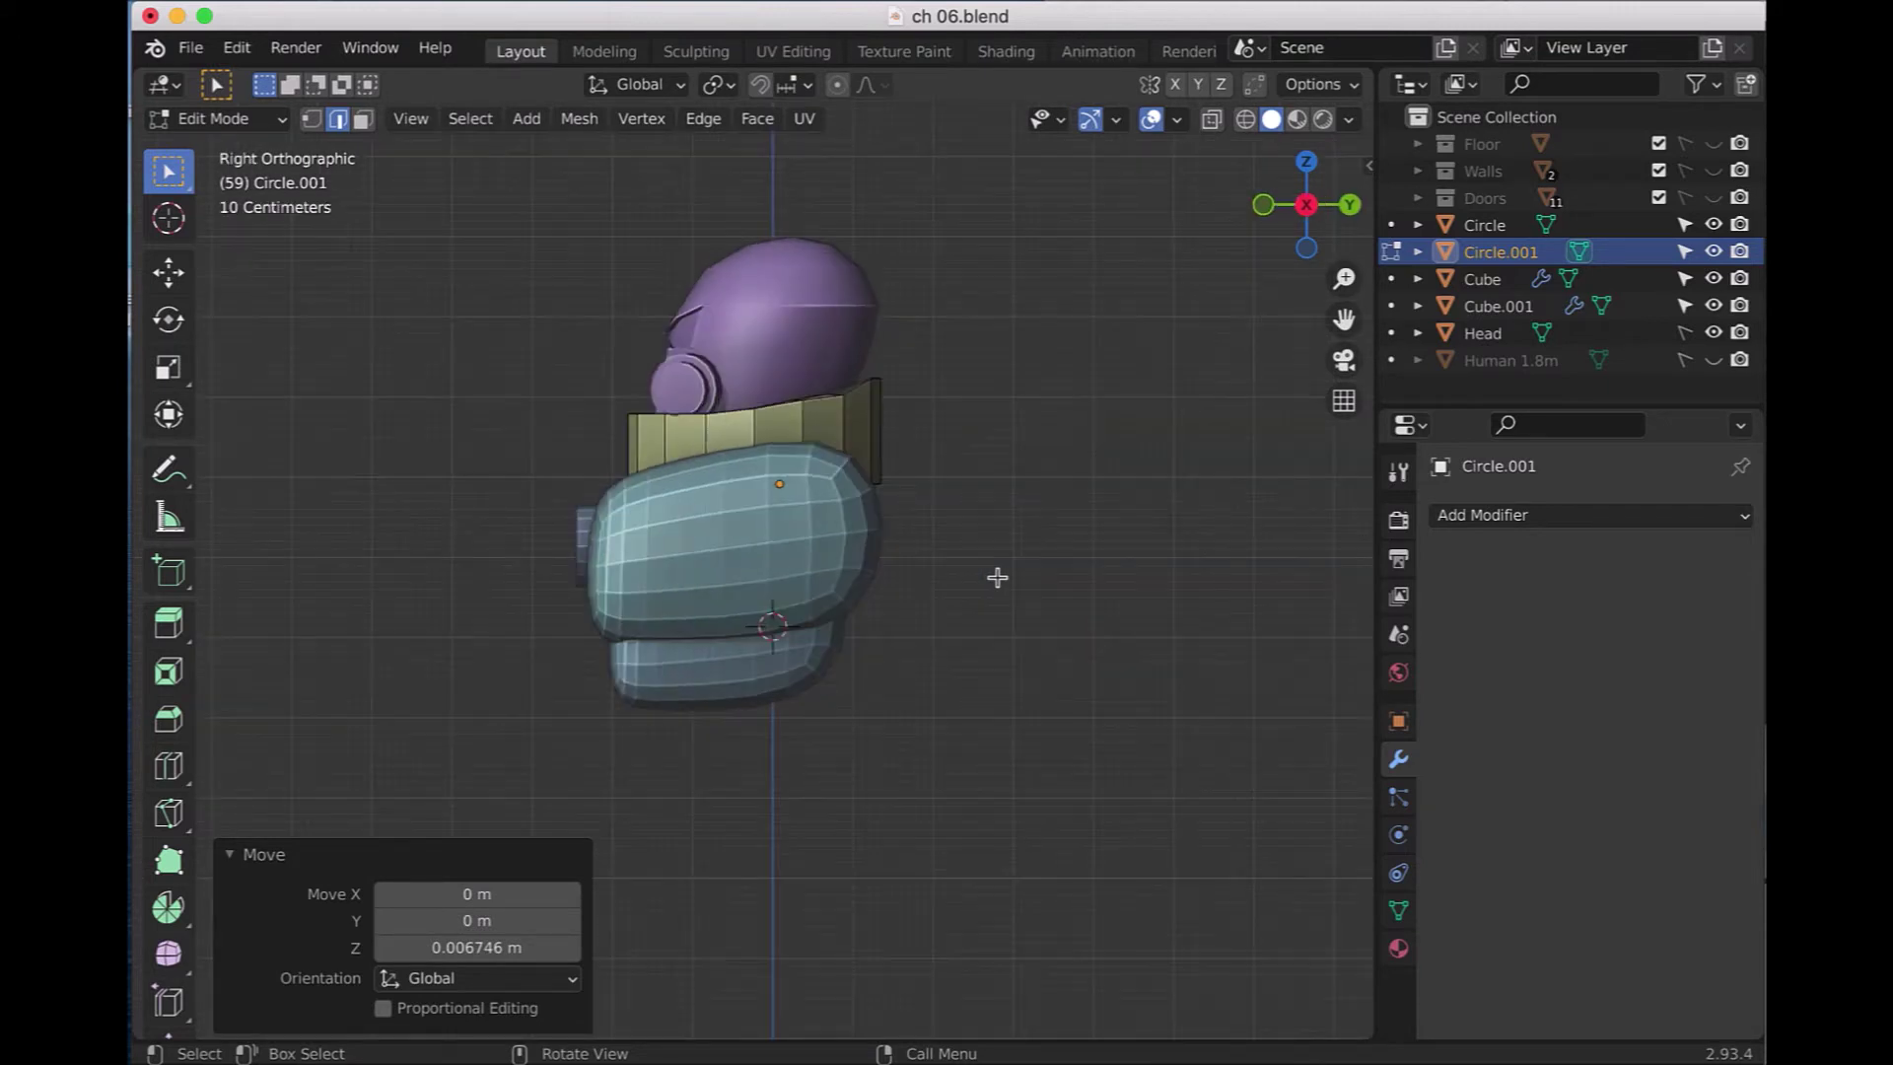
key(ctrl+KP_3)
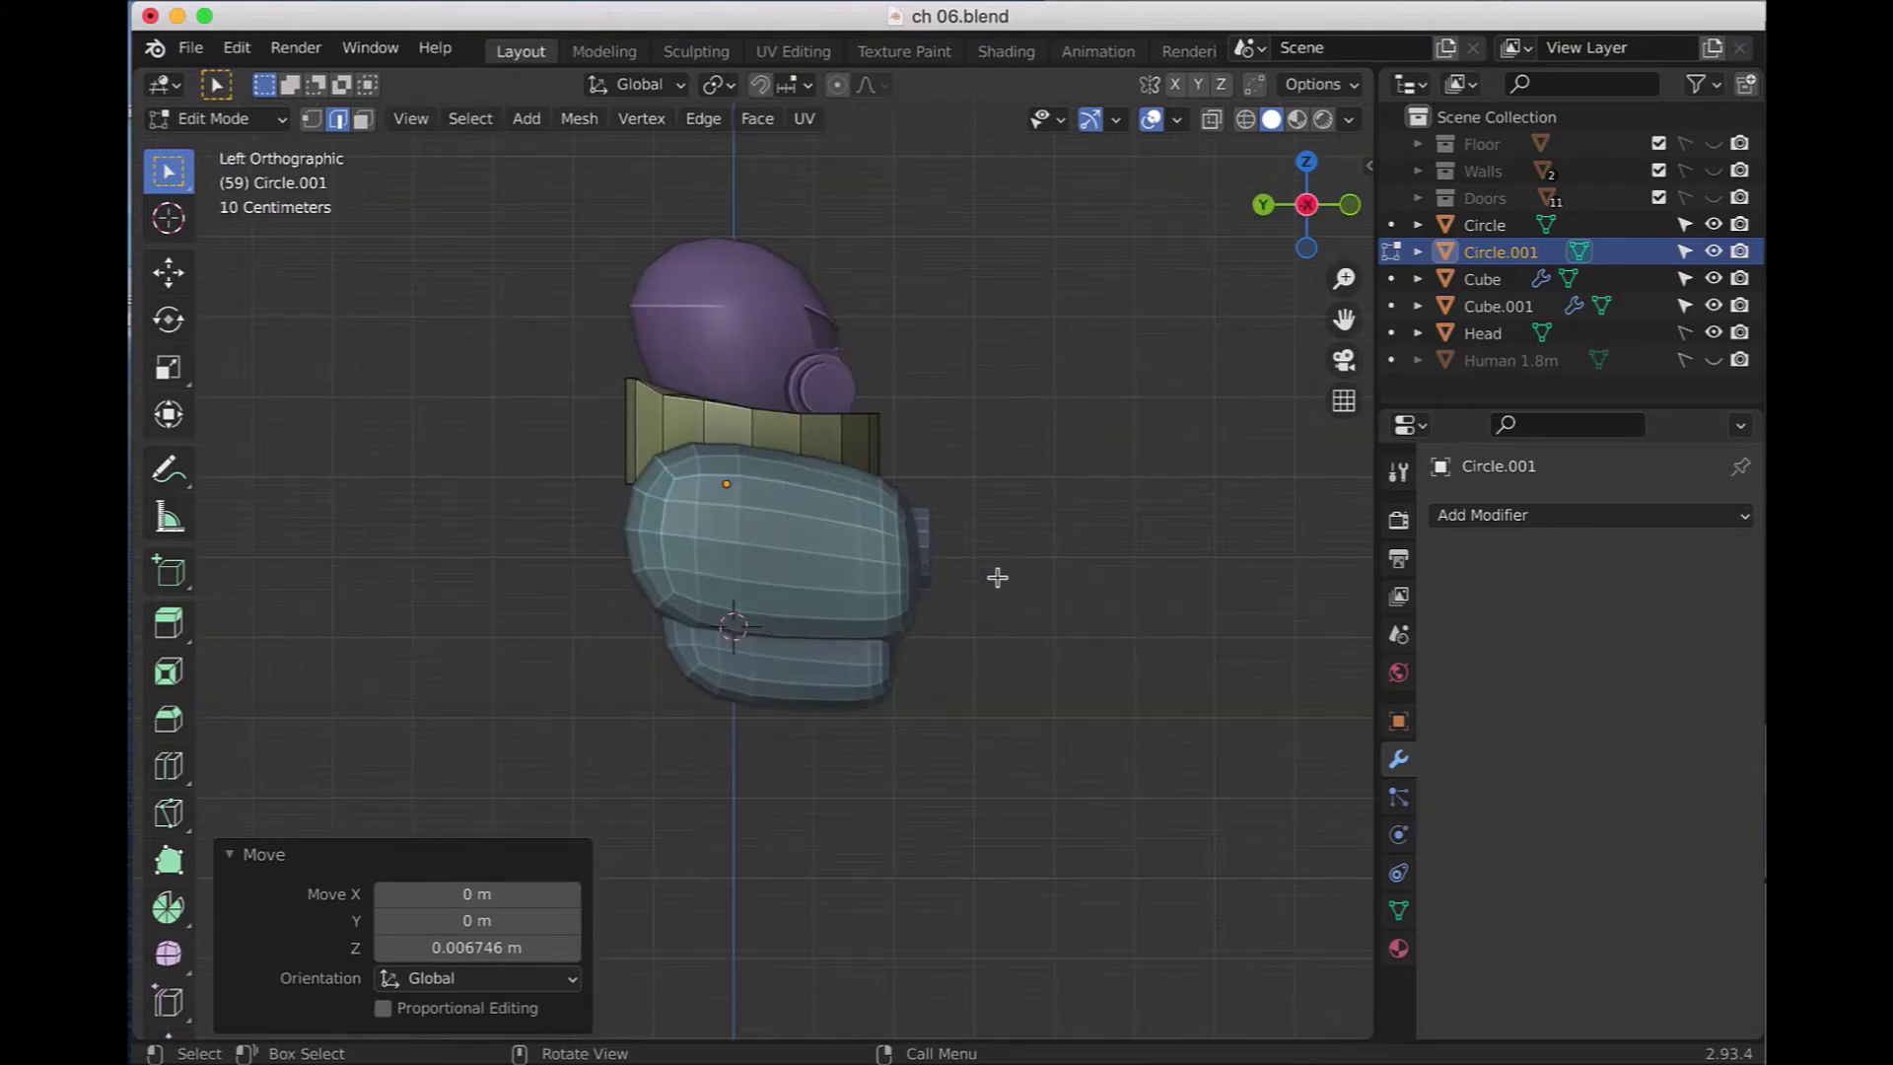
key(KP_7)
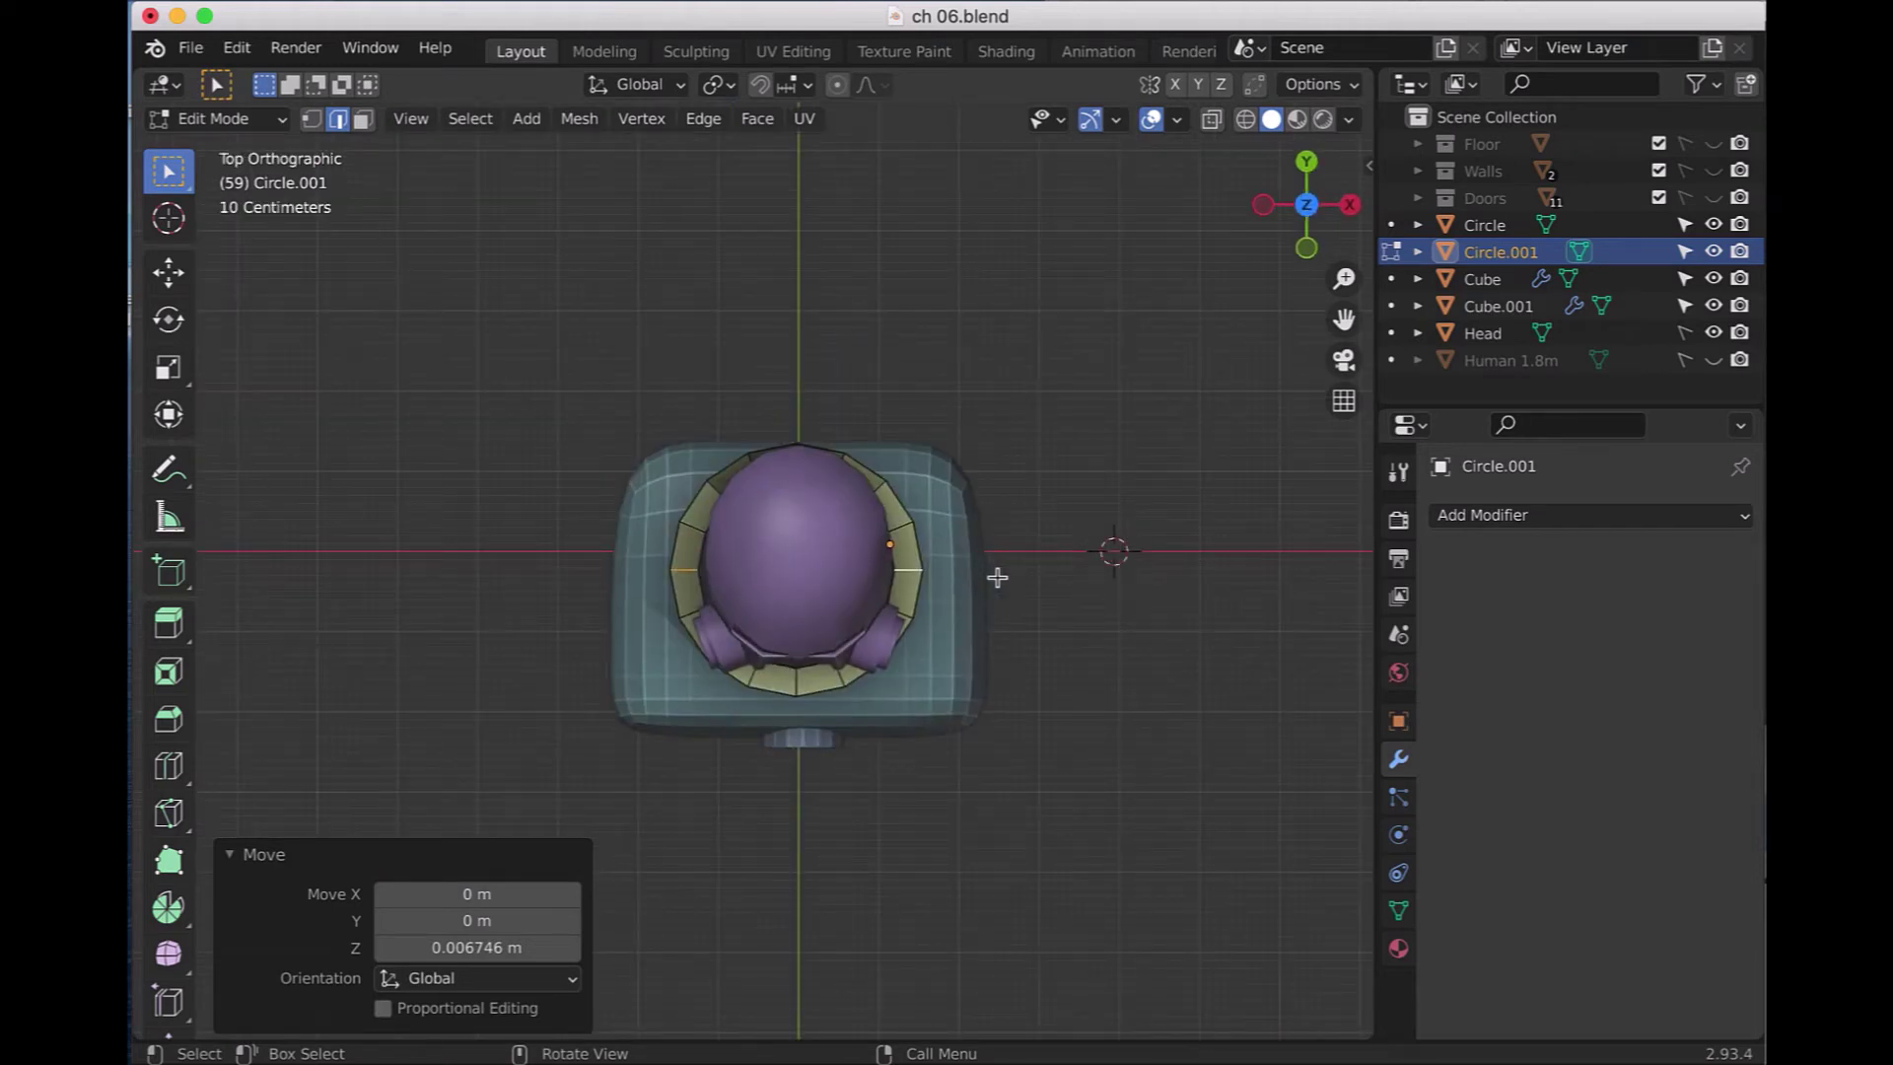
key(KP_1)
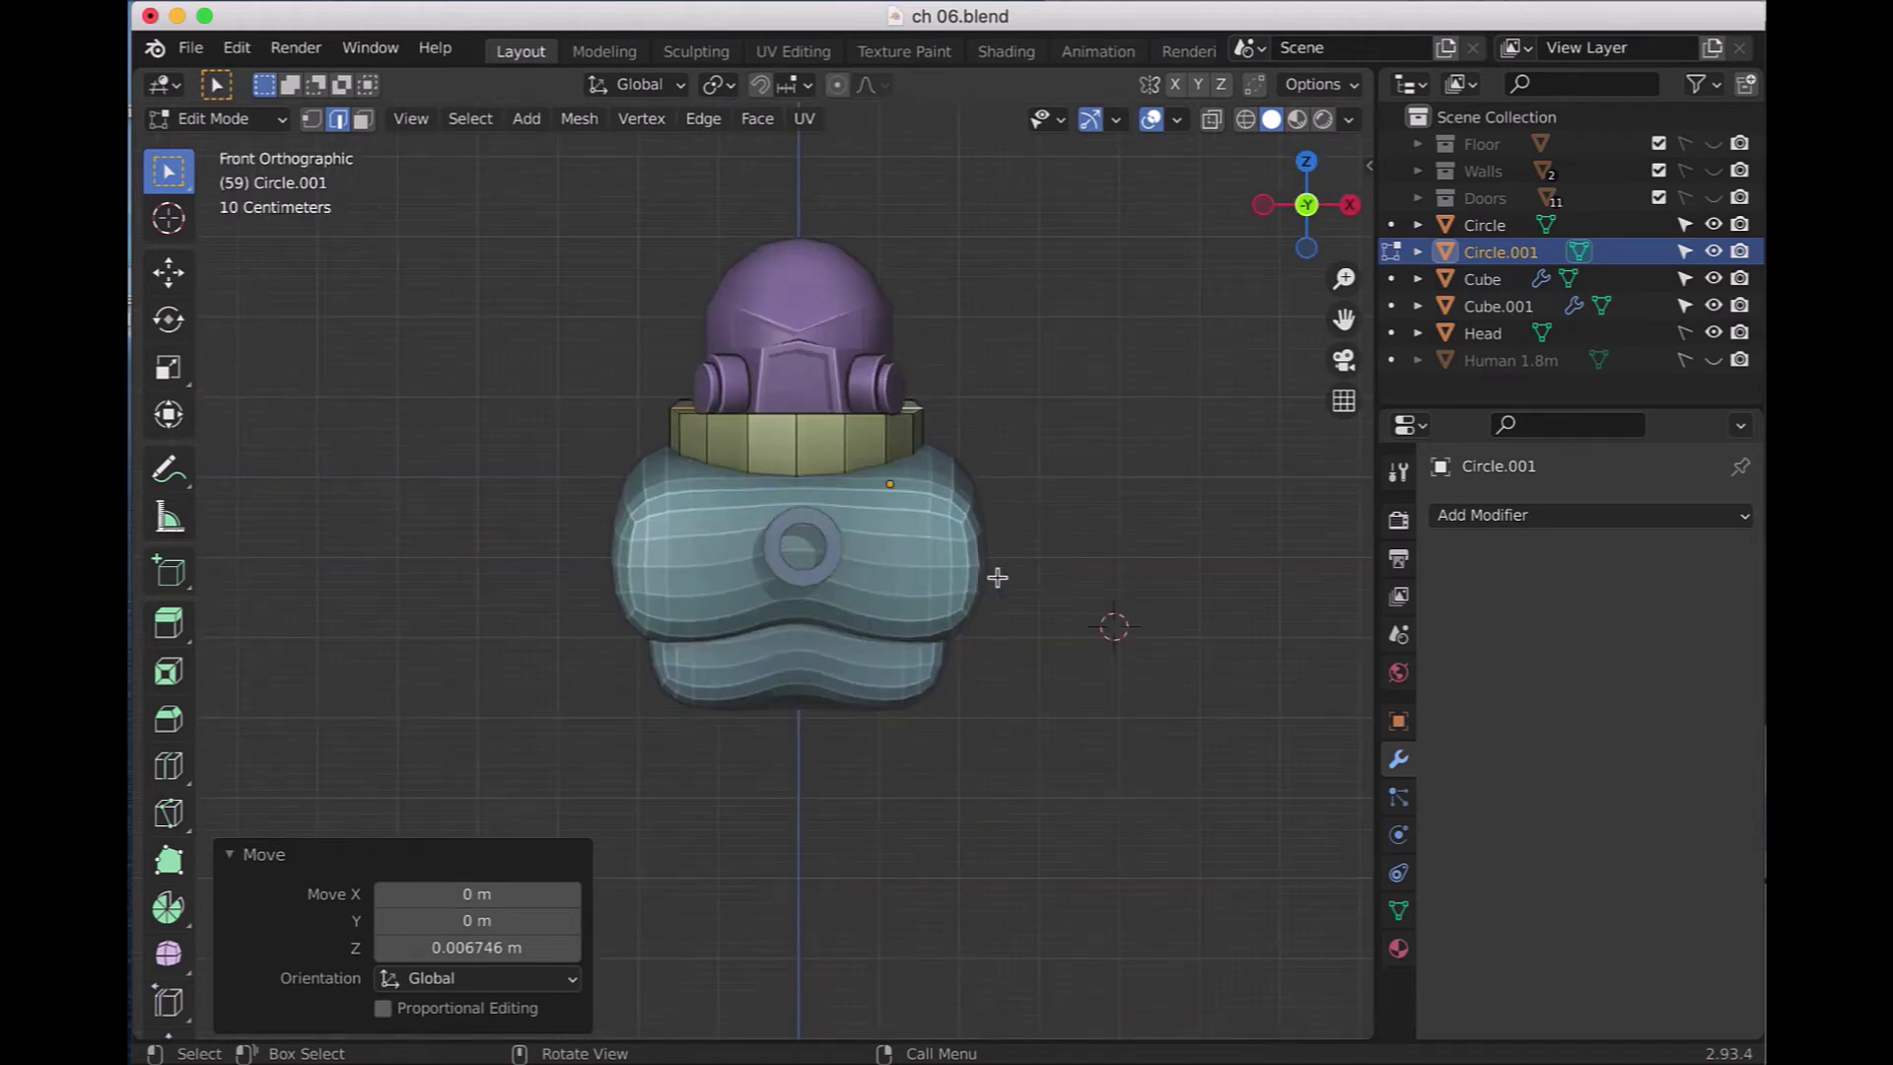
click(229, 853)
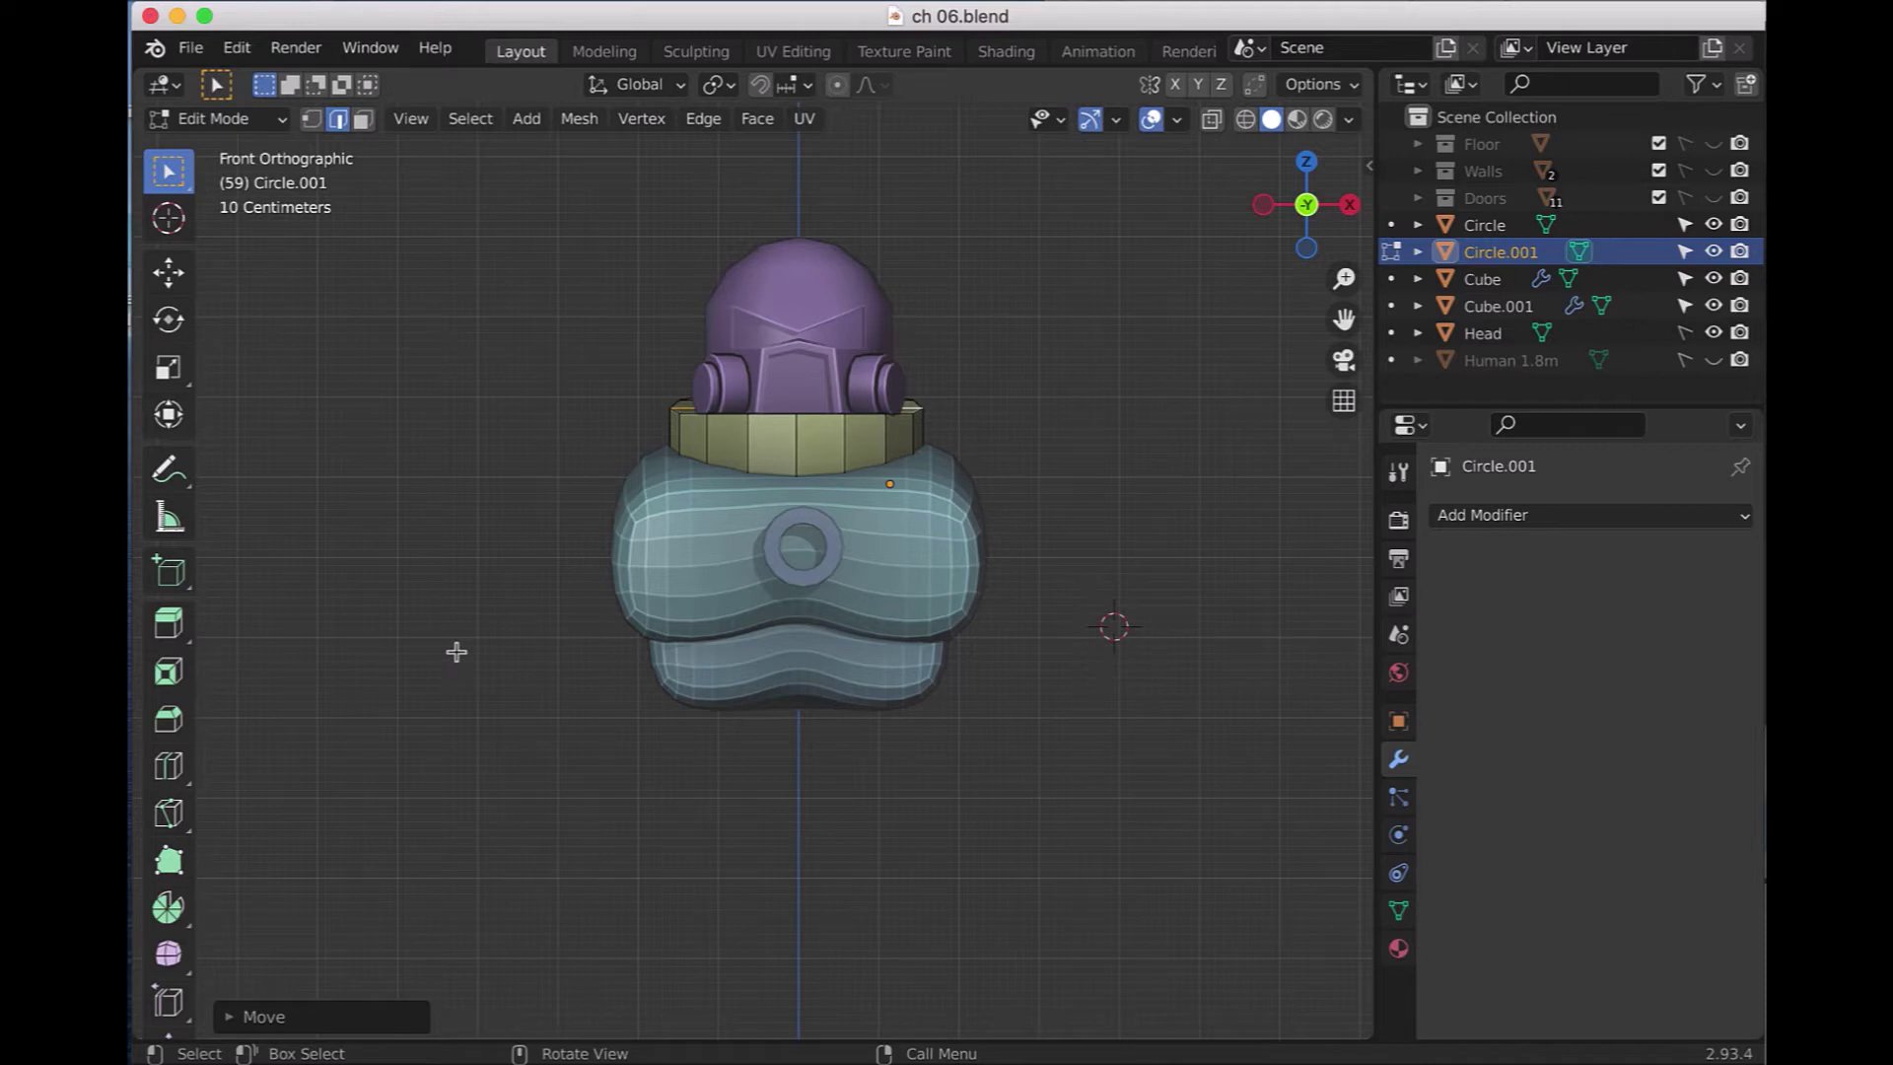
- Snap the 3D cursor to the world origin and add a cube there below the robot
key(shift+a)
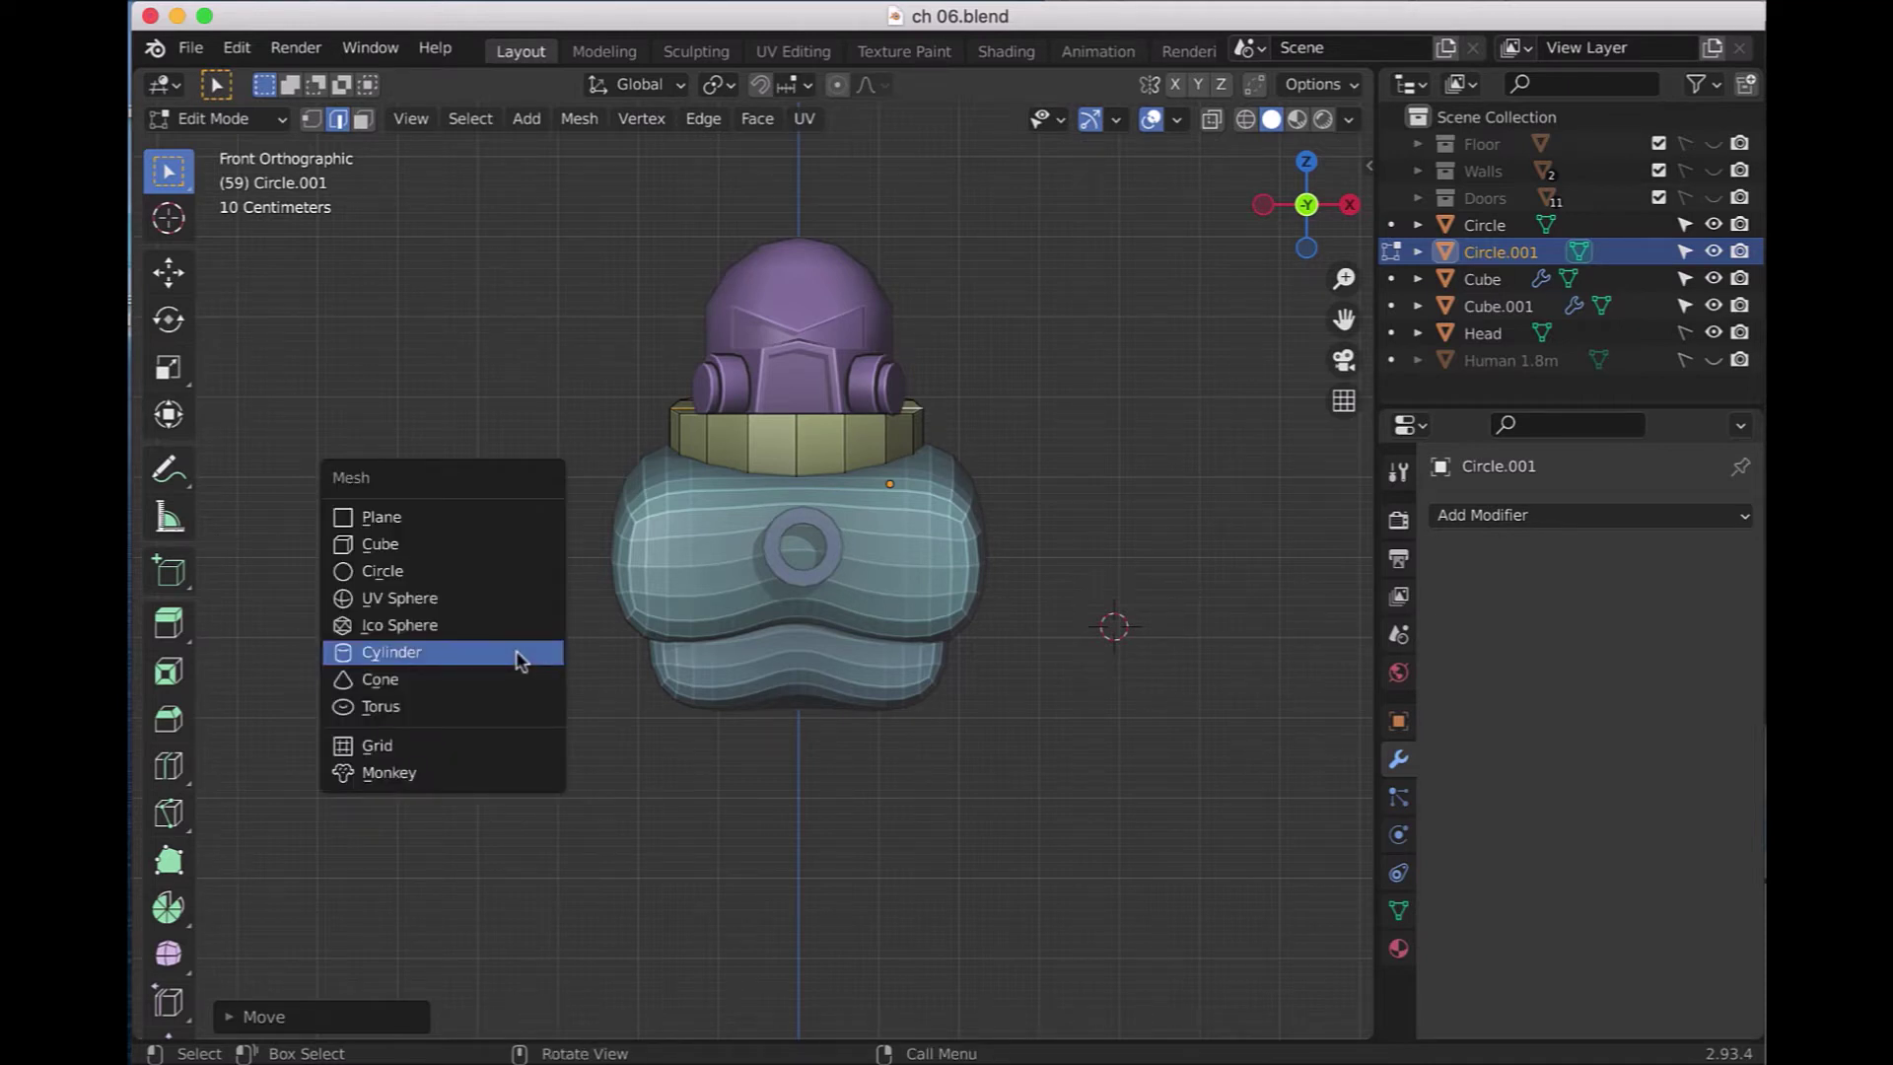
key(Escape)
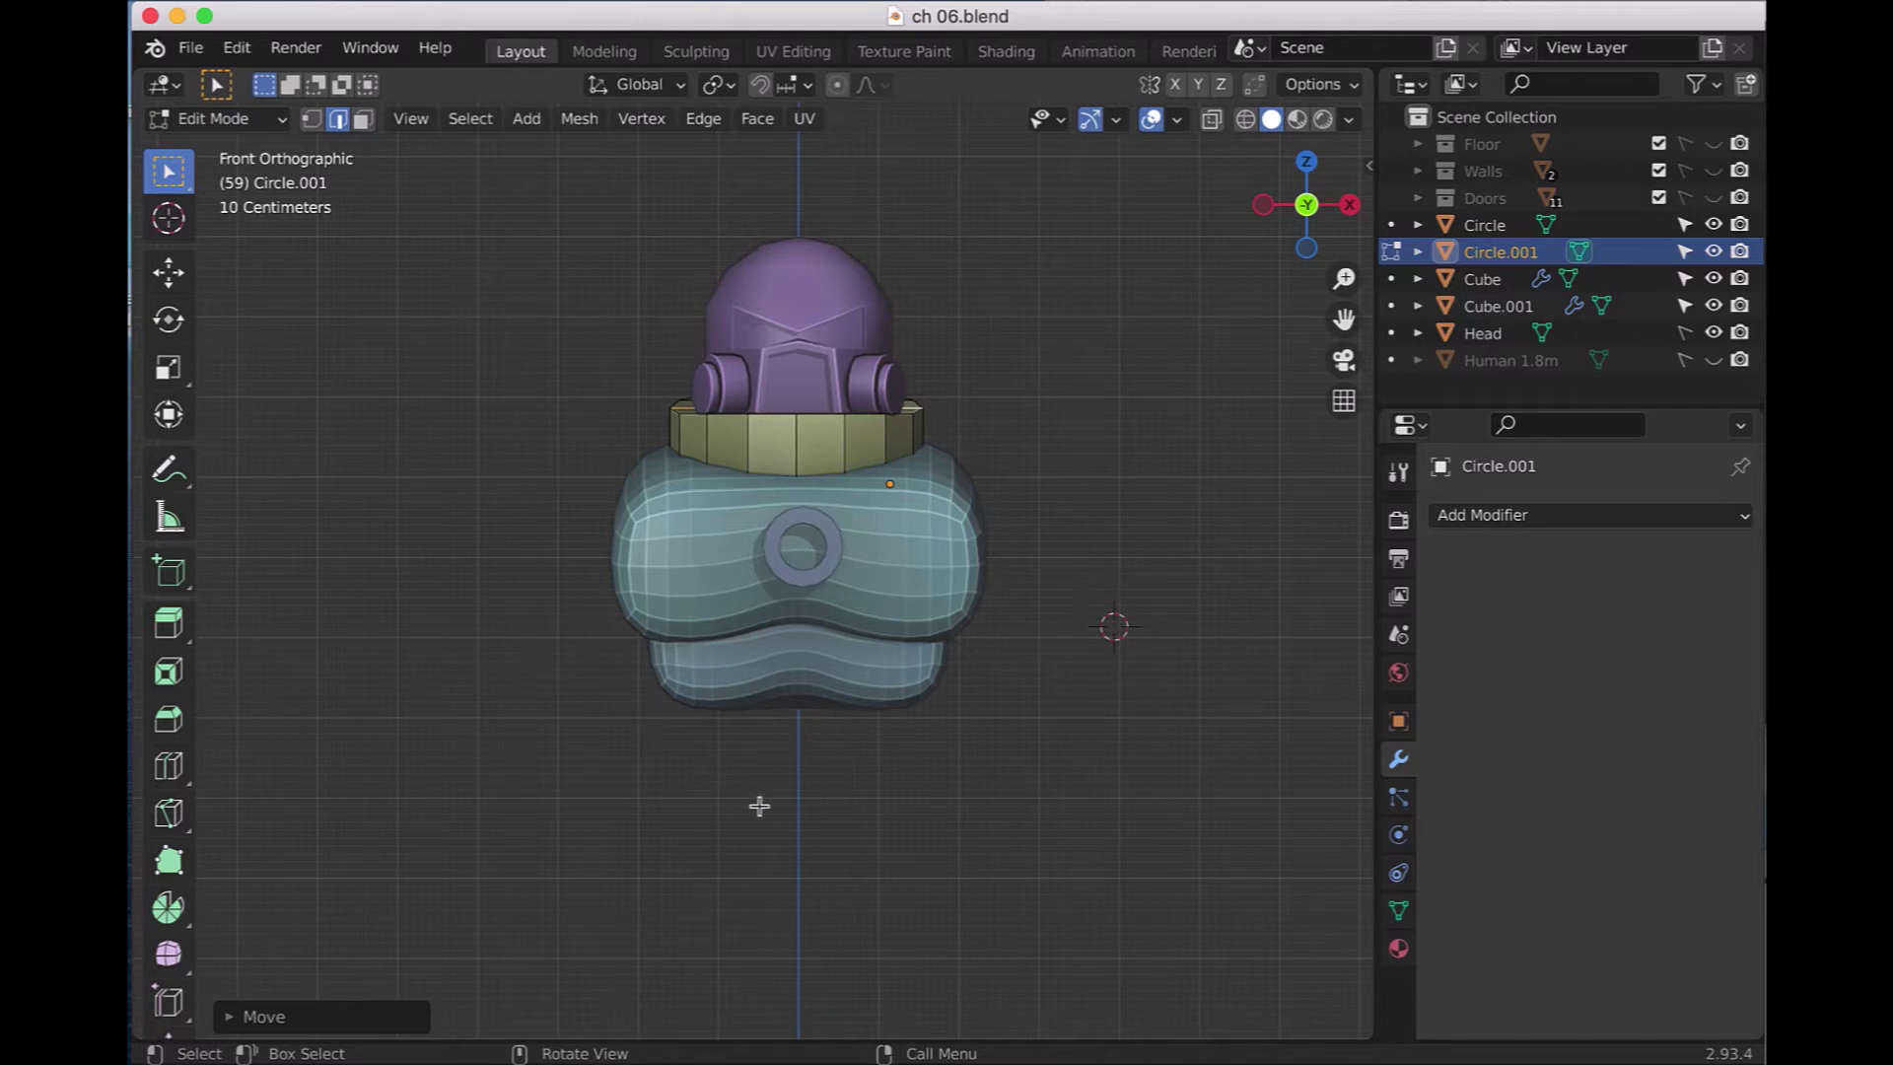
key(shift+s)
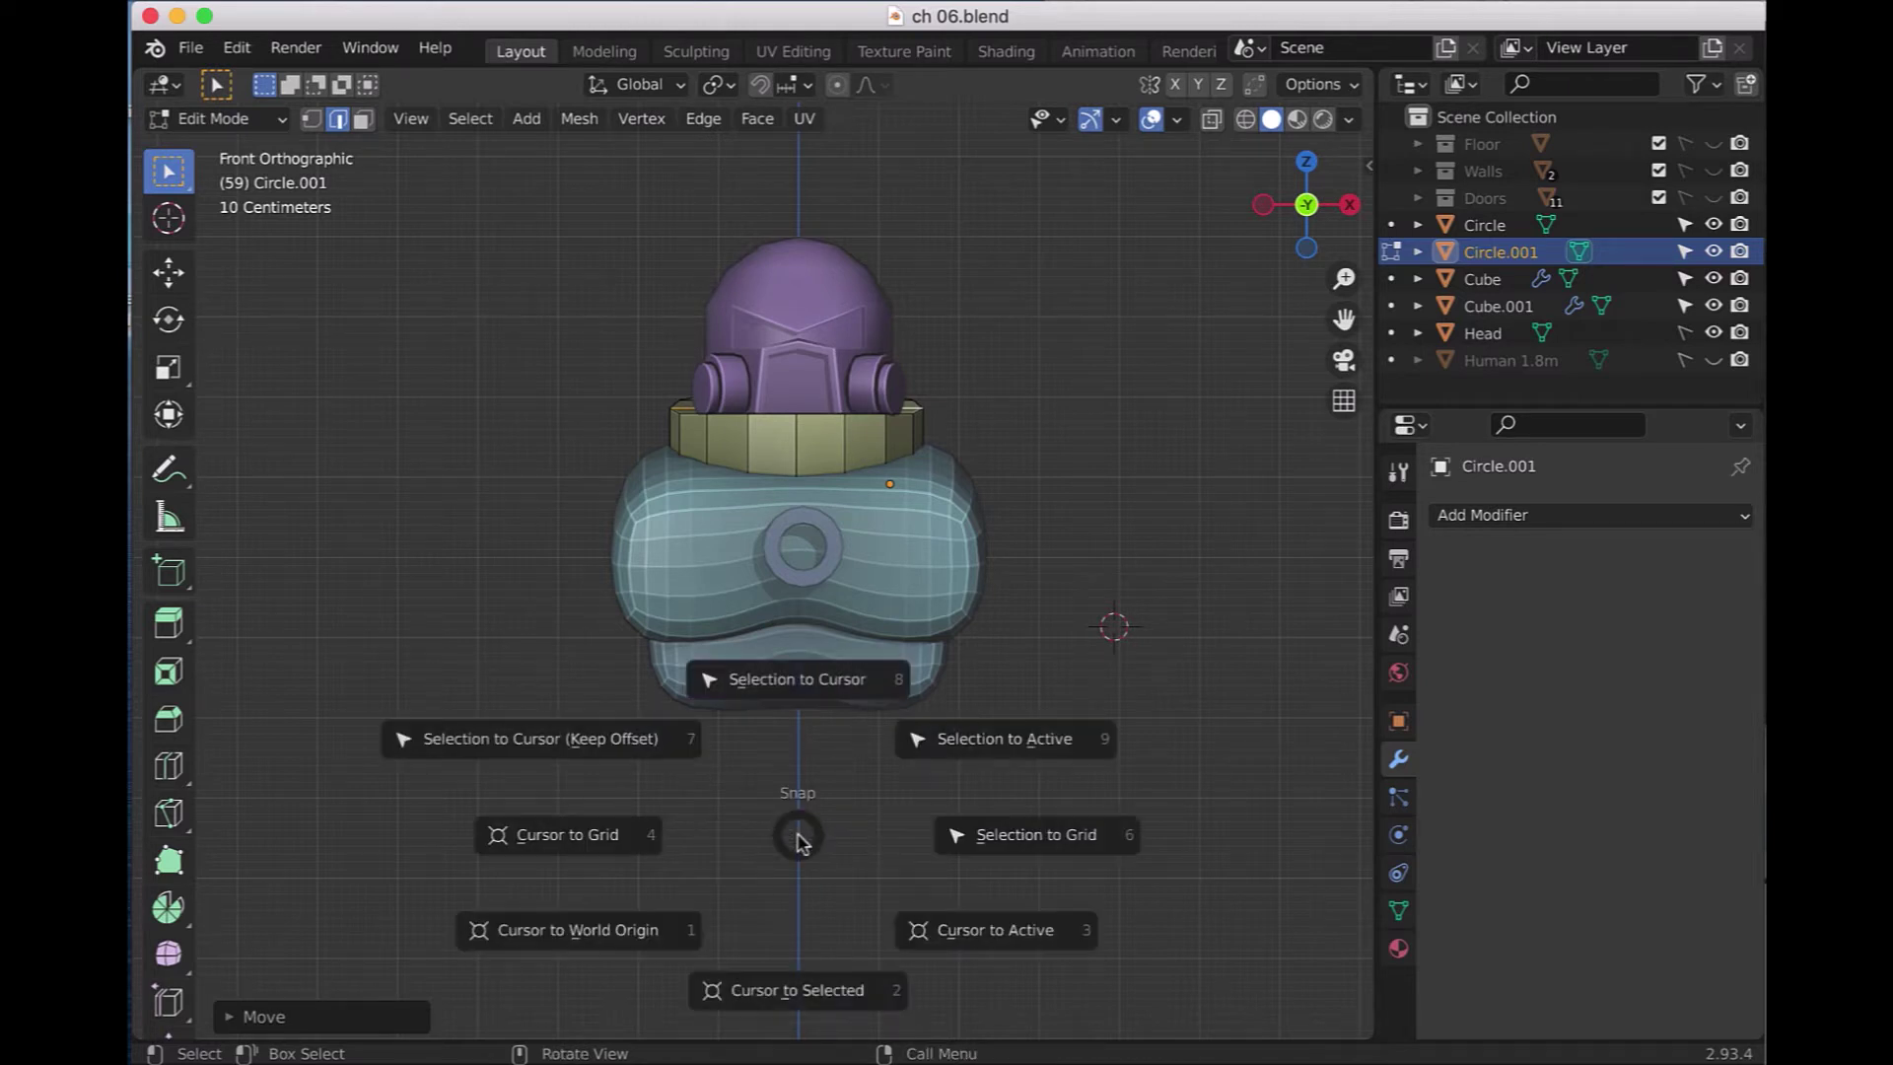
click(663, 931)
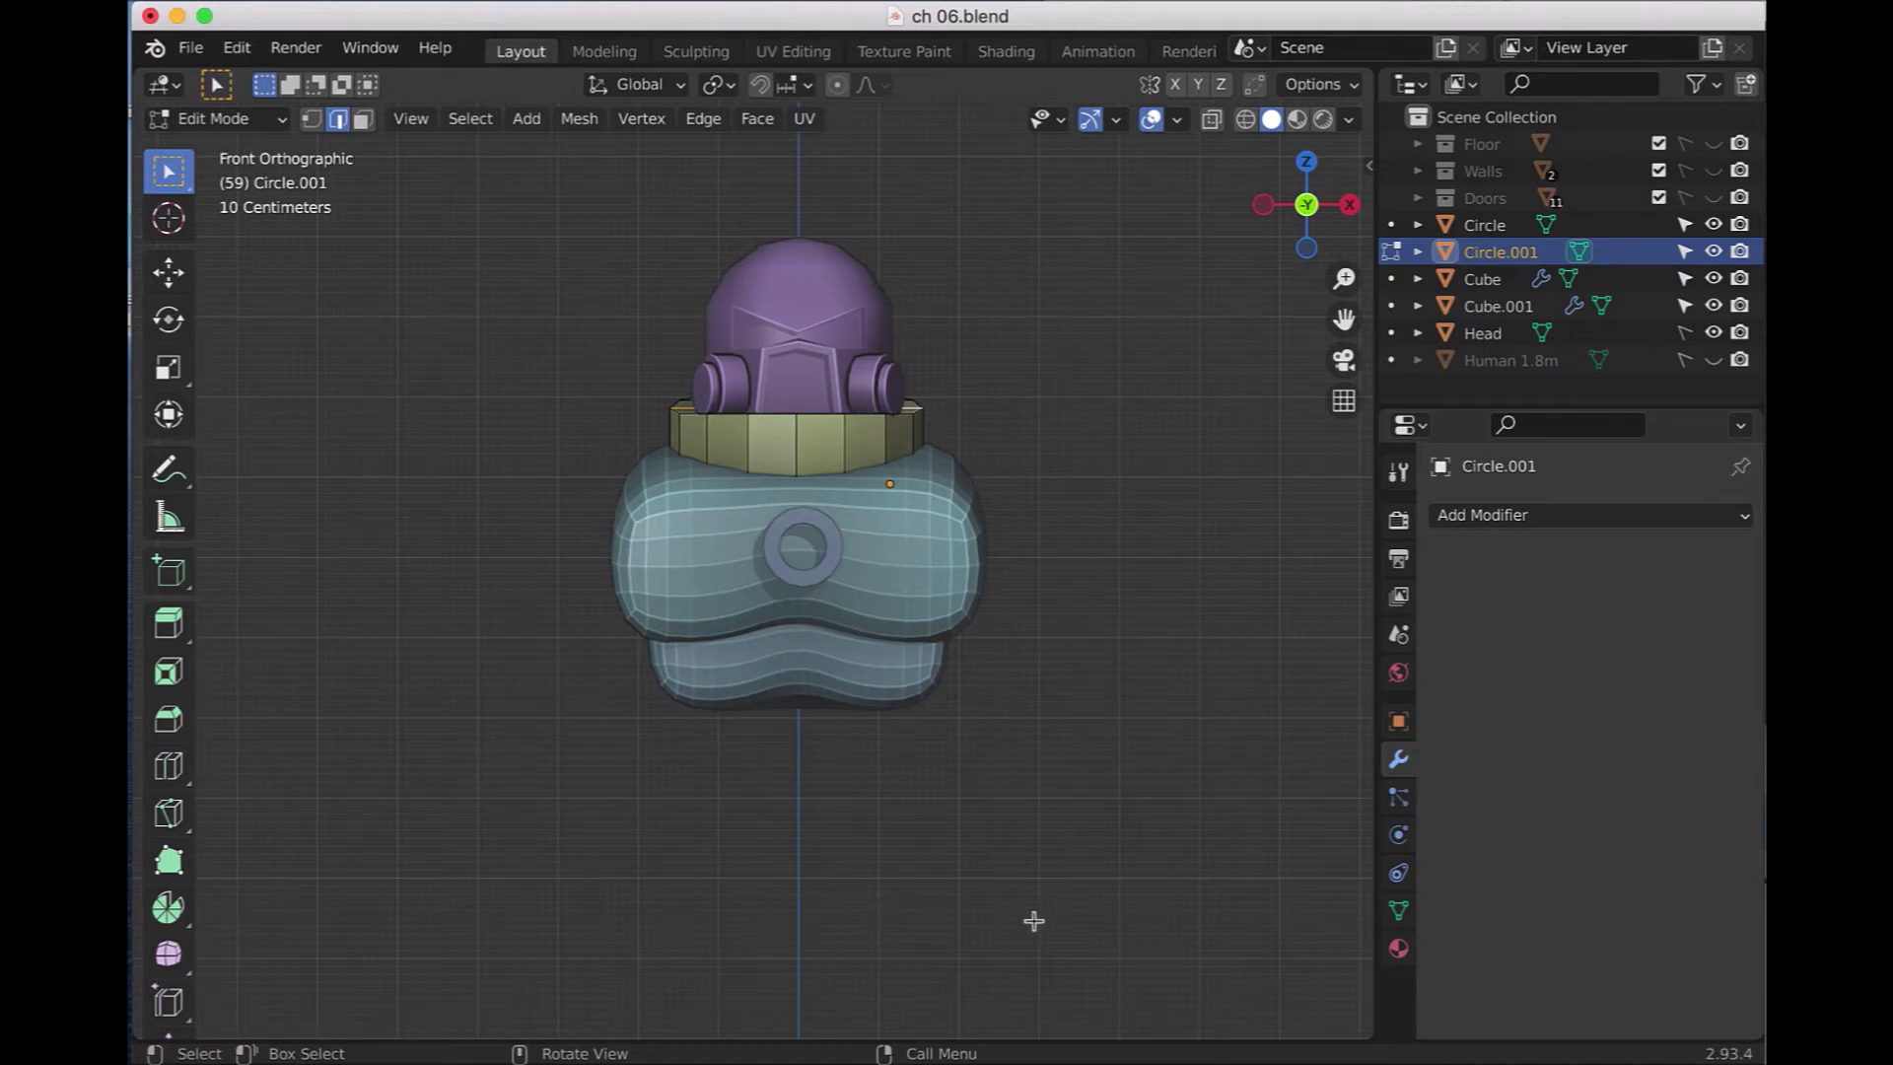
ctrl+middle_drag(1033, 920, 1163, 611)
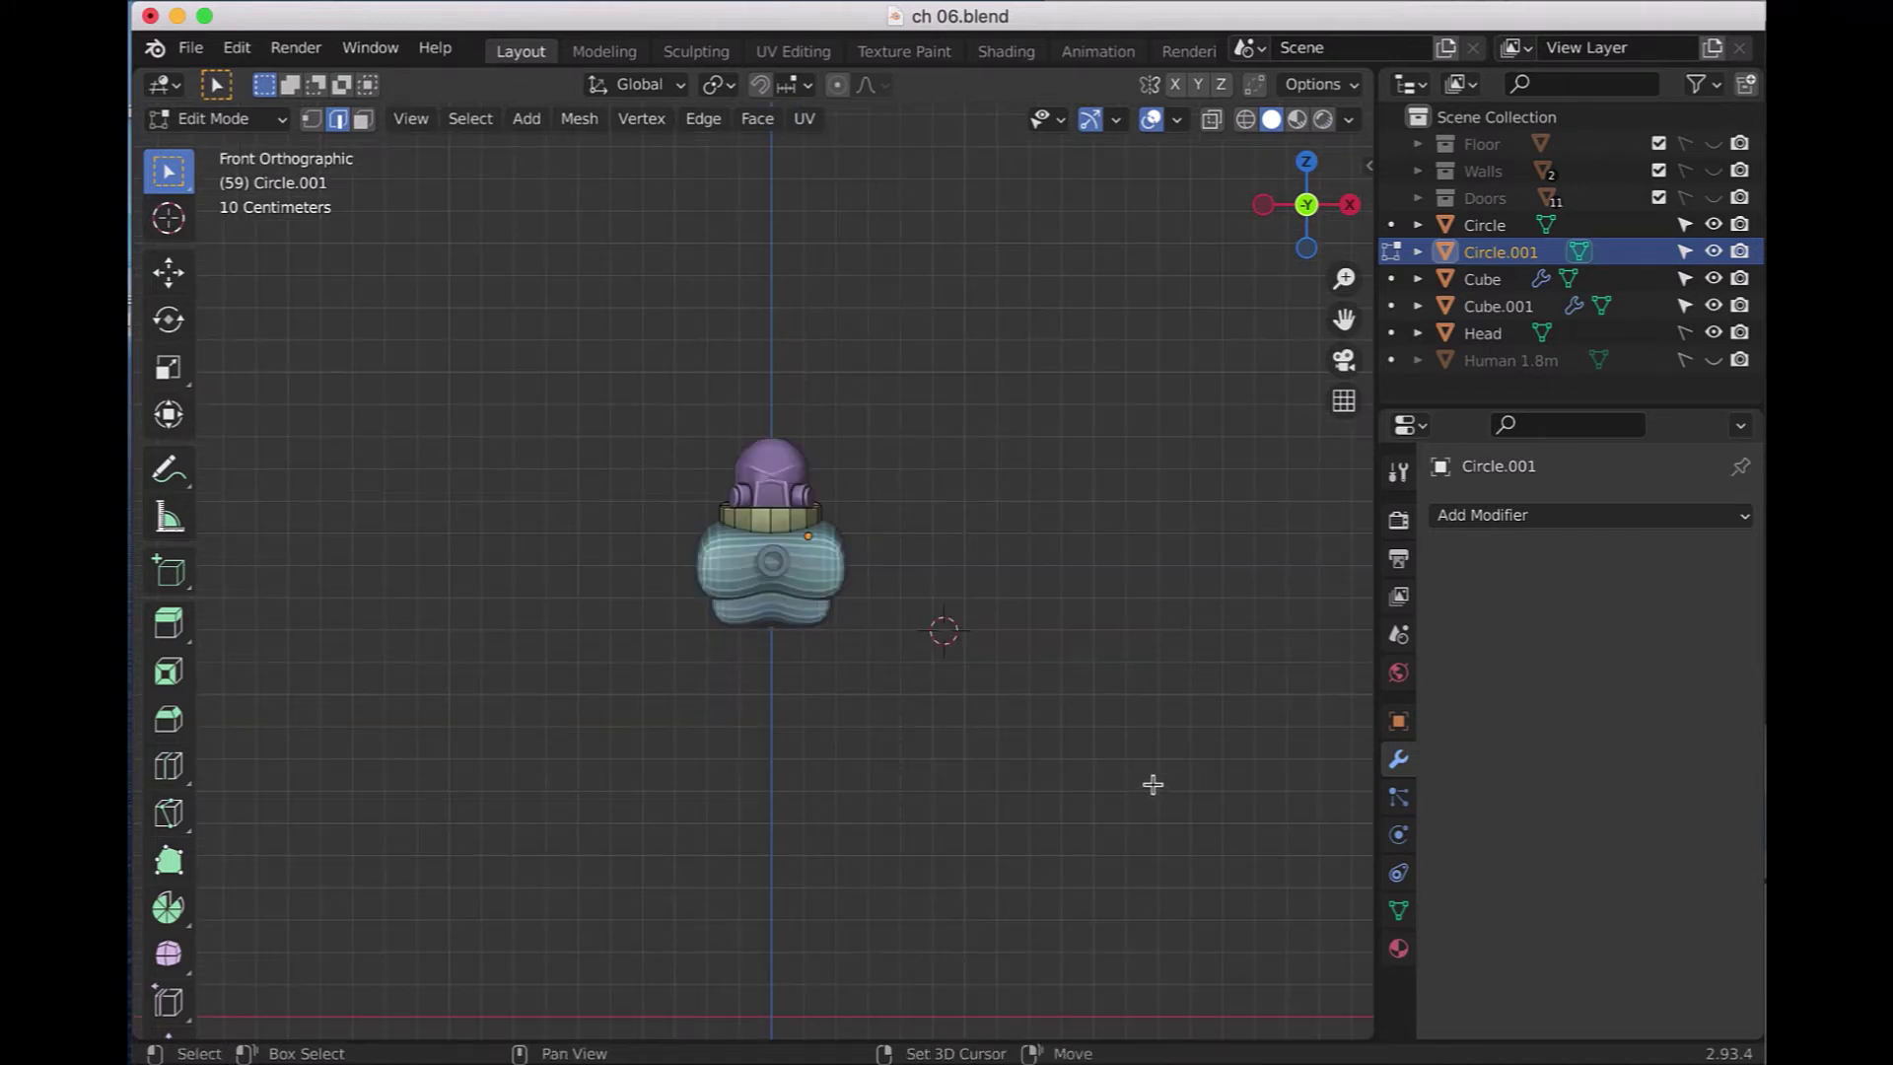
key(shift+s)
click(1020, 871)
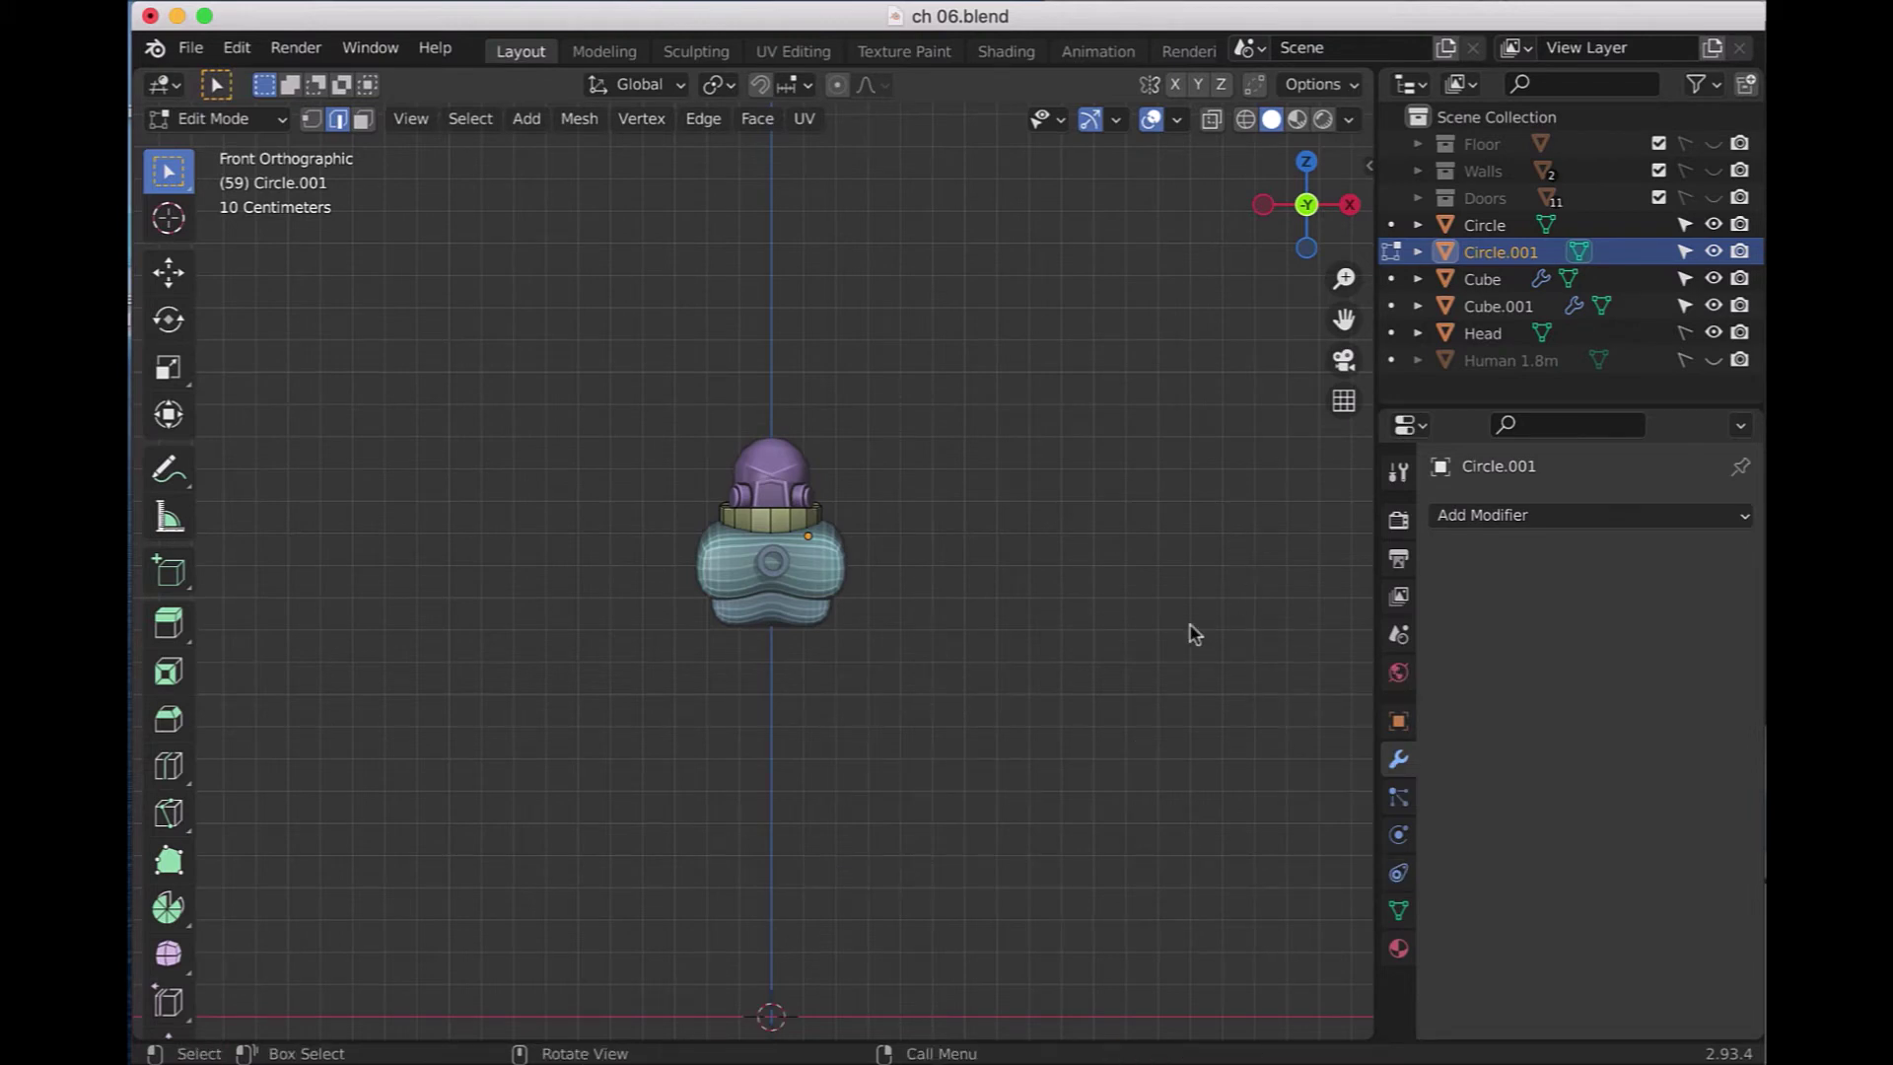
key(shift+a)
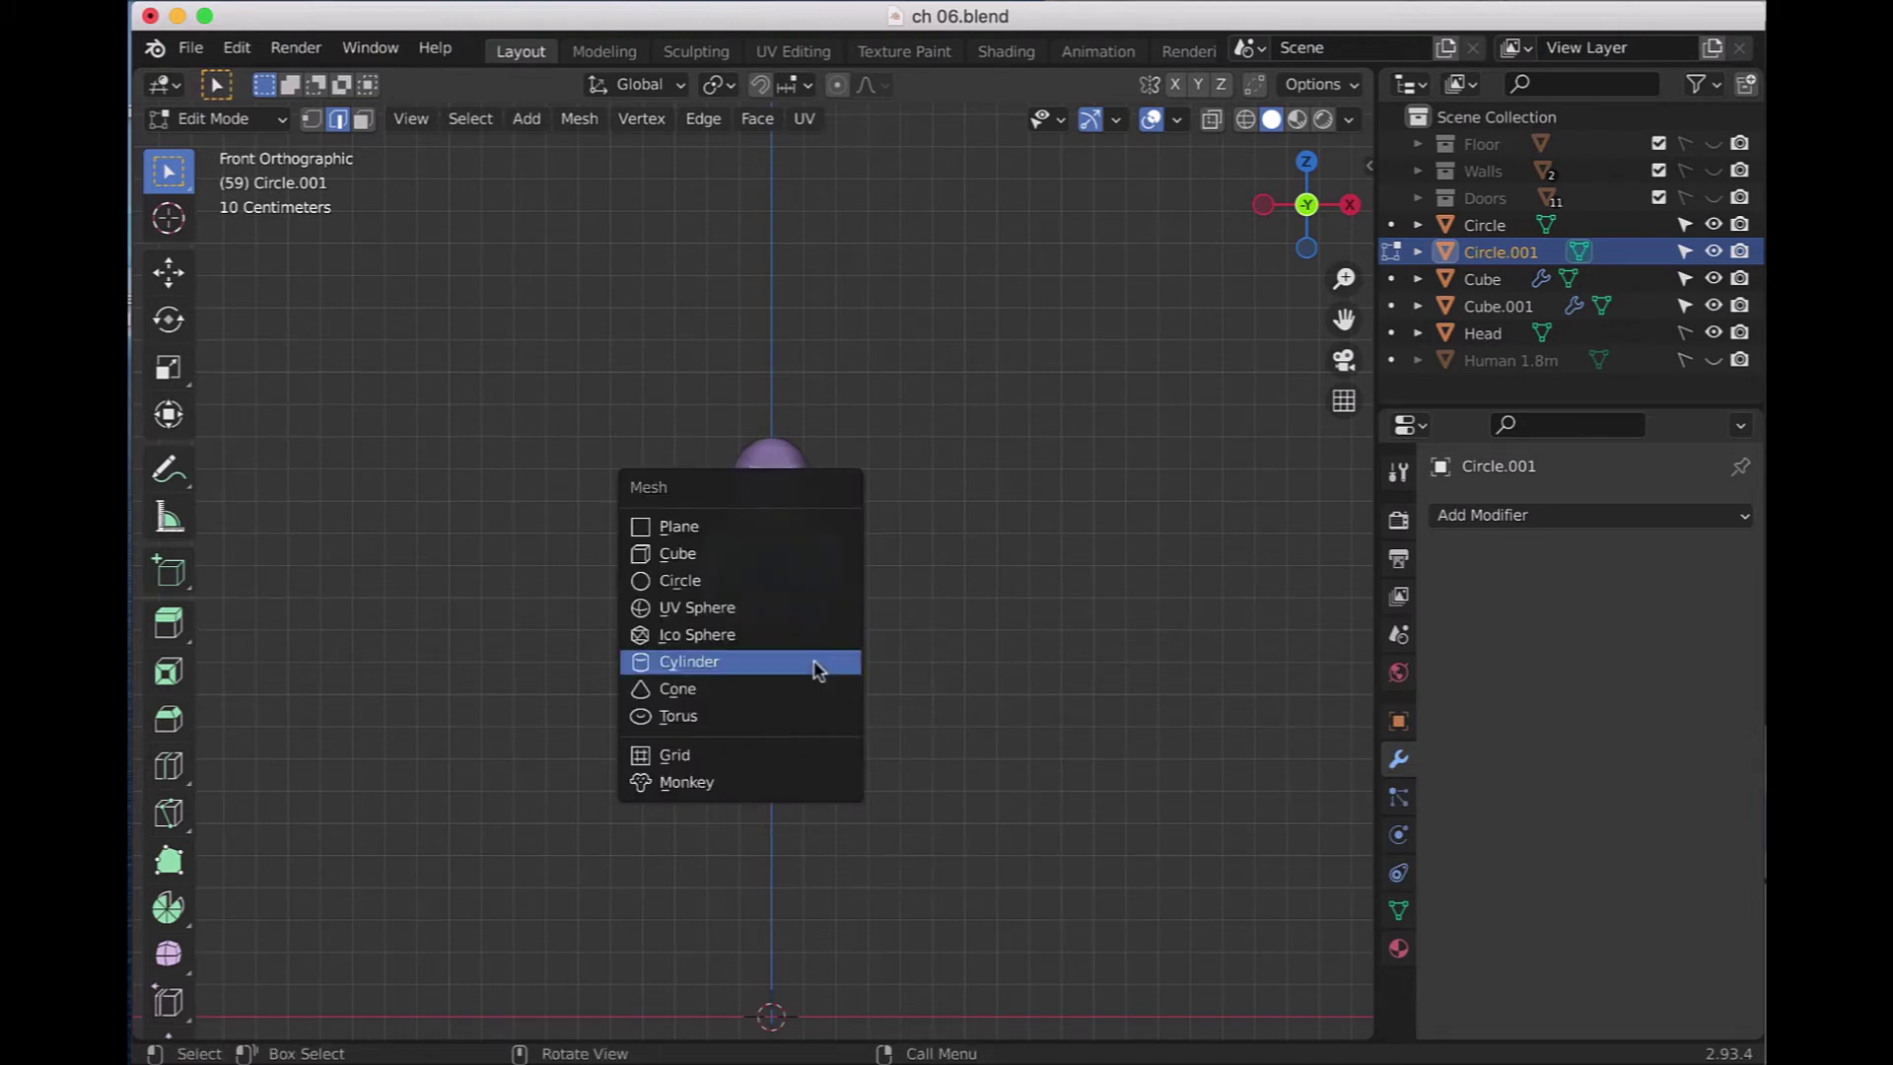
click(806, 552)
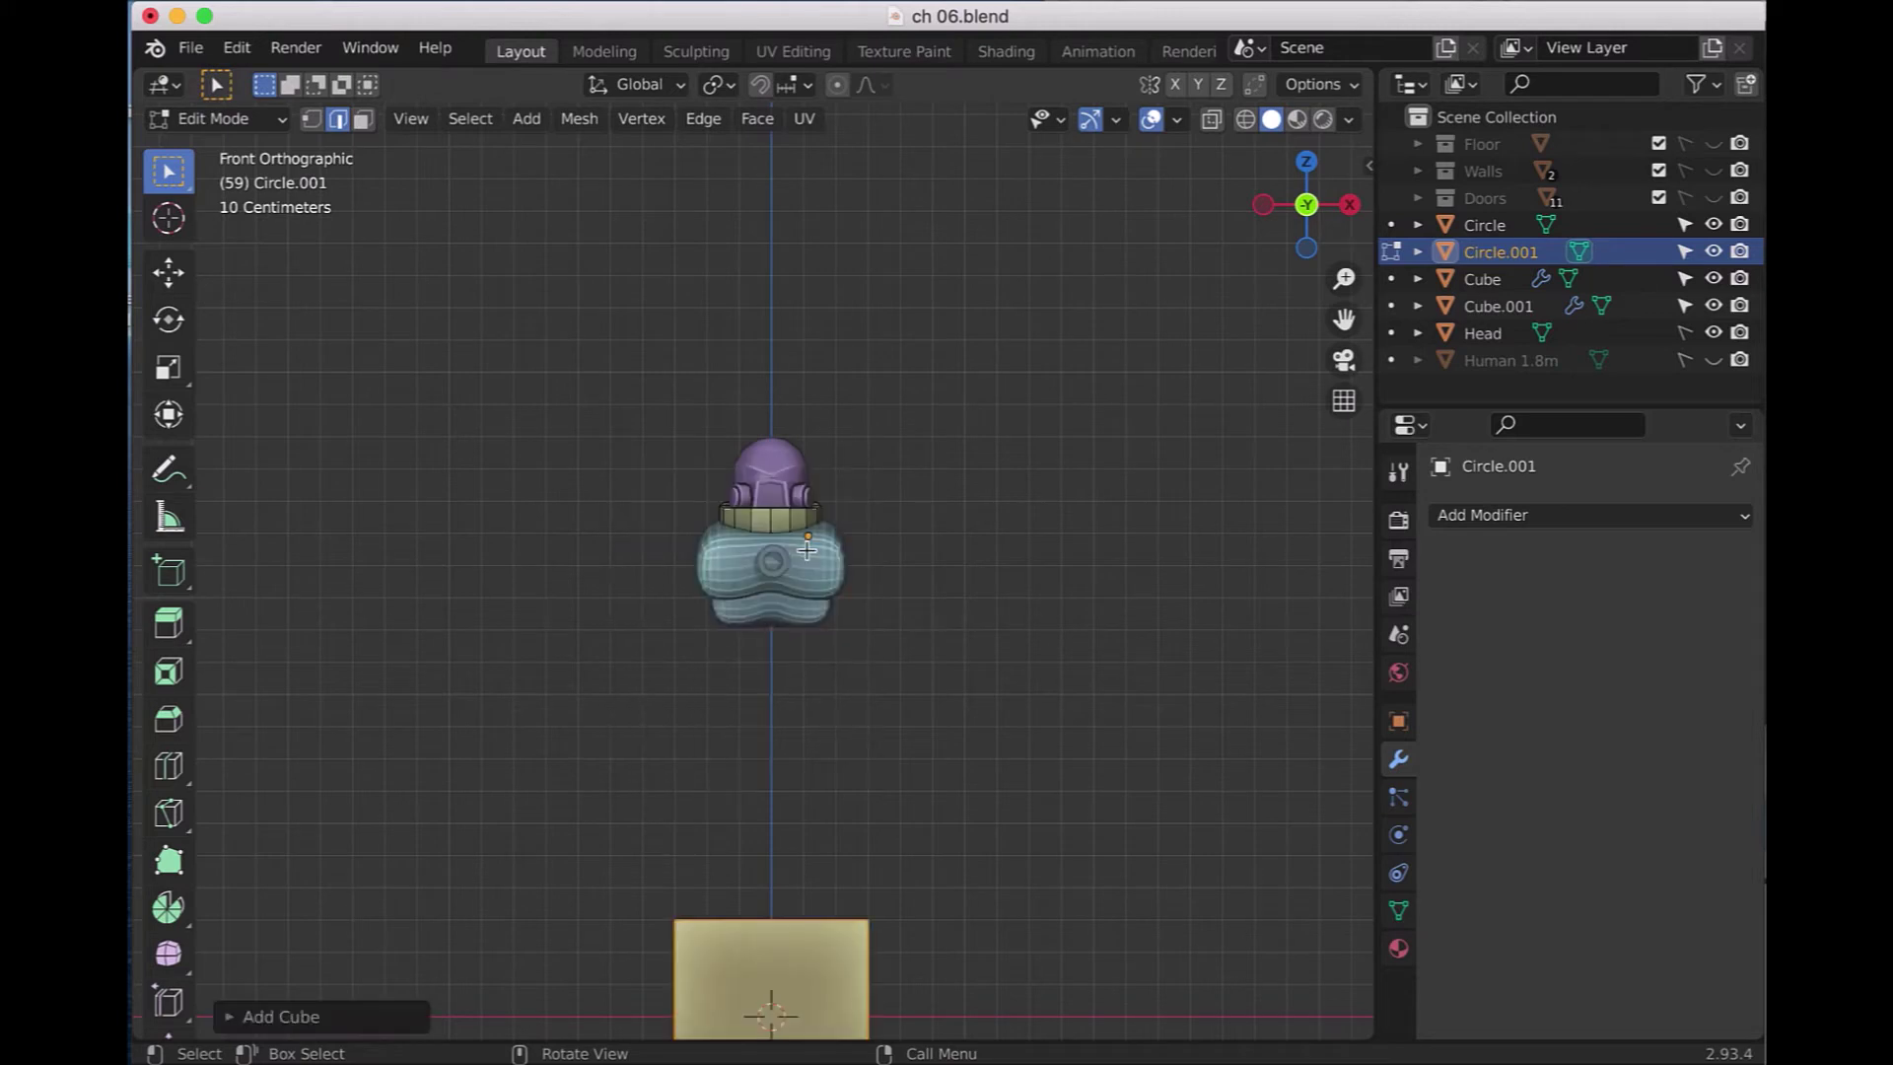
- Set the new cube's size to 0.5 m and its Z location to 1 m
click(331, 1017)
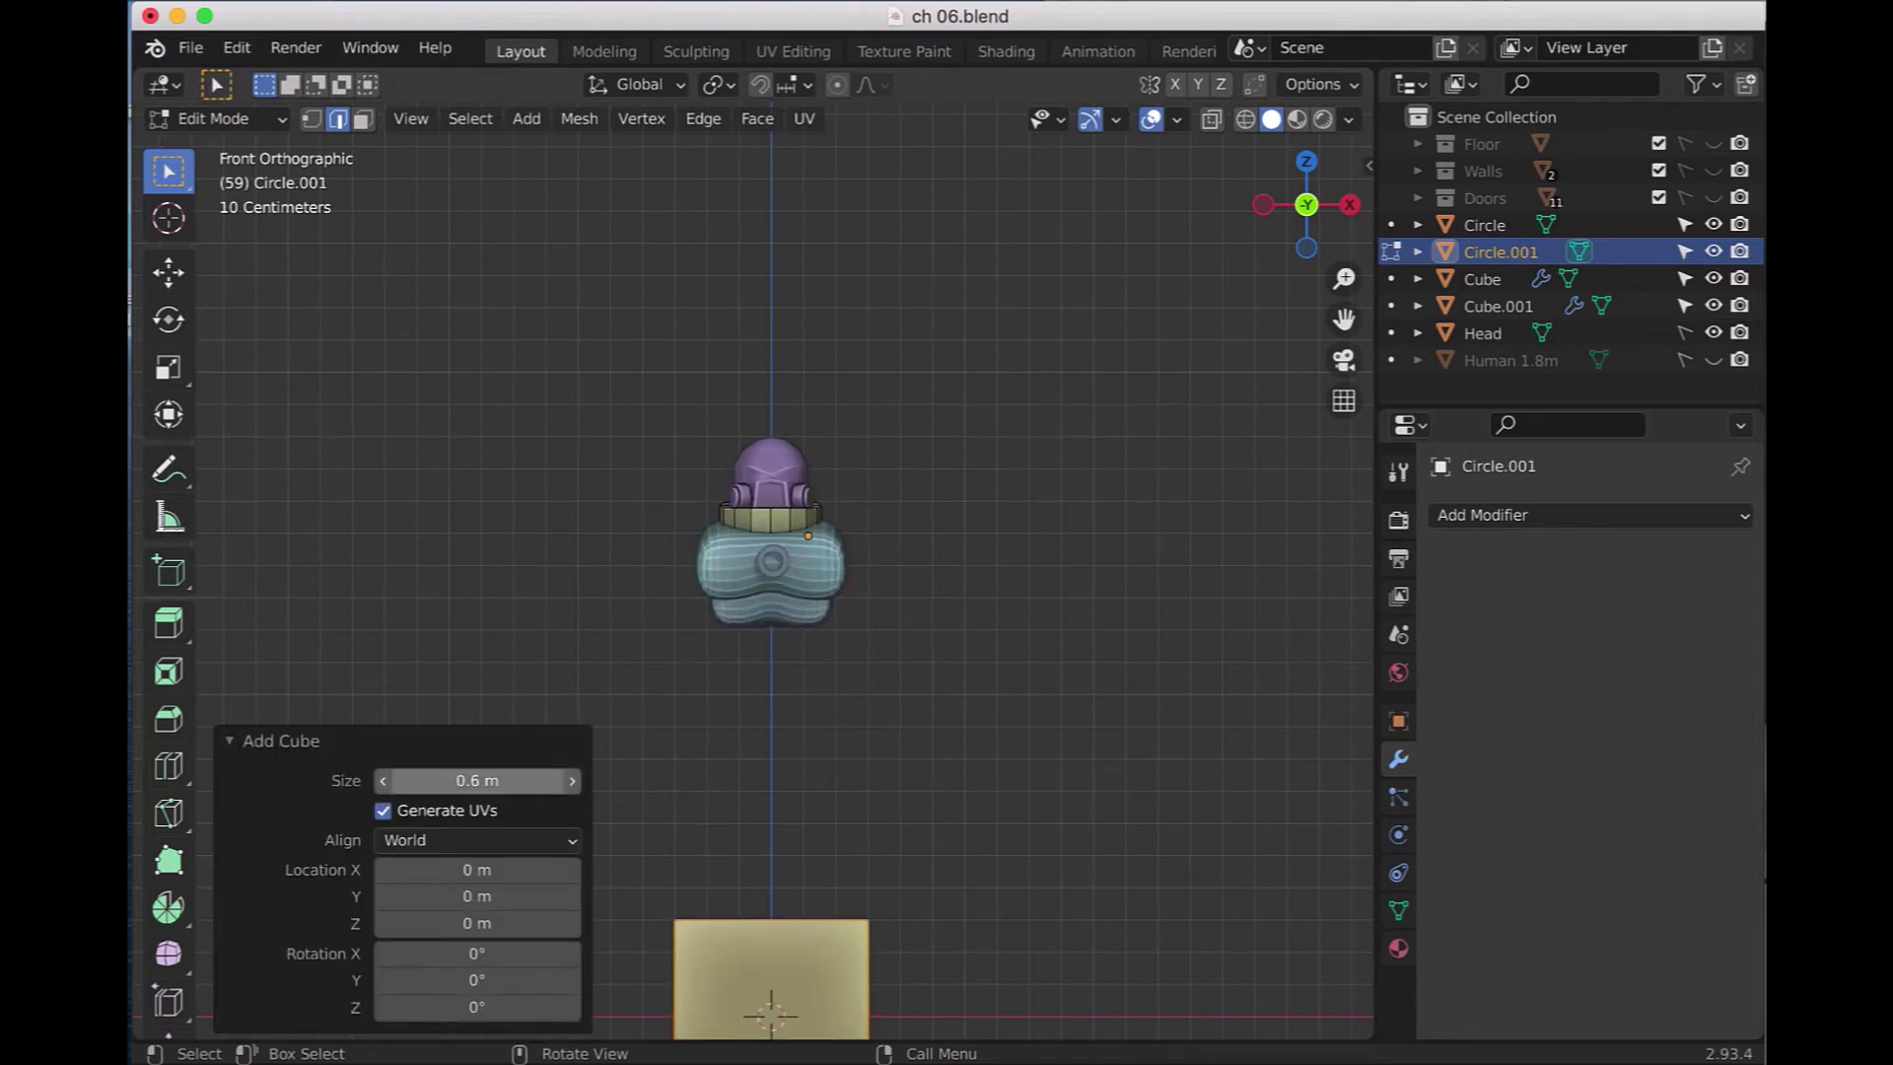
click(519, 781)
key(BackSpace)
key(BackSpace)
key(BackSpace)
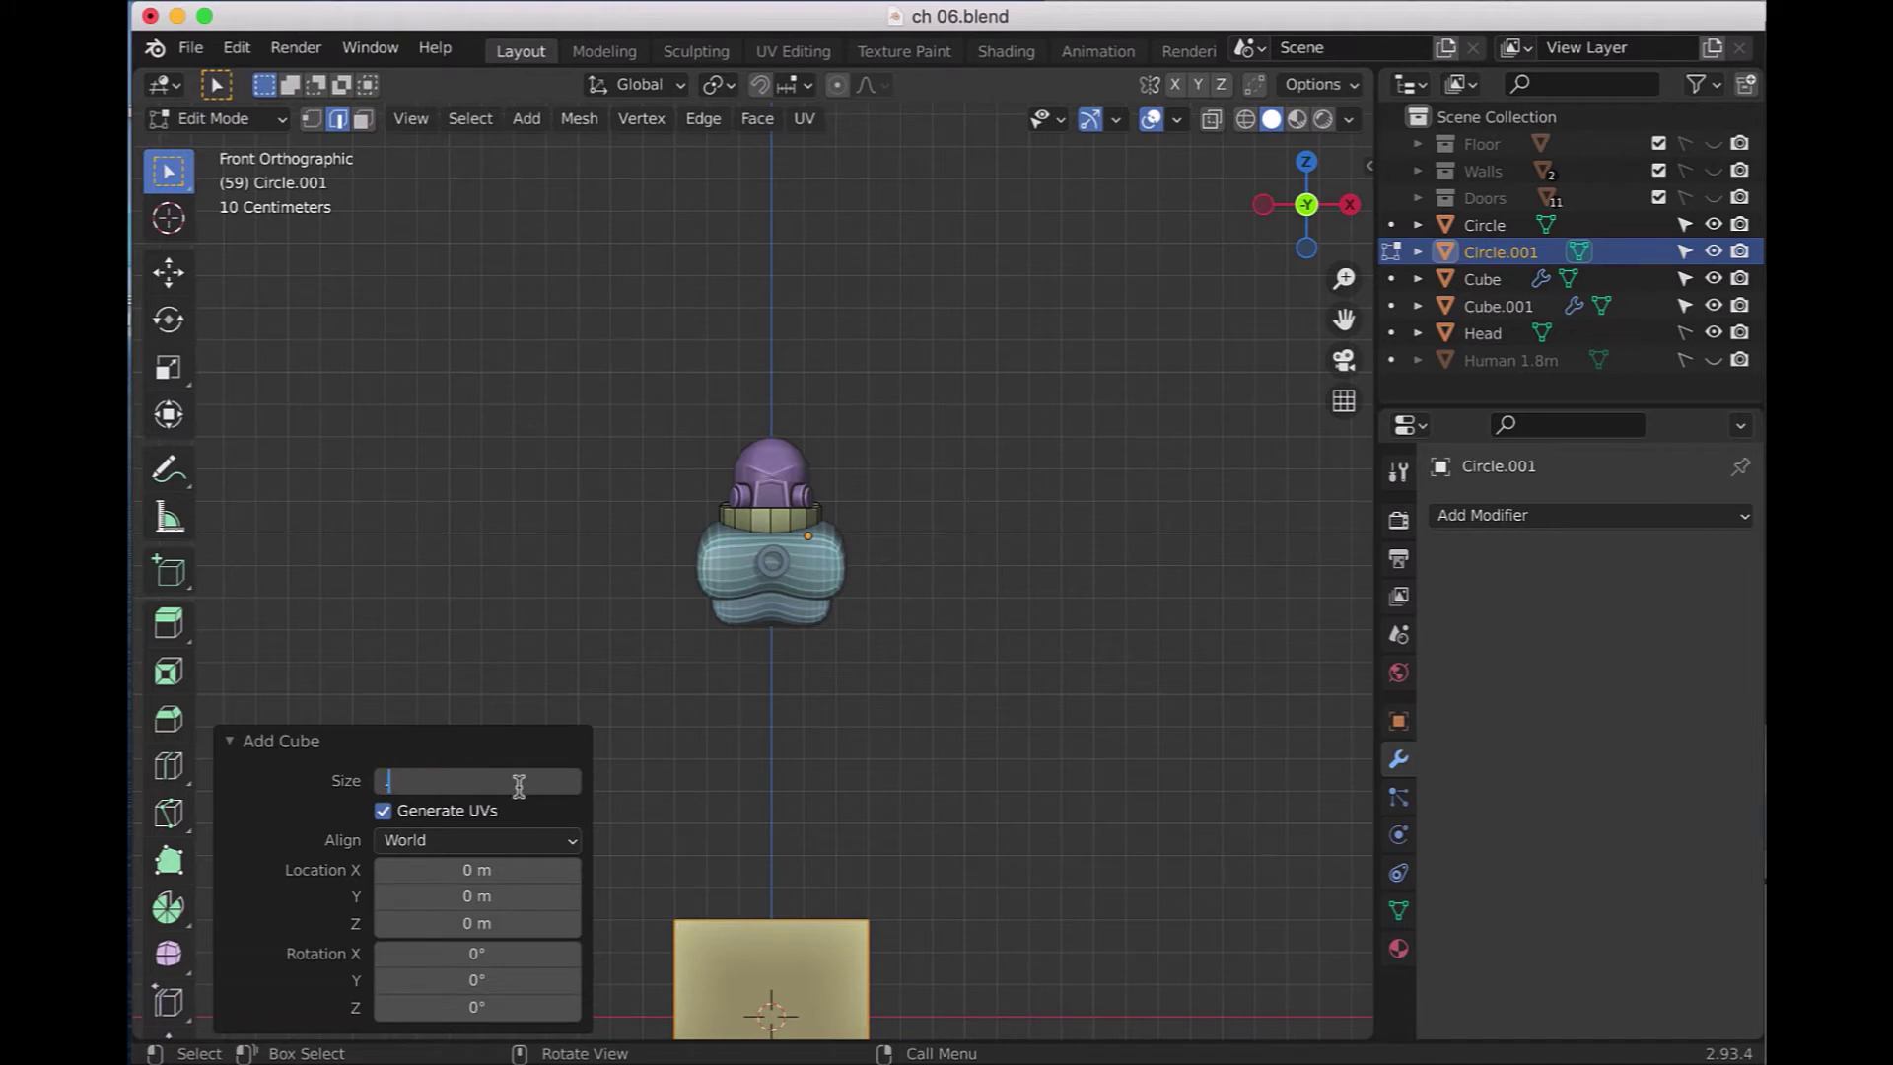
text(5)
key(Return)
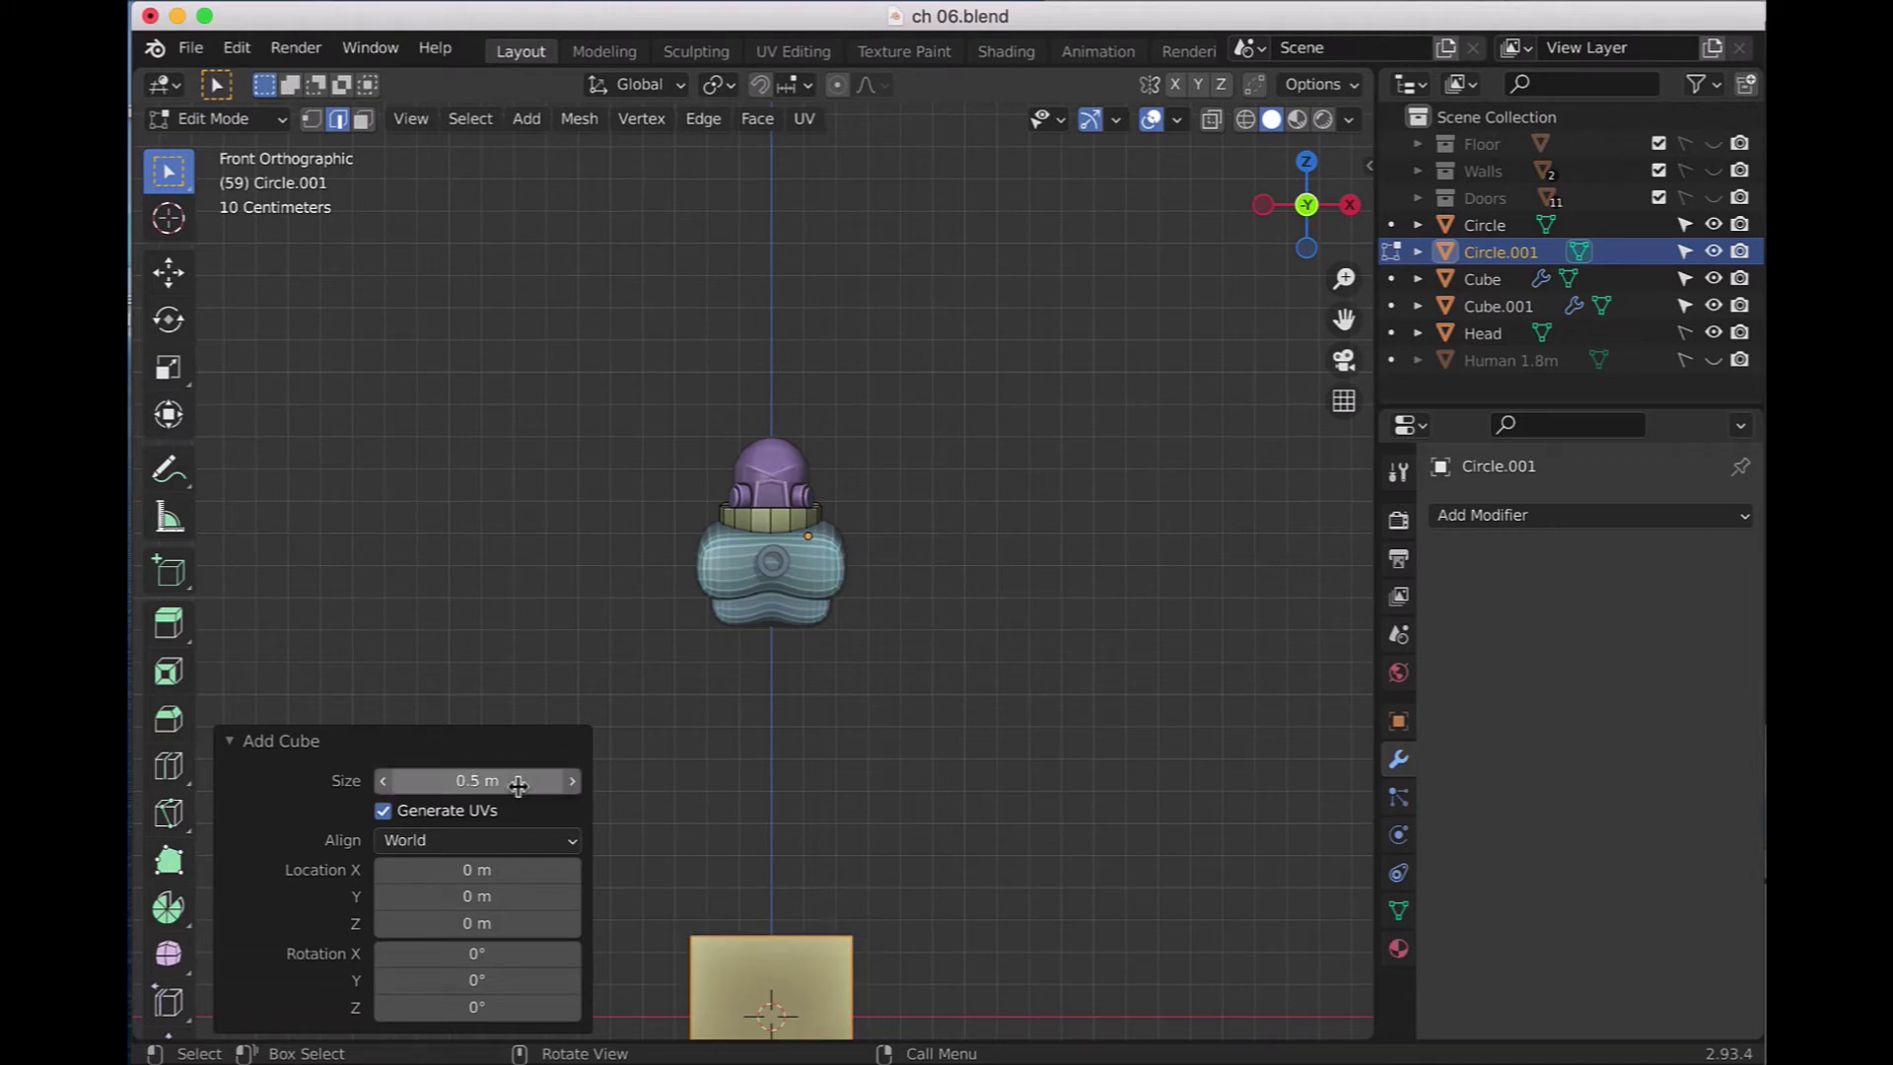
click(505, 920)
text(1)
key(Return)
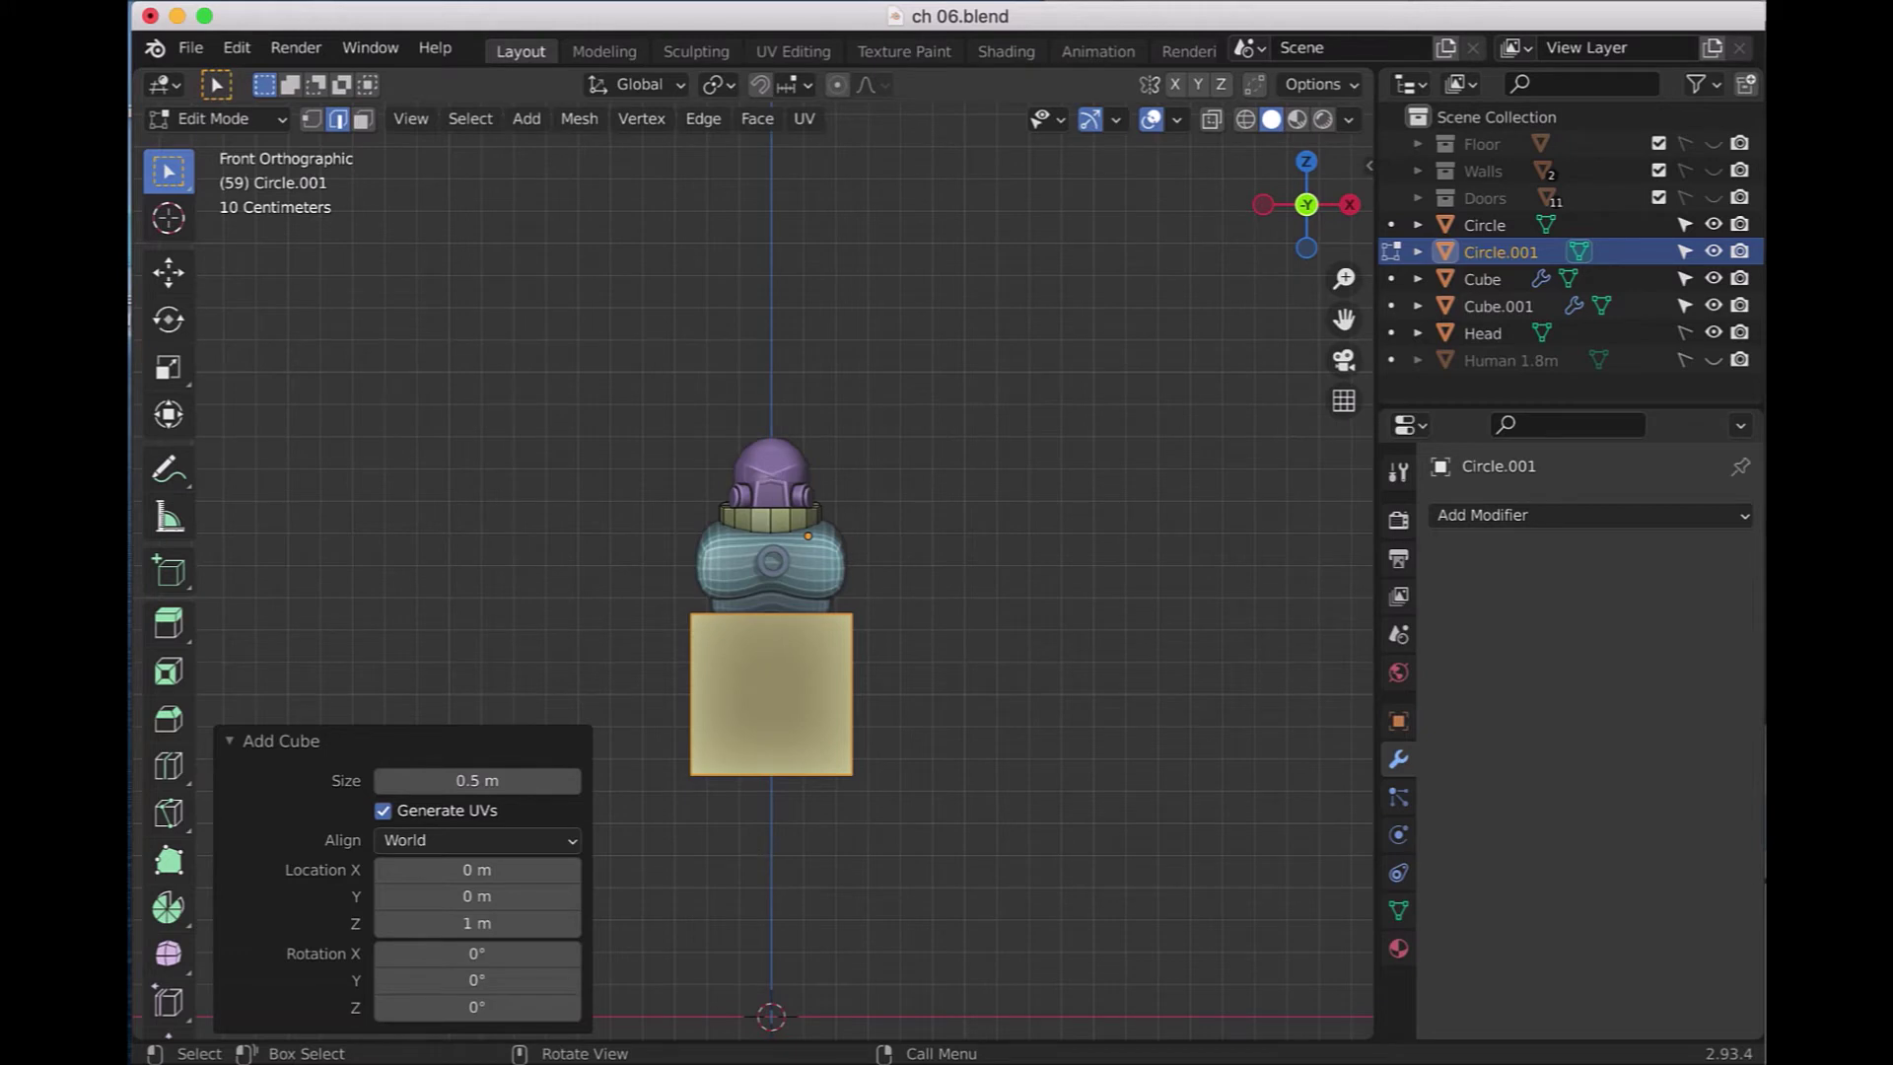
- Scale the cube to 0.8 along Y in Right view to make it shallower
key(s)
key(y)
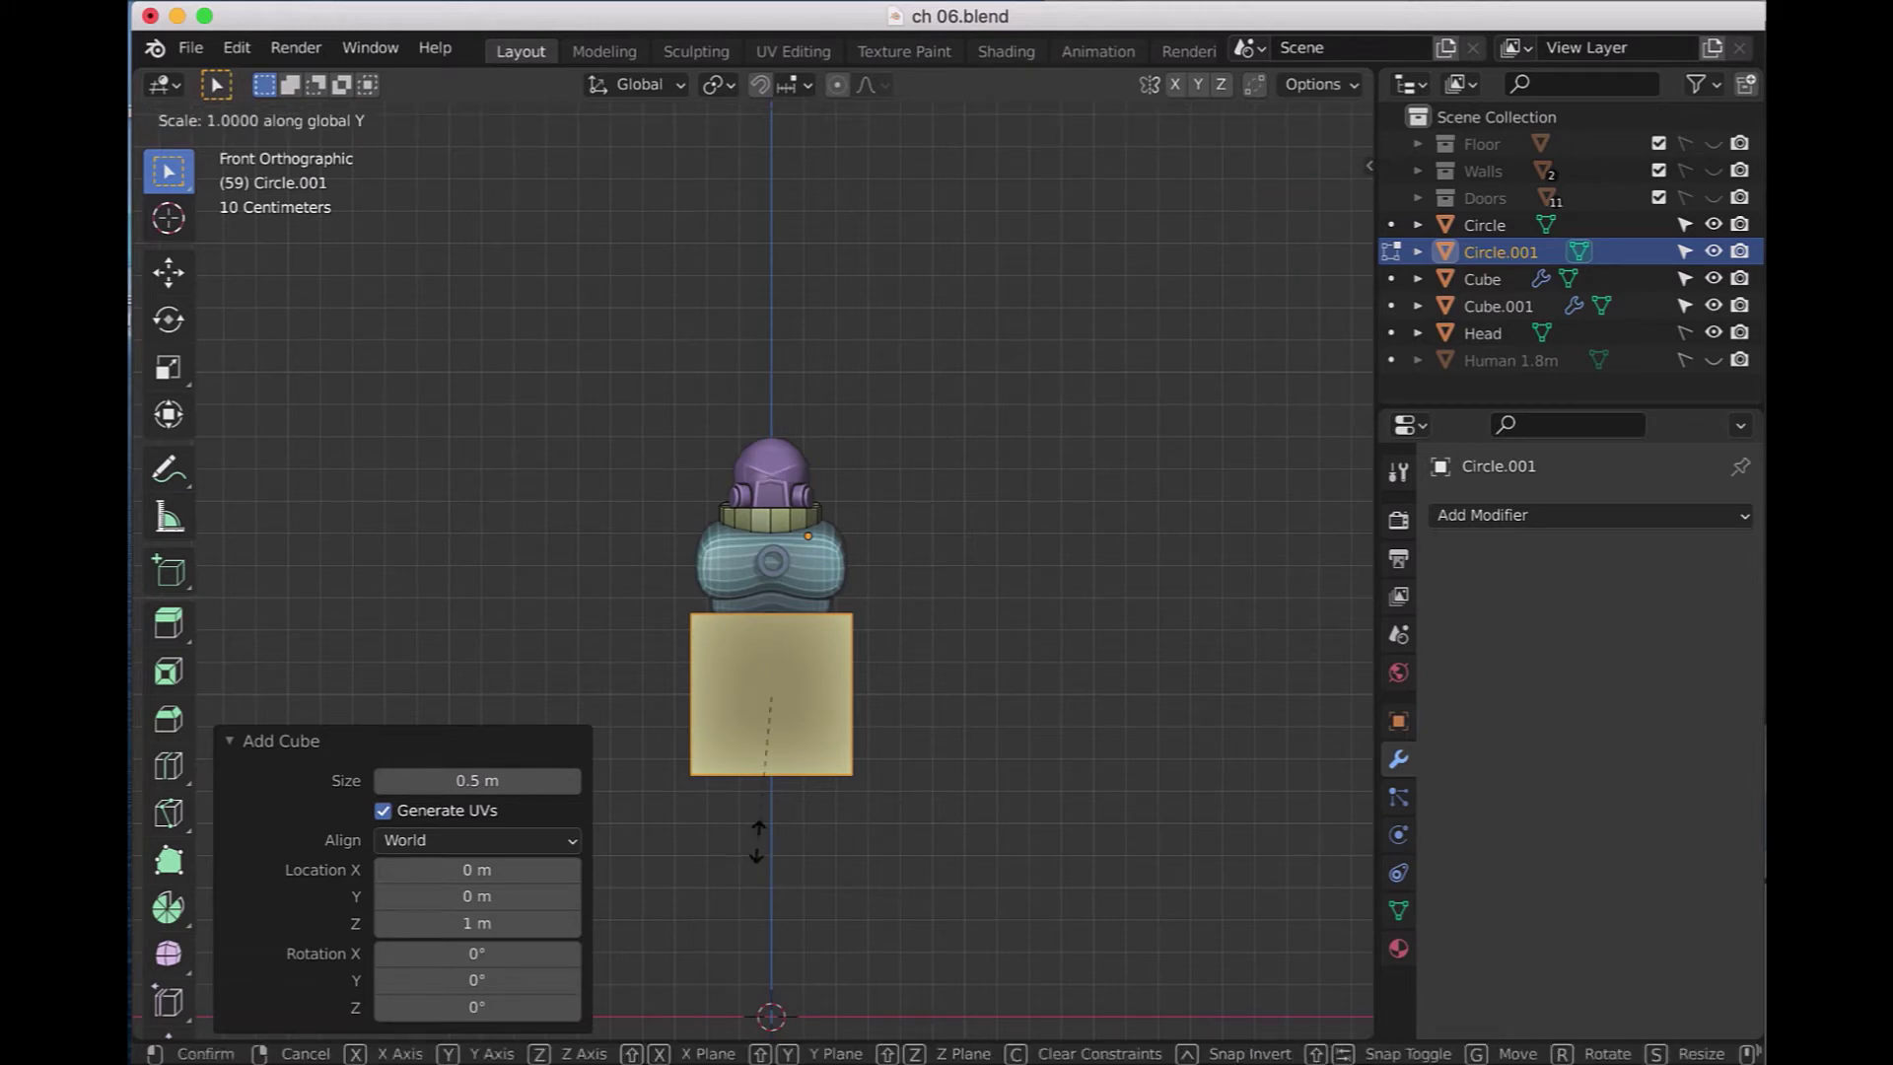
text(.)
text(8)
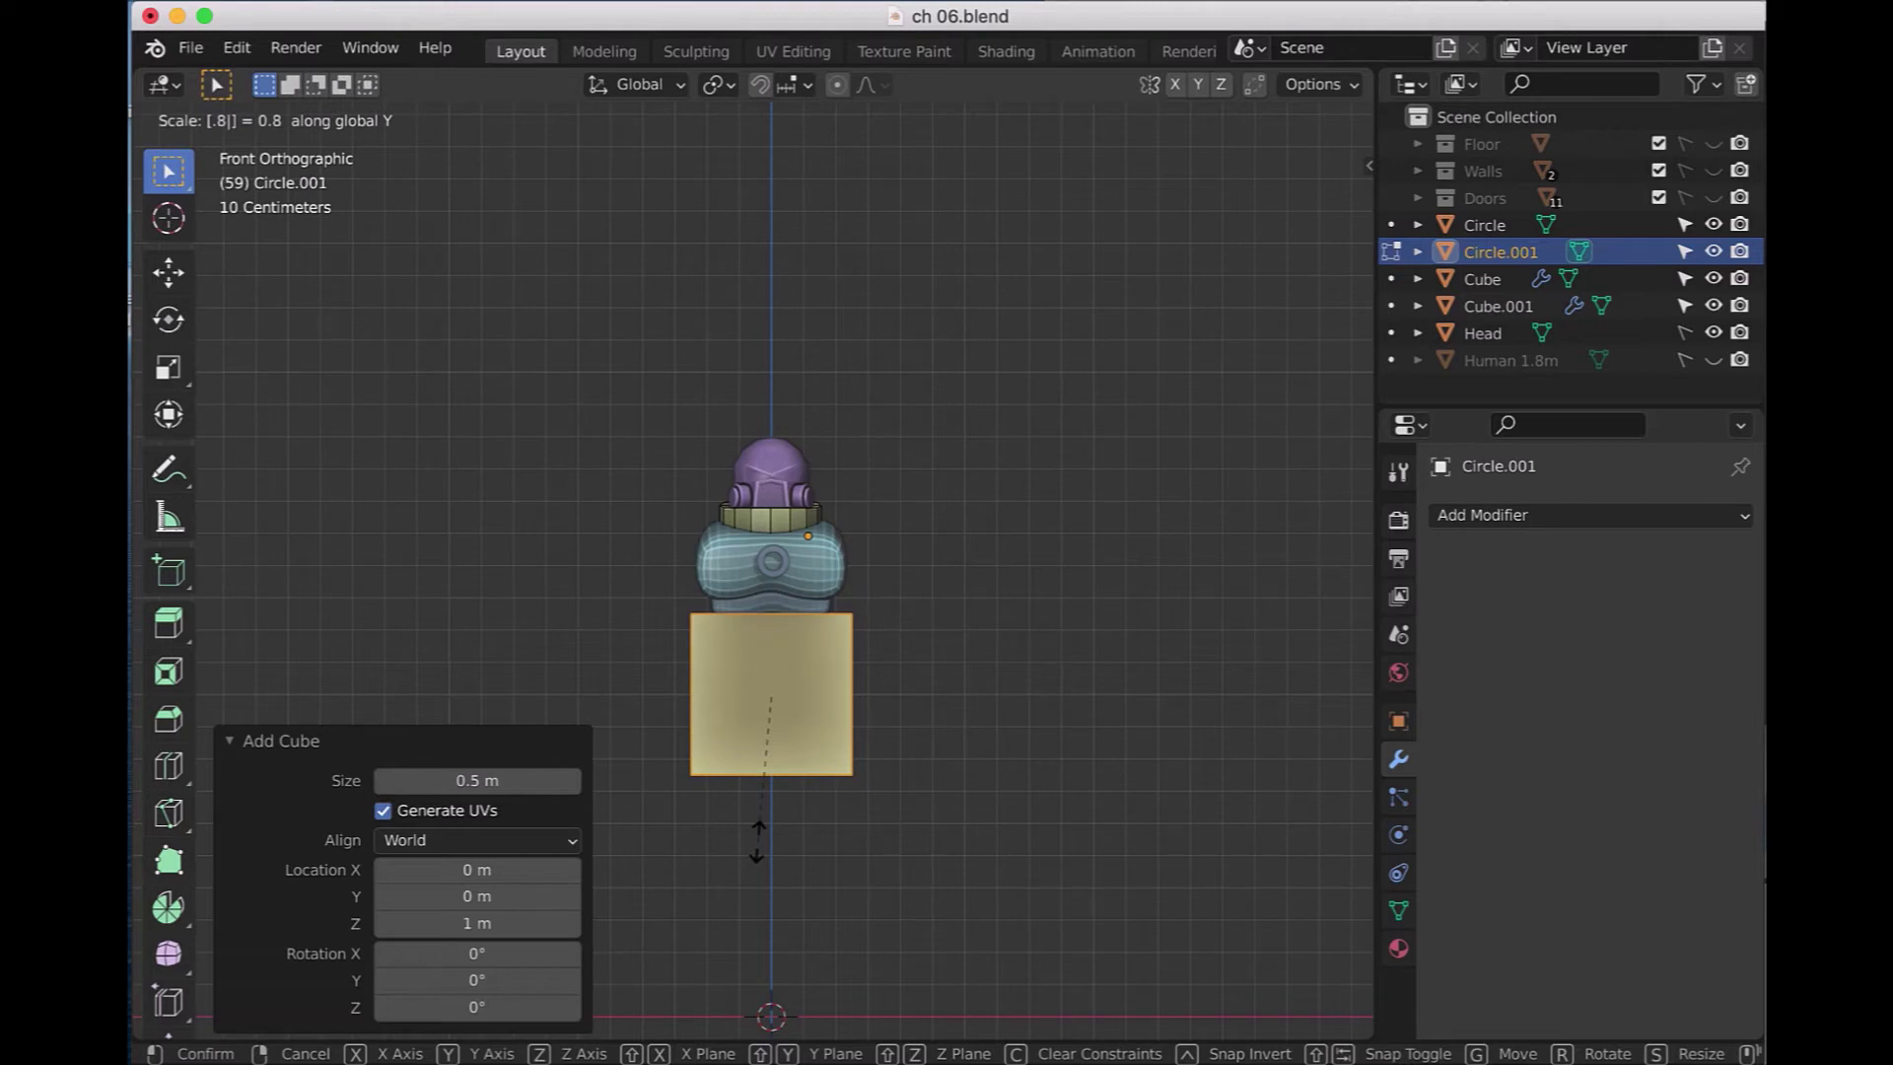
text(3)
key(Return)
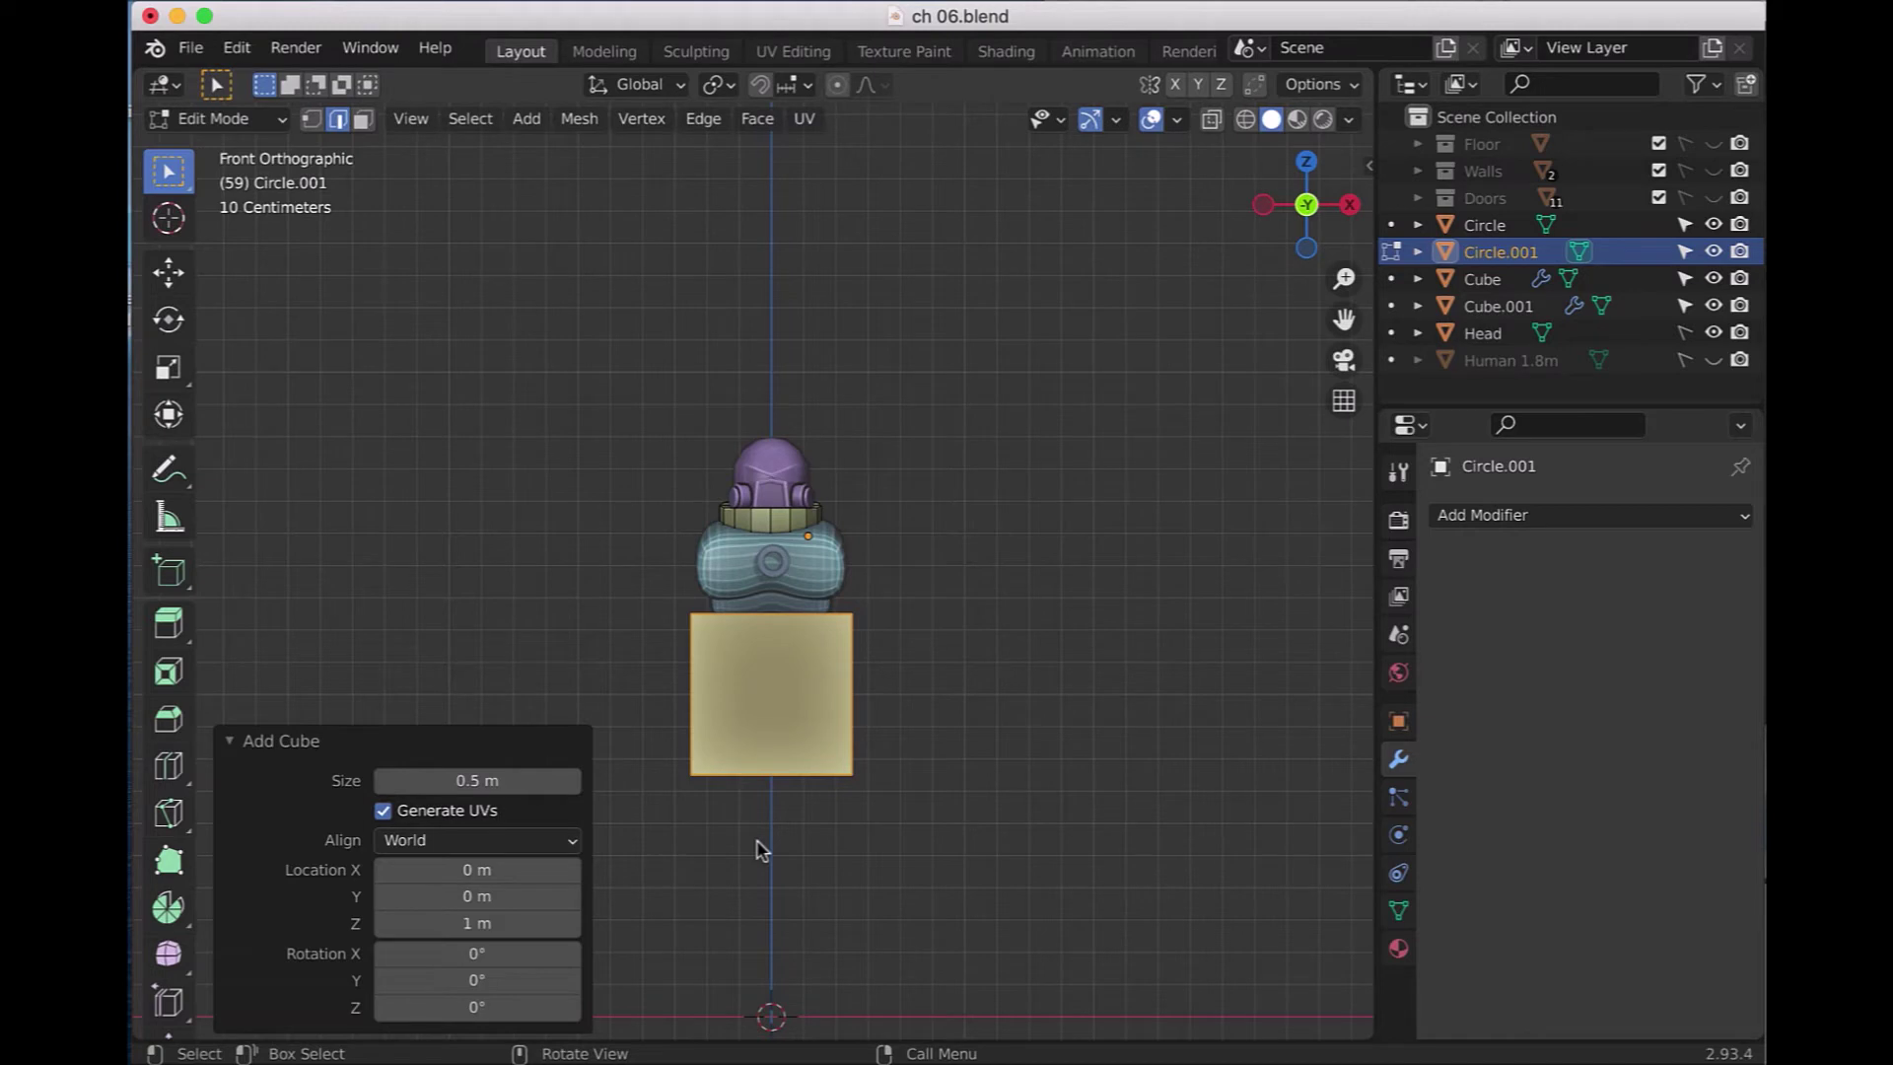
key(KP_3)
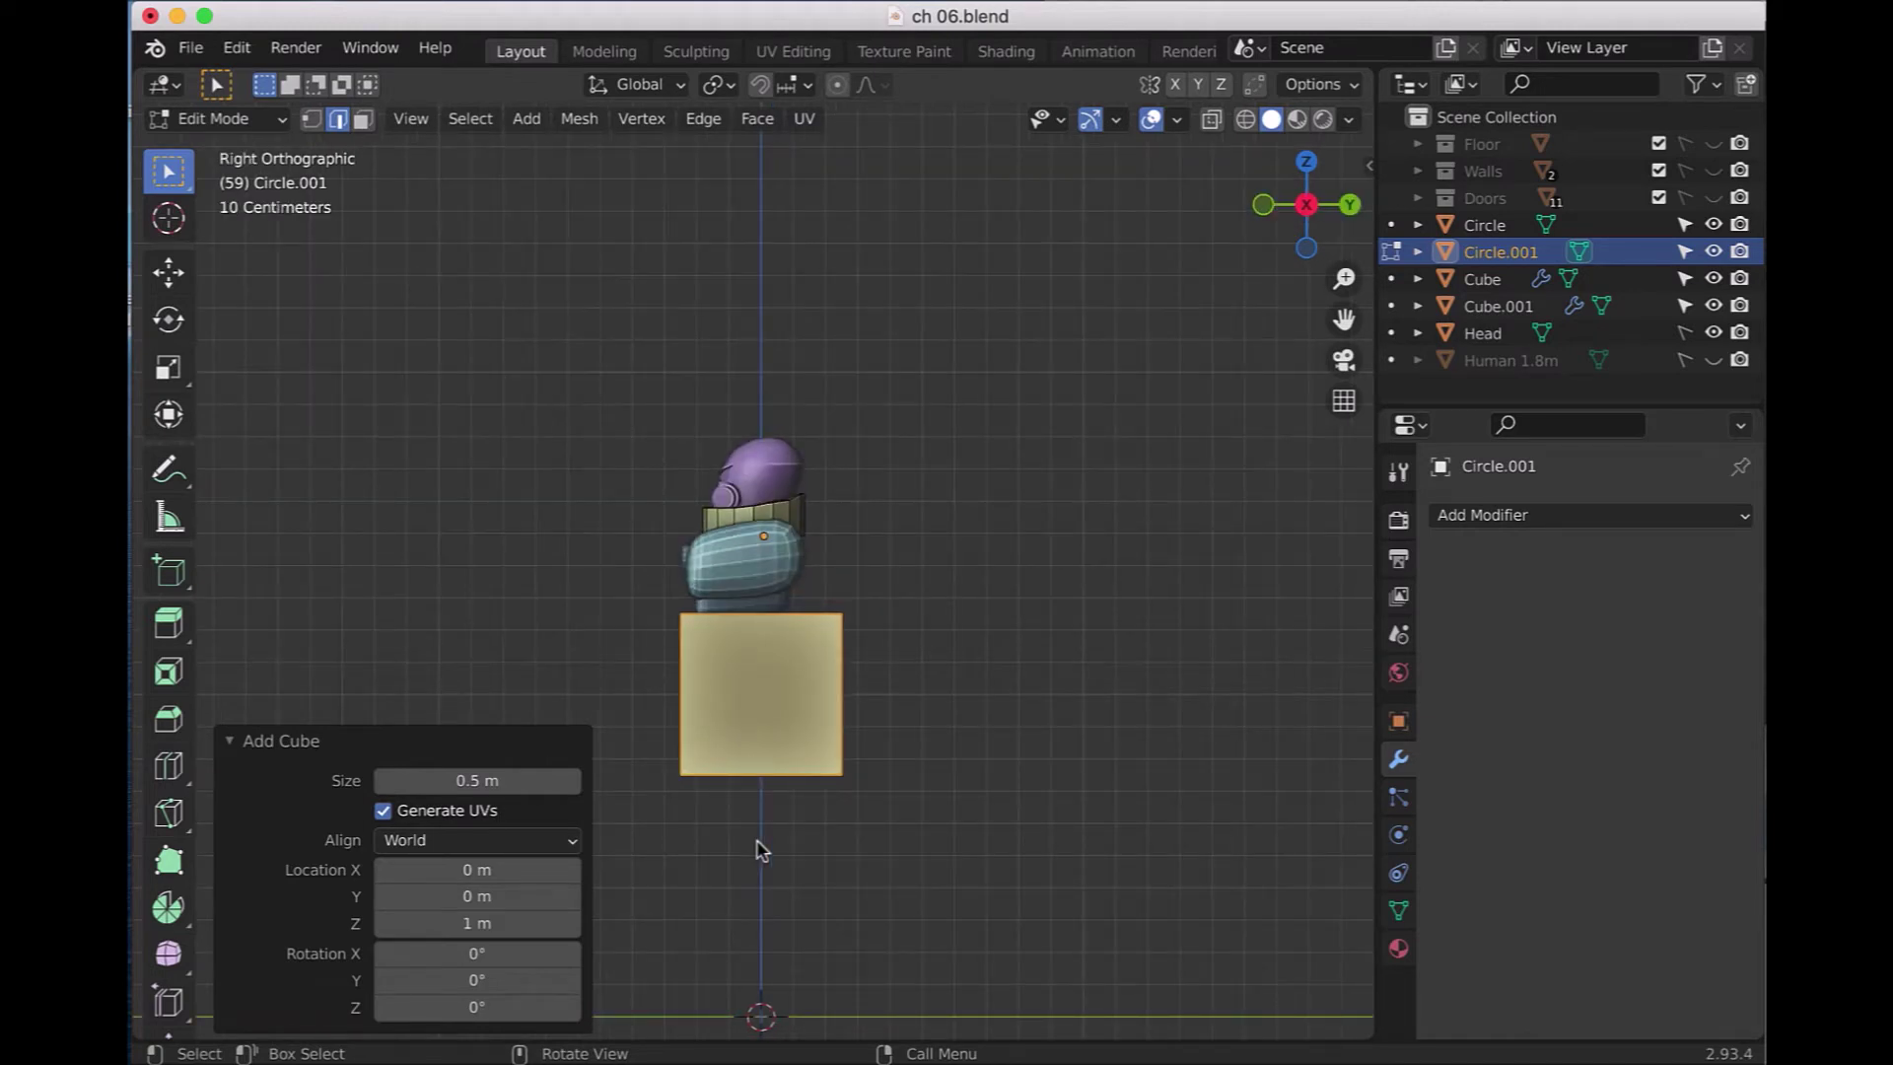
key(s)
text(y)
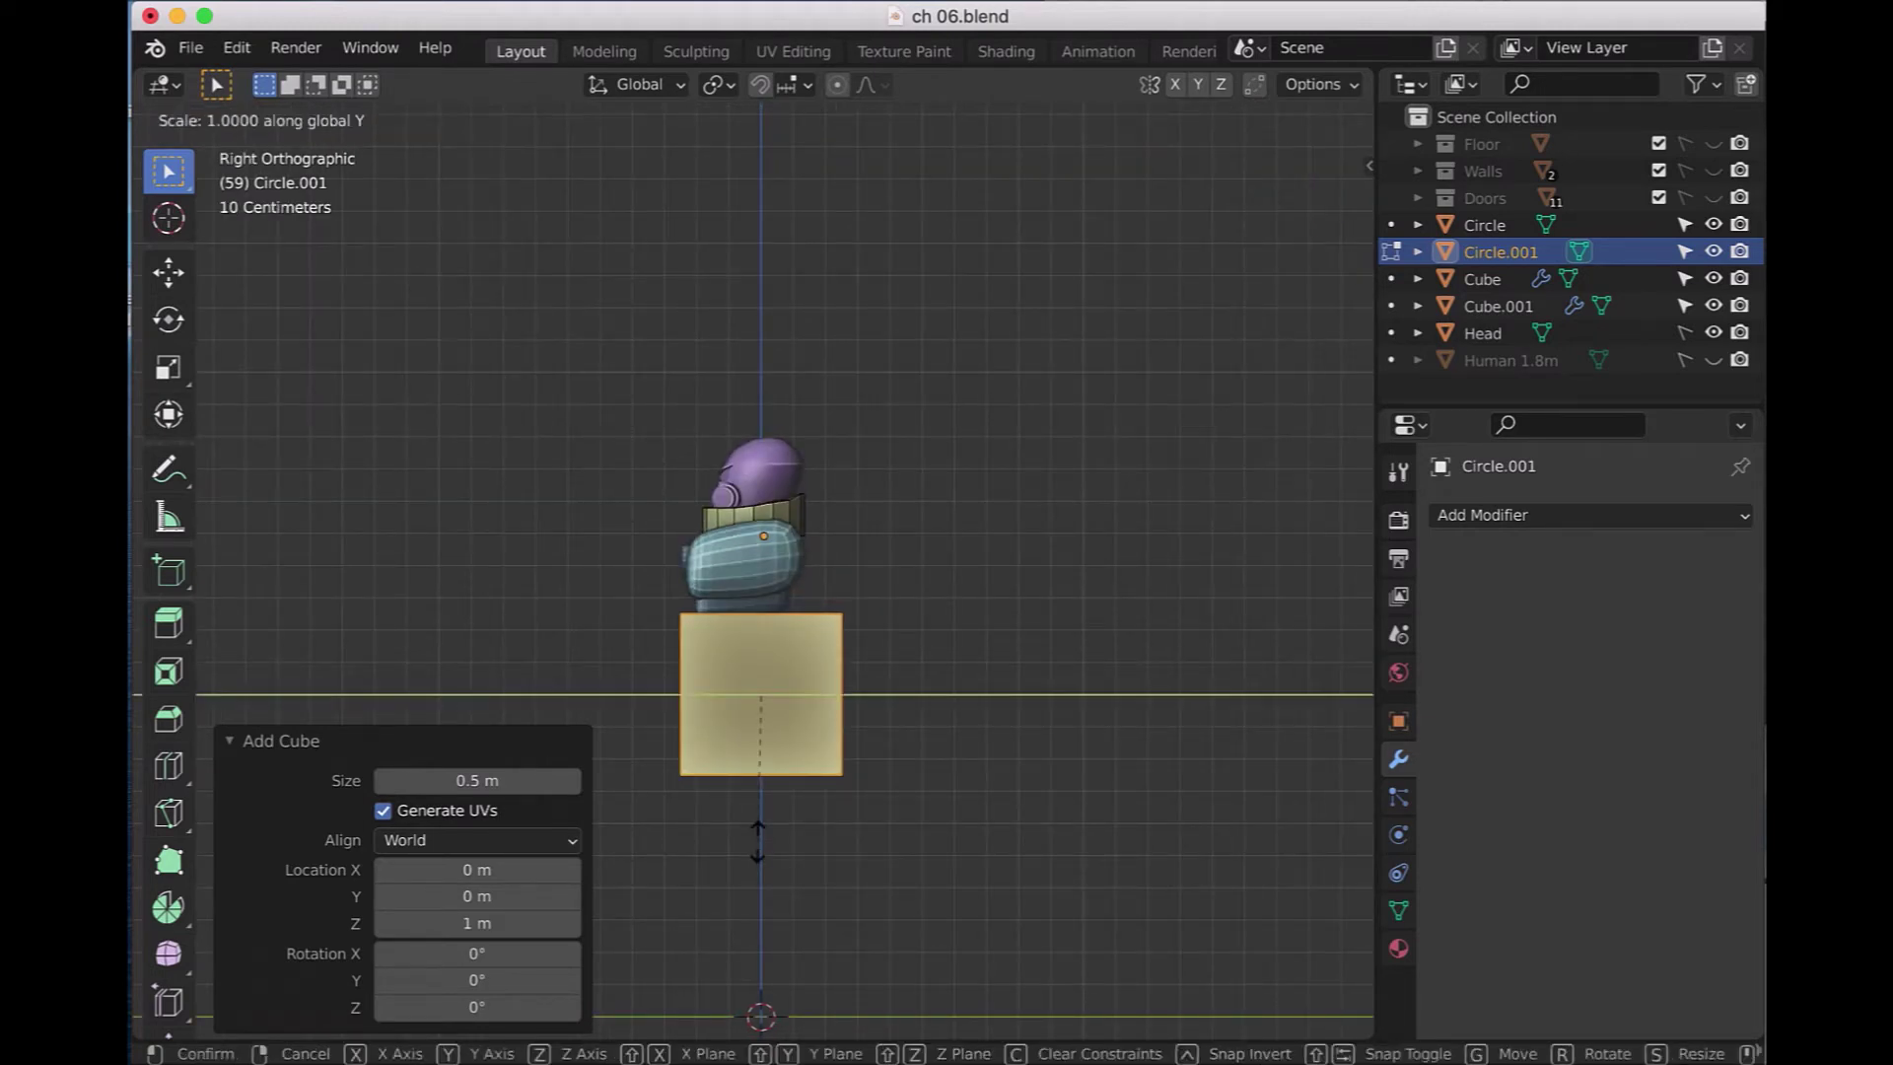
text(.8)
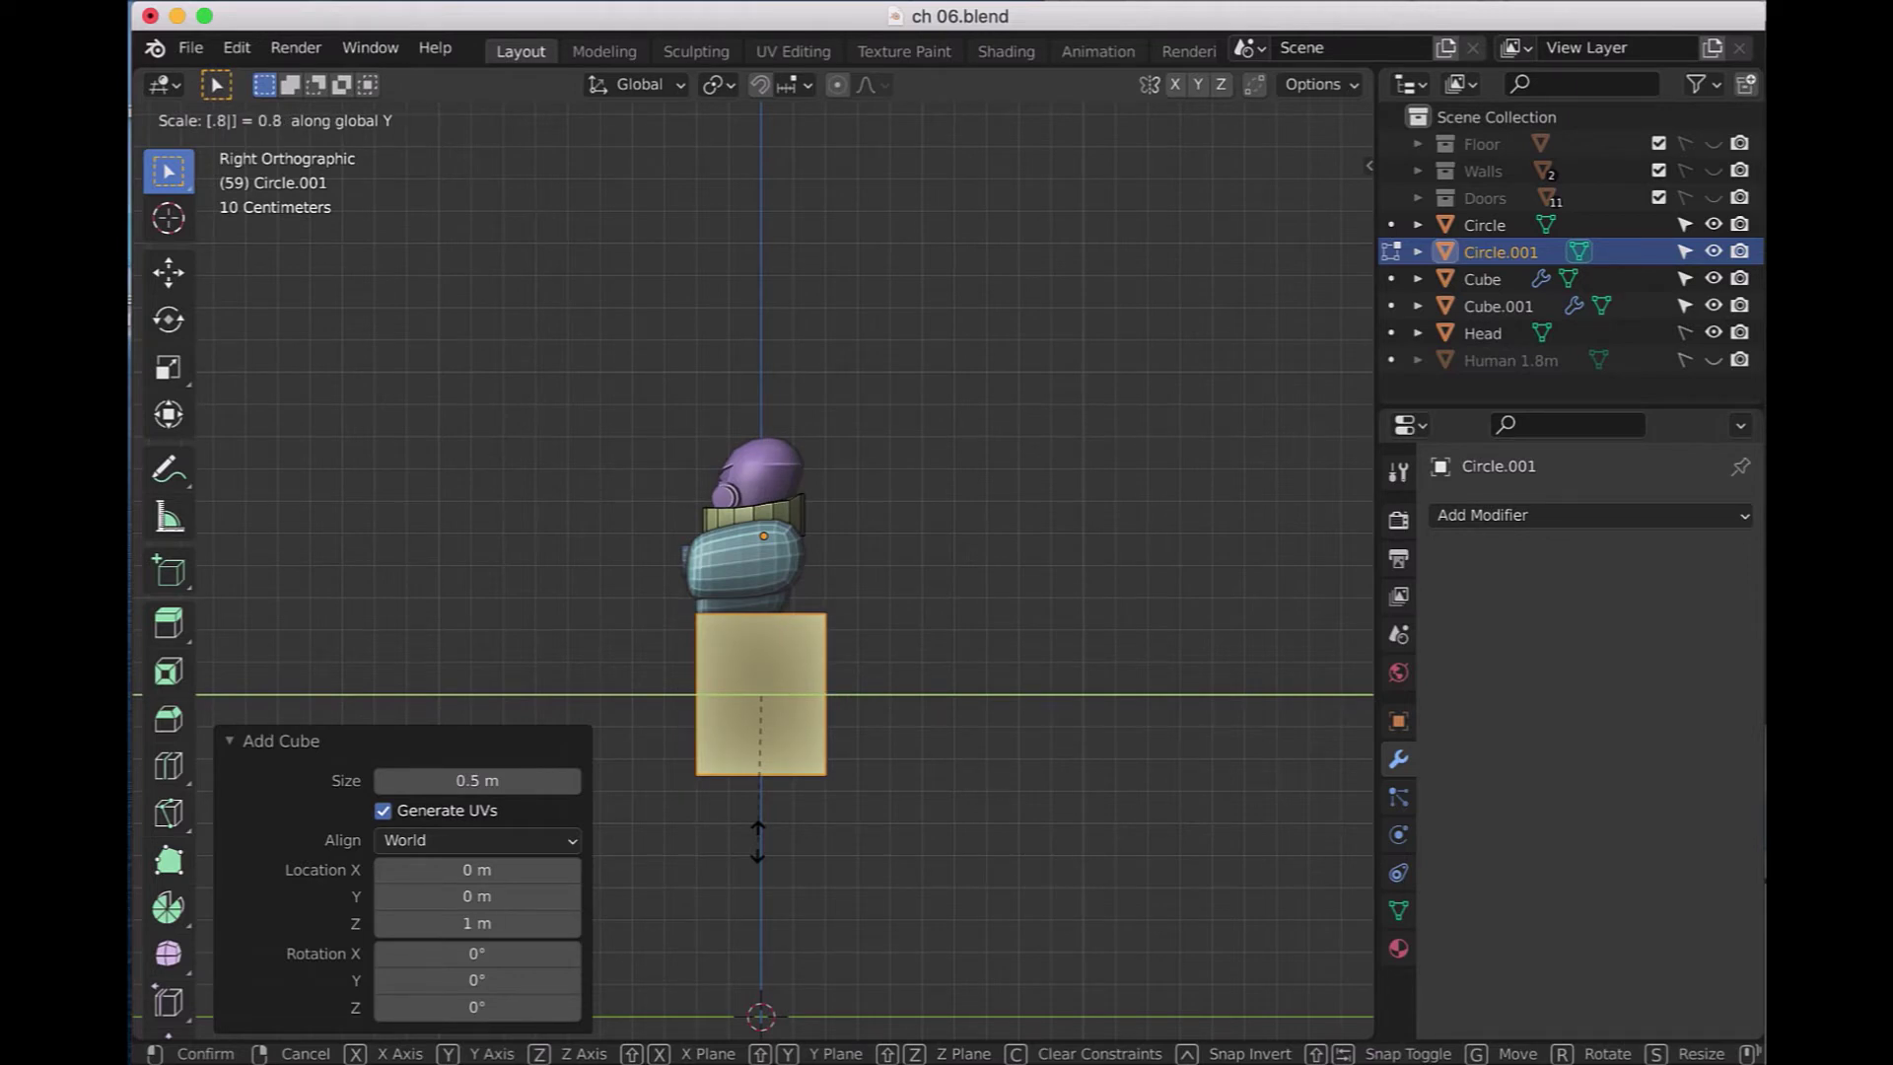
key(Return)
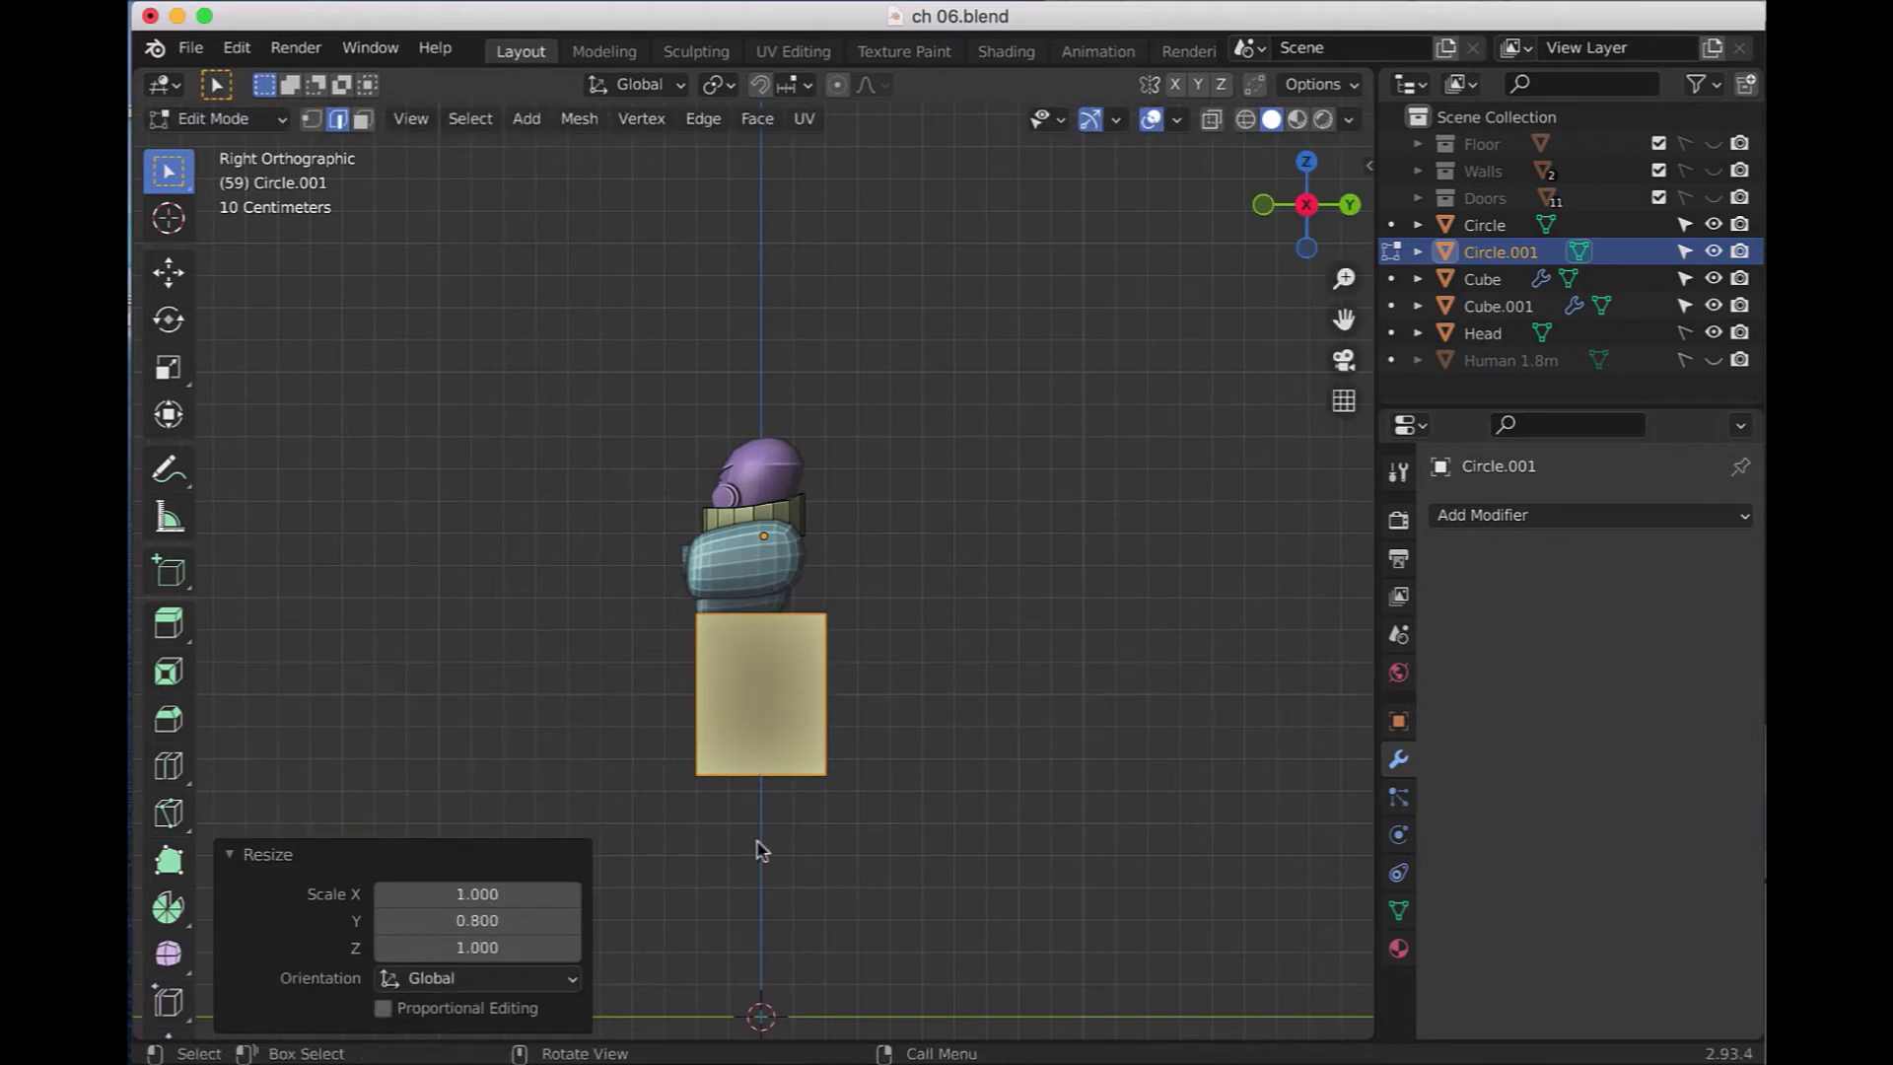
- With X-ray on, raise the block's bottom edges about 0.034 m along Z, then return to Object Mode
key(KP_1)
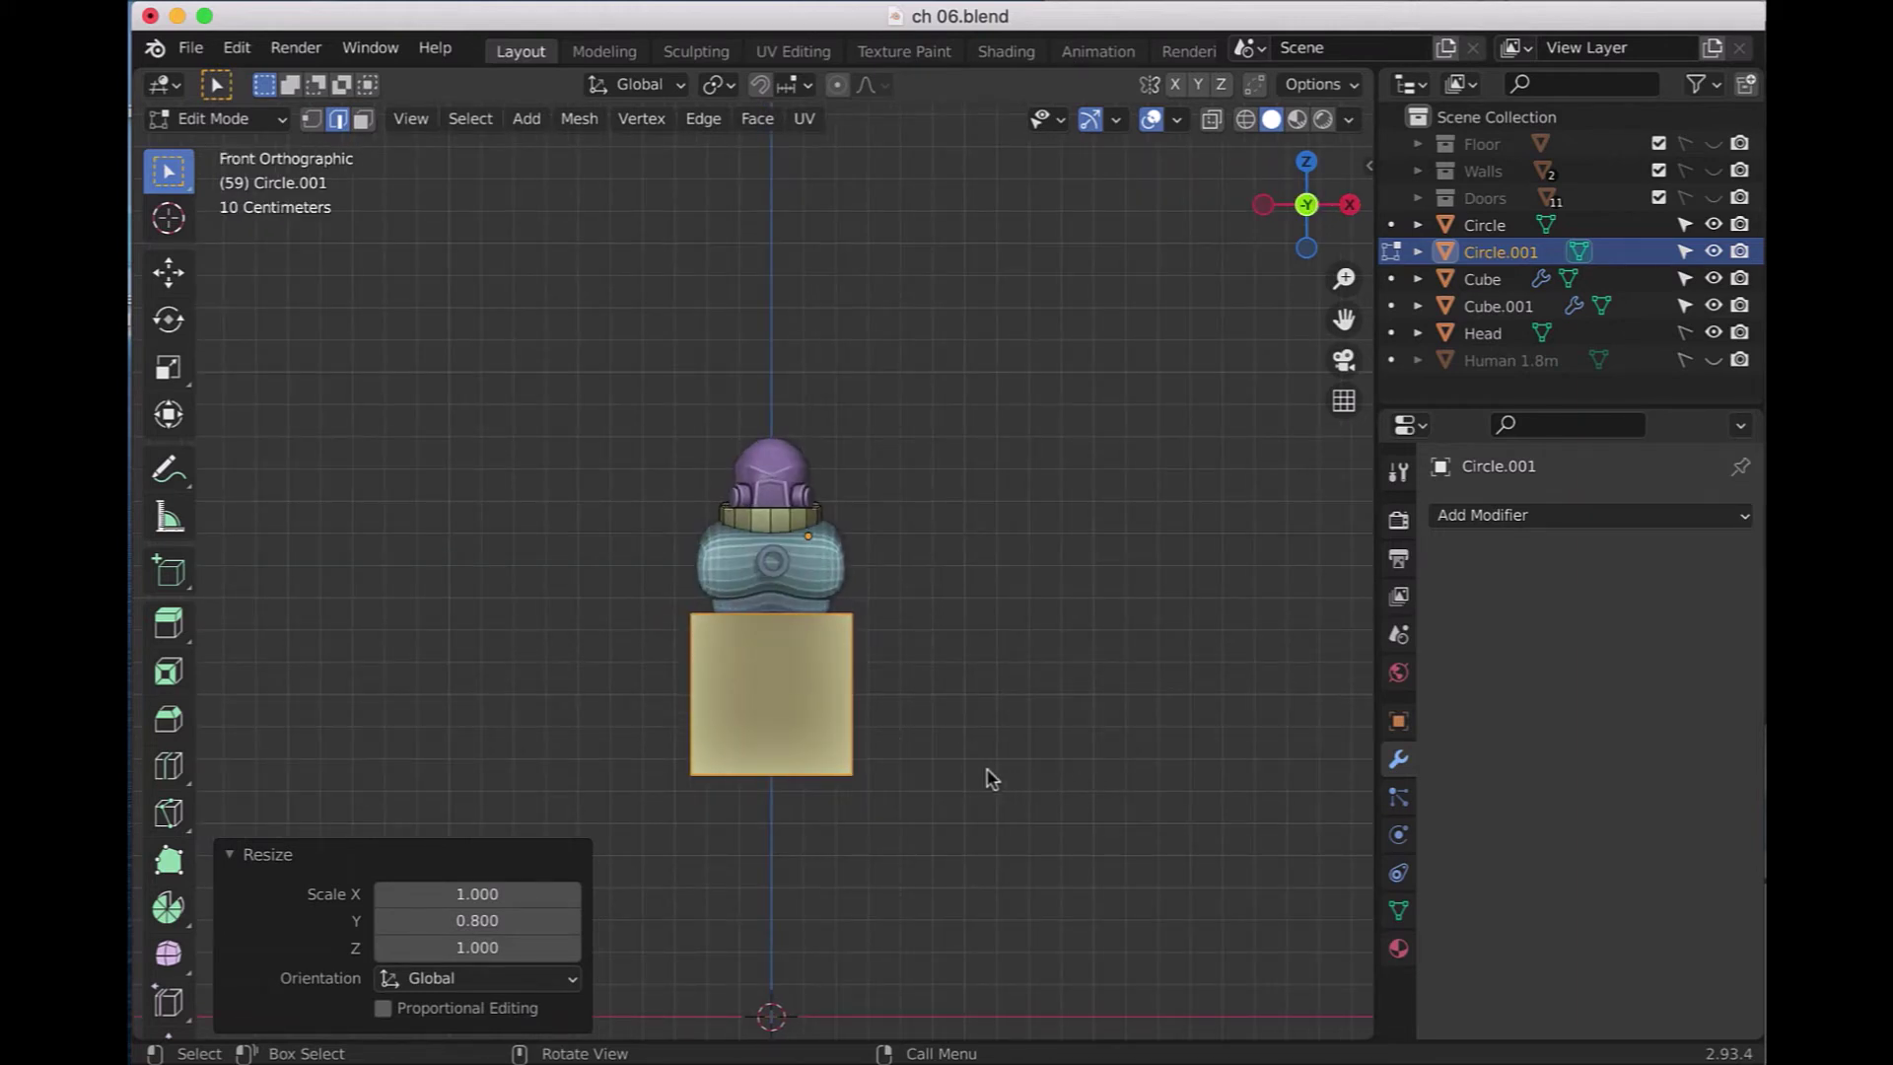
click(1211, 119)
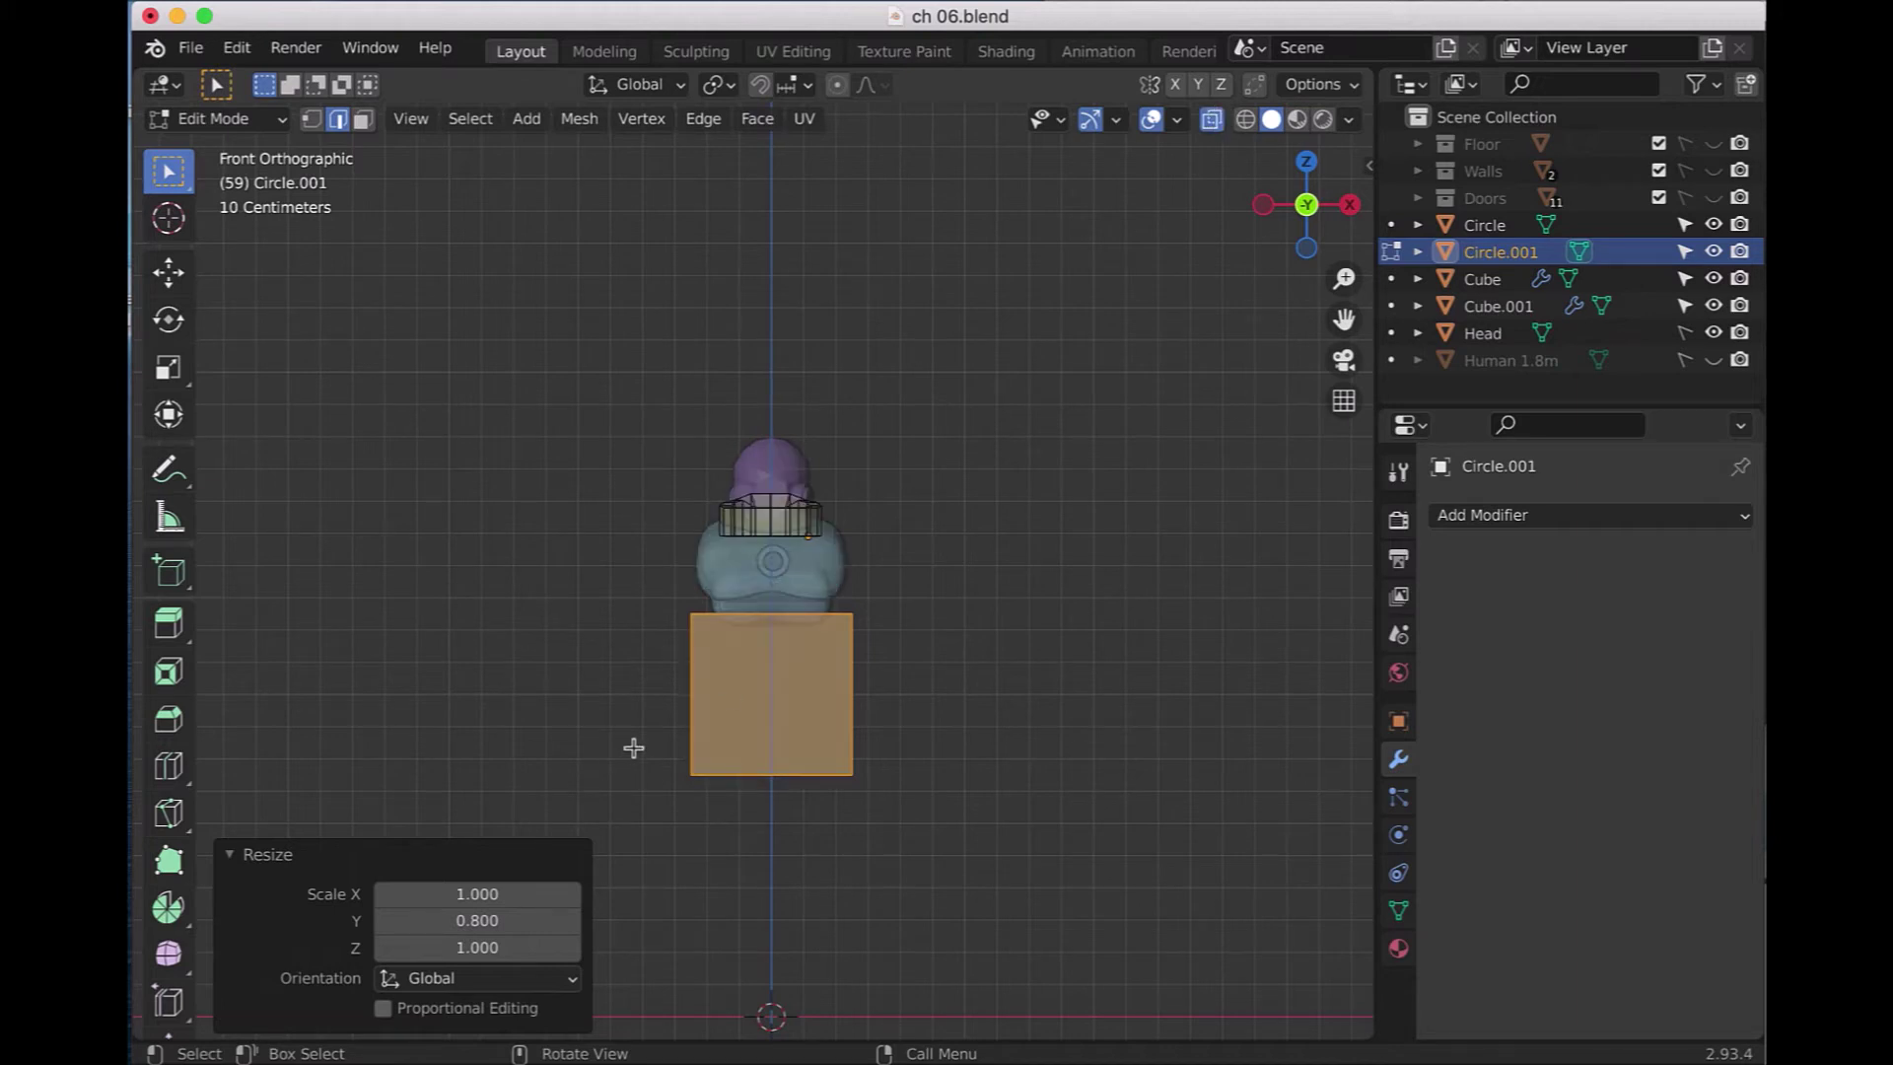
drag(636, 745, 942, 807)
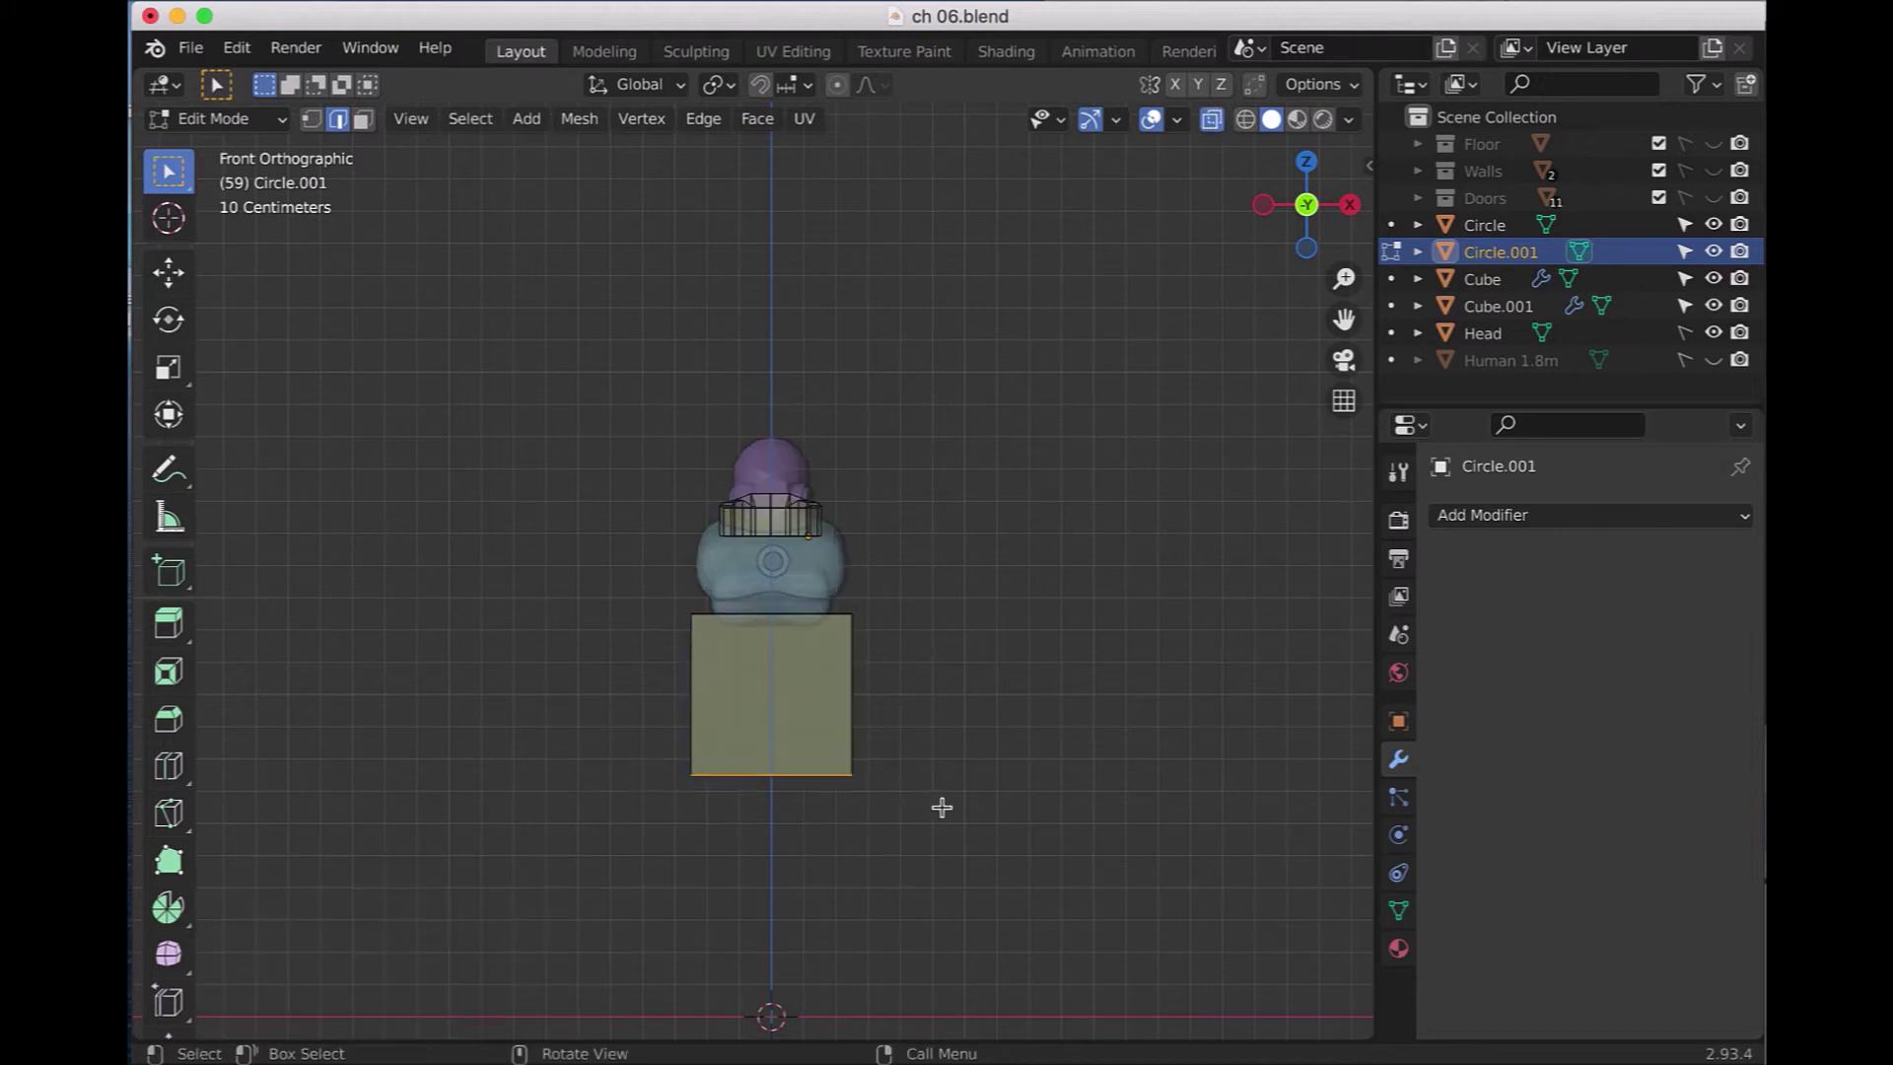
key(g)
key(z)
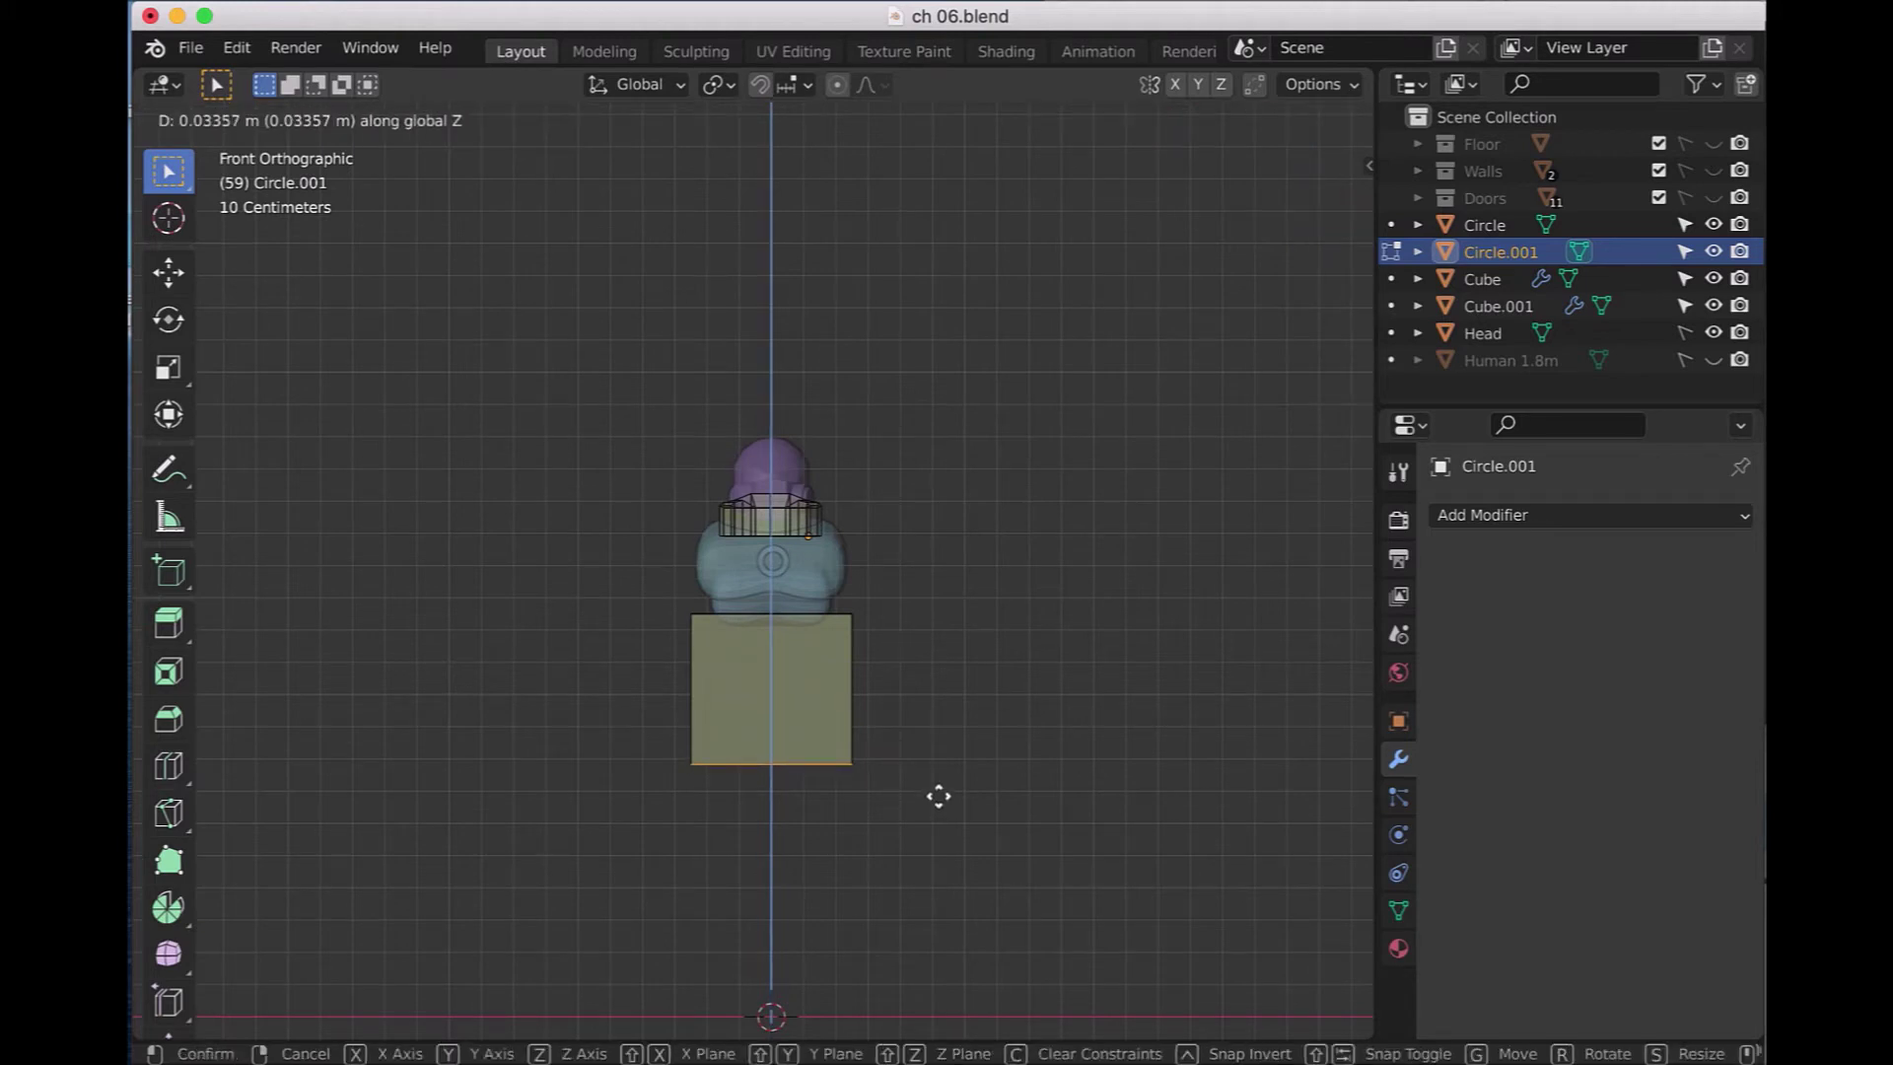
click(938, 796)
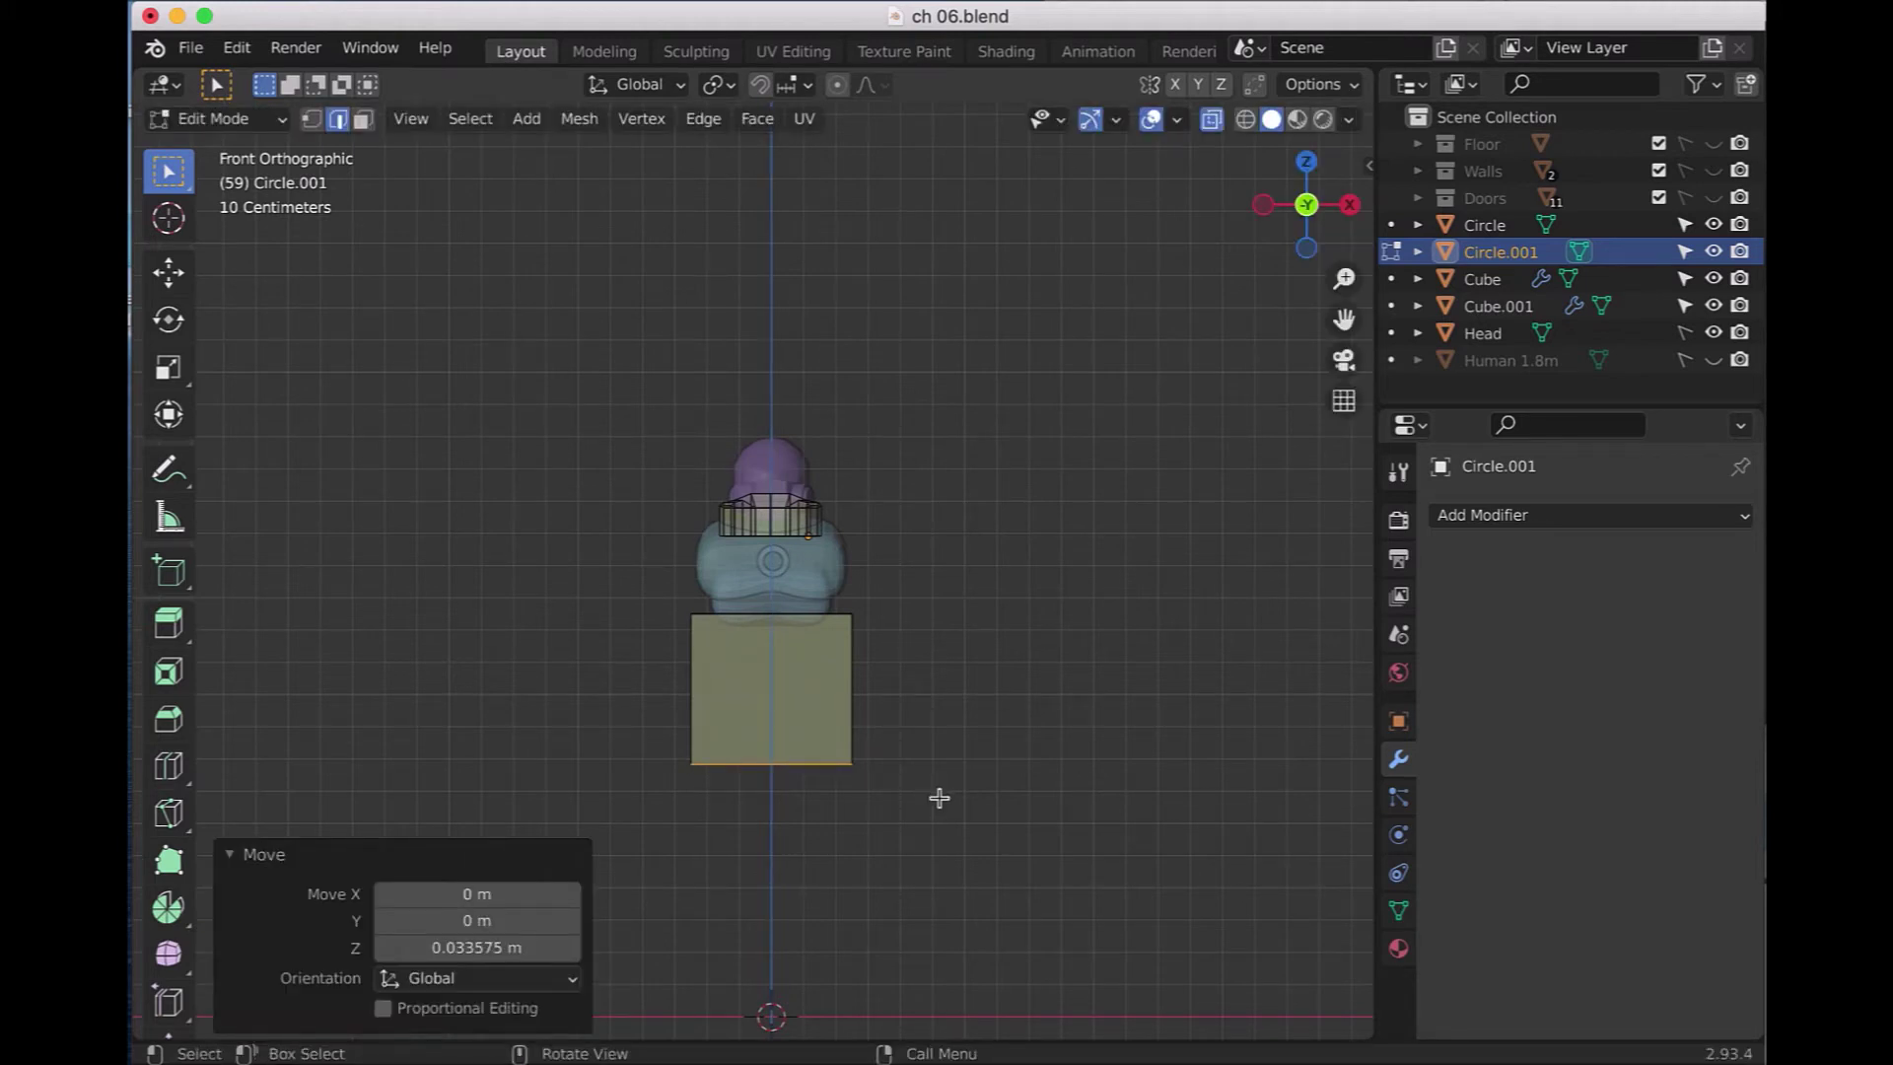
key(KP_3)
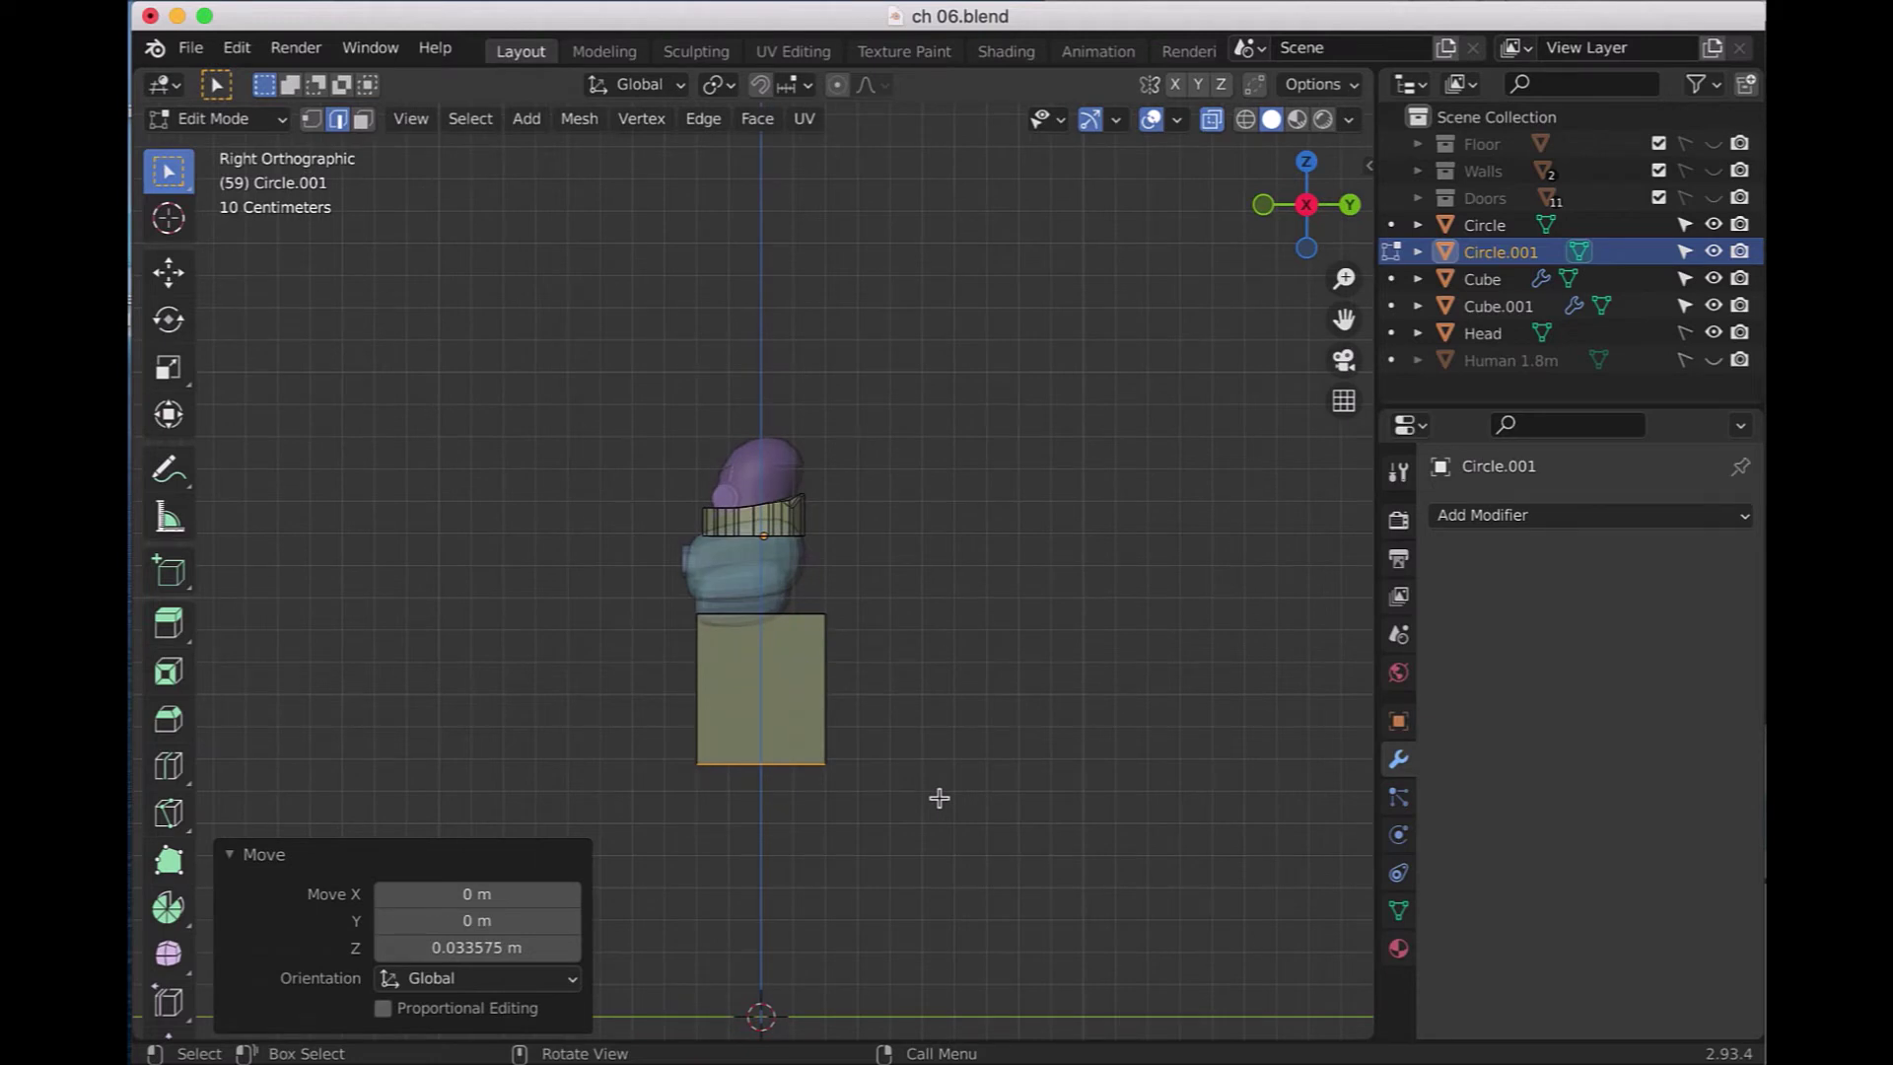
key(Tab)
key(KP_1)
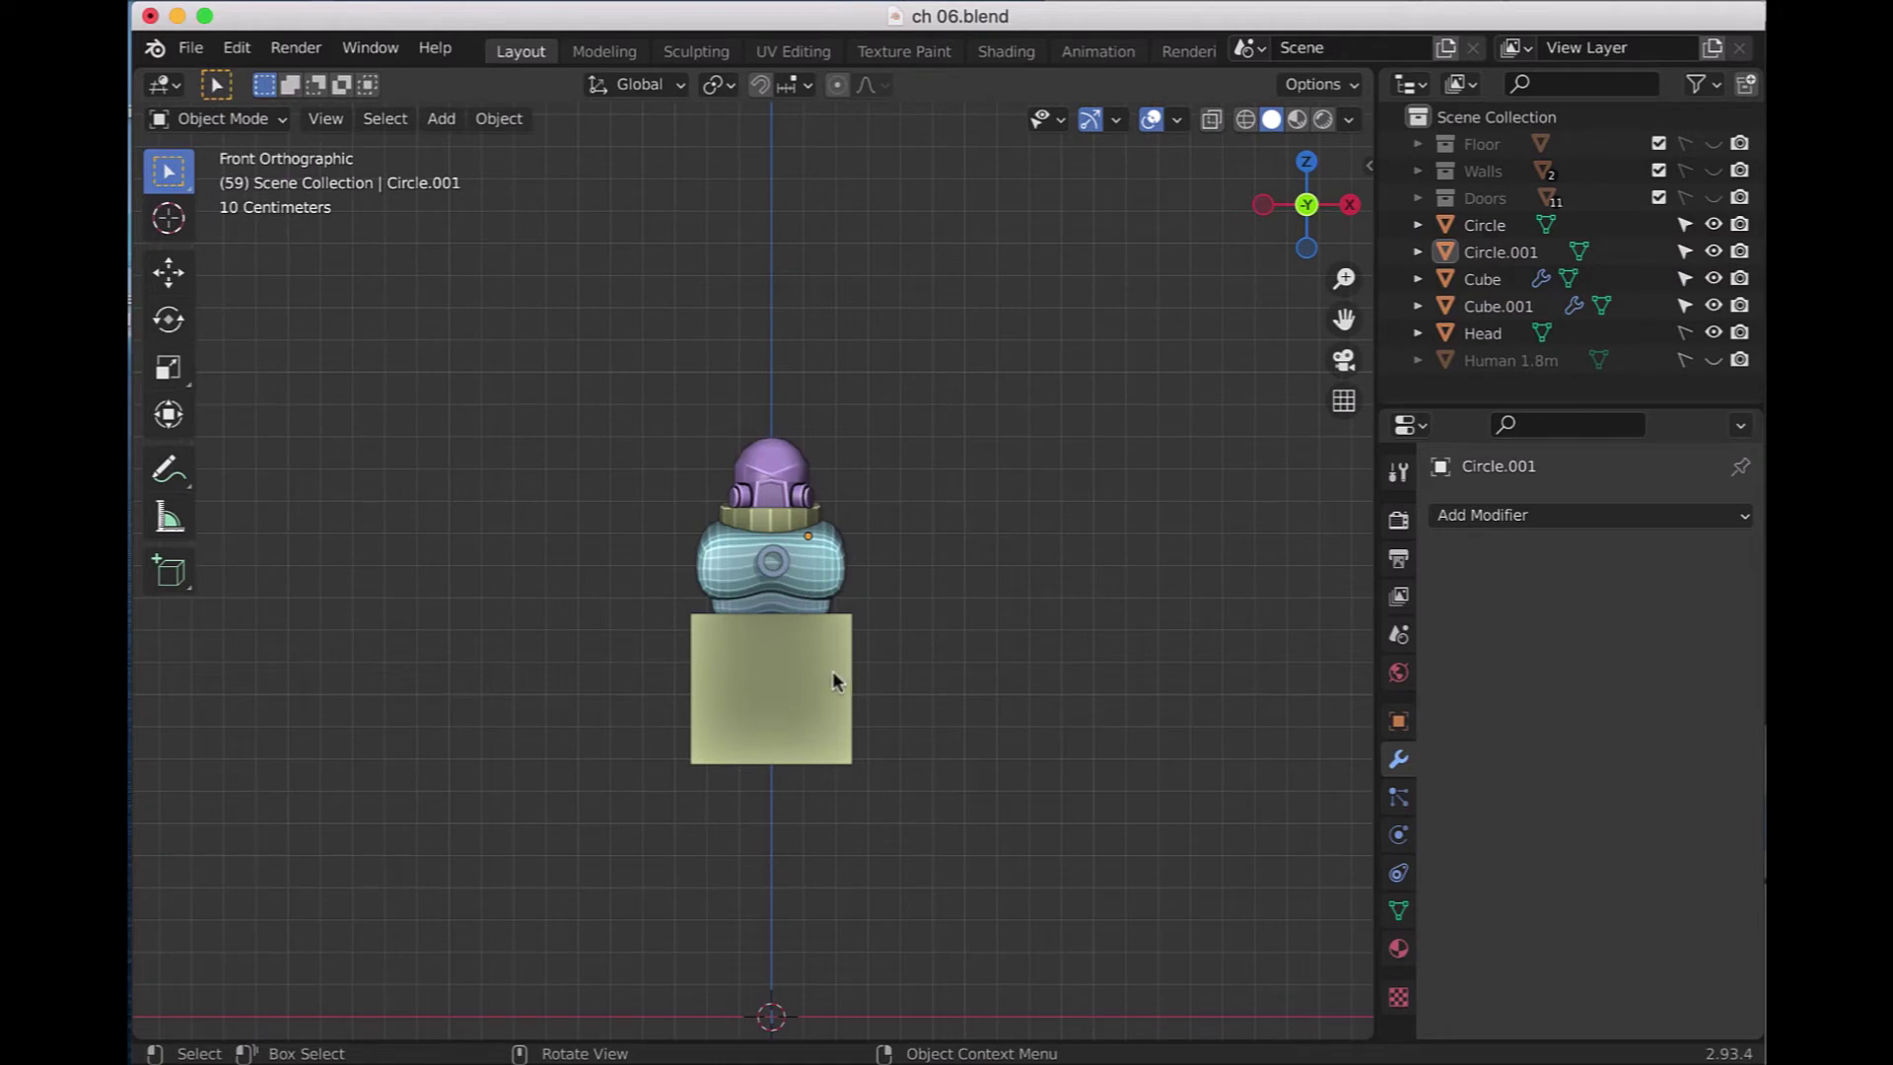
- Select the lower box (Circle.001) with X-ray enabled, viewing it from the right side
key(KP_3)
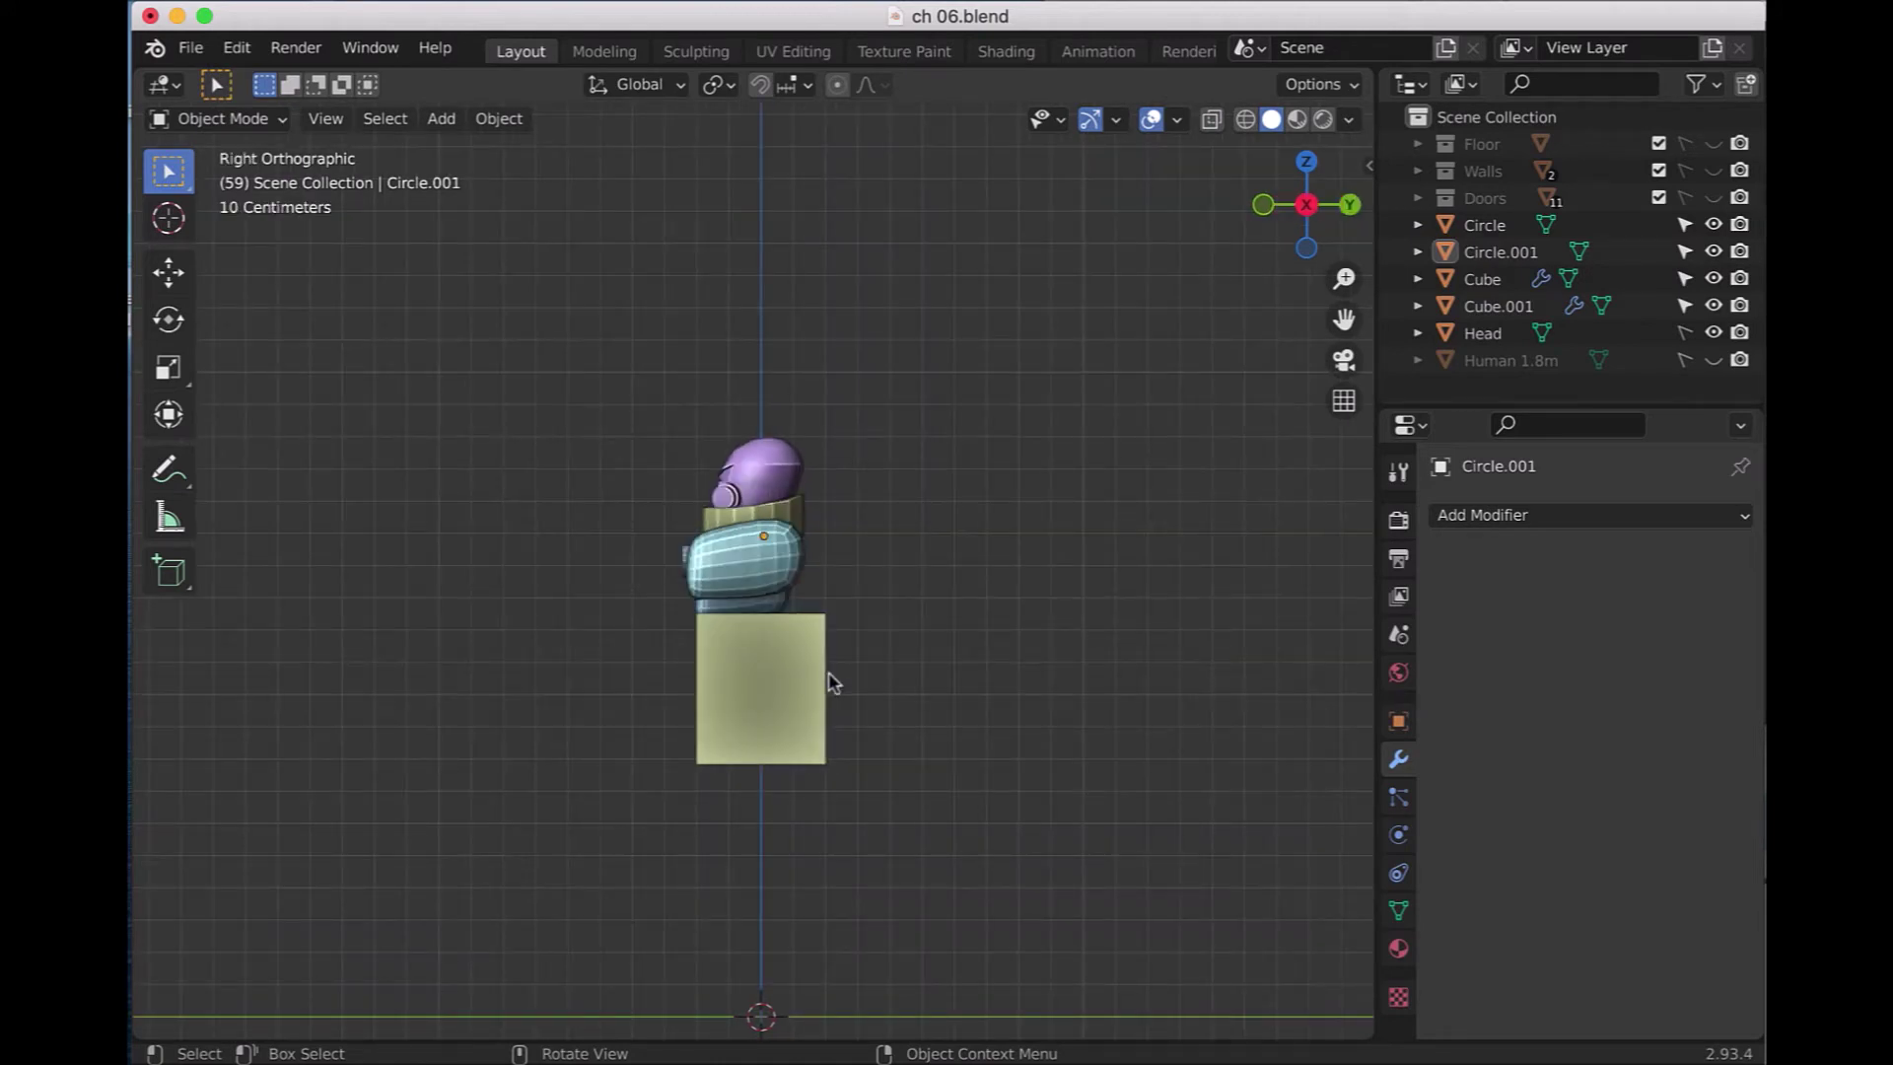
click(730, 708)
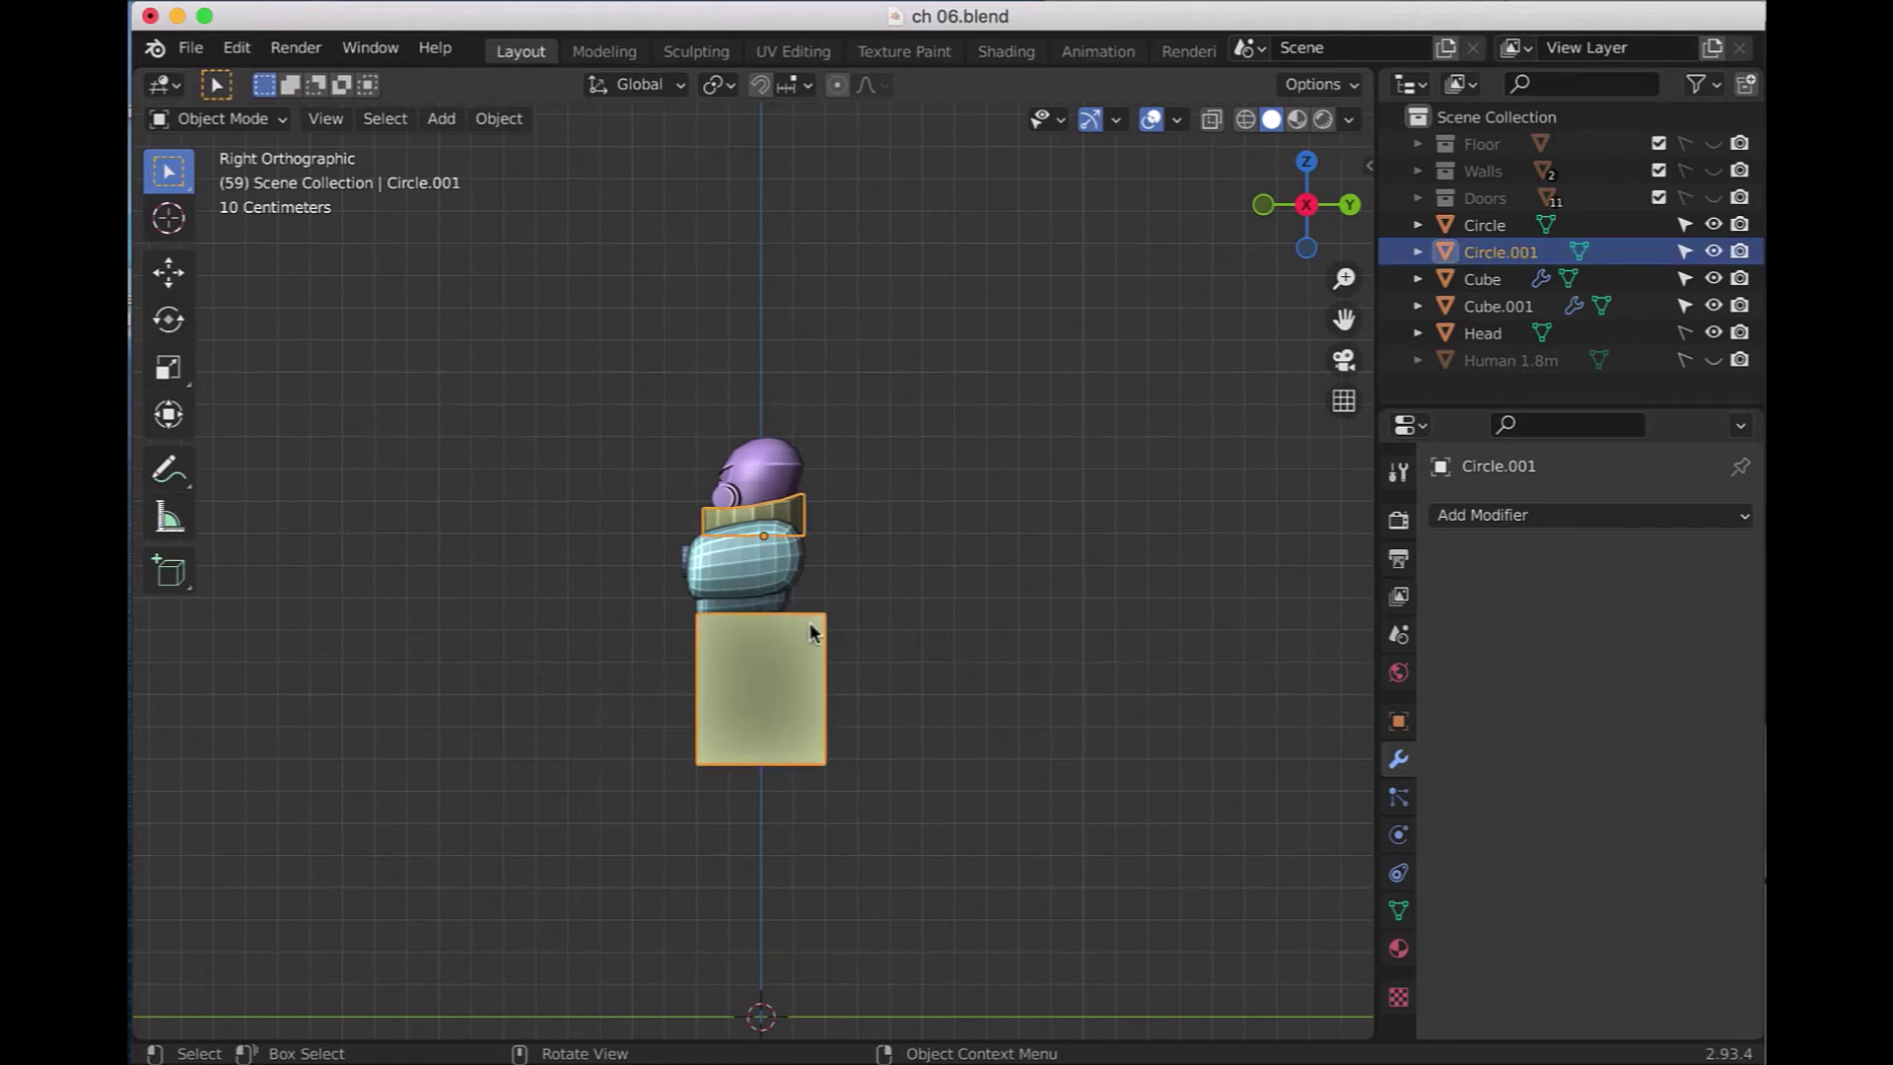
click(938, 598)
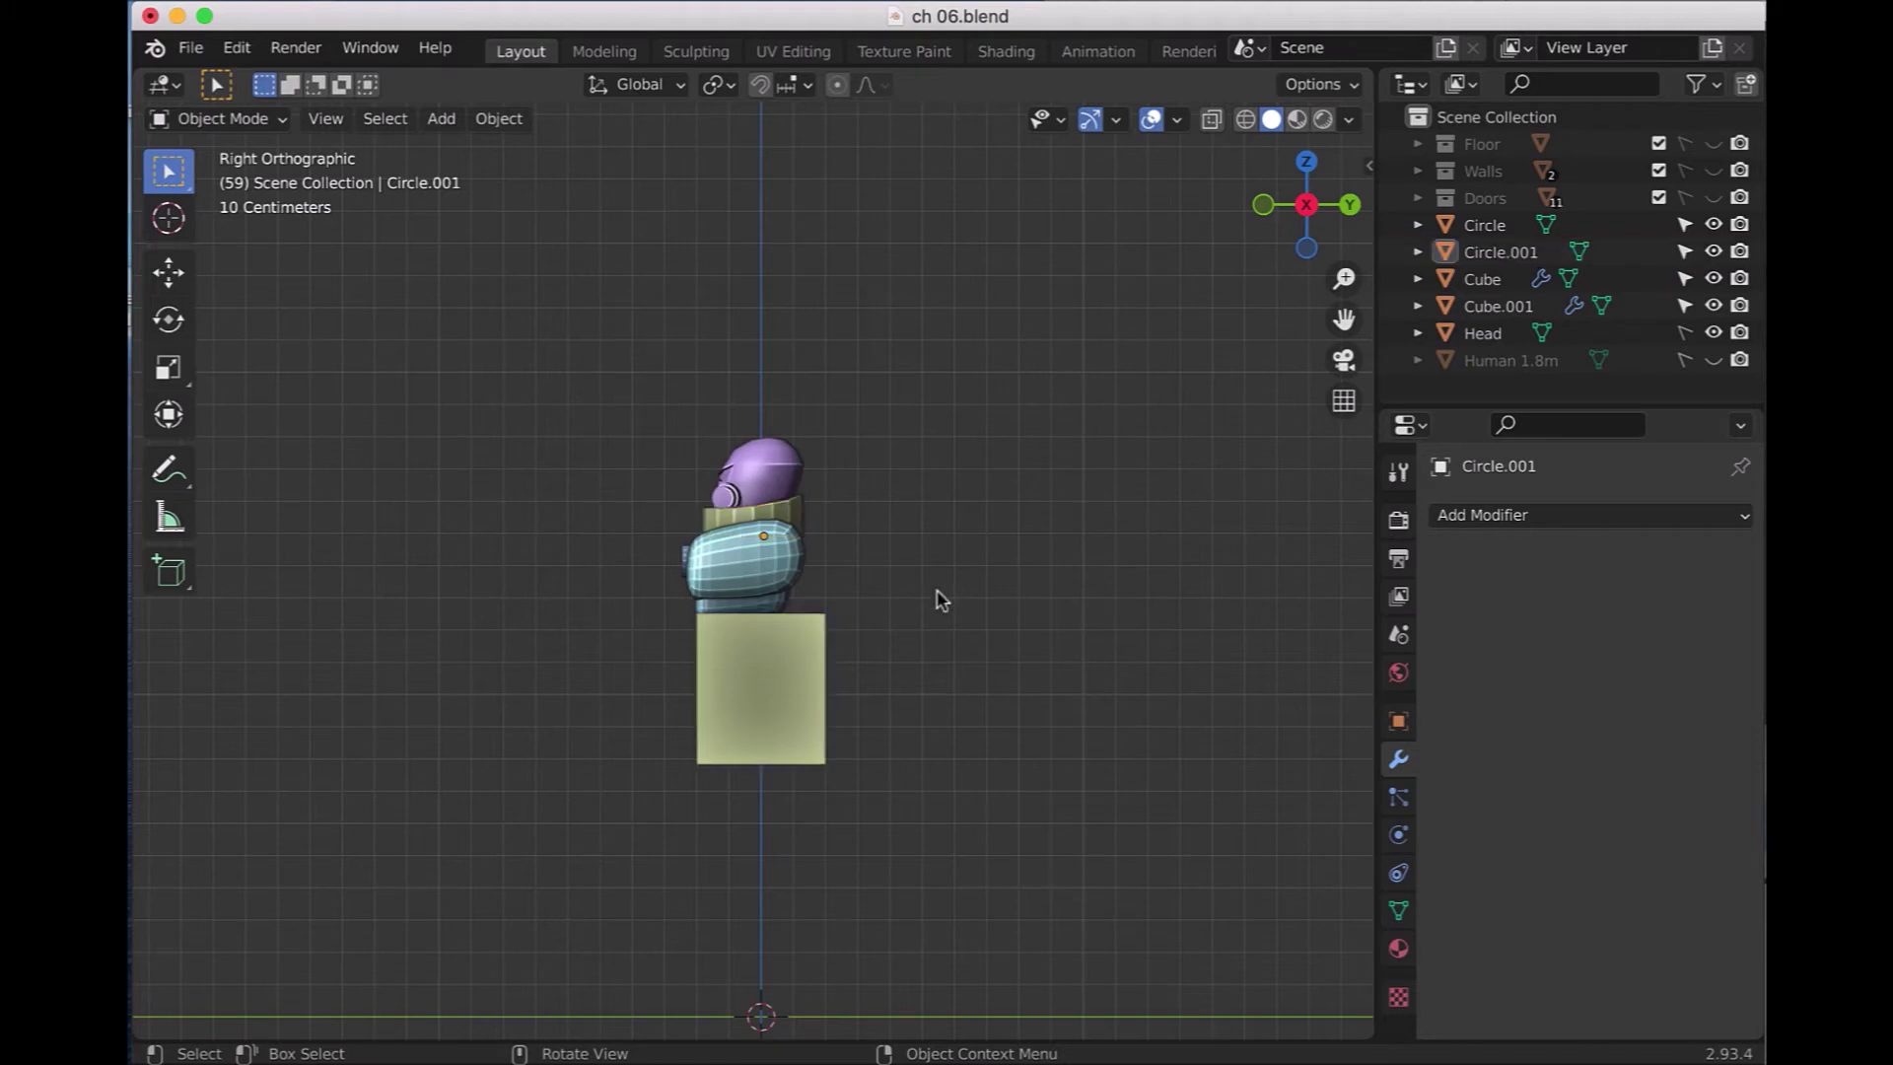
click(784, 518)
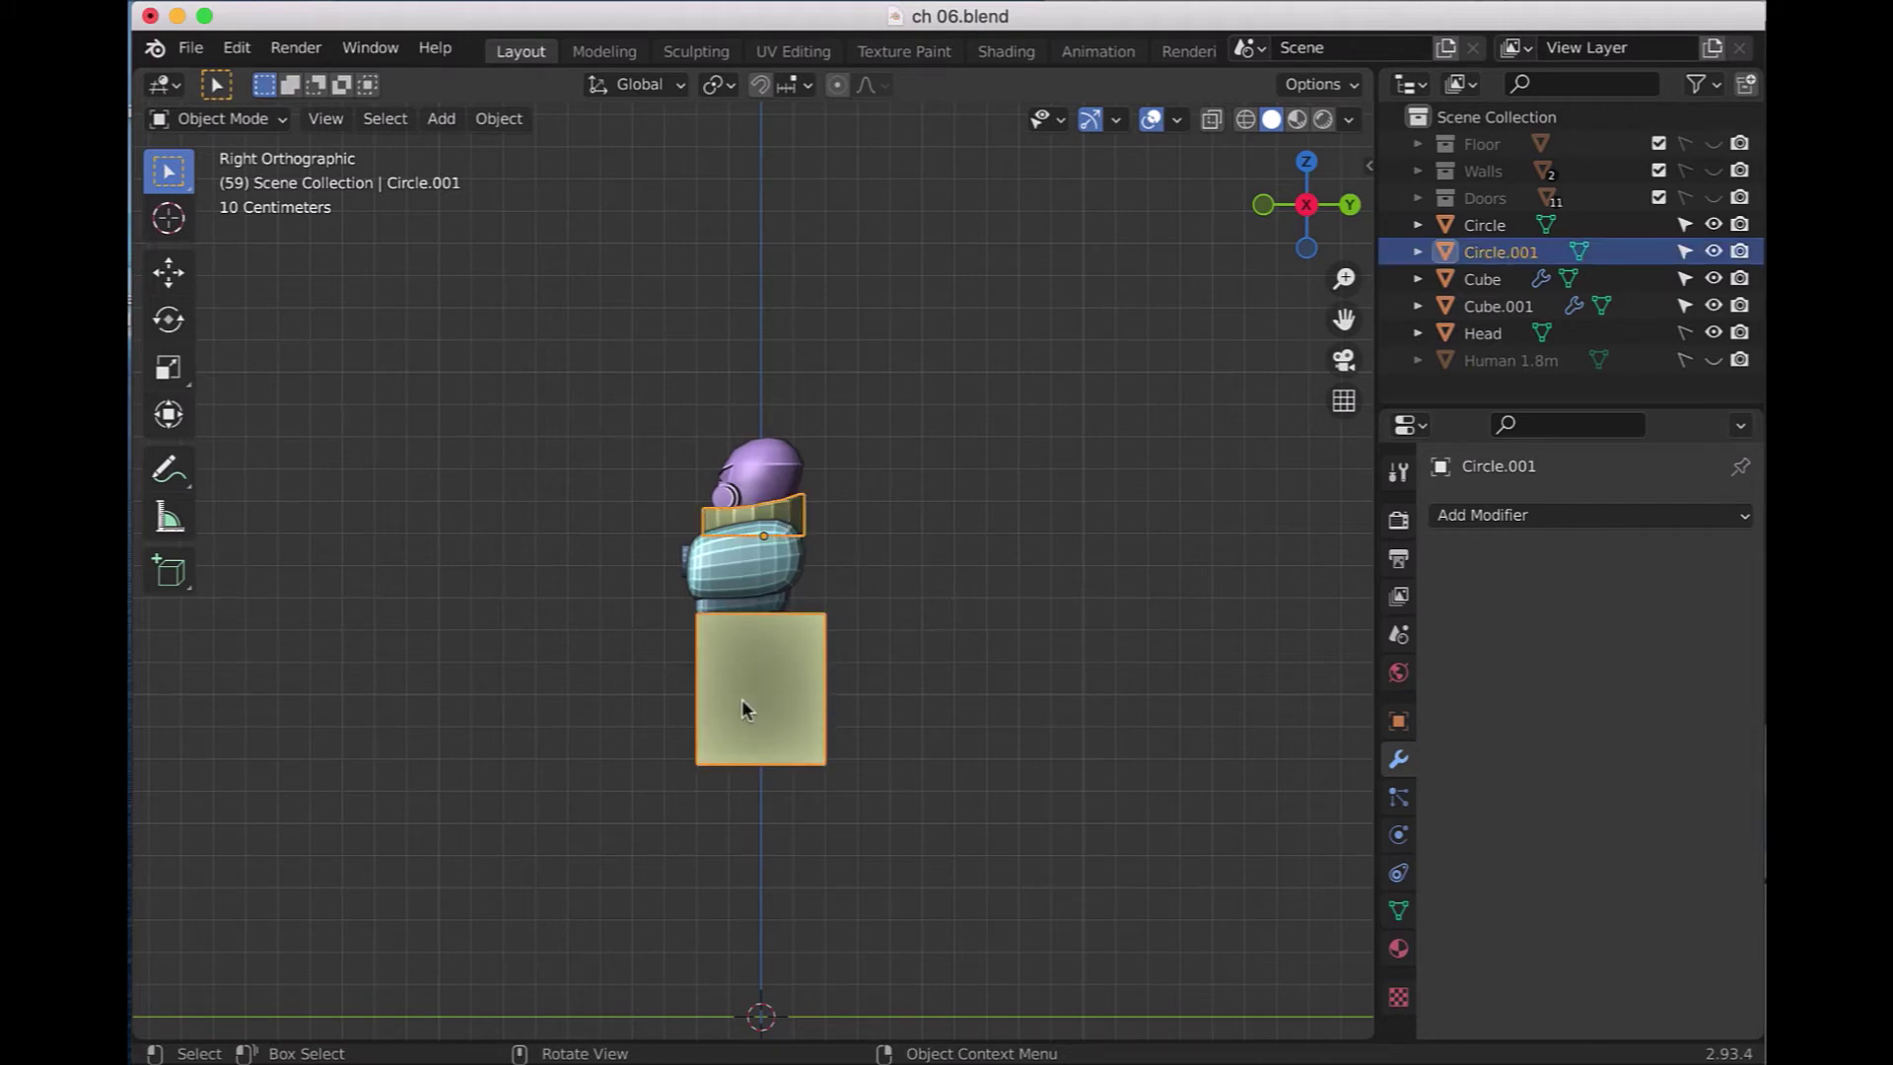
click(656, 703)
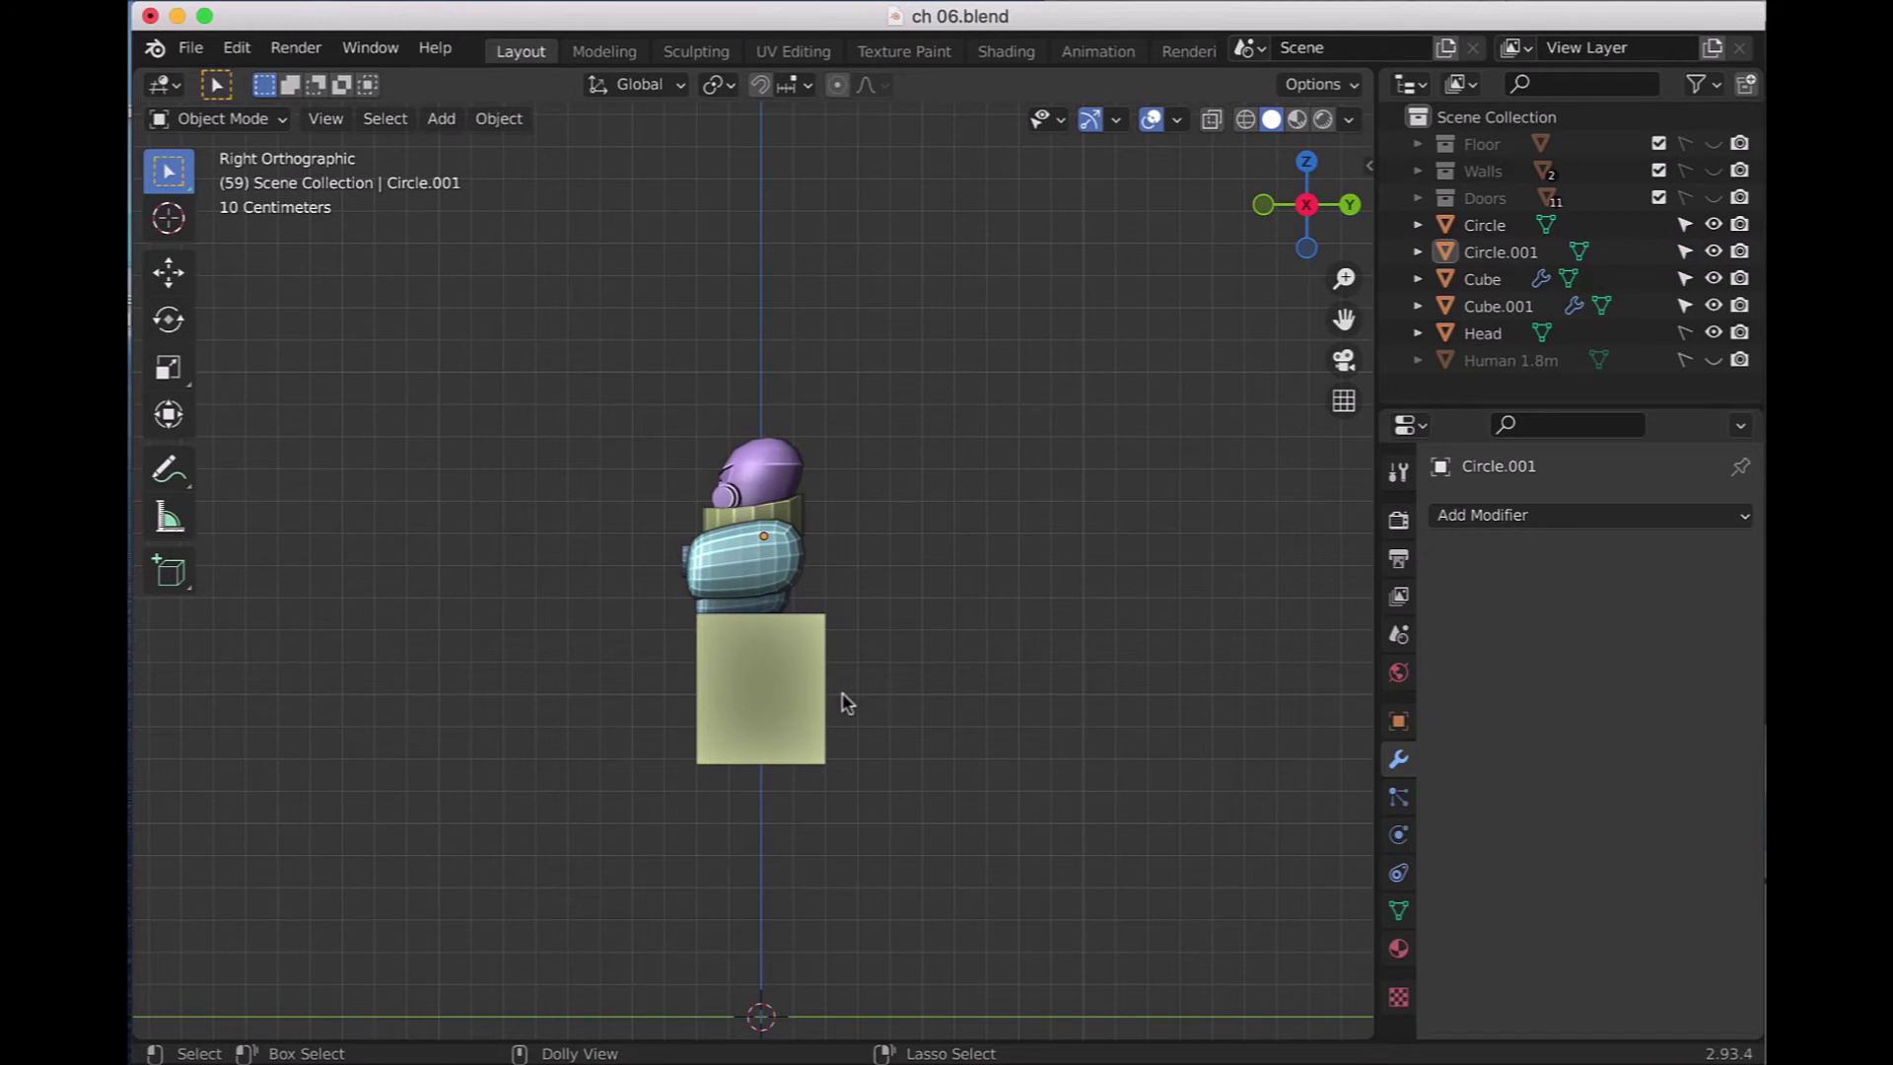
key(KP_1)
key(alt+z)
click(795, 684)
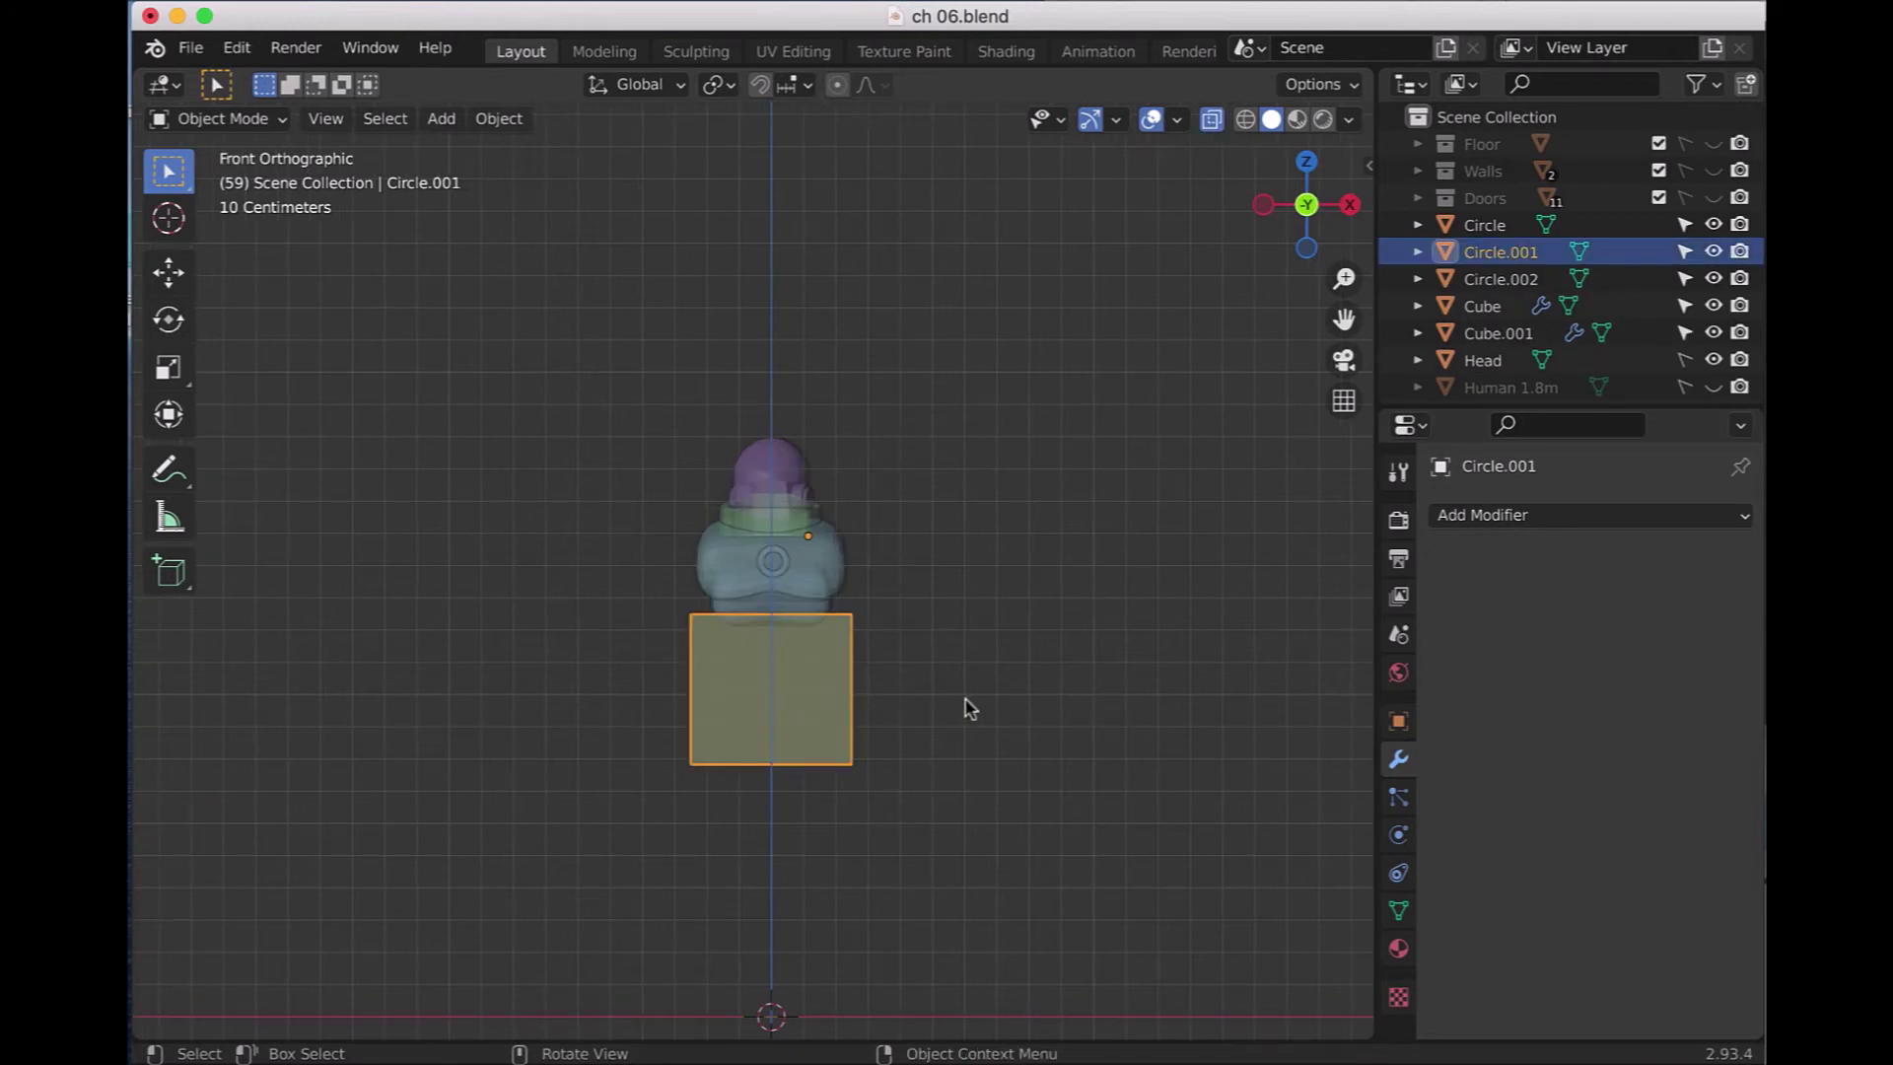
key(KP_3)
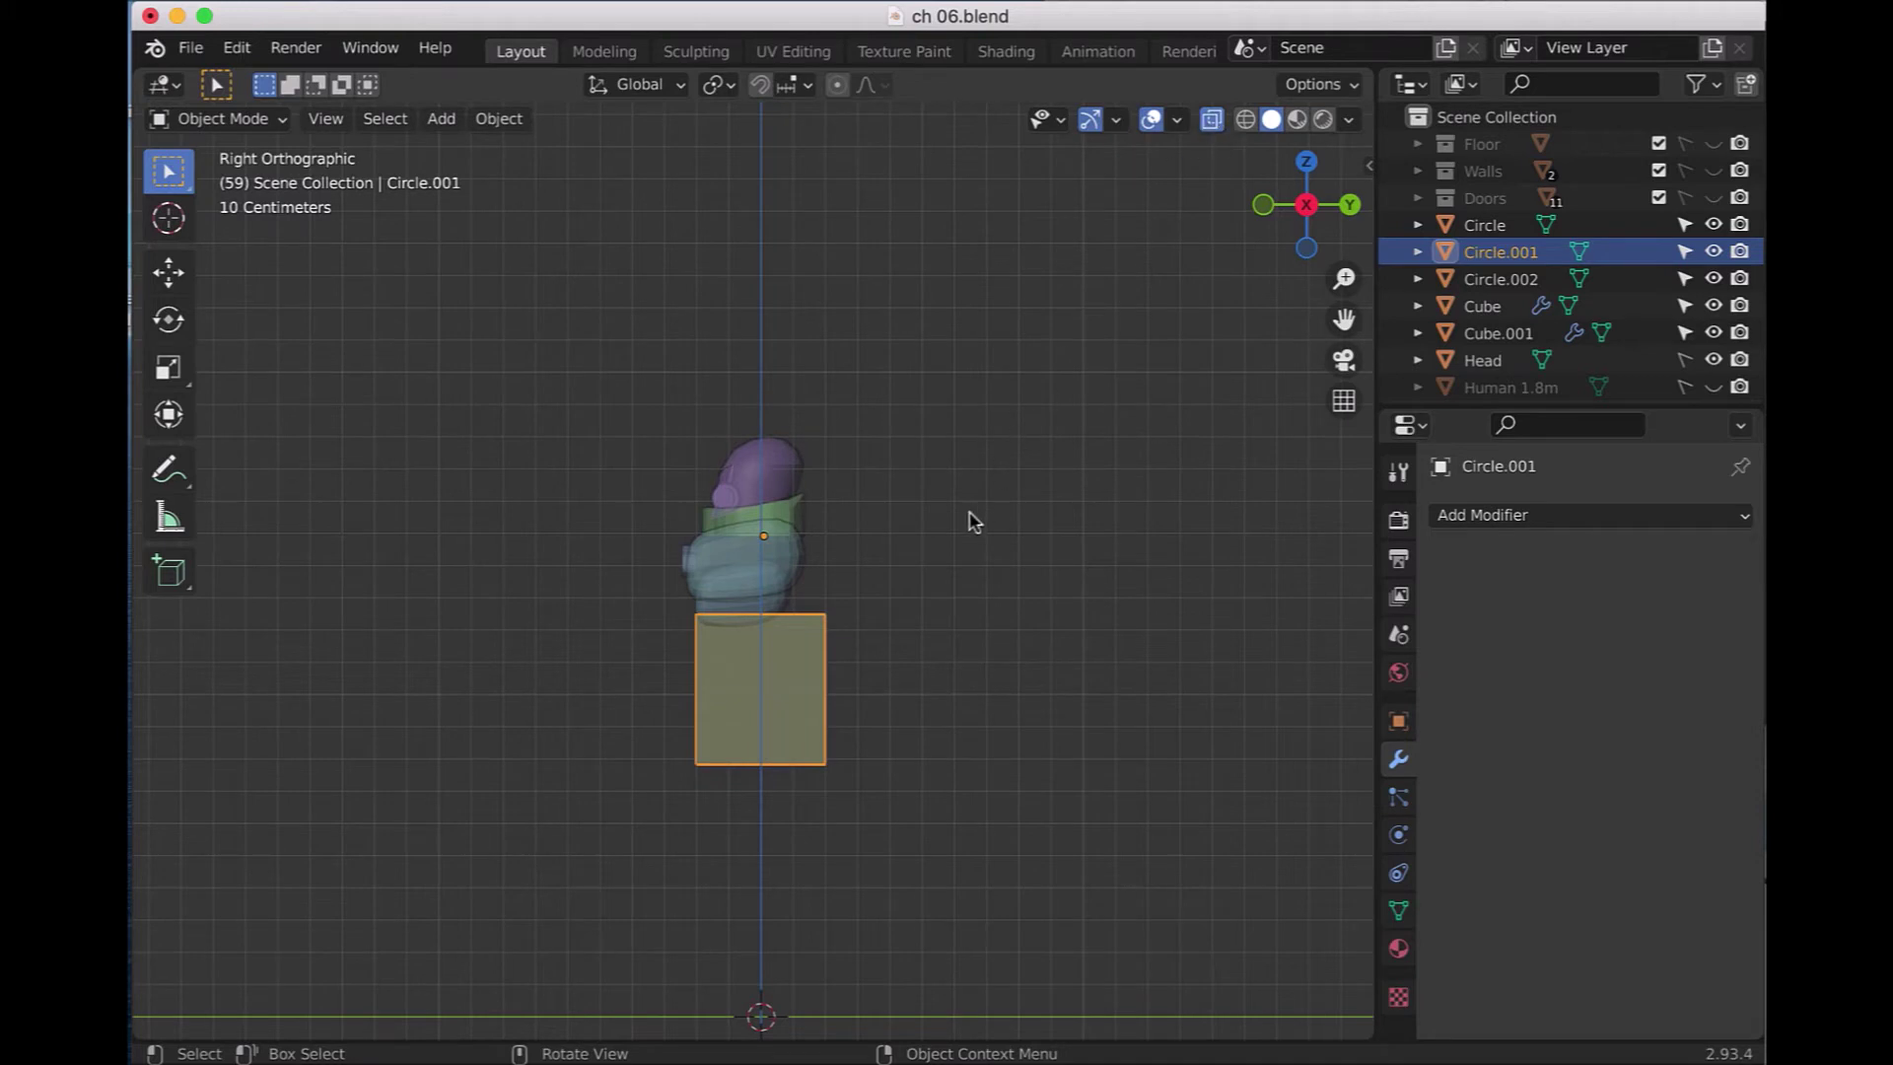
- Move the lower box -0.029 m along Y and switch it to Edit Mode
key(g)
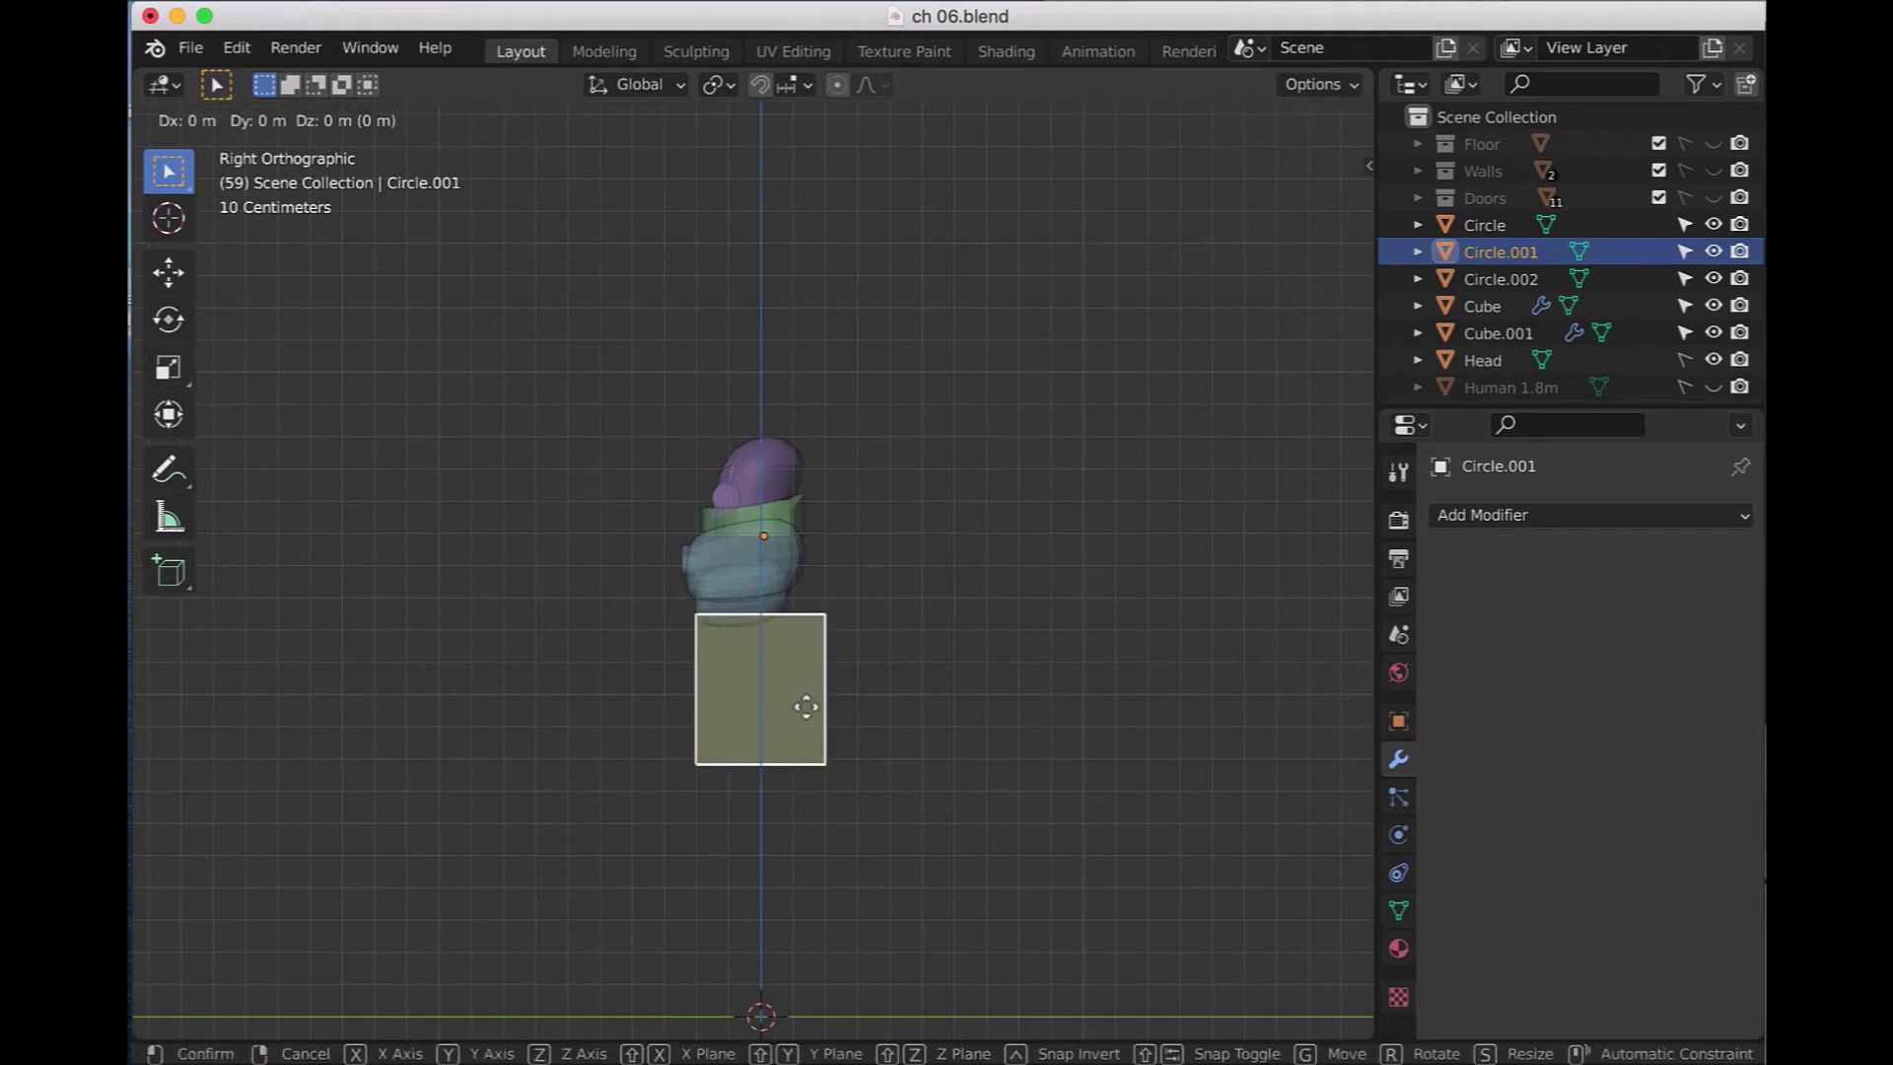
key(y)
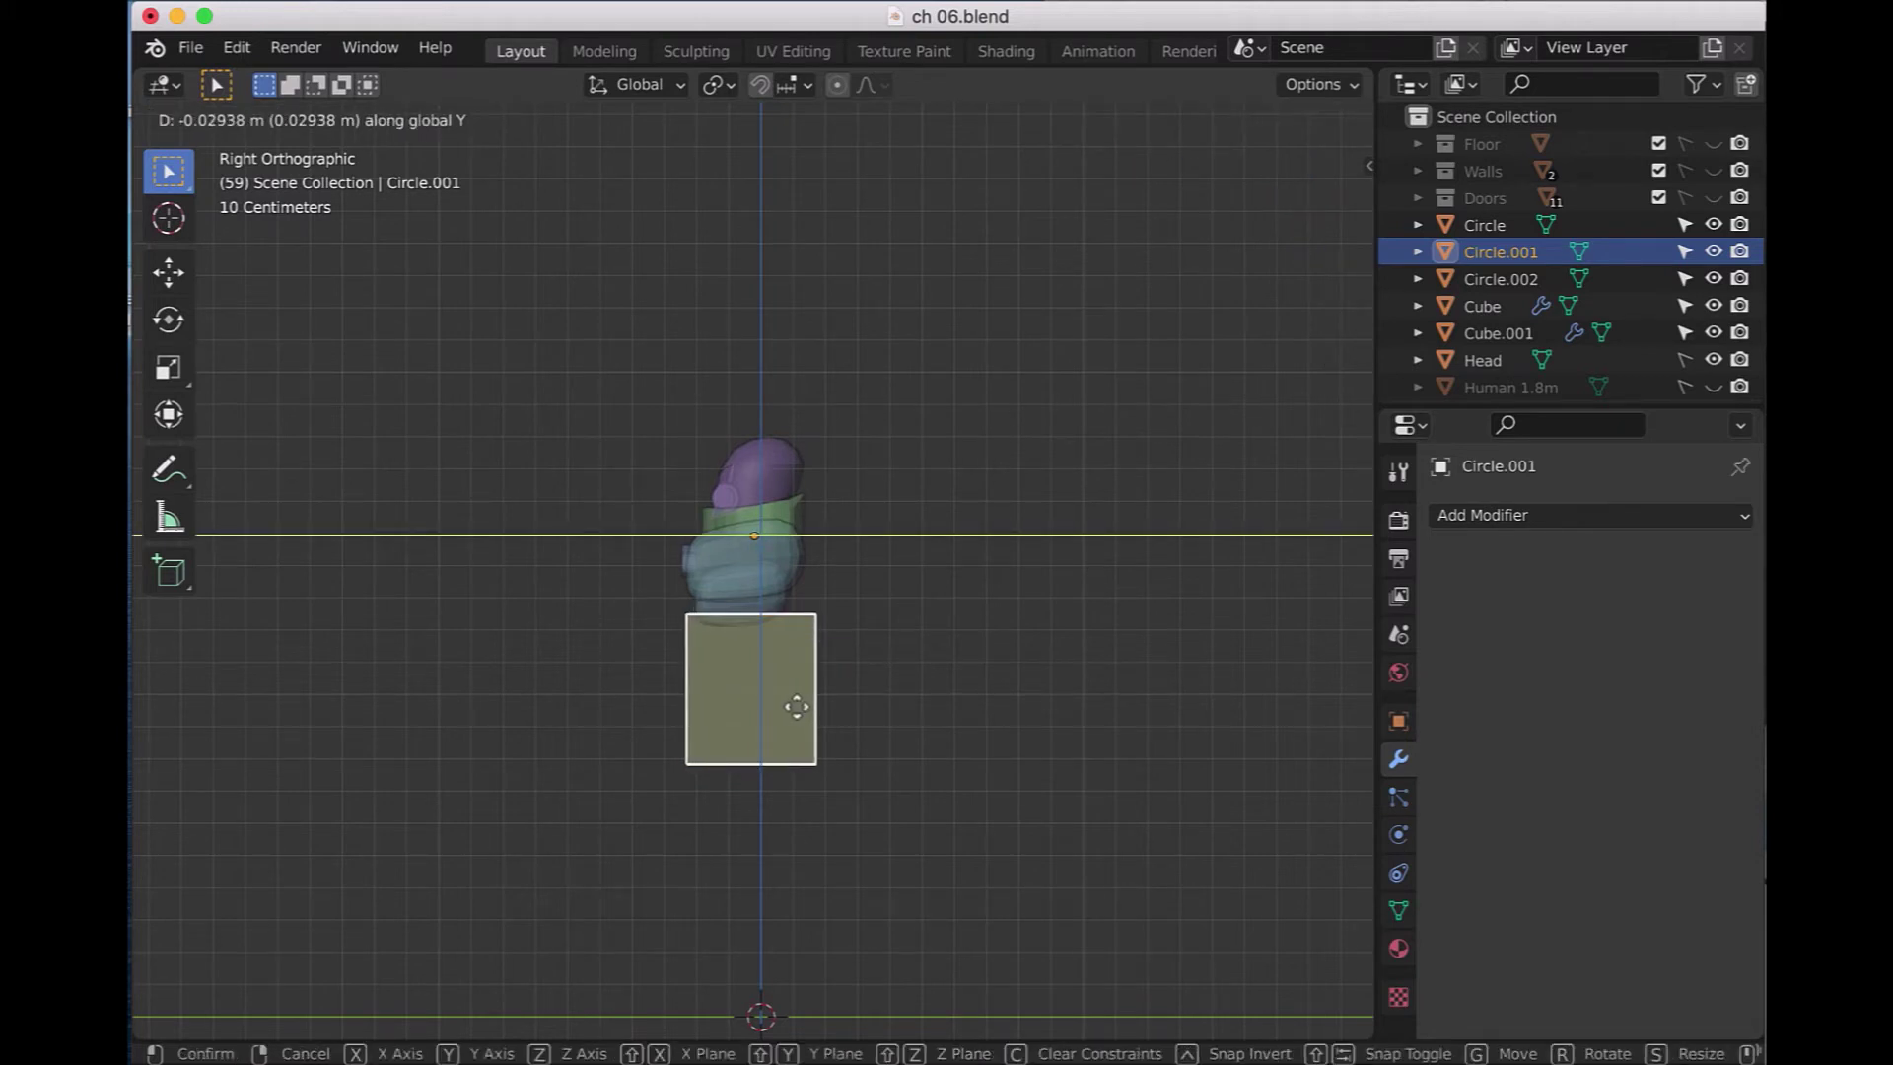
click(797, 712)
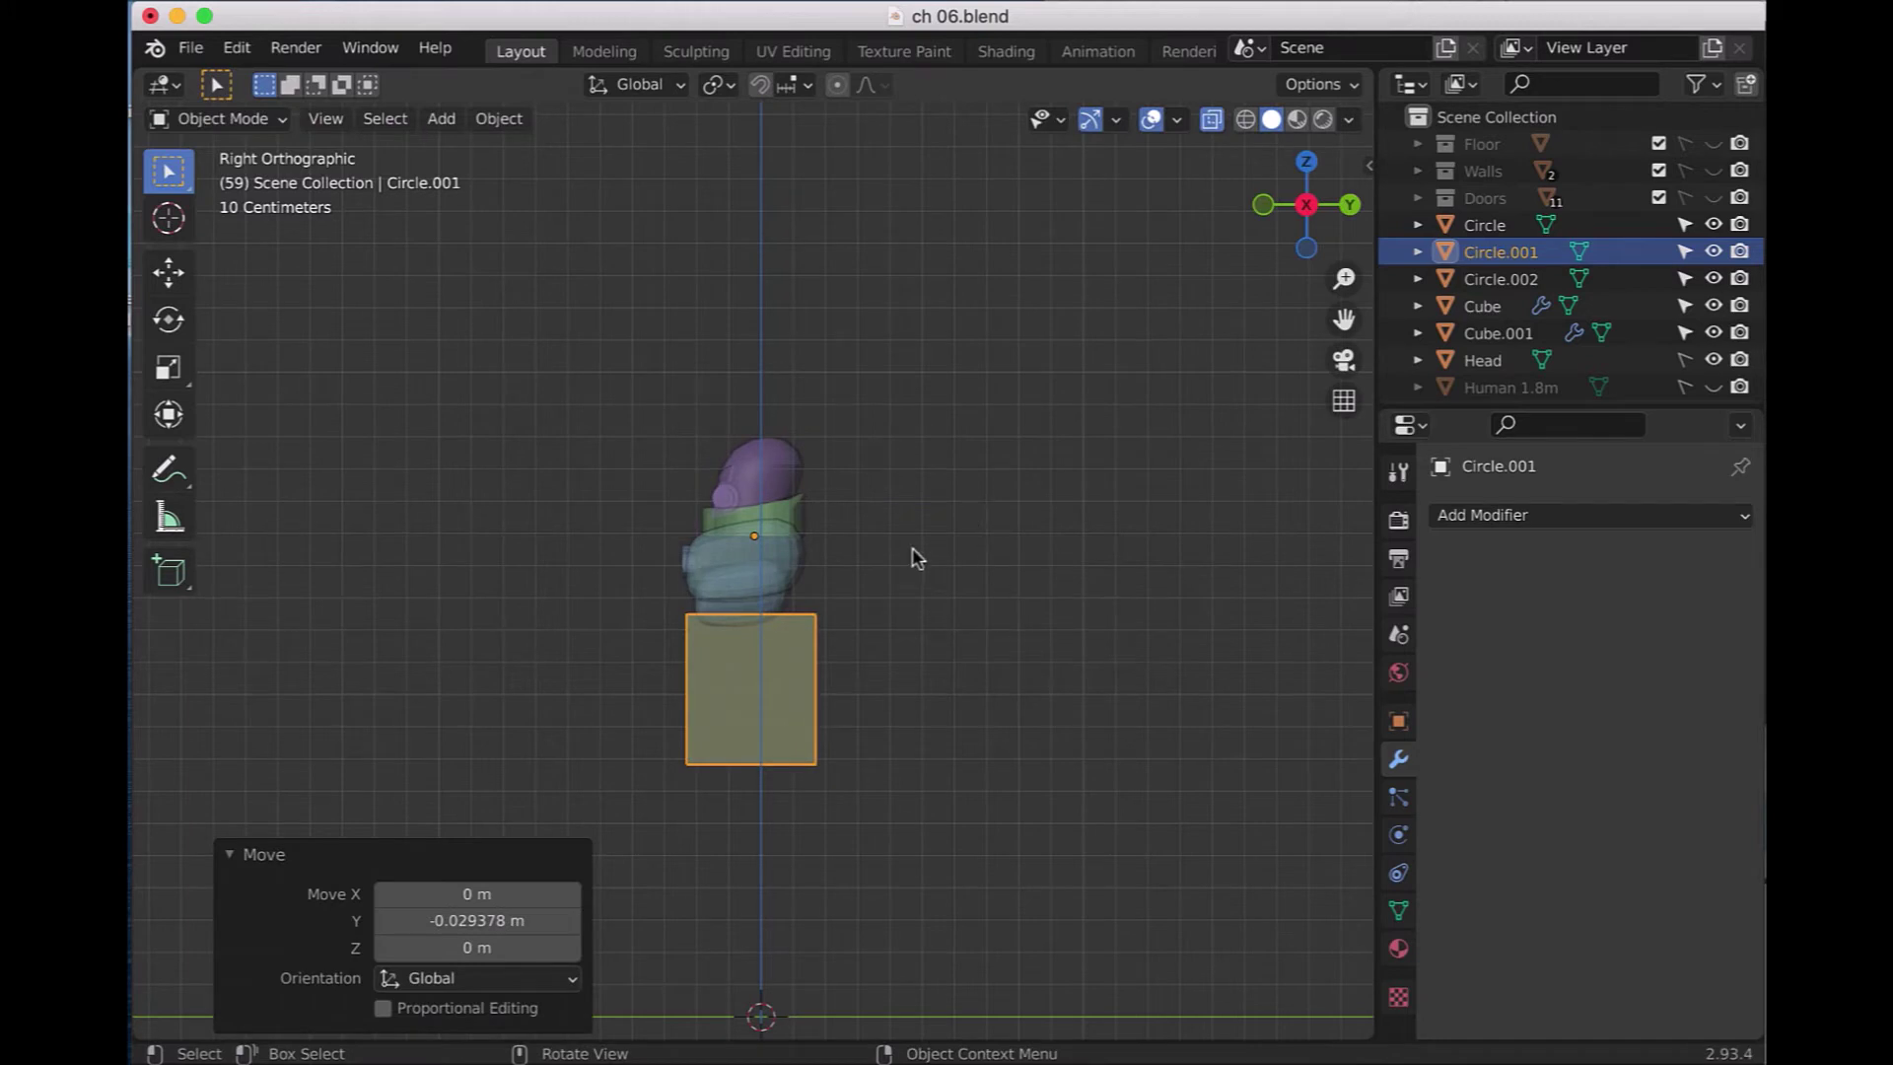
click(280, 122)
click(232, 165)
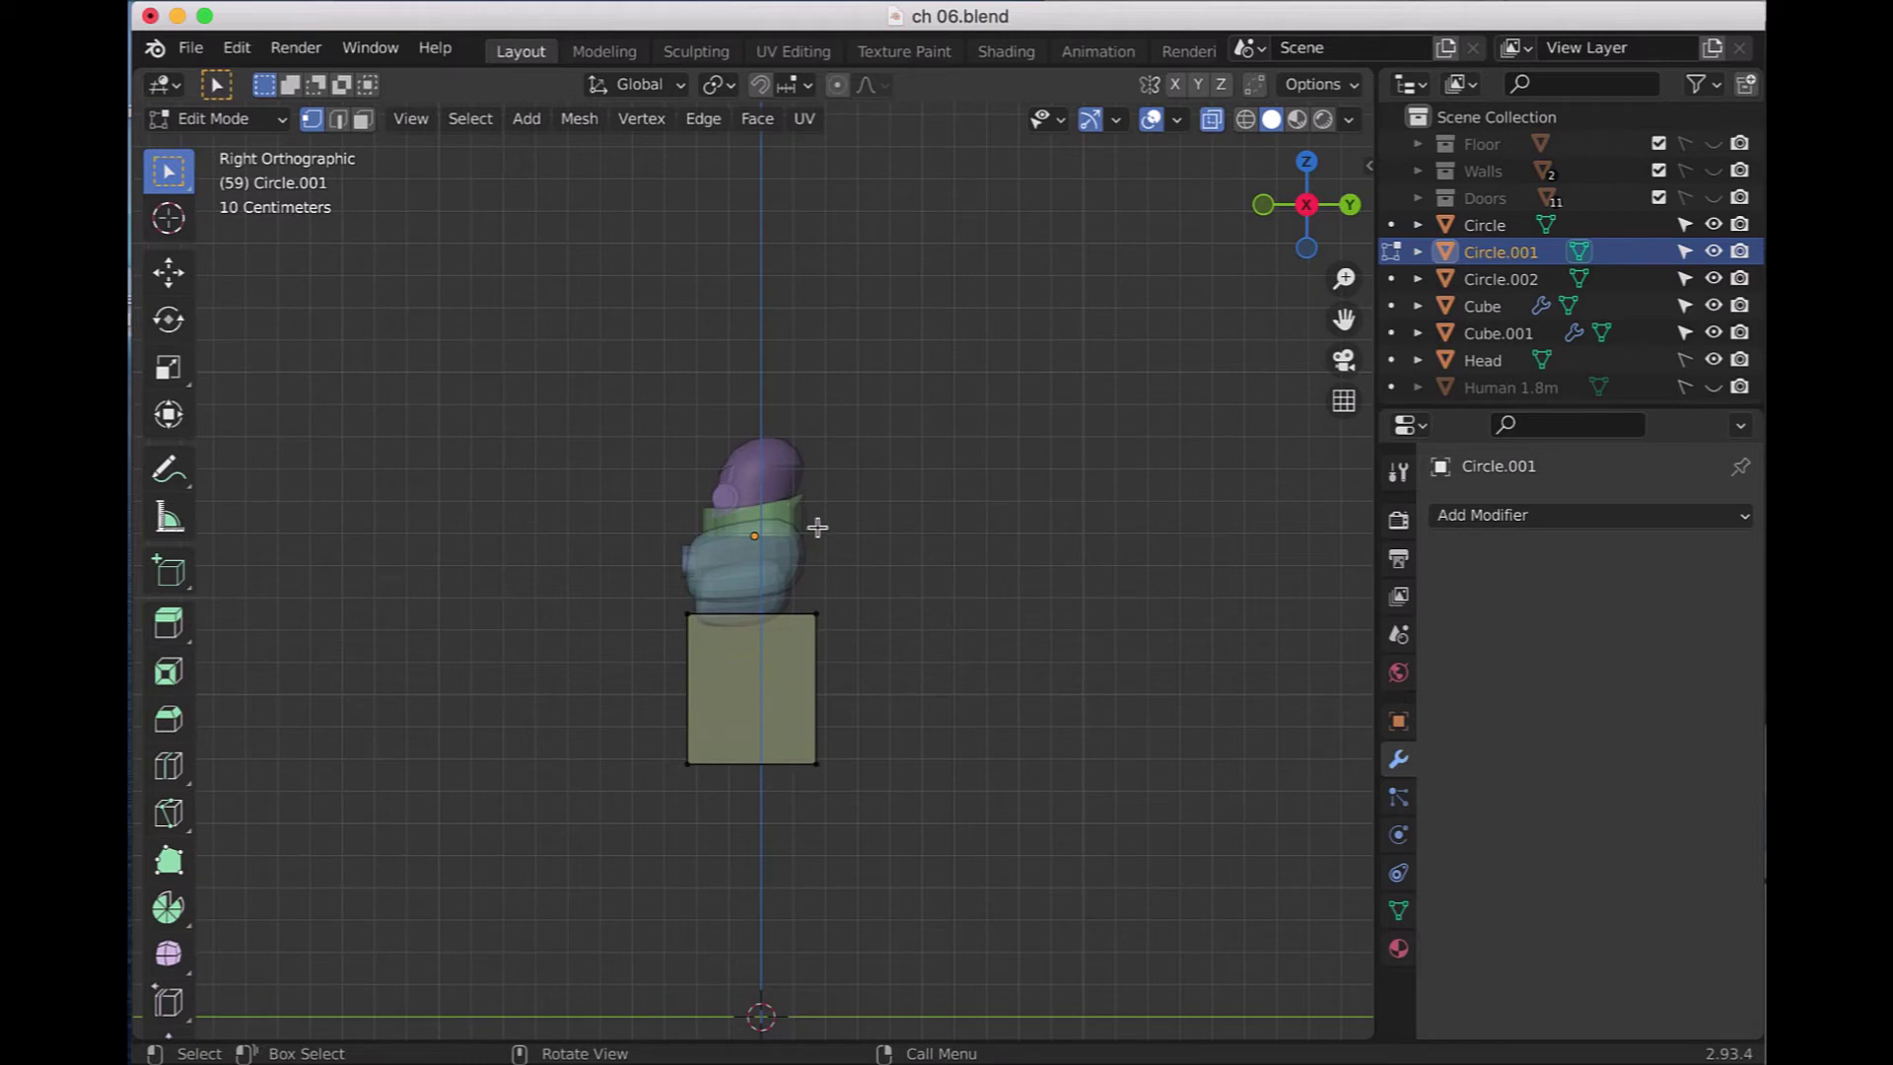
- Pull the block's right side in -0.0546 m along Y
mouse_move(875, 574)
mouse_down()
mouse_move(828, 631)
mouse_move(788, 801)
mouse_up()
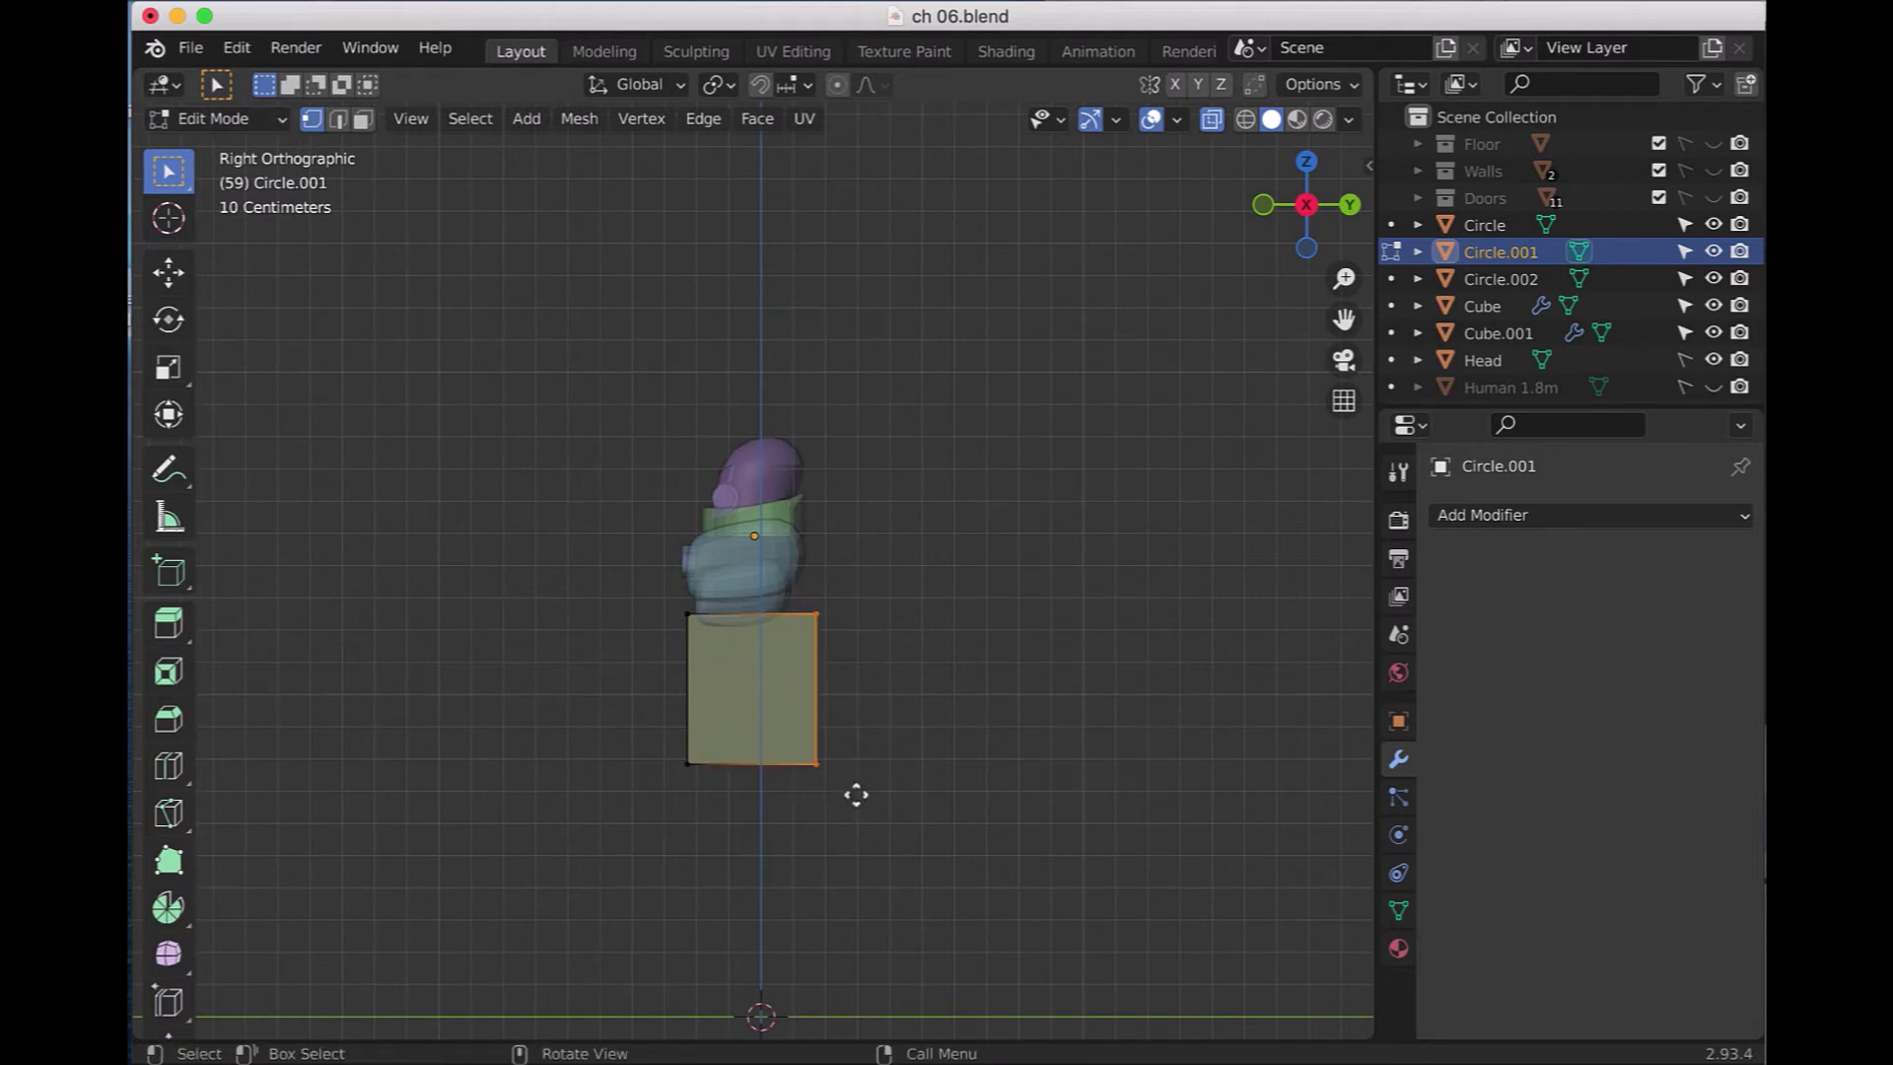
key(g)
key(y)
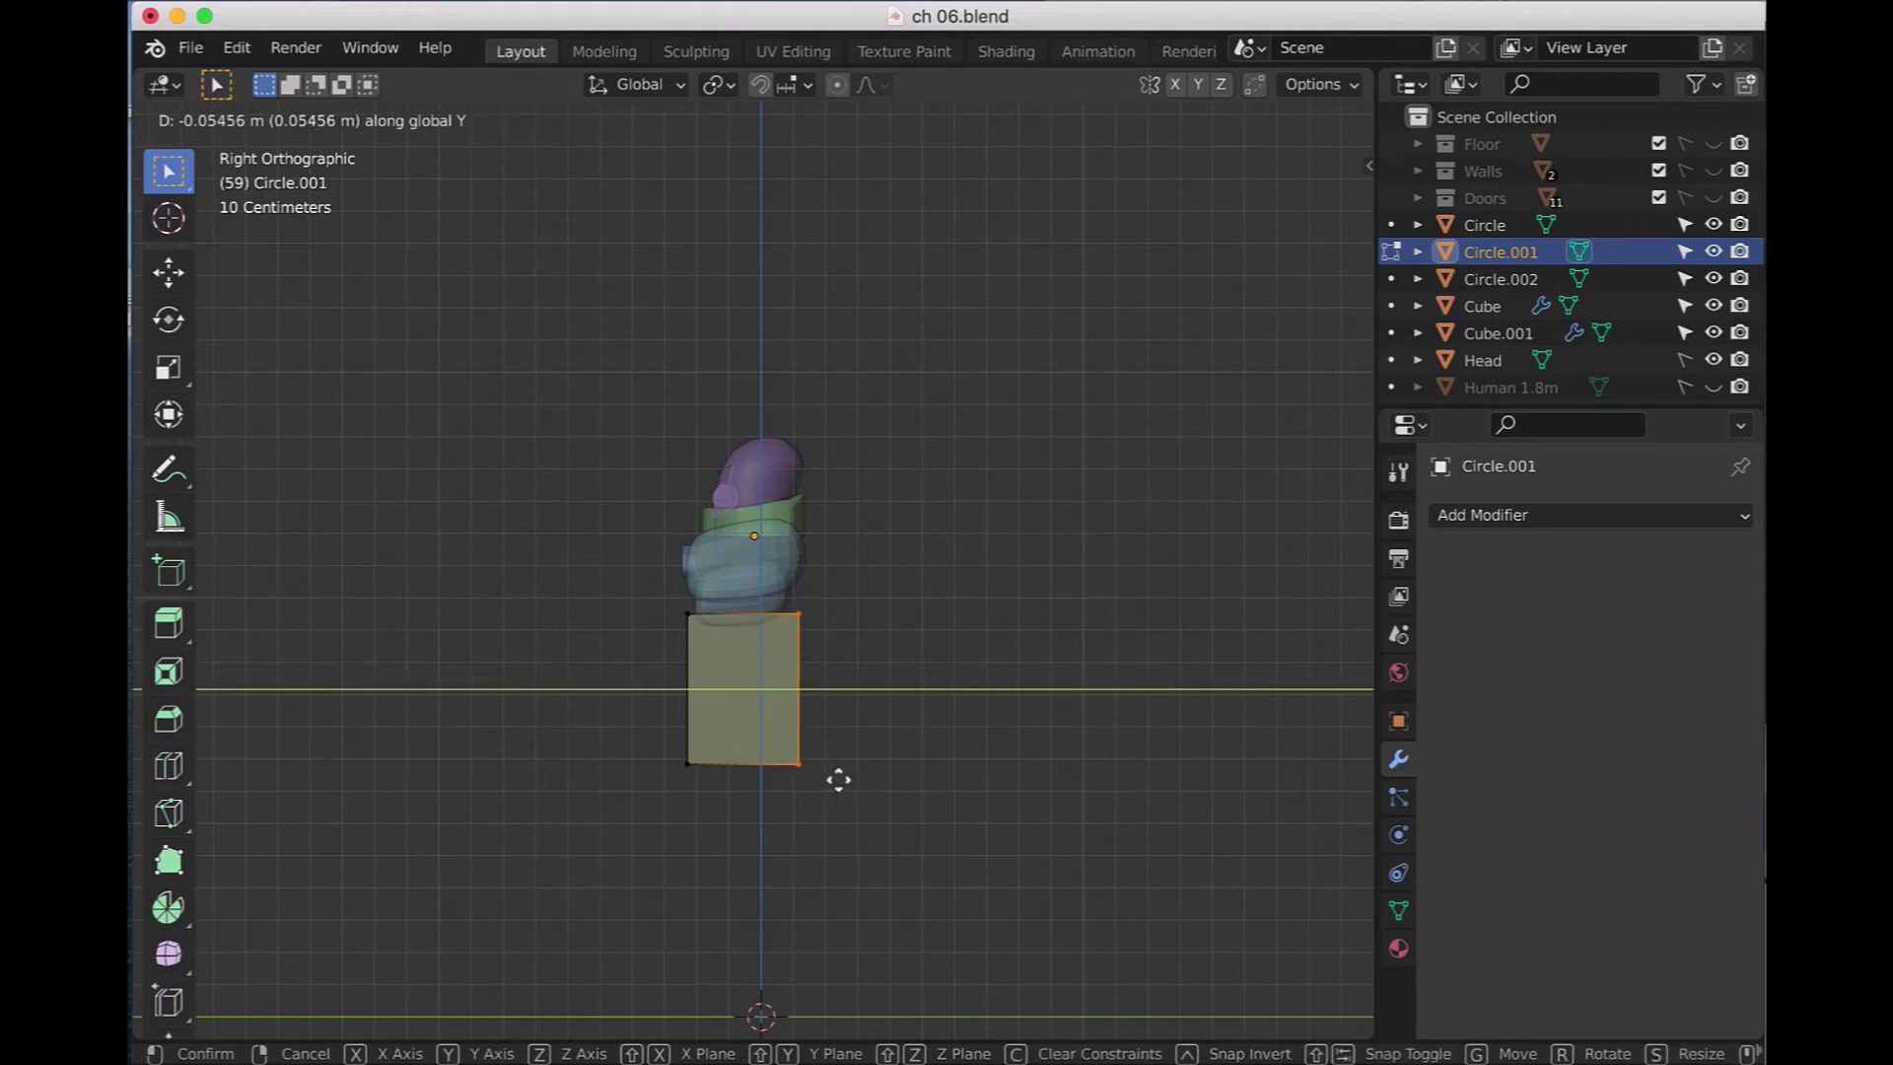
click(838, 780)
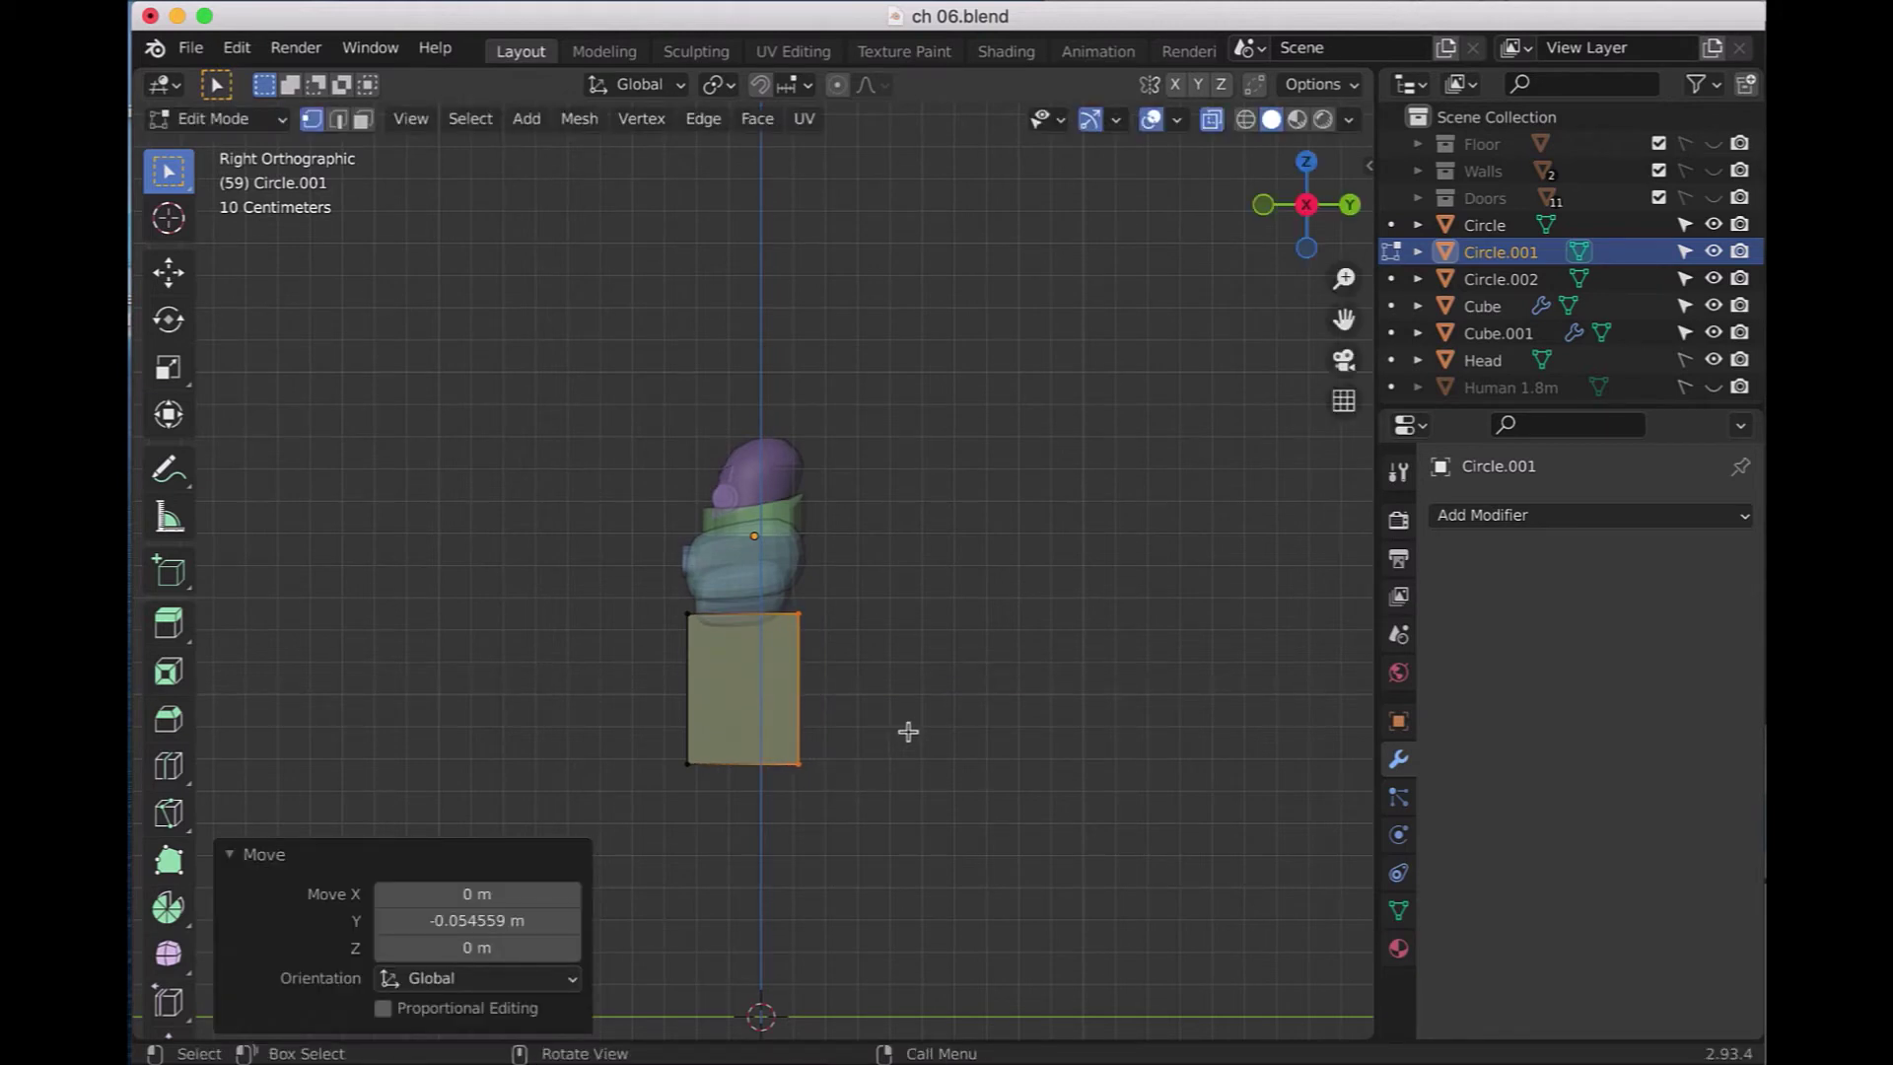
- In Front view, select the top edge and try an X-axis scale, then cancel it
key(KP_1)
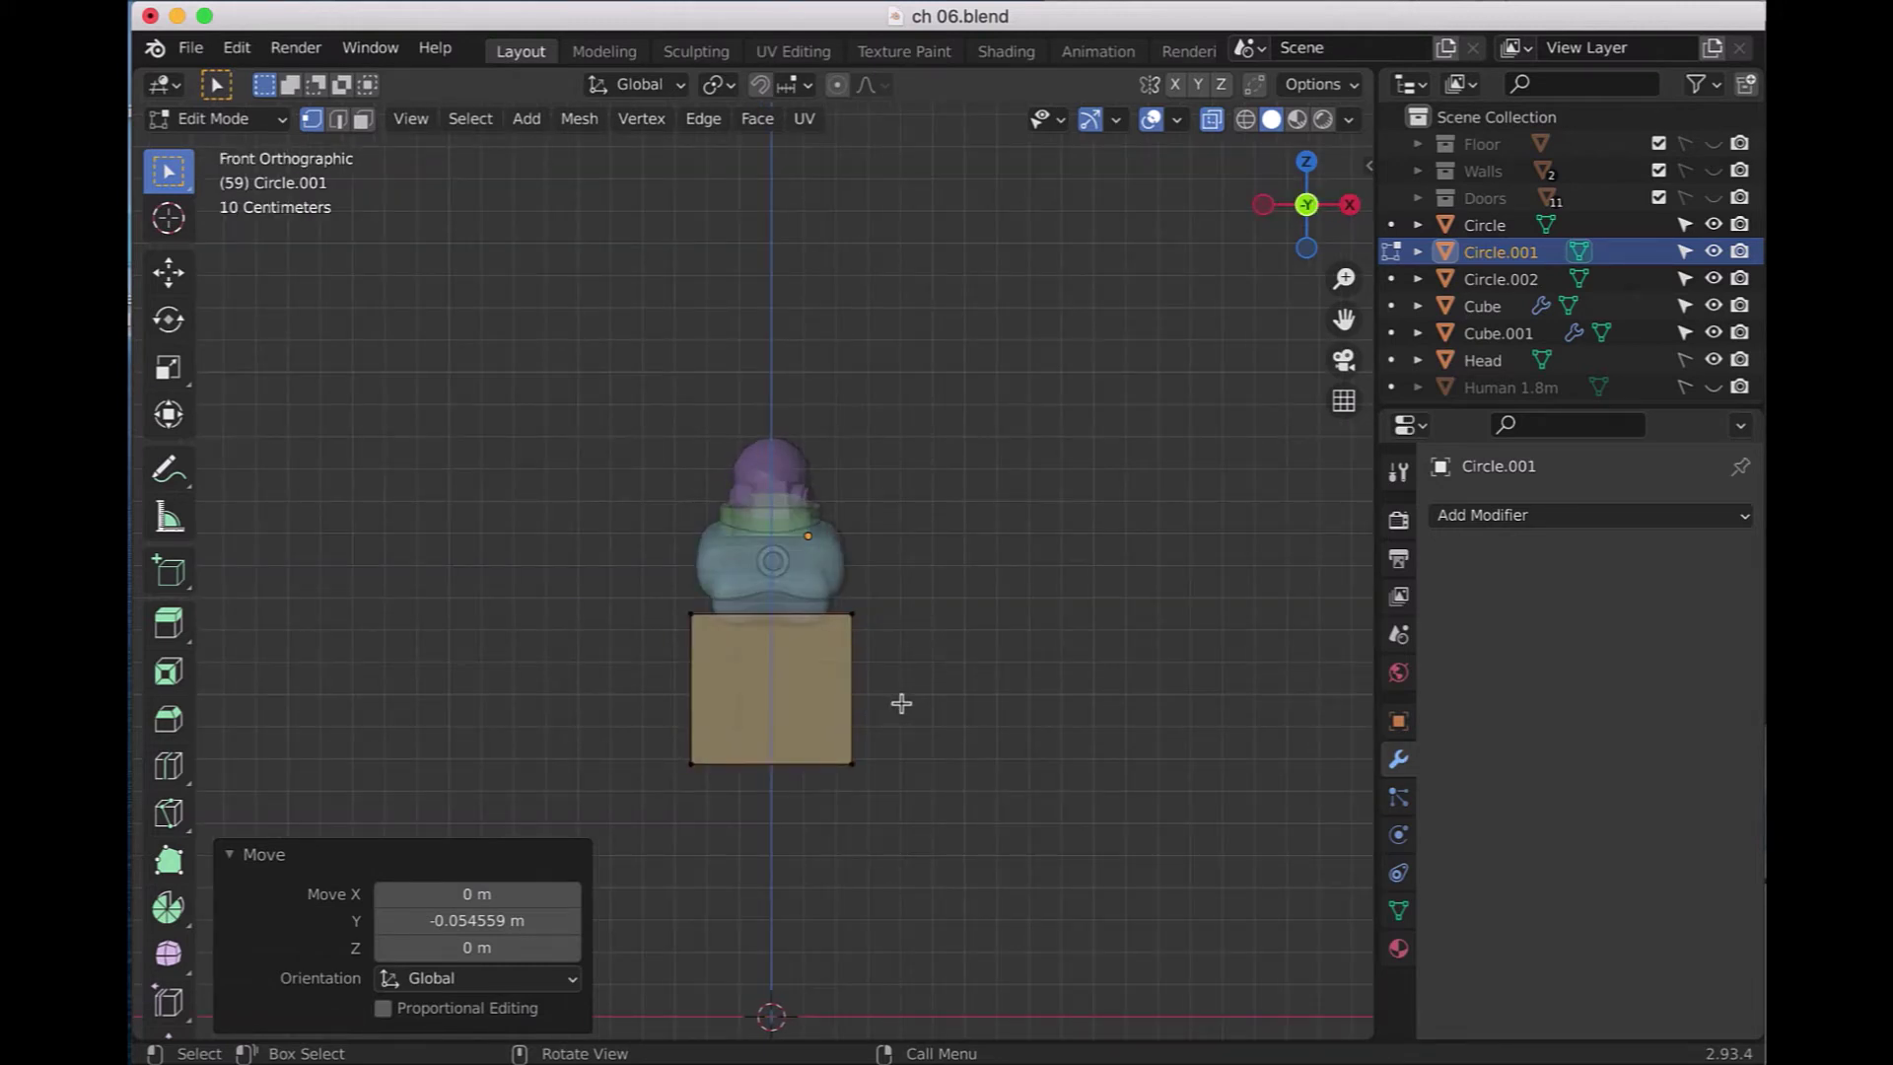
click(730, 655)
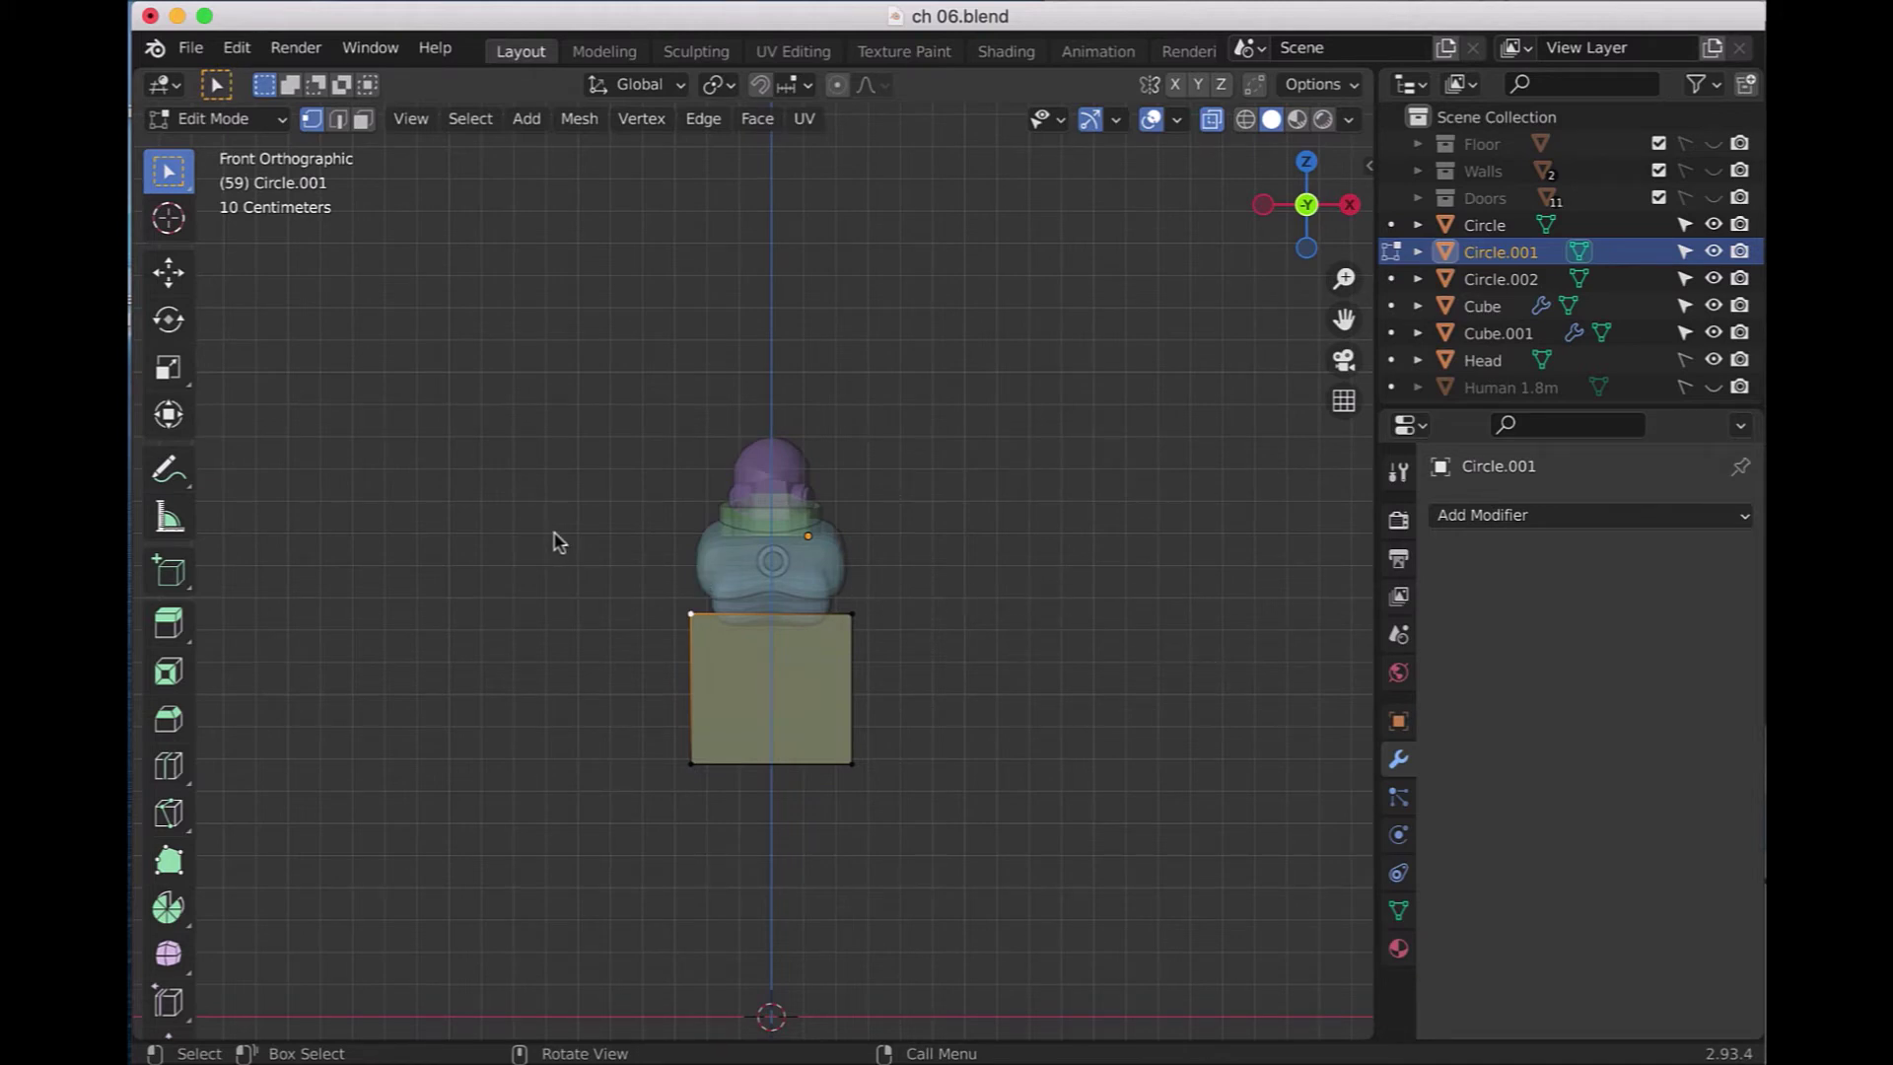
drag(555, 532, 916, 653)
key(s)
key(x)
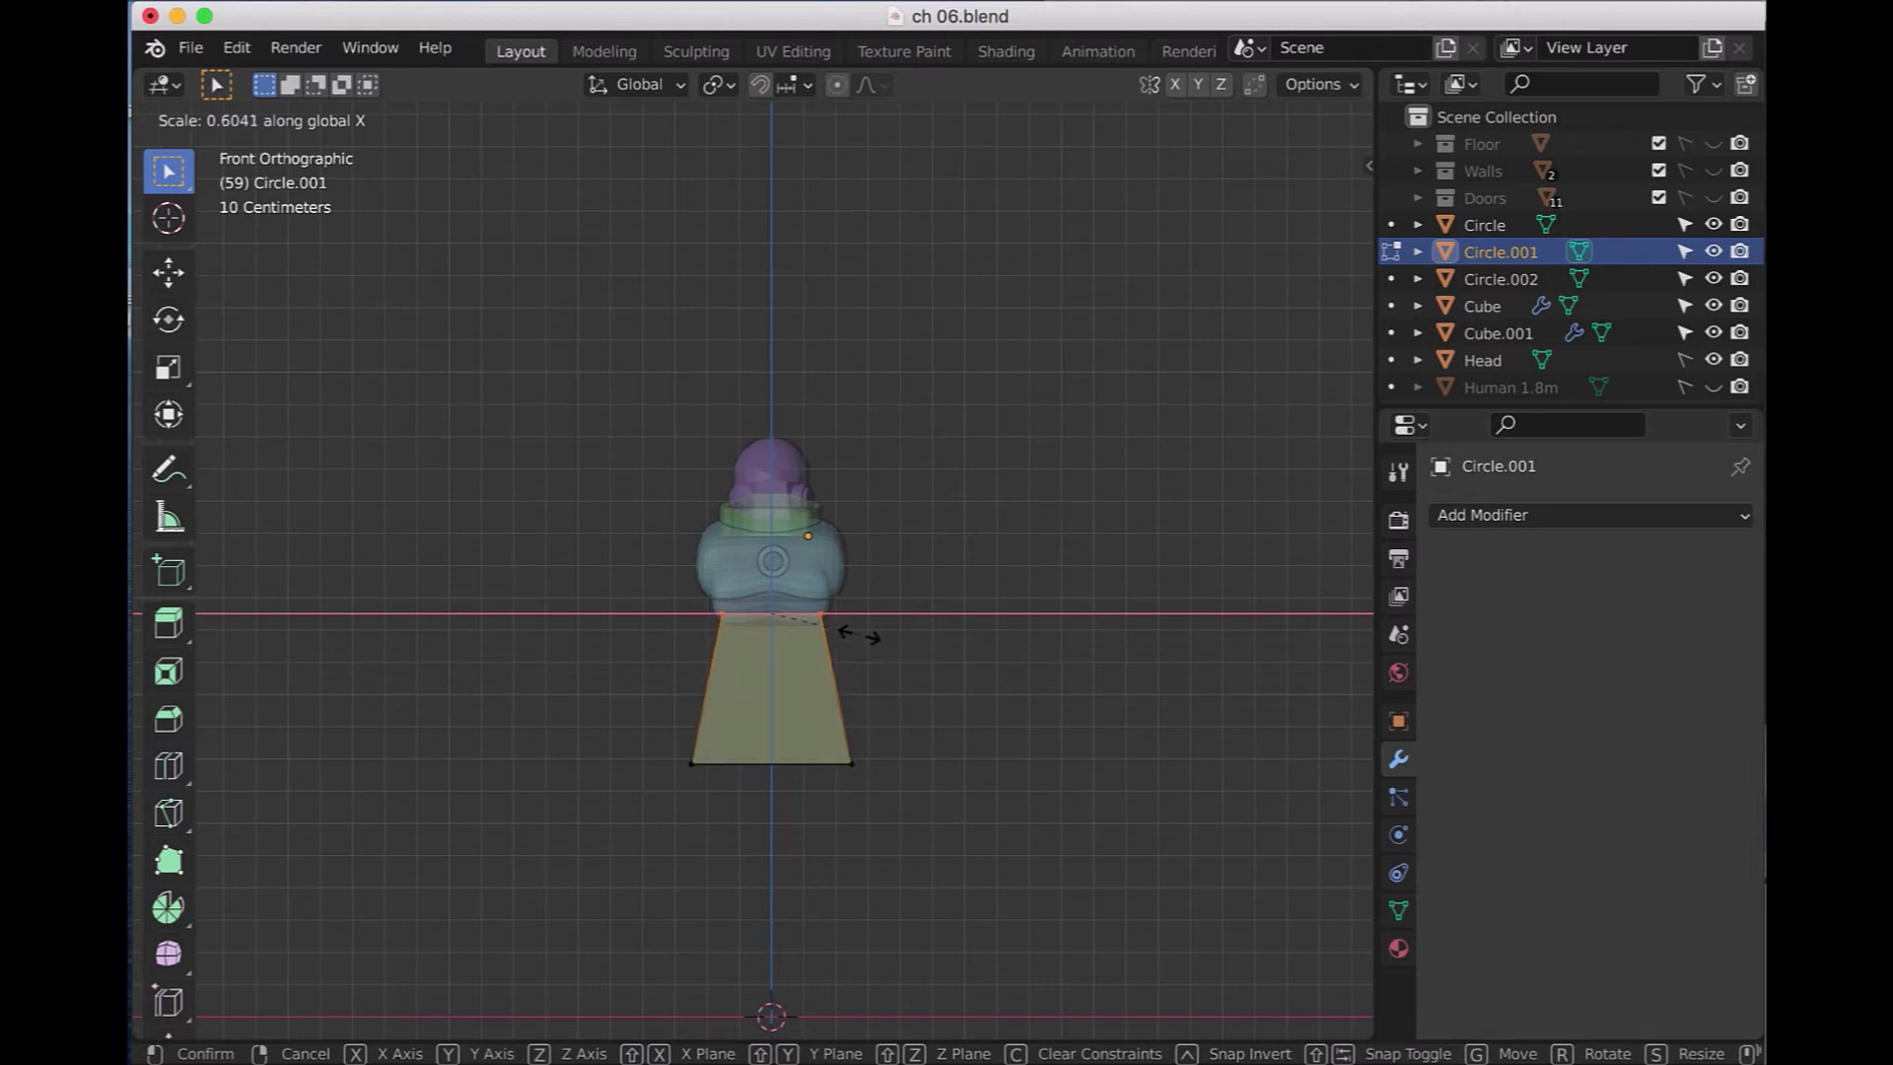
key(Escape)
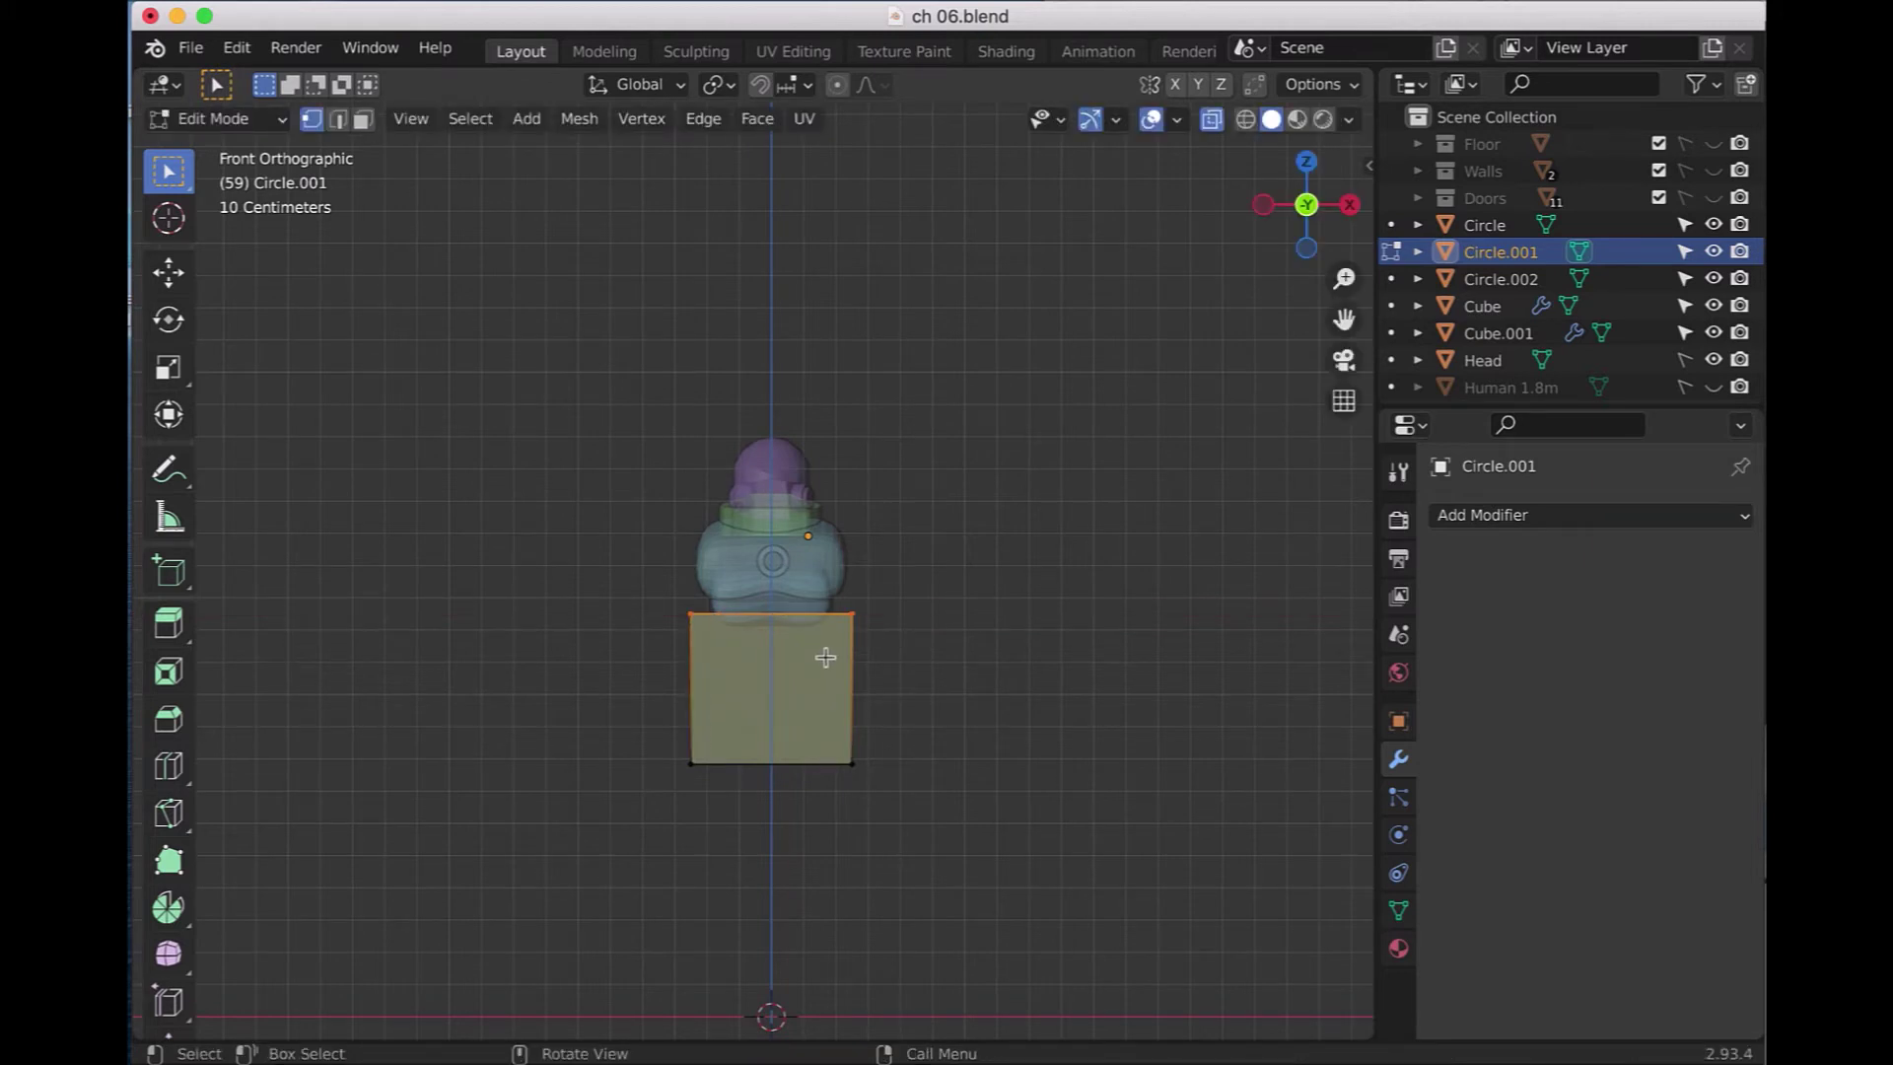
- Add two horizontal loop cuts and narrow the top edge to 0.596 along X
key(ctrl+r)
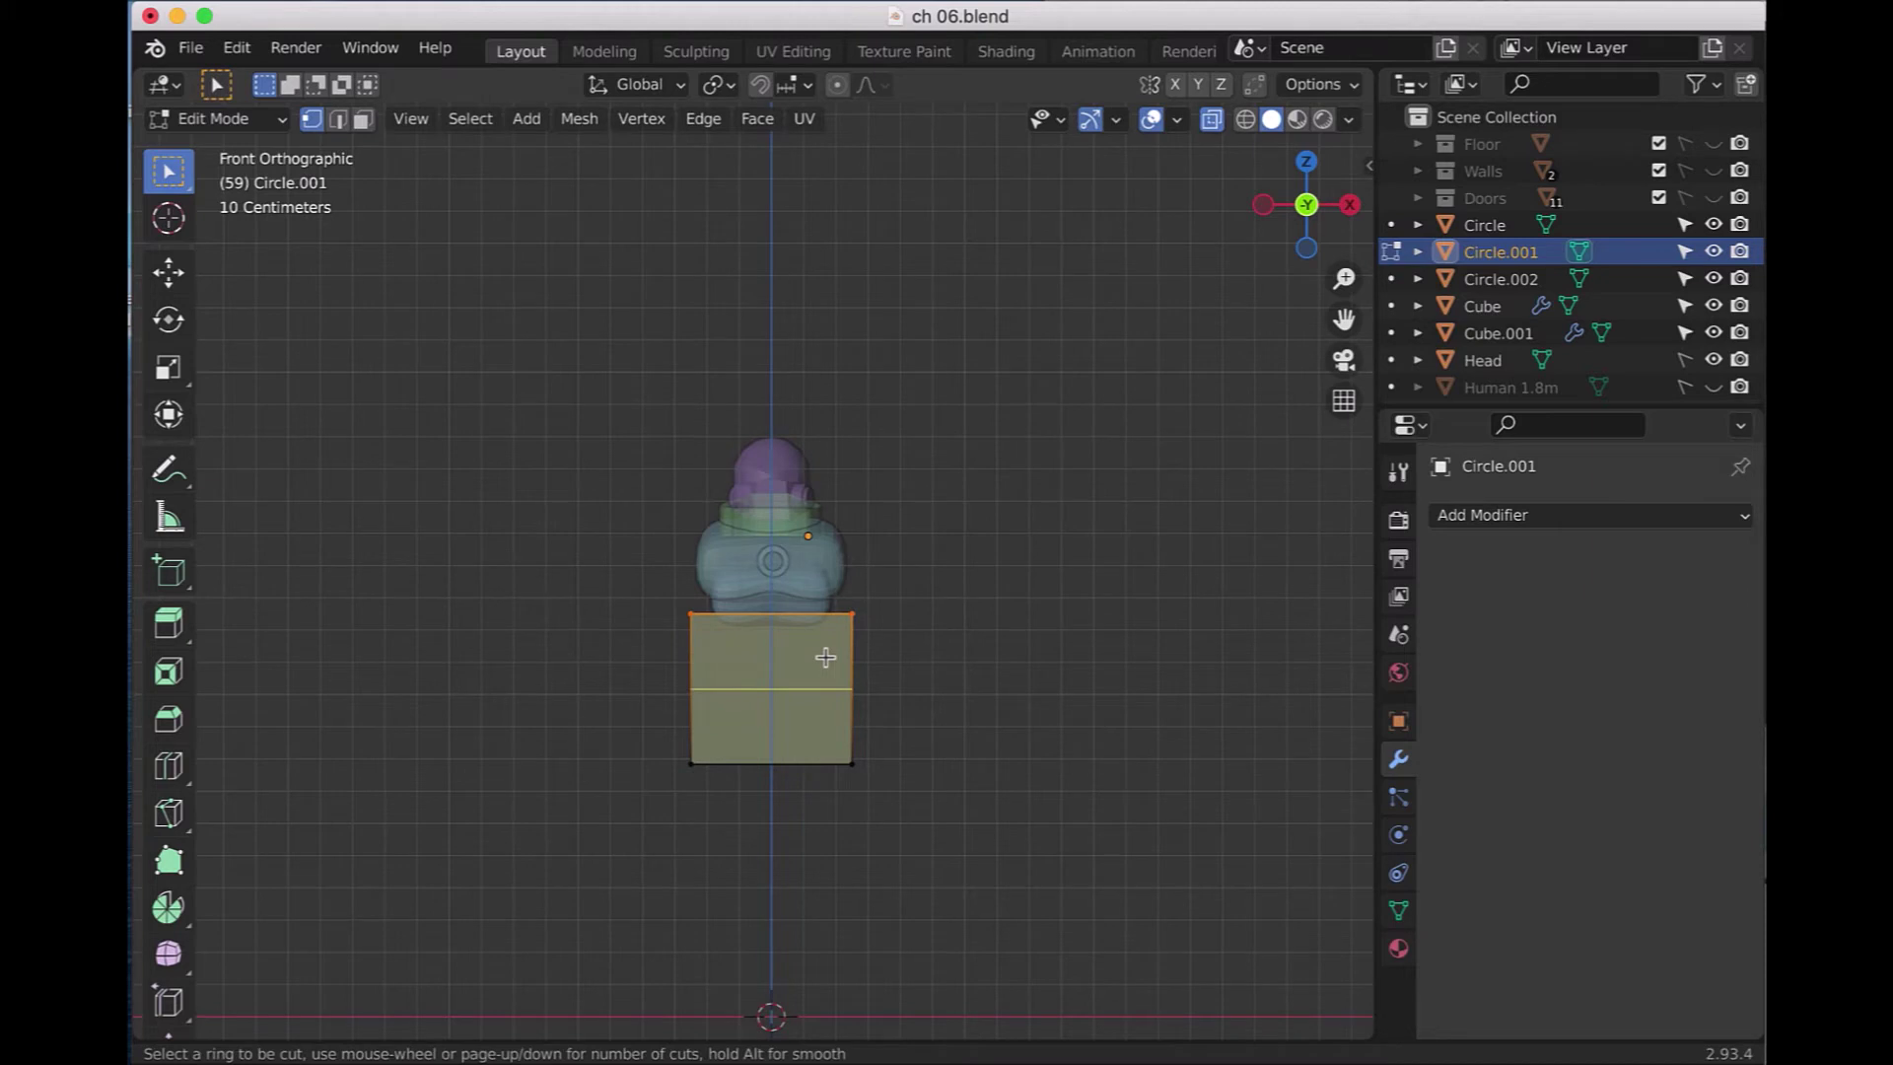
scroll(825, 657, up, 1)
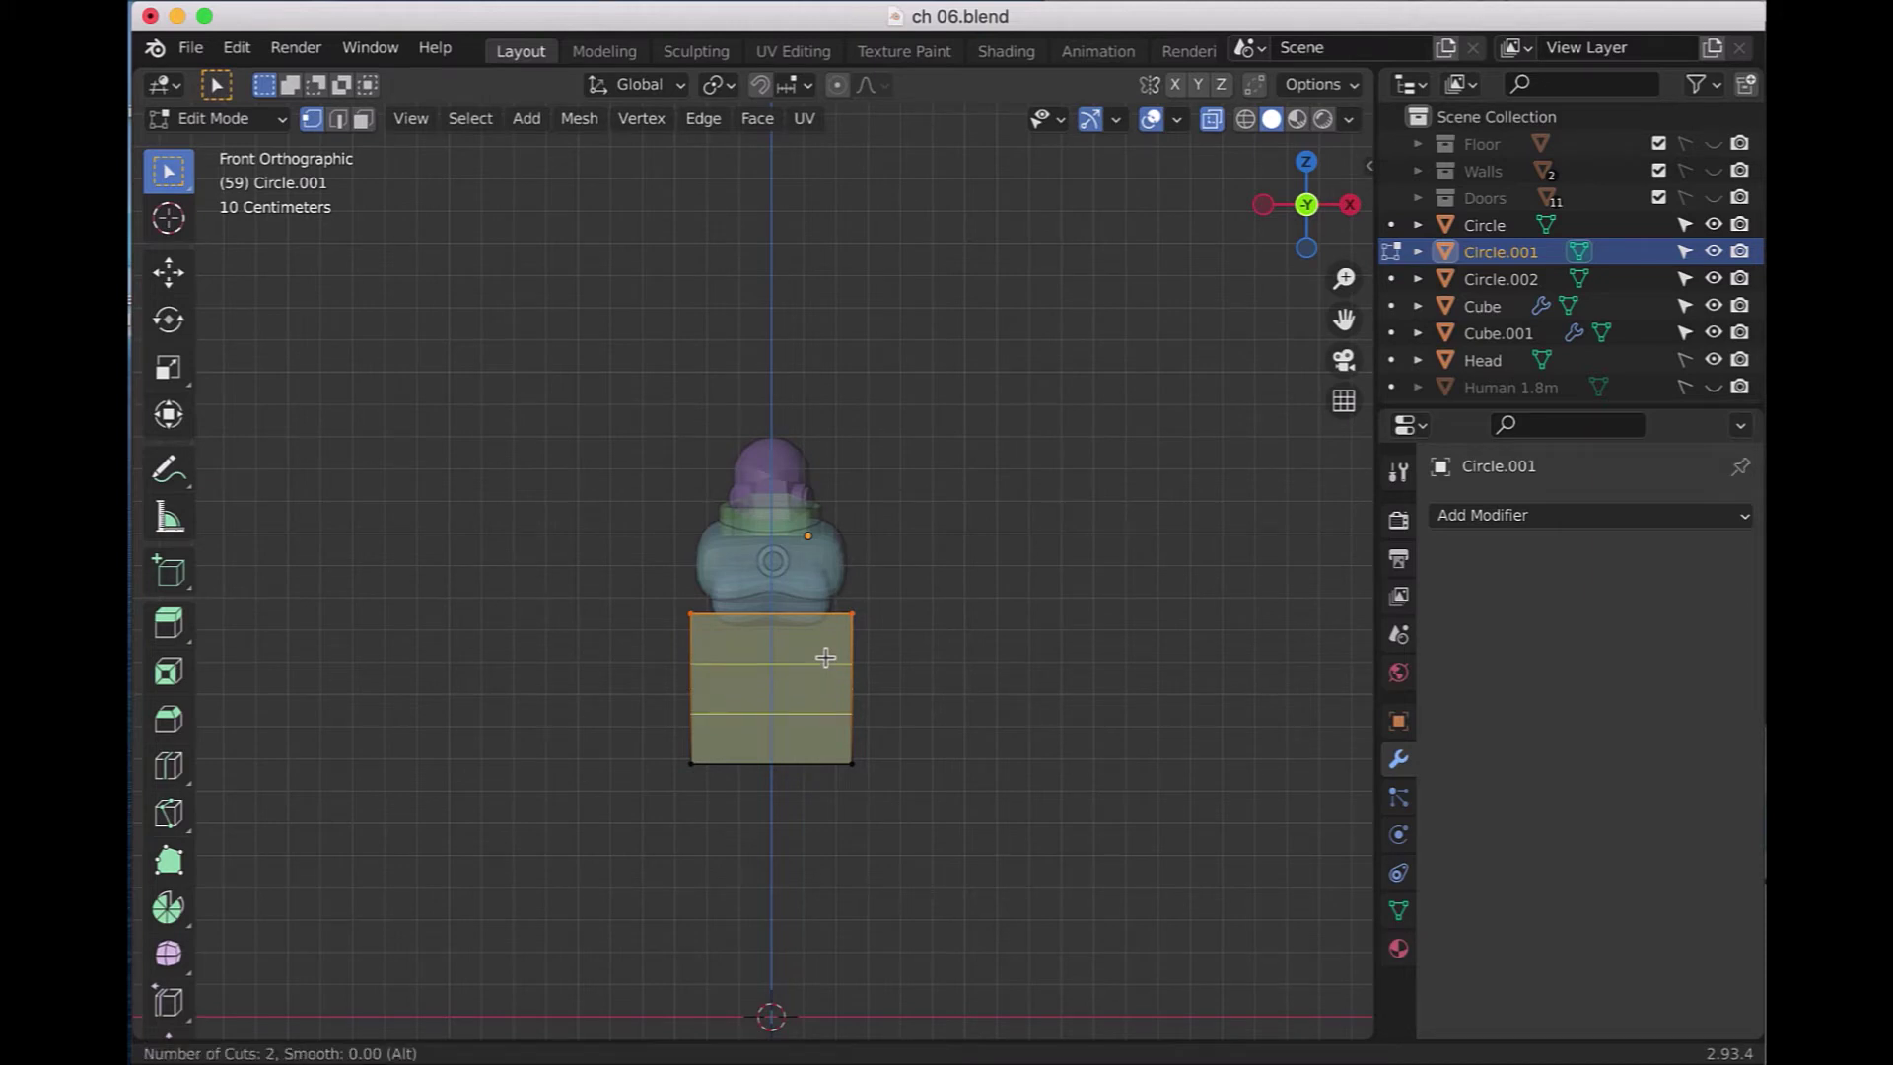
click(825, 657)
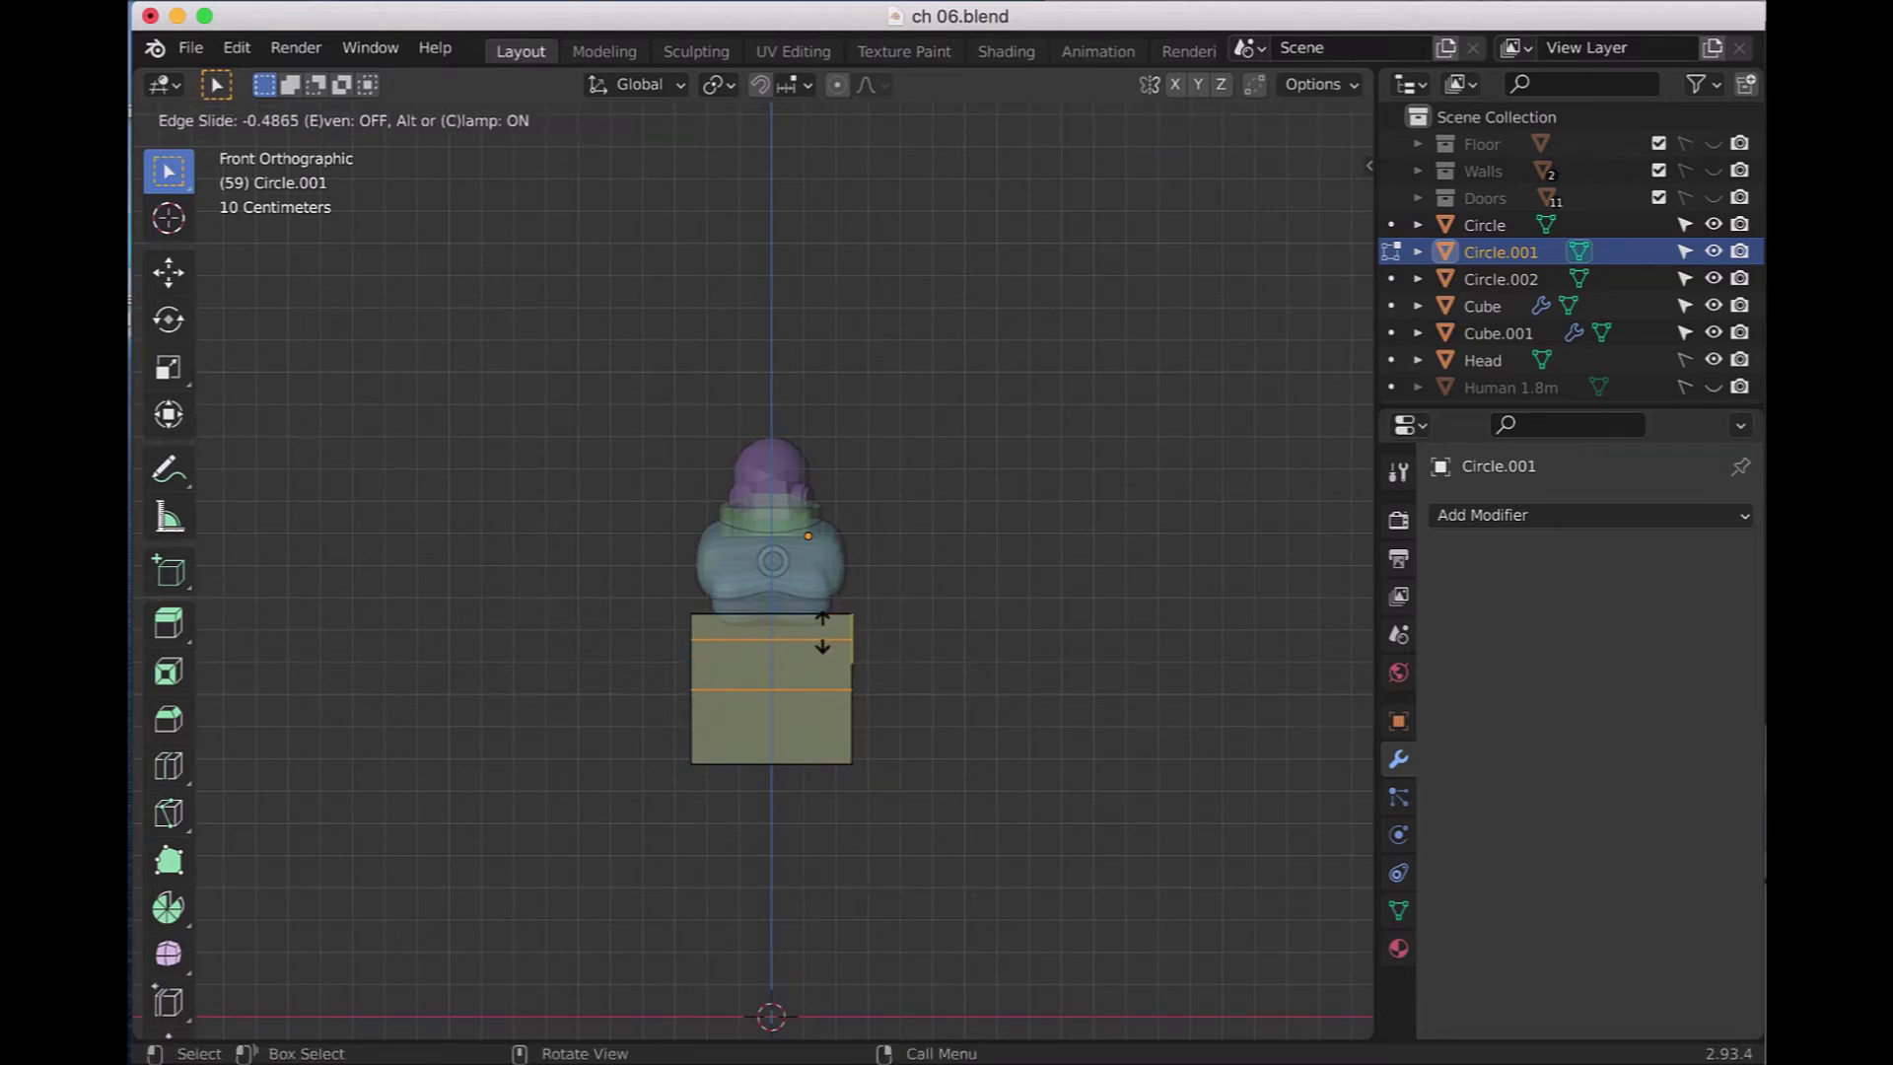
click(822, 632)
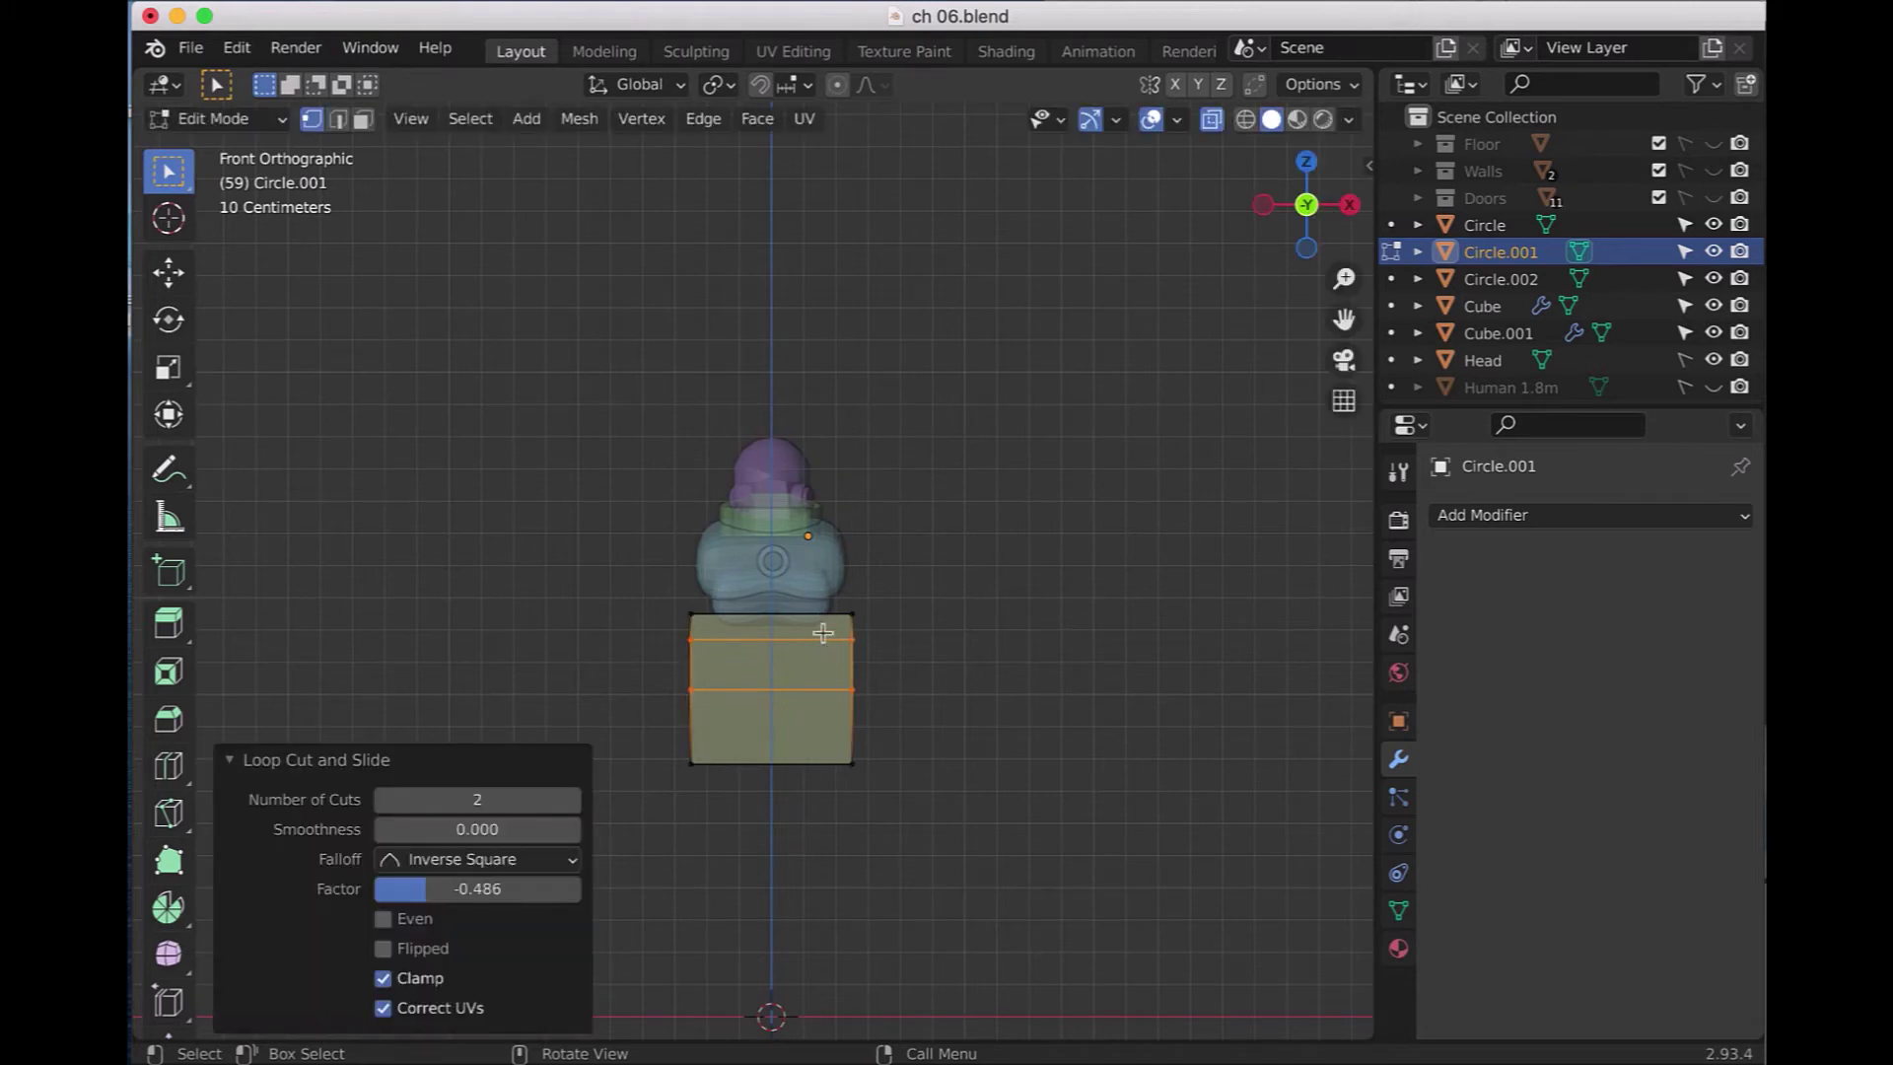
drag(606, 564, 893, 629)
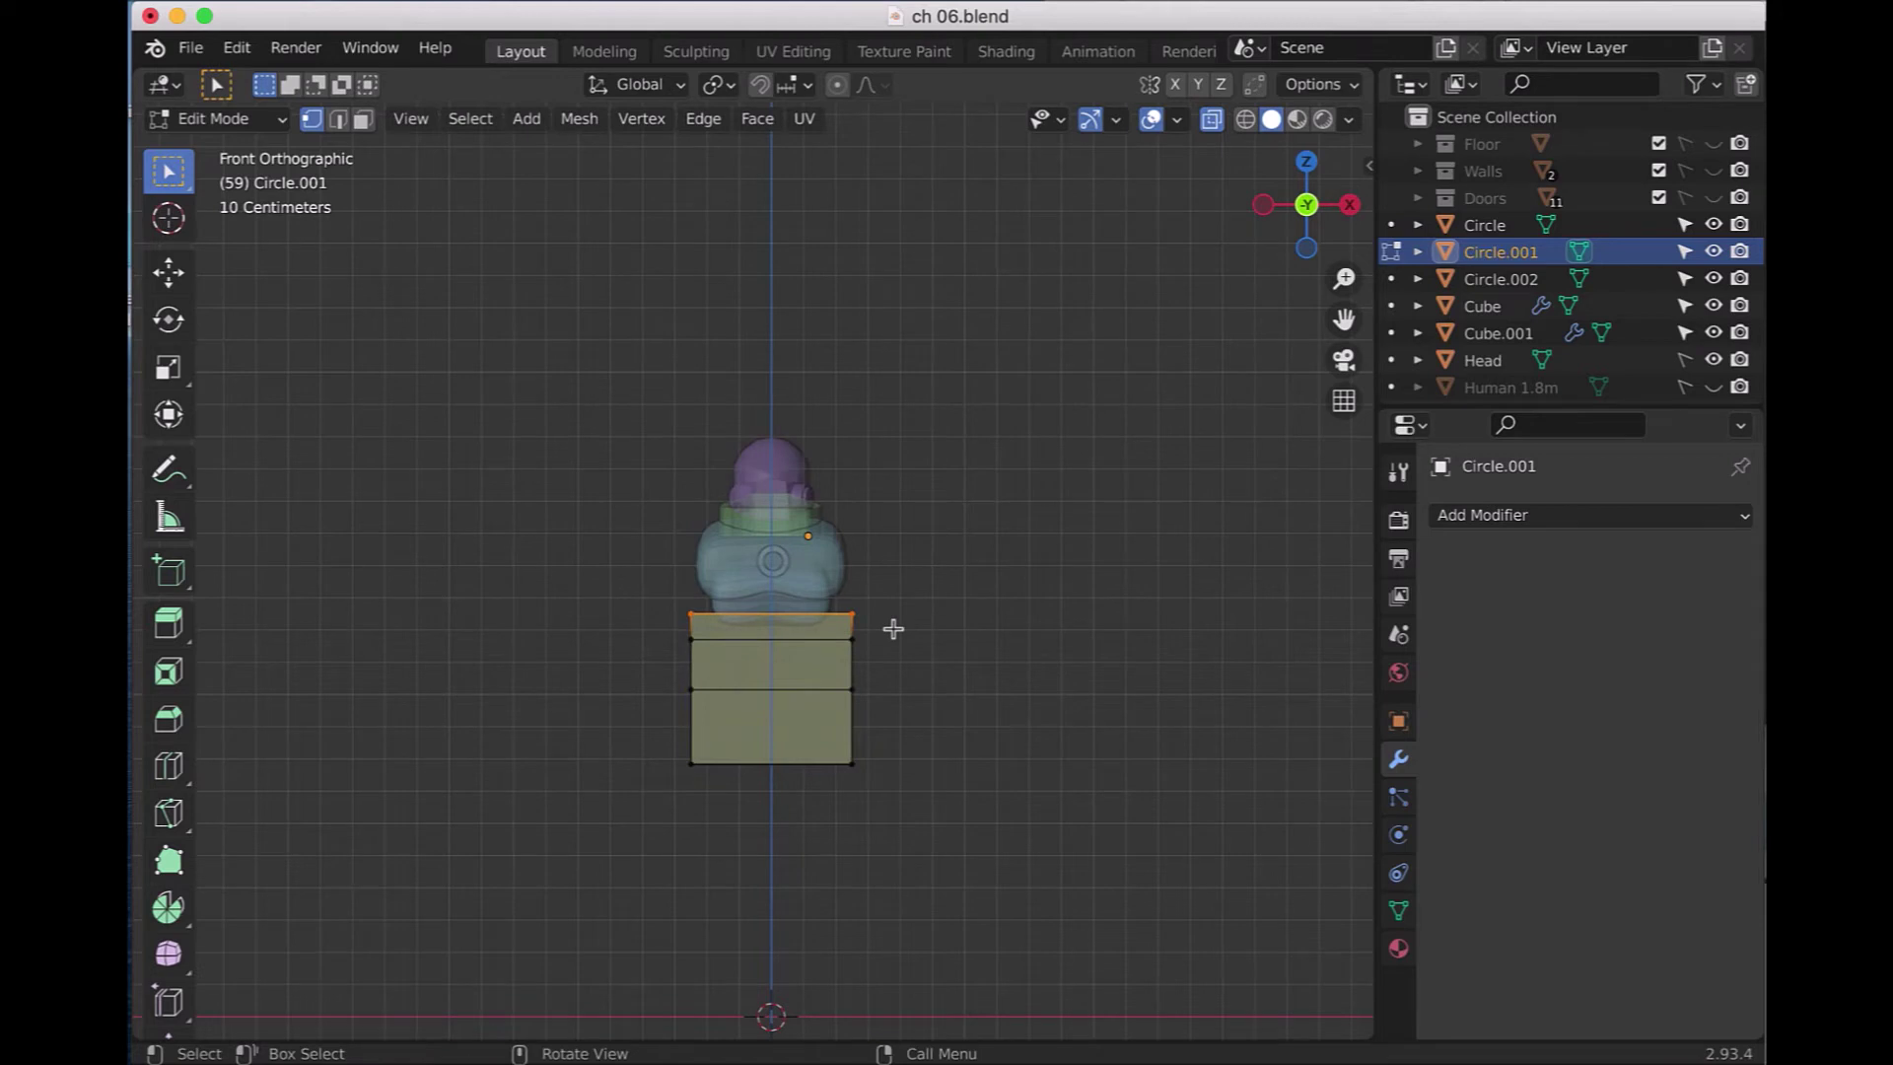
key(s)
key(x)
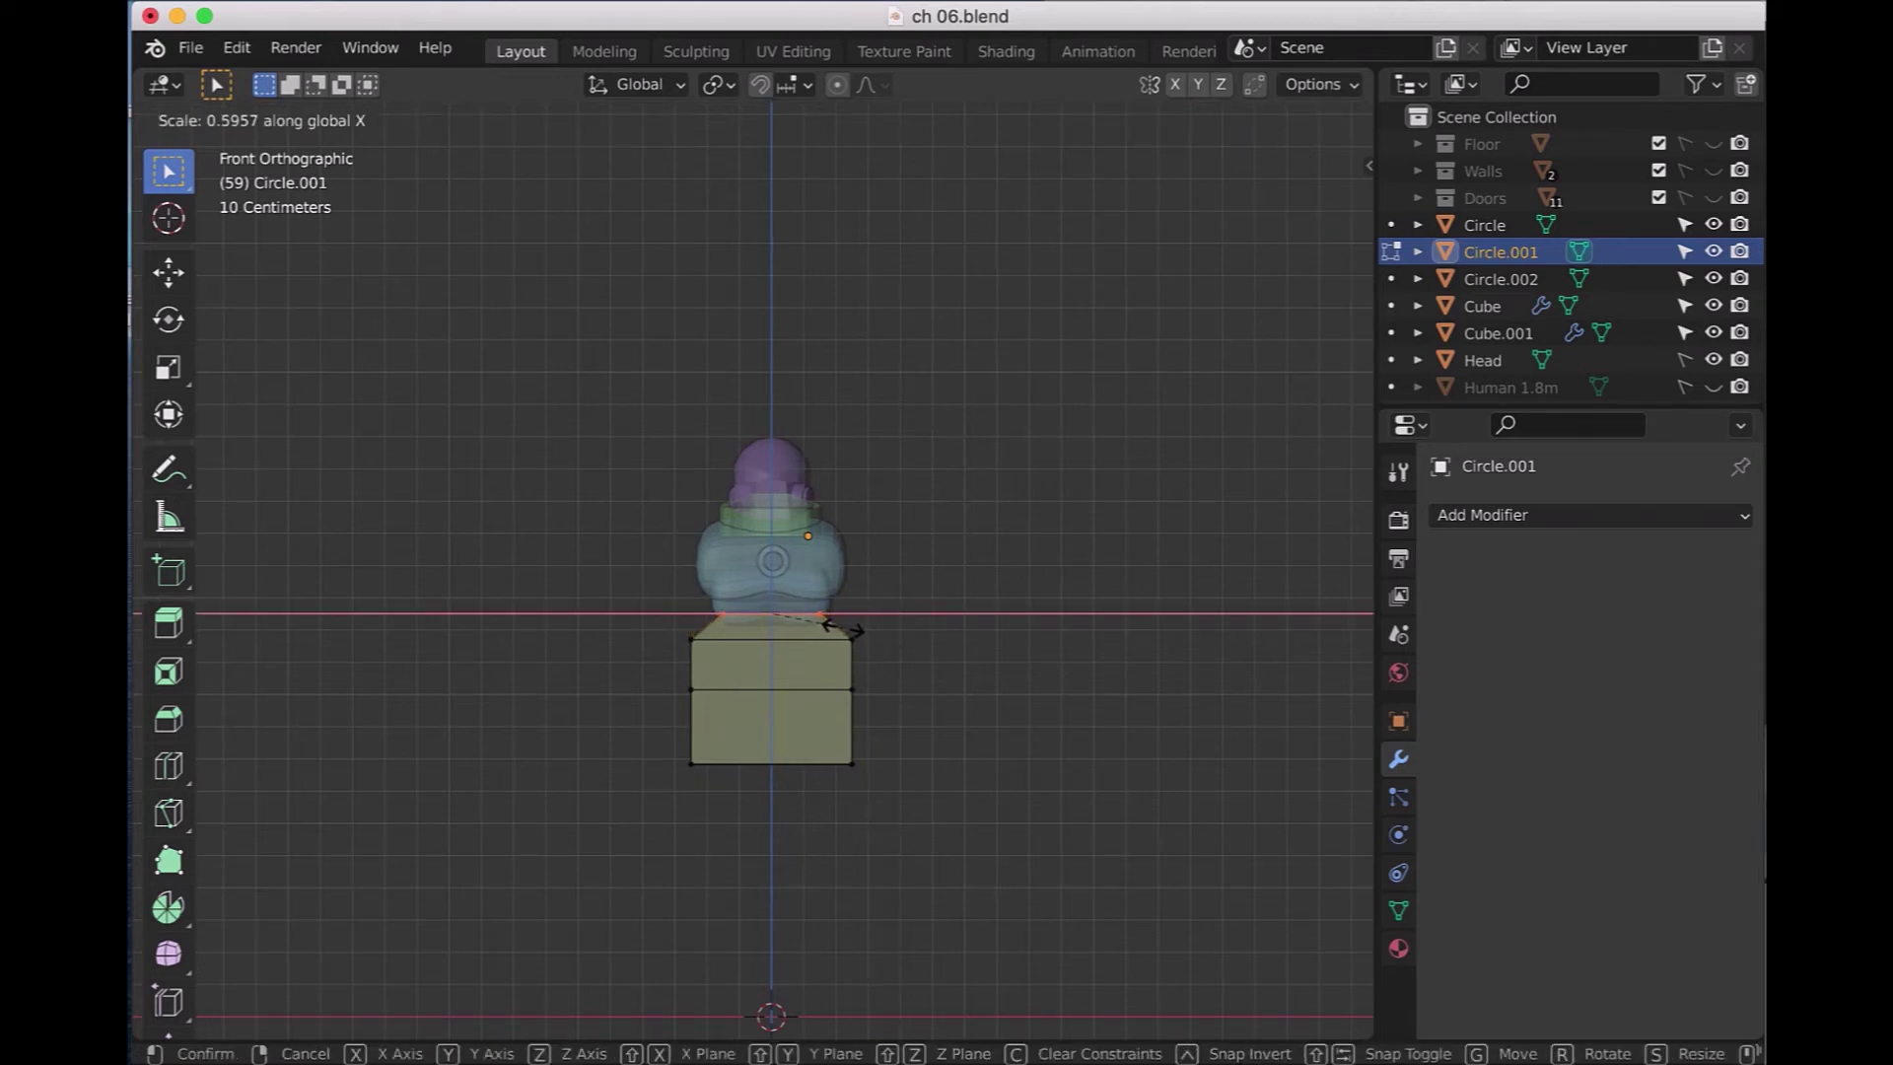
click(843, 628)
- Scale the upper loop to 0.670 and pinch the bottom edge to 0.183 along X
drag(670, 628, 871, 657)
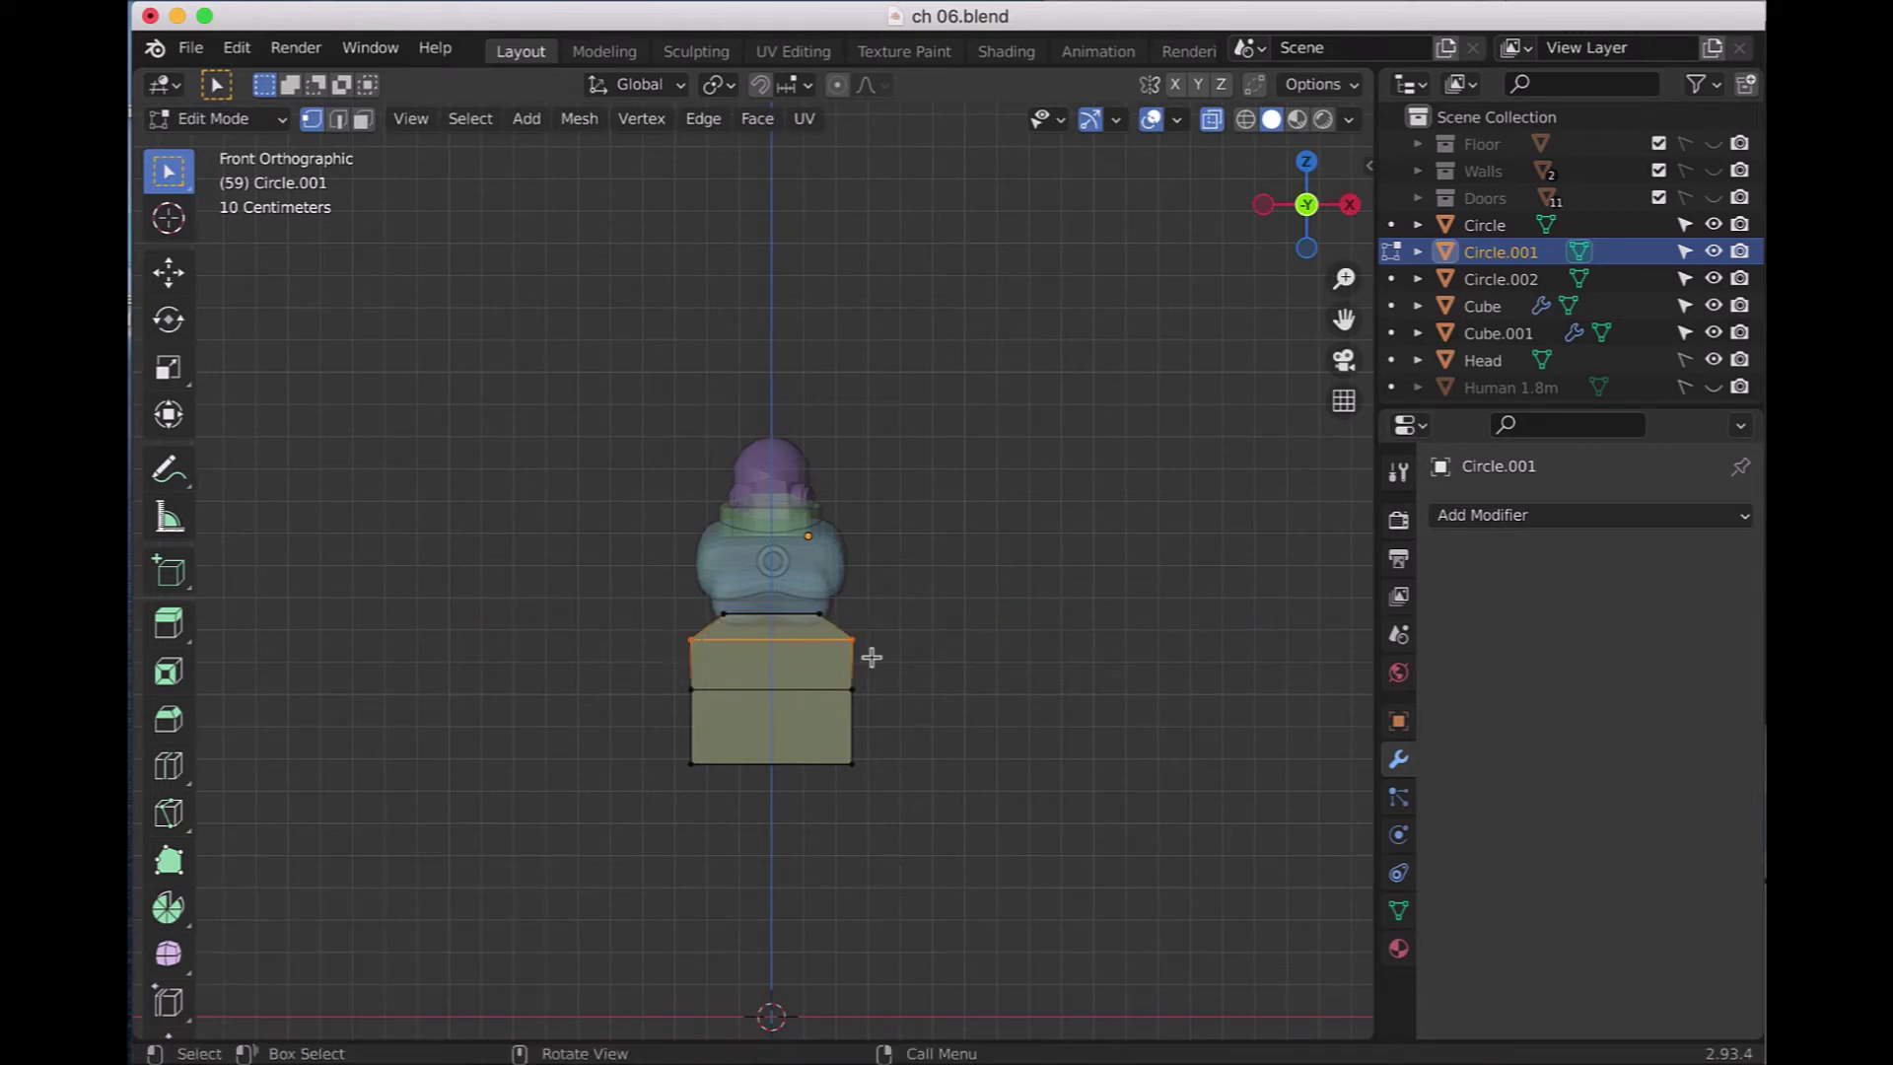
key(s)
key(x)
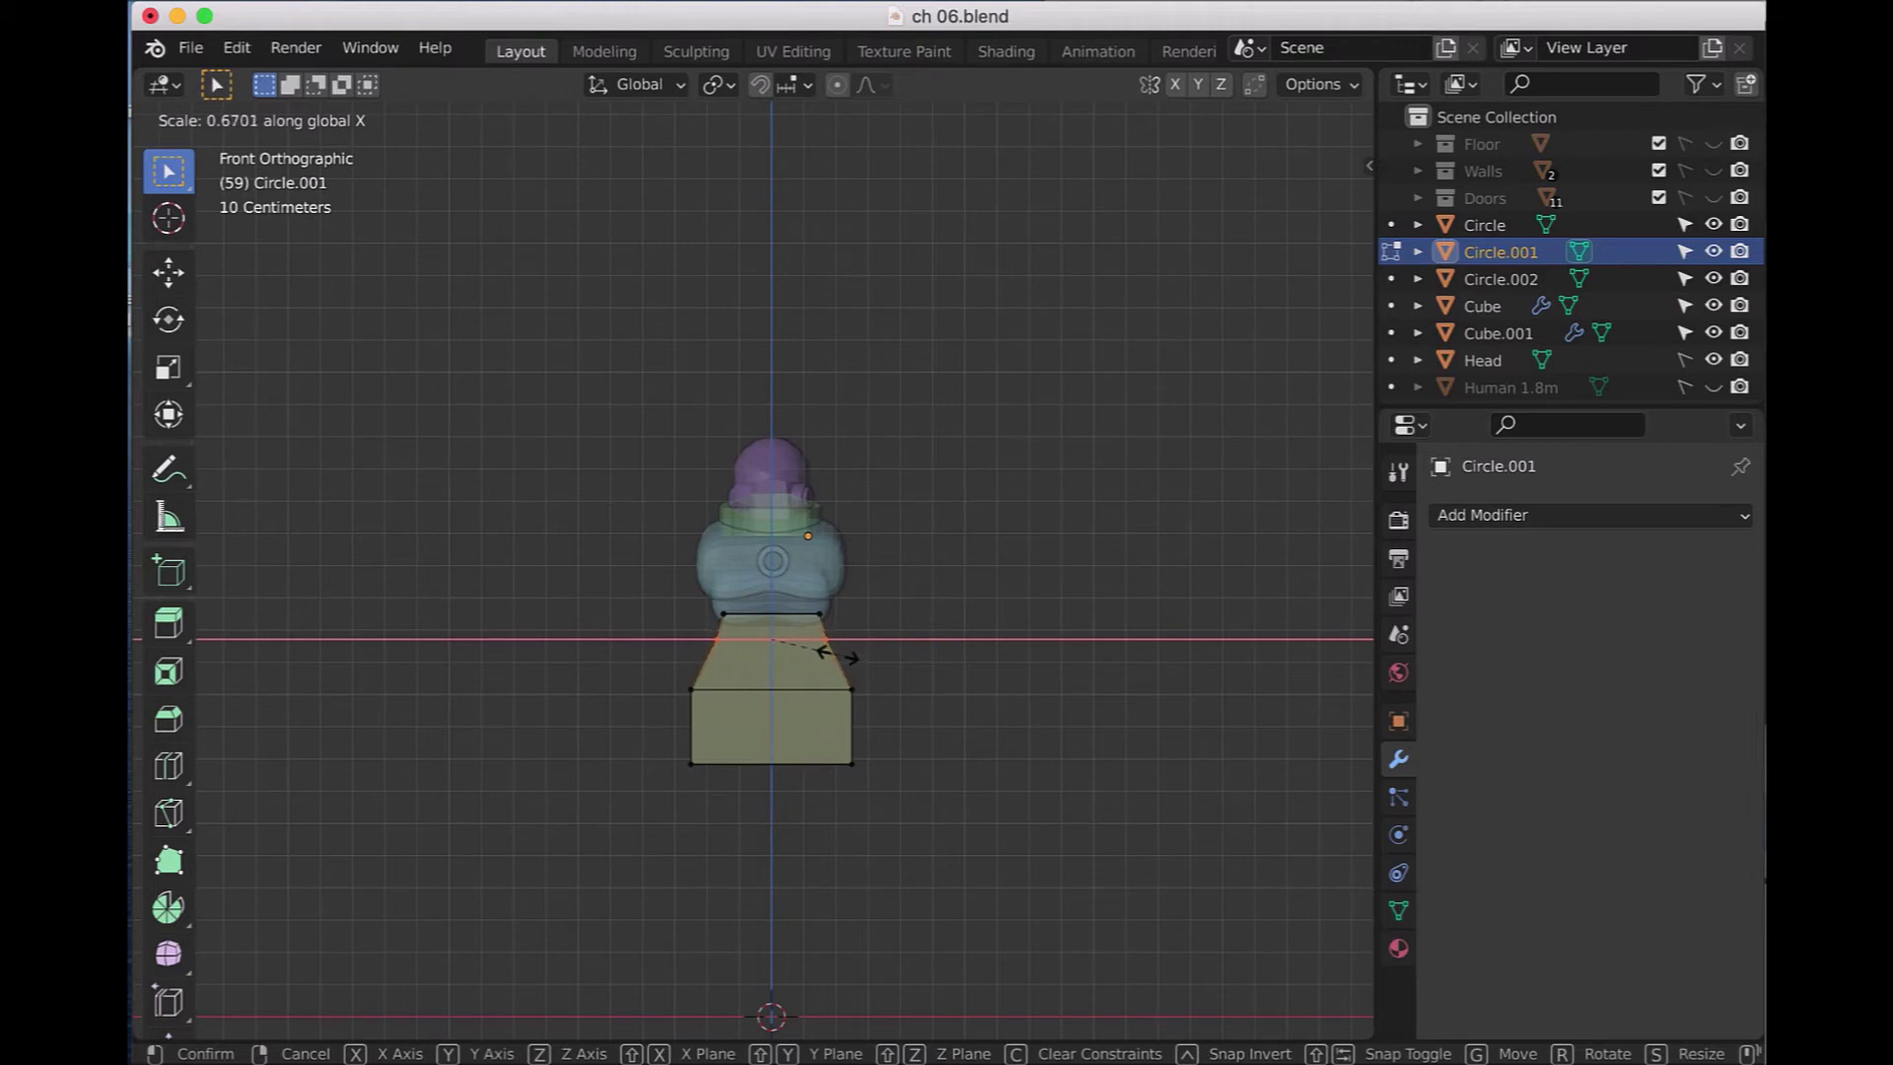
click(833, 656)
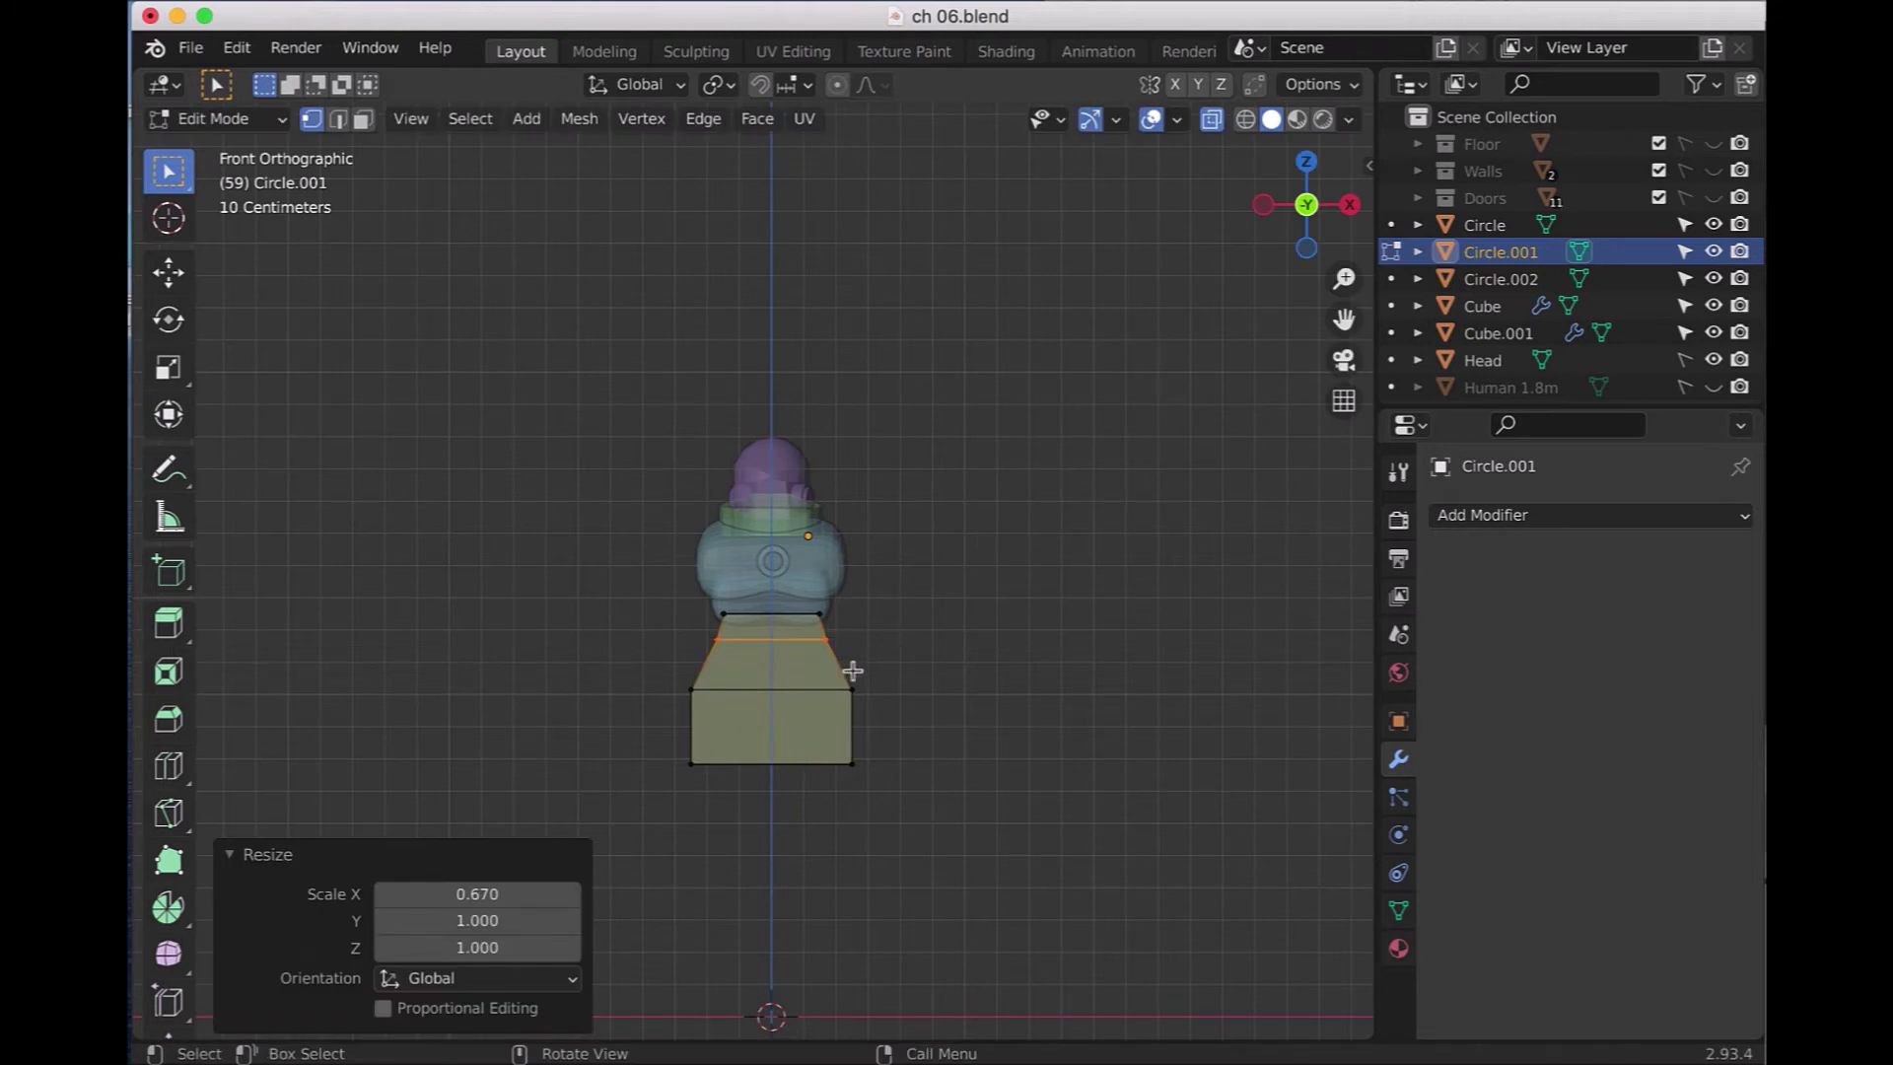
drag(663, 727, 934, 808)
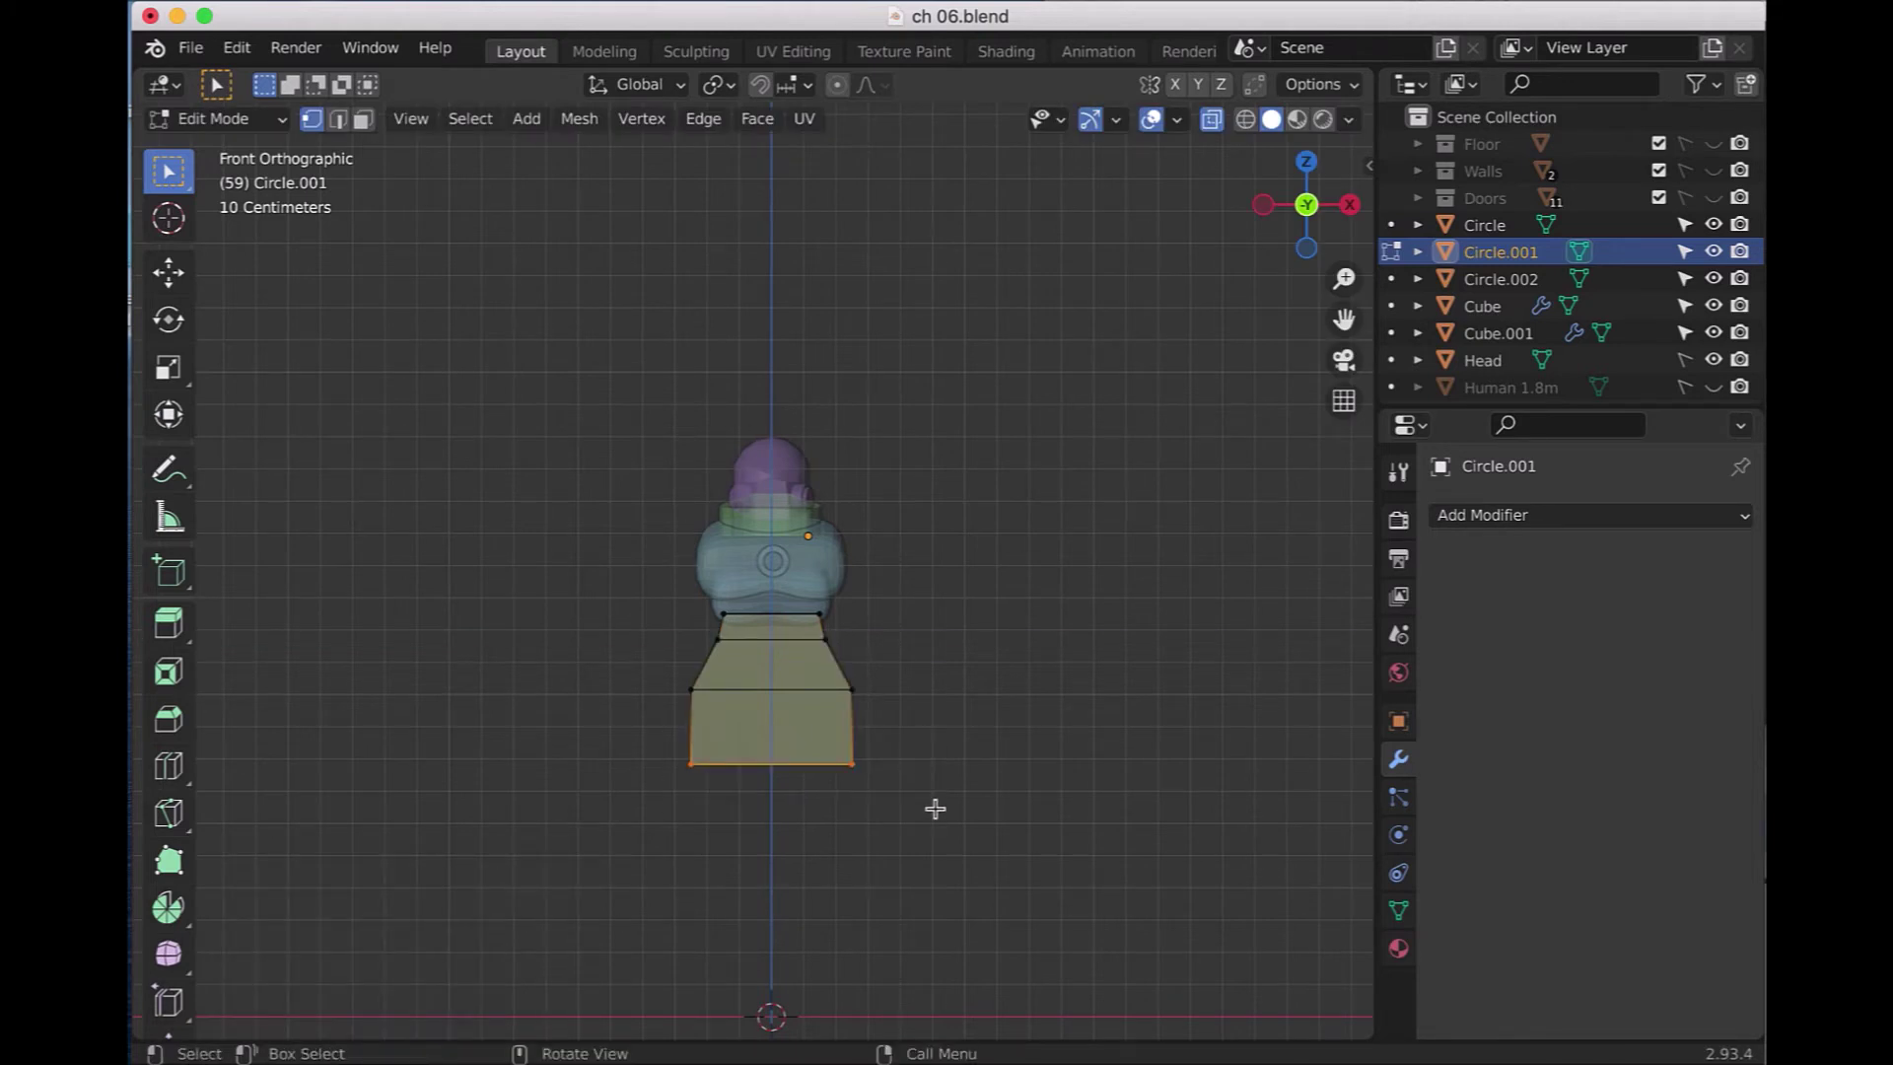
key(s)
key(x)
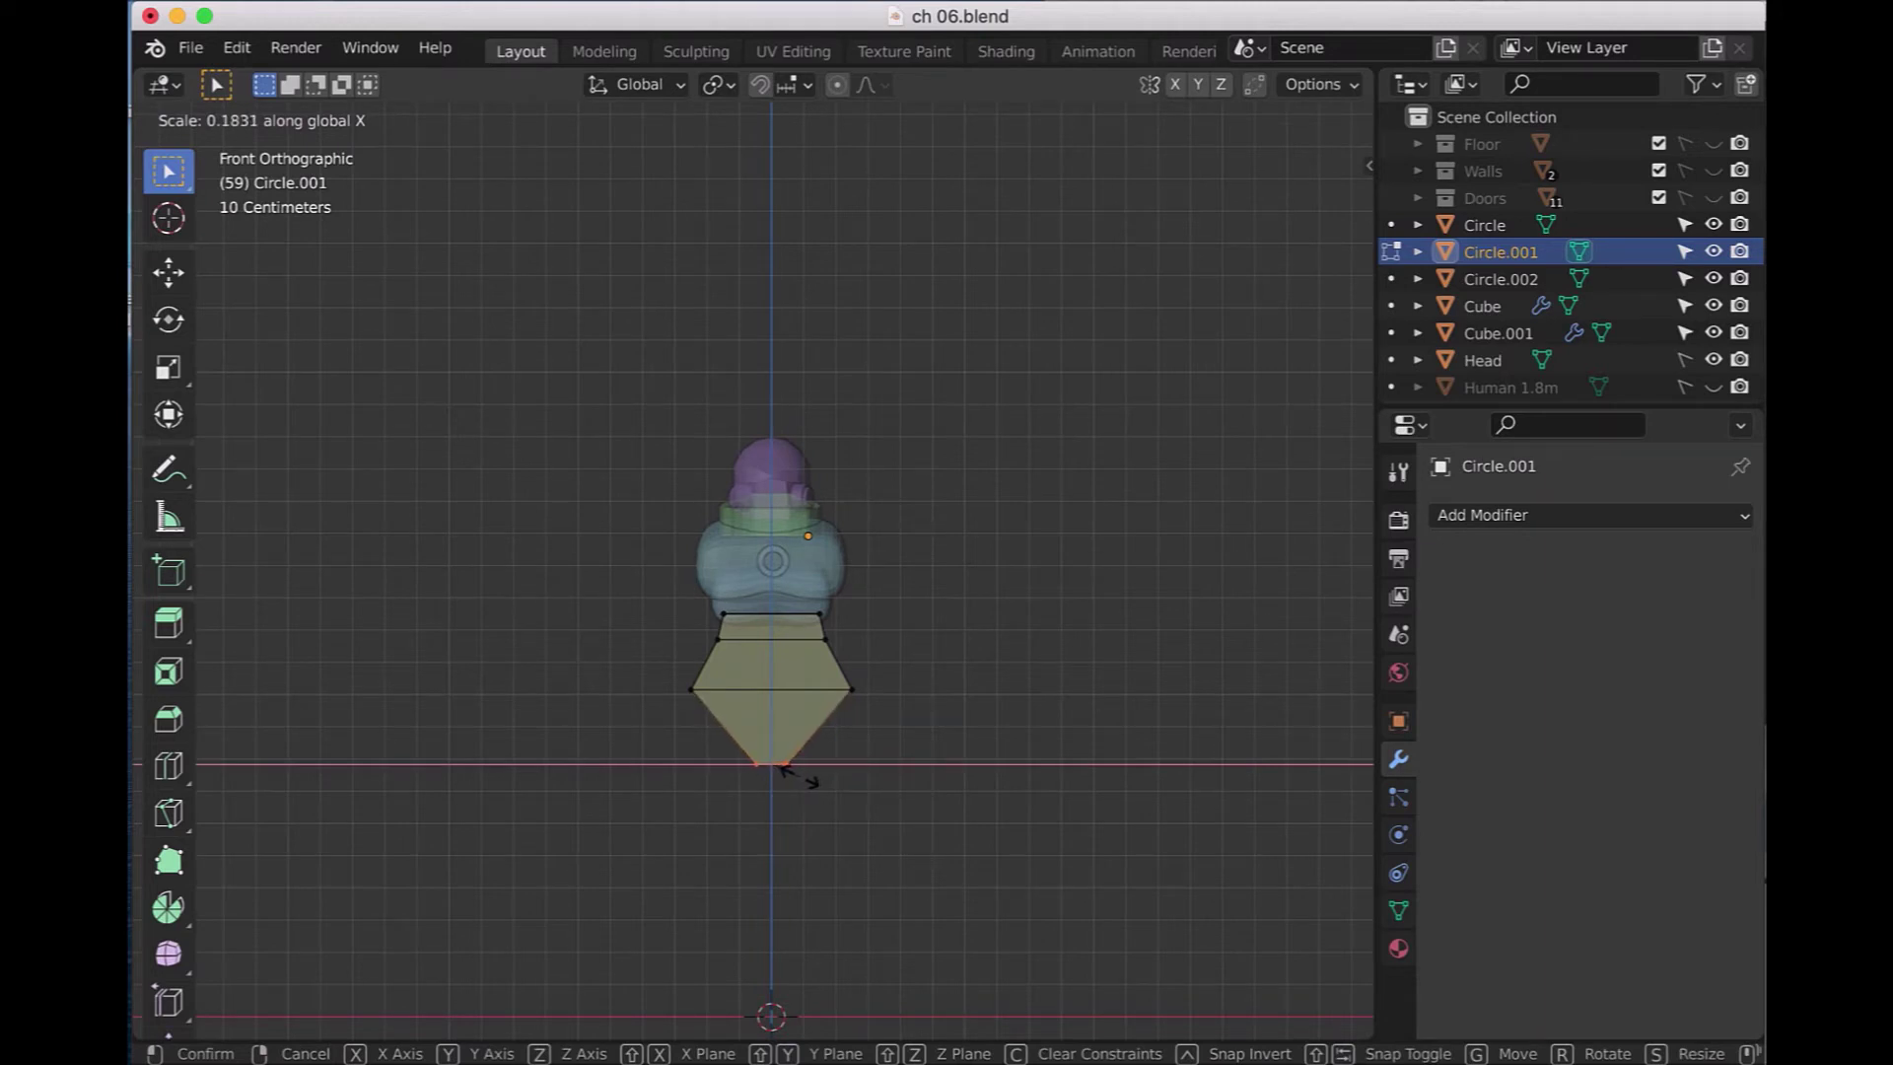
click(799, 778)
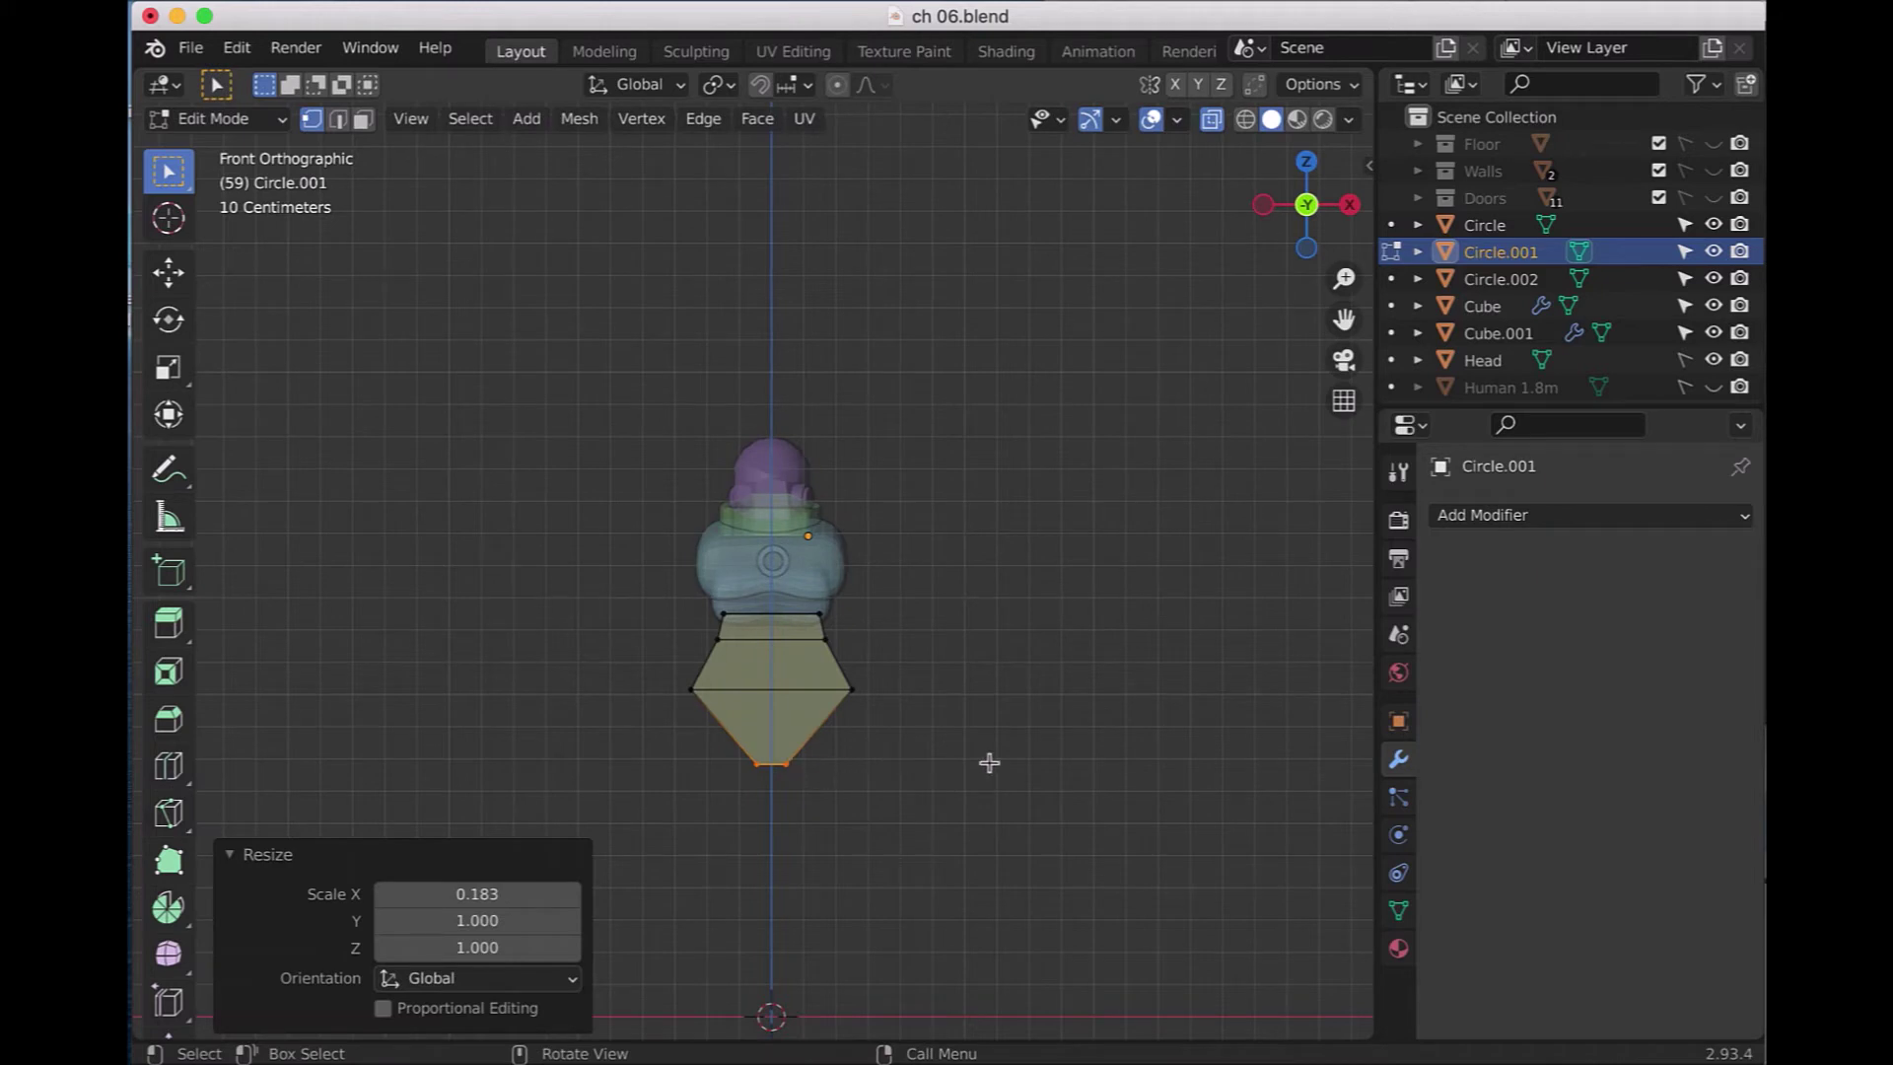
key(alt+a)
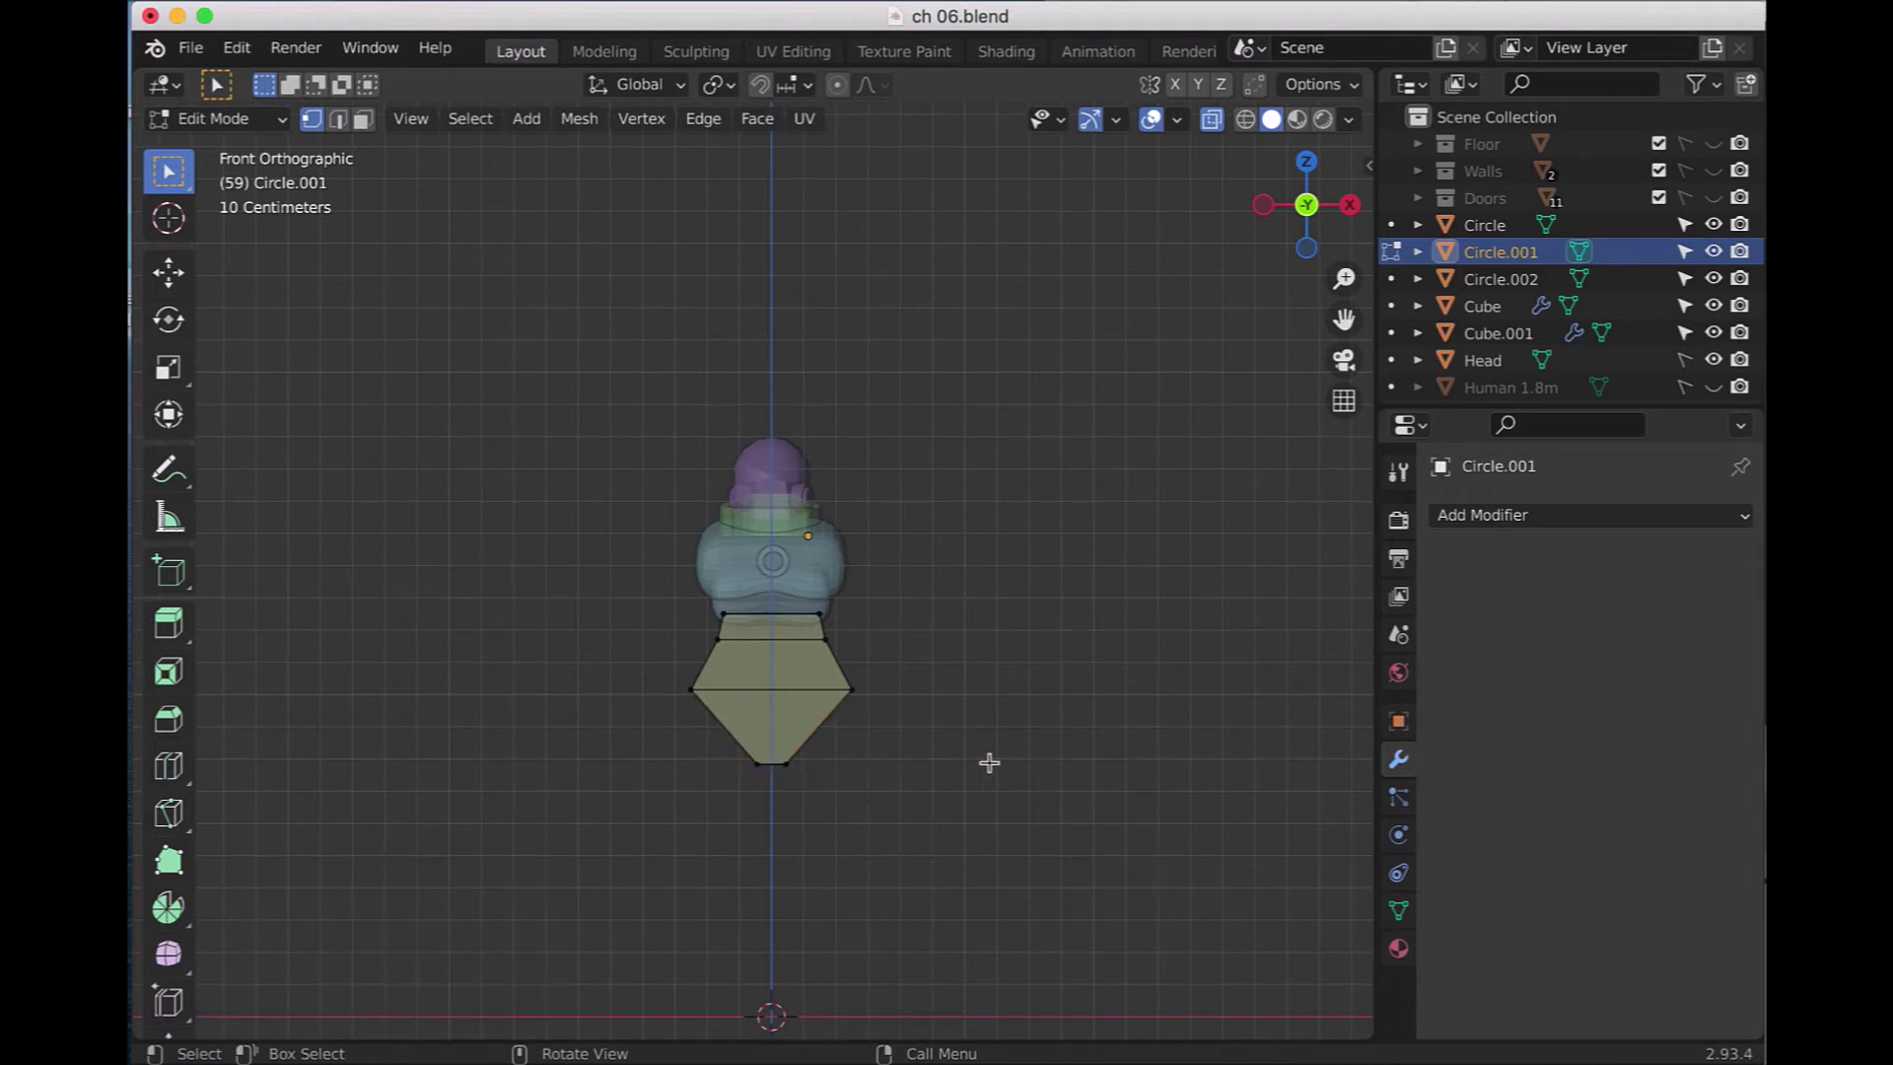
key(KP_3)
key(KP_1)
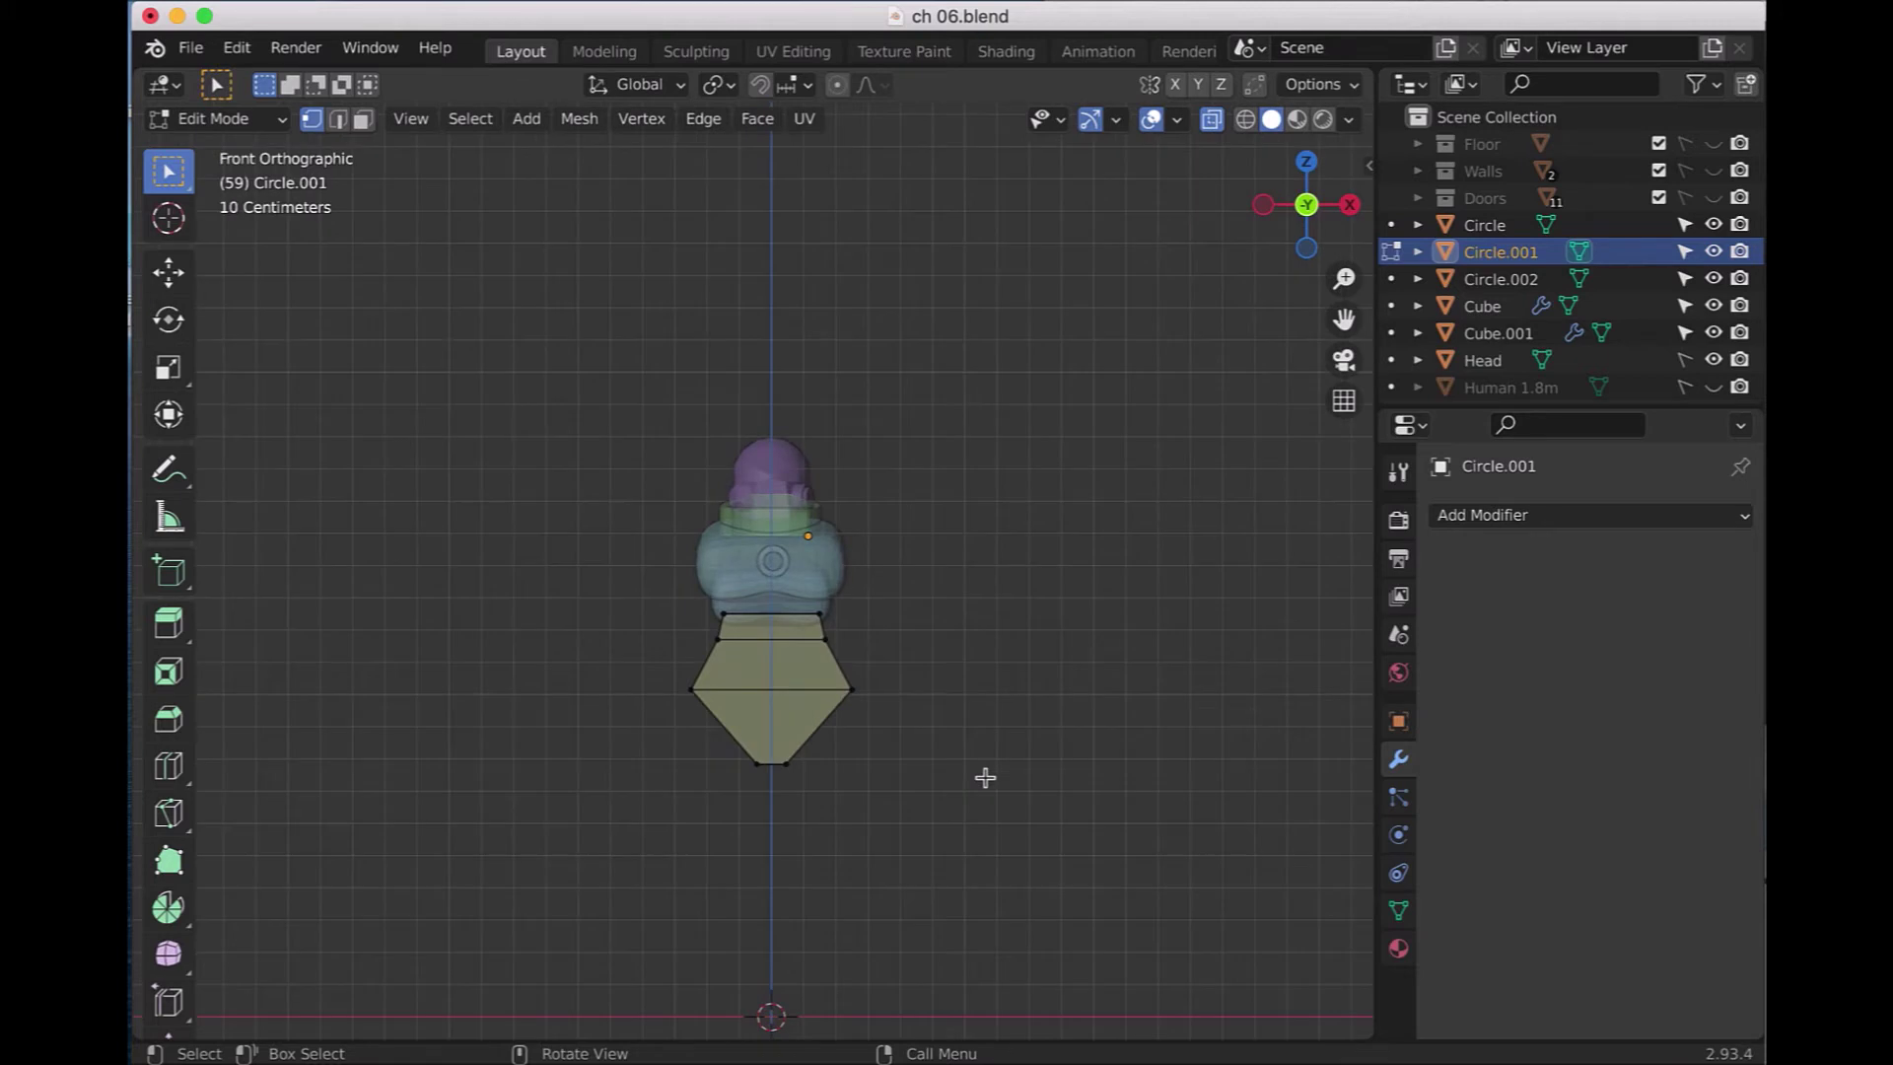
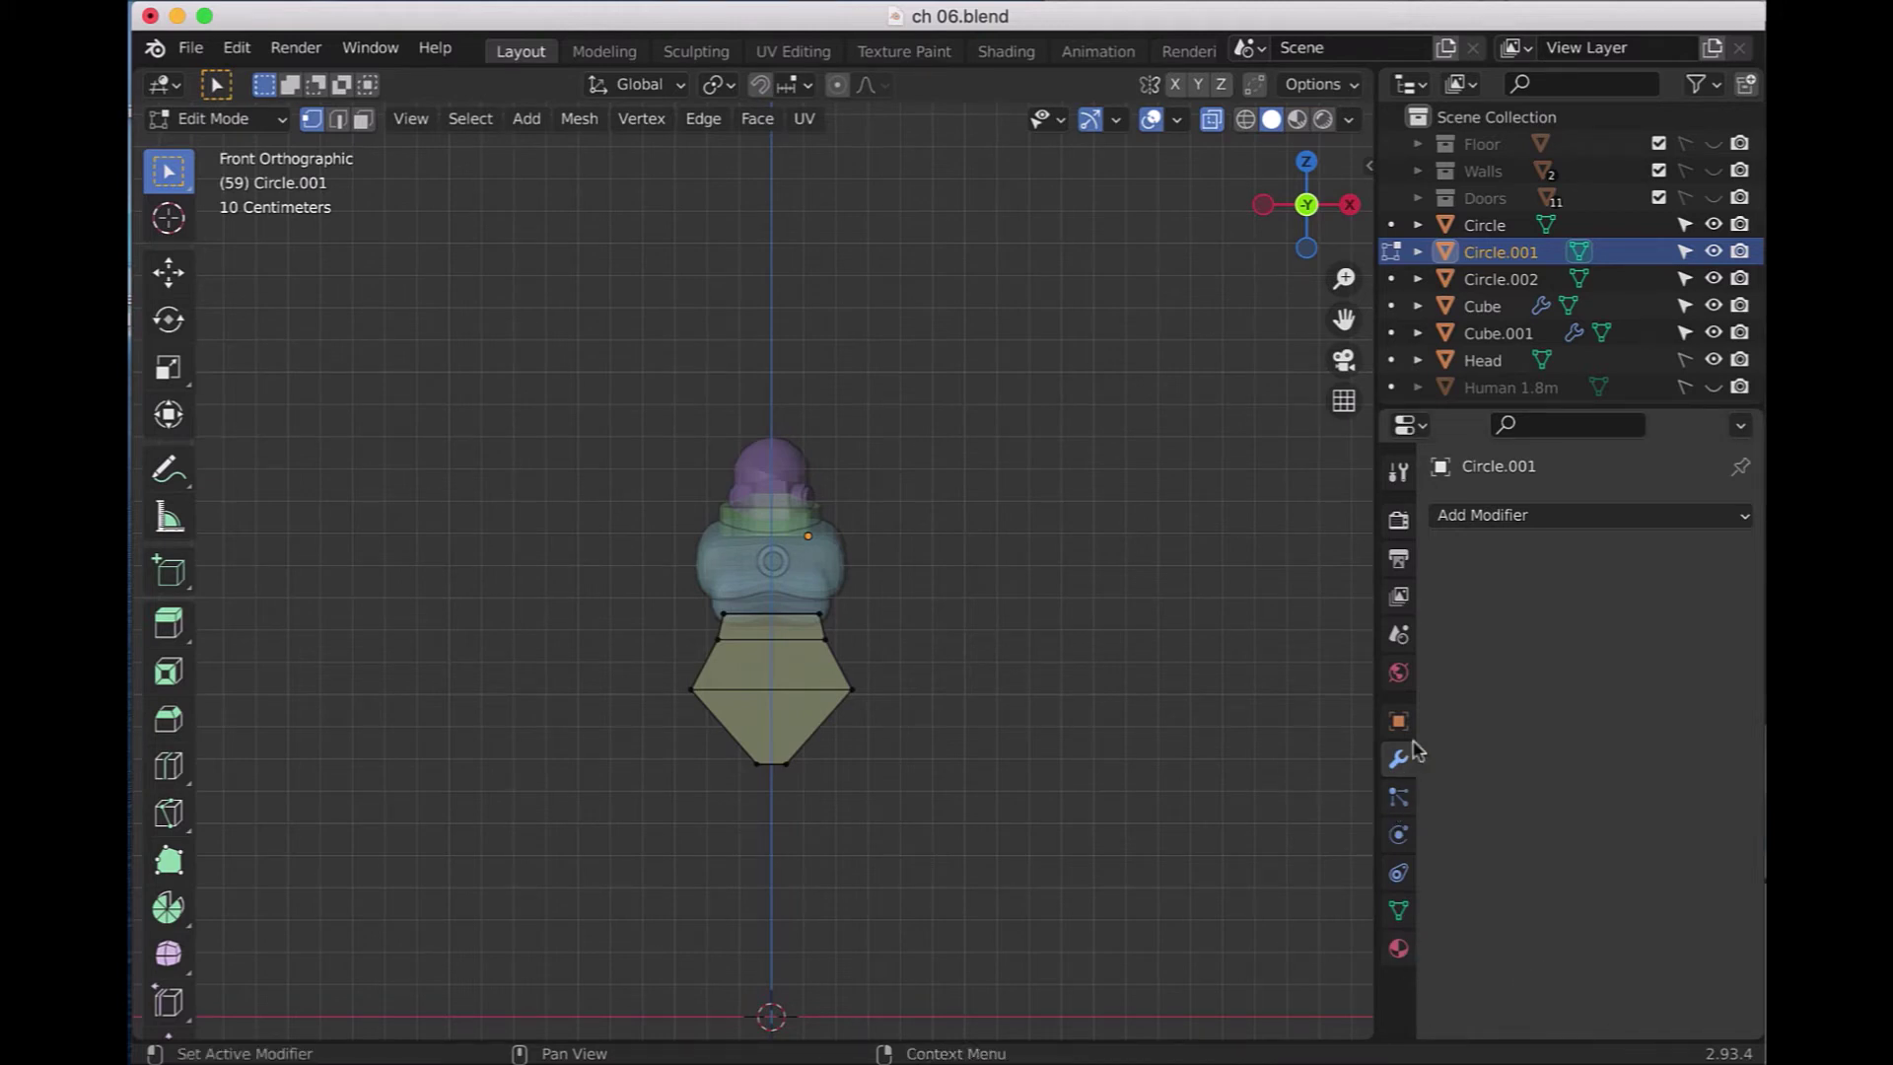
- Add a Subdivision Surface modifier to Circle.001 with viewport level 2
click(1743, 520)
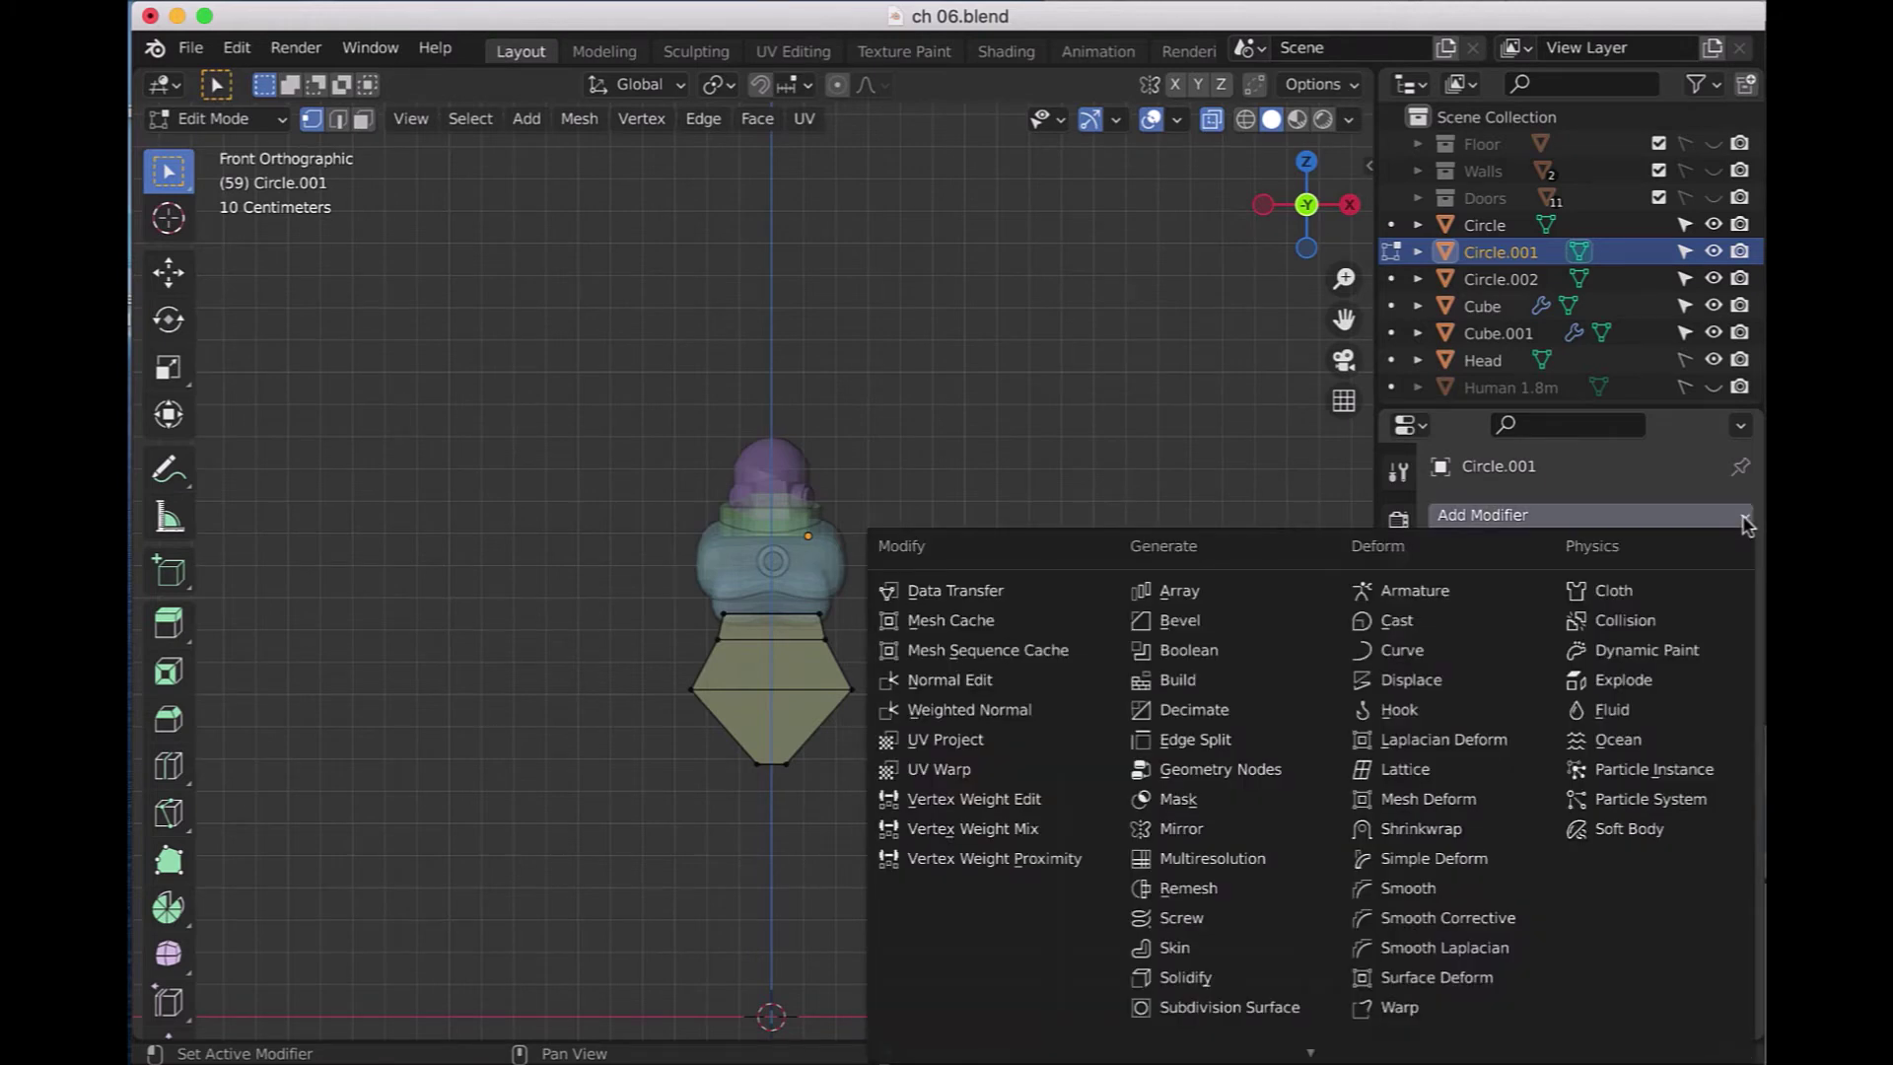
click(1292, 1007)
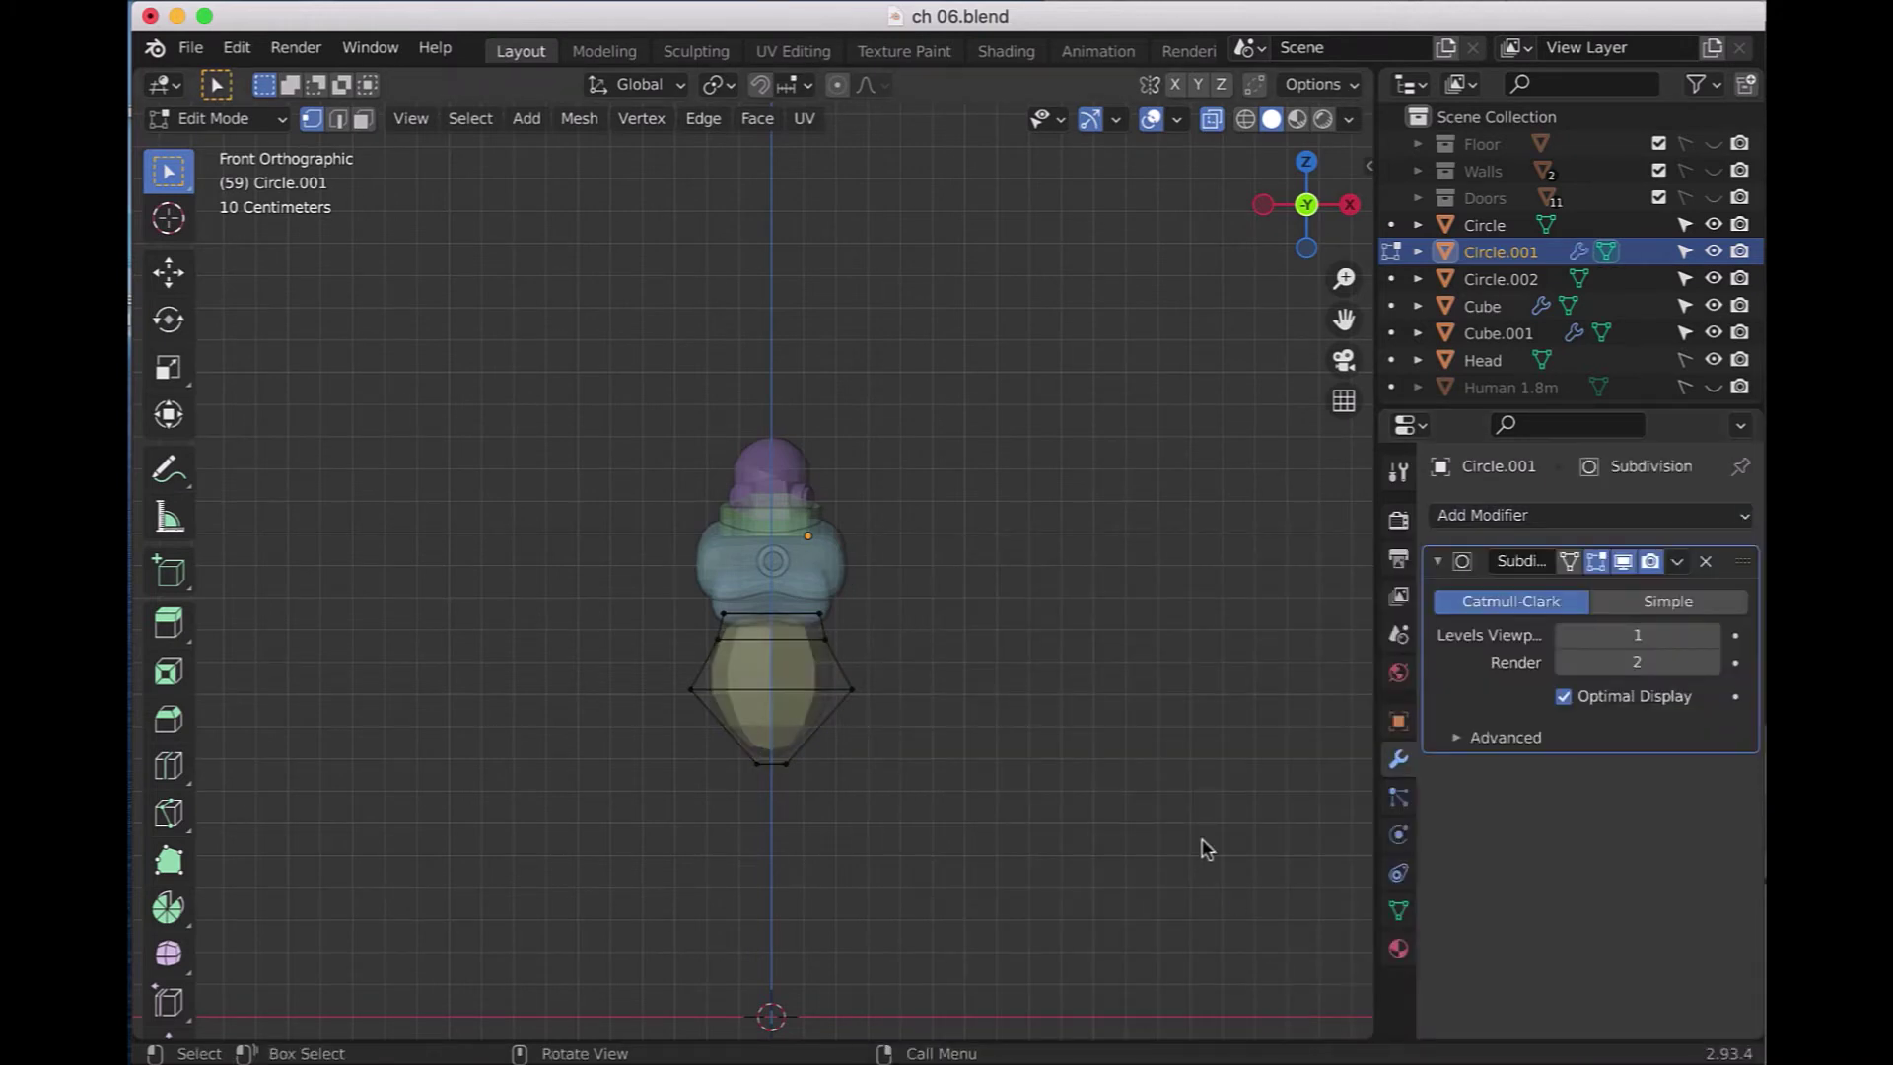
key(KP_3)
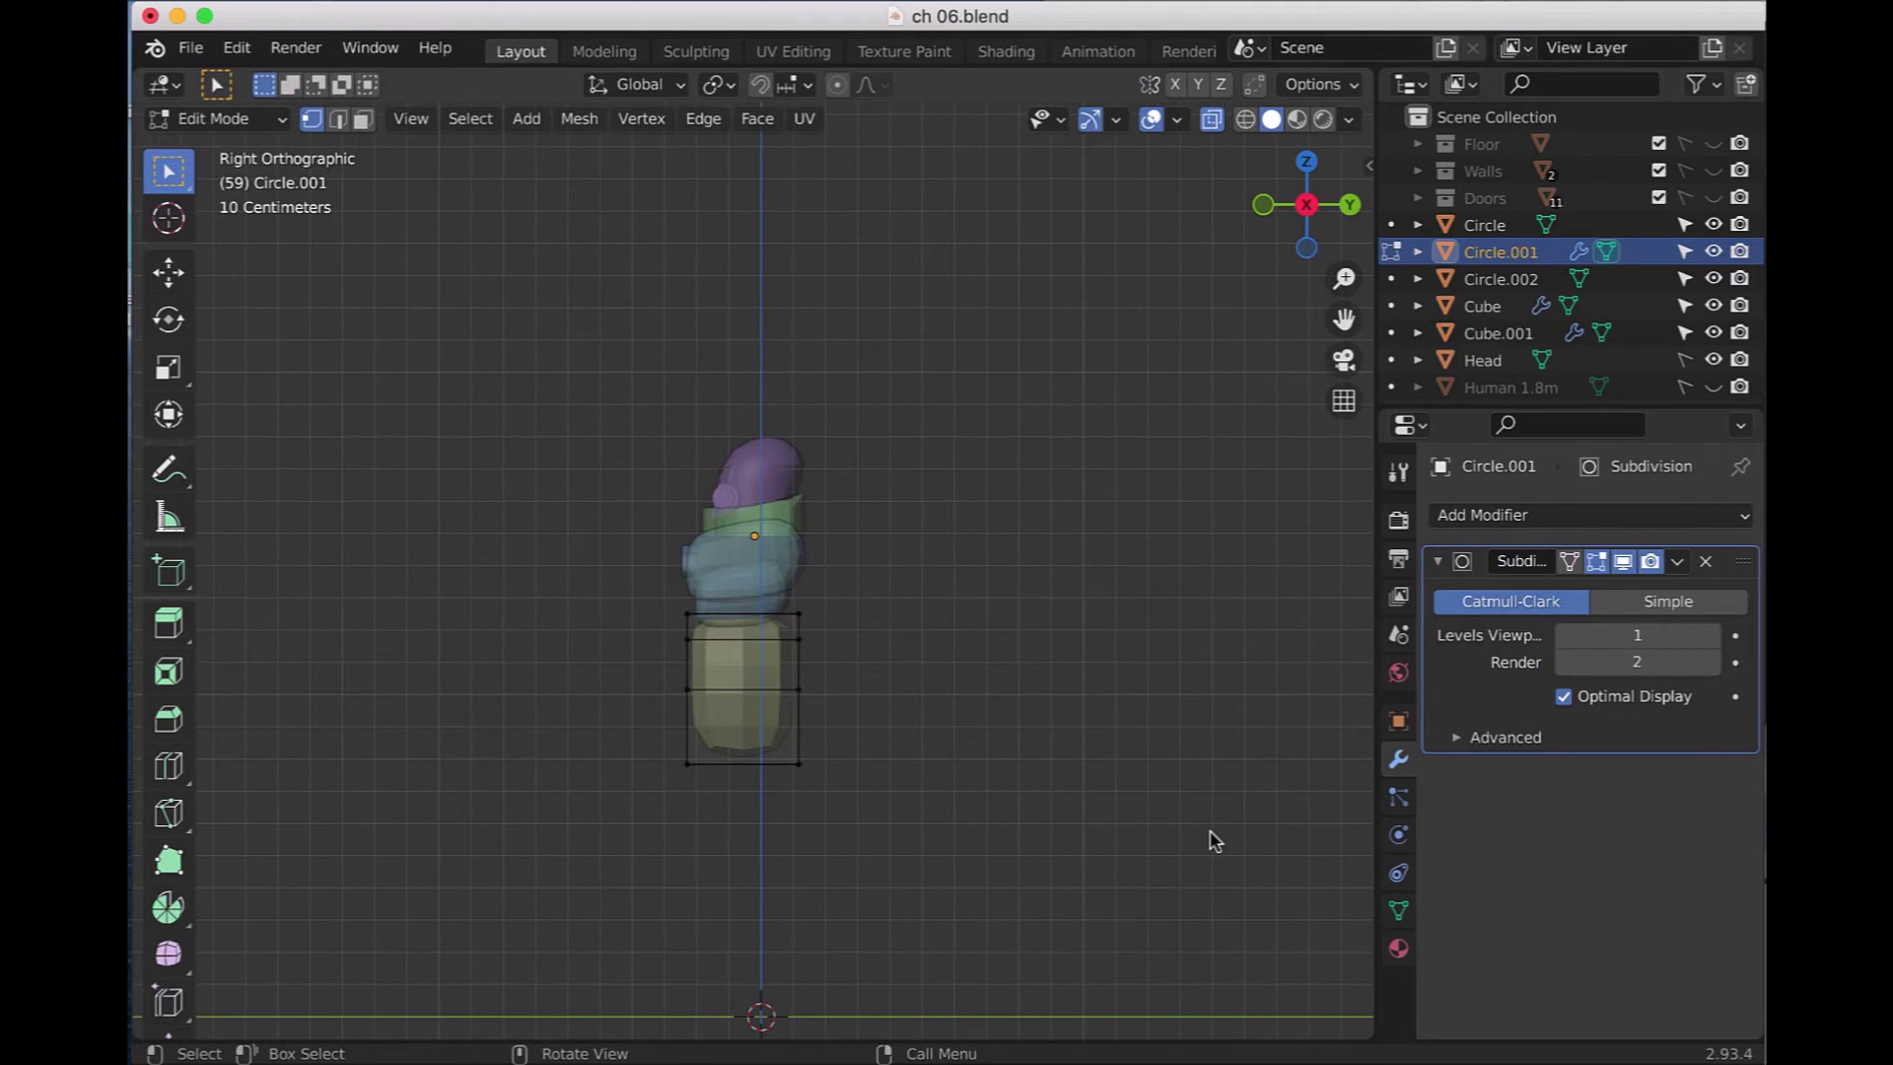
key(KP_1)
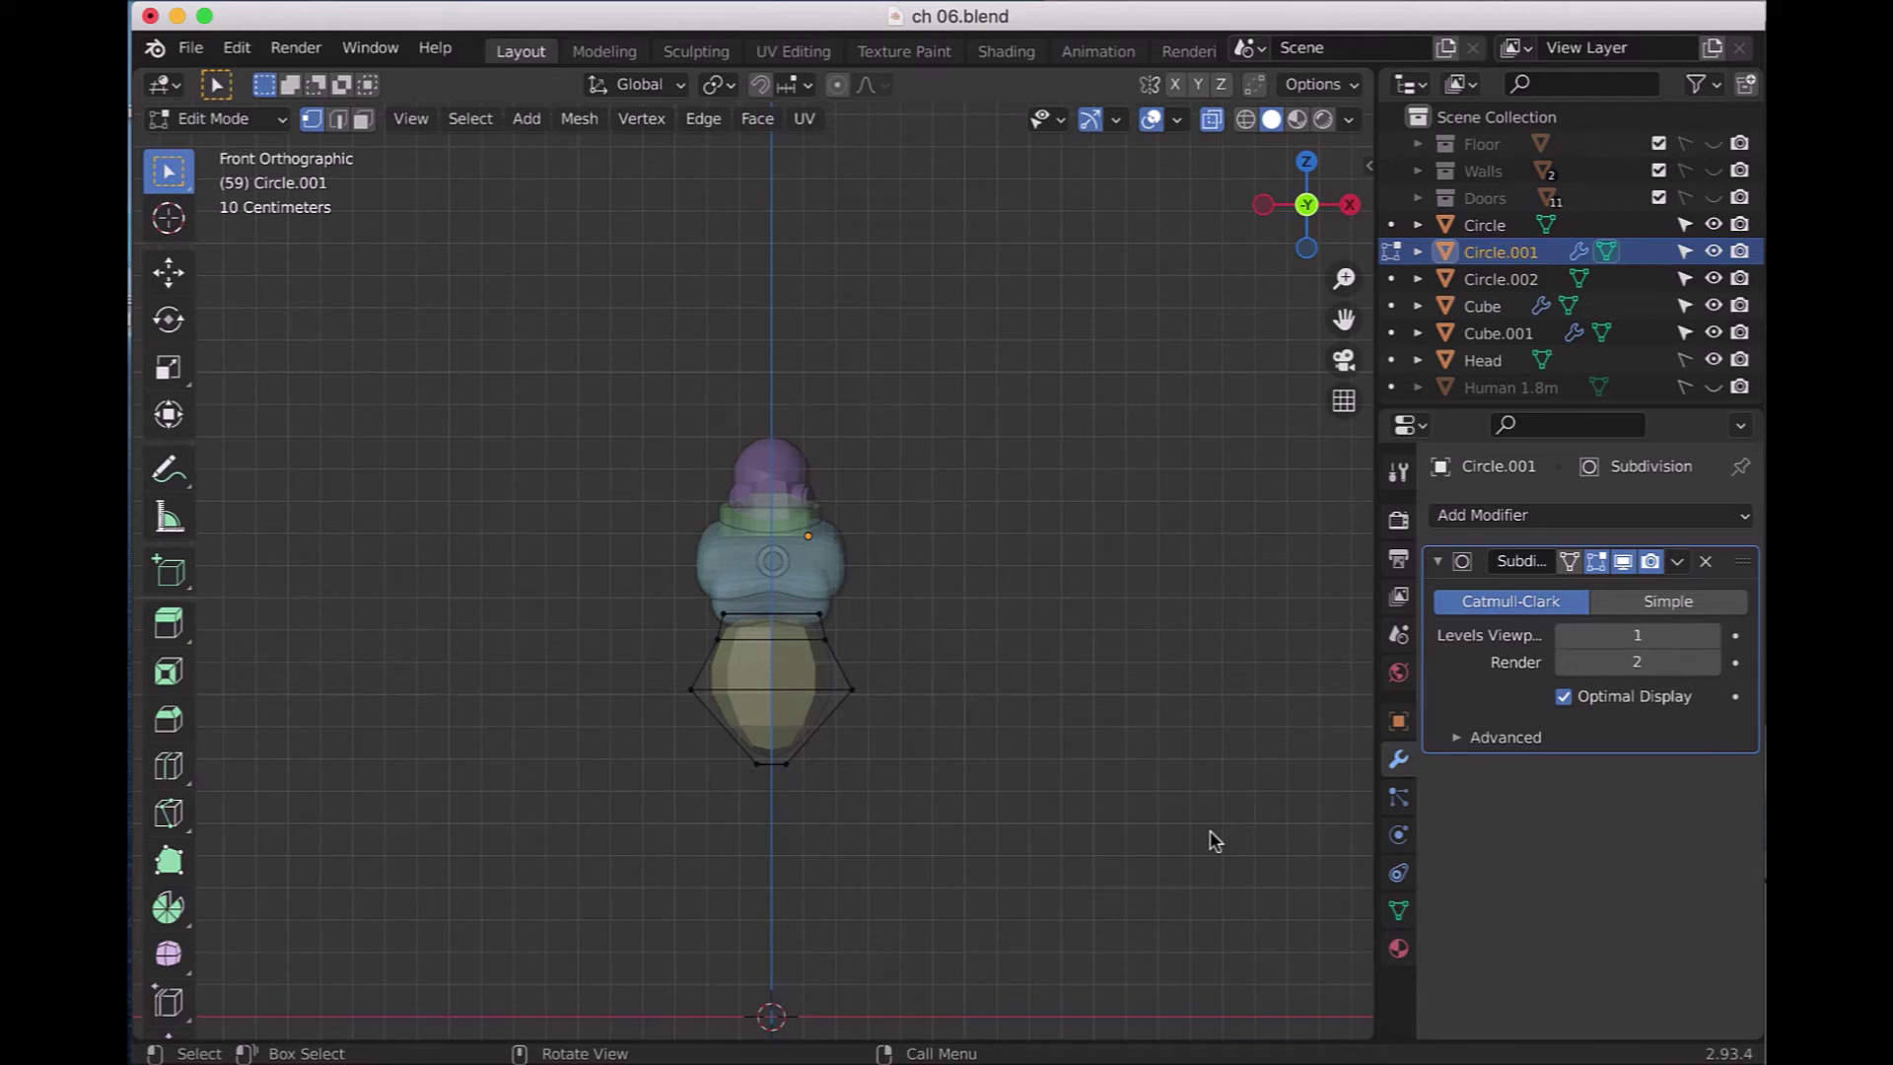
click(1663, 639)
text(2)
key(Return)
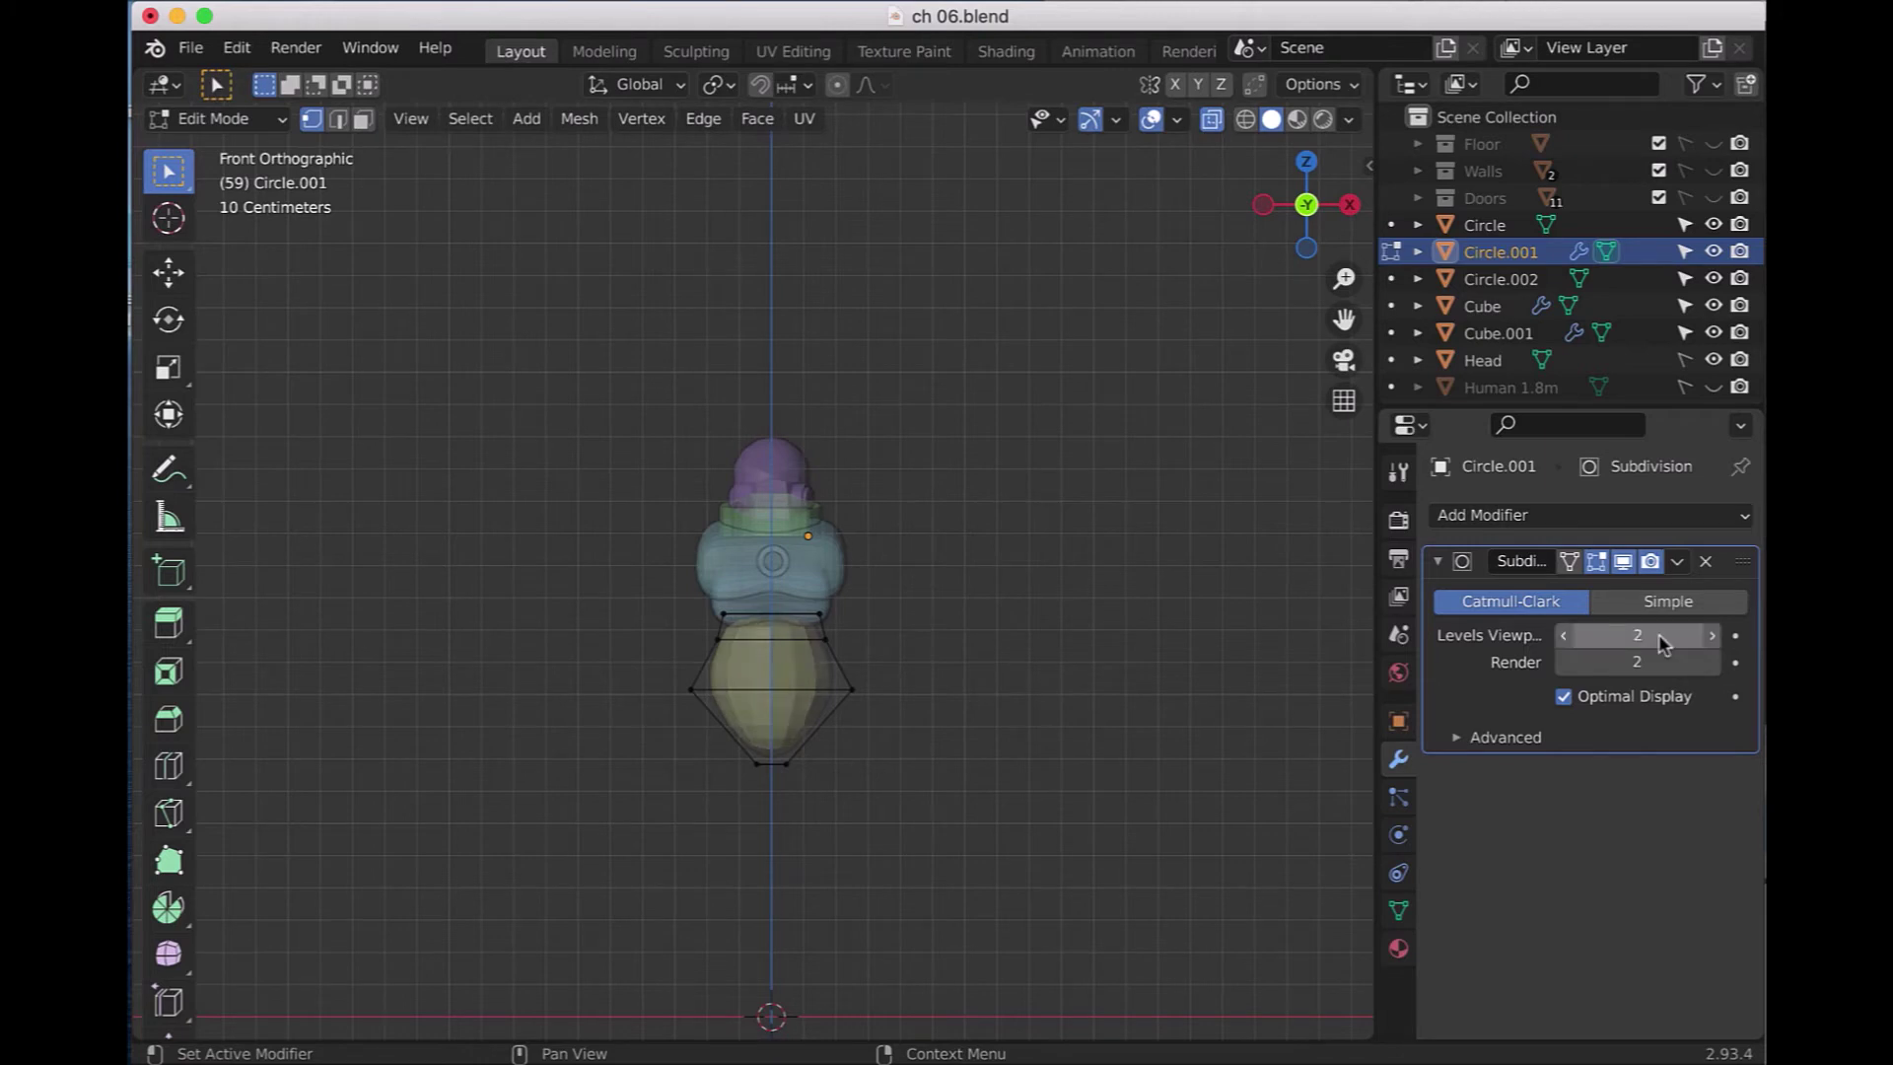
key(KP_3)
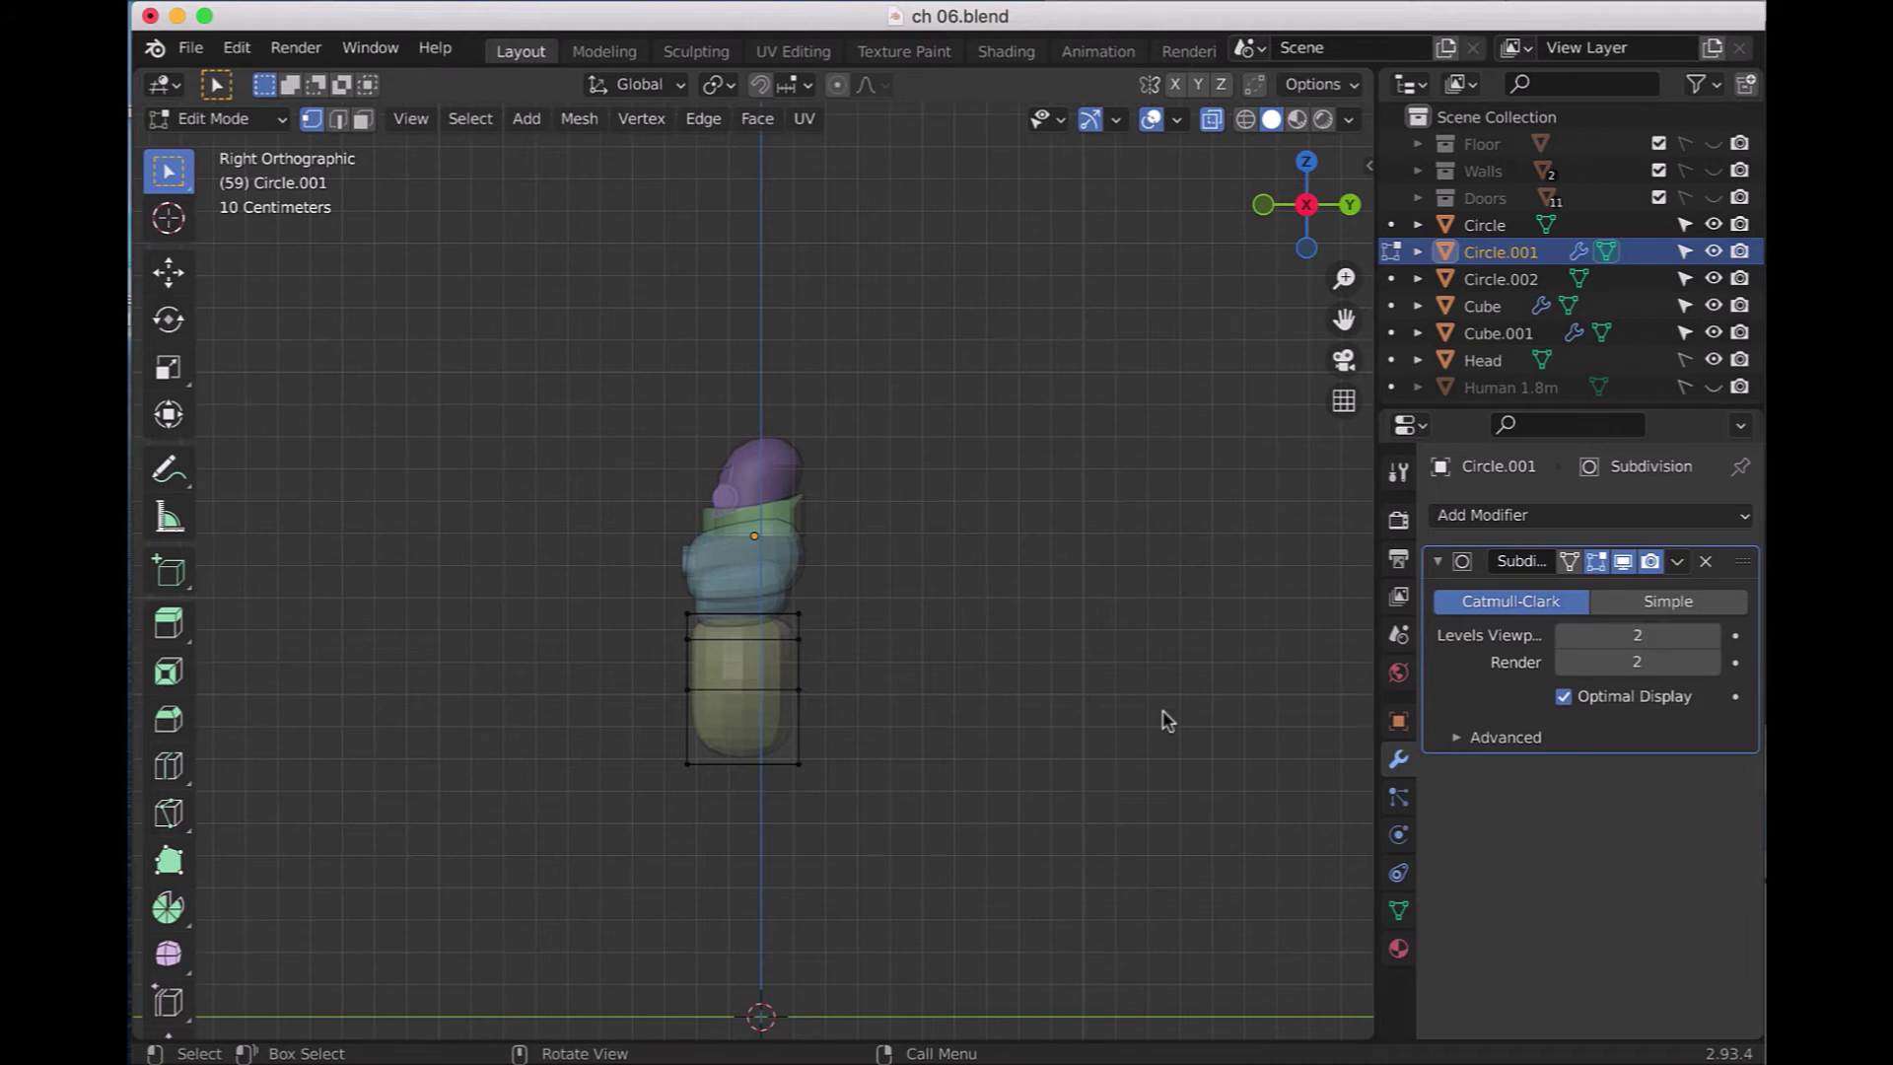
key(KP_1)
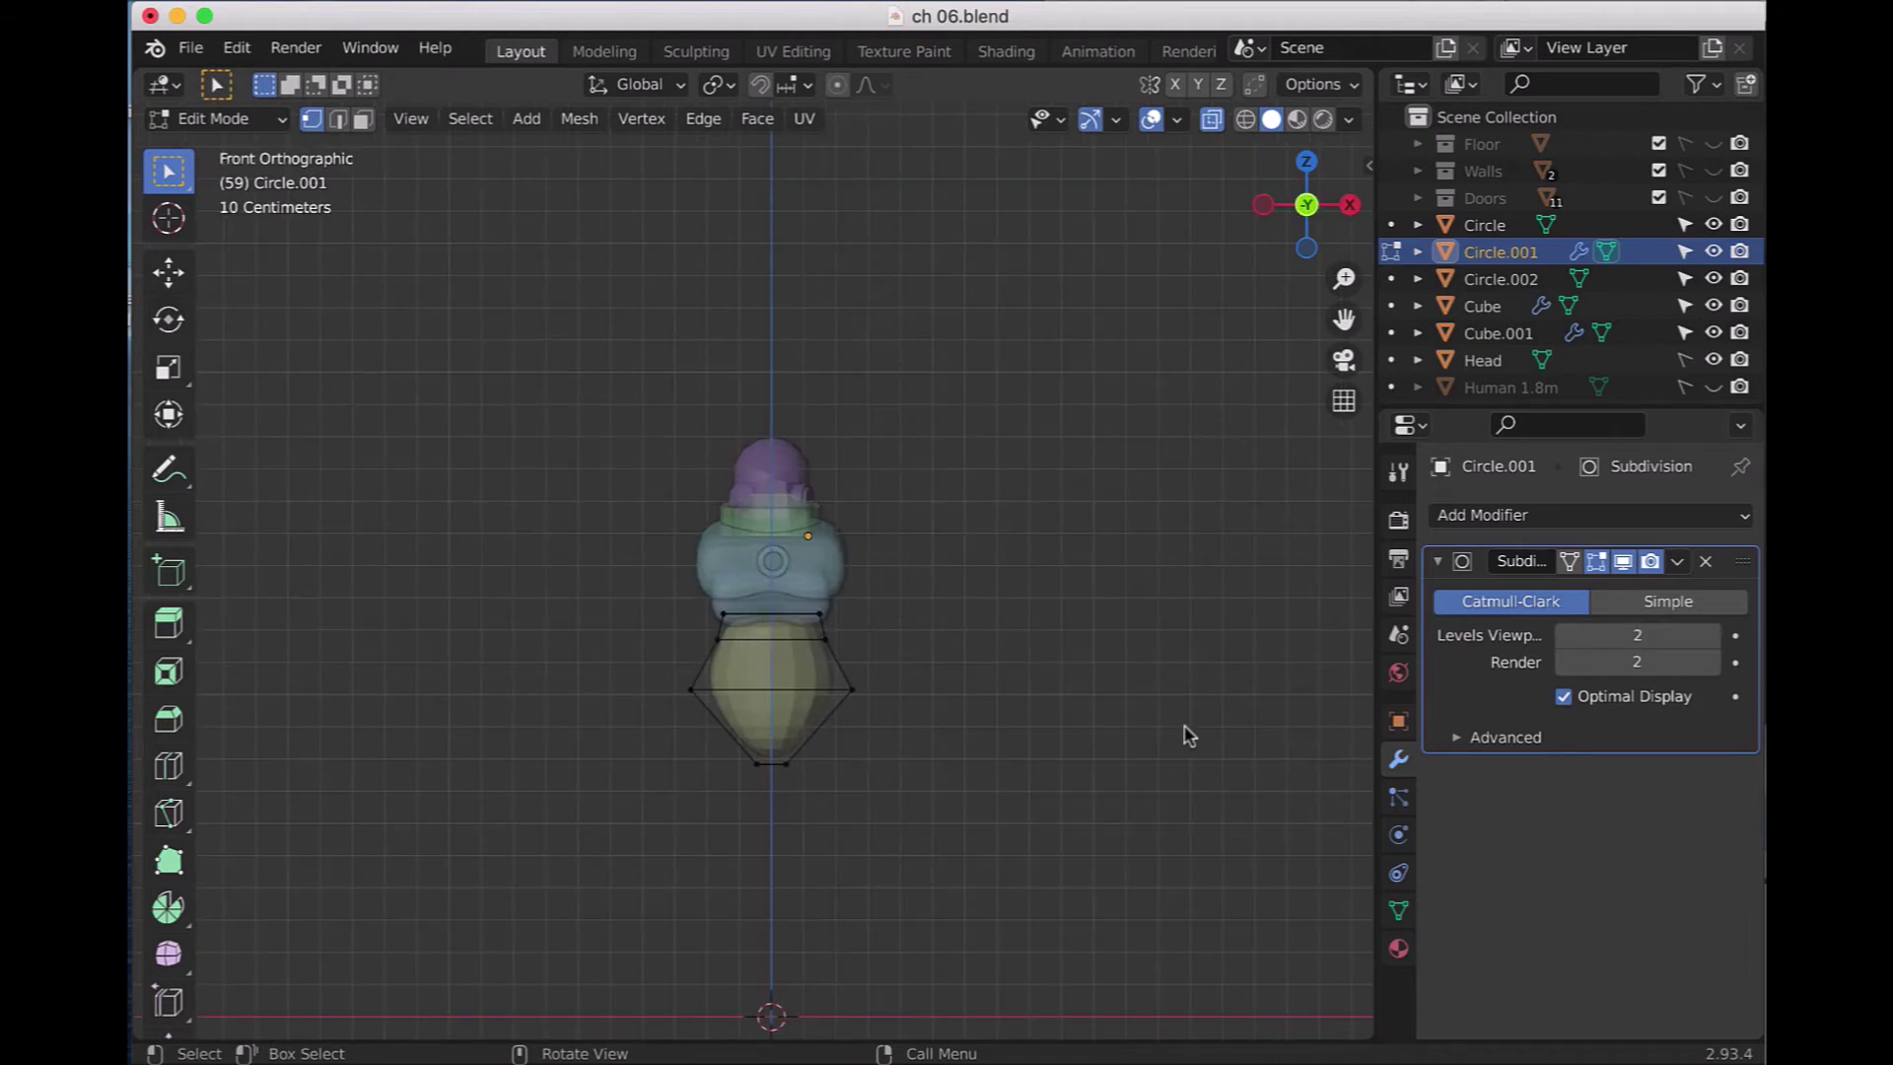
- Narrow the top two edge rings along X to 0.894 and 0.940, then leave edit mode
drag(680, 589, 830, 628)
key(s)
key(x)
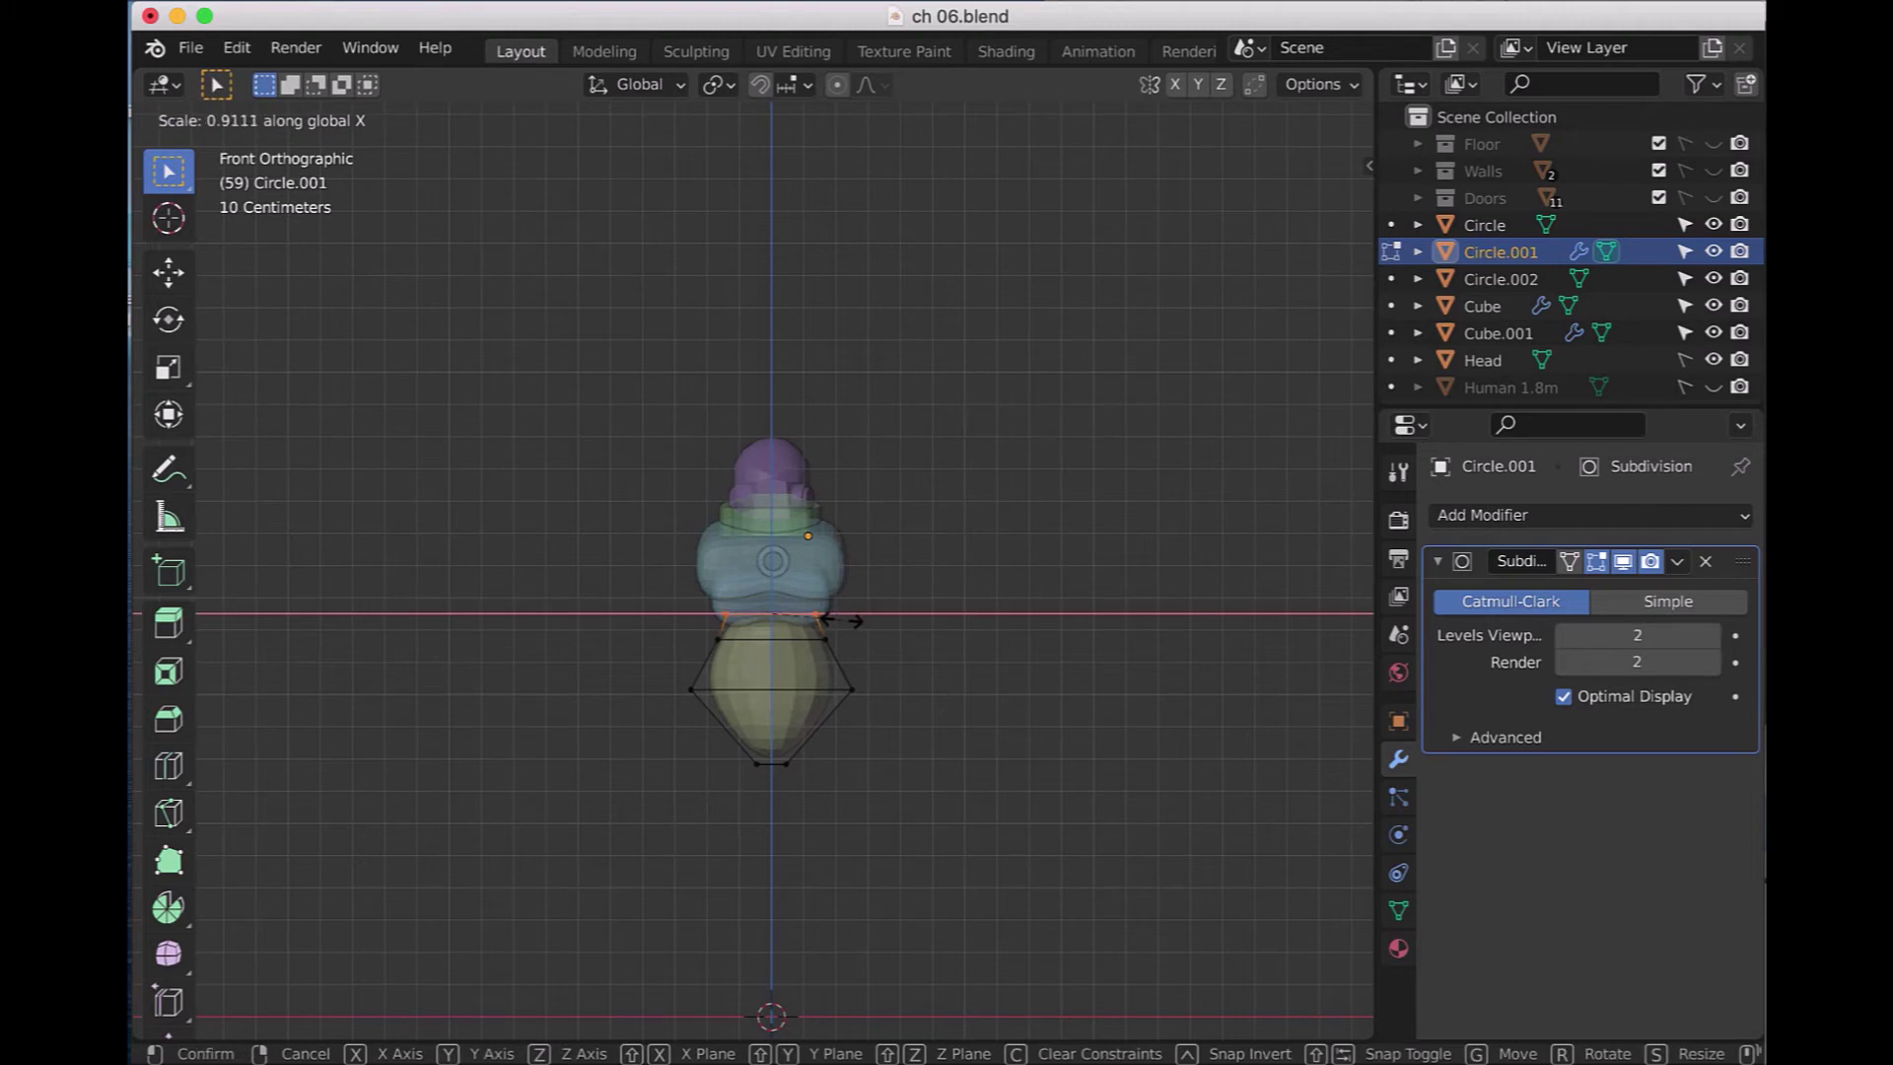
click(840, 619)
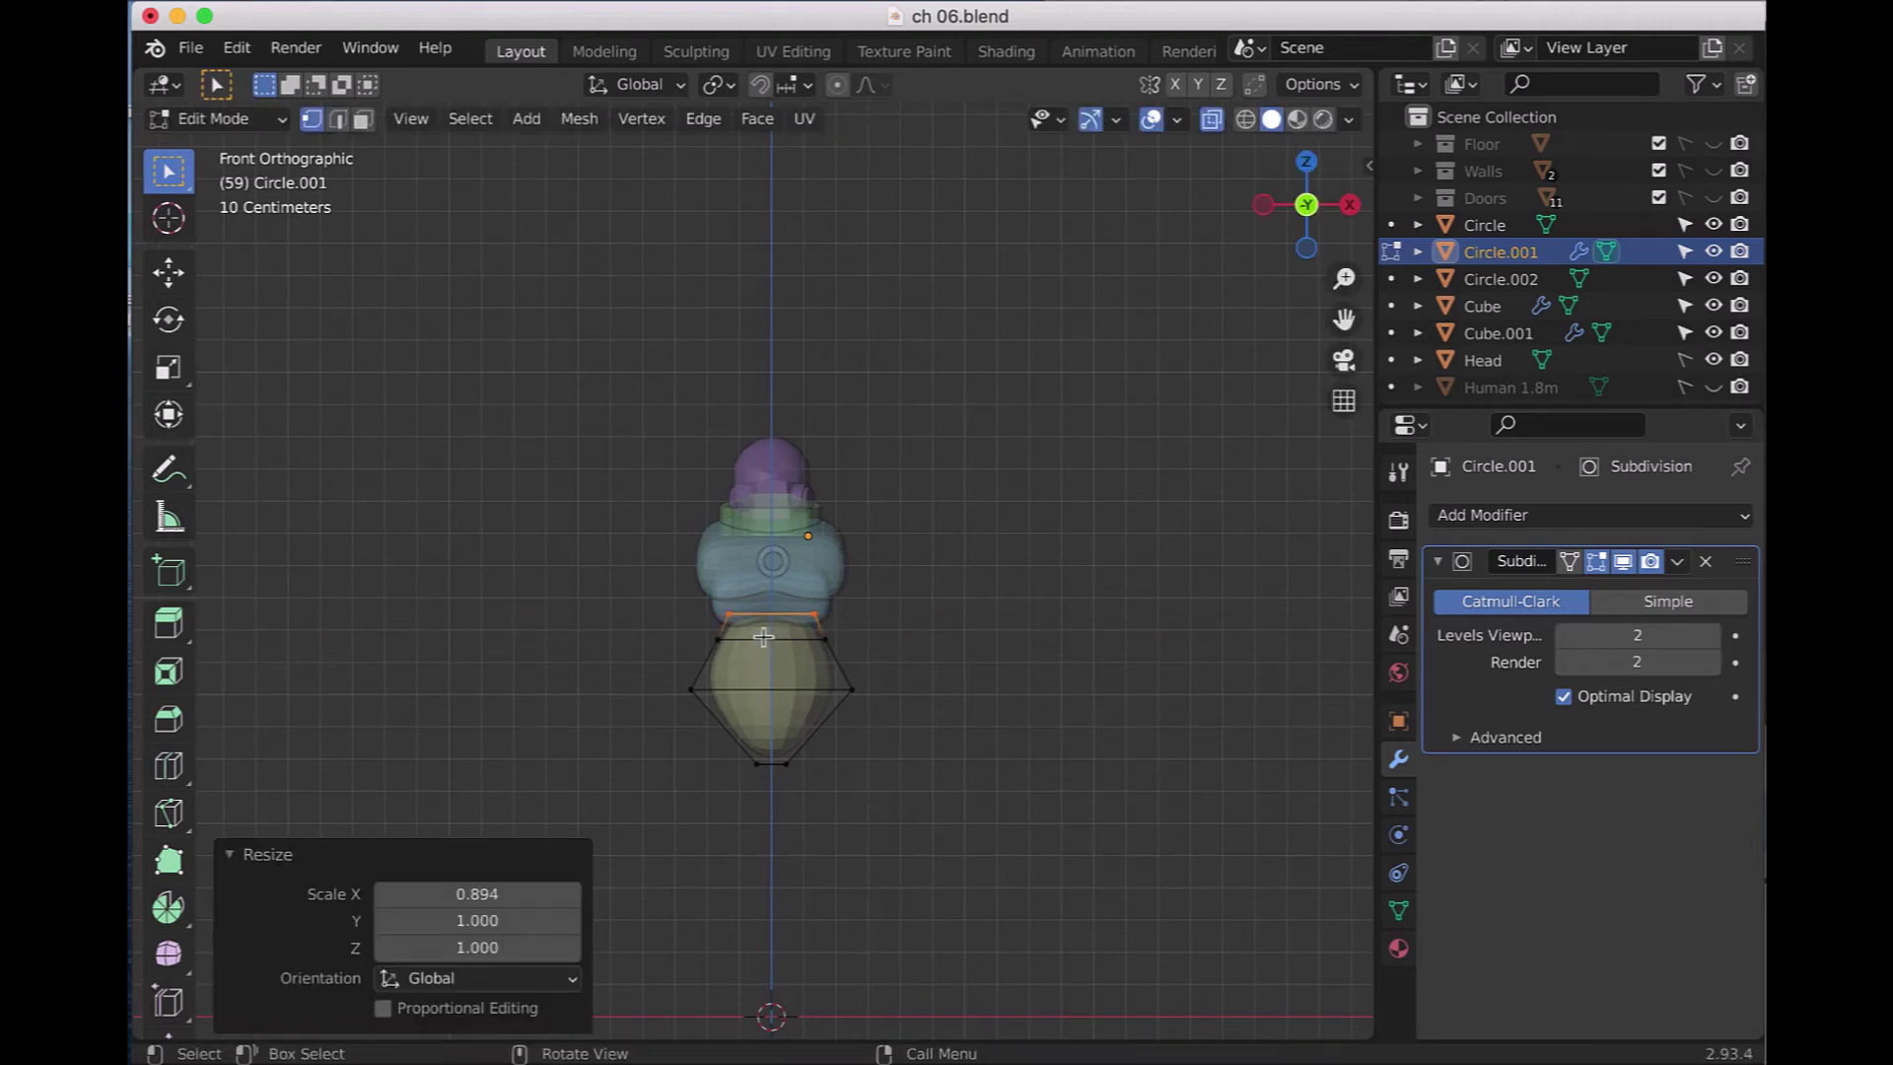
drag(707, 628, 833, 656)
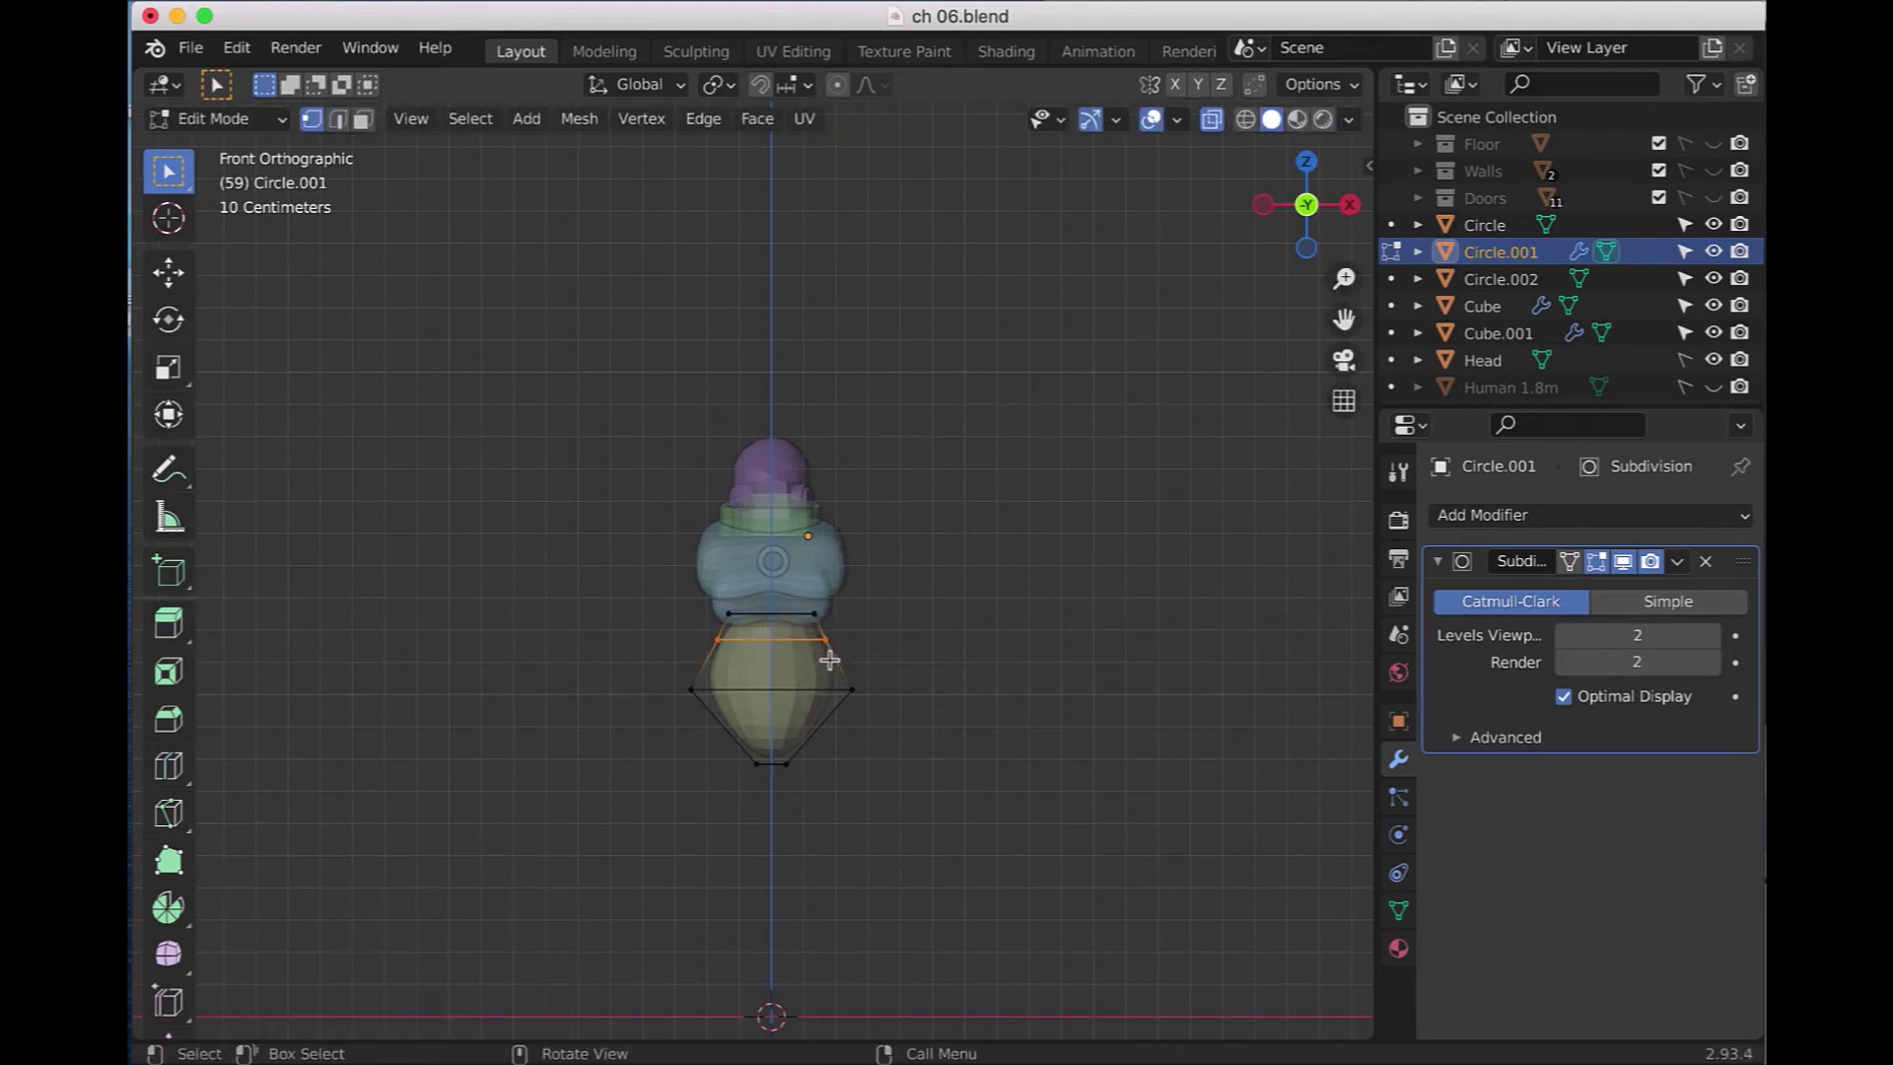
key(s)
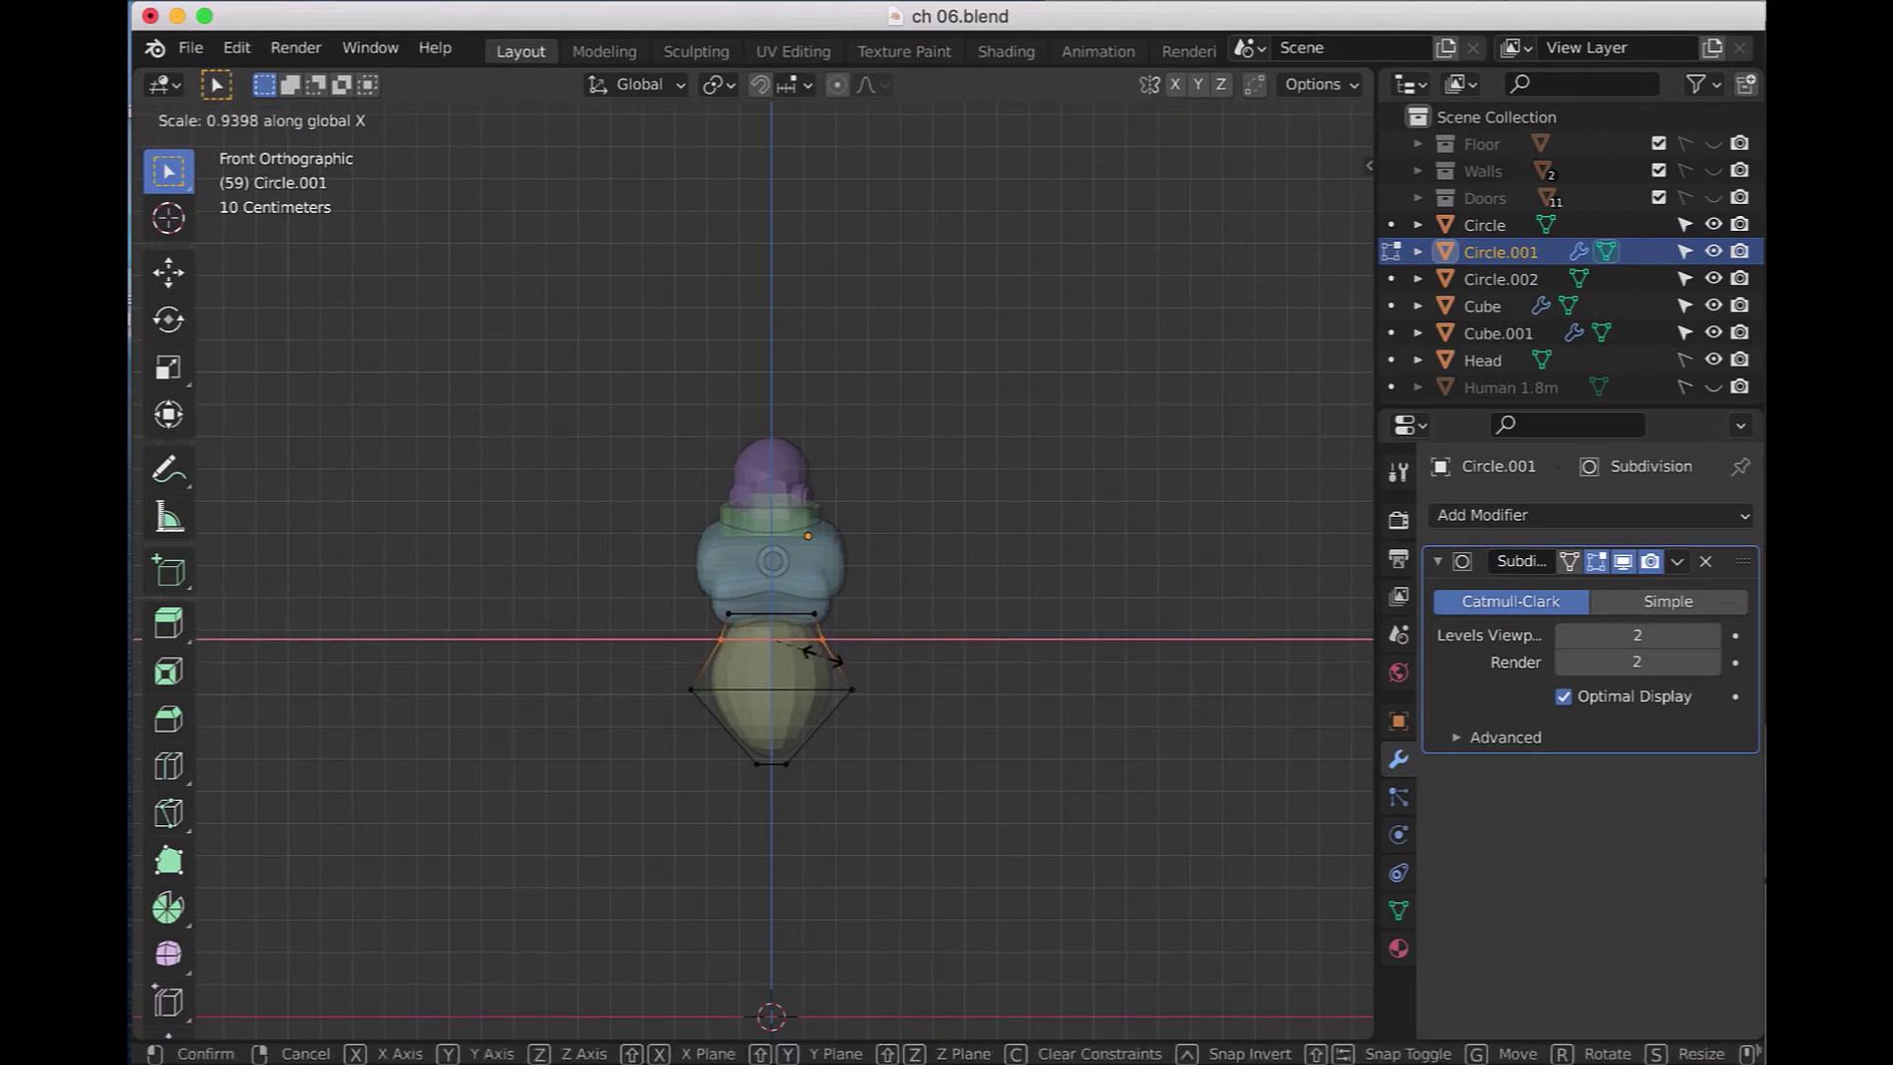
click(824, 656)
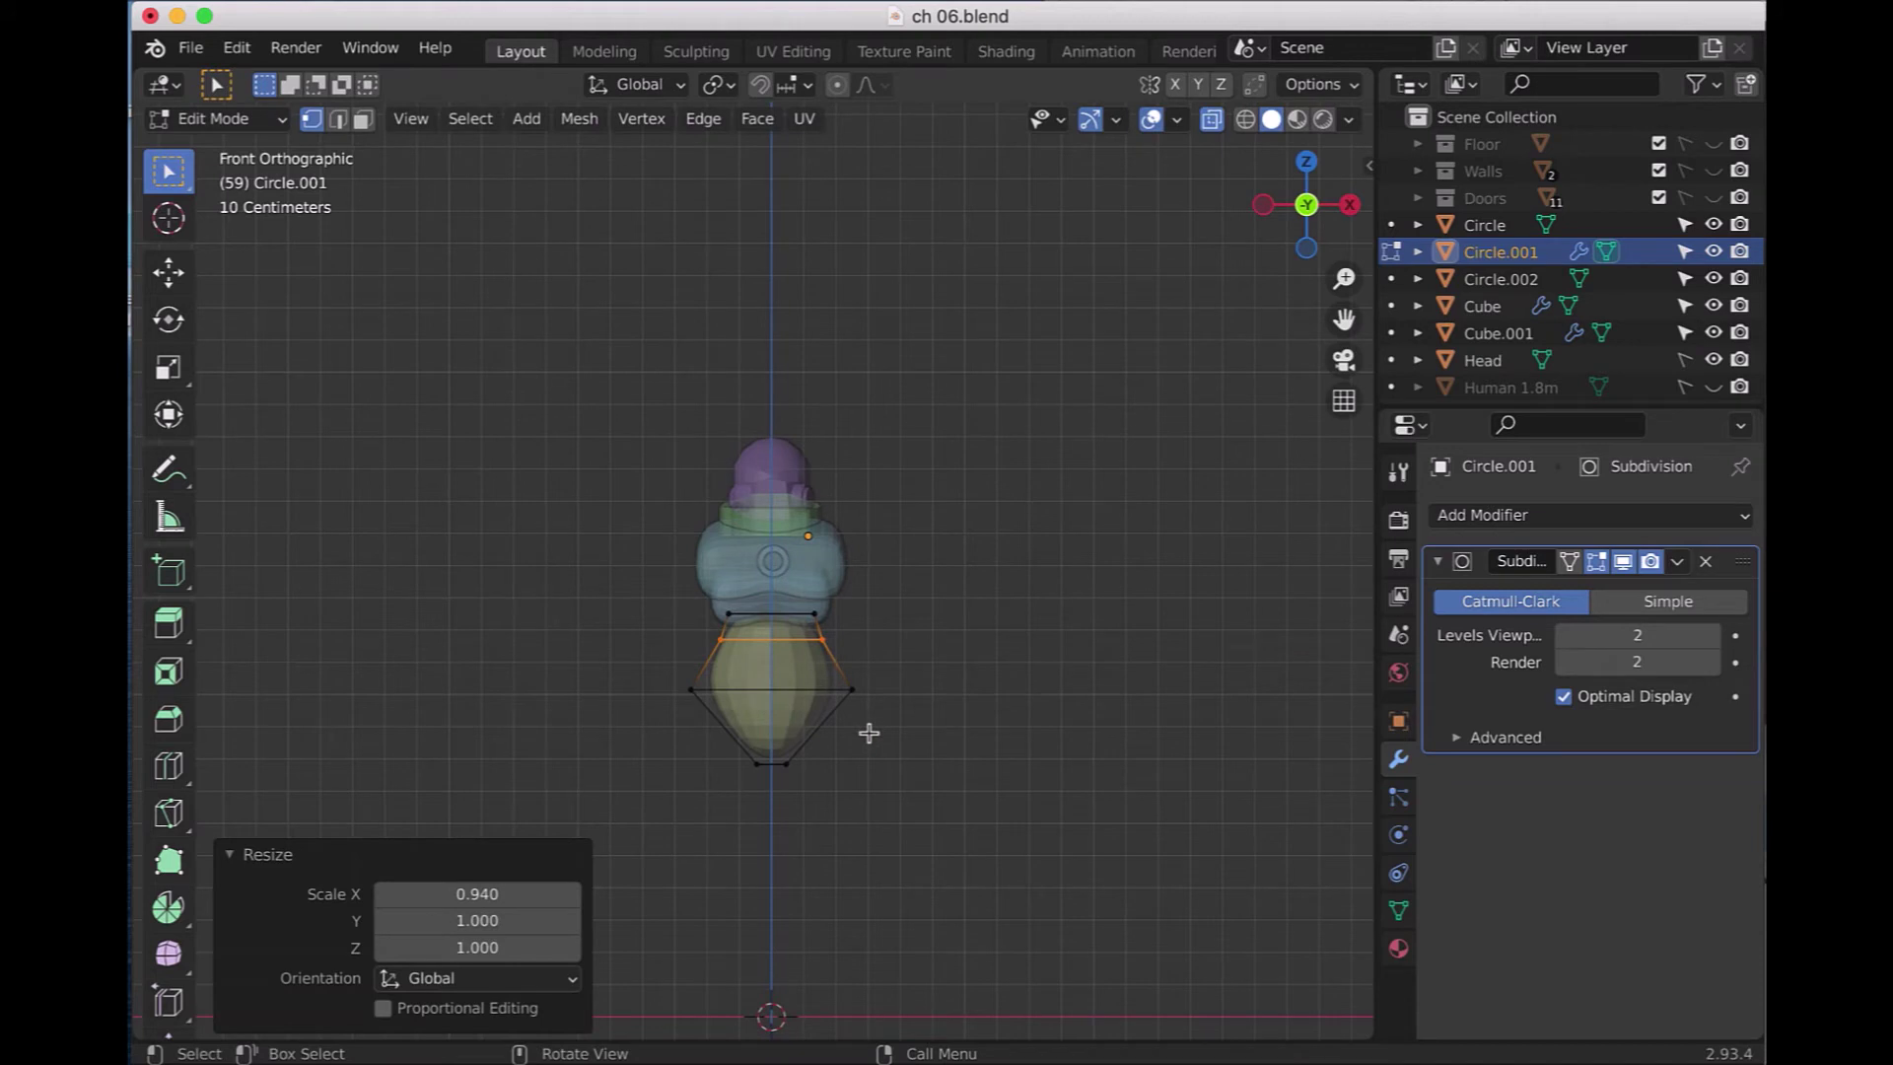
key(KP_3)
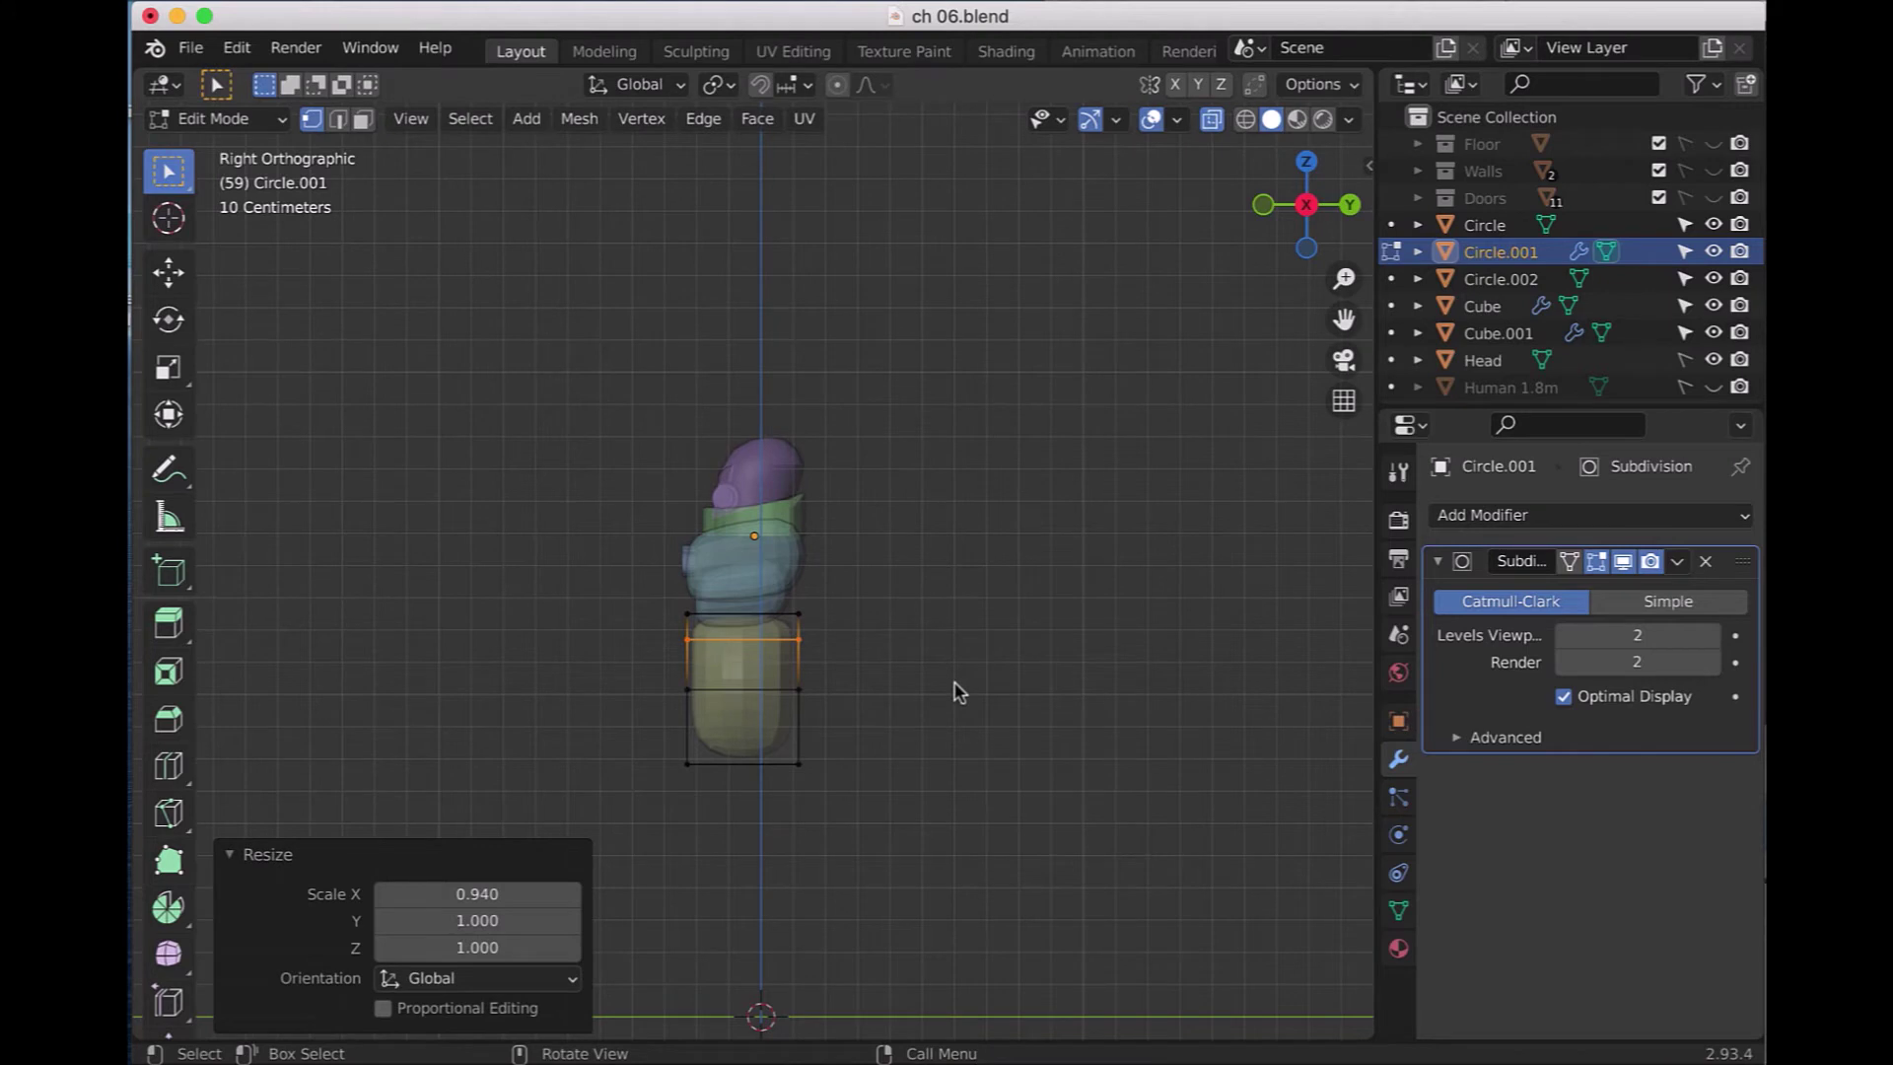
key(KP_1)
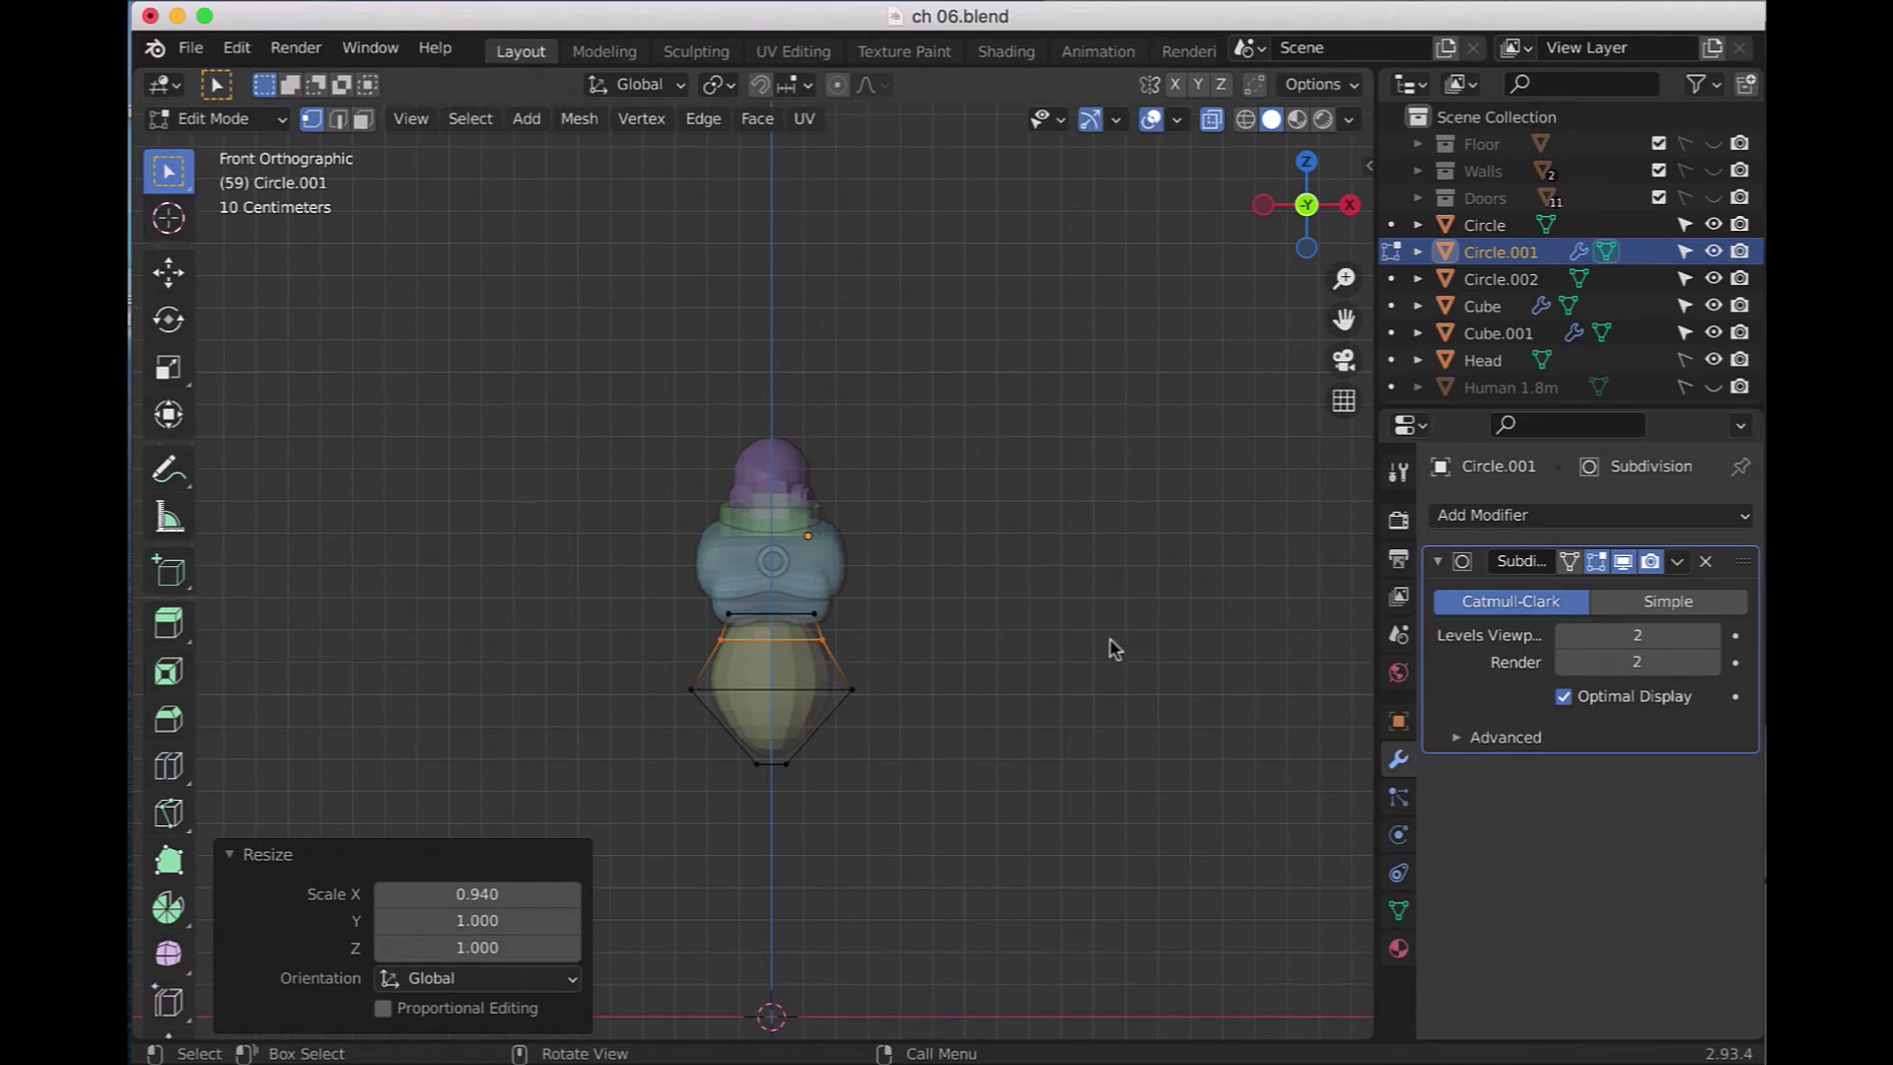
click(278, 120)
- In Object Mode with X-ray off, apply Circle.001's Subdivision modifier
click(266, 153)
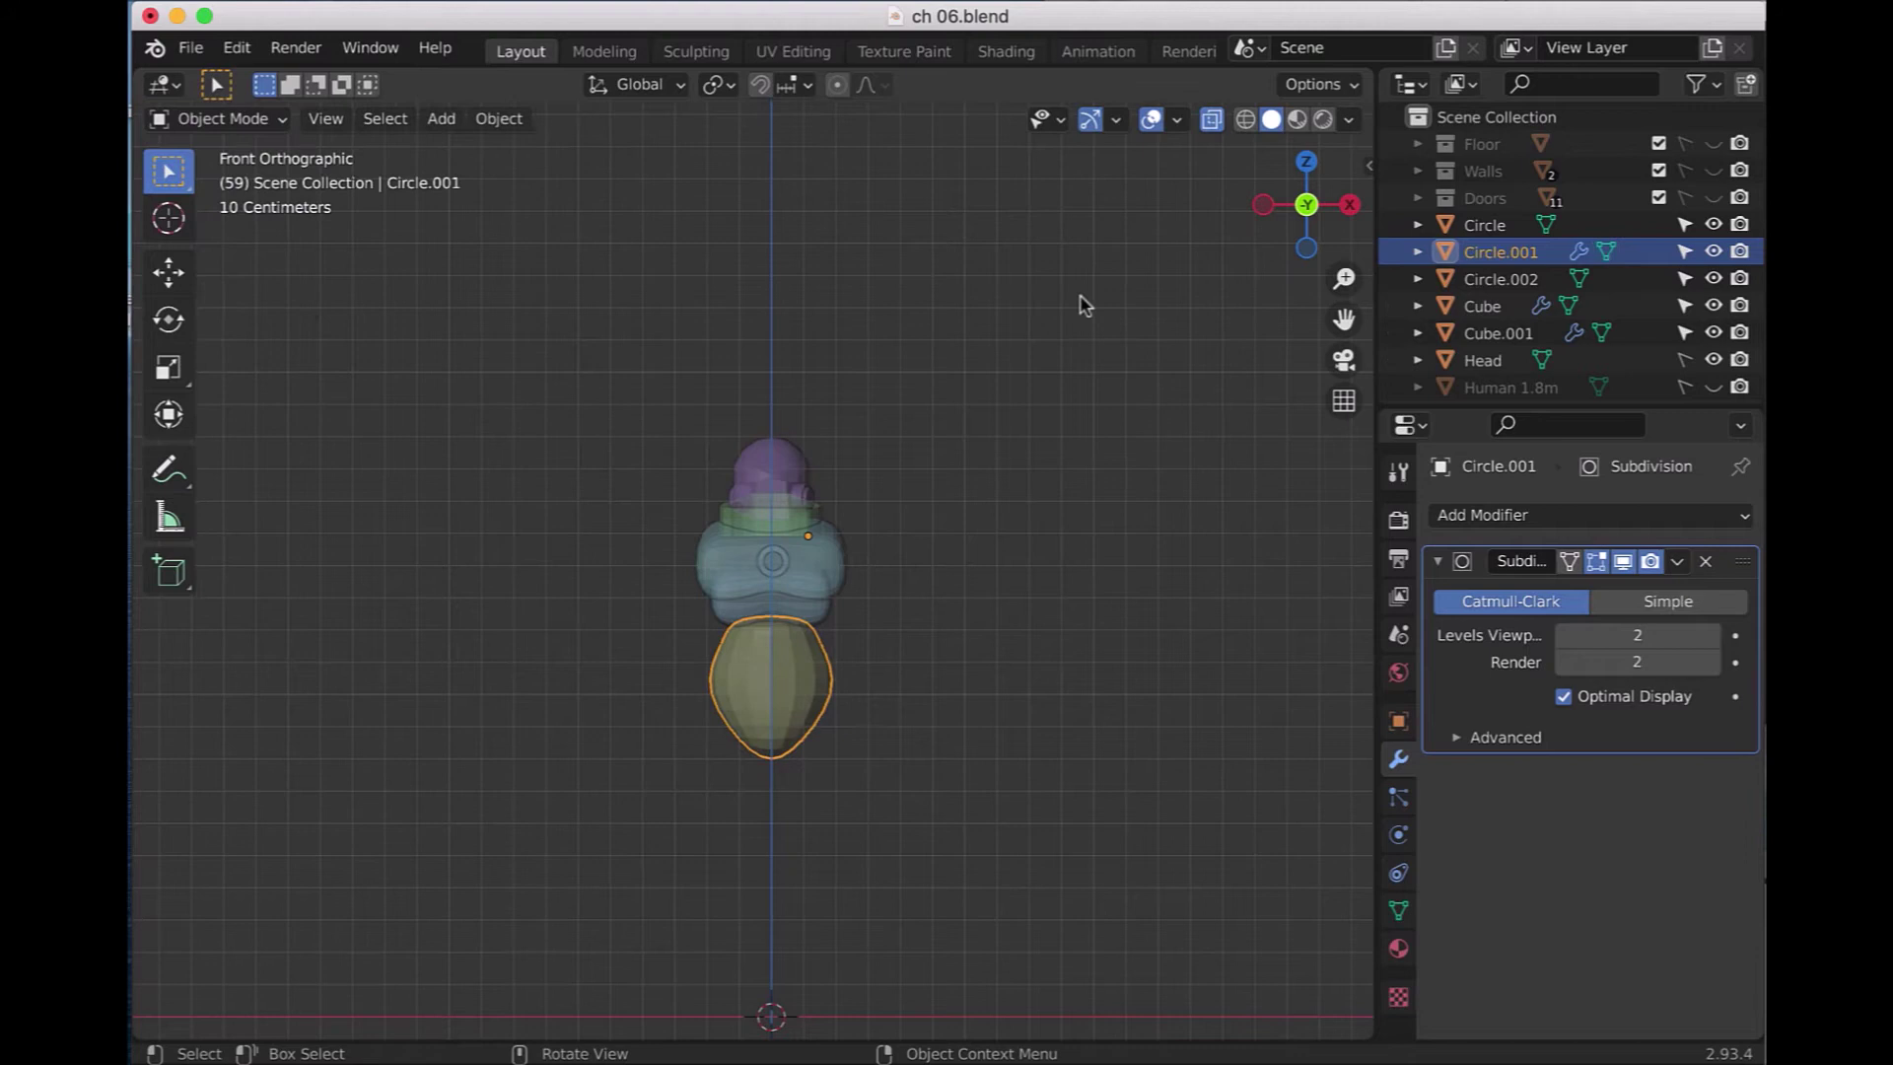
click(1209, 122)
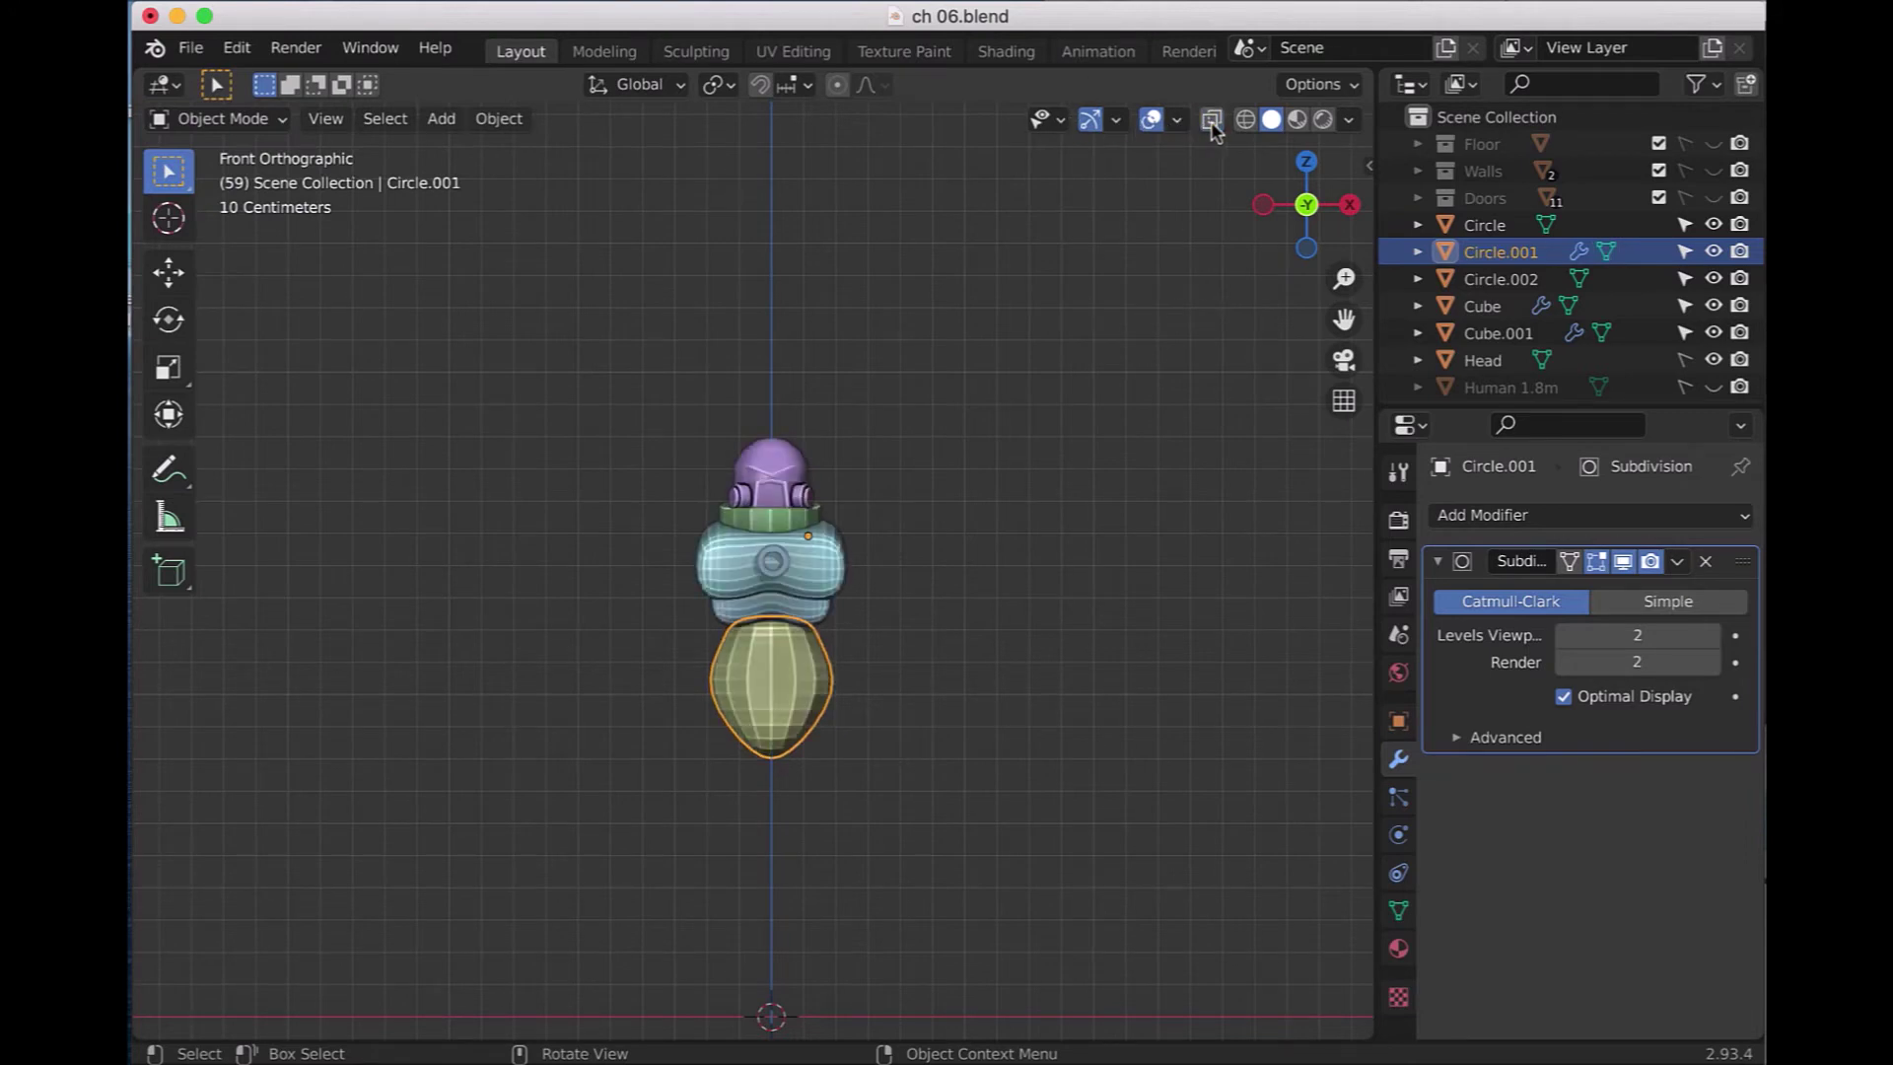
click(1677, 562)
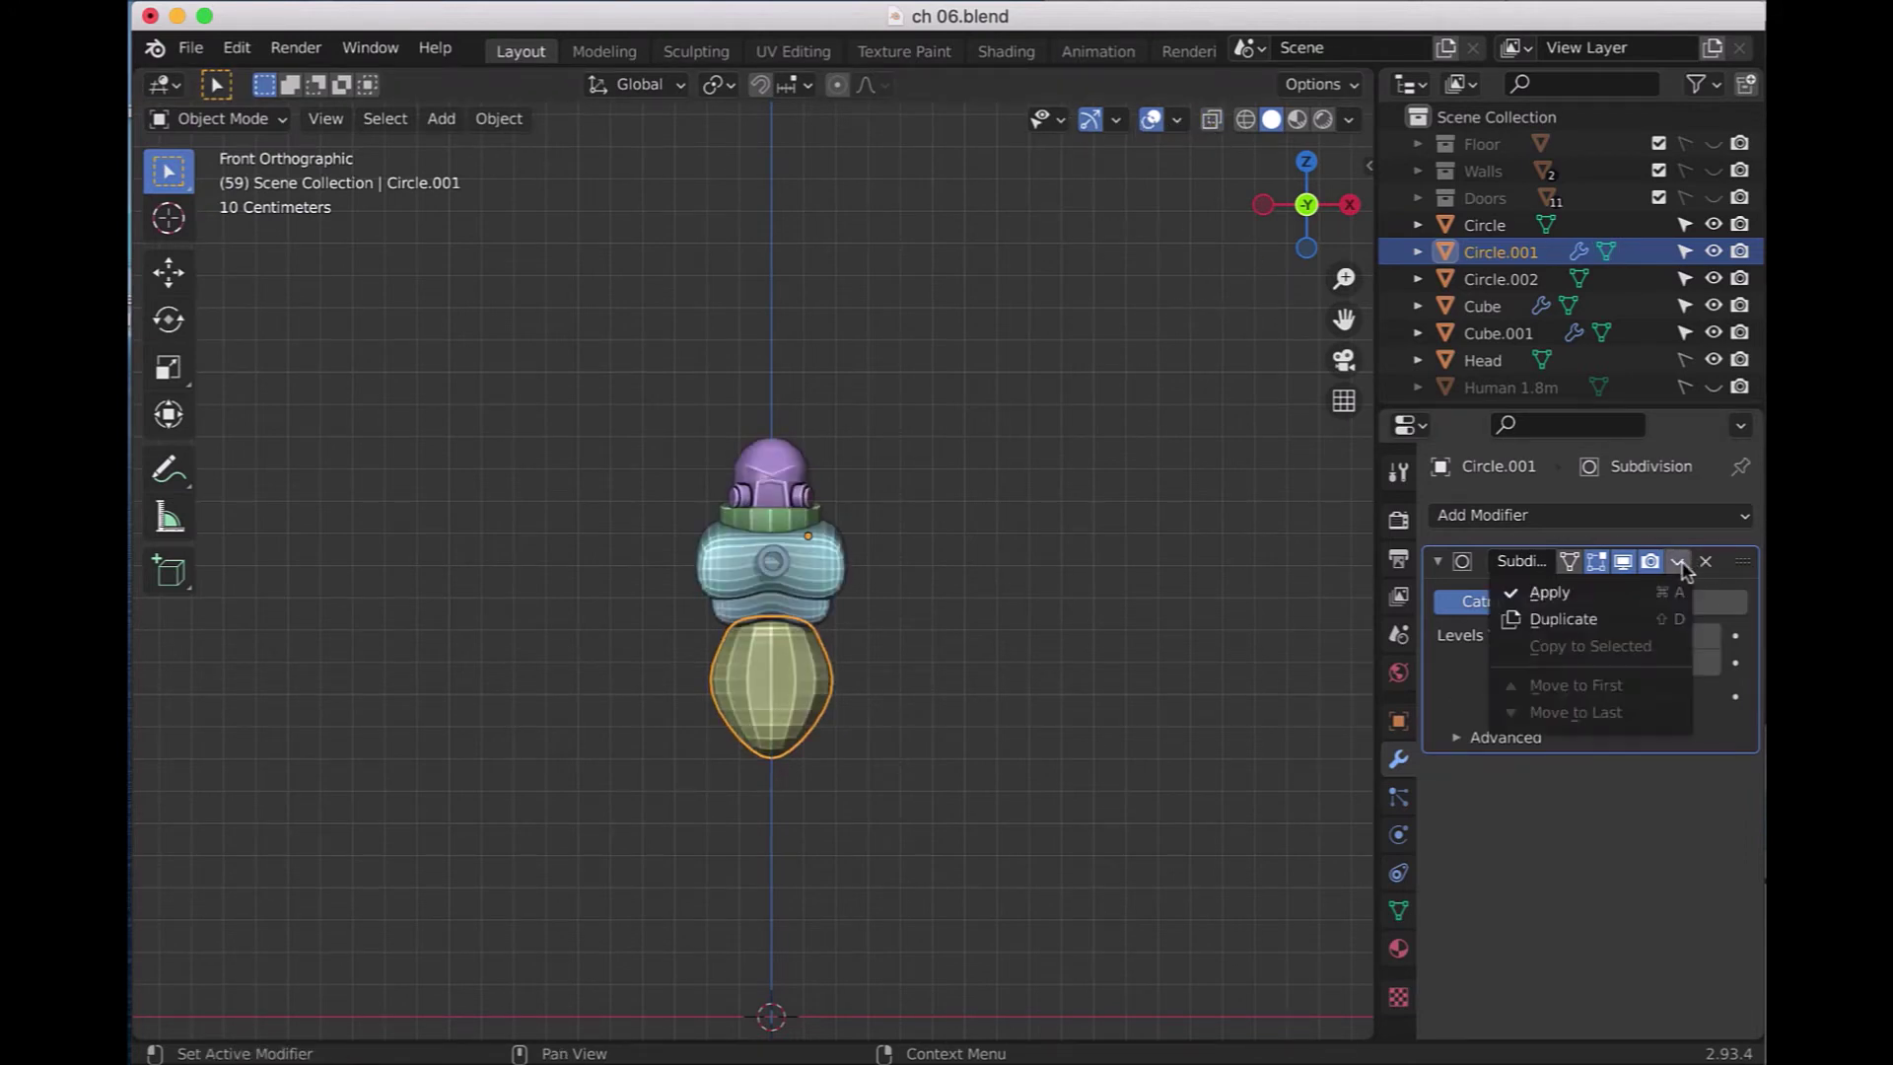
click(1552, 592)
click(1232, 624)
scroll(753, 773, up, 3)
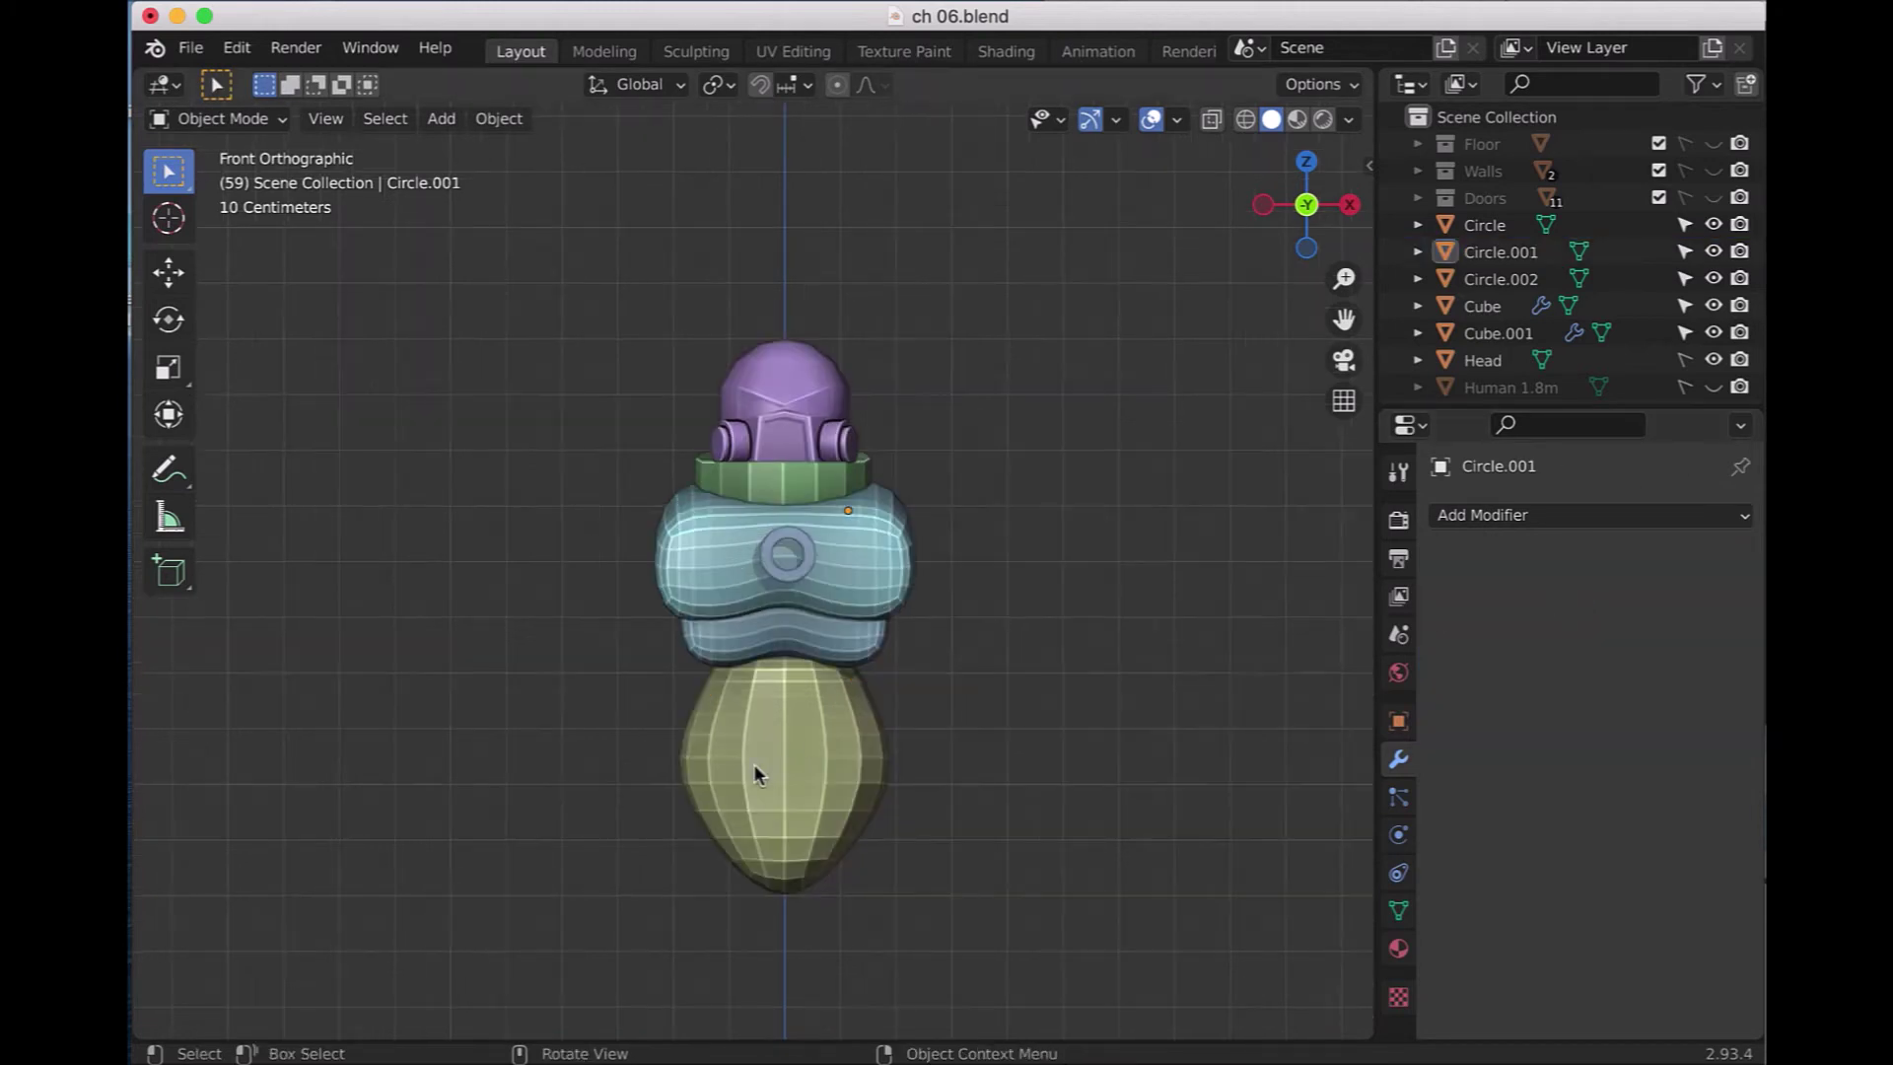
- Put Circle.001 into Edit Mode with face selection
click(773, 746)
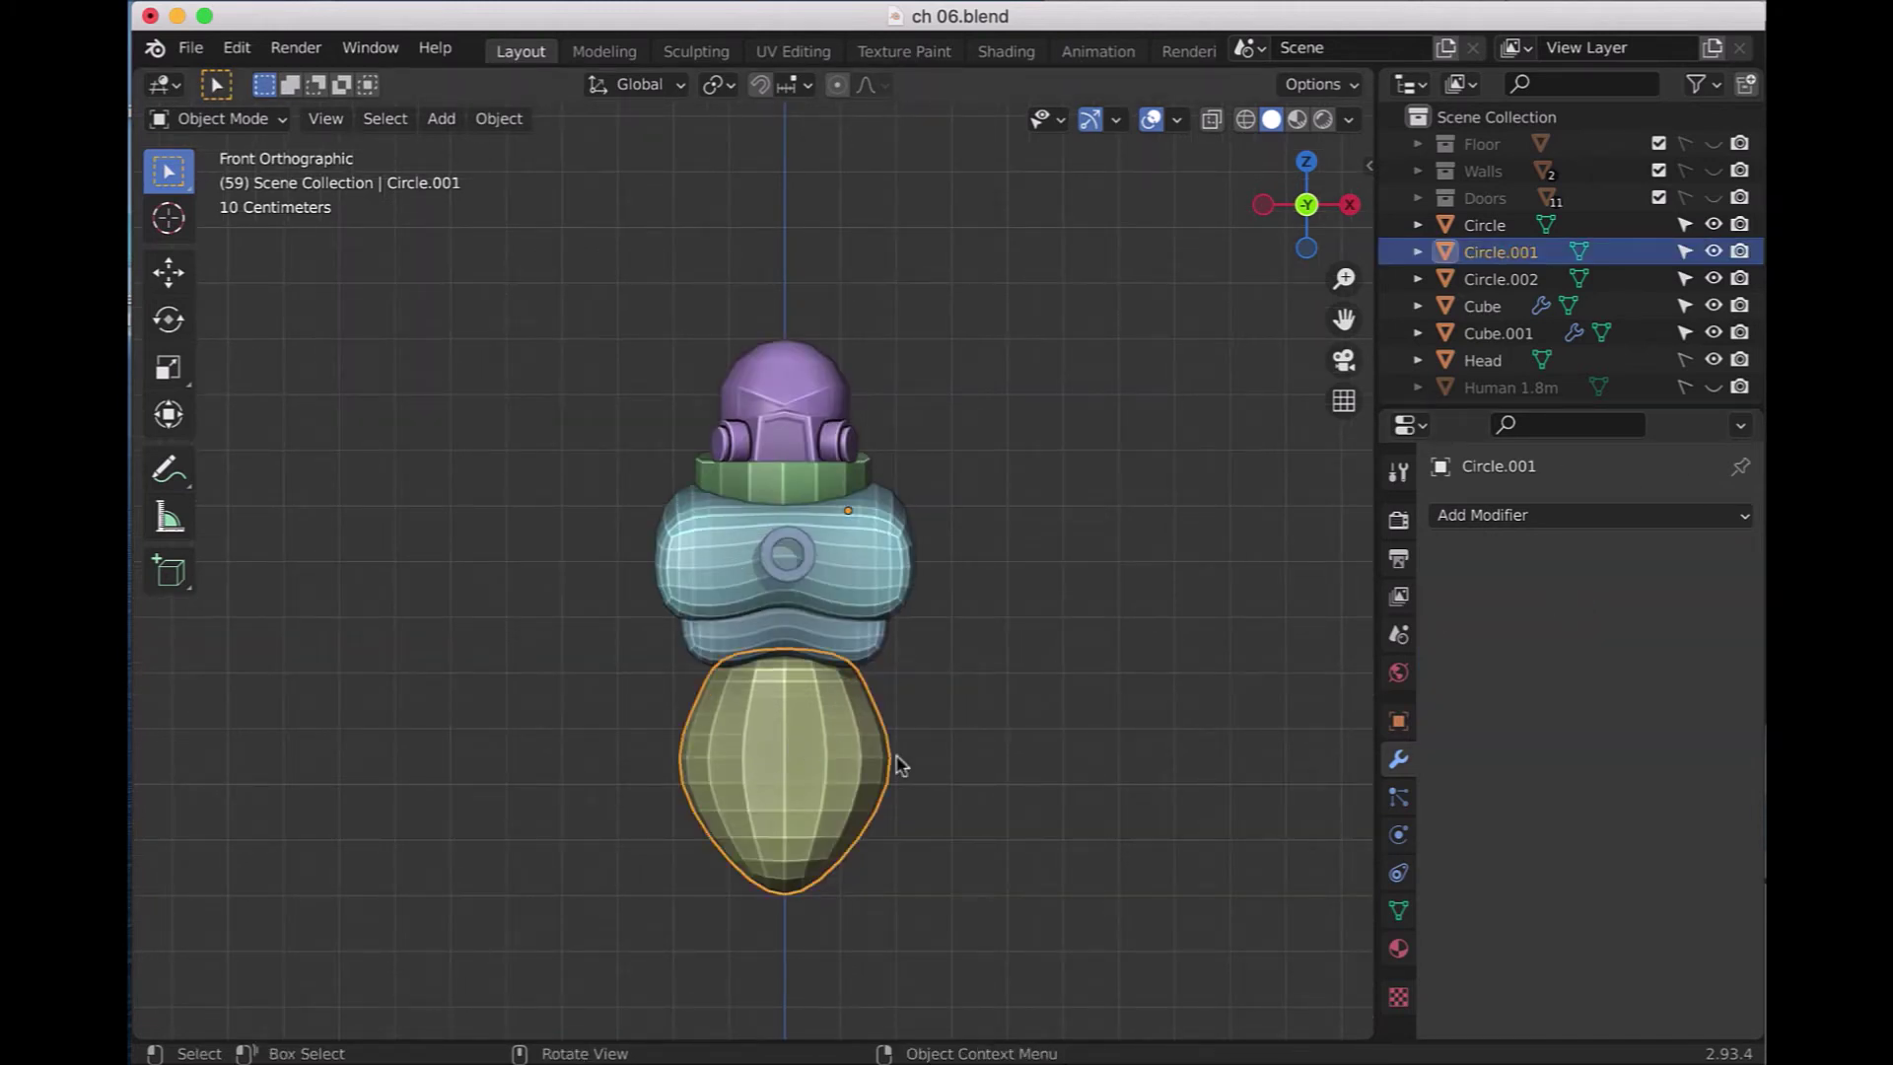
click(275, 125)
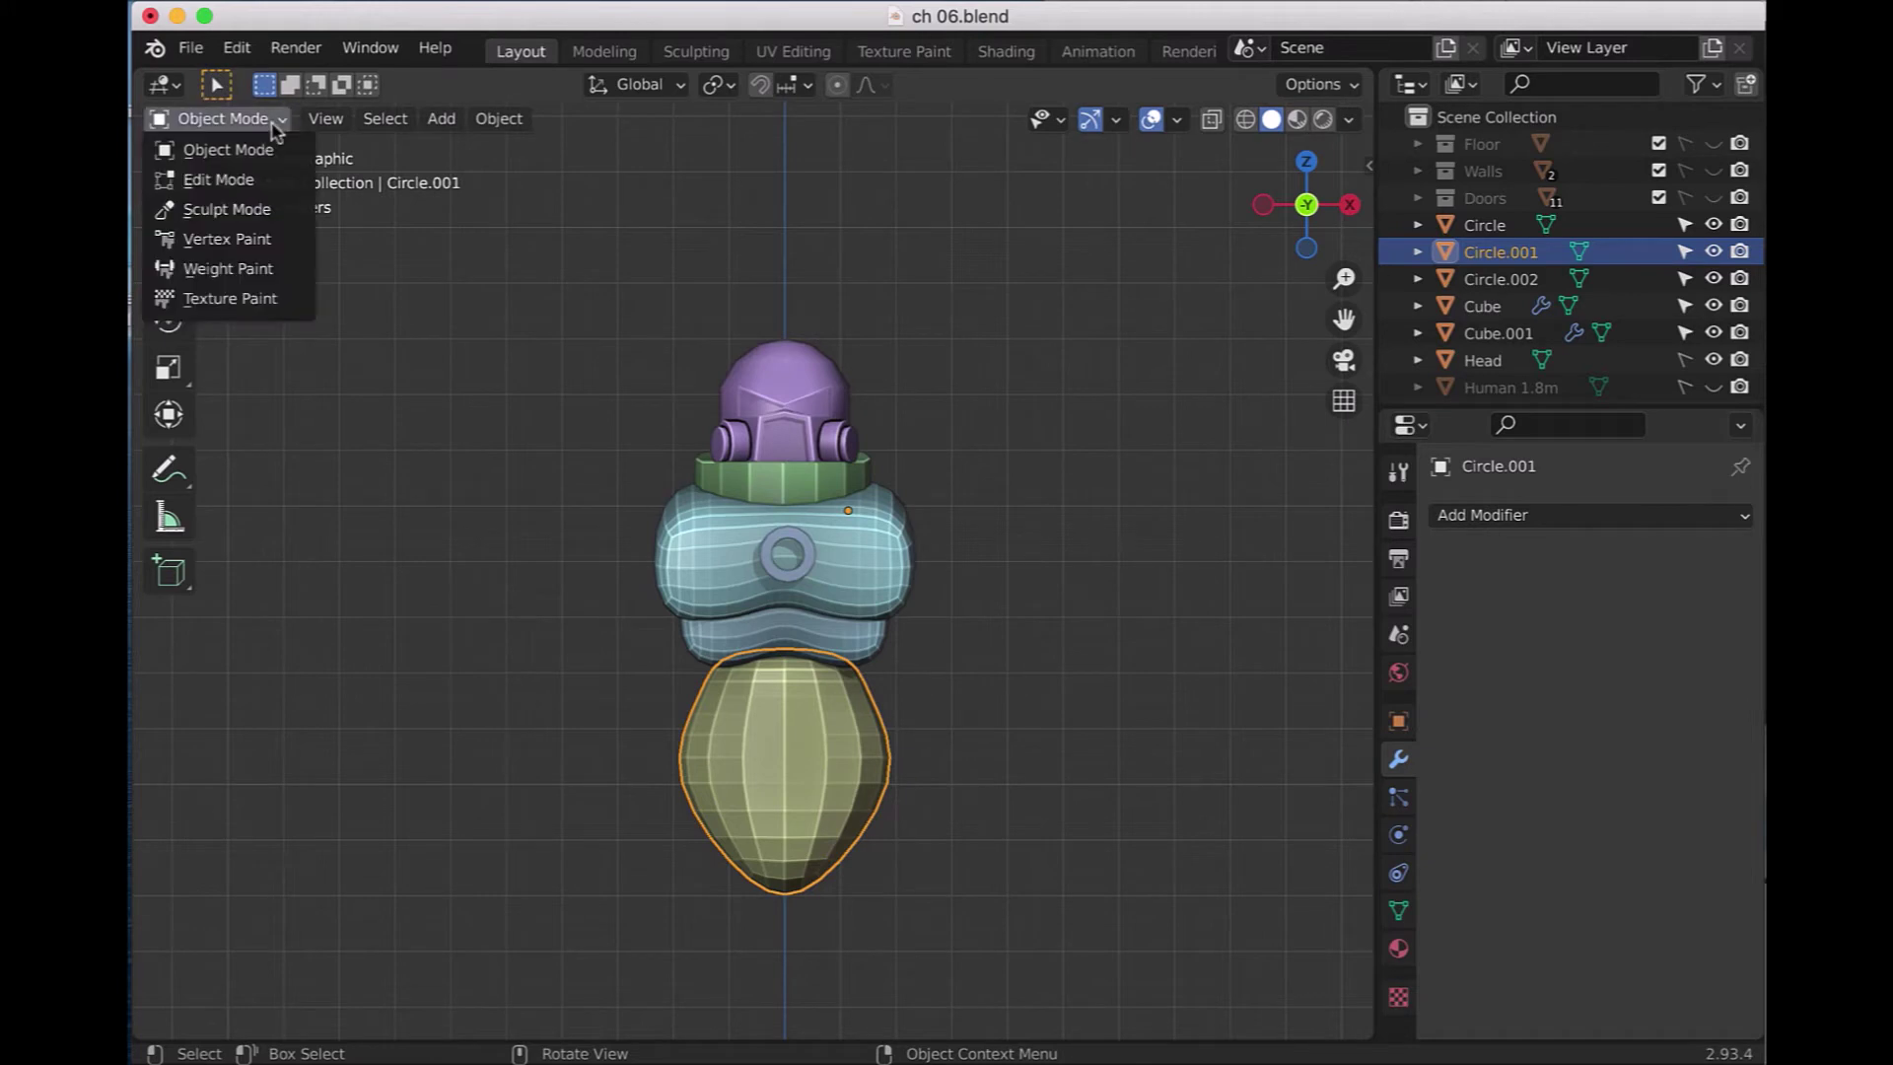
click(272, 180)
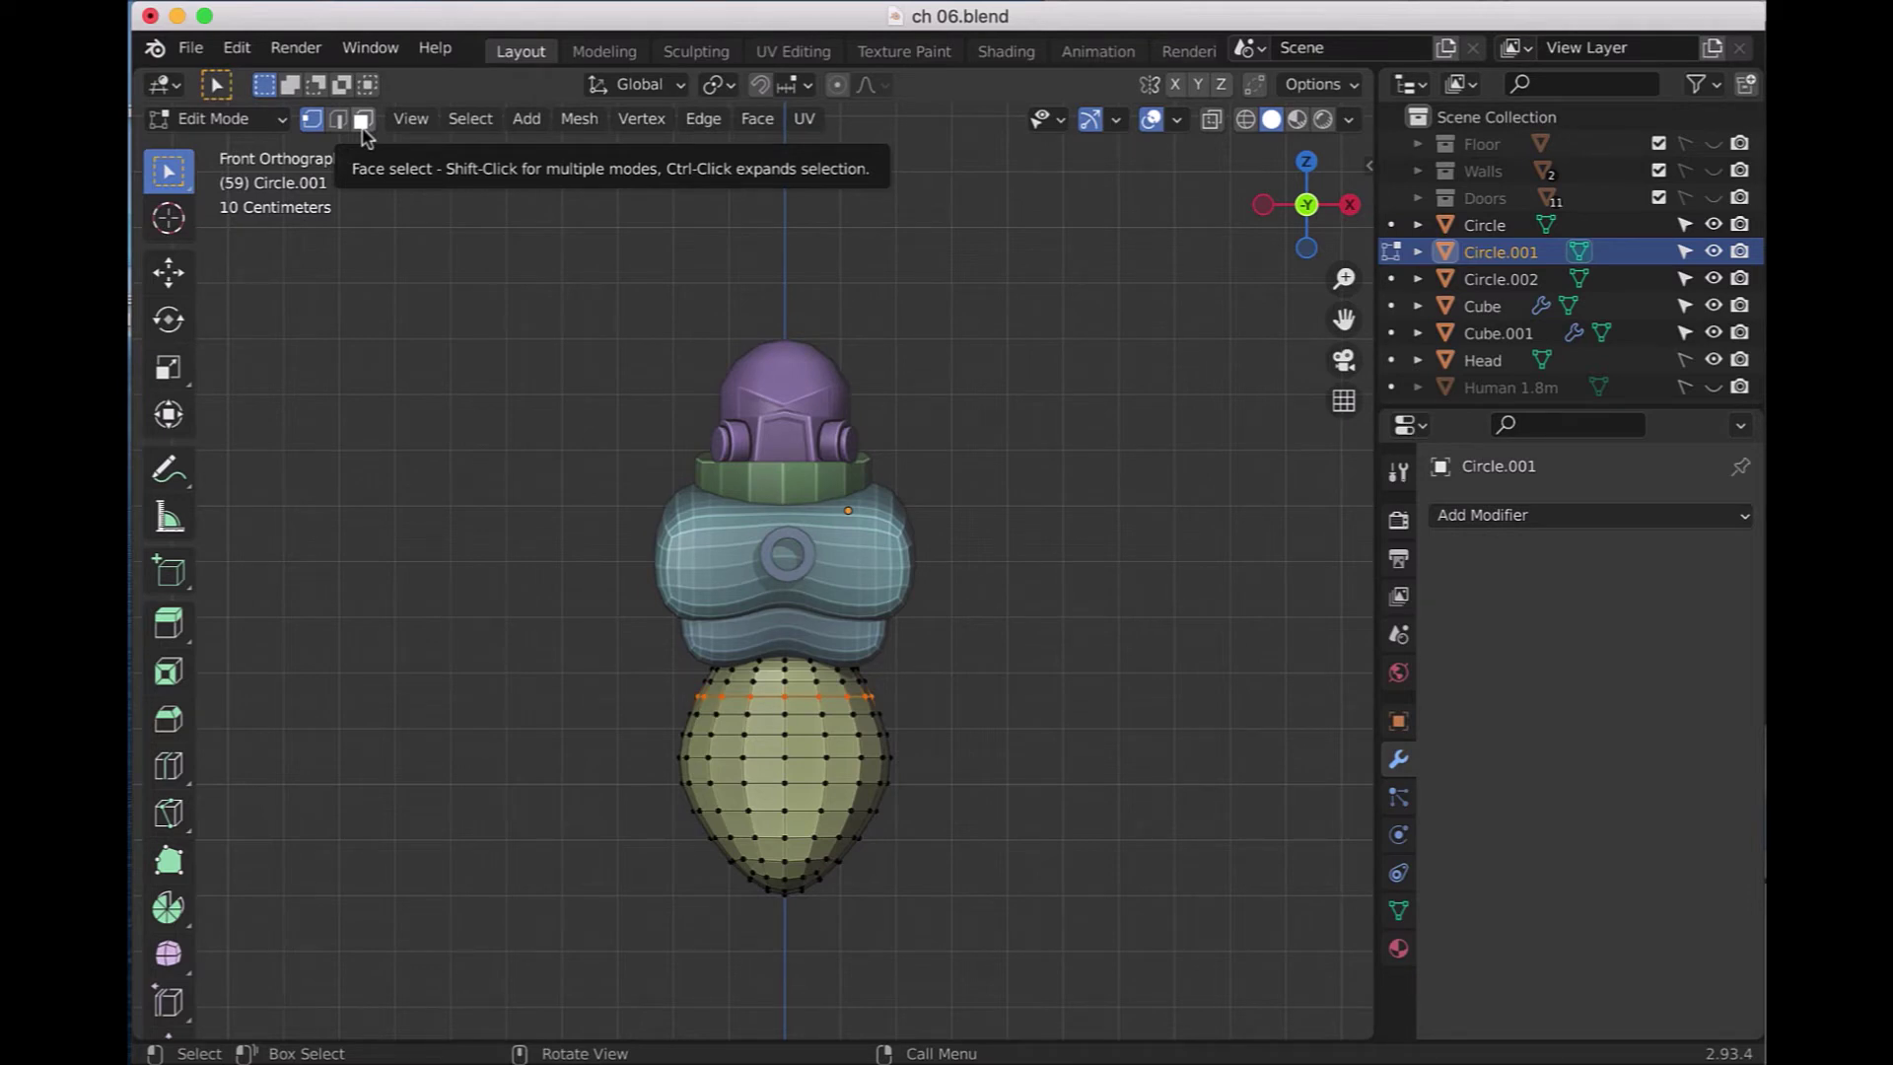
click(362, 126)
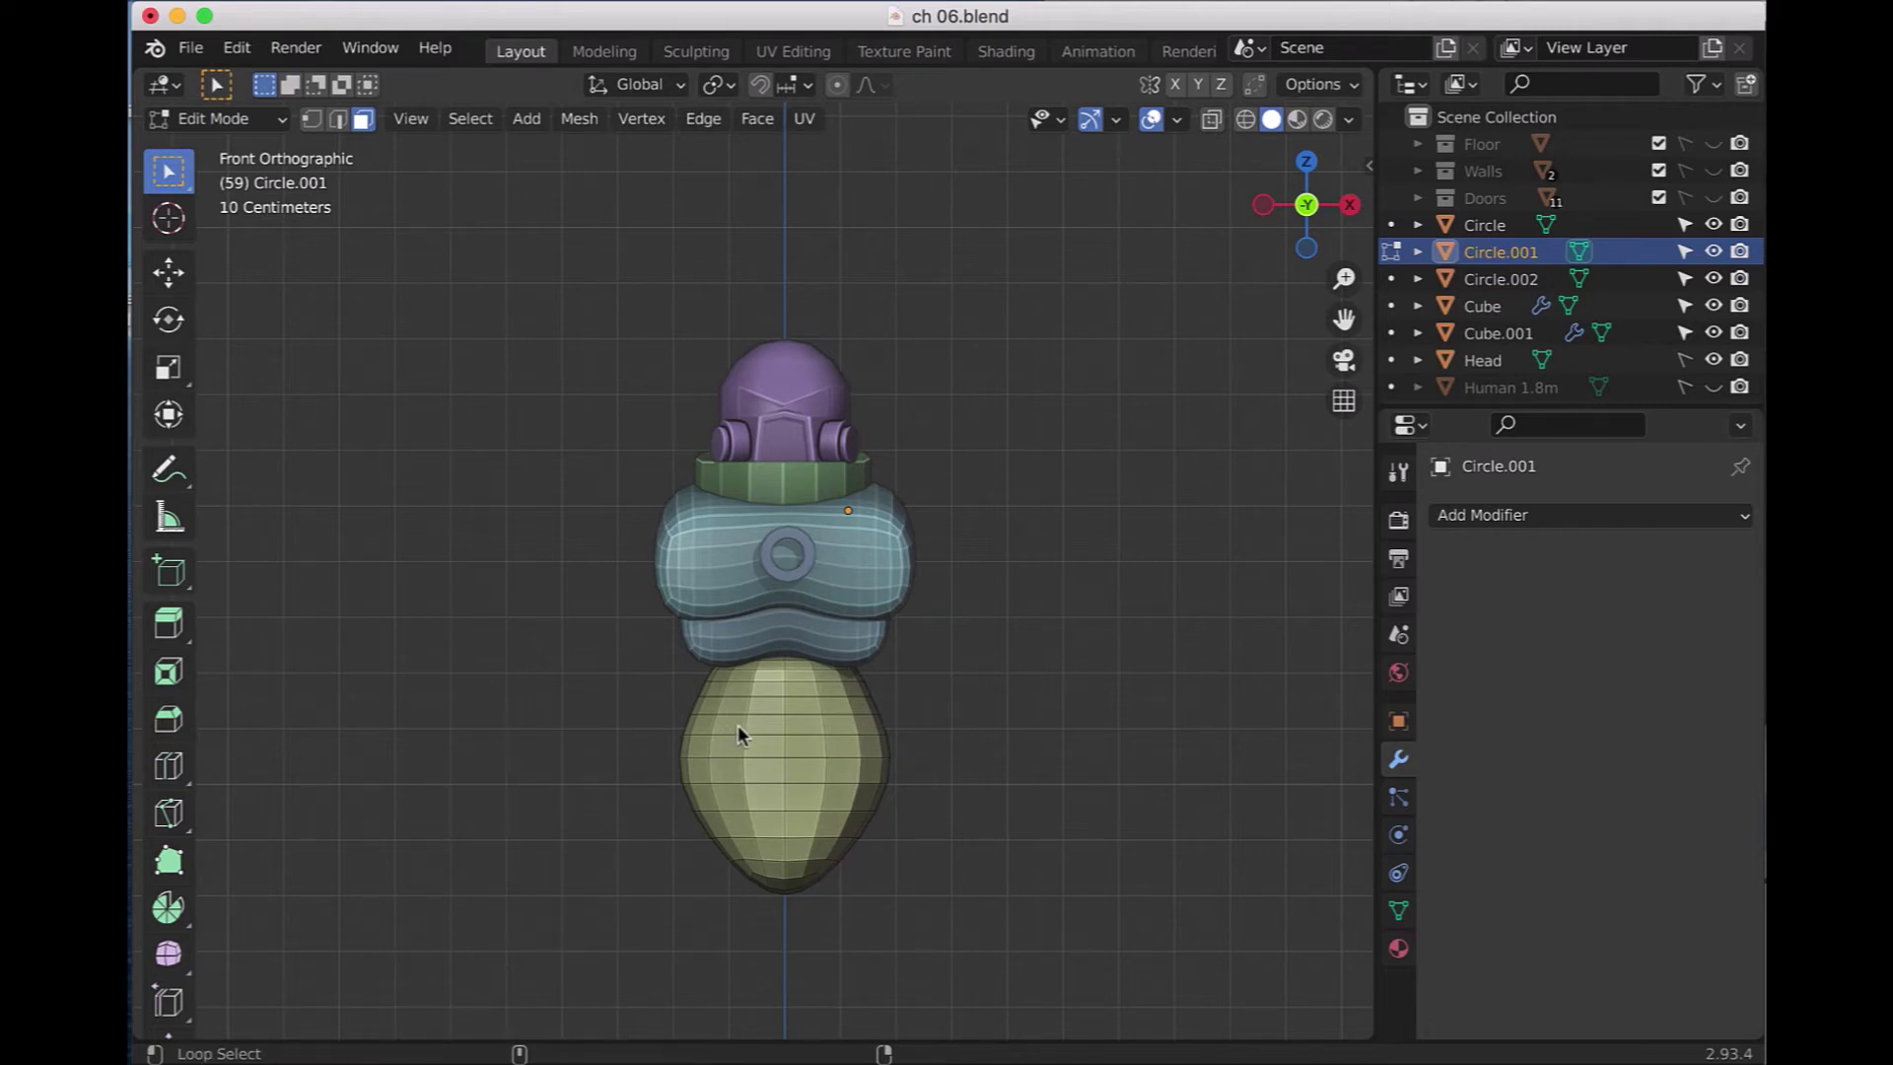
- Extrude a face loop near Circle.001's top 0.0146 m along normals, then return to Object Mode
alt+click(738, 725)
key(alt+e)
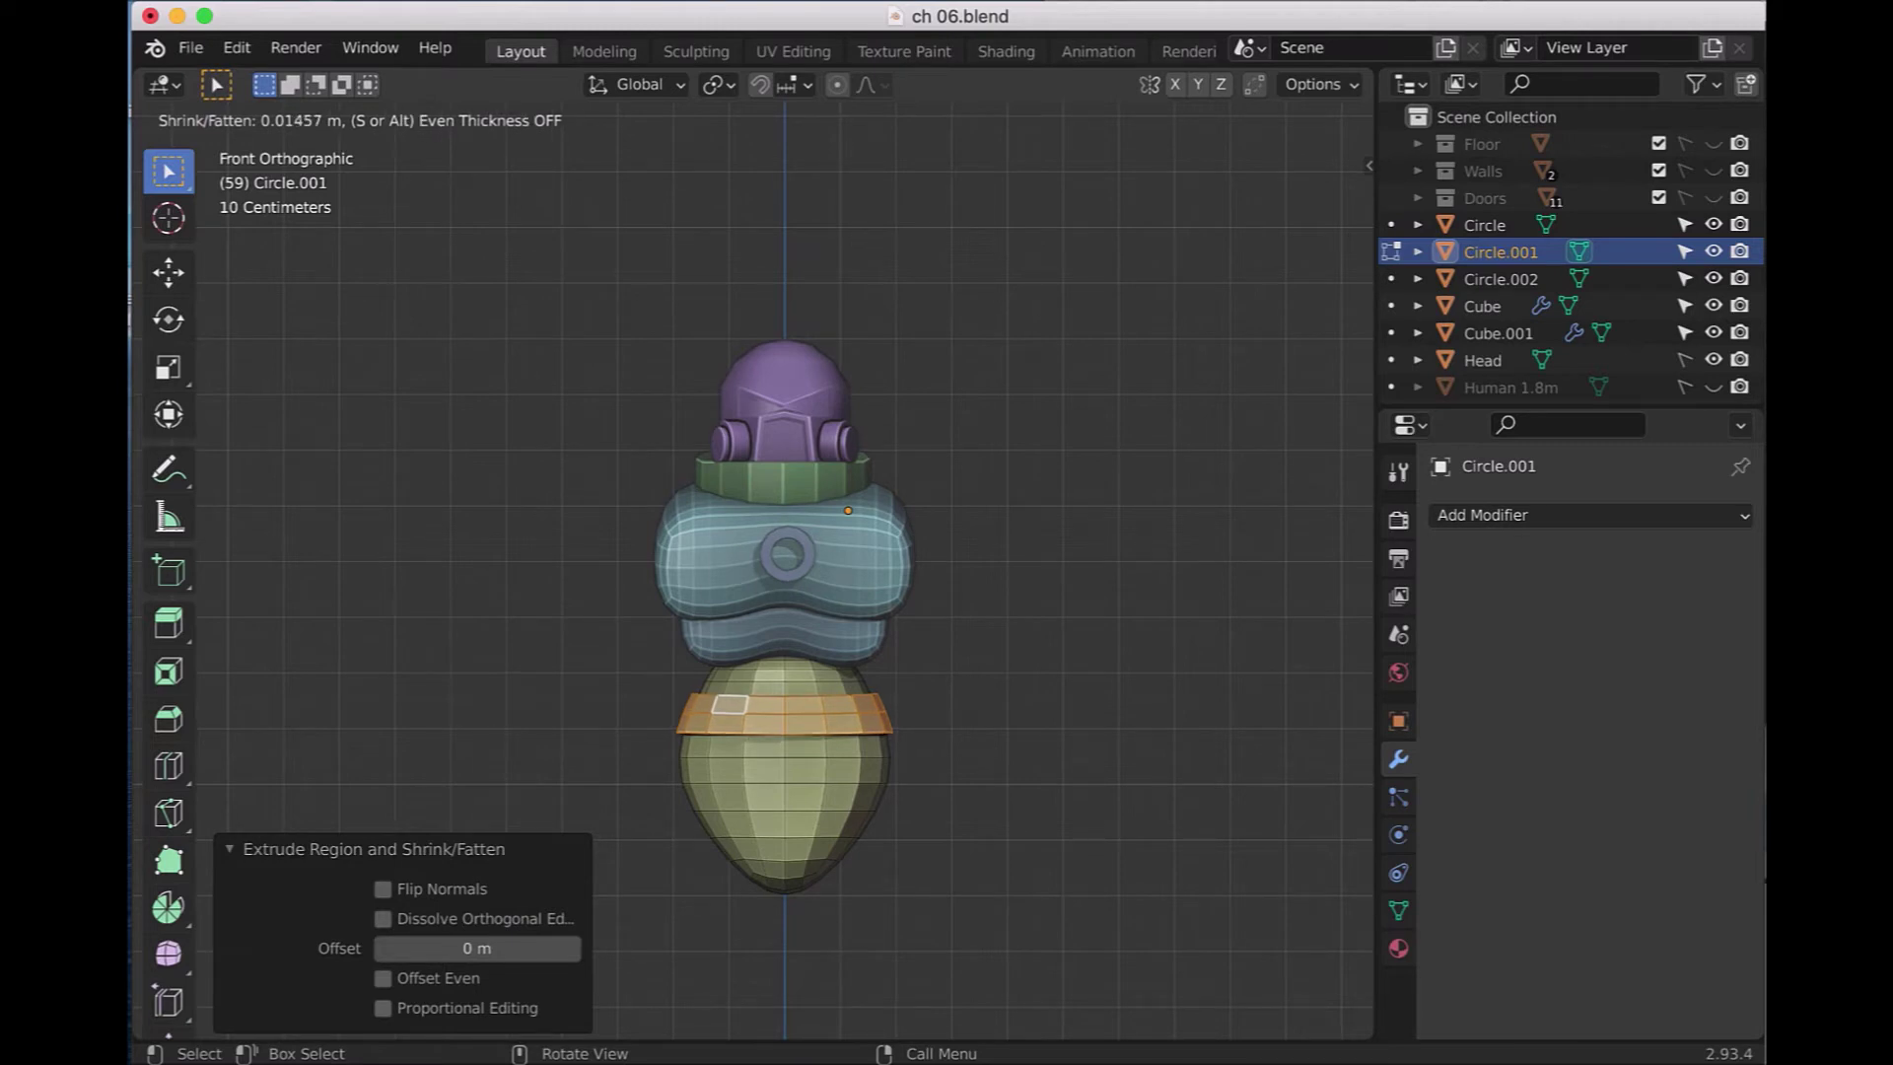
click(764, 177)
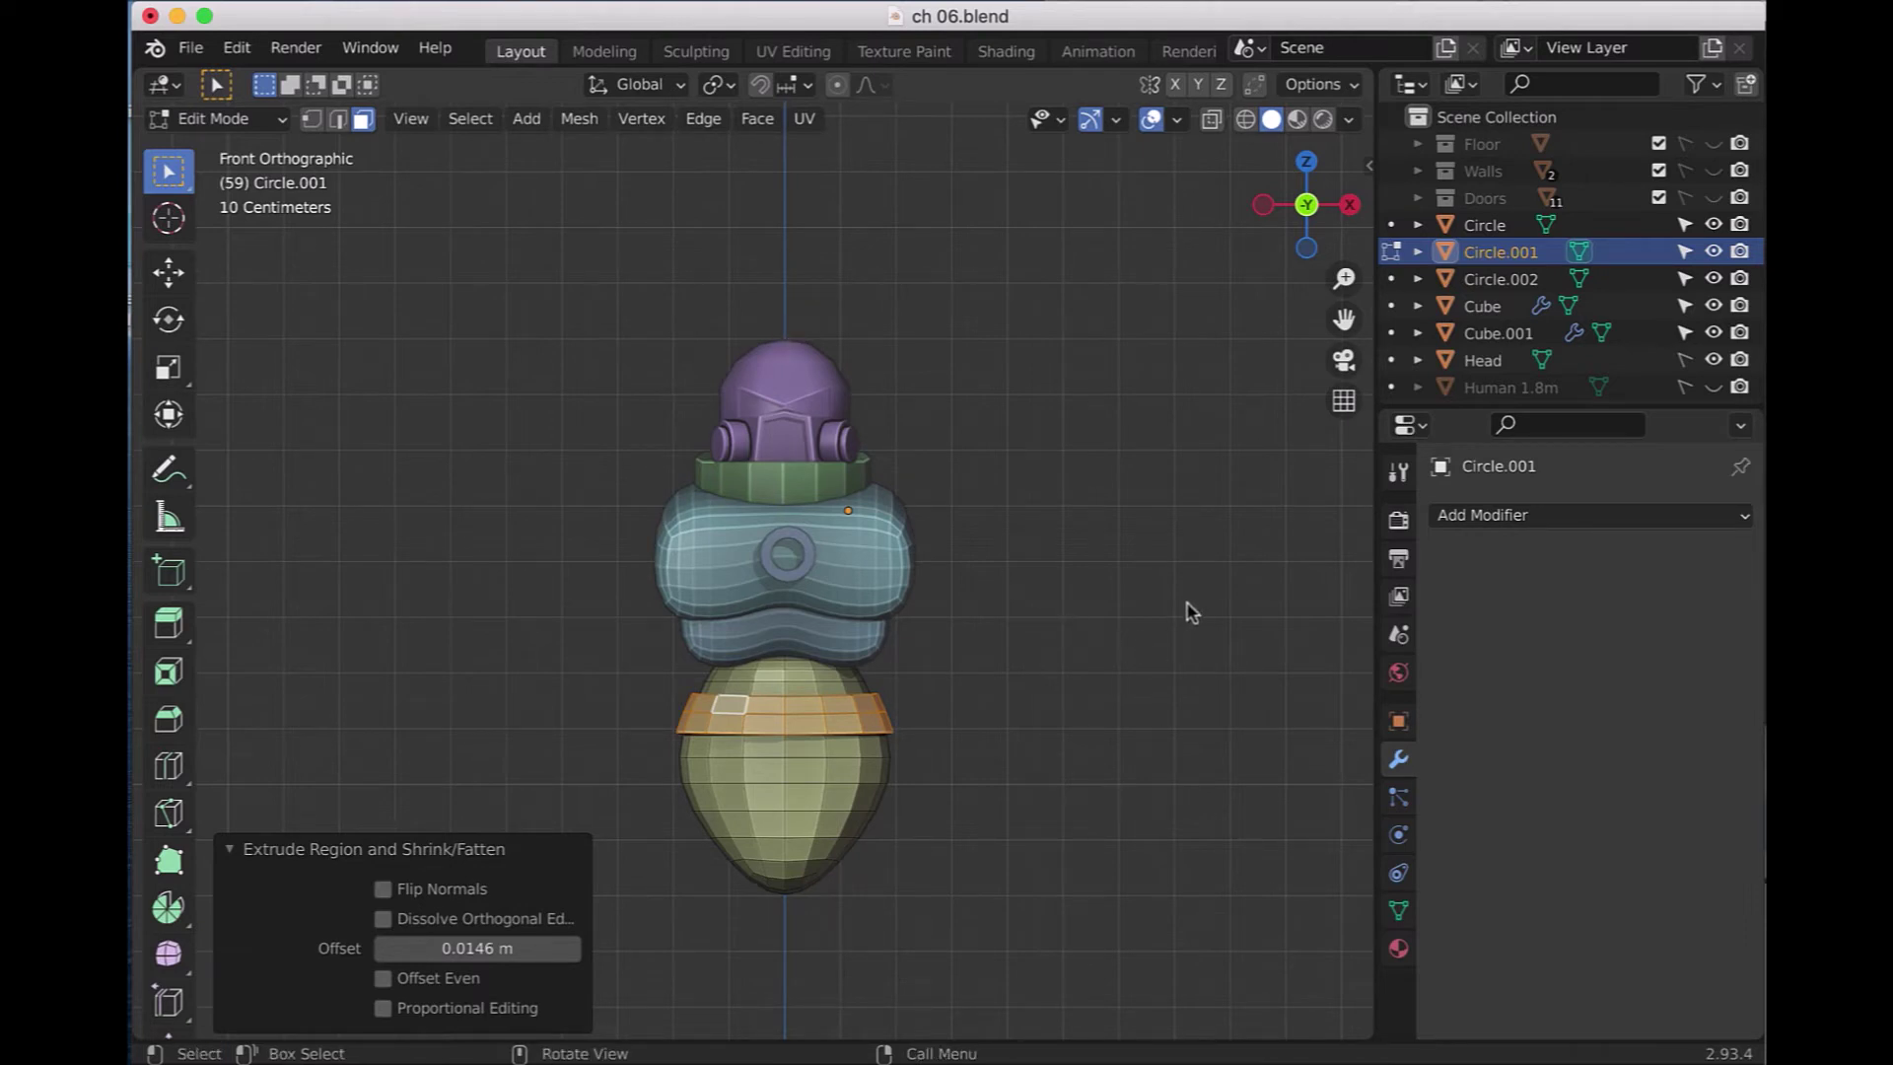
mouse_move(1191, 614)
middle_down()
mouse_move(1144, 650)
mouse_move(916, 575)
mouse_move(1107, 562)
mouse_move(1179, 621)
mouse_move(1185, 590)
mouse_move(1334, 604)
mouse_move(998, 599)
mouse_move(1038, 618)
mouse_move(963, 582)
middle_up()
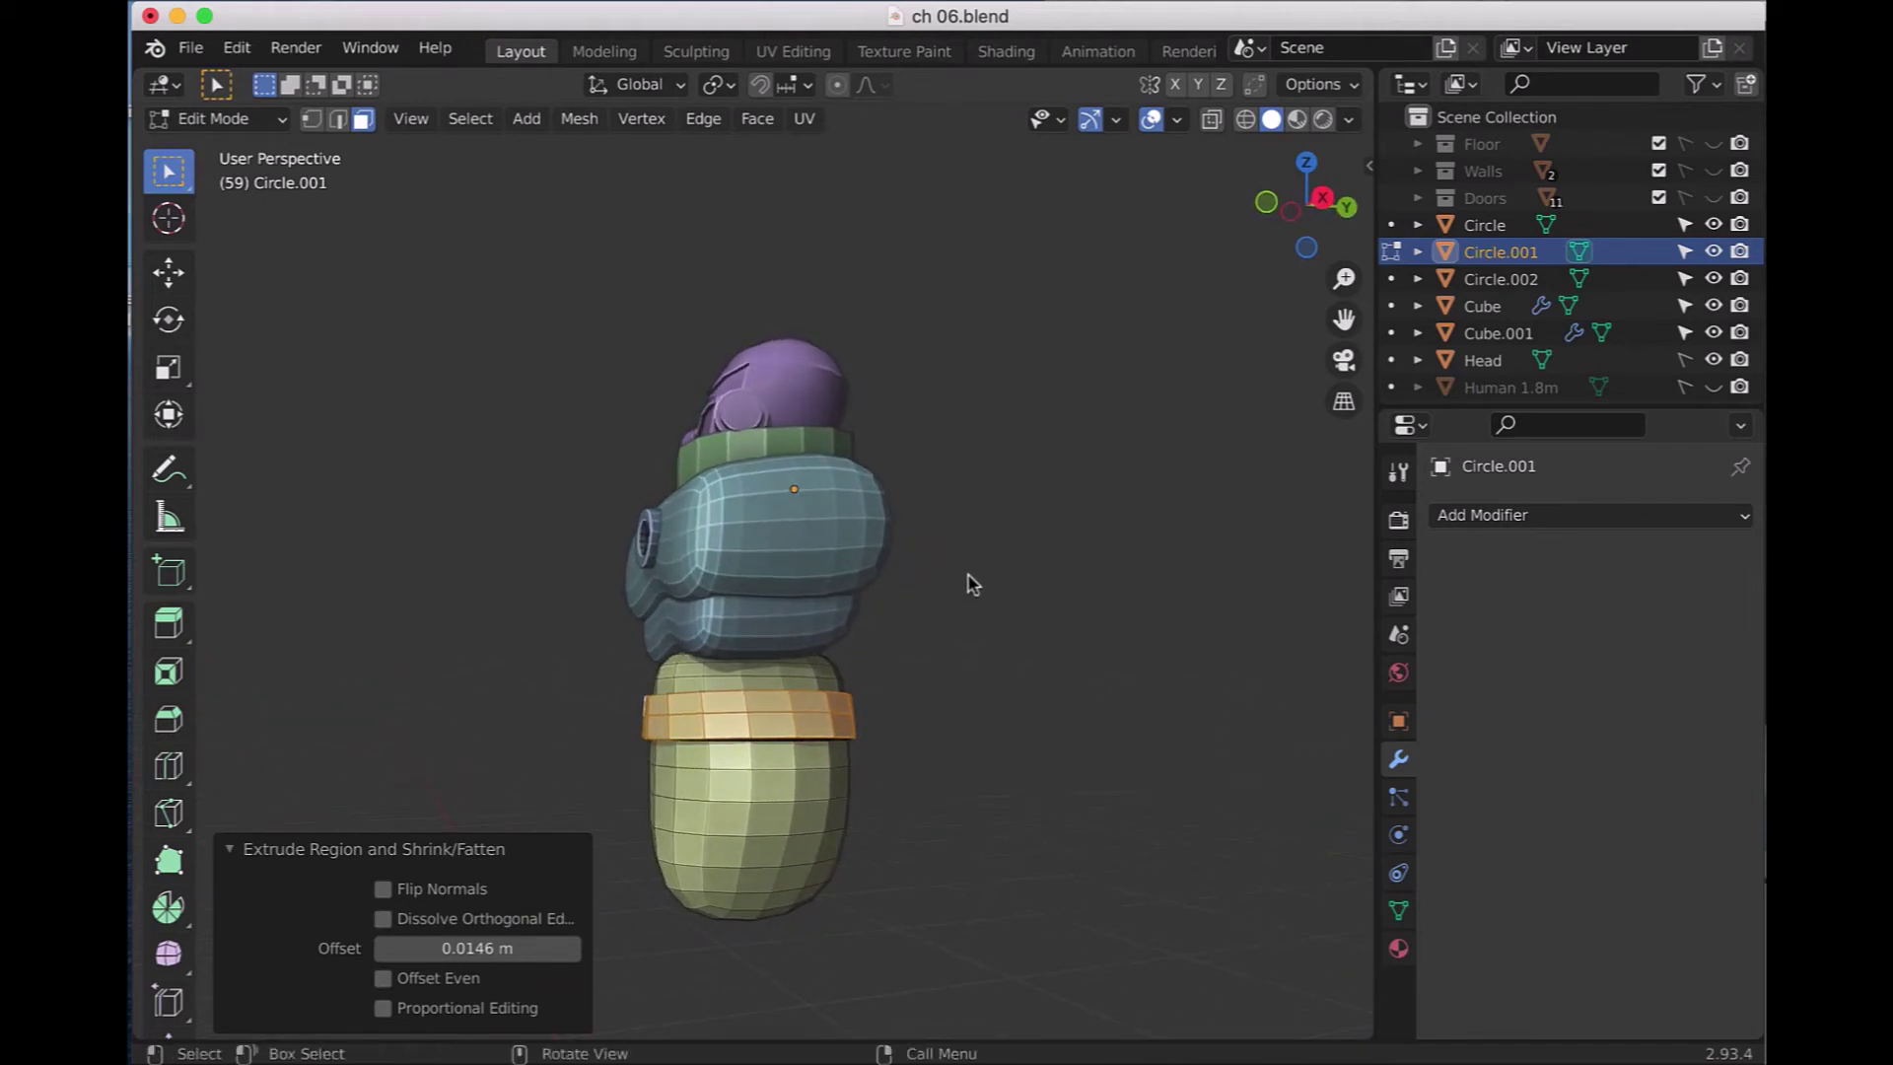
middle_drag(998, 596, 989, 690)
key(KP_3)
key(Tab)
key(KP_1)
key(alt+z)
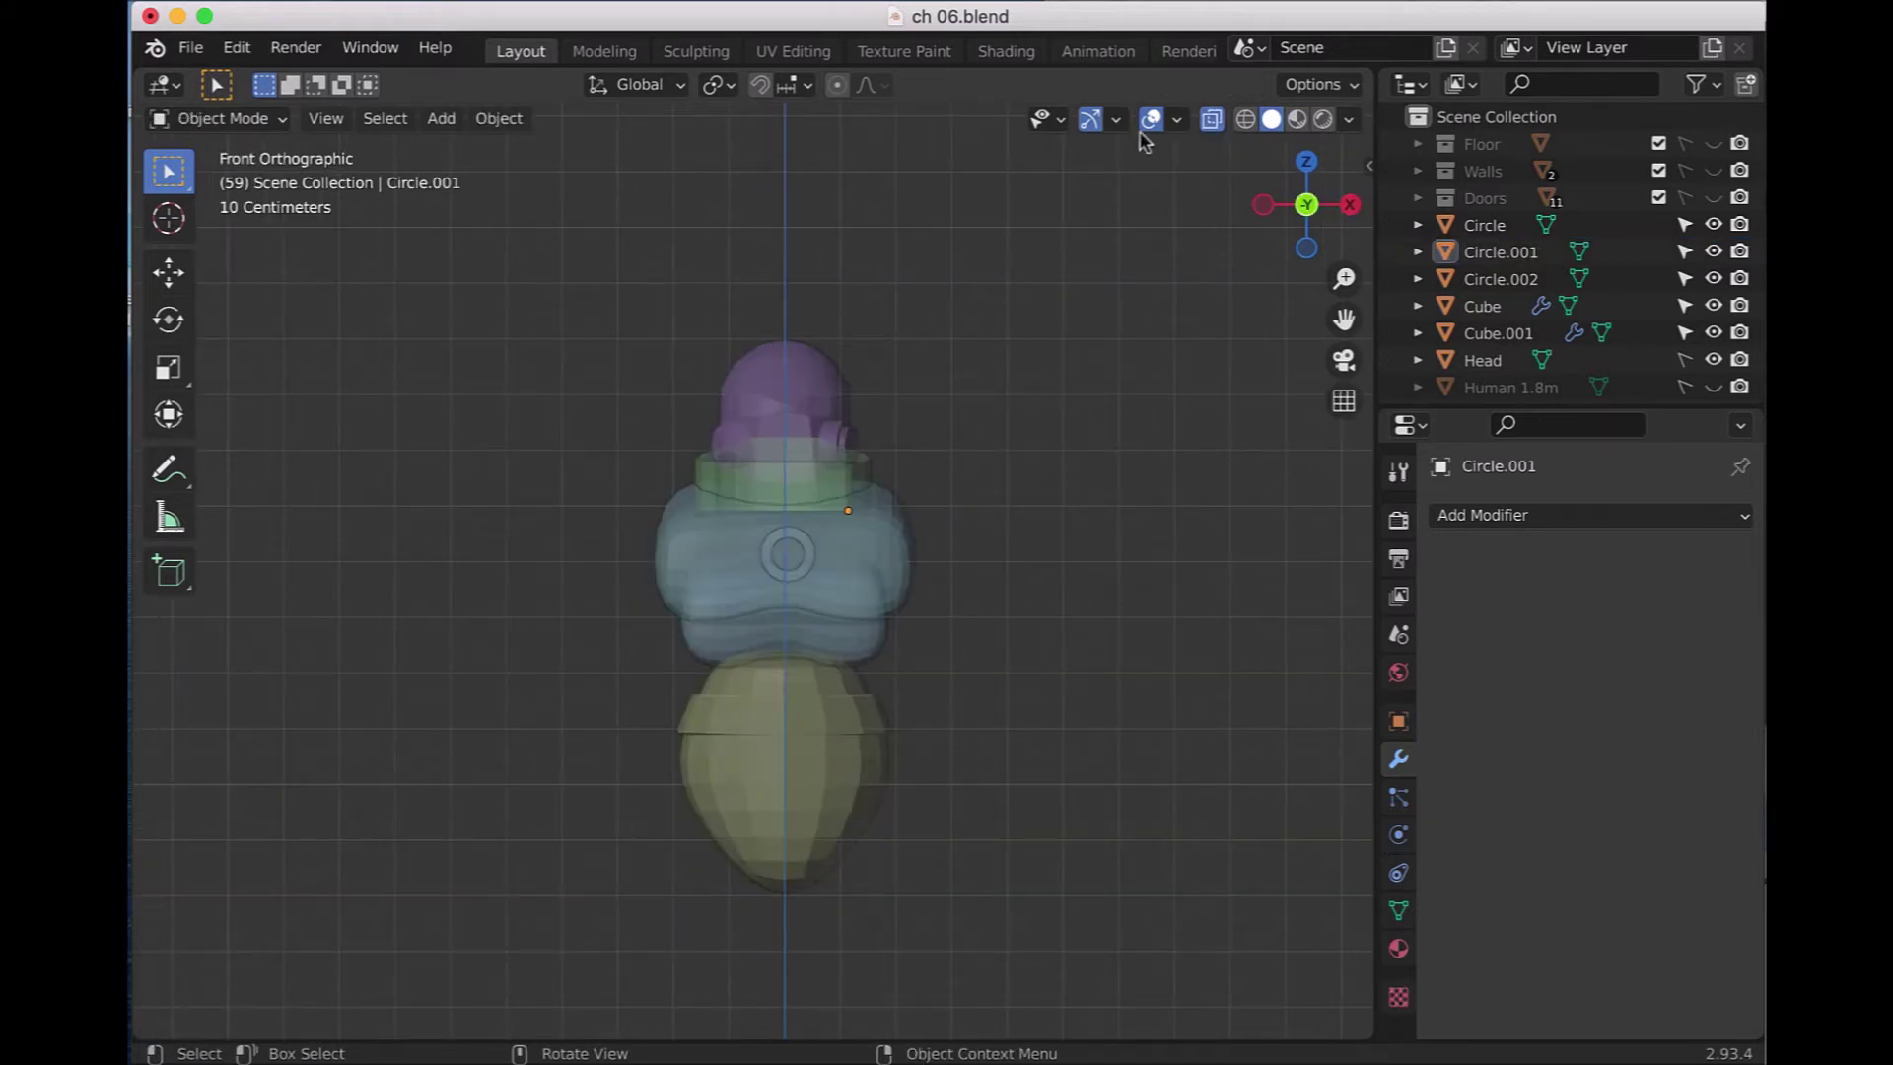
- Shade Circle.001 smooth with X-ray off and enable Auto Smooth at 30°
click(1211, 119)
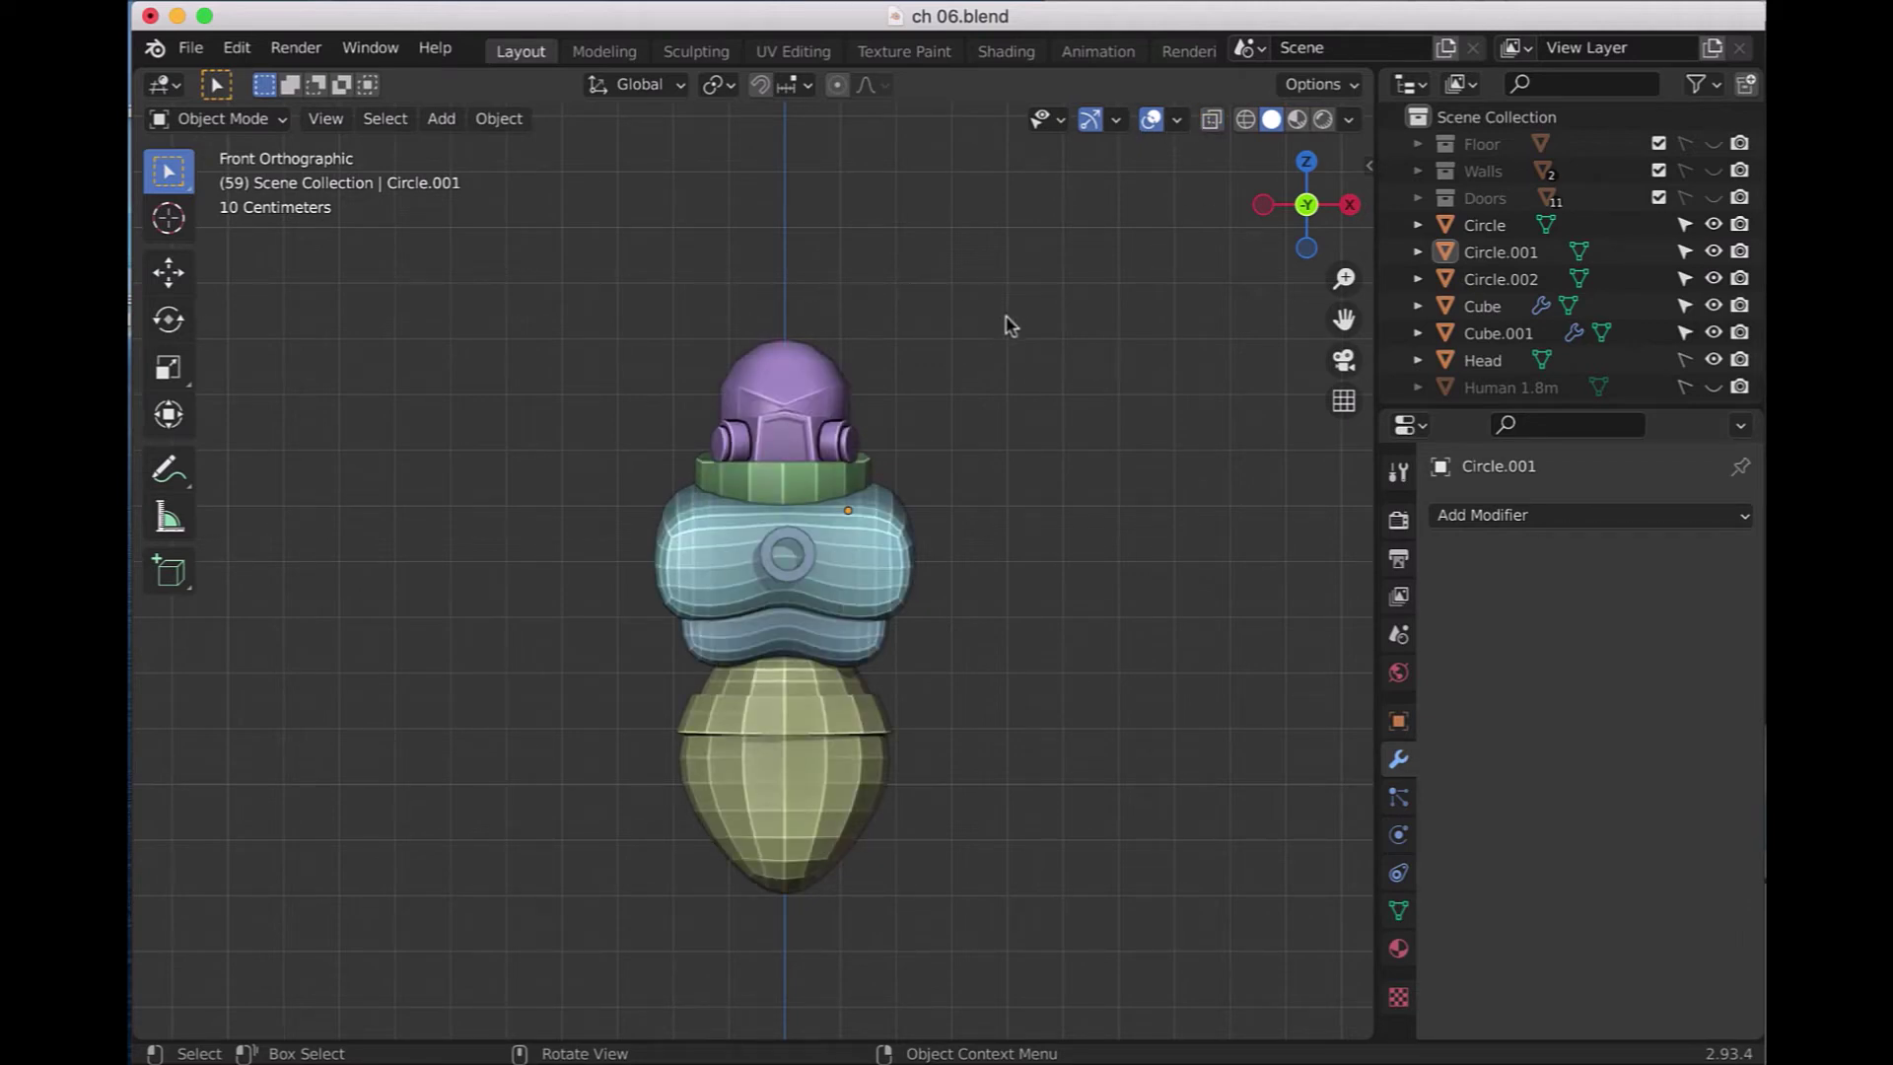
click(796, 719)
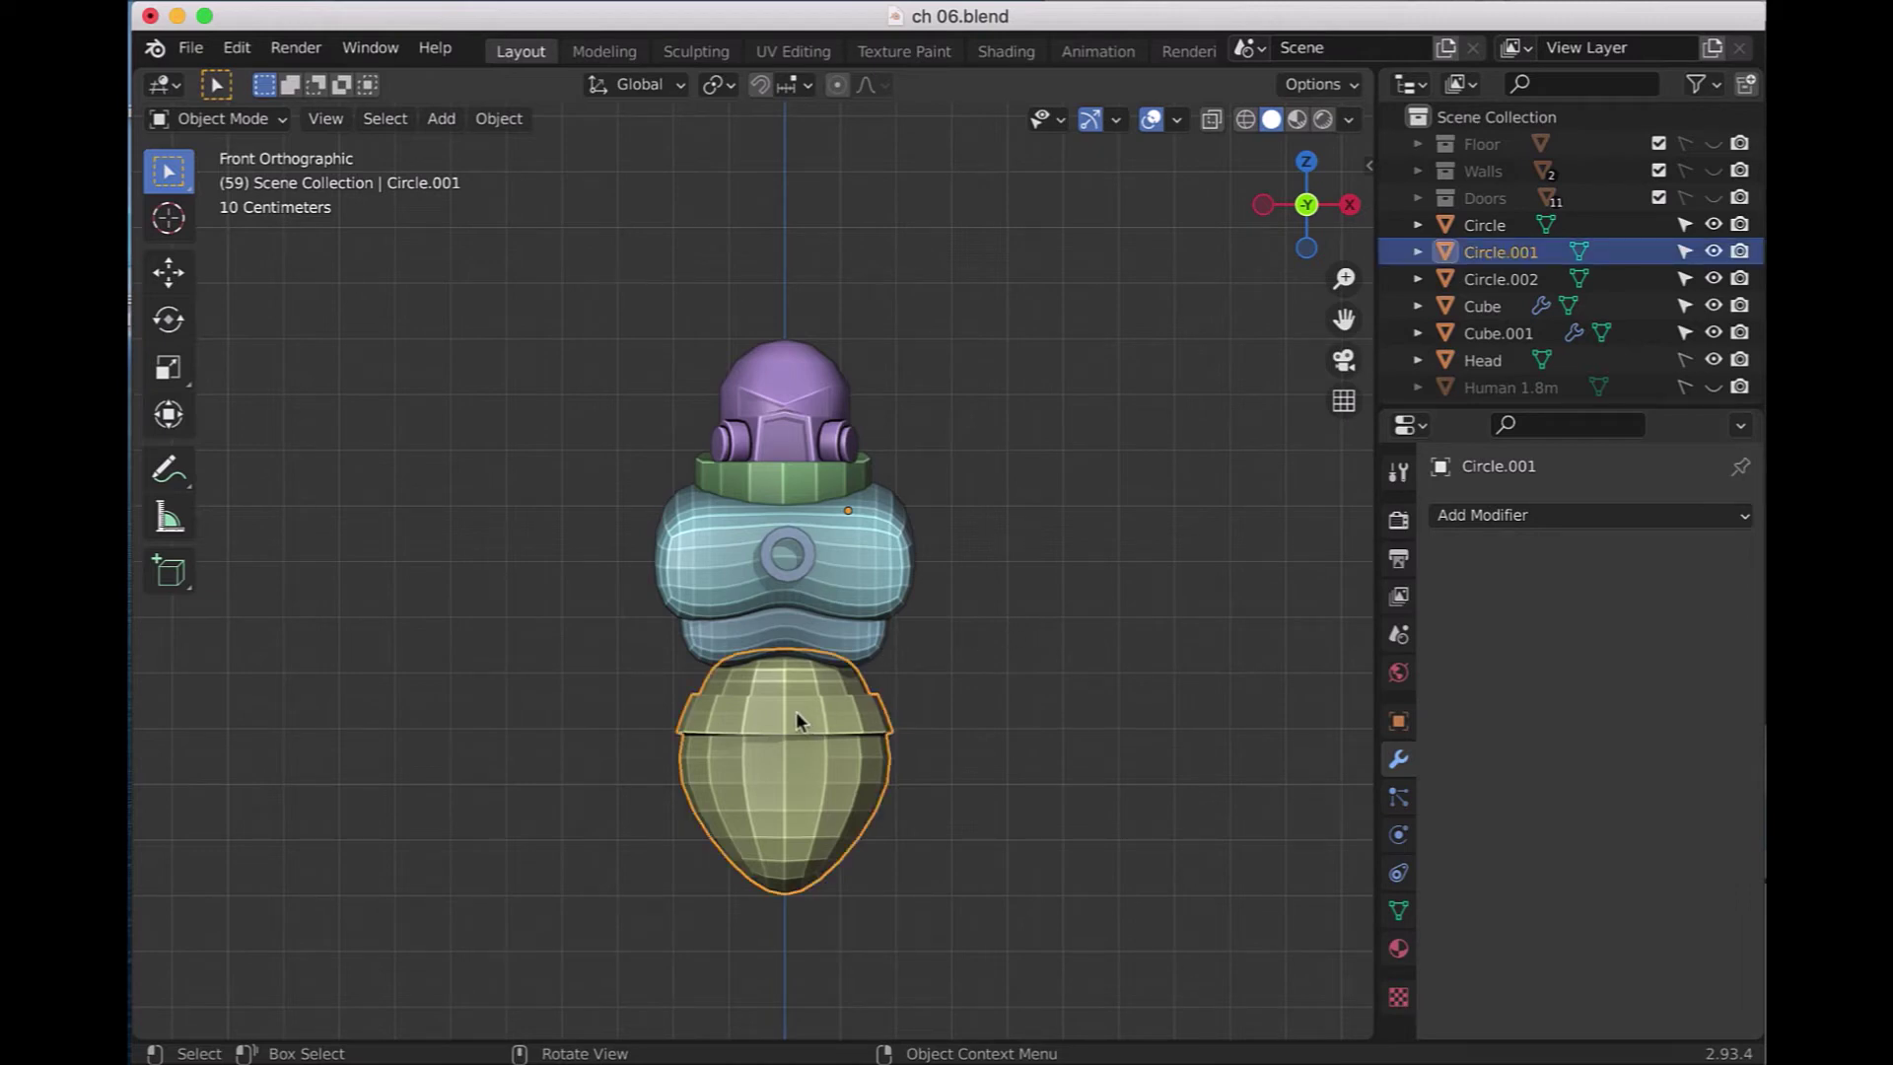
right_click(797, 720)
click(779, 576)
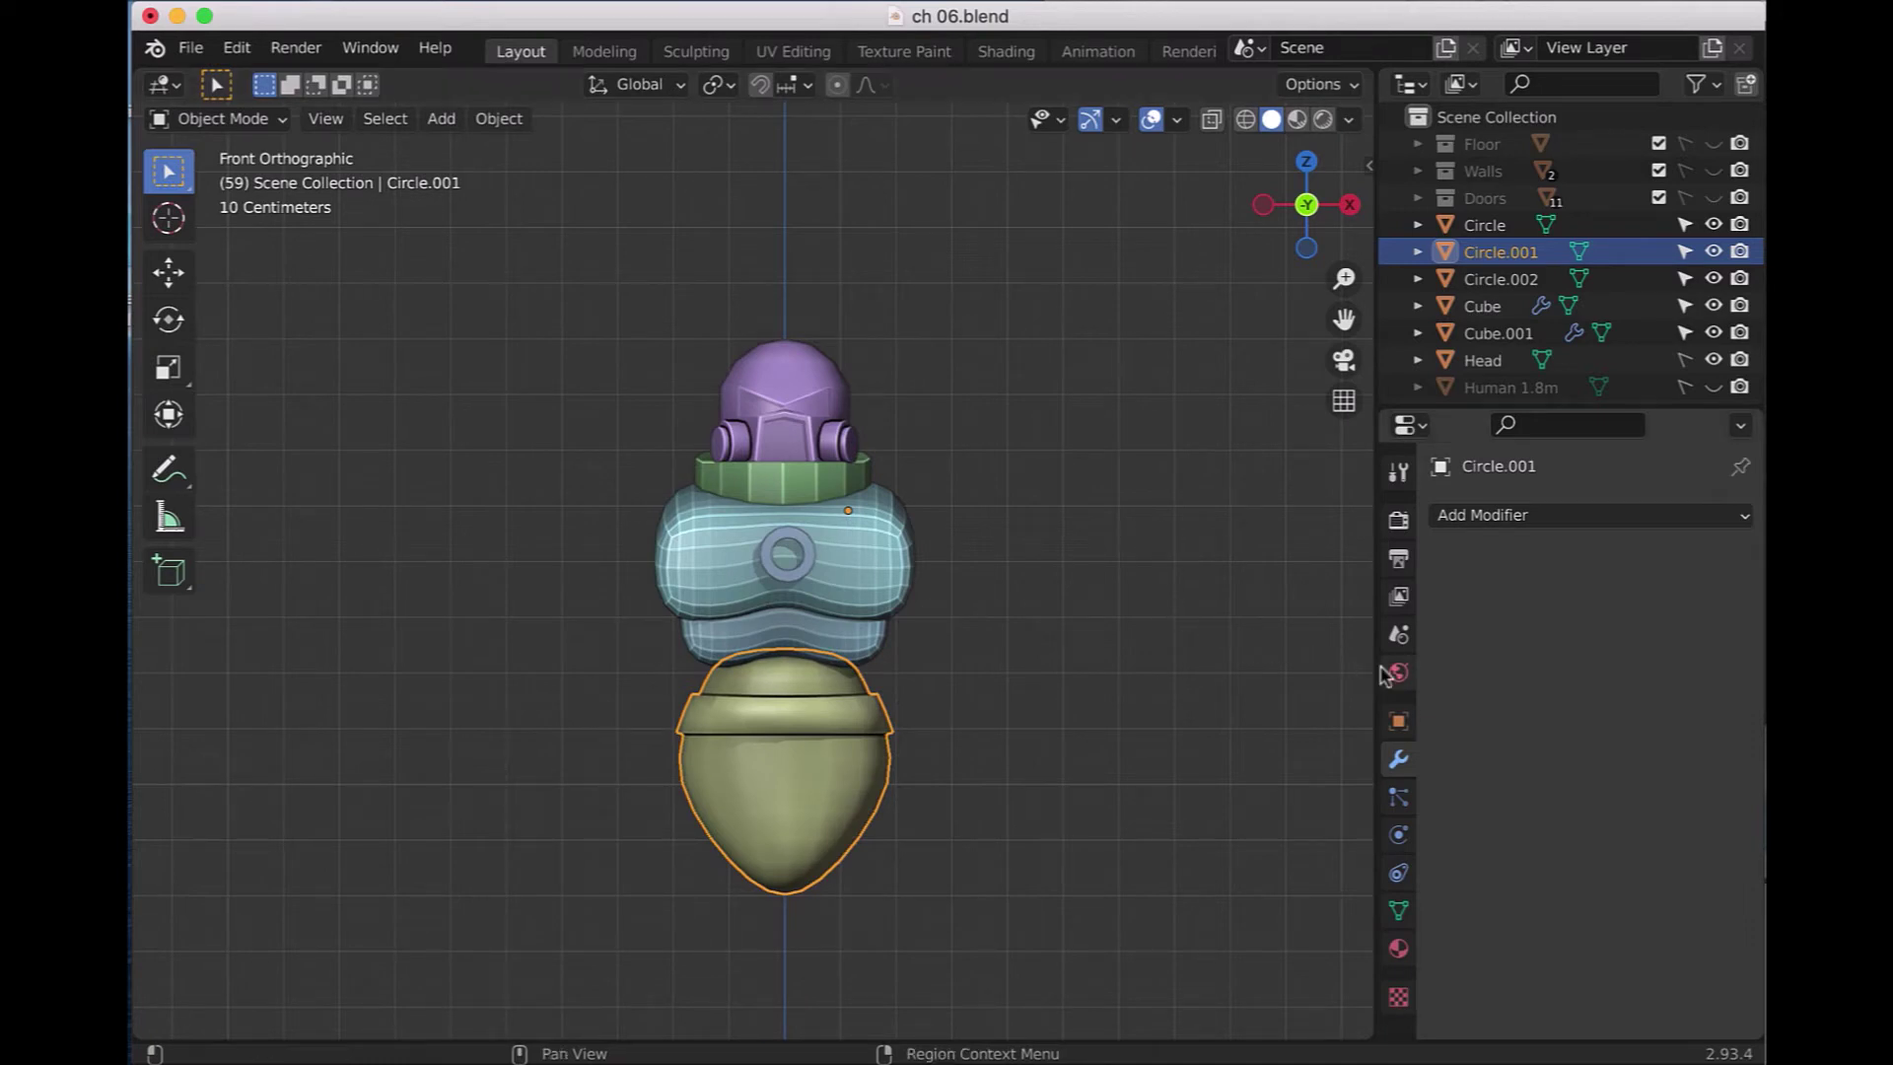
click(1398, 910)
scroll(1568, 934, down, 2)
scroll(1567, 934, down, 2)
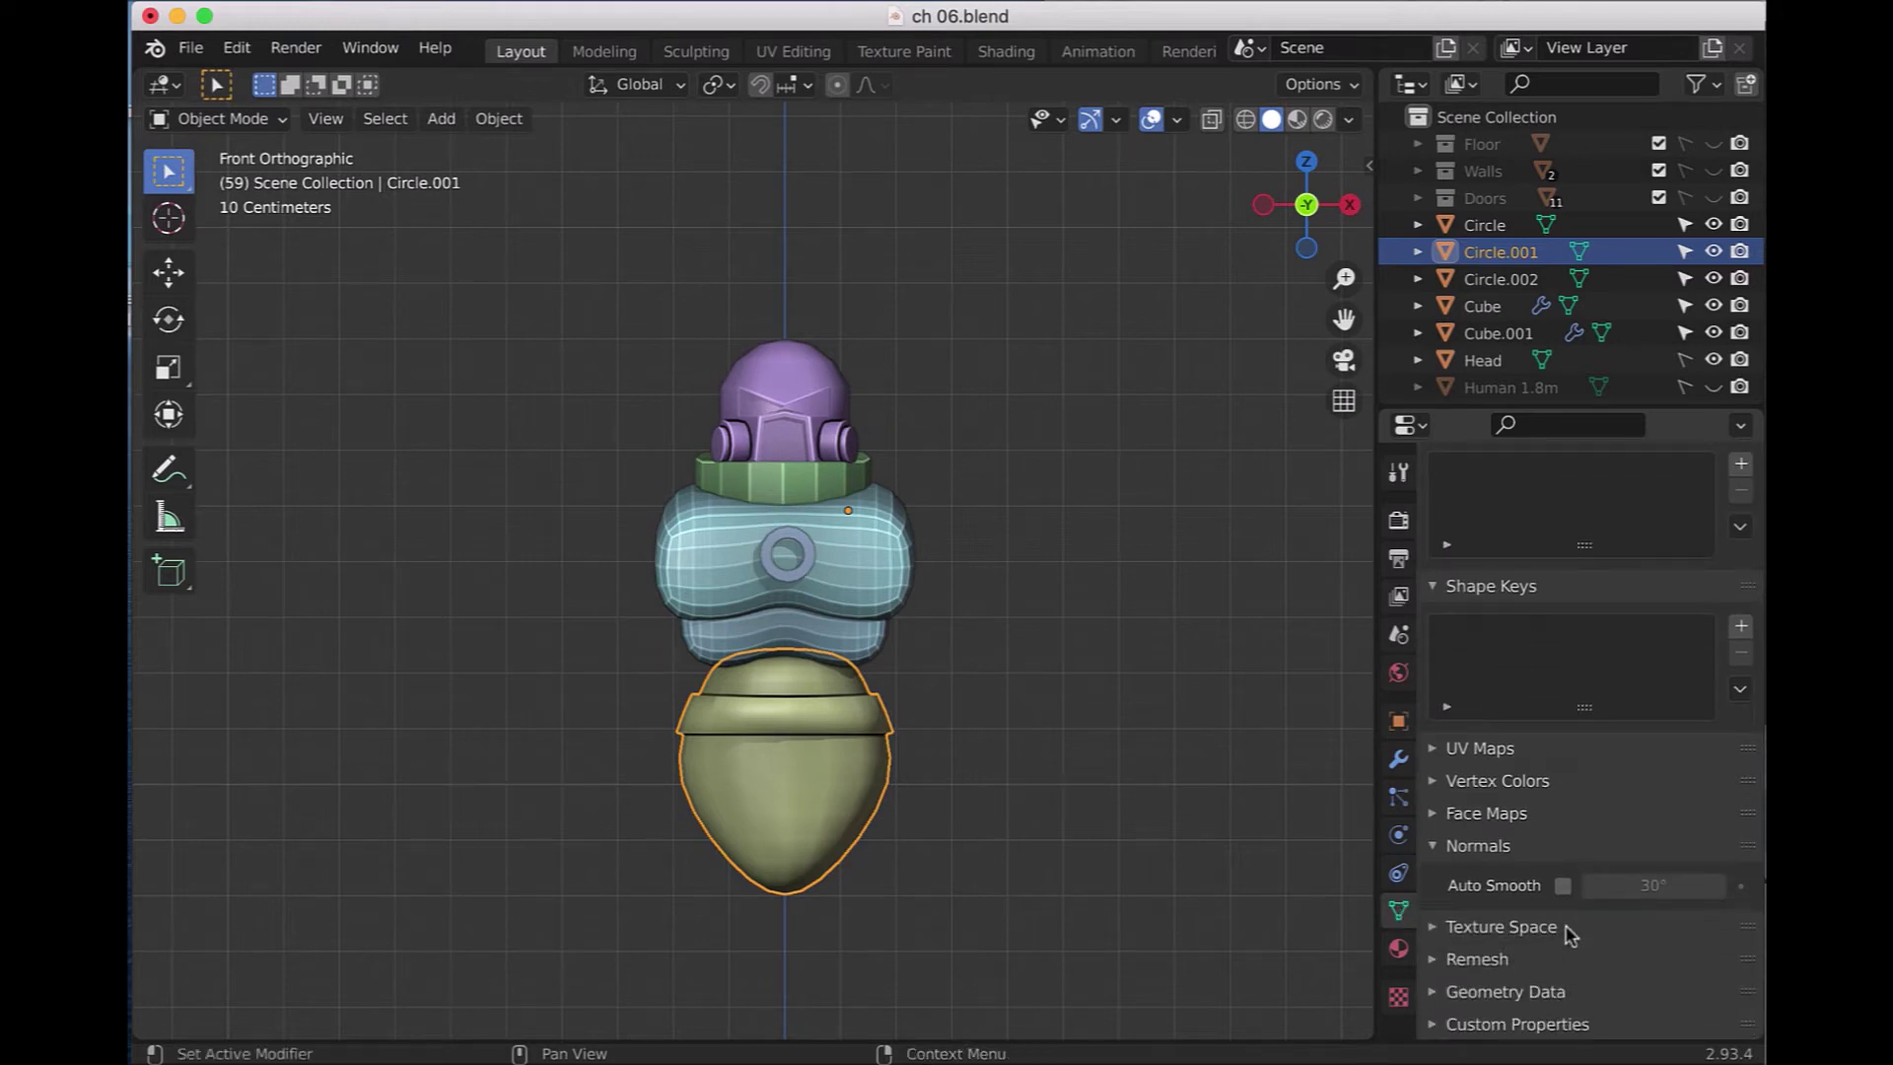
click(1563, 885)
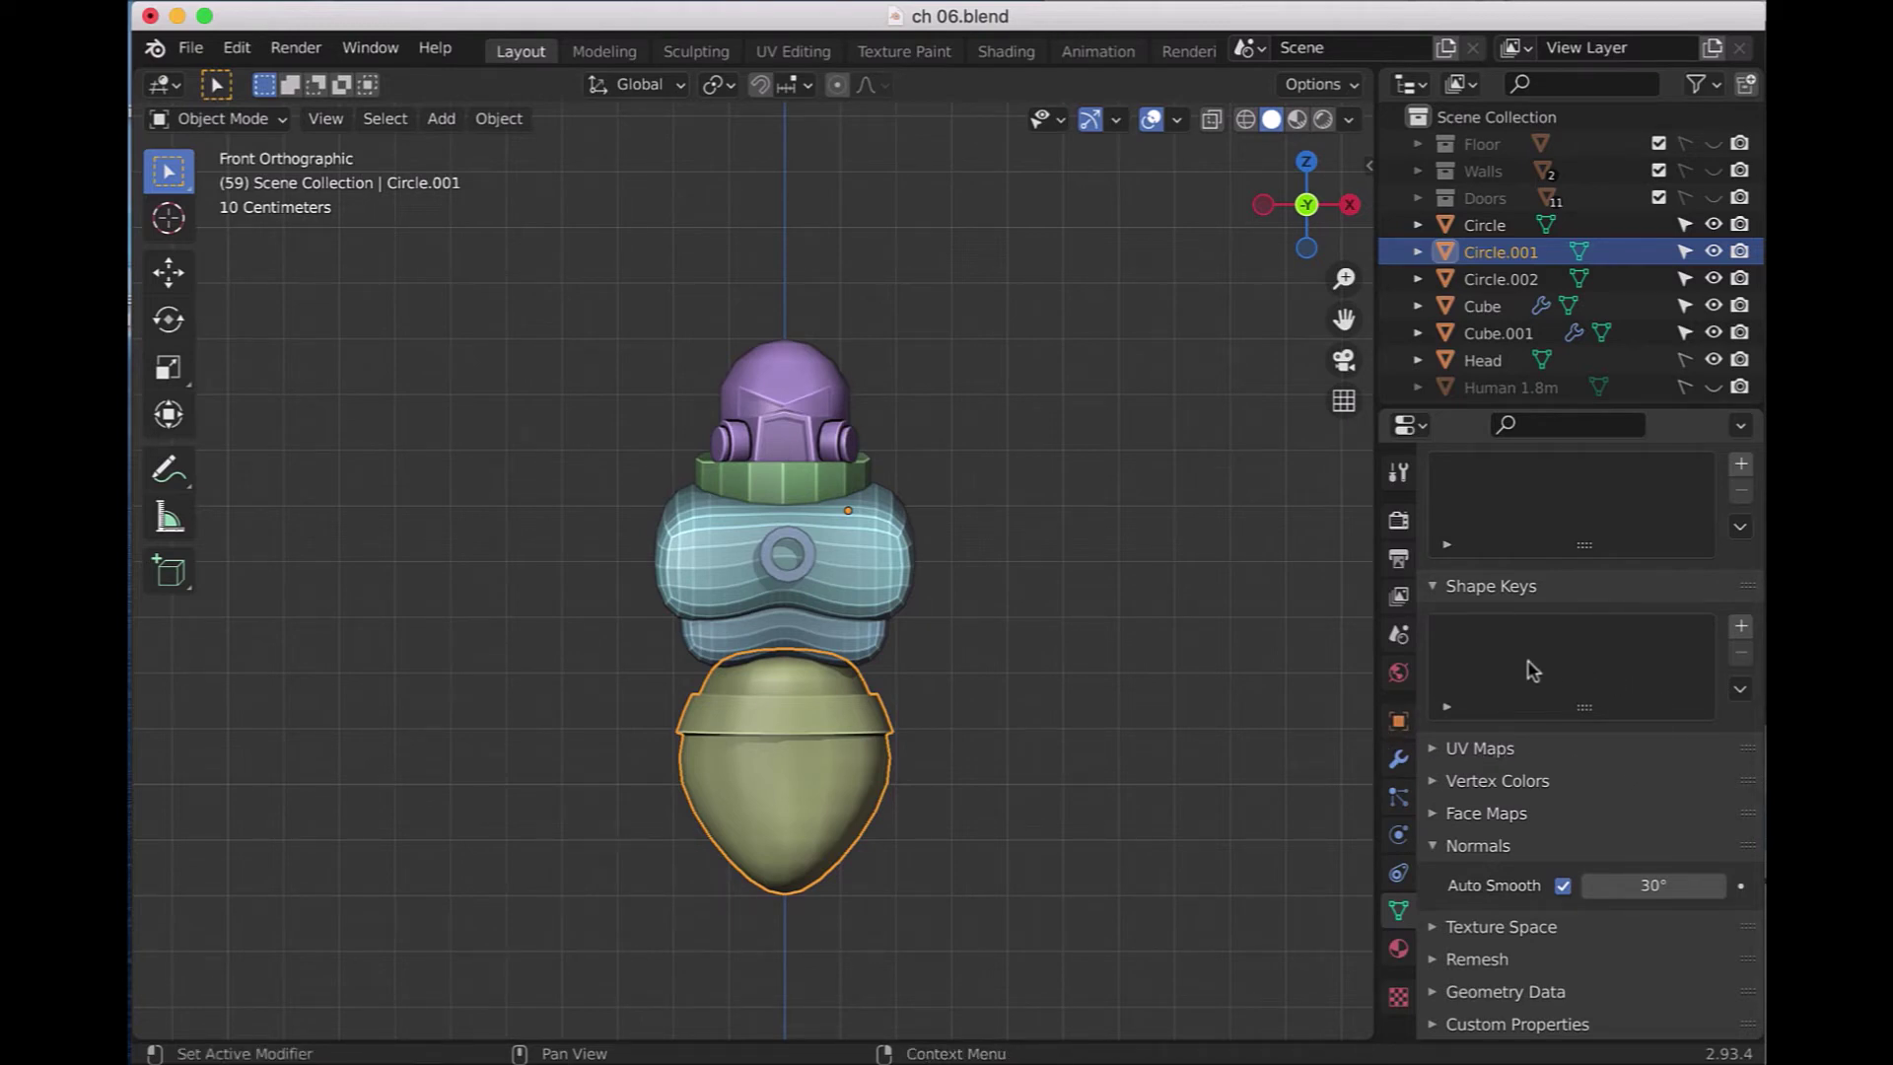
- Set Subdivision Levels Viewport to 1 on both Cube.001 and Cube
click(880, 678)
click(850, 640)
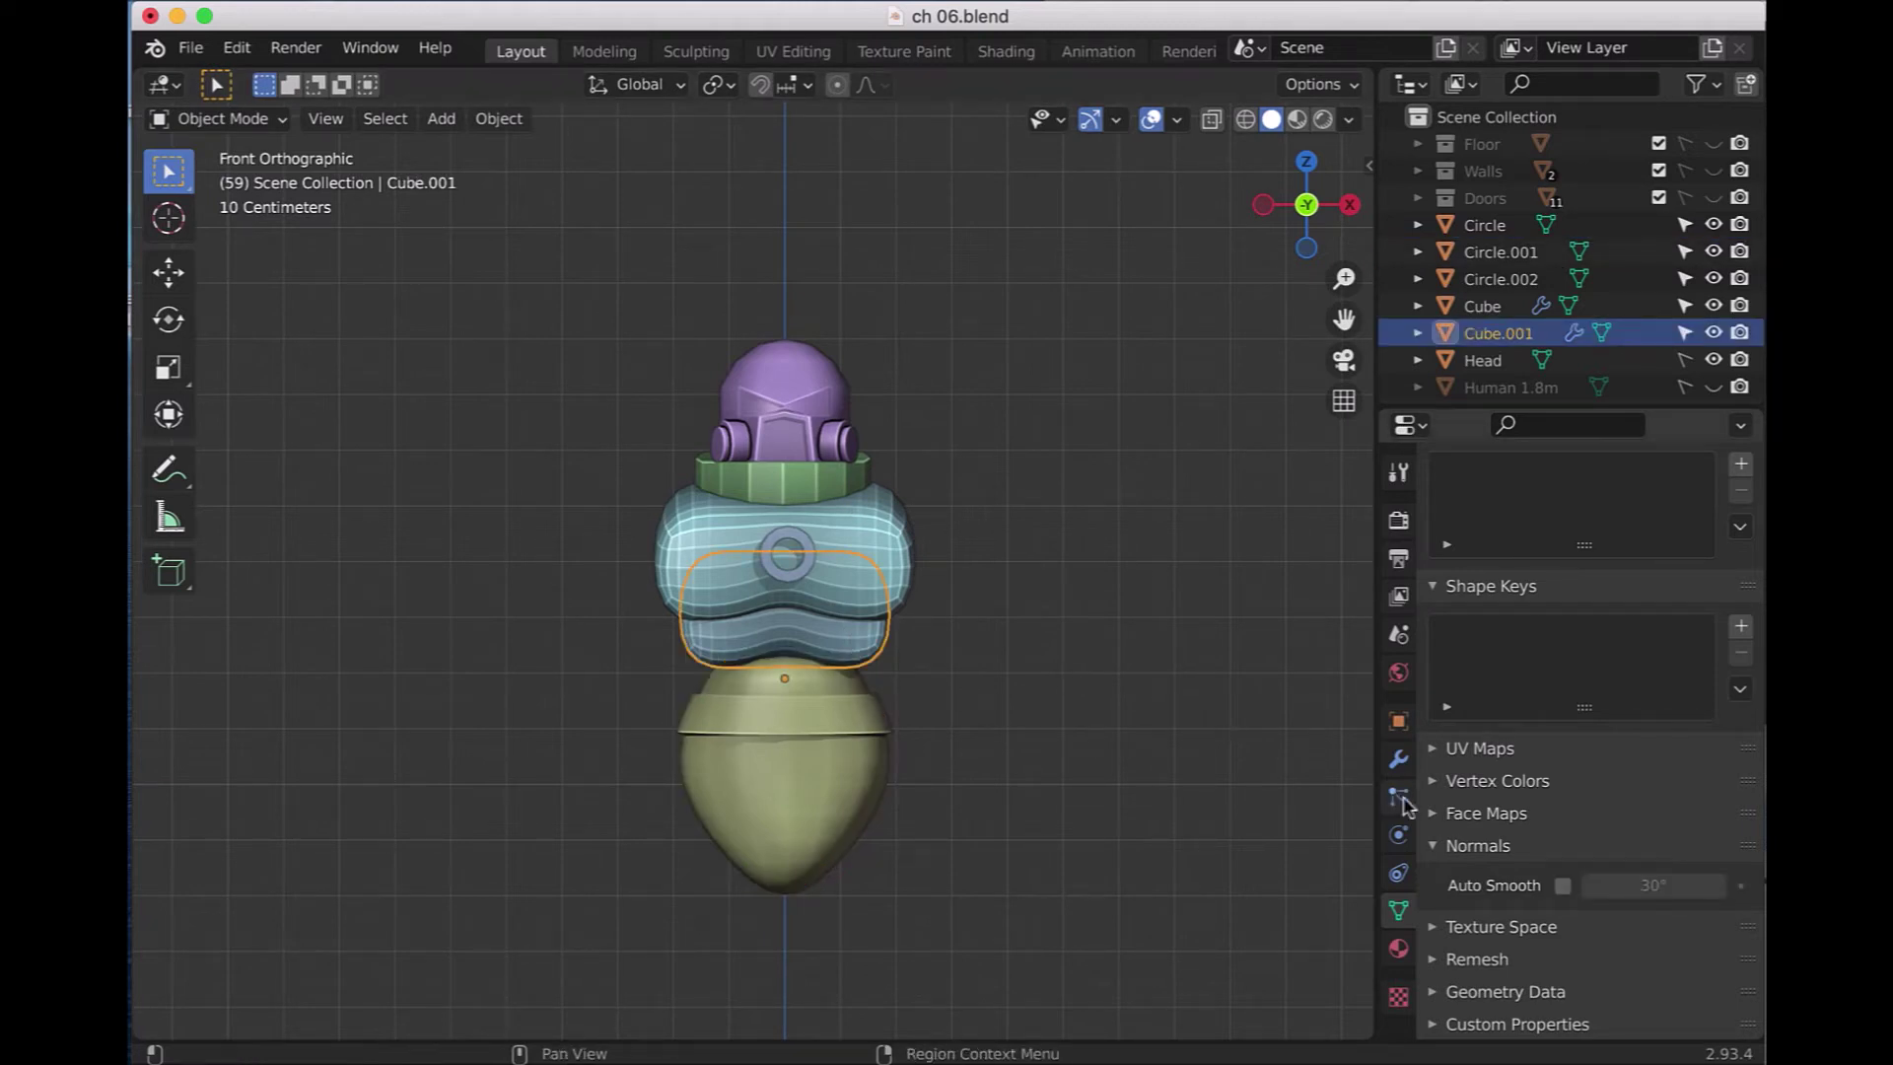
click(1400, 761)
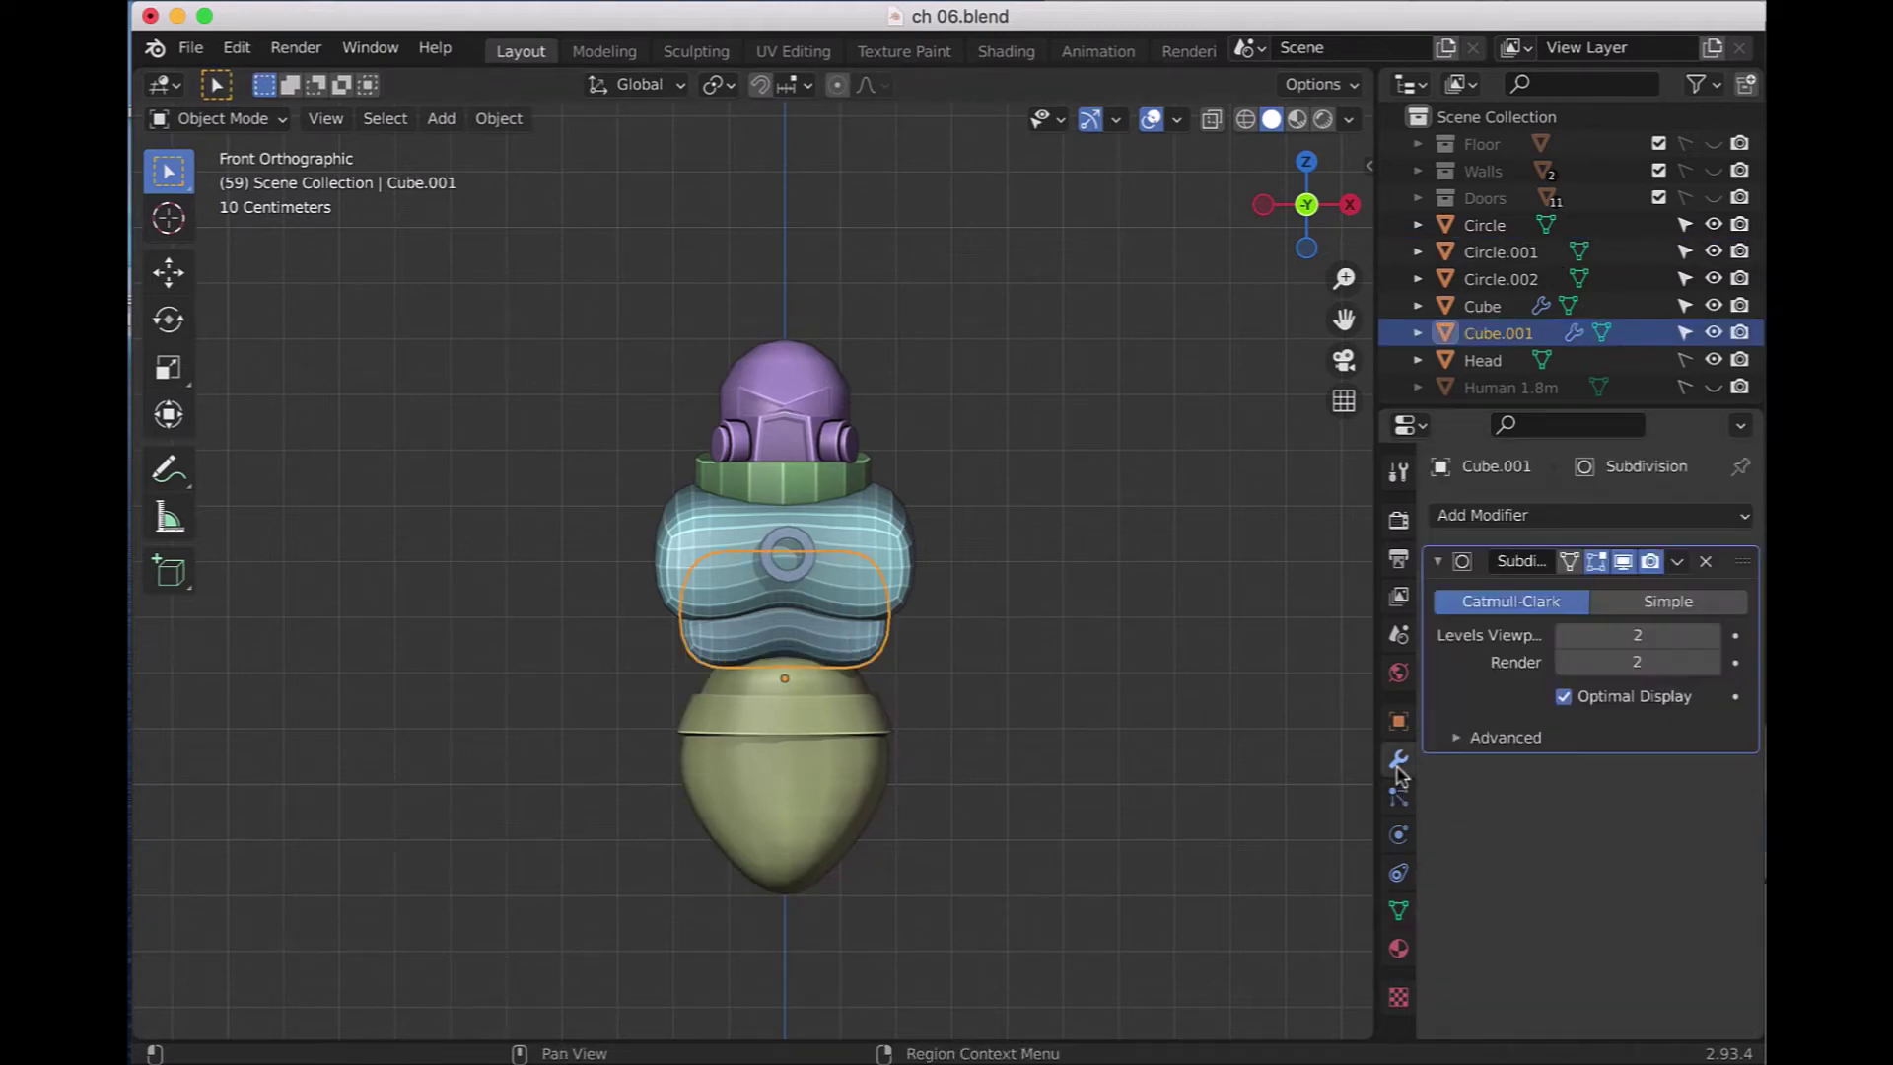
click(1661, 641)
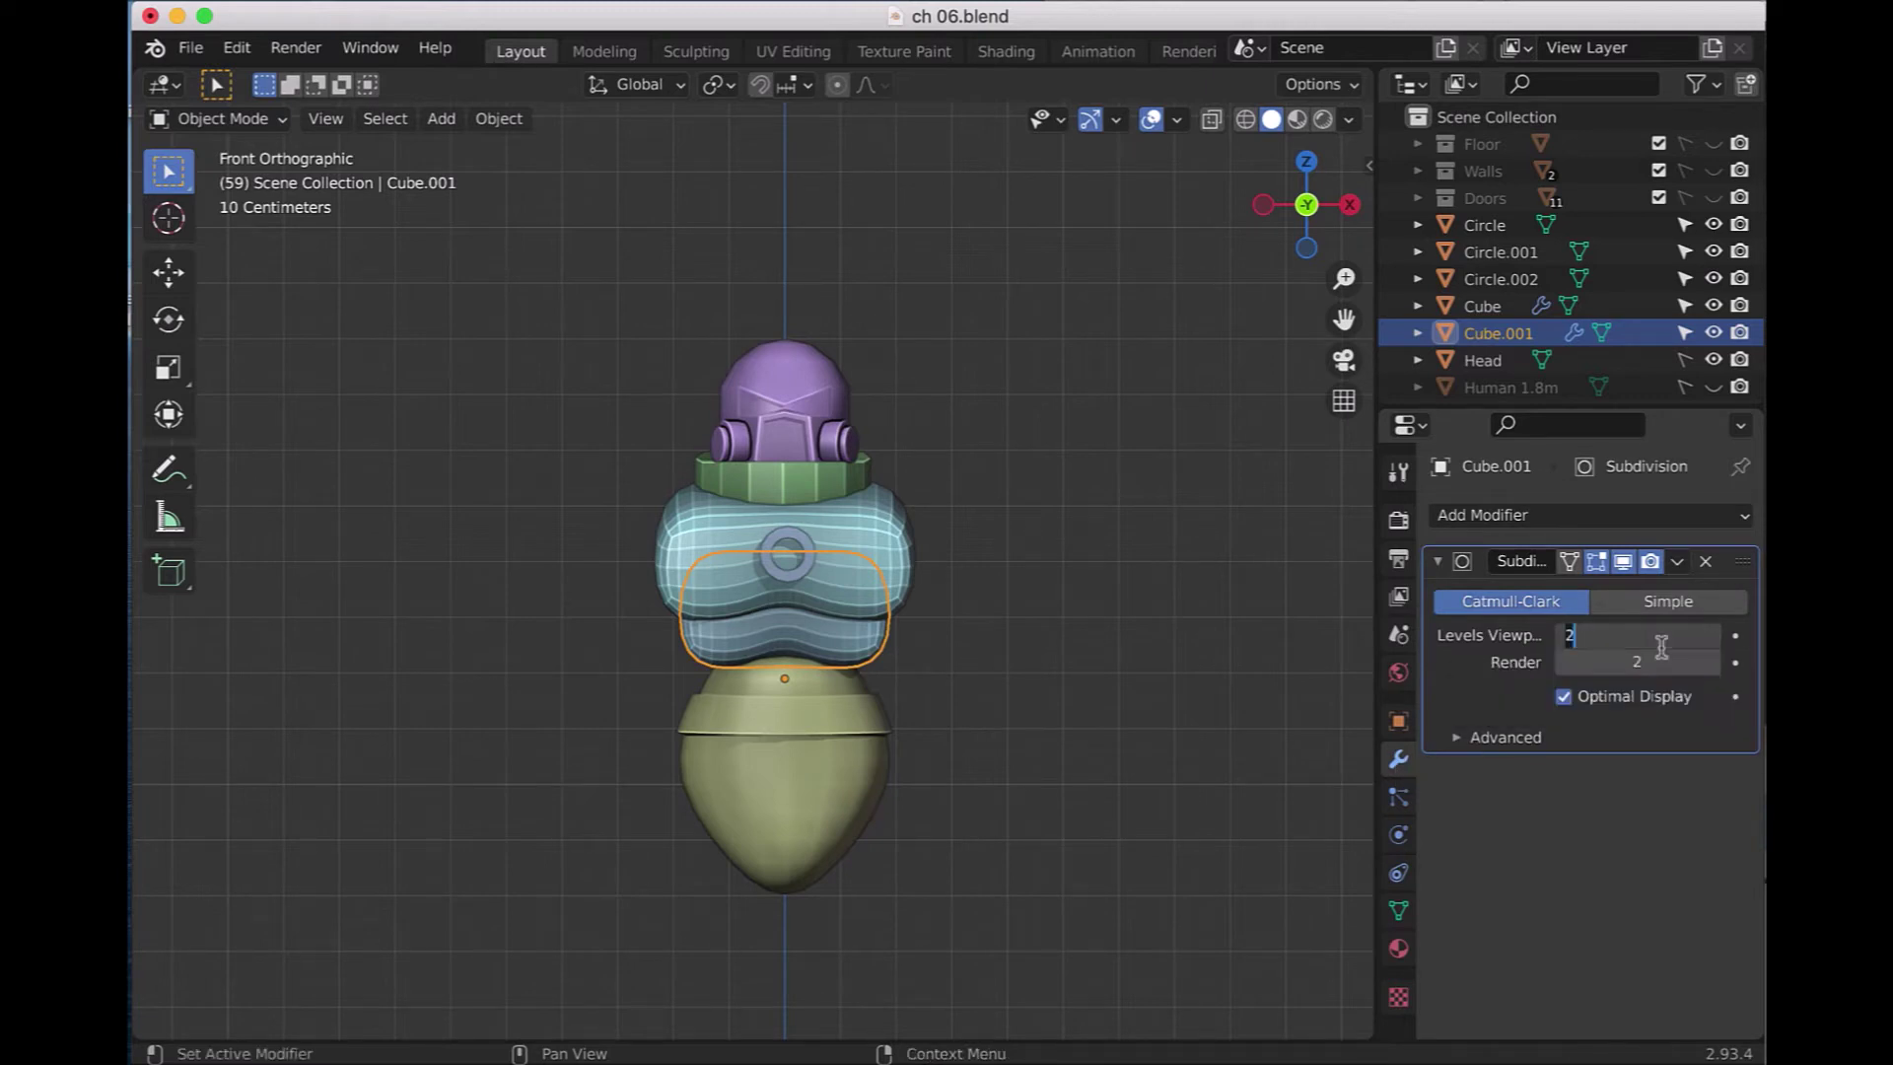
text(1)
key(Return)
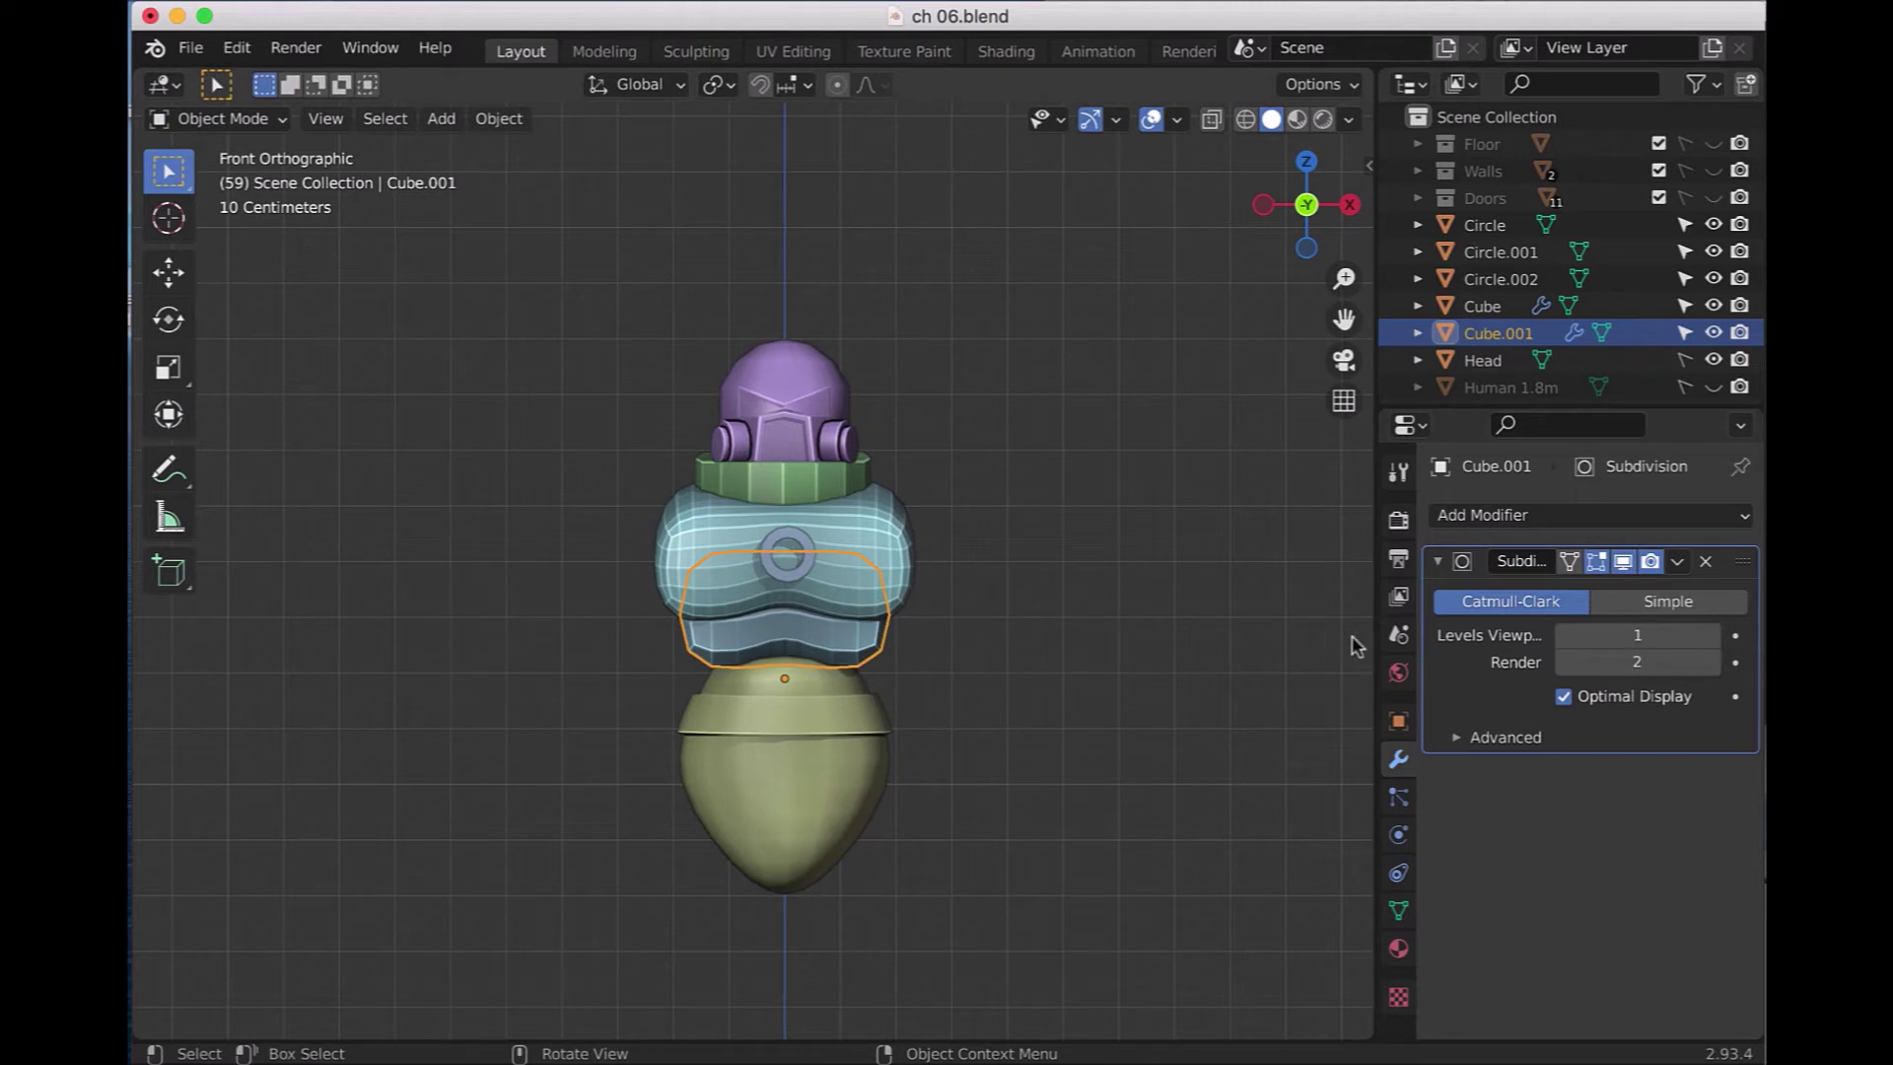
click(872, 522)
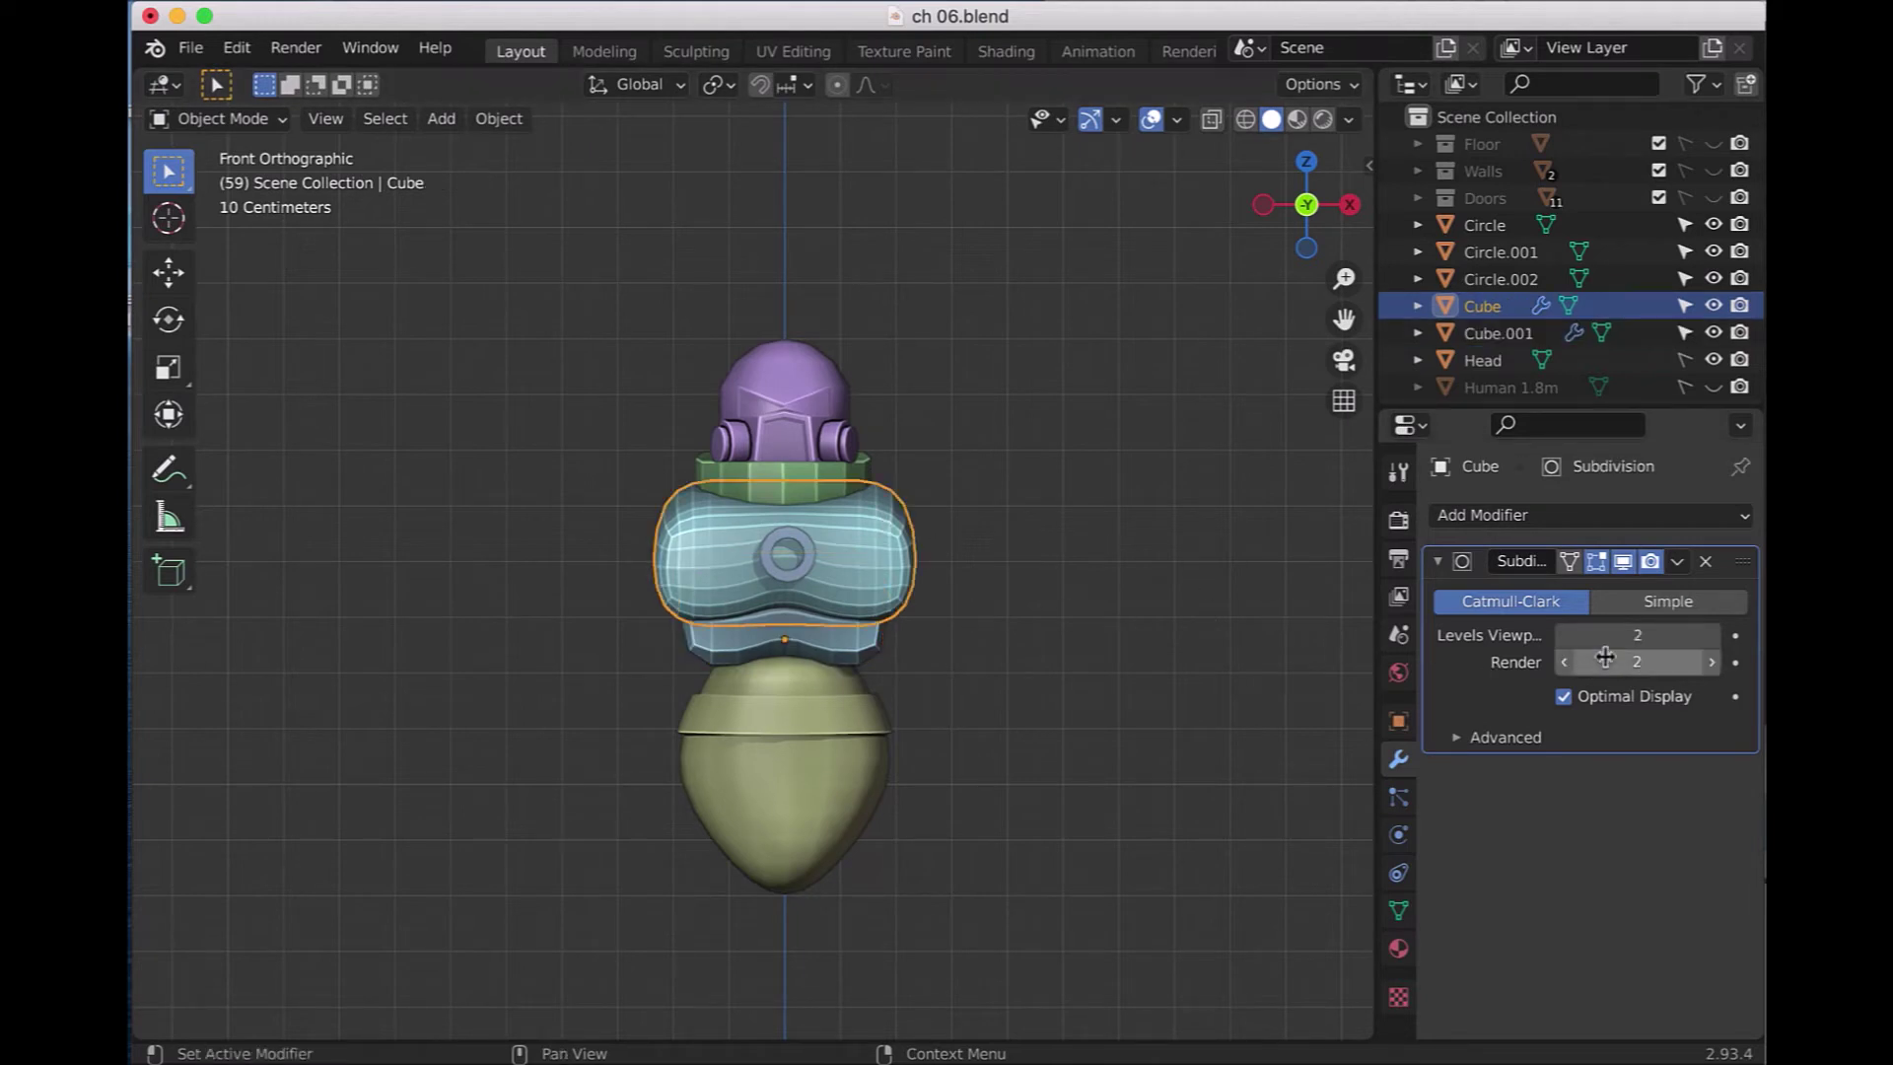
click(1639, 639)
text(1)
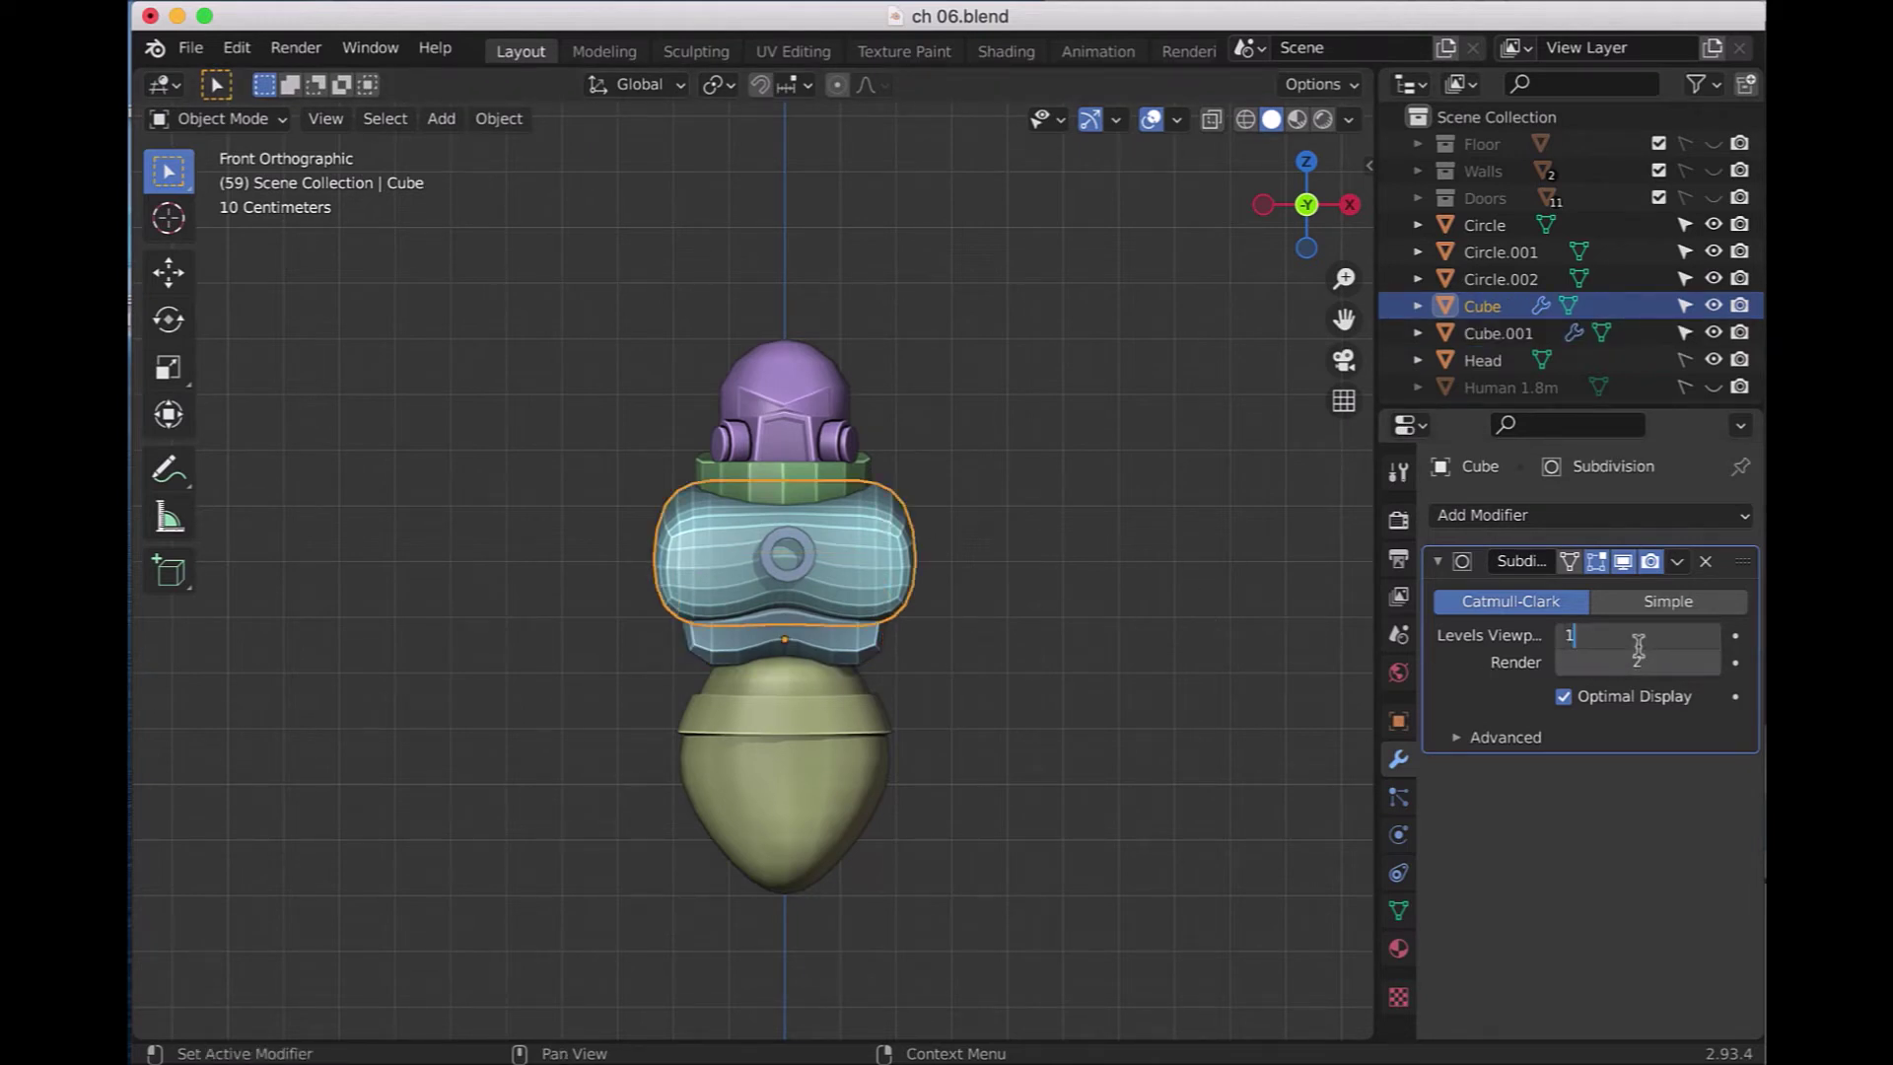
key(Return)
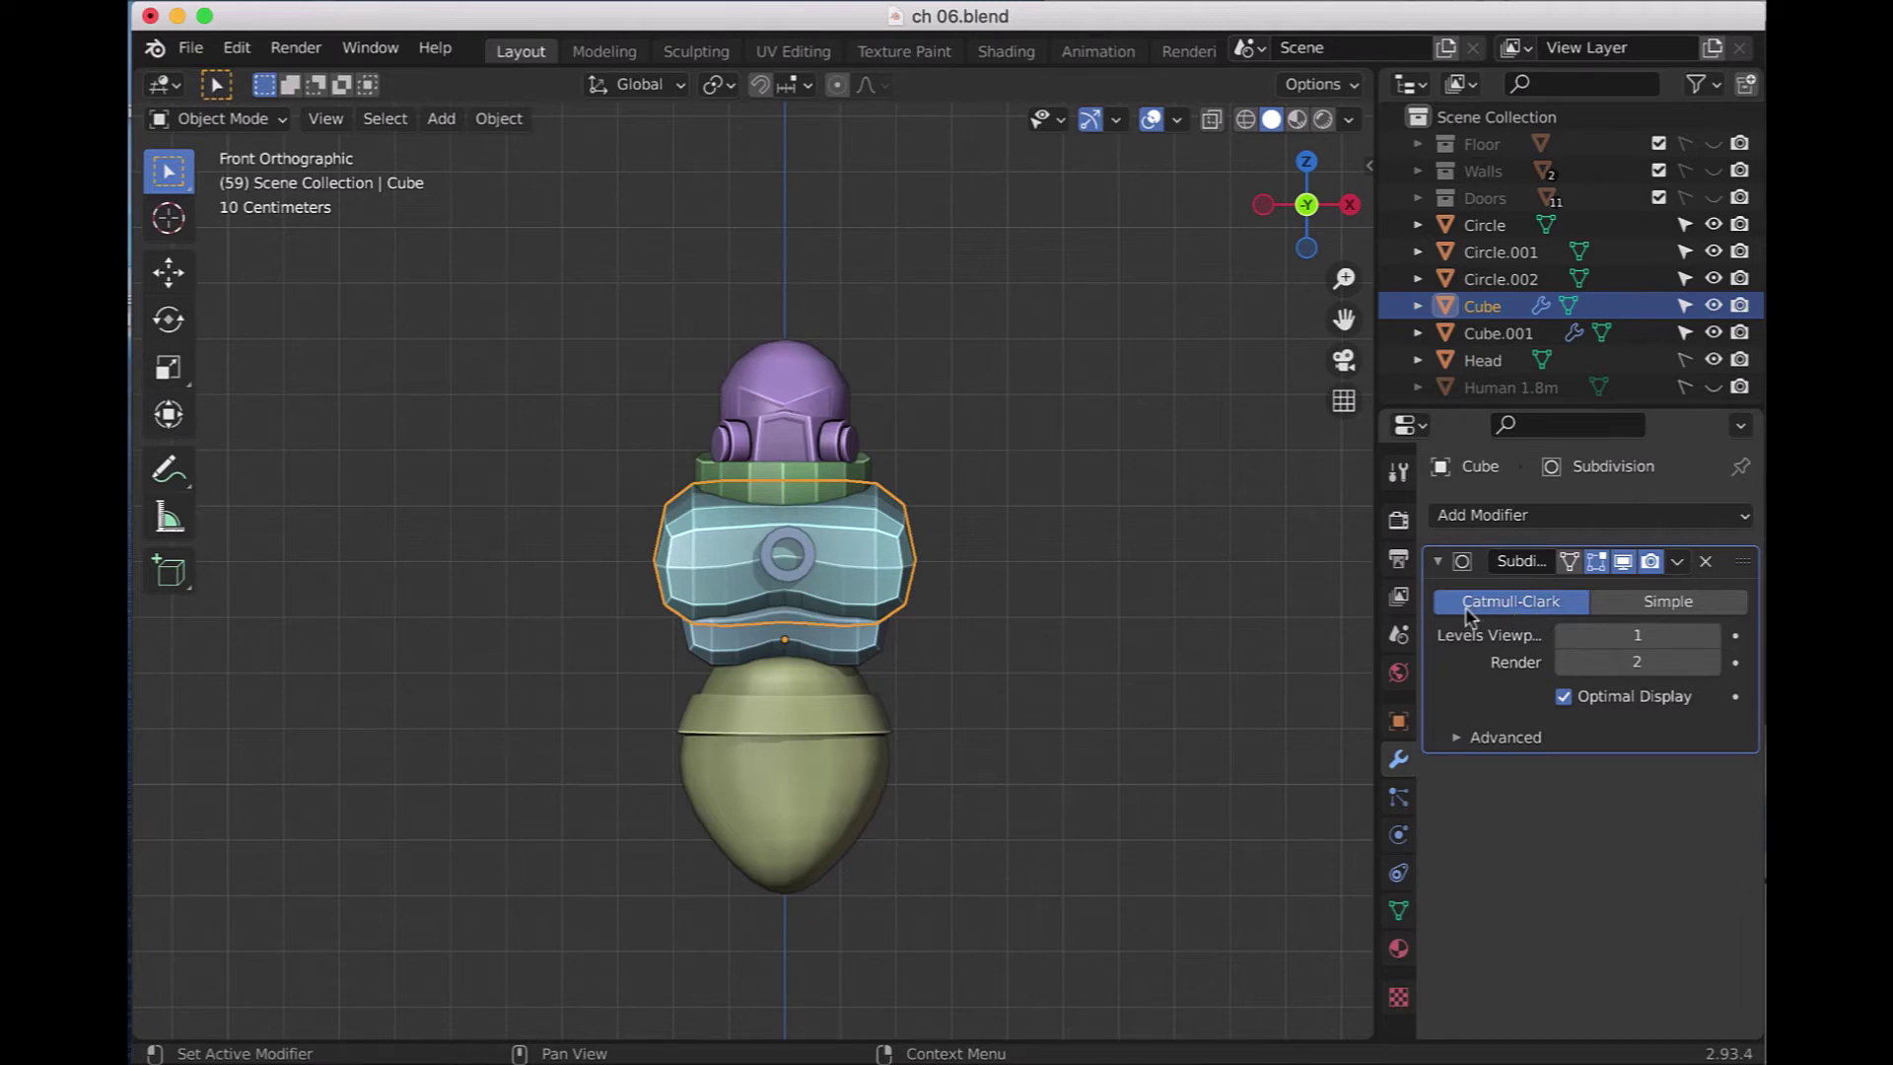
- Apply the Subdivision modifiers on Cube and Cube.001
click(470, 121)
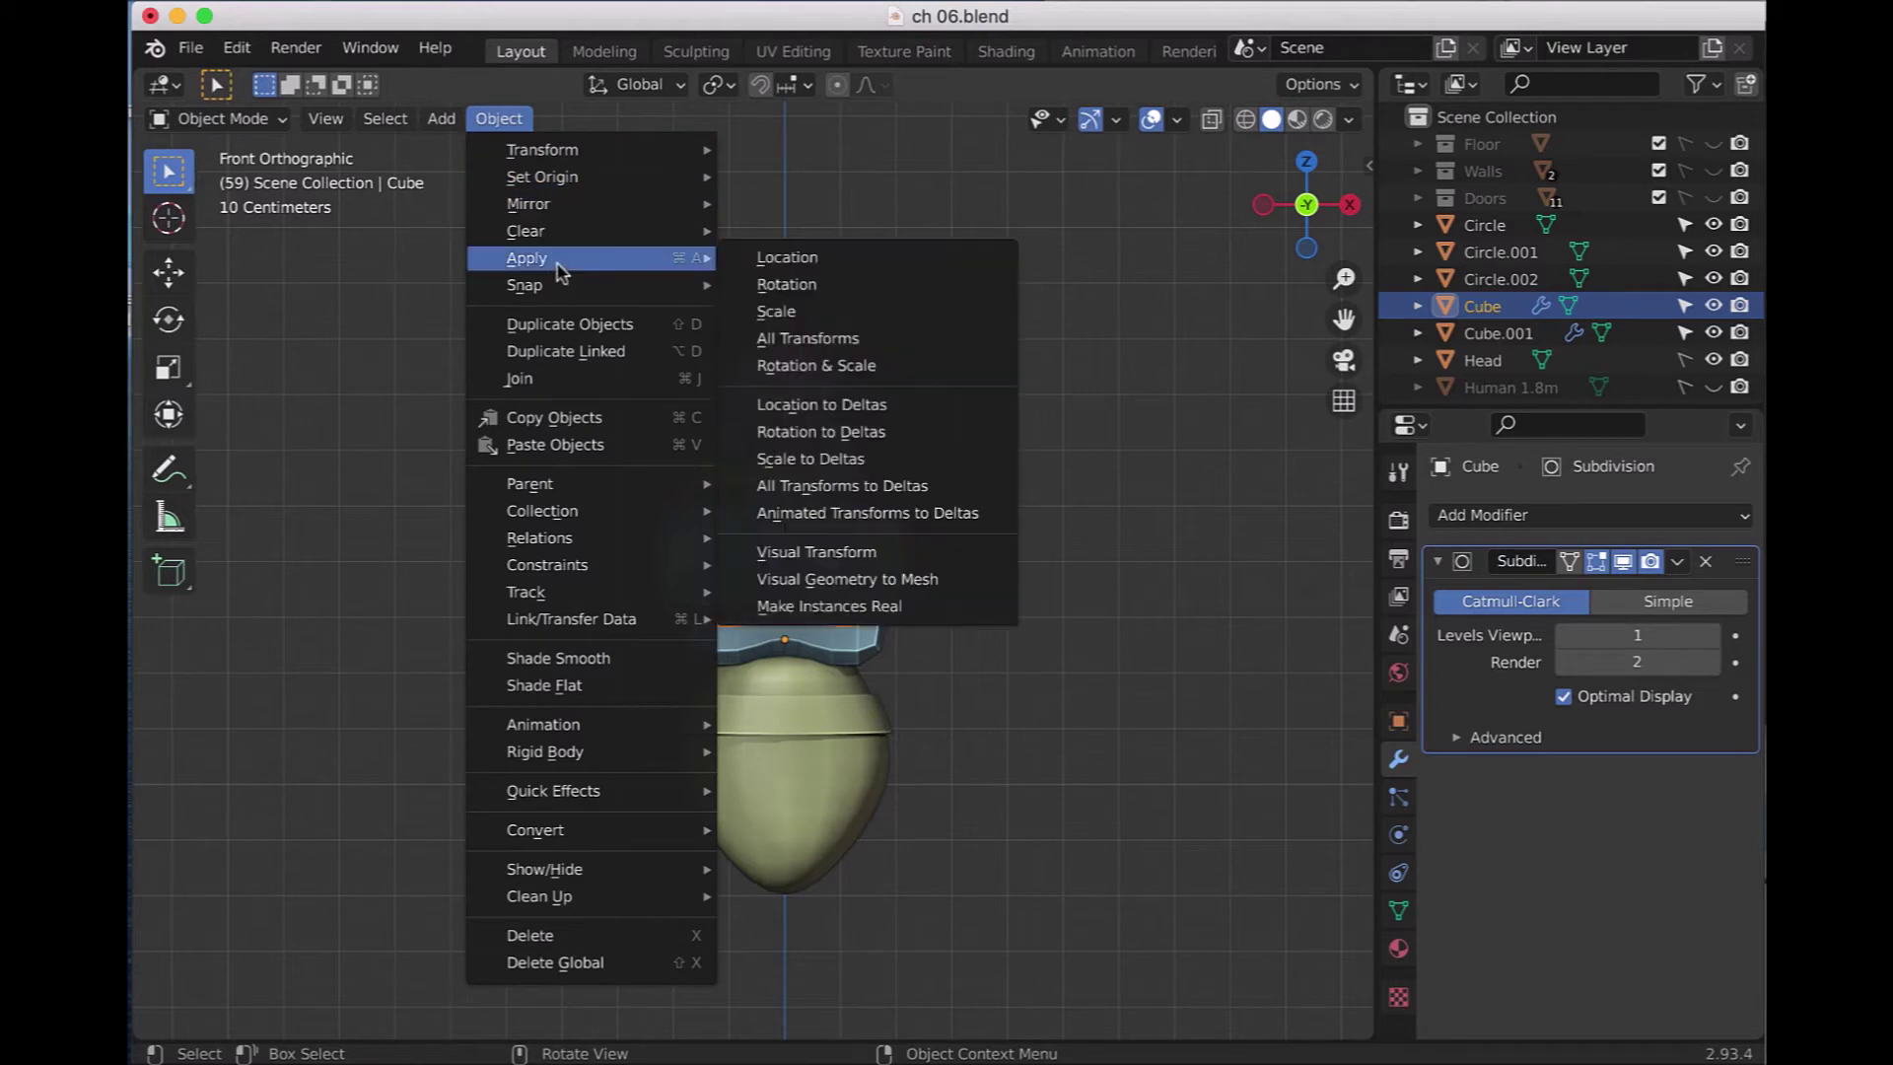
click(1676, 561)
click(1647, 592)
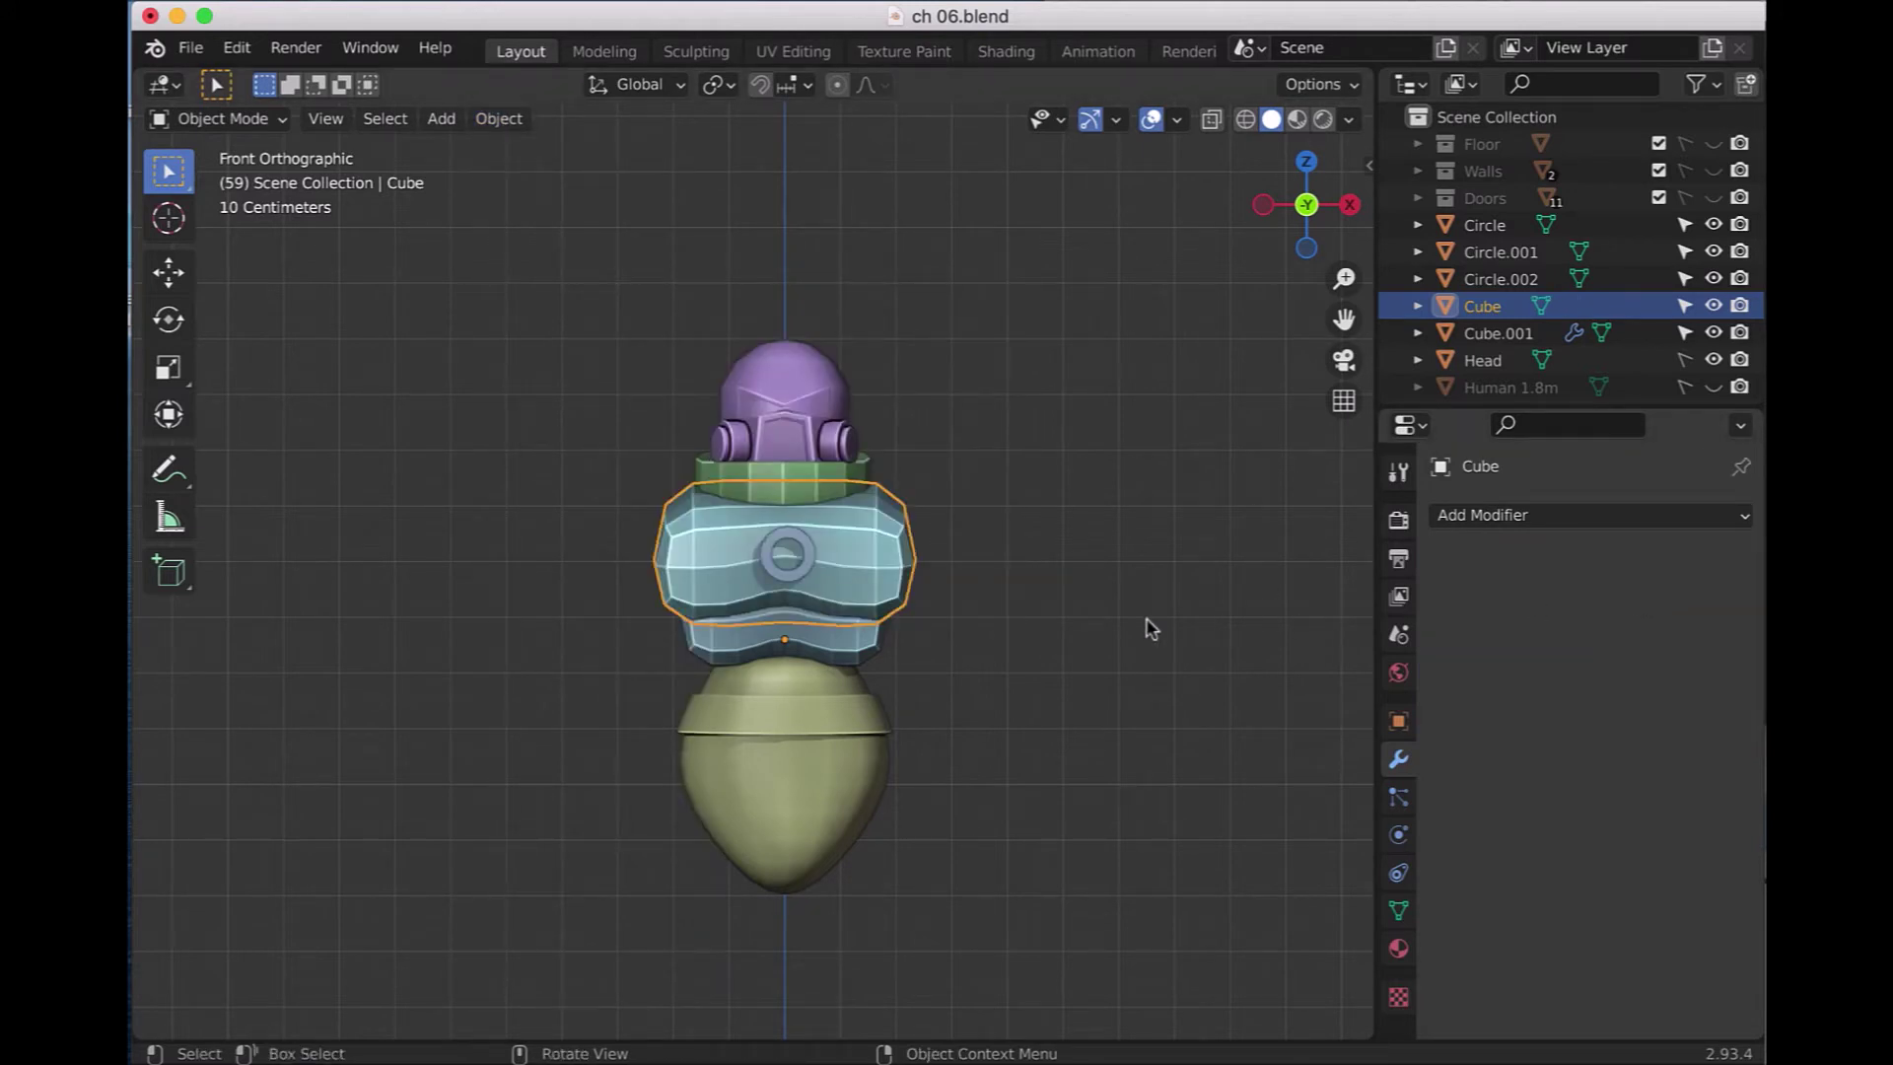
click(851, 651)
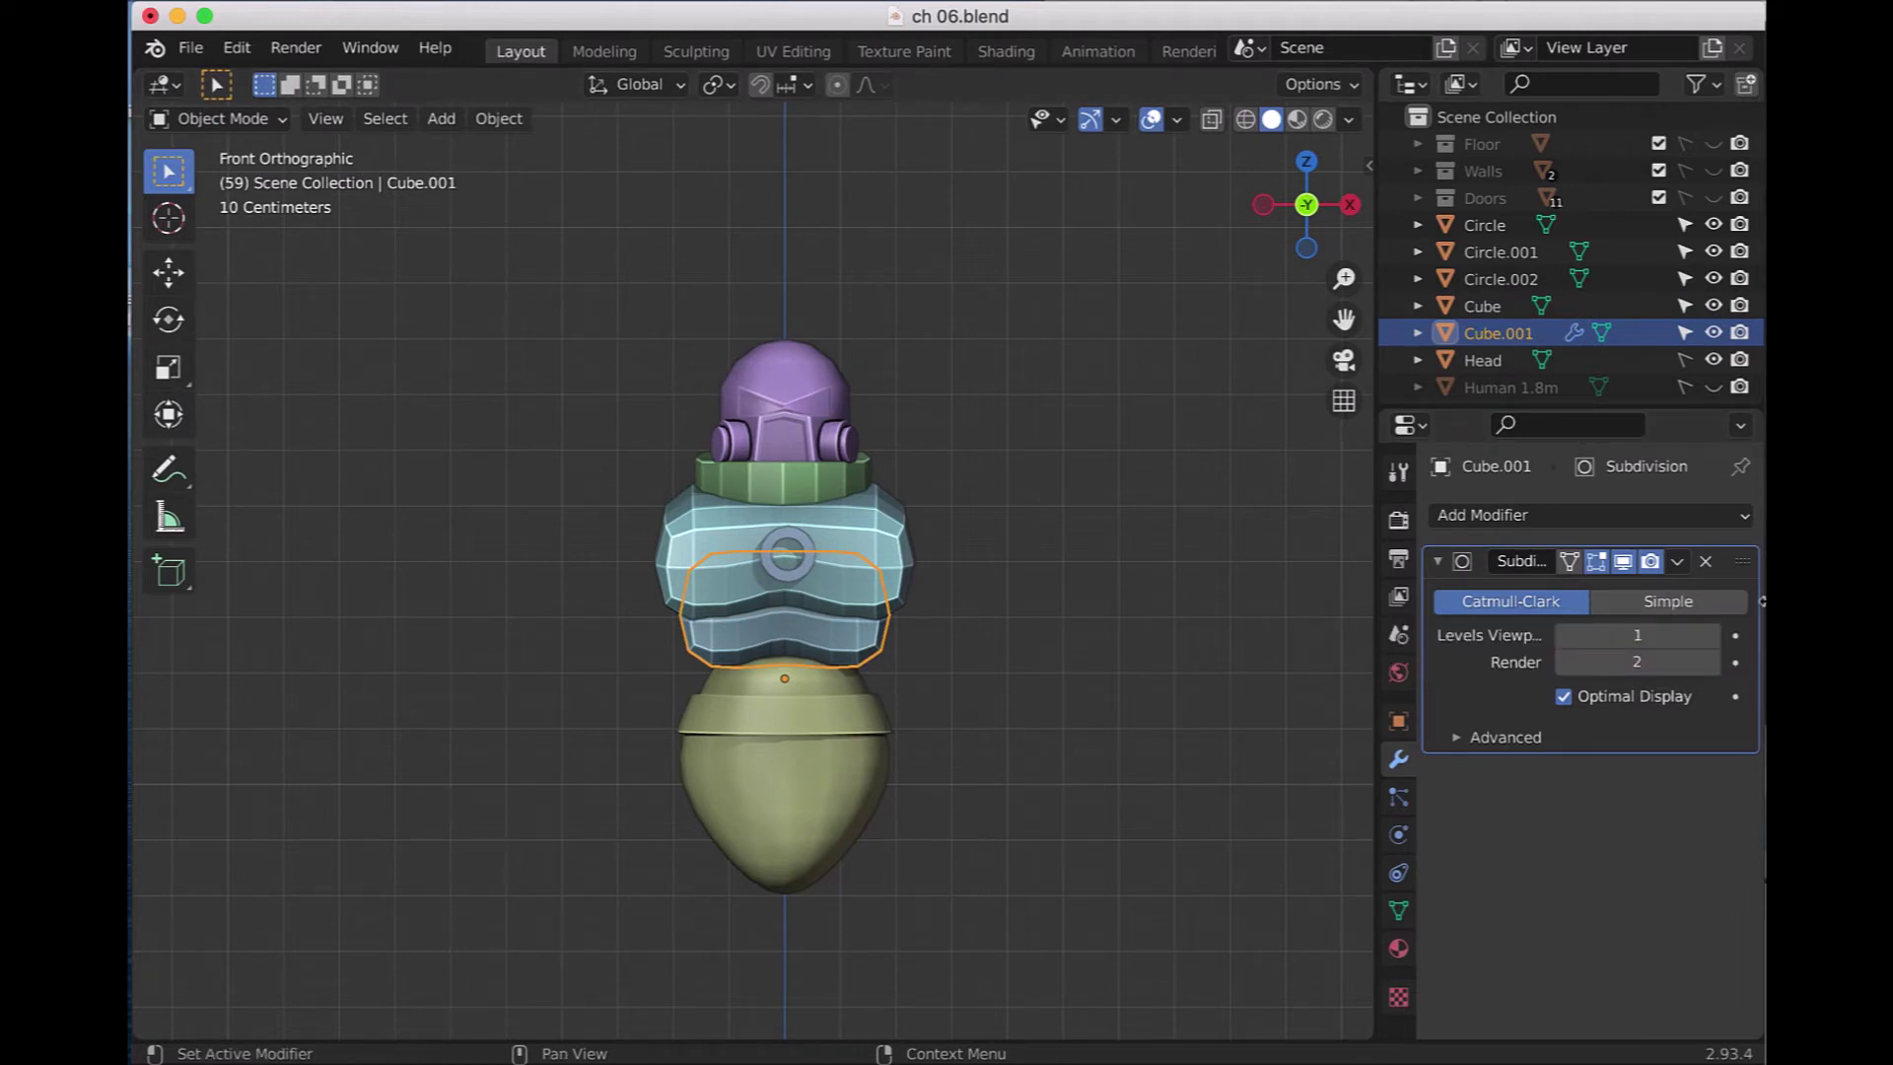
click(1677, 561)
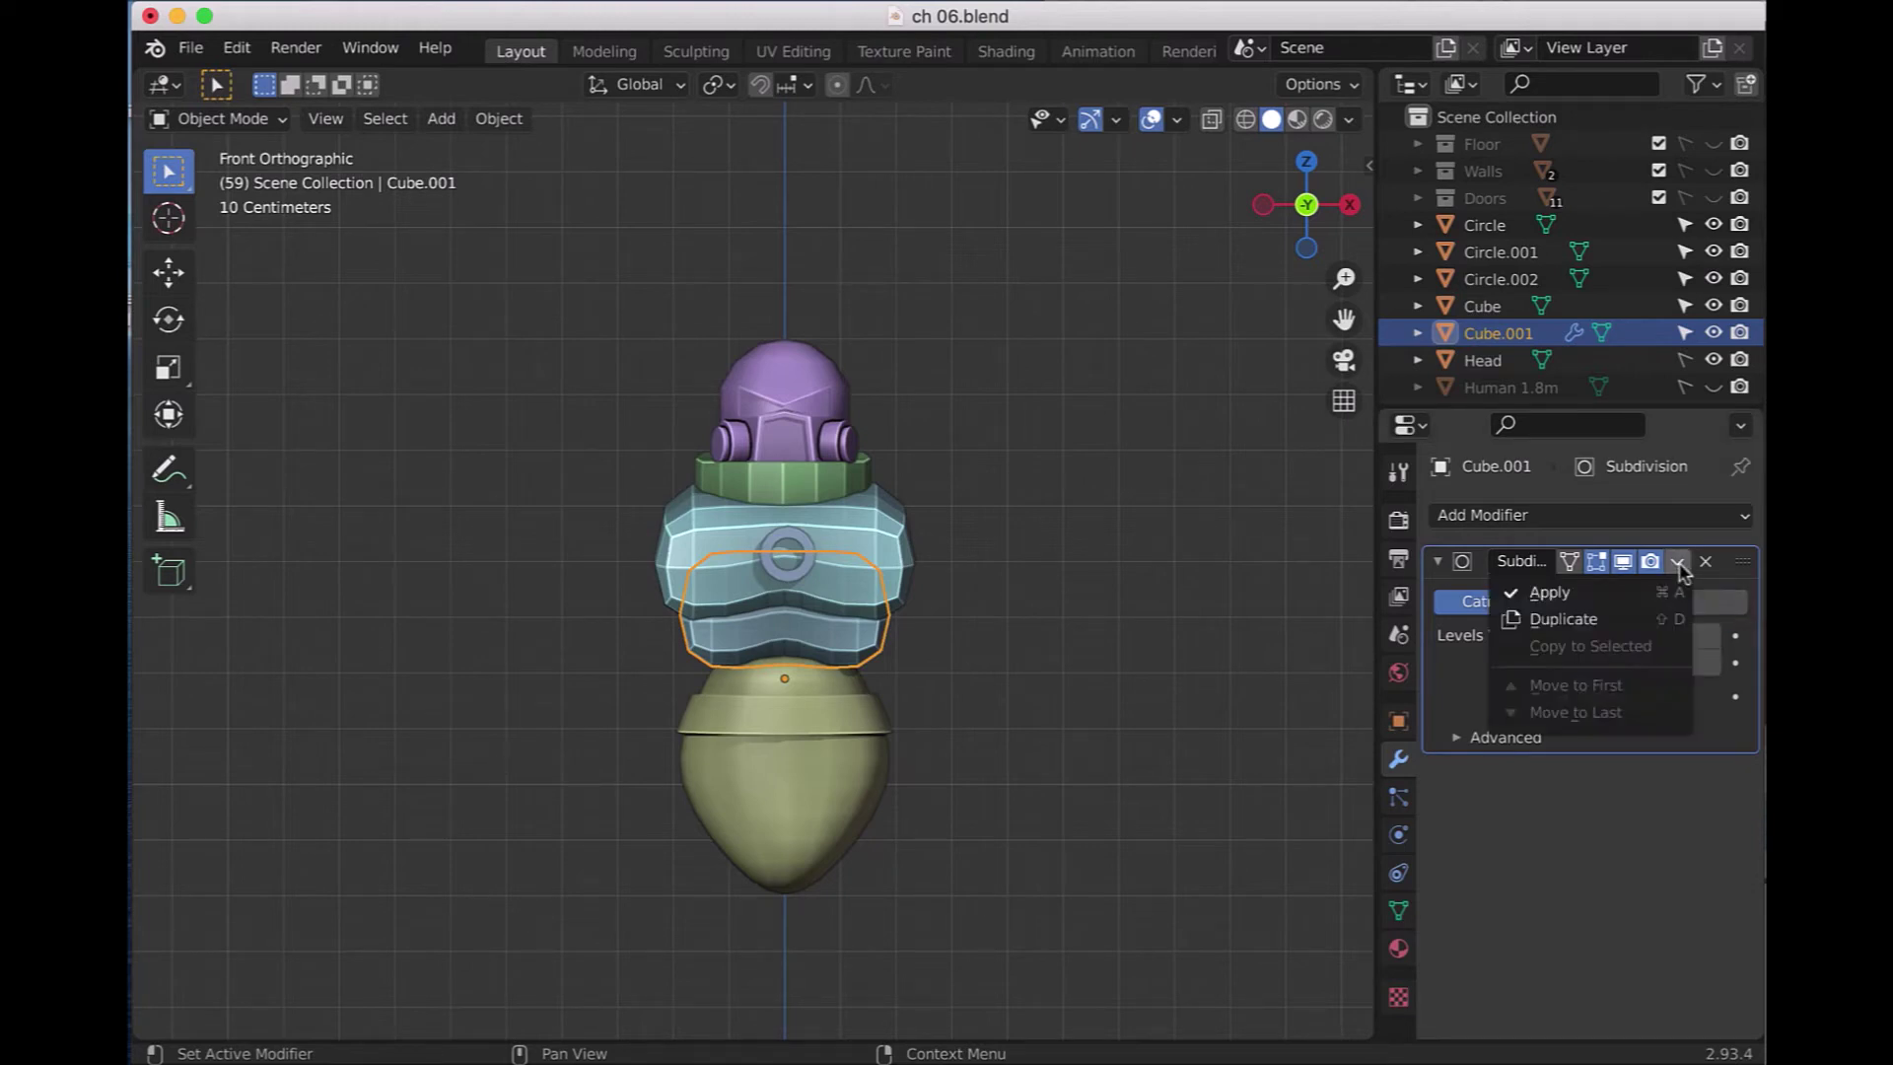
click(1677, 593)
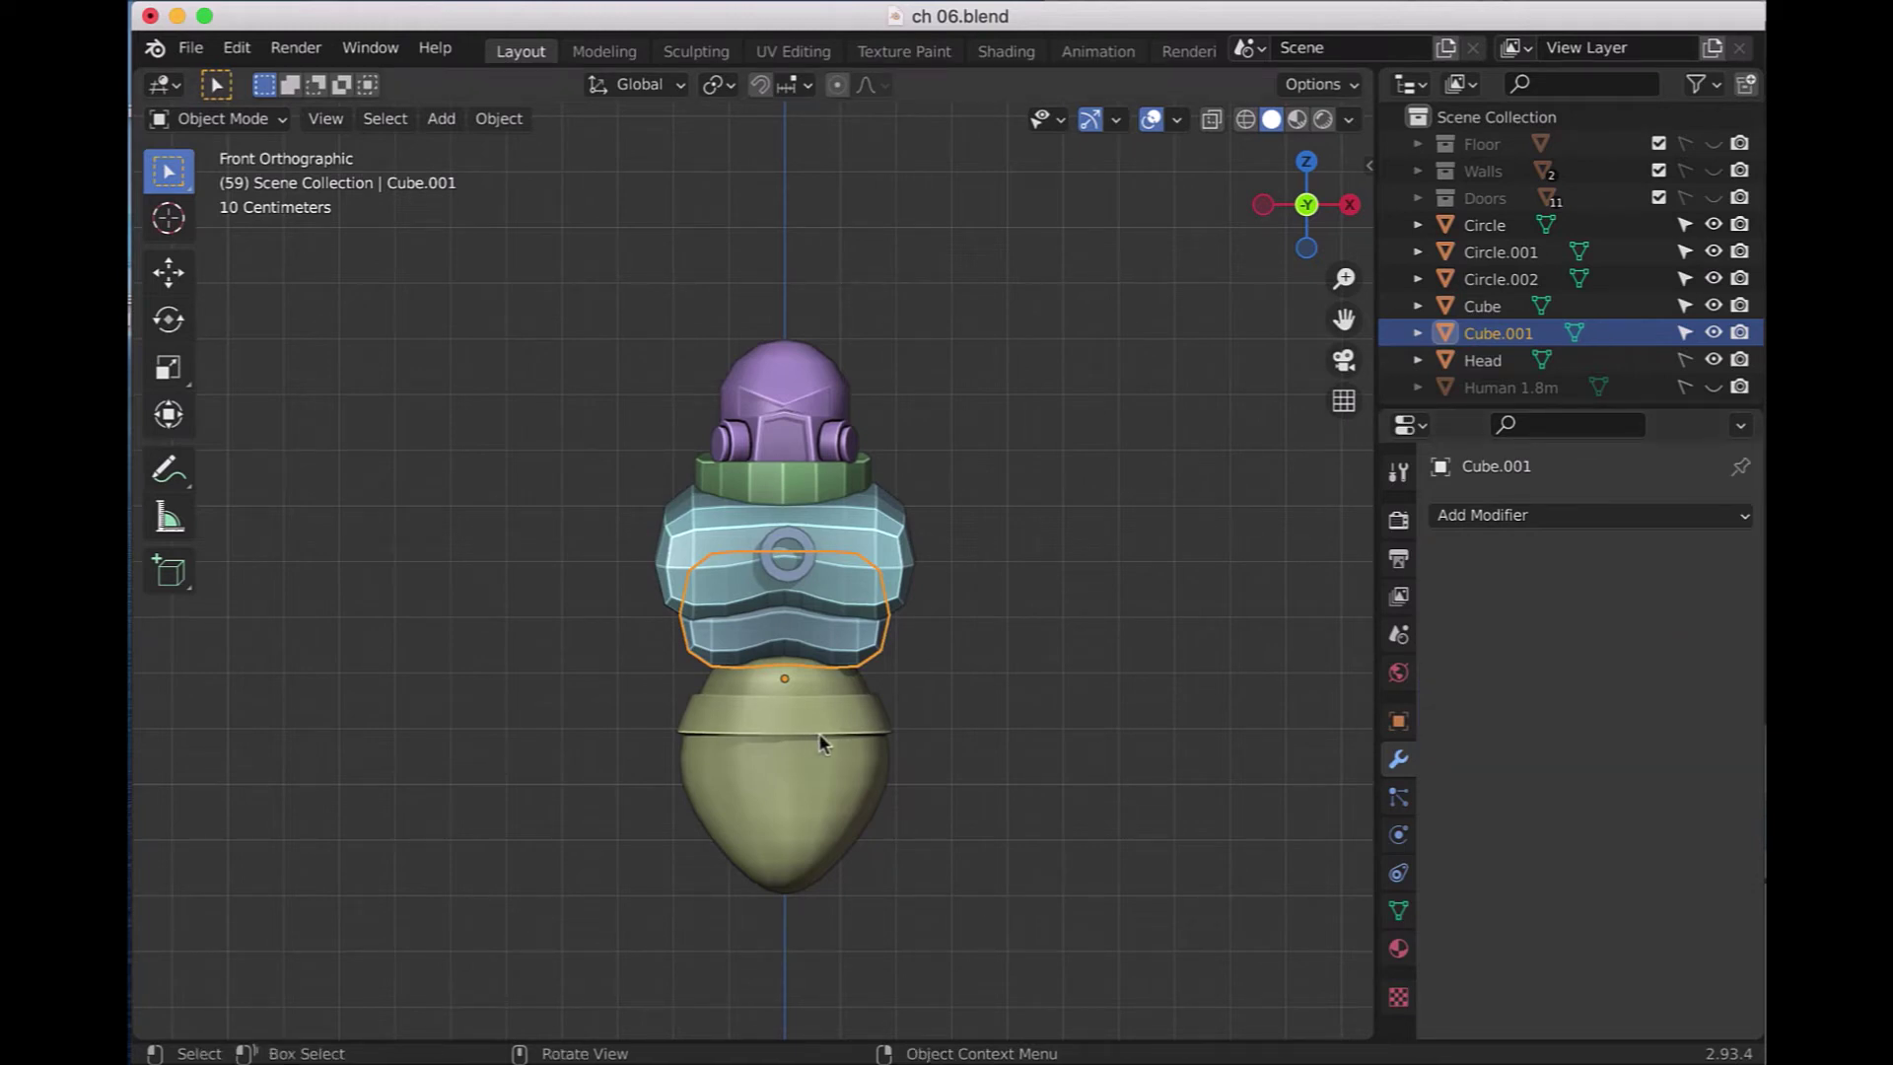
- Join Cube into Cube.001 with Ctrl+J, then shade the chest ring Circle smooth
click(1078, 642)
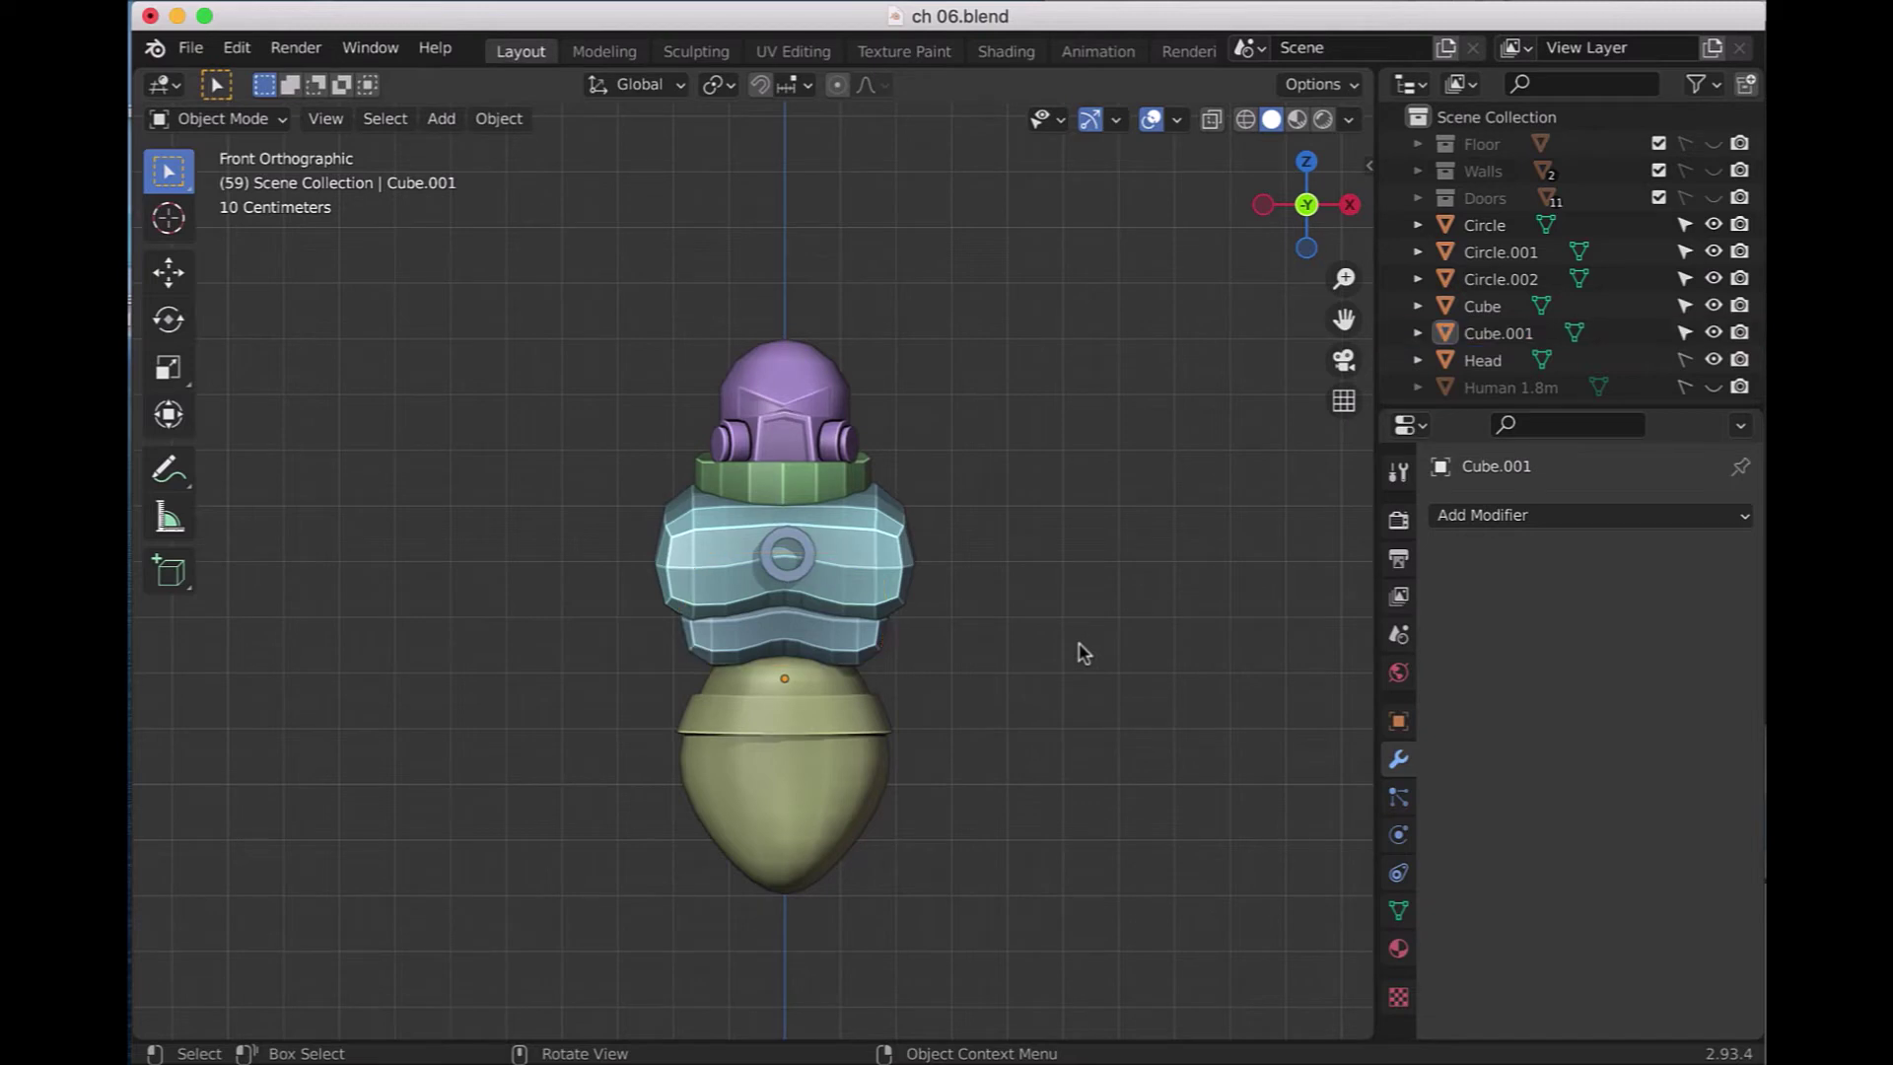
click(822, 537)
click(854, 540)
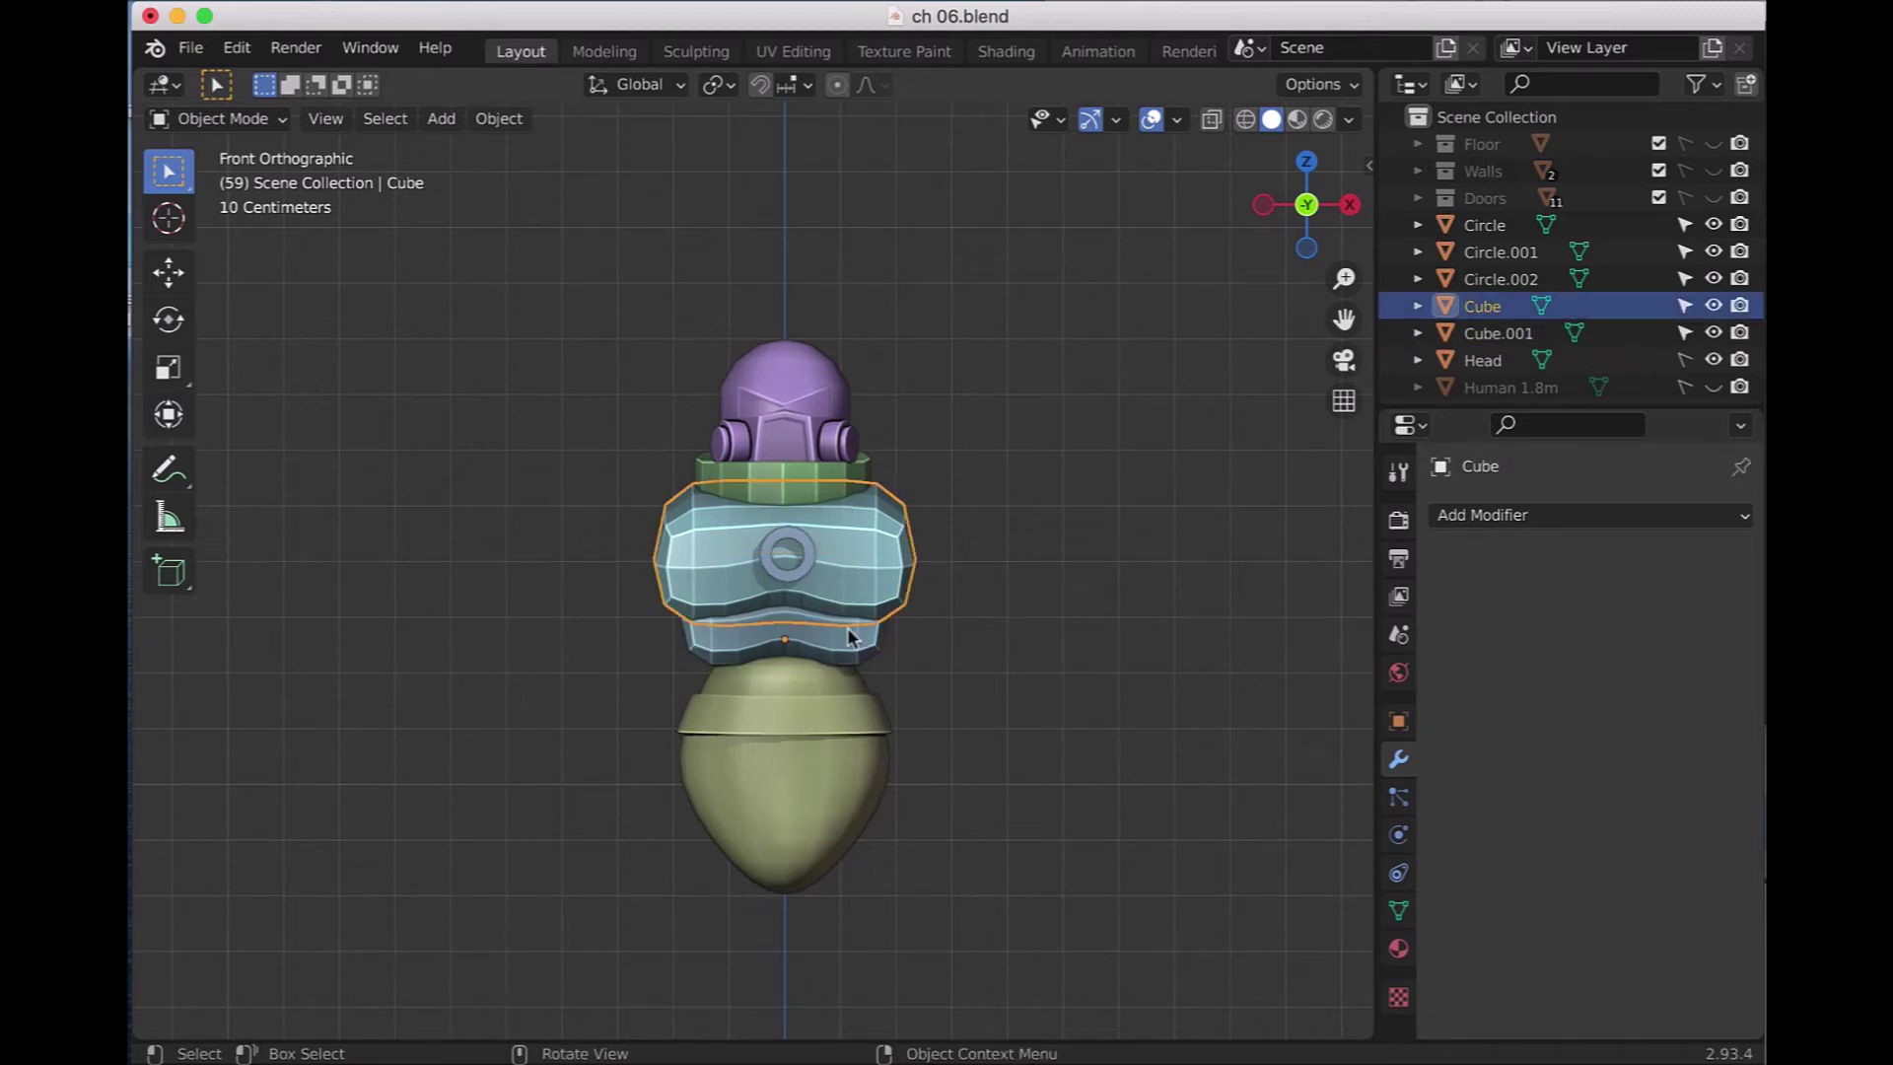
shift+click(880, 642)
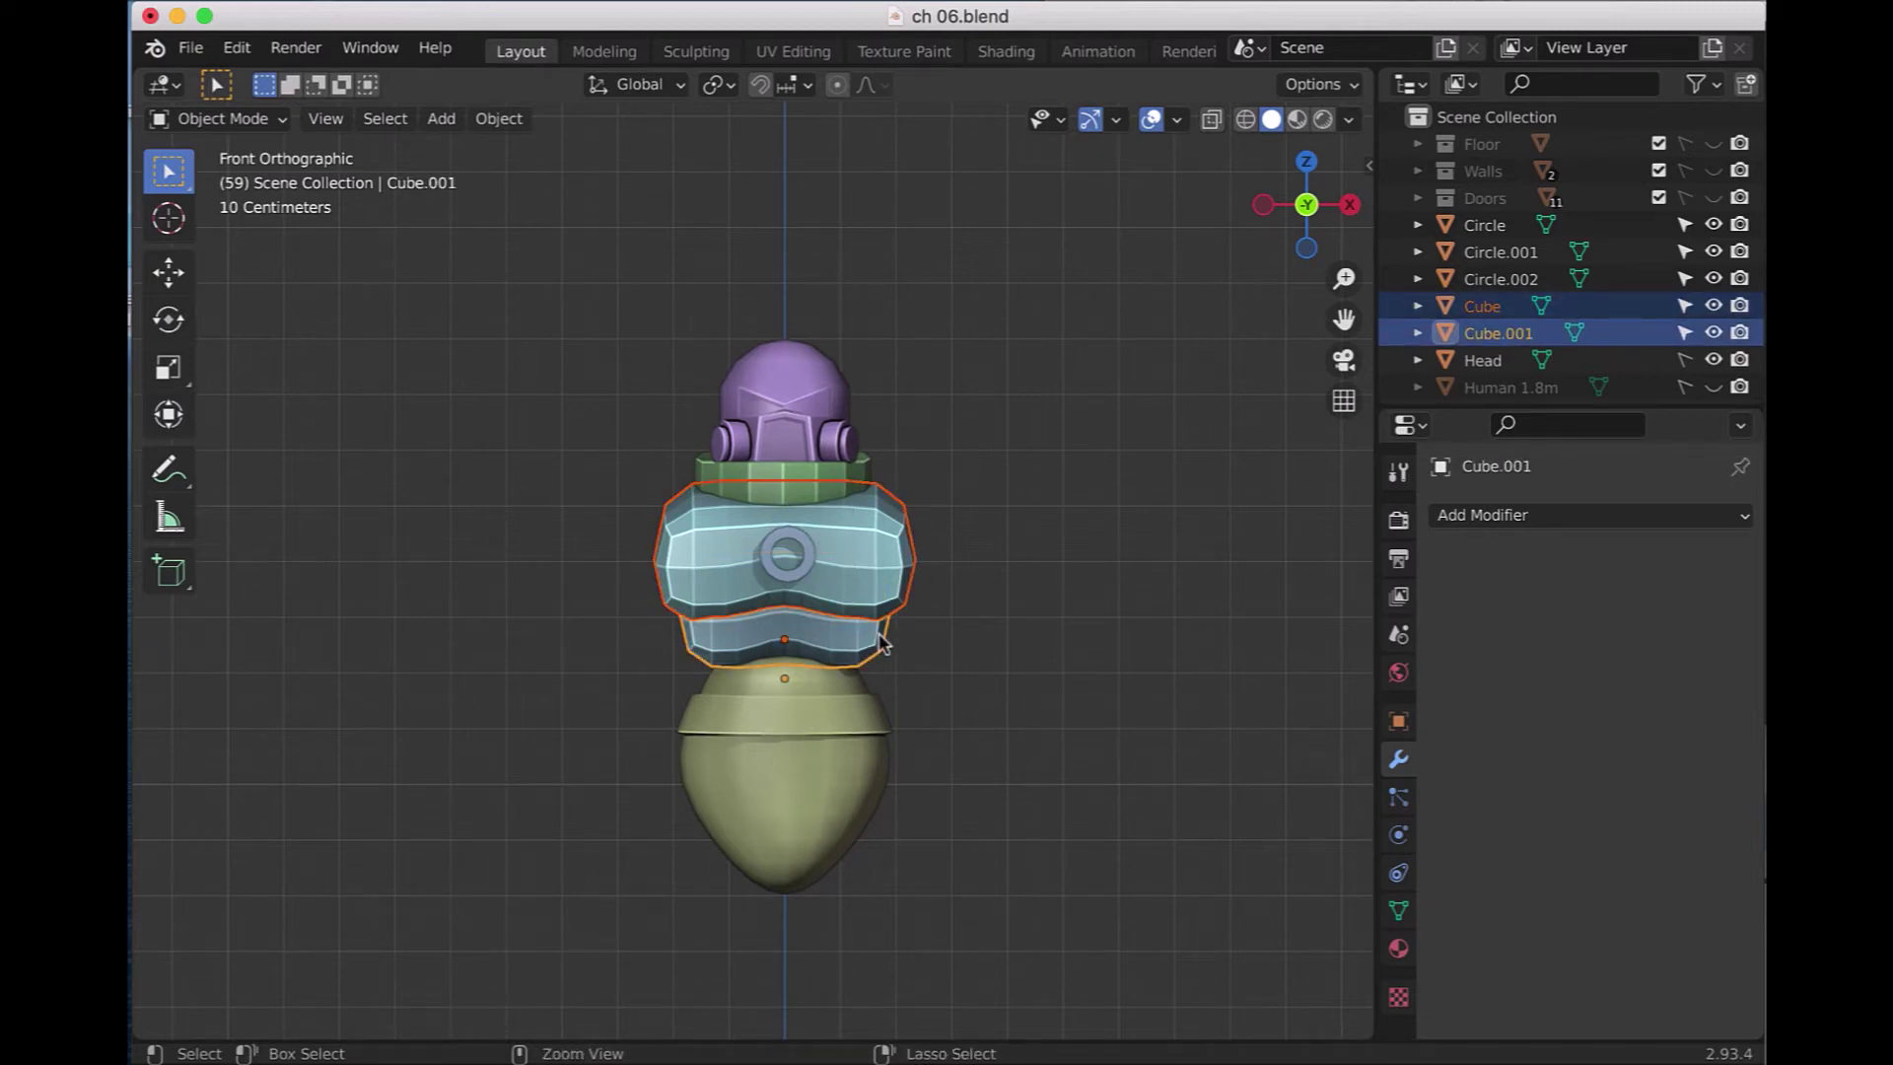
key(ctrl+j)
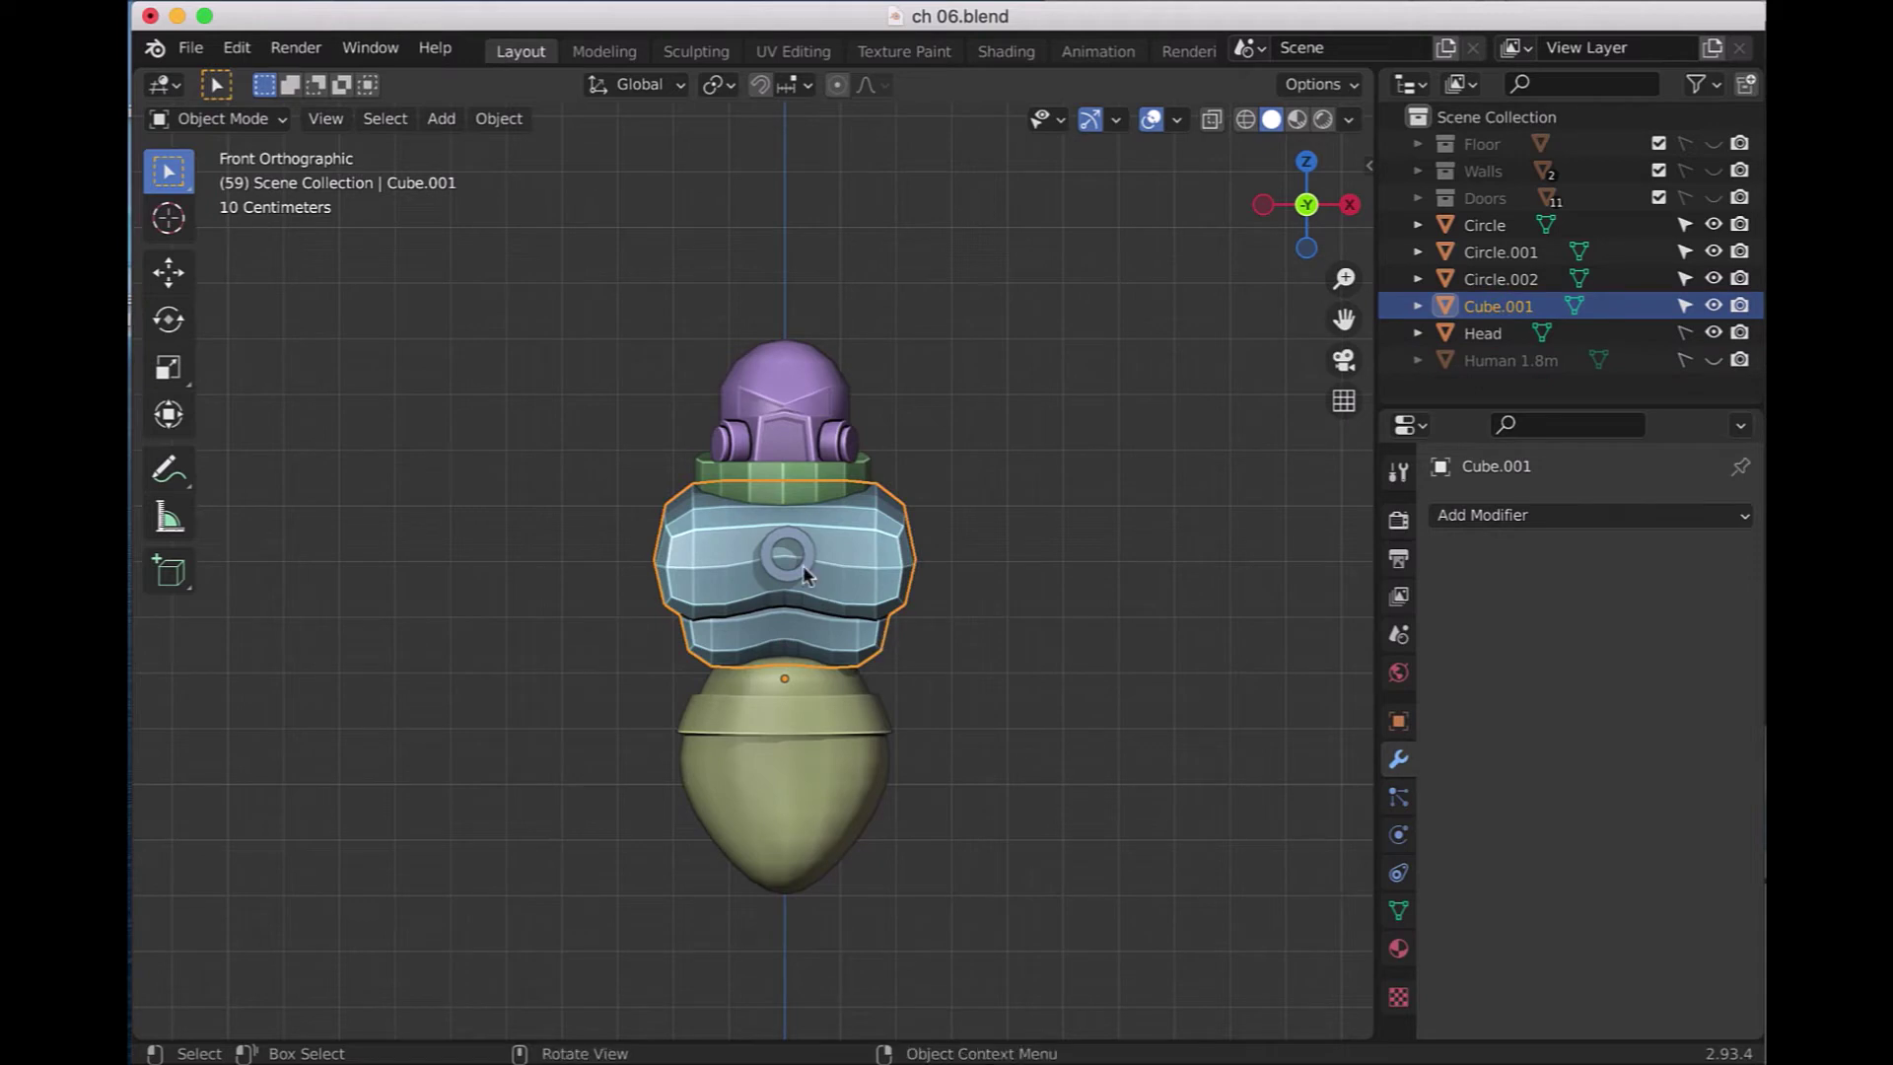
click(802, 568)
right_click(802, 568)
click(802, 568)
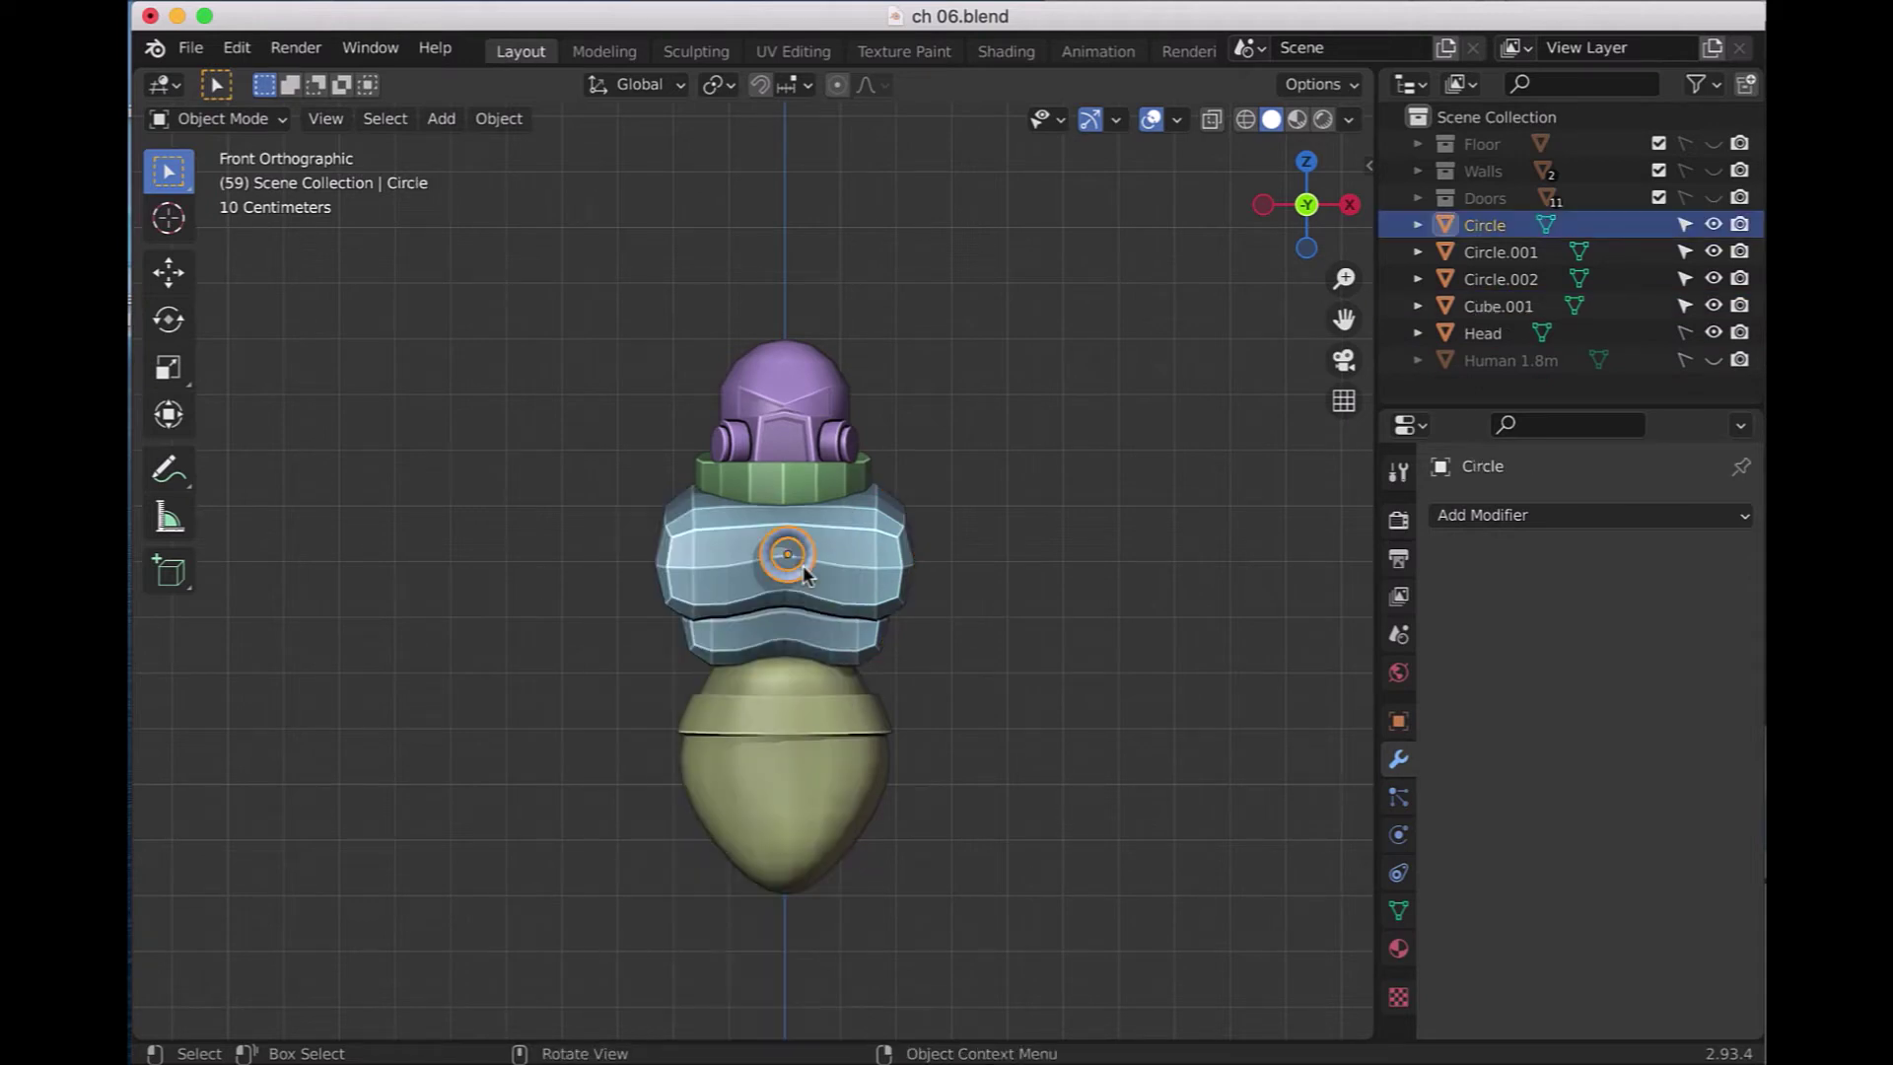
- Enable 30° Auto Smooth on the chest ring Circle and smooth-shade the neck ring Circle.002 likewise
click(1398, 910)
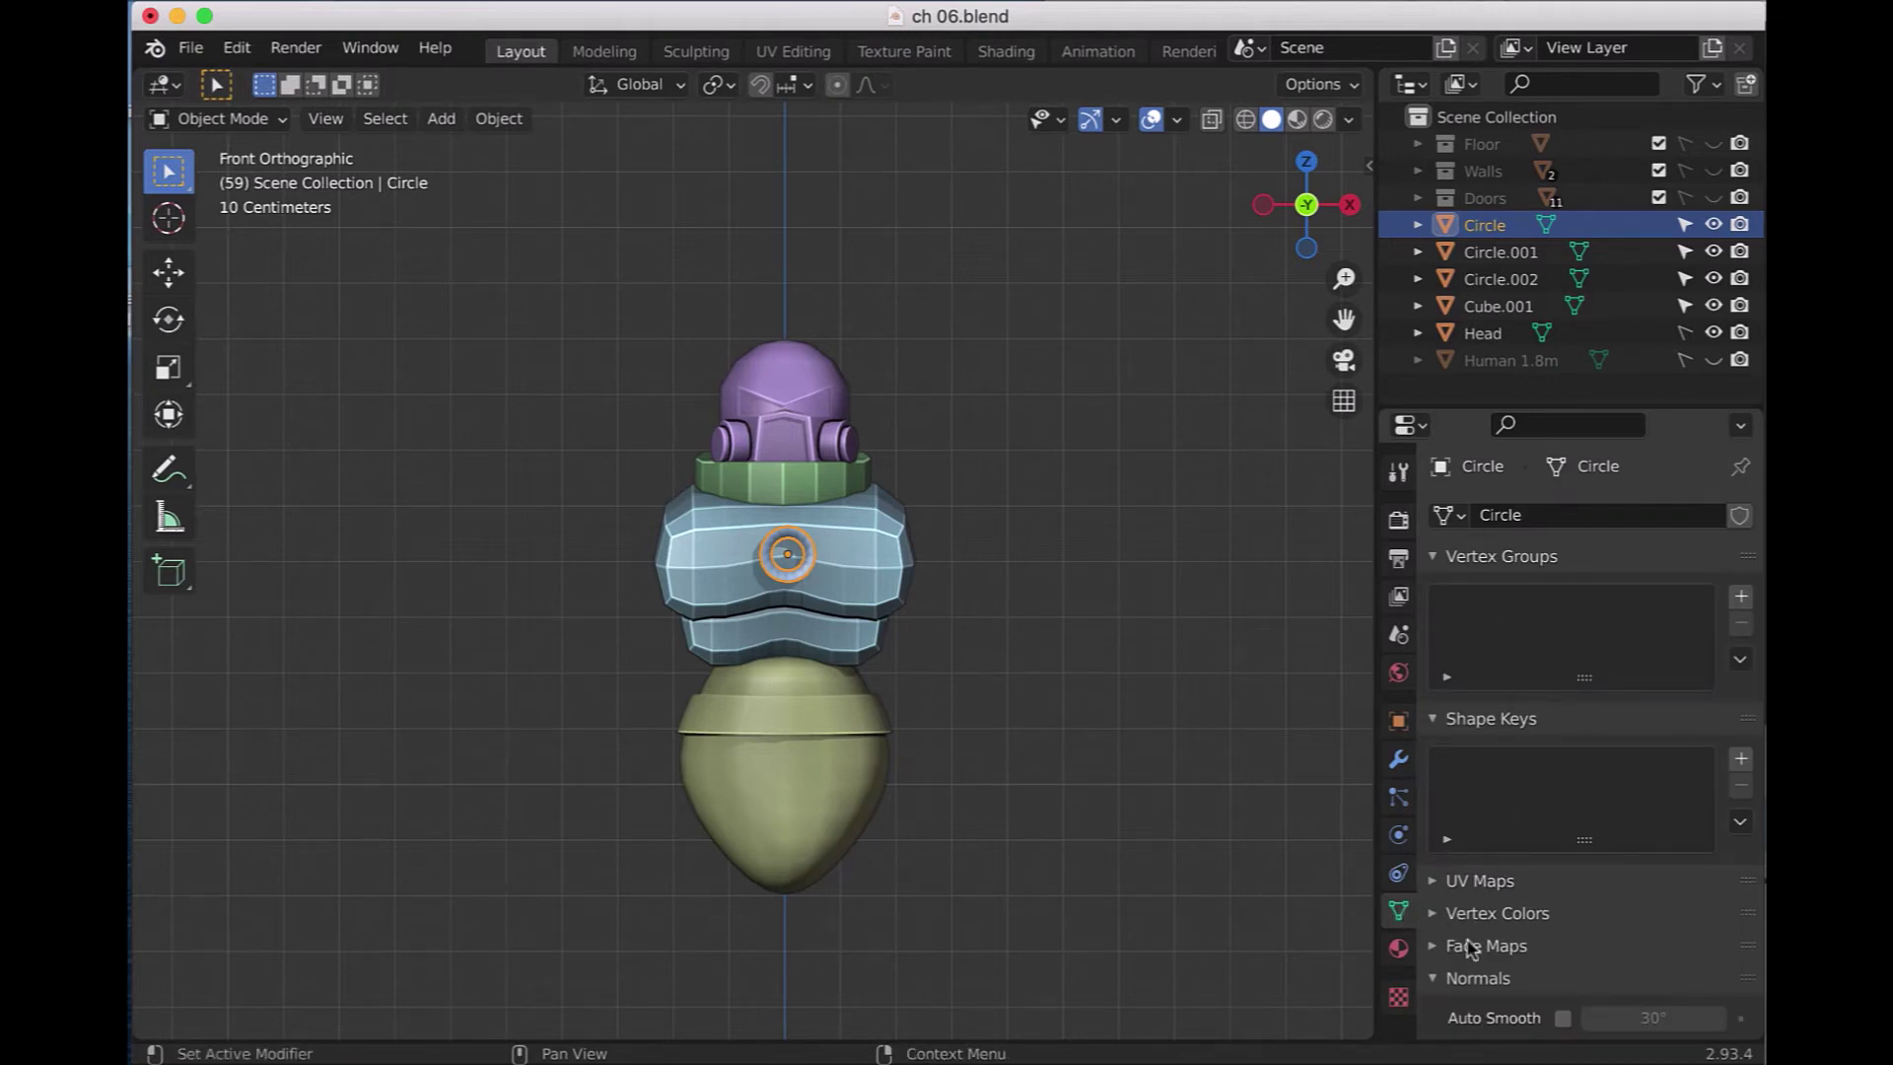
scroll(1493, 982, down, 1)
click(1562, 964)
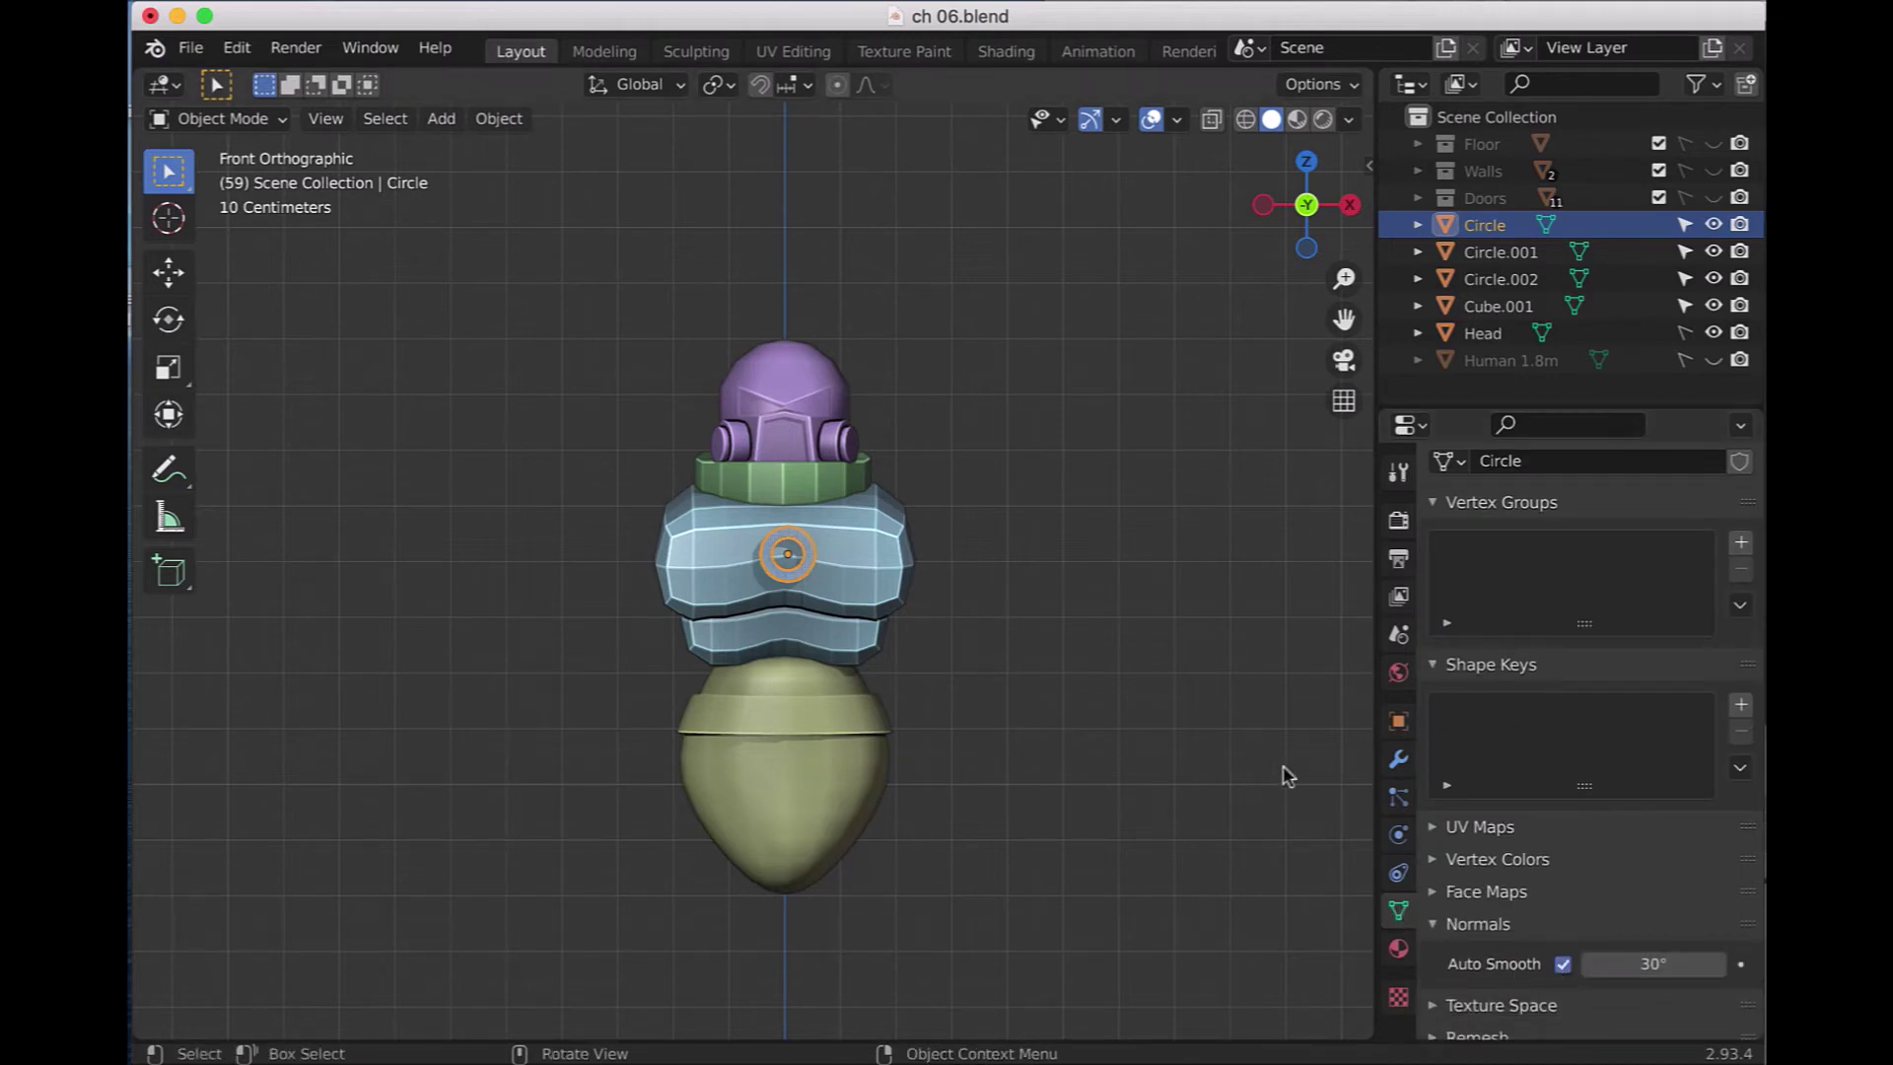
click(812, 483)
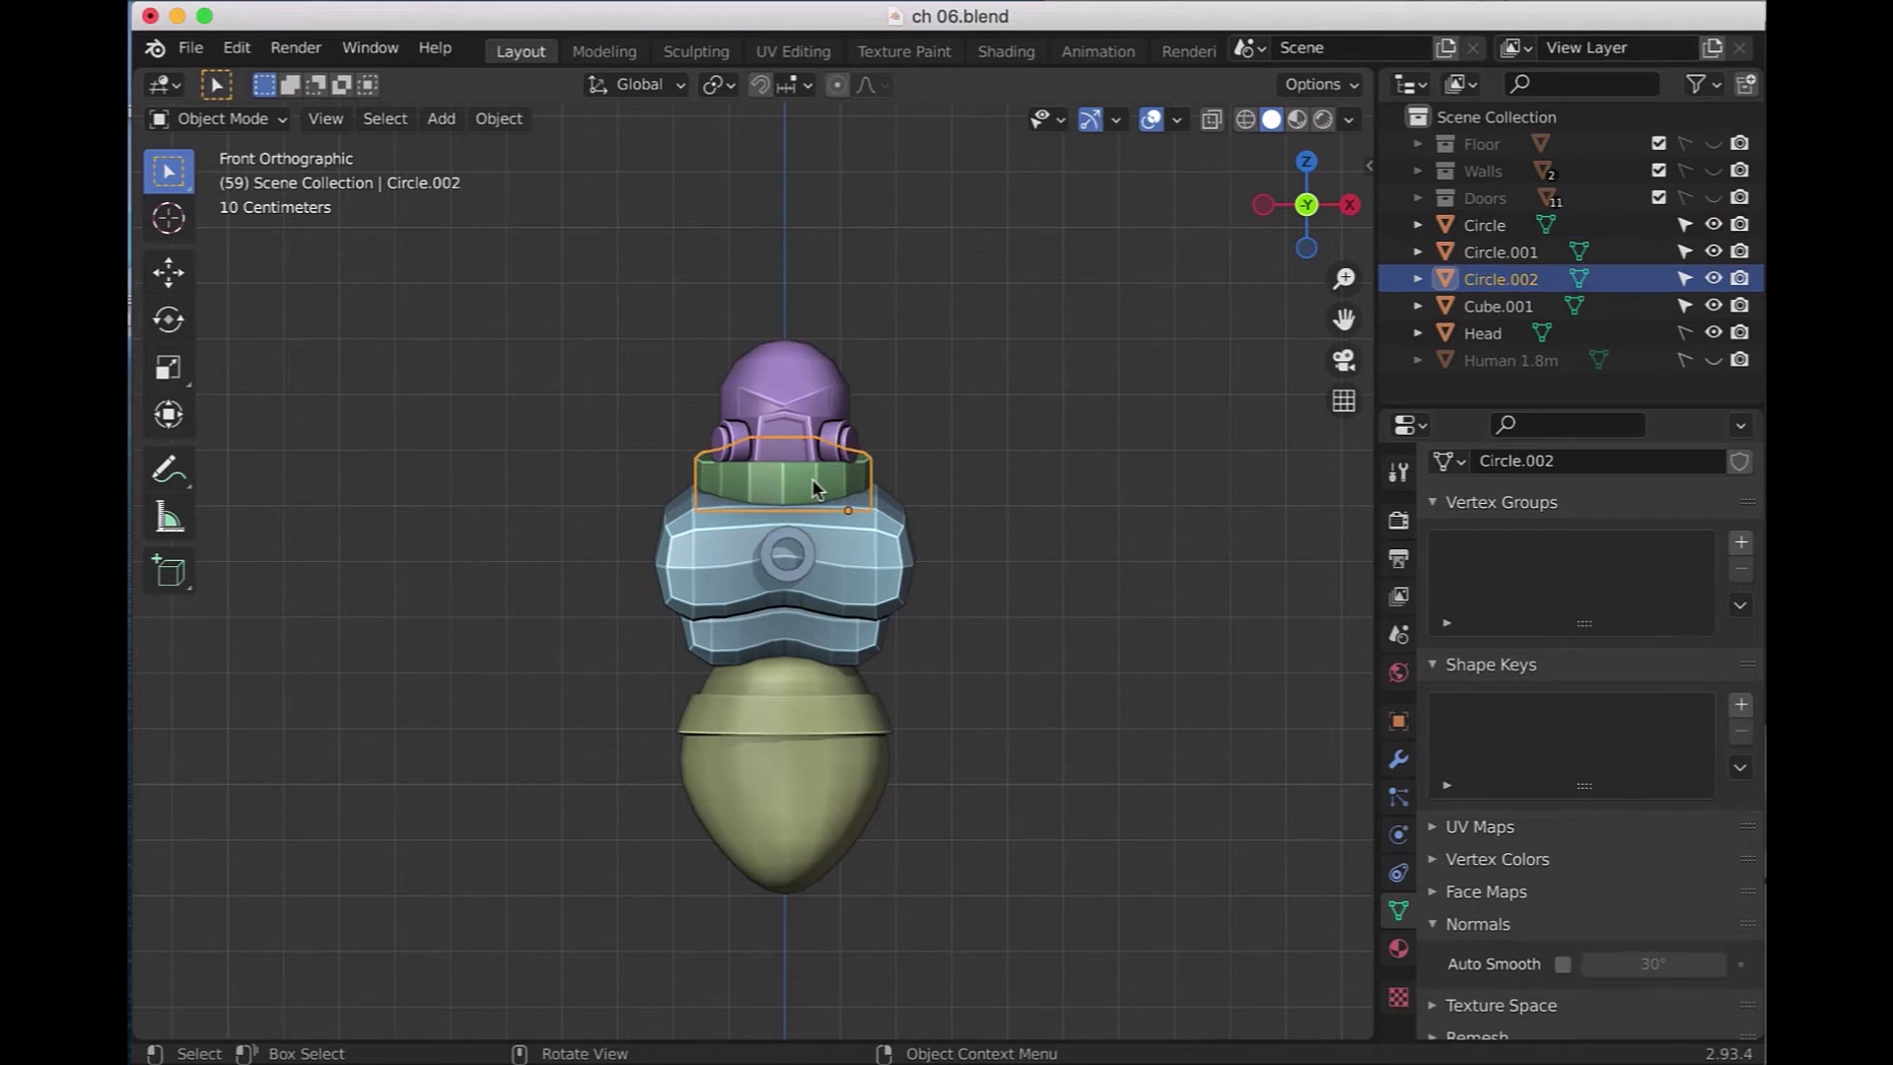
right_click(834, 495)
click(834, 495)
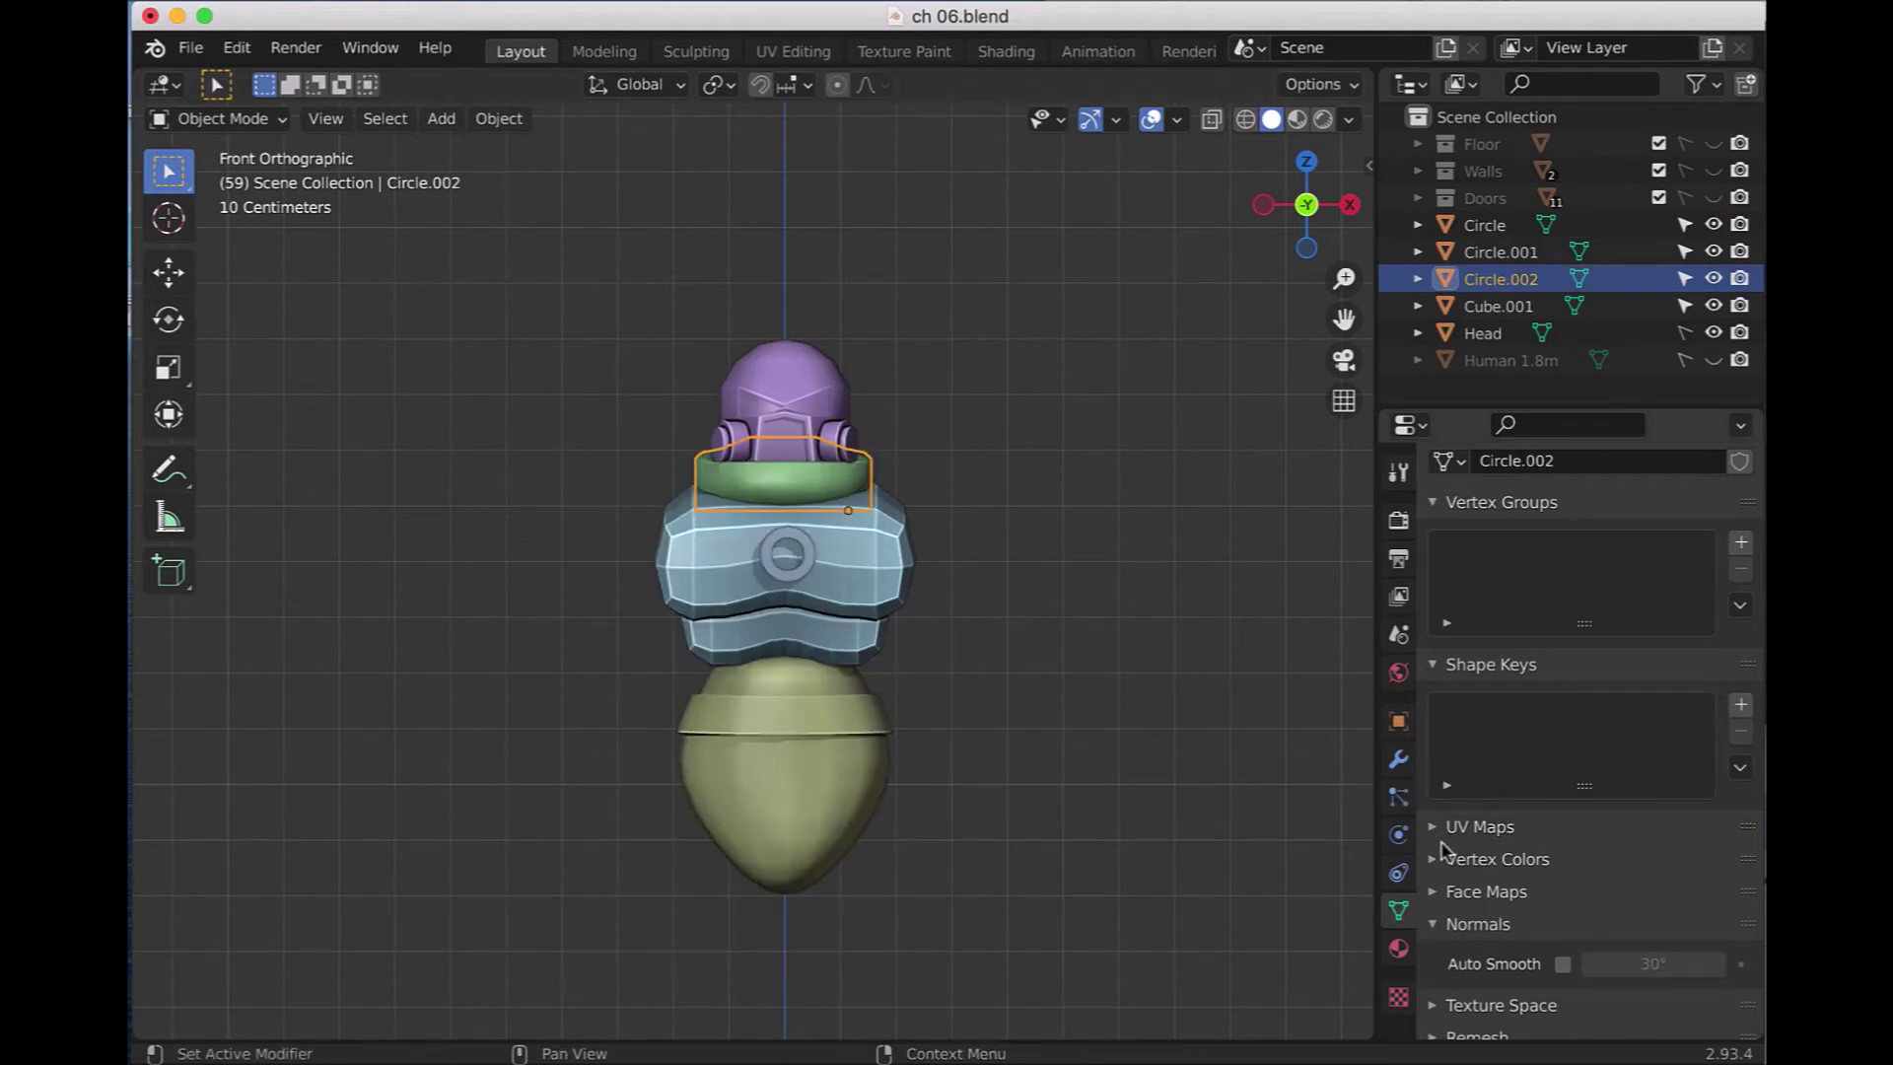
click(1562, 963)
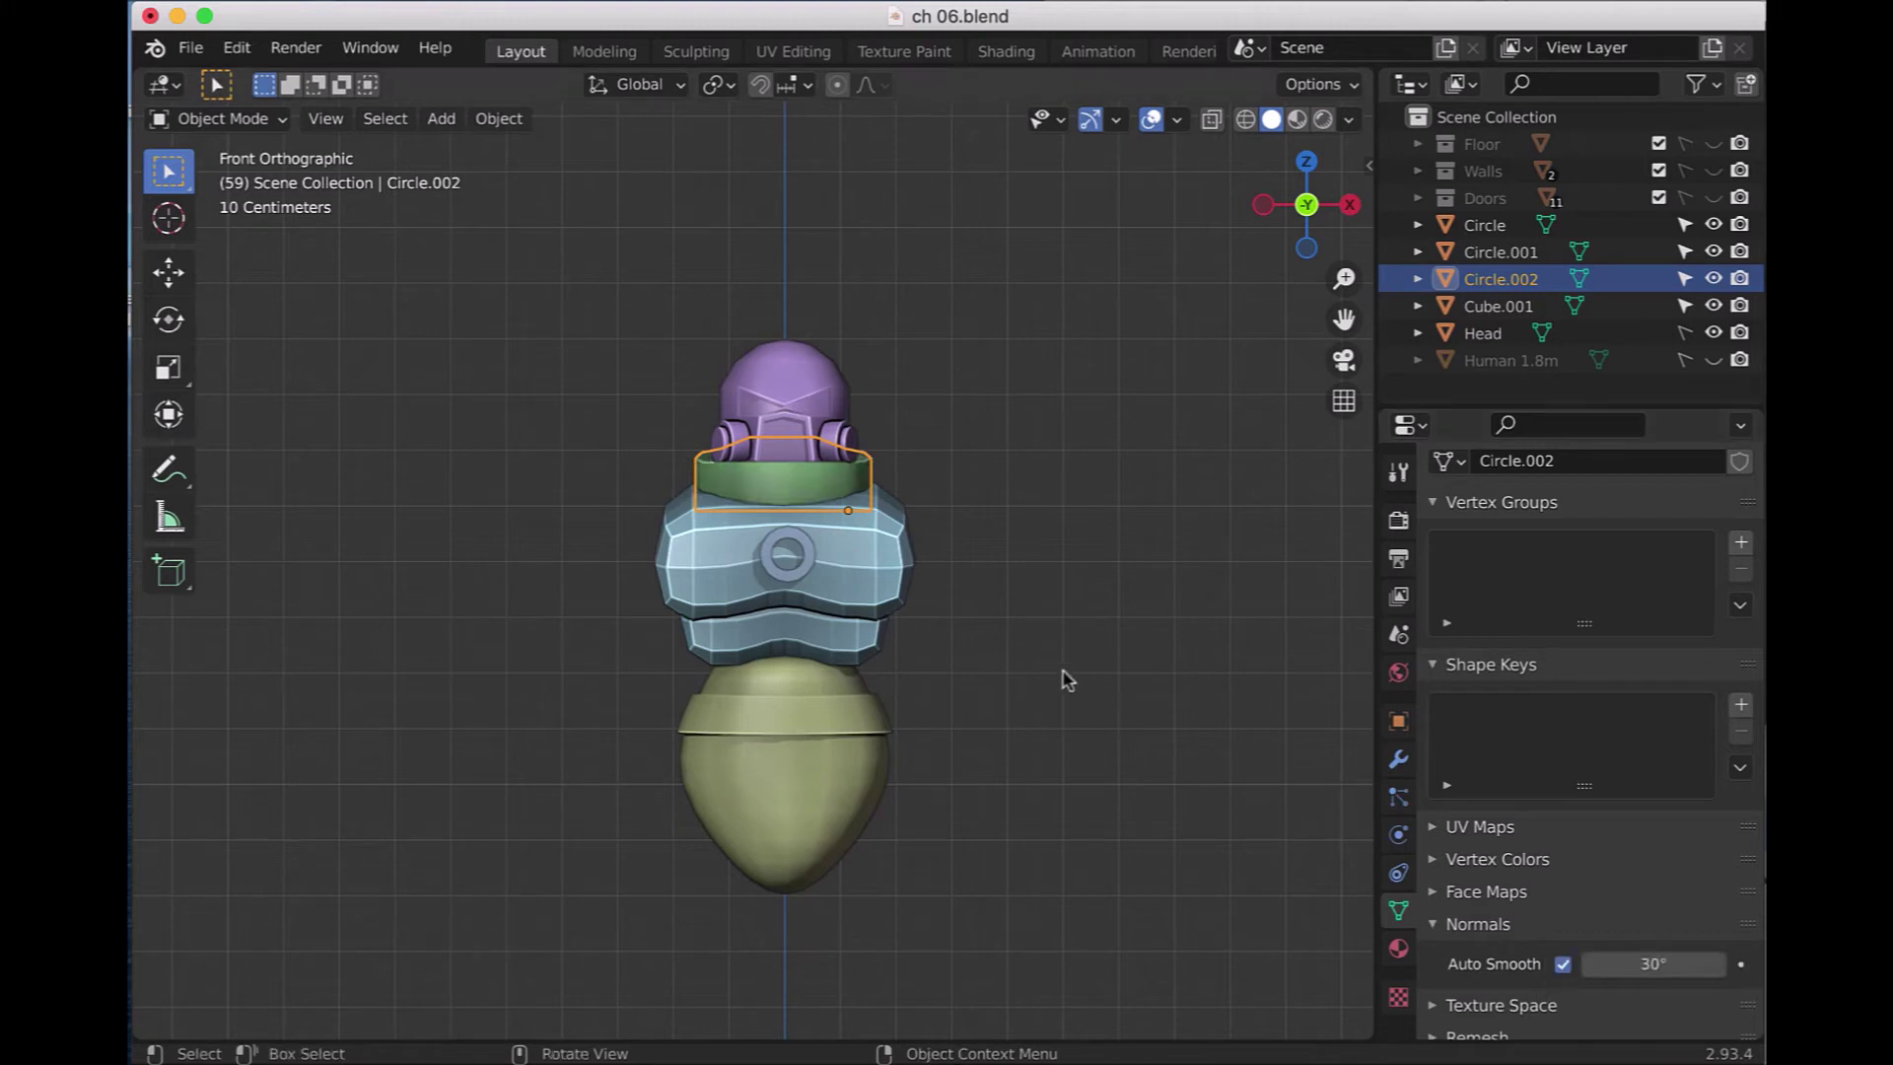
- Select Cube.001, Circle.002, Circle and Circle.001 together
key(ctrl)
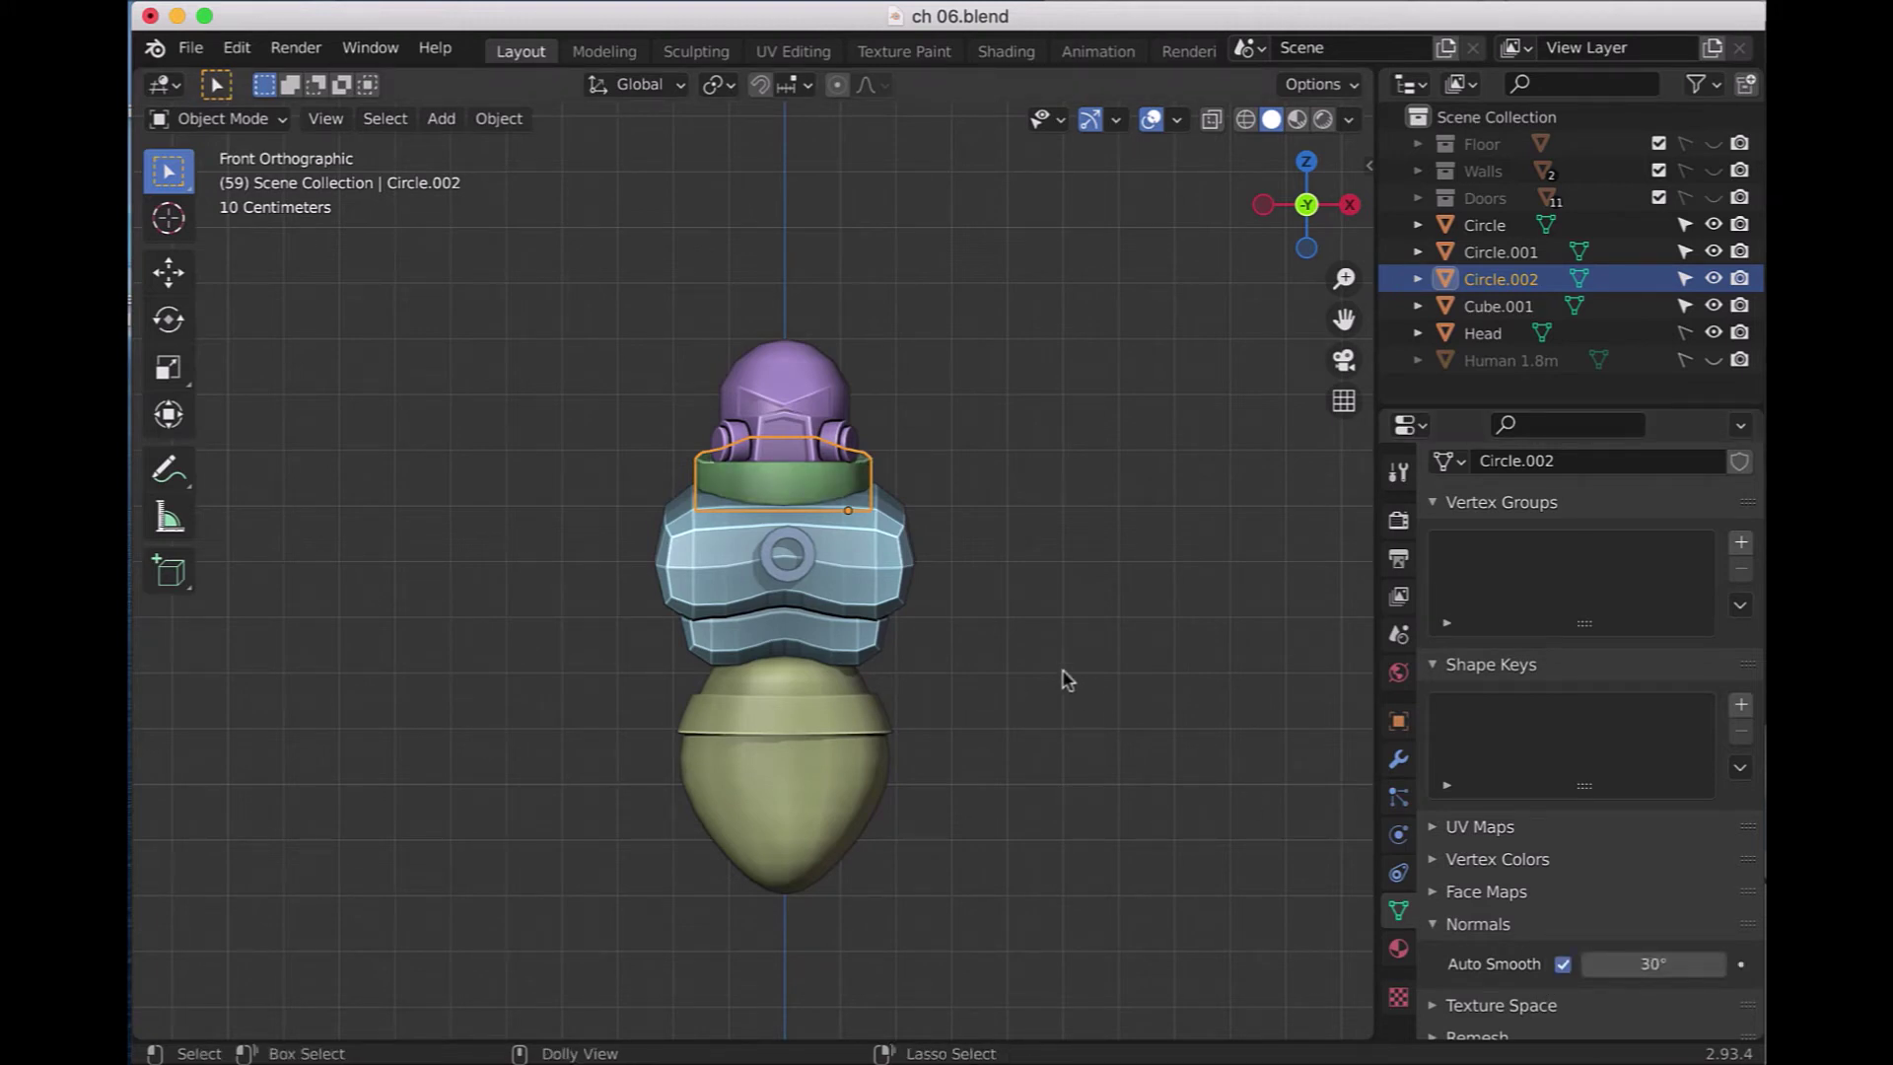
click(857, 564)
key(shift)
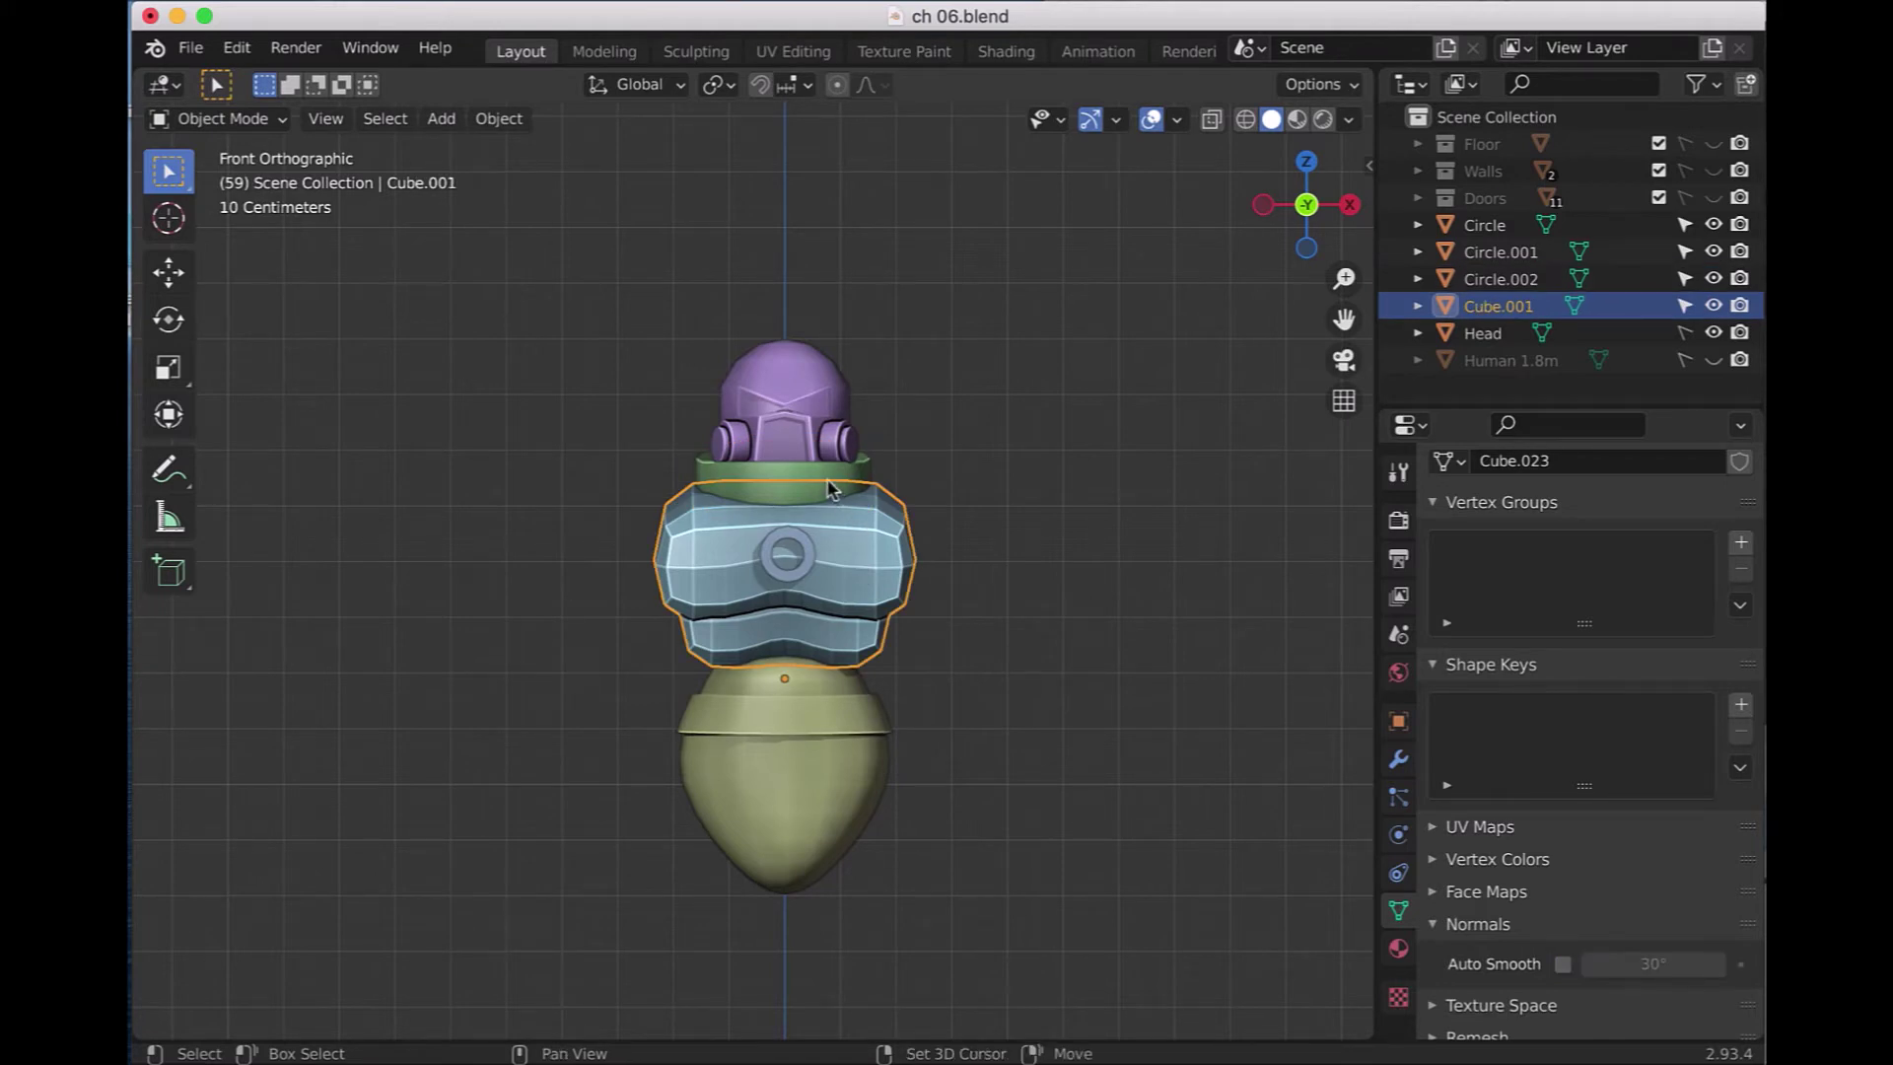
shift+click(820, 481)
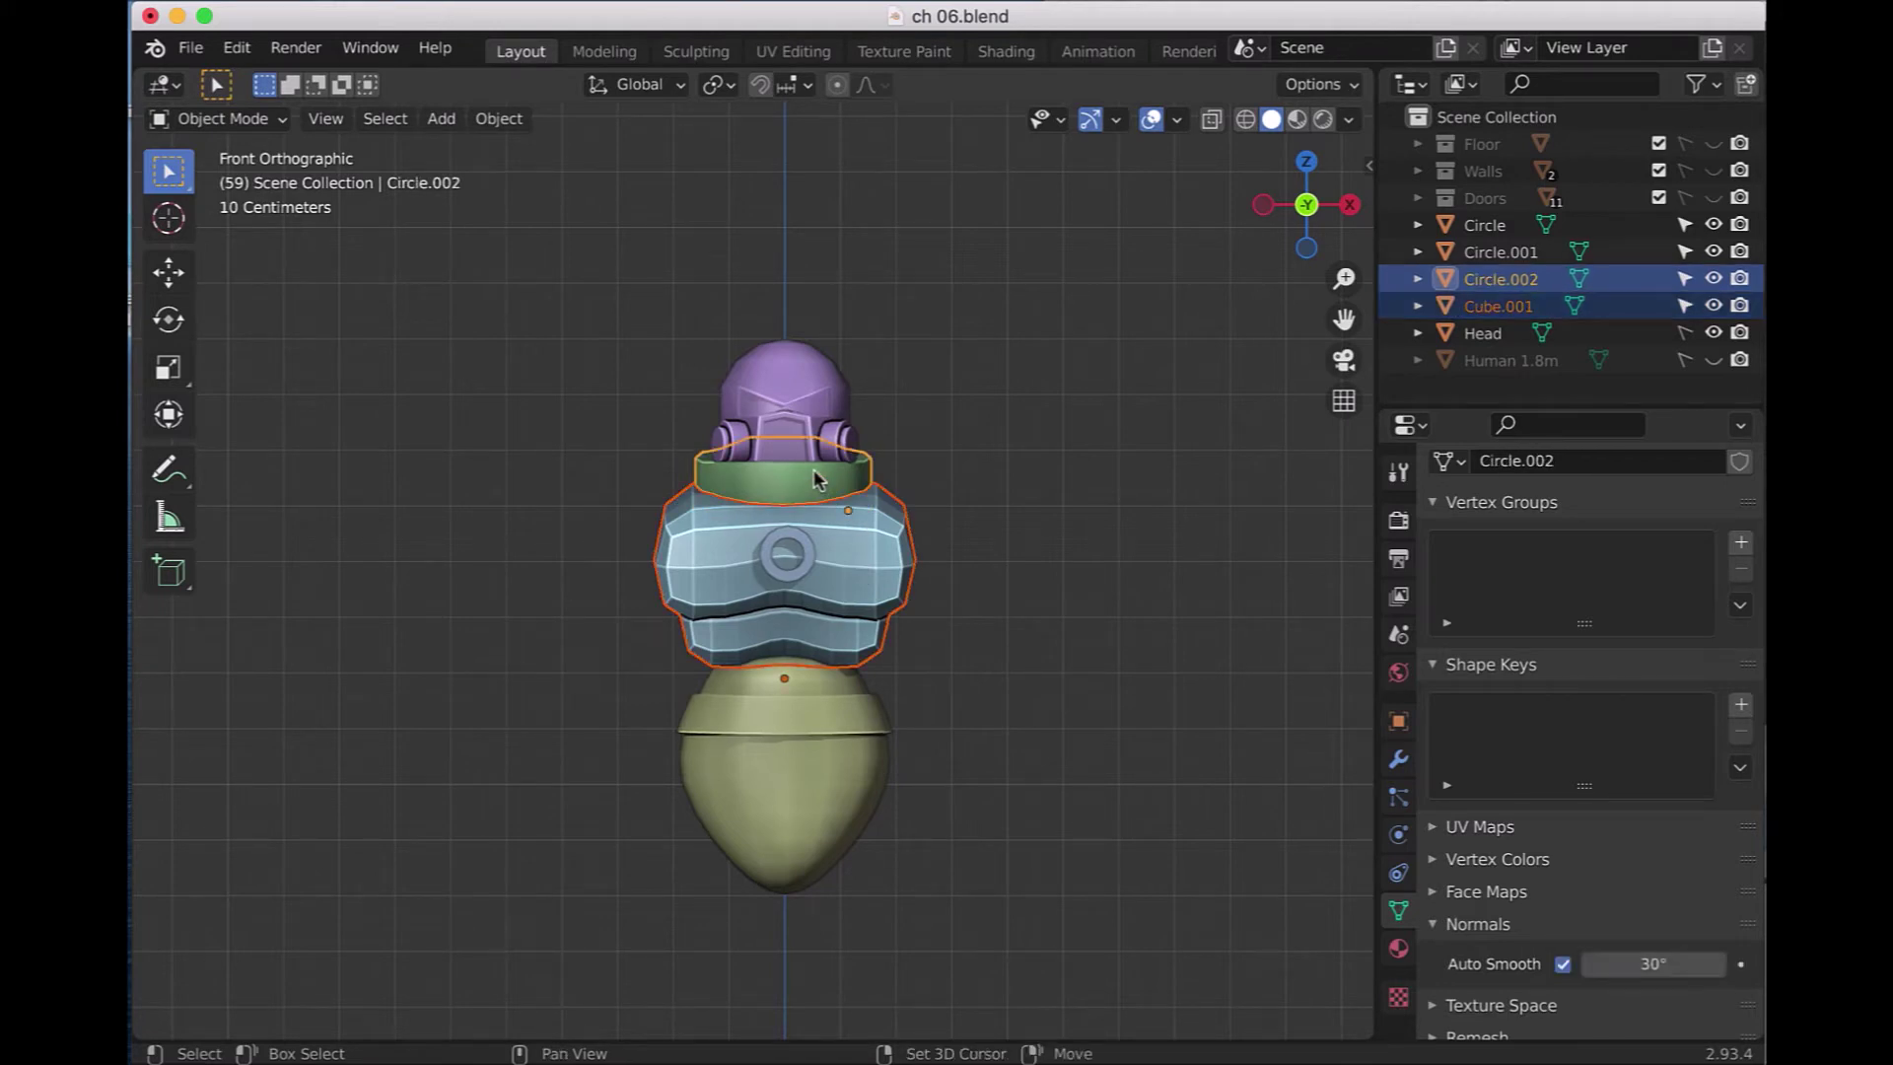
shift+click(808, 556)
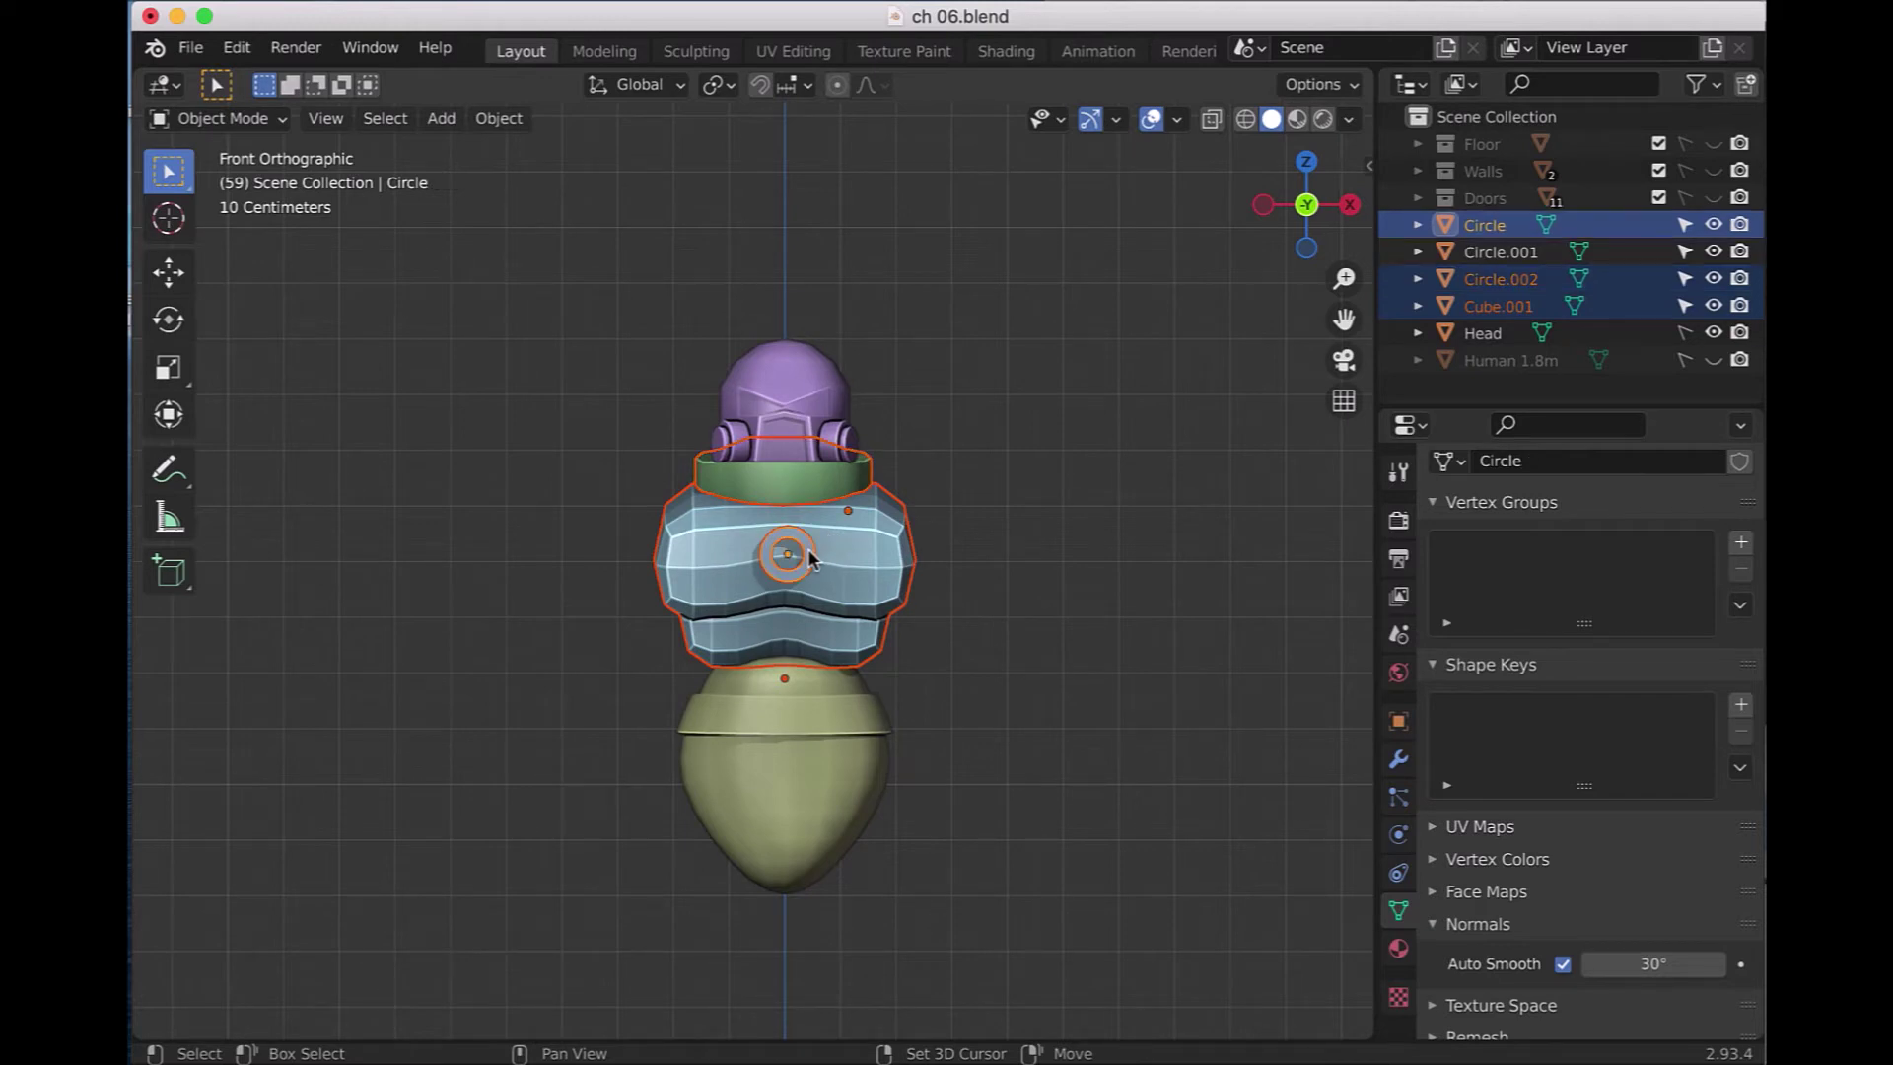
shift+click(813, 689)
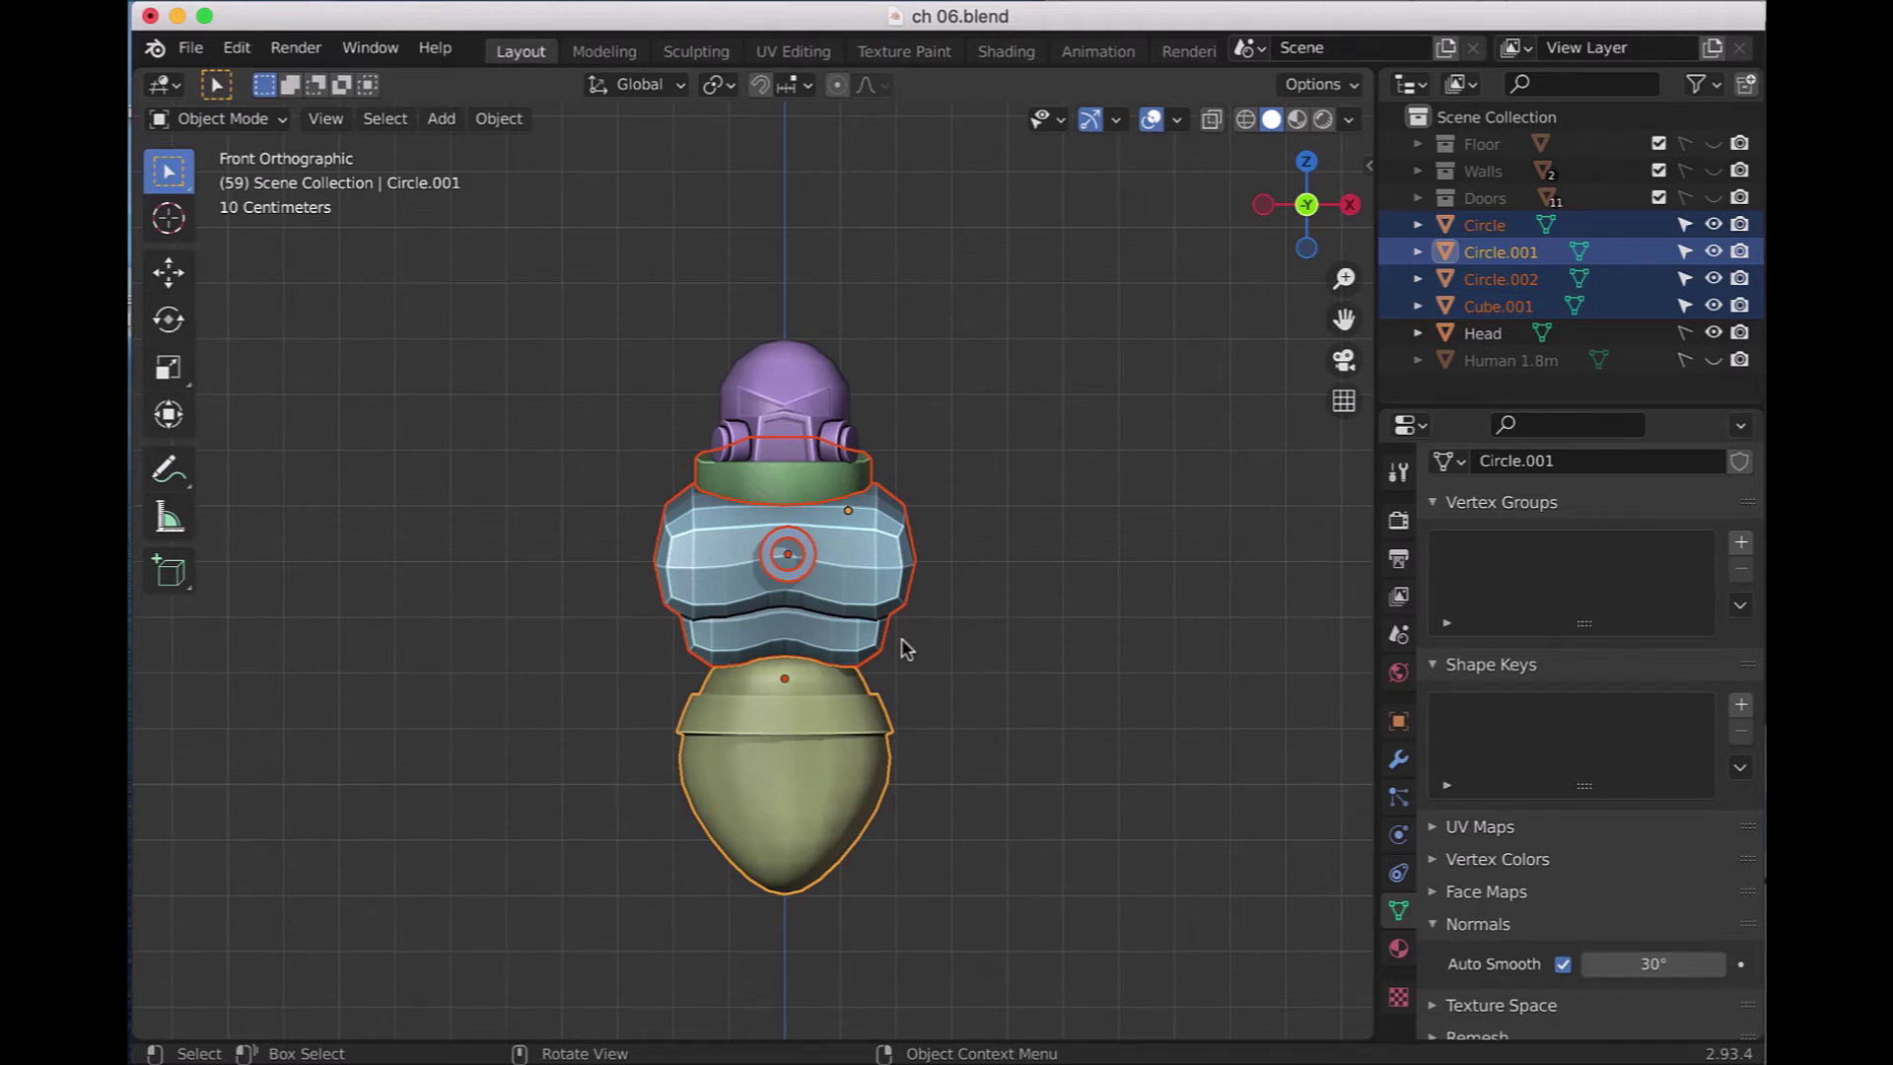
- Join the four body parts into Circle.001, inspect it, deselect and return to front view
key(ctrl+j)
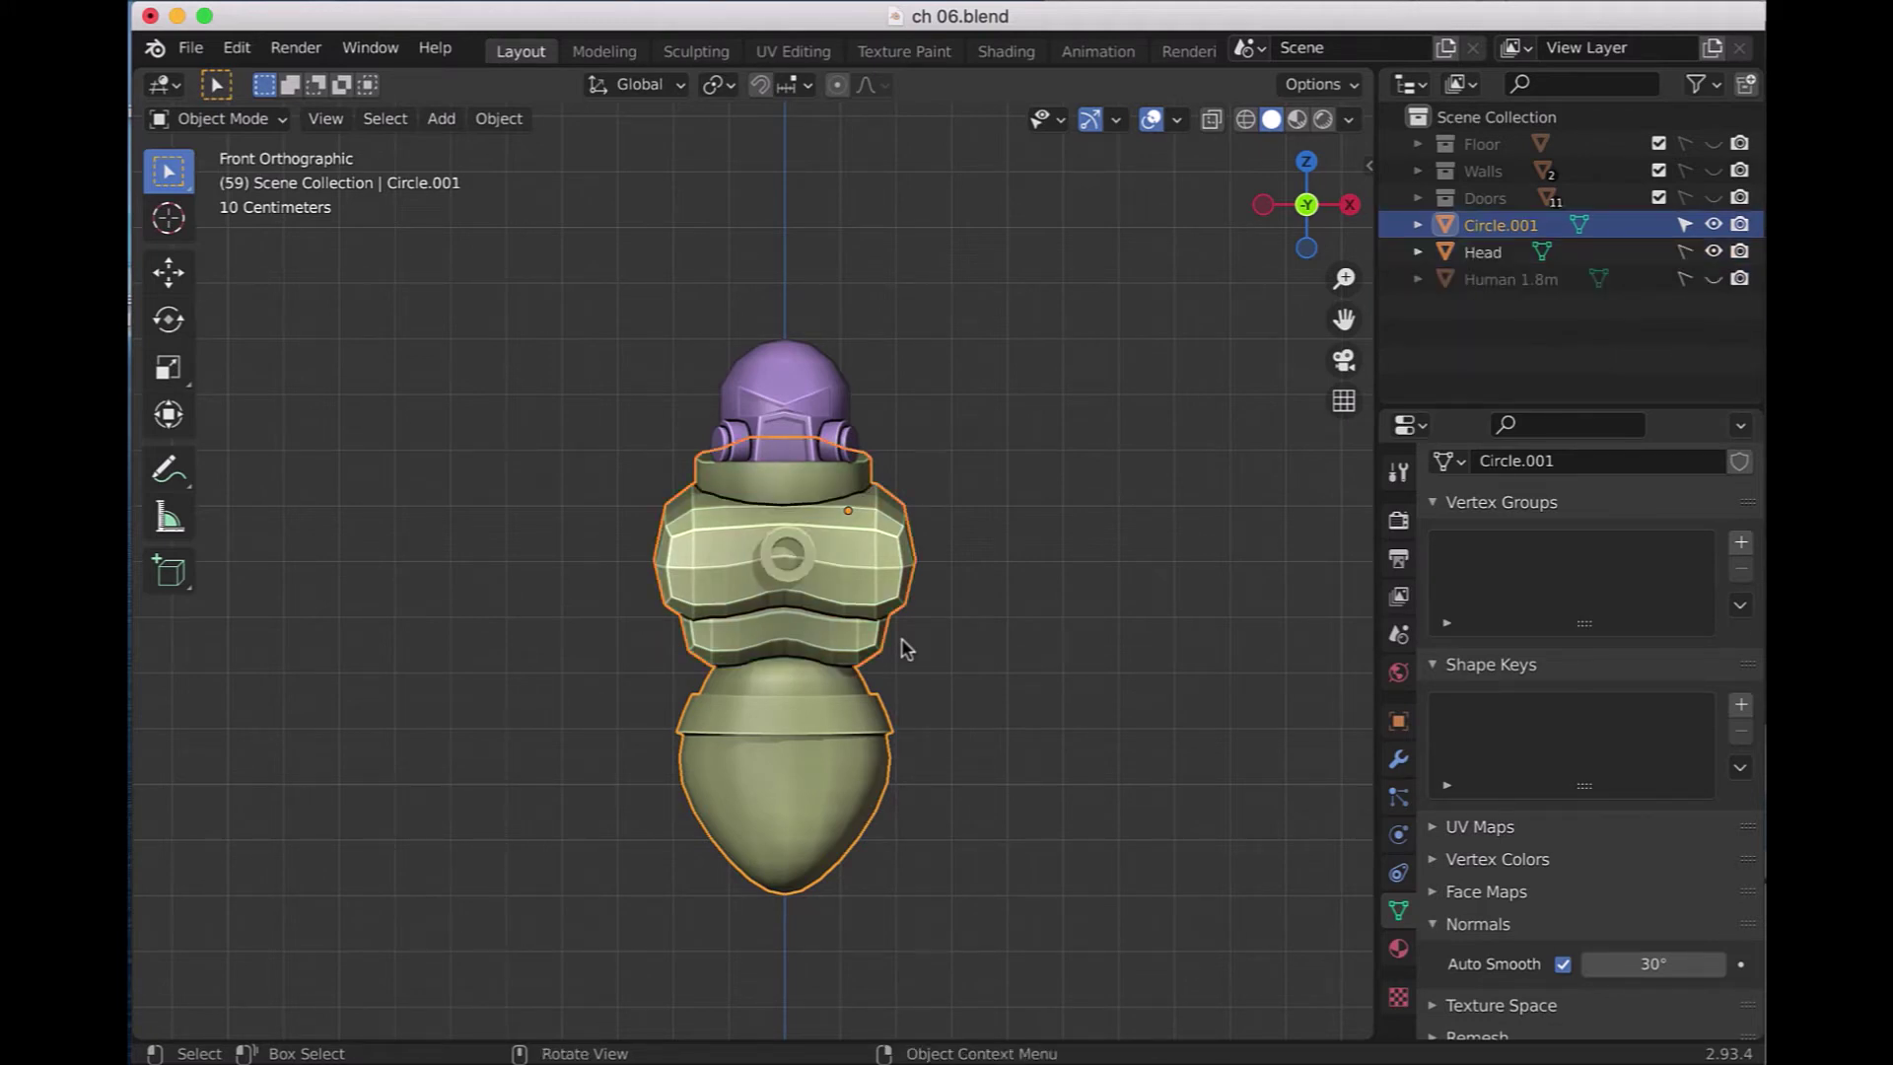
mouse_move(1009, 646)
middle_down()
mouse_move(636, 673)
mouse_move(873, 666)
middle_up()
mouse_move(1013, 666)
middle_down()
mouse_move(974, 677)
mouse_move(996, 674)
middle_up()
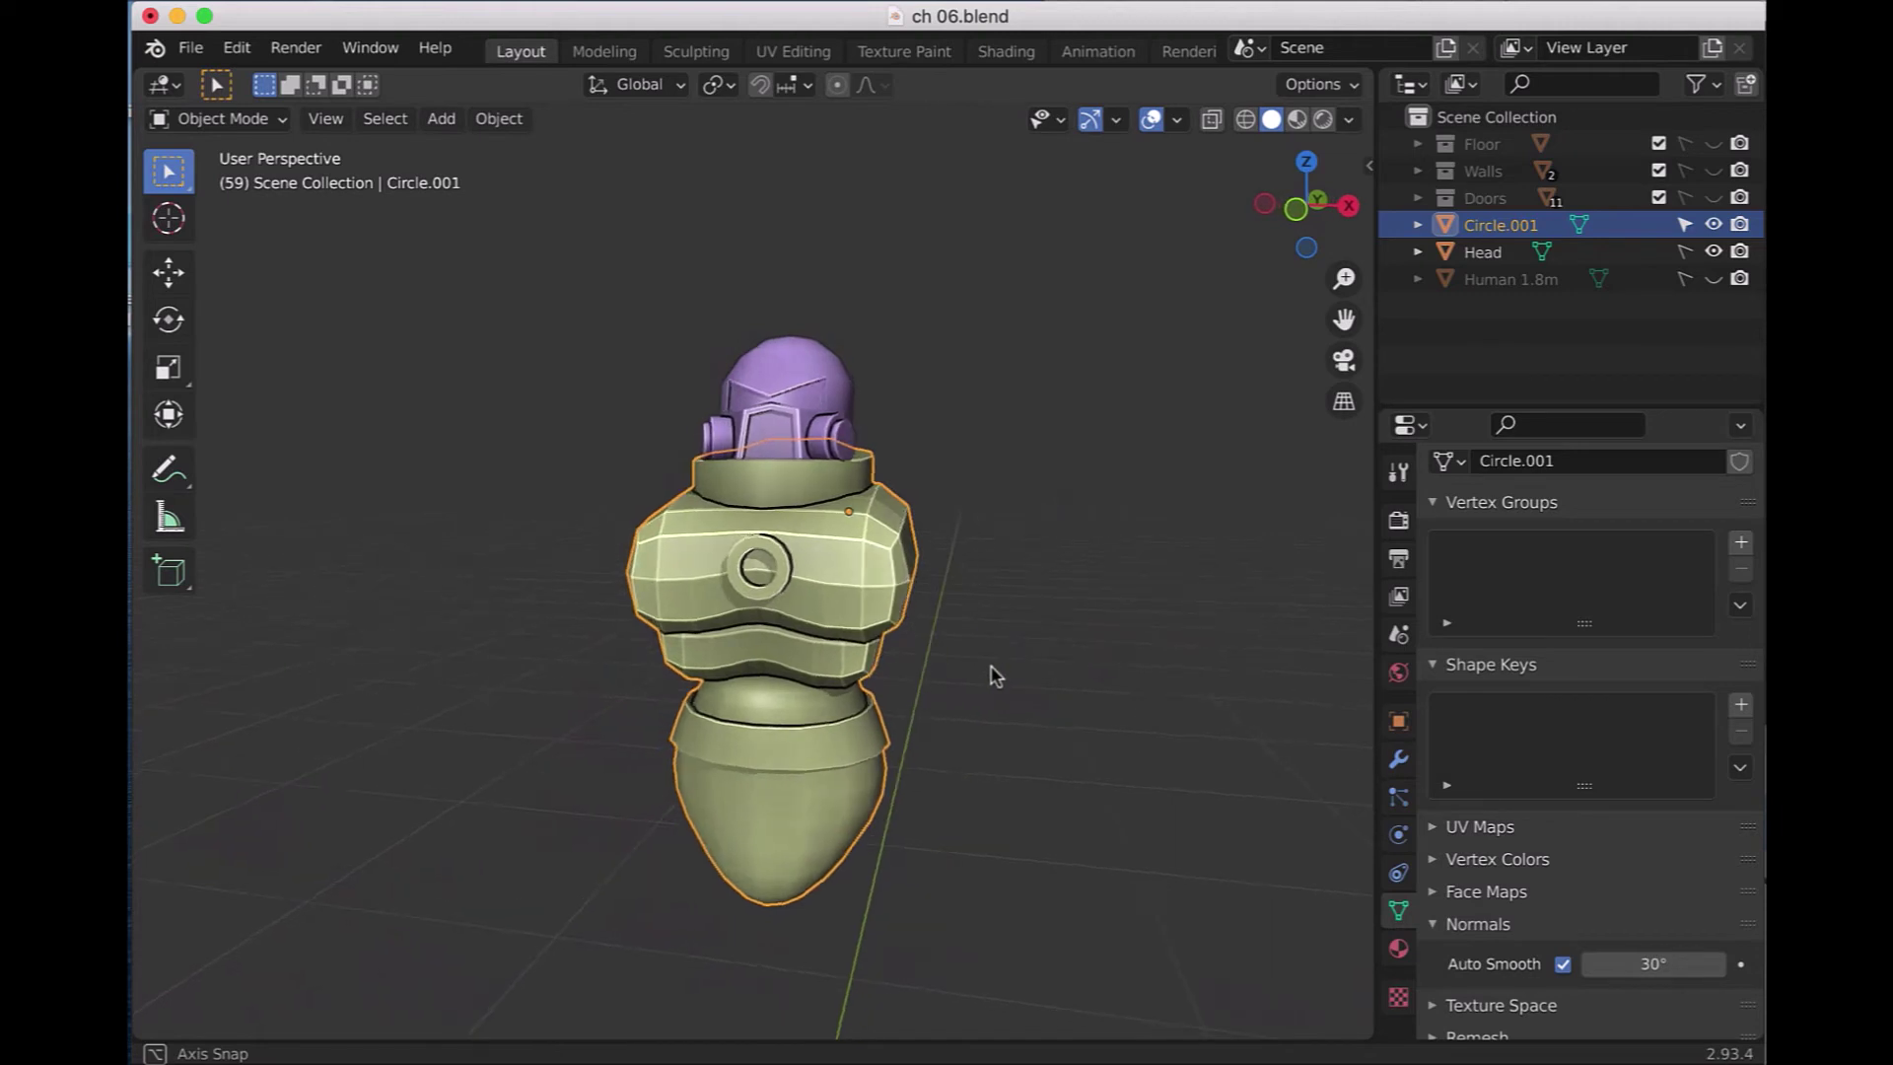
click(574, 503)
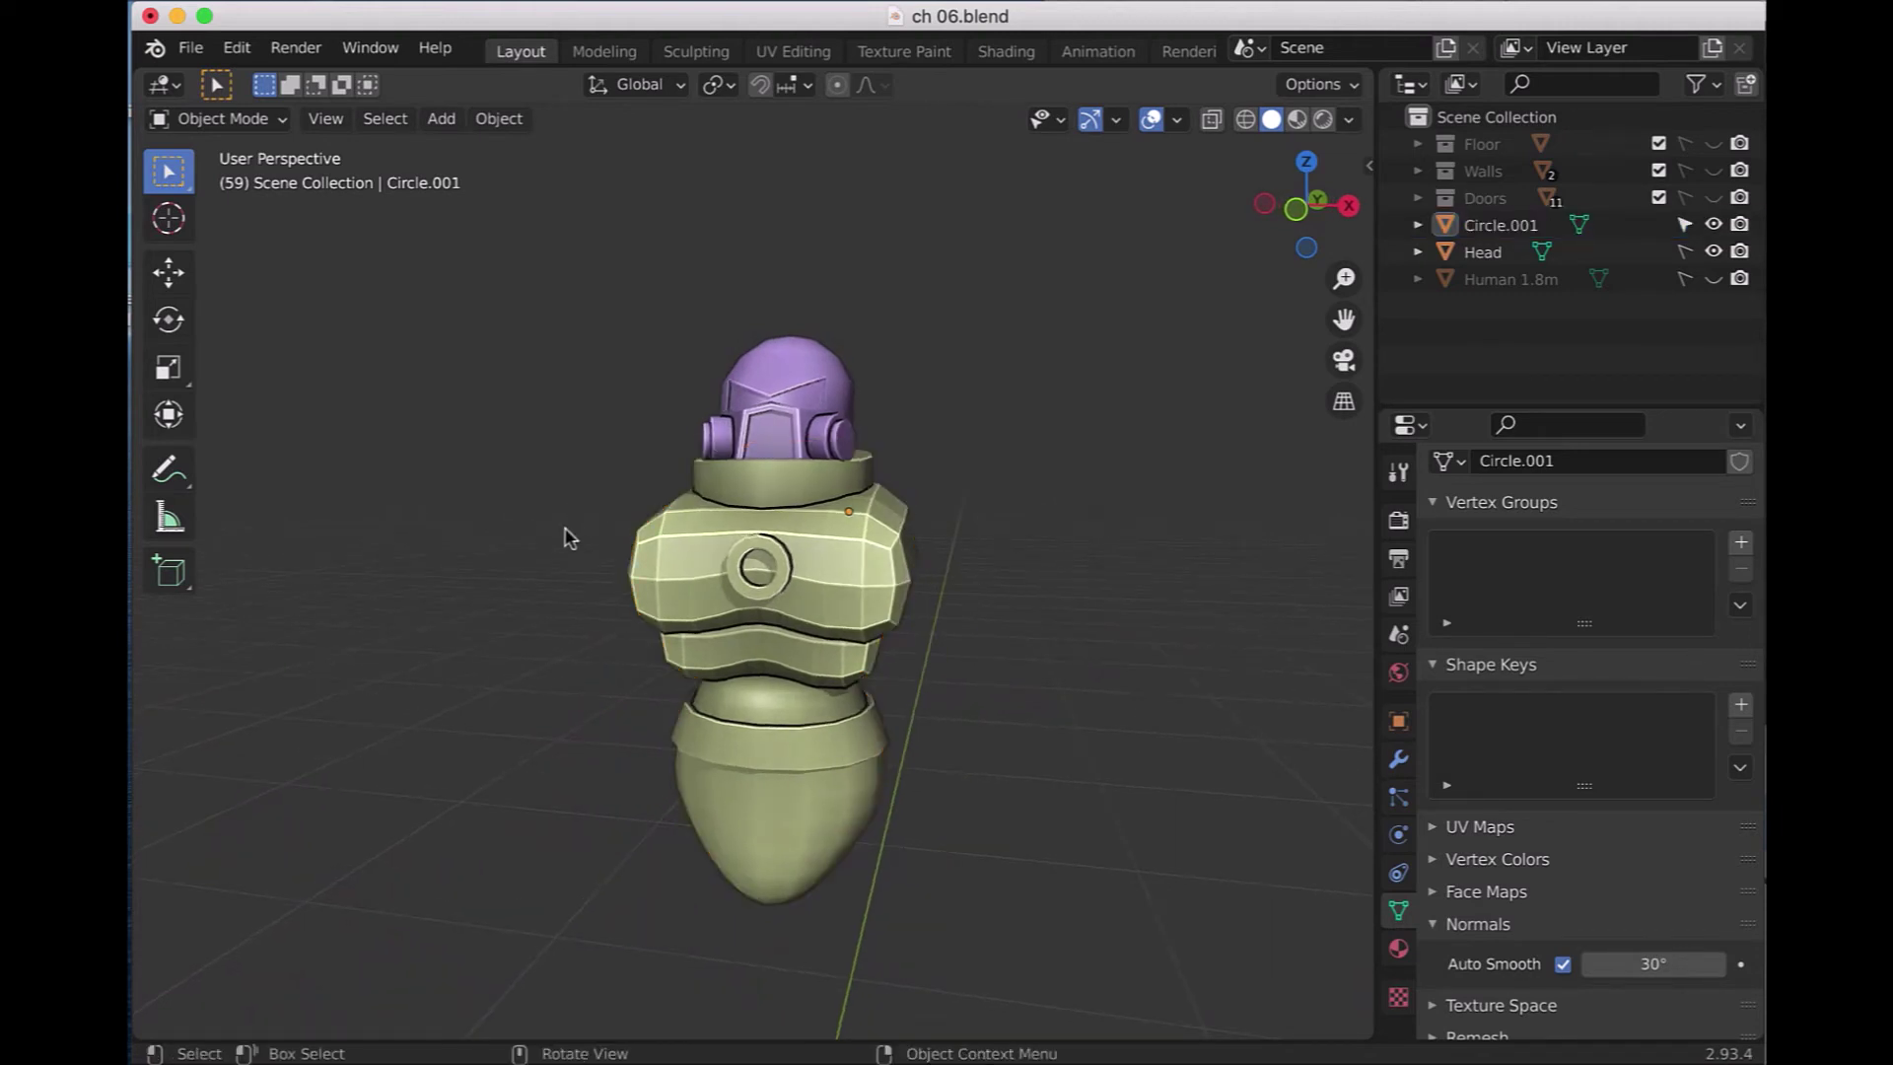
key(KP_1)
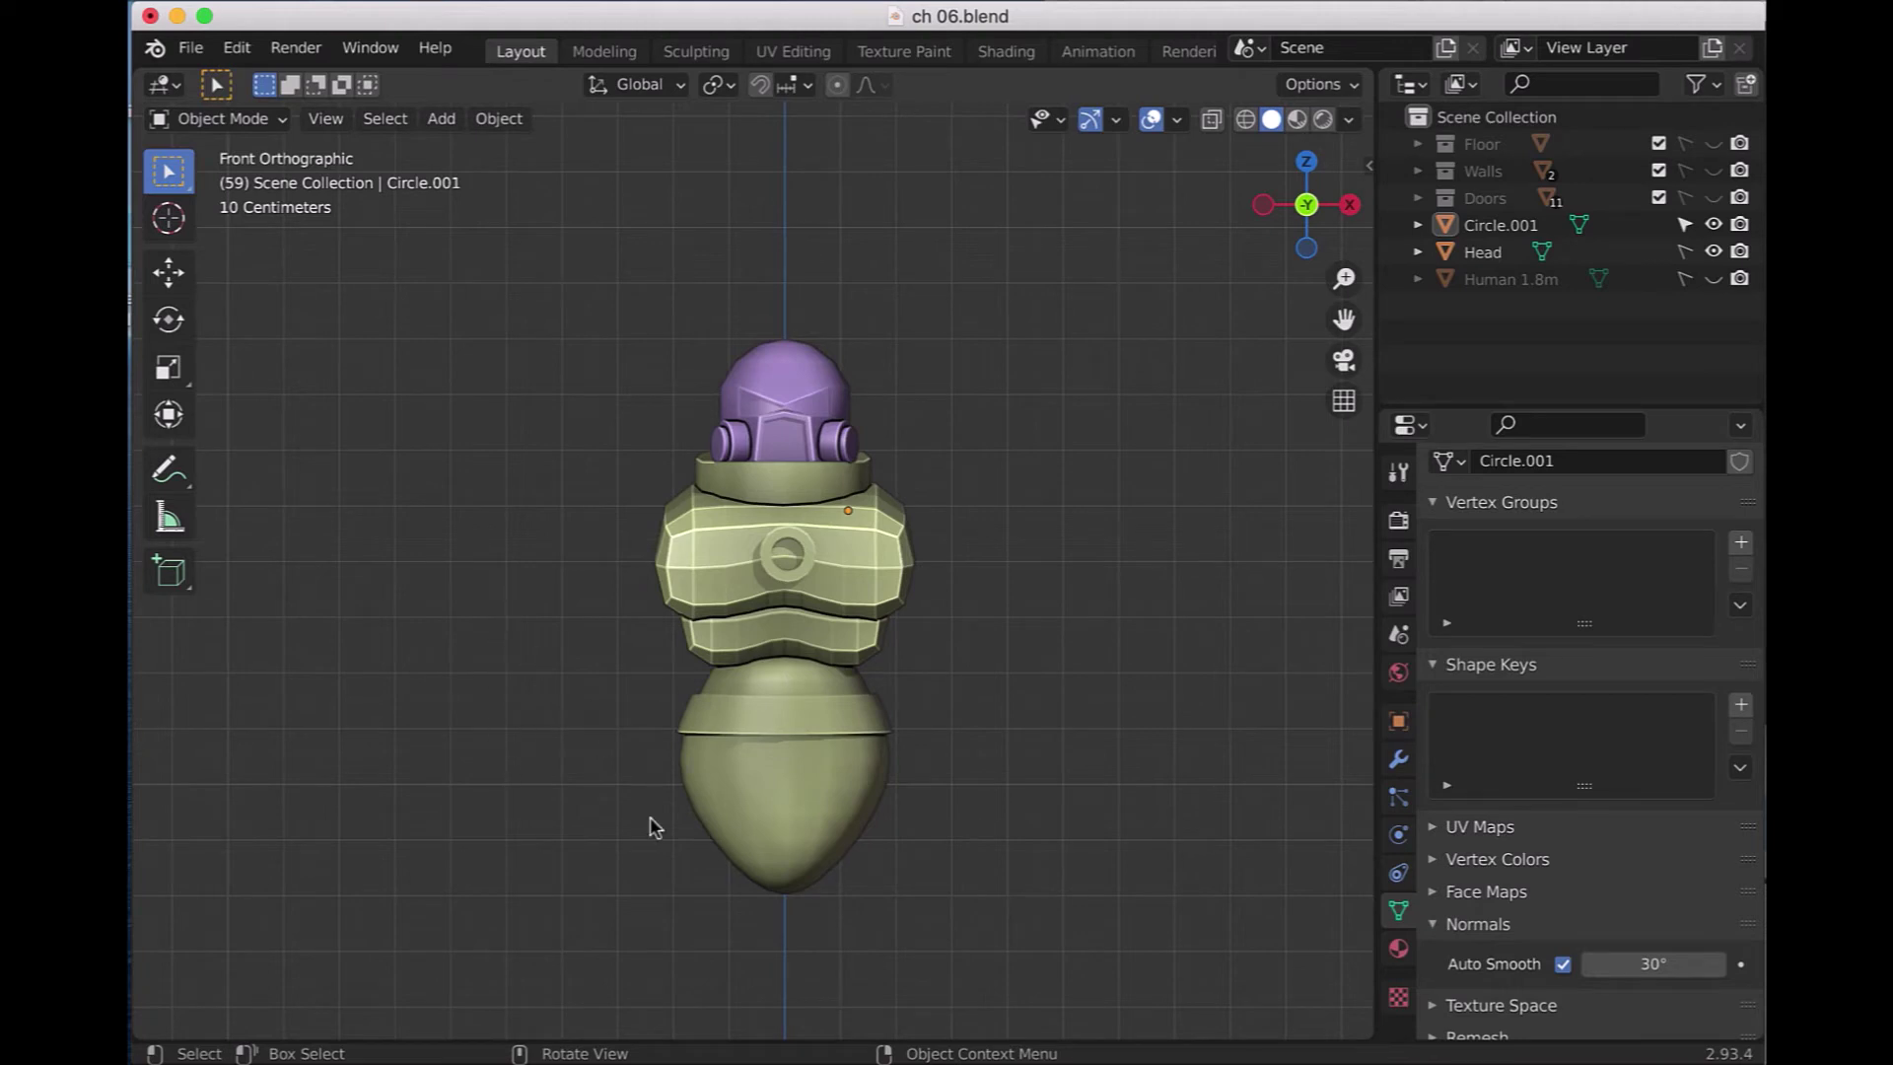
scroll(576, 746, down, 1)
scroll(576, 746, down, 2)
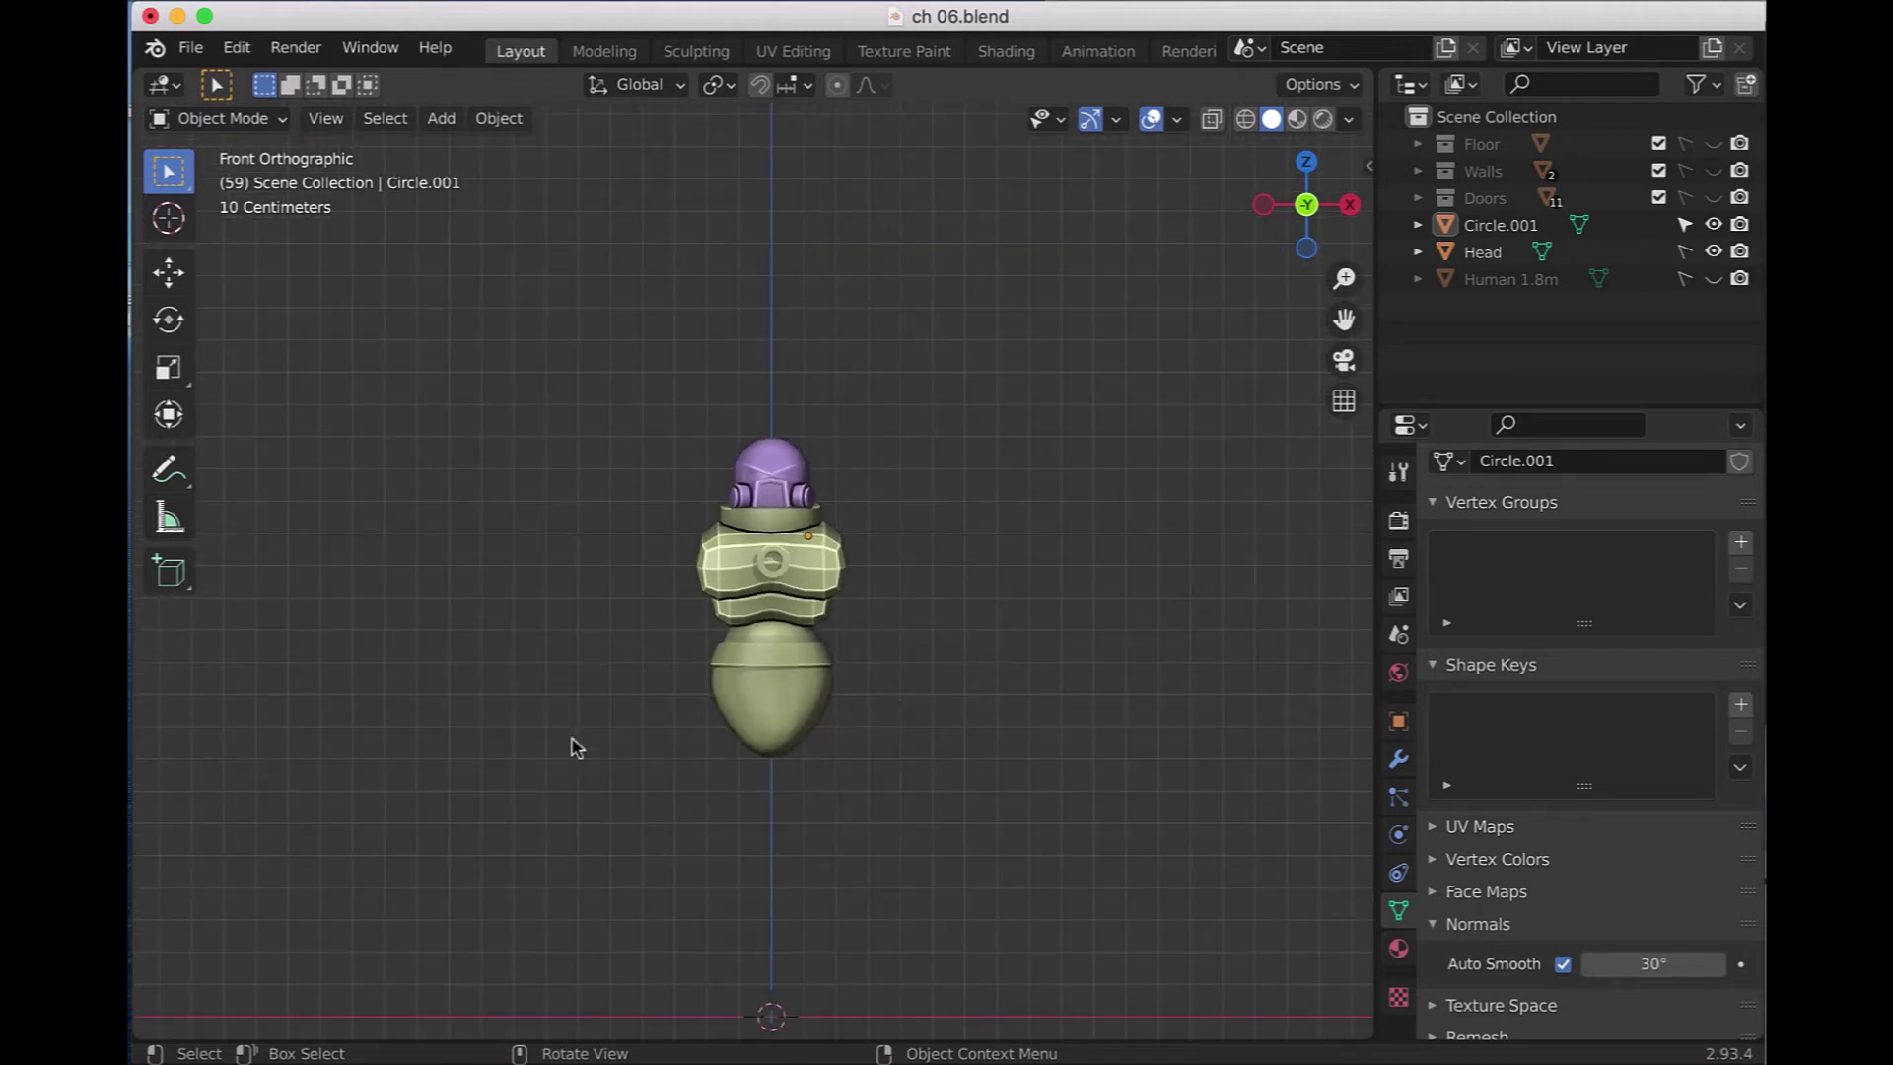
key(shift+a)
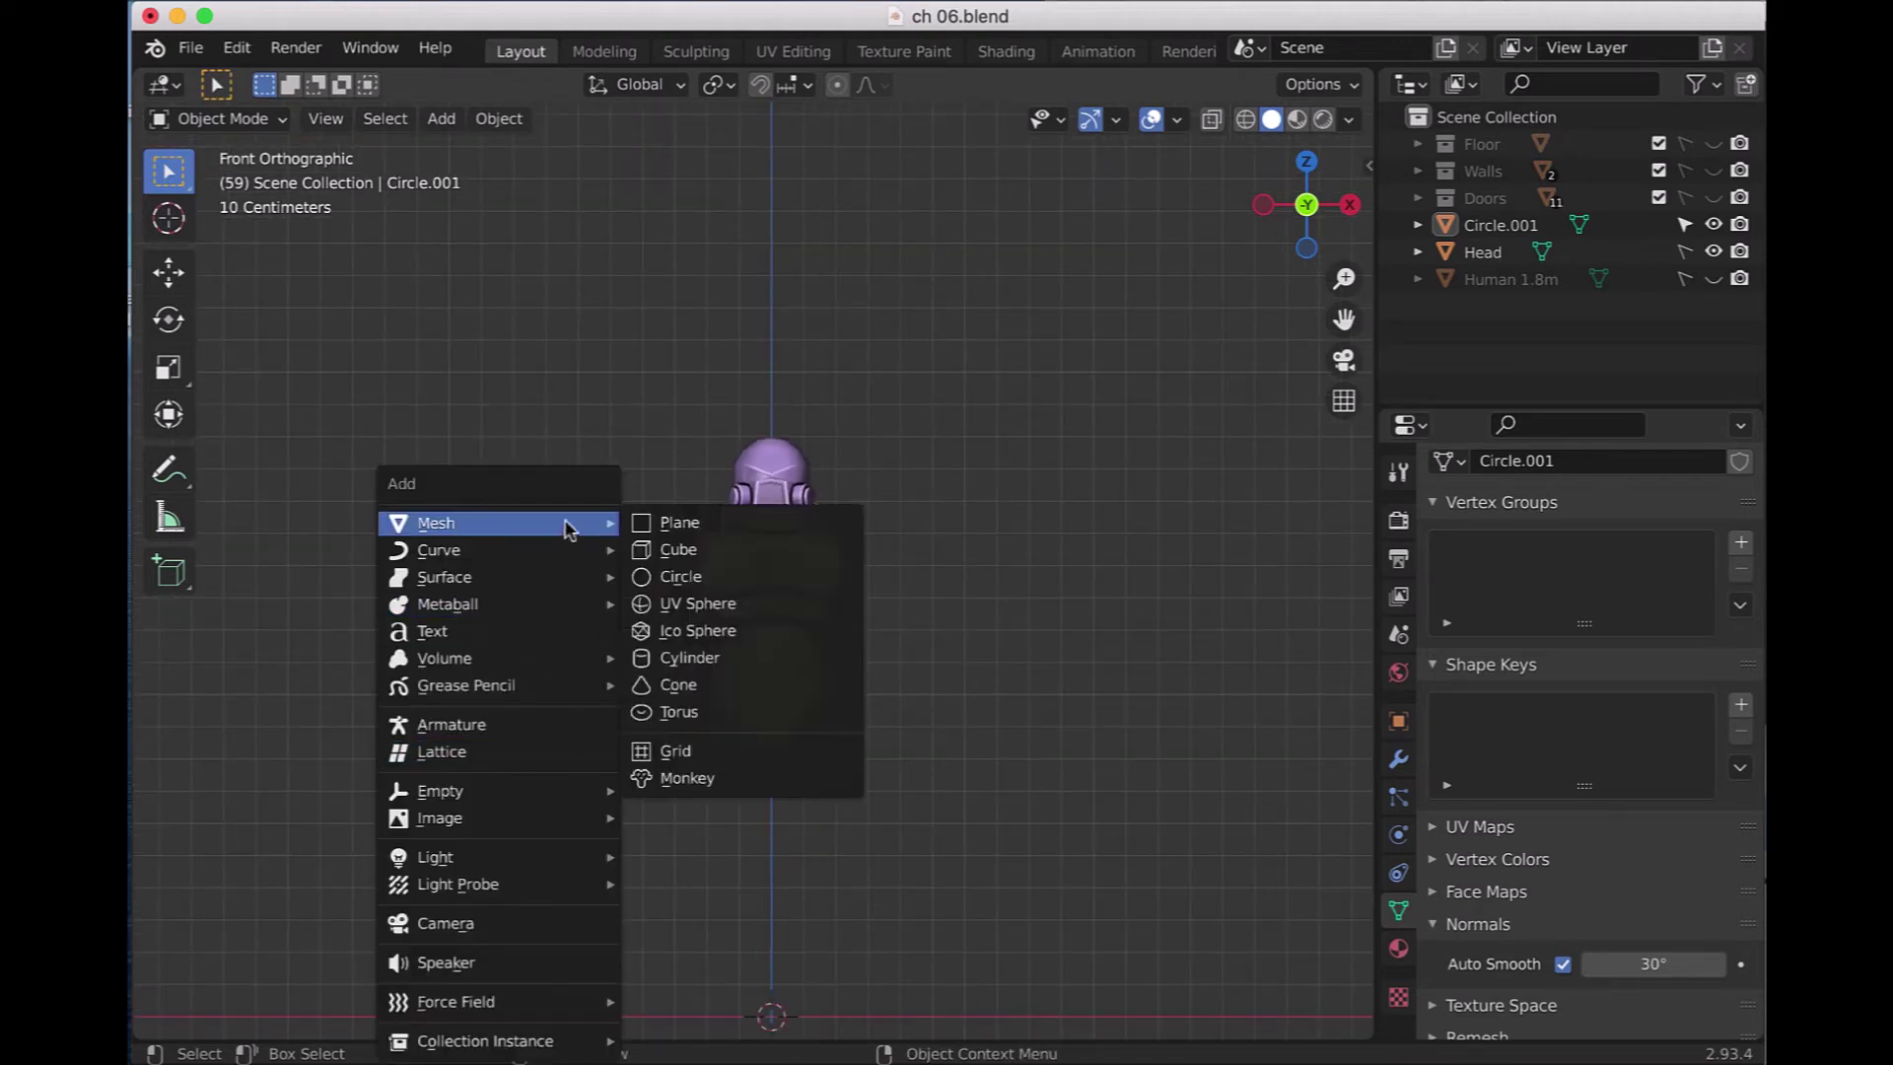
- Add a UV Sphere with 16 segments, 16 rings and radius 0.1 m
click(779, 605)
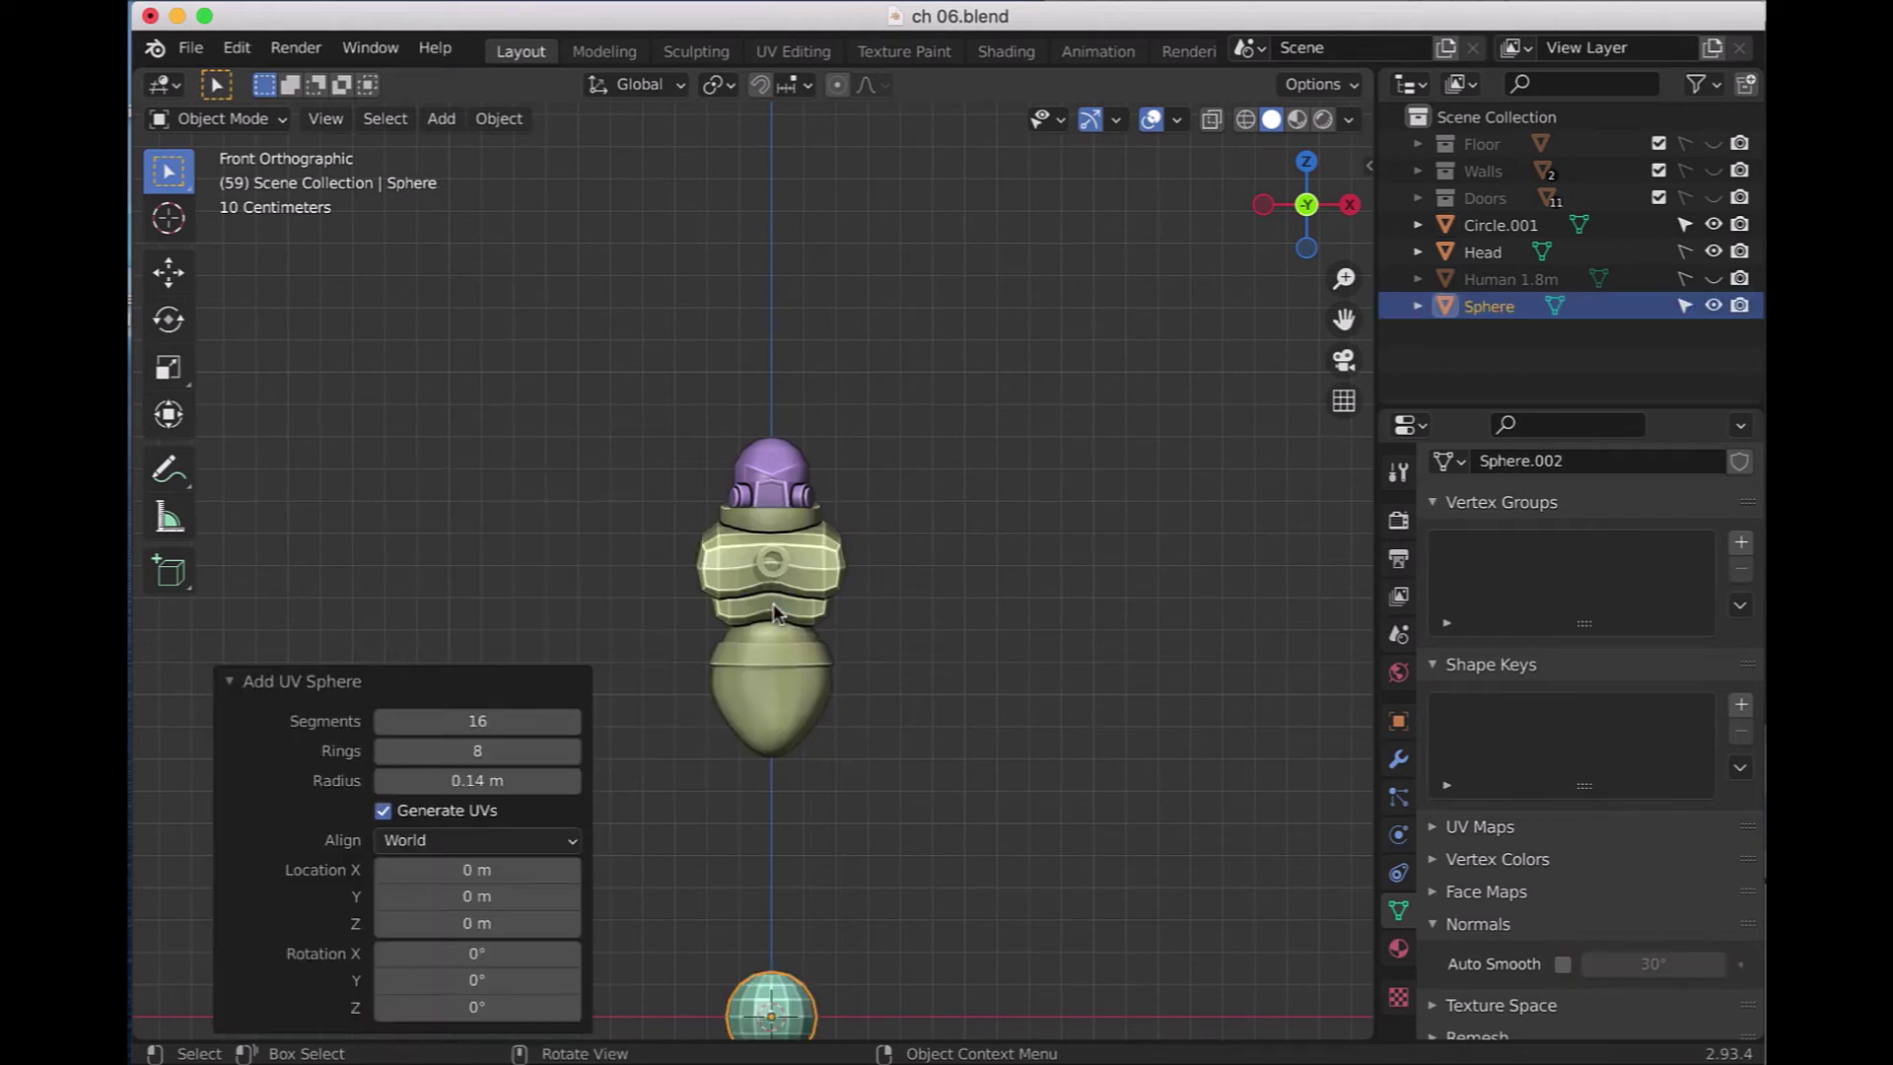
click(513, 723)
key(Return)
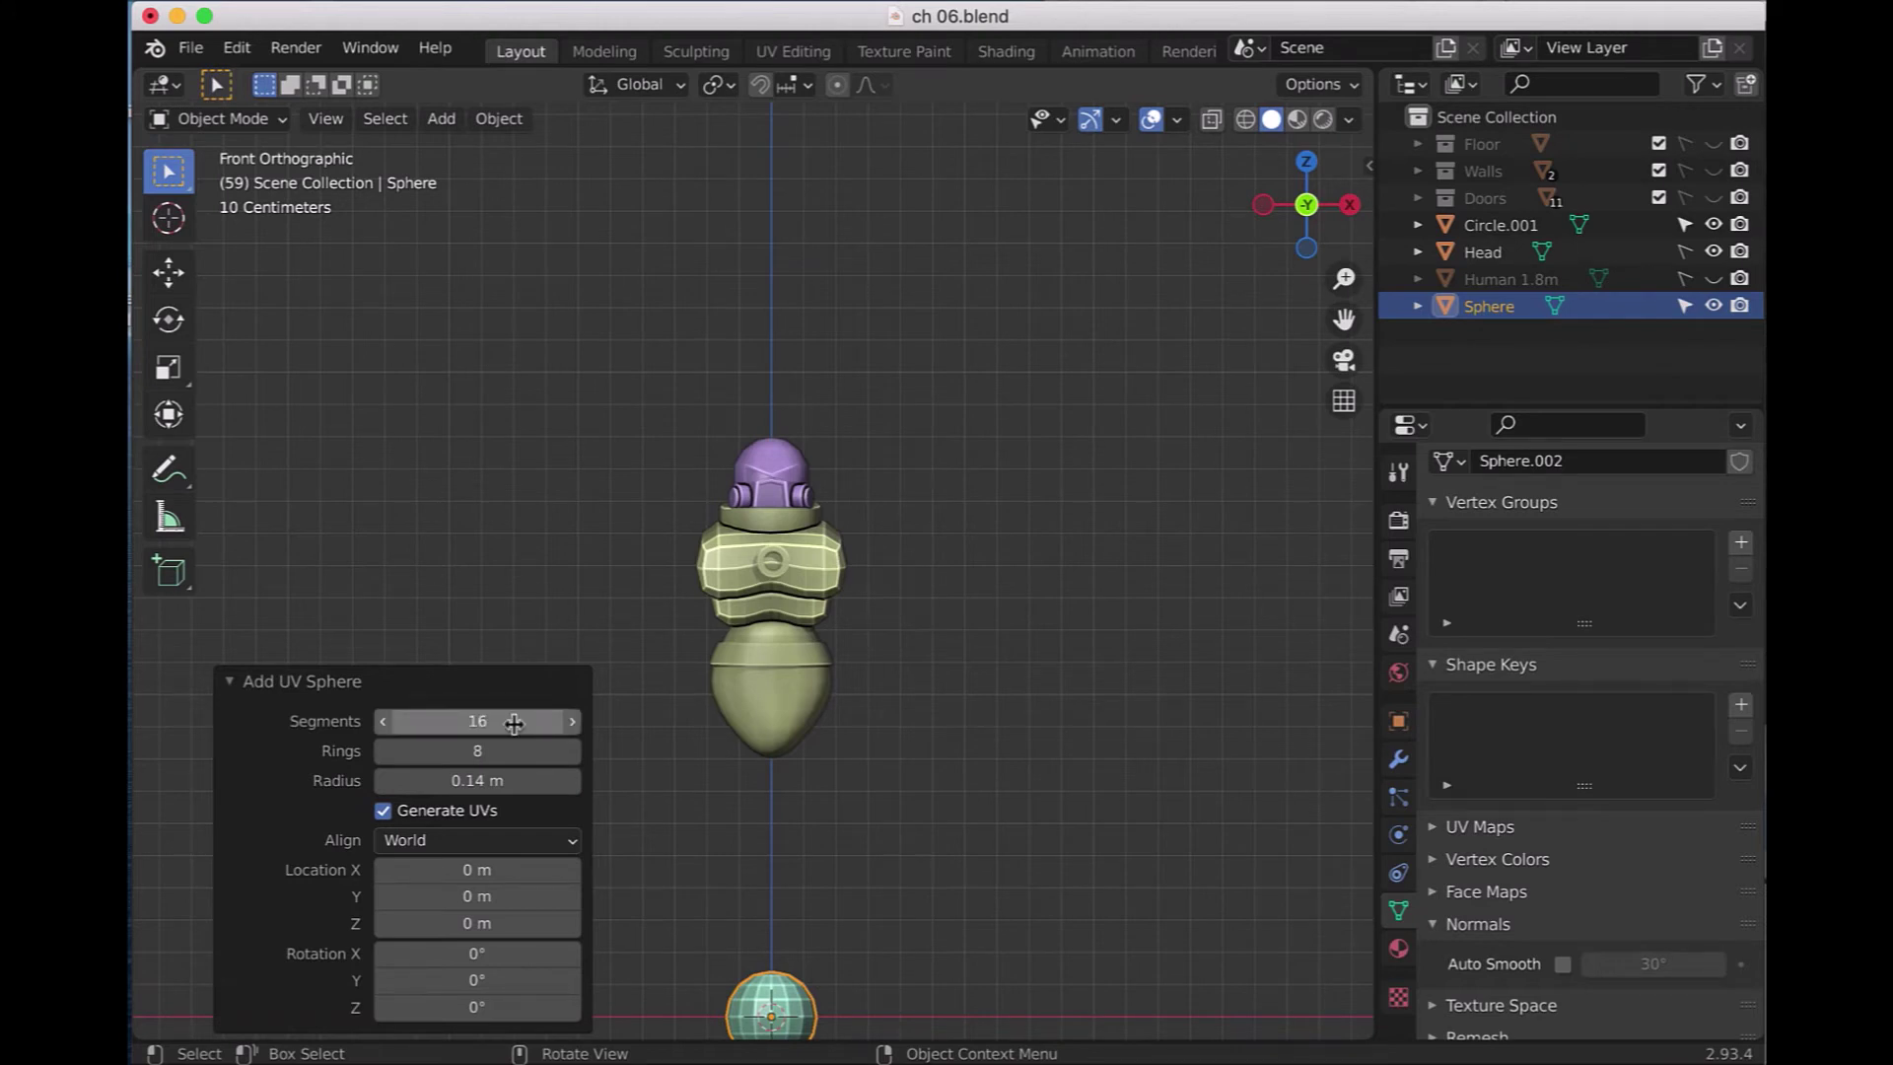
click(514, 743)
text(16)
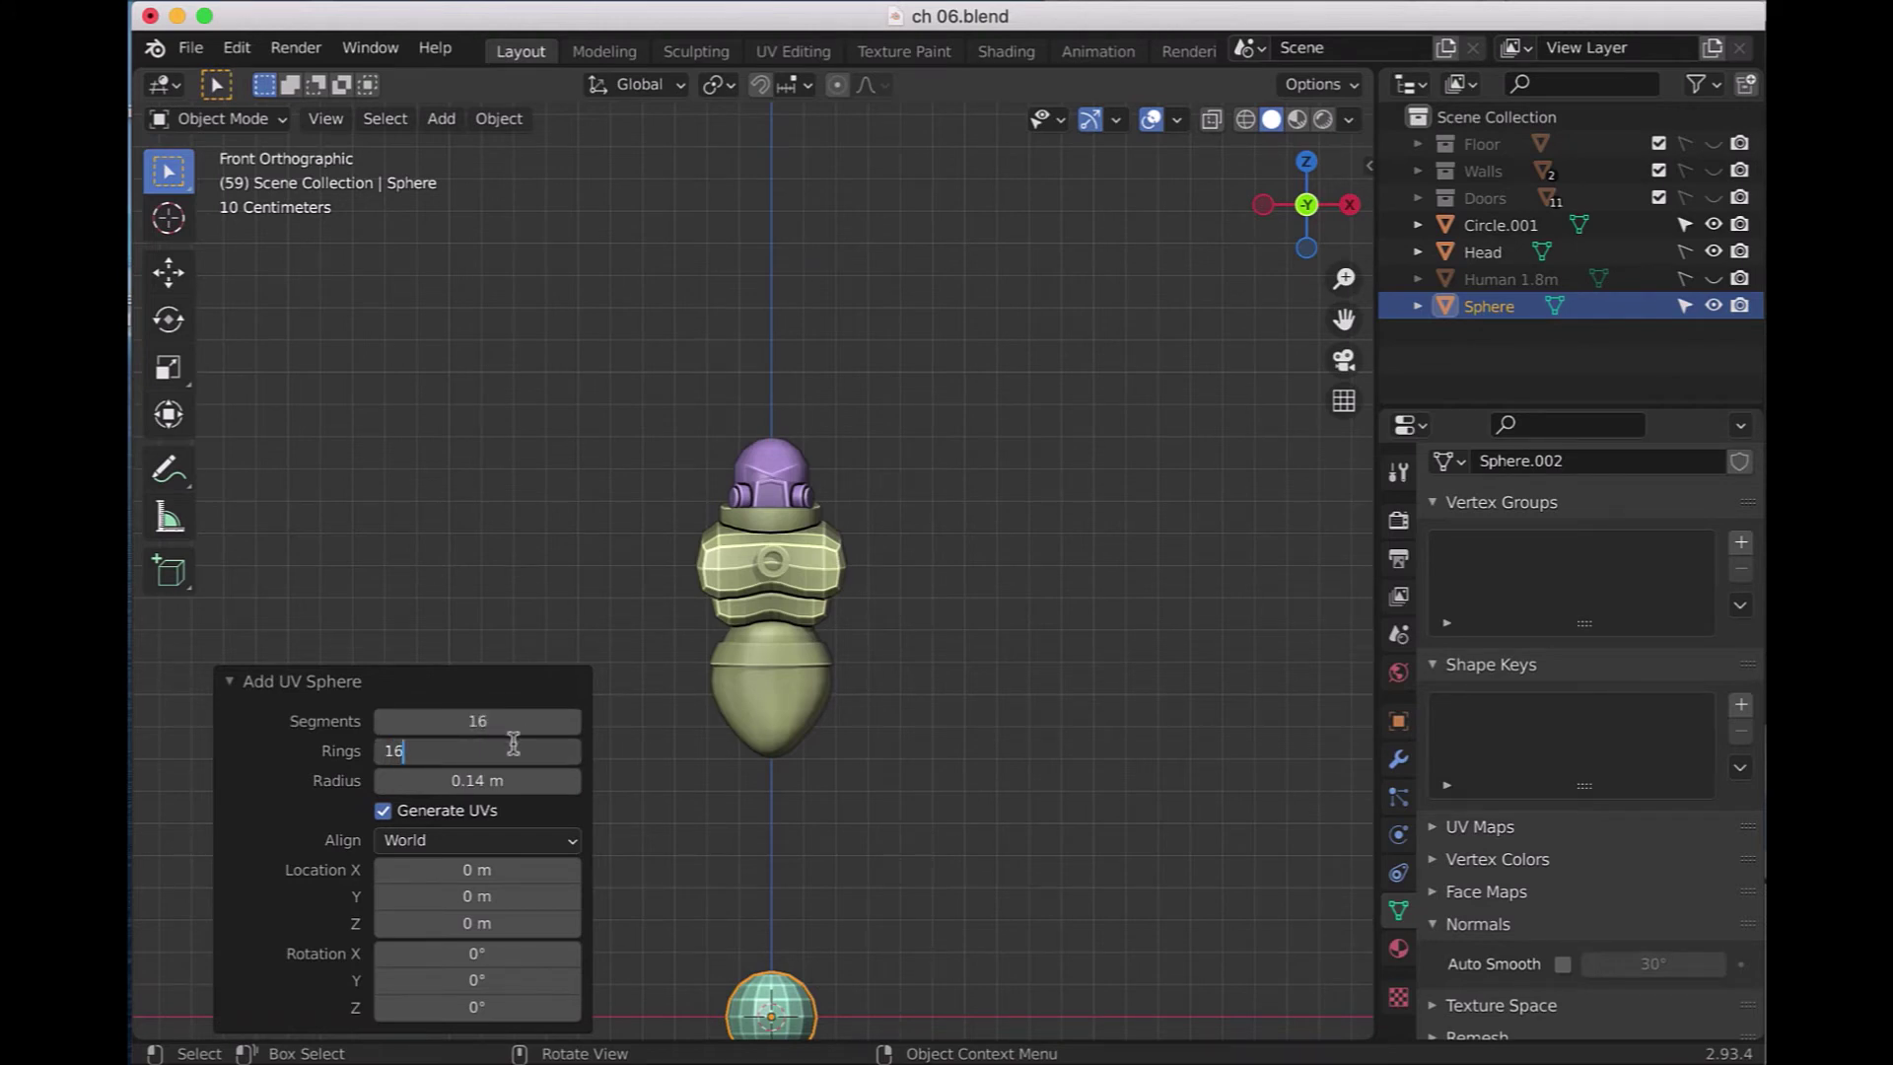
key(Return)
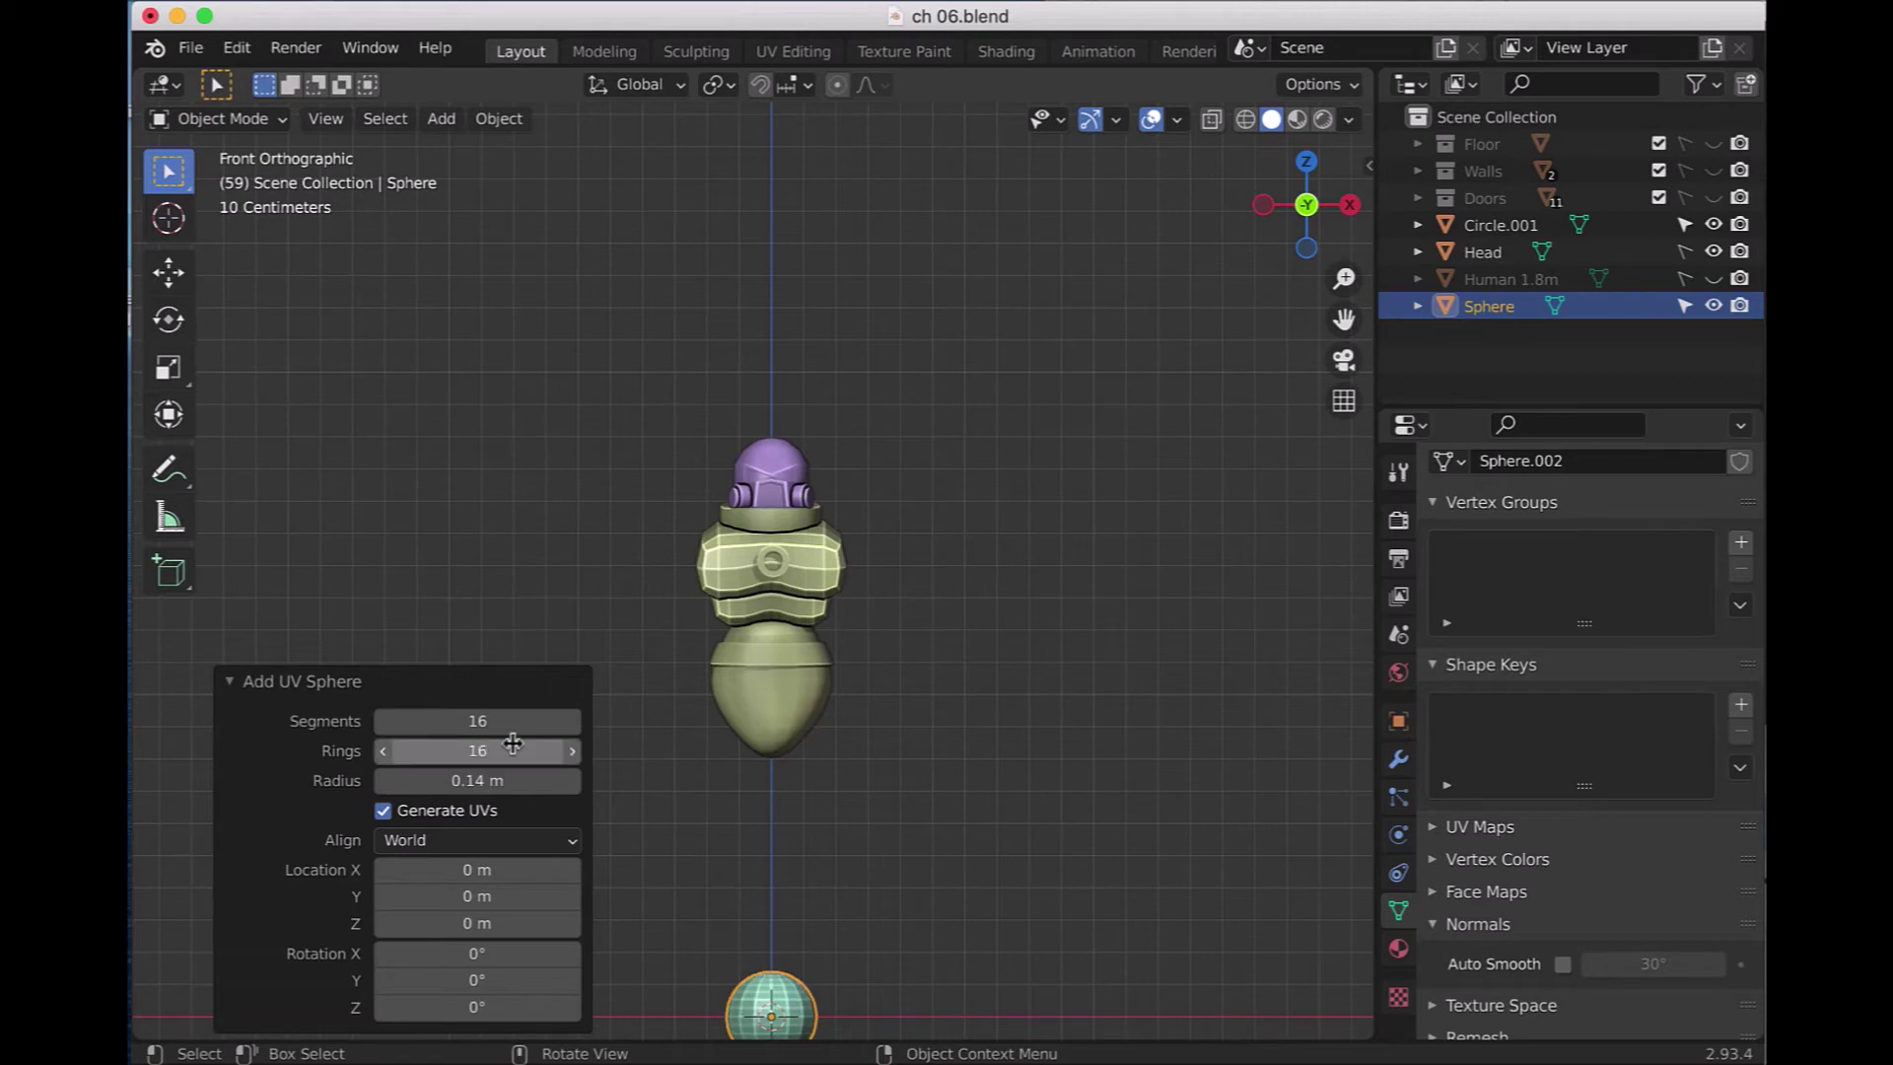
click(519, 784)
text(.1)
key(Return)
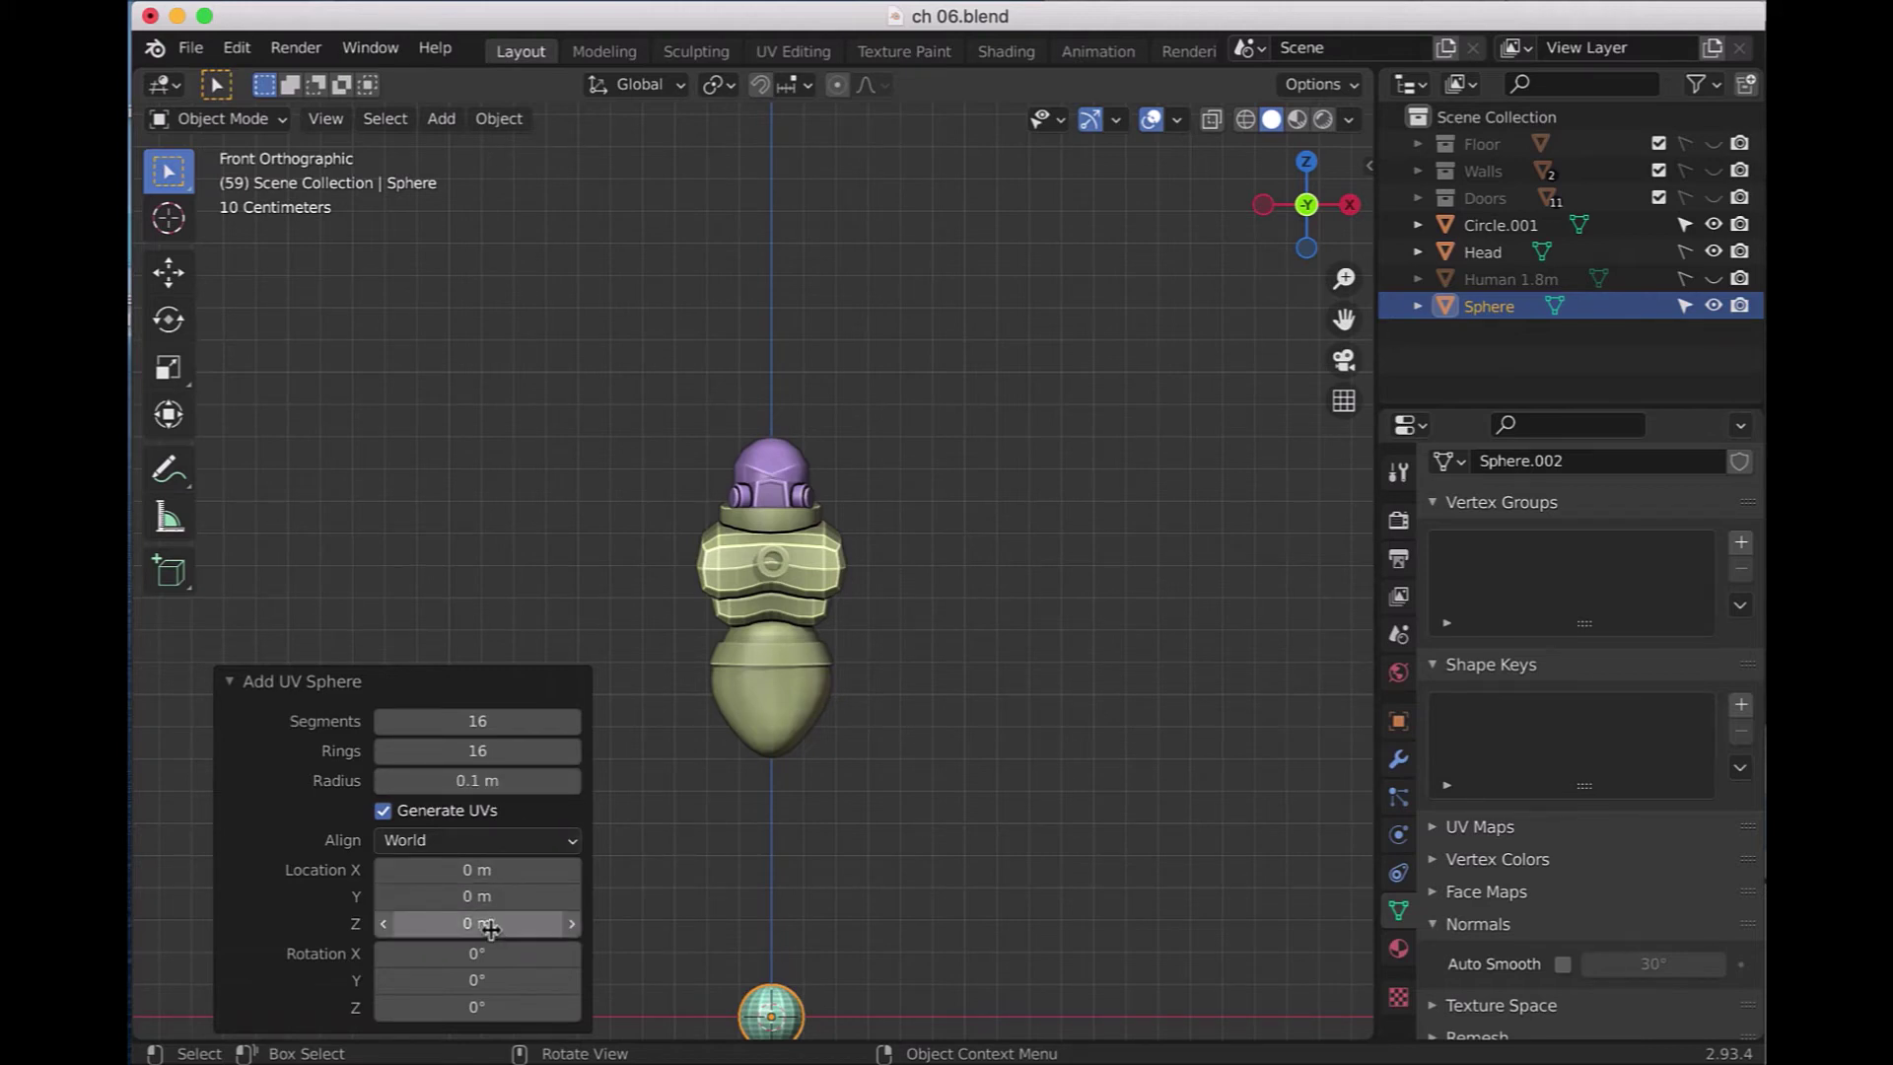
- Position the sphere at Z 1.43 m and X 0.2 m
double_click(490, 927)
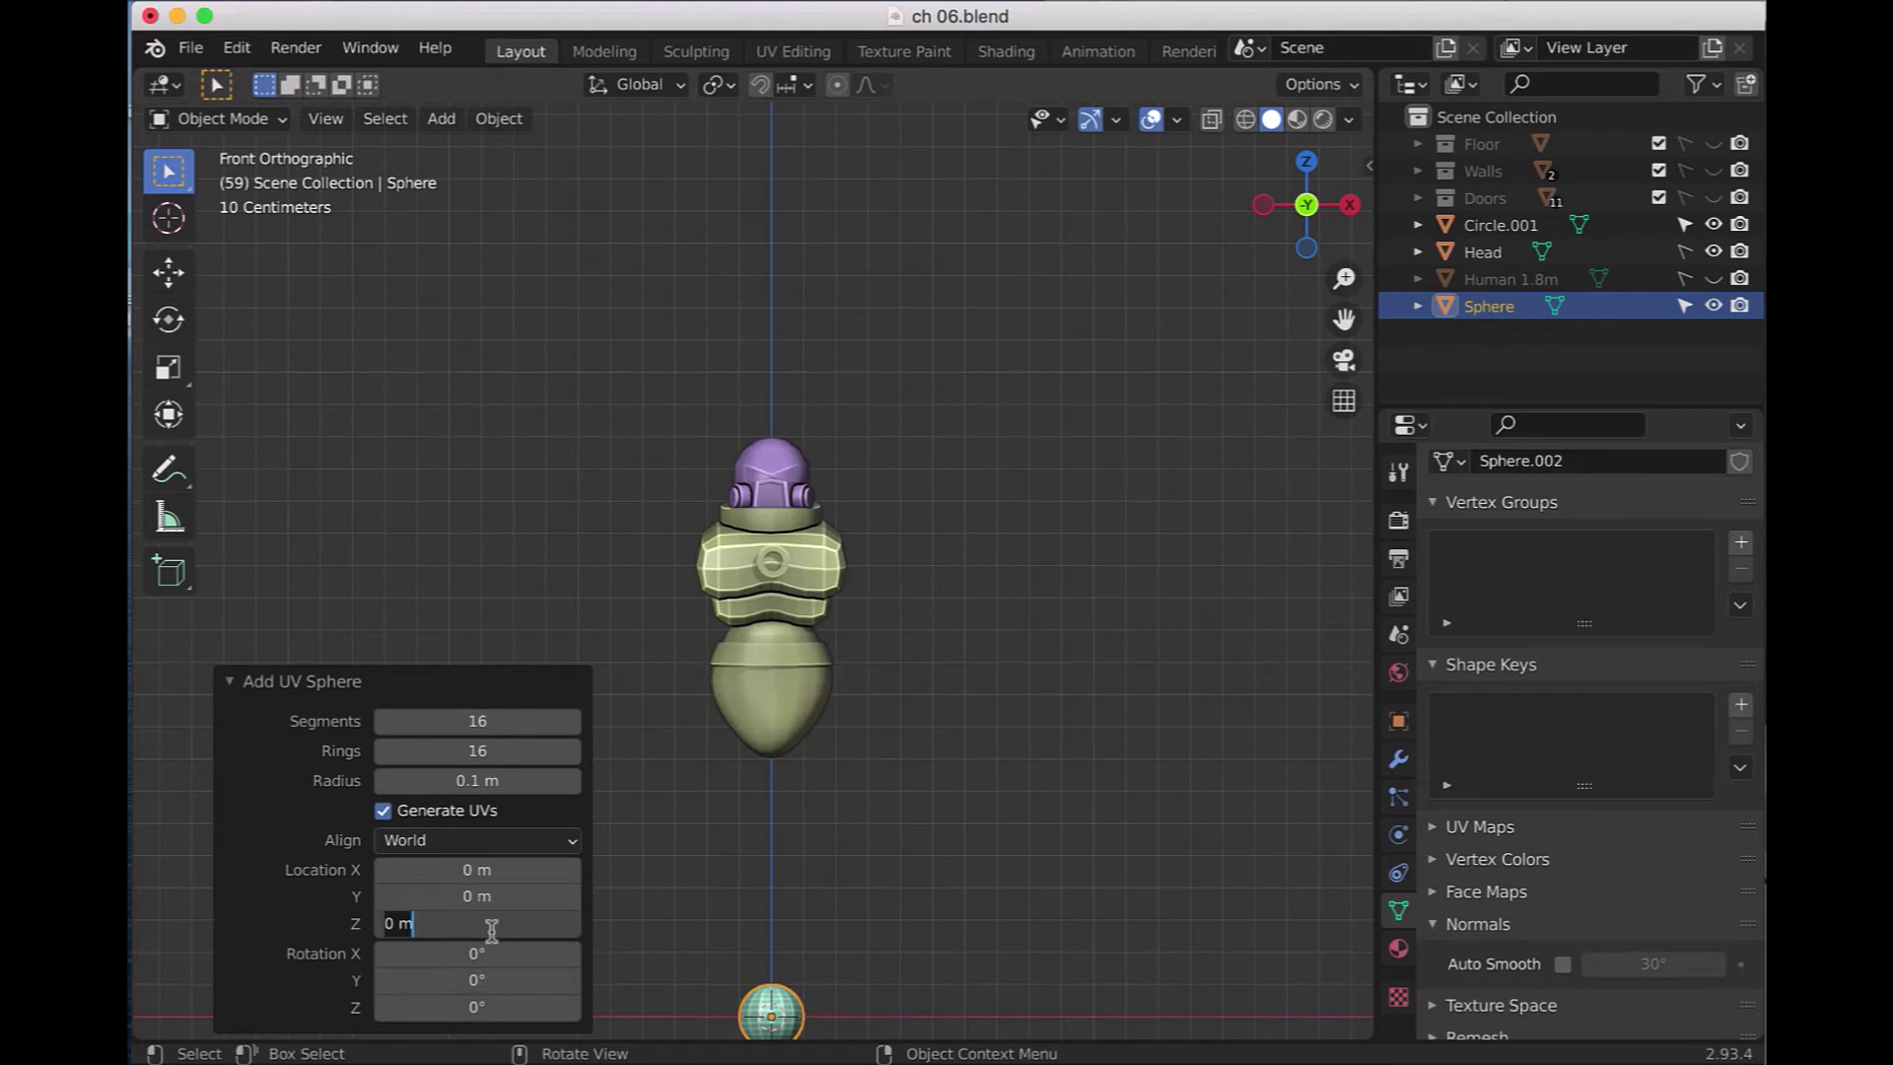
text(1.43)
key(Return)
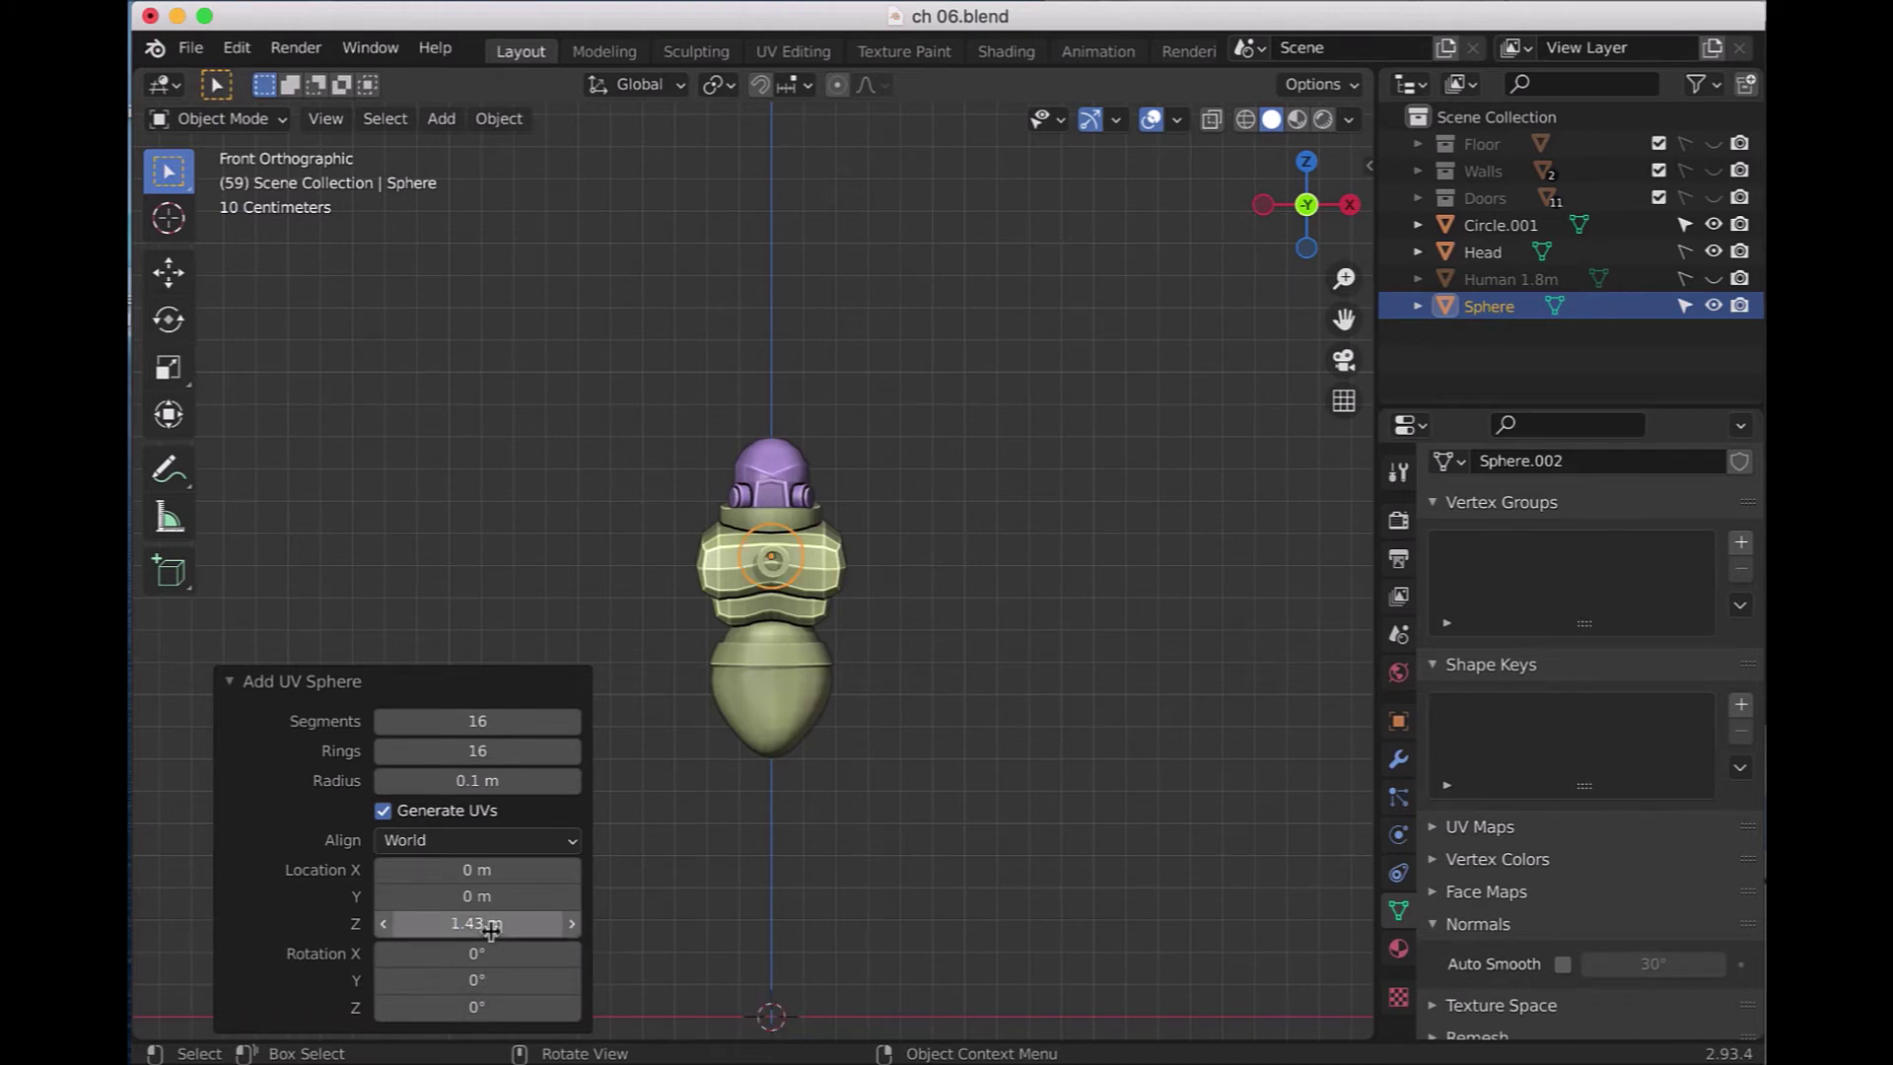
double_click(481, 873)
text(0.)
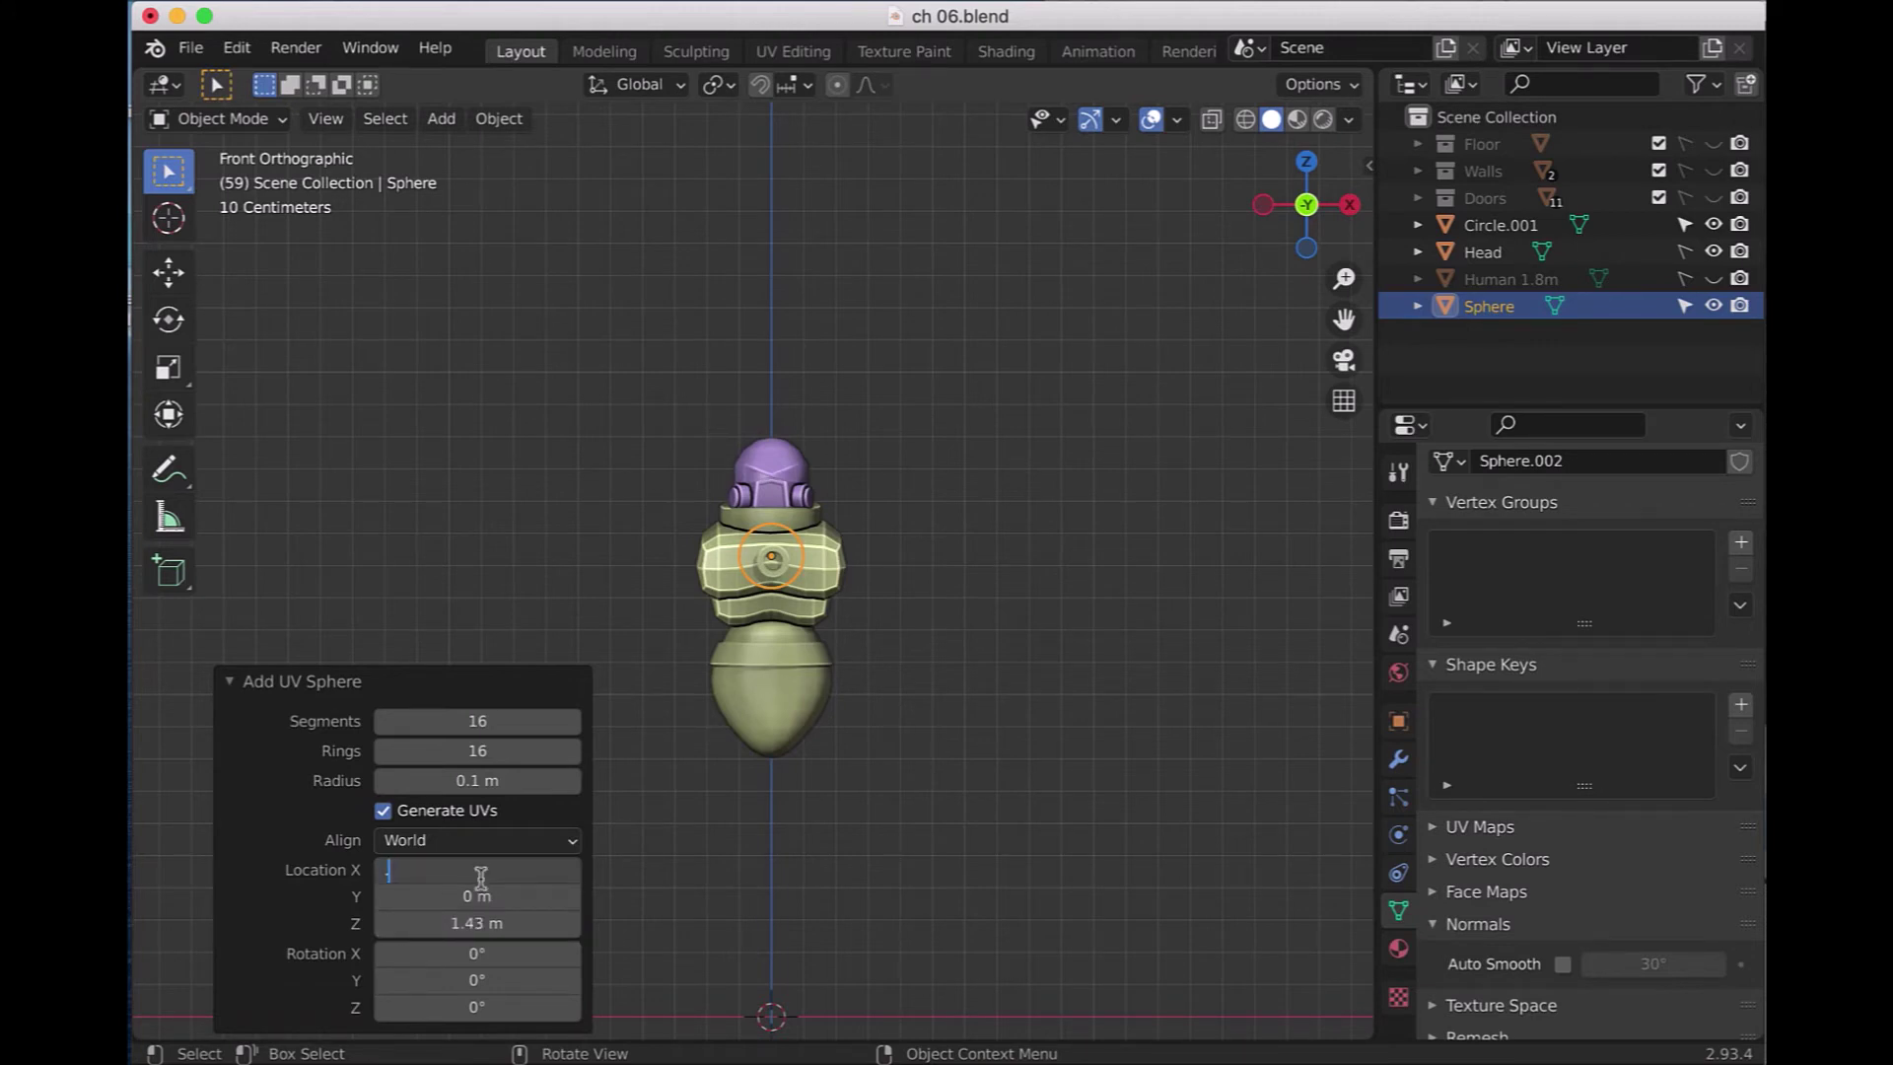
text(2)
key(Return)
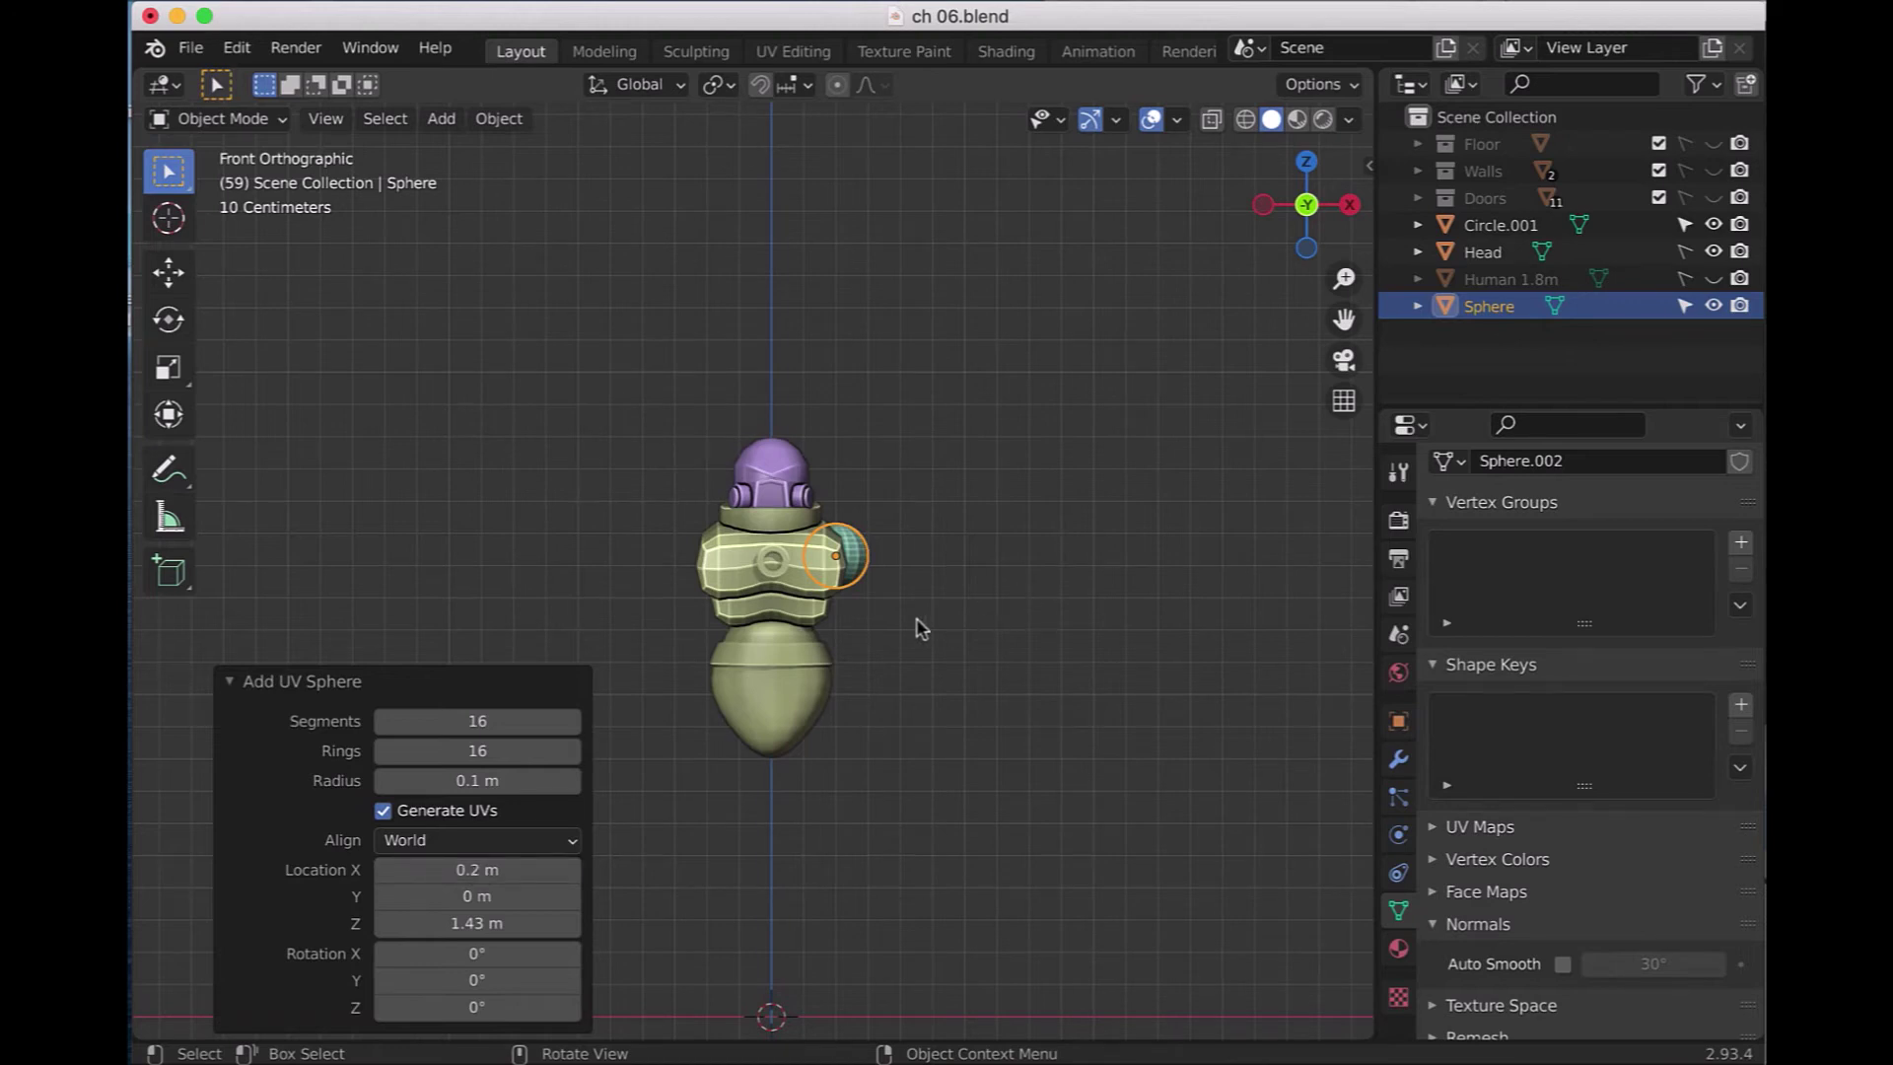
click(231, 686)
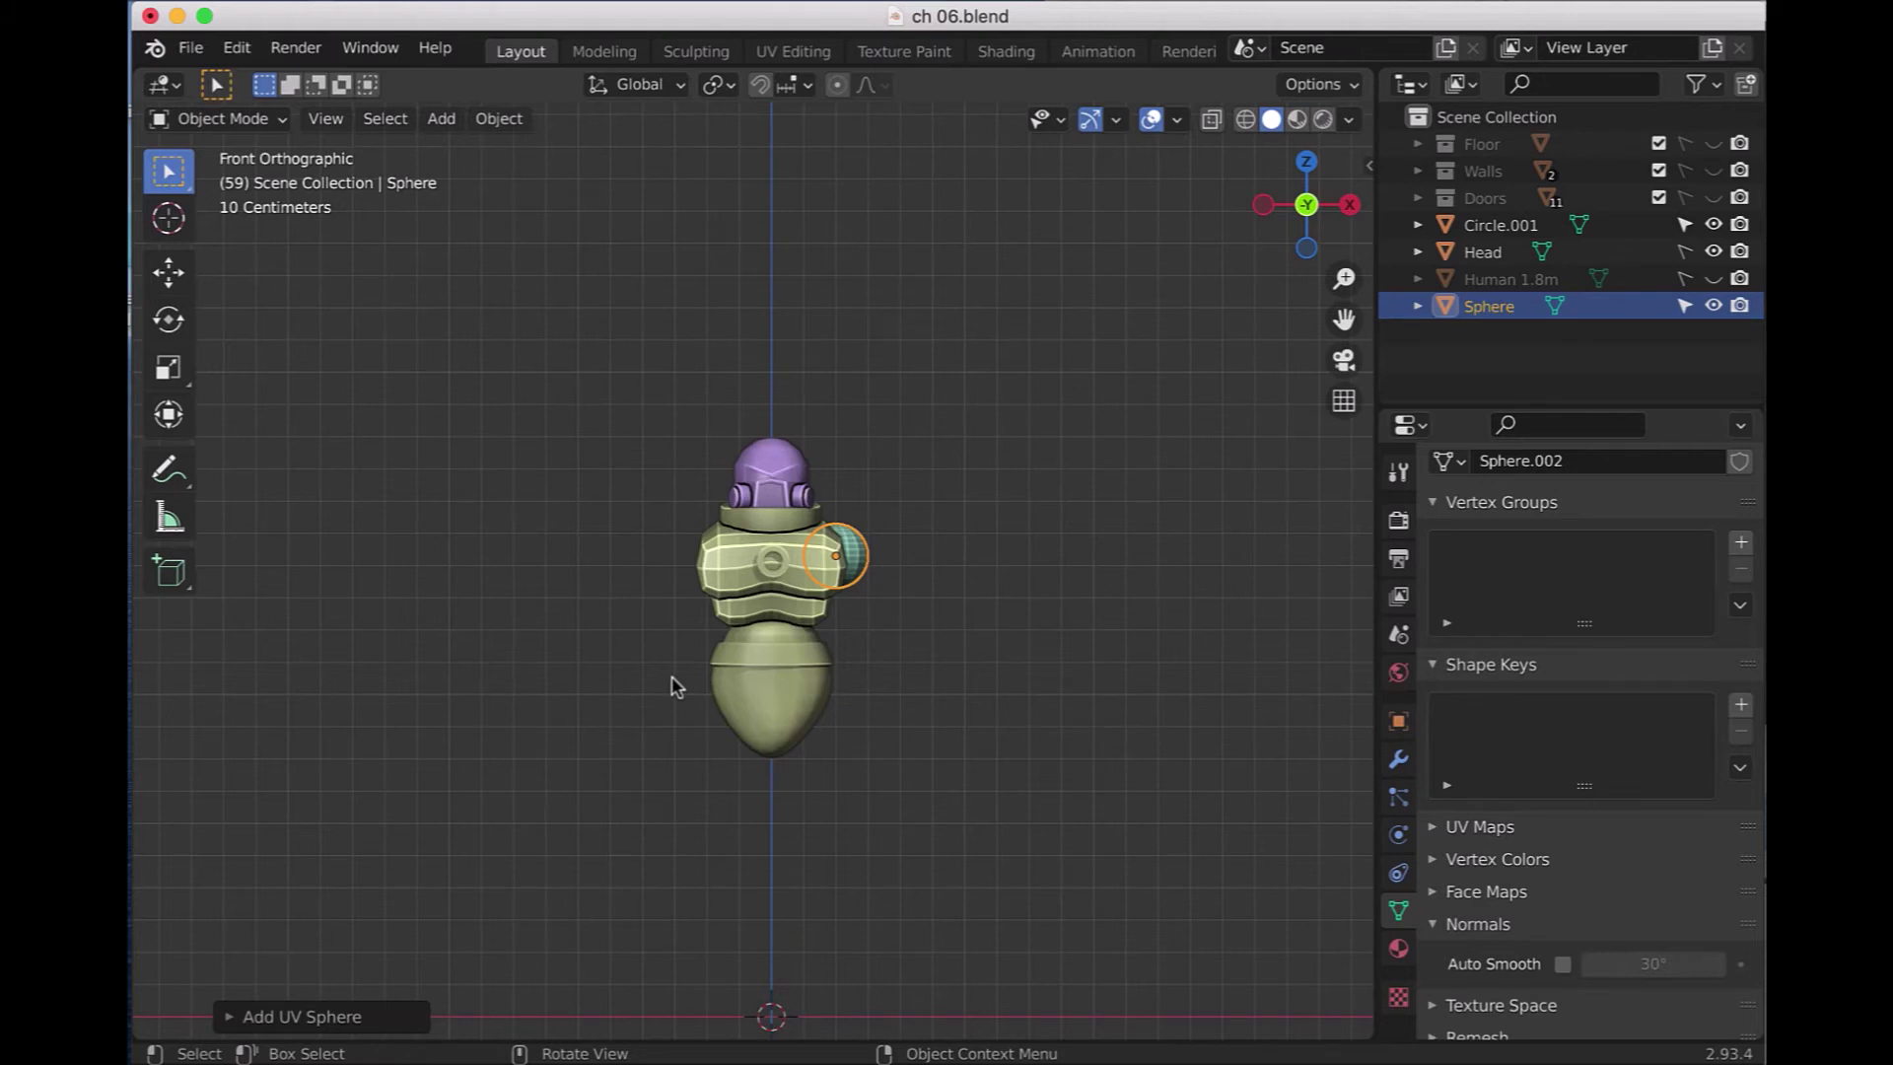
- From the right view, move the shoulder sphere about 0.05 m along Y
scroll(673, 687, up, 3)
key(KP_Decimal)
scroll(671, 686, down, 5)
scroll(671, 686, down, 4)
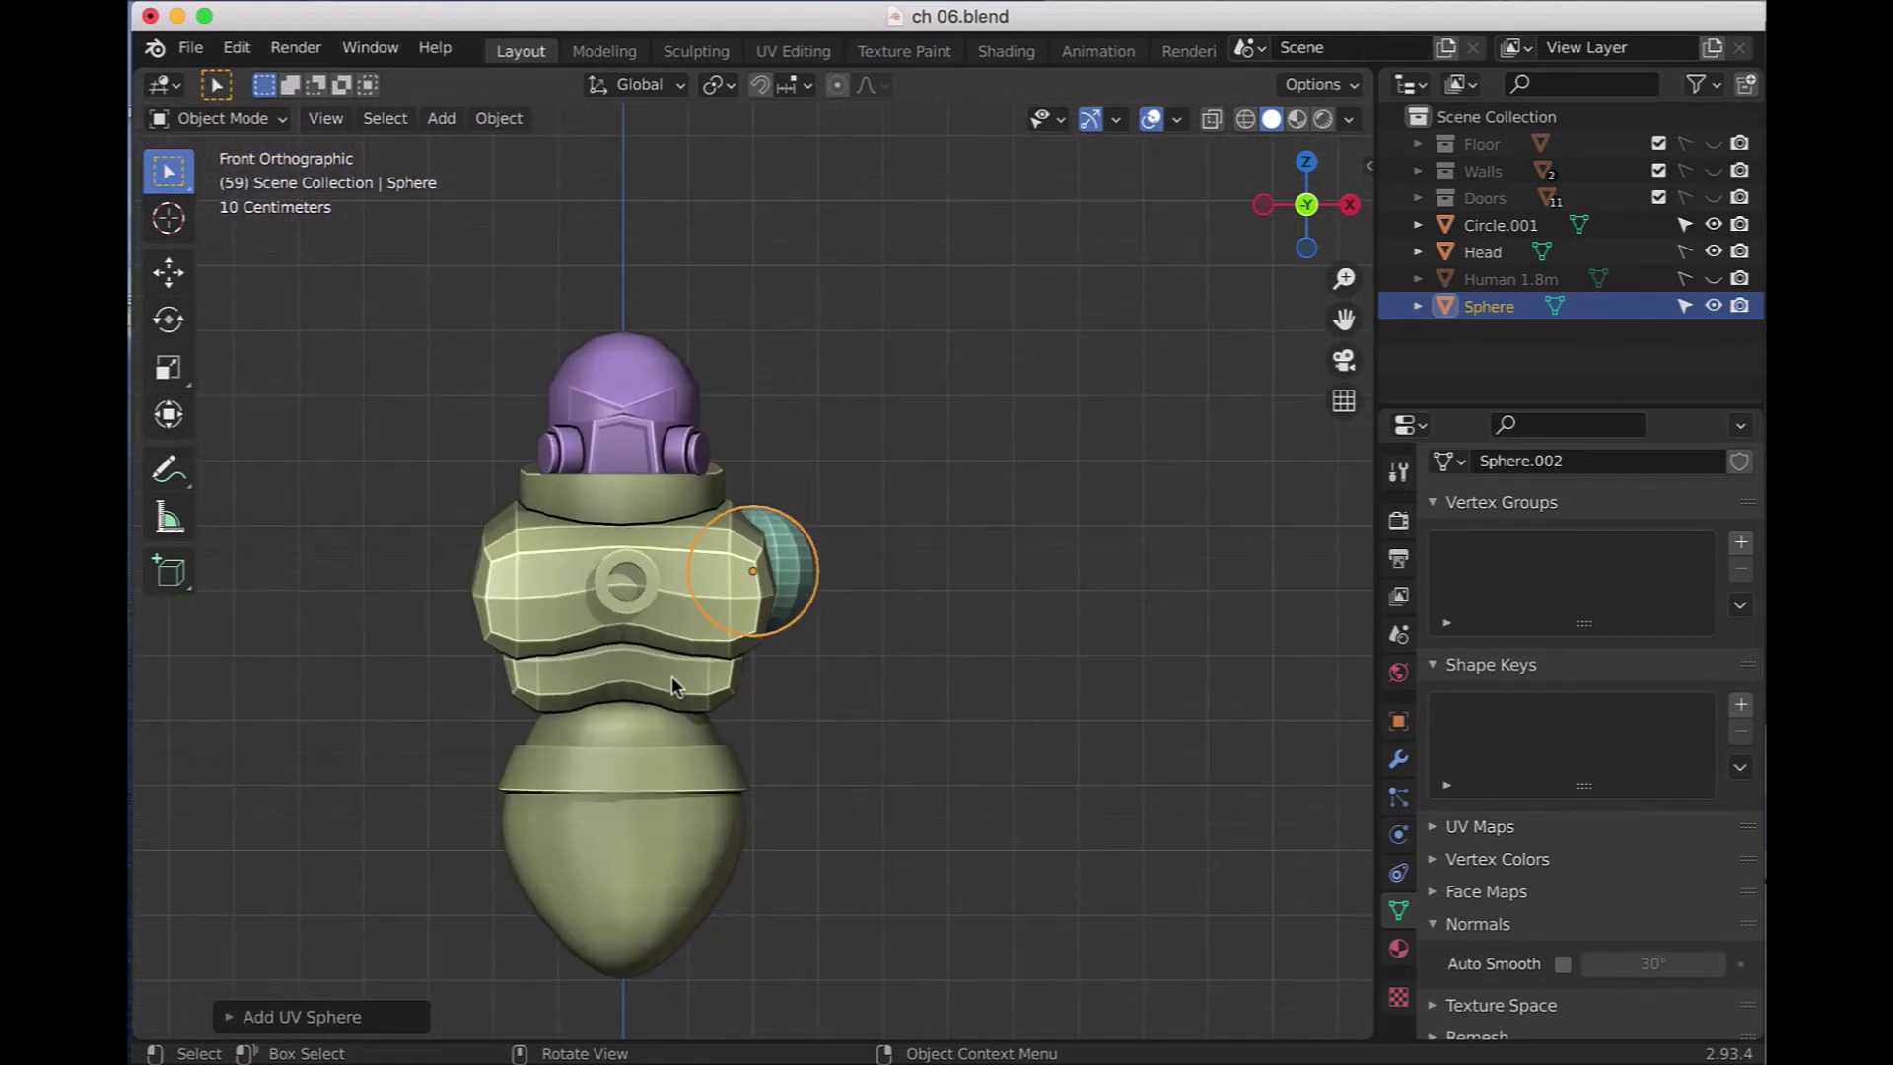
key(KP_3)
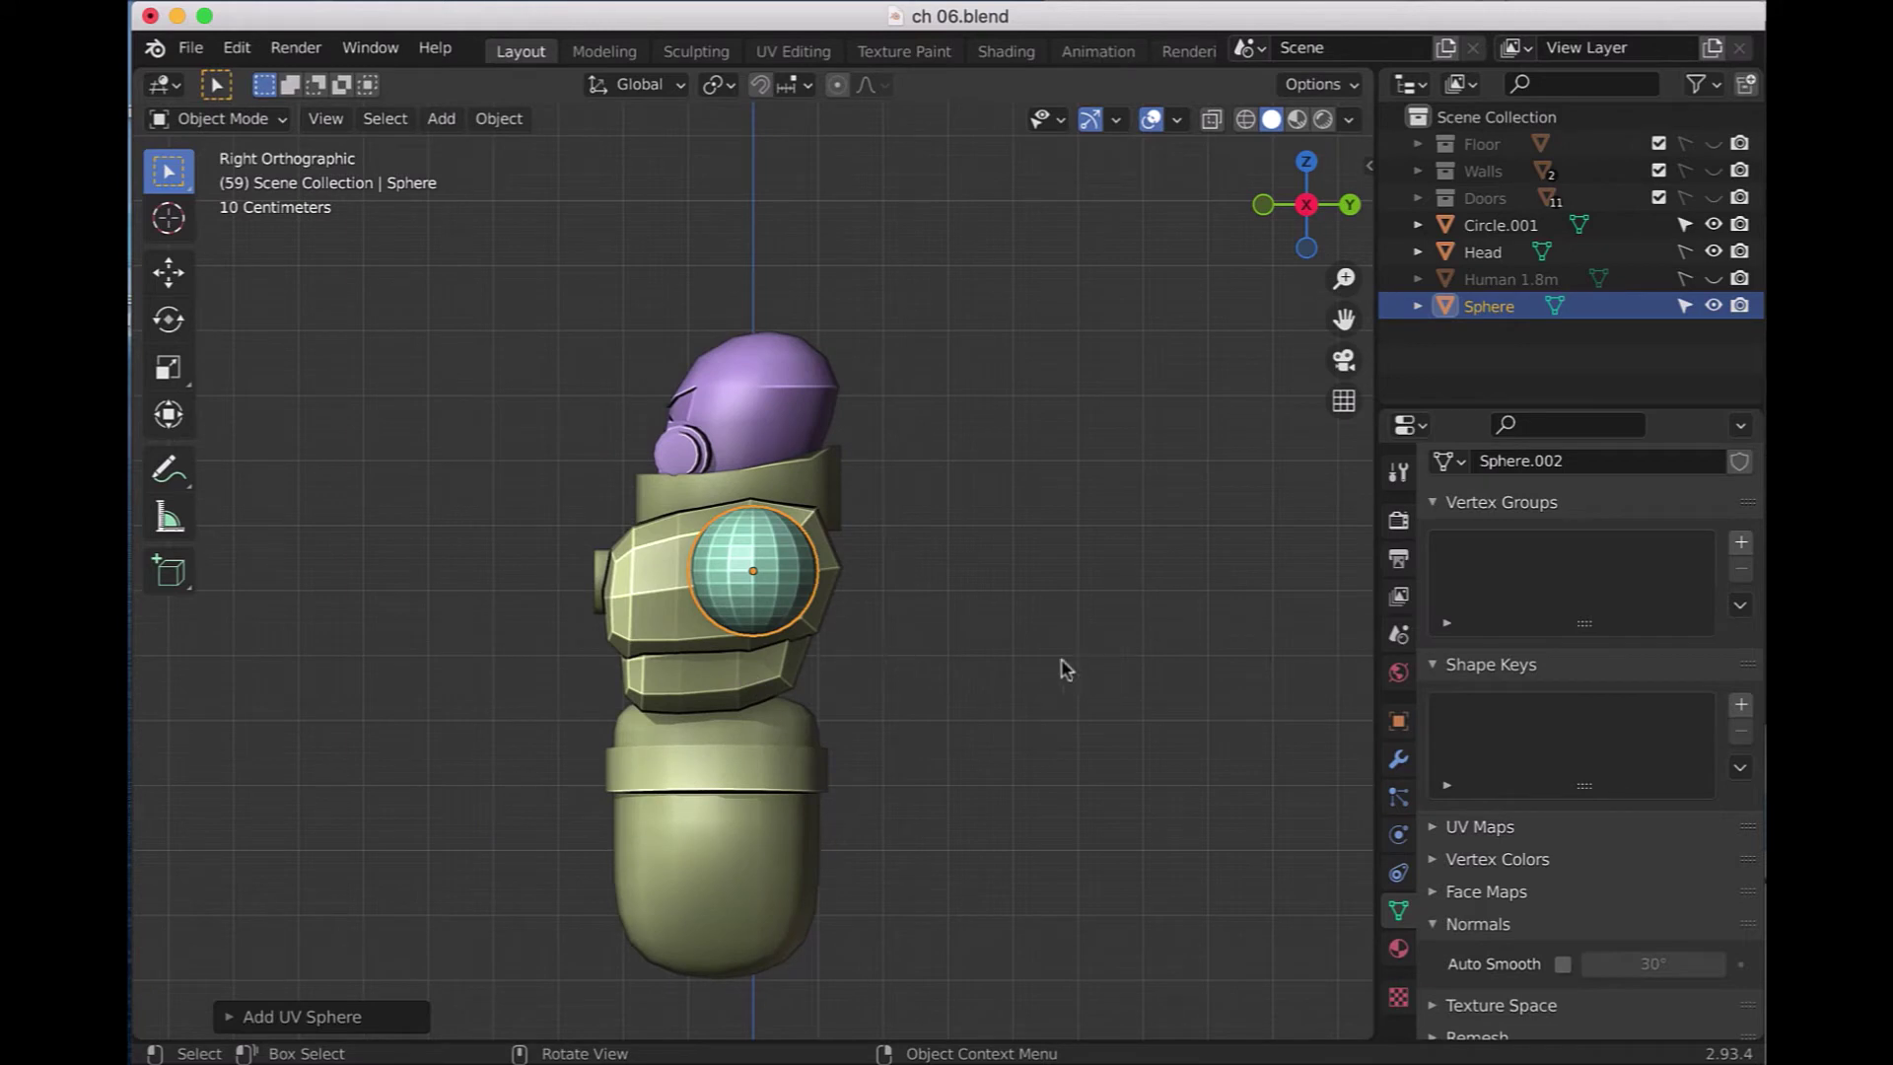
key(g)
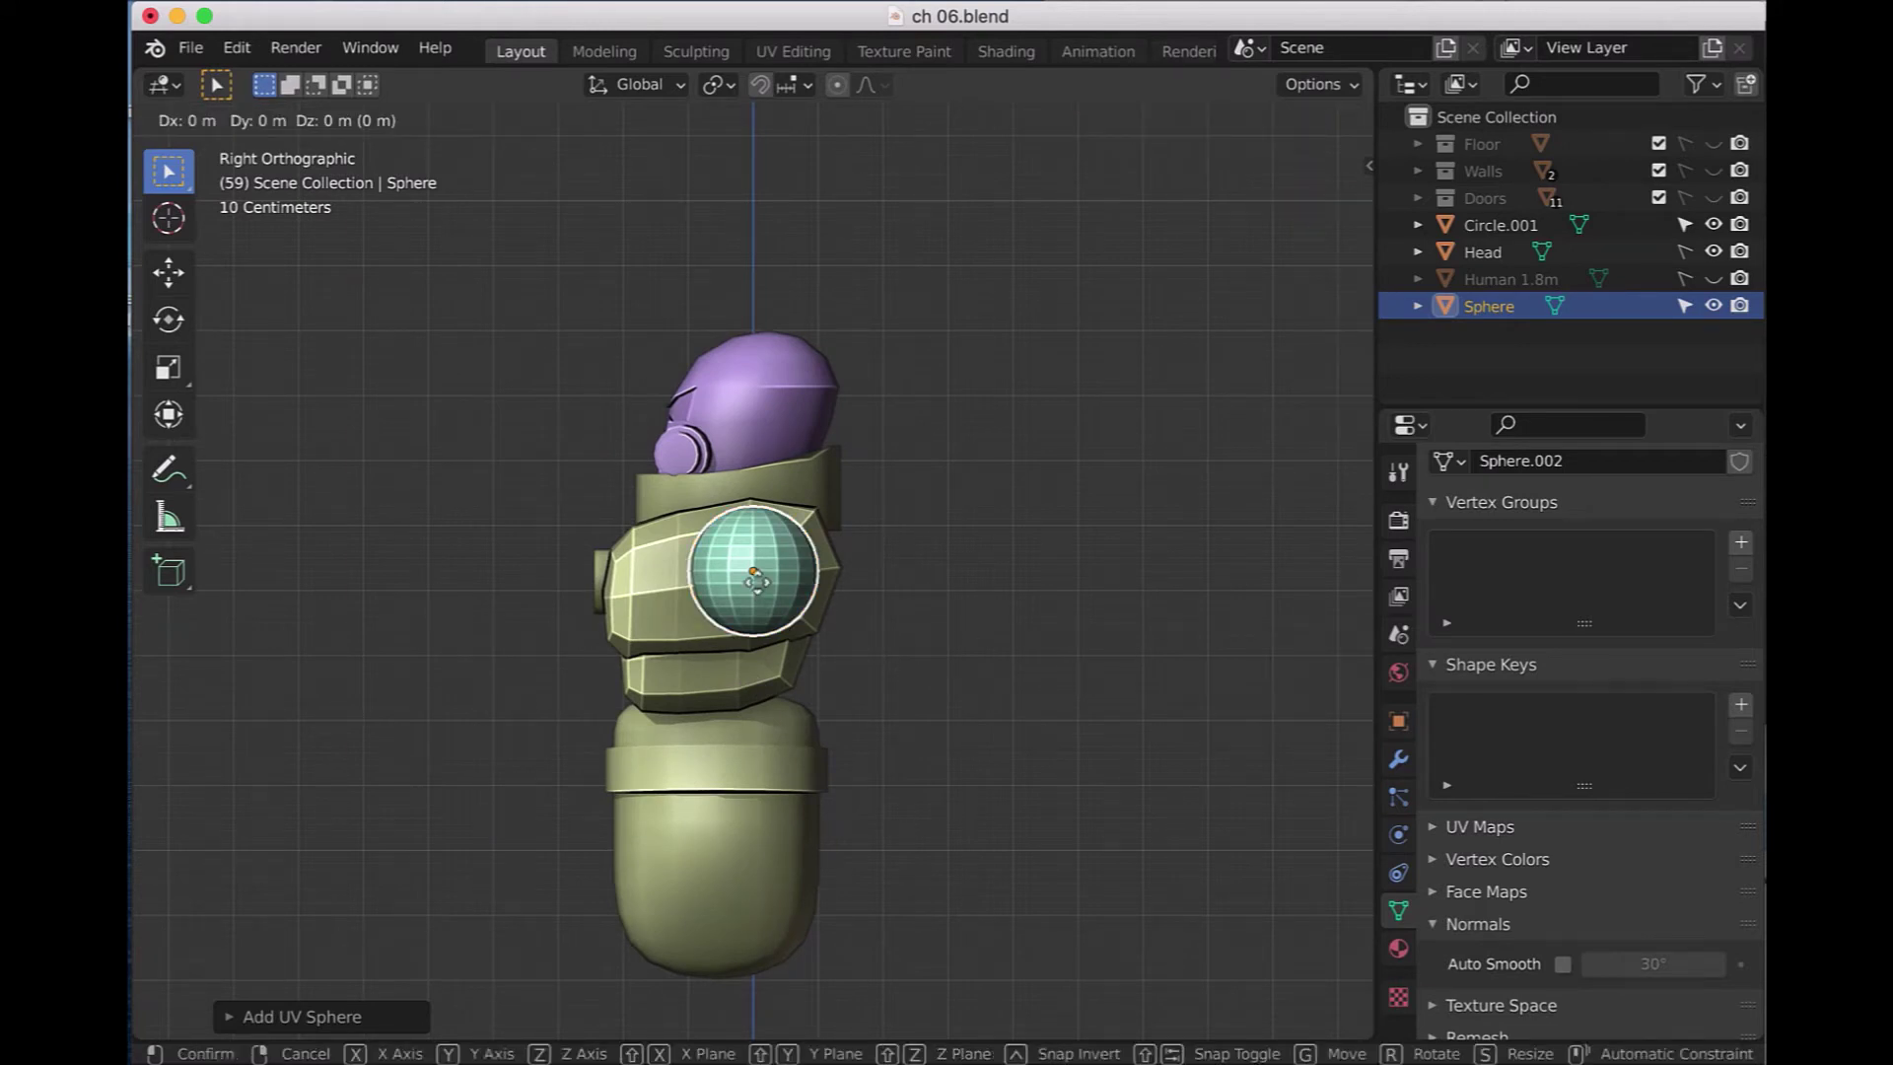
key(x)
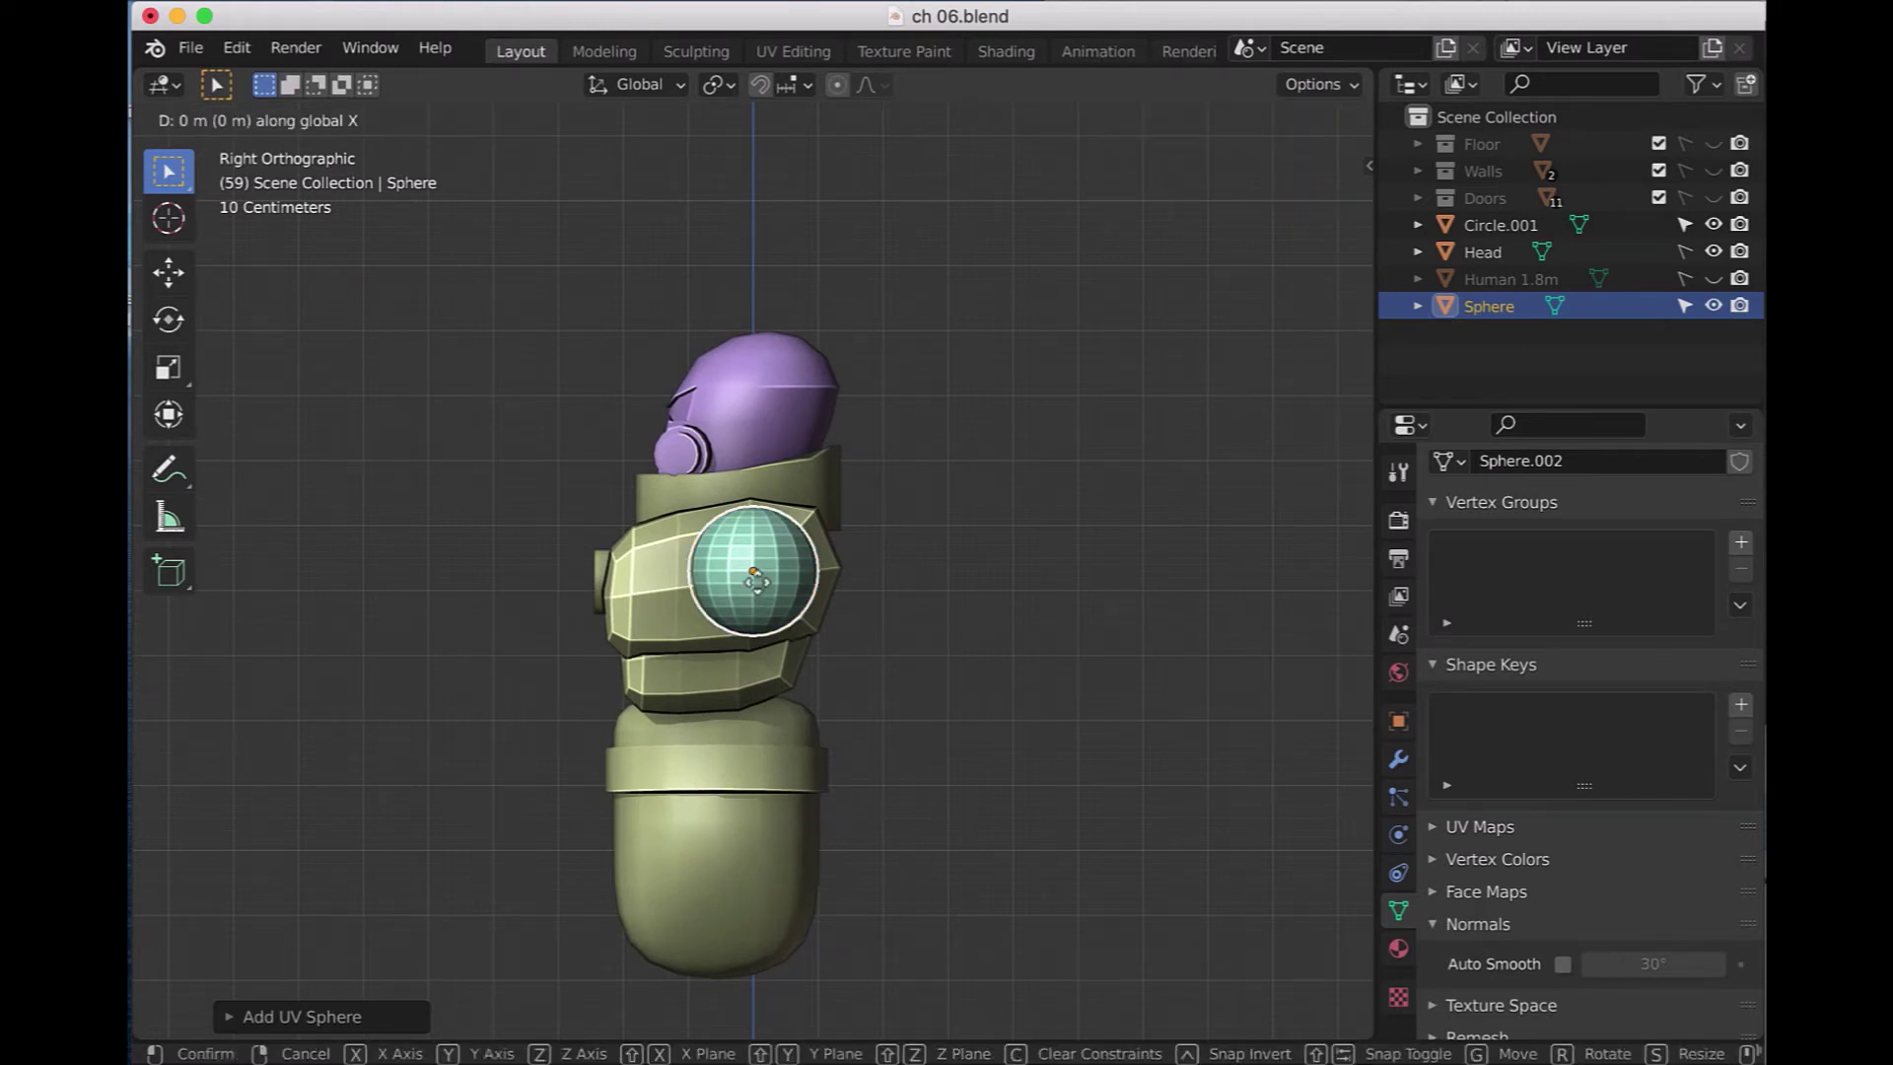
key(y)
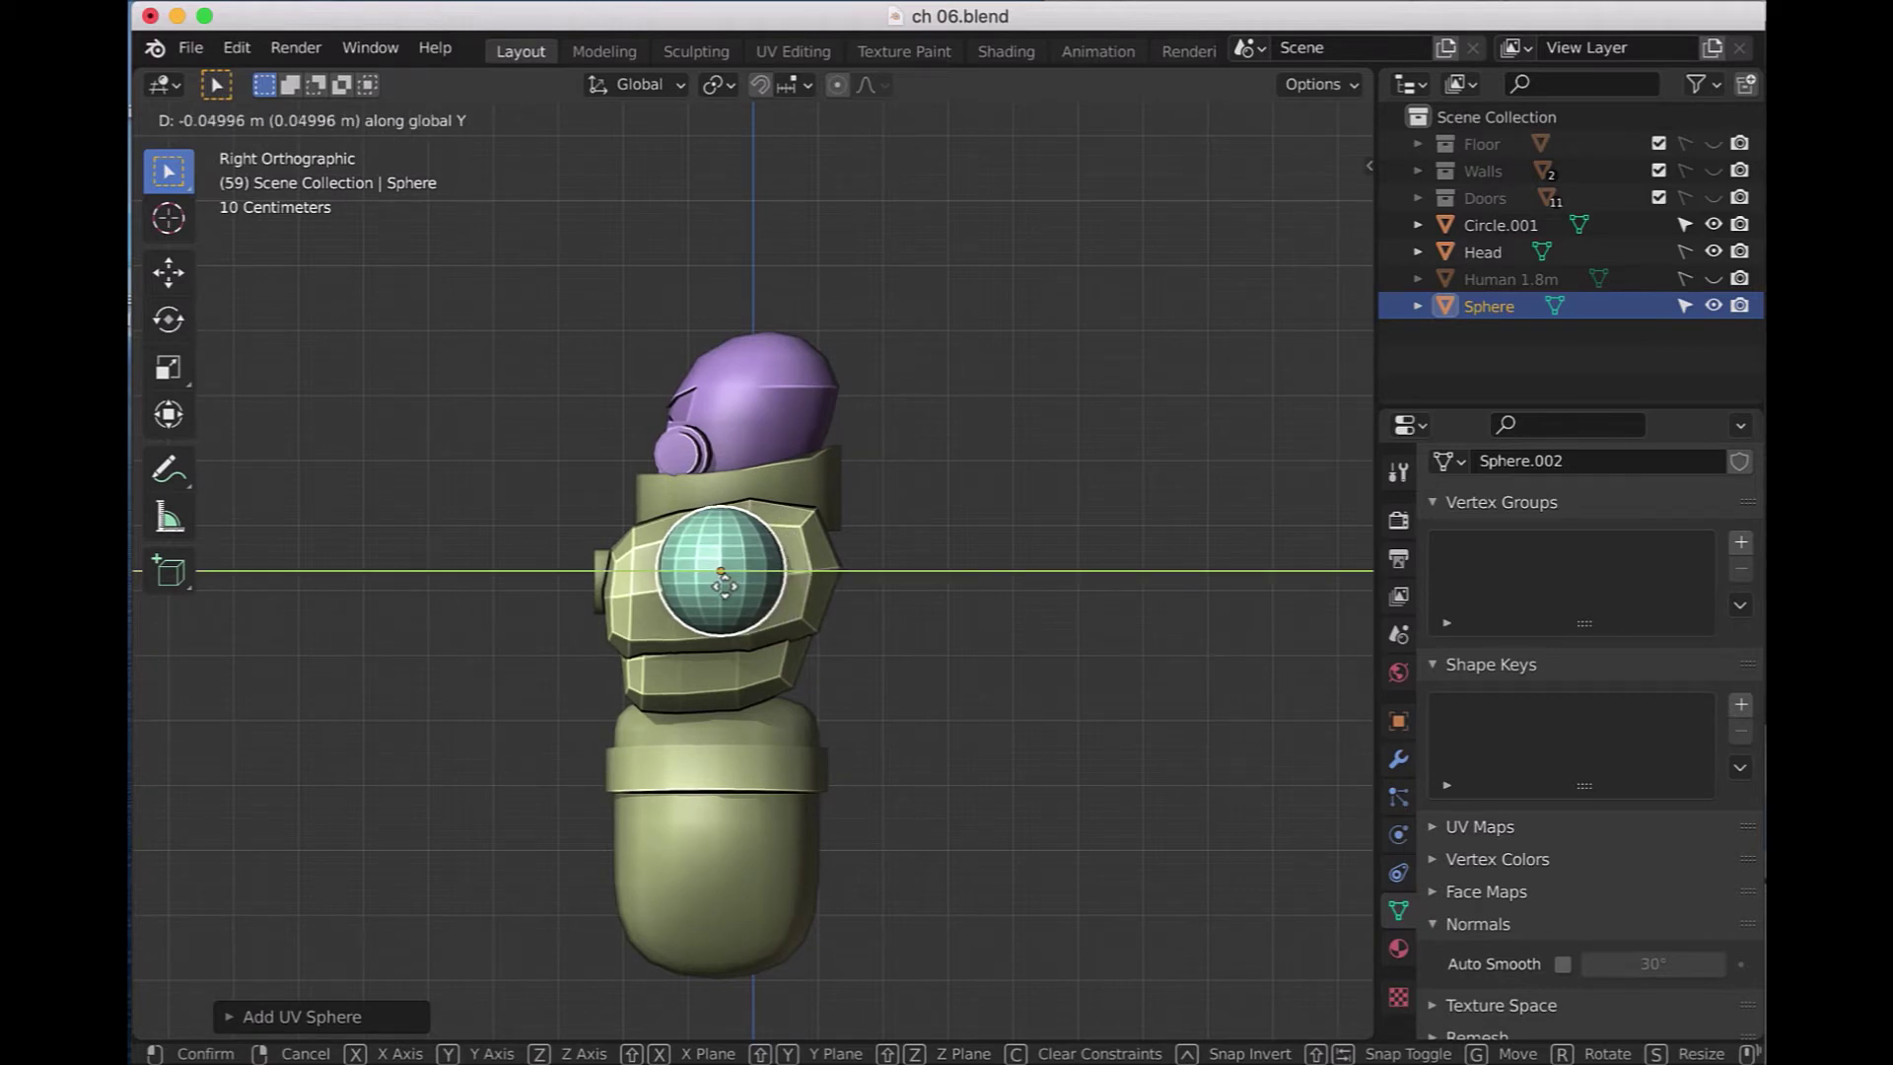
click(724, 584)
key(KP_1)
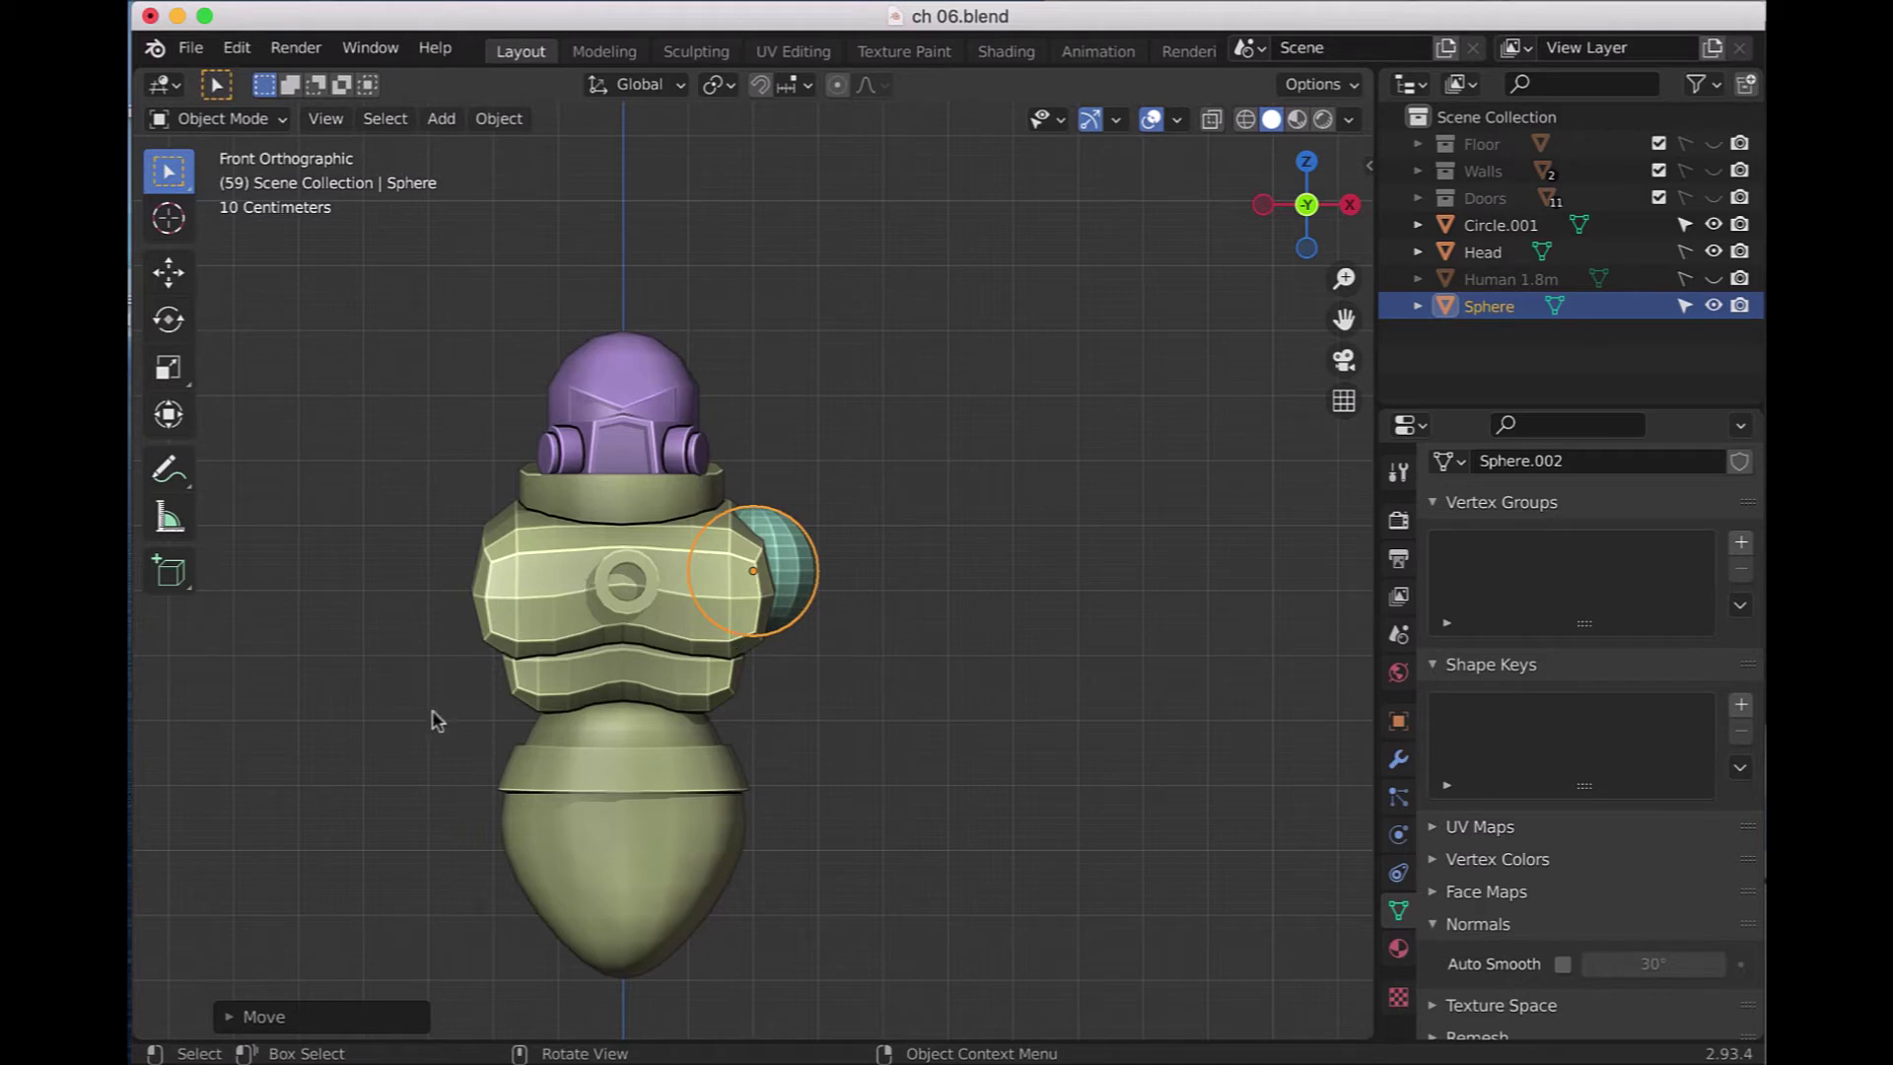
key(shift+a)
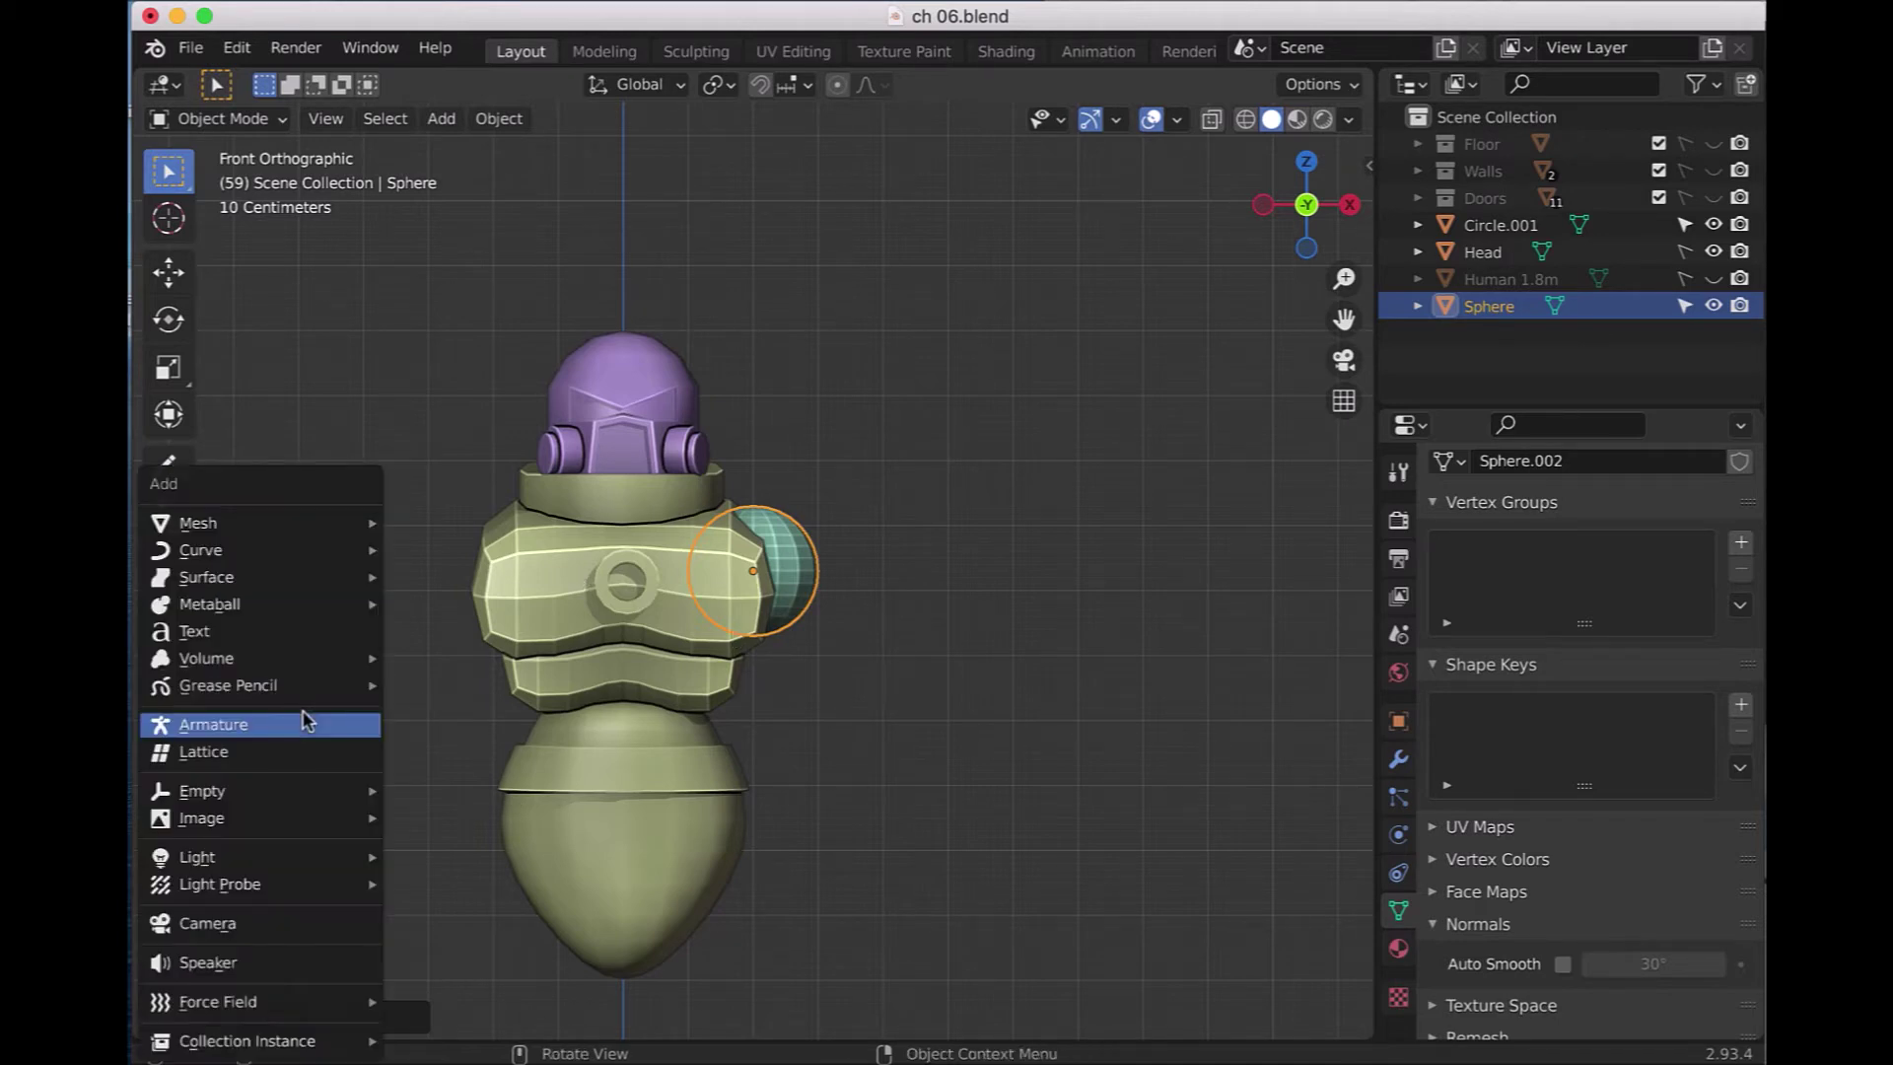
mouse_move(198, 522)
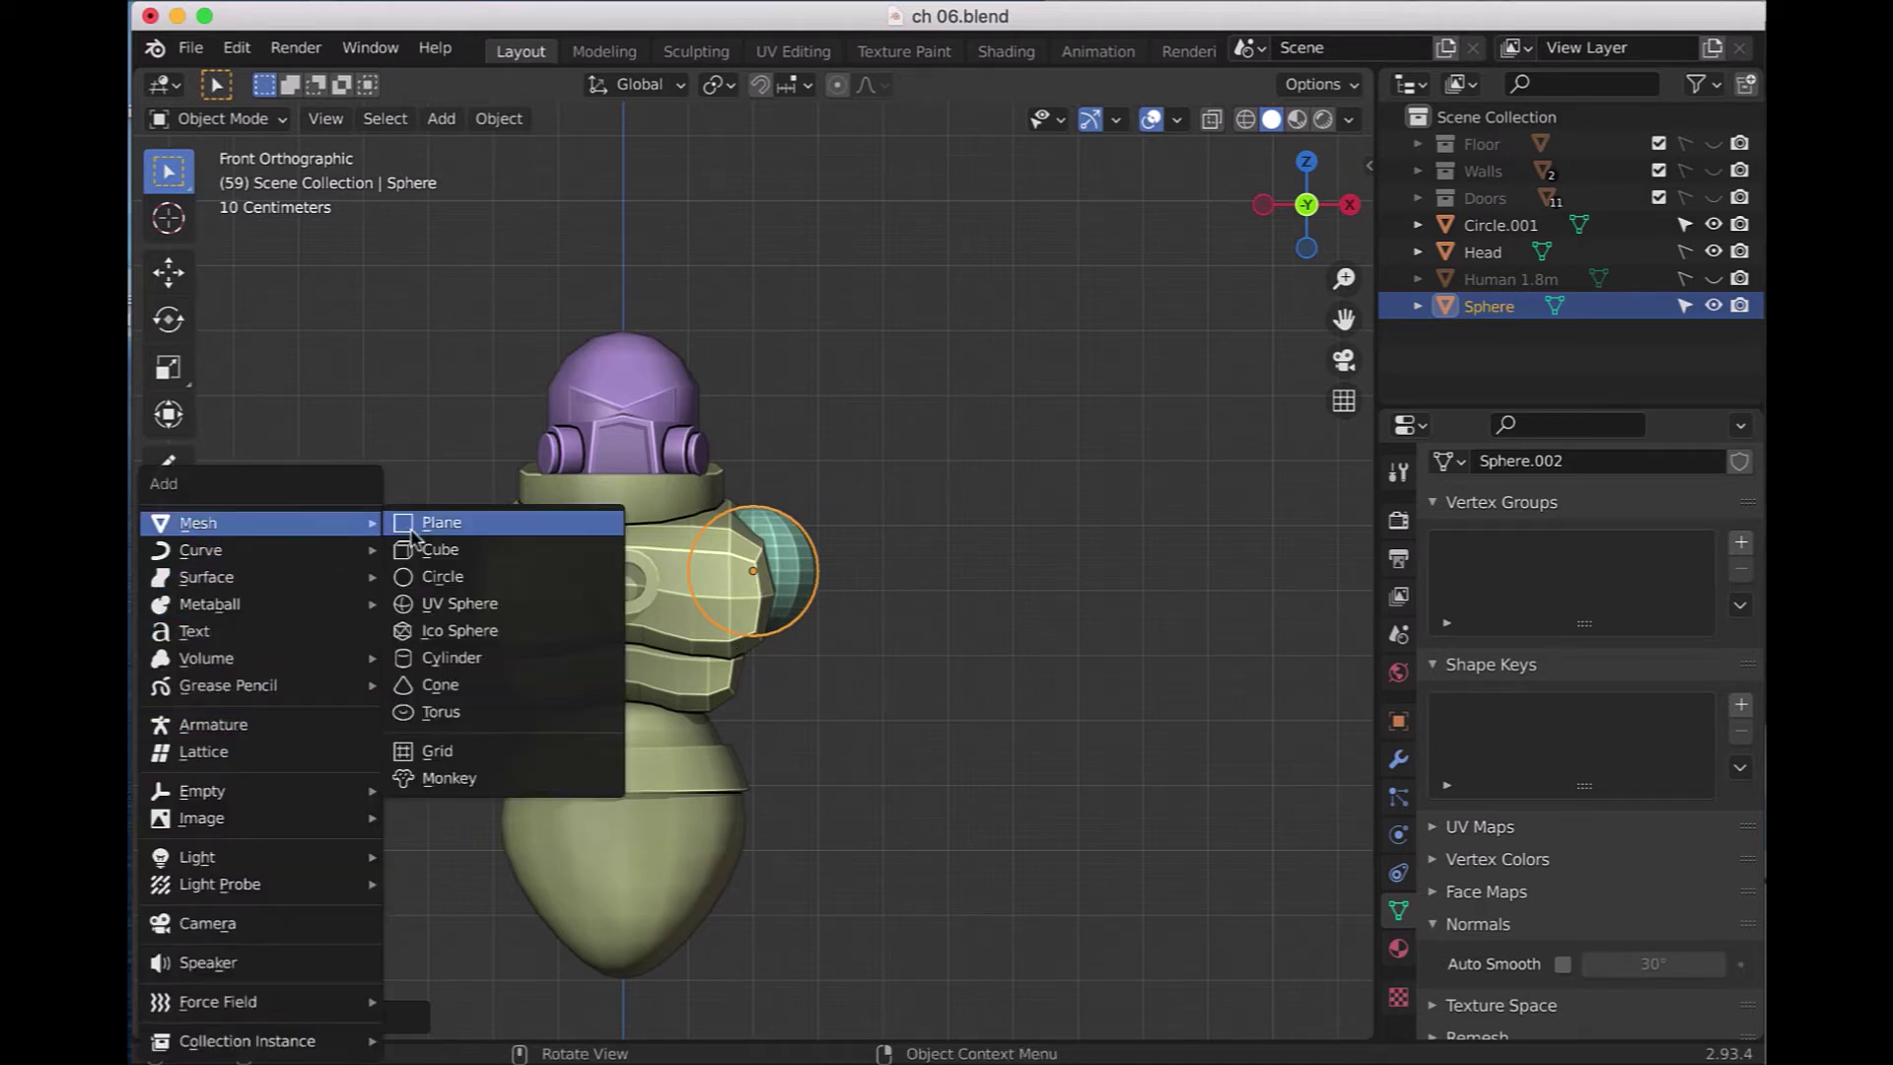
- Add a cylinder and set its radius to 0.07 m and depth to 0.25 m
click(485, 662)
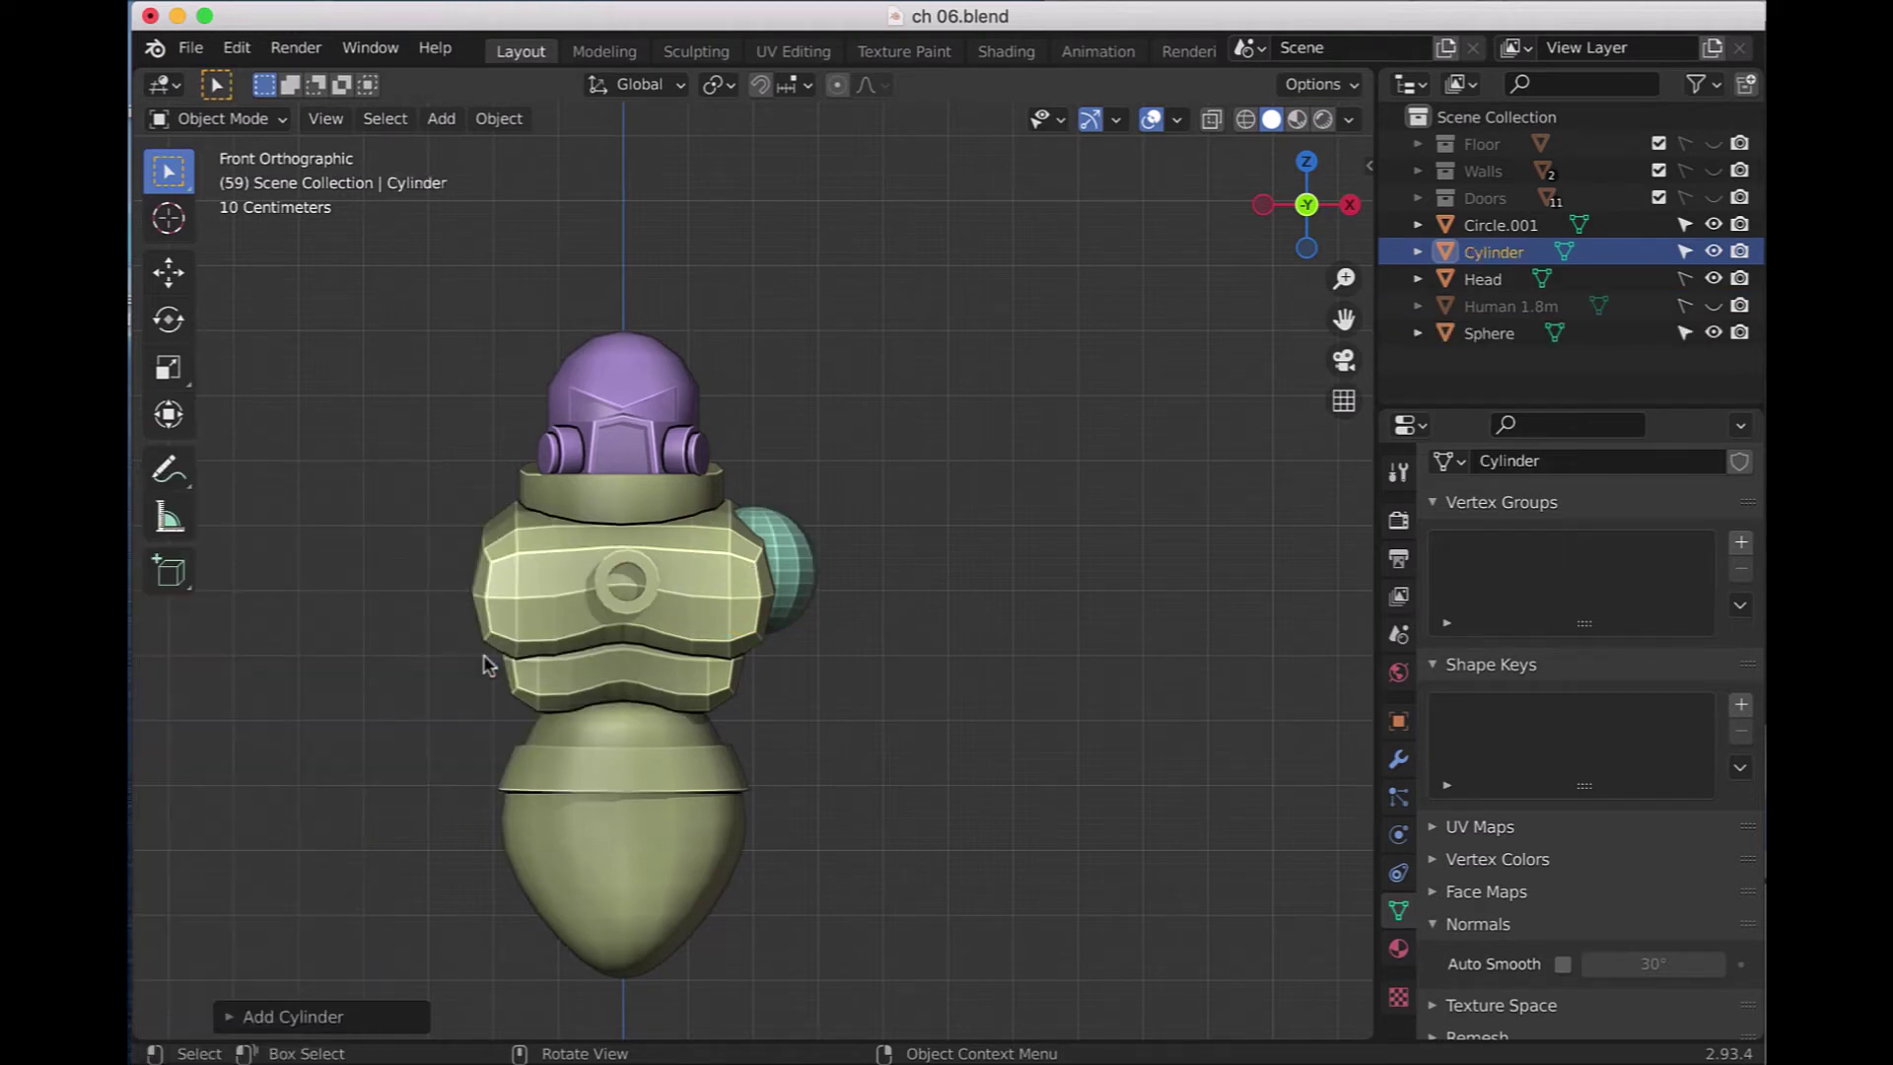
click(227, 1021)
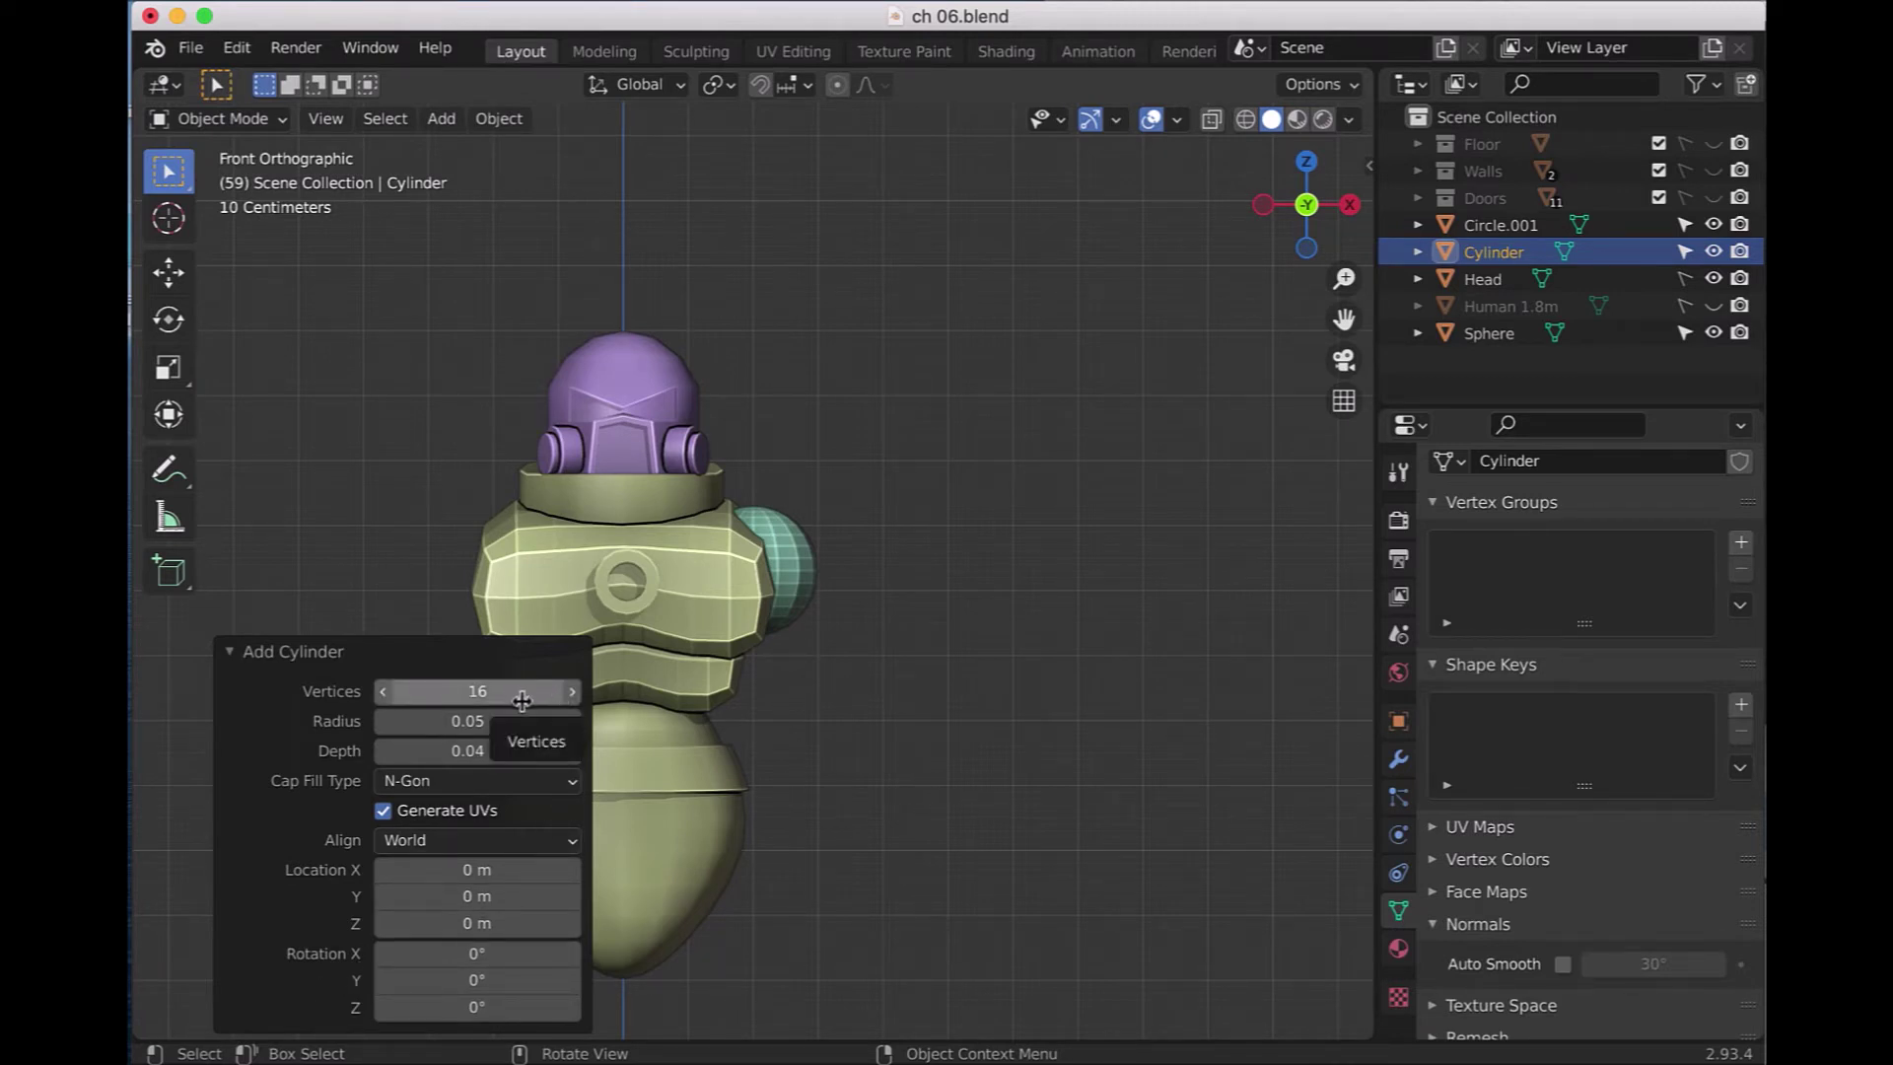
click(508, 727)
key(ctrl+a)
text(.07)
key(Return)
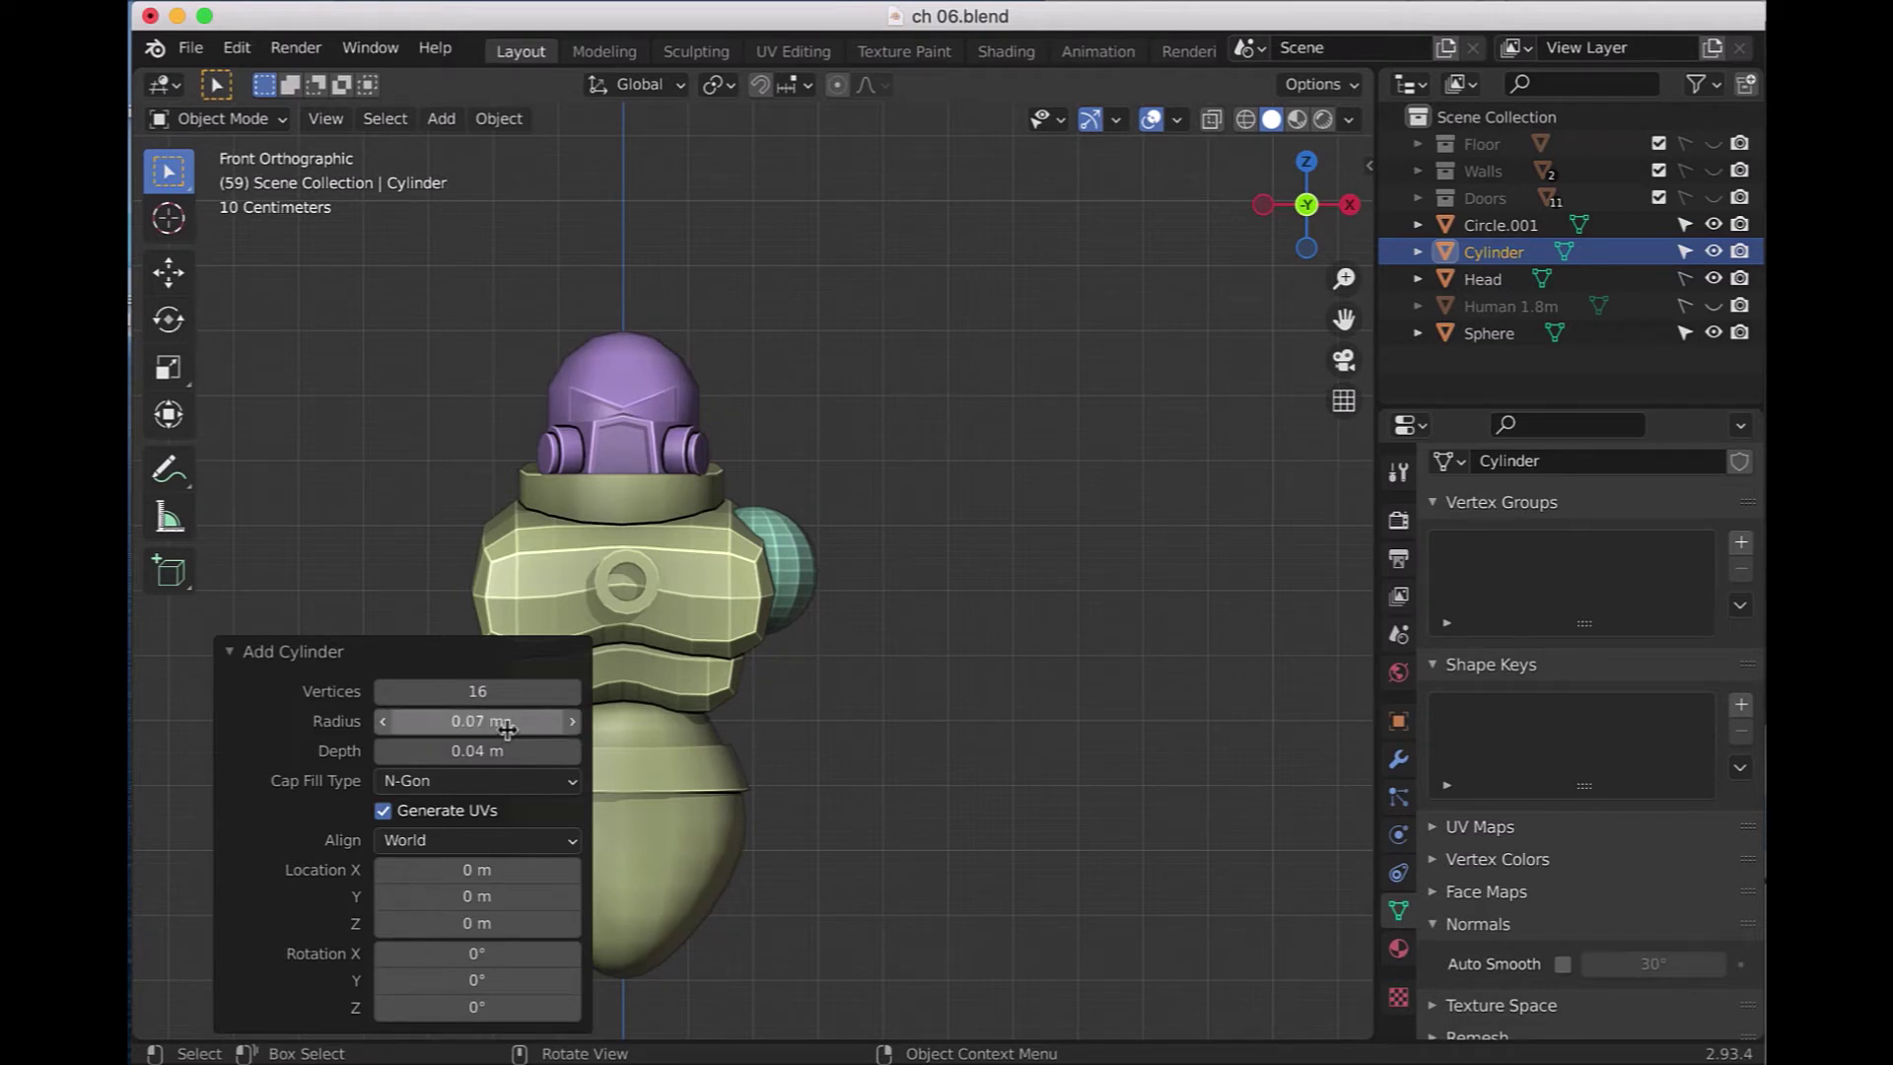
click(506, 752)
text(.25)
key(Return)
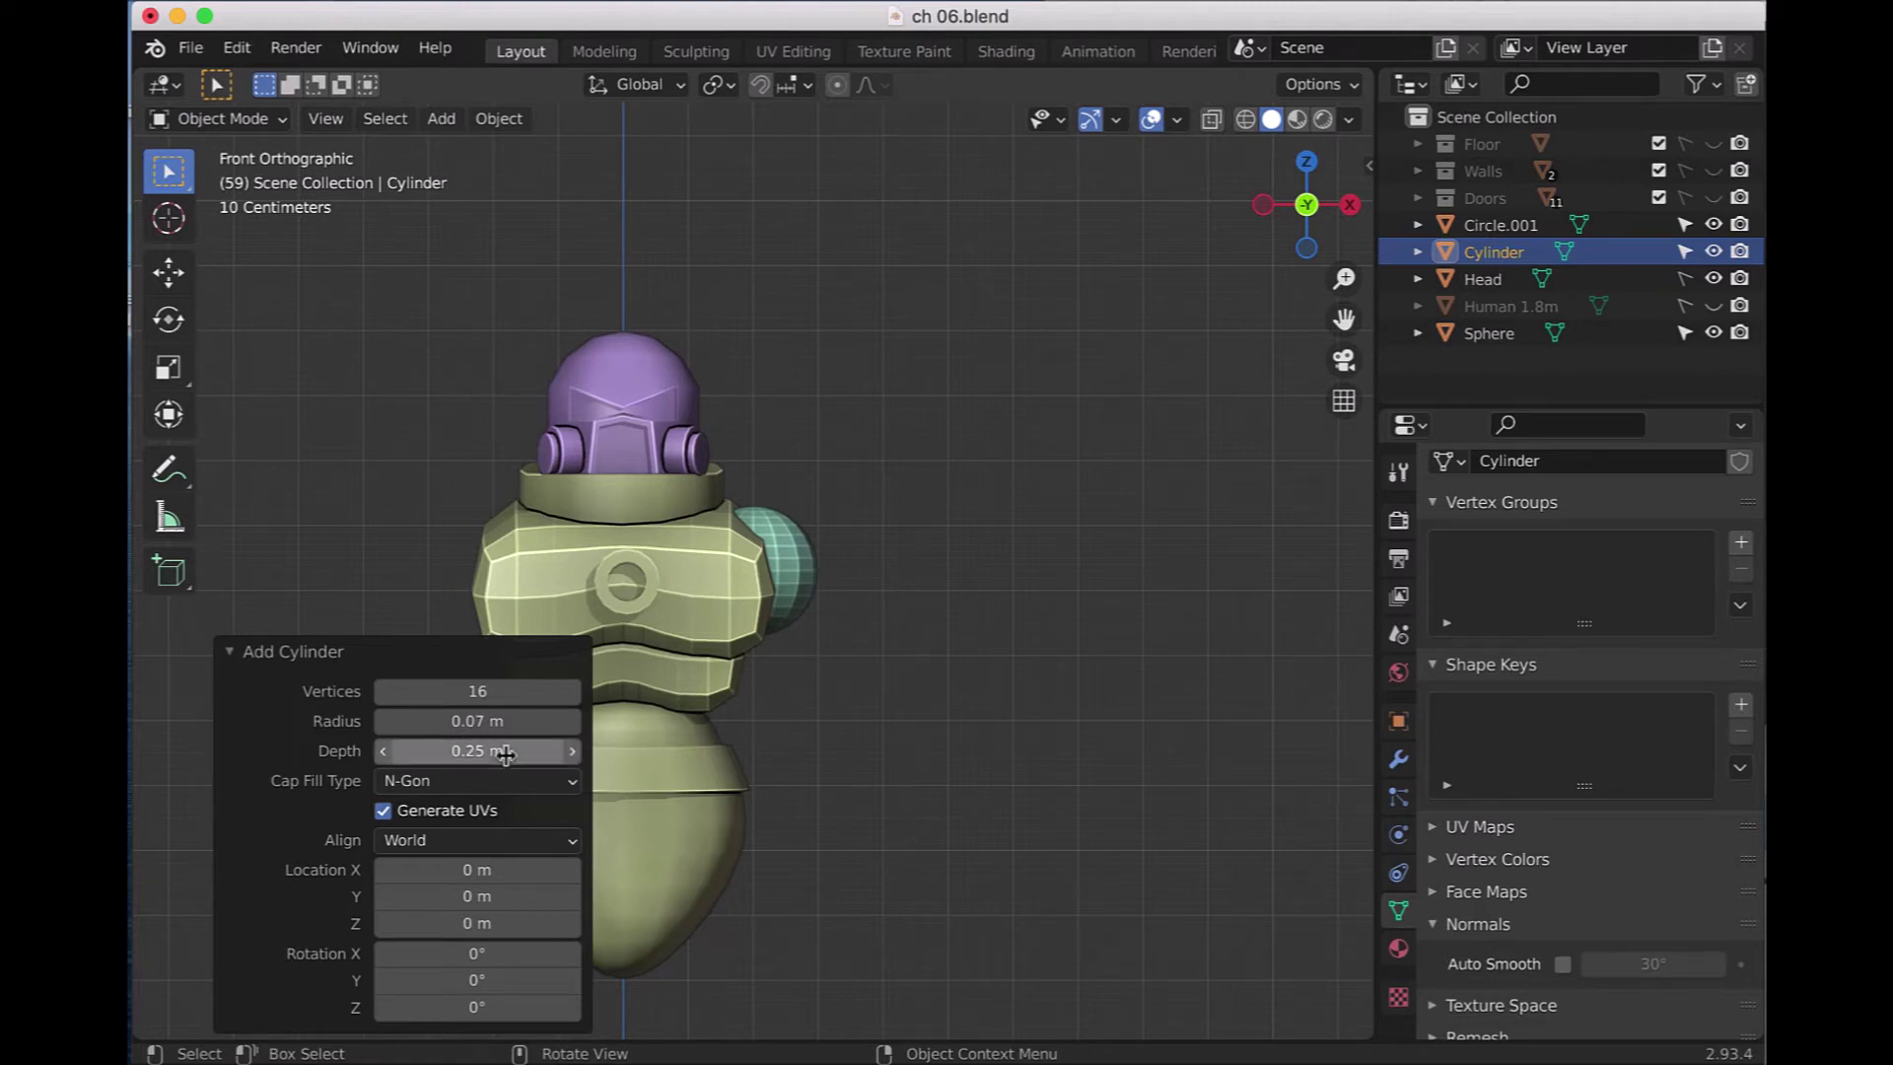
- Rotate the cylinder 90° about Y, leaving its Y location at 0 m
click(483, 903)
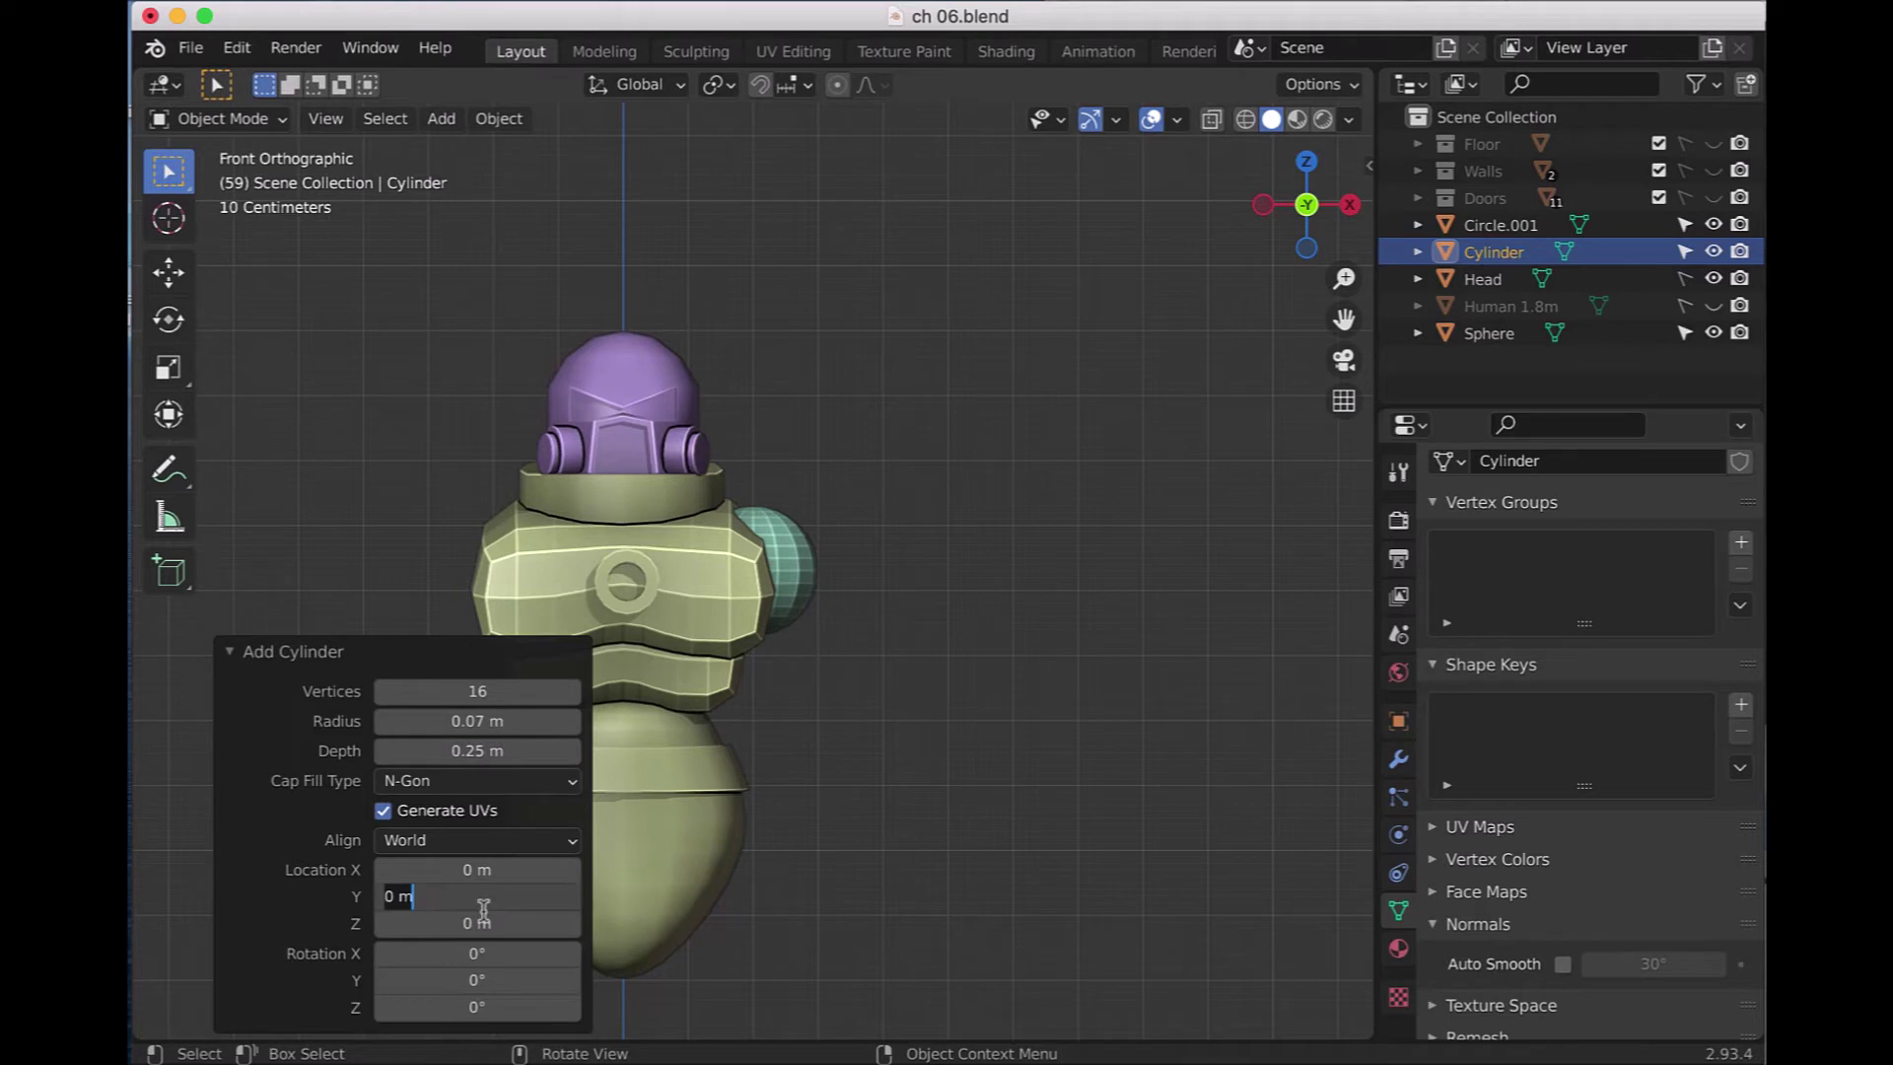
text(90)
key(BackSpace)
key(BackSpace)
key(Escape)
click(421, 978)
text(90)
key(Return)
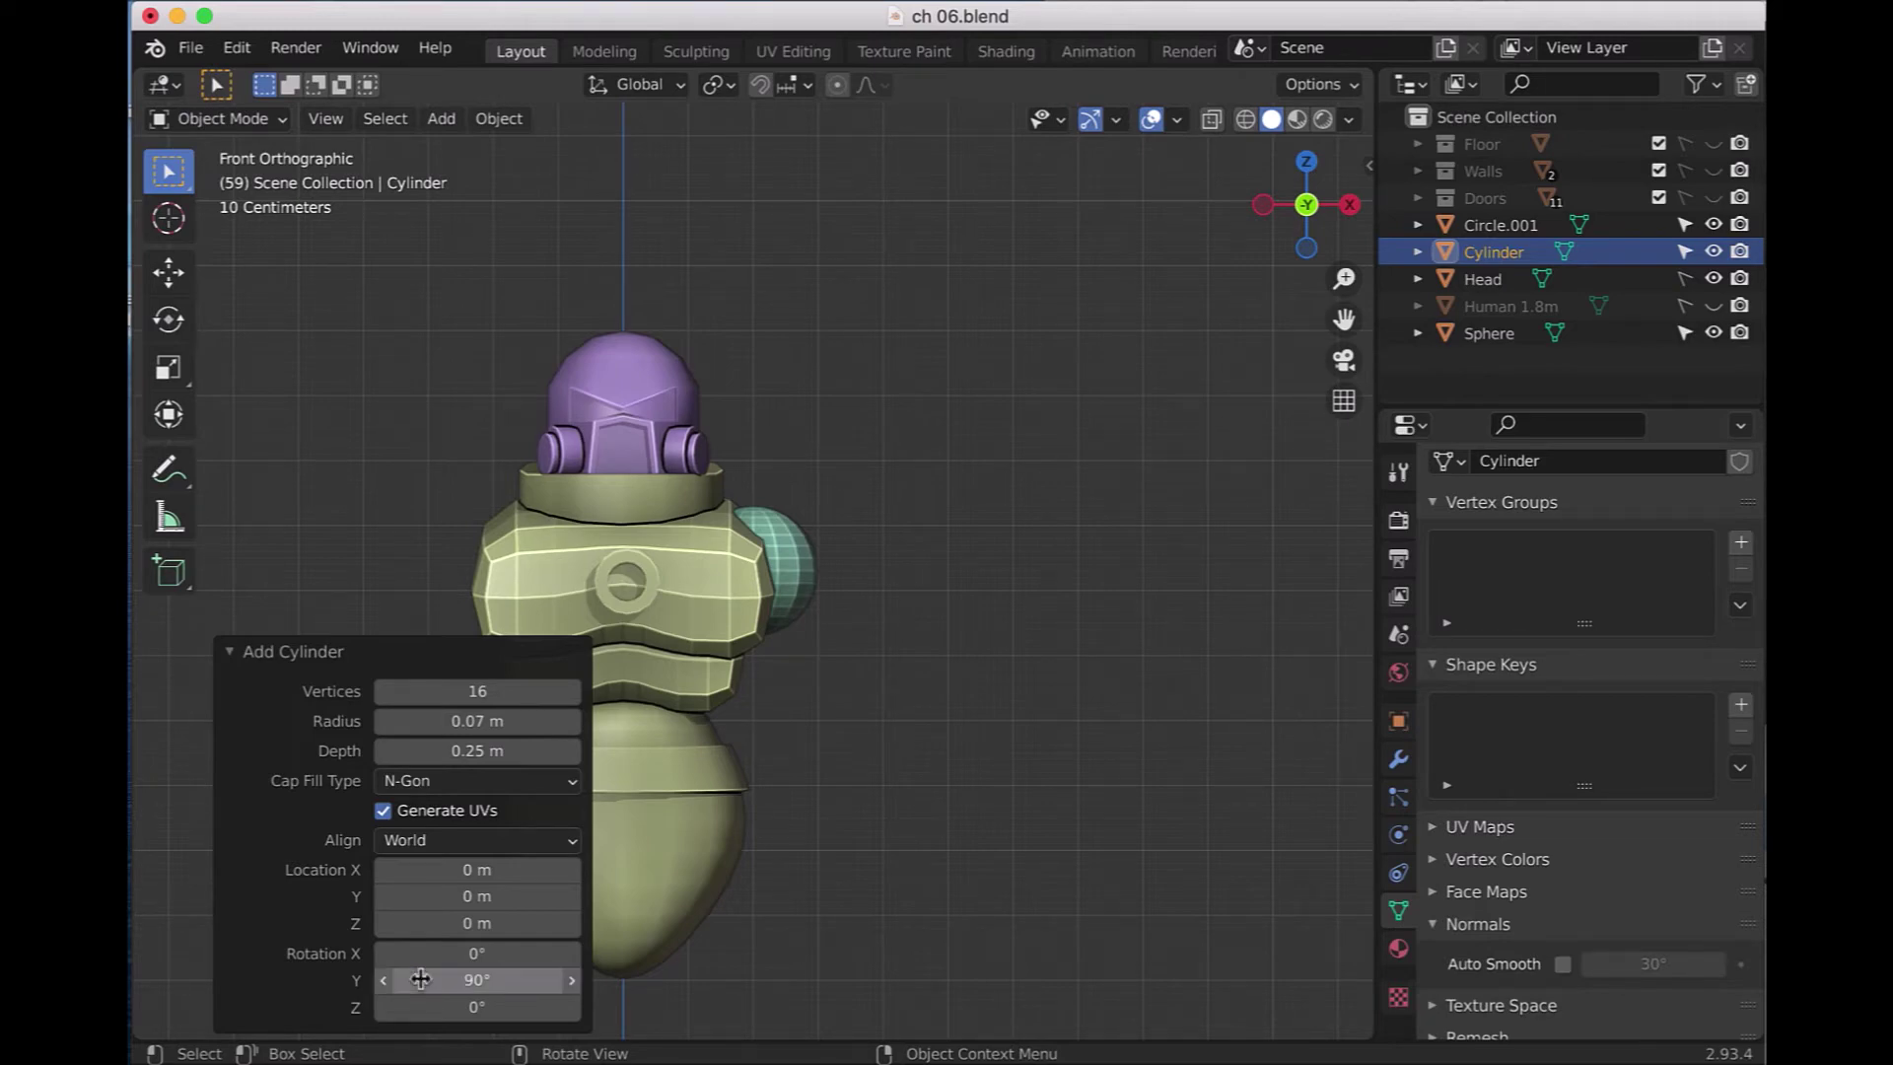
scroll(922, 974, down, 2)
scroll(923, 974, down, 4)
scroll(927, 975, up, 1)
scroll(929, 976, up, 1)
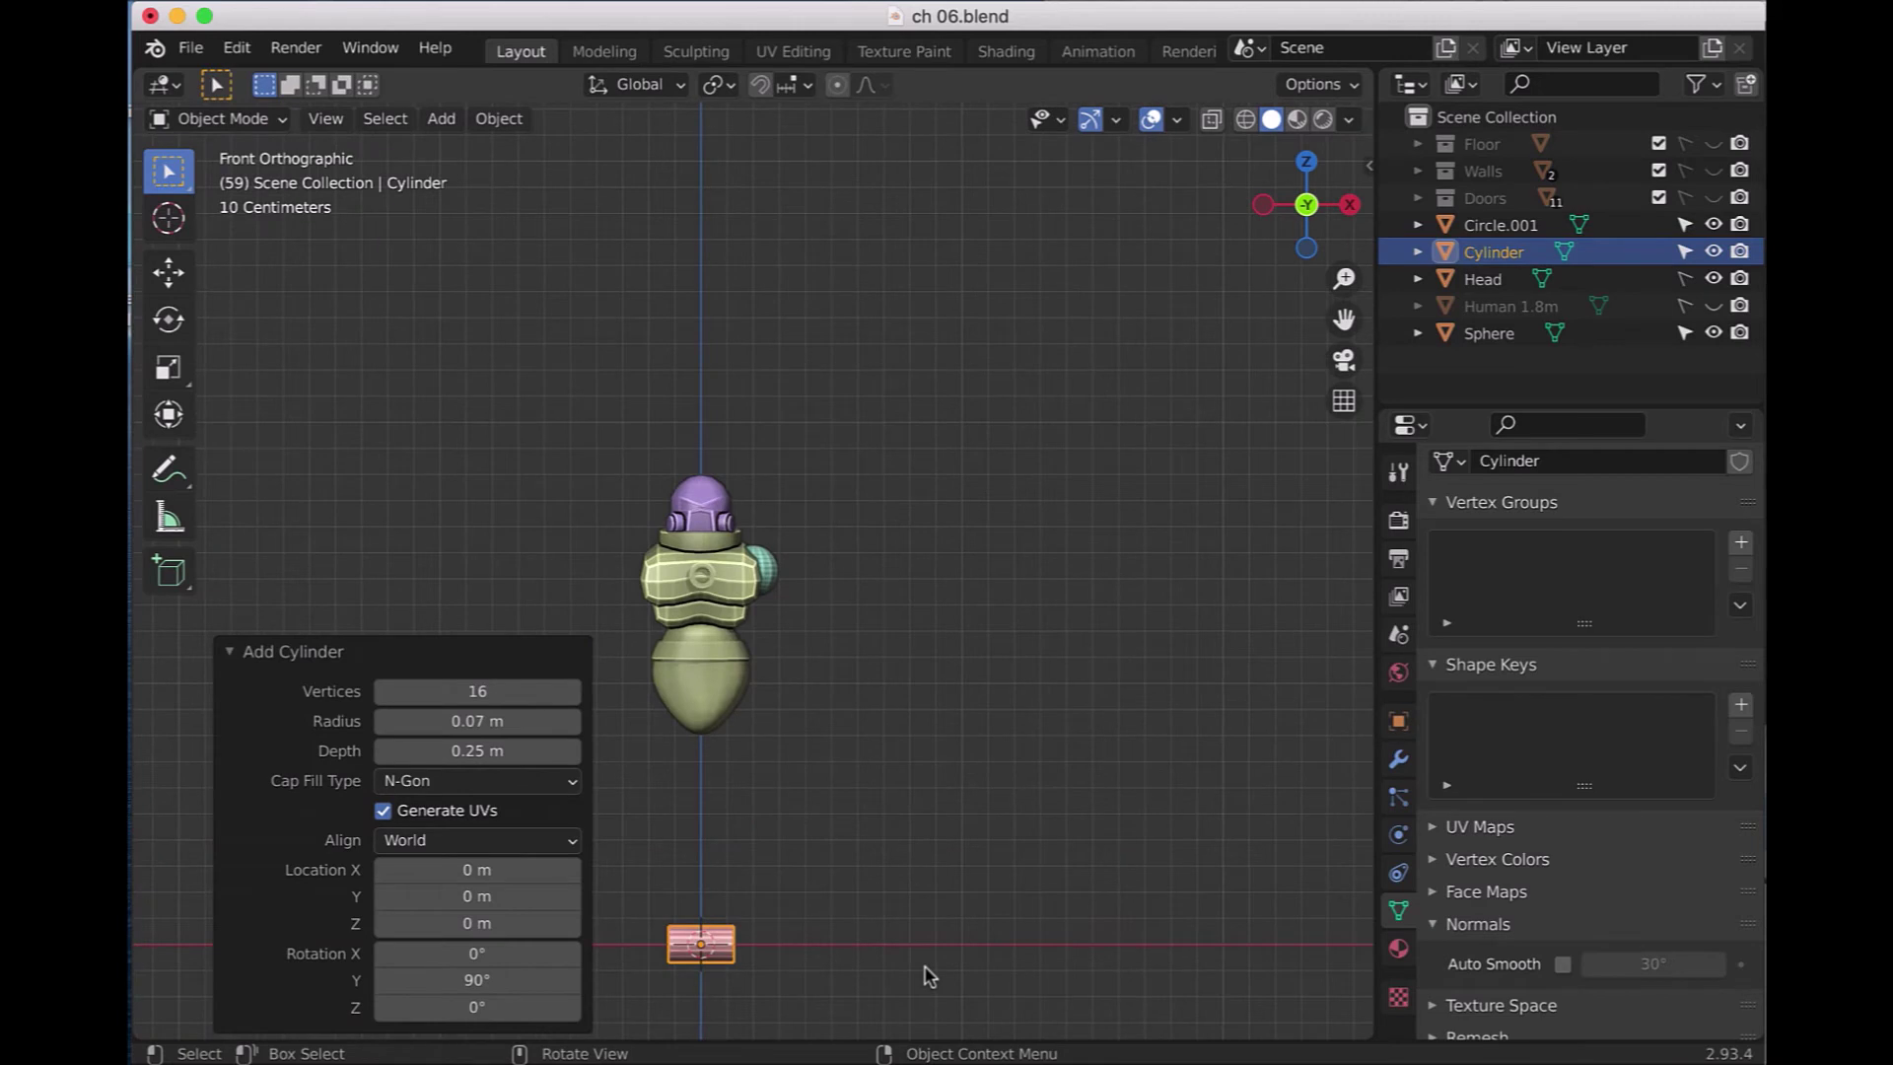
- Raise the cylinder to shoulder height and place it beside the shoulder sphere
scroll(928, 976, up, 1)
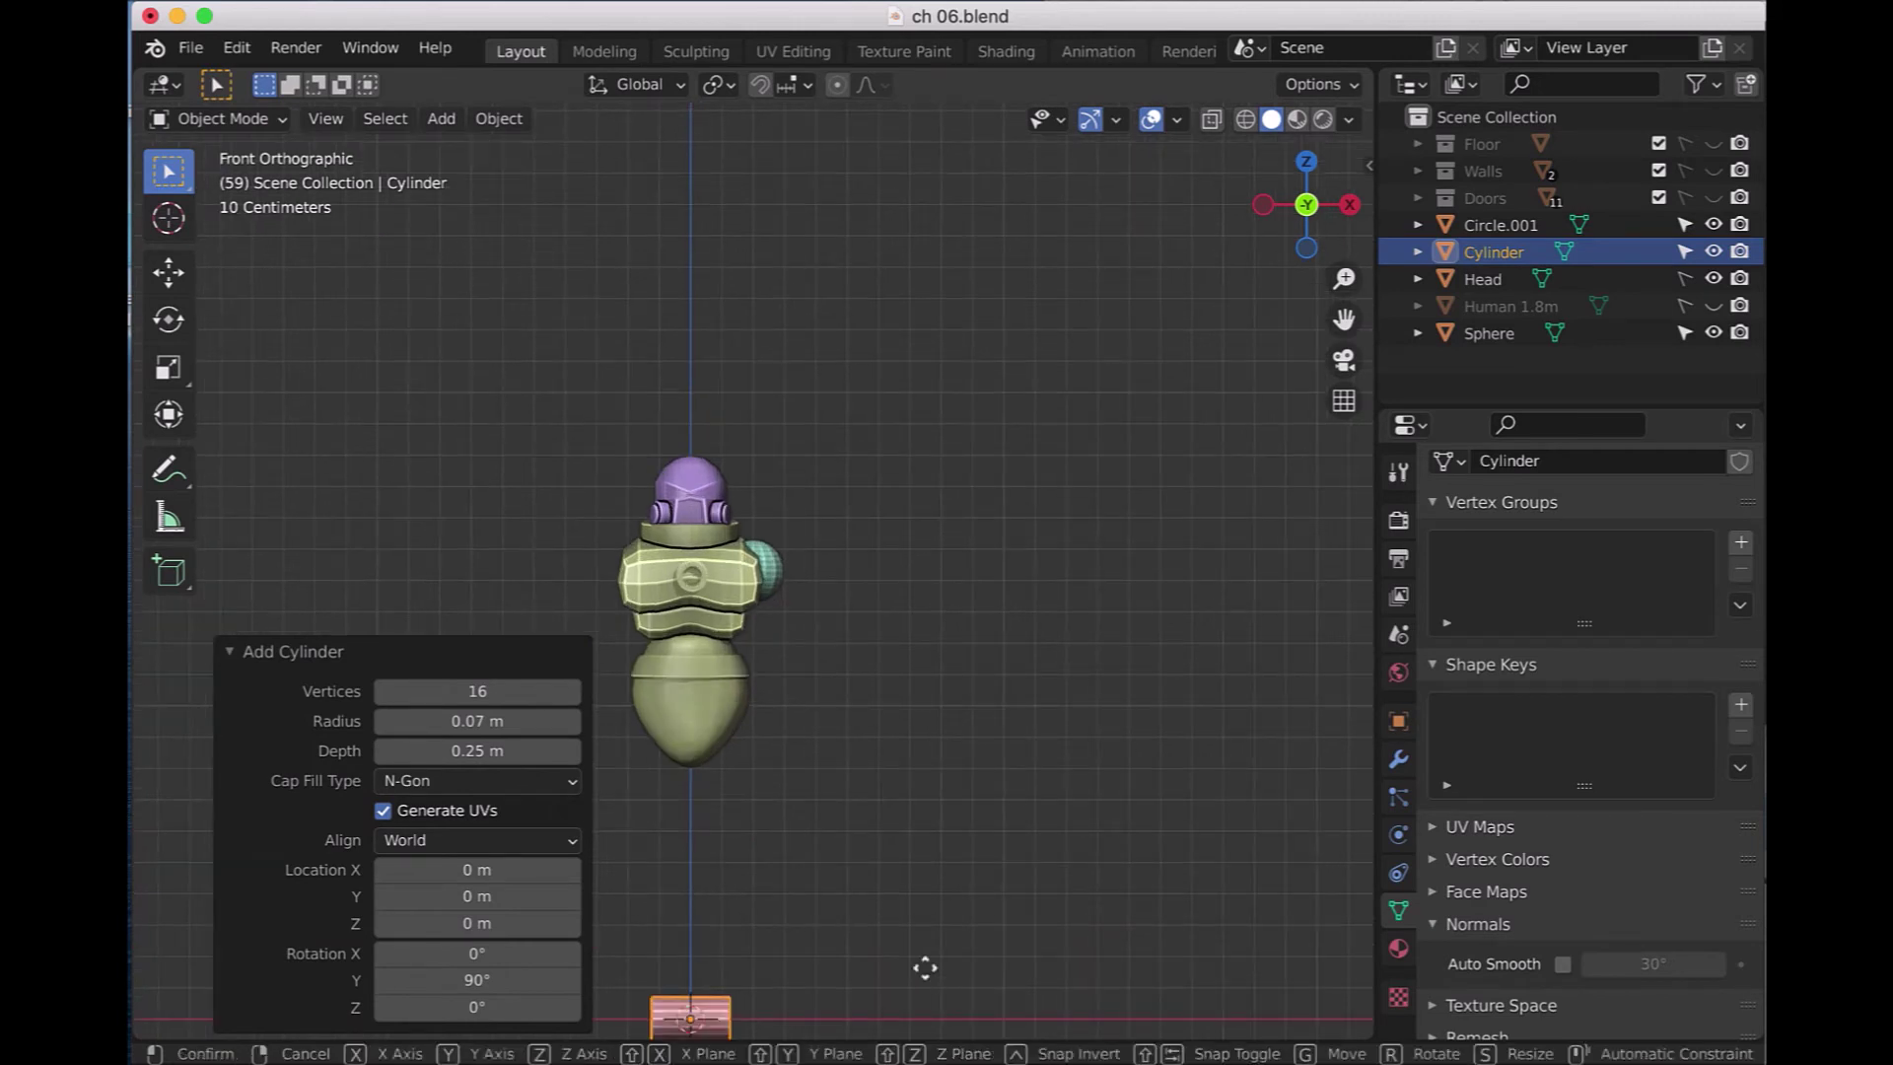
key(g)
key(z)
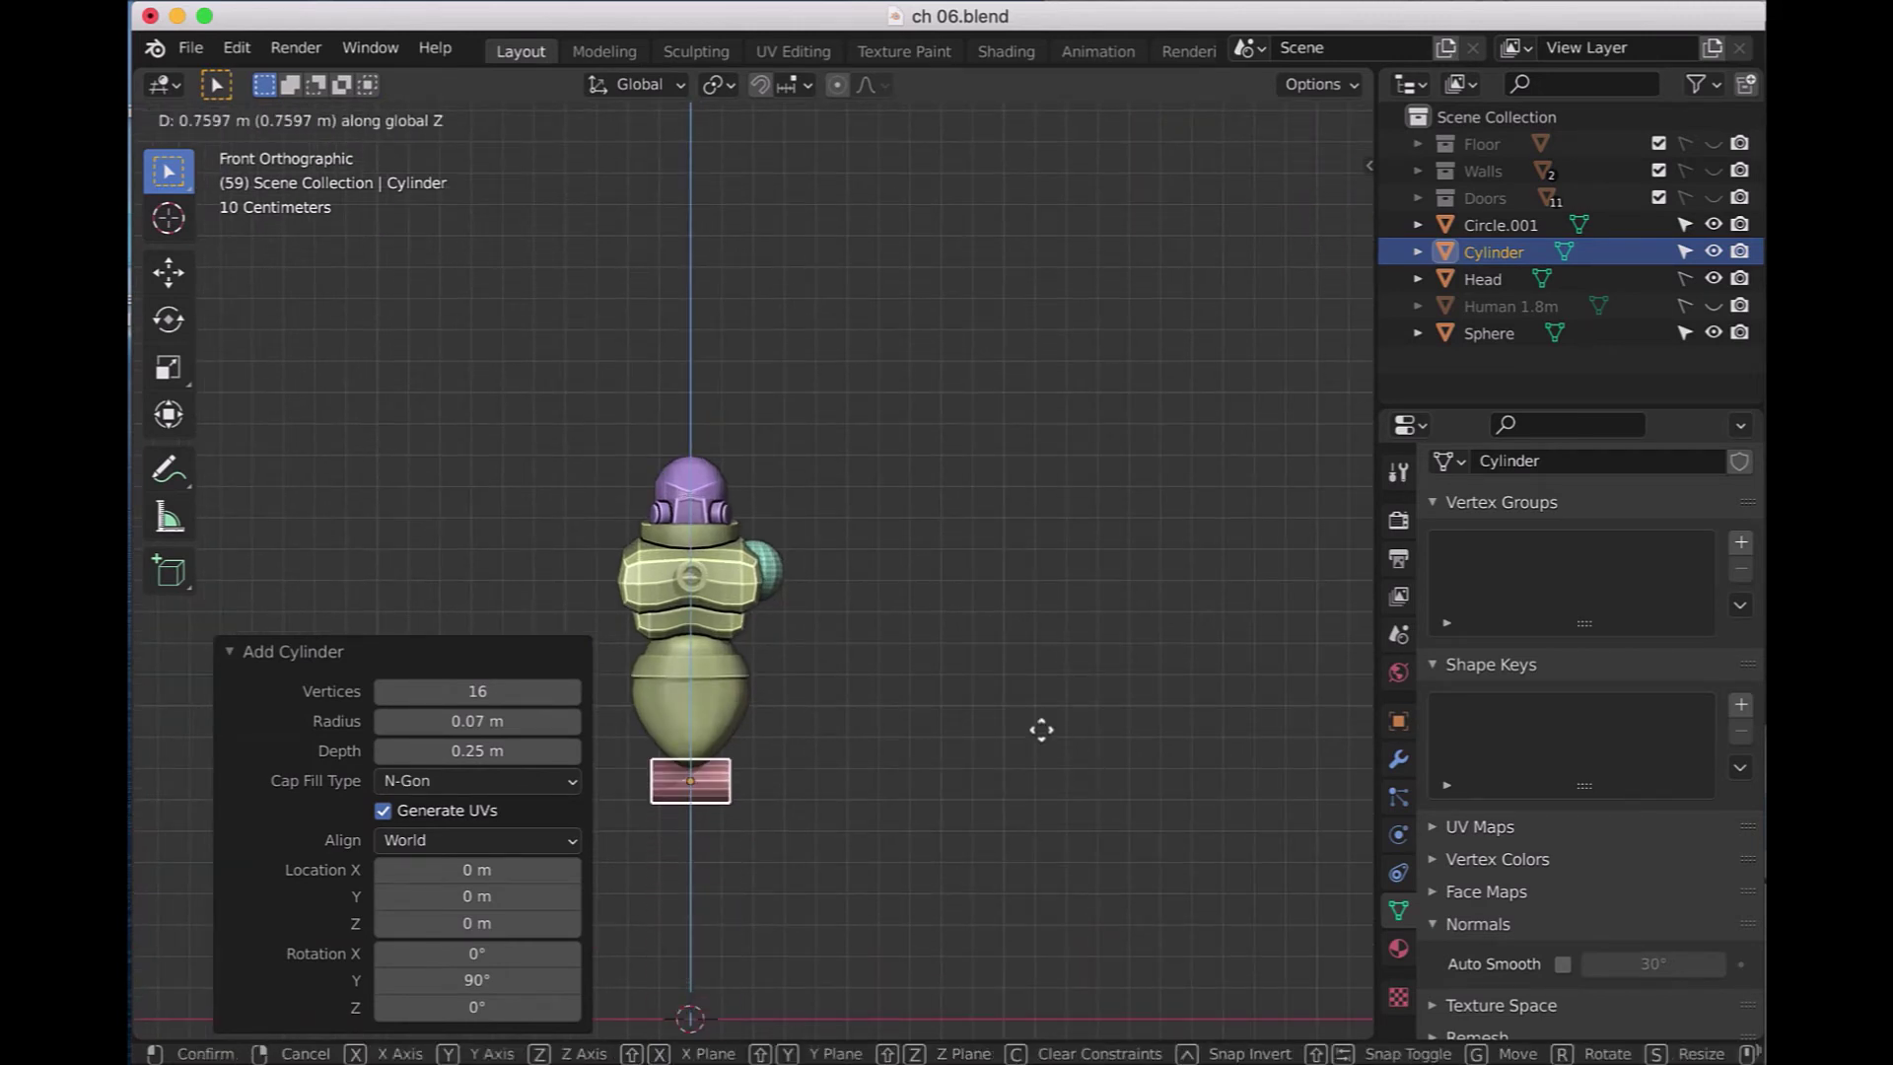
click(1041, 730)
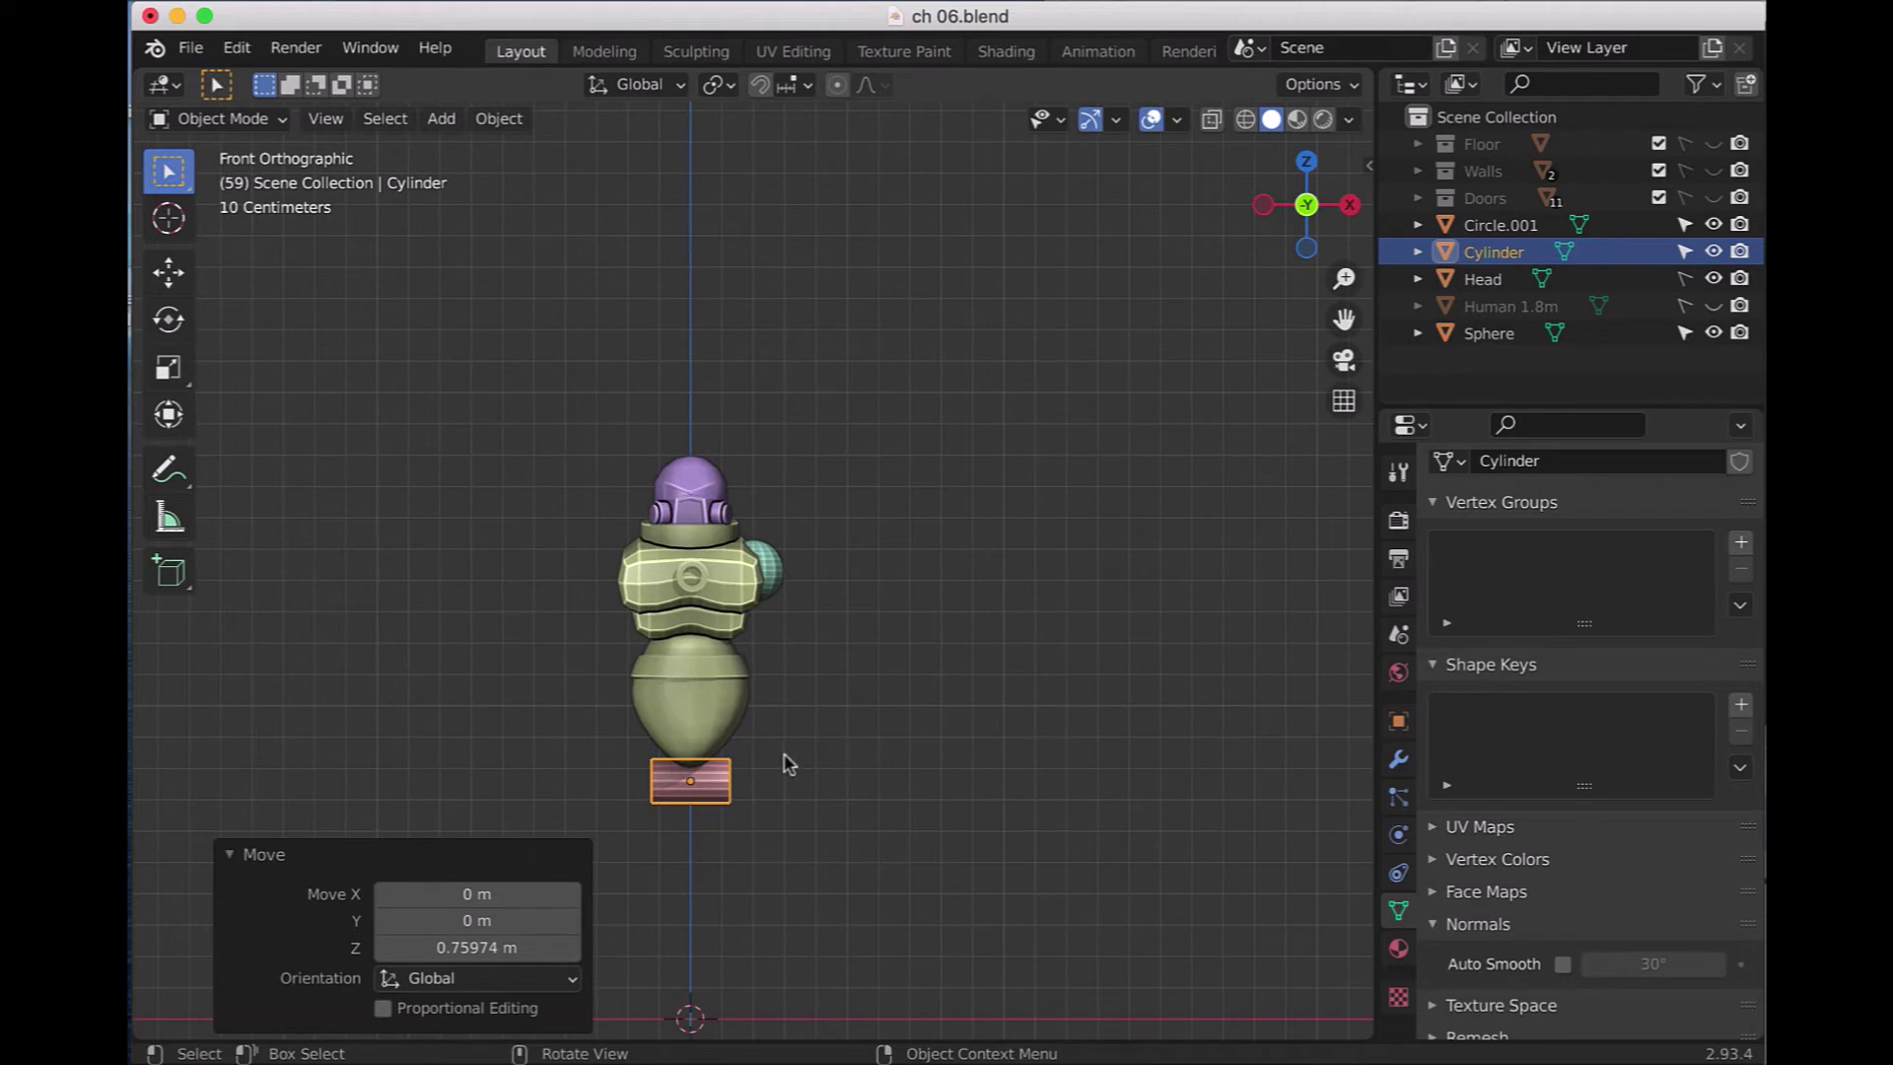
key(g)
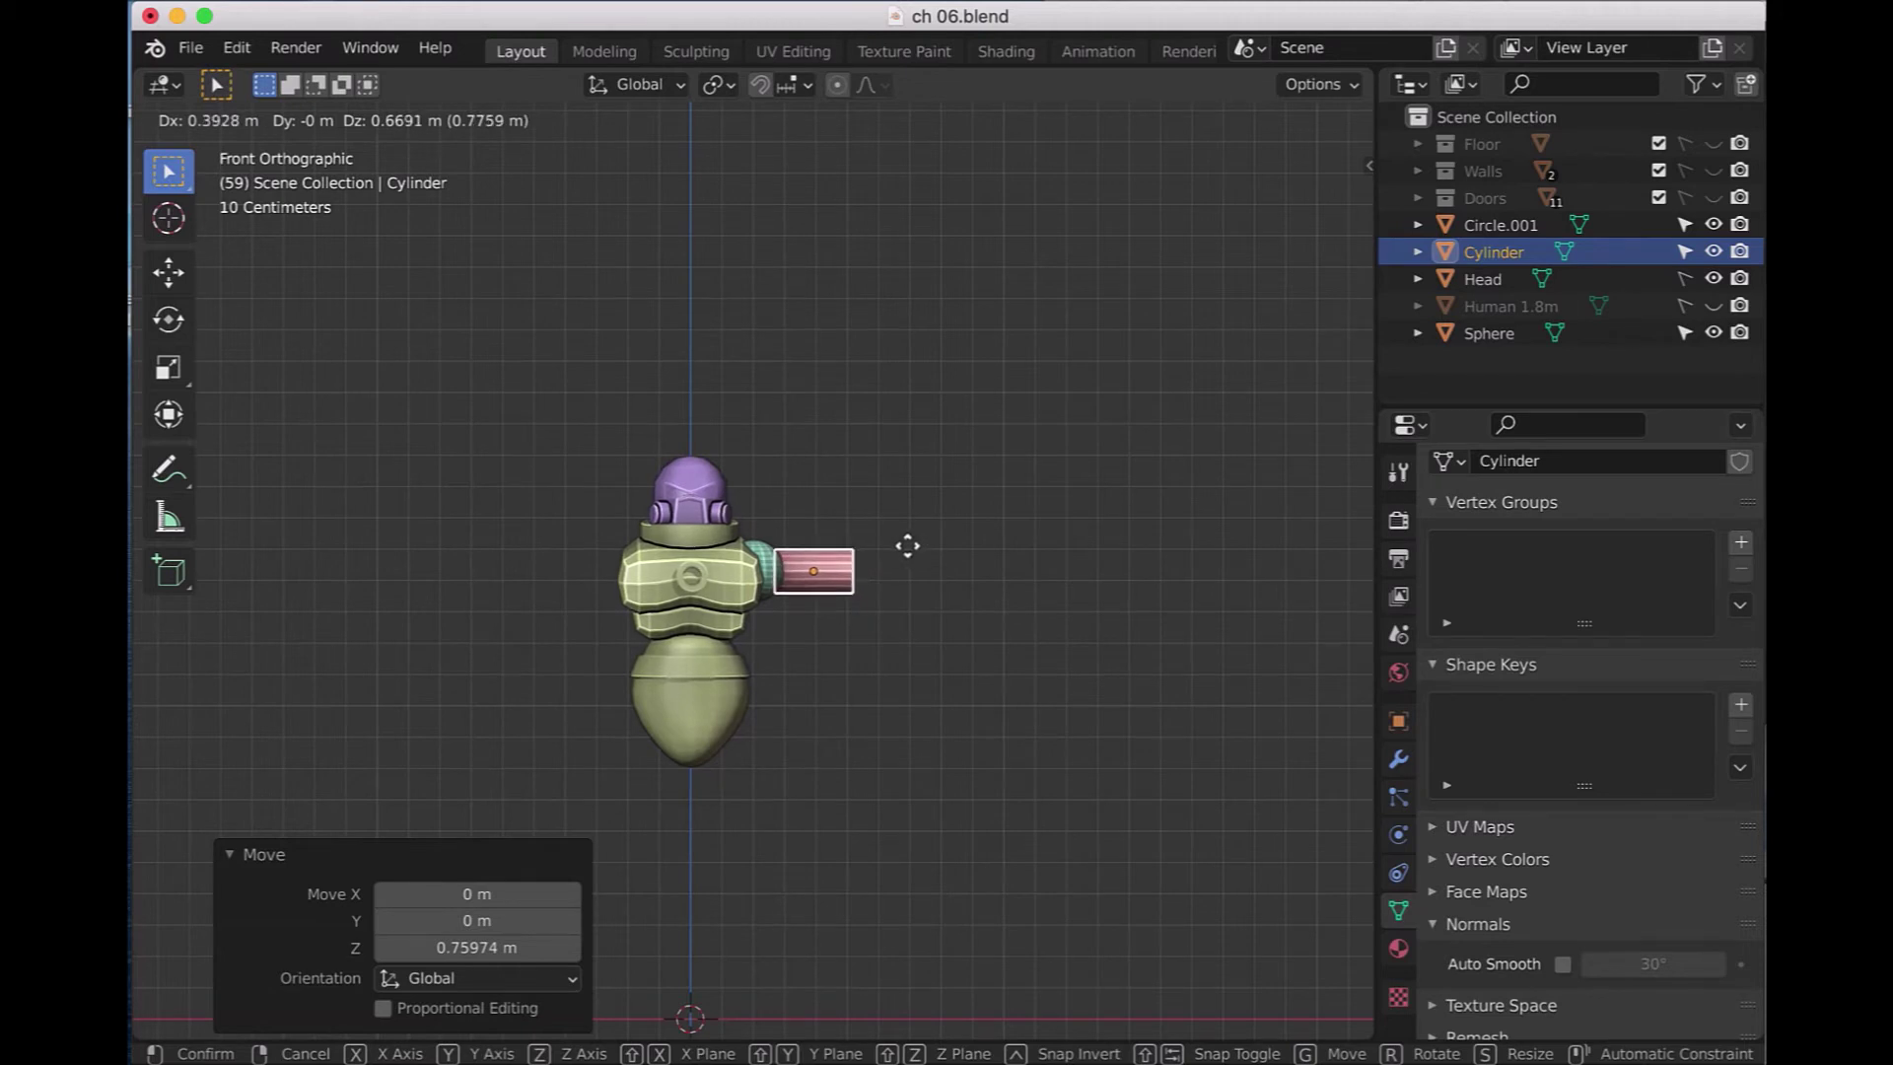
click(907, 545)
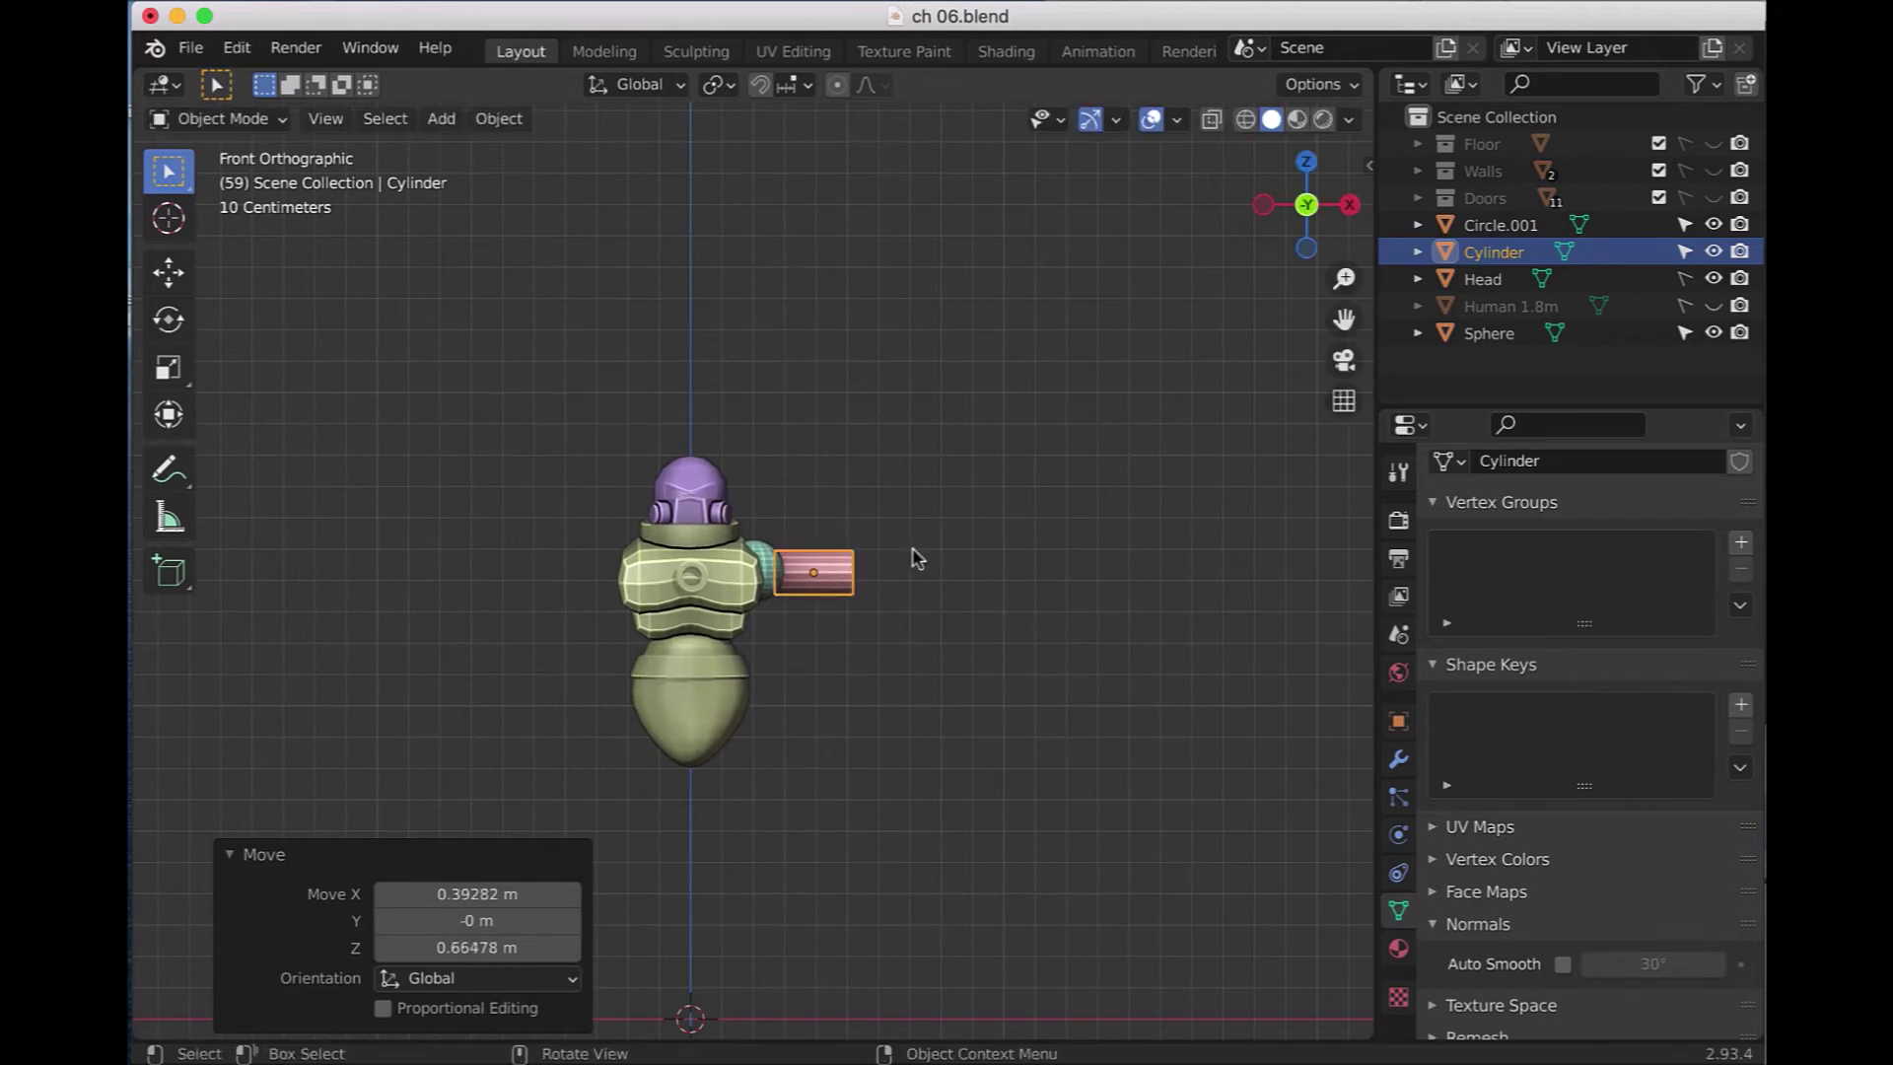
key(KP_Decimal)
scroll(912, 557, down, 2)
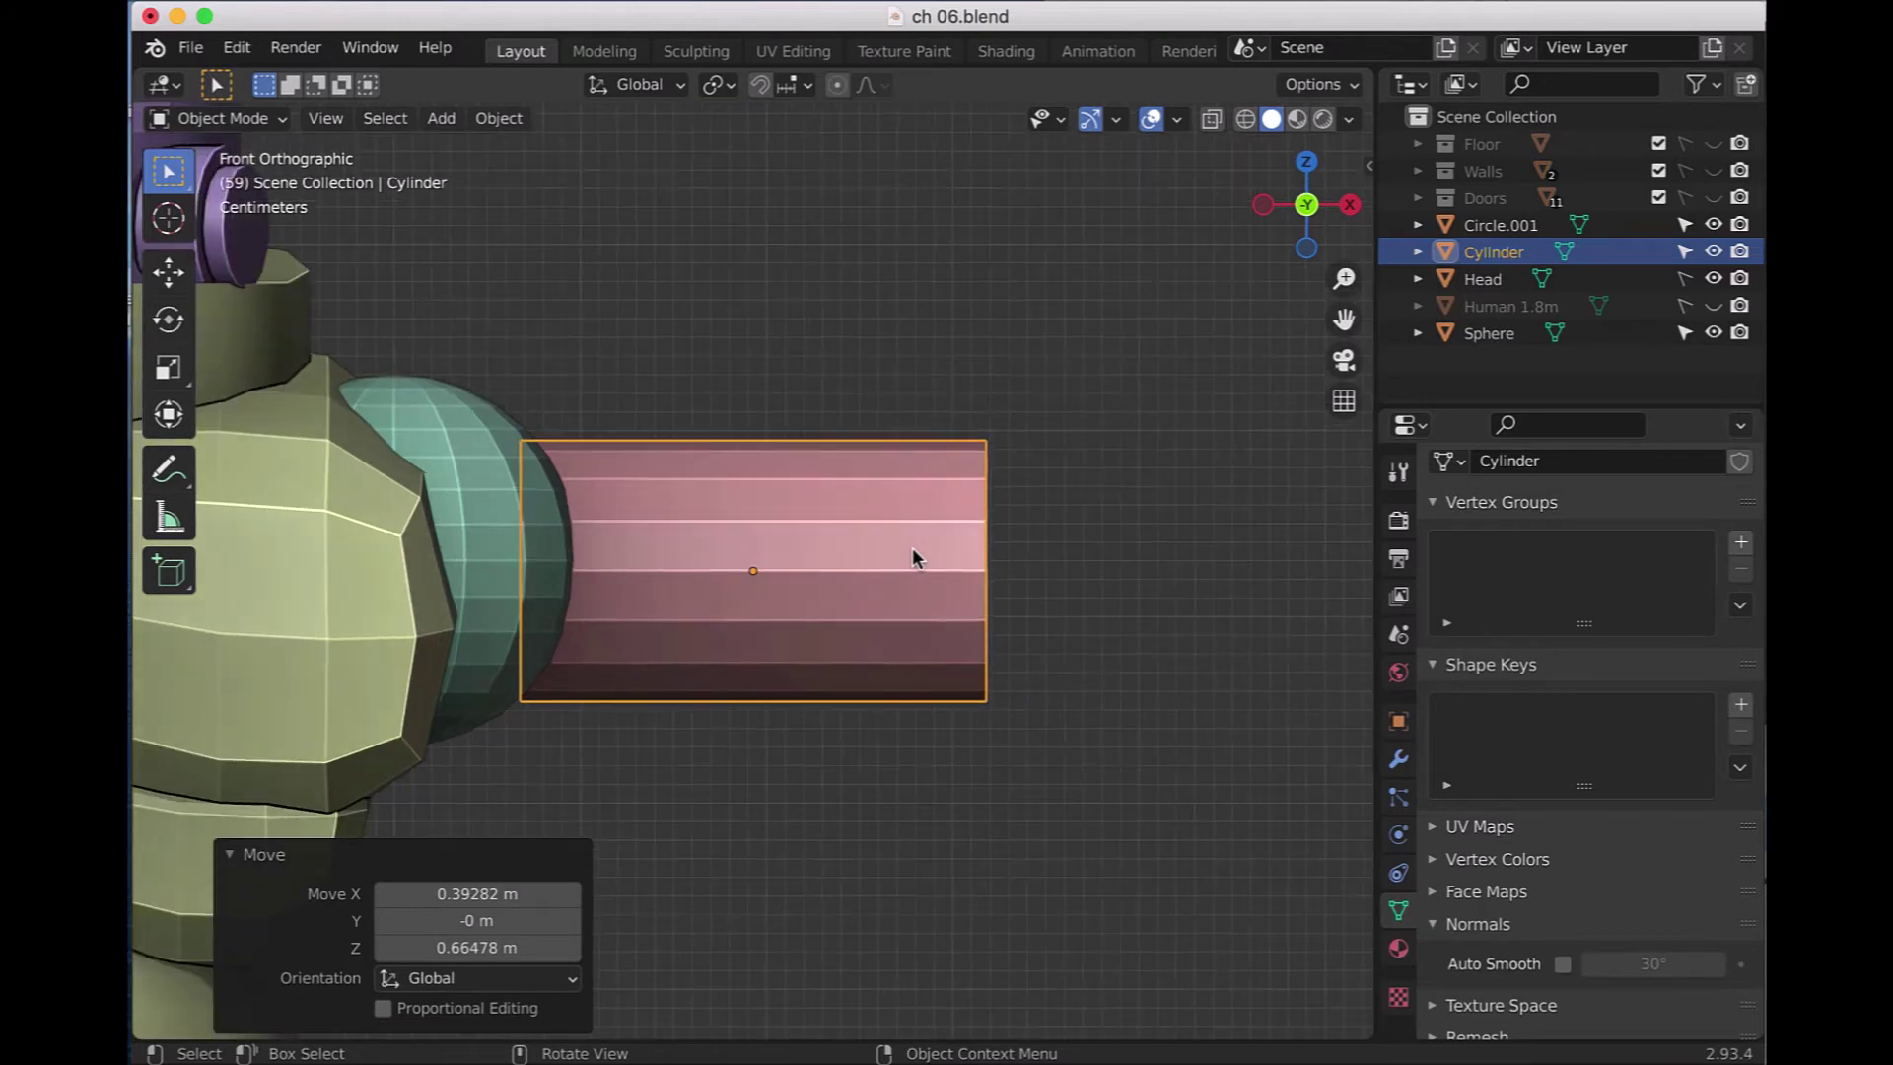
scroll(913, 557, down, 2)
scroll(913, 554, down, 1)
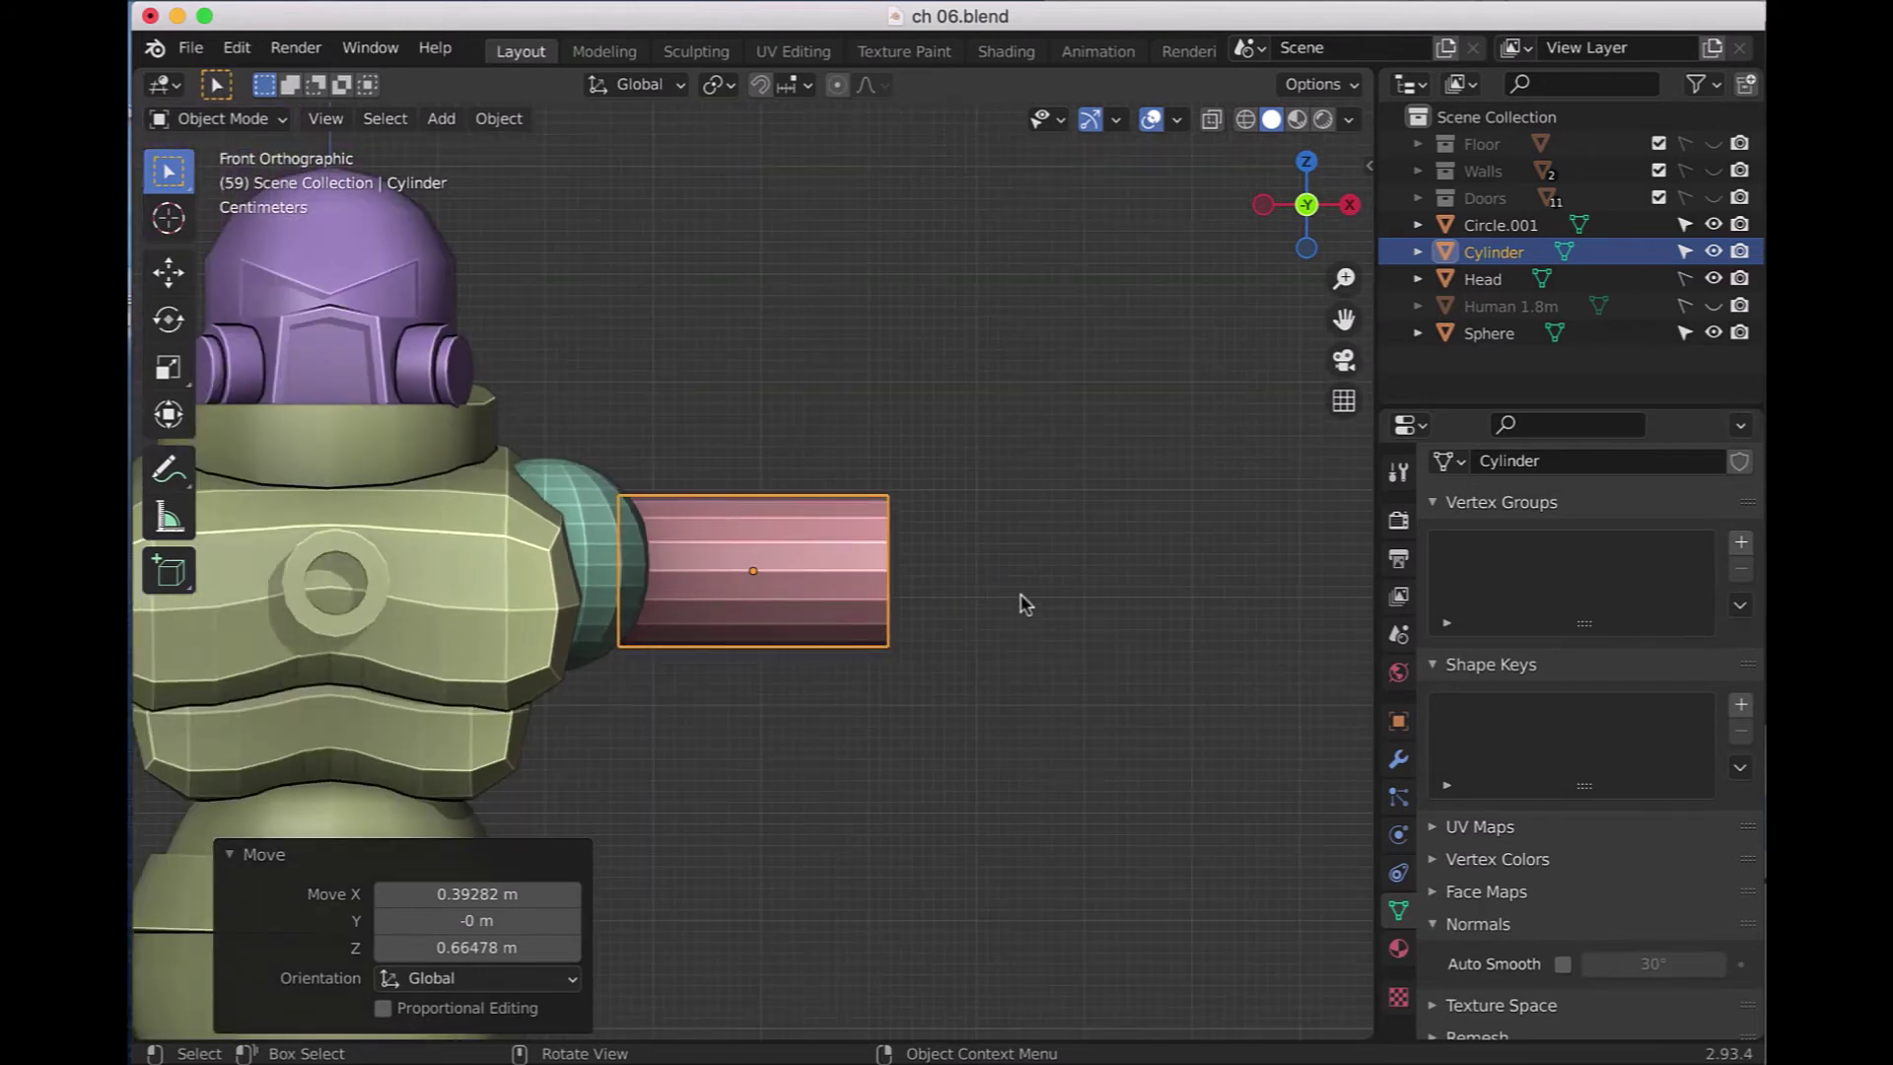
- Line the cylinder up with the sphere in side view and set it against the shoulder along X
key(KP_3)
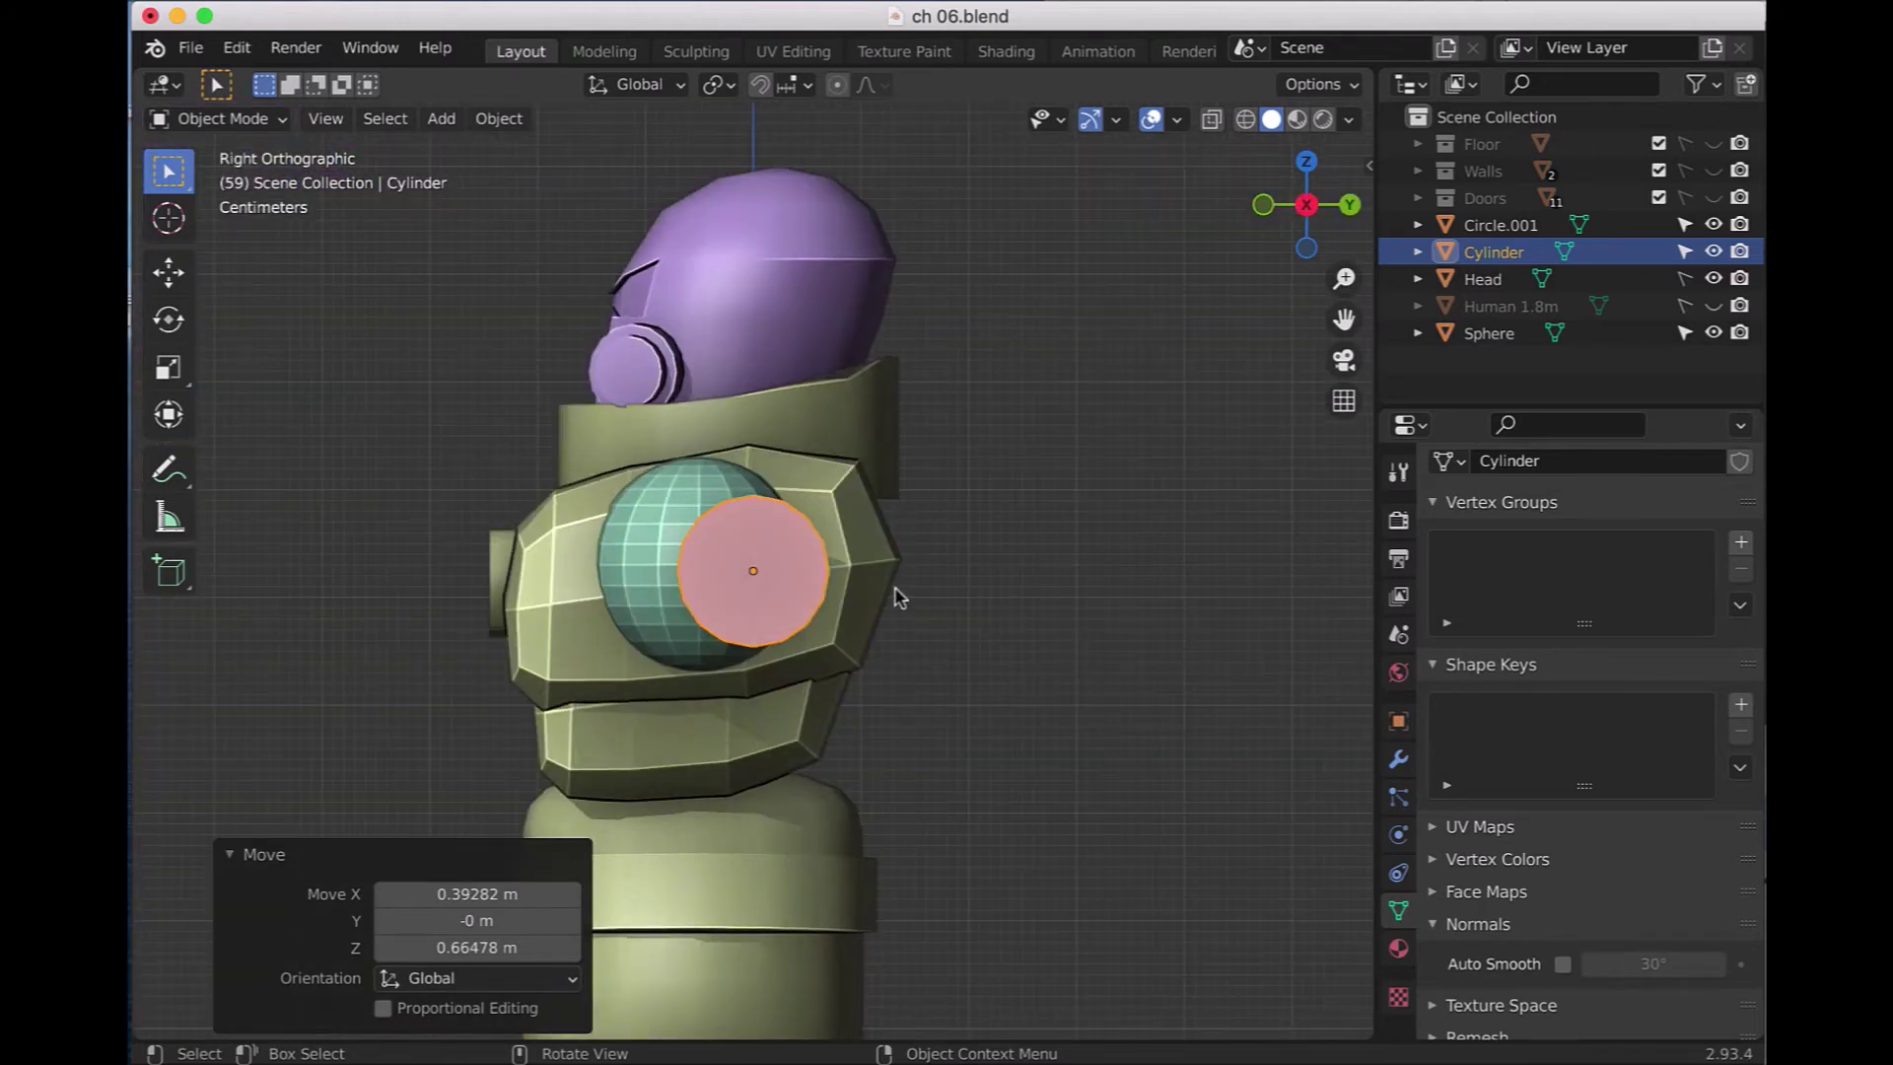
key(g)
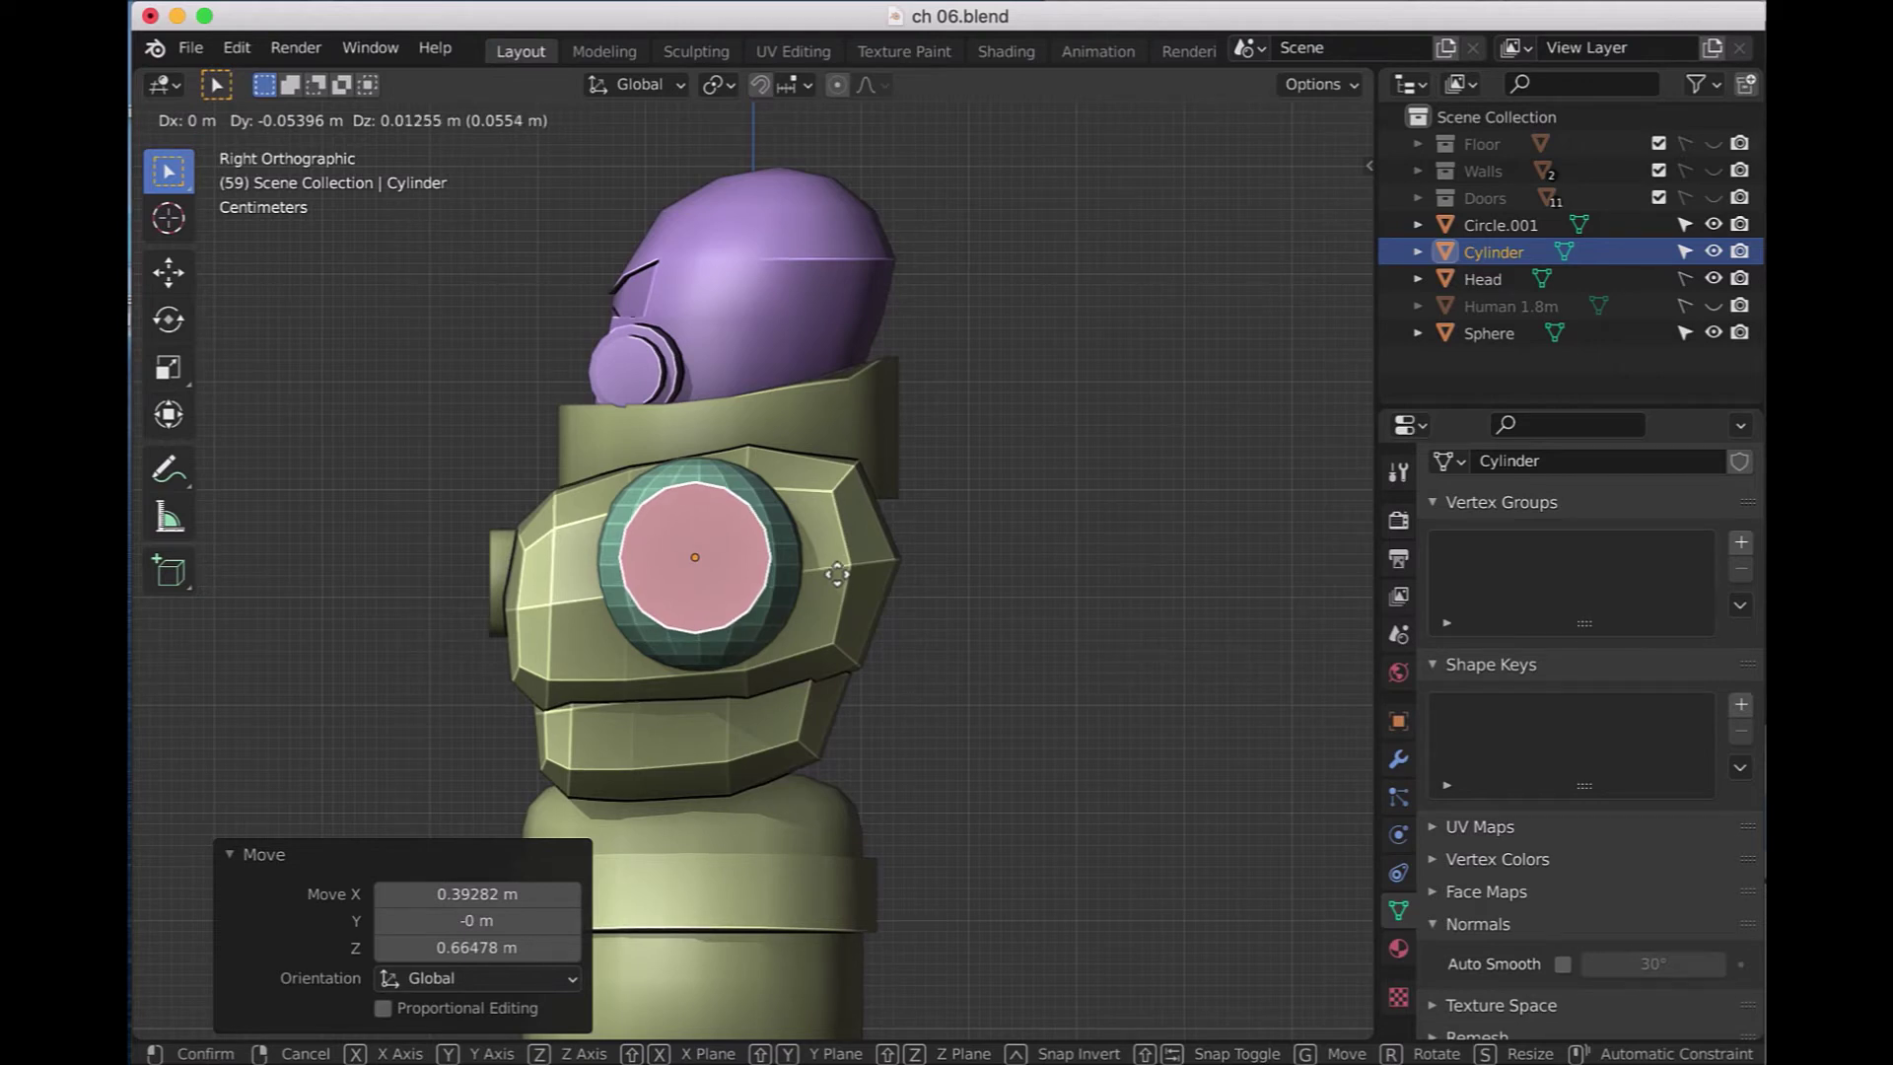
click(836, 572)
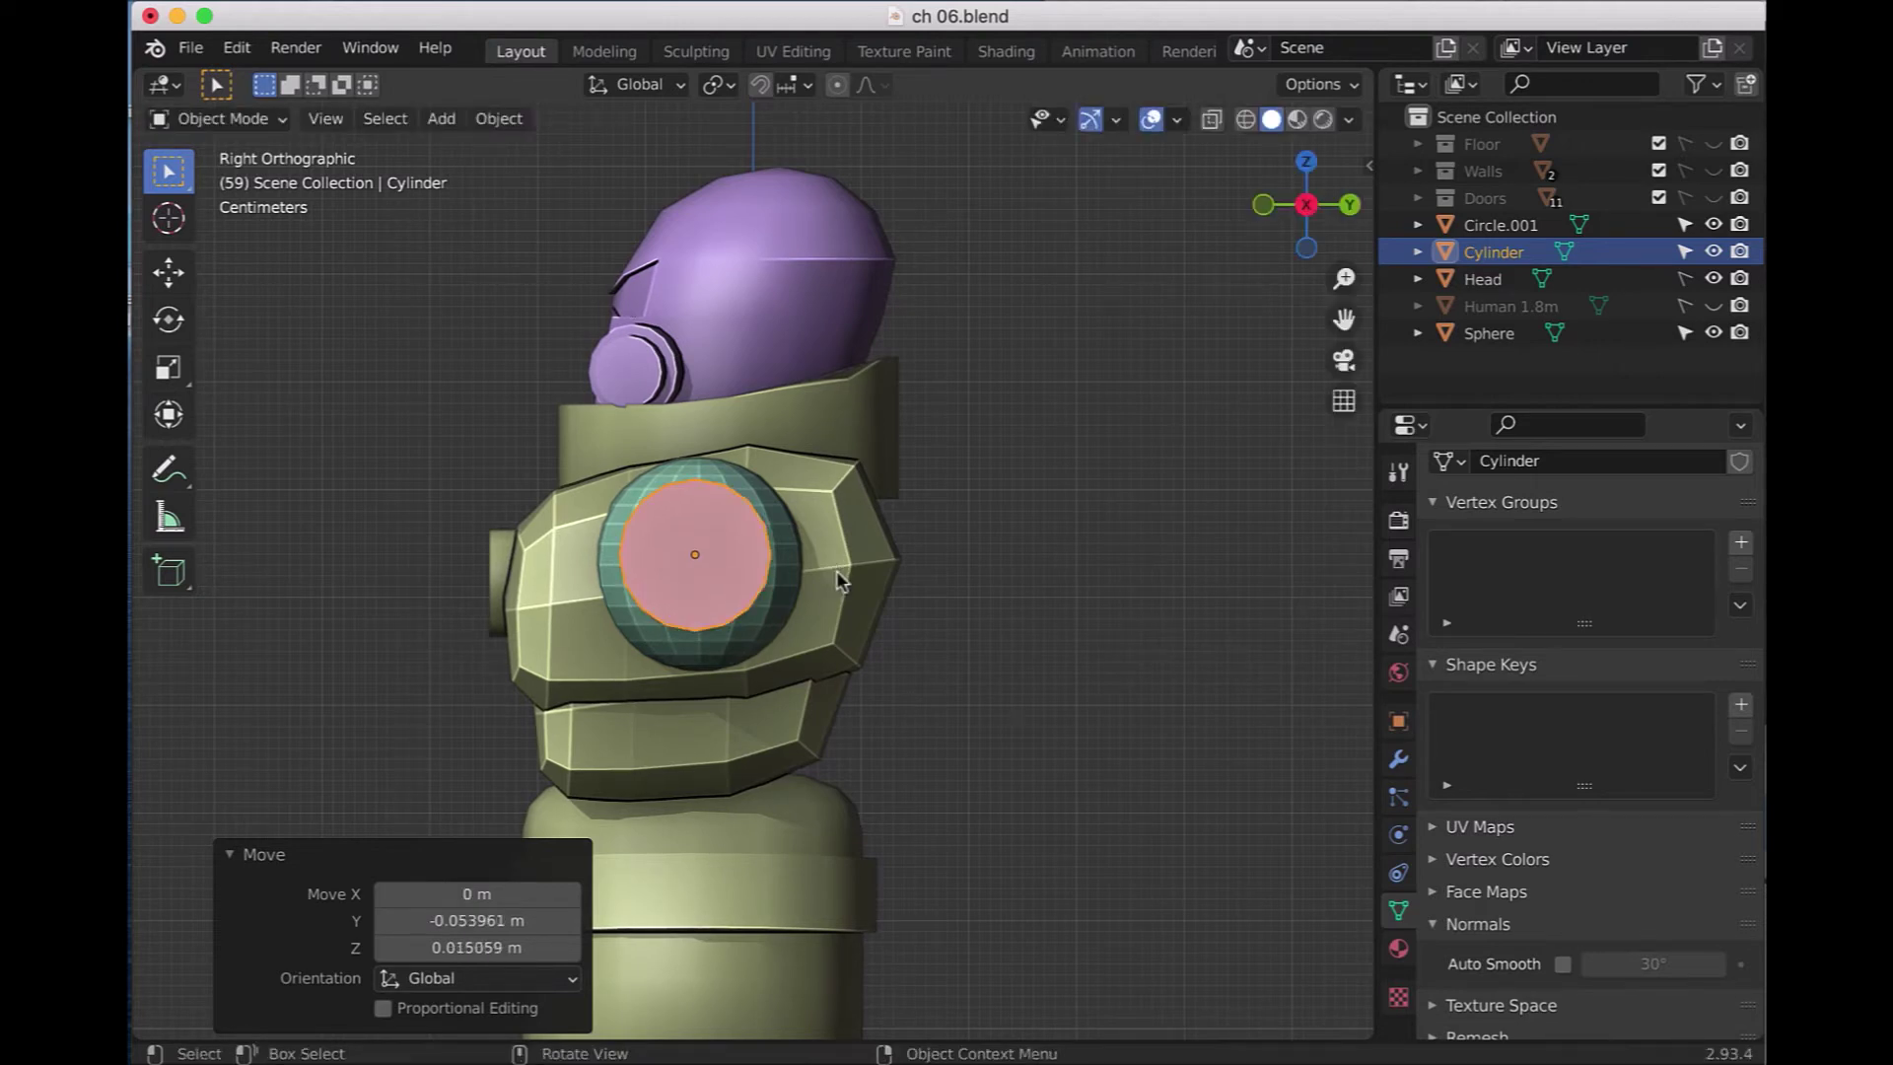
key(KP_1)
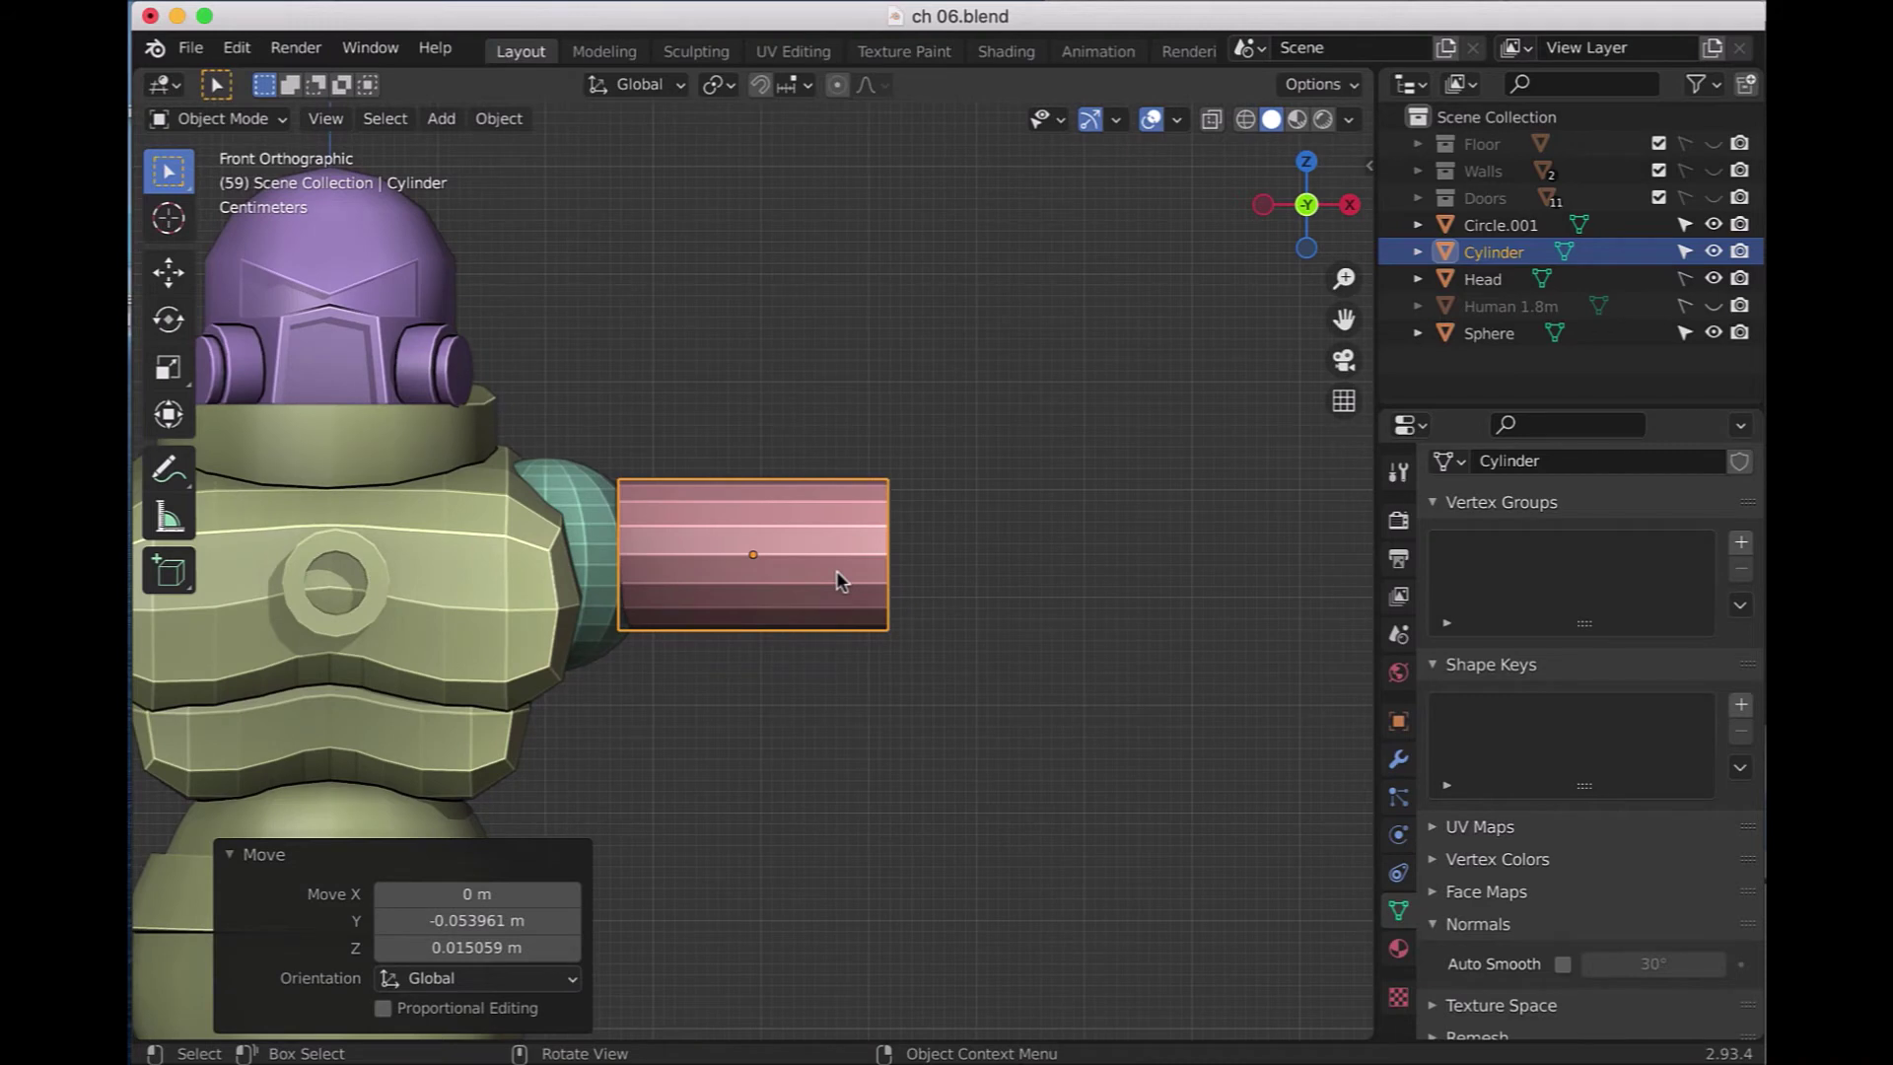
key(g)
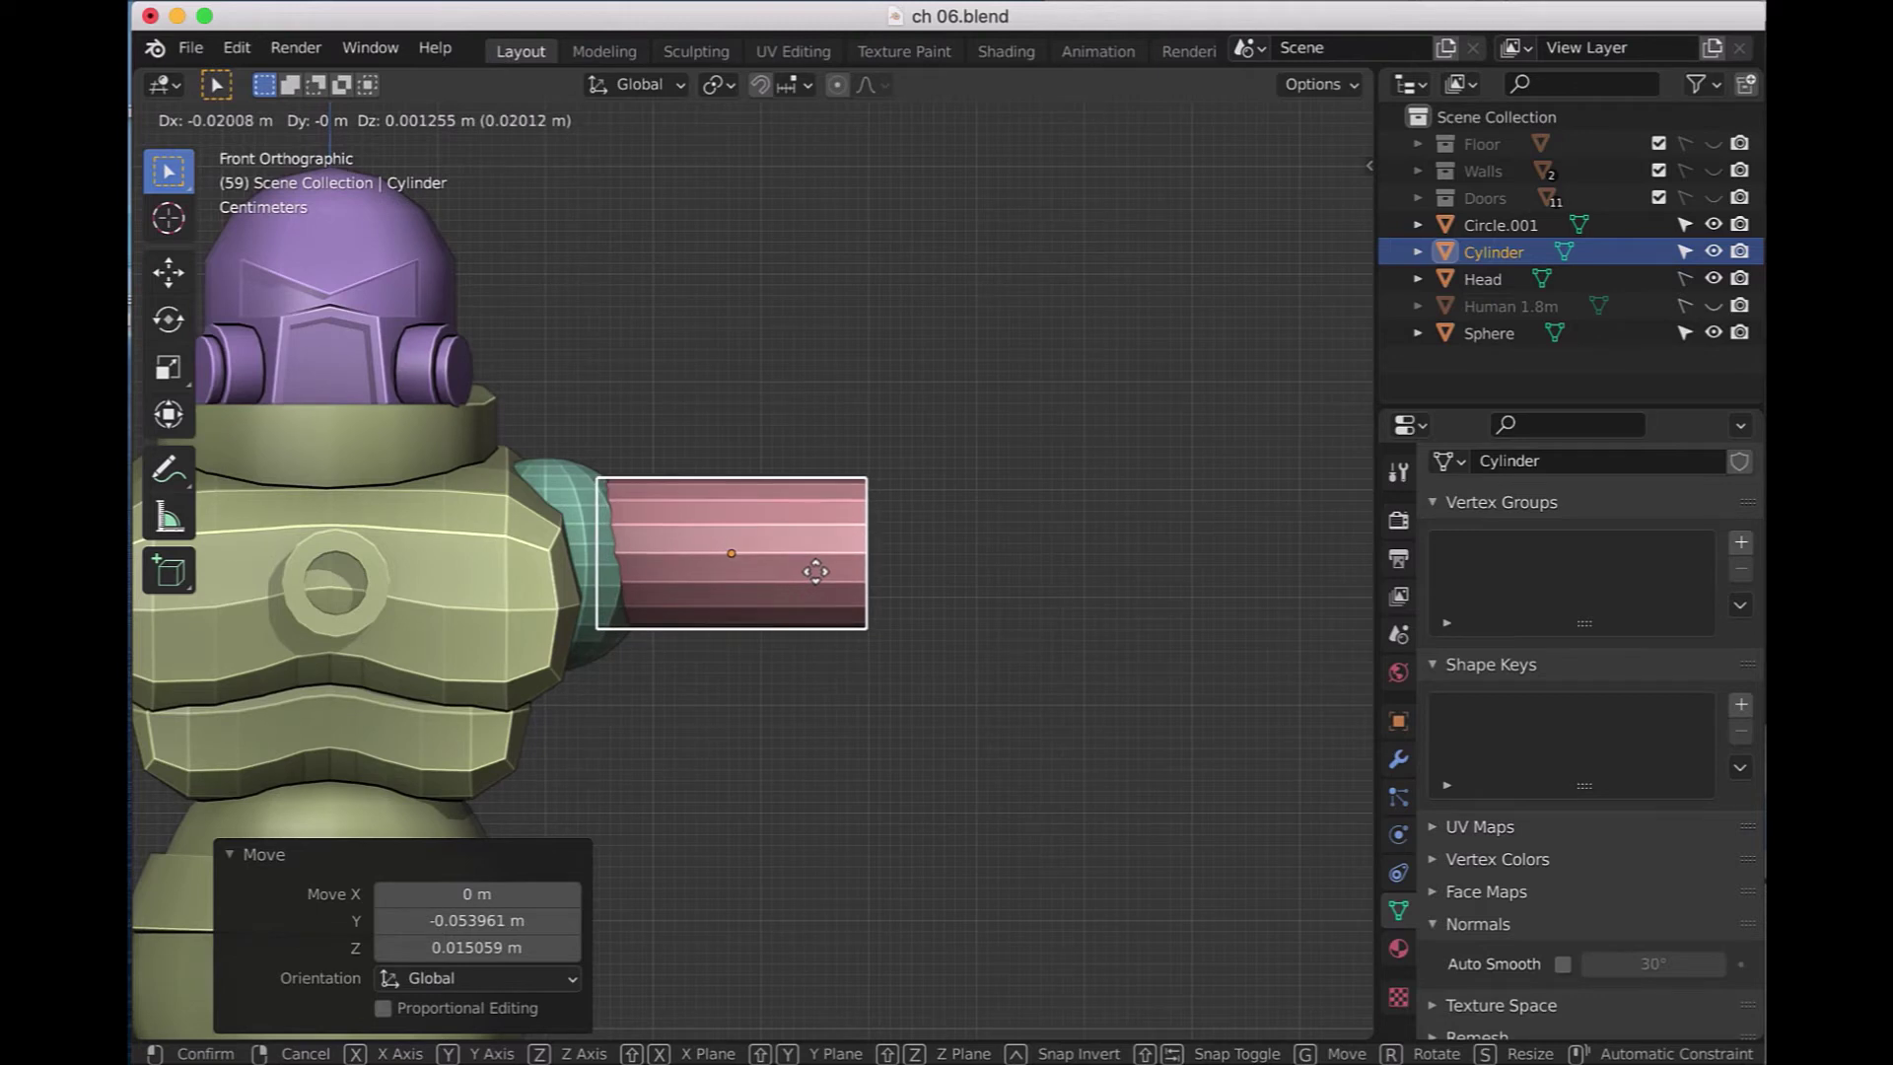
key(x)
click(816, 577)
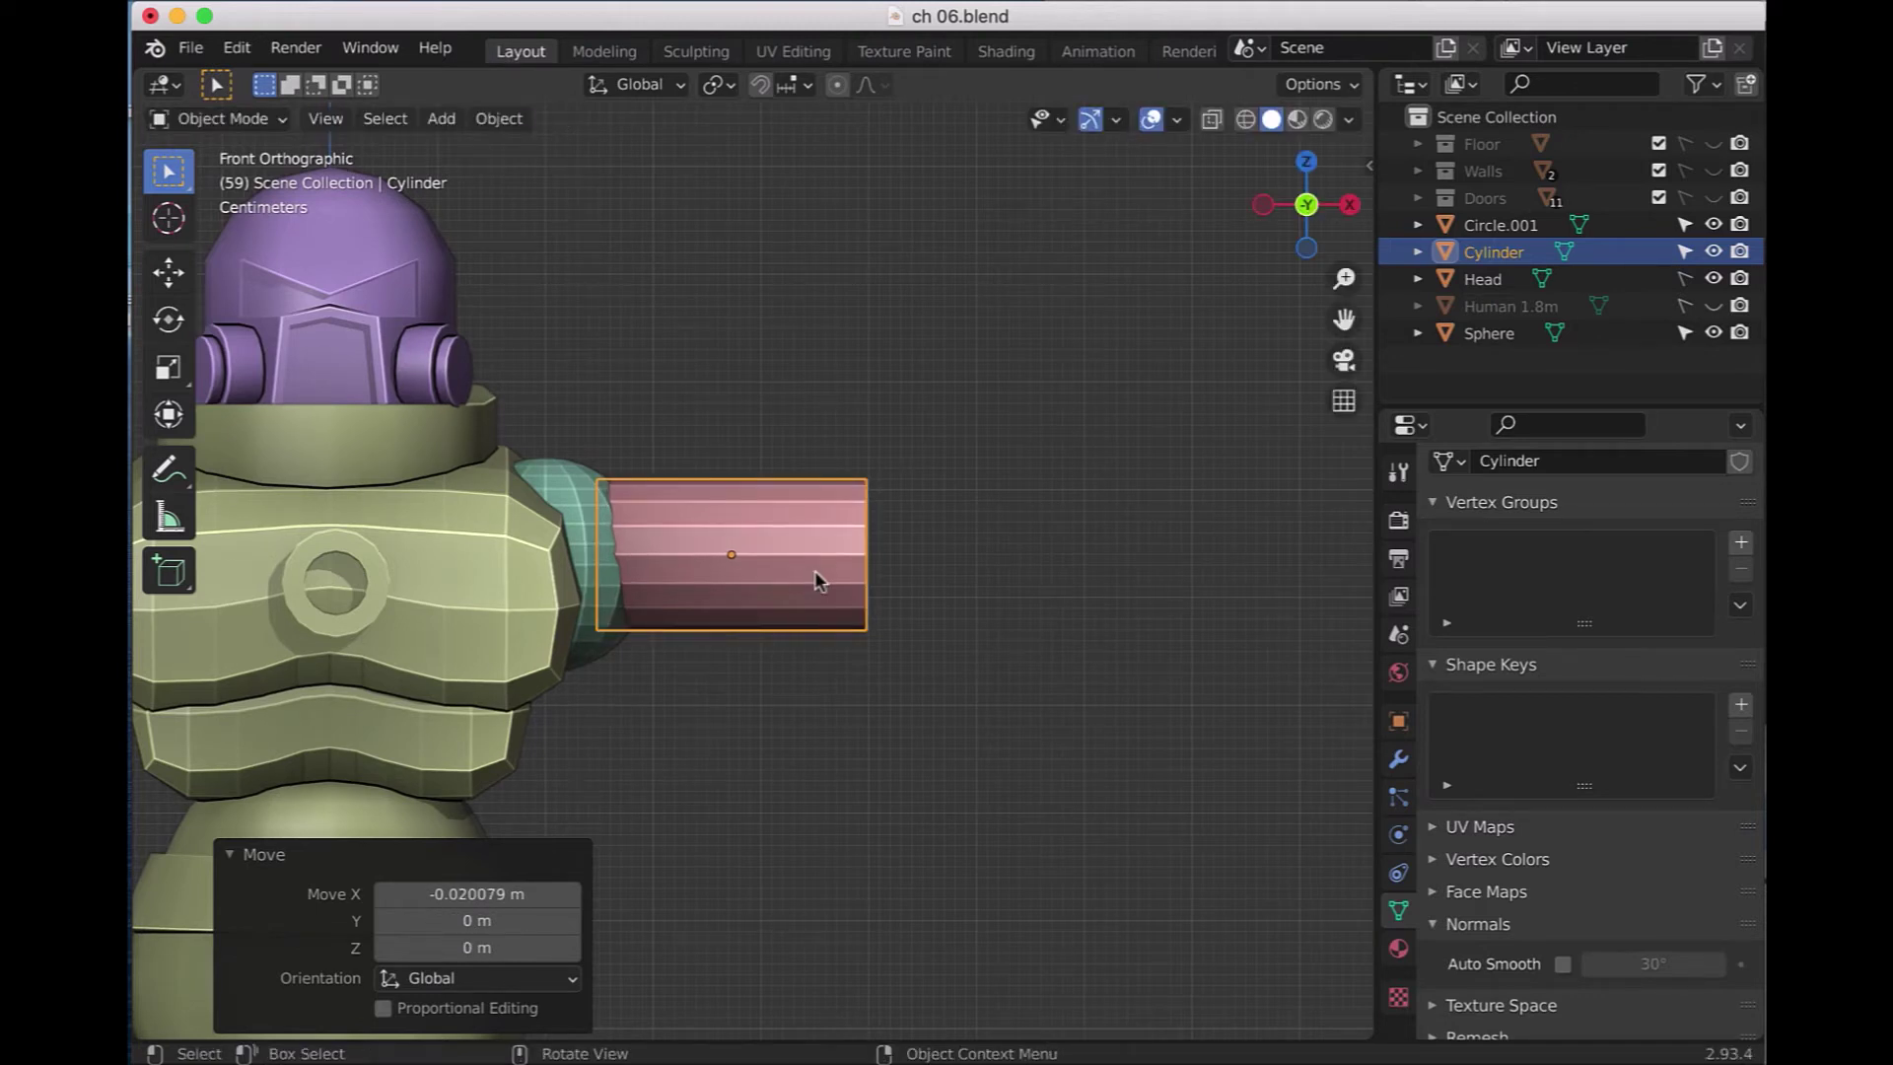
key(KP_3)
key(Tab)
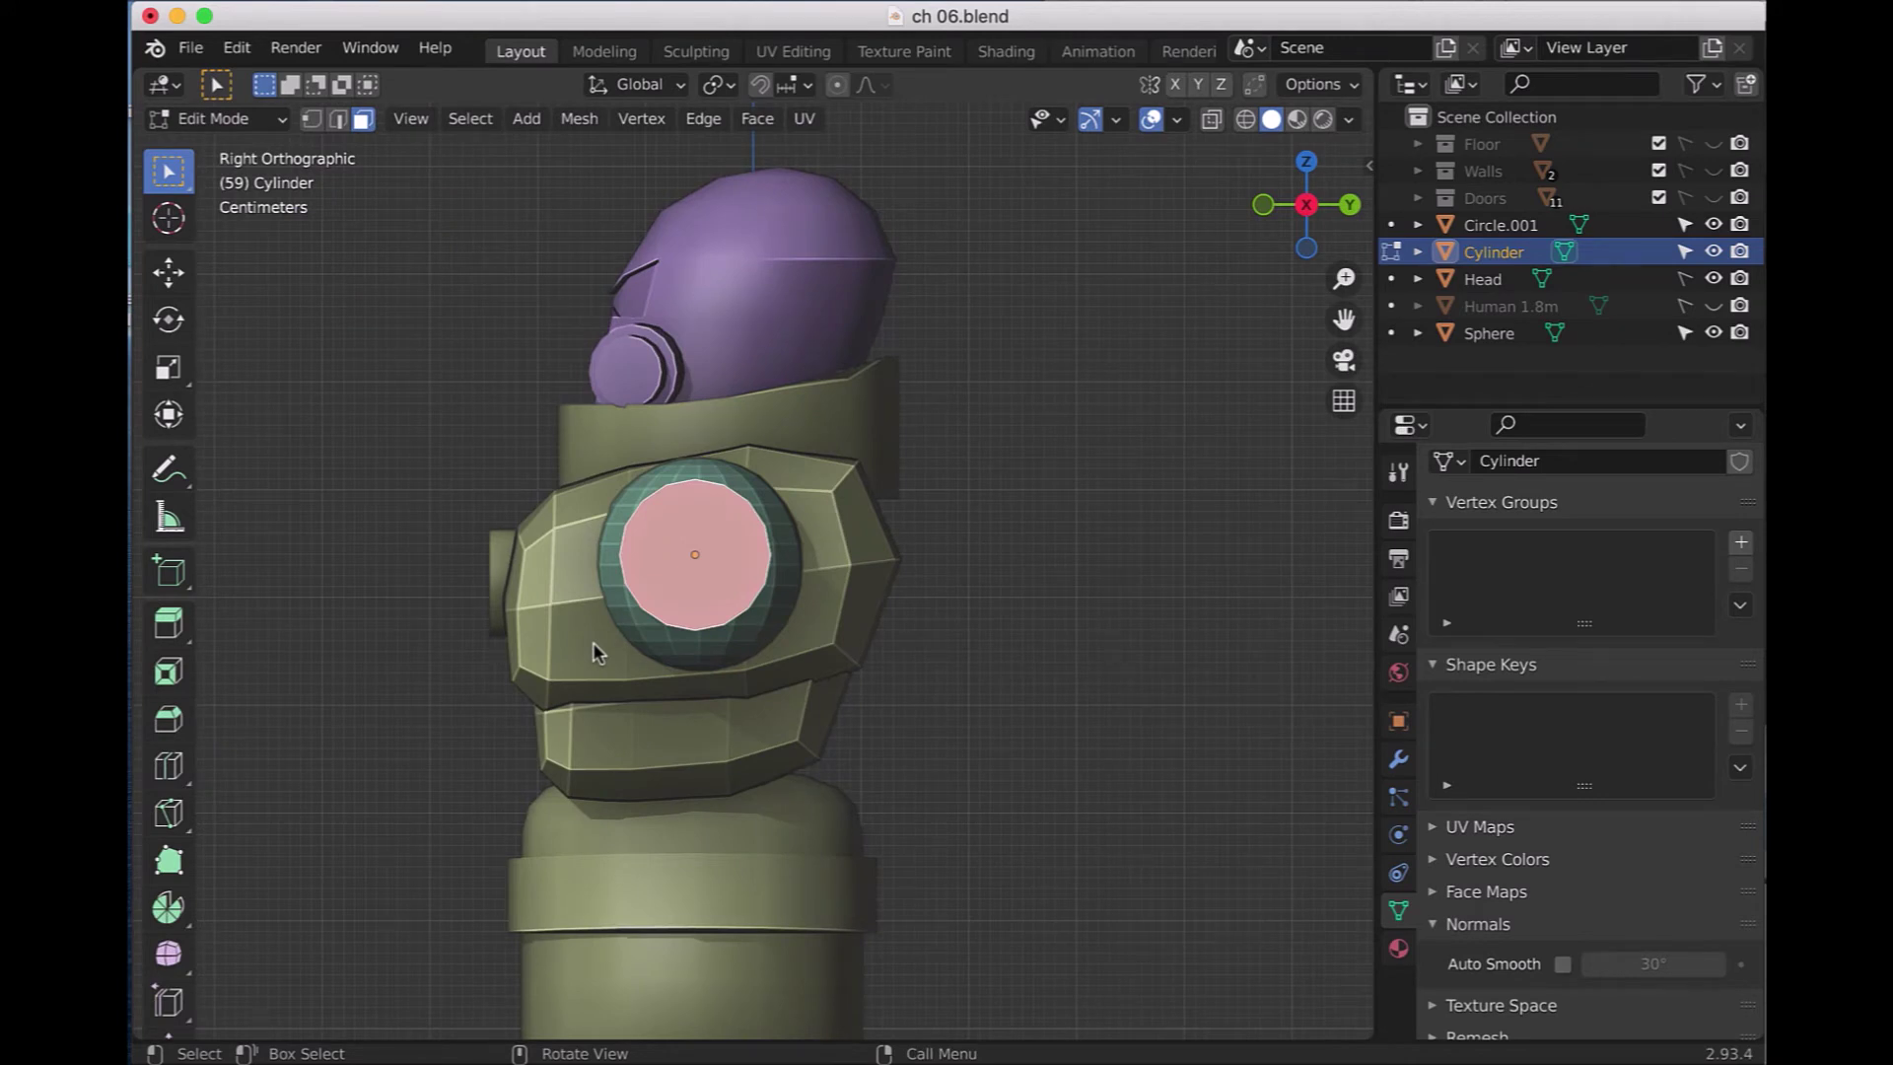
- Scale the arm's outer end face down to 0.8463 to taper it
key(s)
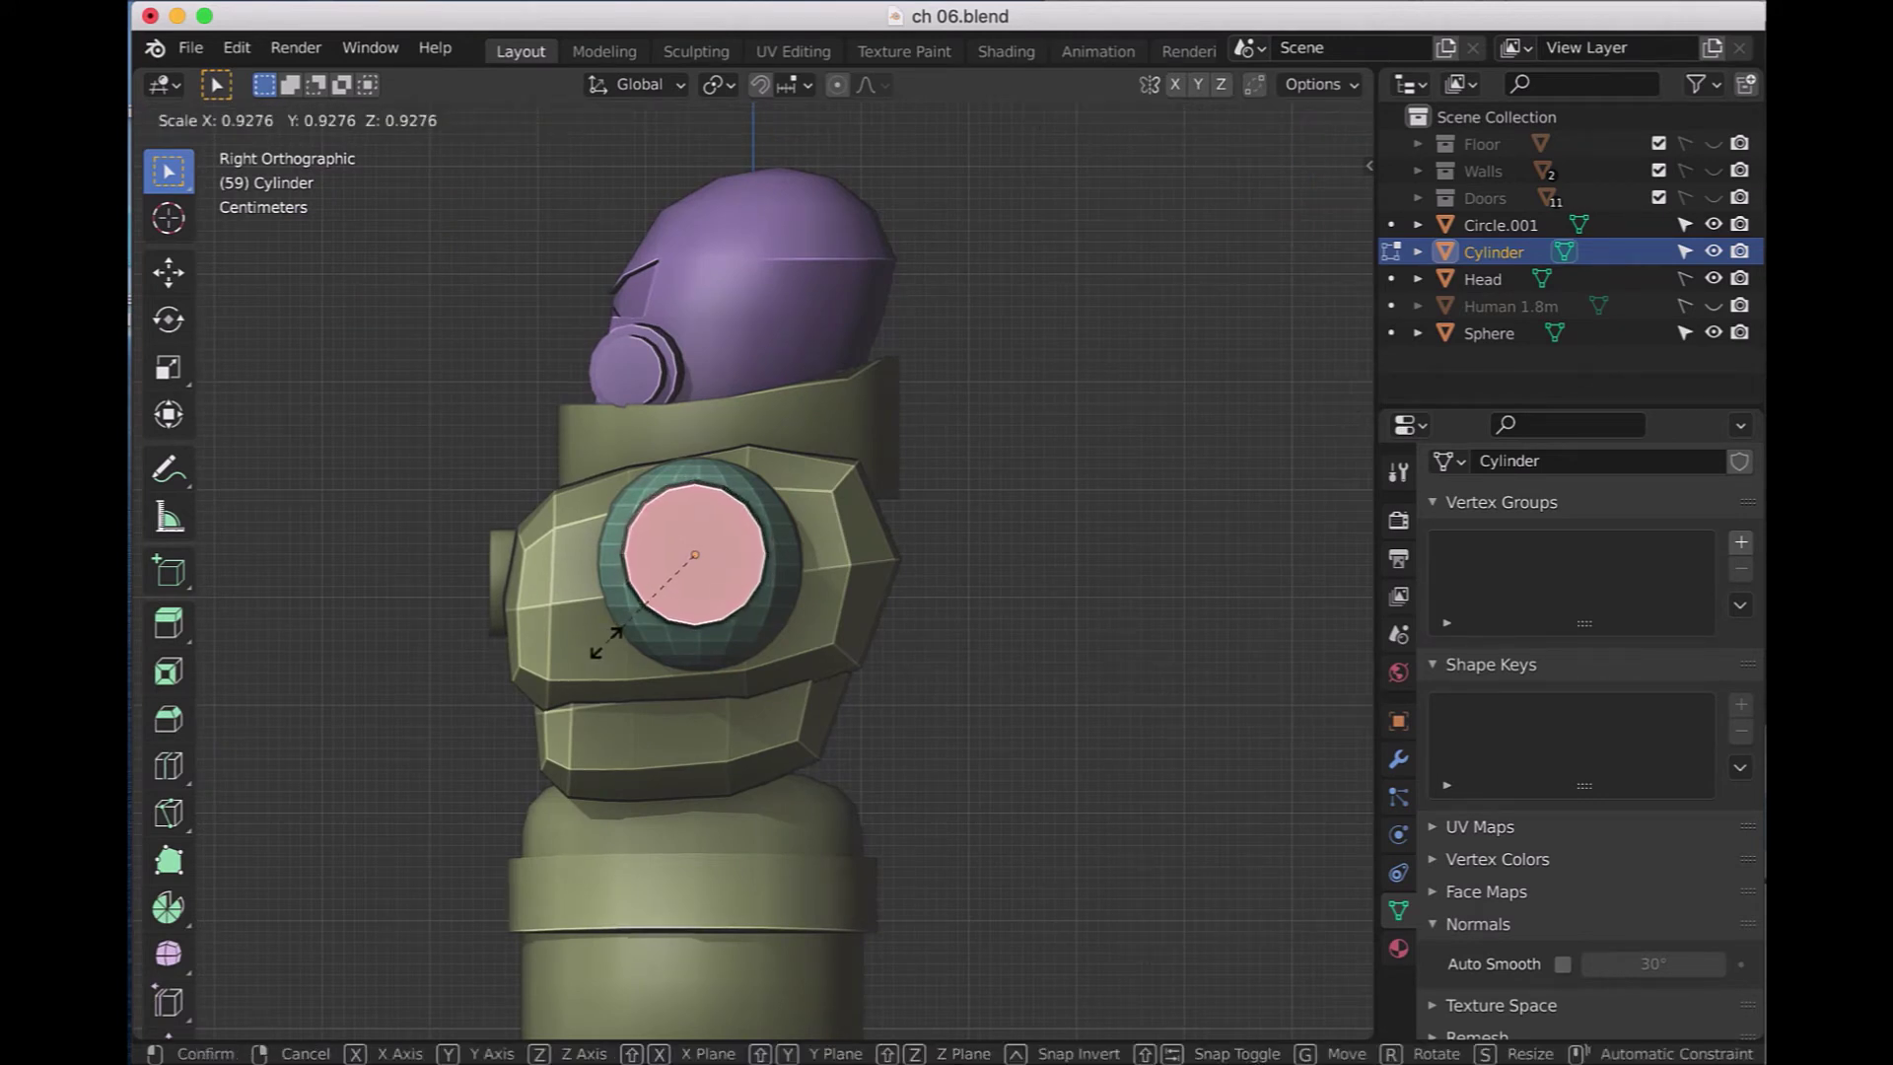
click(611, 643)
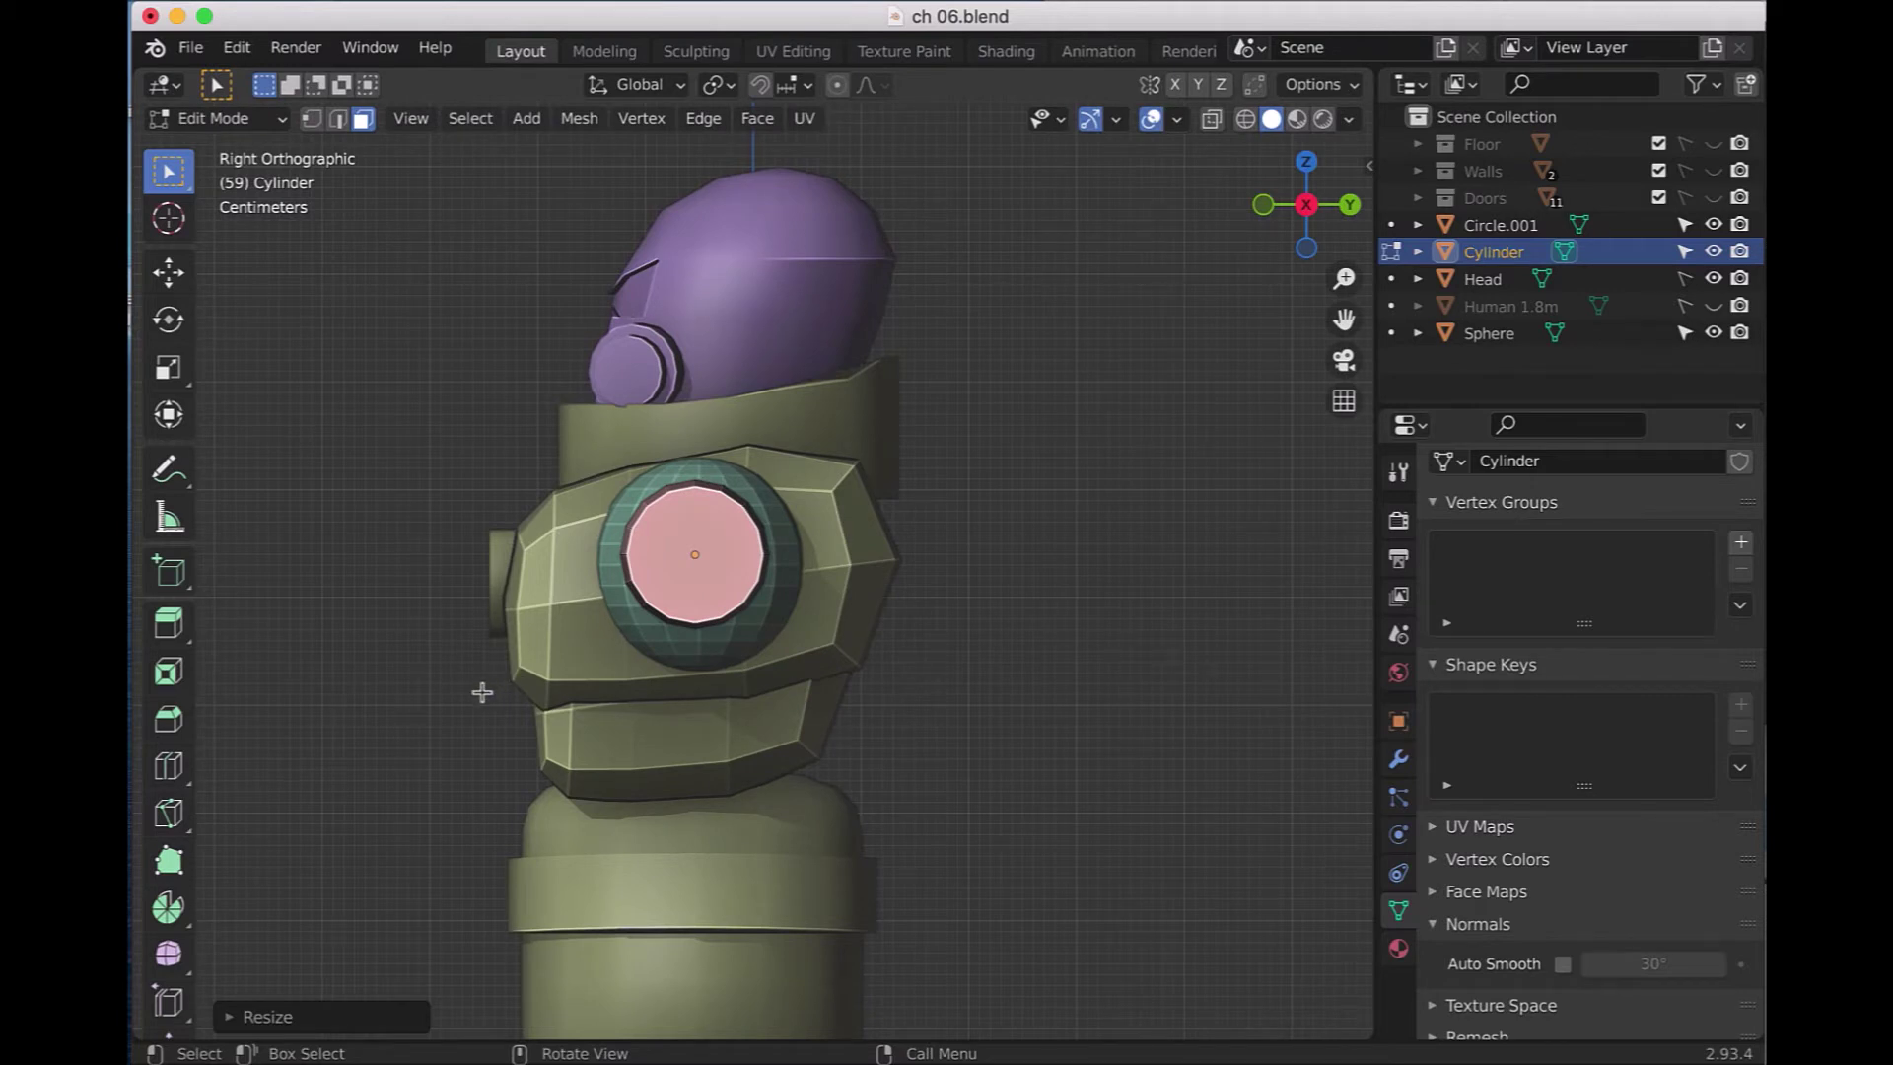
middle_drag(482, 692, 794, 697)
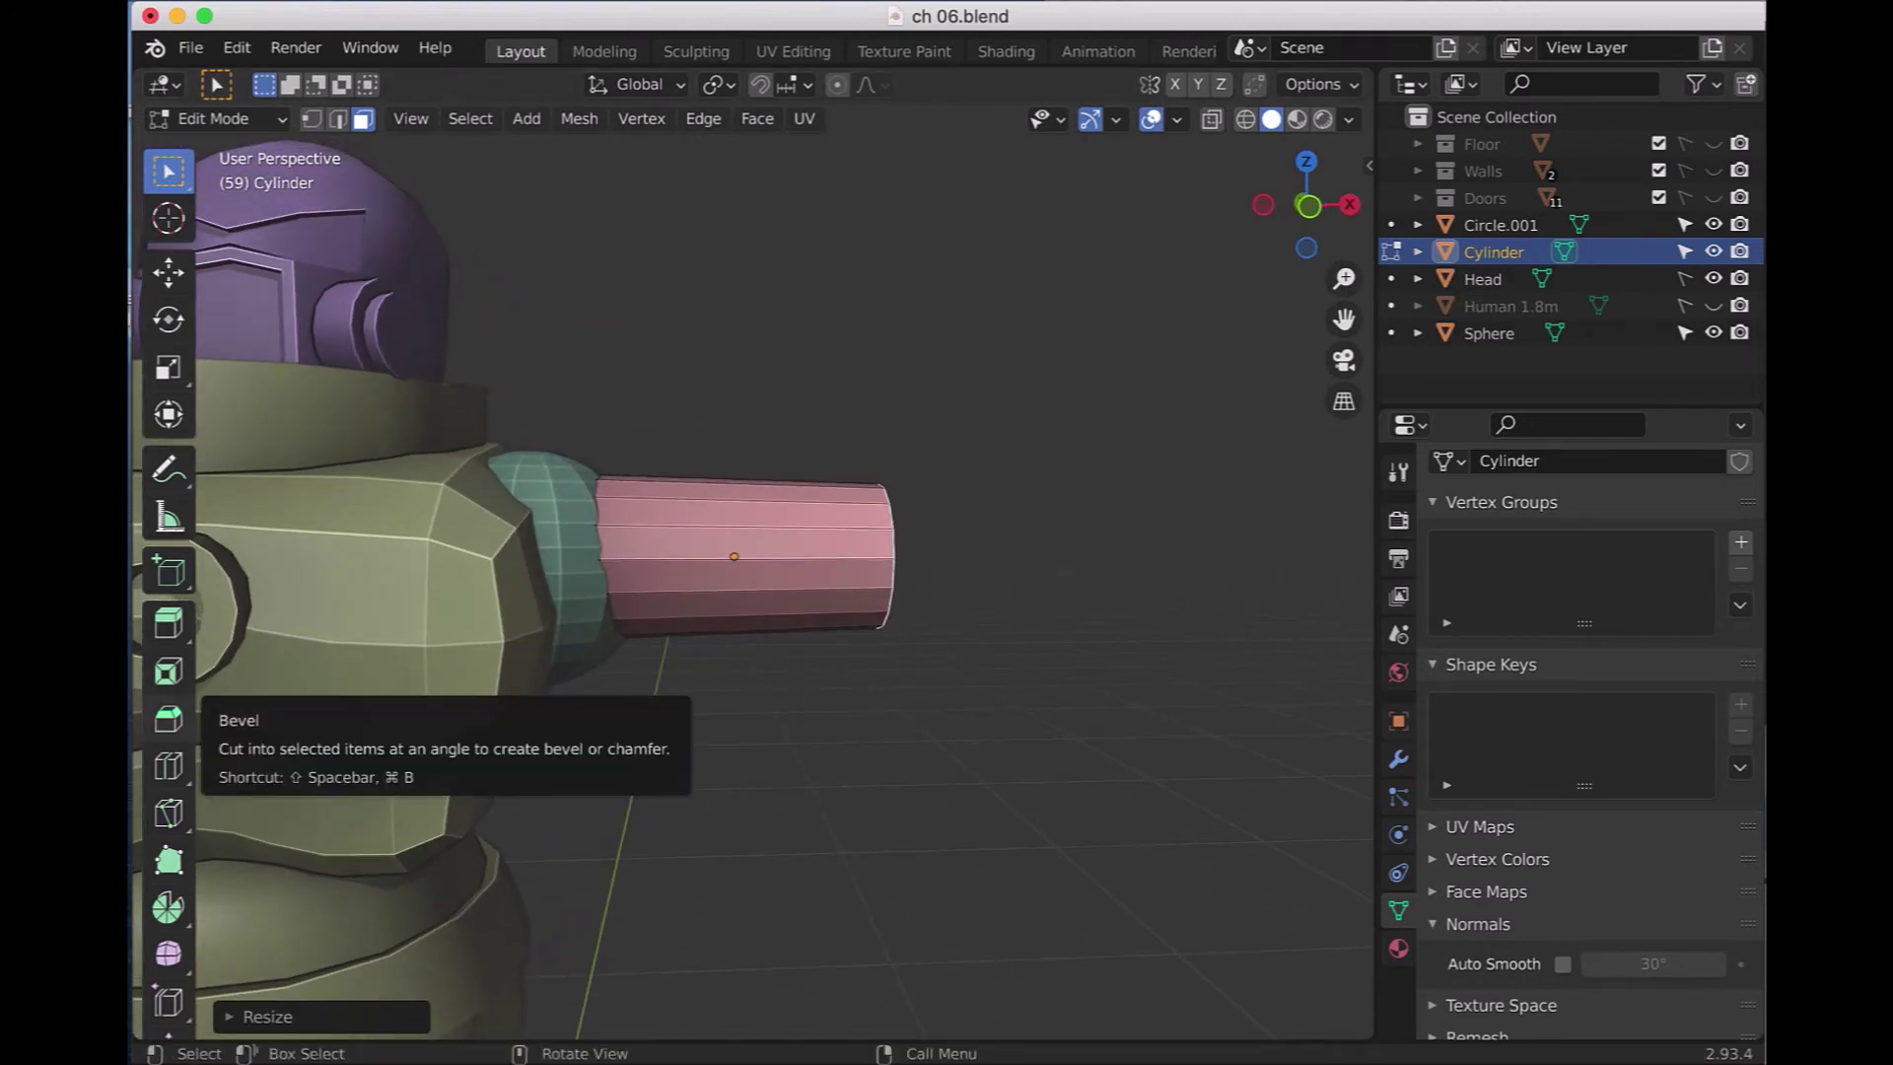
mouse_move(1094, 934)
alt+middle_down()
mouse_move(978, 645)
mouse_move(773, 667)
alt+middle_up()
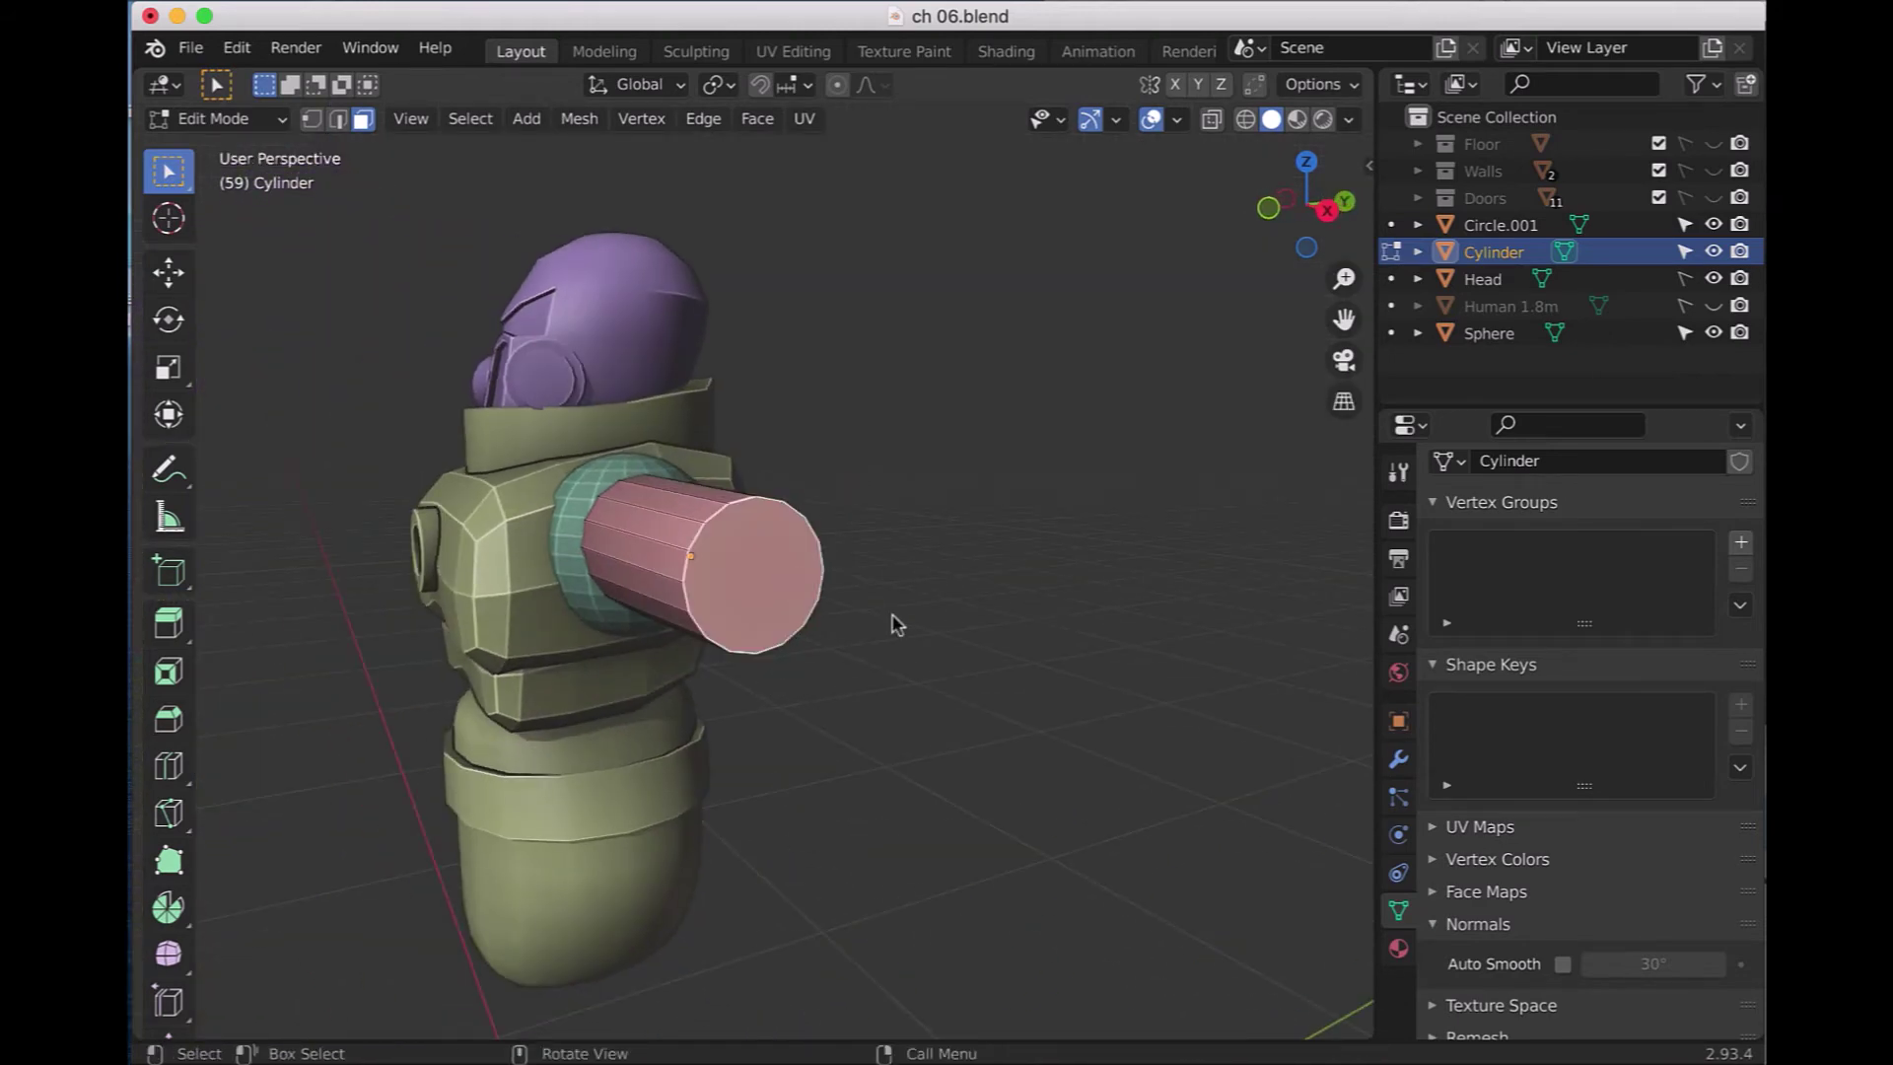
key(KP_1)
key(s)
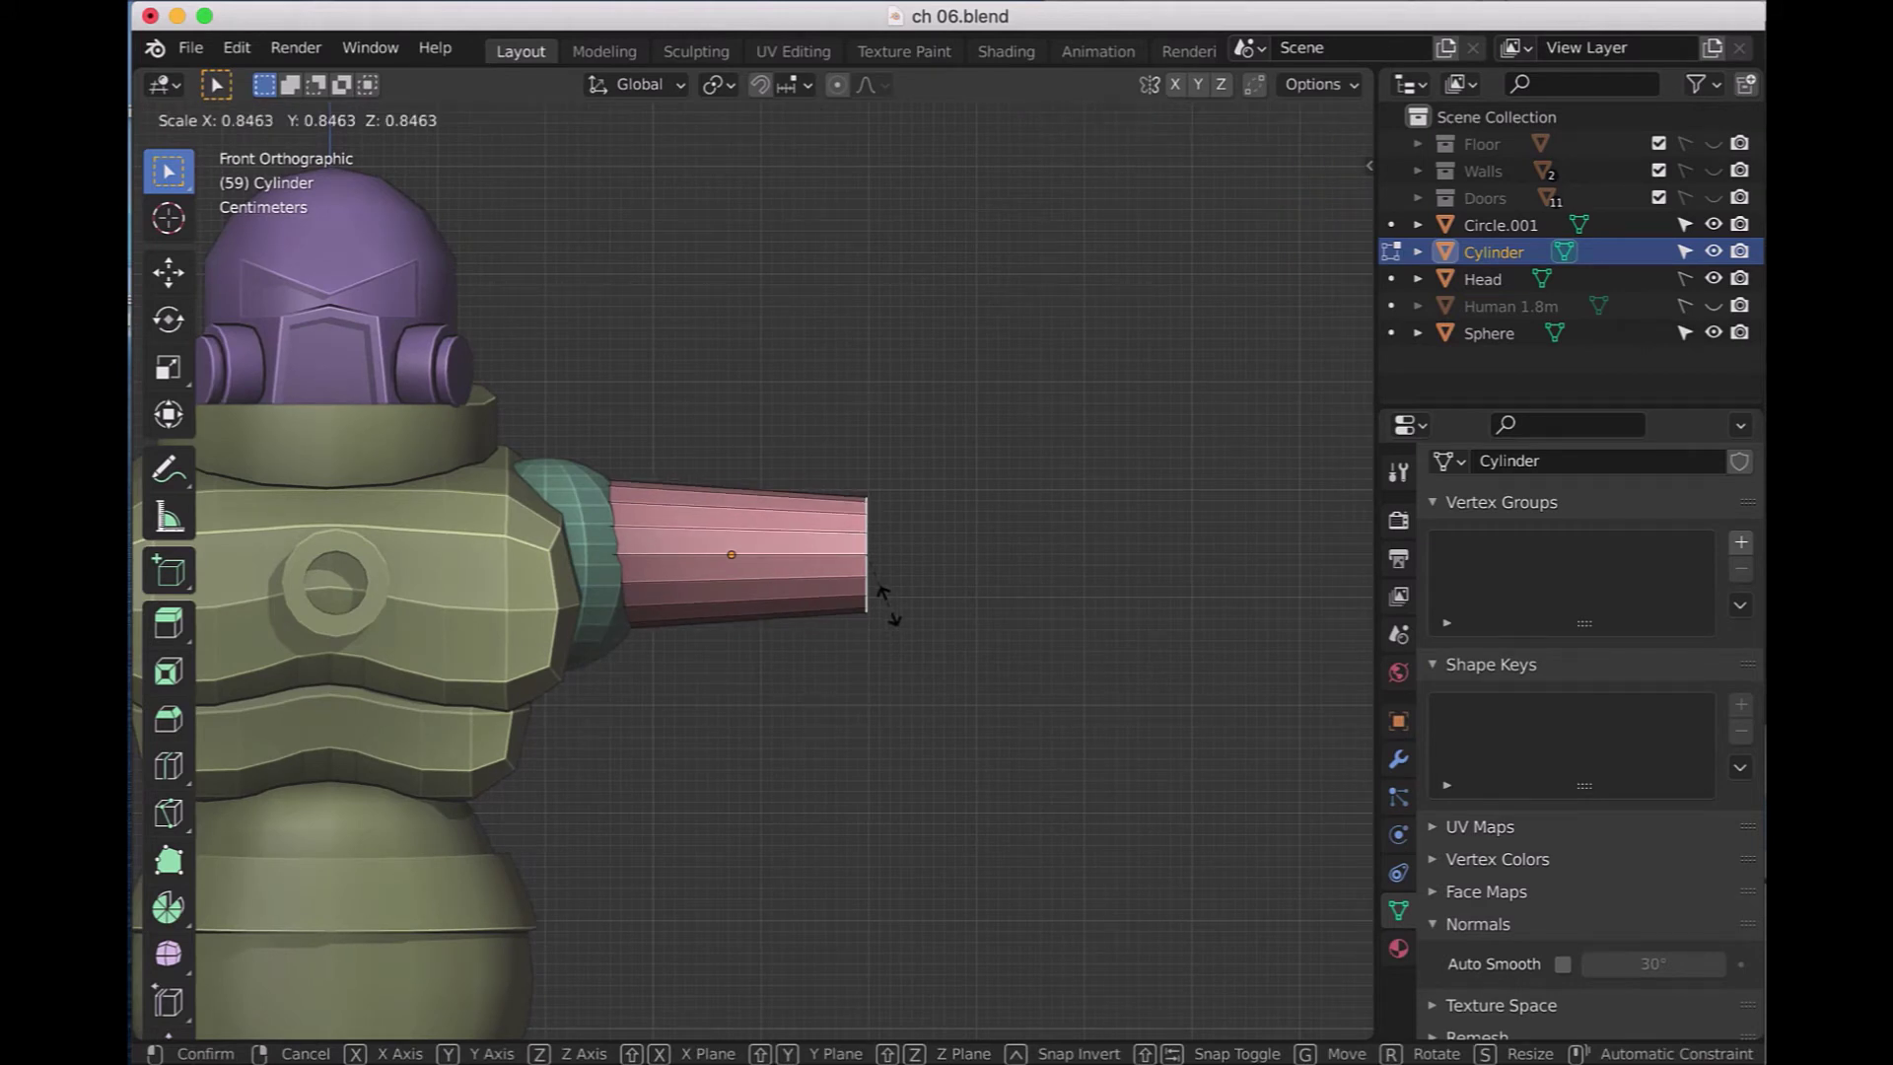
click(888, 613)
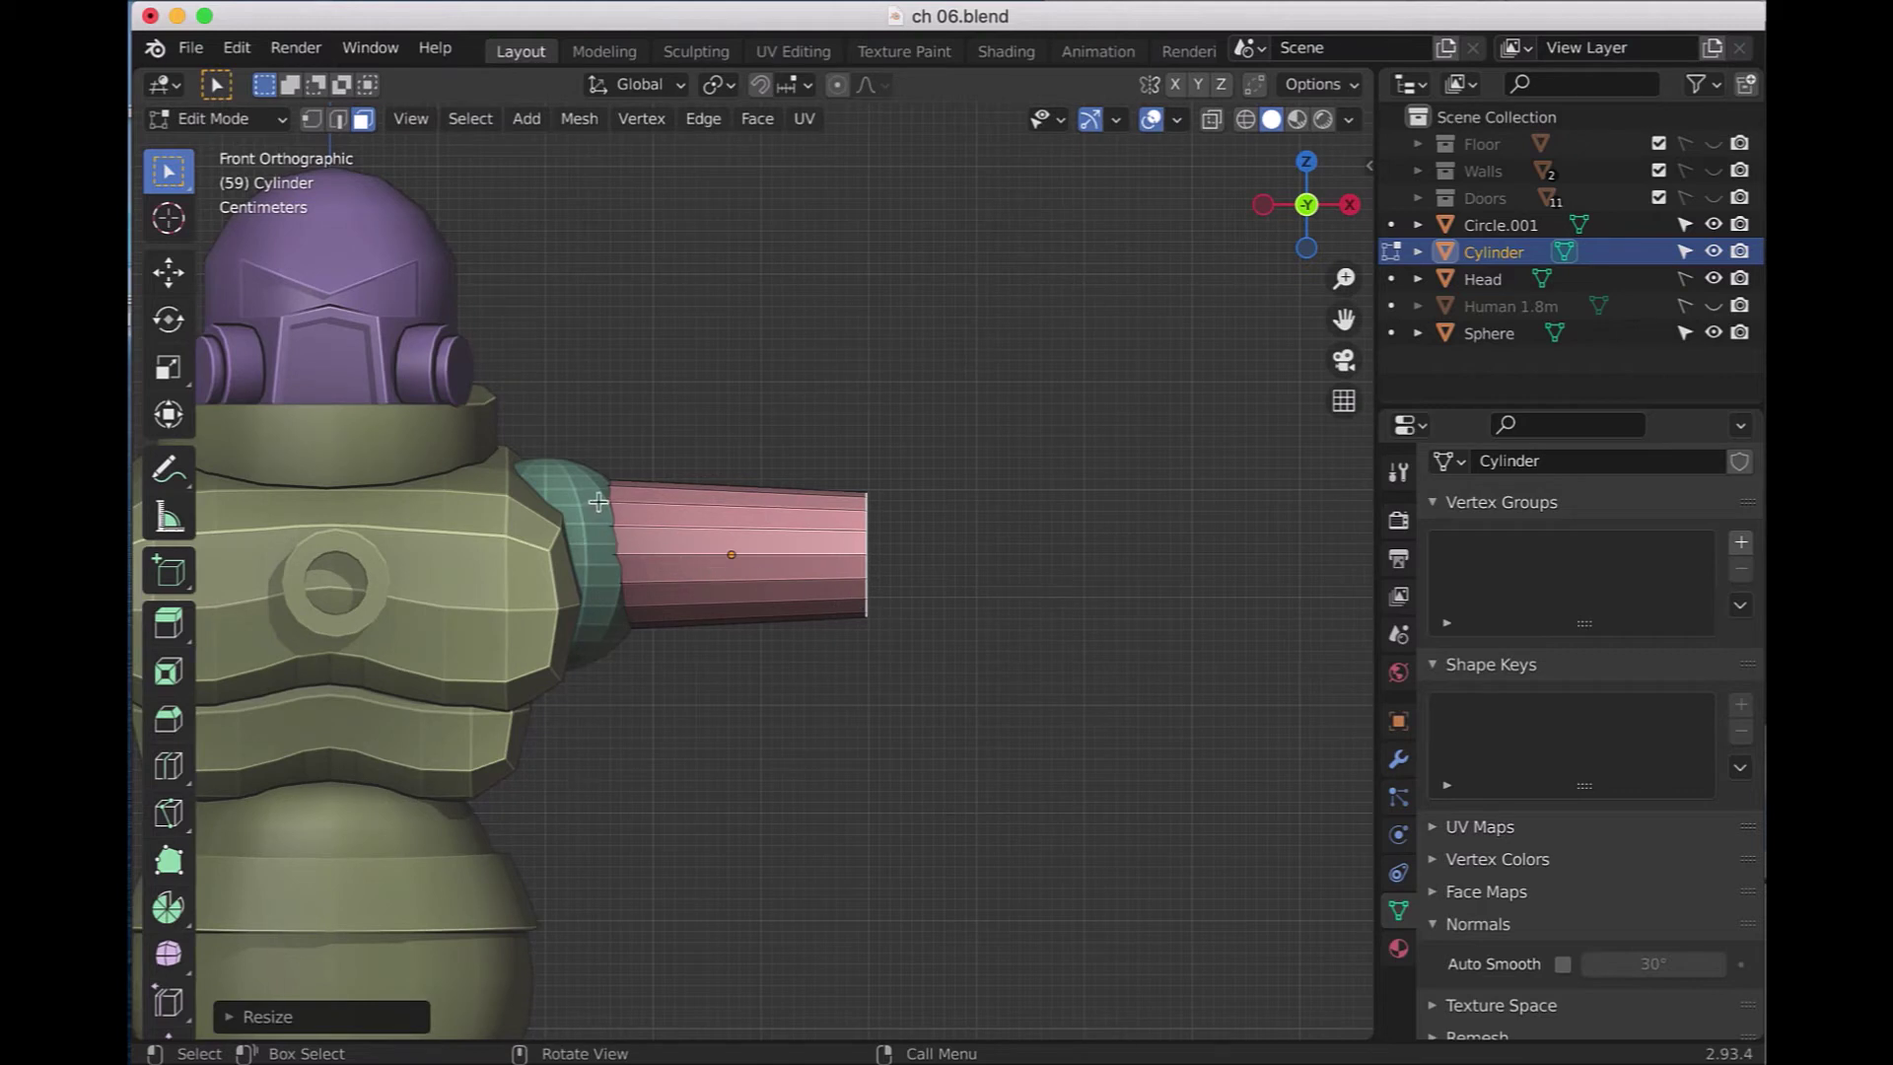
- Deselect the end face and return to Object Mode
click(591, 503)
click(227, 118)
click(246, 120)
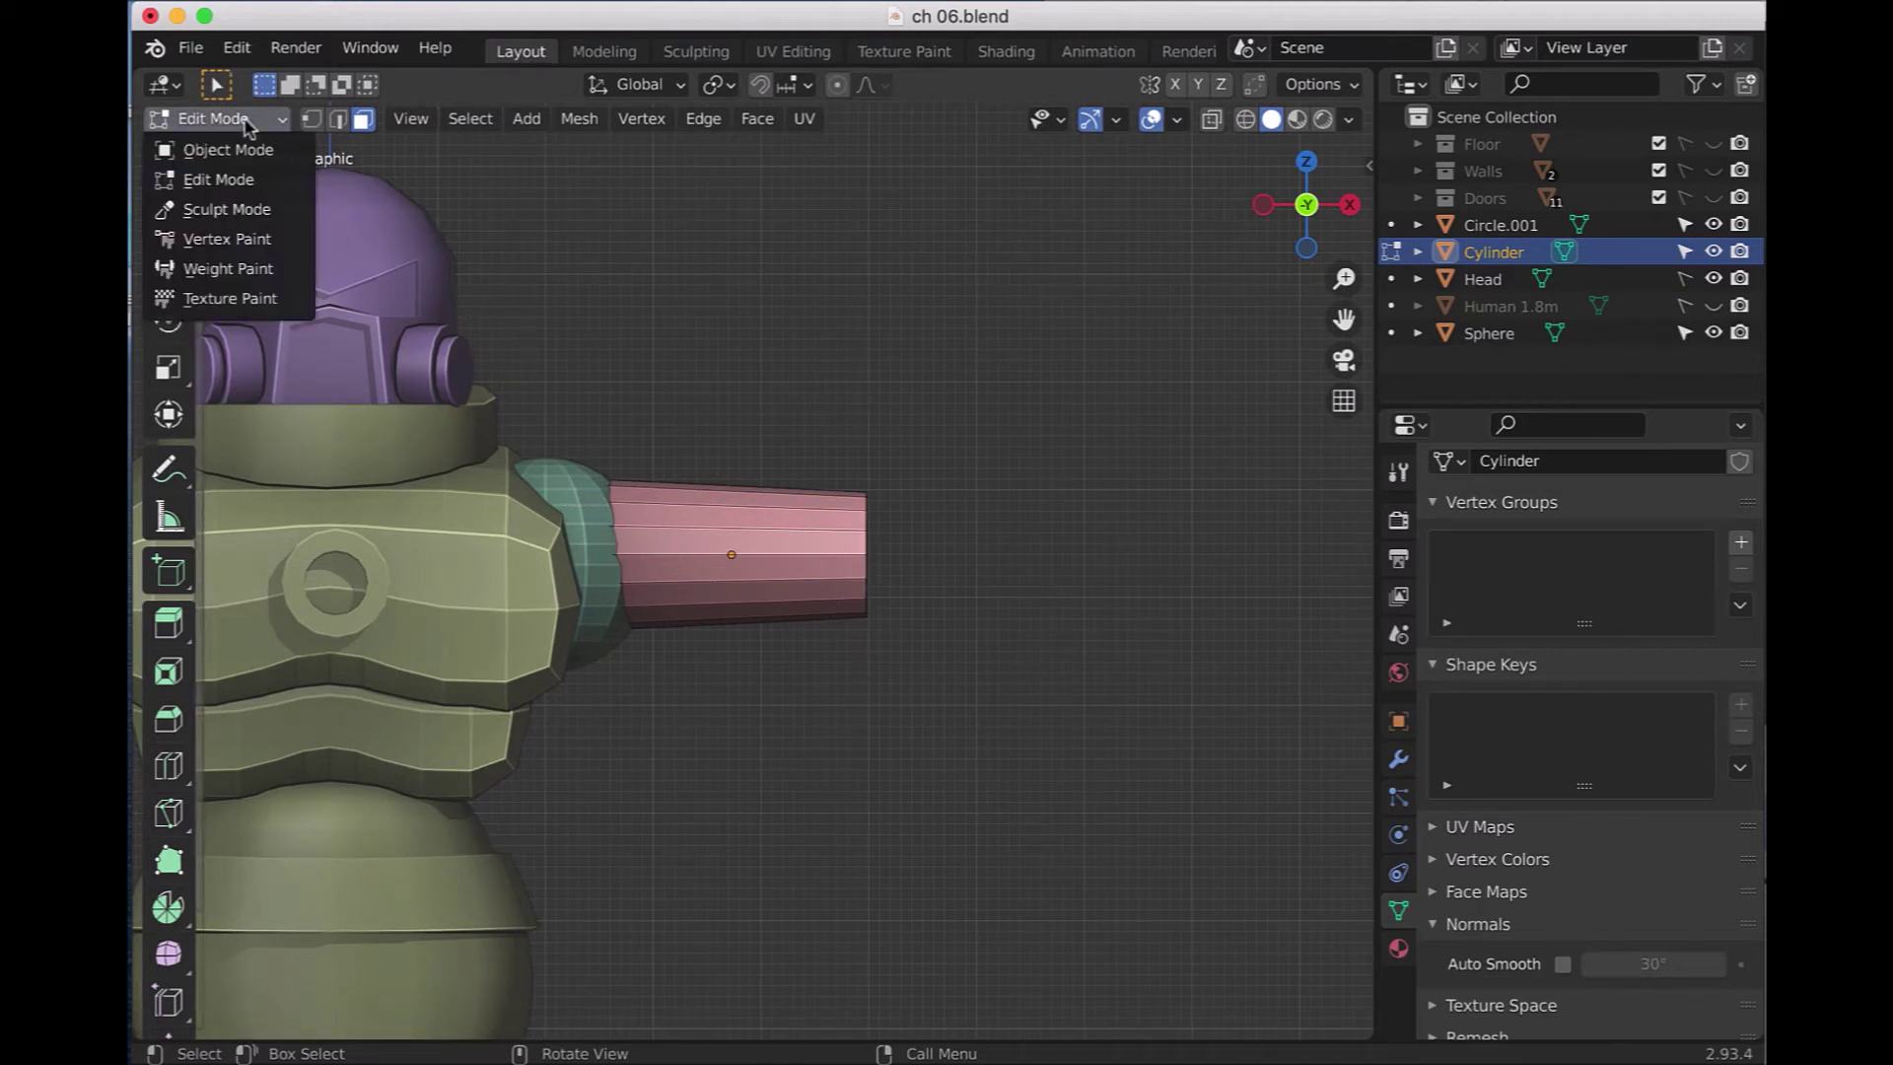
click(226, 149)
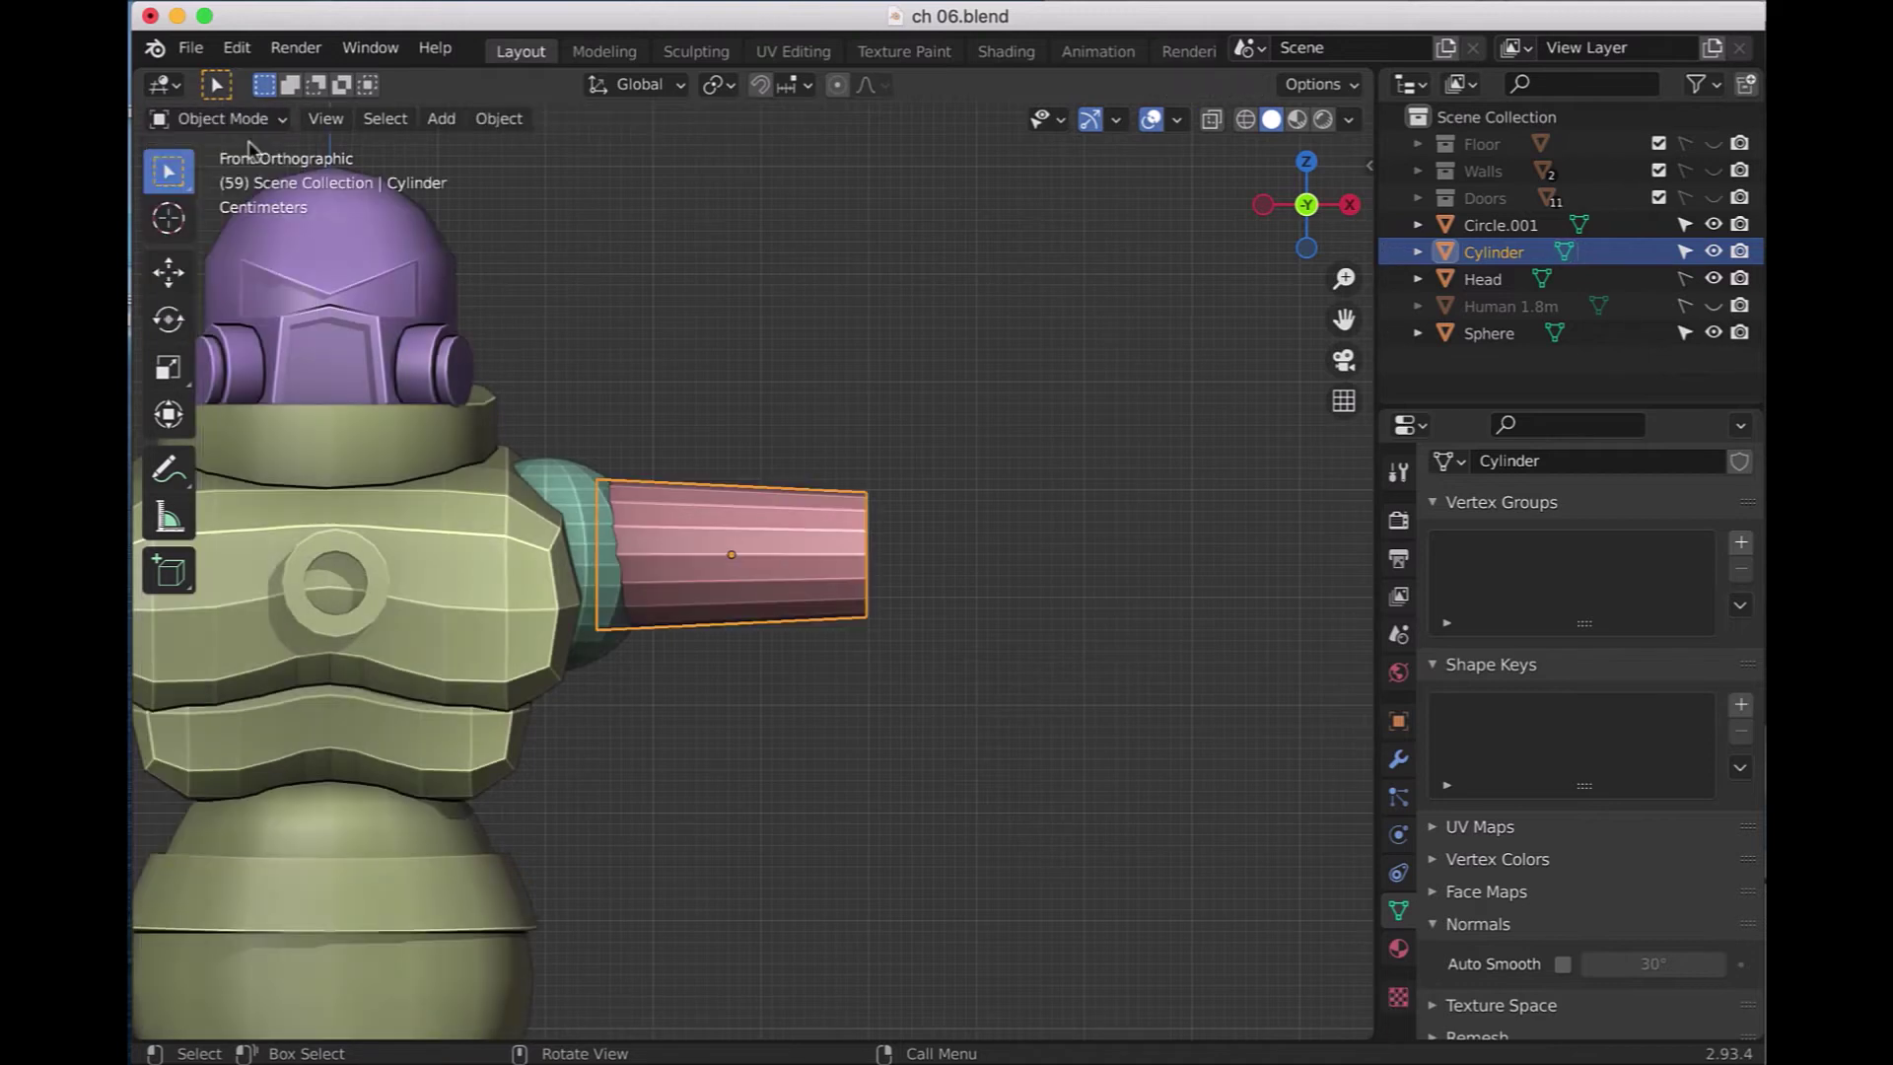
- Duplicate the shoulder sphere and scale the copy to 0.75
click(565, 499)
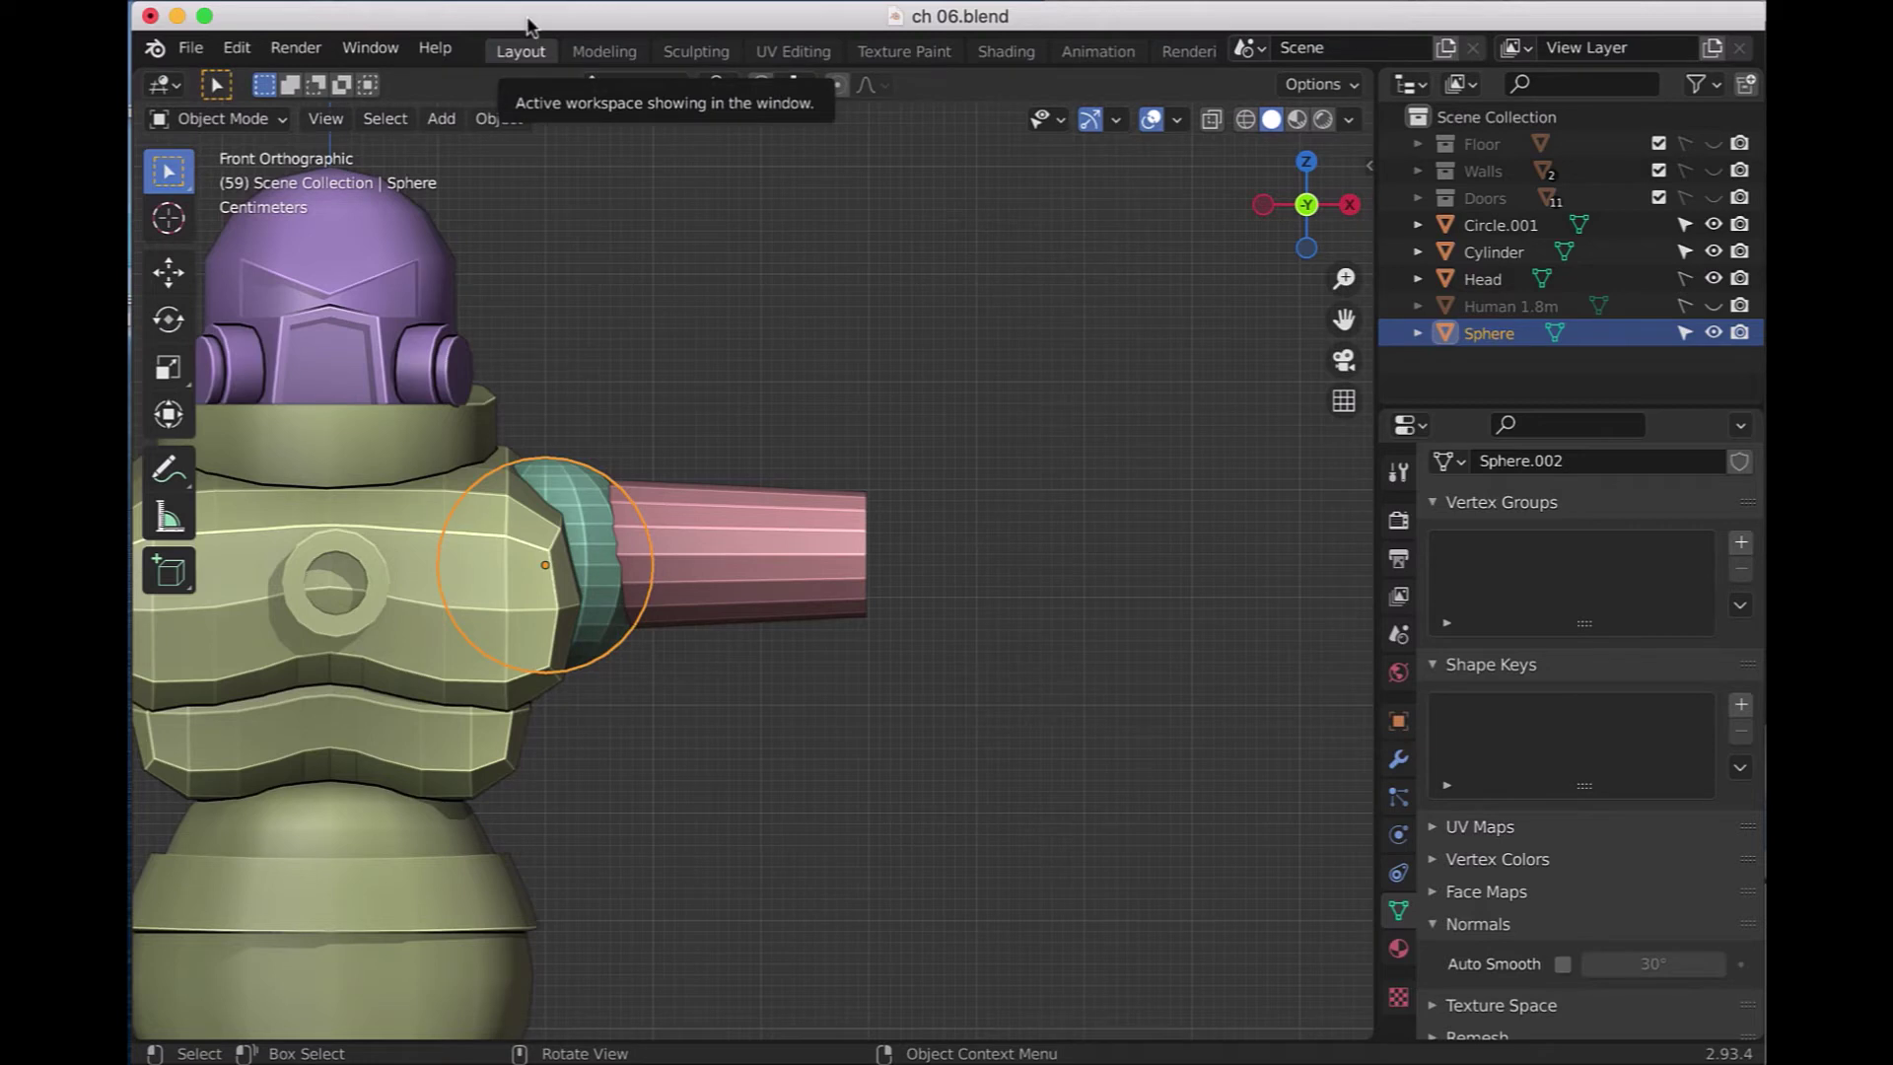
key(shift+d)
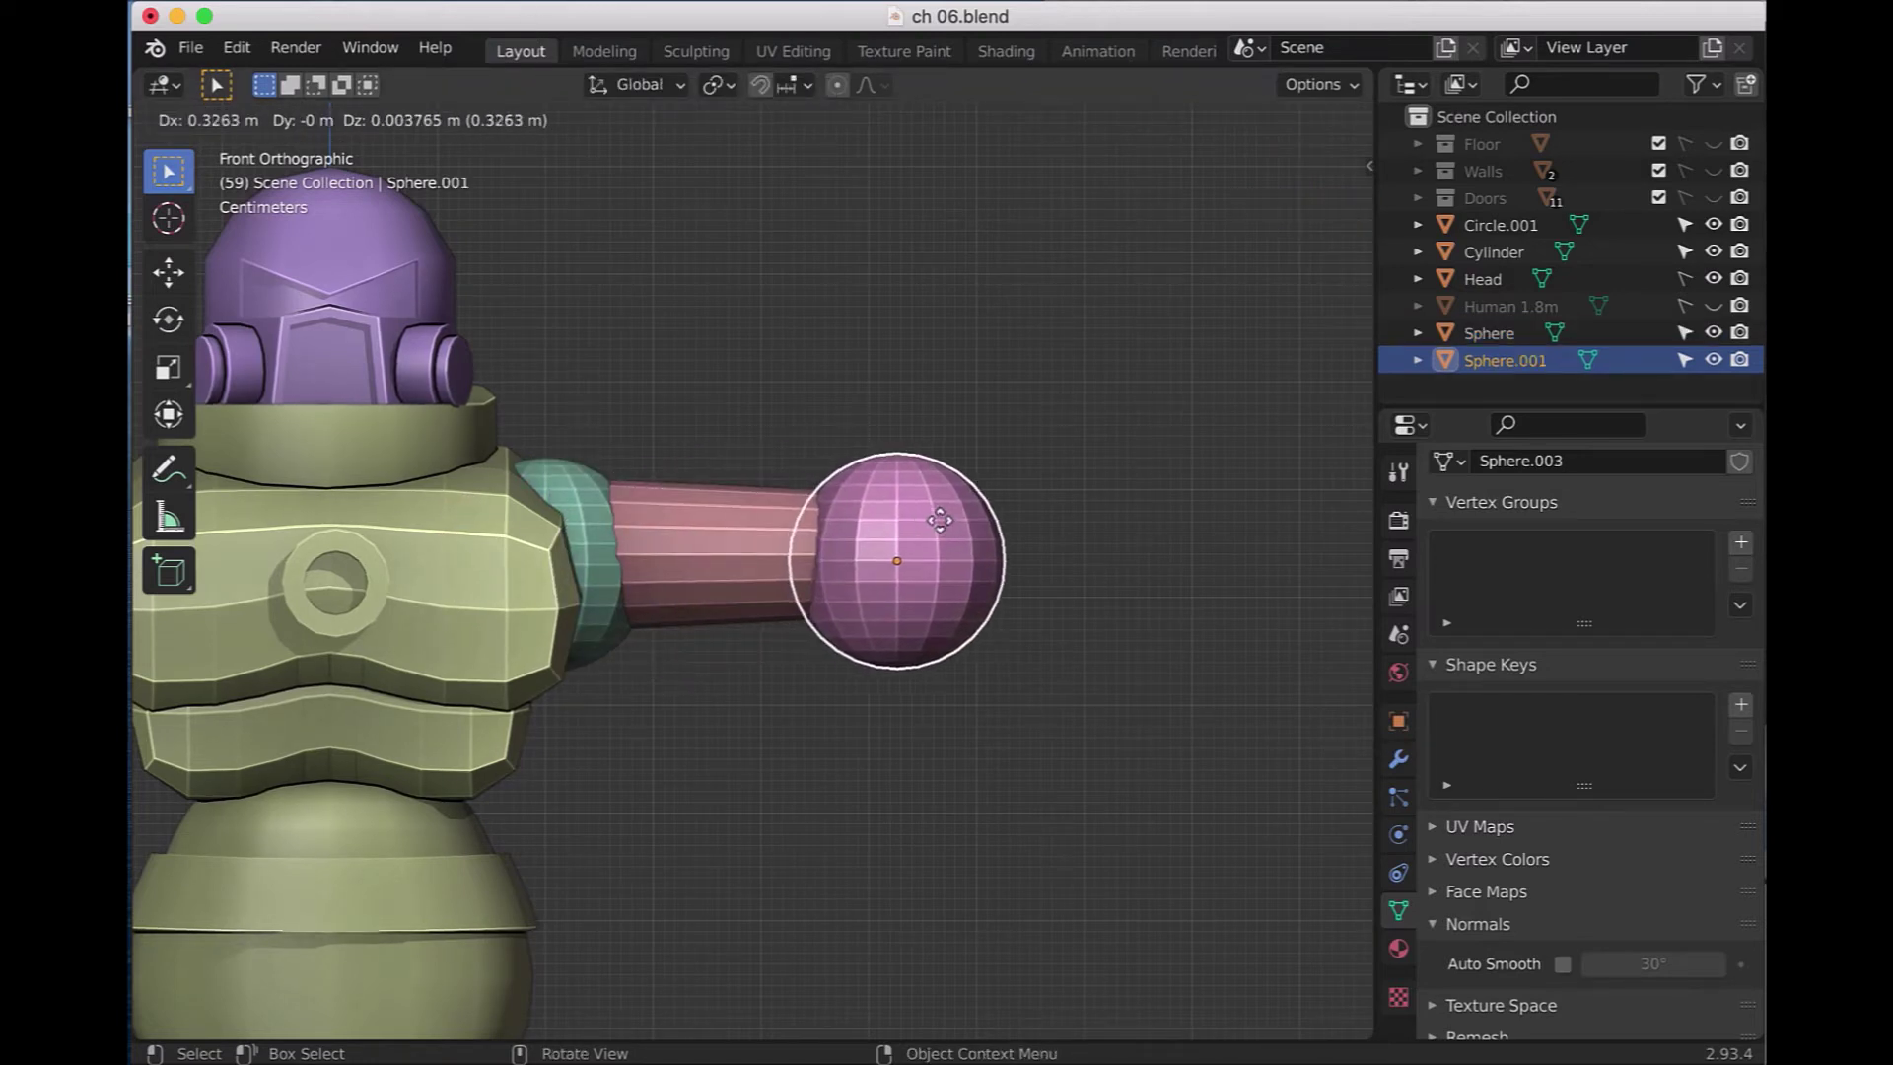
click(1038, 520)
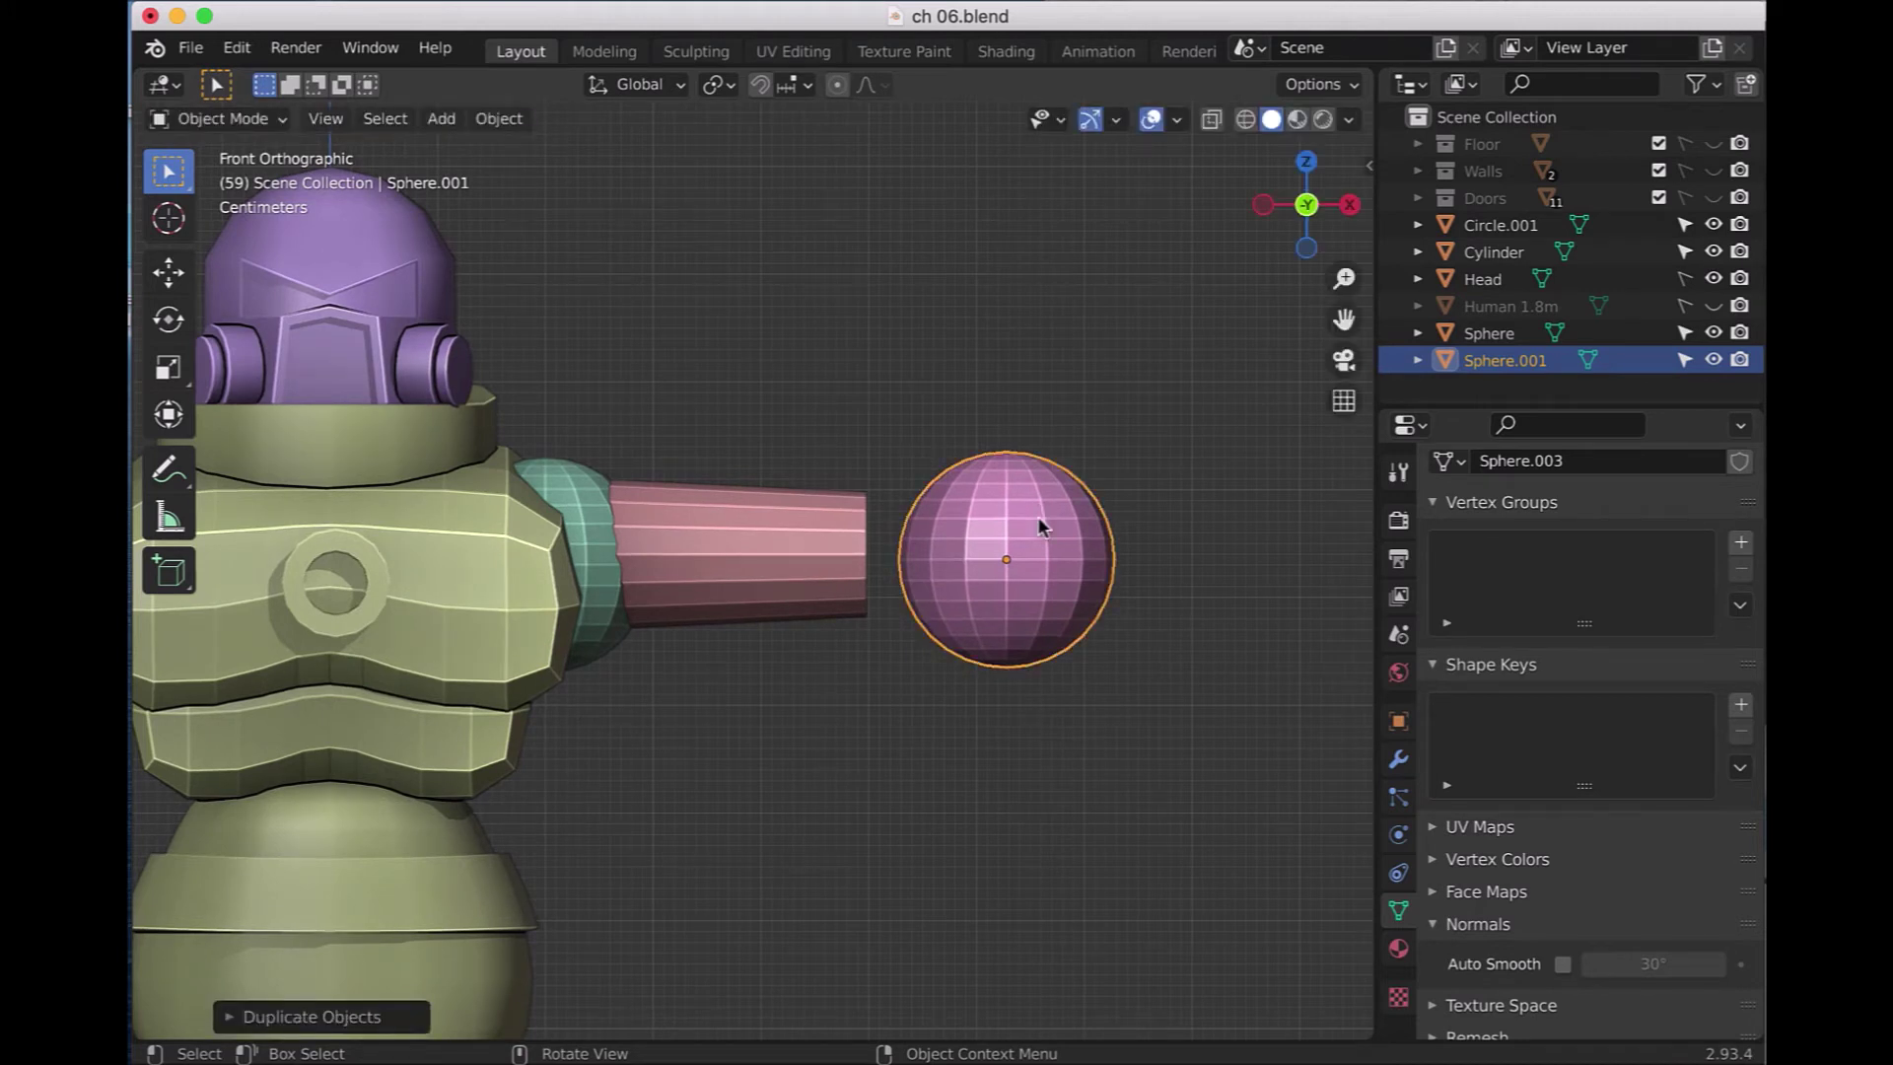
text(s.)
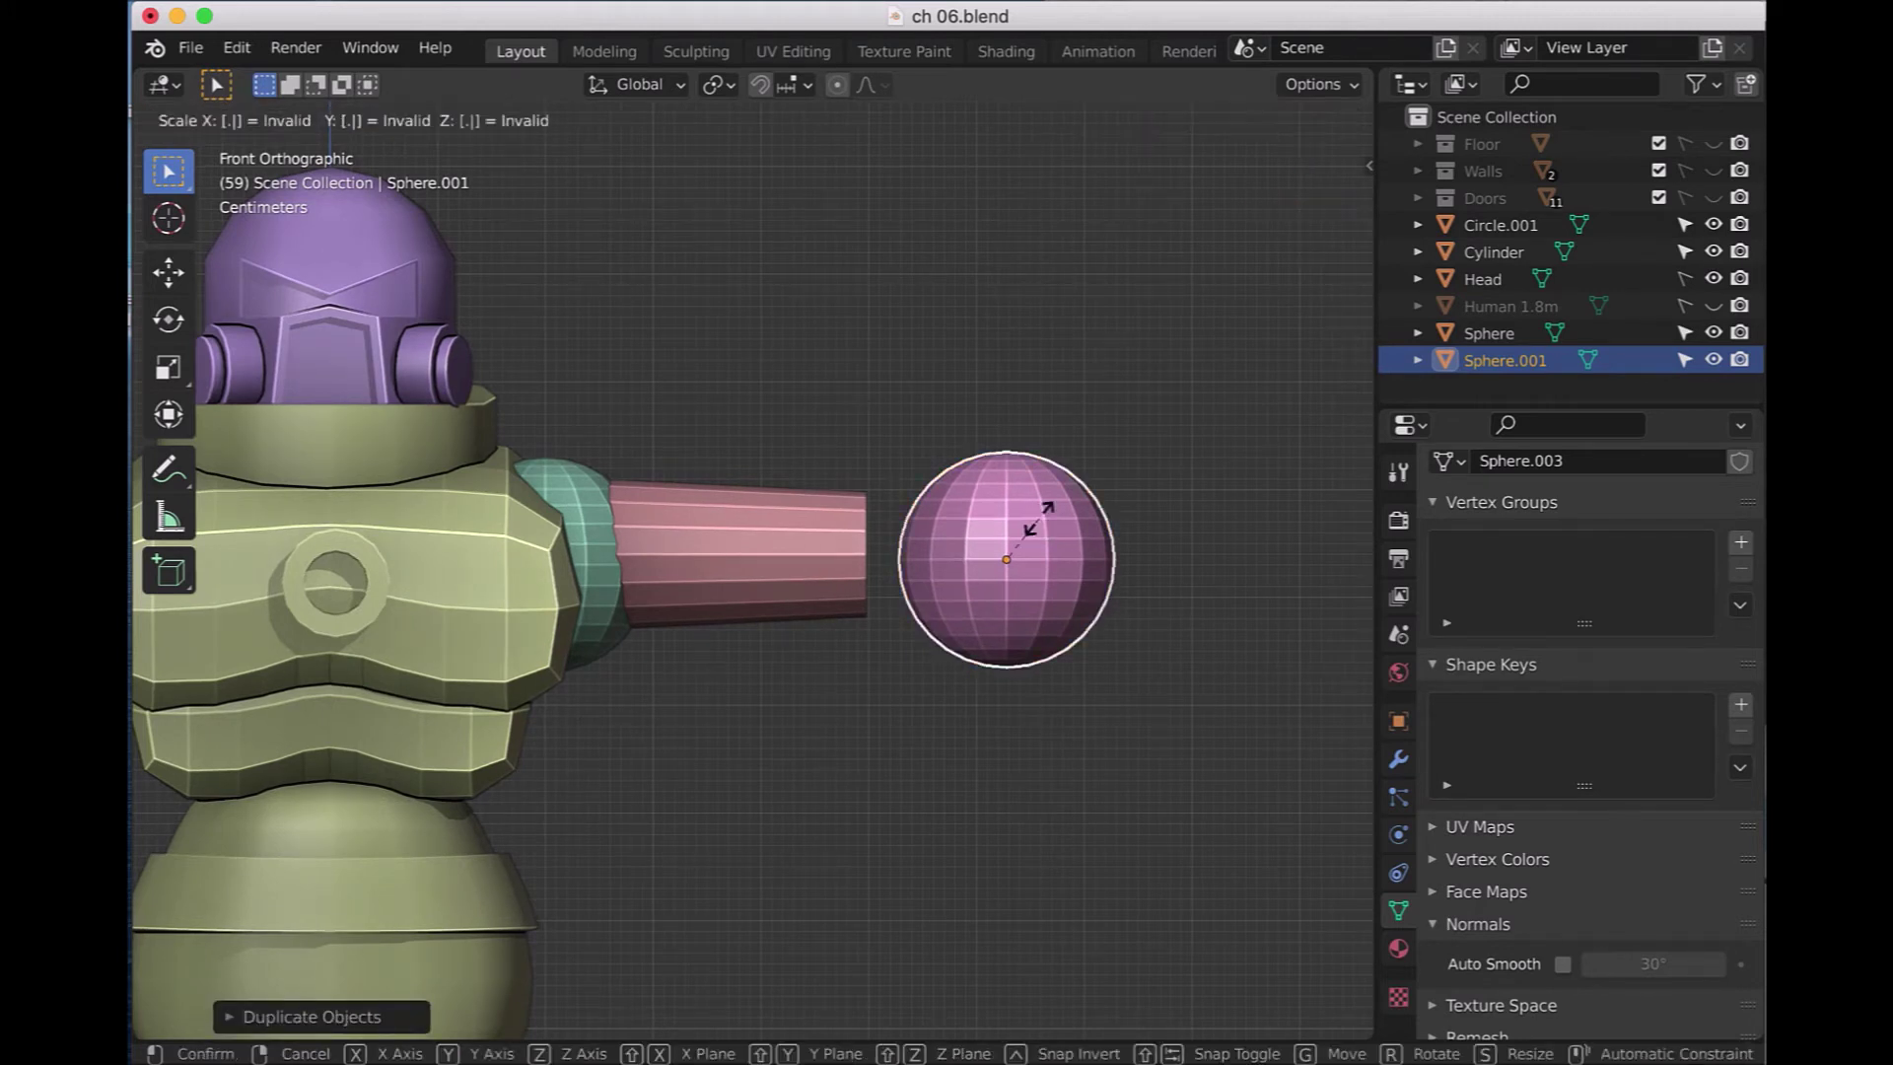
text(75)
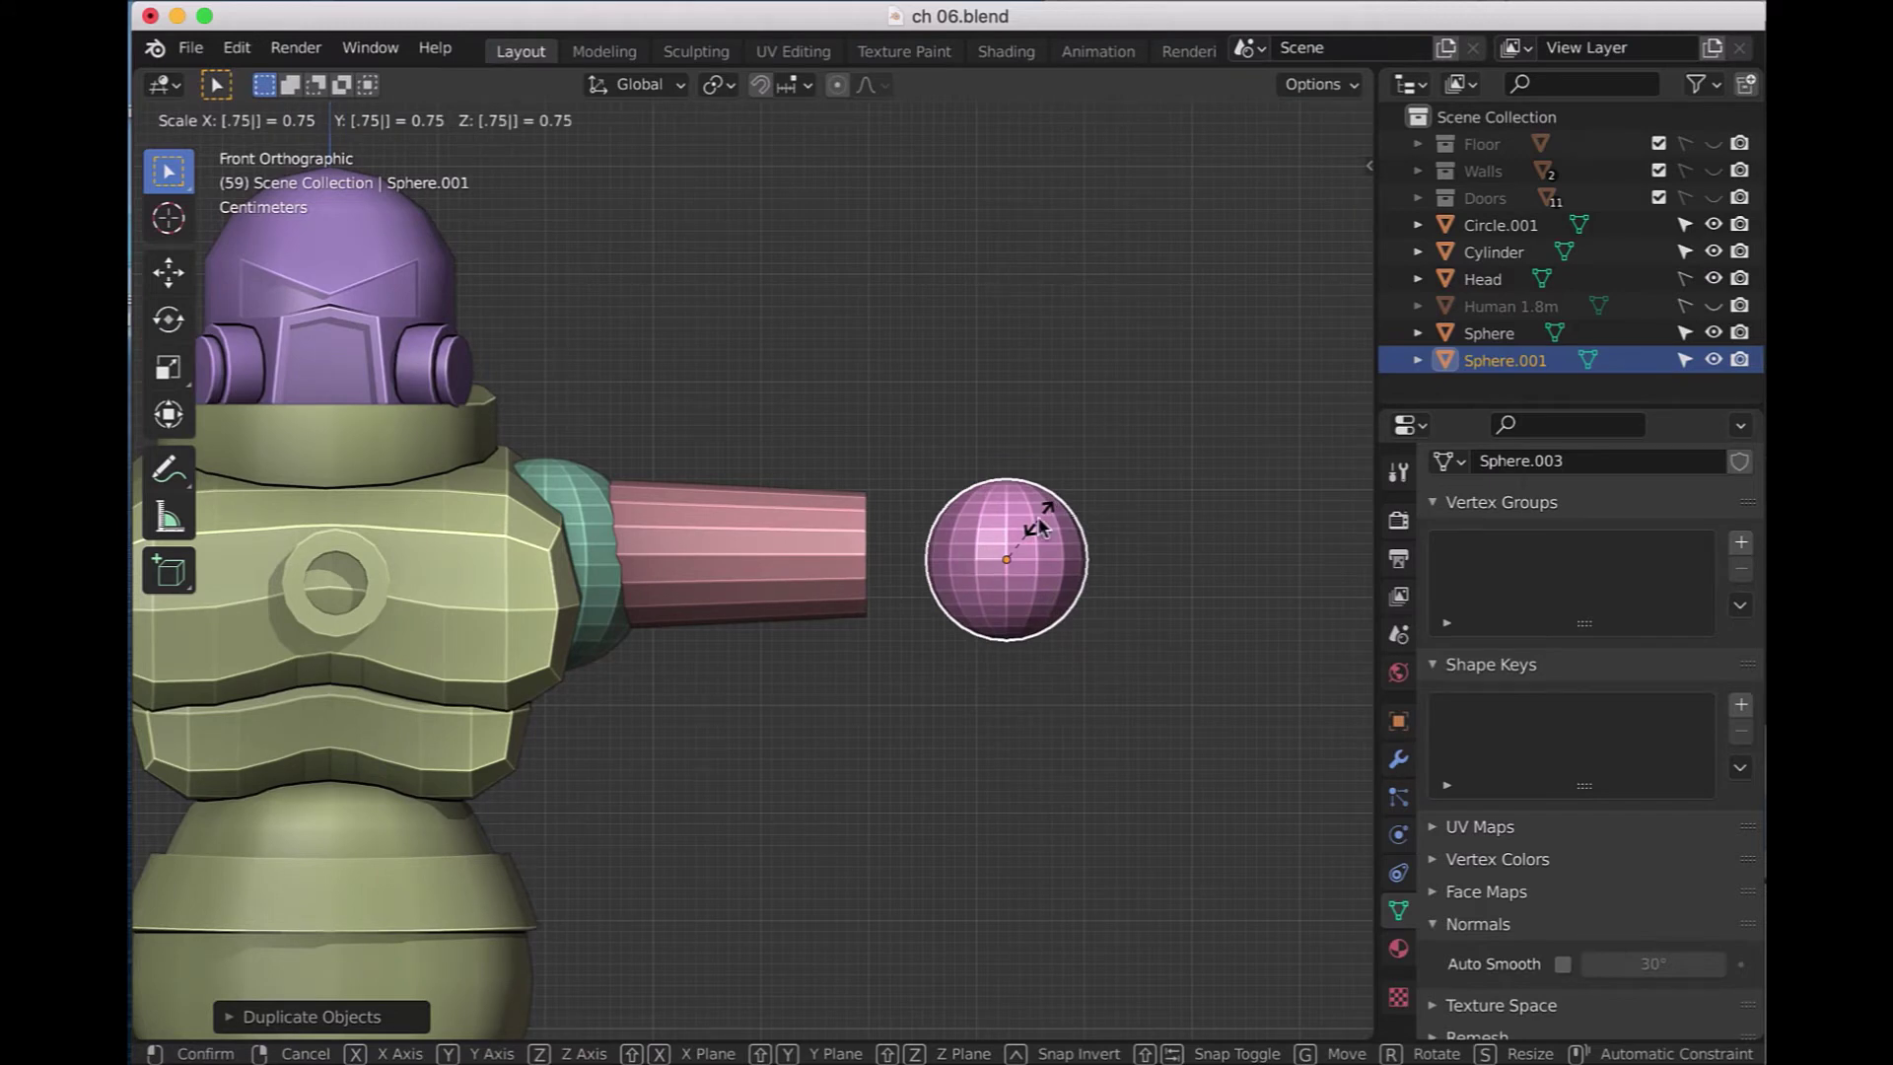
key(Return)
- Move the small sphere to the arm's outer end and centre it along Y in side view
key(g)
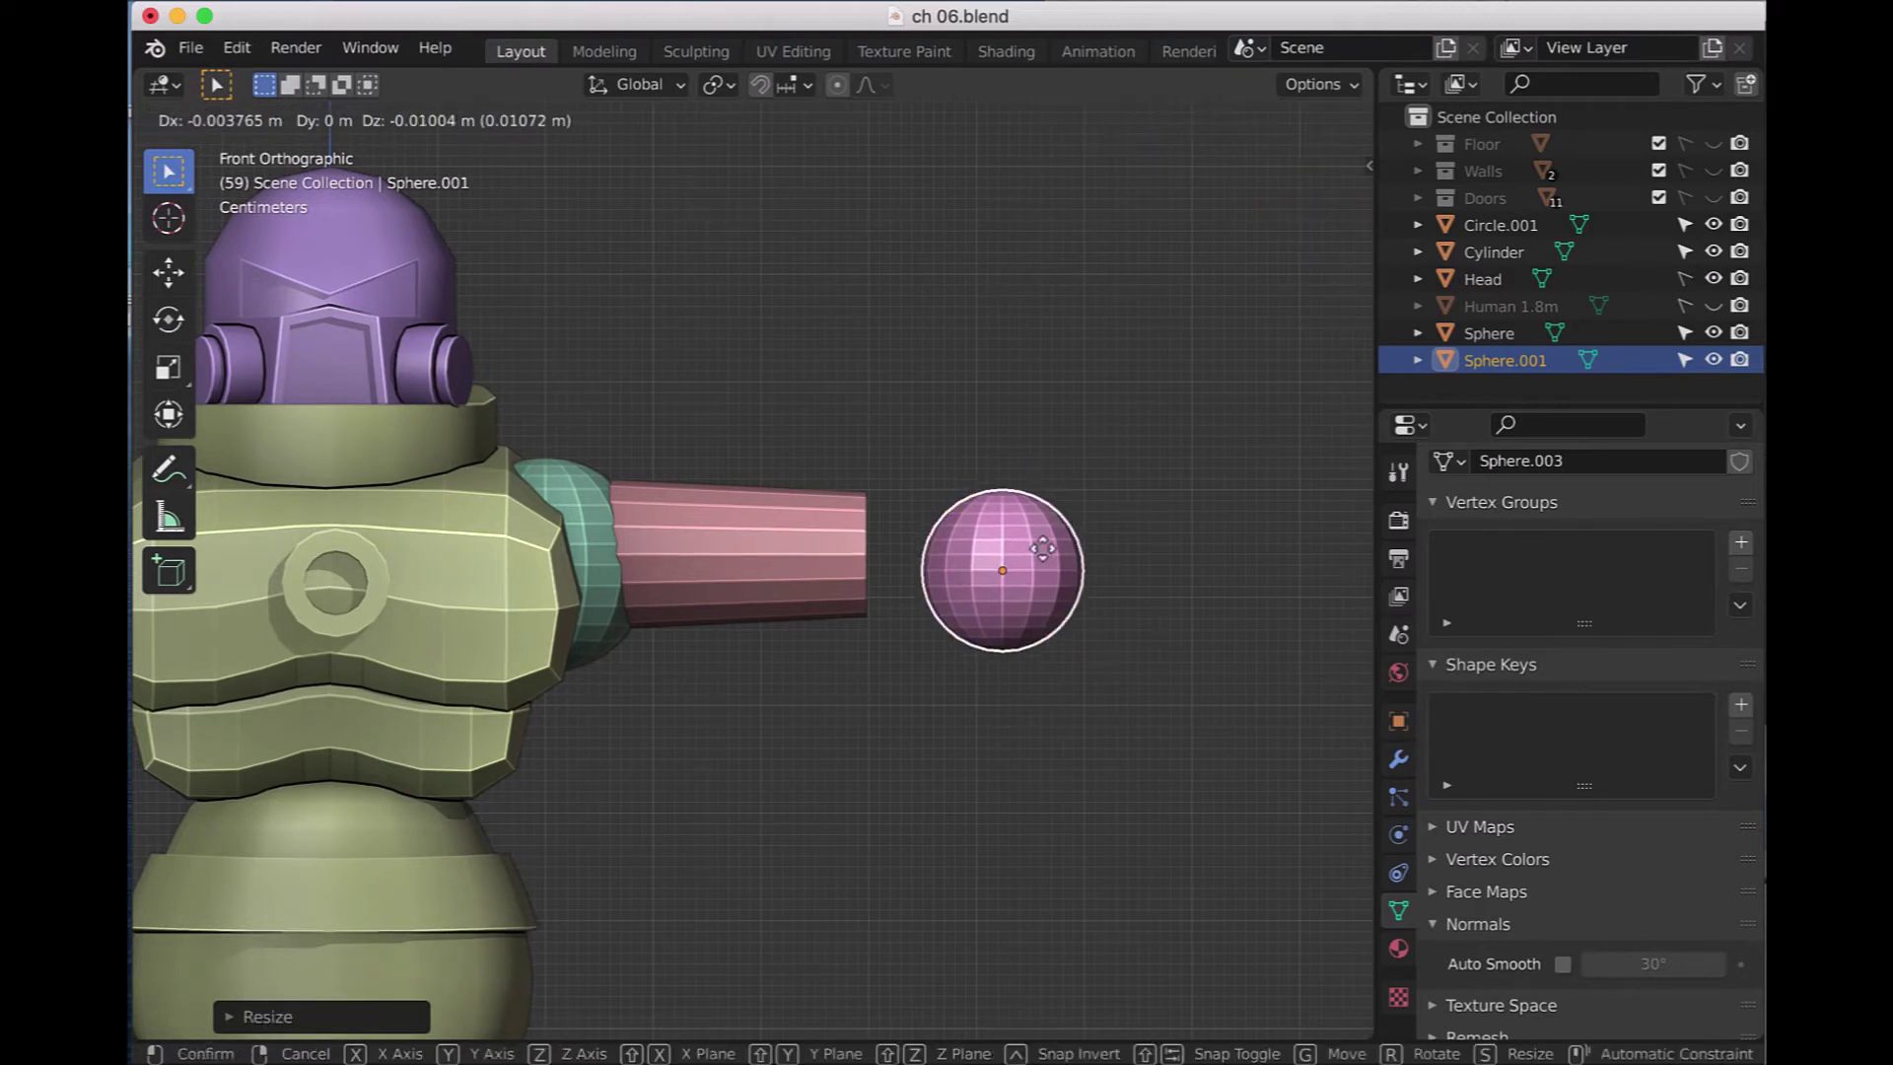
click(956, 532)
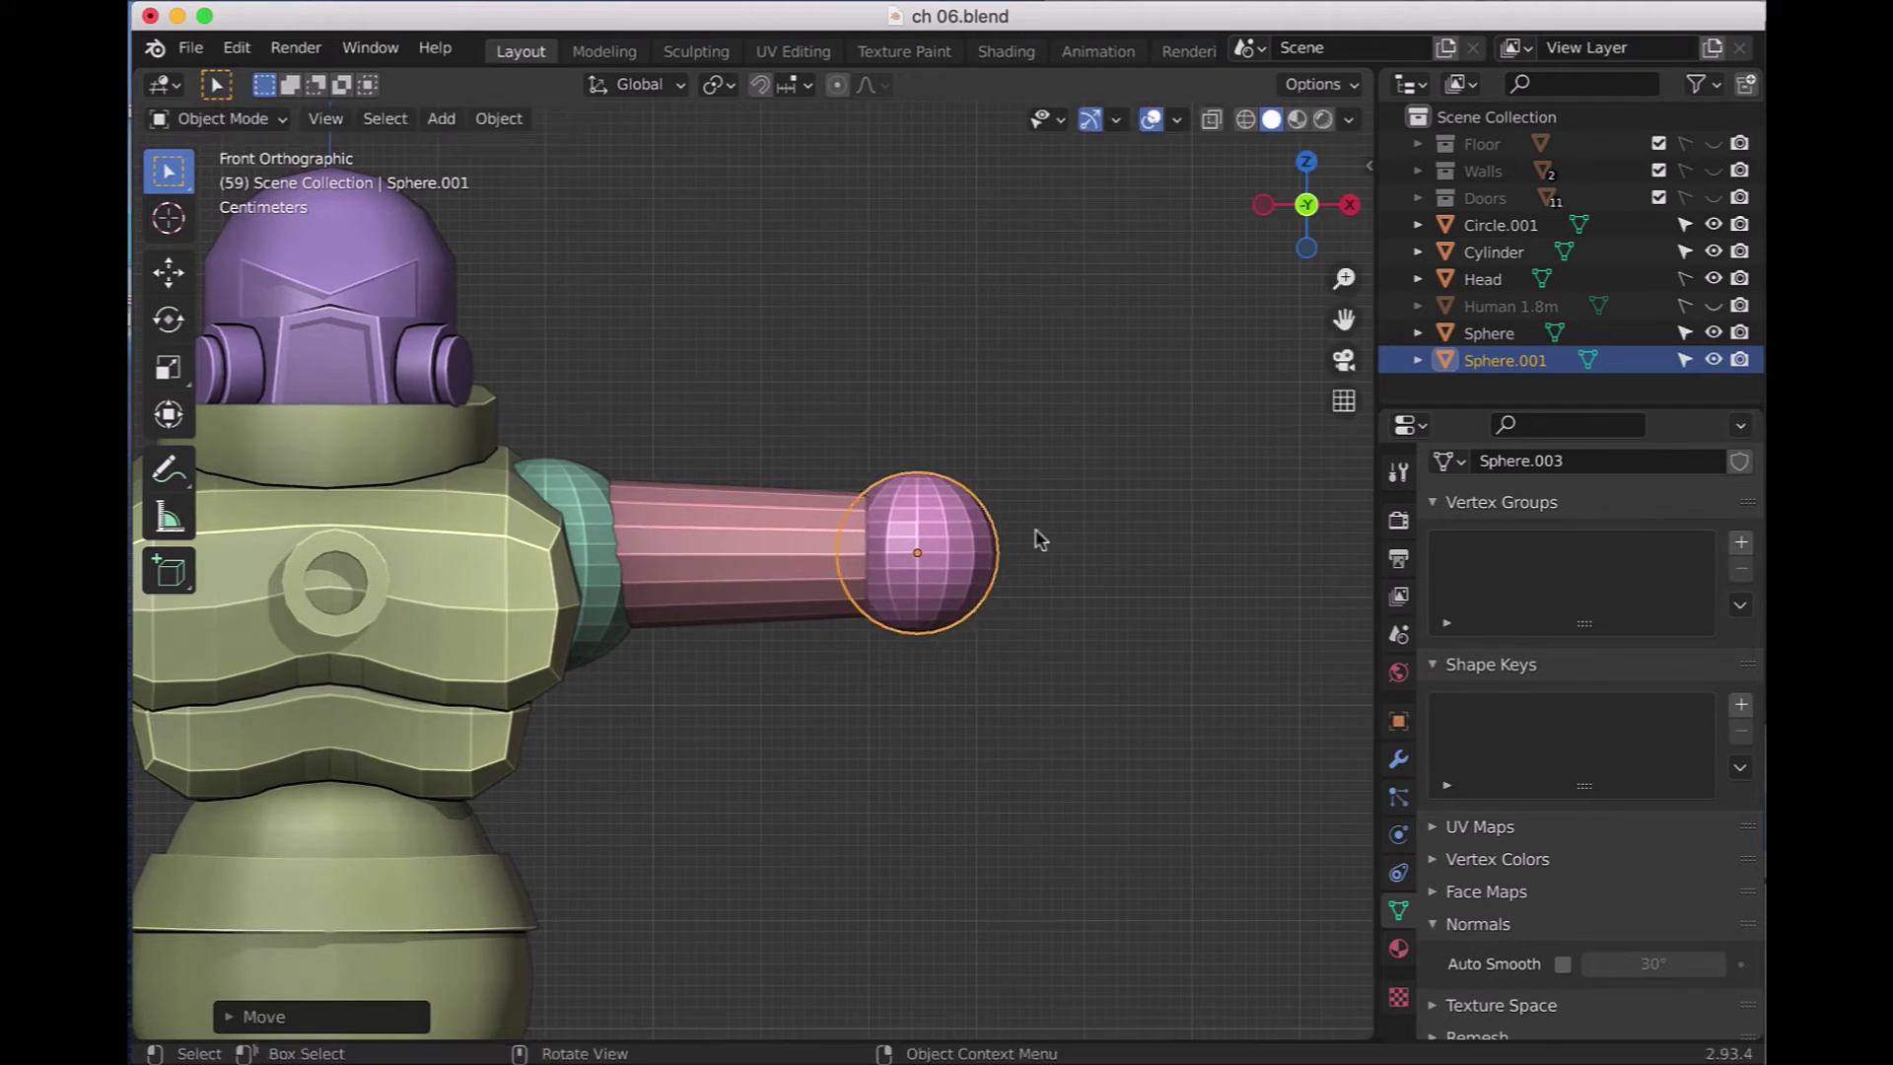
click(1096, 690)
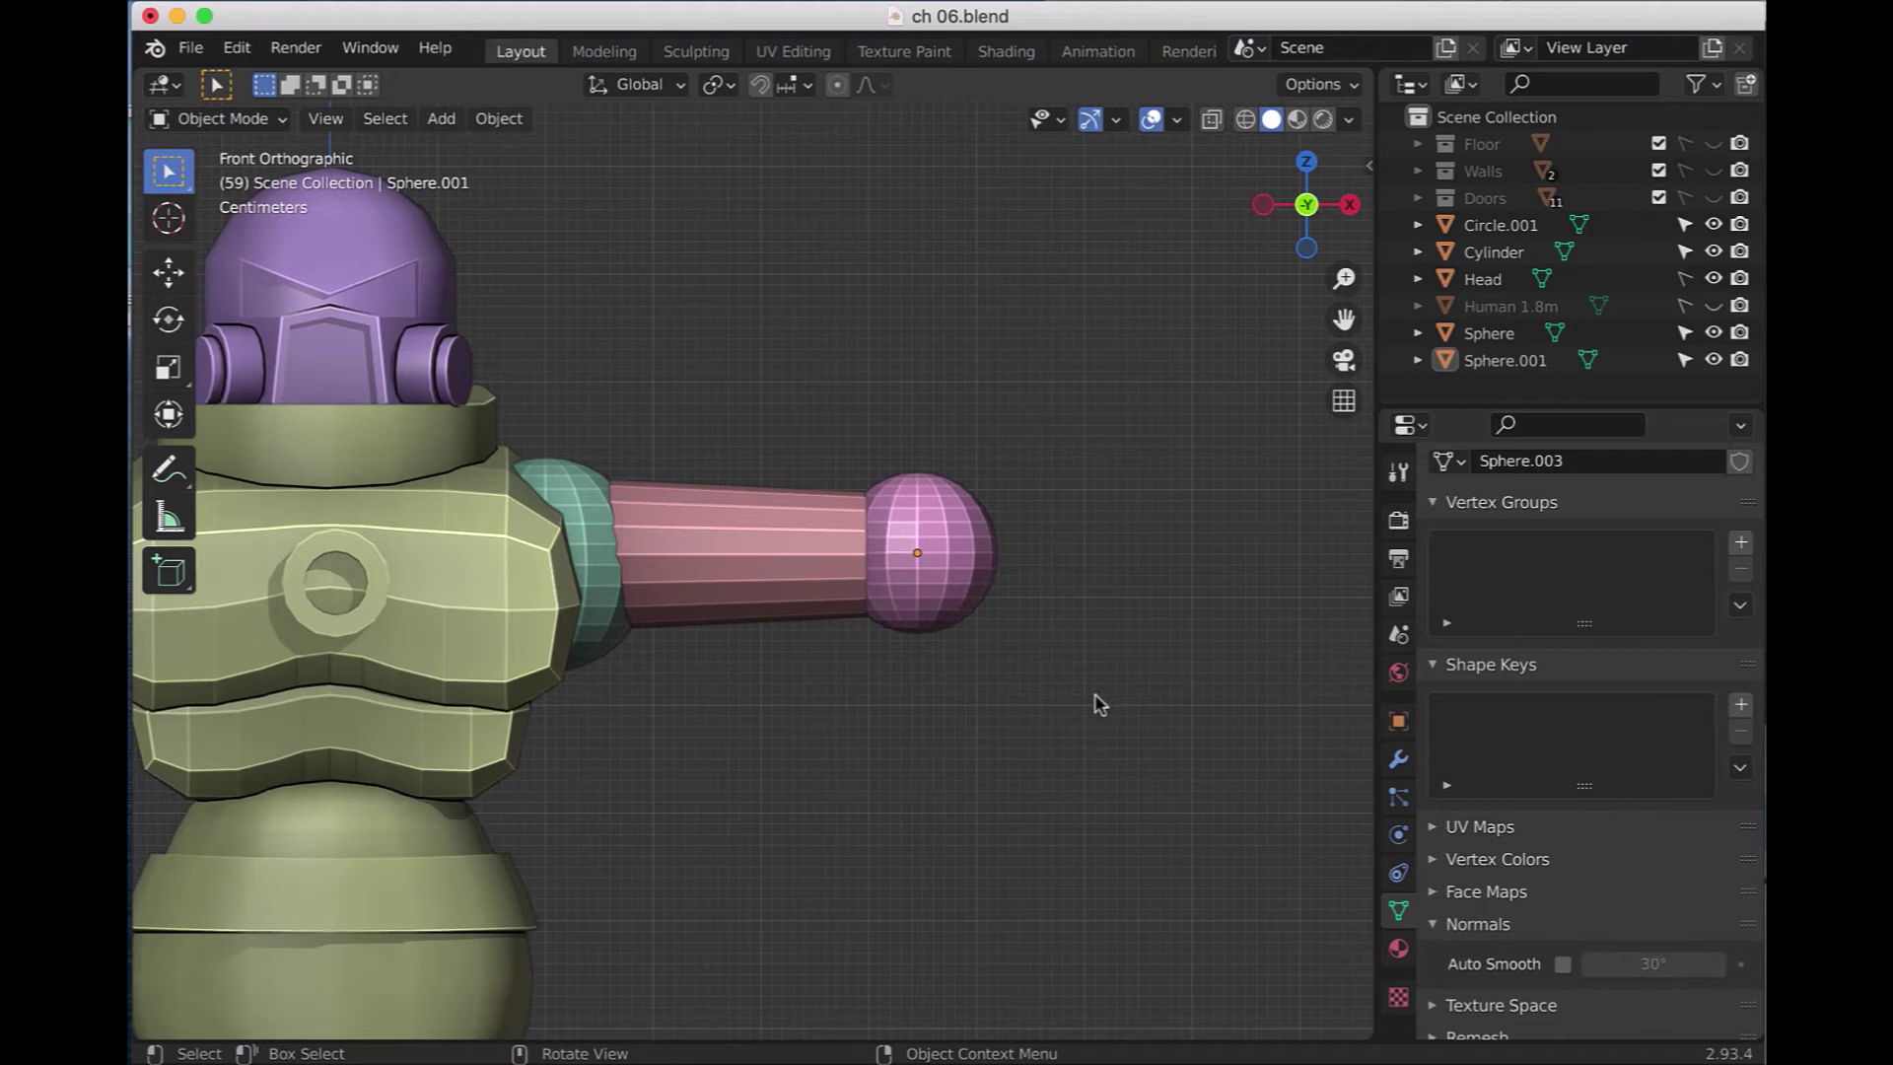
key(KP_3)
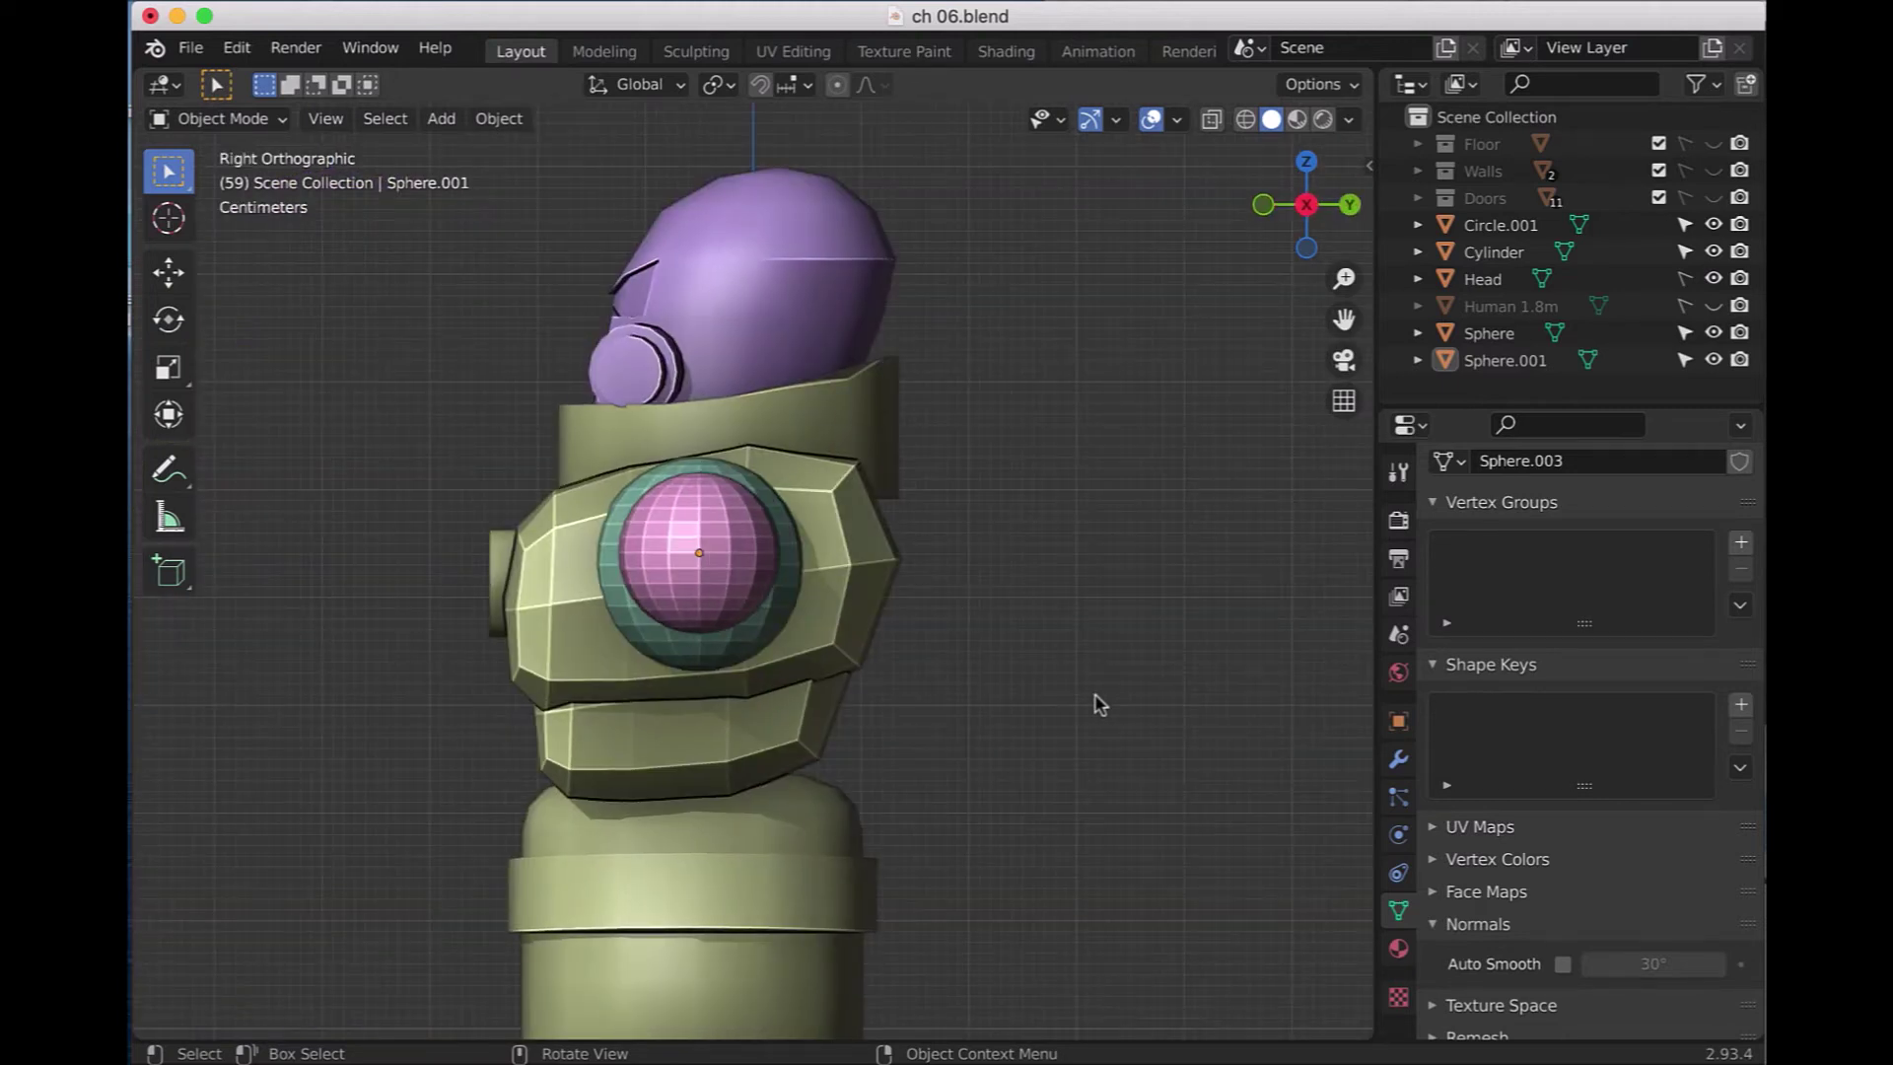
click(747, 592)
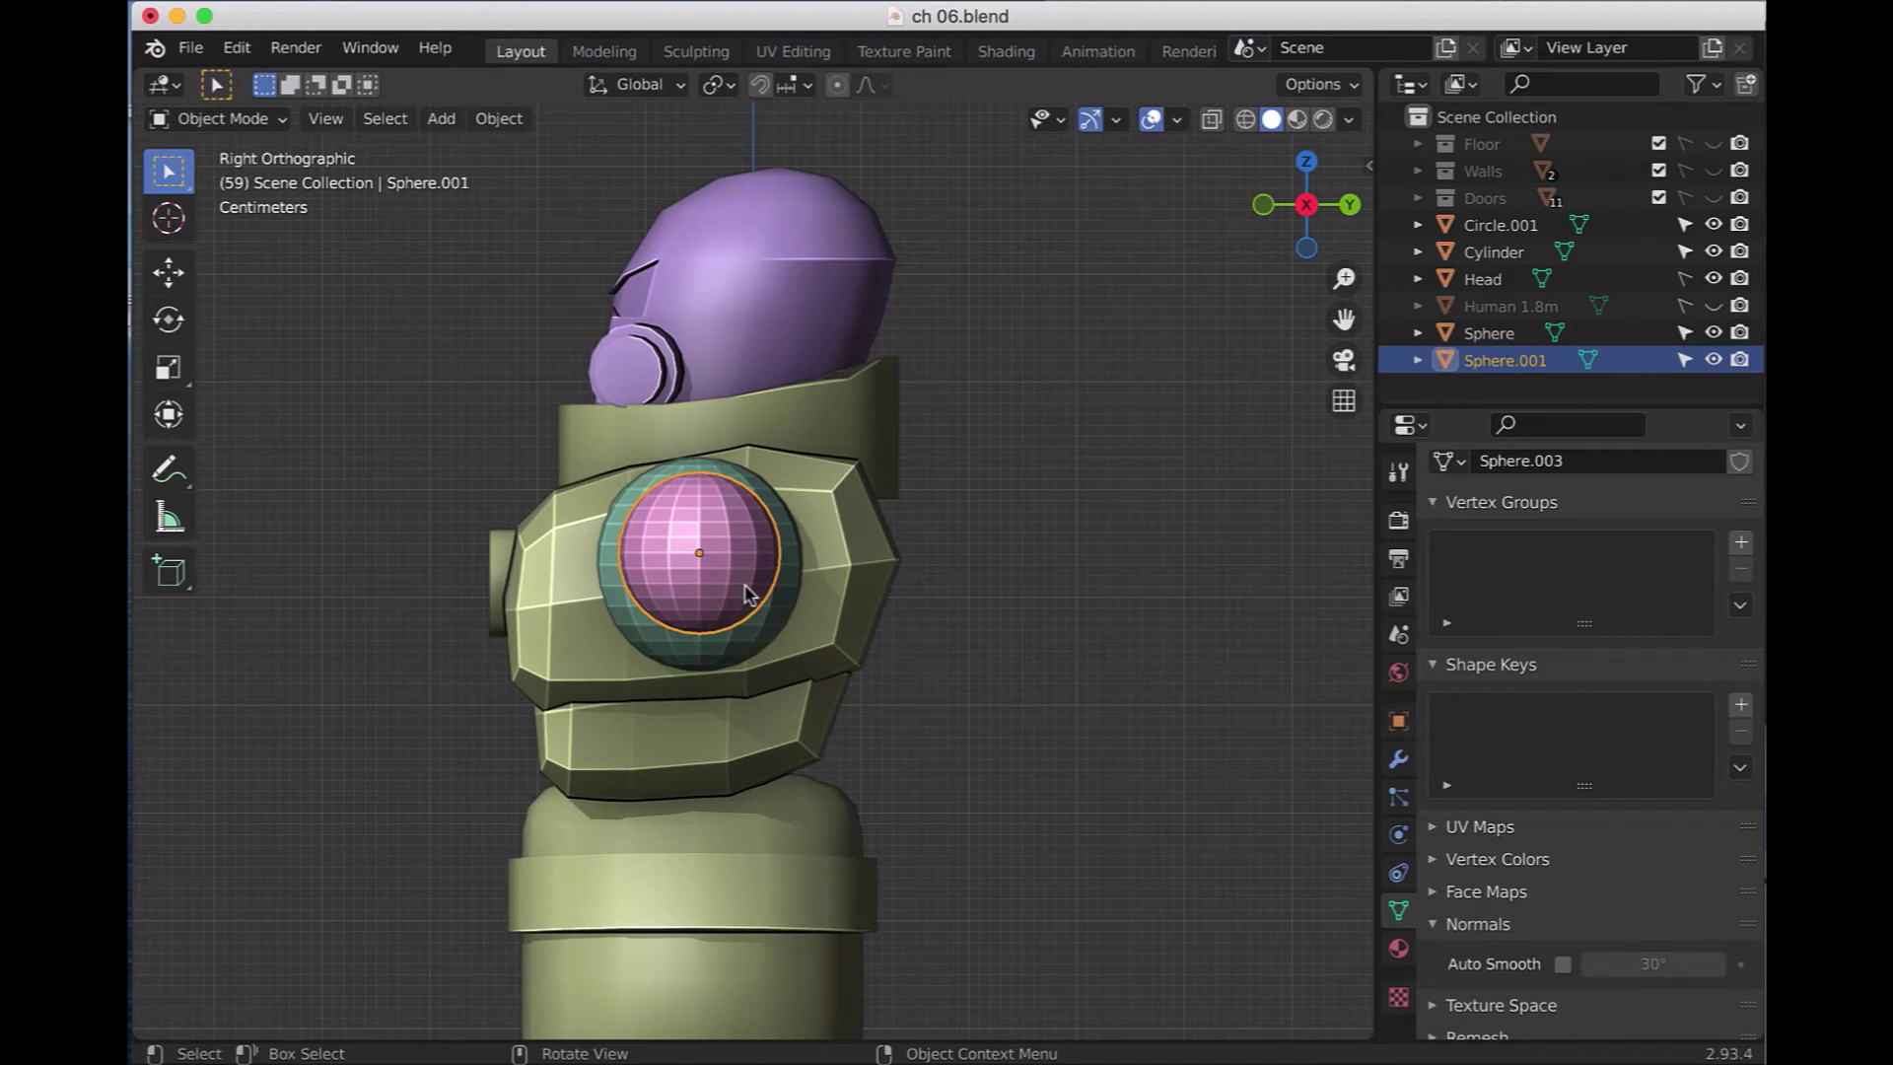
key(g)
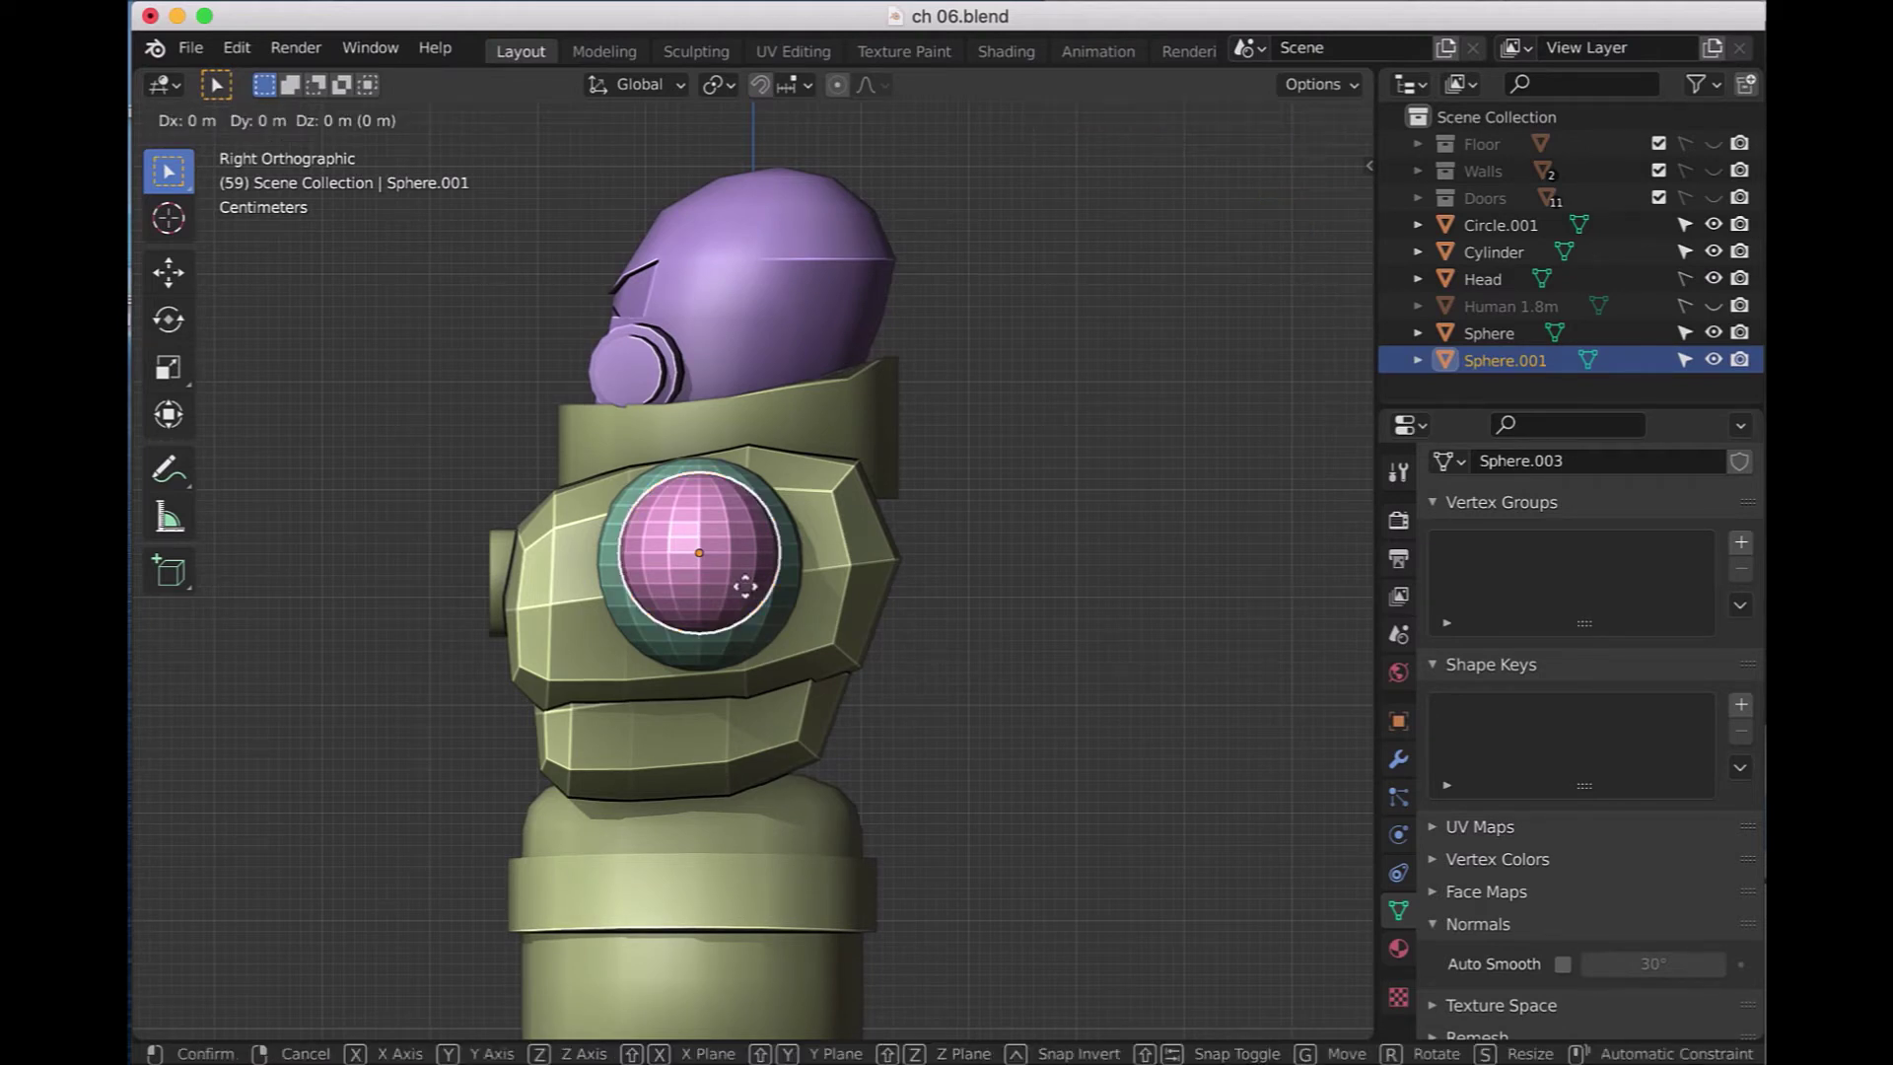
key(y)
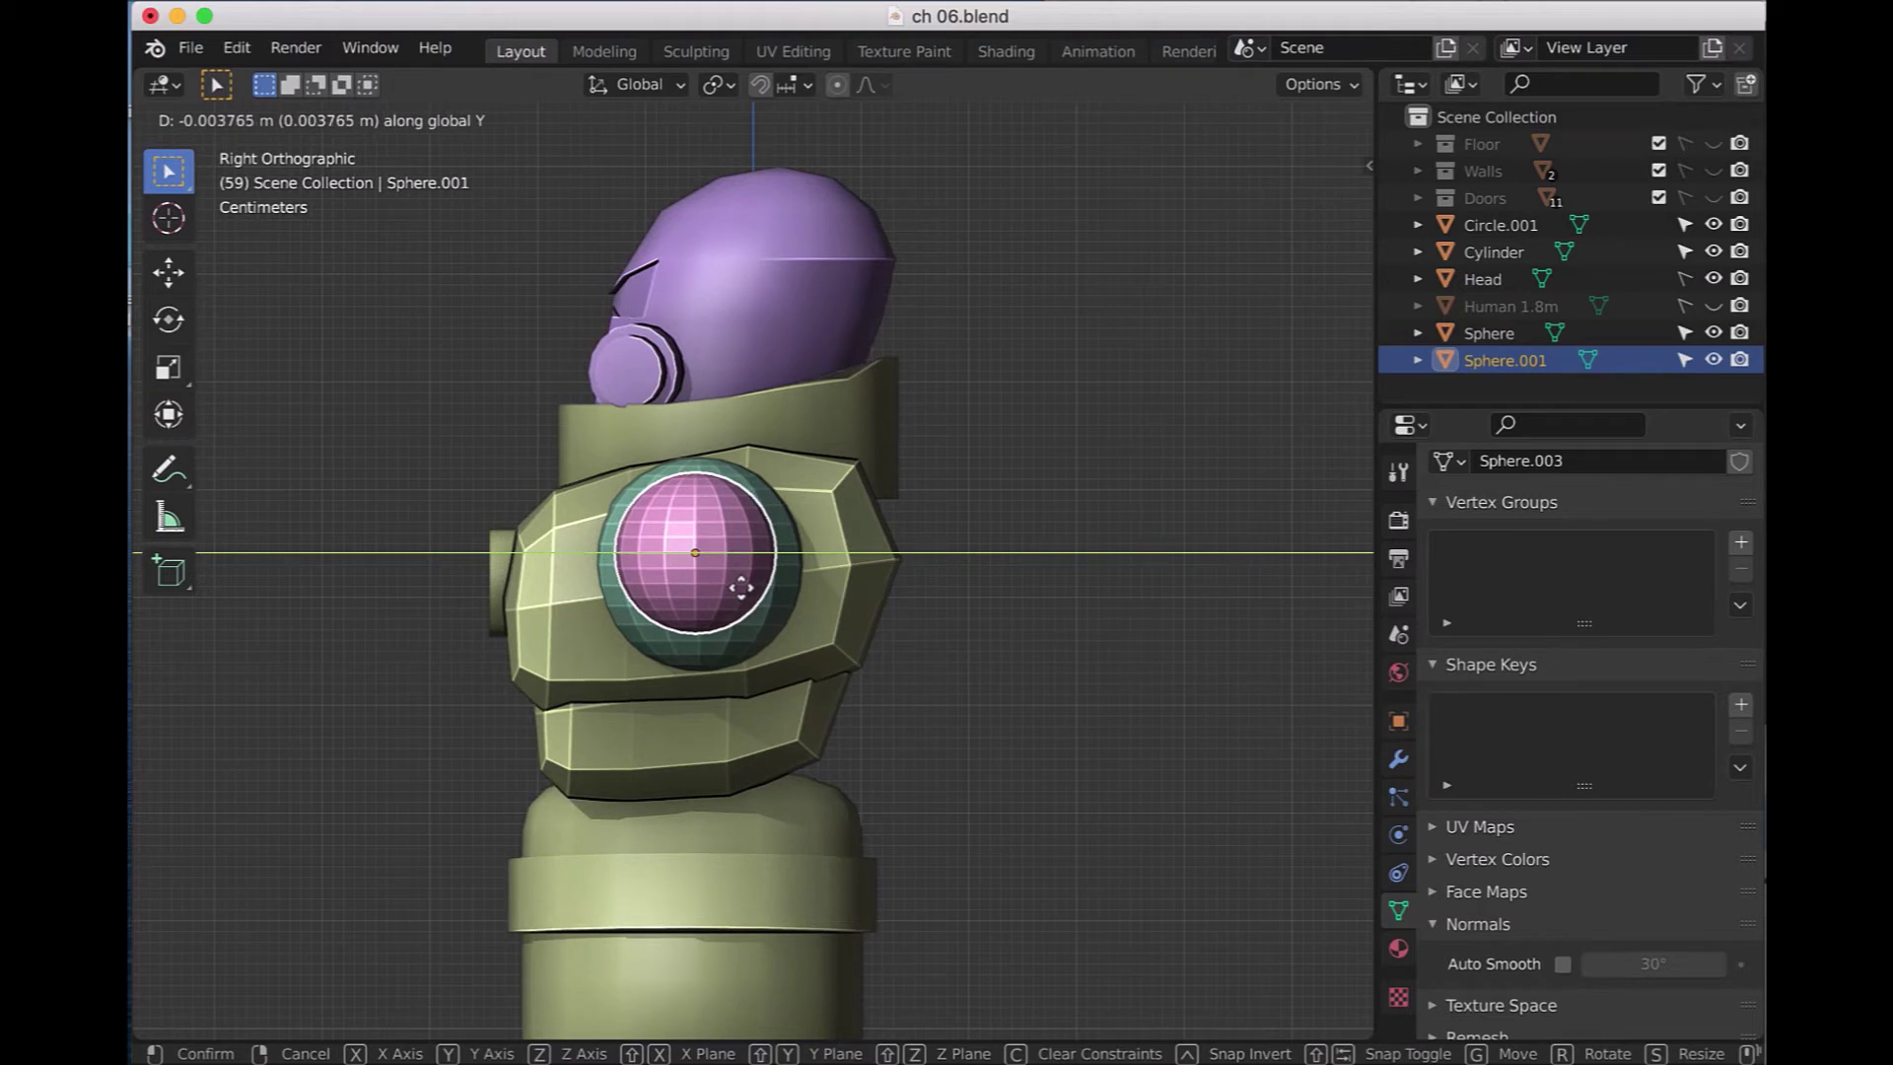
click(741, 590)
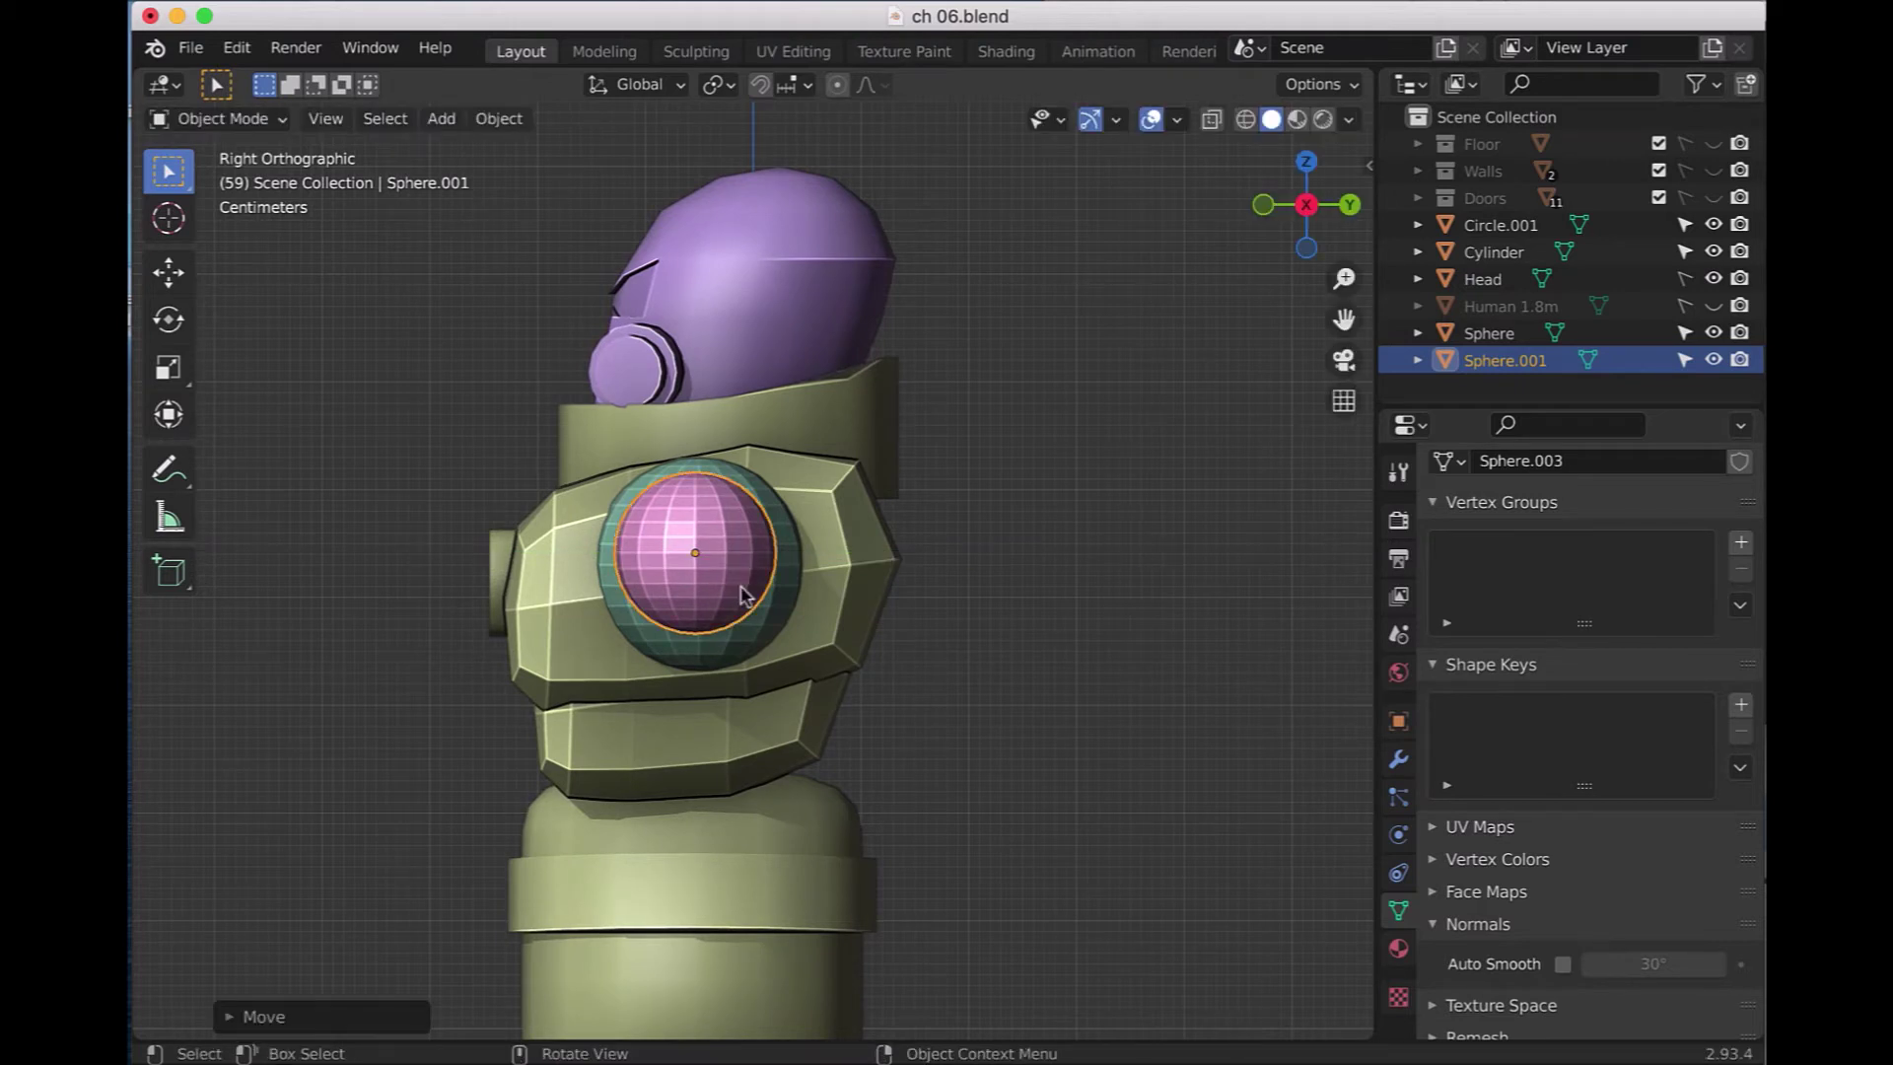
key(KP_1)
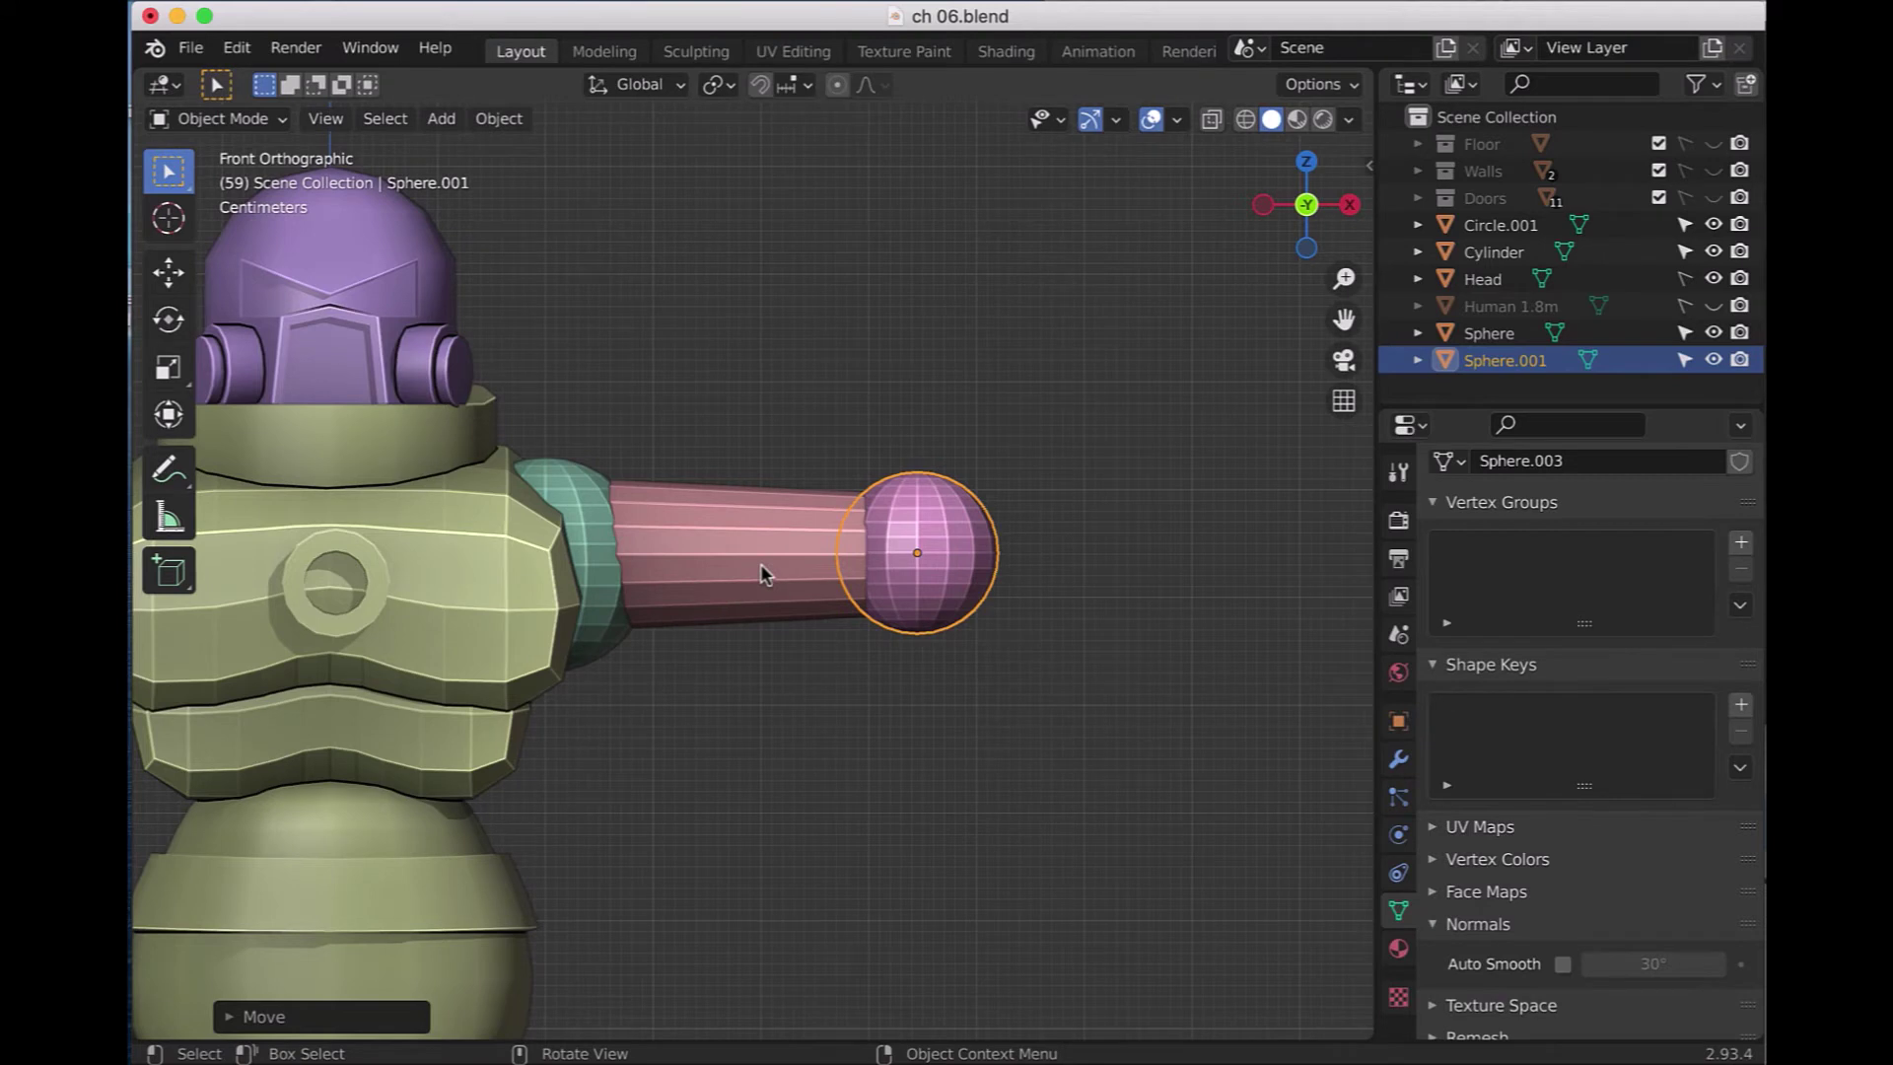
click(760, 572)
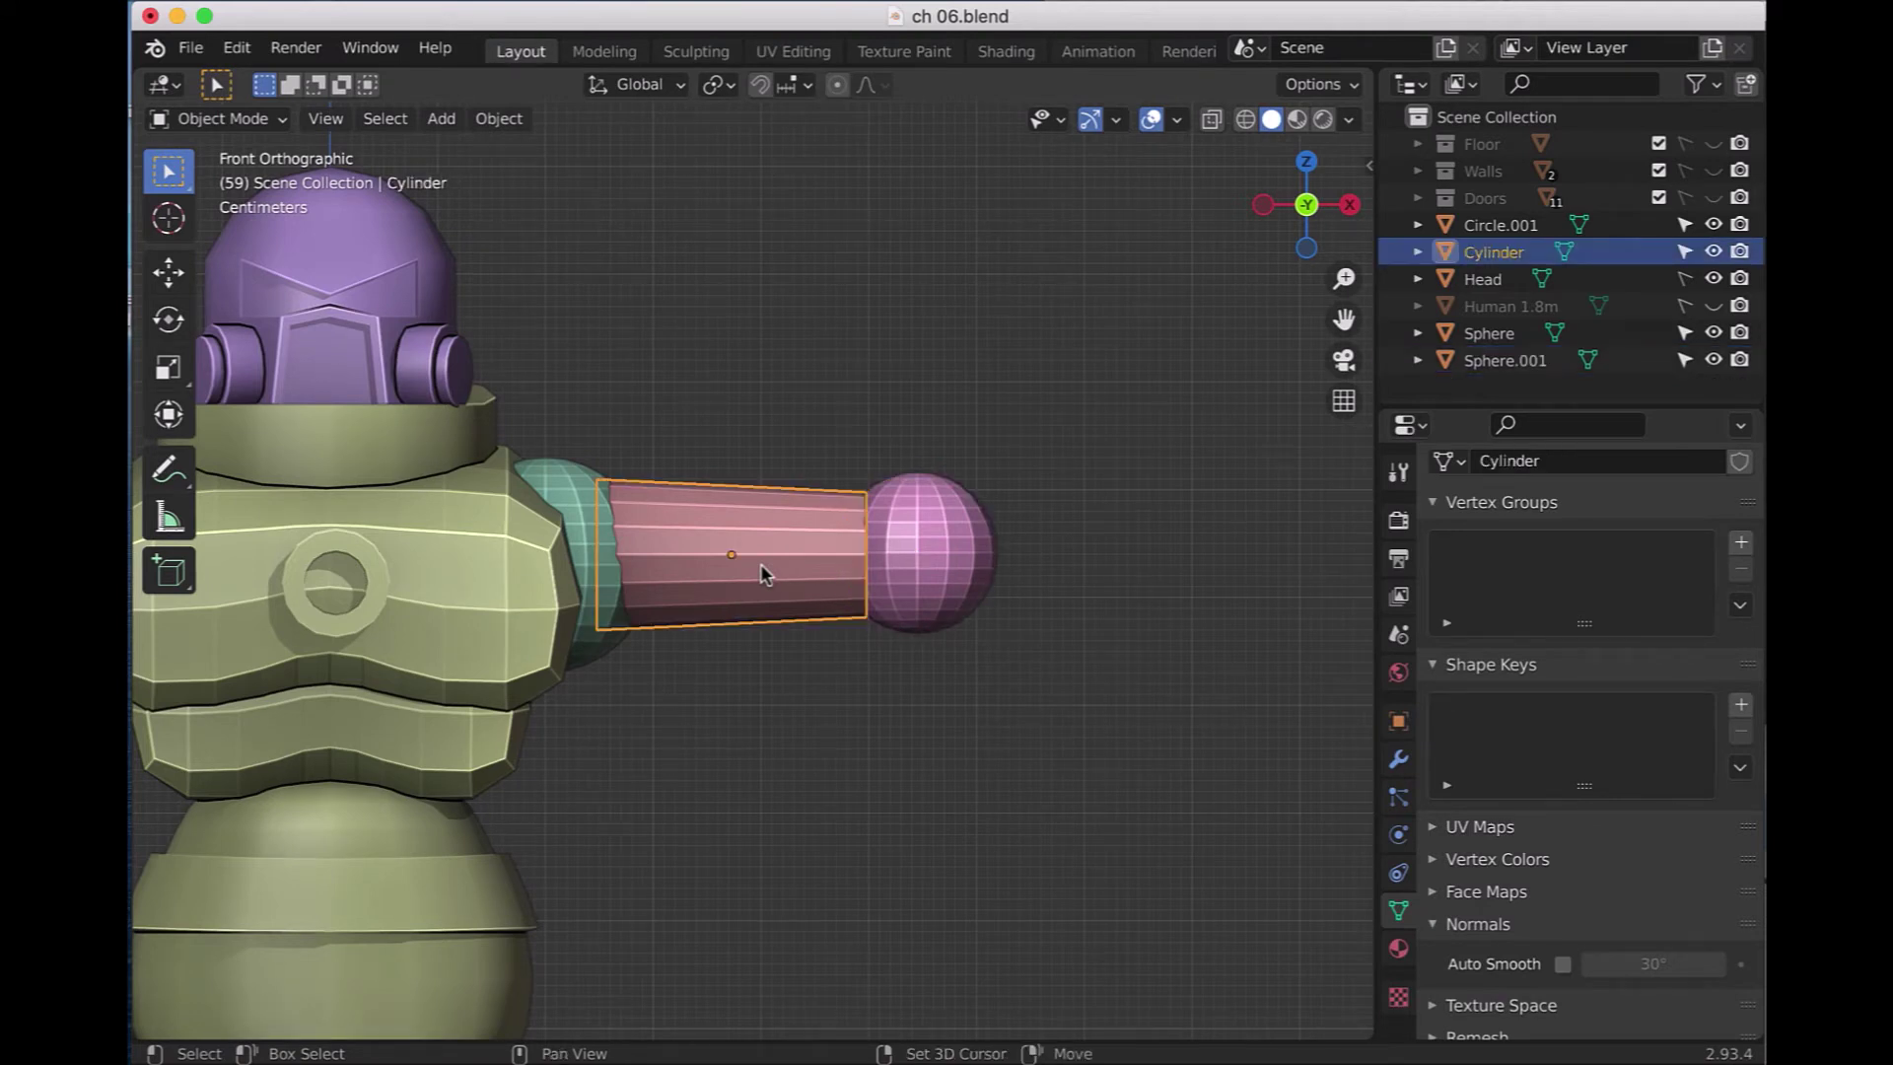
- Duplicate the upper arm, scale the copy to 0.8, and butt it against the elbow sphere
key(shift+d)
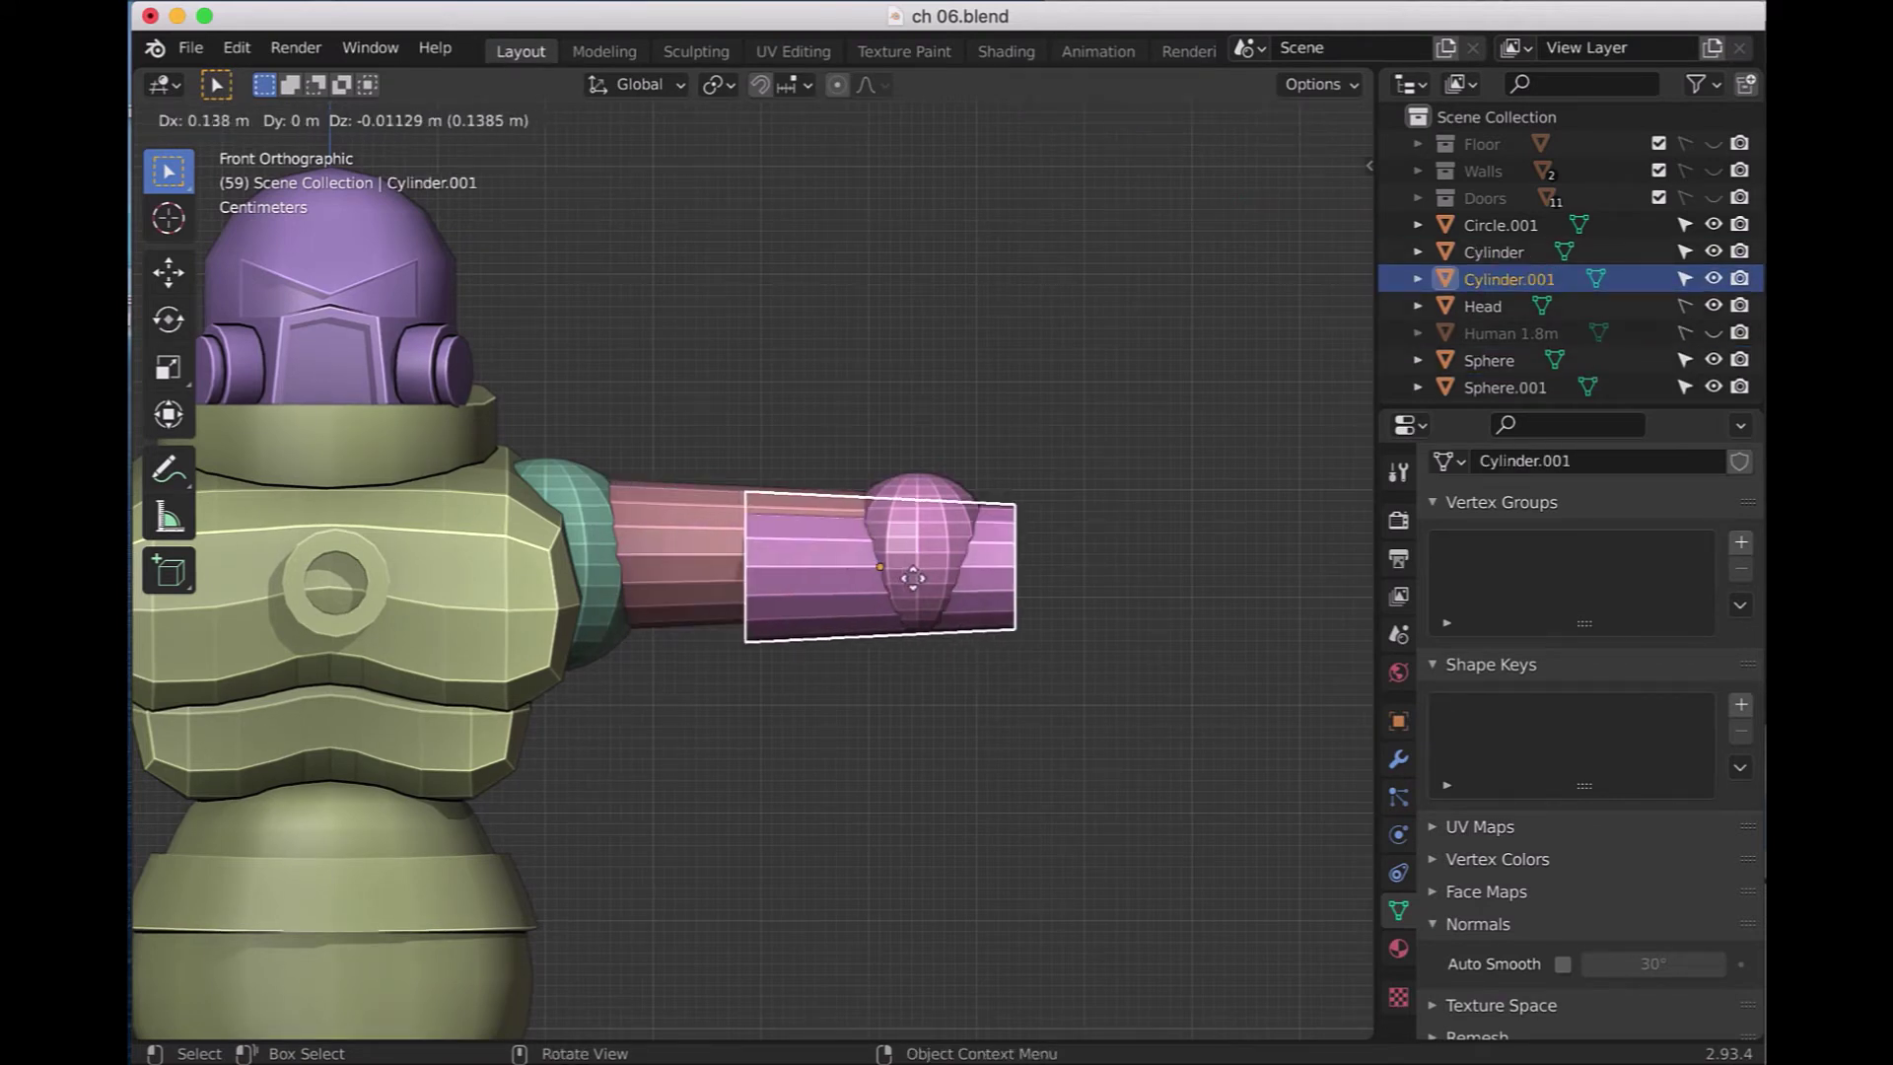
click(1176, 569)
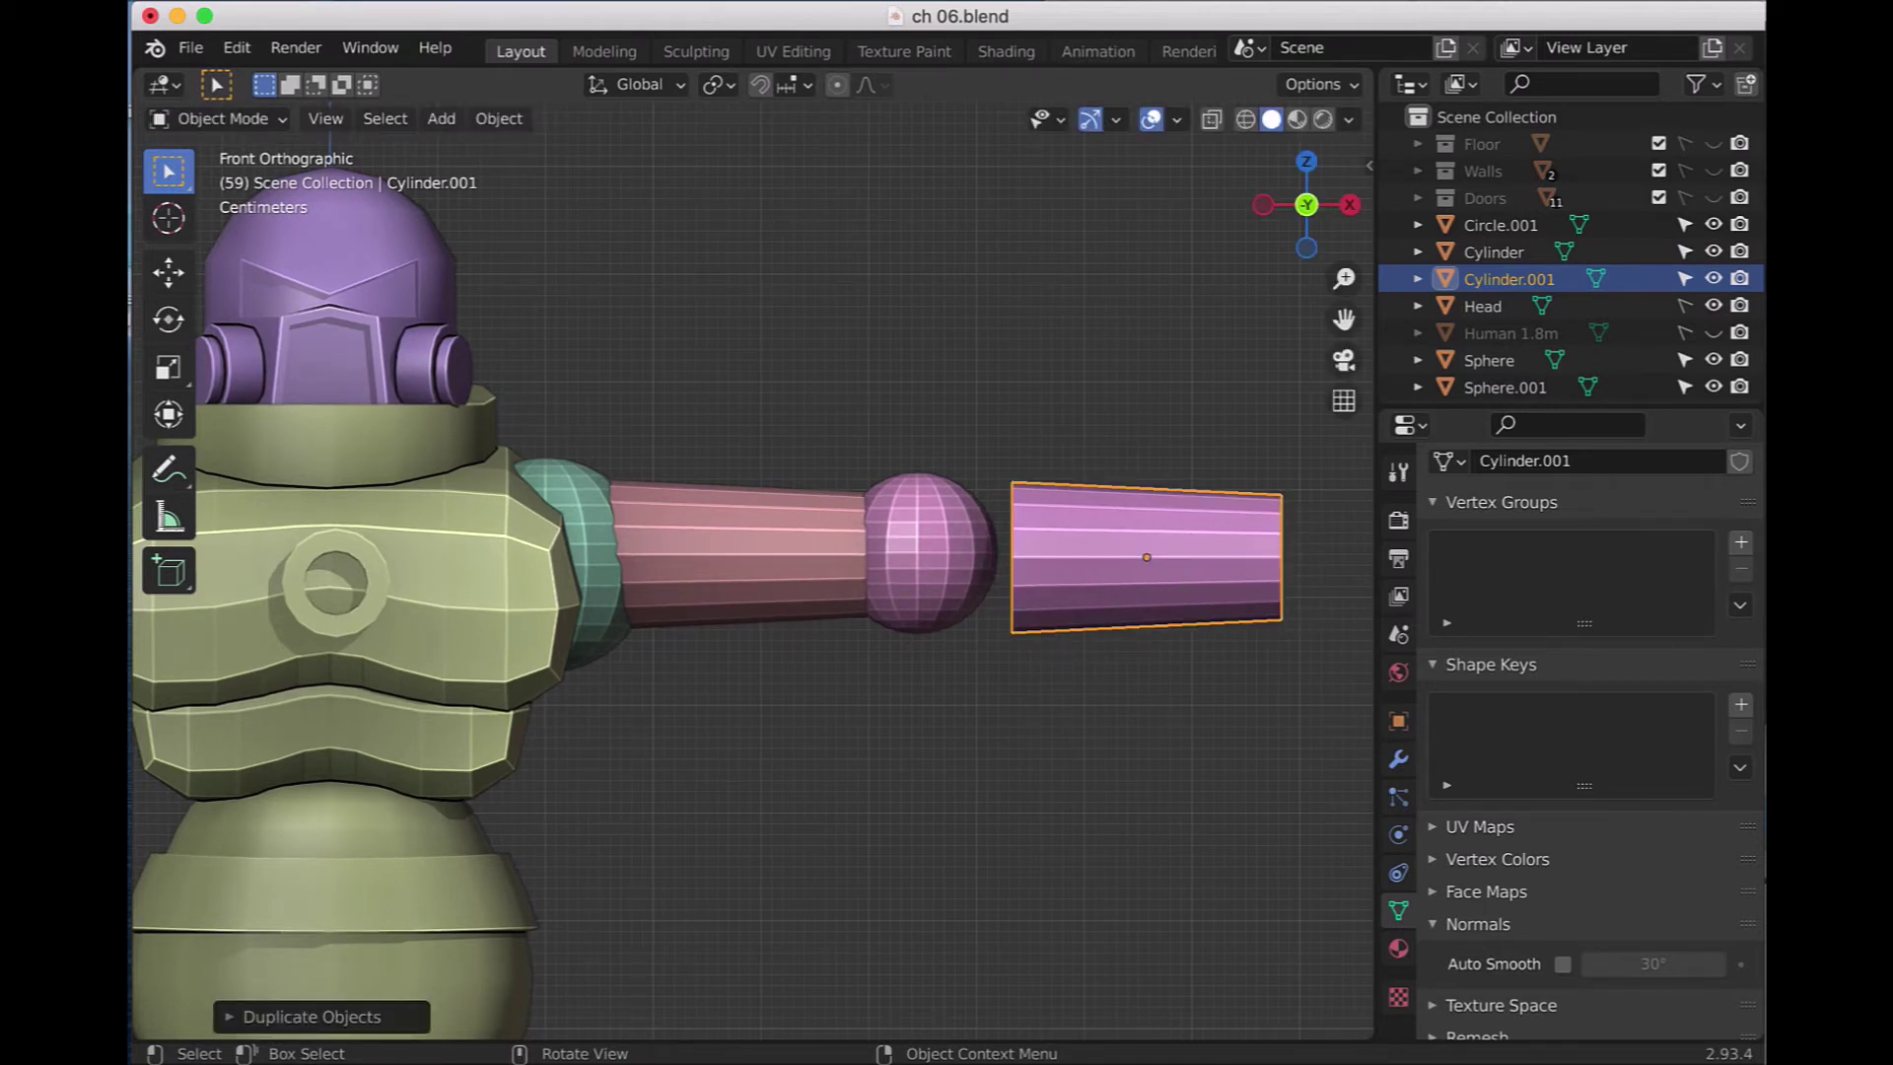
key(s)
text(.)
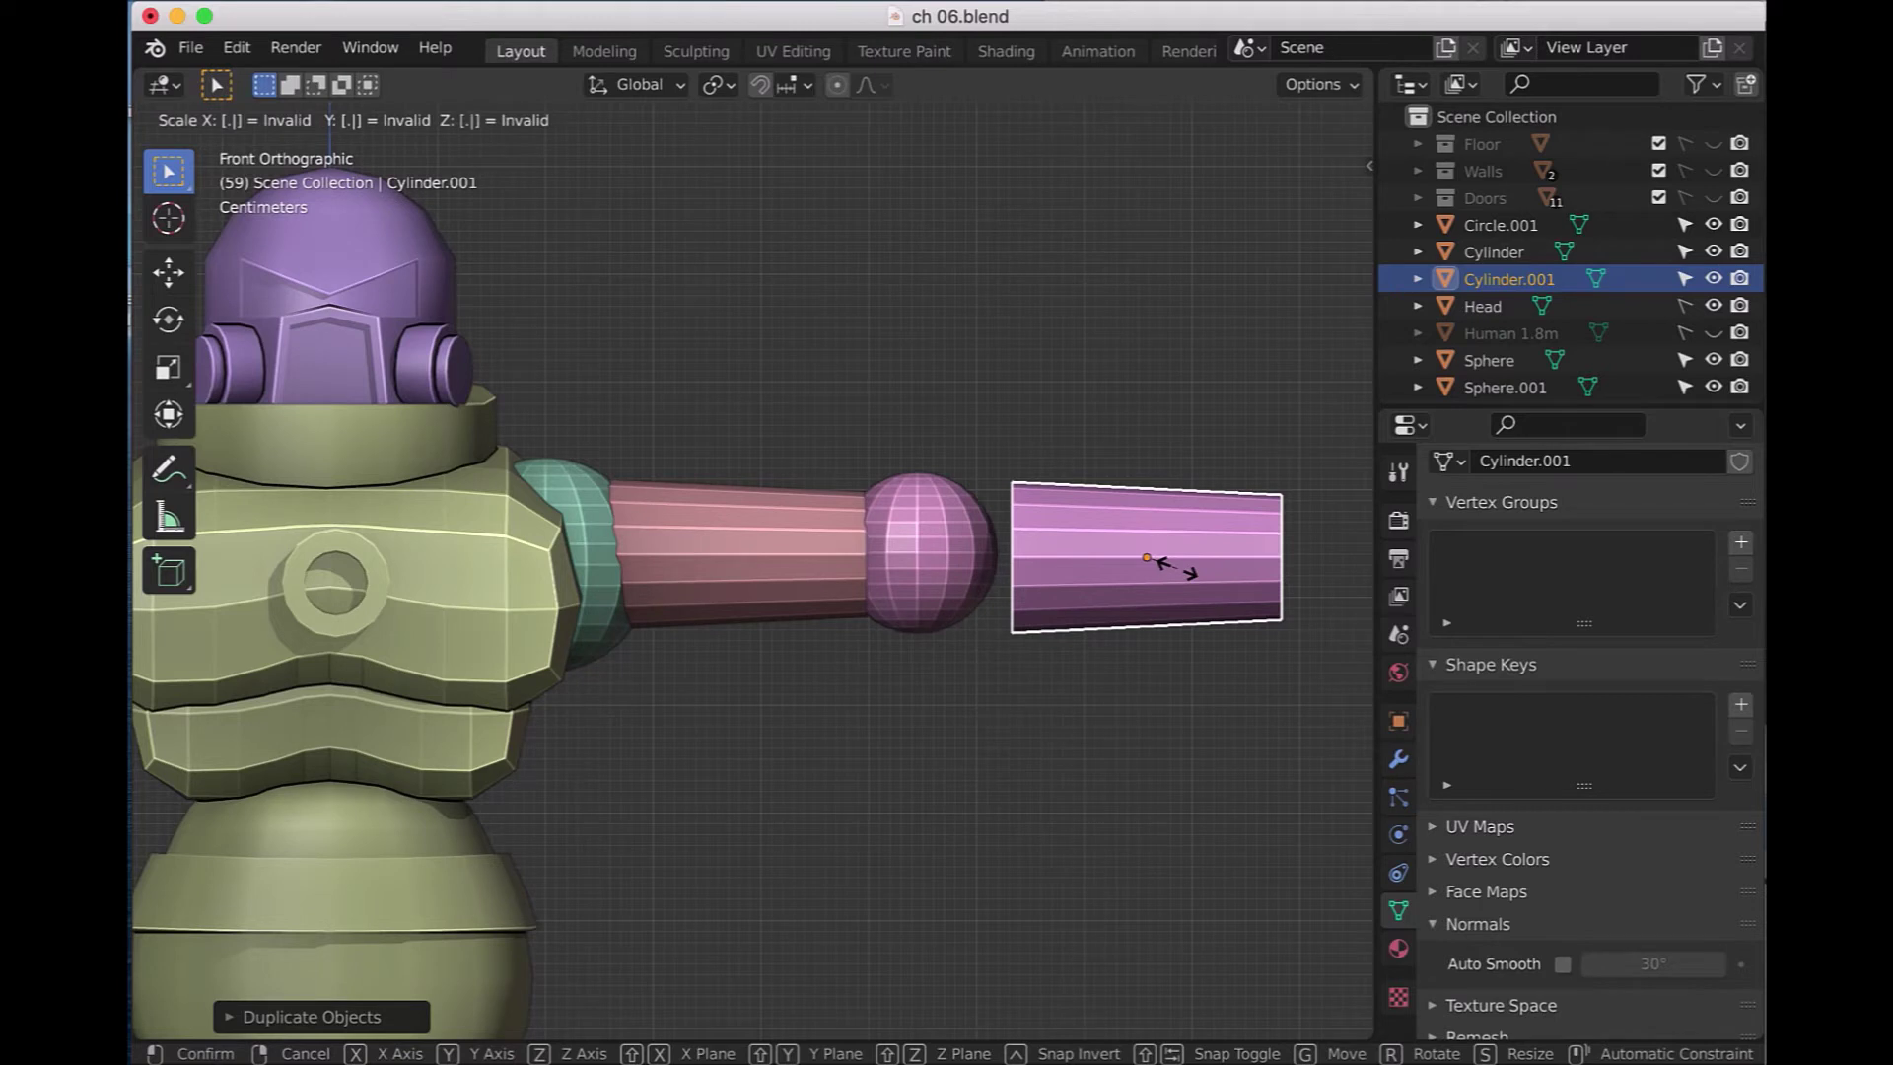
text(80)
key(Return)
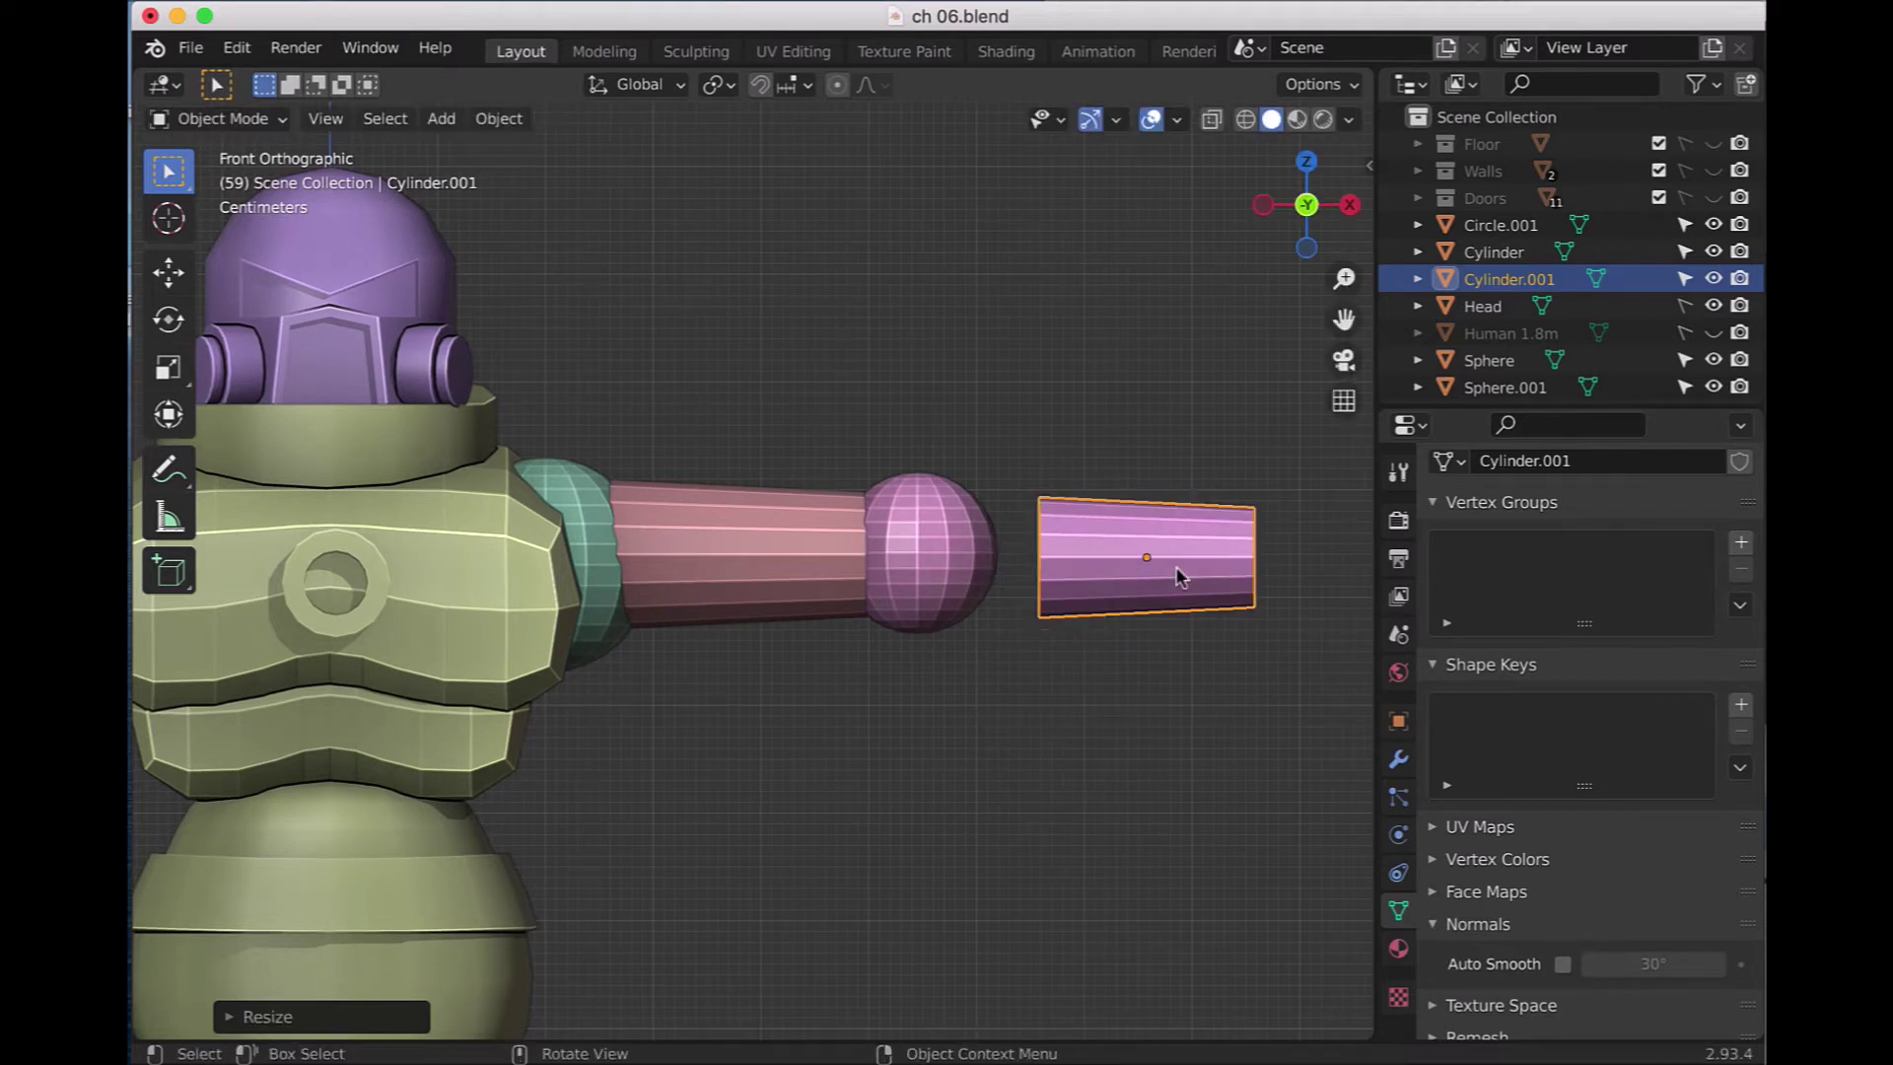
key(g)
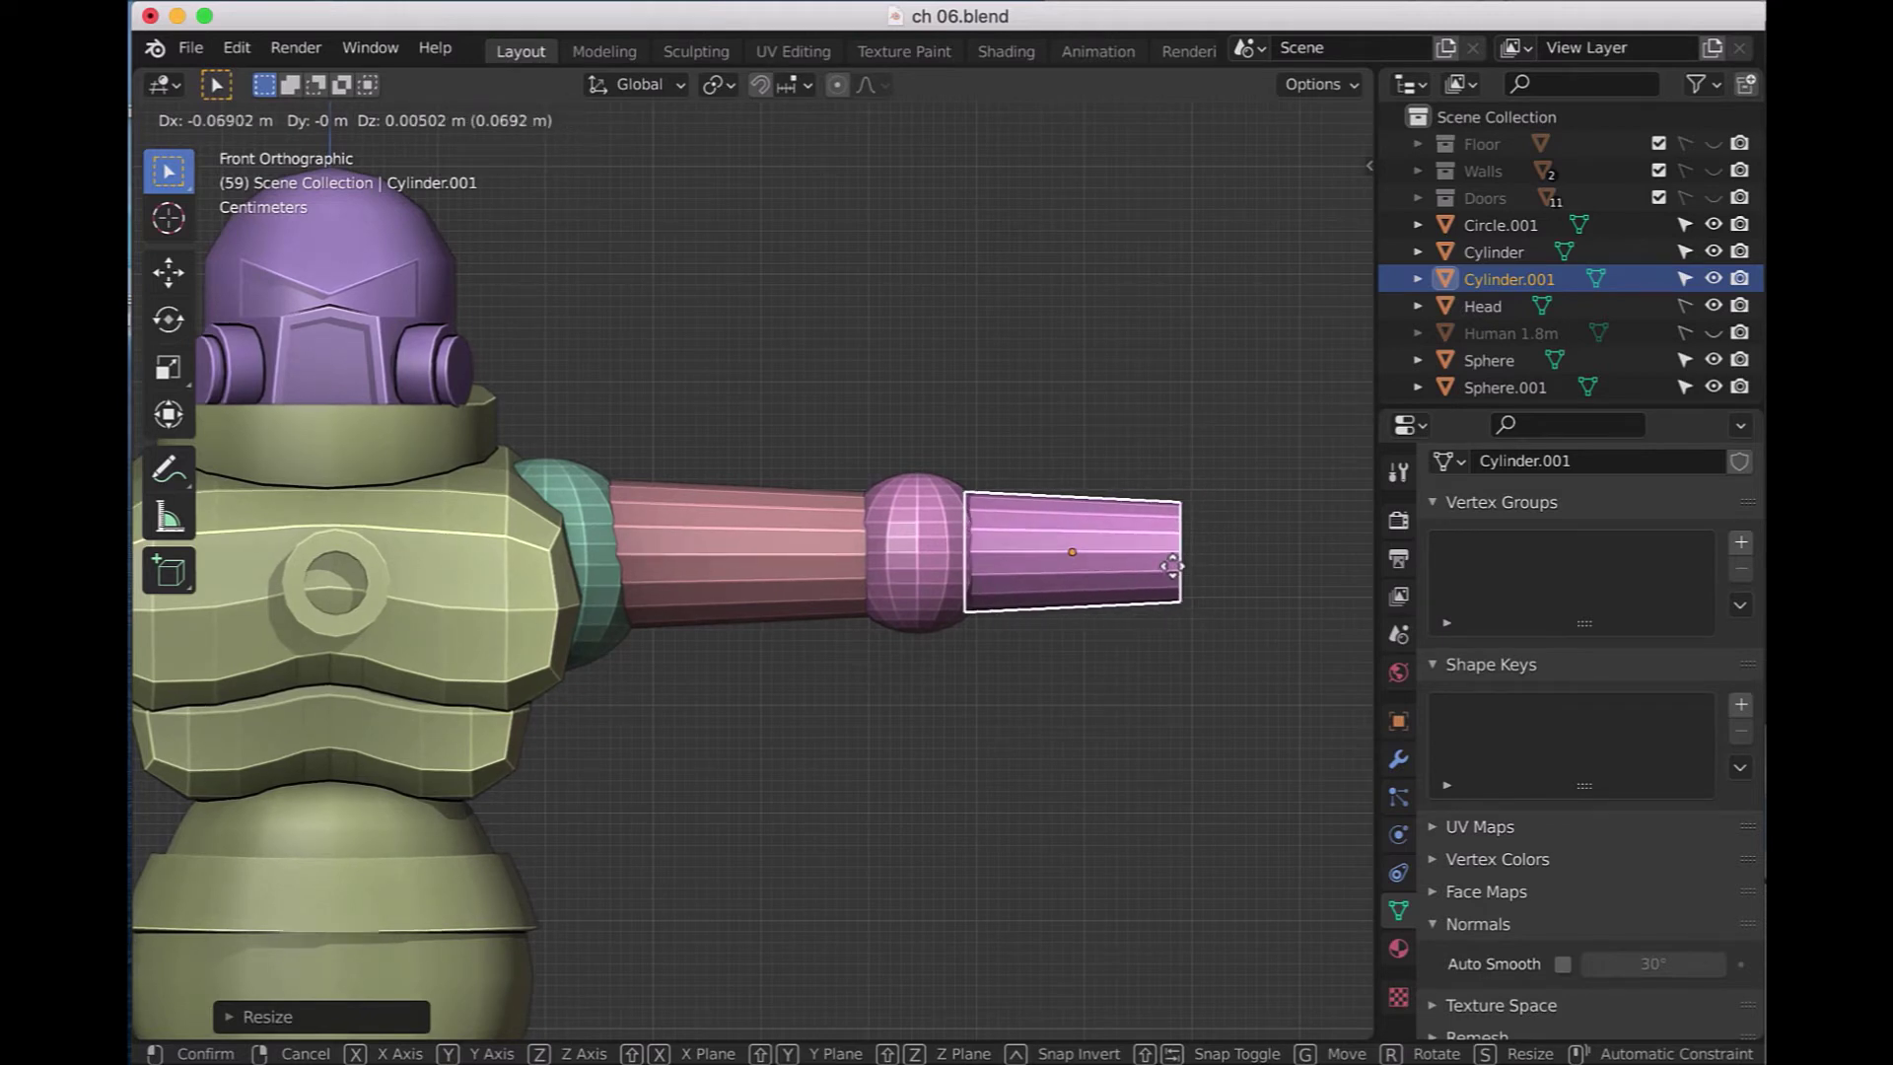
click(1171, 566)
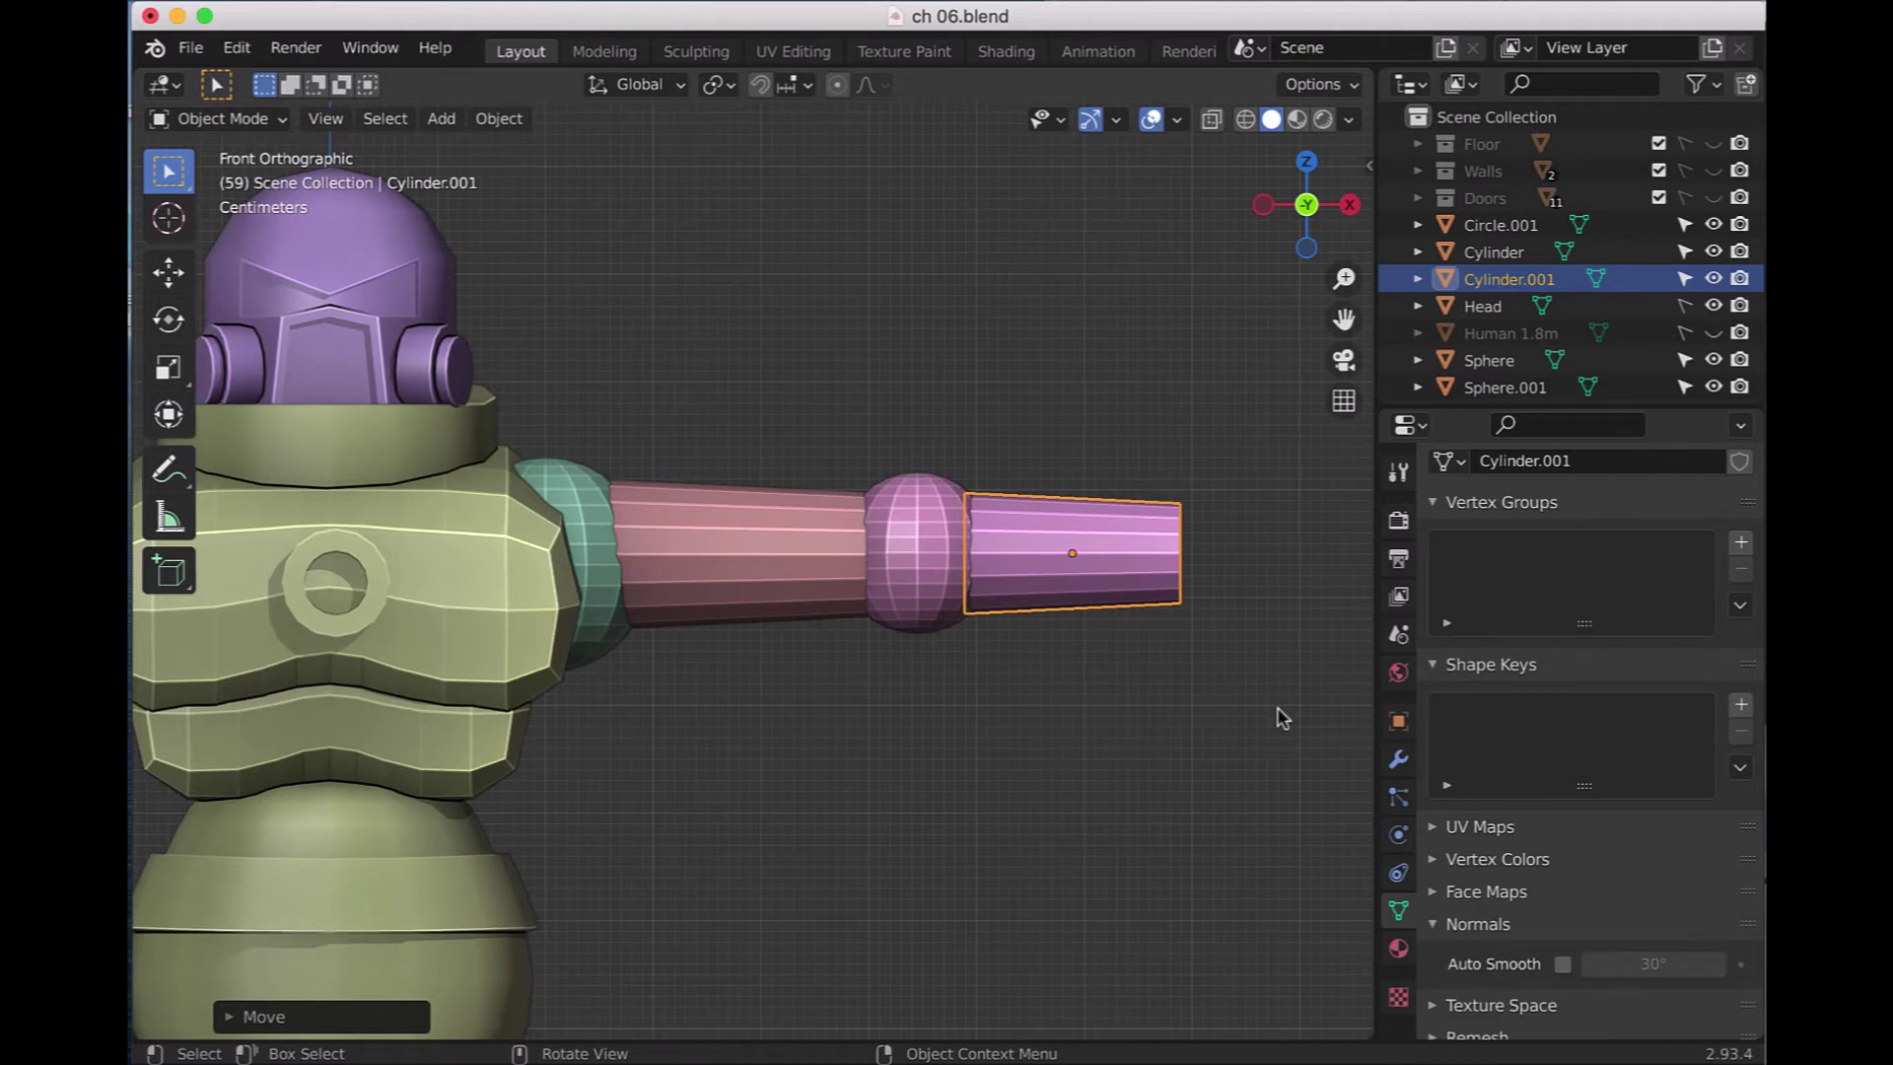
- Lengthen the forearm along X and nudge it about 0.02 m outward along X
key(s)
key(y)
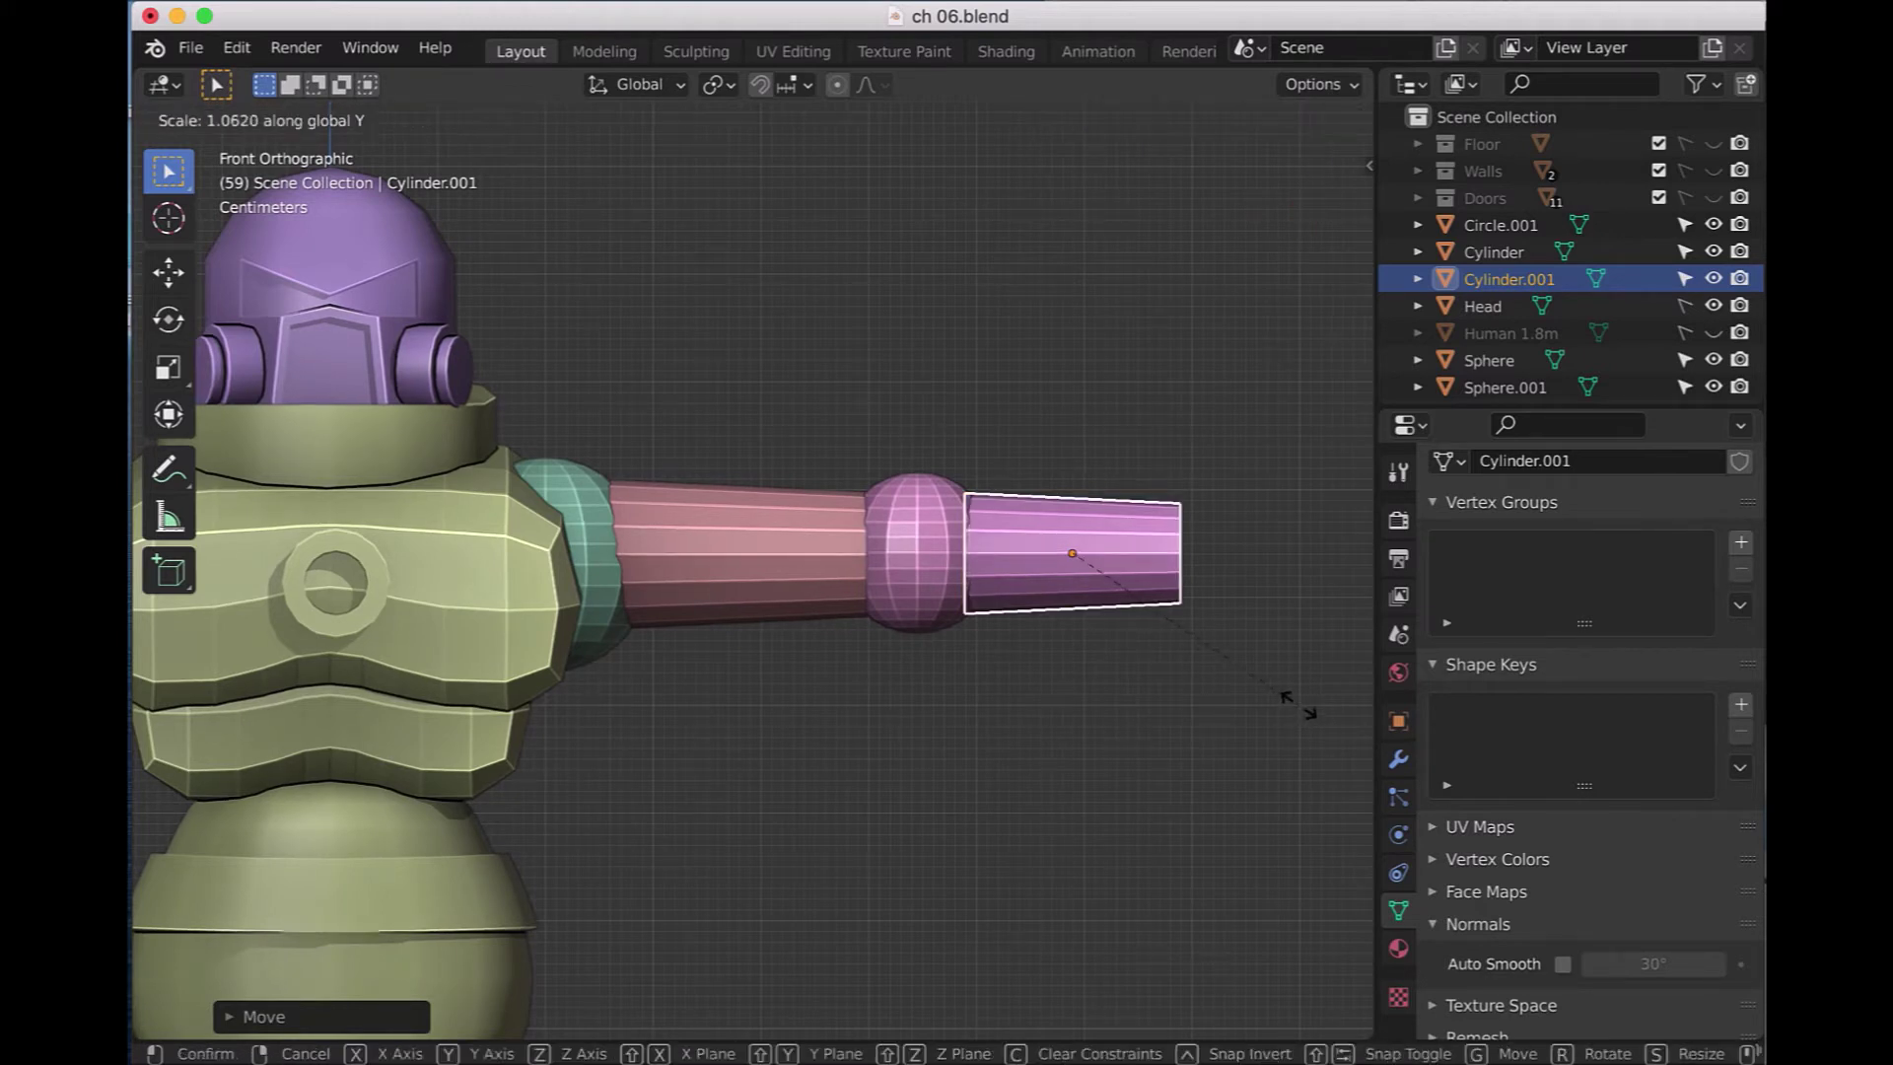
right_click(1234, 659)
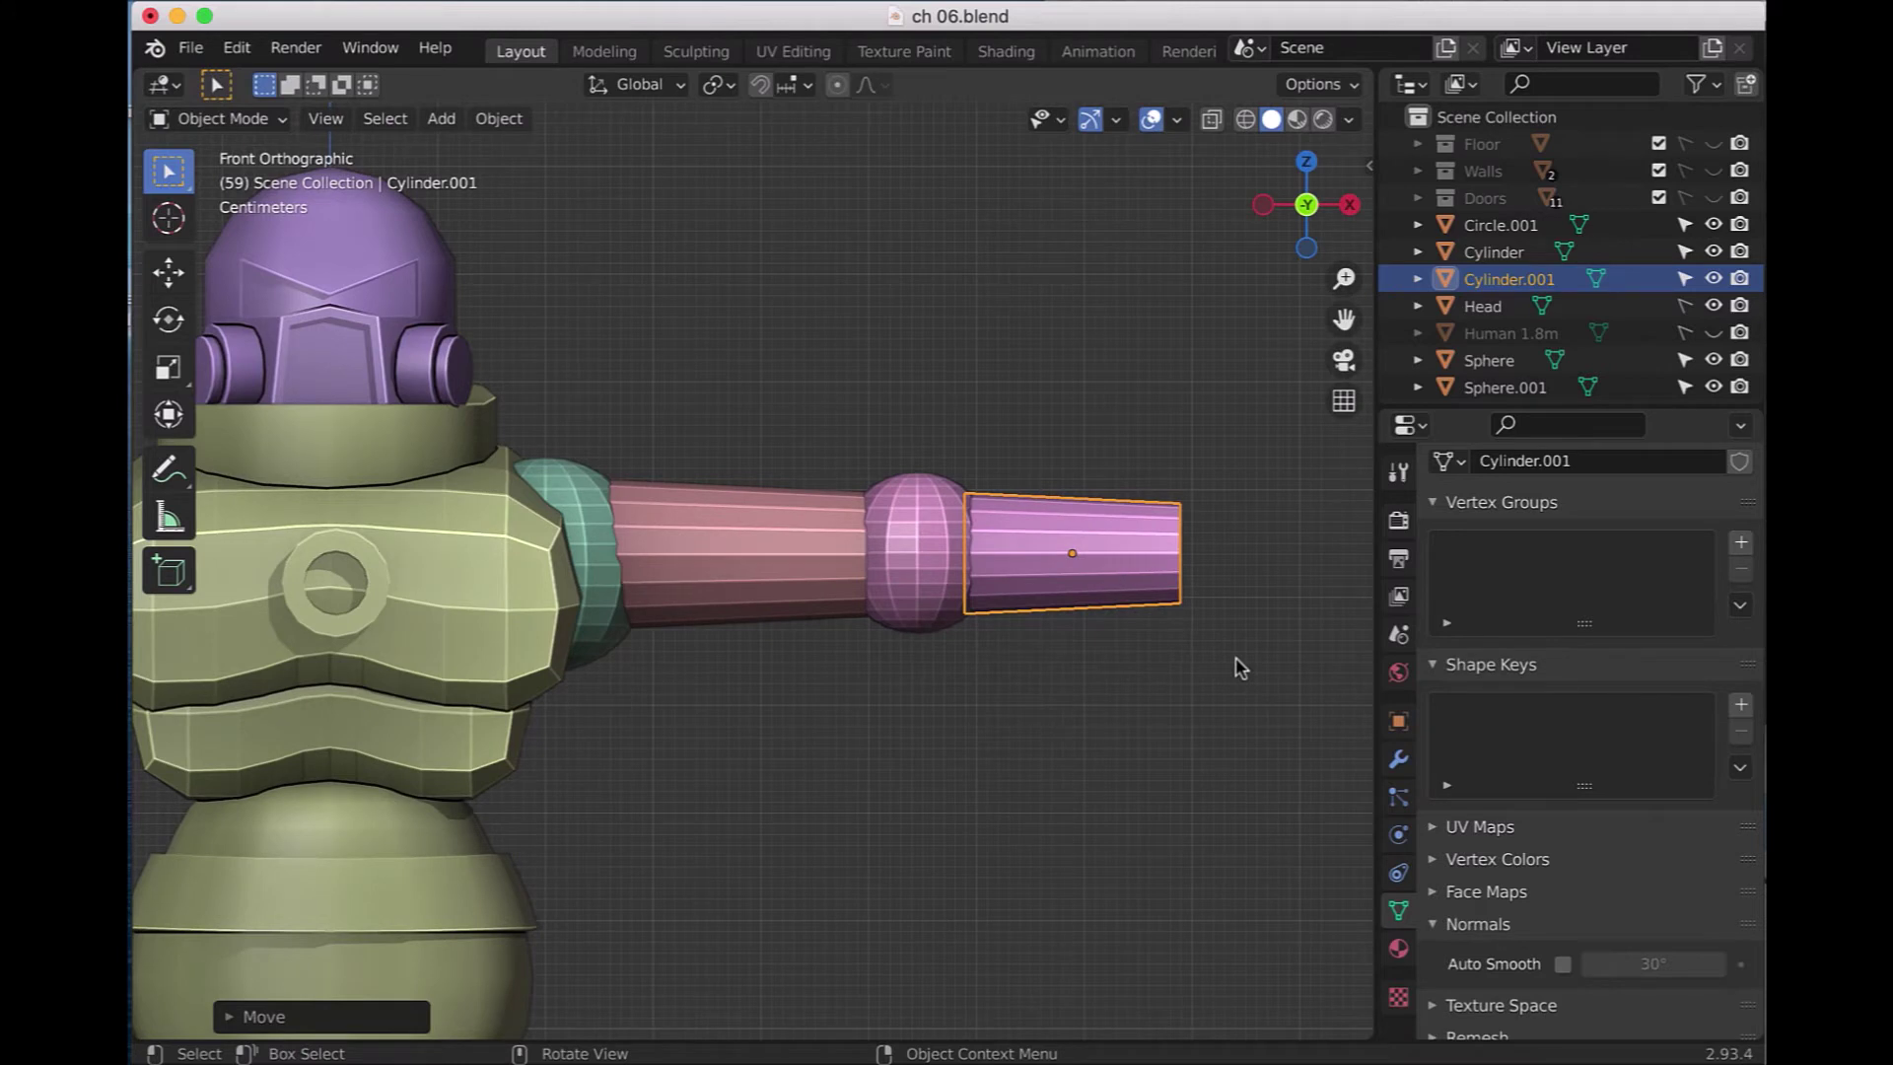
key(s)
key(x)
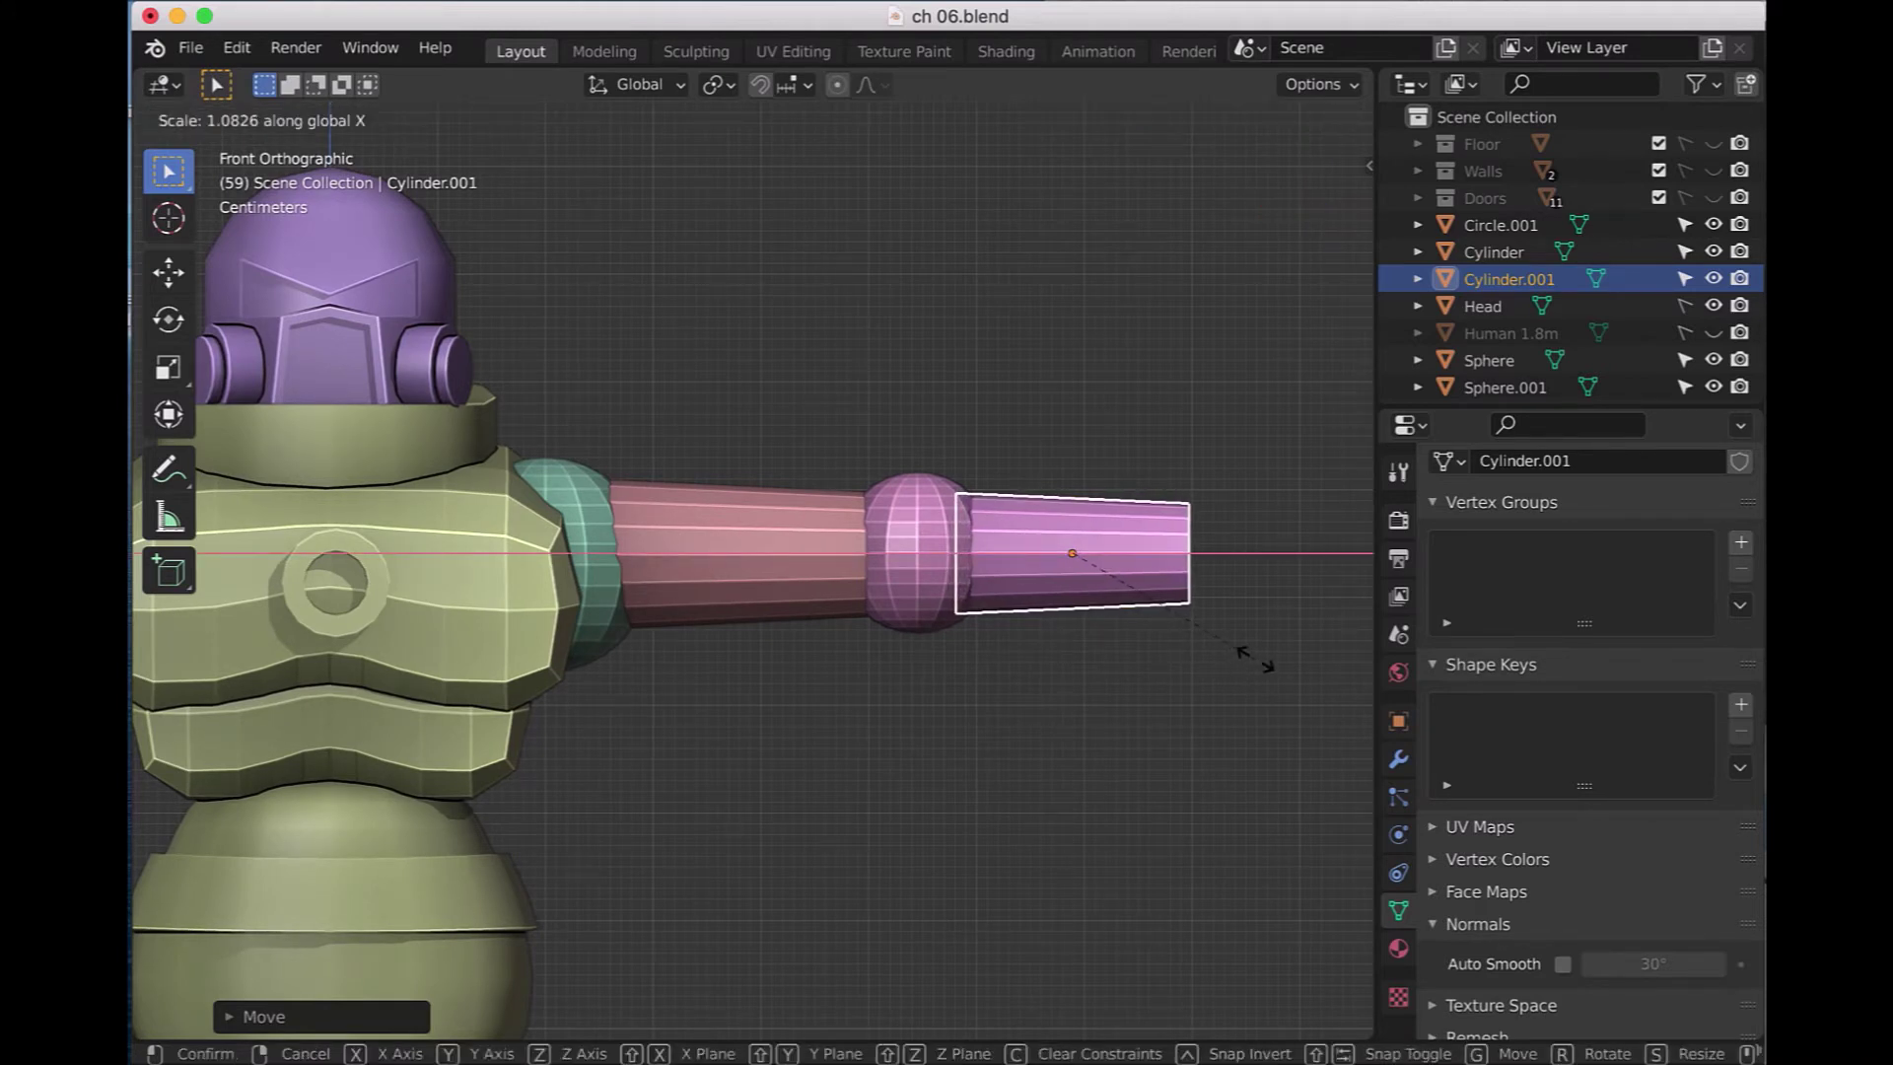
click(1254, 659)
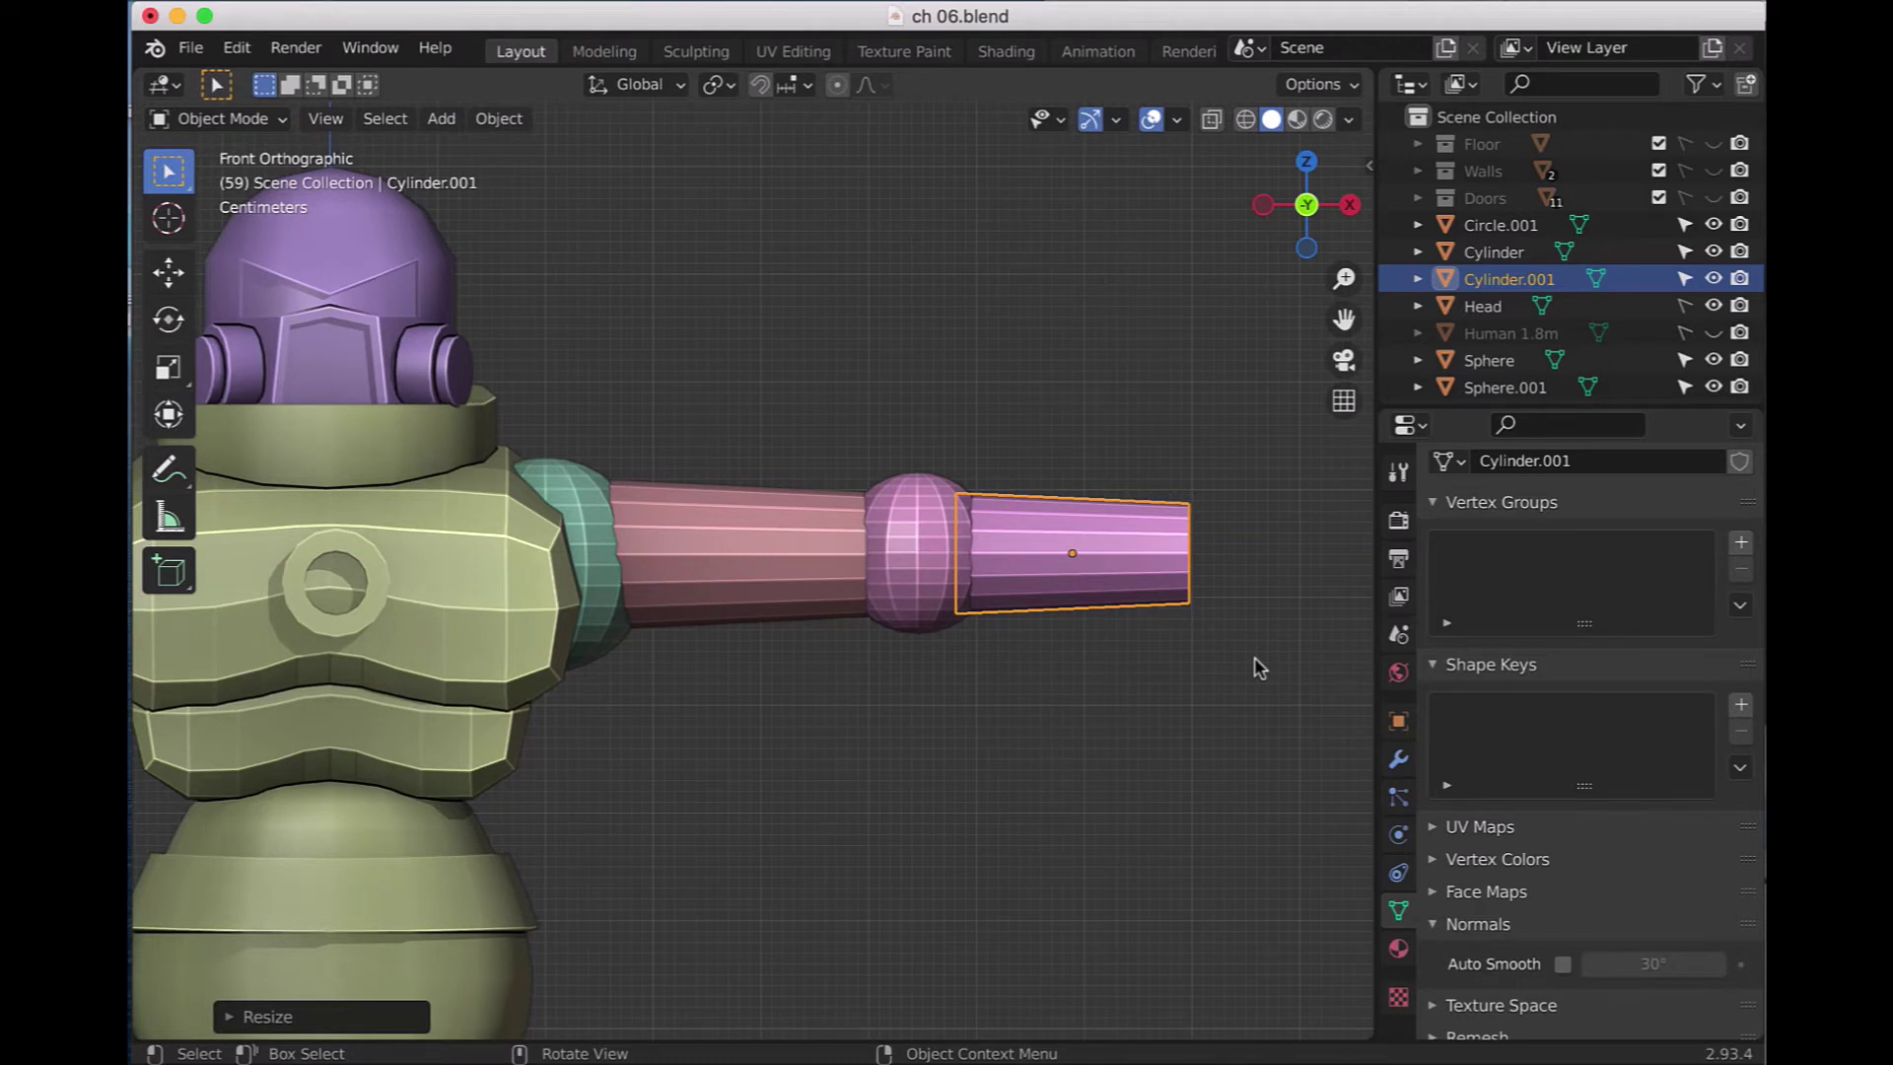
key(g)
key(x)
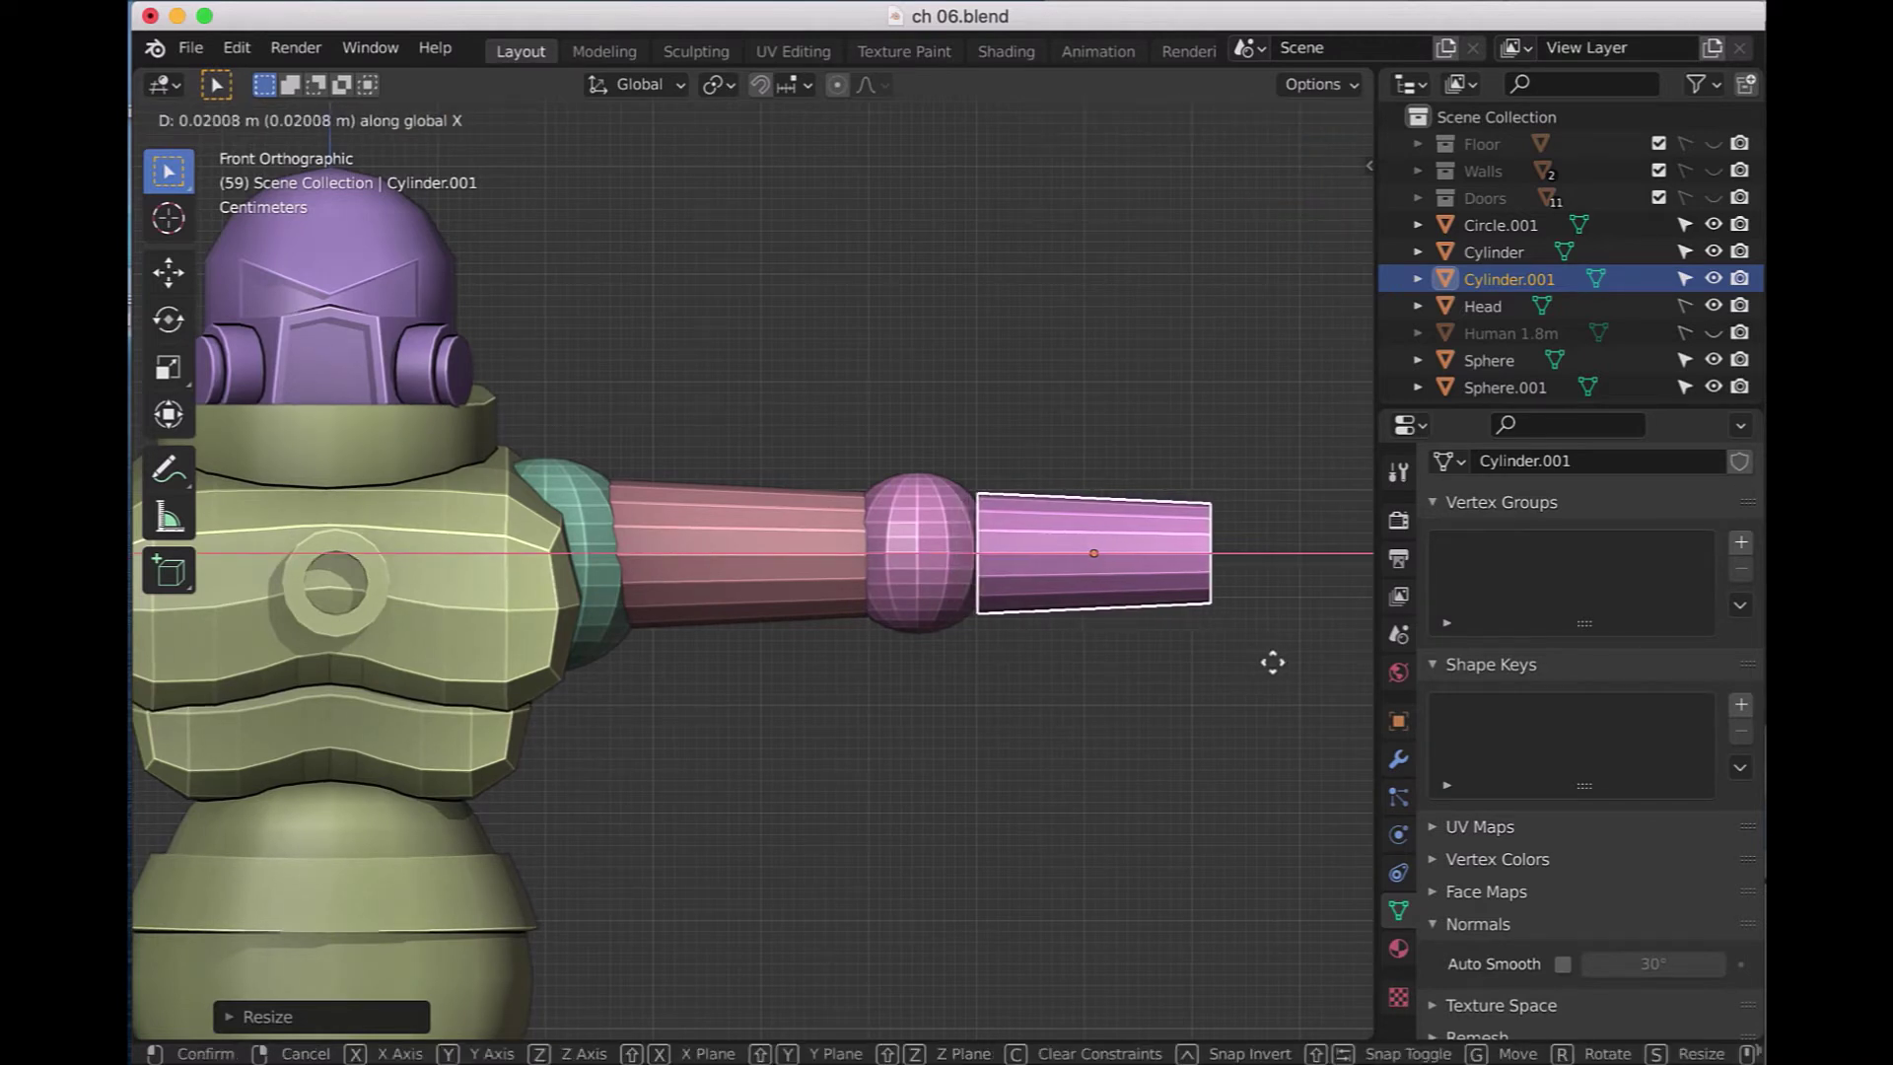
click(1265, 663)
click(1230, 761)
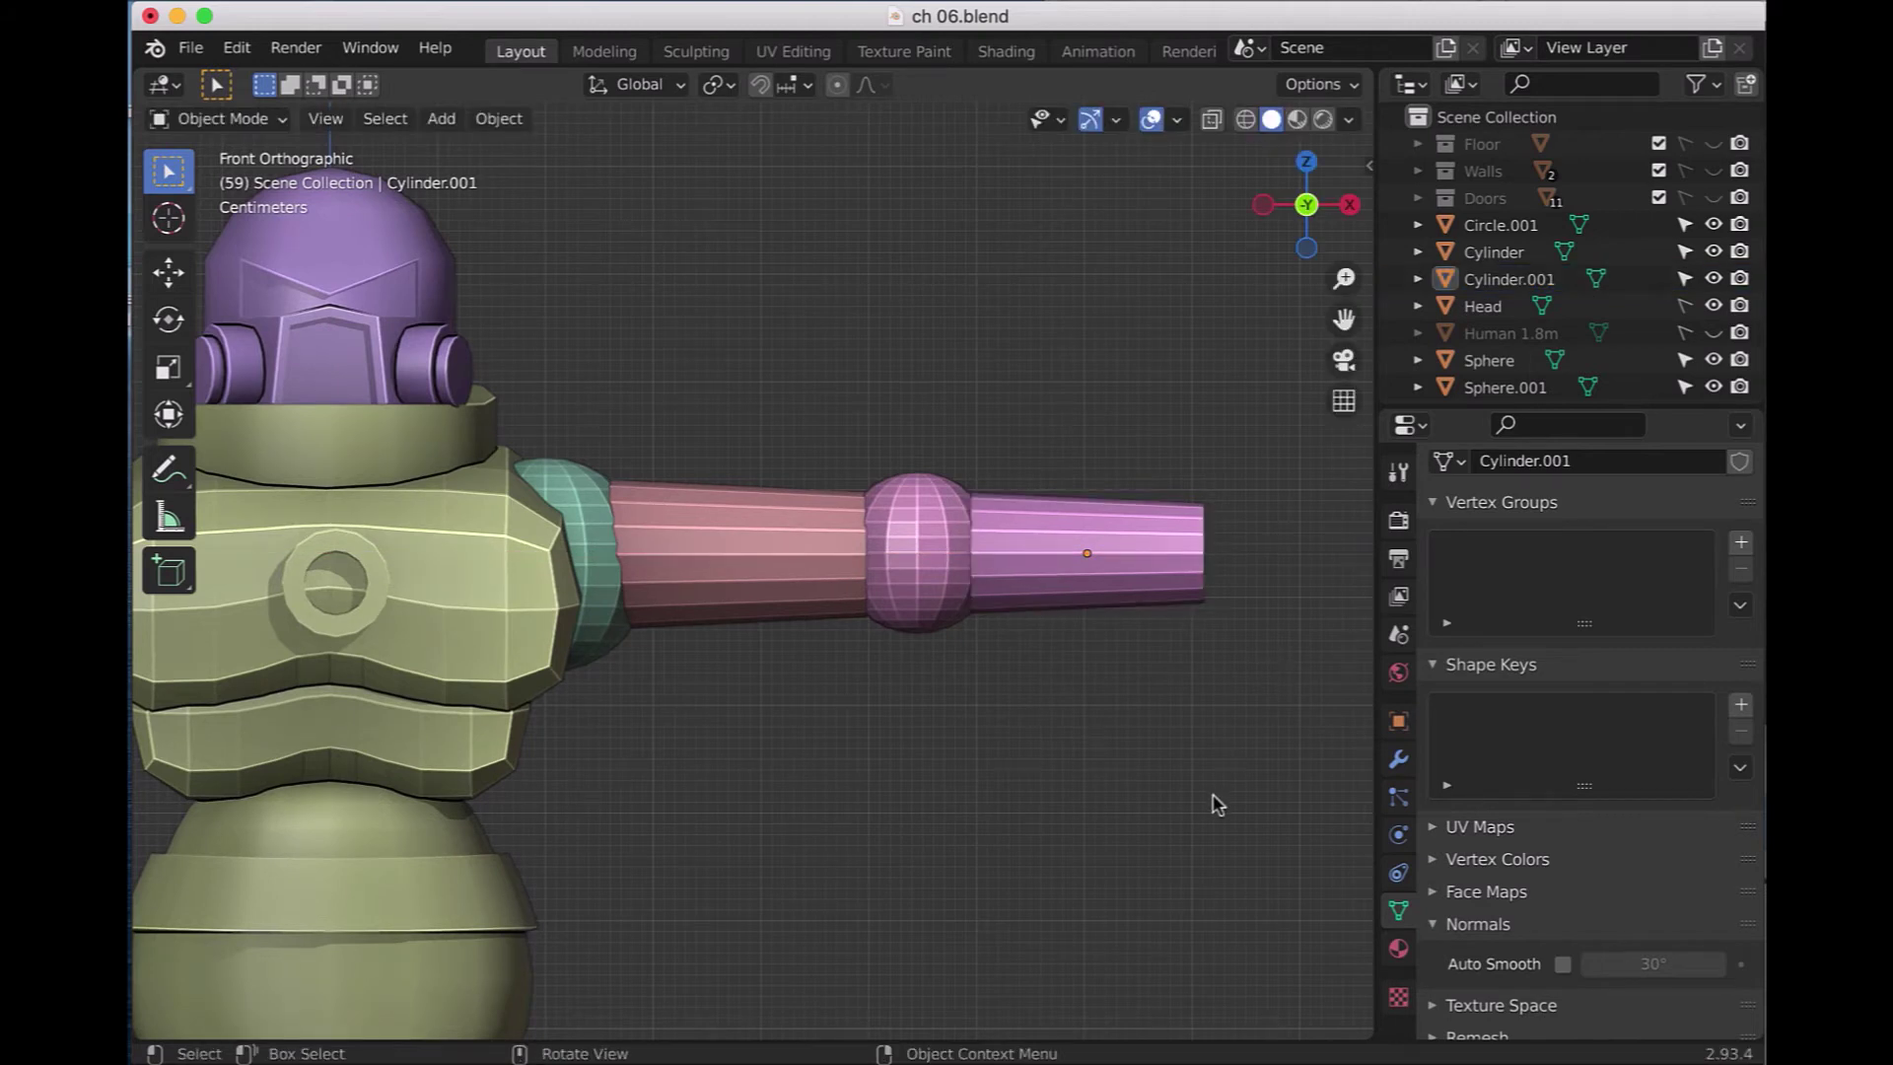
key(KP_3)
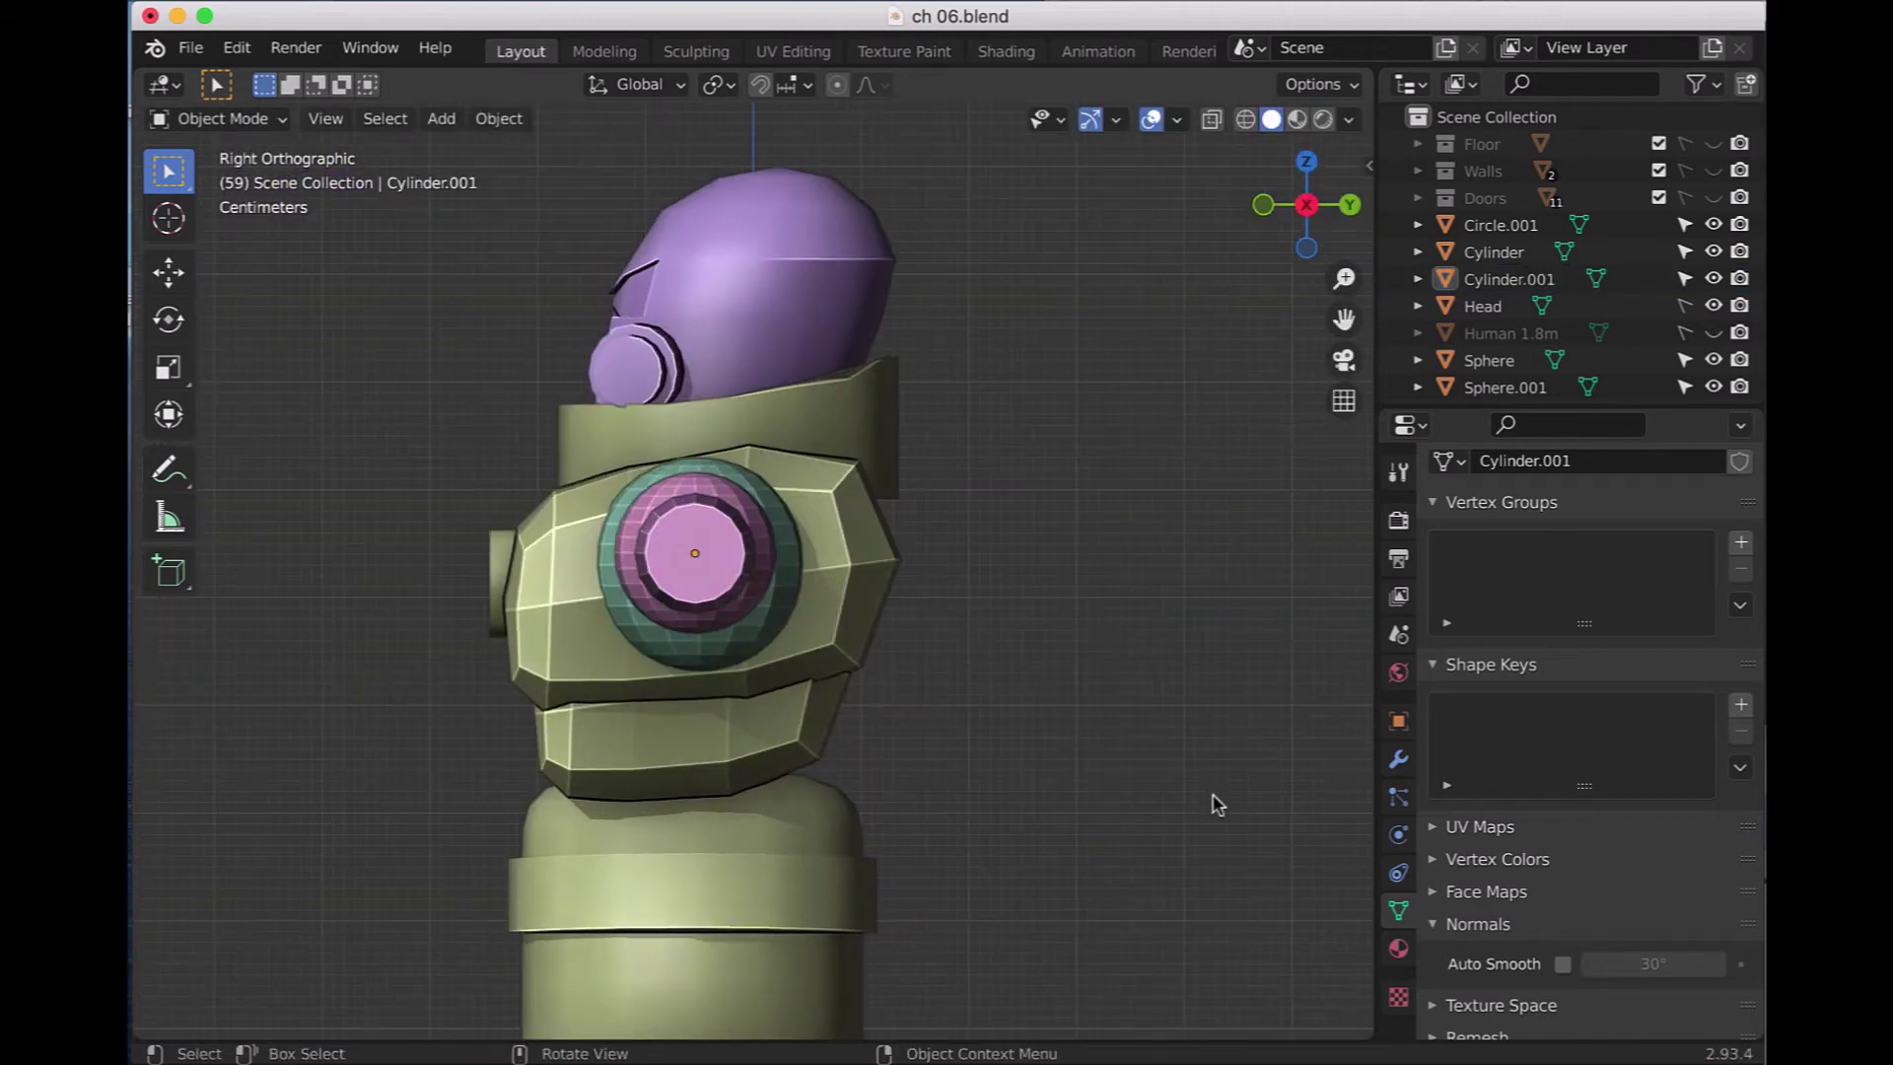
key(KP_1)
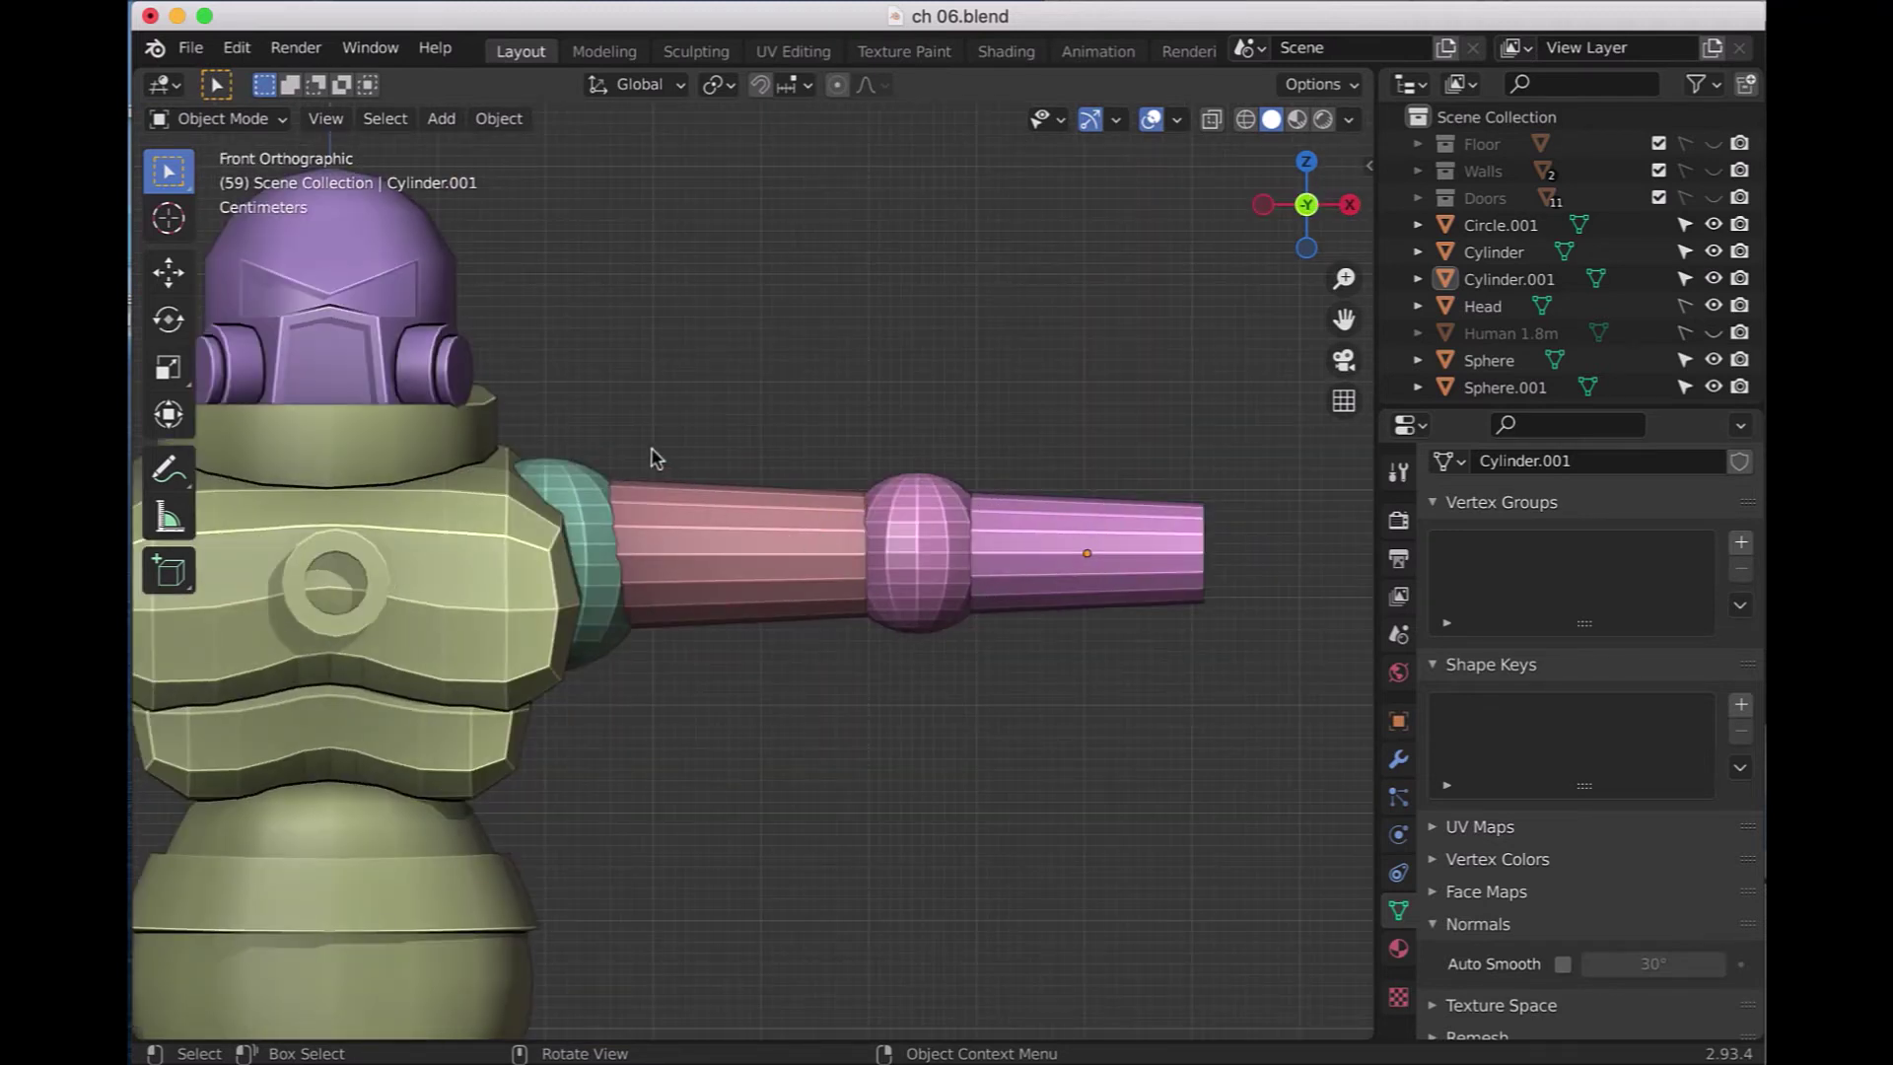
click(566, 492)
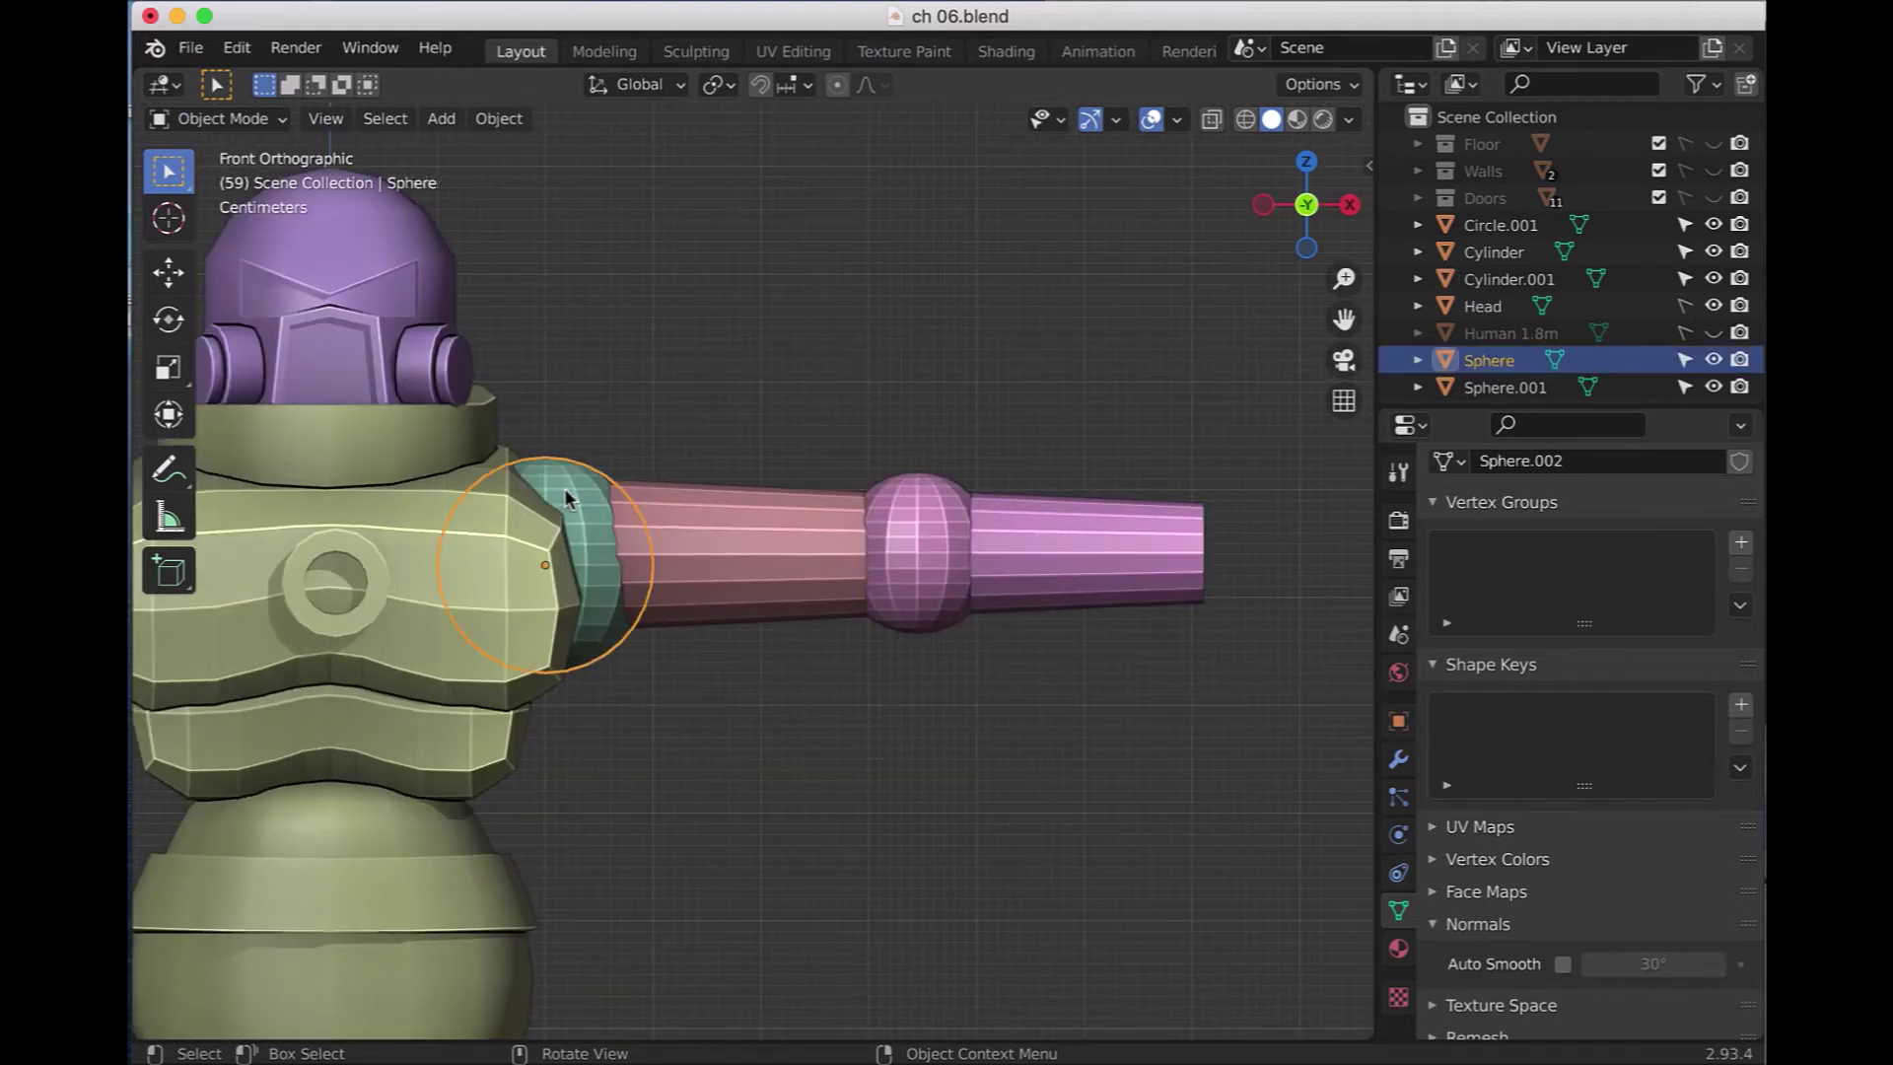
- Join the shoulder ring into the upper arm and the forearm into the elbow sphere
shift+click(733, 547)
key(ctrl)
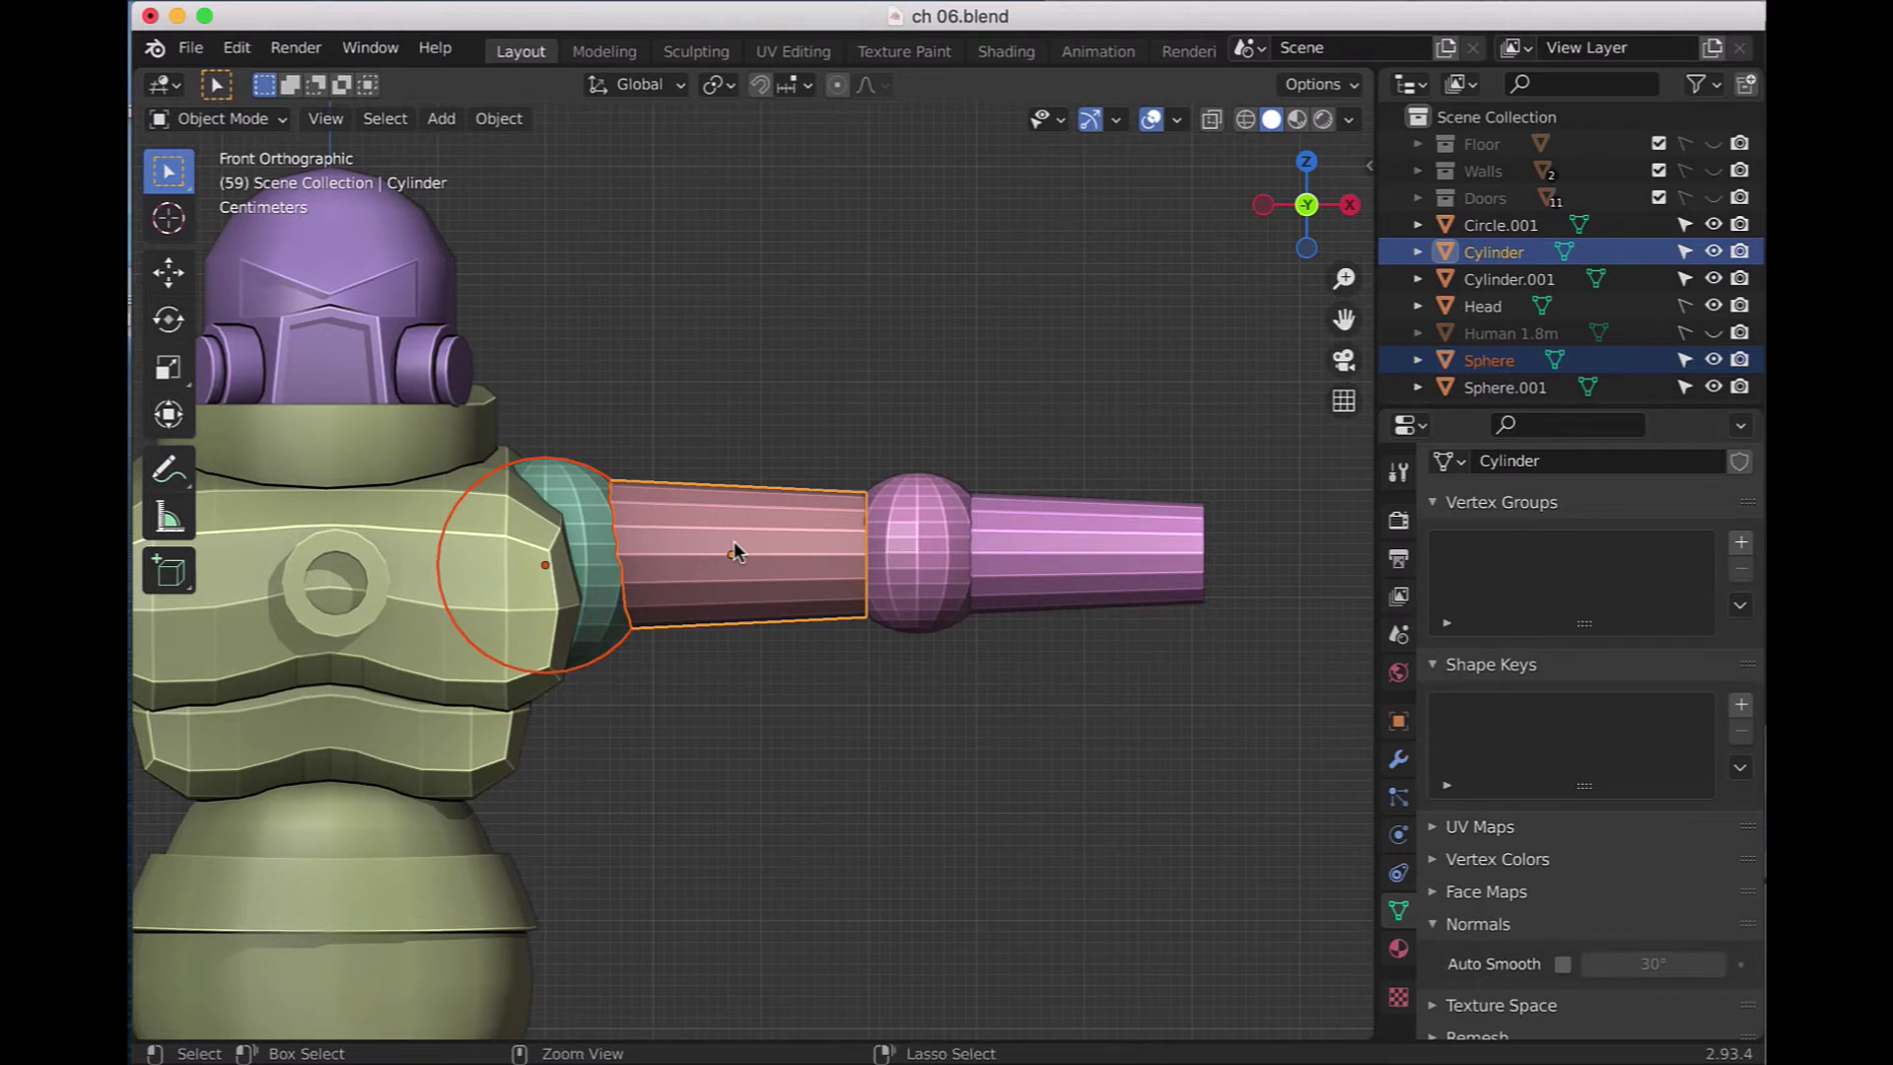
key(ctrl+j)
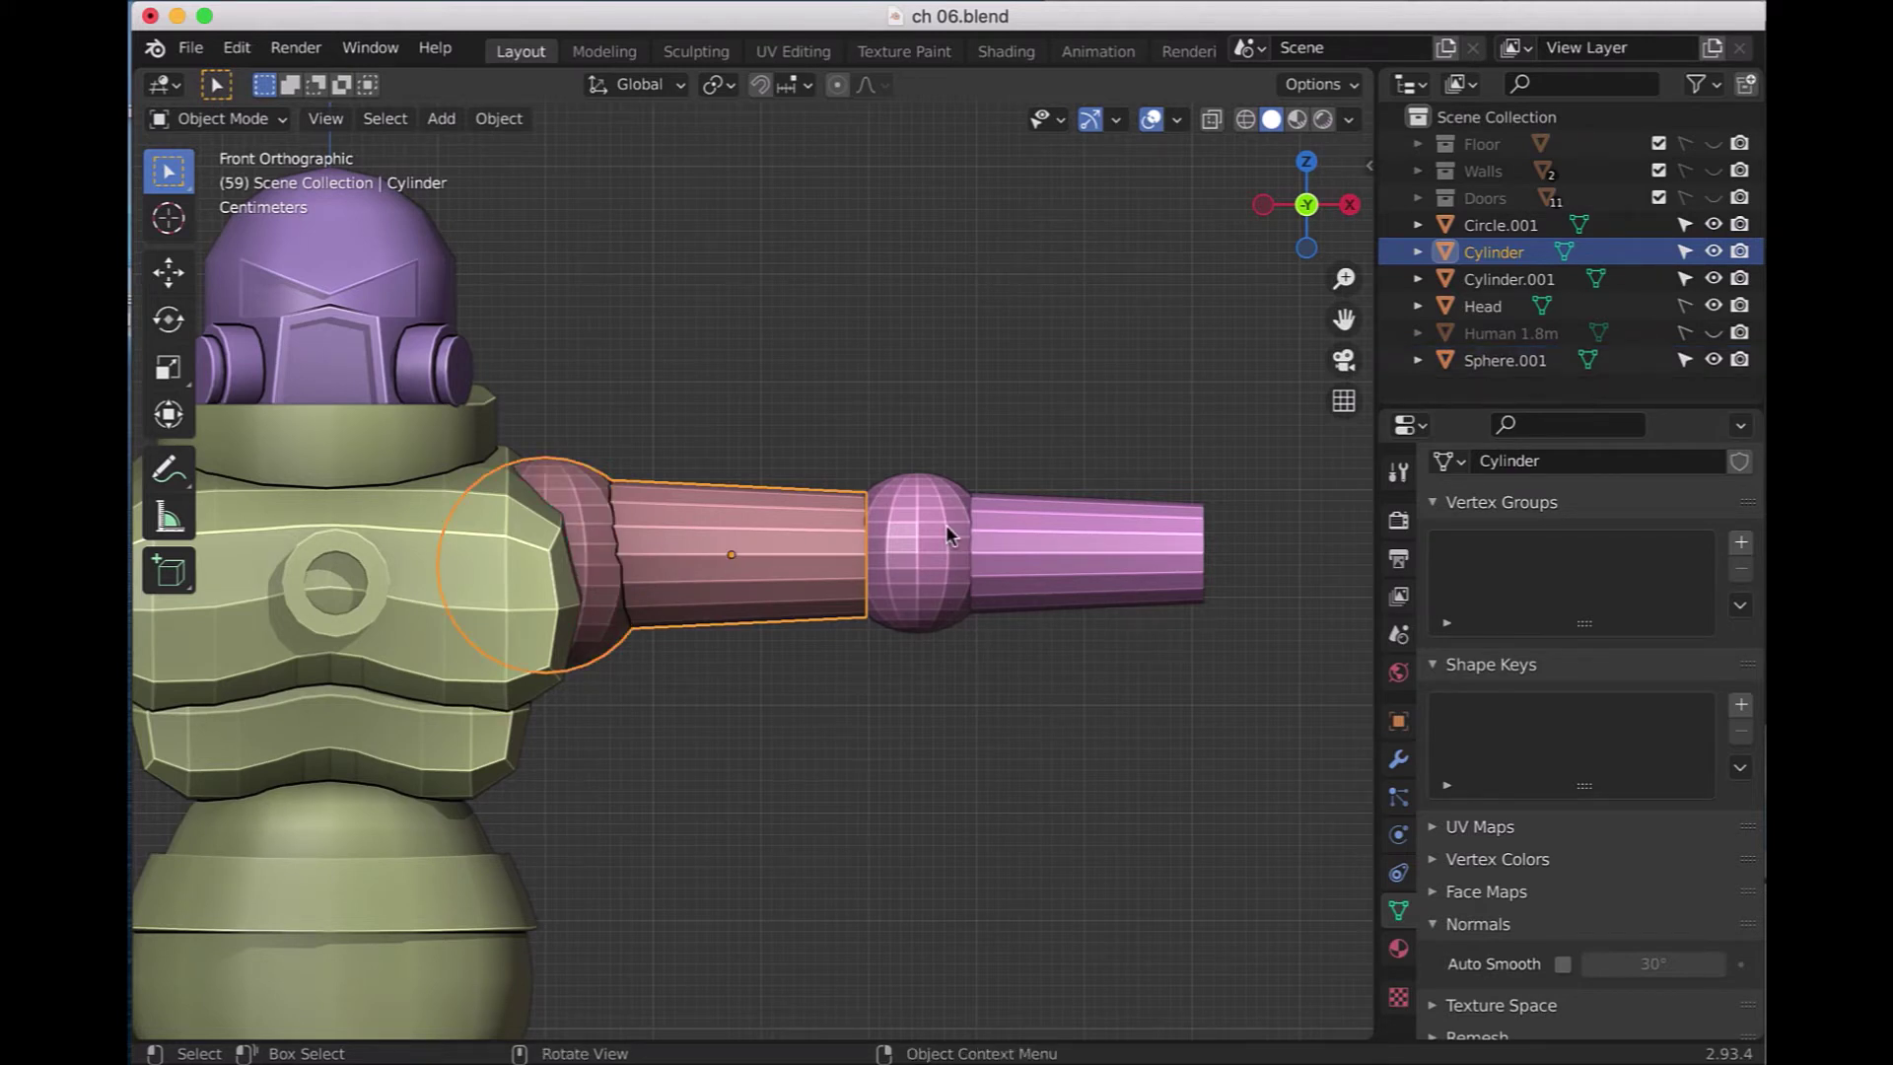
click(942, 525)
click(1061, 555)
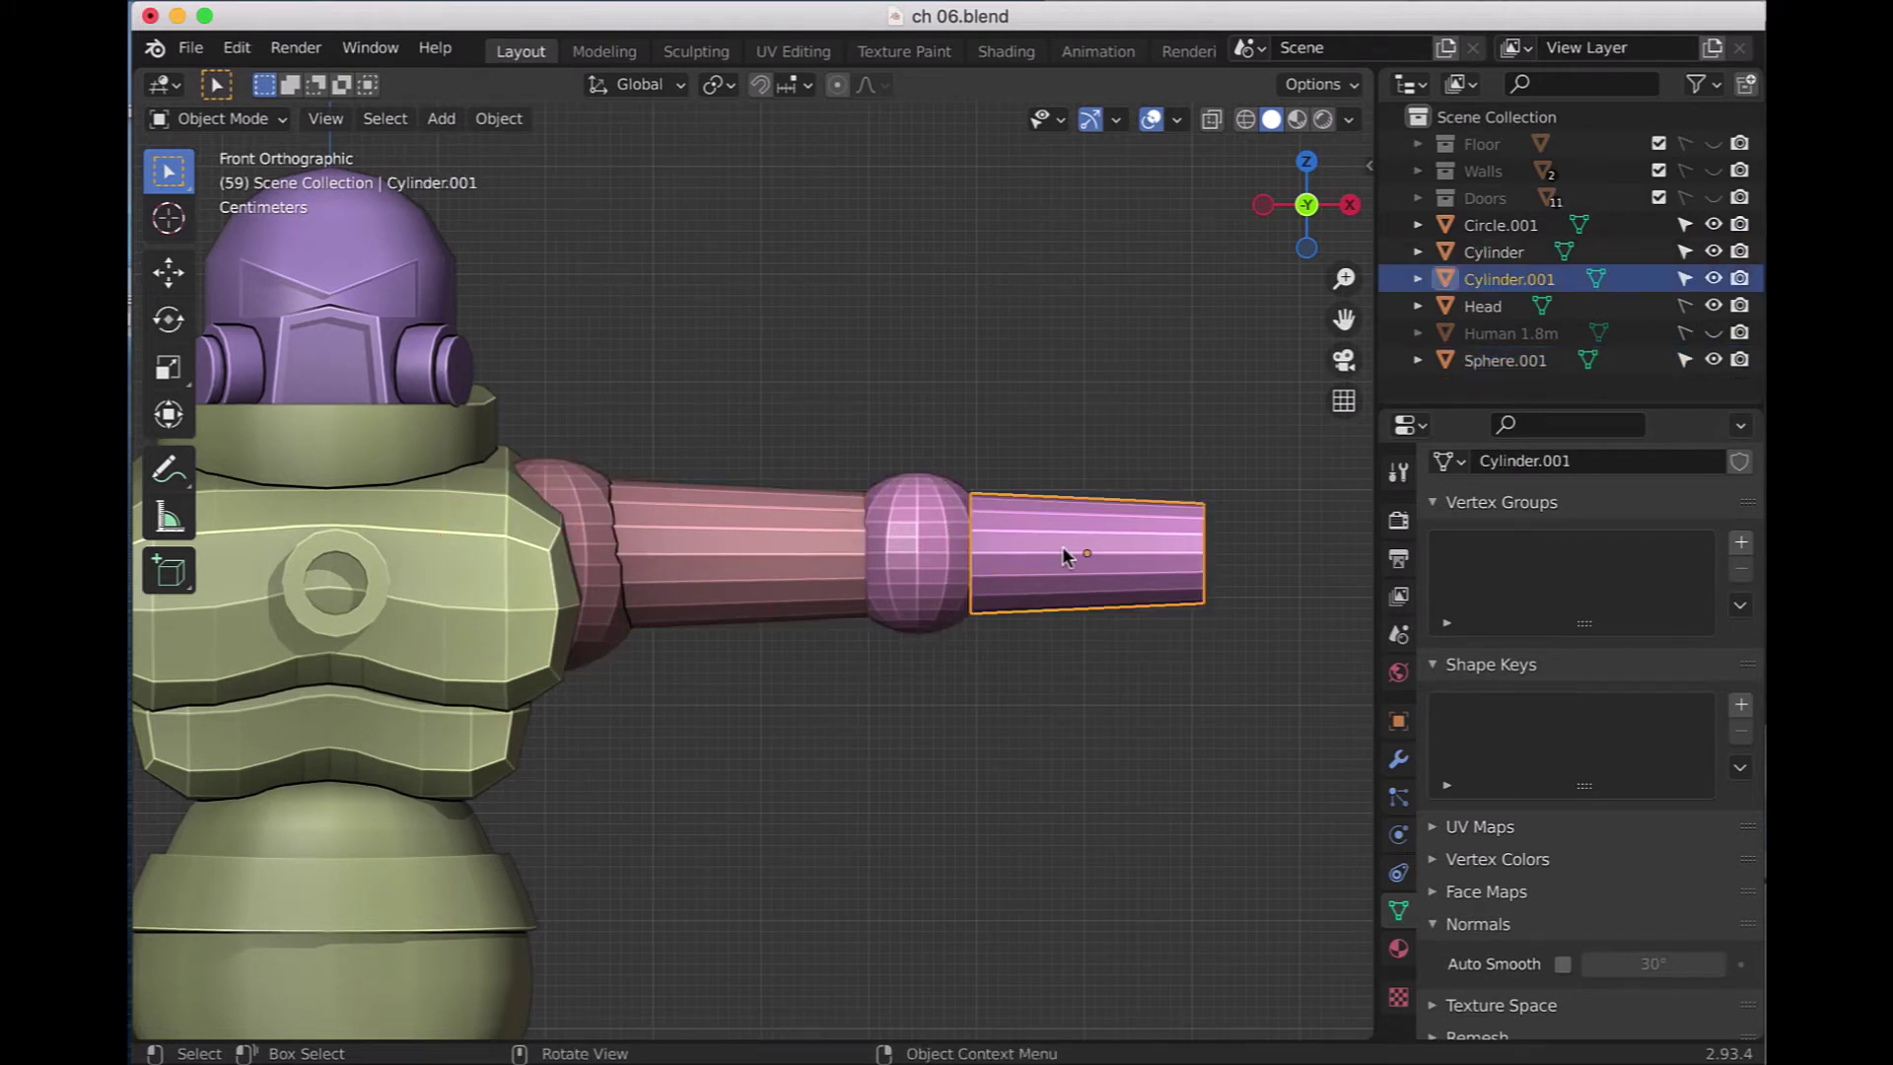
shift+click(922, 532)
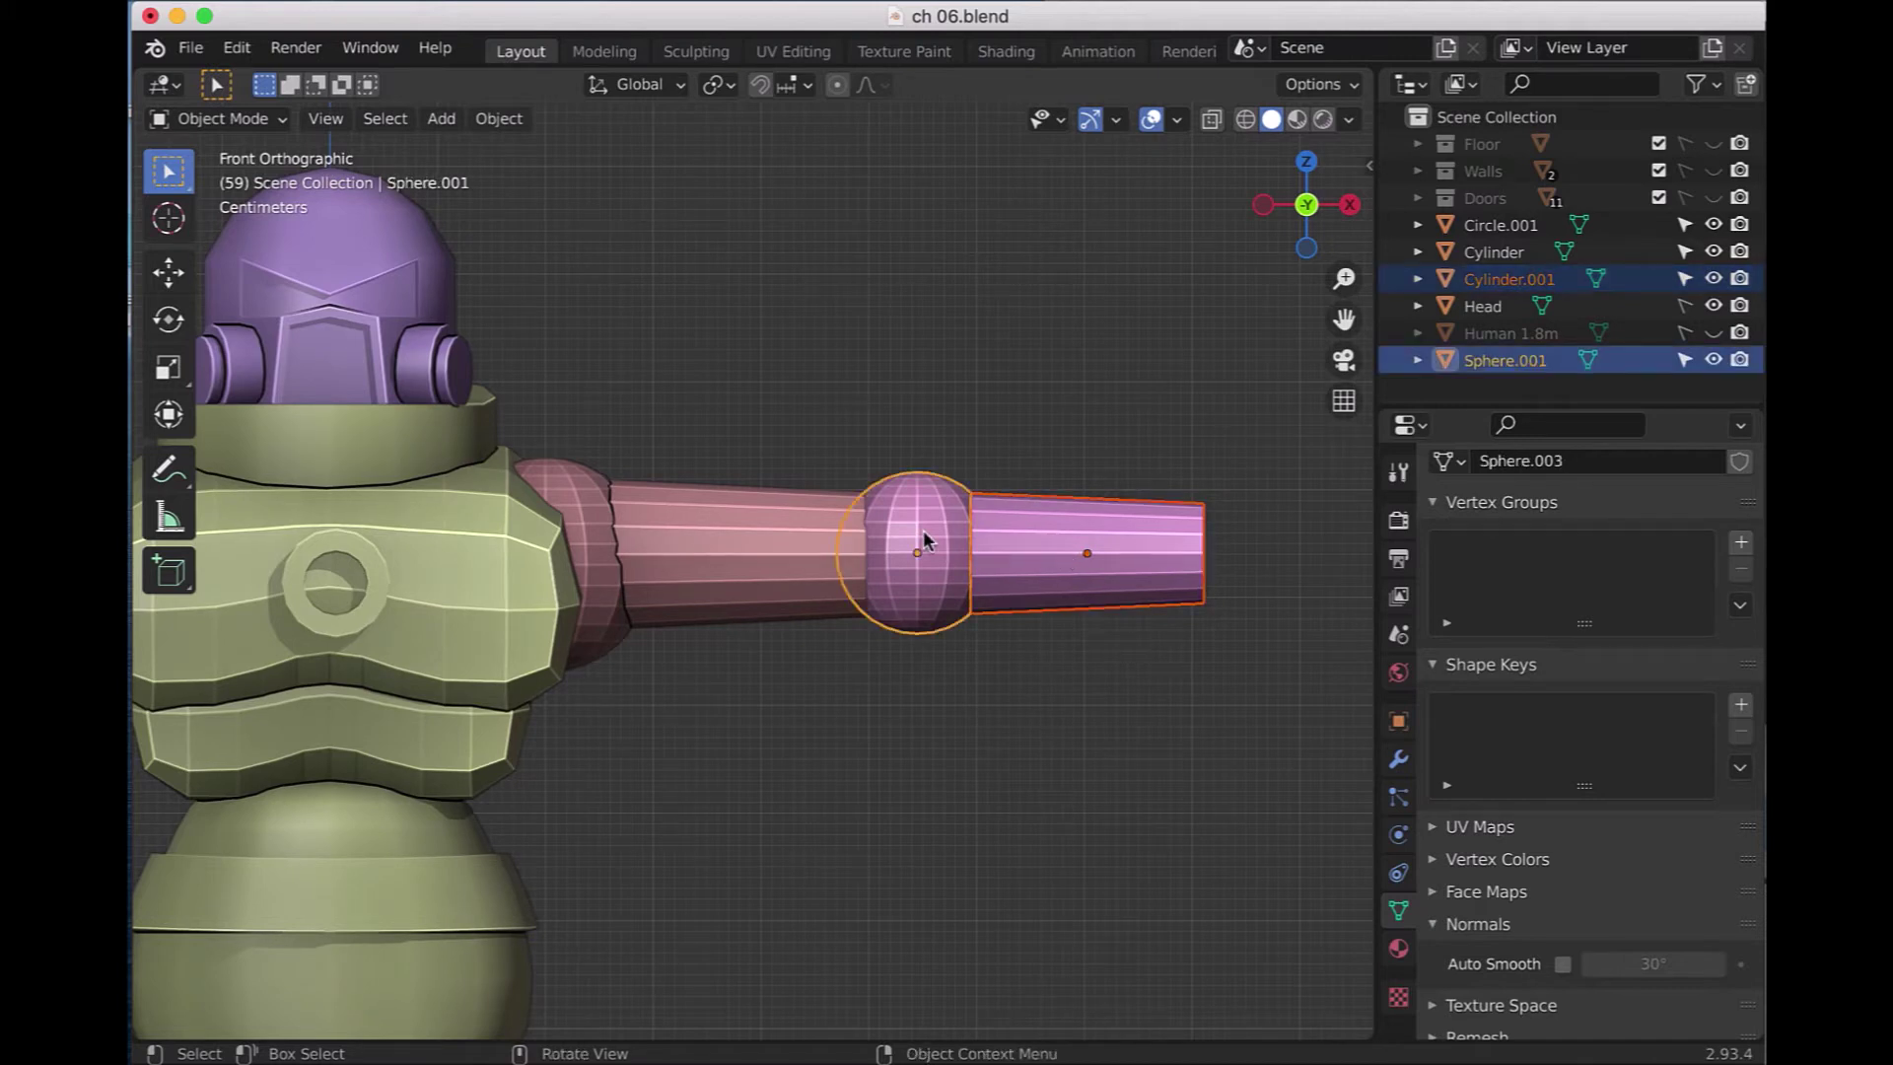
key(ctrl+j)
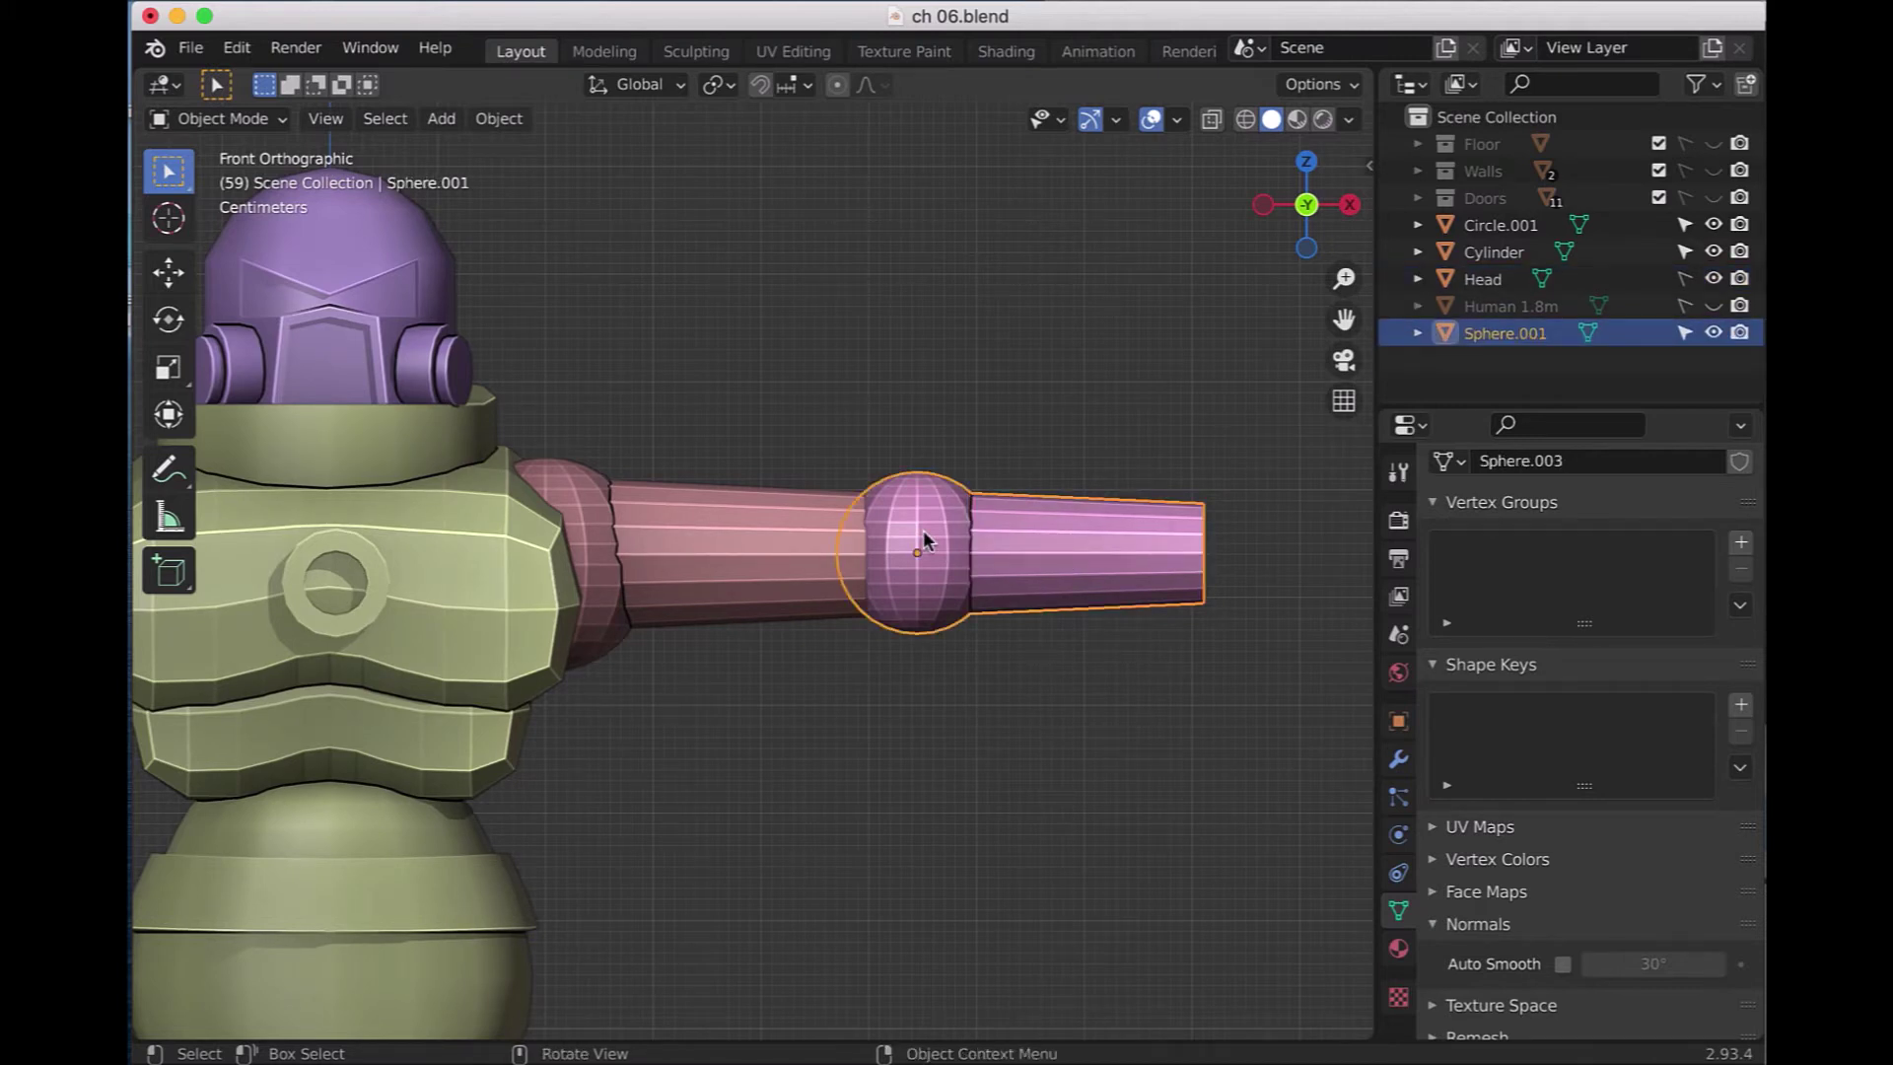
- Place the 3D cursor at the forearm's tip
scroll(920, 499, down, 1)
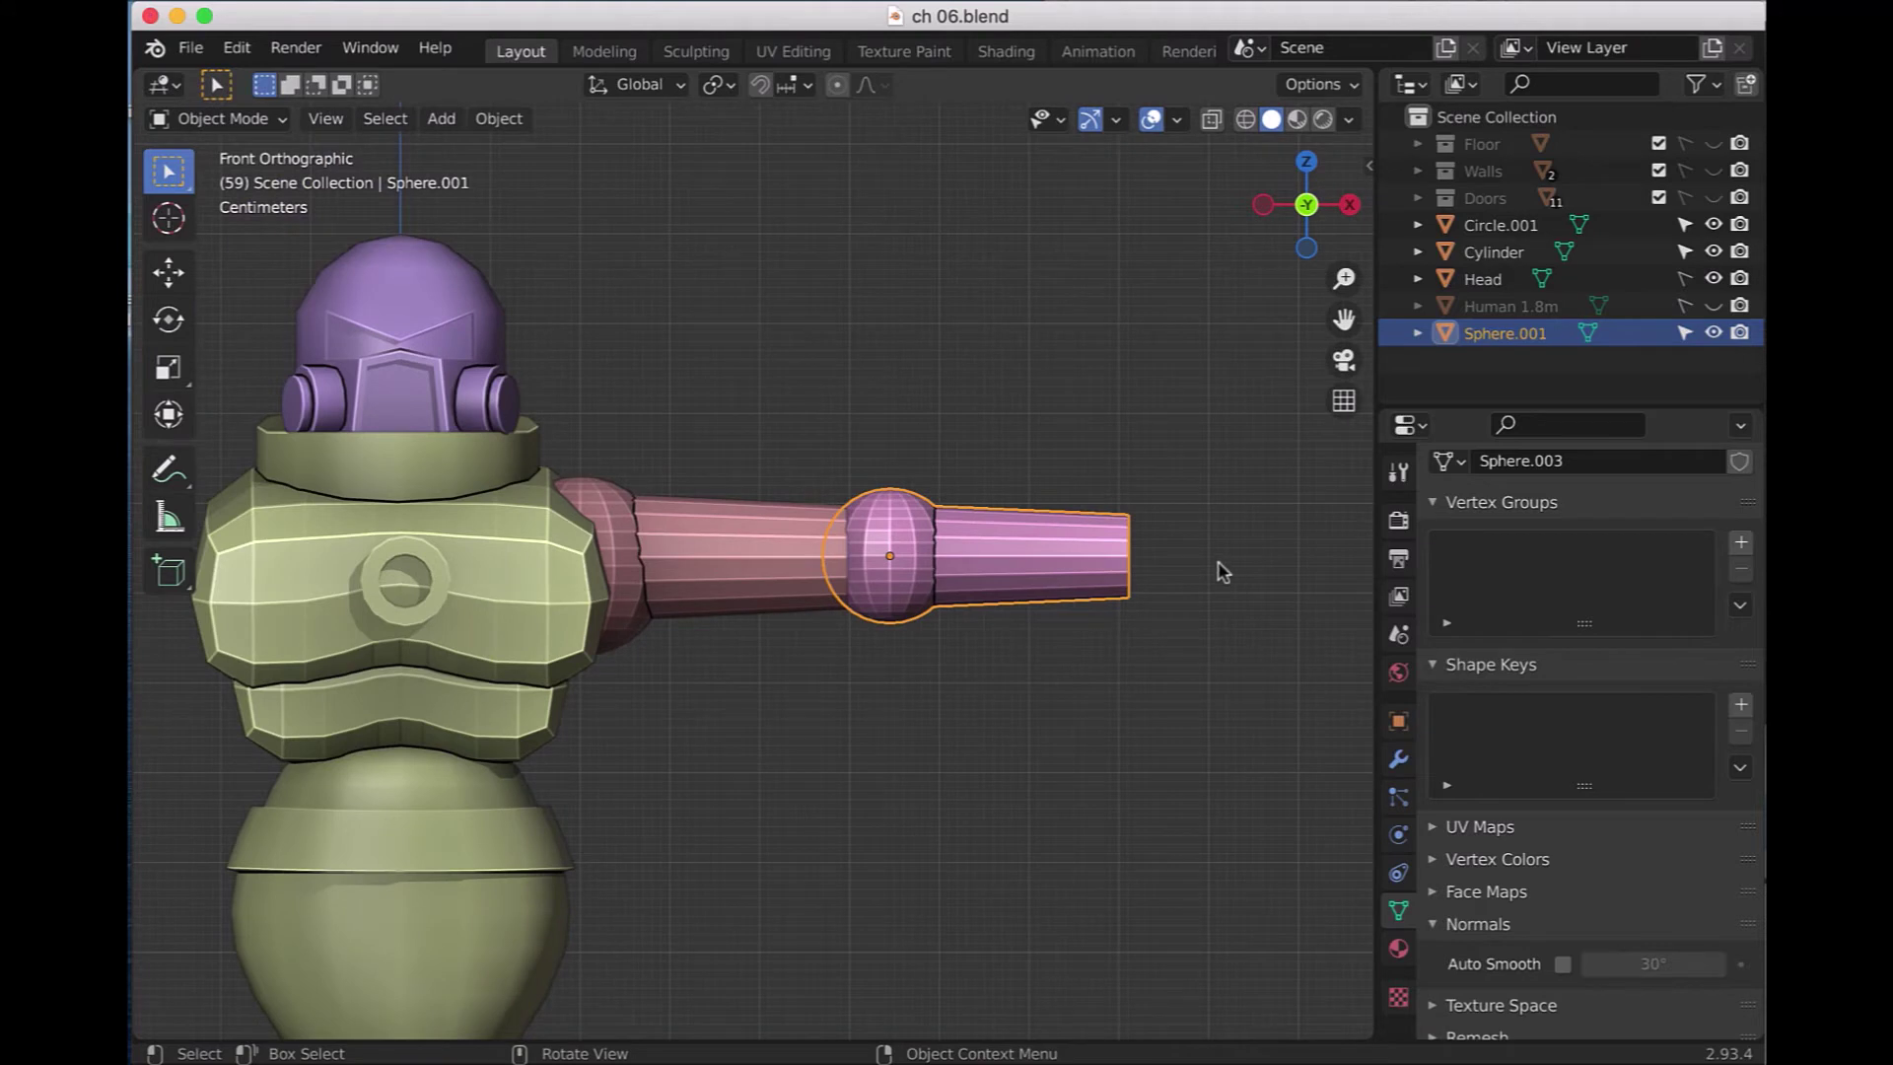
shift+right_click(1132, 558)
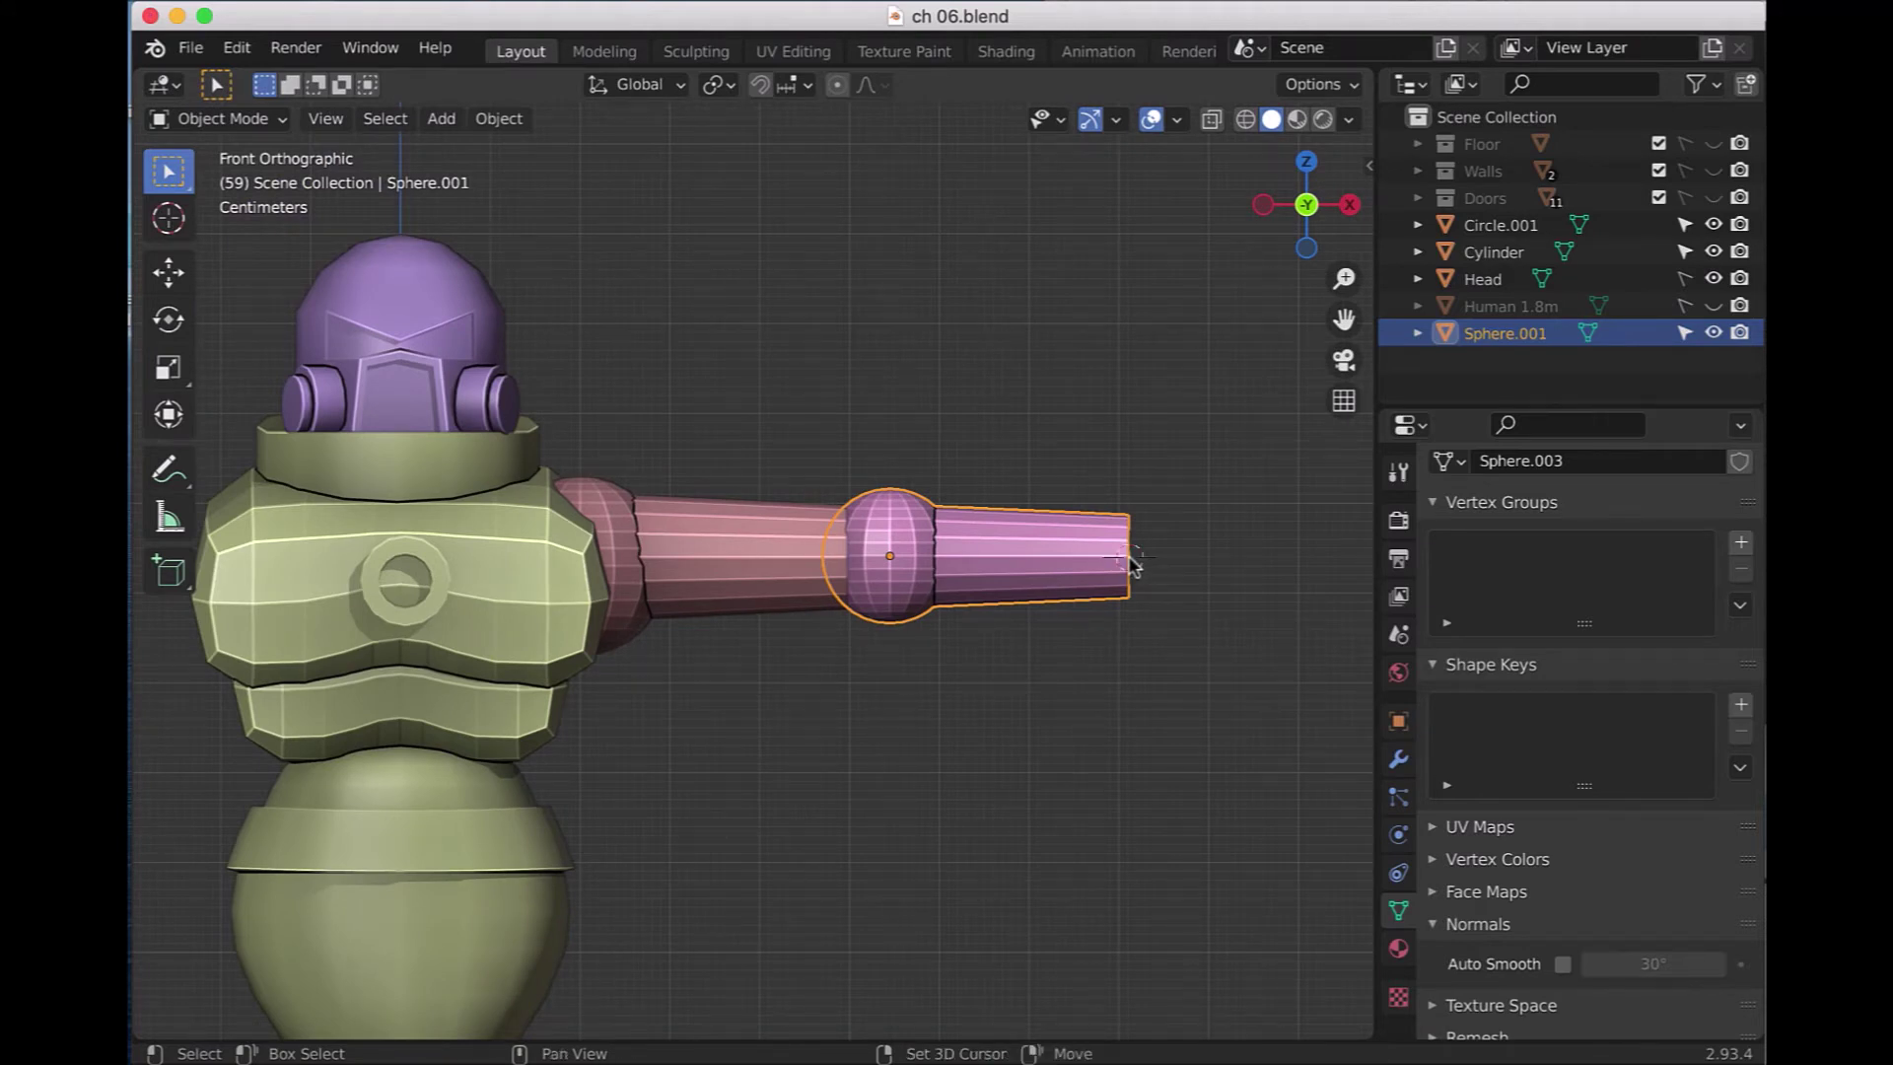
click(1161, 595)
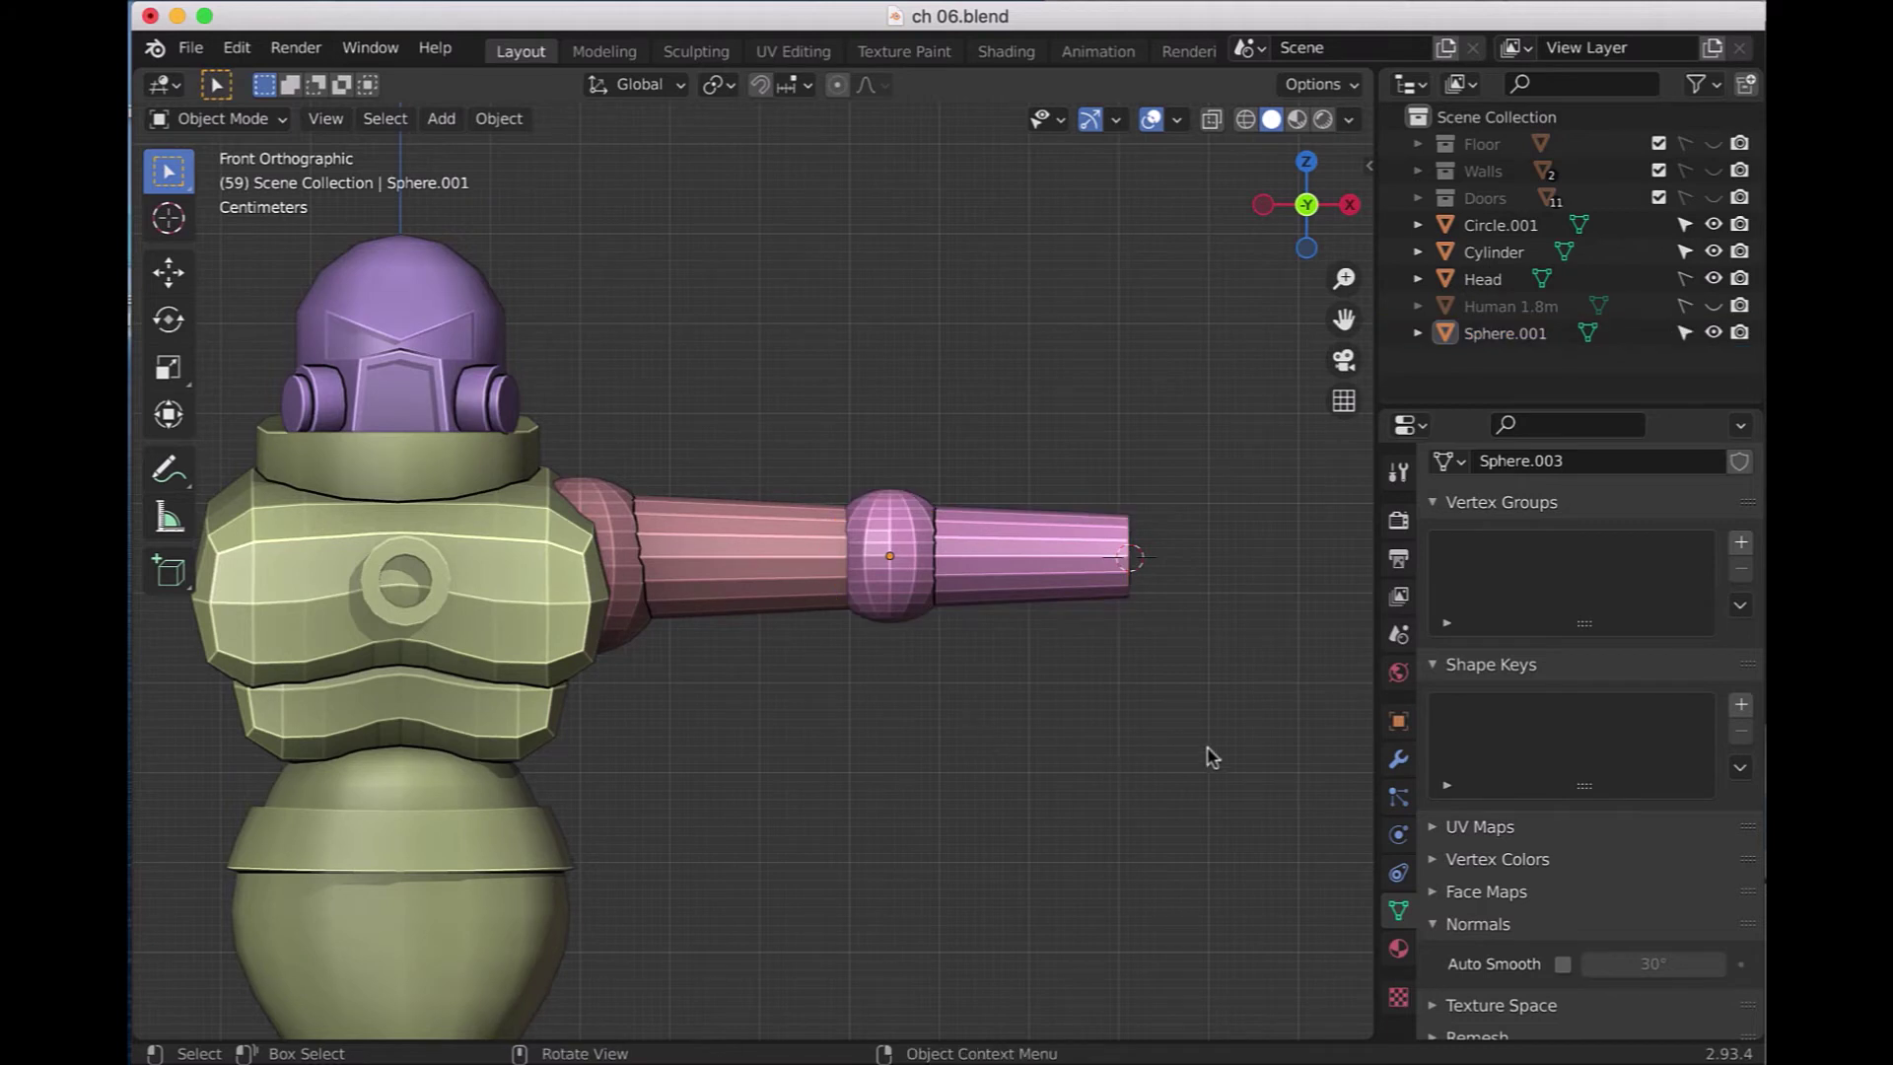
scroll(1210, 749, down, 3)
scroll(1210, 750, up, 2)
- Add a cube at the arm tip, flatten it to 0.5 along Z, and enter vertex Edit Mode
key(shift+a)
mouse_move(1112, 523)
click(1293, 544)
key(s)
key(z)
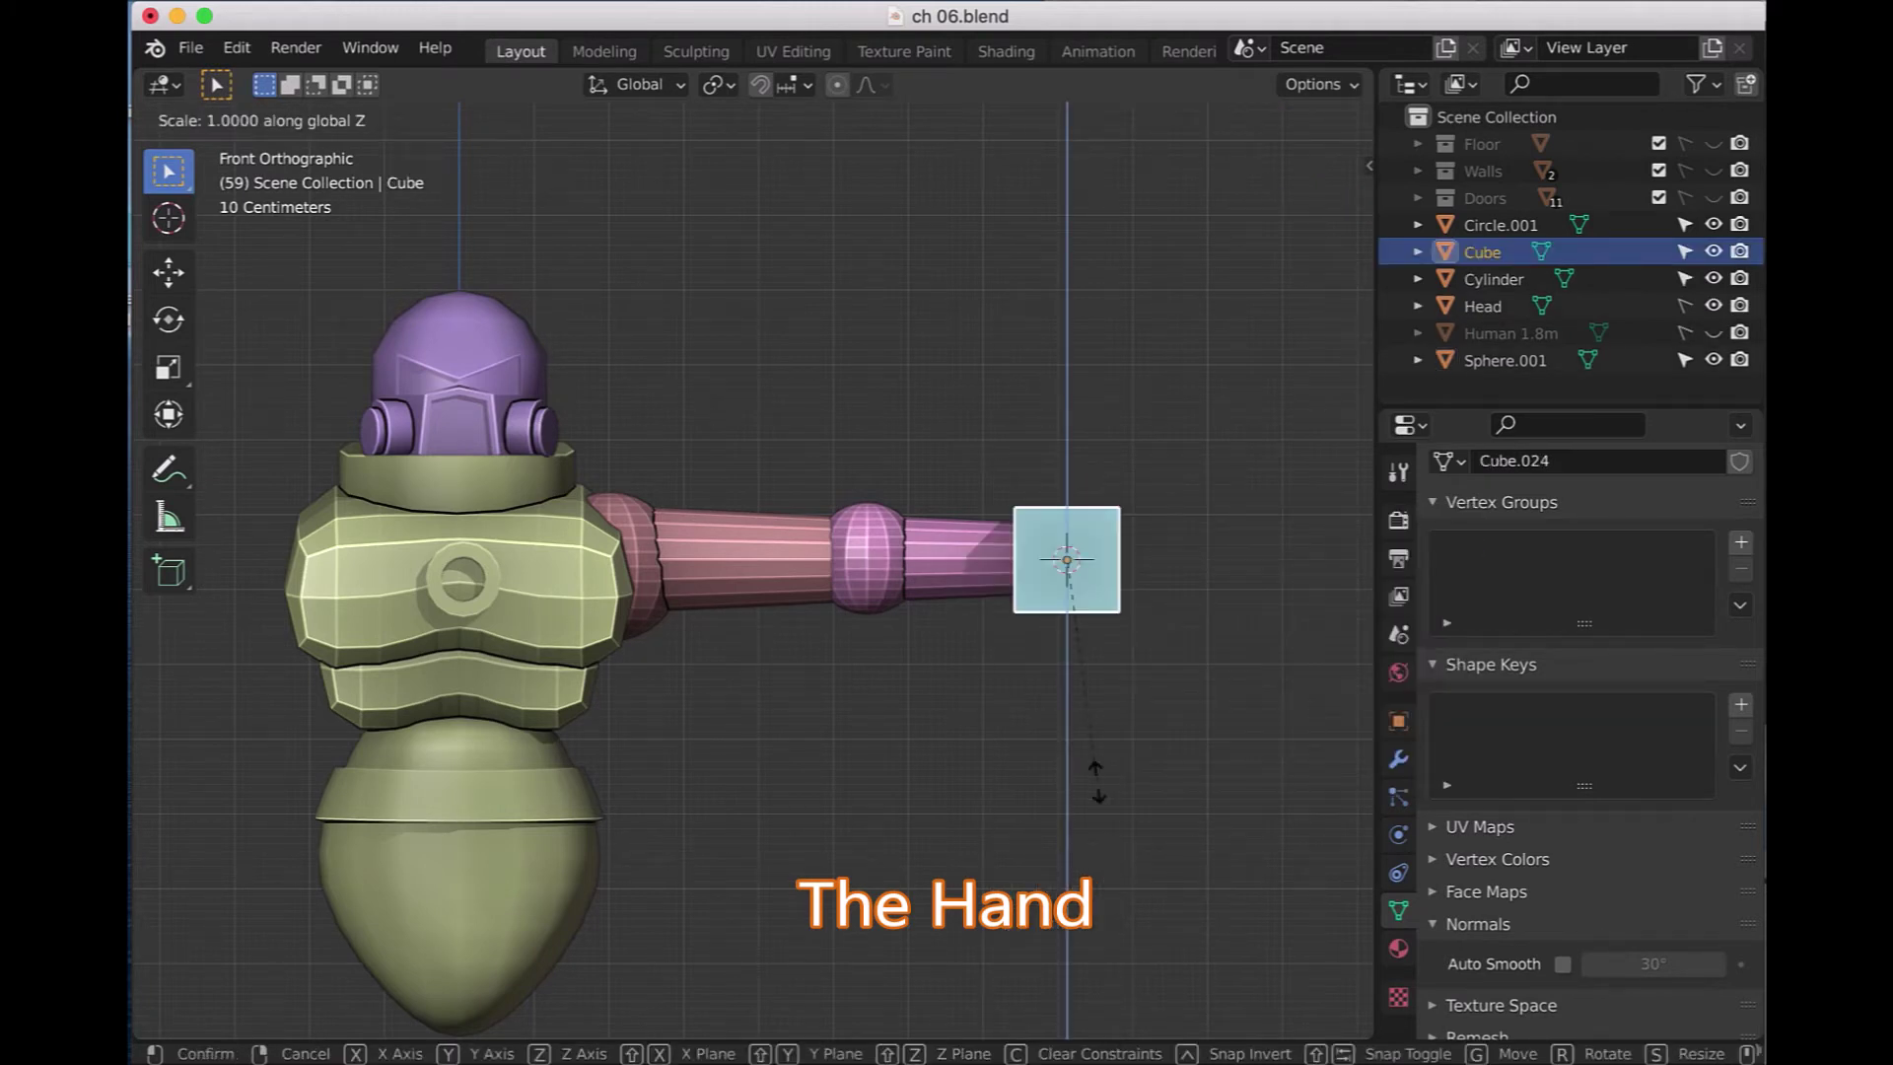
text(.5)
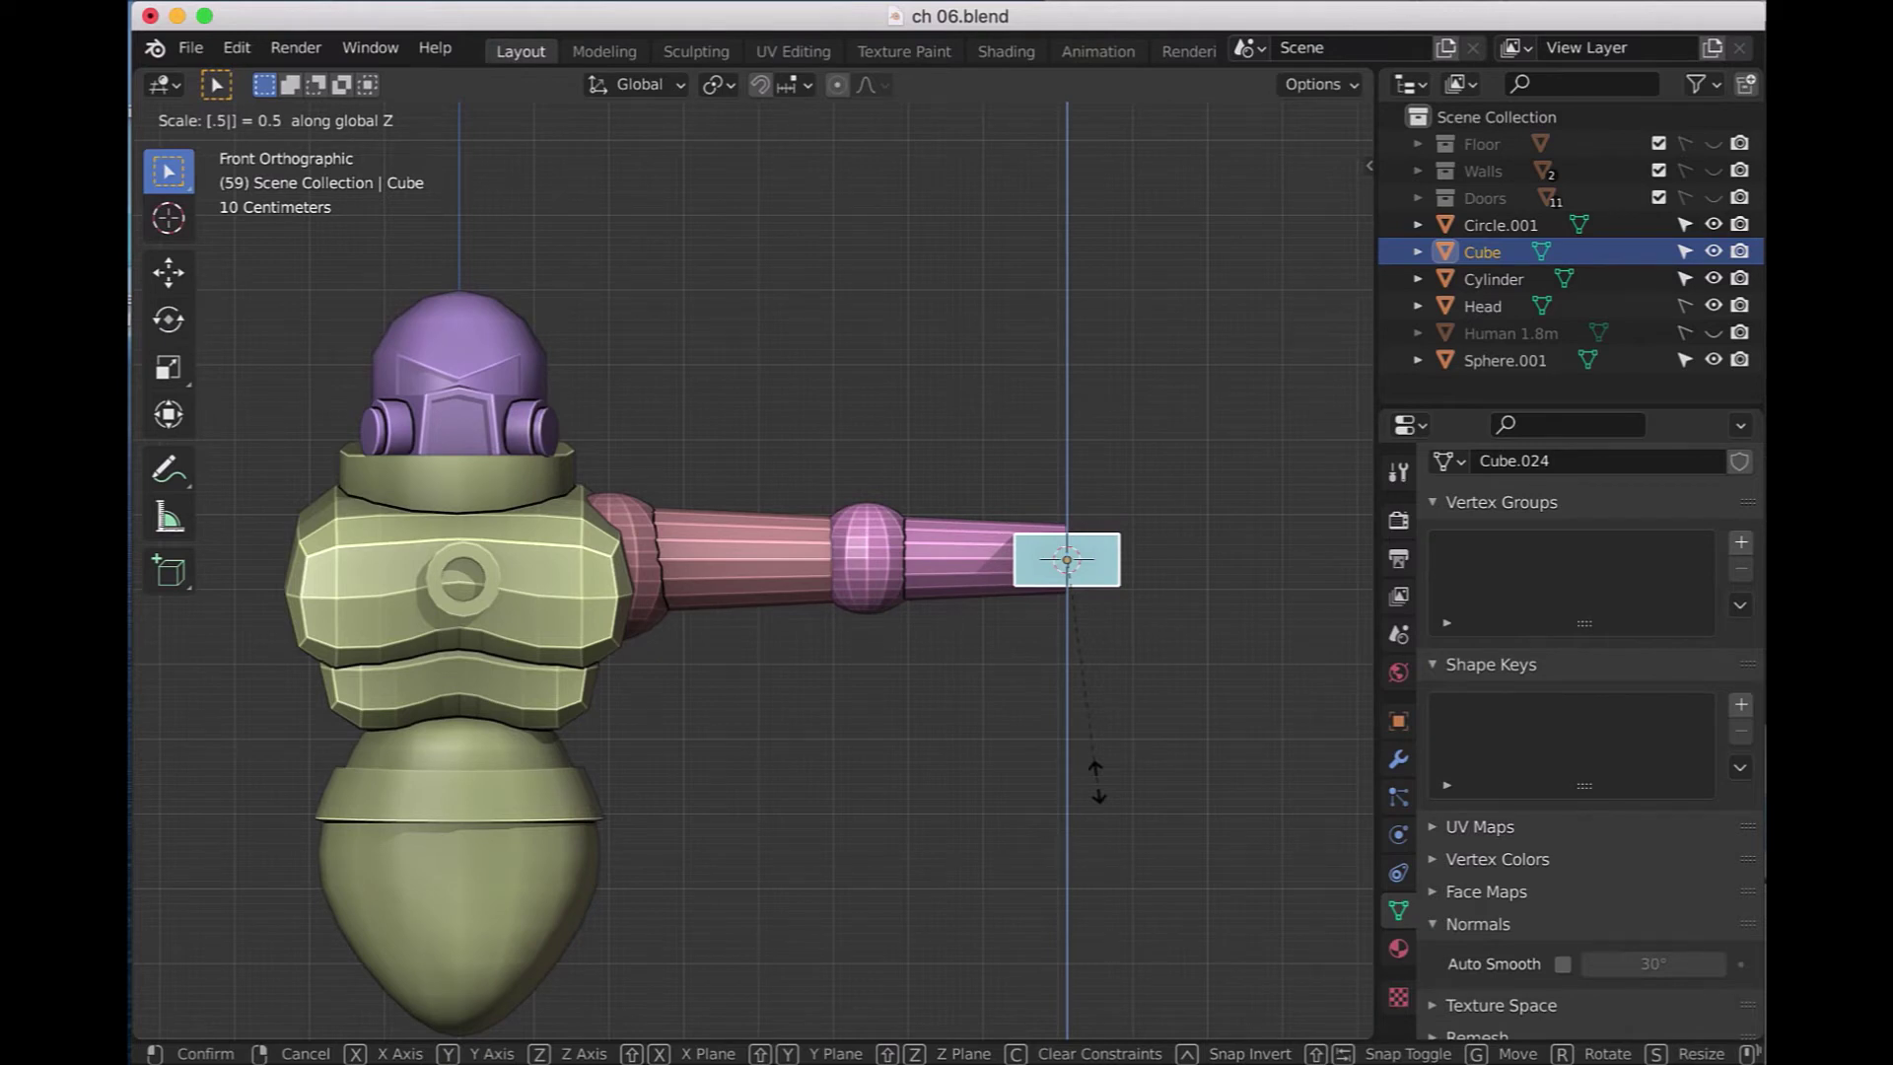
key(Return)
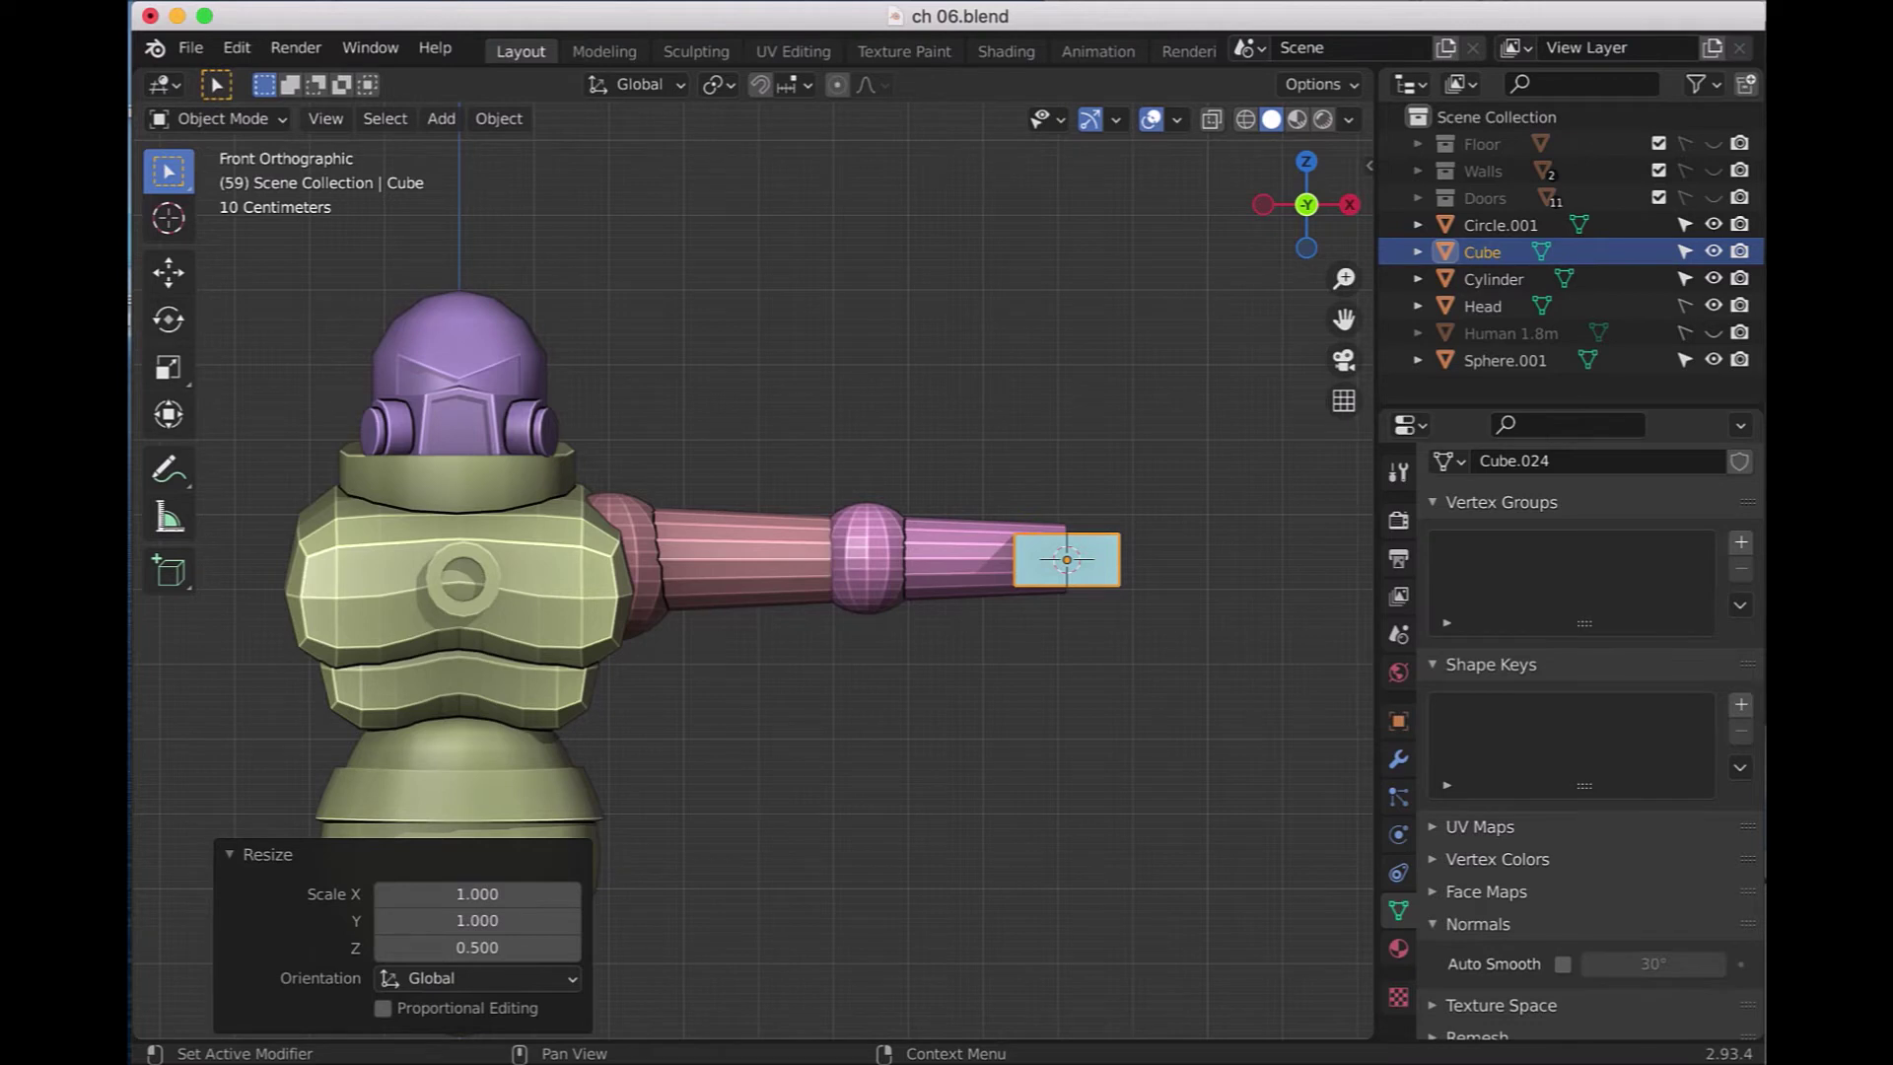
click(253, 126)
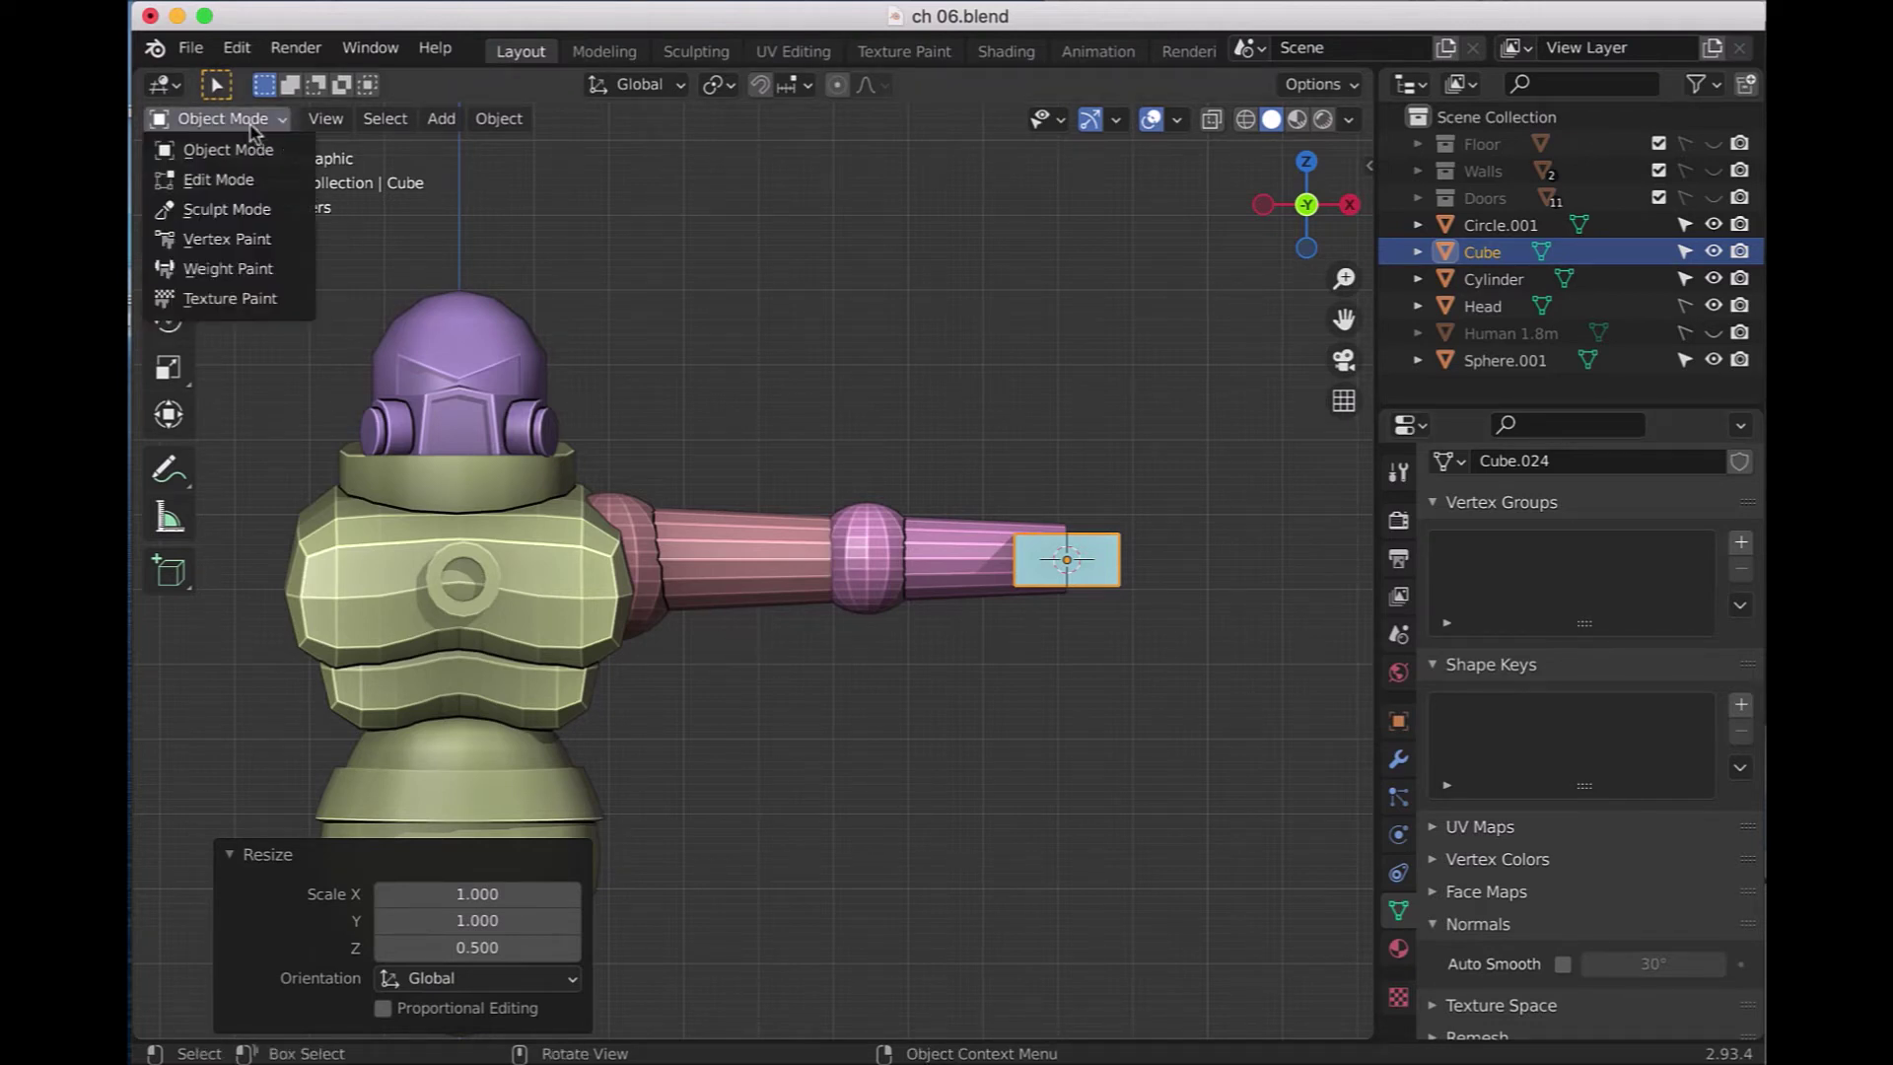
click(219, 180)
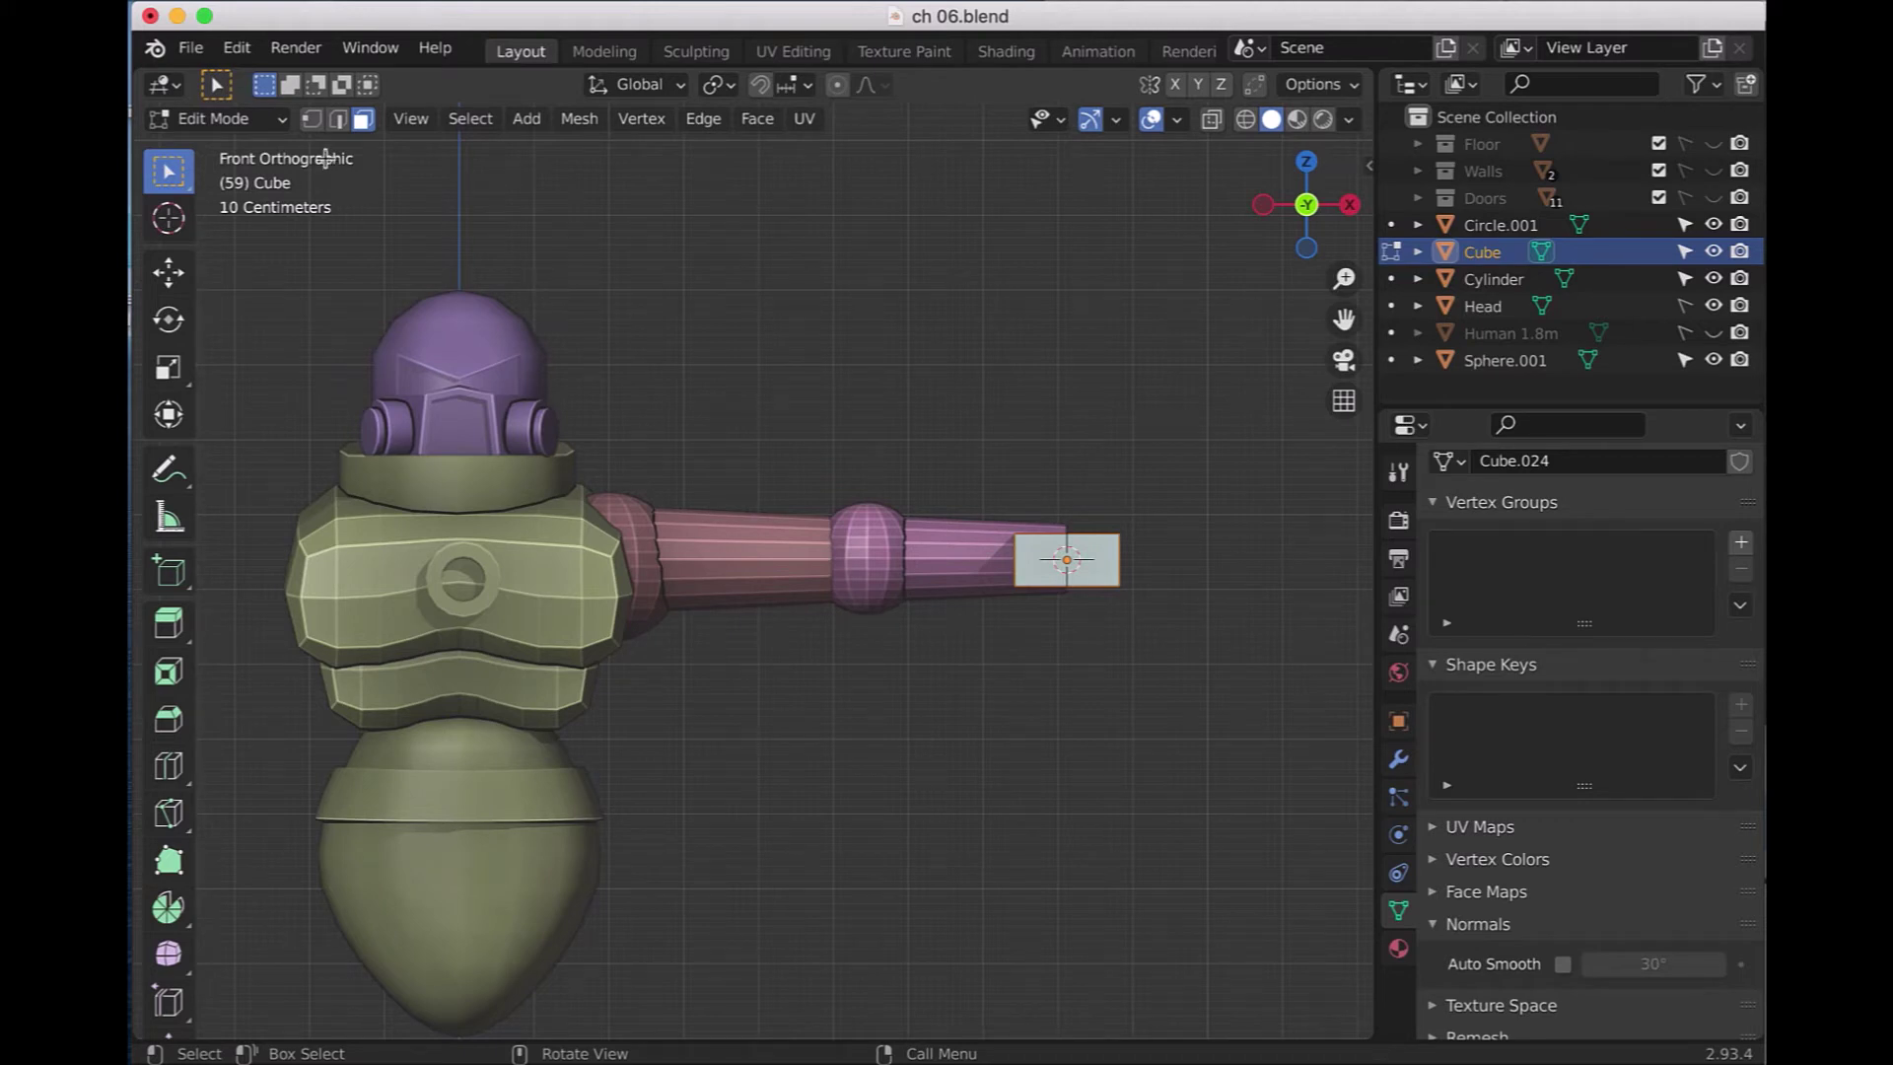
click(312, 119)
- With X-ray on, scale the cube's outer end vertically to 0.608
click(1210, 122)
drag(1153, 478, 1090, 649)
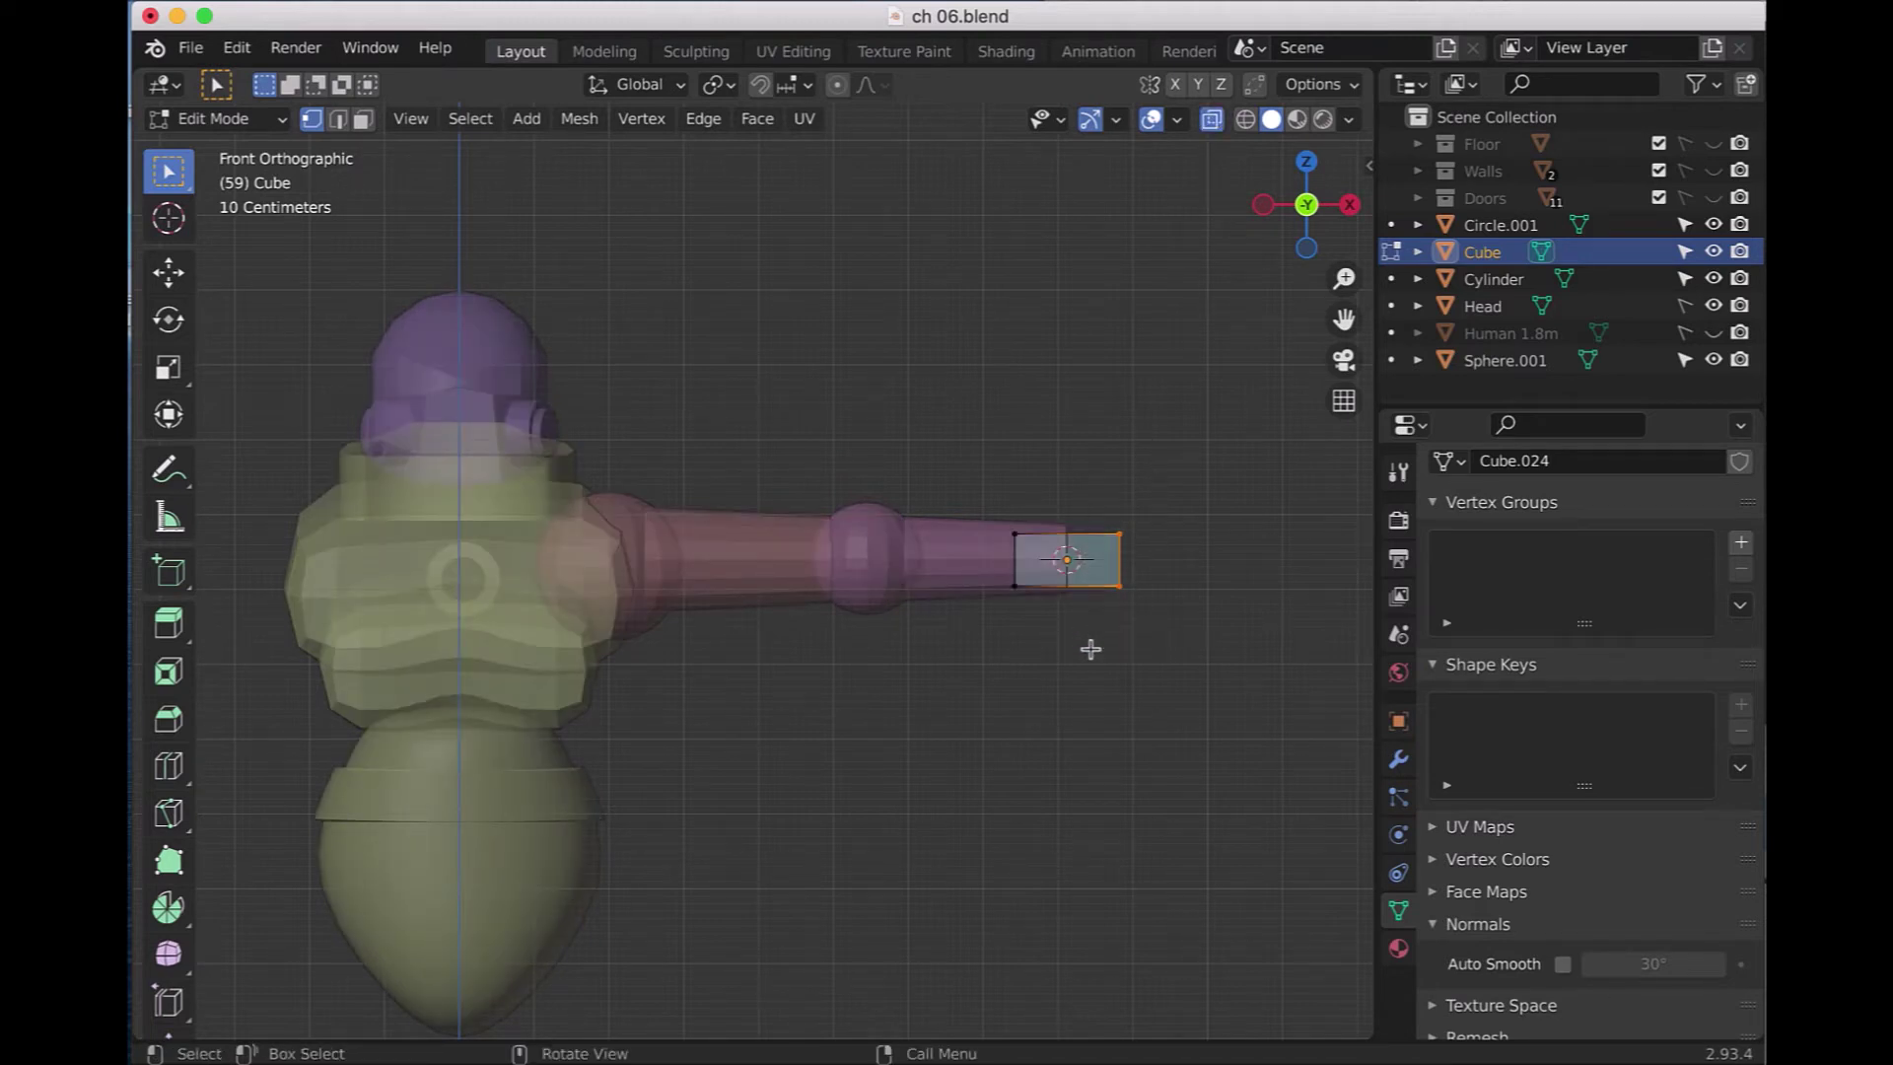
key(s)
key(z)
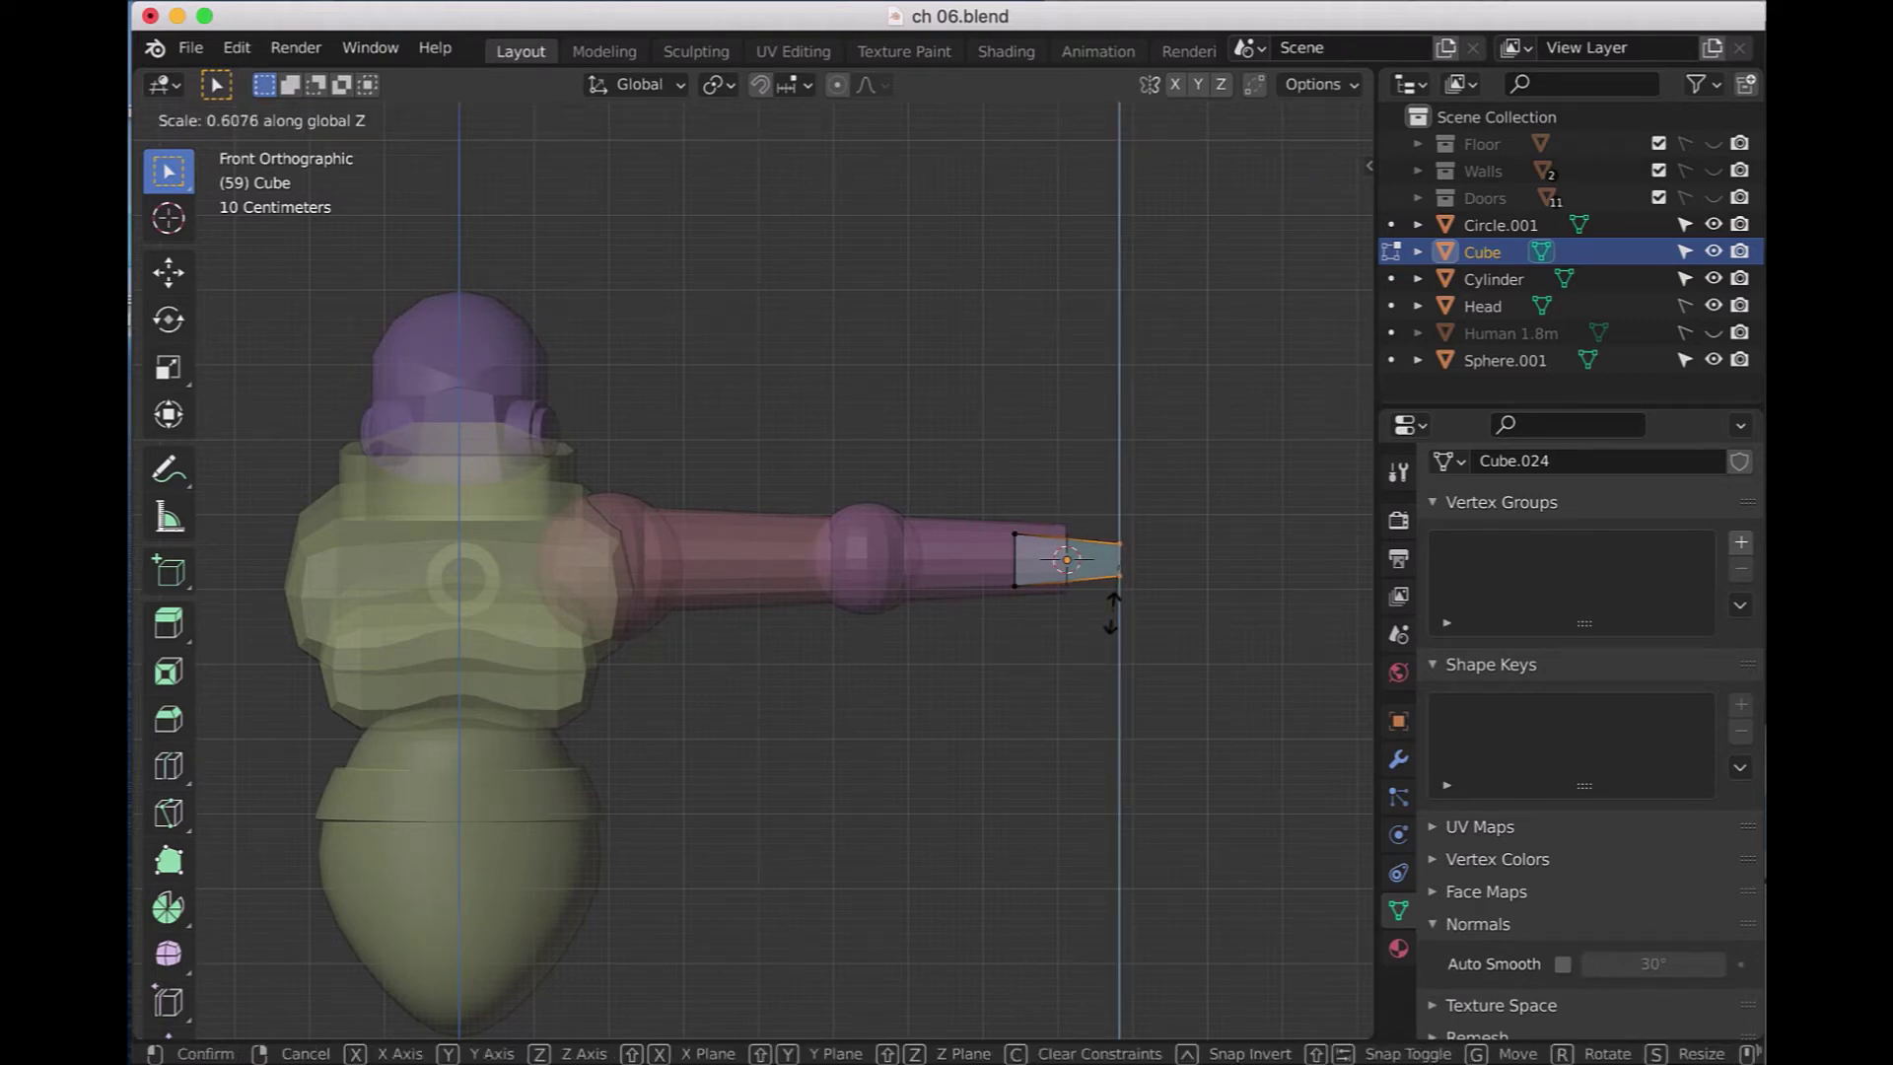
click(1112, 614)
- Slide the end face along X and lift it slightly along Z
key(b)
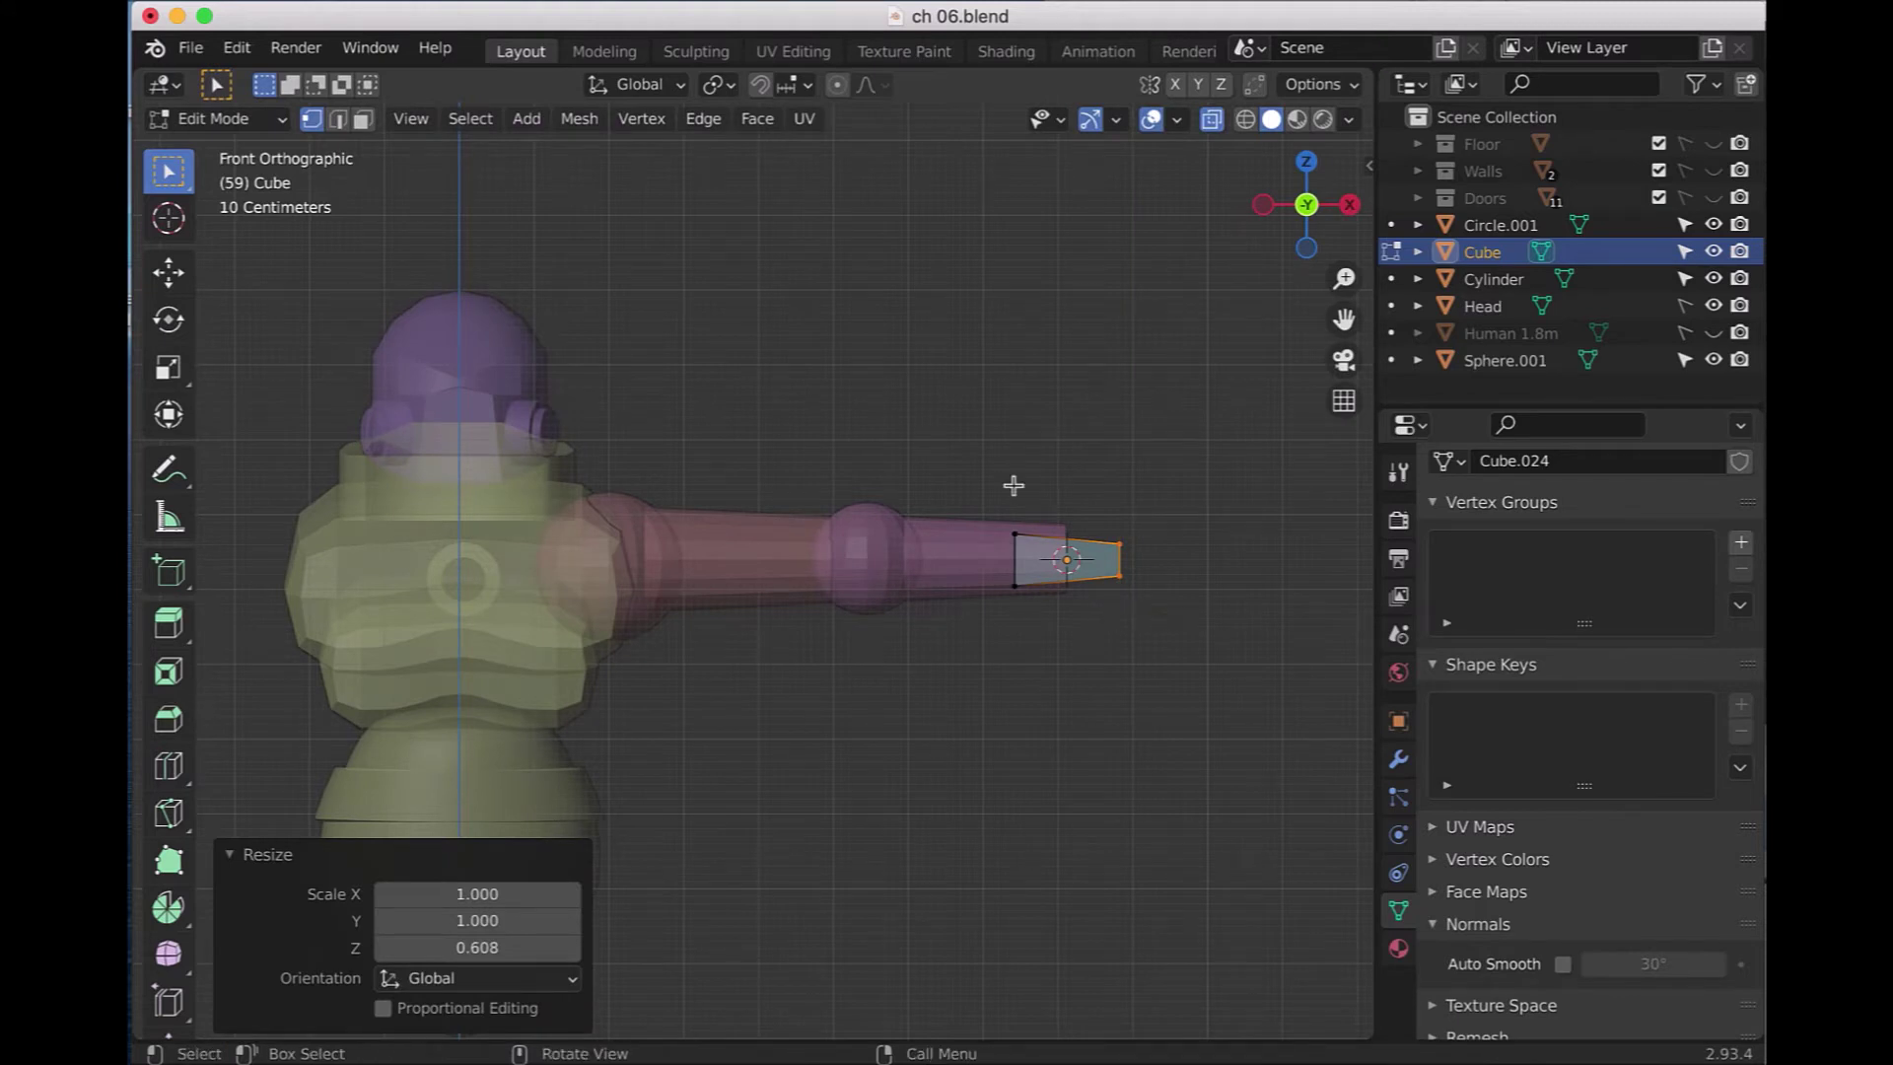
drag(1000, 488, 1186, 646)
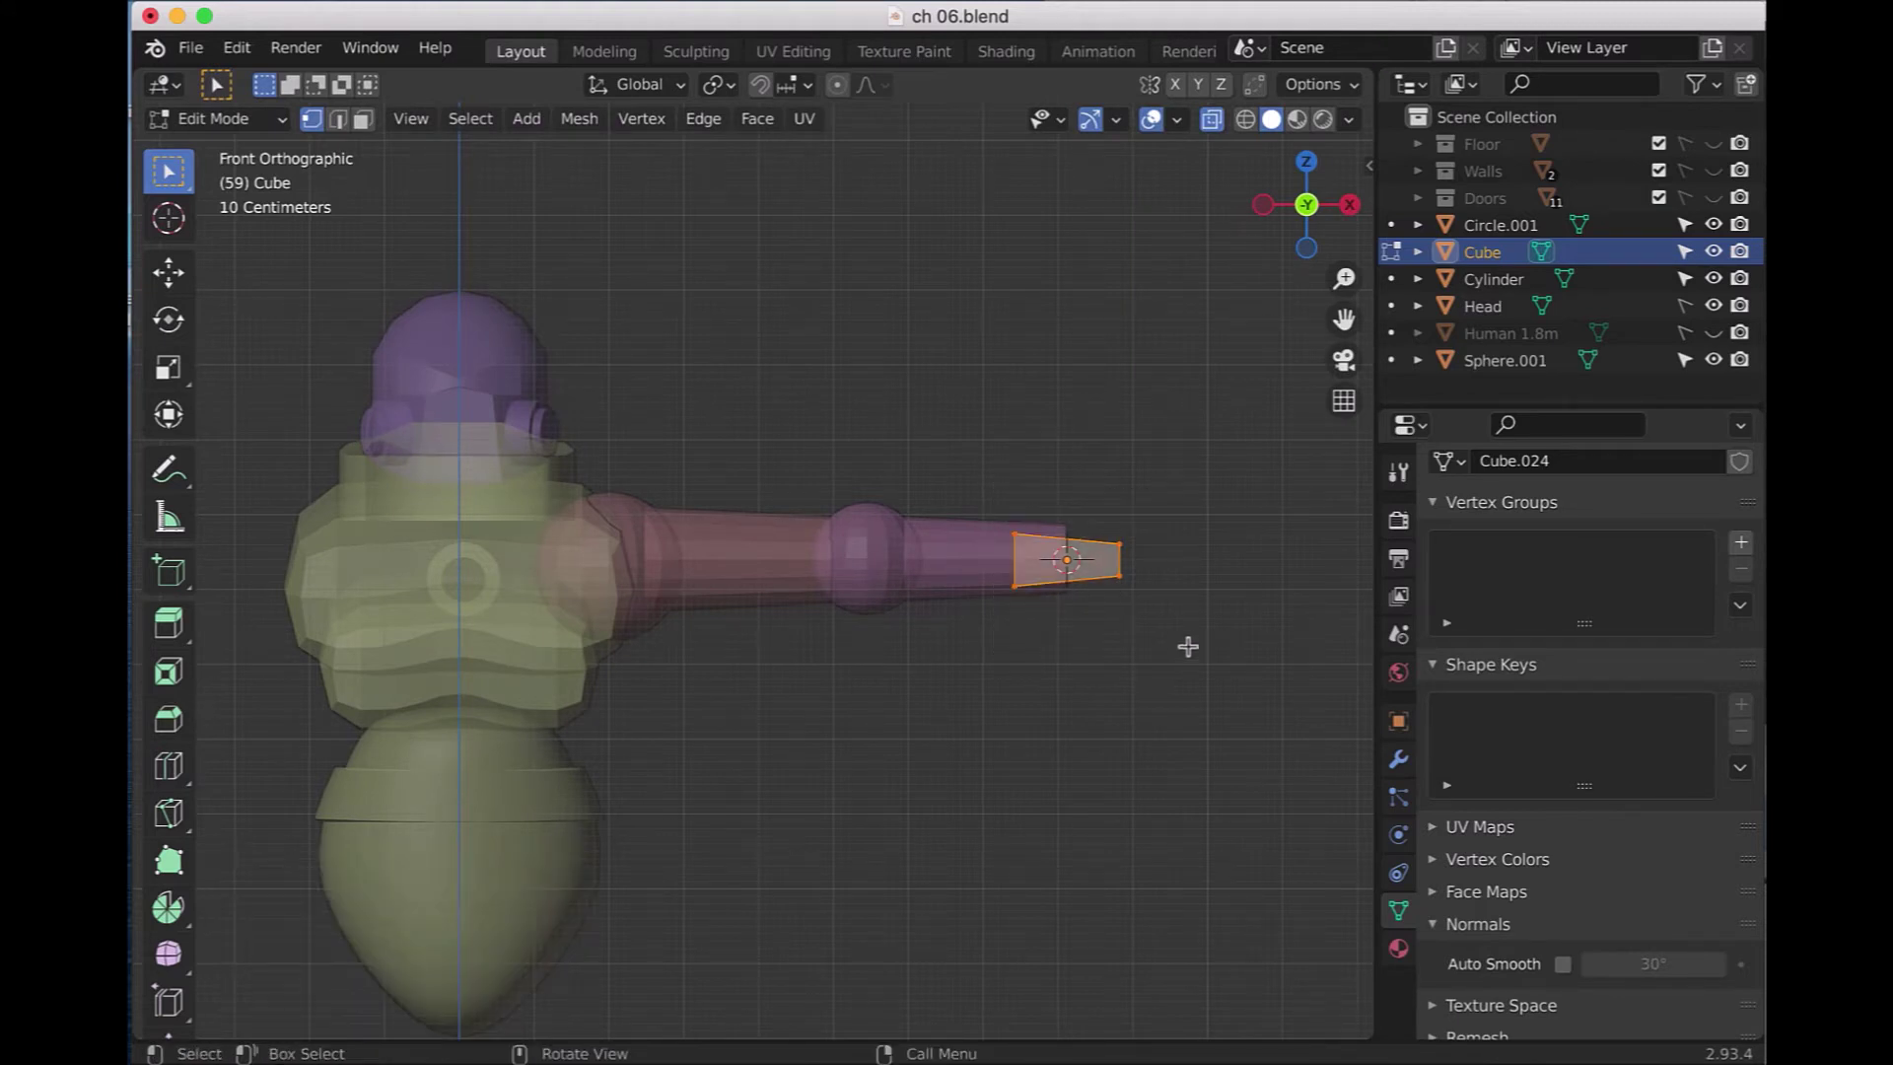
key(g)
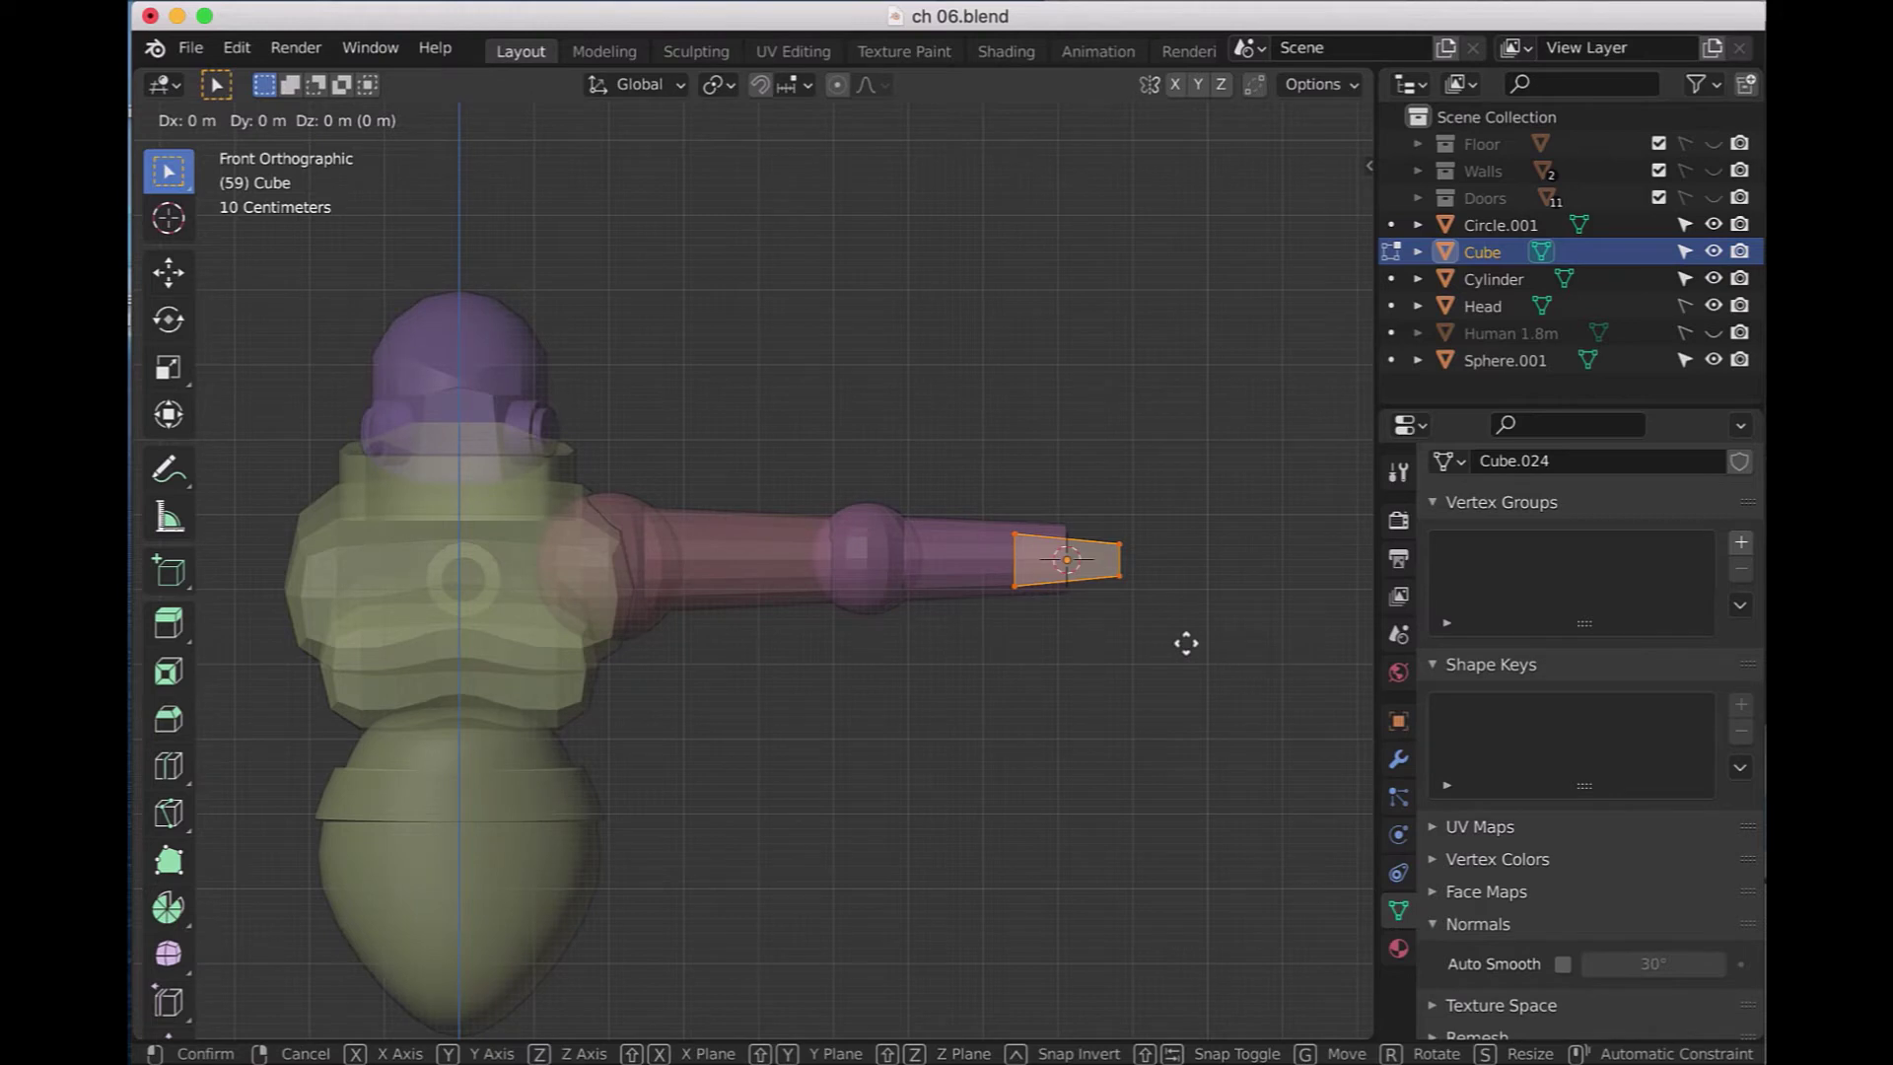
key(x)
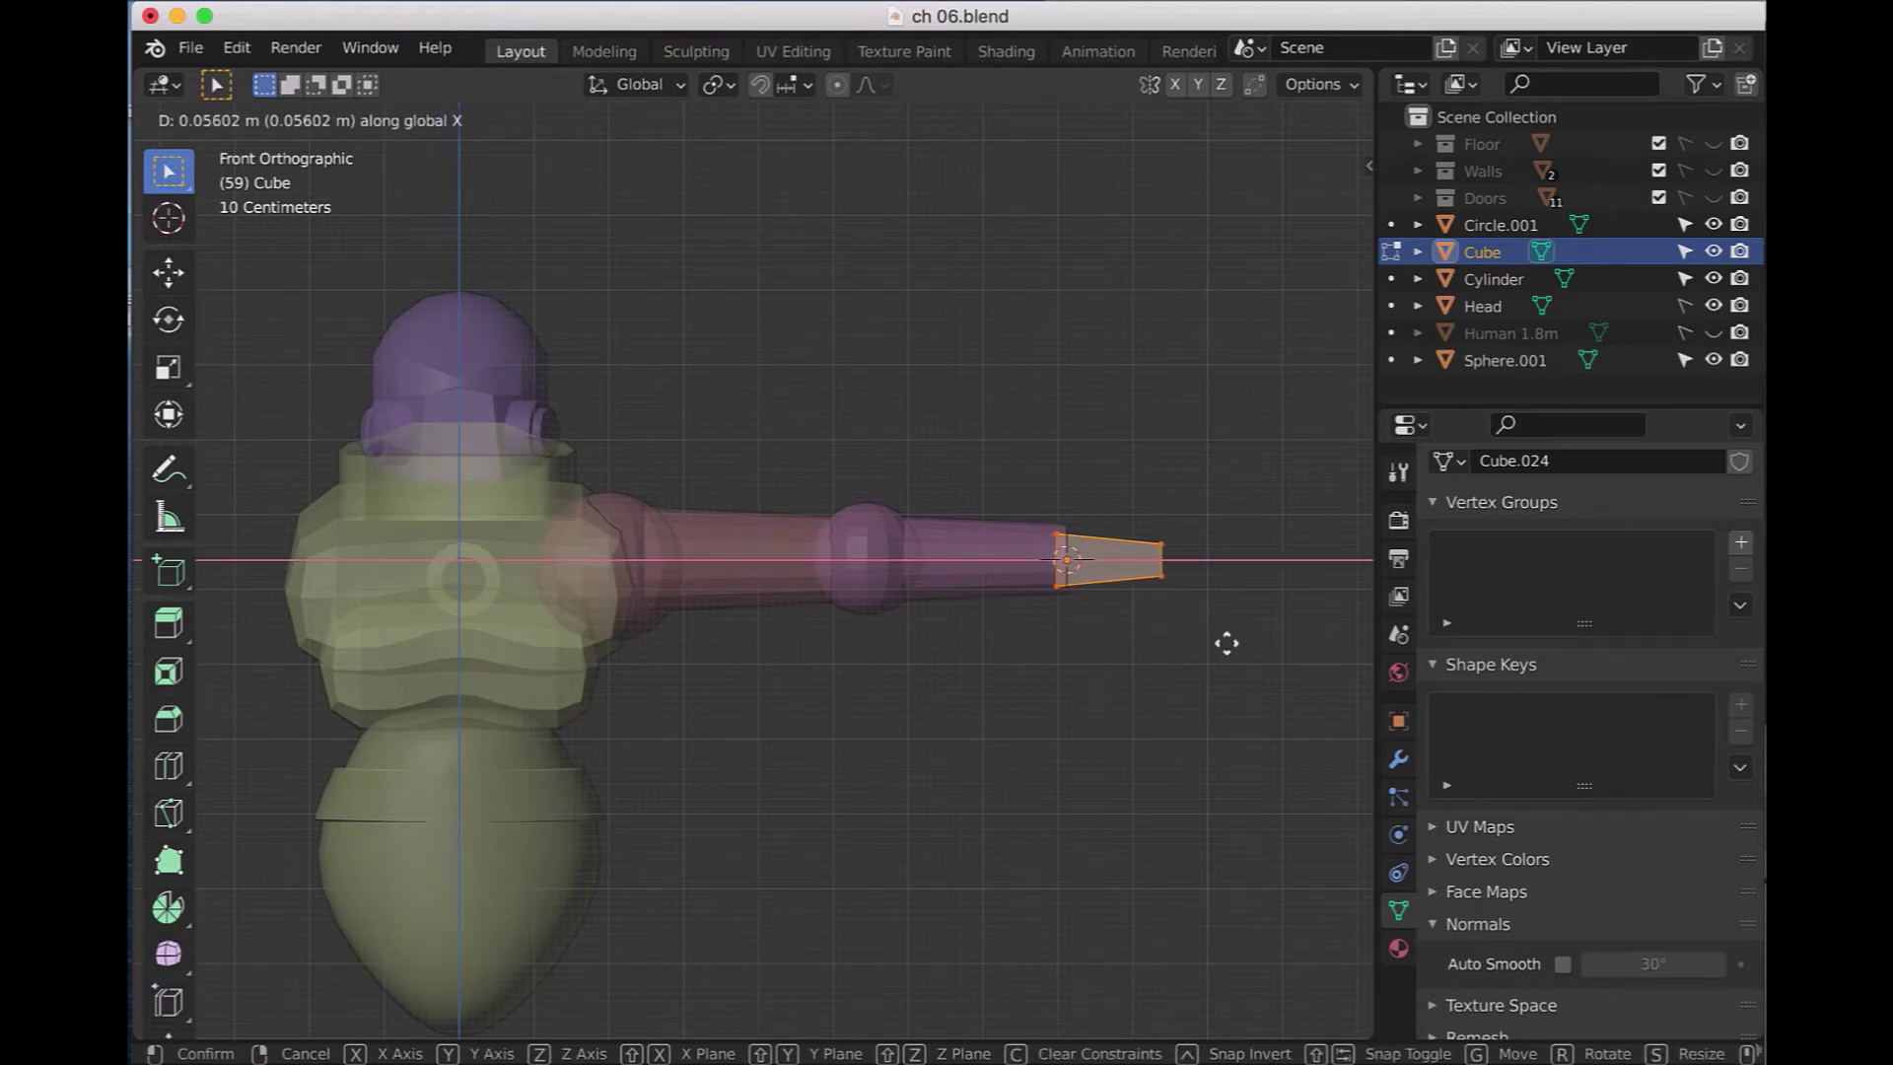
click(1229, 643)
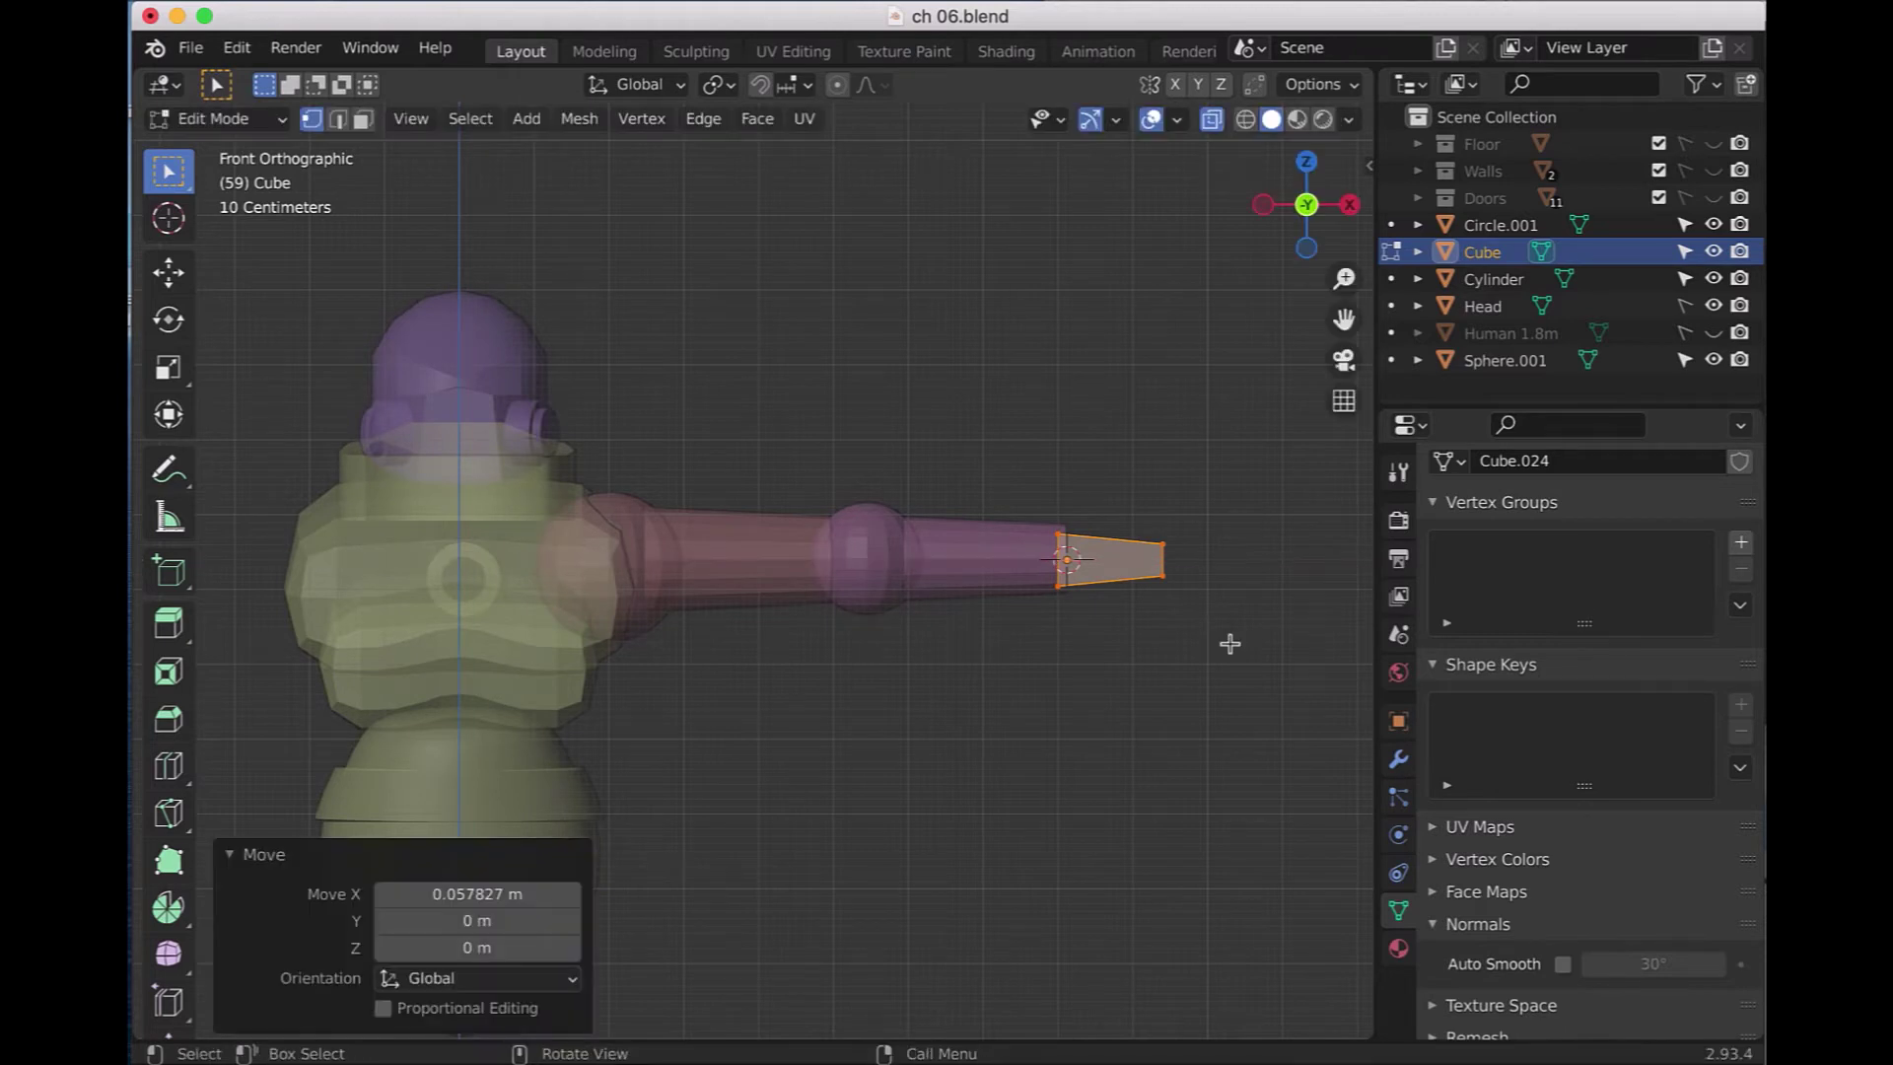
key(g)
key(z)
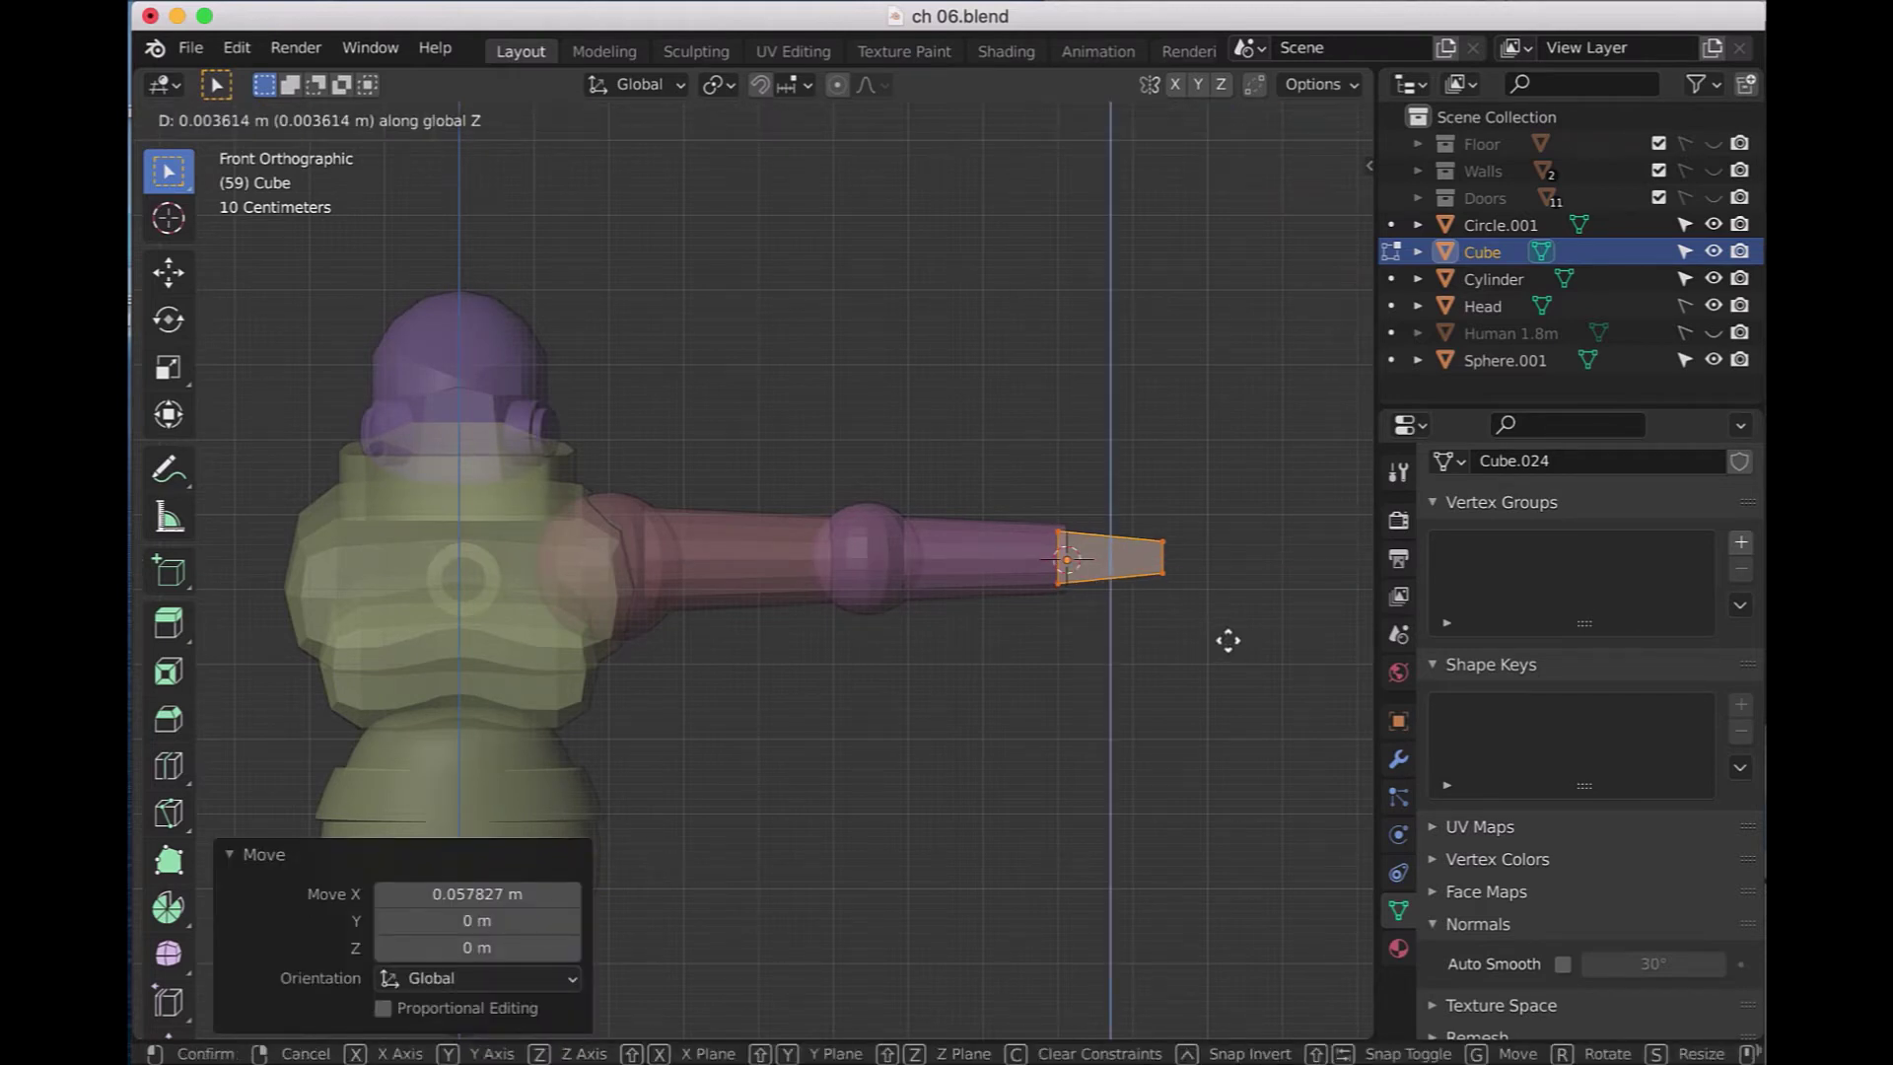
click(1228, 640)
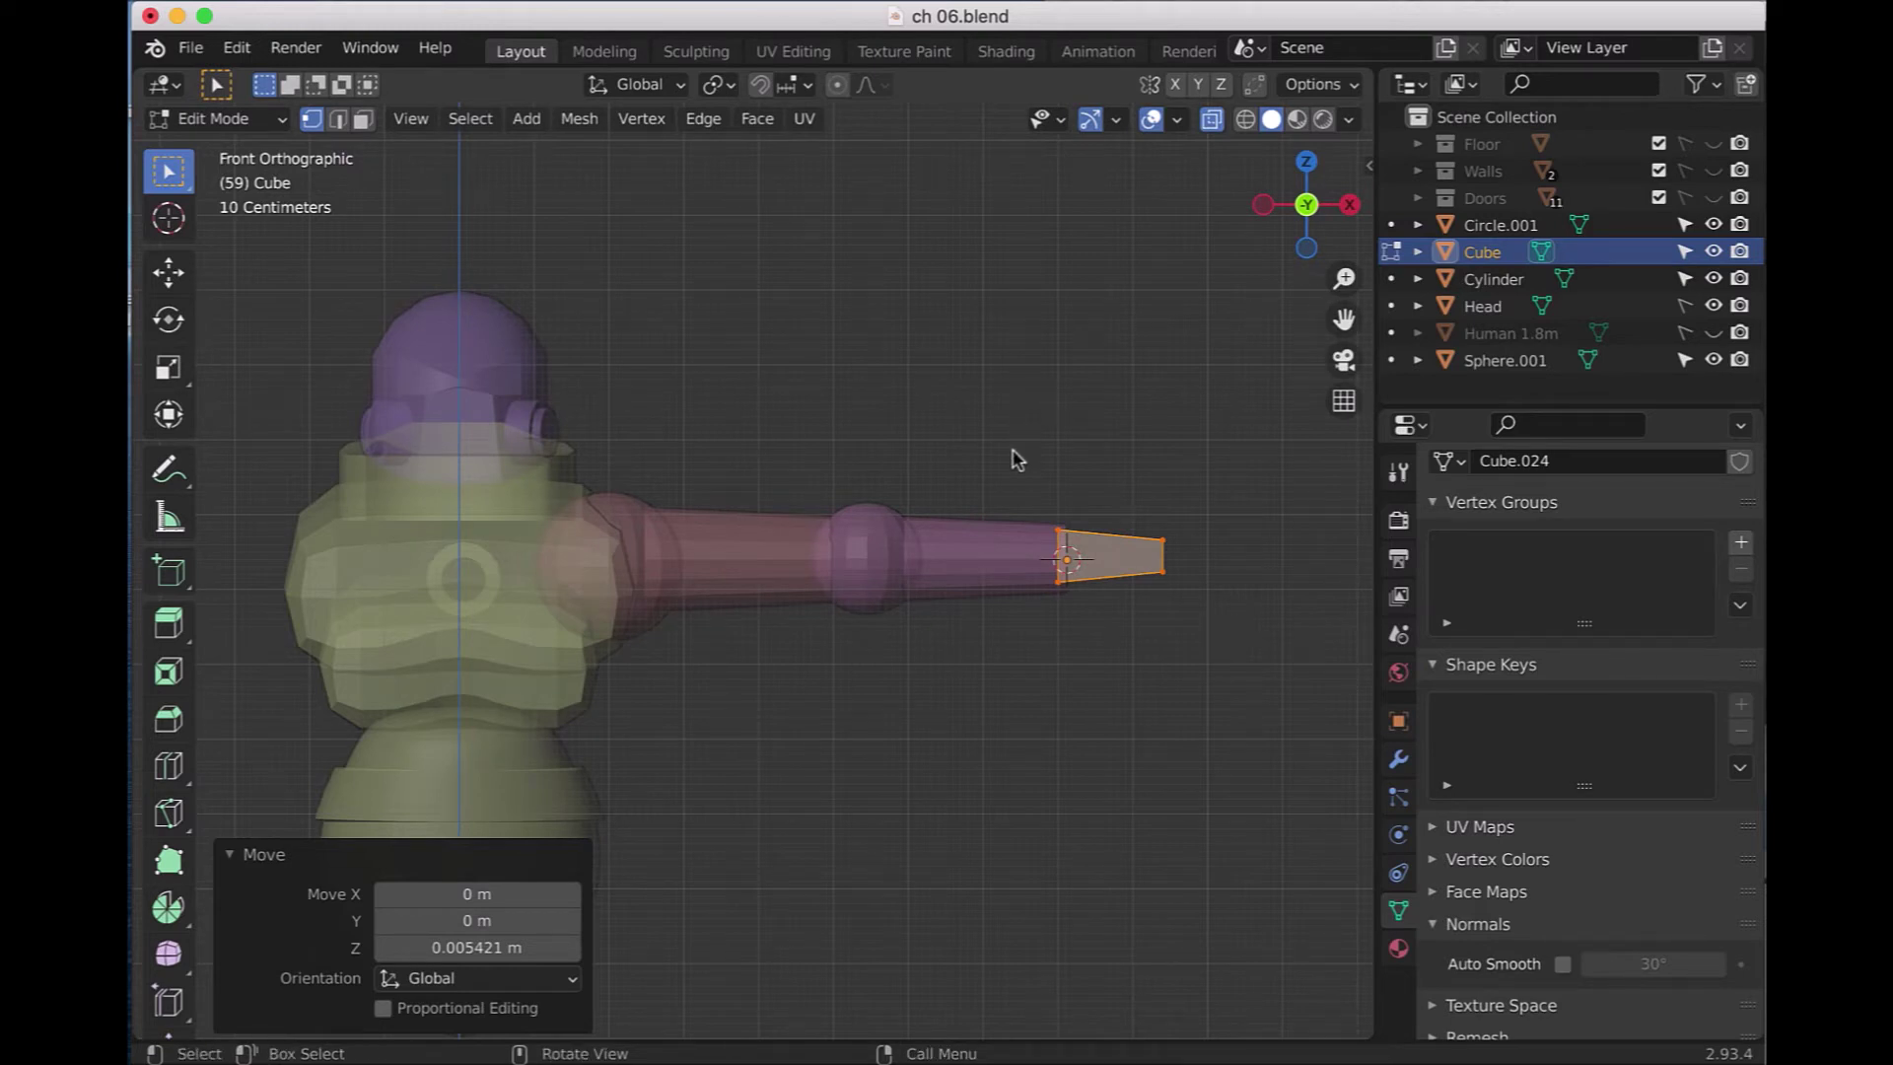
- Reposition the whole hand box from the top view
key(KP_7)
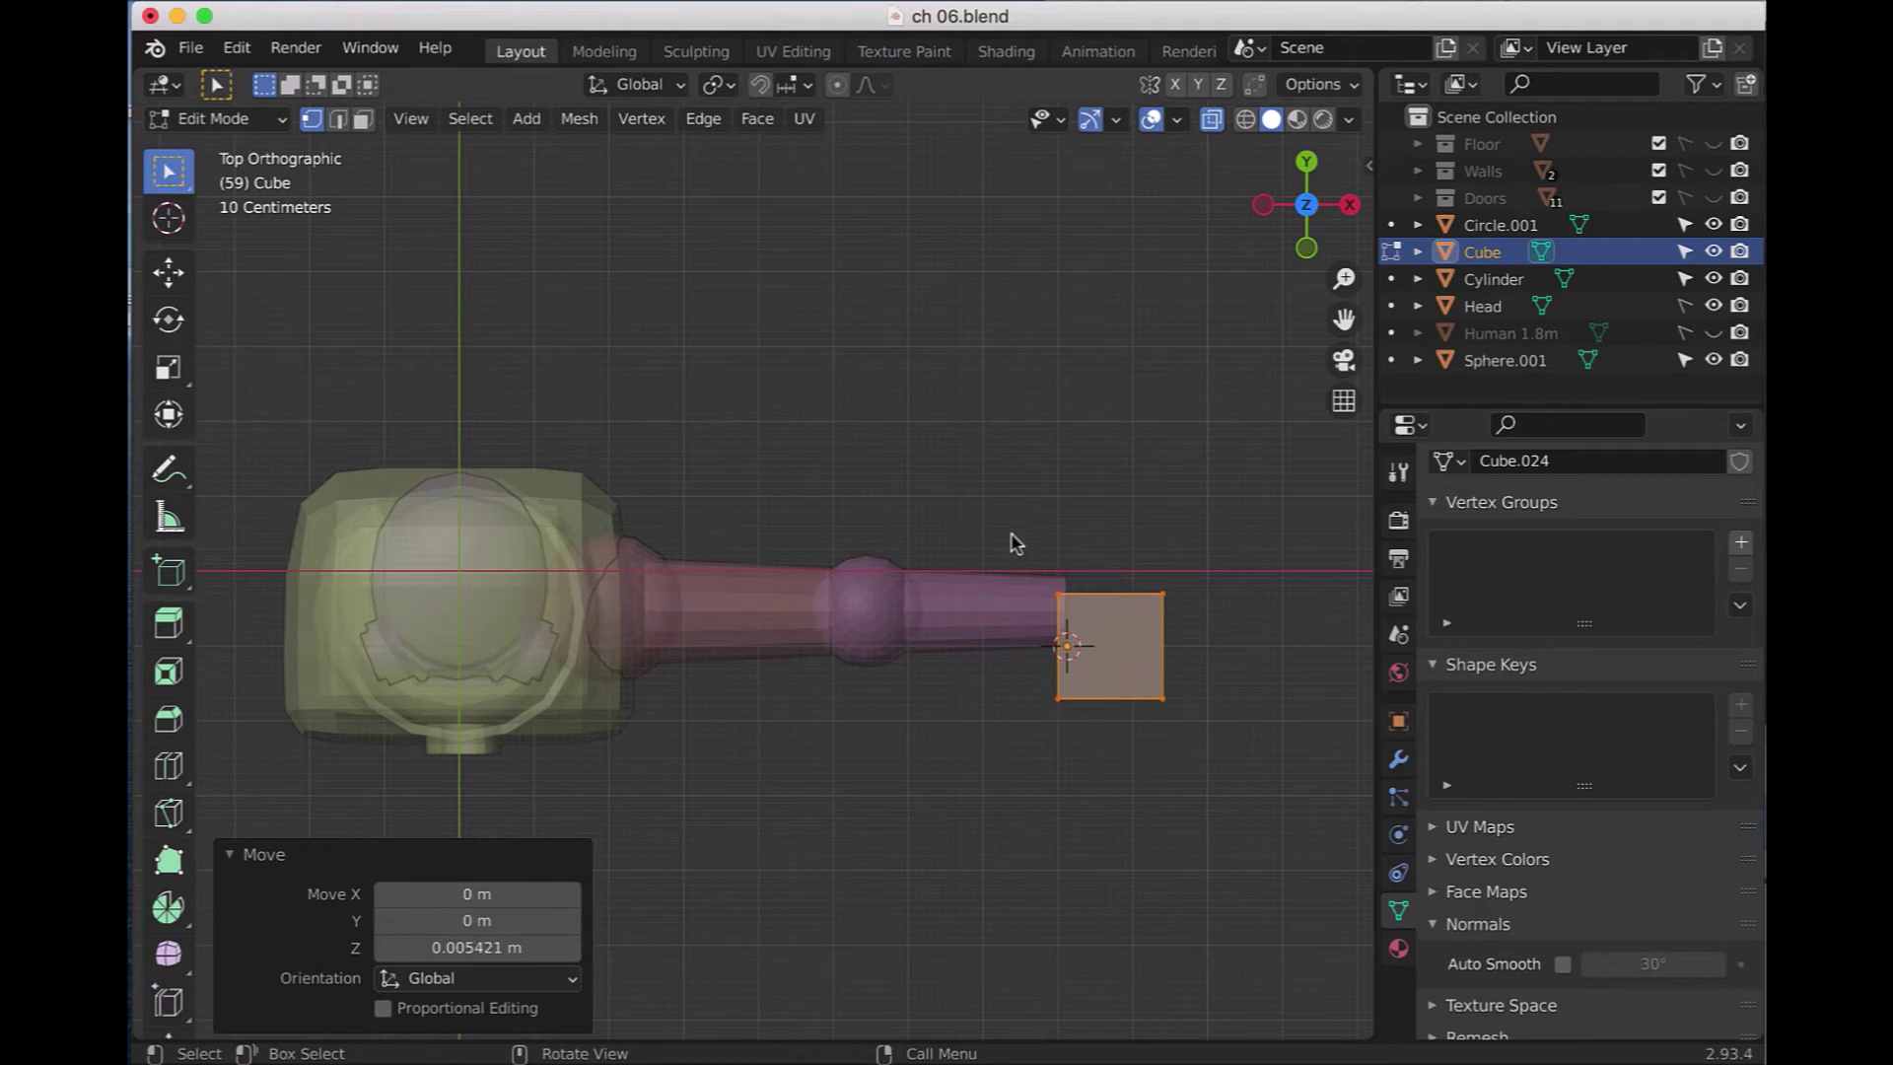
mouse_move(1012, 515)
mouse_down()
mouse_move(1089, 696)
mouse_move(1221, 780)
mouse_up()
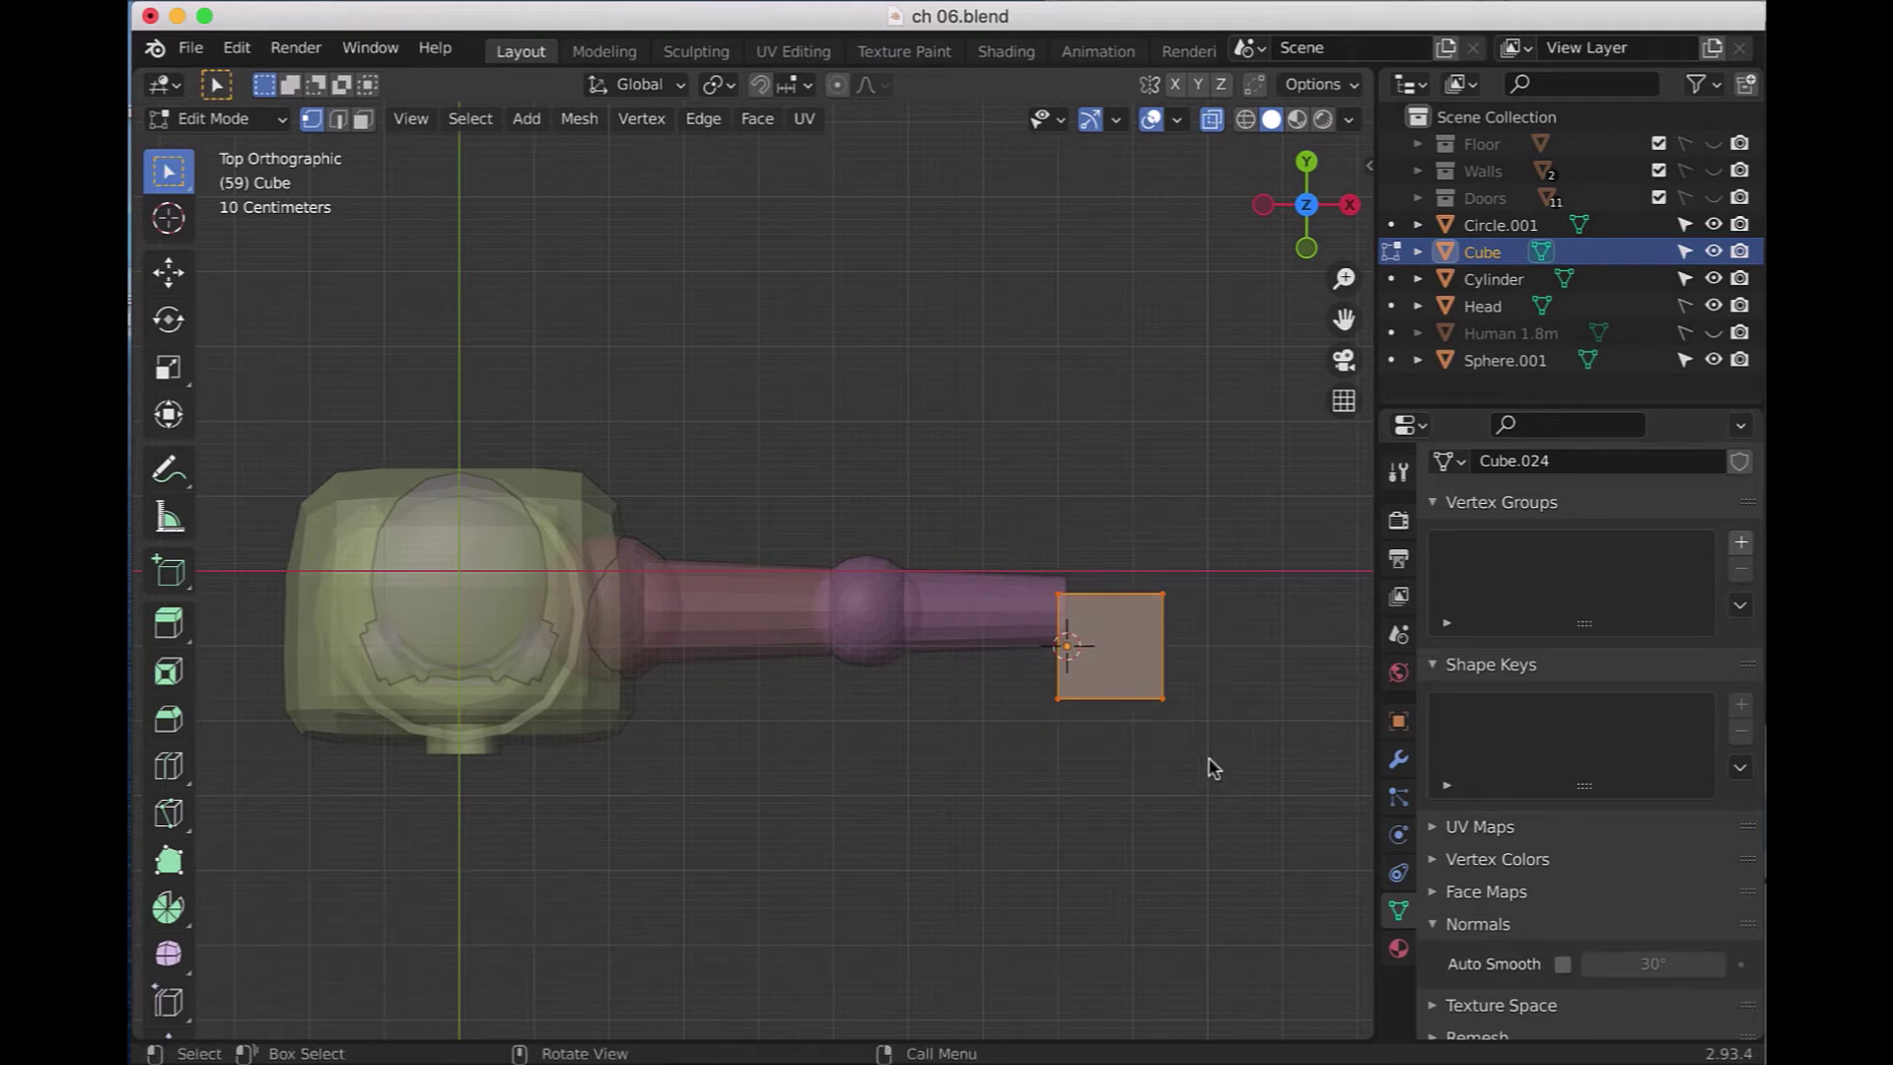
key(g)
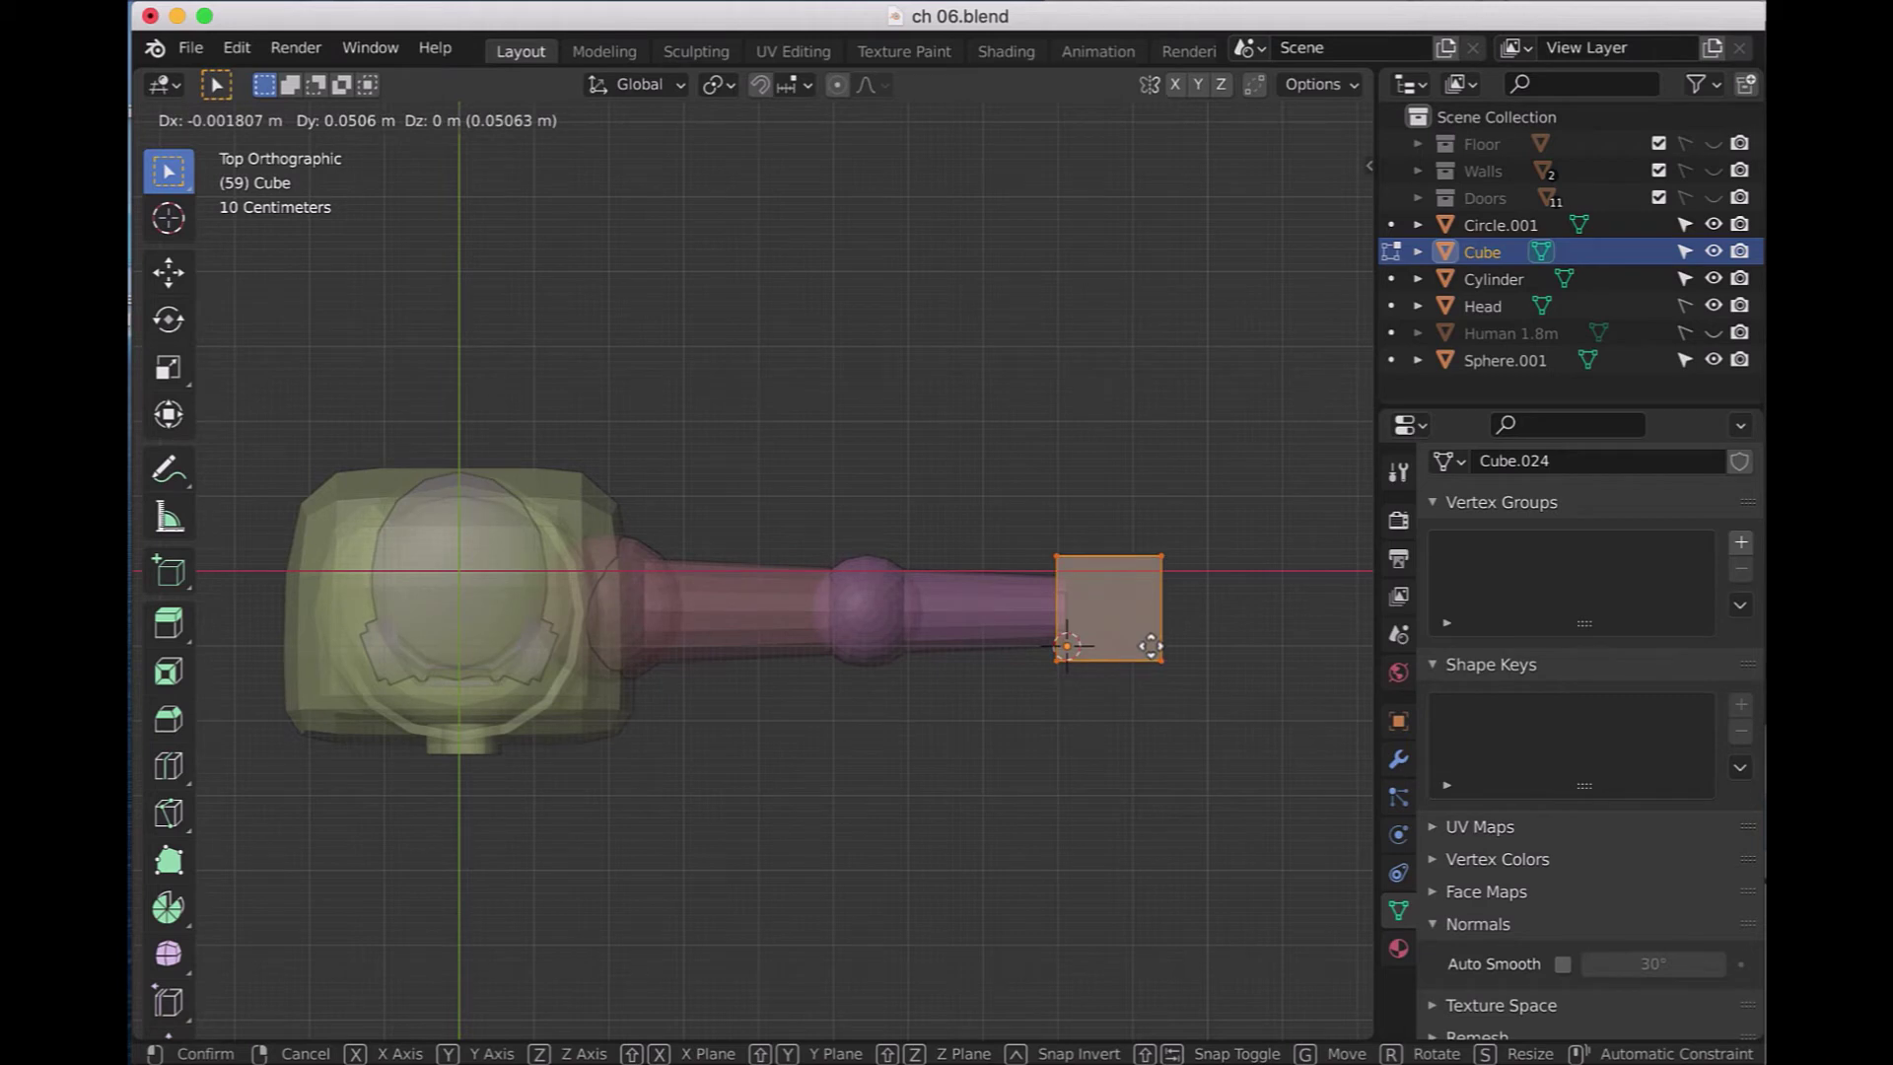
click(1150, 646)
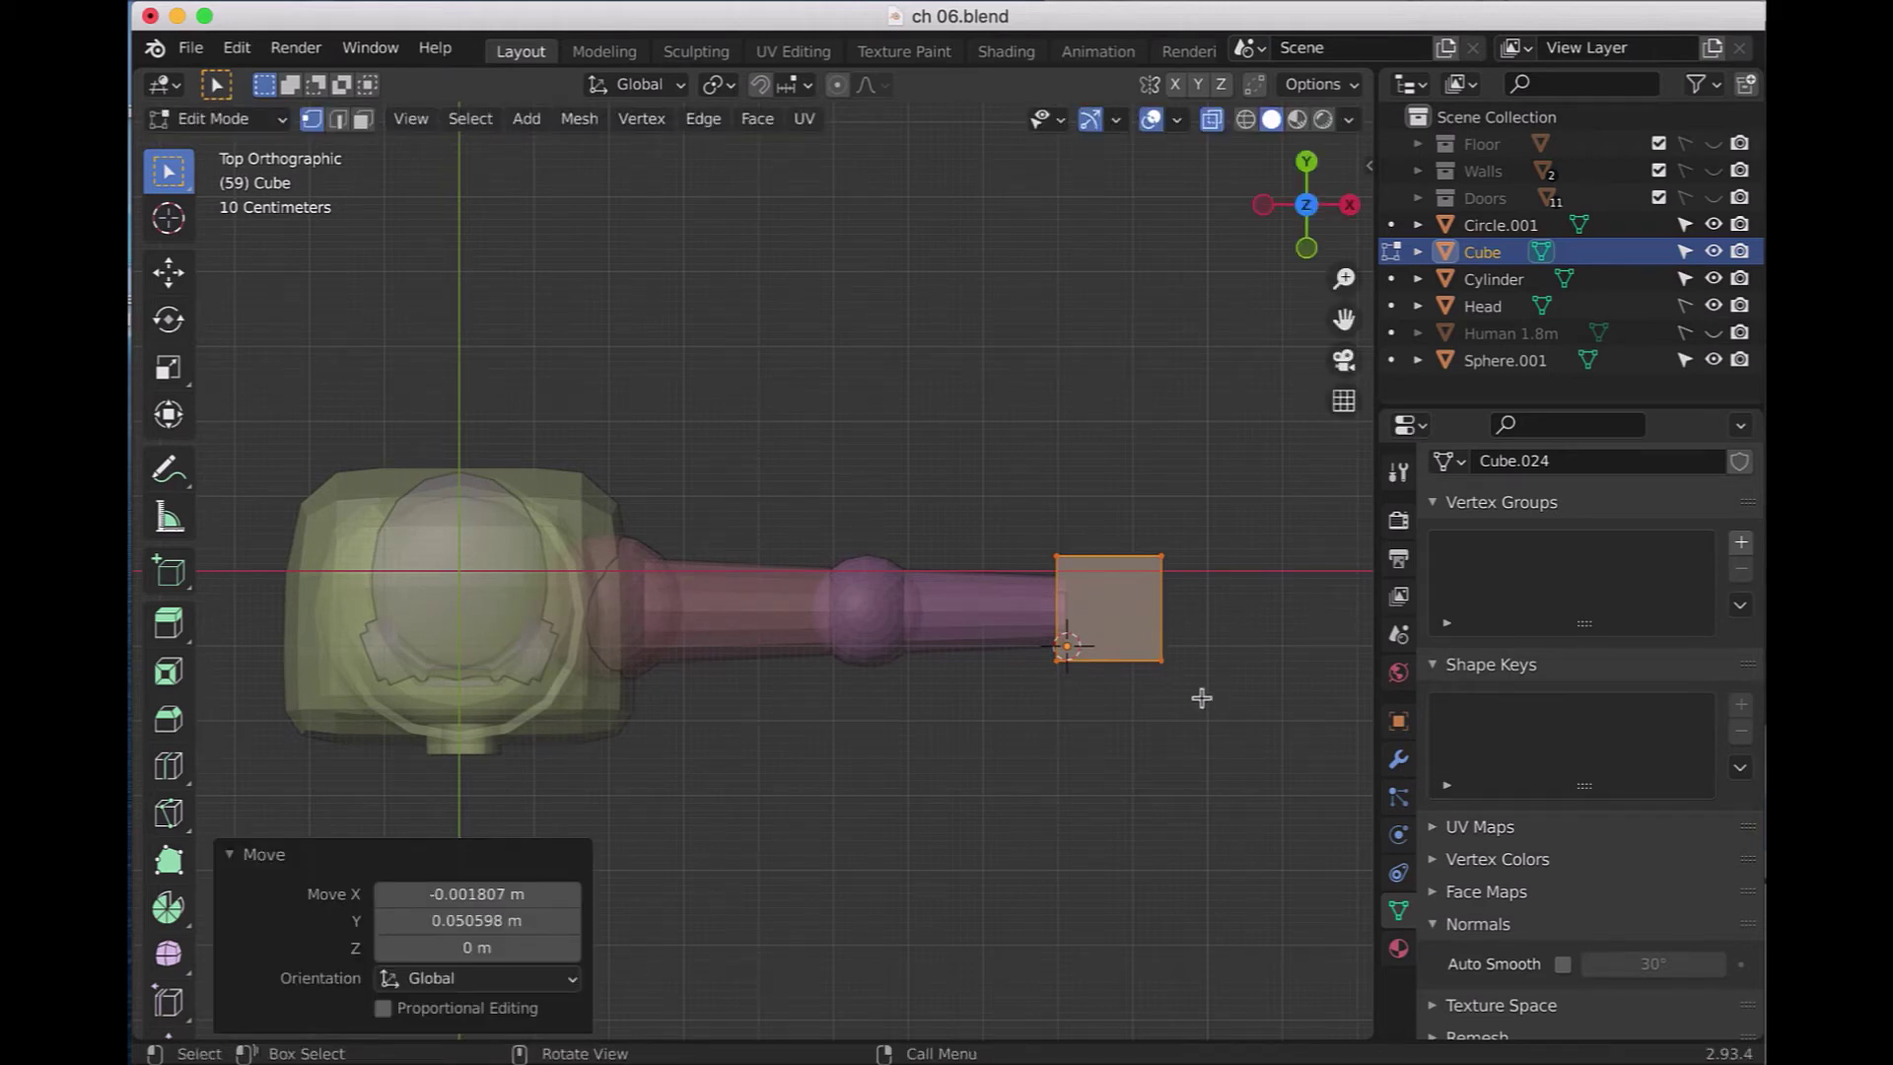
- Narrow the hand's wrist-side edge to 0.720 along Y
drag(1019, 518, 1084, 700)
key(s)
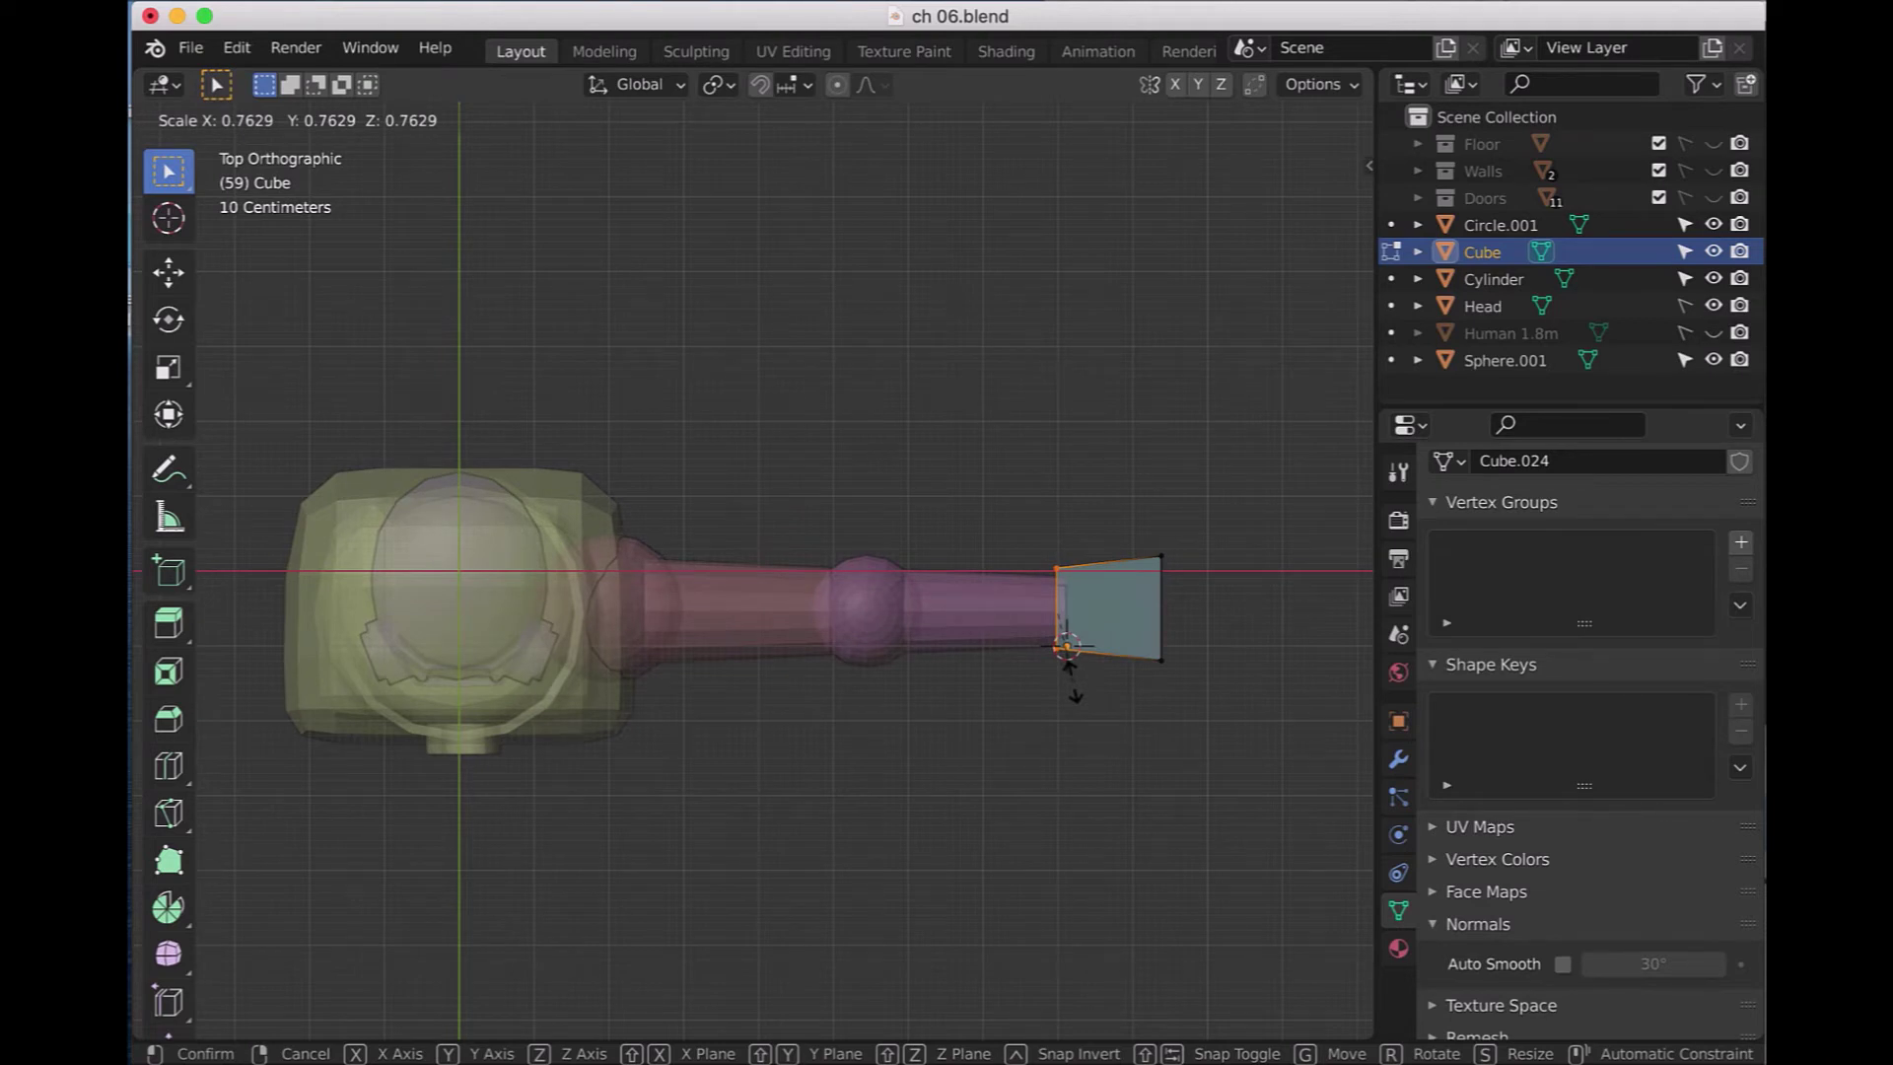
key(y)
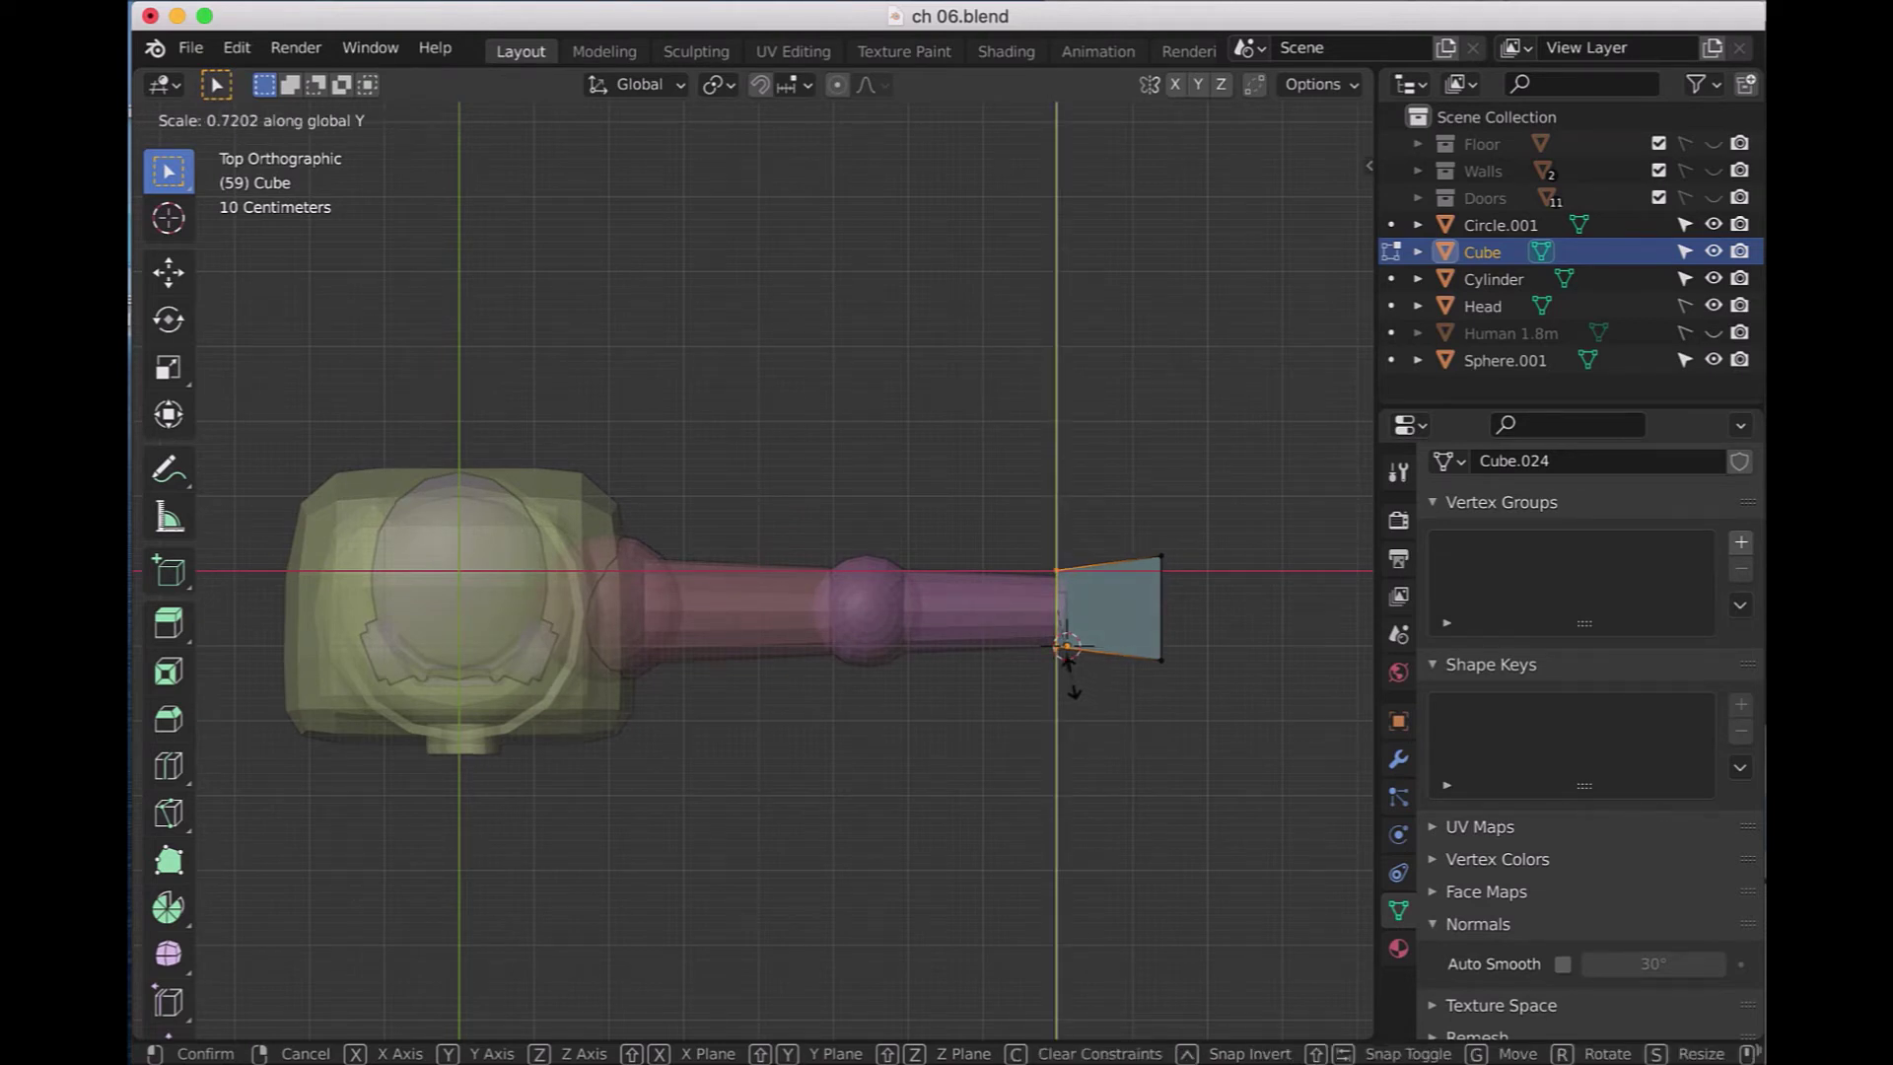
click(1069, 670)
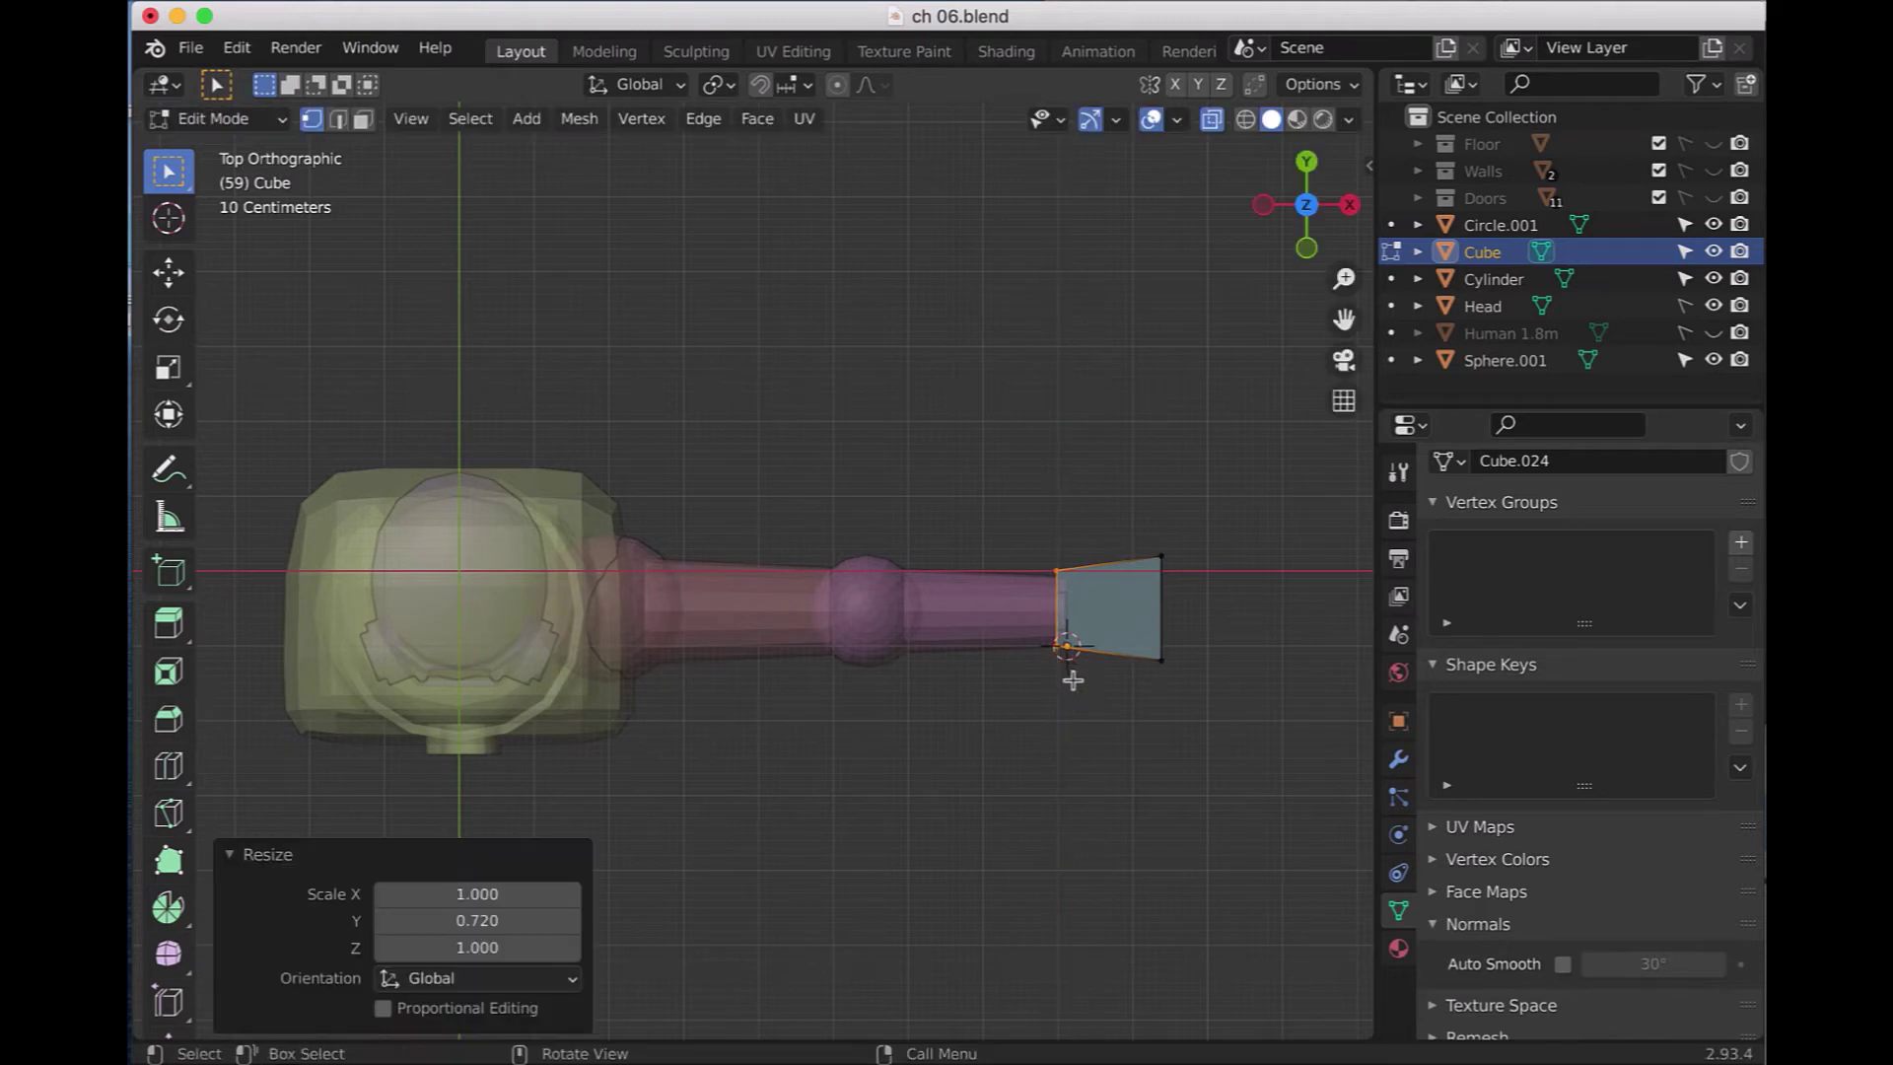
click(1102, 721)
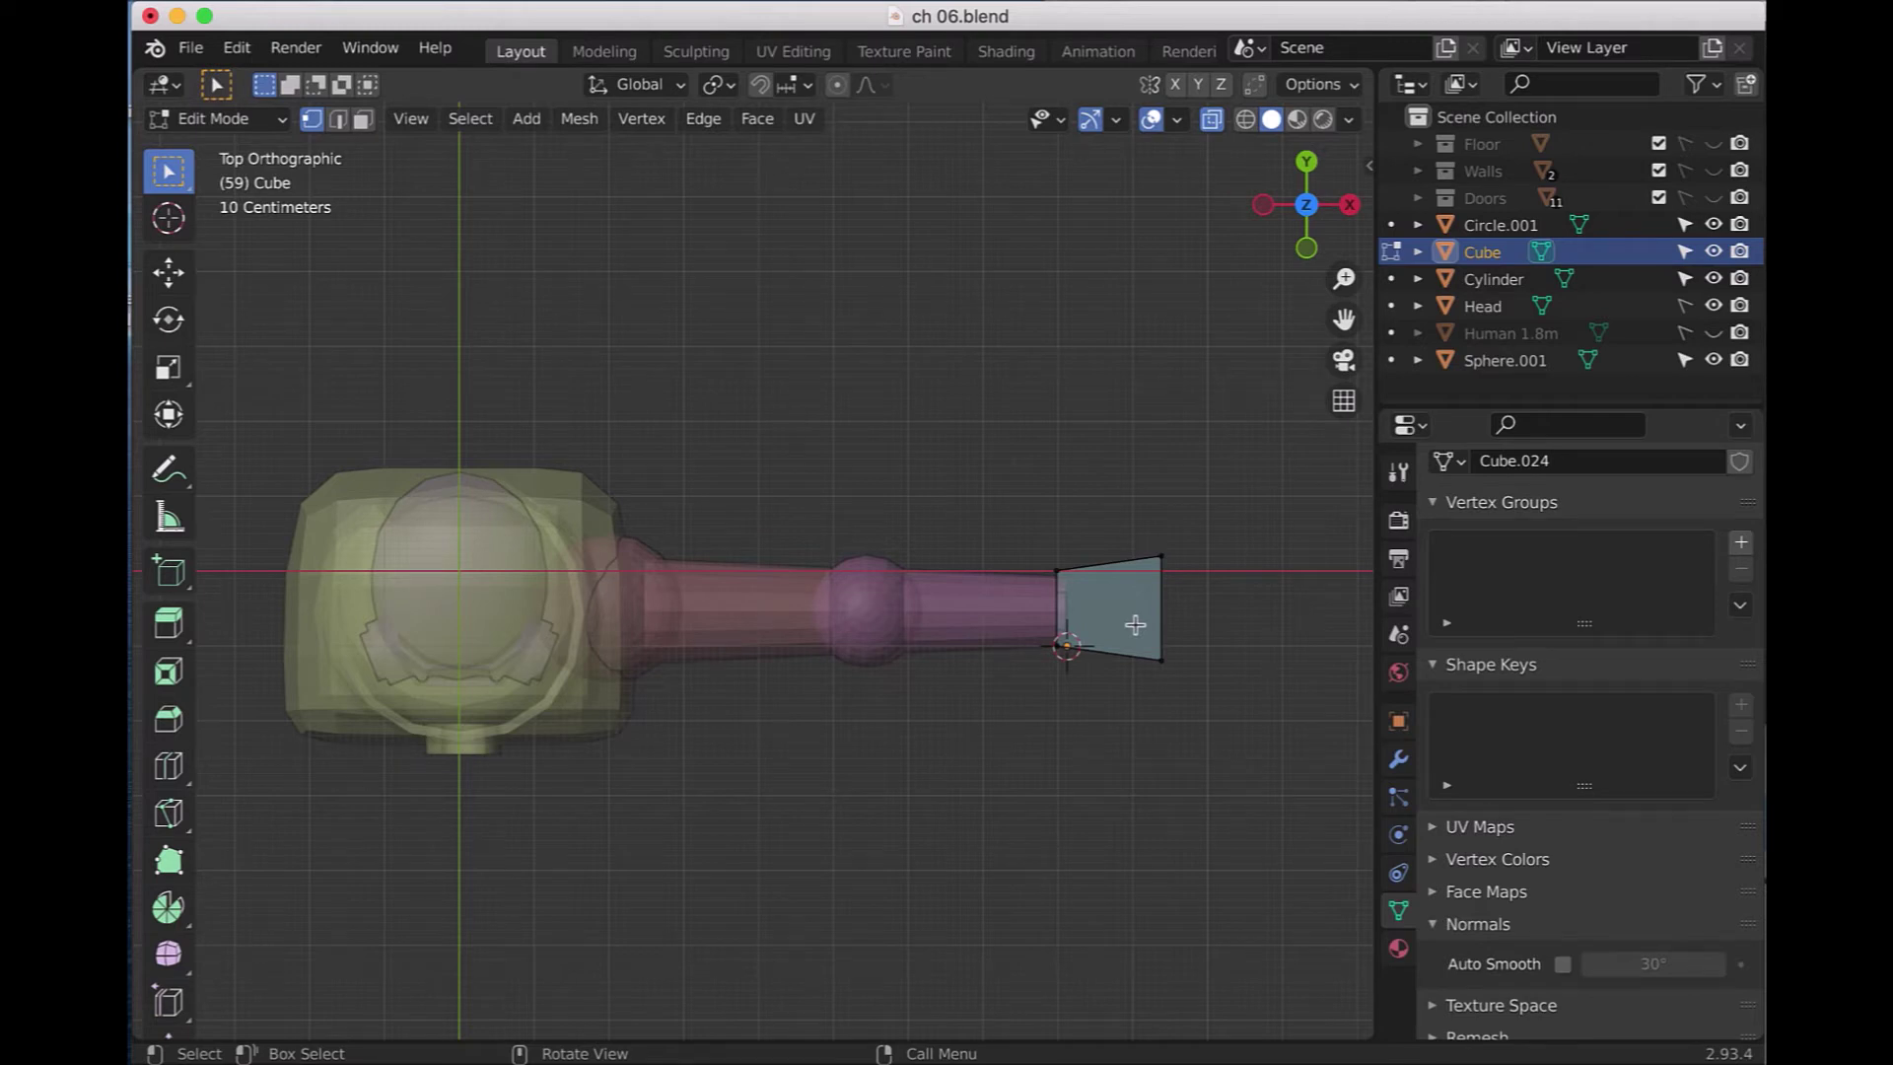
key(ctrl+r)
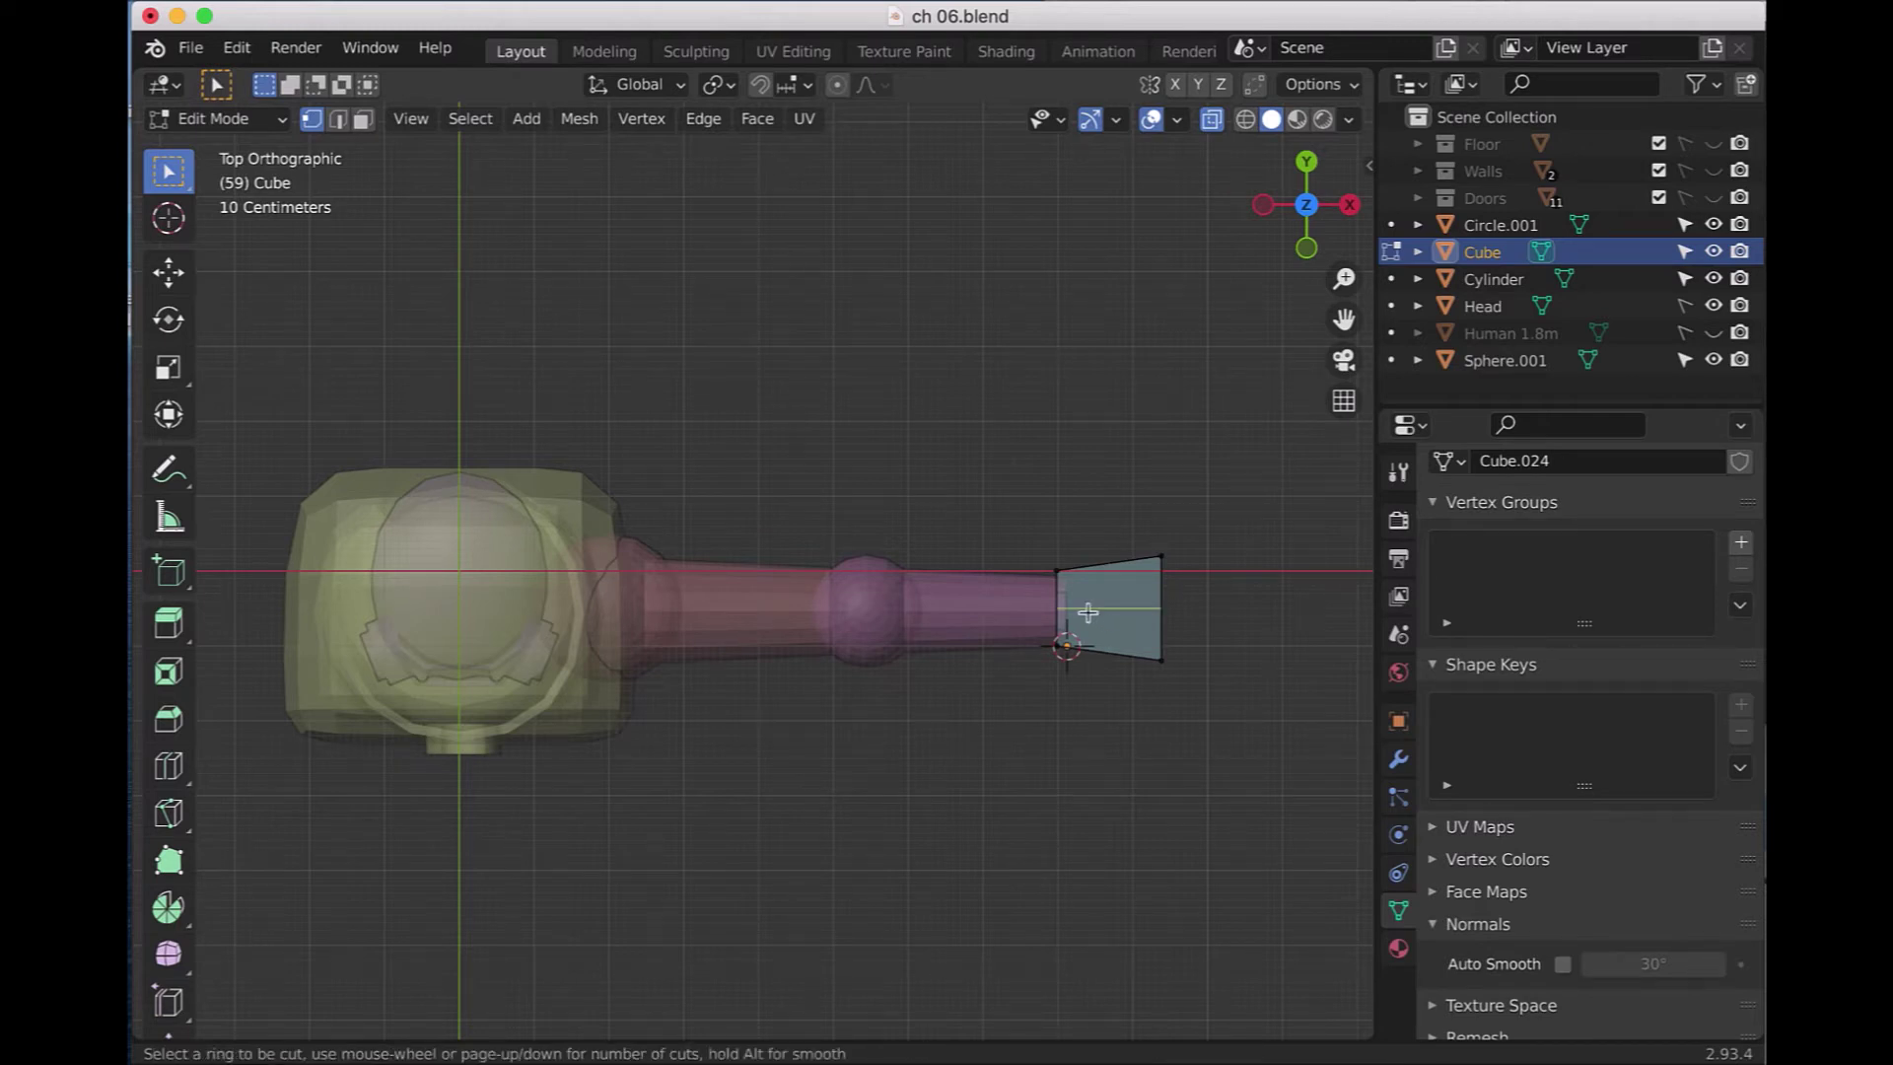
- Add three centred lengthwise edge loops to the hand box
scroll(1087, 612, up, 1)
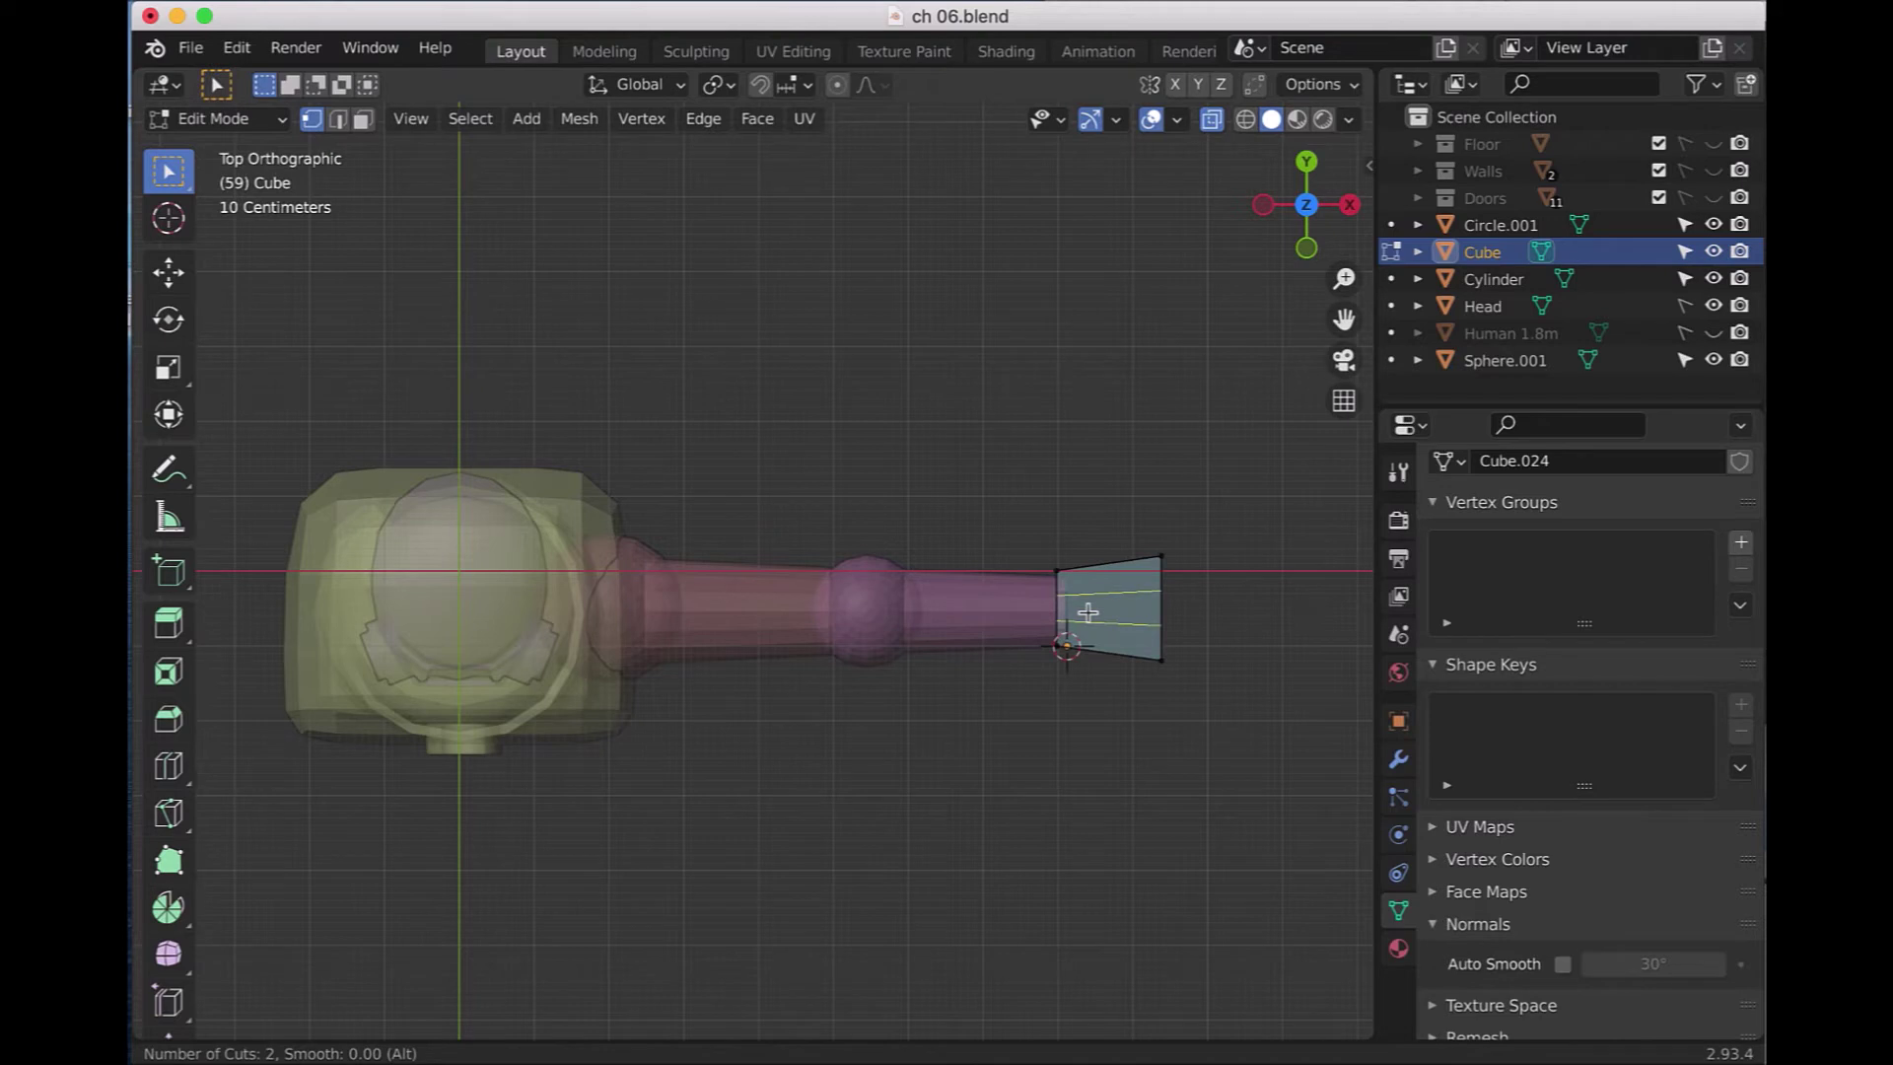
scroll(1088, 612, up, 1)
click(1087, 613)
right_click(1089, 611)
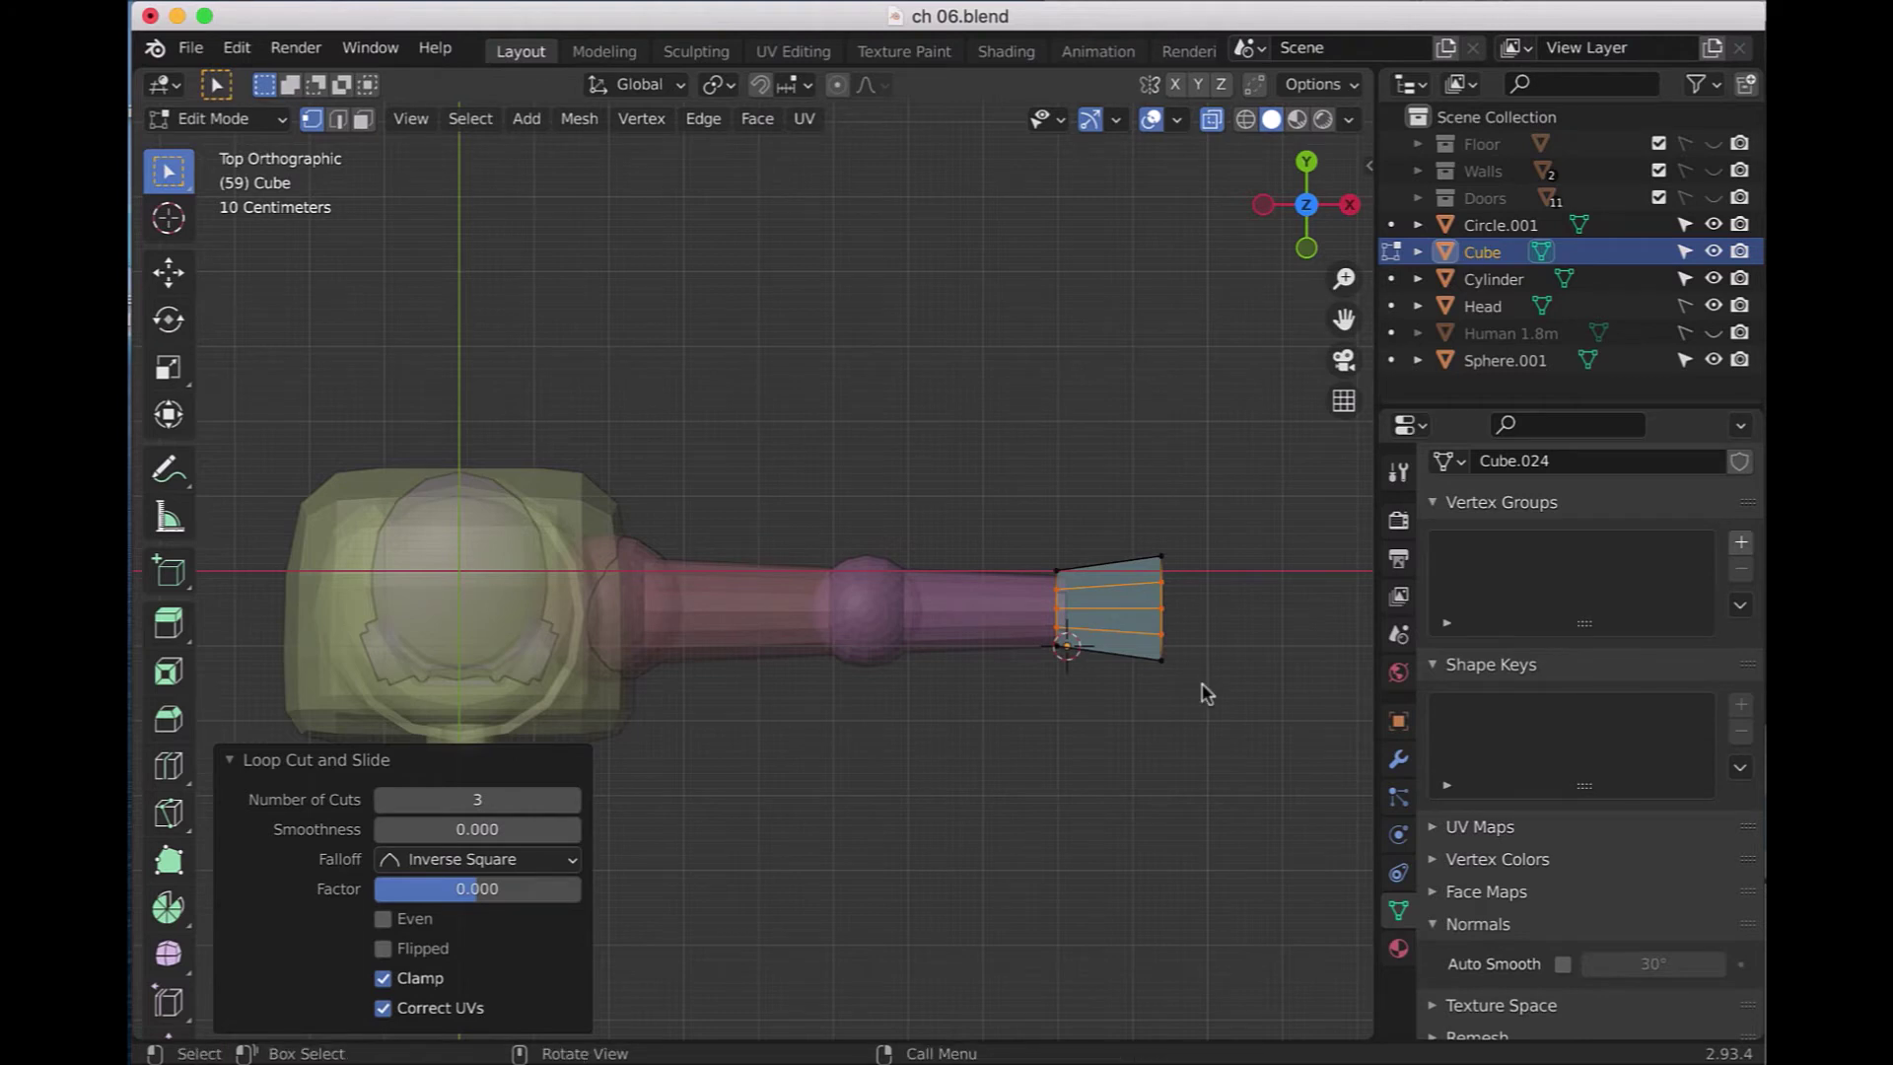
scroll(1210, 642, up, 3)
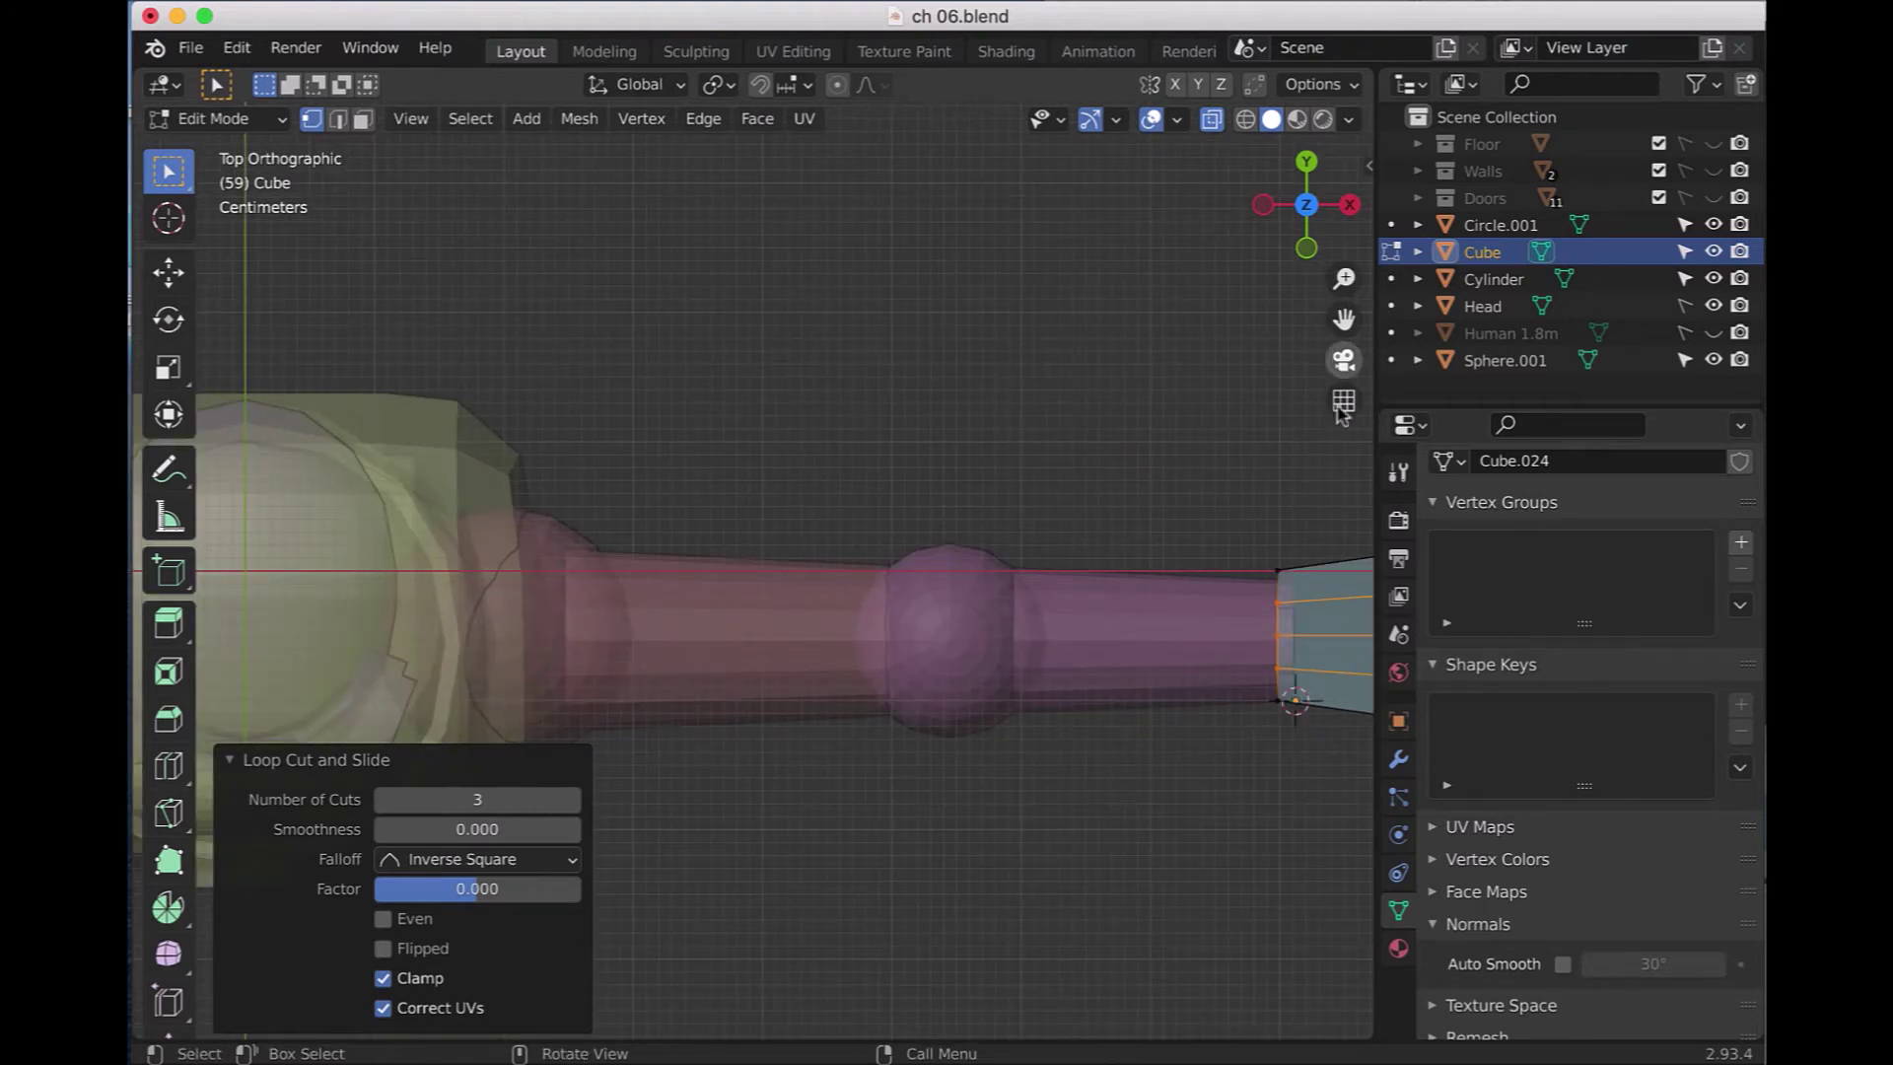
- Pull the hand box's top outer corner inward
drag(1344, 319, 797, 269)
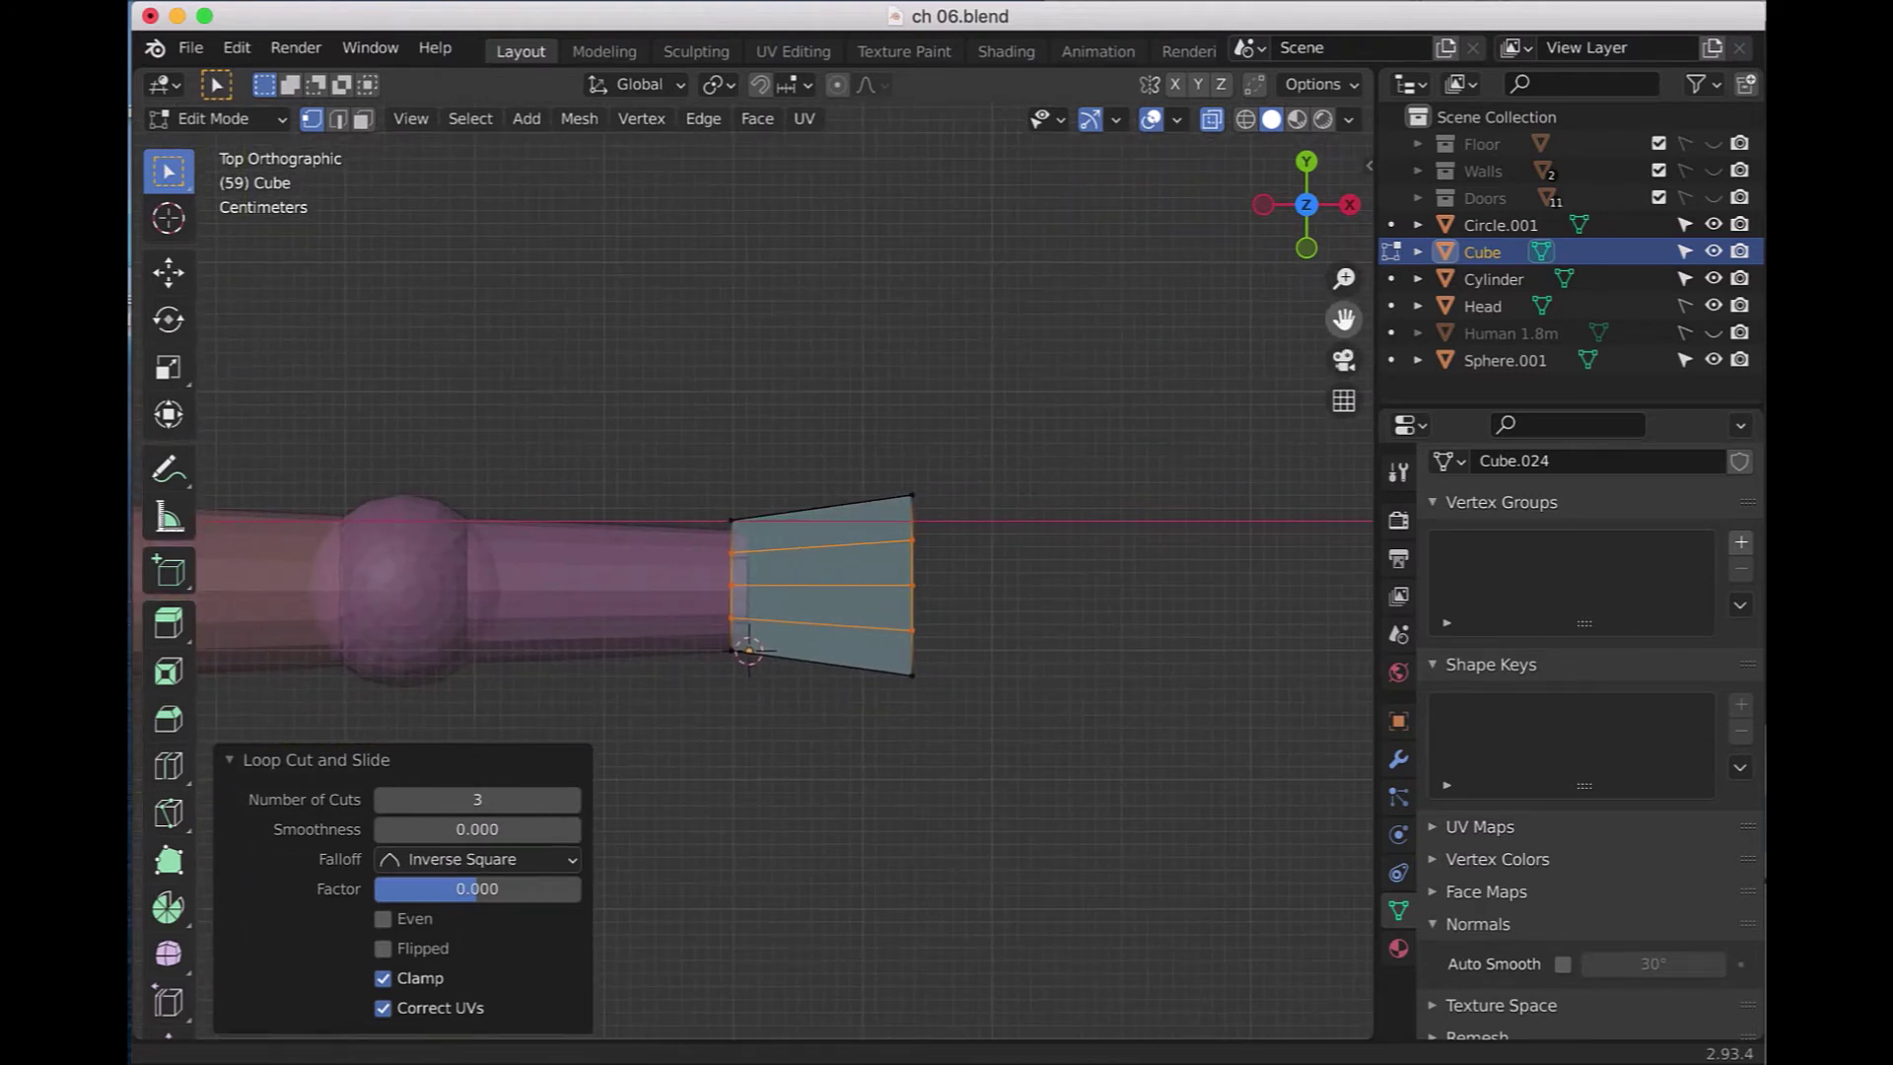
scroll(1289, 625, up, 2)
scroll(1288, 625, up, 2)
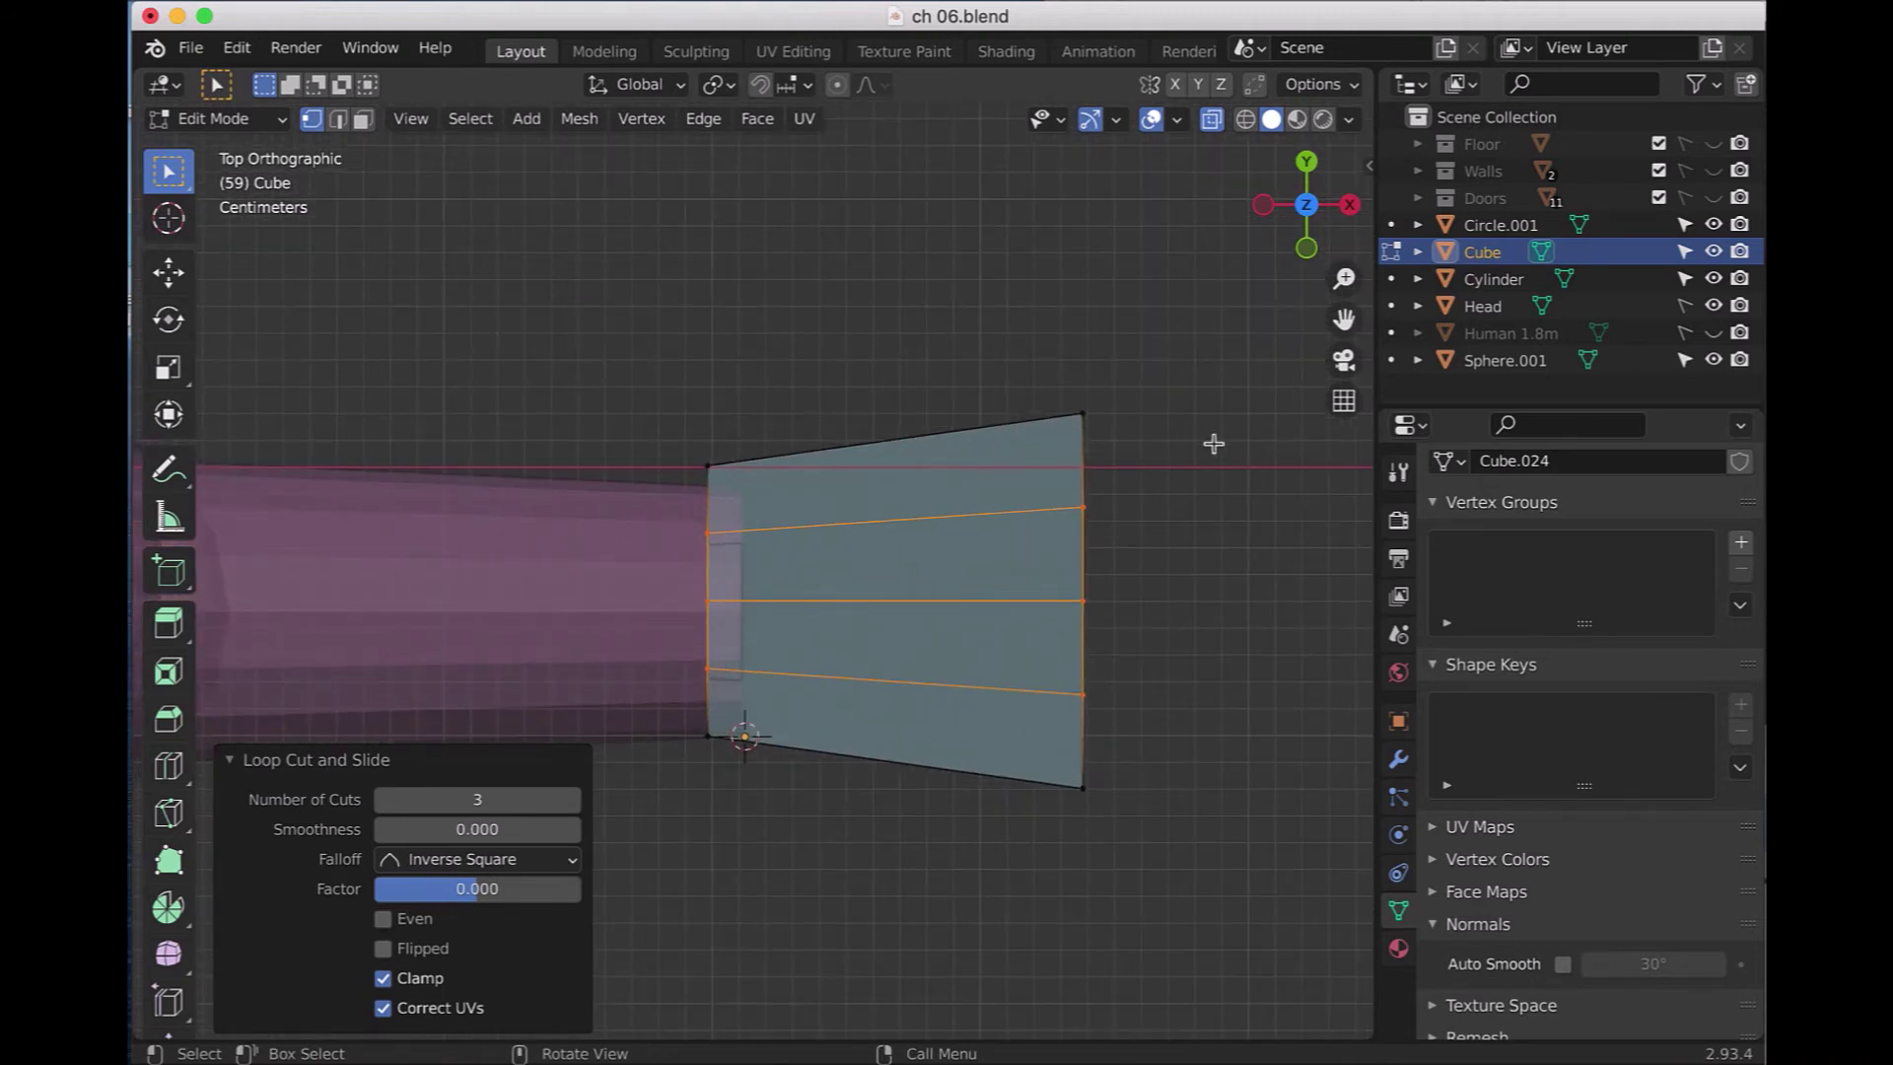
drag(1042, 339, 1119, 455)
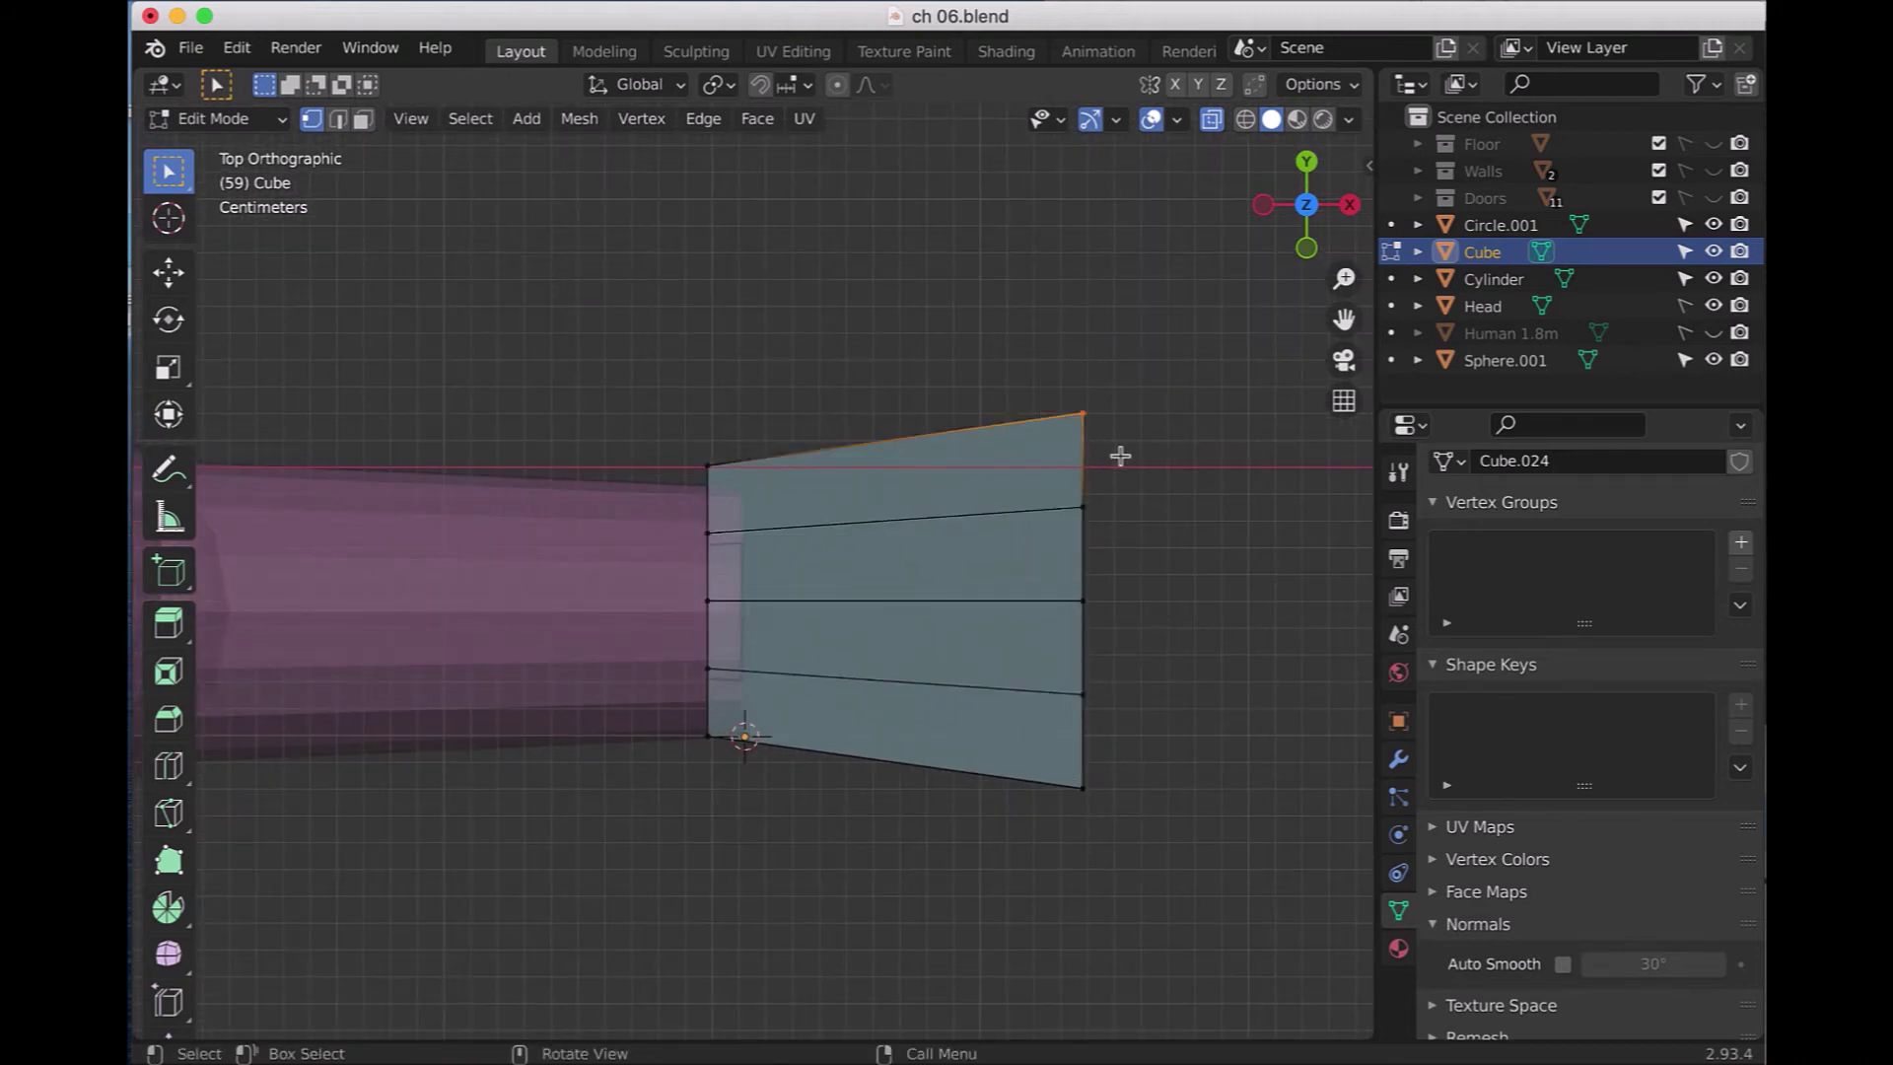
key(g)
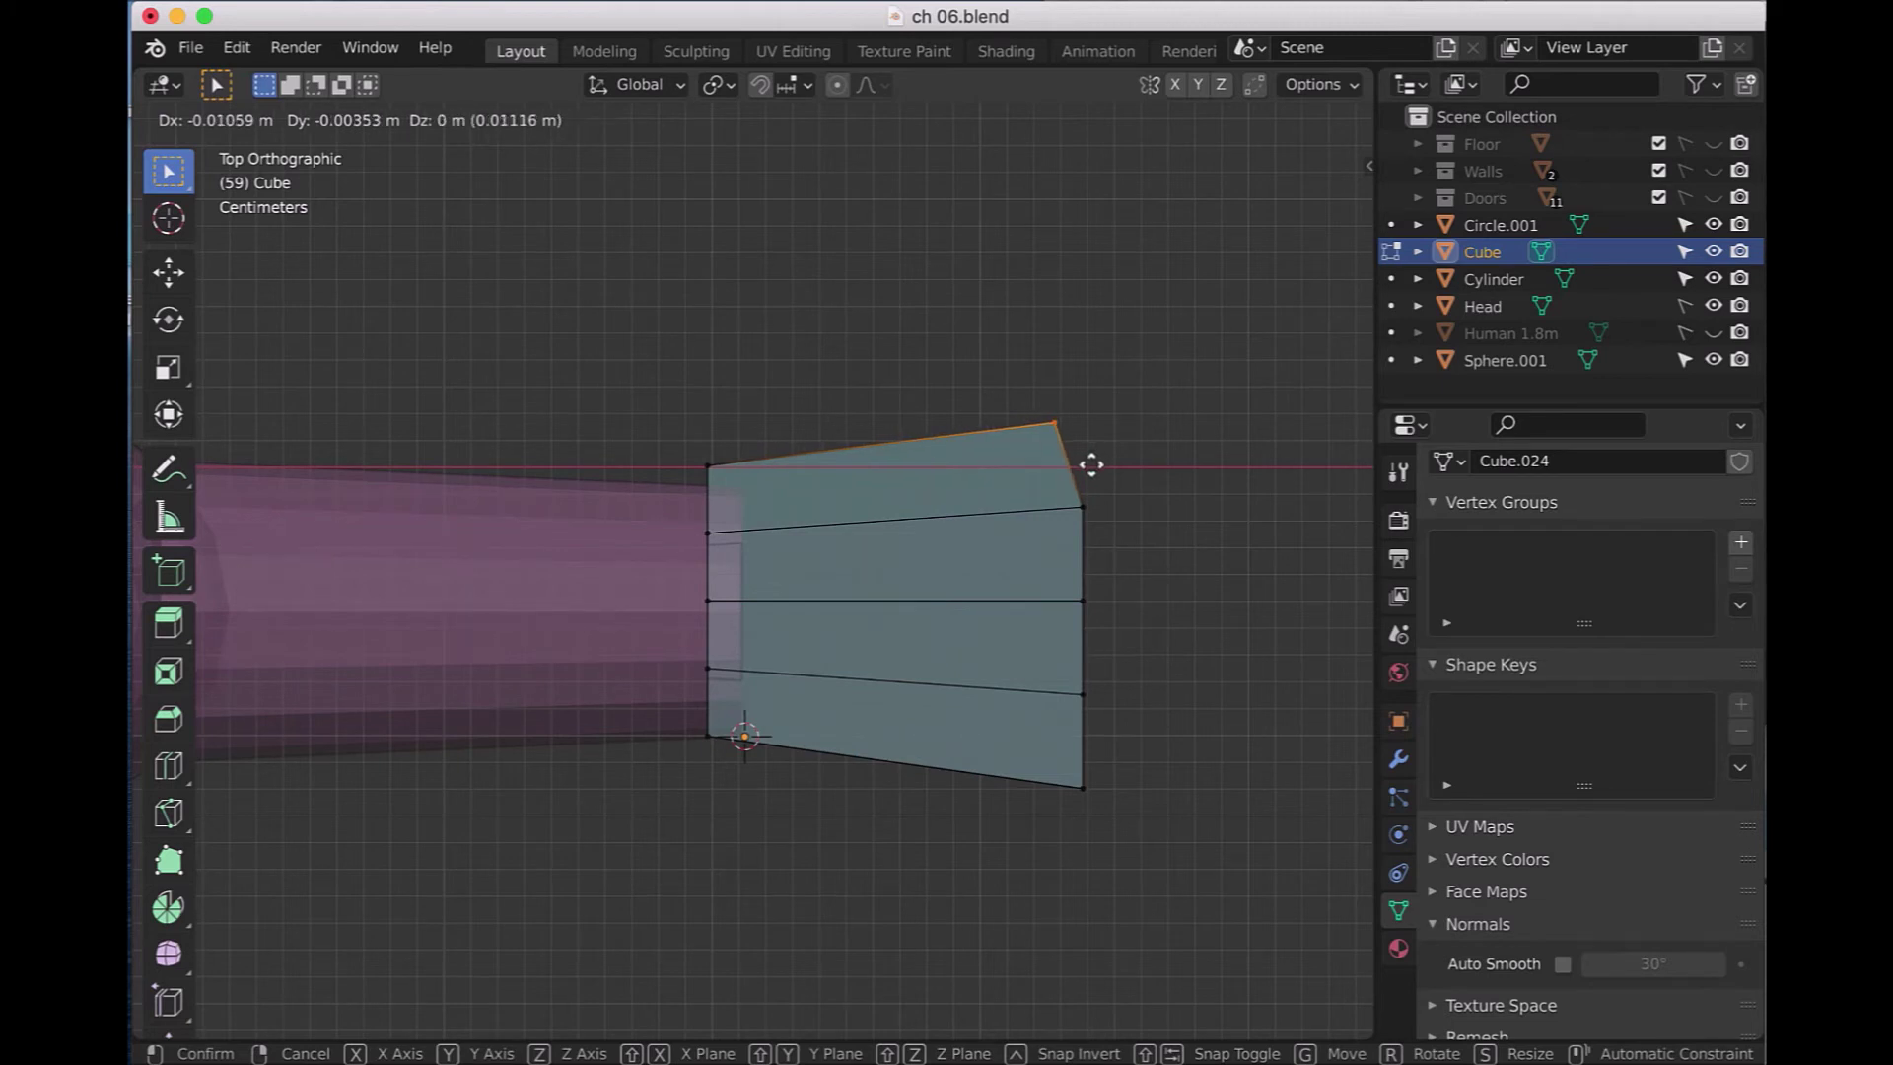
click(1091, 464)
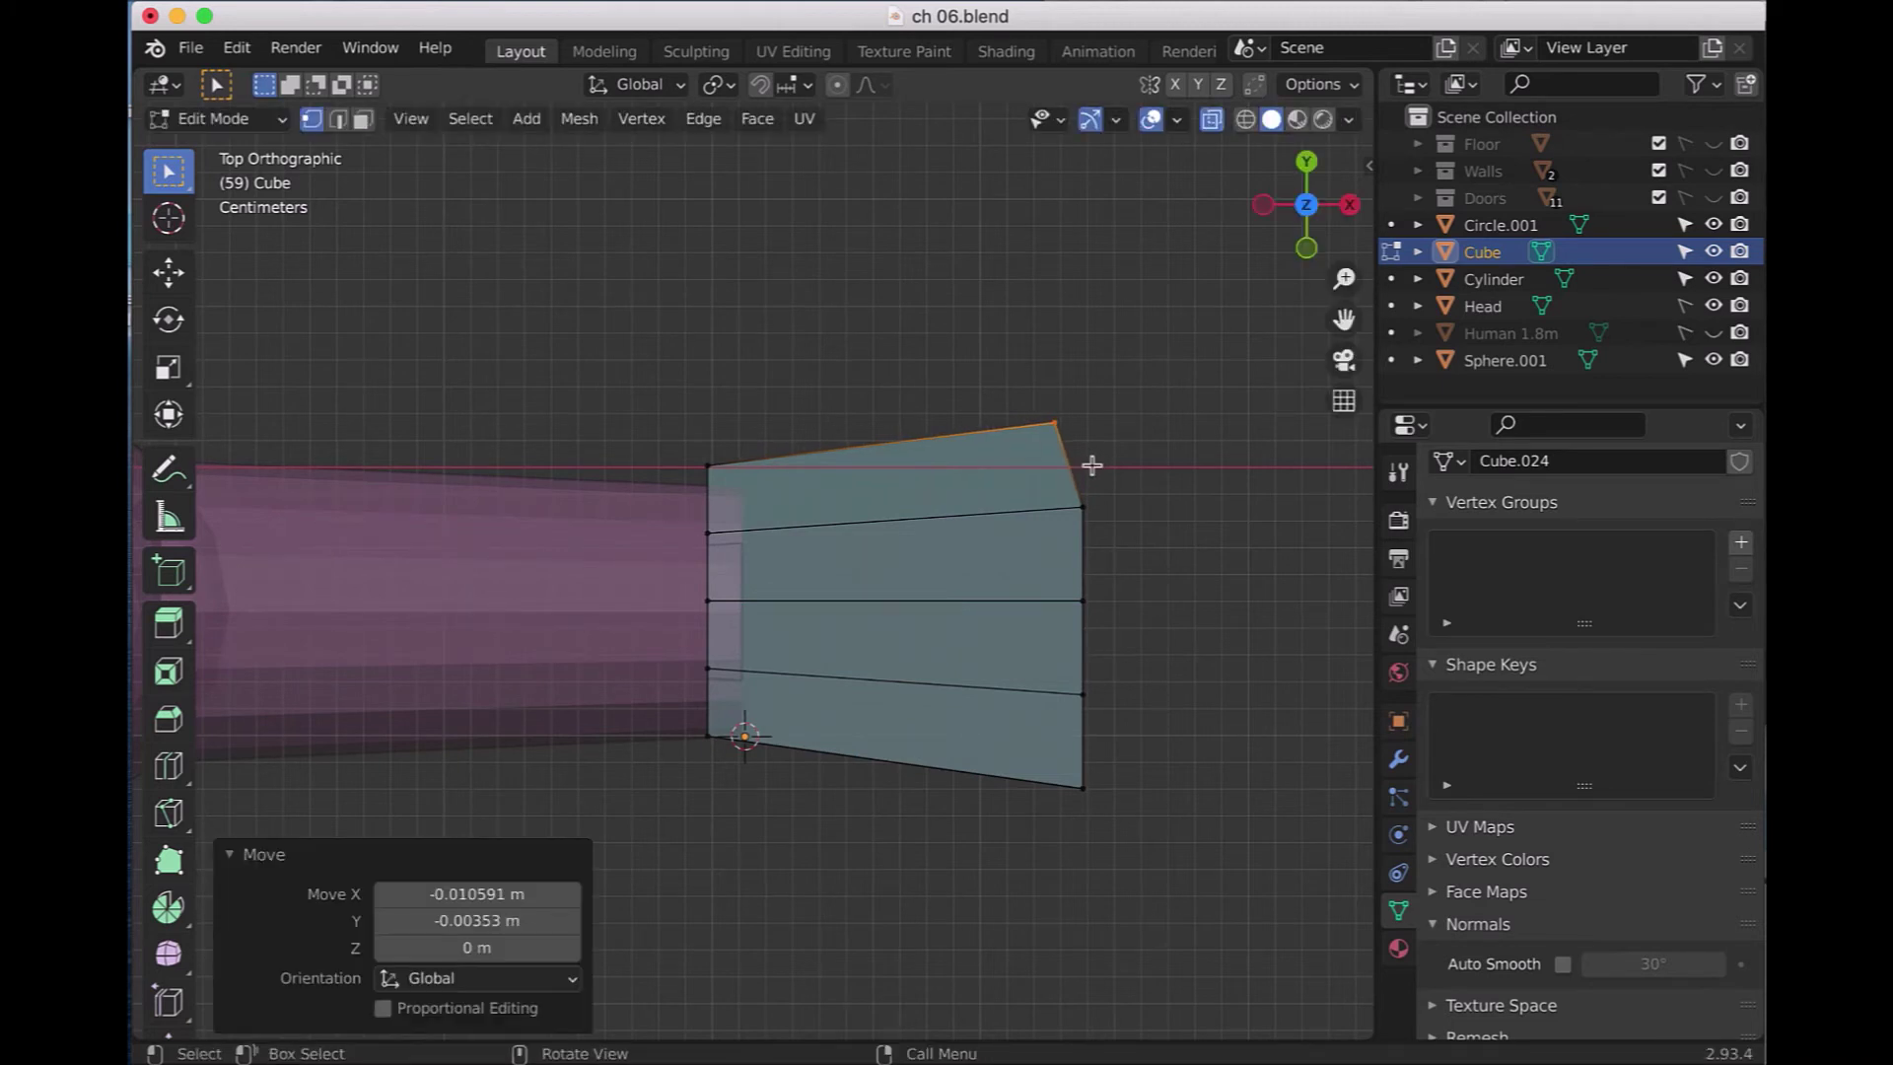
- Push the outer middle vertex out and pull the bottom corner back (-0.0247 m X, 0.0086 m Y)
click(1093, 624)
key(g)
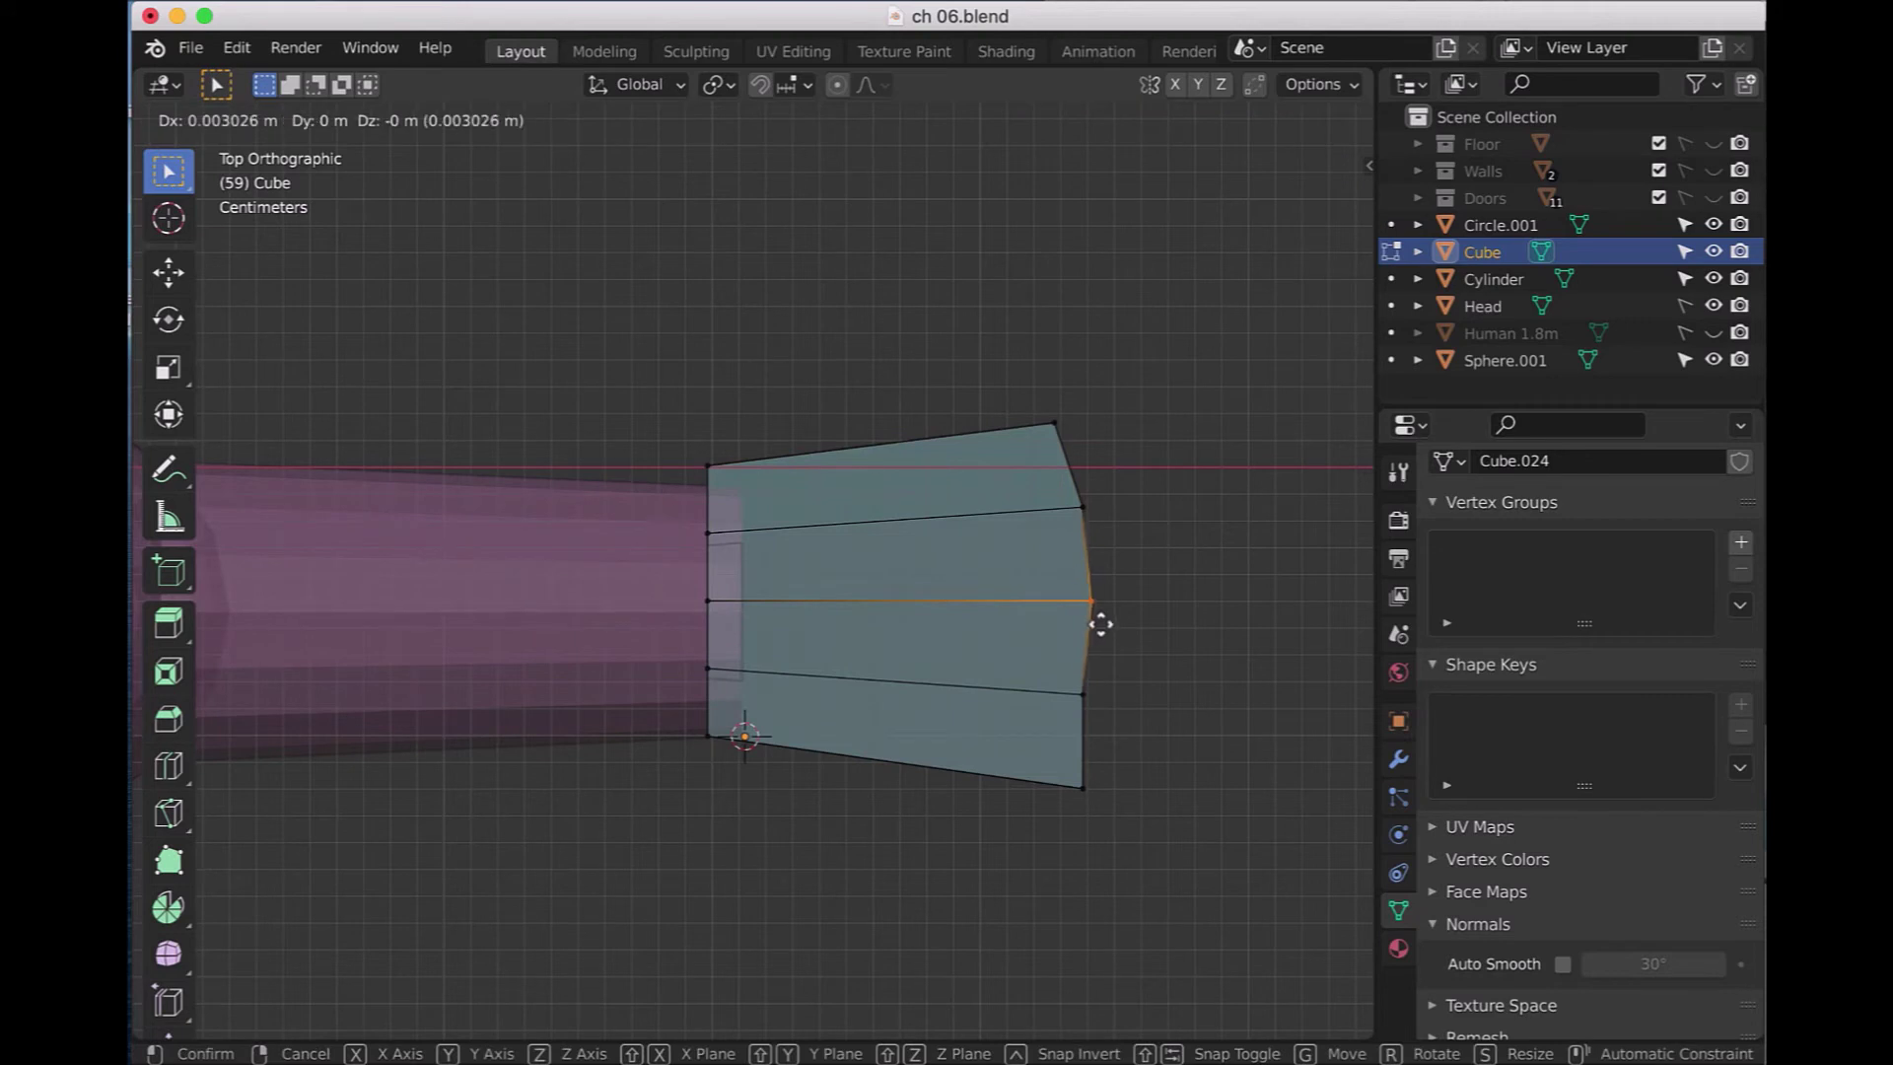
click(1100, 623)
drag(1045, 754, 1126, 813)
key(g)
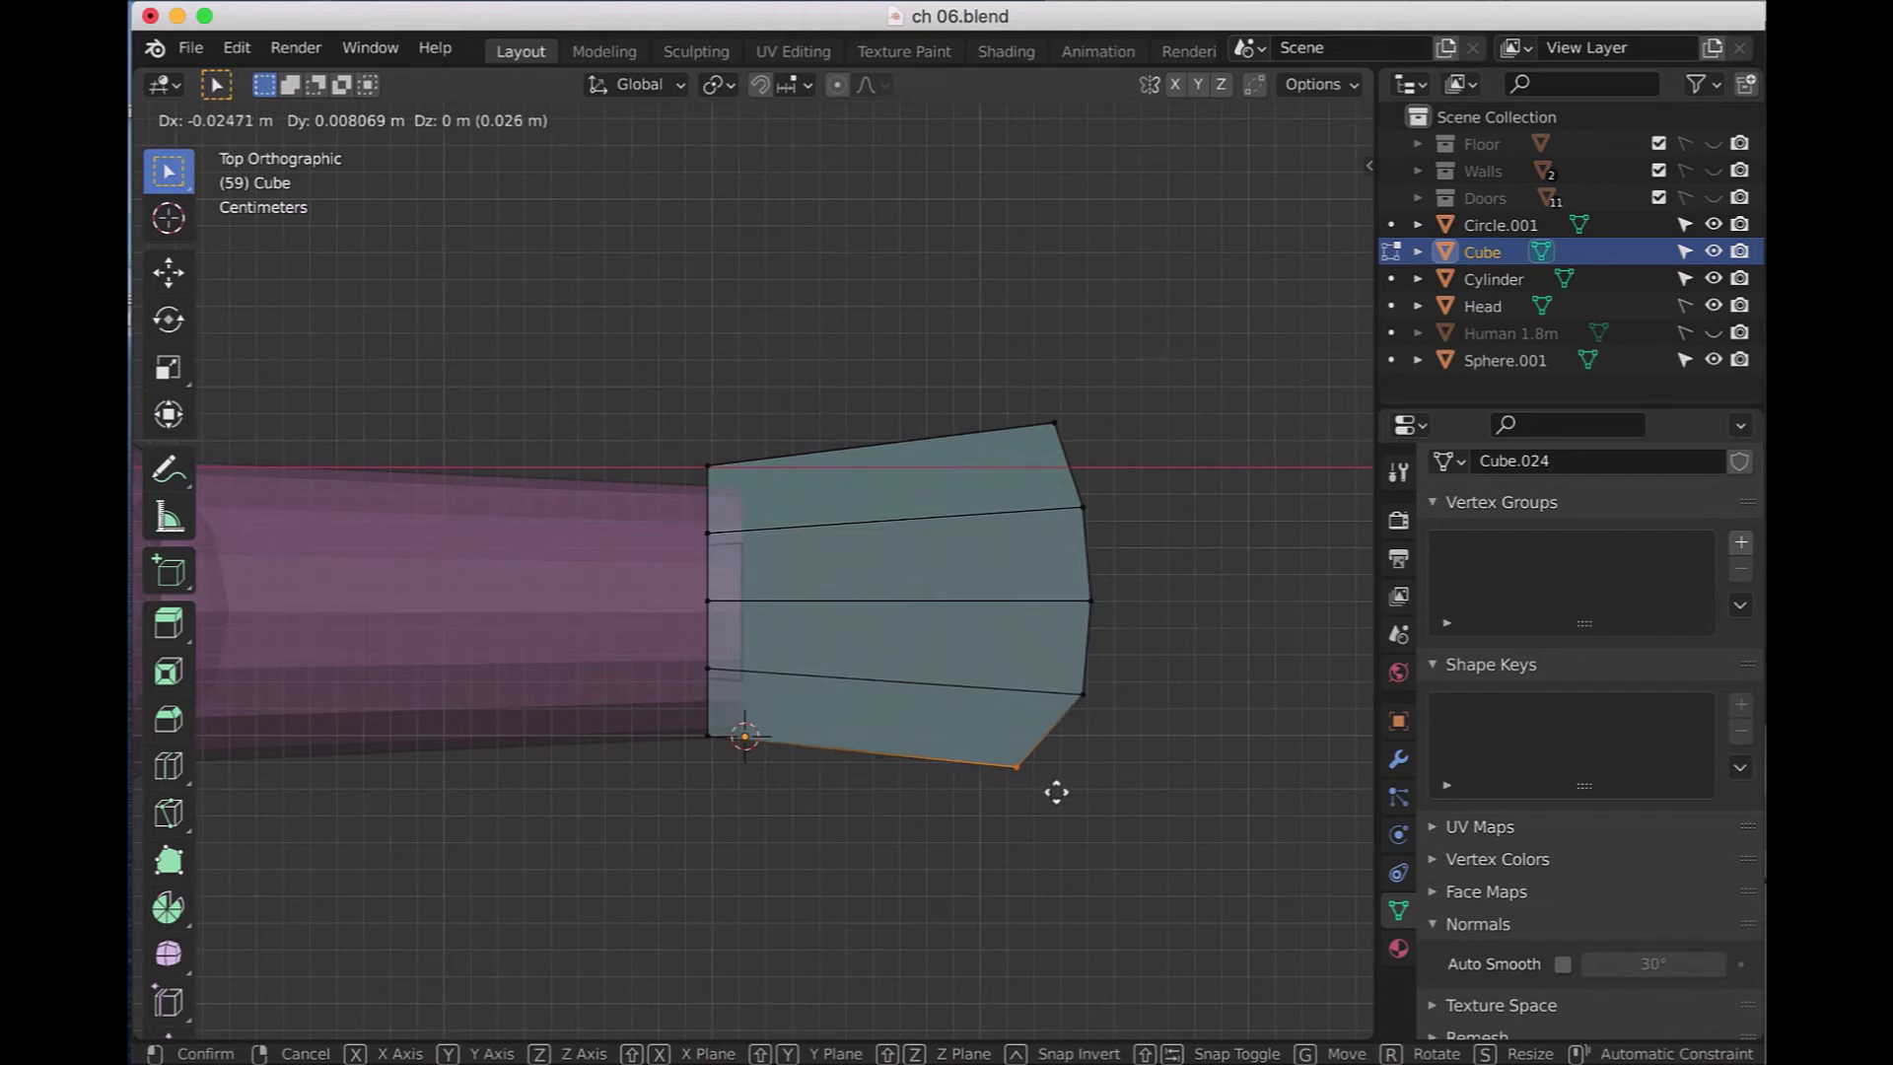
click(1056, 791)
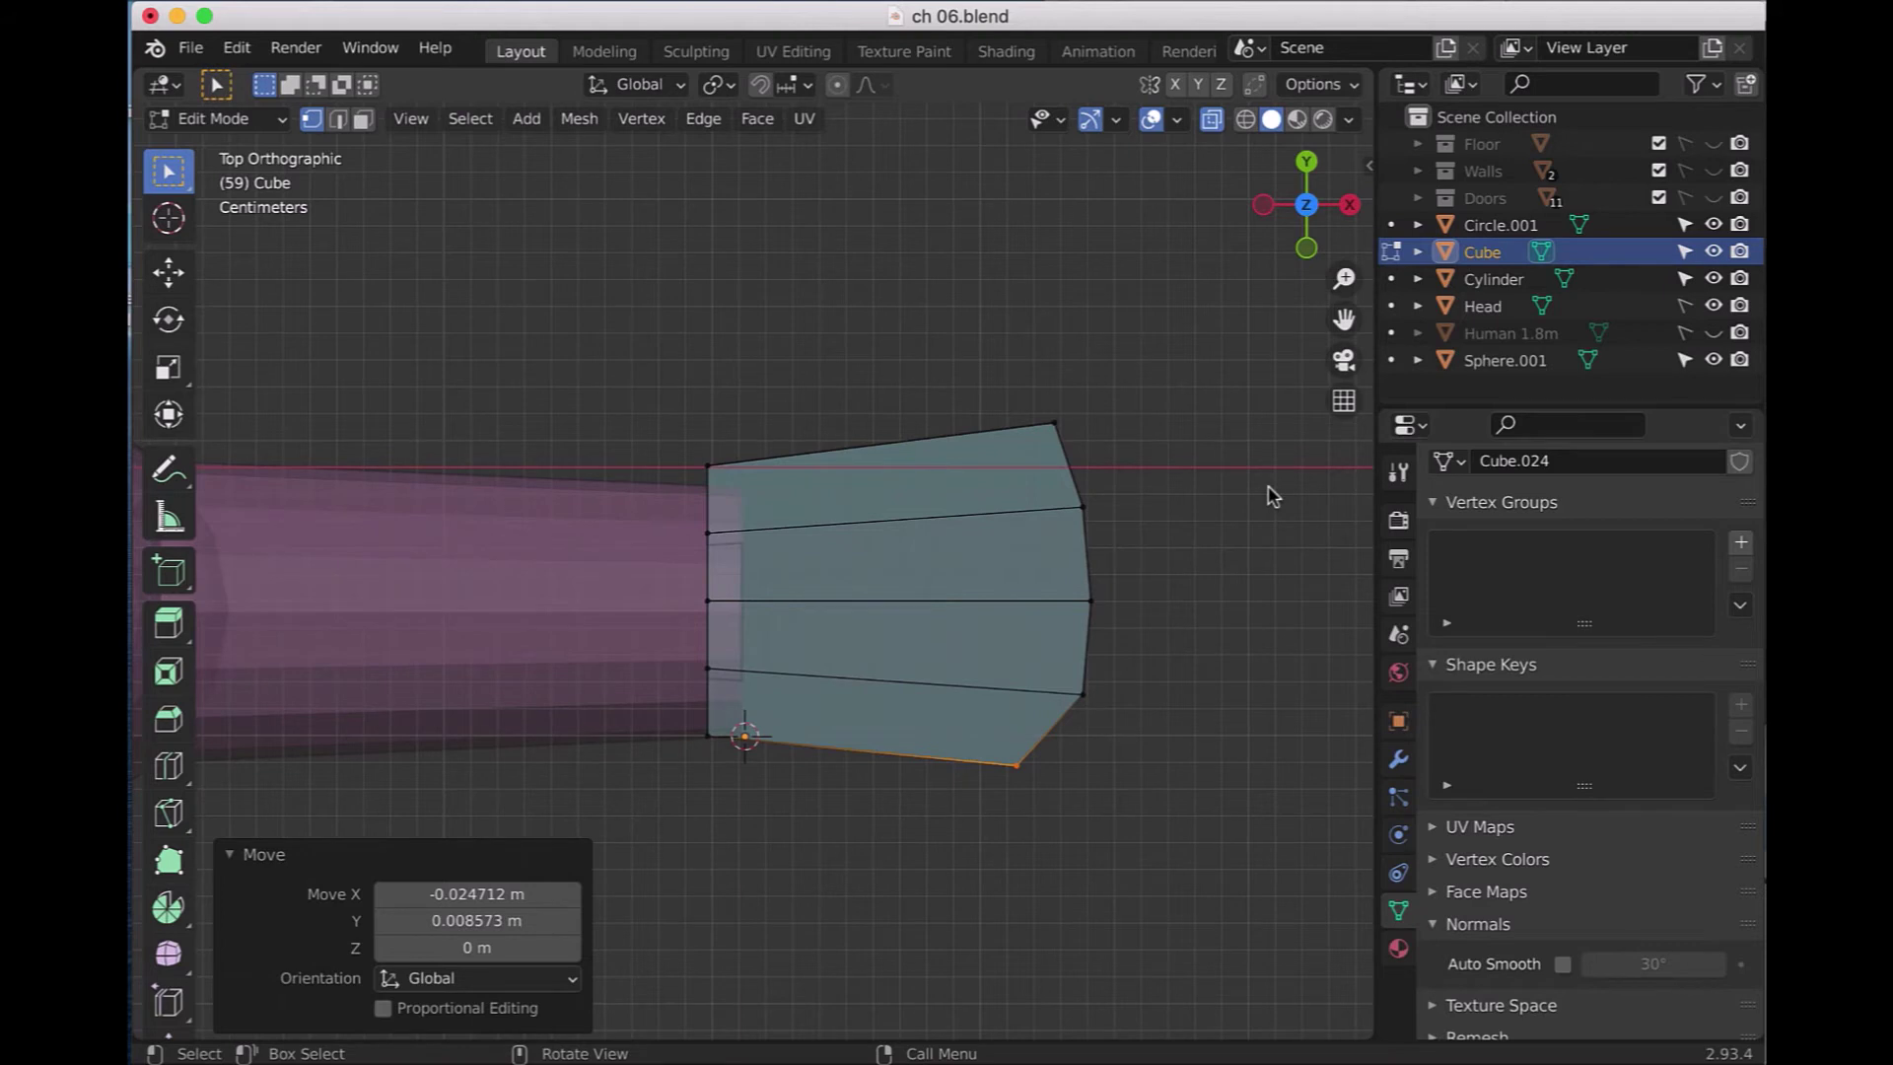
mouse_move(1275, 645)
middle_down()
mouse_move(1230, 649)
mouse_move(1226, 739)
middle_up()
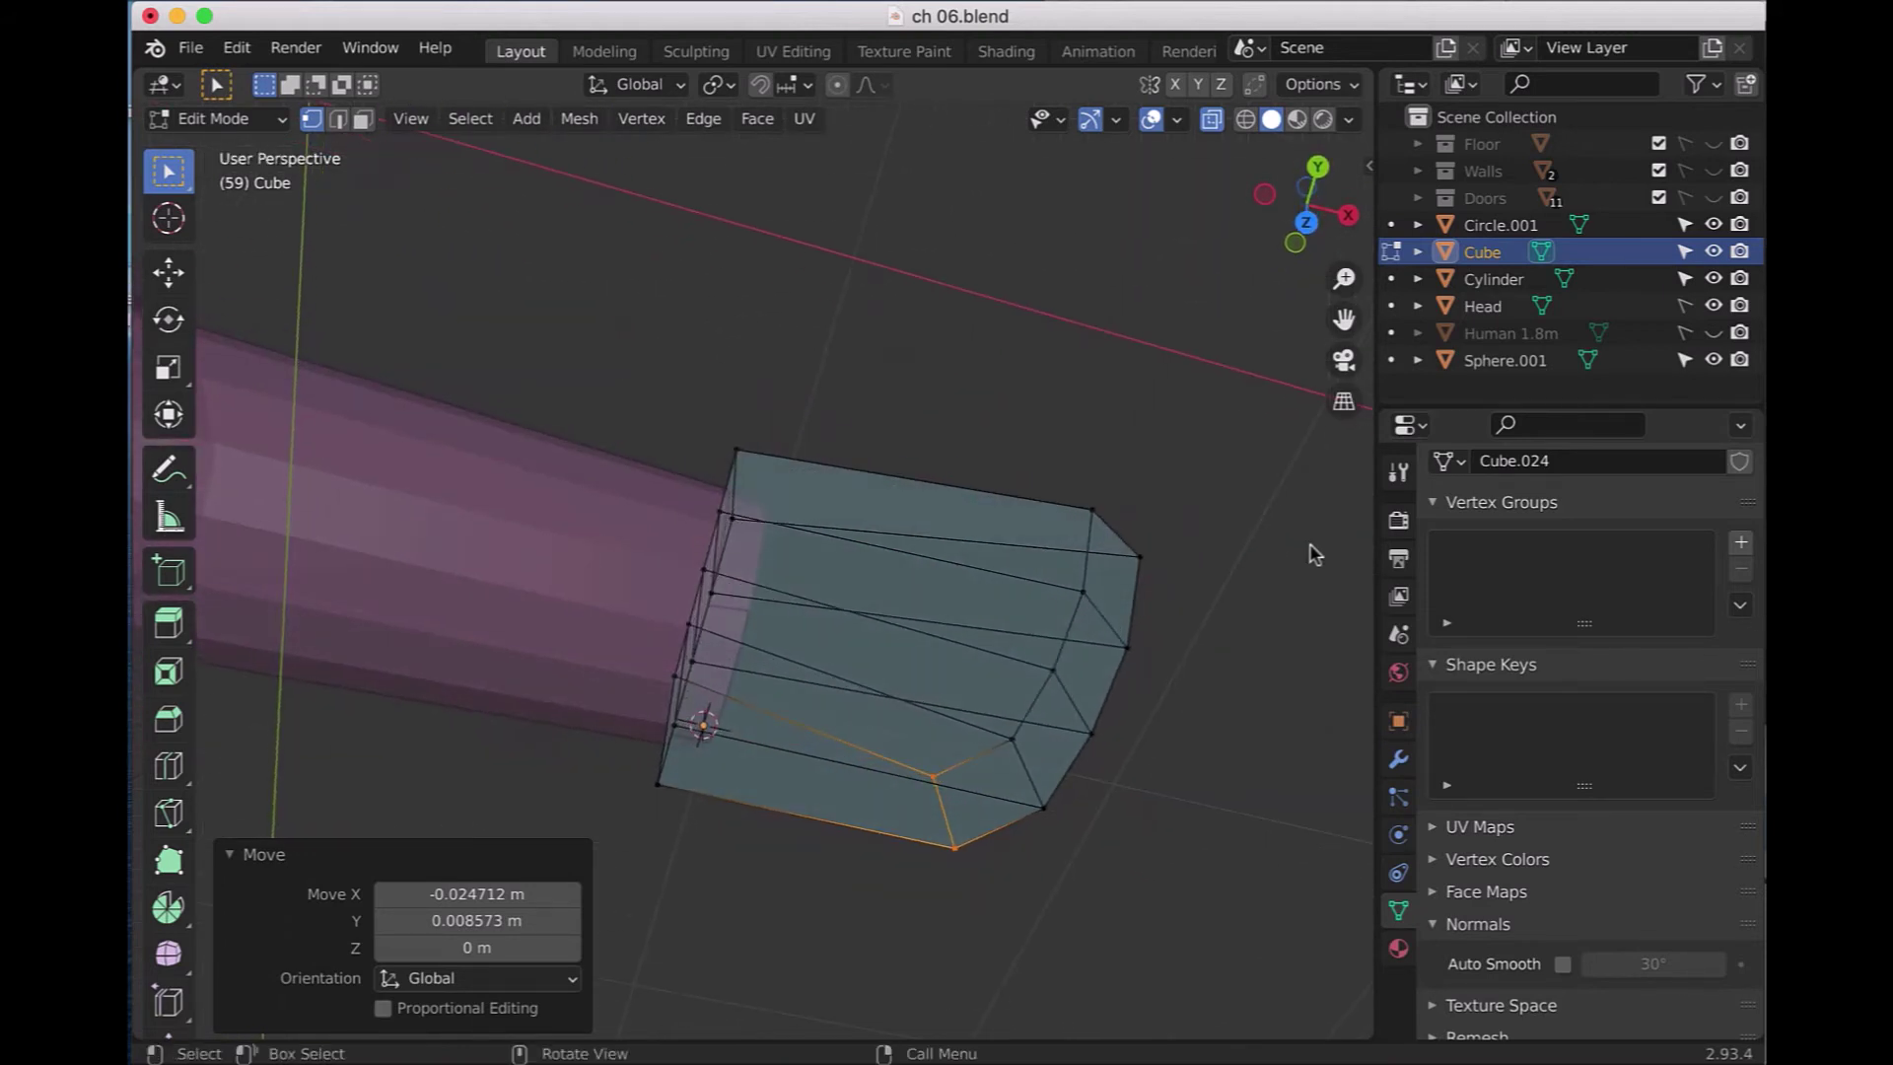
- Check the hand from side and front views and turn X-ray off
key(KP_3)
key(KP_1)
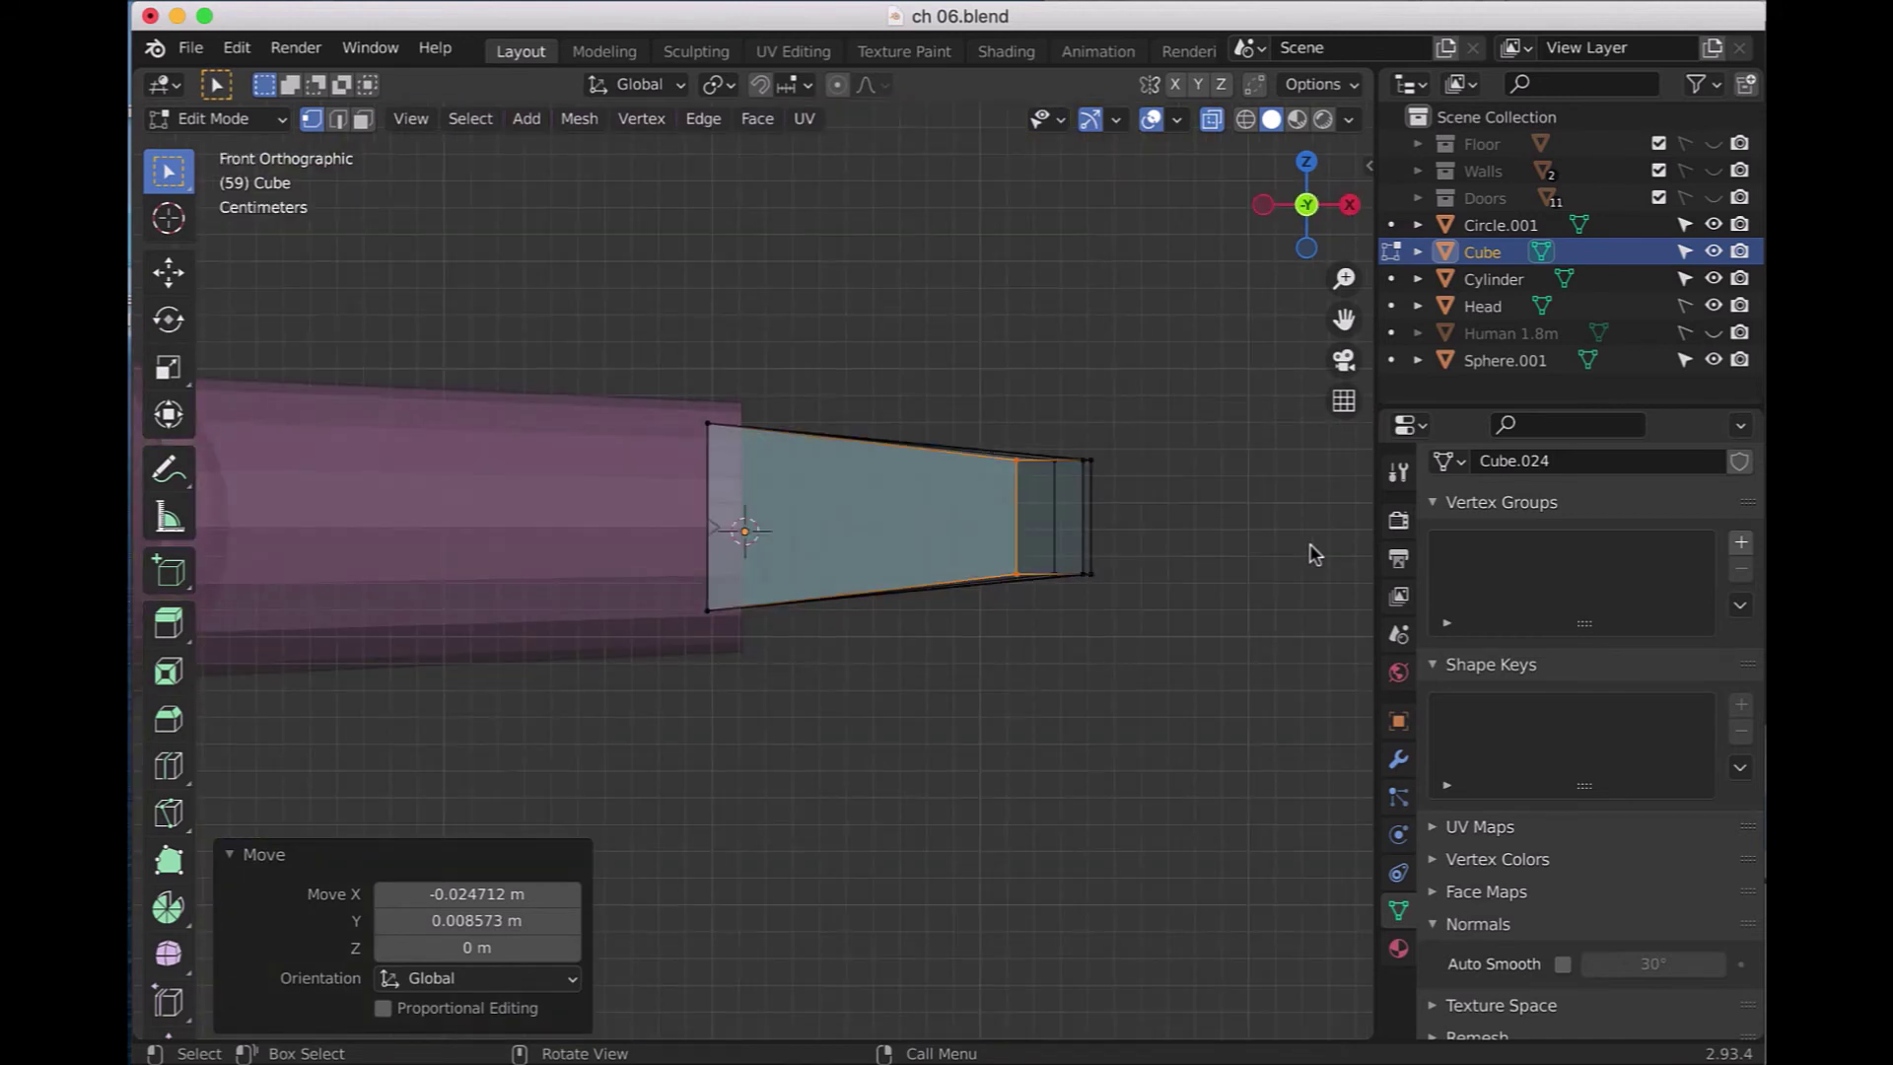
mouse_move(1305, 578)
middle_down()
mouse_move(1210, 722)
mouse_move(1255, 709)
middle_up()
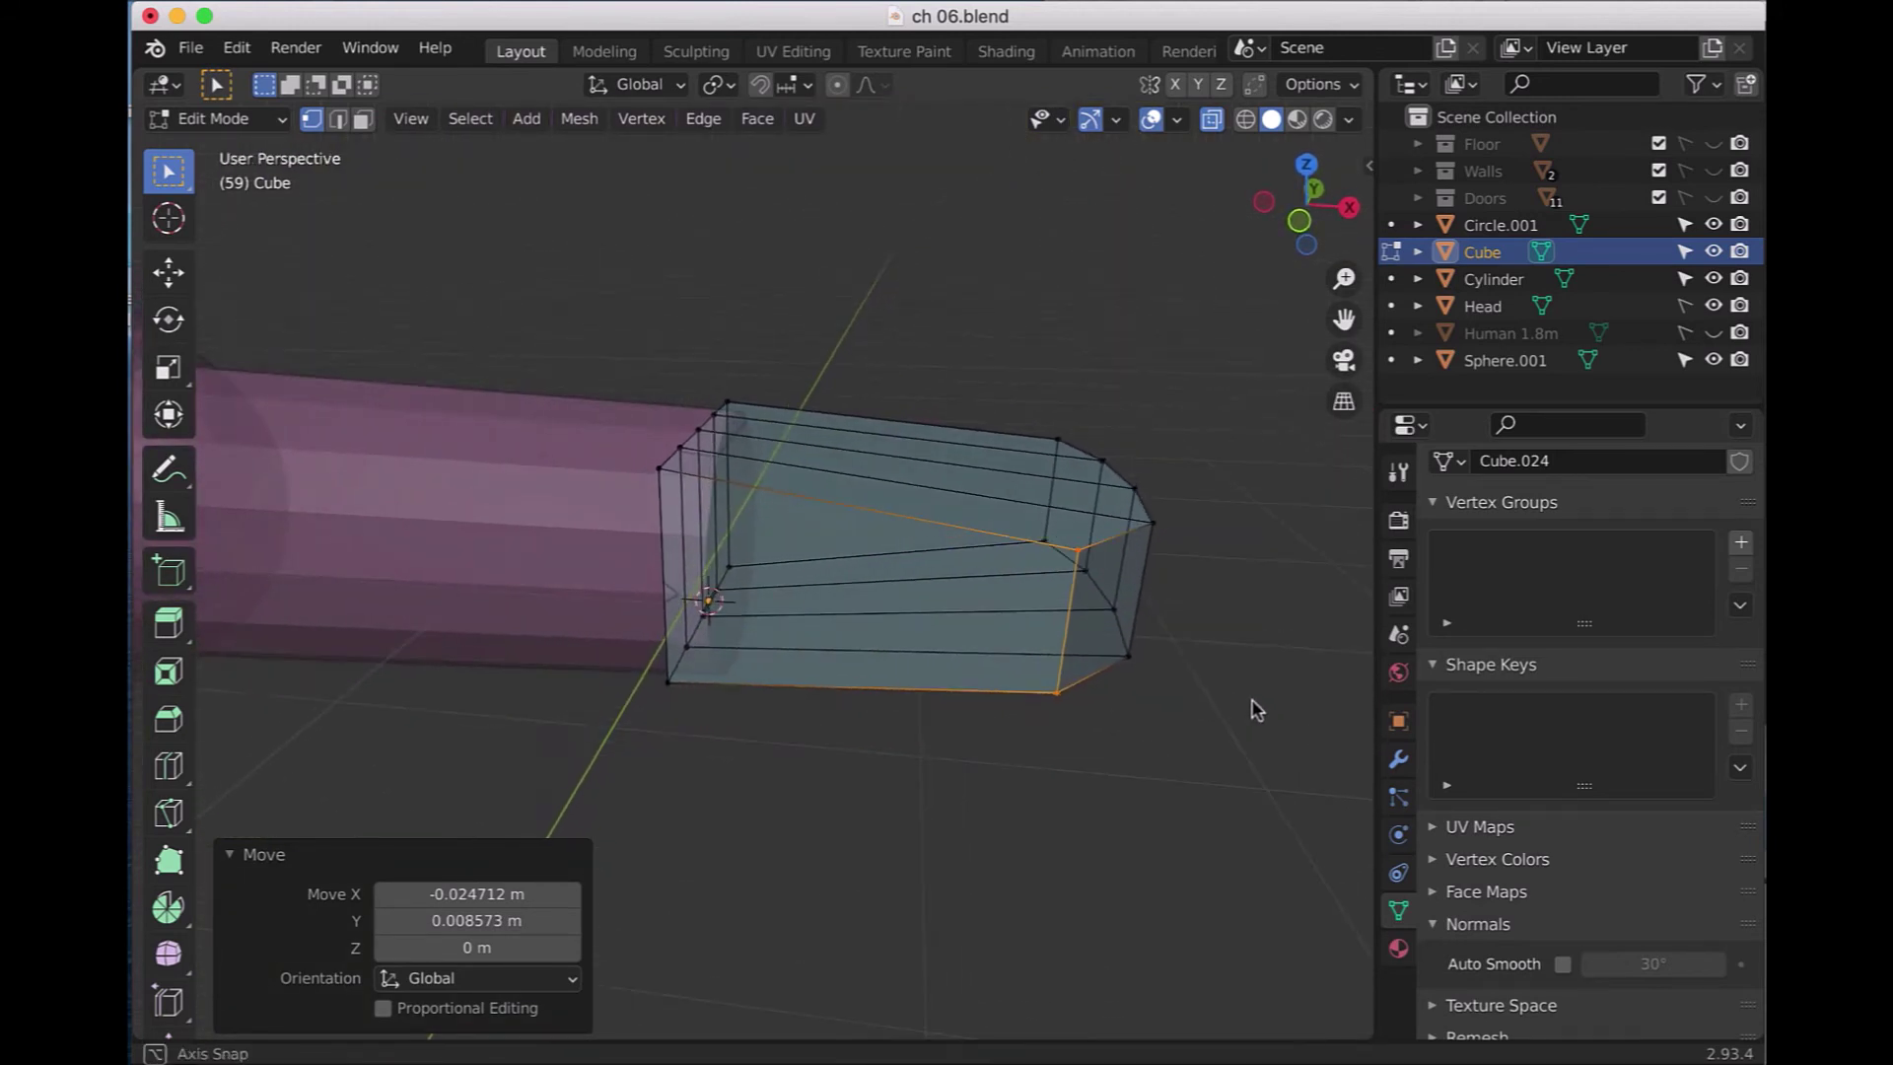
key(KP_1)
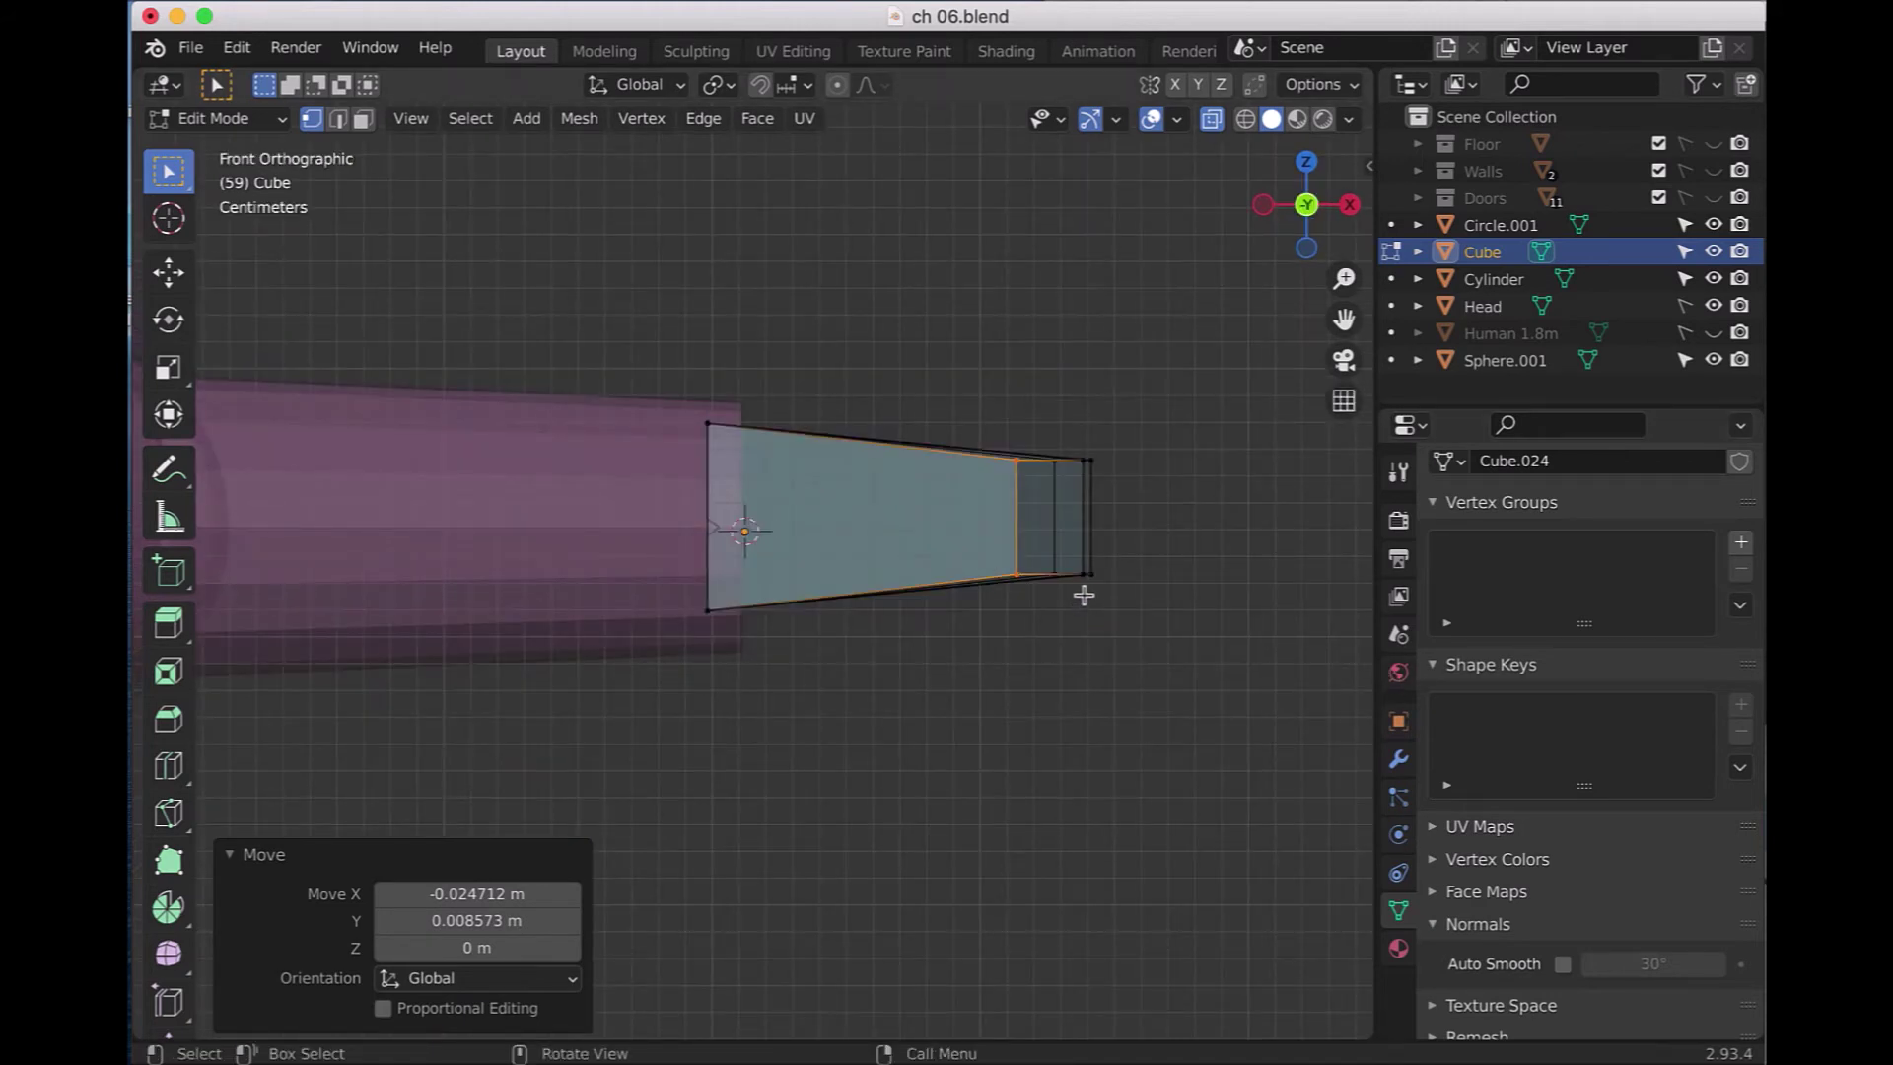
click(1211, 119)
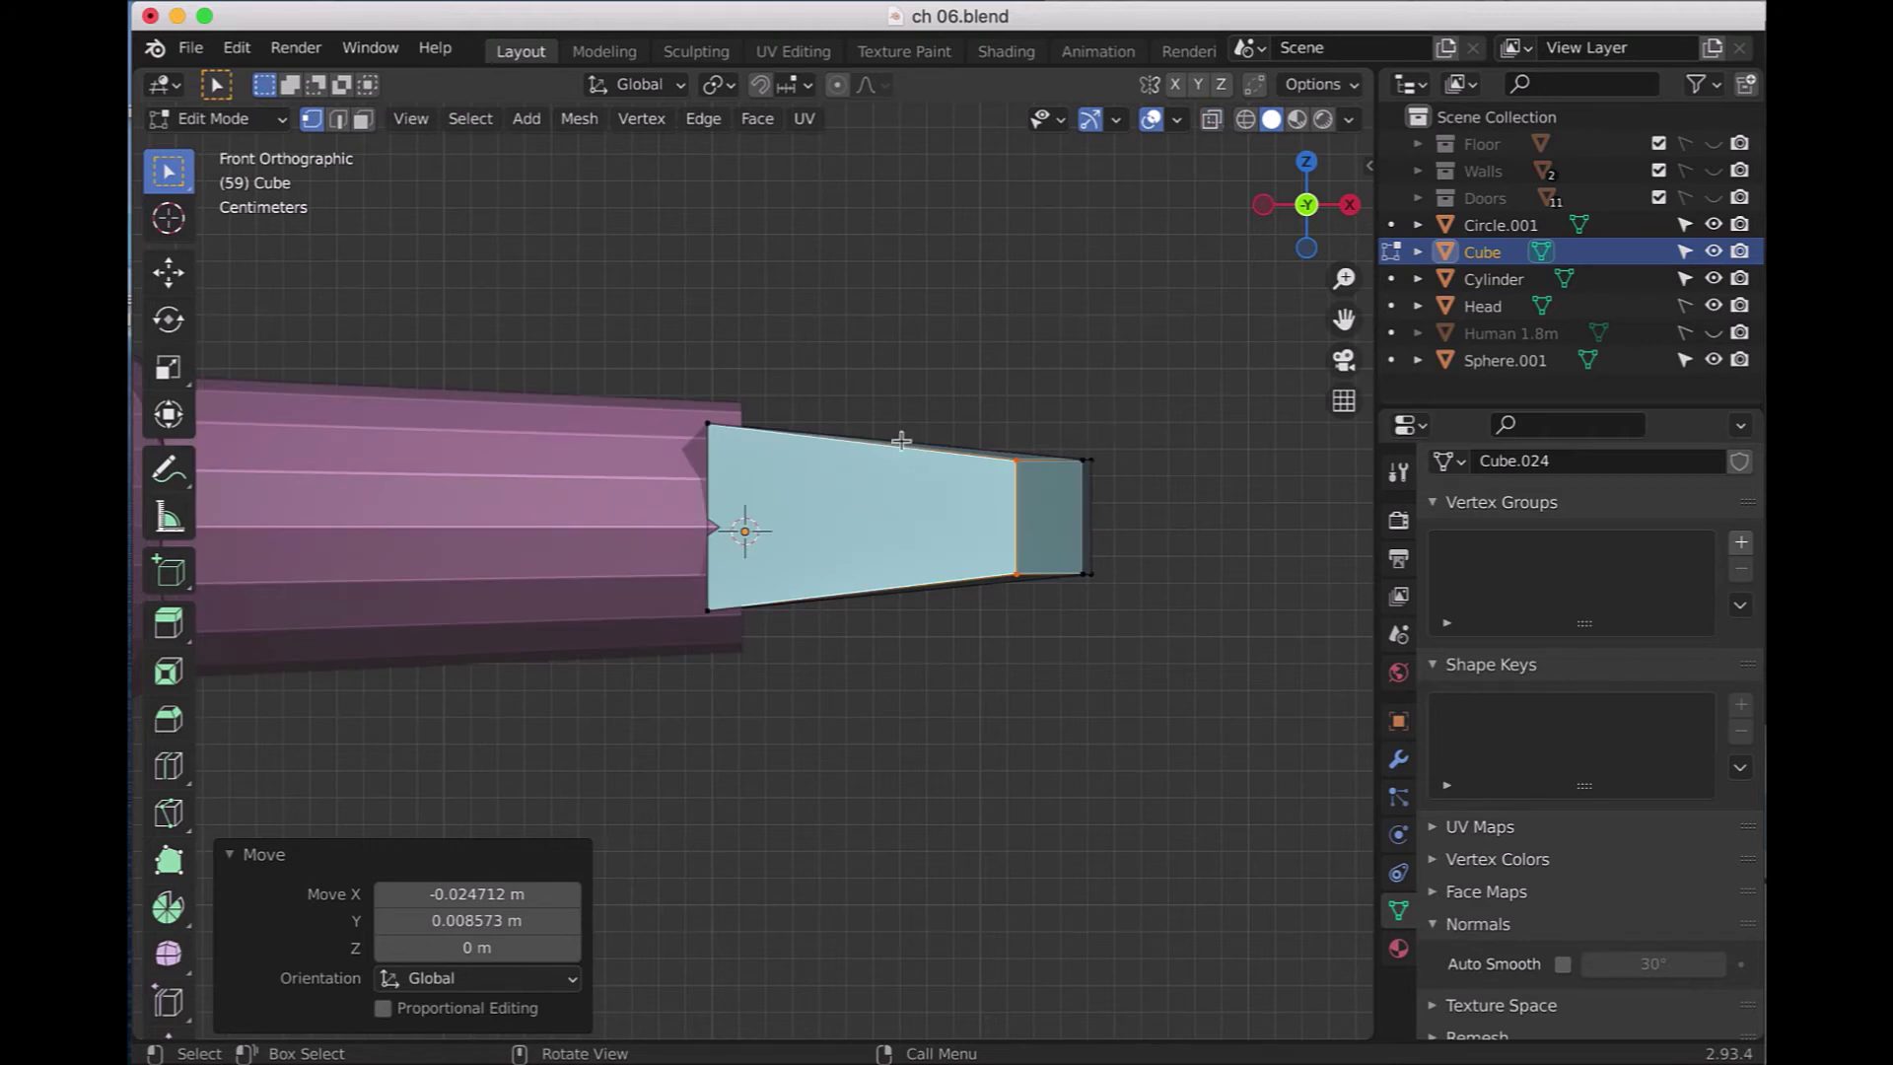
- Cancel a trial loop cut on the hand and switch to edge selection
key(ctrl+r)
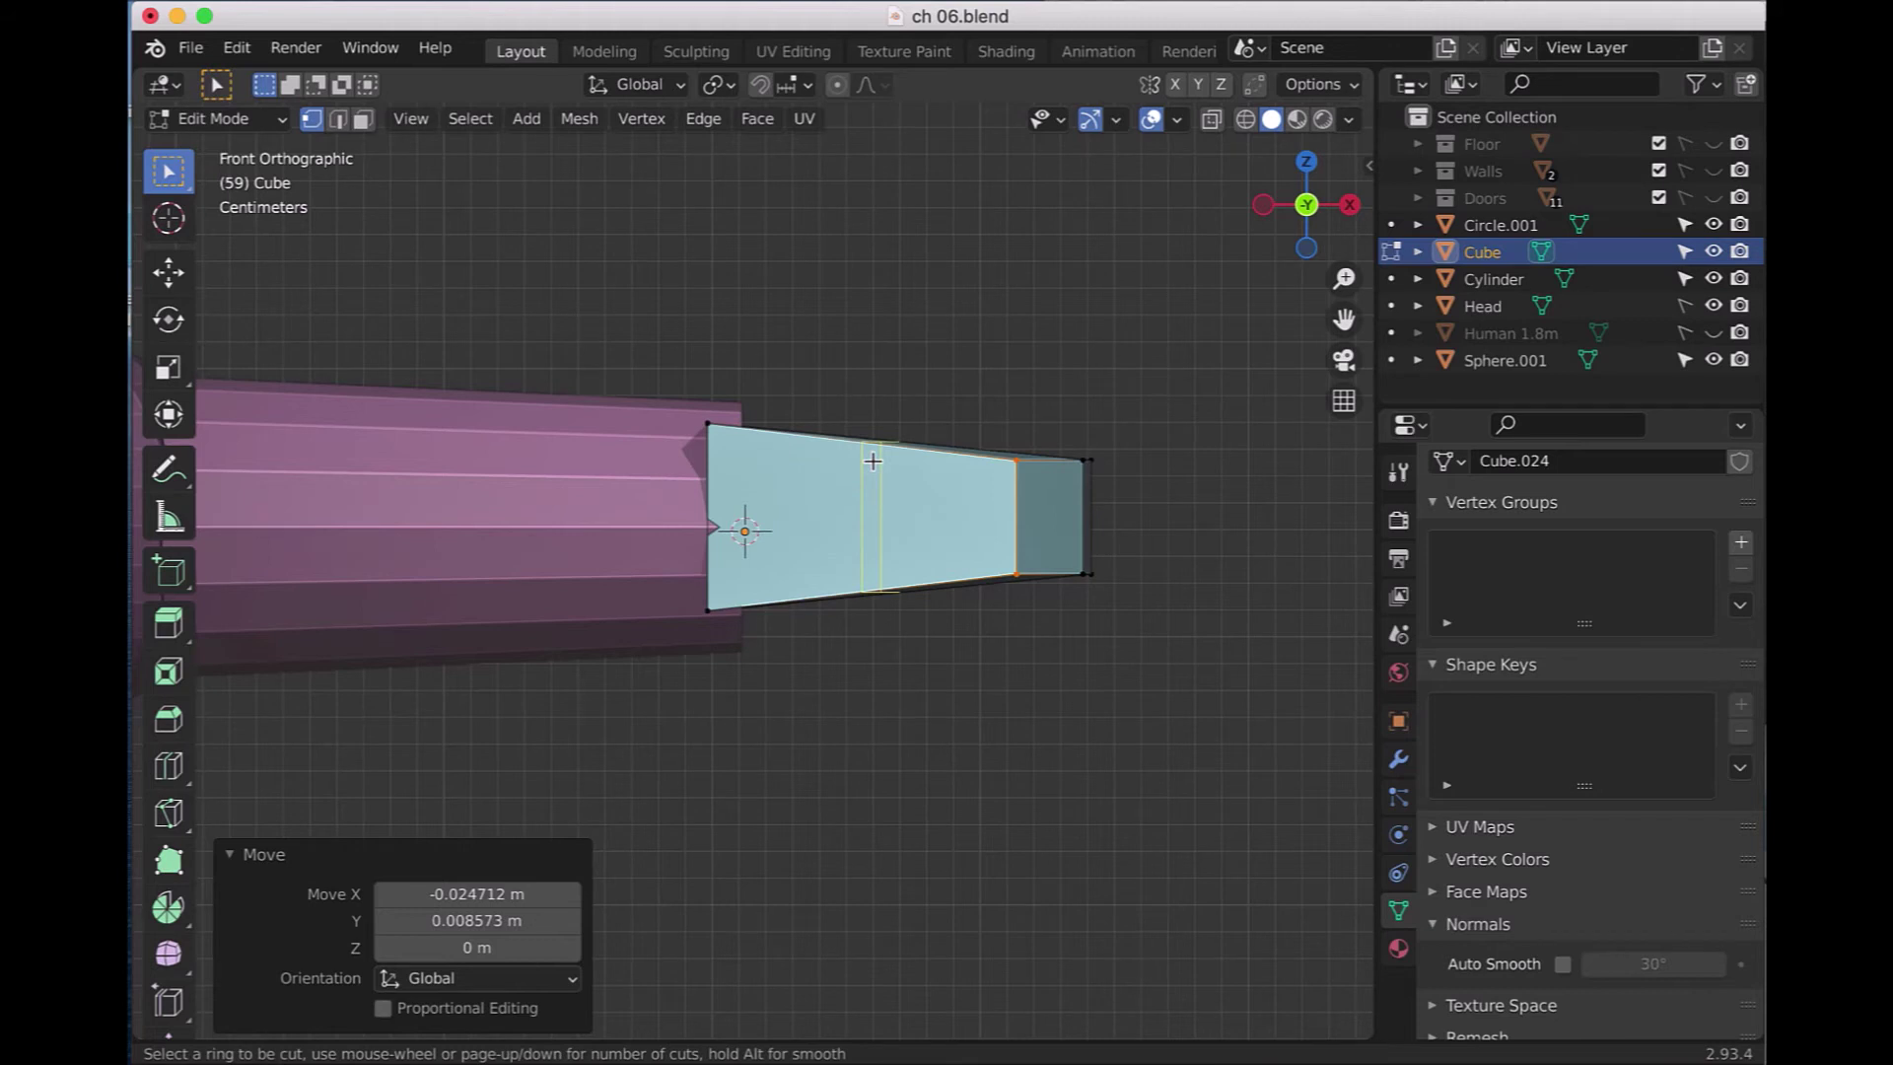
scroll(872, 460, up, 1)
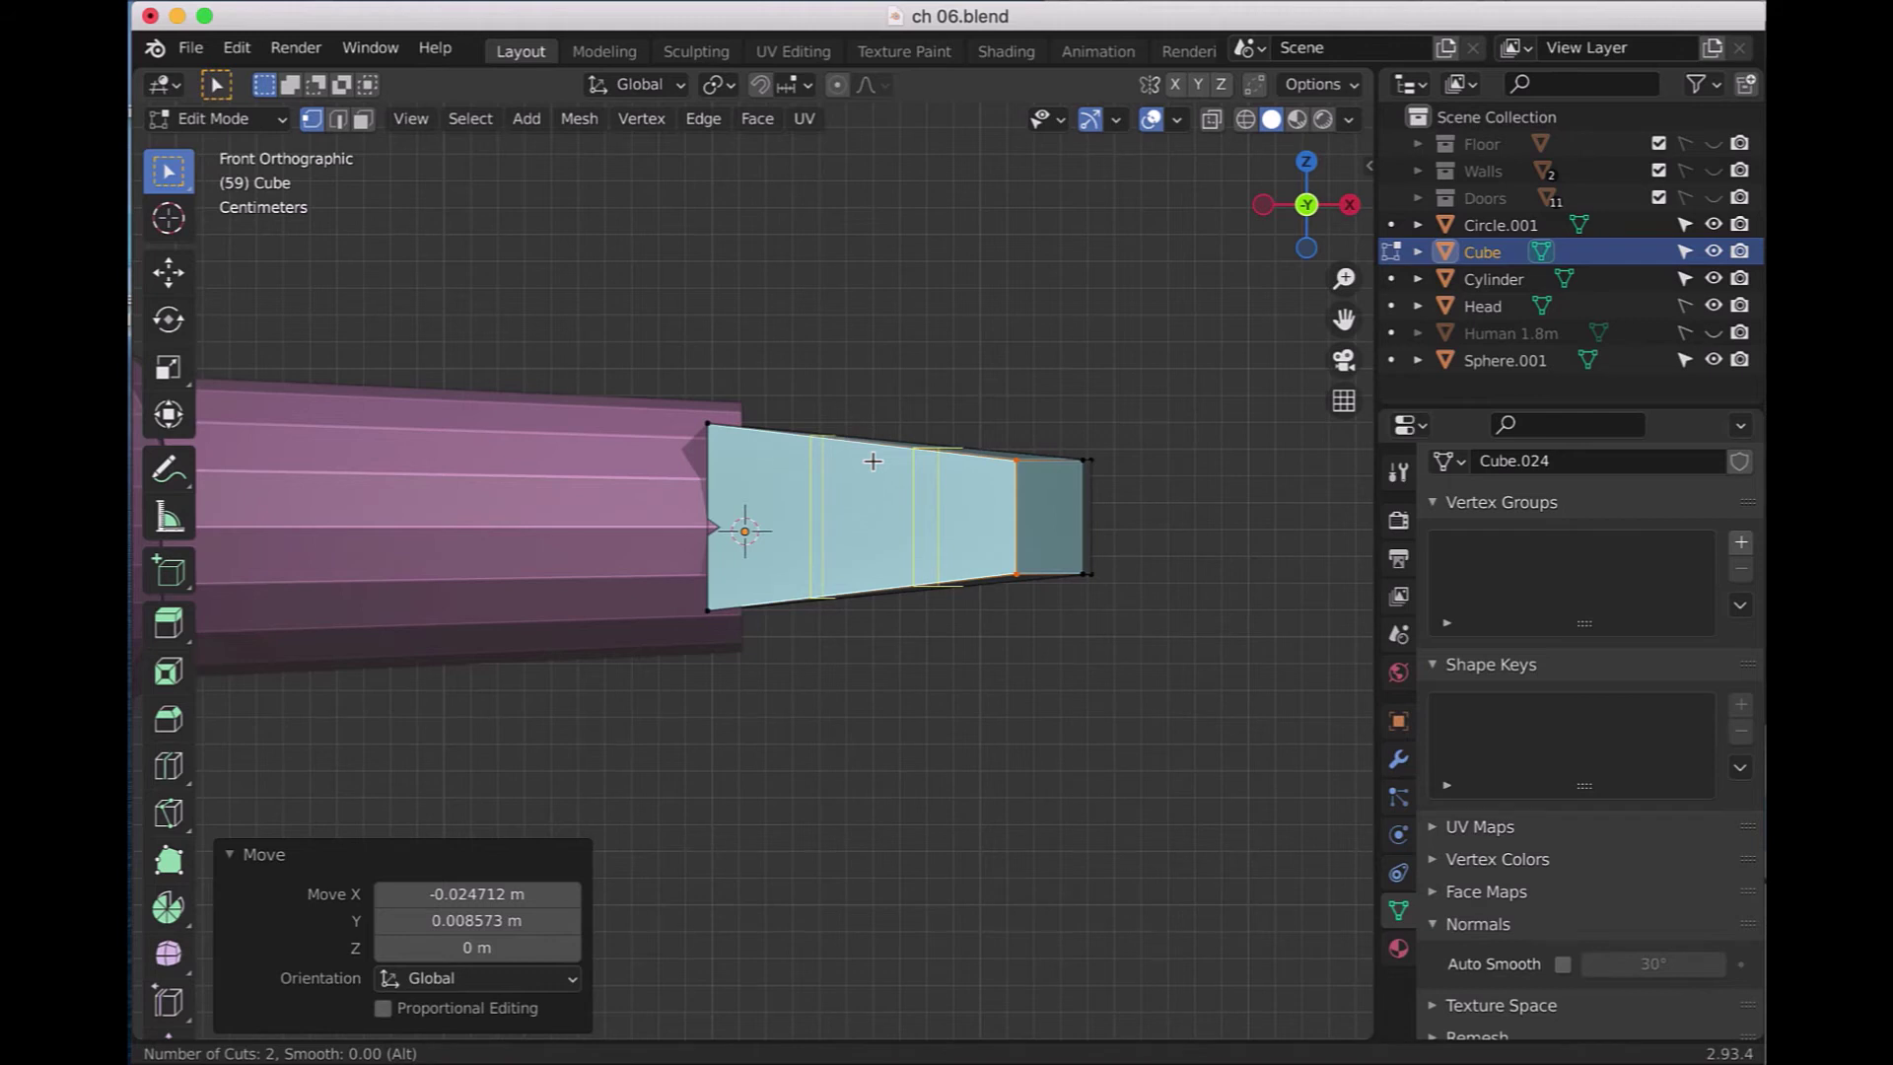
key(Escape)
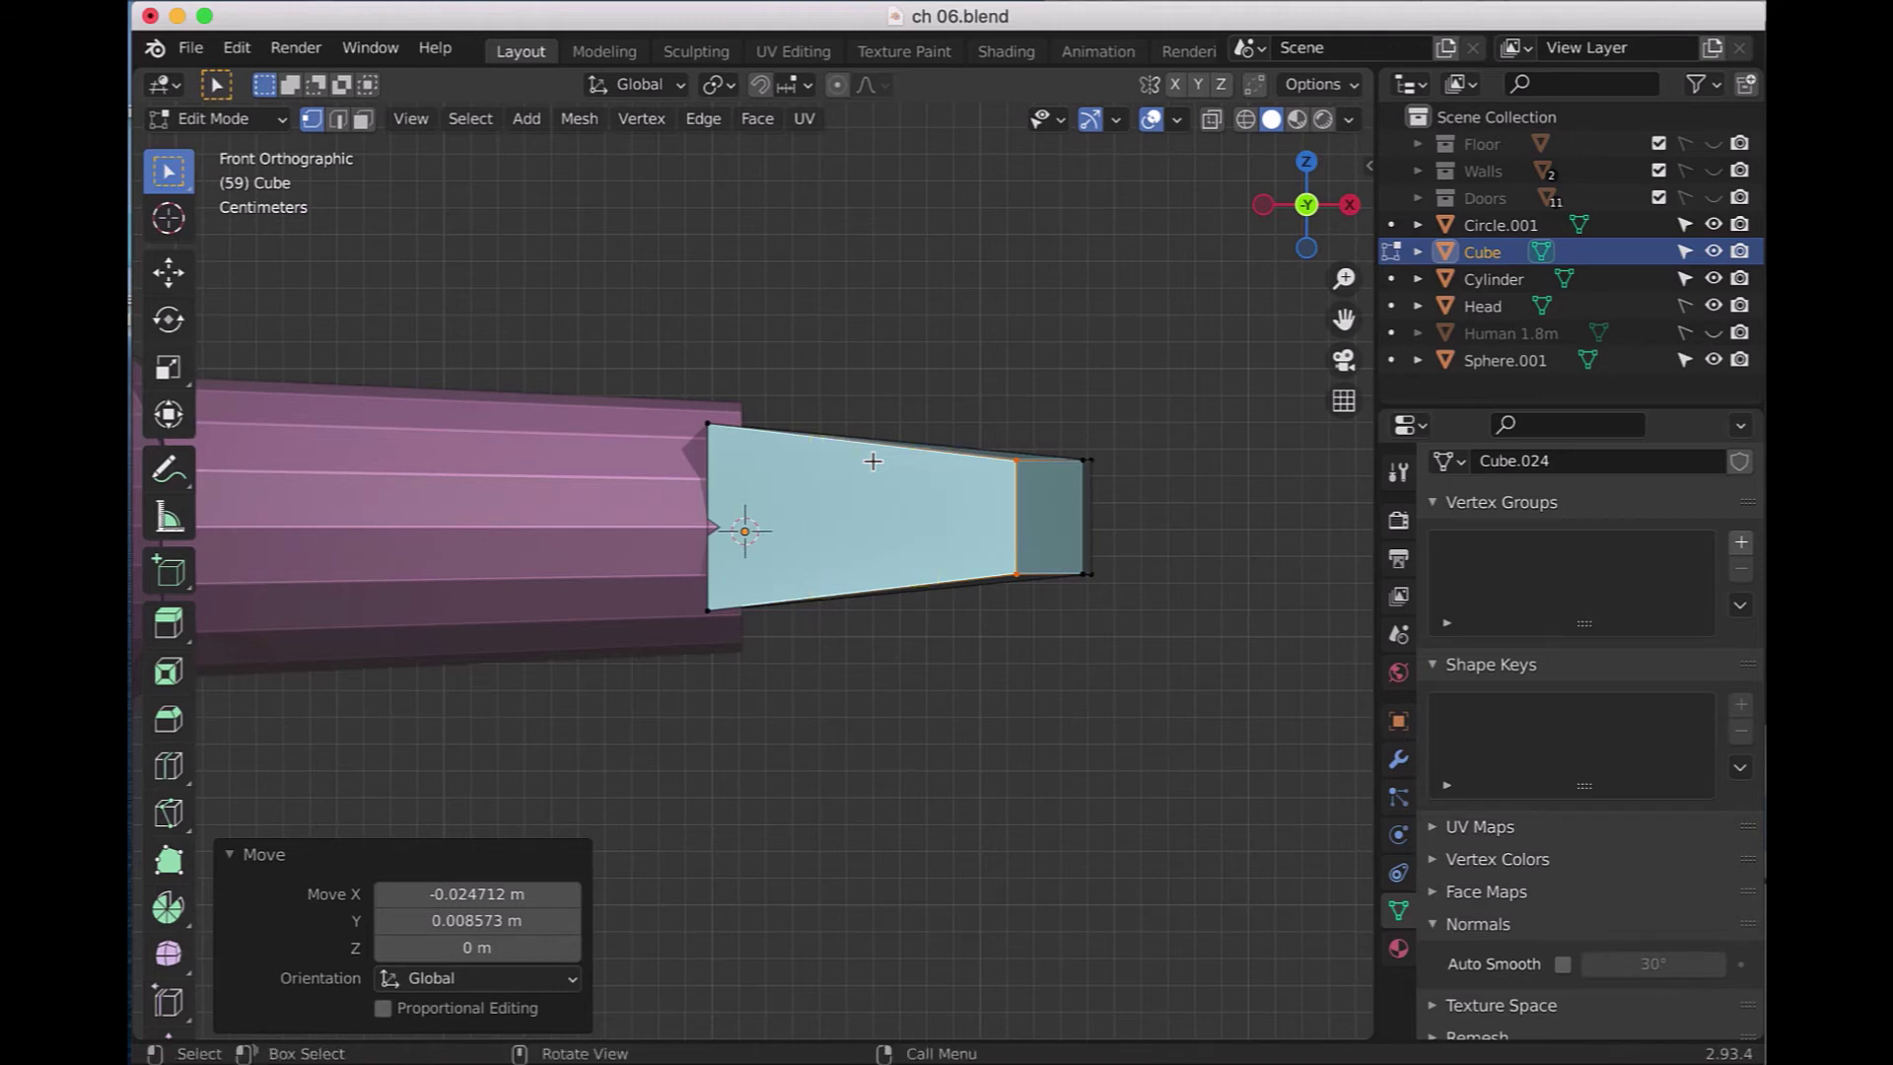
click(338, 120)
mouse_move(486, 177)
middle_down()
mouse_move(954, 342)
mouse_move(914, 458)
middle_up()
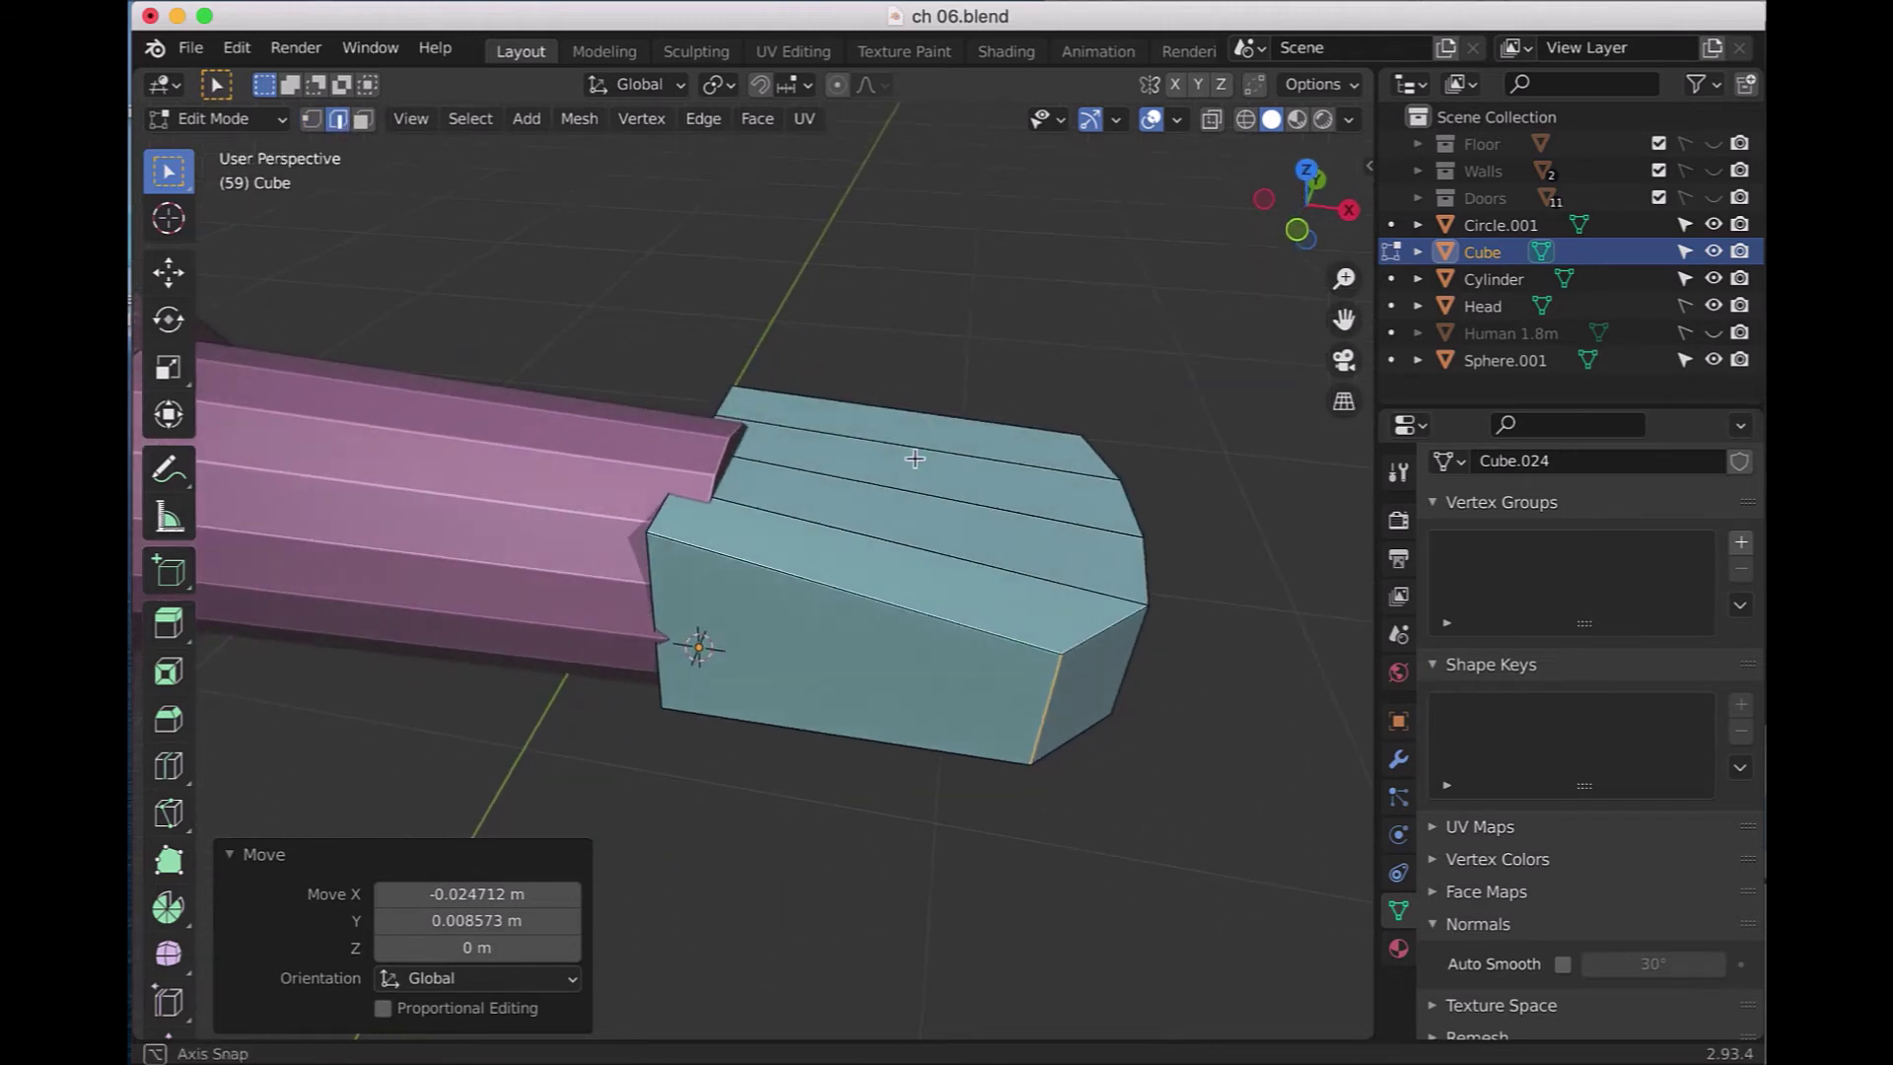
- Cut one centred crosswise edge loop into the hand box
key(ctrl+r)
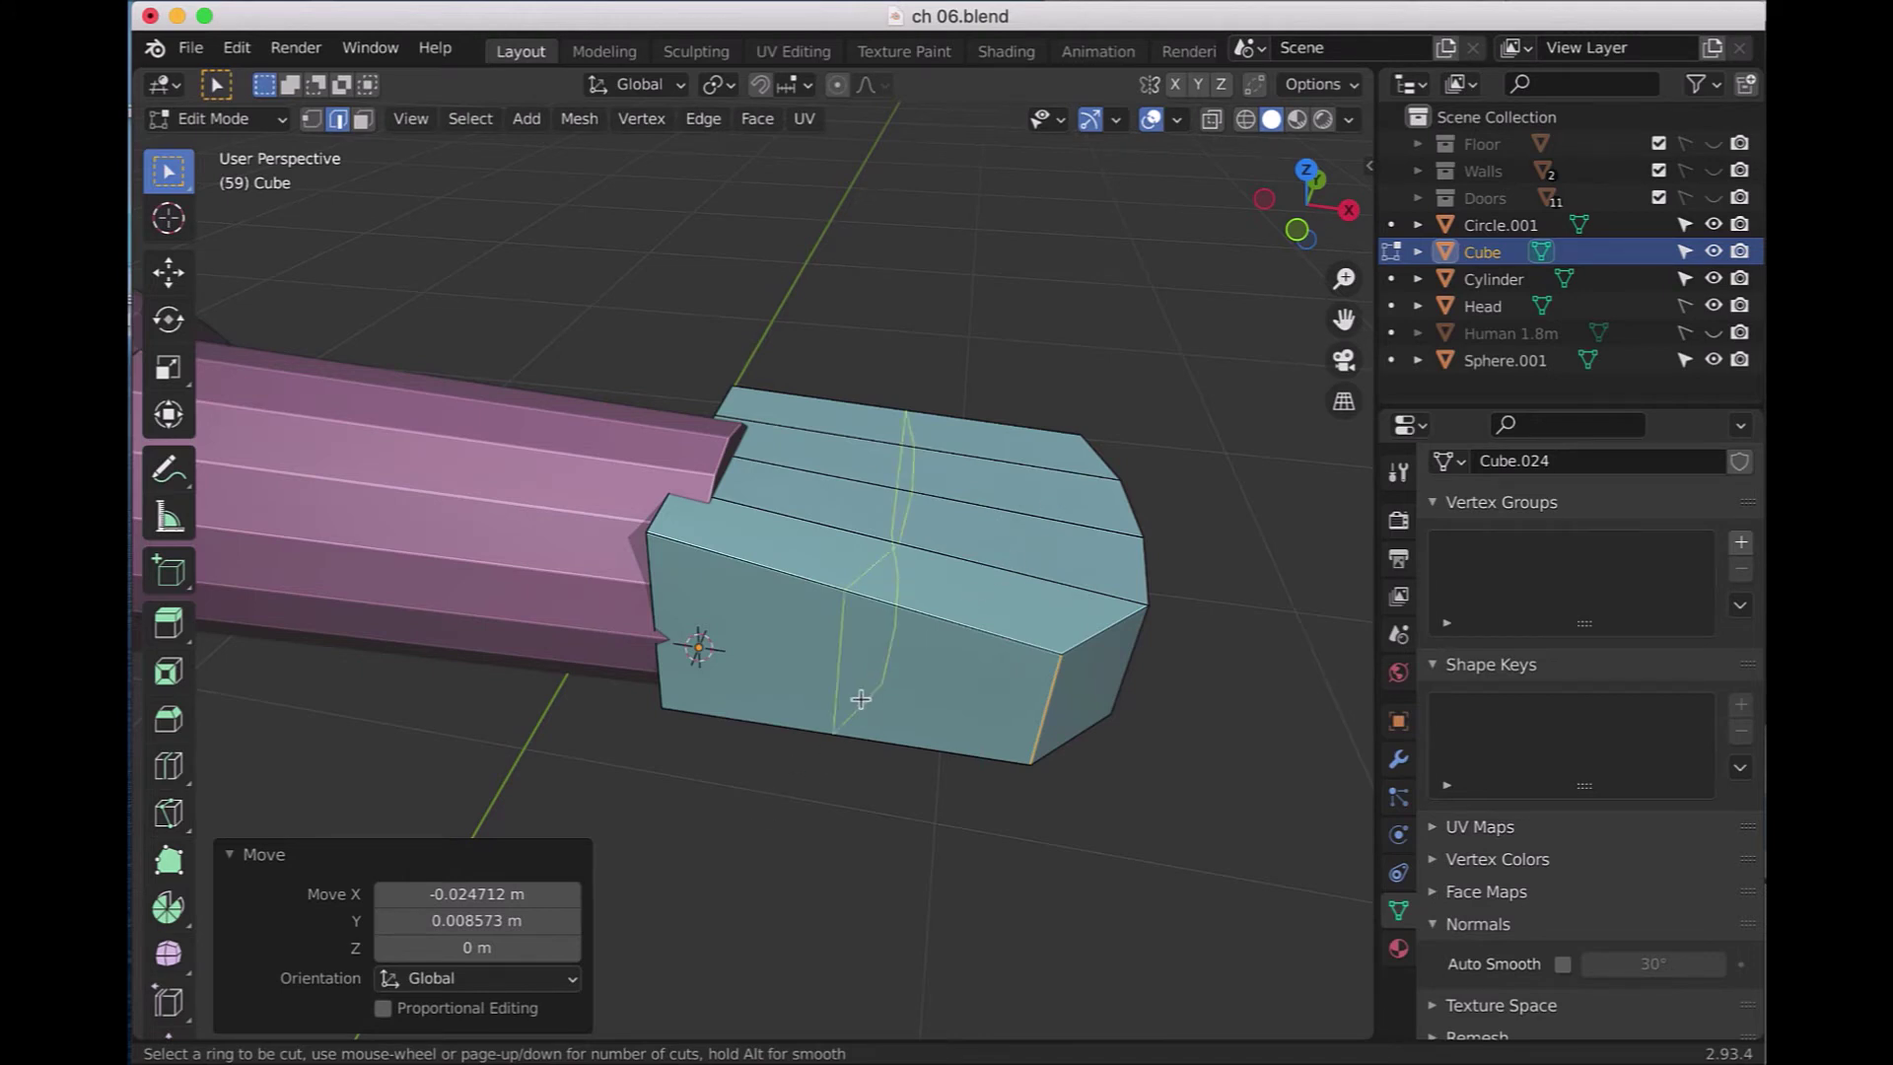
click(909, 656)
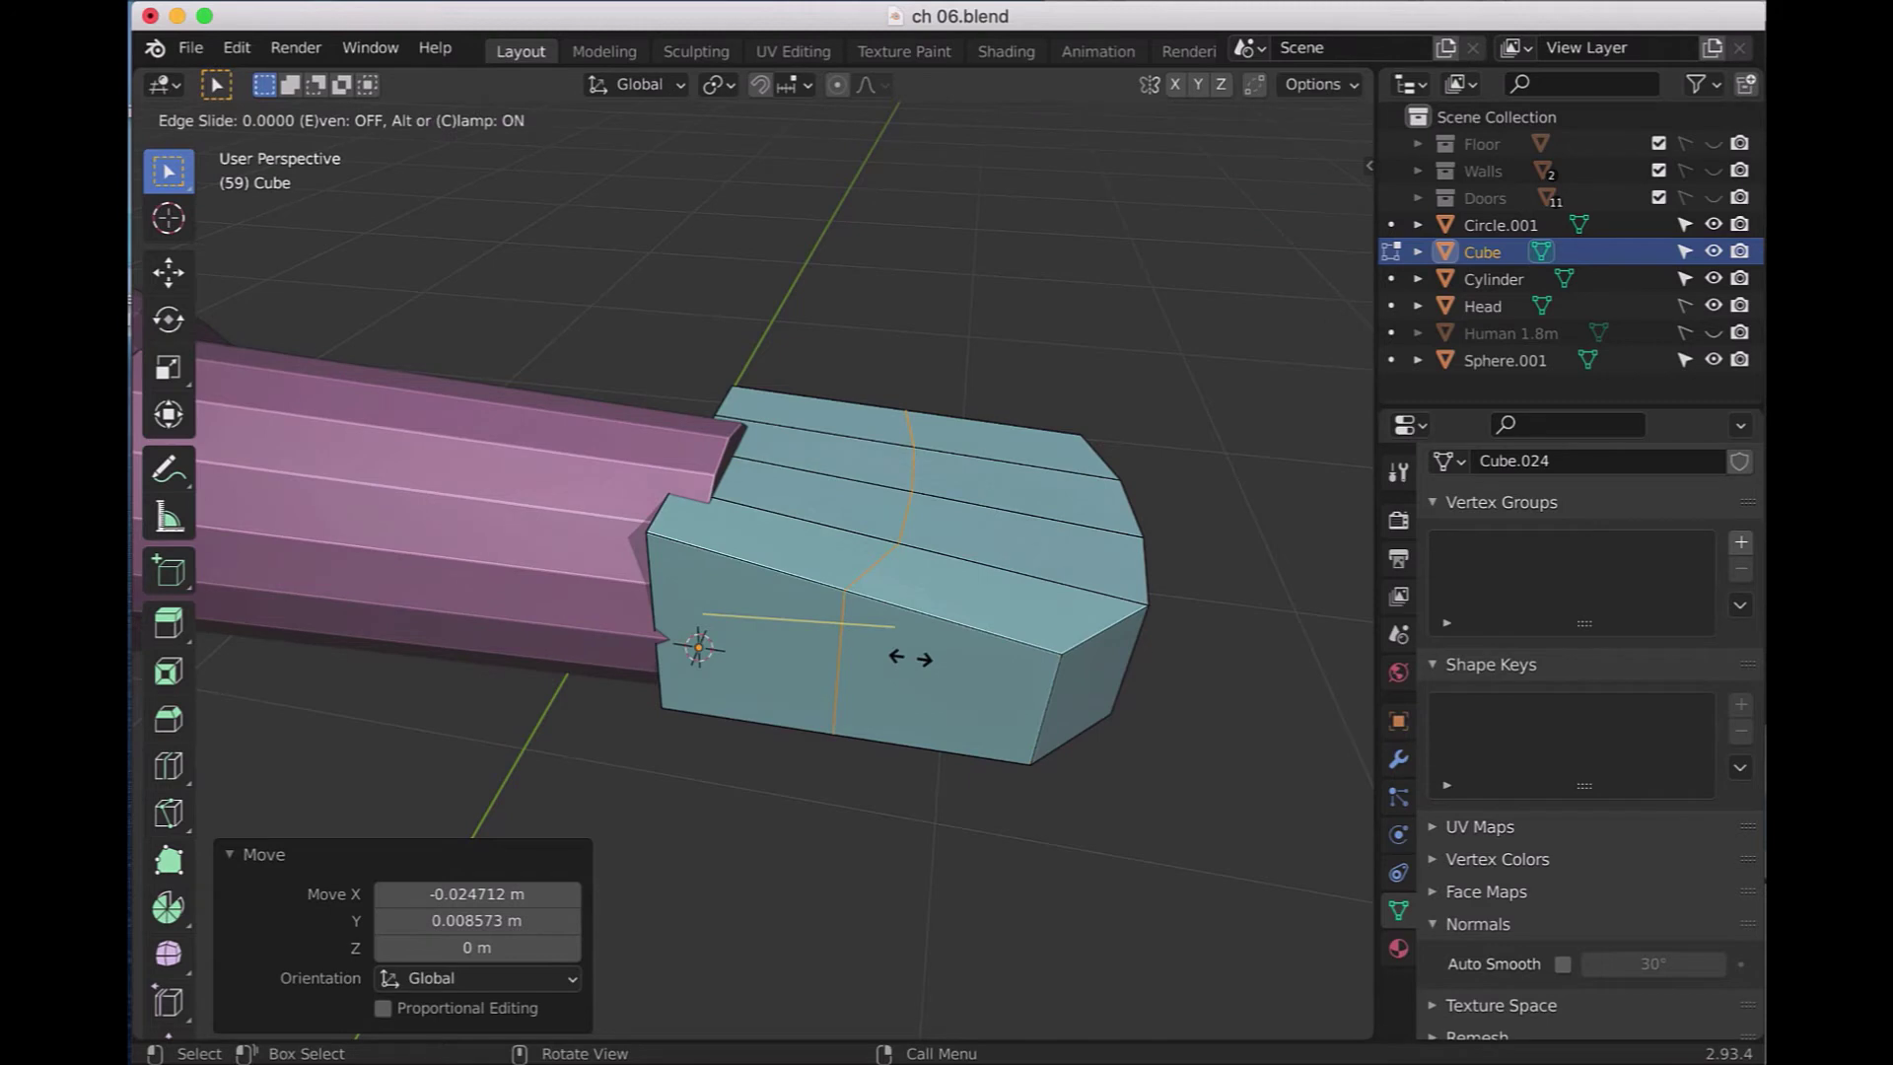
right_click(908, 706)
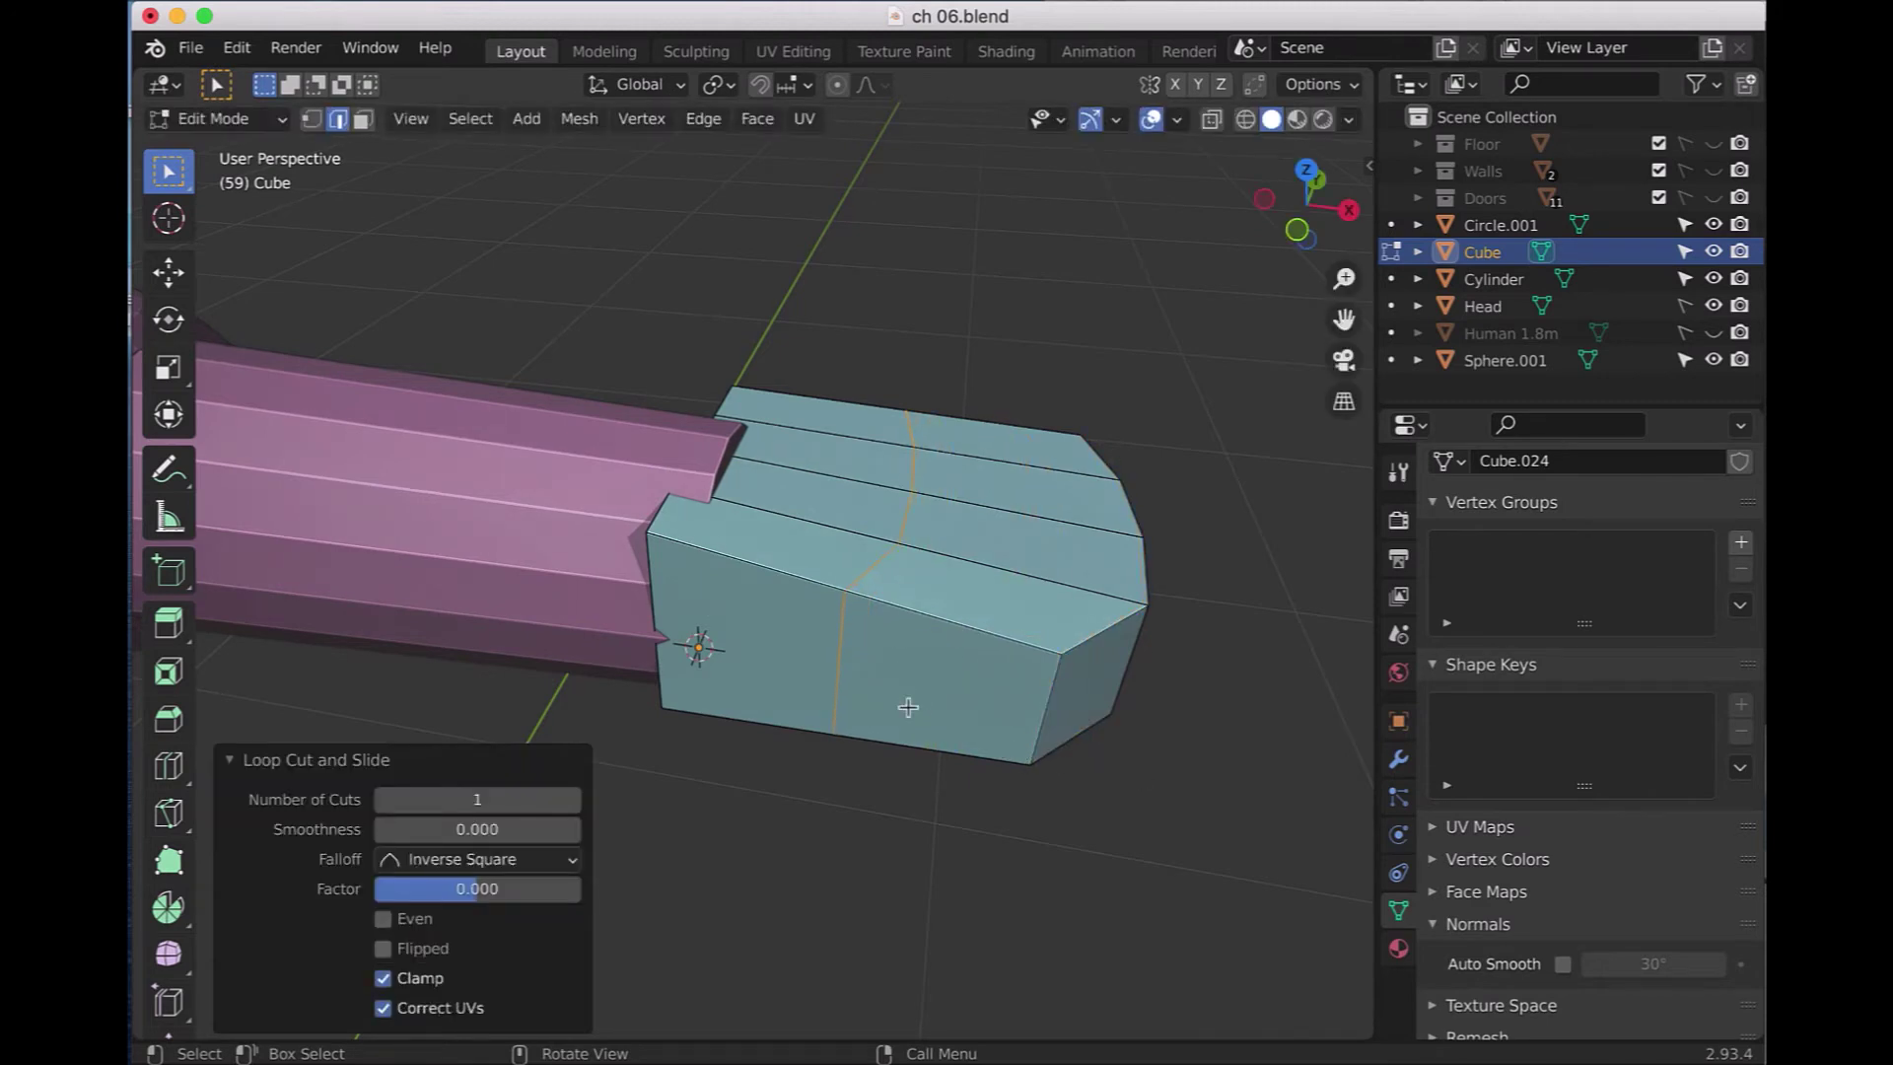
scroll(907, 706, down, 1)
scroll(904, 710, down, 1)
scroll(905, 718, up, 1)
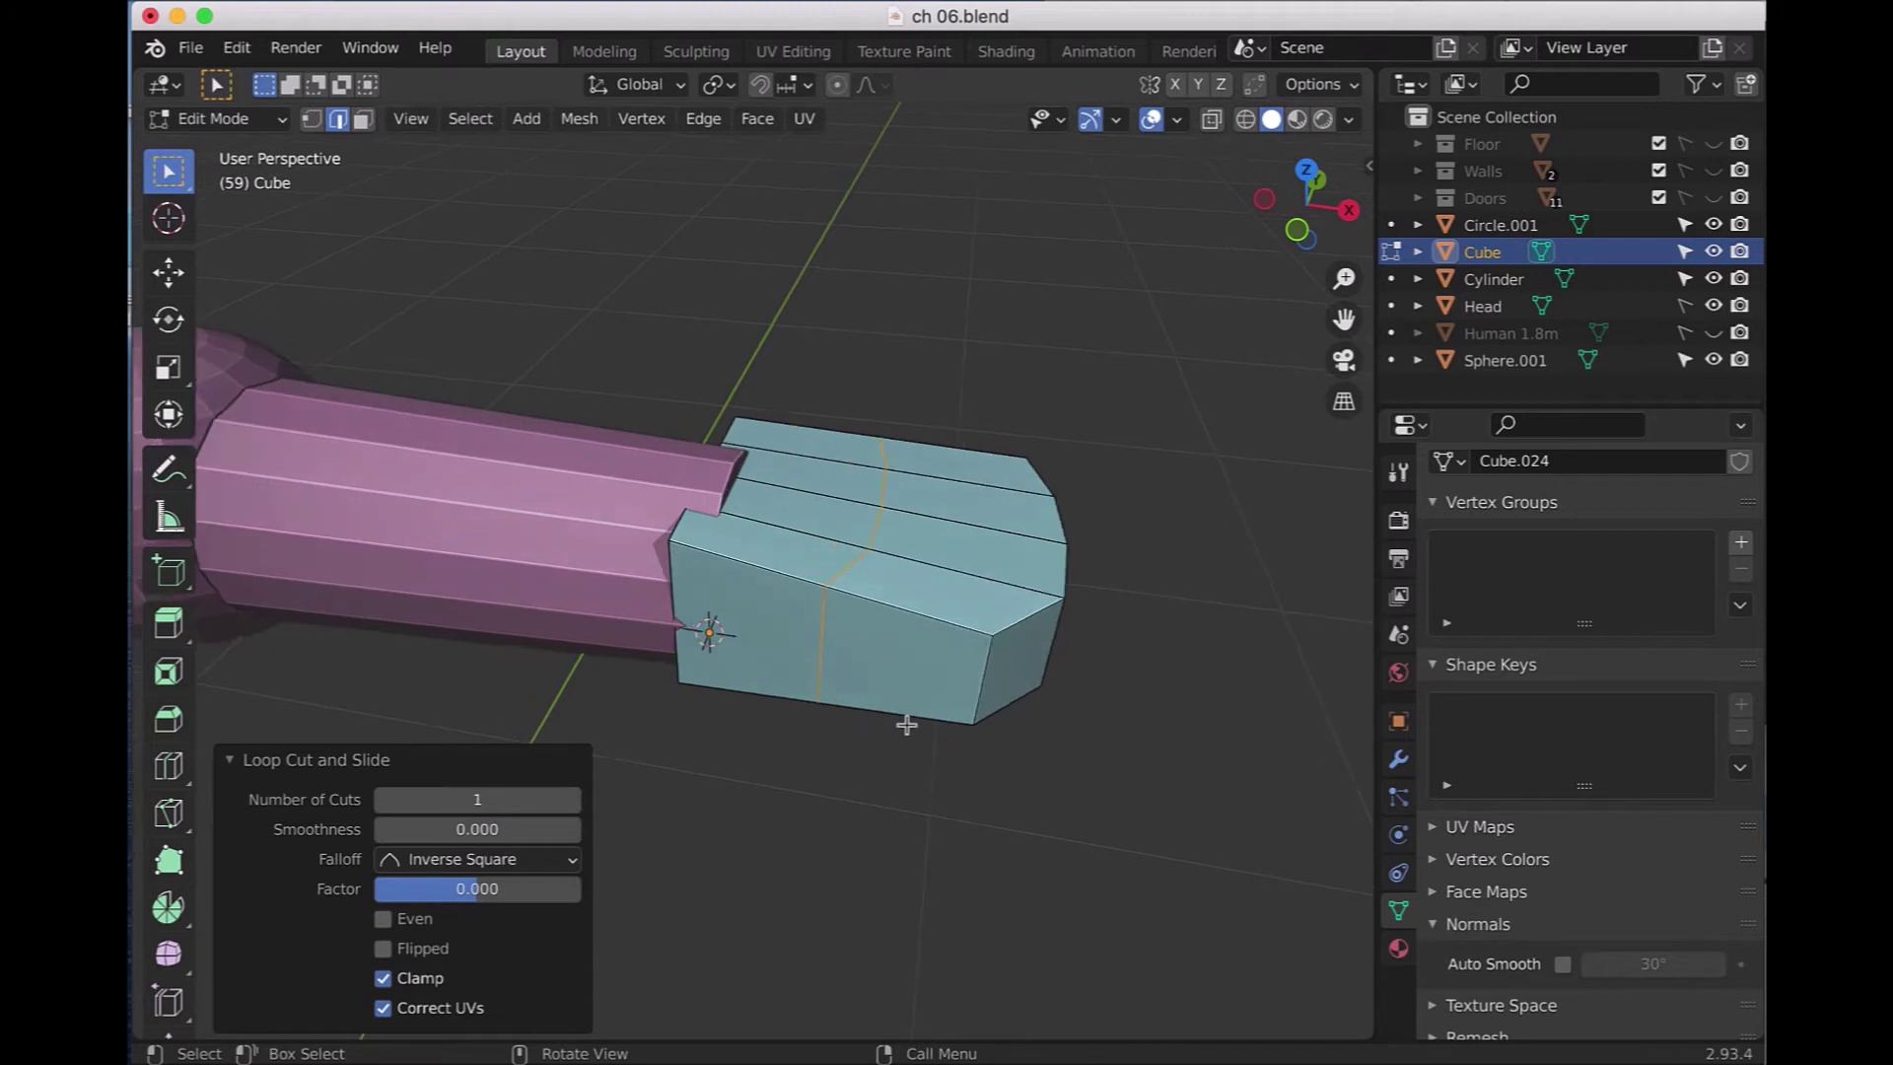
click(906, 725)
- Add two evenly spaced crosswise loops, turn X-ray on, and isolate the hand box
key(ctrl+r)
scroll(842, 653, up, 1)
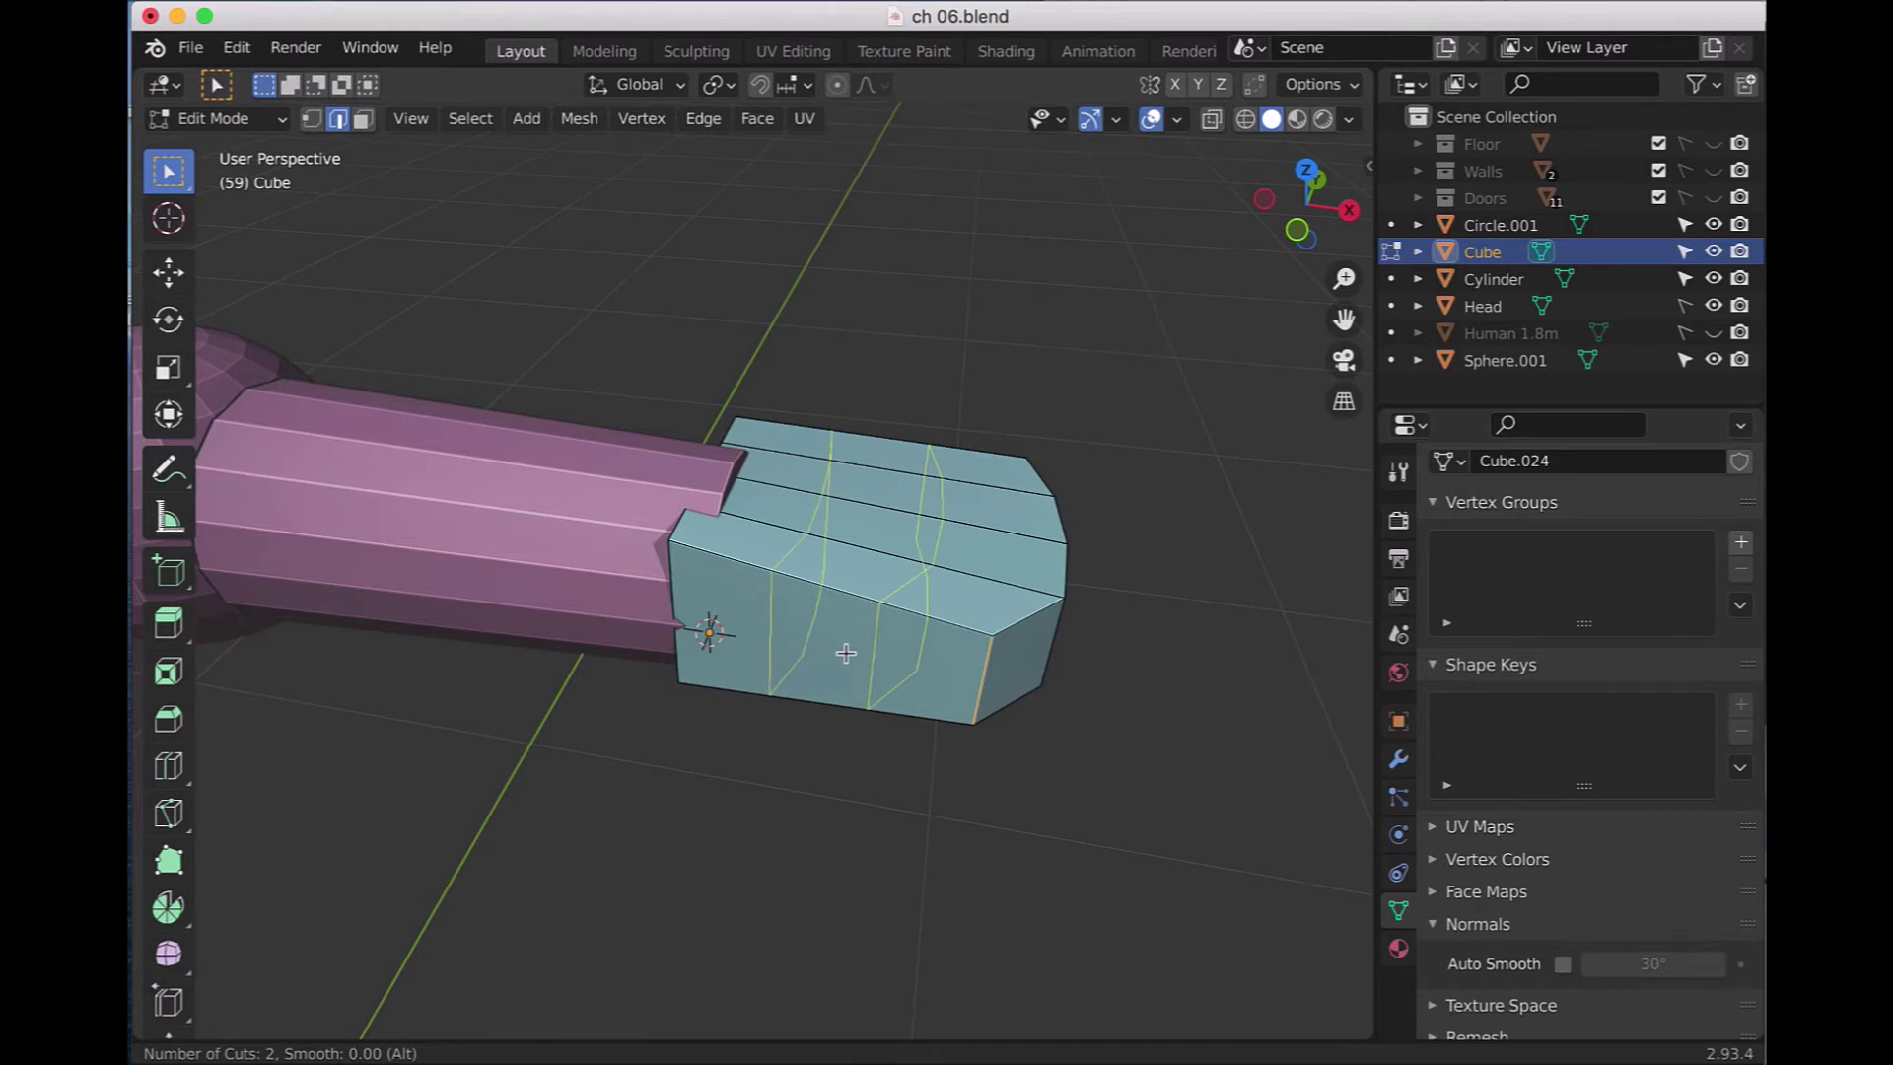
click(844, 653)
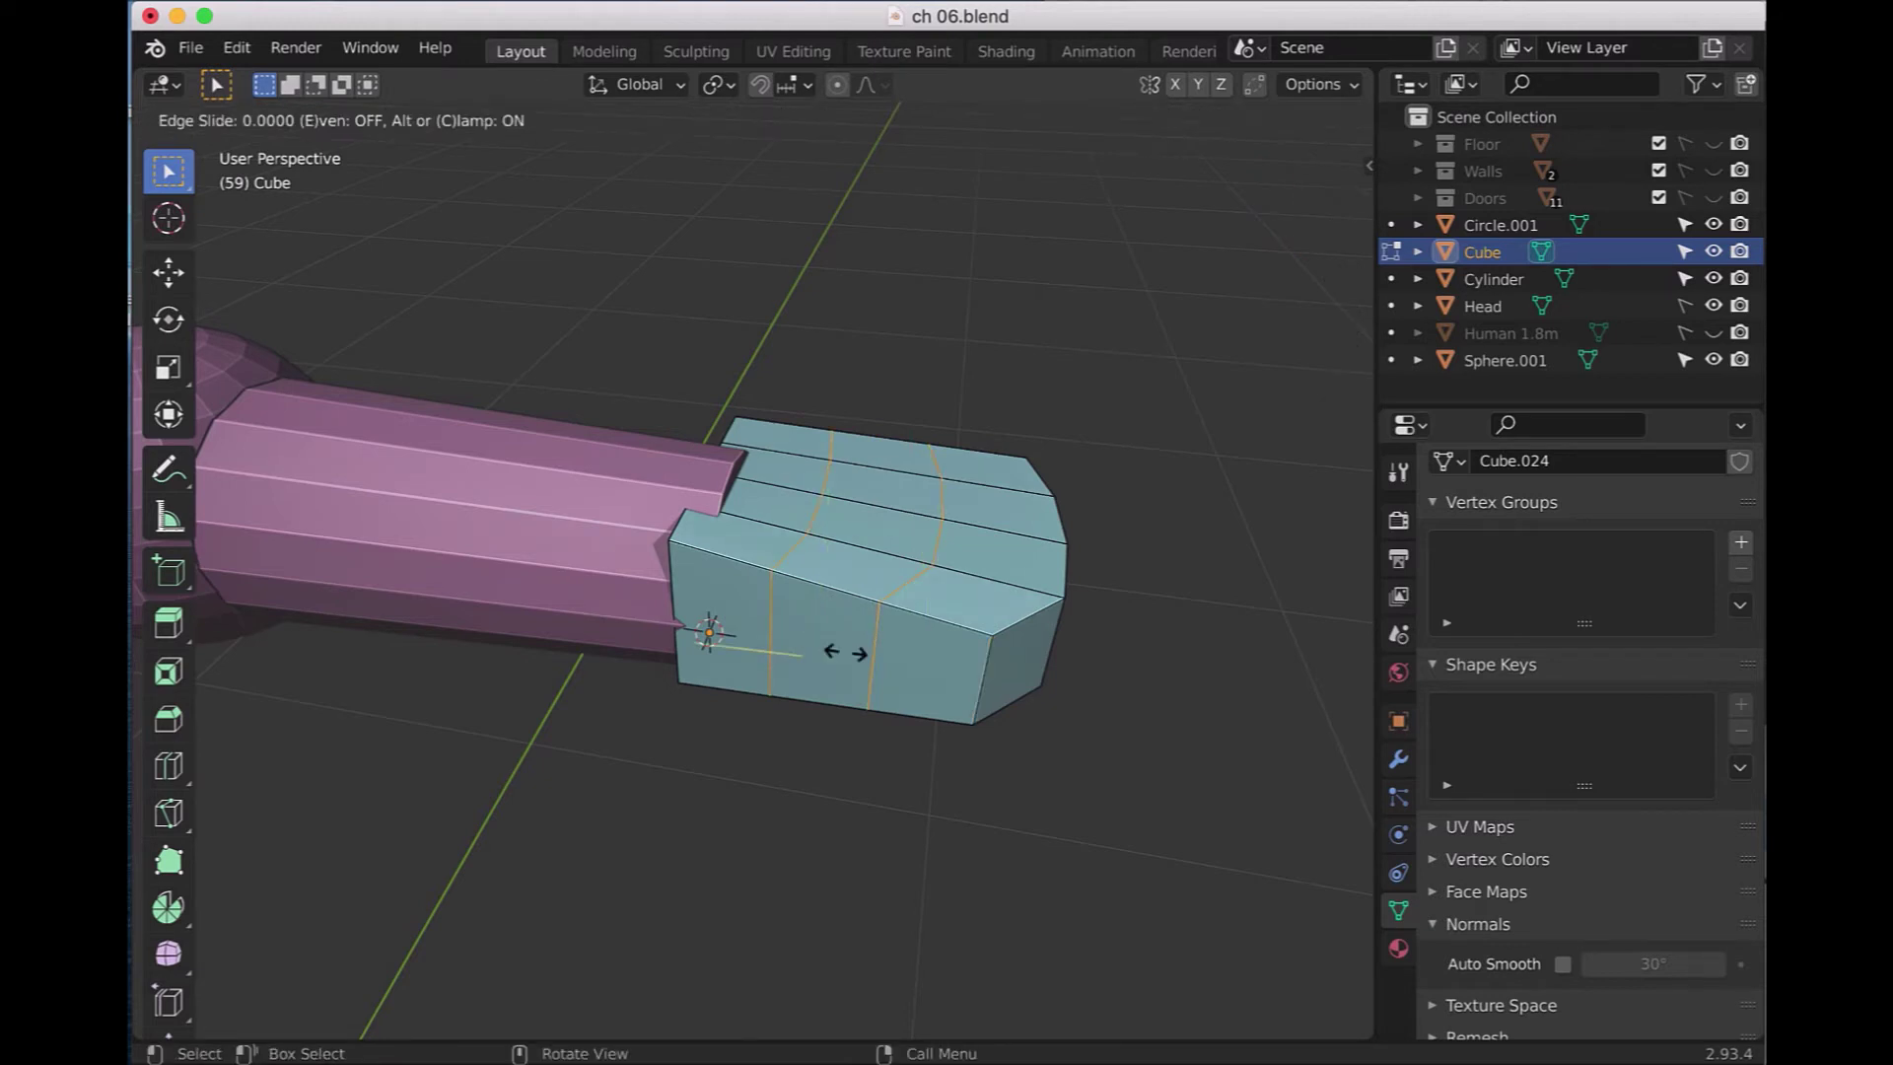
right_click(844, 652)
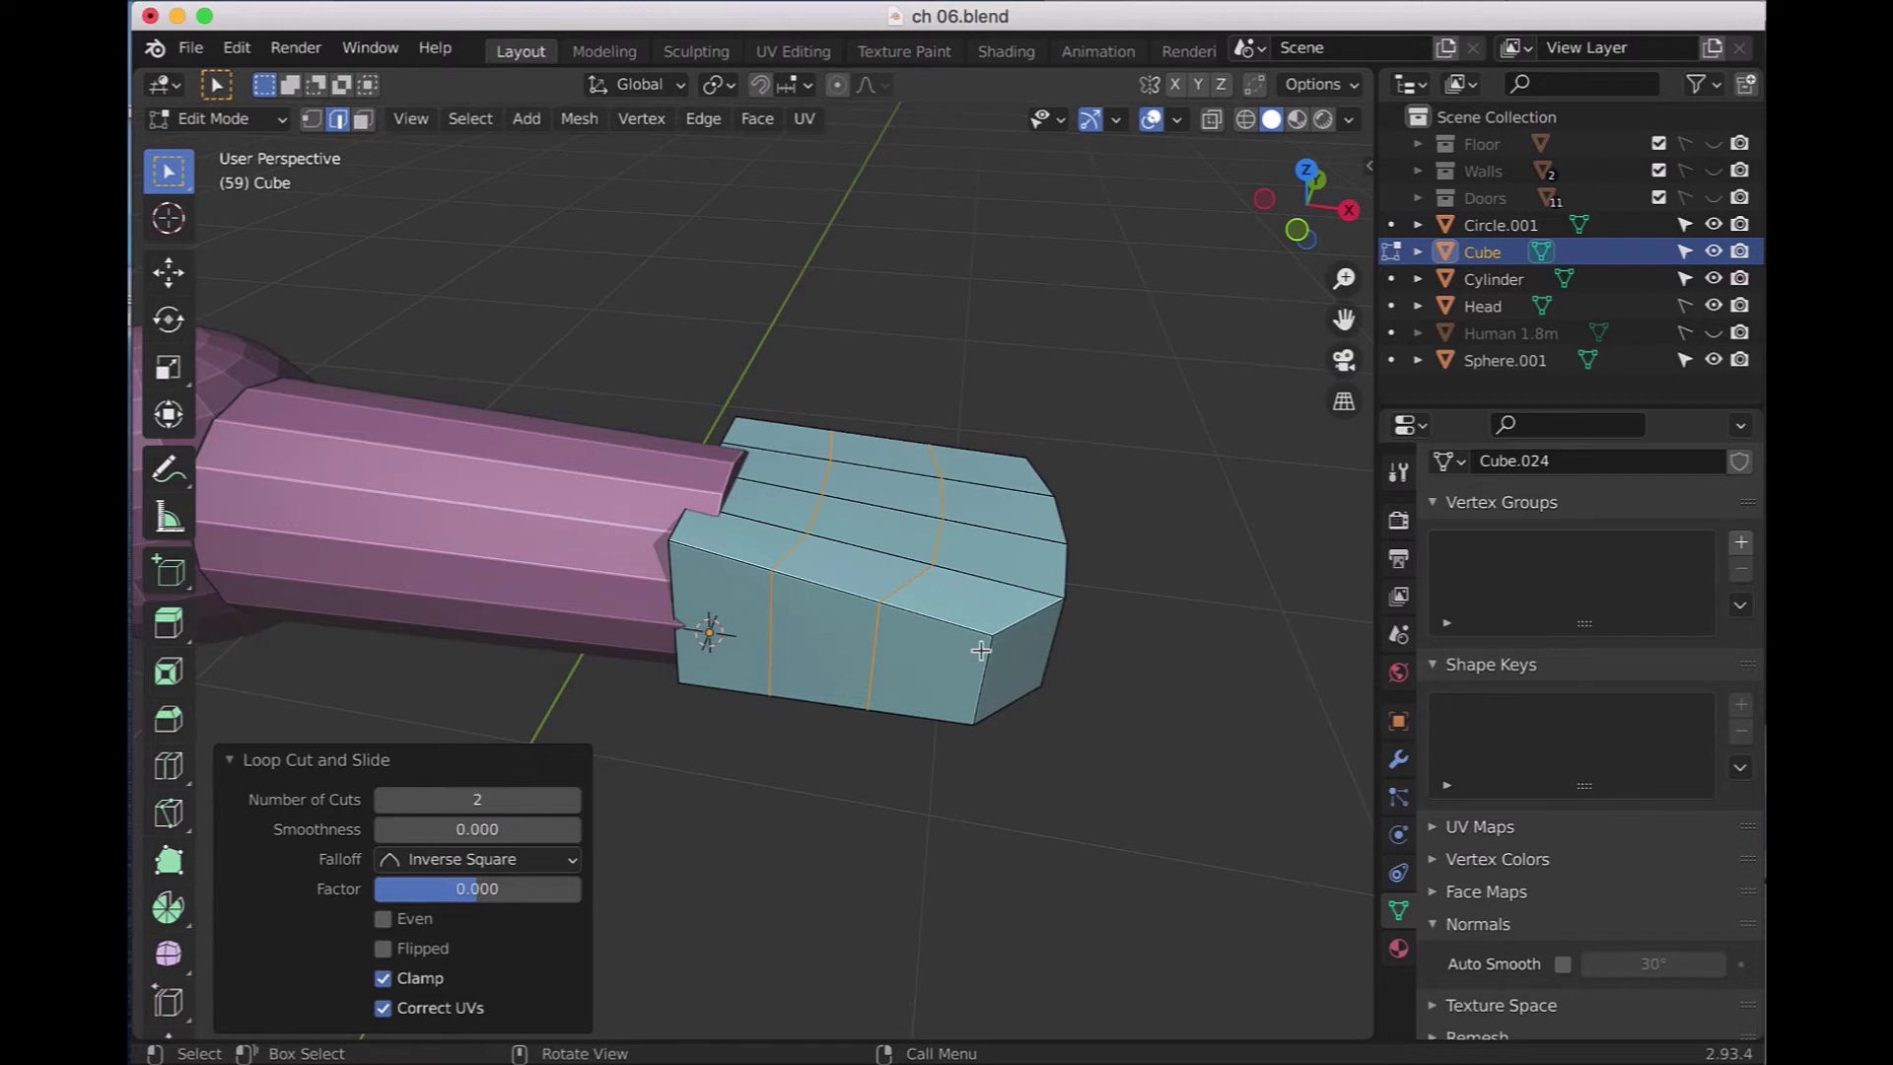
mouse_move(1054, 611)
middle_down()
mouse_move(963, 668)
mouse_move(1081, 621)
middle_up()
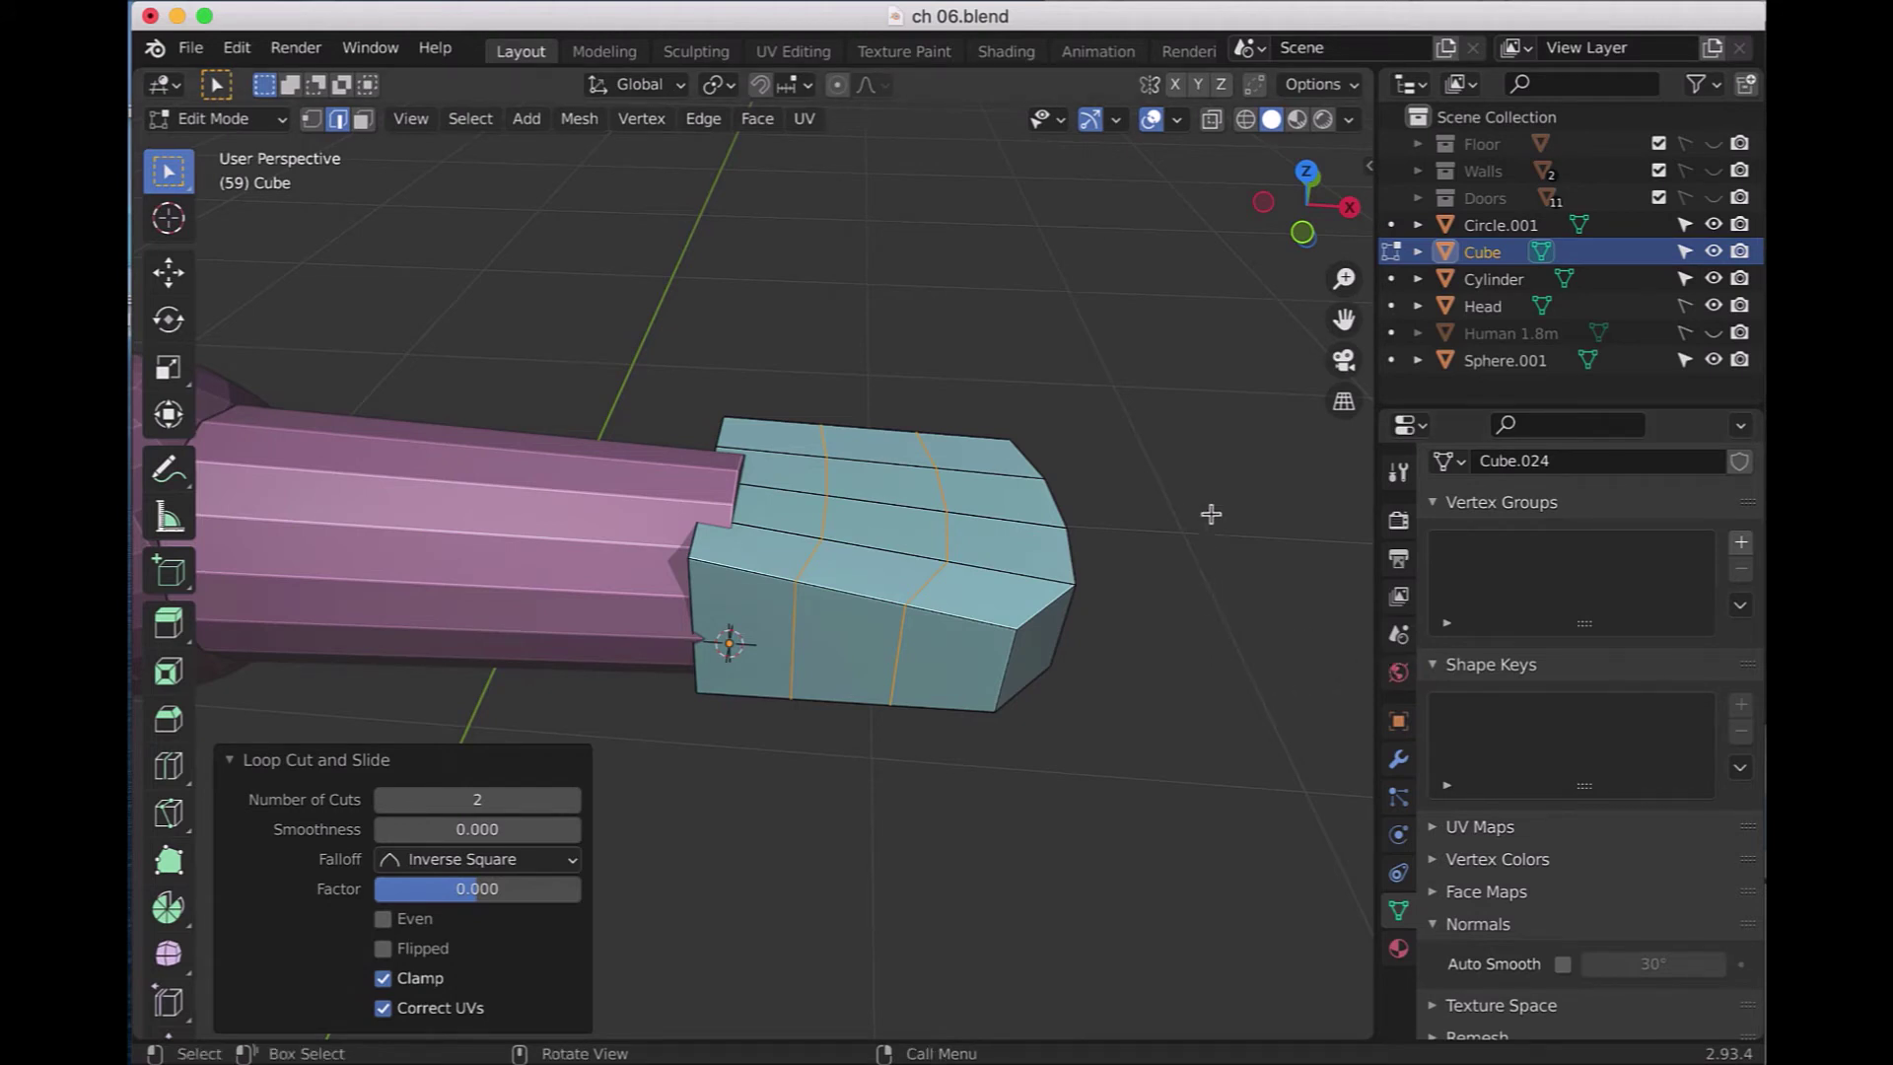
click(1212, 120)
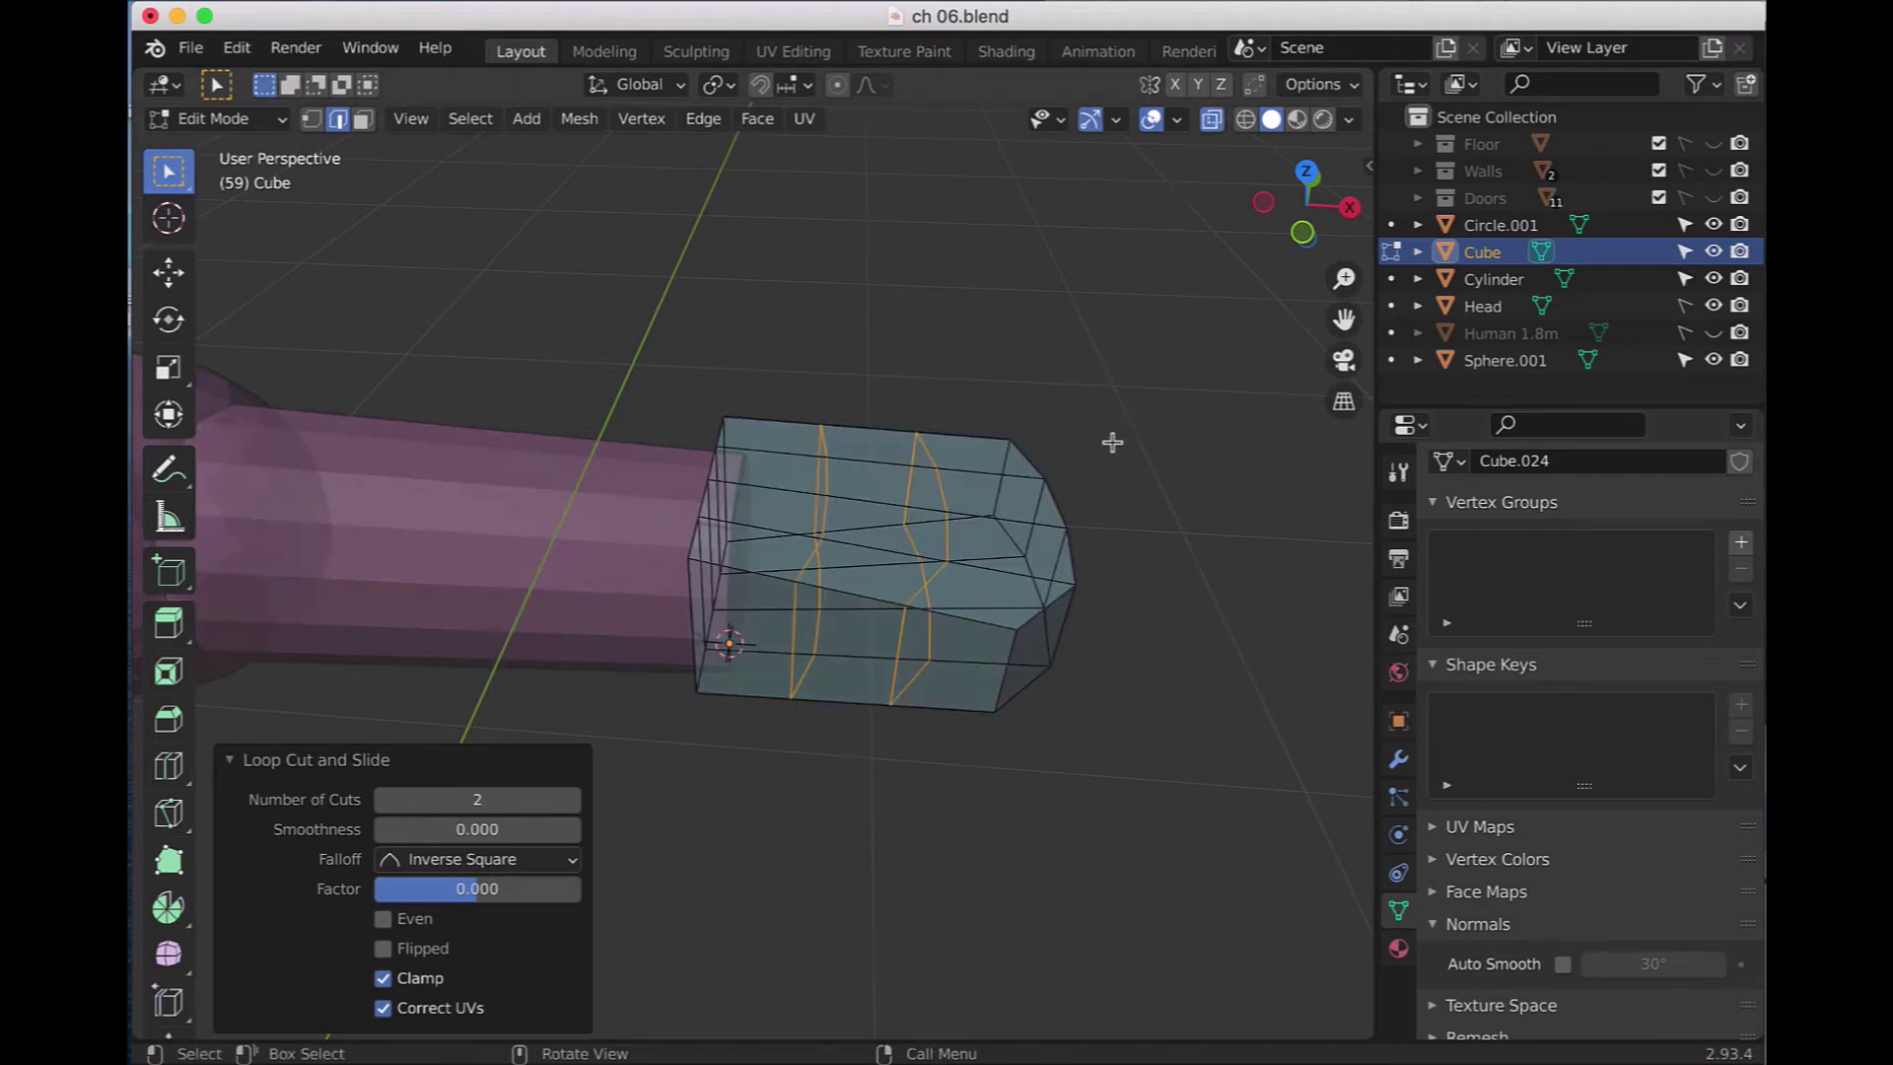
key(KP_Divide)
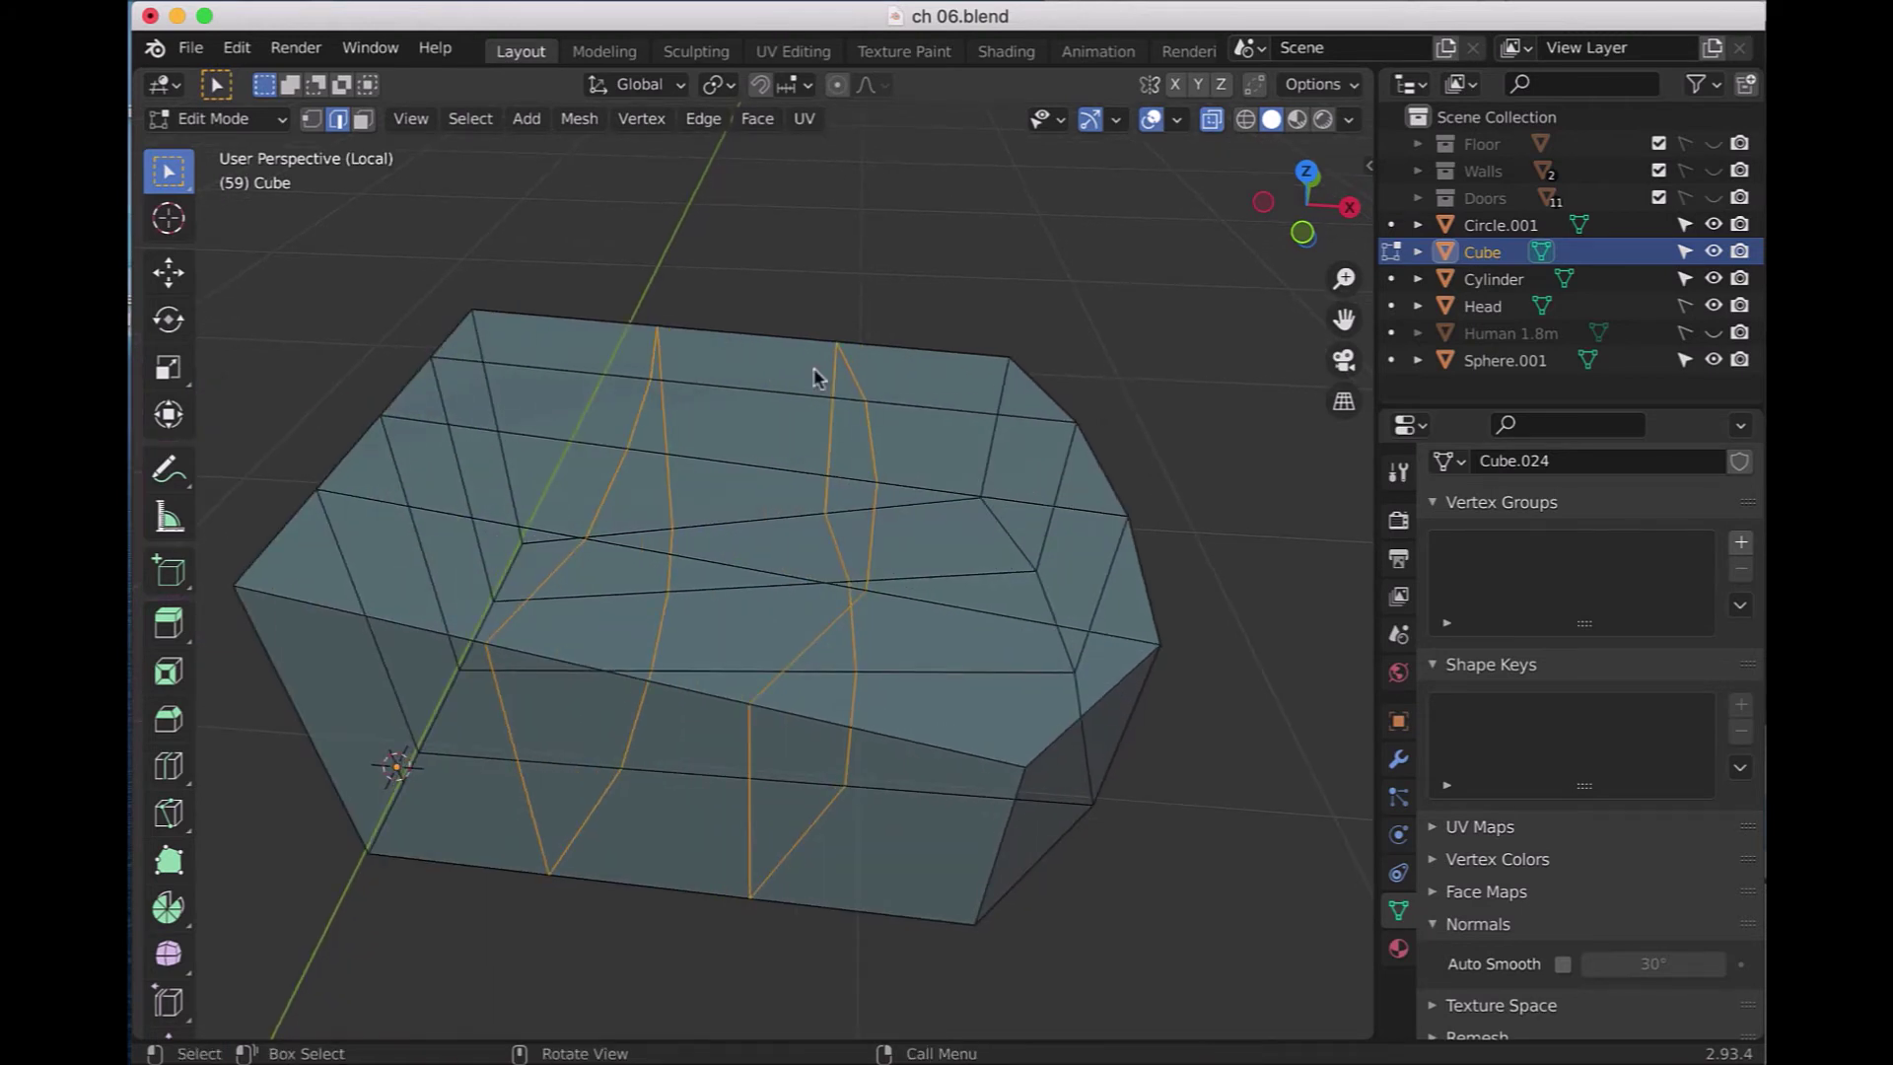
- In front view, scale the hand box's left wrist-end vertices to 0.729 along Z
key(KP_1)
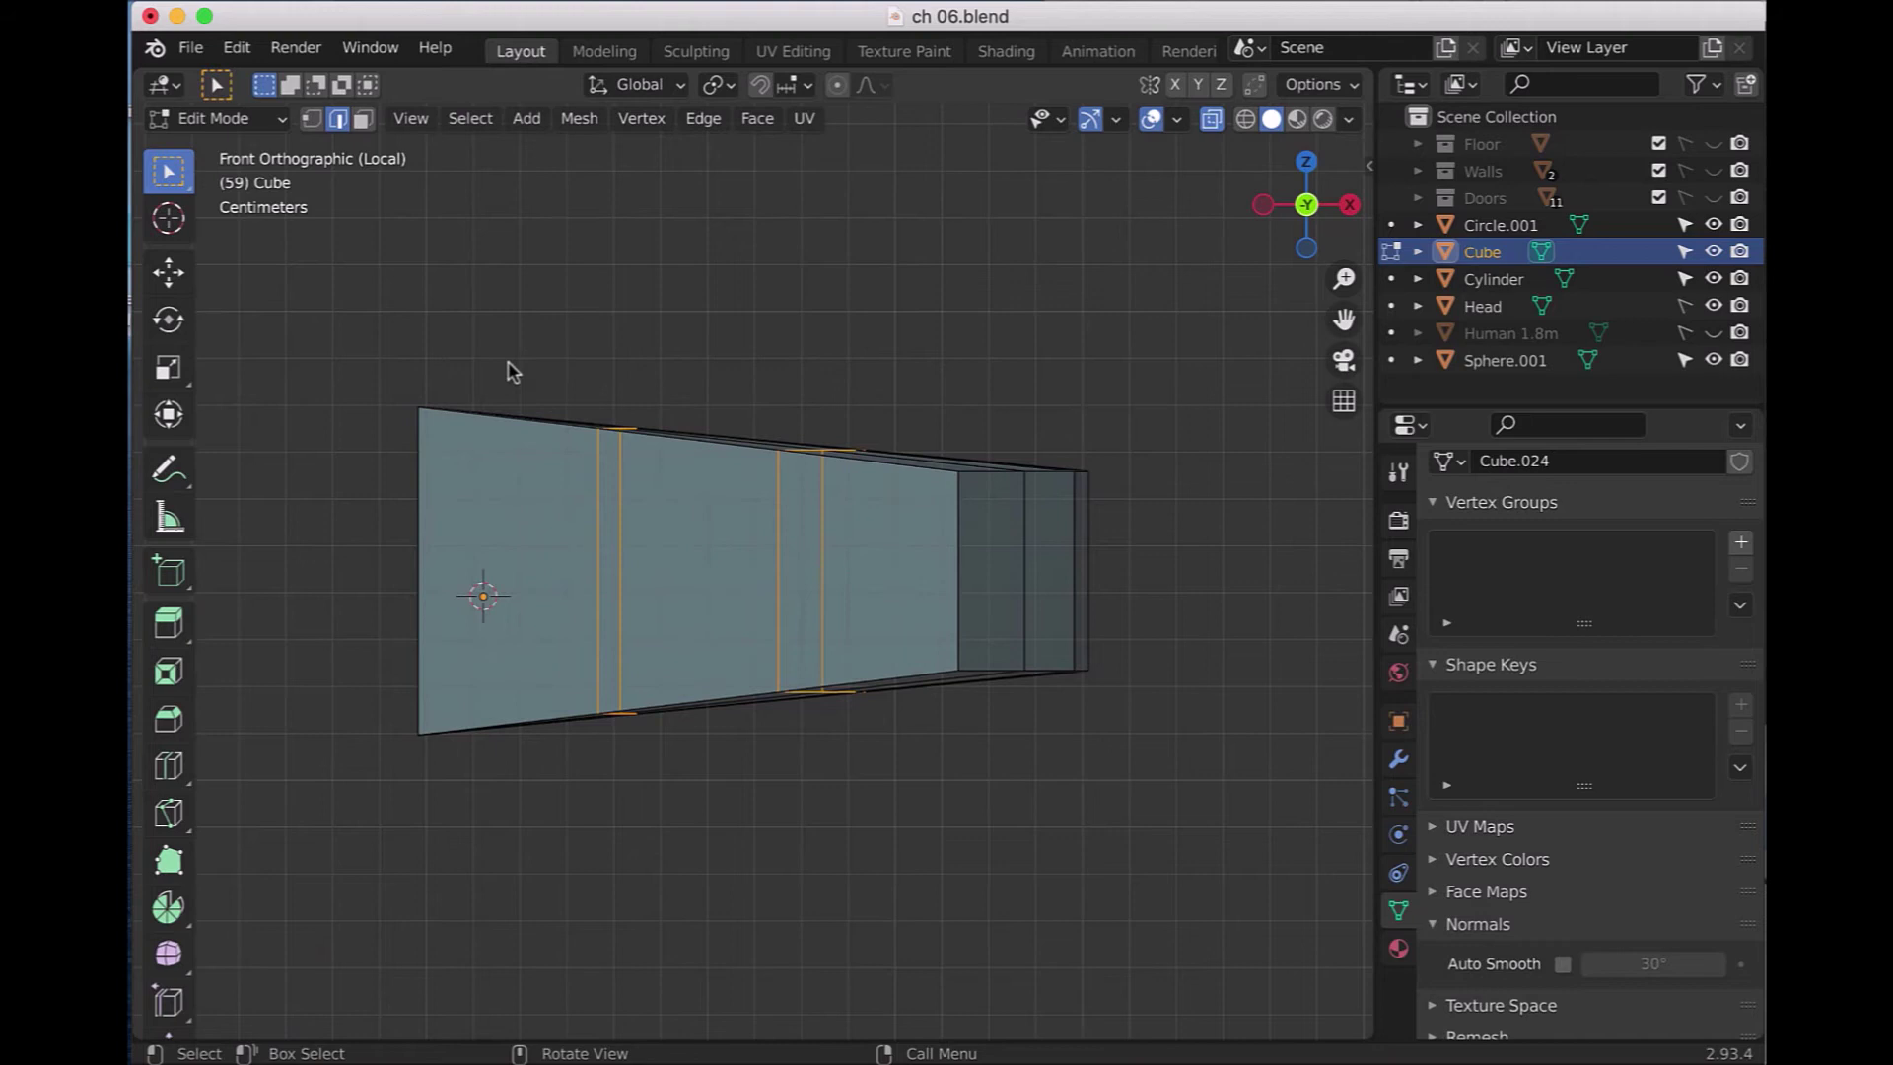
click(311, 119)
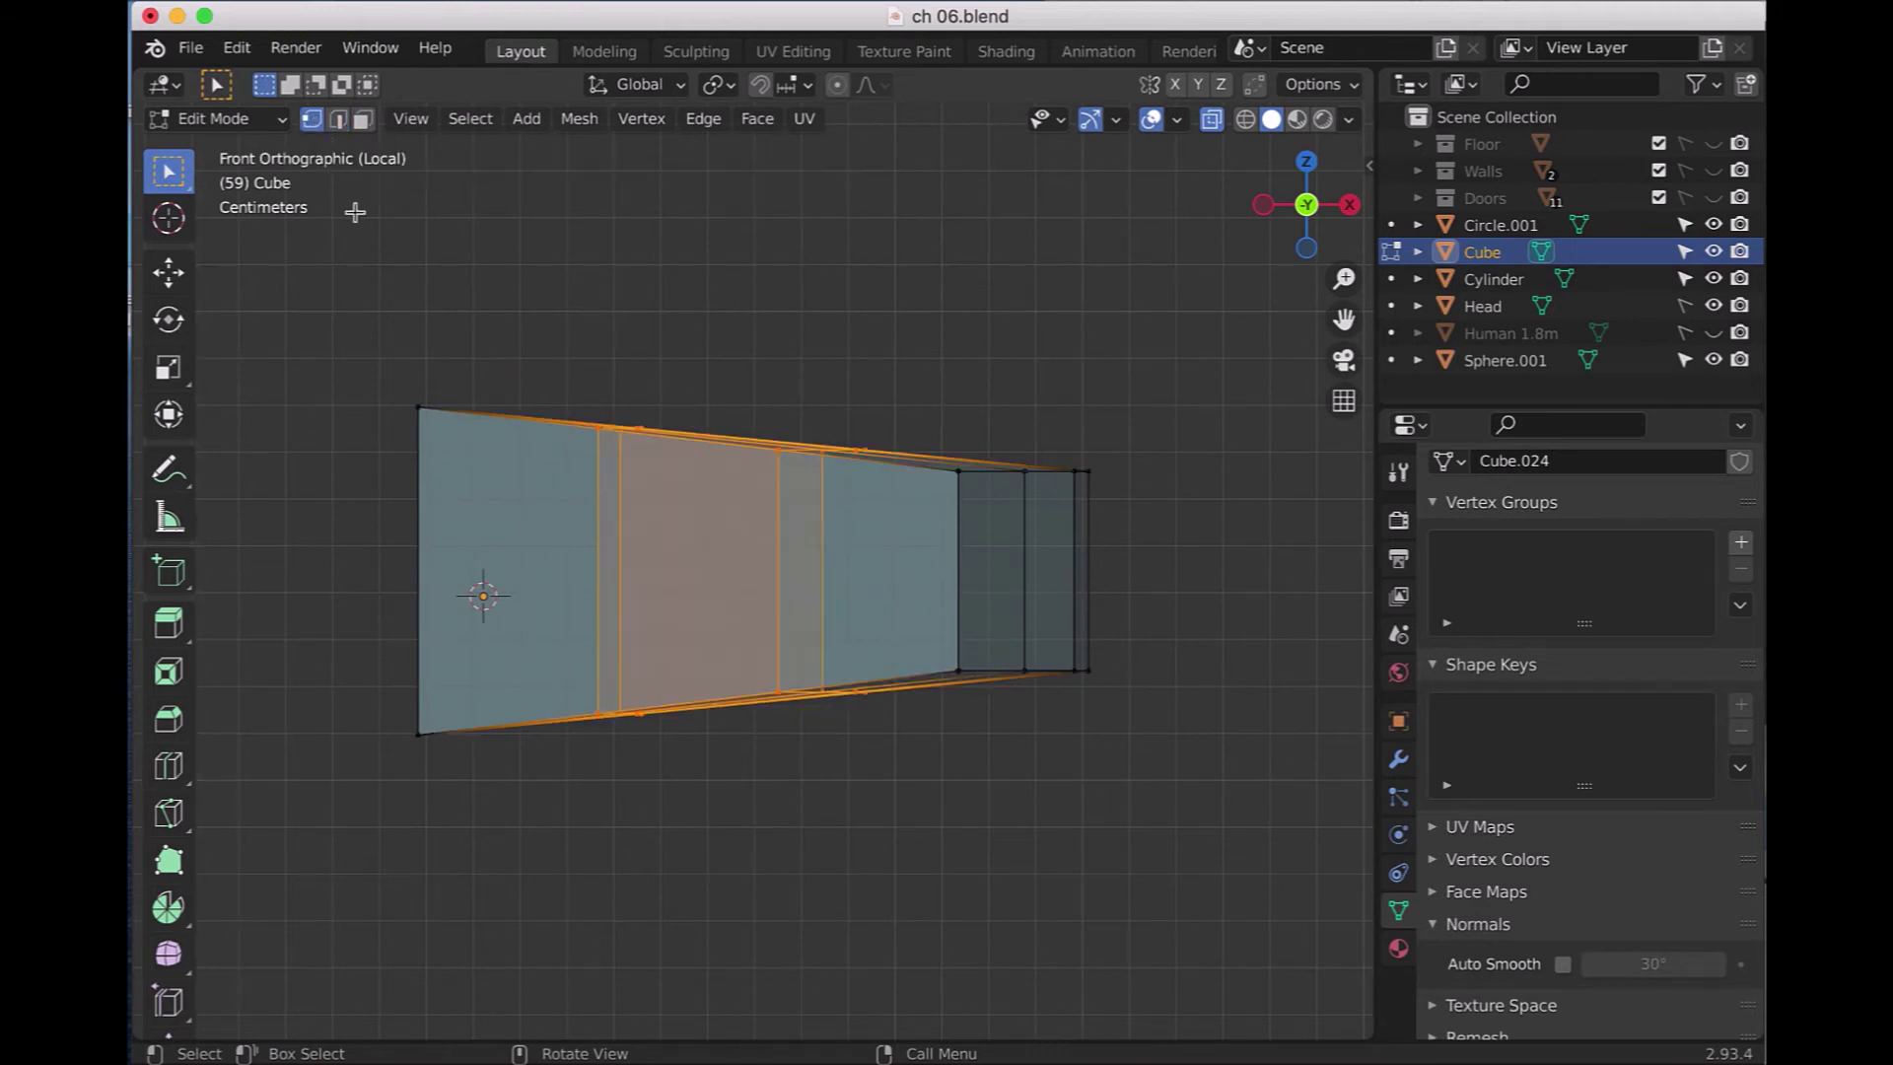
drag(362, 358, 484, 789)
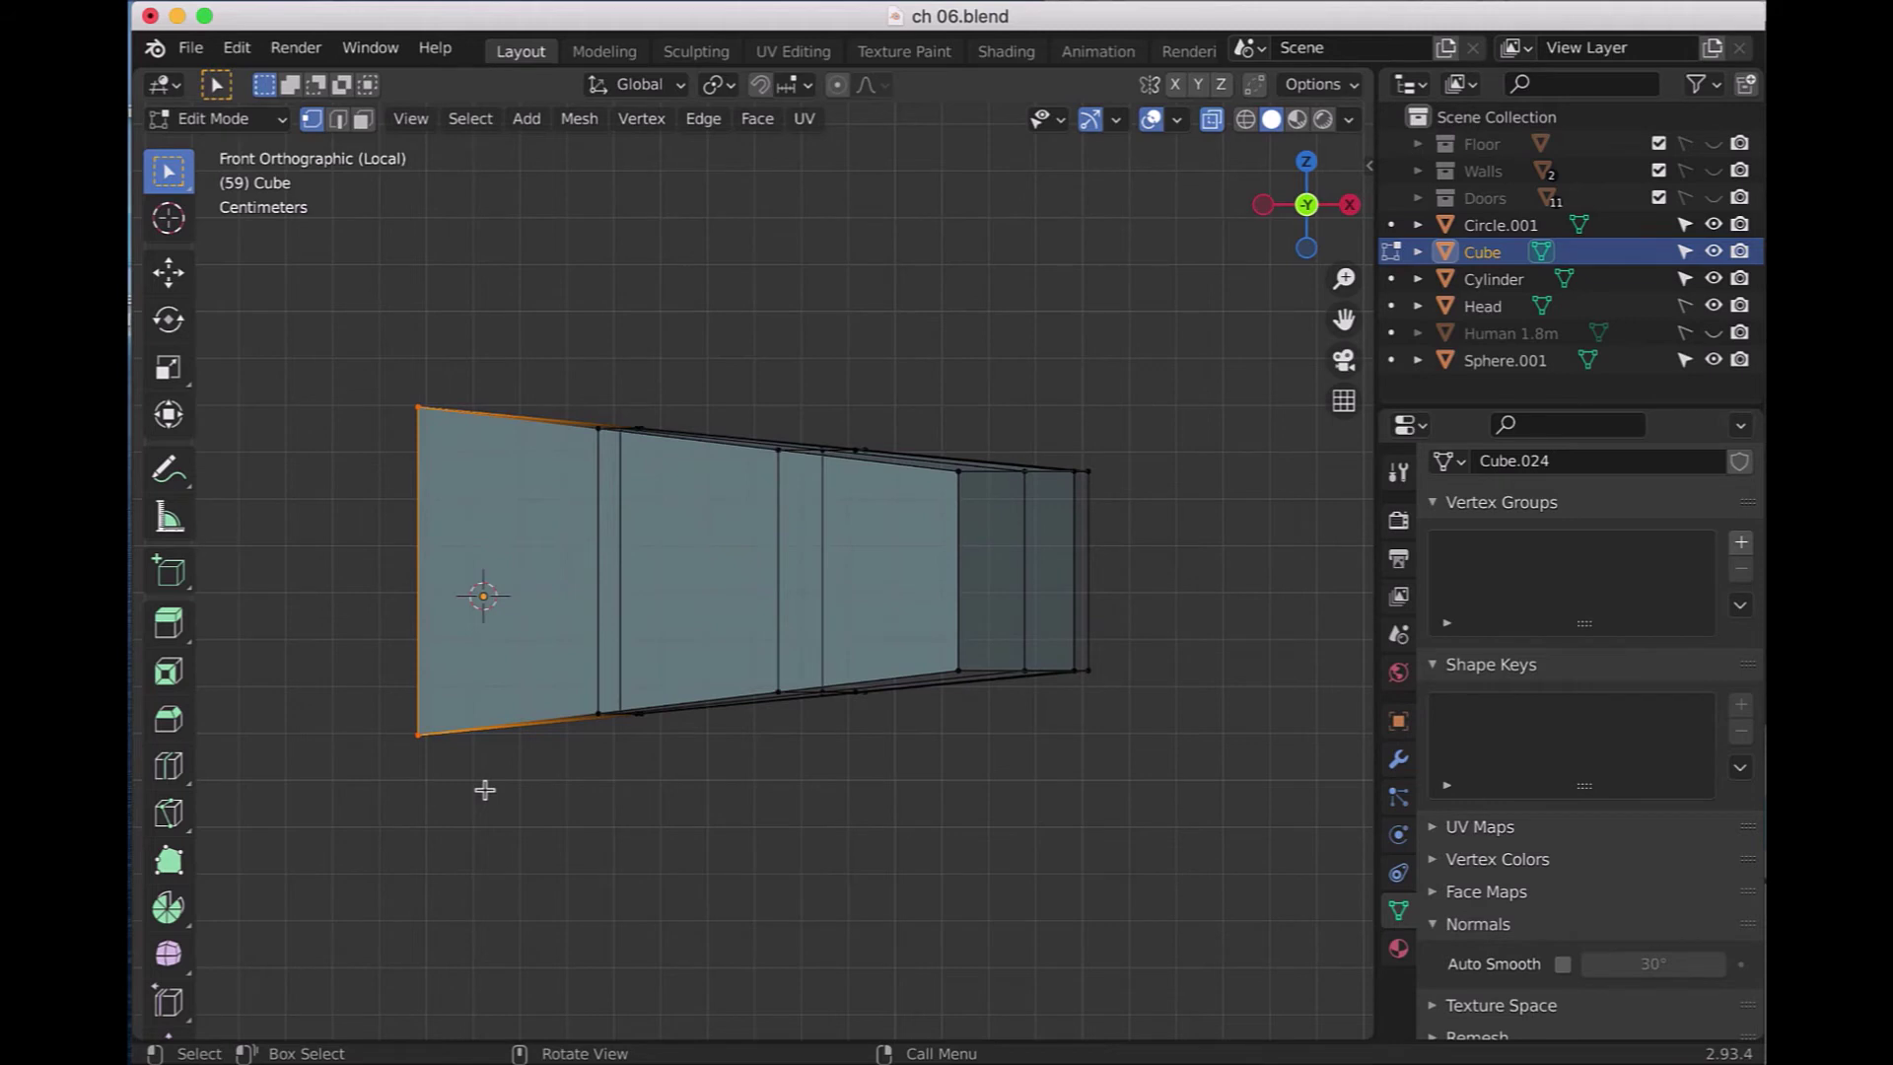
key(s)
key(z)
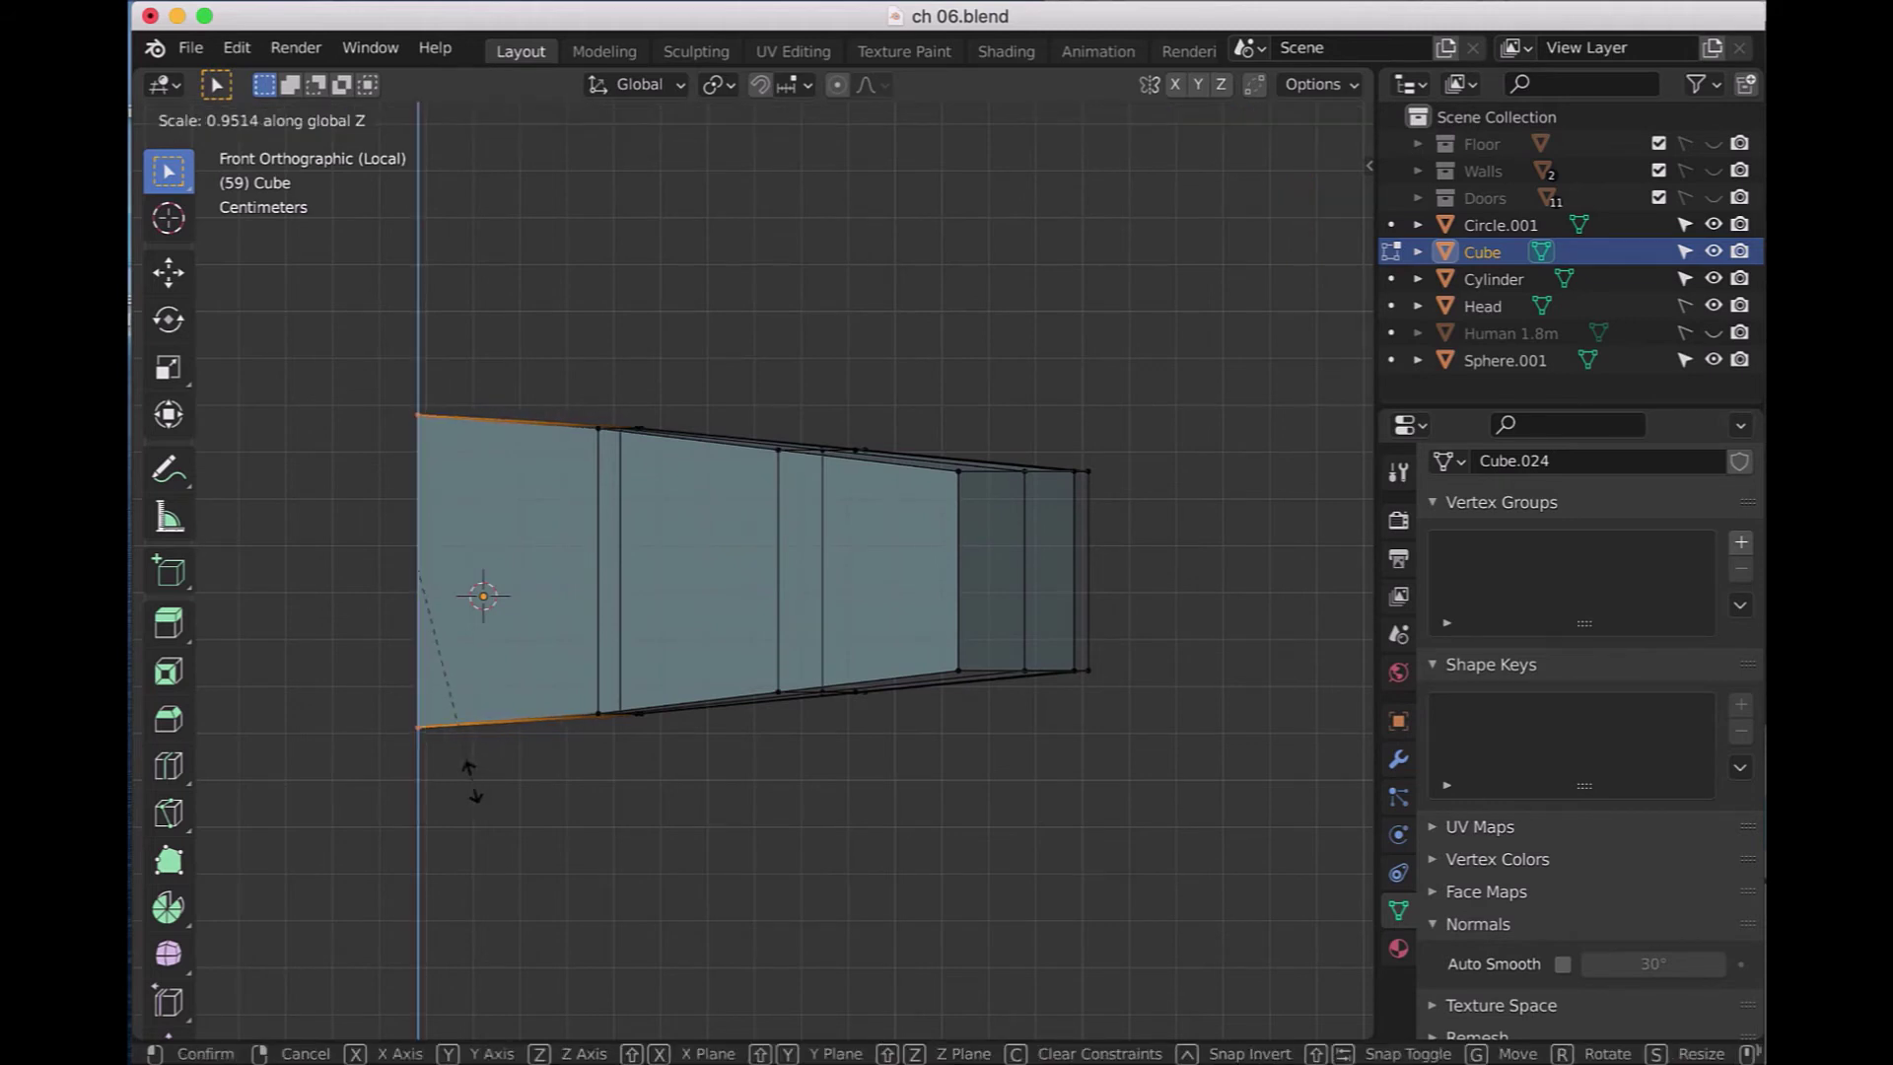
click(460, 729)
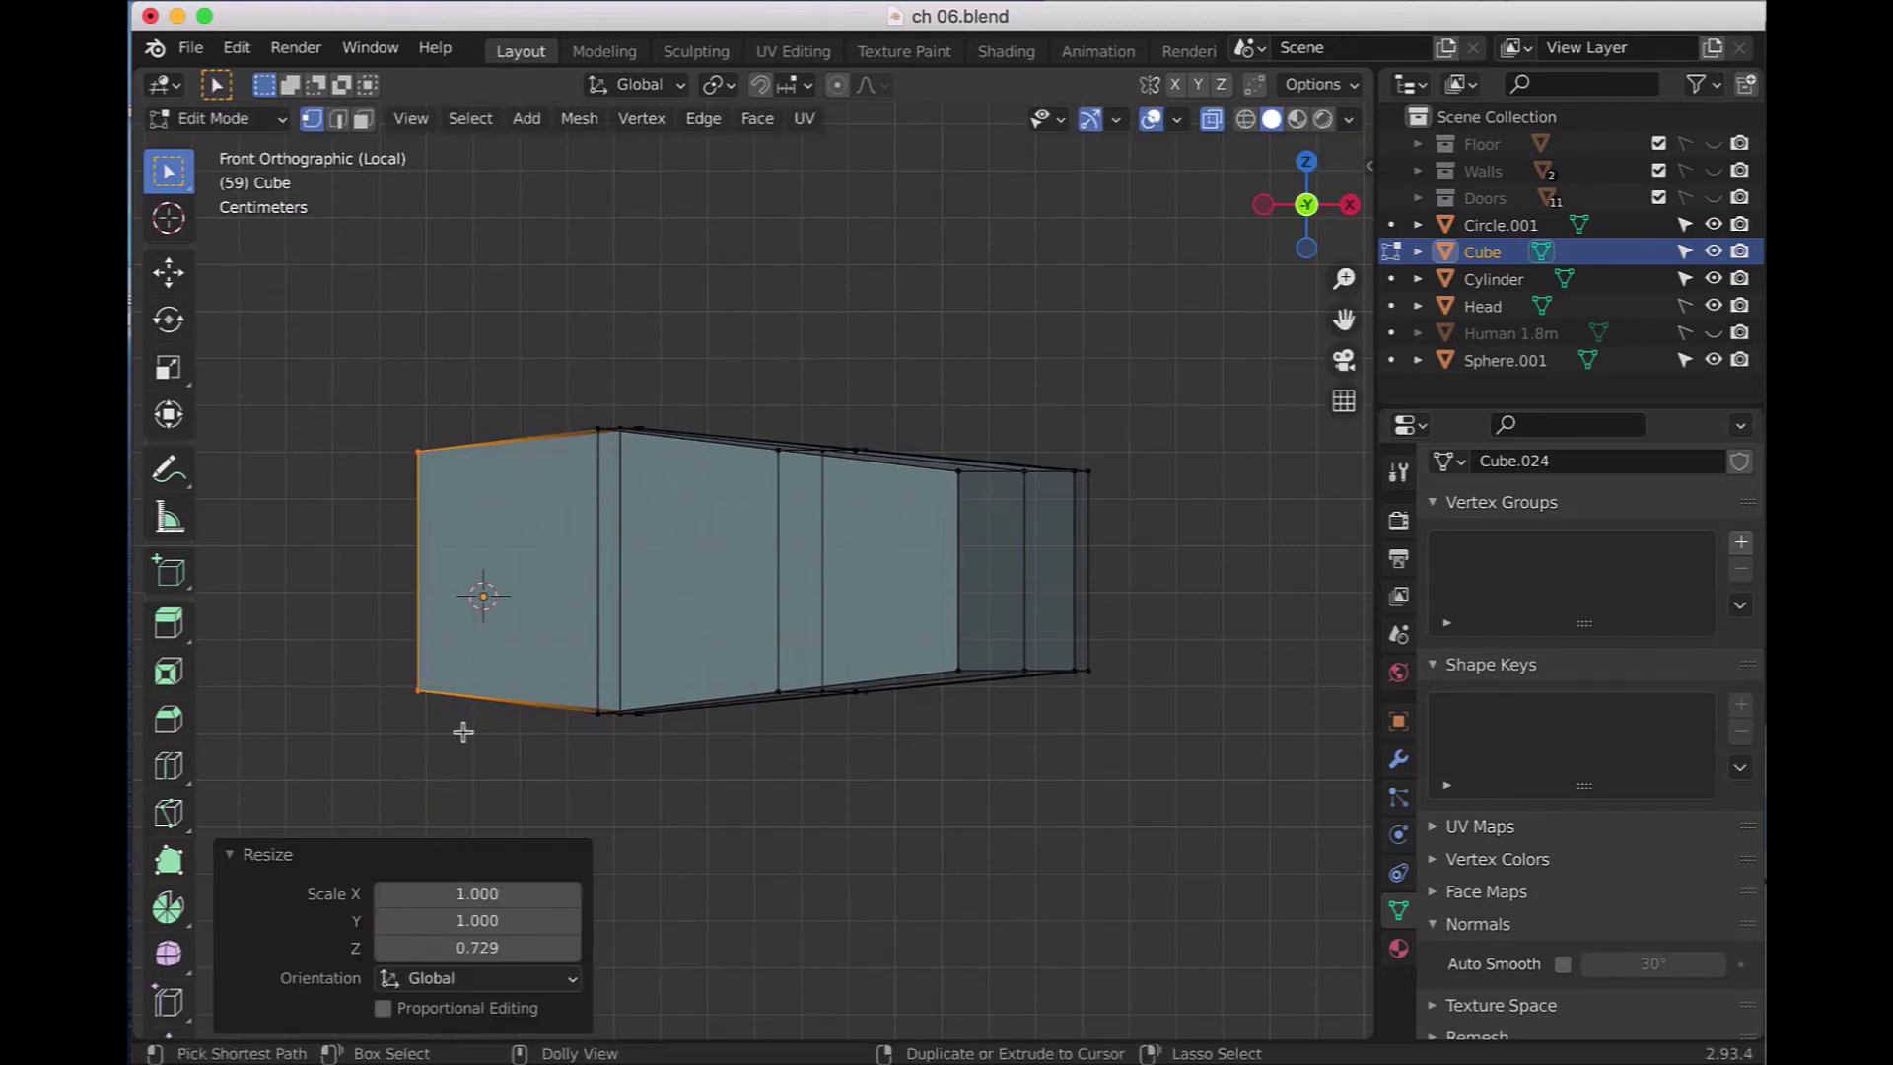
click(463, 728)
key(KP_3)
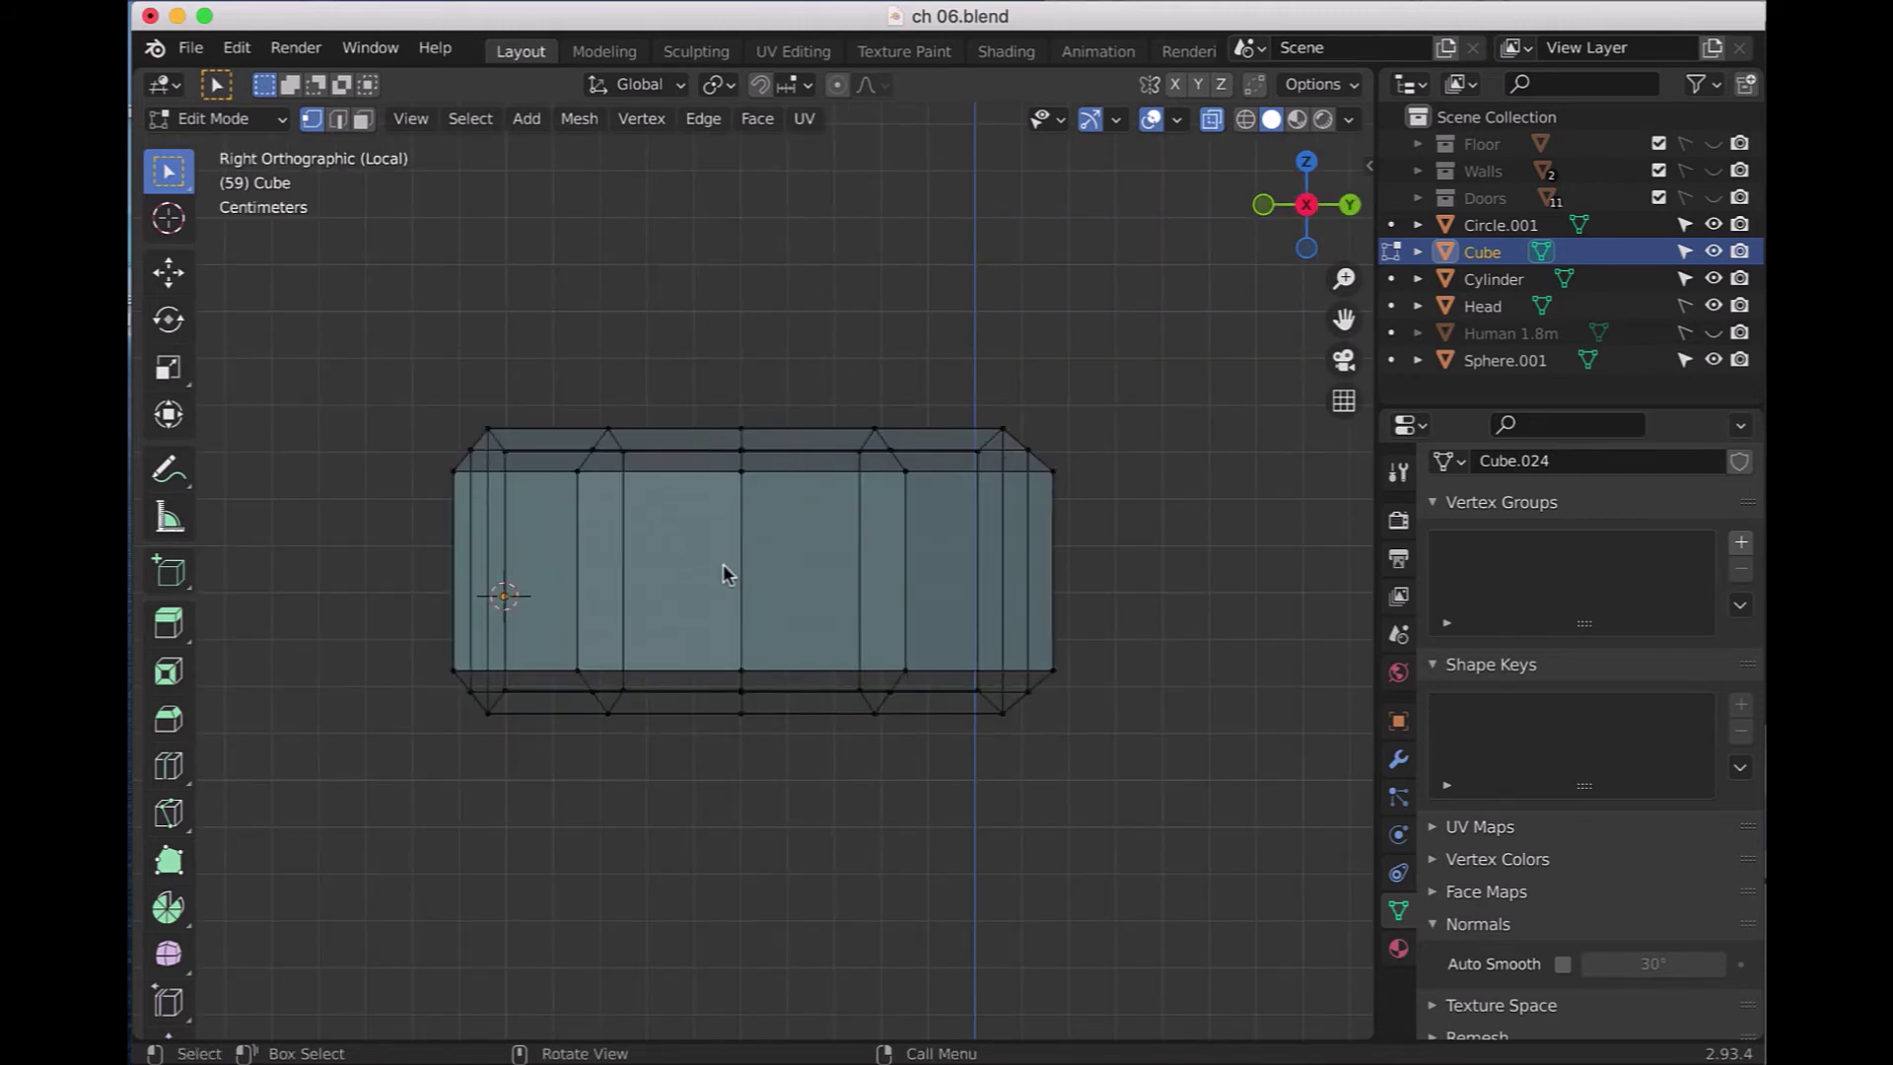
key(ctrl+r)
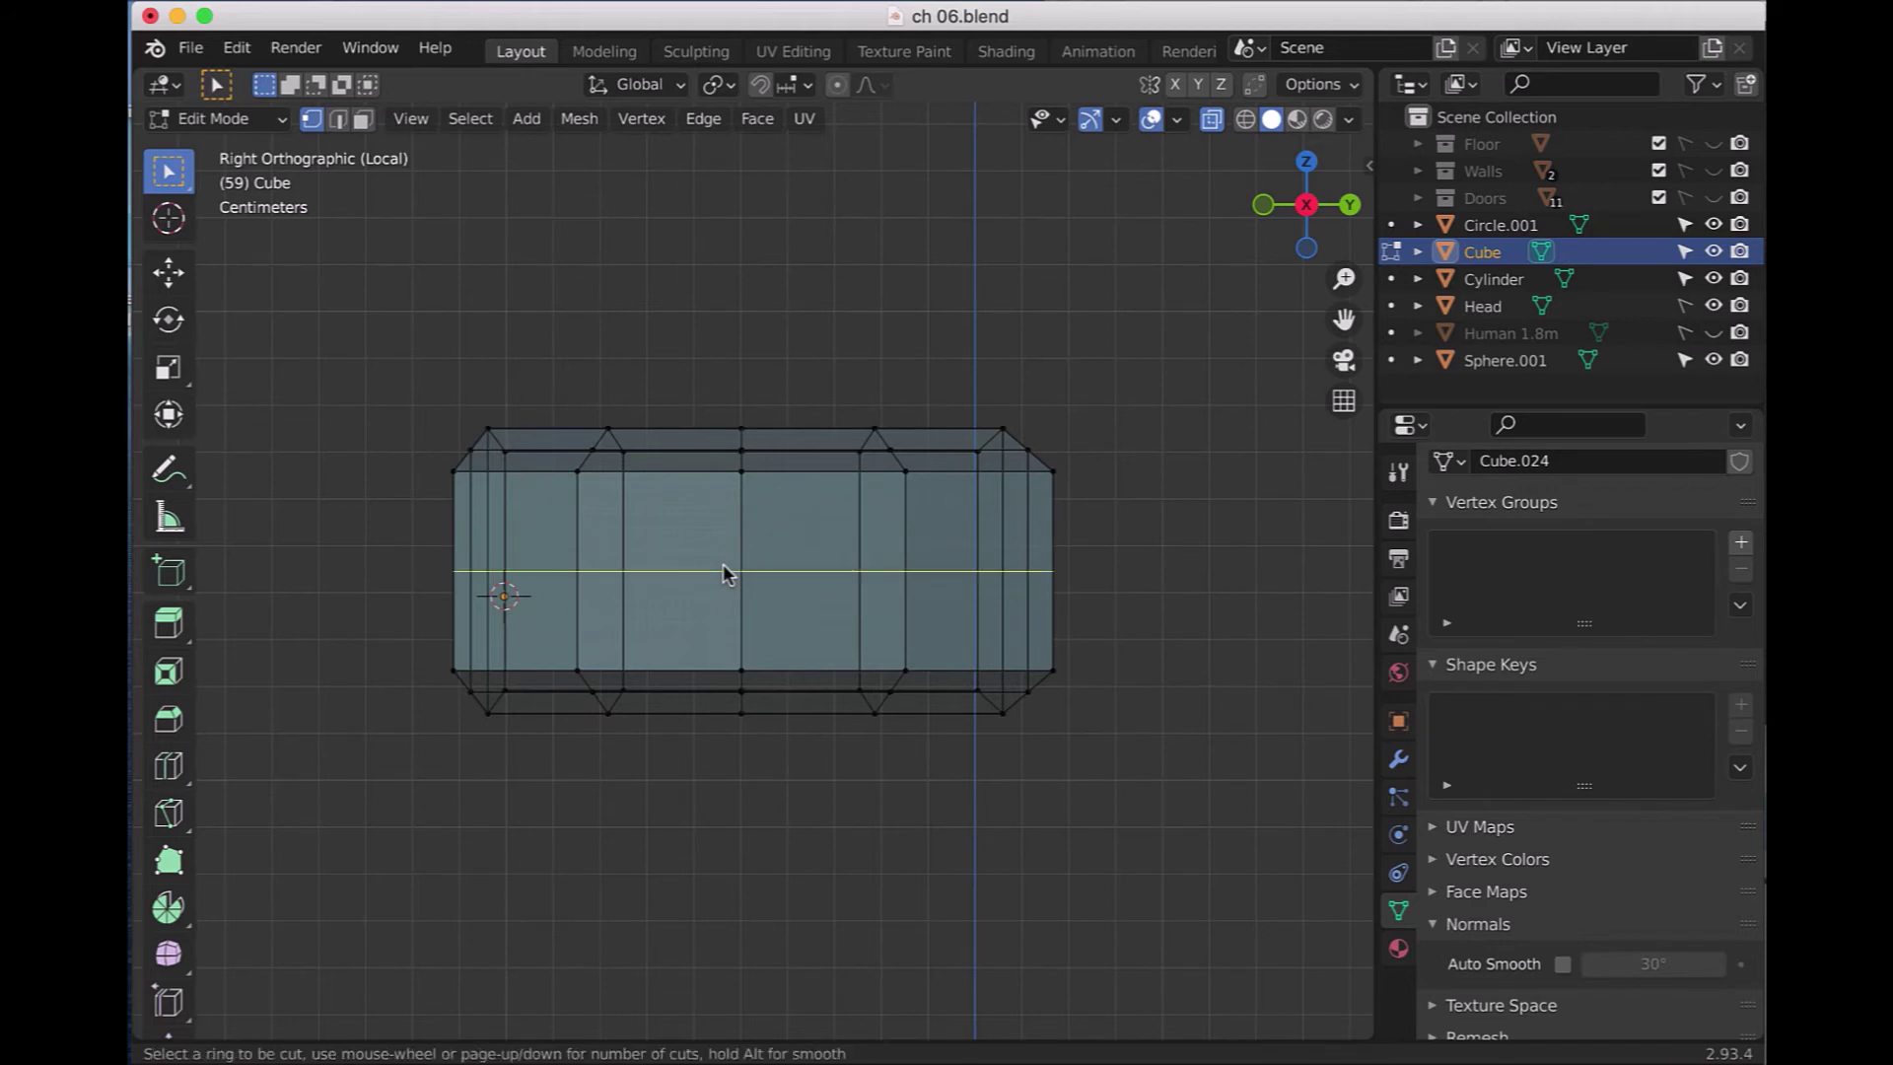
- Add a centred horizontal loop, then scale both end vertex groups to 0.7 along Z
click(723, 564)
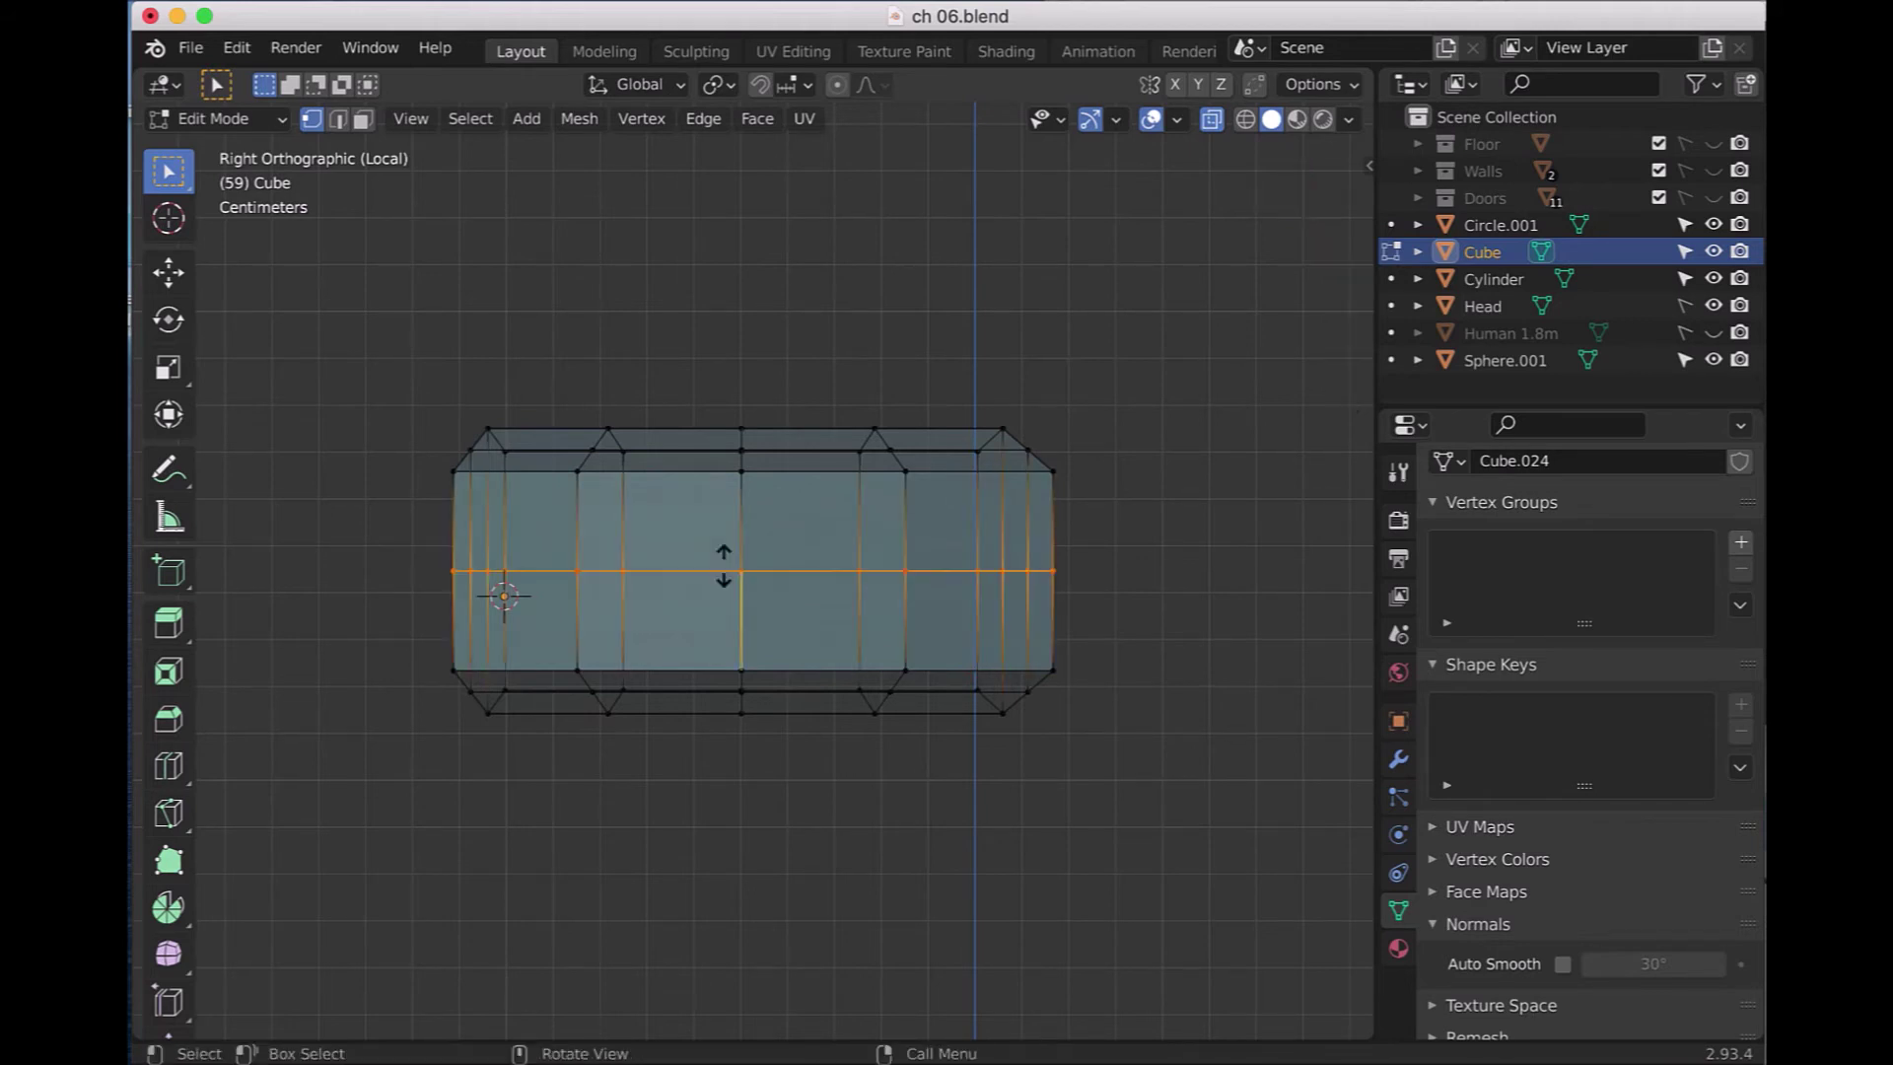
click(724, 565)
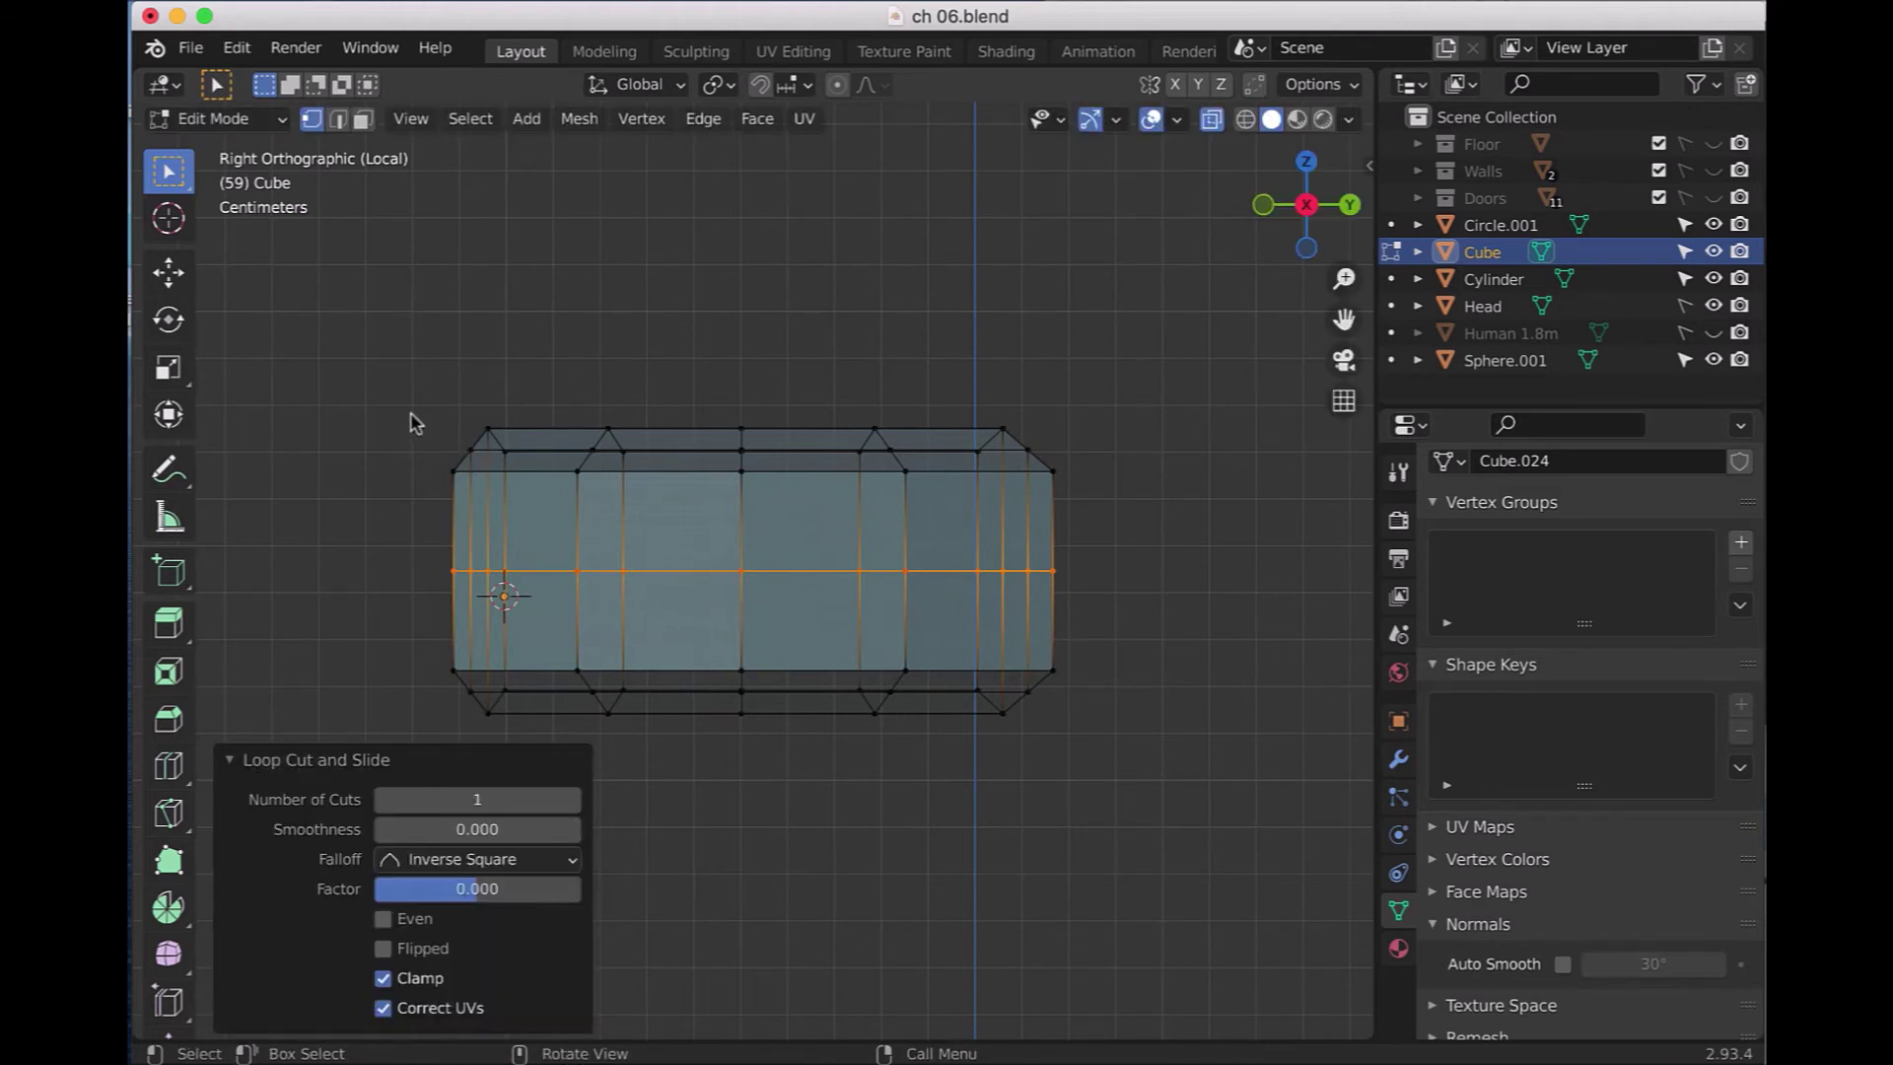
drag(394, 381, 539, 729)
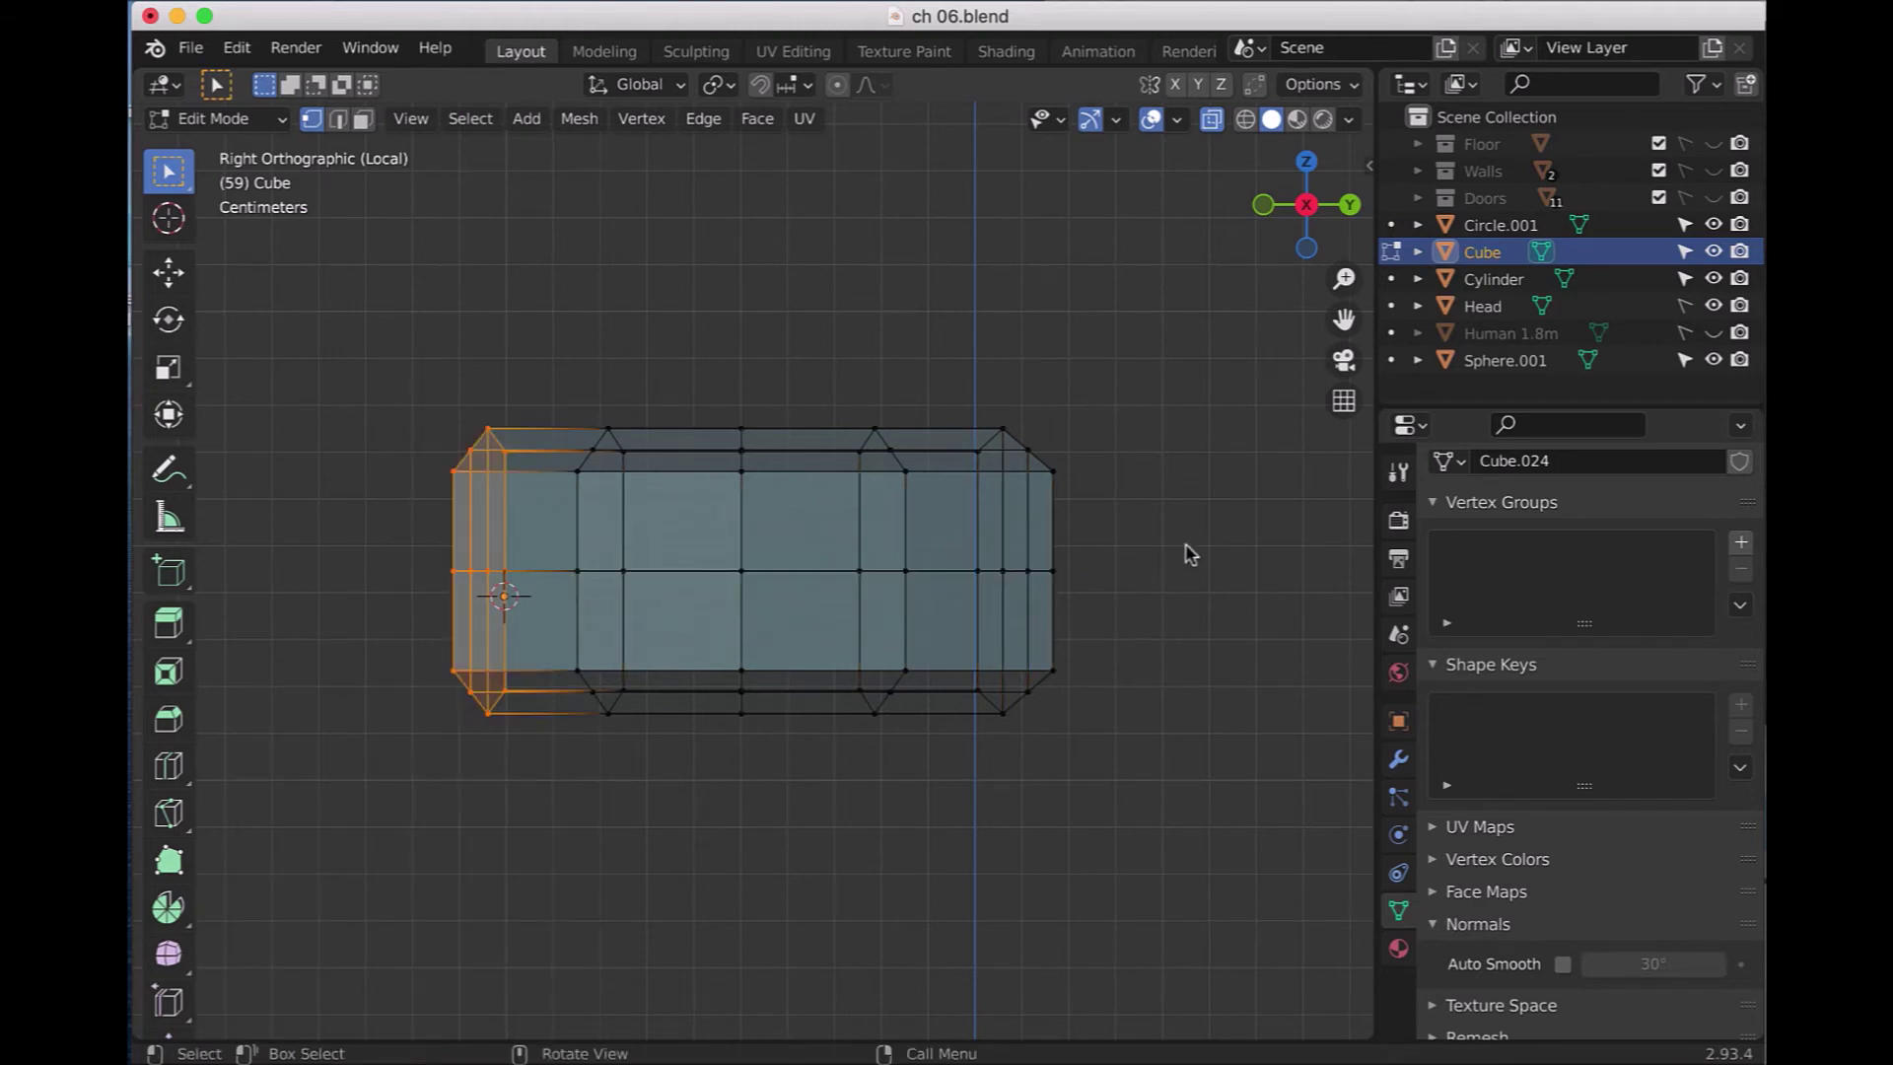
drag(1168, 381, 966, 752)
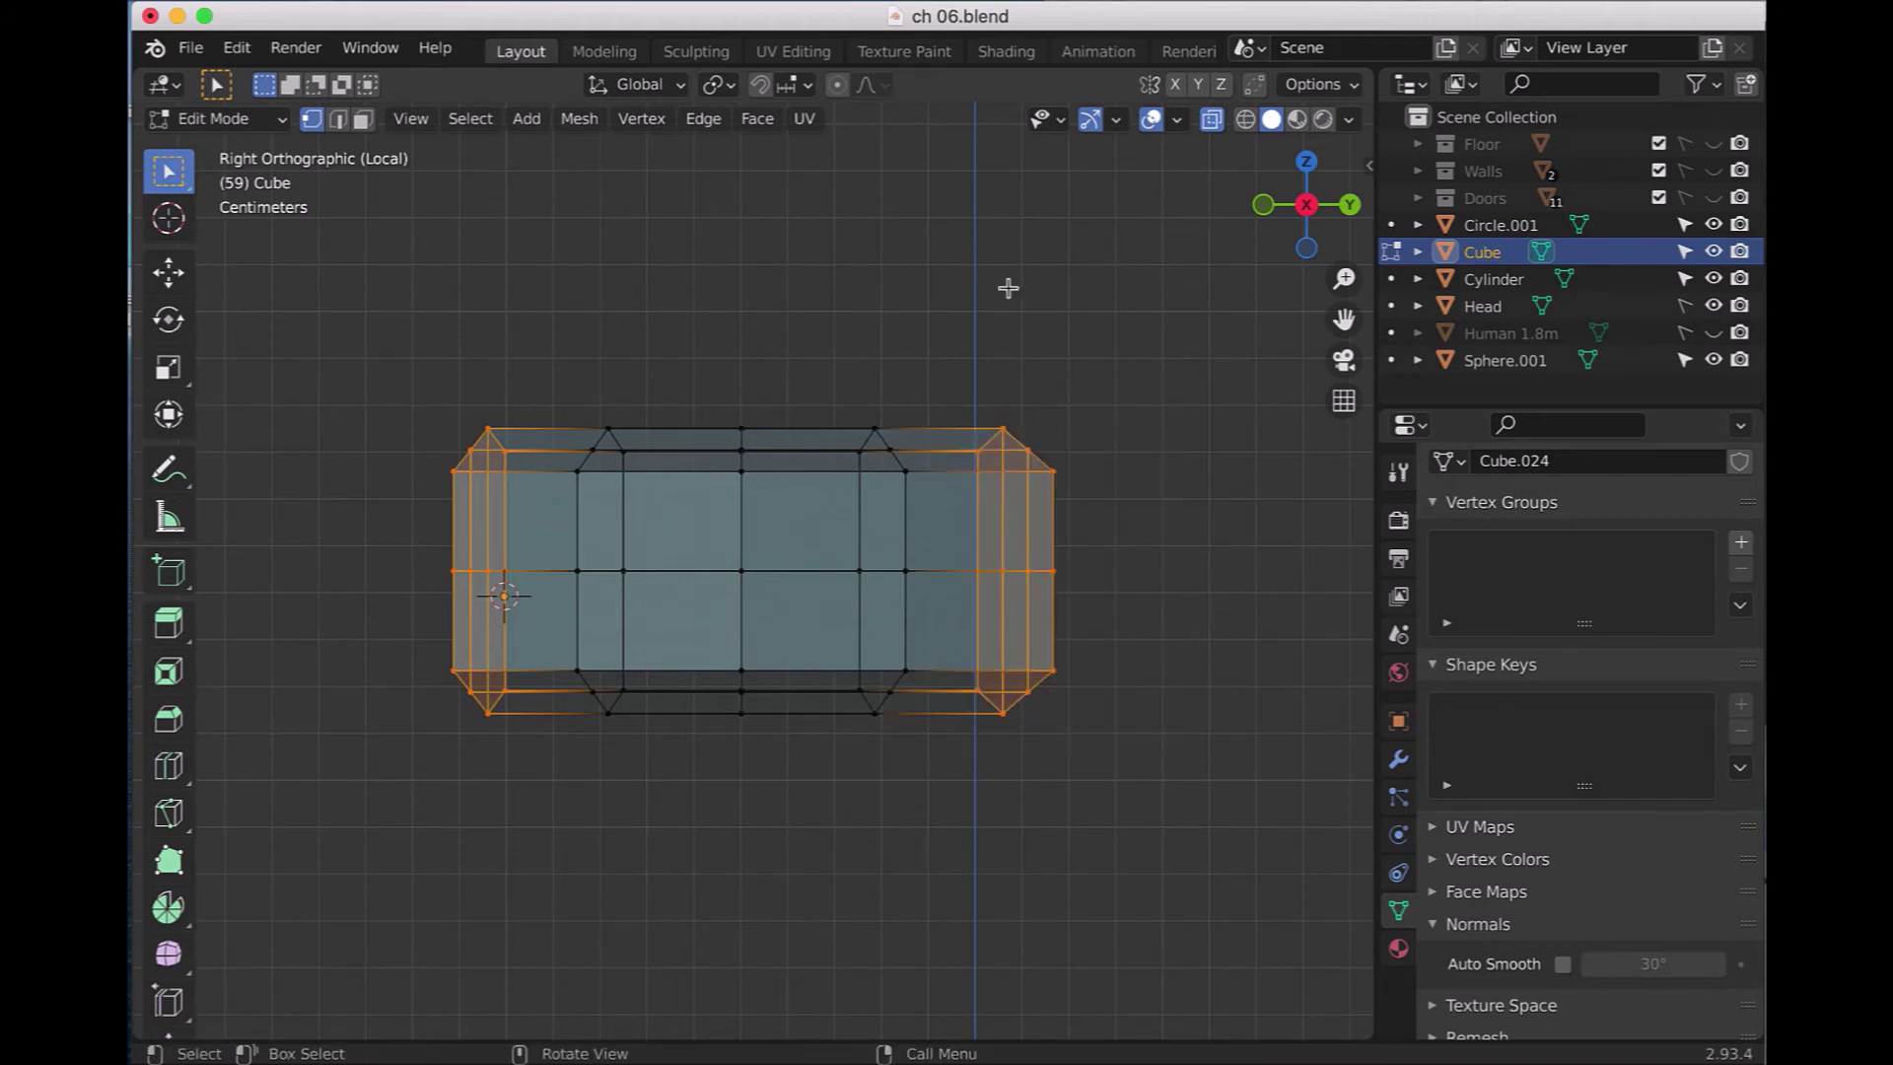
key(s)
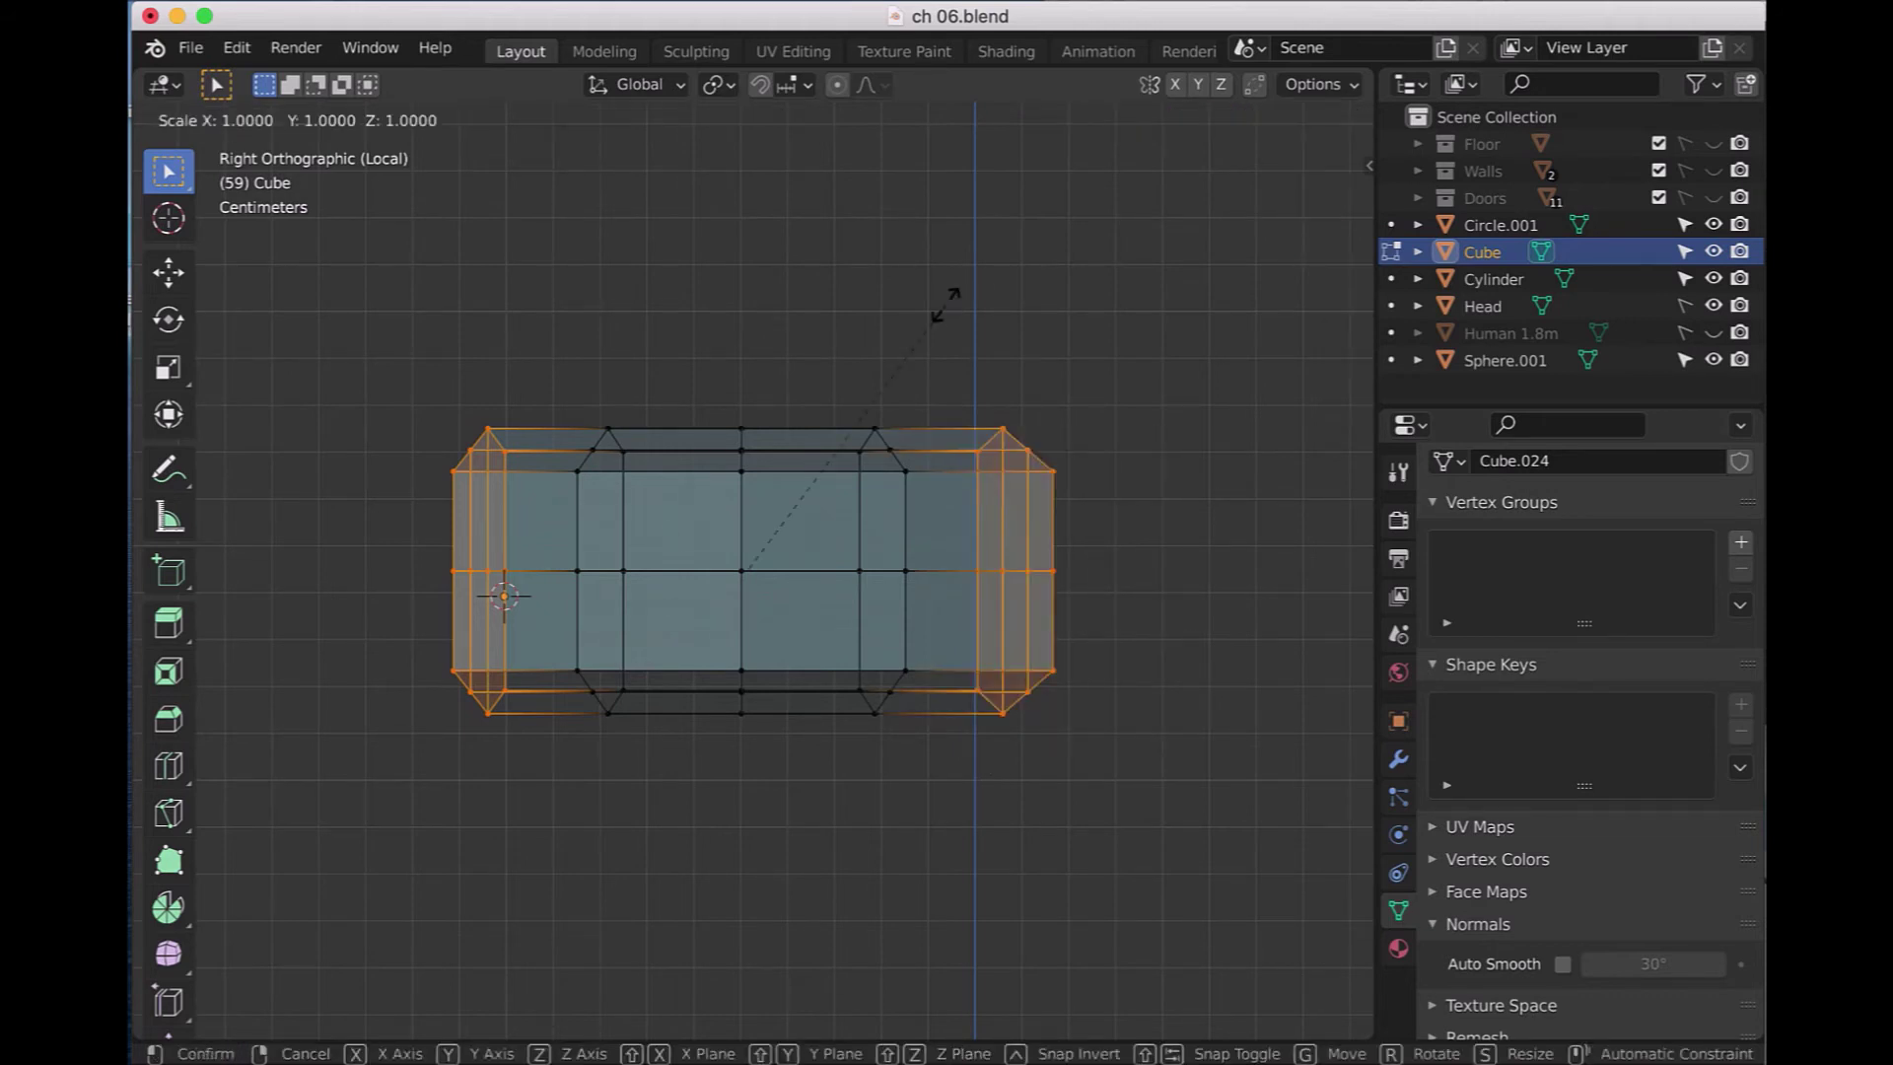
key(z)
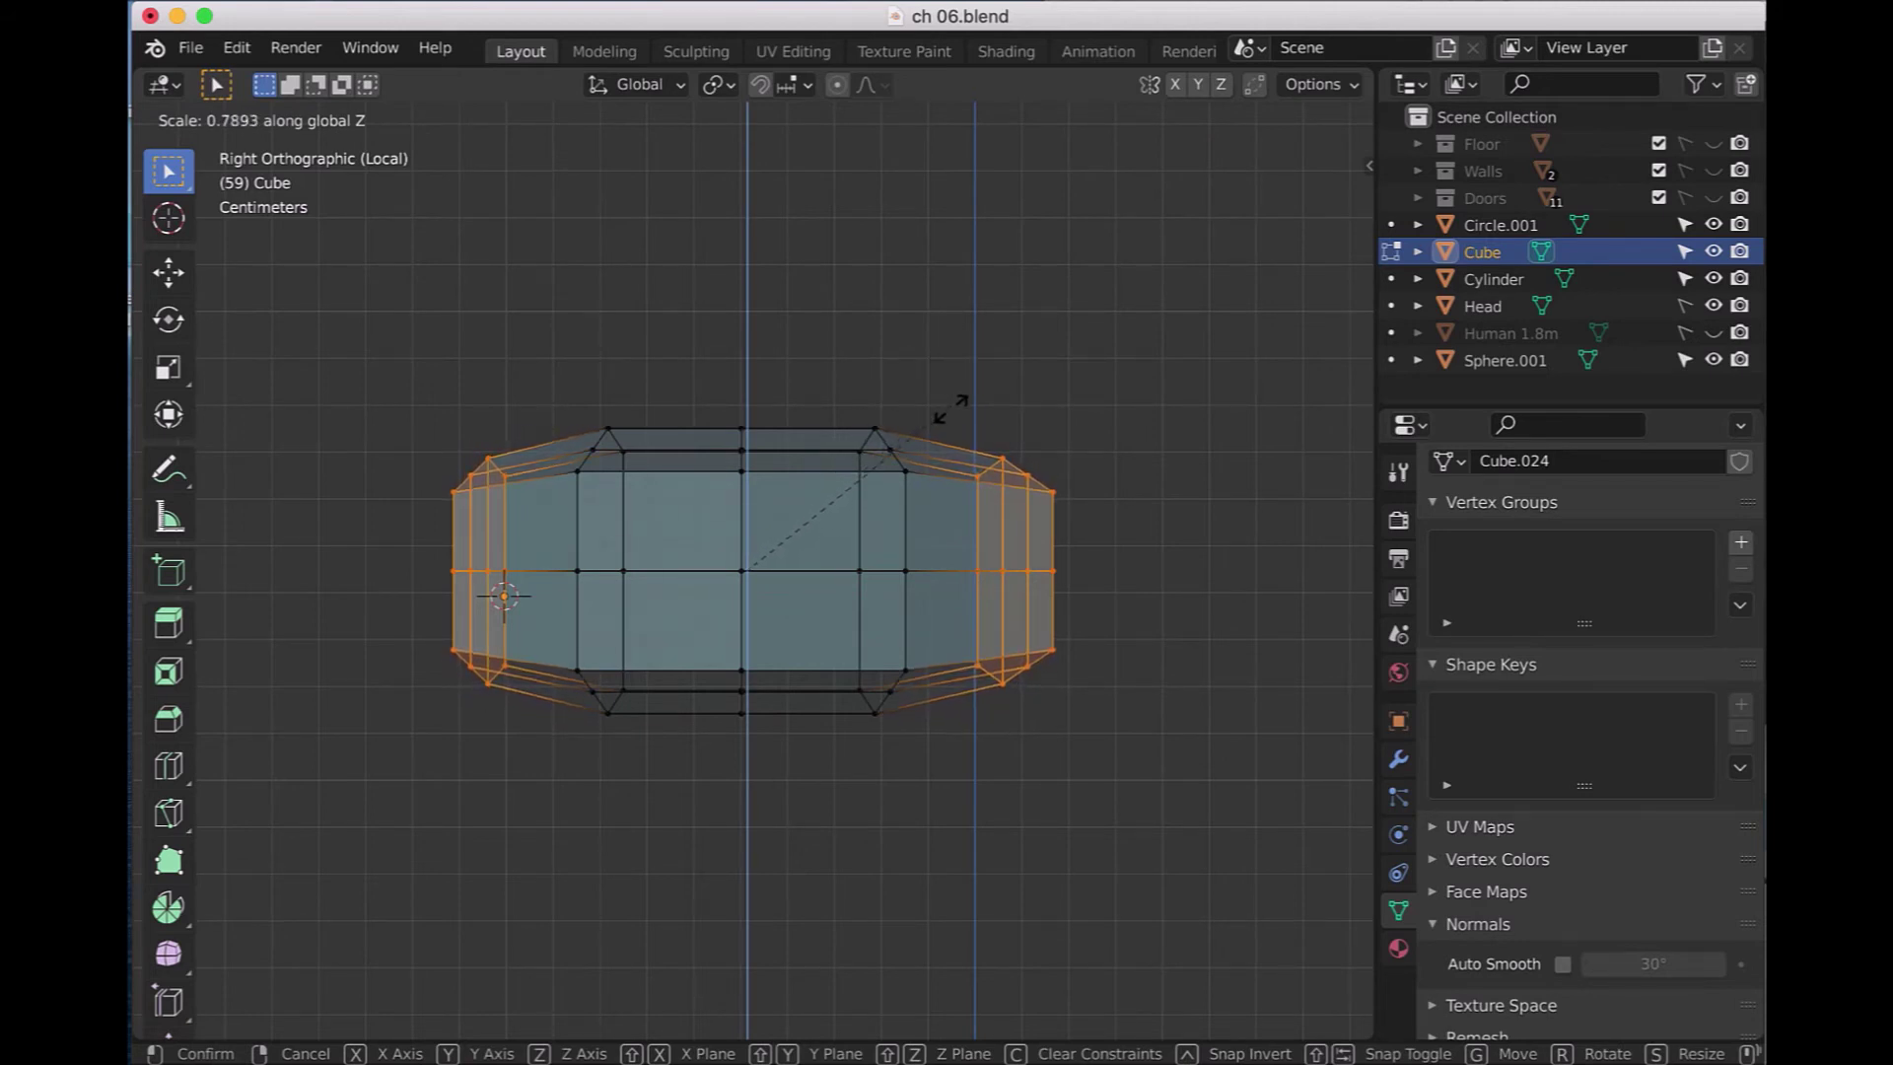
click(956, 467)
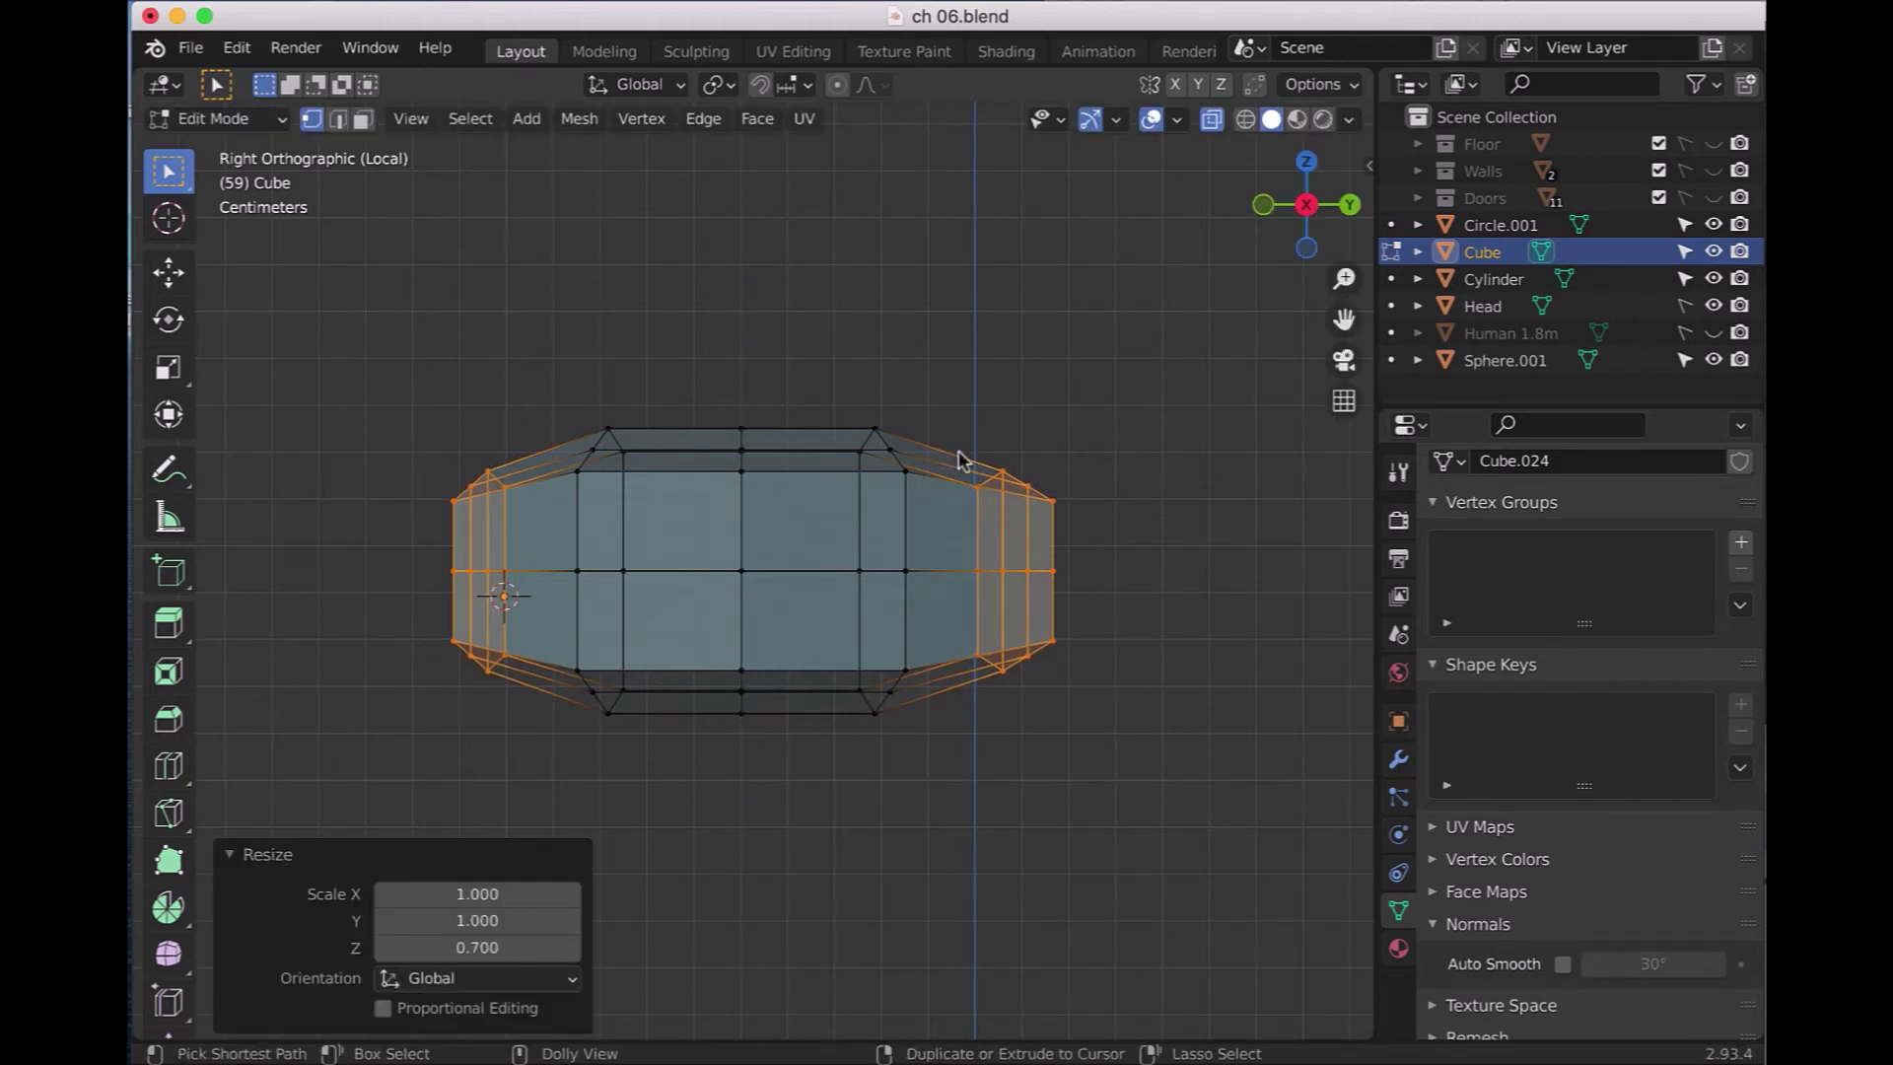
shift+click(603, 520)
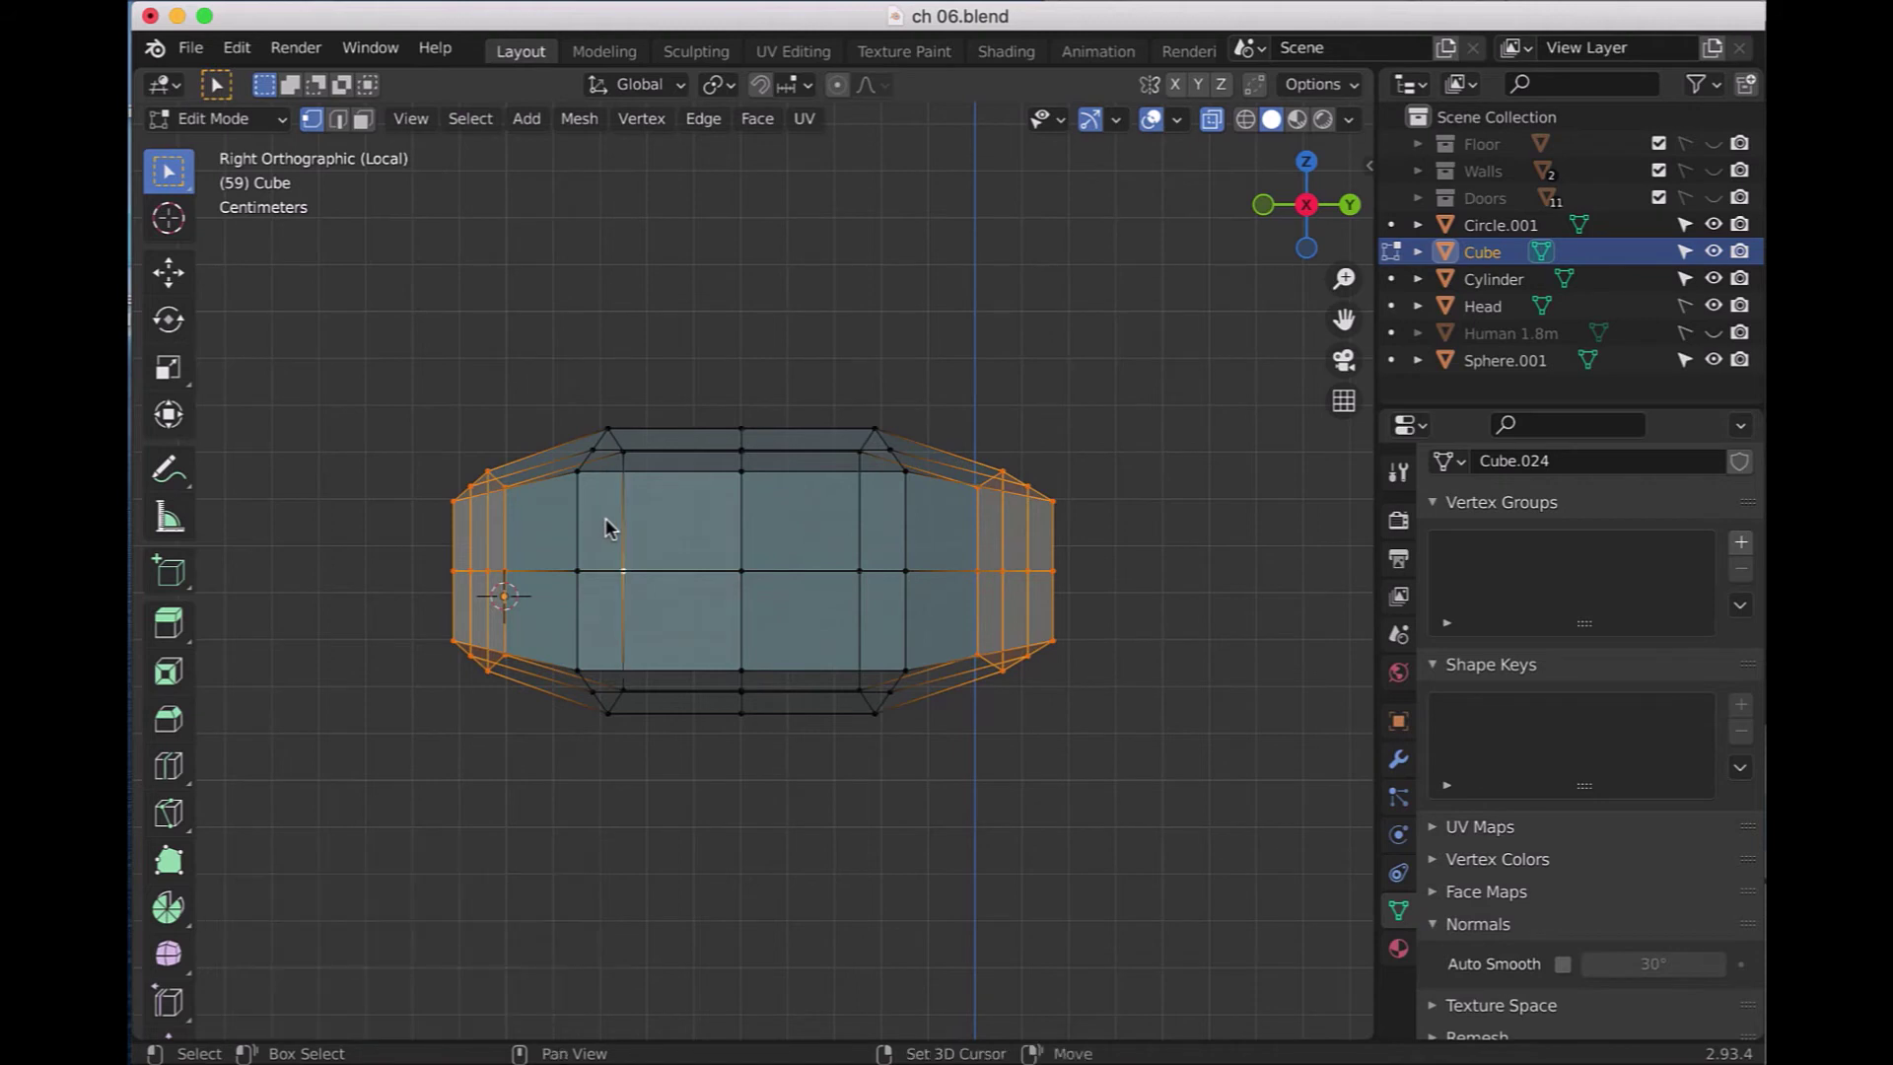
- Select the hand box's side faces and inset them
click(363, 119)
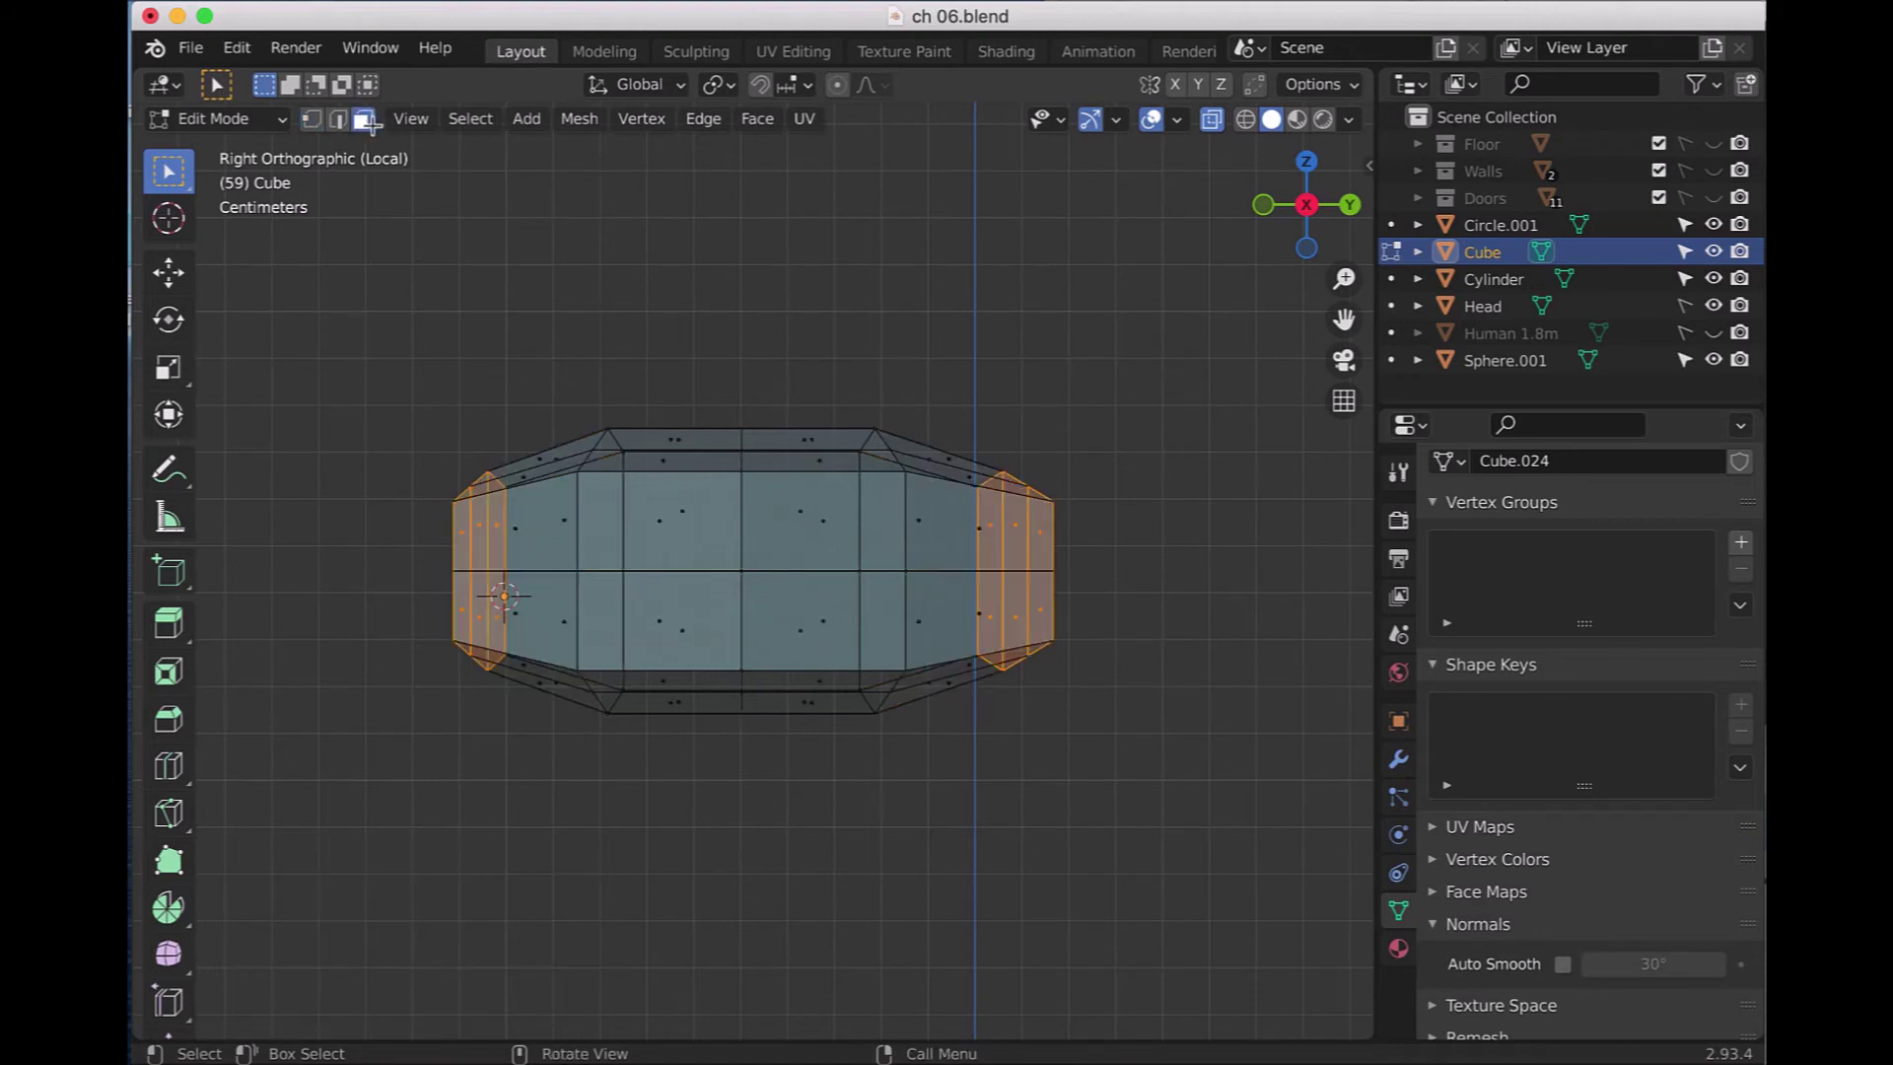
click(596, 548)
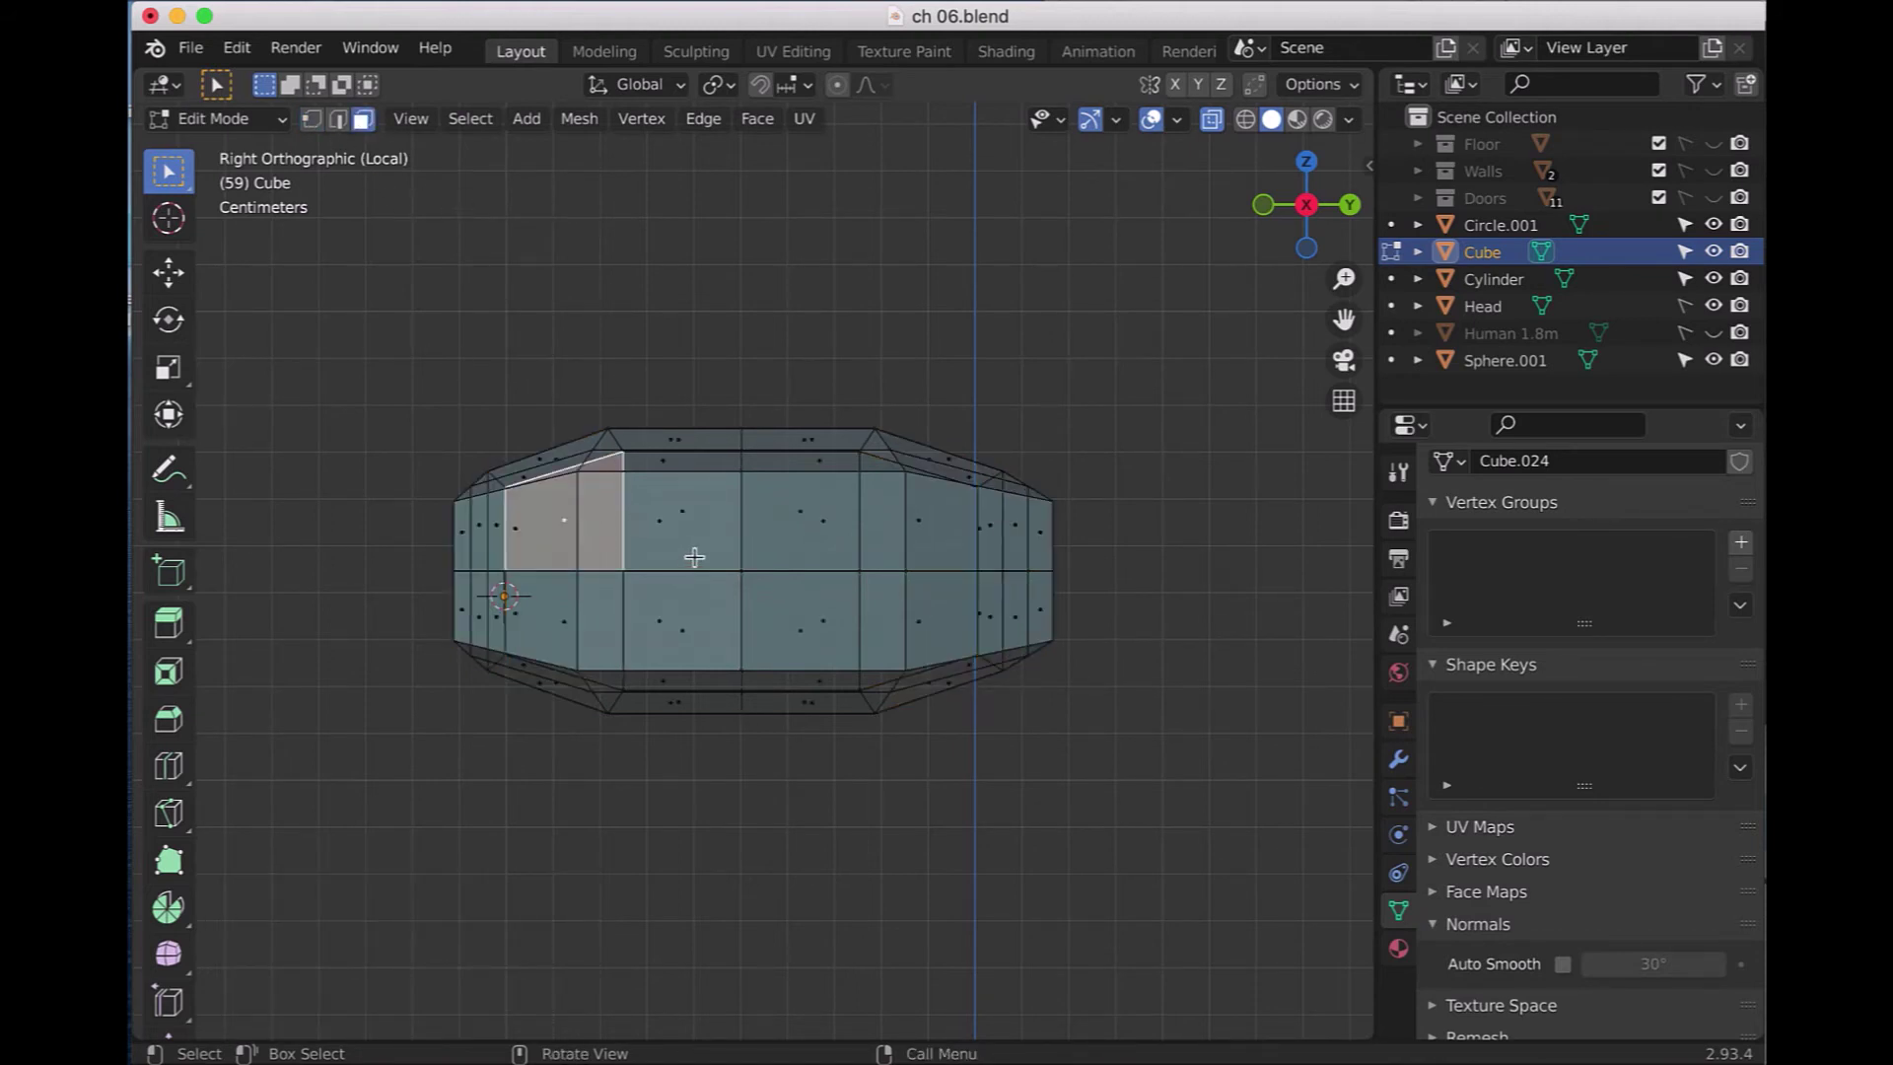
click(1211, 119)
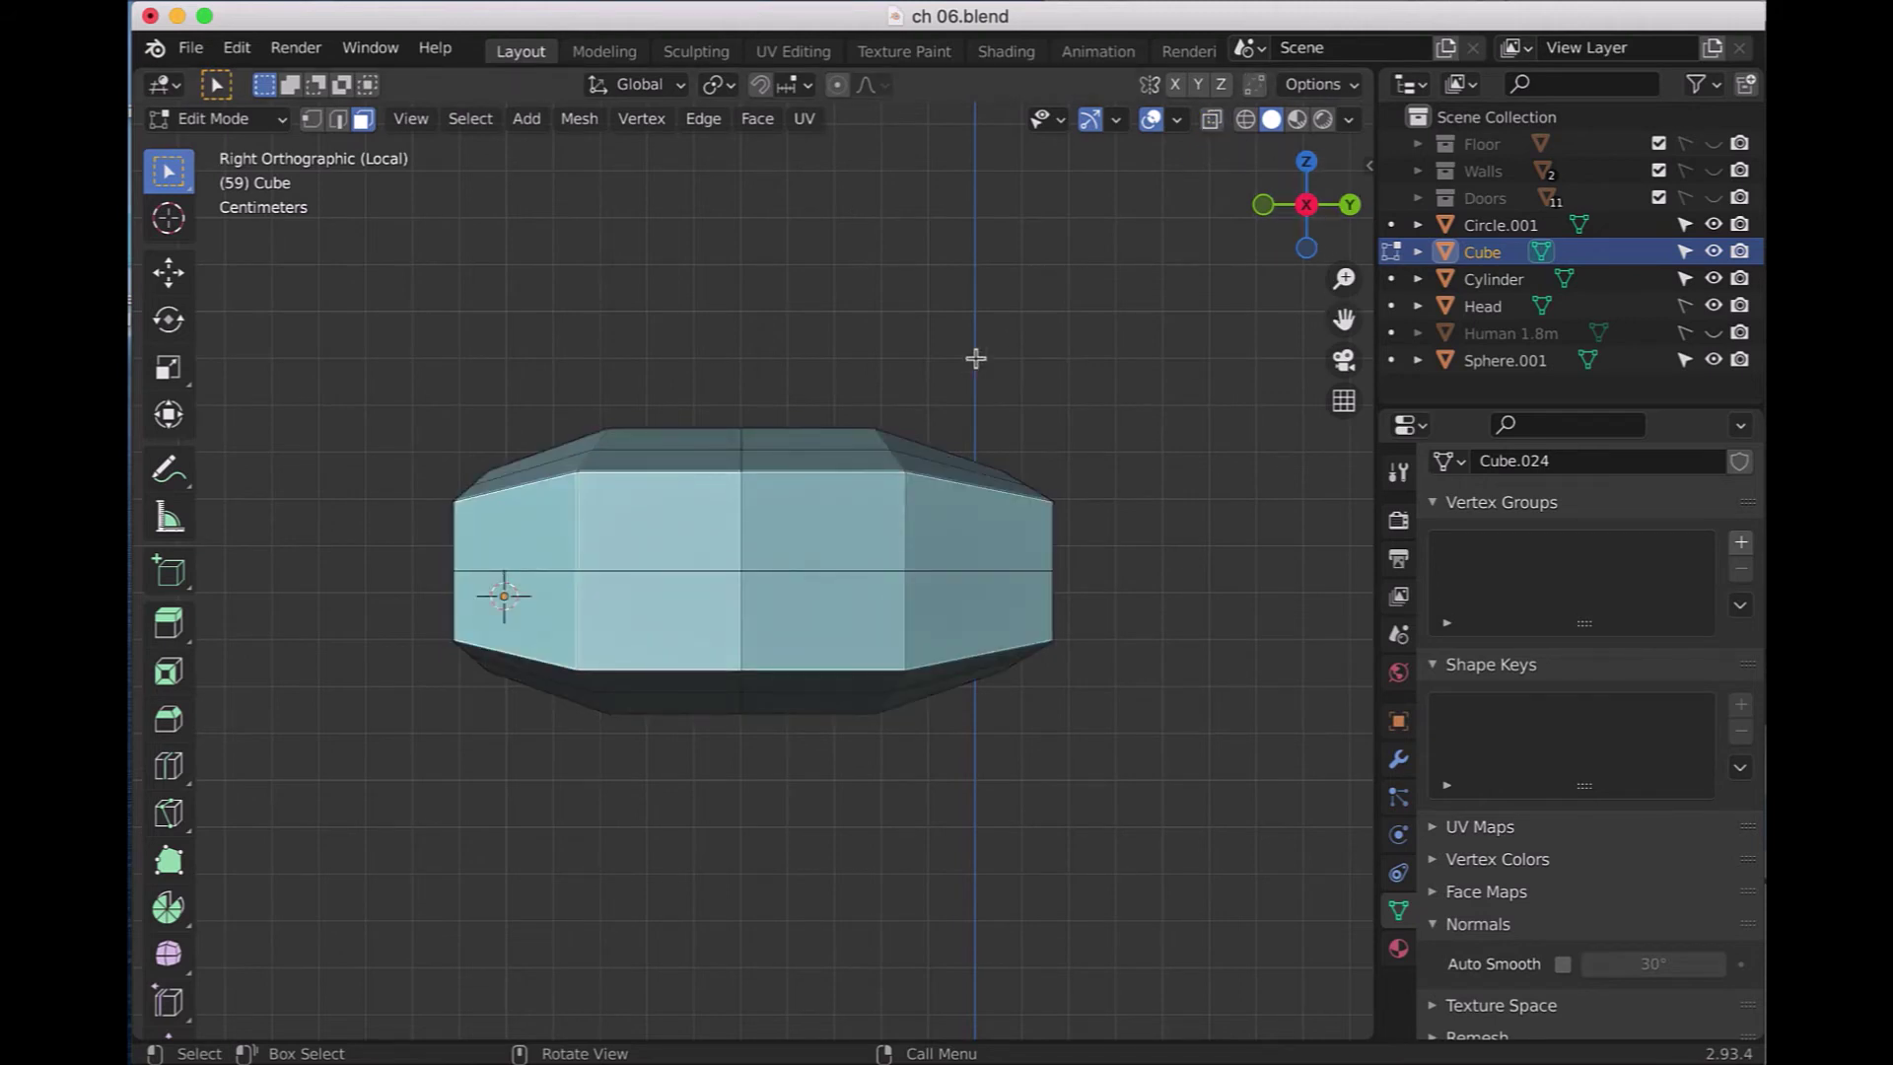
click(683, 500)
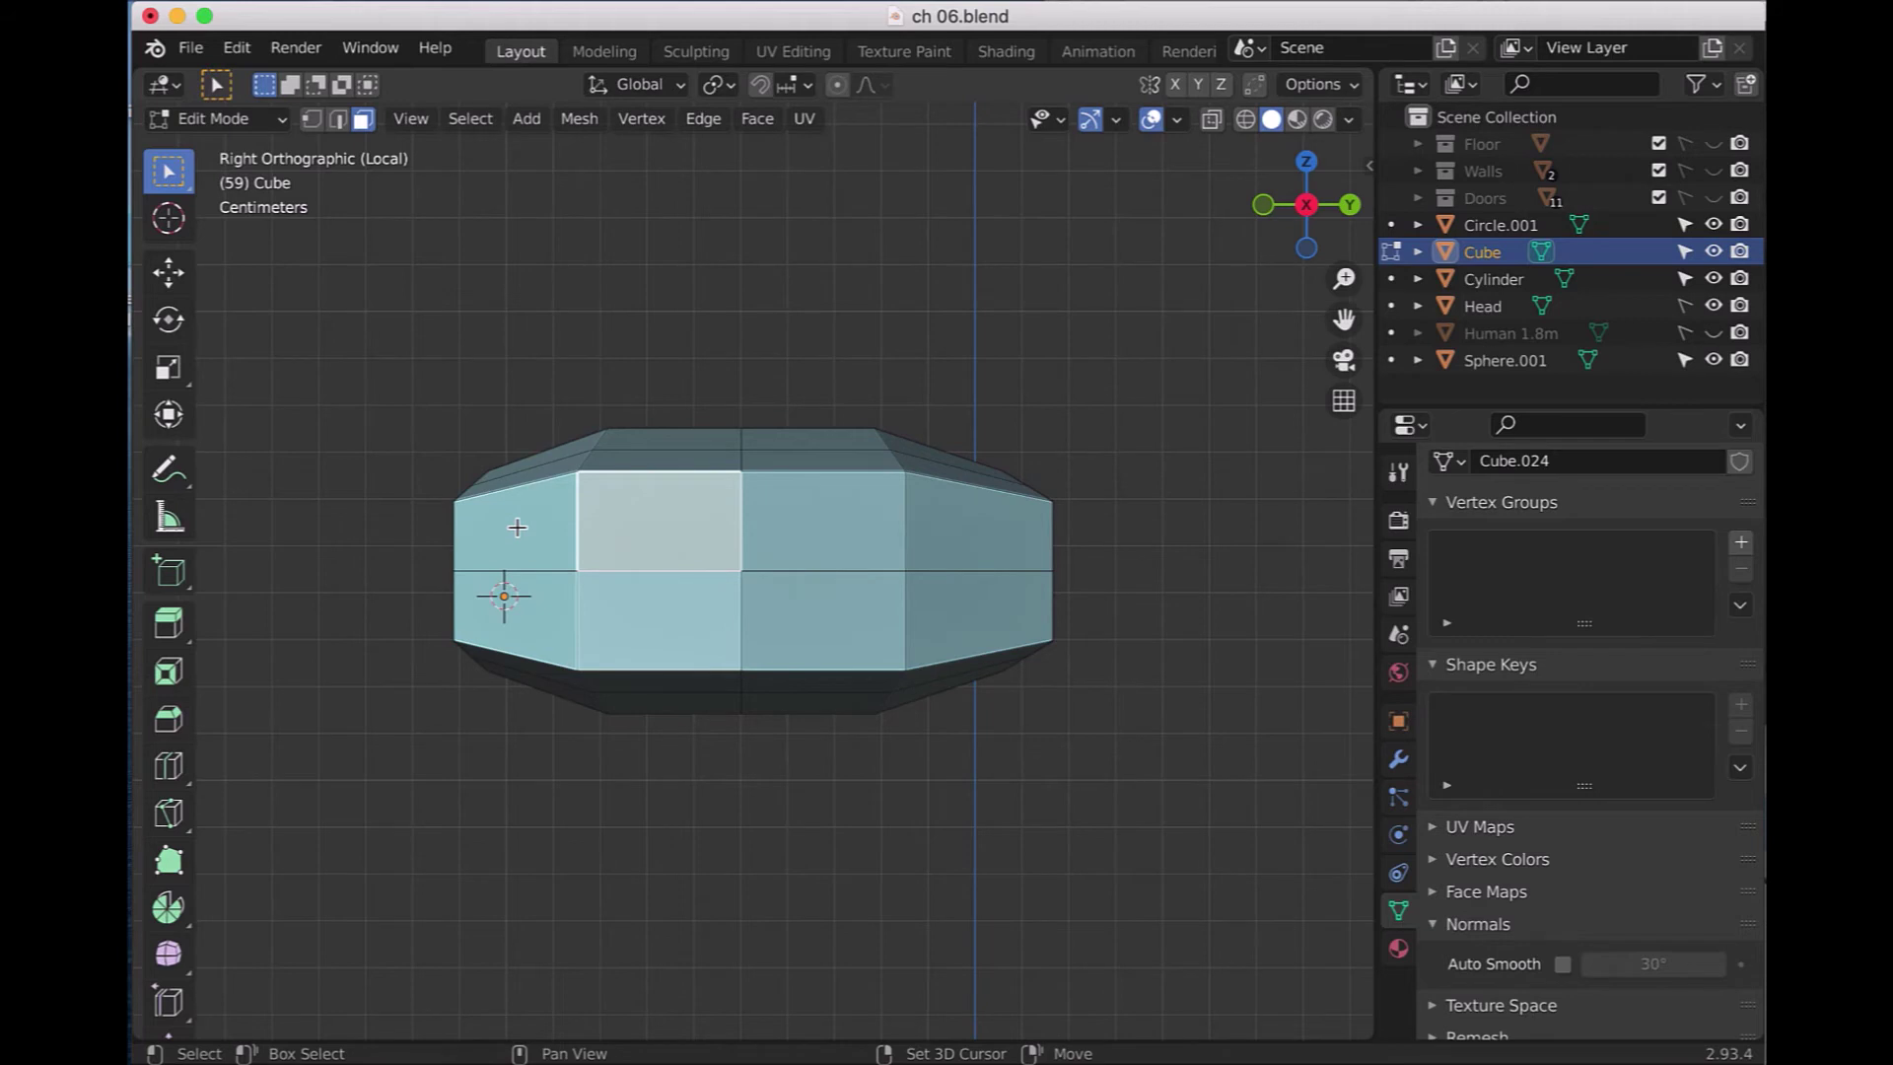
shift+click(516, 527)
shift+click(546, 624)
shift+click(609, 619)
shift+click(828, 517)
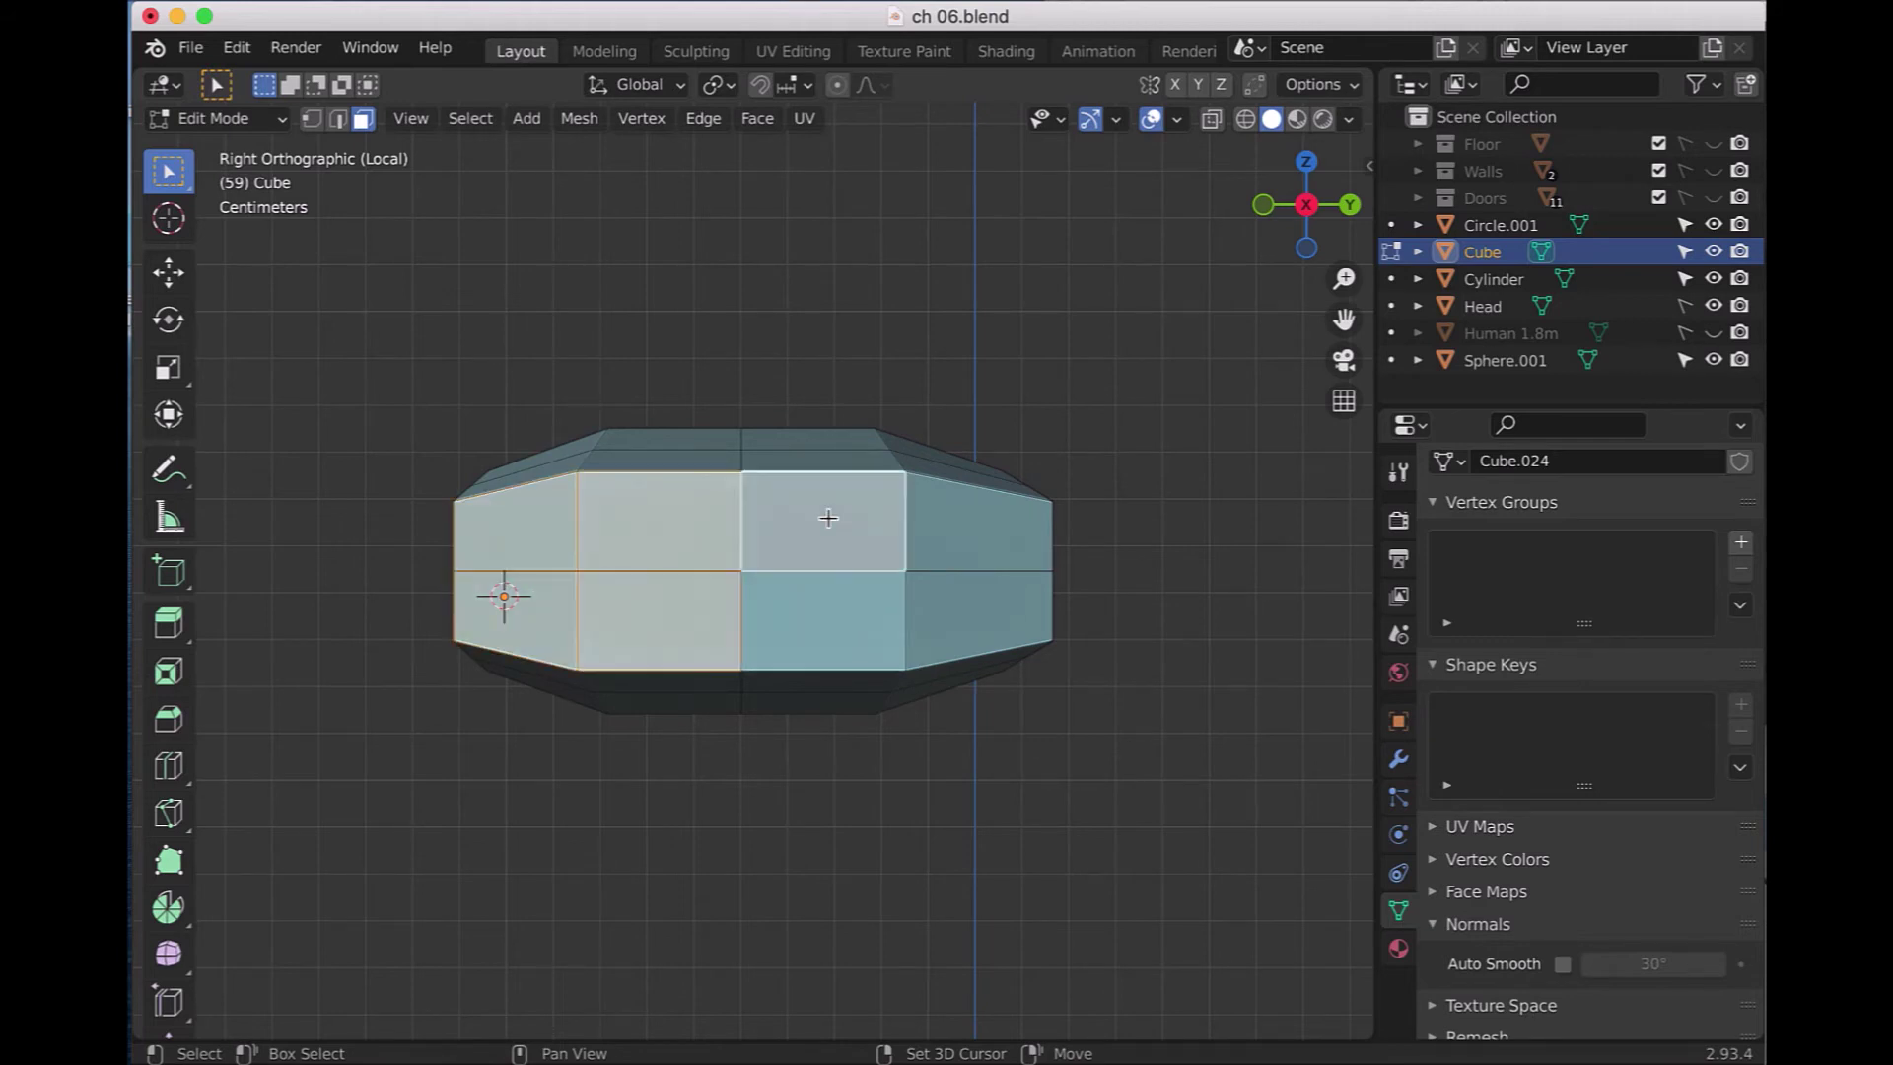
shift+click(822, 612)
shift+click(980, 532)
shift+click(953, 602)
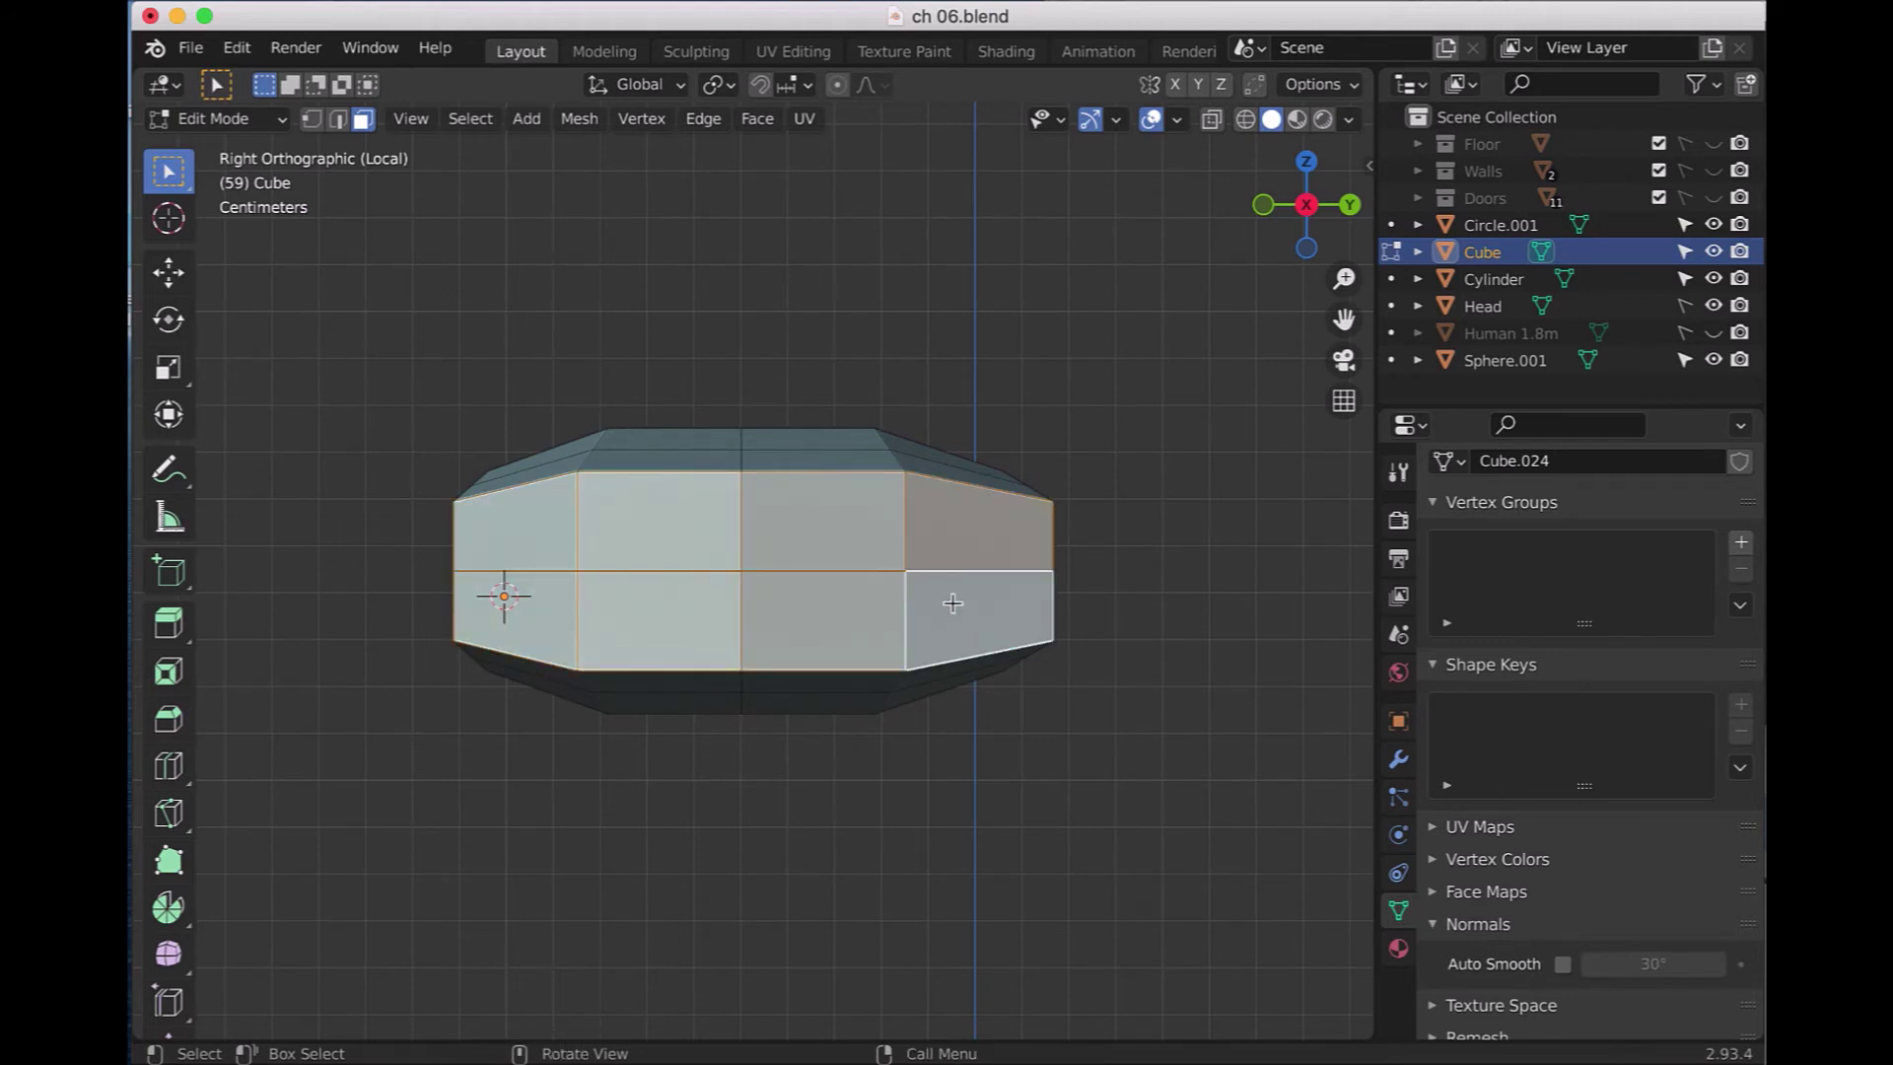
key(i)
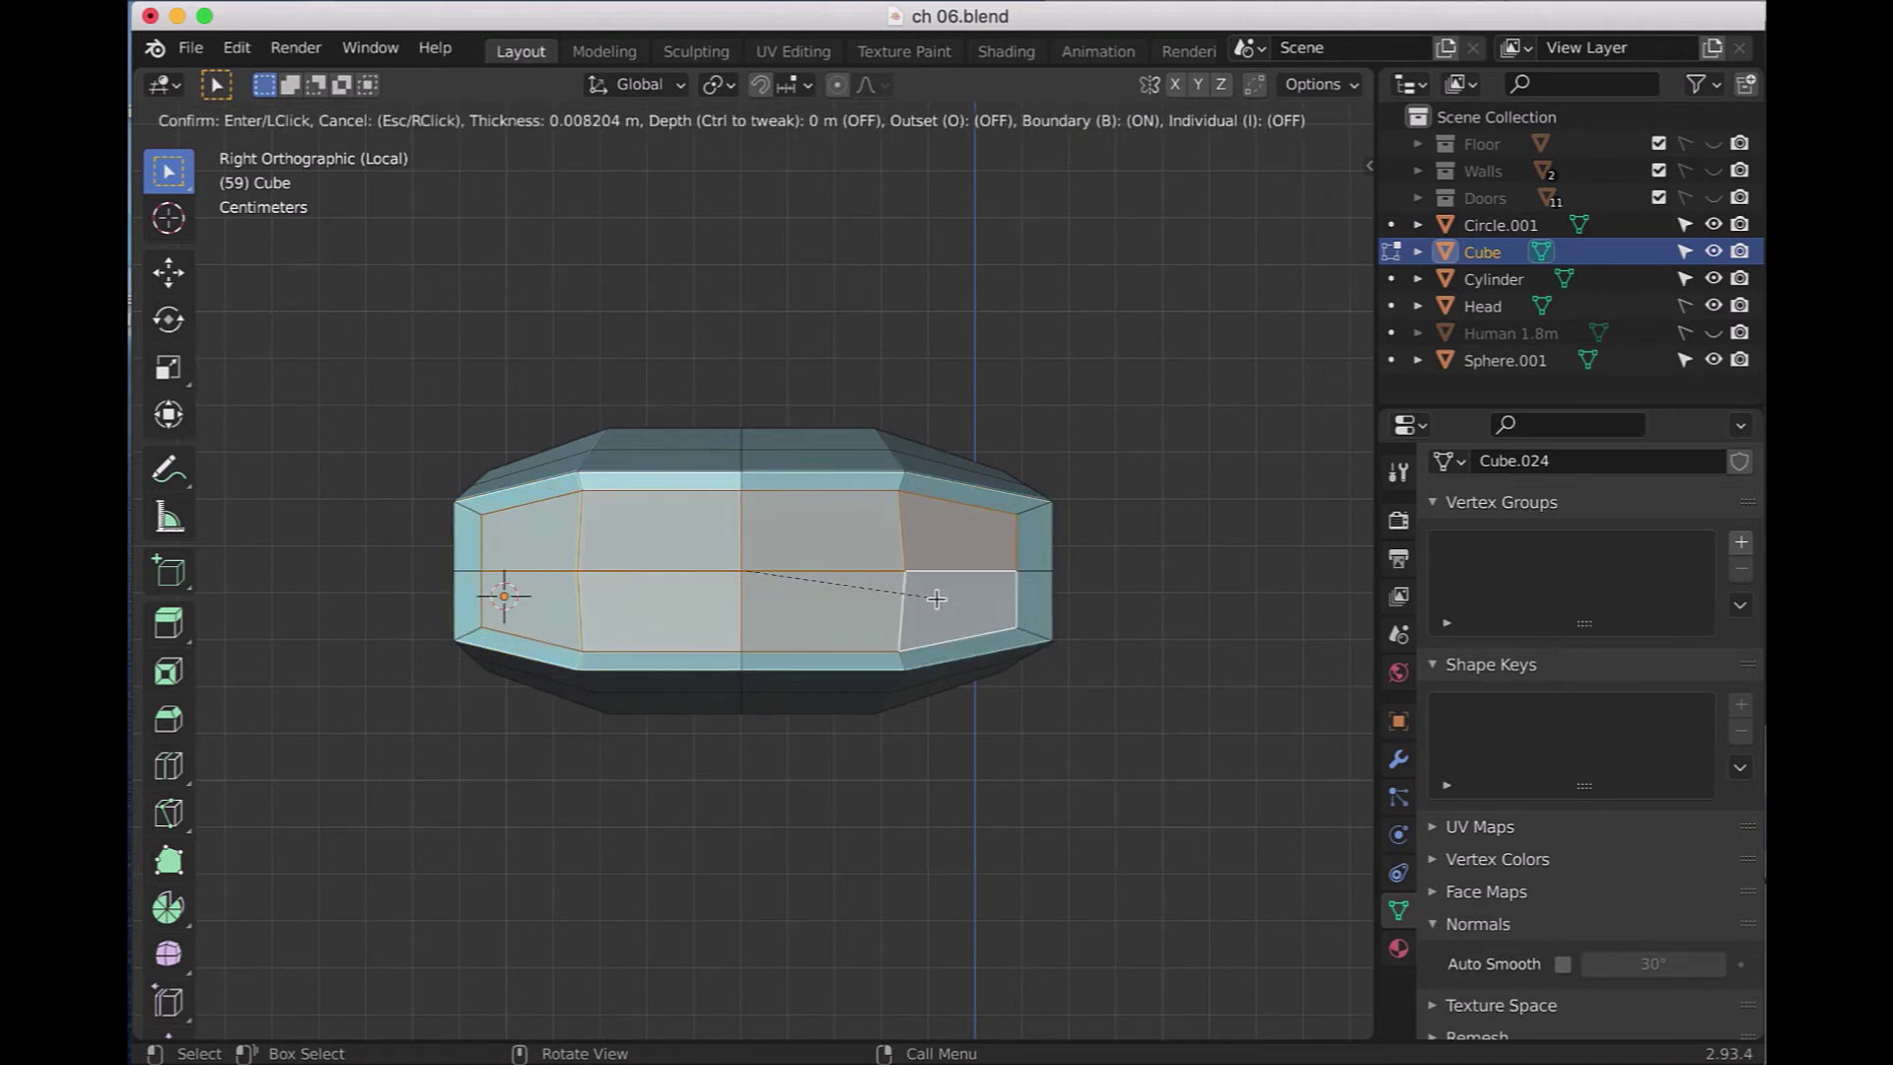
click(937, 598)
- Toggle X-ray and return to face selection mode
key(1)
key(alt+z)
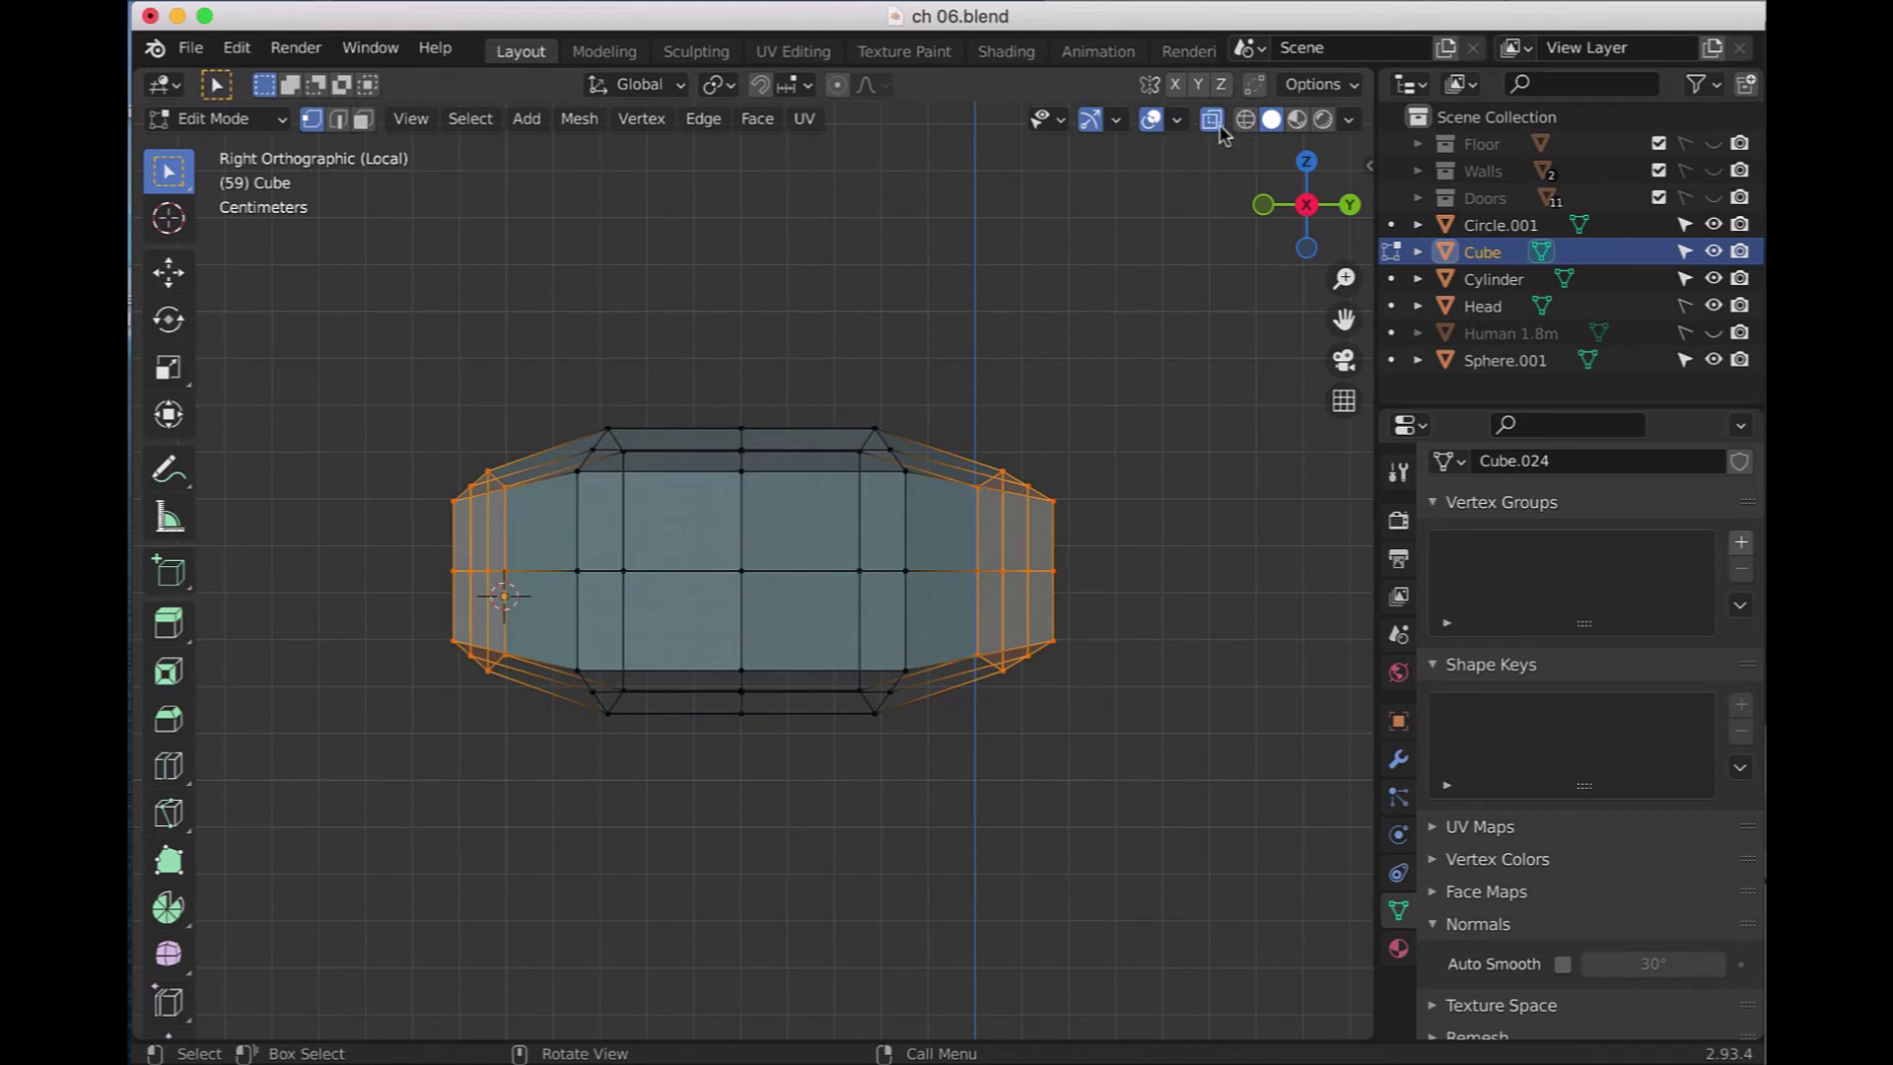
click(1214, 123)
click(363, 118)
- Inset seven side faces, leaving out the lower-left one, by about 0.007 m
click(518, 550)
shift+click(689, 532)
shift+click(819, 536)
shift+click(973, 535)
shift+click(961, 601)
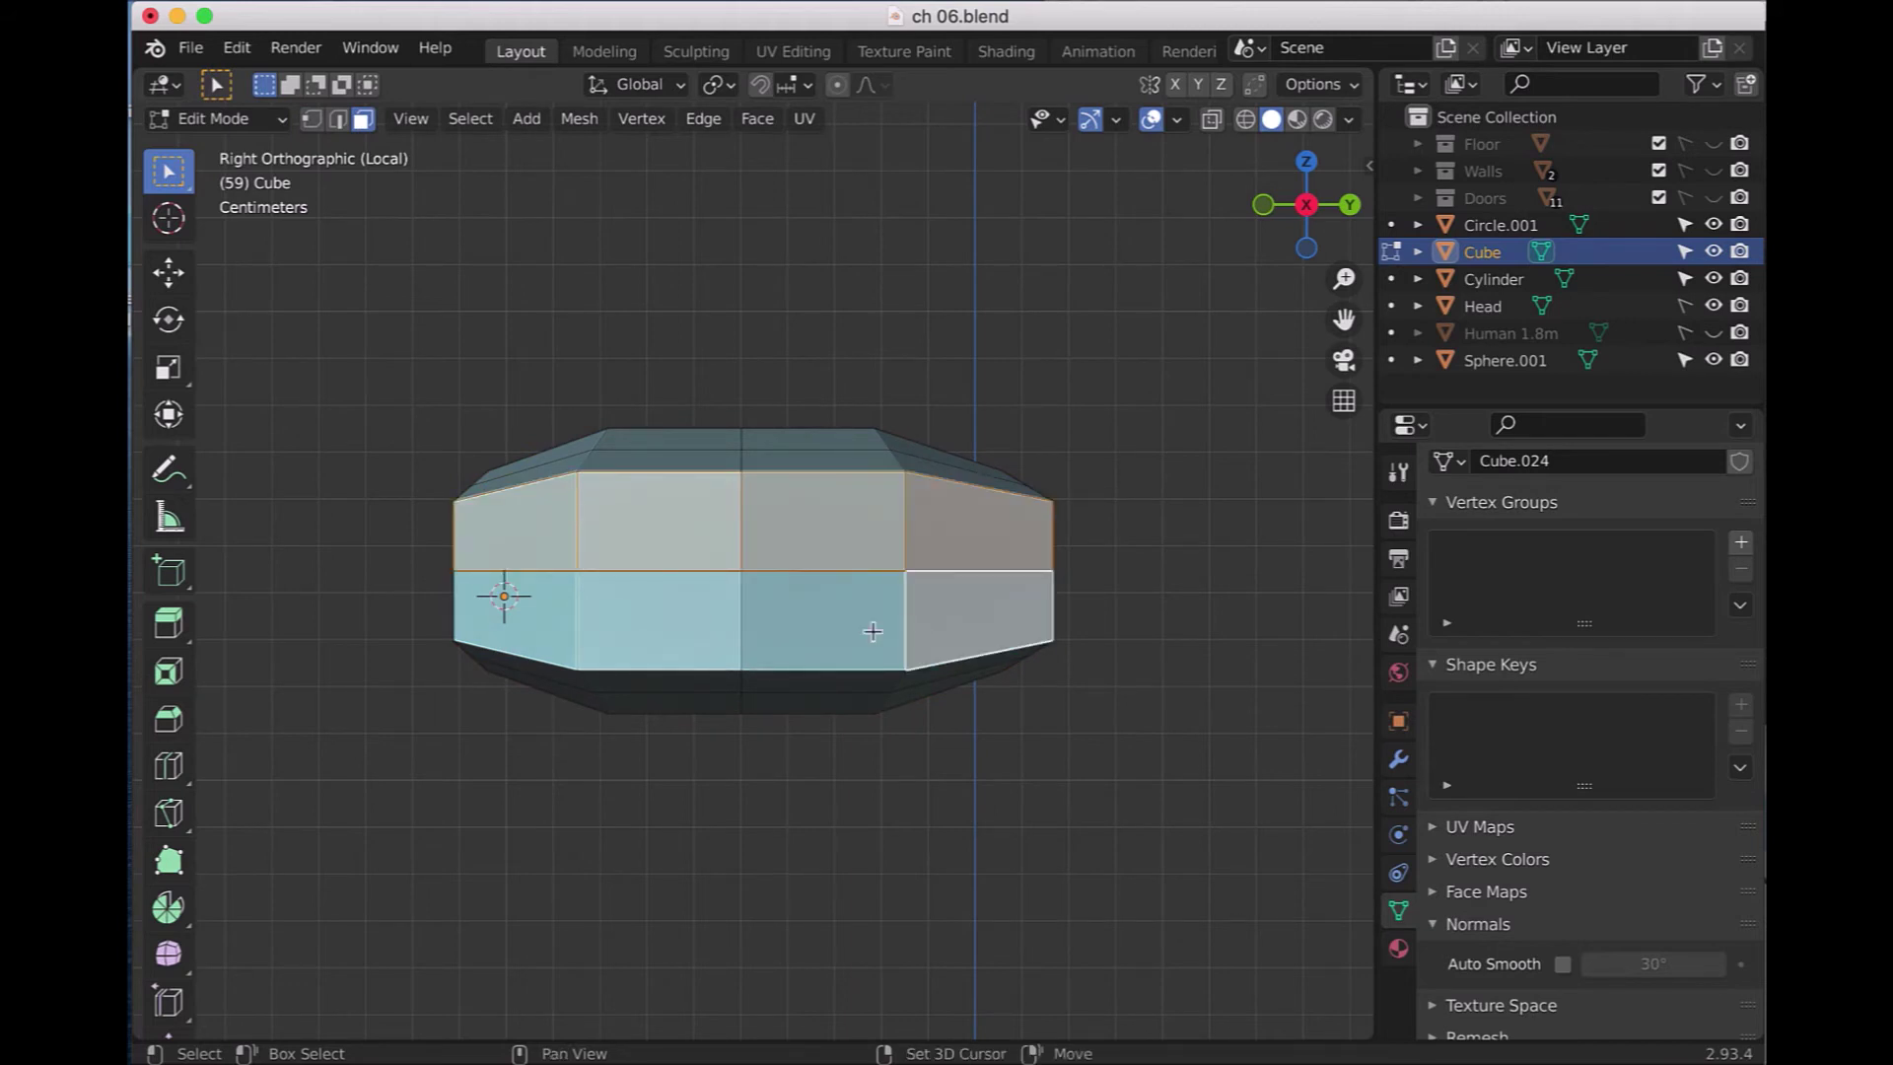
shift+click(838, 629)
shift+click(656, 631)
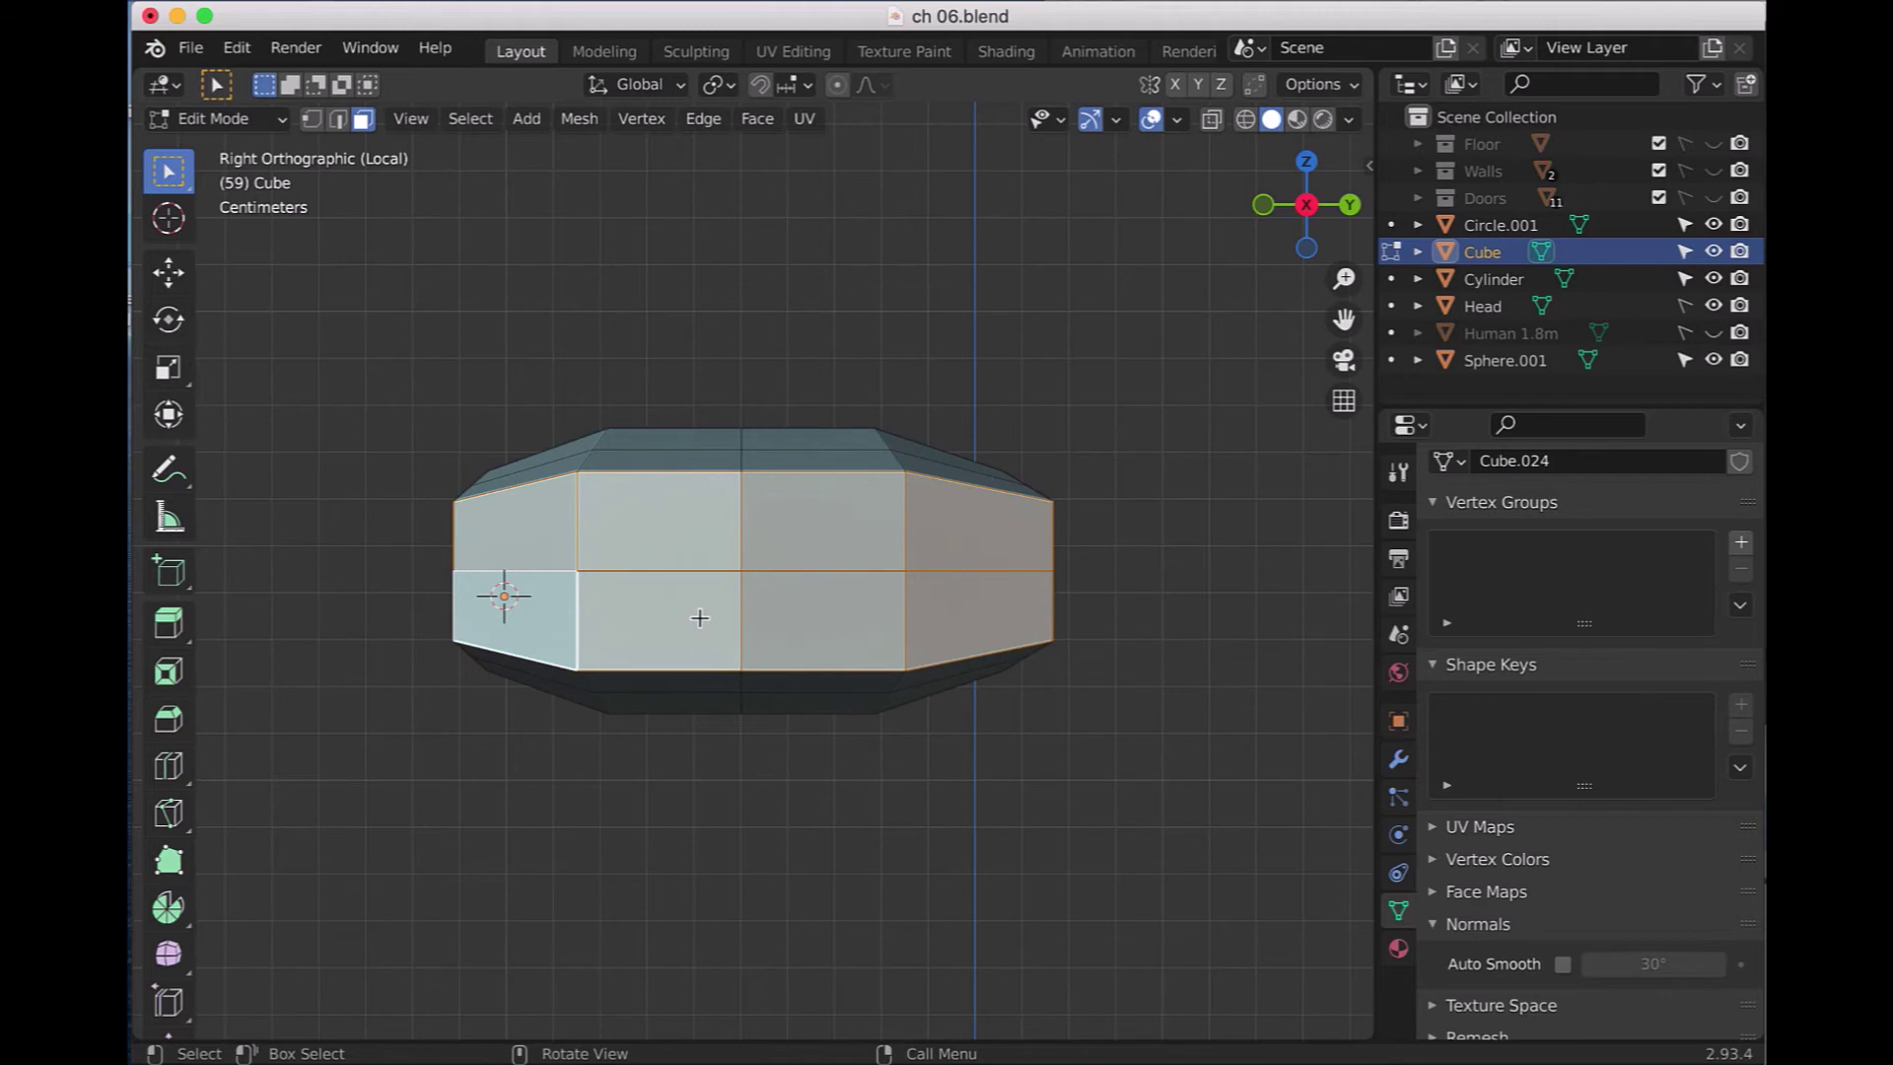
key(i)
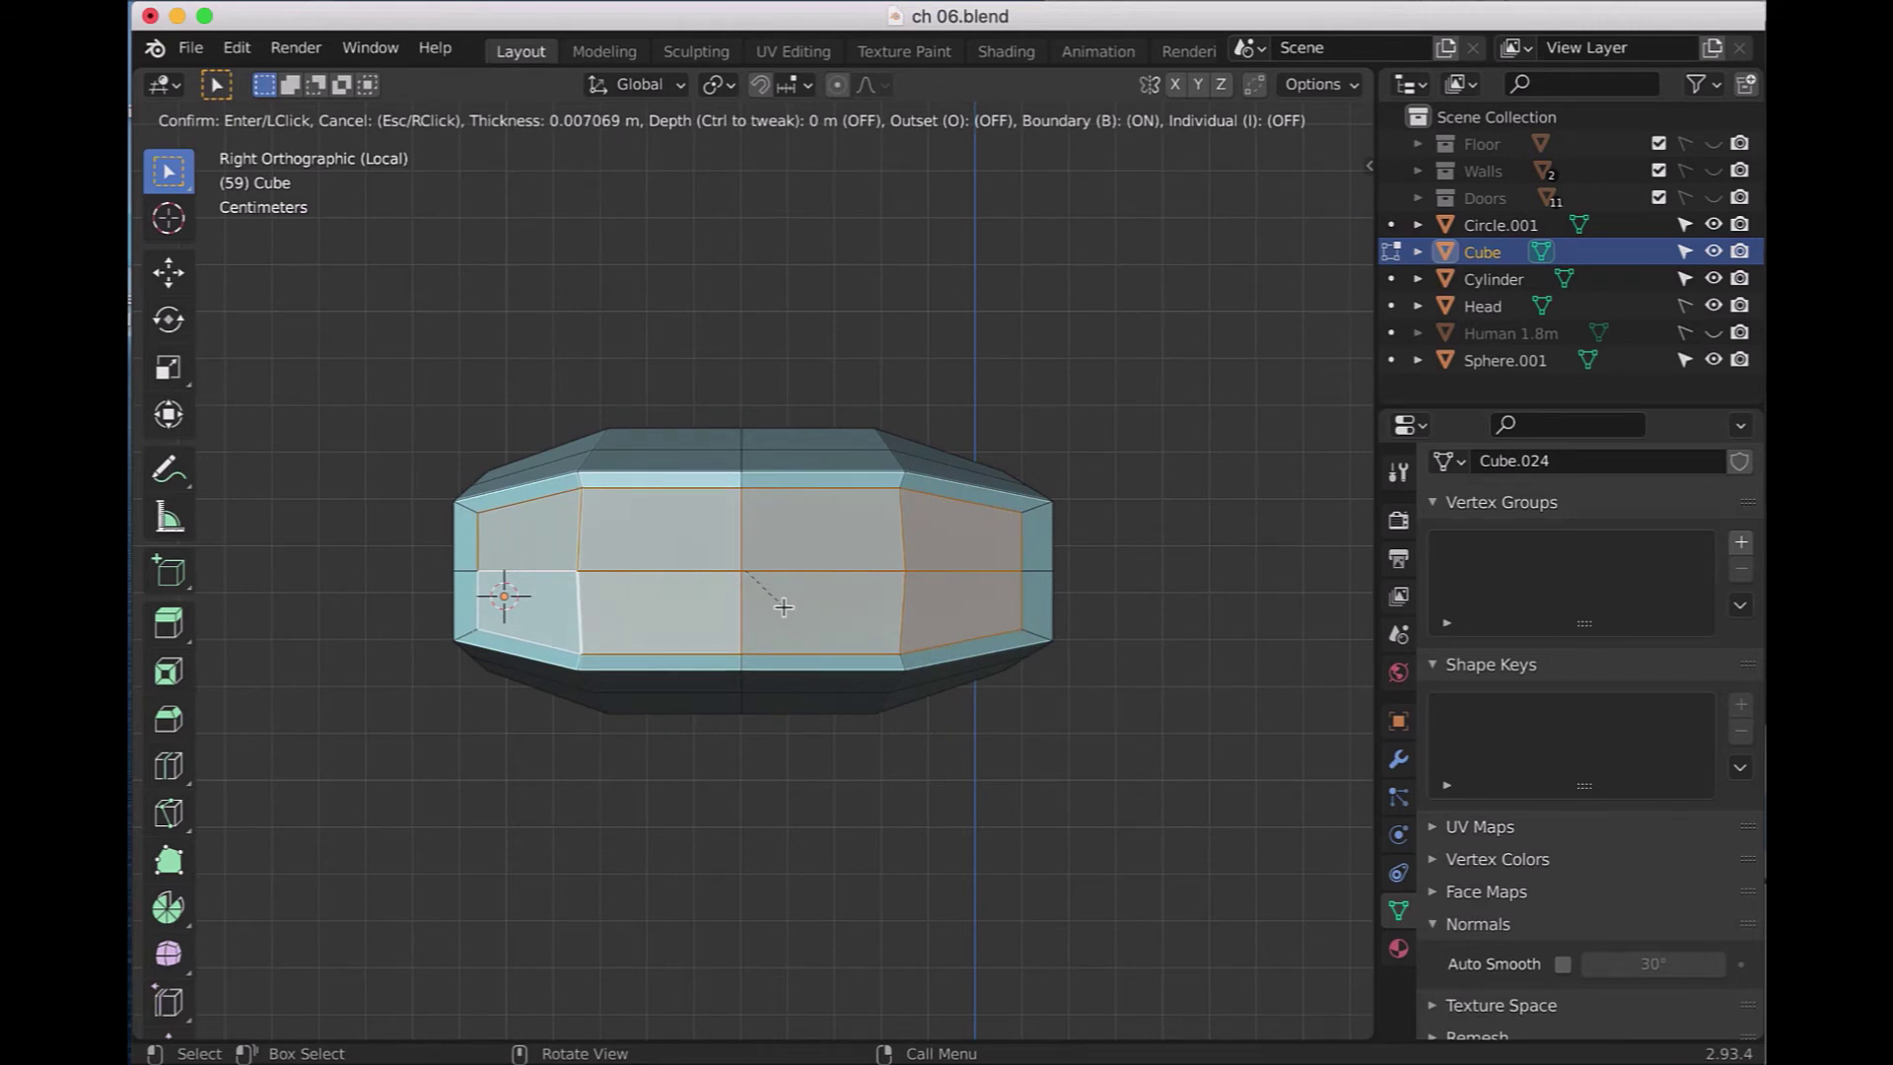
click(783, 606)
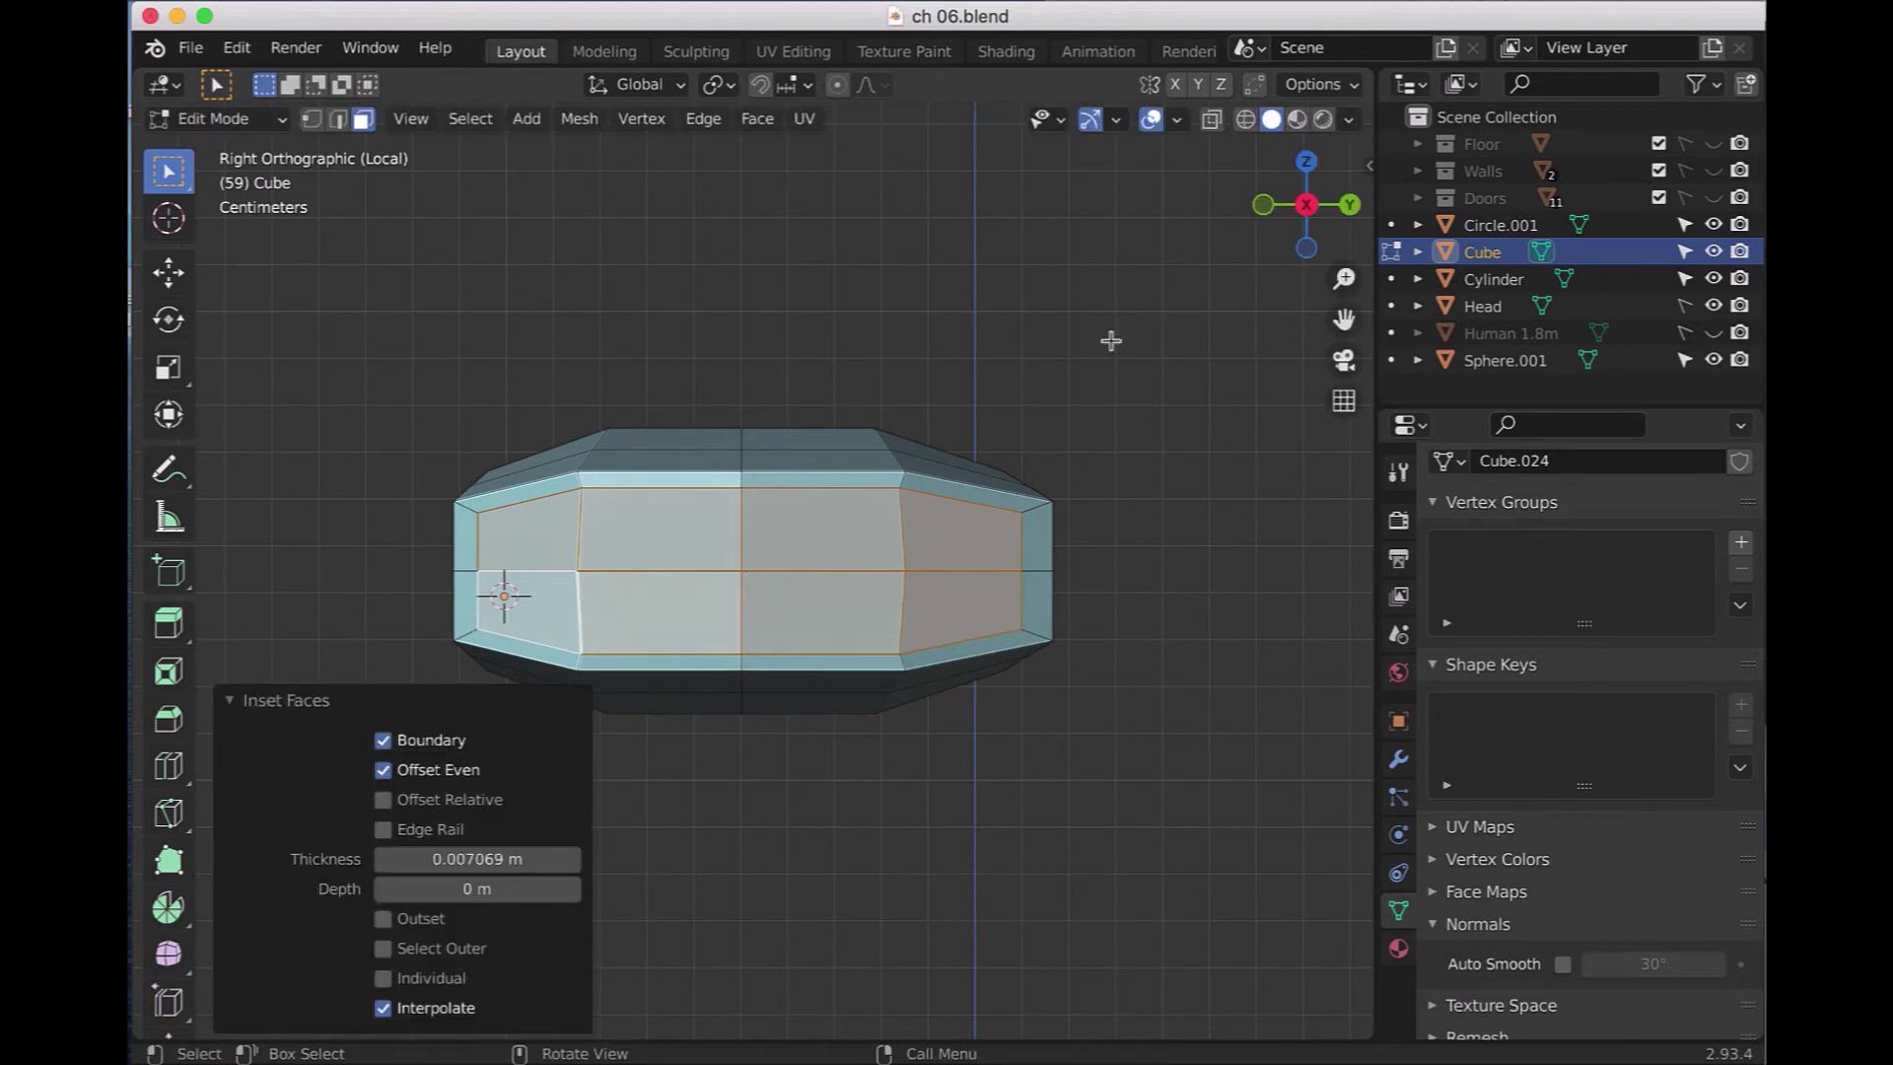
middle_drag(1111, 341, 1111, 341)
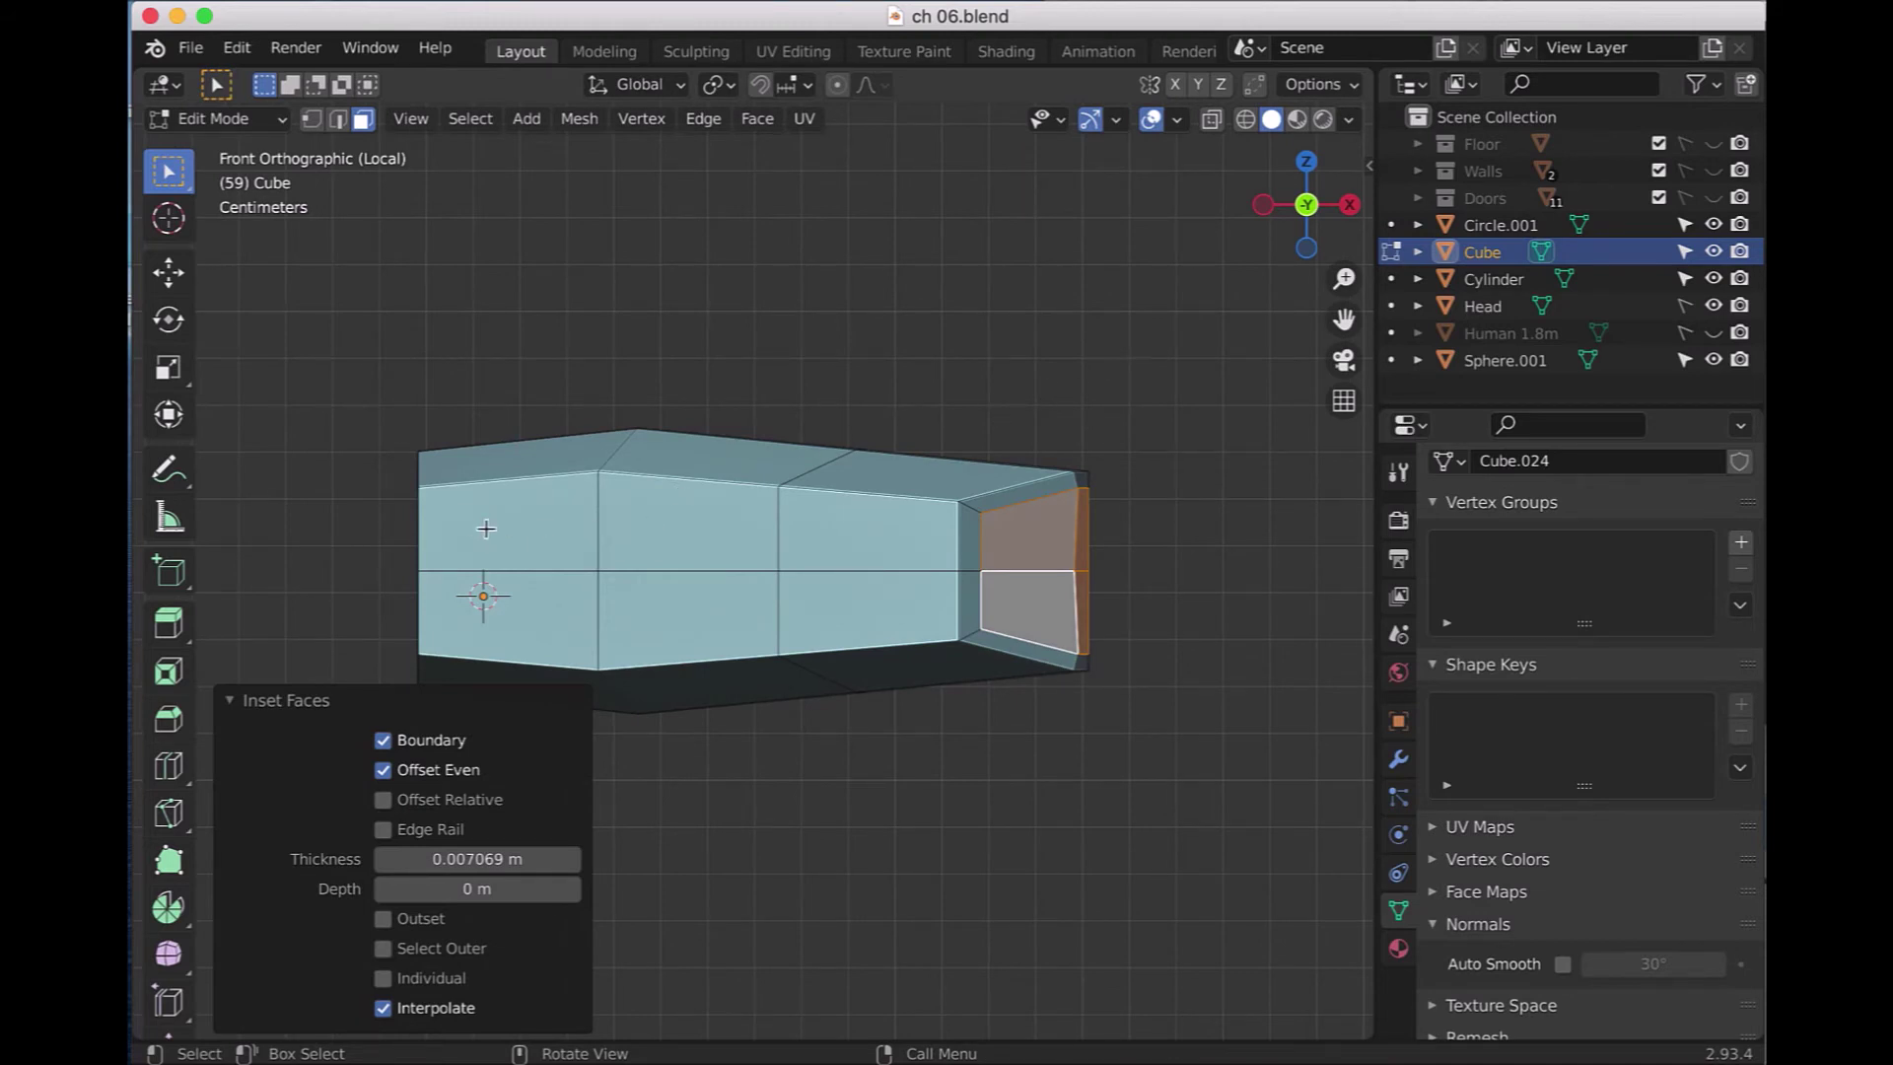
- Extrude the four front-left faces about 1.57 cm outward into a thumb block
click(487, 528)
shift+click(662, 549)
shift+click(674, 631)
shift+click(572, 634)
mouse_move(1081, 456)
middle_down()
mouse_move(1089, 433)
mouse_move(909, 592)
middle_up()
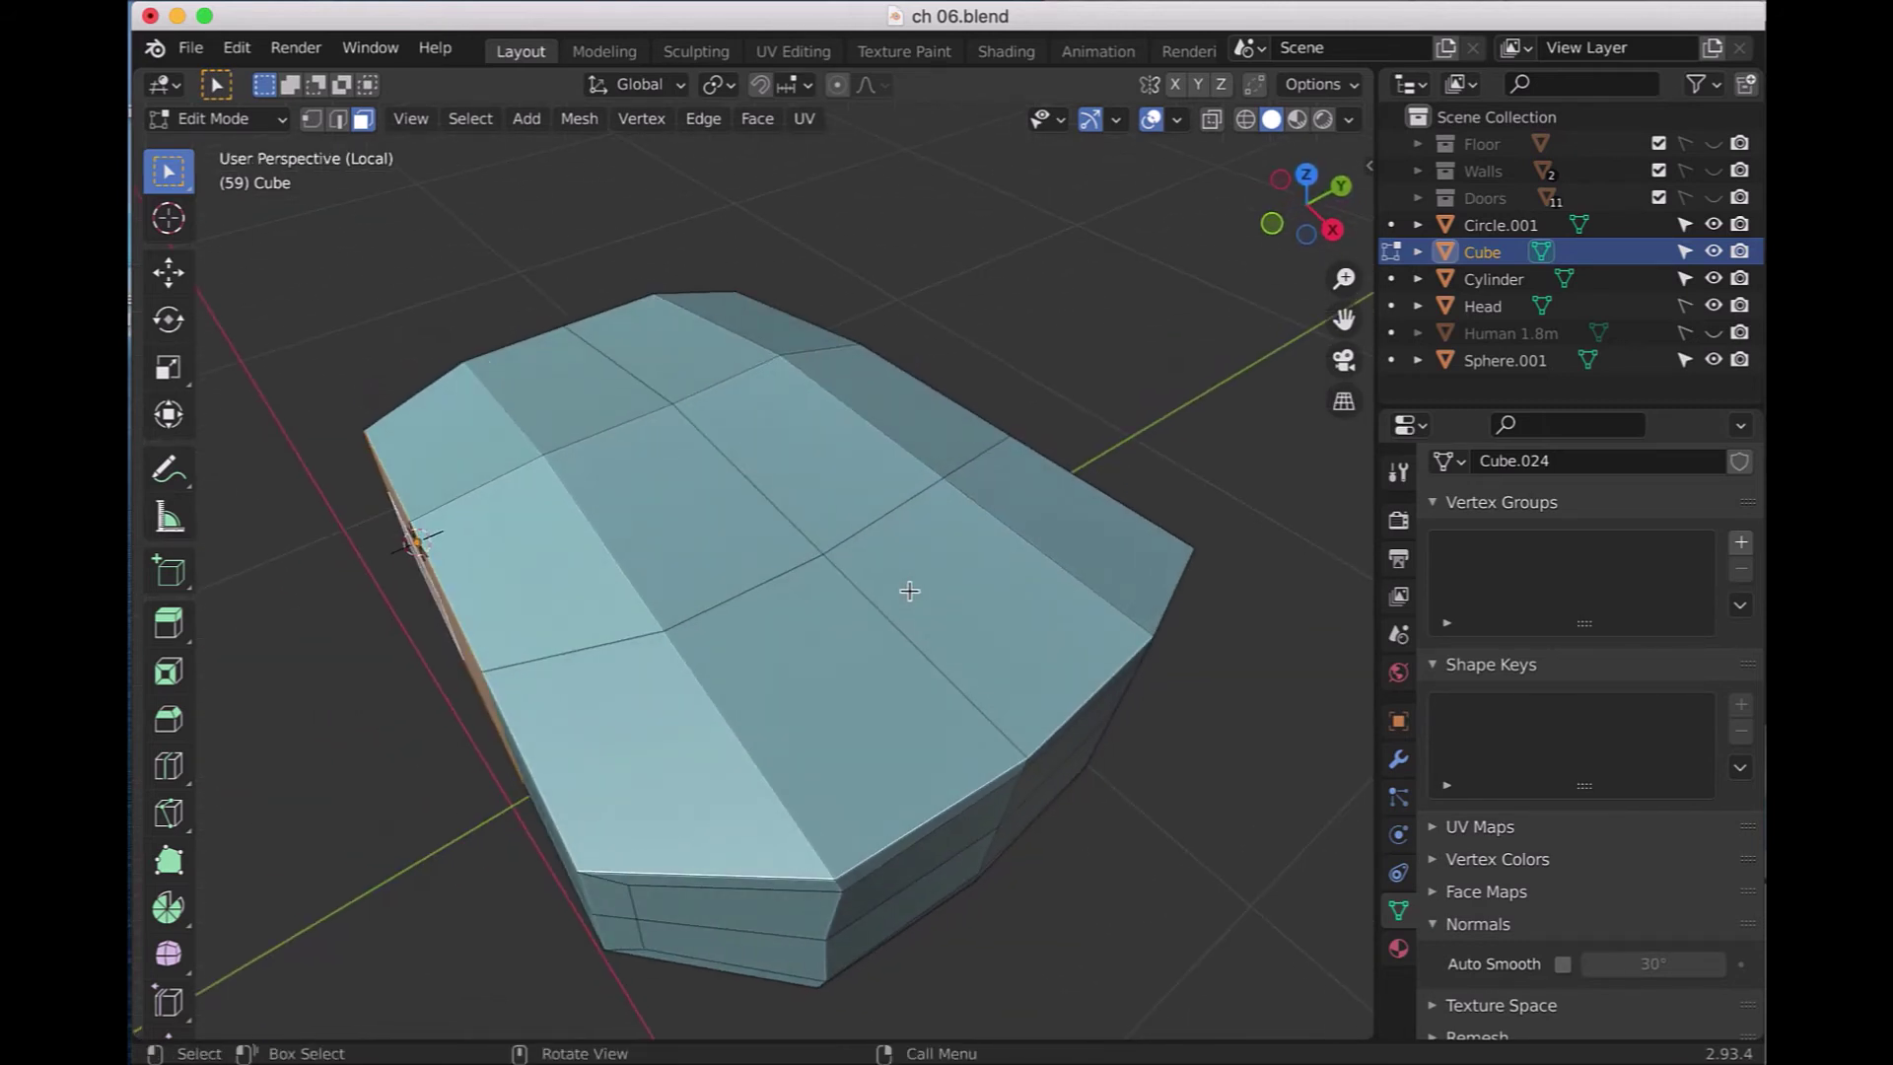
key(e)
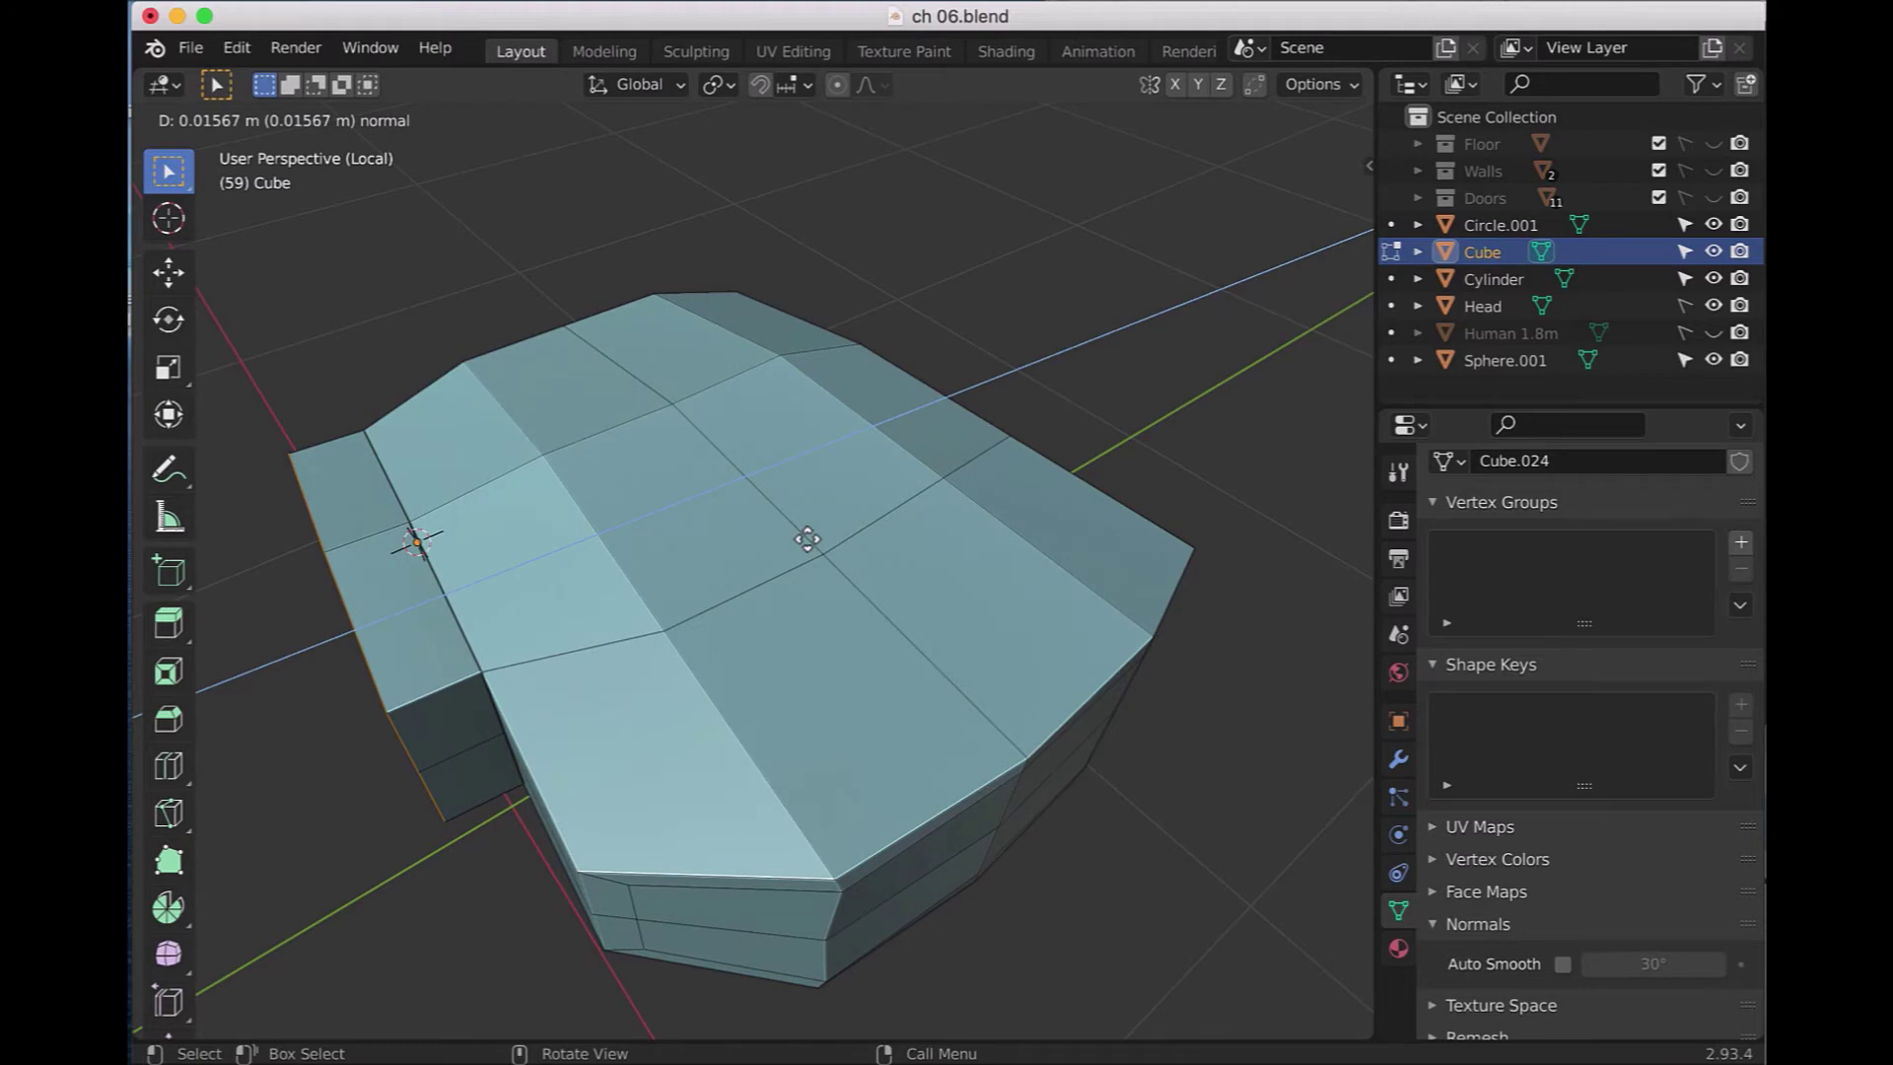
click(807, 538)
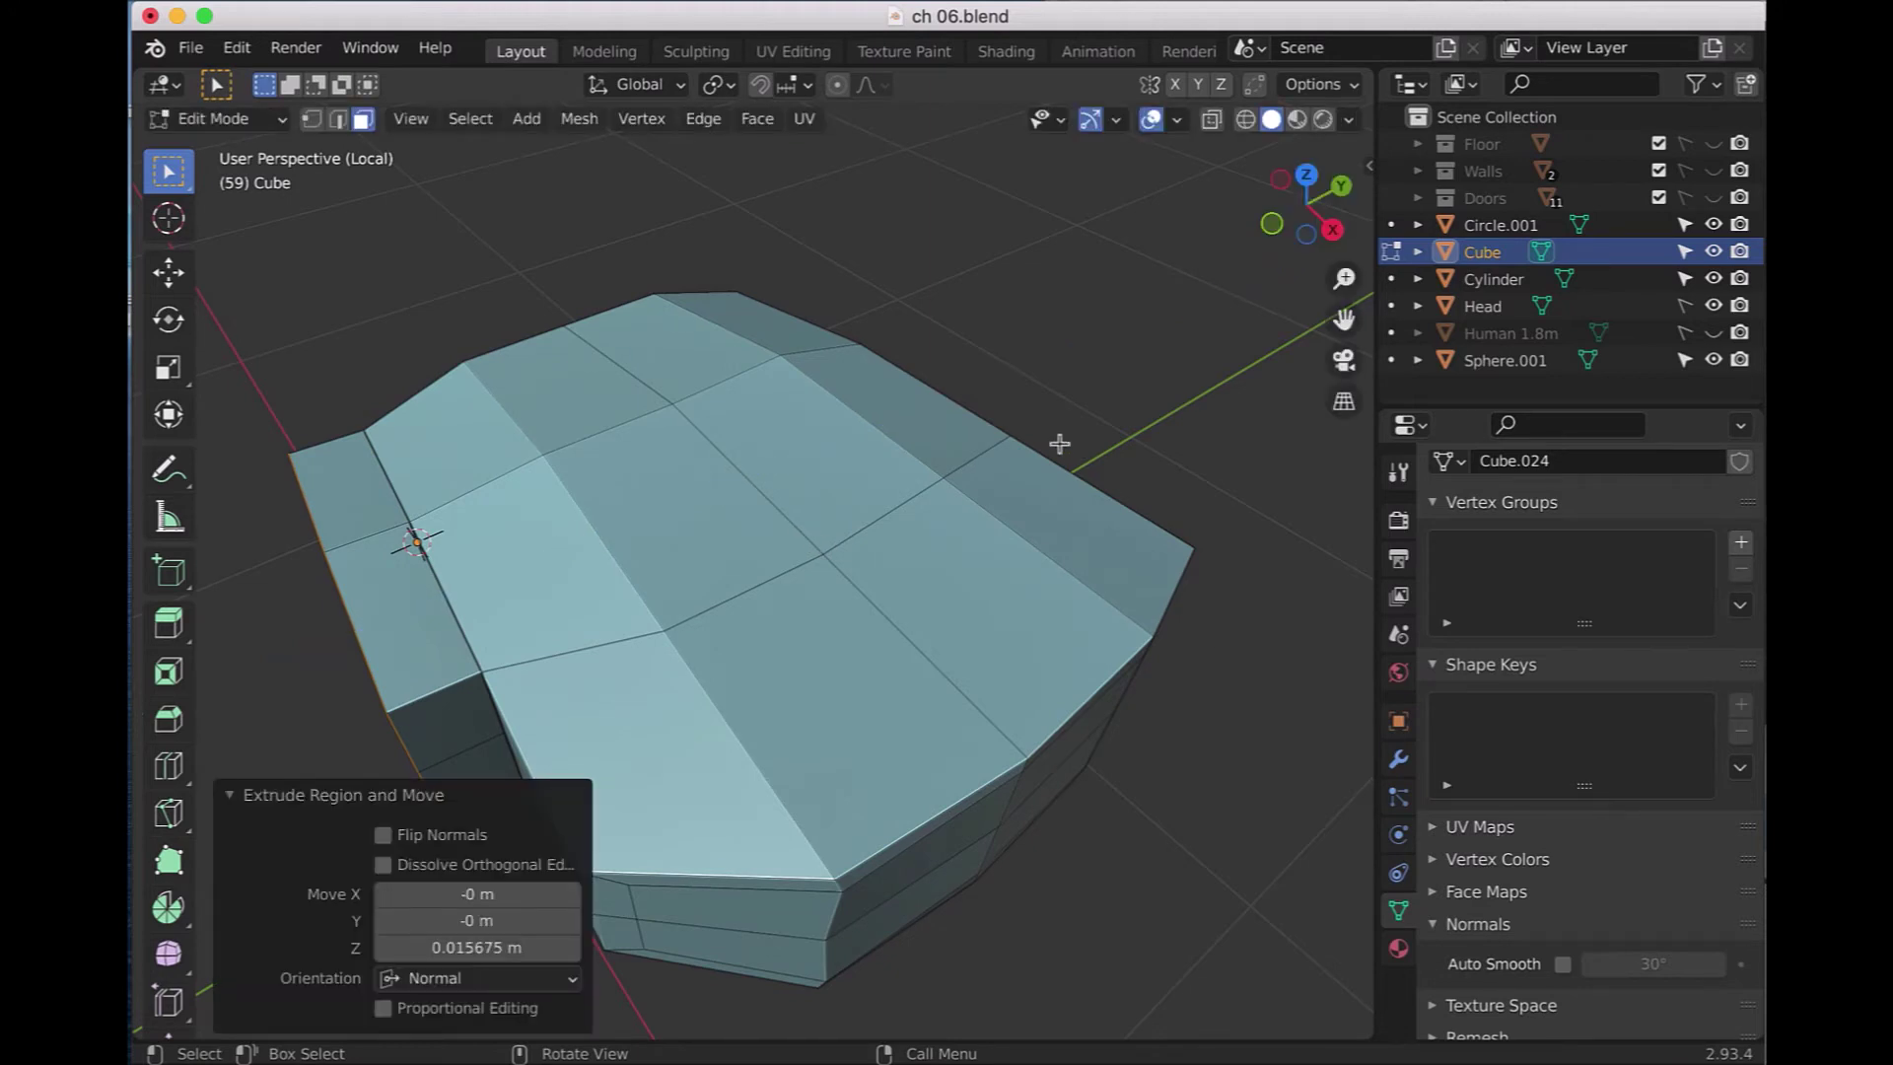
- In front view, move the thumb's left-edge vertices to the right
key(KP_1)
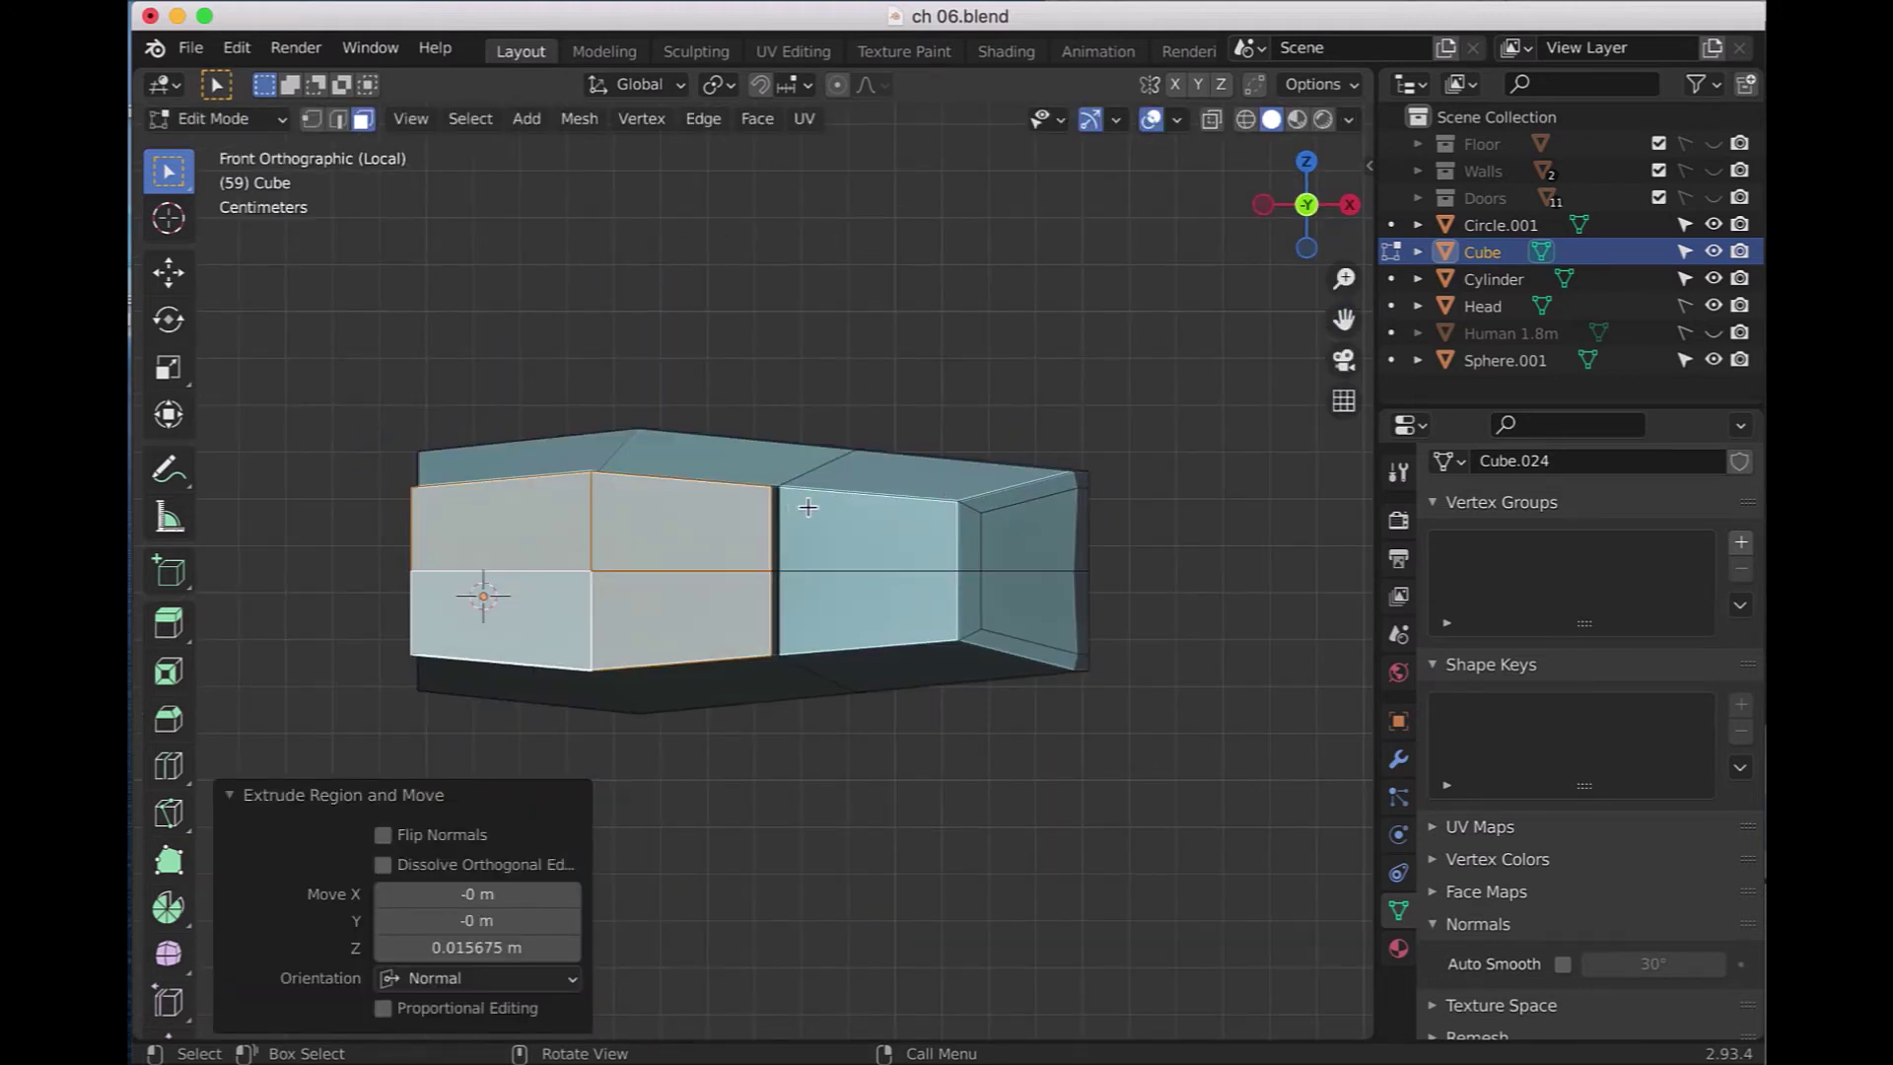
click(312, 118)
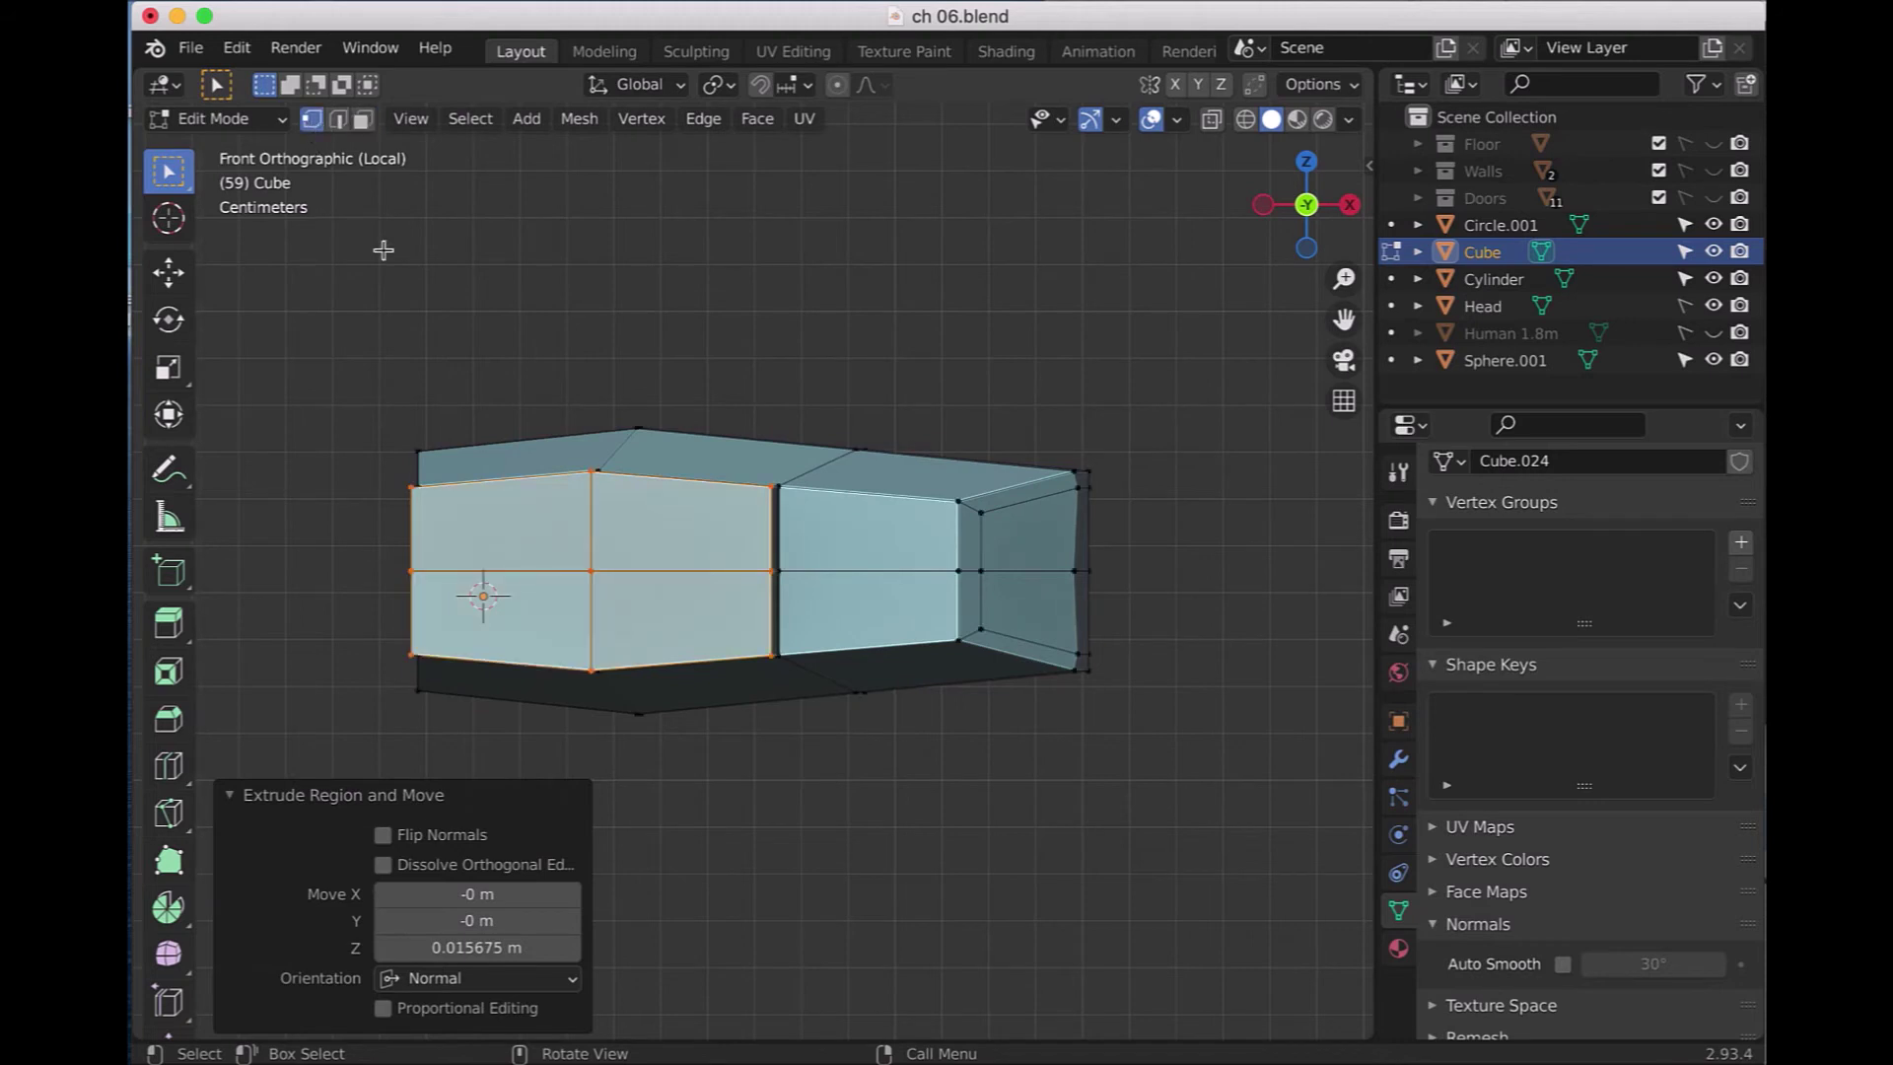
mouse_move(363, 462)
mouse_down()
mouse_move(478, 472)
mouse_move(445, 692)
mouse_up()
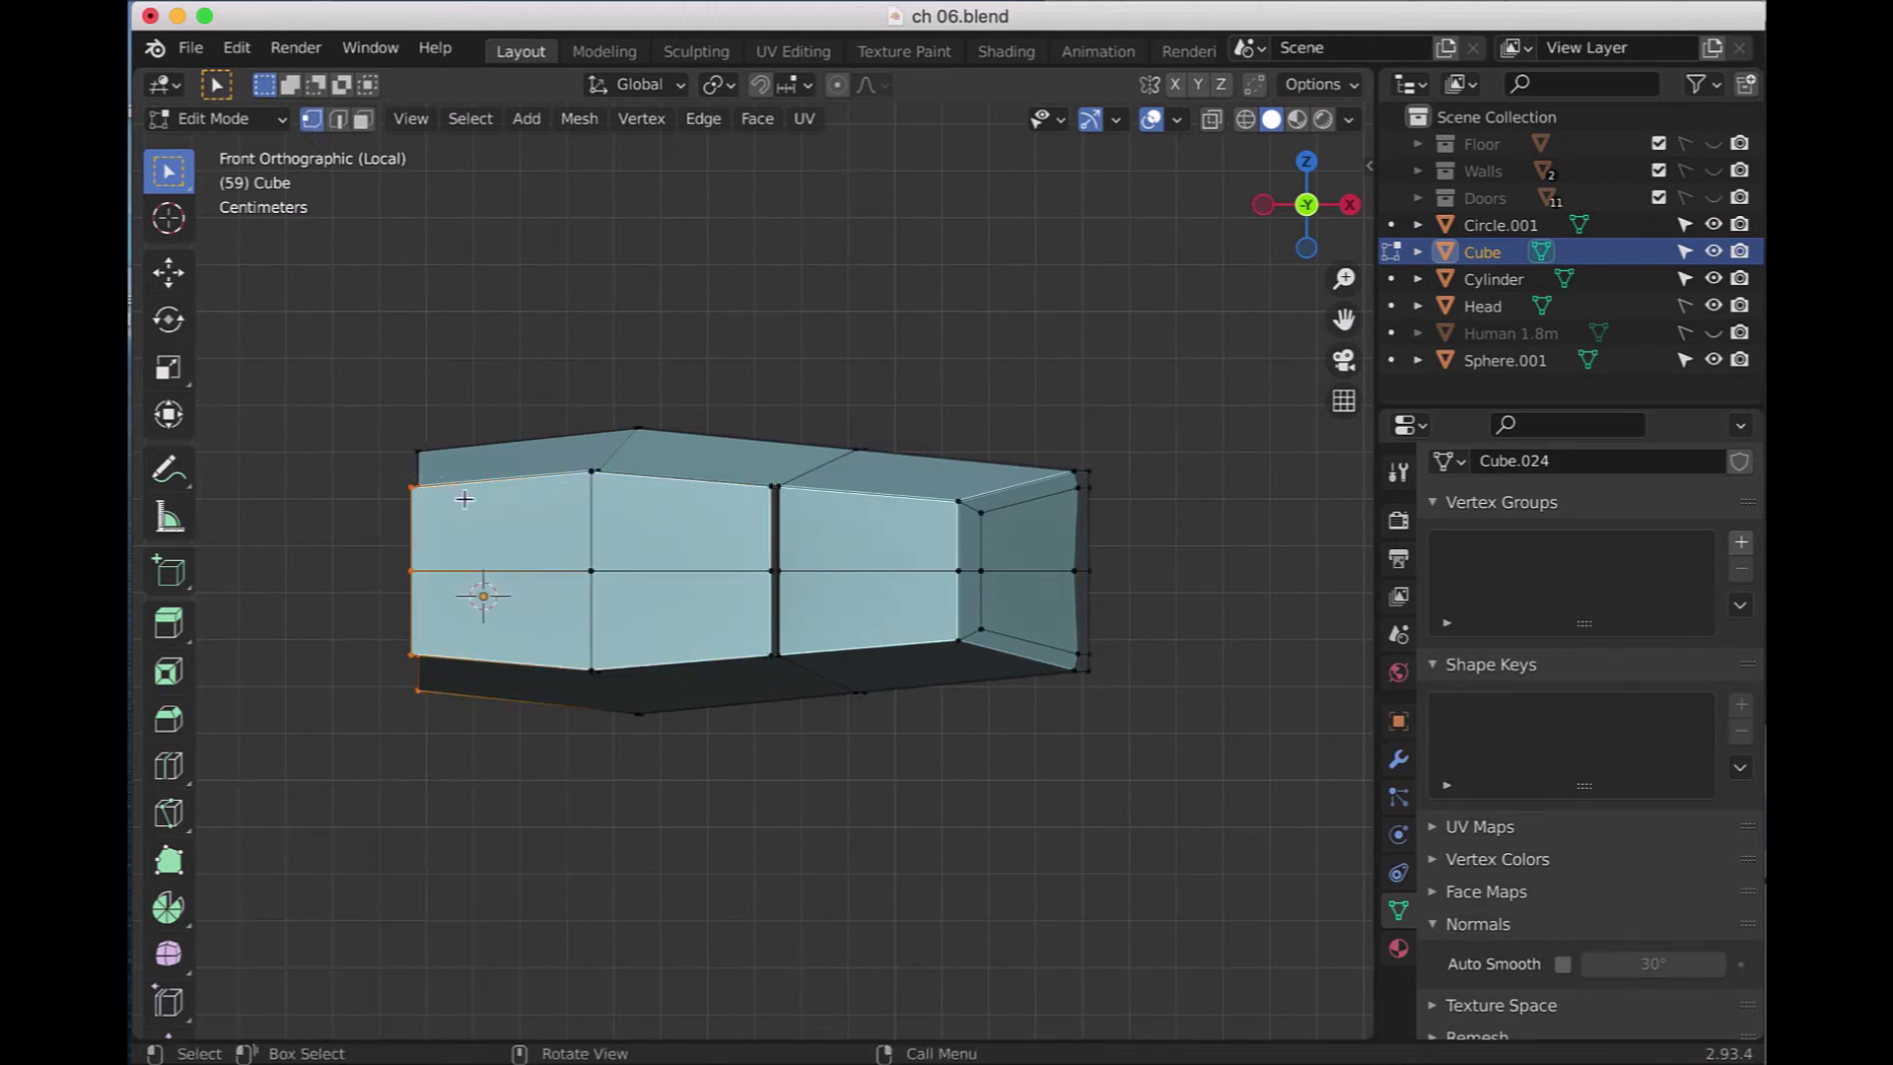
click(334, 360)
drag(378, 455, 430, 666)
key(g)
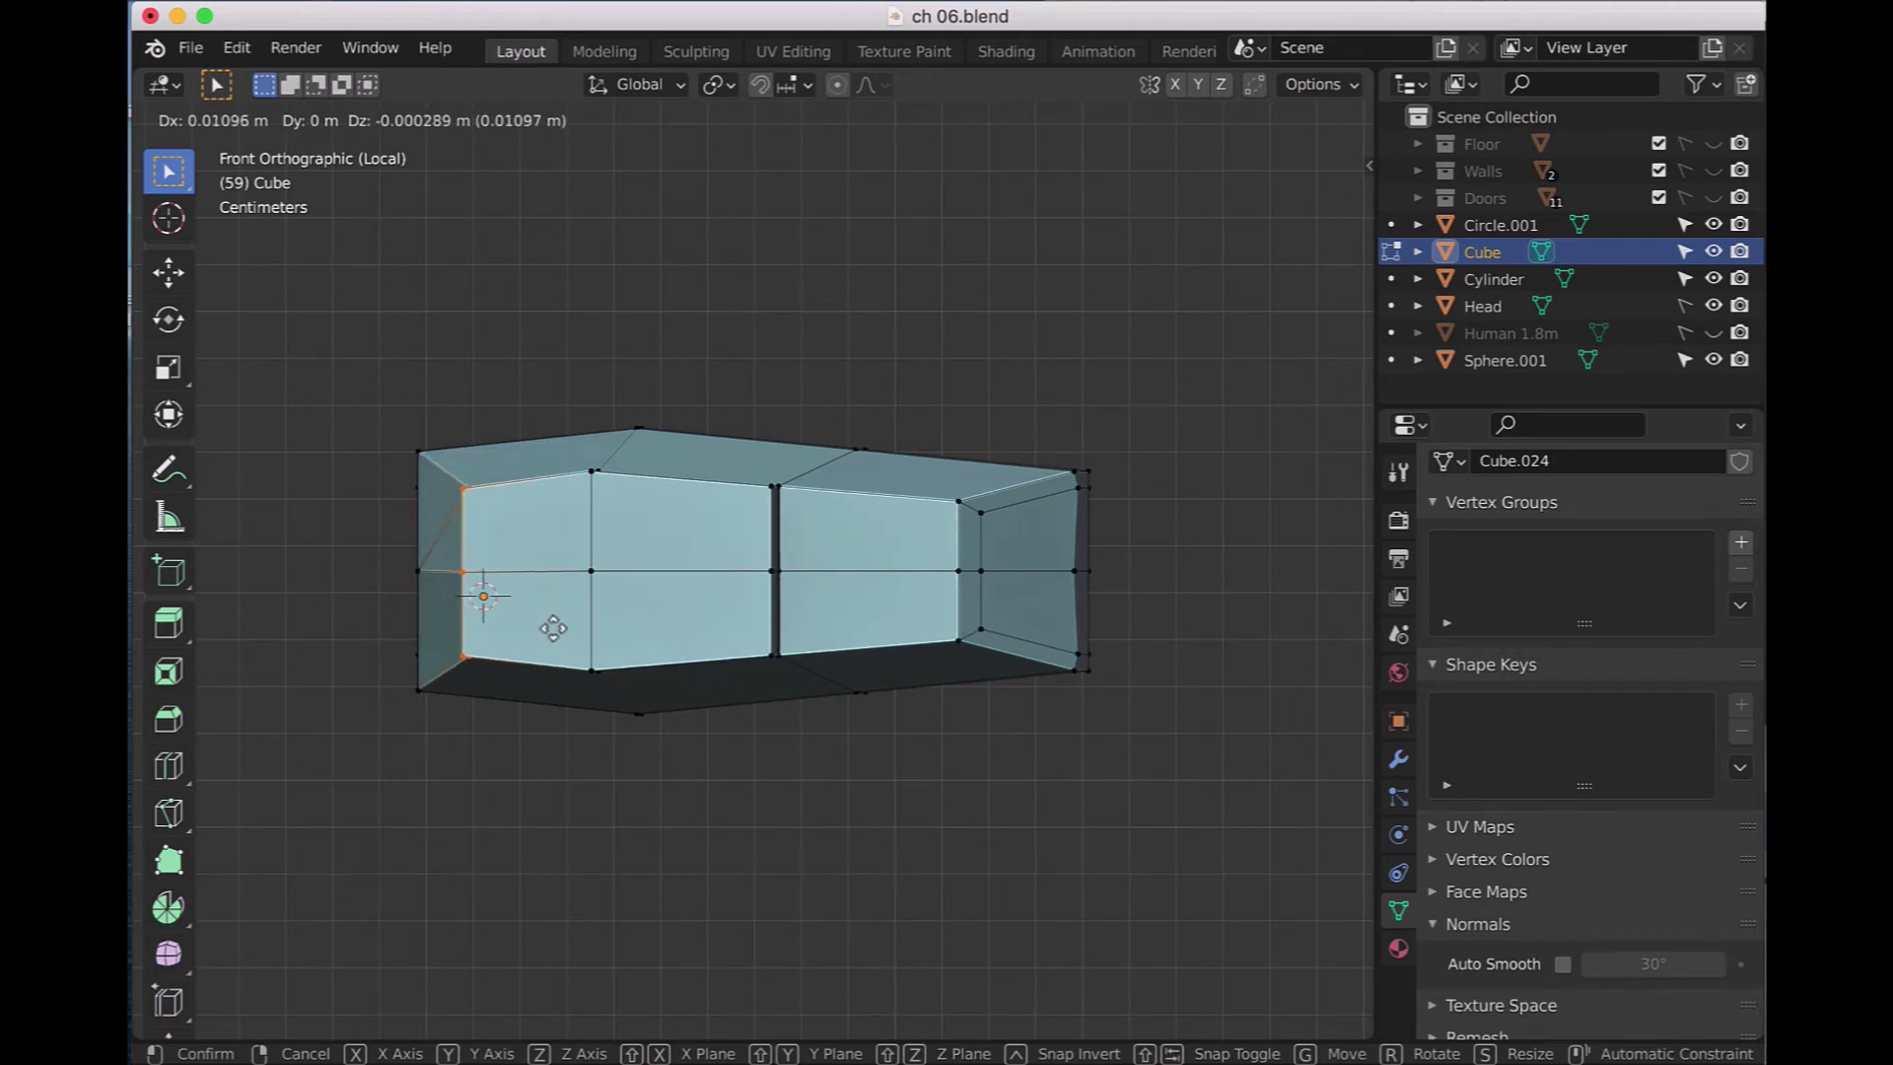
click(553, 628)
- Pull the thumb's top-left and bottom-left vertices inward to taper its corners
click(455, 481)
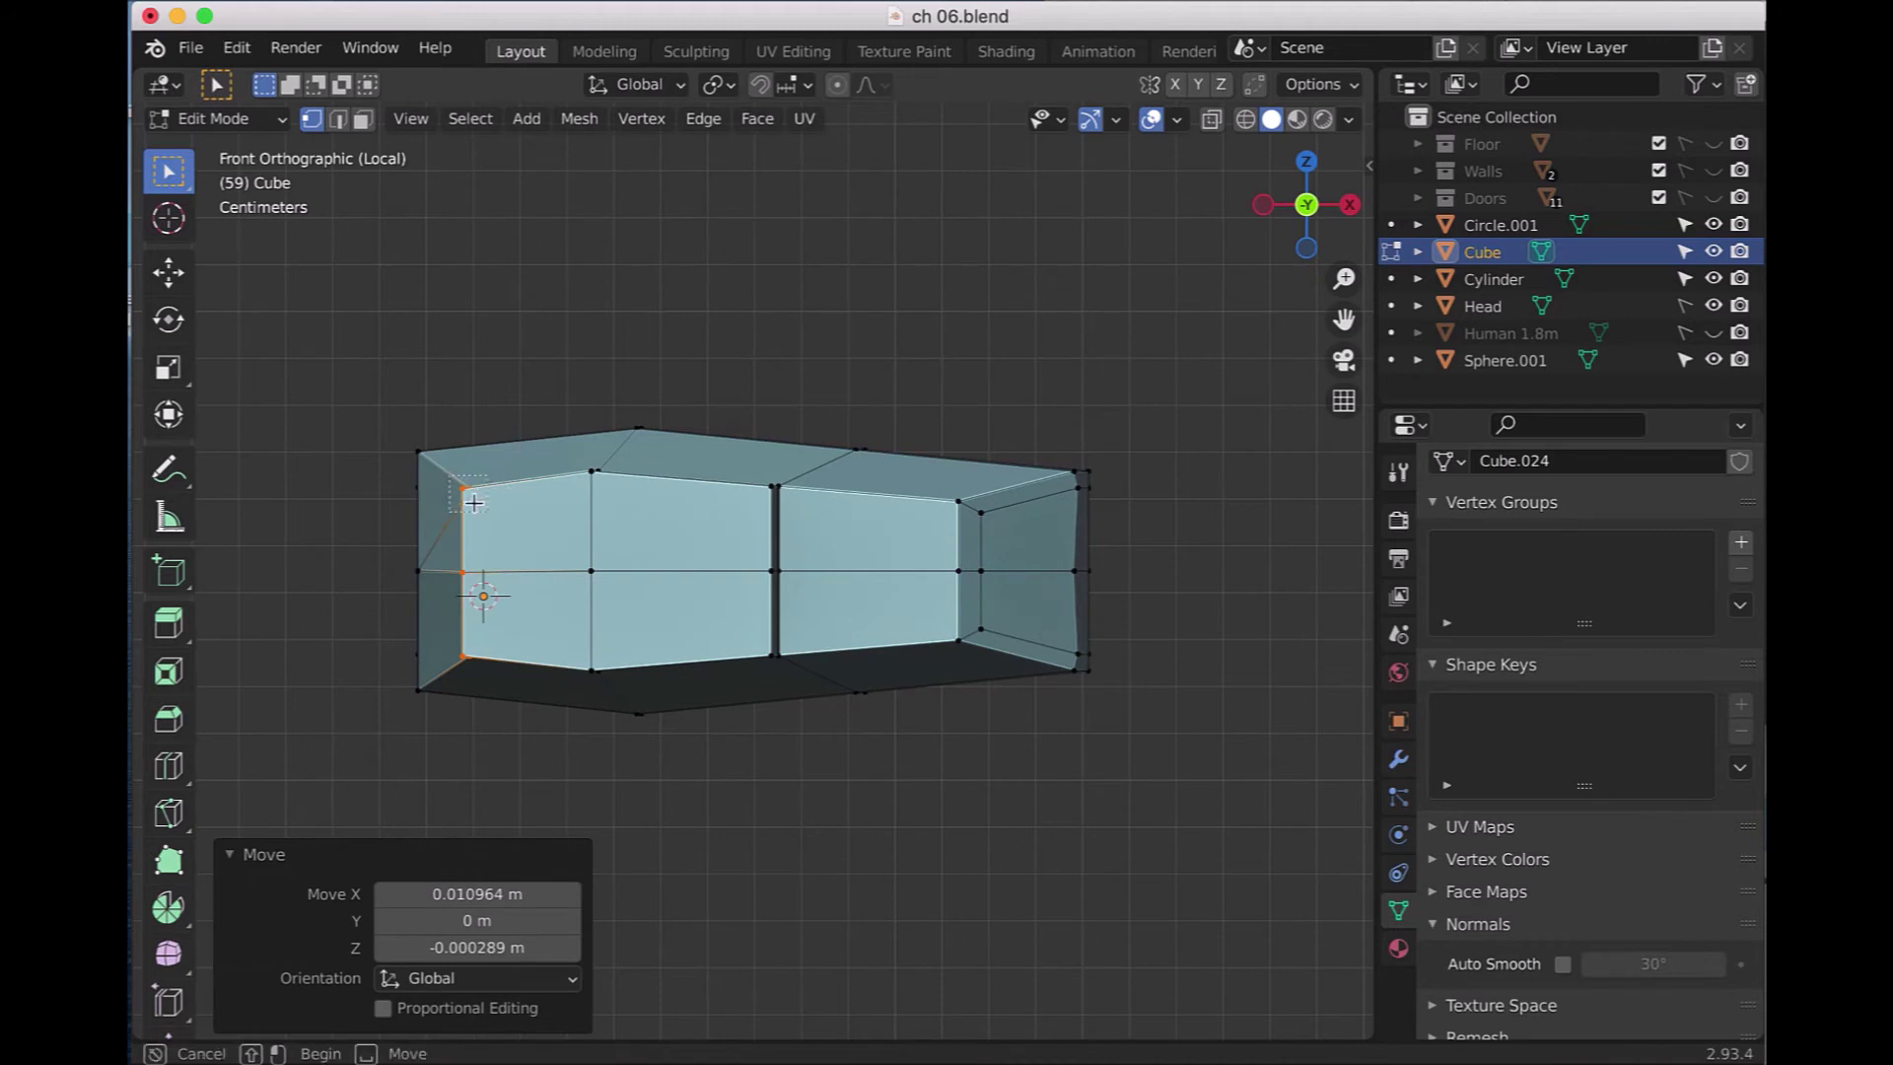
key(g)
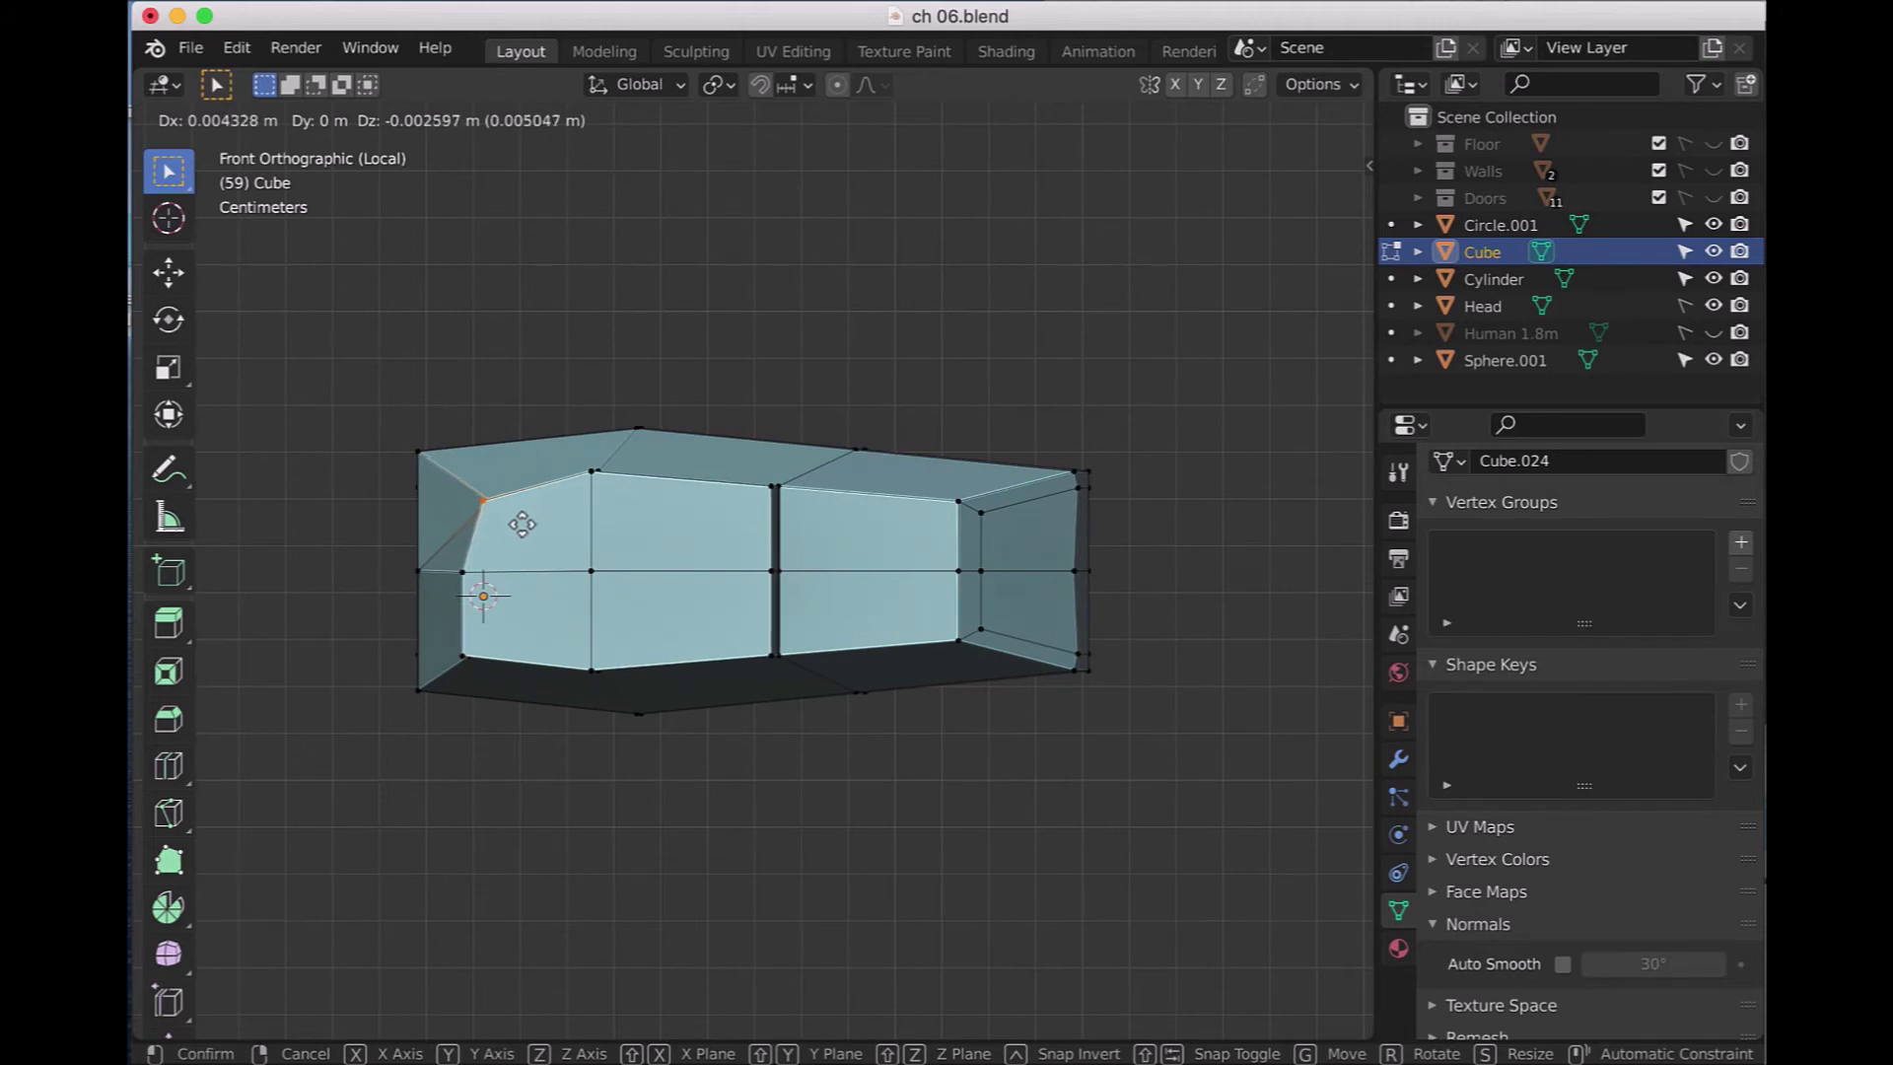
click(528, 520)
click(463, 657)
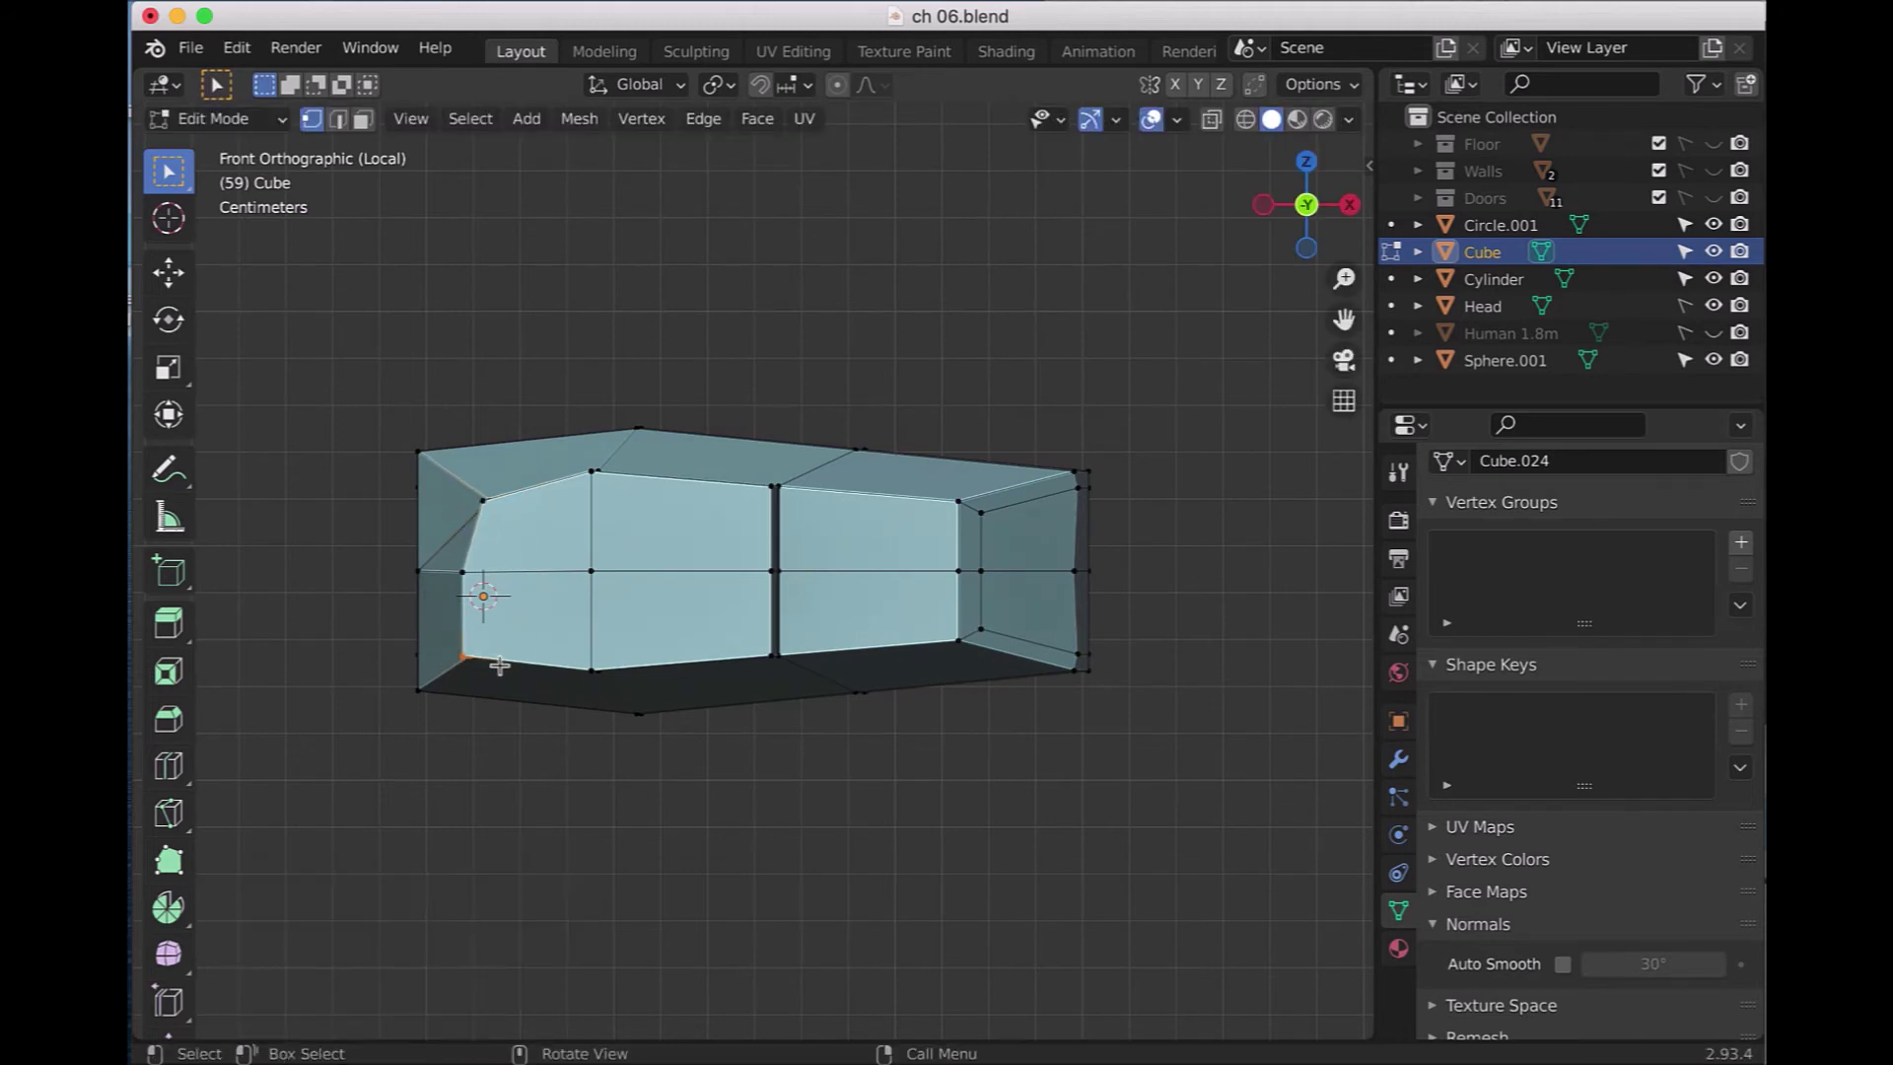
key(g)
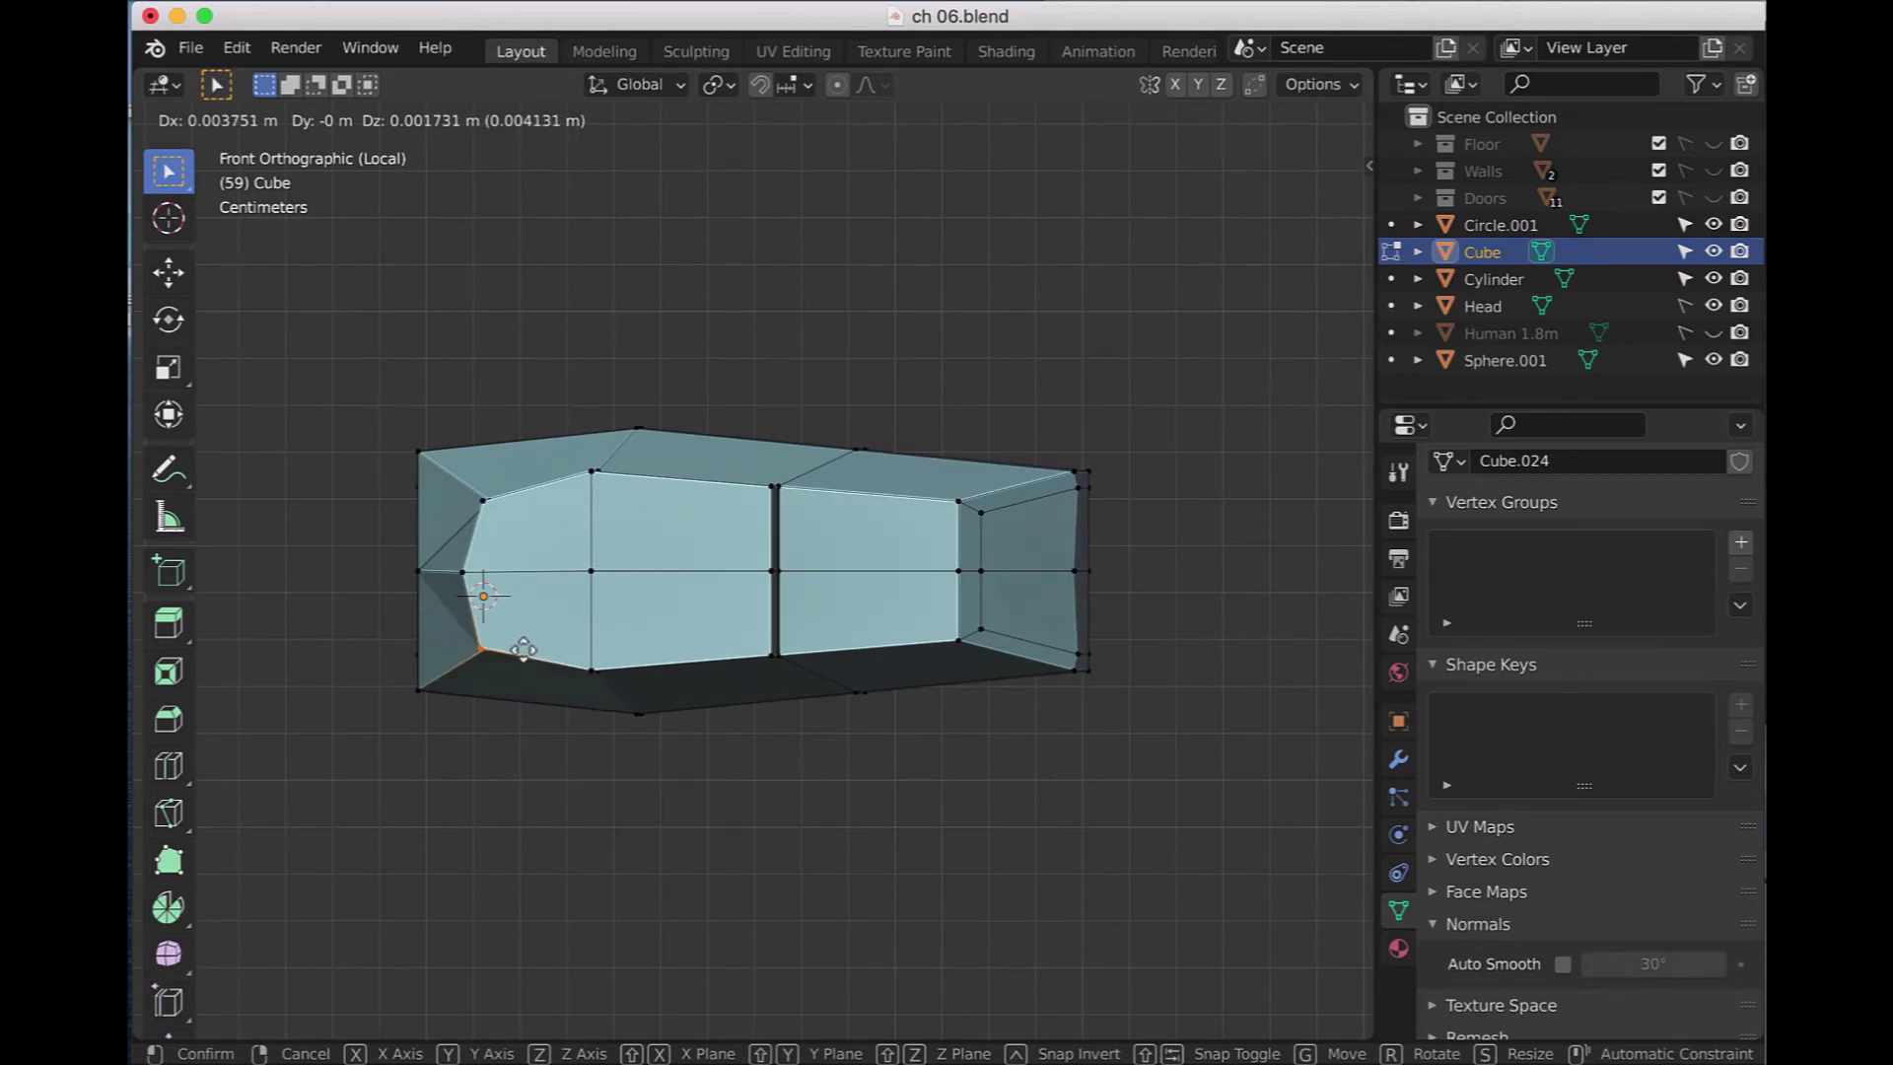
click(524, 648)
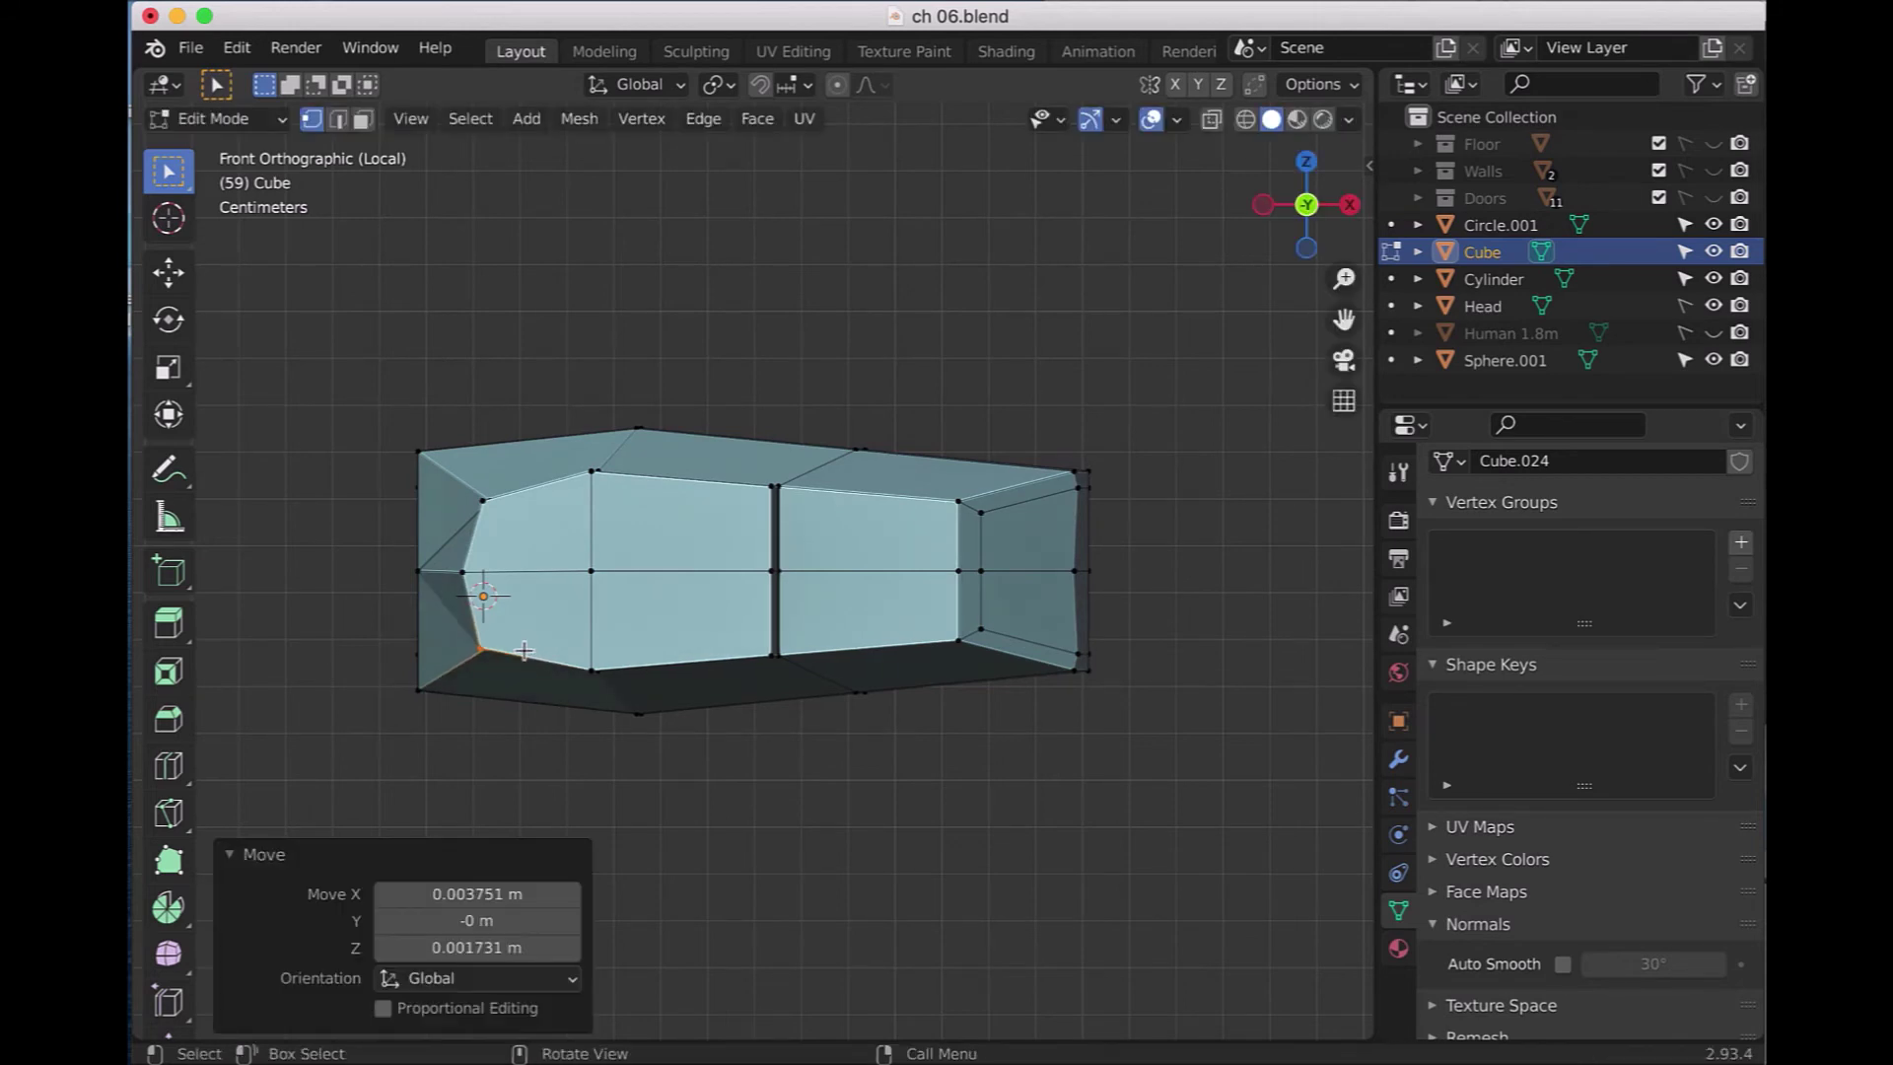
- Nudge a vertex on the thumb's right edge -0.003089 m along X
click(775, 488)
scroll(815, 558, up, 1)
scroll(823, 562, up, 2)
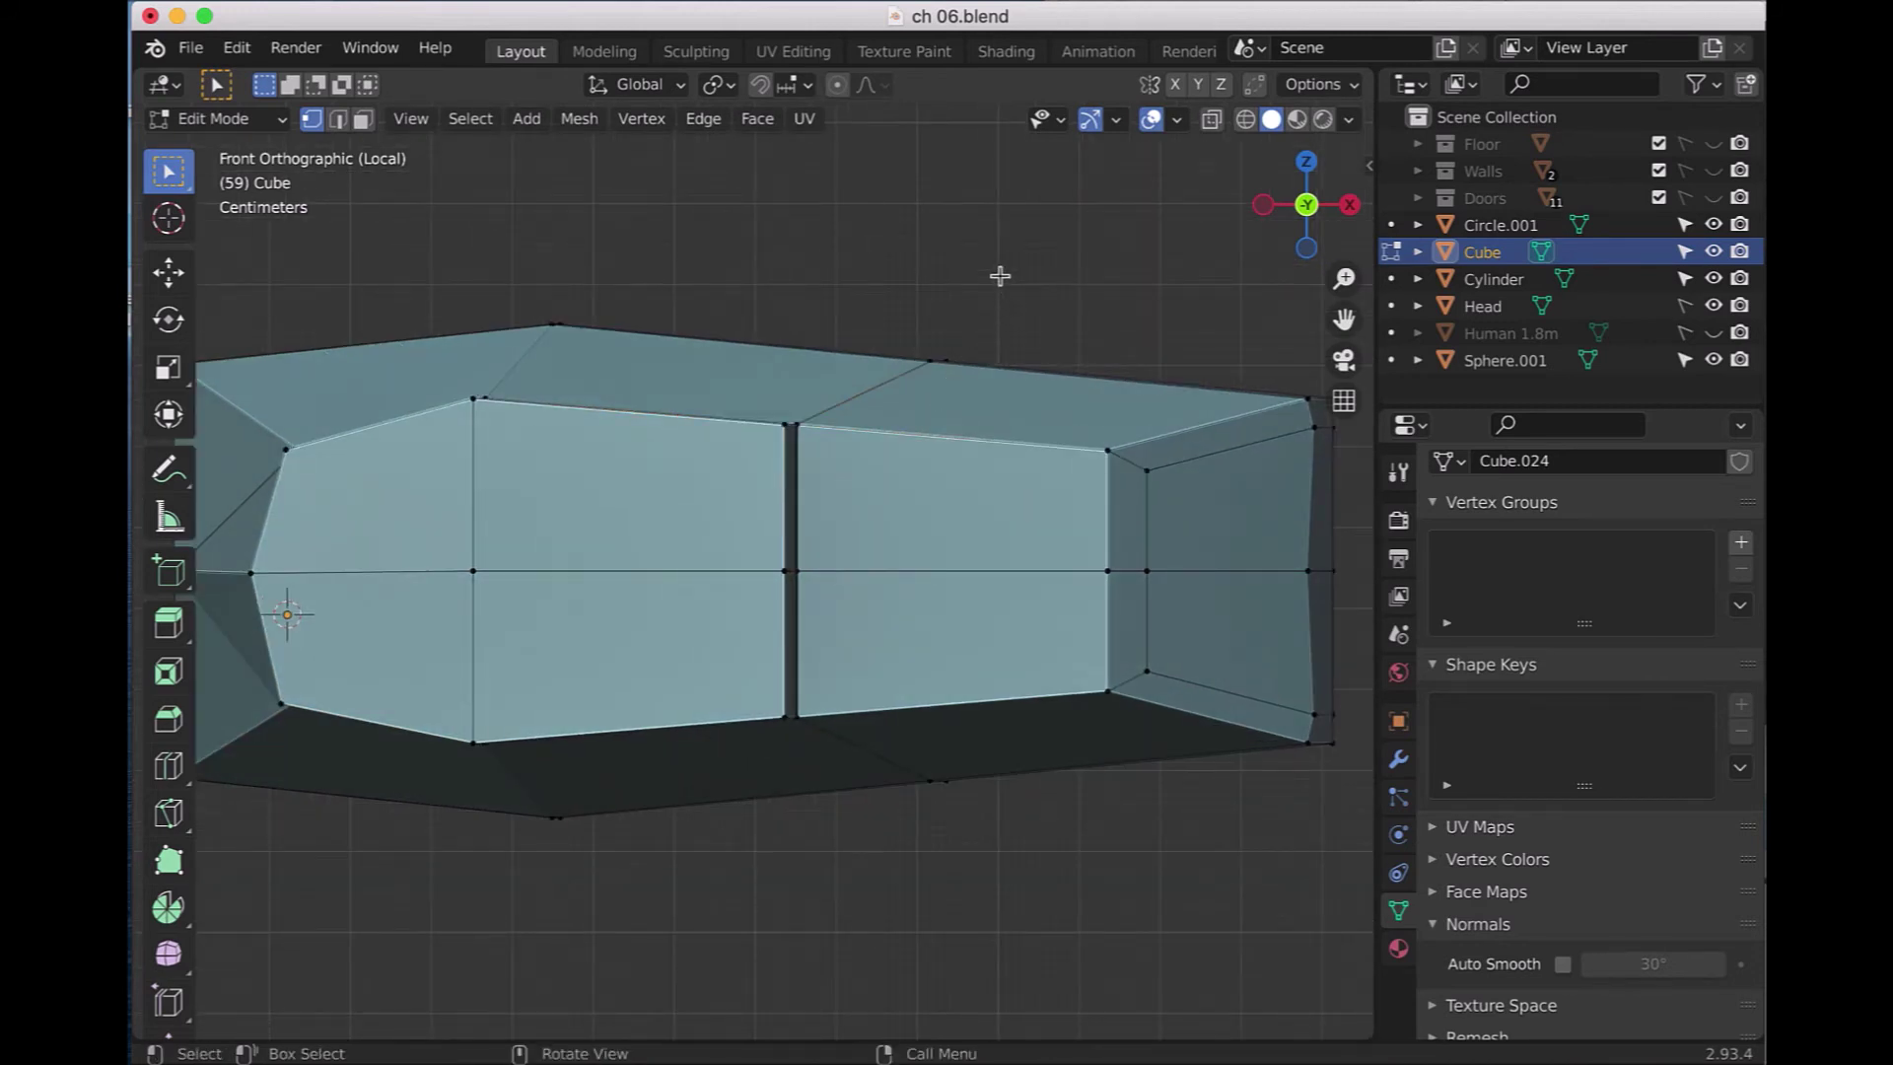
middle_drag(998, 279, 984, 327)
scroll(902, 522, down, 4)
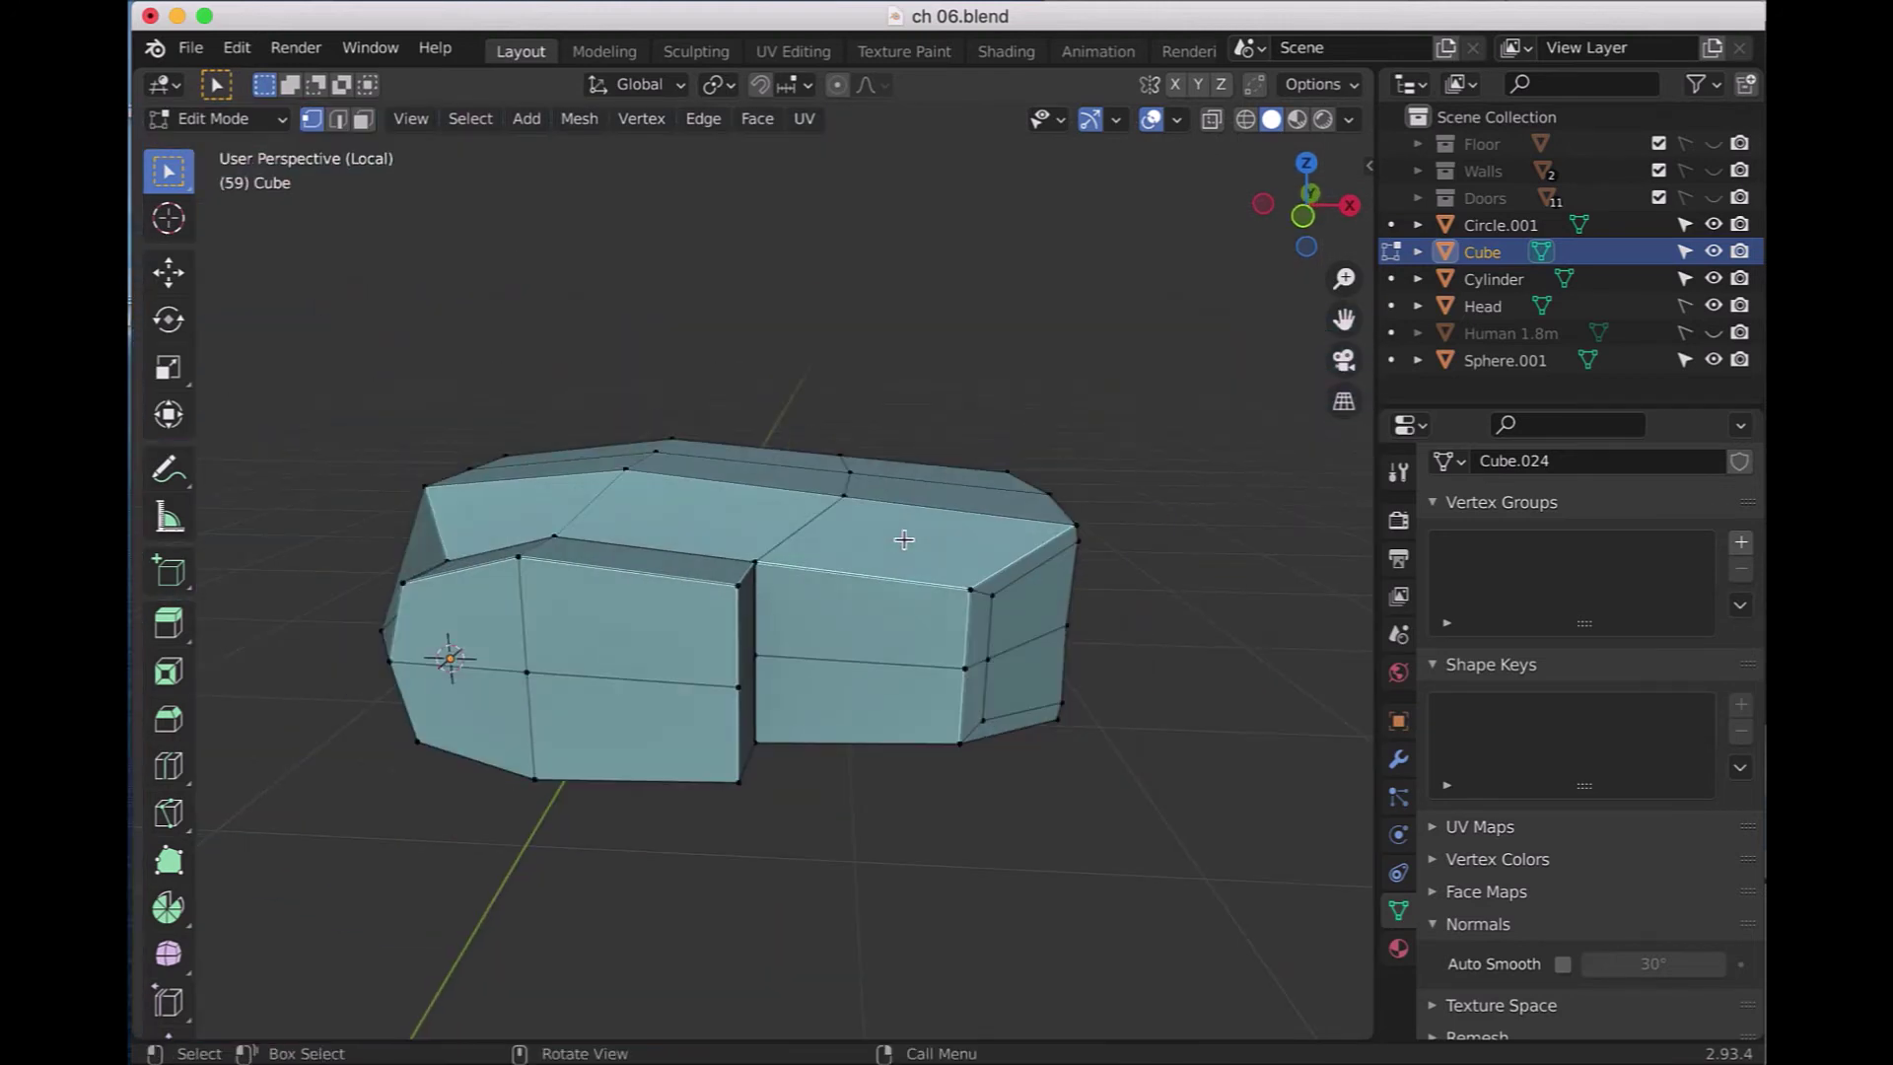
scroll(905, 537, down, 2)
shift+click(749, 584)
key(g)
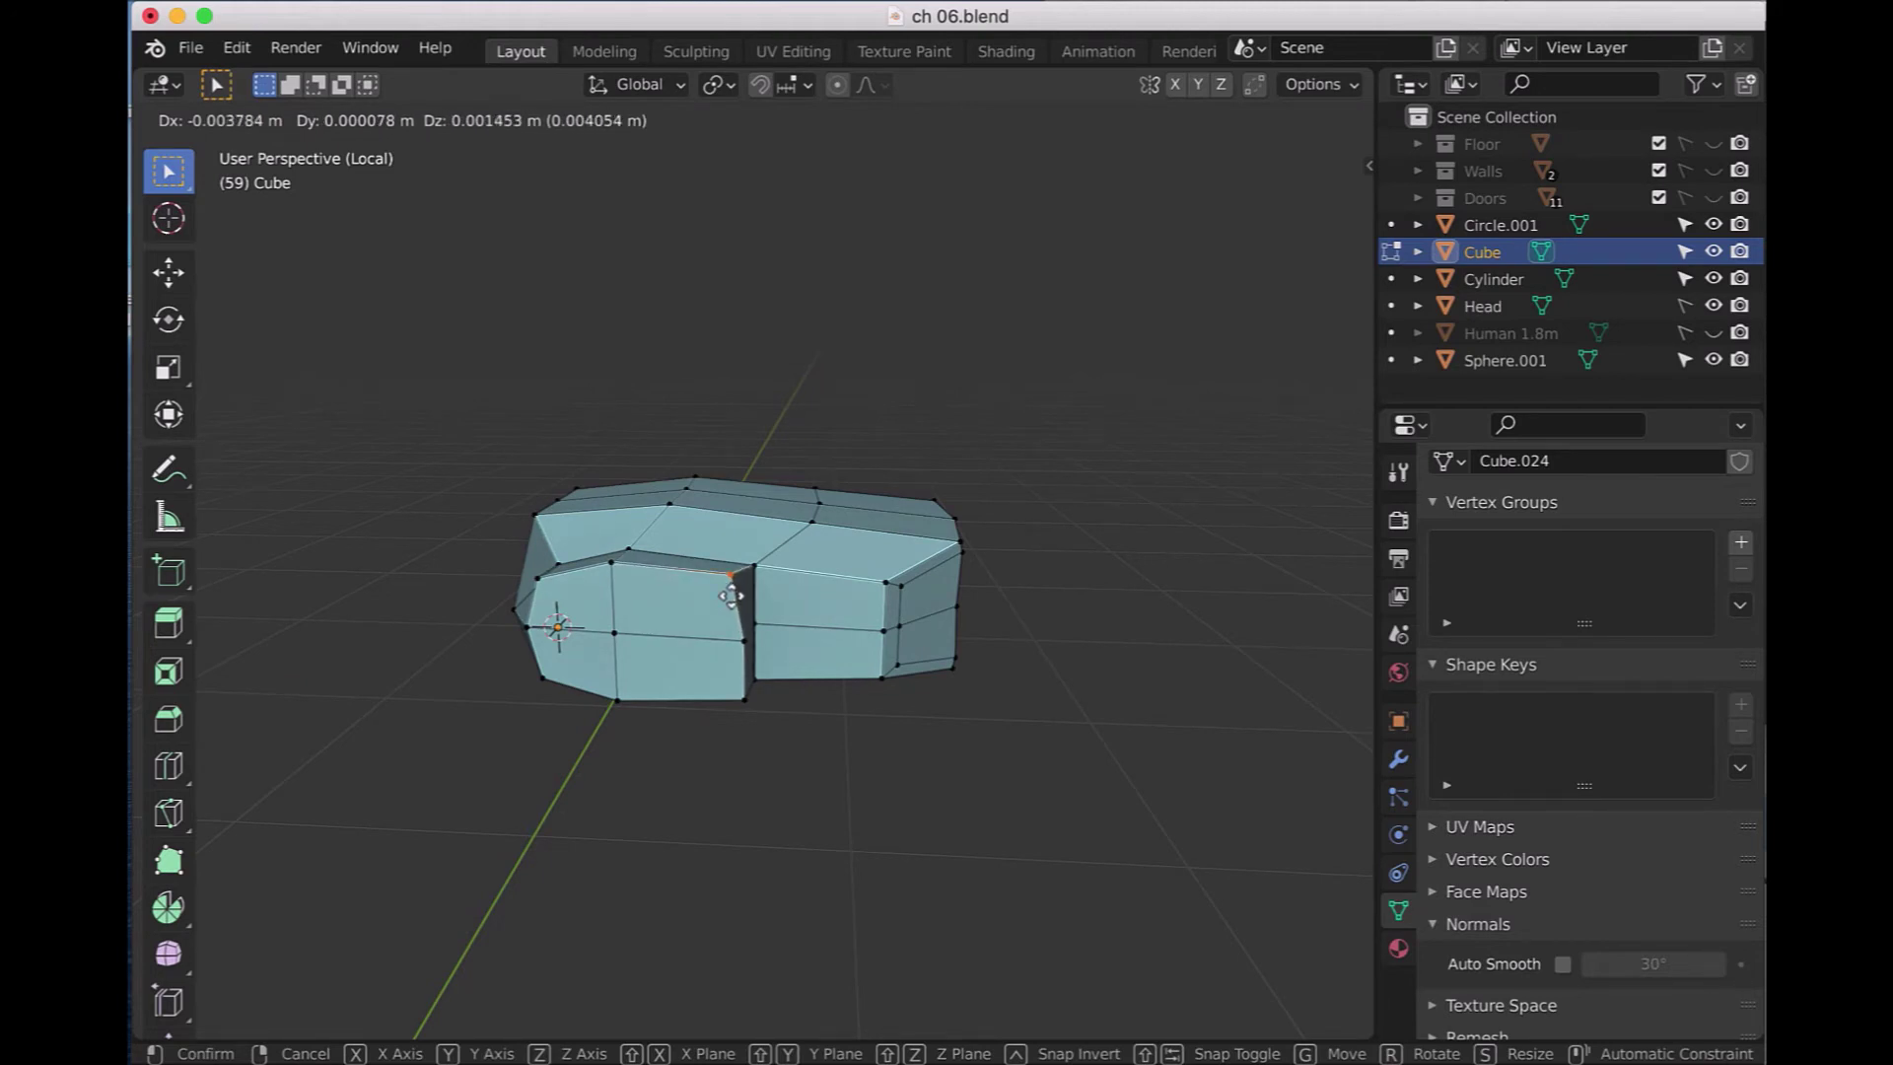
key(x)
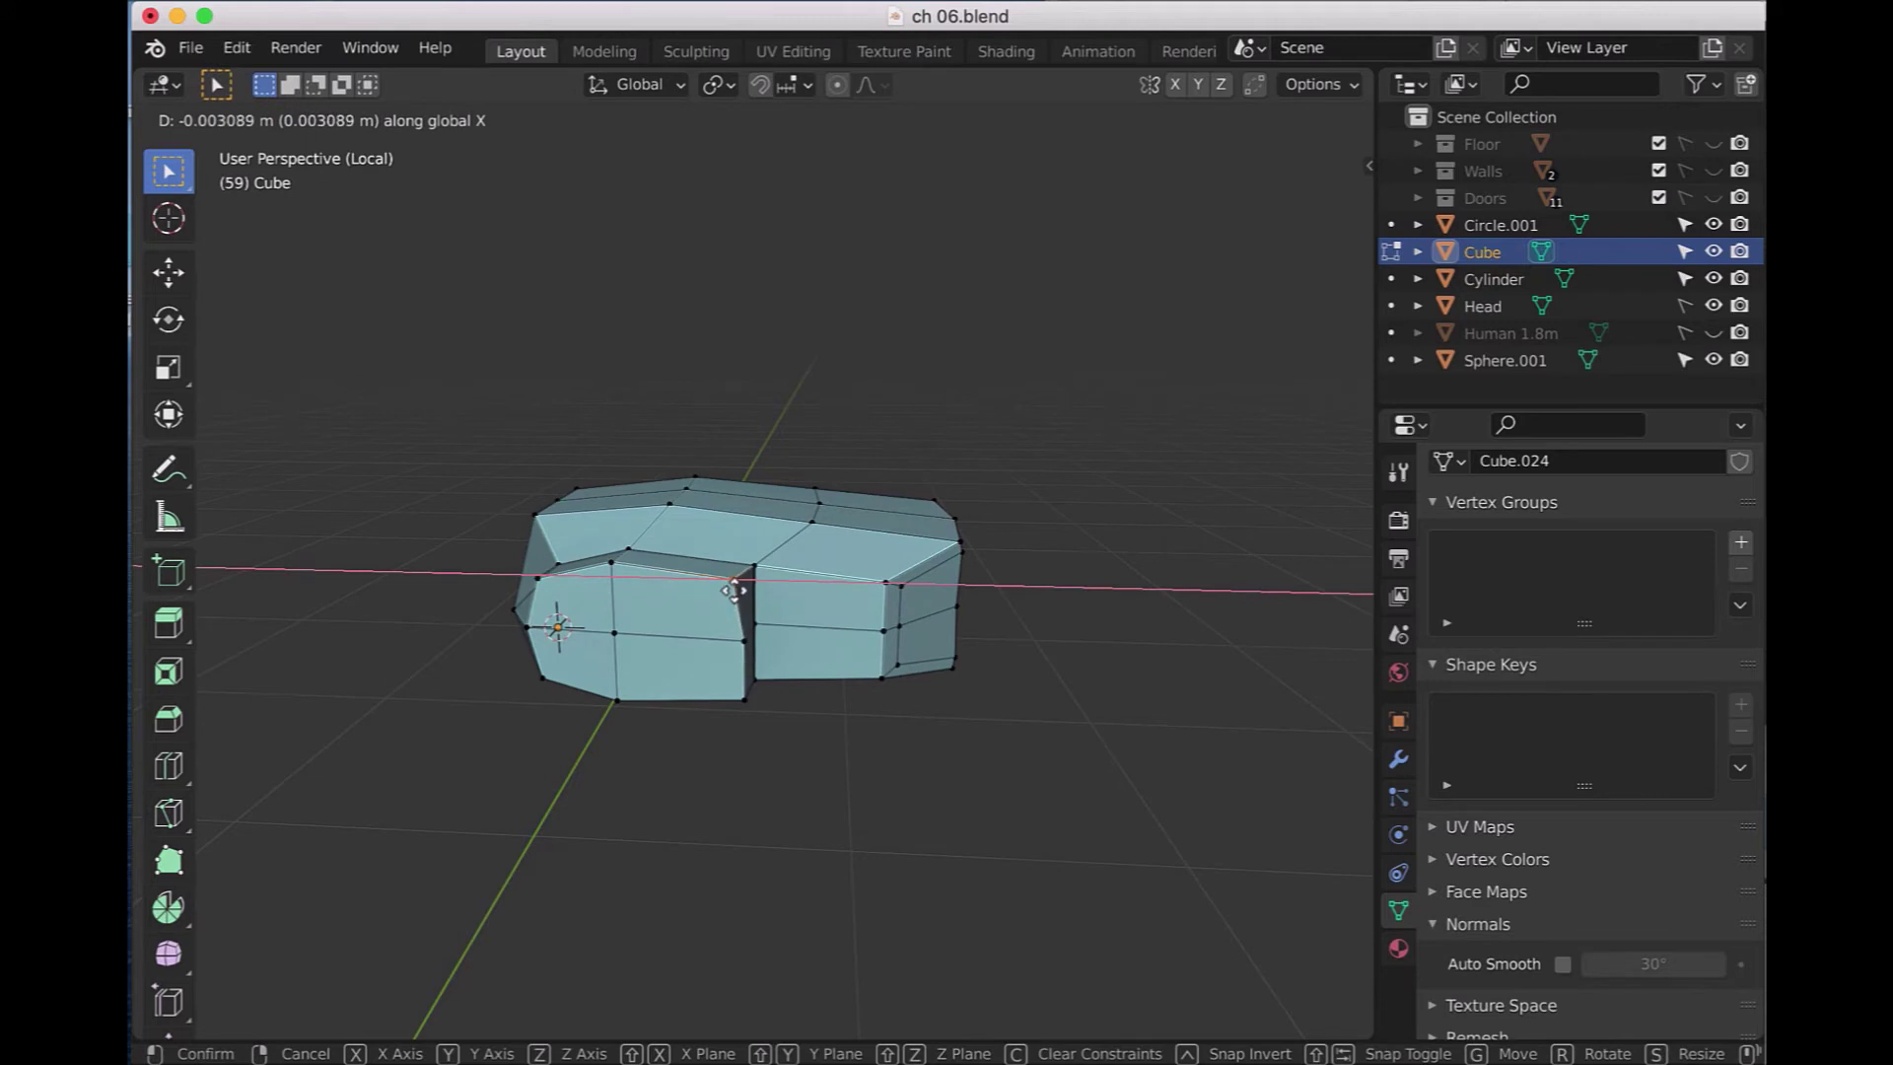
click(734, 590)
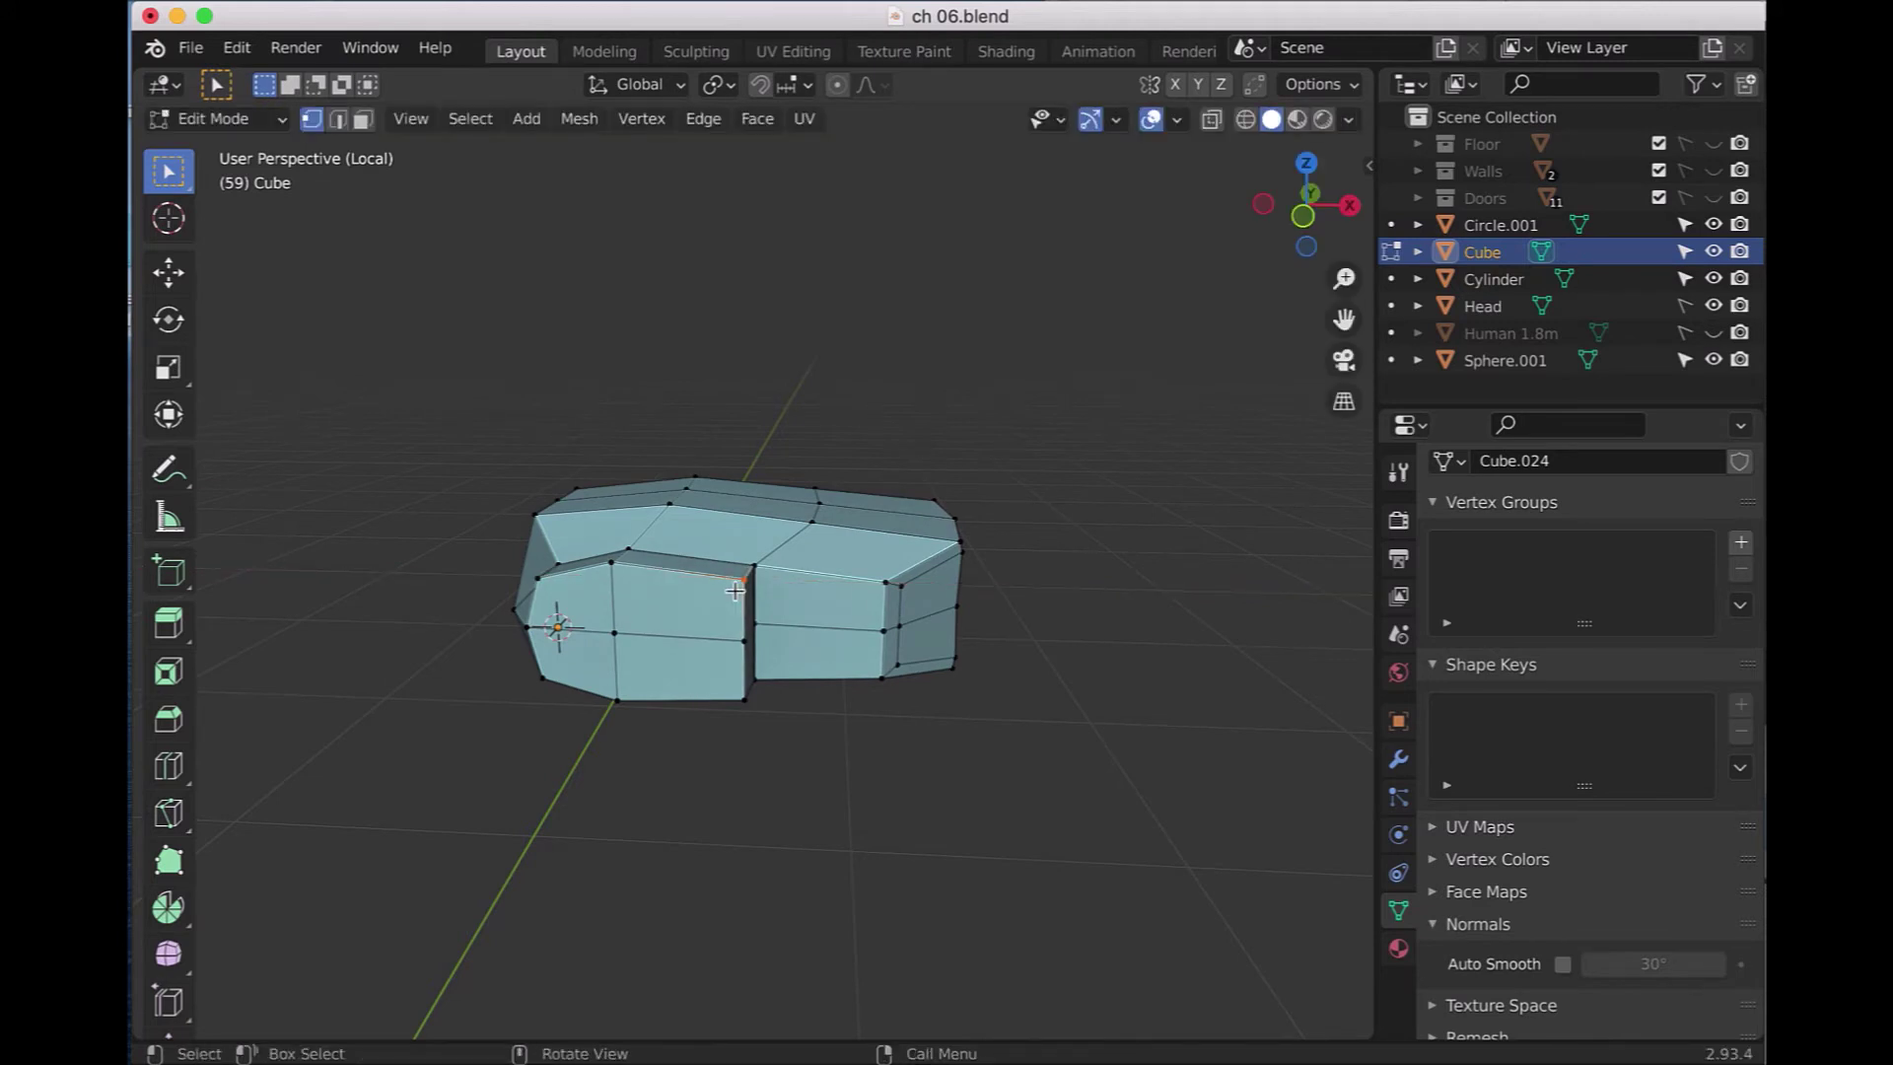
key(KP_3)
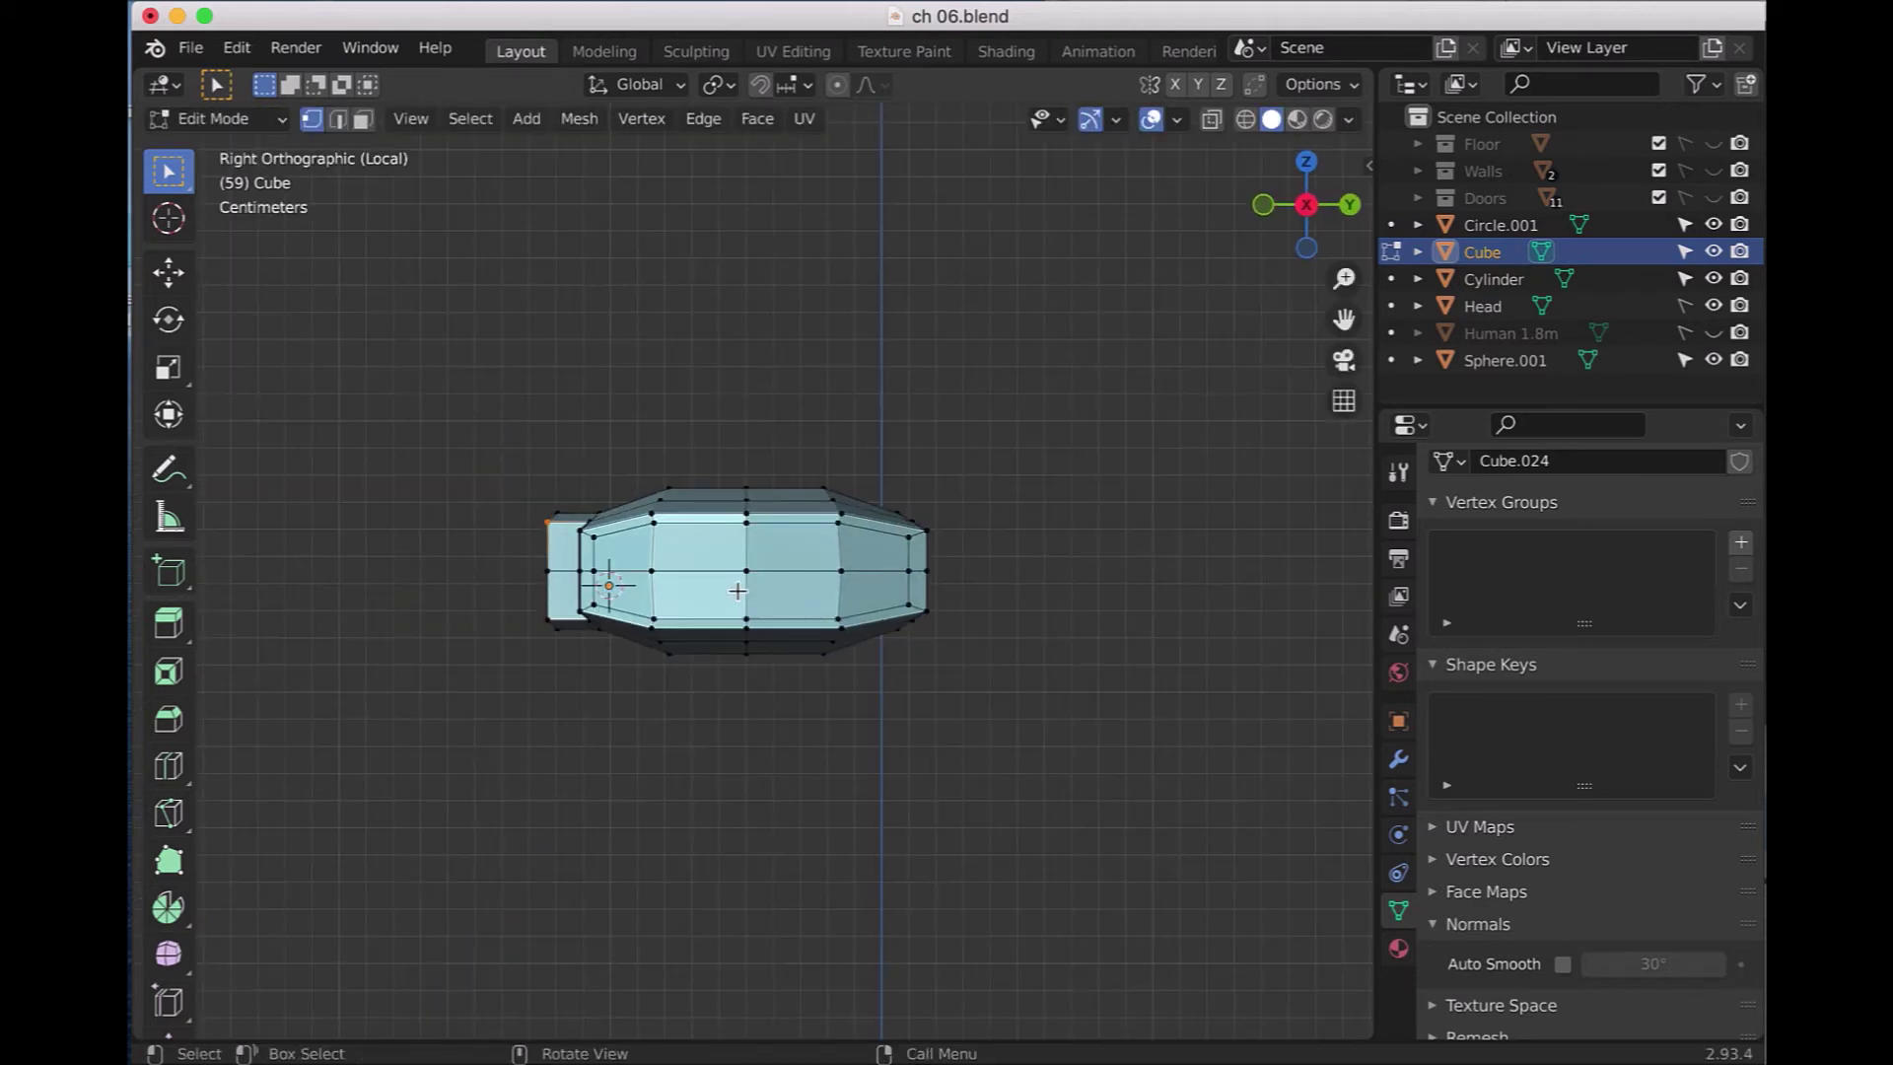
- In front view, move the top middle vertex further left
key(KP_1)
scroll(737, 590, up, 3)
scroll(765, 617, up, 2)
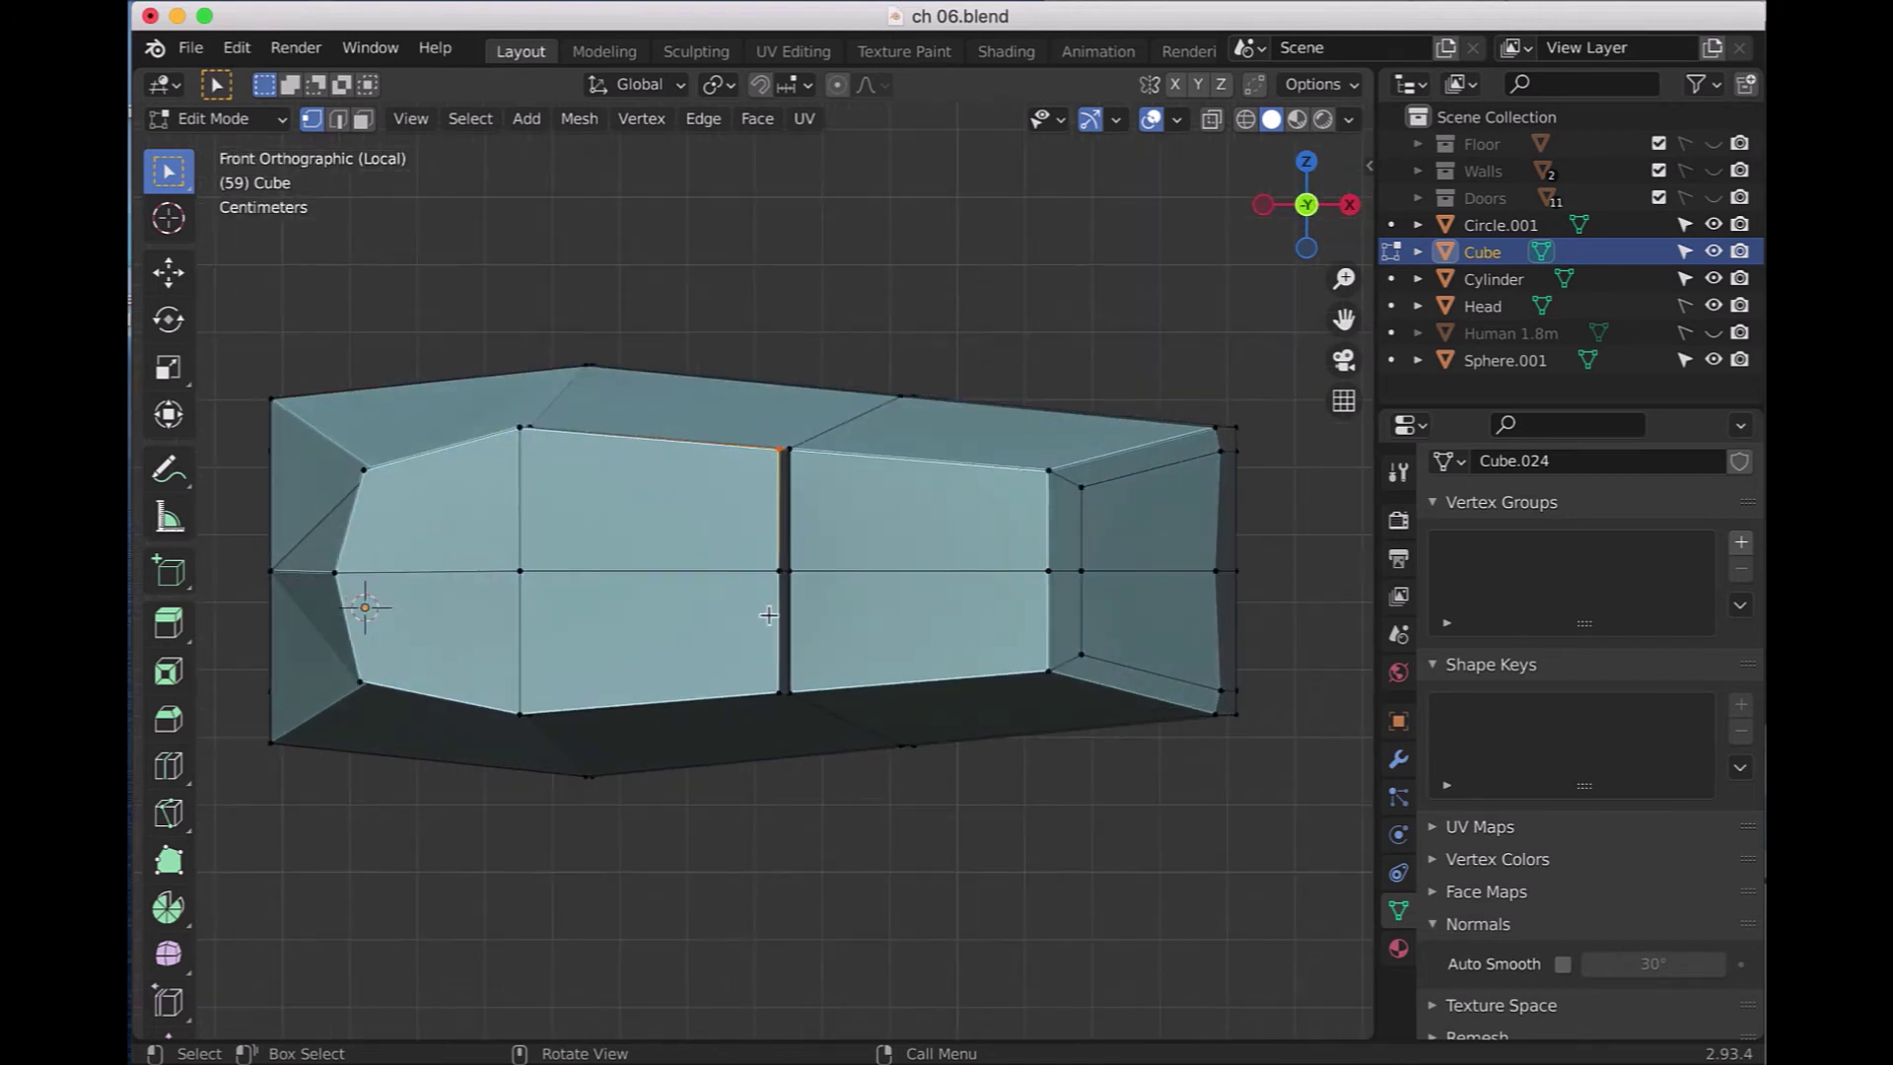
scroll(823, 731, up, 1)
key(g)
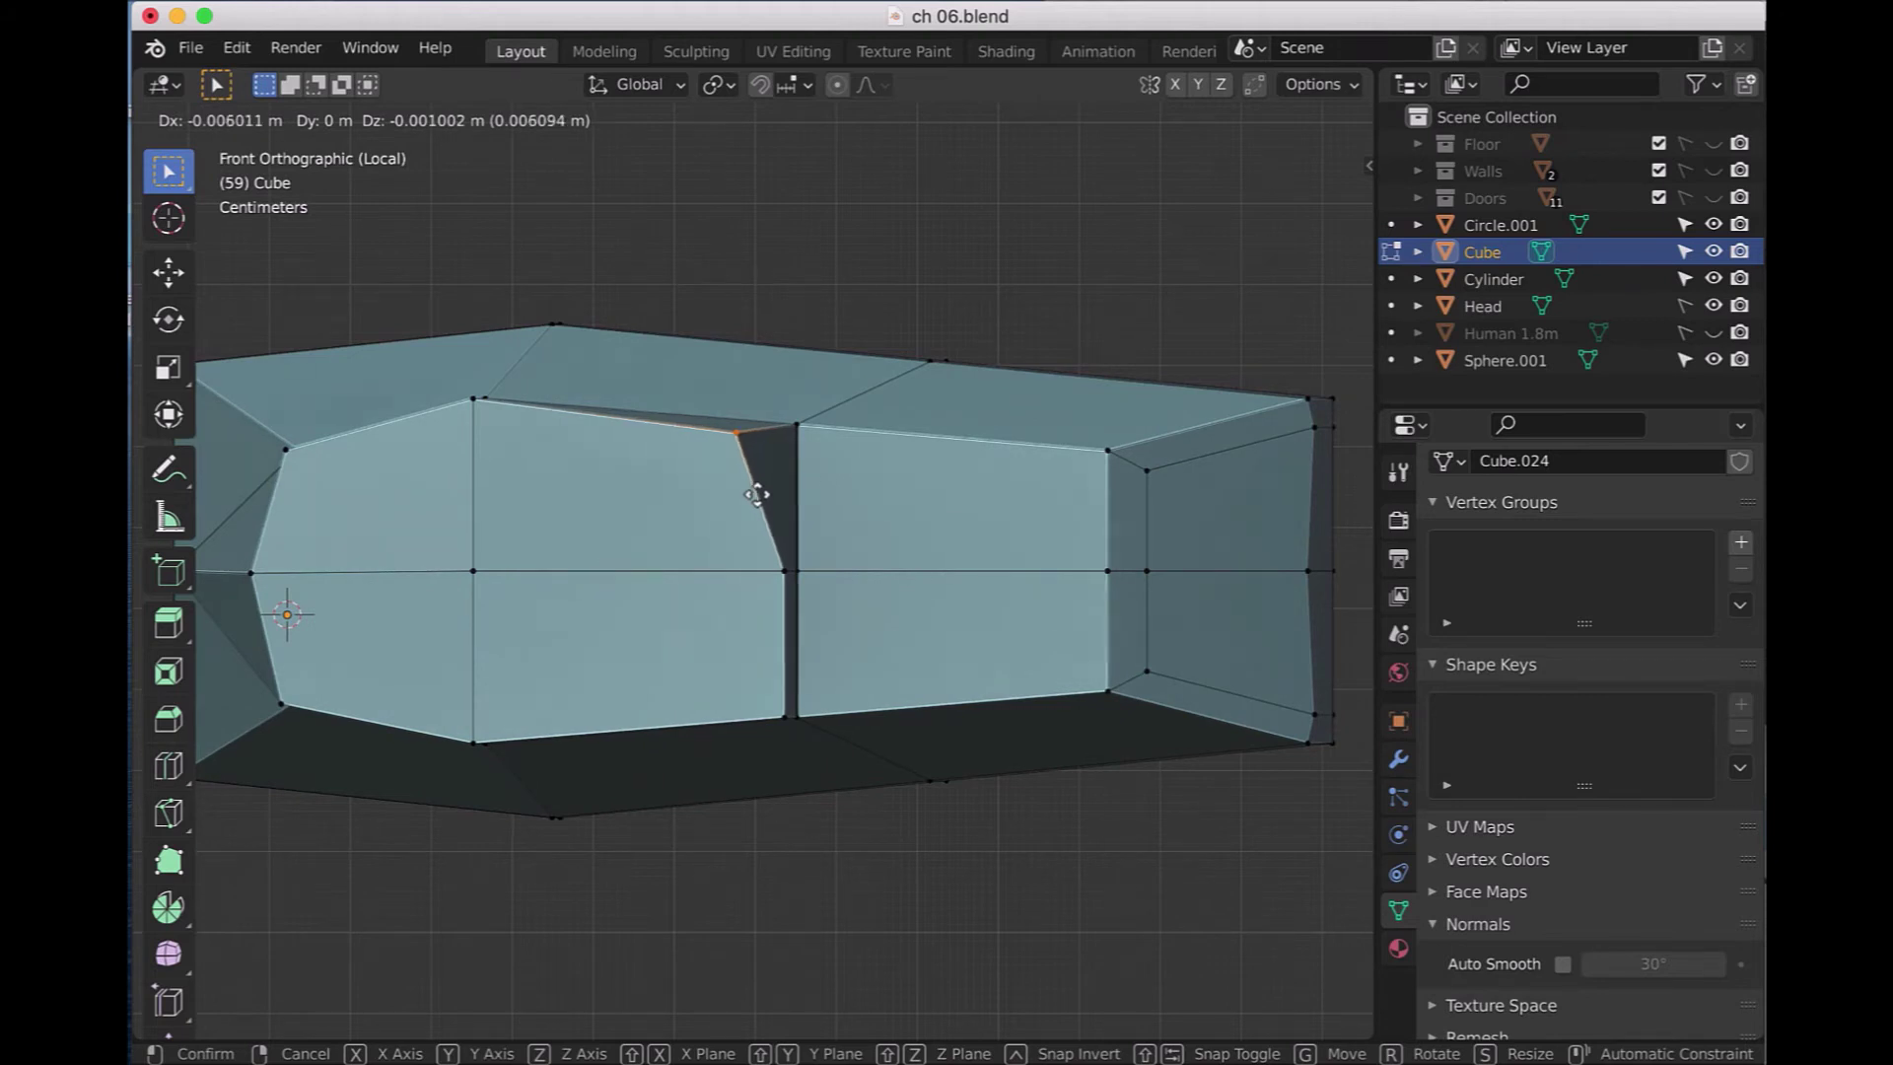
click(757, 498)
- Slide the middle and lower gap-side vertices left to taper the thumb
drag(760, 555, 785, 583)
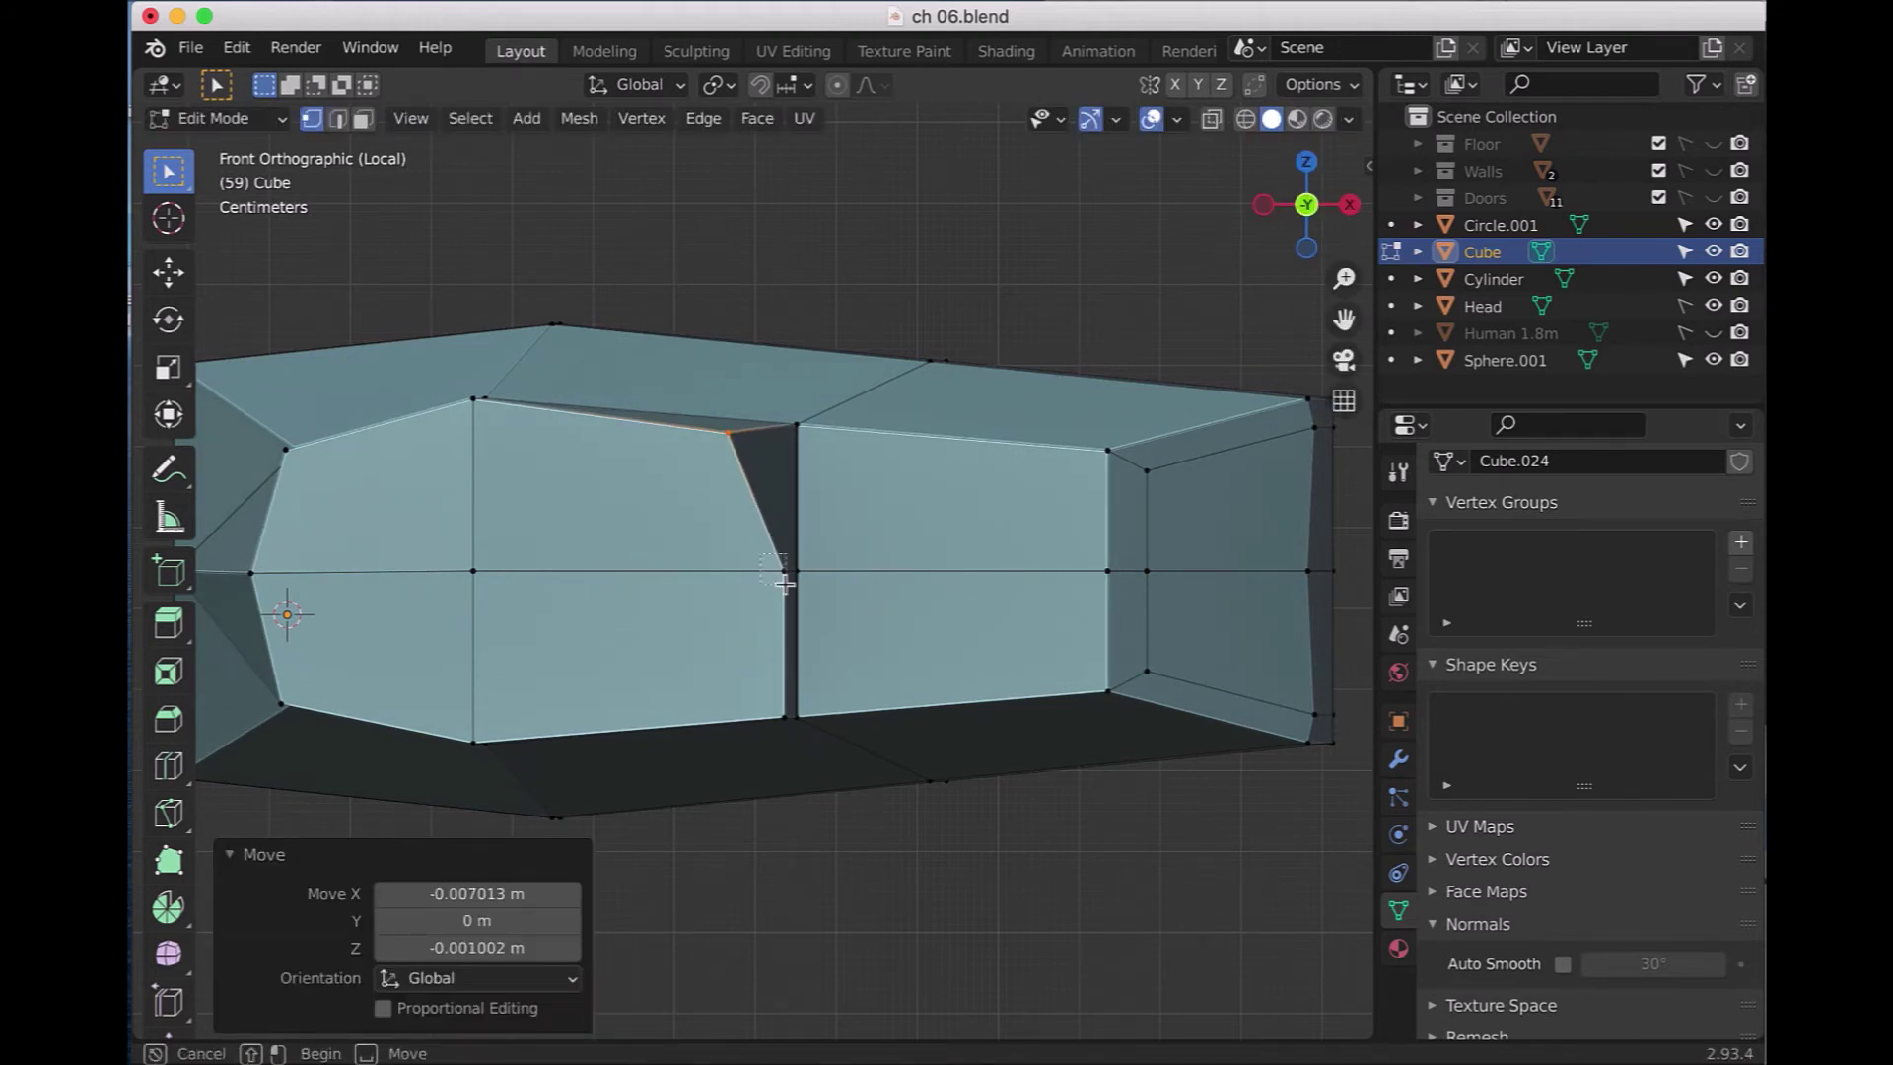
key(g)
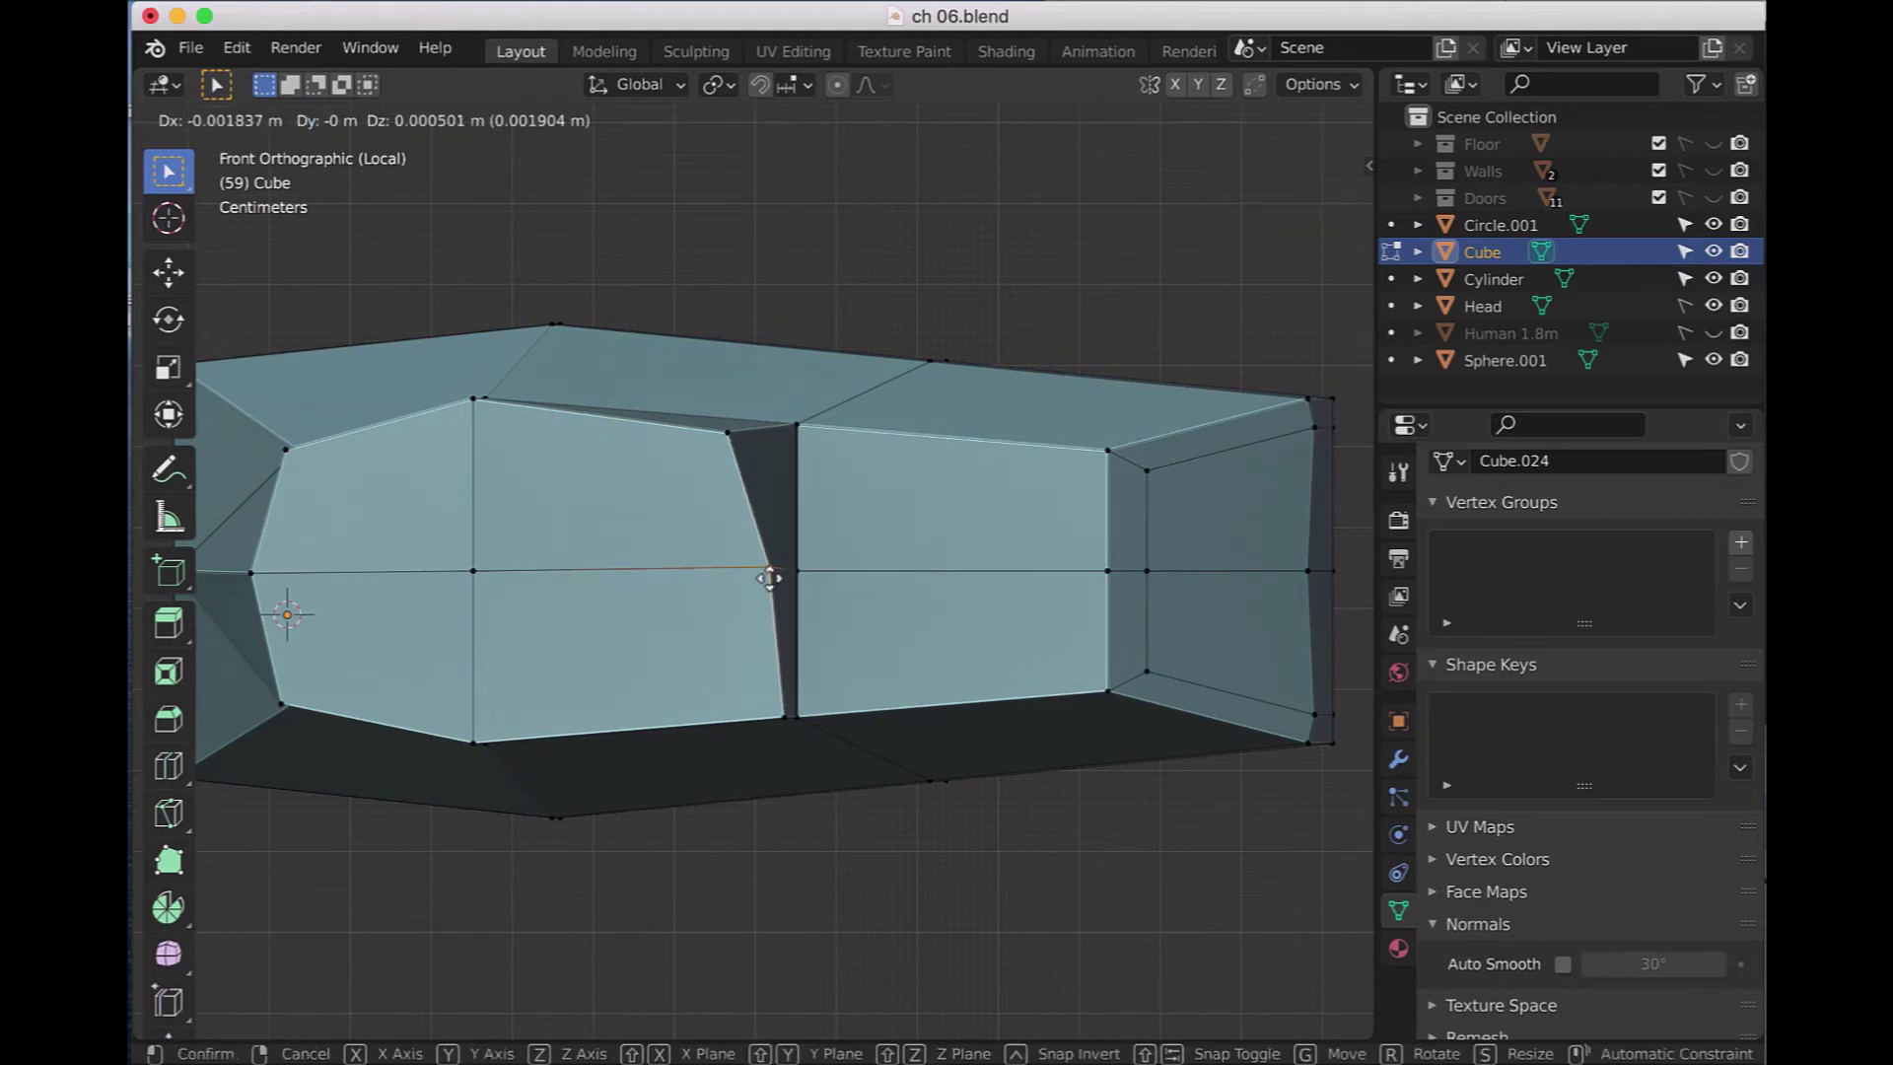
click(755, 578)
drag(747, 698, 784, 728)
key(g)
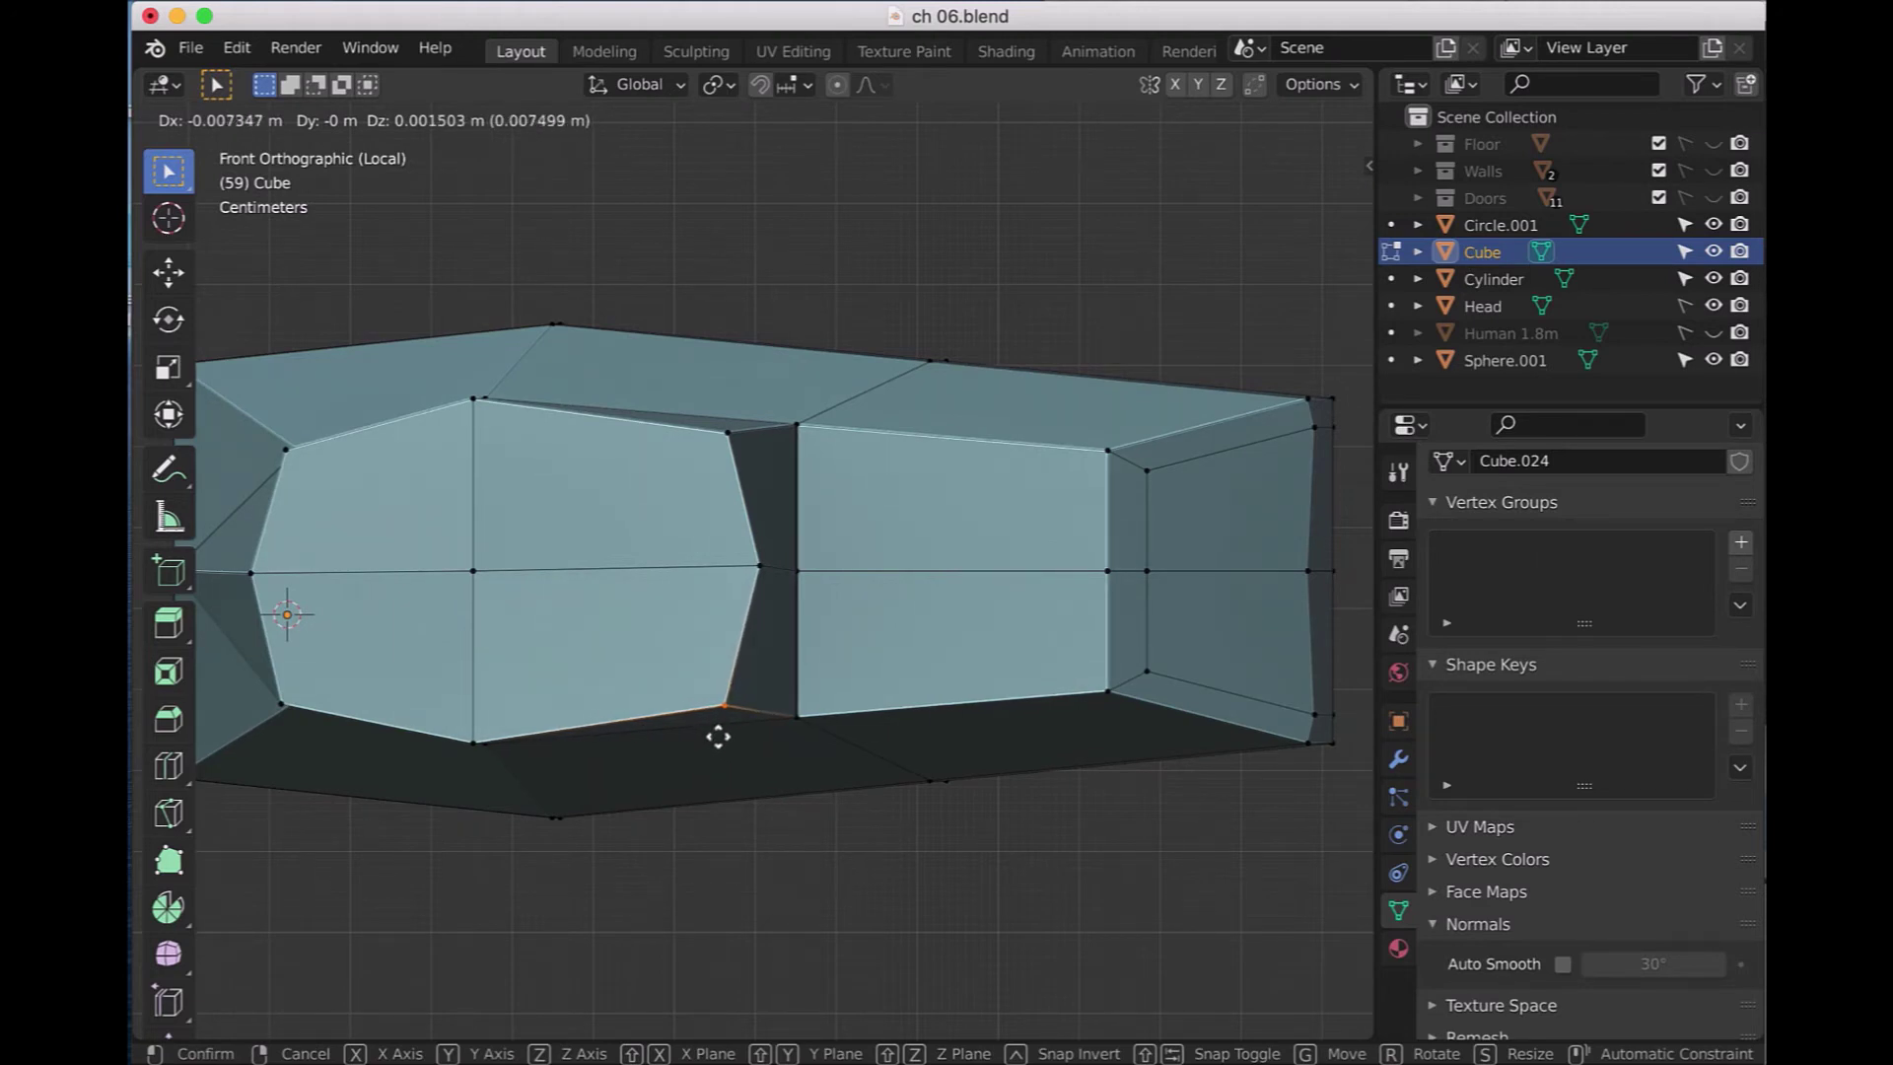
click(718, 736)
- Orbit and zoom to inspect the hand block from a low side angle
scroll(963, 338, up, 8)
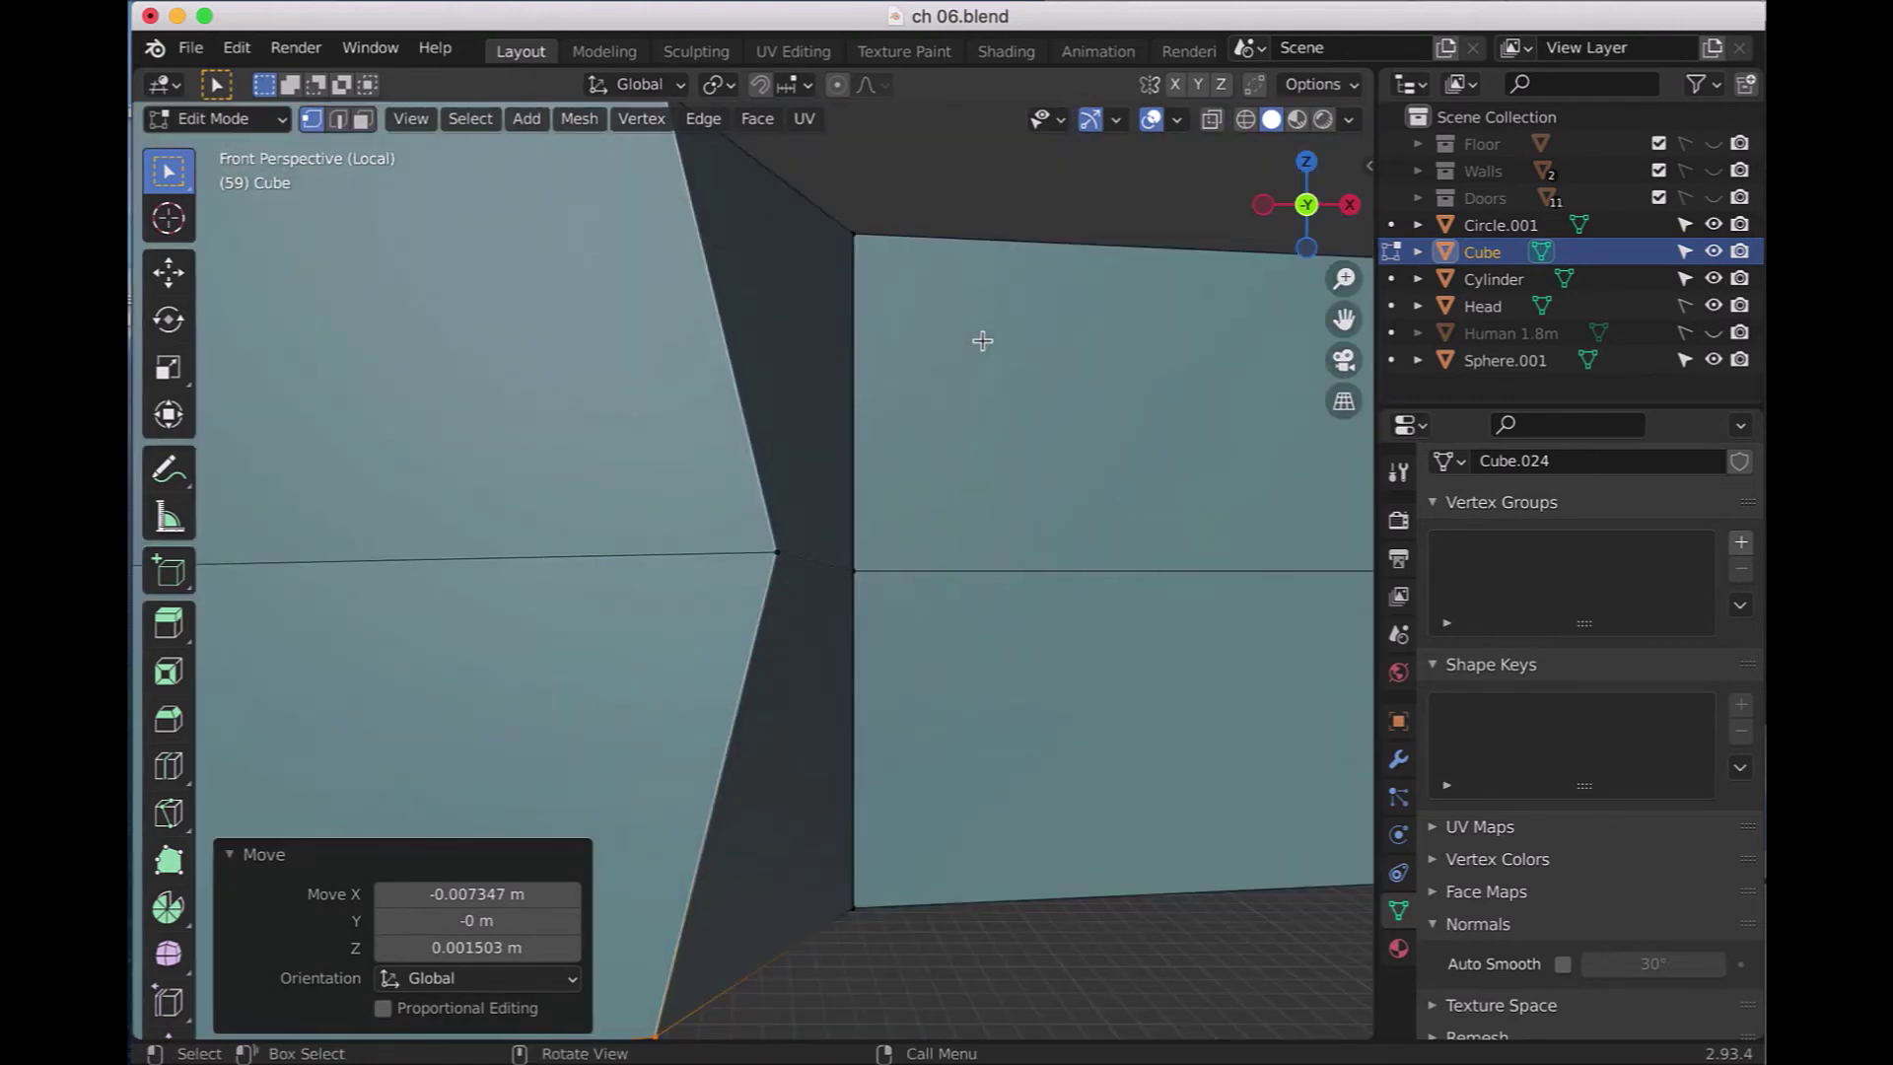
scroll(981, 320, down, 10)
middle_drag(979, 336, 839, 608)
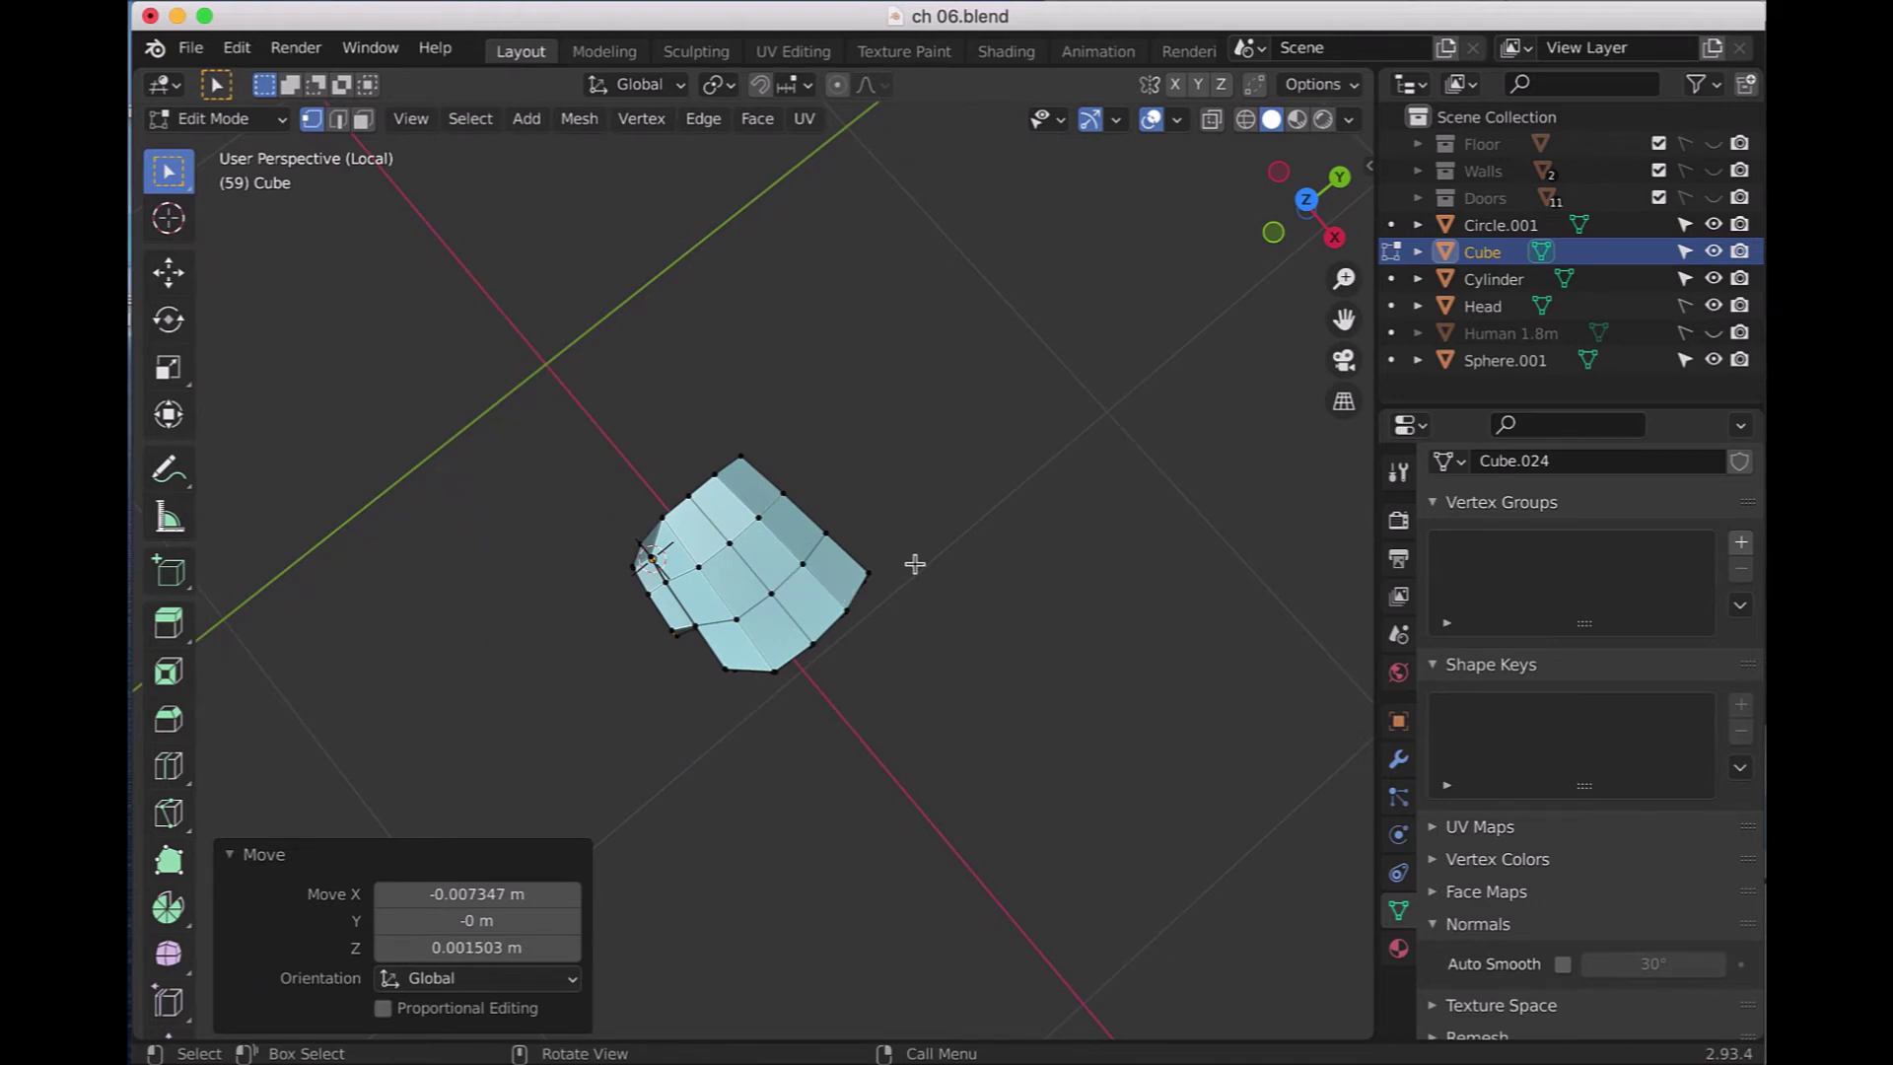
scroll(886, 600, up, 2)
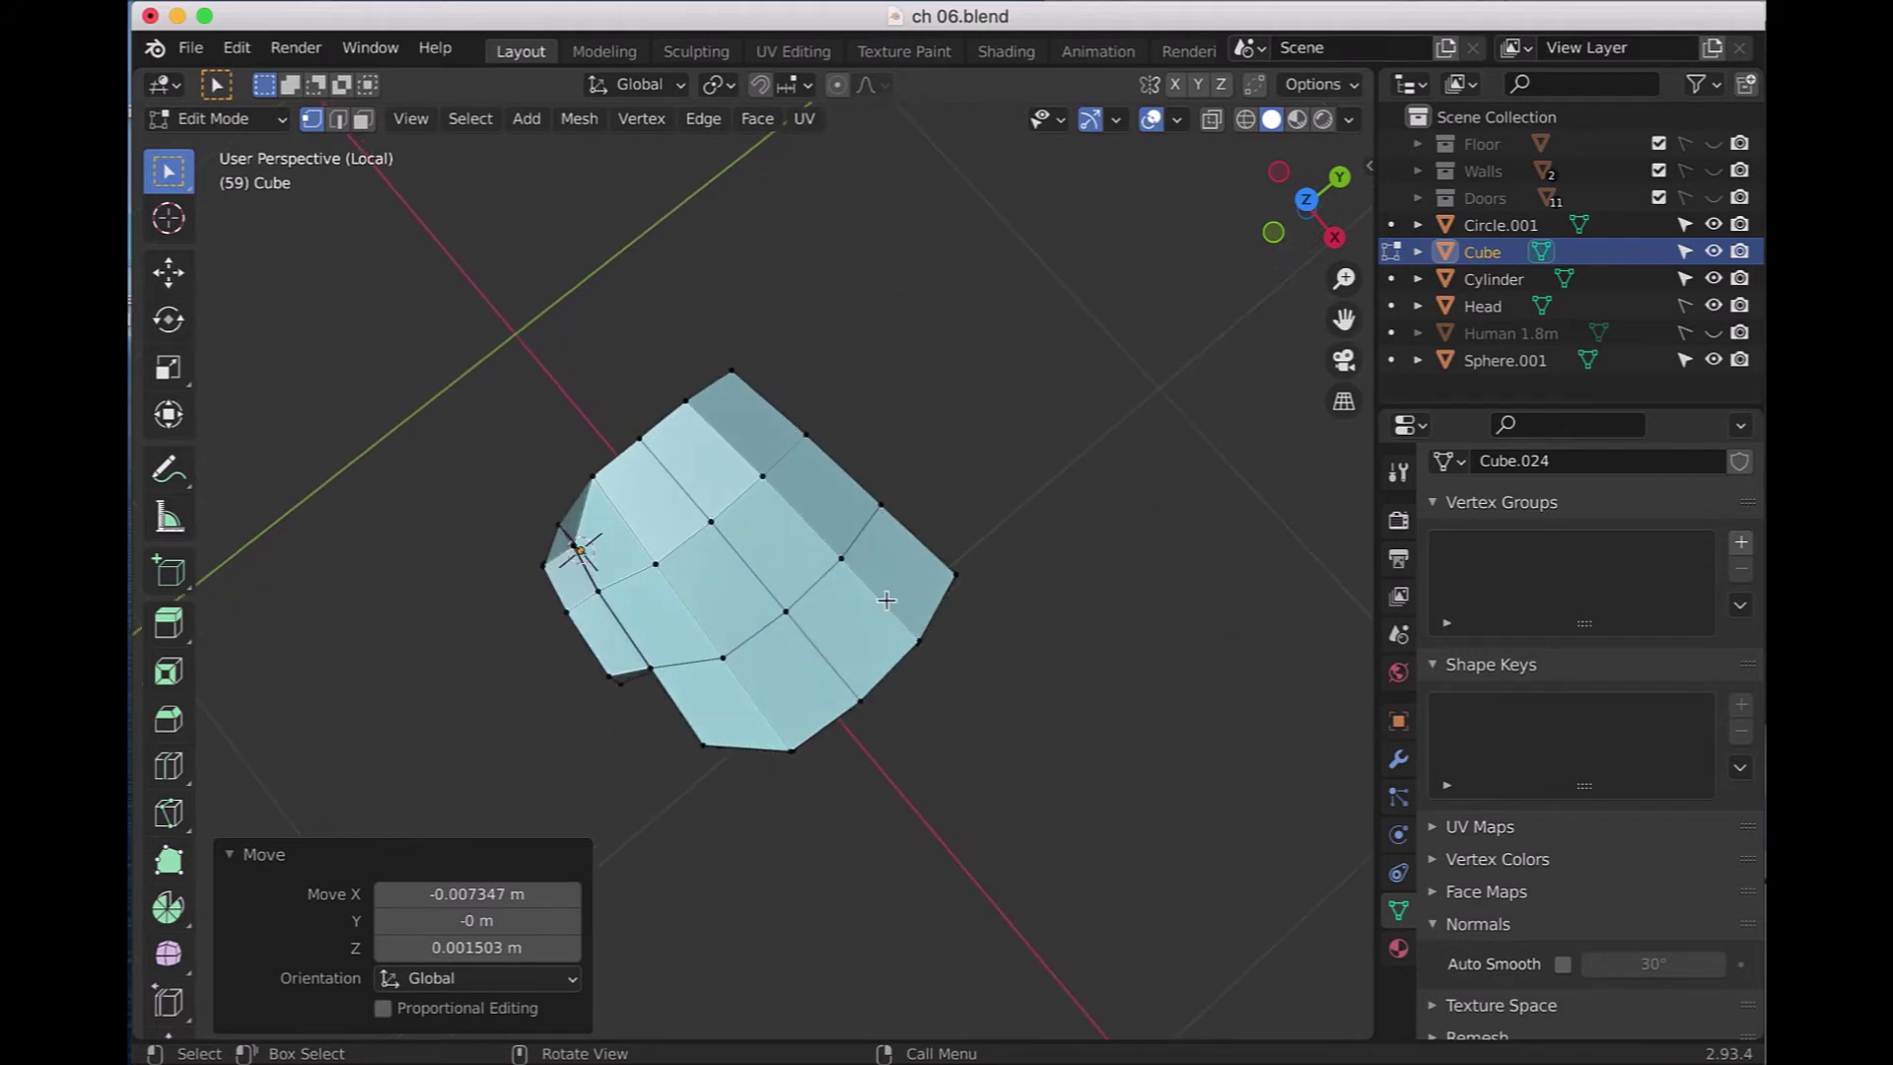
mouse_move(869, 615)
middle_down()
mouse_move(933, 562)
mouse_move(1055, 389)
mouse_move(1091, 376)
middle_up()
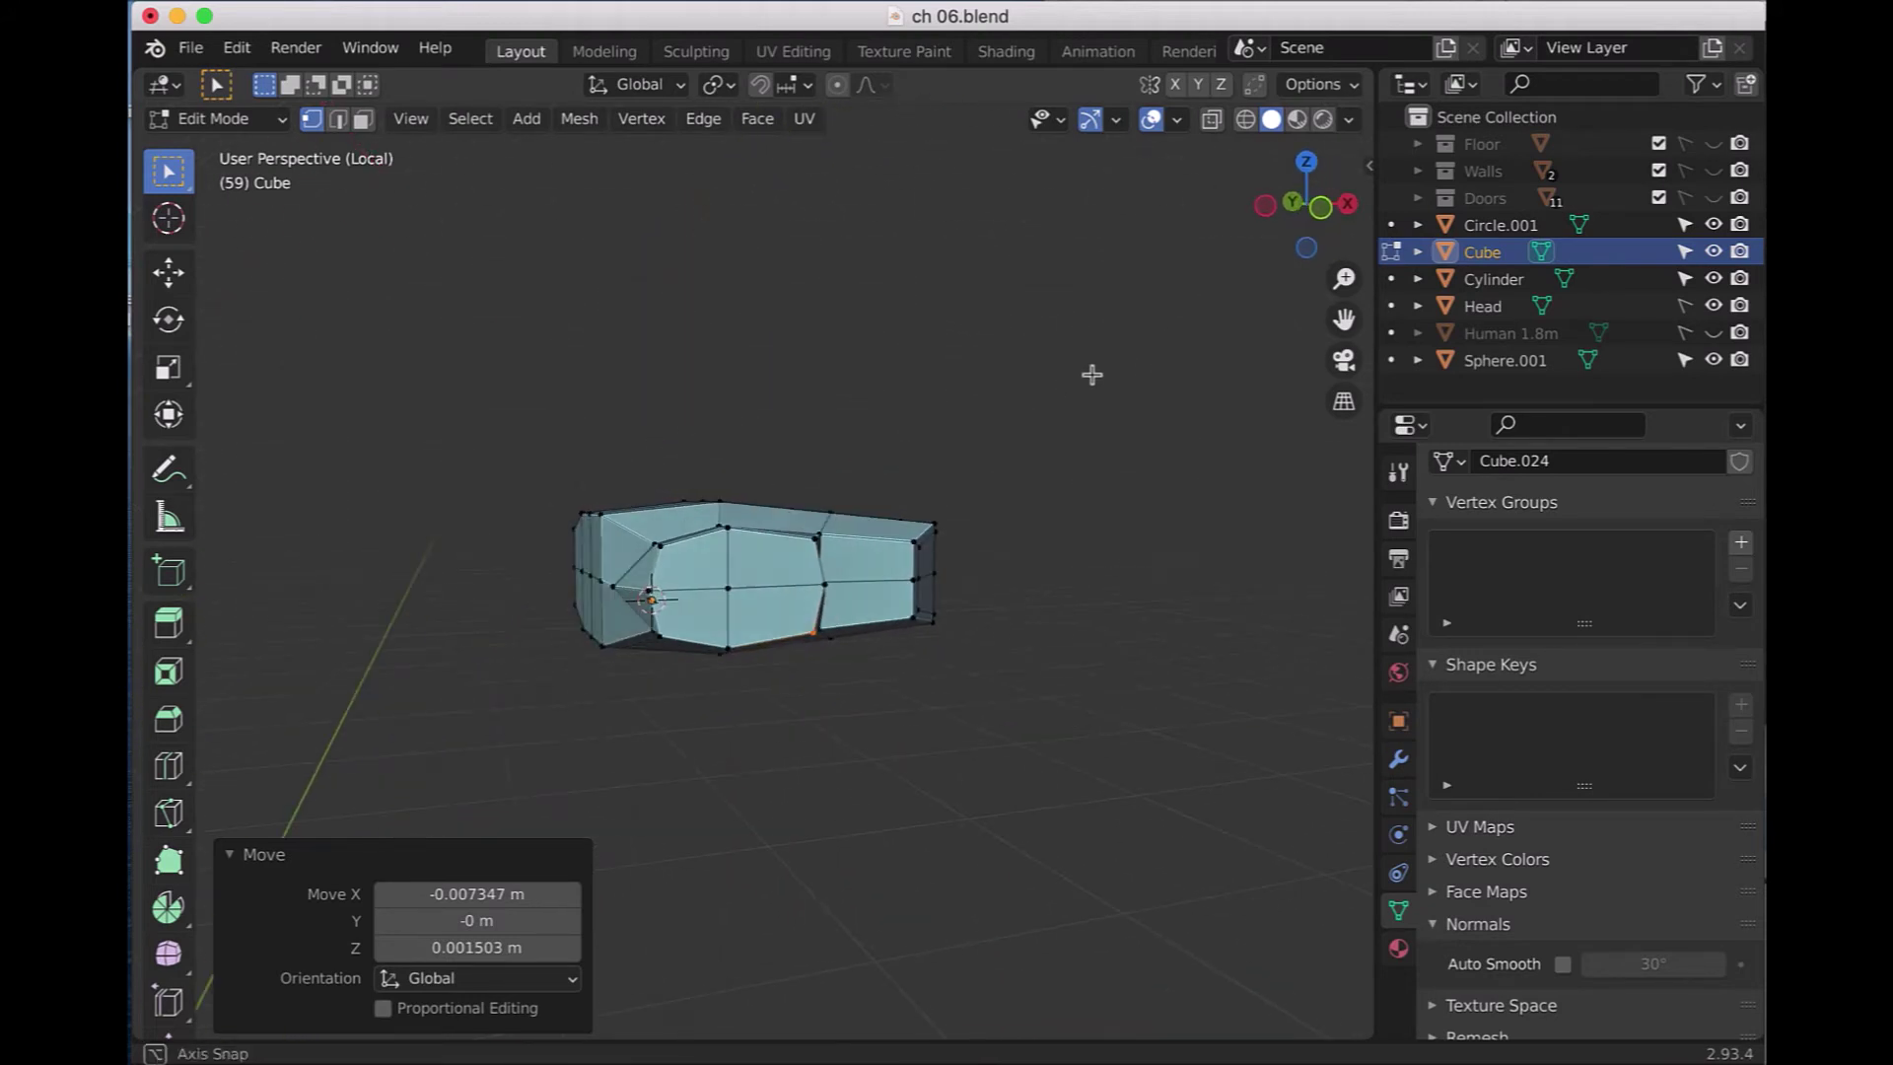
scroll(736, 644, up, 1)
scroll(736, 645, up, 1)
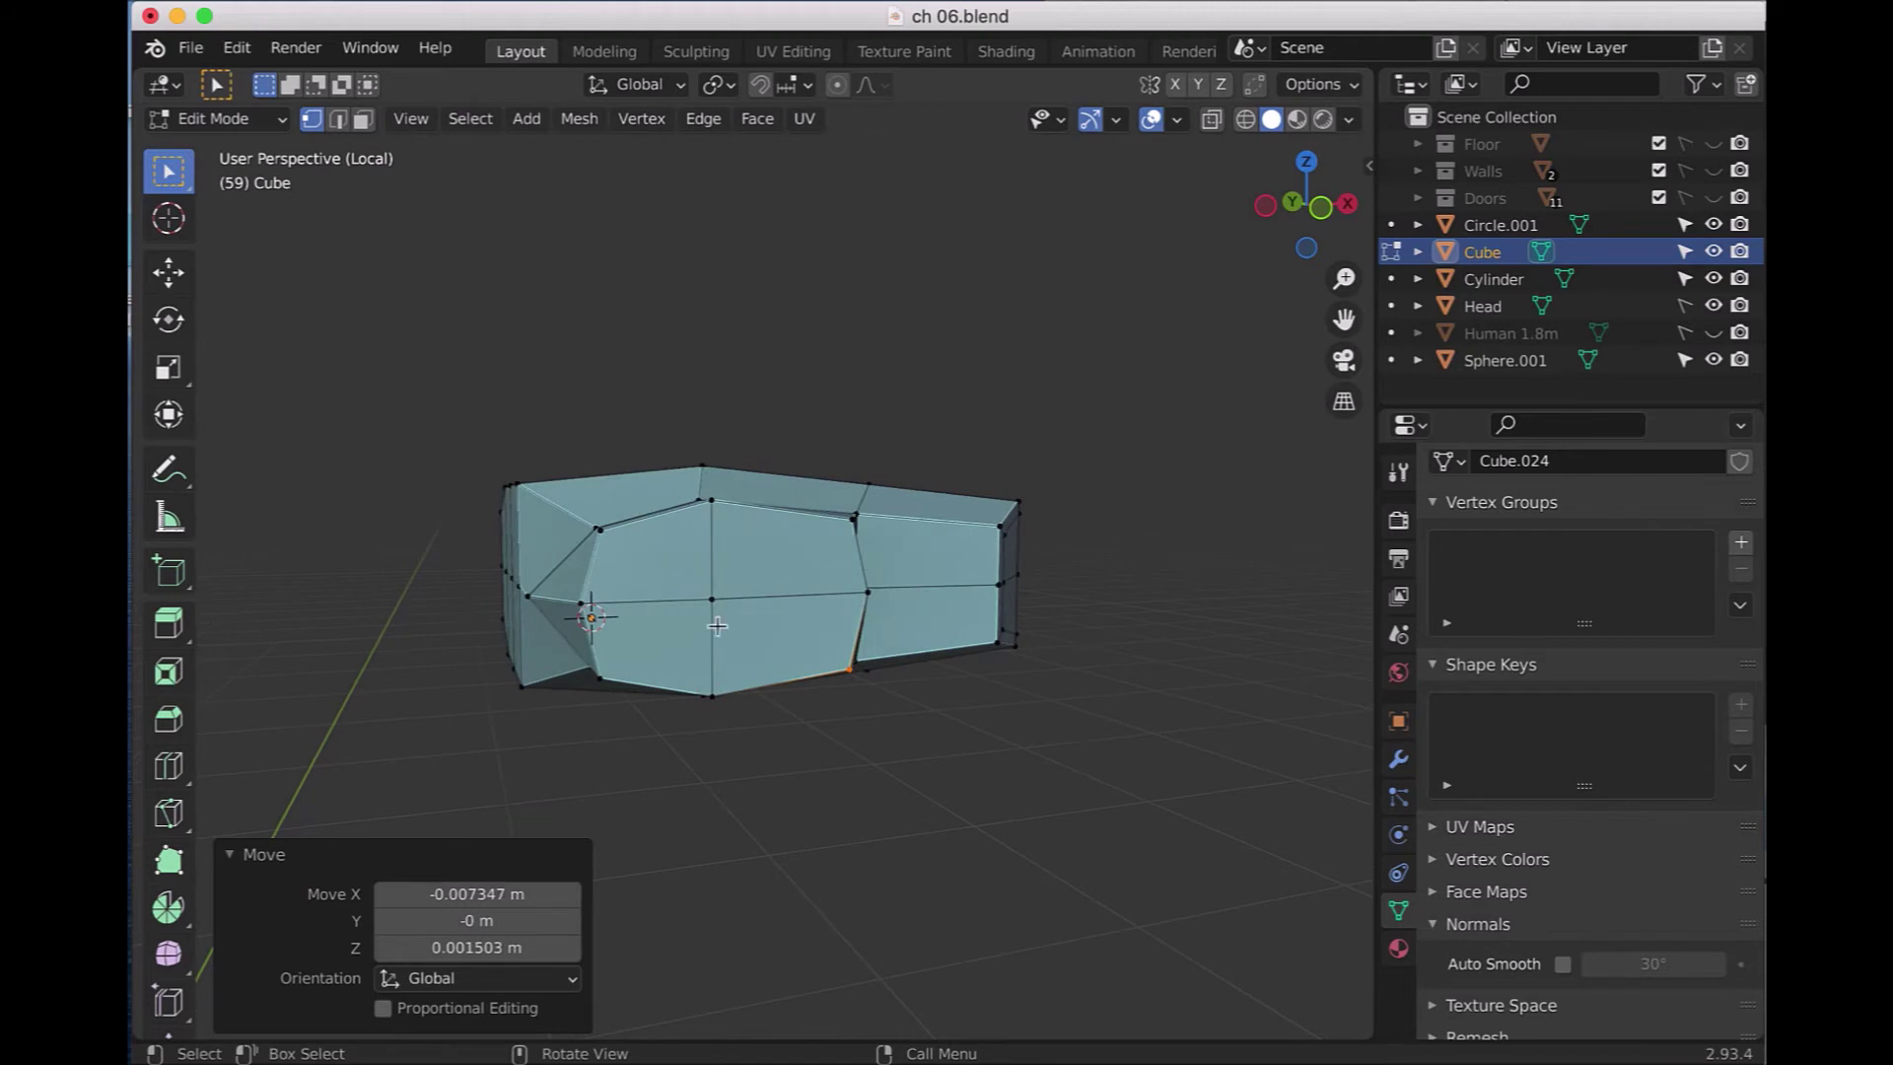
- Dissolve the four side faces of the hand block into a single face
click(363, 119)
click(671, 568)
shift+click(793, 562)
shift+click(778, 658)
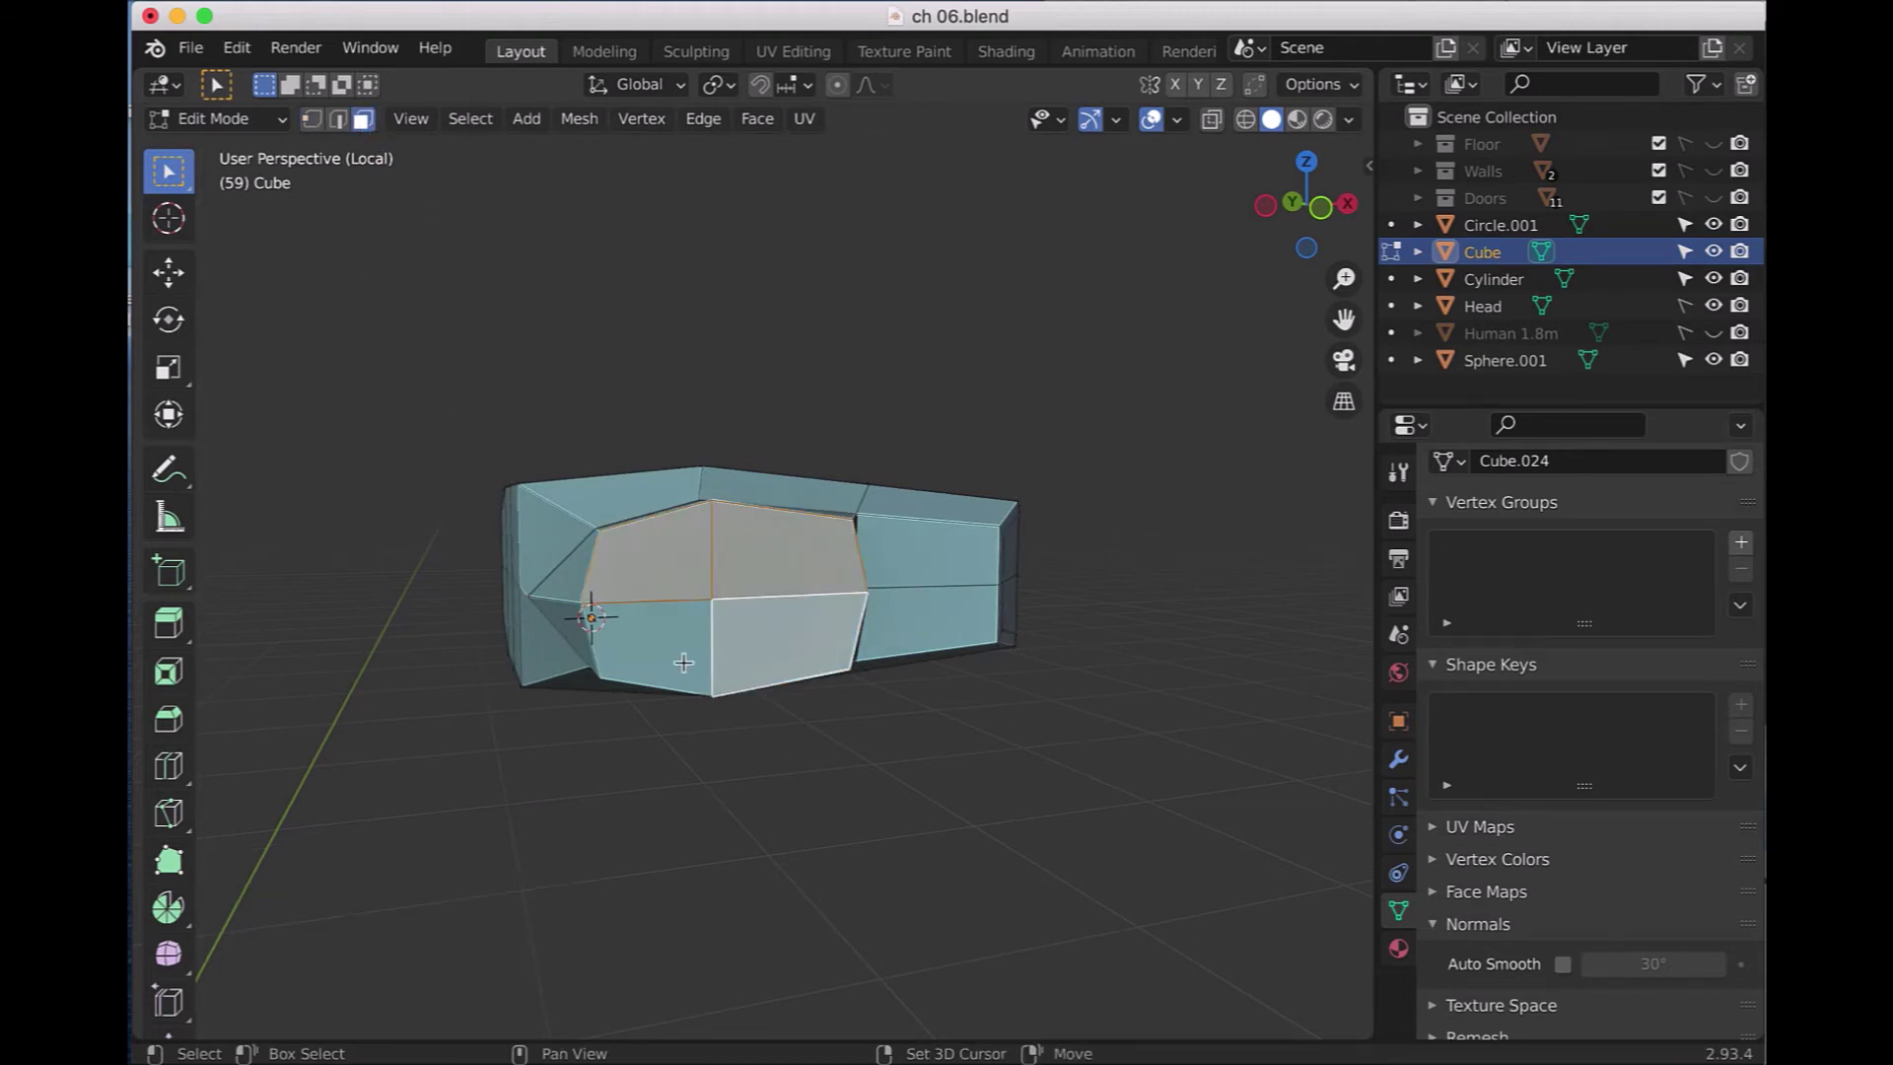
shift+click(692, 667)
right_click(796, 544)
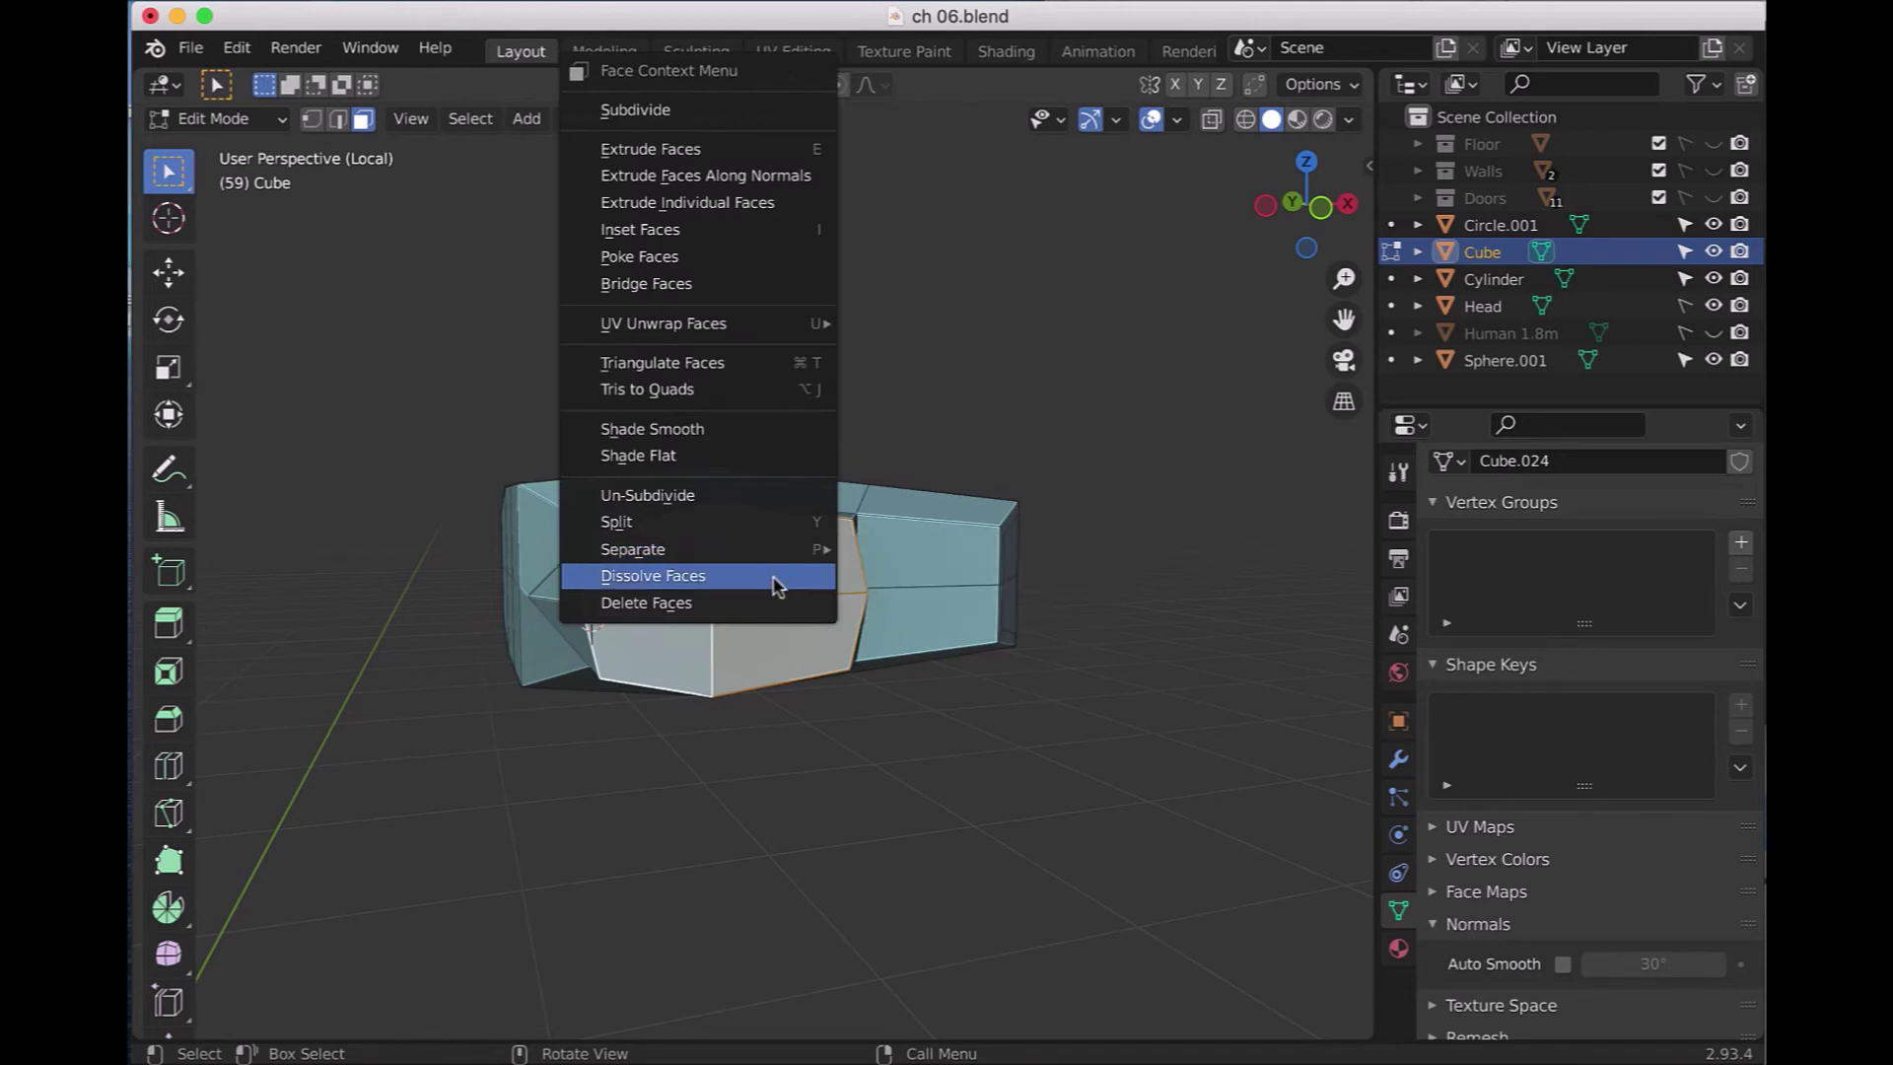
click(773, 578)
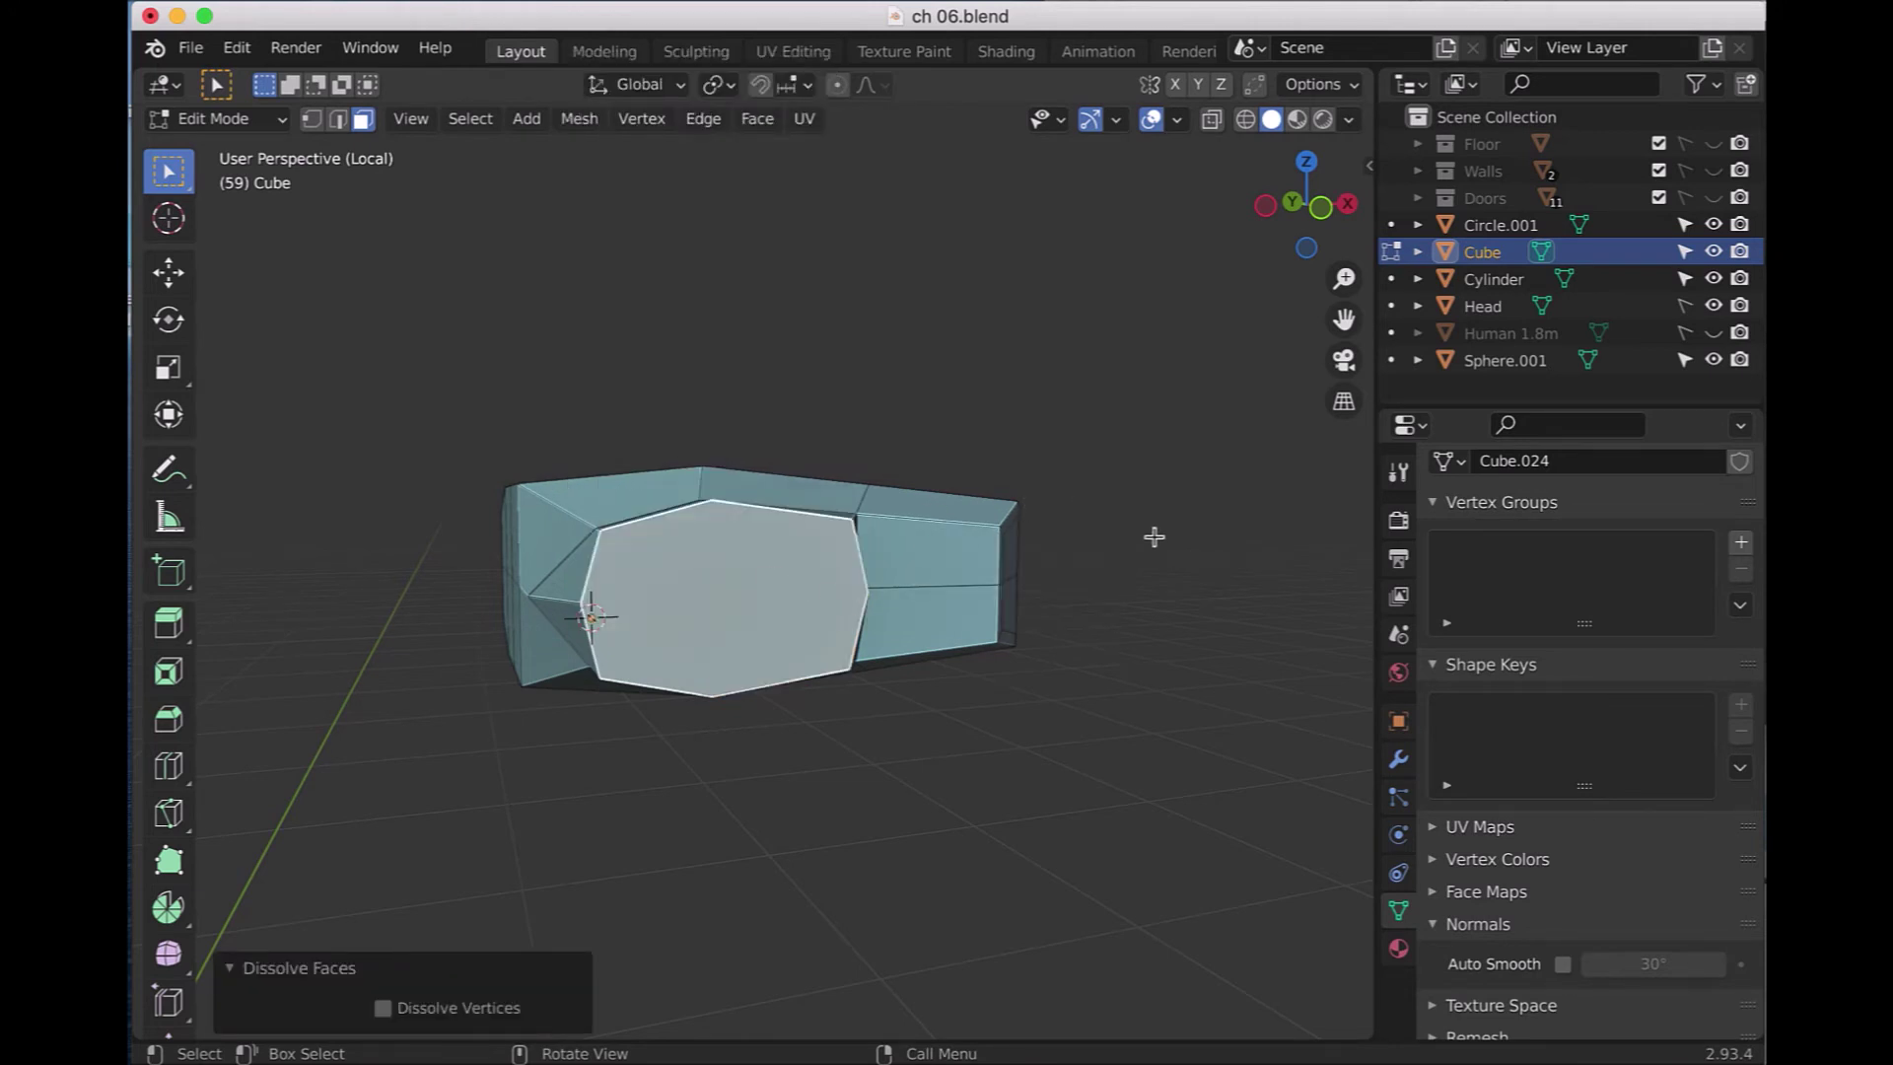
- Flatten the merged thumb face with Mesh > Clean Up > Make Planar Faces
middle_drag(1212, 550, 1012, 701)
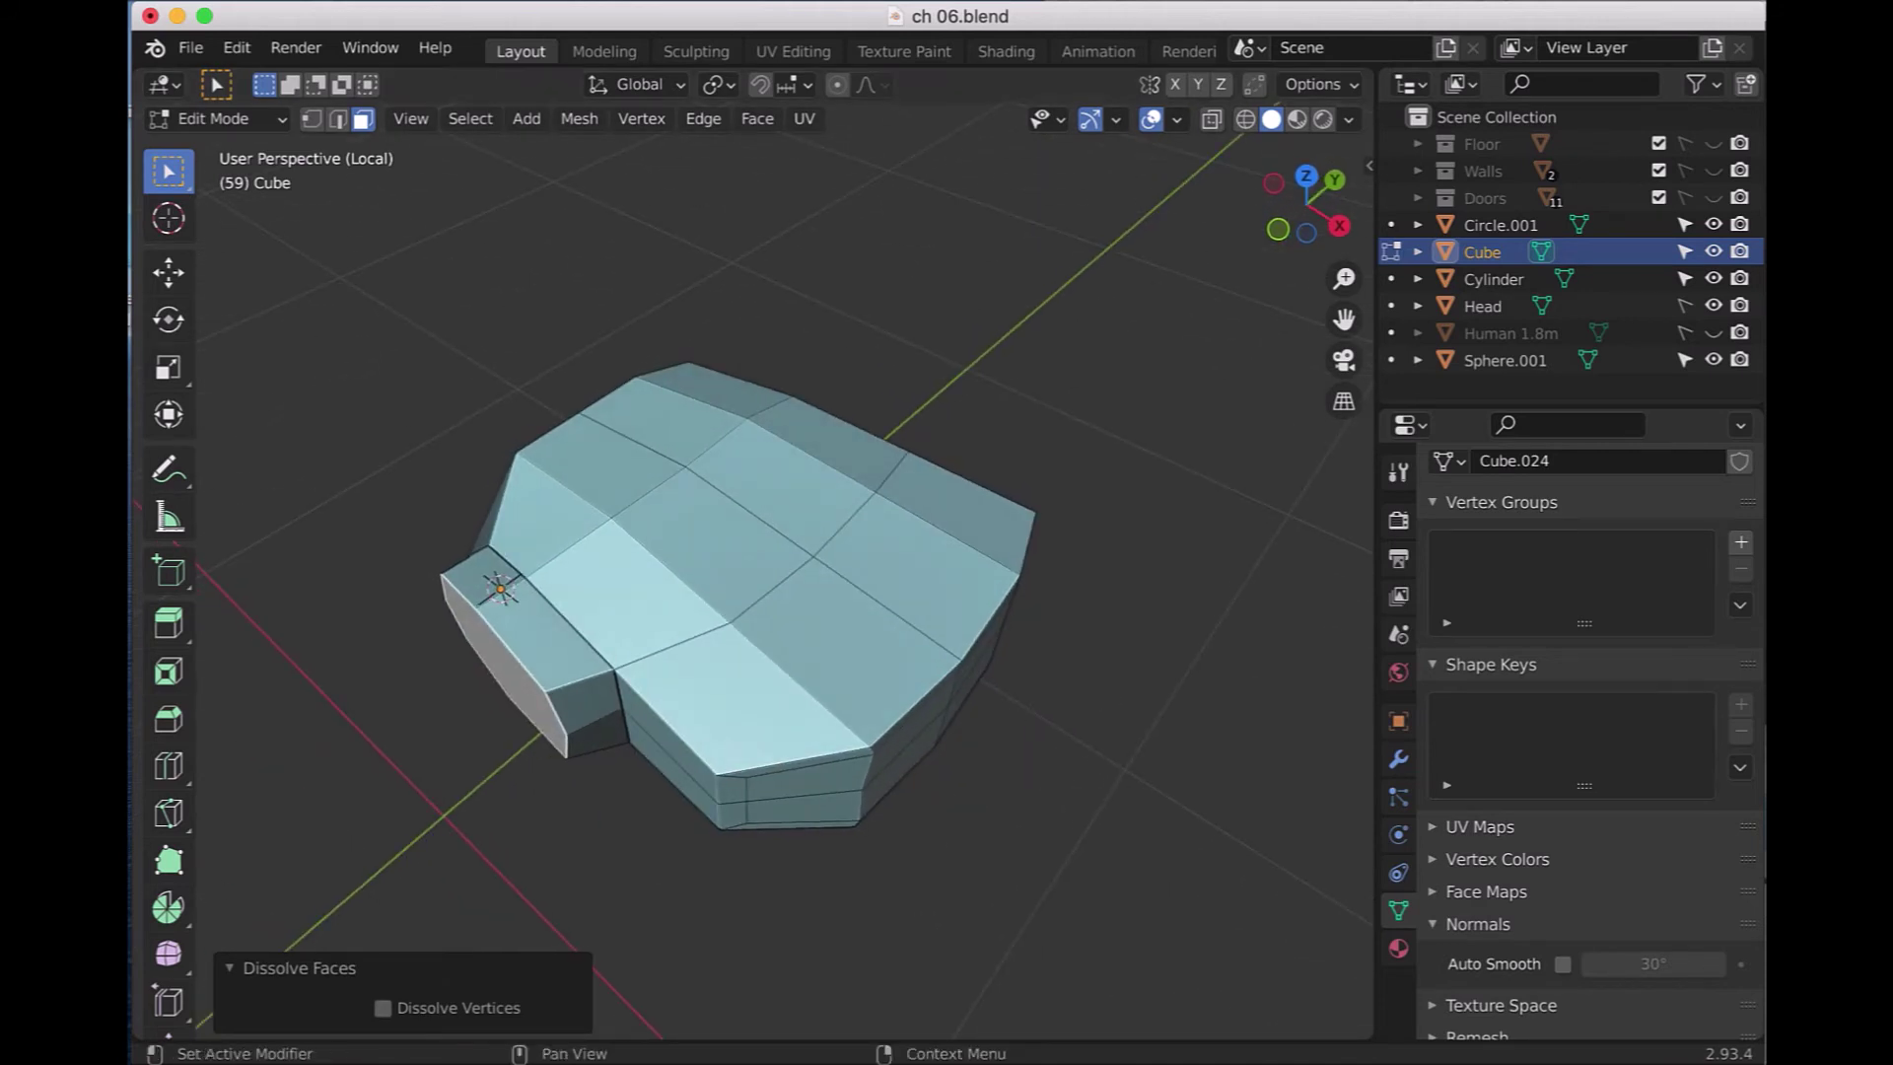
mouse_move(773, 796)
middle_down()
mouse_move(845, 773)
mouse_move(748, 795)
middle_up()
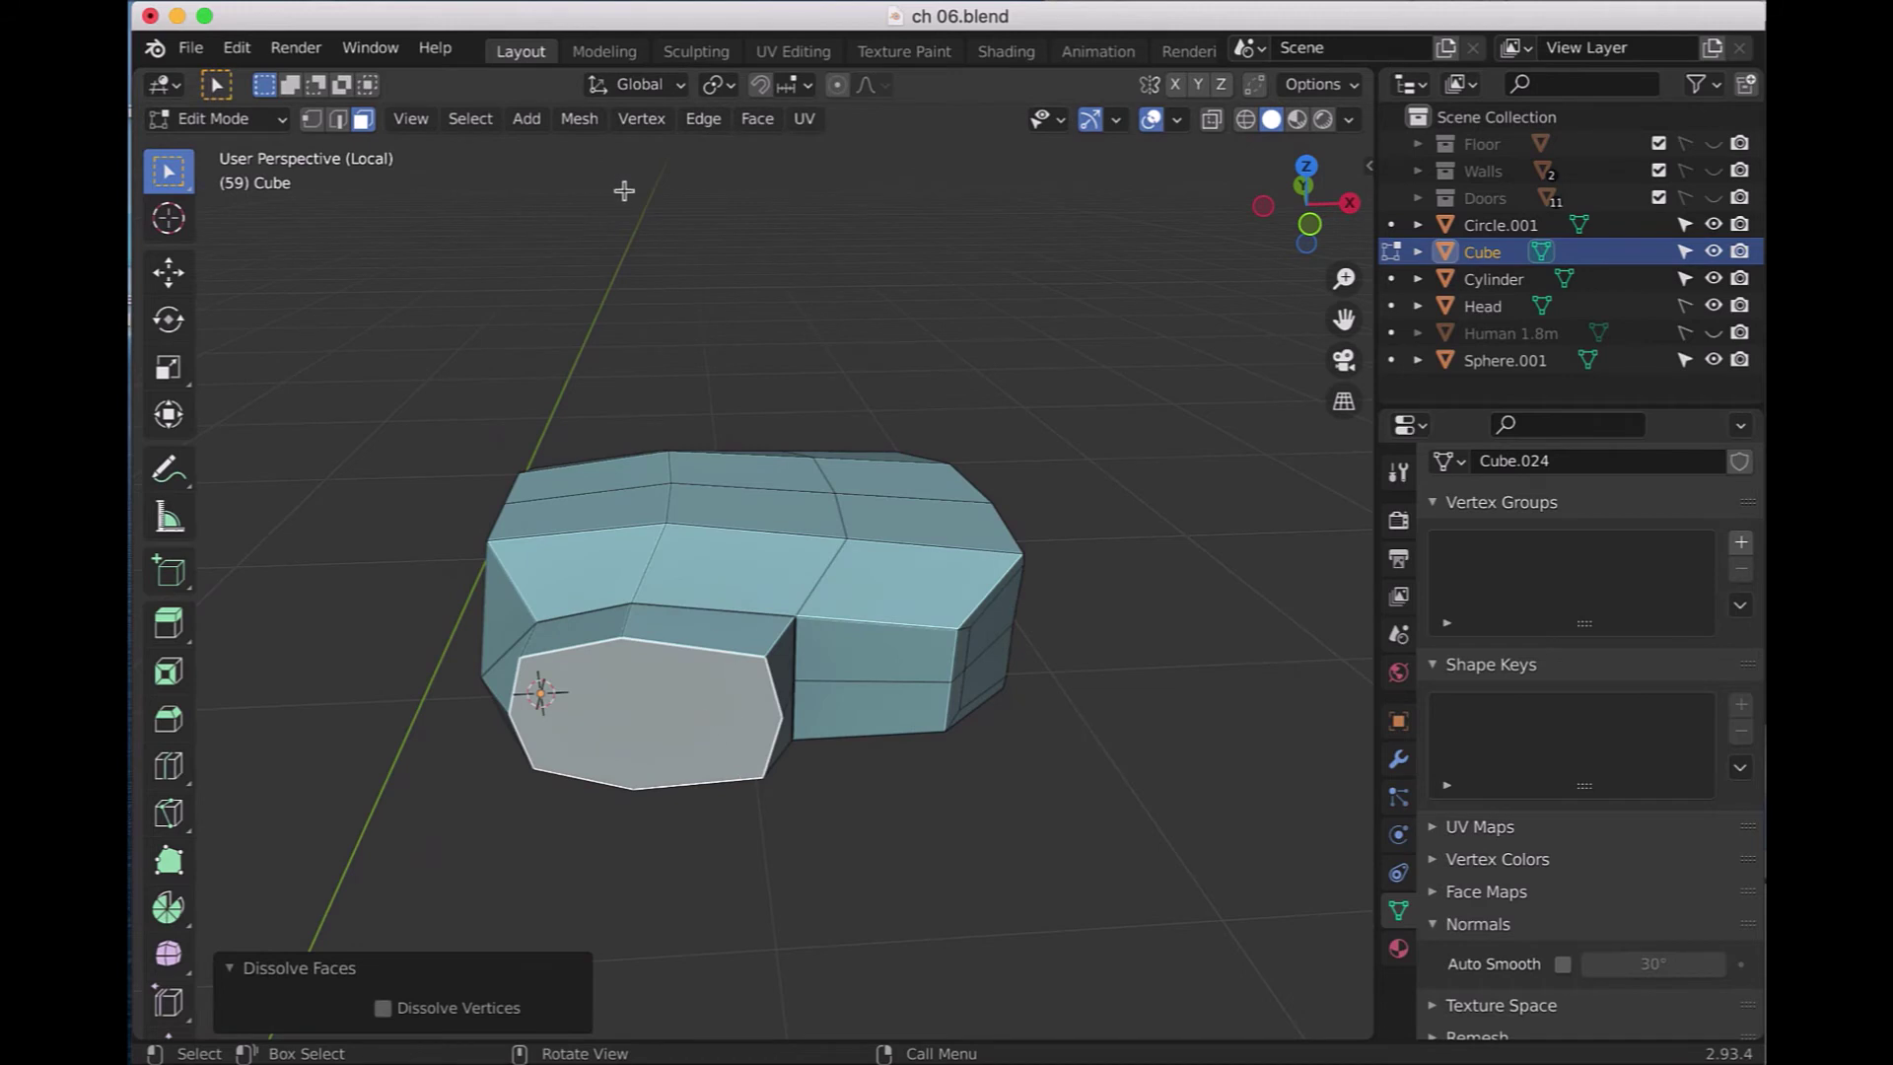
click(579, 118)
mouse_move(624, 710)
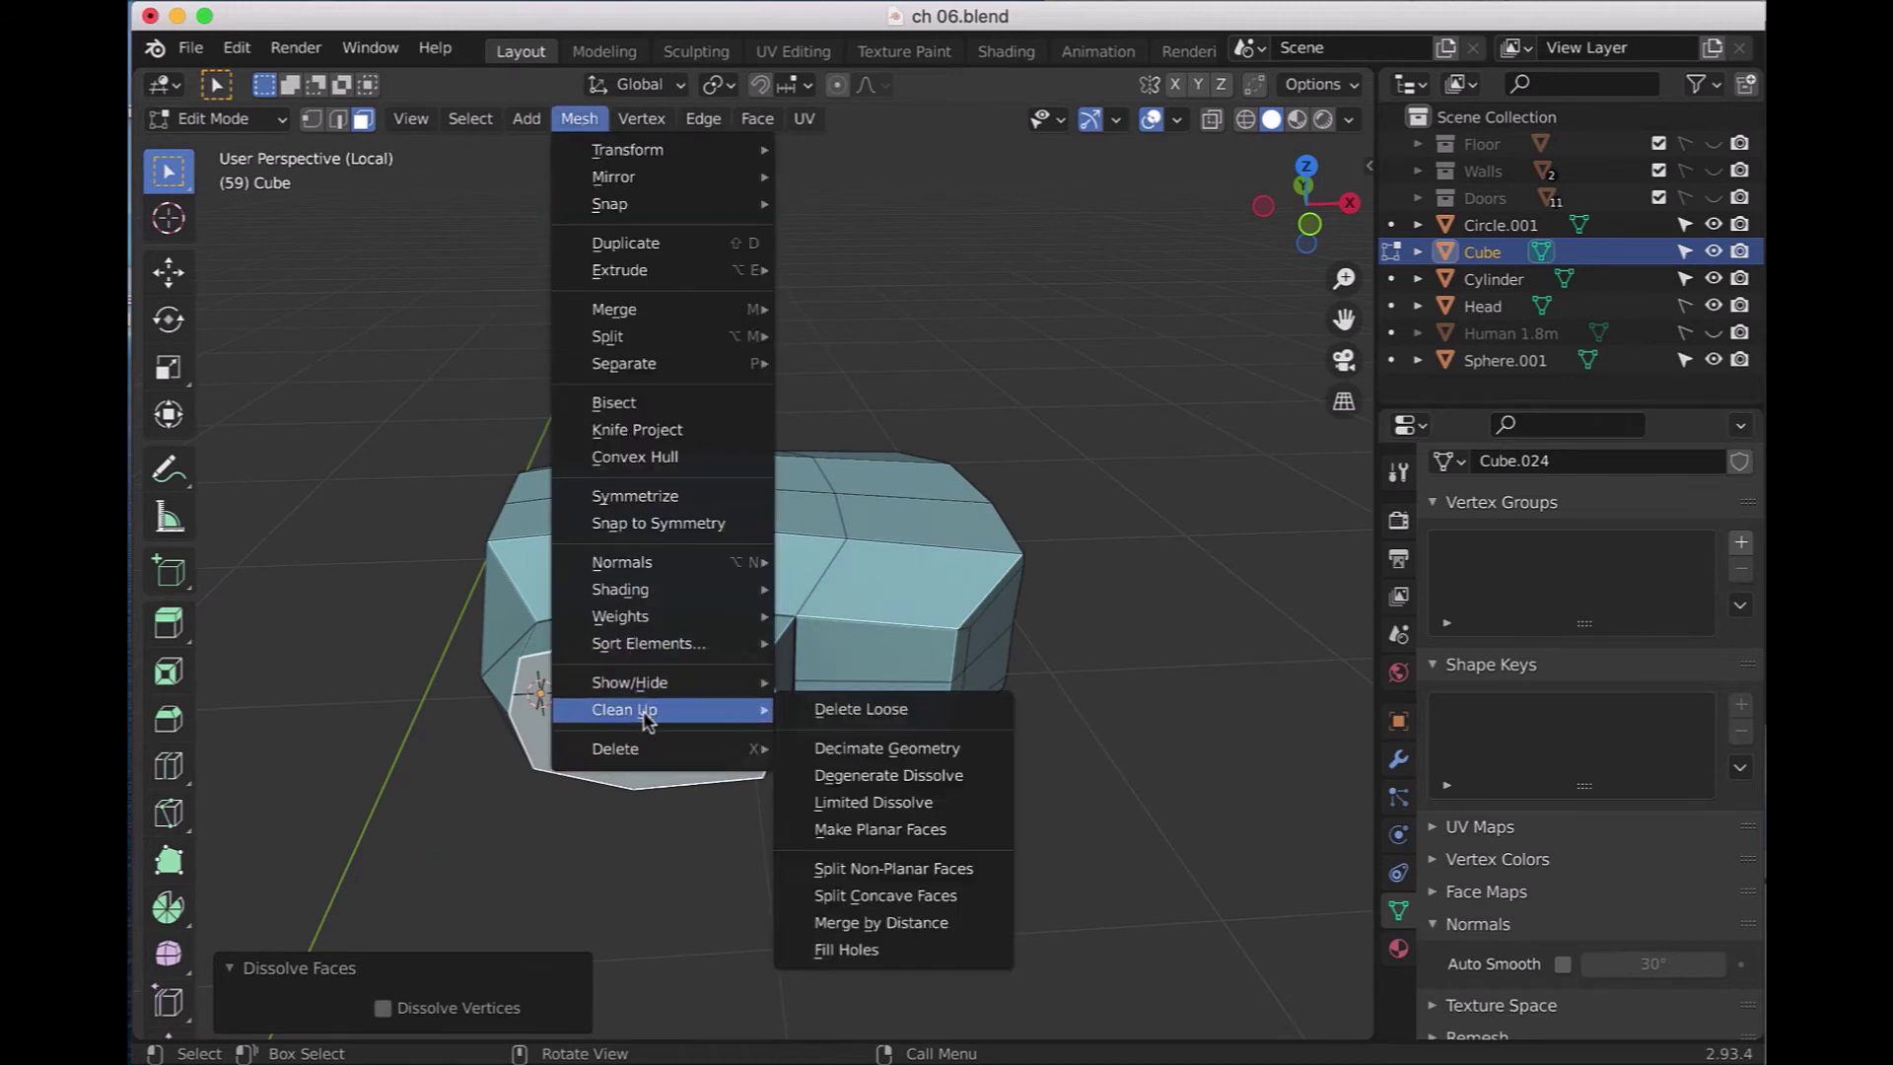
click(924, 833)
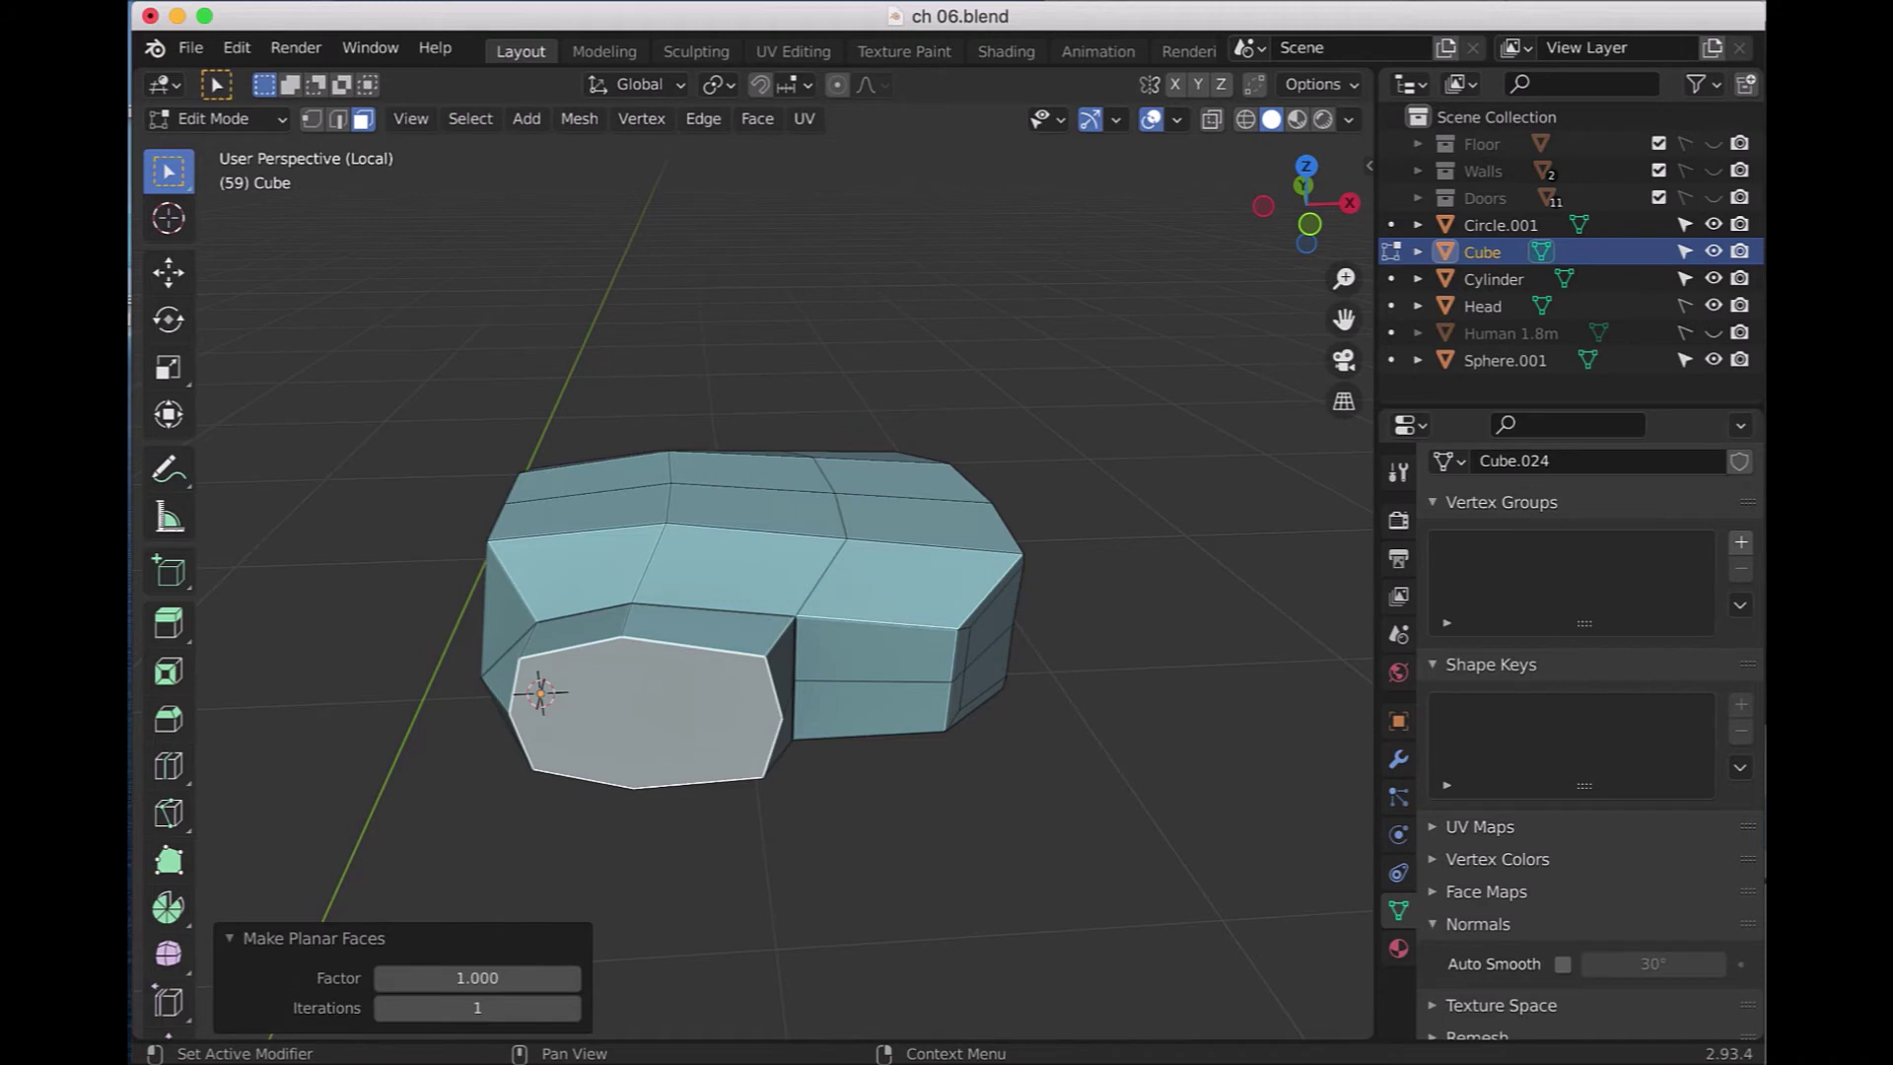
click(637, 699)
- Scale the thumb face down to 0.696
key(s)
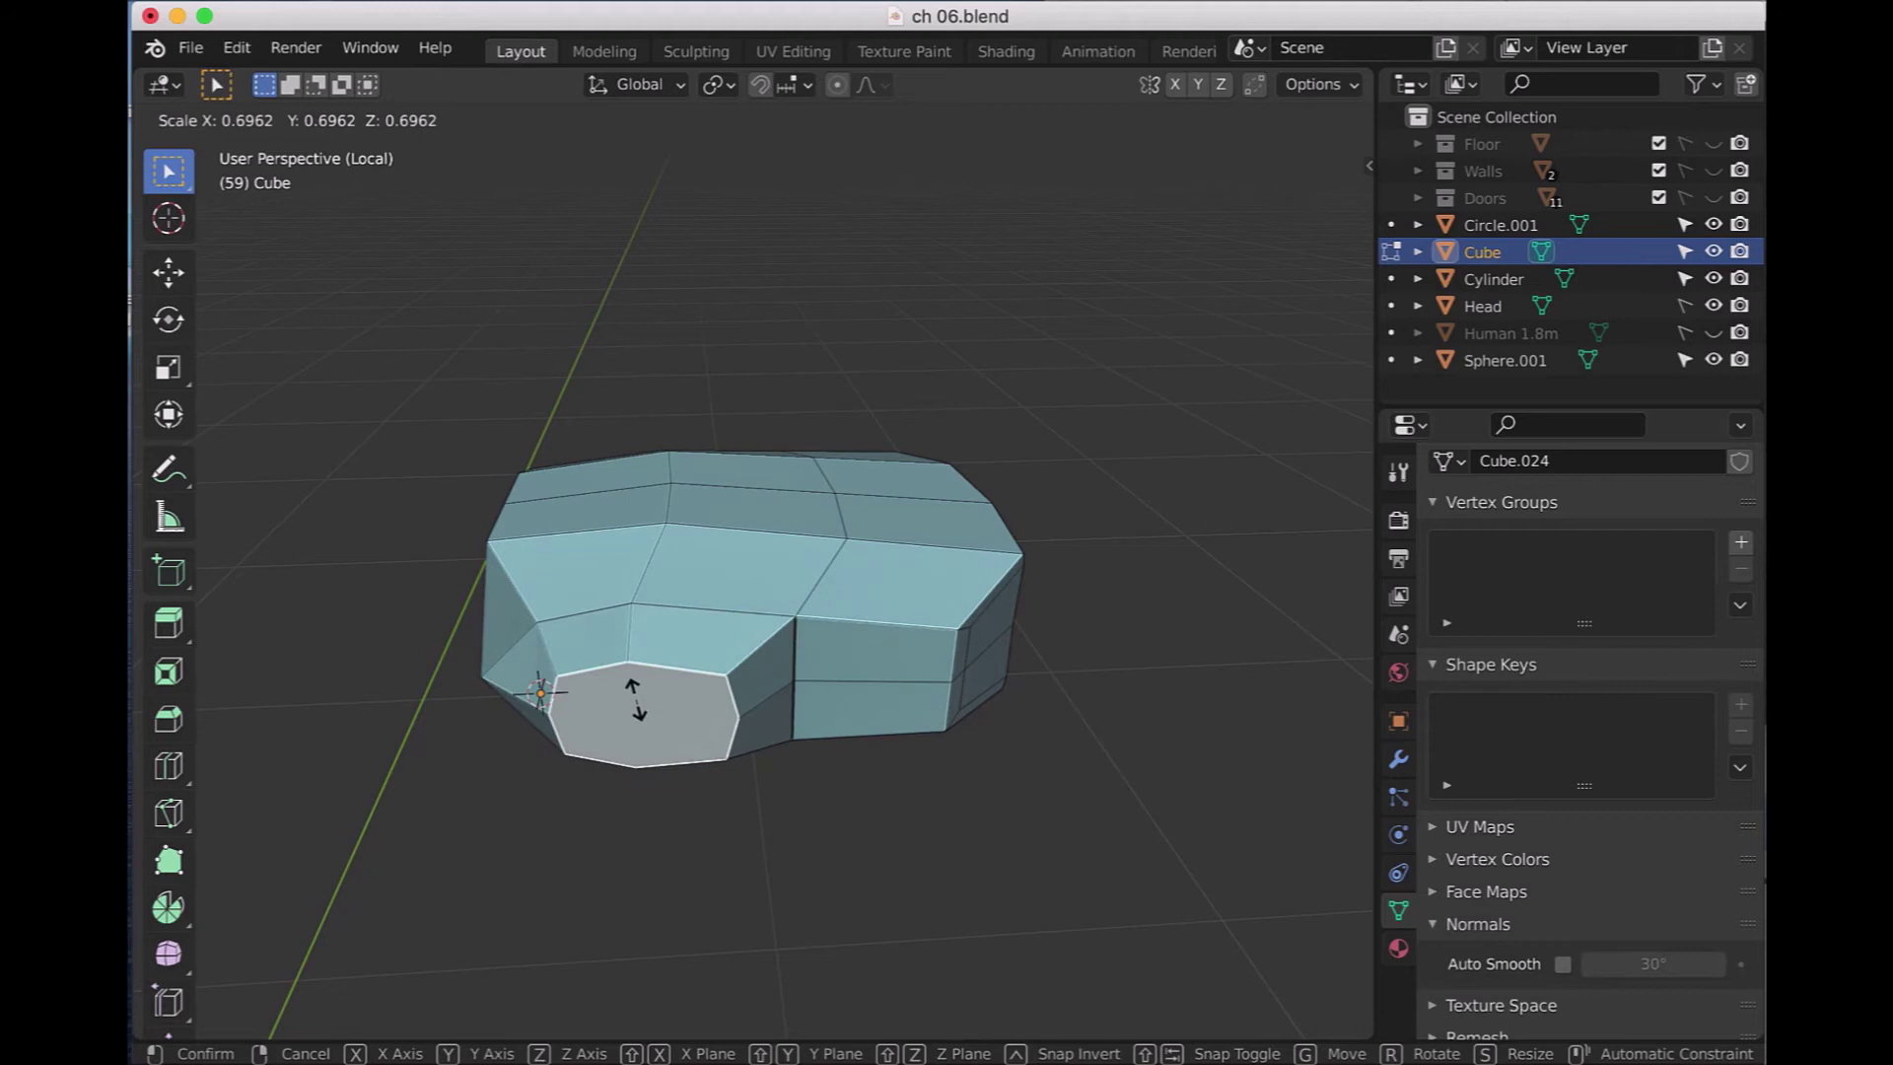
click(636, 700)
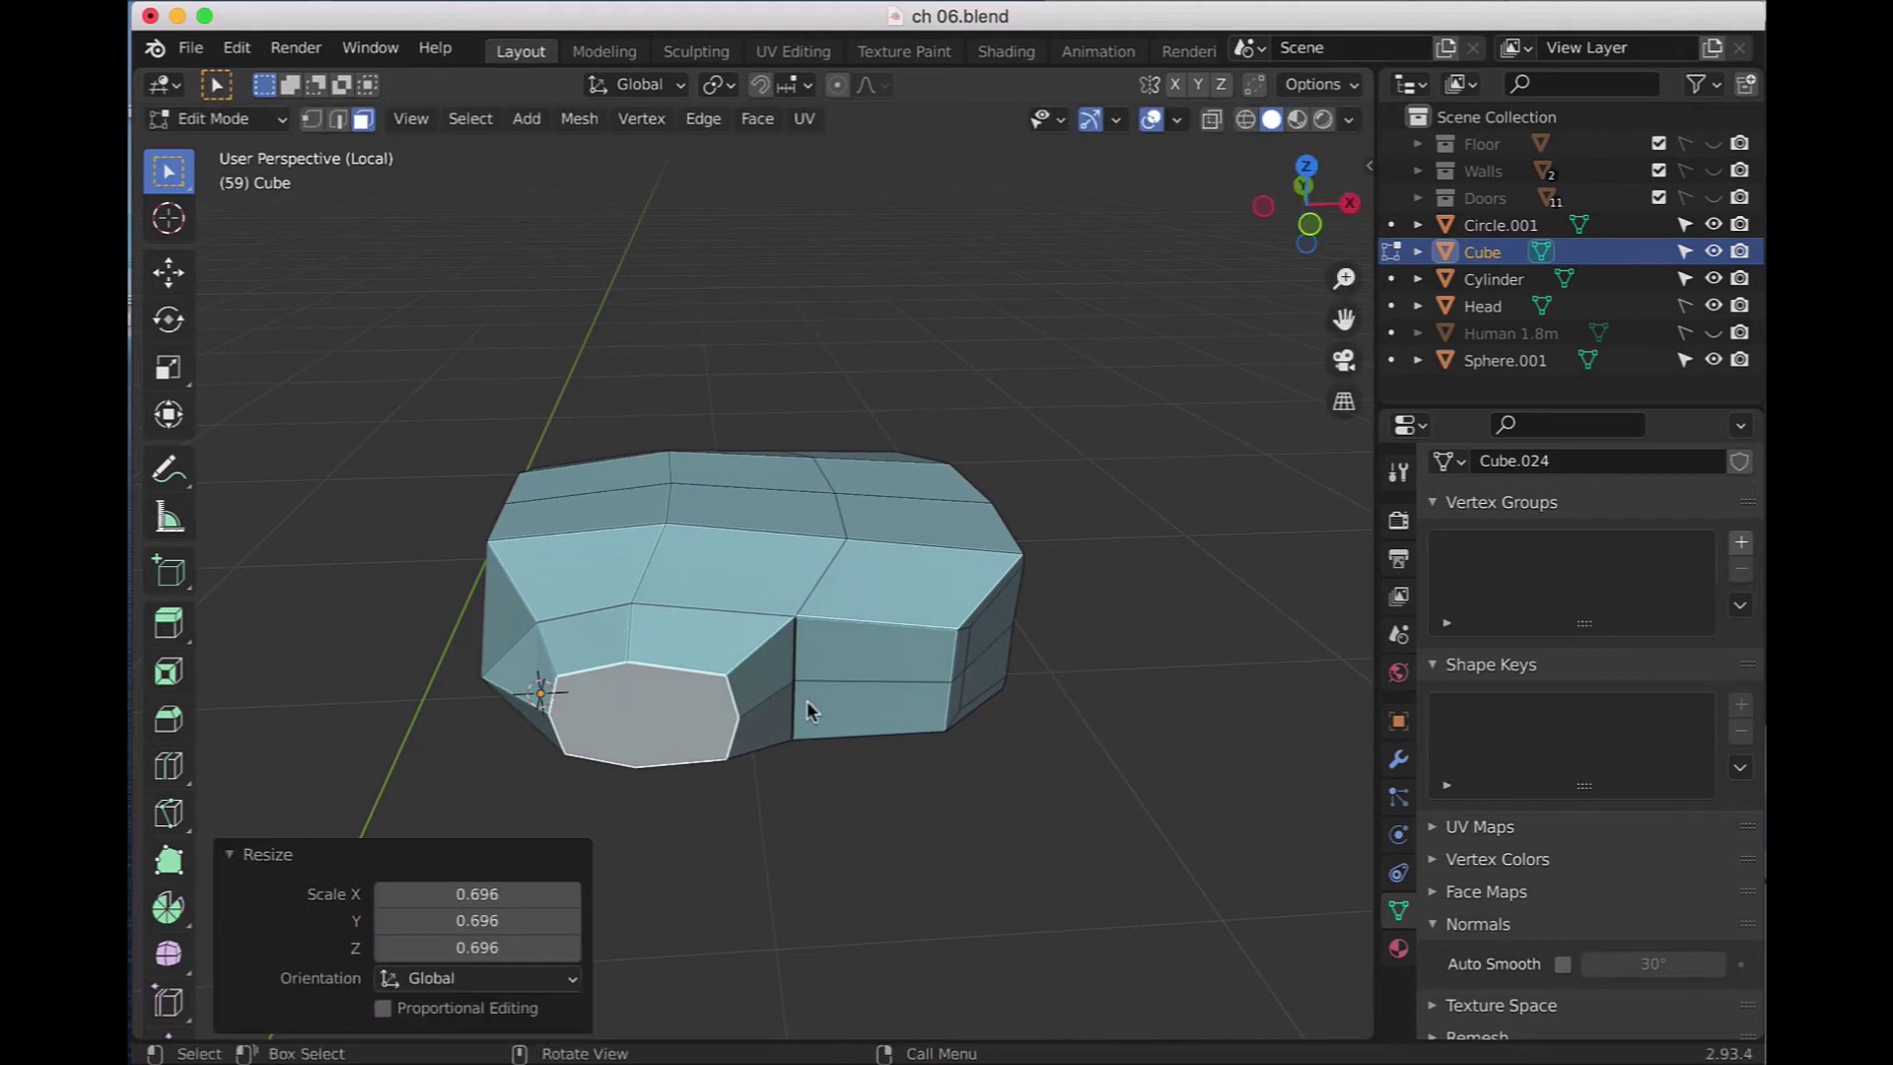
key(KP_1)
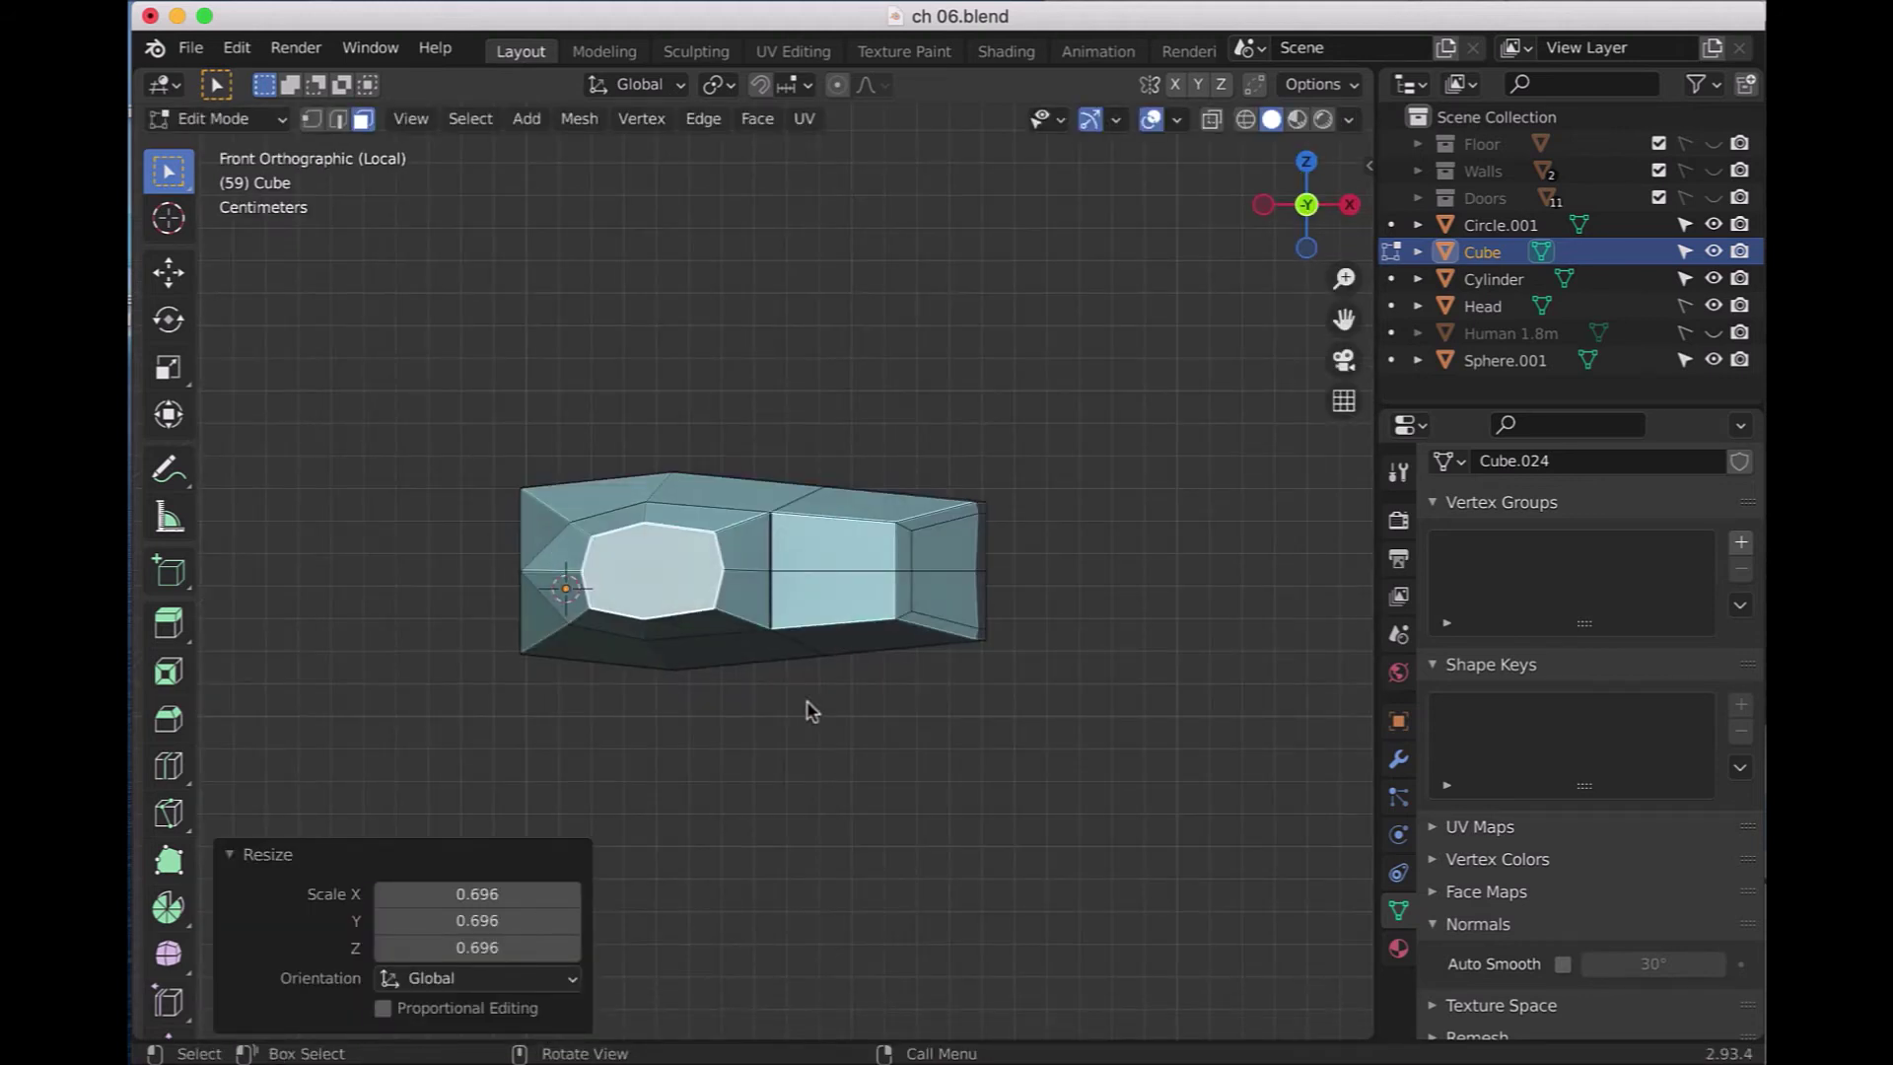
key(KP_7)
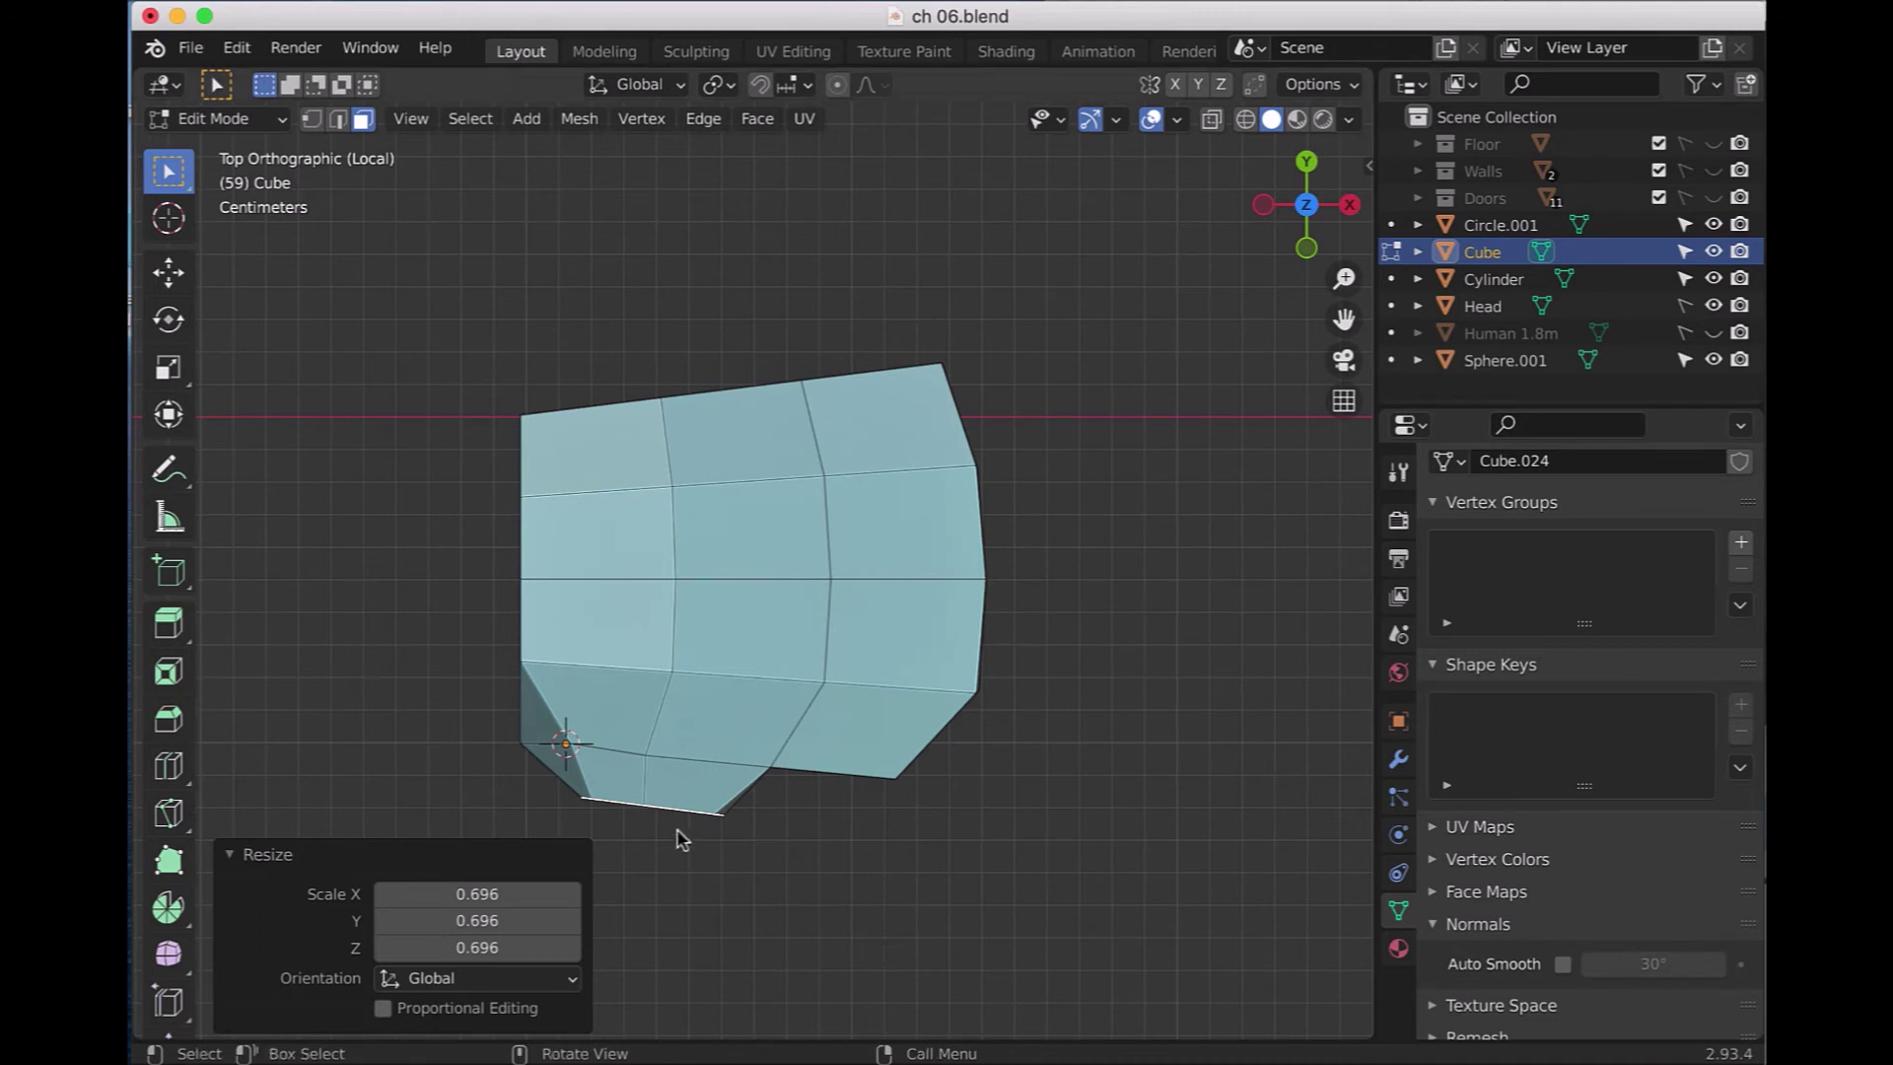
- Rotate the thumb face -12.8° and shift it -0.00914 m along Y
key(r)
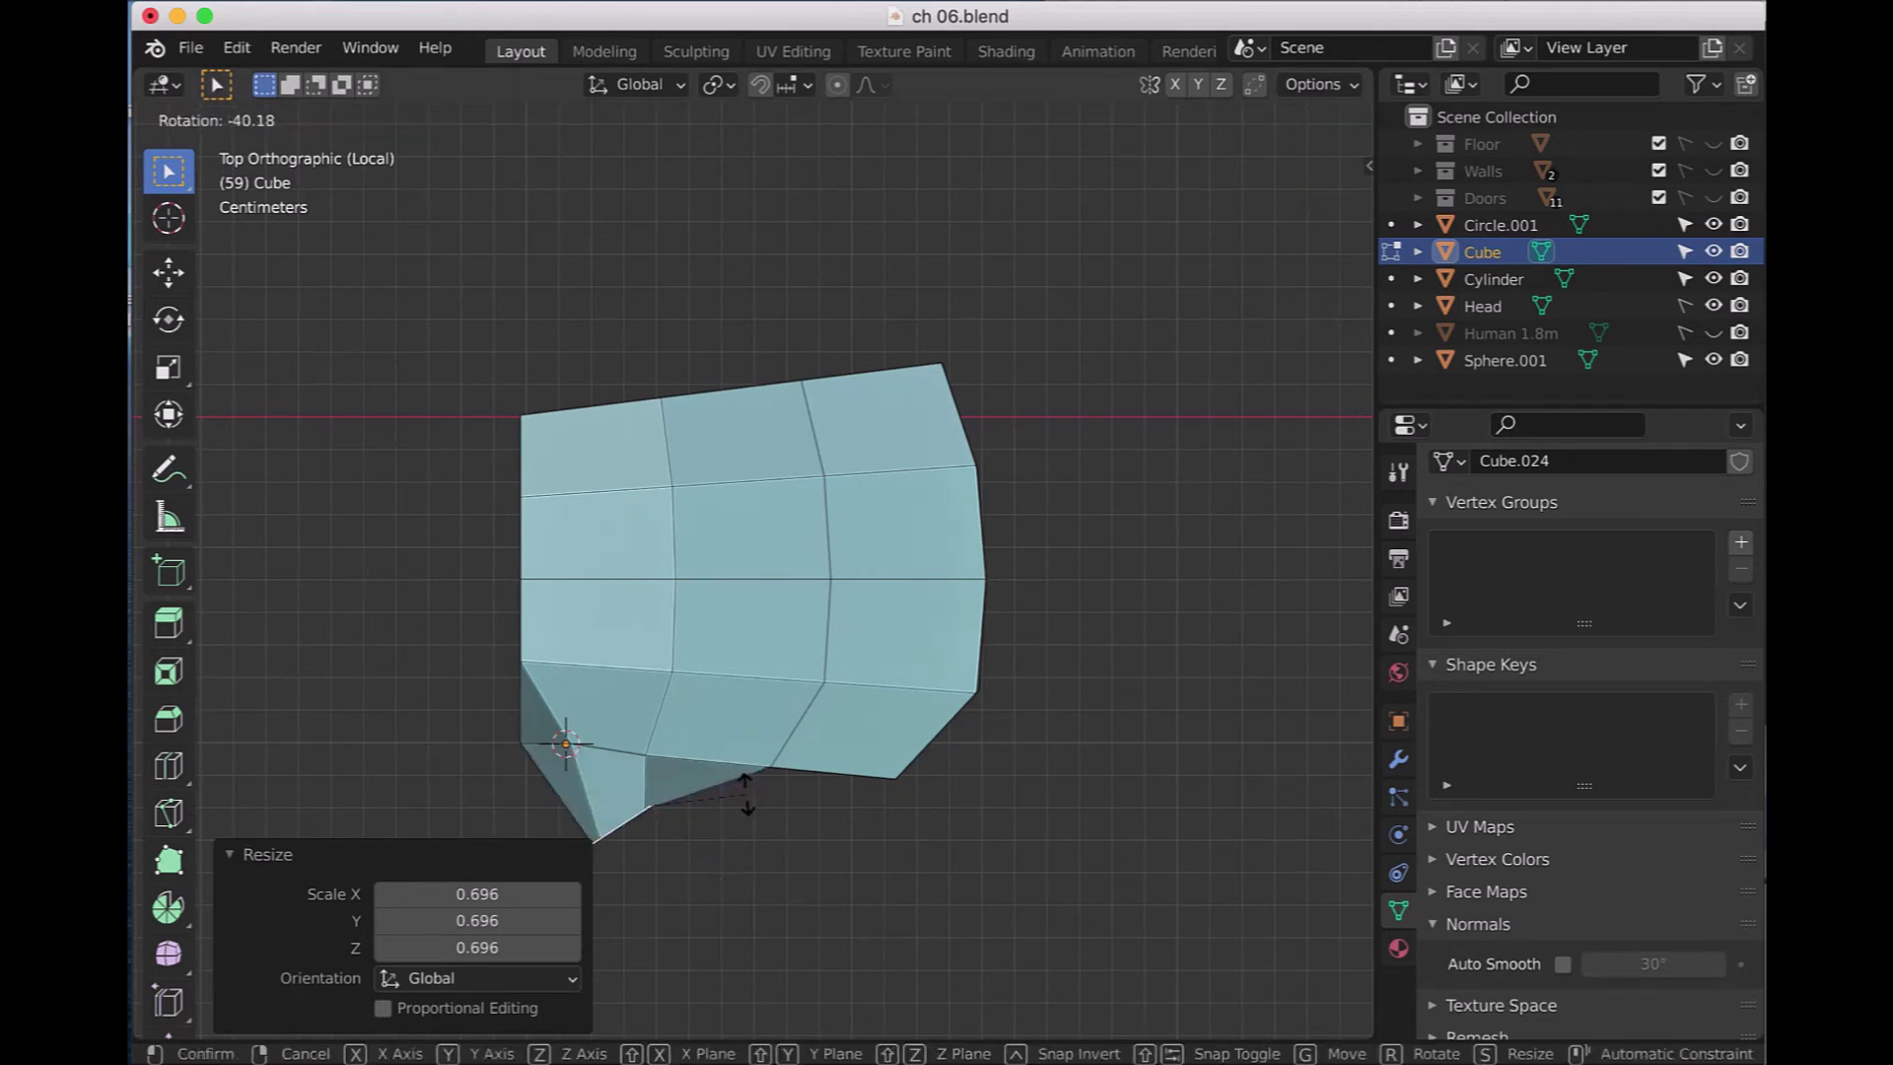
click(751, 845)
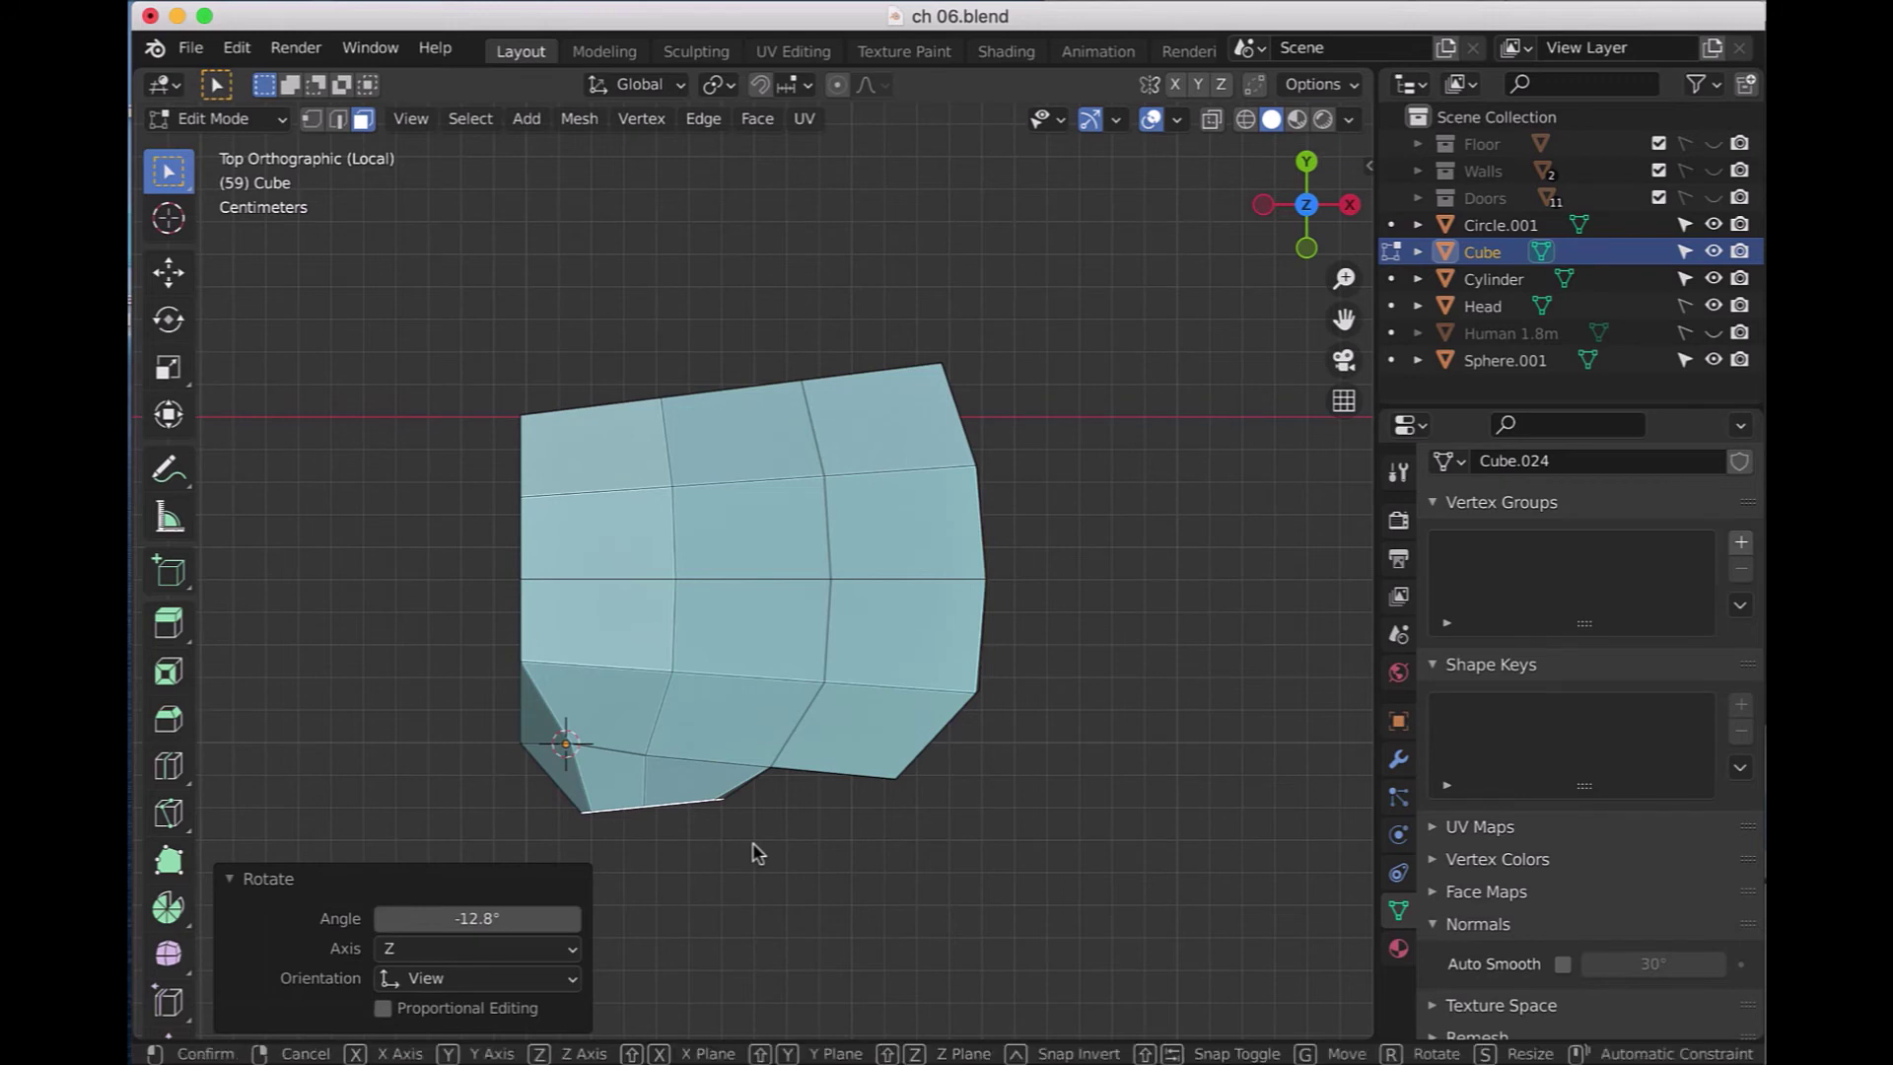
key(g)
key(y)
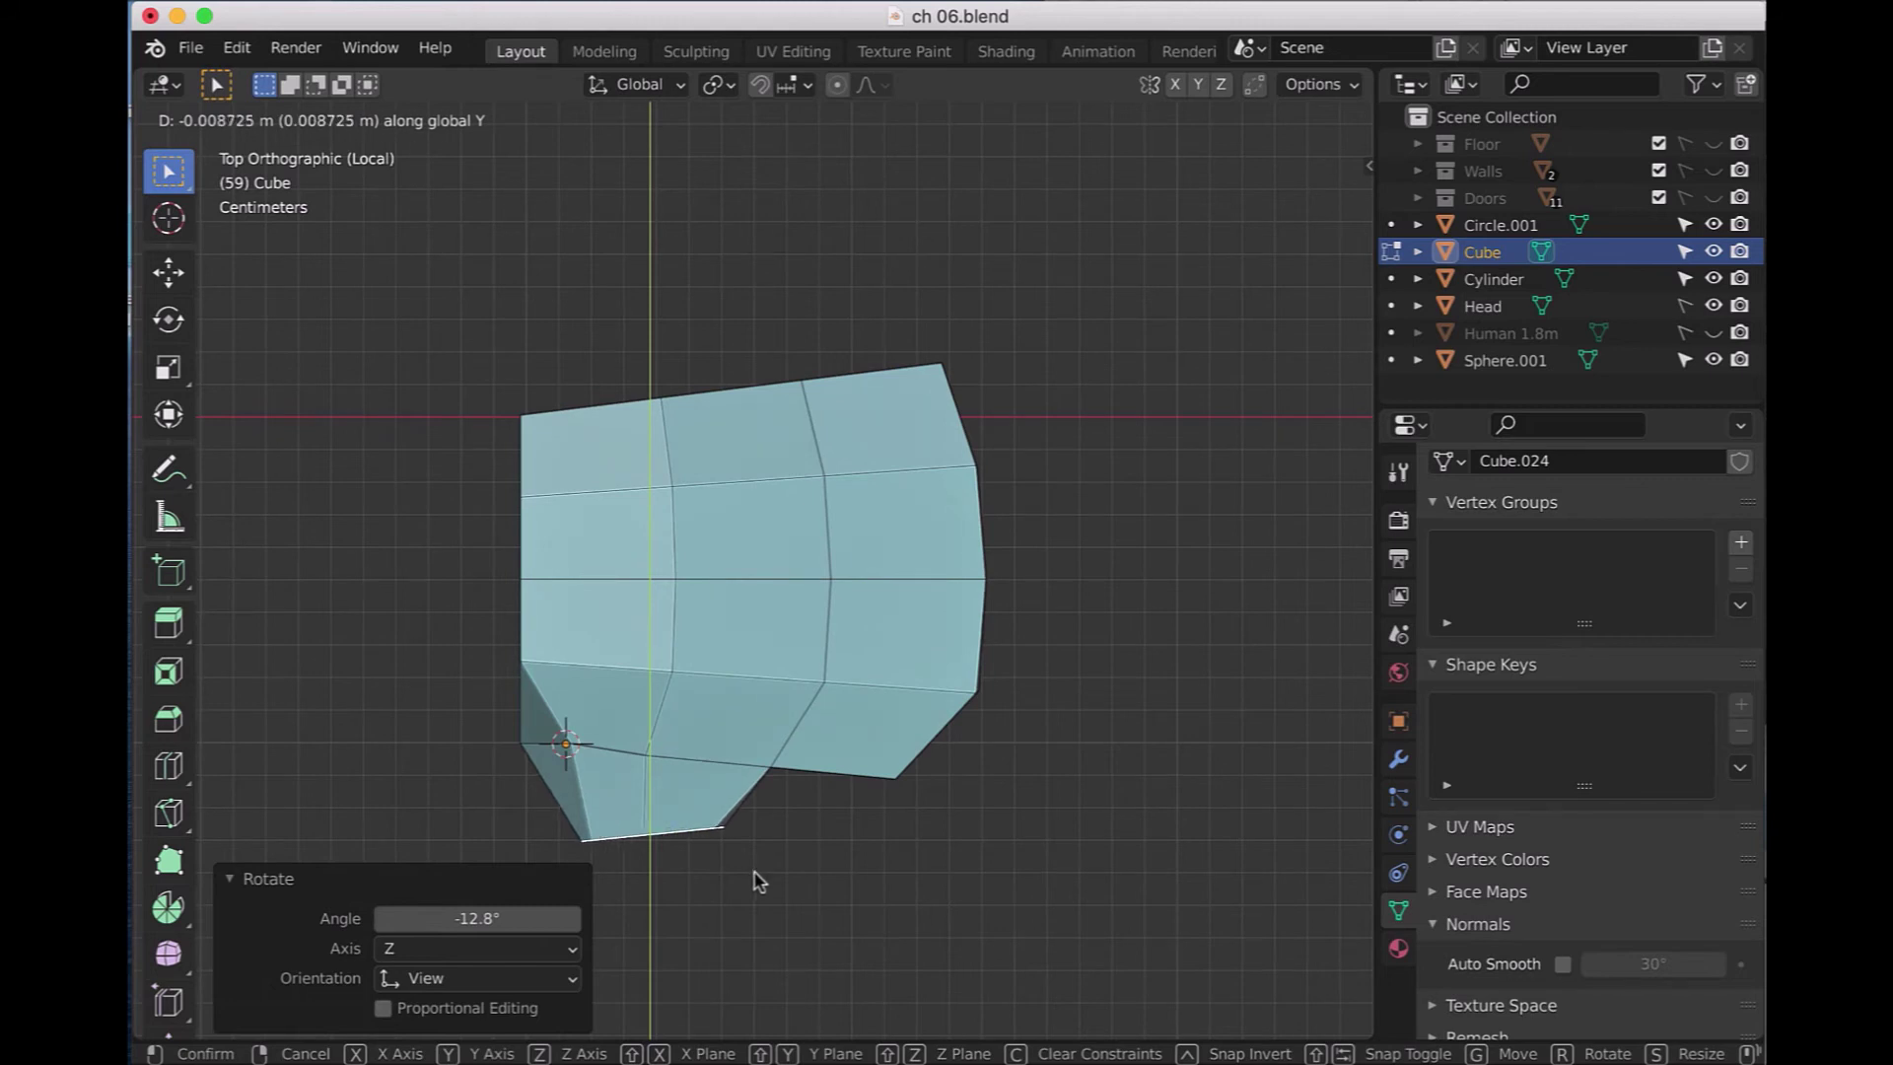
click(757, 880)
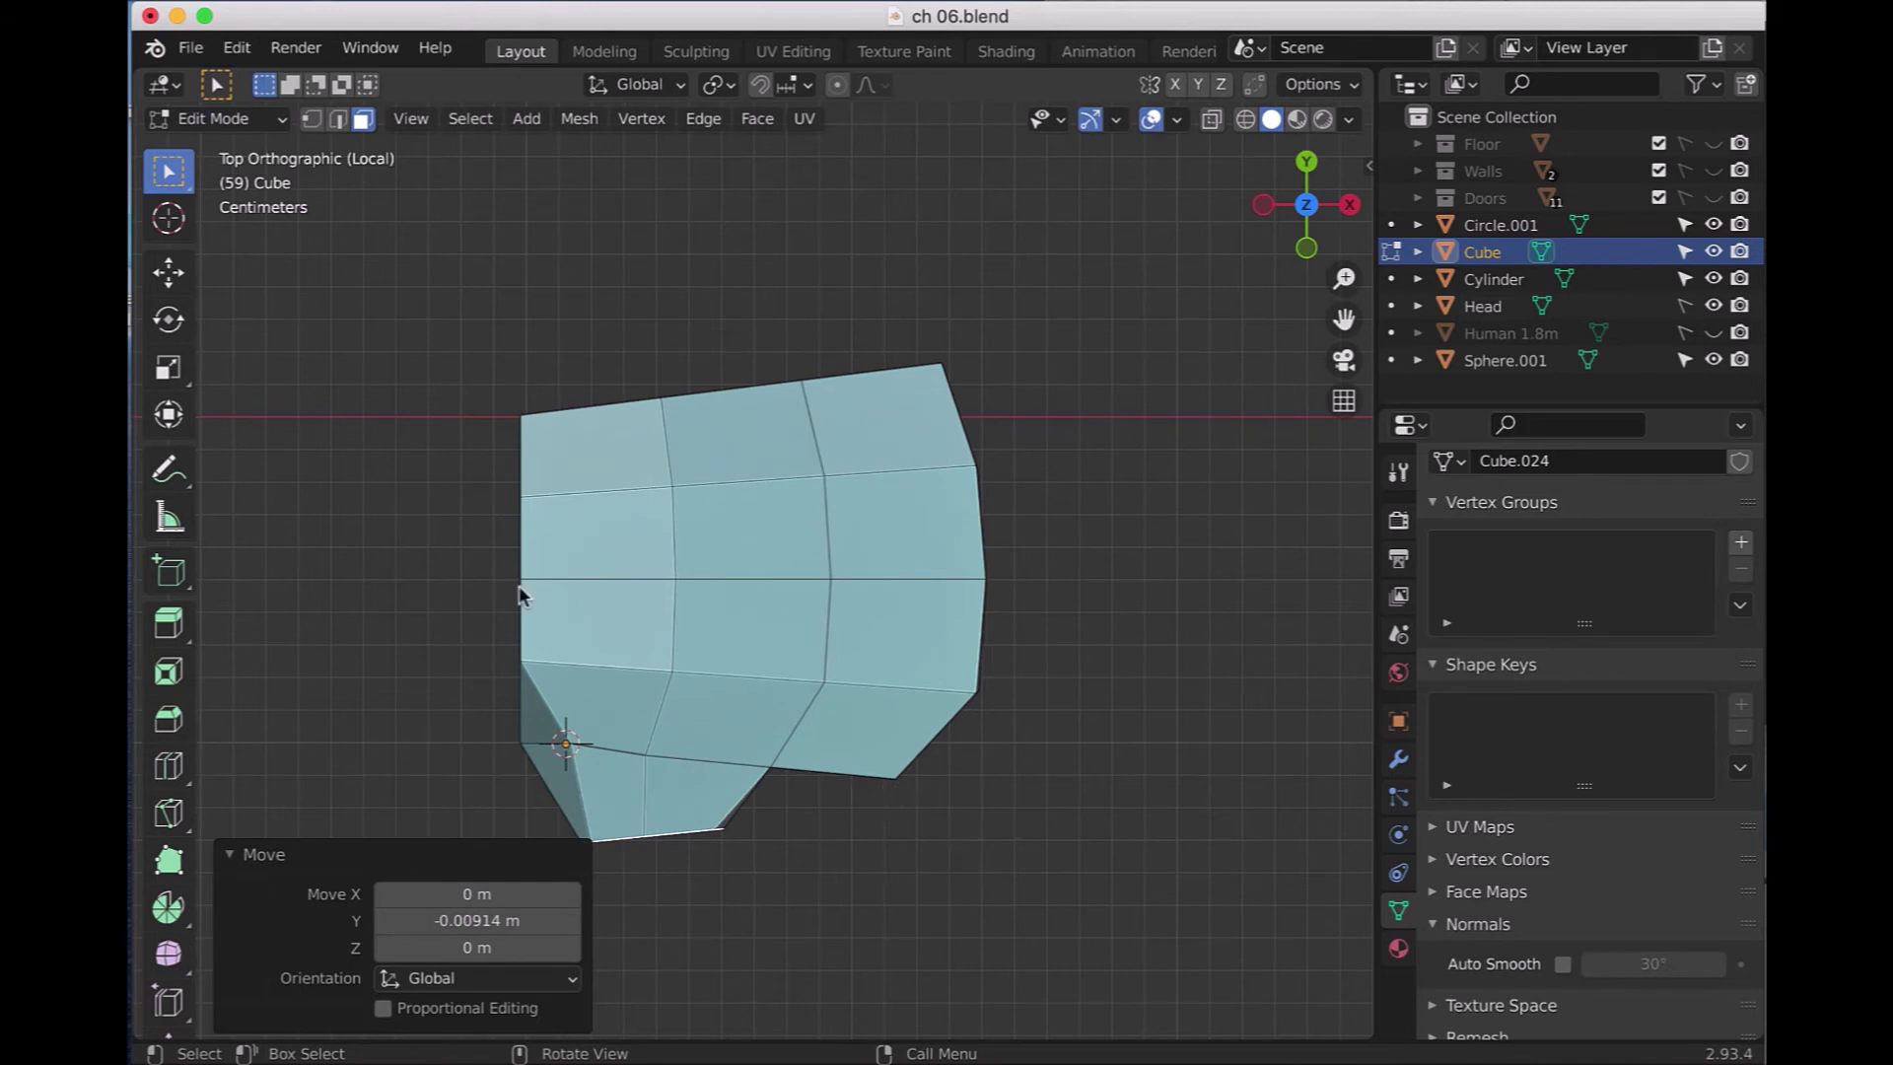
- In vertex mode, move the vertices at the thumb corner slightly
click(310, 120)
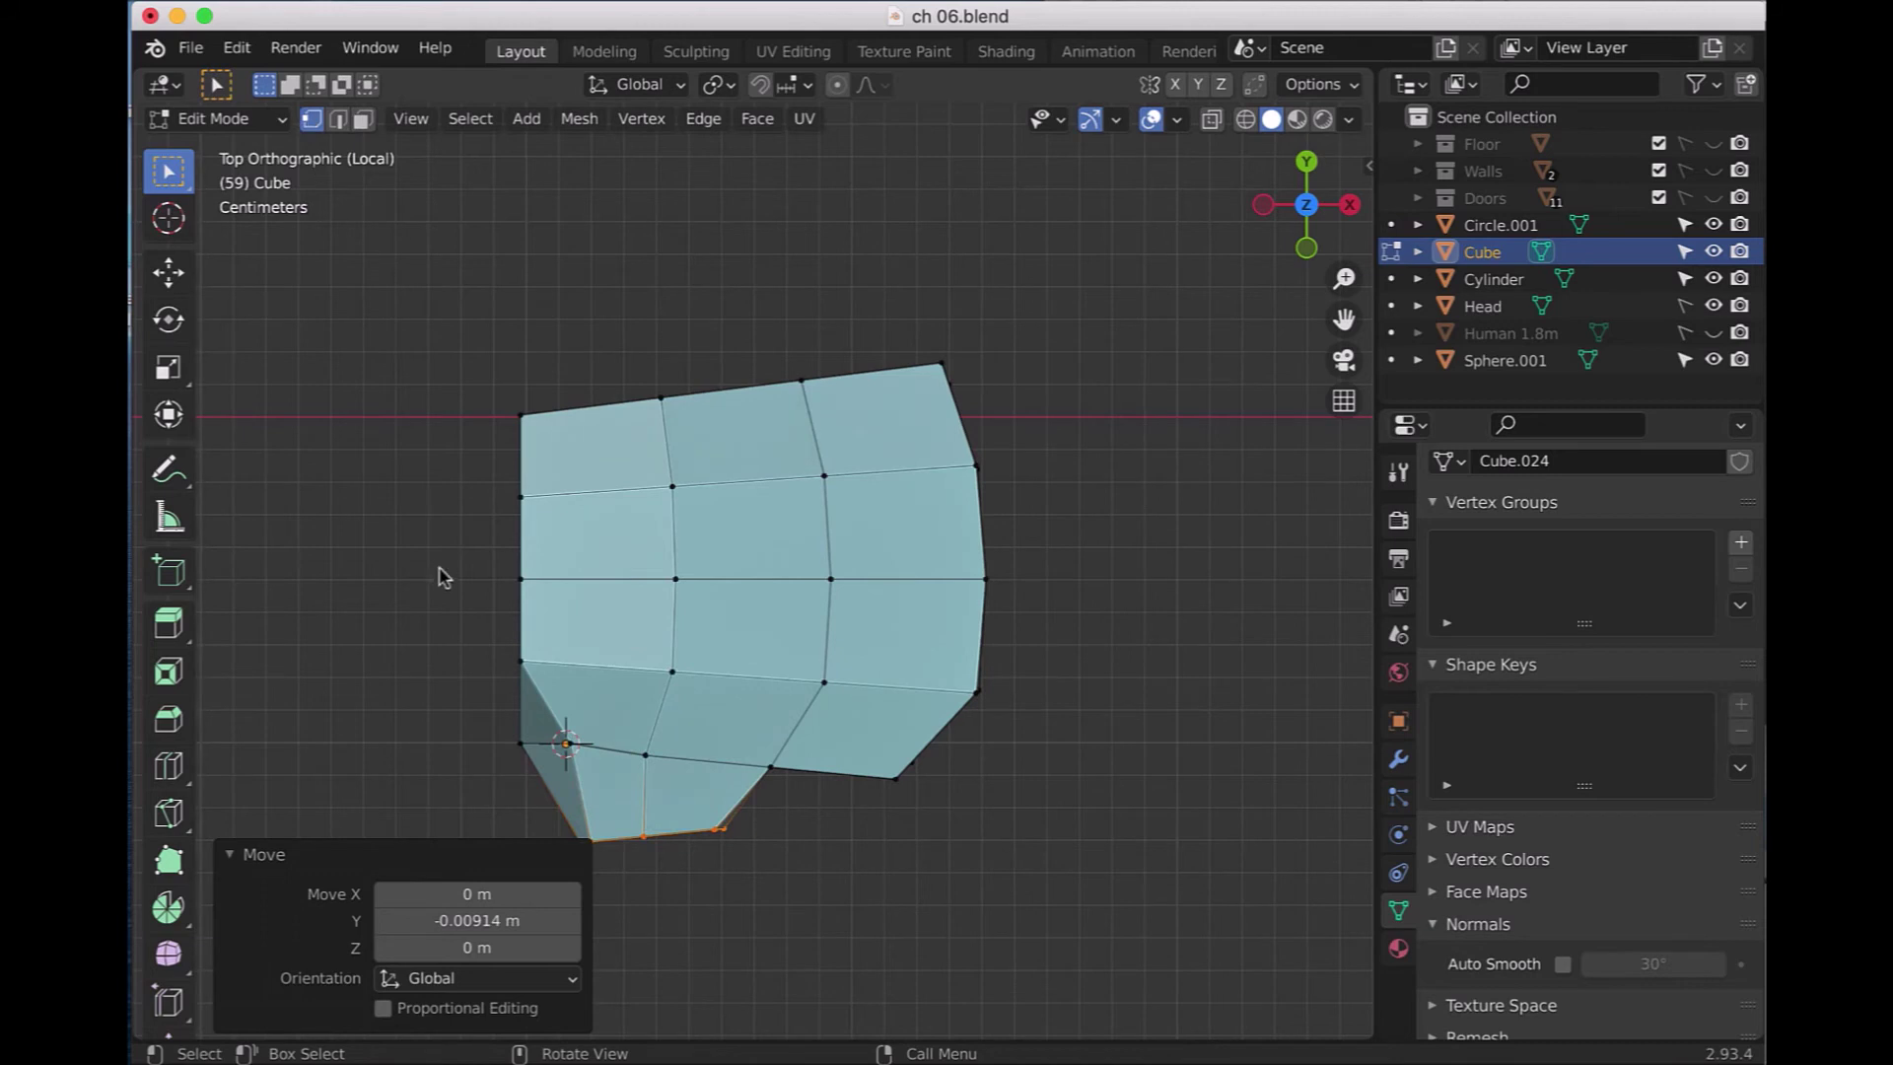
drag(556, 733, 583, 761)
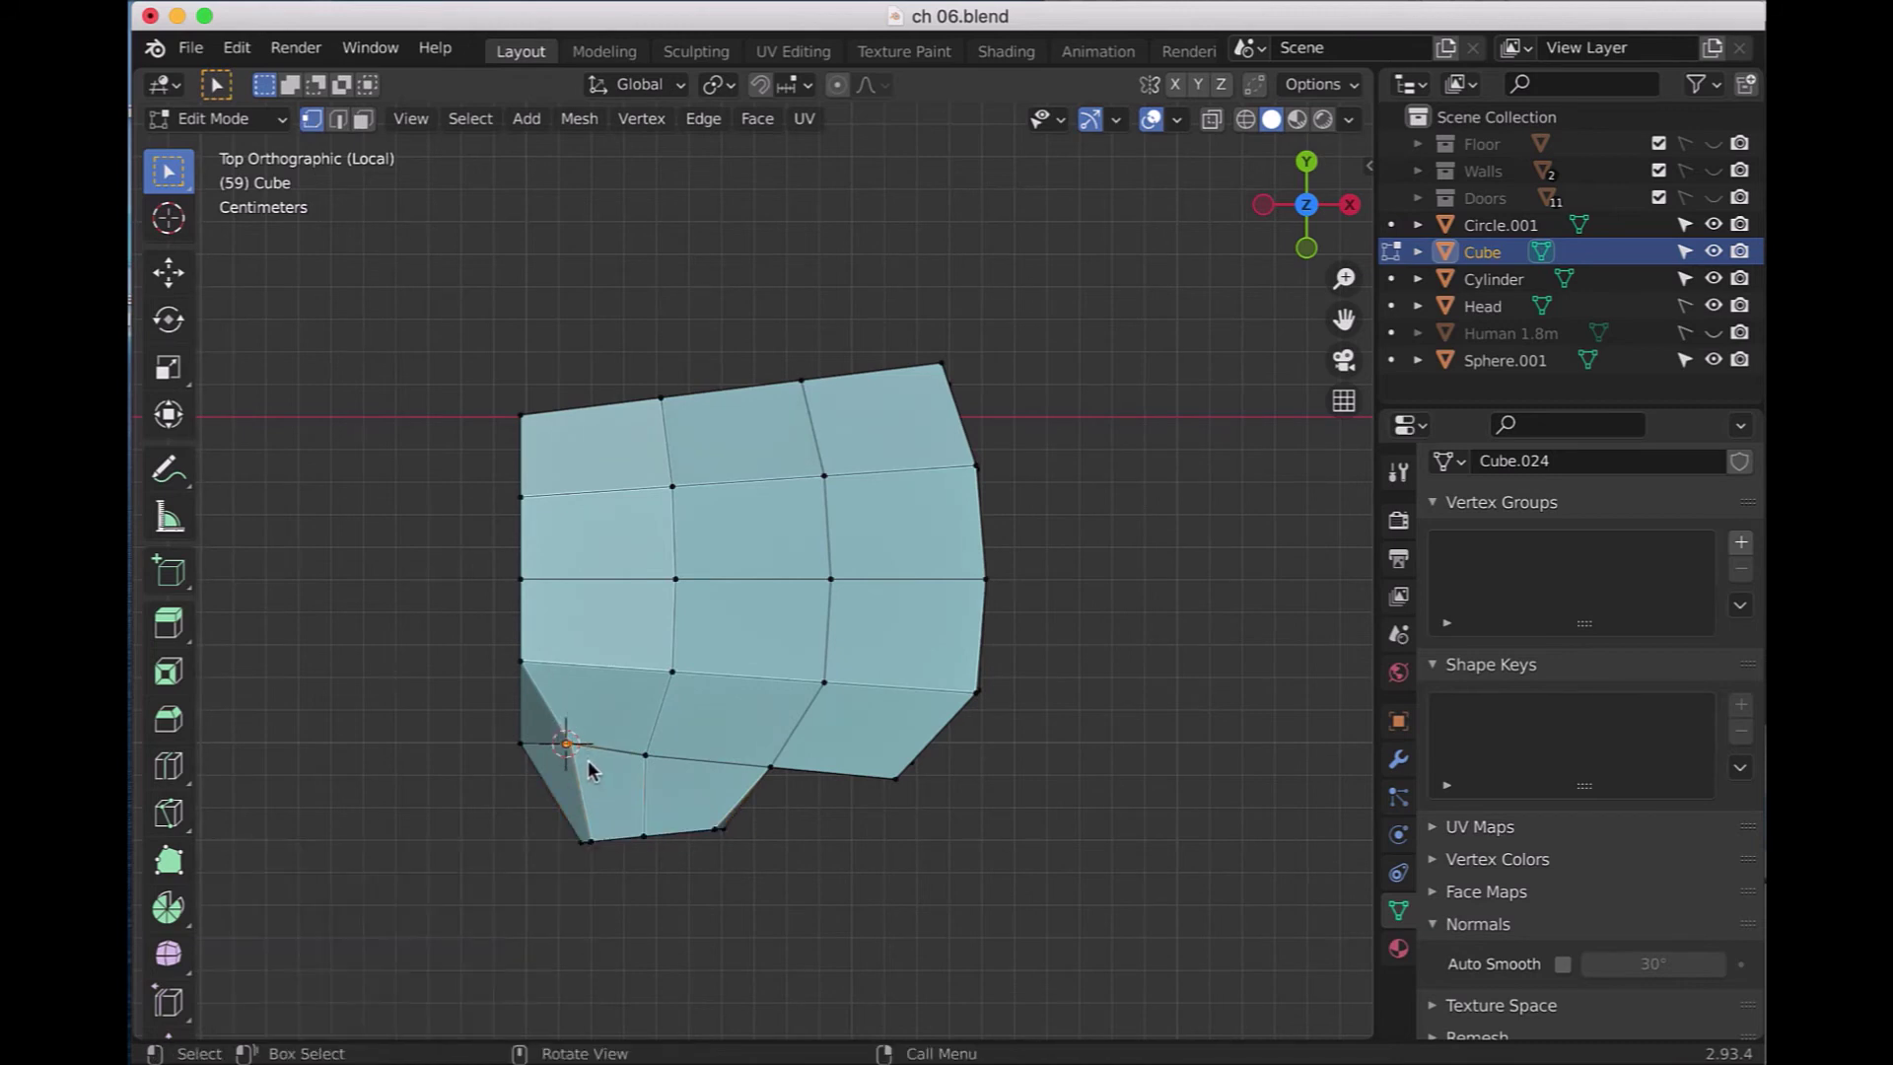
key(g)
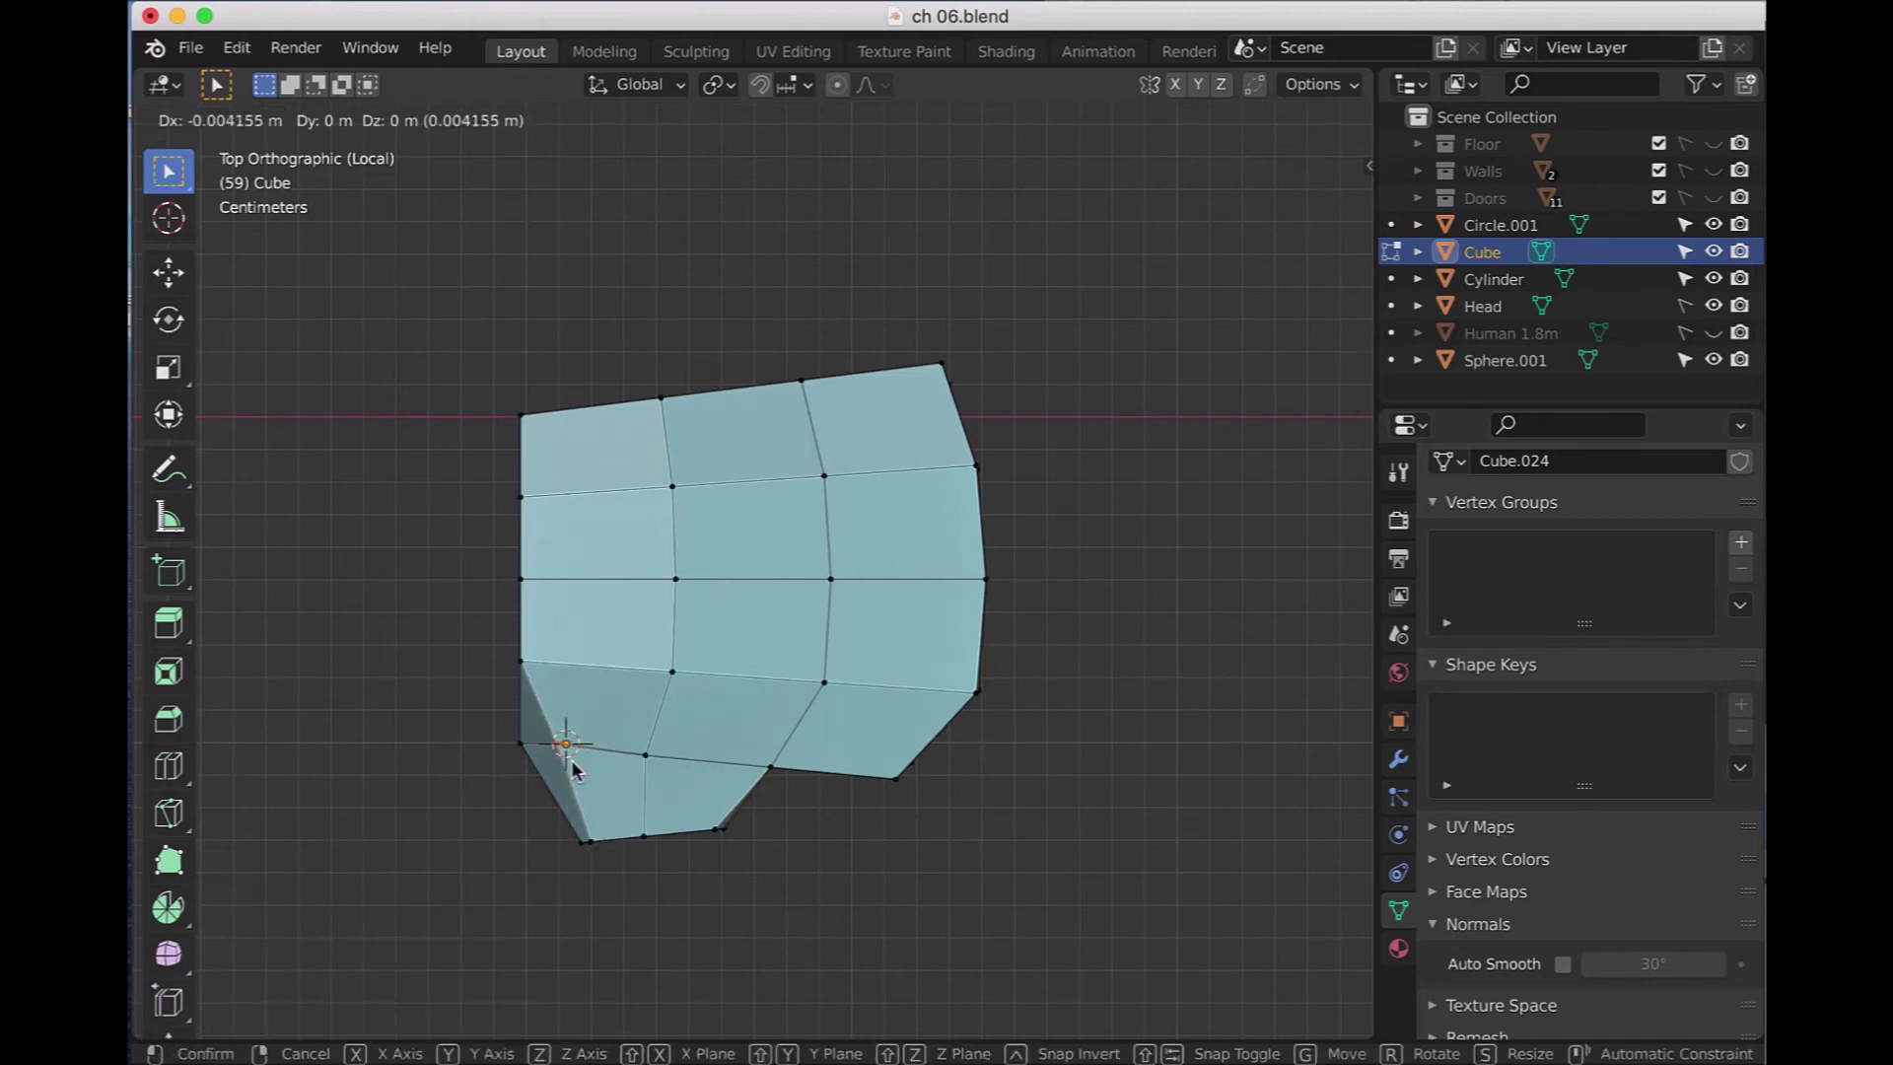
click(565, 769)
- Nudge two vertices below the thumb face, the last by -0.00259 m in X
mouse_move(837, 924)
middle_down()
mouse_move(855, 936)
mouse_move(870, 824)
middle_up()
middle_drag(810, 619, 875, 623)
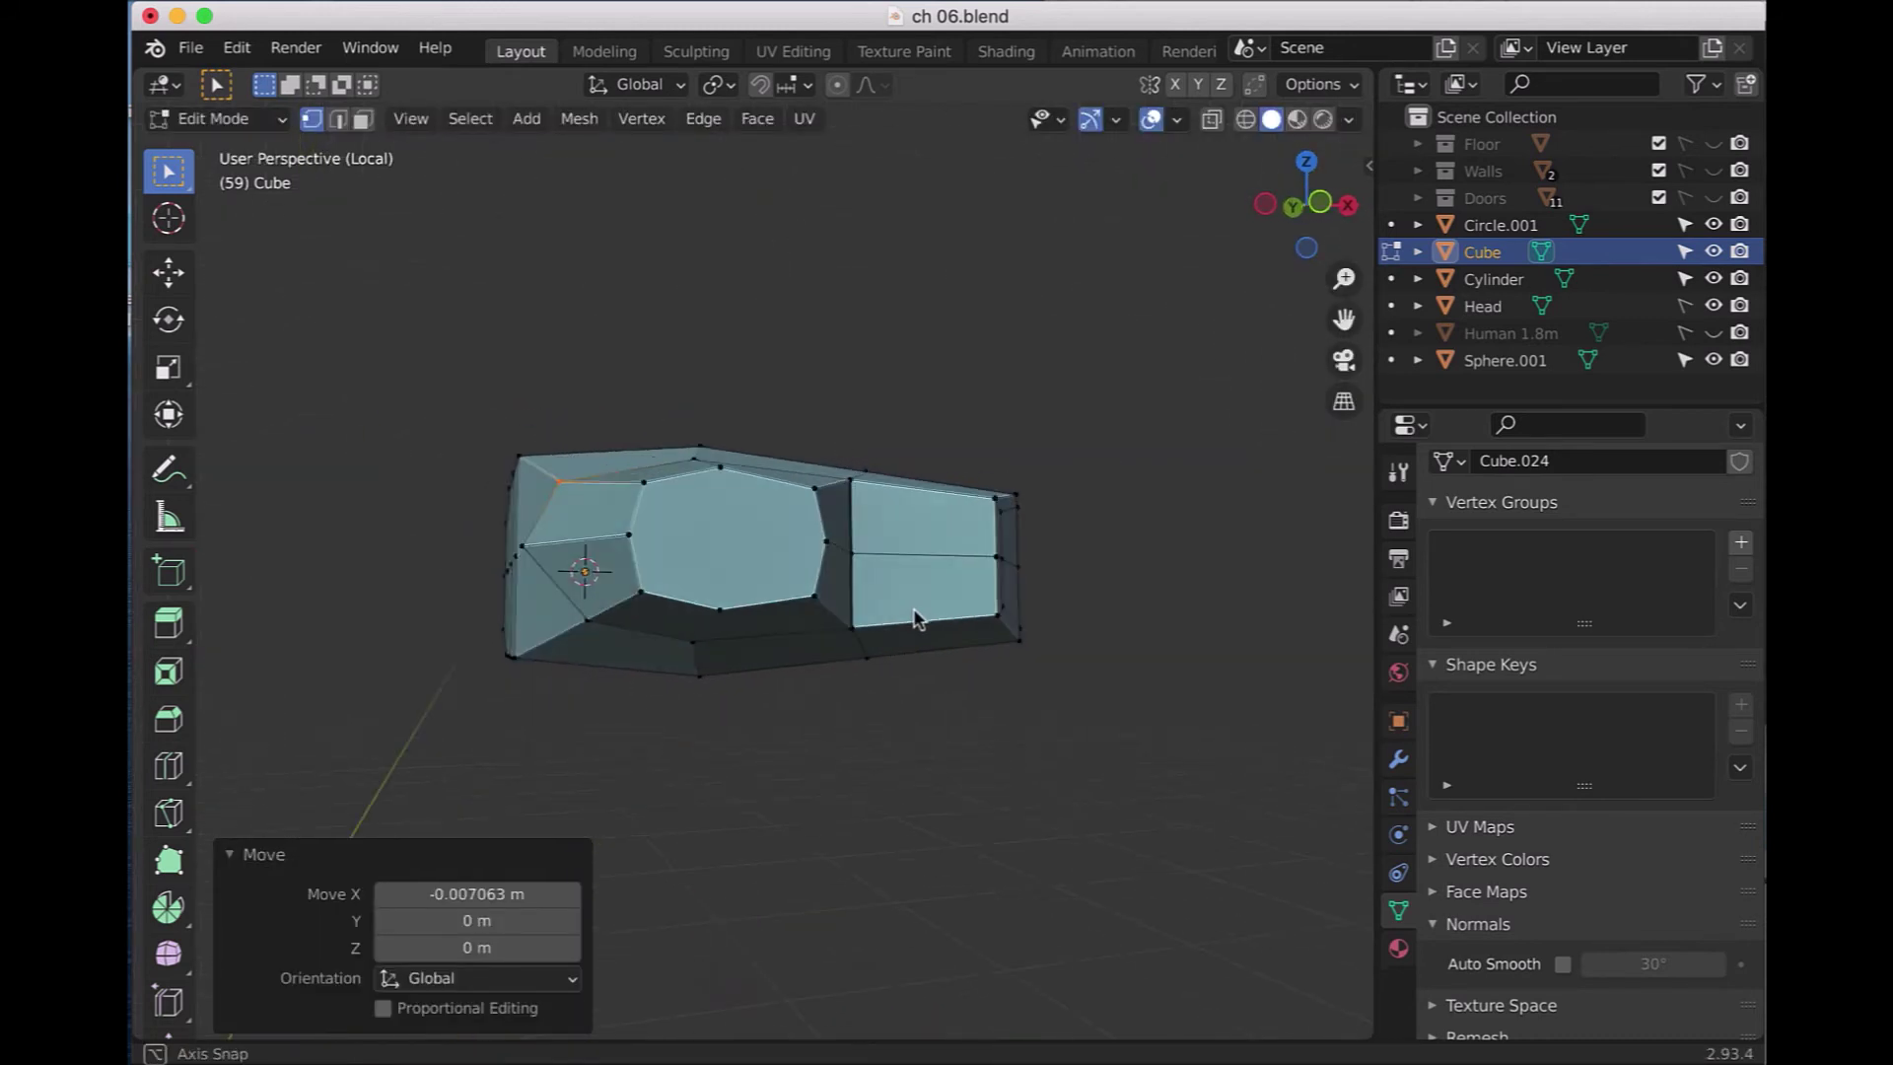
click(553, 604)
key(g)
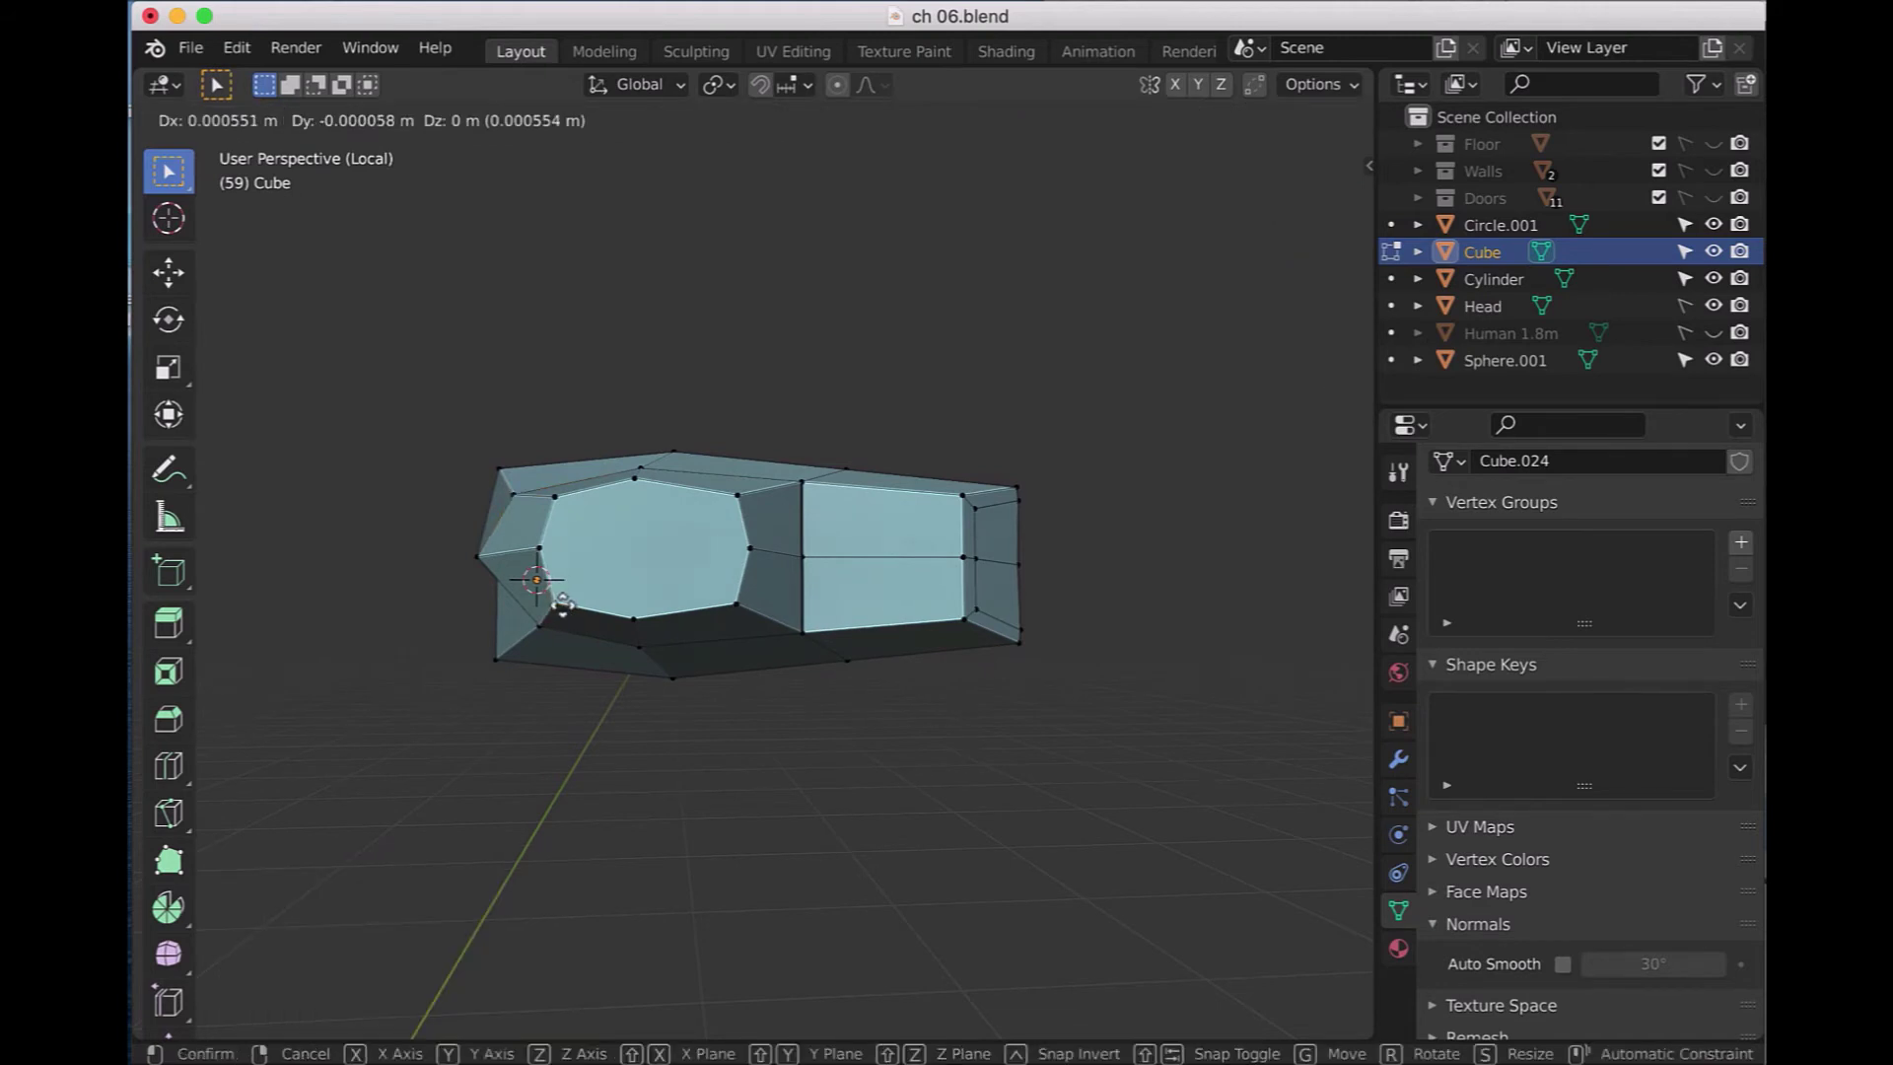
click(564, 601)
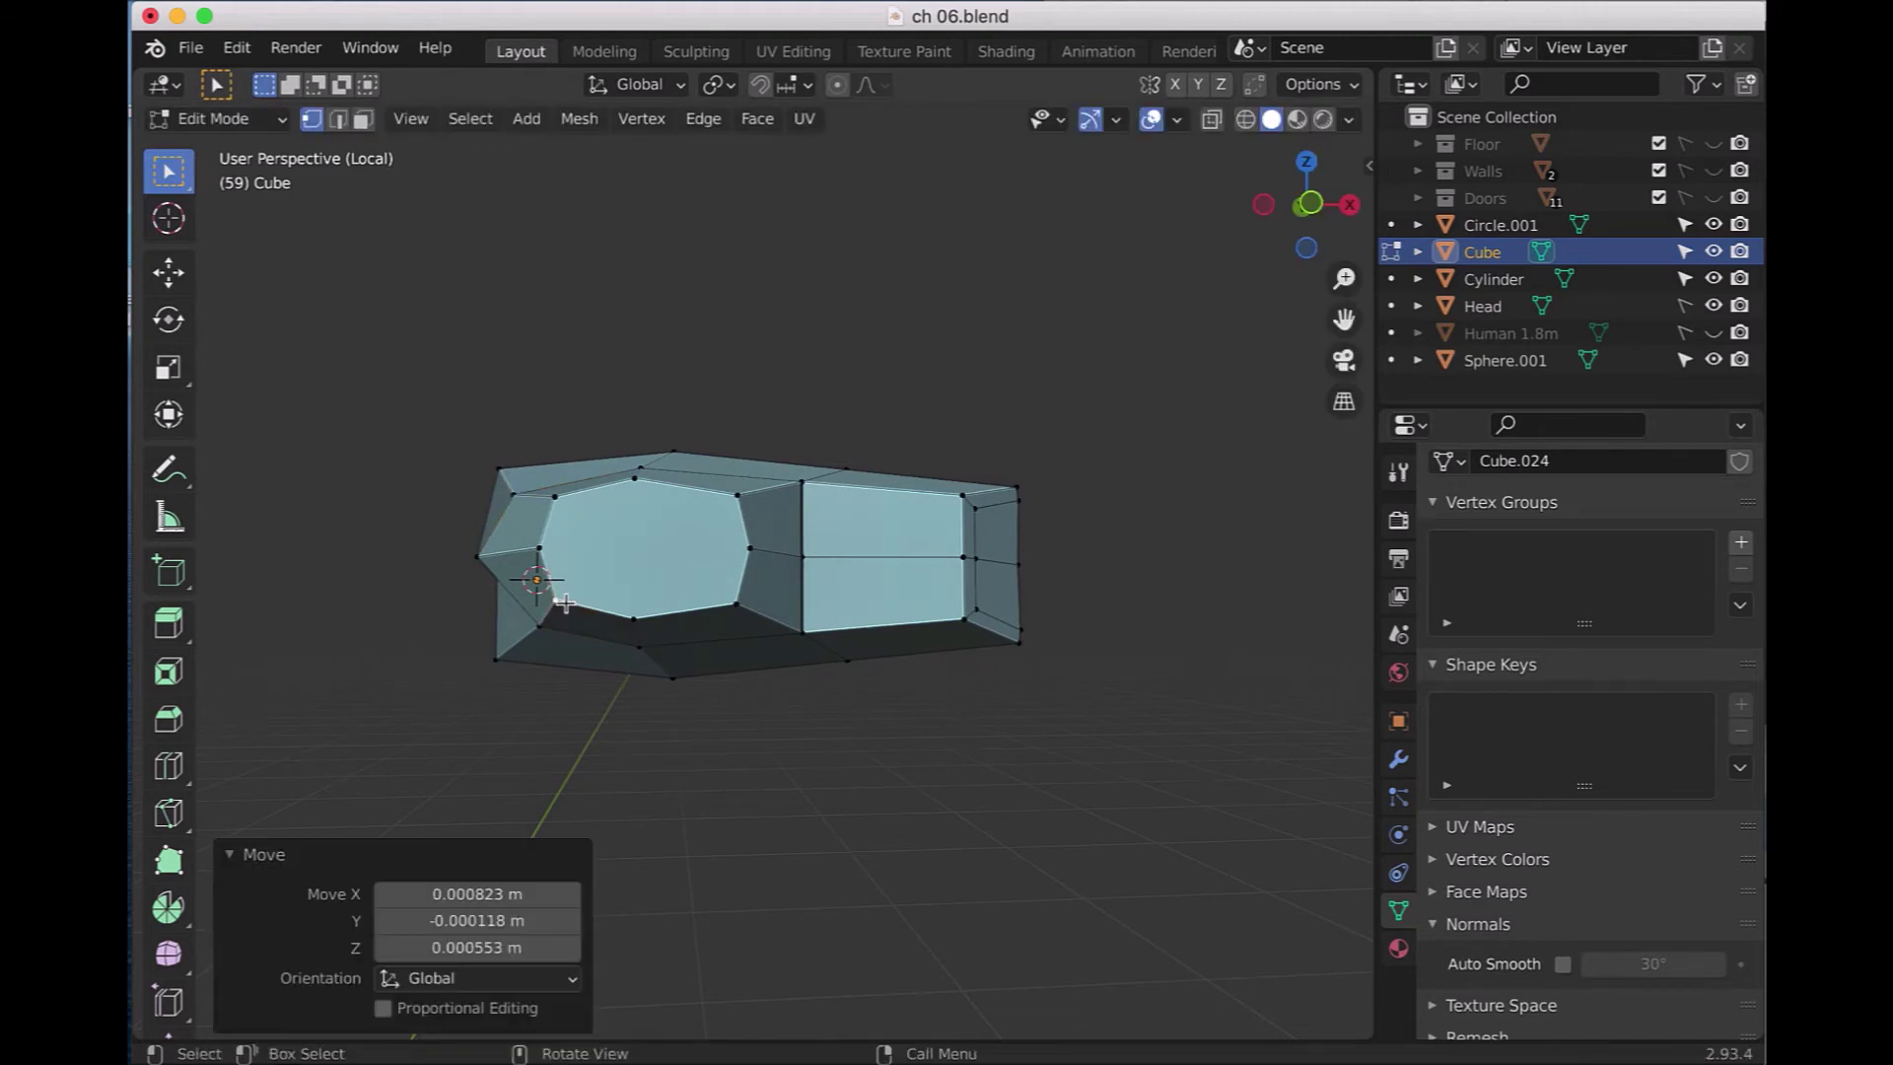
click(749, 614)
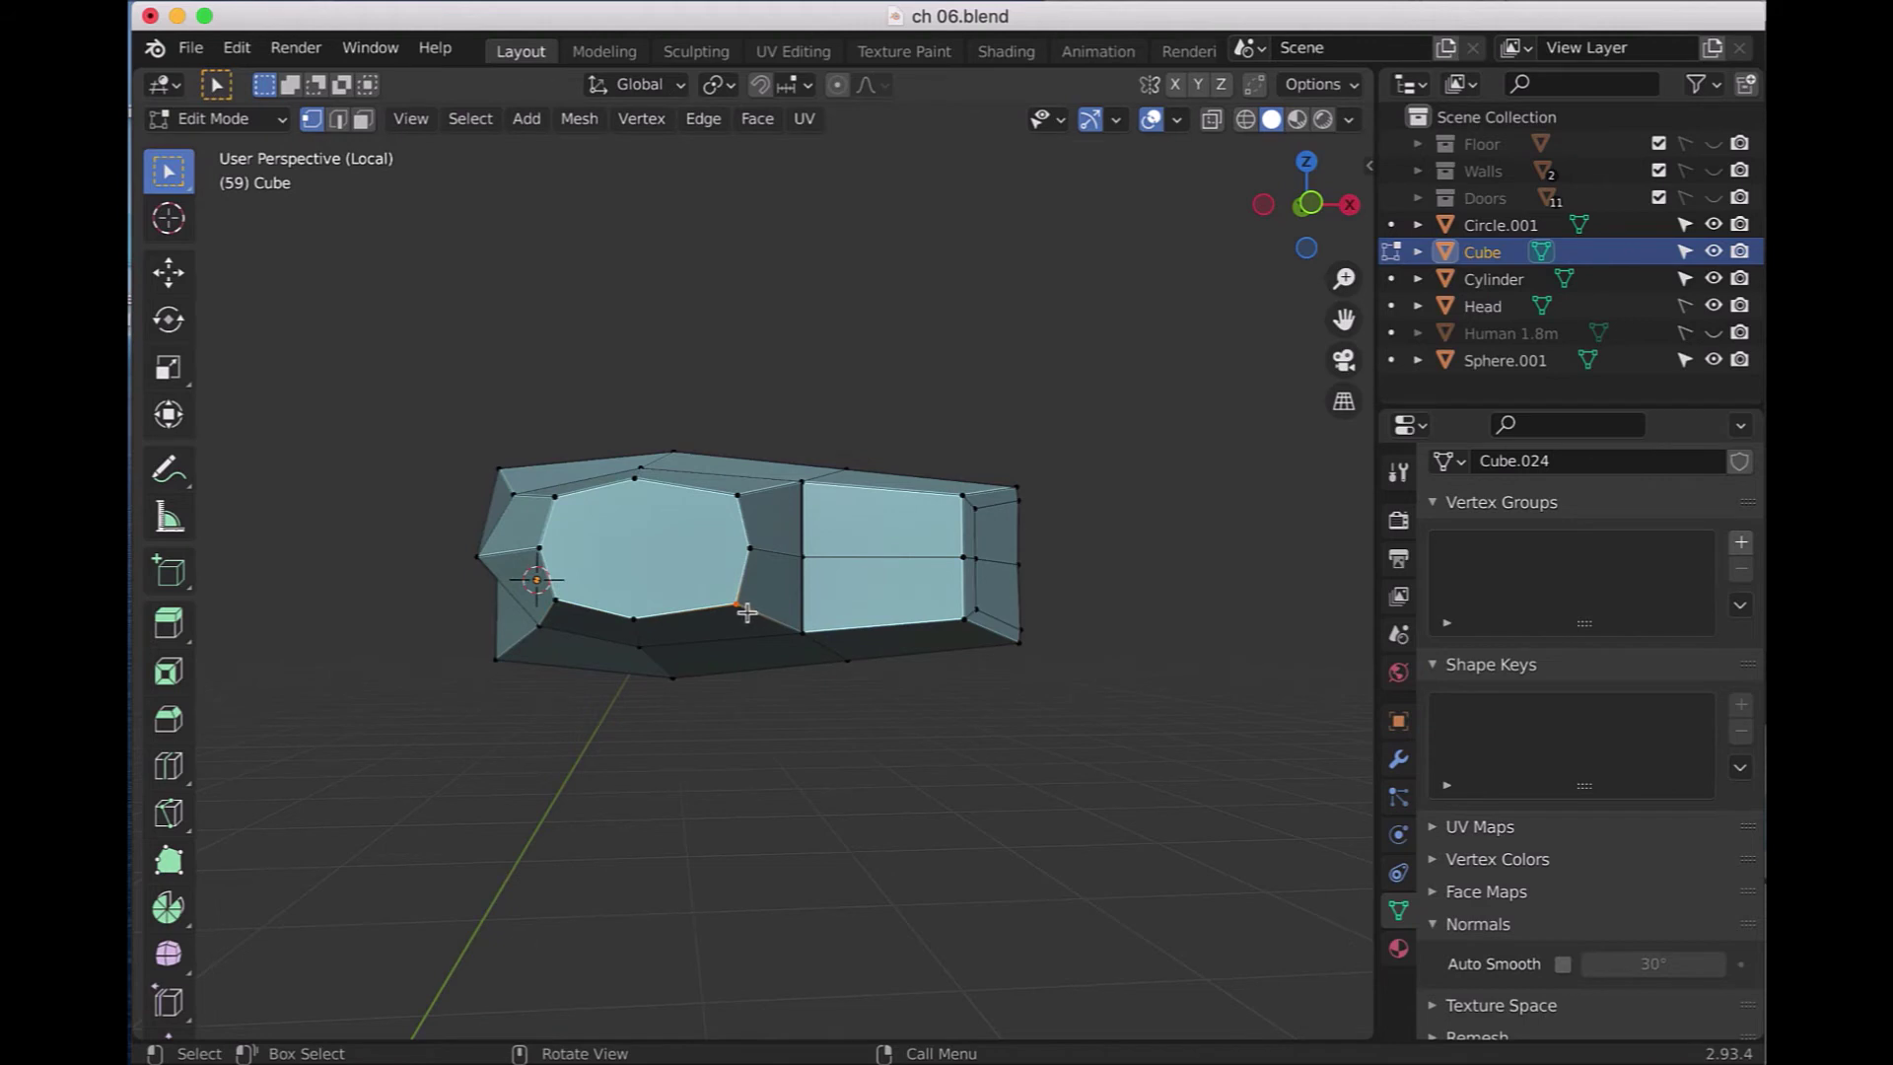
key(g)
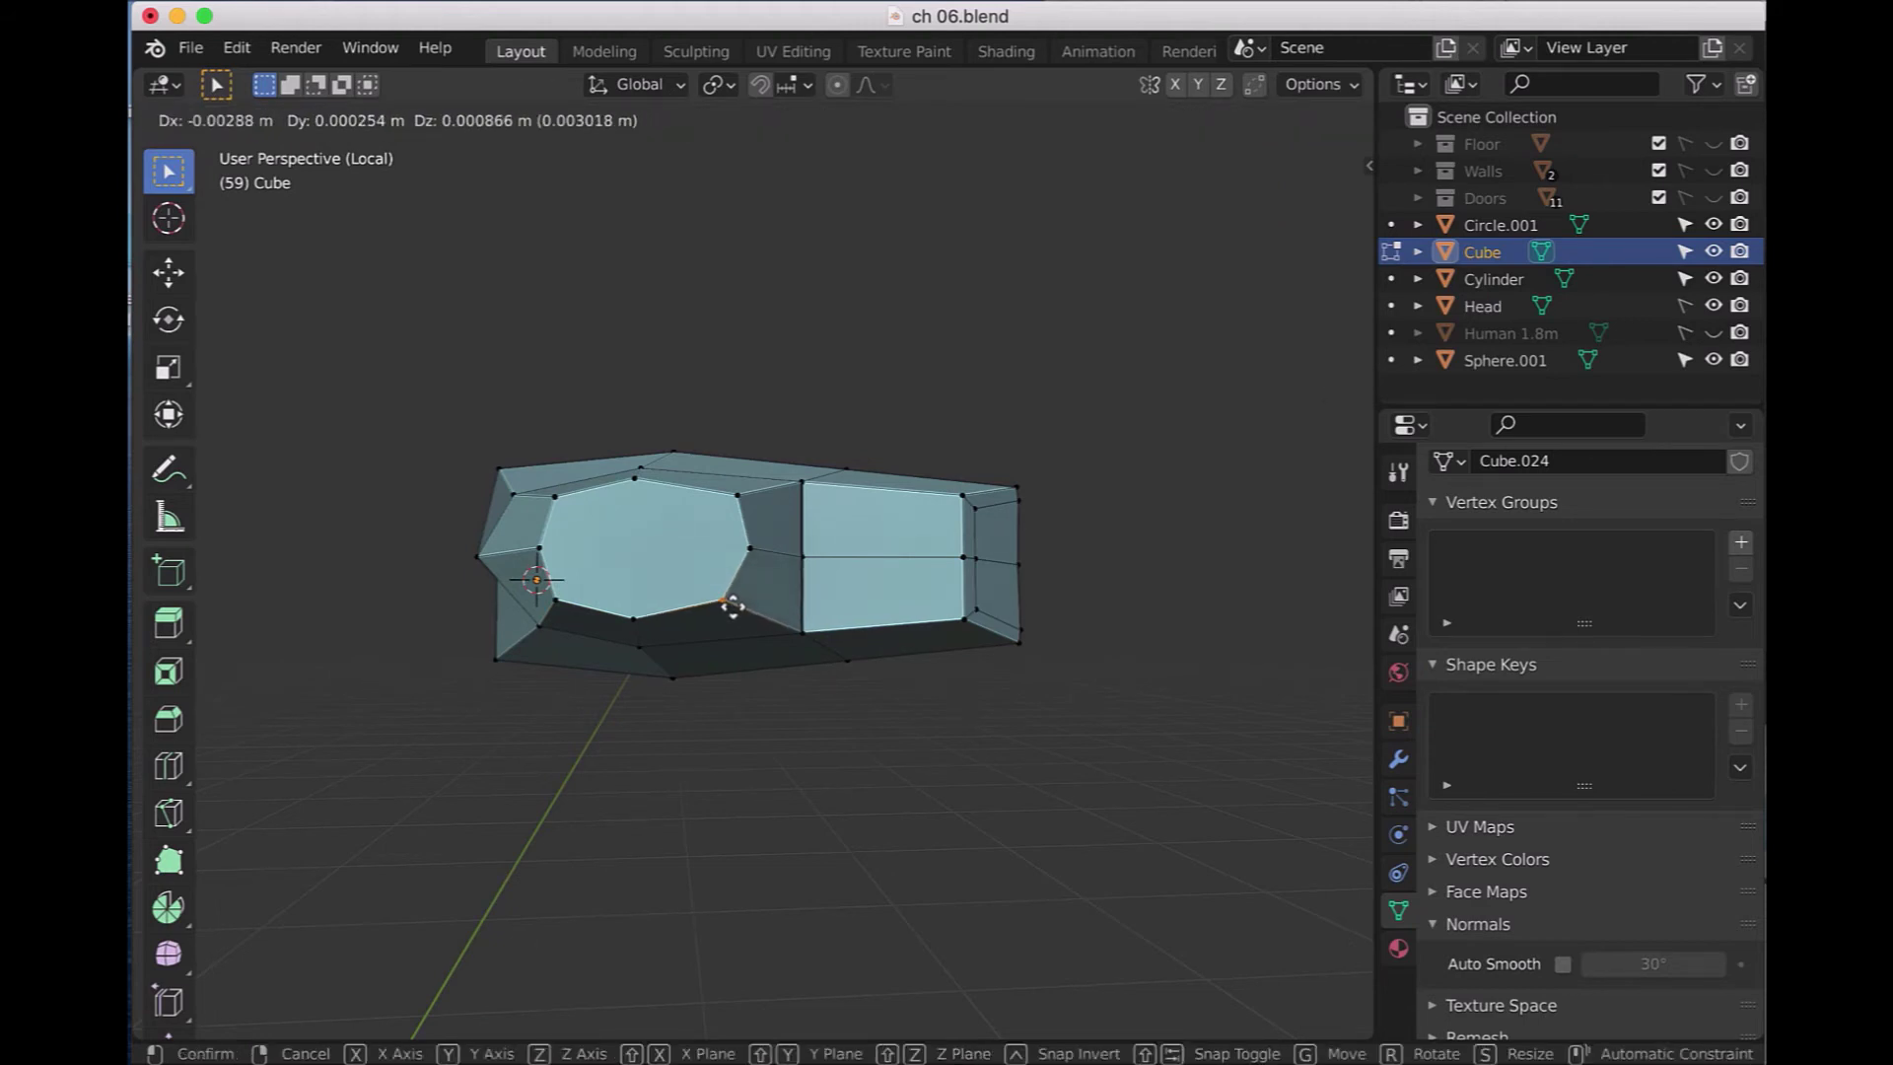
click(736, 609)
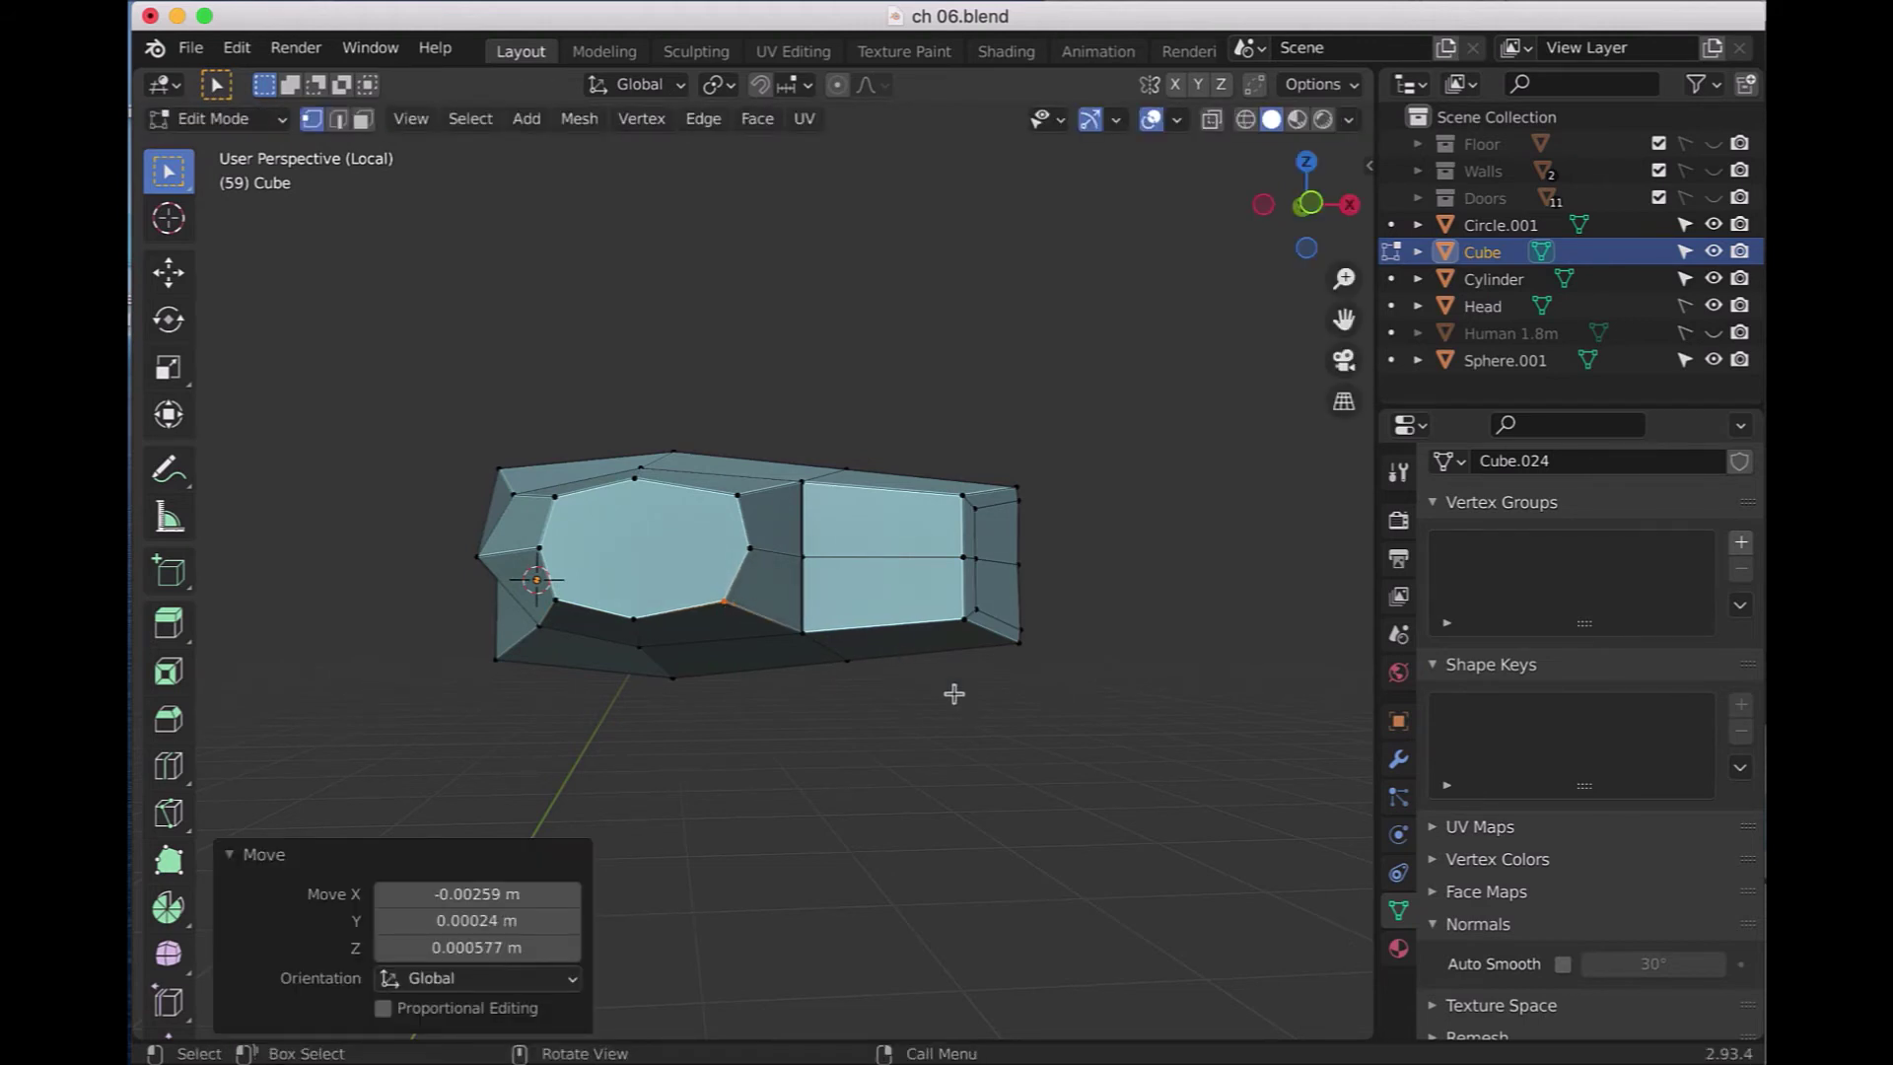
key(KP_7)
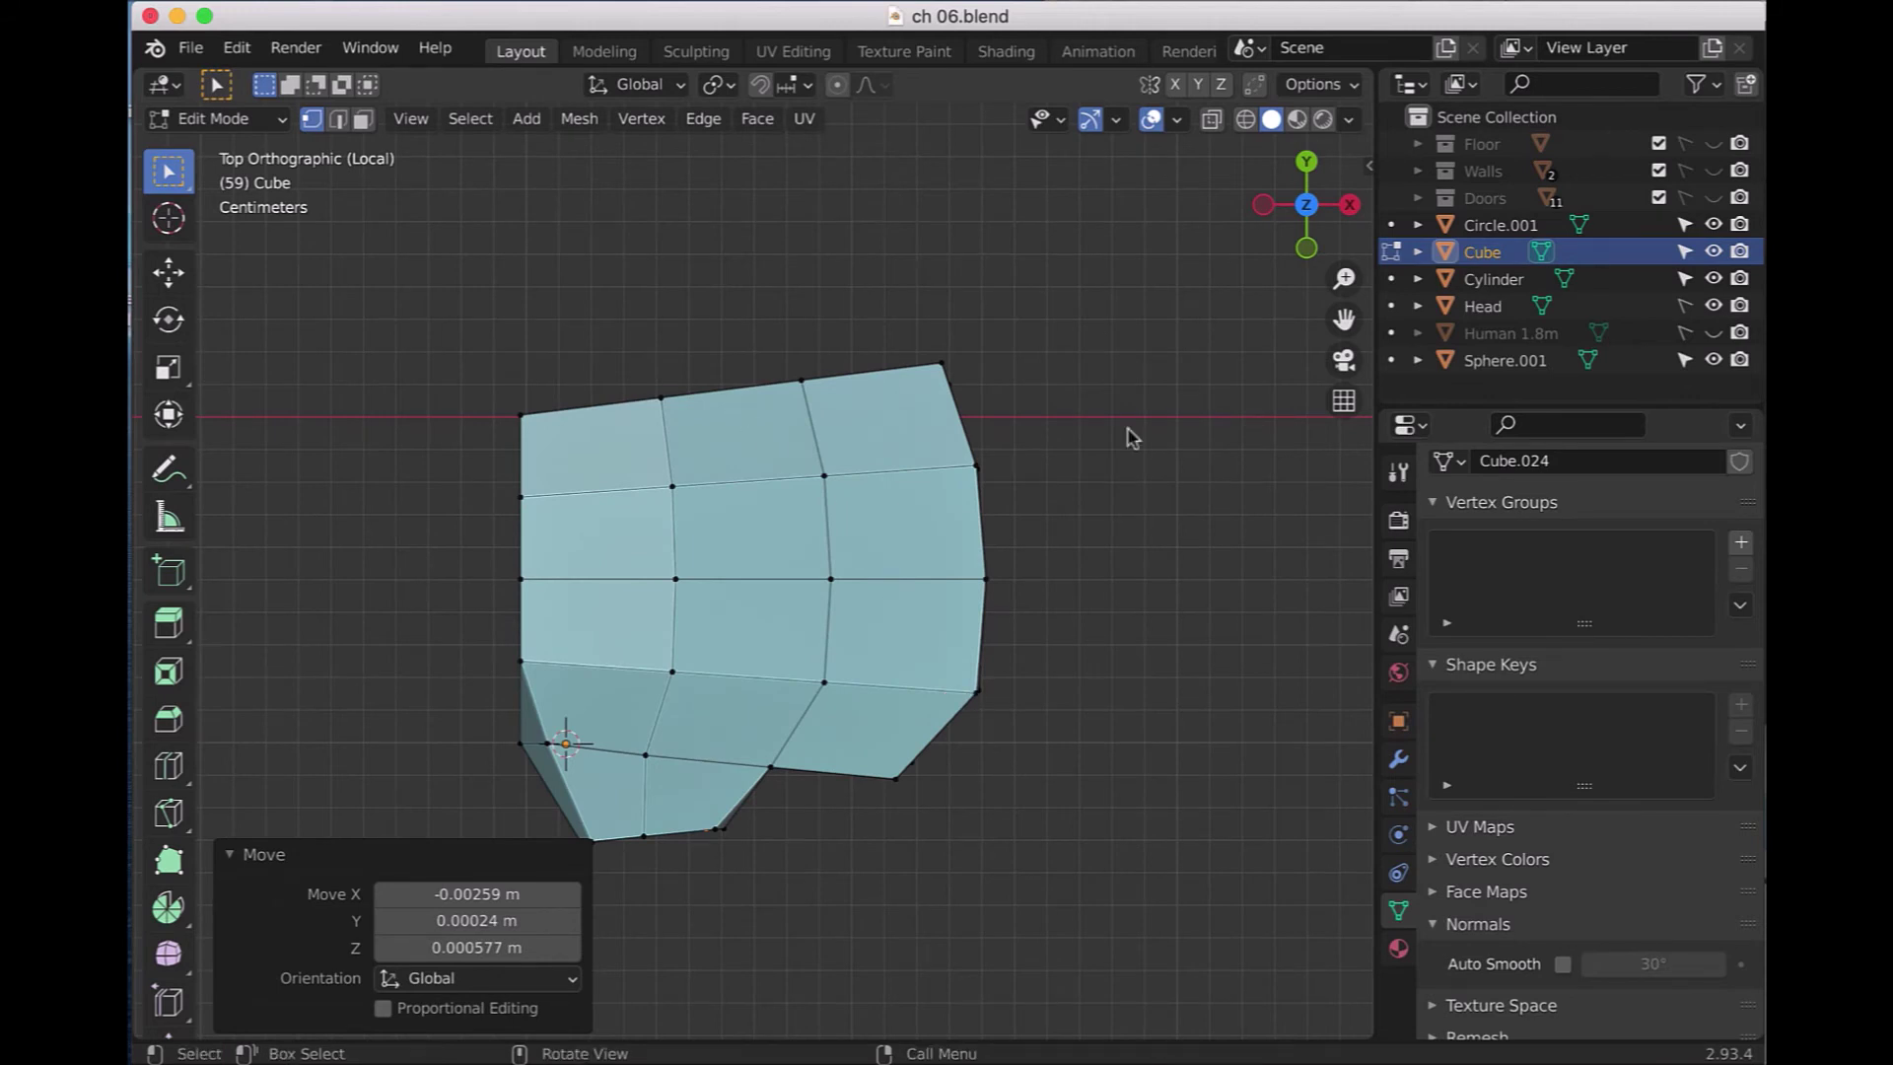
click(1397, 761)
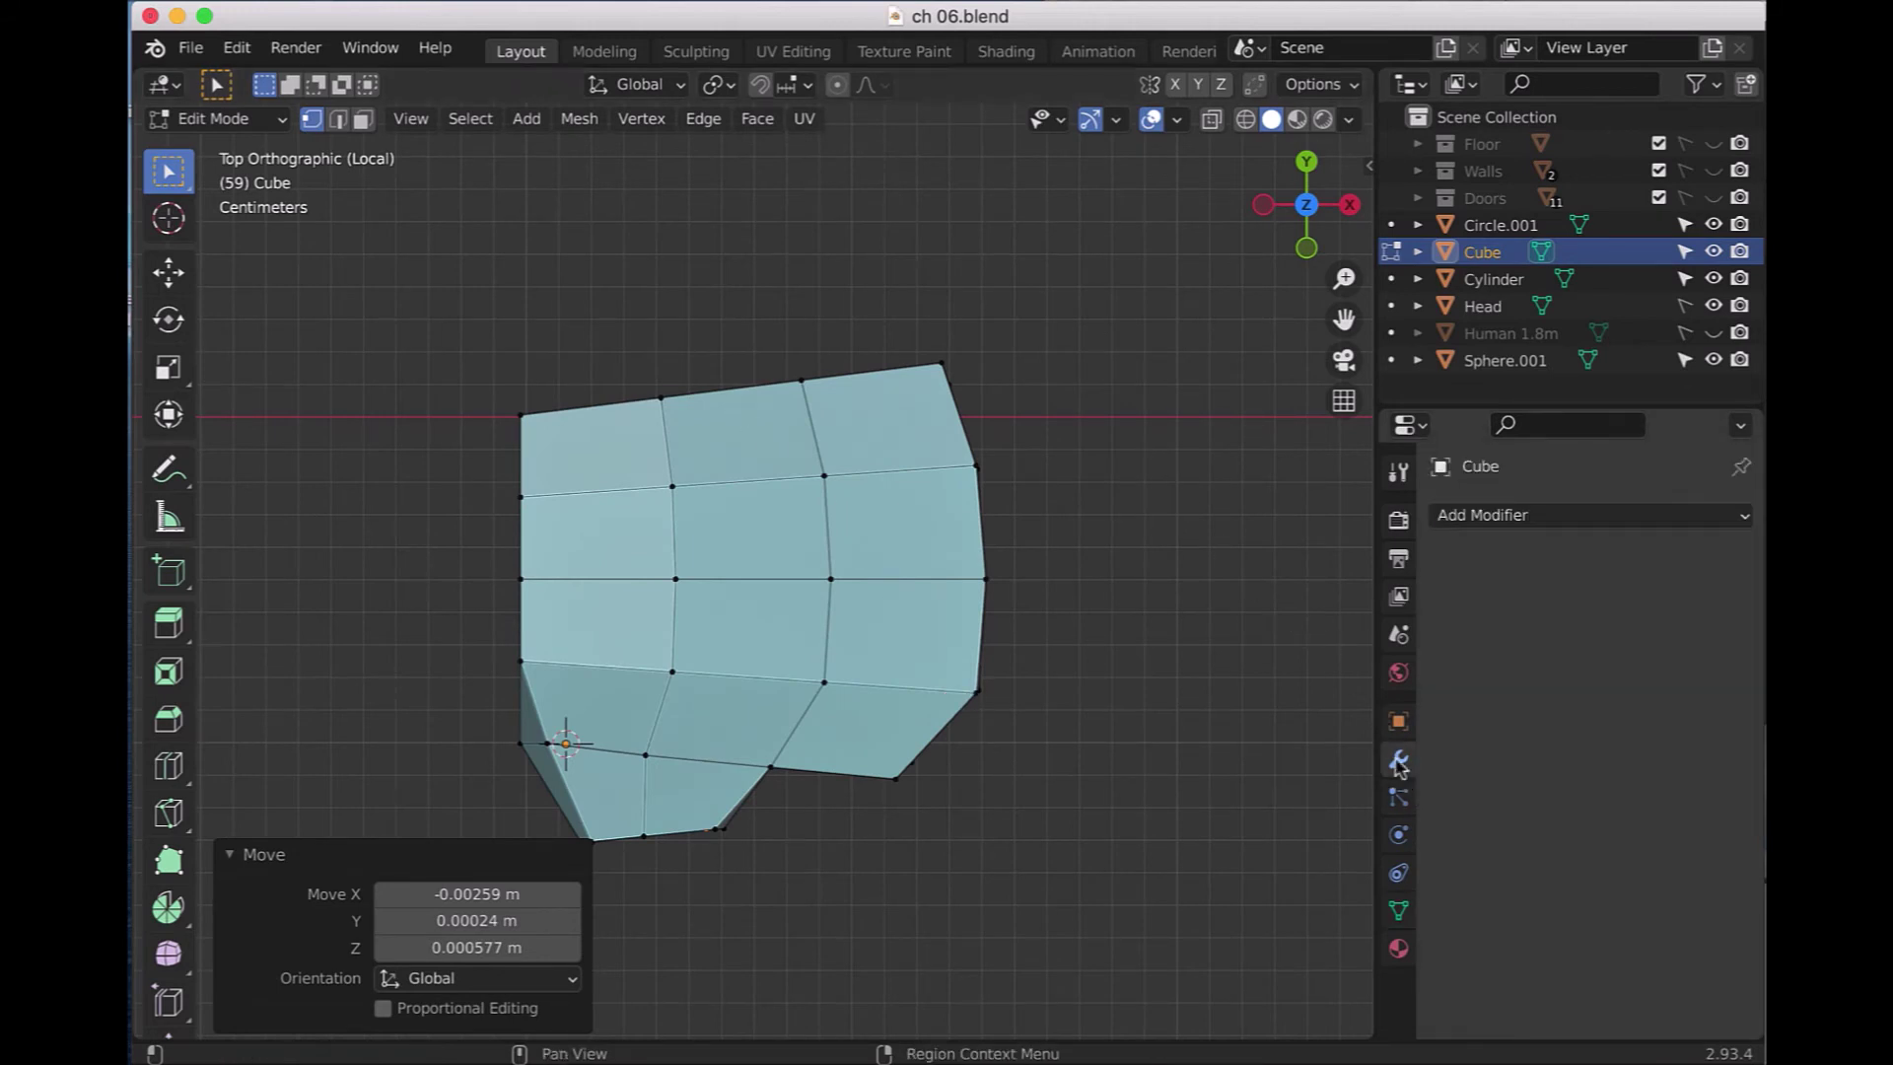
- Add a Subdivision Surface modifier (viewport 1, render 2) to the hand Cube
click(1631, 517)
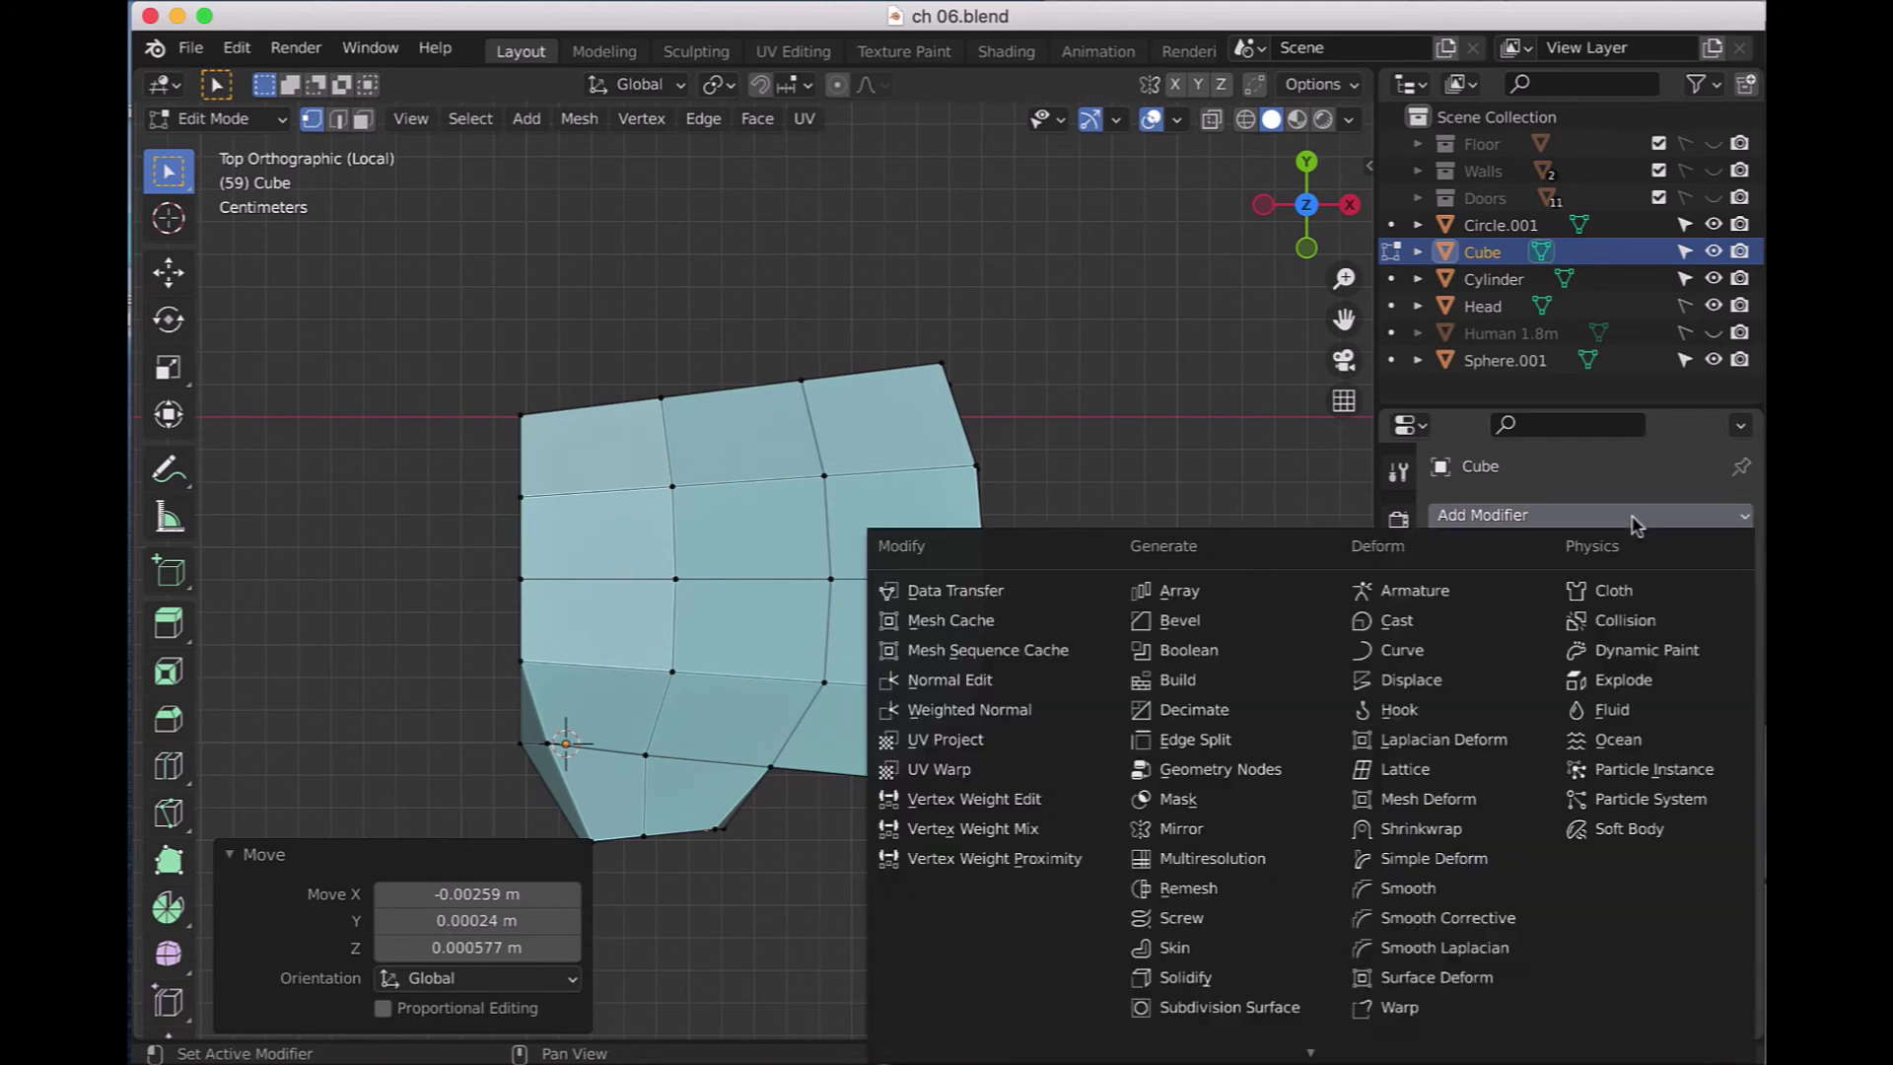
click(1254, 1007)
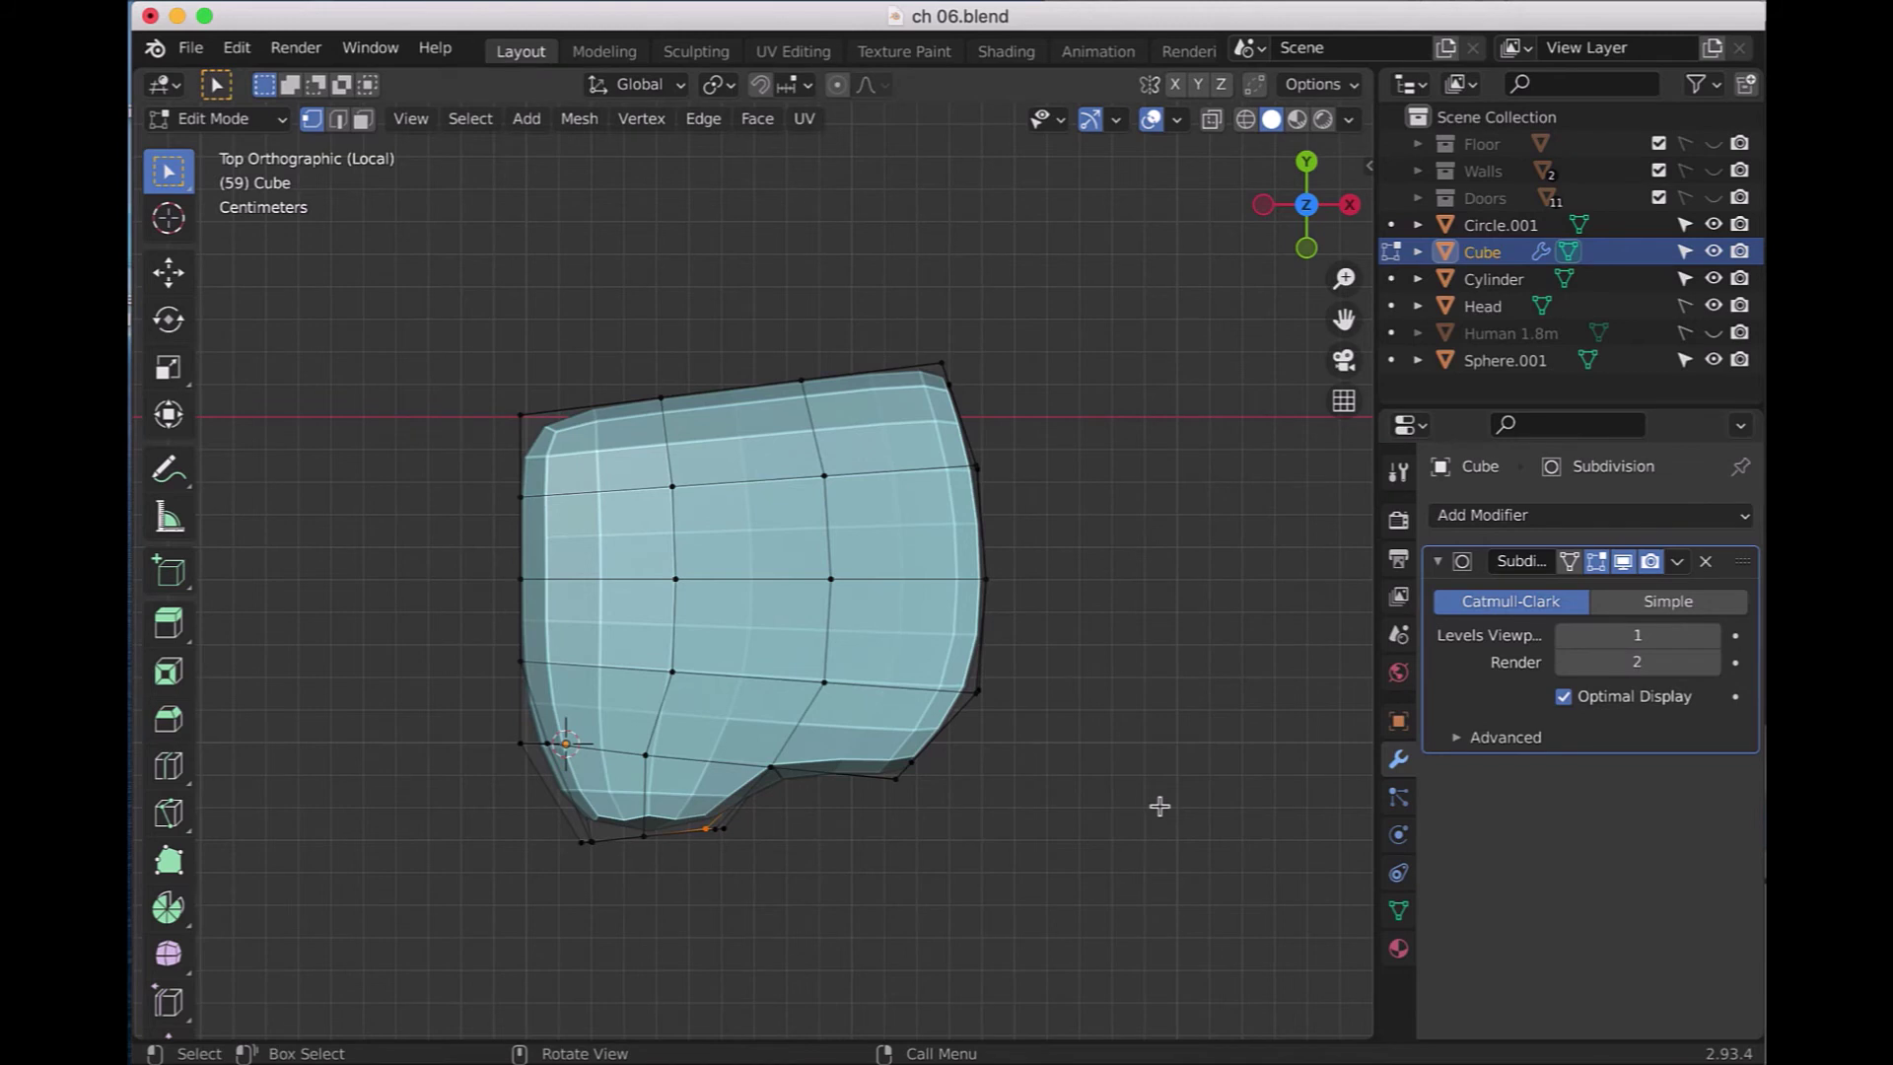
key(KP_1)
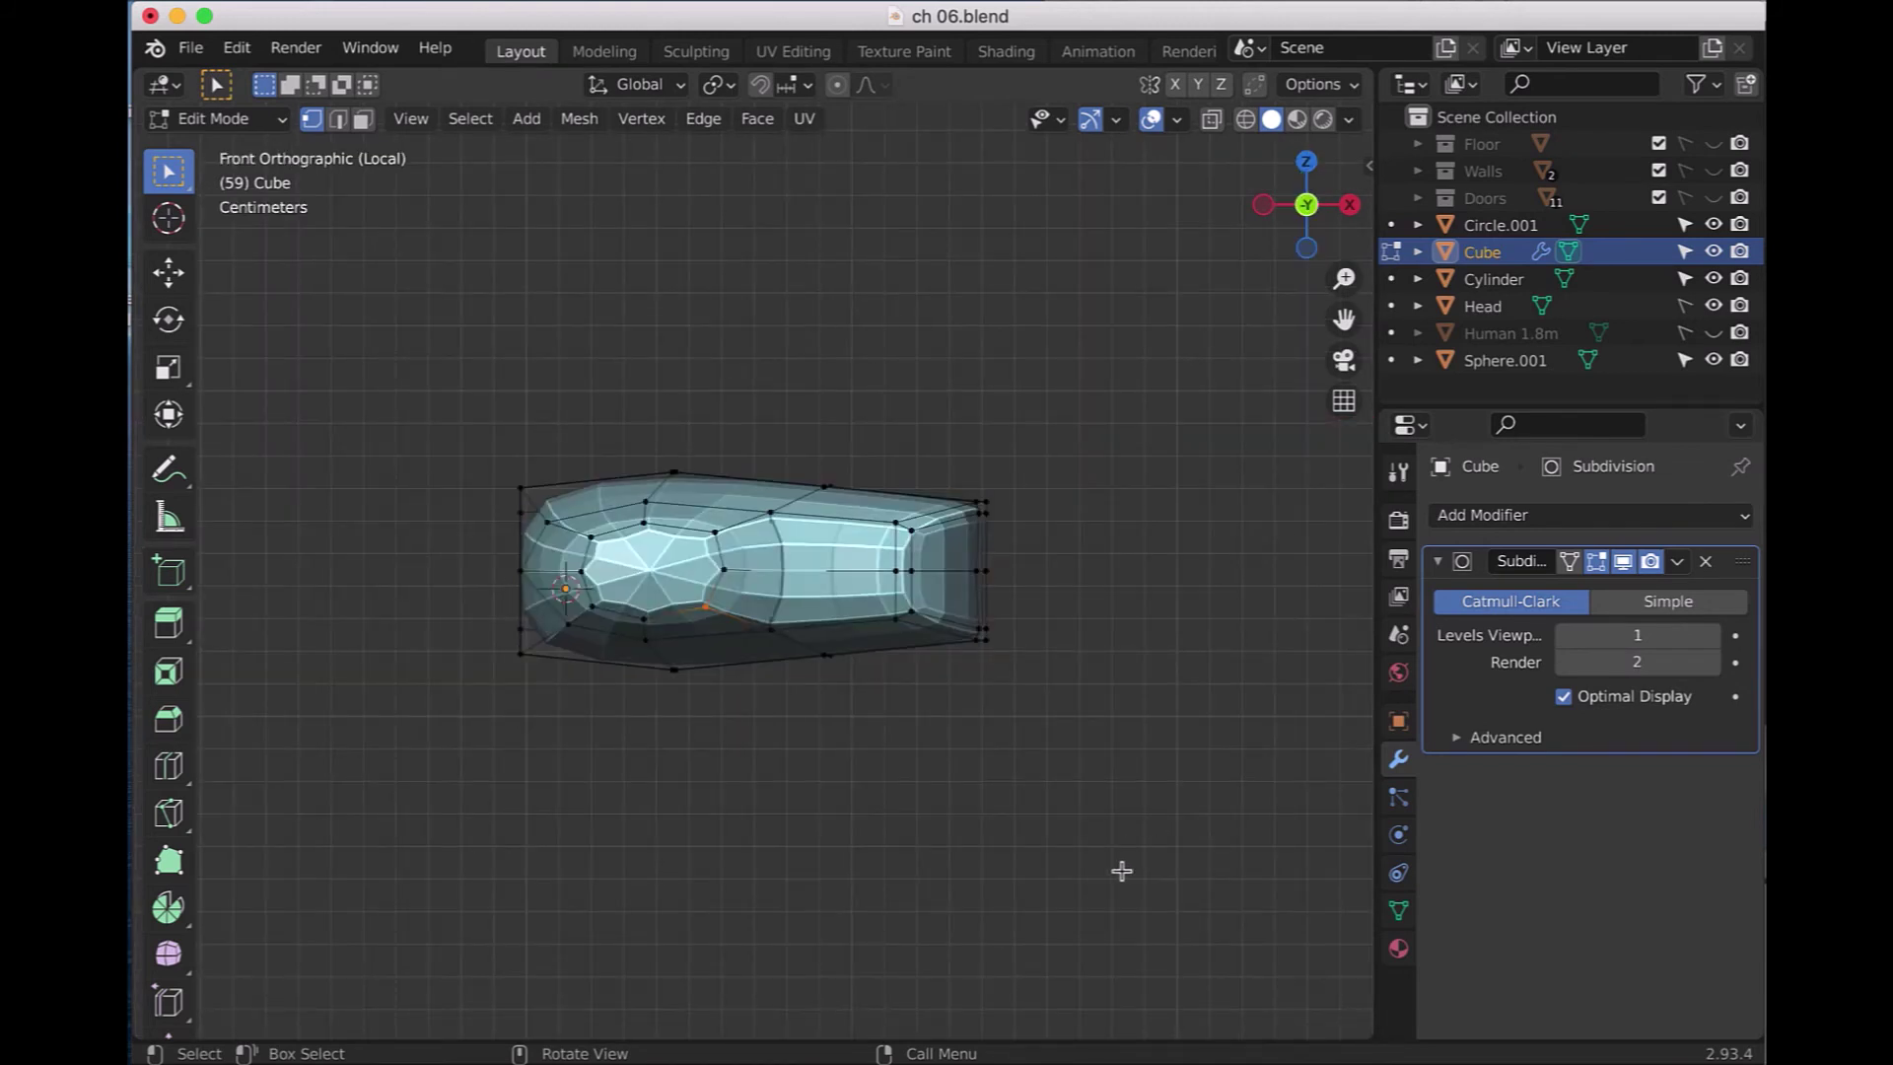
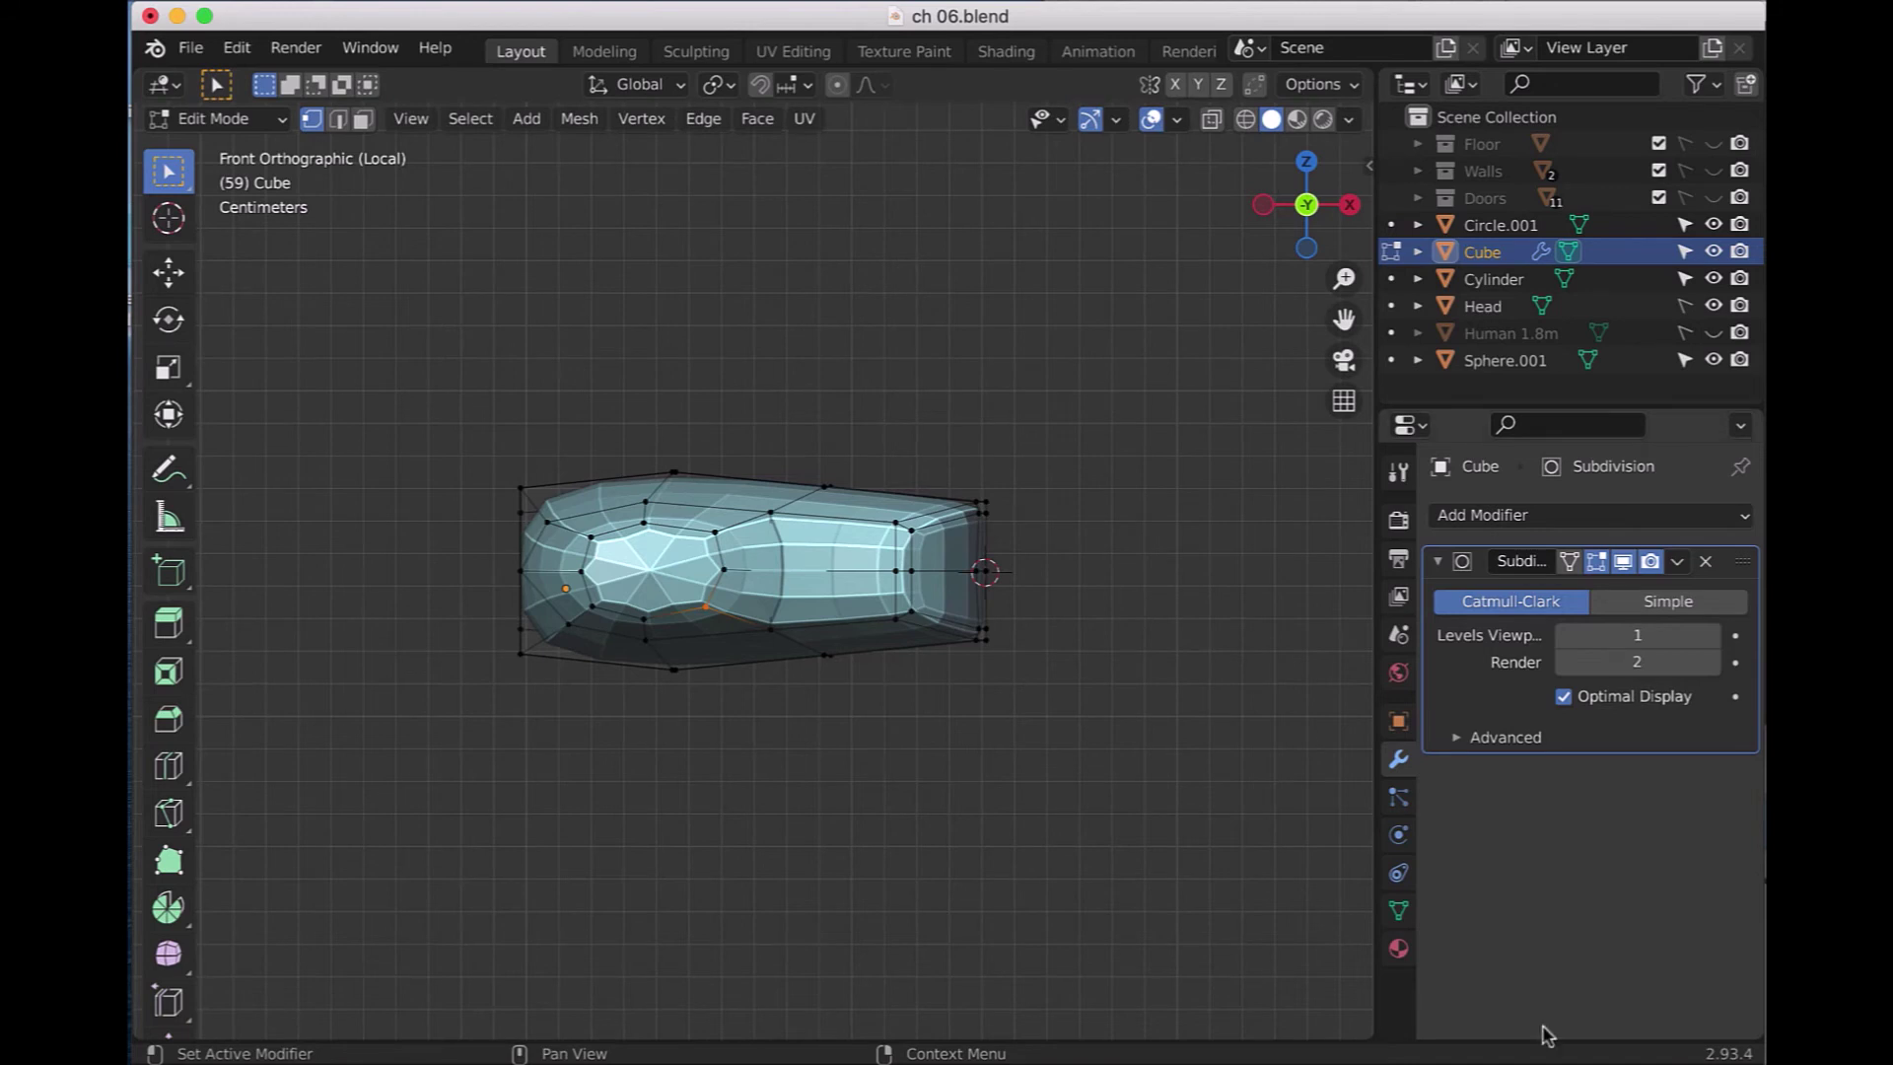
- Discard the cube added inside the thigh mesh and return to Object Mode
key(shift+a)
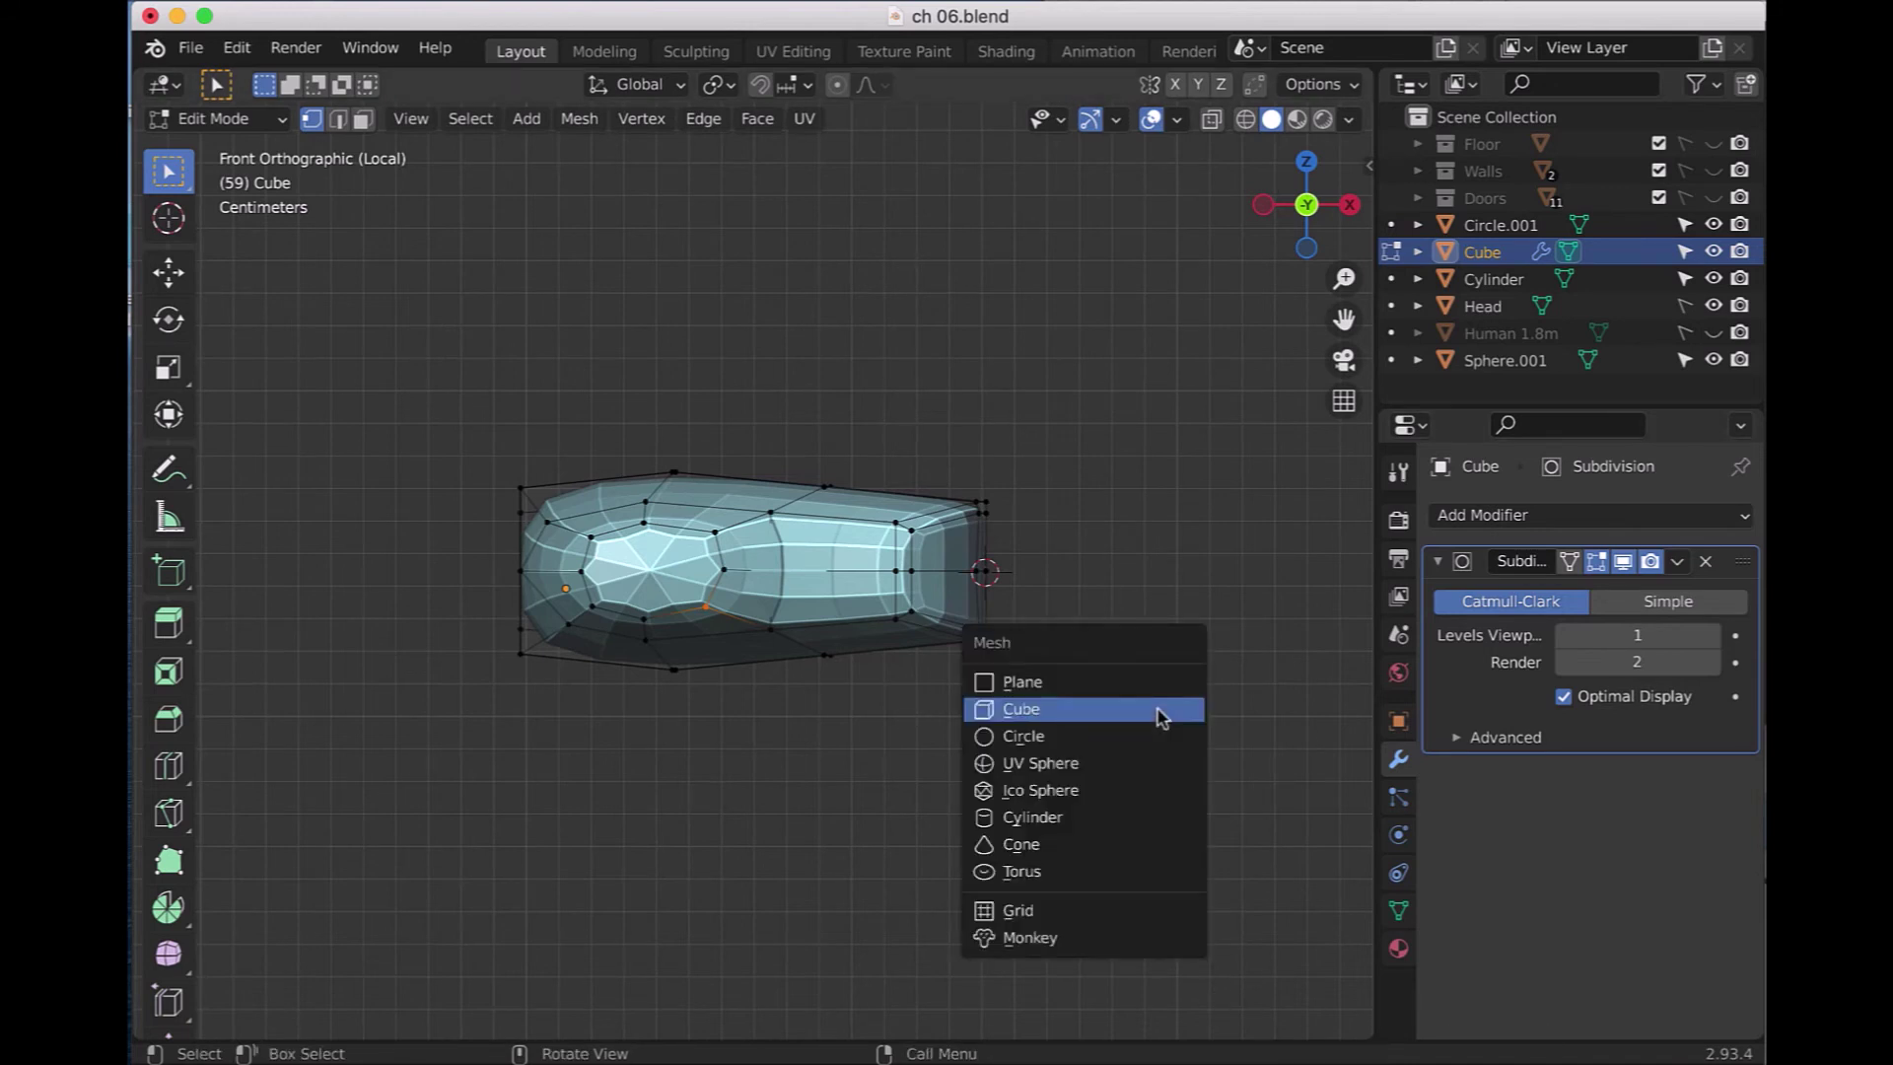
click(1141, 707)
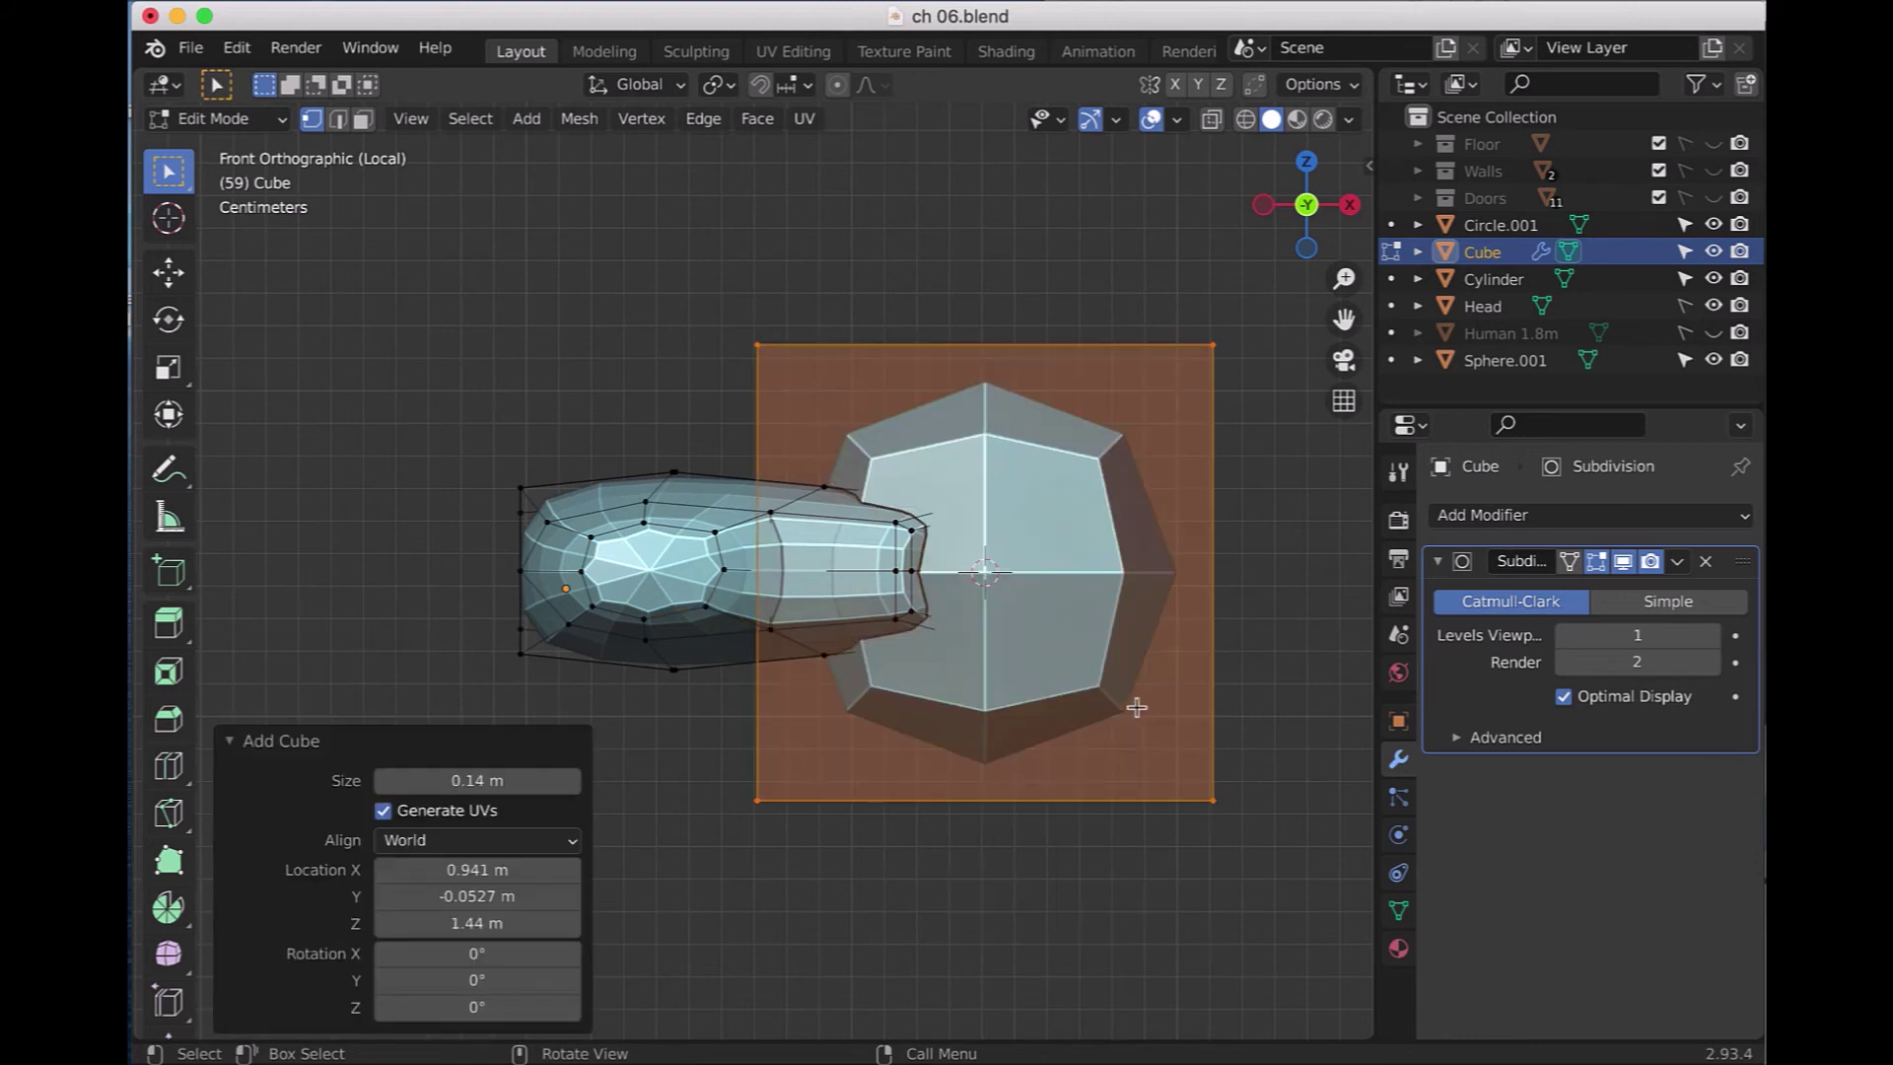
click(509, 789)
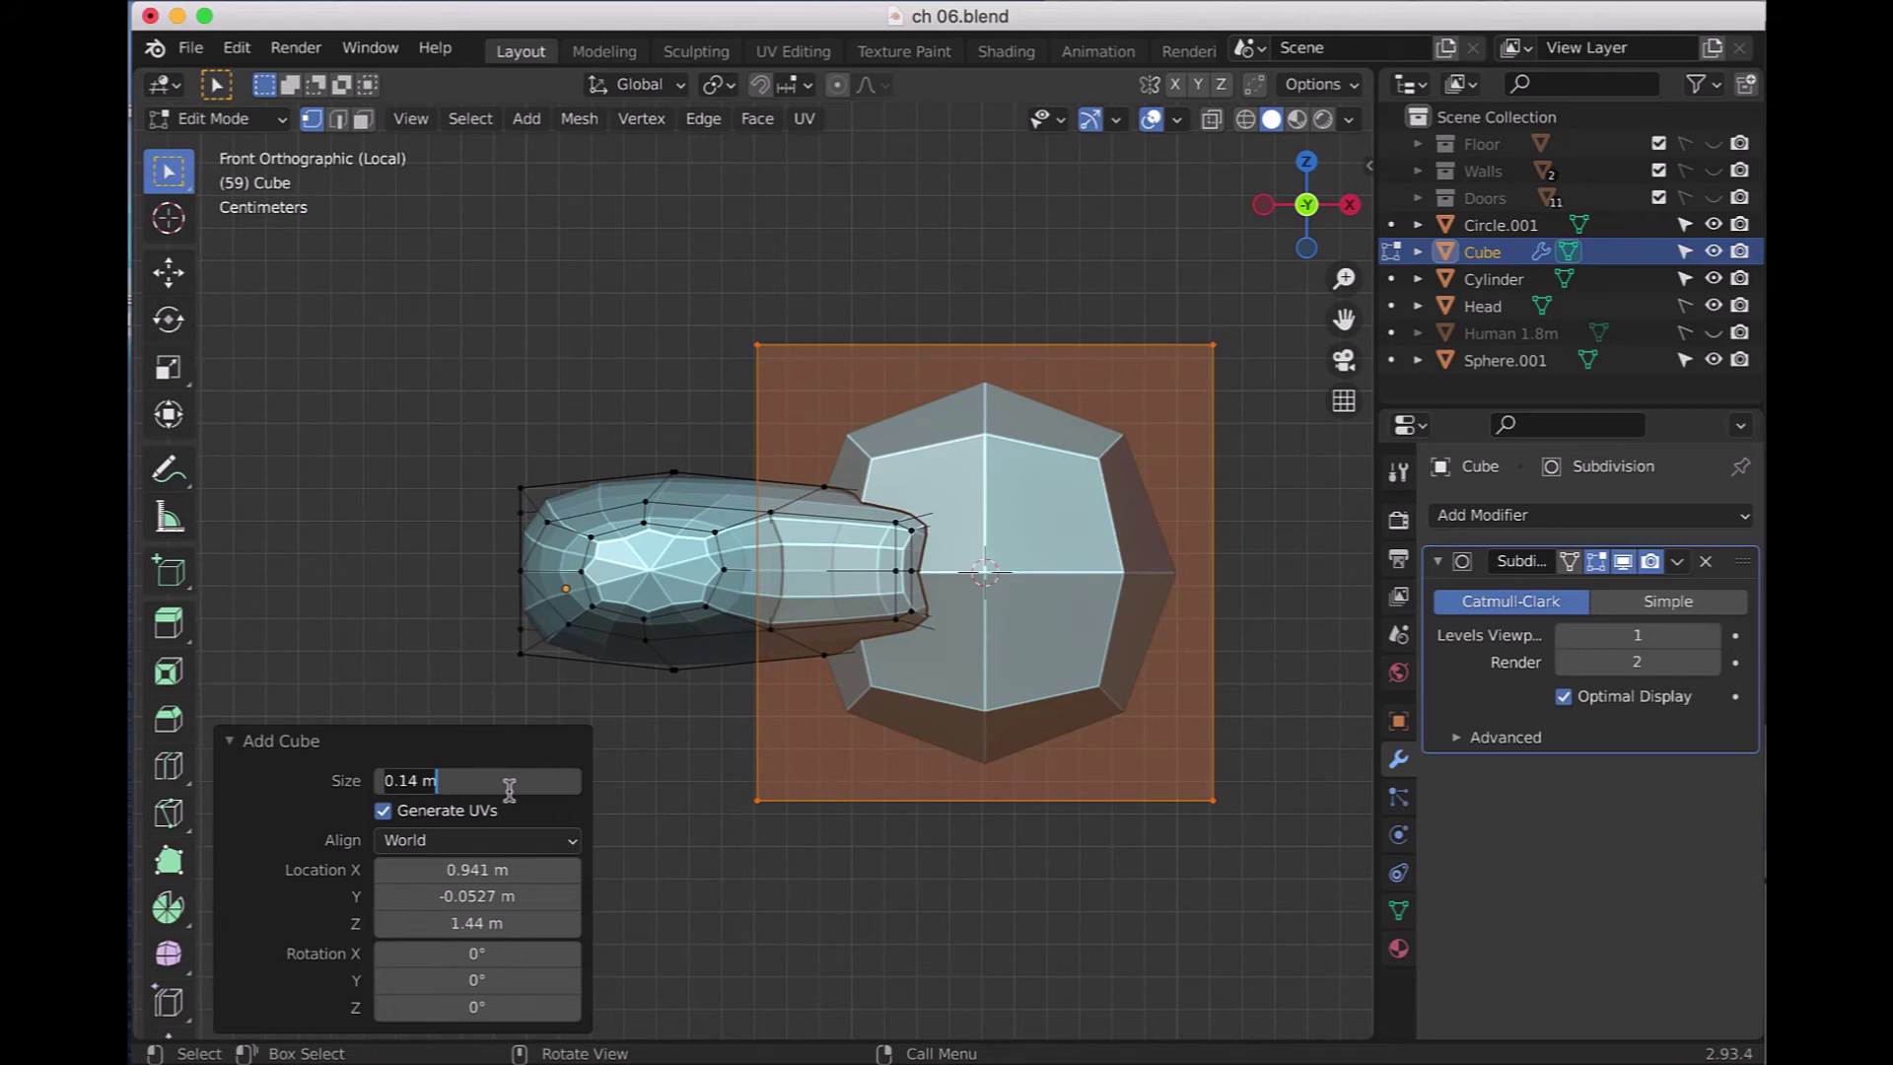
key(Return)
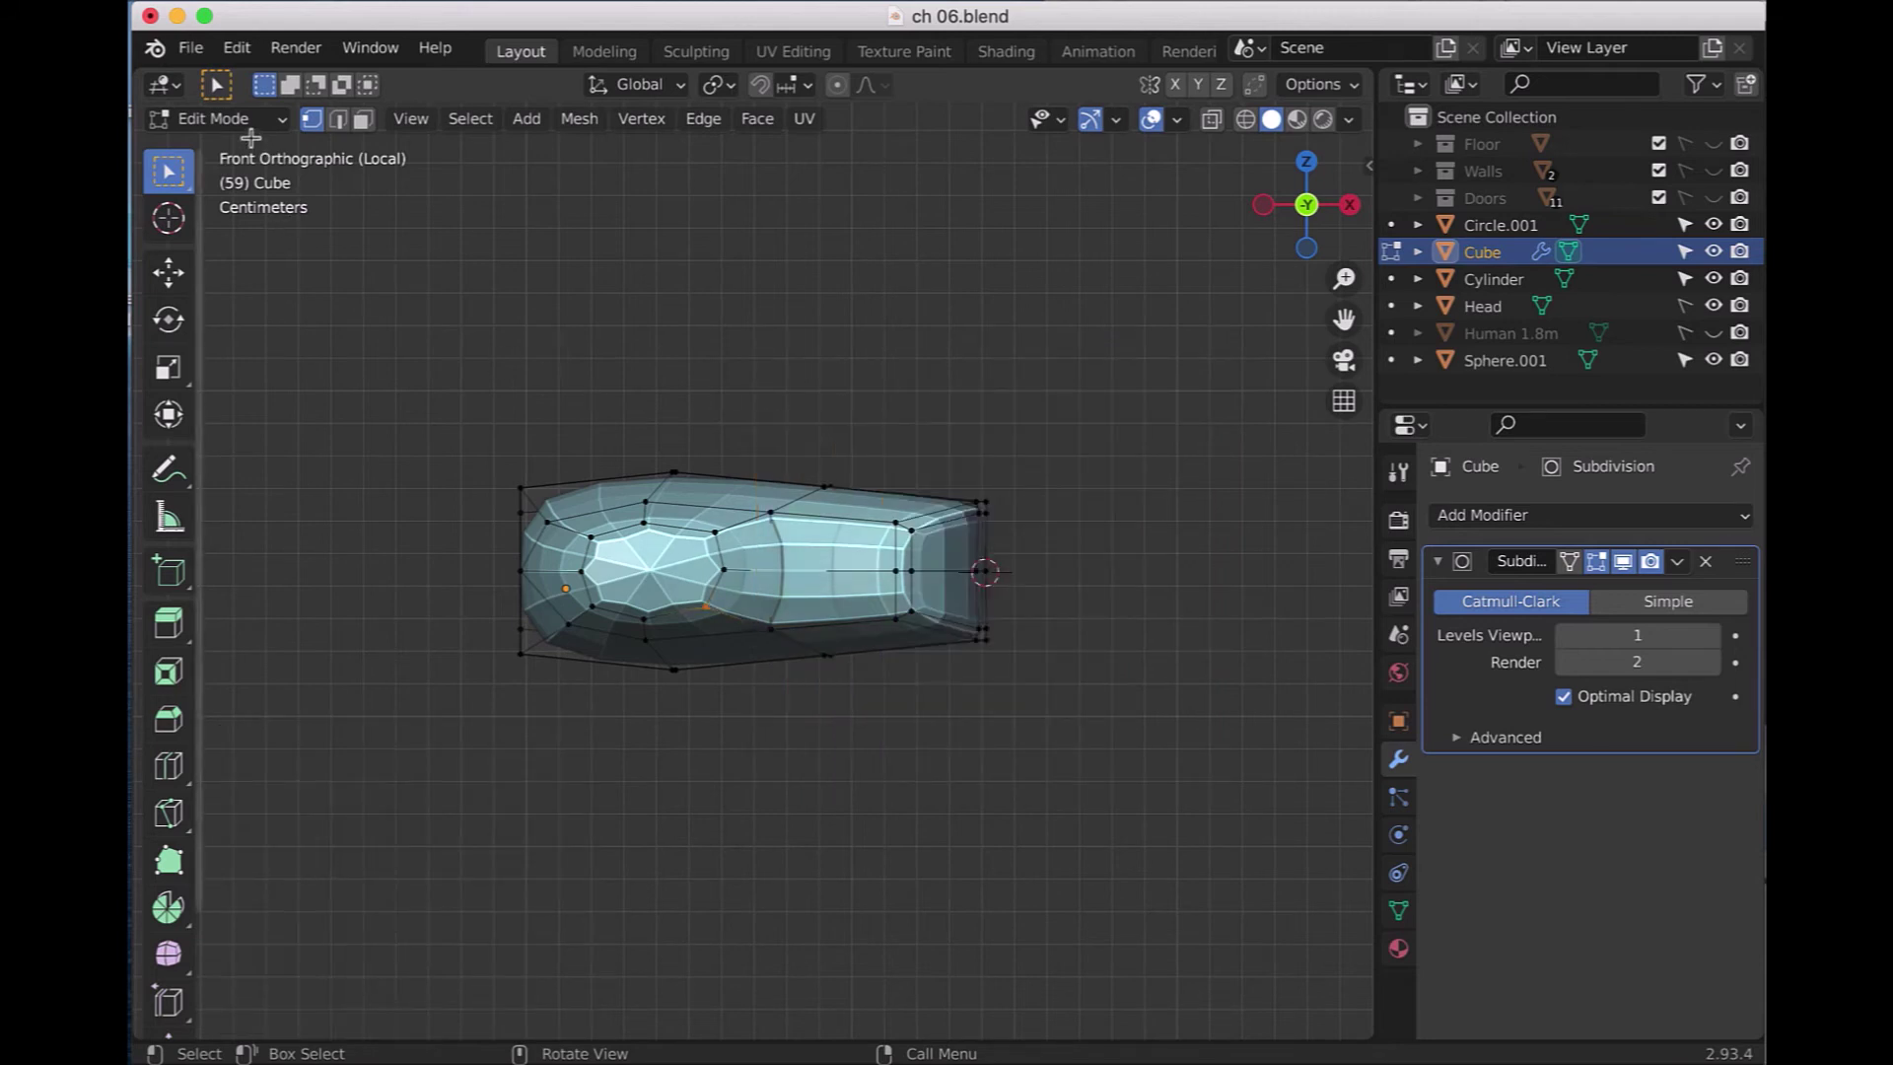
click(279, 126)
click(216, 148)
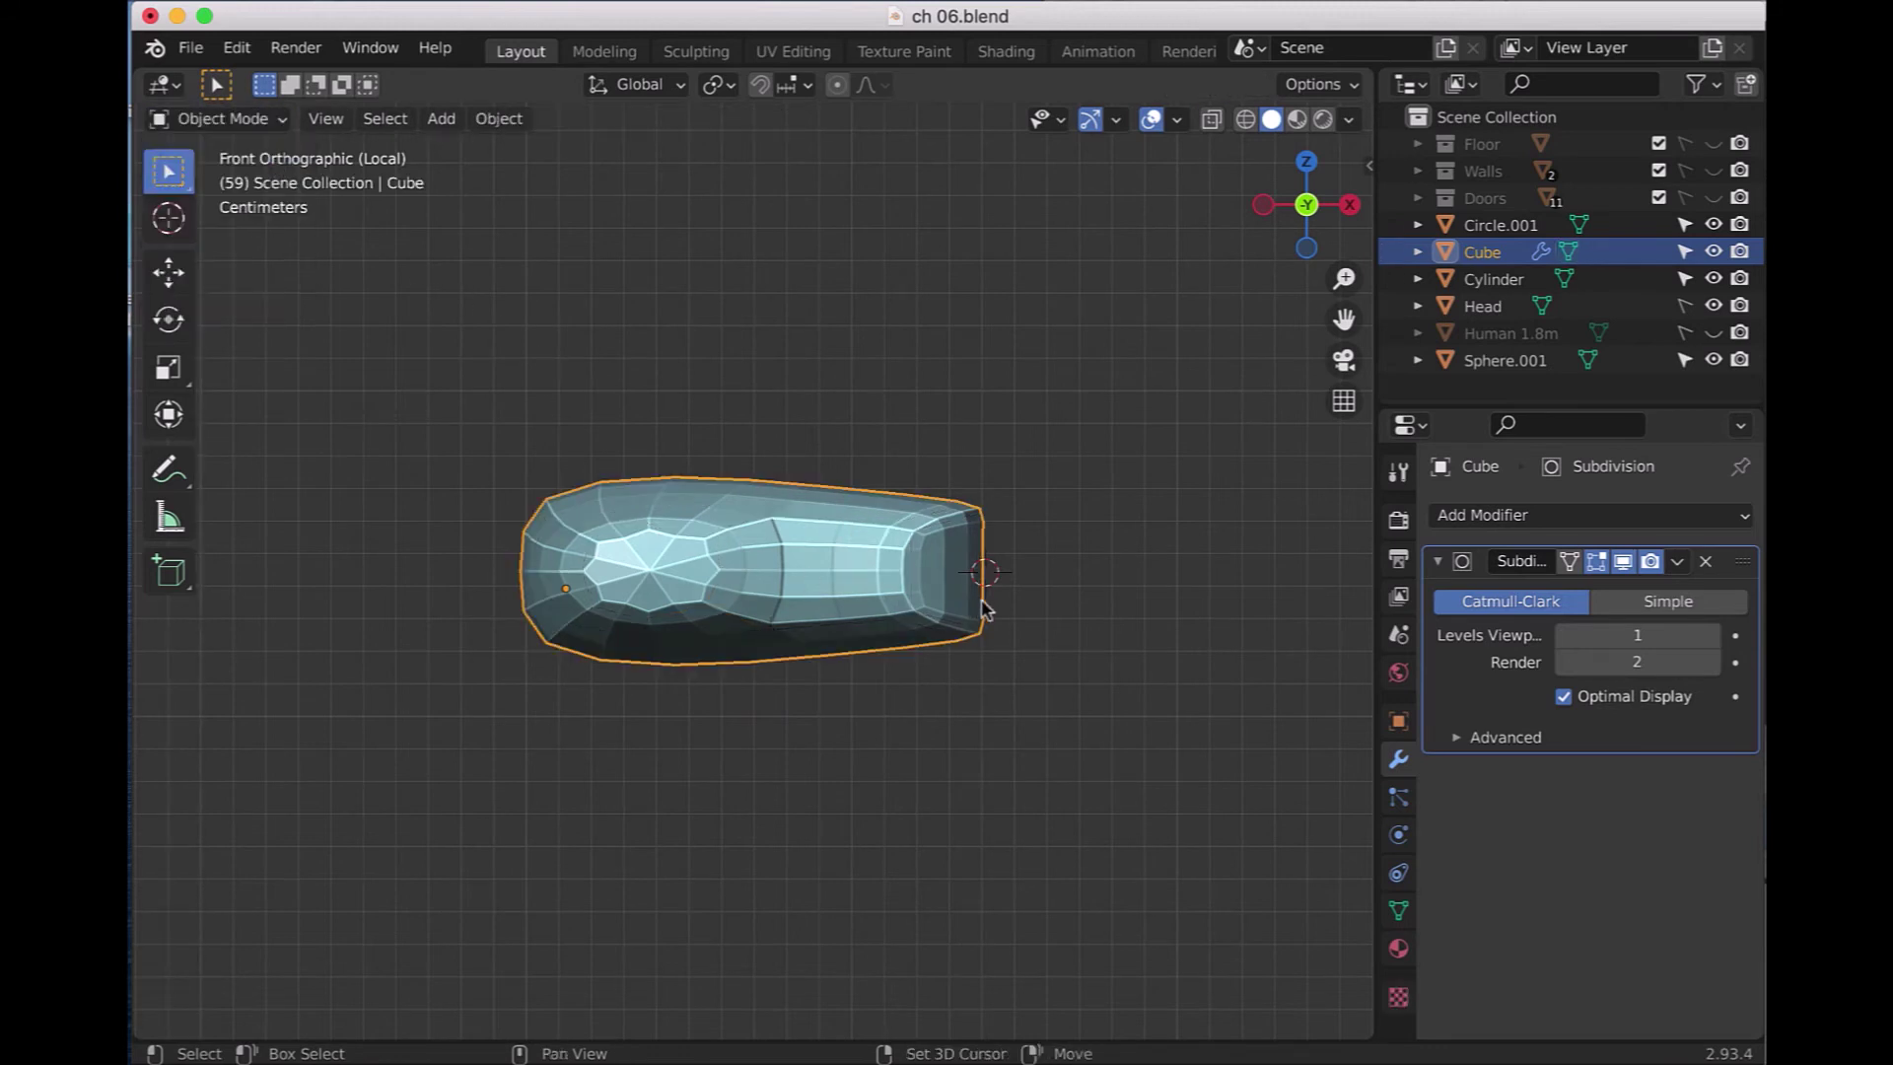
- Add a new cube object with a size of 0.04 m
key(shift+a)
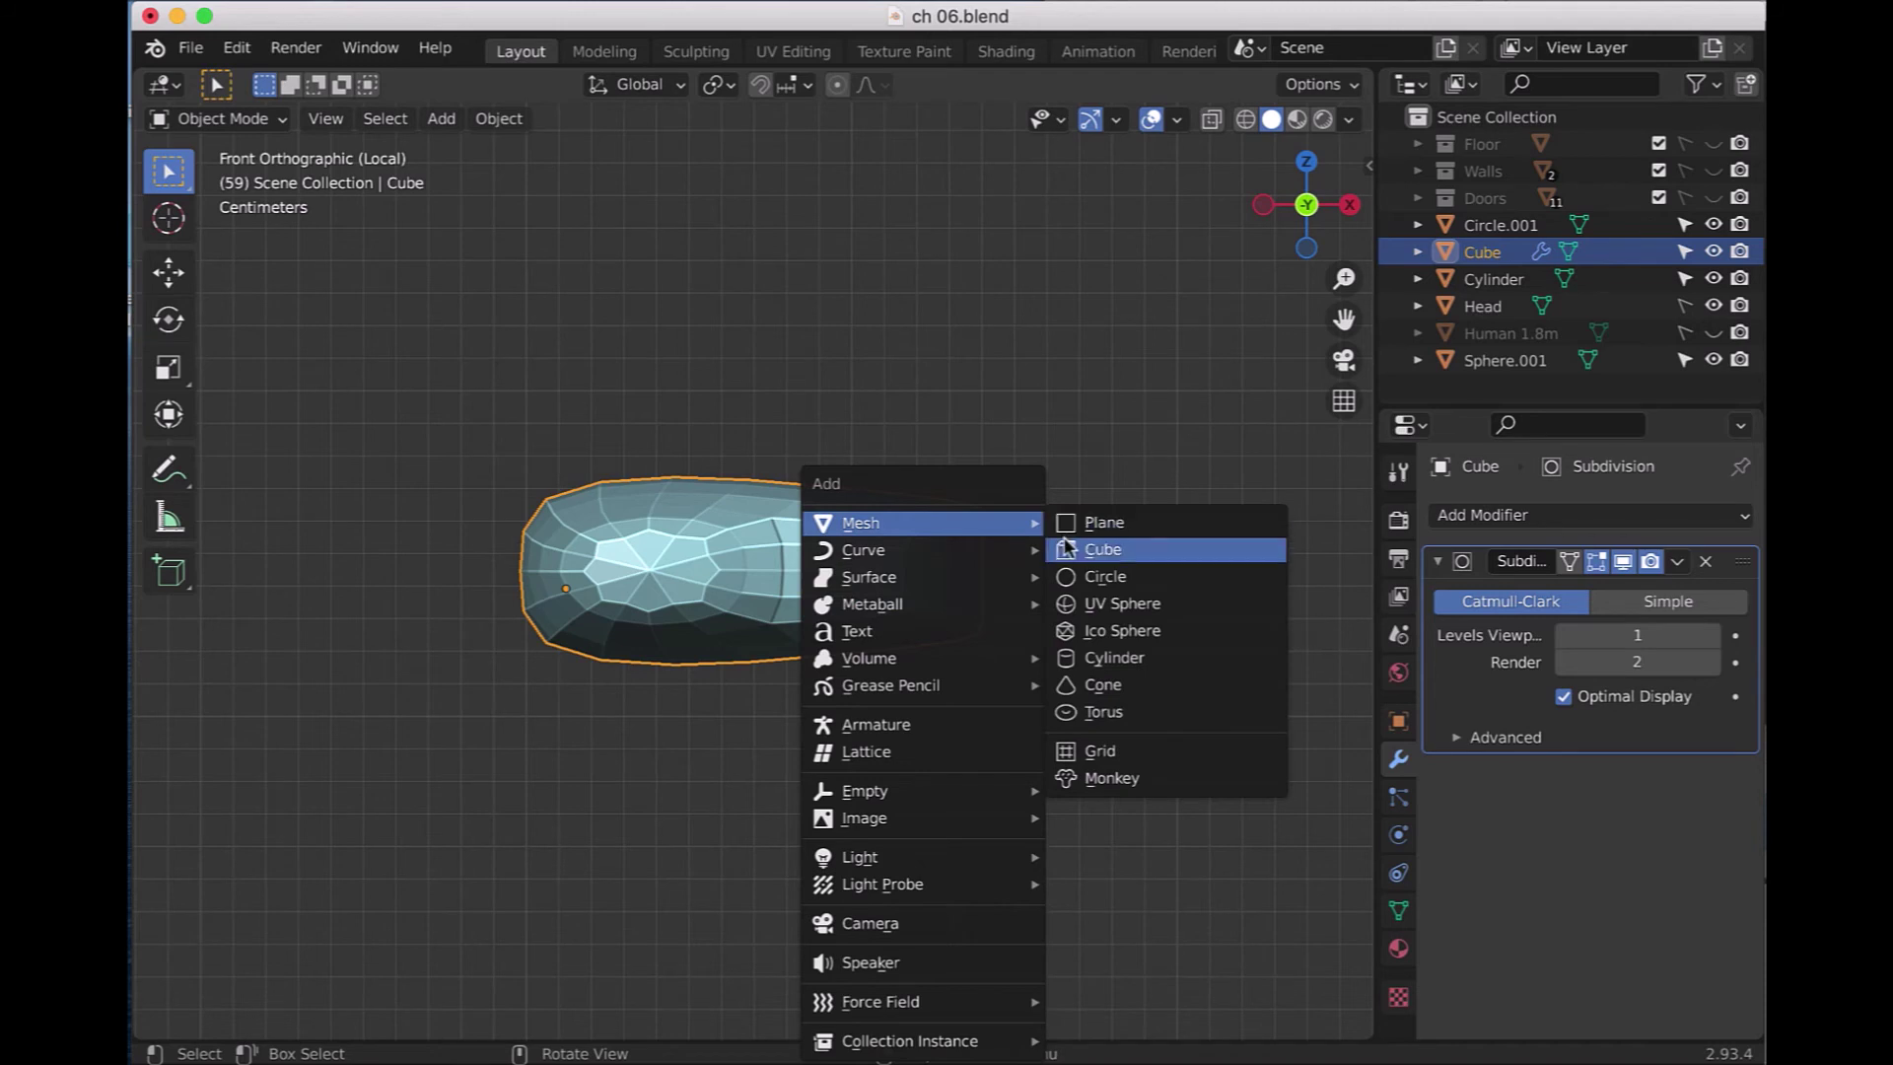
click(1079, 548)
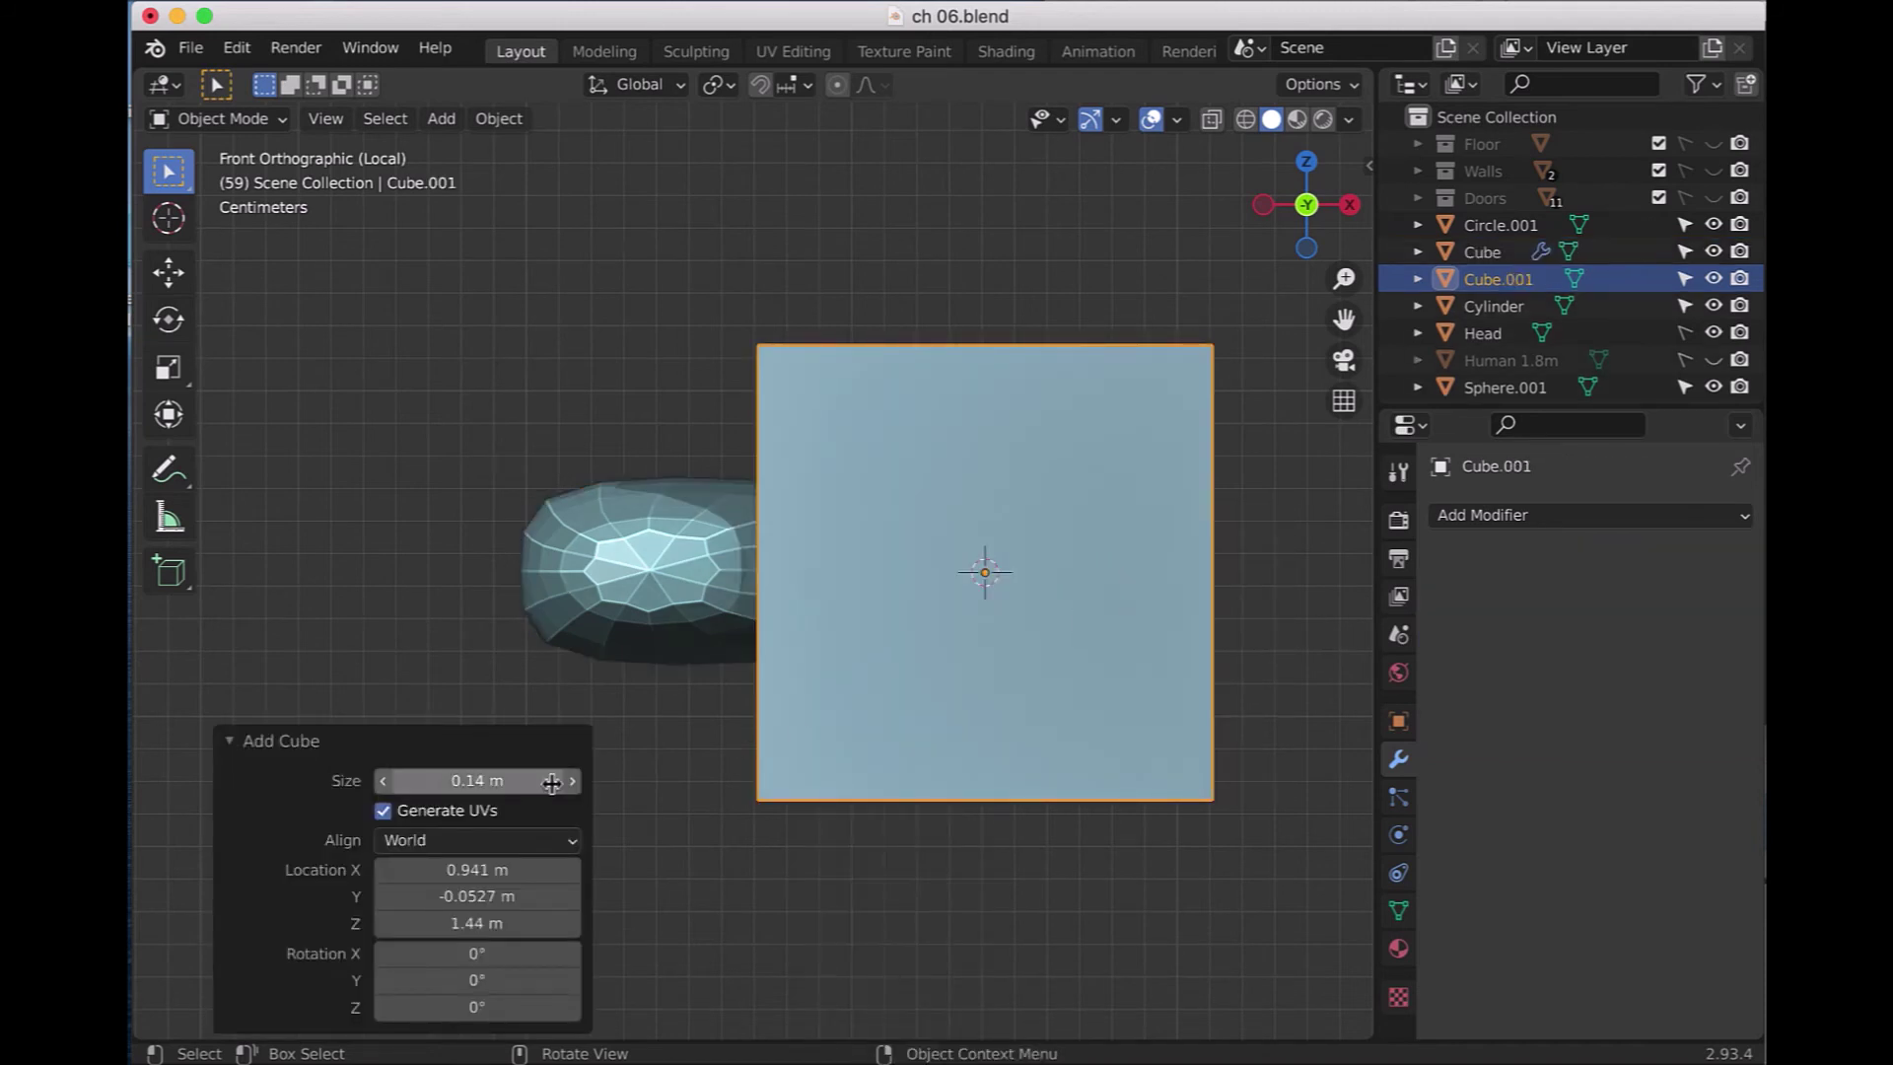
click(476, 782)
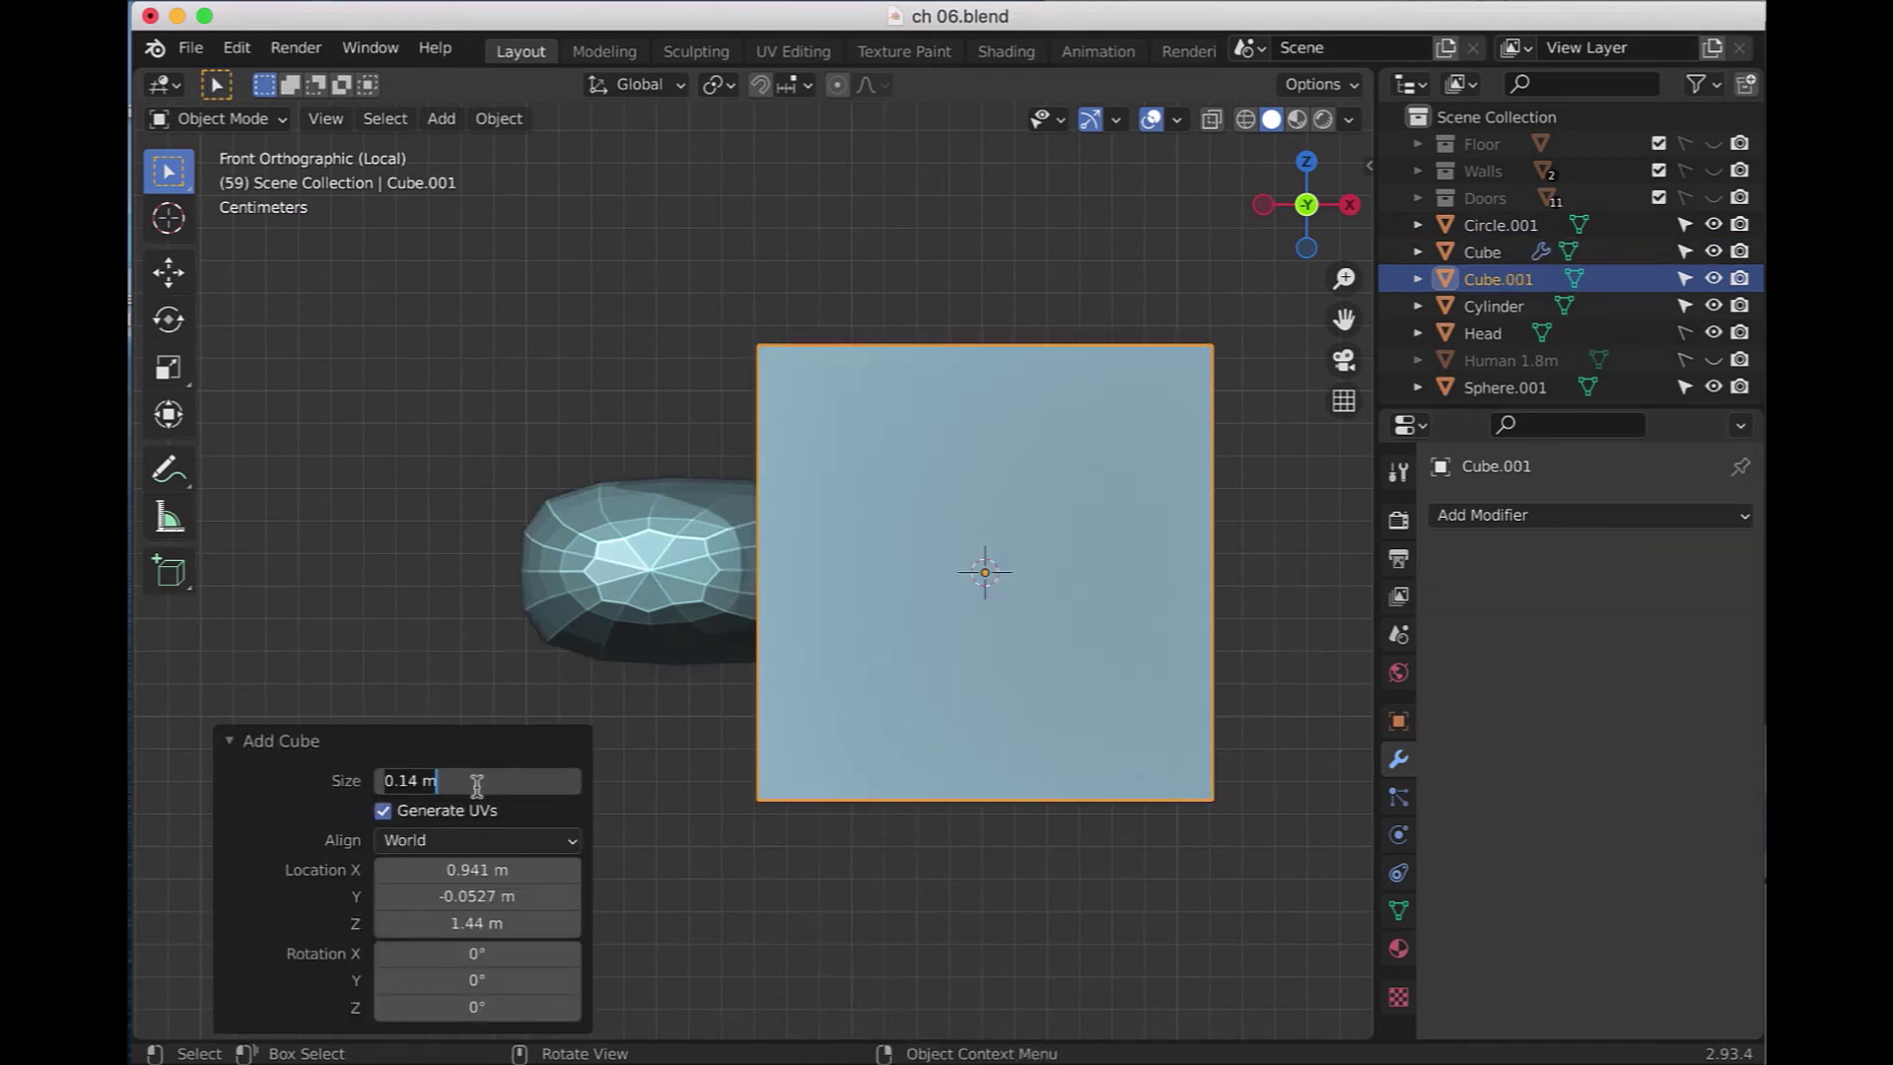
text(.04)
key(Return)
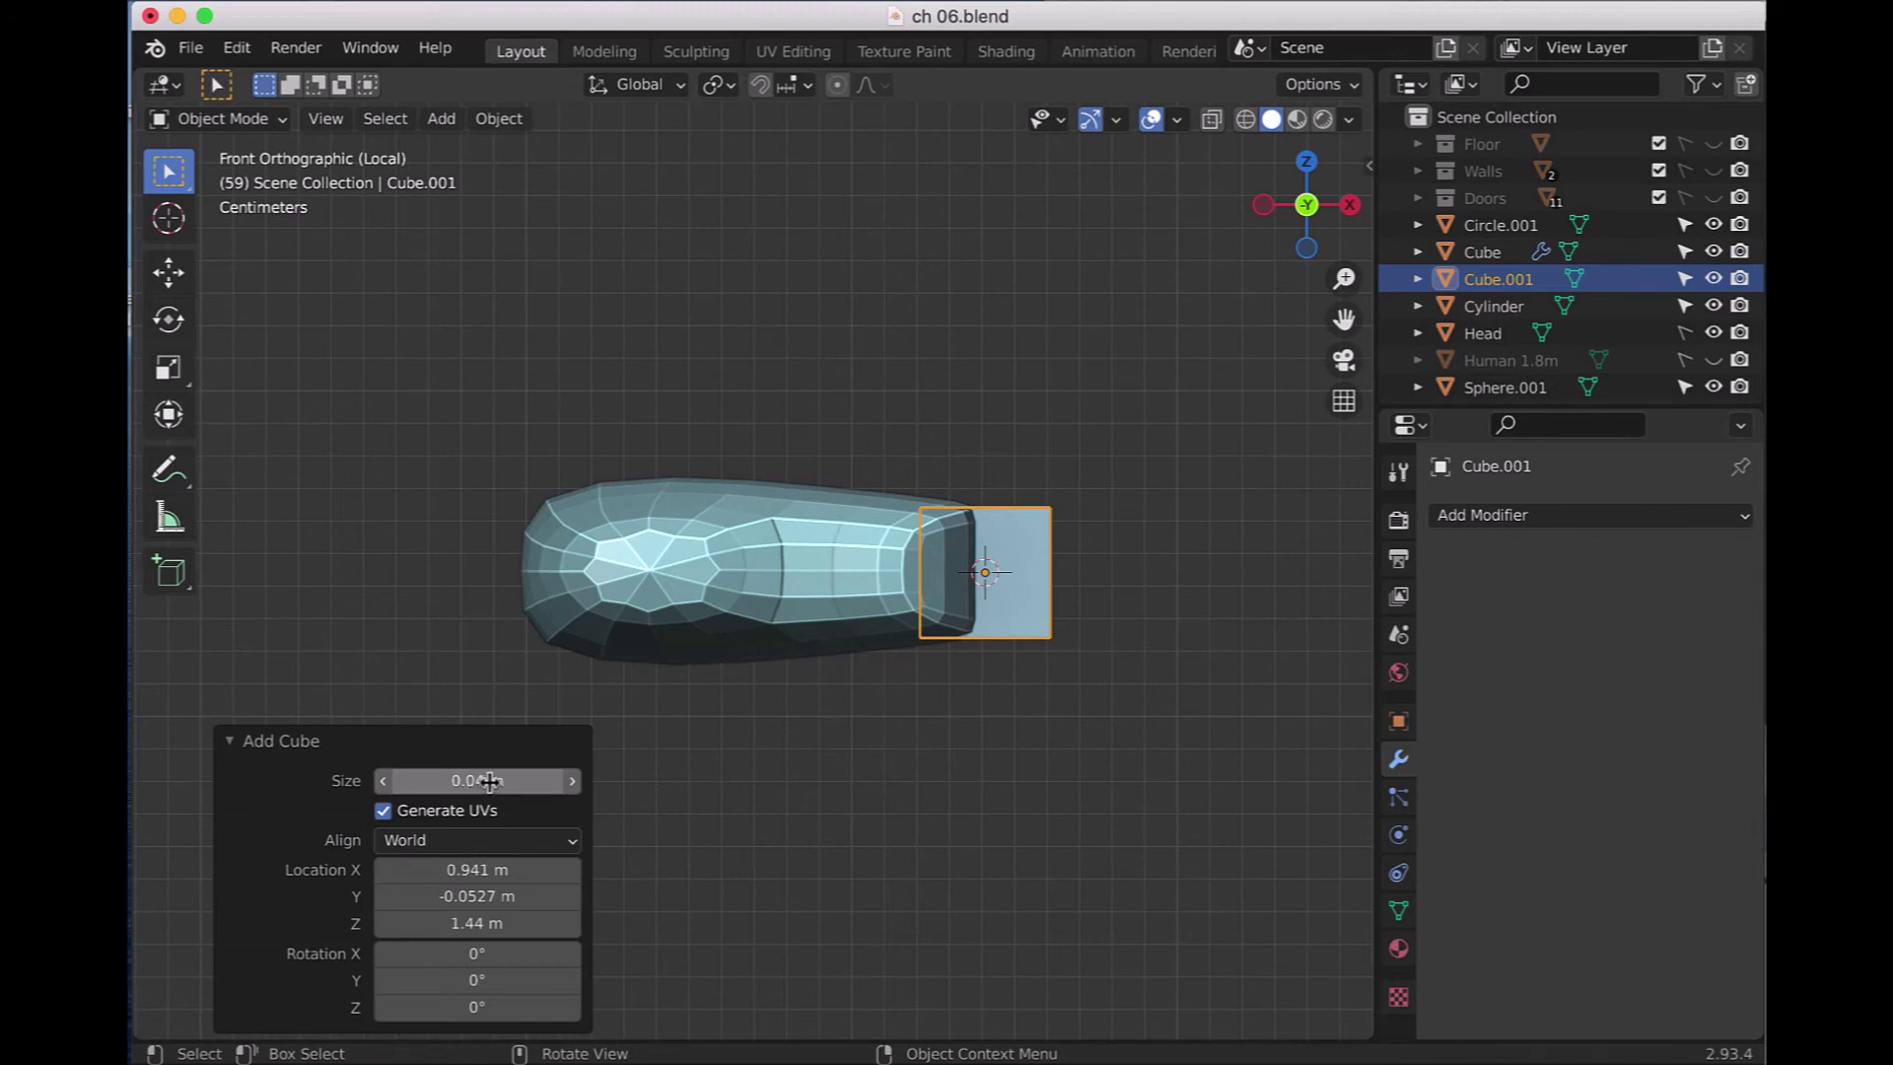
click(232, 744)
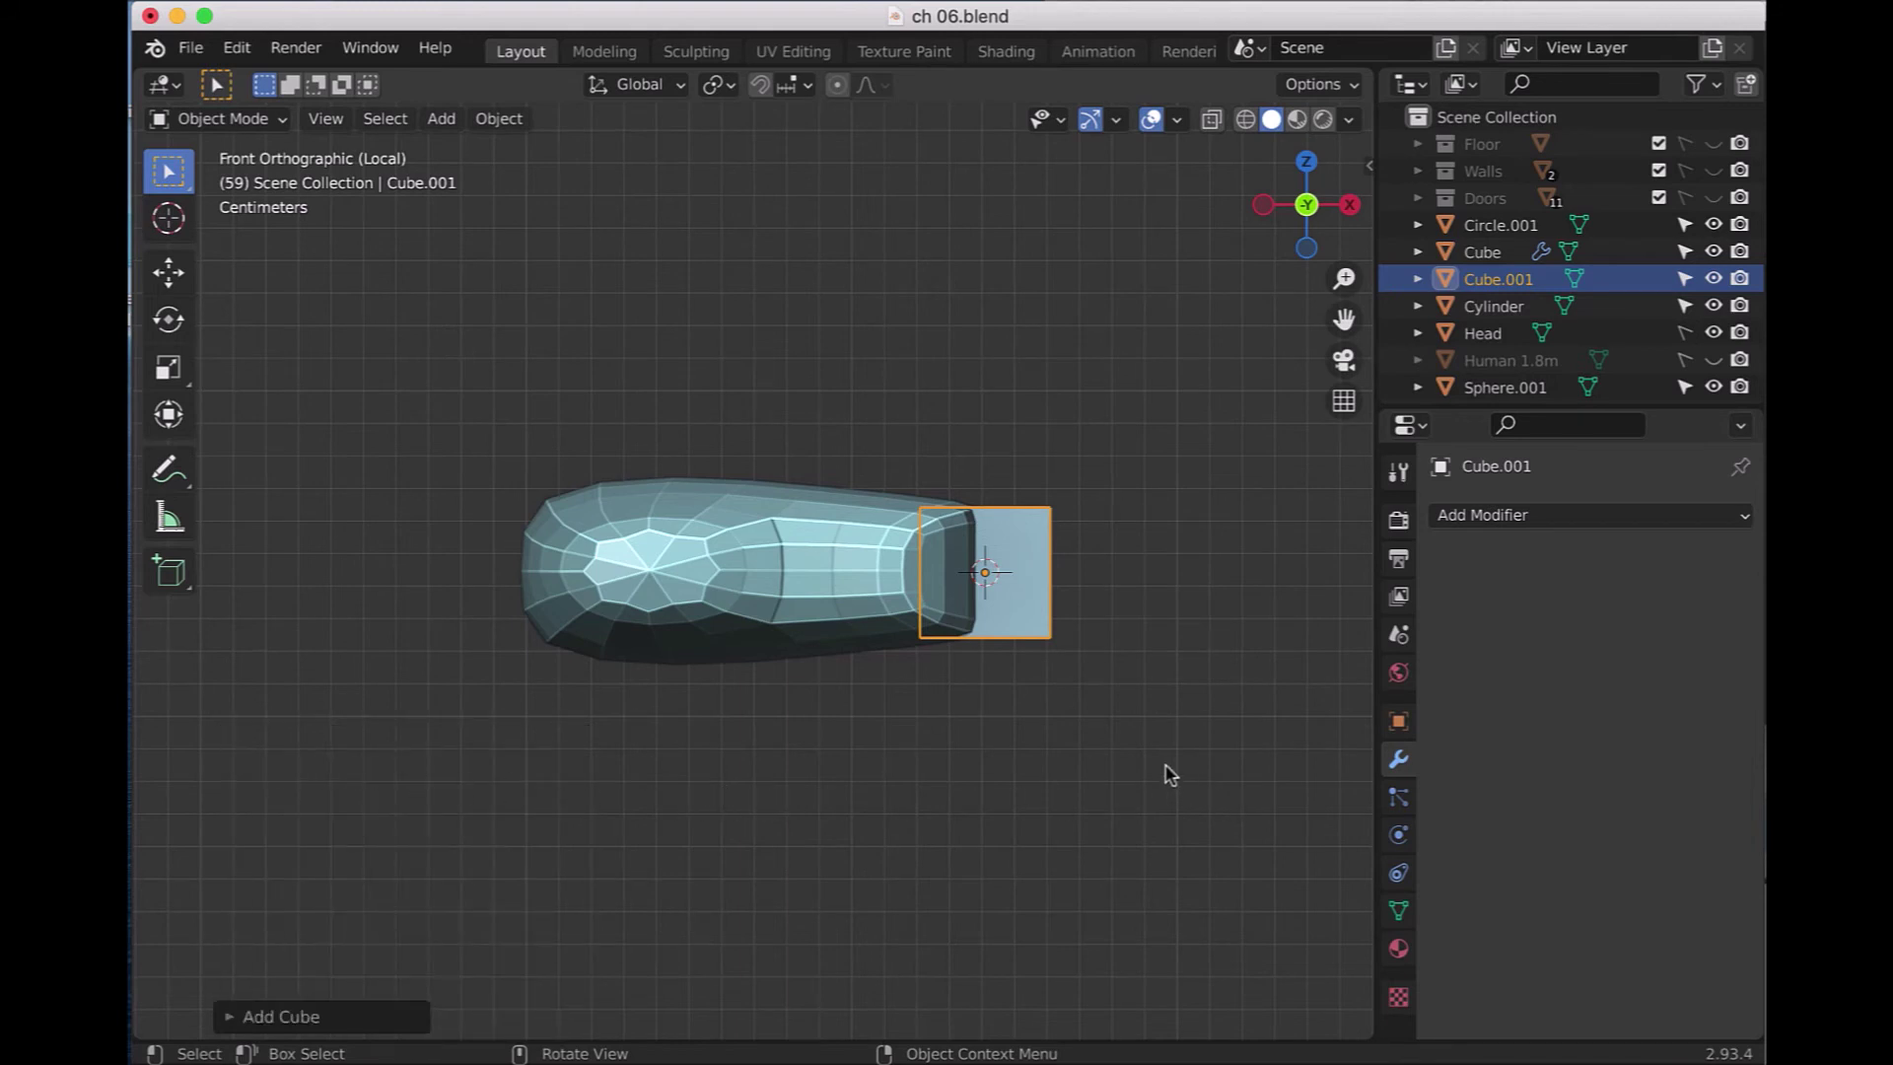
- Scale the small cube to 0.7 along Z and 0.7 along Y
key(s)
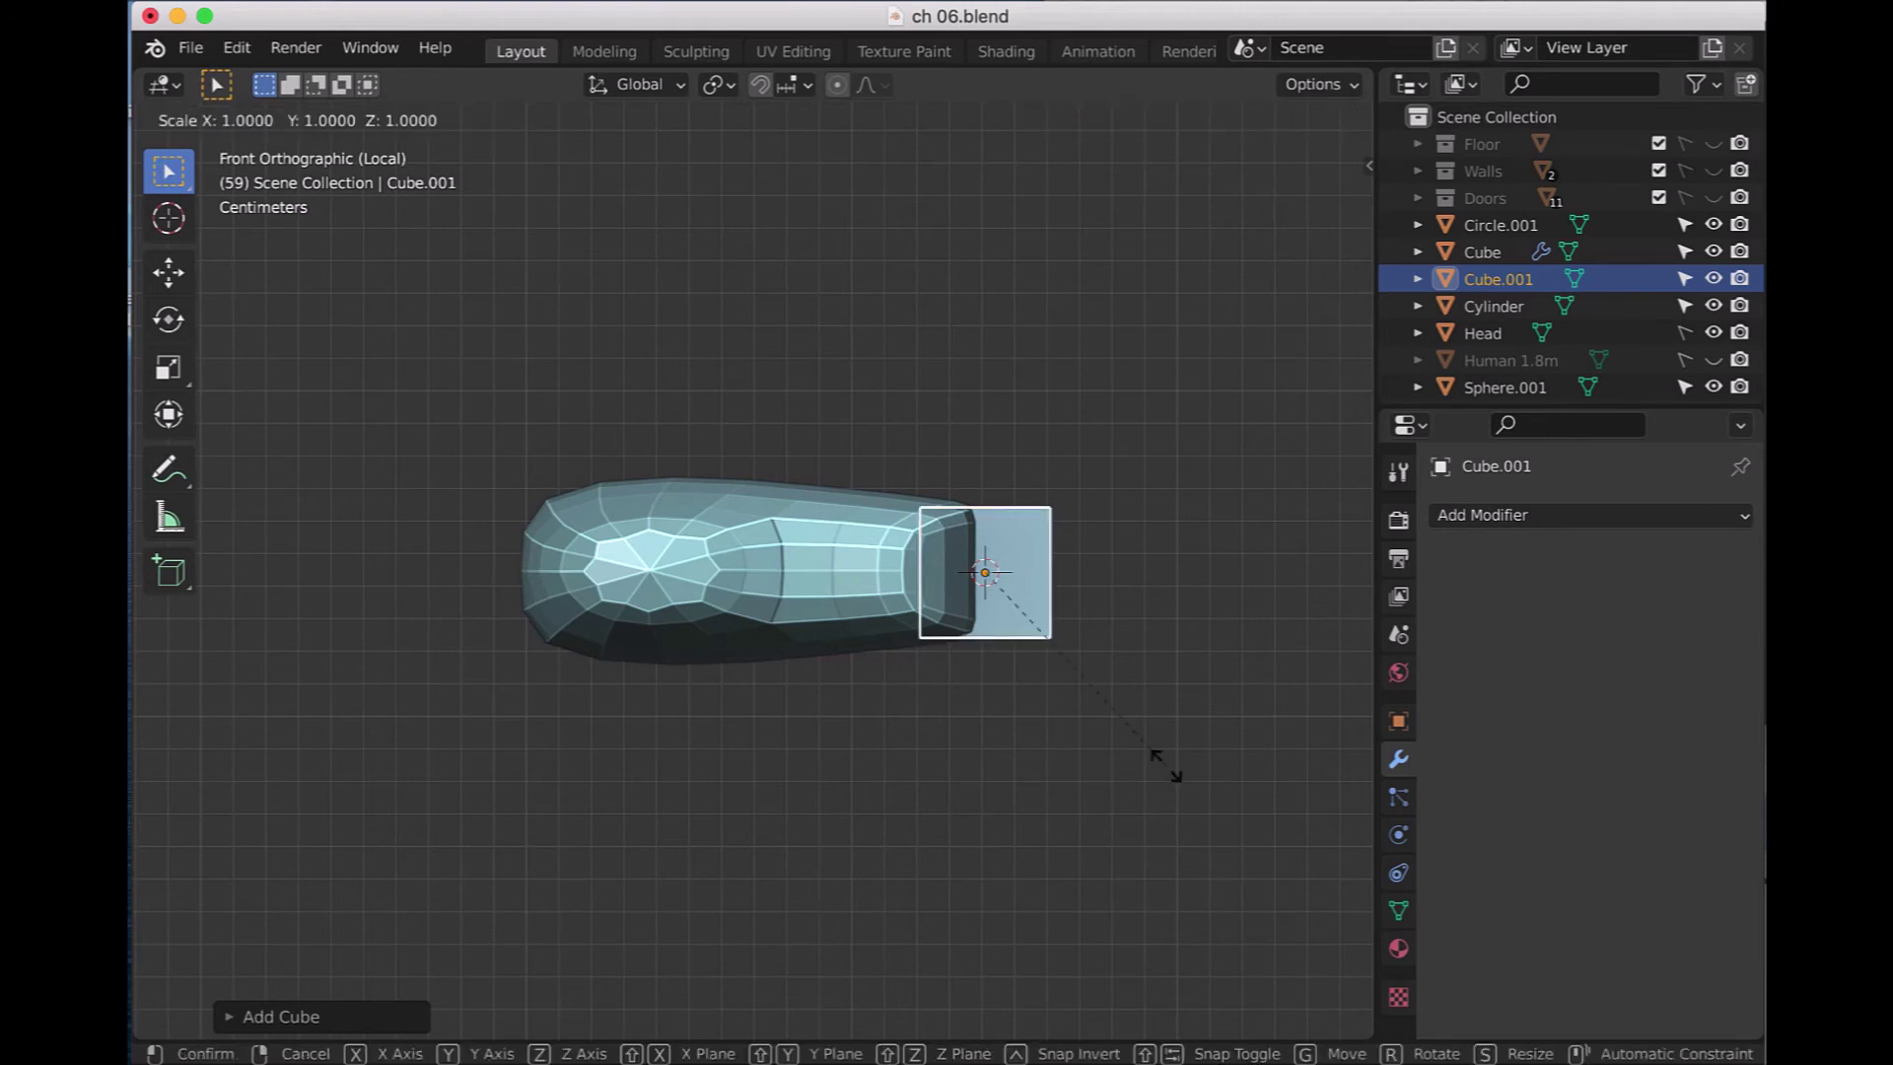
key(z)
text(.)
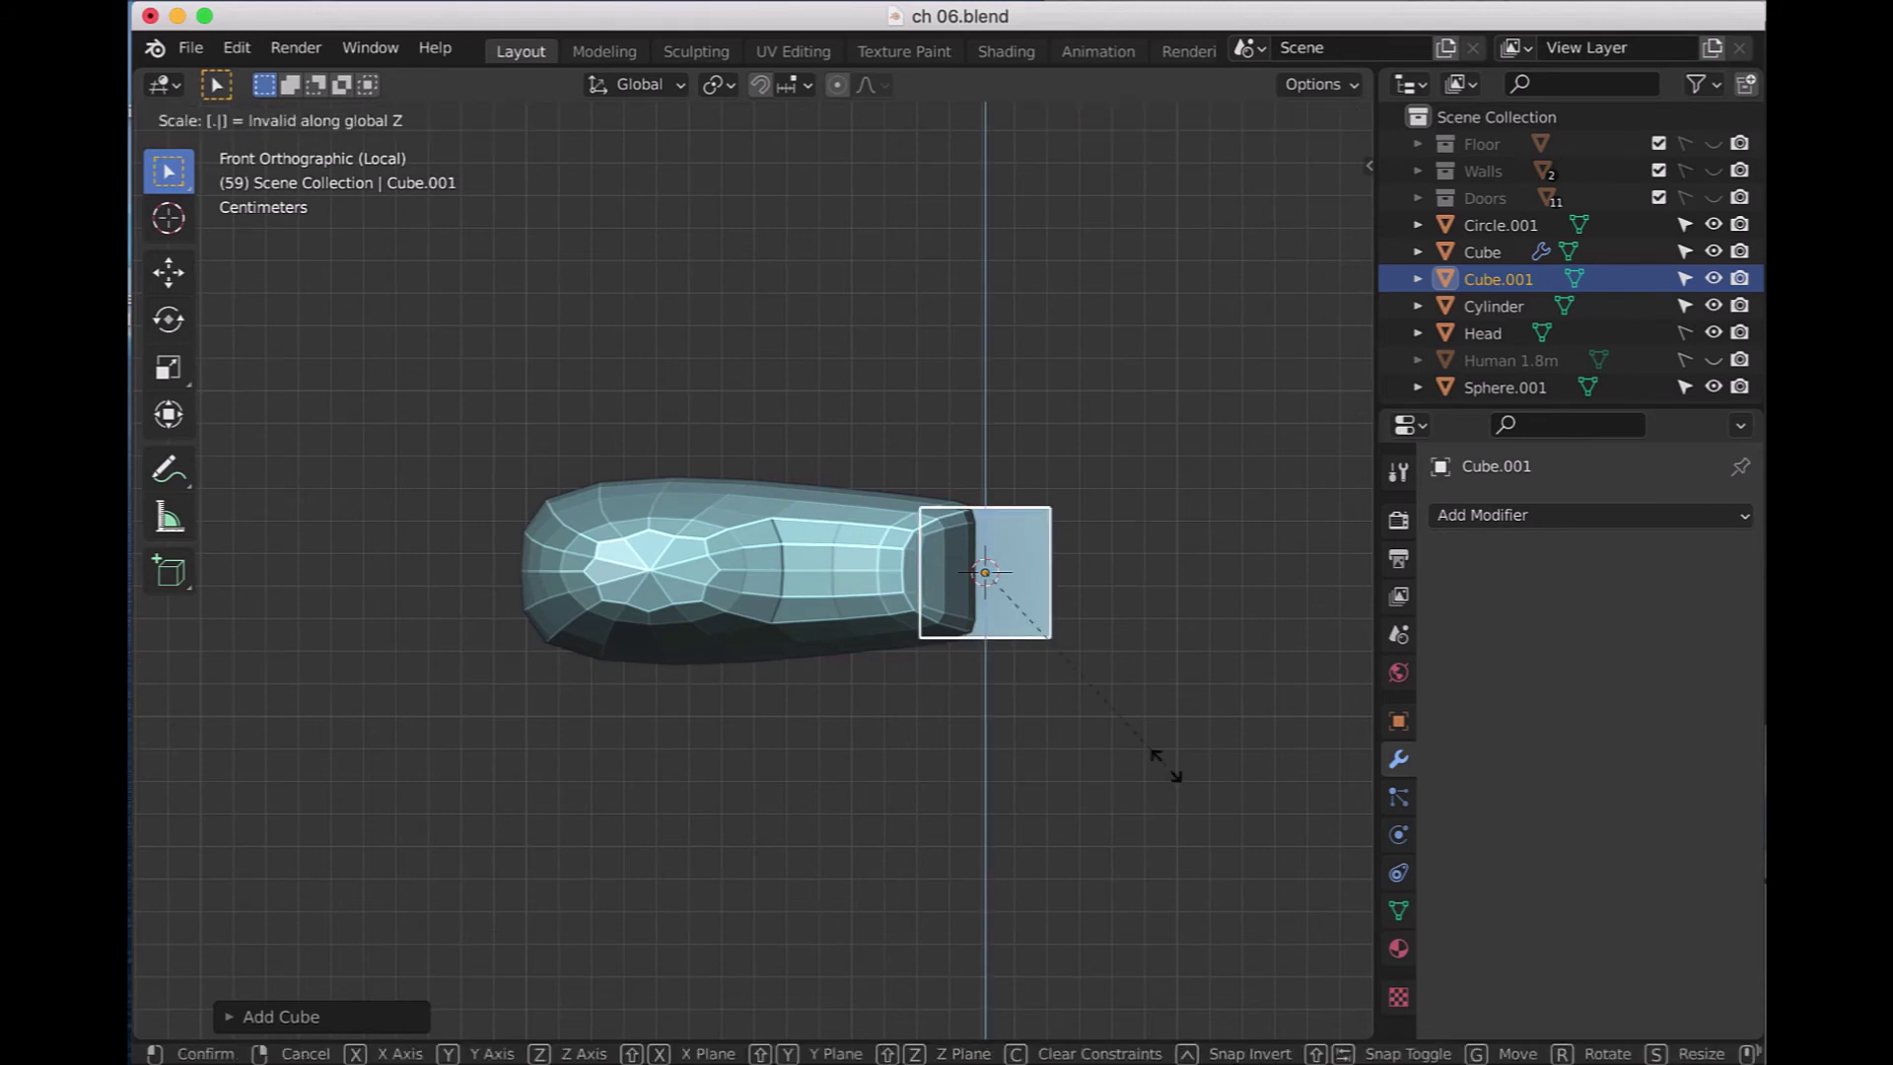
text(7)
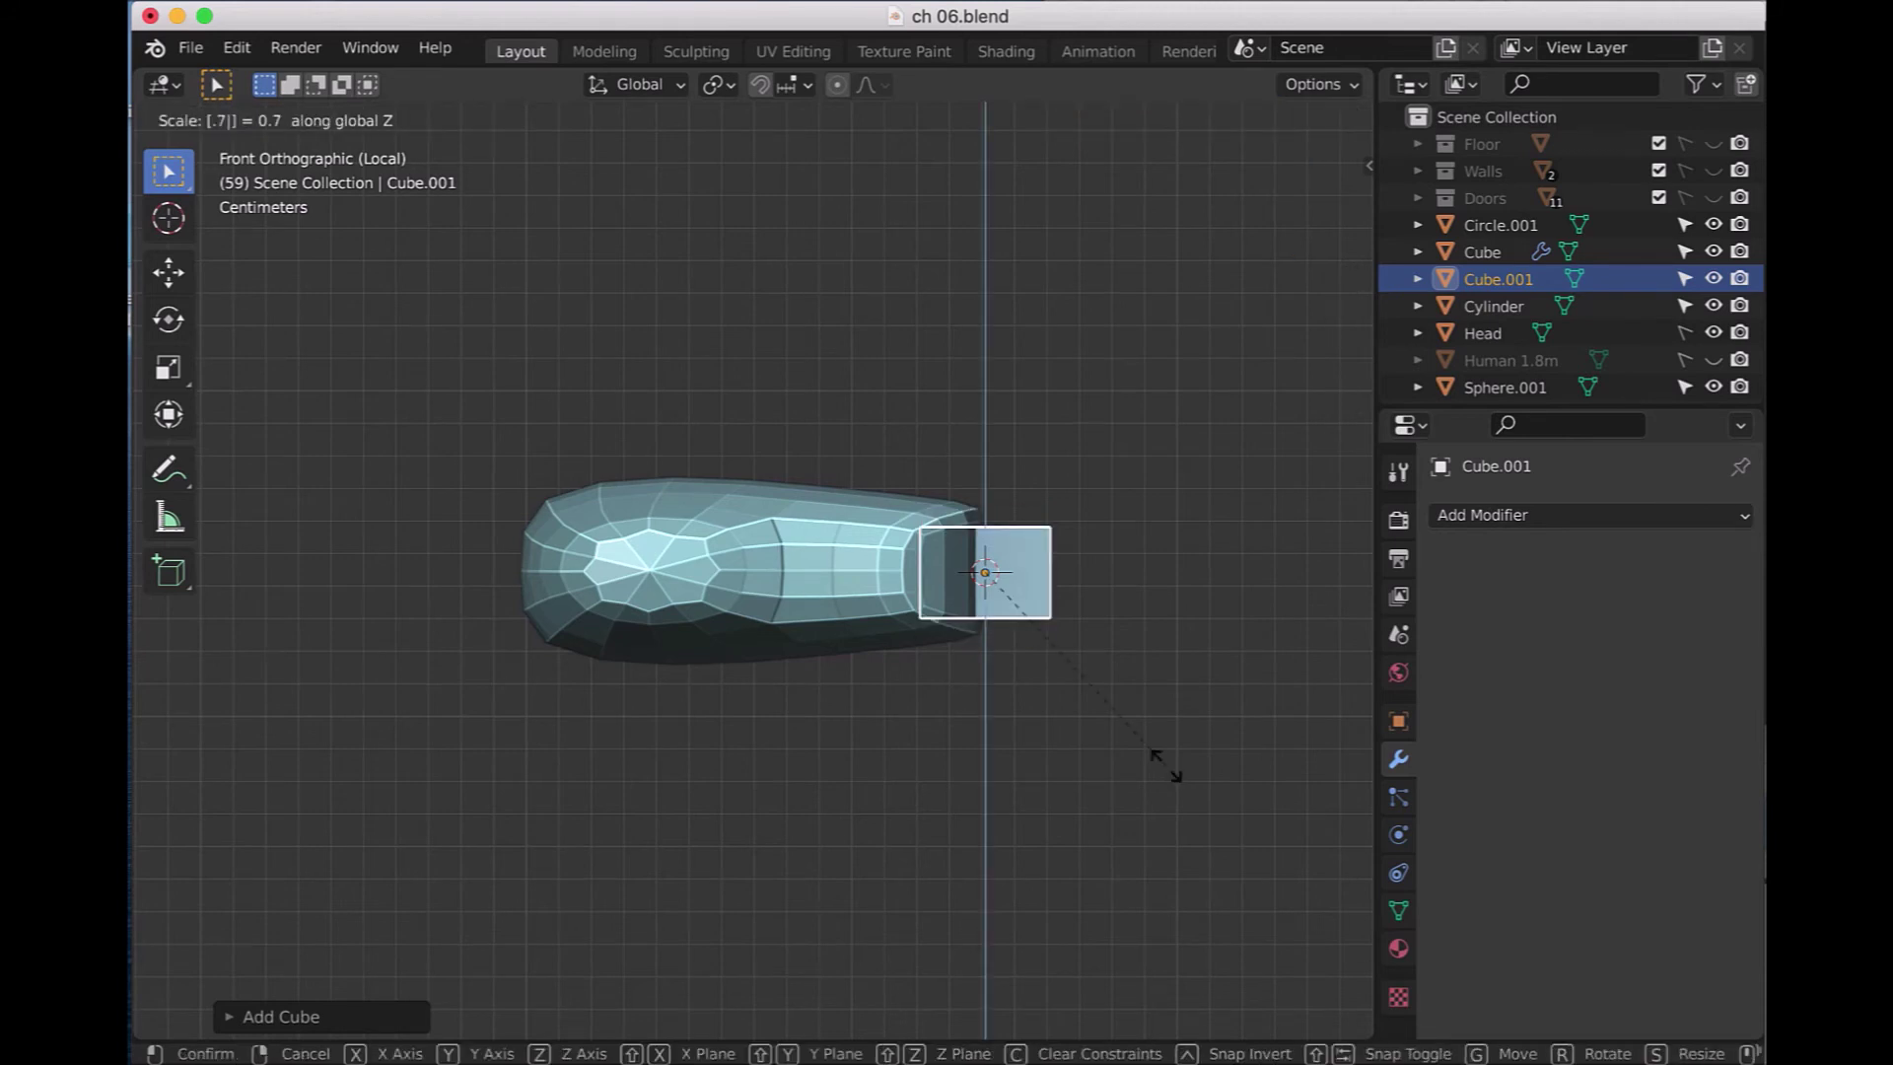
key(Return)
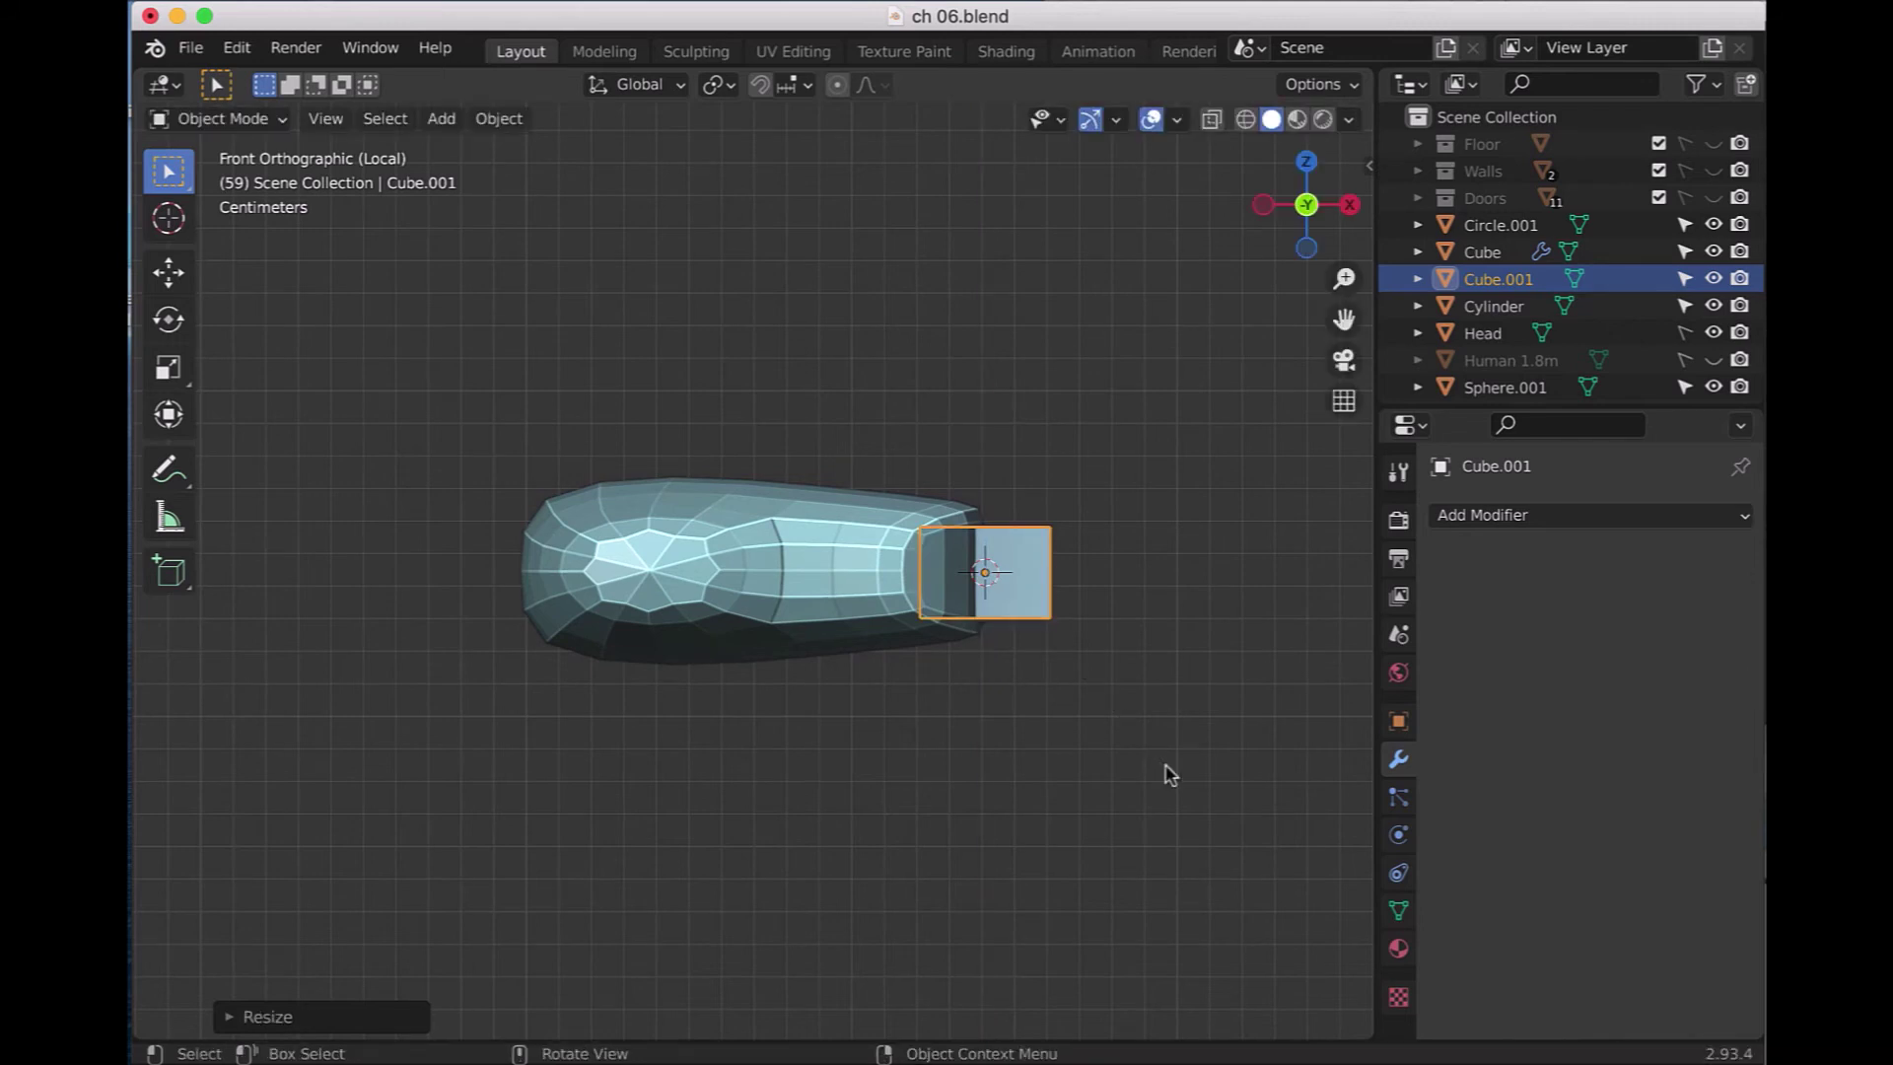
key(s)
key(y)
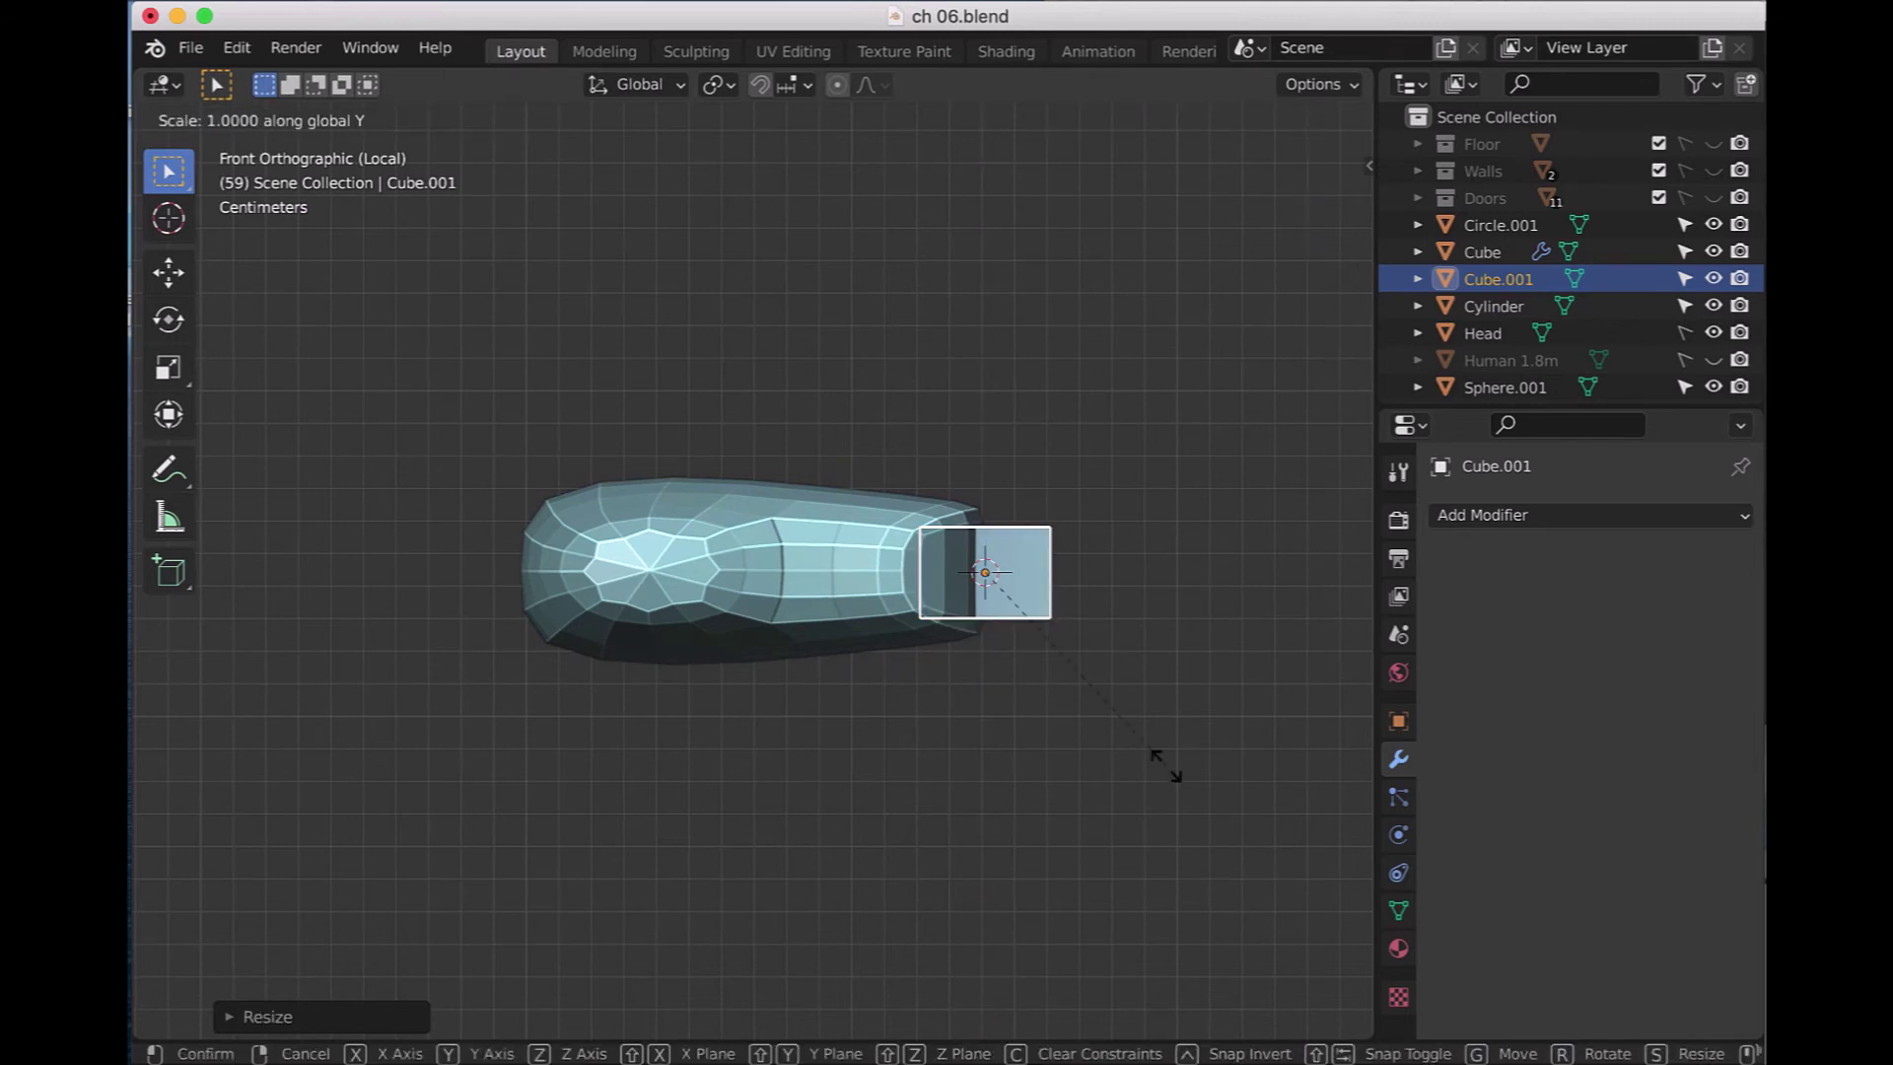
text(.7)
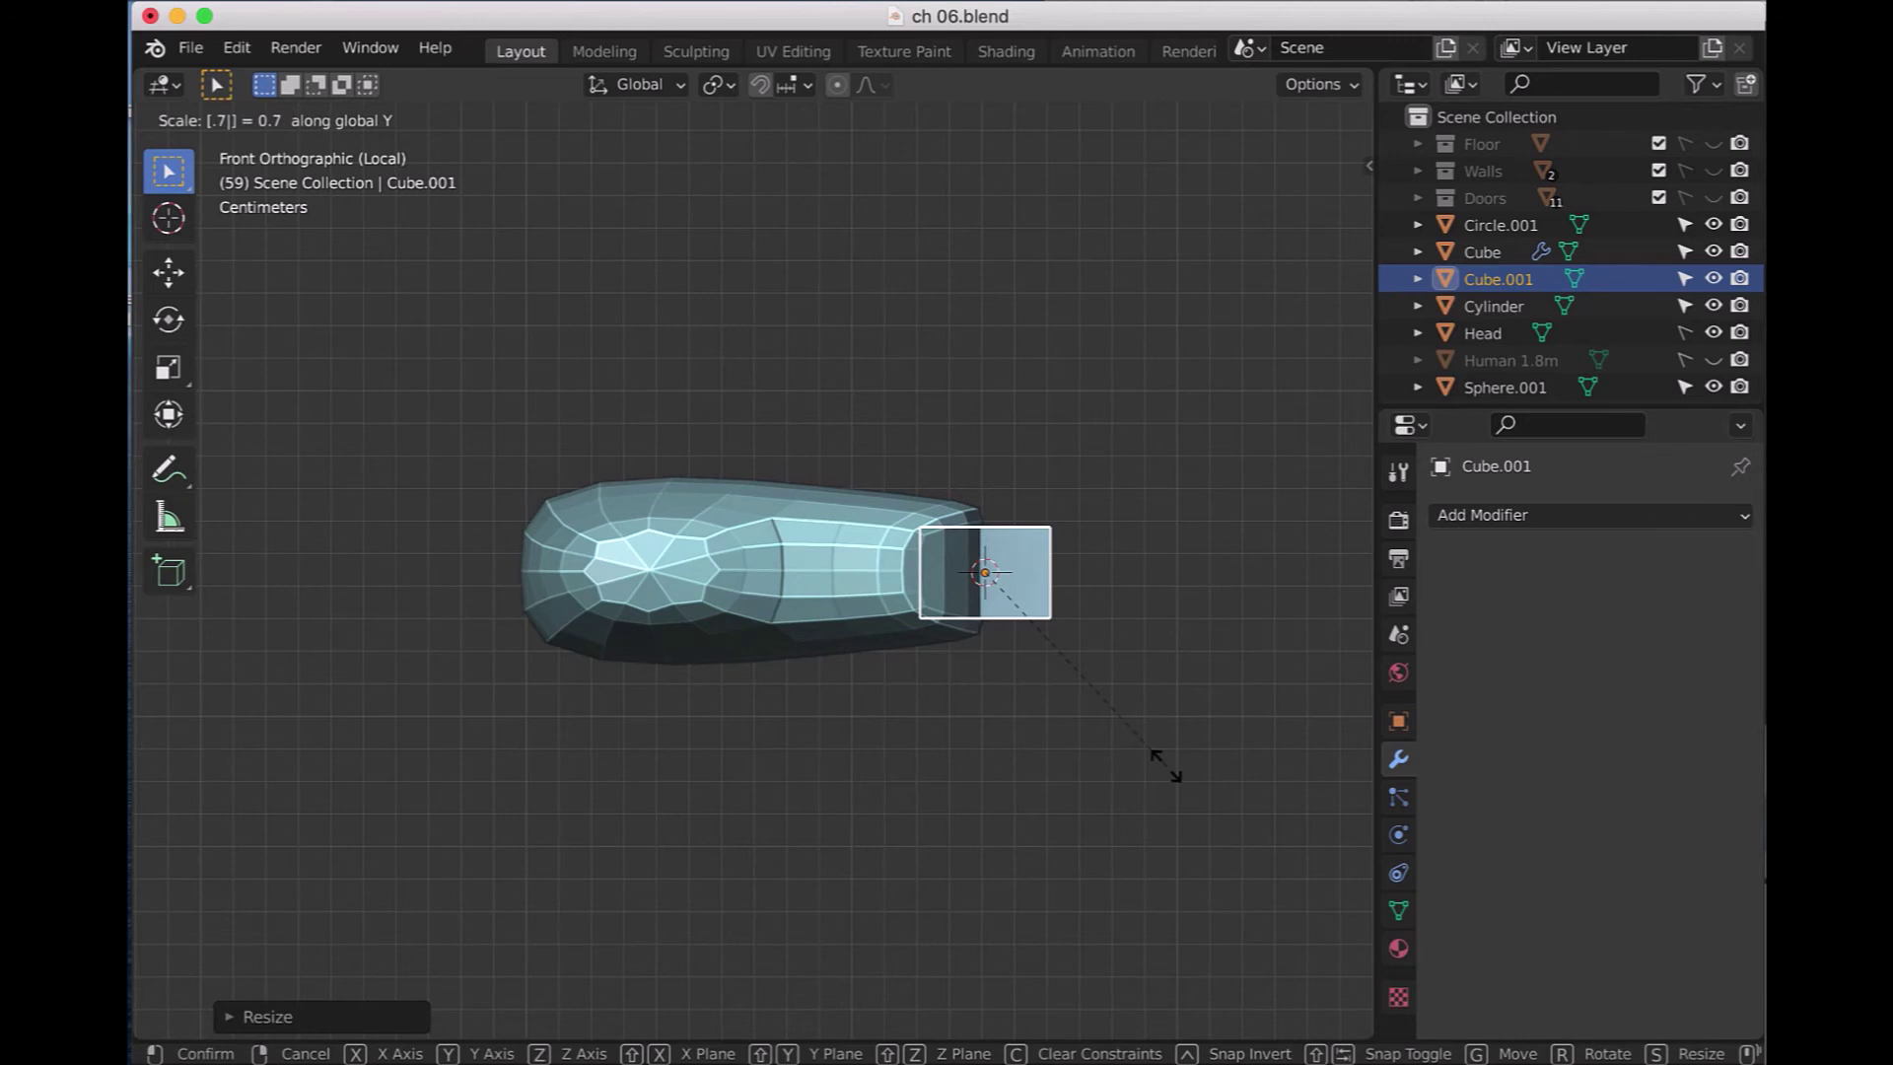
key(Return)
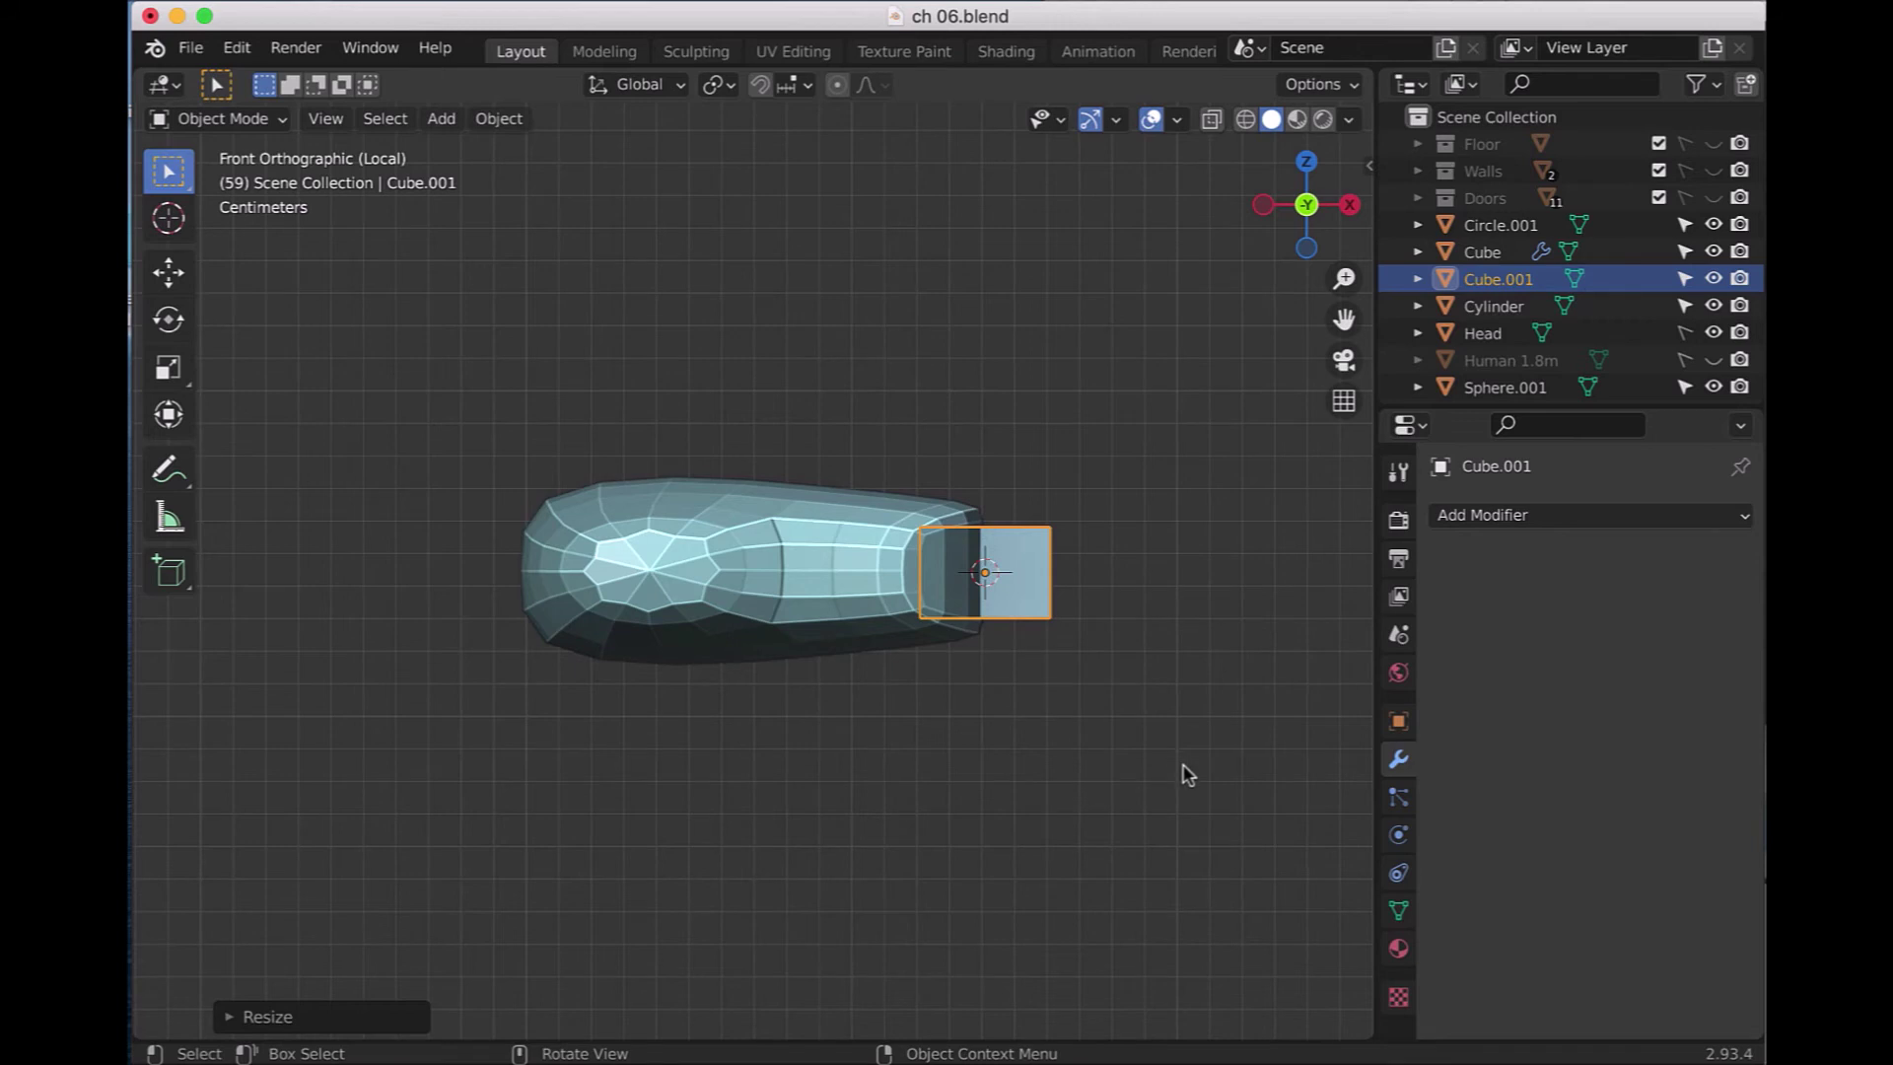
mouse_move(1149, 743)
middle_down()
mouse_move(1174, 739)
mouse_move(972, 824)
mouse_move(887, 831)
mouse_move(1124, 790)
mouse_move(1130, 753)
middle_up()
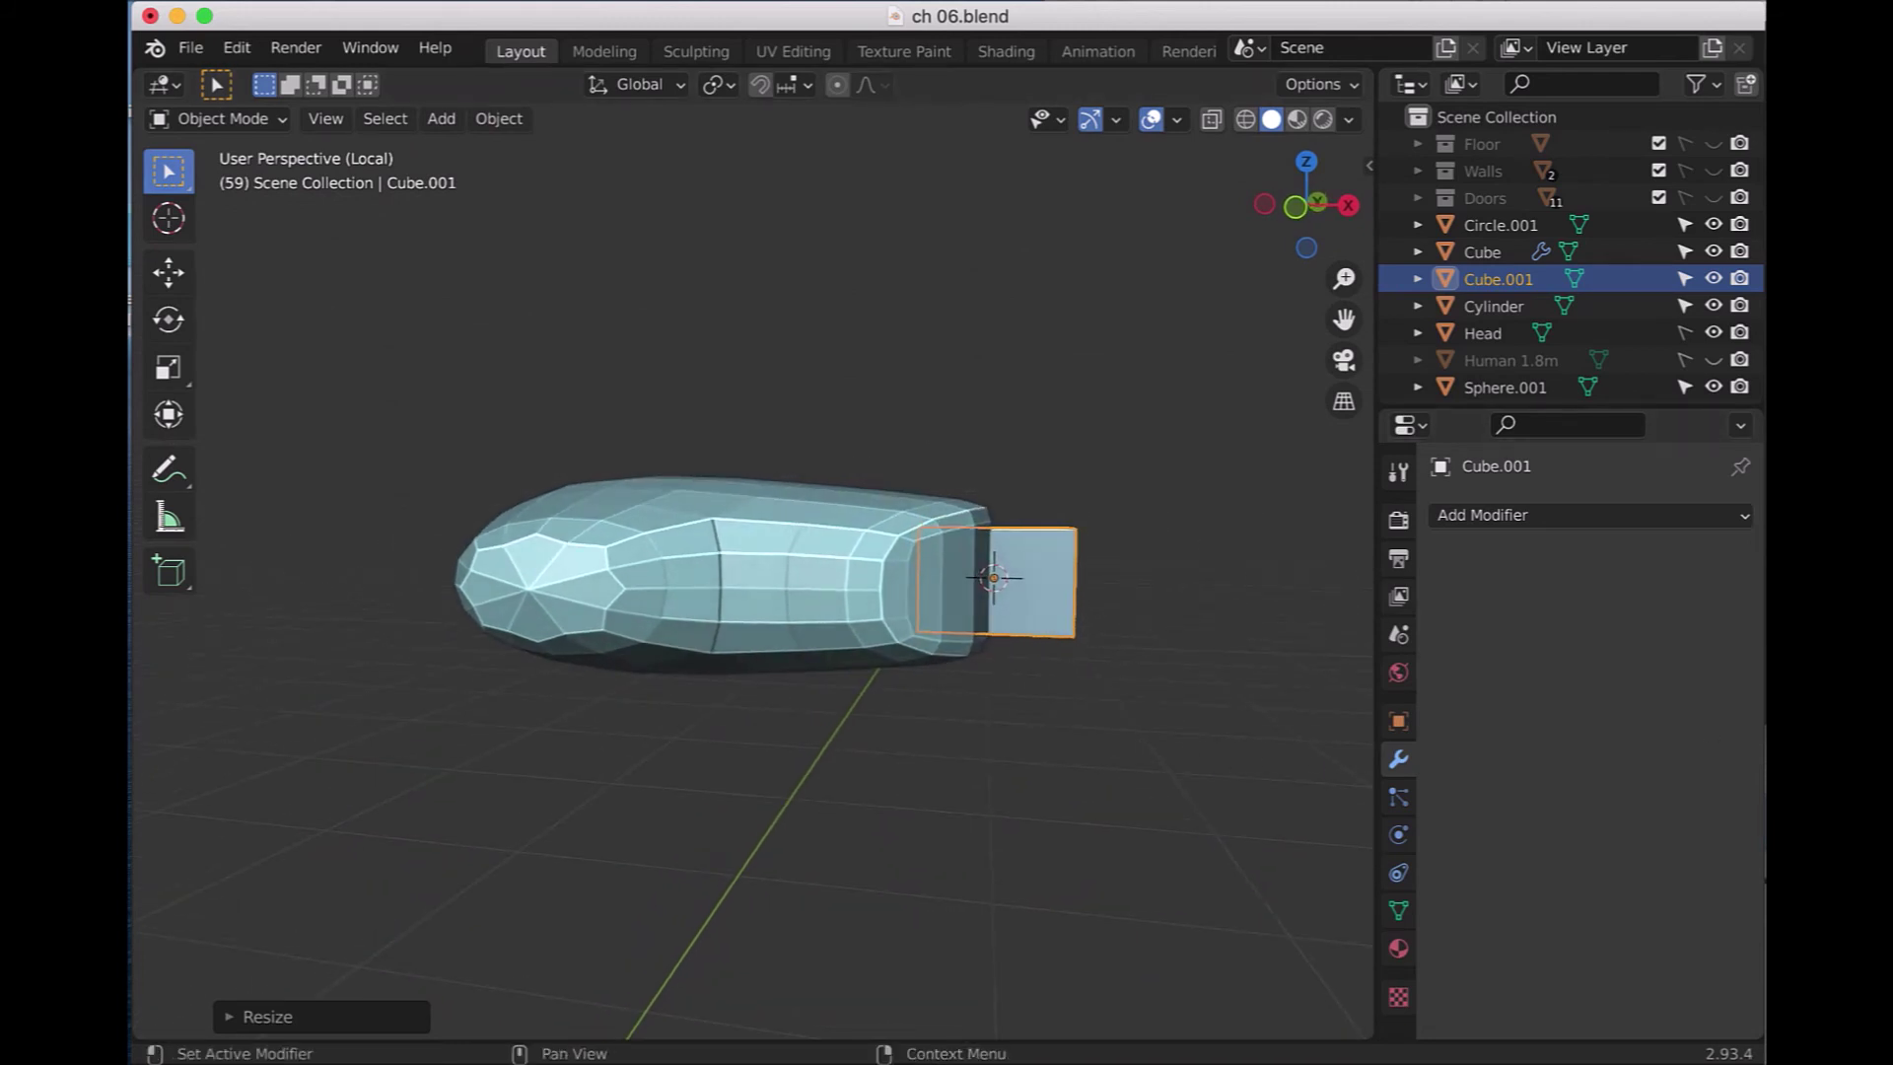
- Duplicate the small cube and place the copy to its right along X
click(1237, 700)
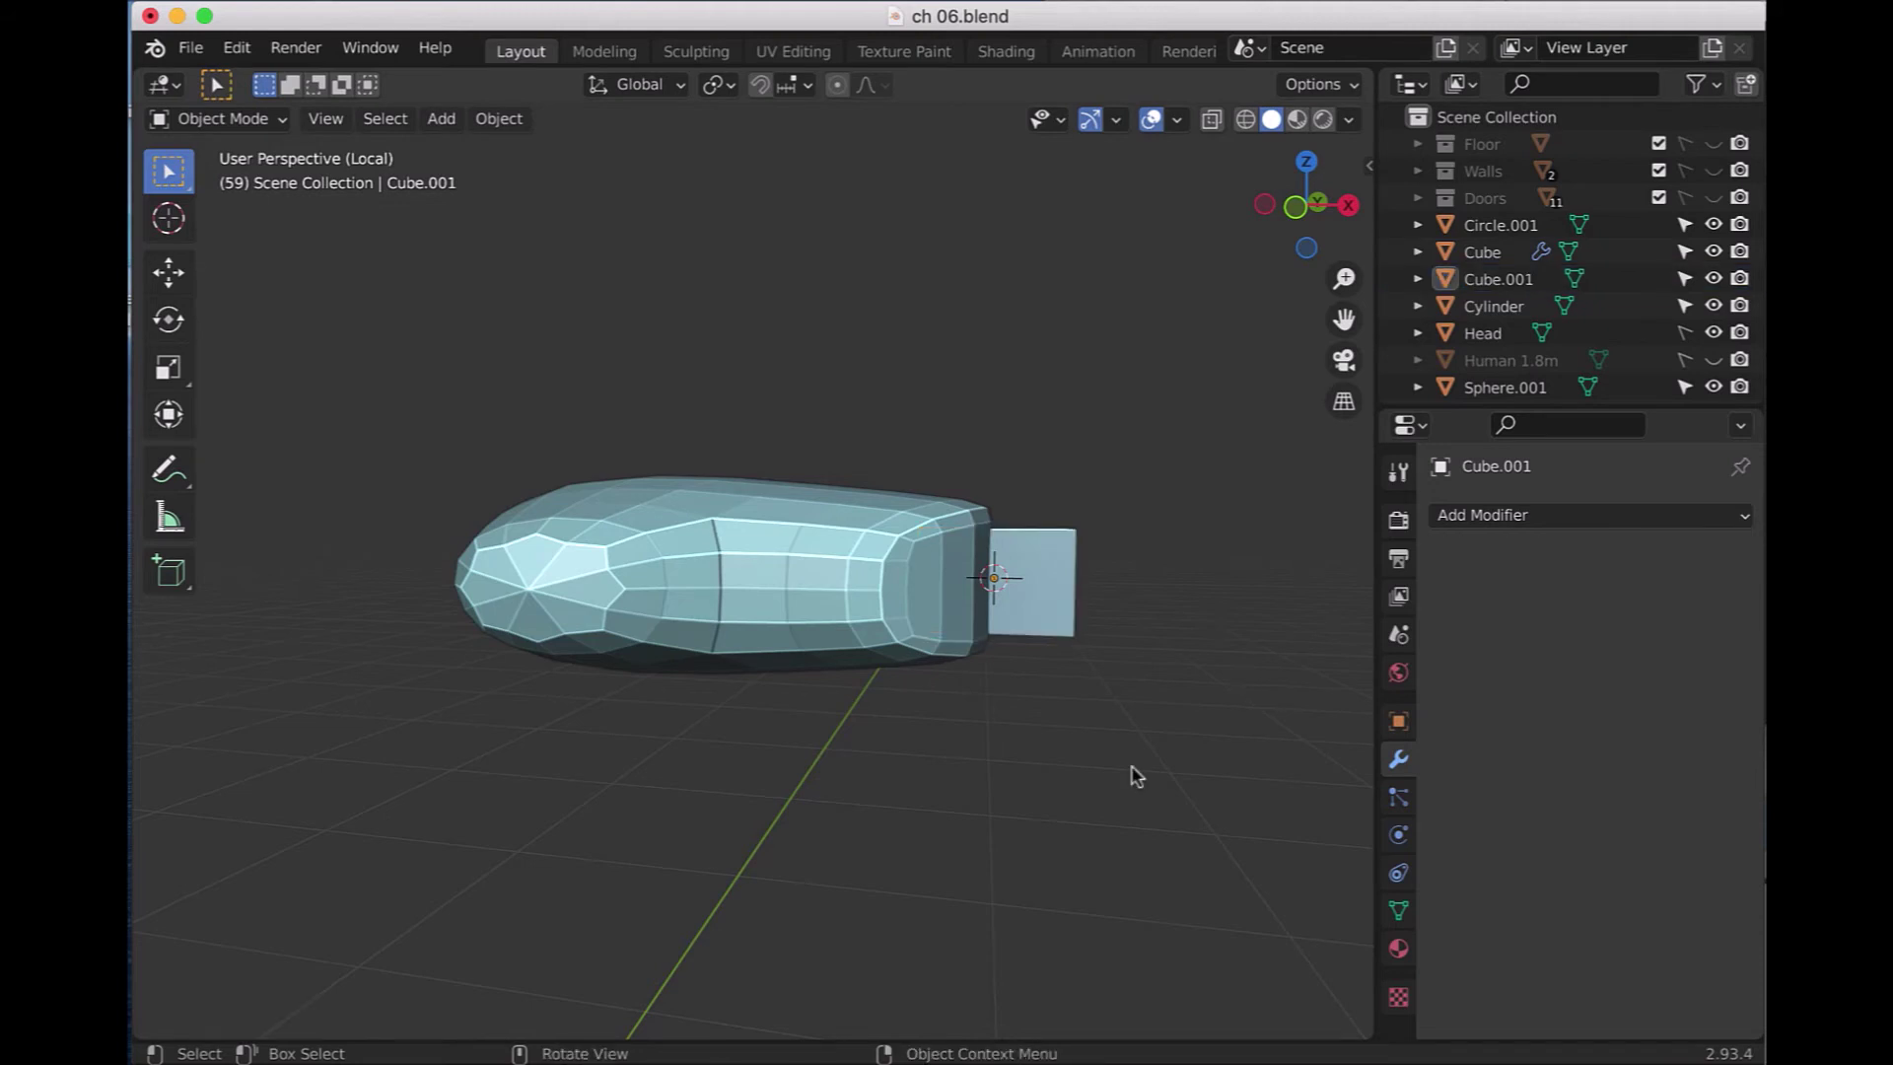
key(KP_3)
key(KP_1)
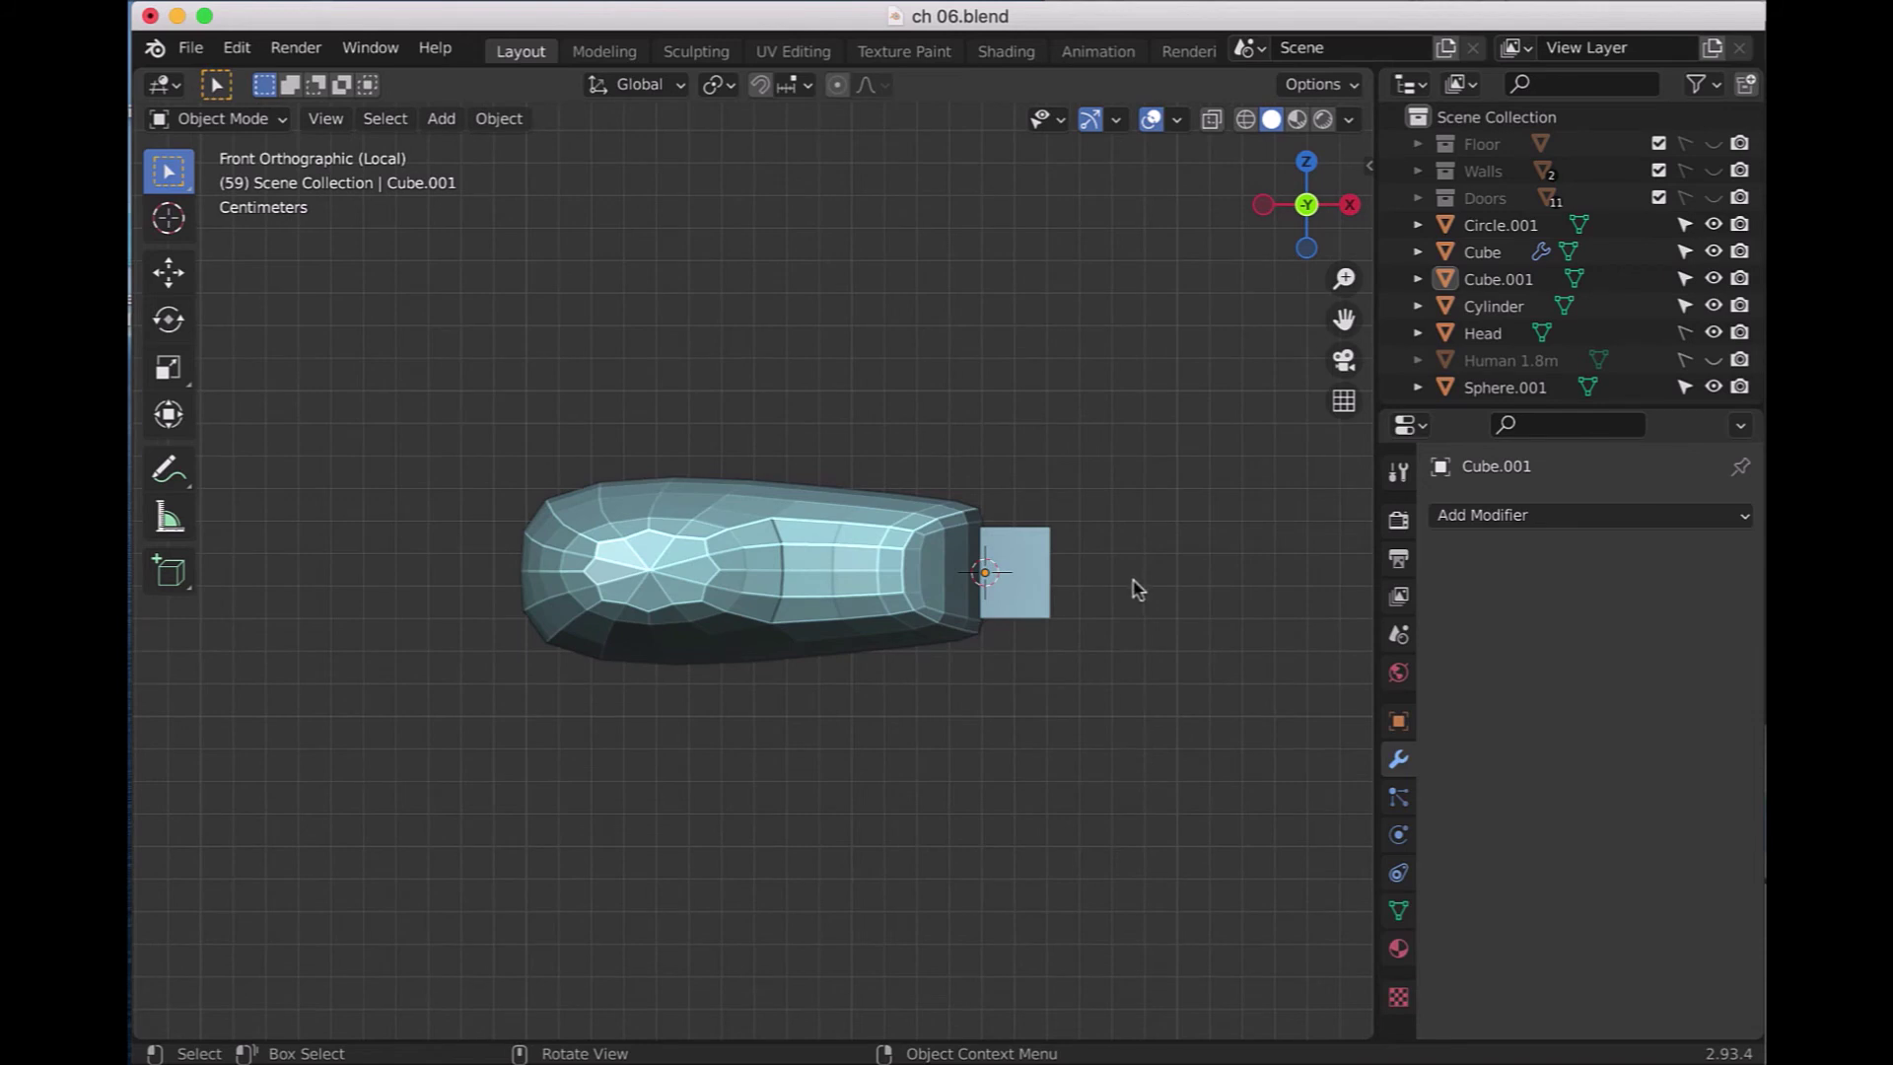
click(1032, 595)
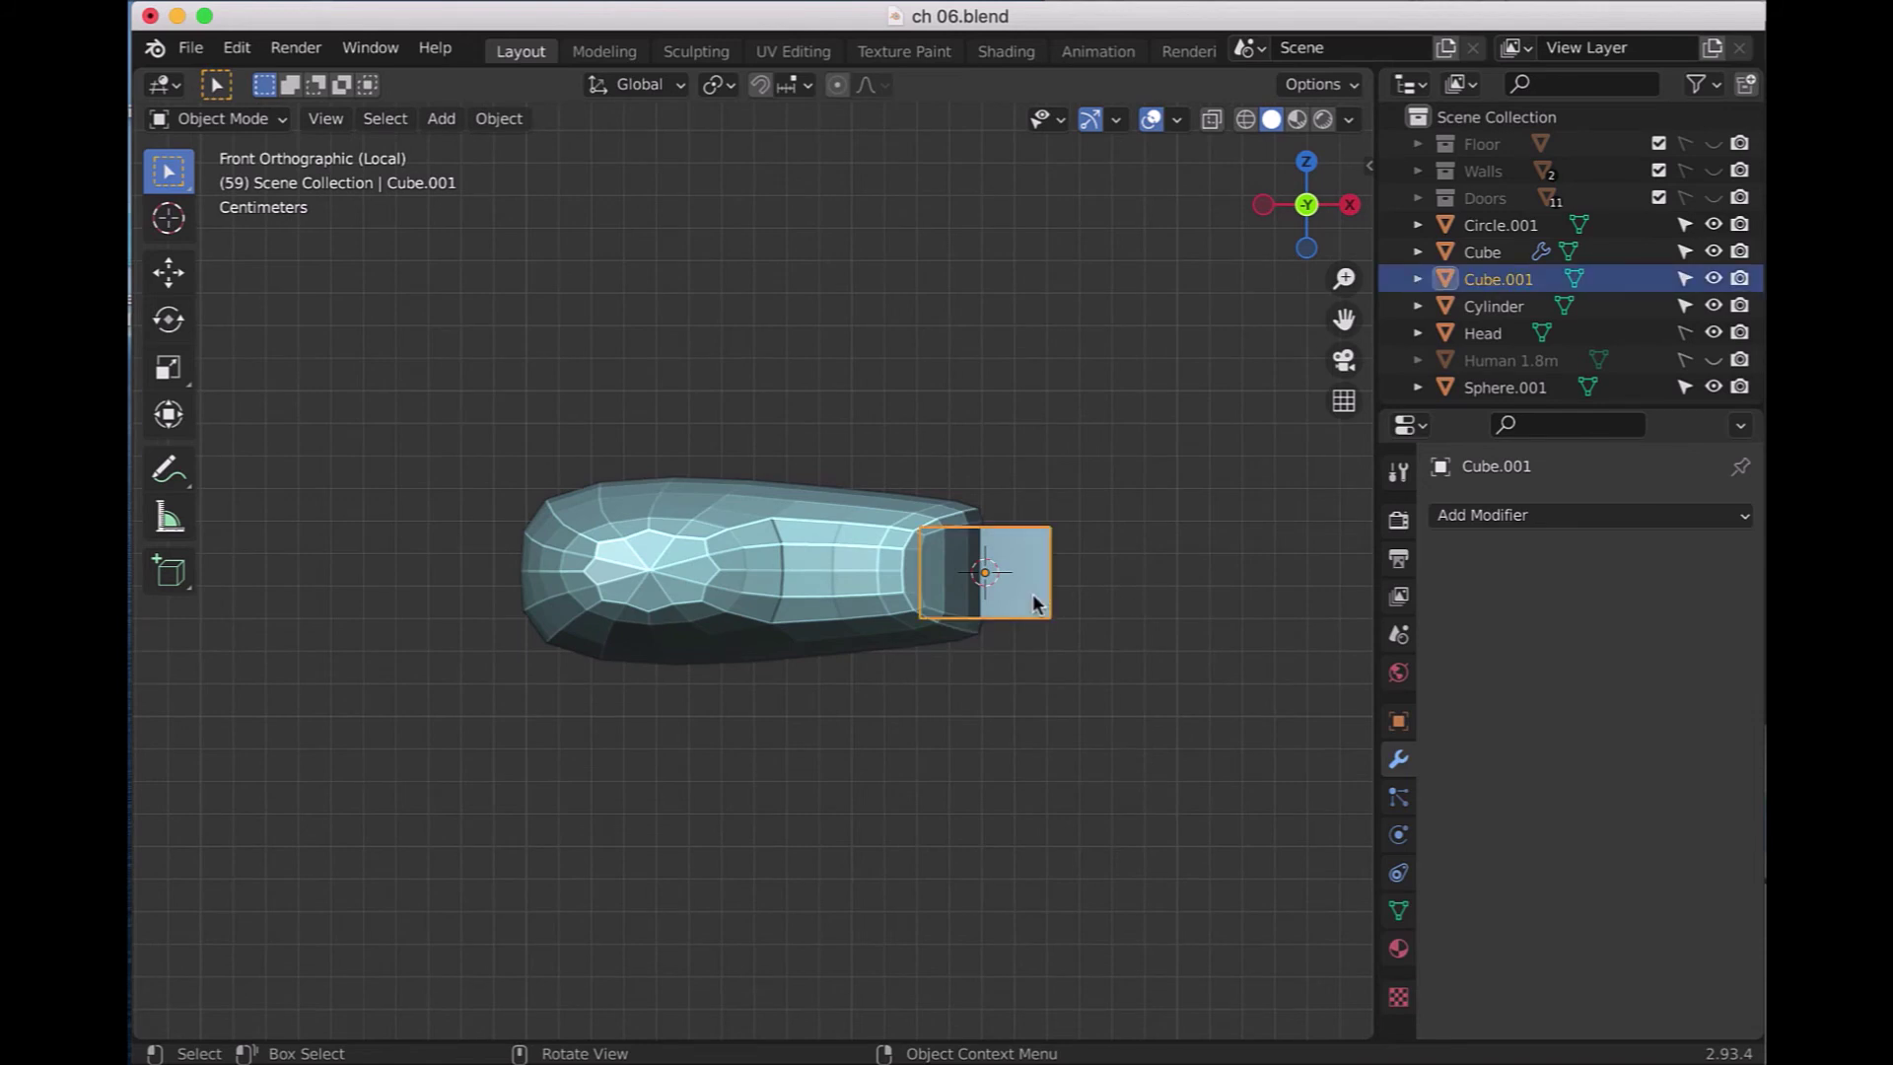
key(shift+d)
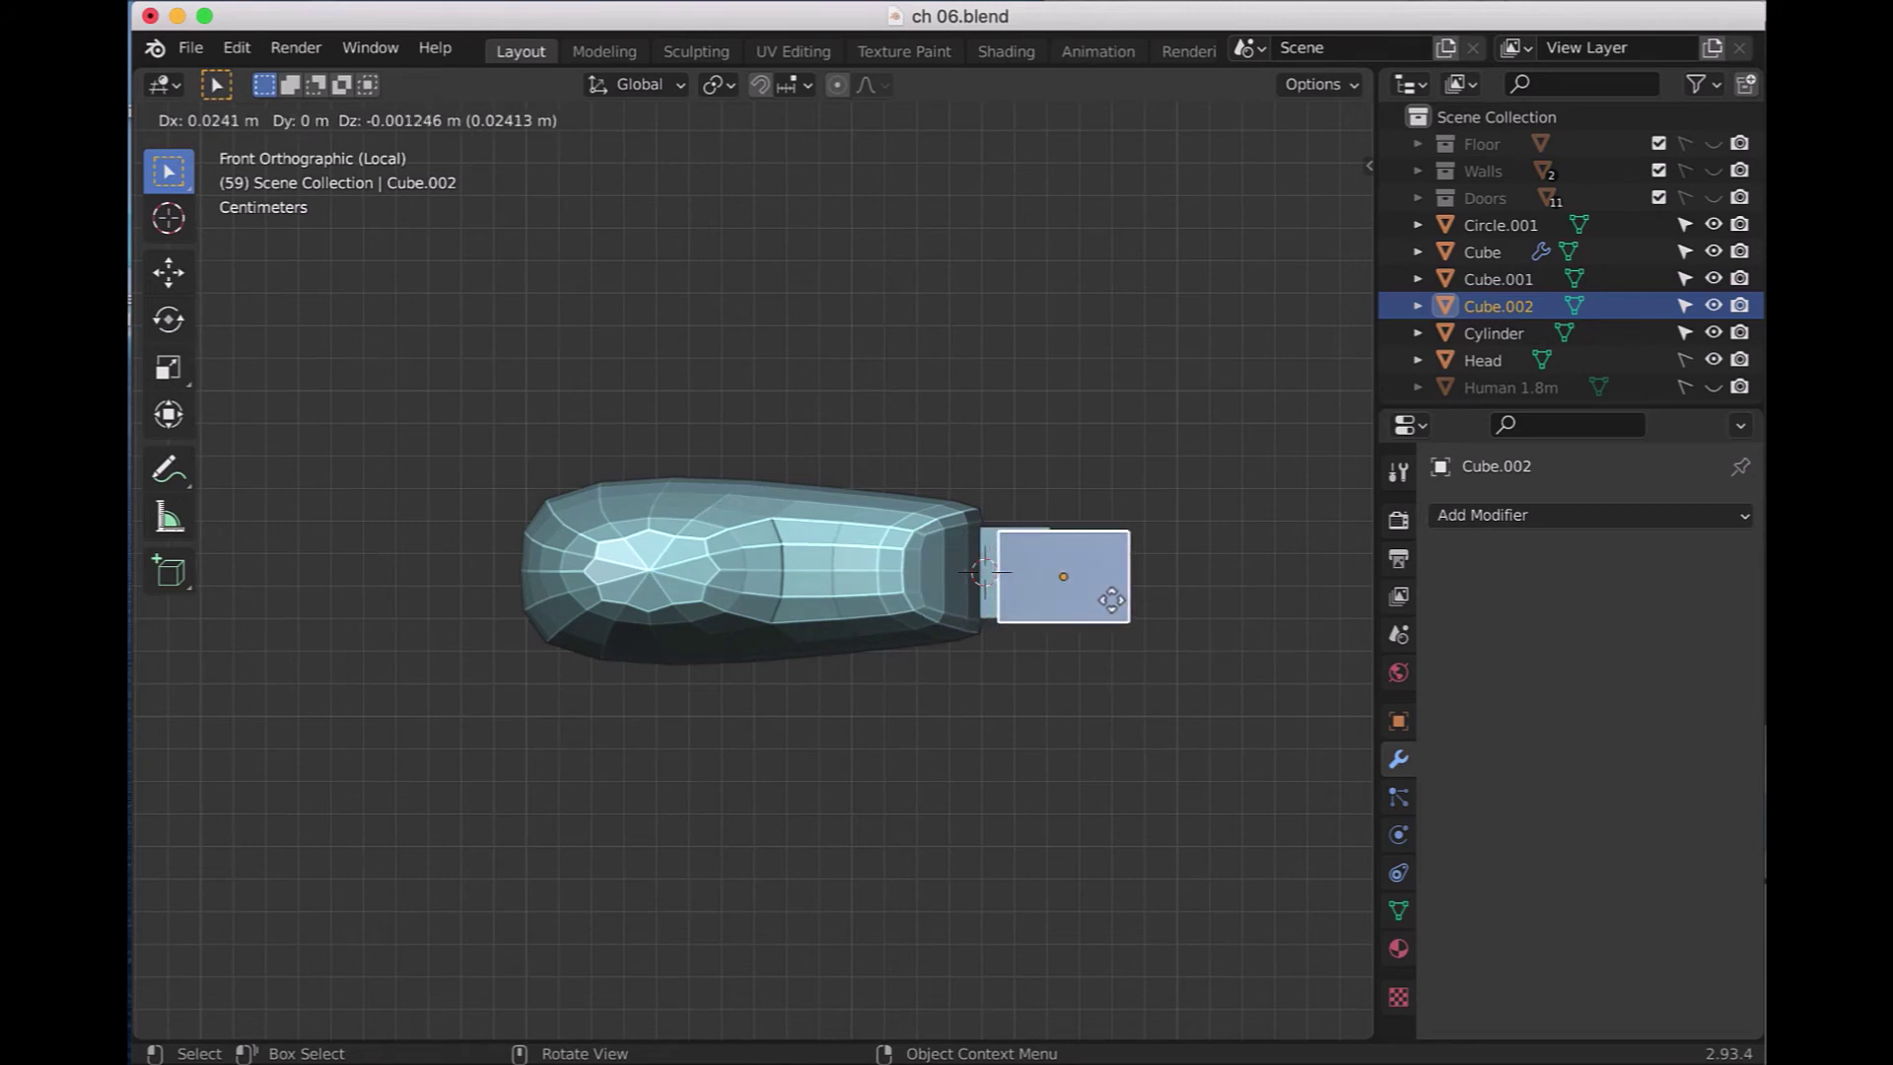
key(x)
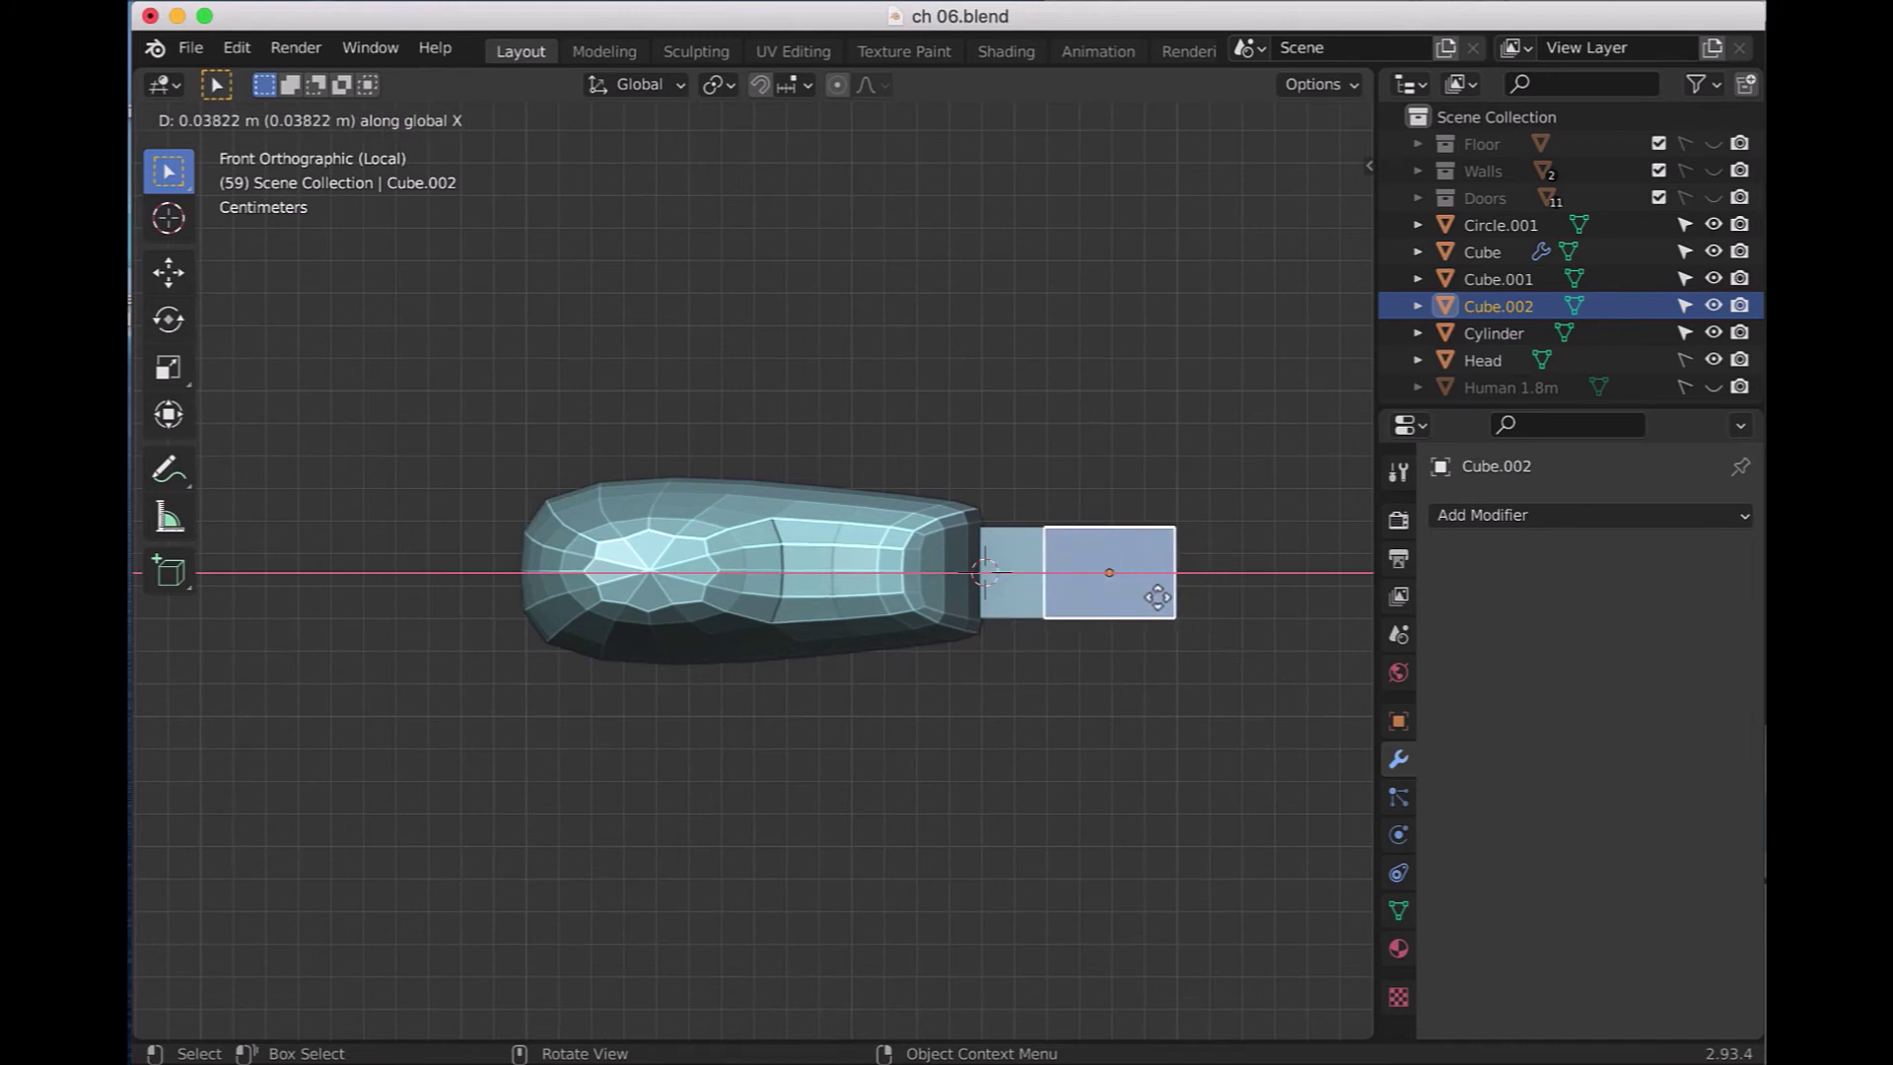
click(1156, 596)
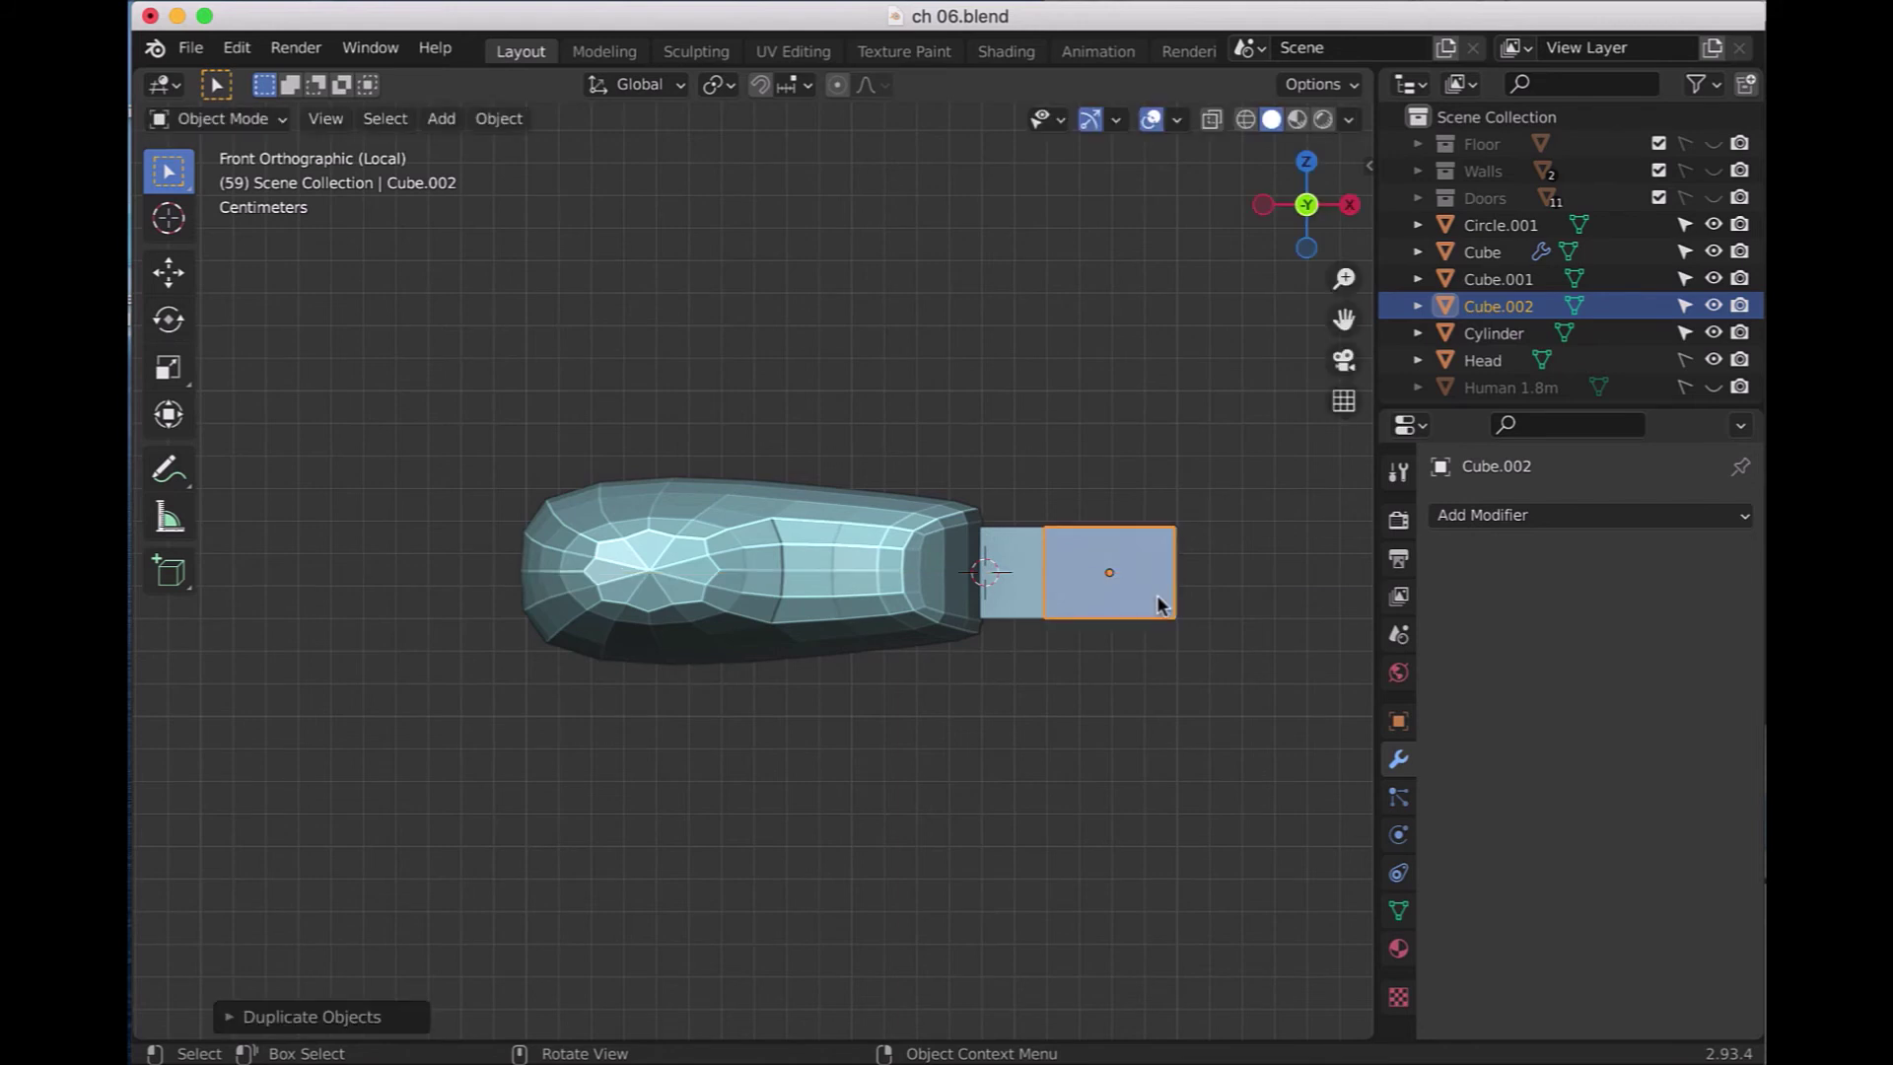
- Shrink the copy to 0.9 and nudge it left along X toward the first cube
text(s.9)
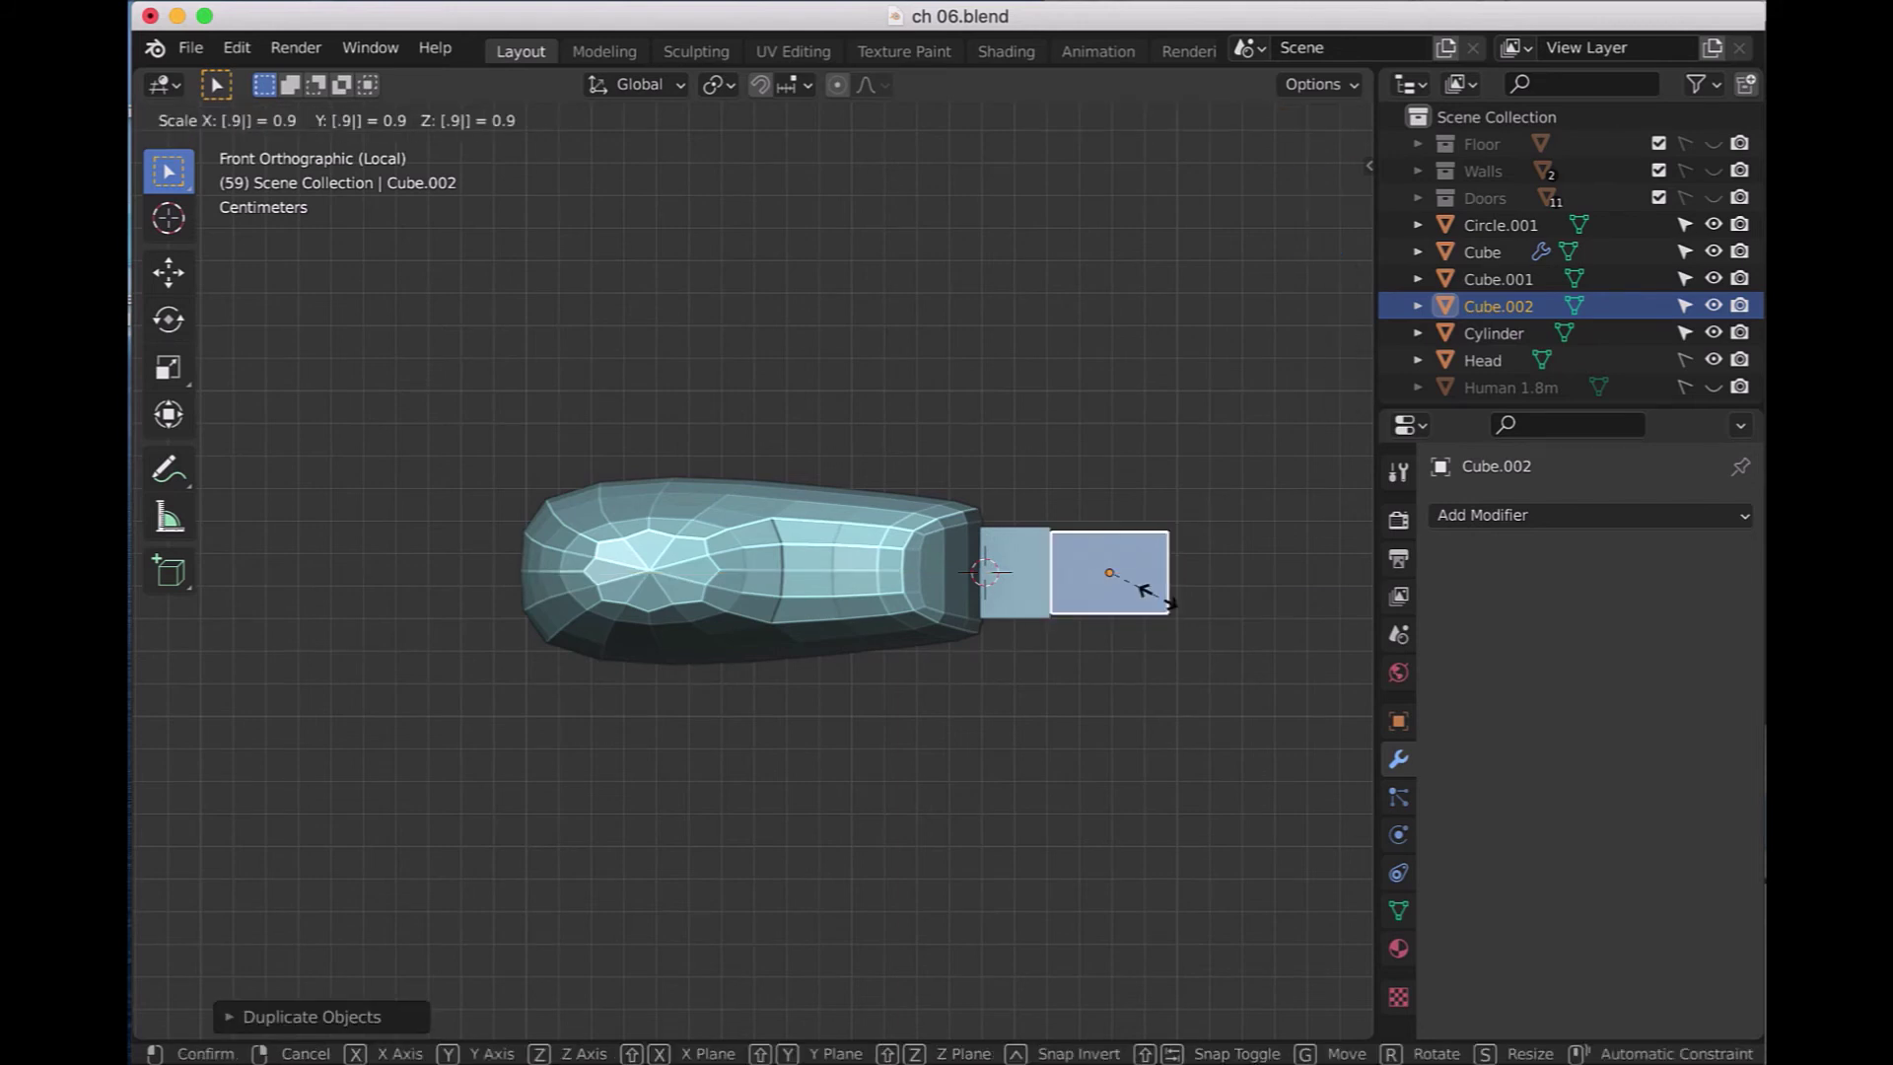
key(Return)
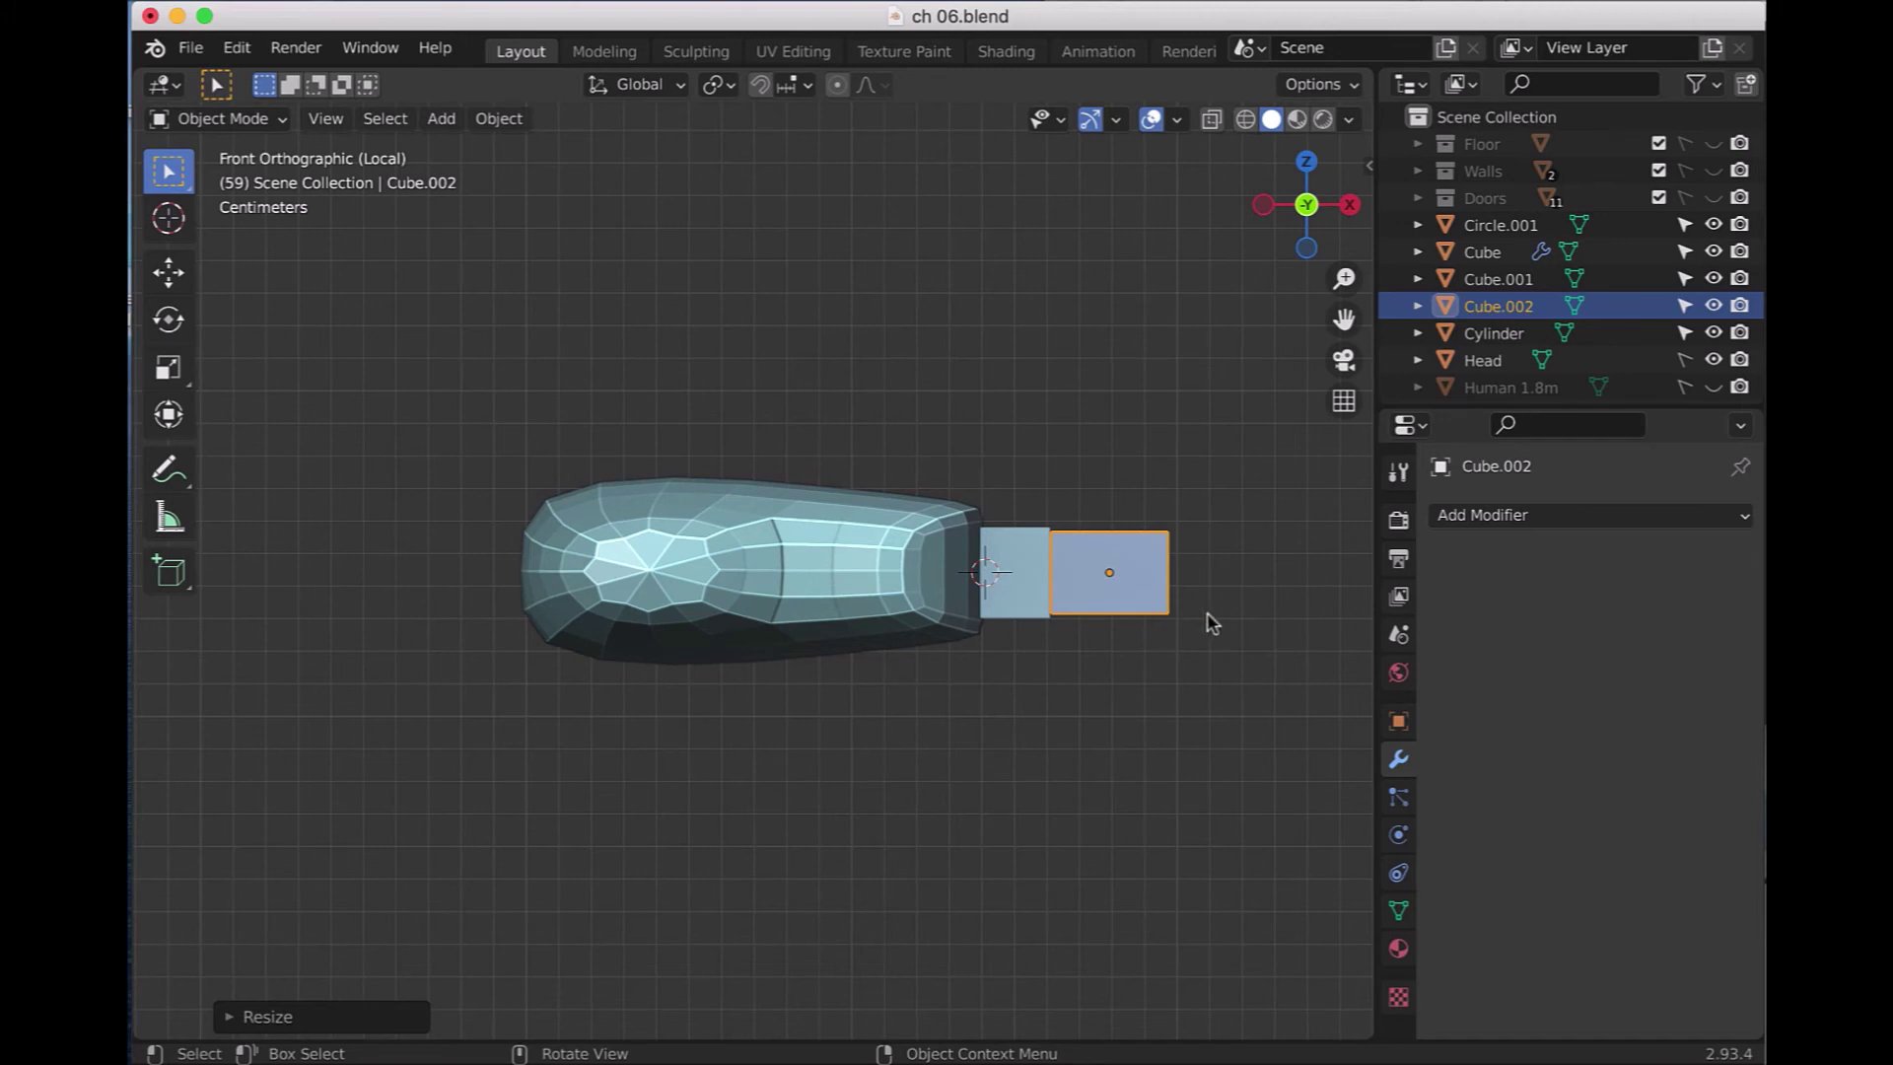
key(g)
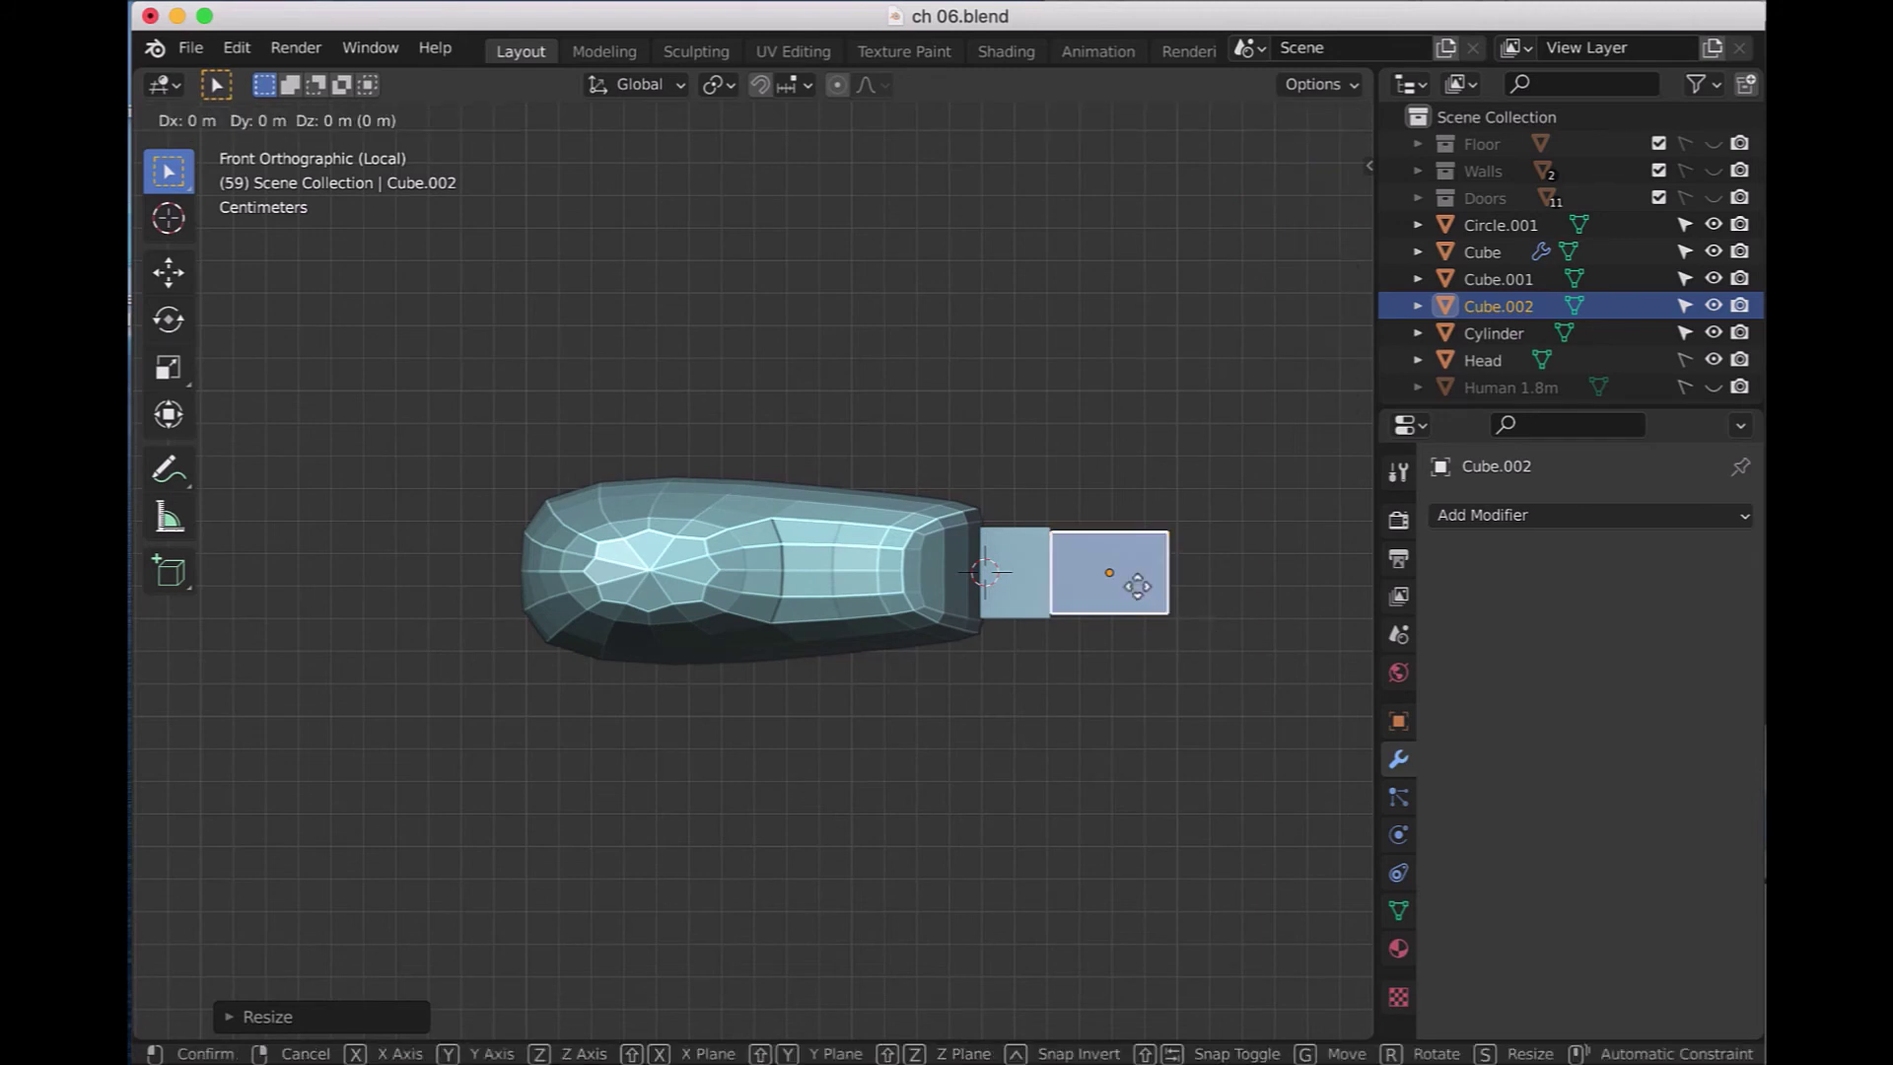
key(x)
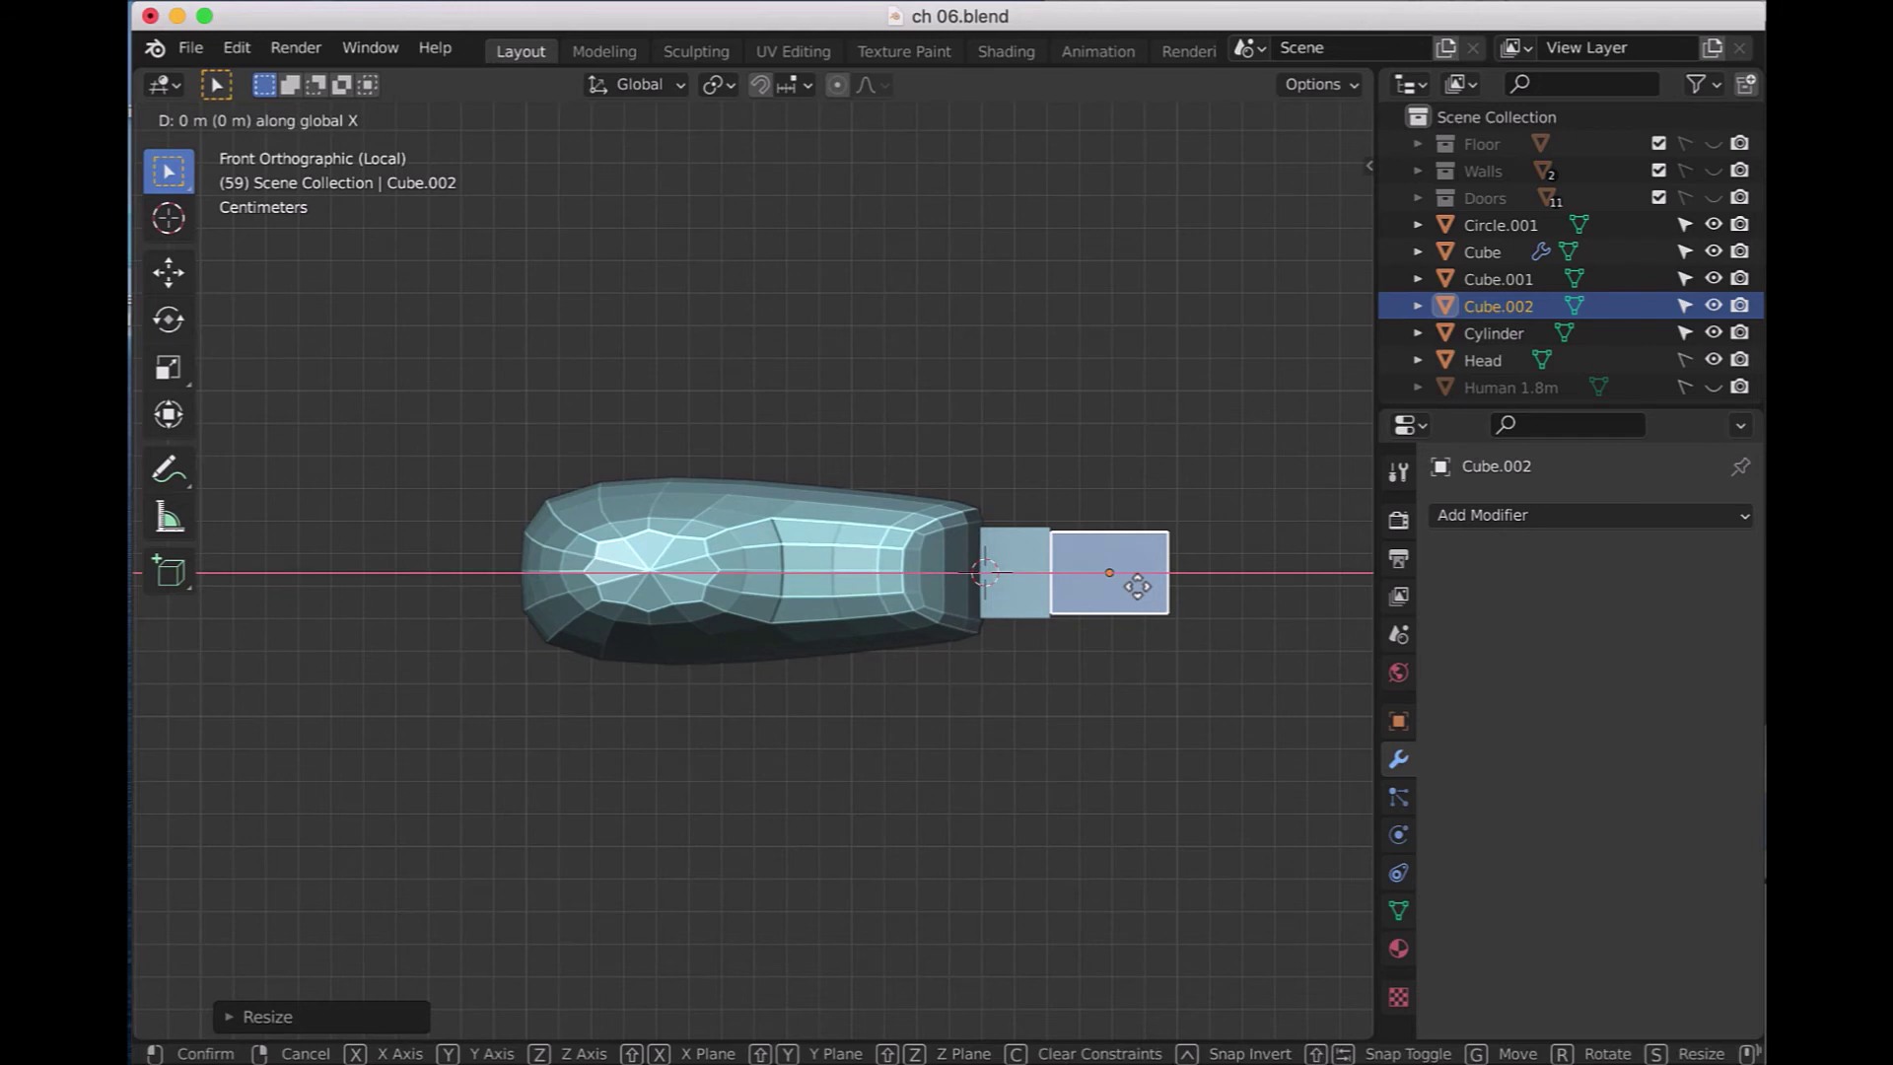
click(1131, 583)
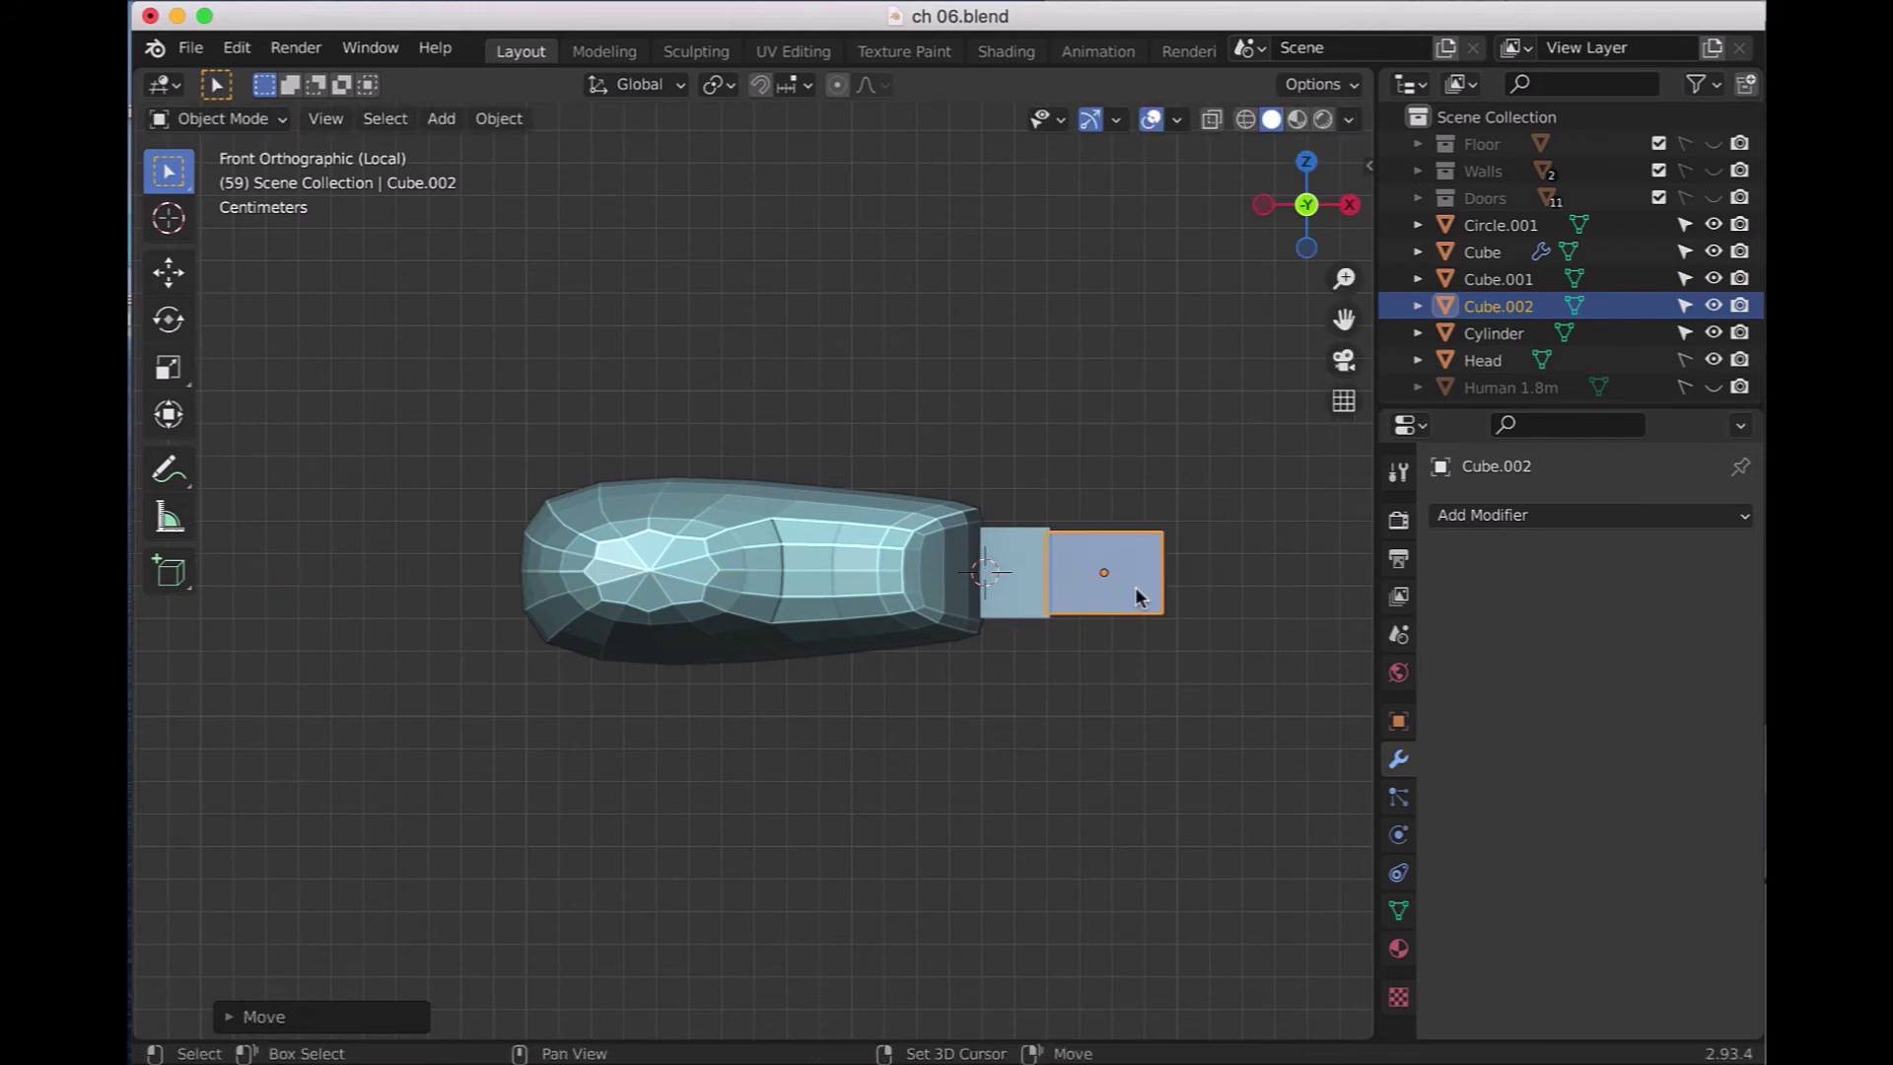
- Duplicate that block, scale it to 0.9, and place it to the right along X
key(shift+d)
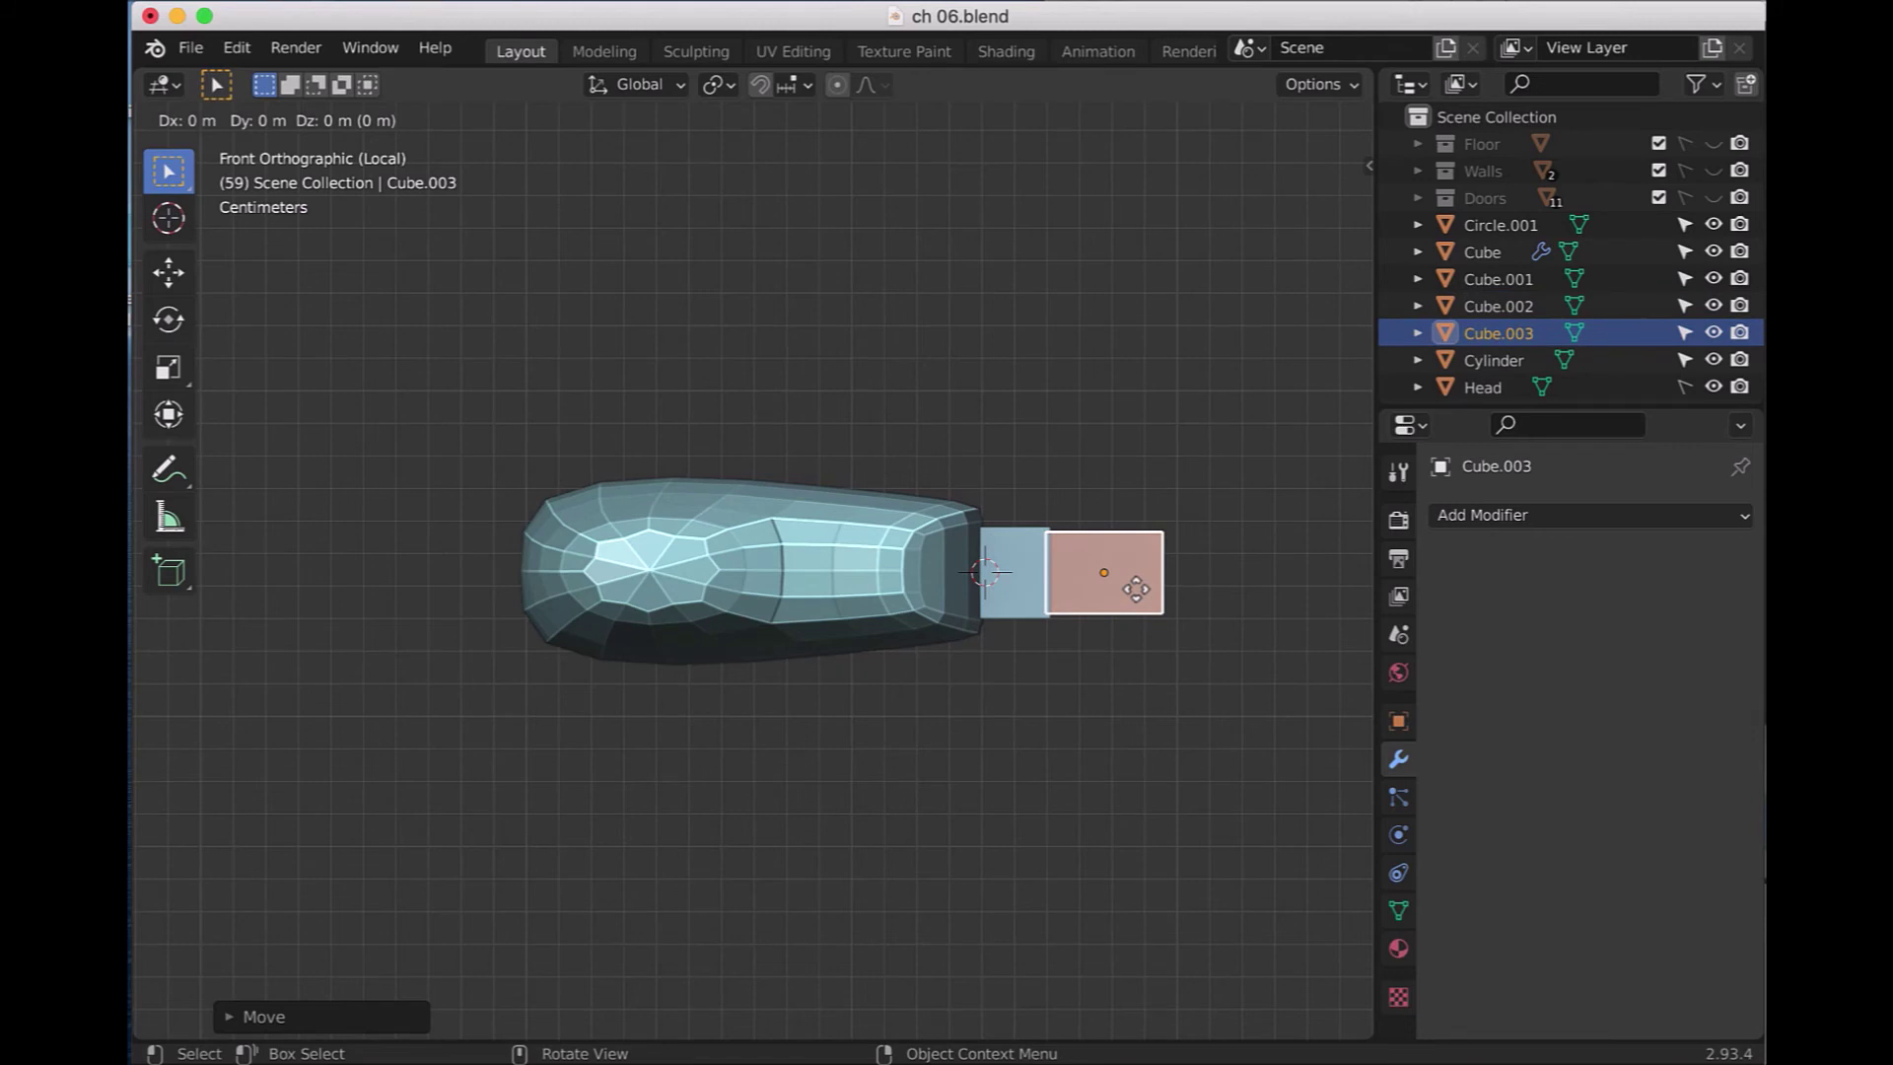
text(s.)
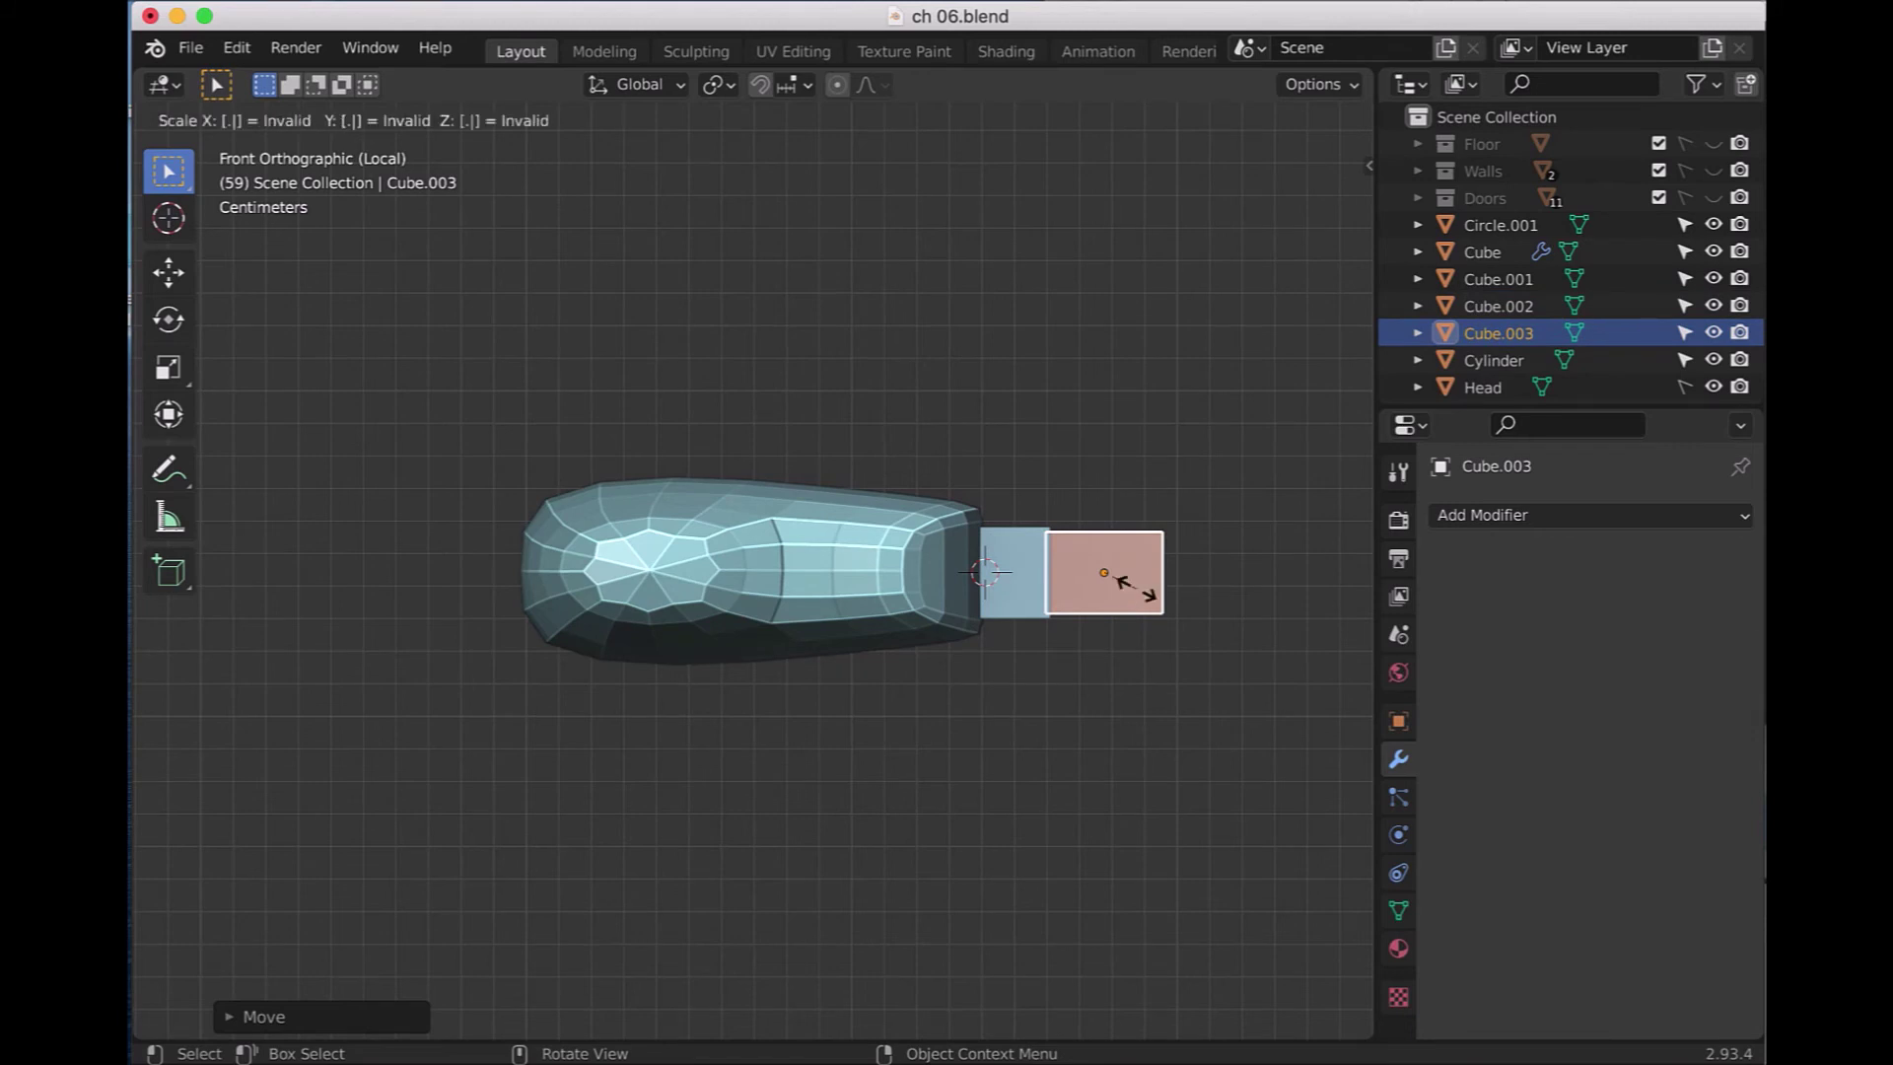
text(9)
key(Return)
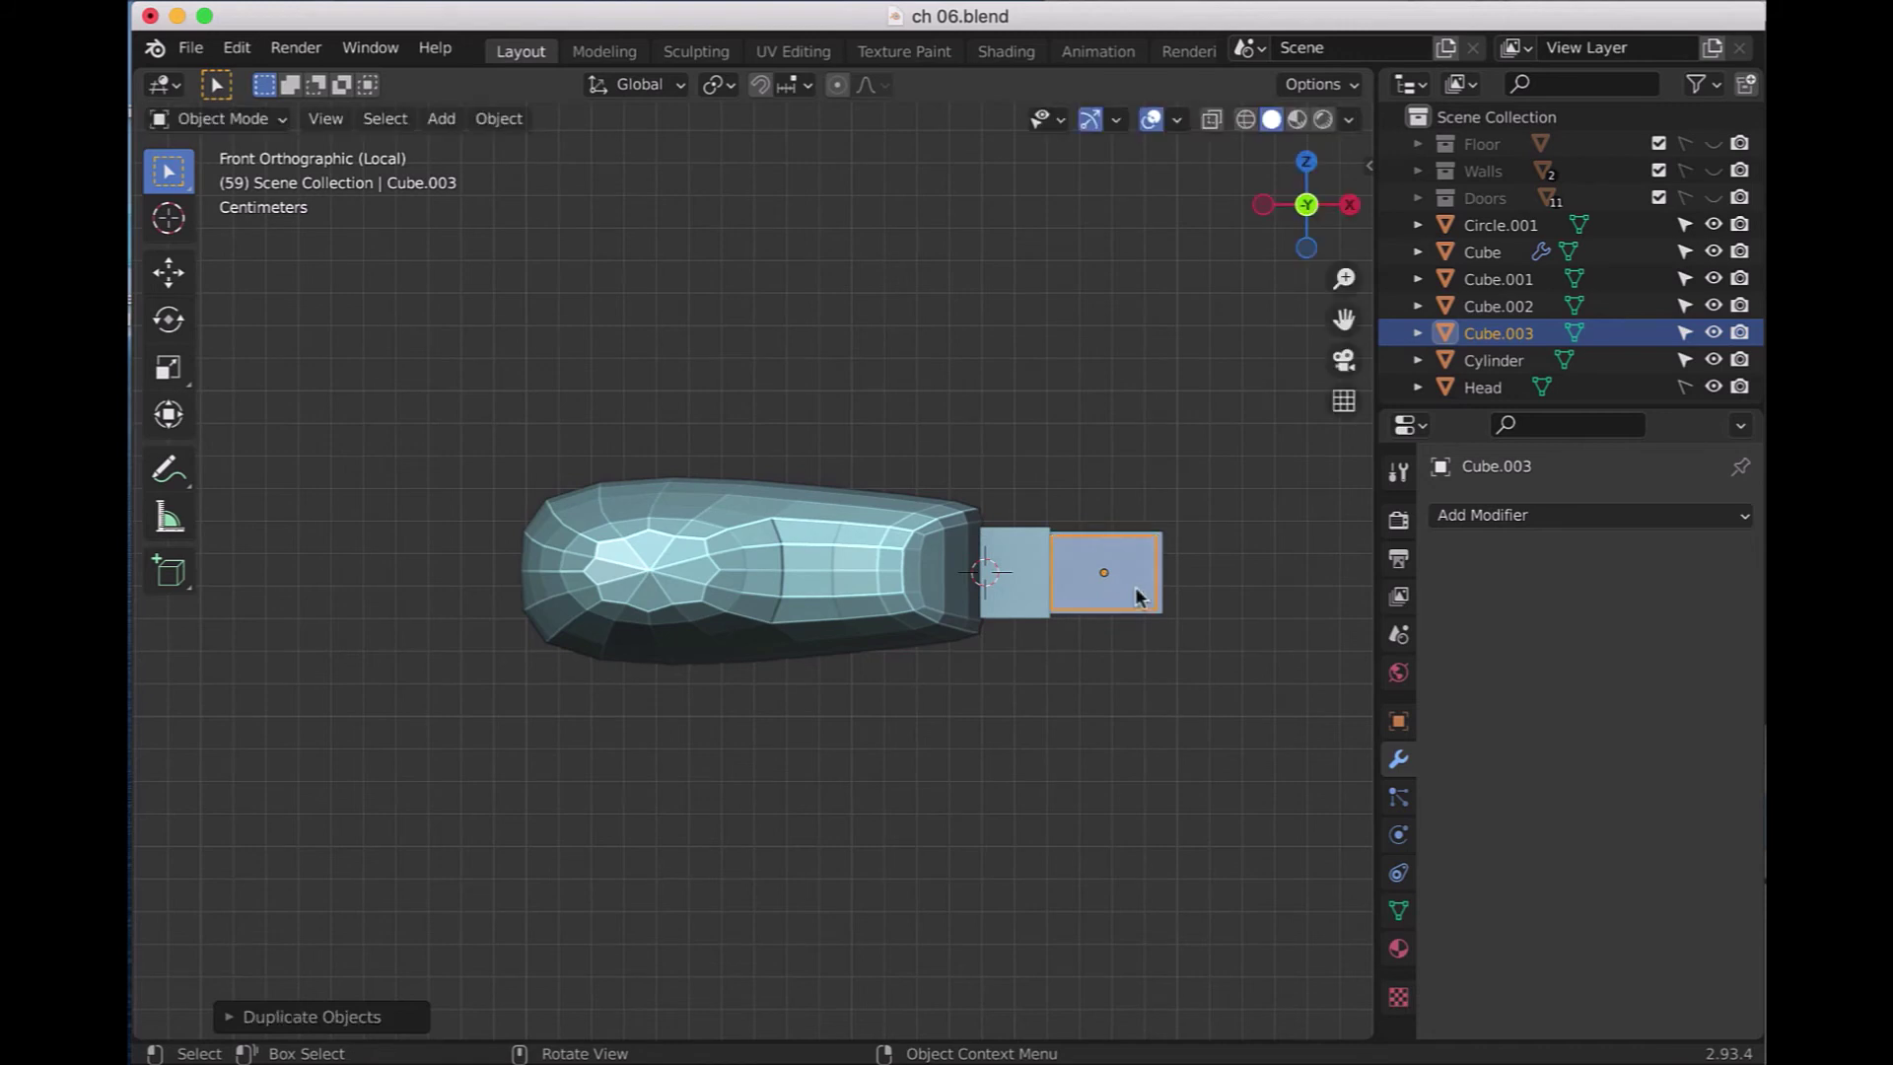
key(shift+d)
key(x)
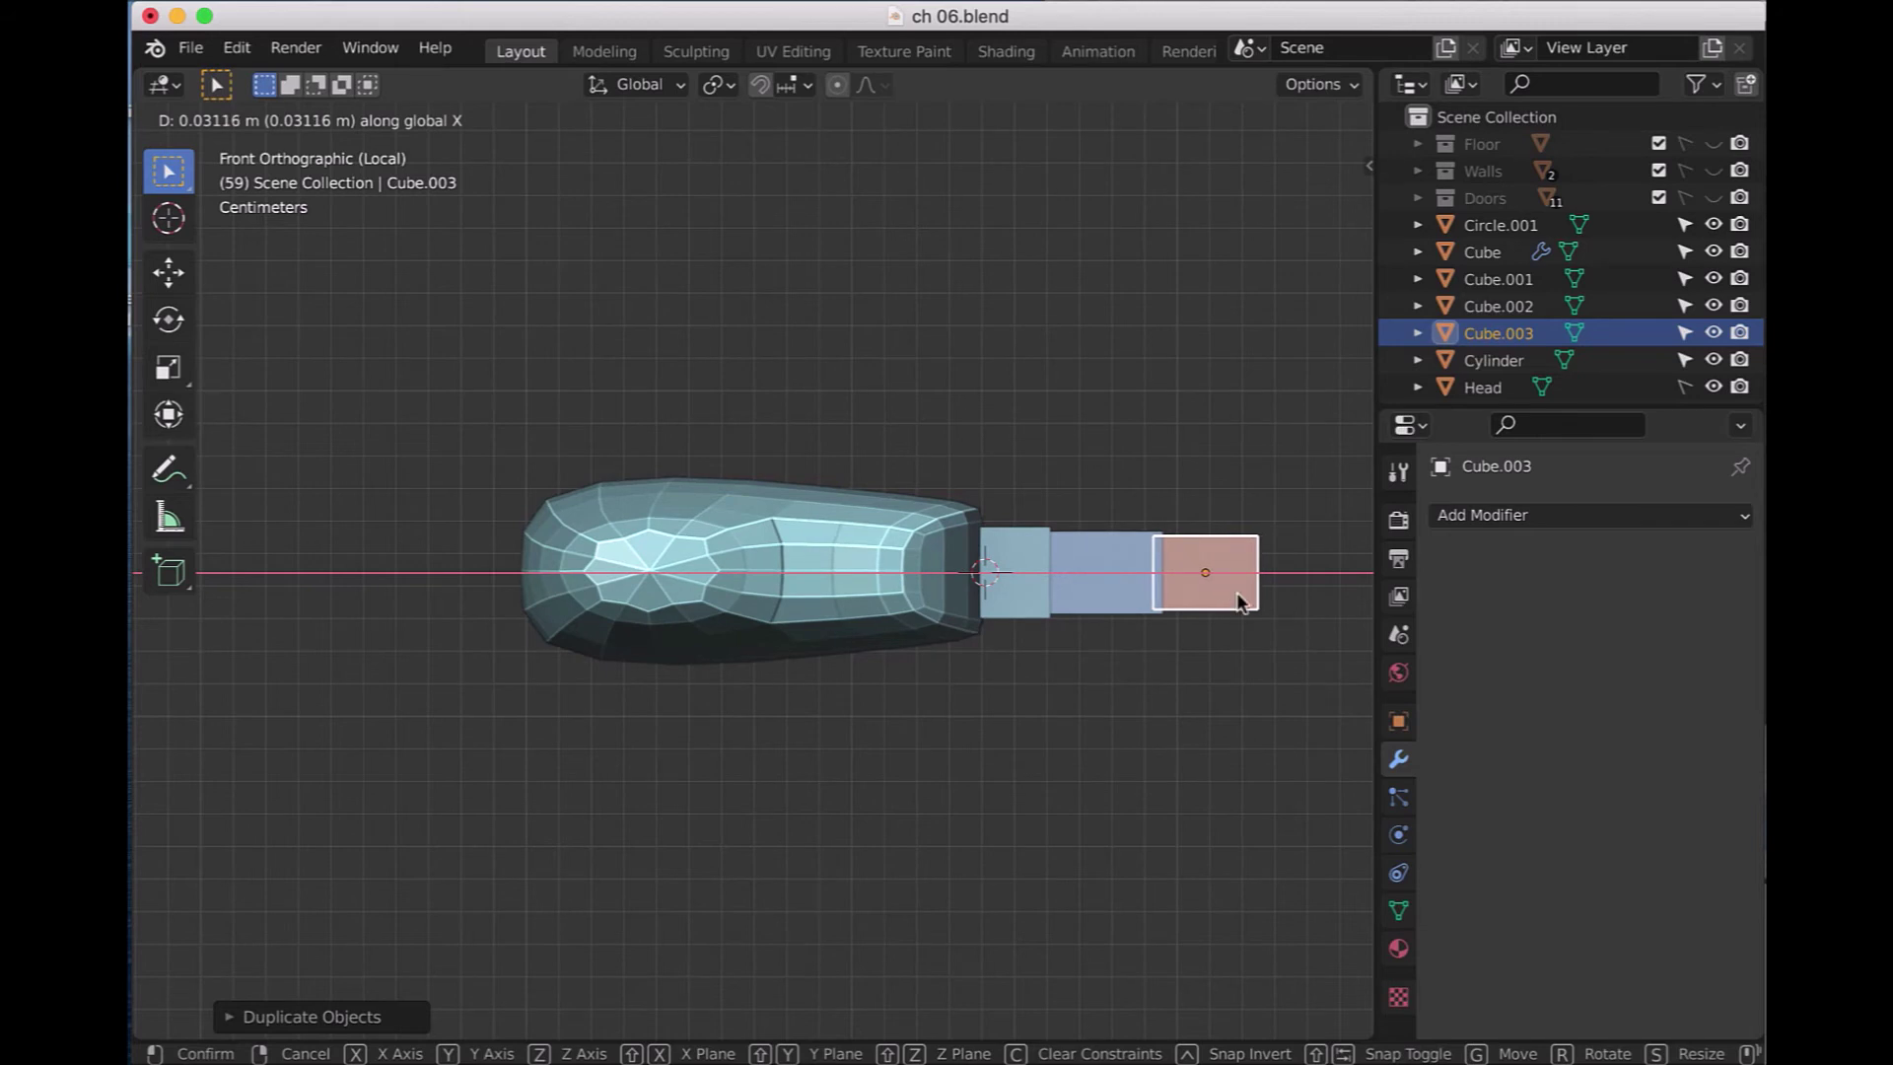
click(1237, 594)
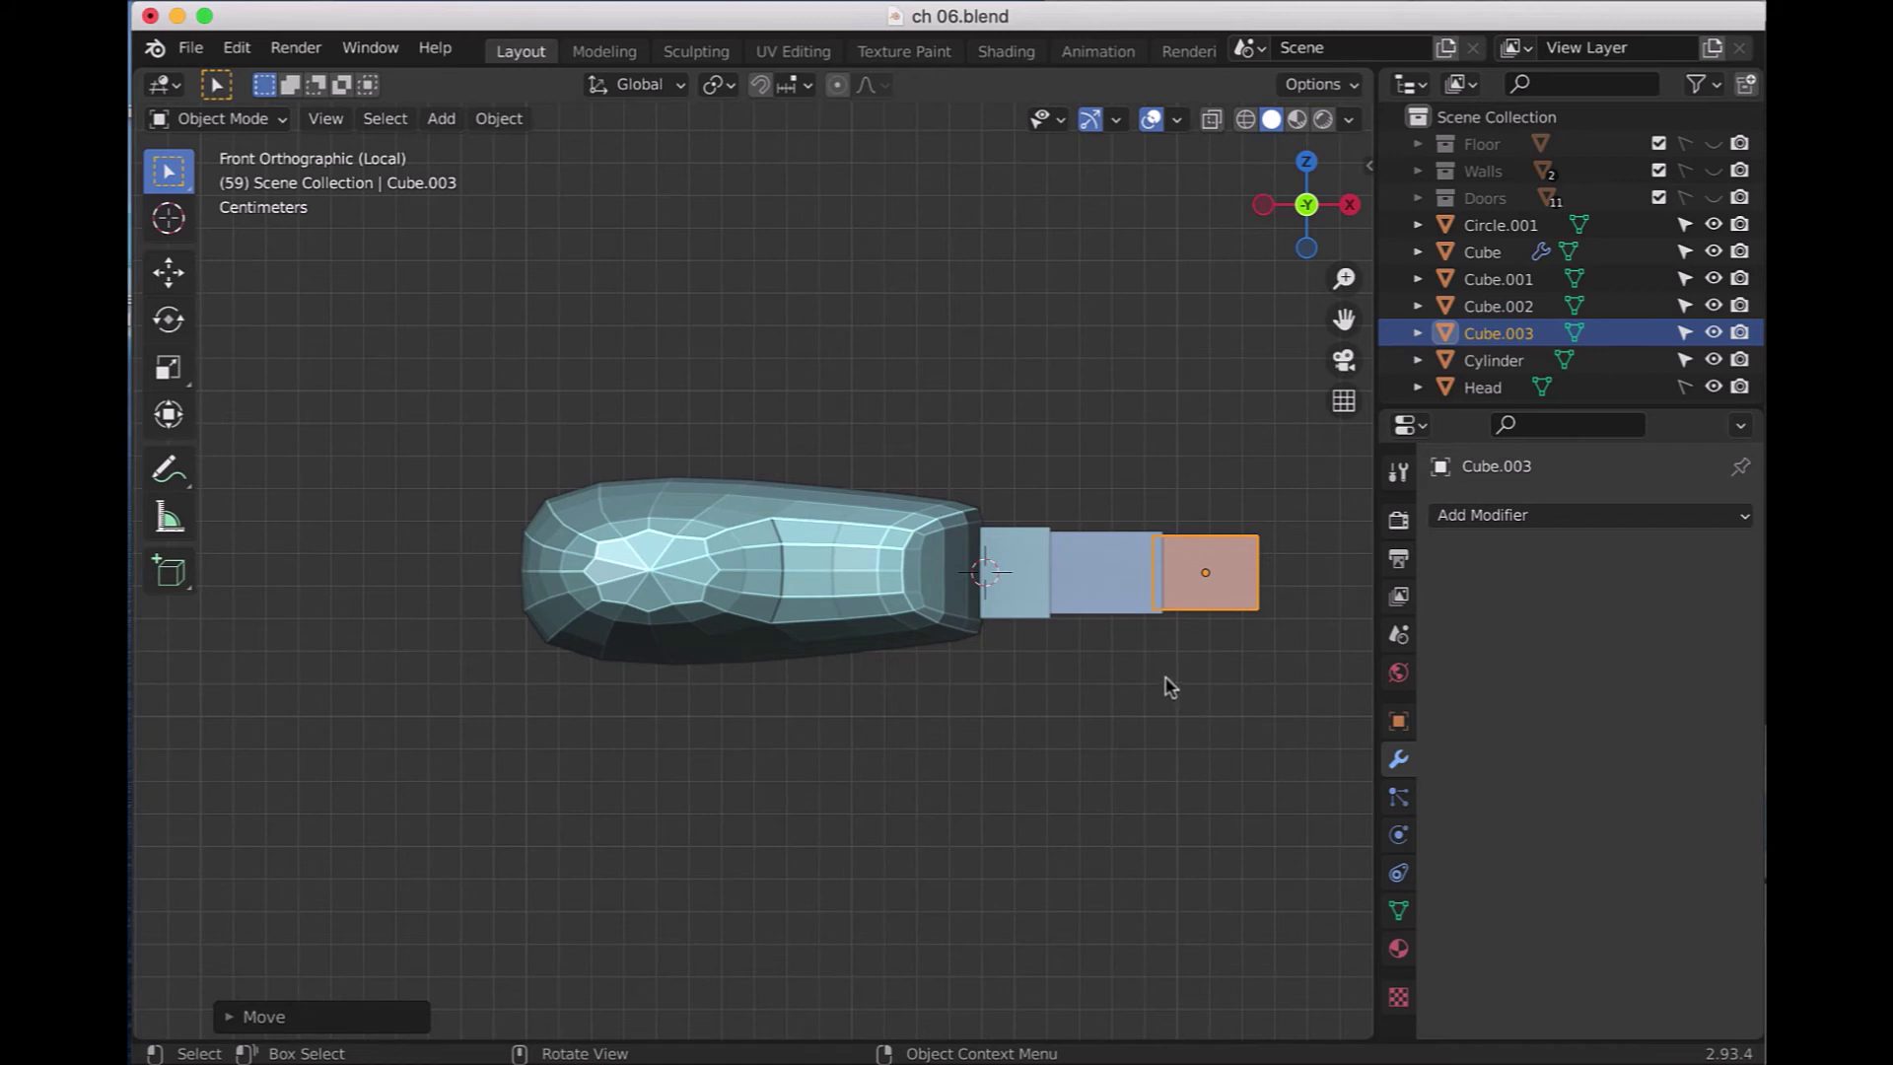
- Move the three small blocks slightly right along X
click(1021, 588)
shift+click(1113, 590)
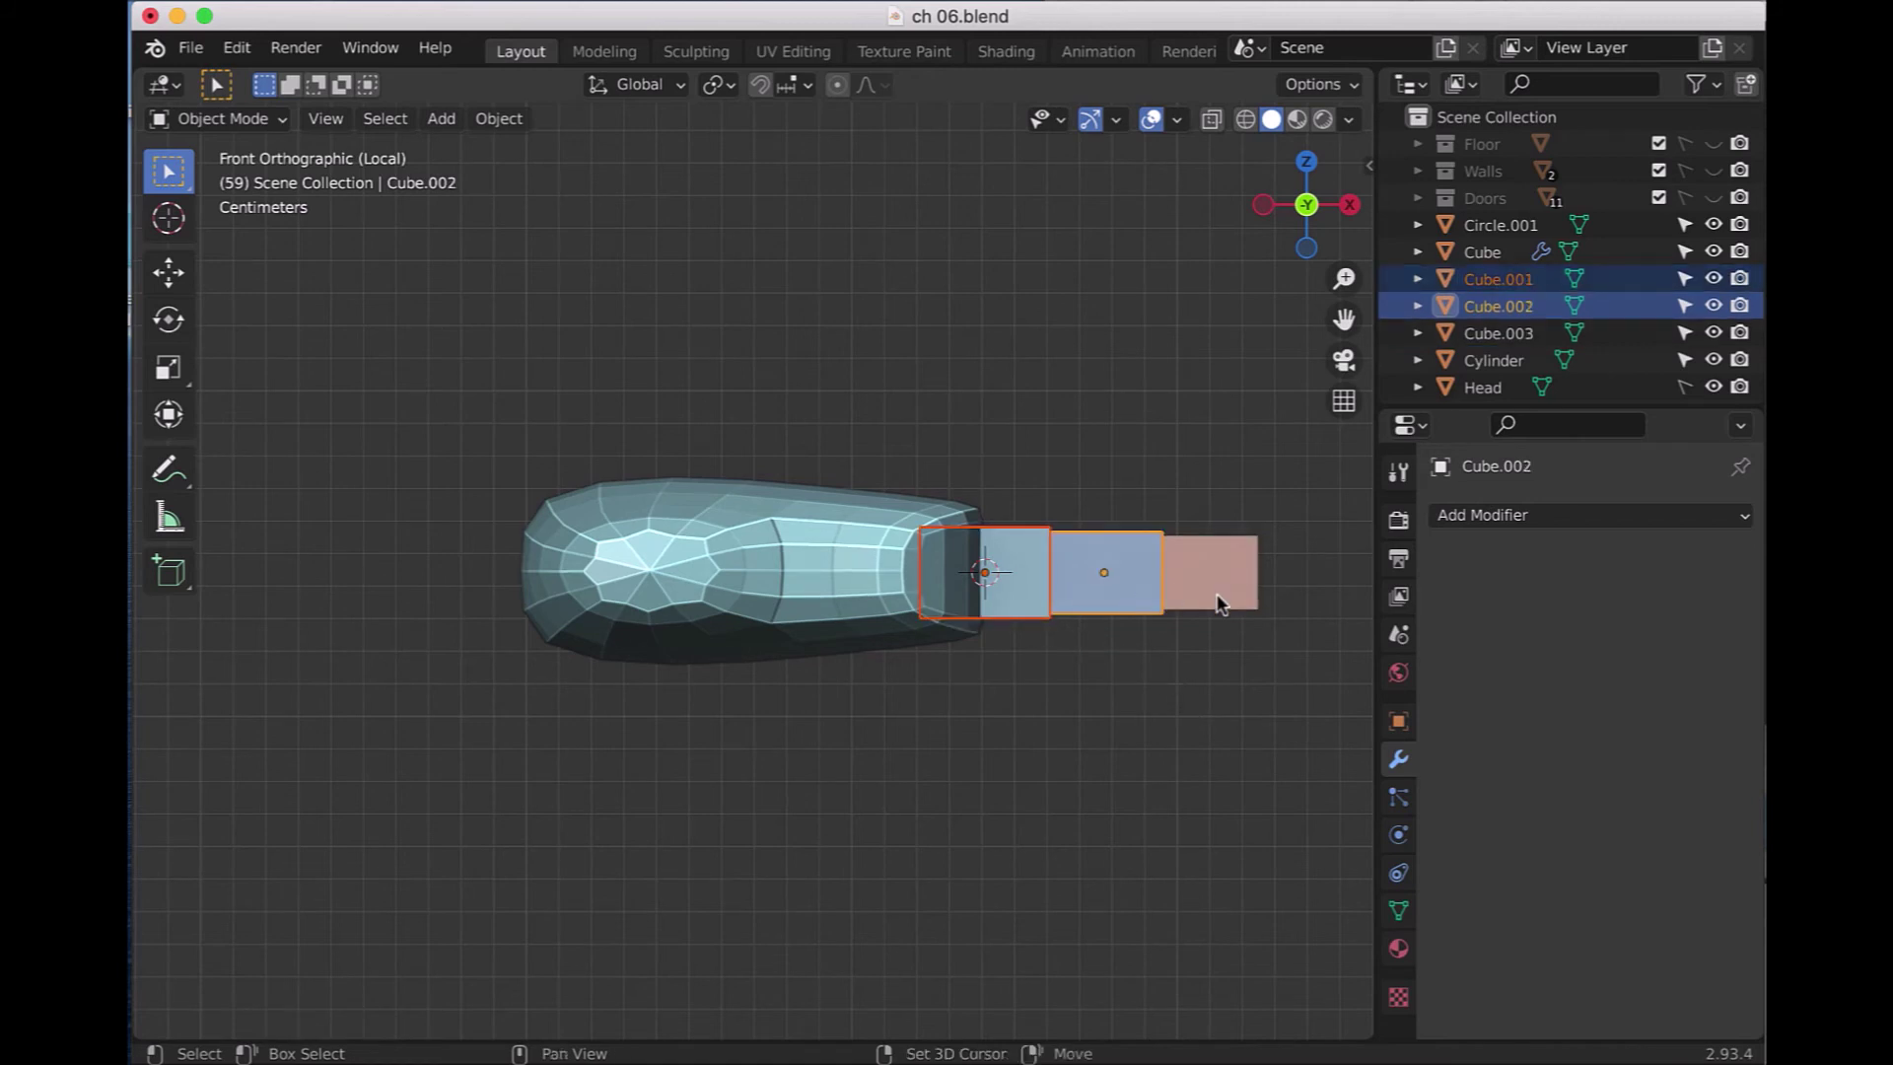
shift+click(1193, 588)
key(g)
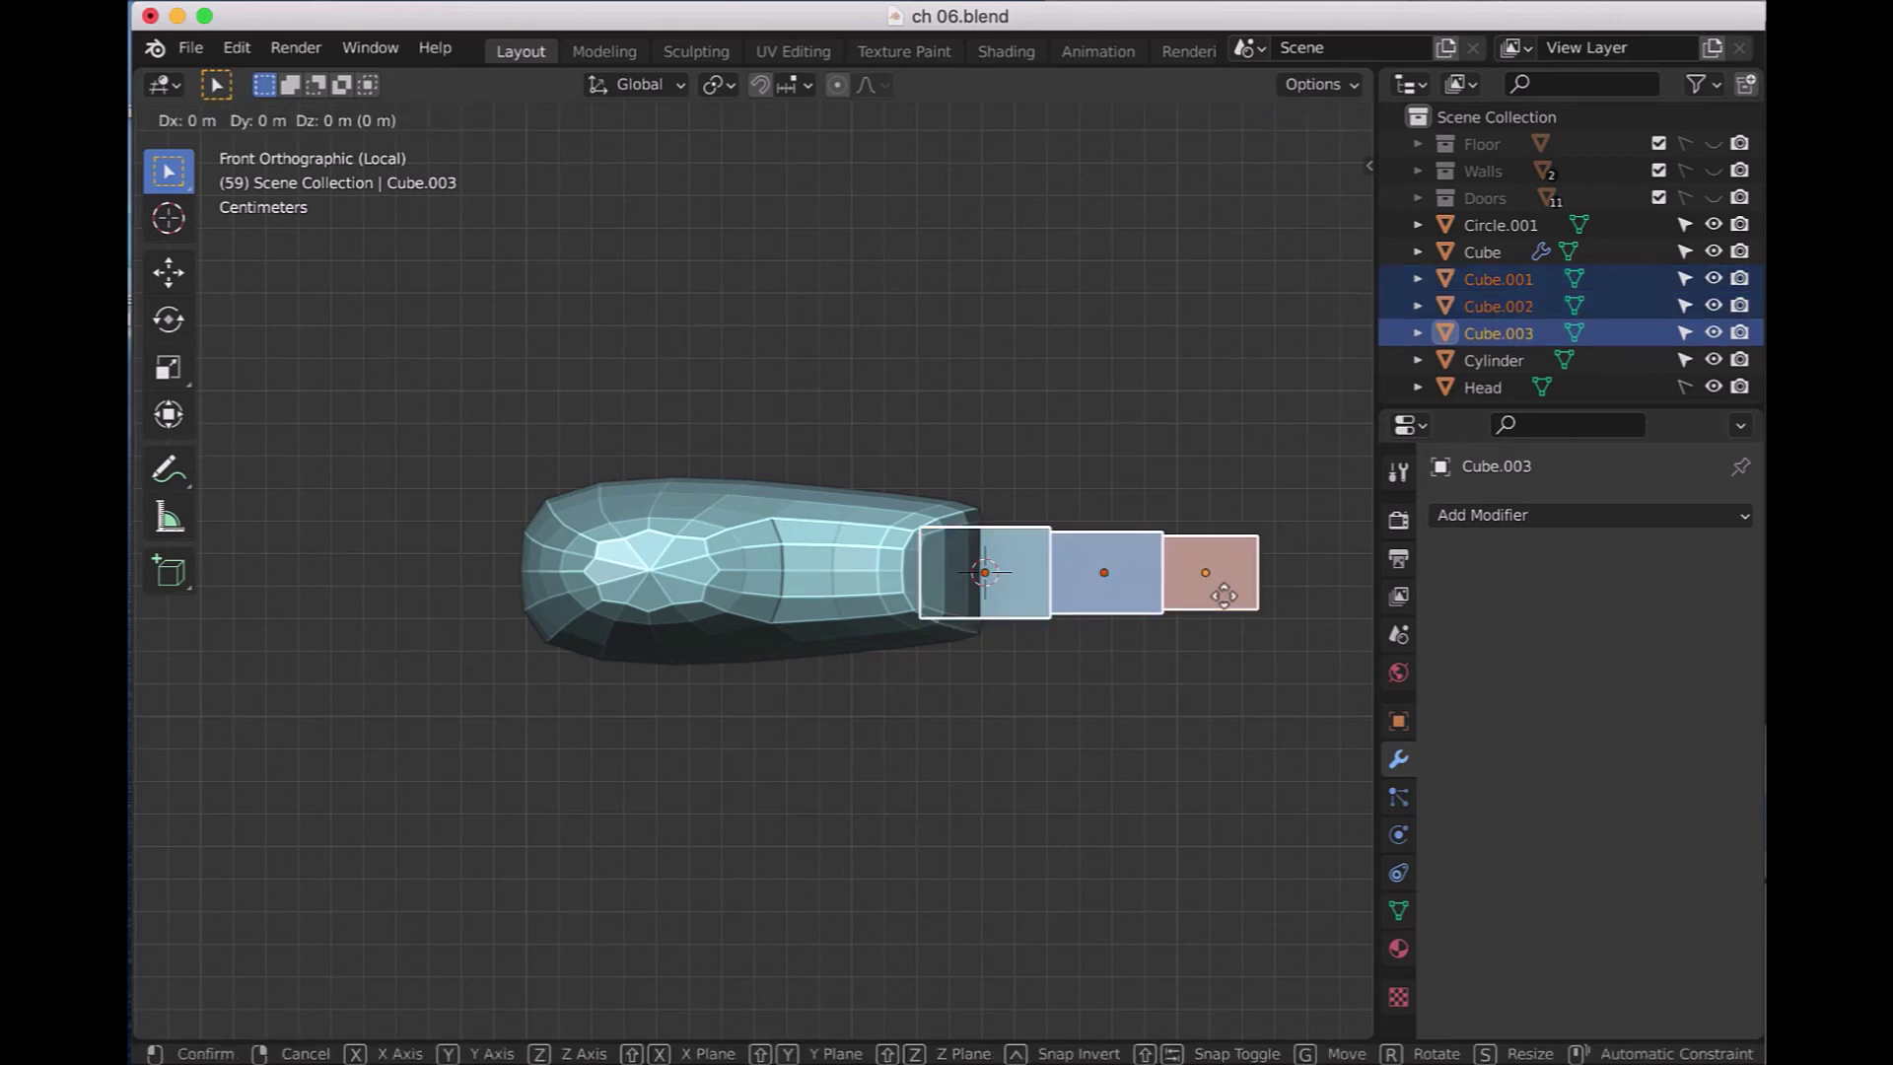
key(x)
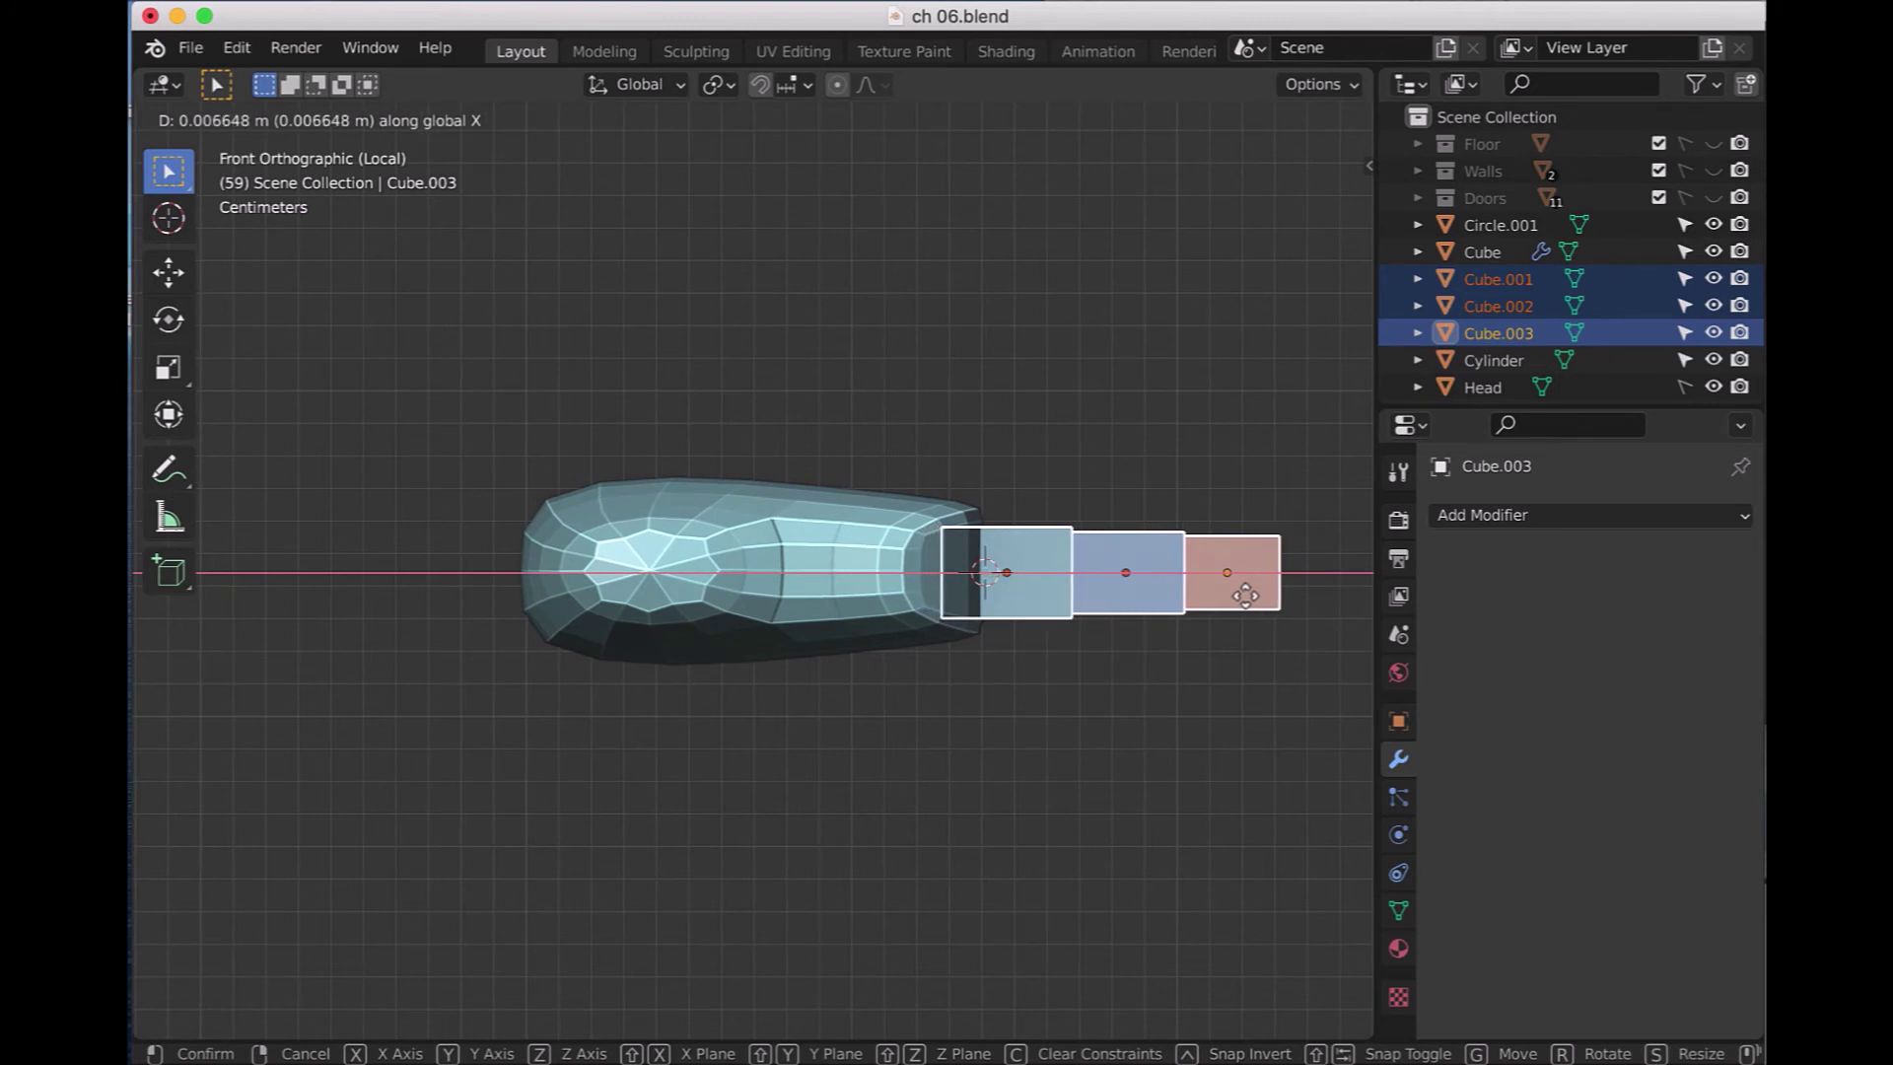
click(1247, 595)
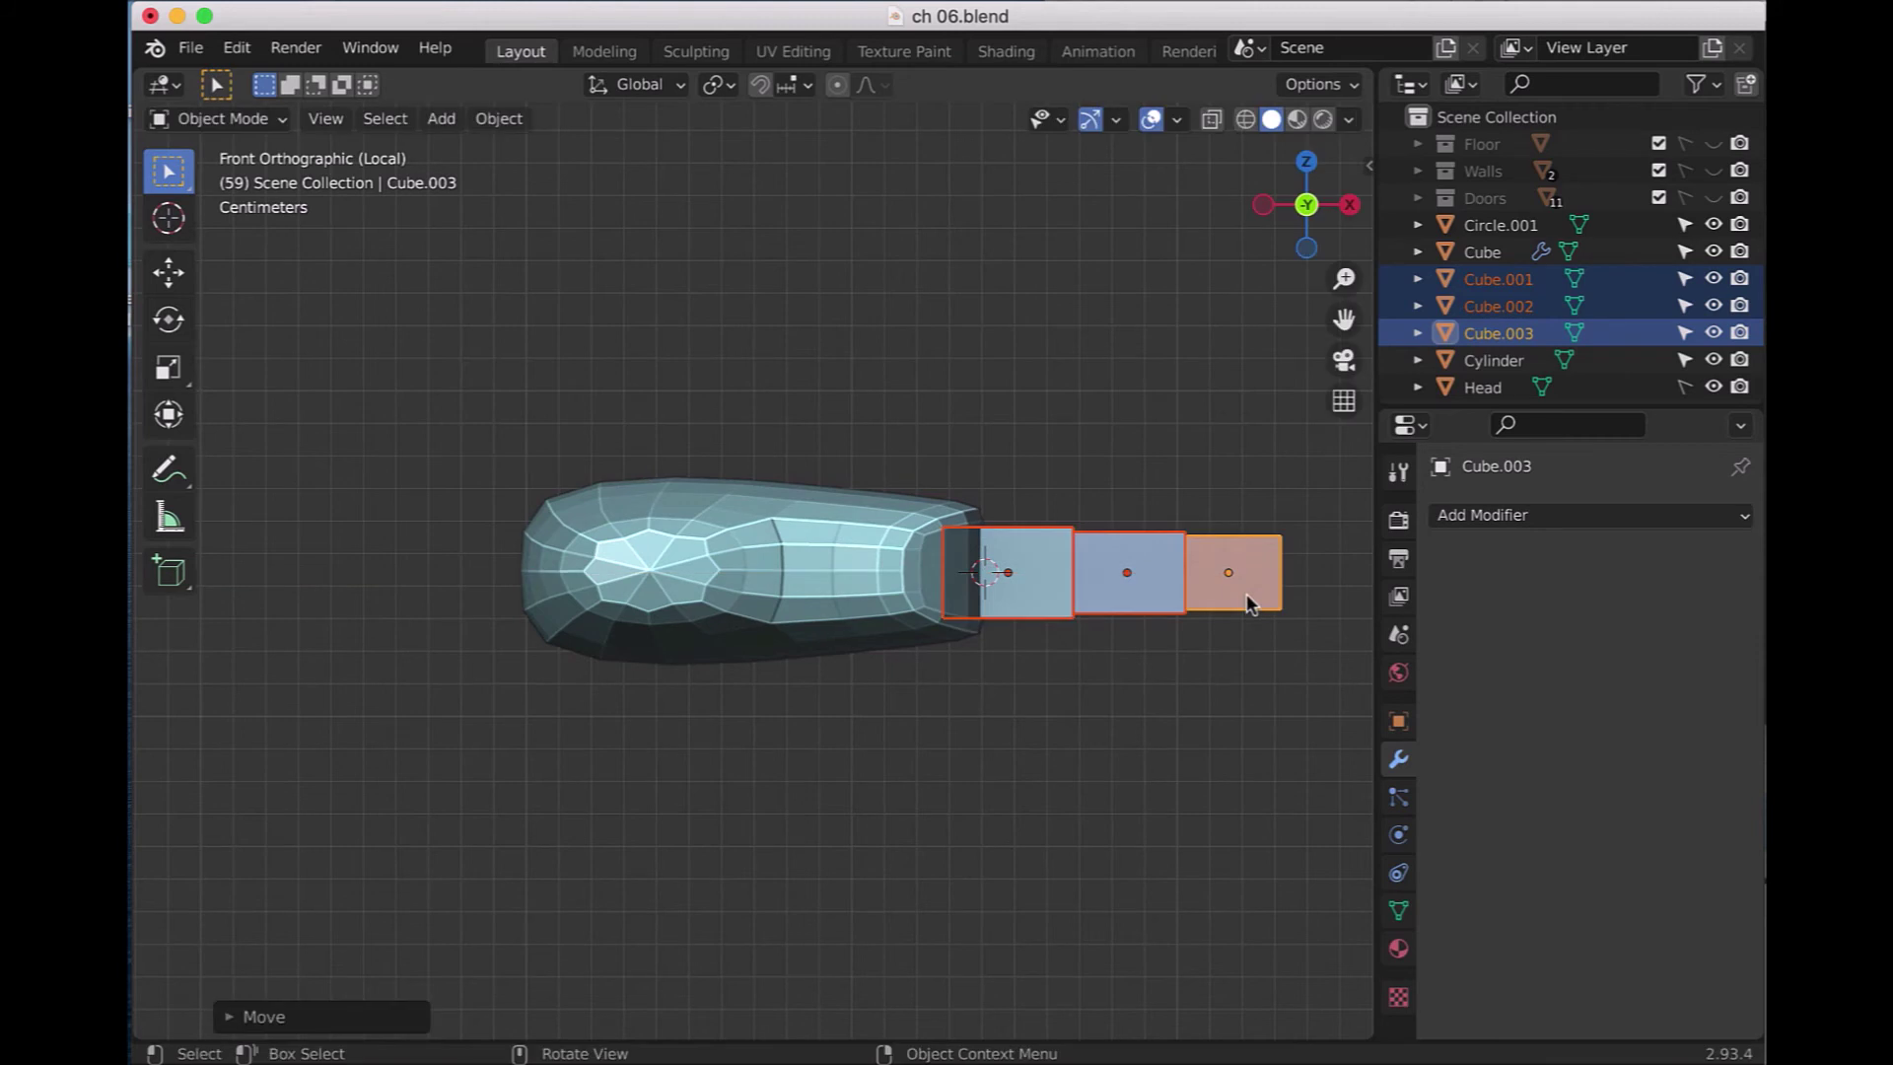
- Reselect the three blocks, enter Edit Mode, and switch to Edge select
click(1213, 702)
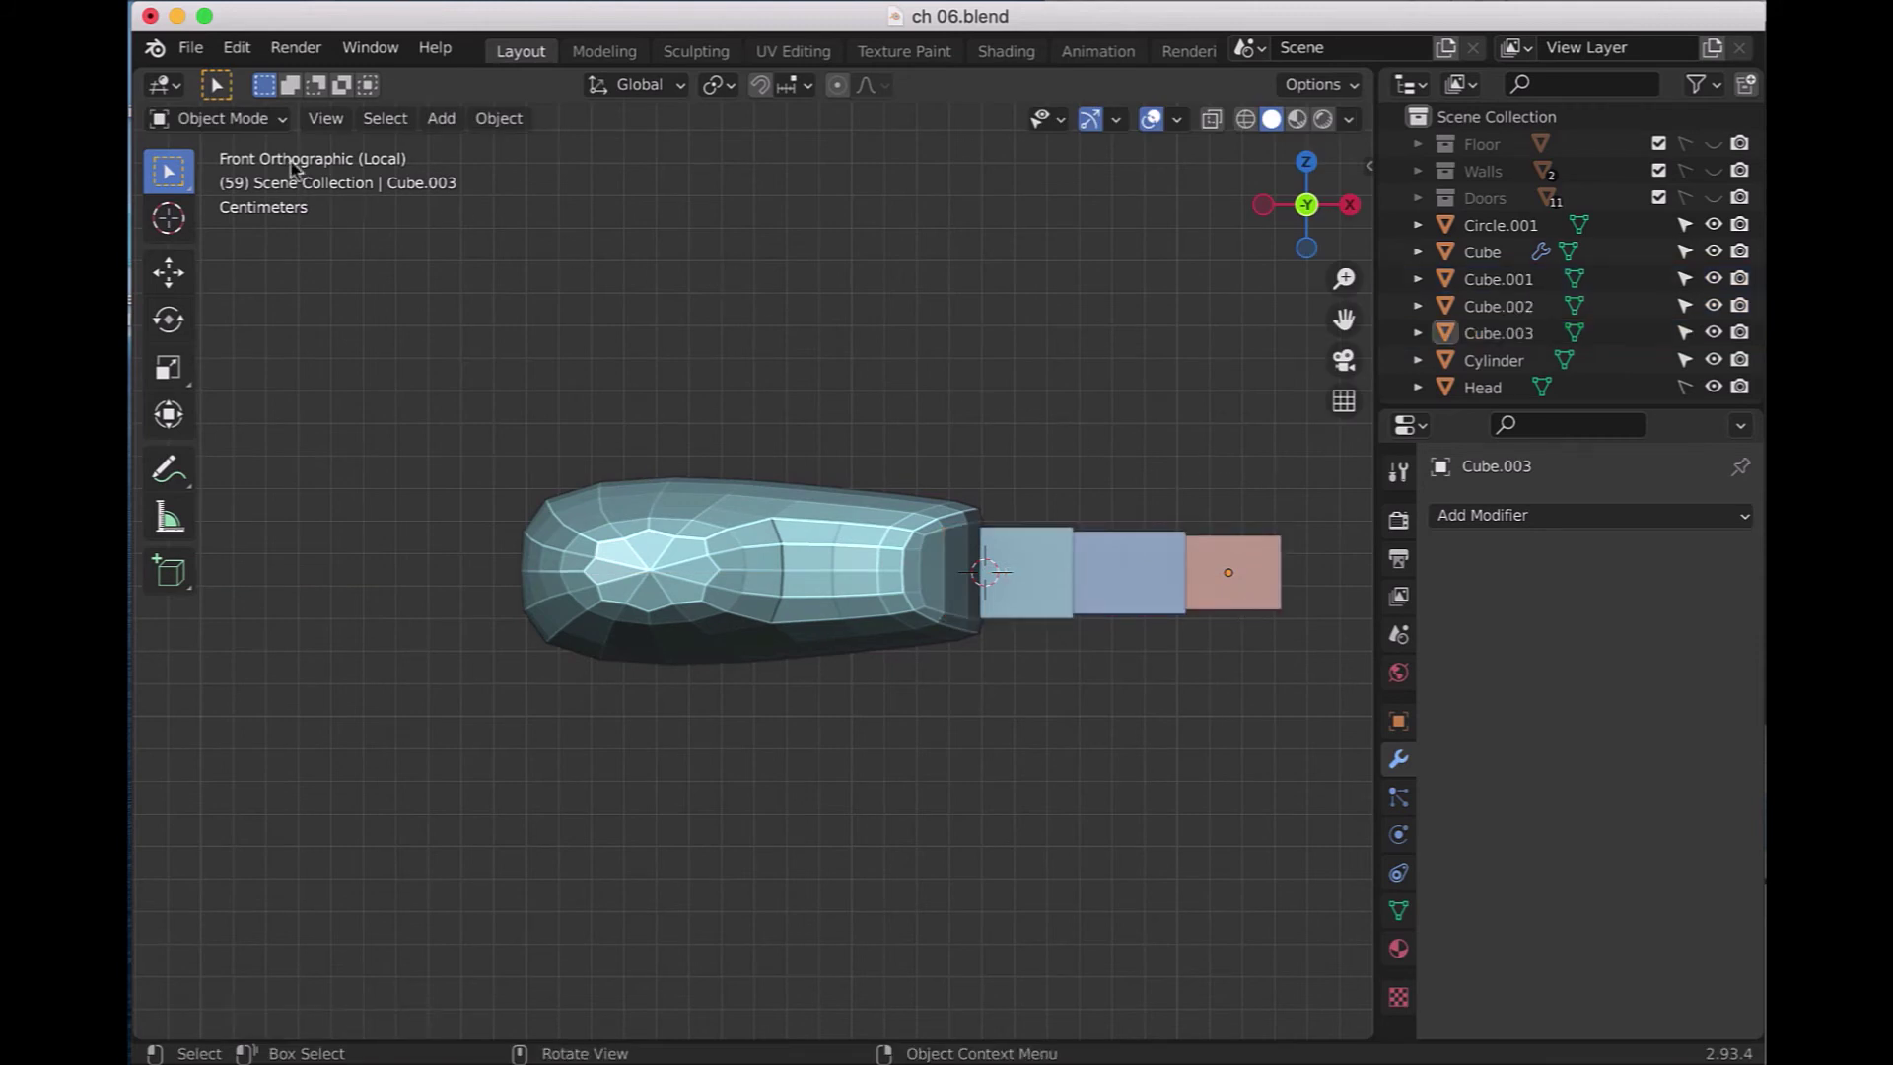
click(1048, 615)
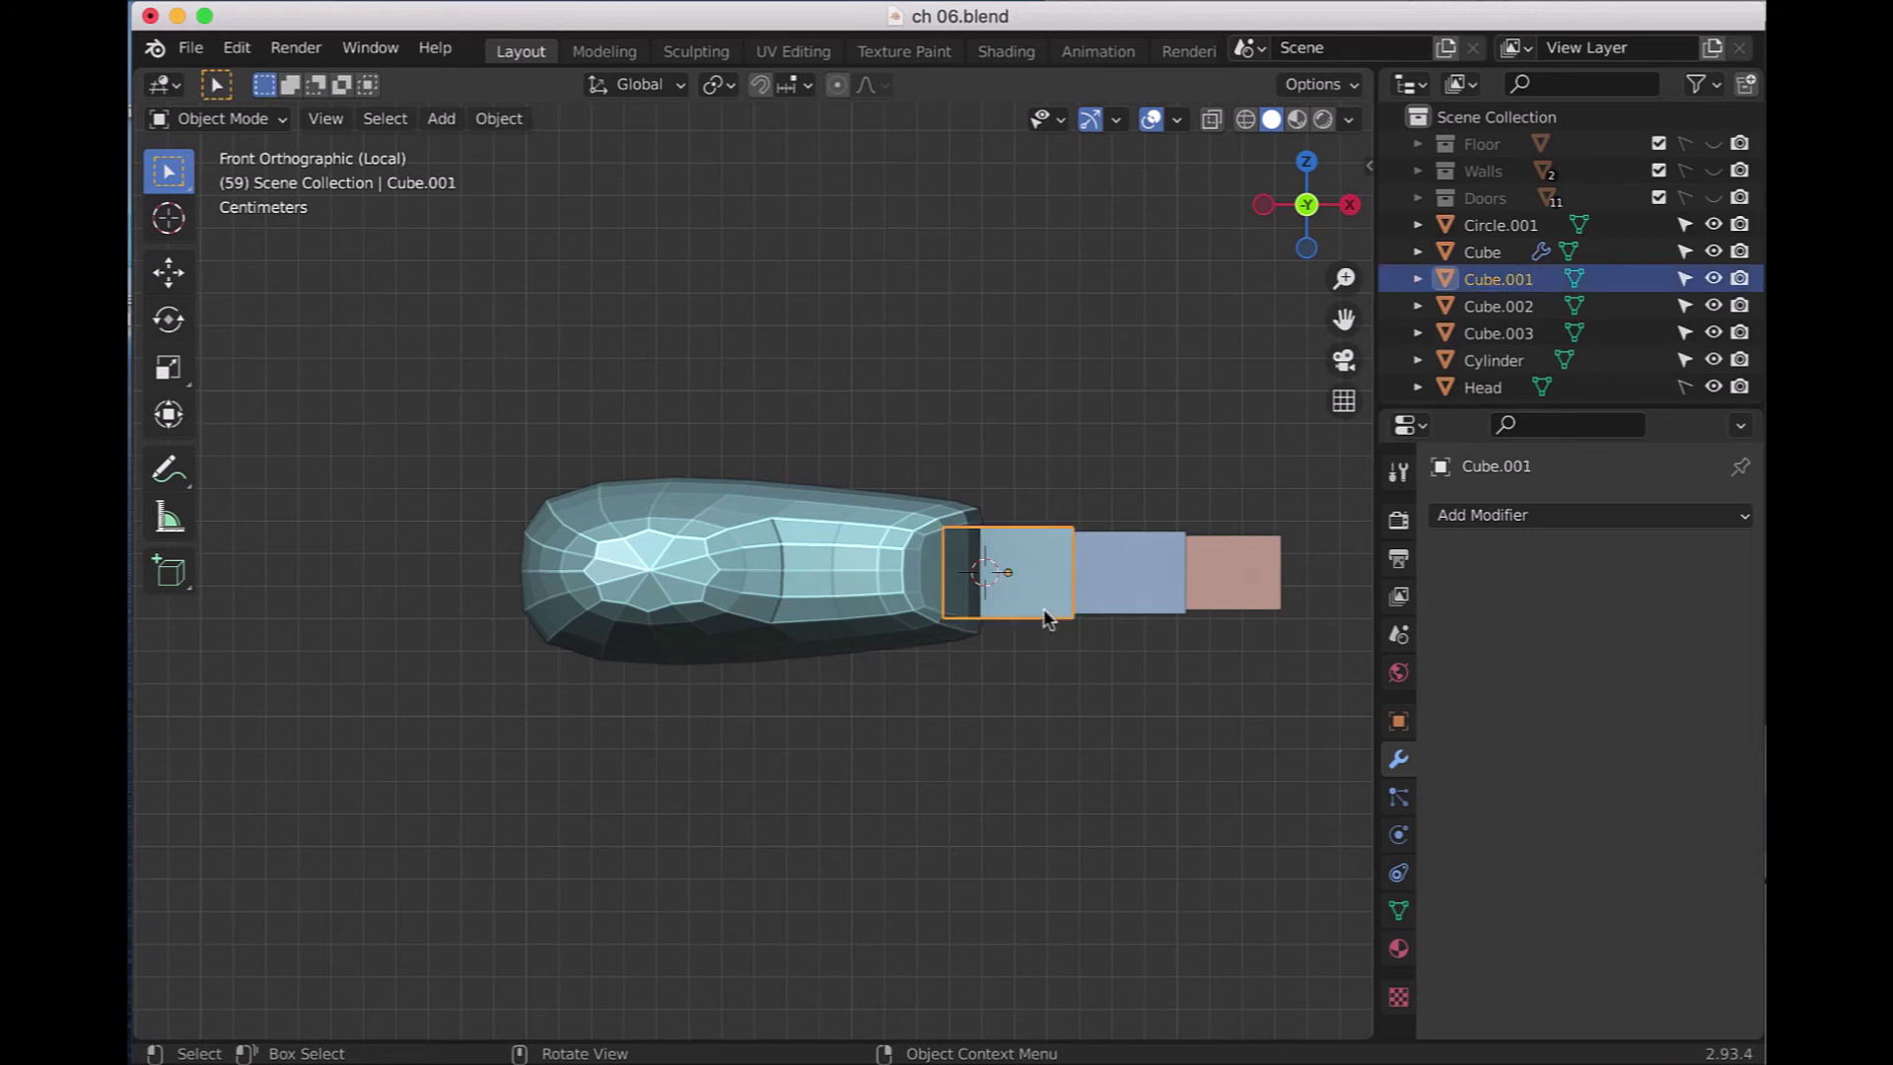
shift+click(1154, 603)
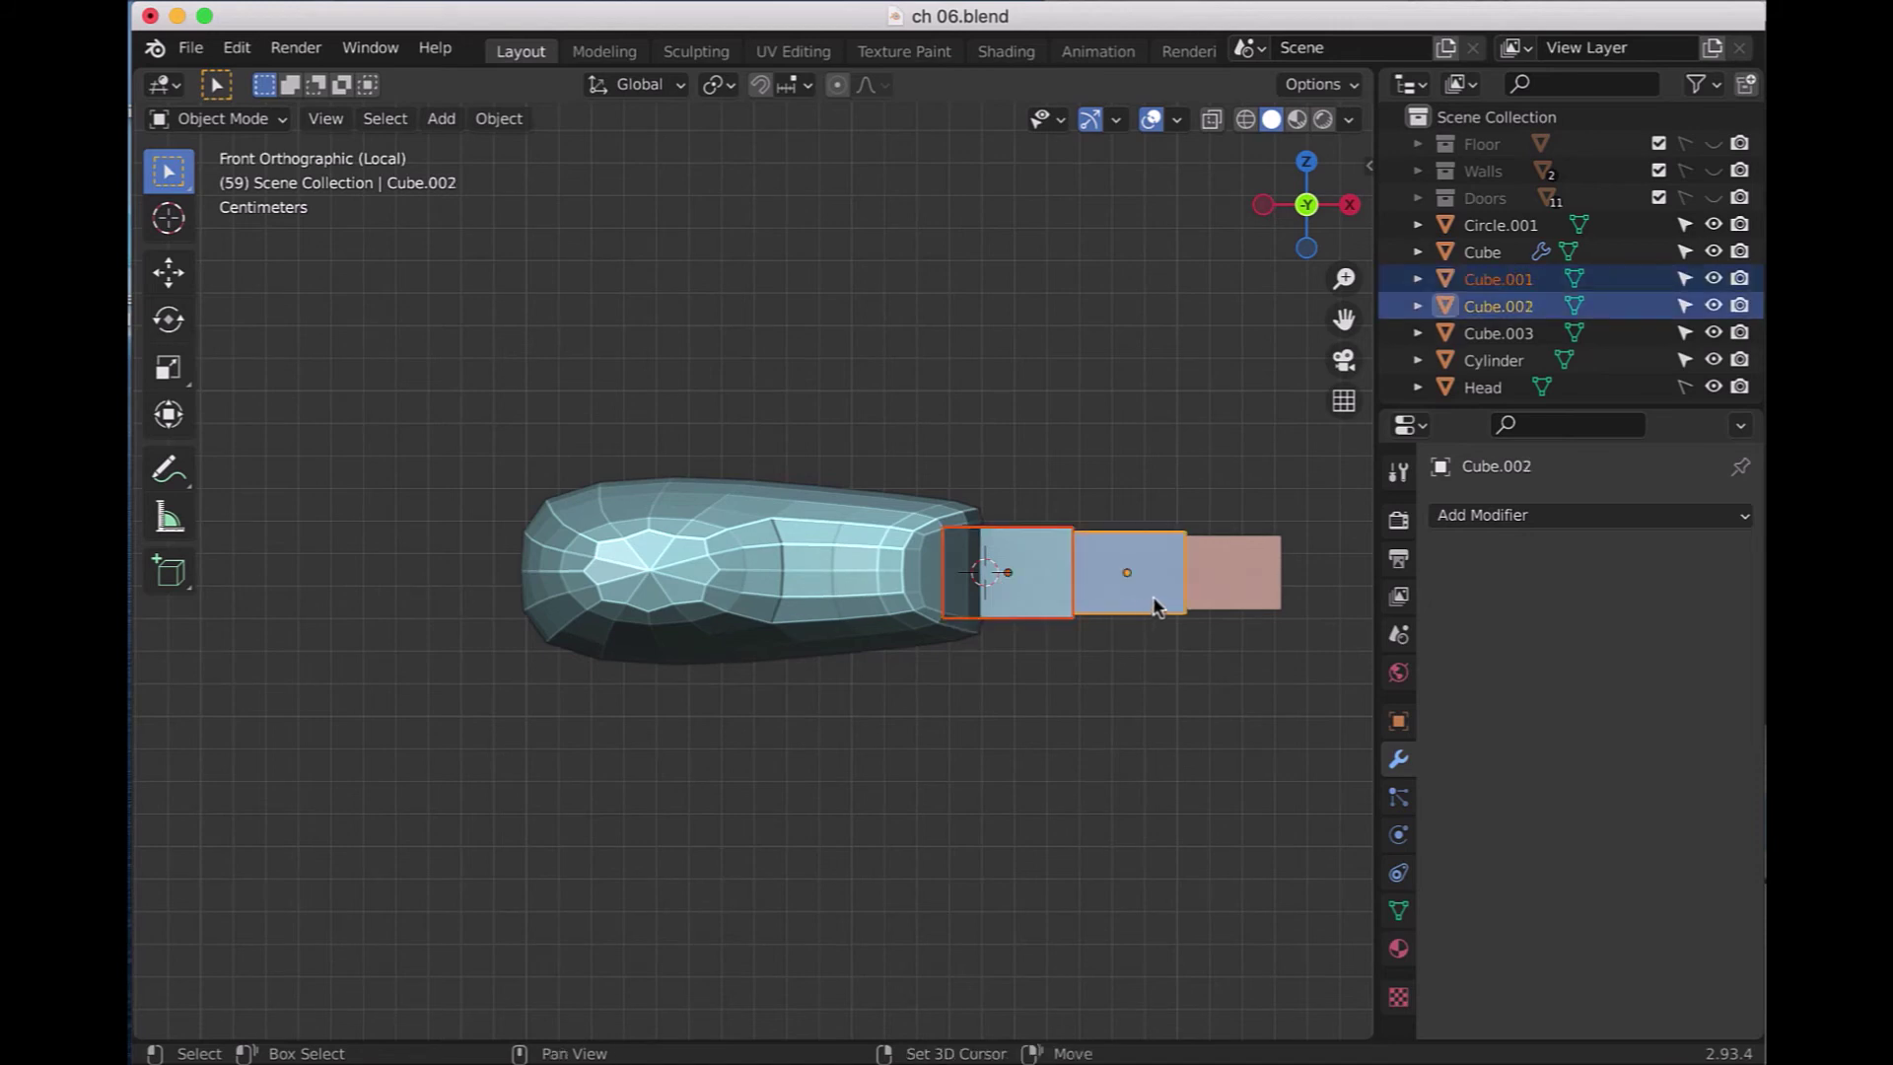
shift+click(1244, 603)
click(274, 119)
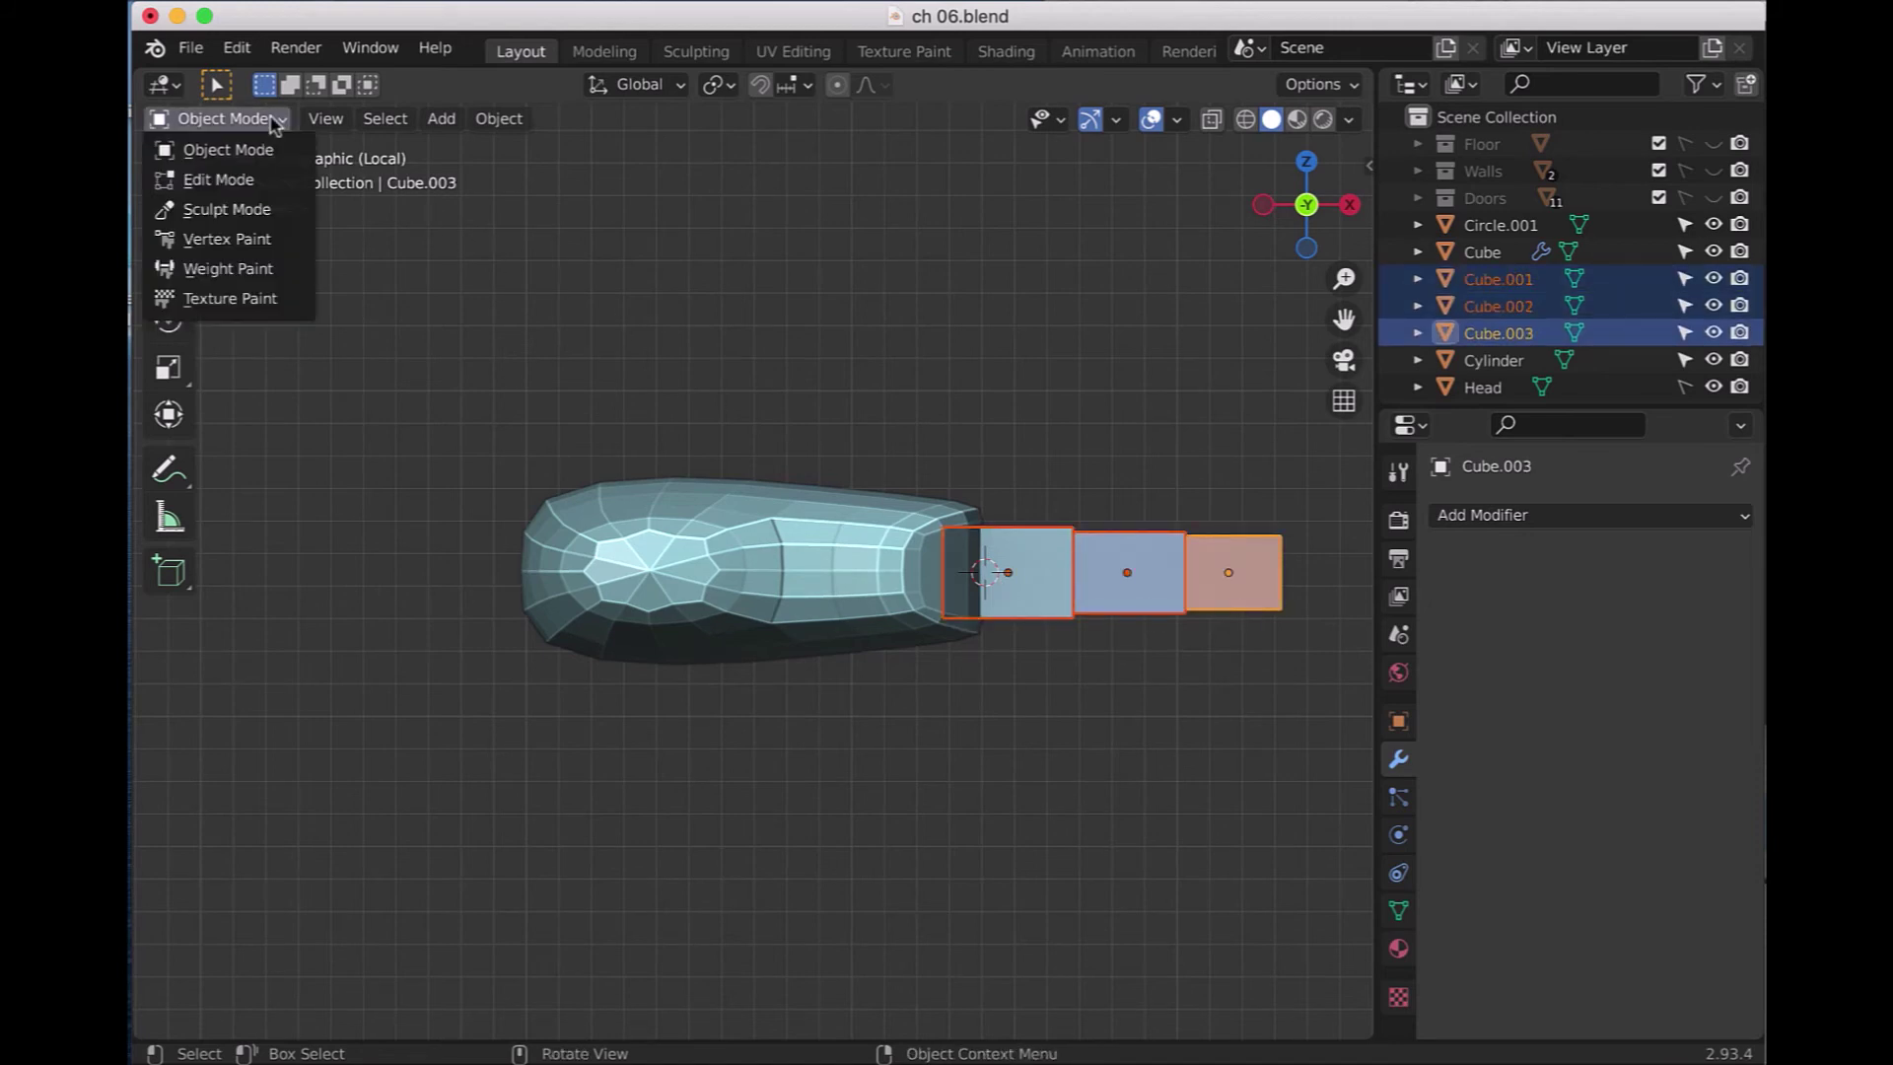
click(268, 182)
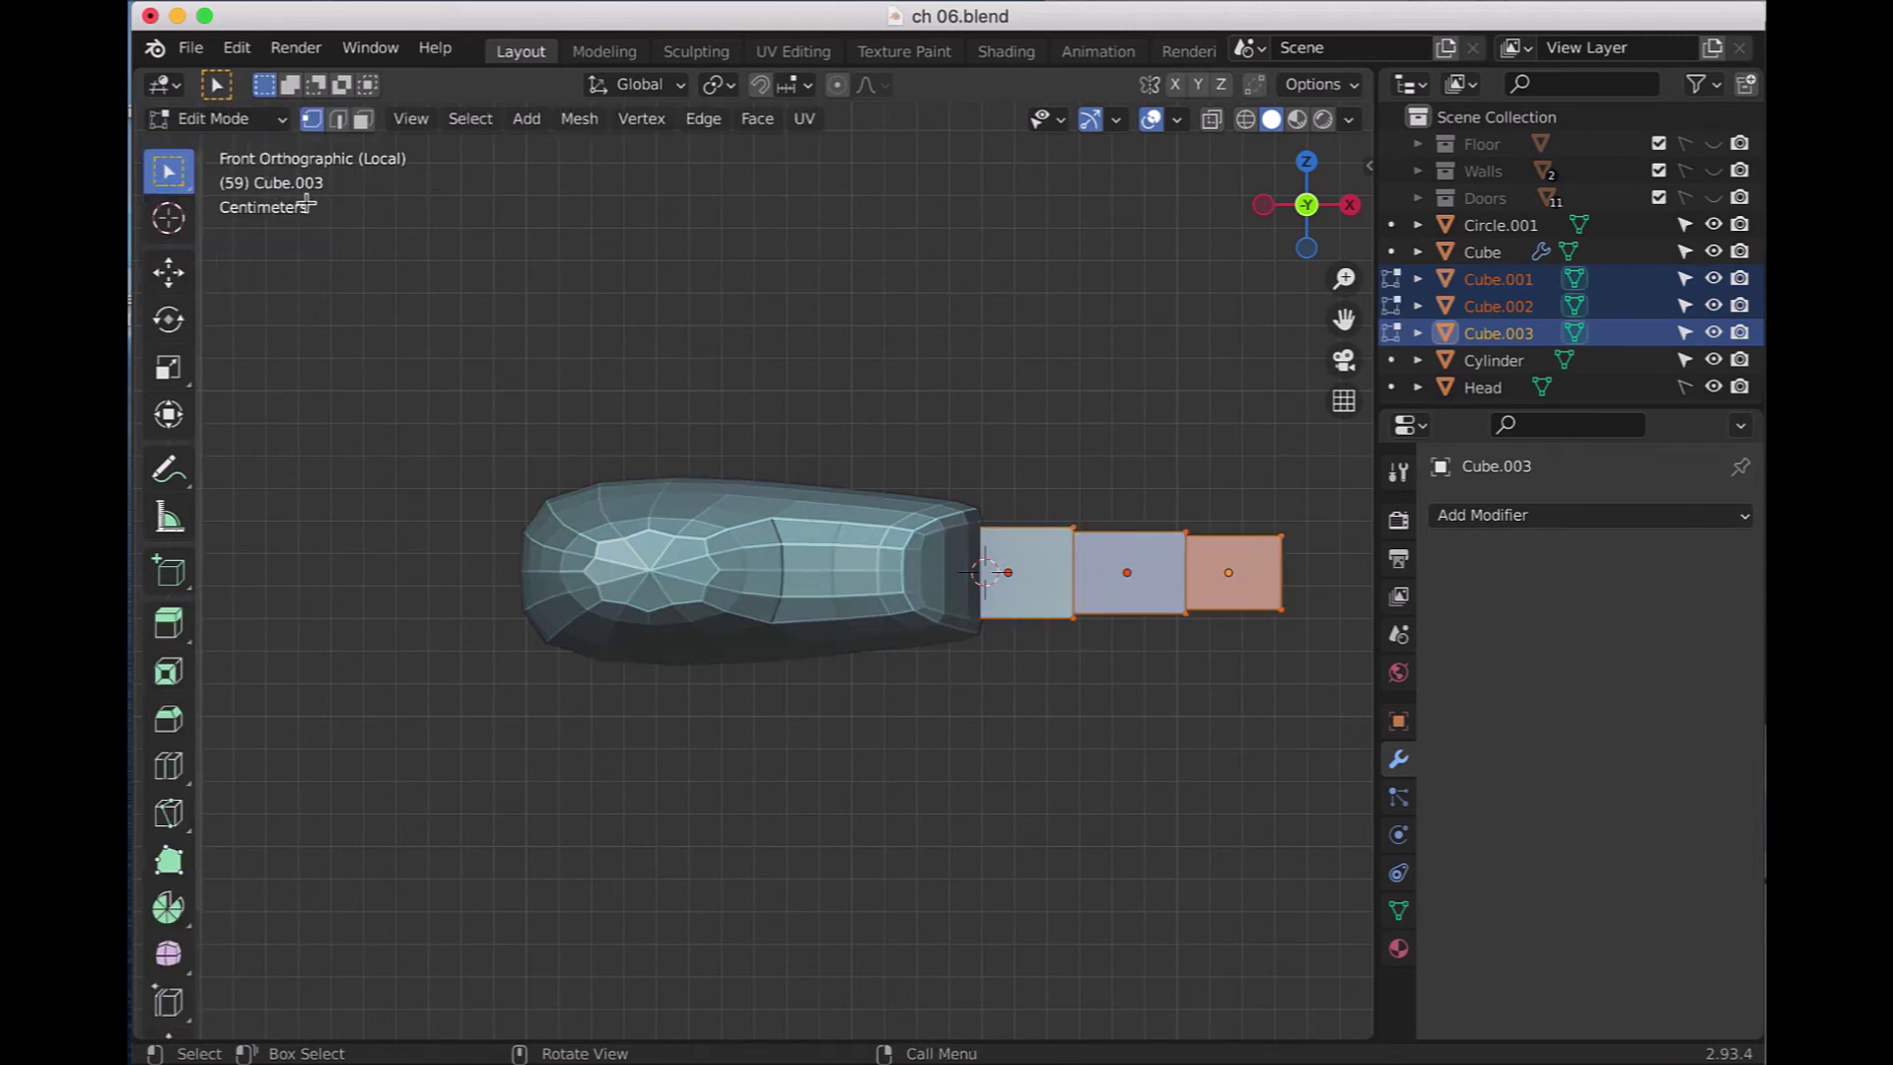
click(338, 126)
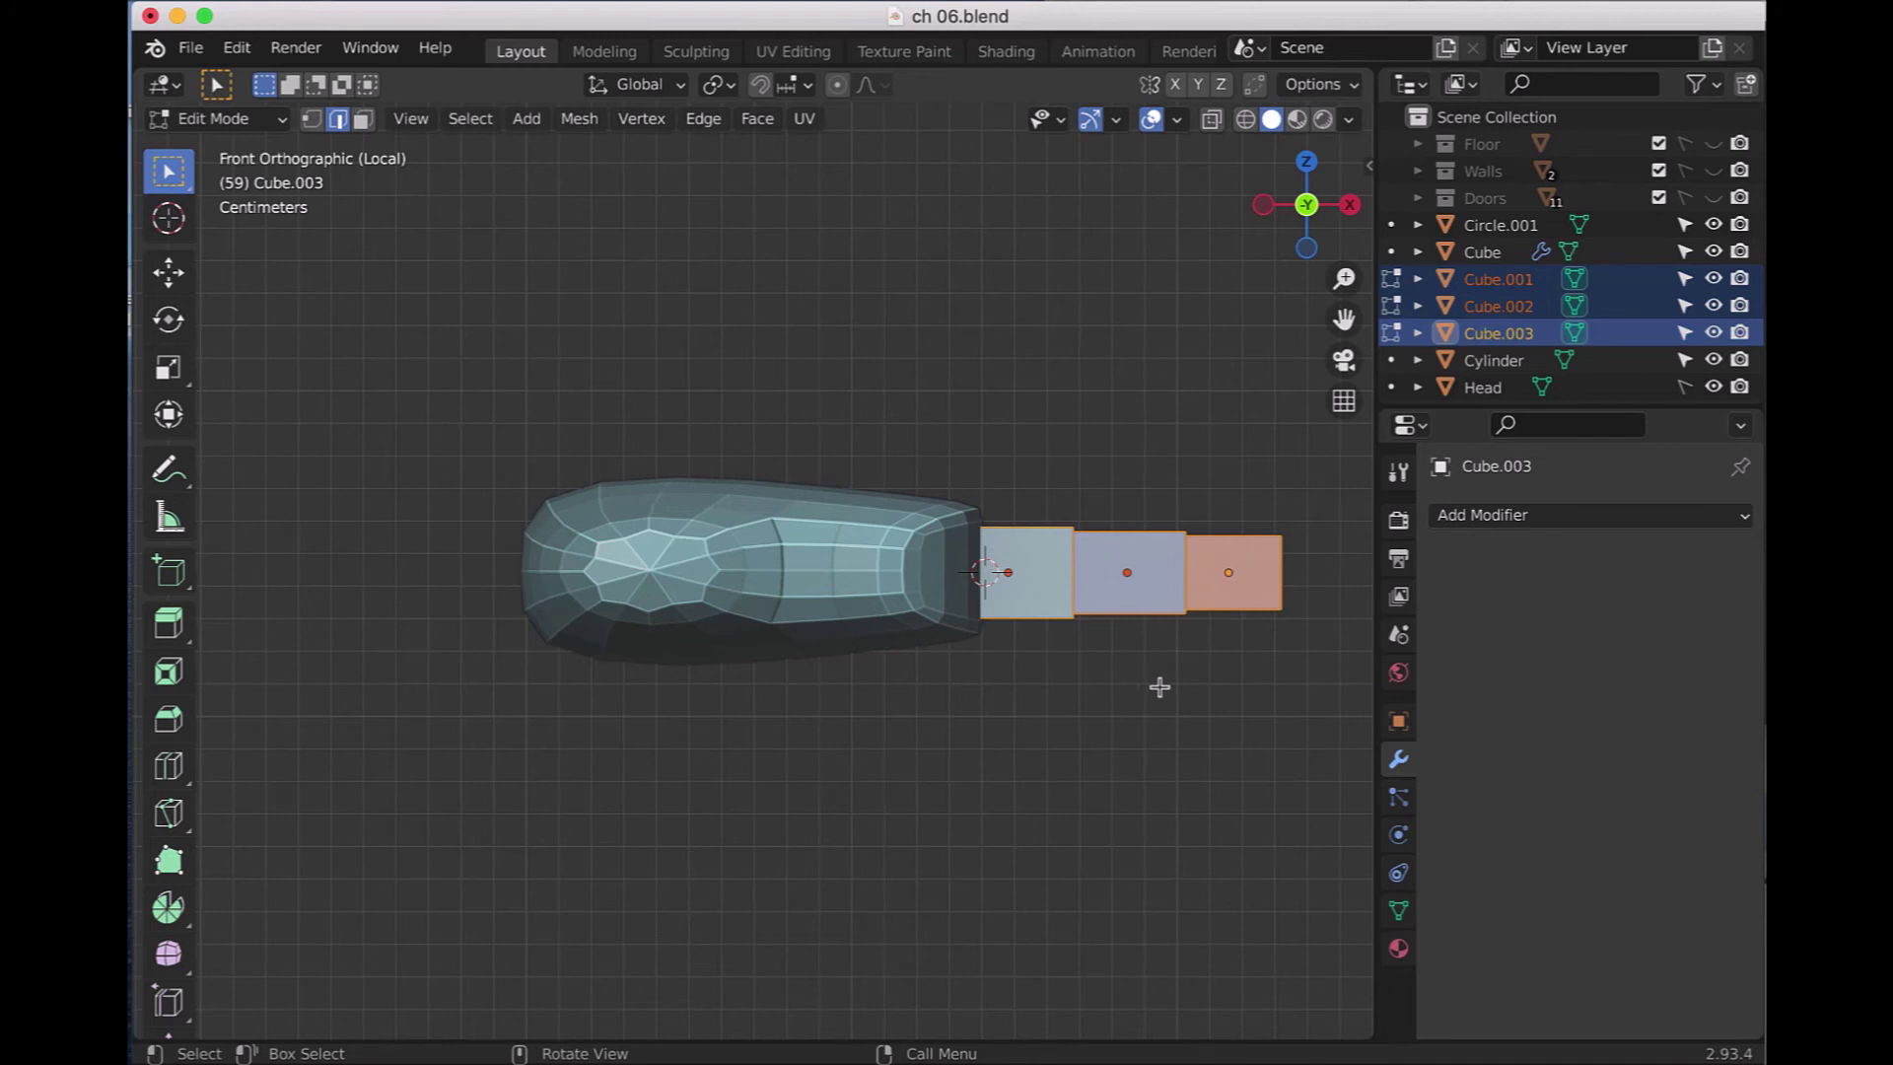
- Turn on X-ray and box-select the bottom corner edges at the joints between the three blocks
mouse_move(1160, 699)
middle_down()
mouse_move(1143, 619)
mouse_move(1086, 634)
mouse_move(1098, 668)
middle_up()
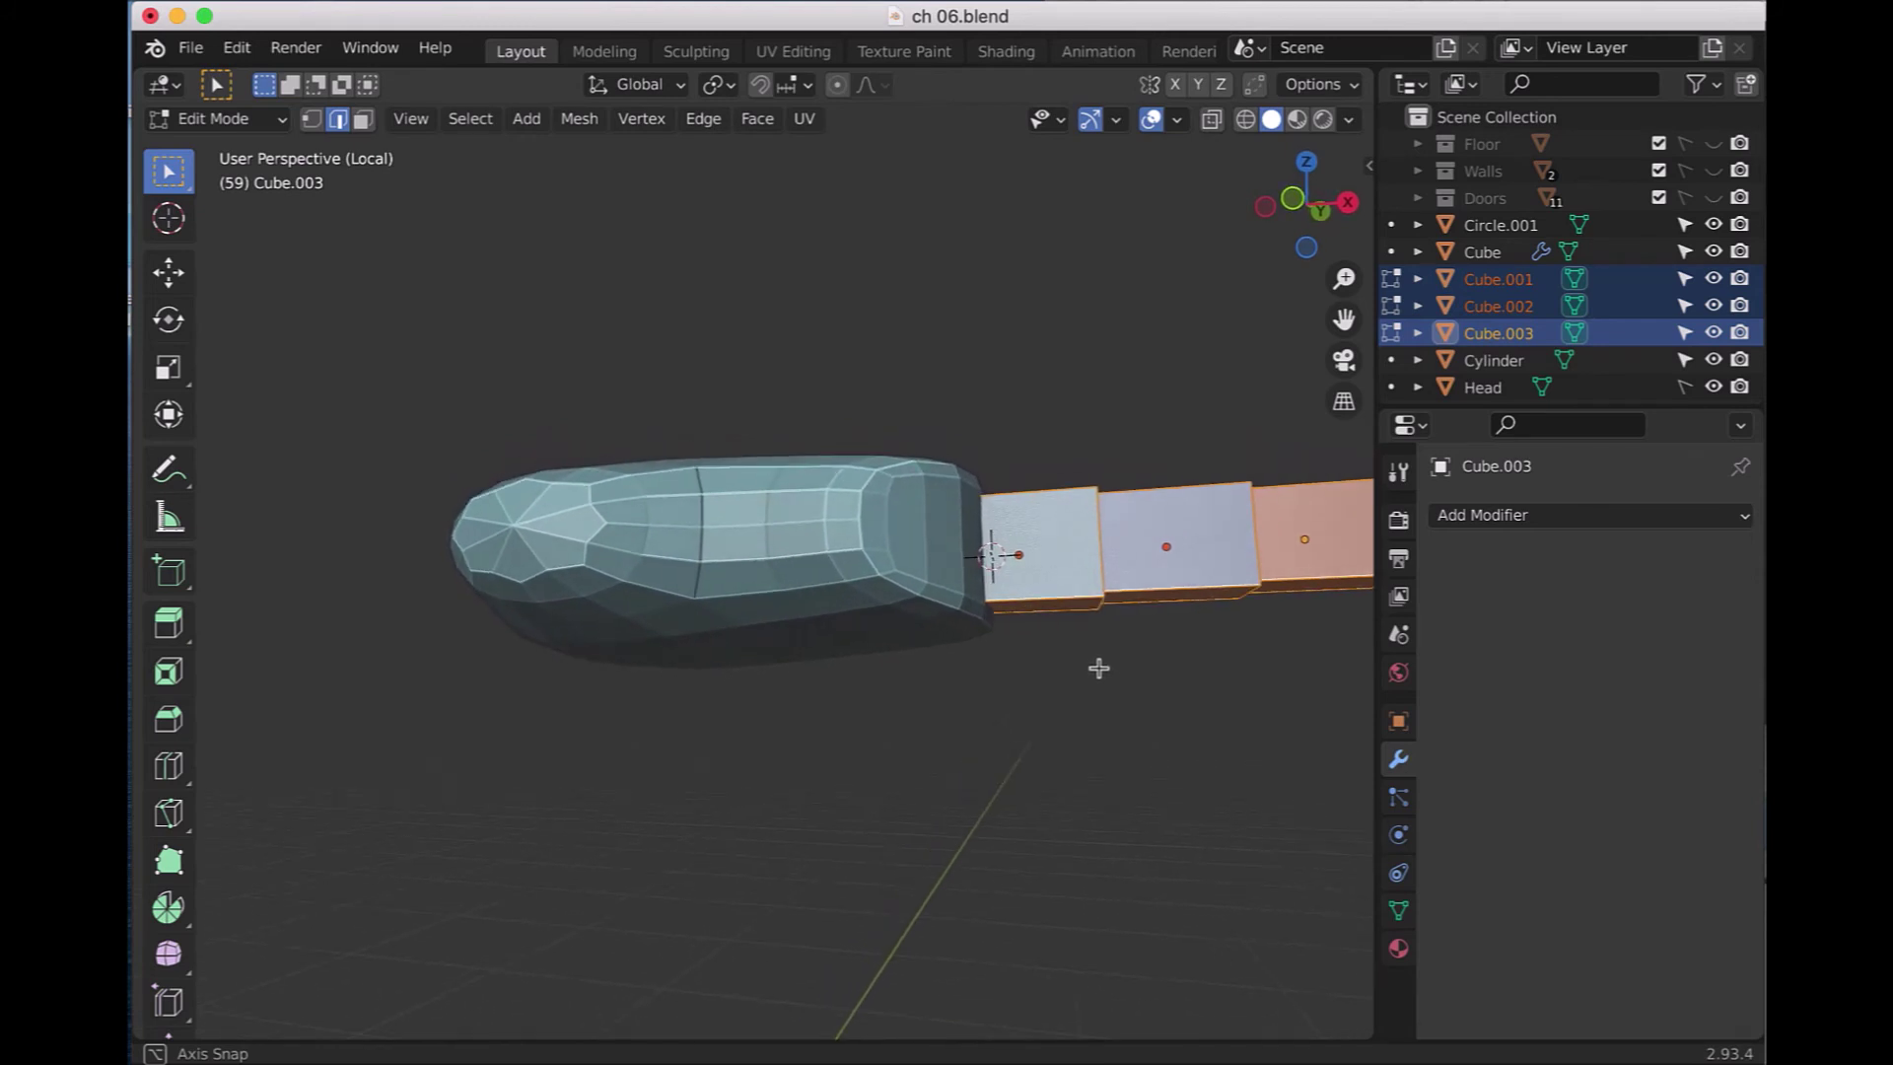
click(1098, 598)
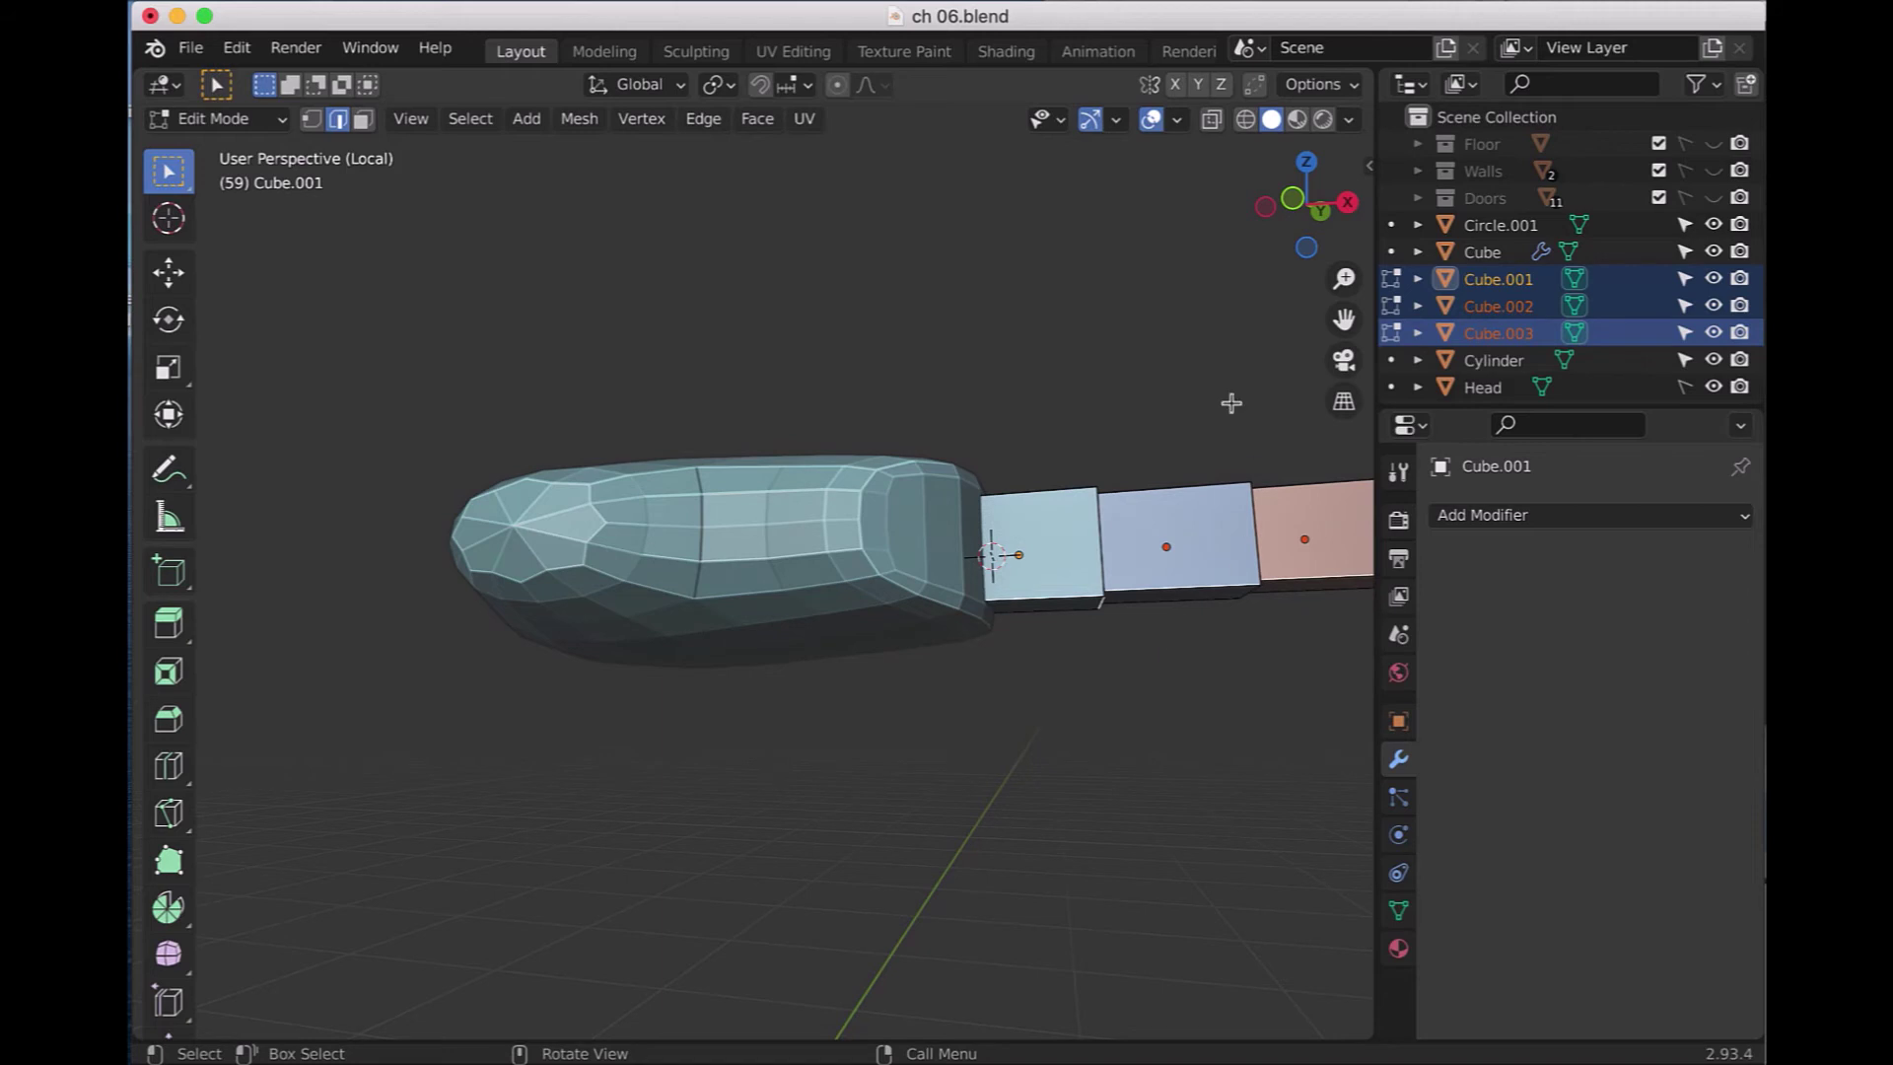
click(1211, 119)
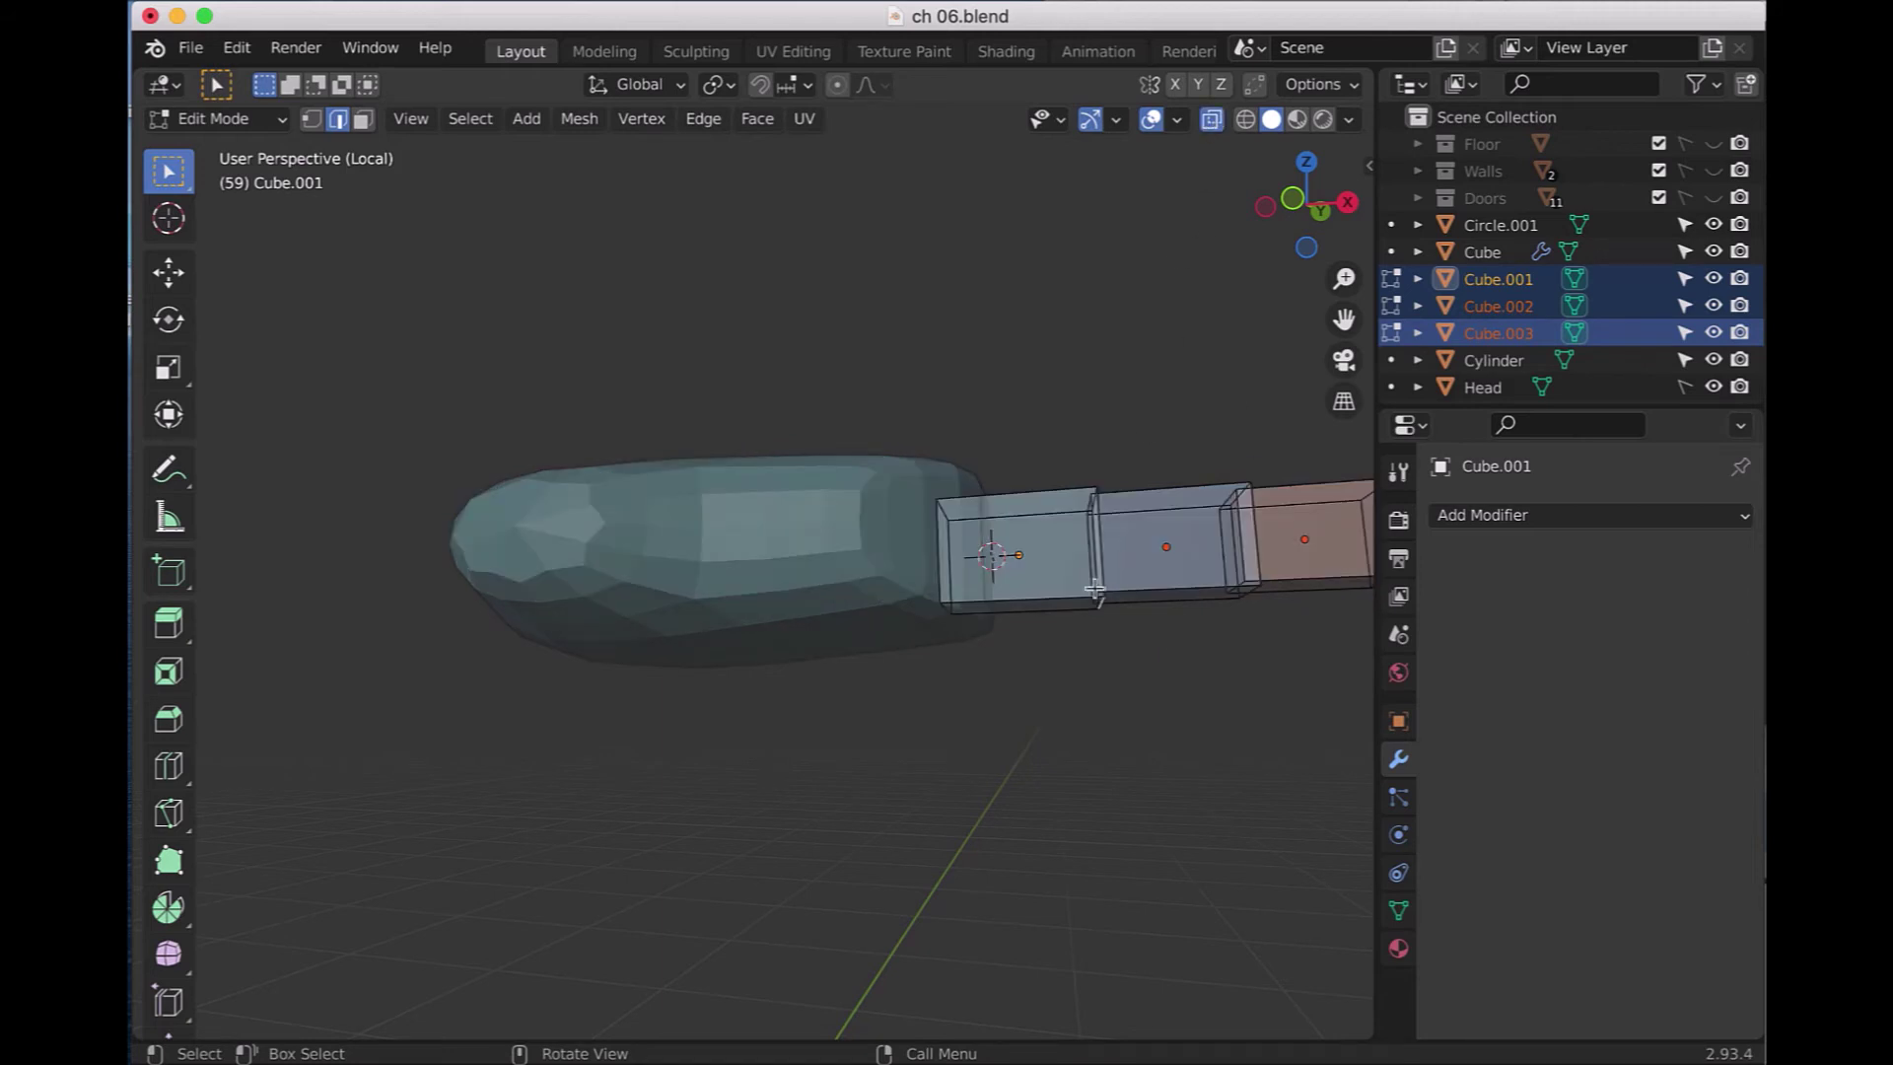
drag(1076, 573, 1122, 634)
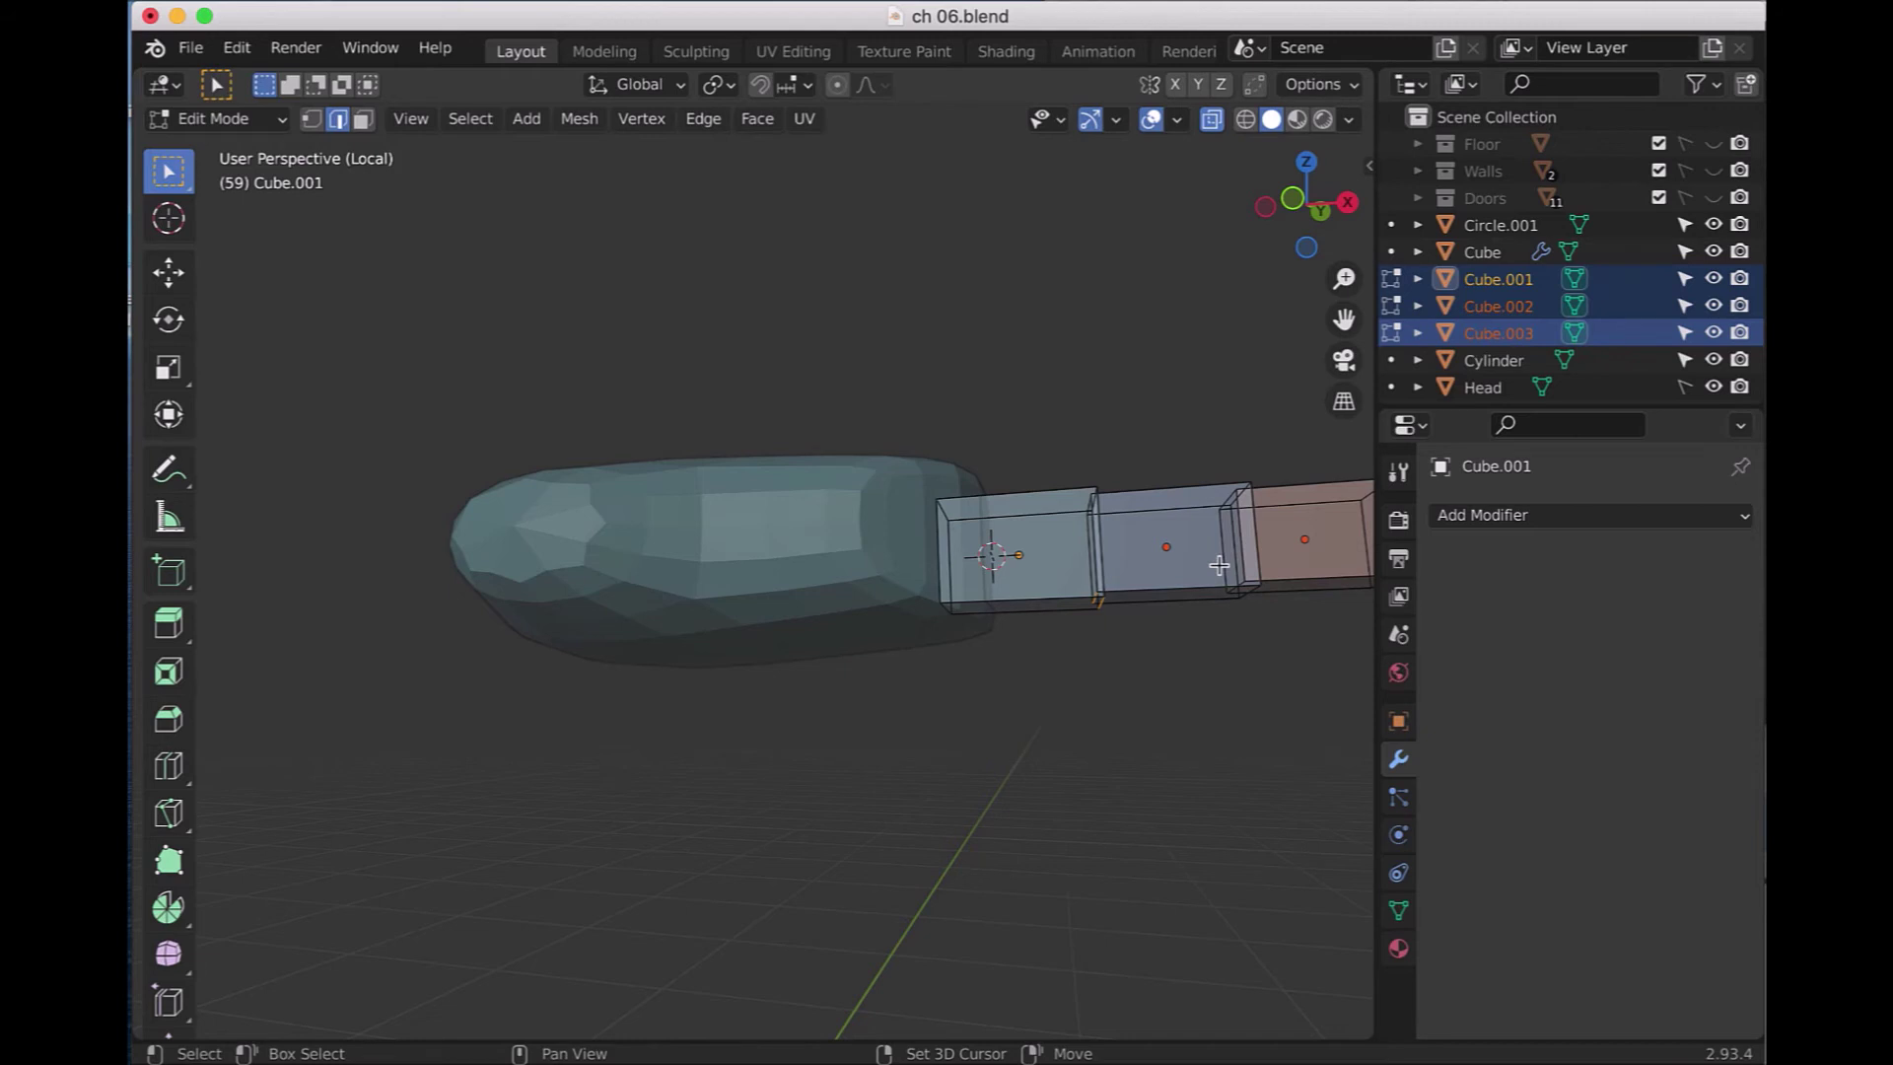
shift+drag(1222, 559, 1270, 628)
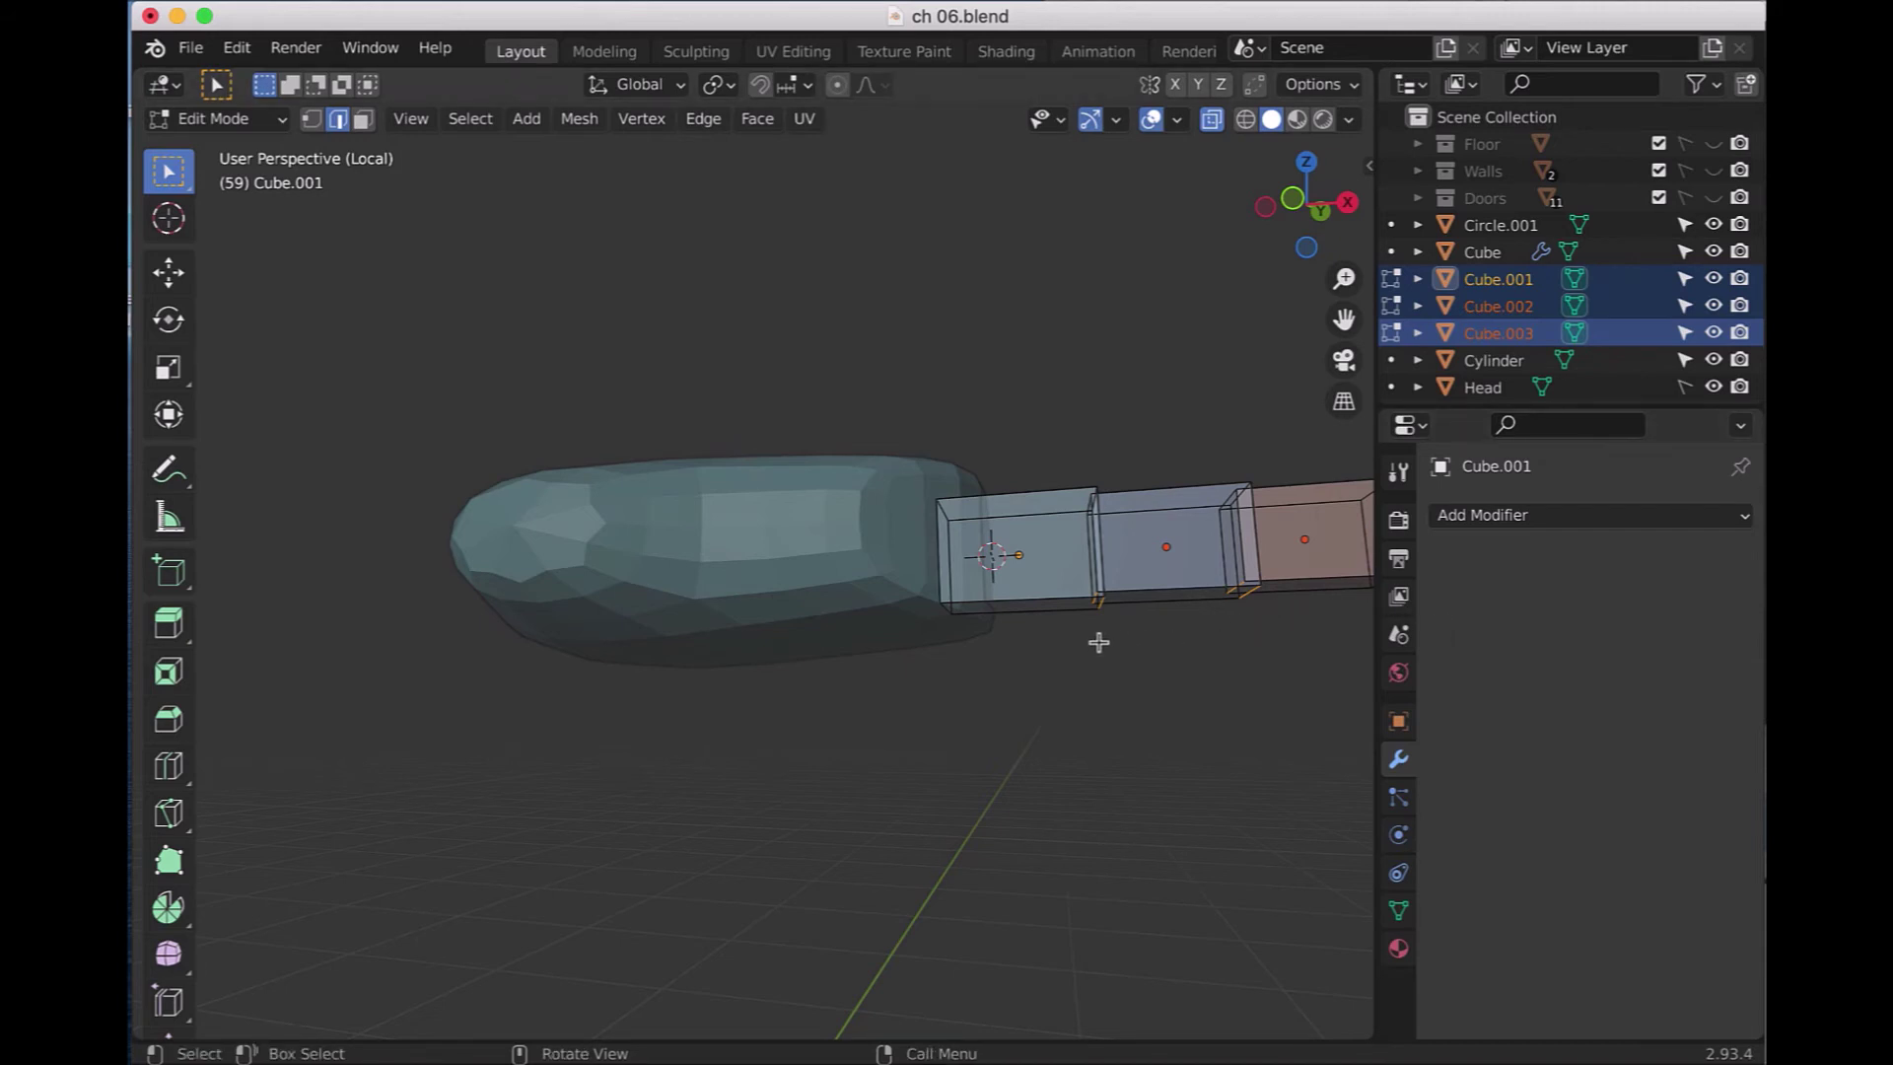
- Bevel the selected joint edges with several segments to round them
key(ctrl+b)
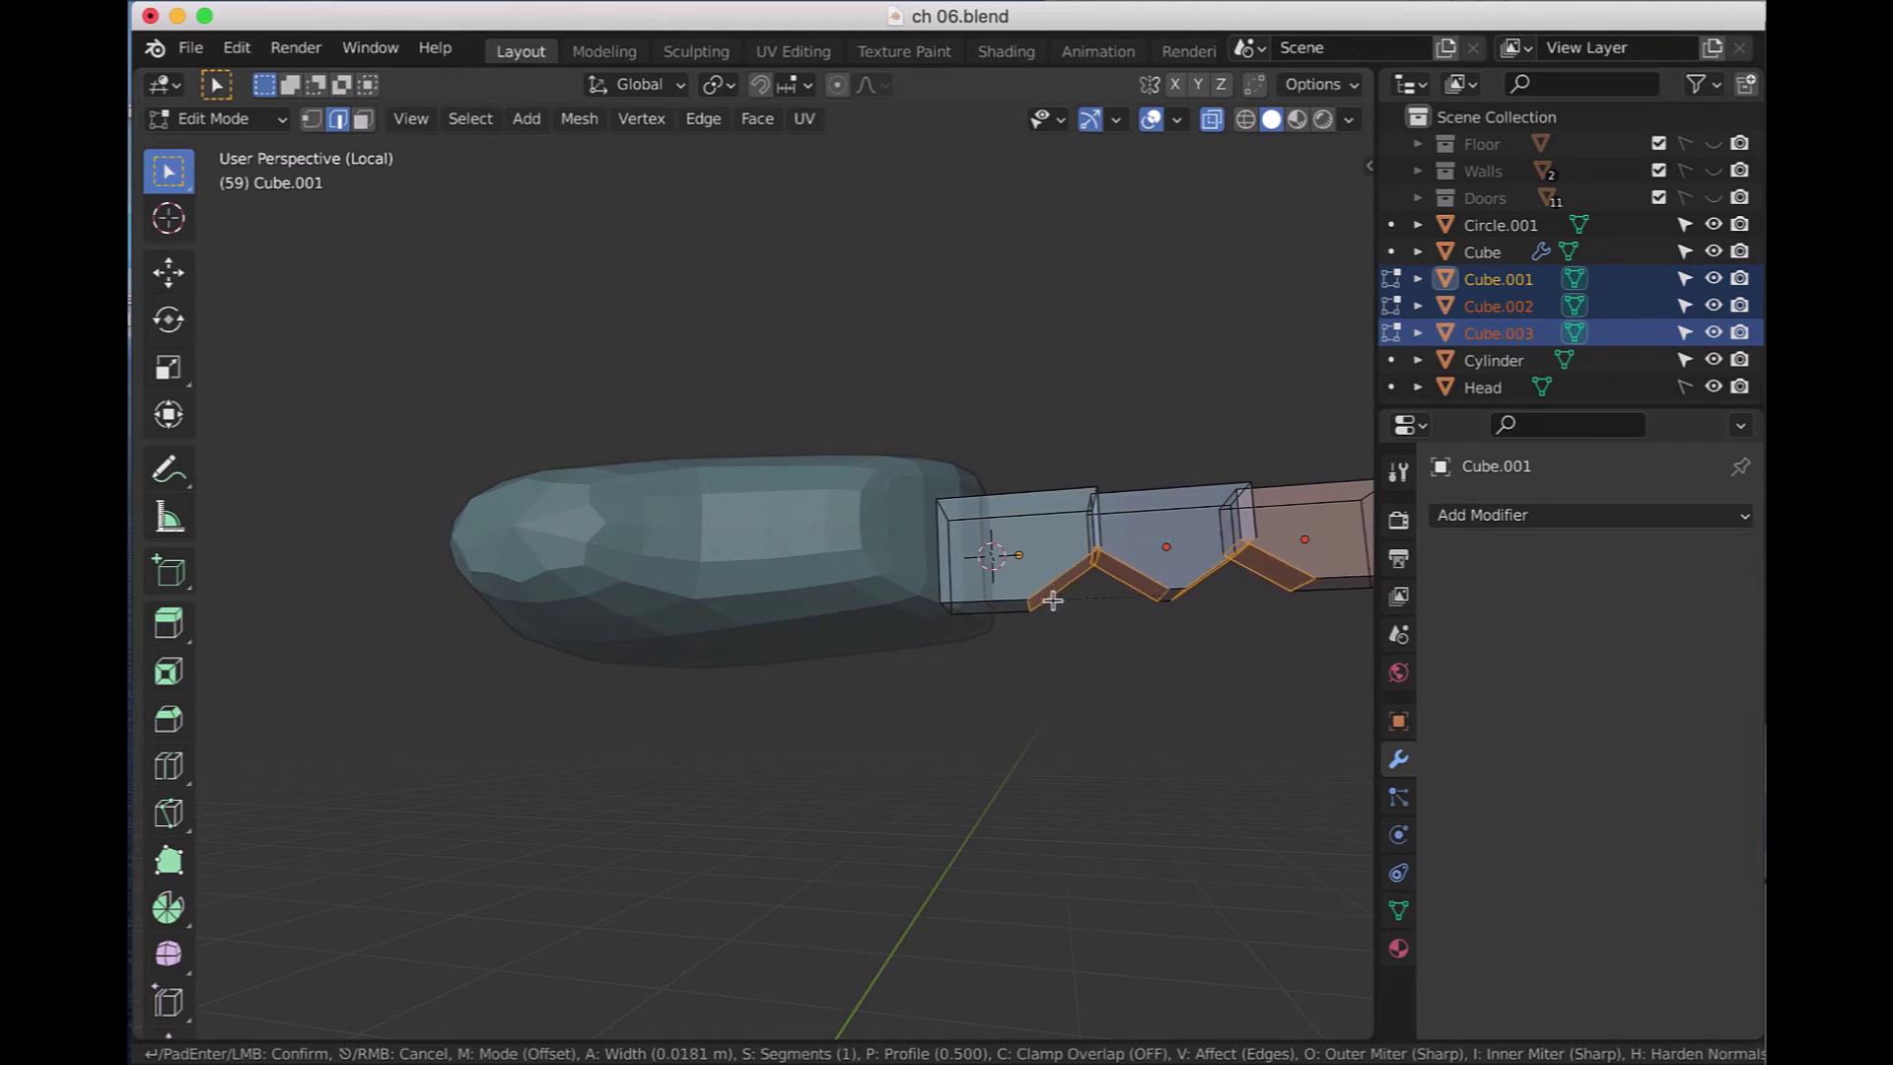
scroll(1062, 601, up, 2)
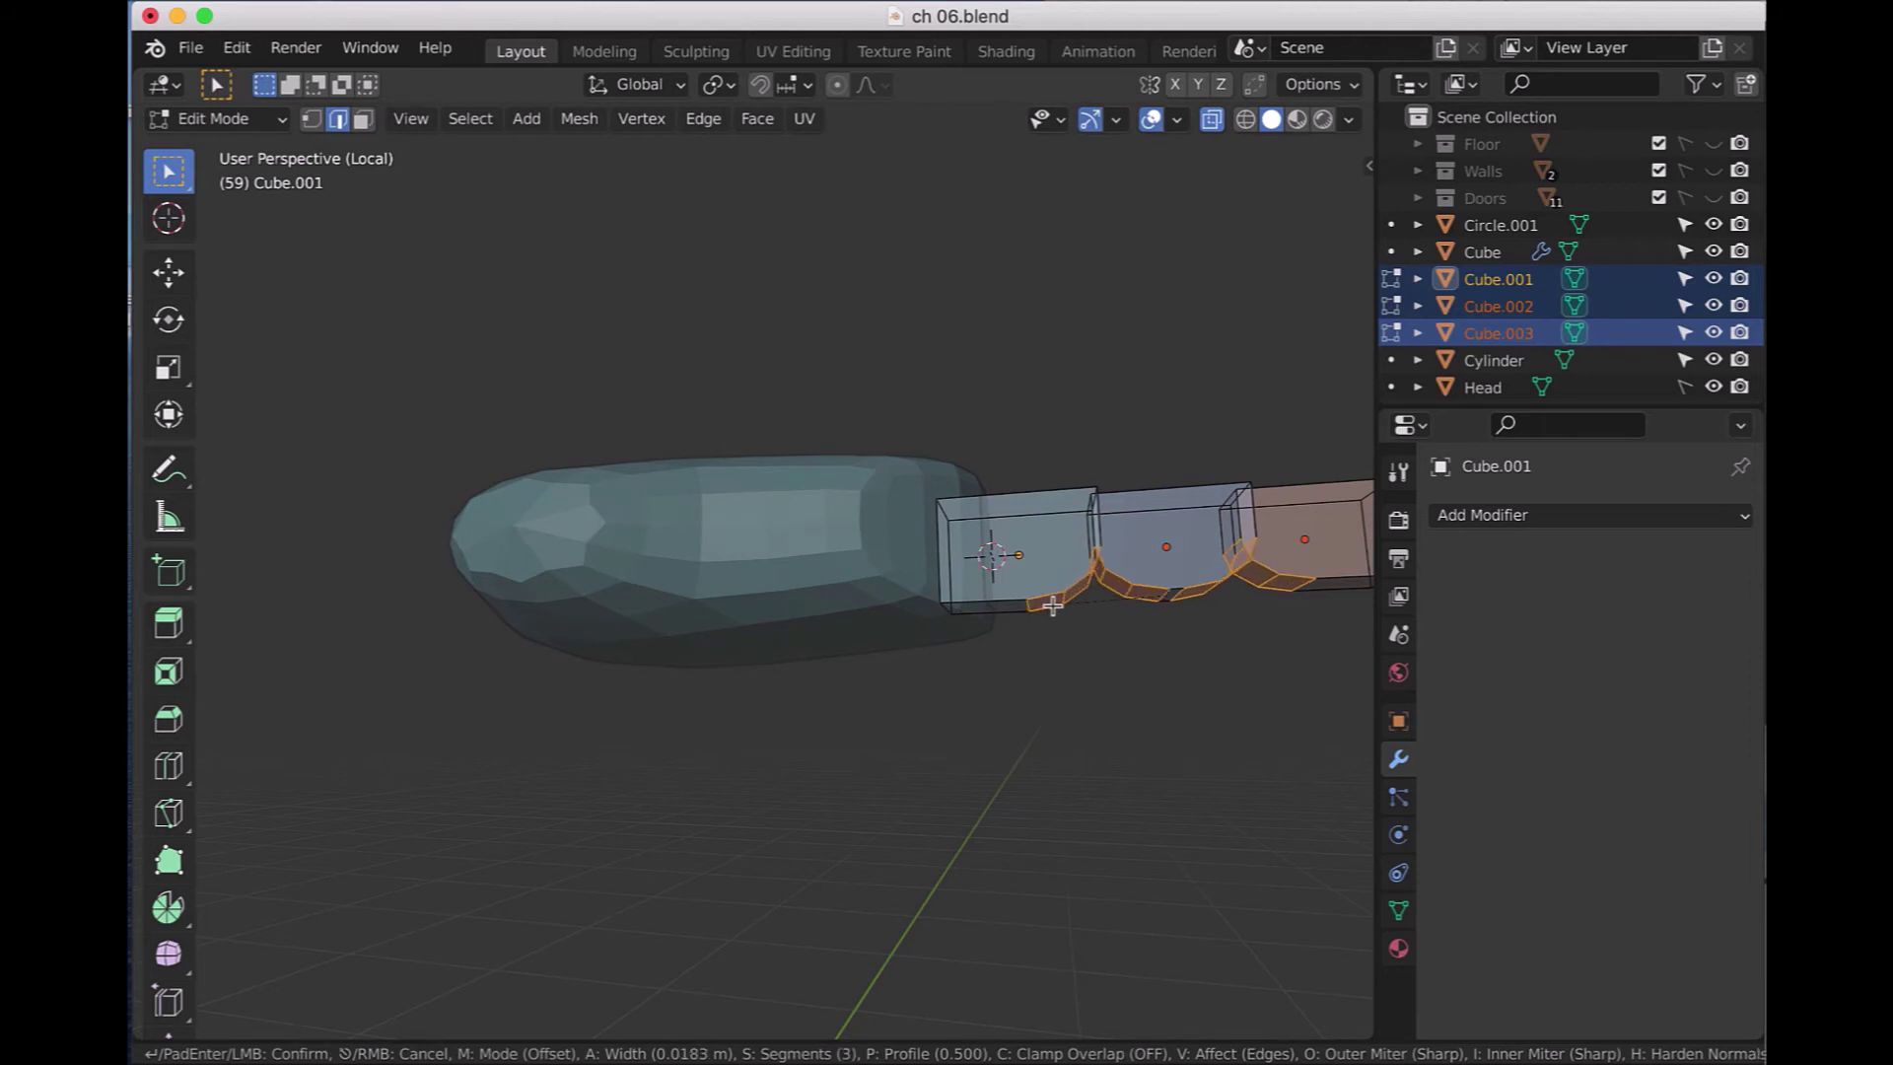
scroll(1053, 606, up, 1)
scroll(1055, 607, up, 1)
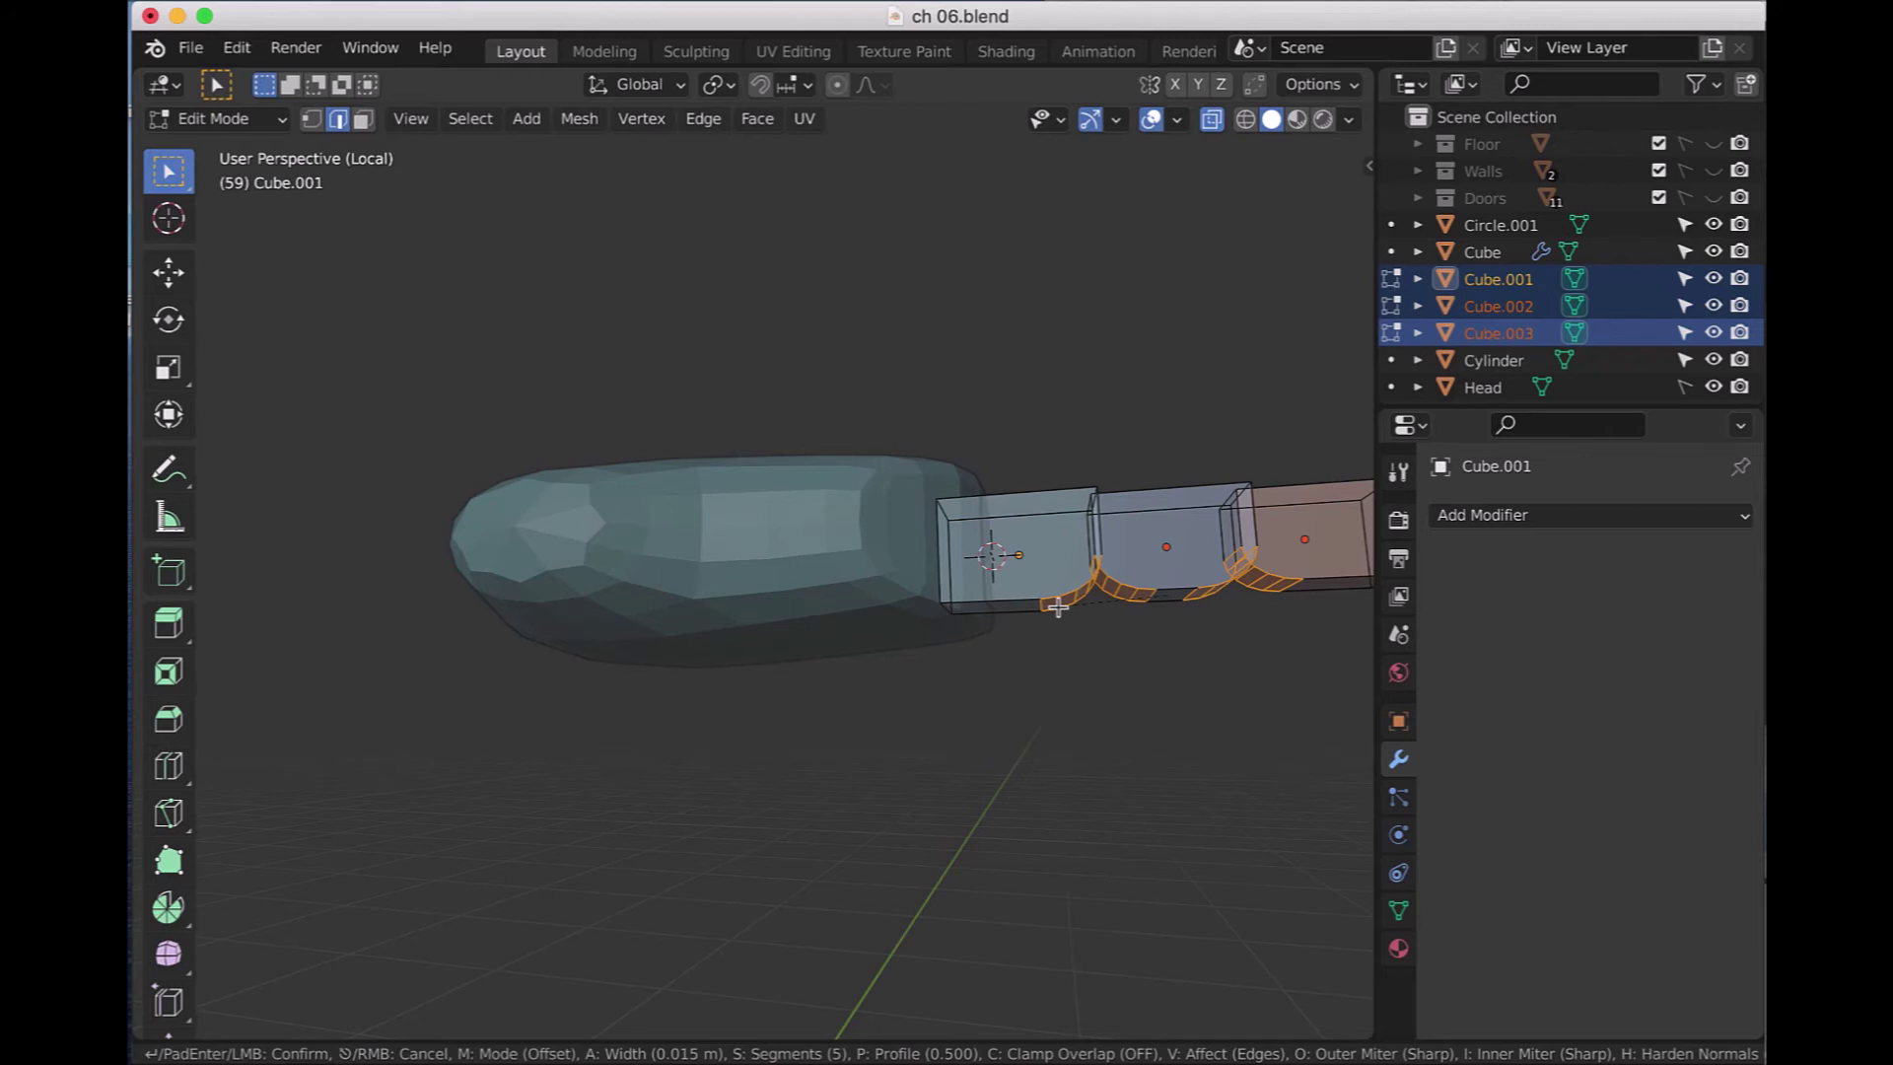
click(1057, 606)
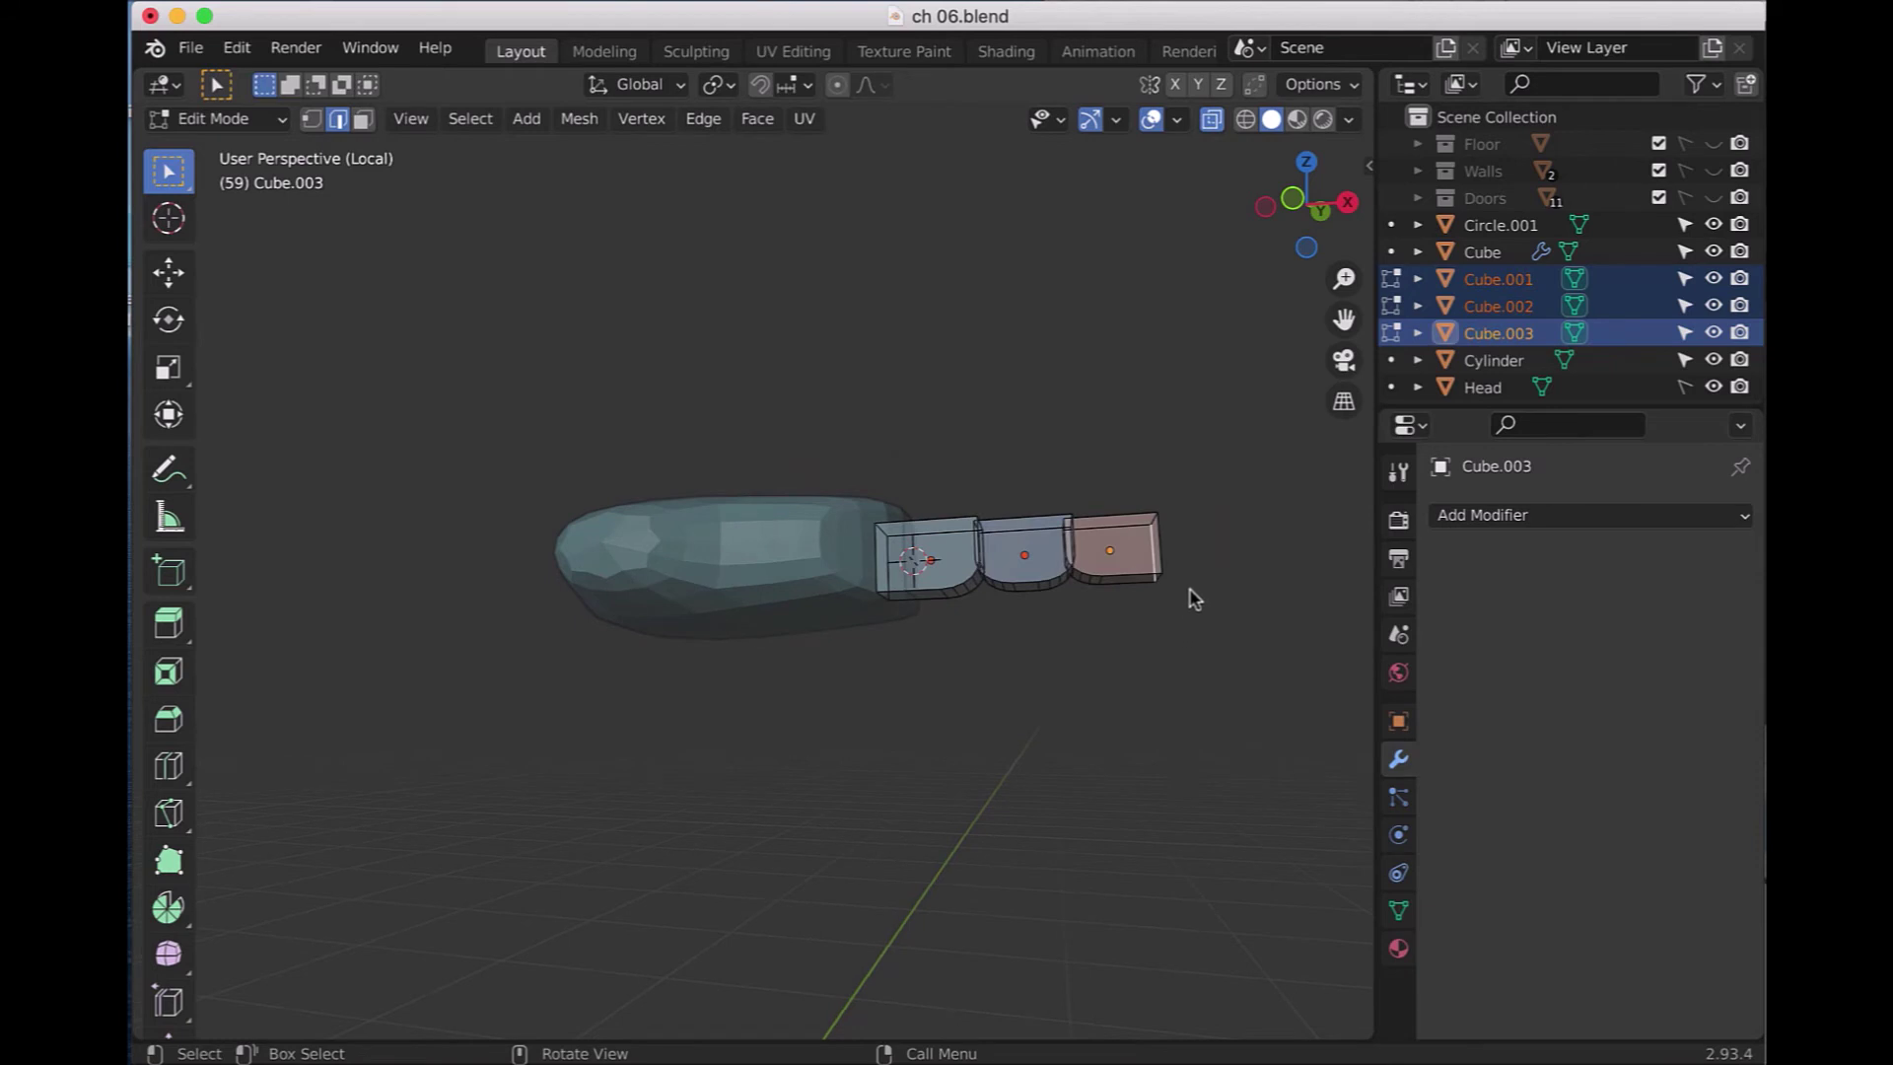
scroll(1183, 611, up, 3)
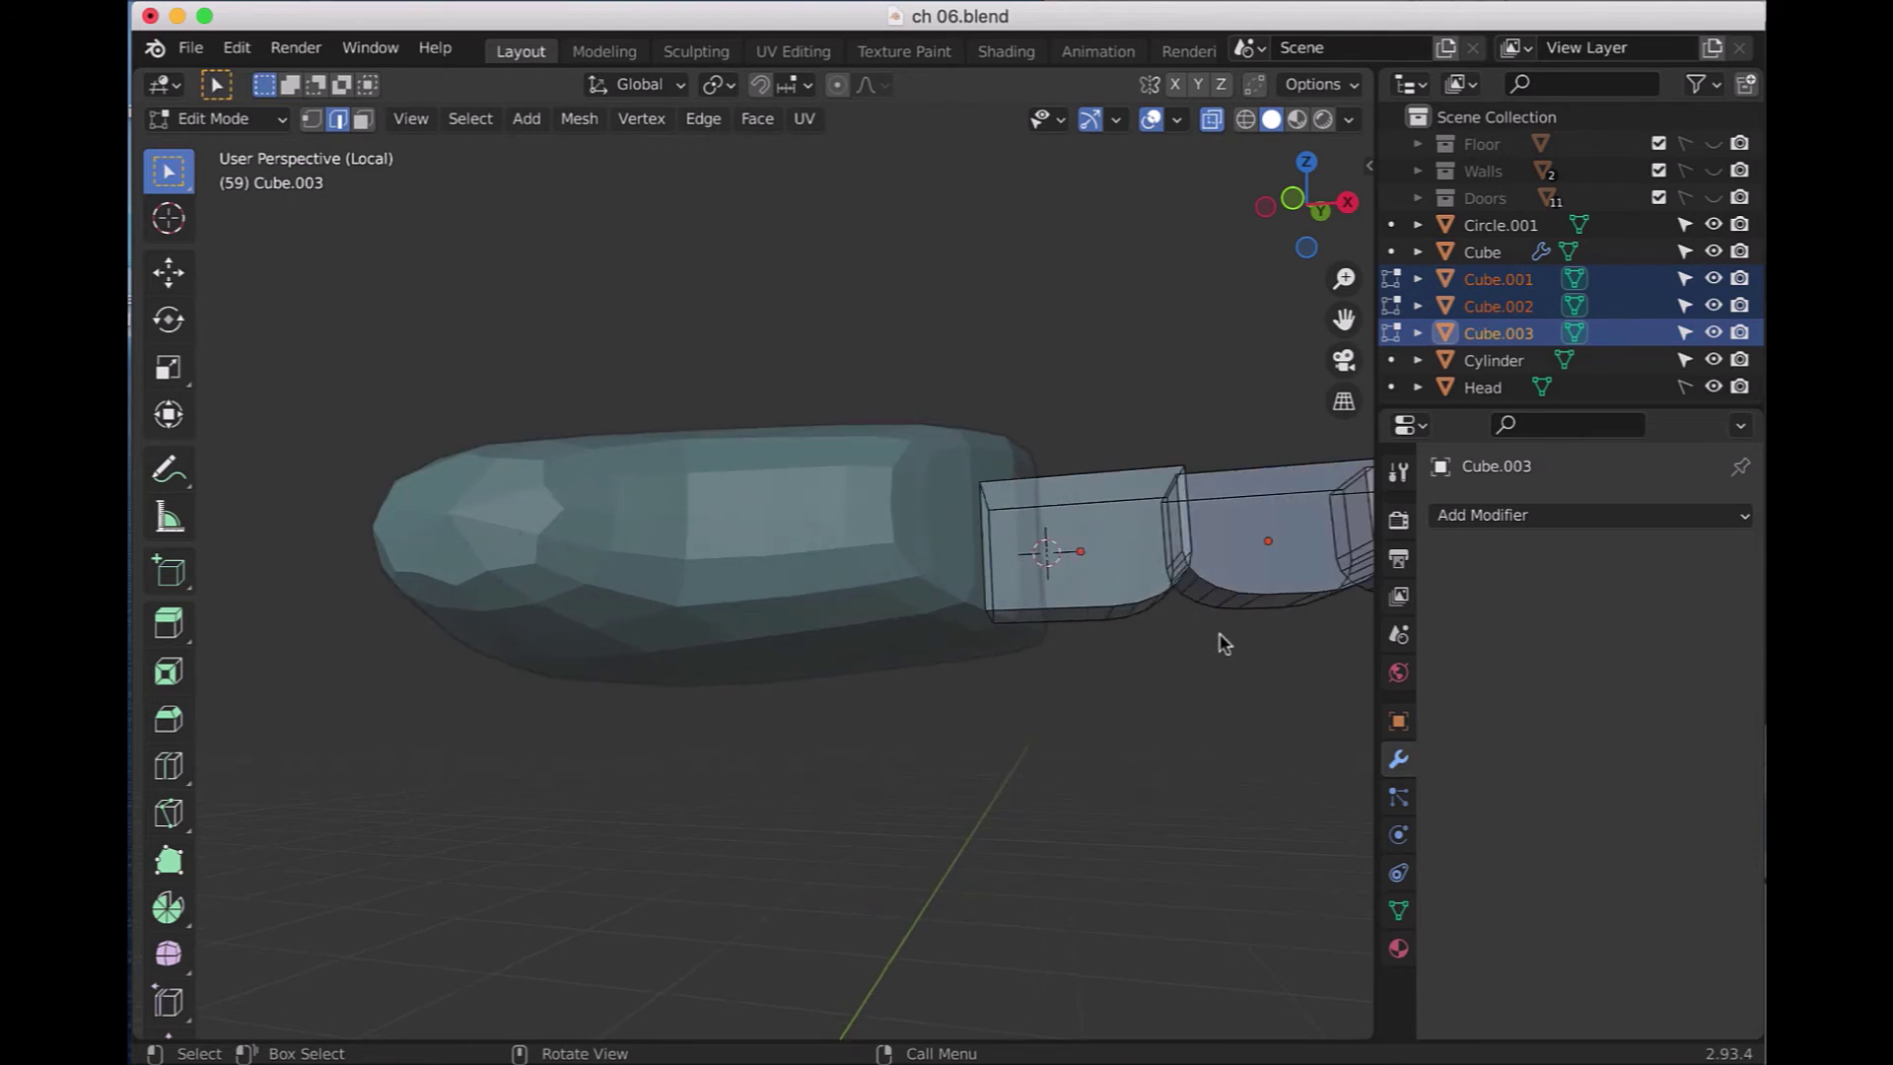
scroll(1263, 661, down, 2)
scroll(1271, 631, down, 3)
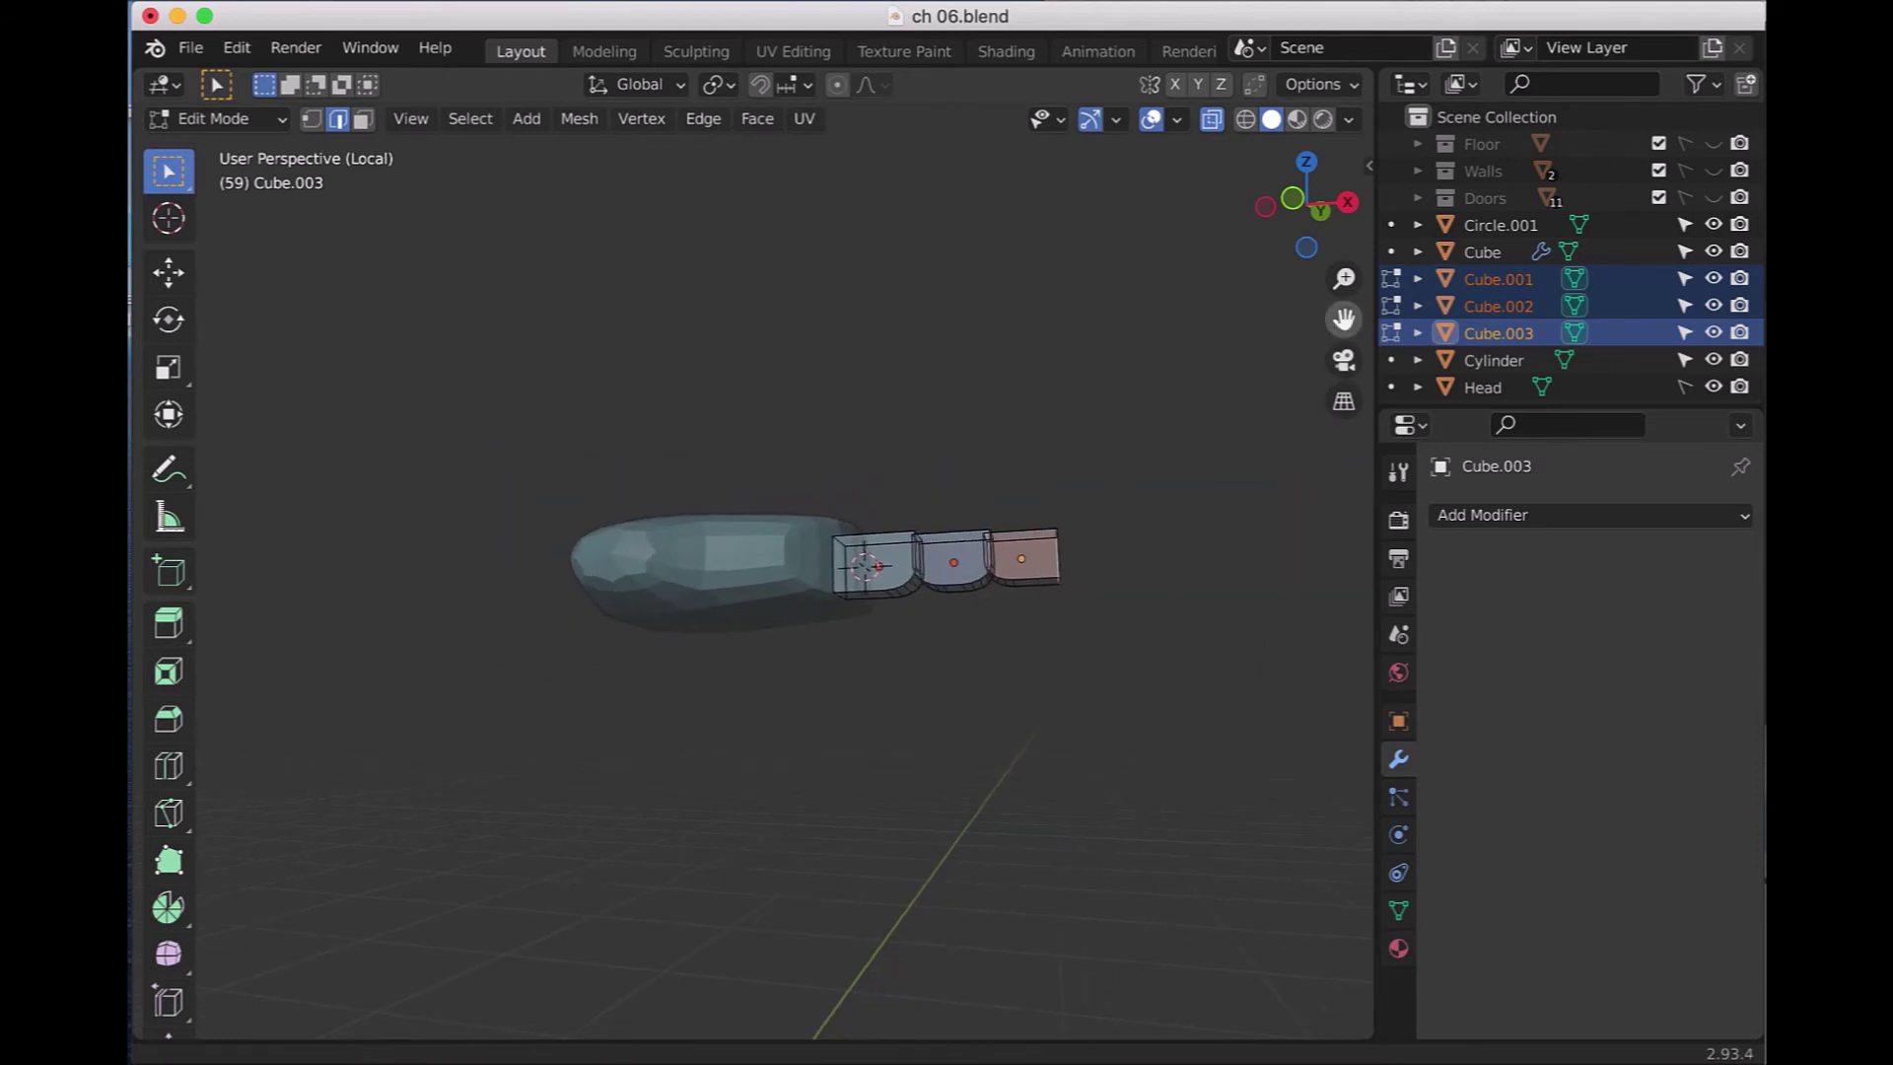
drag(1344, 320, 1282, 324)
scroll(1178, 600, up, 2)
scroll(1191, 605, up, 2)
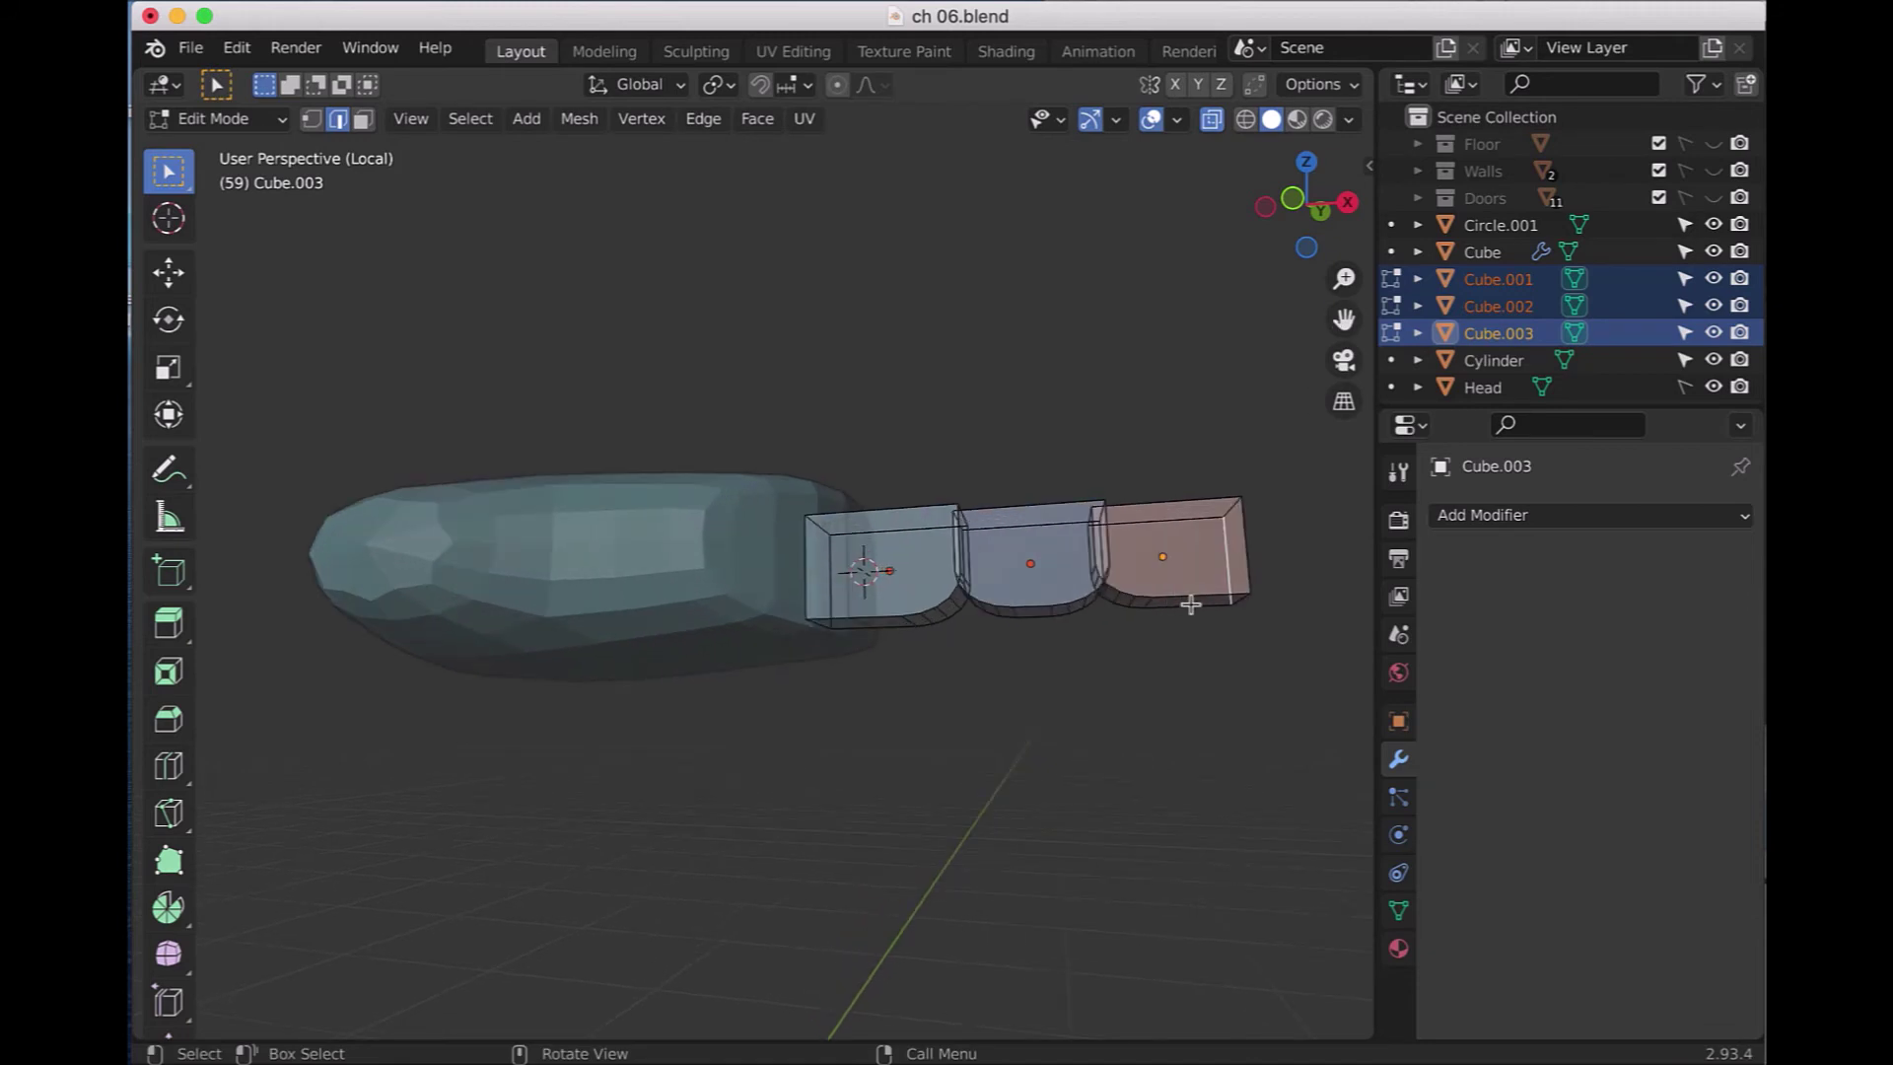
- Bevel the fingertip block's corner edge and return to Object Mode
click(1240, 602)
key(ctrl+b)
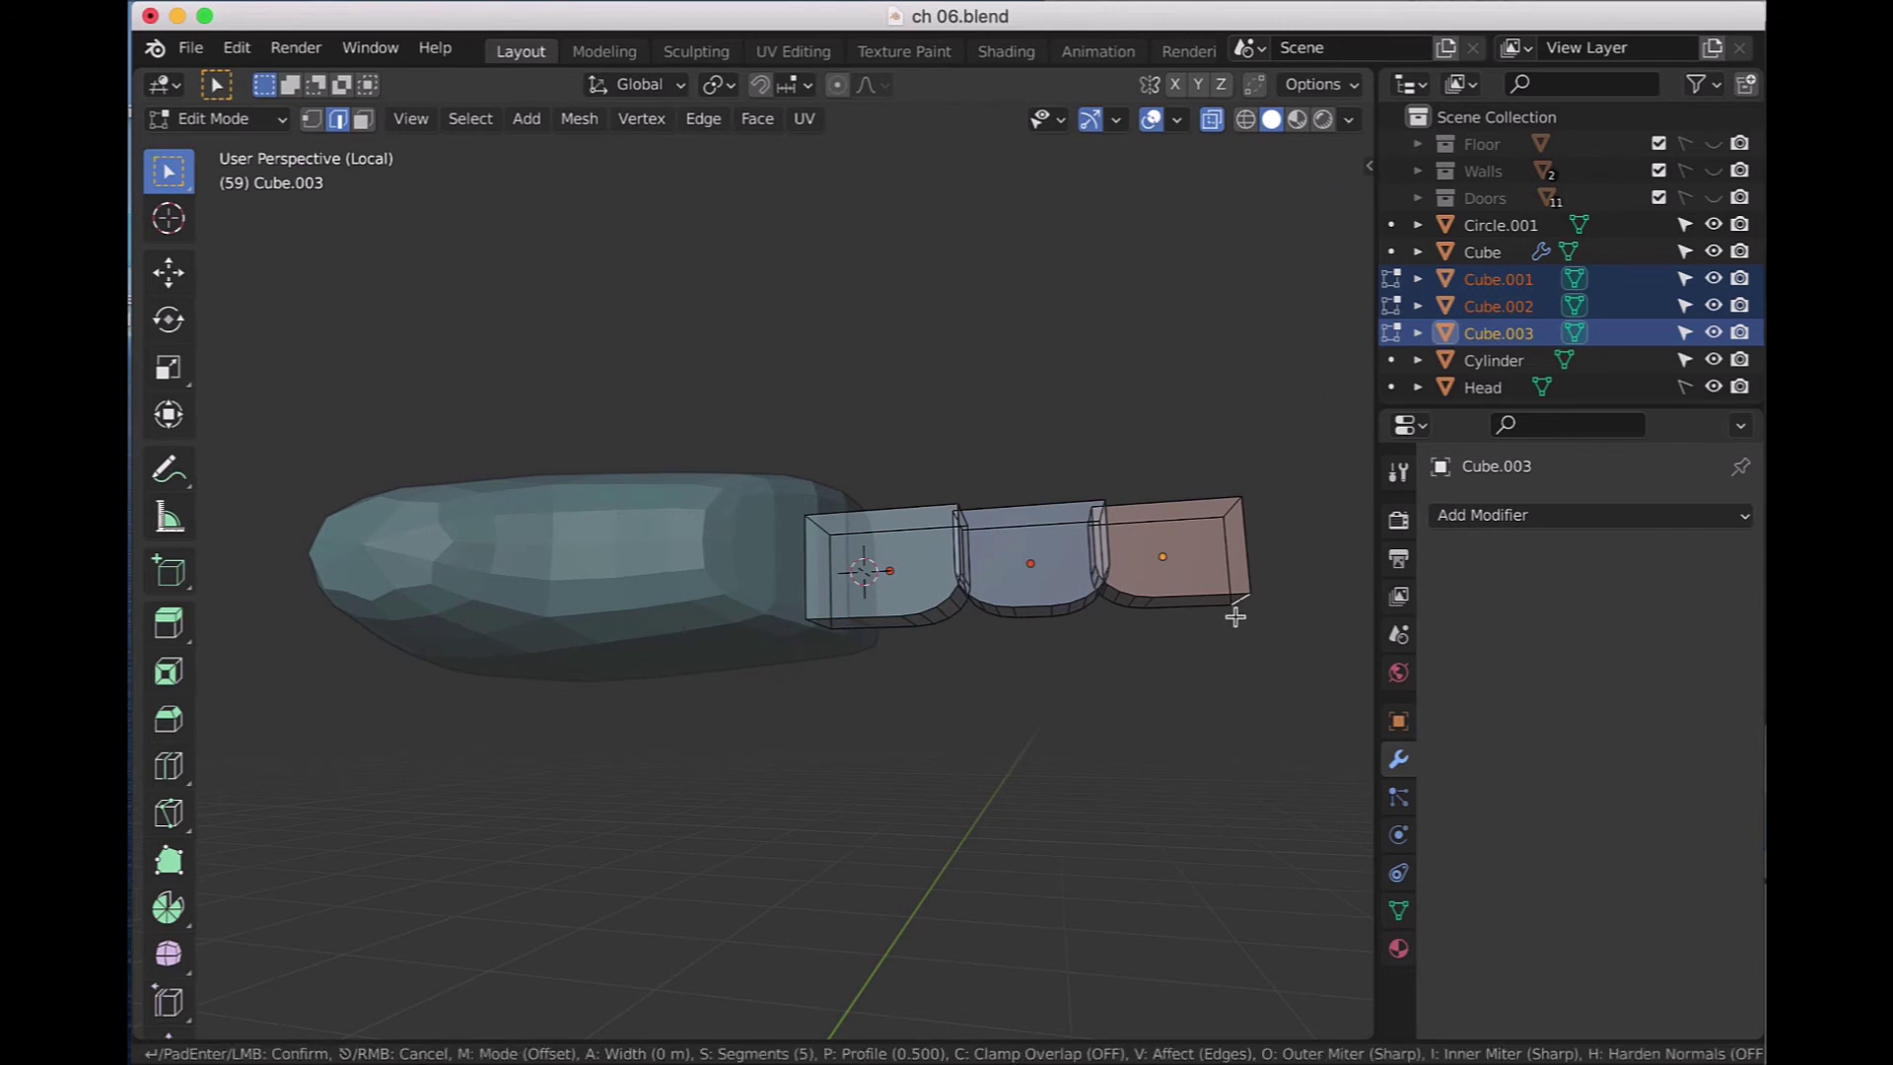
scroll(1240, 631, down, 1)
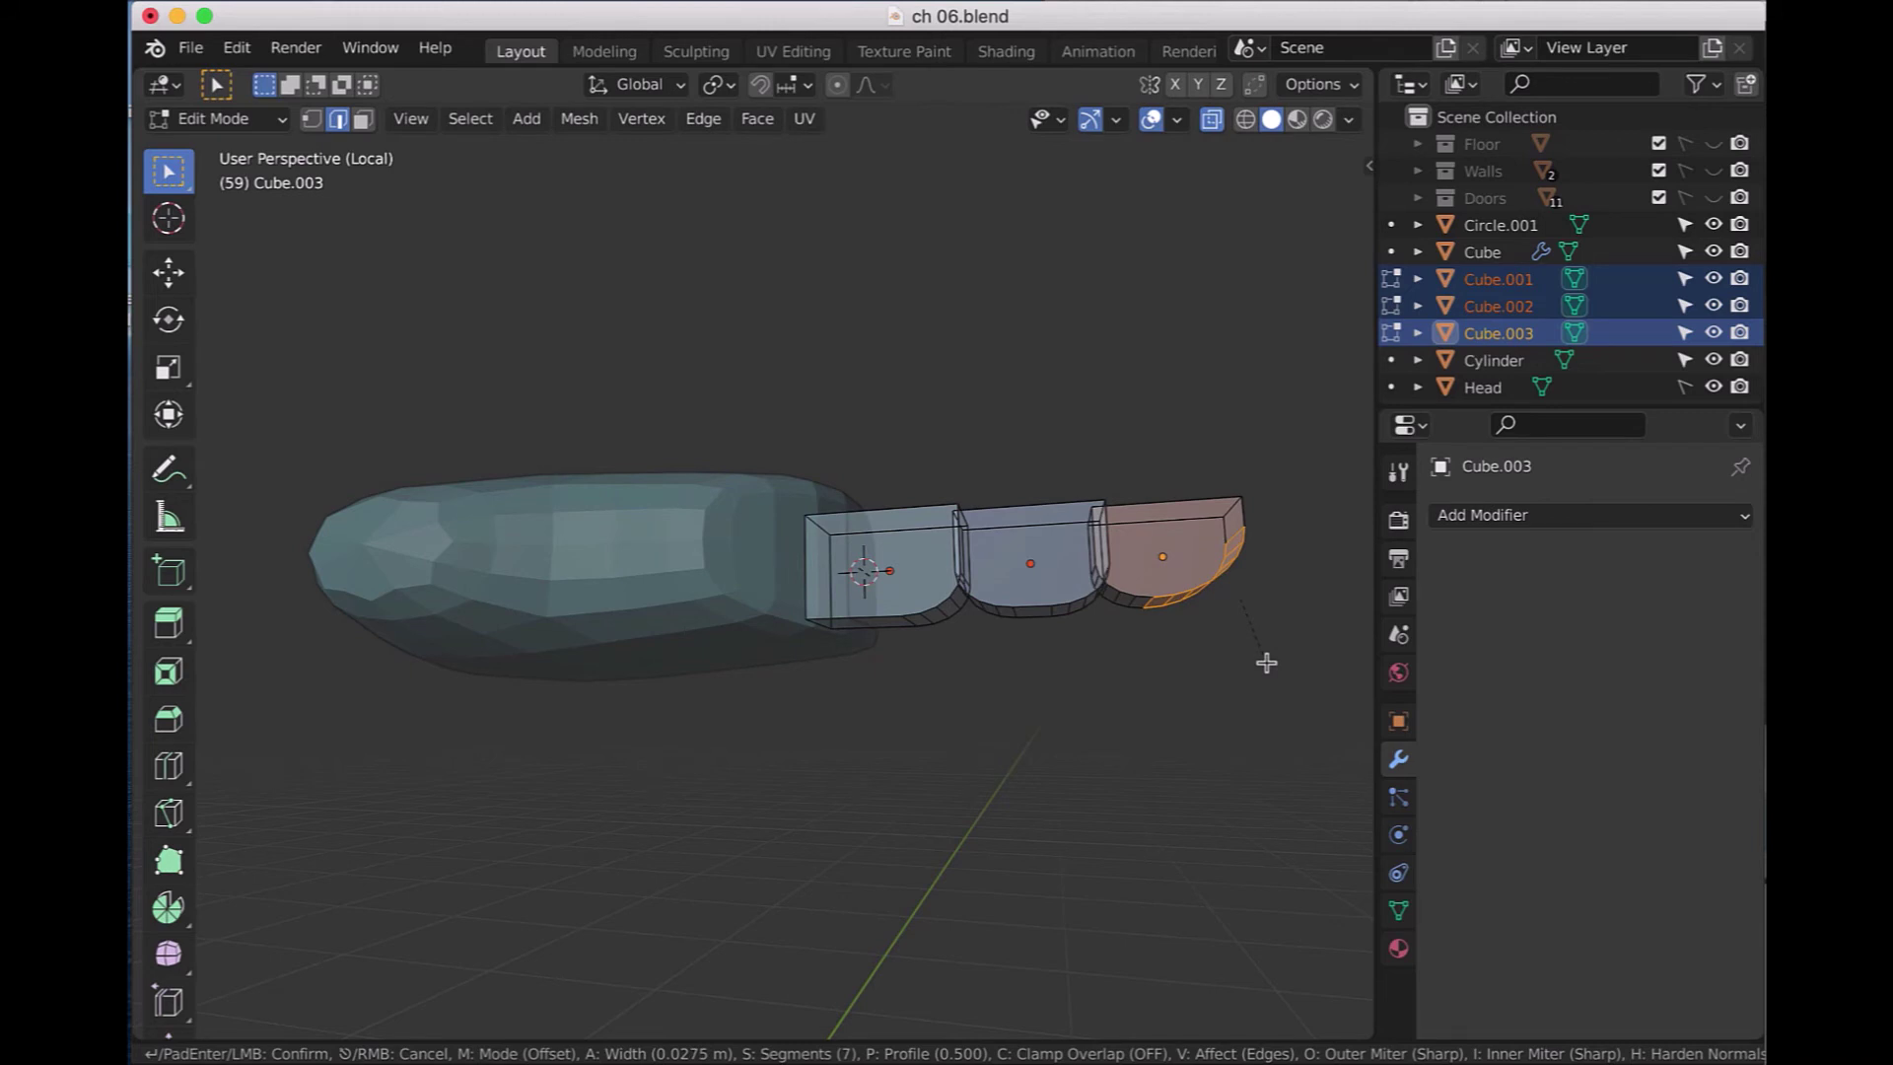
click(1266, 662)
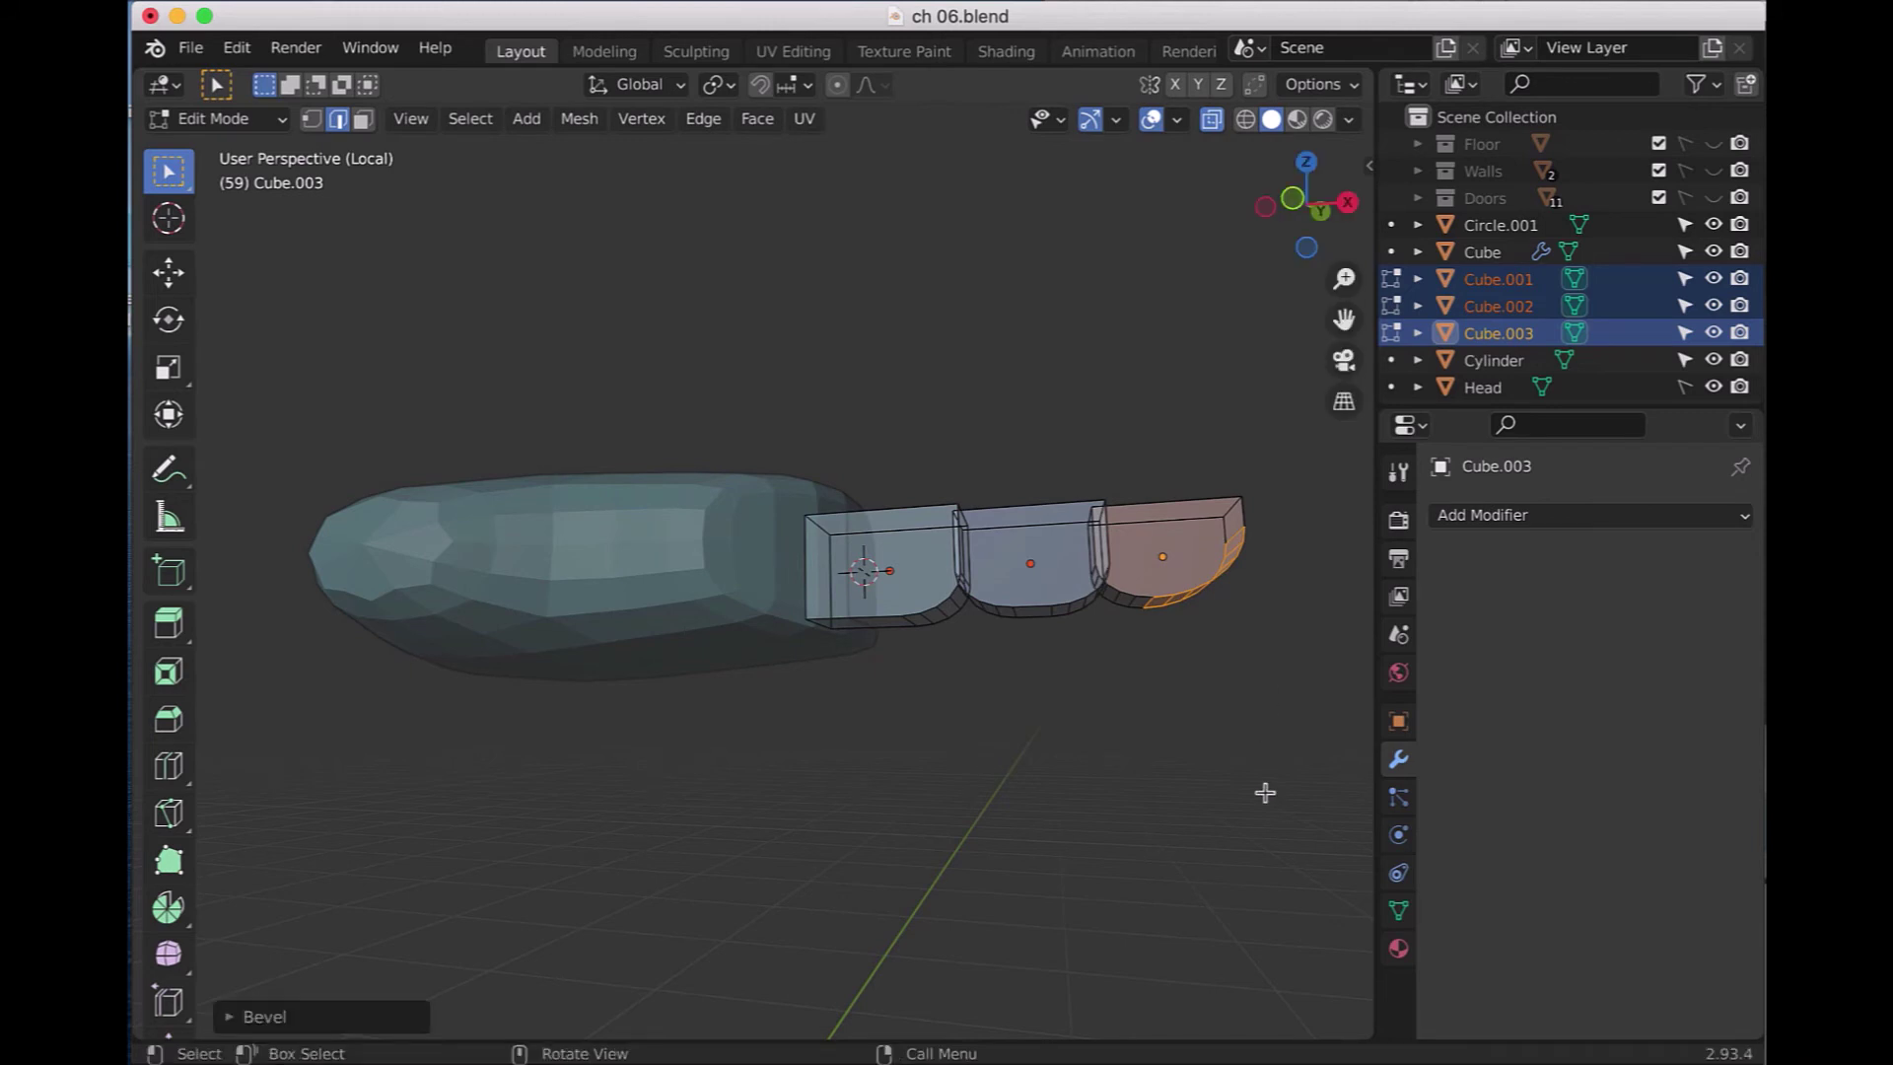
click(273, 123)
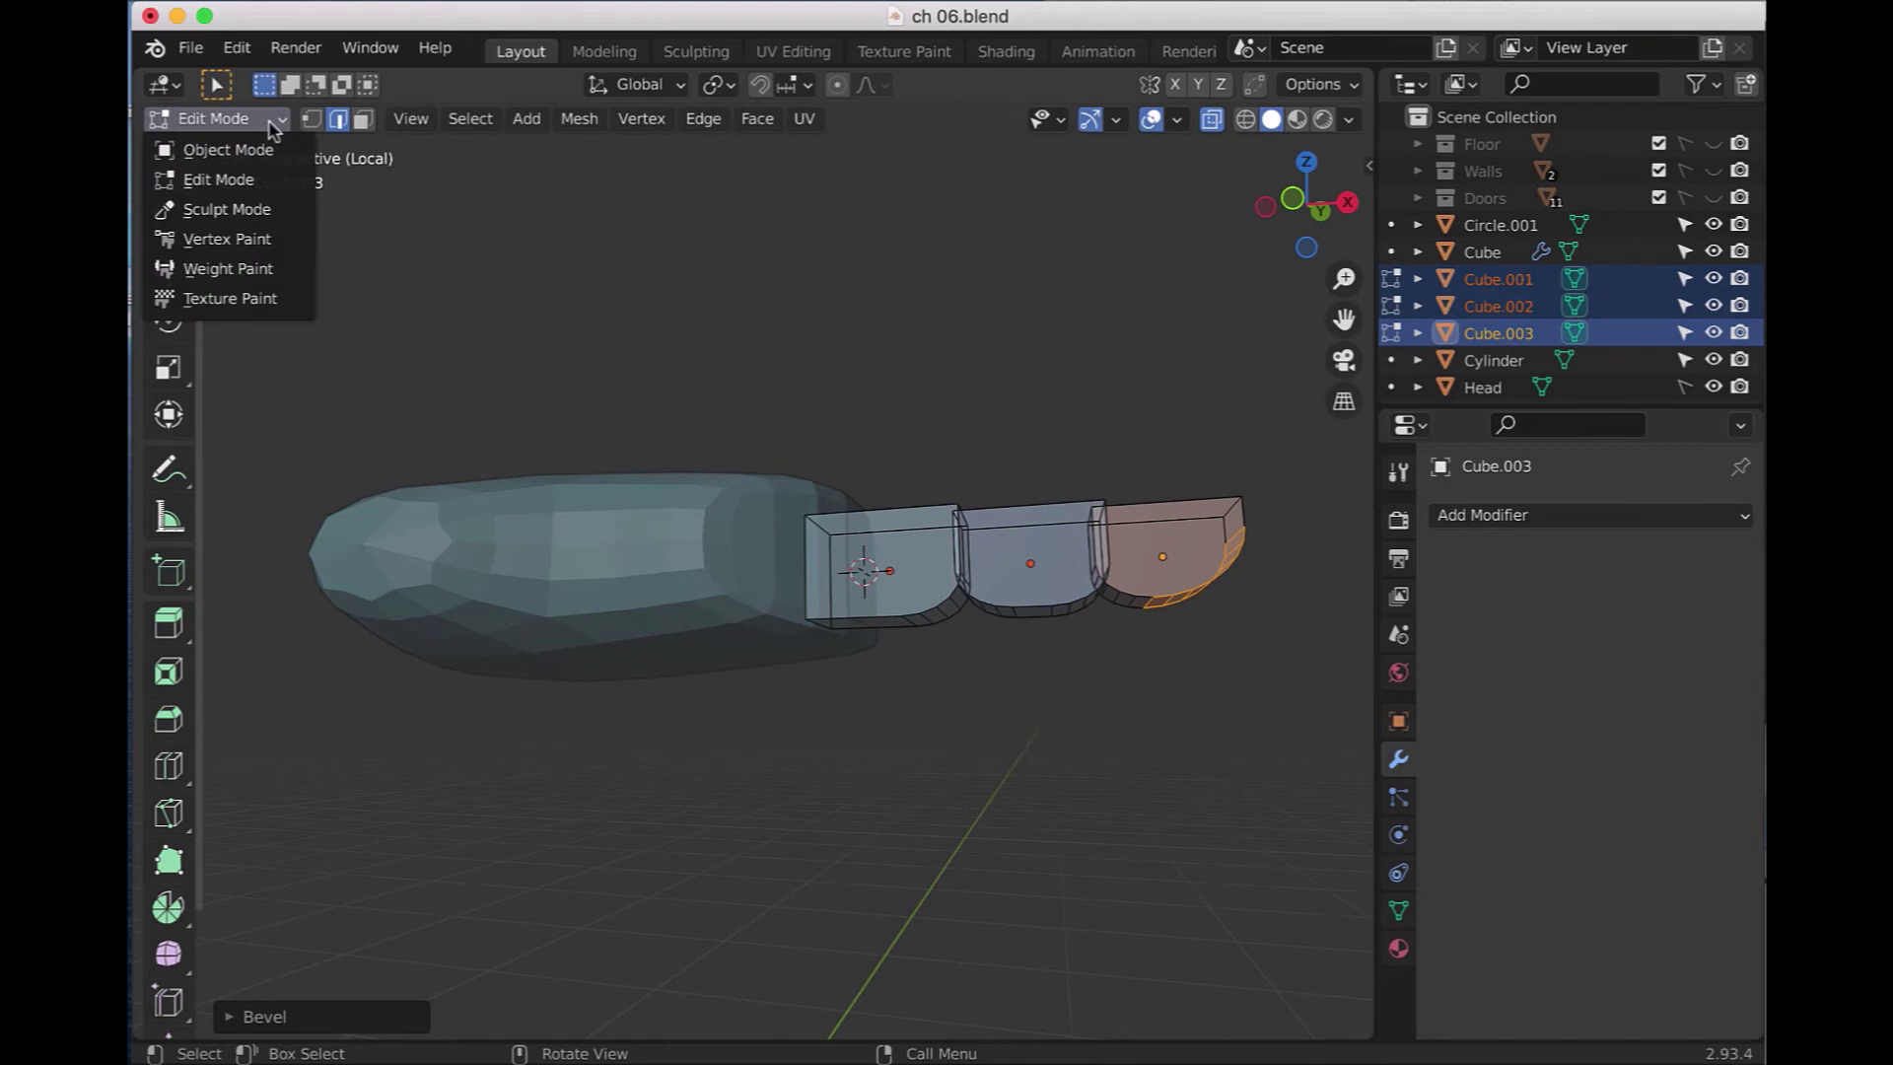
click(261, 150)
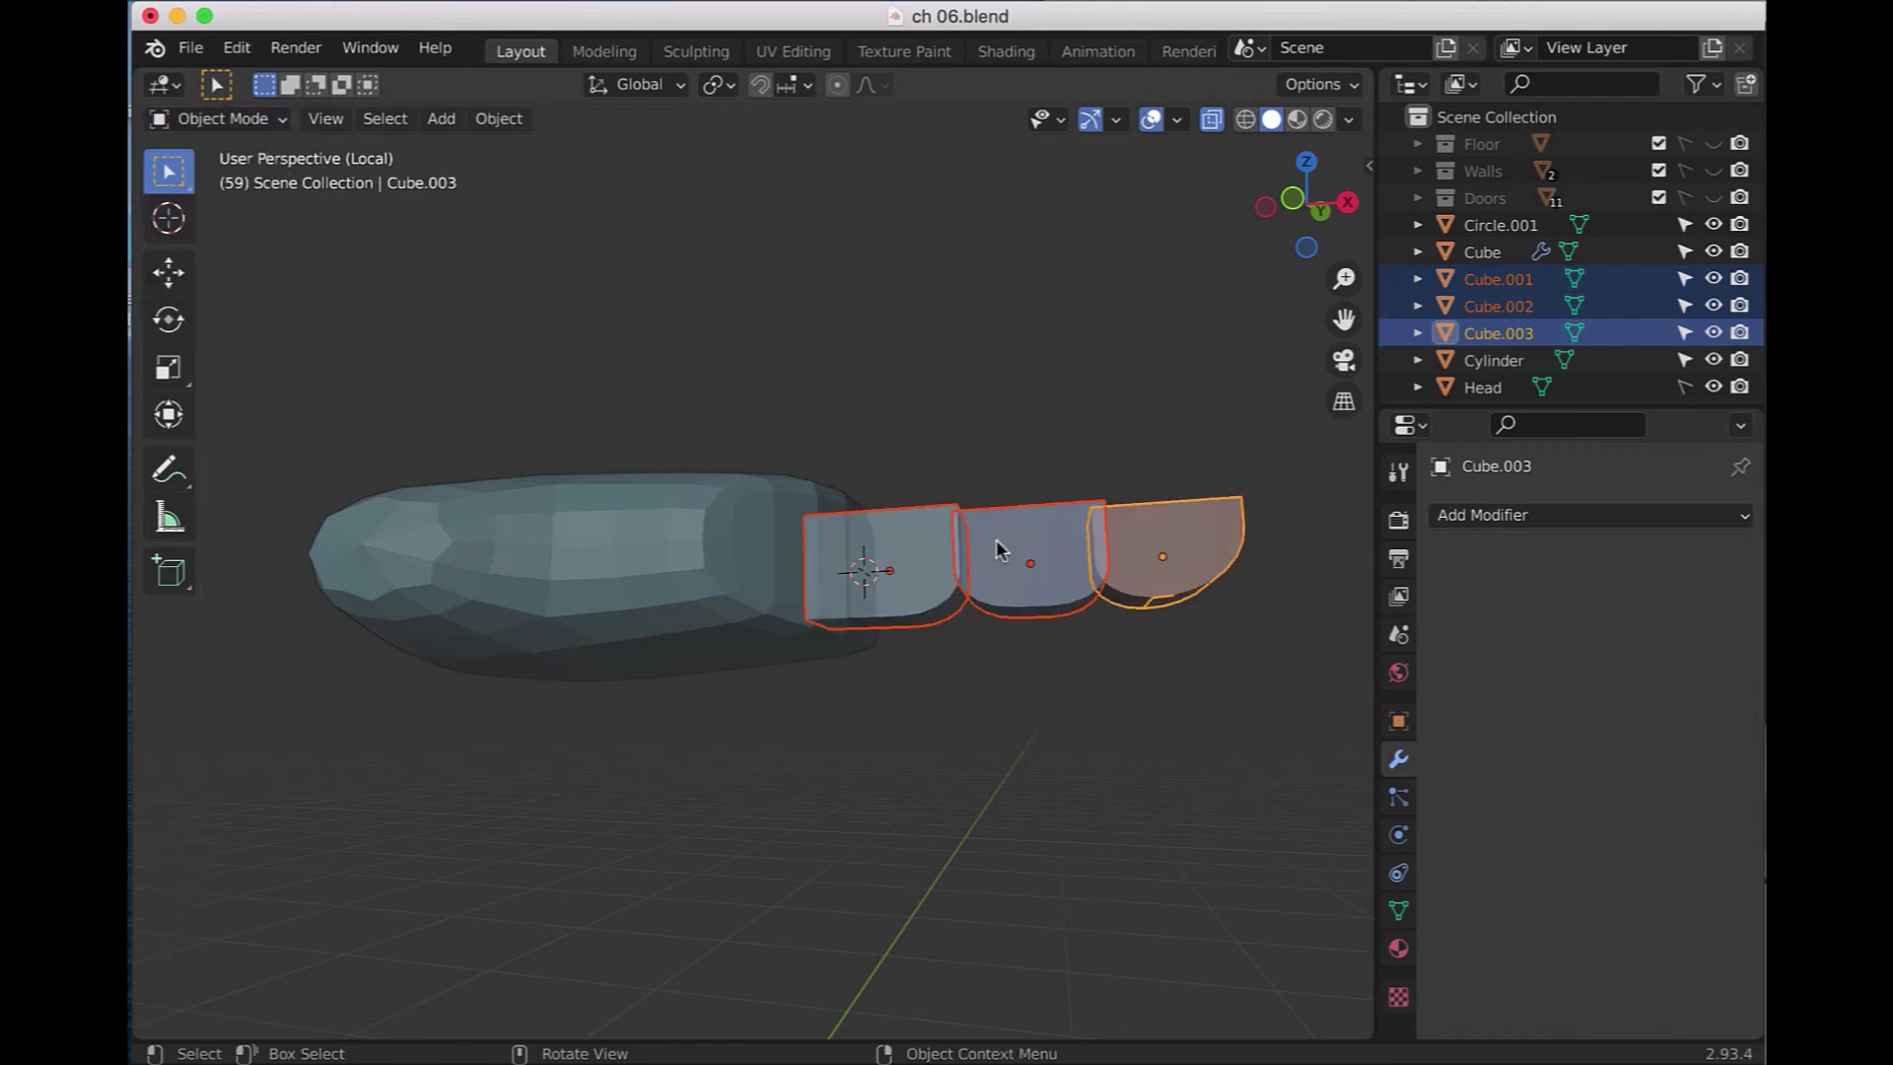
- In top view with X-ray off, duplicate the three finger blocks along the palm's top edge
key(KP_7)
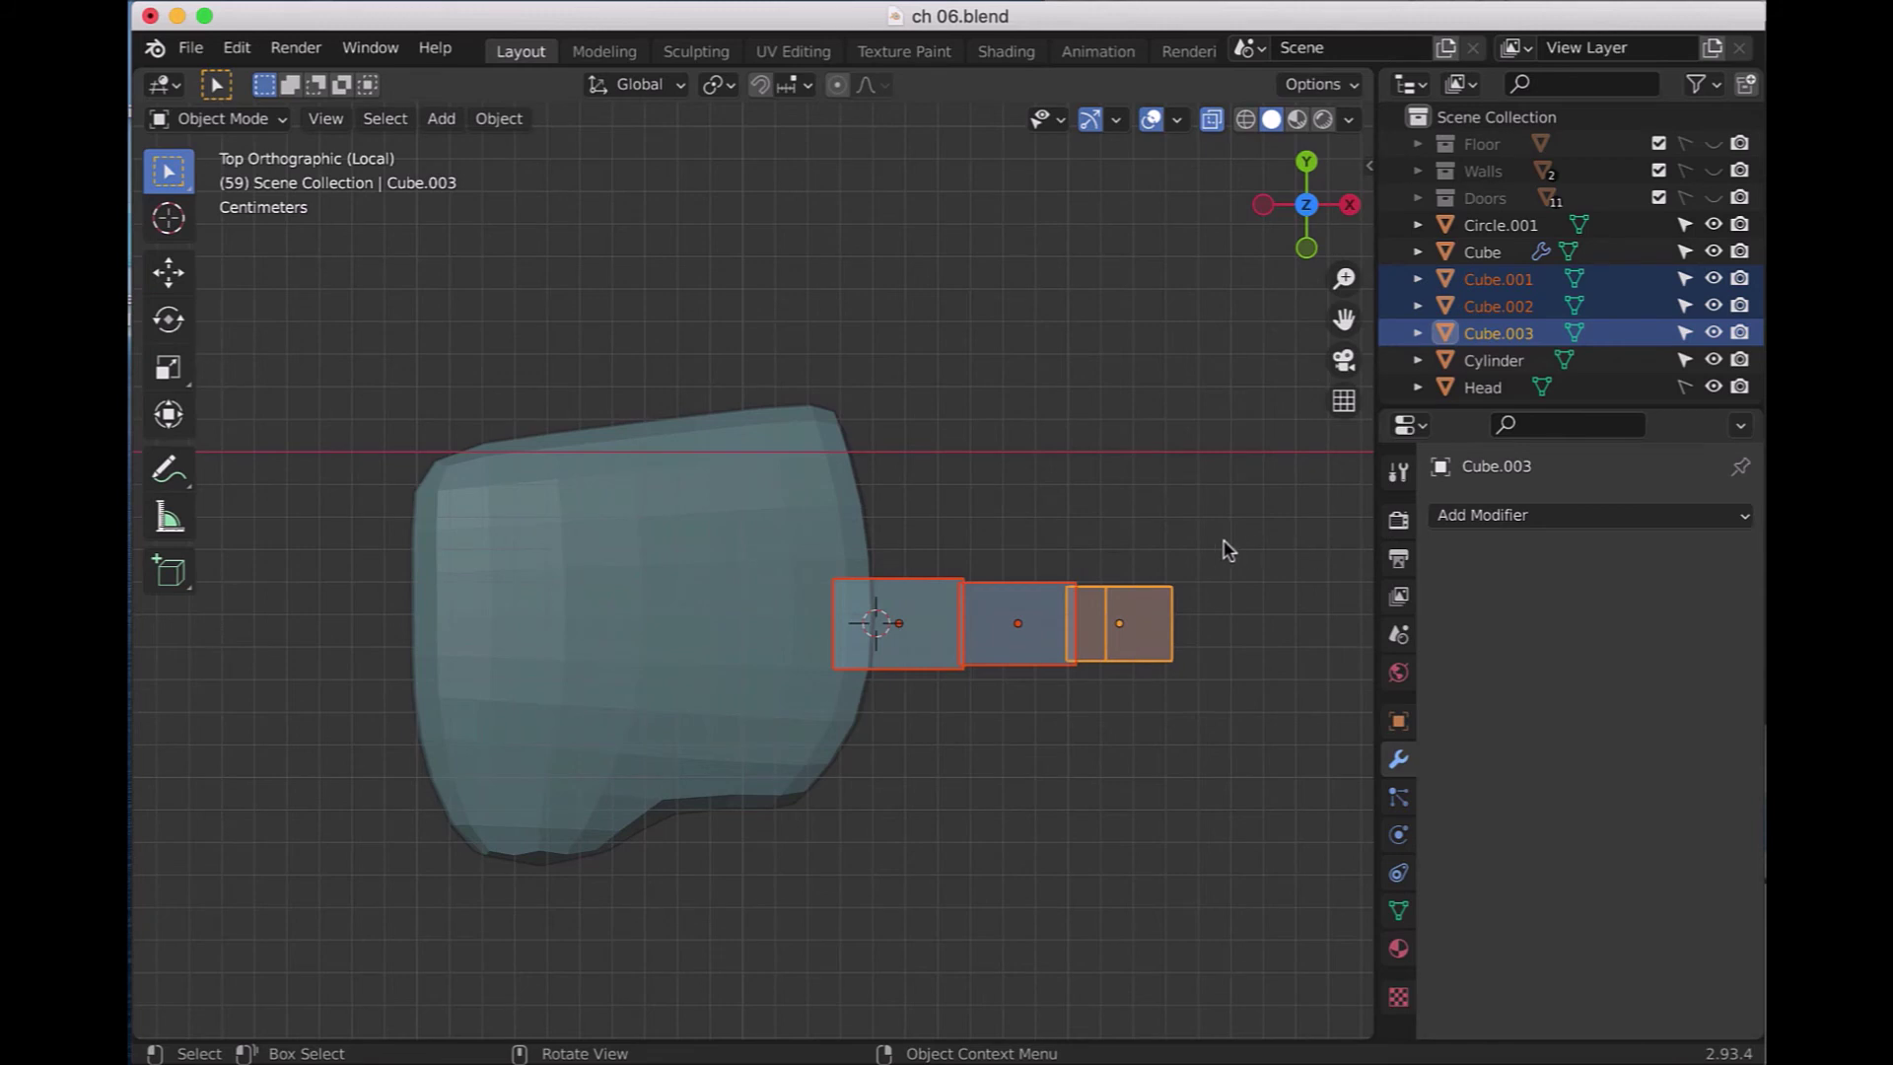
click(1210, 119)
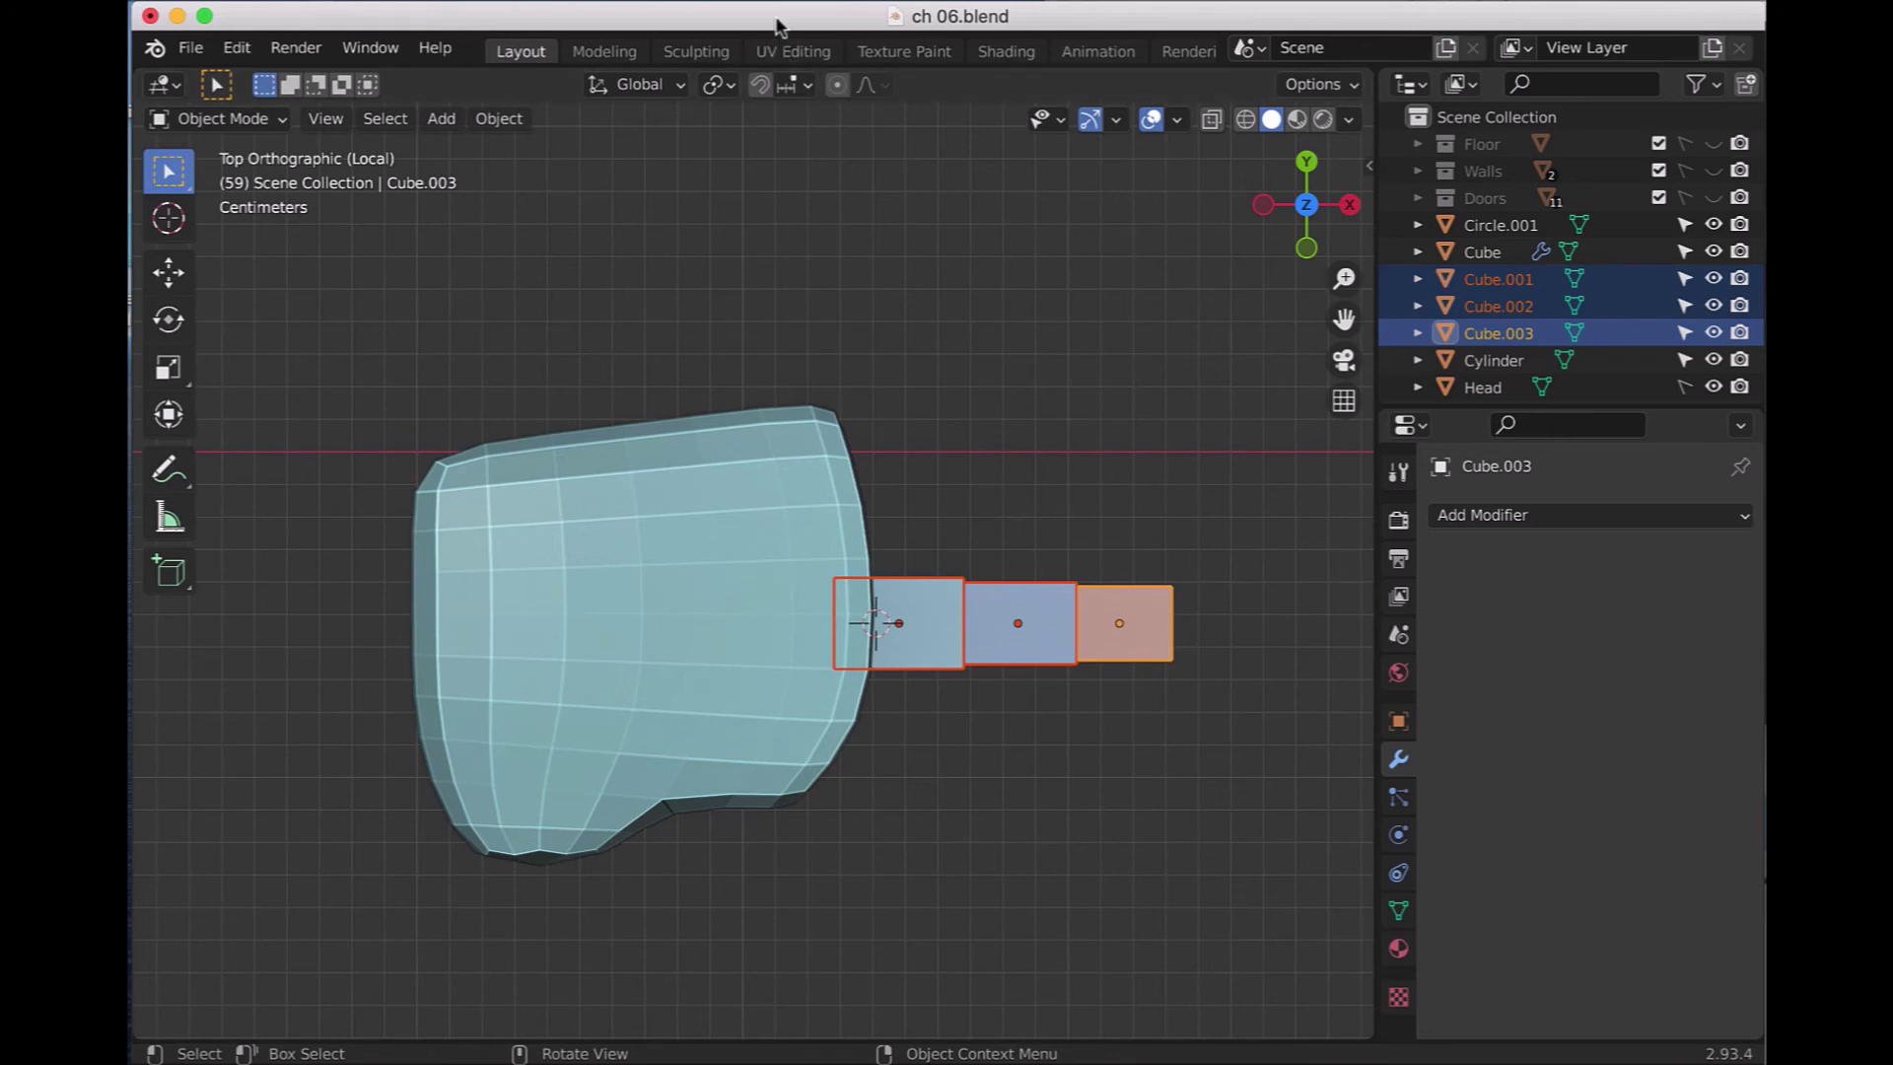
key(shift+d)
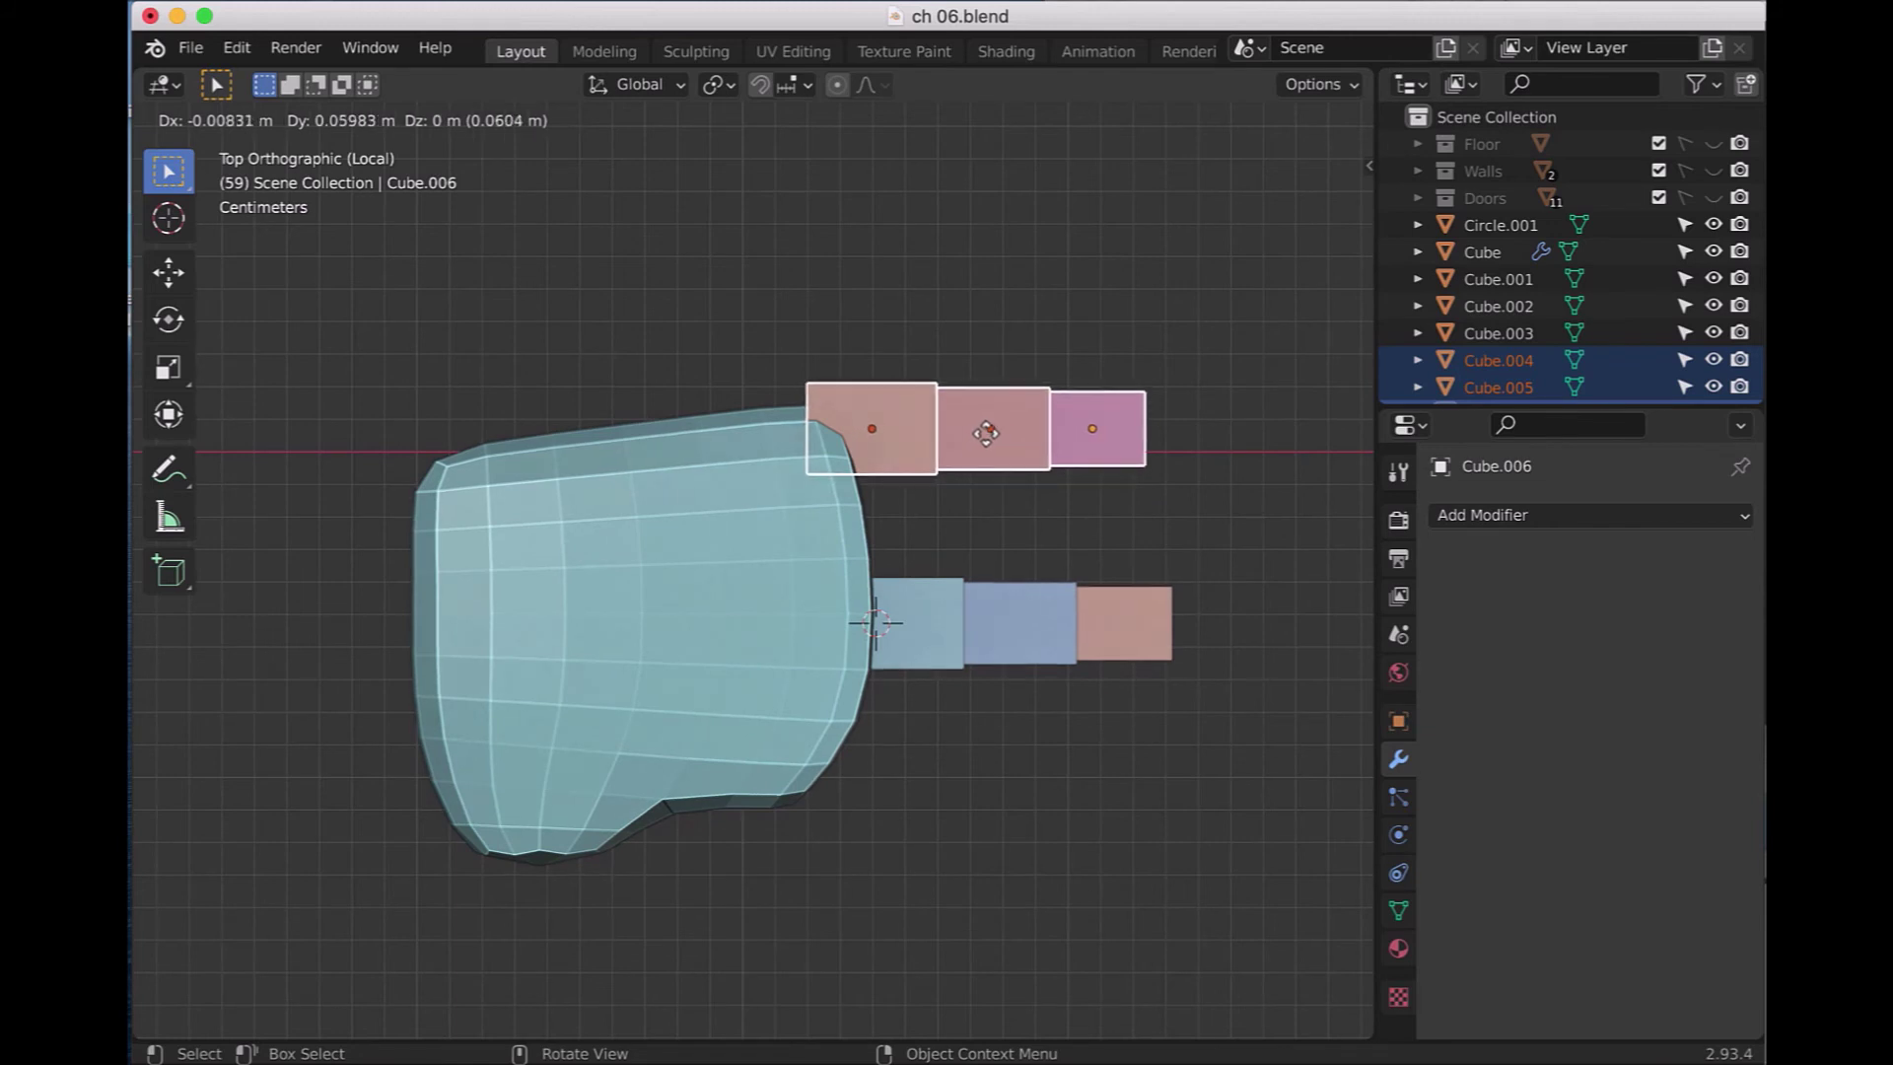
click(986, 431)
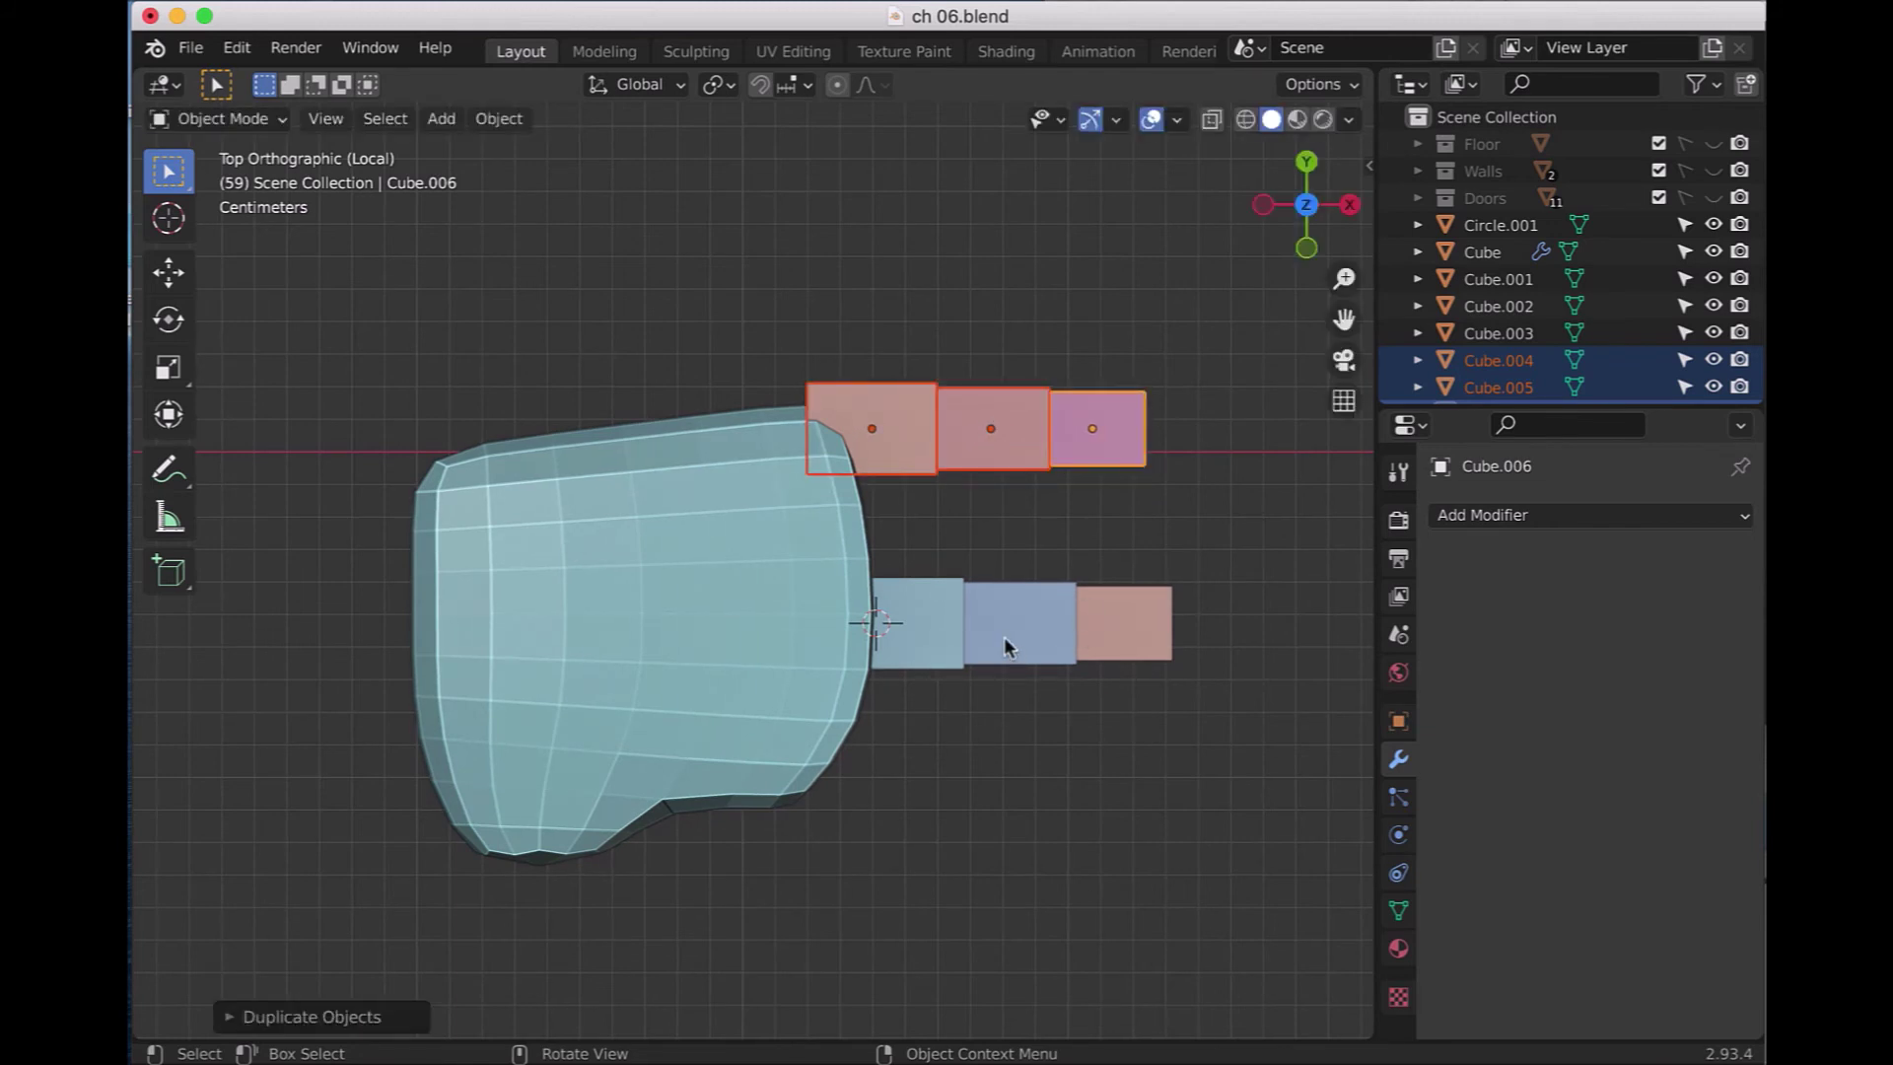
- Duplicate the finger twice more, placing one between the rows and one below the middle finger
key(shift+d)
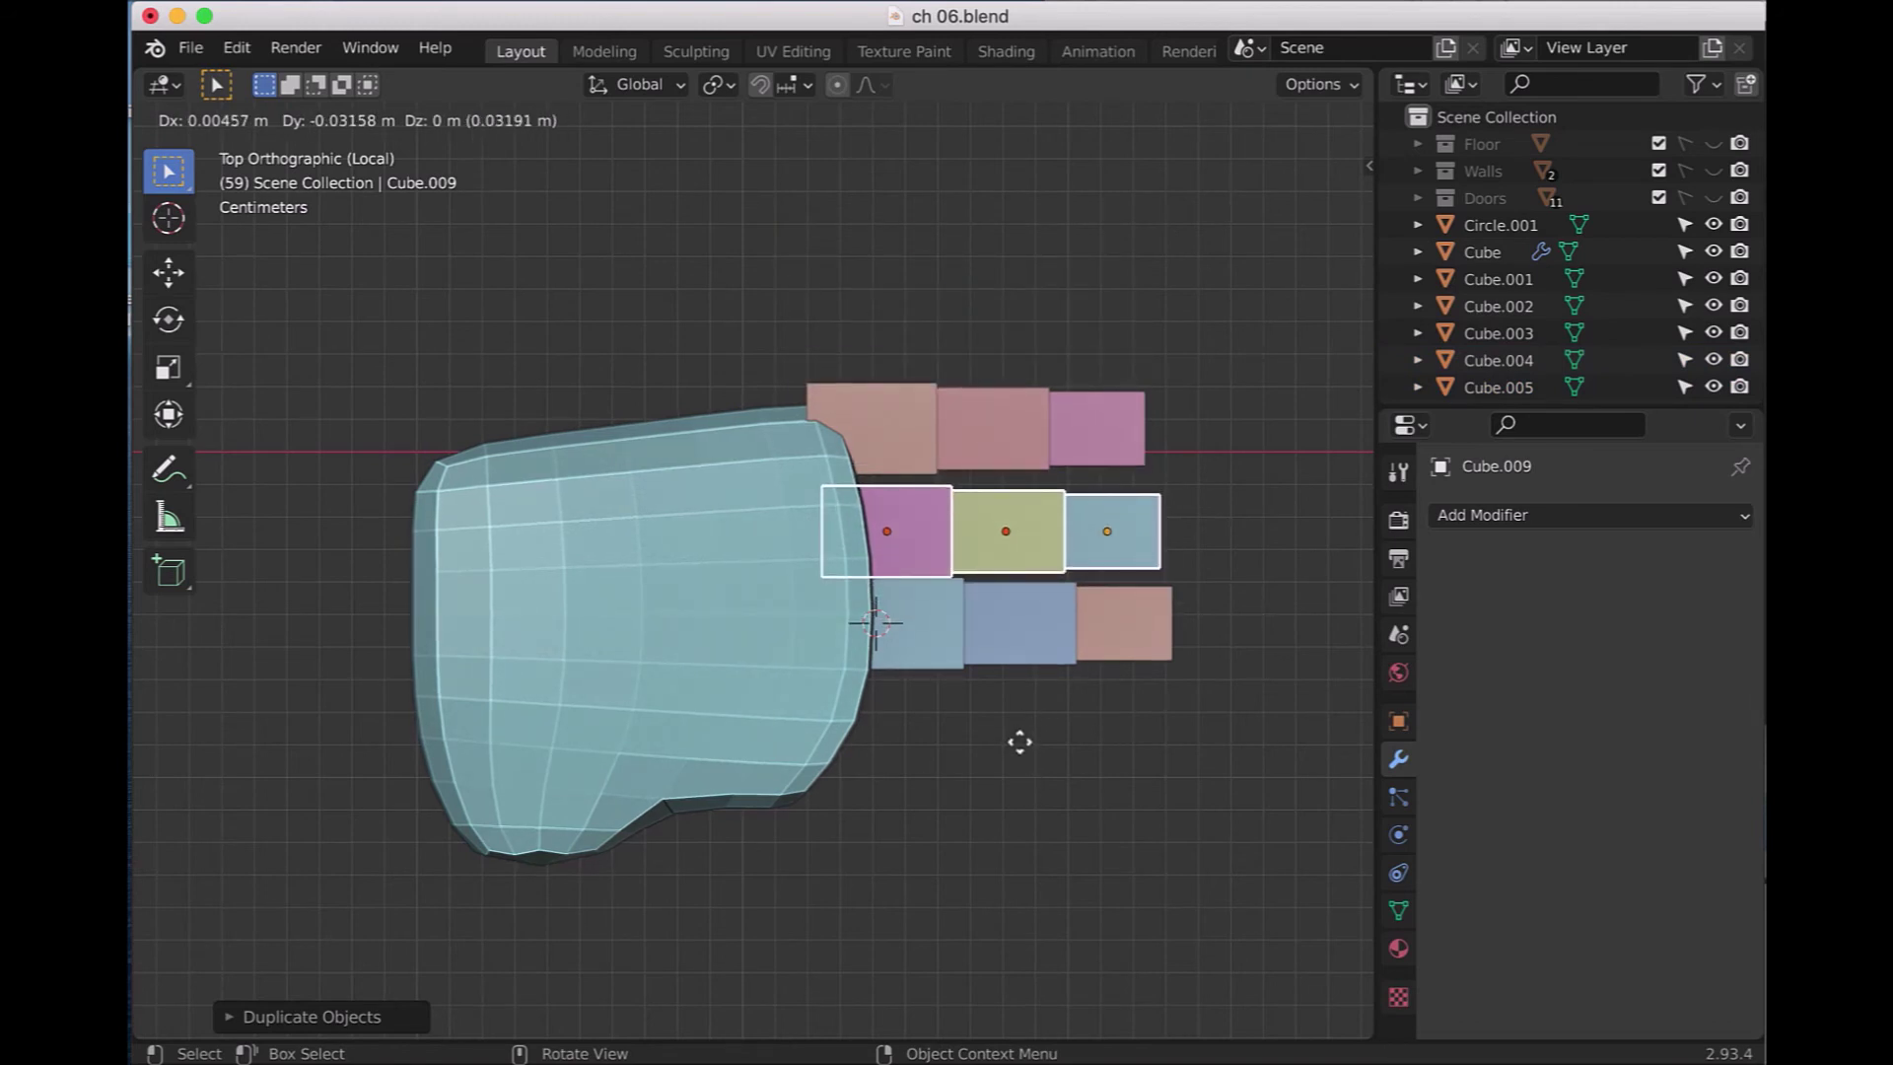
click(1019, 741)
key(shift+d)
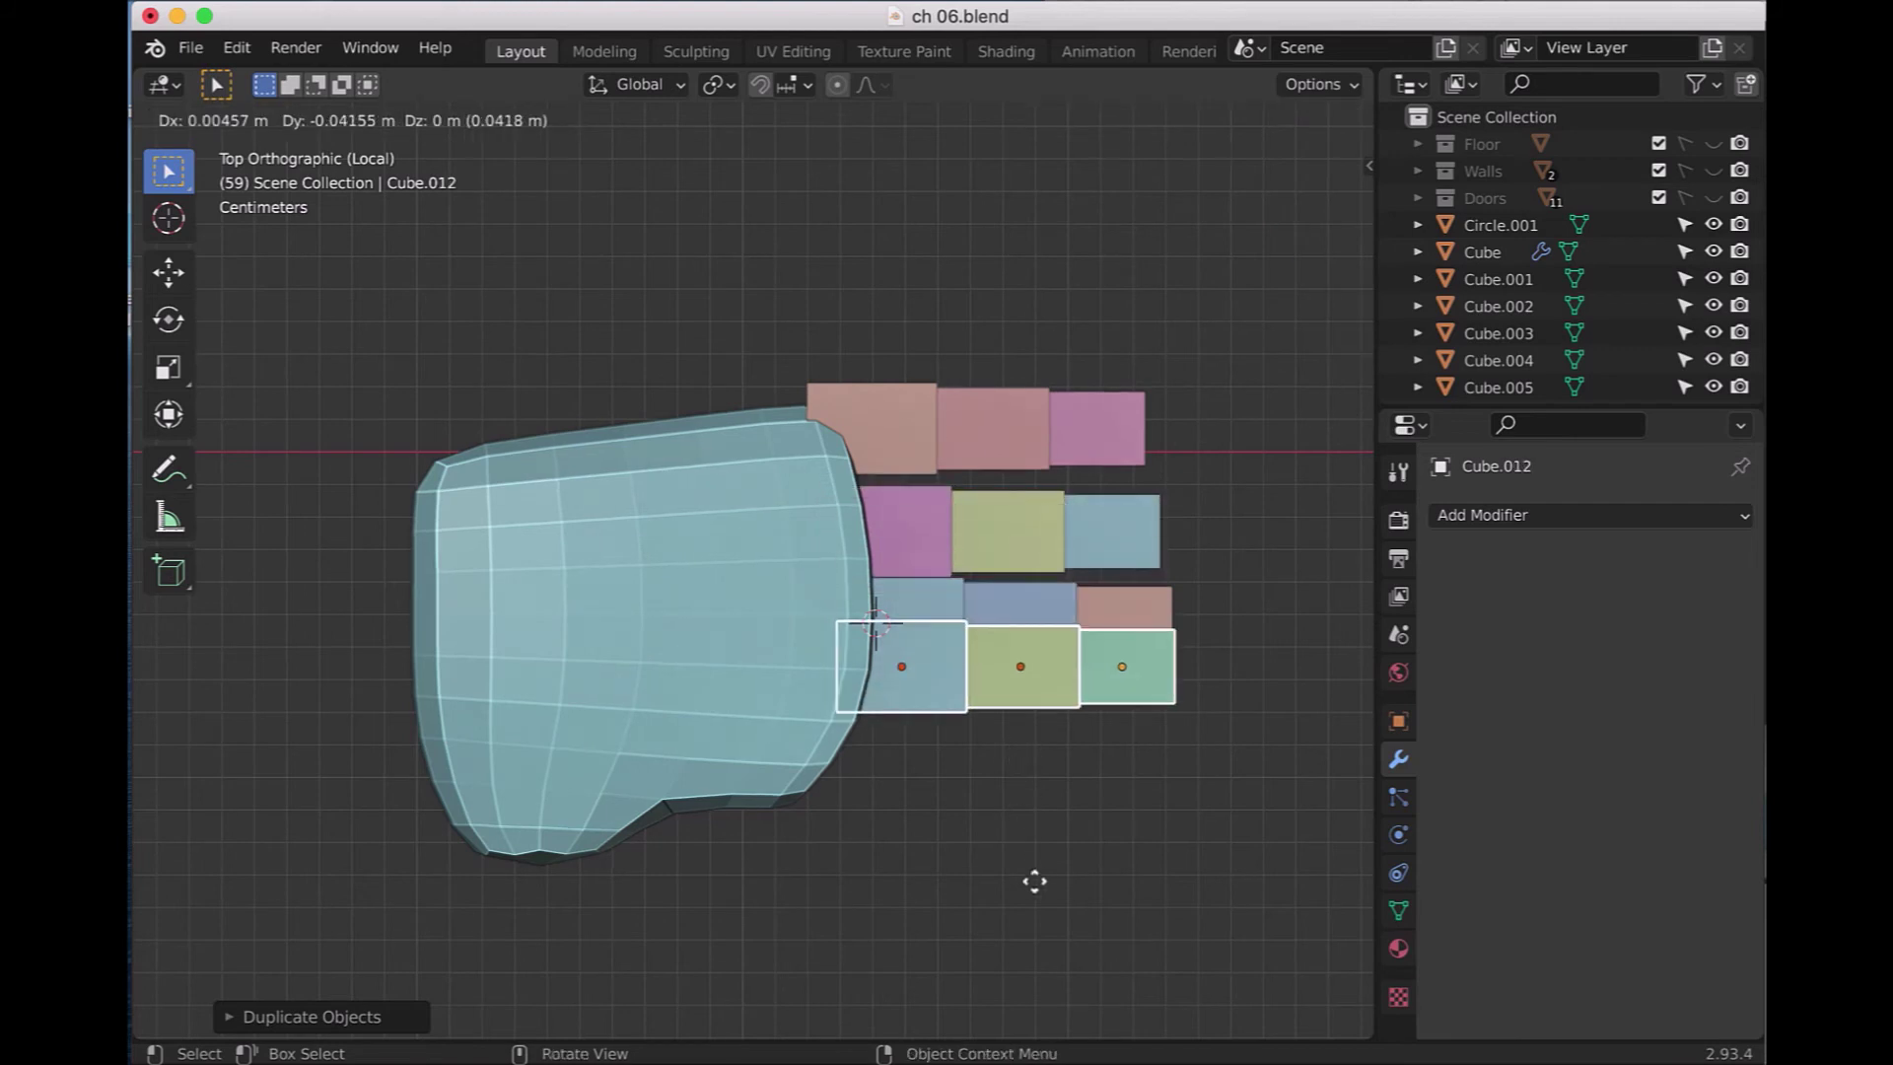
click(1001, 944)
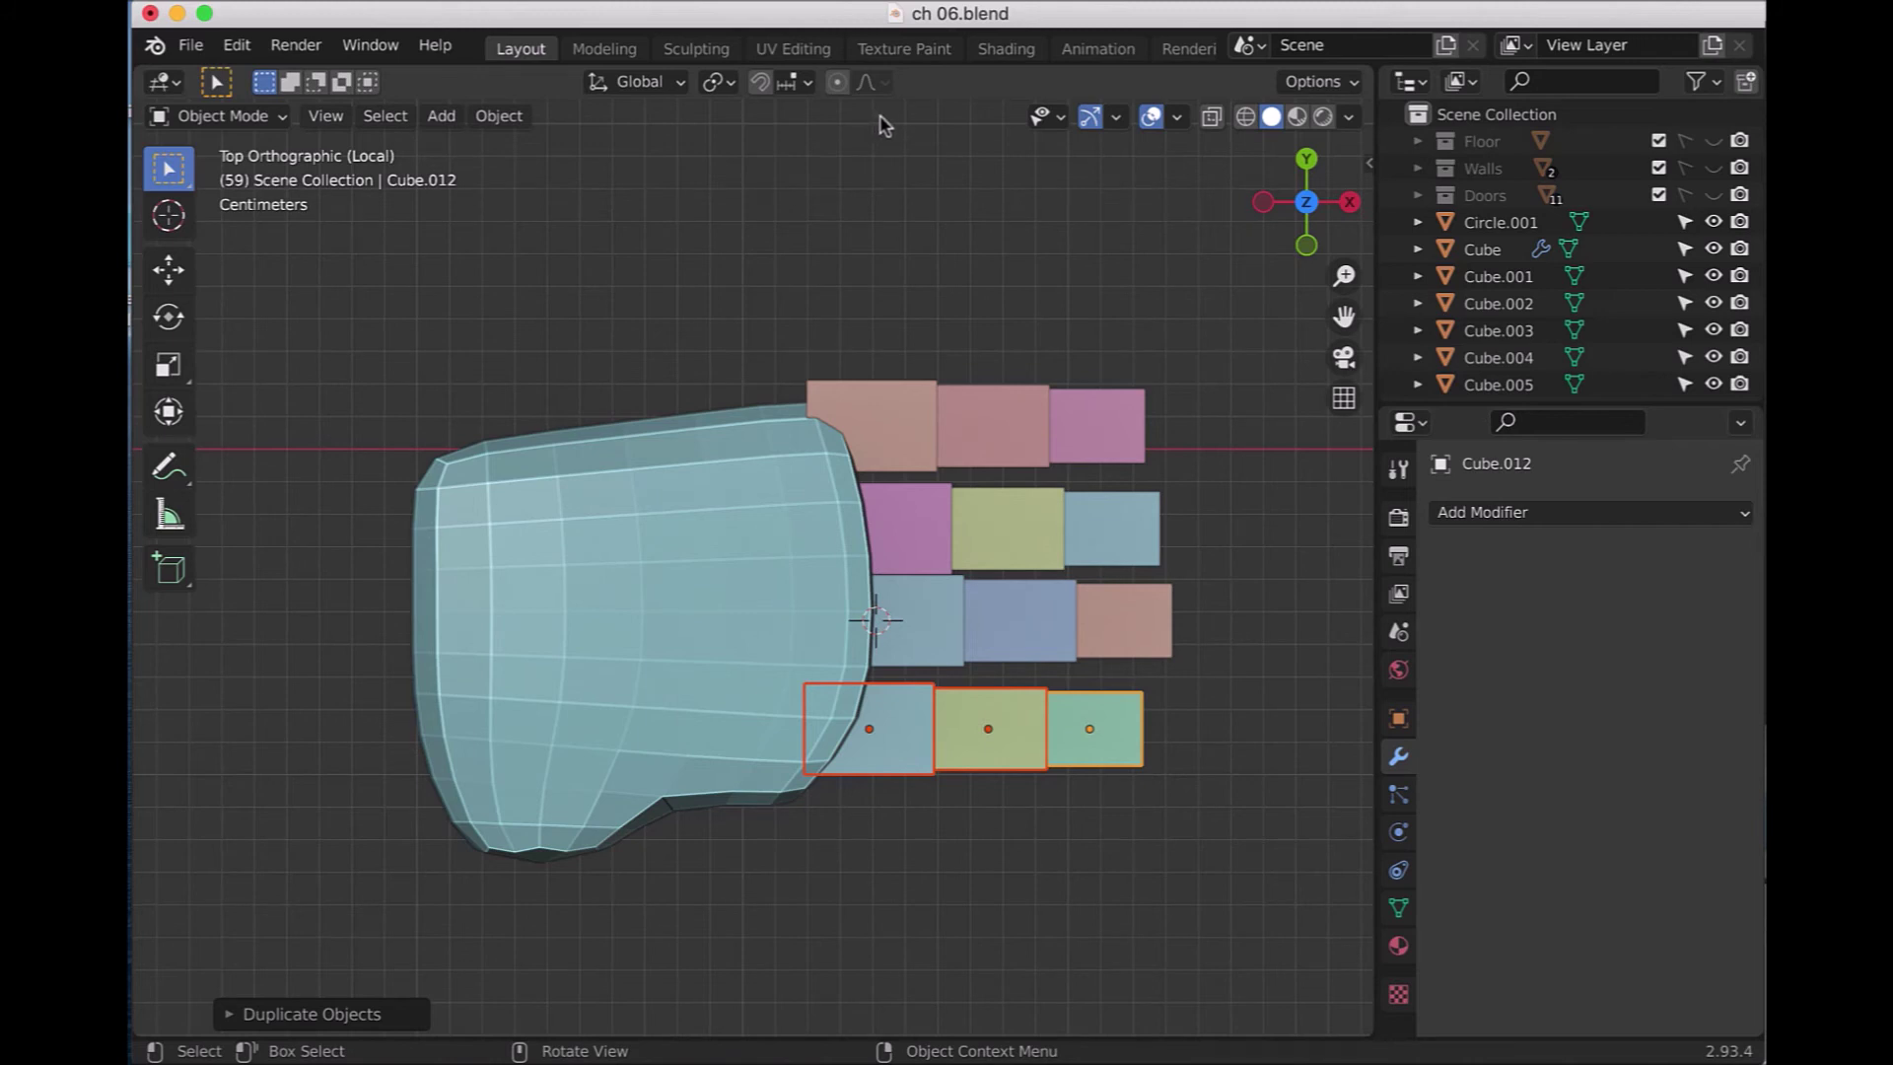
- Set the pivot to bounding box center, then tilt the bottom finger down and move it against the palm
click(731, 87)
click(739, 116)
key(r)
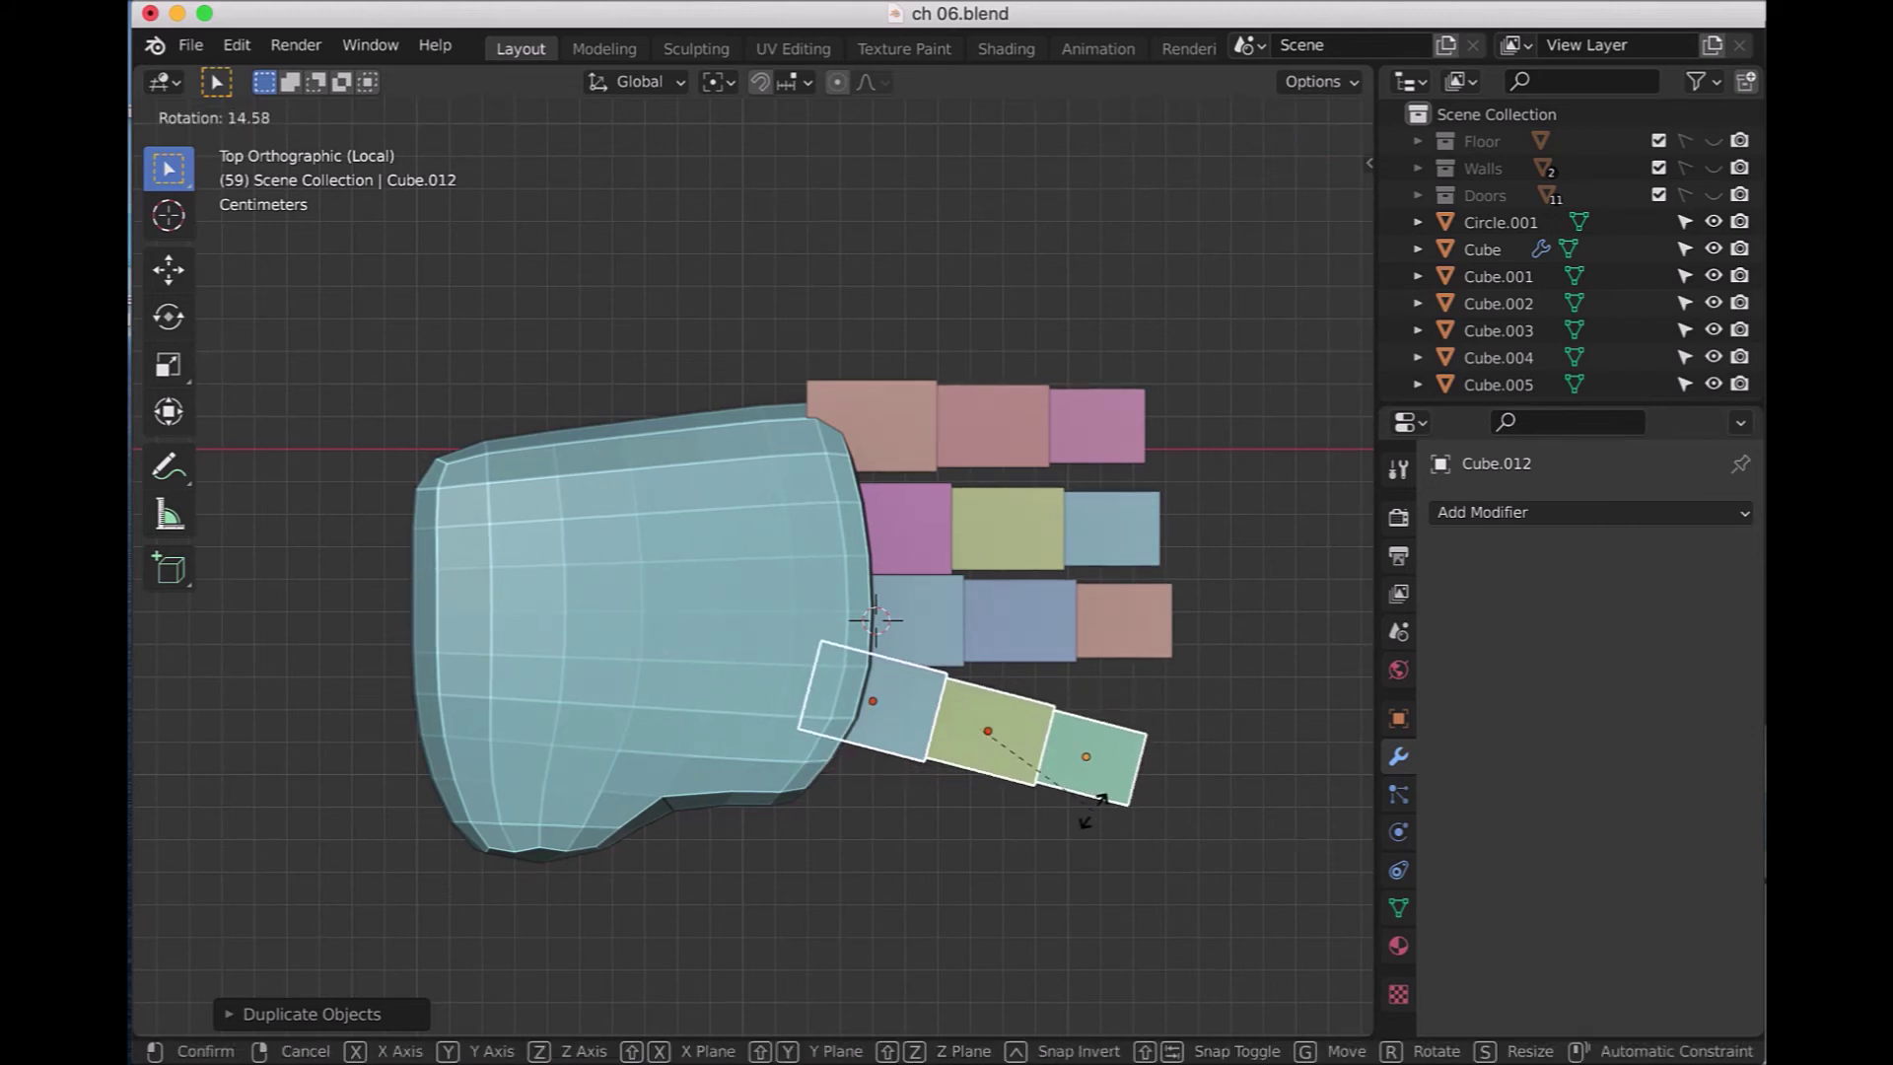
click(1092, 809)
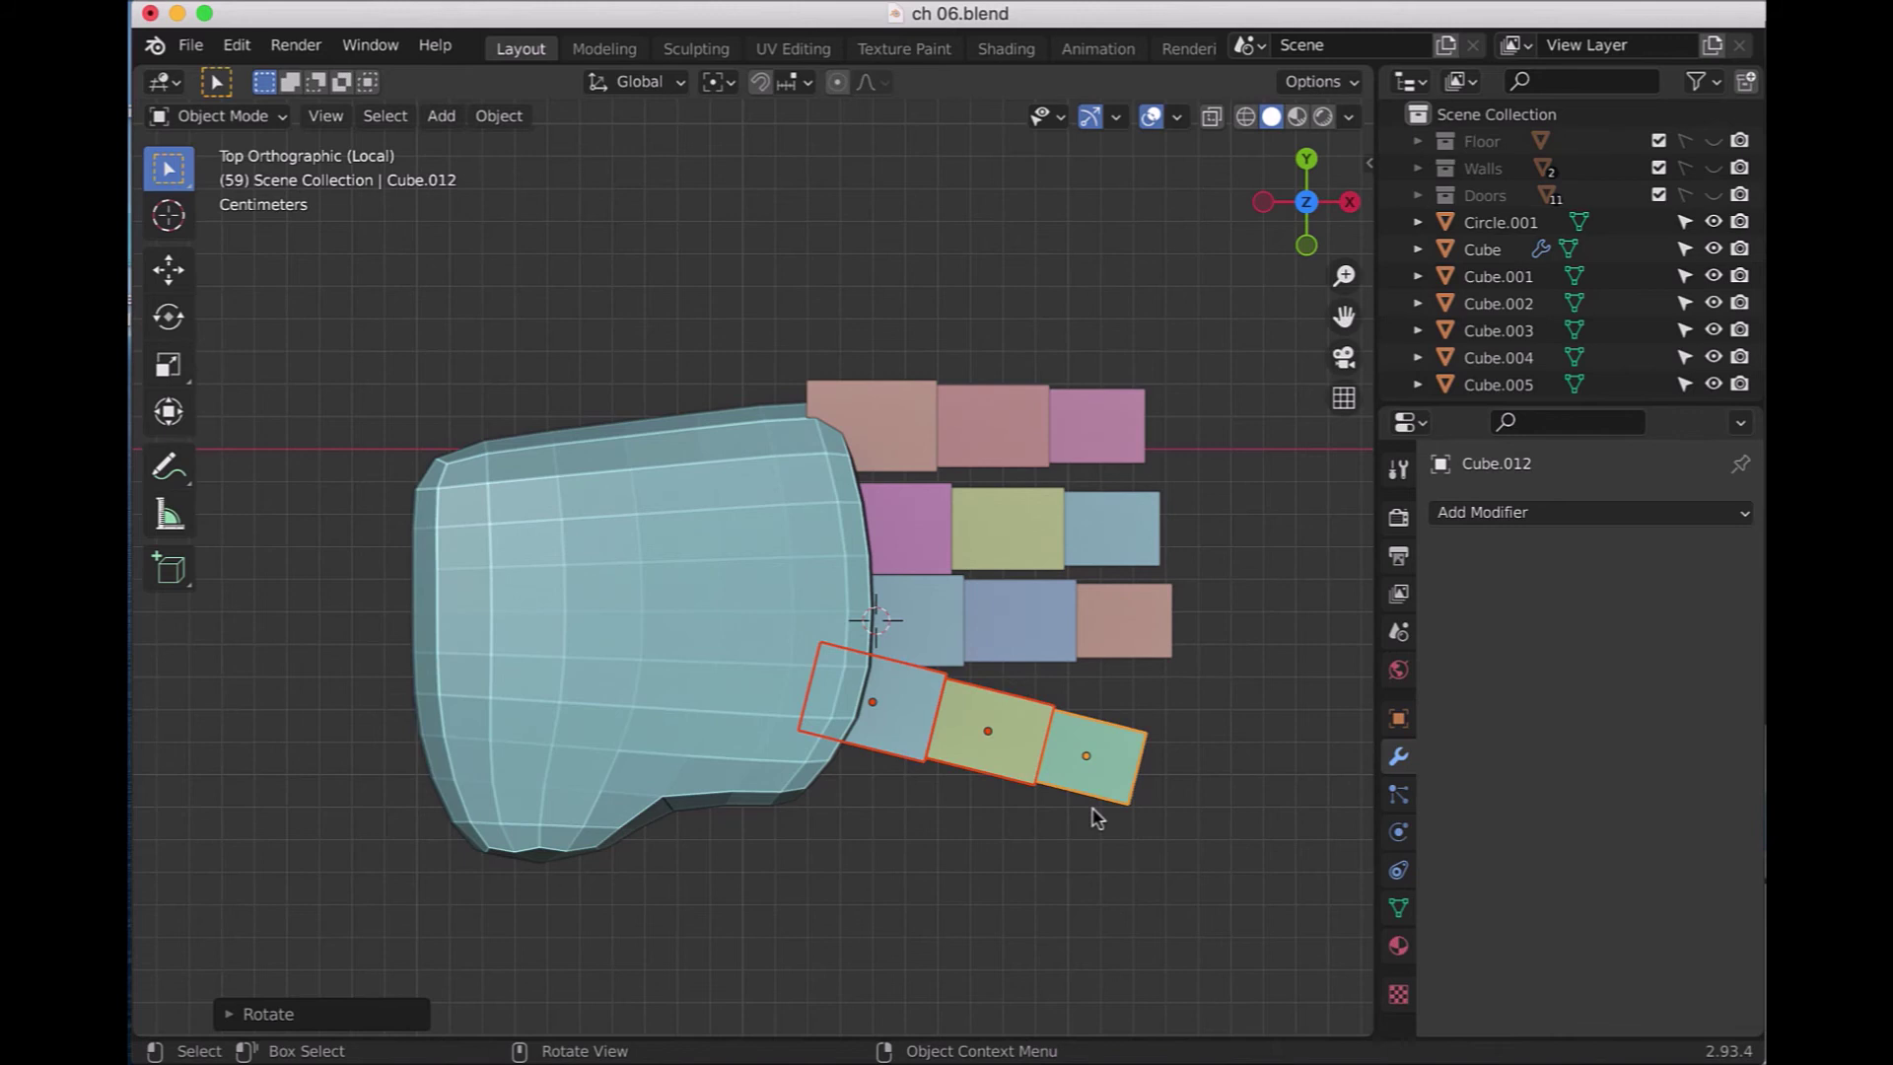
key(g)
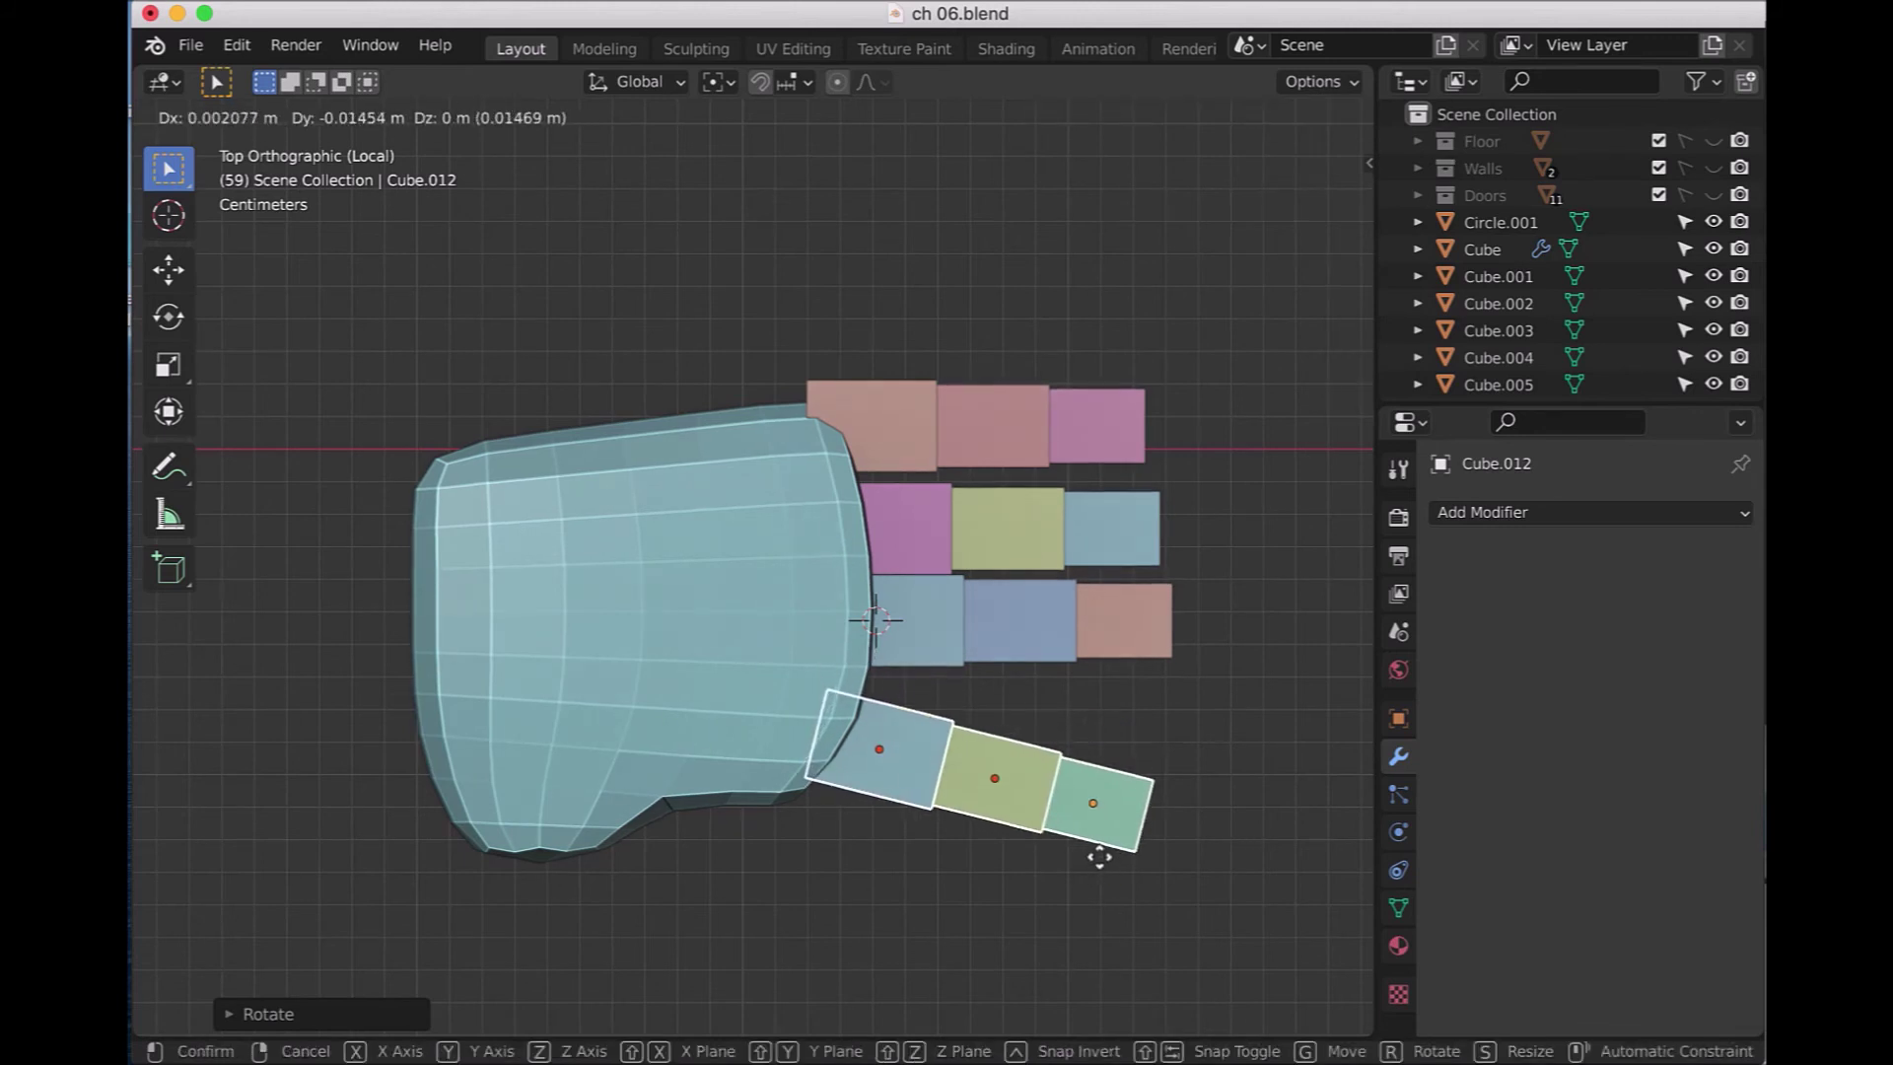
click(1101, 856)
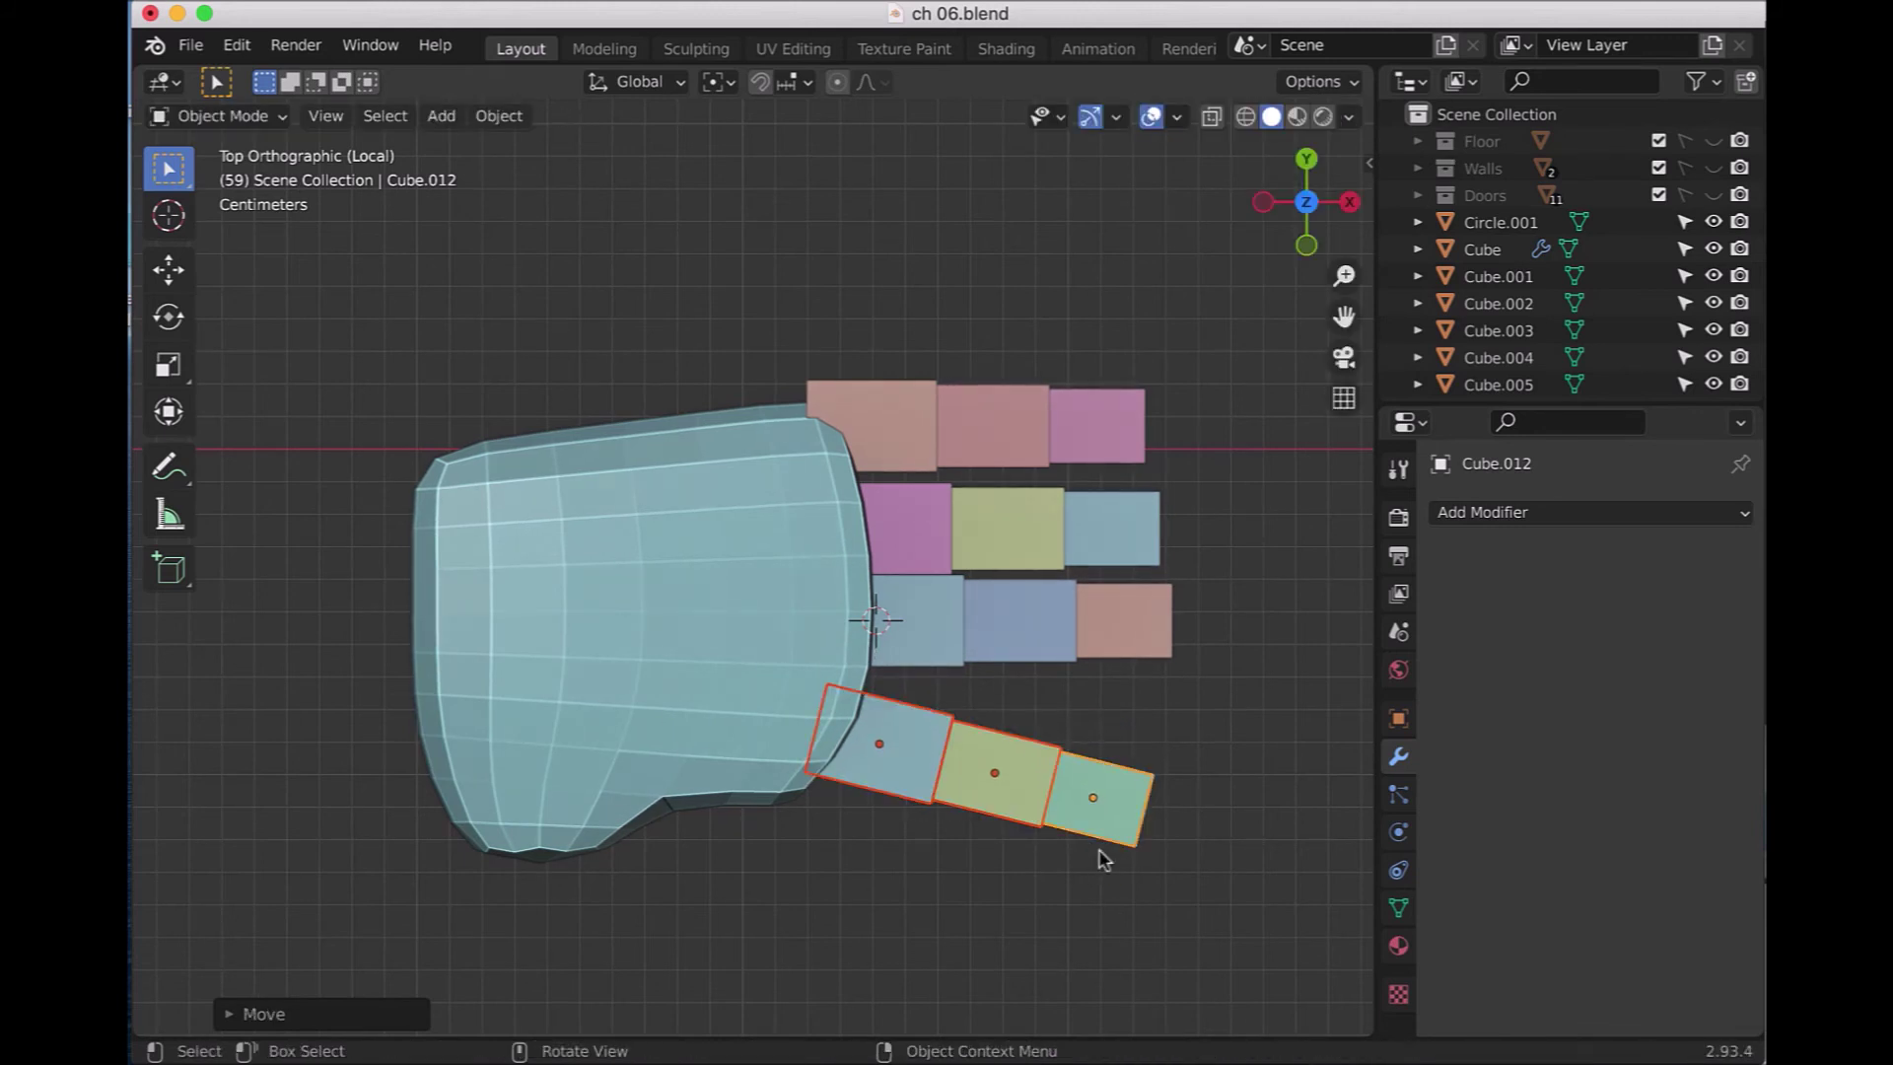
- Tilt the third finger slightly down and move it lower
click(948, 646)
shift+click(1045, 655)
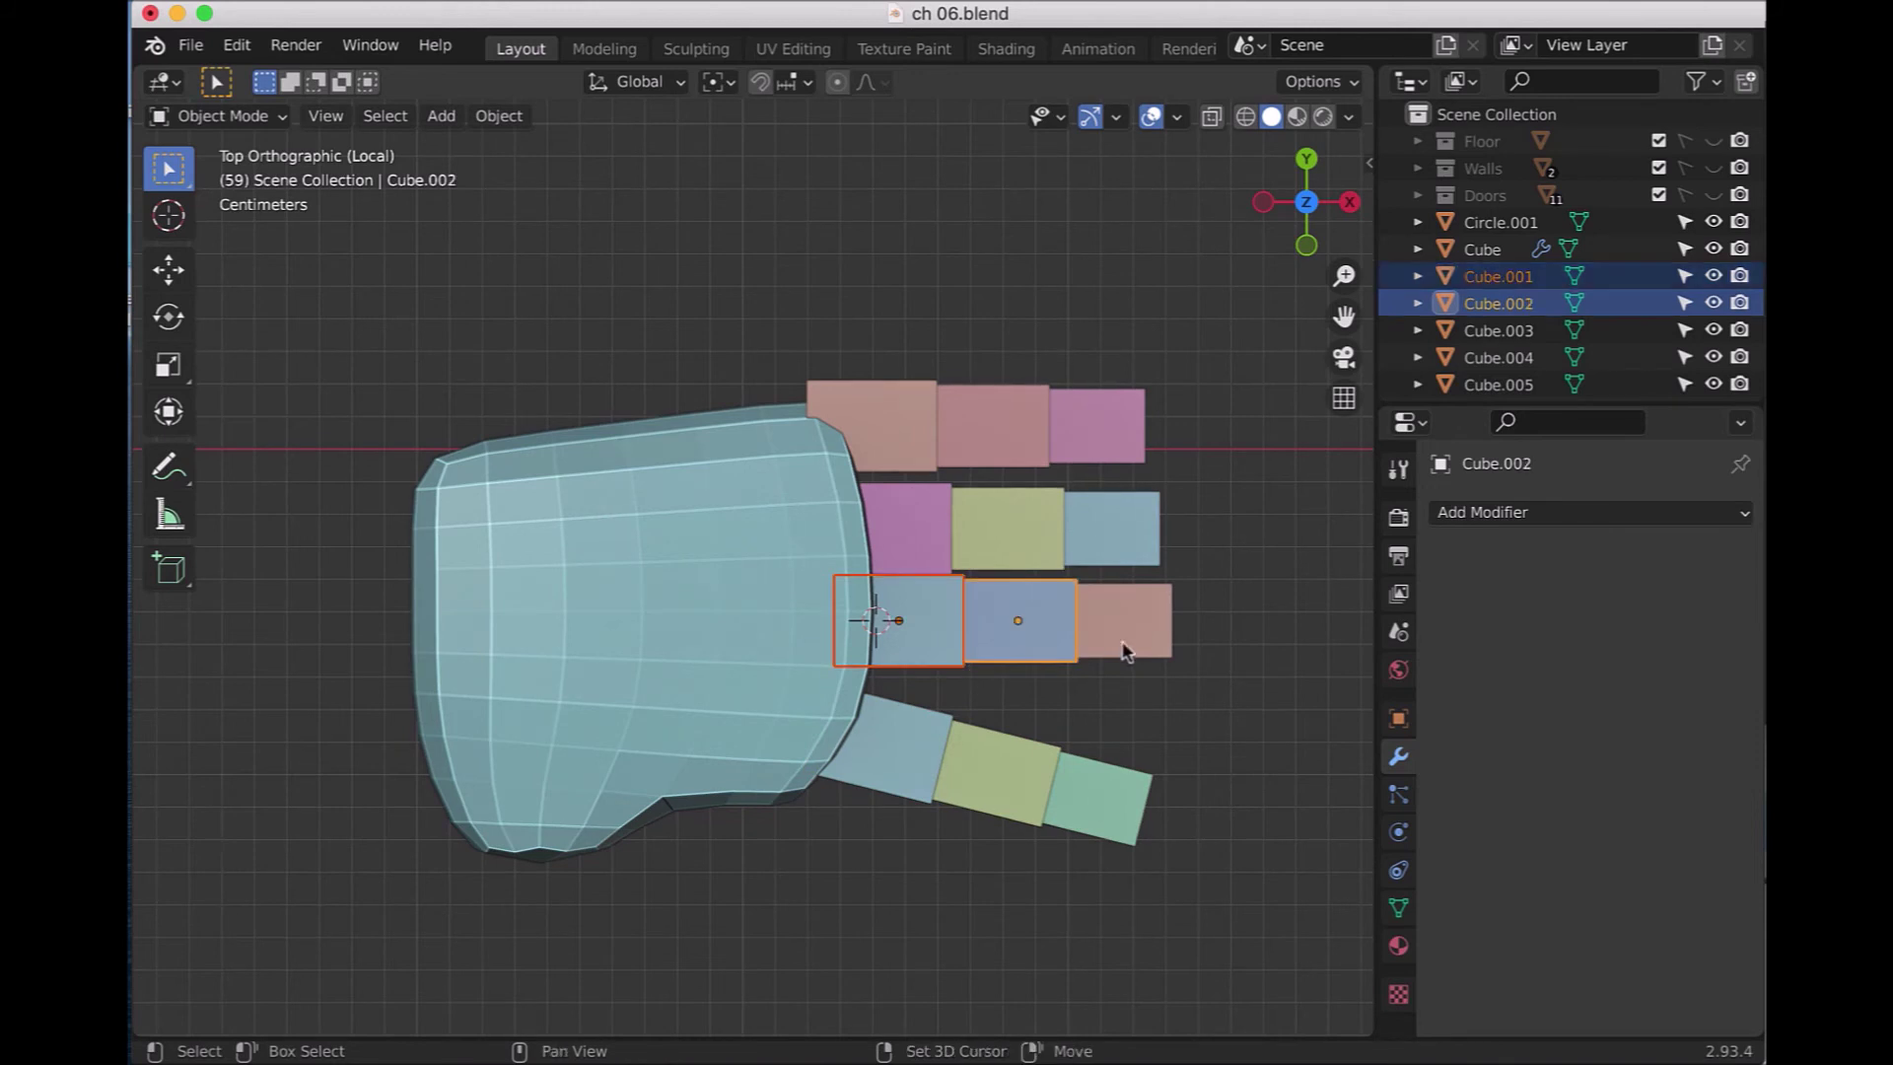
shift+click(1125, 643)
key(r)
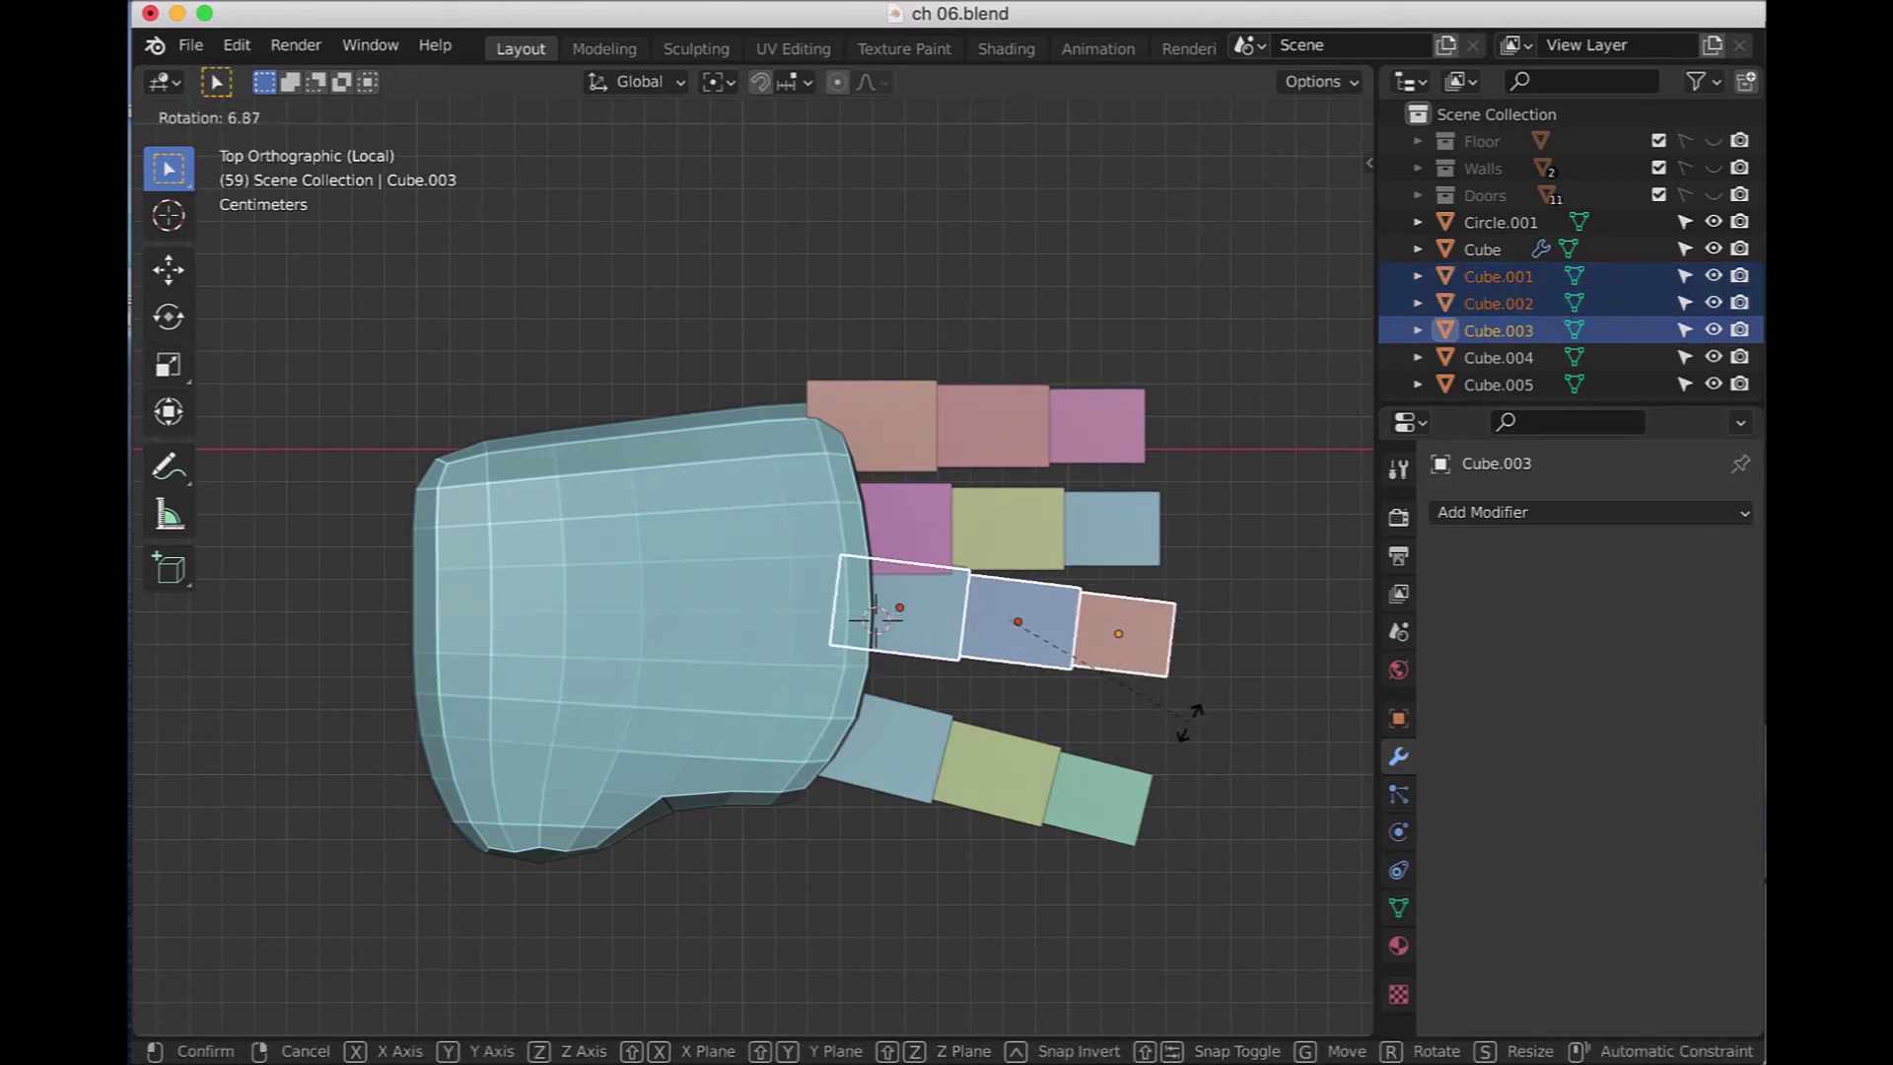
click(1190, 722)
key(g)
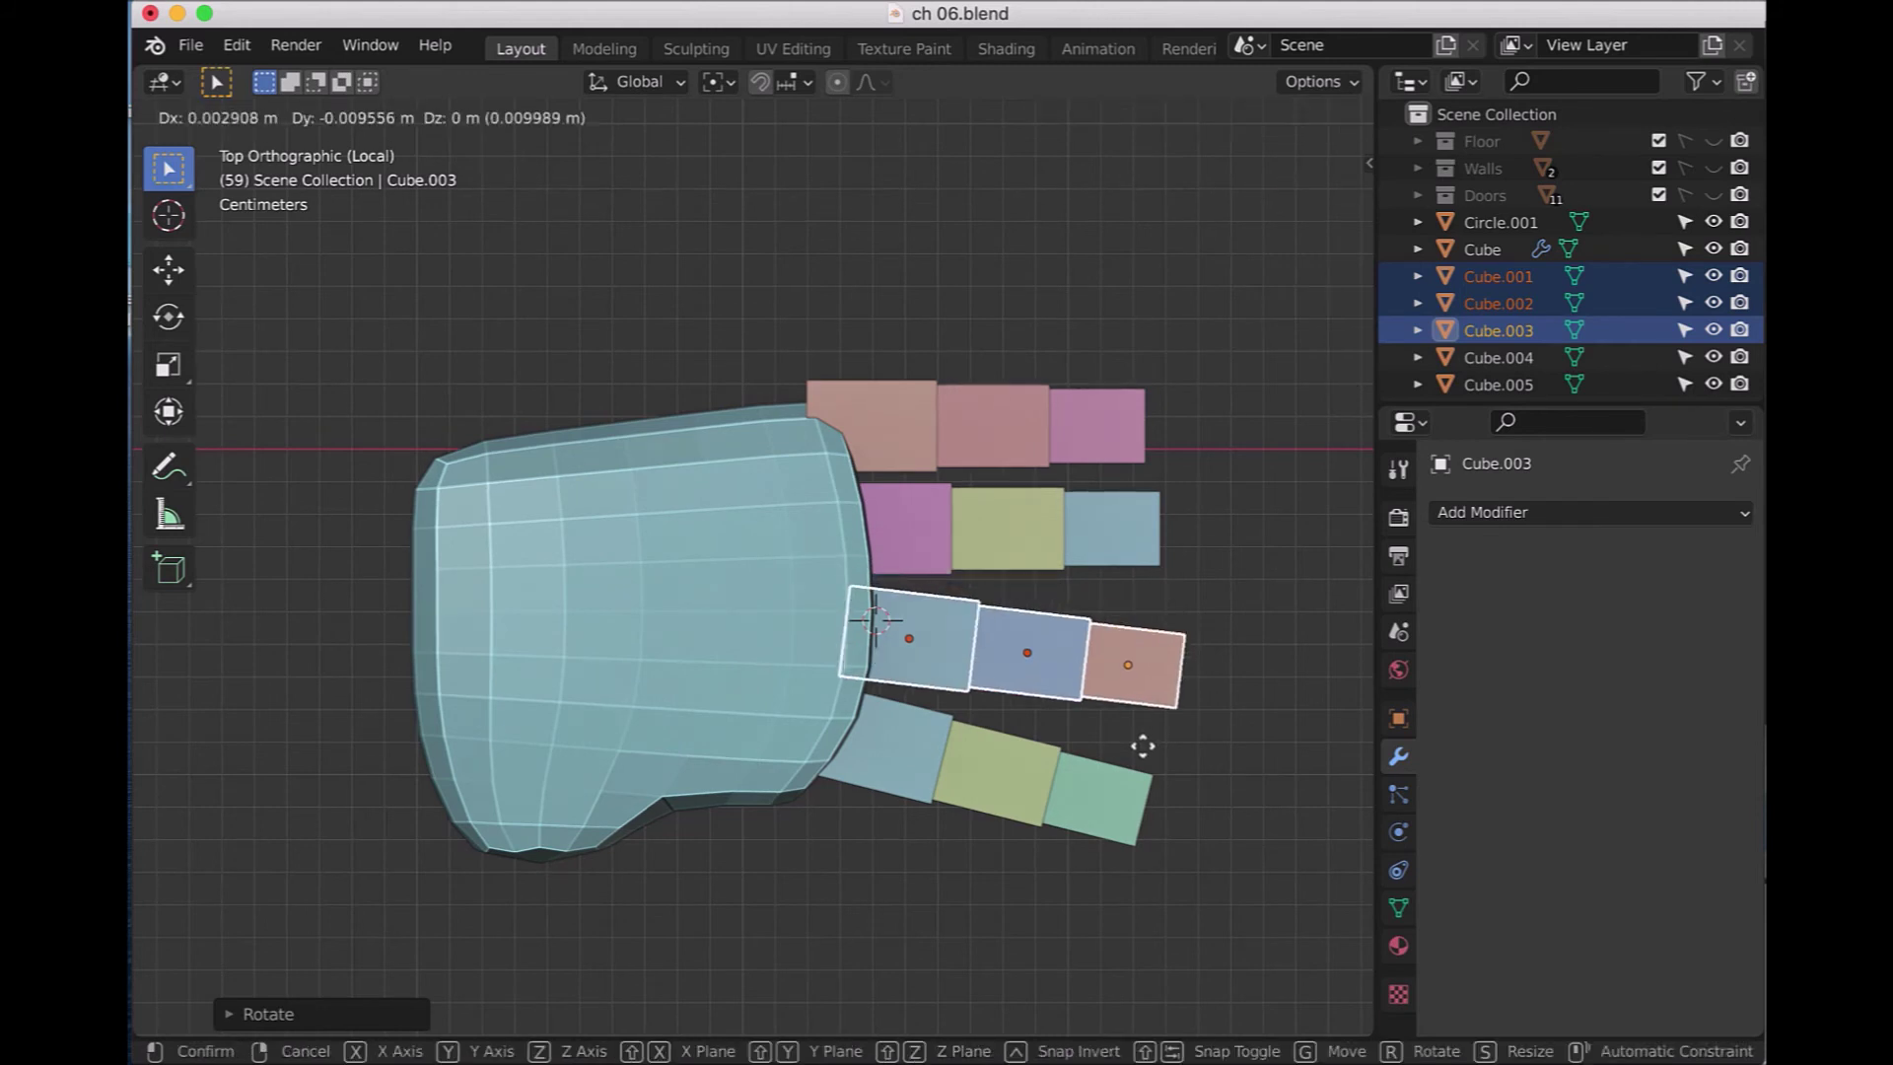
click(1140, 746)
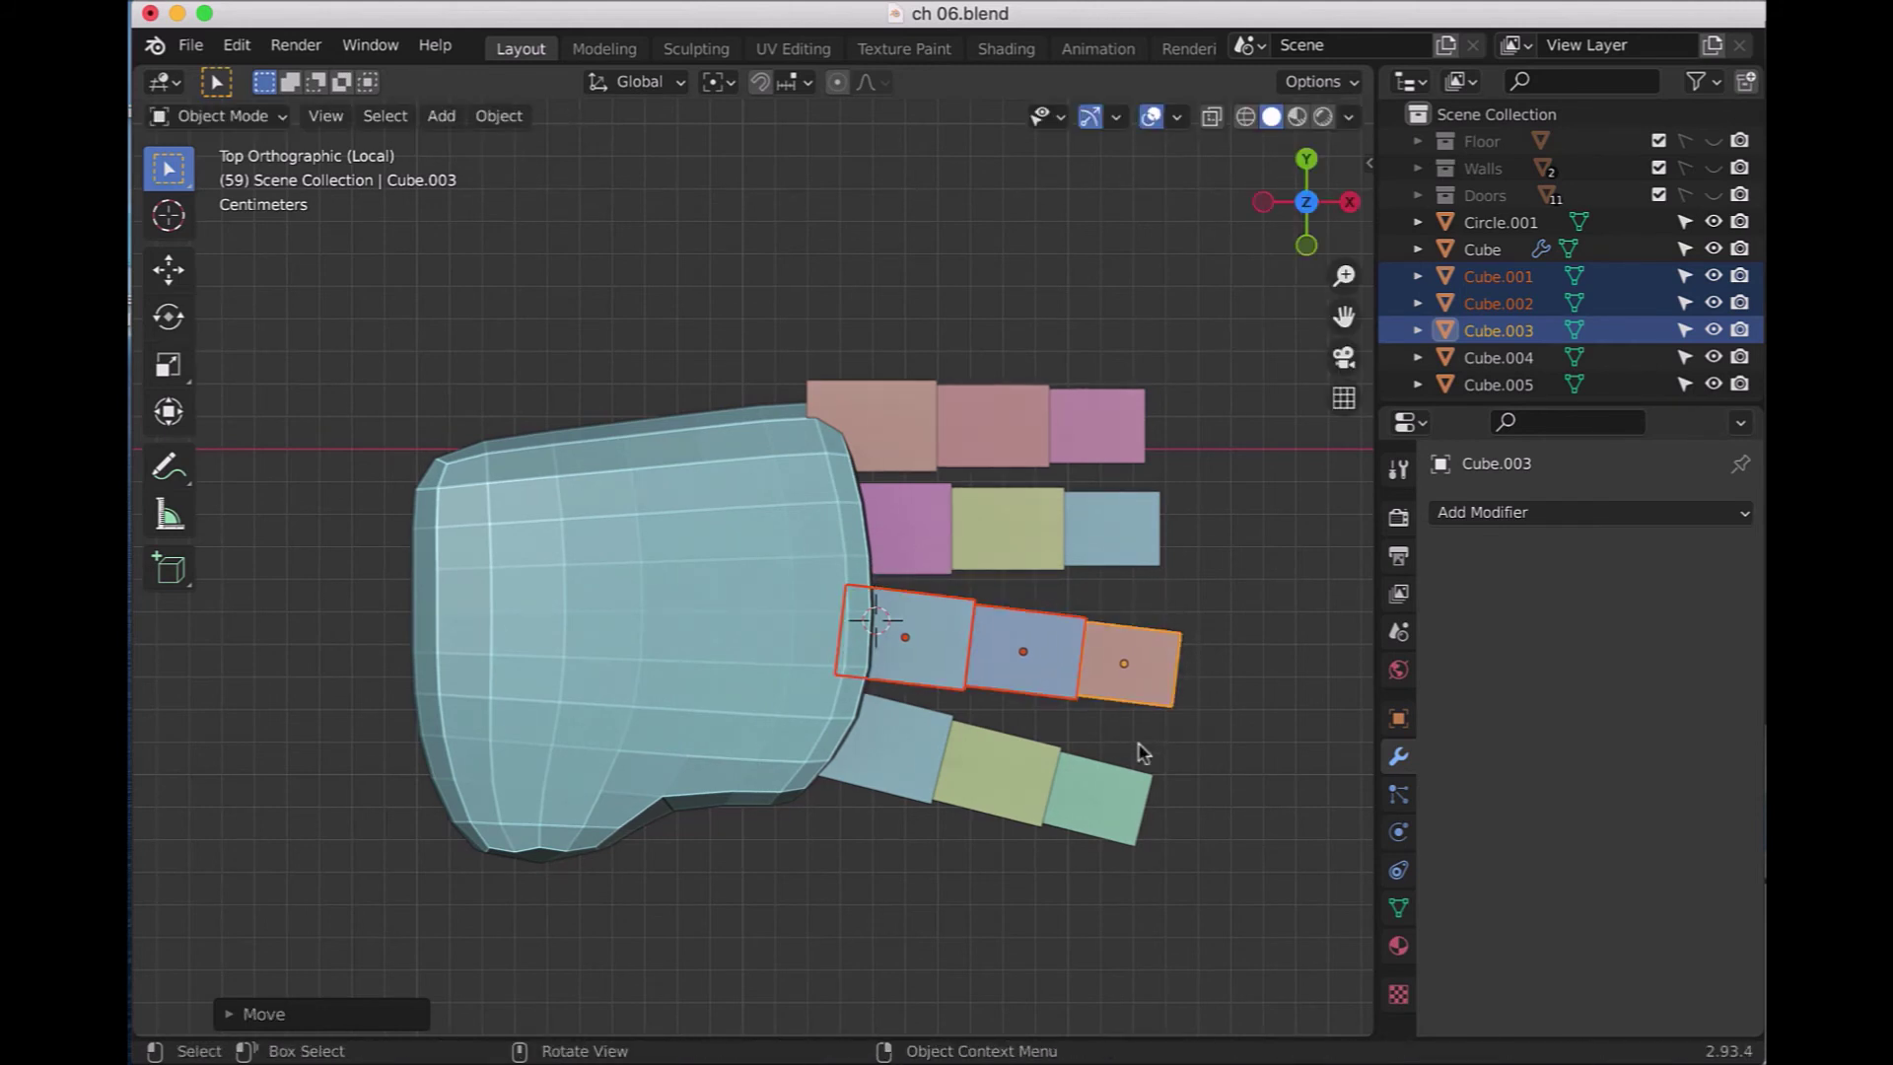
- Tilt the top finger's three blocks upward
click(907, 434)
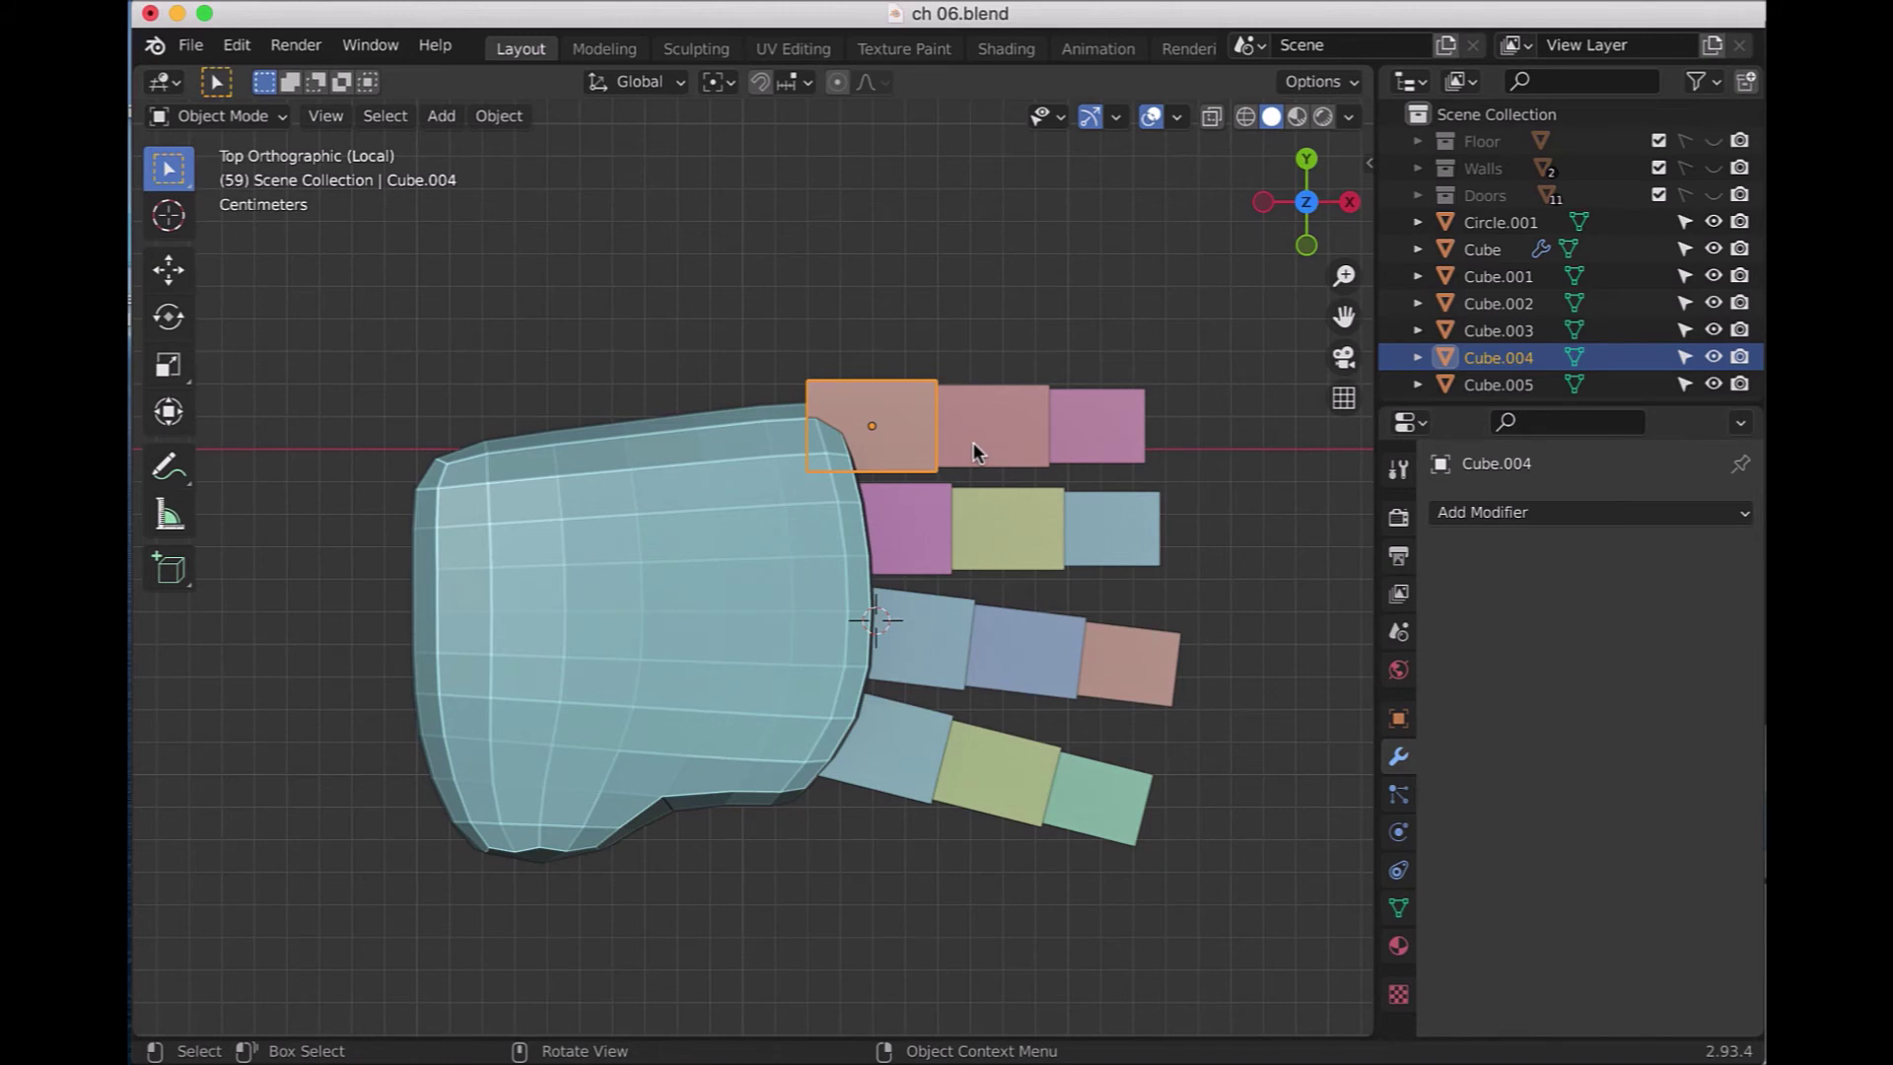
shift+click(973, 444)
shift+click(1116, 441)
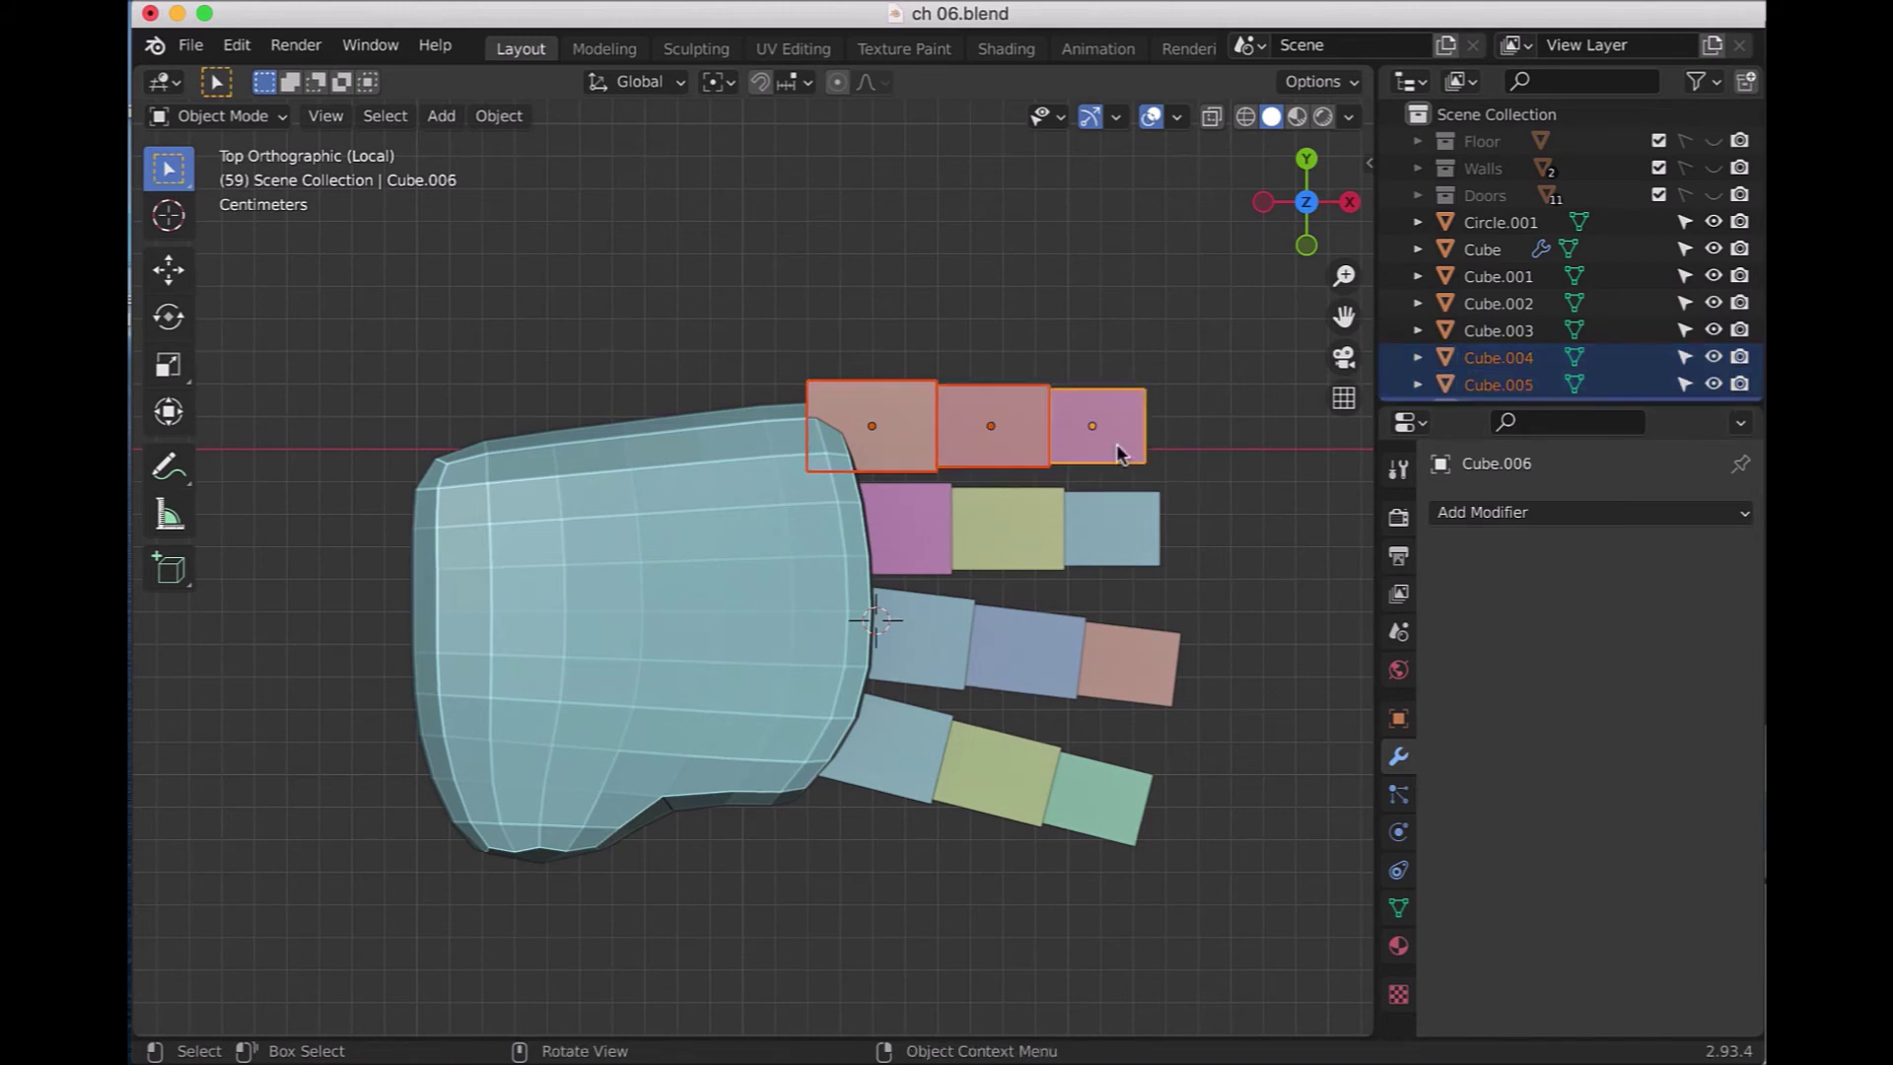
key(r)
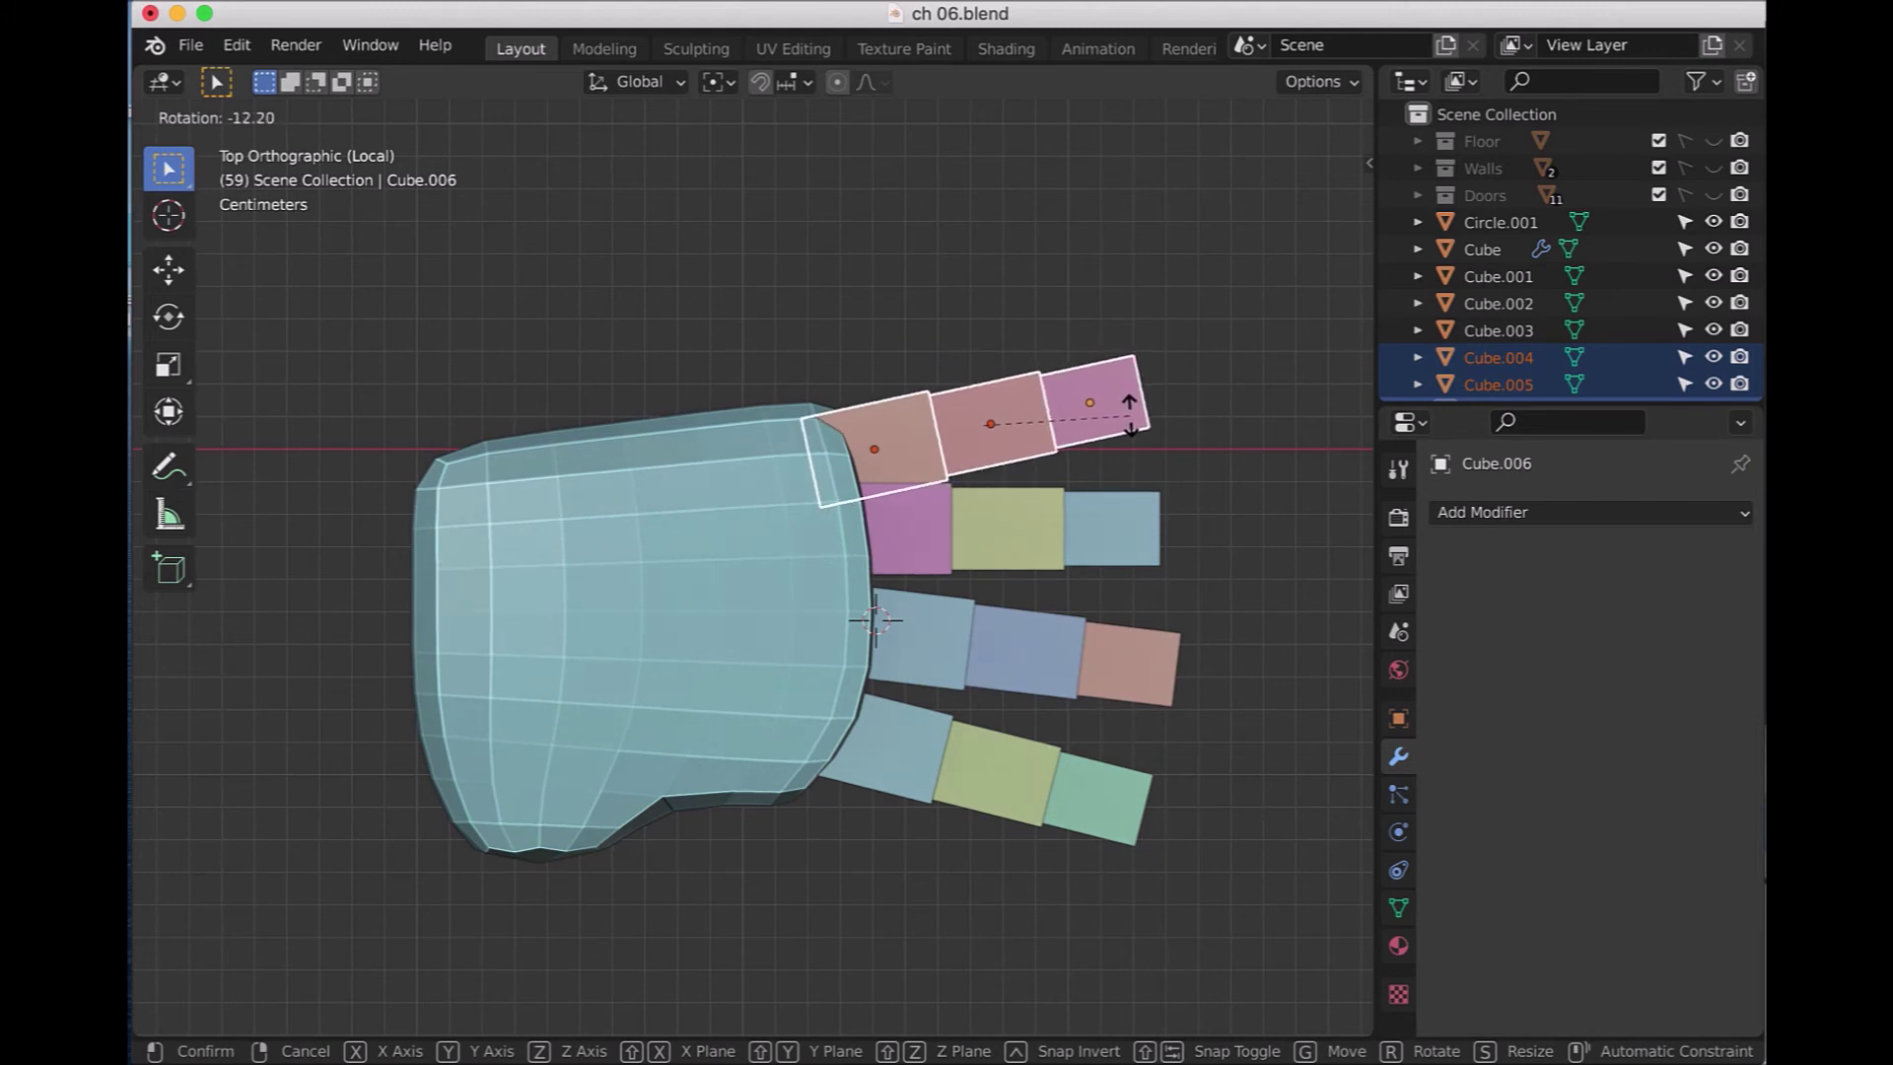
click(1130, 415)
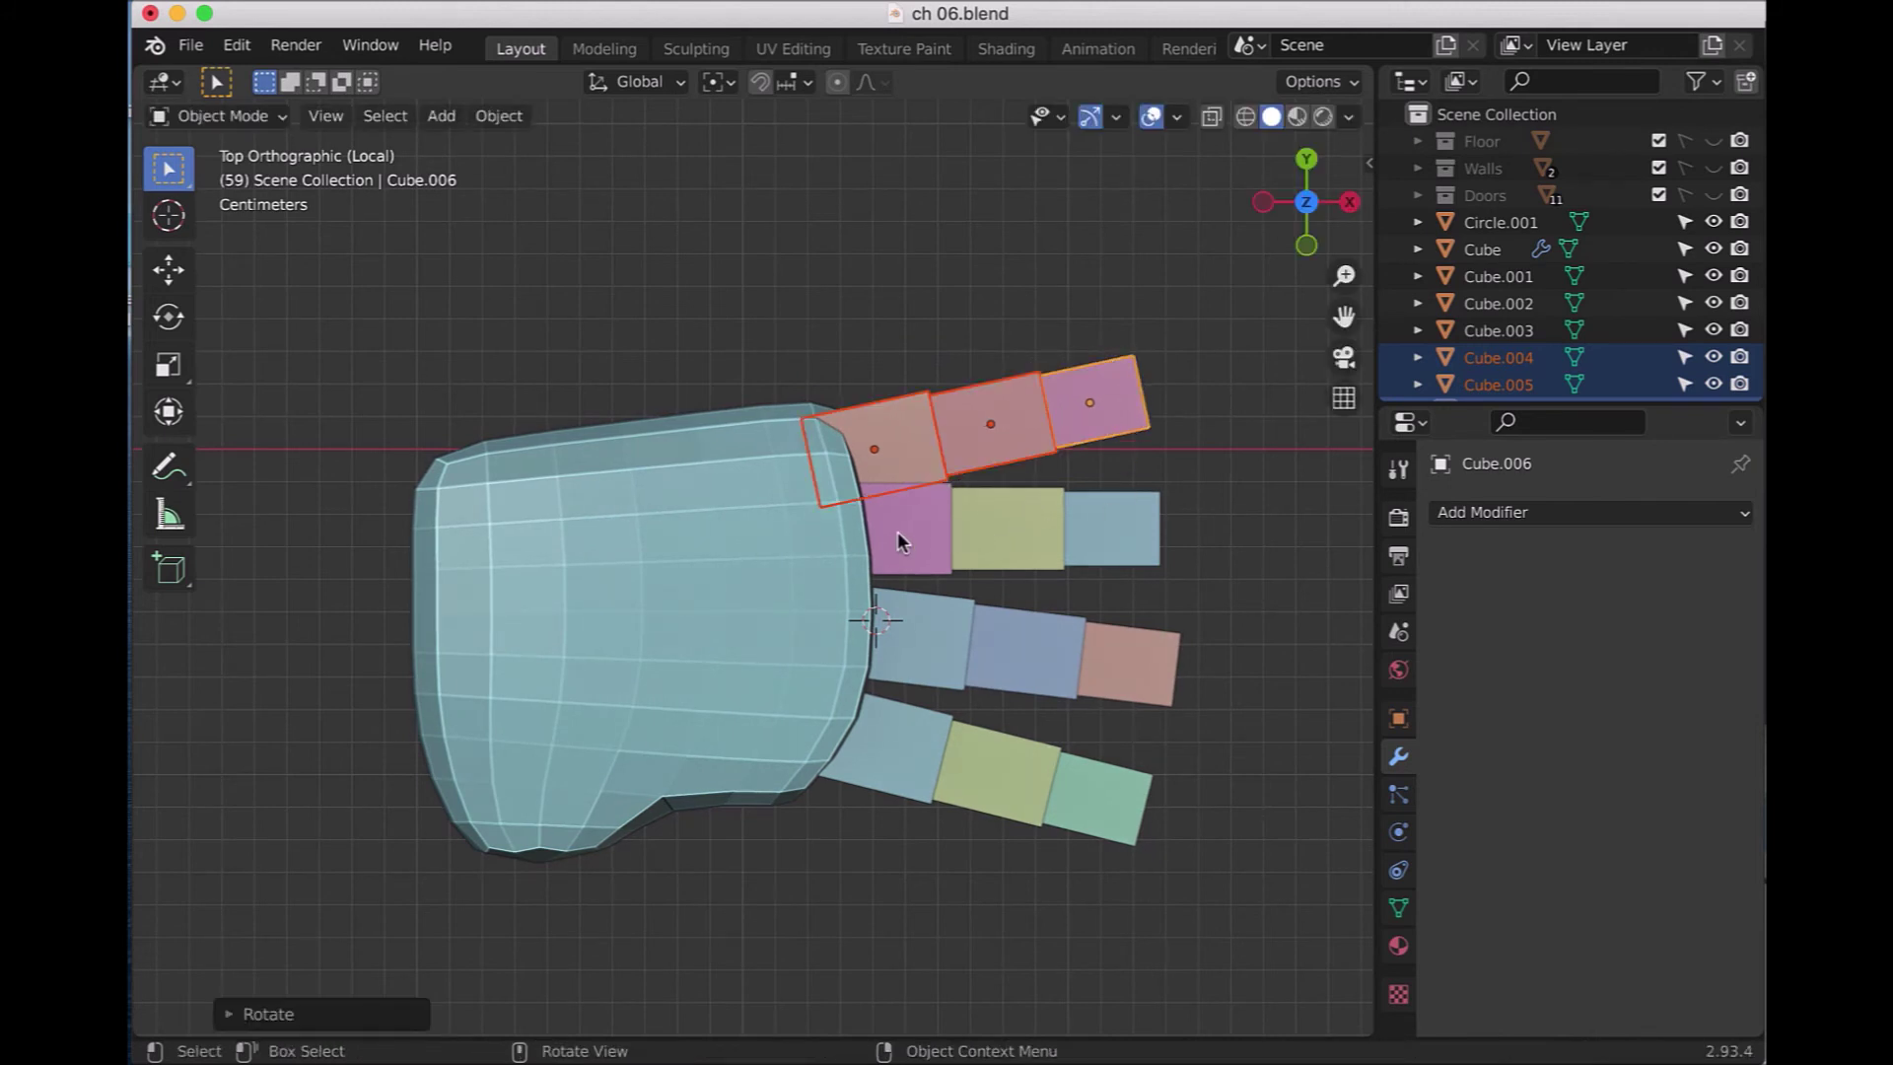
- Nudge the third and second fingers slightly down
click(930, 670)
shift+click(1008, 662)
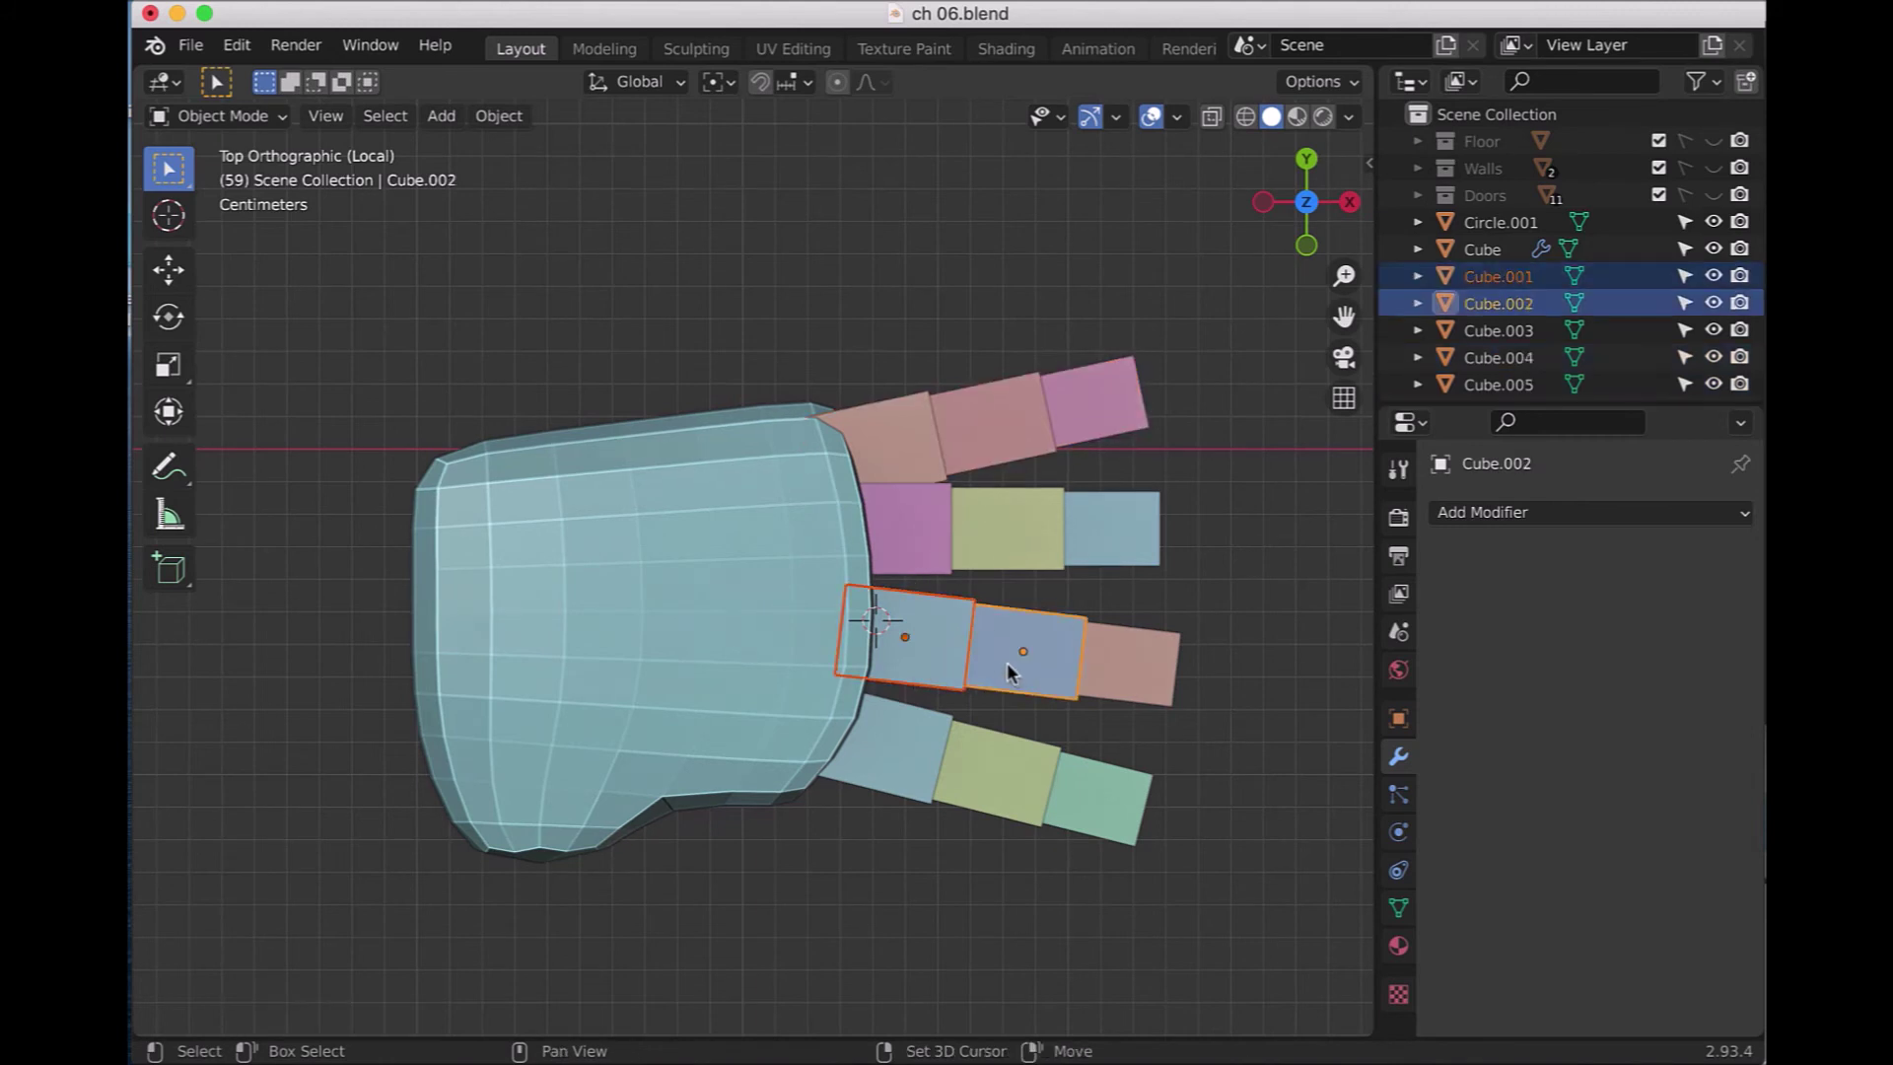
shift+click(1144, 672)
key(g)
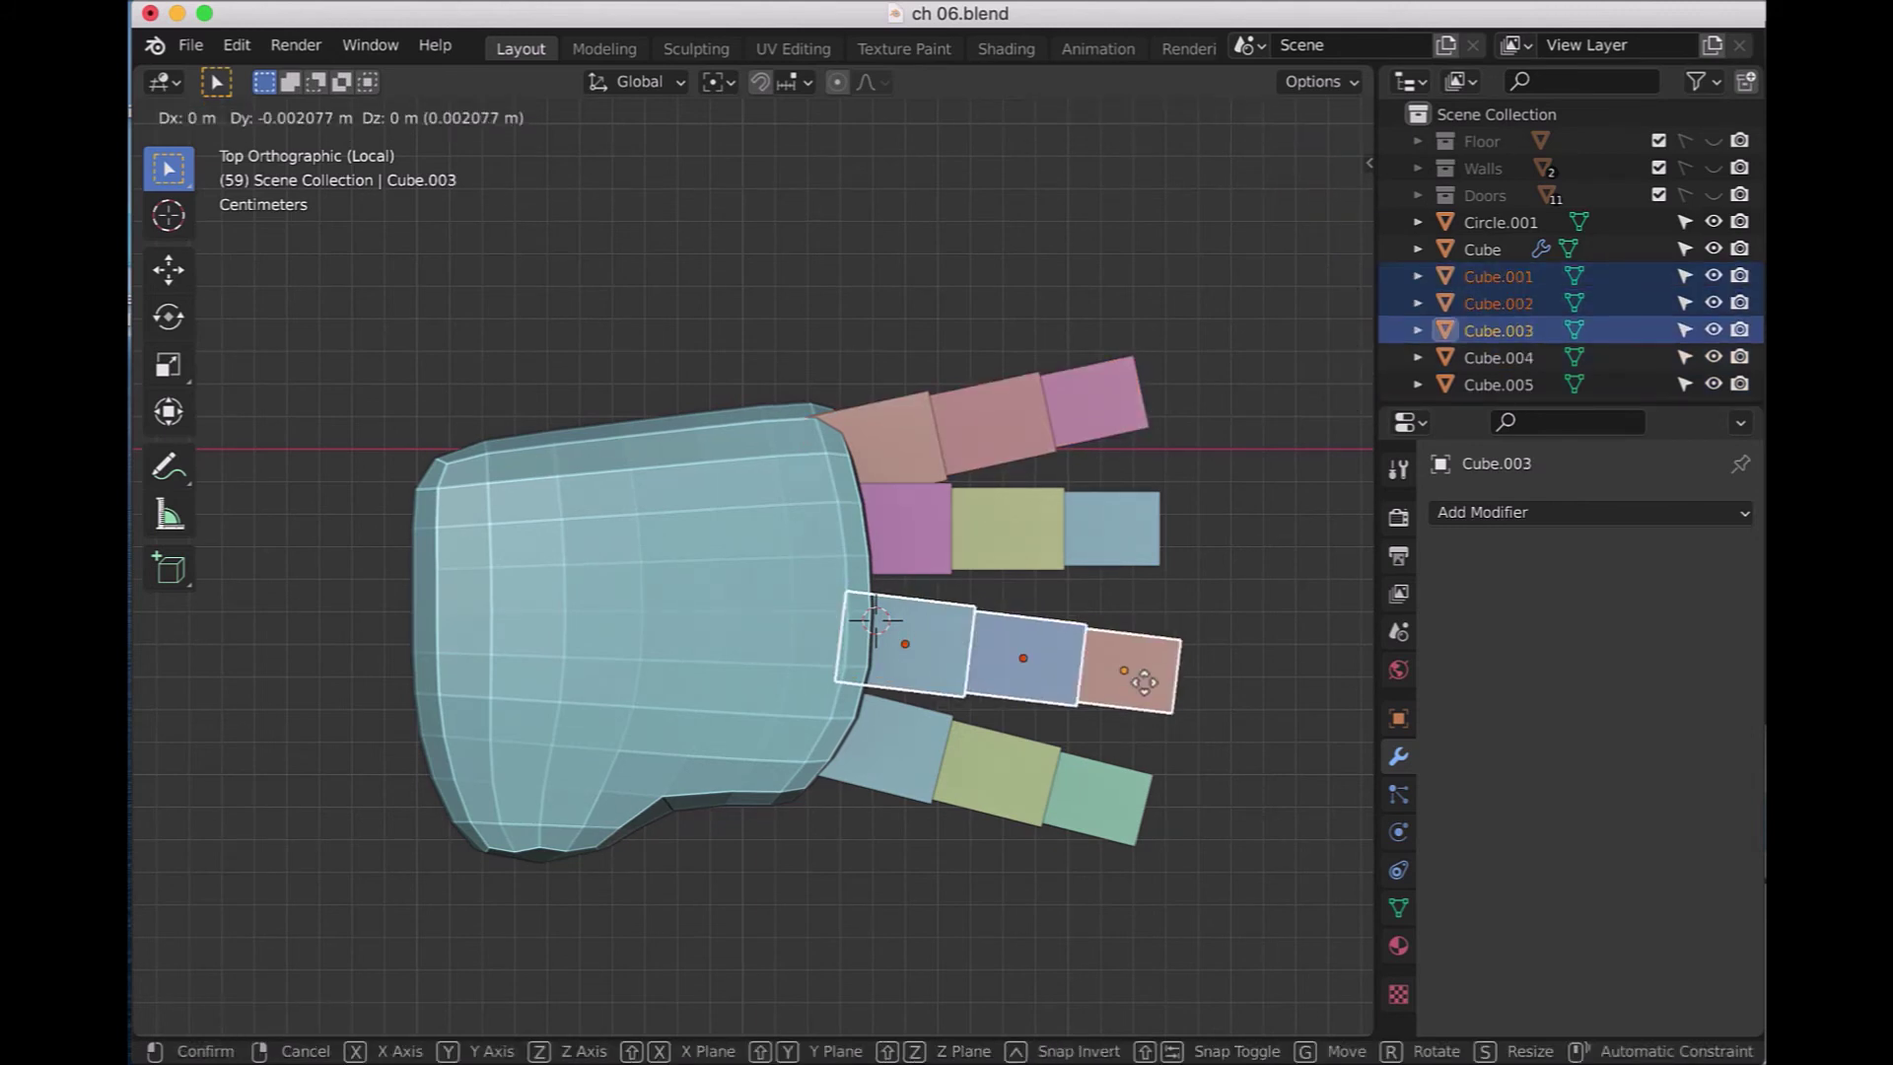
click(1096, 644)
click(915, 529)
shift+click(988, 546)
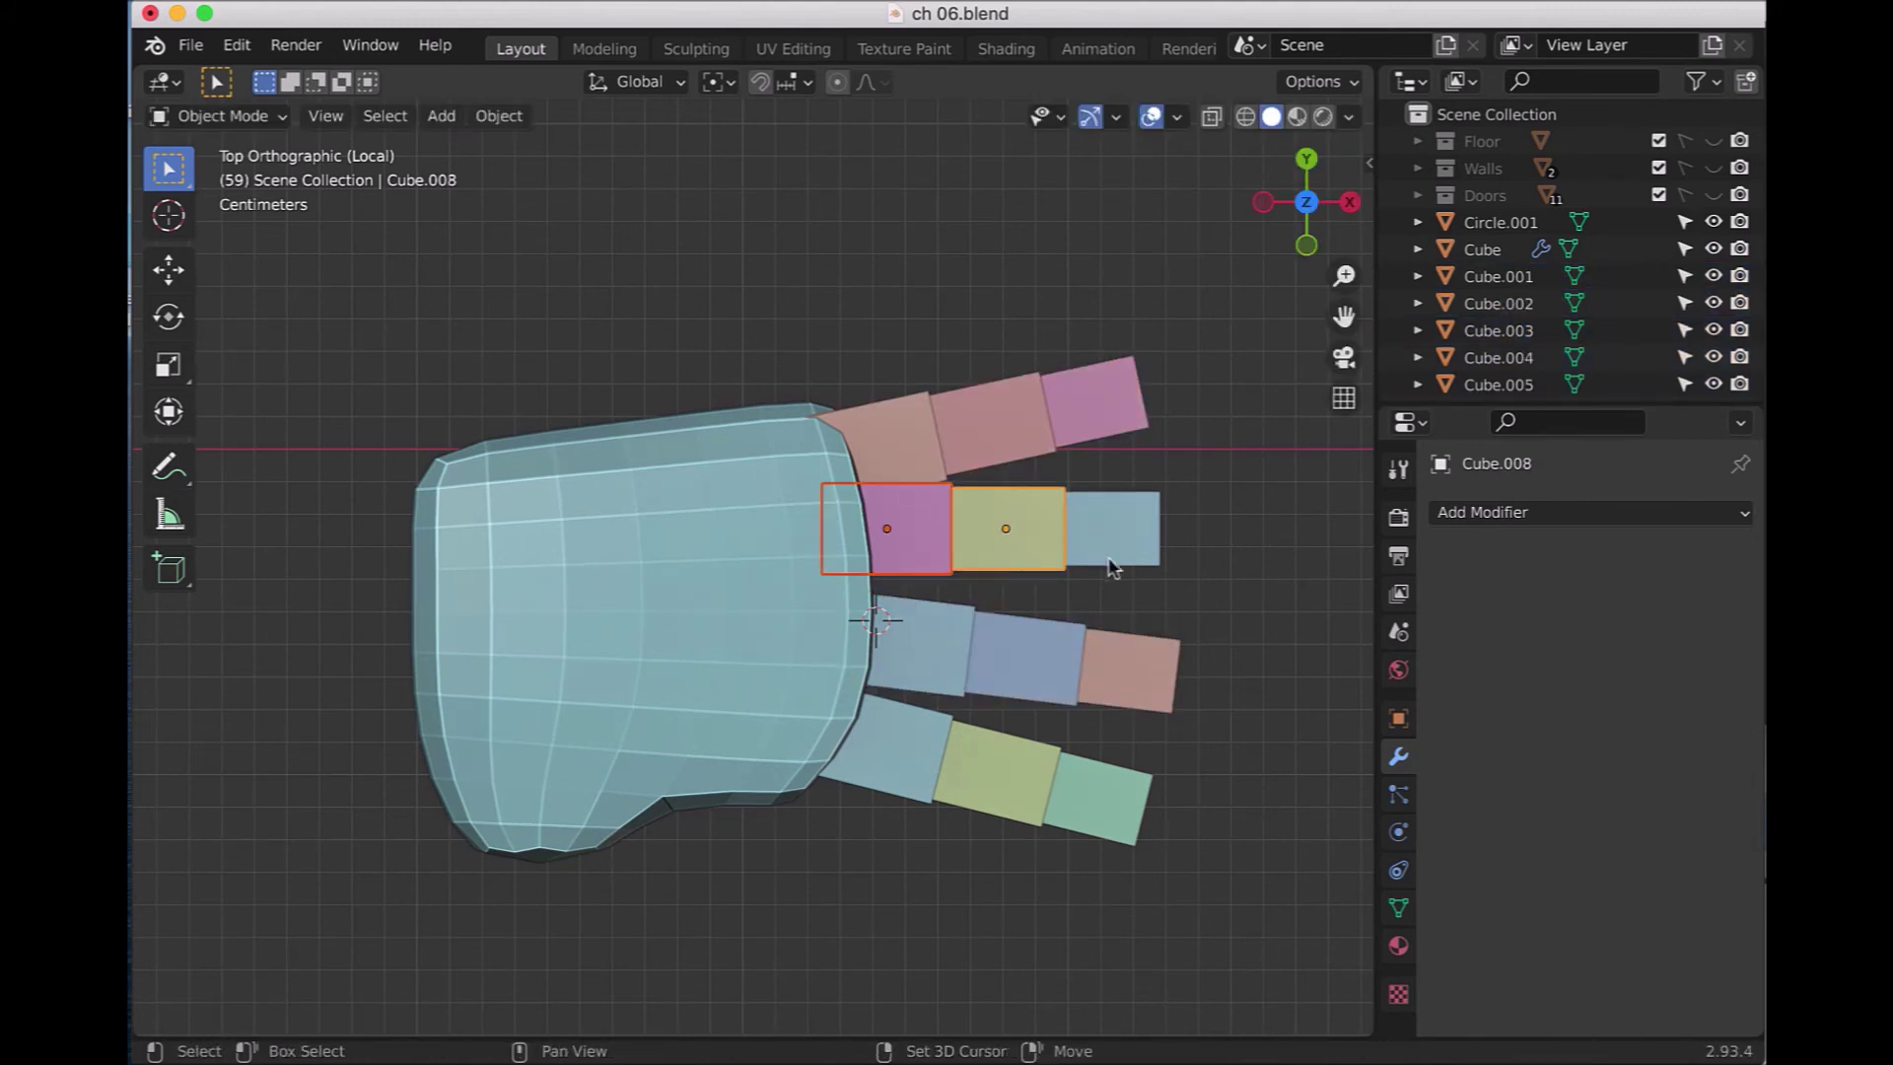
shift+click(1140, 543)
key(g)
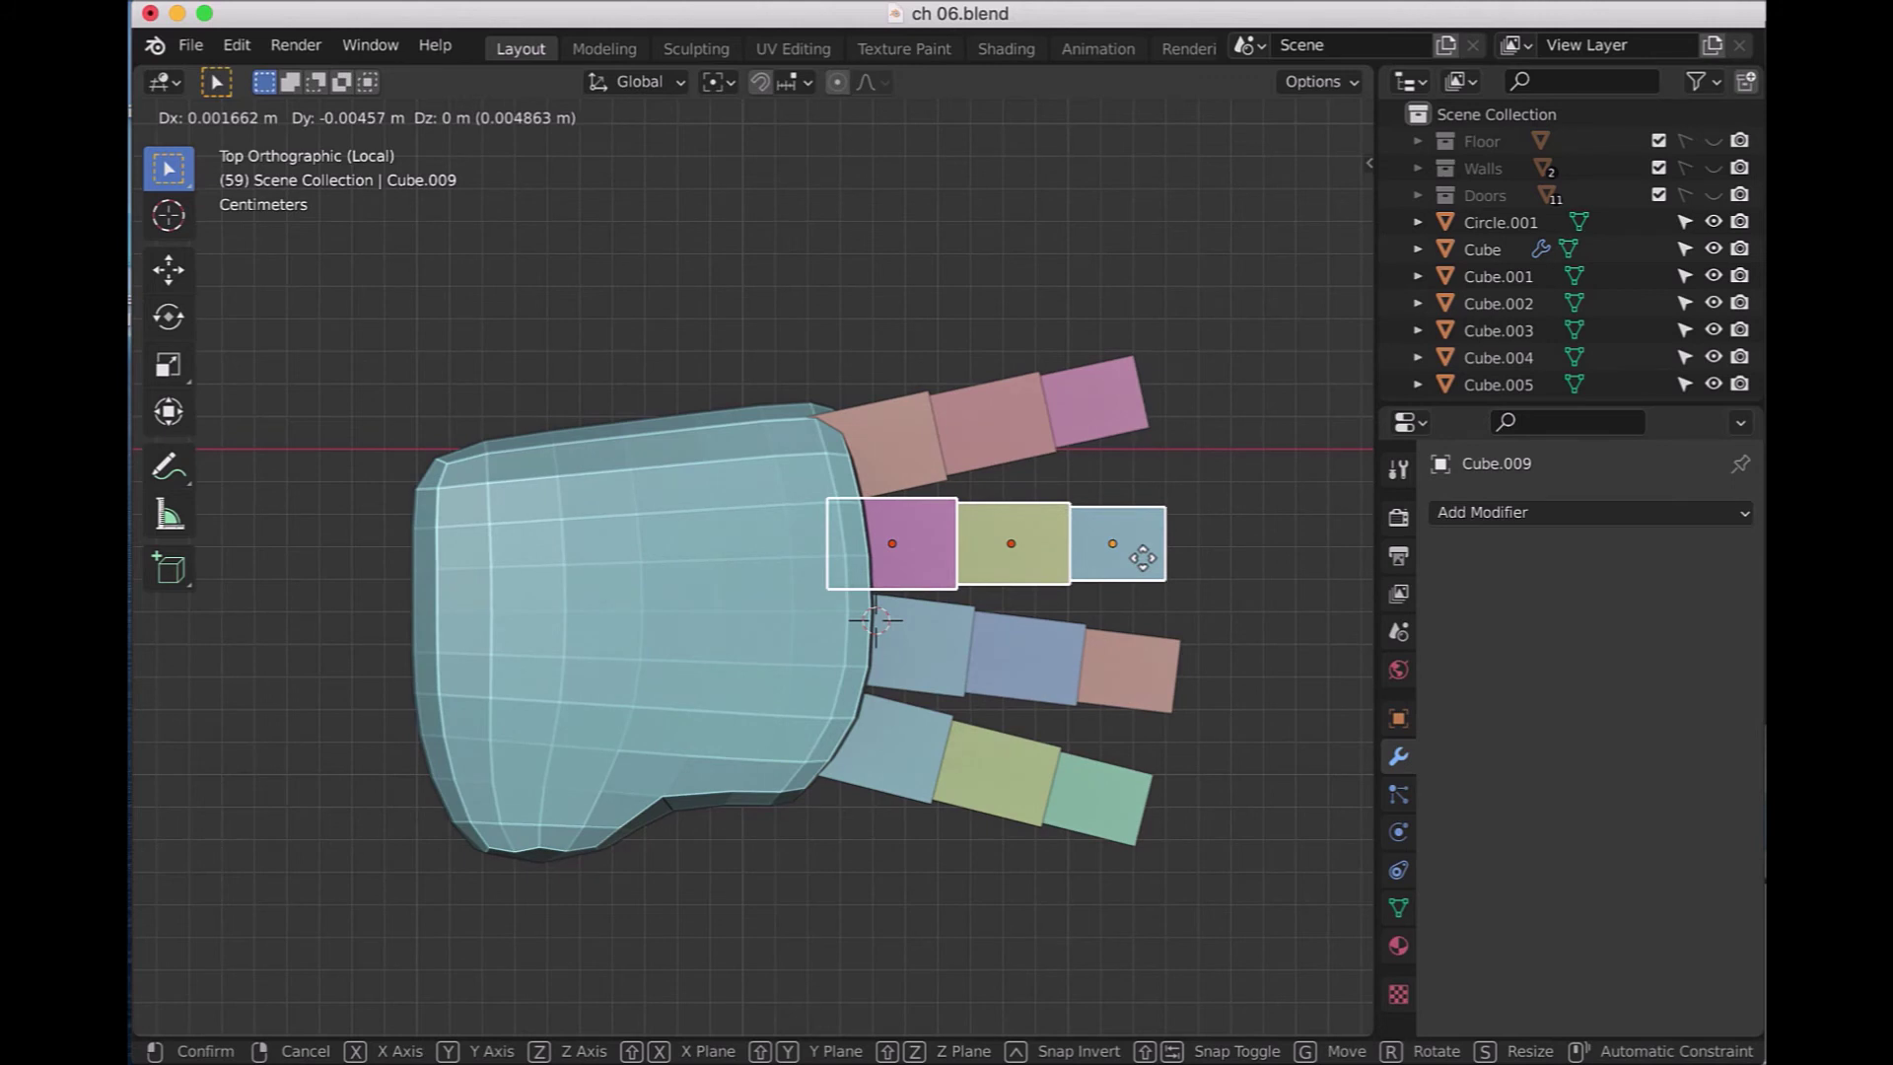
click(1144, 563)
- Reposition the third finger's segments and check the fingers from the side
click(916, 646)
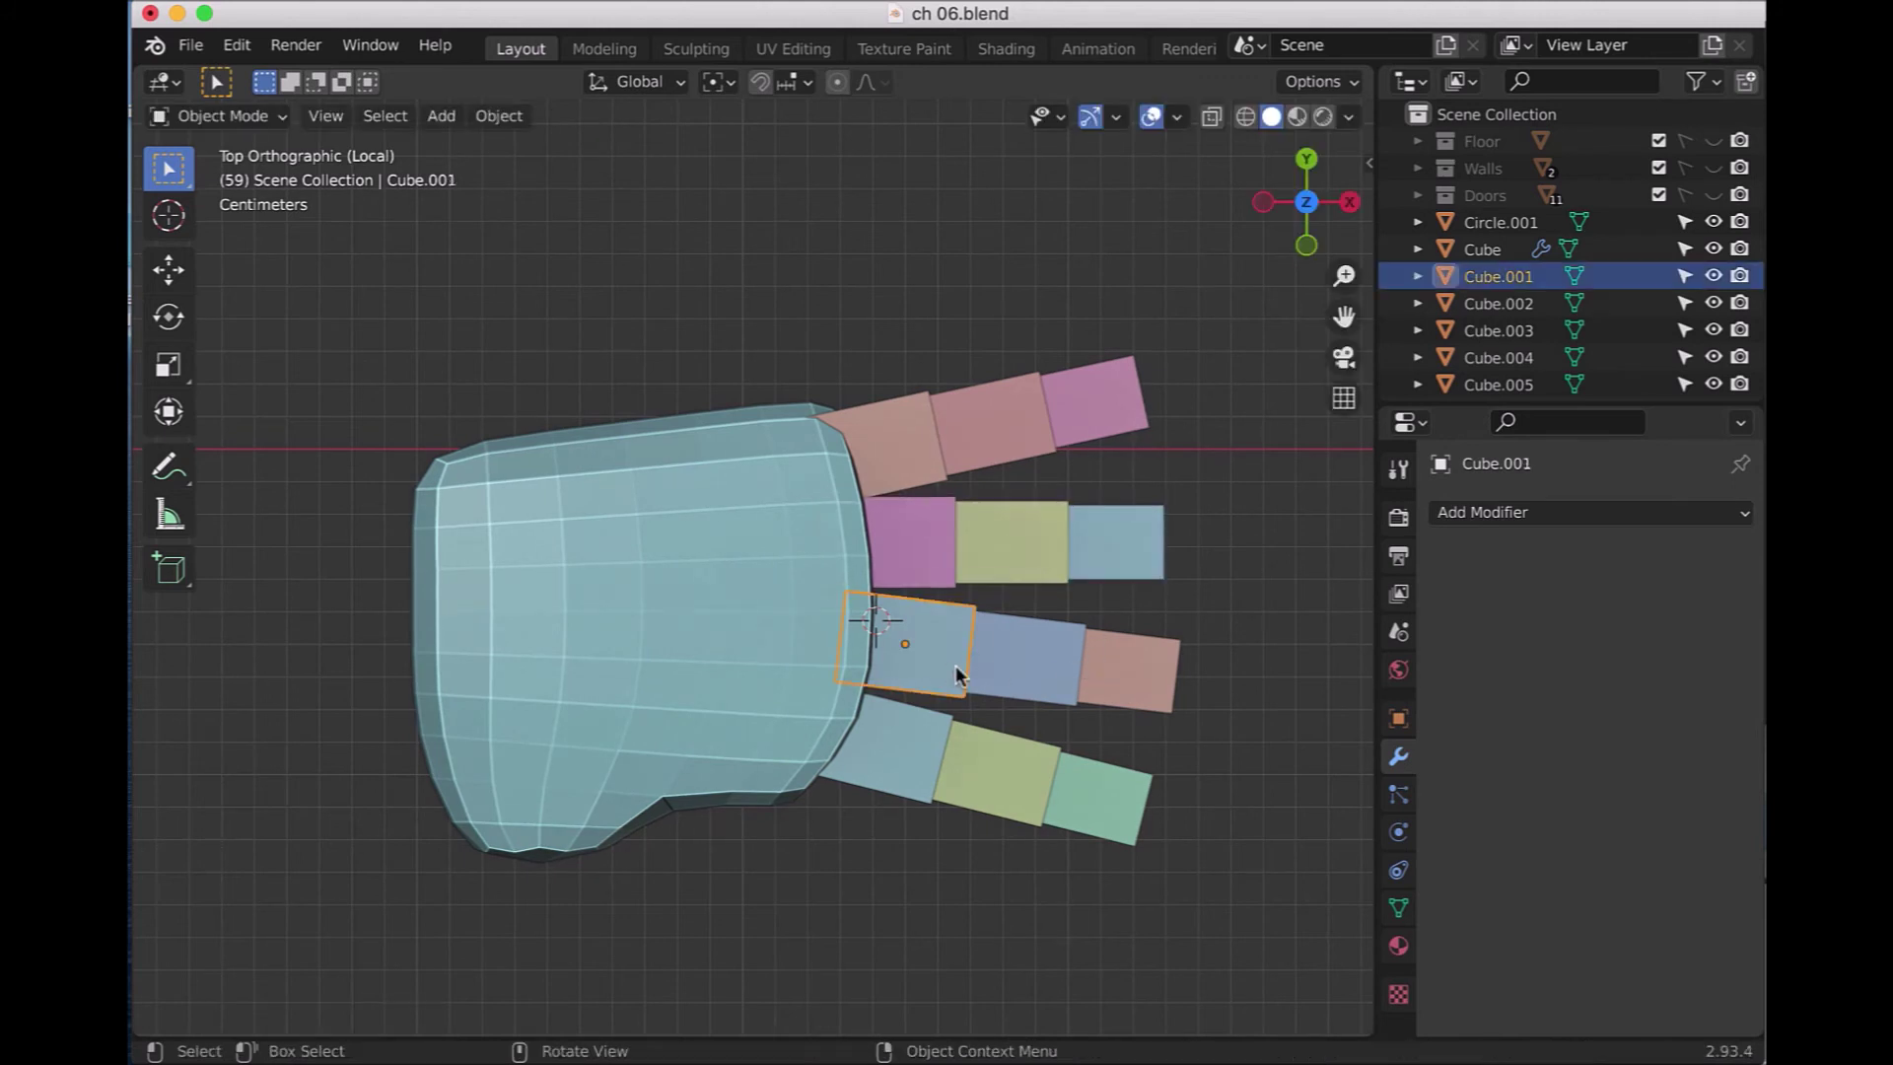
shift+click(1032, 670)
shift+click(1118, 674)
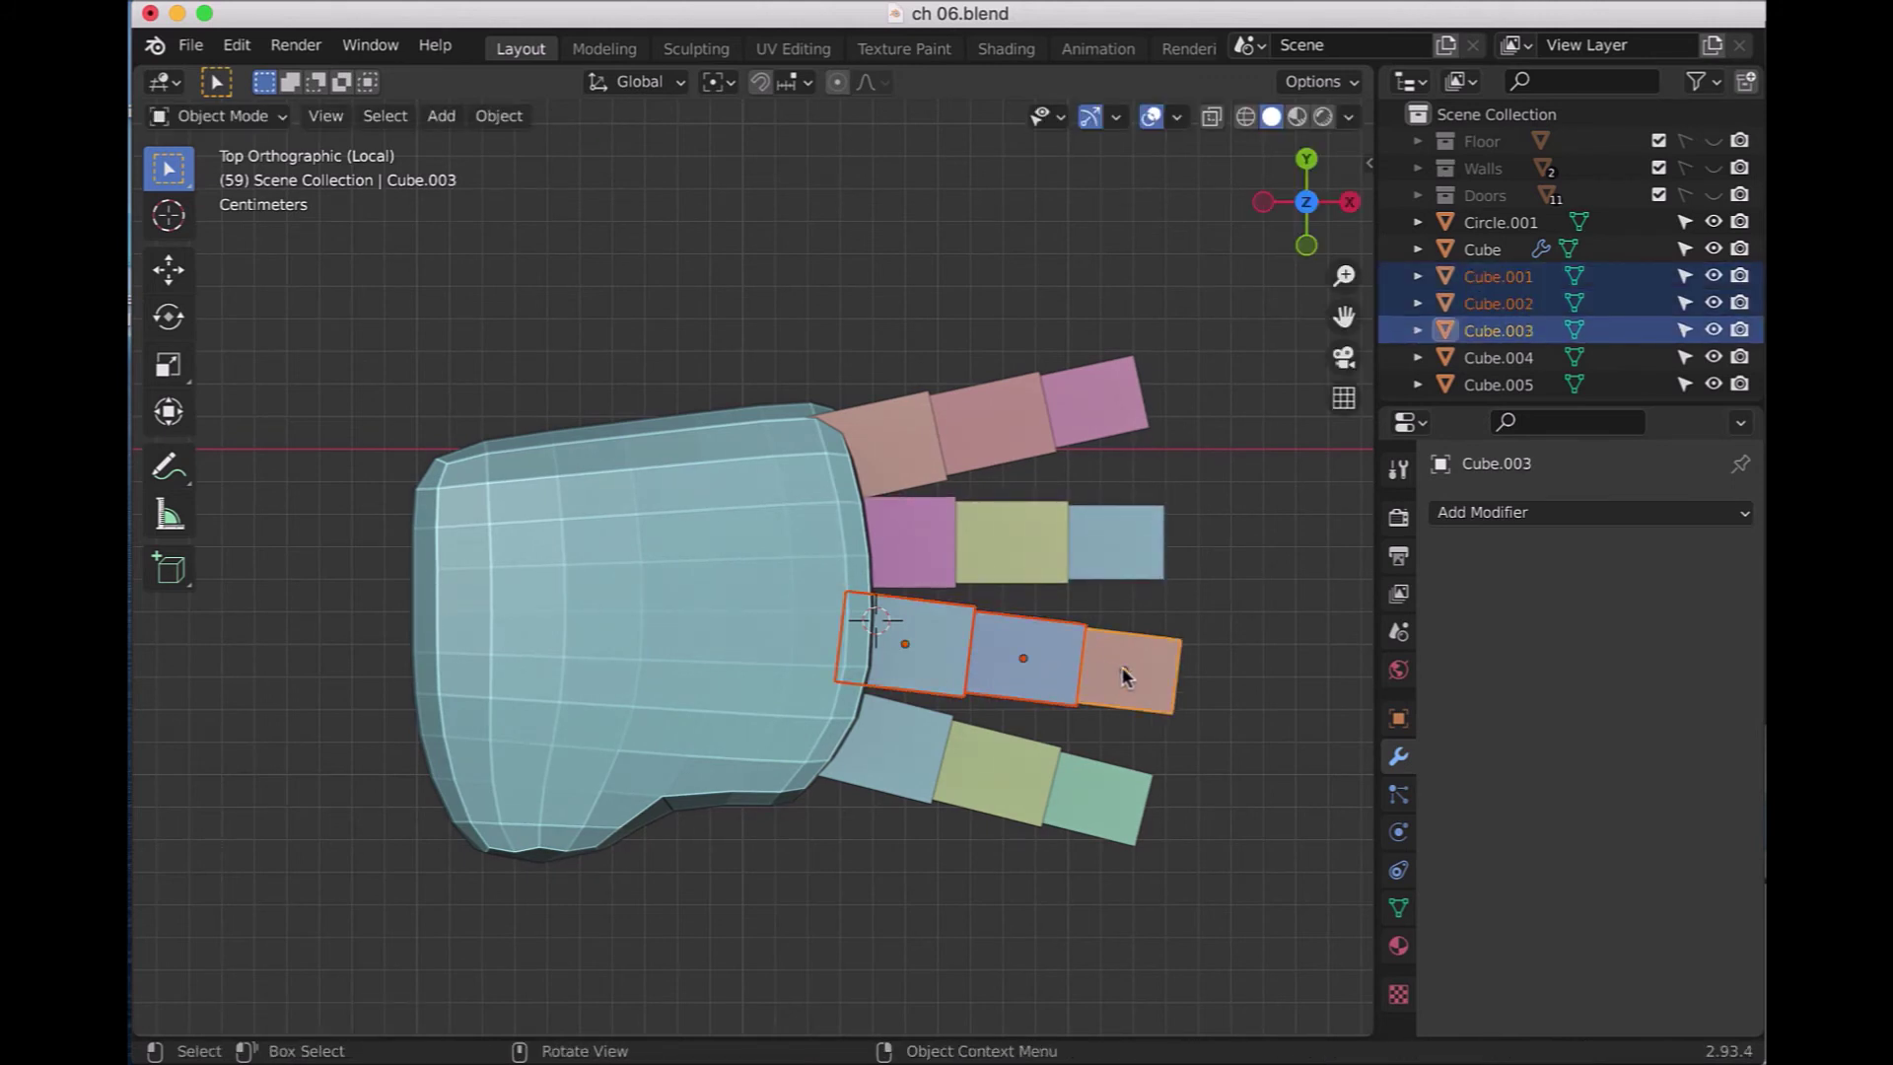
key(g)
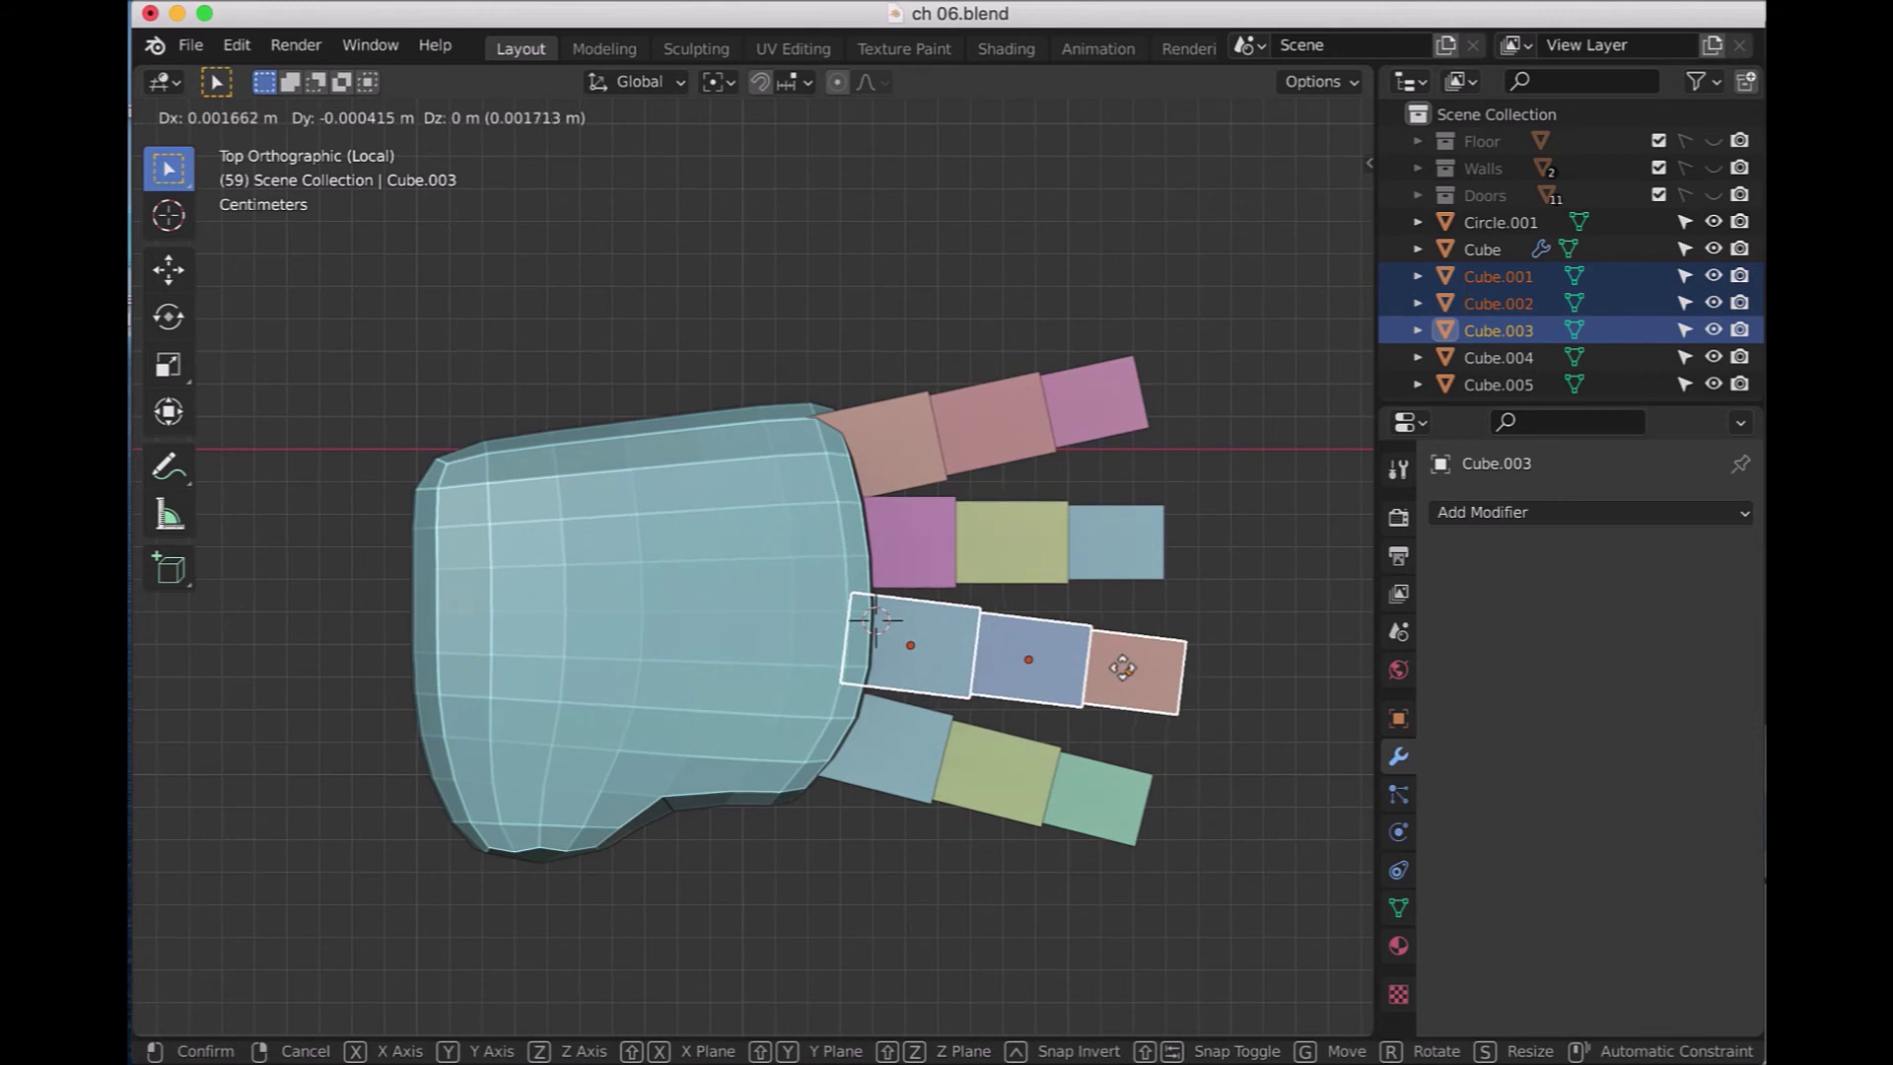
click(1122, 669)
mouse_move(1239, 729)
middle_down()
mouse_move(990, 436)
mouse_move(857, 443)
mouse_move(824, 494)
mouse_move(1153, 612)
mouse_move(1252, 612)
middle_up()
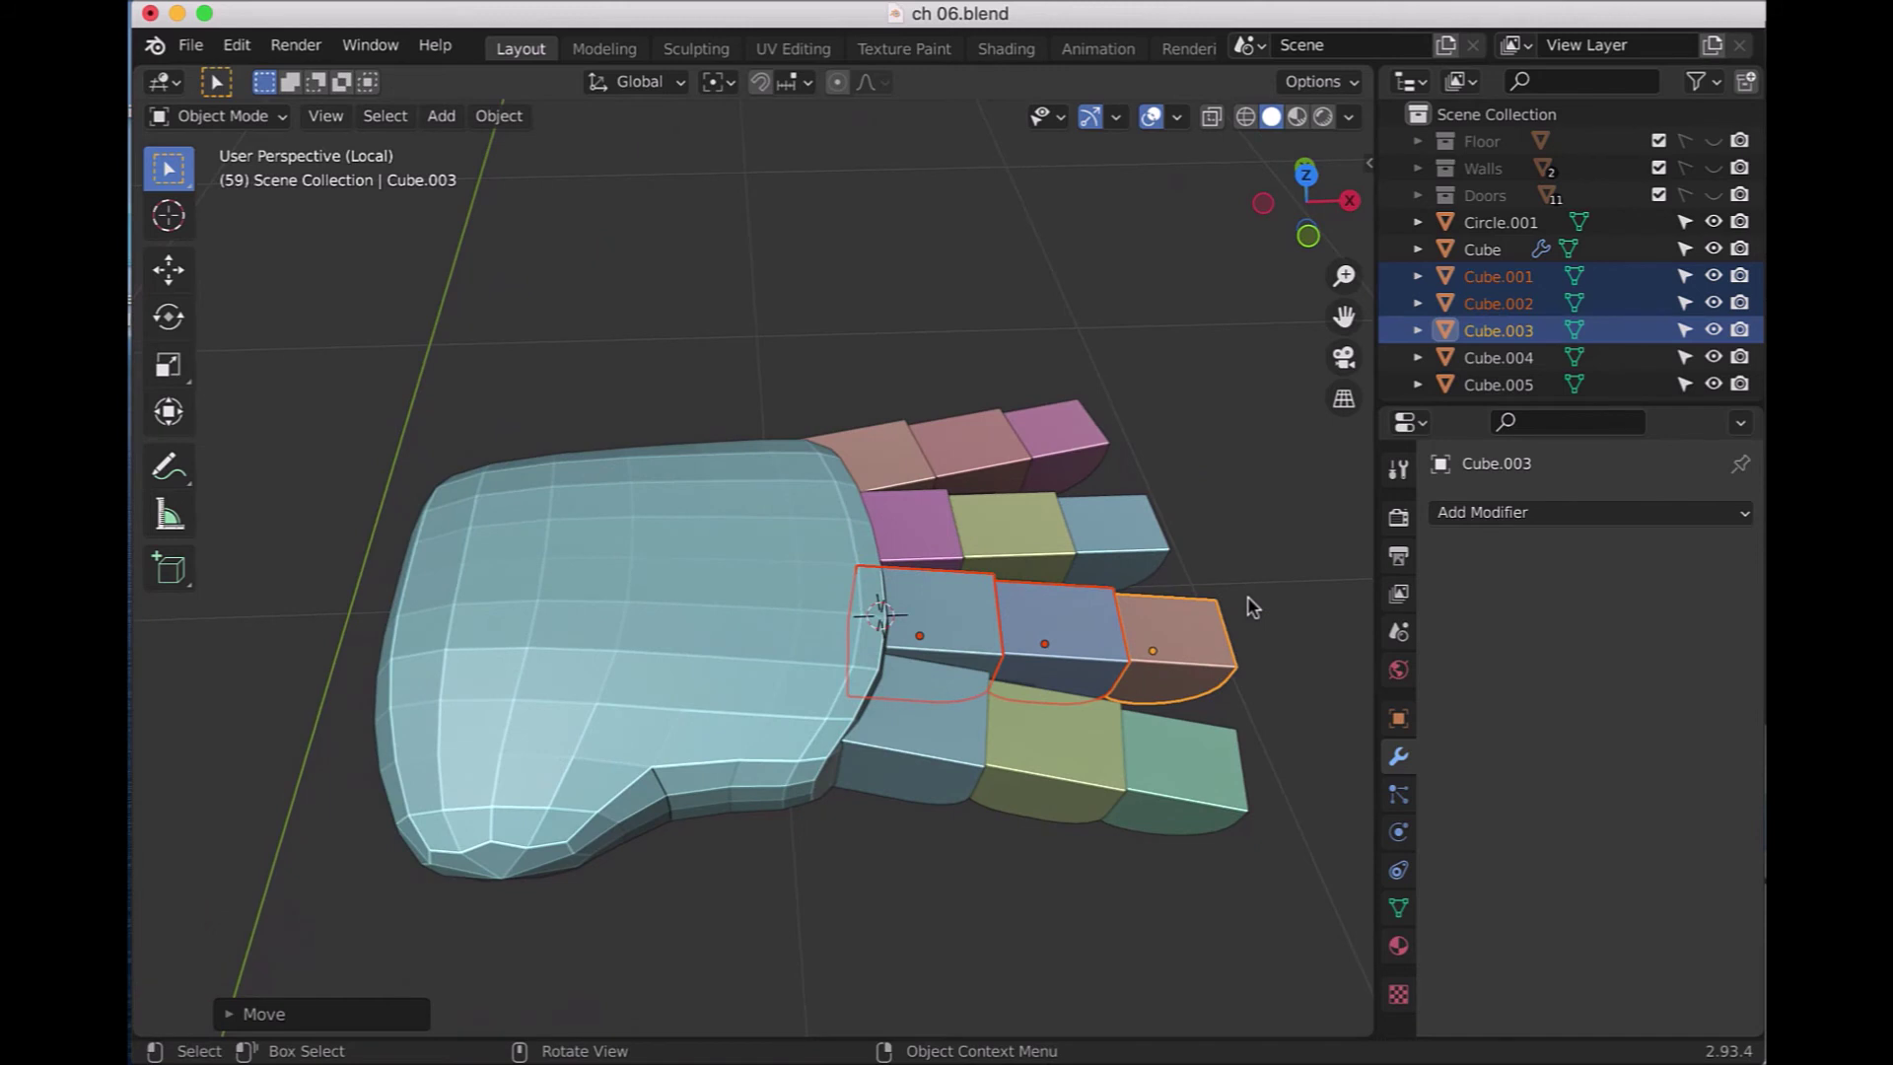
key(KP_7)
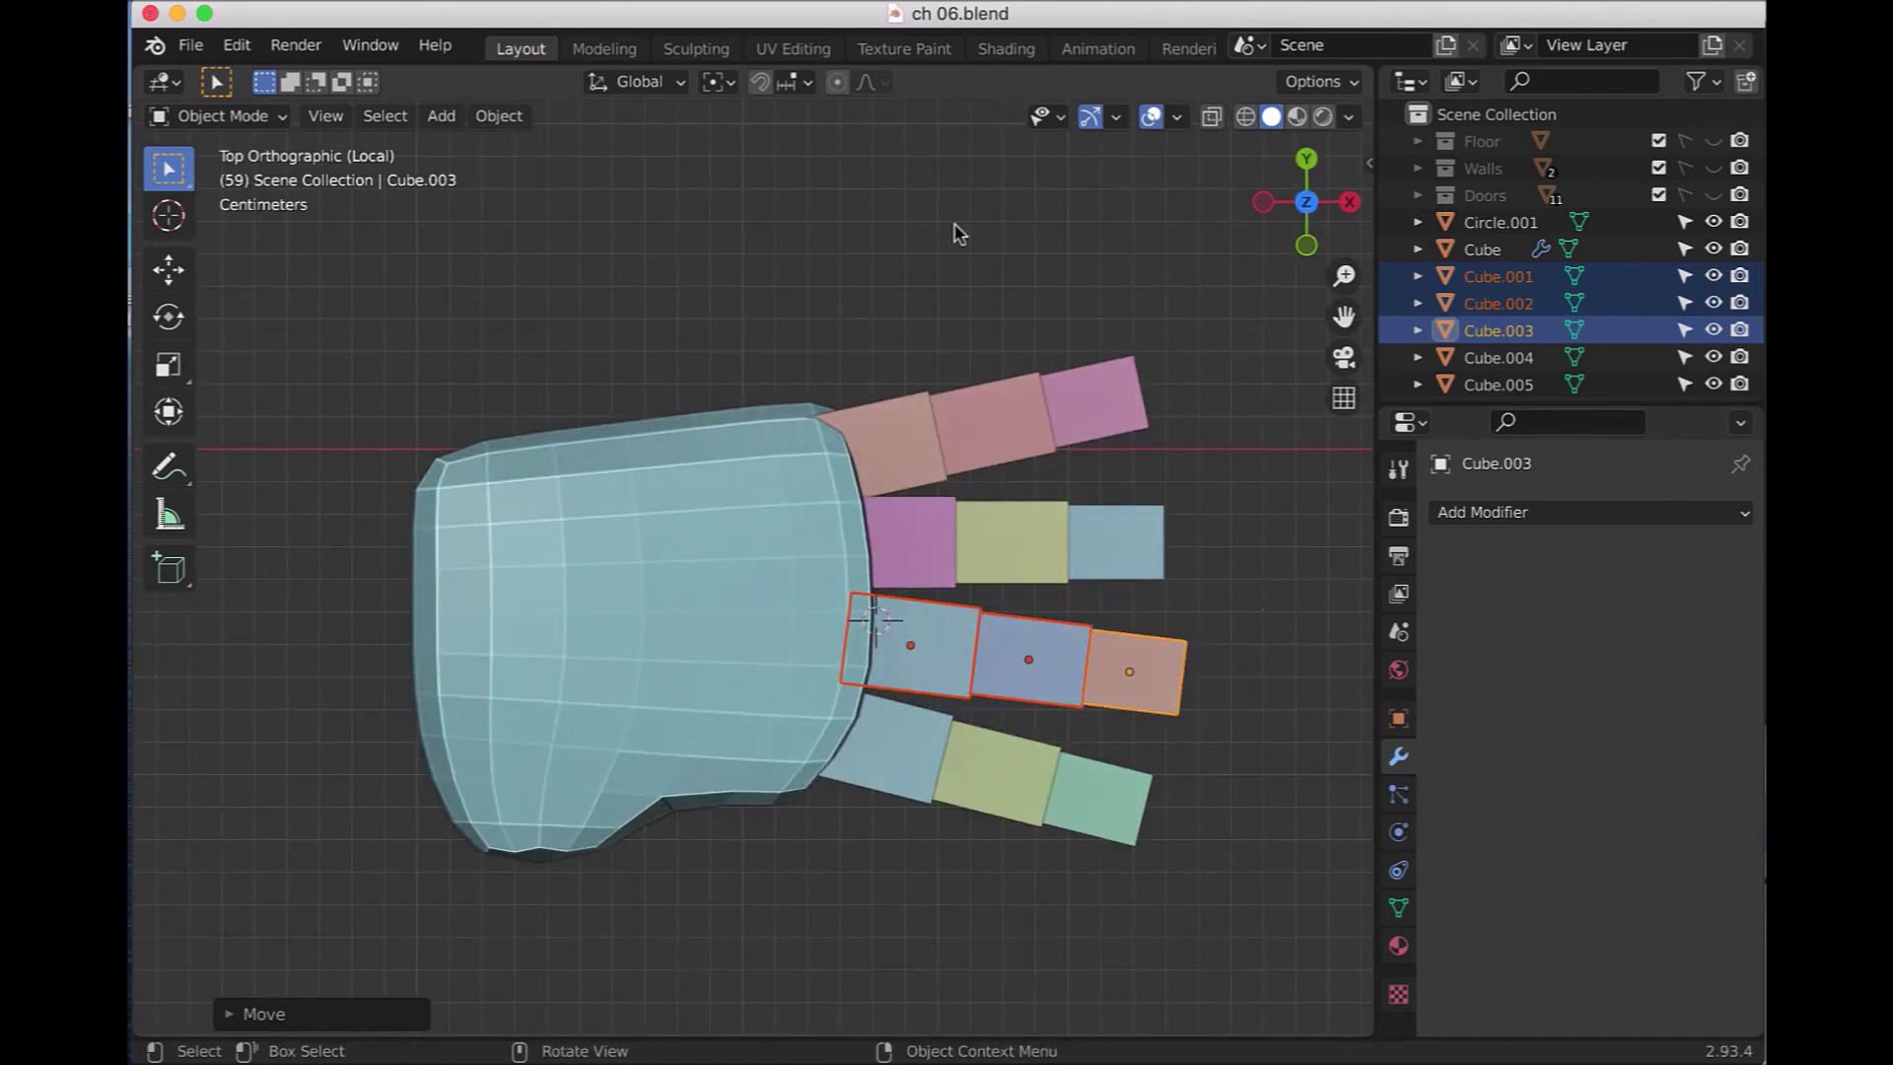
- Shrink the top finger's three segments slightly and move them closer to the palm
click(914, 424)
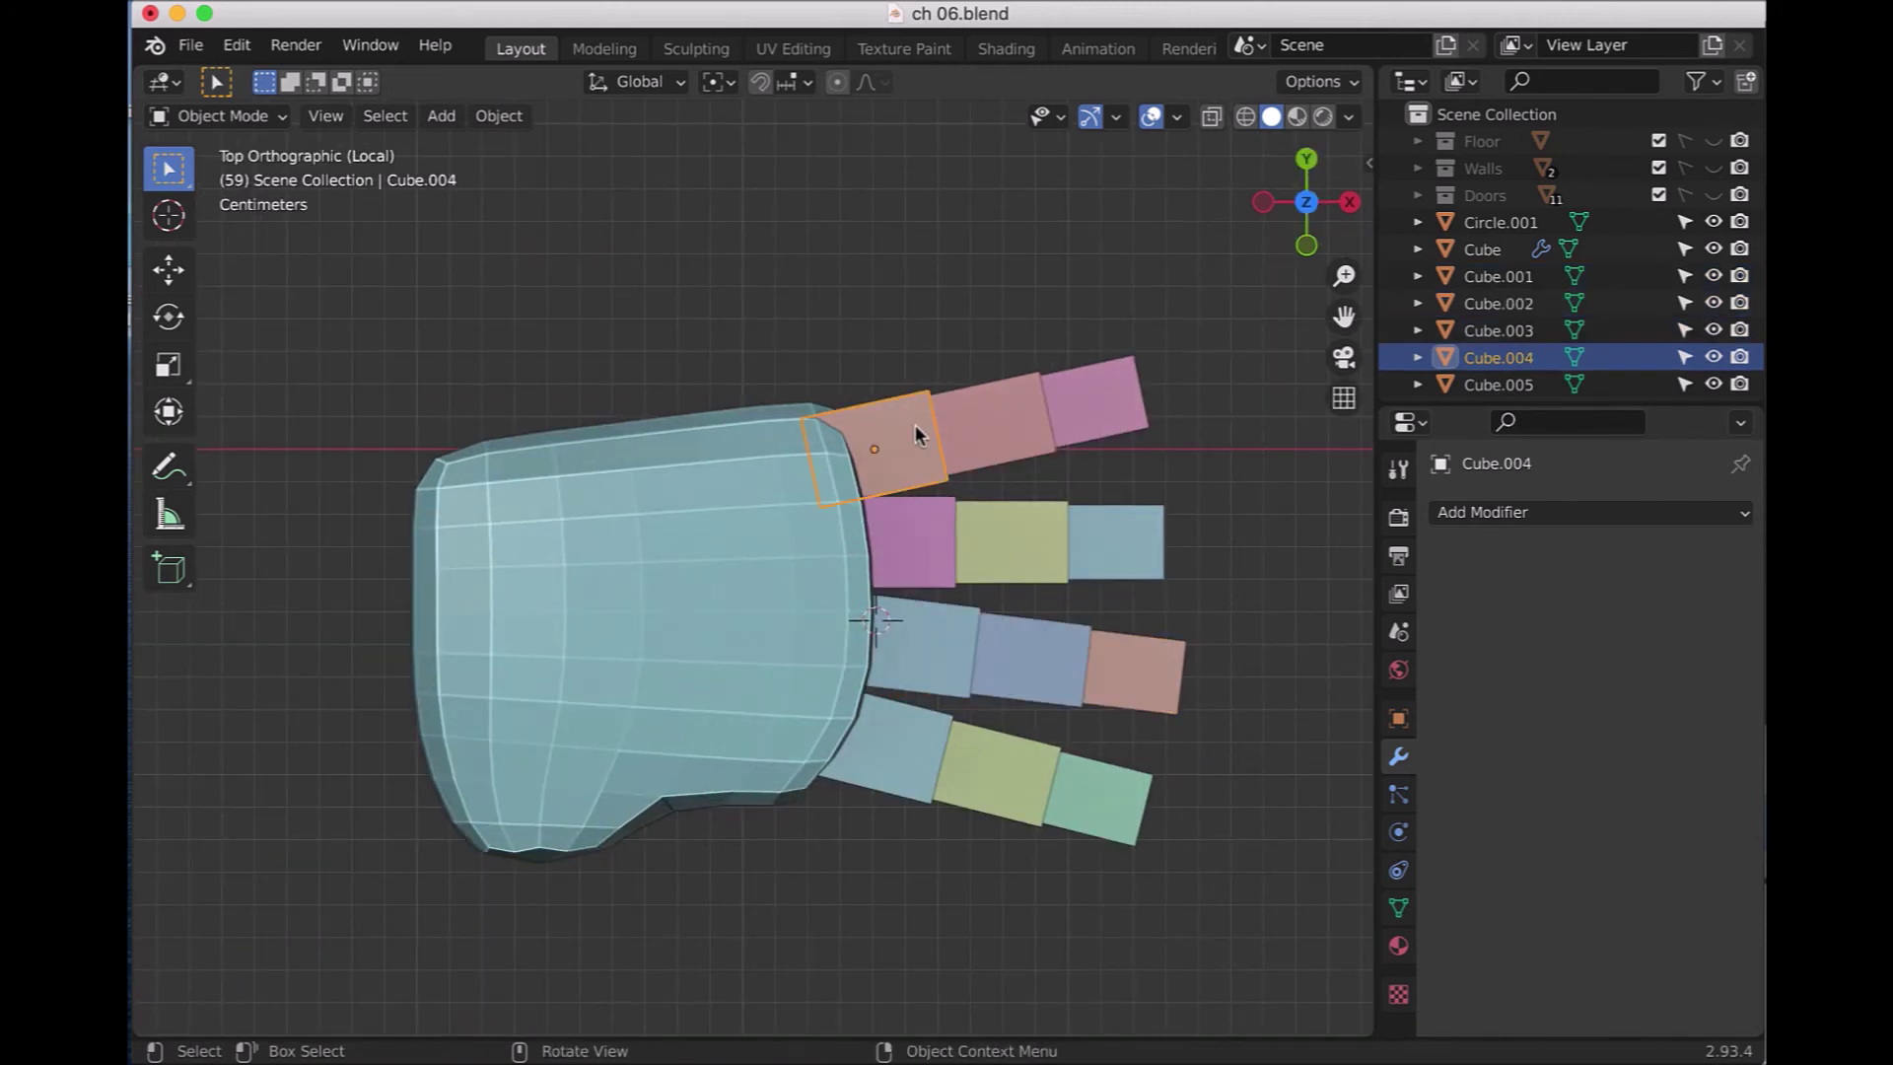
shift+click(998, 428)
shift+click(1112, 440)
key(s)
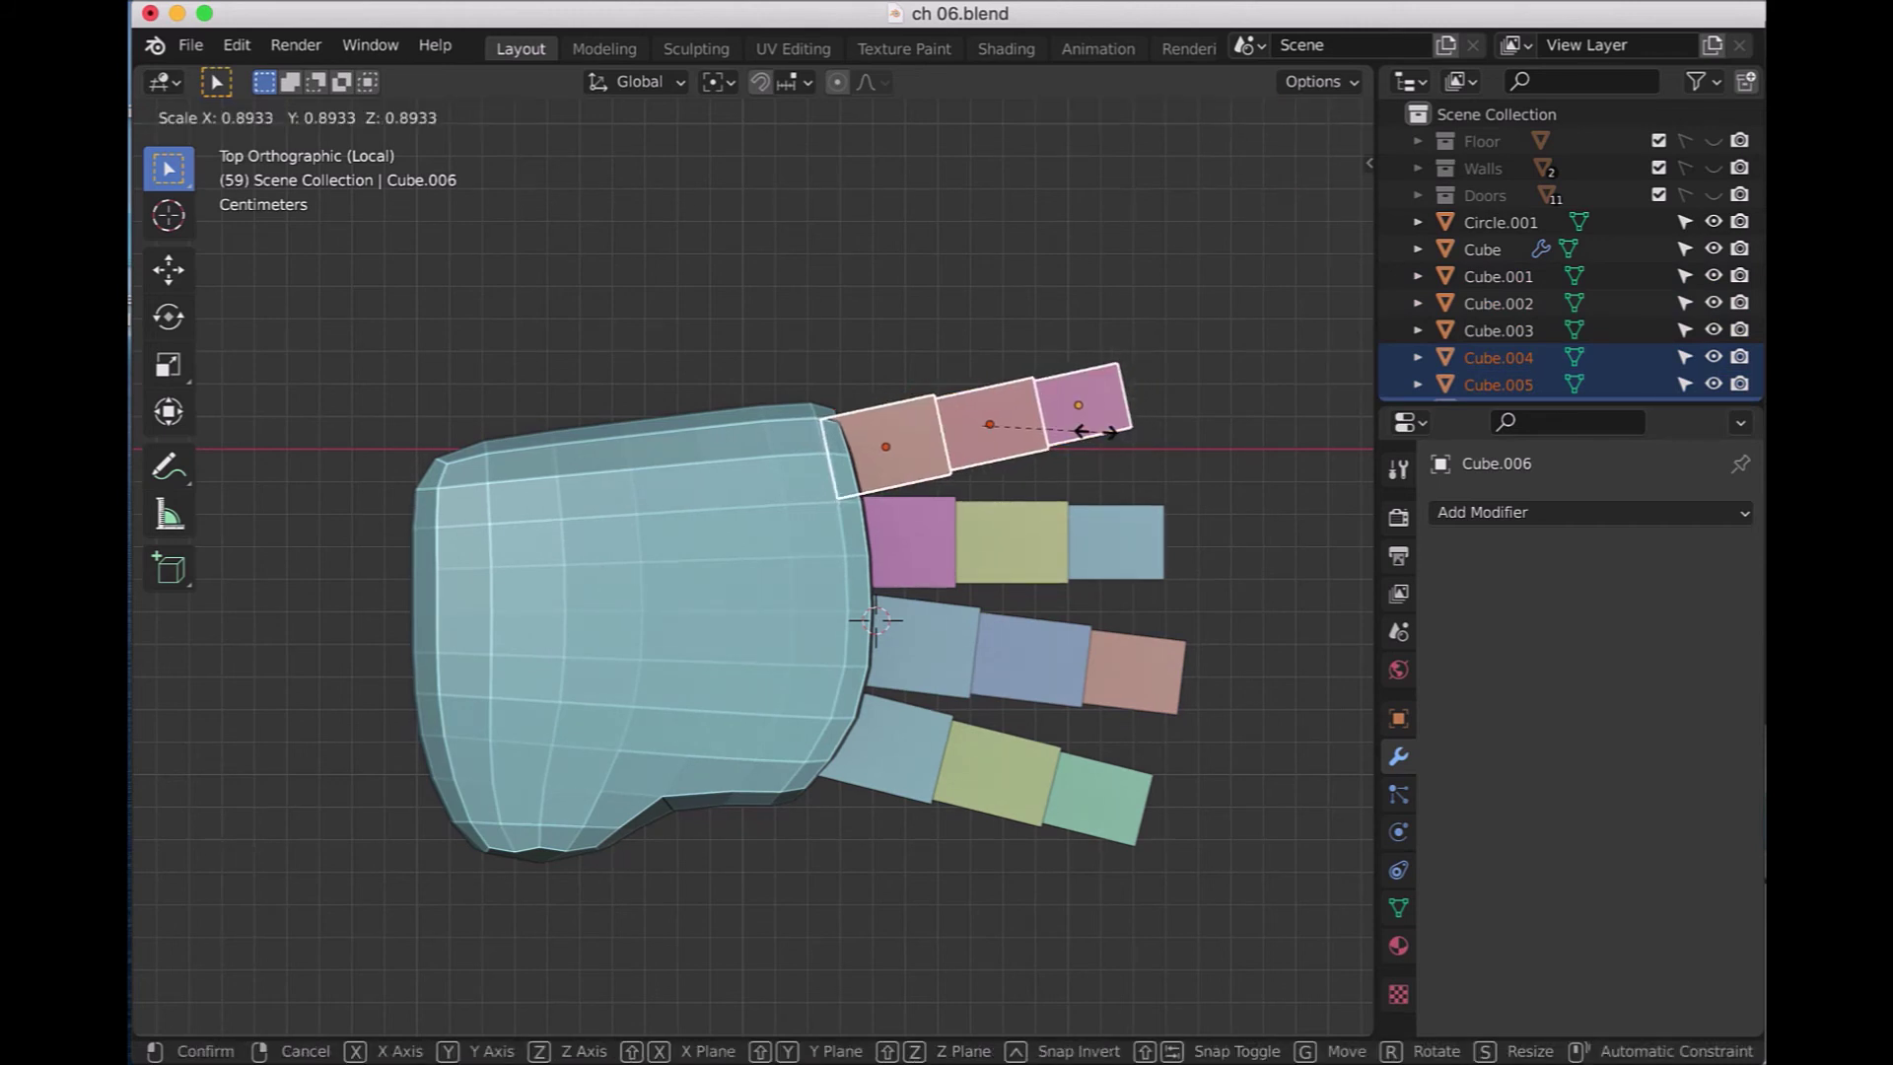
click(1097, 435)
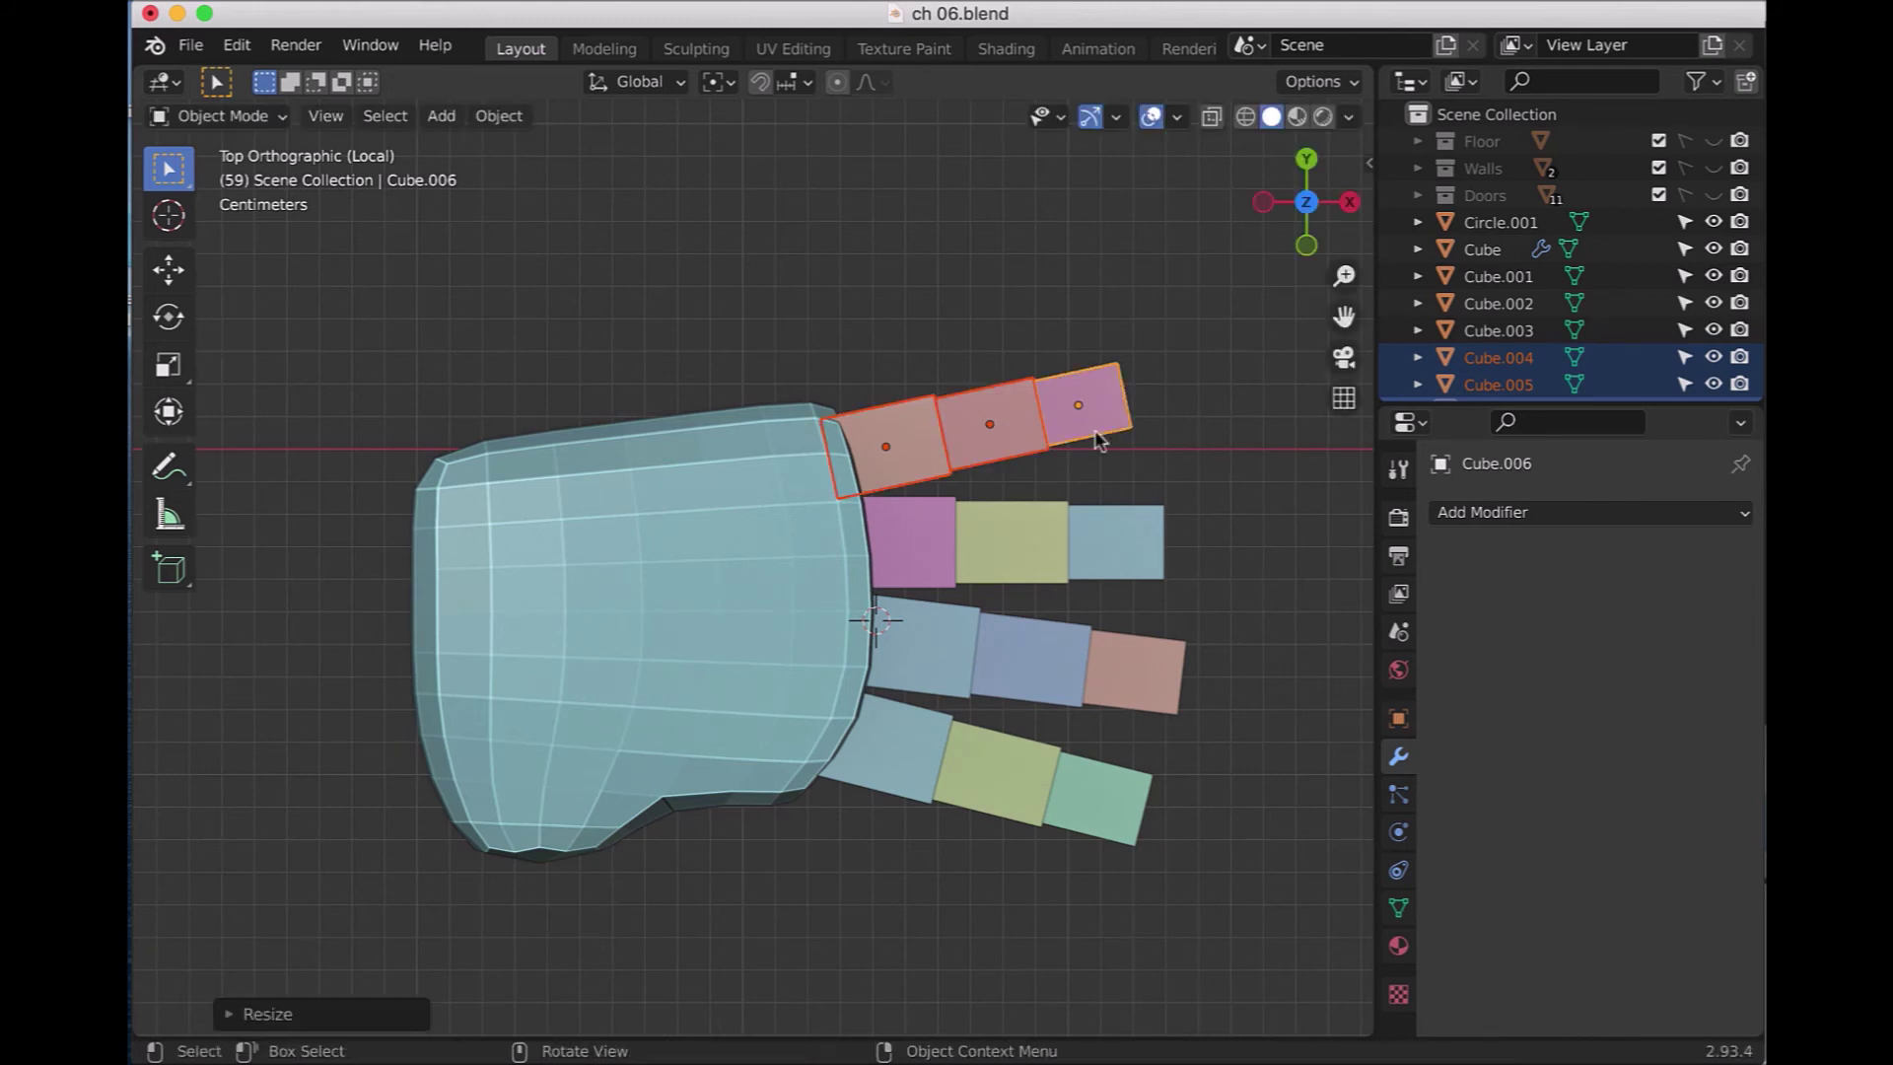
key(g)
click(1093, 434)
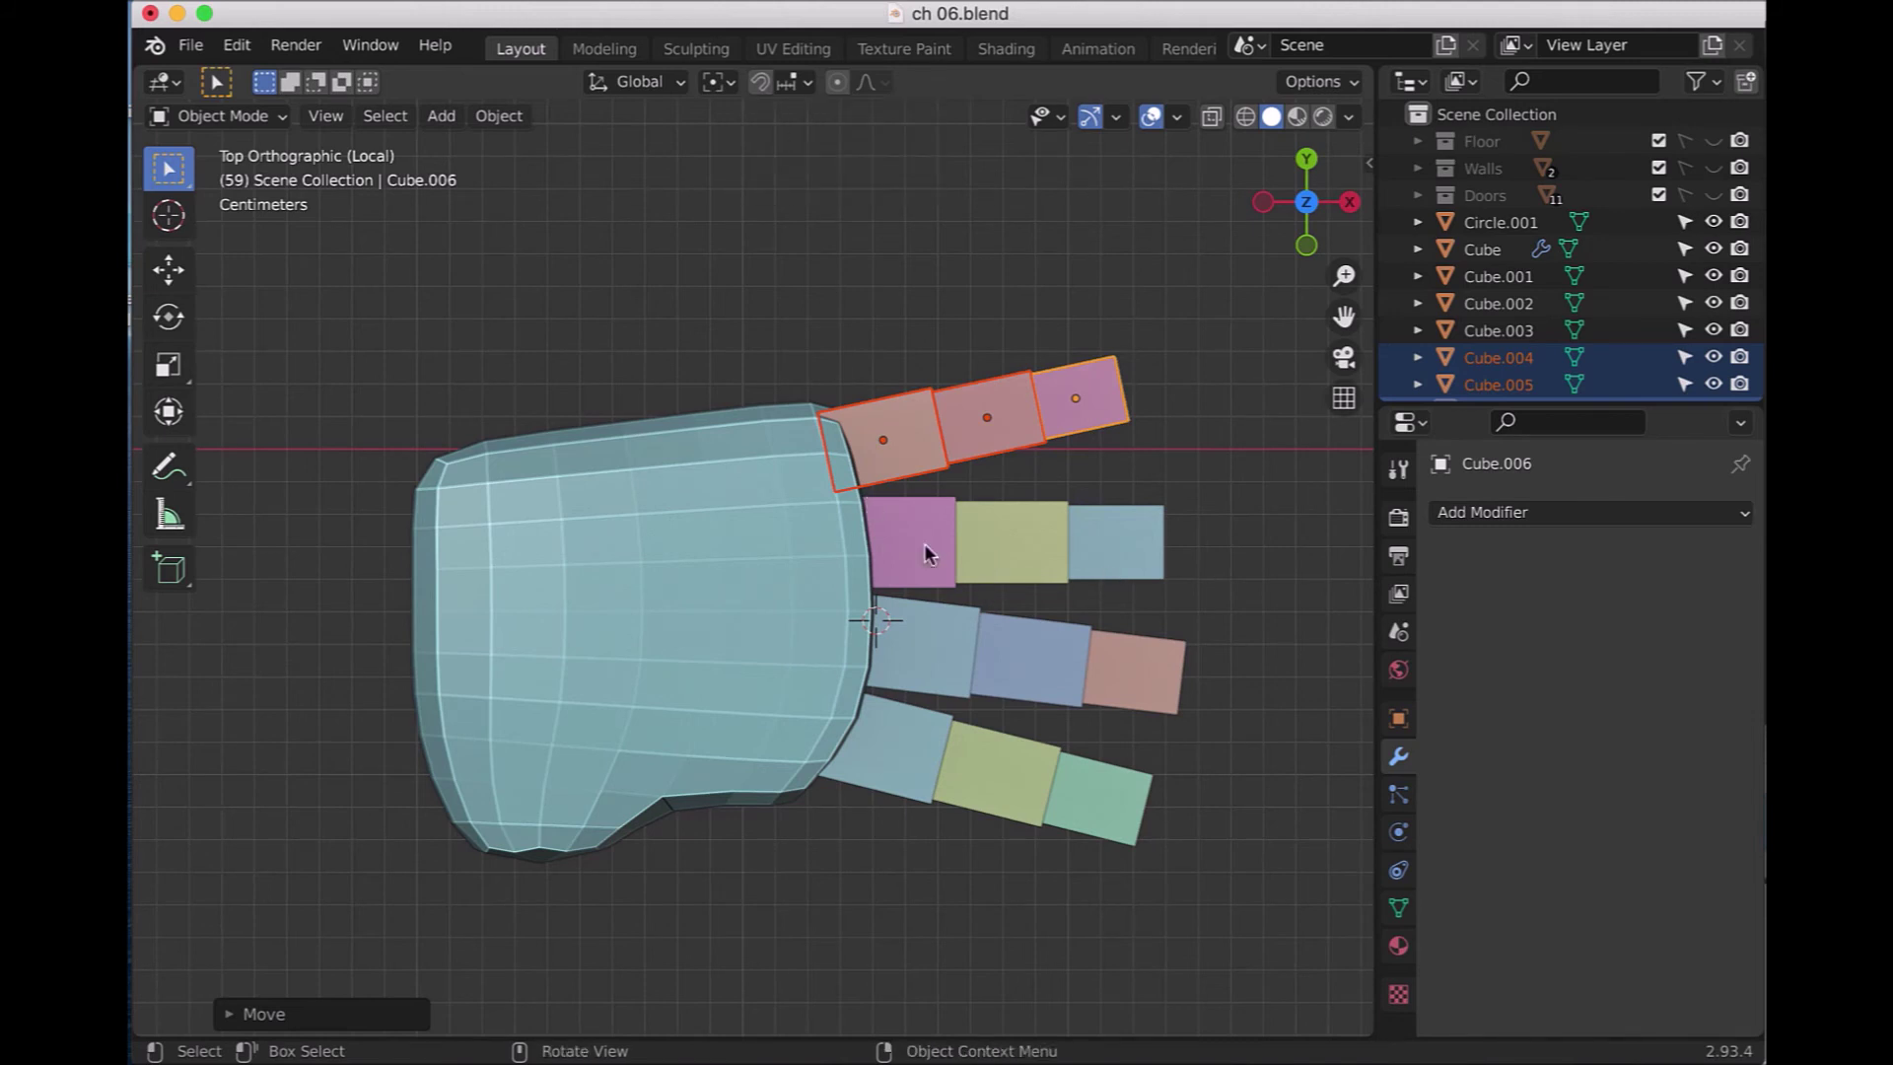
- Duplicate the bottom finger's middle and tip segments
click(1016, 772)
shift+click(1097, 802)
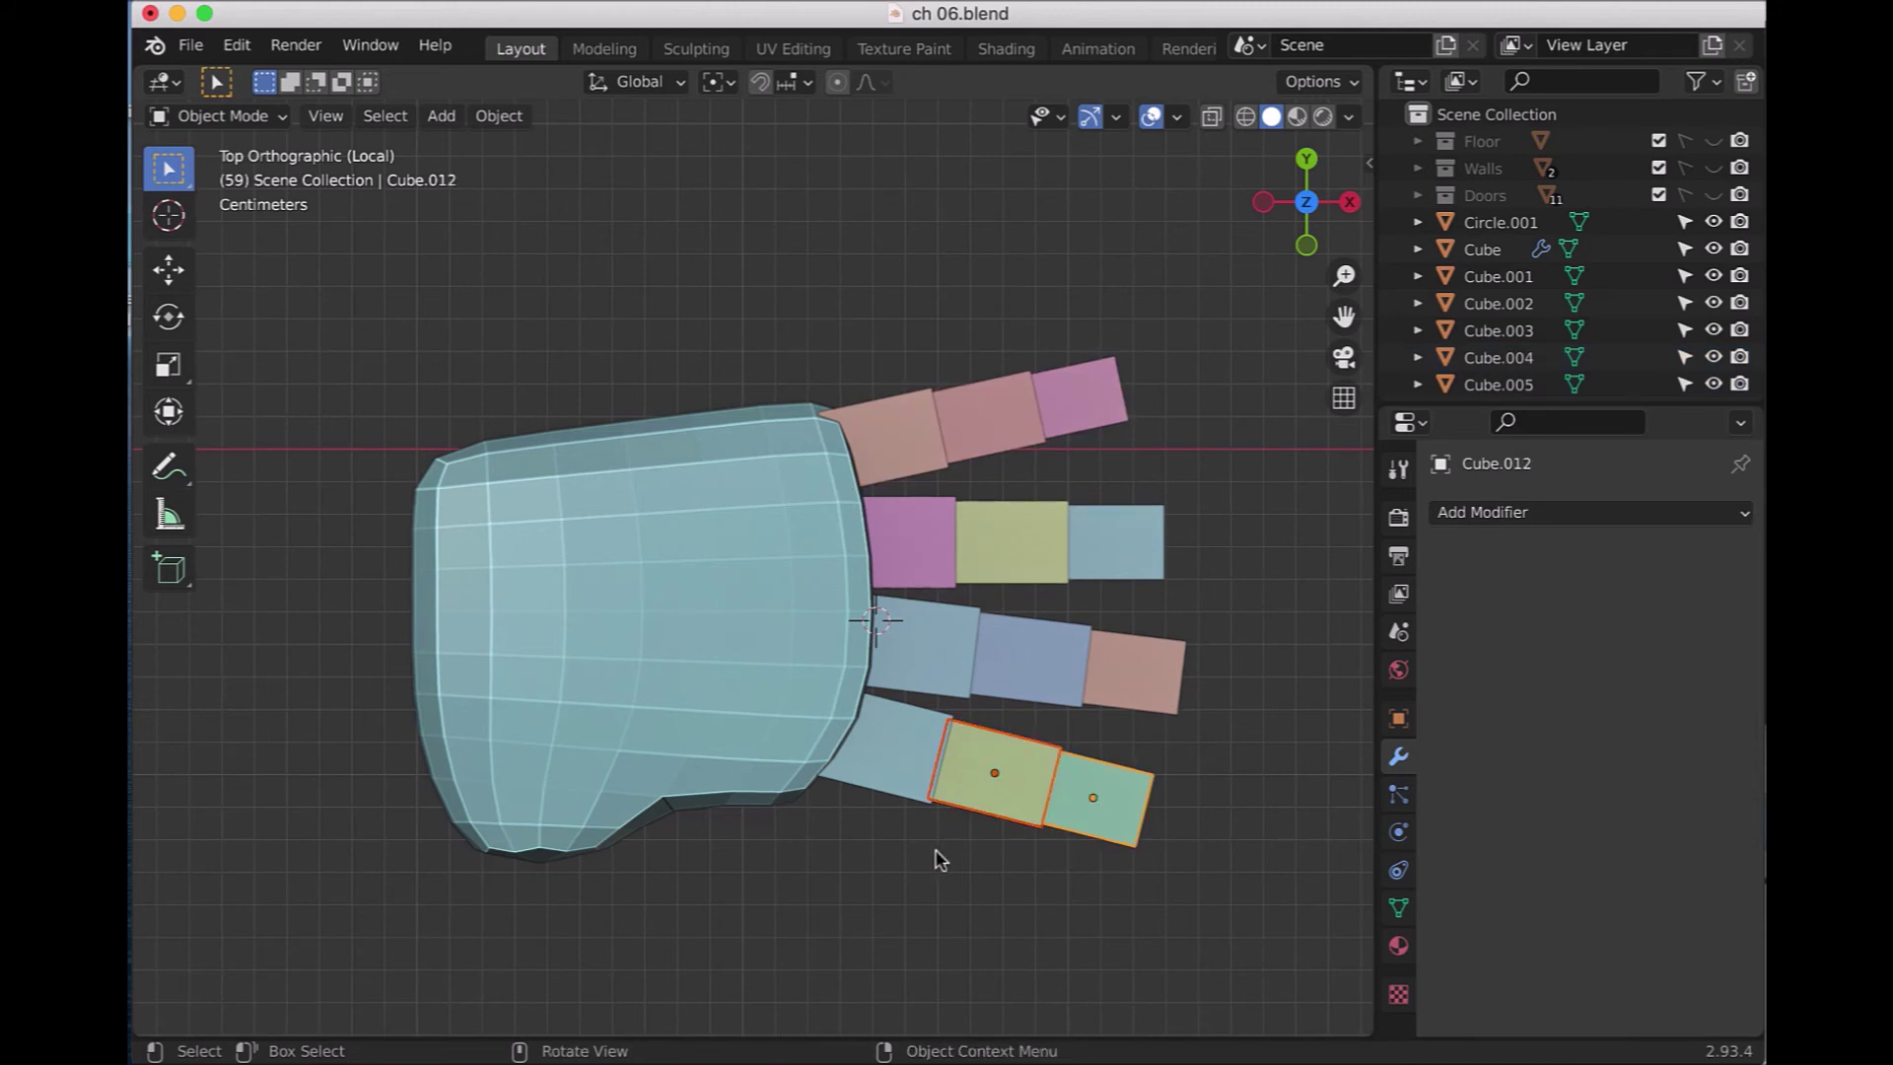
key(shift+d)
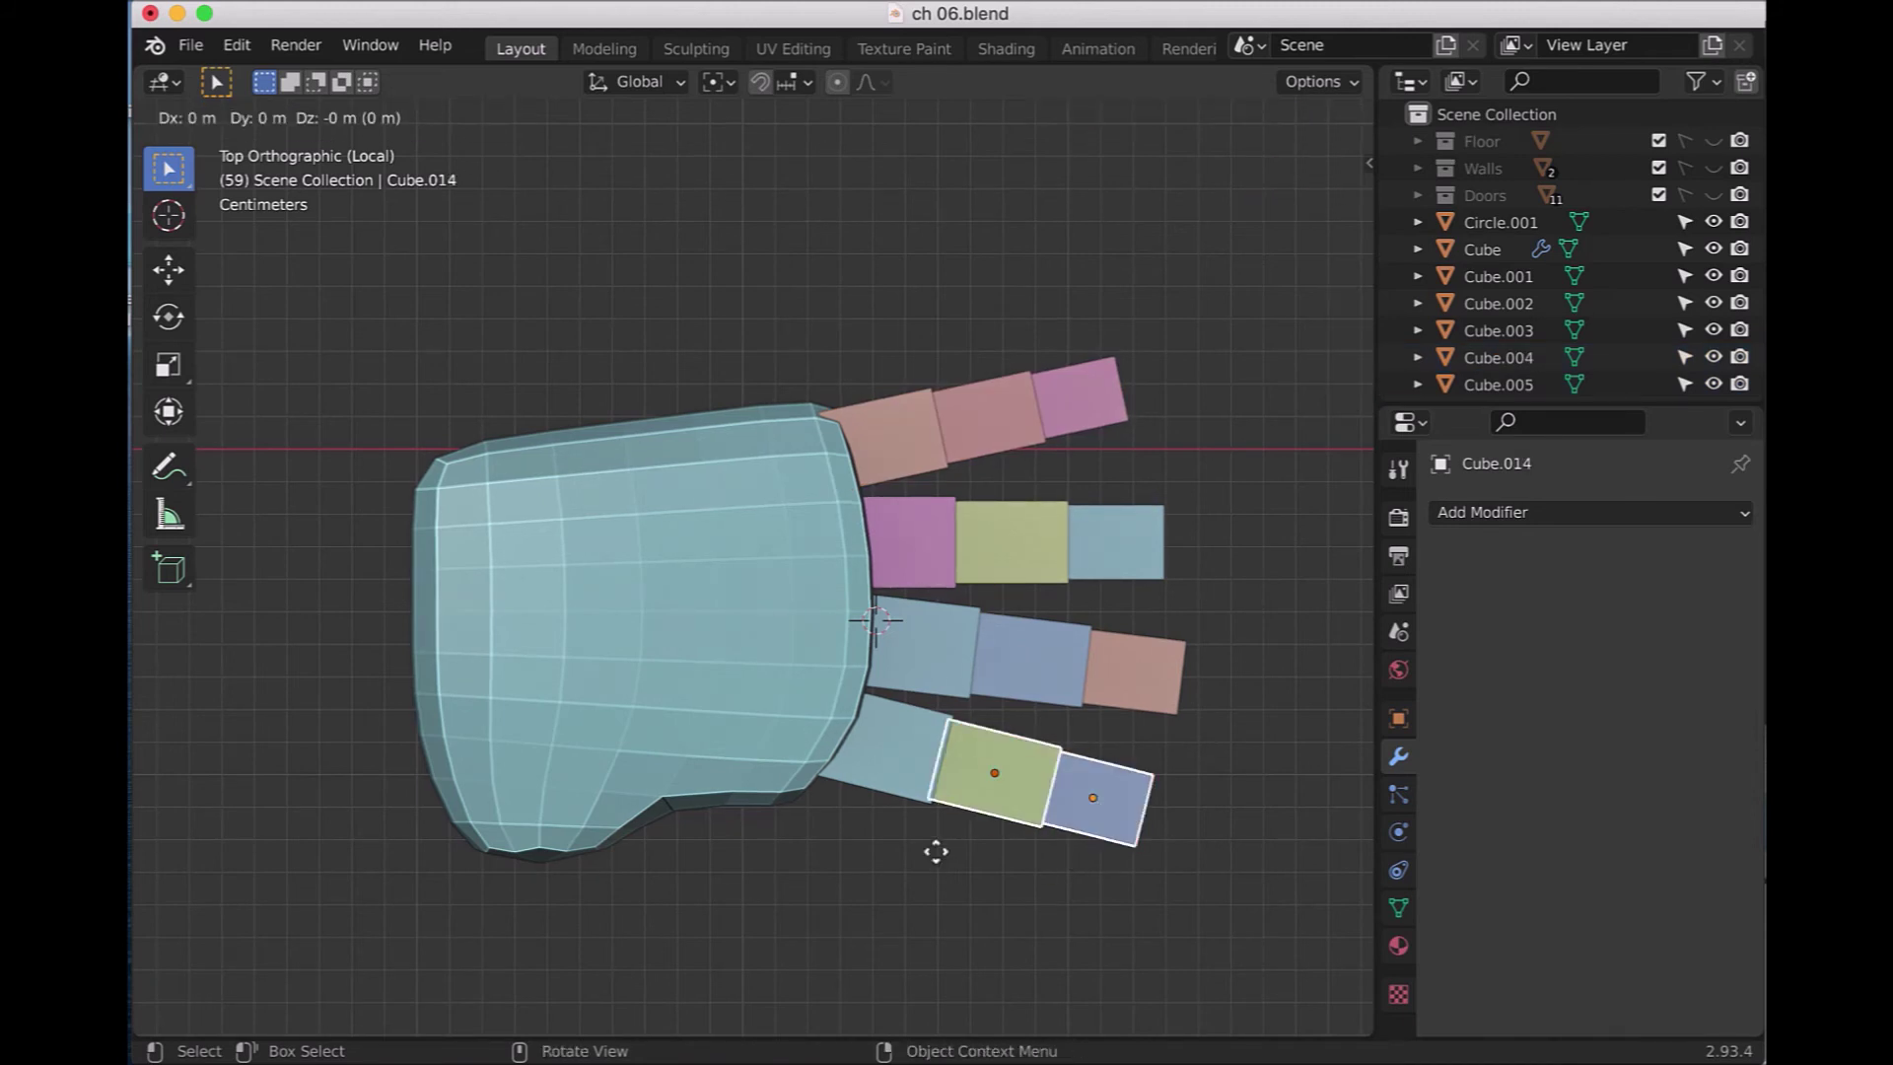
- Place the duplicated bottom-finger blocks below the palm and resize and reposition them
click(826, 970)
key(s)
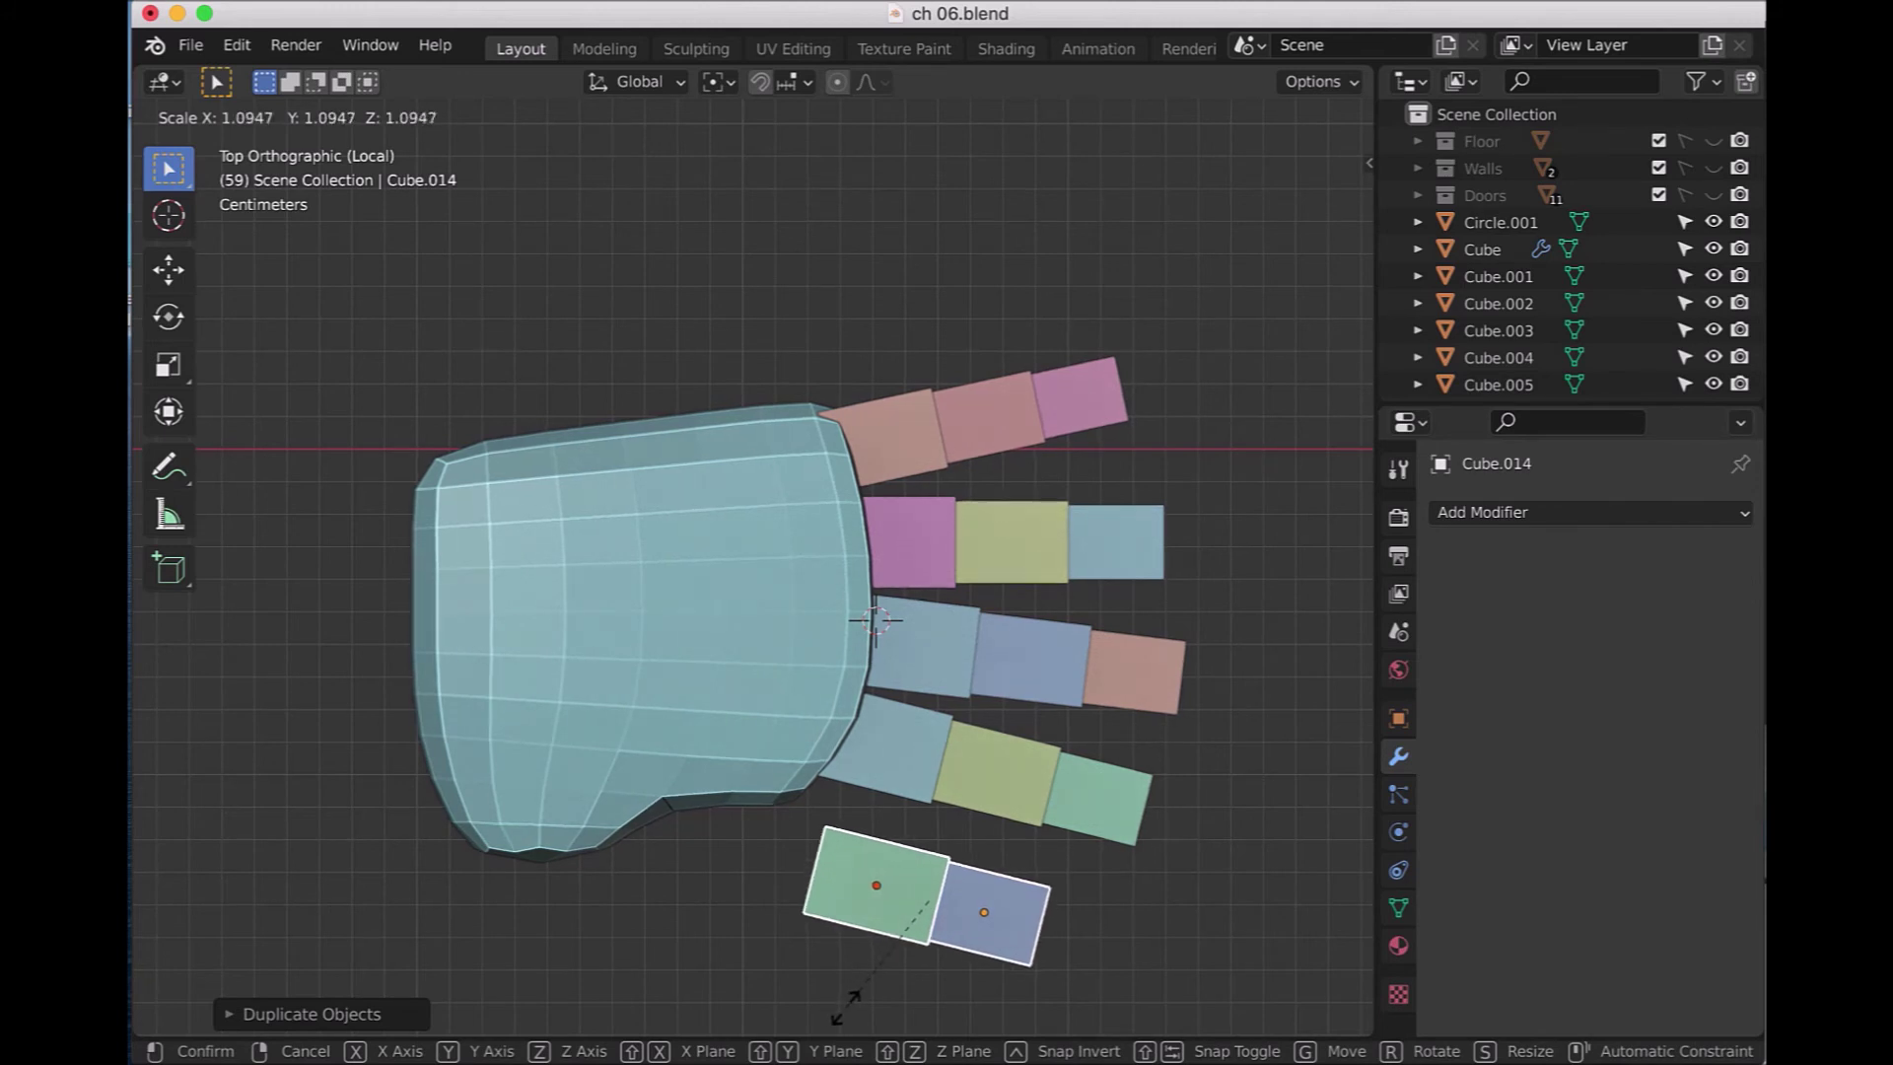
click(846, 1007)
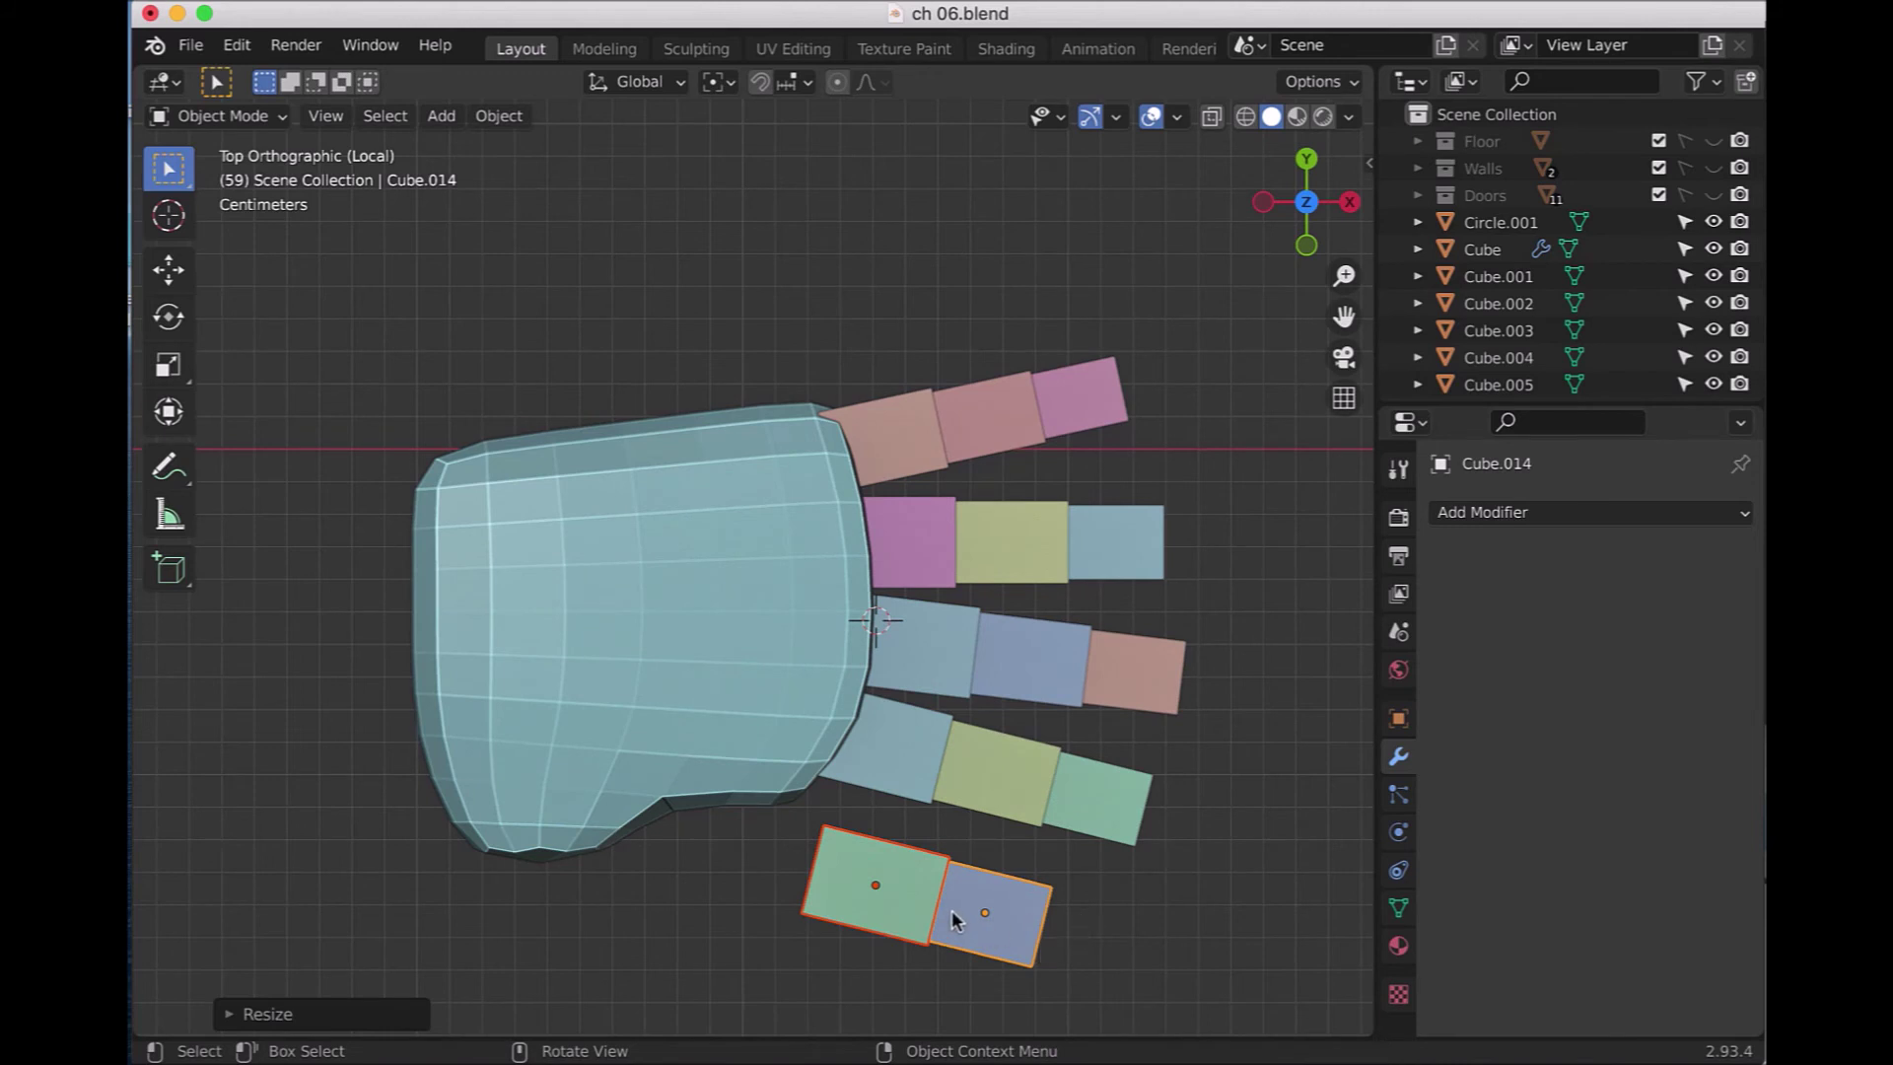
key(g)
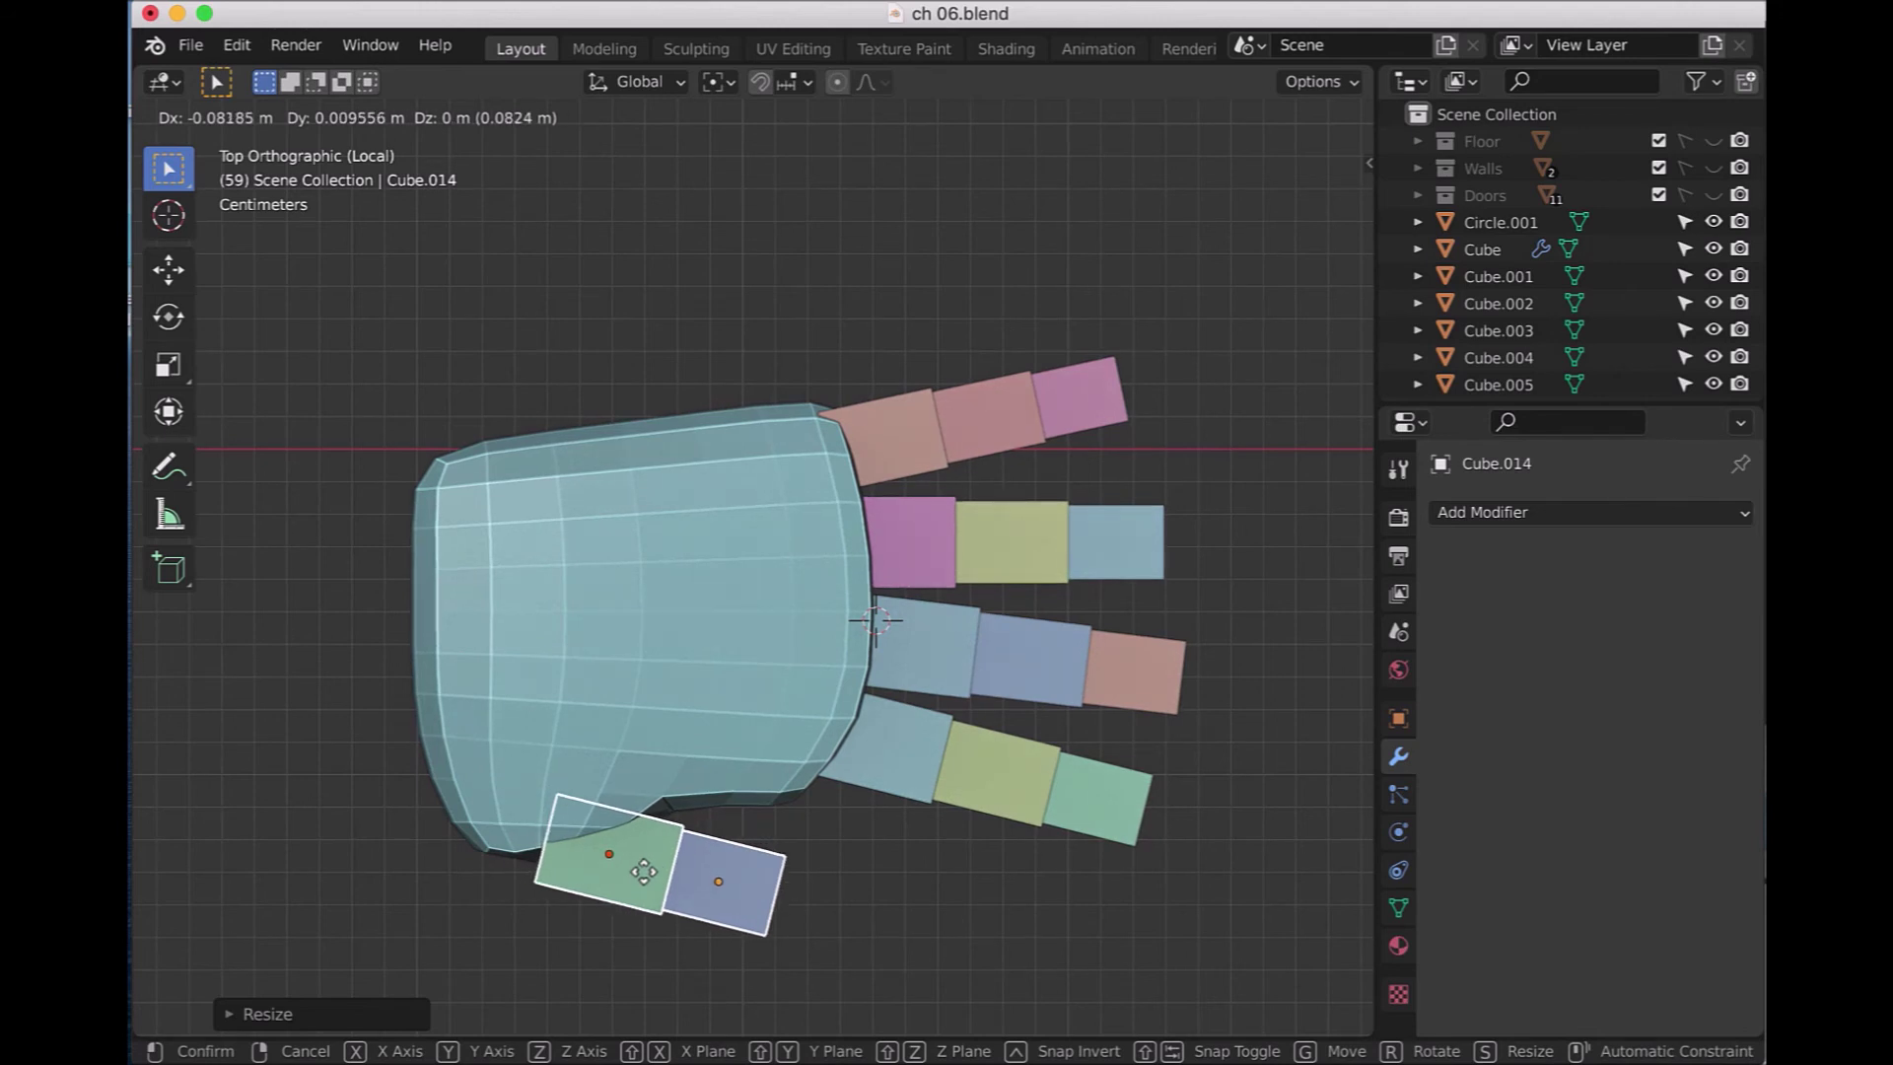
click(643, 871)
key(s)
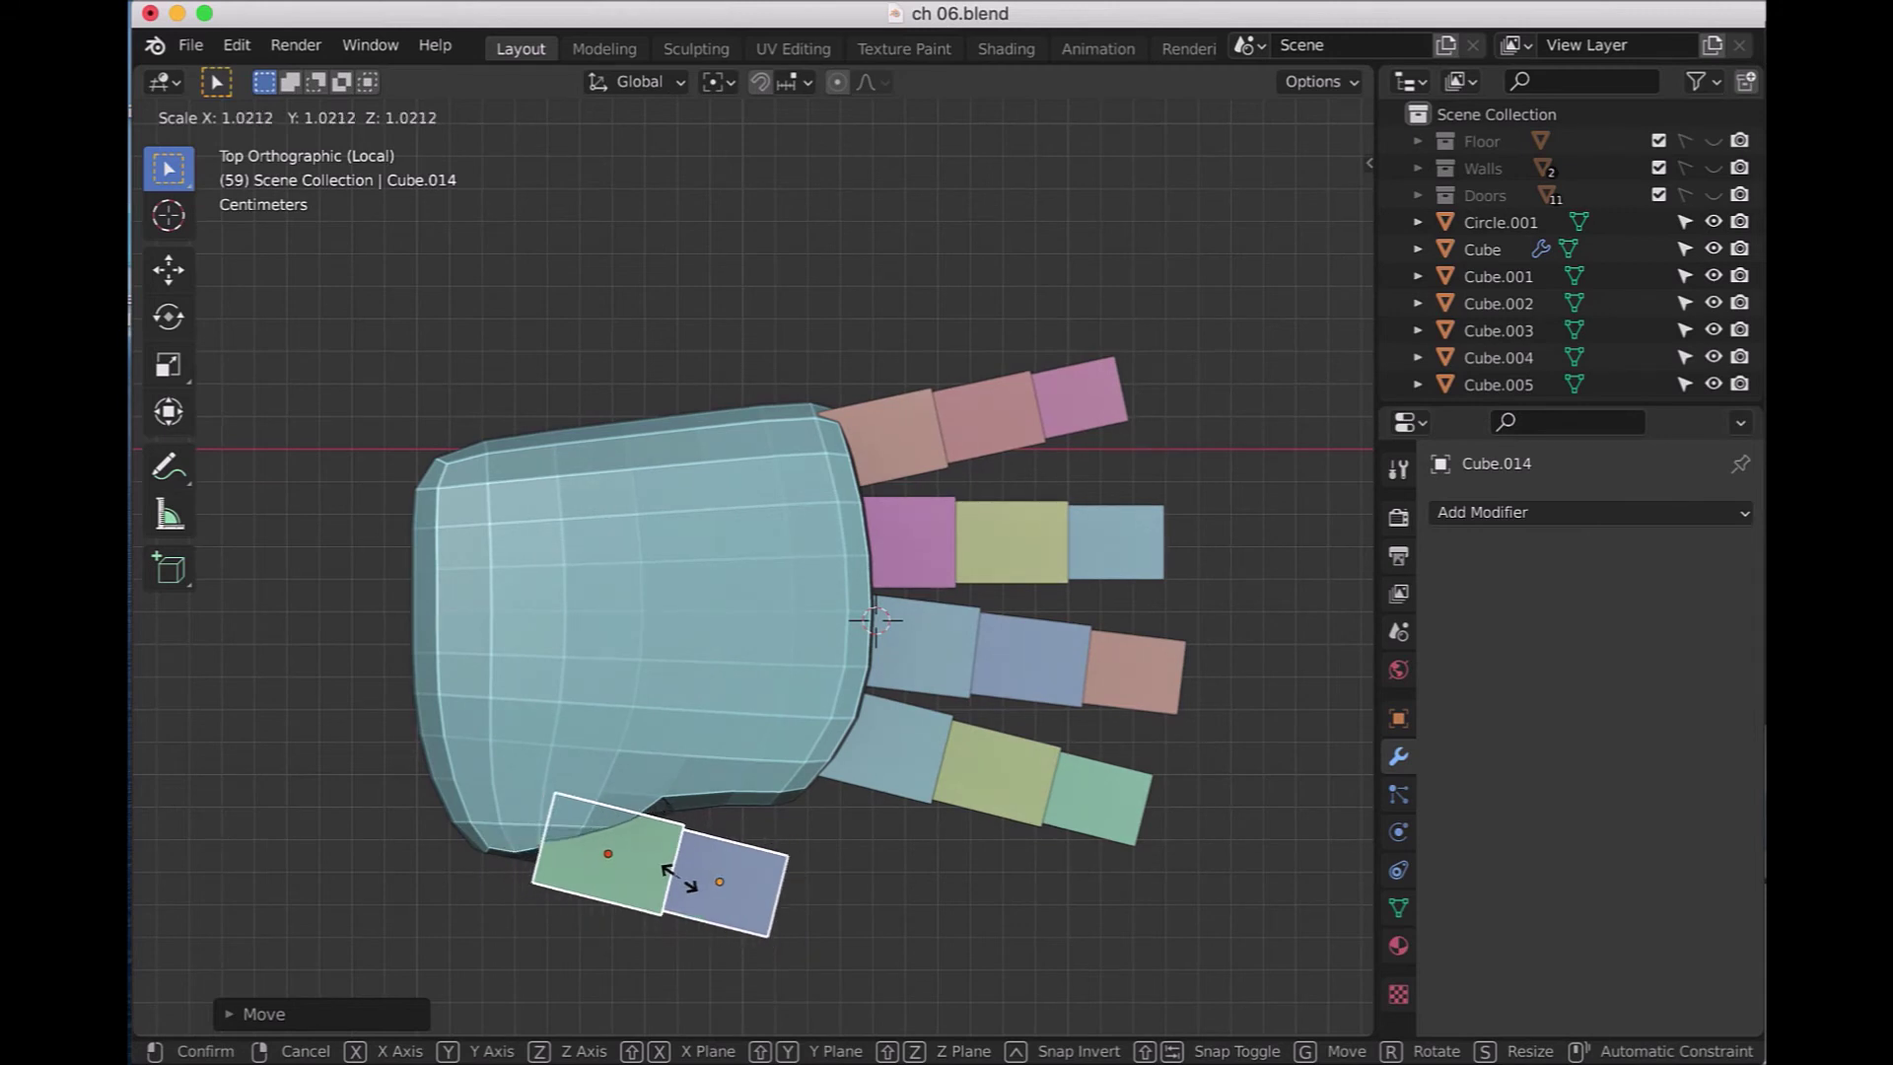
click(679, 885)
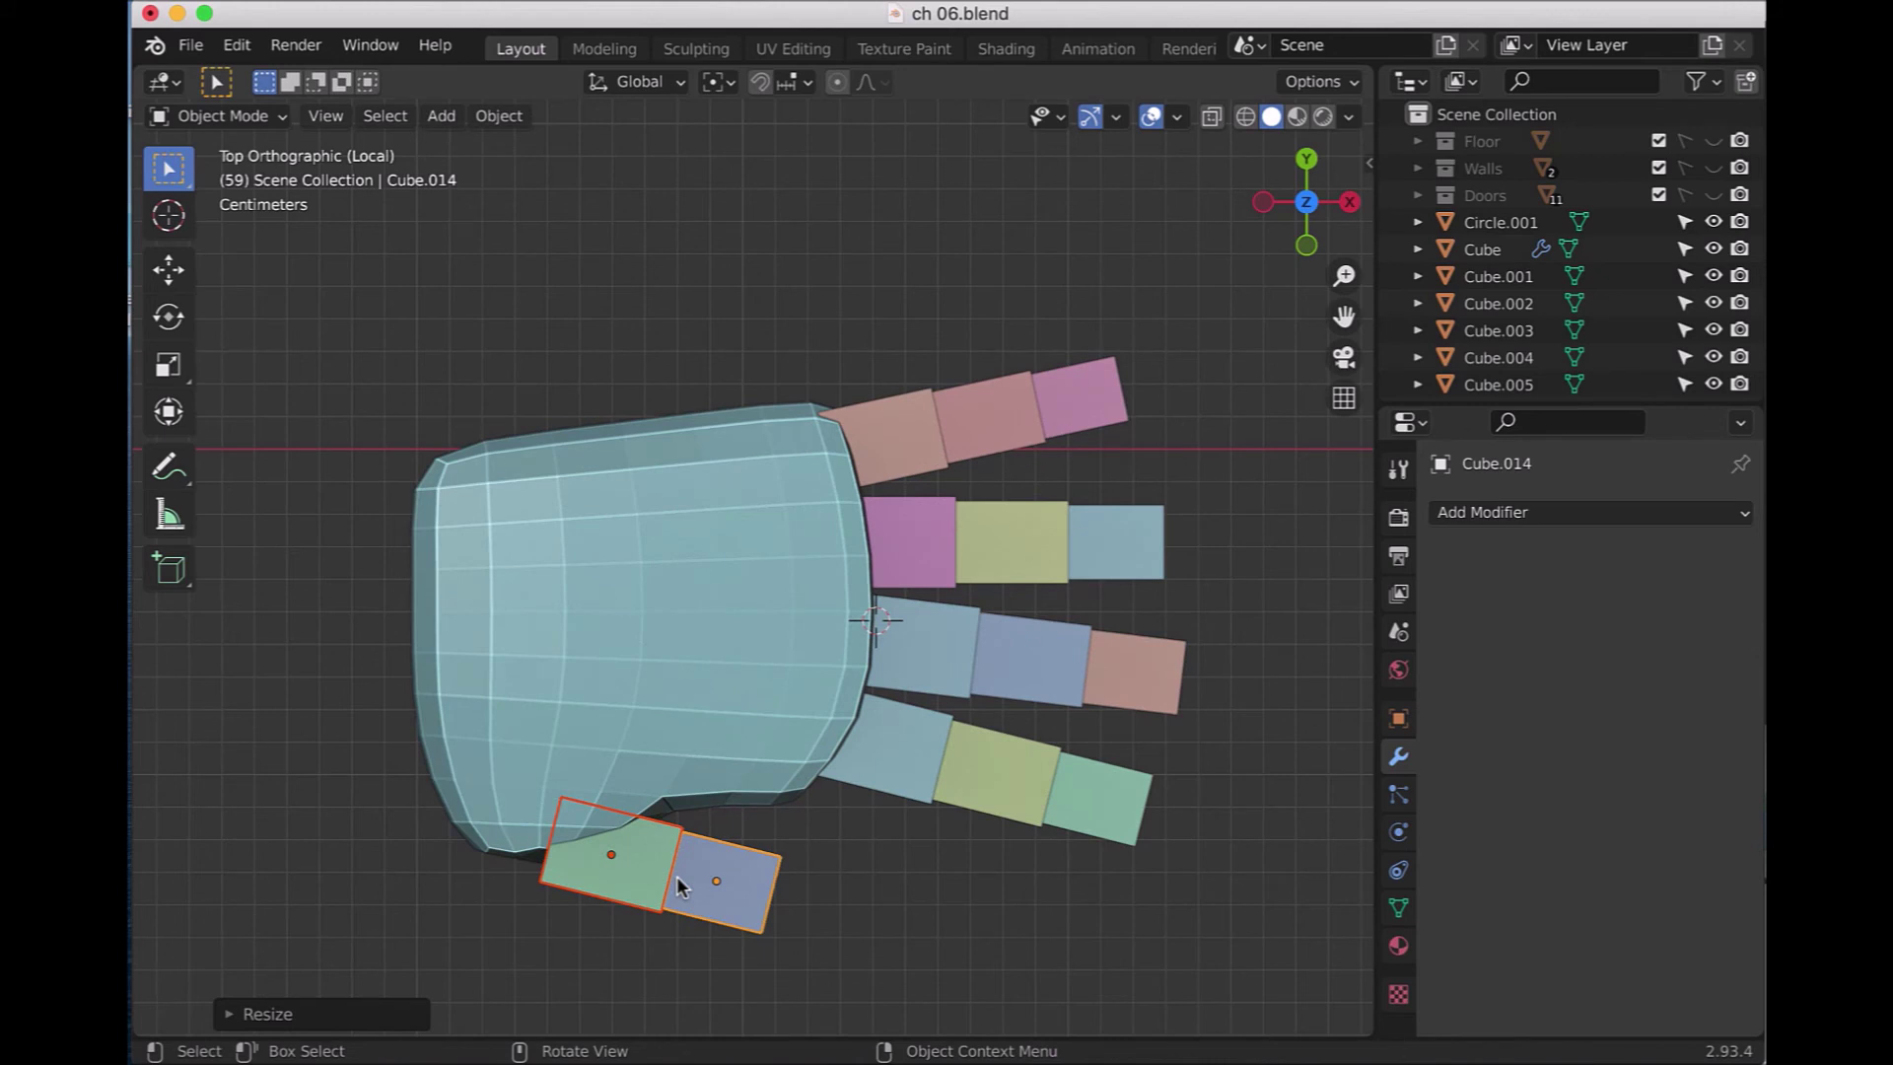
- Stretch the thumb blocks about 1.13 times along their local X axis
key(s)
key(x)
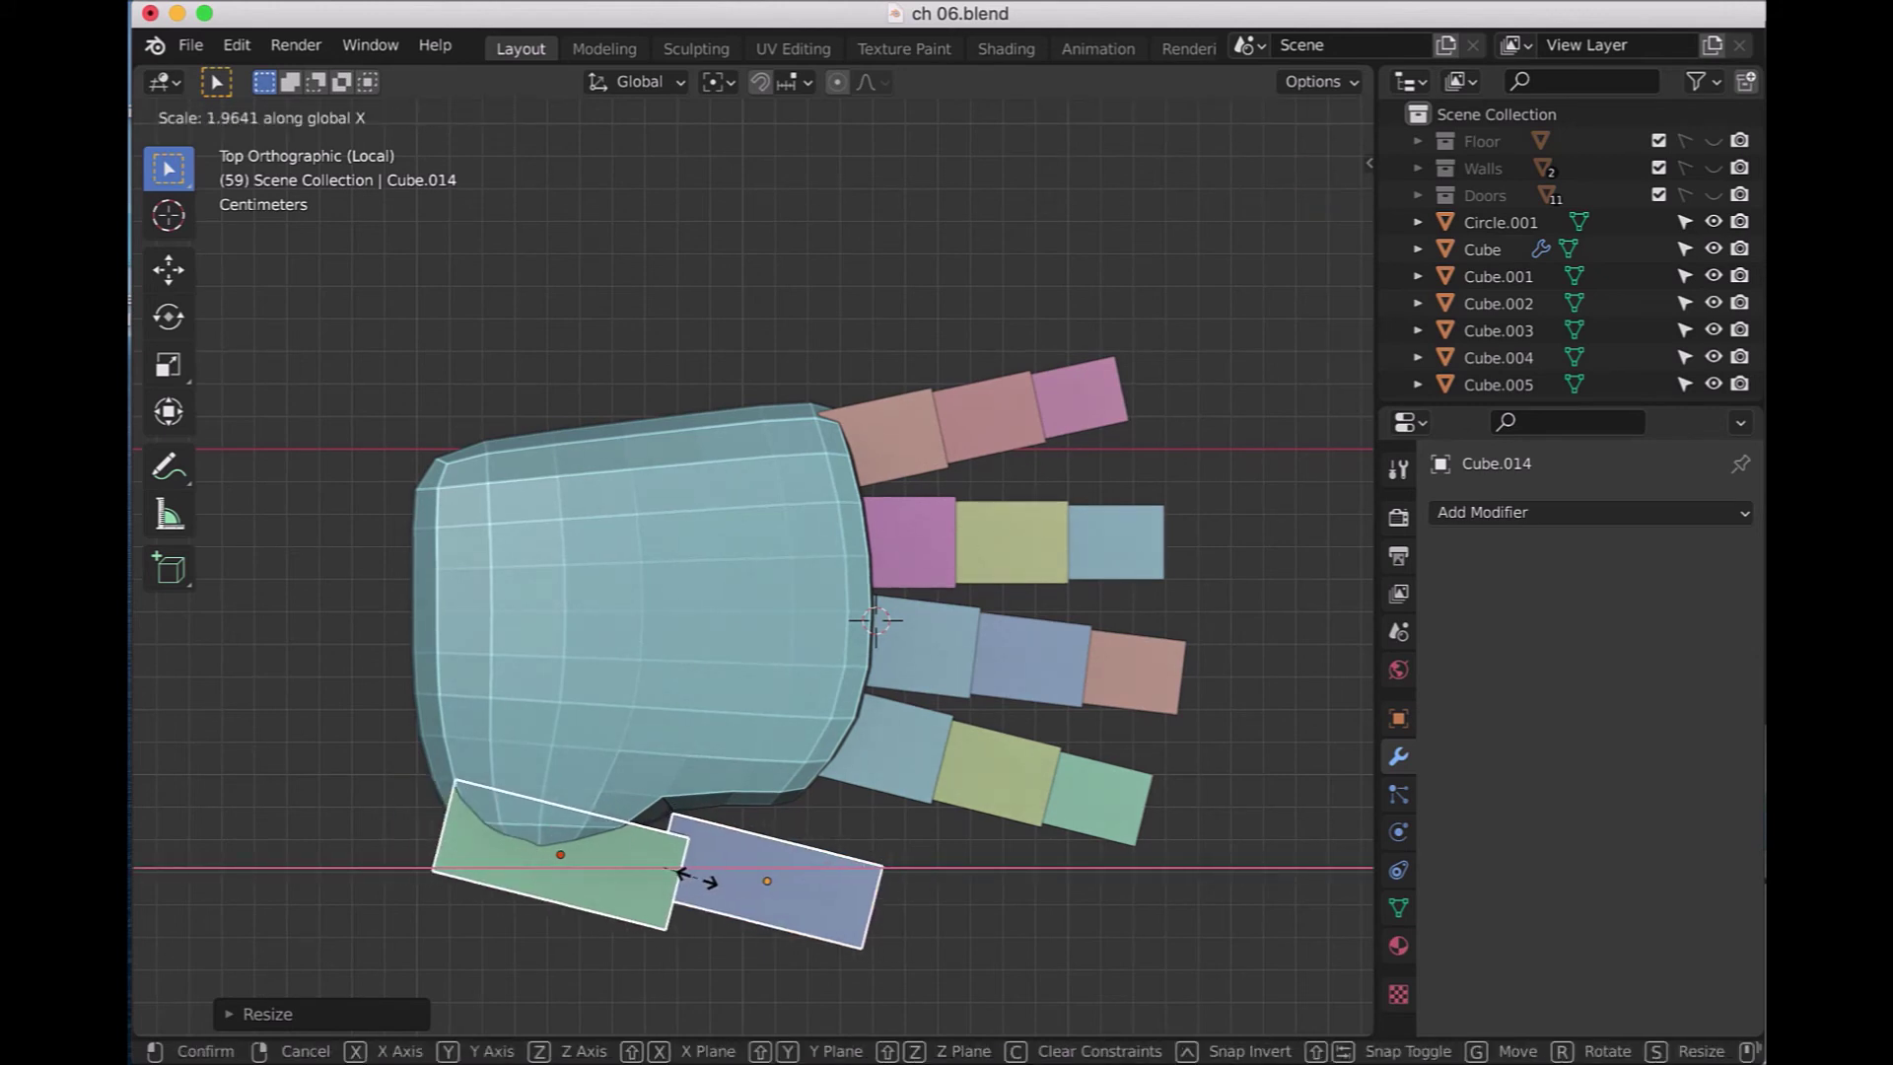
key(Escape)
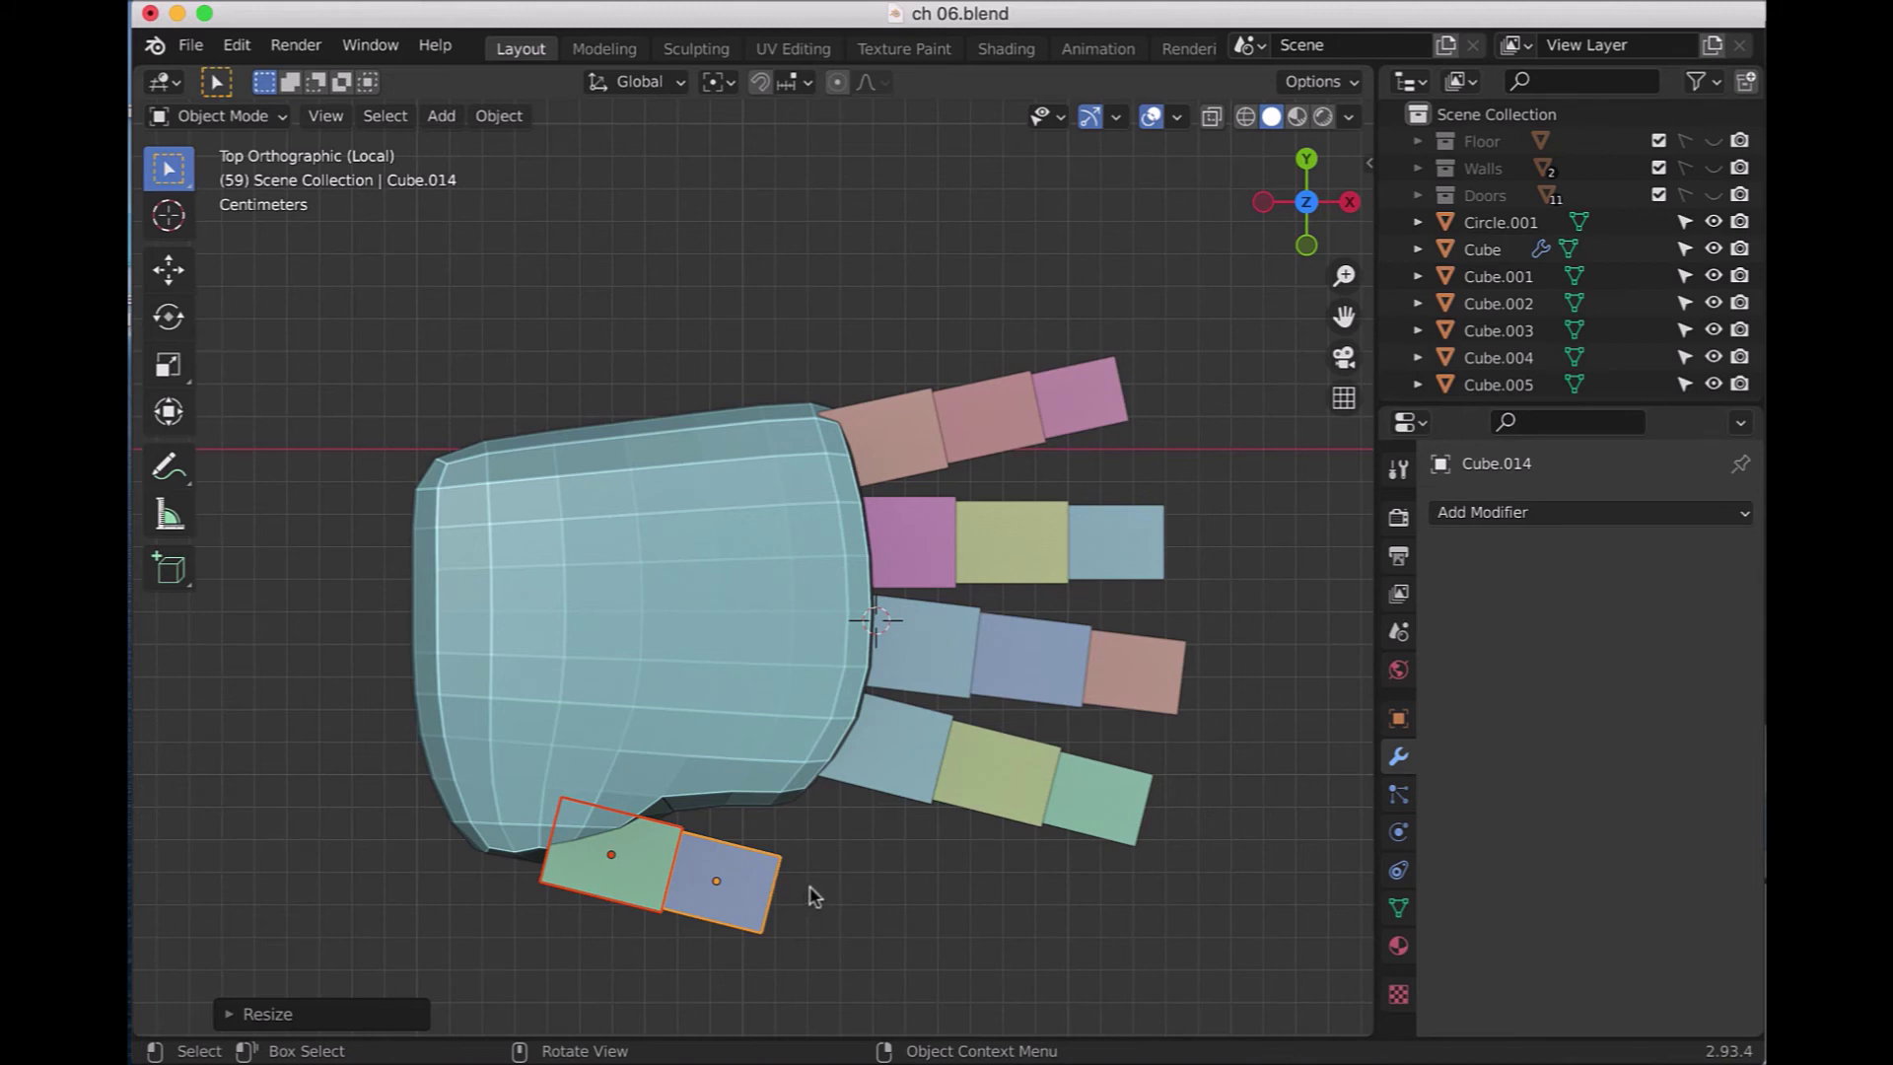
click(682, 84)
click(663, 195)
key(s)
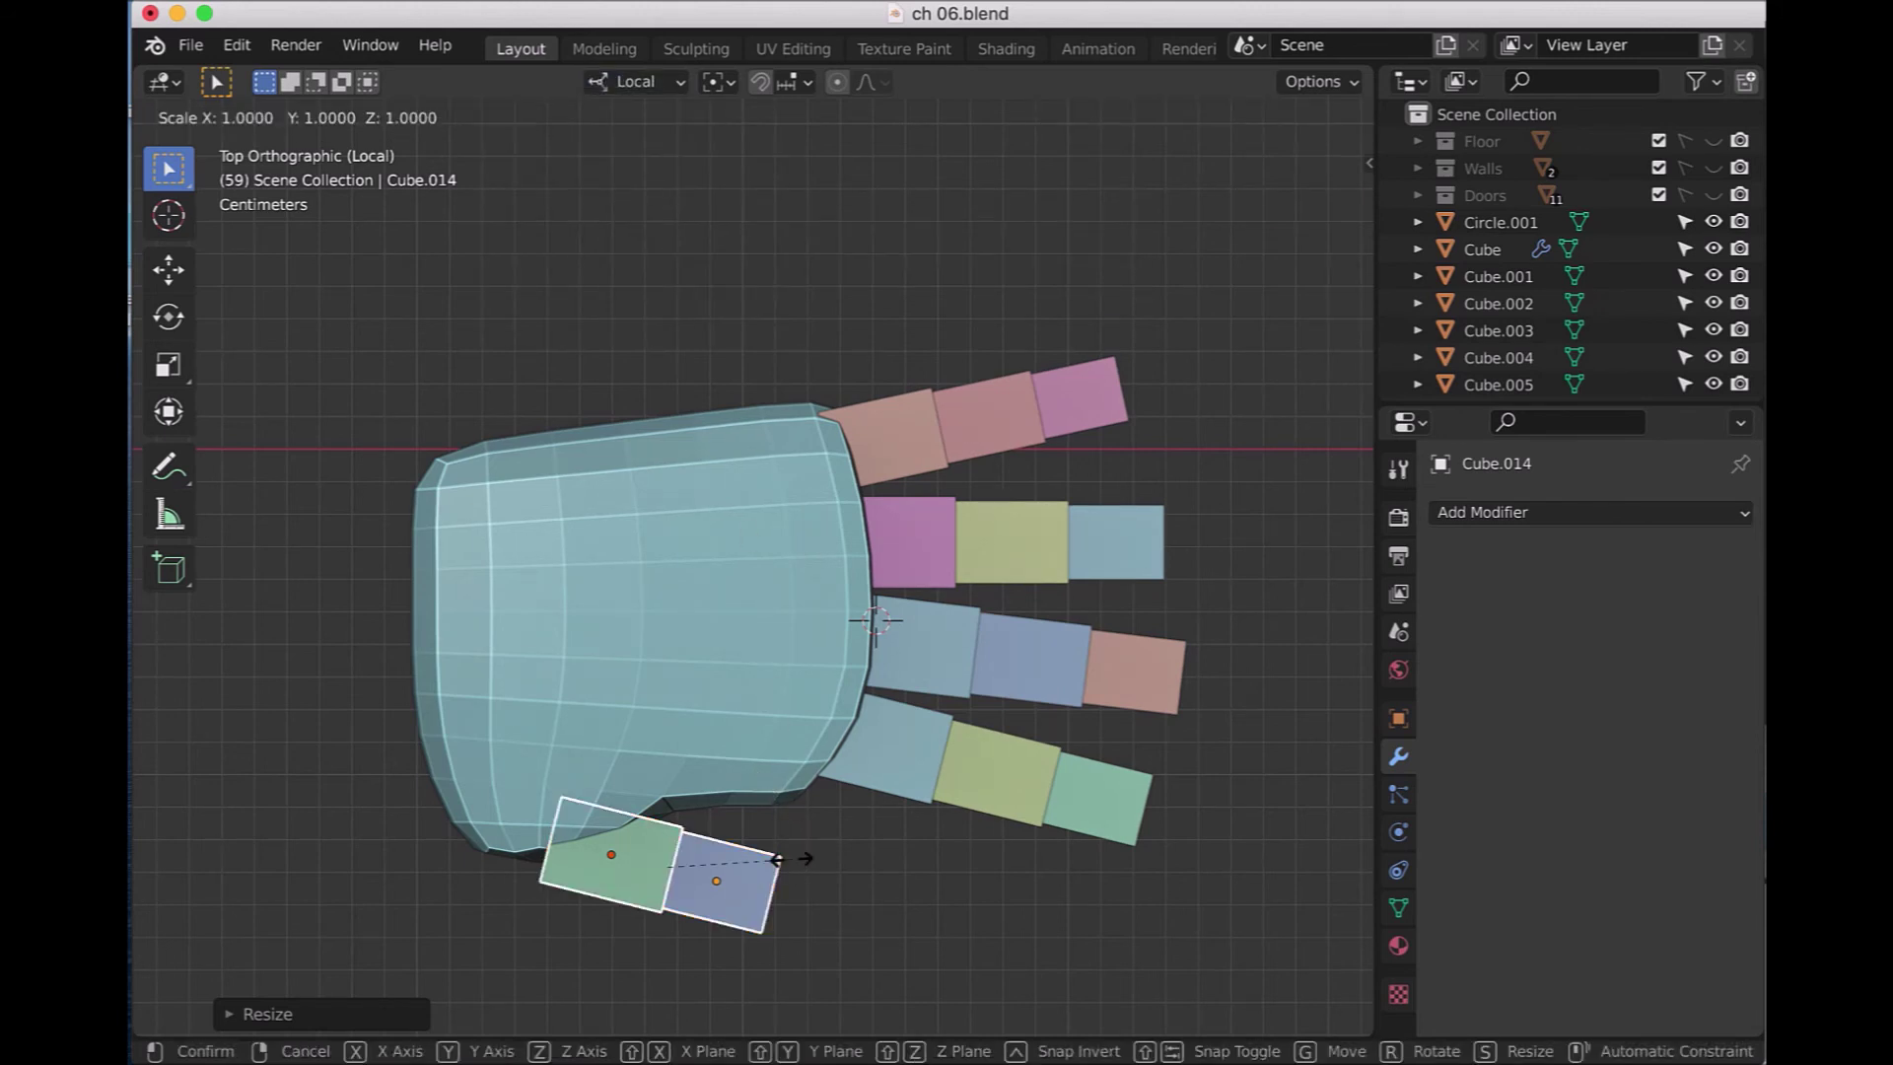
key(x)
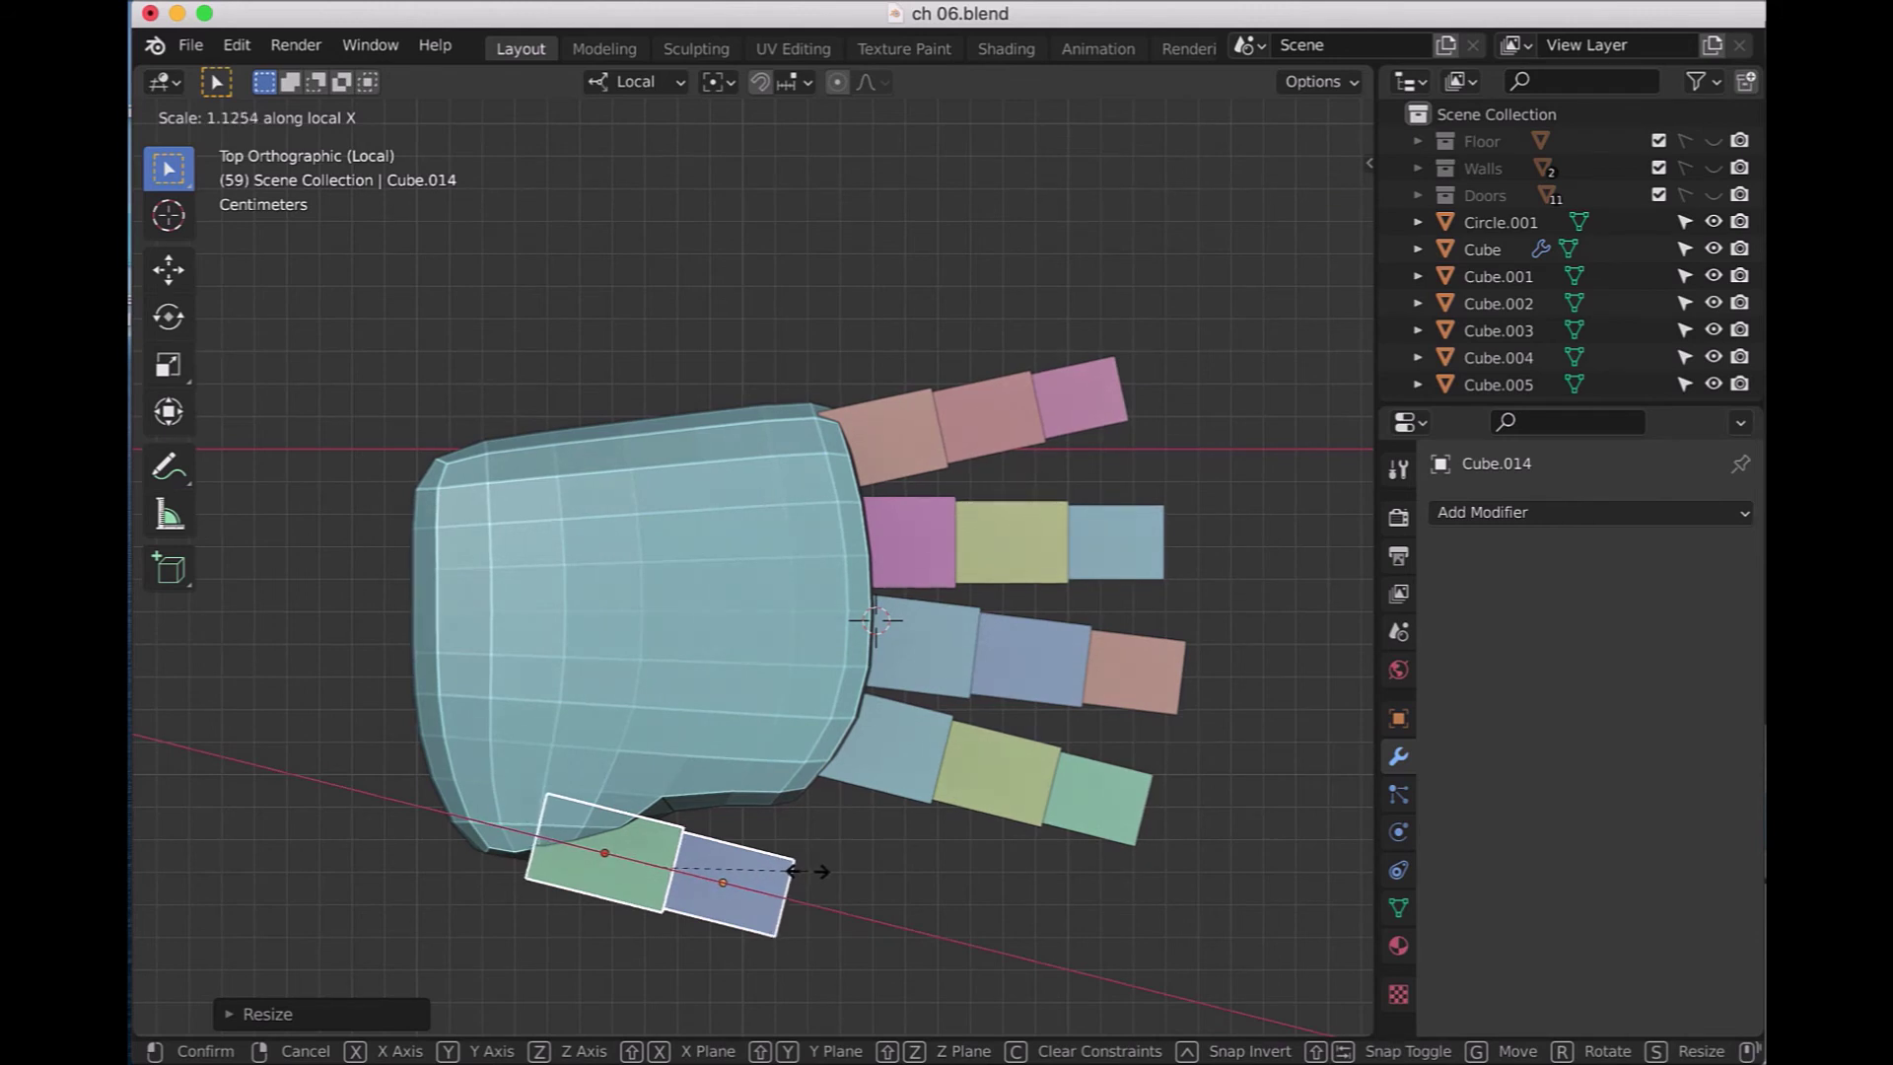
click(795, 871)
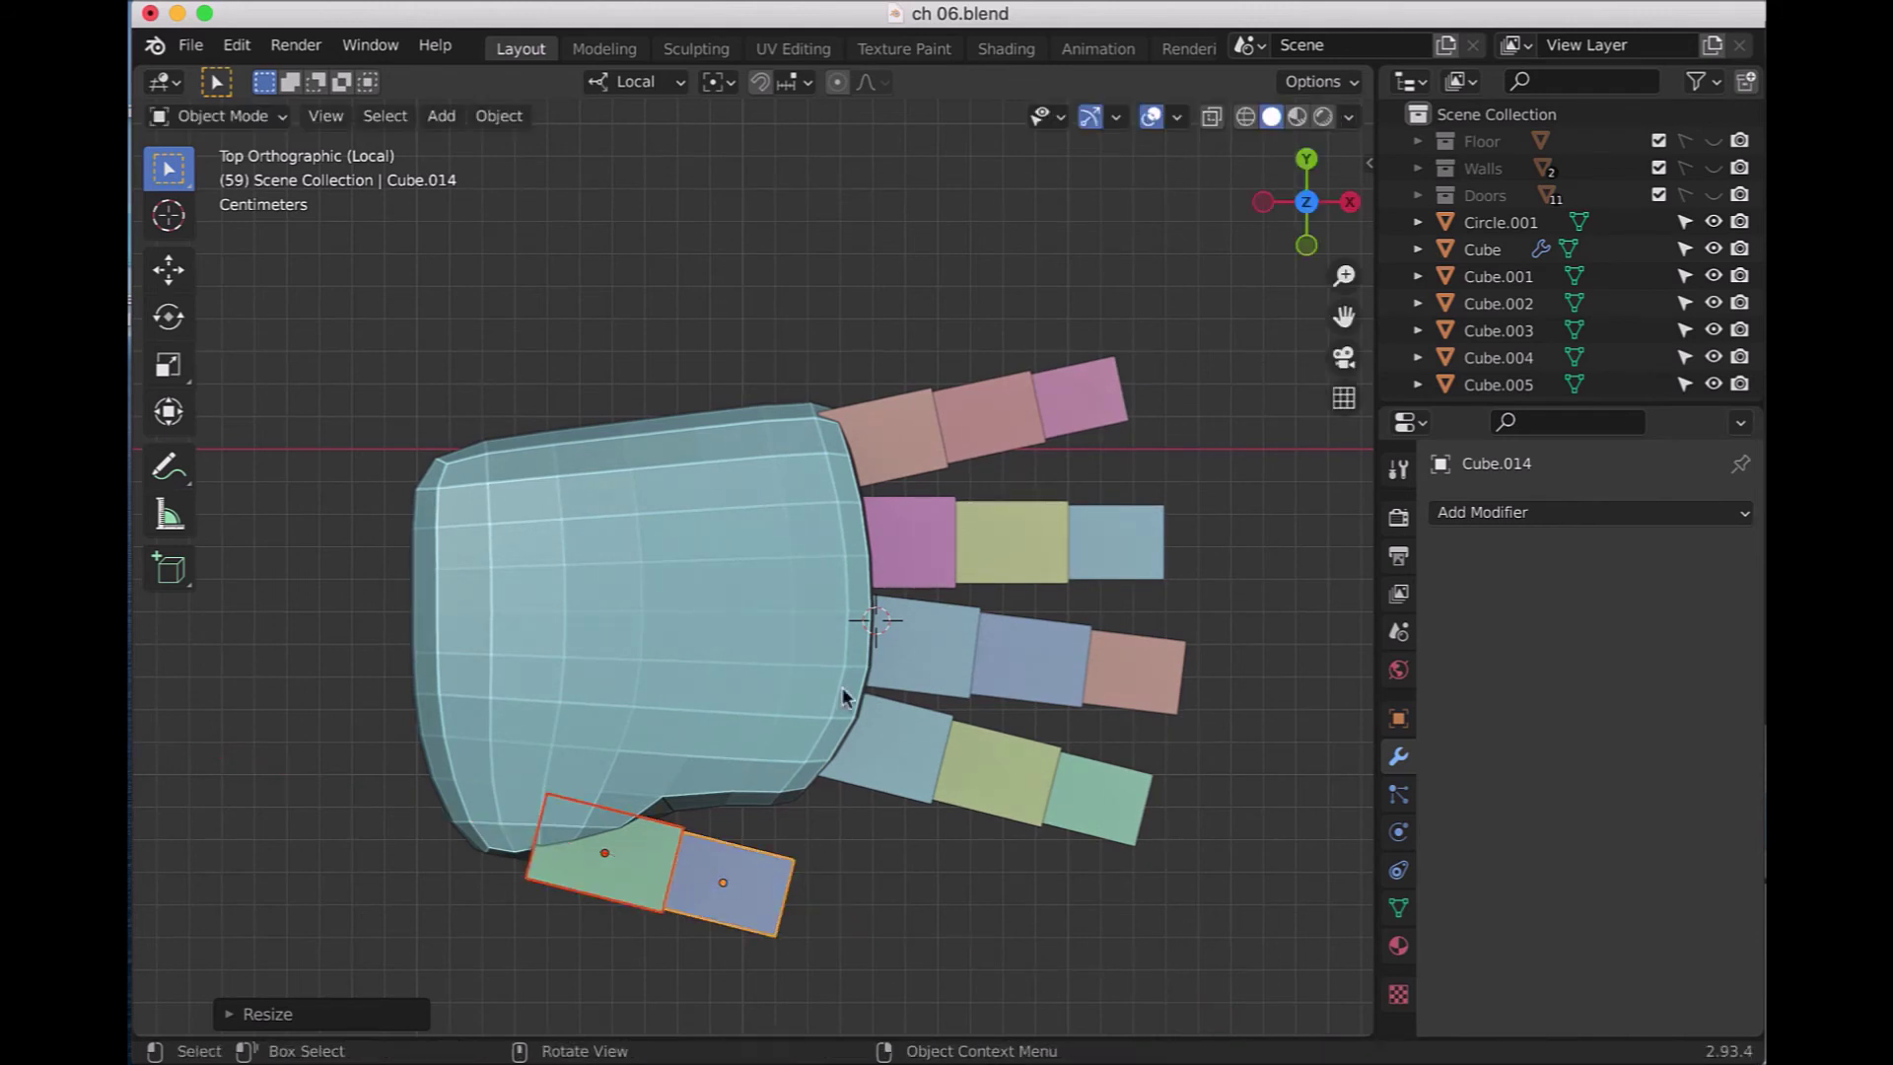
click(650, 82)
click(654, 166)
click(667, 82)
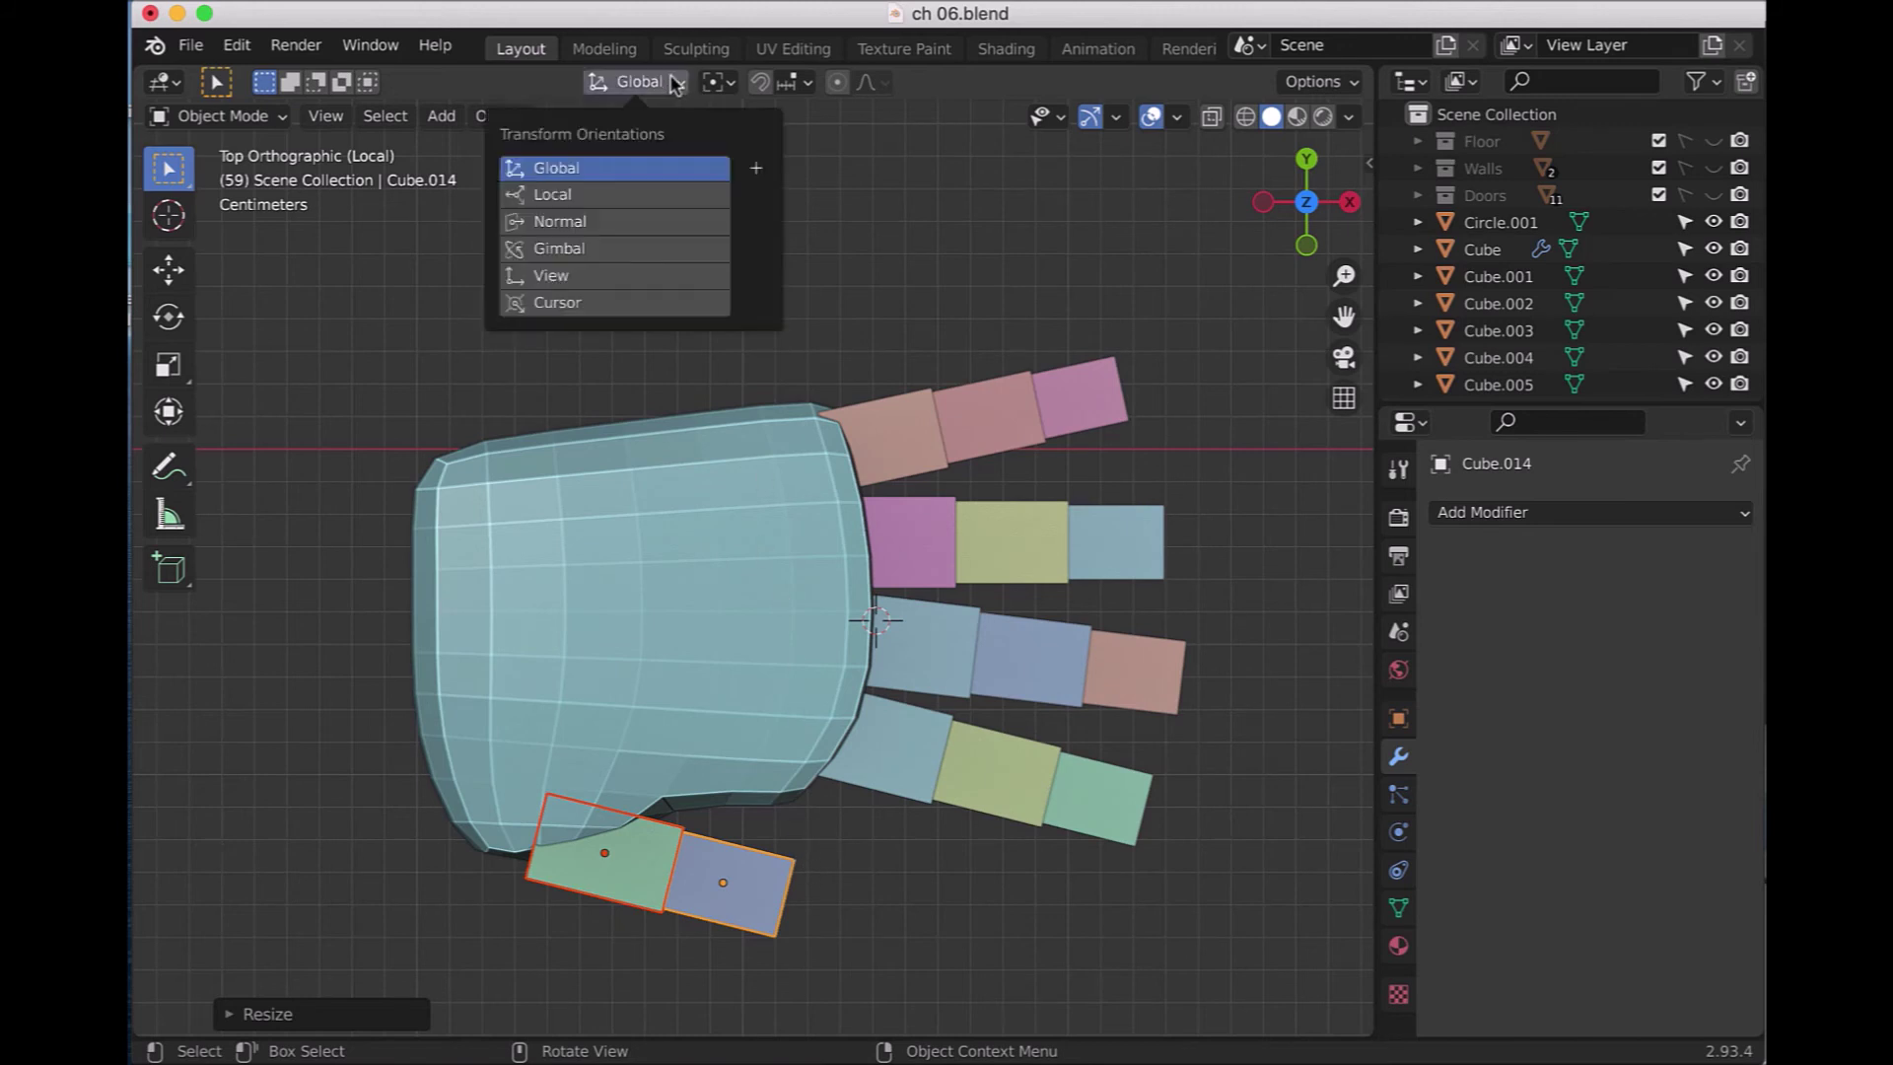
- Stretch the thumb a little further along its local X axis, then return to Global orientation
click(643, 197)
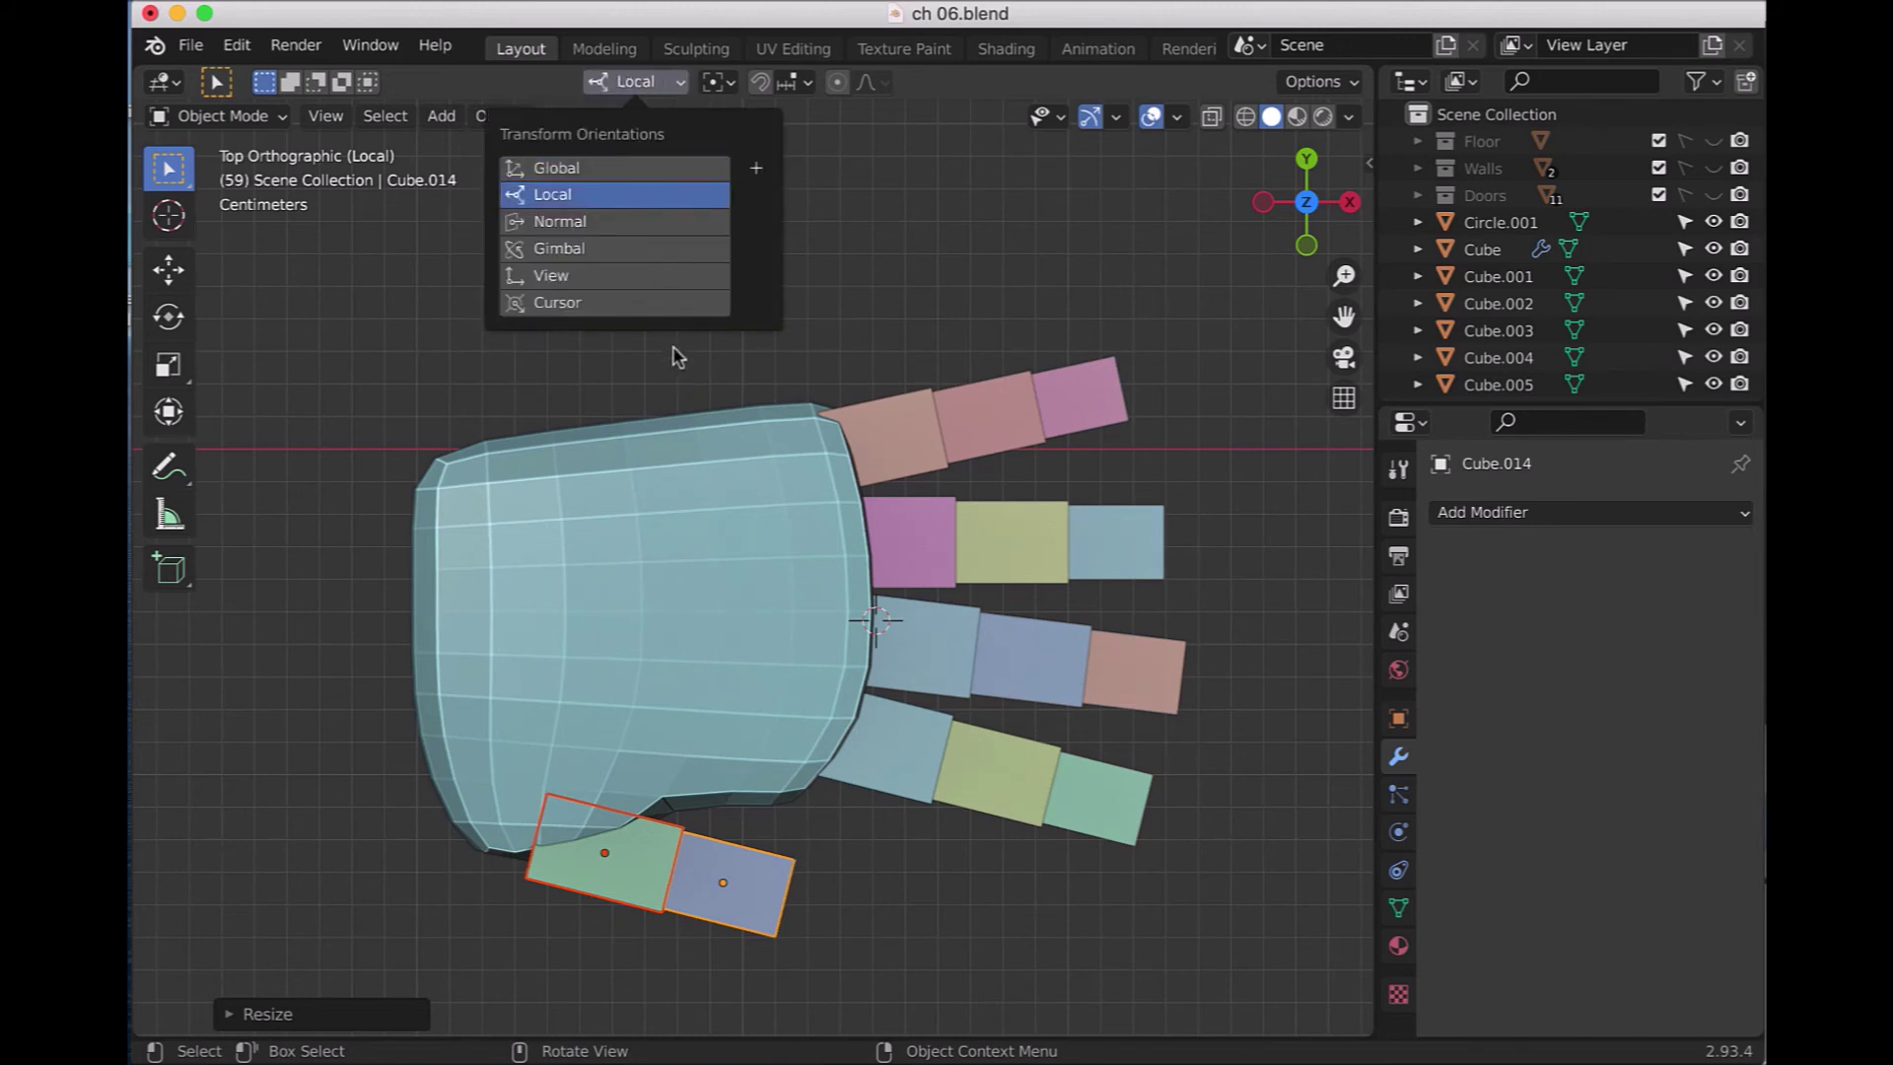
key(s)
key(x)
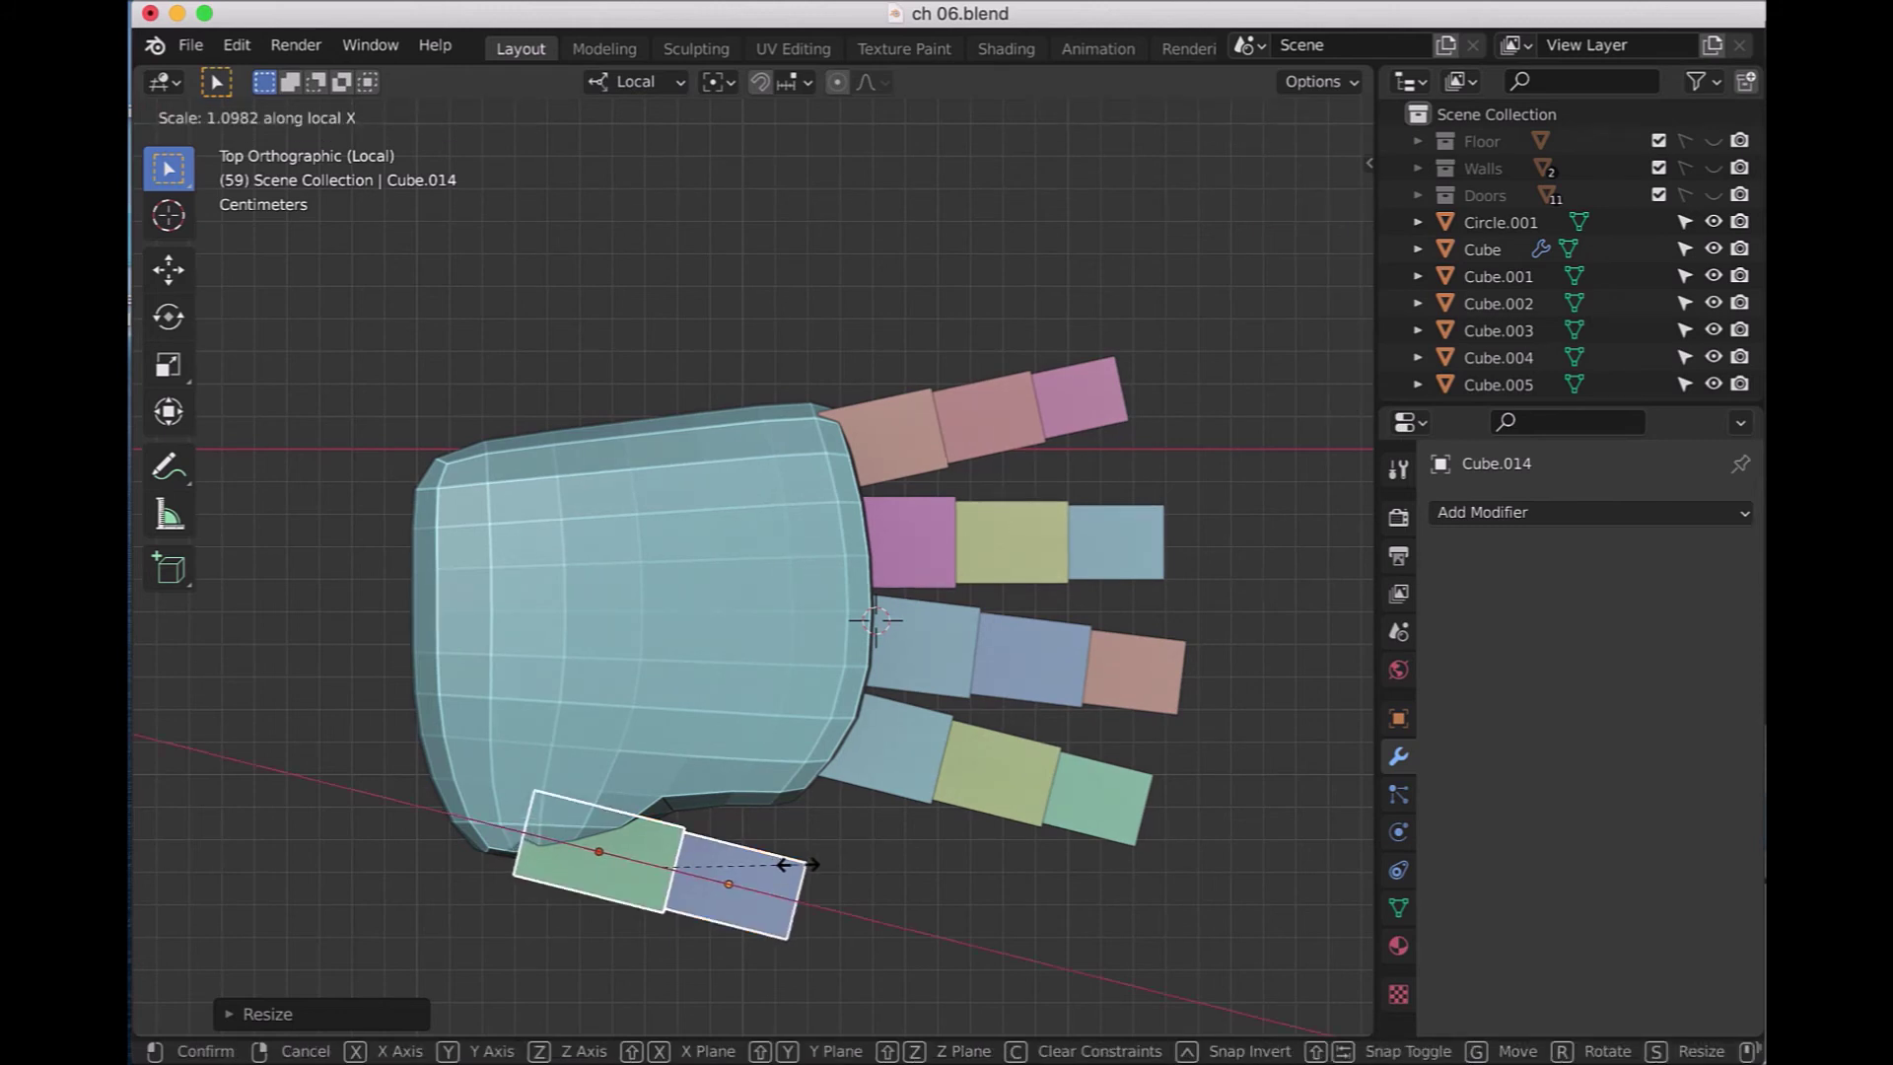
click(800, 864)
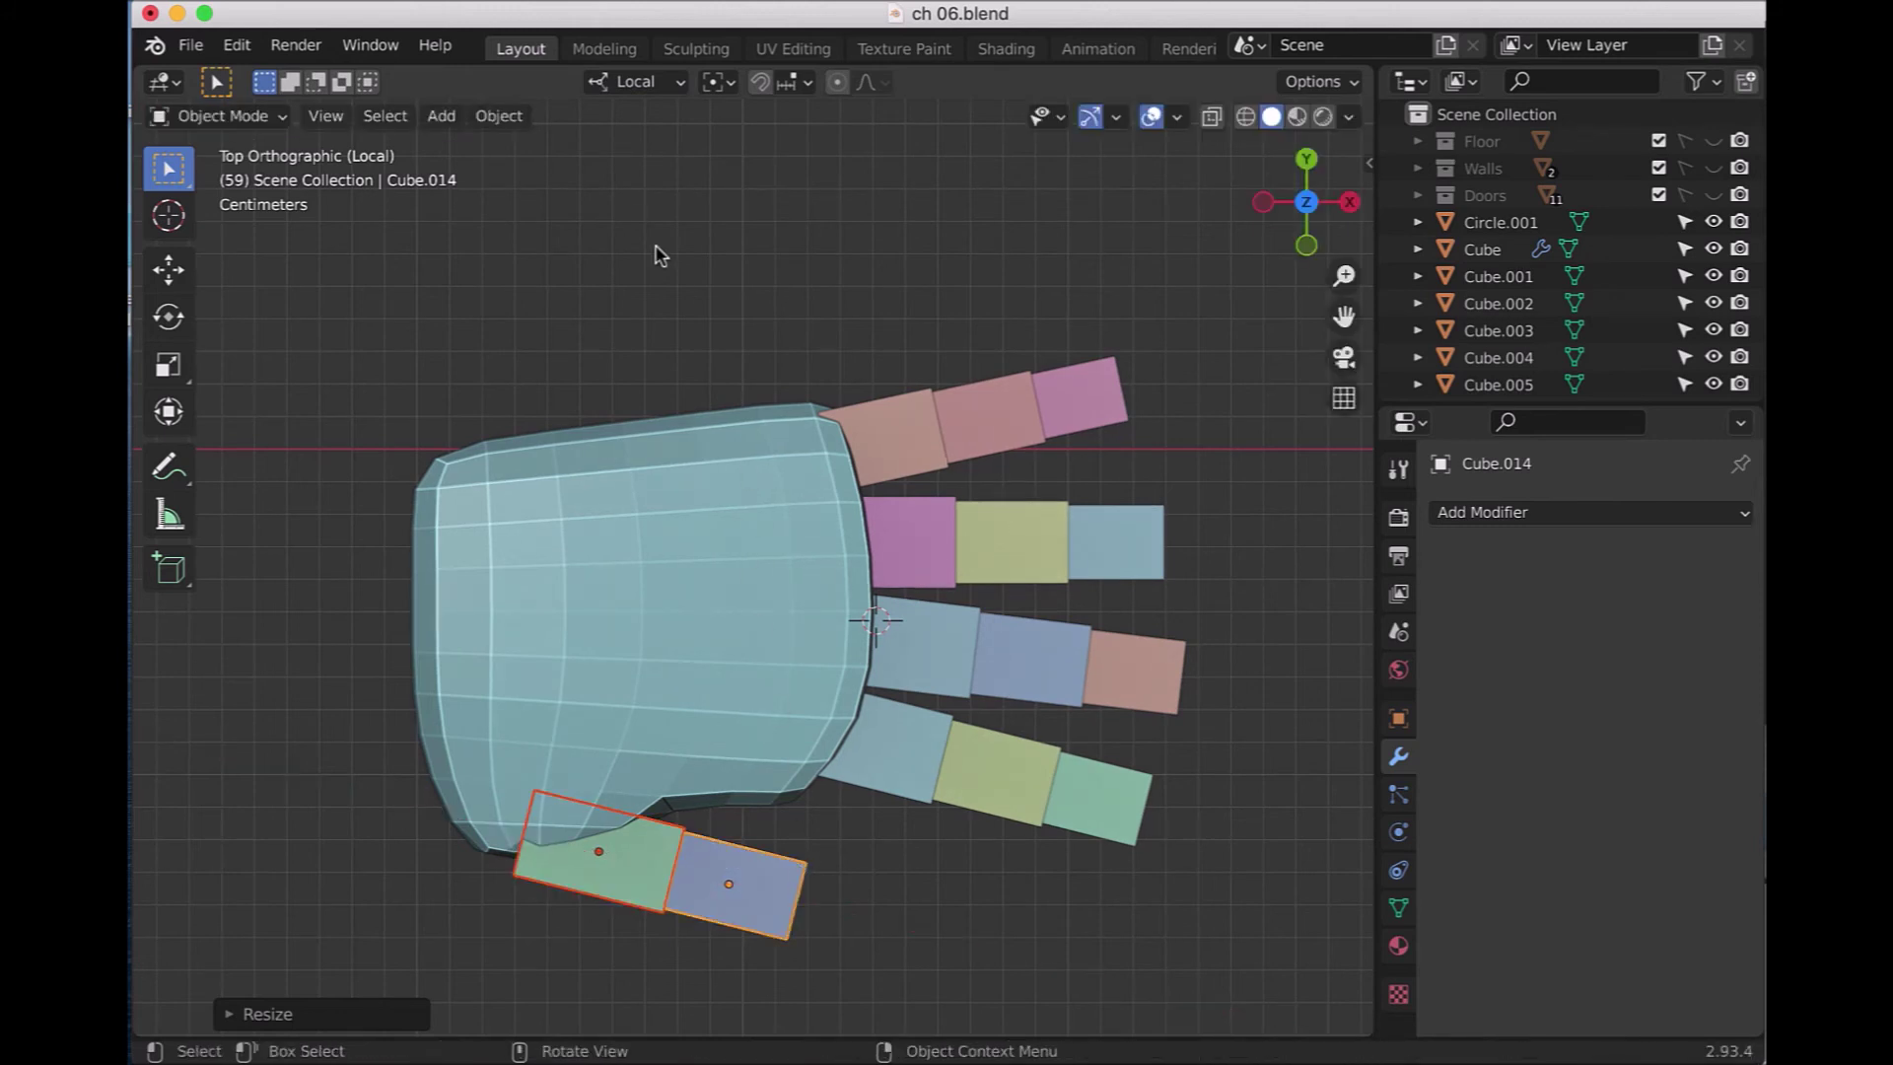
click(650, 83)
click(649, 167)
- Rotate the thumb up toward the palm and nudge it into place beneath it
key(r)
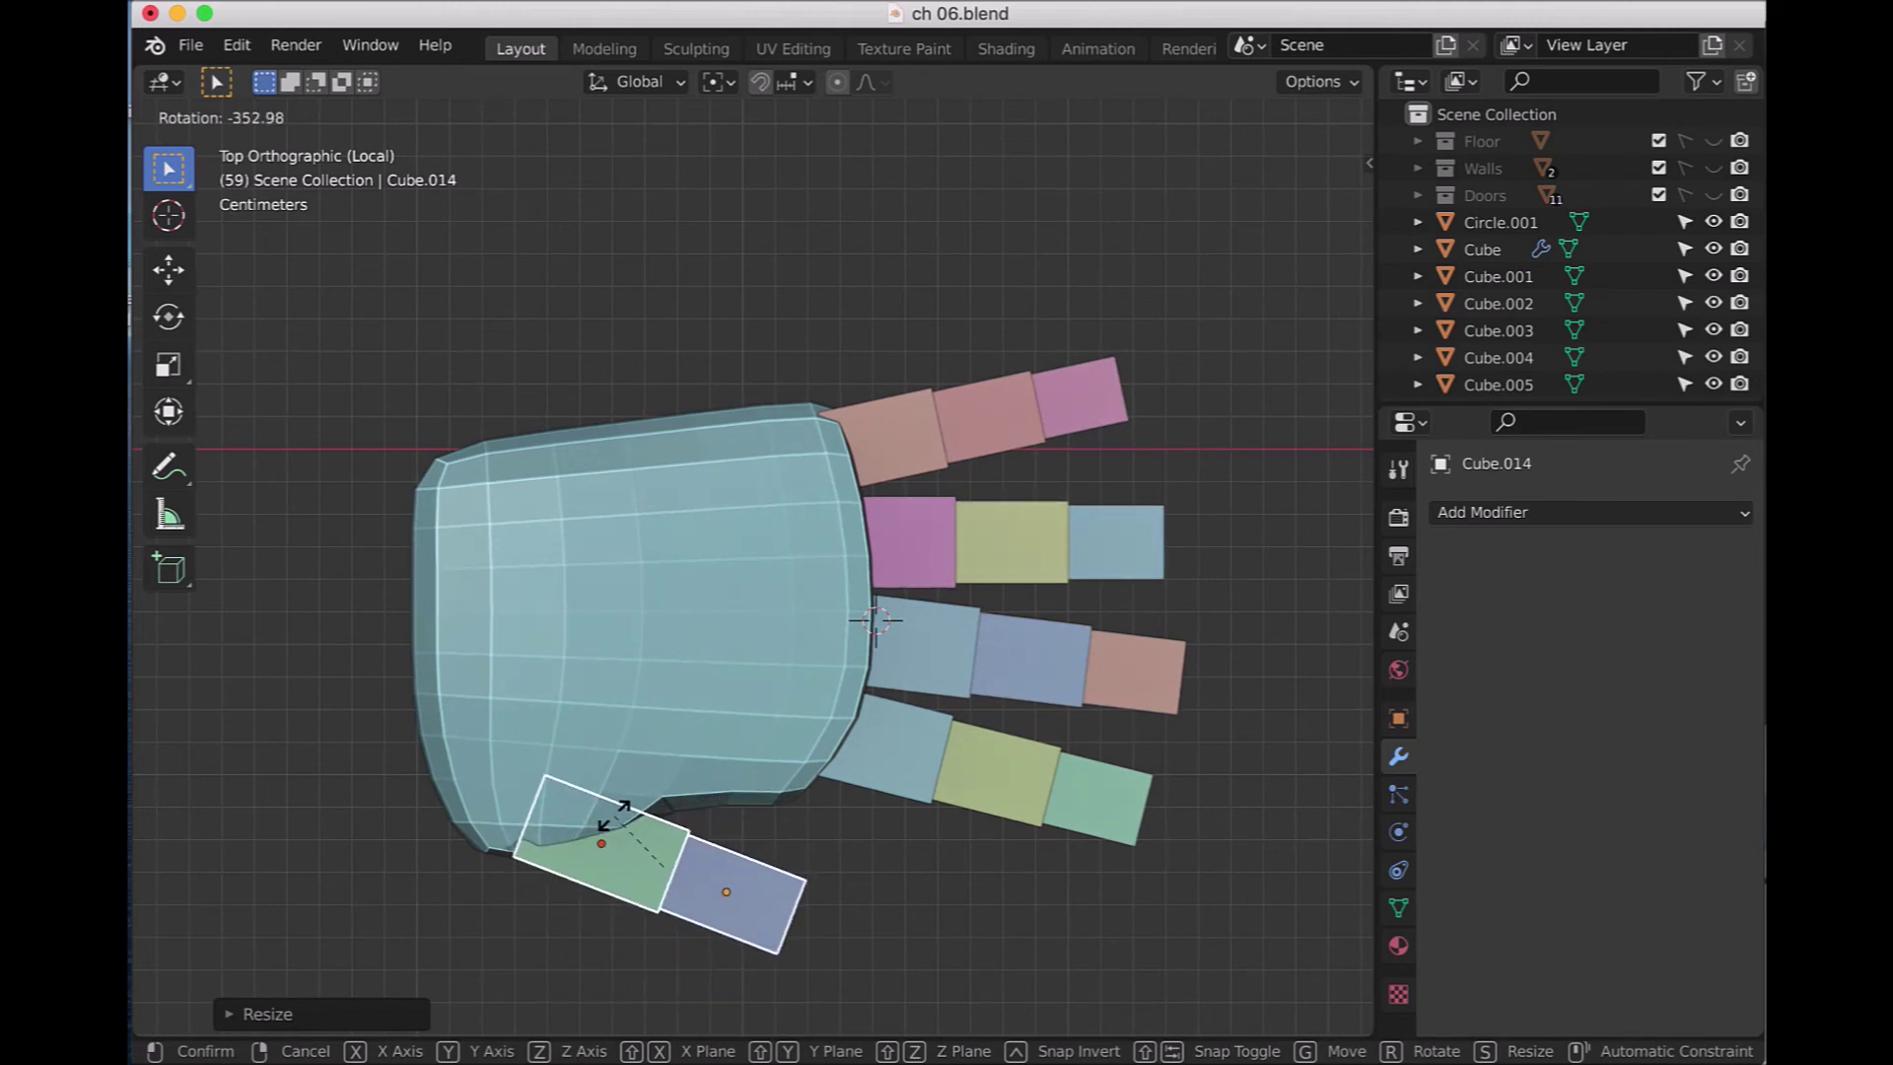
click(614, 818)
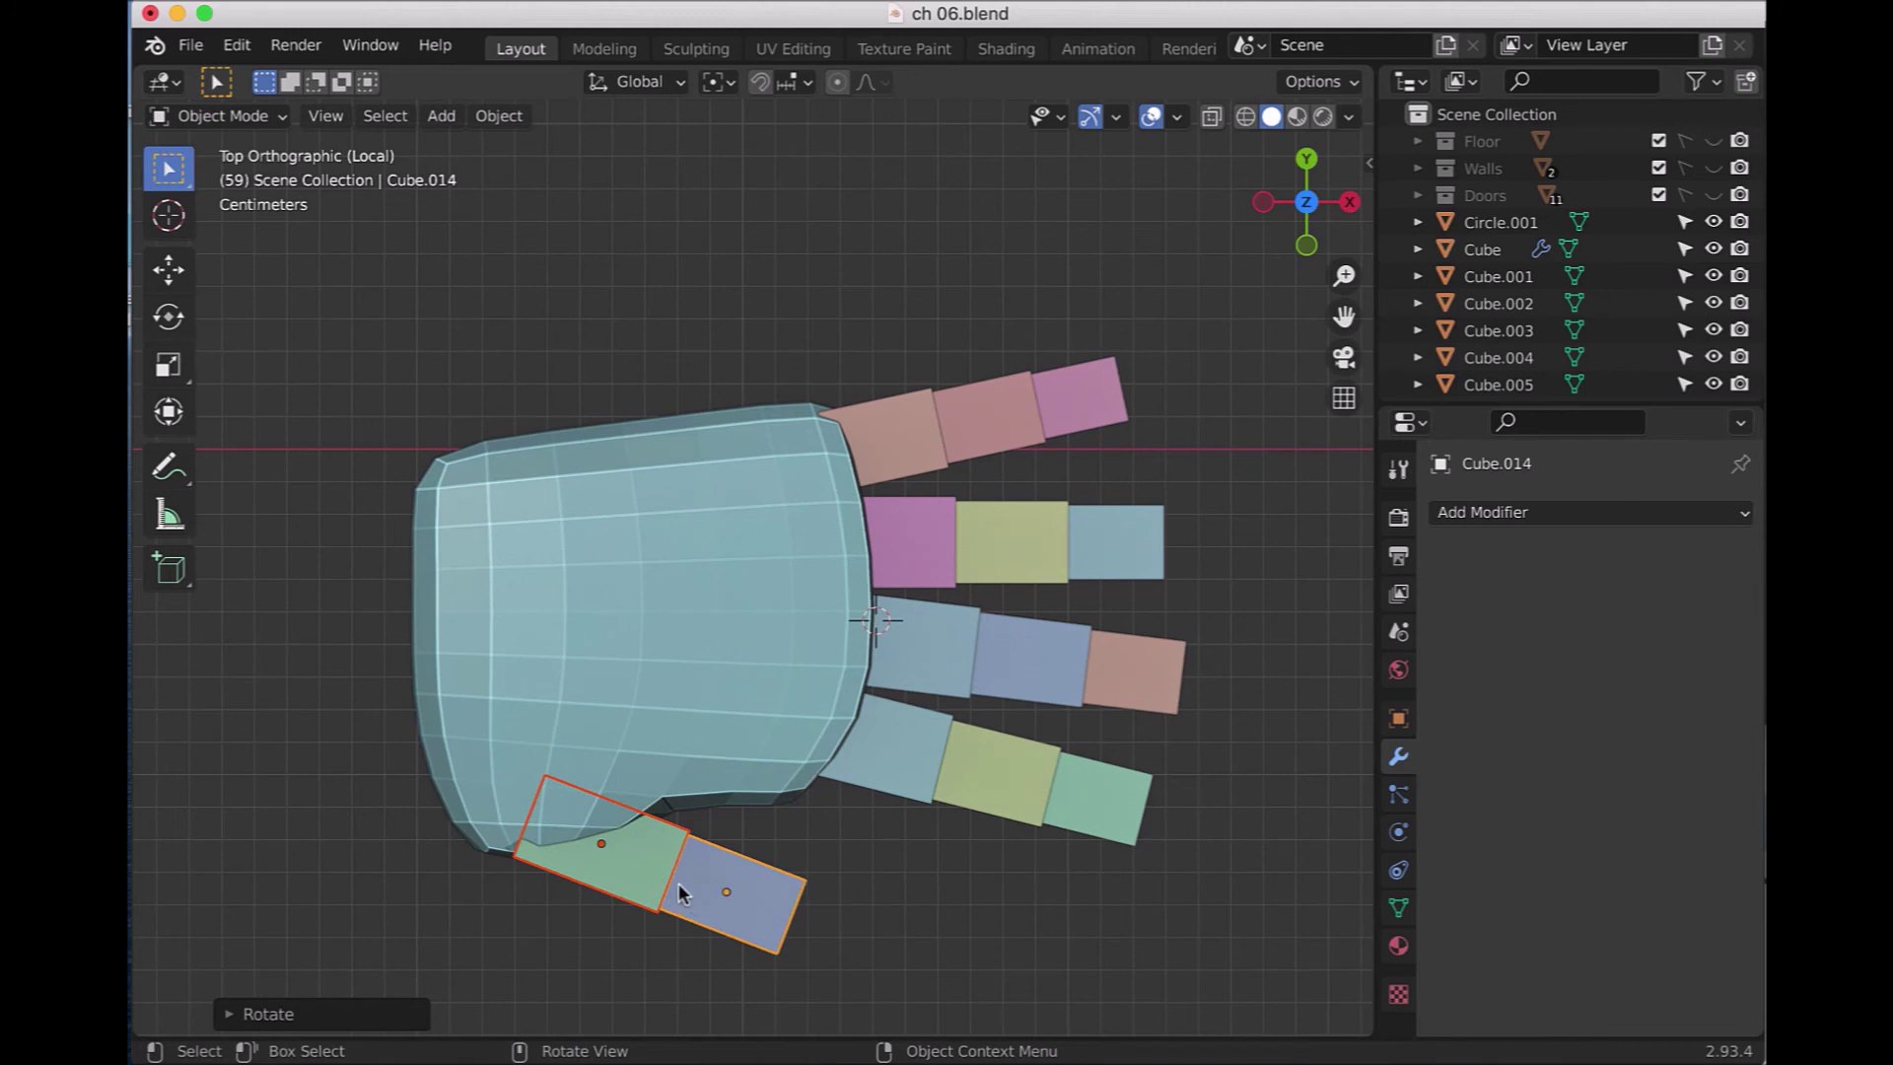
key(g)
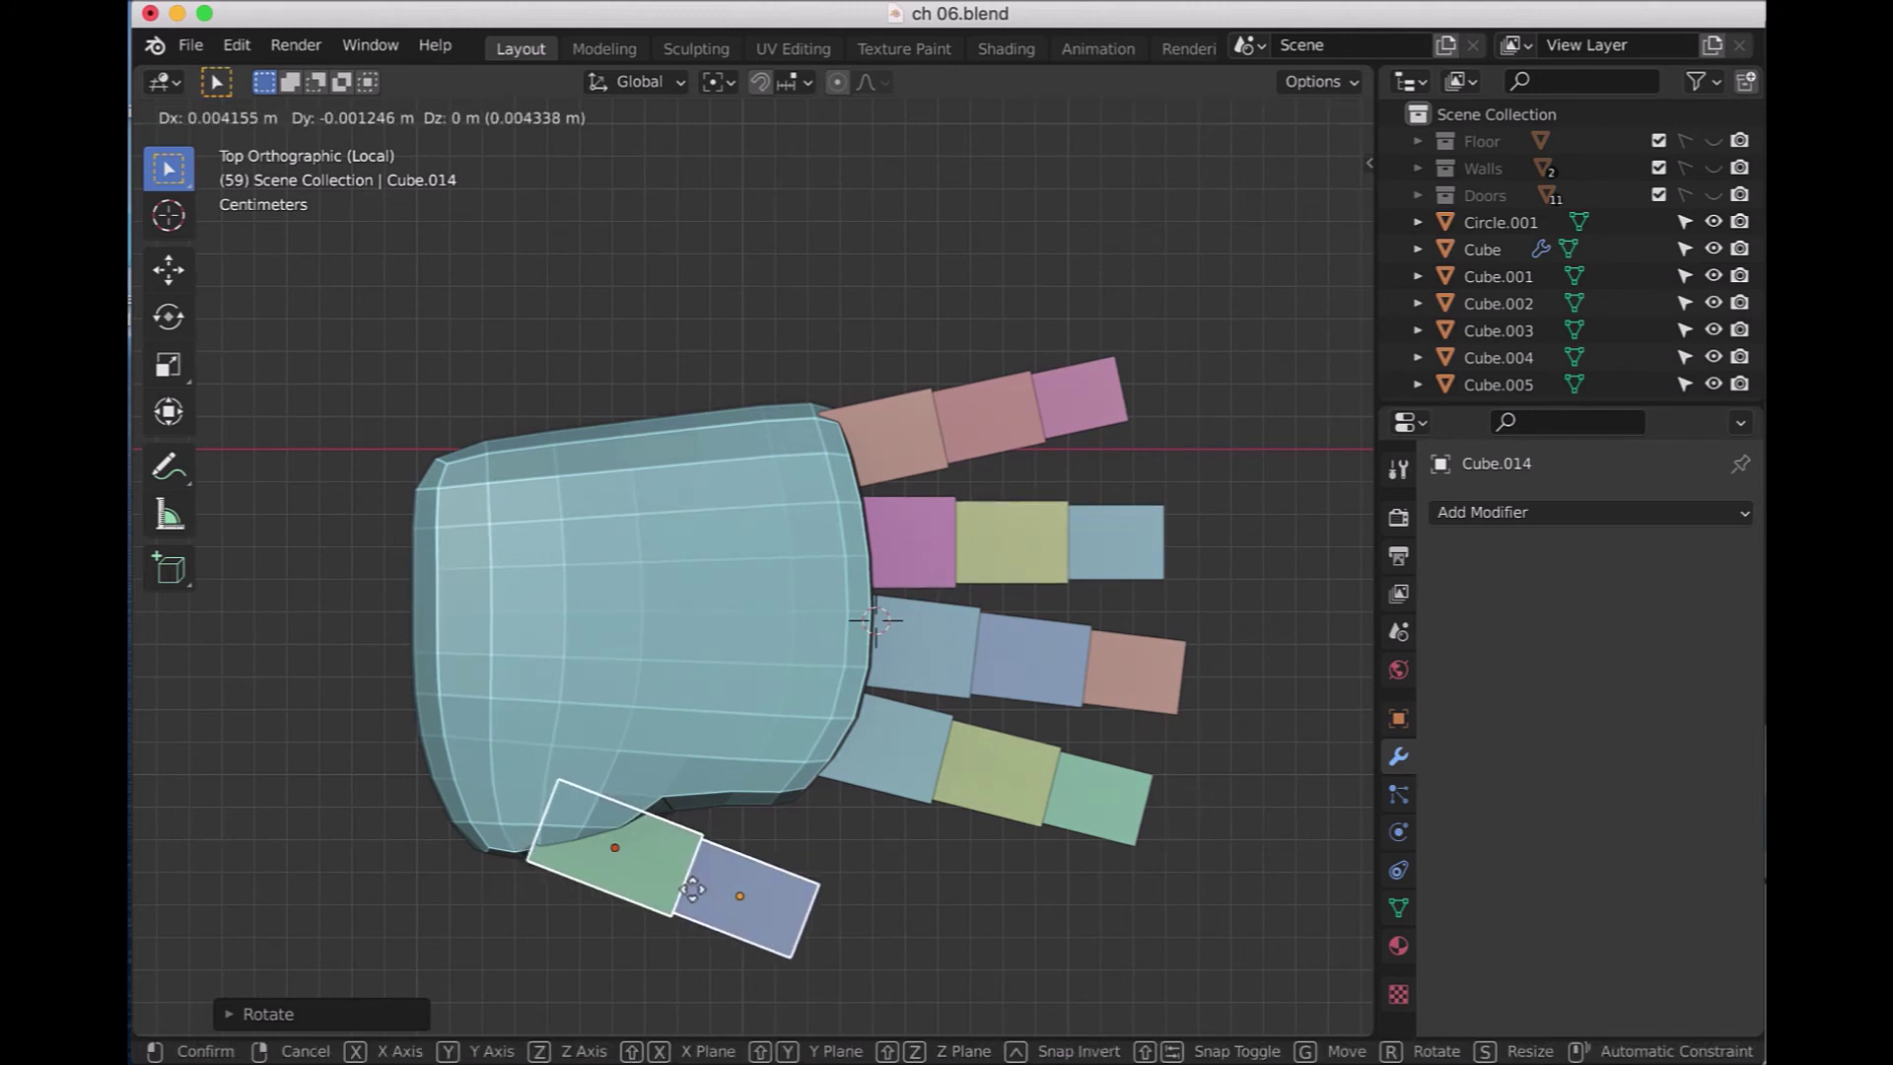
click(693, 889)
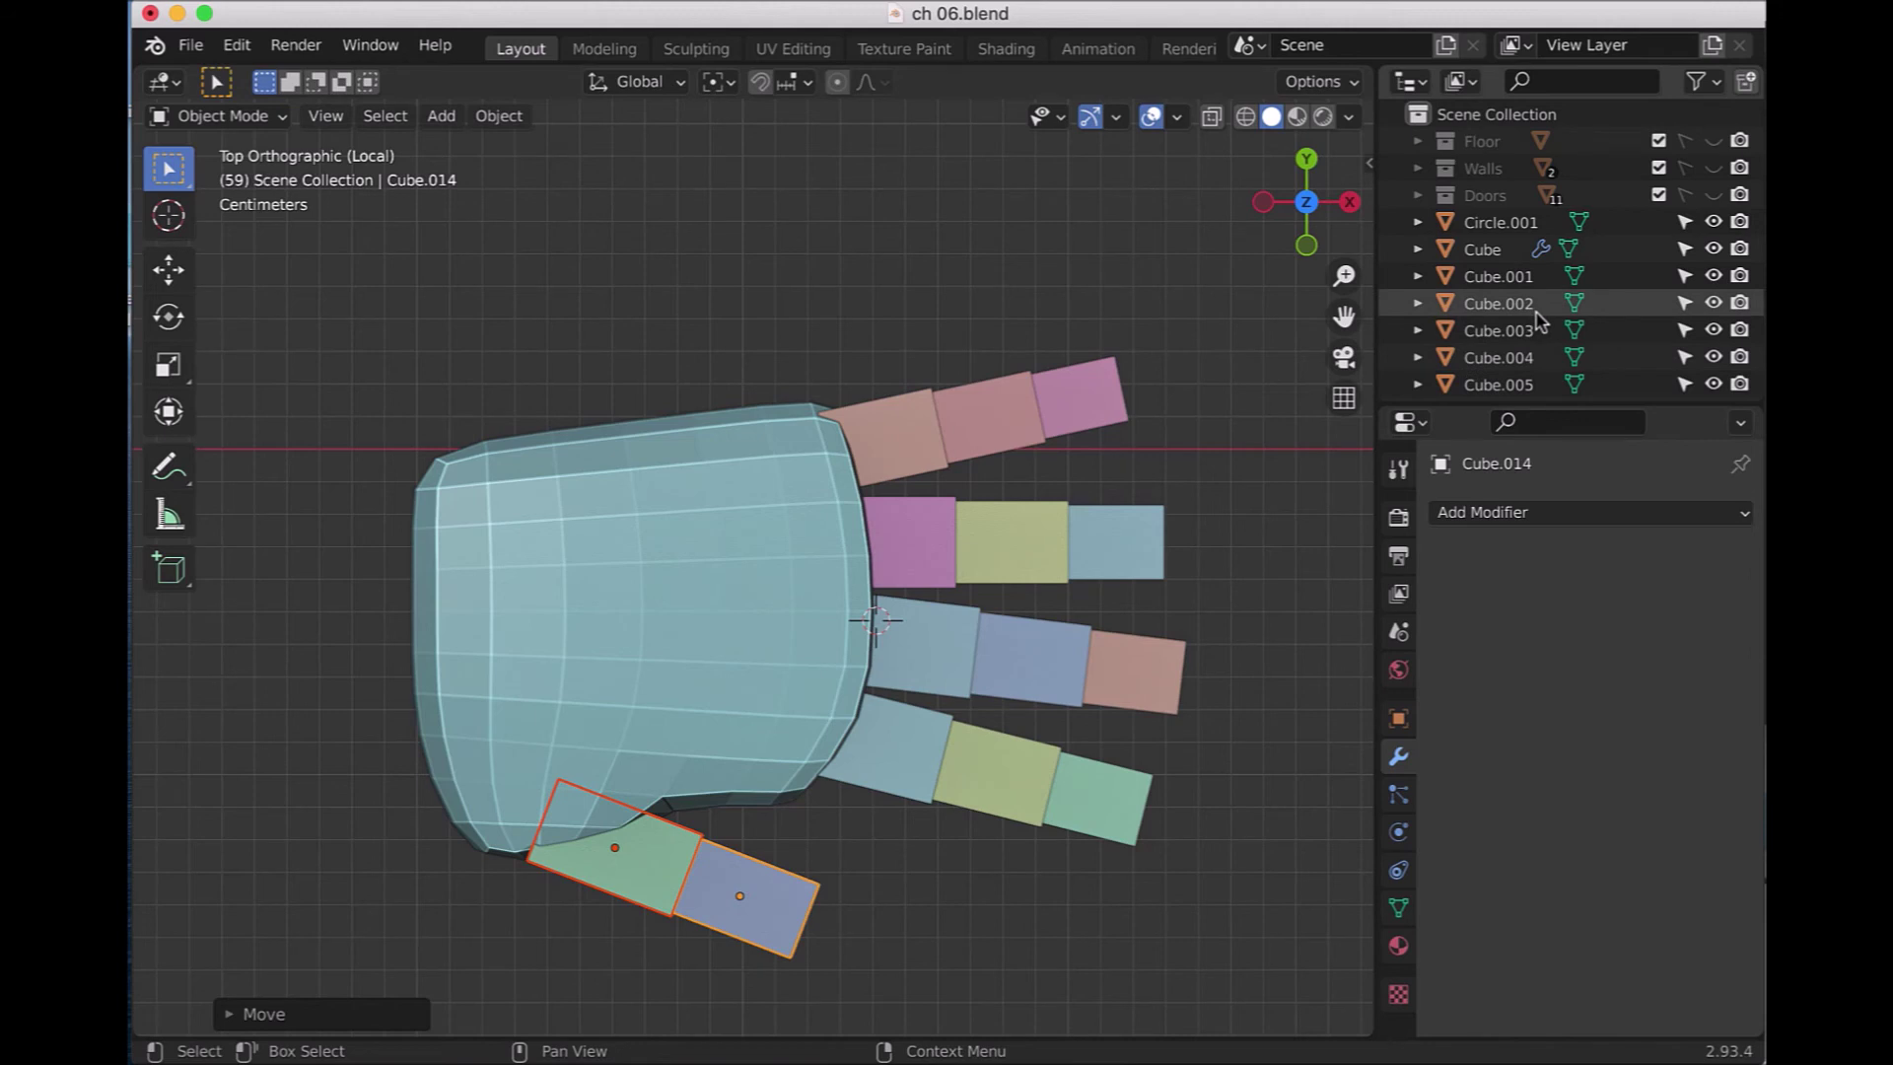
click(1535, 114)
- Create a new collection and rename Collection 4 to 'Hand'
right_click(1536, 114)
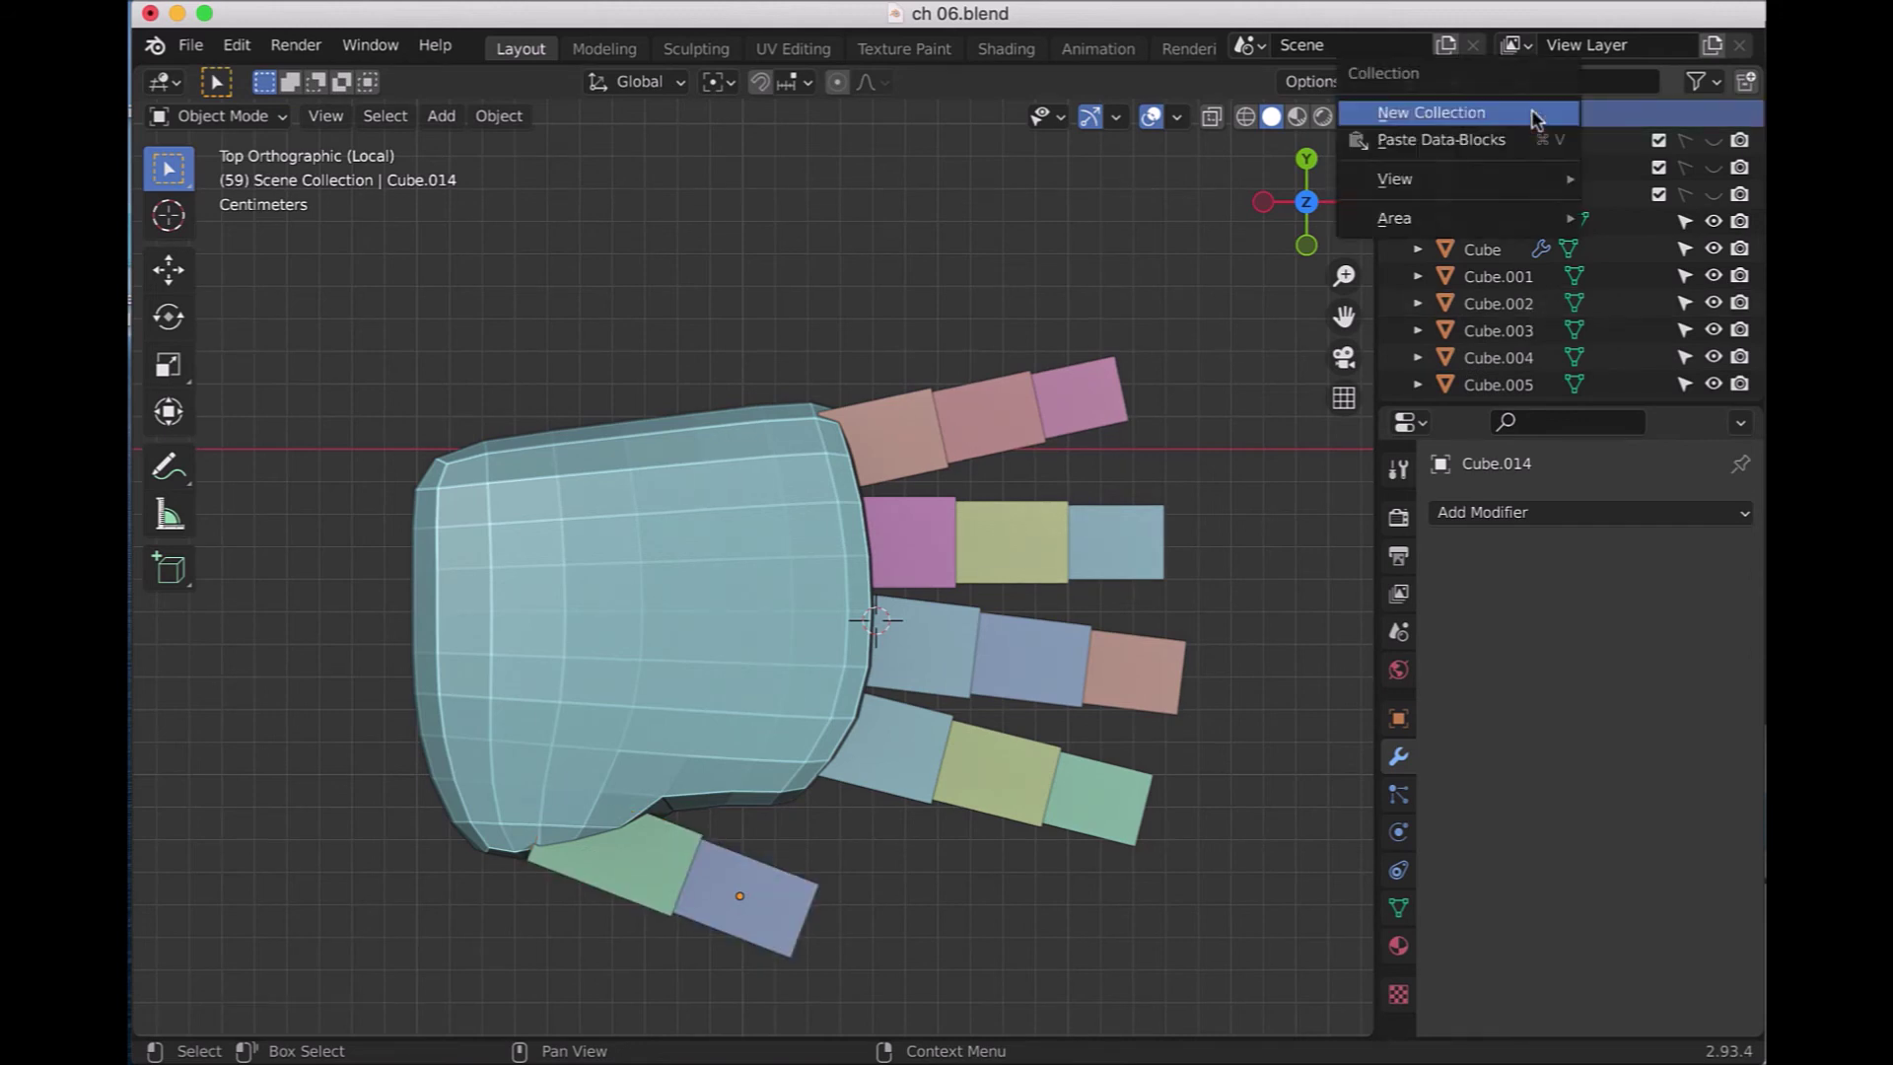
click(1536, 114)
scroll(1683, 323, down, 1)
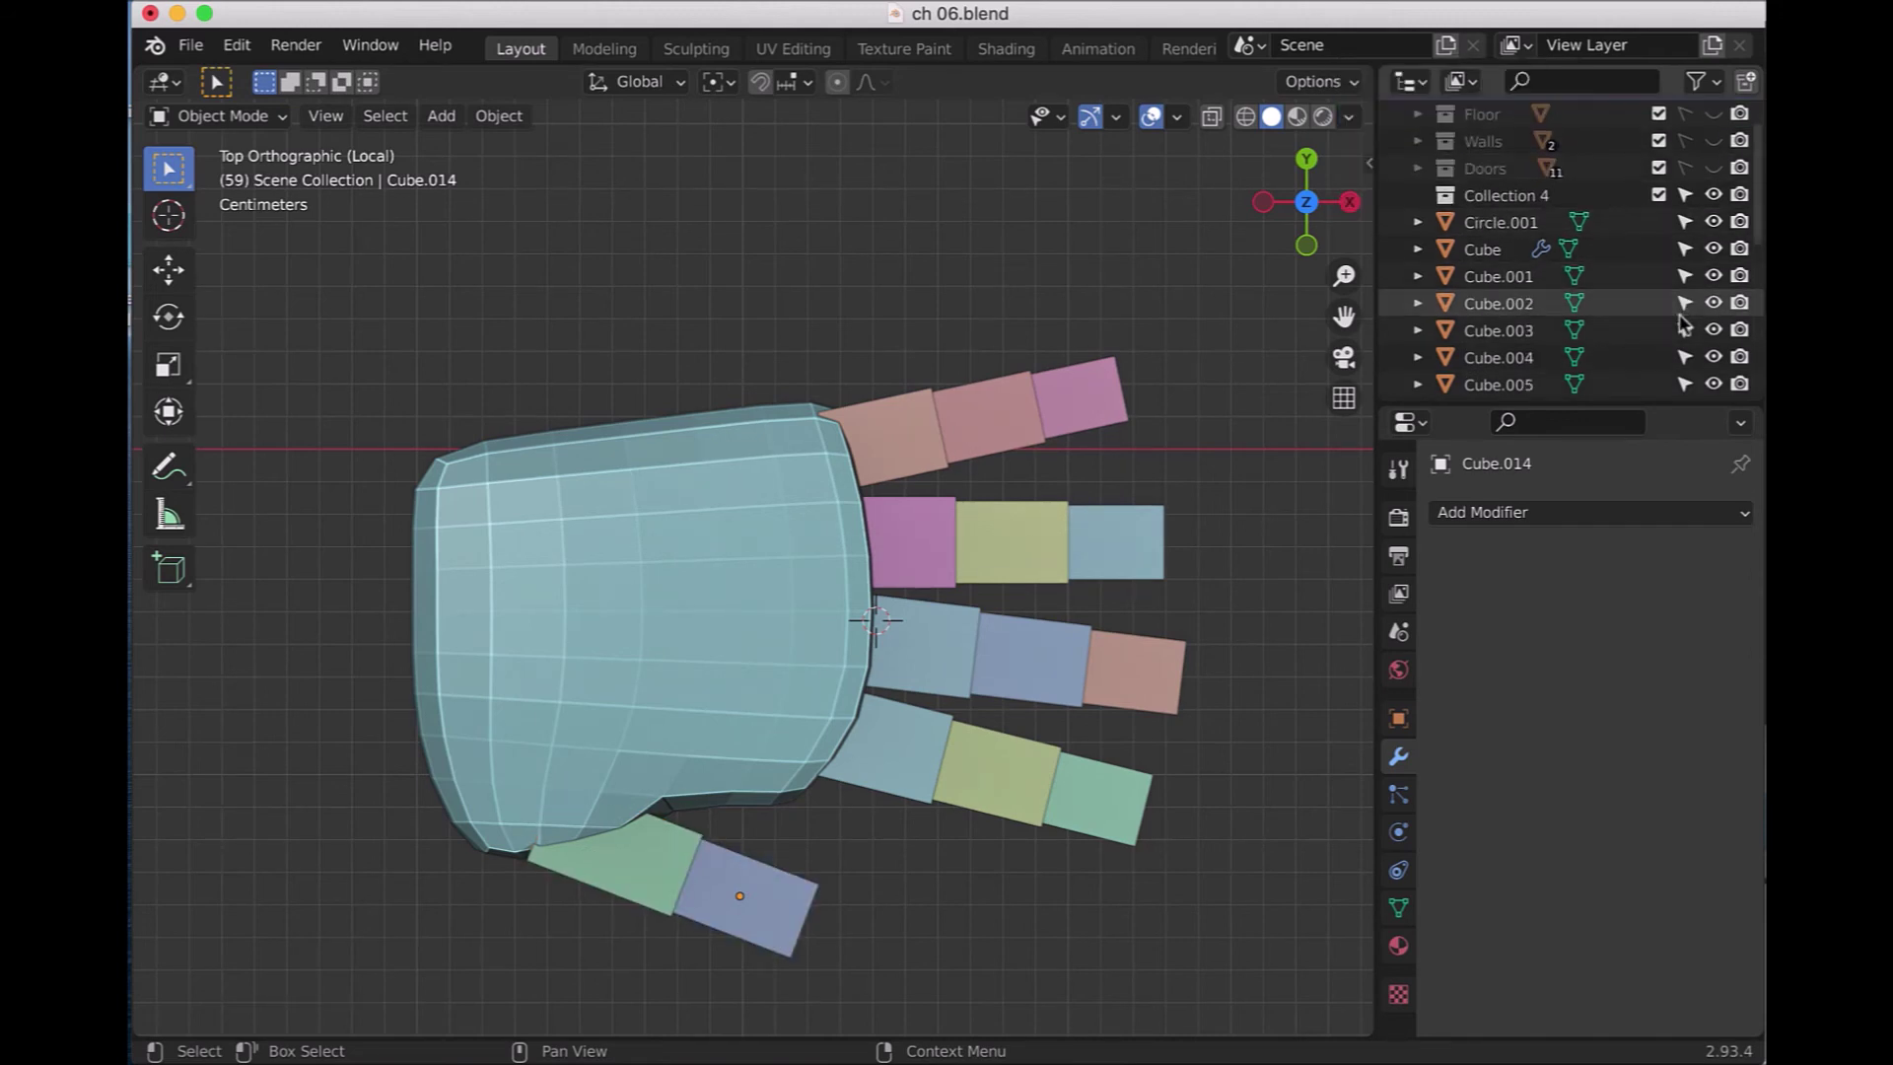
click(1528, 195)
scroll(1528, 203, up, 1)
double_click(1532, 221)
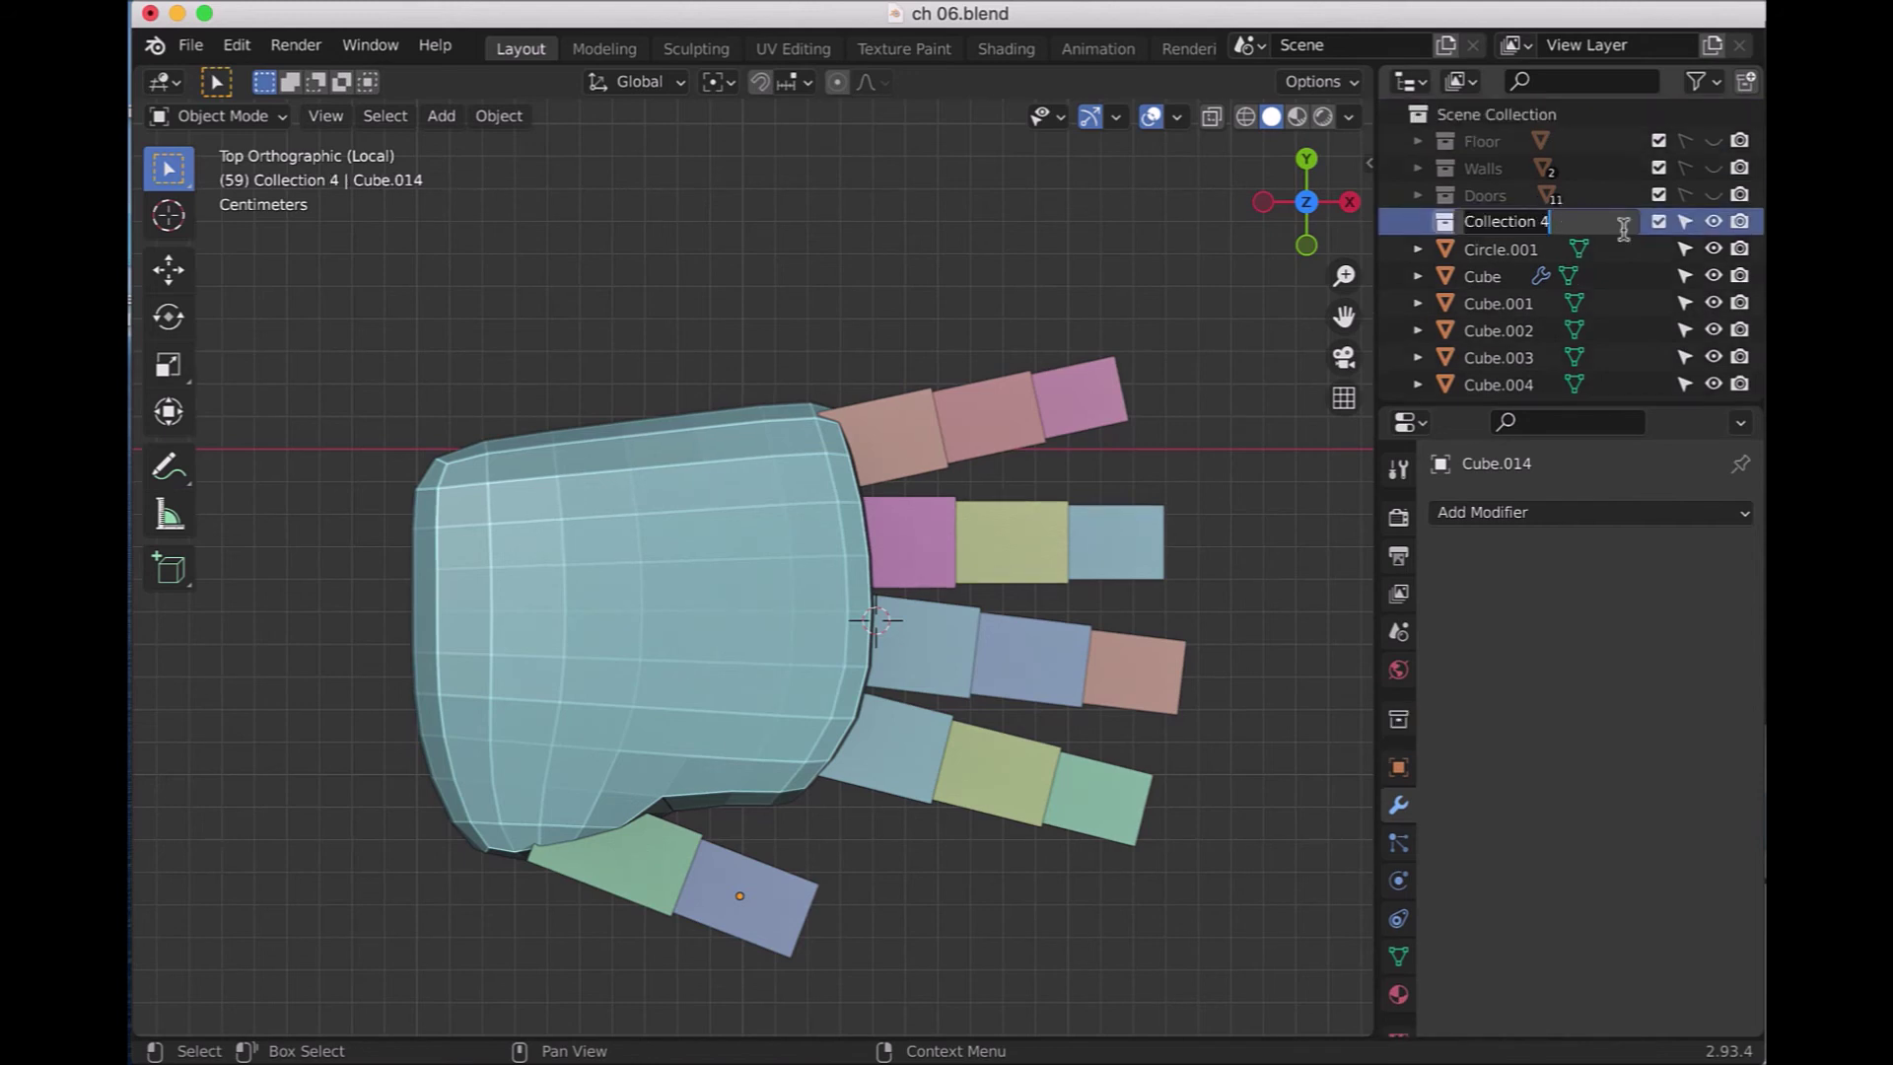
text(Hand)
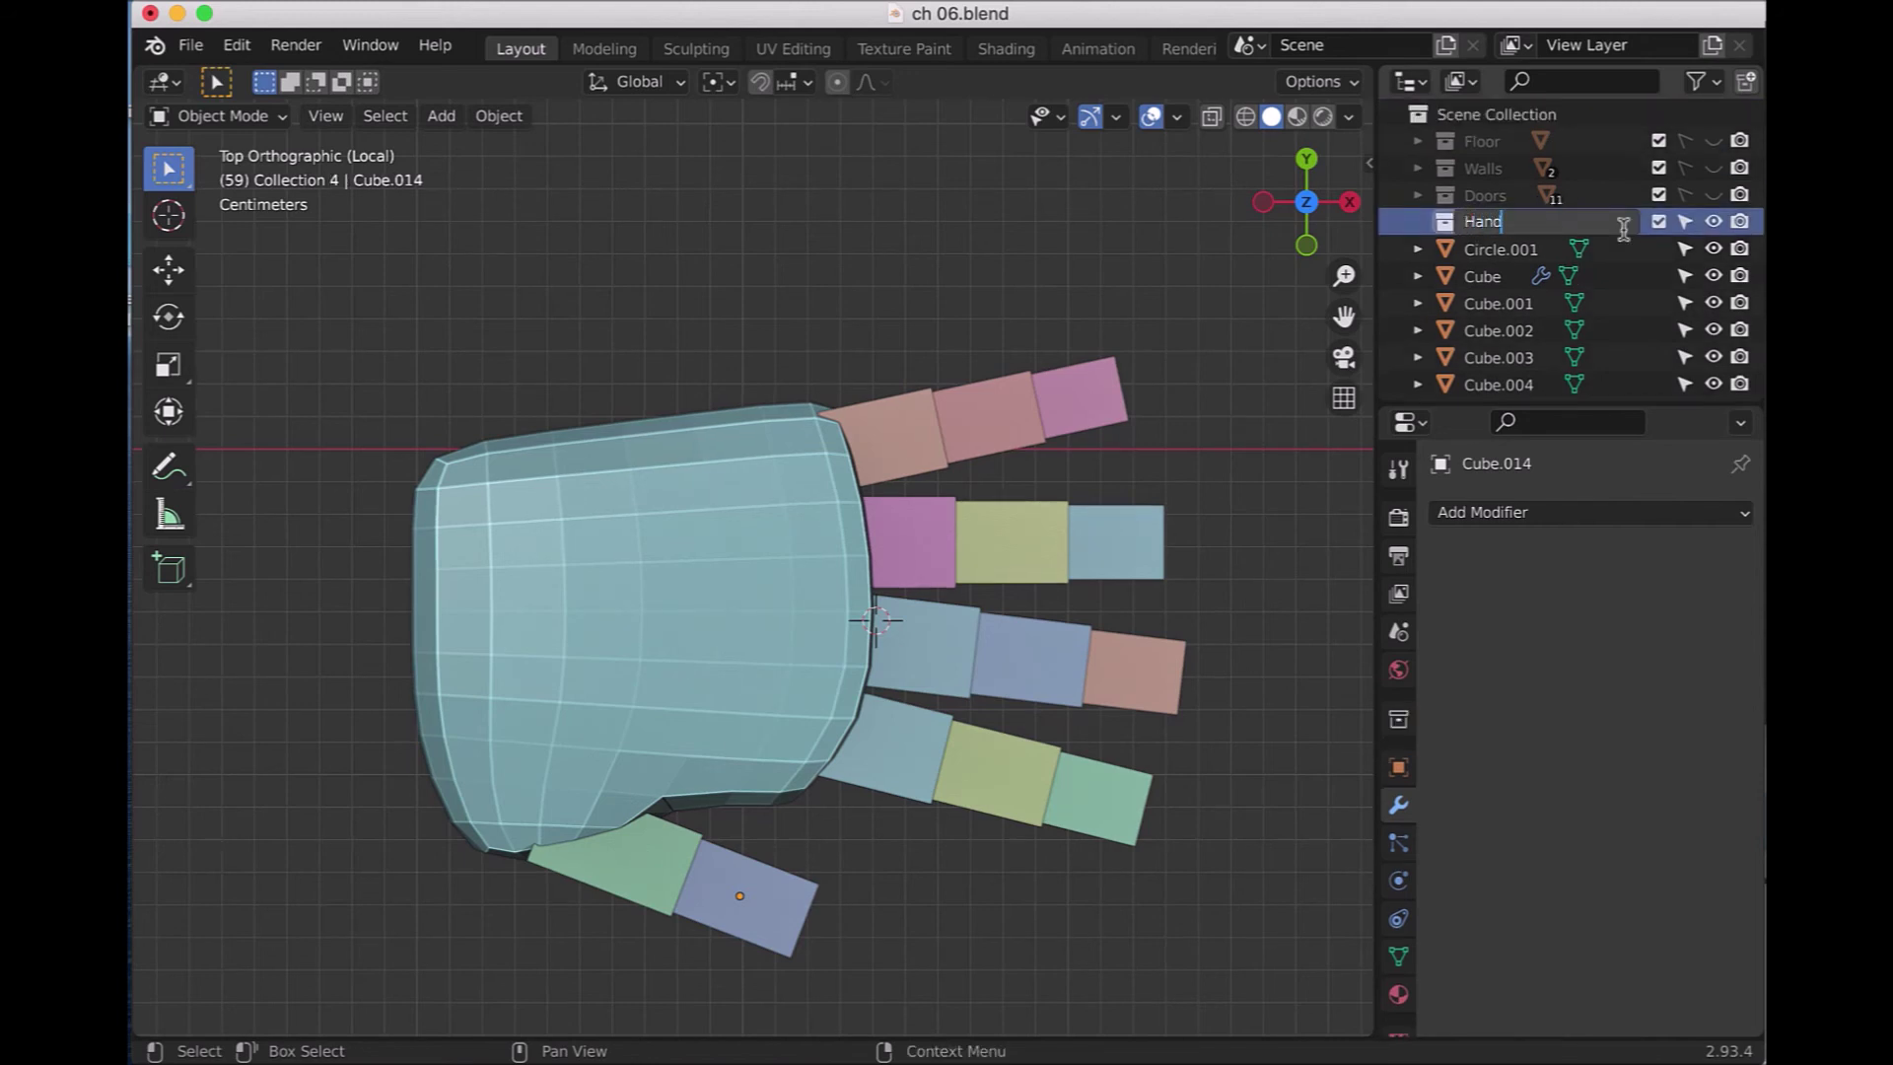
key(Return)
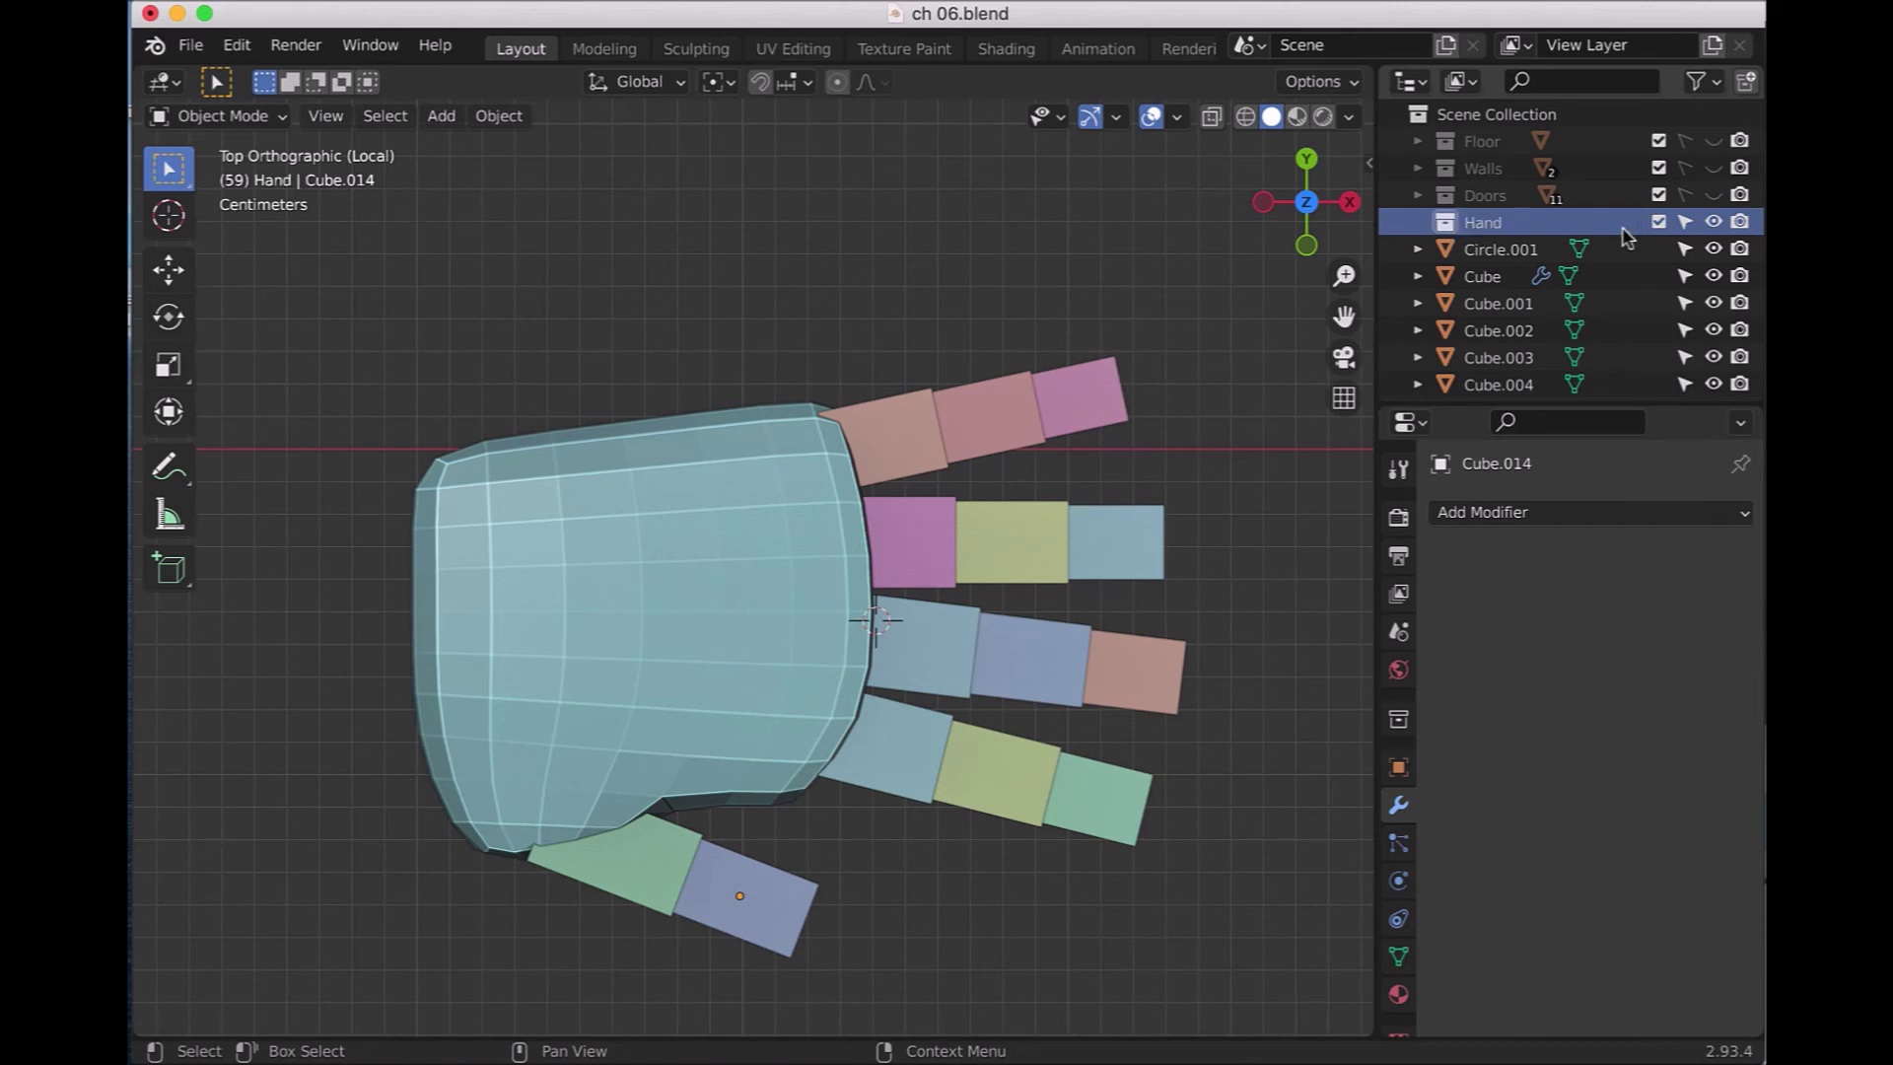
- Select the palm Cube and finger cubes Cube.001 through Cube.014 in the Outliner
click(1508, 278)
shift+click(1511, 303)
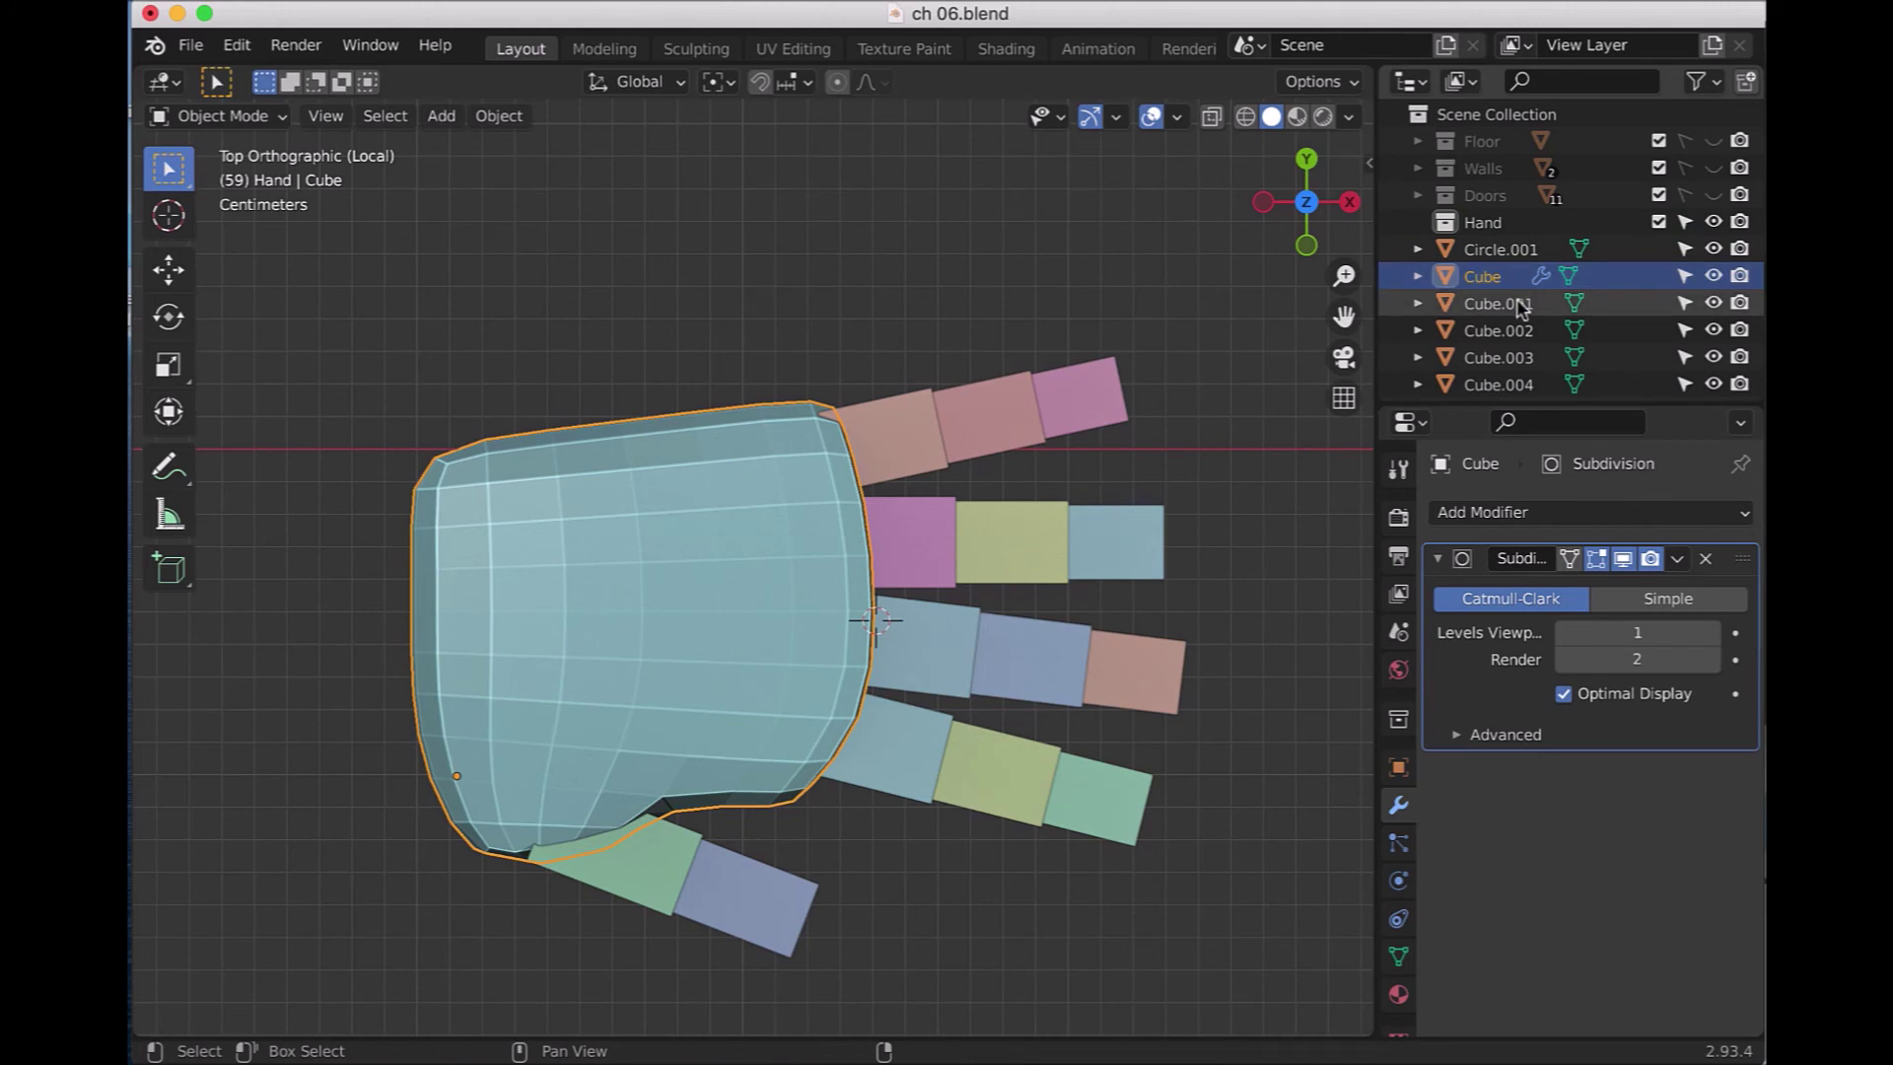
shift+click(1525, 332)
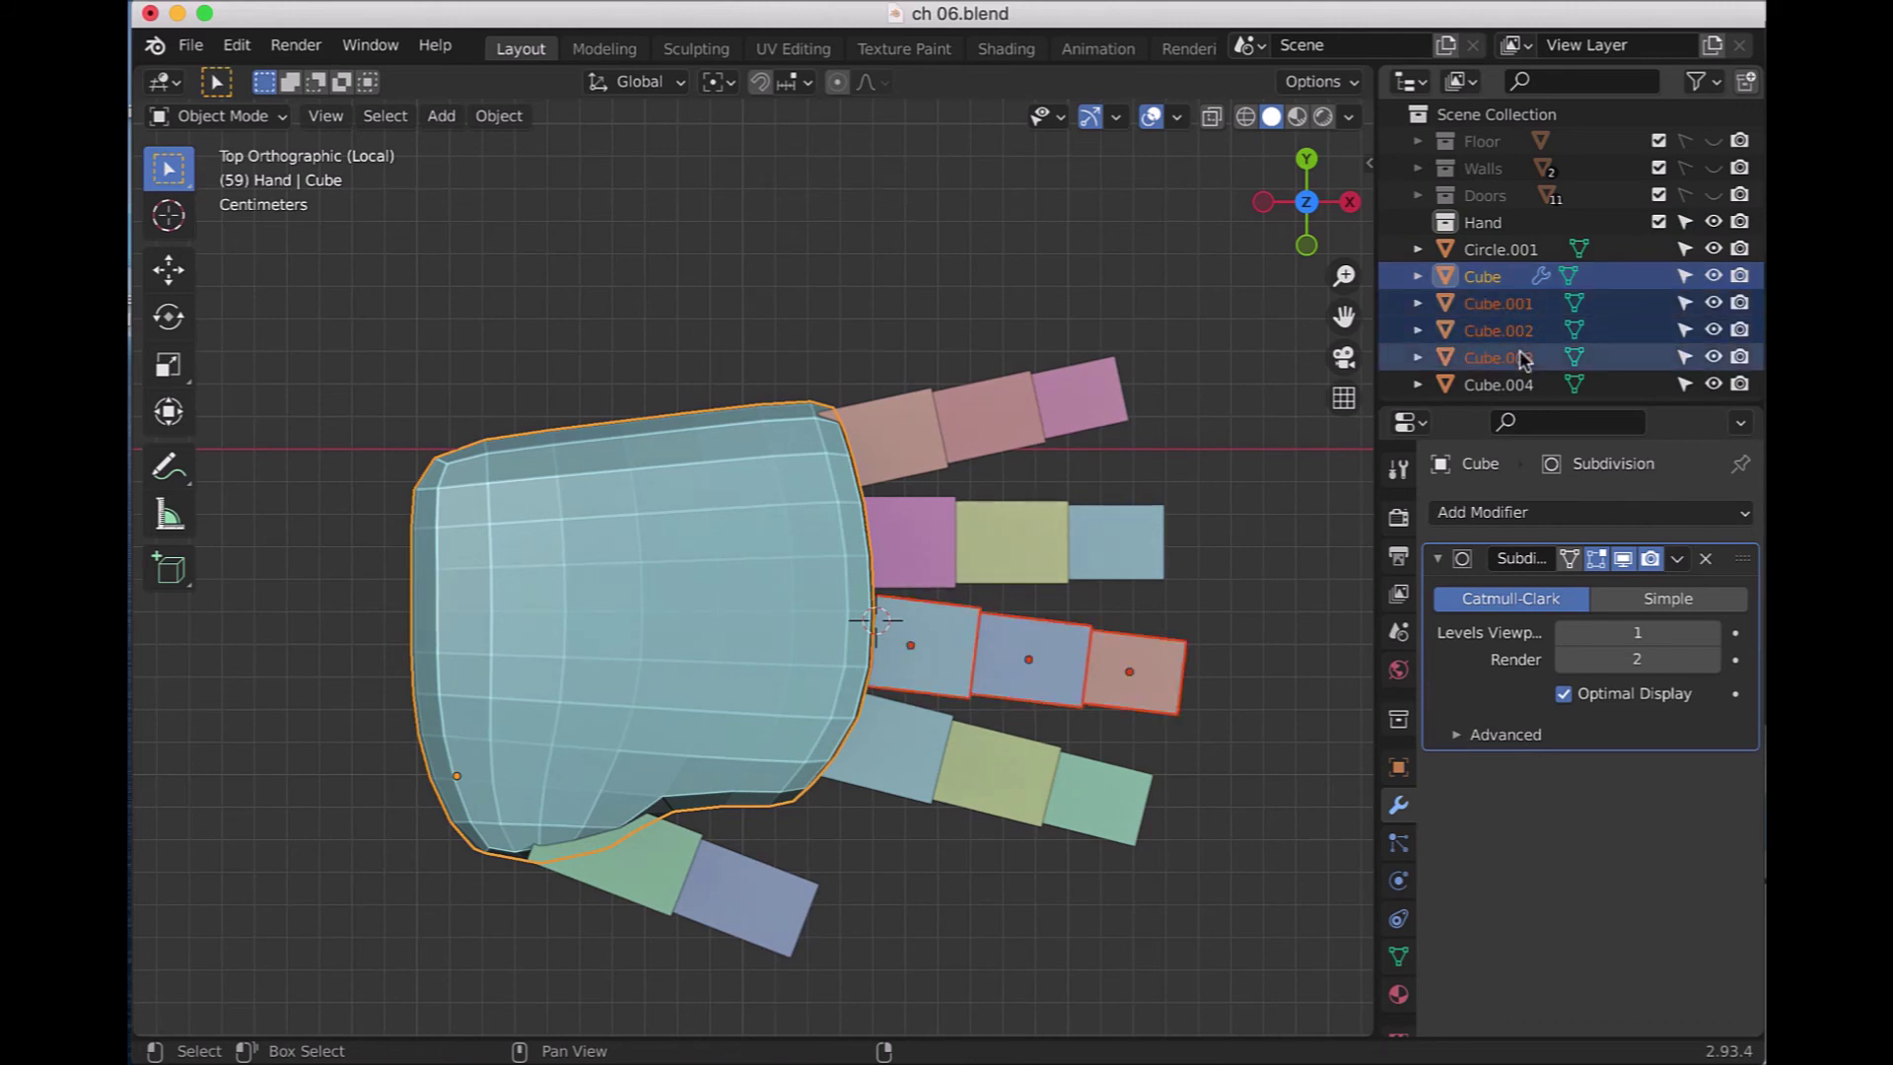
scroll(1531, 335, down, 2)
scroll(1533, 320, down, 1)
shift+click(1530, 306)
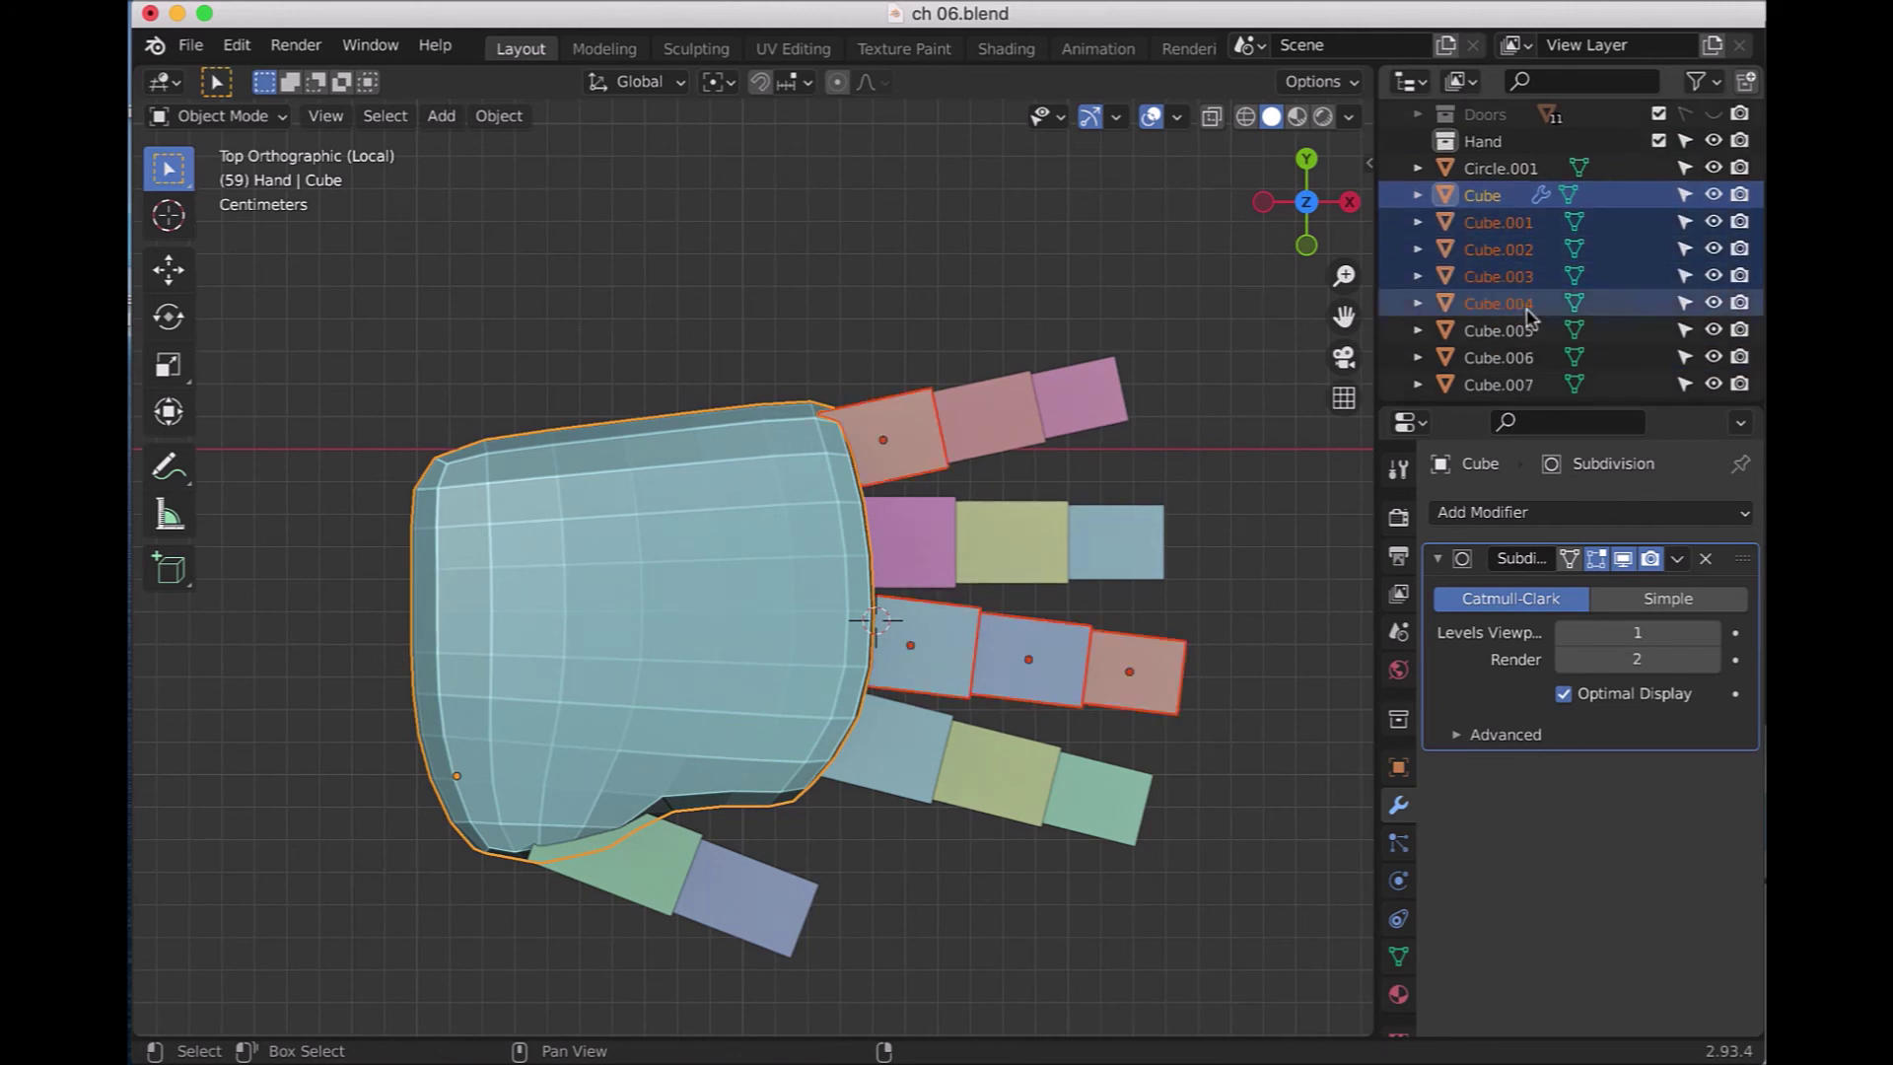
shift+click(1529, 332)
shift+click(1531, 357)
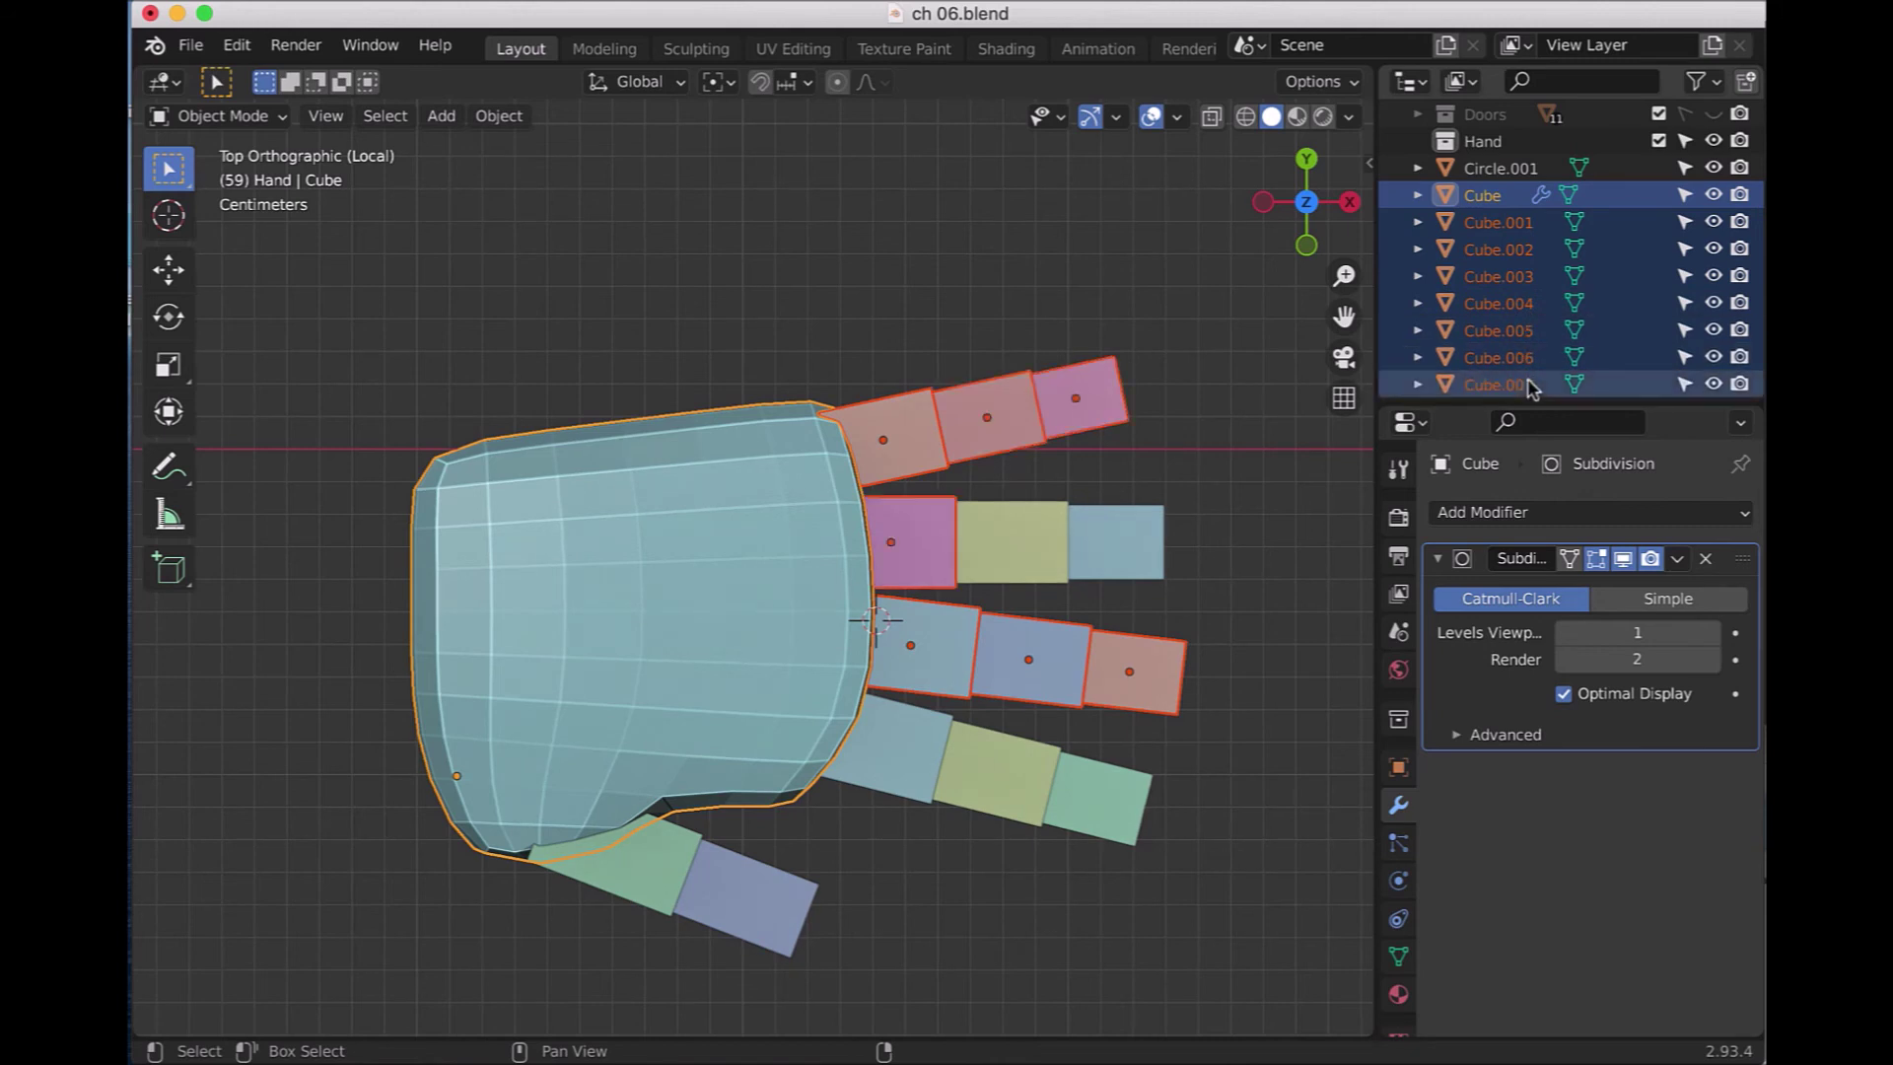
scroll(1535, 379, down, 2)
shift+click(1533, 357)
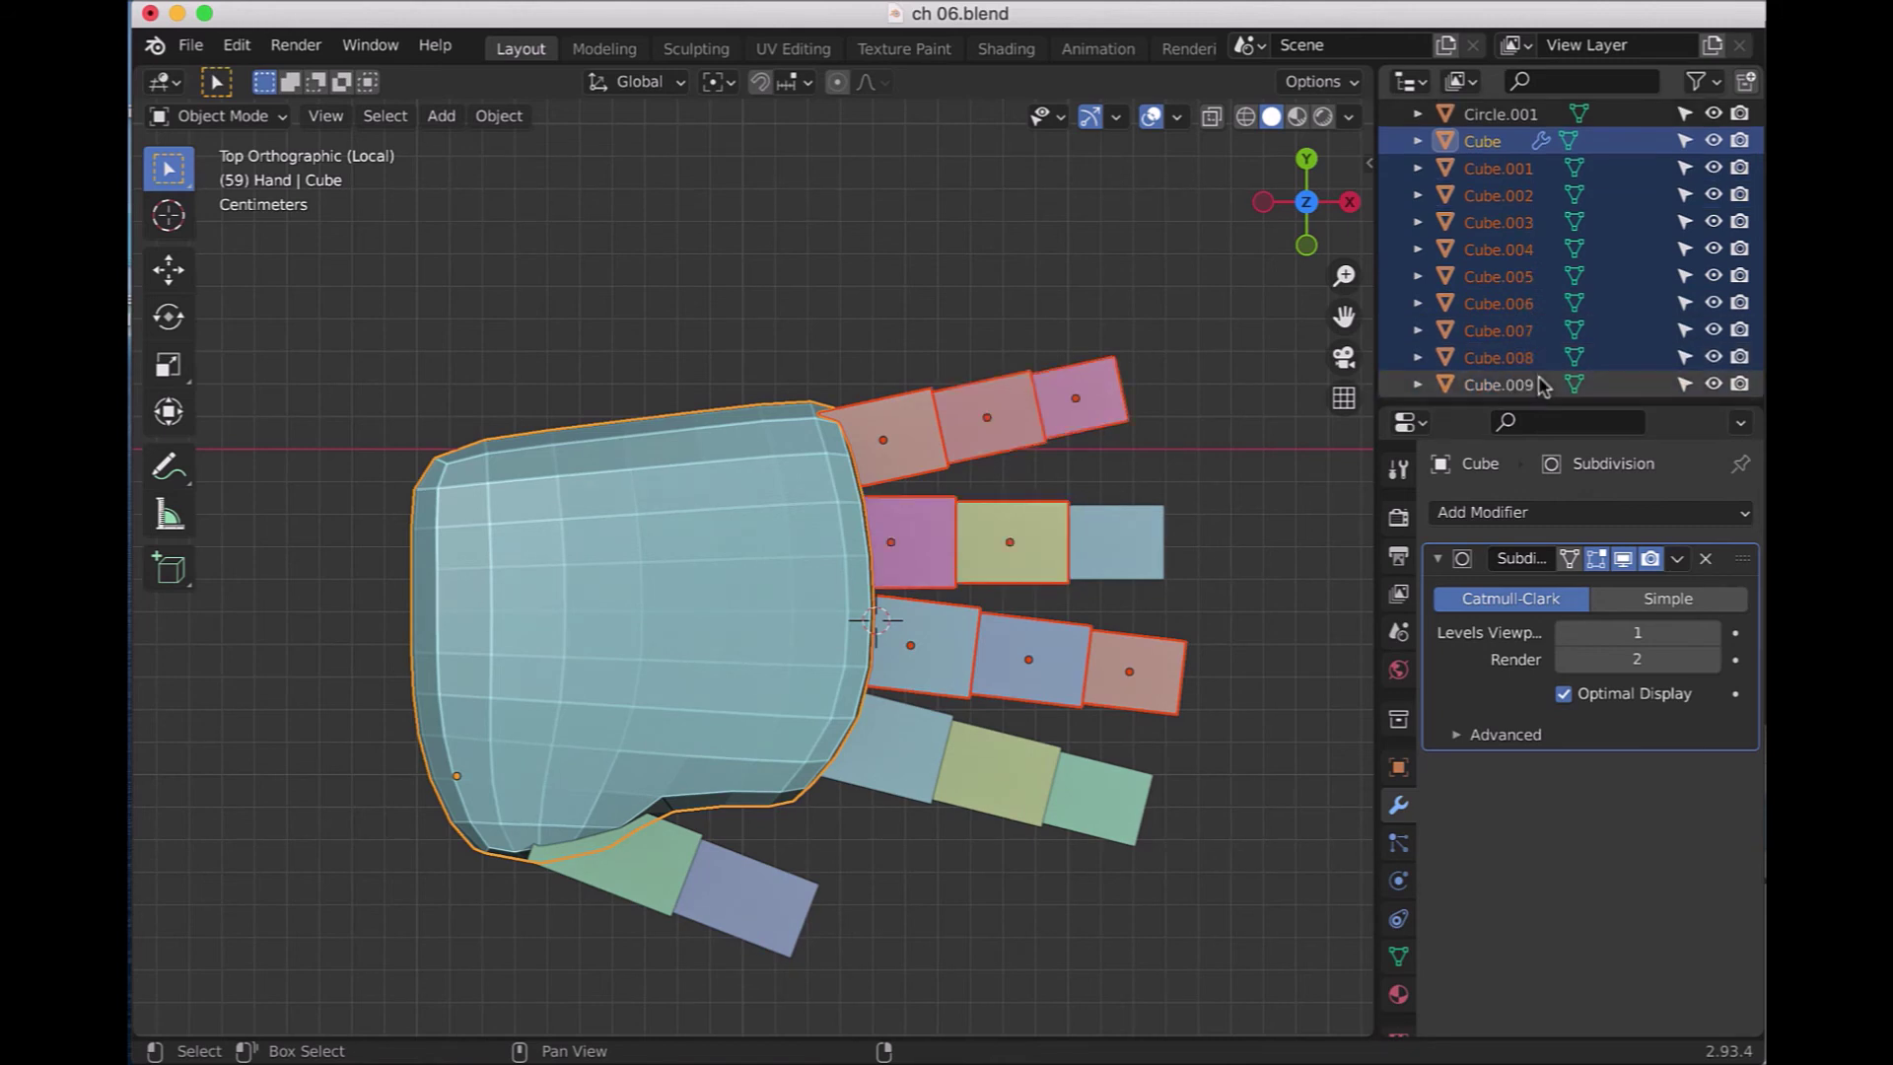
scroll(1543, 380, down, 3)
scroll(1547, 376, down, 2)
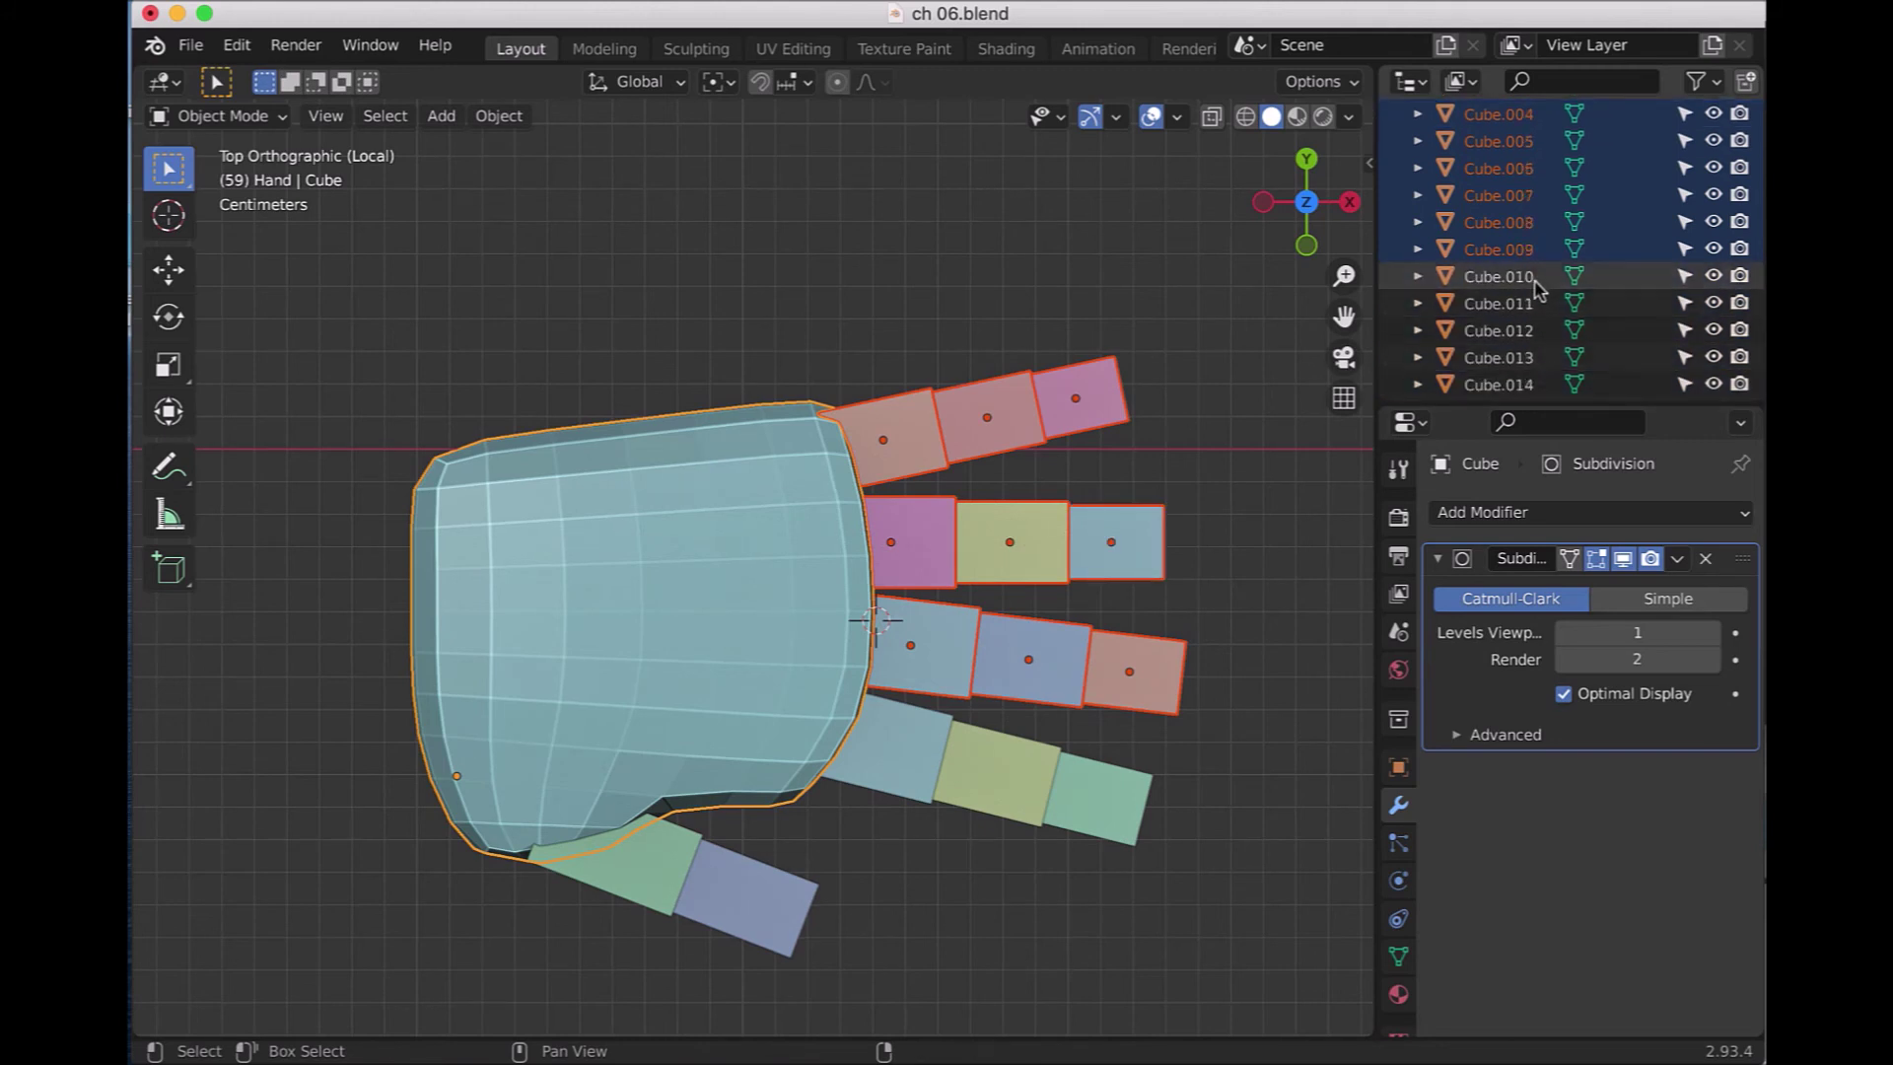
shift+click(1542, 278)
shift+click(1541, 335)
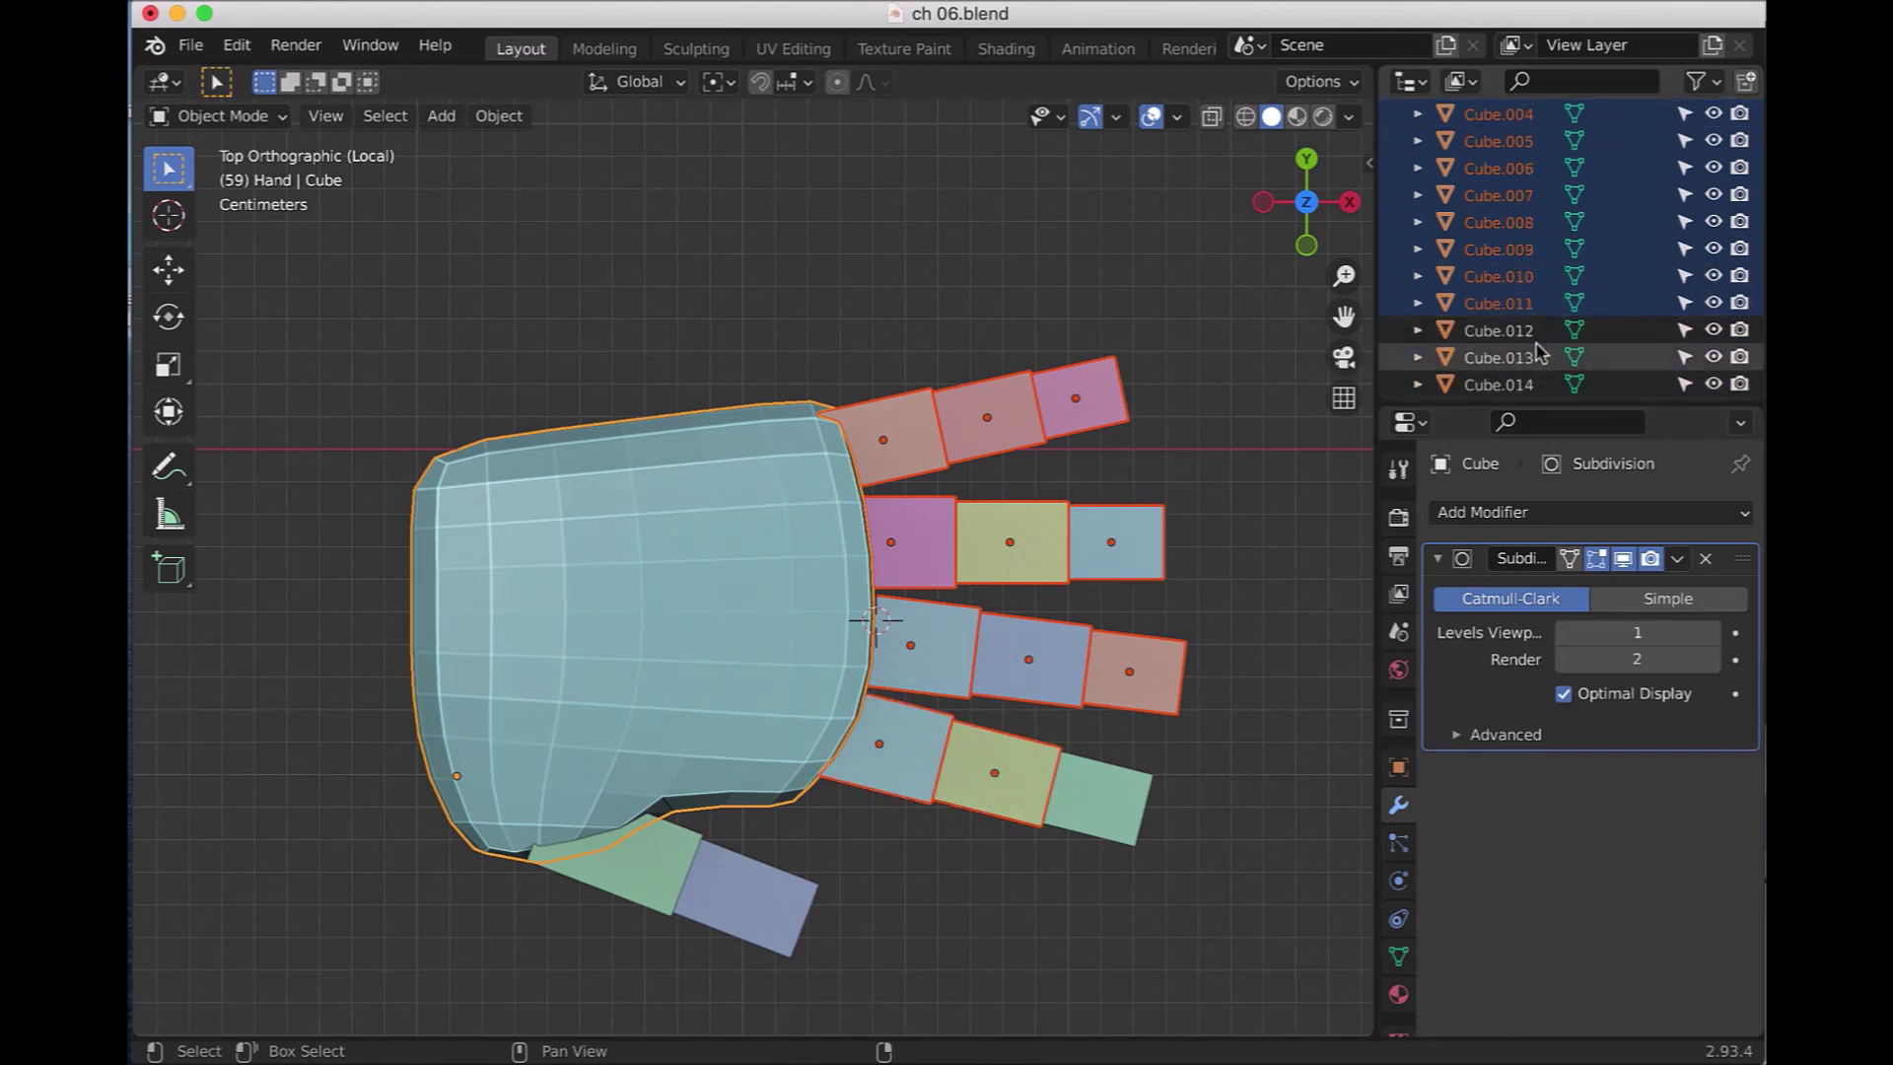
shift+click(1541, 357)
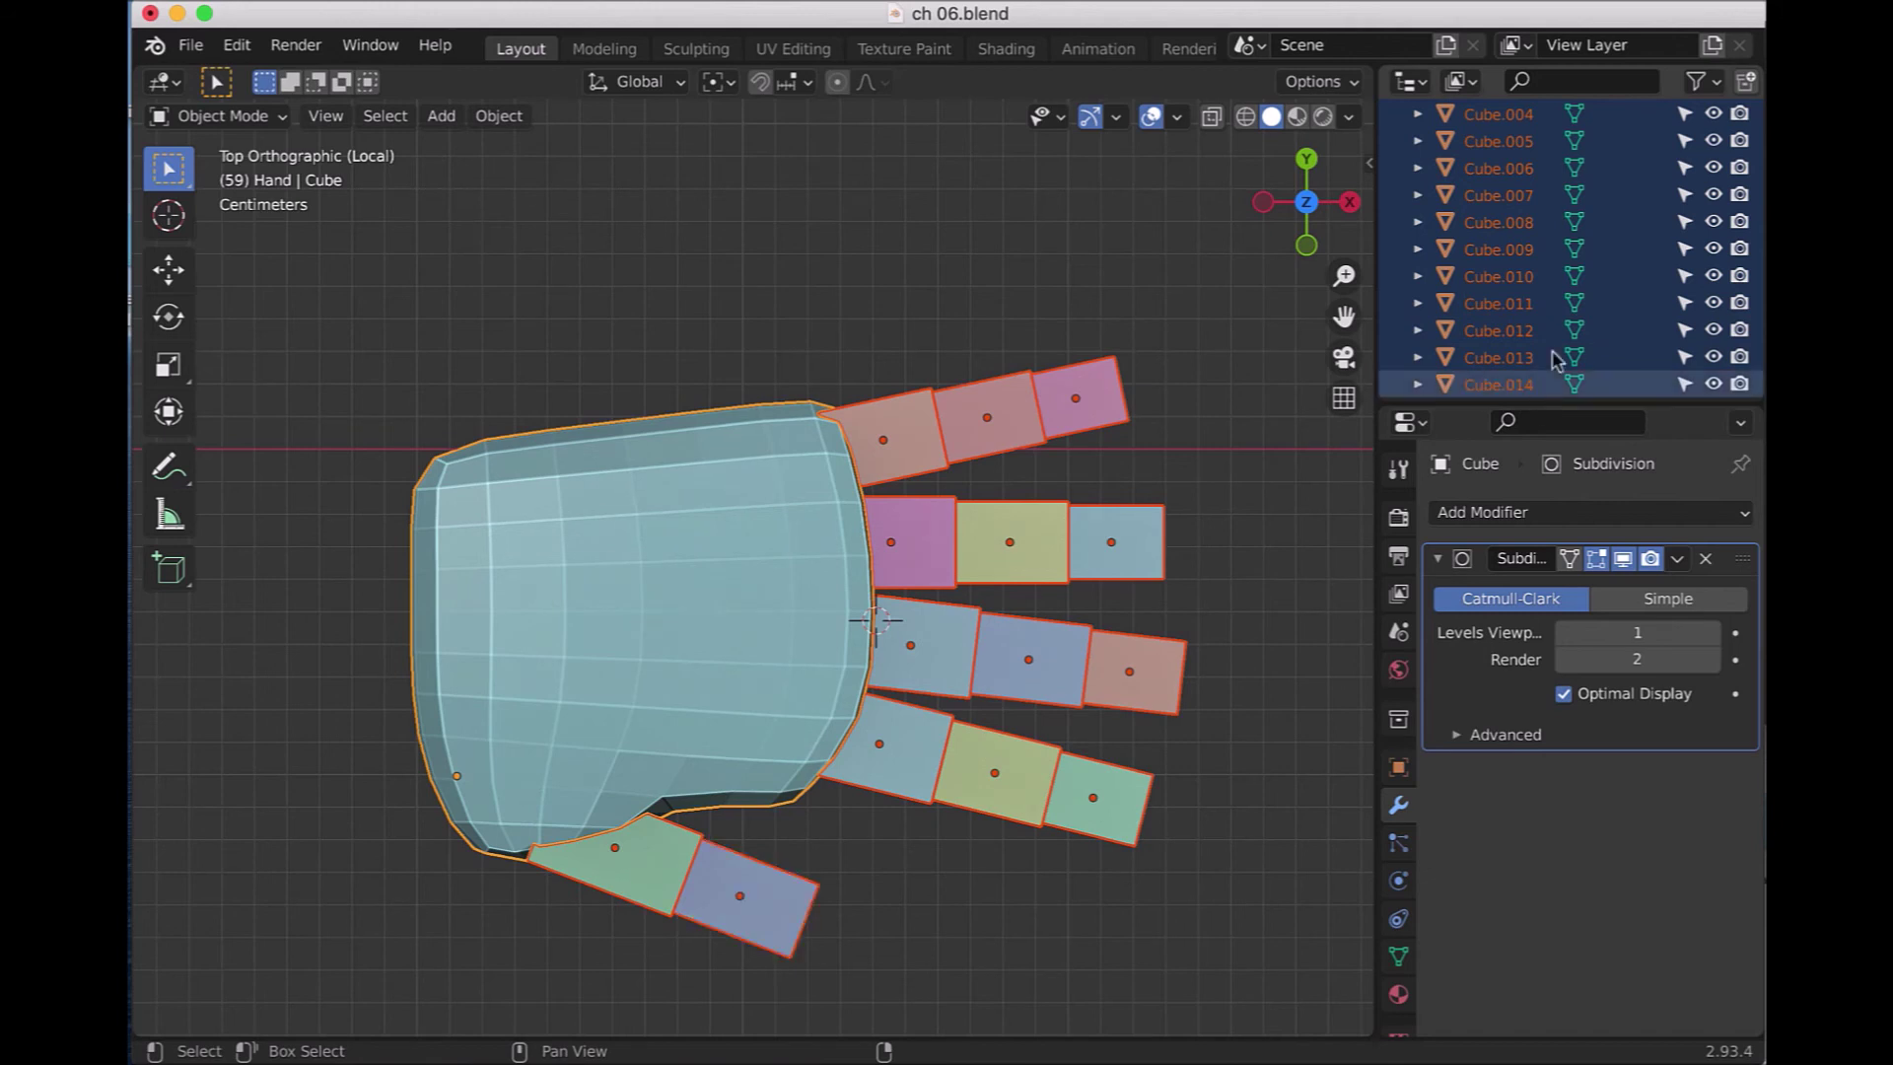
- Drag the selected hand parts into the Hand collection and collapse it
scroll(1543, 385, down, 3)
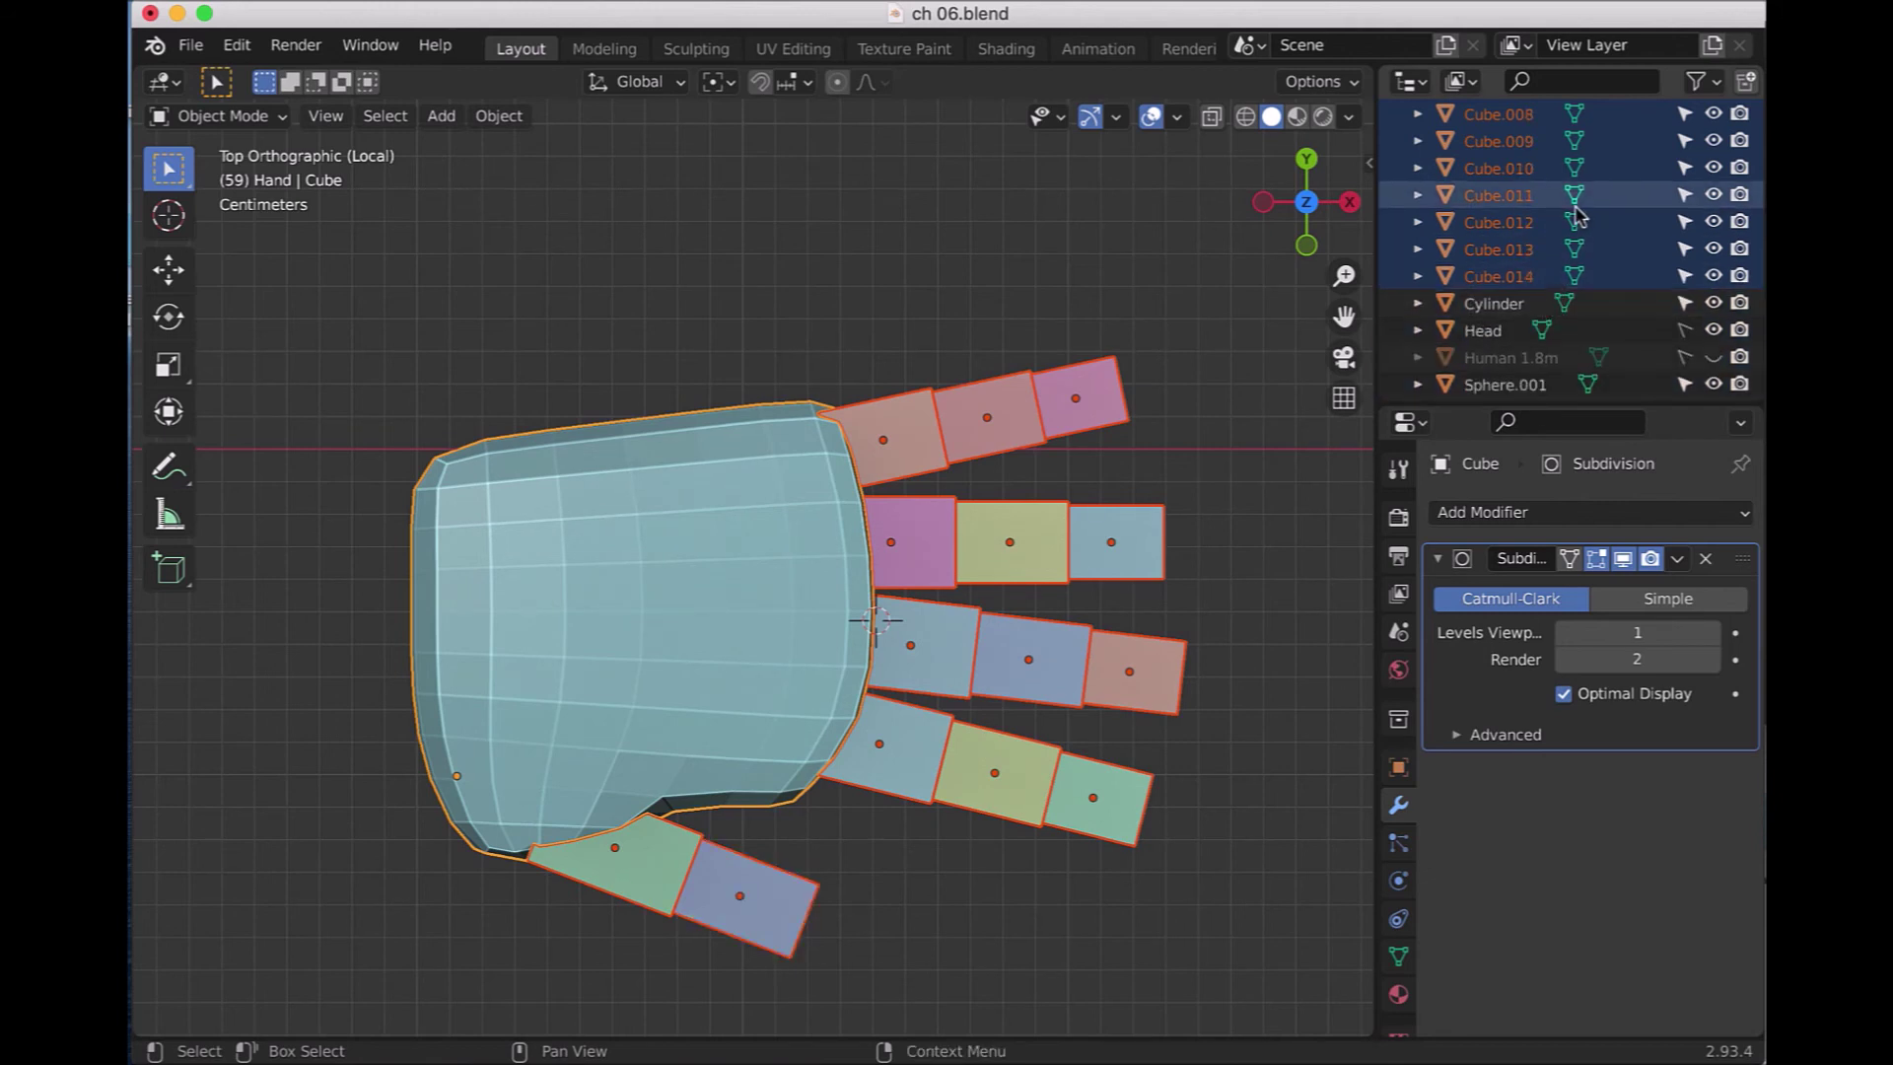
scroll(1578, 215, up, 3)
scroll(1579, 216, up, 3)
scroll(1581, 216, up, 3)
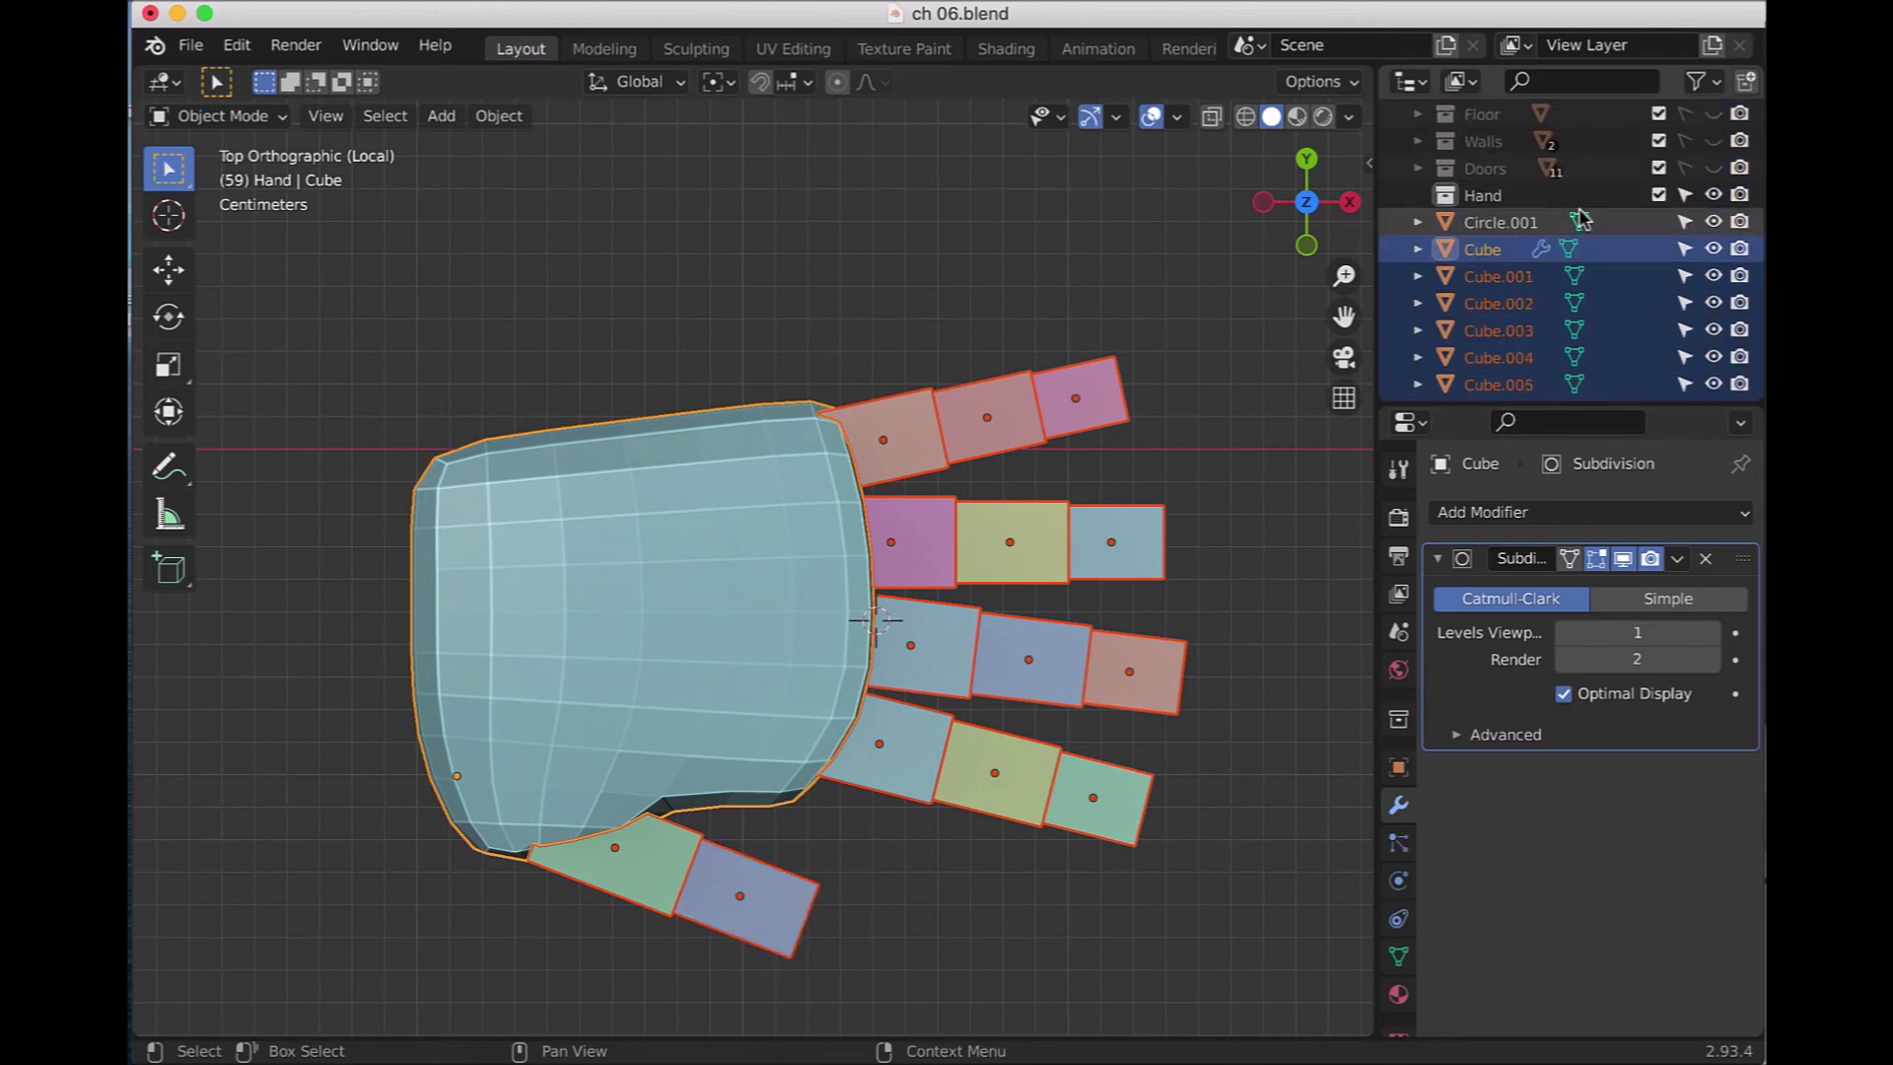
scroll(1583, 218, up, 2)
drag(1531, 289, 1498, 225)
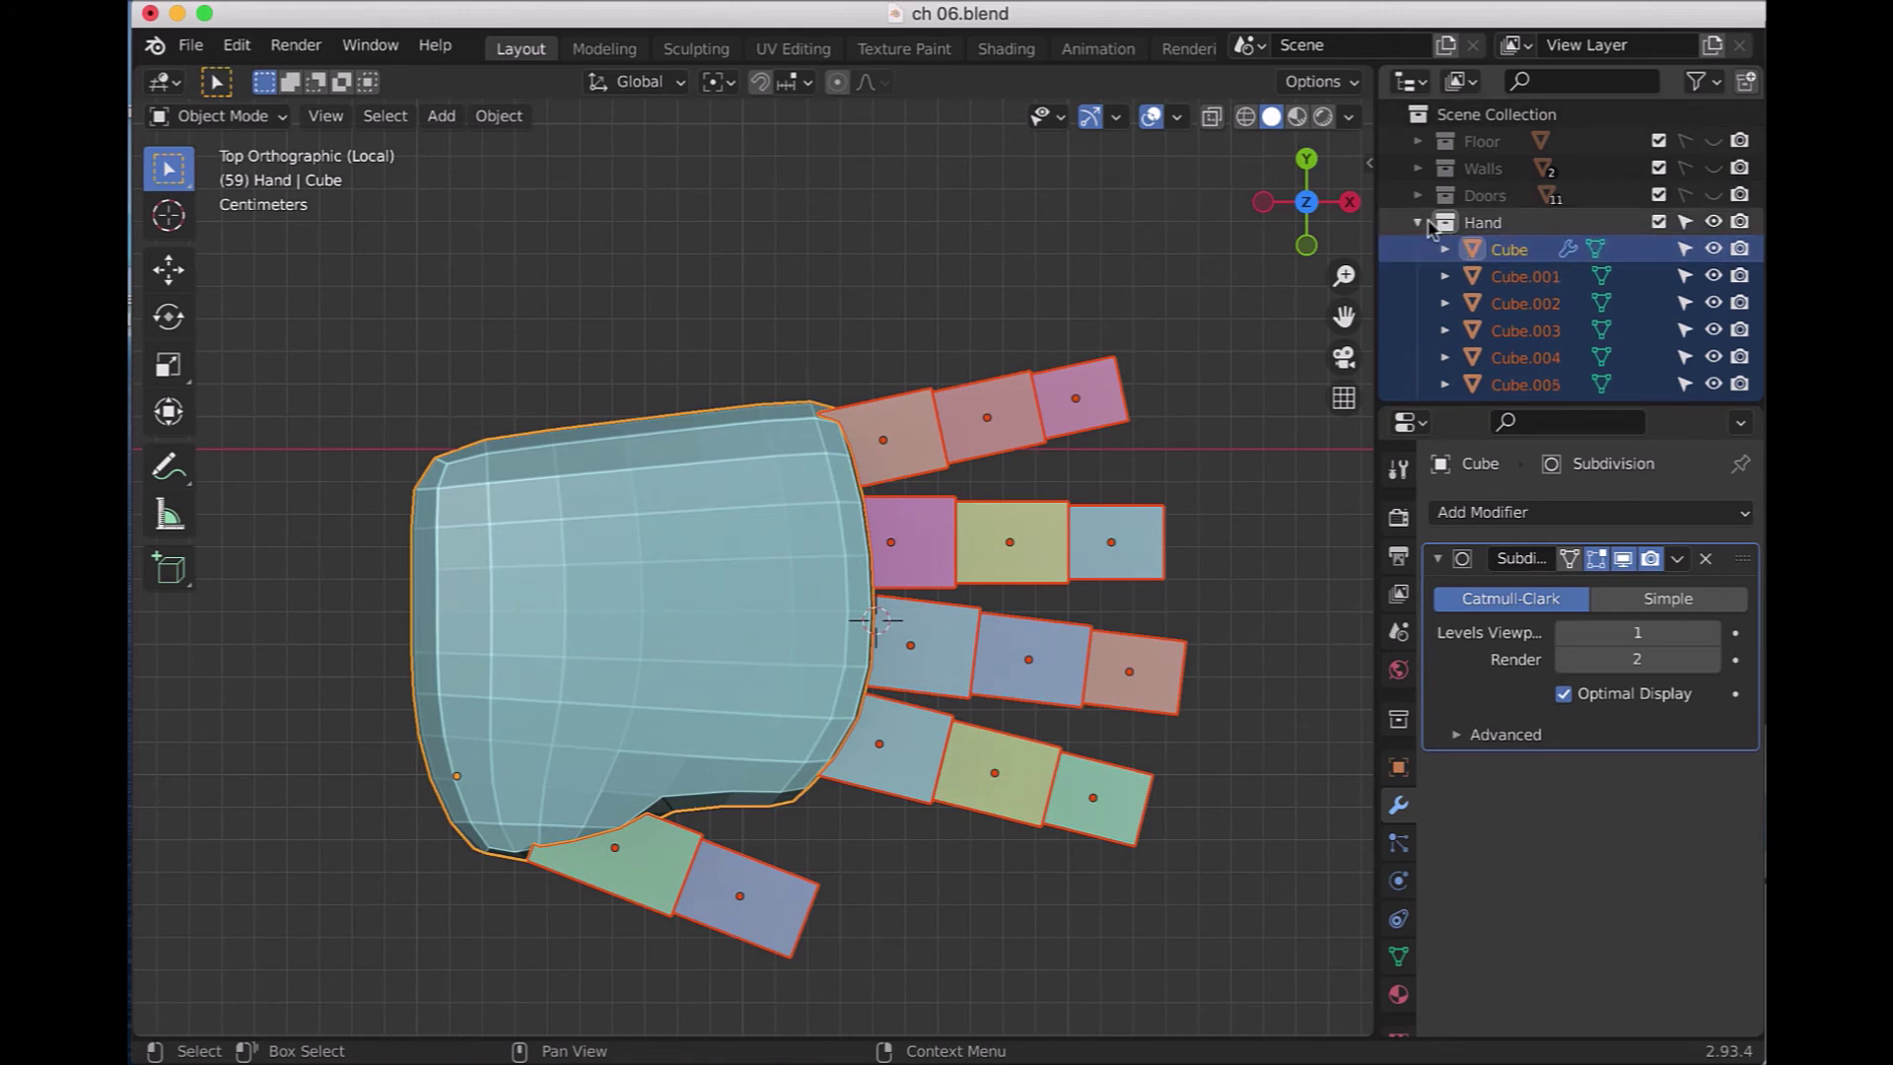
click(1419, 224)
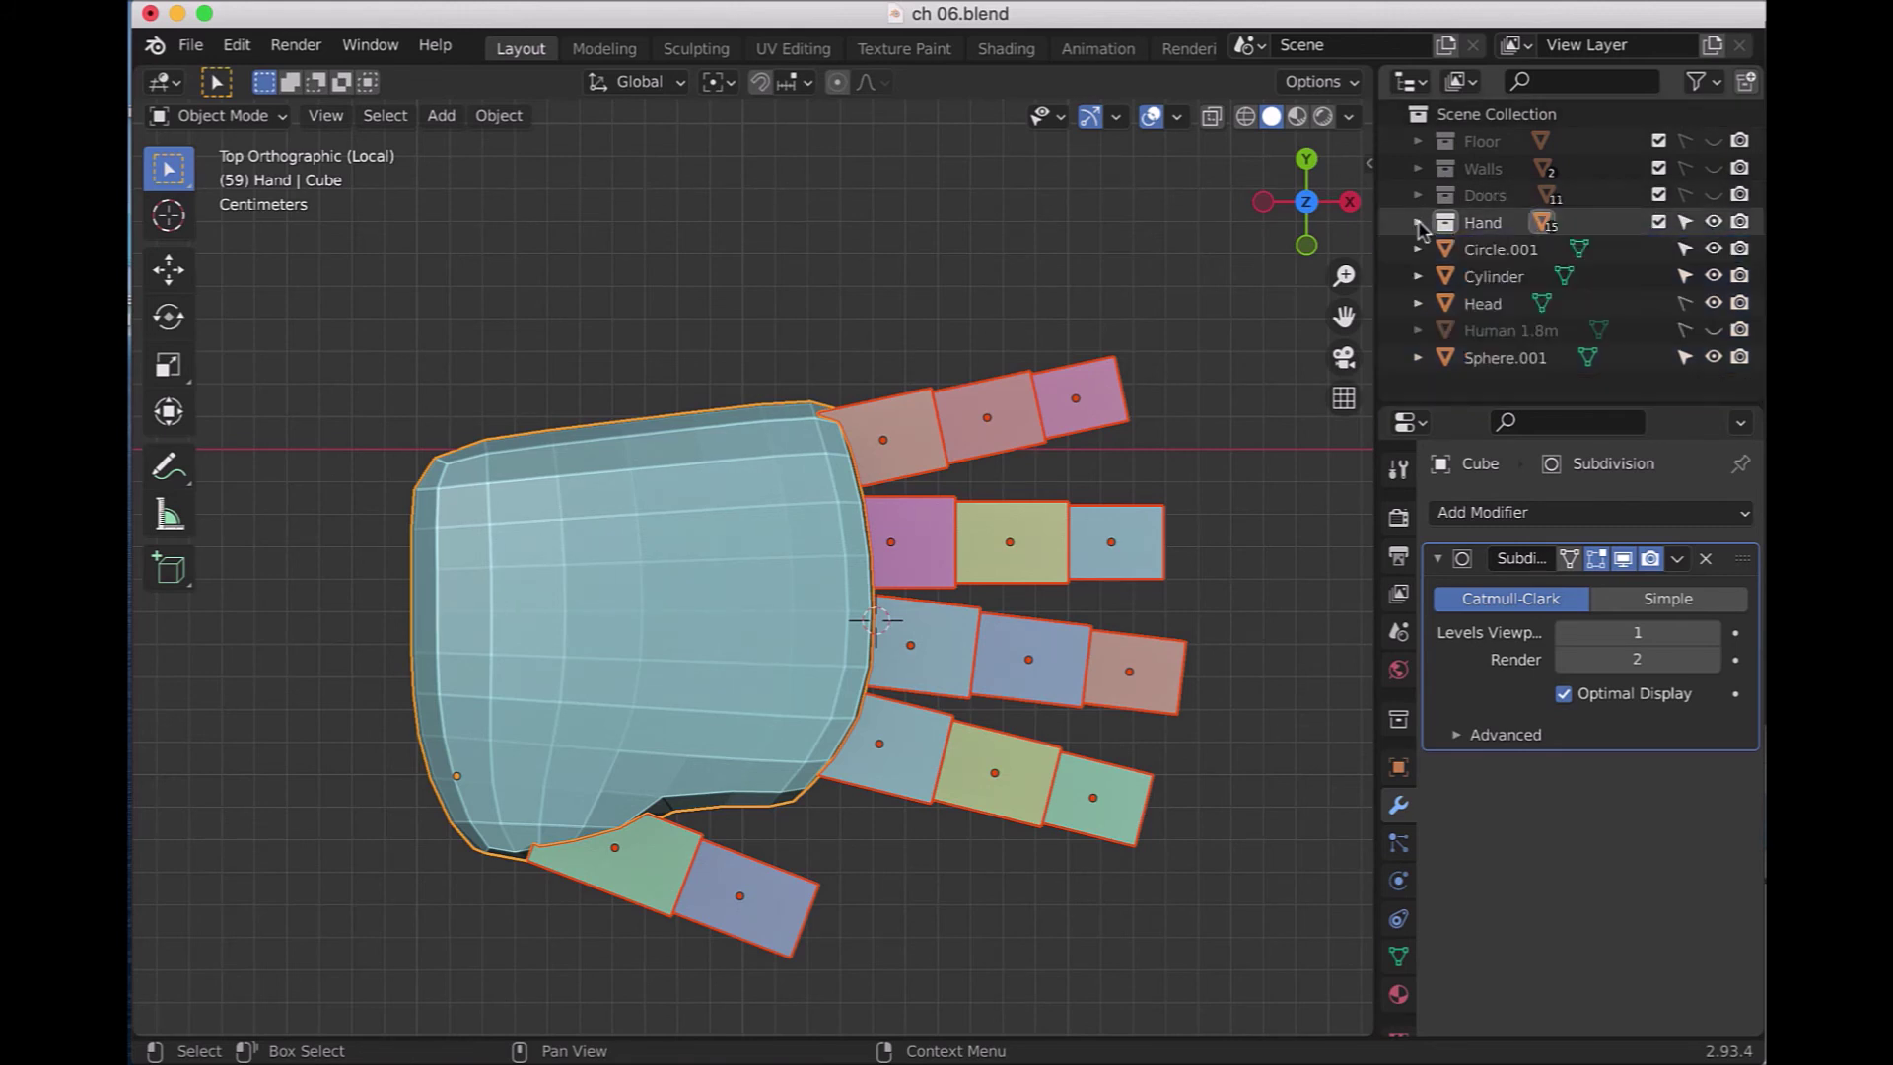
click(1515, 258)
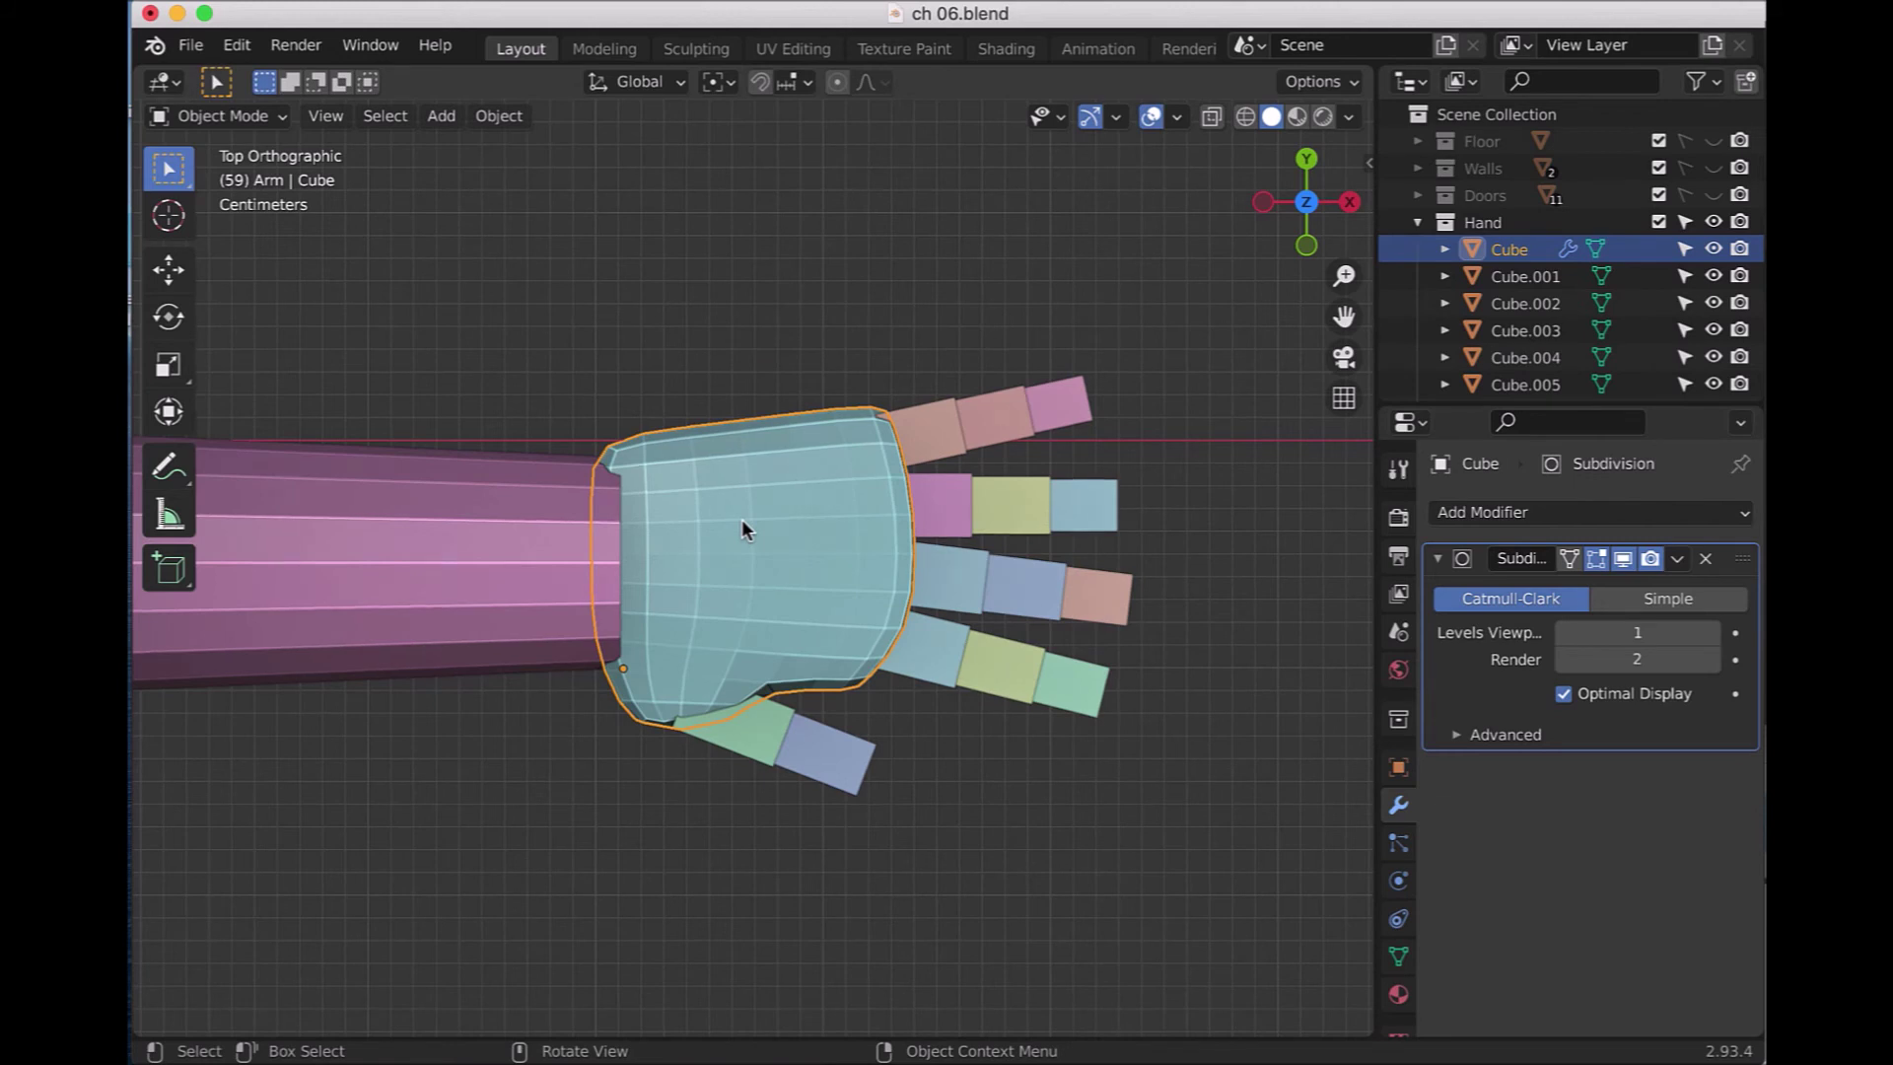
click(1677, 571)
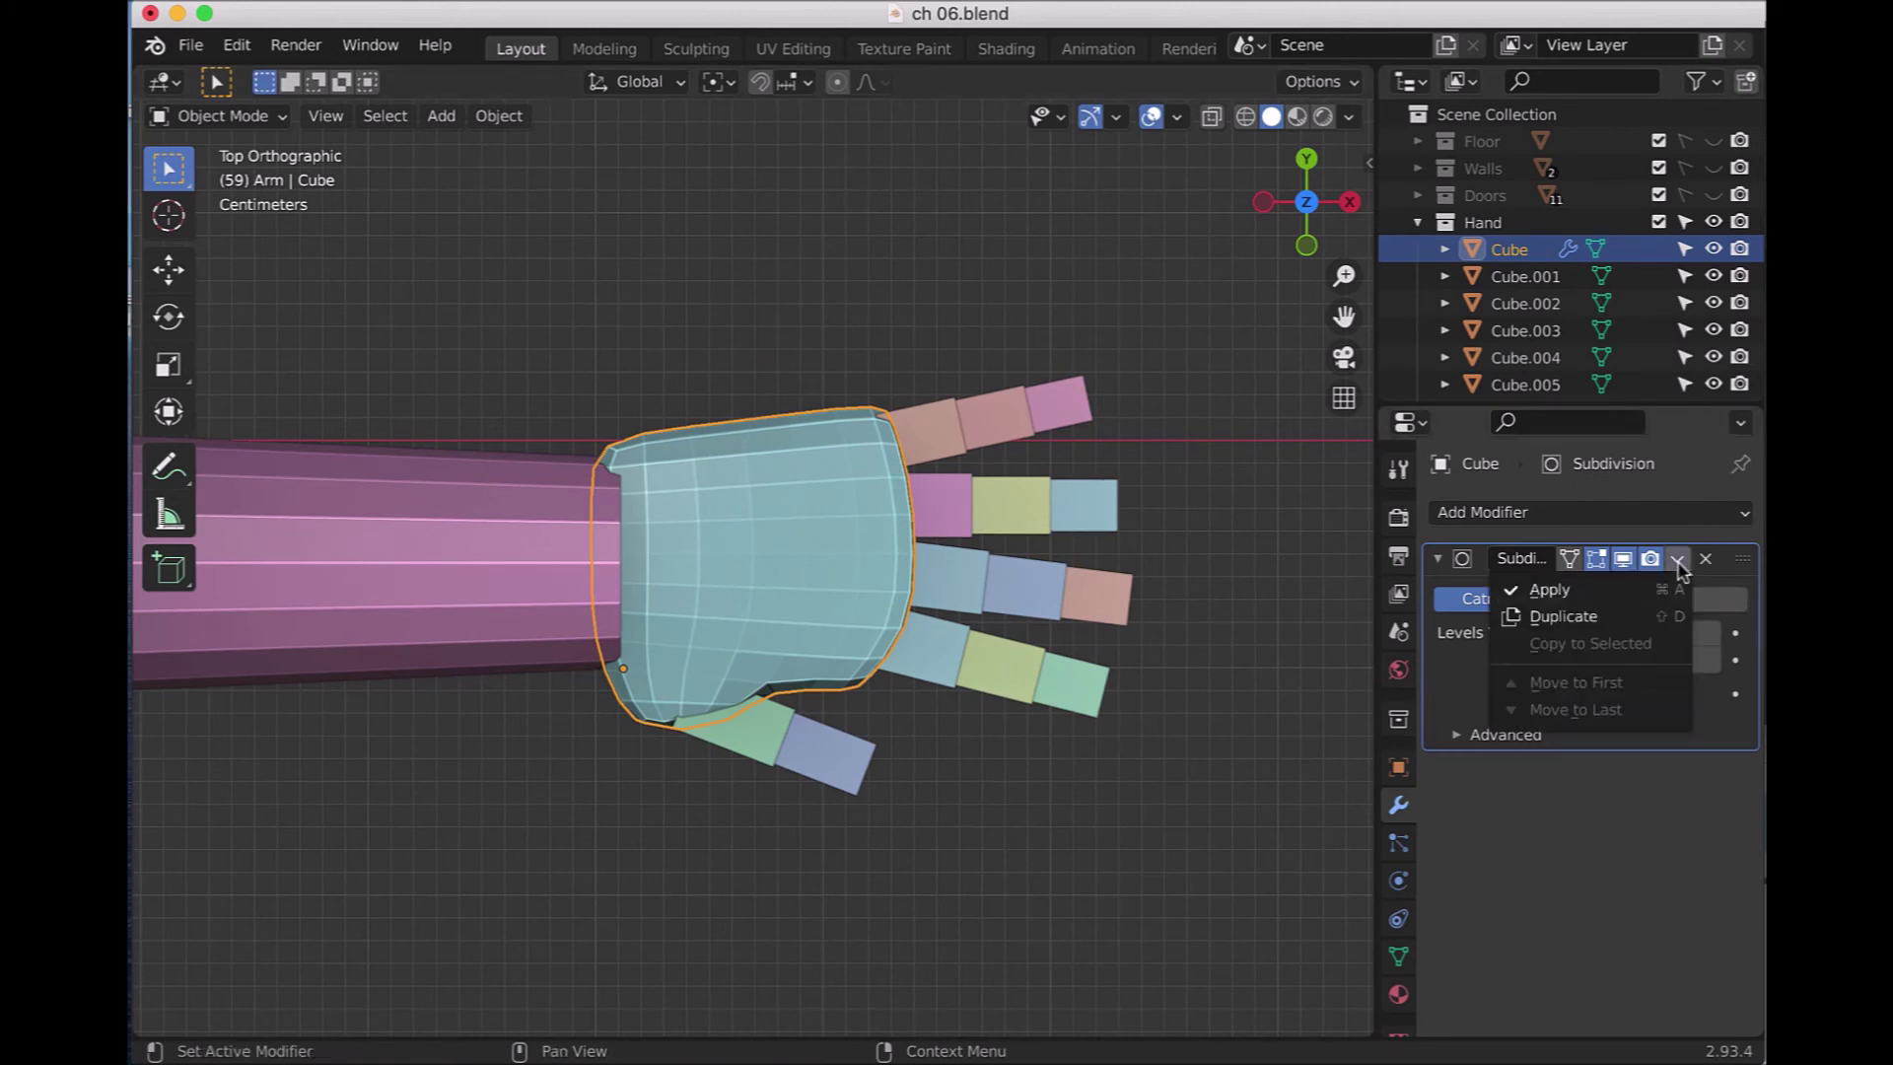
- Apply the palm's Subdivision modifier and select the top, middle and ring finger segments
click(1642, 582)
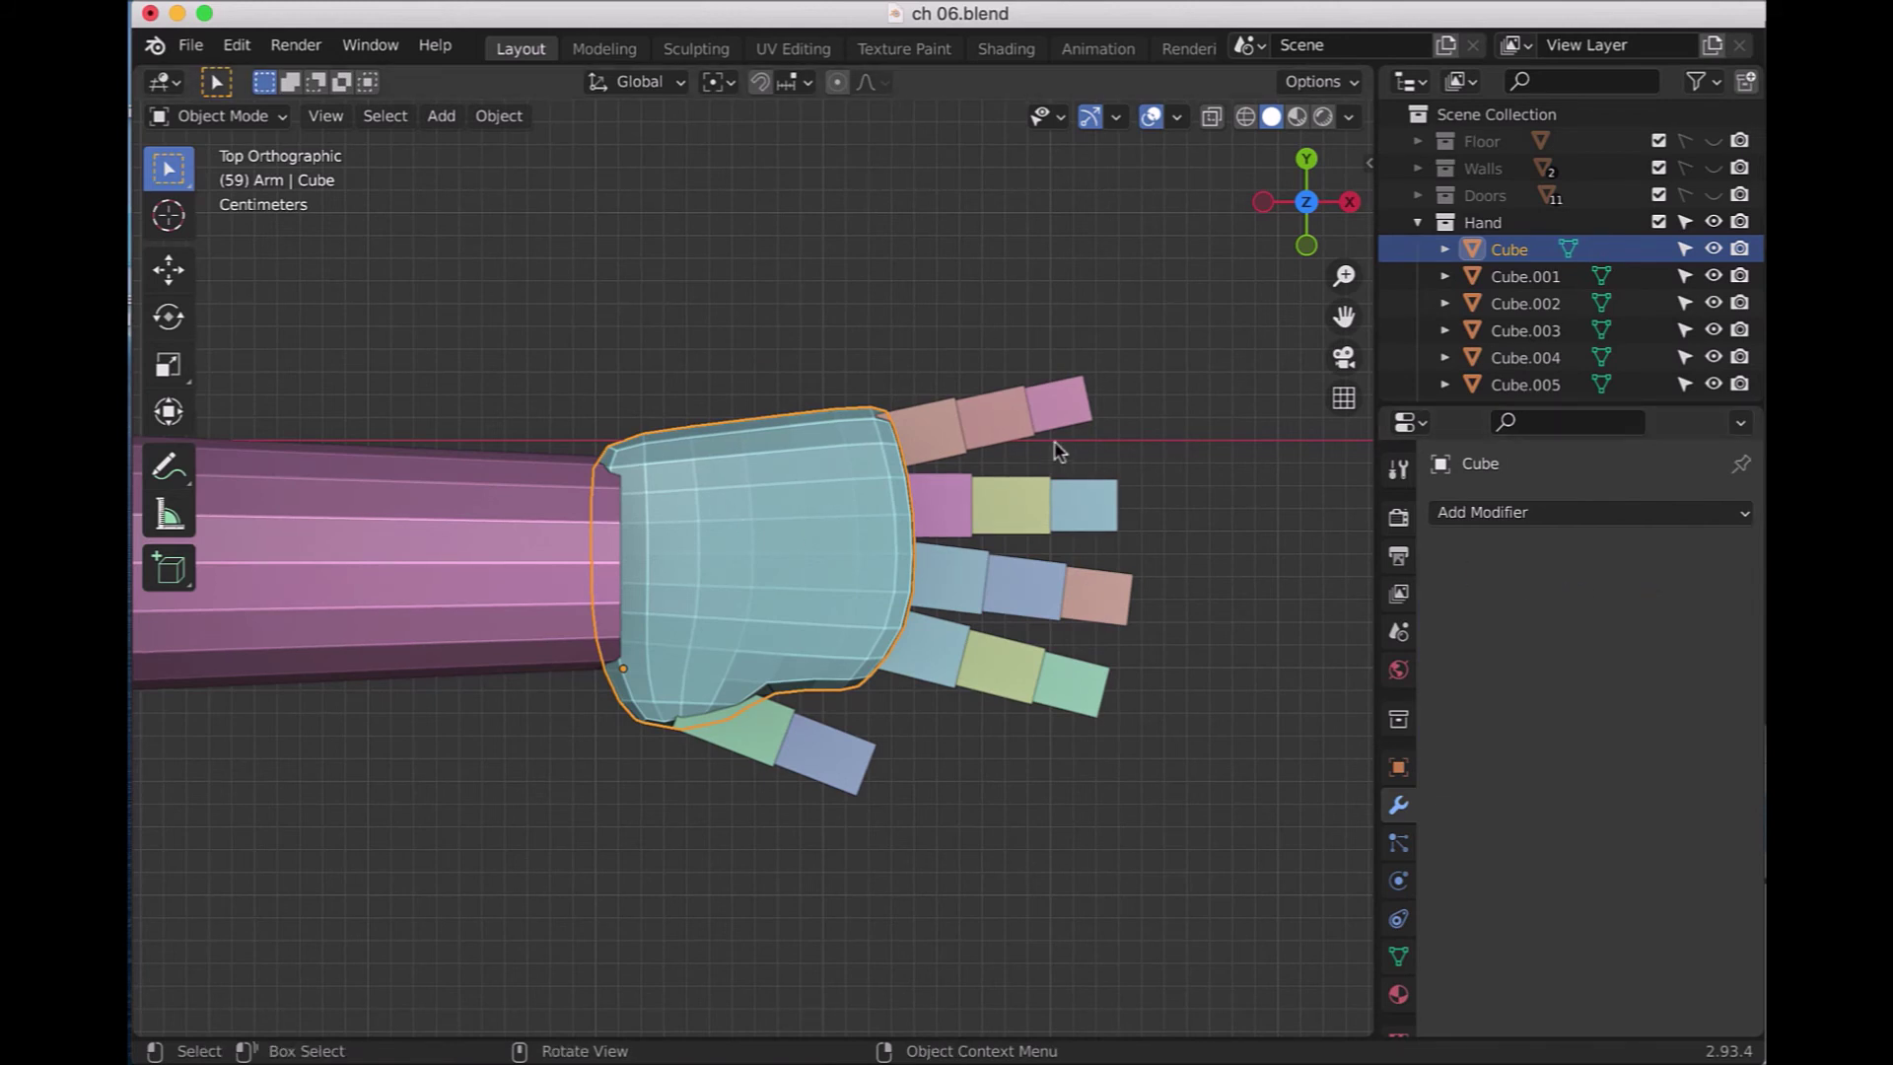
shift+click(917, 433)
shift+click(1020, 441)
shift+click(1070, 419)
shift+click(956, 512)
shift+click(1037, 530)
shift+click(1086, 512)
shift+click(972, 581)
shift+click(1109, 613)
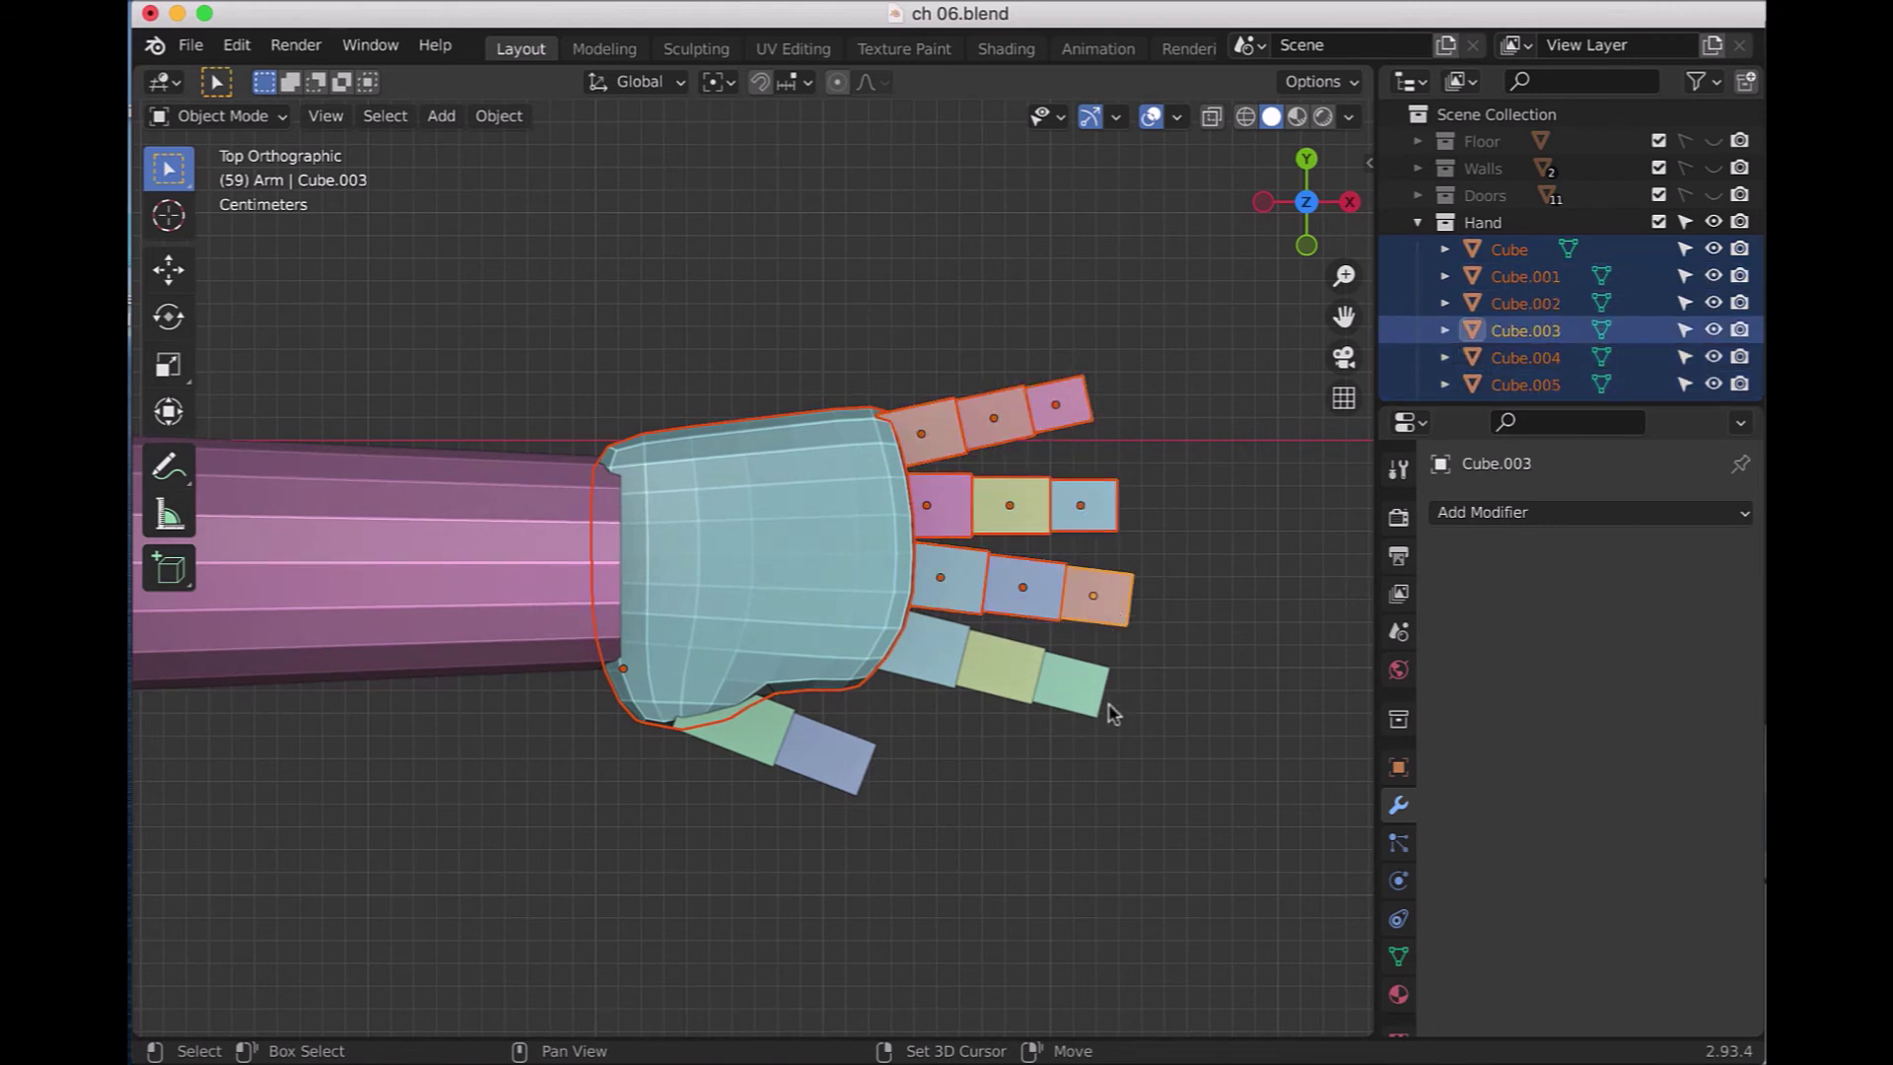
- Add the pinky and thumb segments to the selection and join all hand parts with Ctrl+J
shift+click(1084, 695)
shift+click(1010, 681)
shift+click(912, 678)
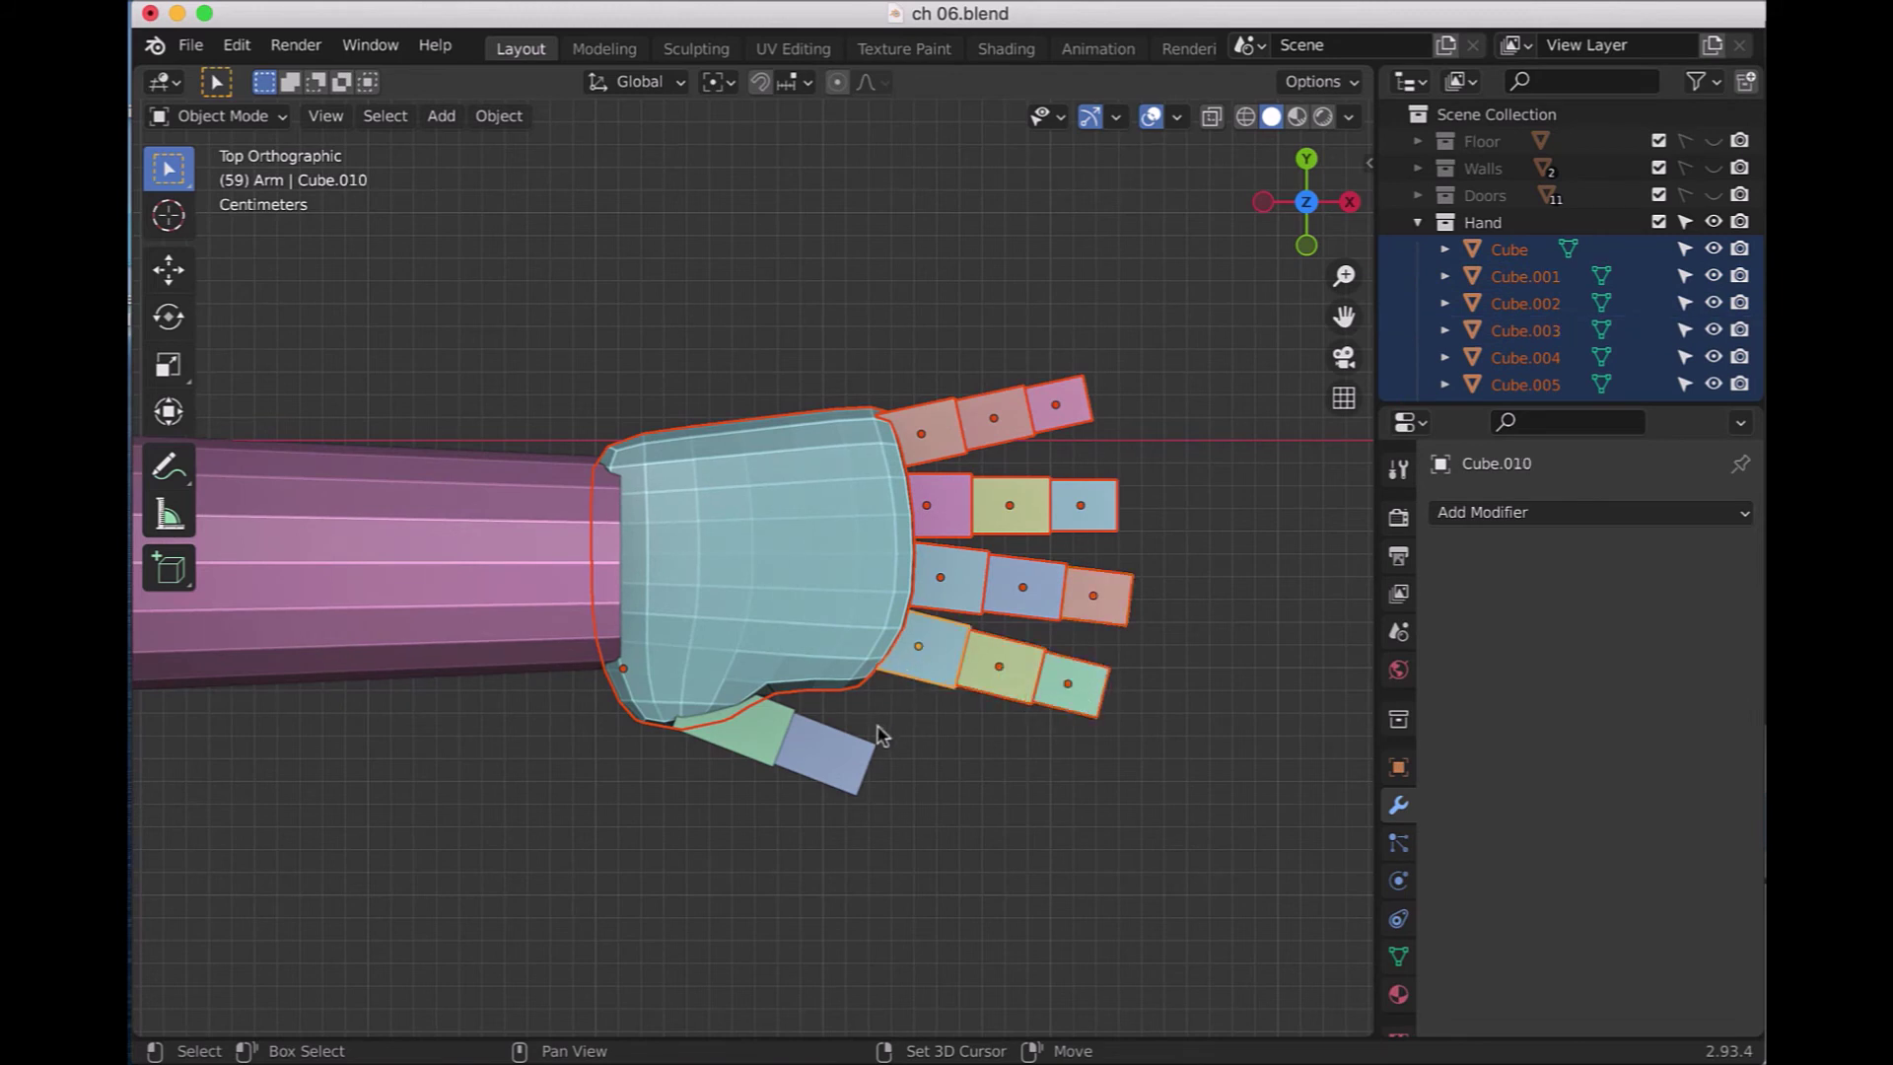
shift+click(833, 759)
shift+click(749, 757)
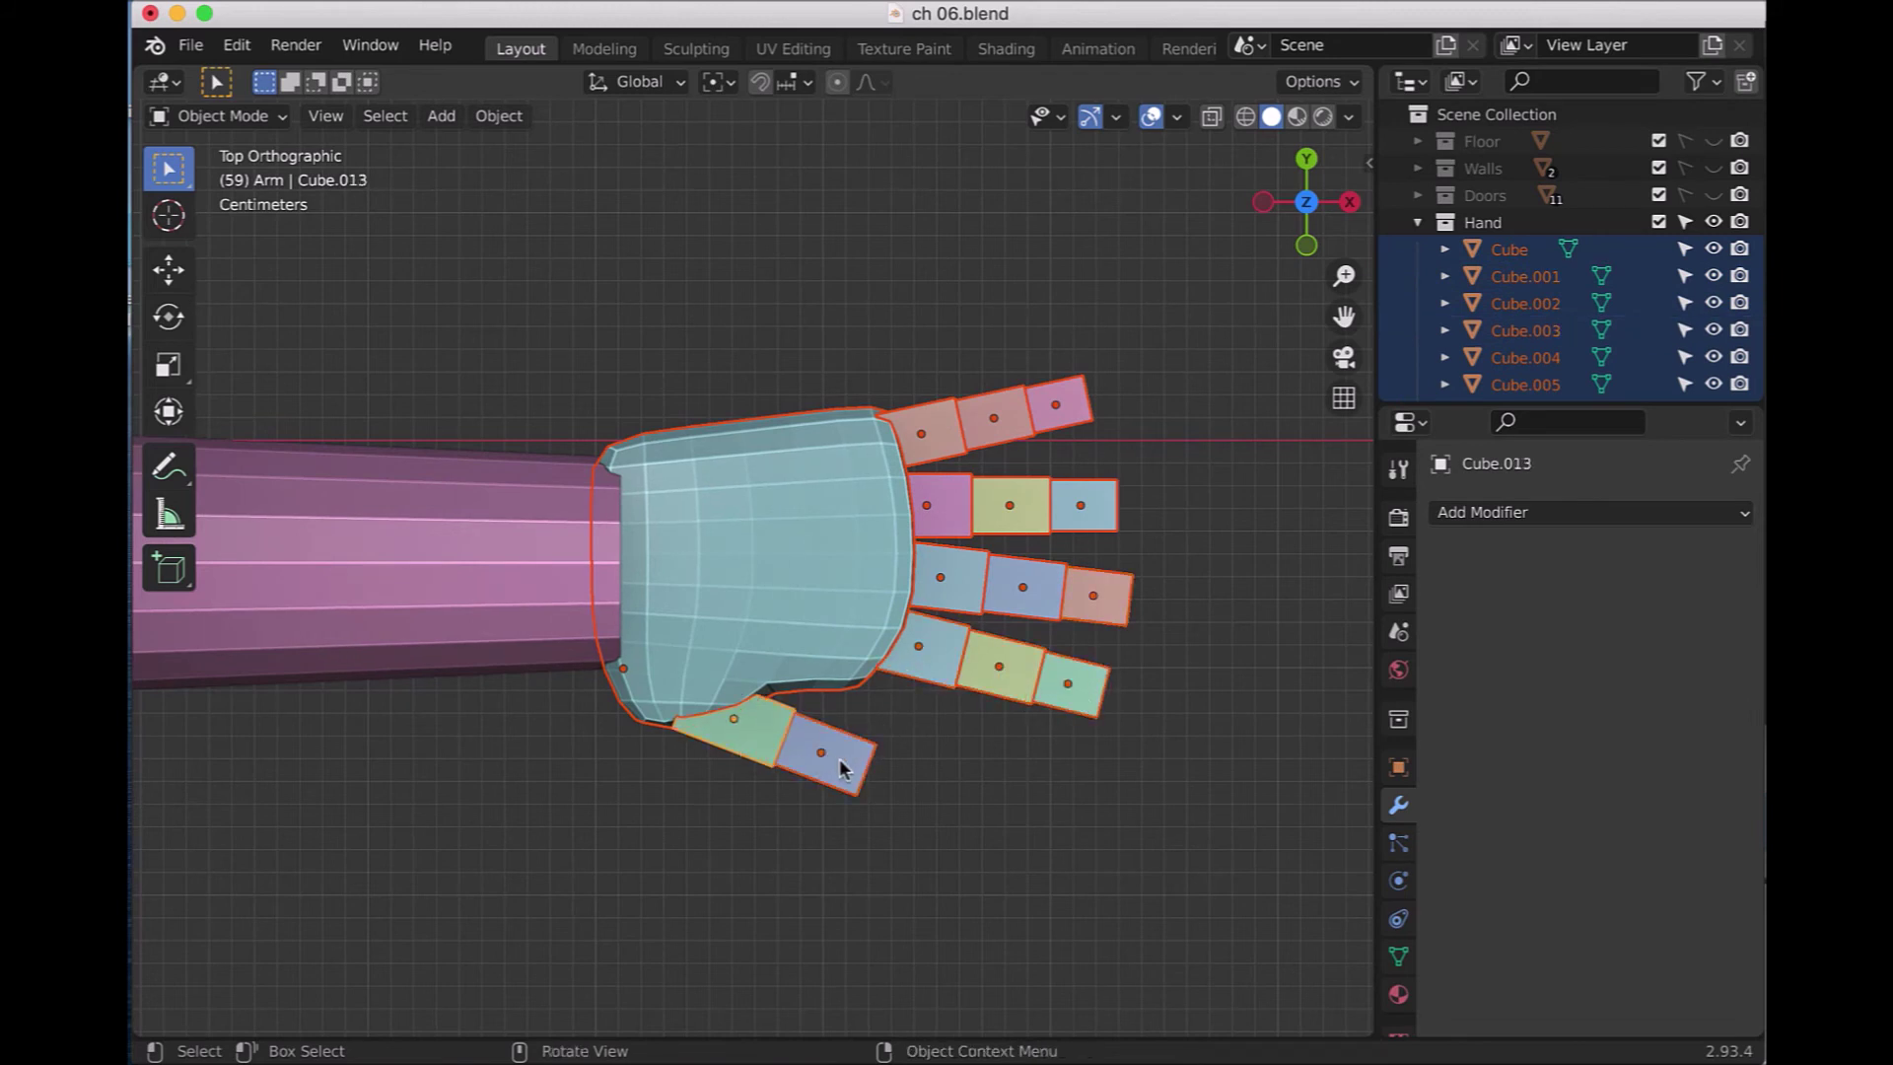
key(ctrl+j)
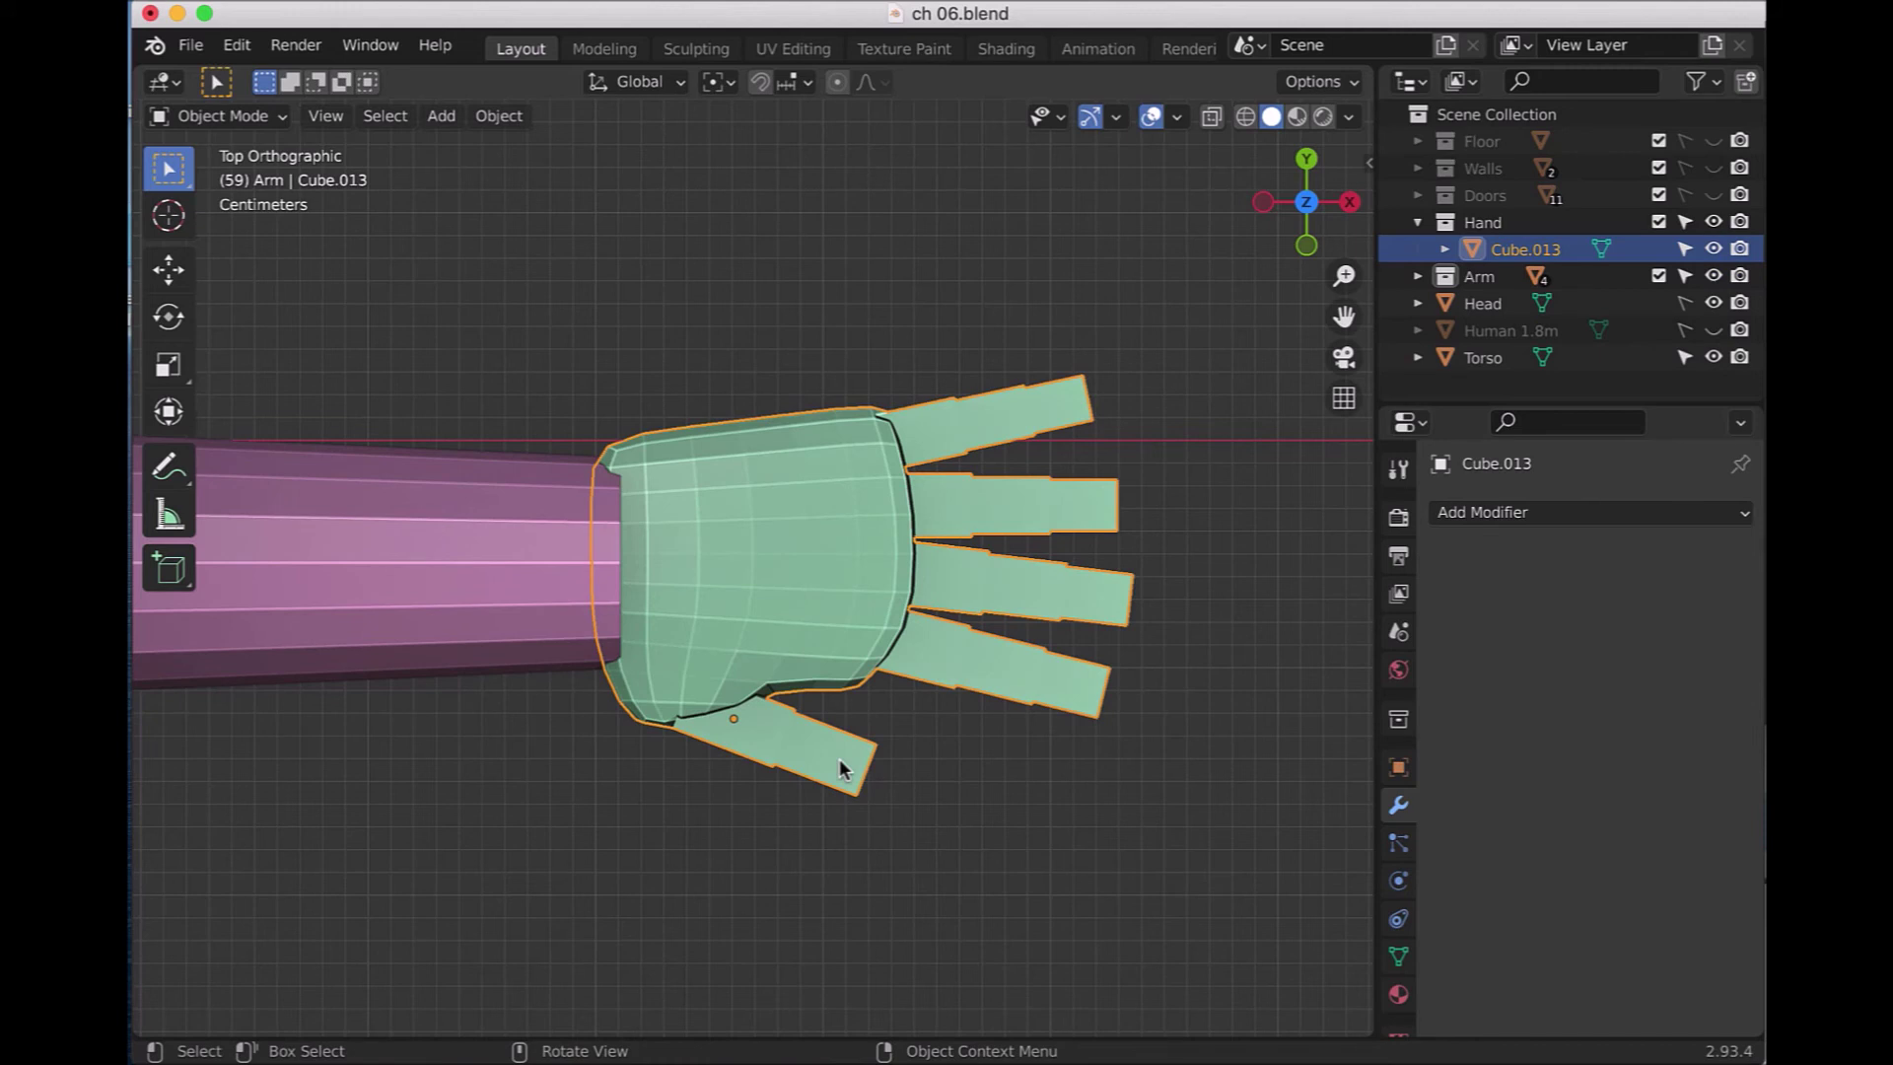
mouse_move(1090, 852)
middle_down()
mouse_move(1069, 599)
mouse_move(1087, 676)
middle_up()
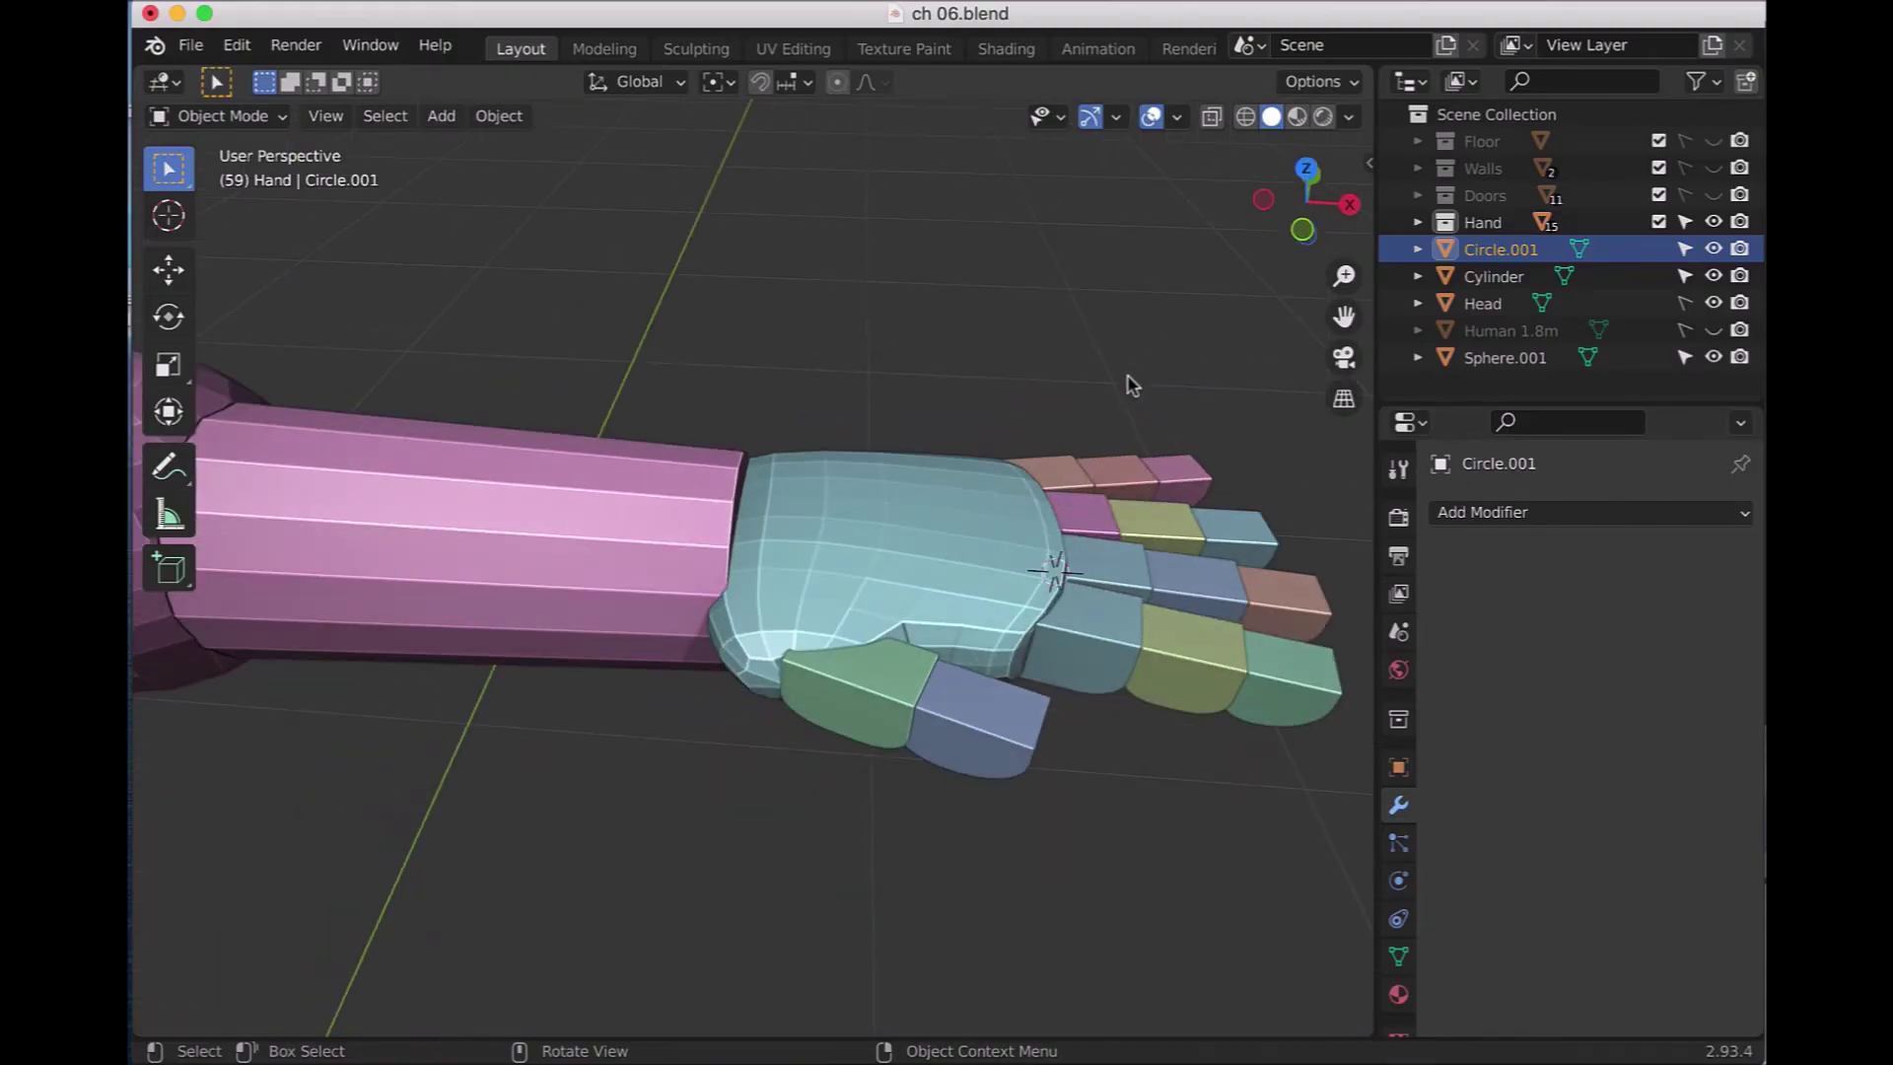
scroll(1163, 443, down, 2)
scroll(1192, 512, down, 4)
scroll(1180, 537, up, 4)
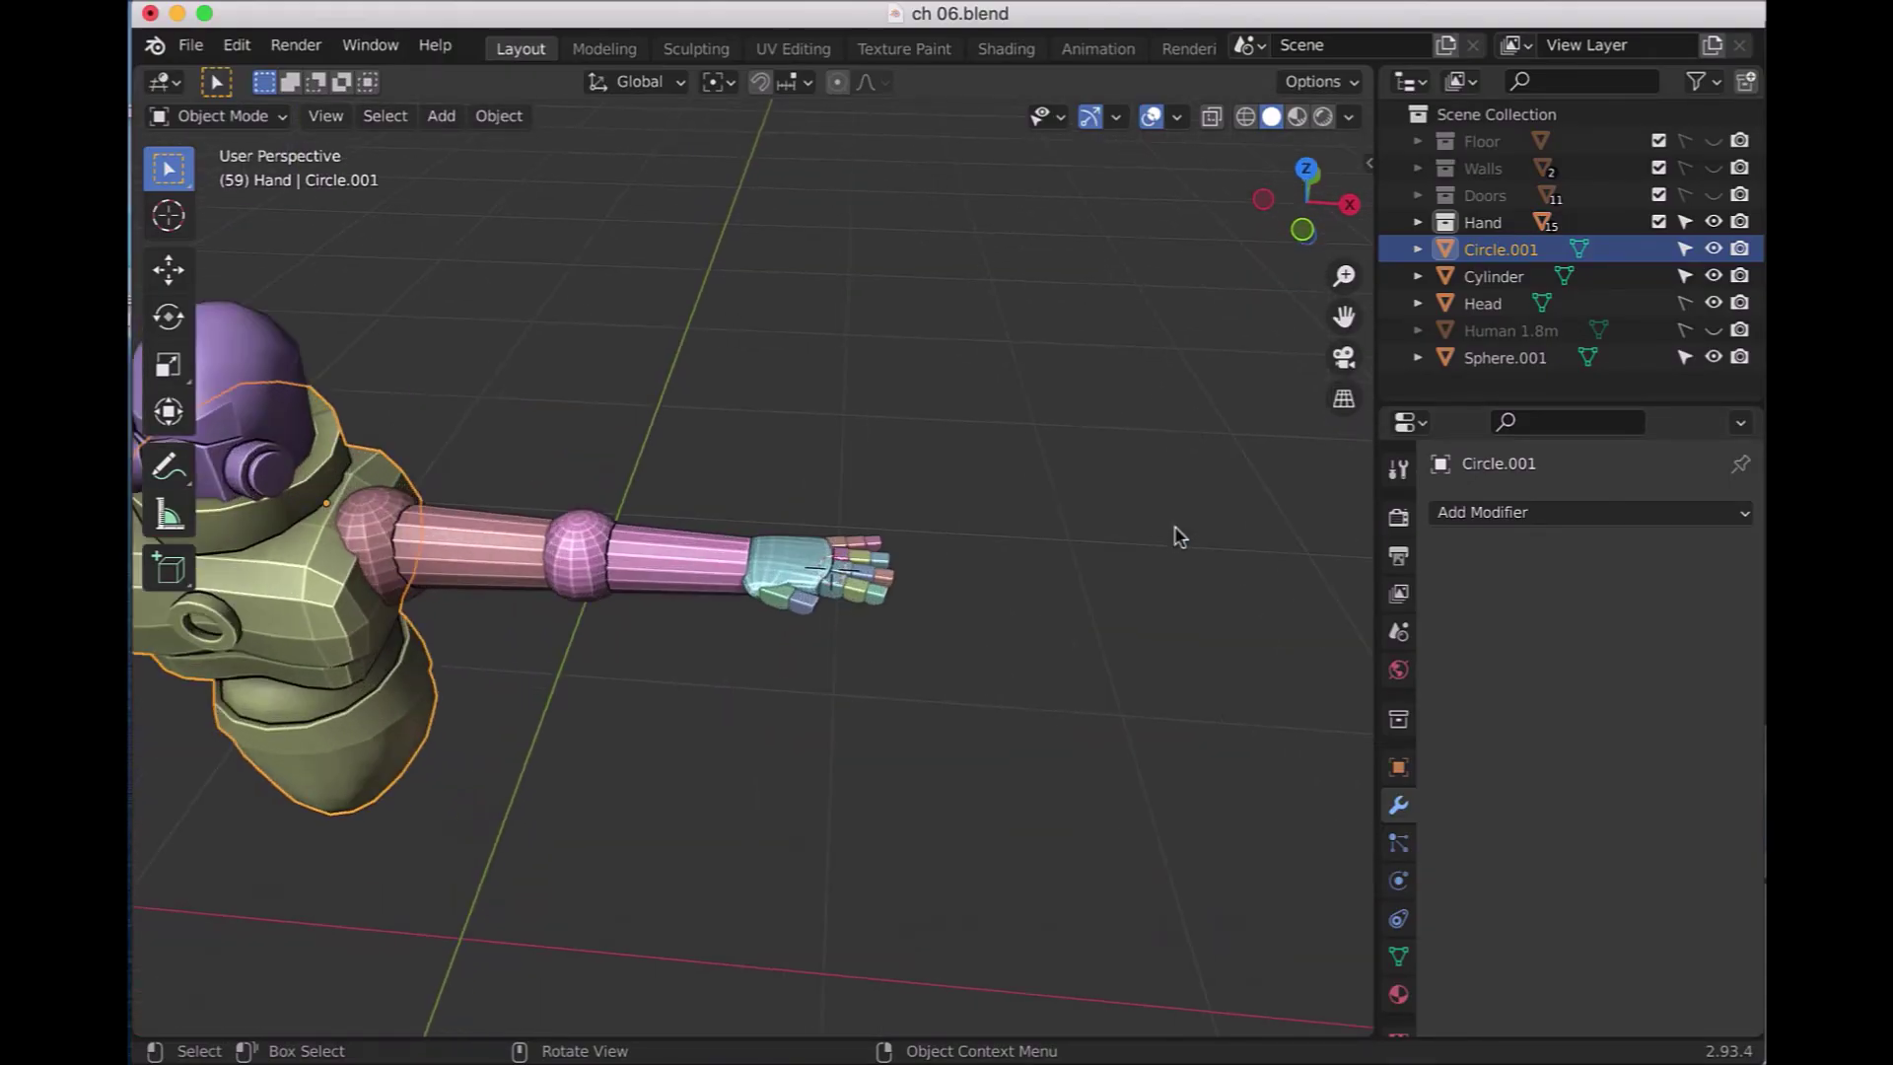
scroll(1174, 528, down, 2)
scroll(1174, 528, down, 2)
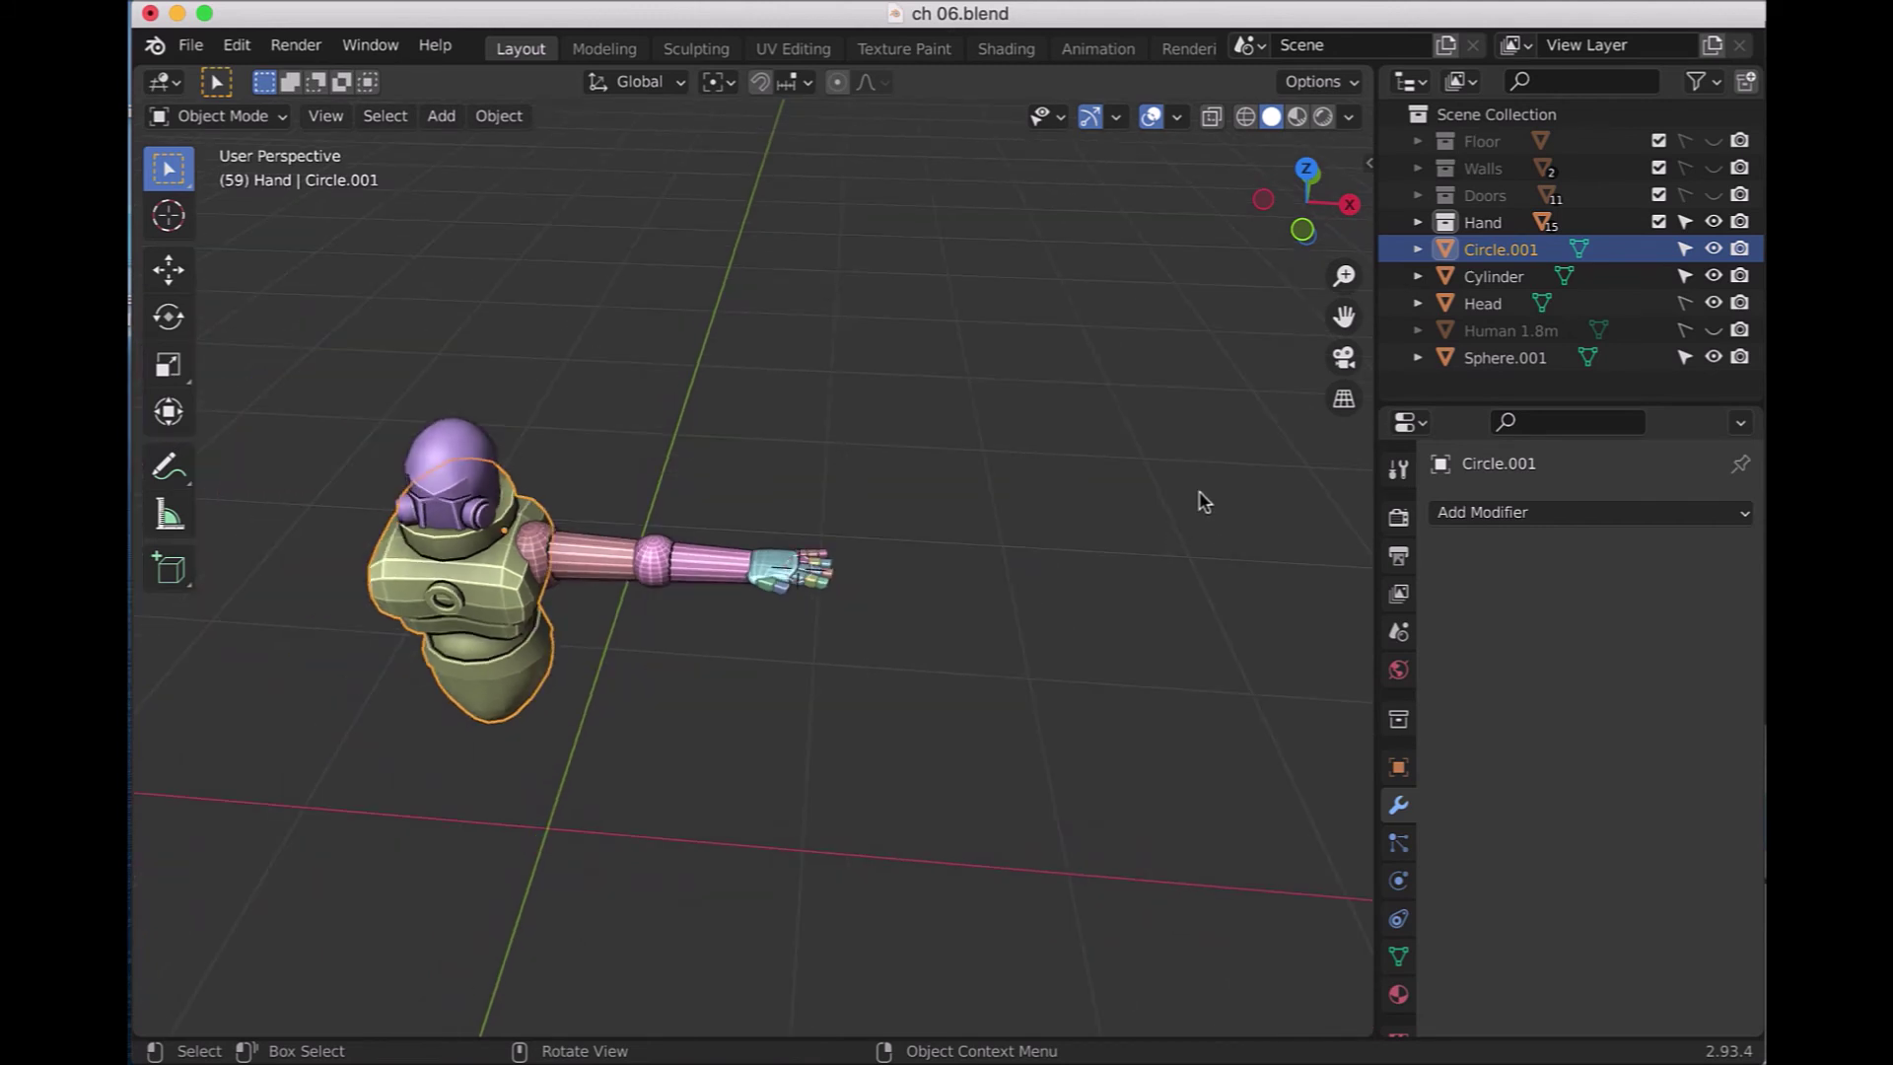
click(1482, 277)
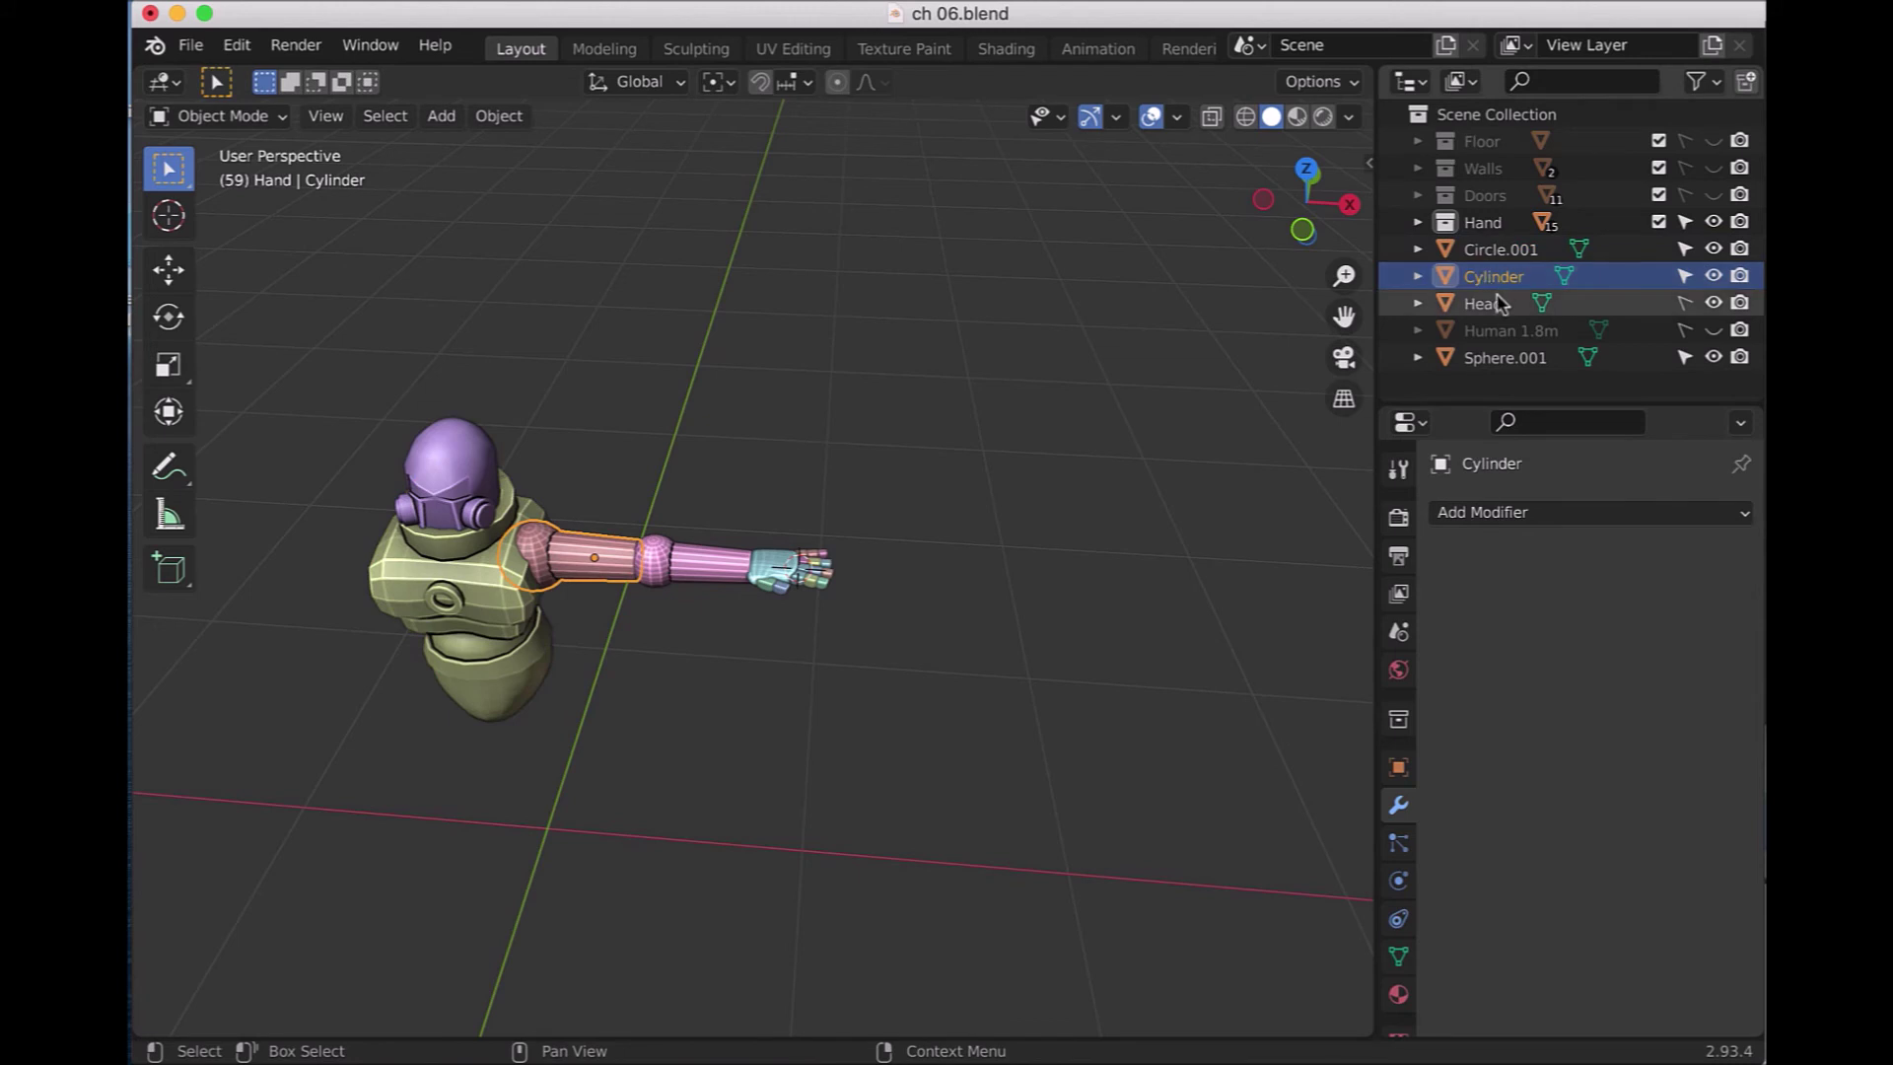
click(1500, 306)
click(1510, 355)
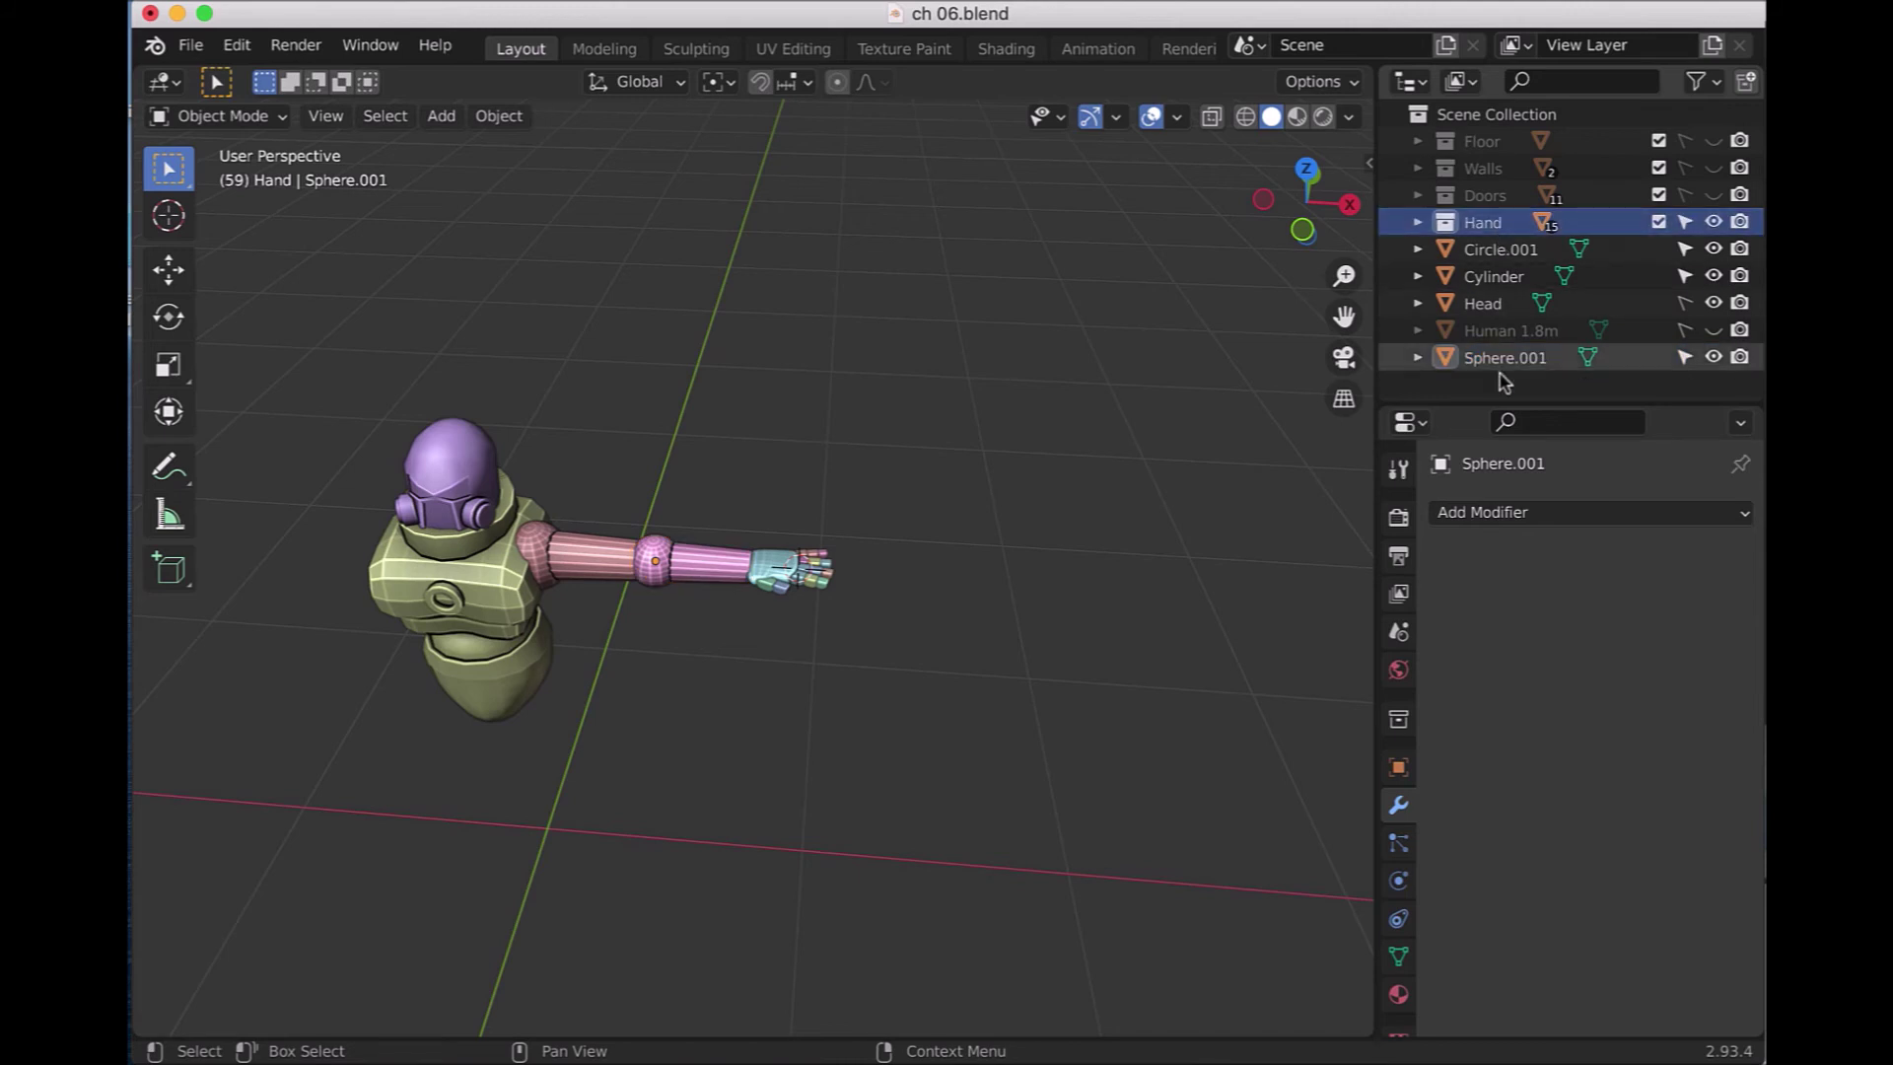
click(1512, 256)
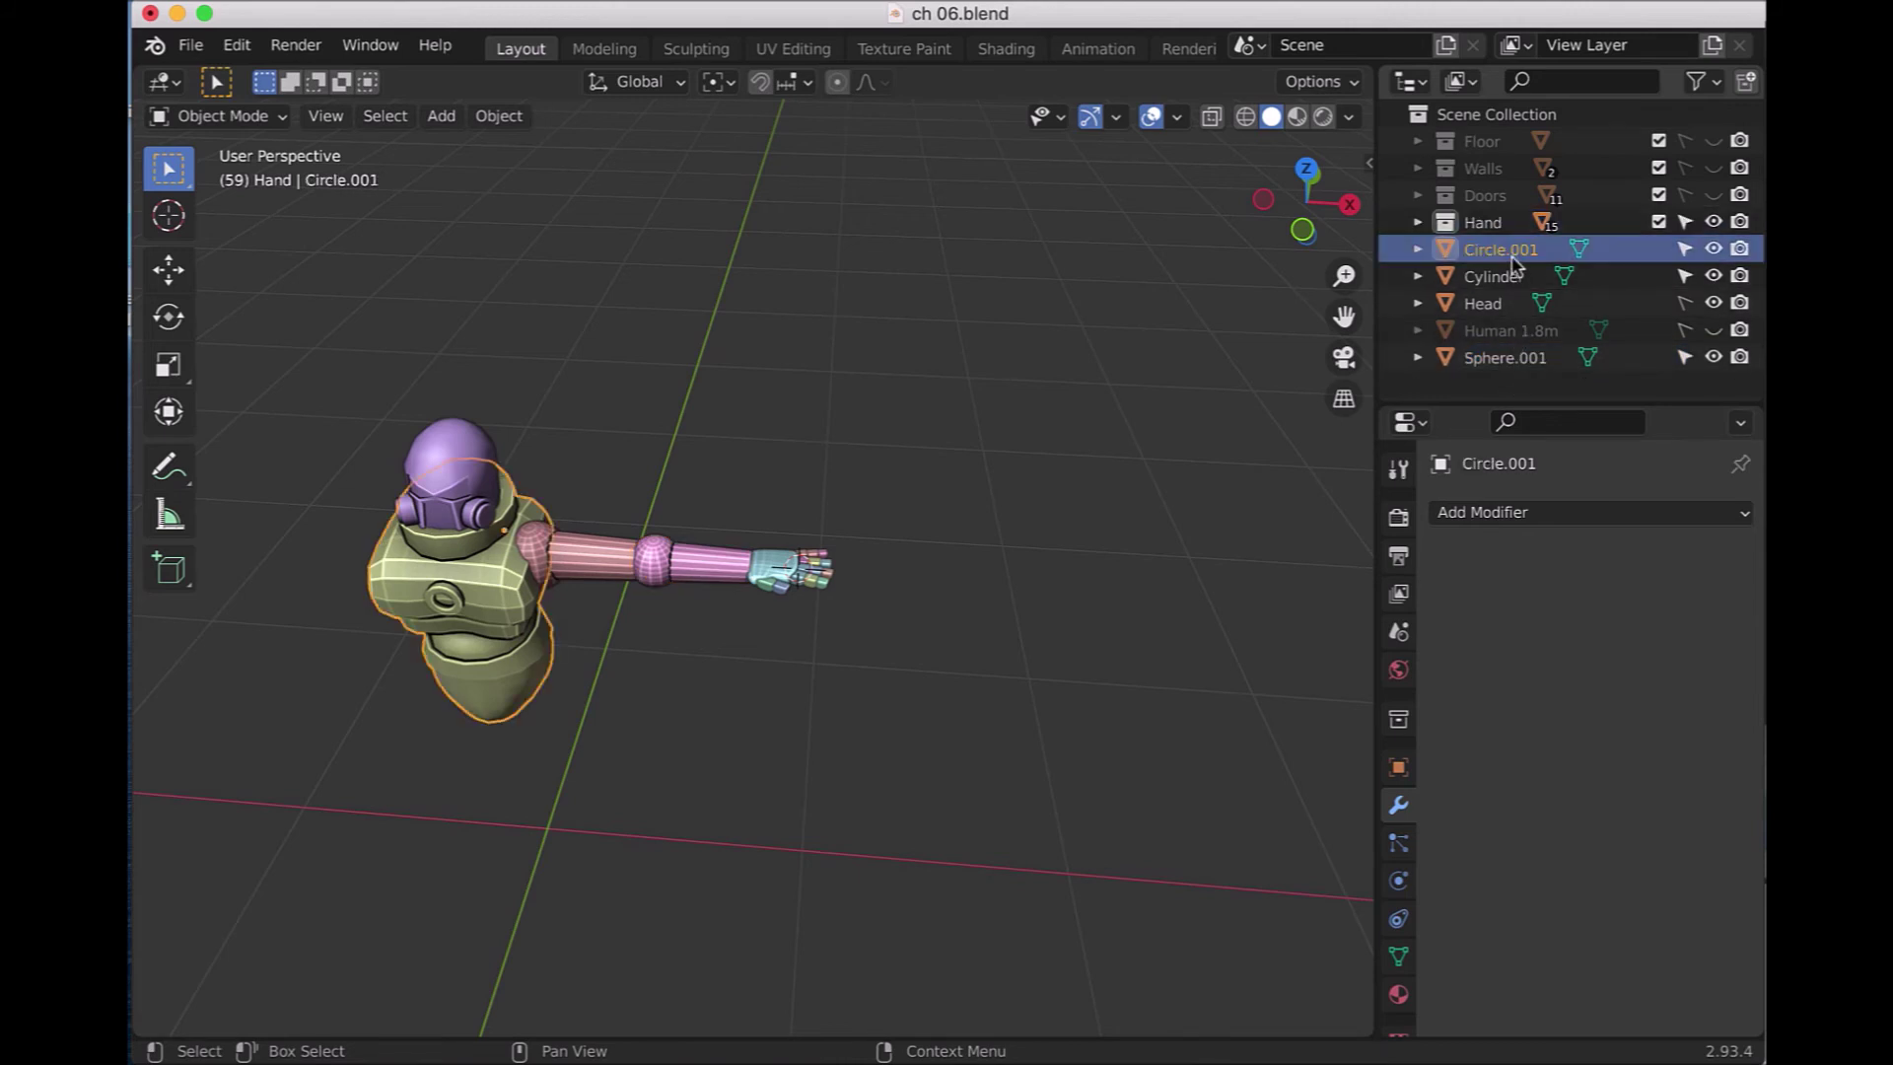
double_click(1513, 258)
text(Tors)
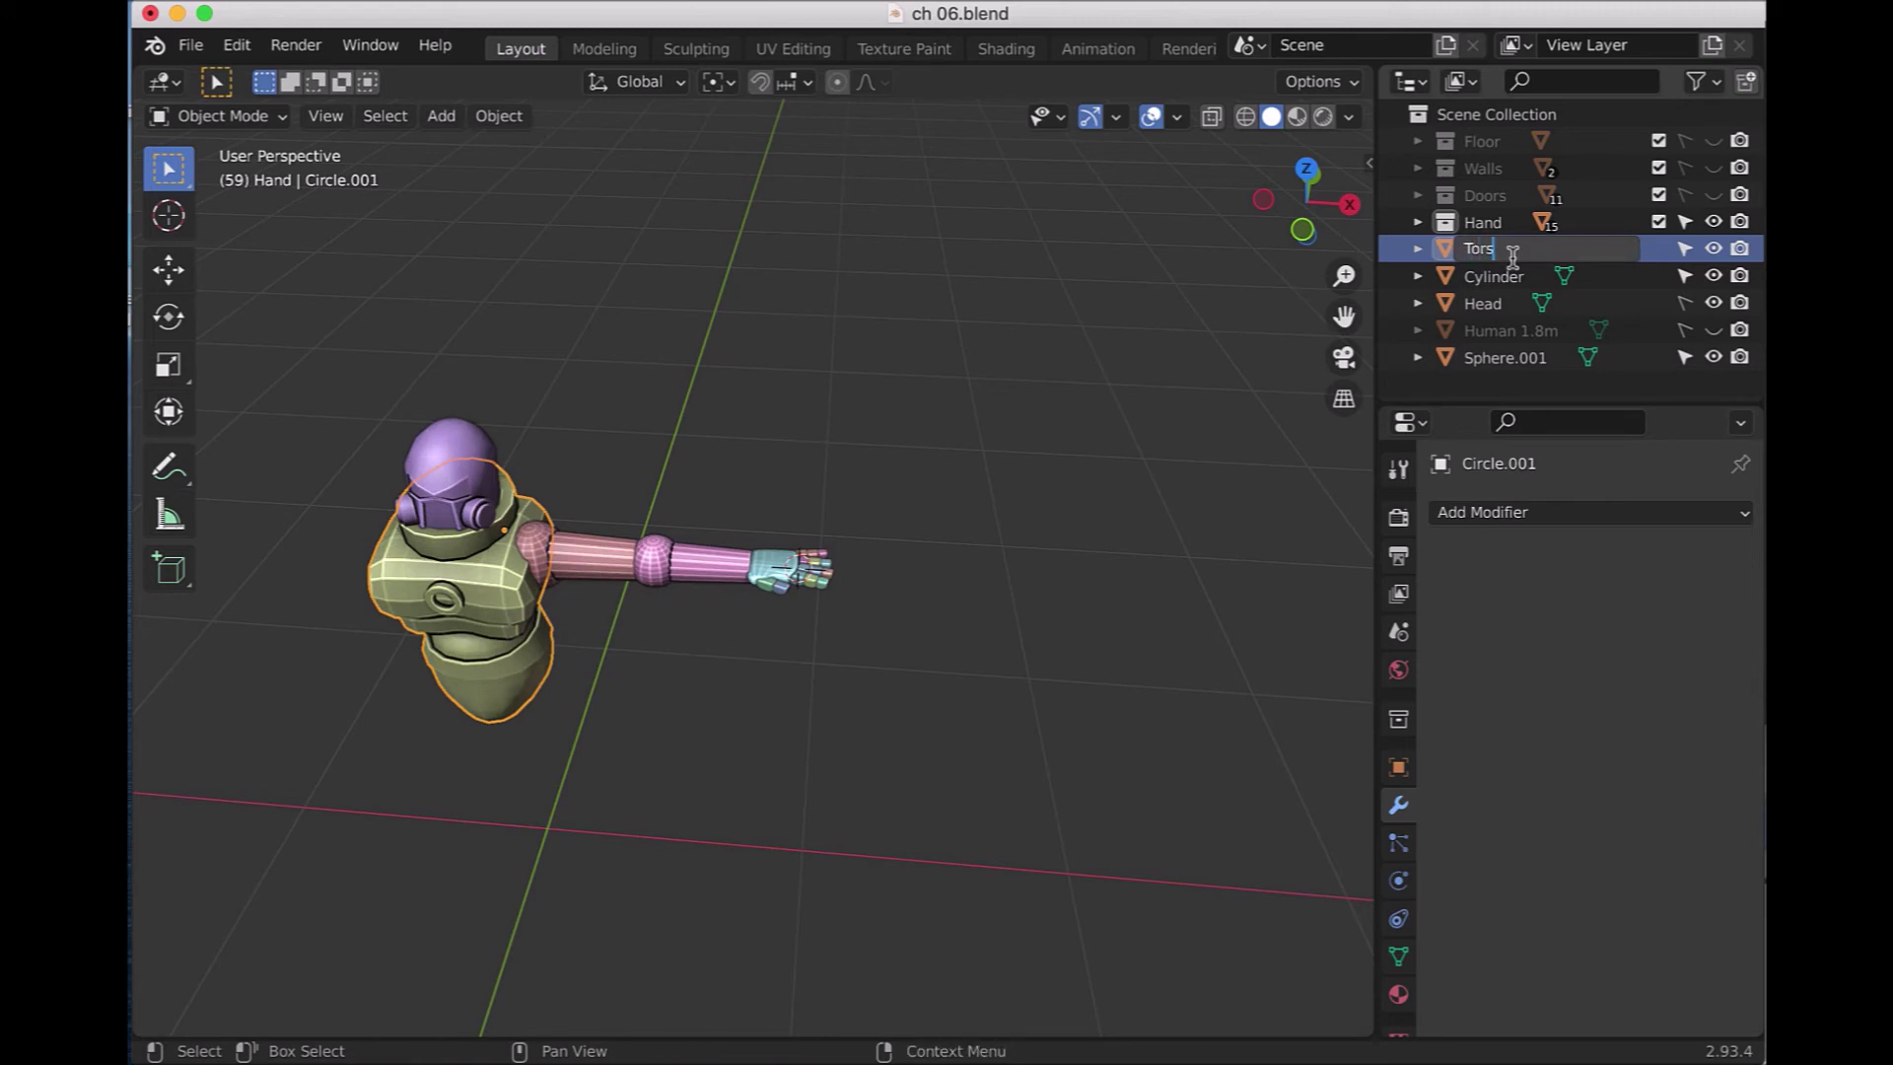
key(Return)
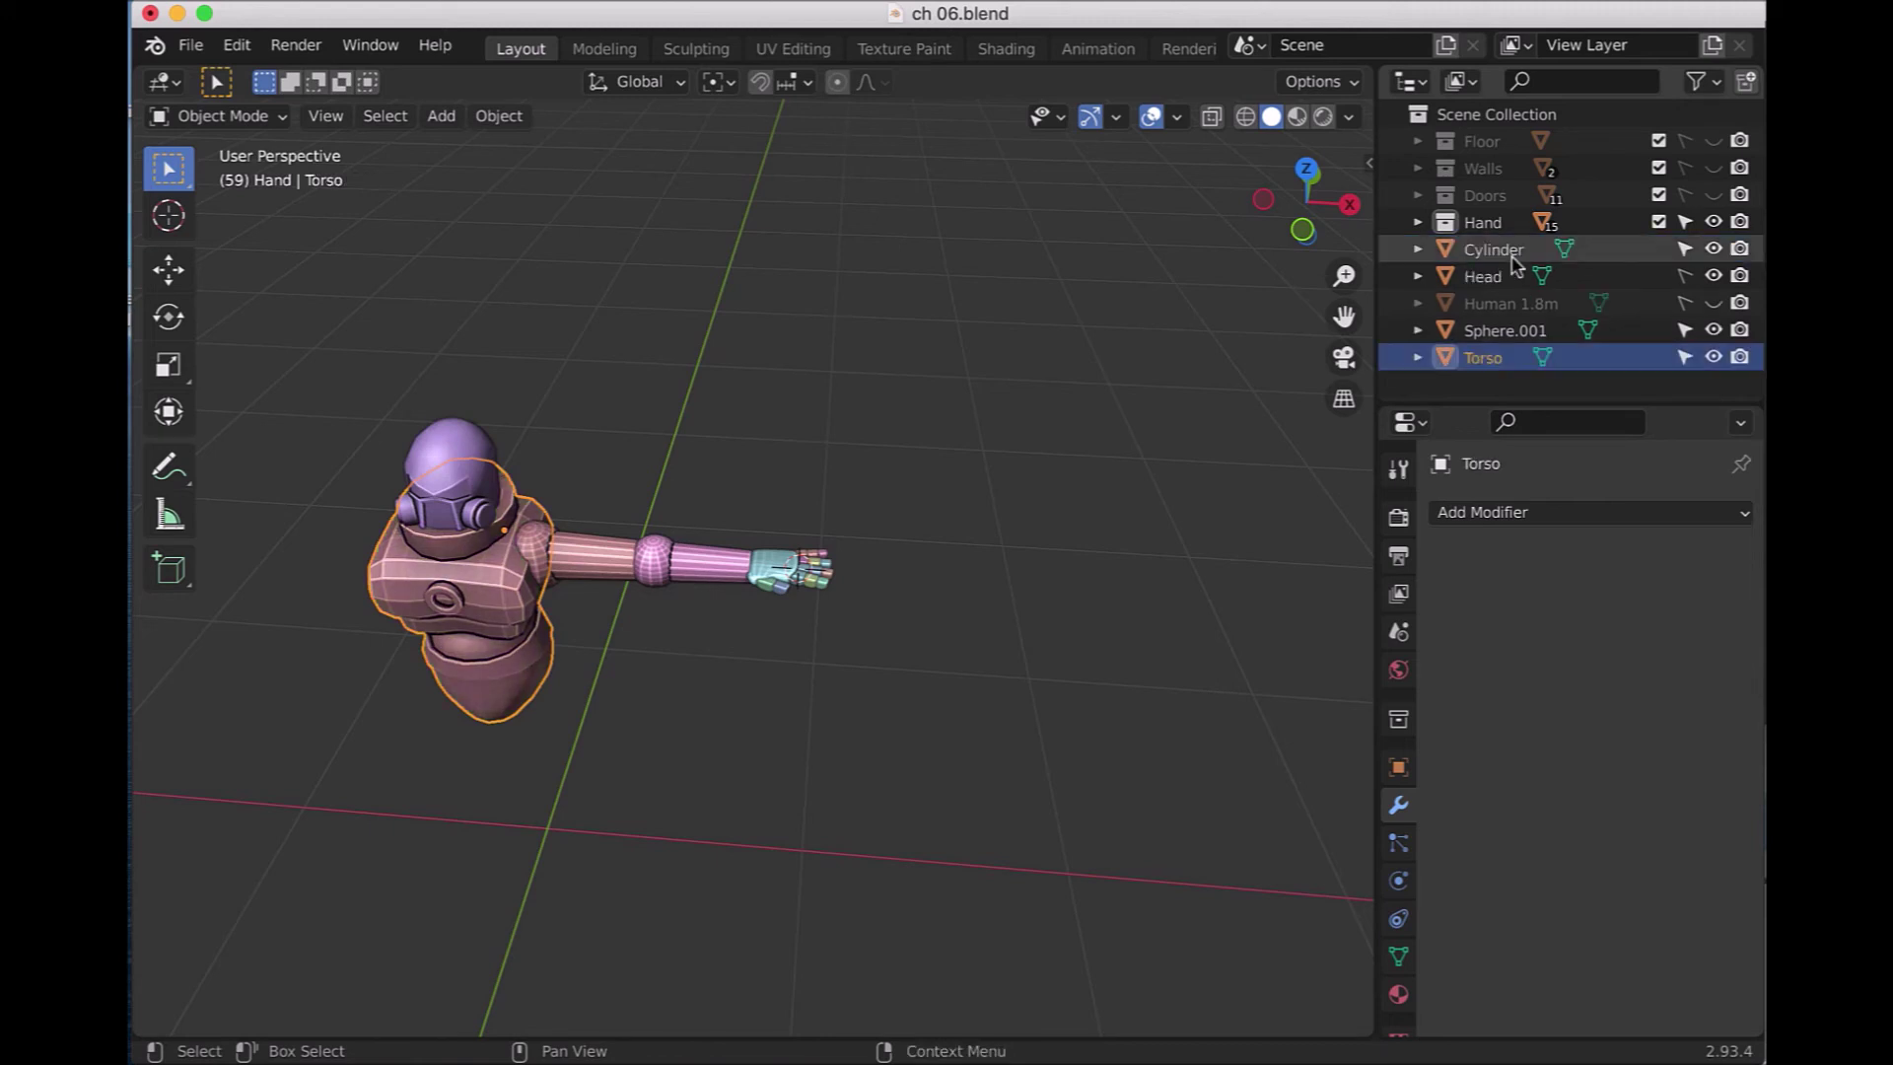
click(1515, 262)
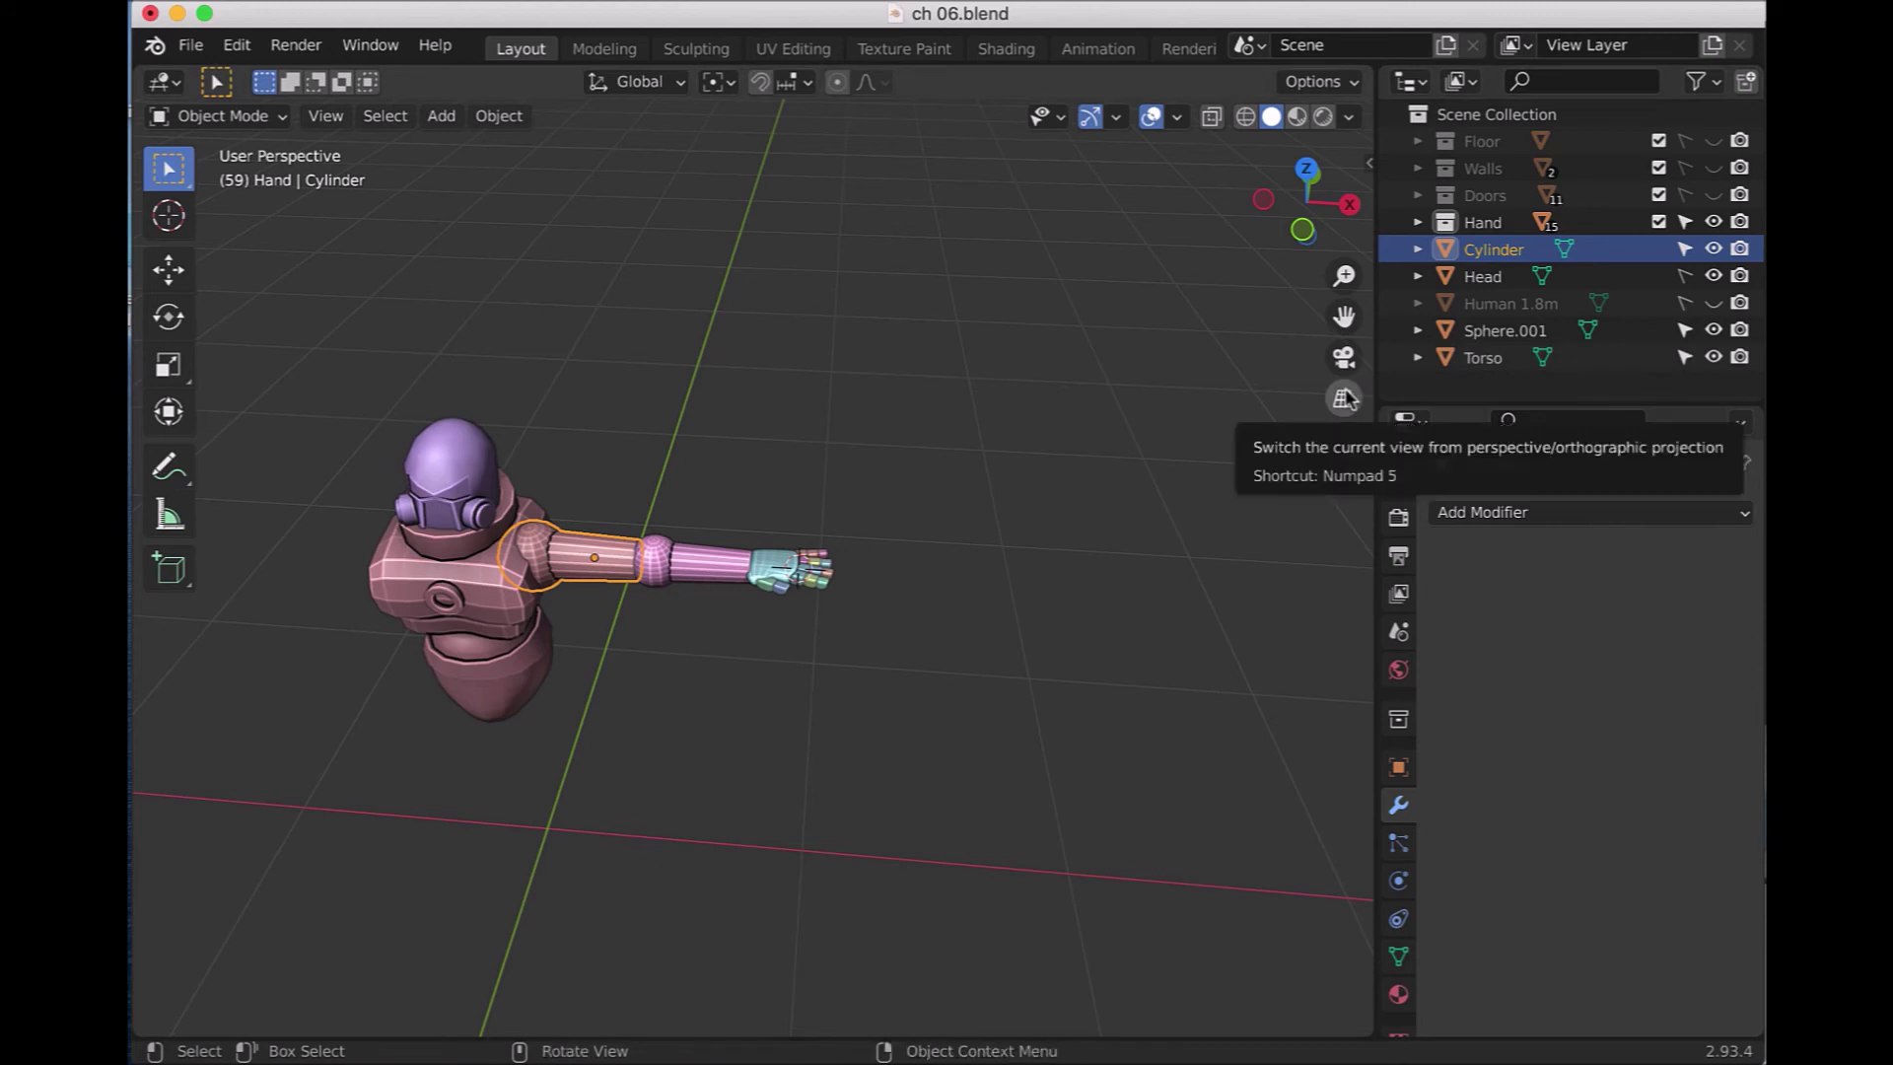
click(1526, 333)
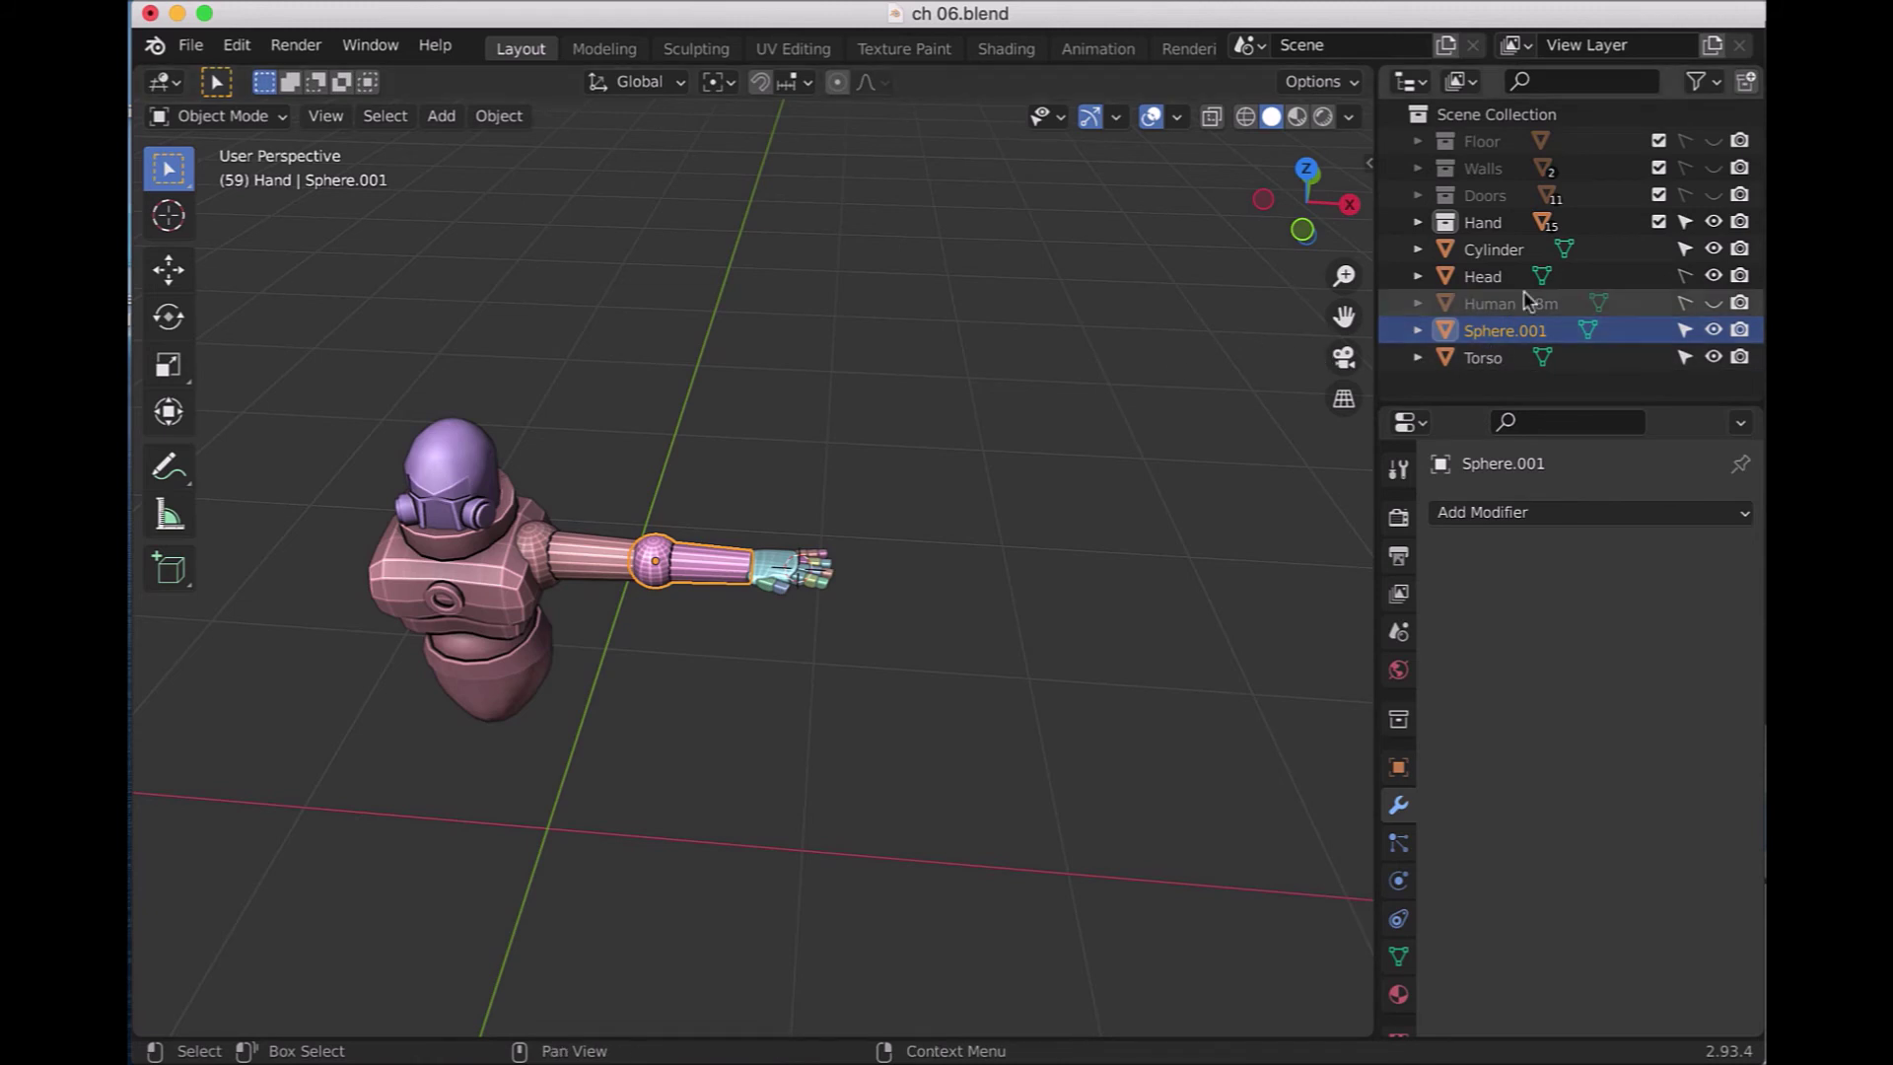
click(1518, 114)
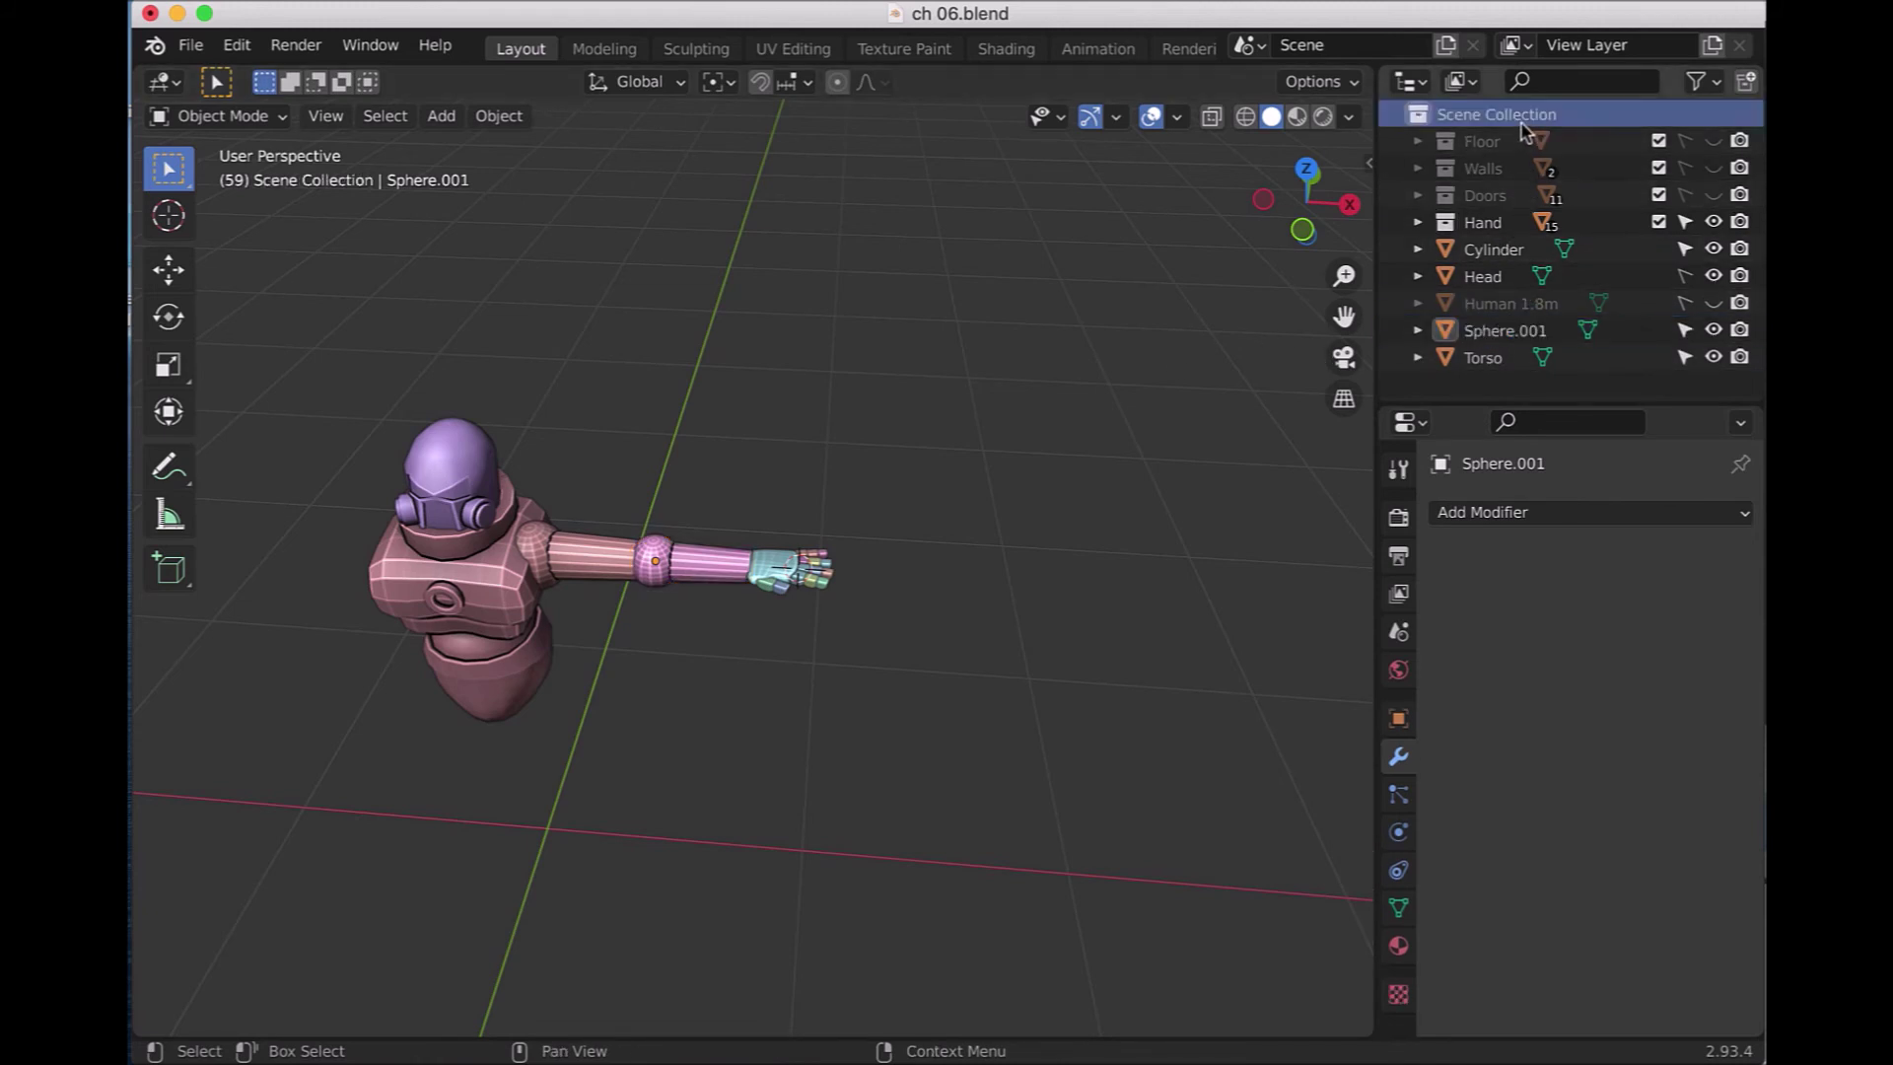
- Create a new collection under Scene Collection and name it 'Arm'
right_click(1523, 118)
click(1523, 124)
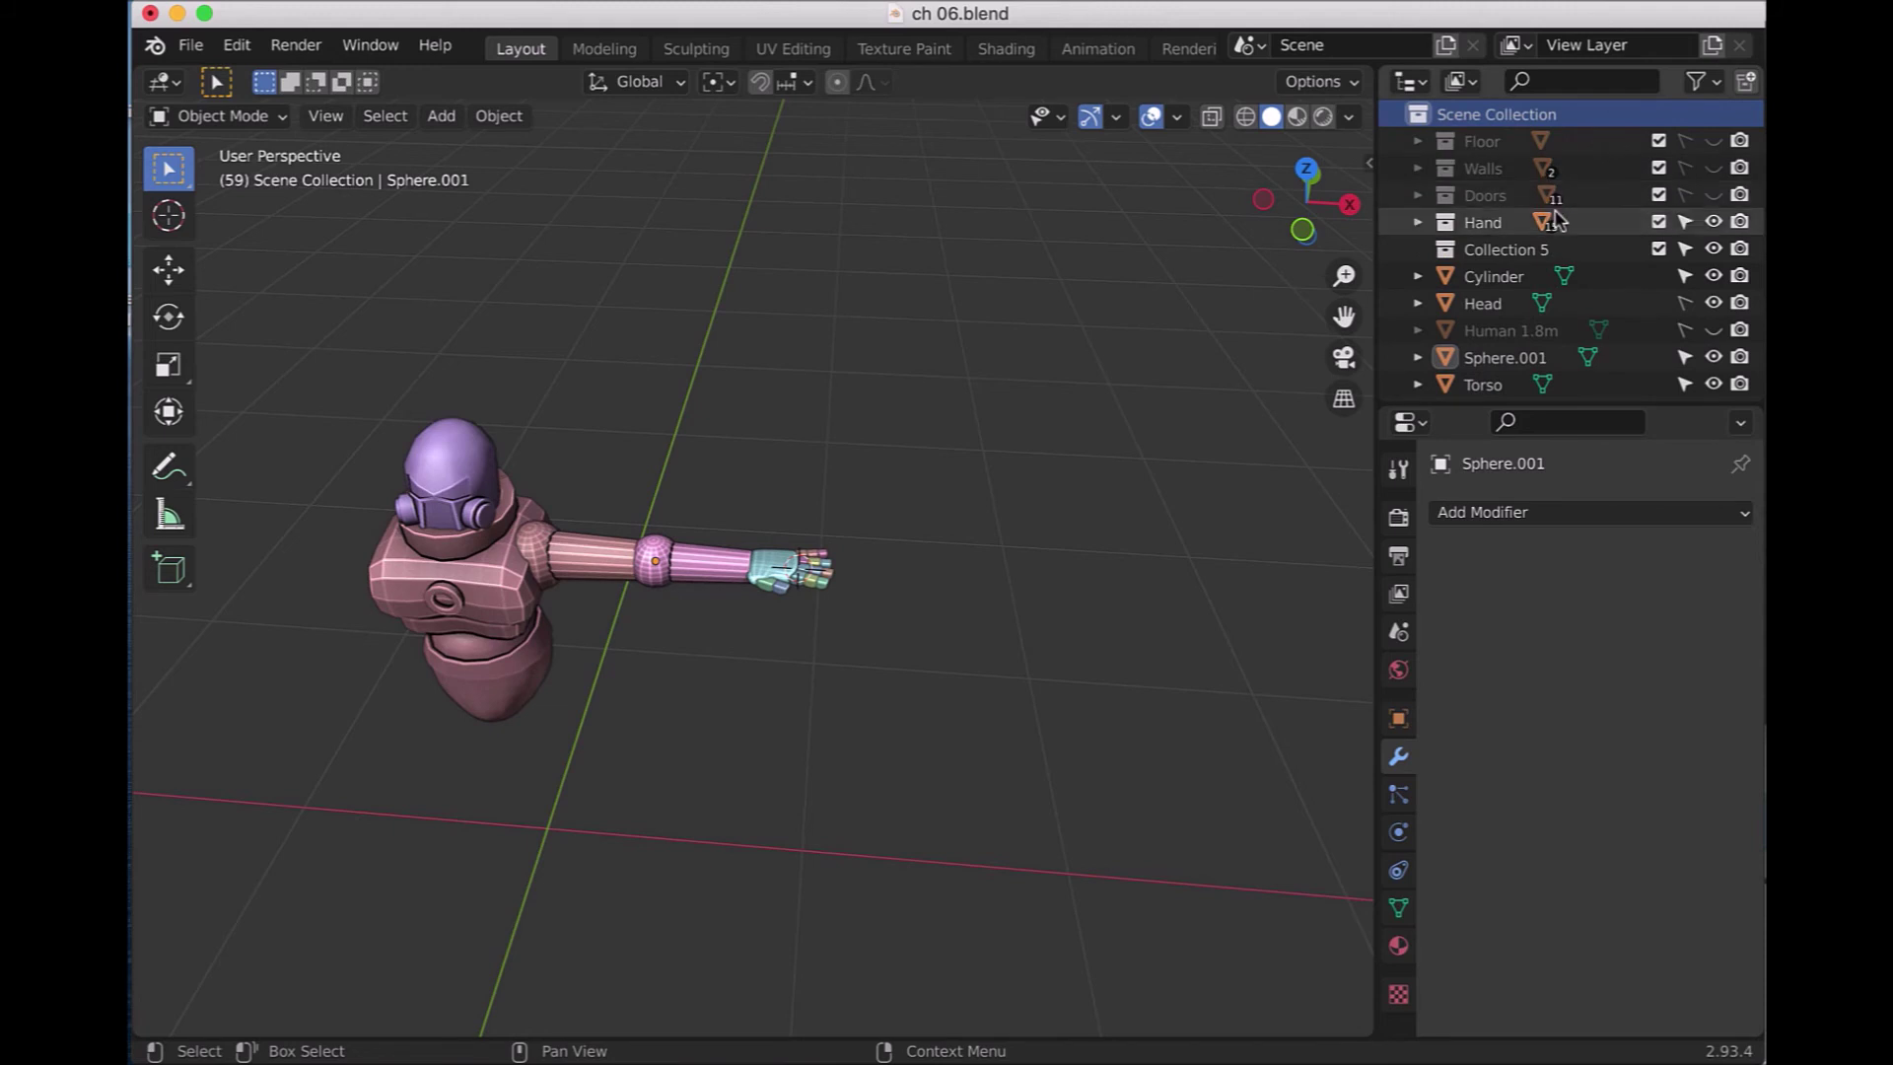
click(1515, 251)
double_click(1515, 254)
text(Arm)
key(Return)
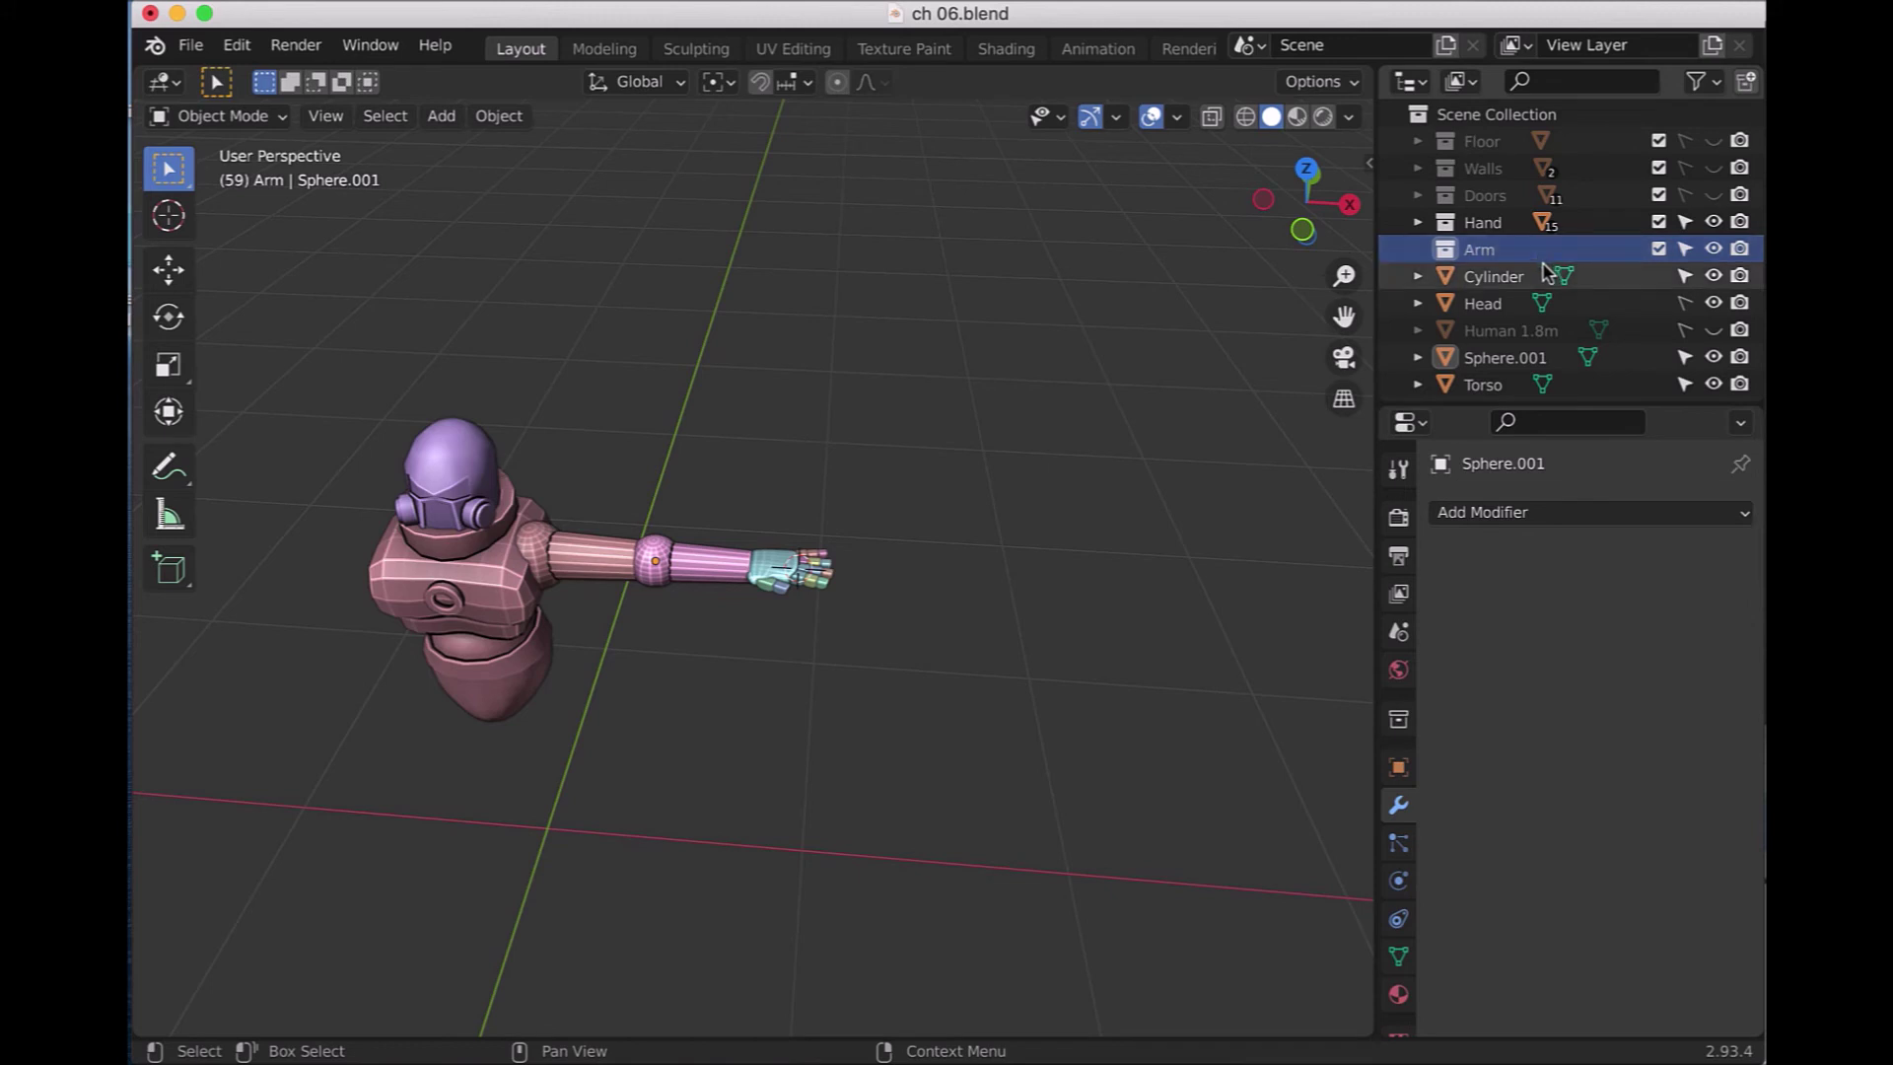
- Move Sphere.001 and Cylinder into the Arm collection and collapse it
click(1533, 358)
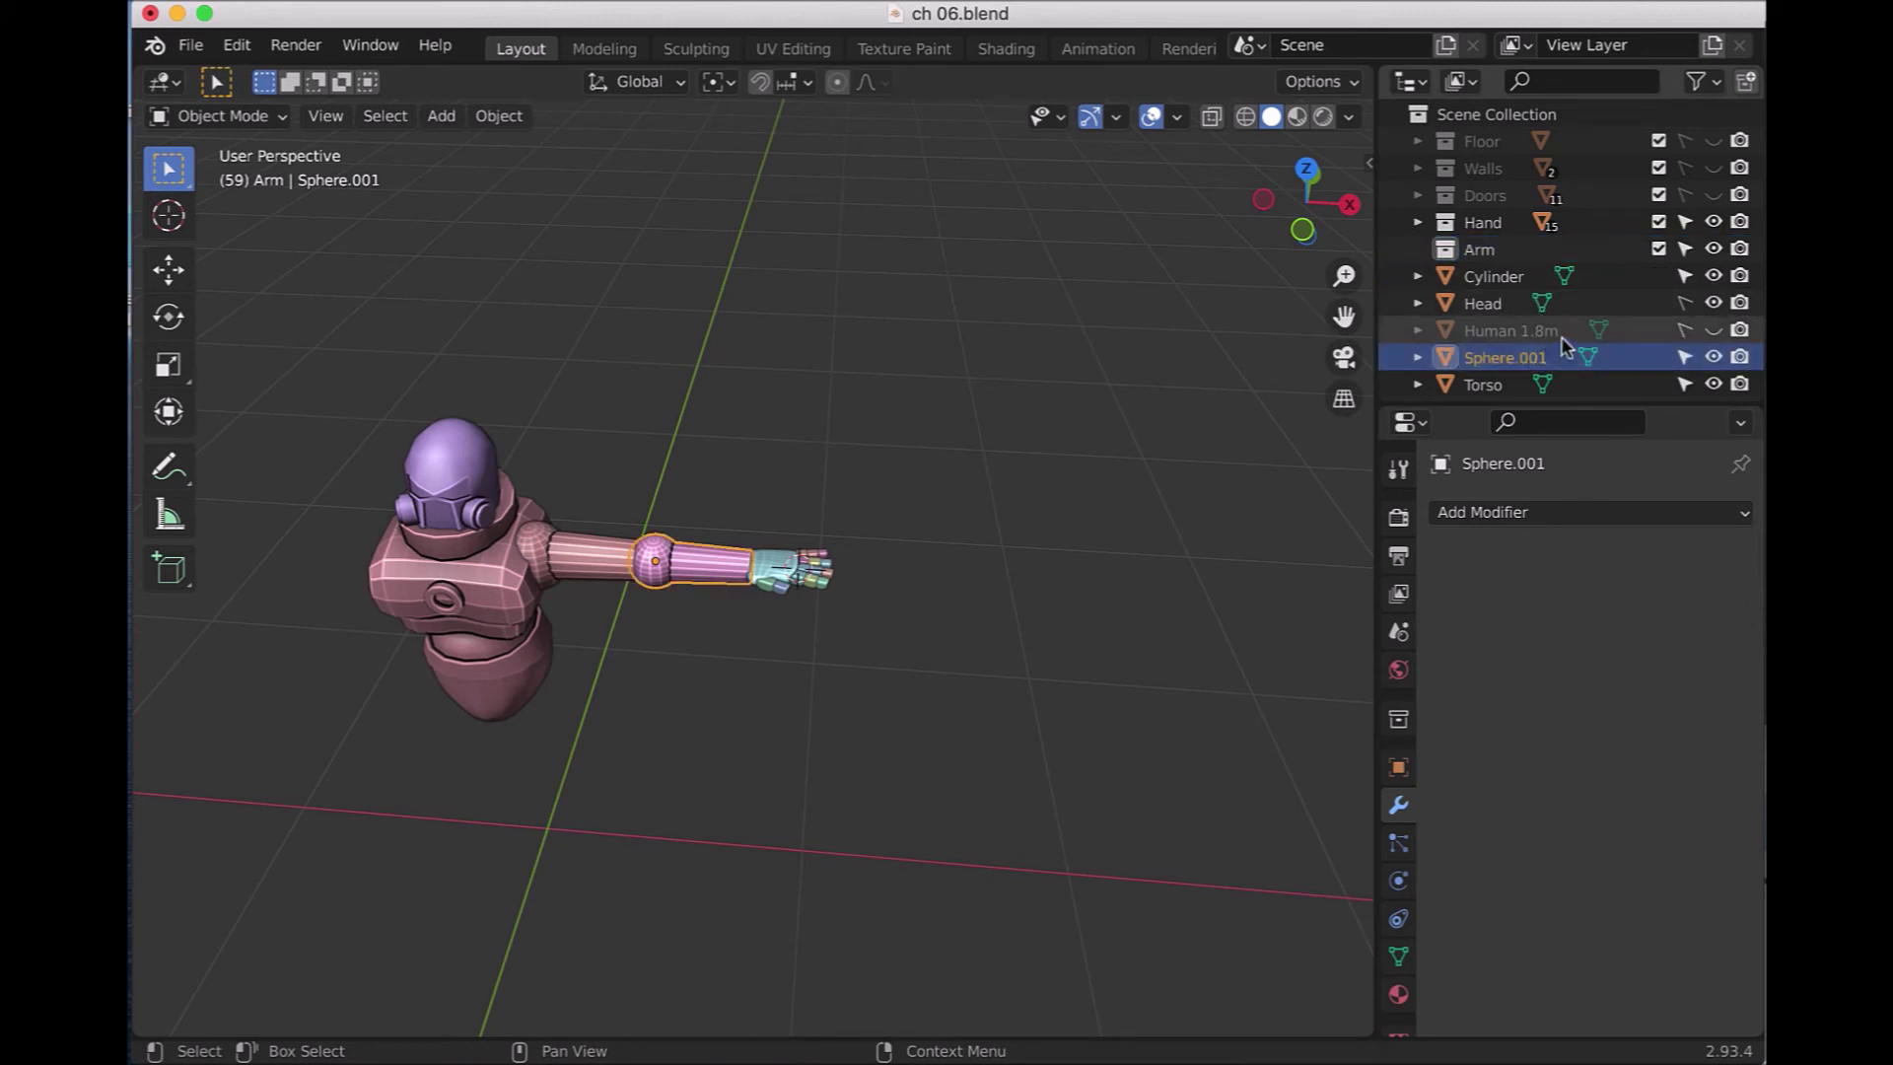
drag(1529, 358, 1512, 253)
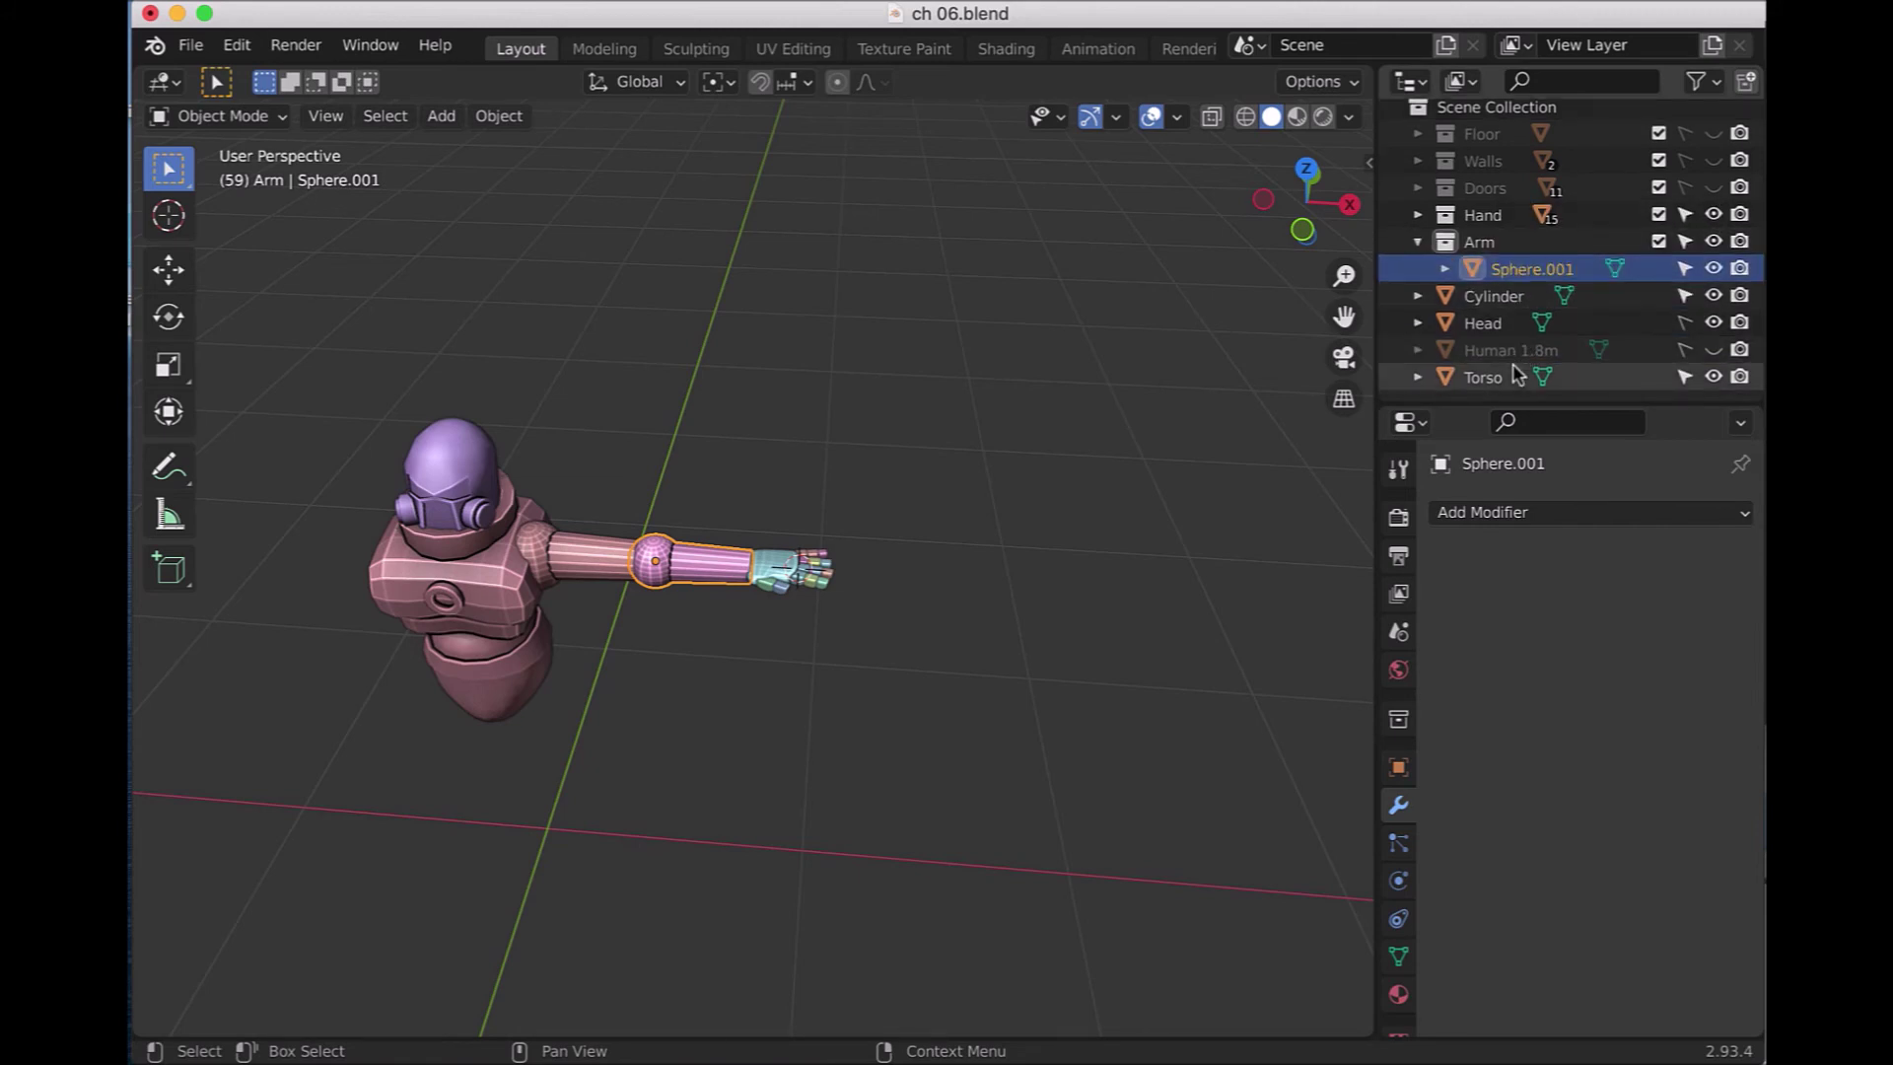
click(1528, 296)
drag(1529, 304, 1487, 243)
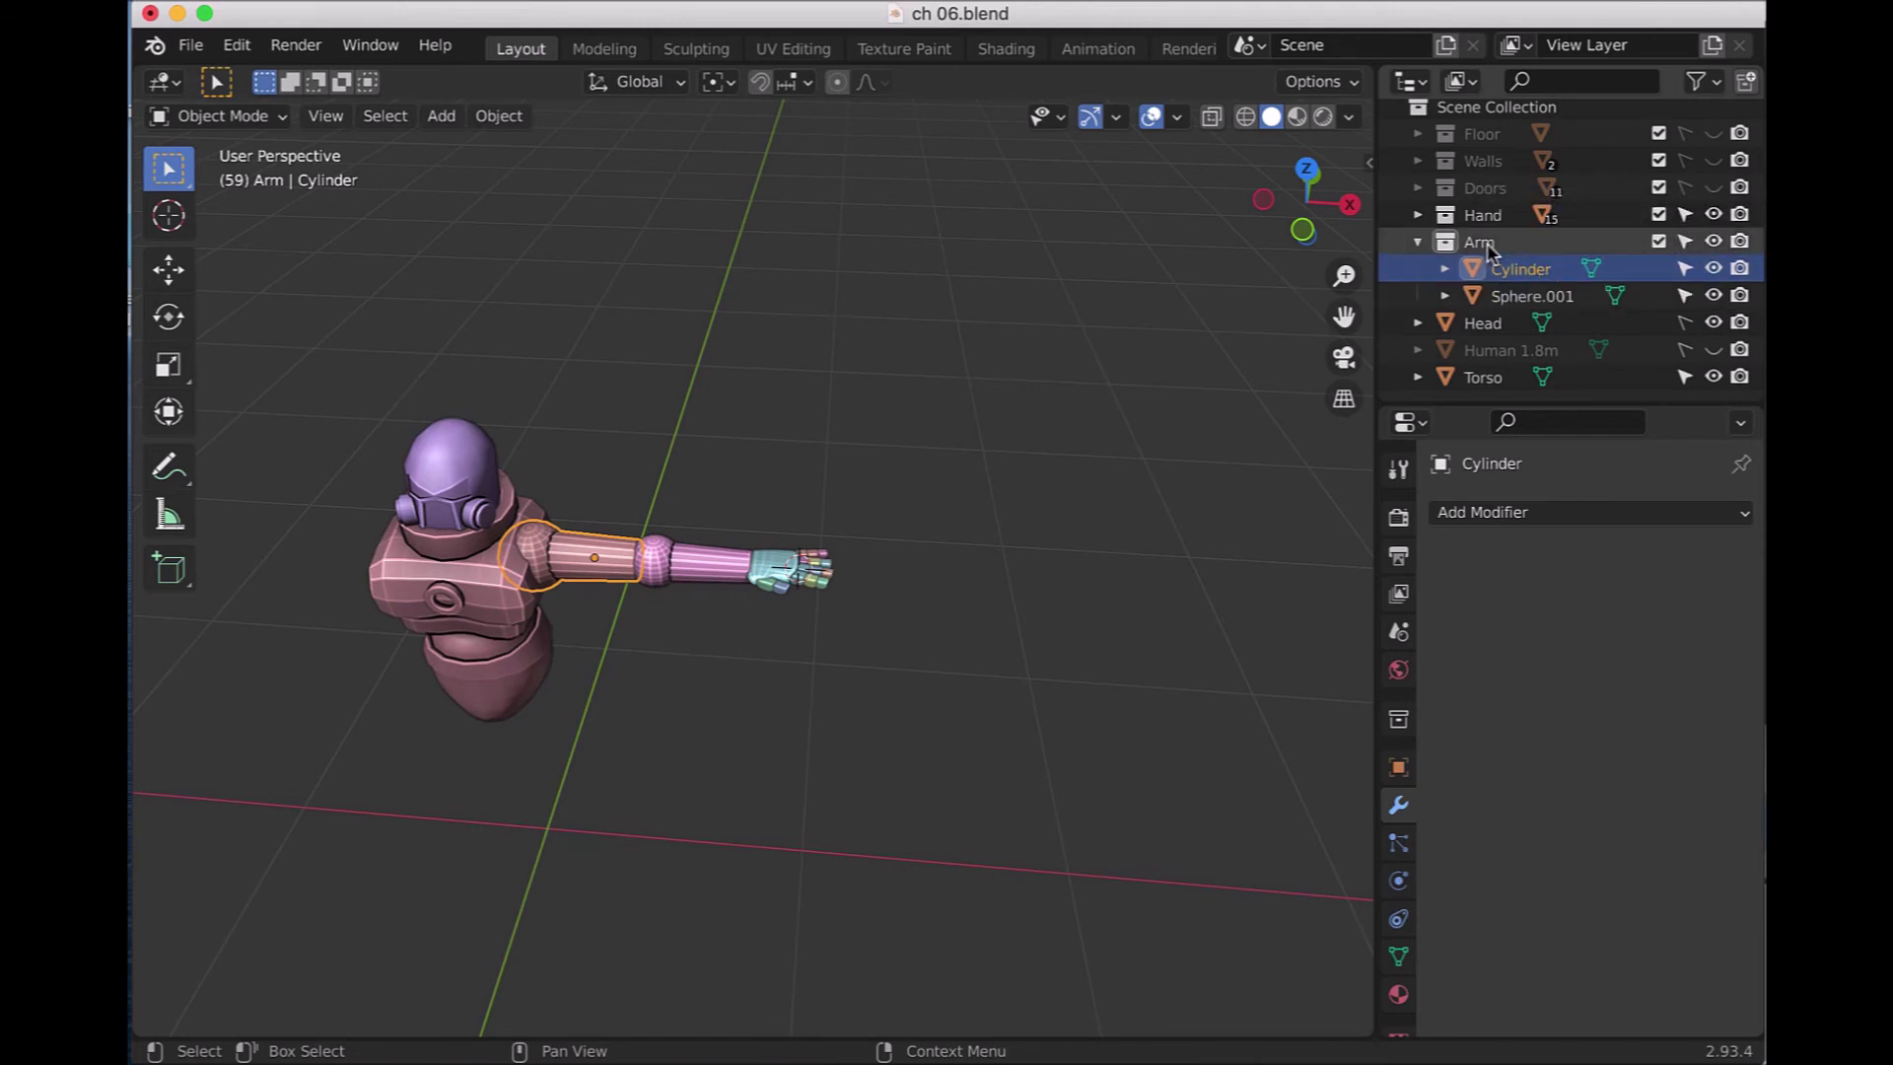
click(1419, 244)
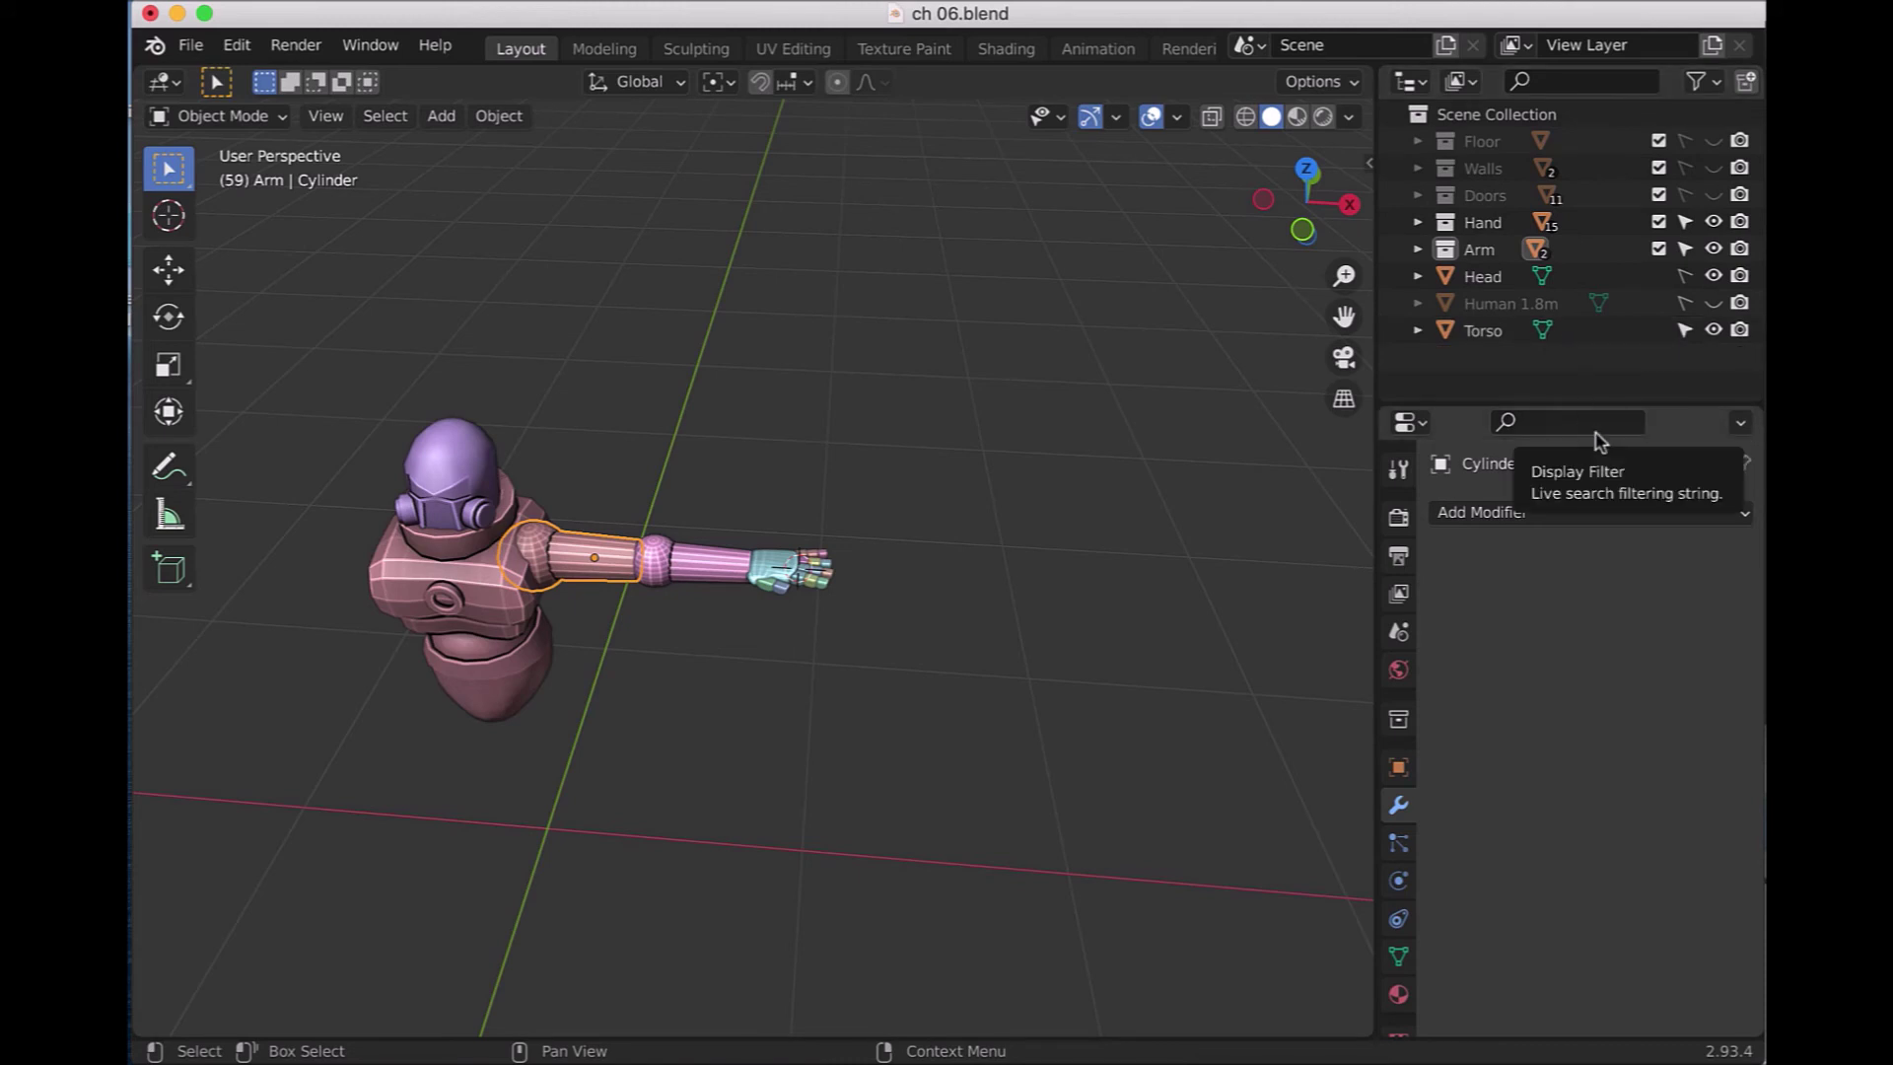
click(884, 517)
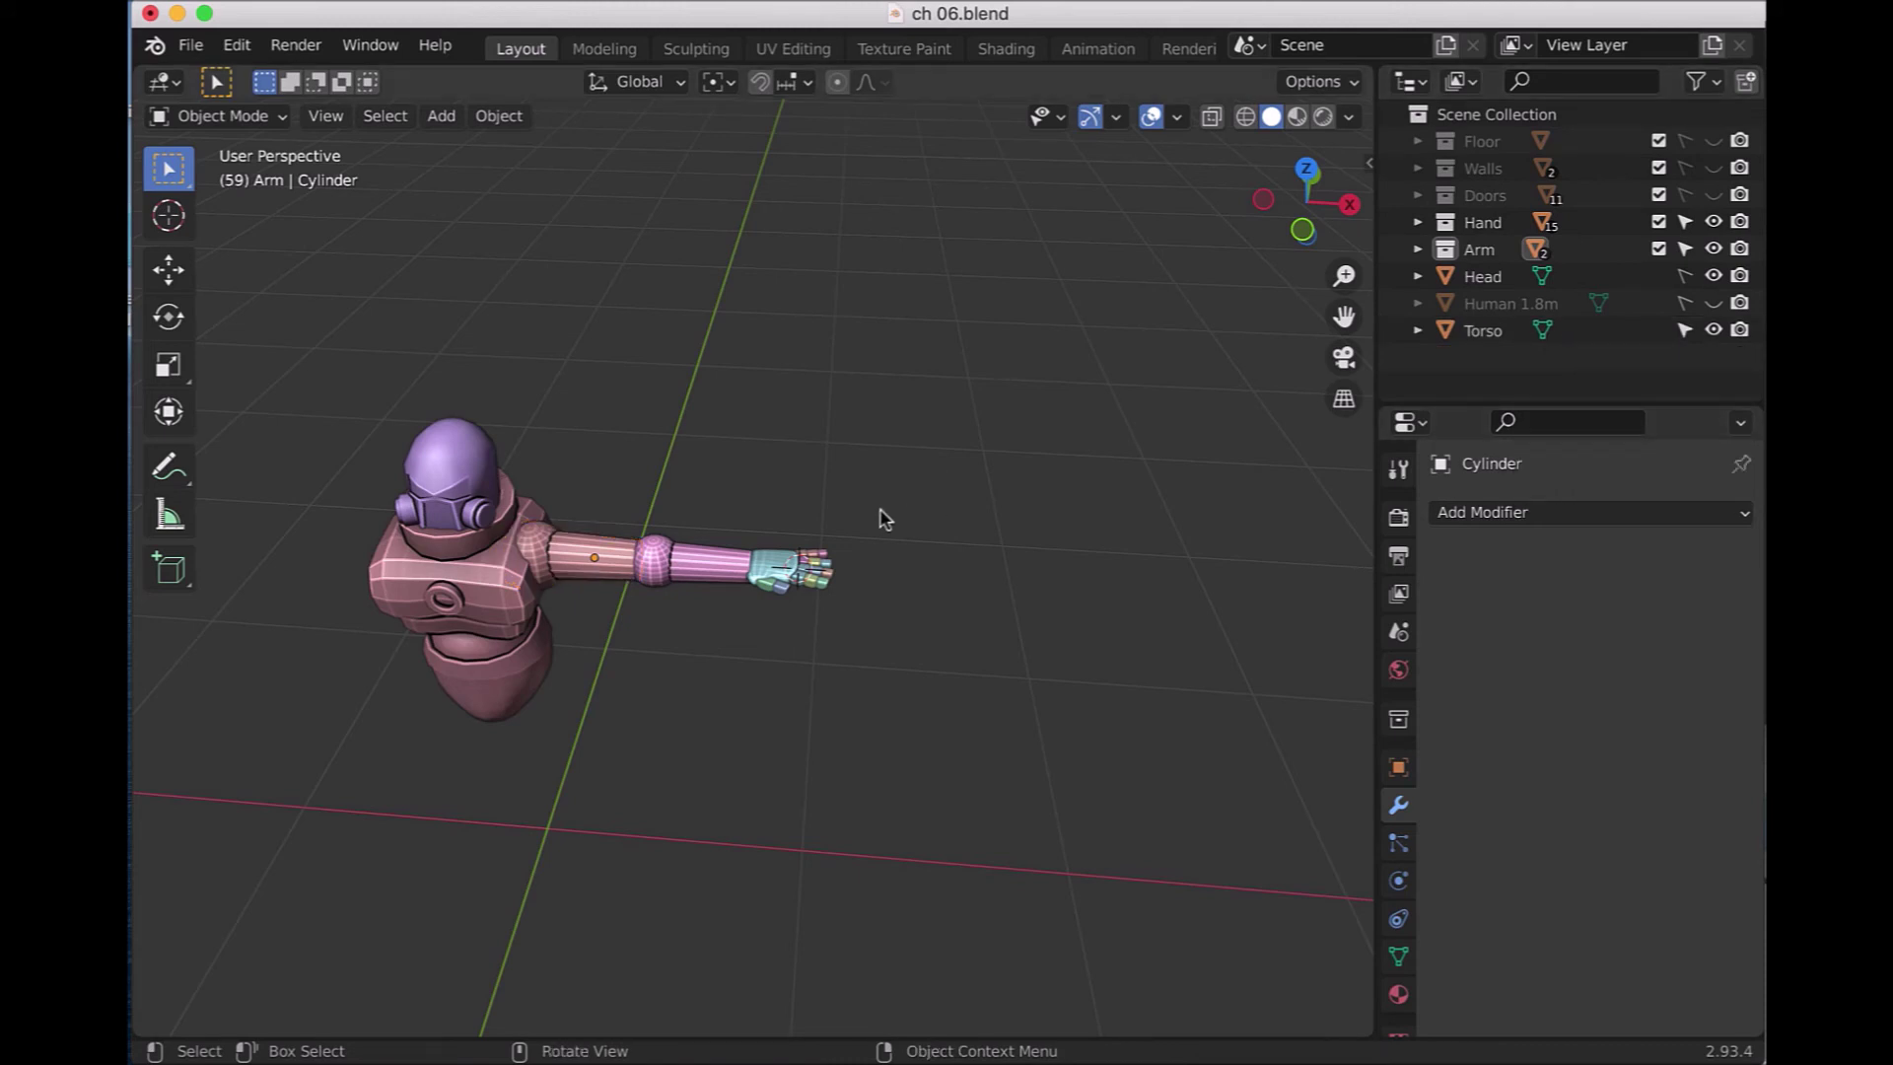
- Frame the robot in right-side view and set the 3D cursor on the lower body
key(KP_3)
middle_drag(829, 752, 841, 743)
key(KP_3)
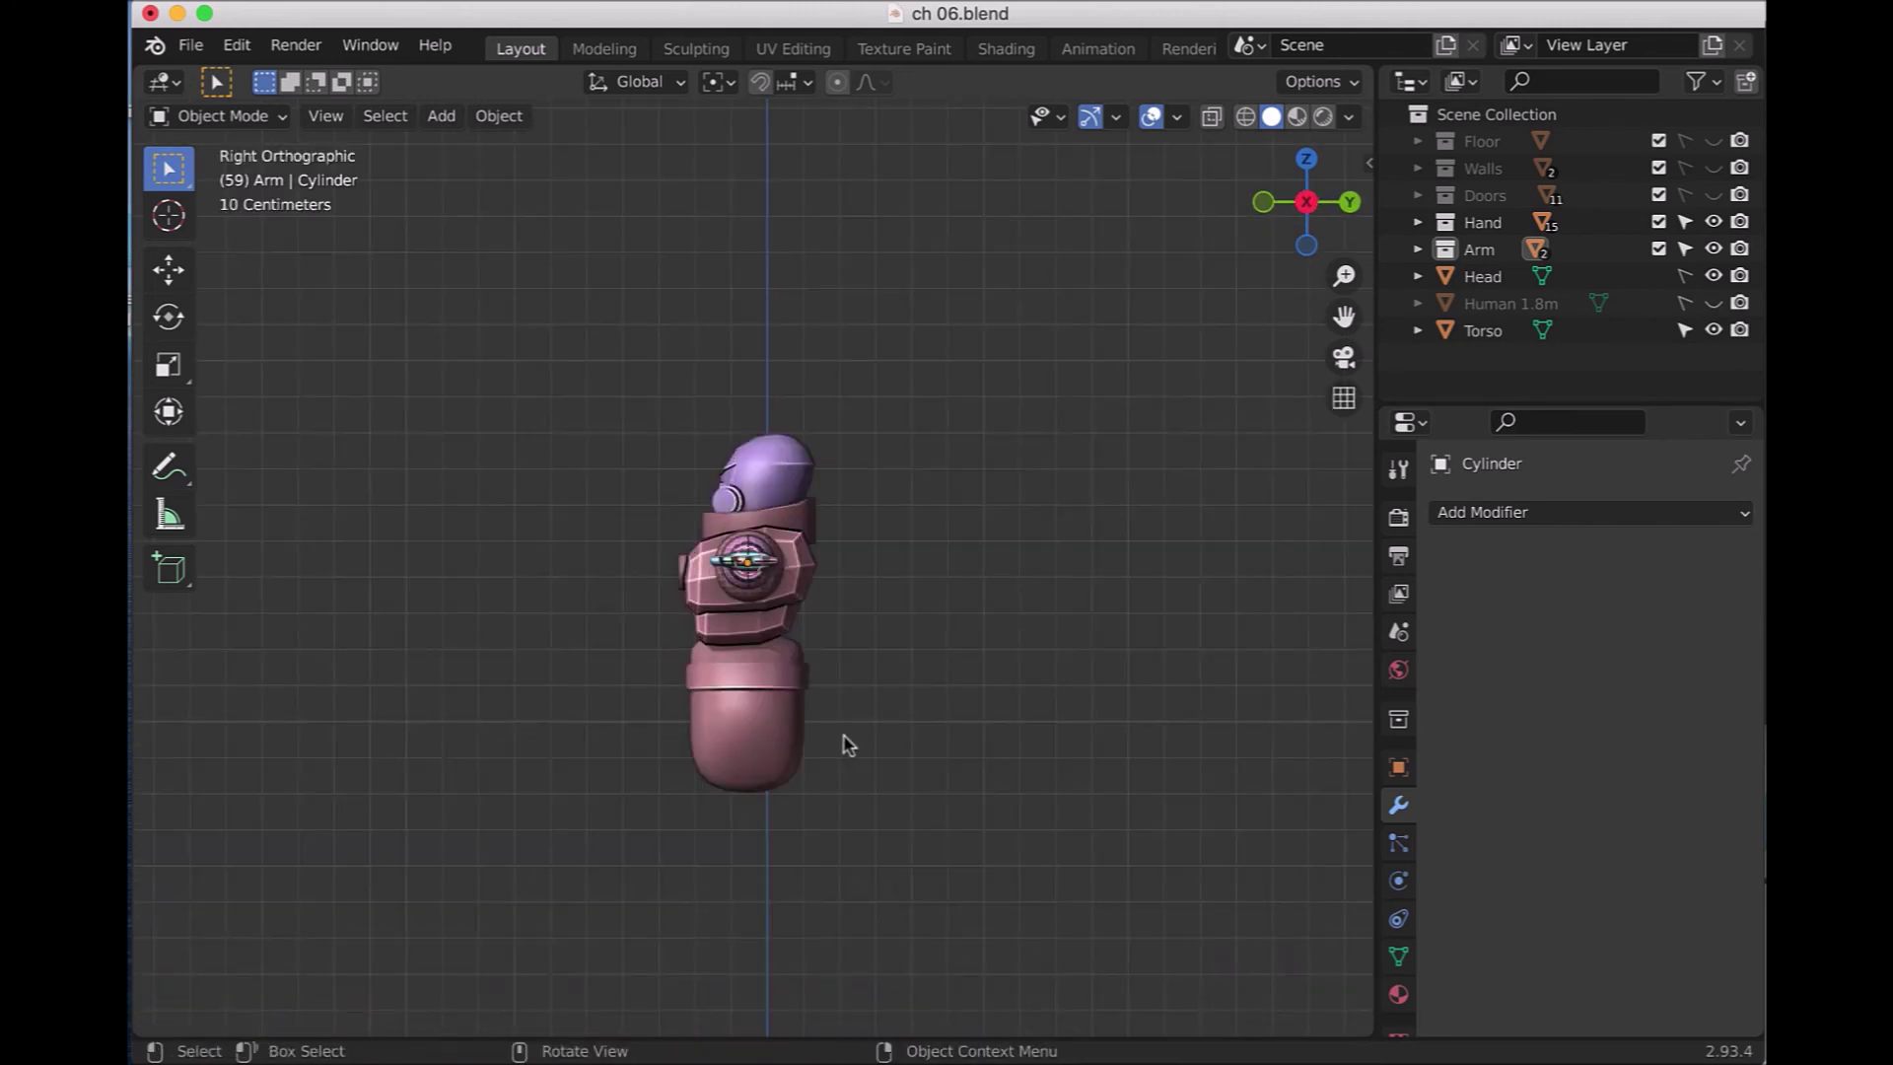
drag(1341, 316, 1425, 212)
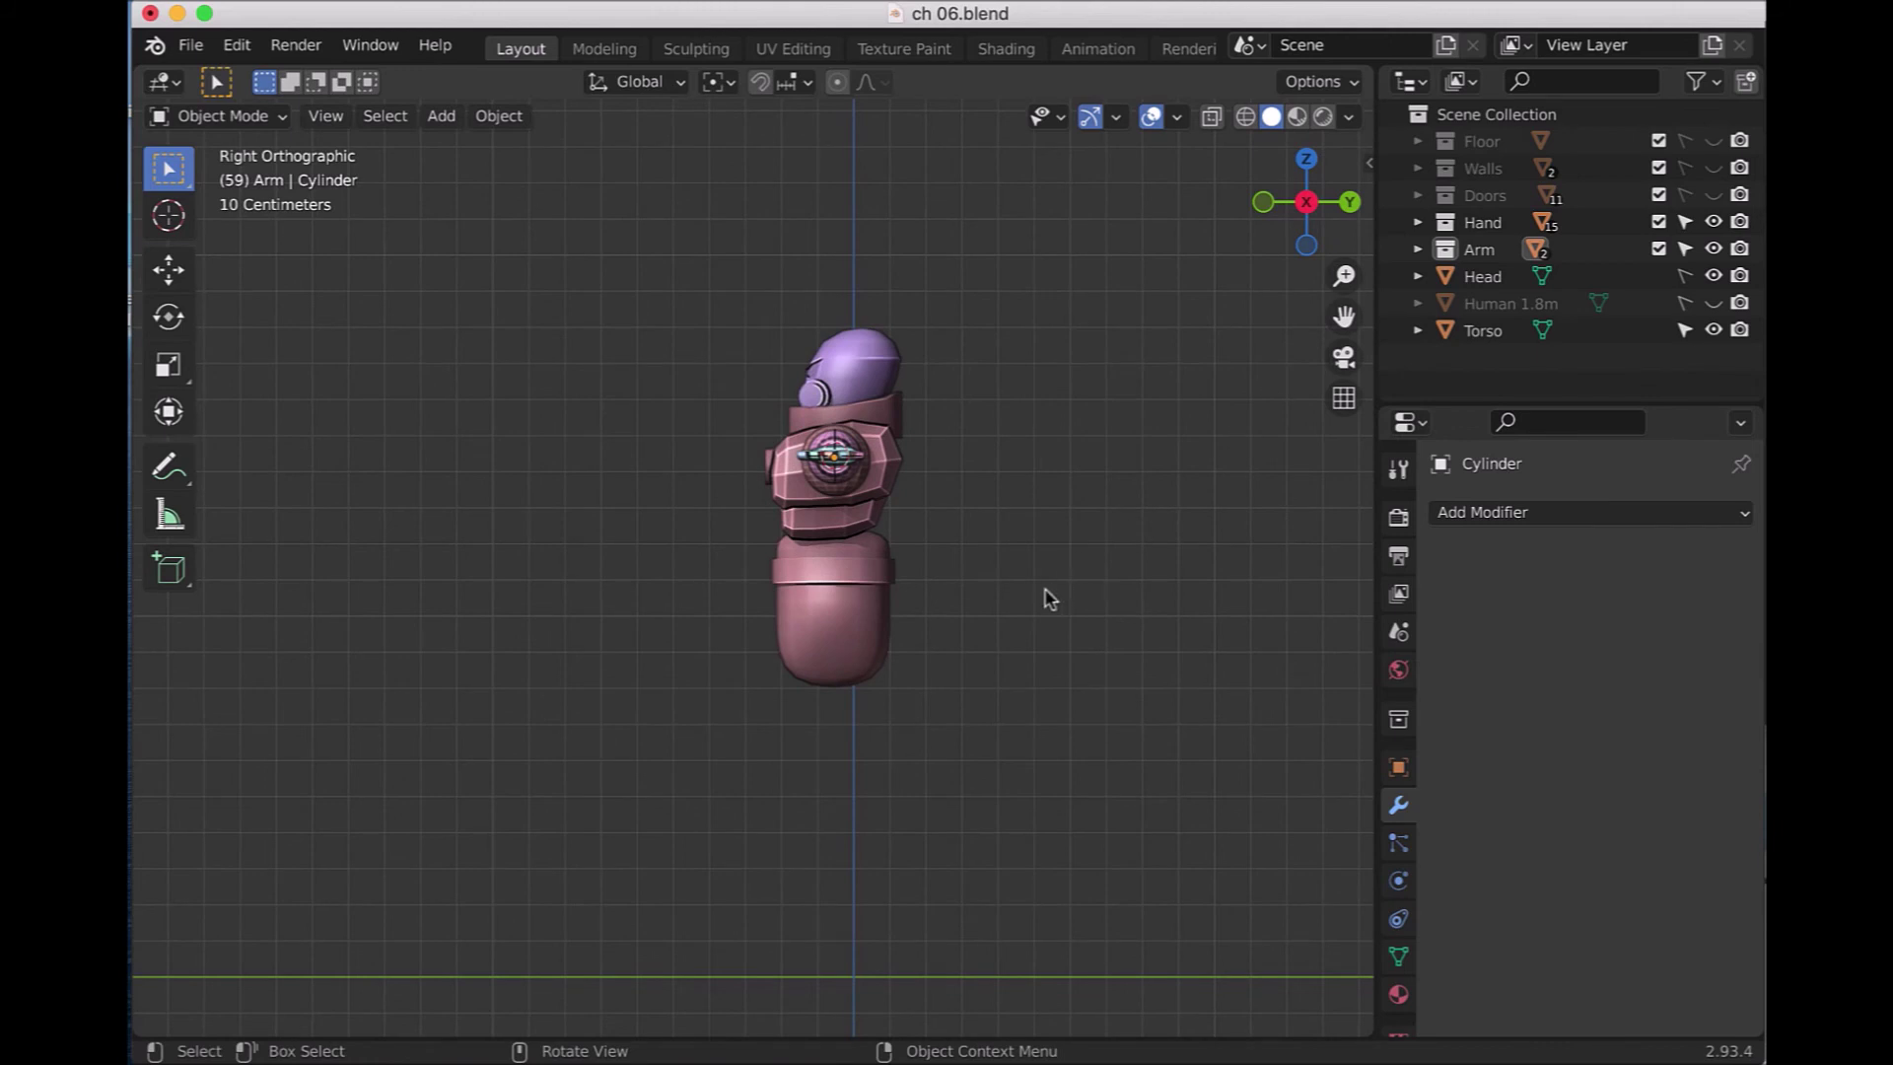
scroll(1067, 638, up, 2)
scroll(1068, 639, up, 1)
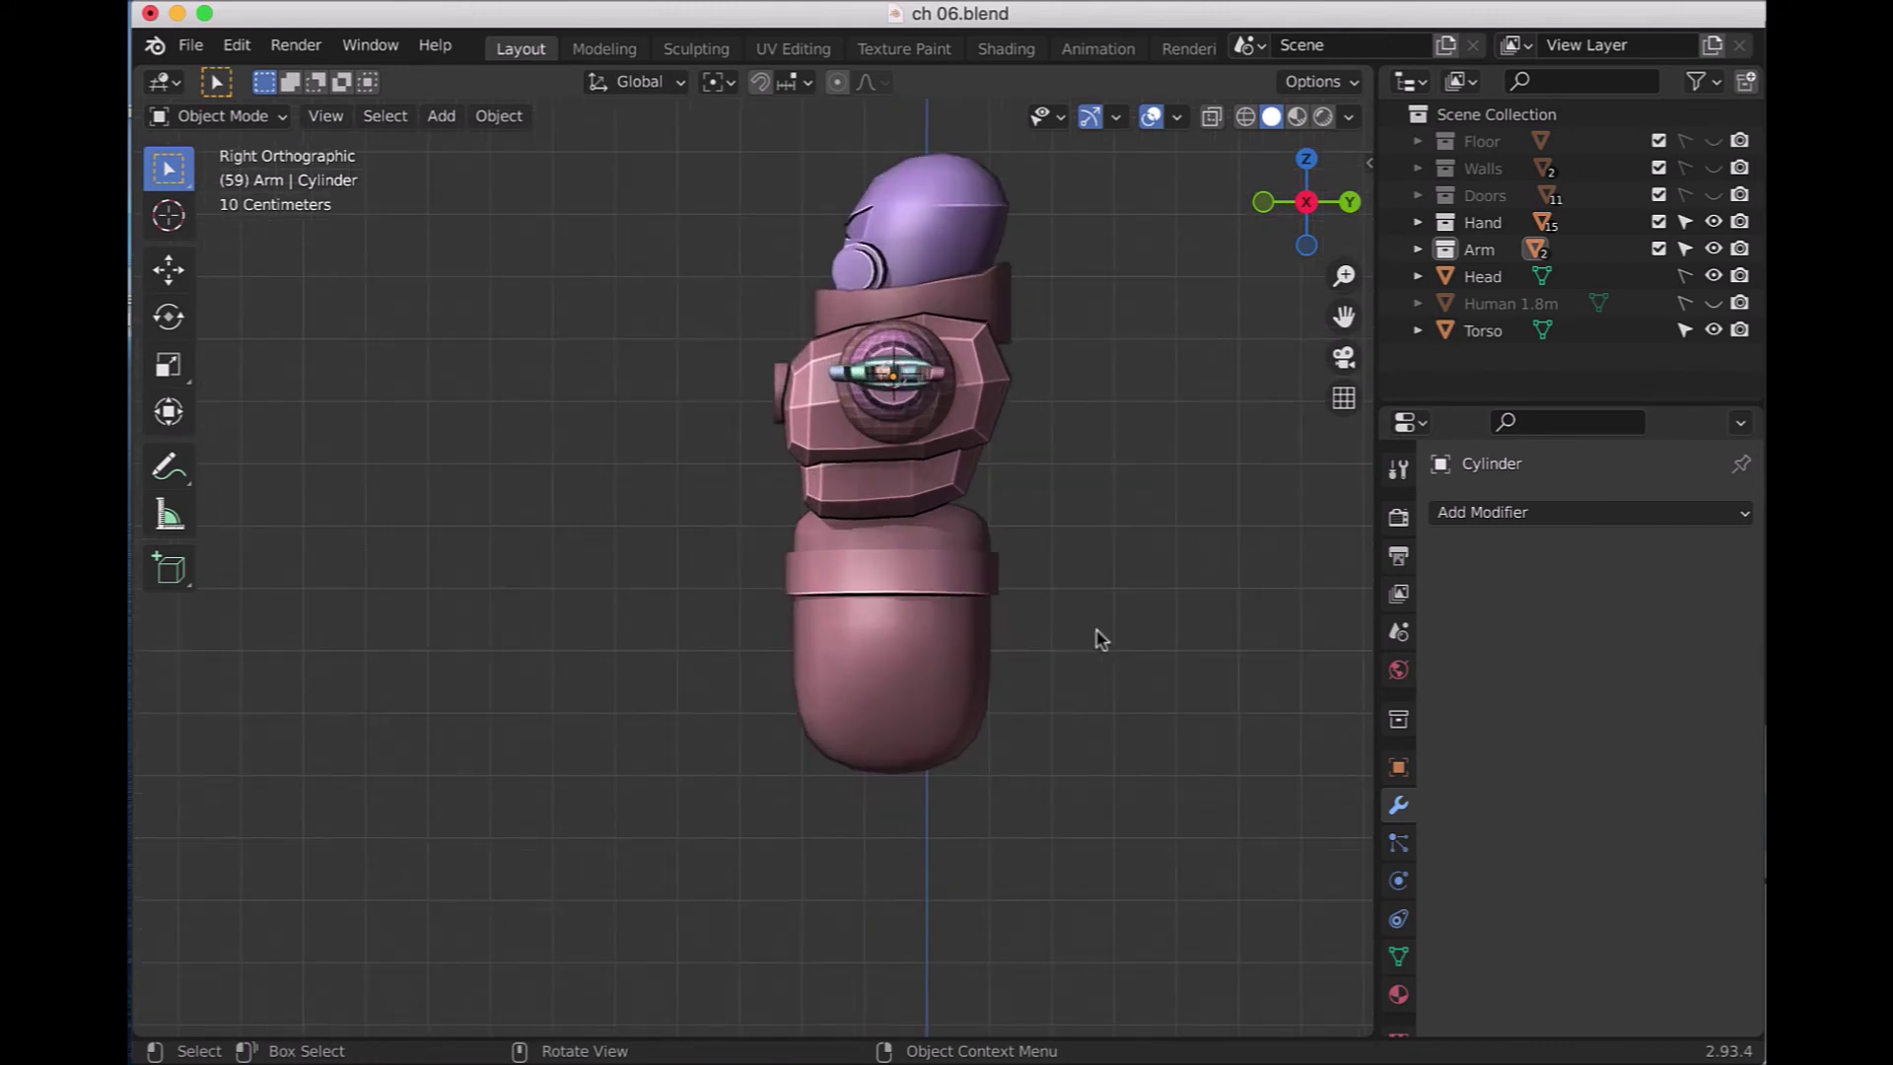
key(shift)
shift+click(890, 697)
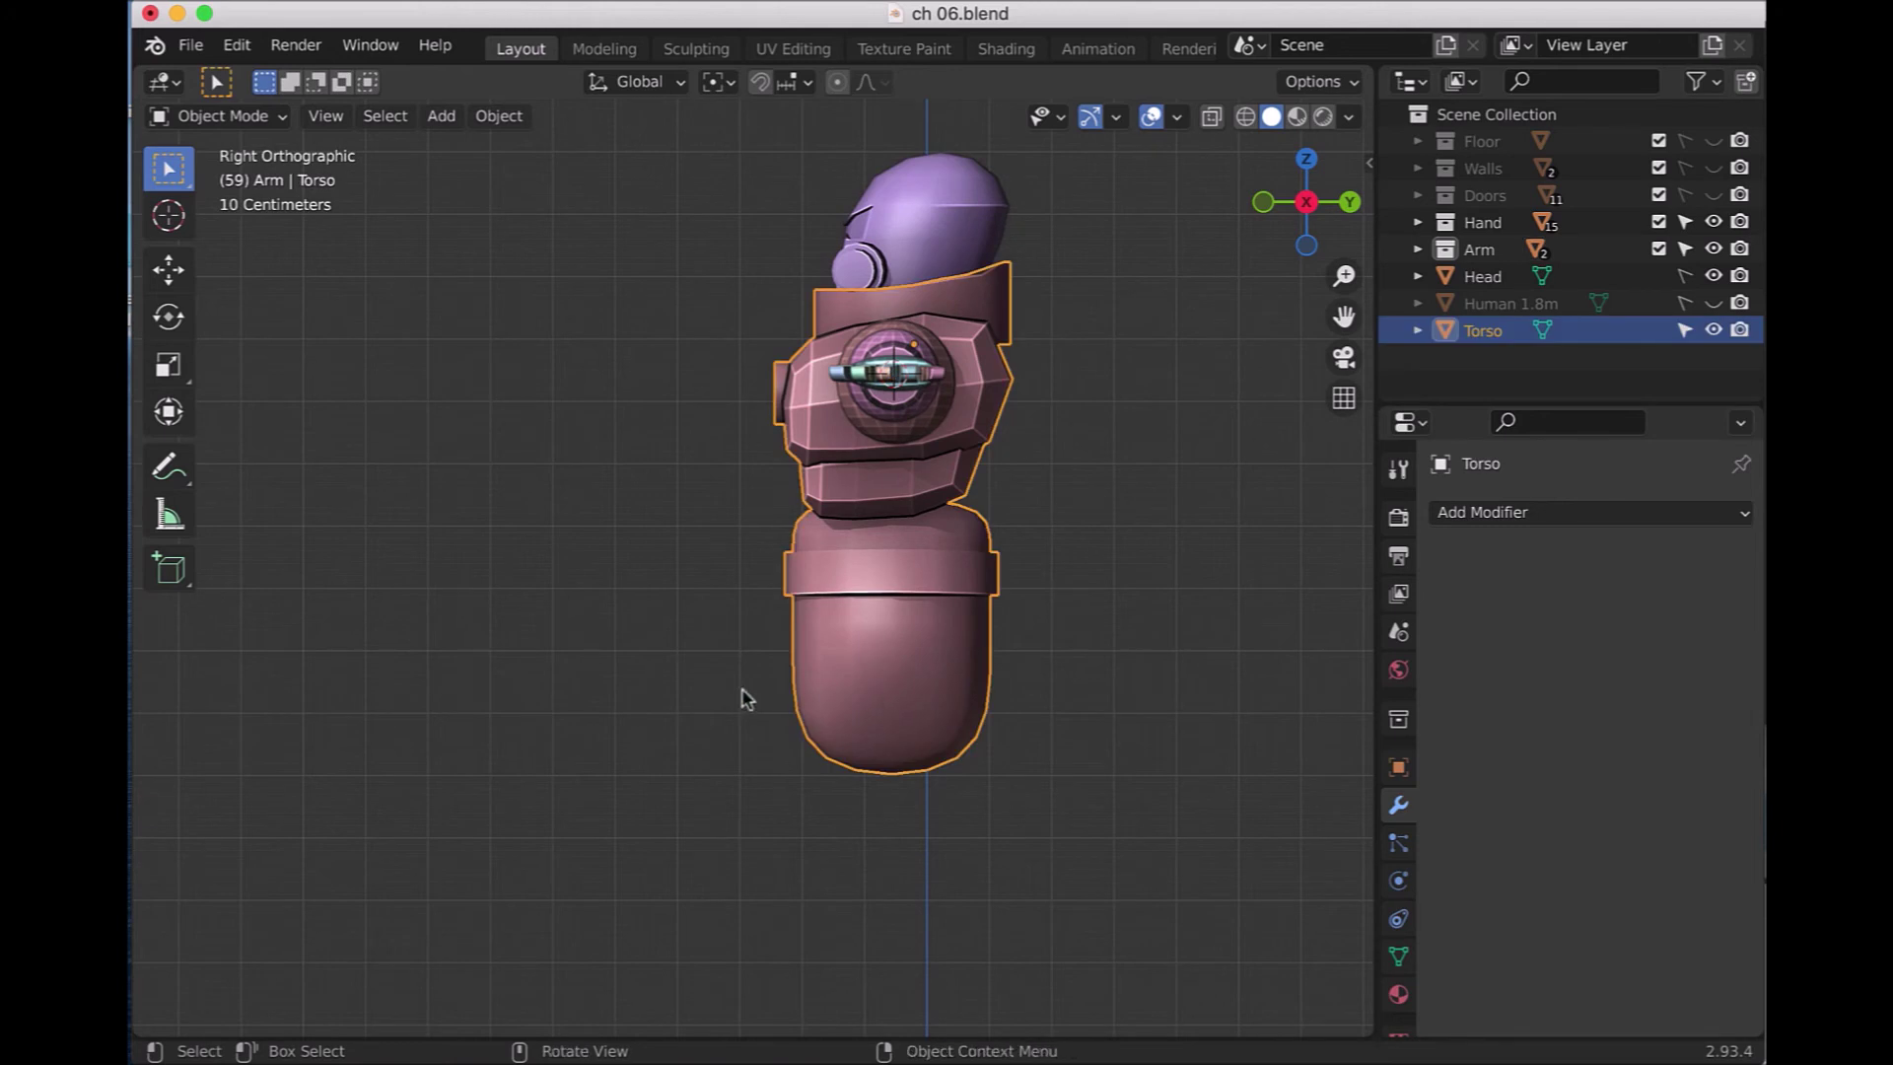
key(shift)
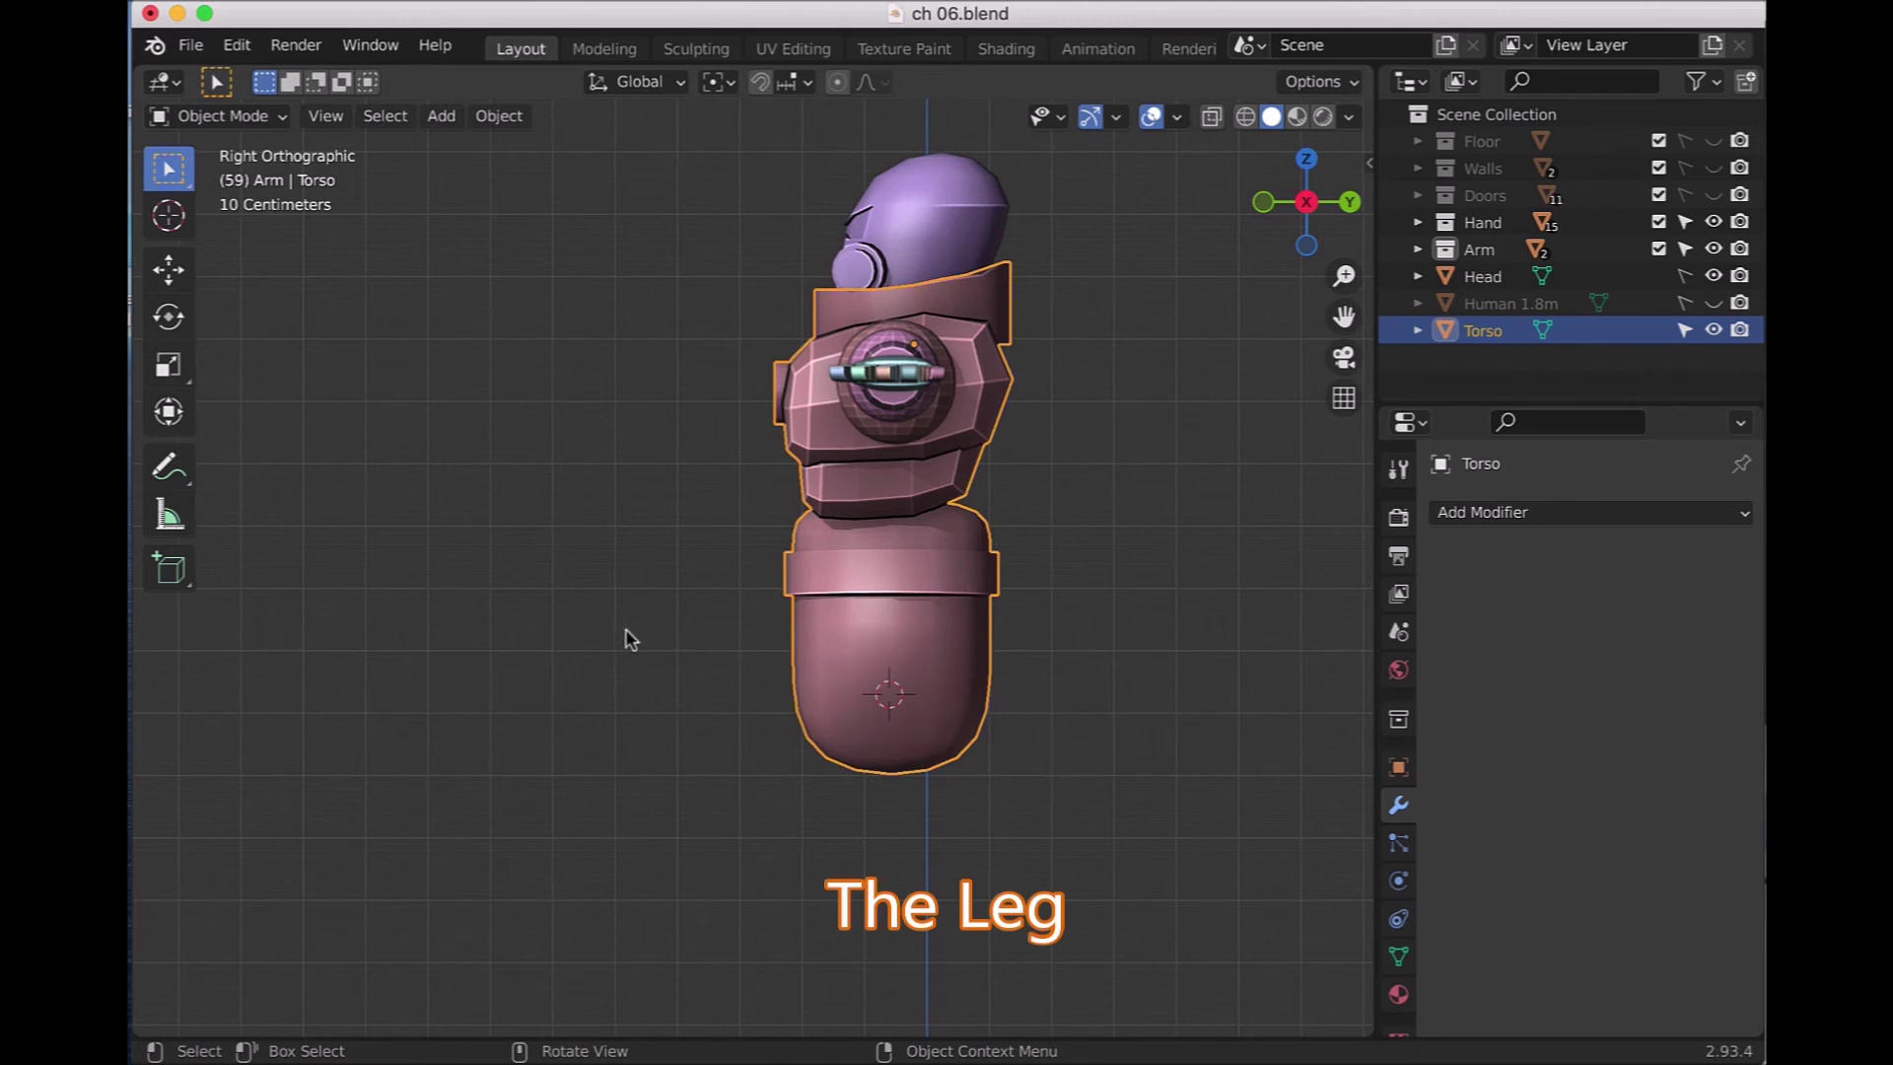
- Add a UV sphere with 16 segments and 0.1 m radius at the cursor
key(shift+a)
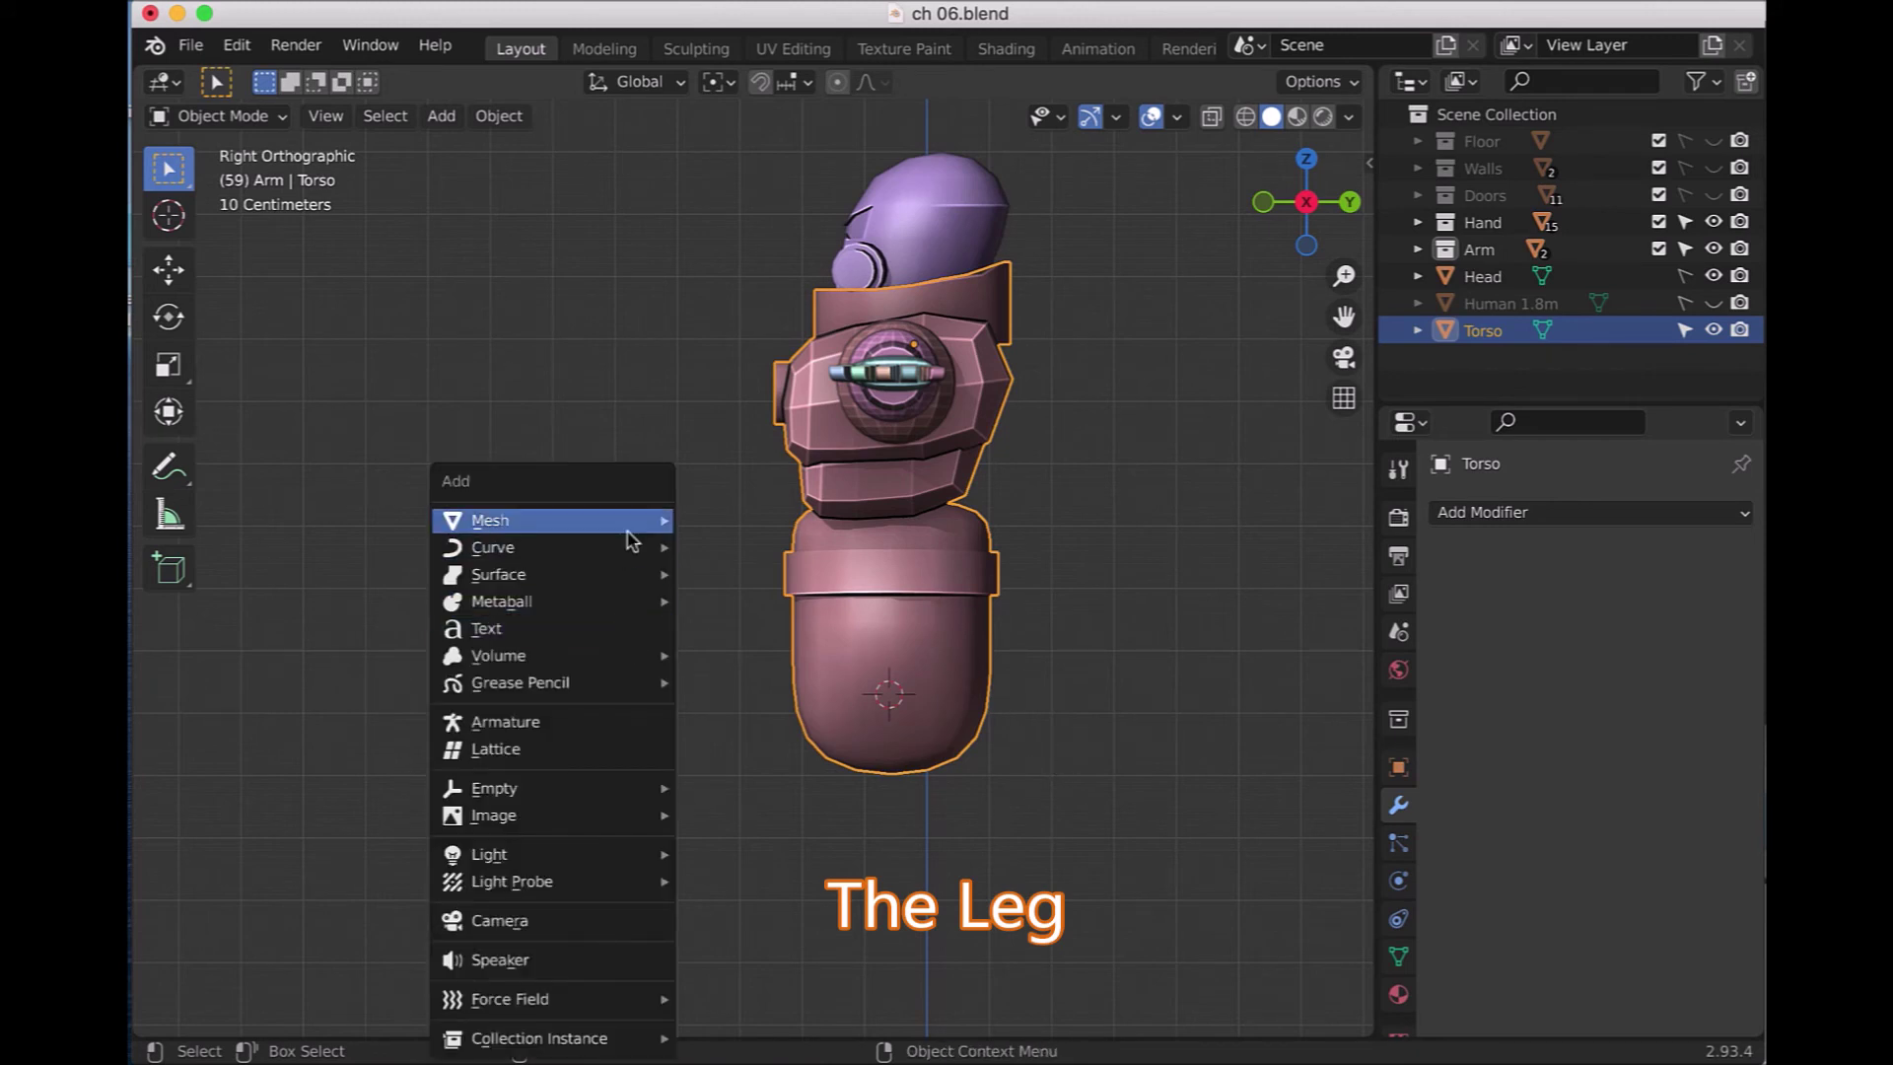
click(778, 600)
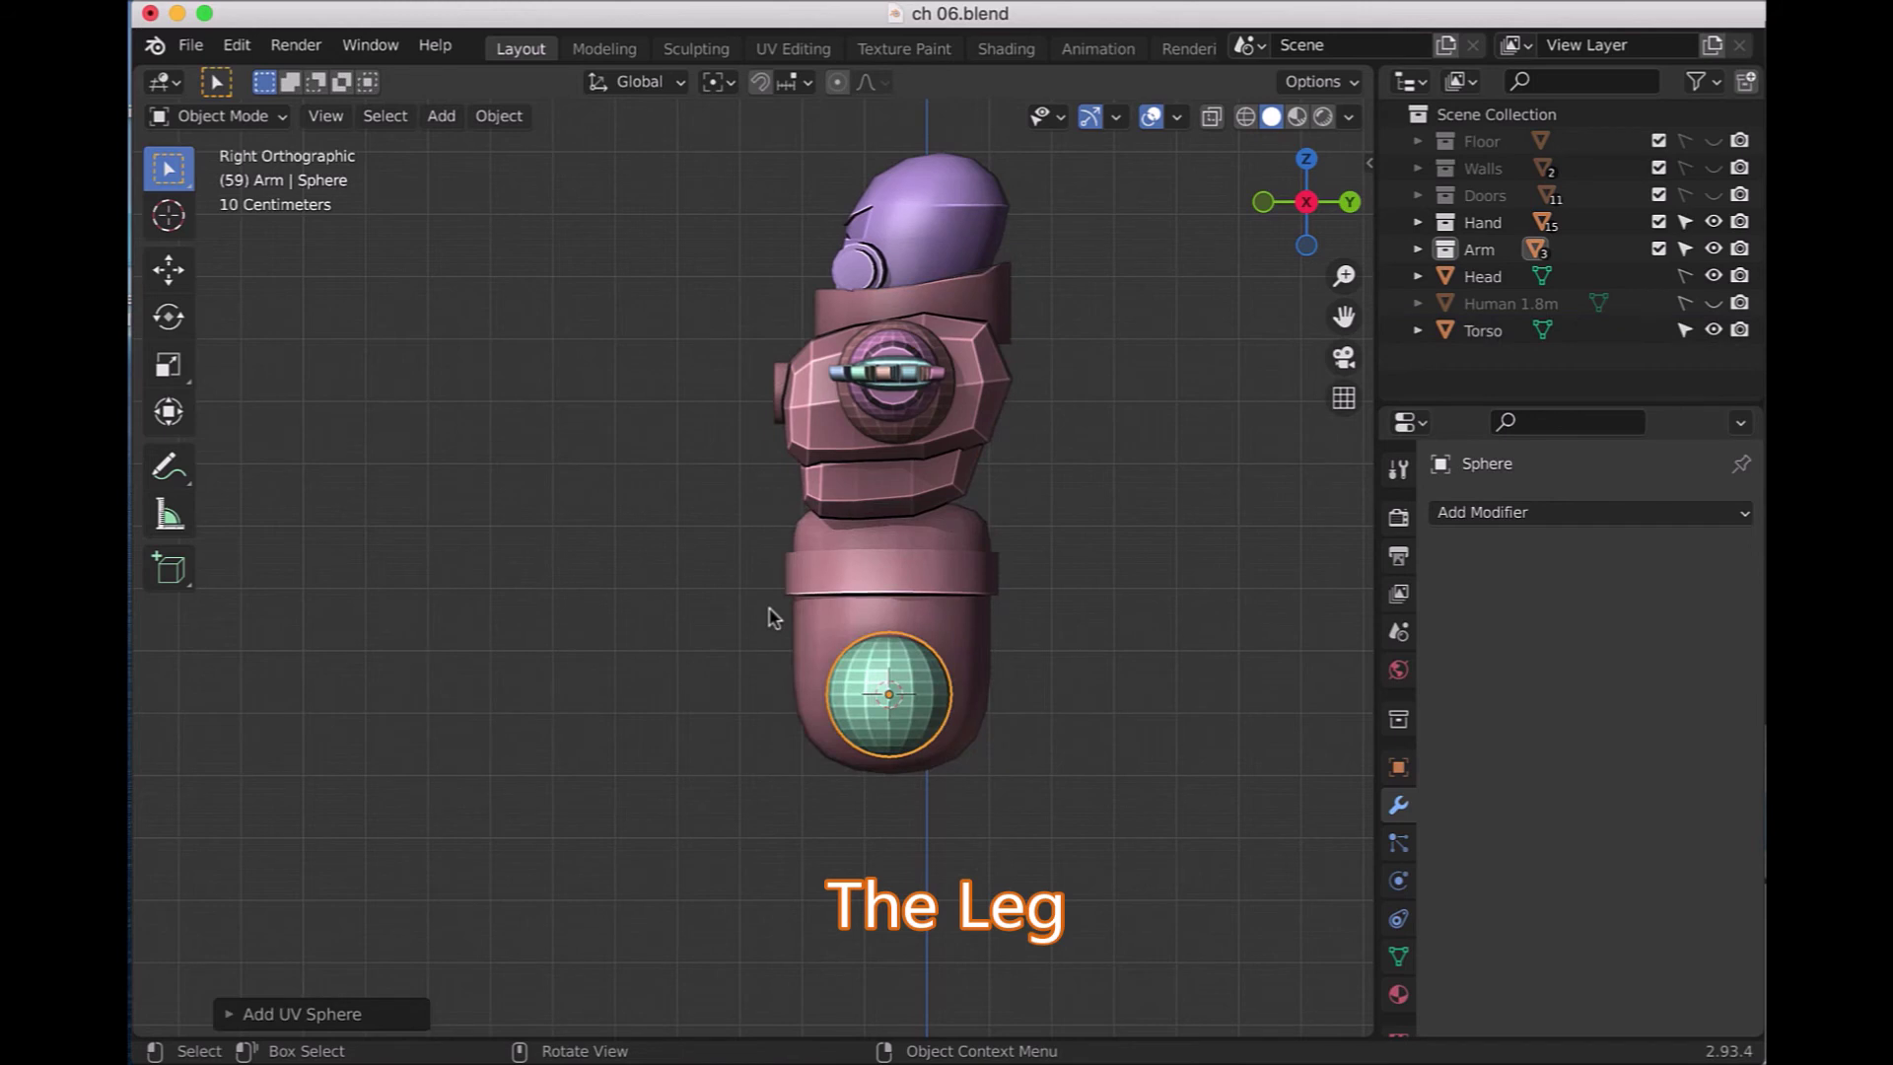
click(236, 1015)
click(502, 726)
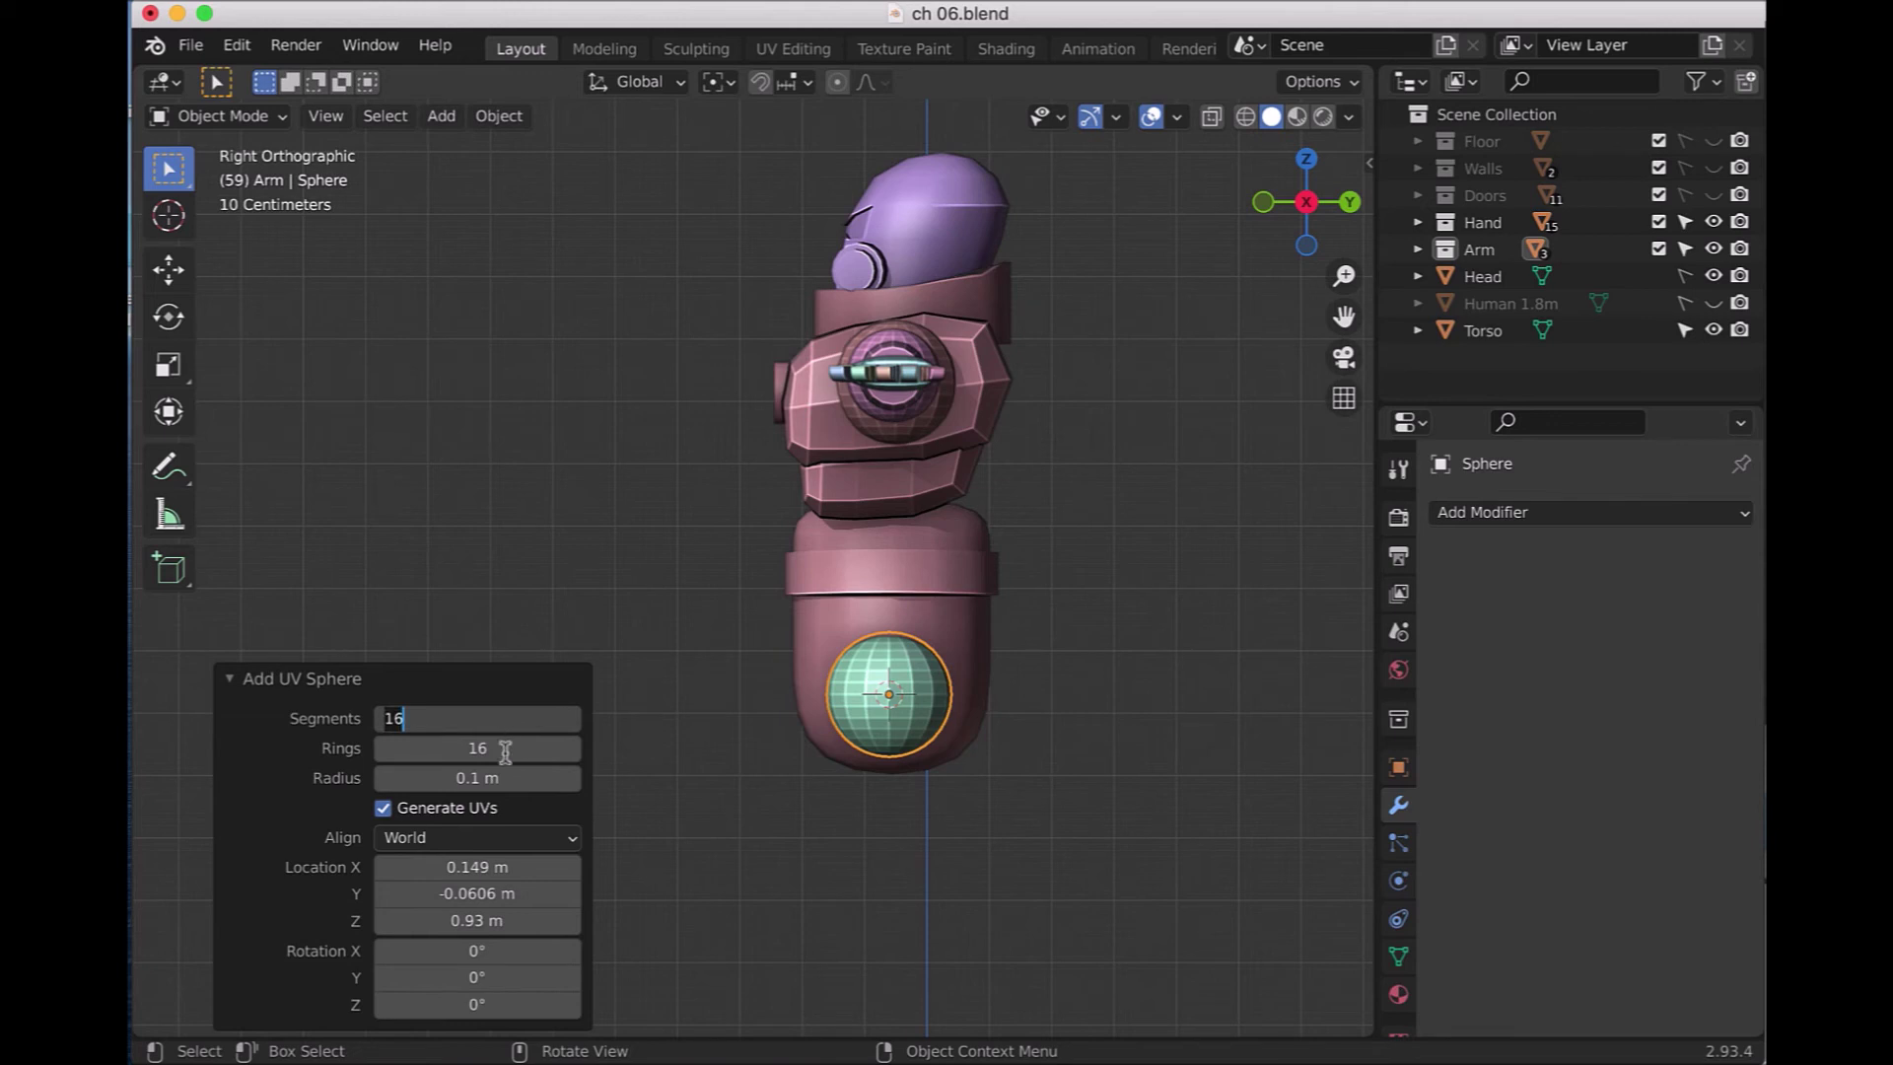
key(Return)
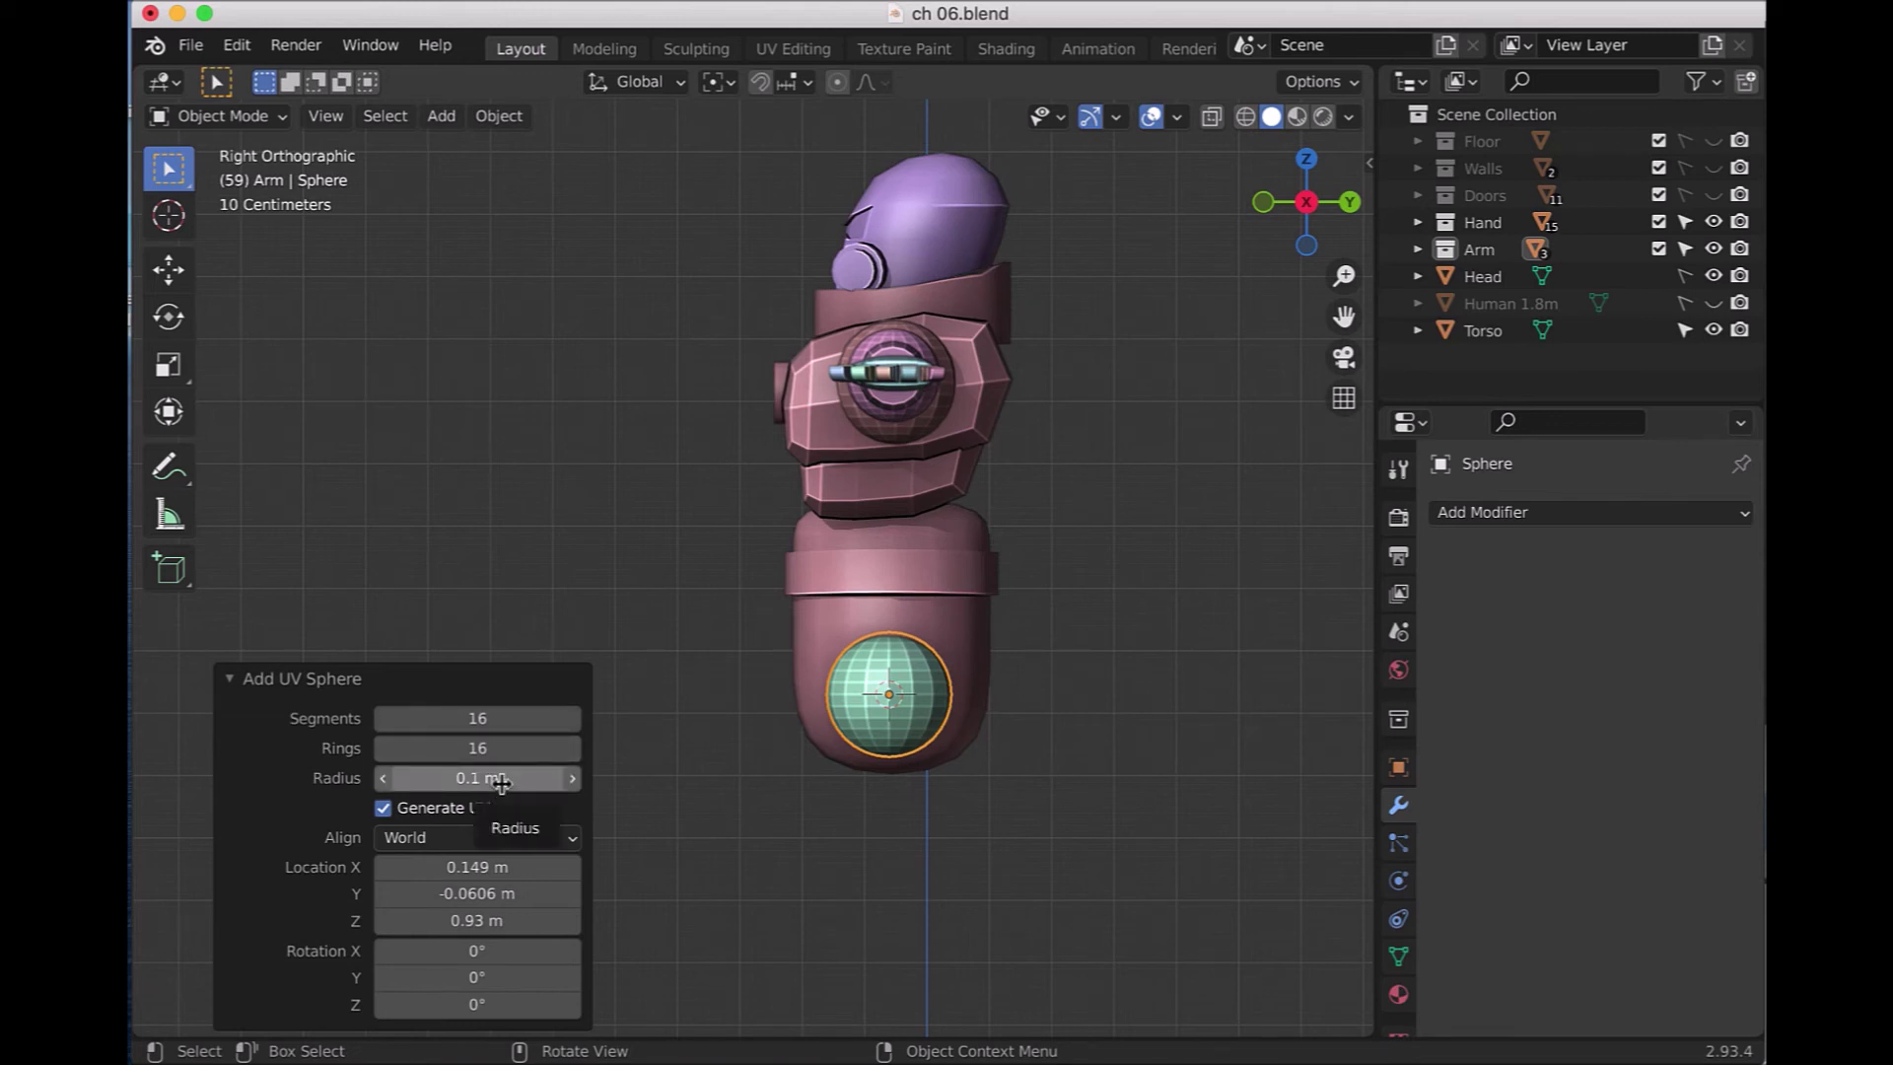
click(502, 781)
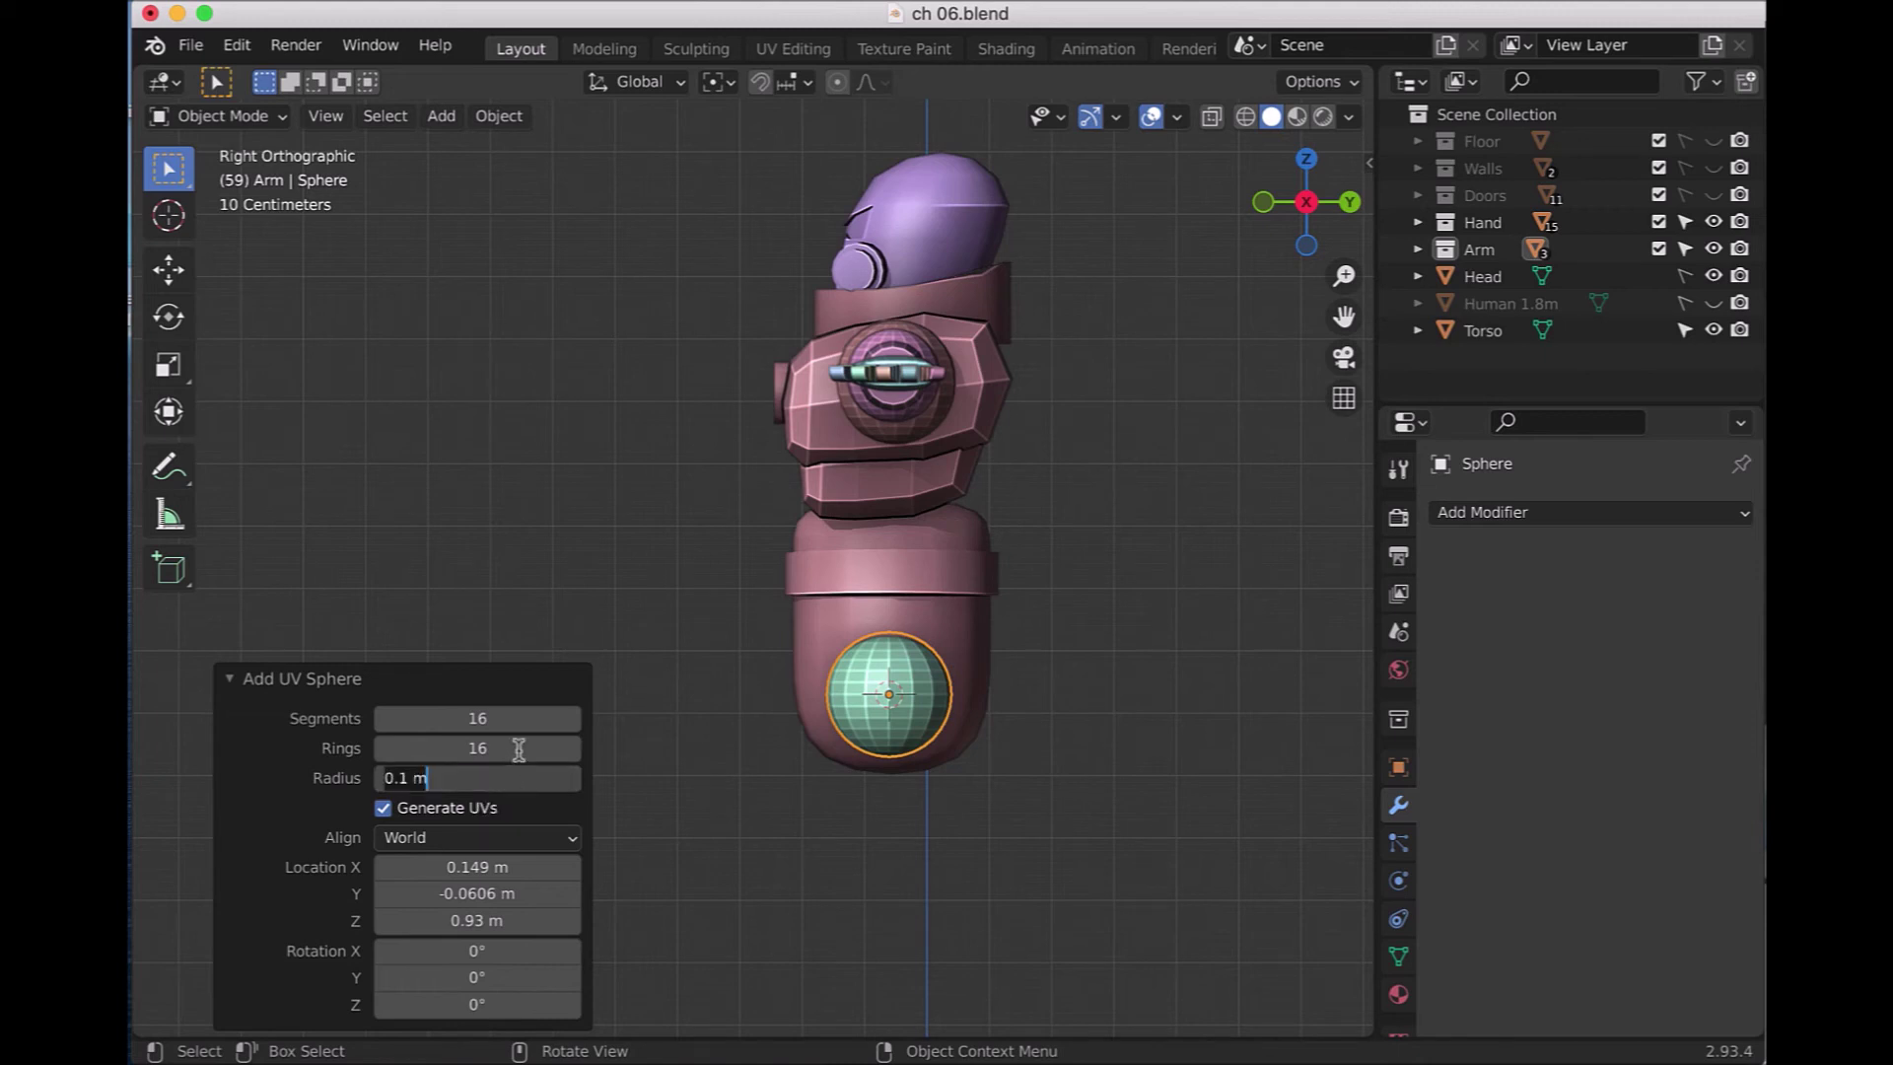
click(519, 749)
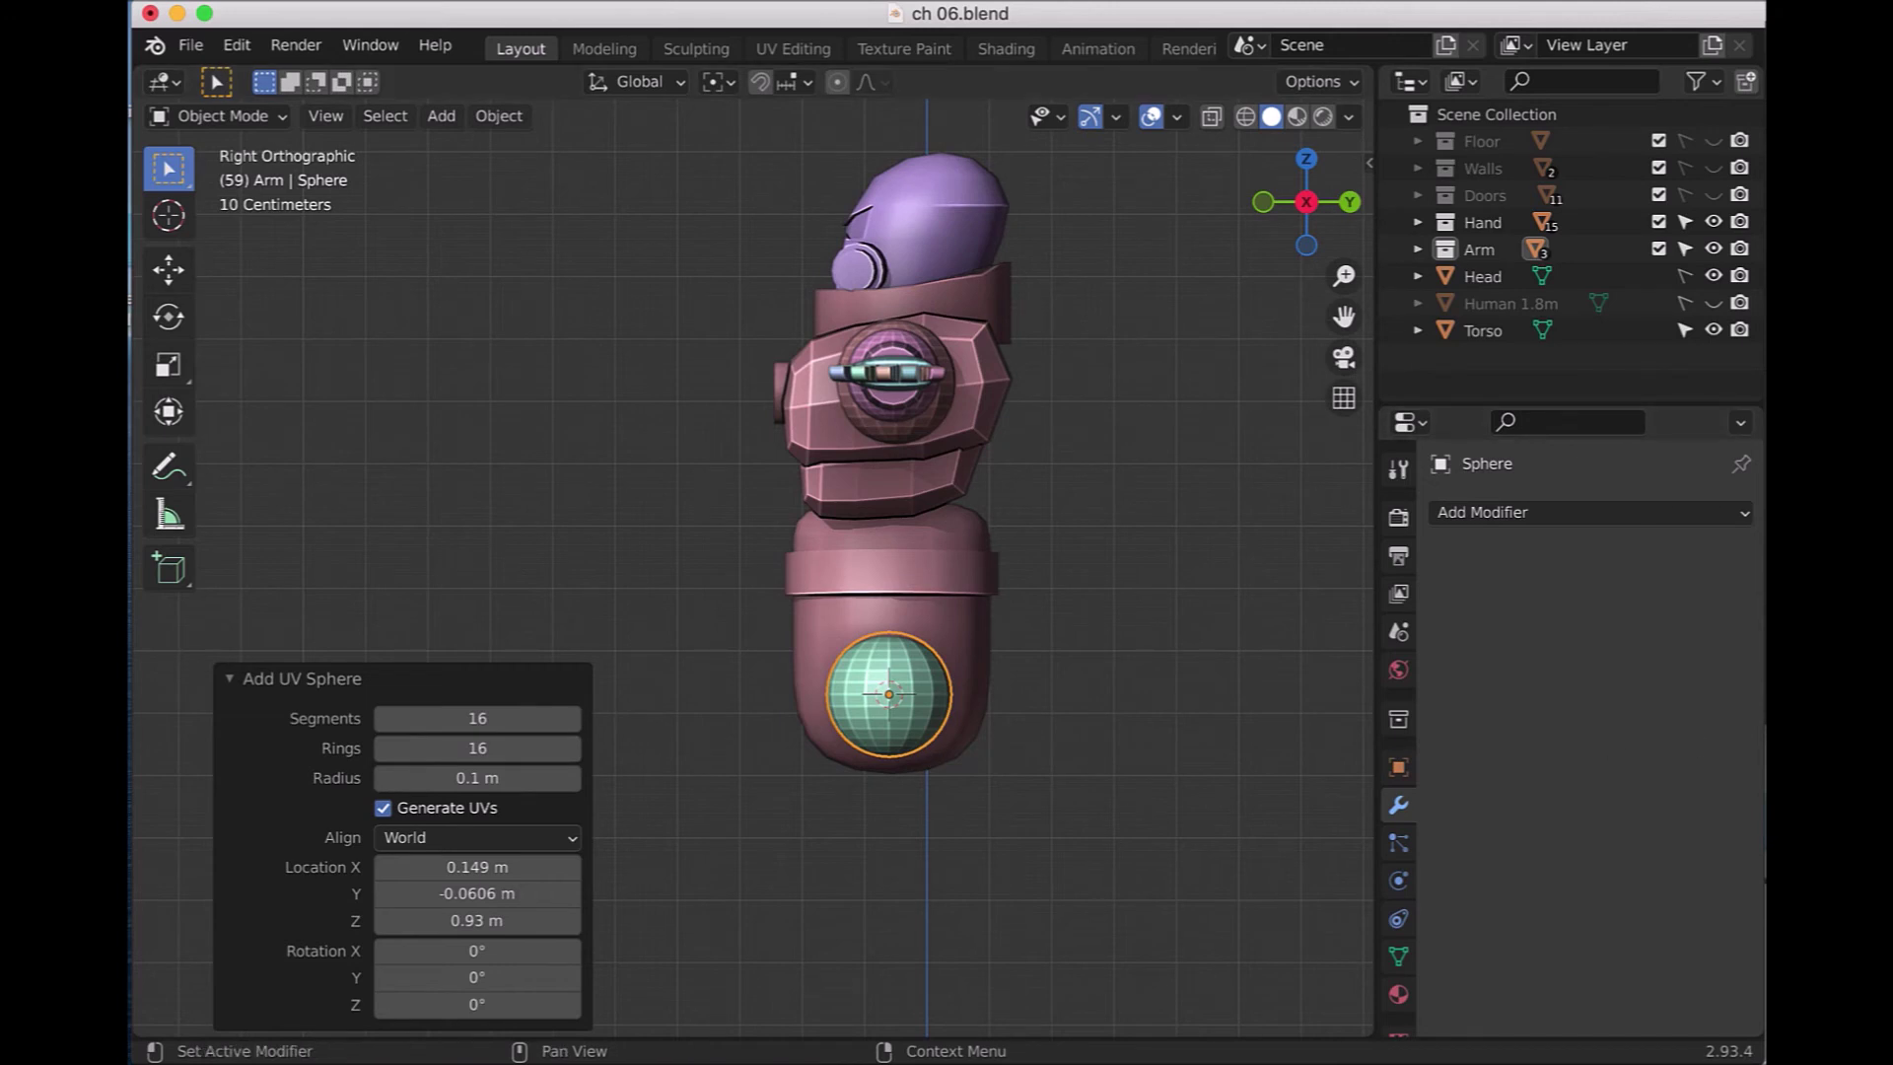
click(235, 689)
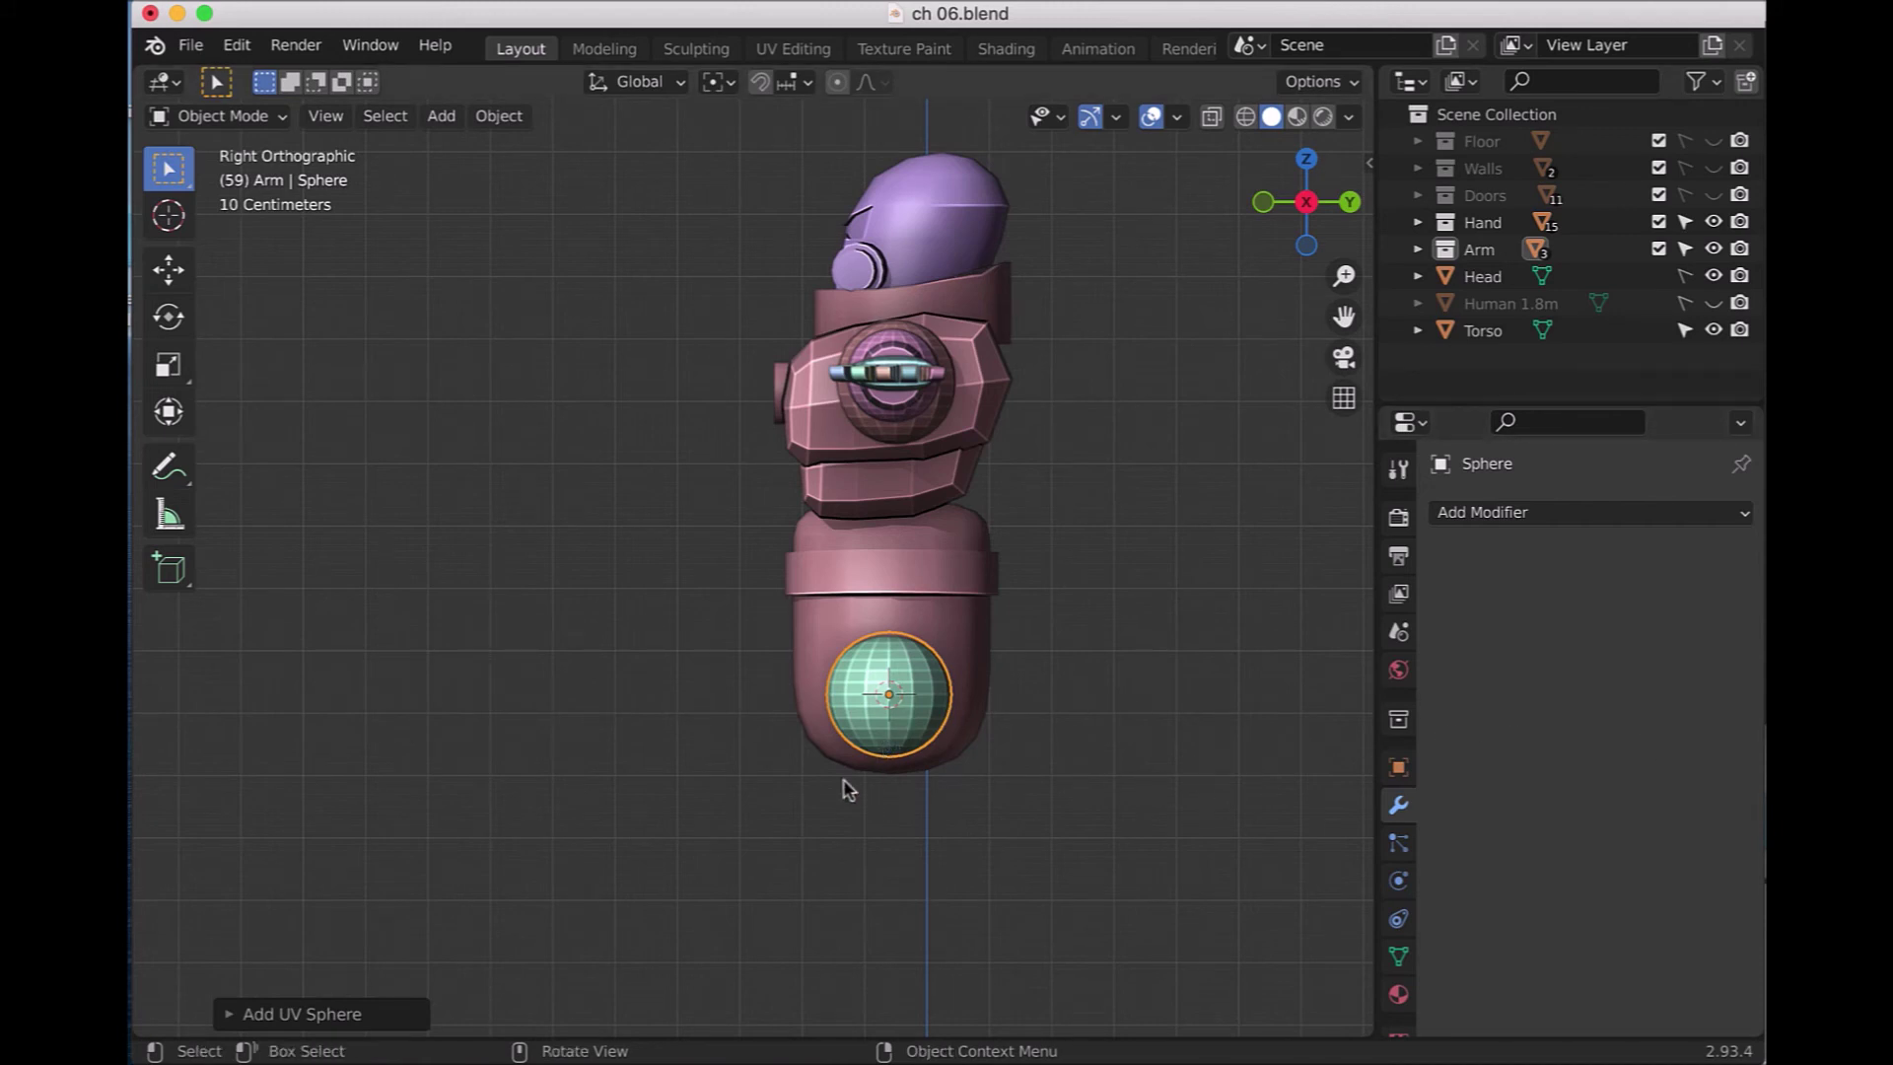
- Move the new sphere about 0.03 m down and left against the lower body as a hip joint
right_click(824, 804)
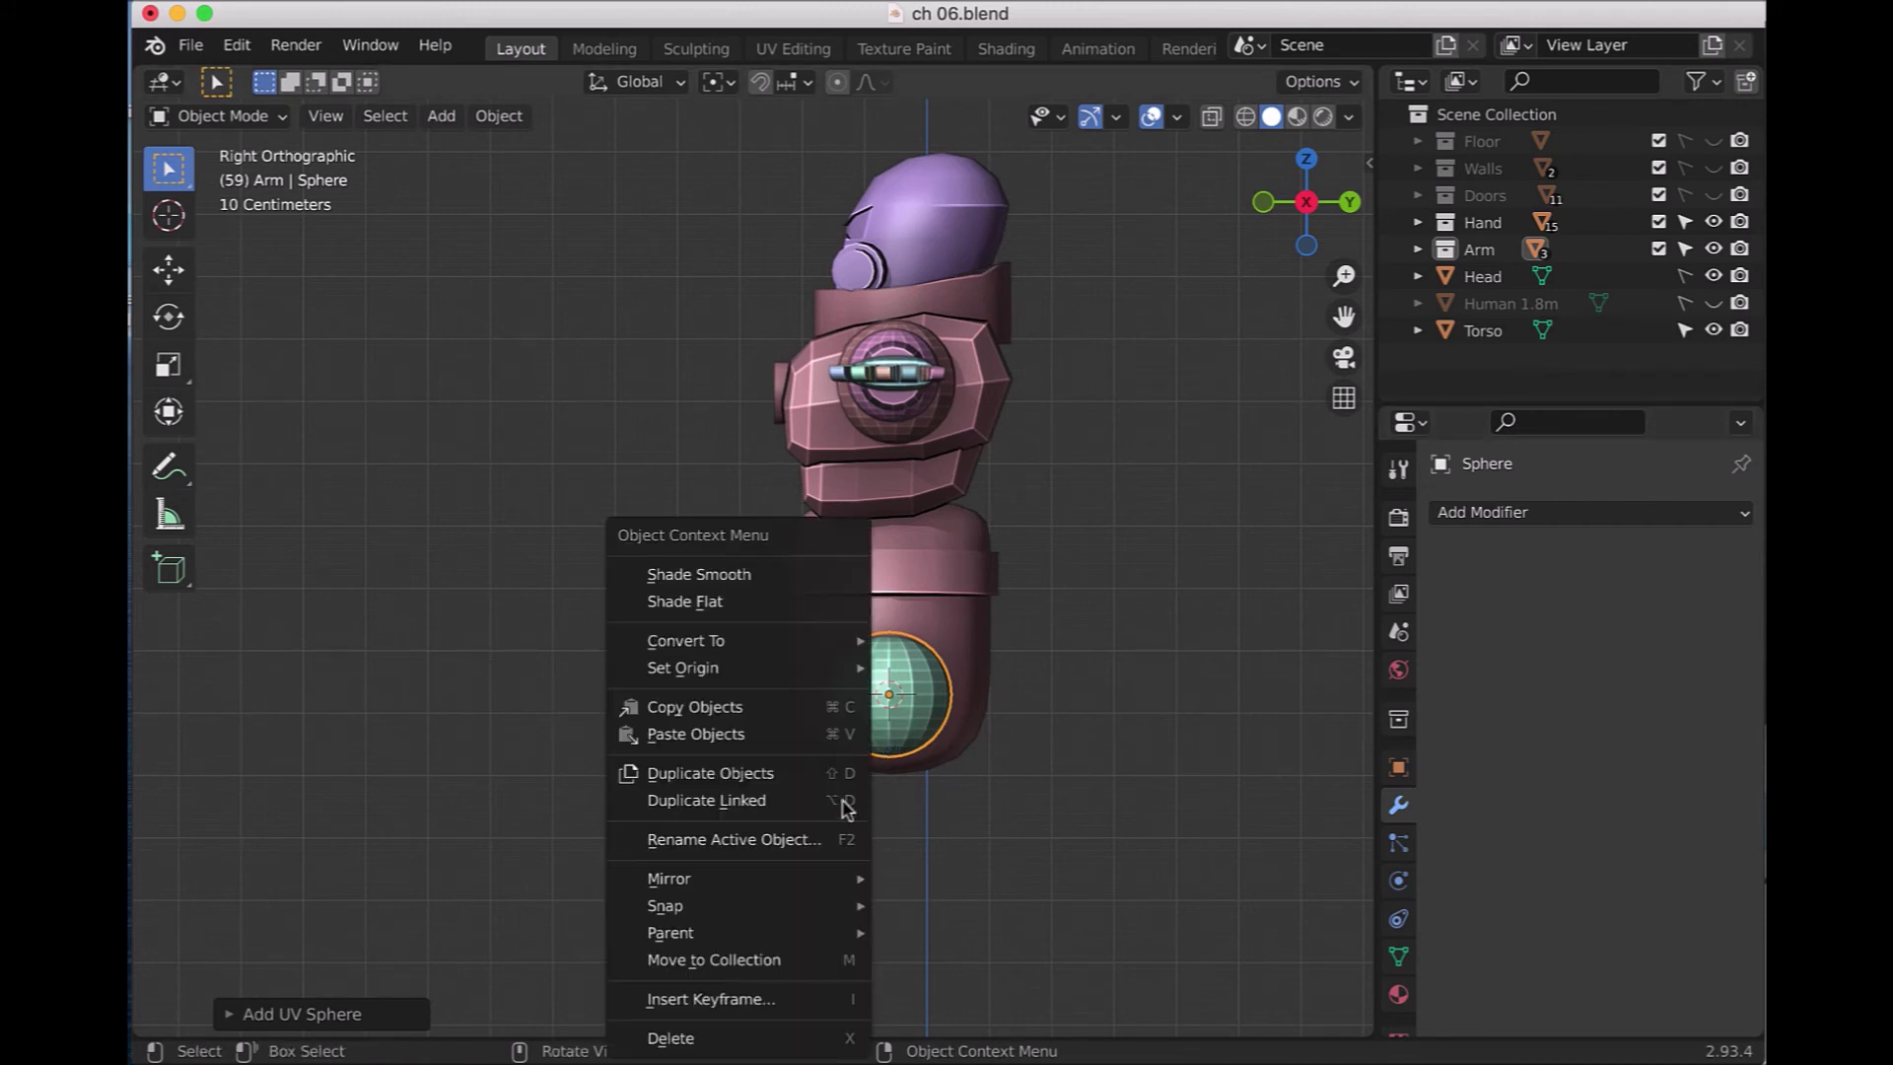
middle_drag(967, 849, 1188, 804)
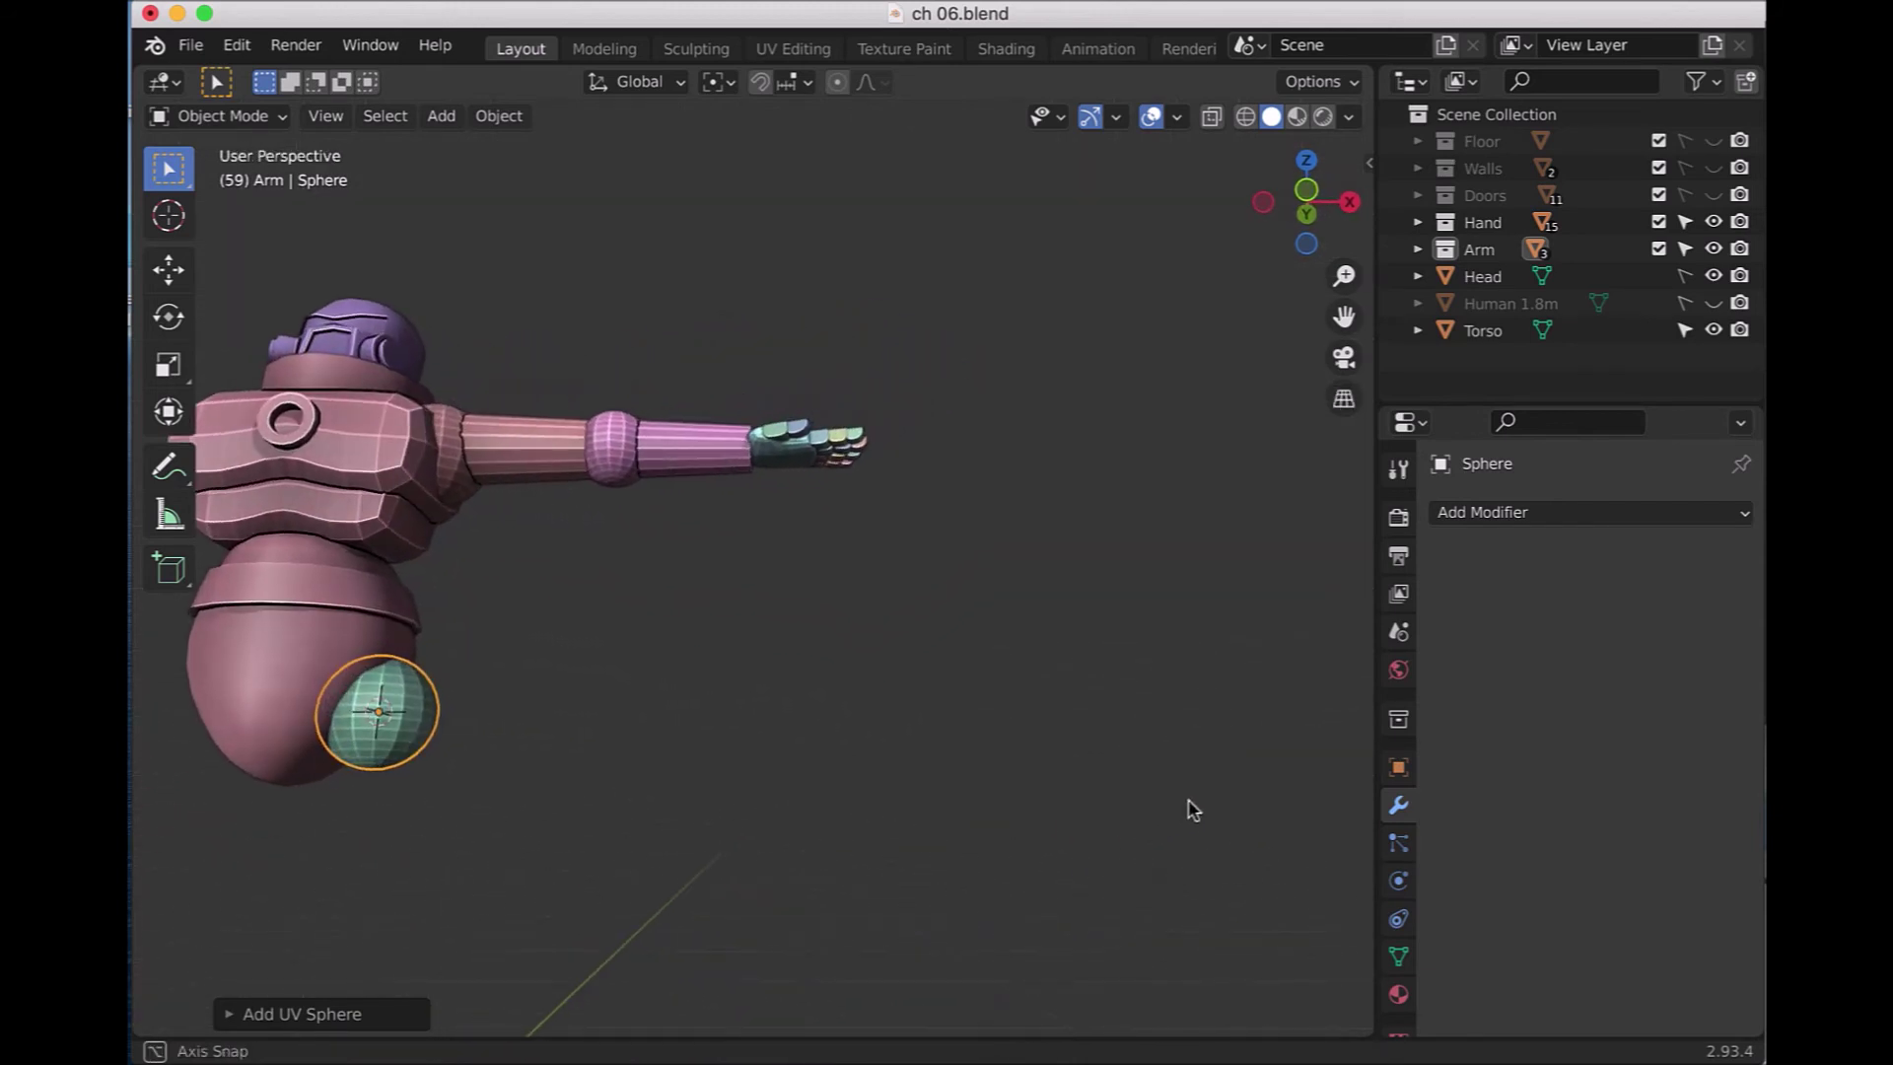
scroll(1190, 804, up, 2)
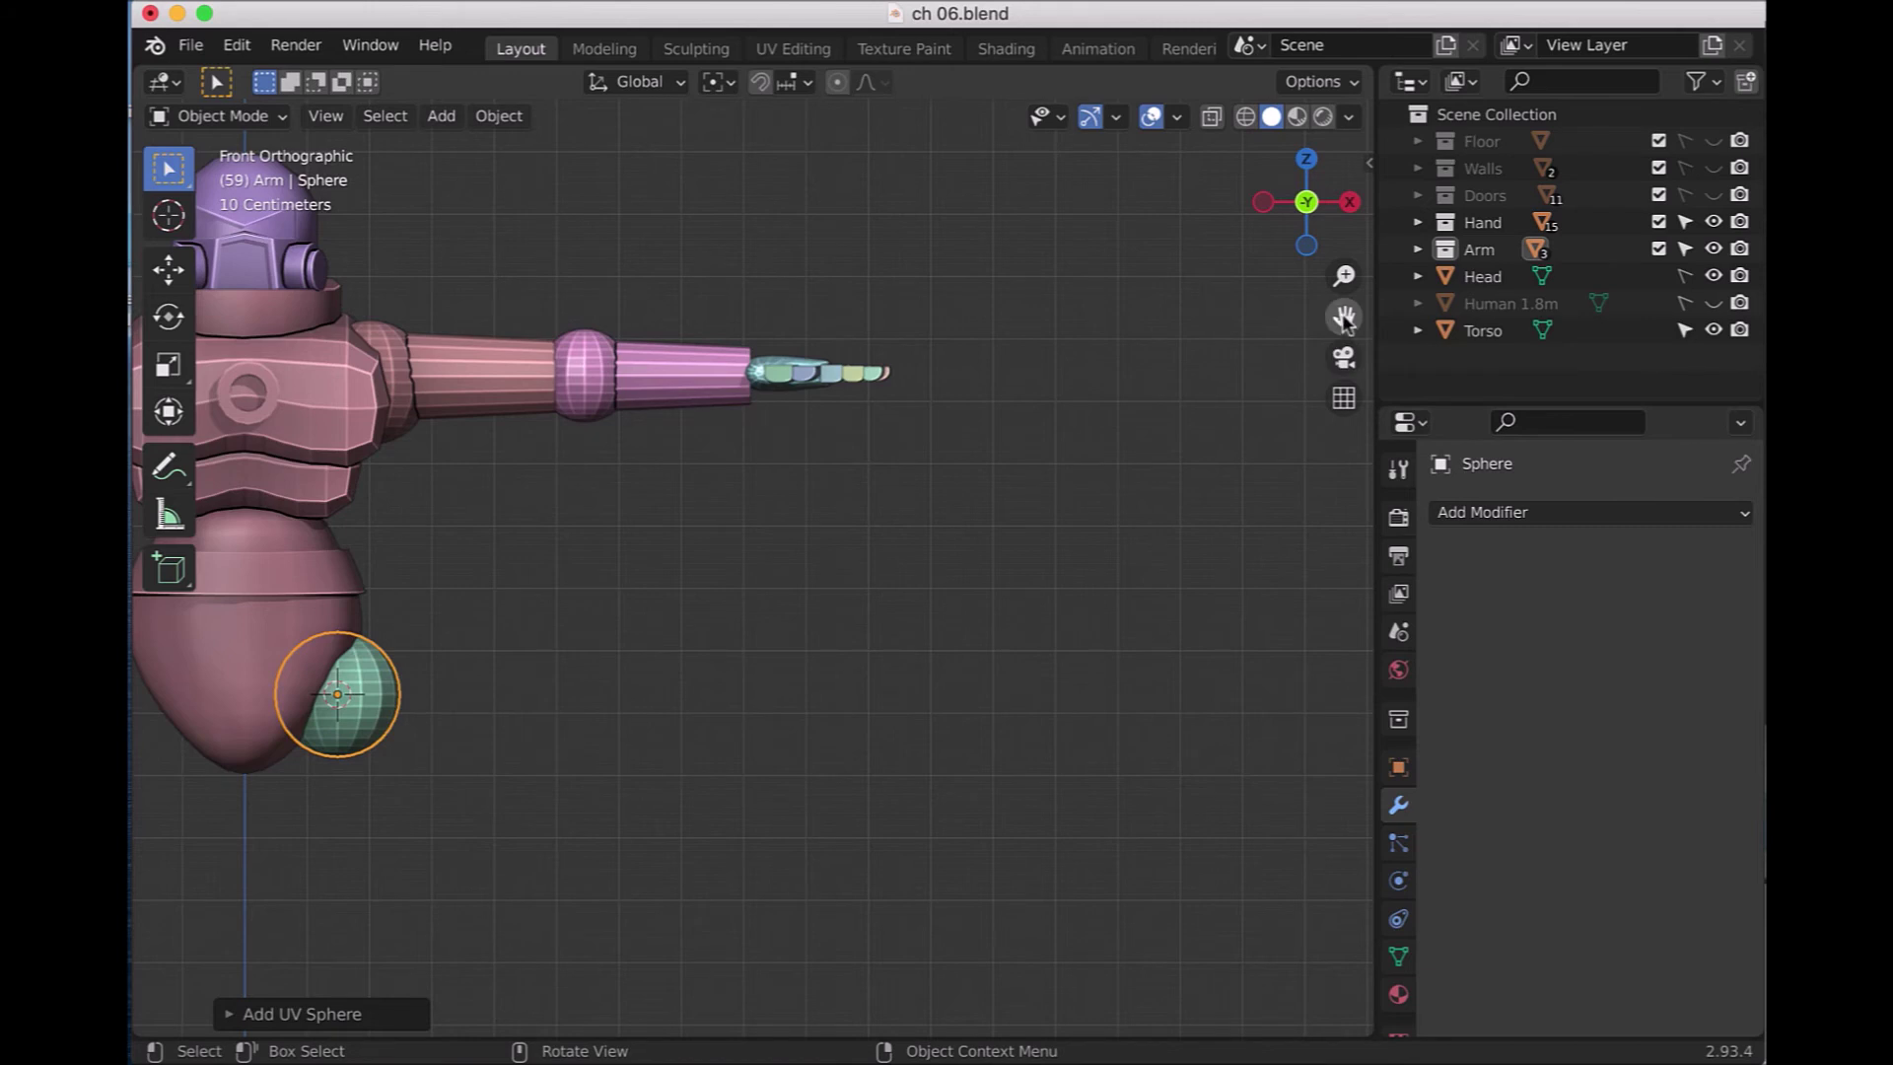
drag(1344, 315, 1617, 313)
drag(1344, 316, 1348, 315)
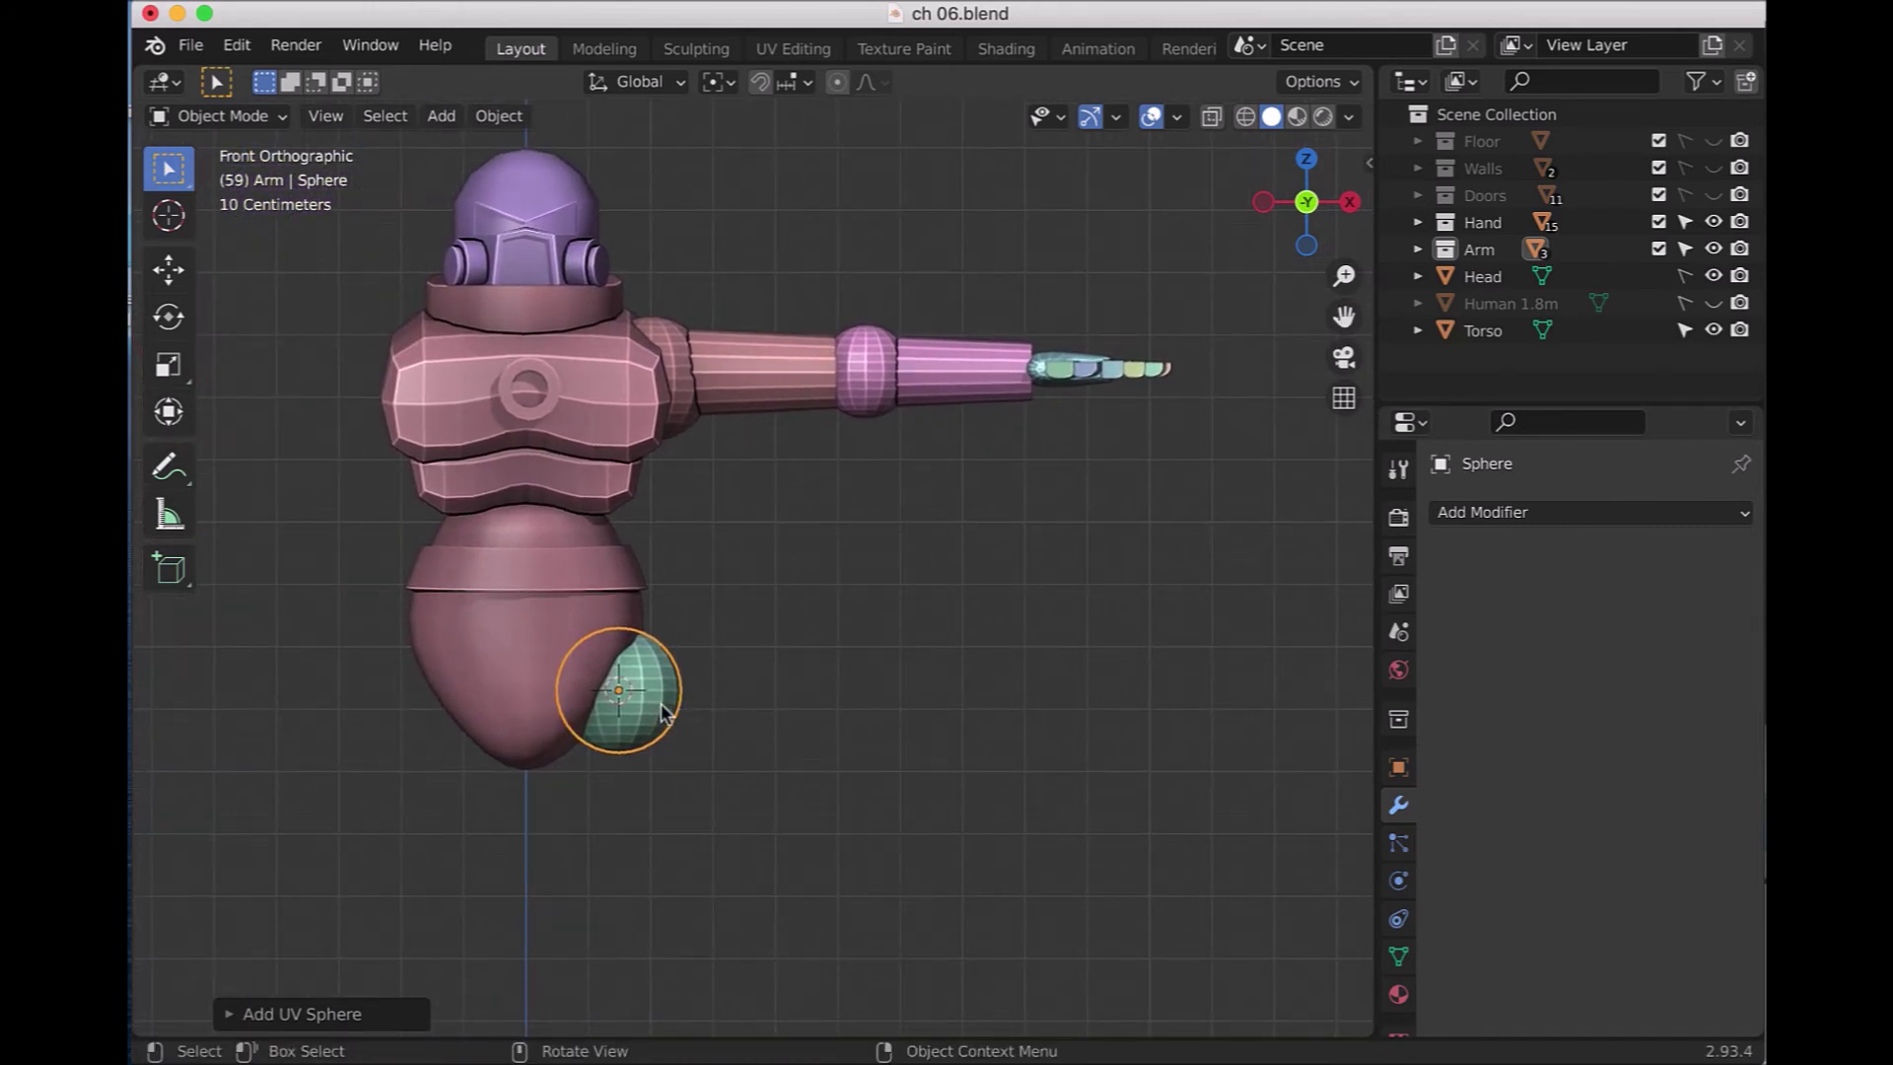
key(g)
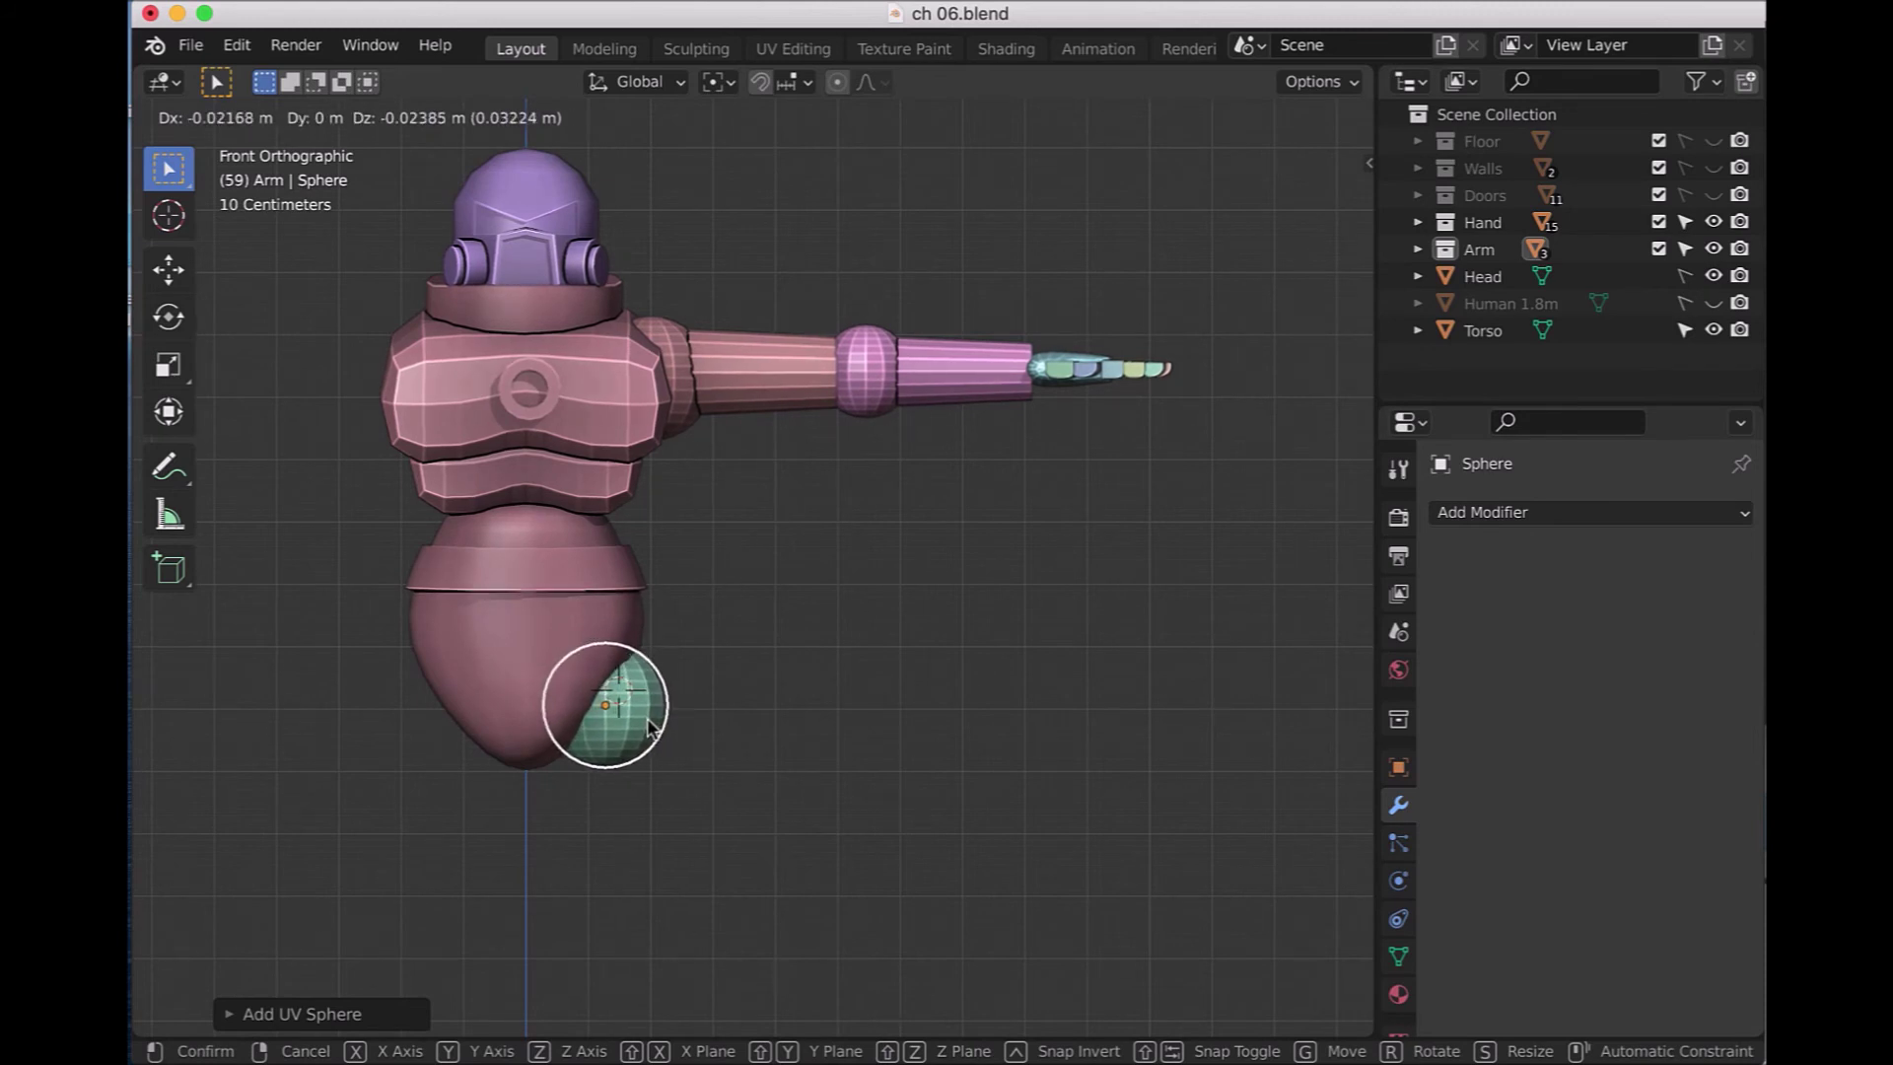
click(677, 734)
click(881, 781)
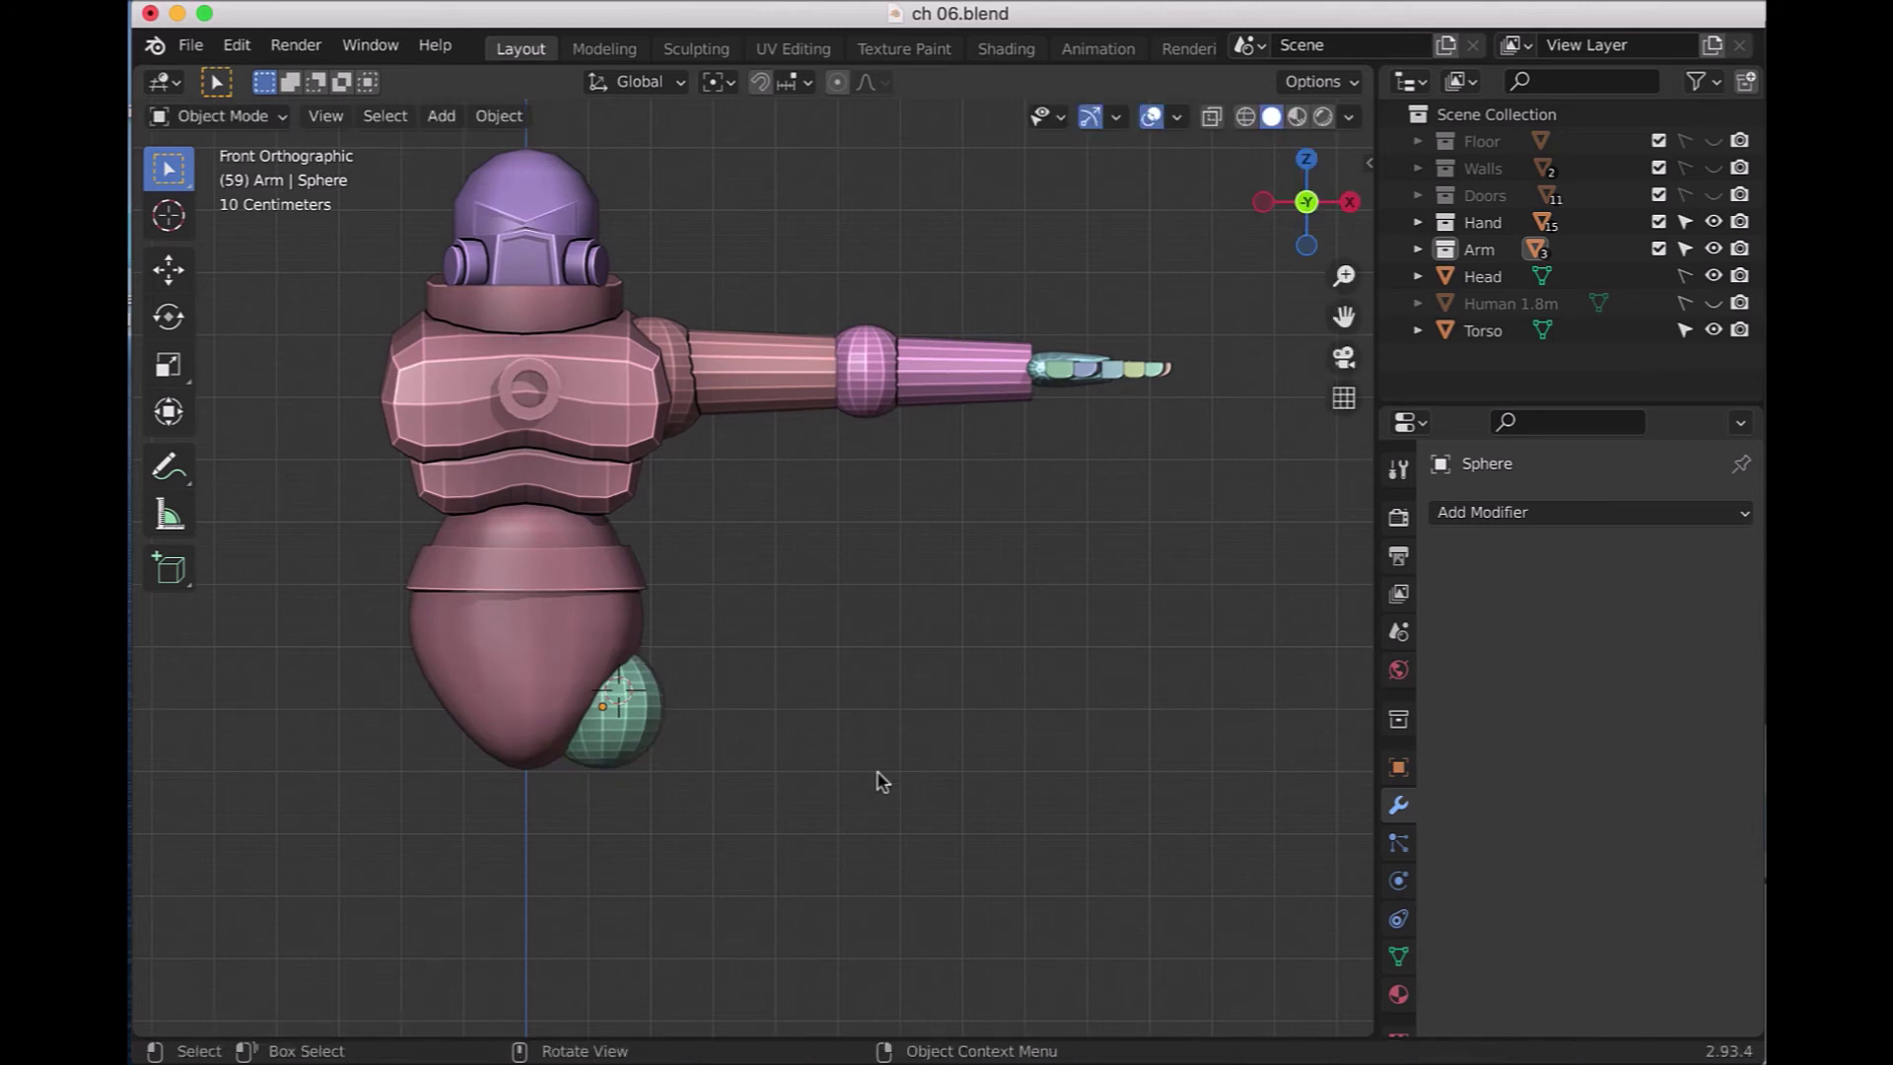
- Switch to the front orthographic view of the robot
key(KP_3)
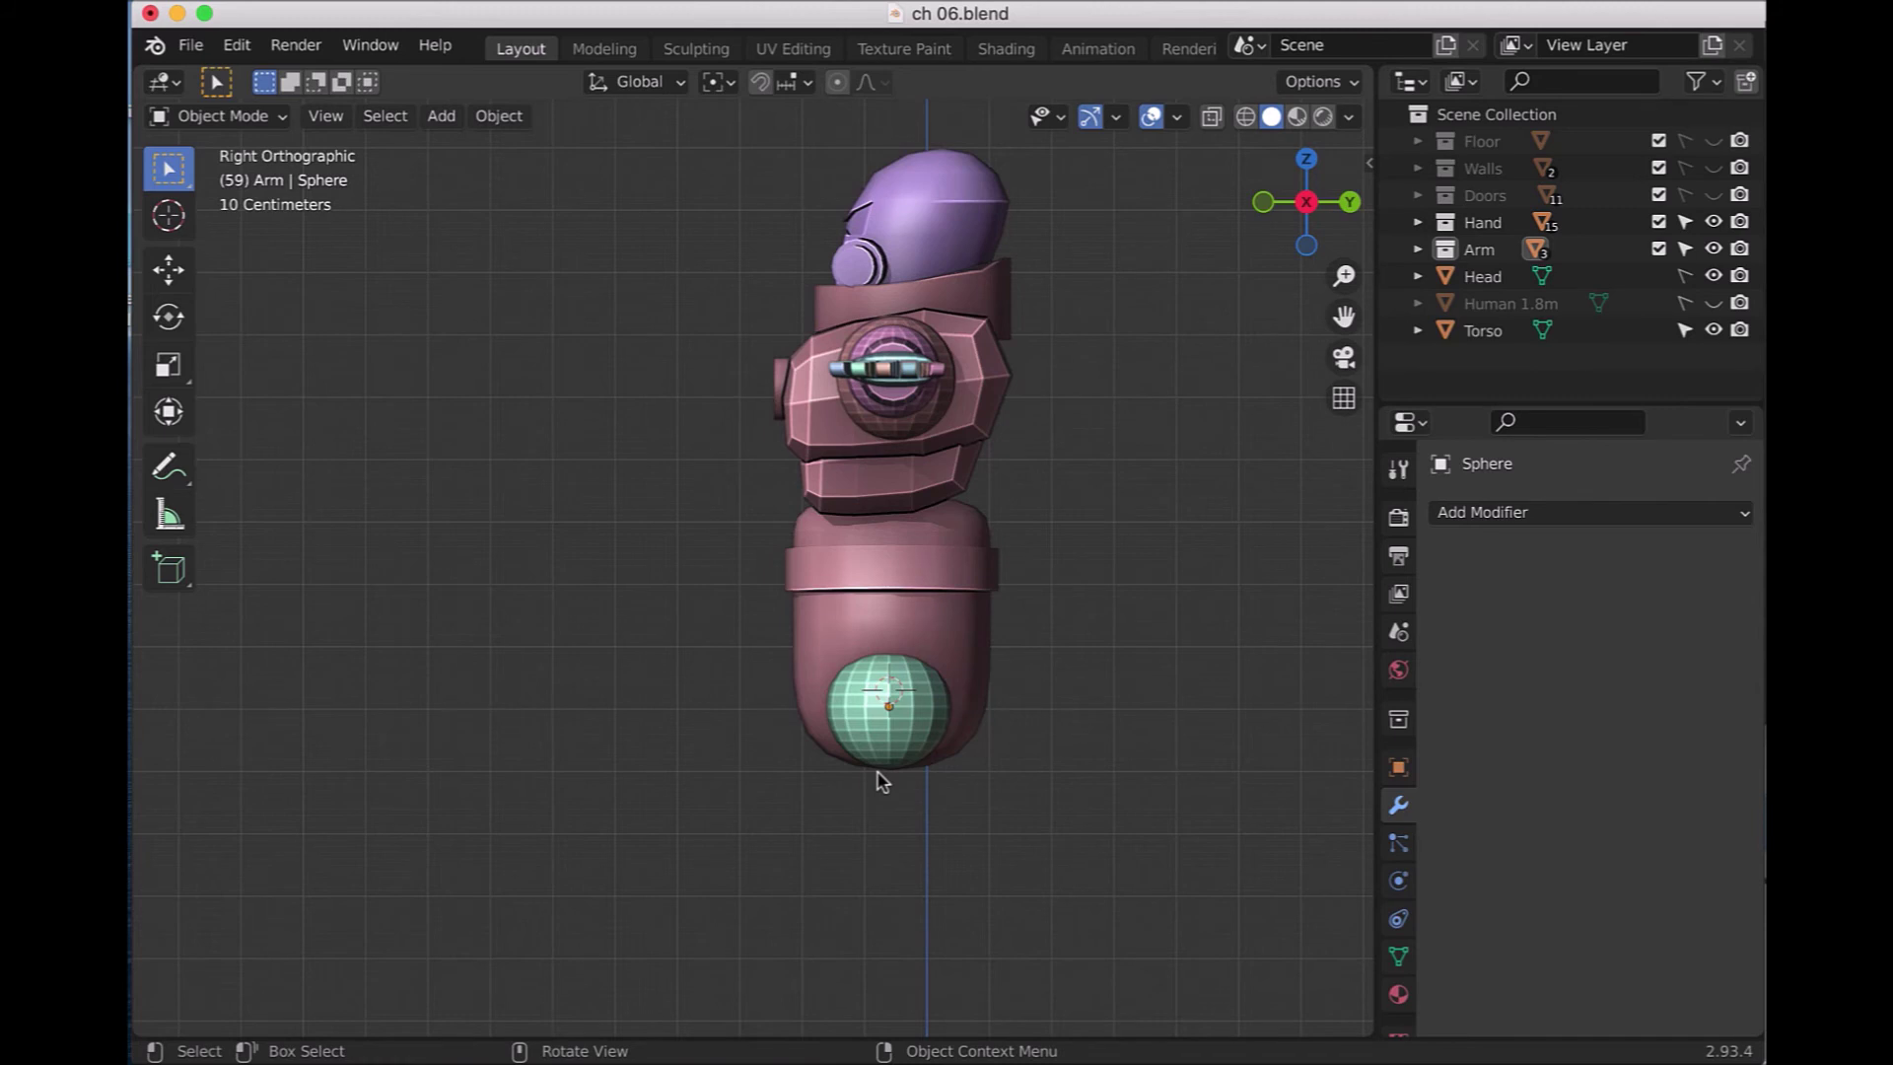
key(KP_1)
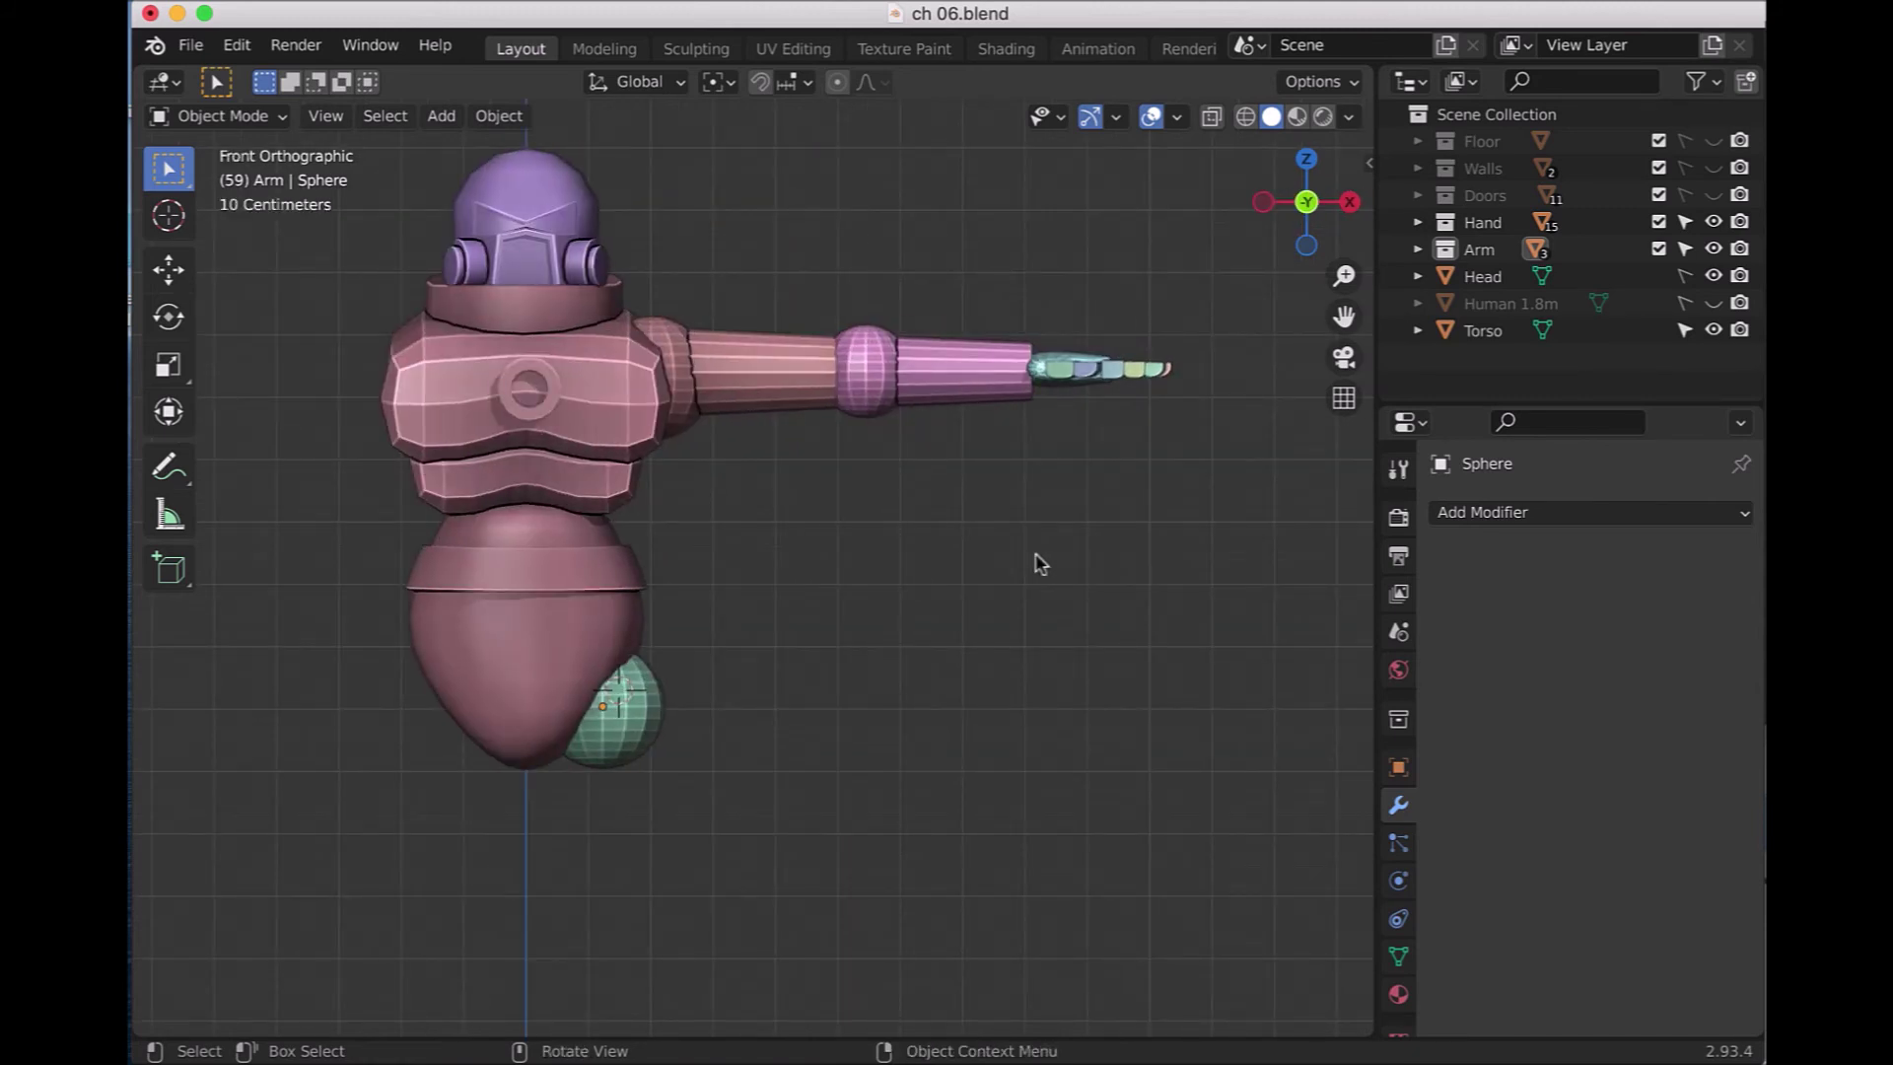
key(shift+a)
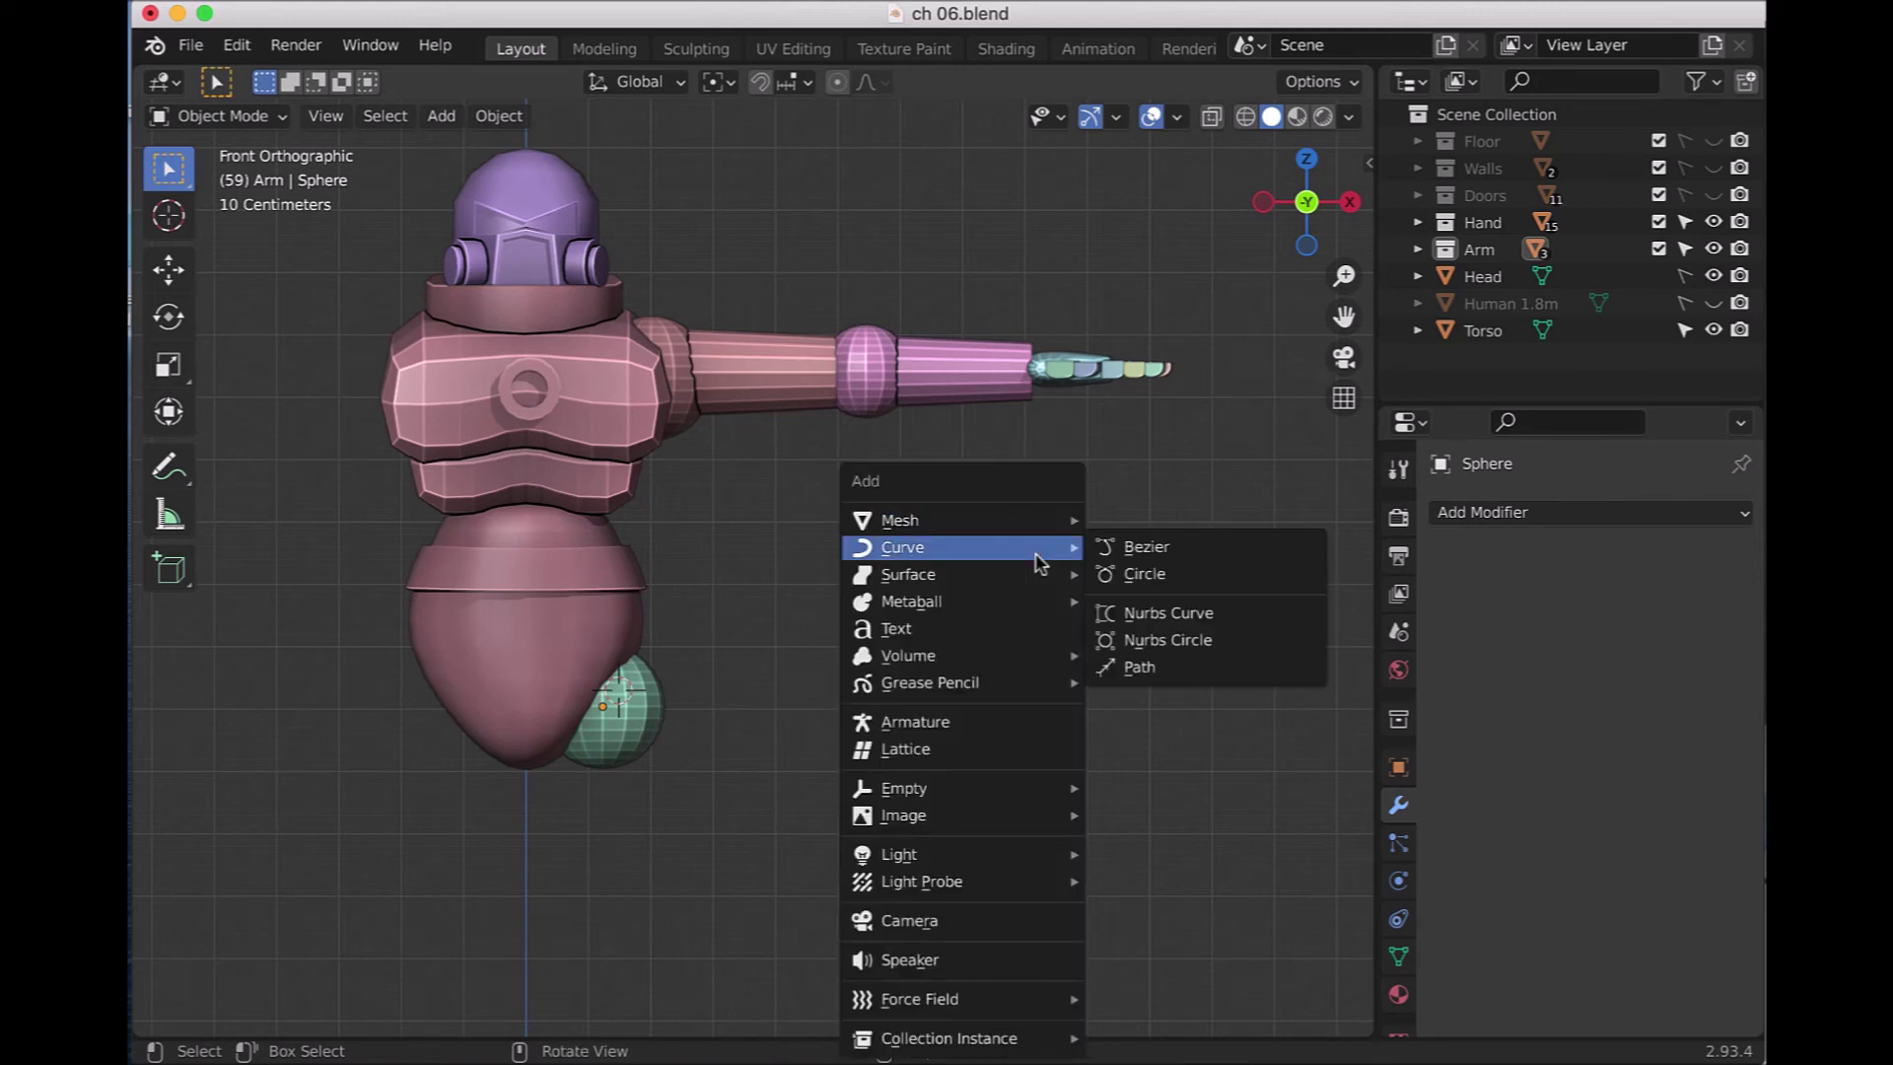
- Add a 16-vertex cylinder at the hip with radius 0.08 m and depth 0.36 m
mouse_move(899, 520)
click(1139, 656)
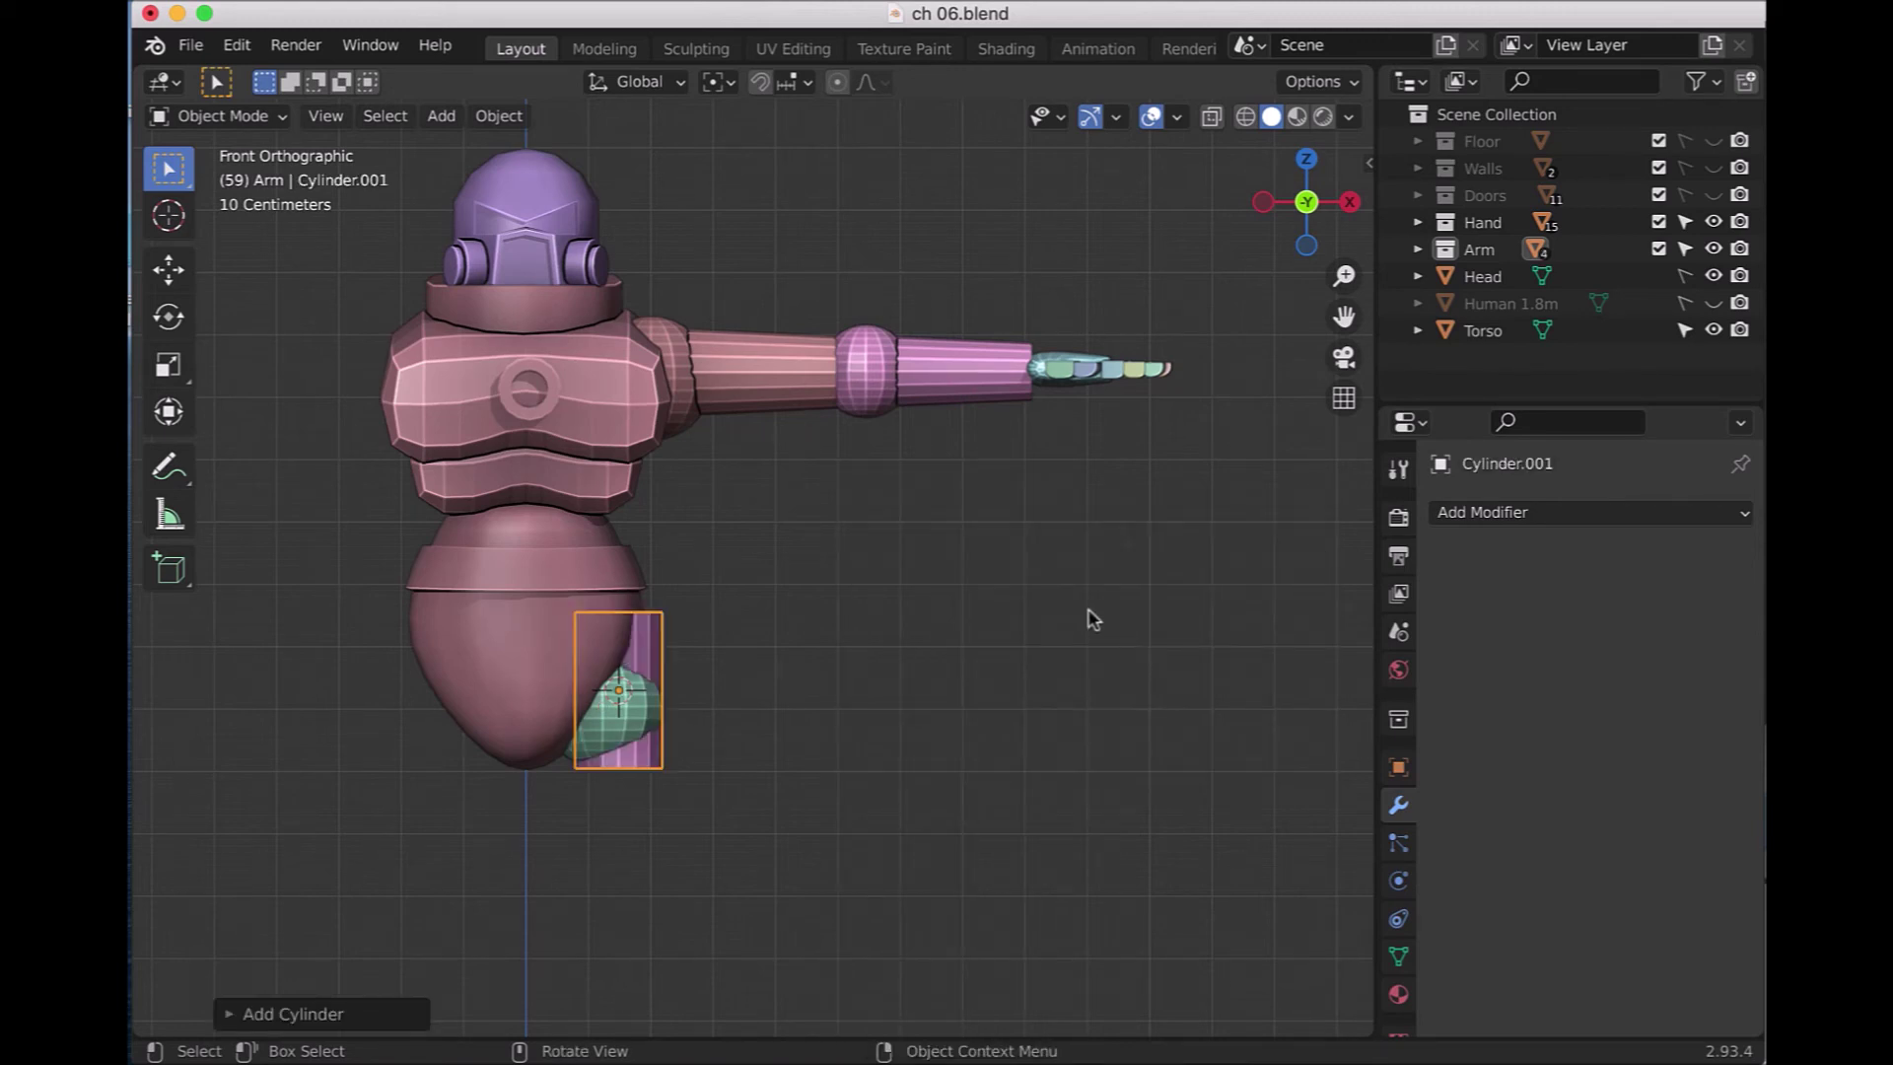
click(236, 1014)
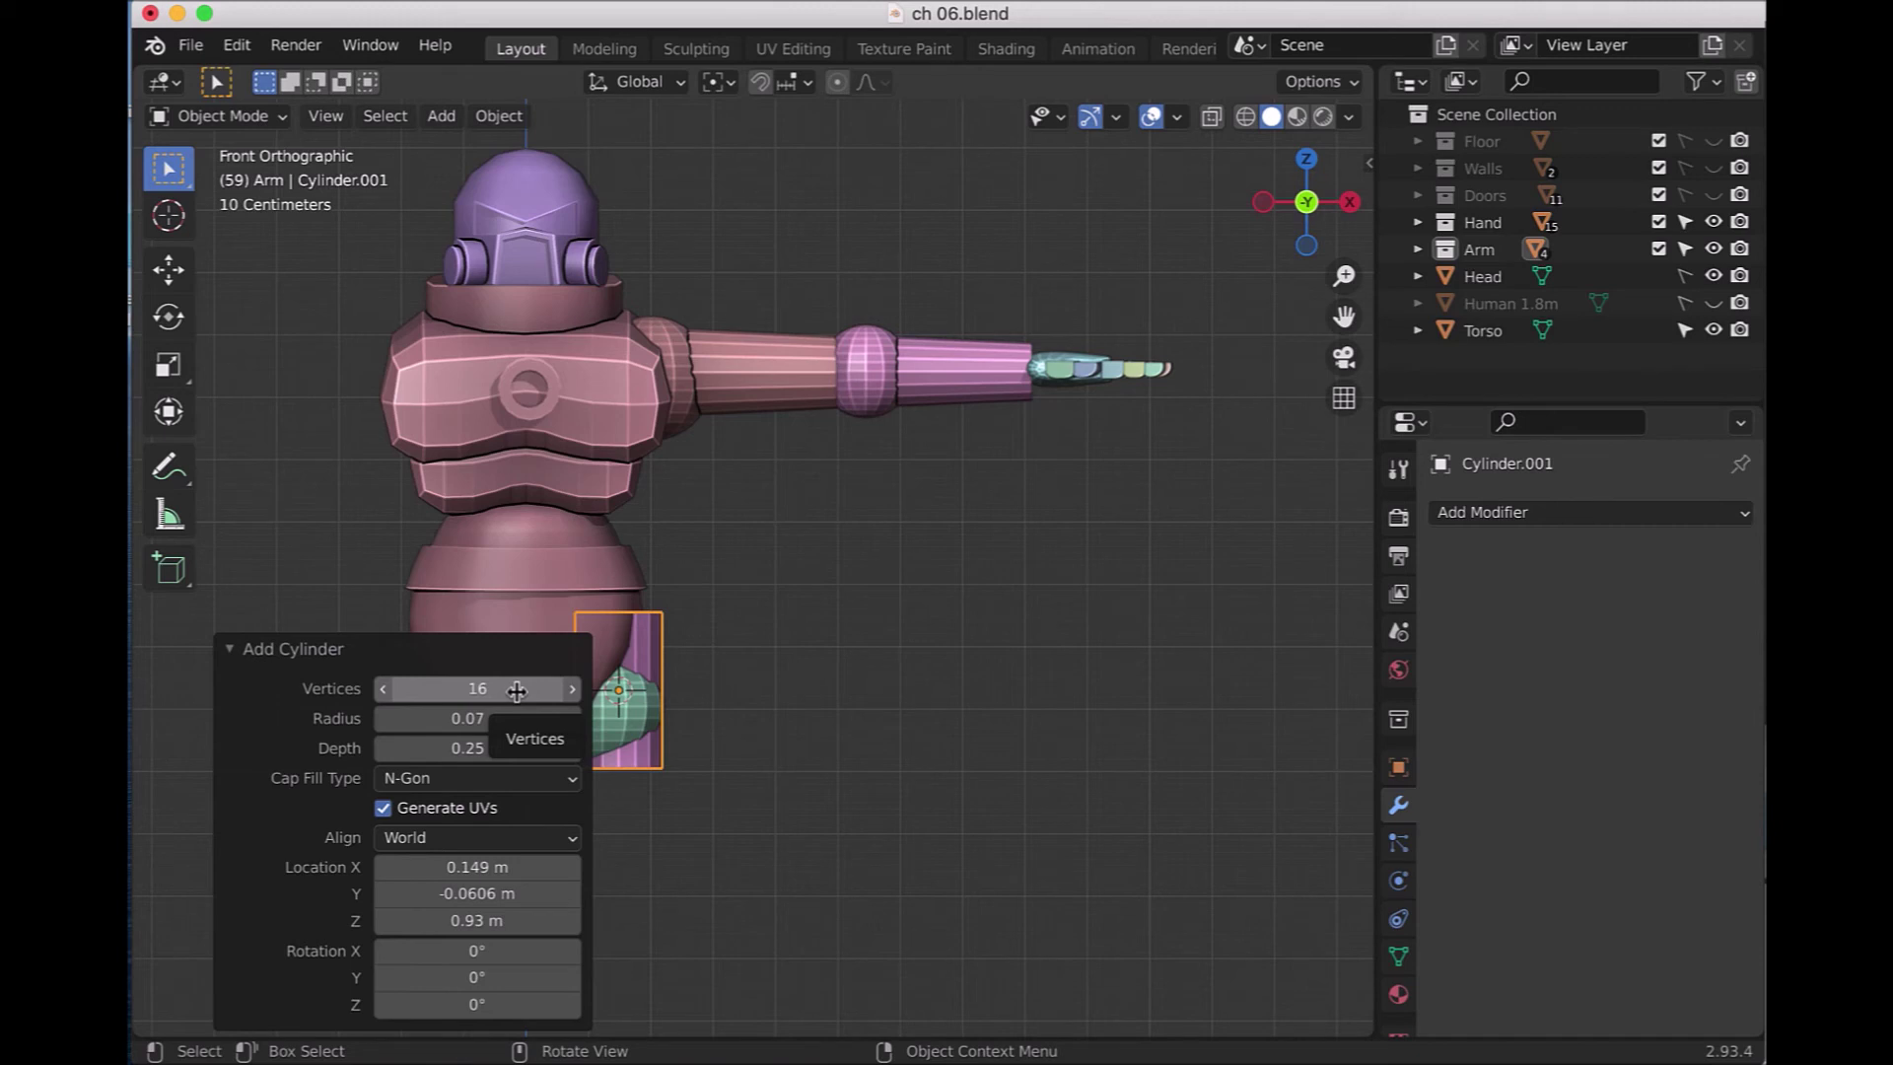
click(497, 719)
key(BackSpace)
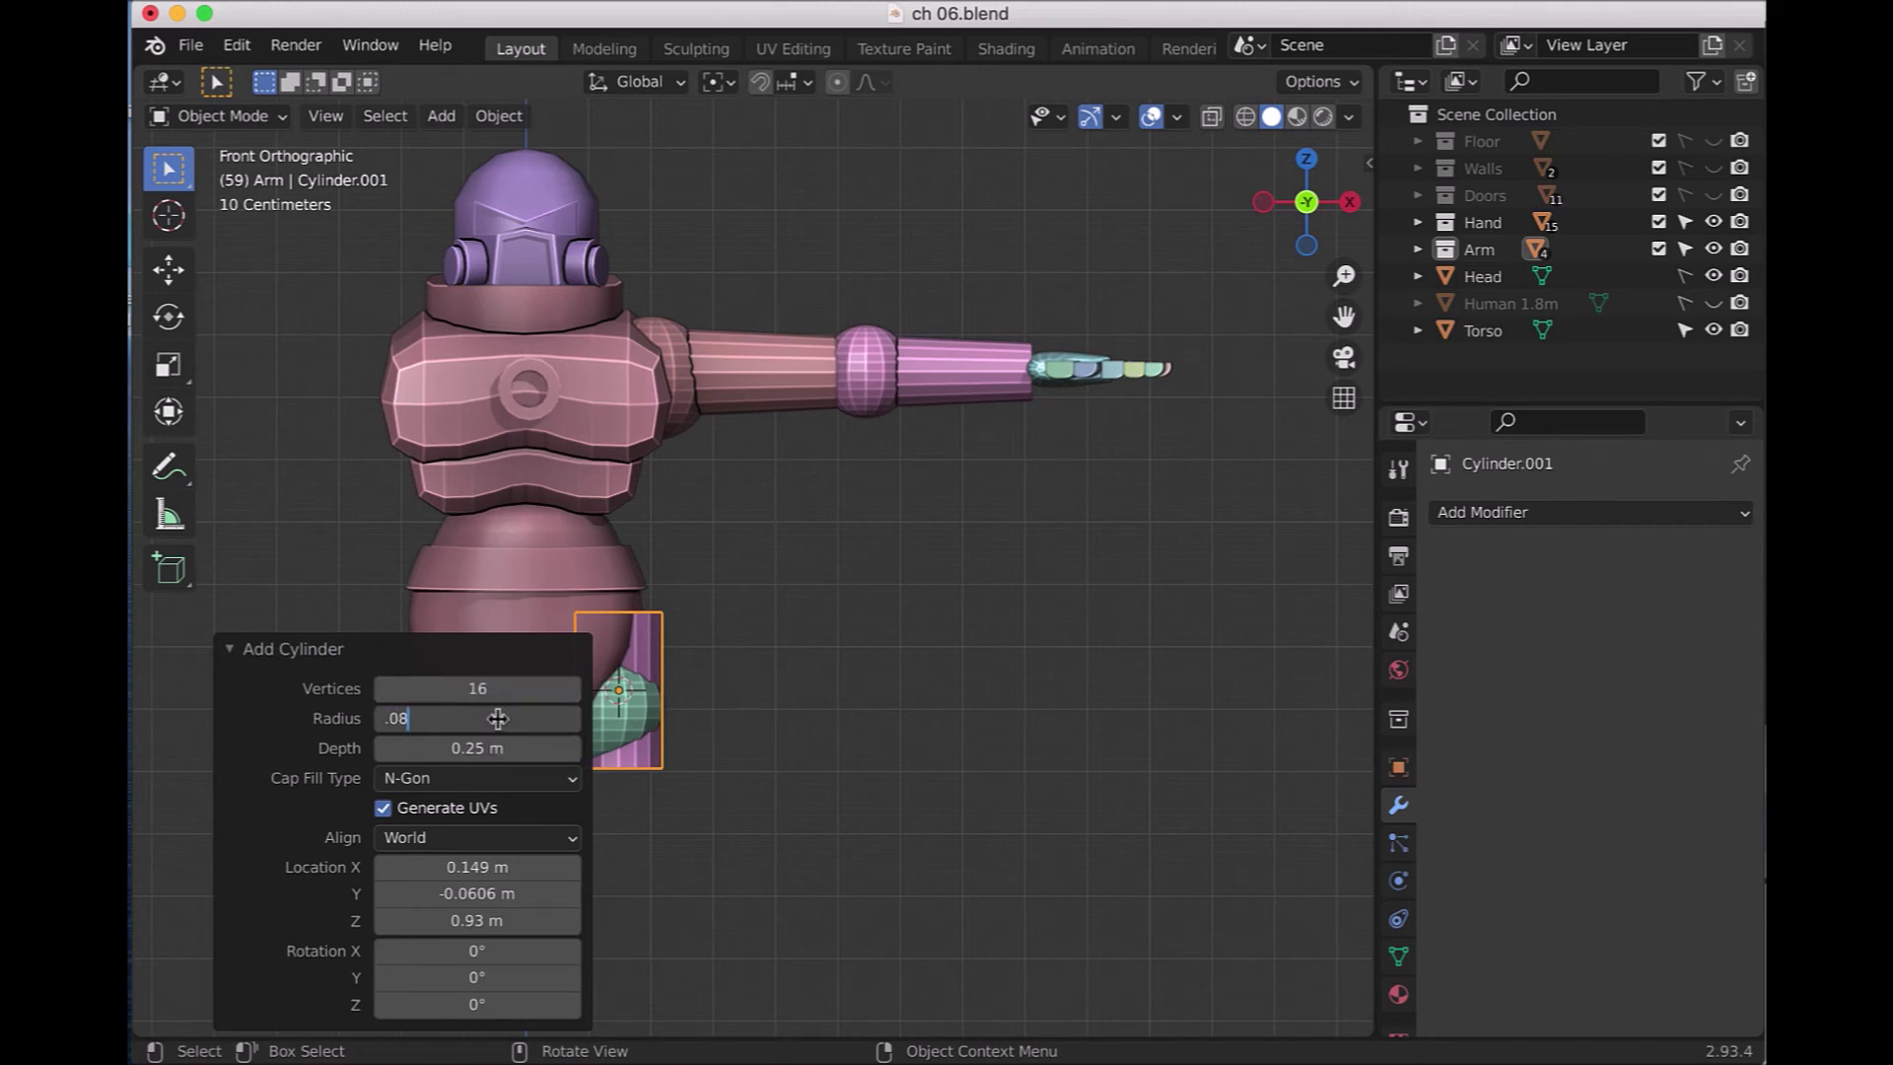
key(Return)
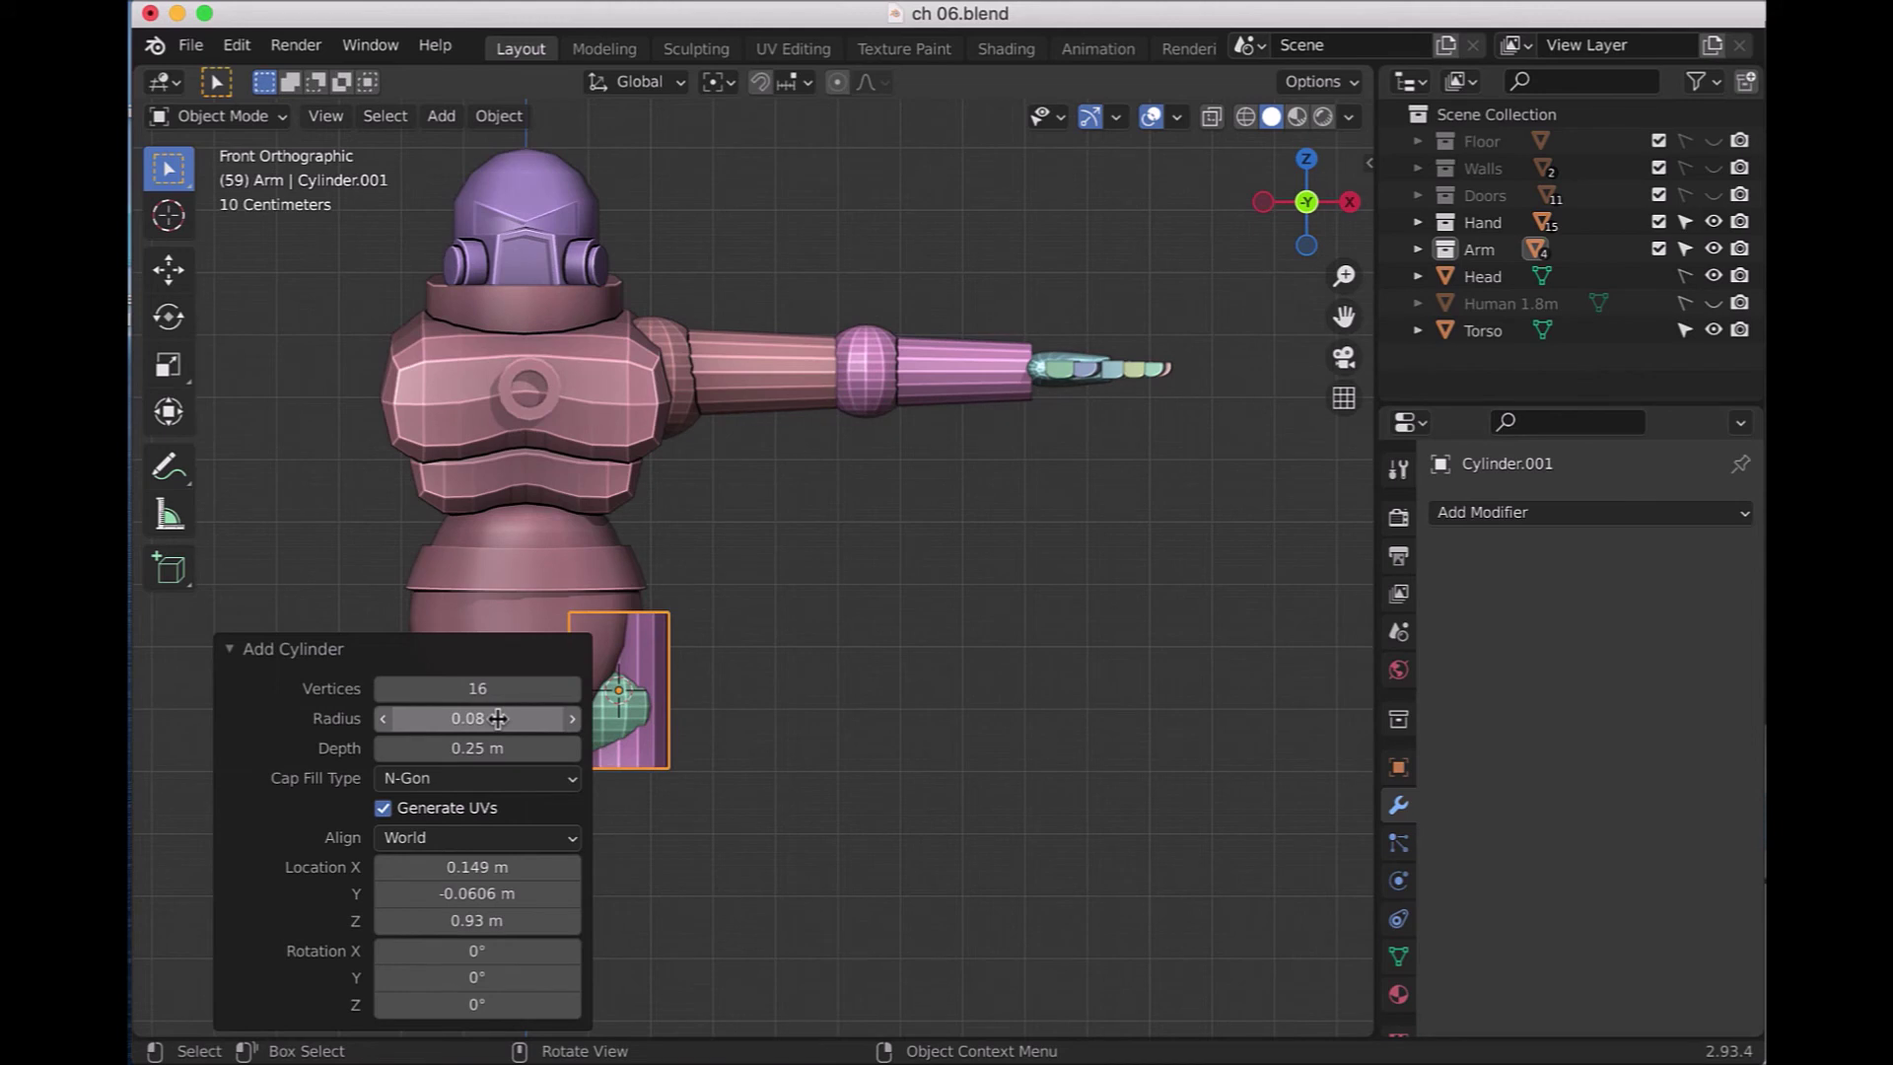
click(489, 749)
key(BackSpace)
key(BackSpace)
key(BackSpace)
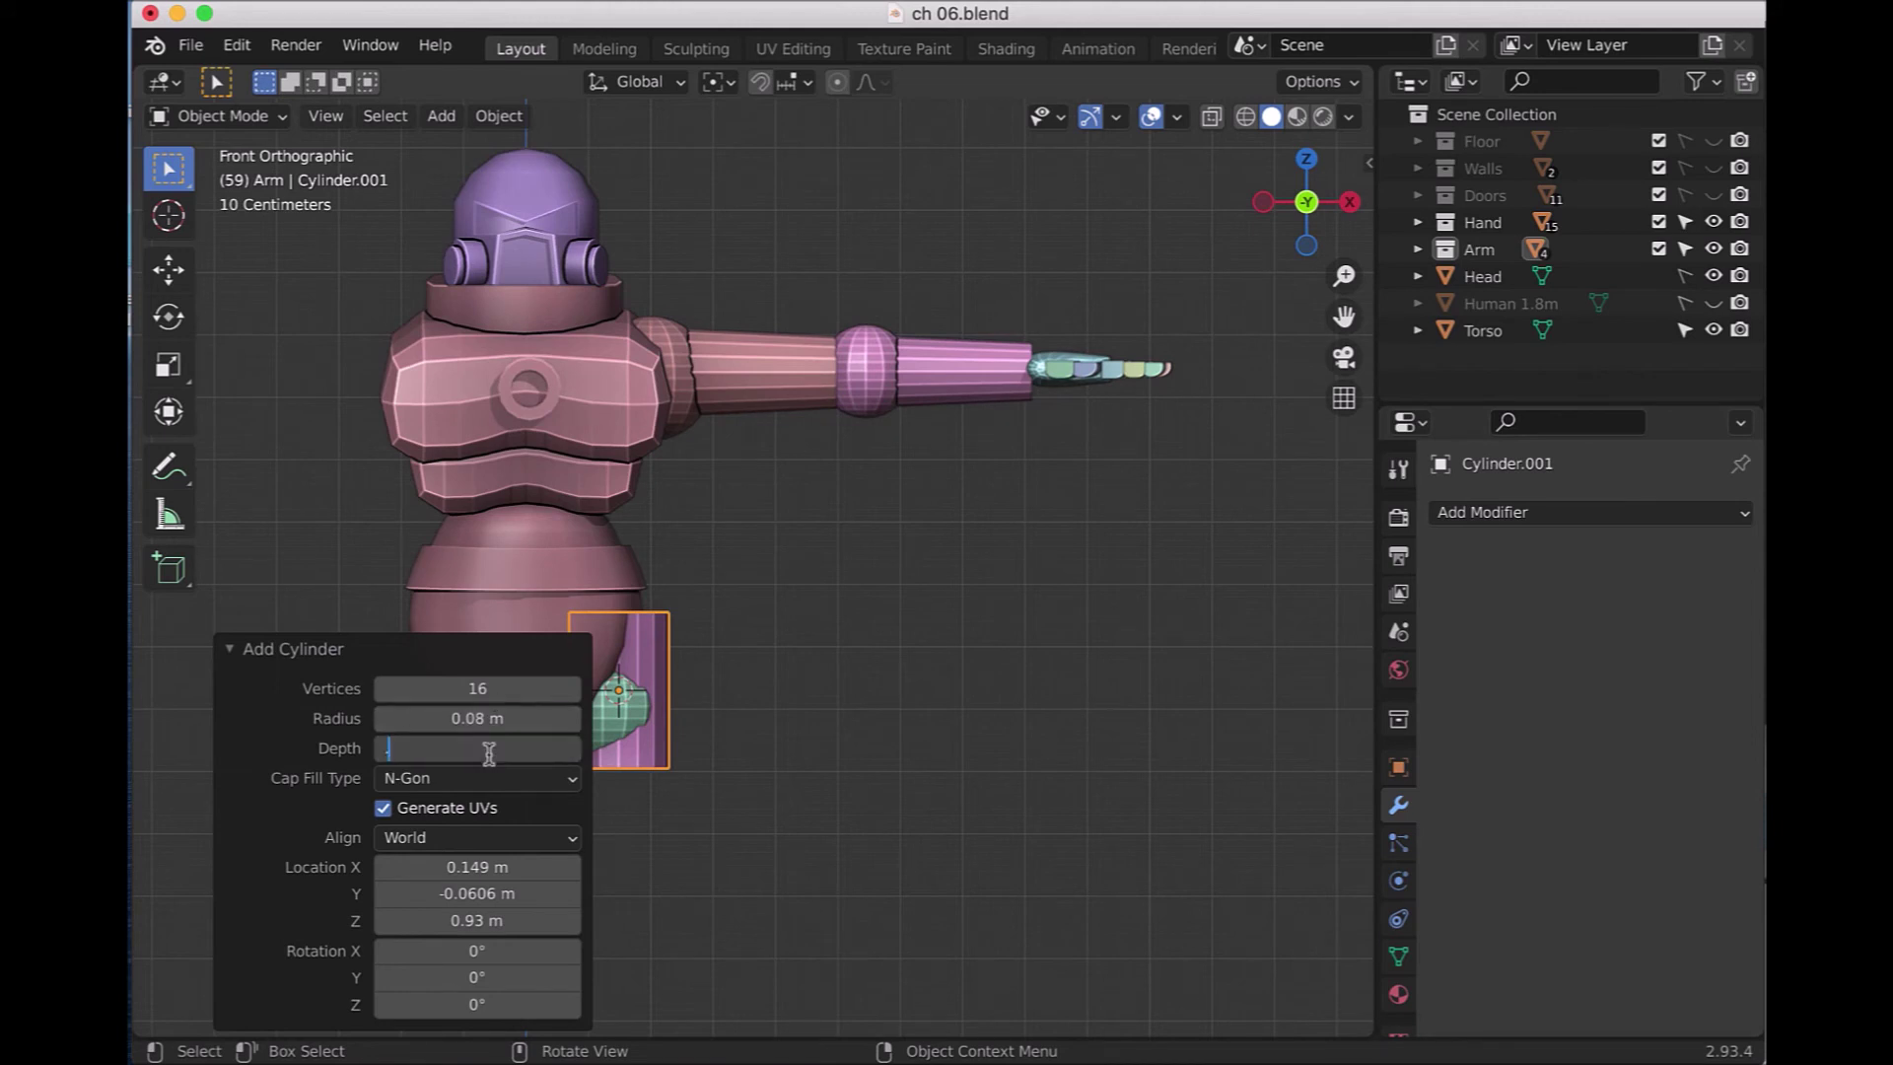
text(.36)
key(Return)
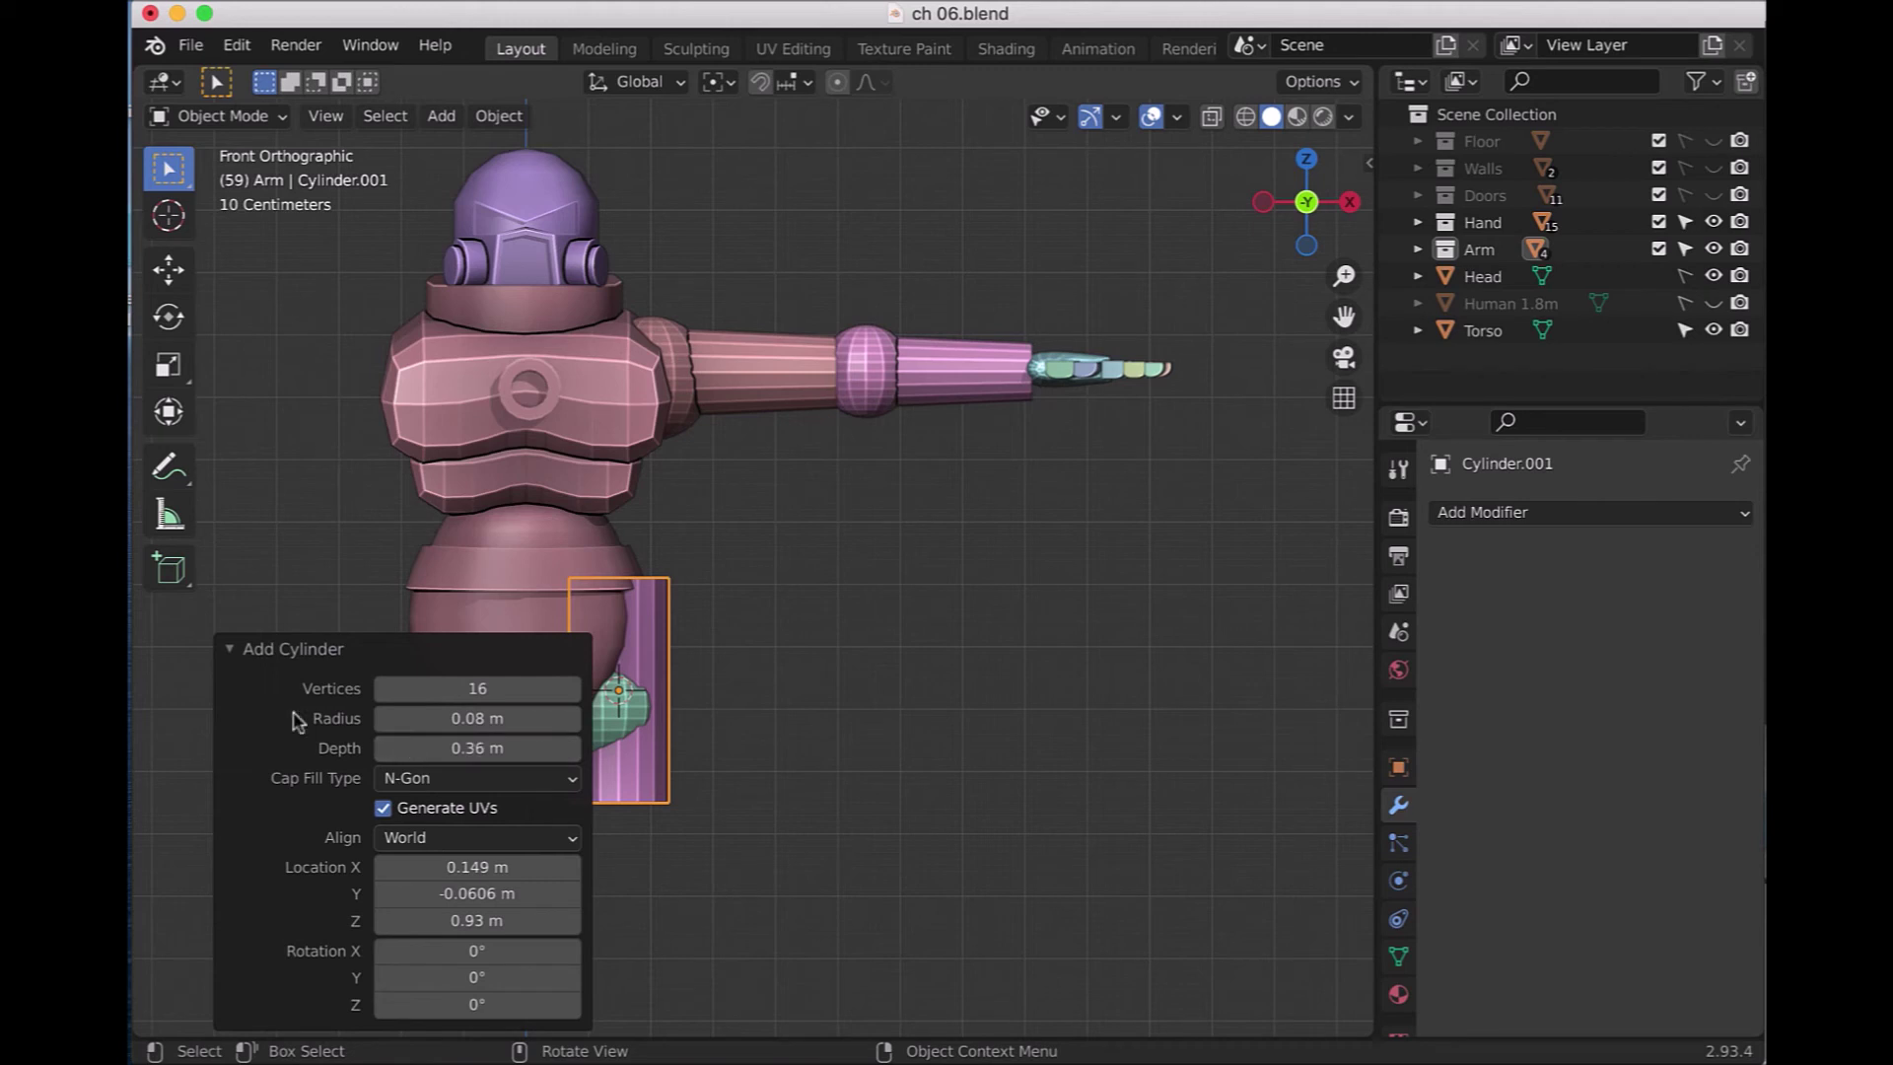
click(233, 653)
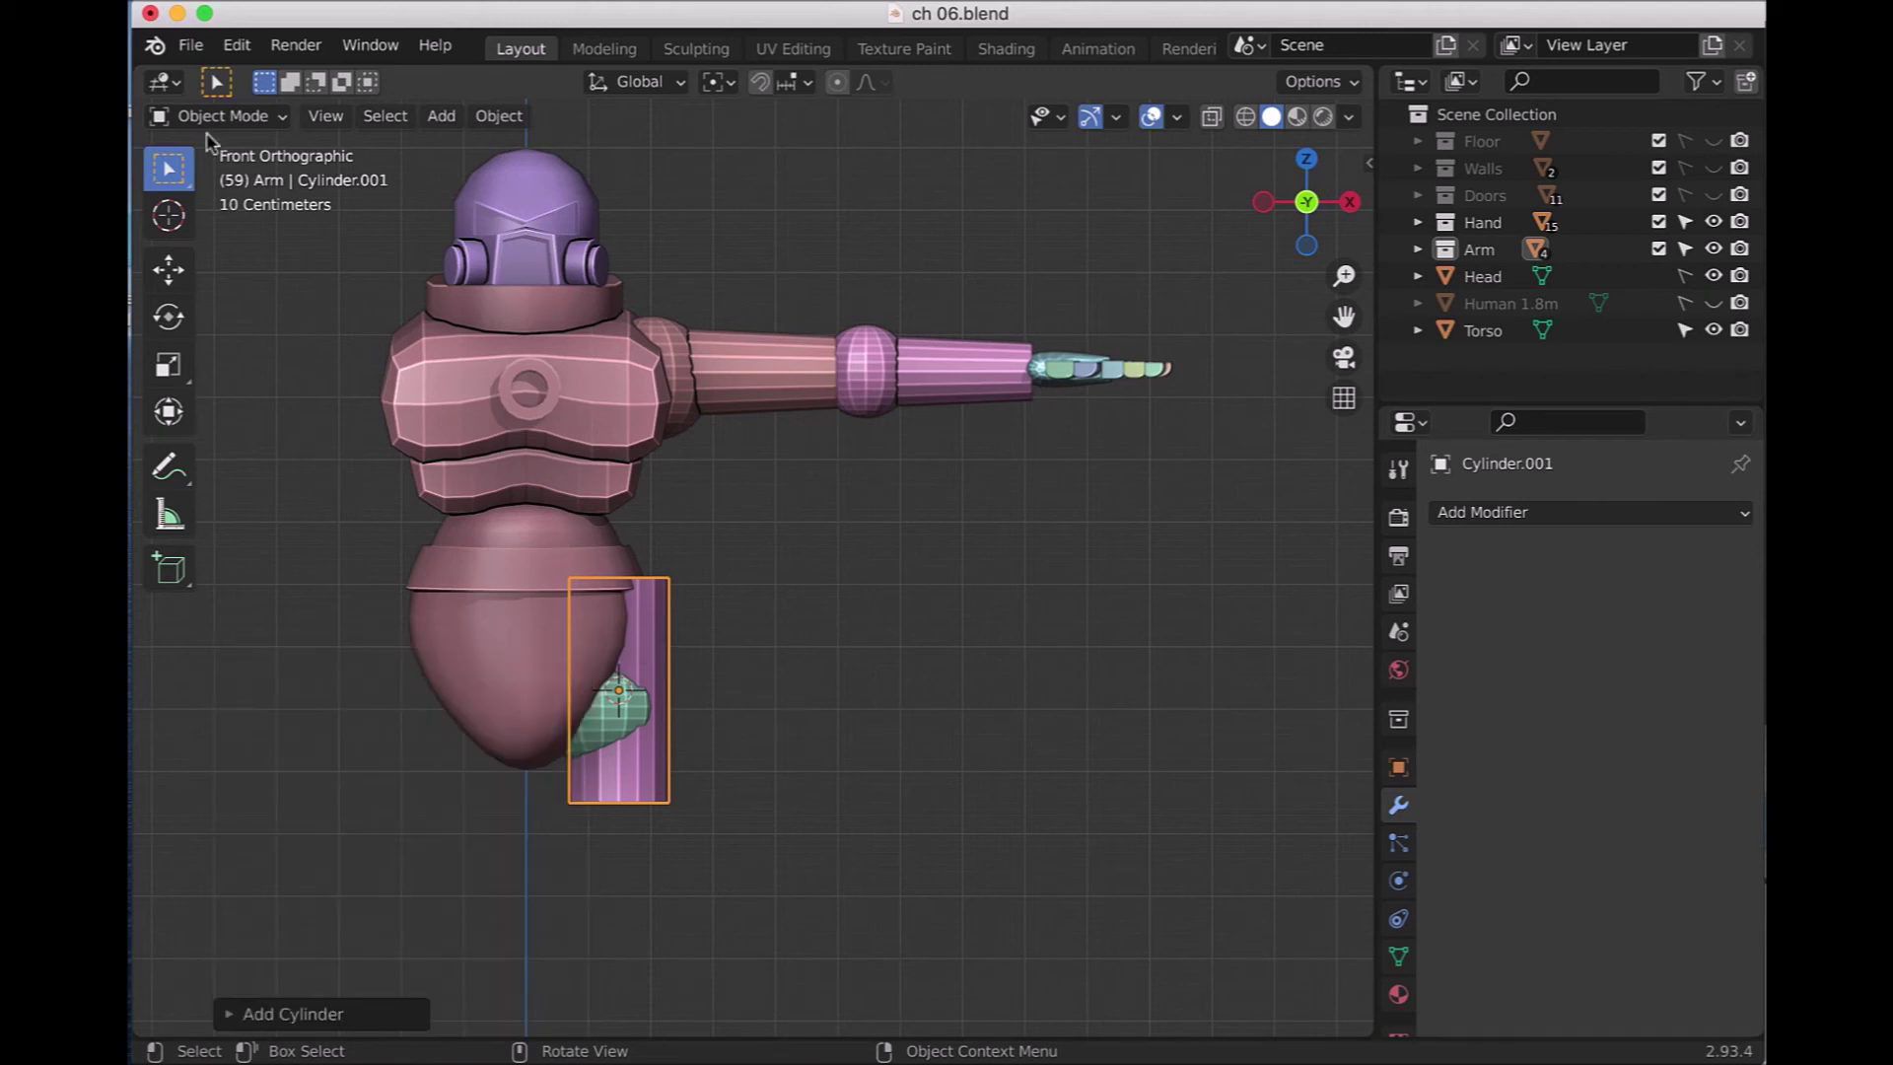
click(183, 116)
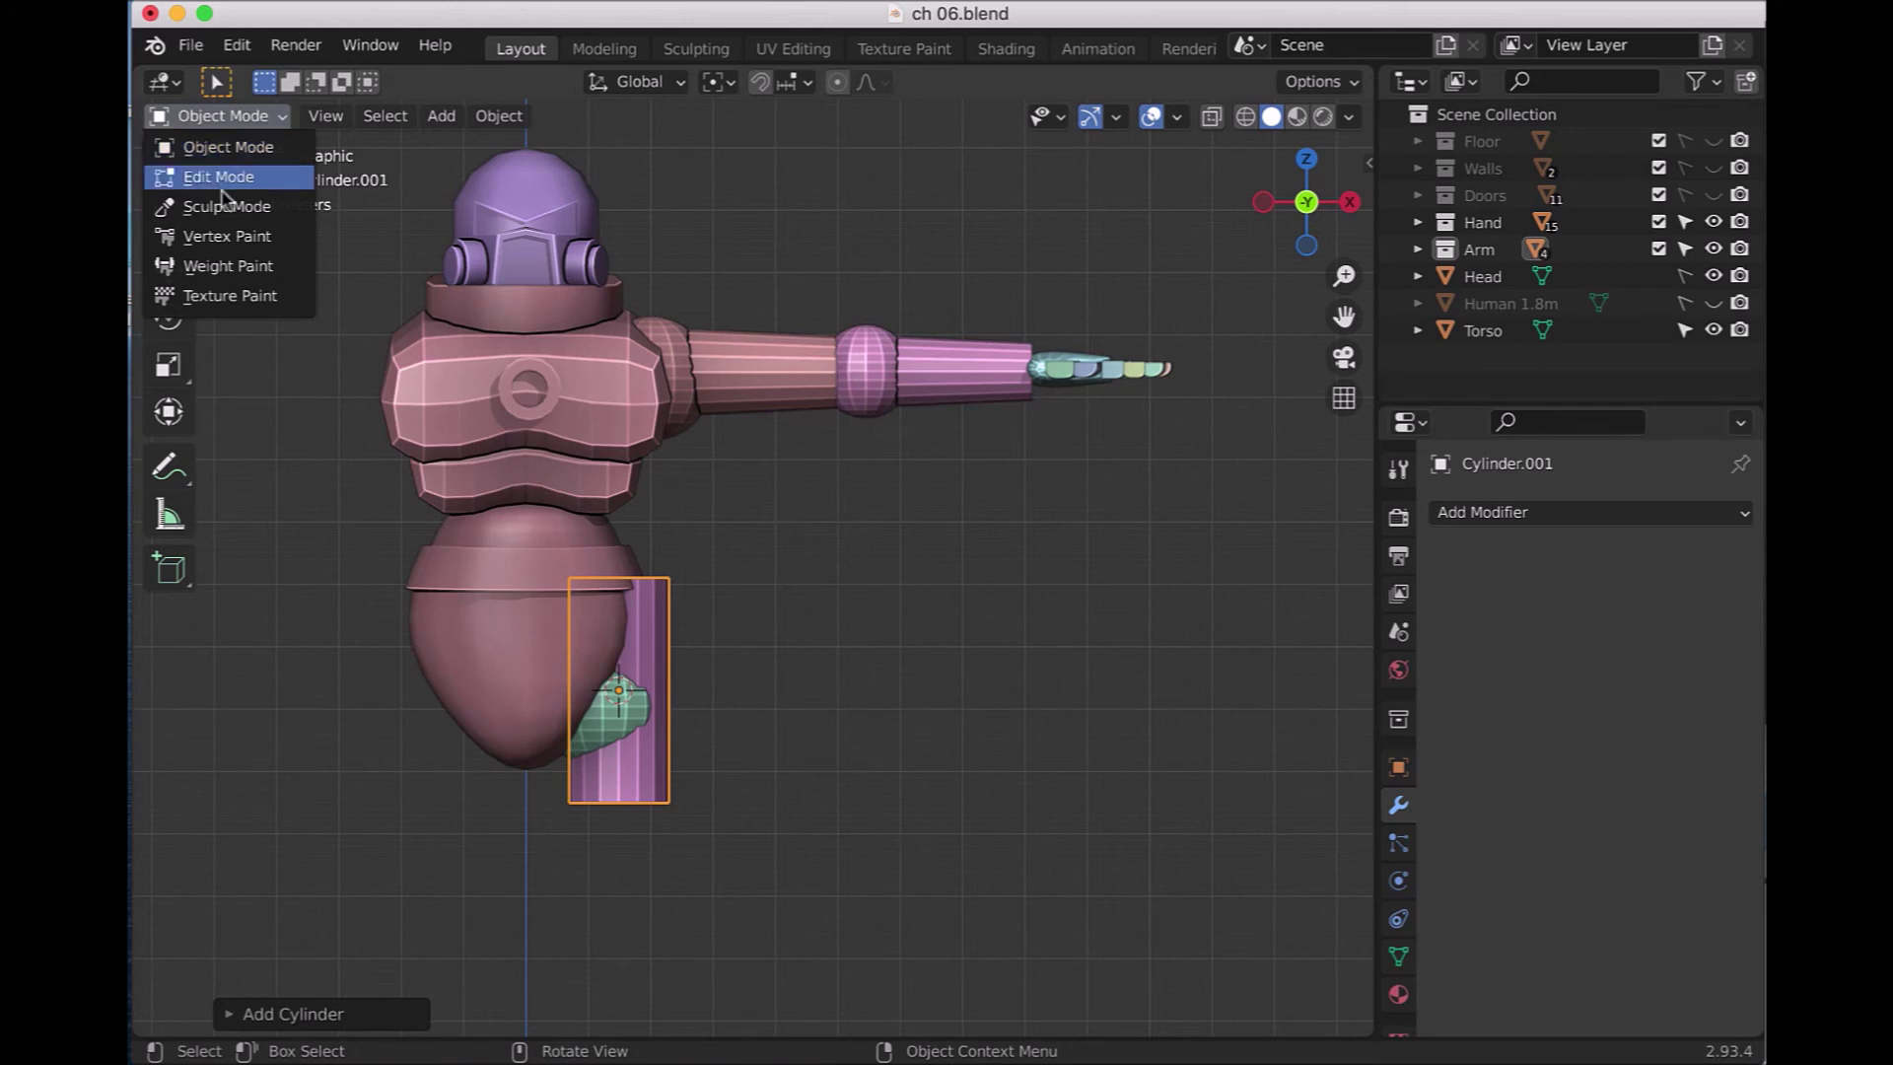
- Move Cylinder.001 out to the right of the robot
click(219, 177)
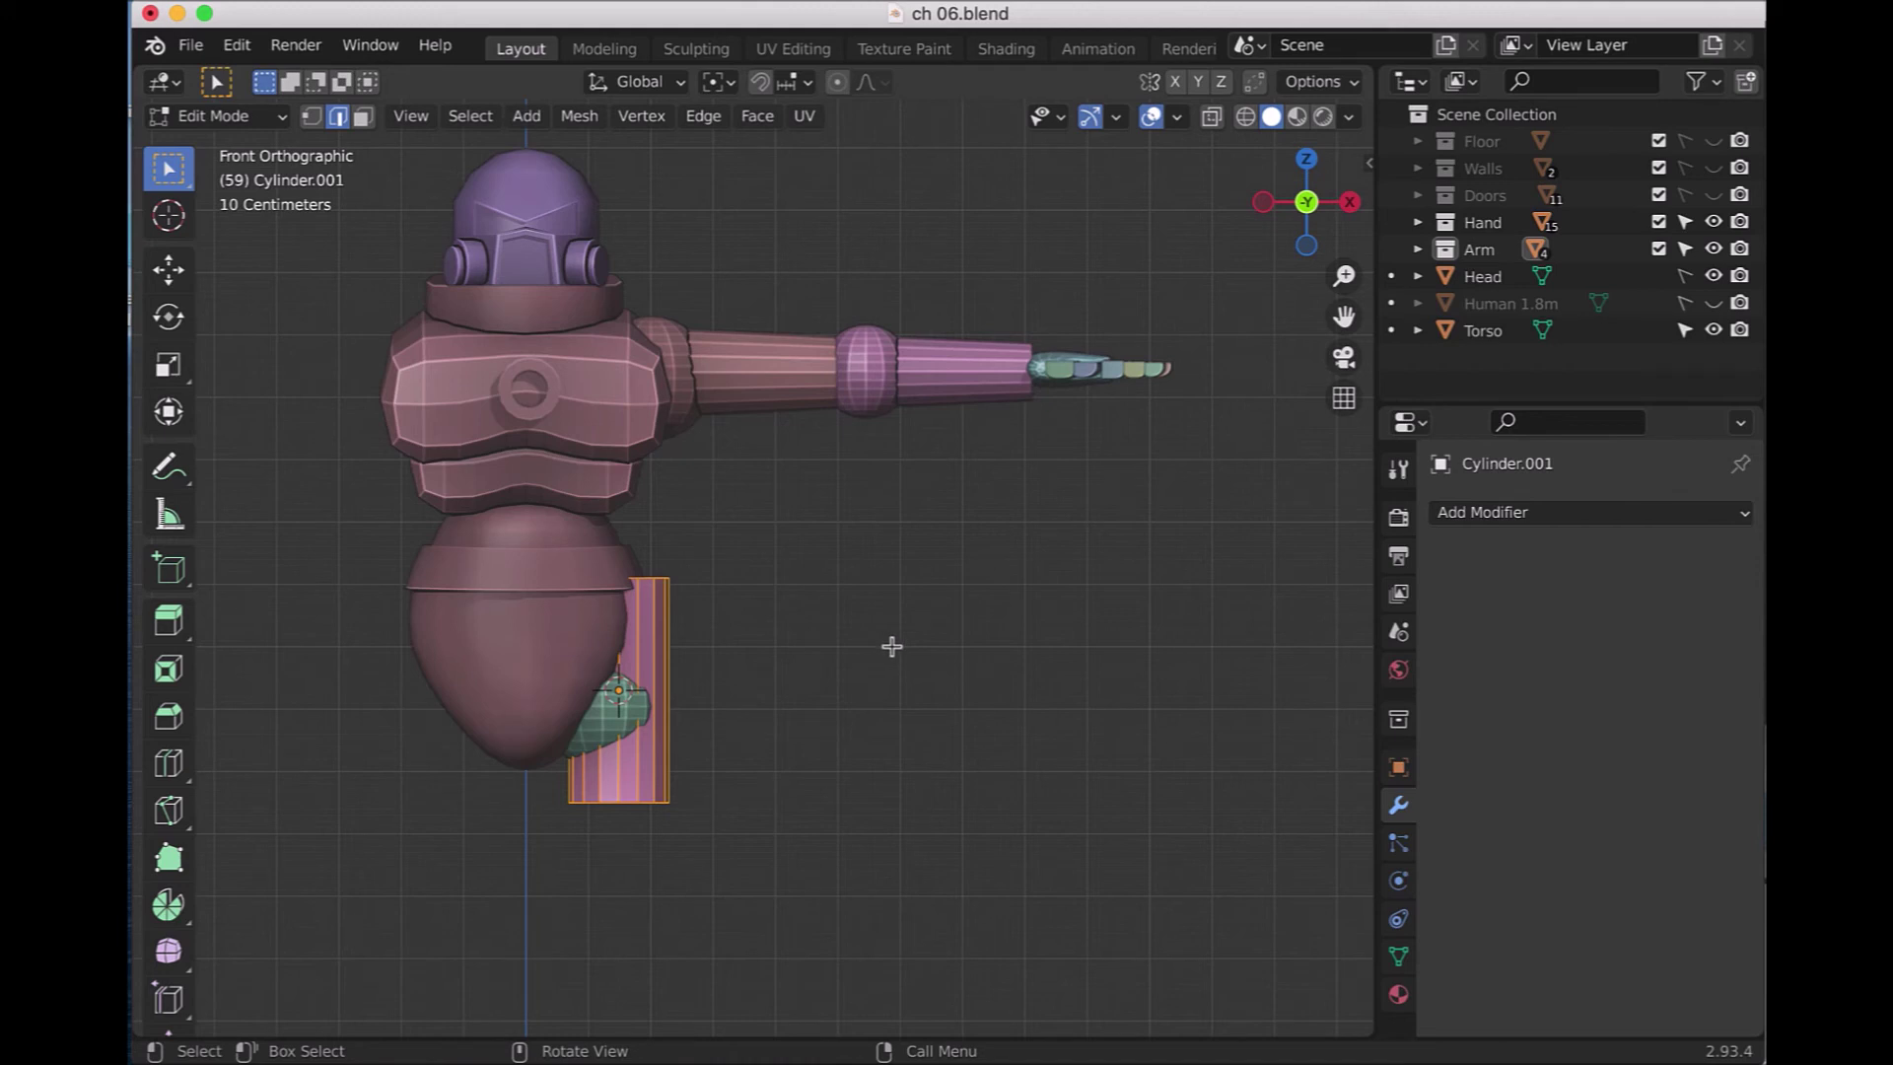
click(234, 116)
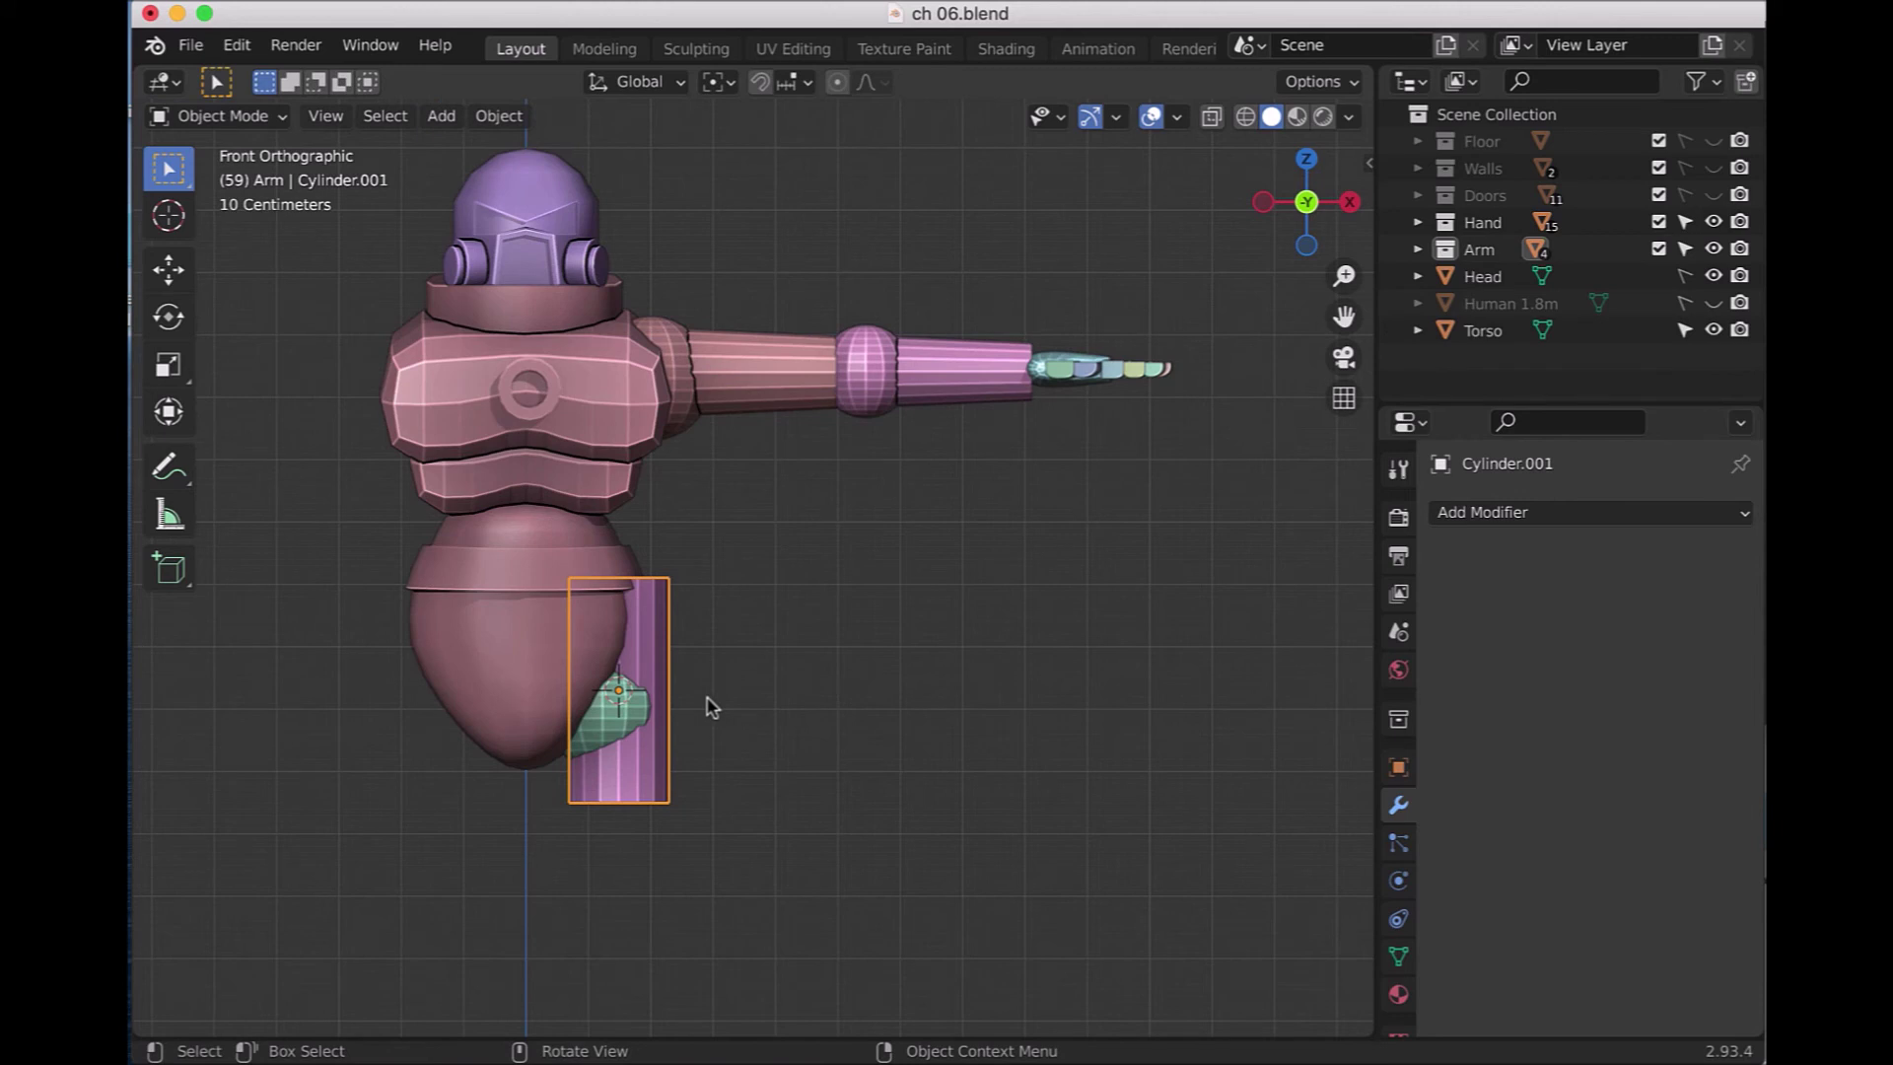
key(g)
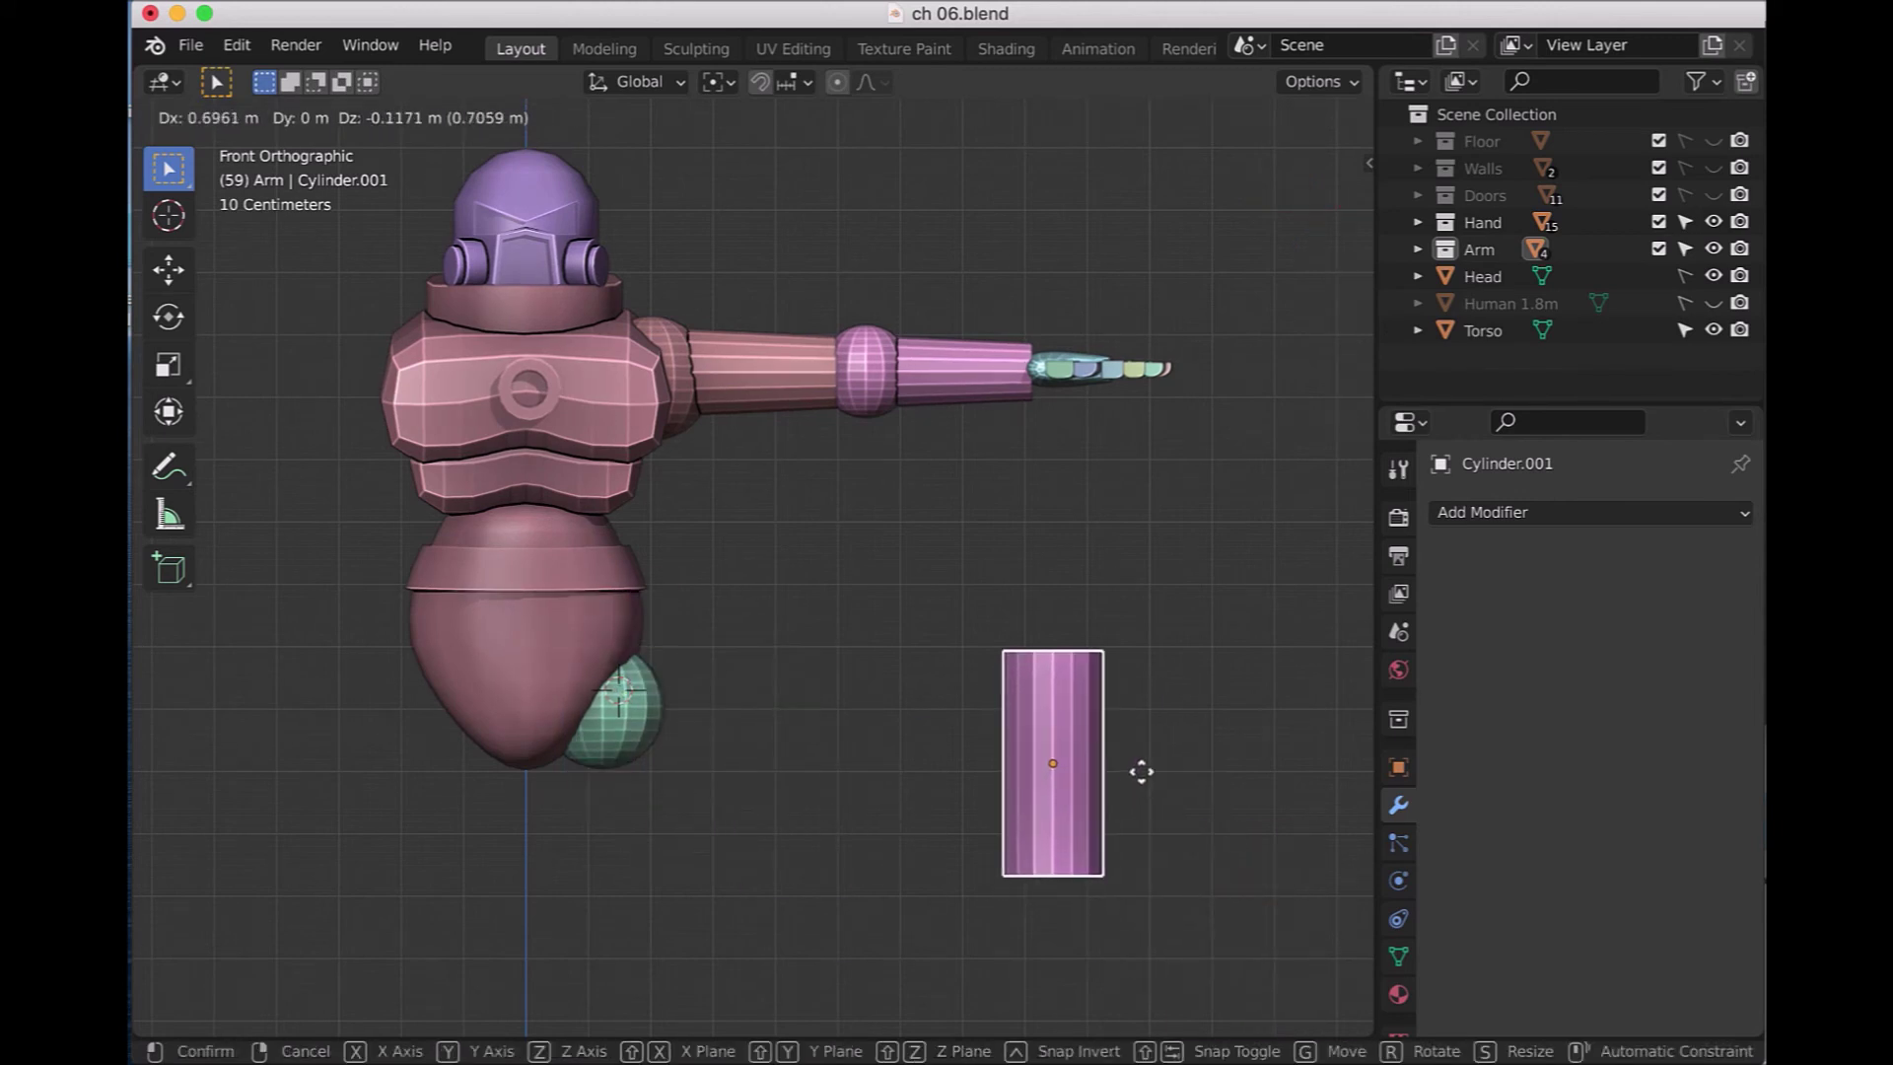
click(1141, 778)
- In Edit Mode with vertex select, box-select the cylinder's top ring; undo a trial widening
click(219, 116)
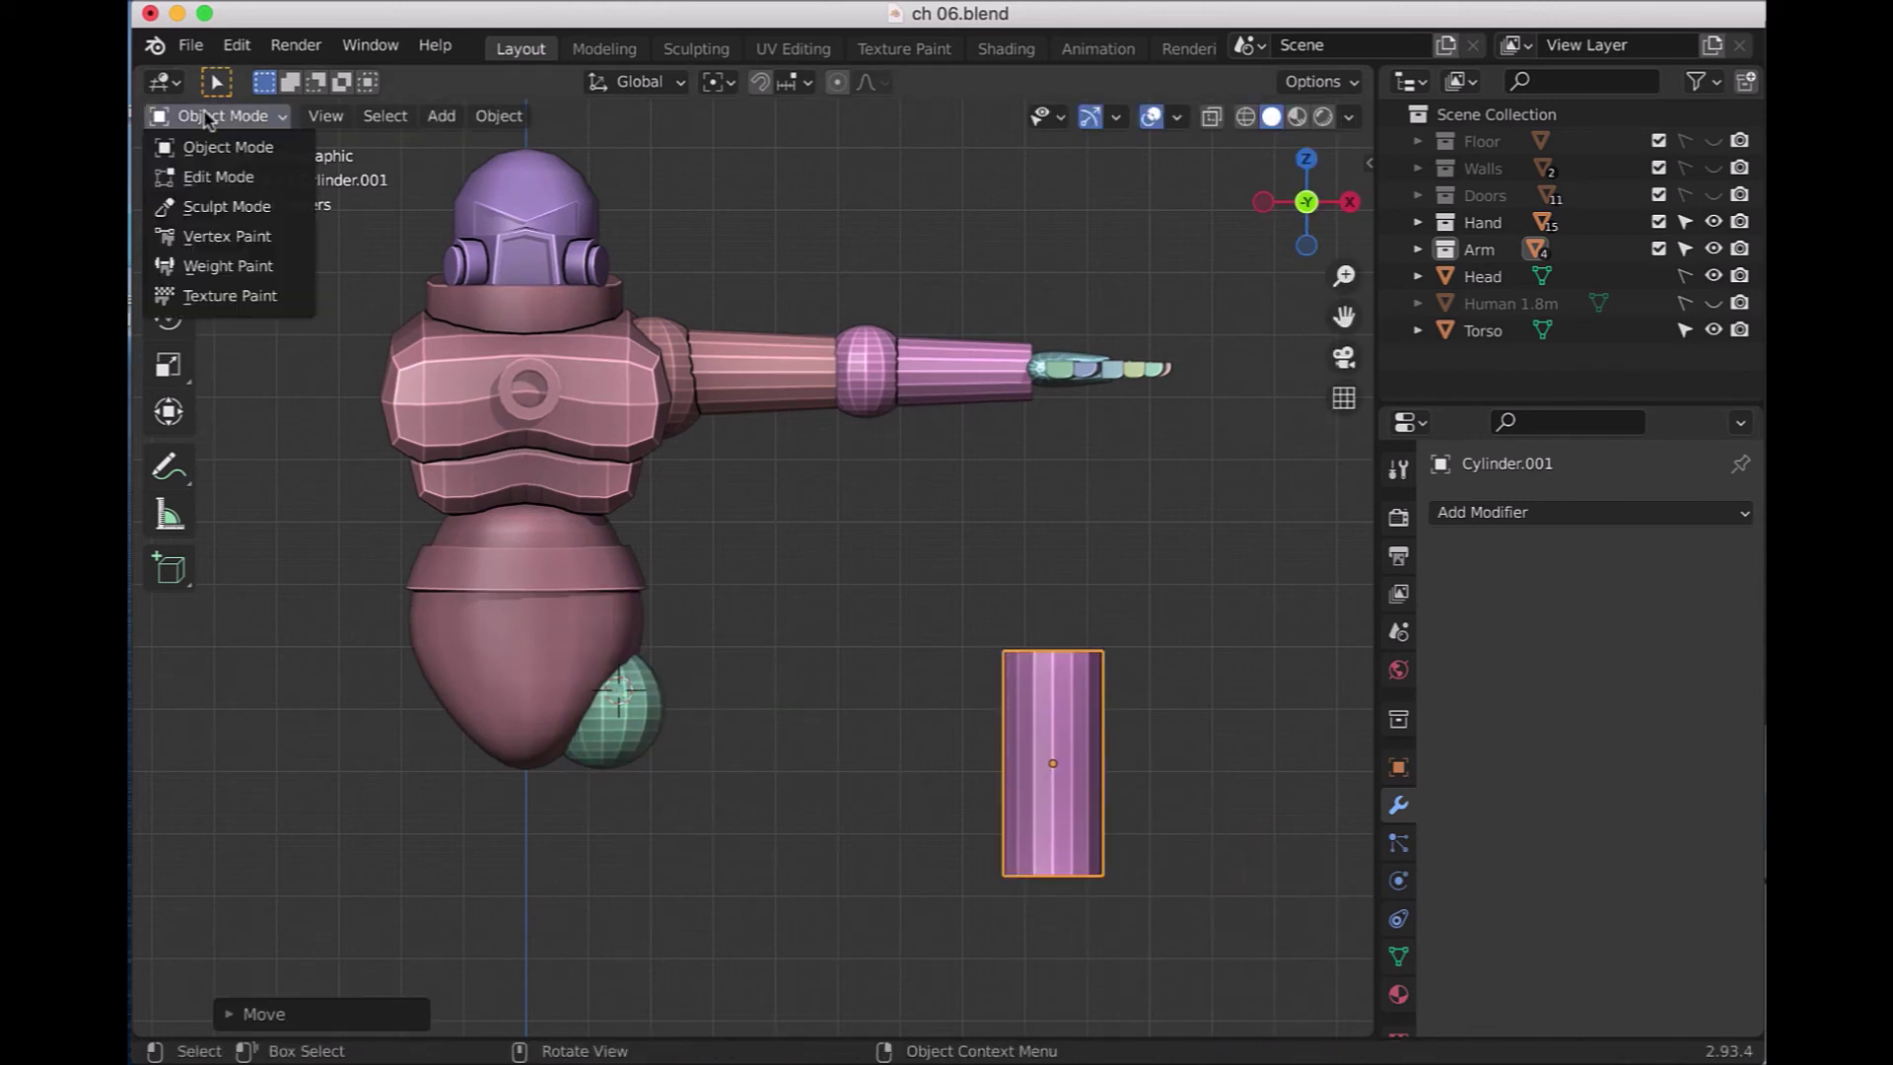
click(218, 176)
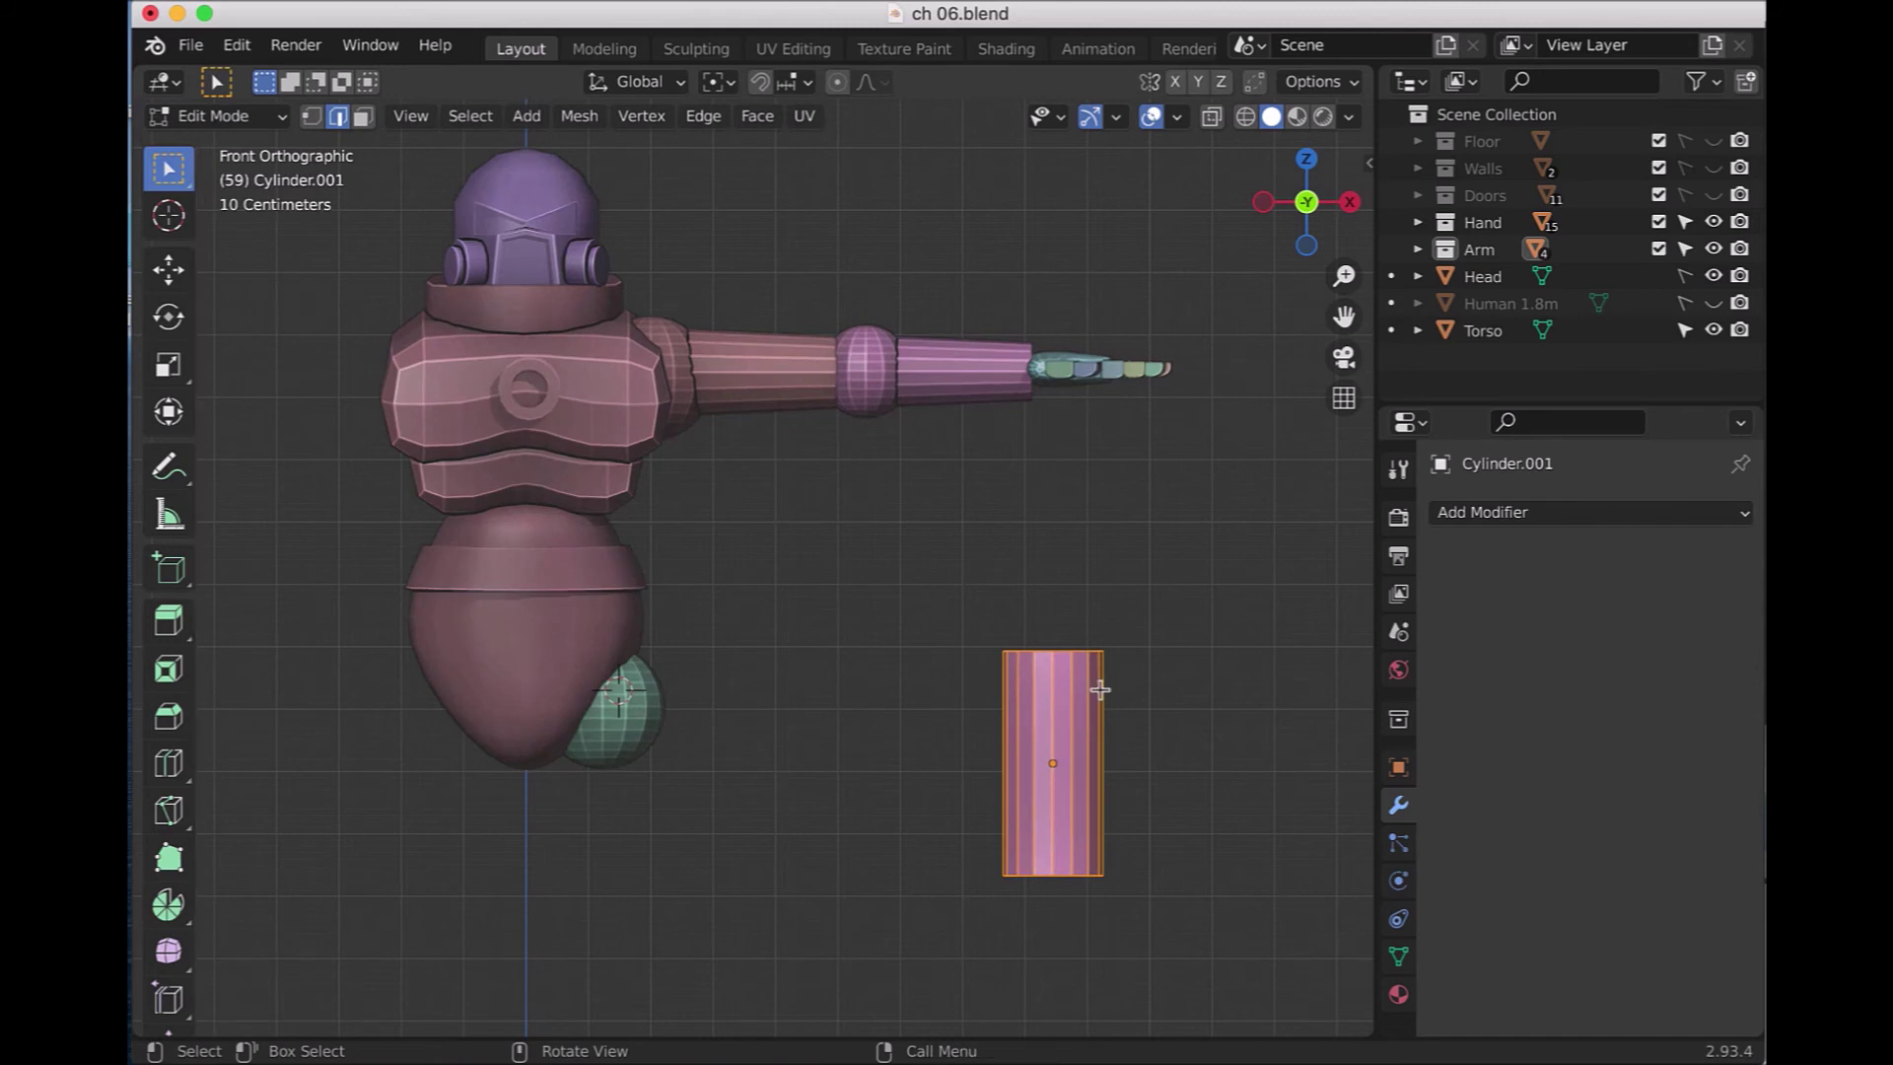
click(311, 116)
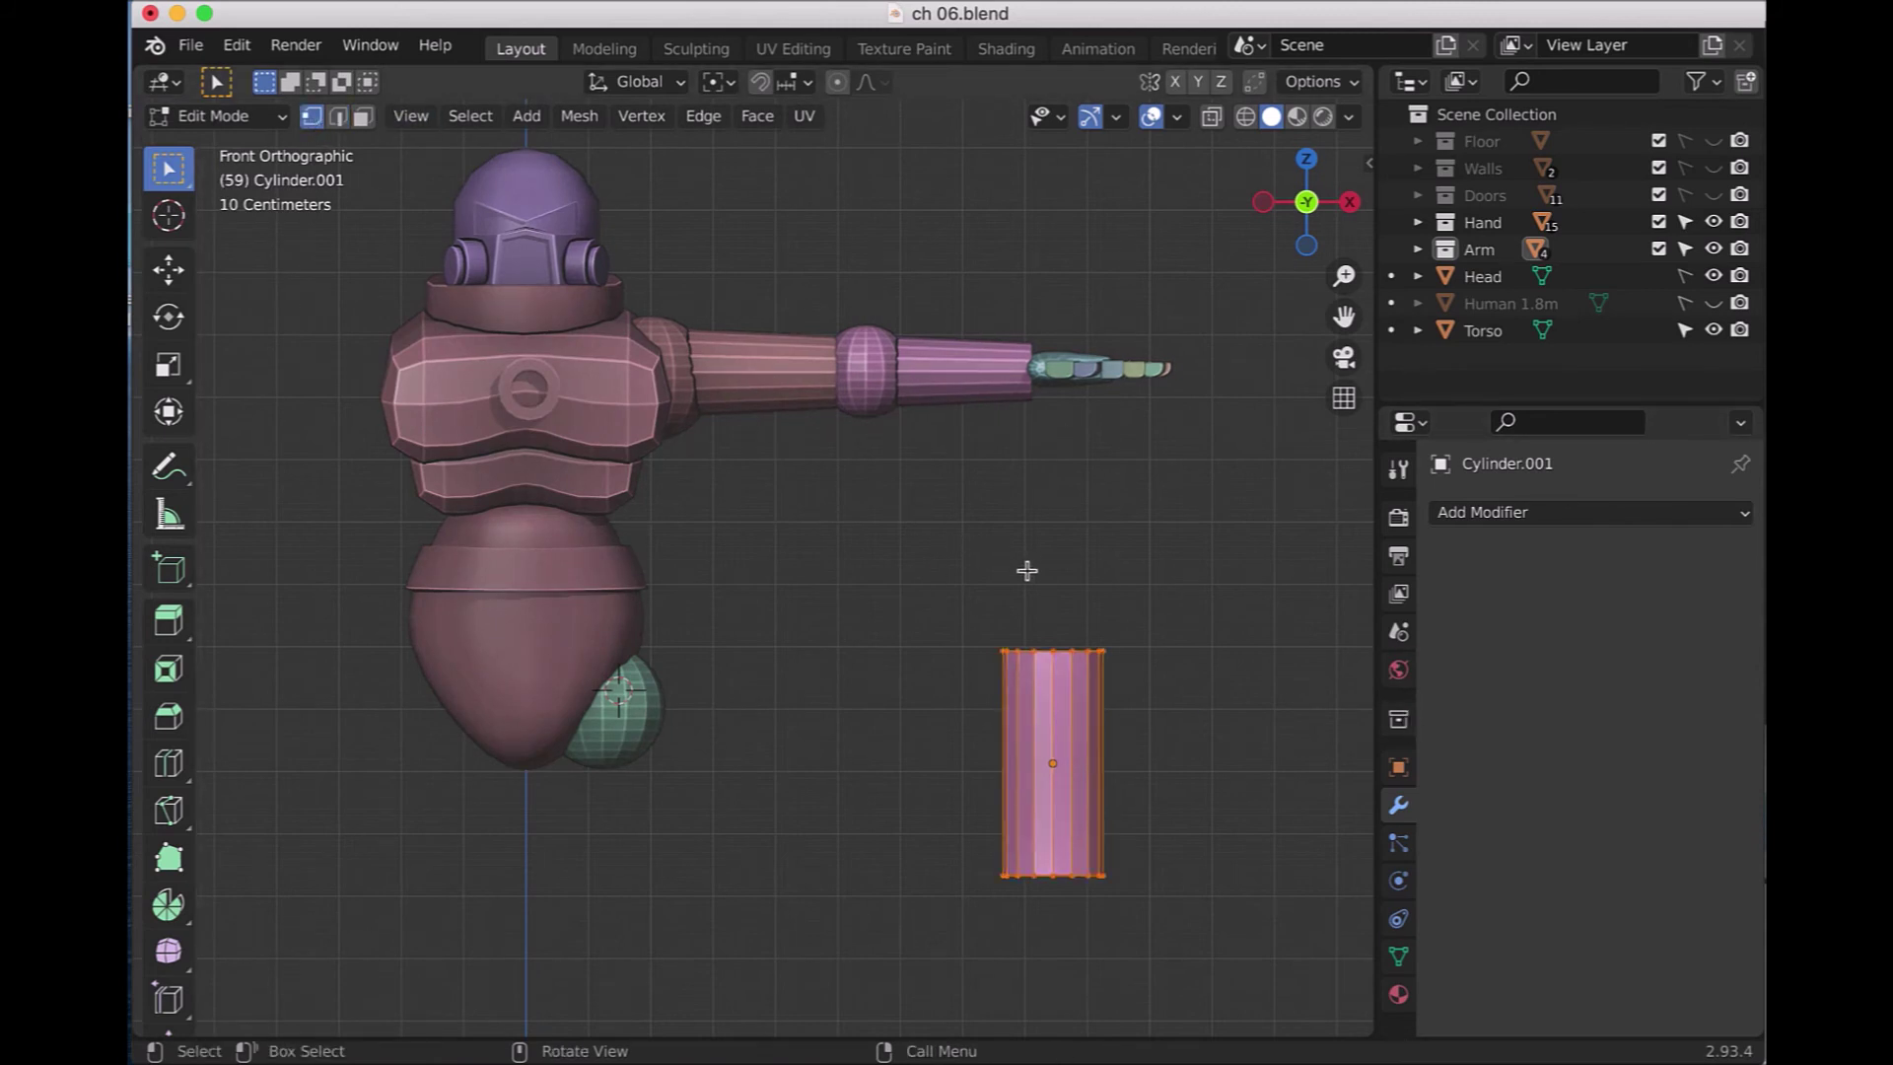
mouse_move(978, 584)
mouse_down()
mouse_move(1067, 670)
mouse_move(1137, 682)
mouse_up()
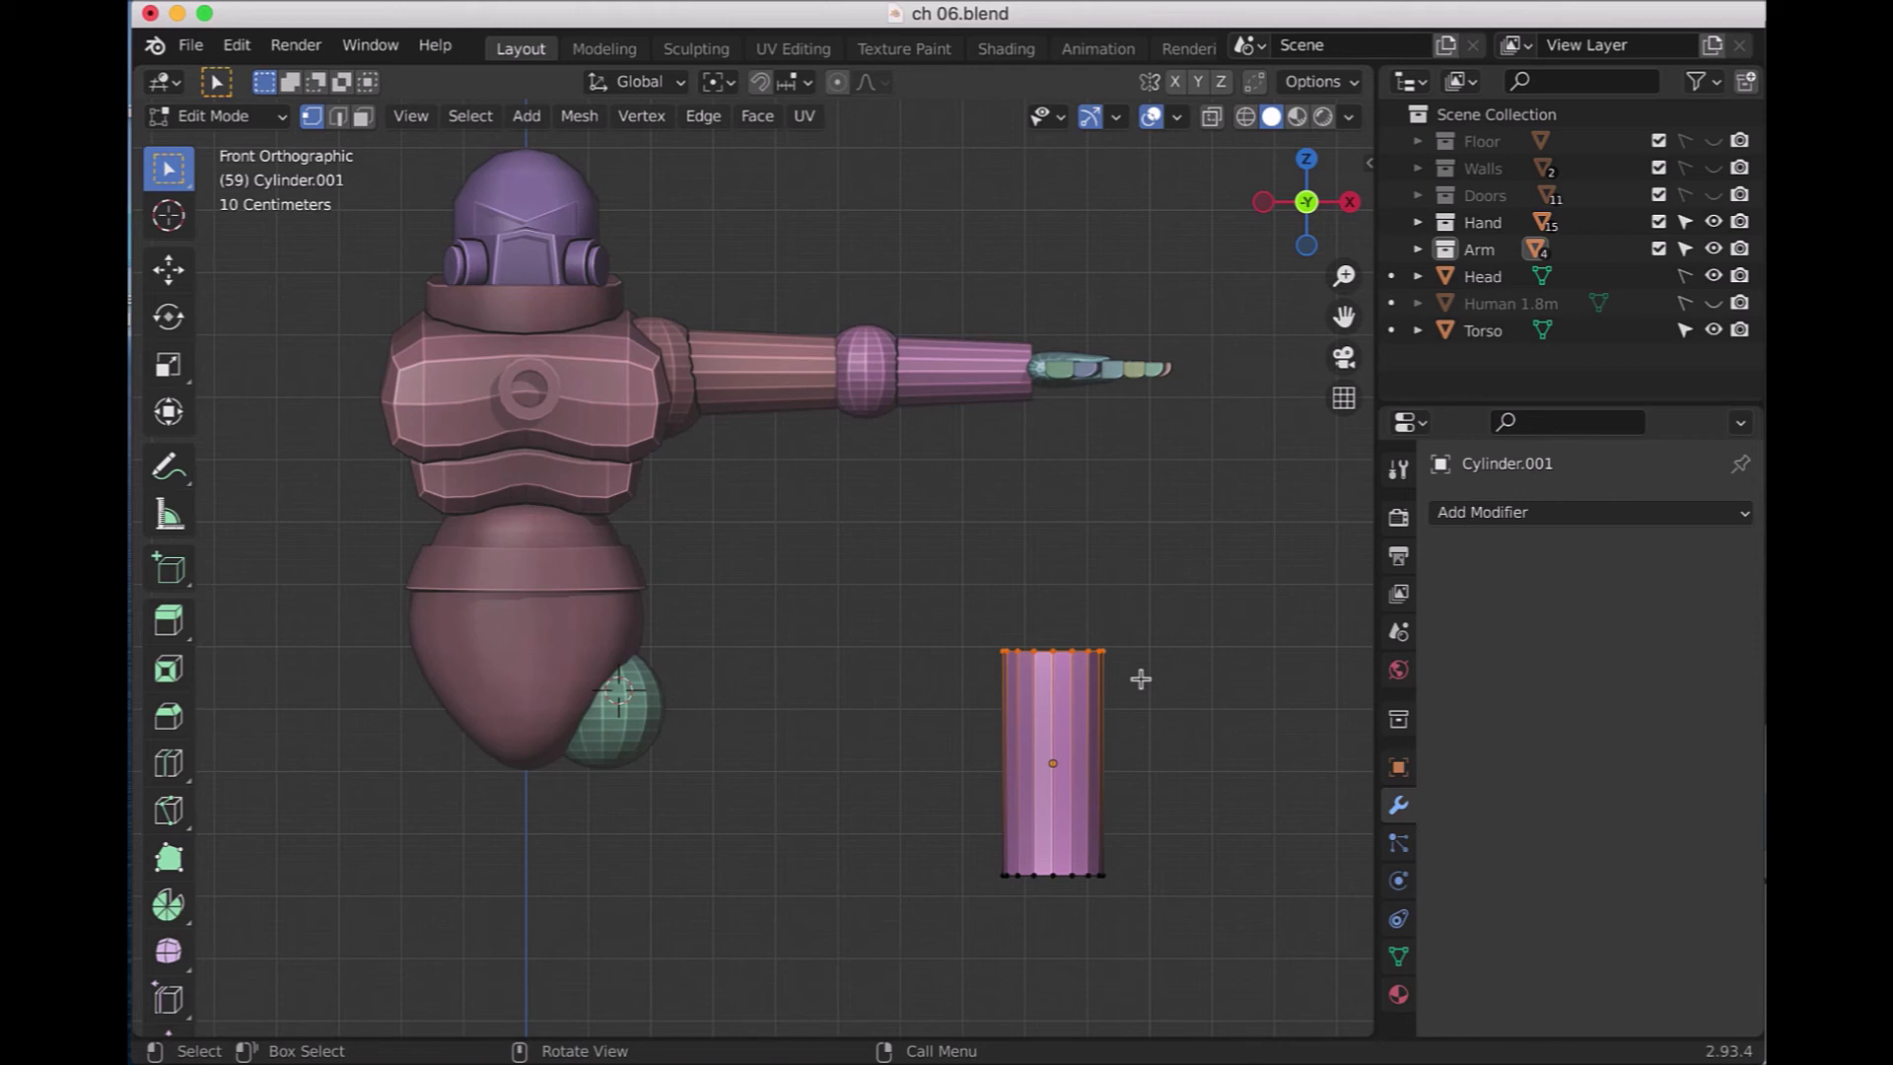
key(s)
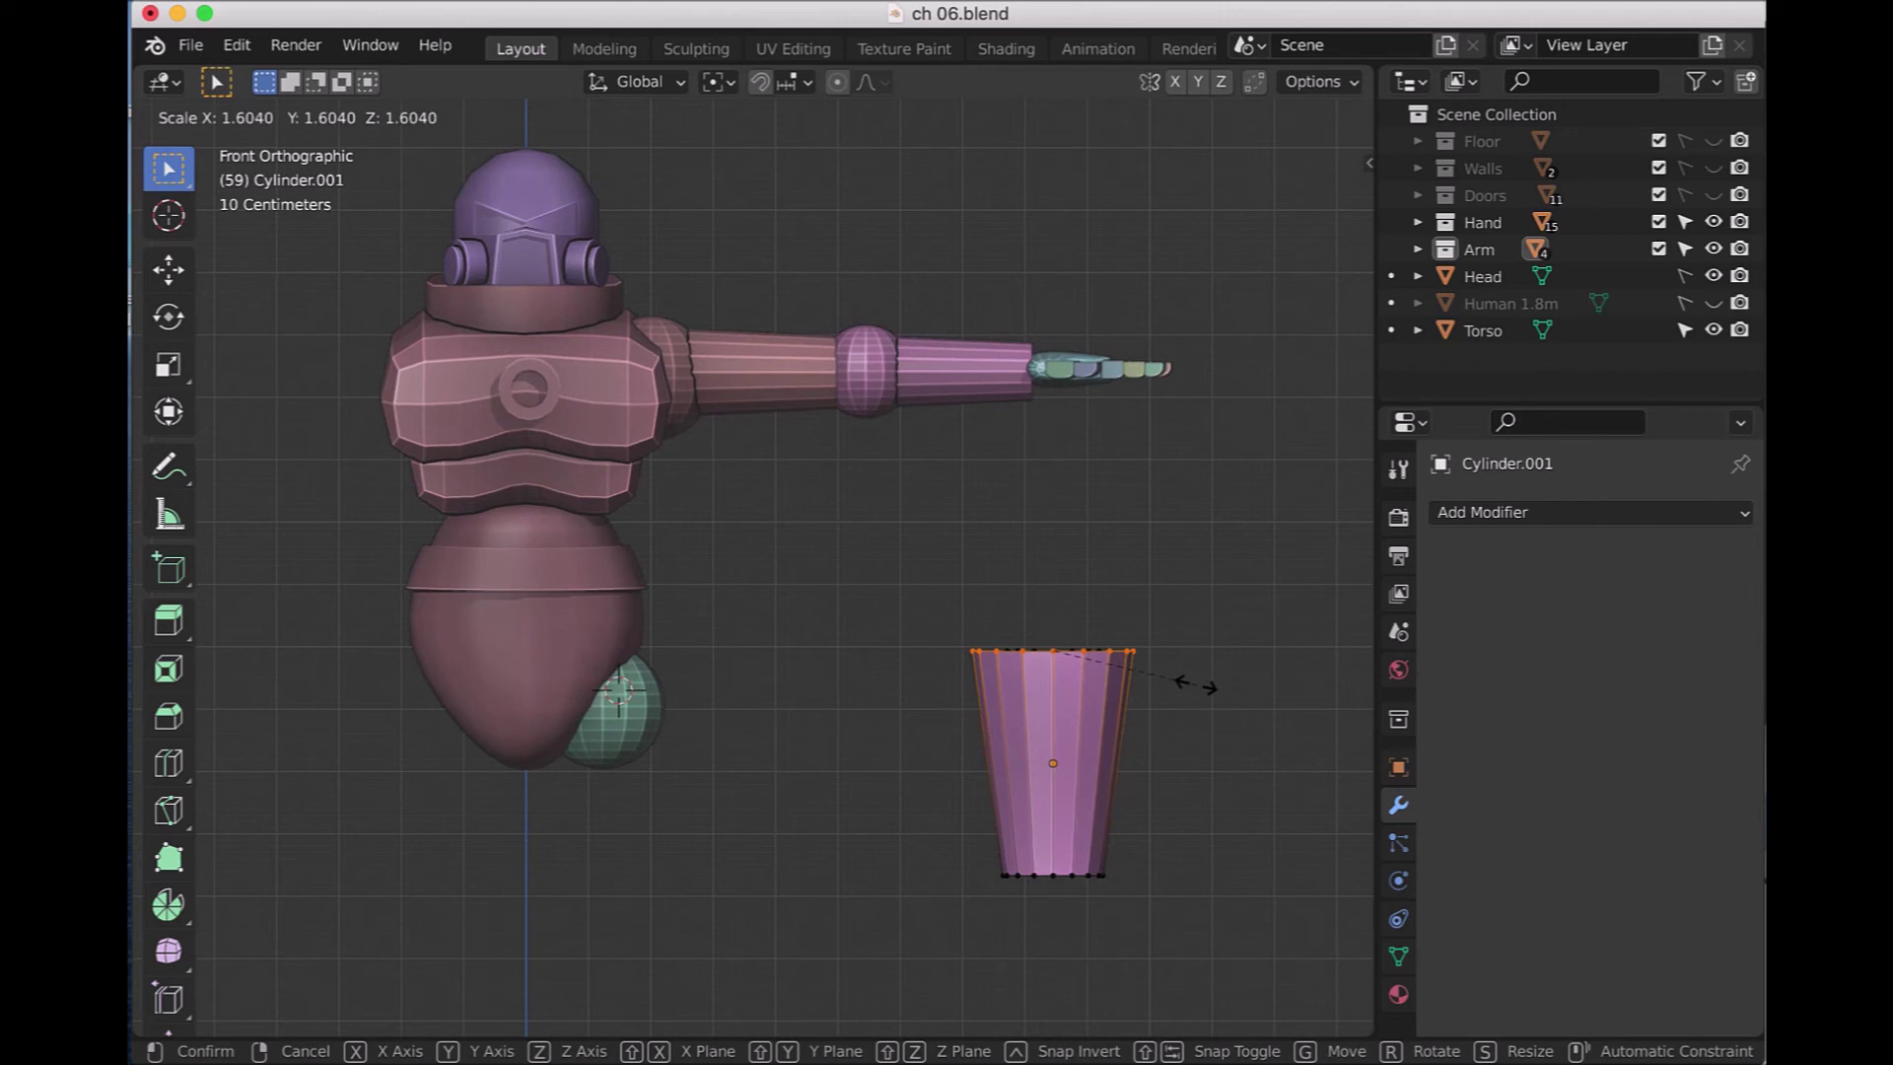
click(1196, 685)
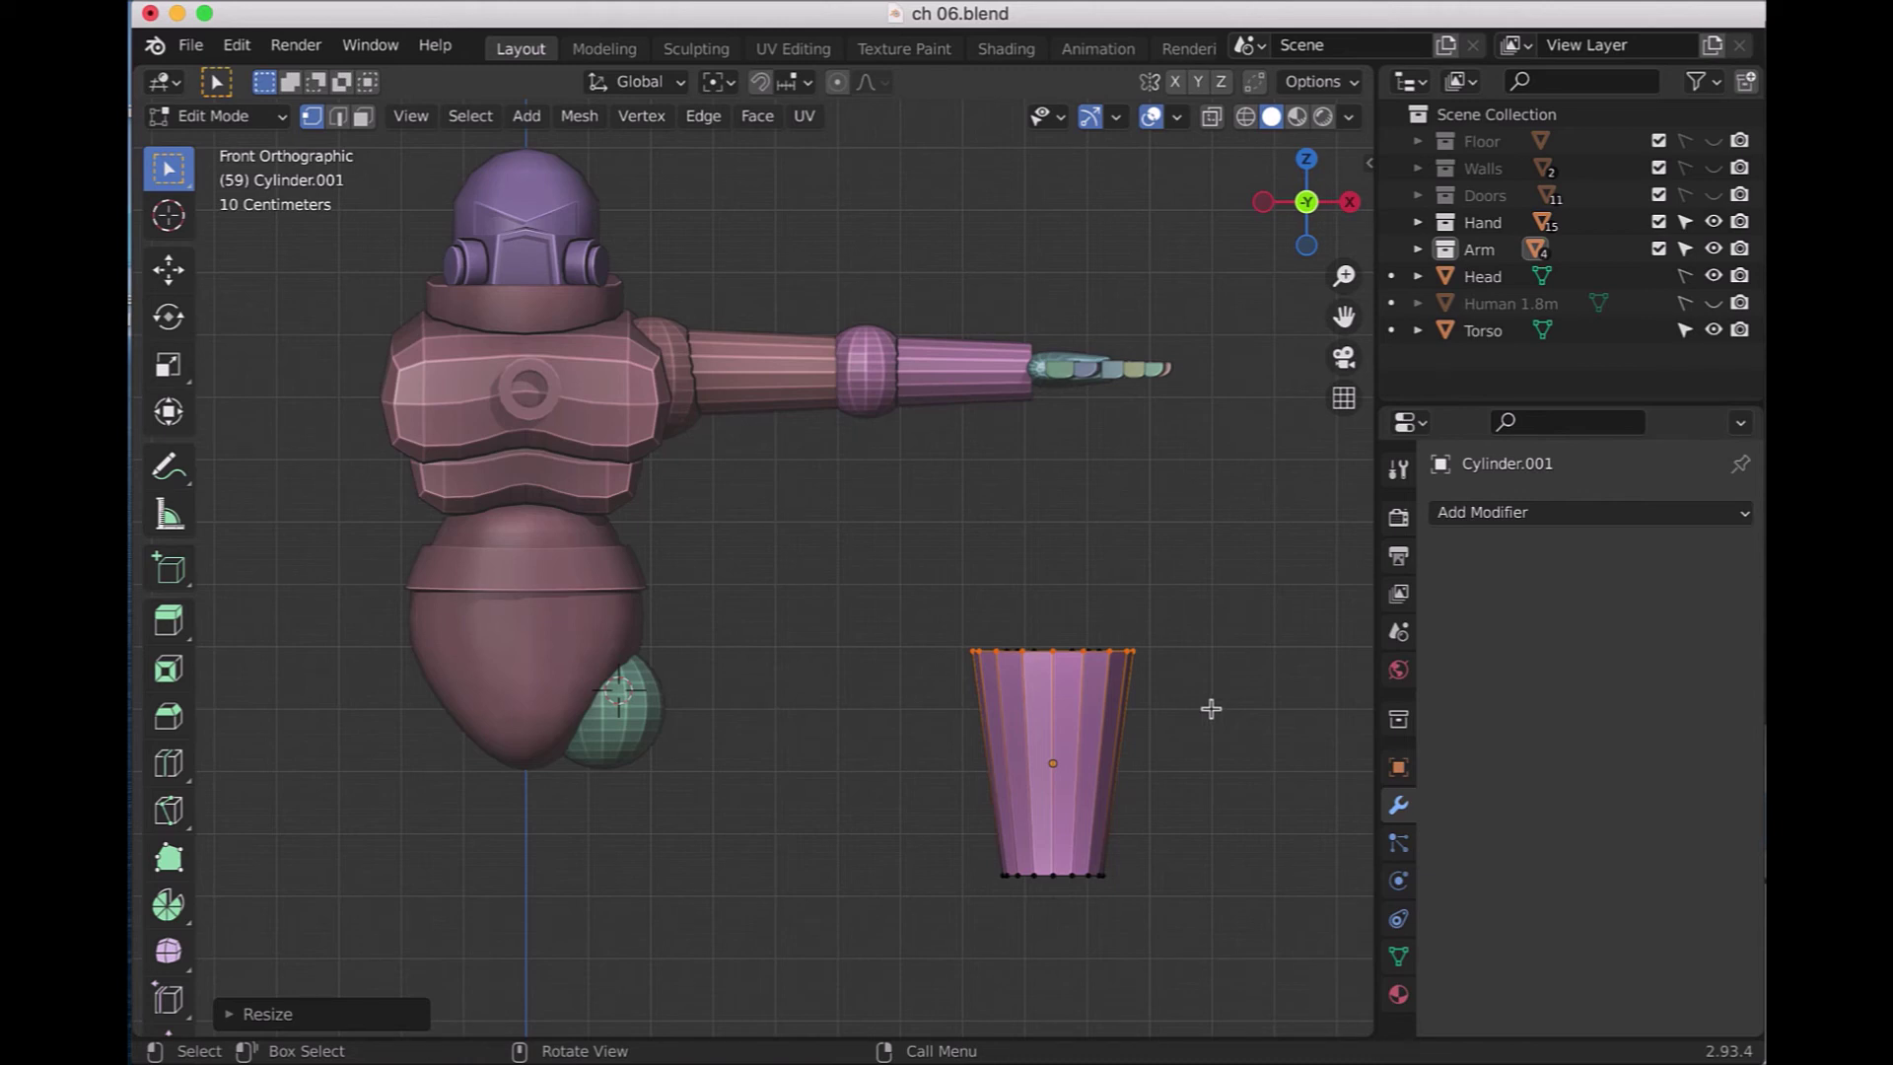
key(ctrl+z)
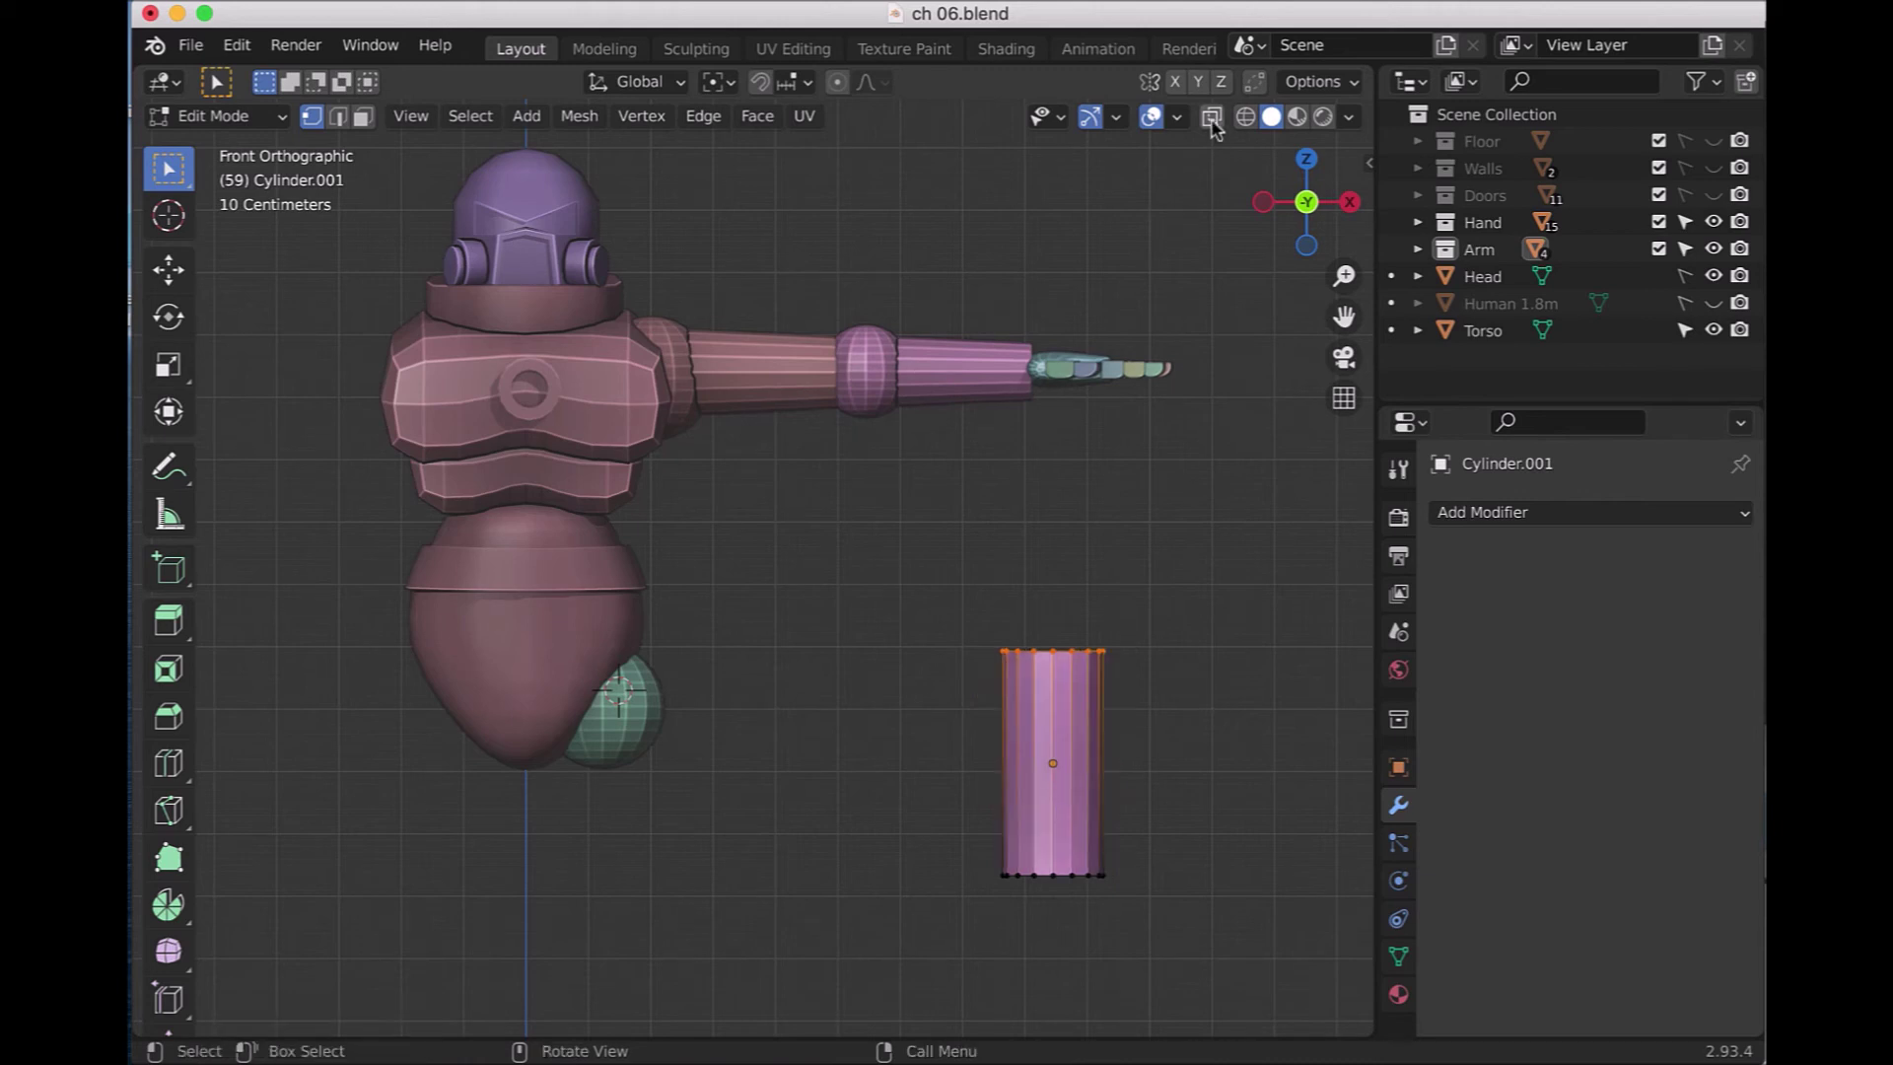
- With X-ray on, scale the cylinder's top vertices by about 1.58 and rotate them about -39°
click(1211, 118)
drag(896, 565, 1170, 687)
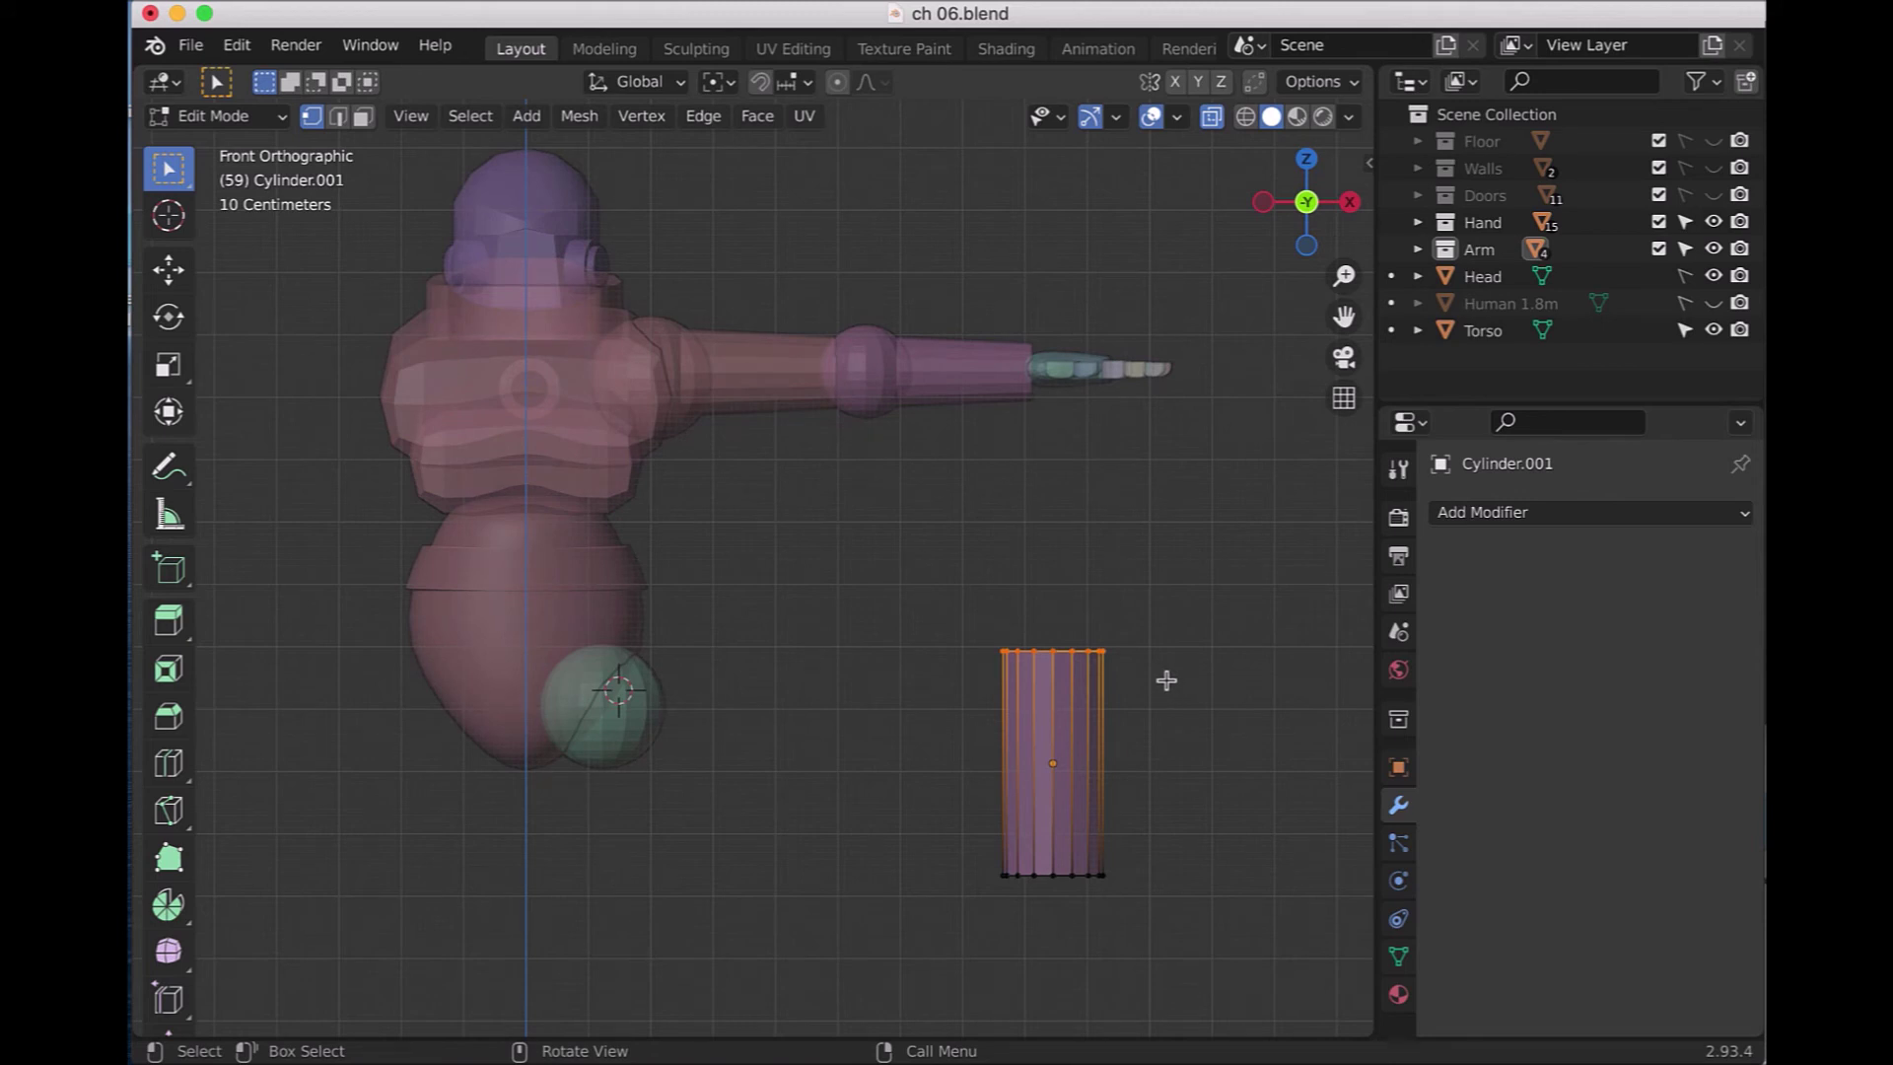
key(s)
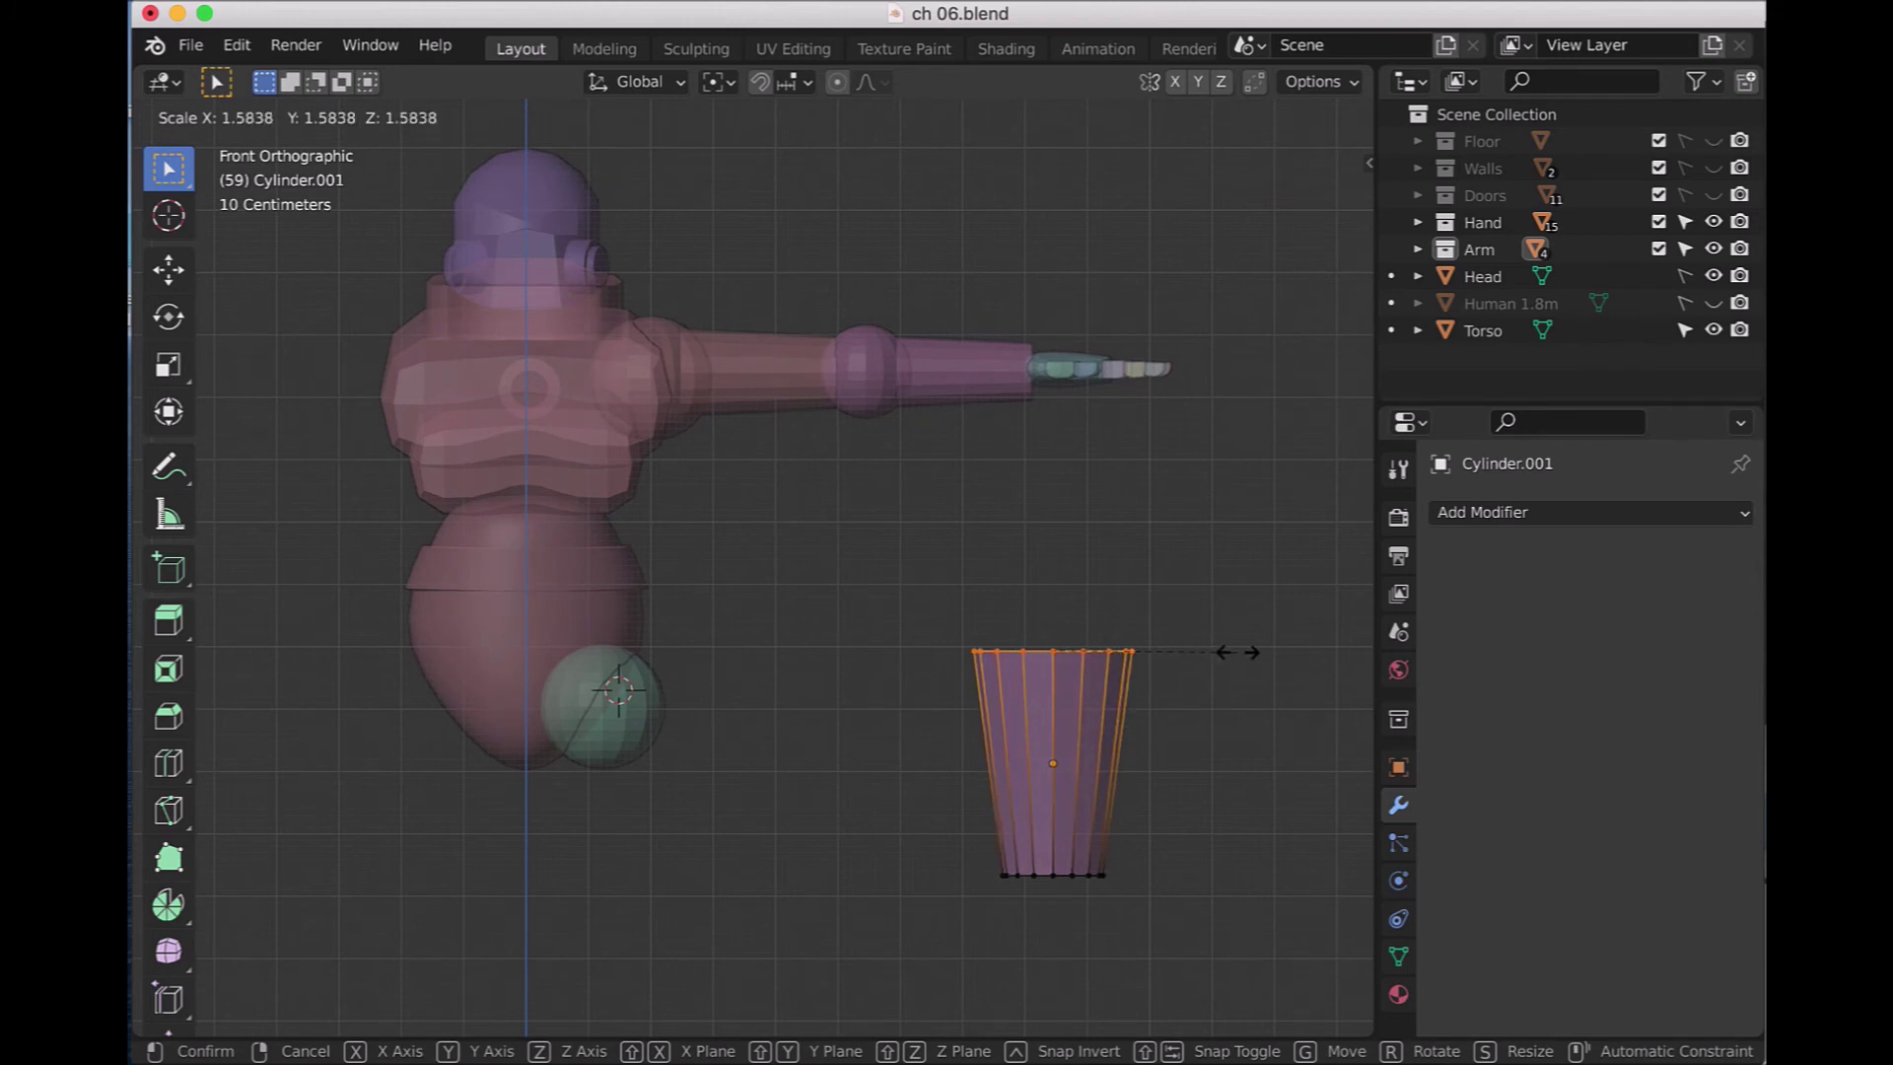
click(1237, 651)
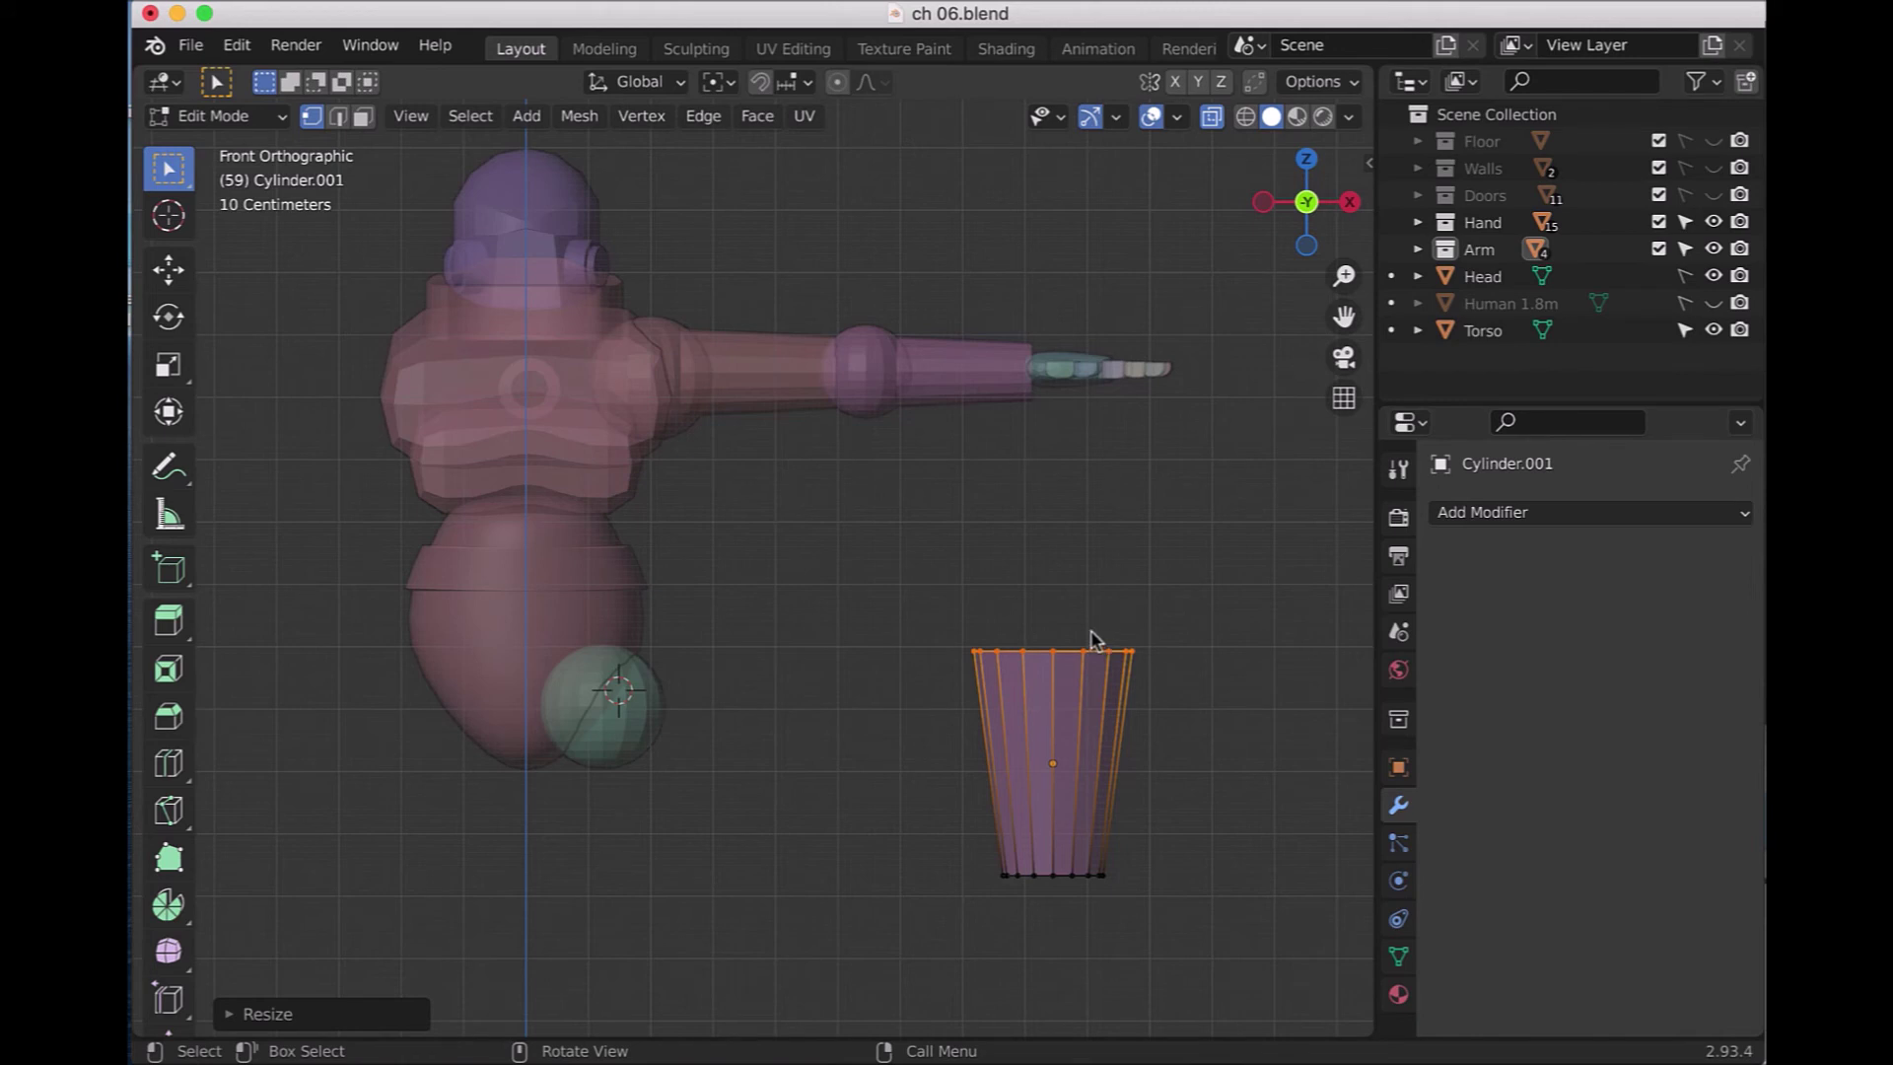
key(r)
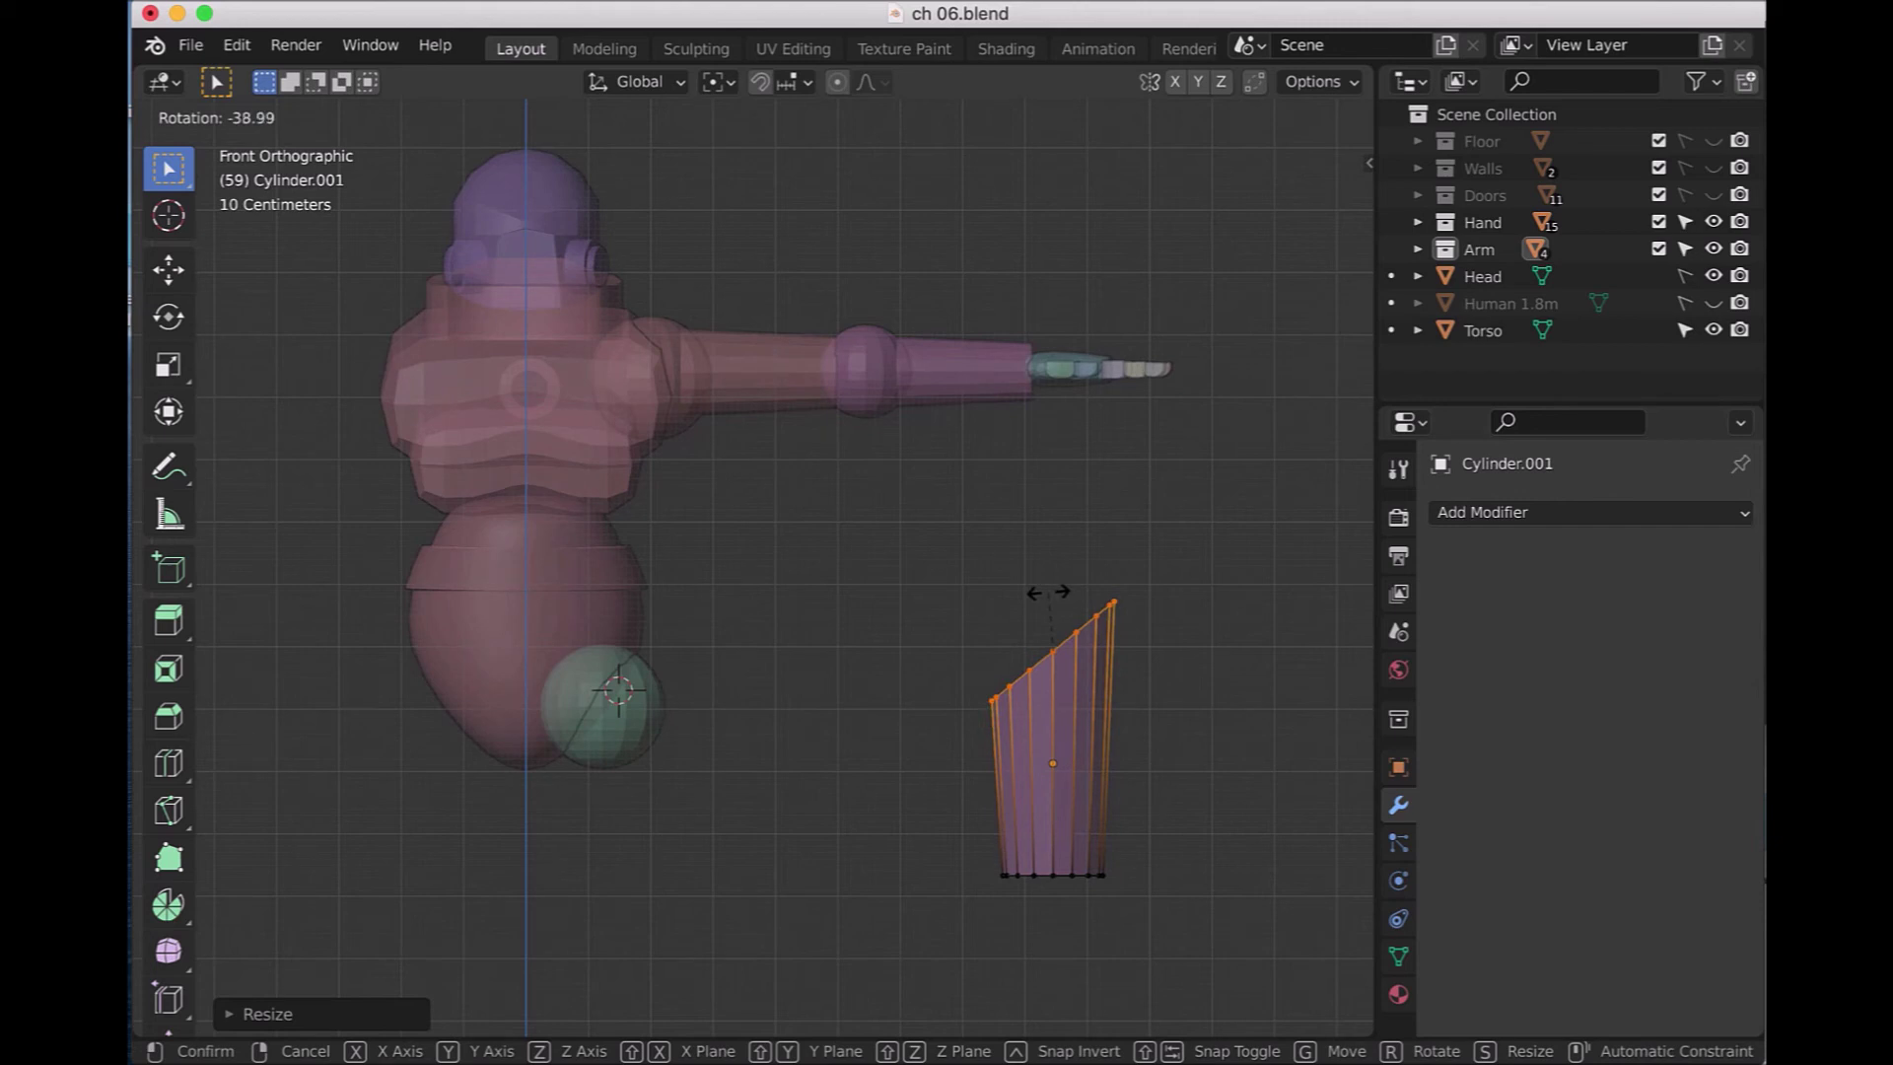
click(1048, 592)
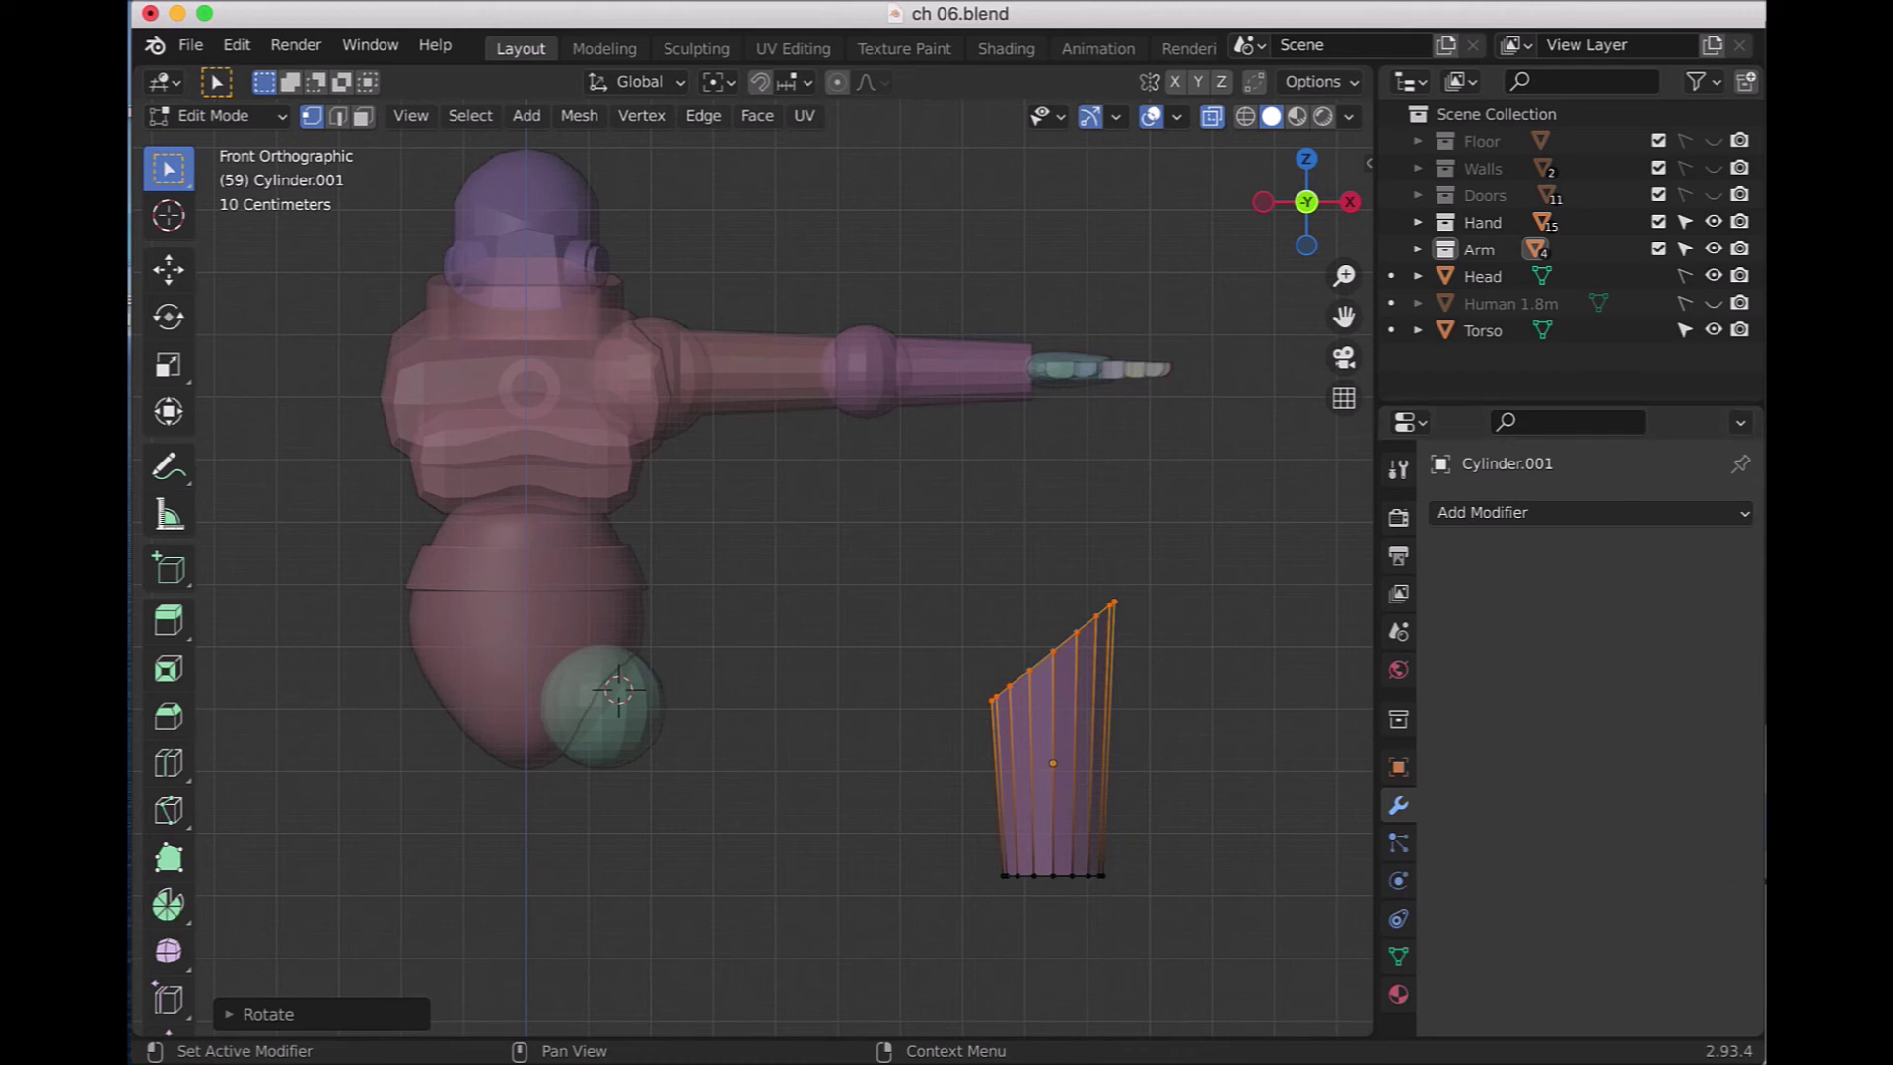
mouse_move(185, 130)
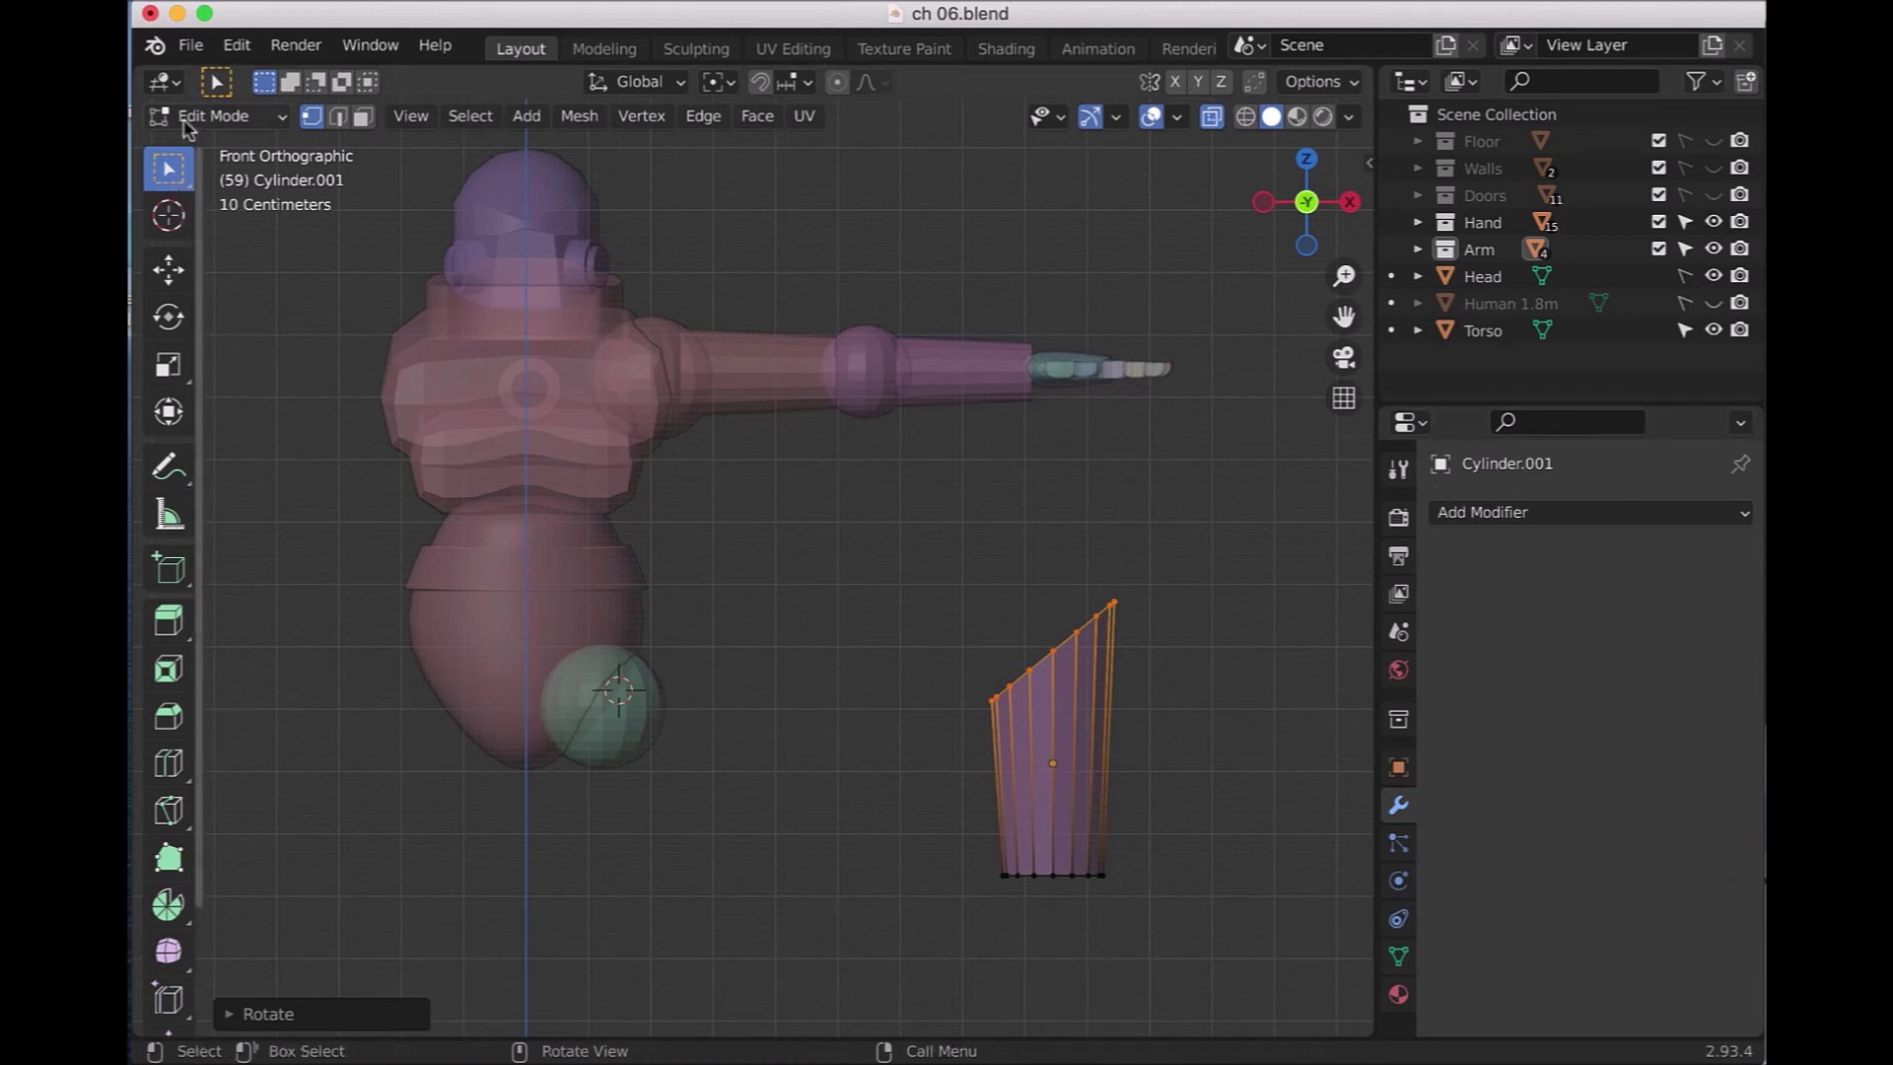
click(202, 116)
- In Object Mode, tilt Cylinder.001 and raise it beneath the hip sphere, then turn X-ray off
click(212, 148)
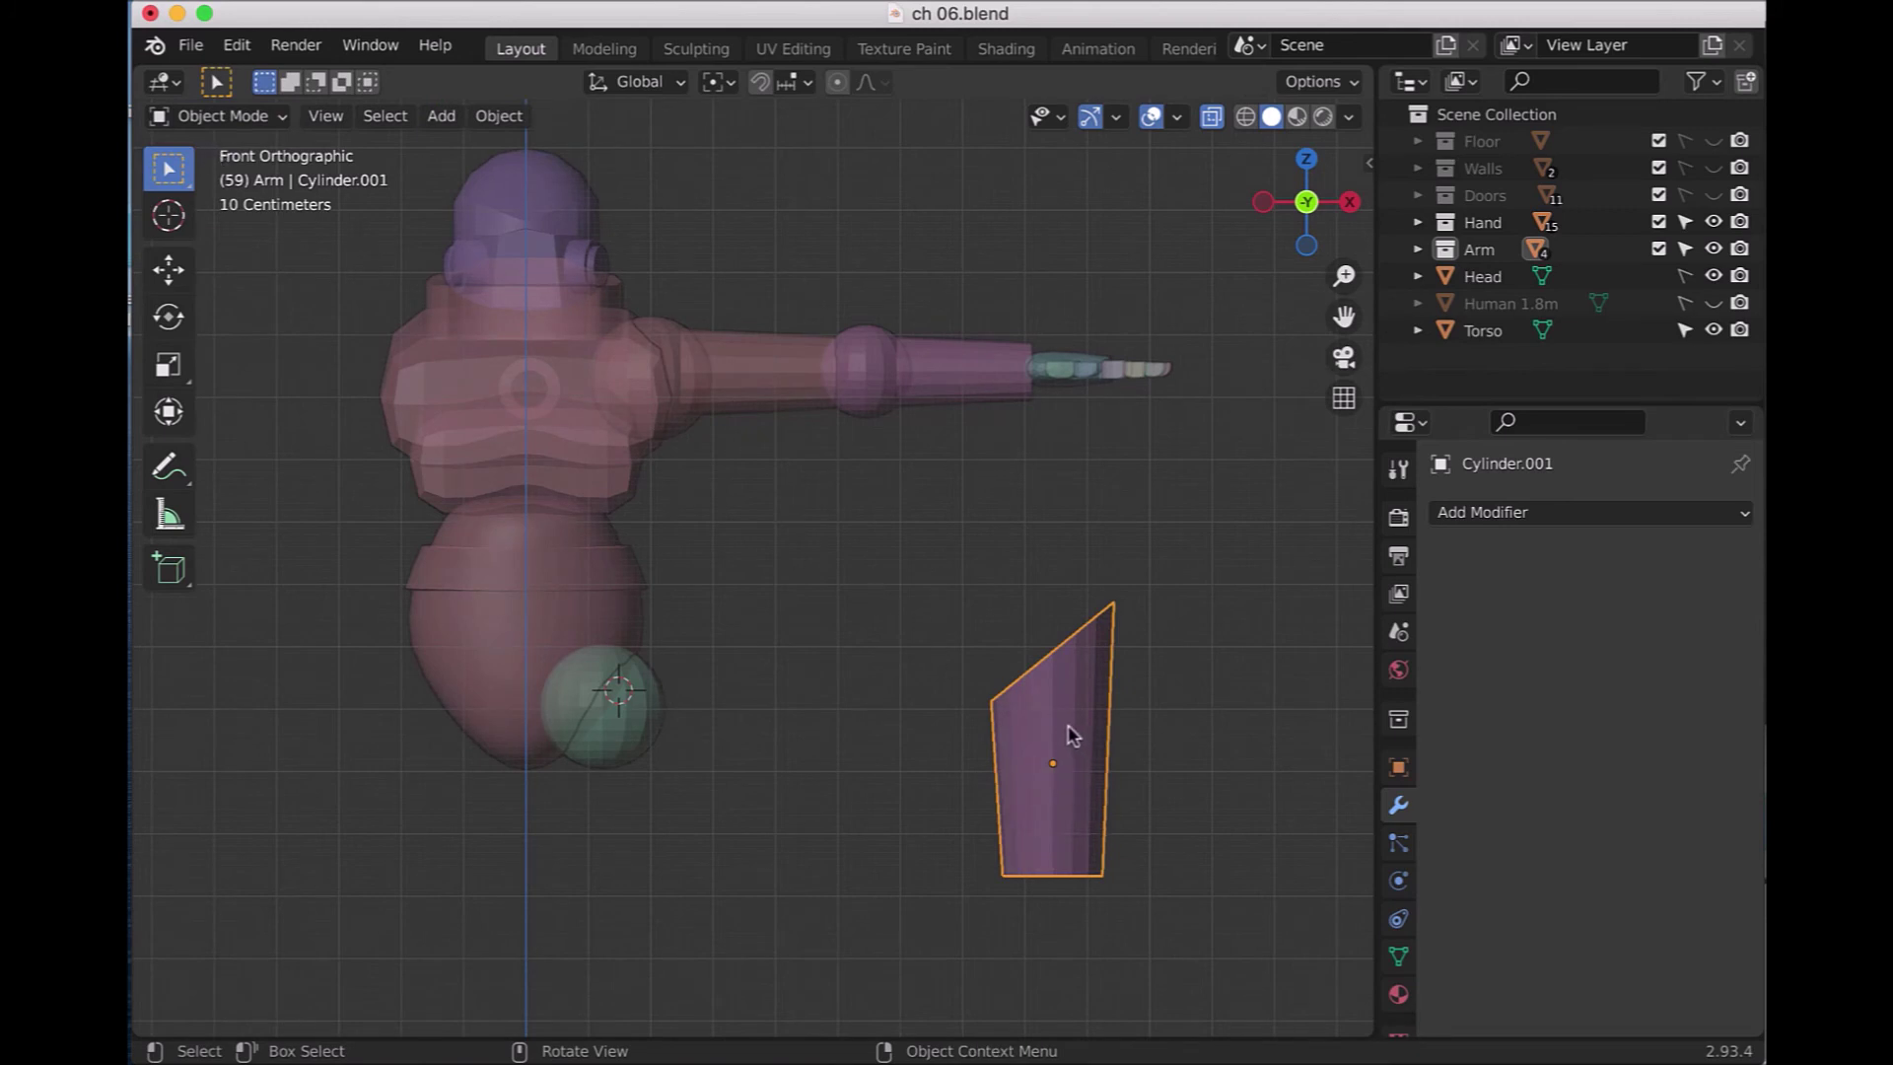
key(g)
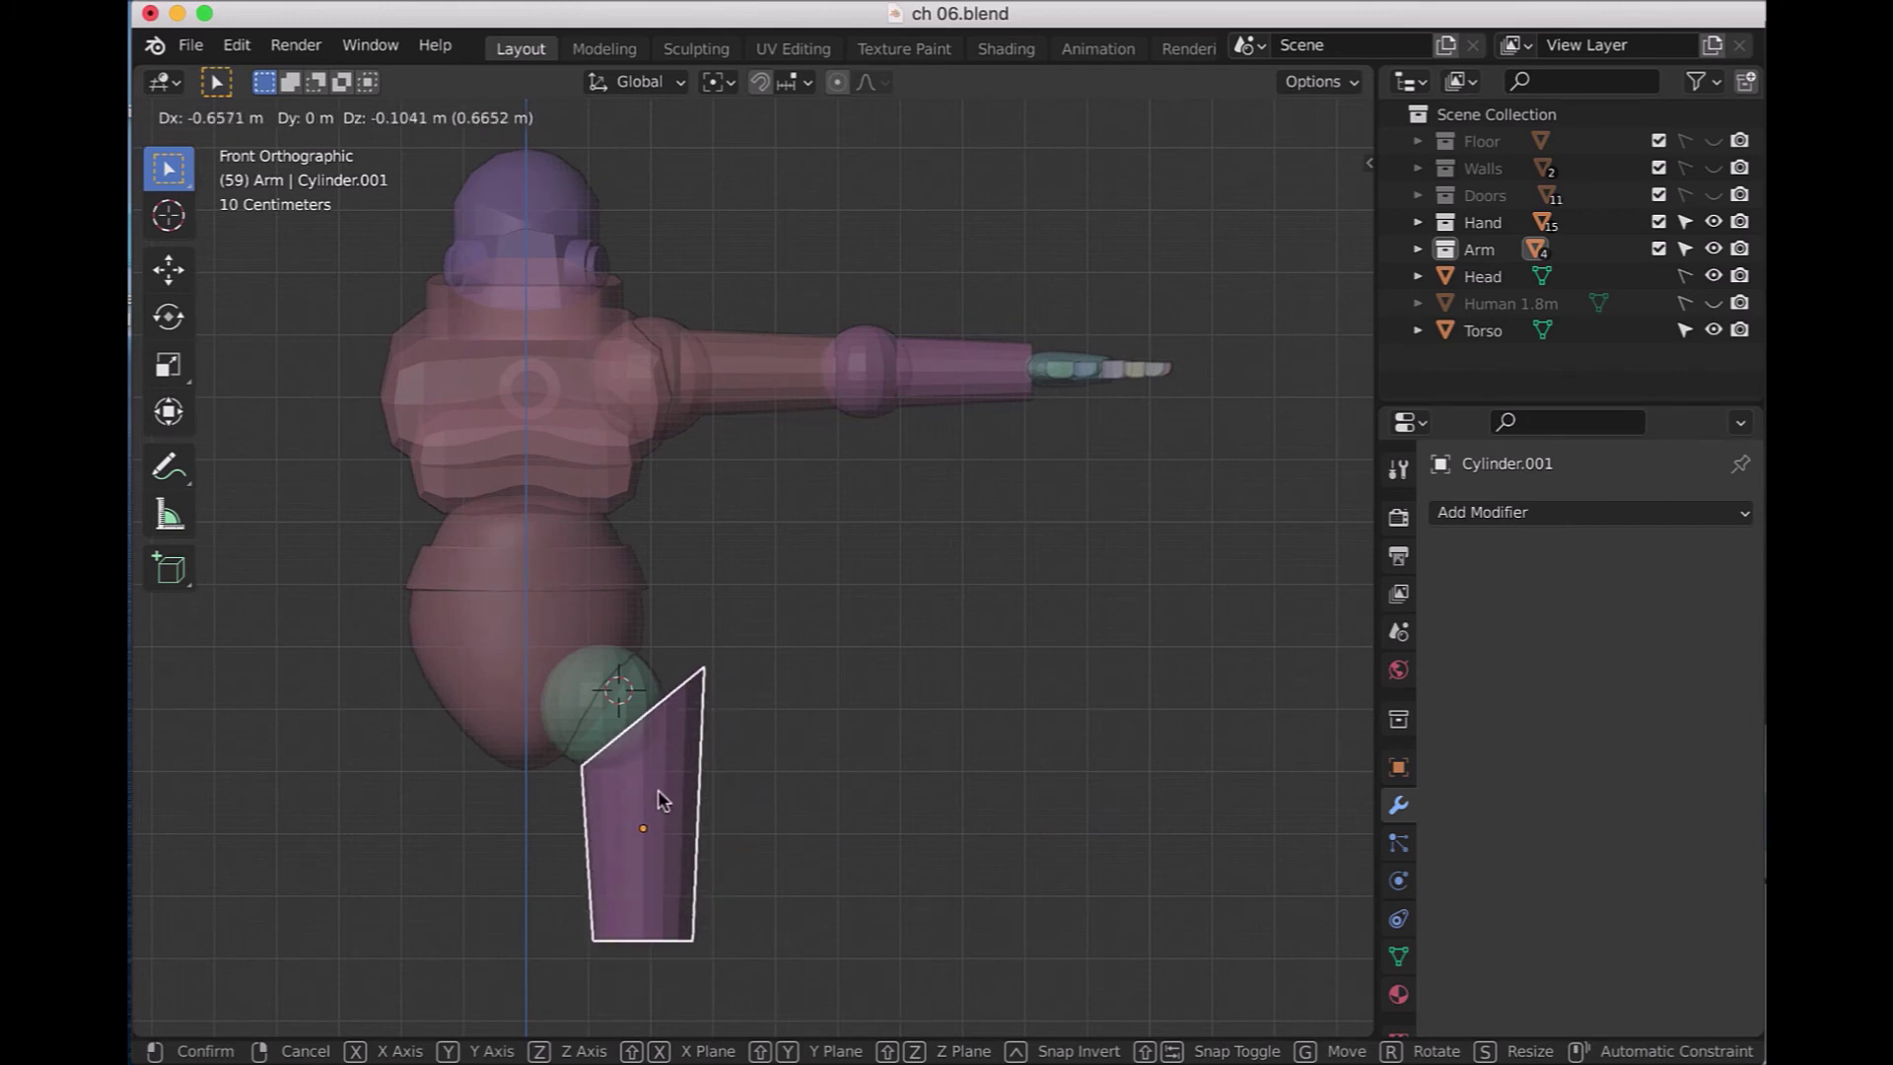
click(663, 801)
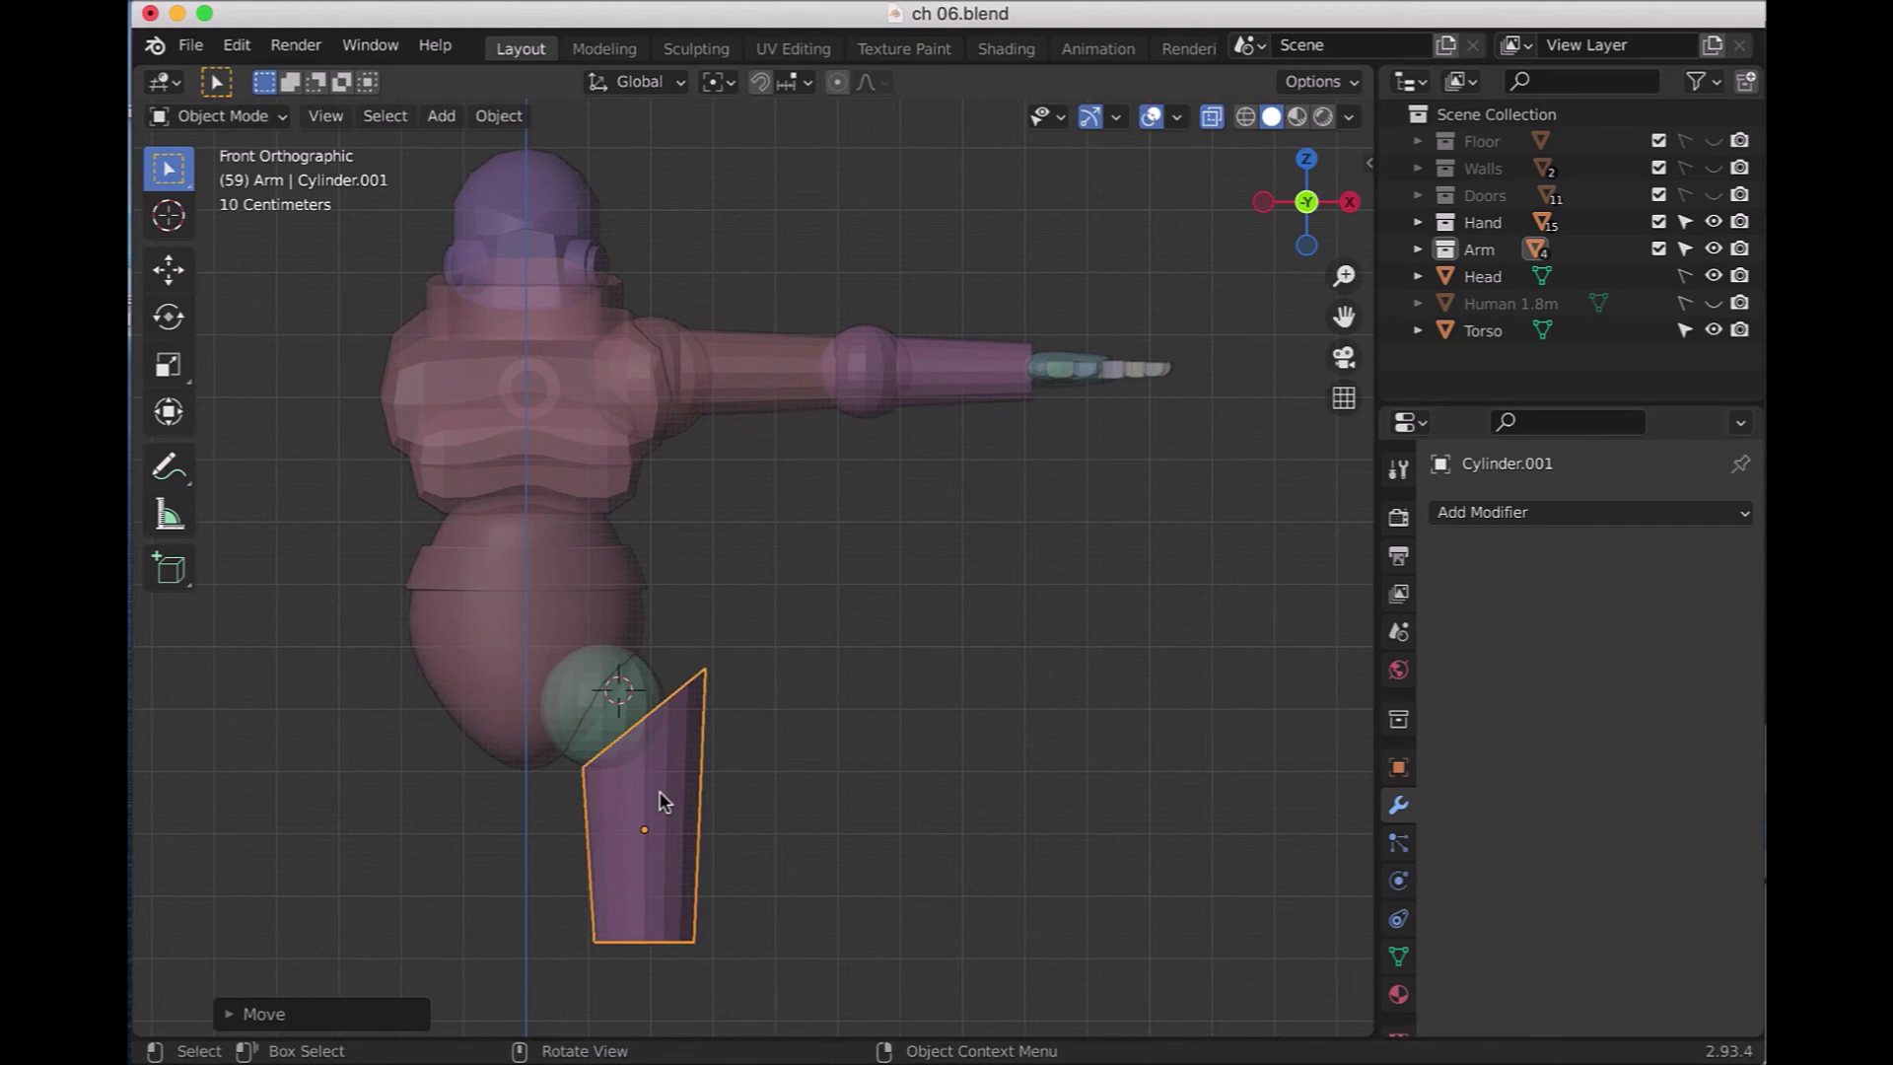
key(r)
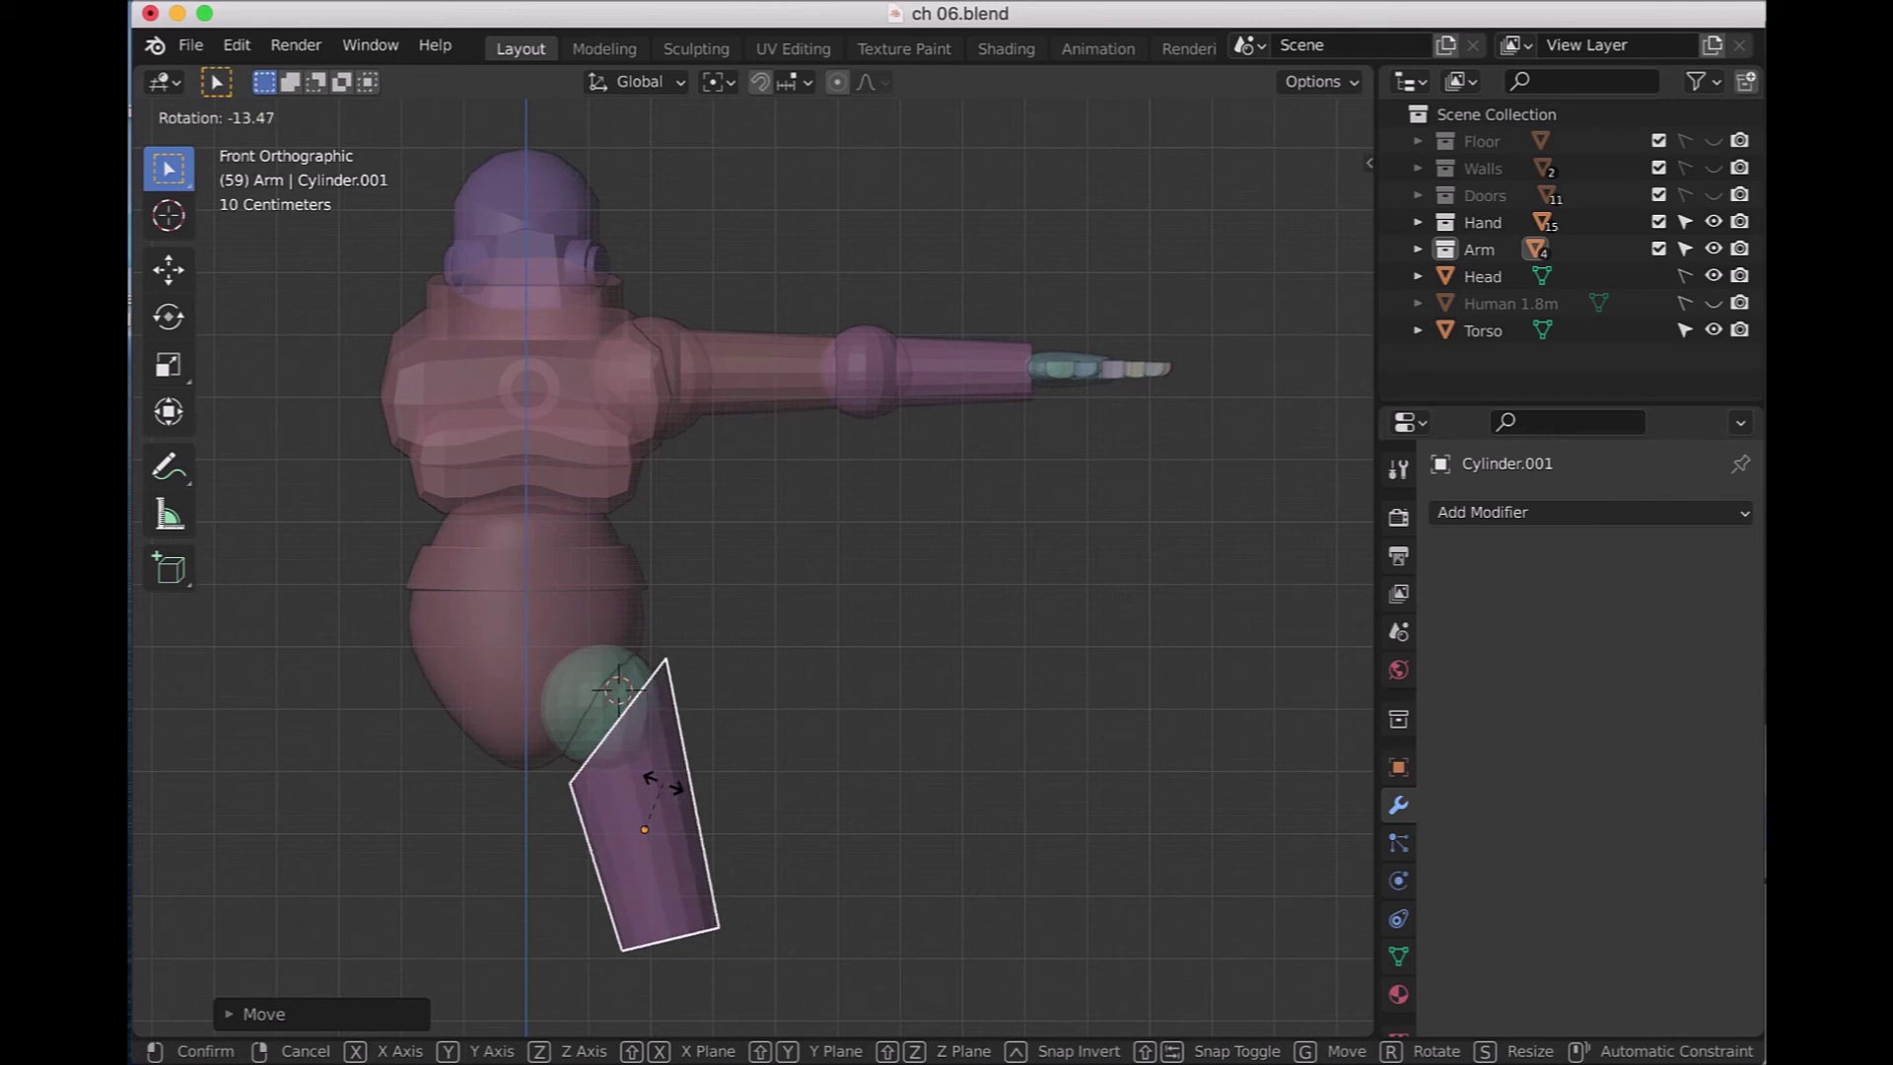
click(660, 780)
key(g)
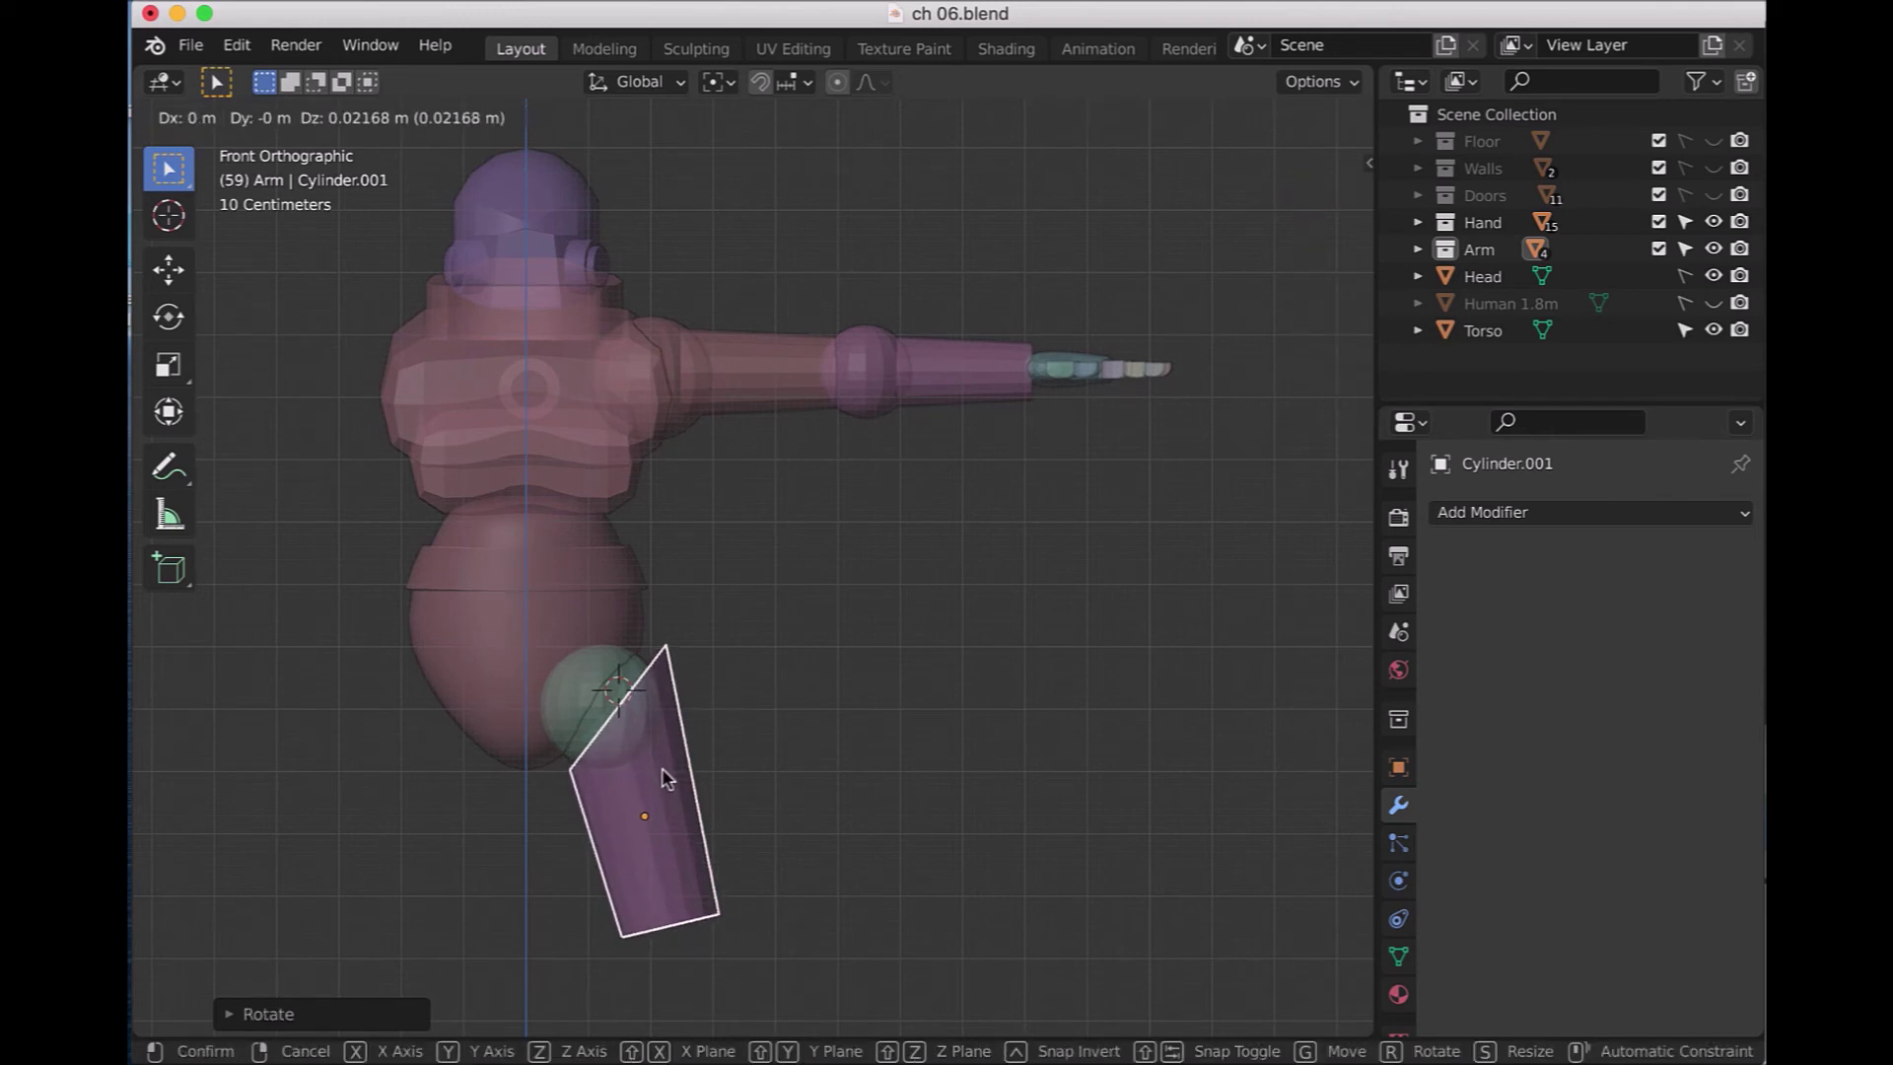
click(663, 778)
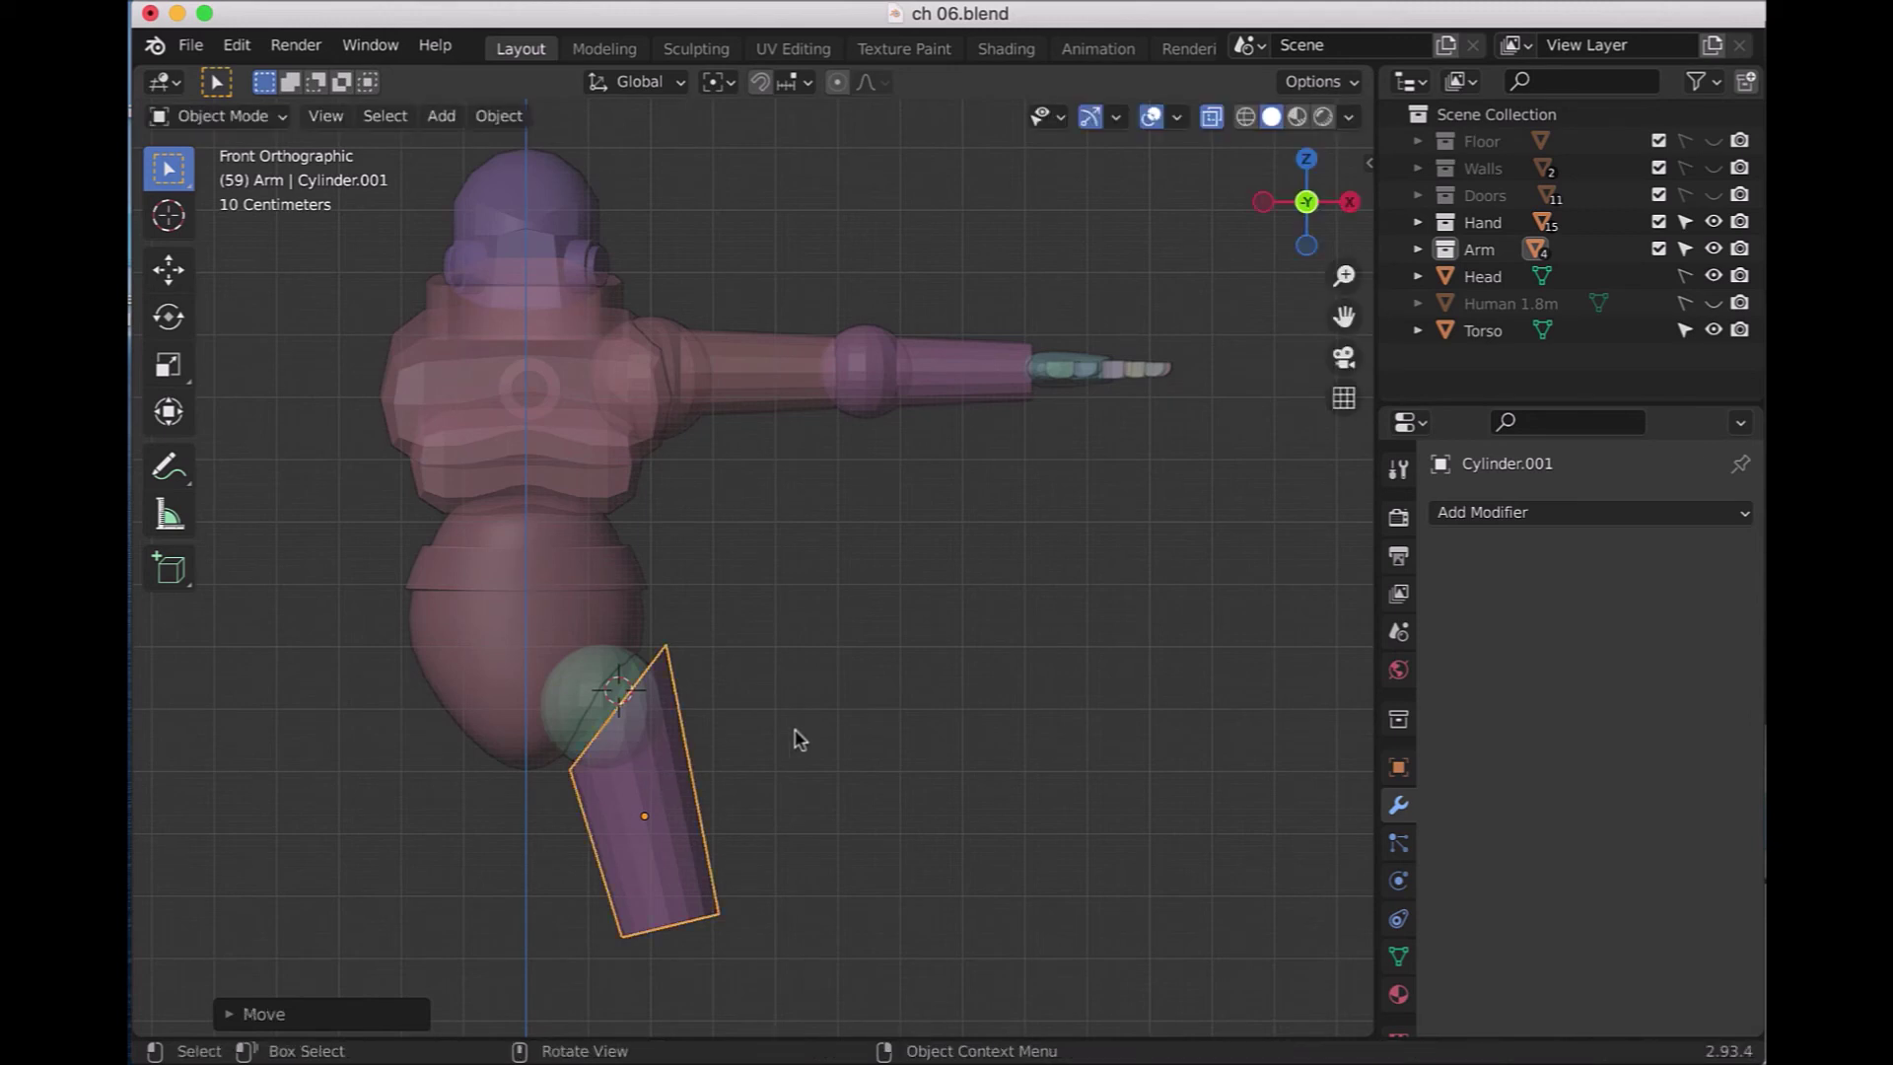
click(1211, 117)
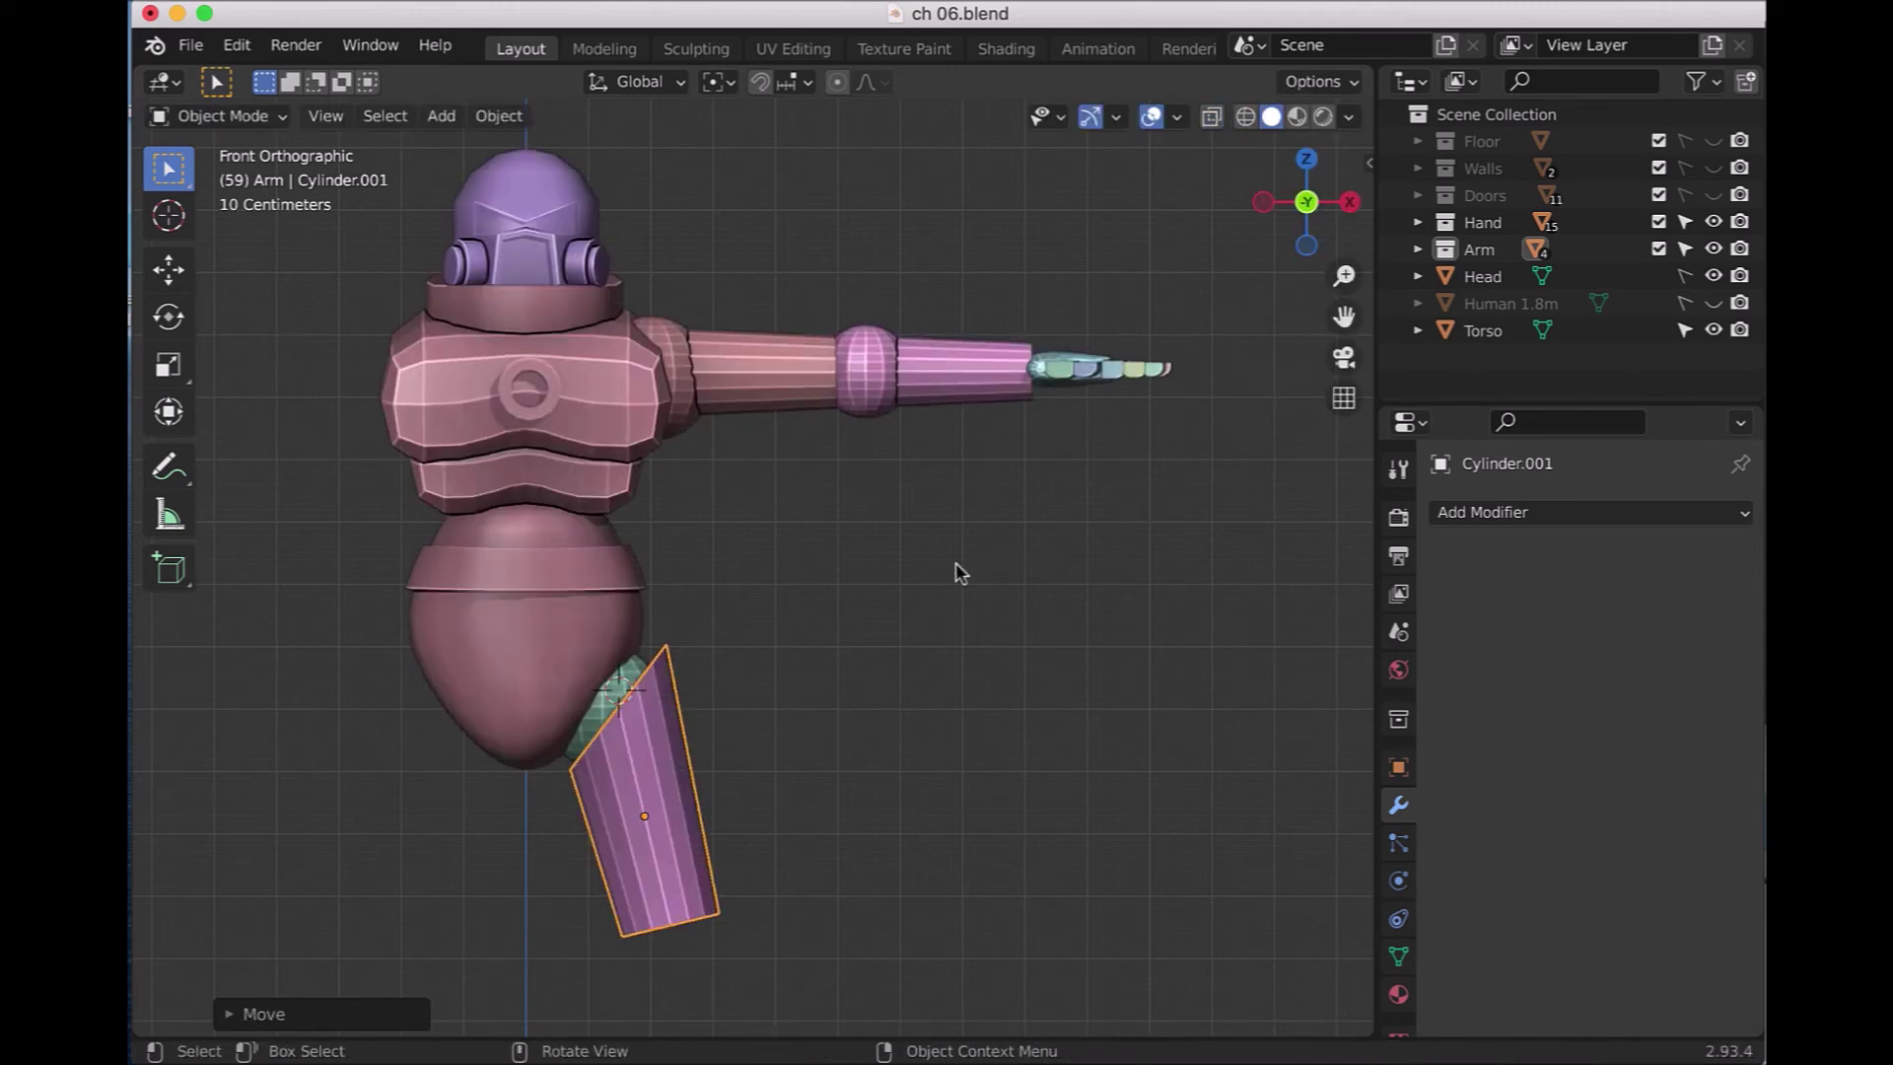
- Check the leg from the side, front and back, then tilt the cylinder about 11.34° and reposition it
key(KP_3)
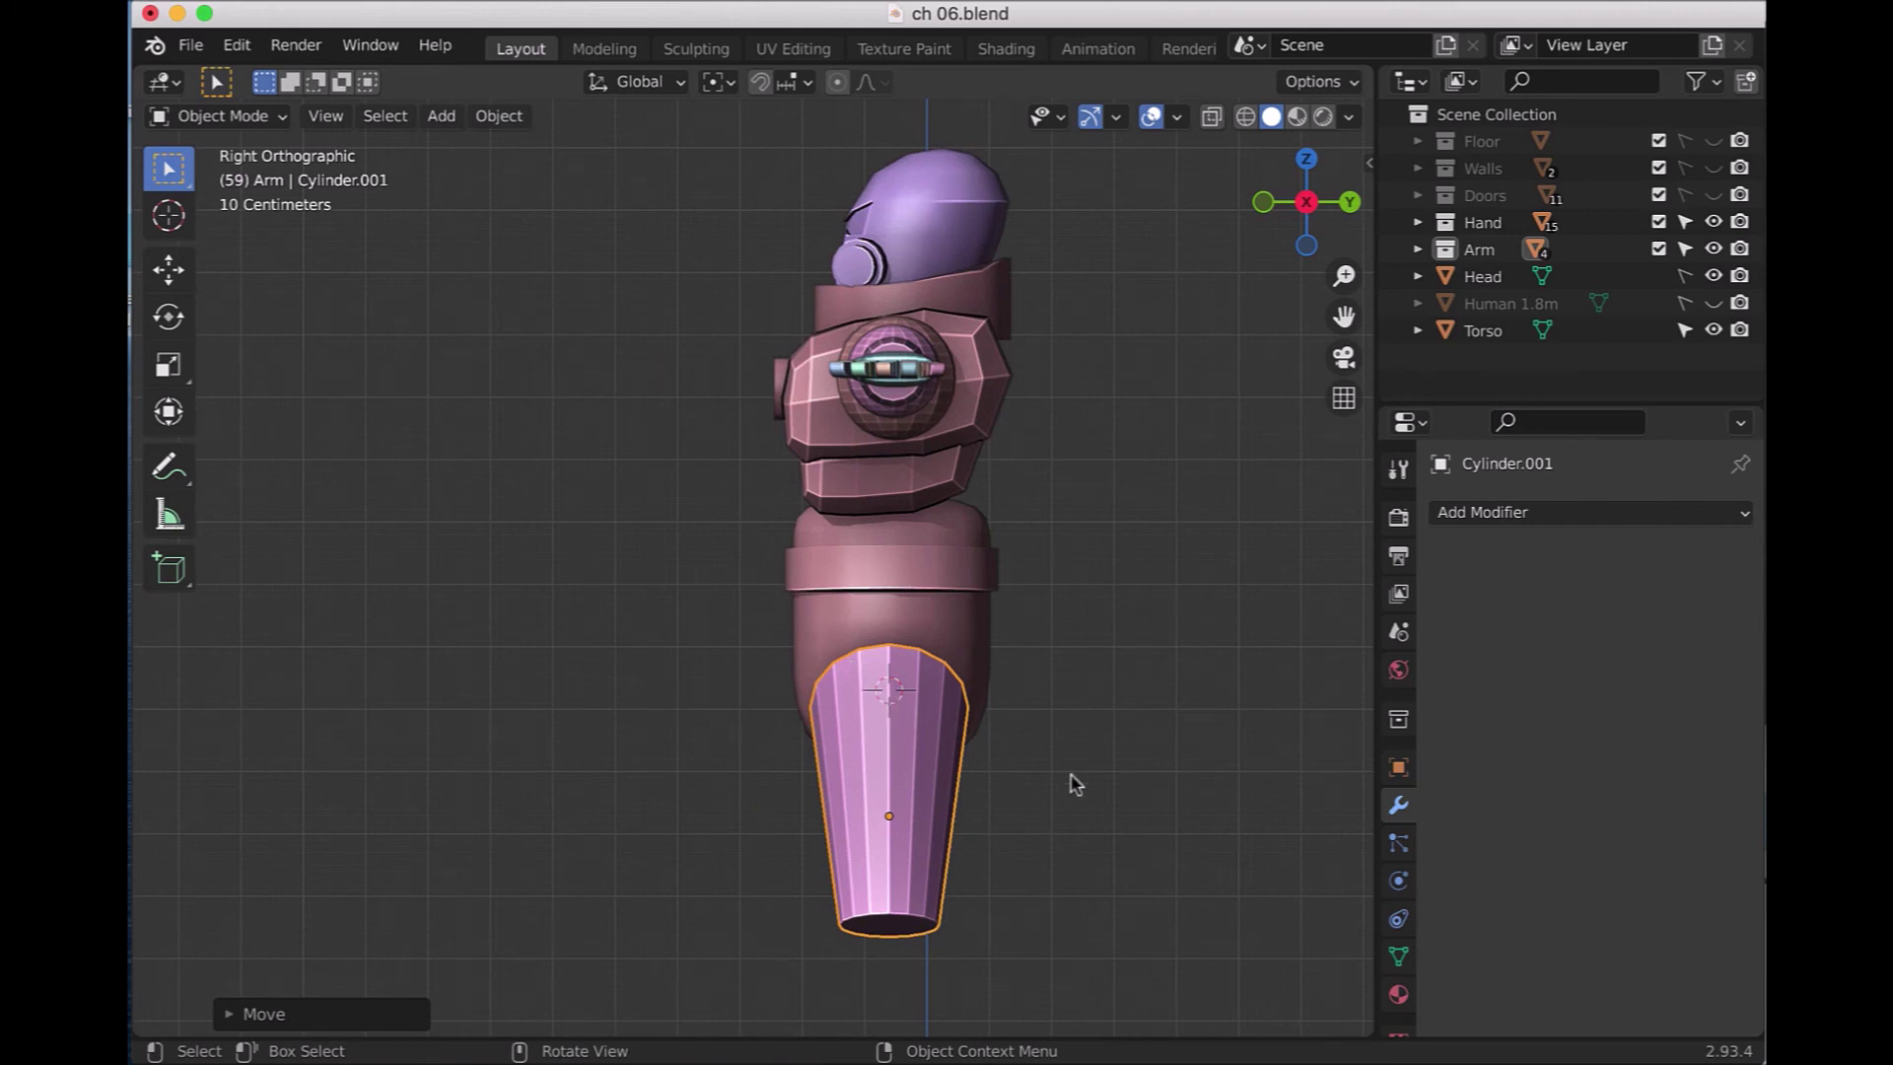
key(KP_1)
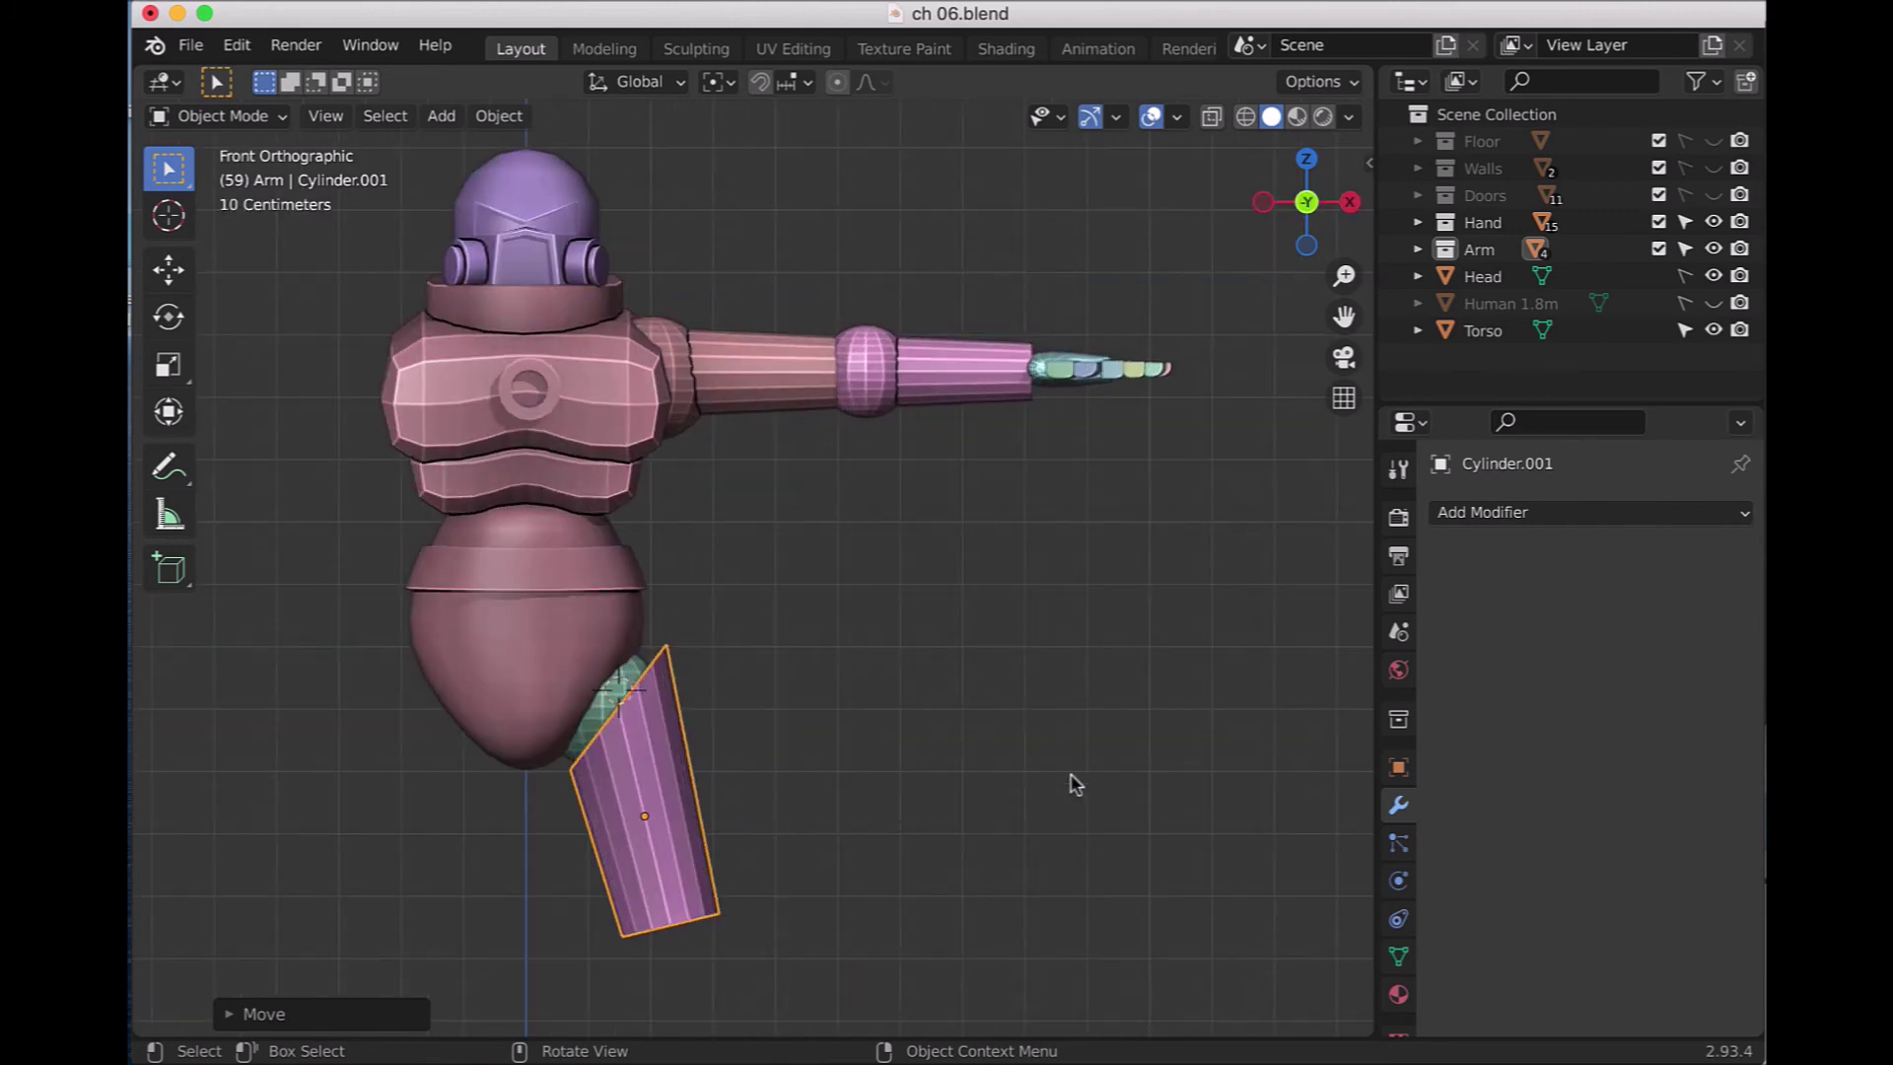
key(ctrl+KP_1)
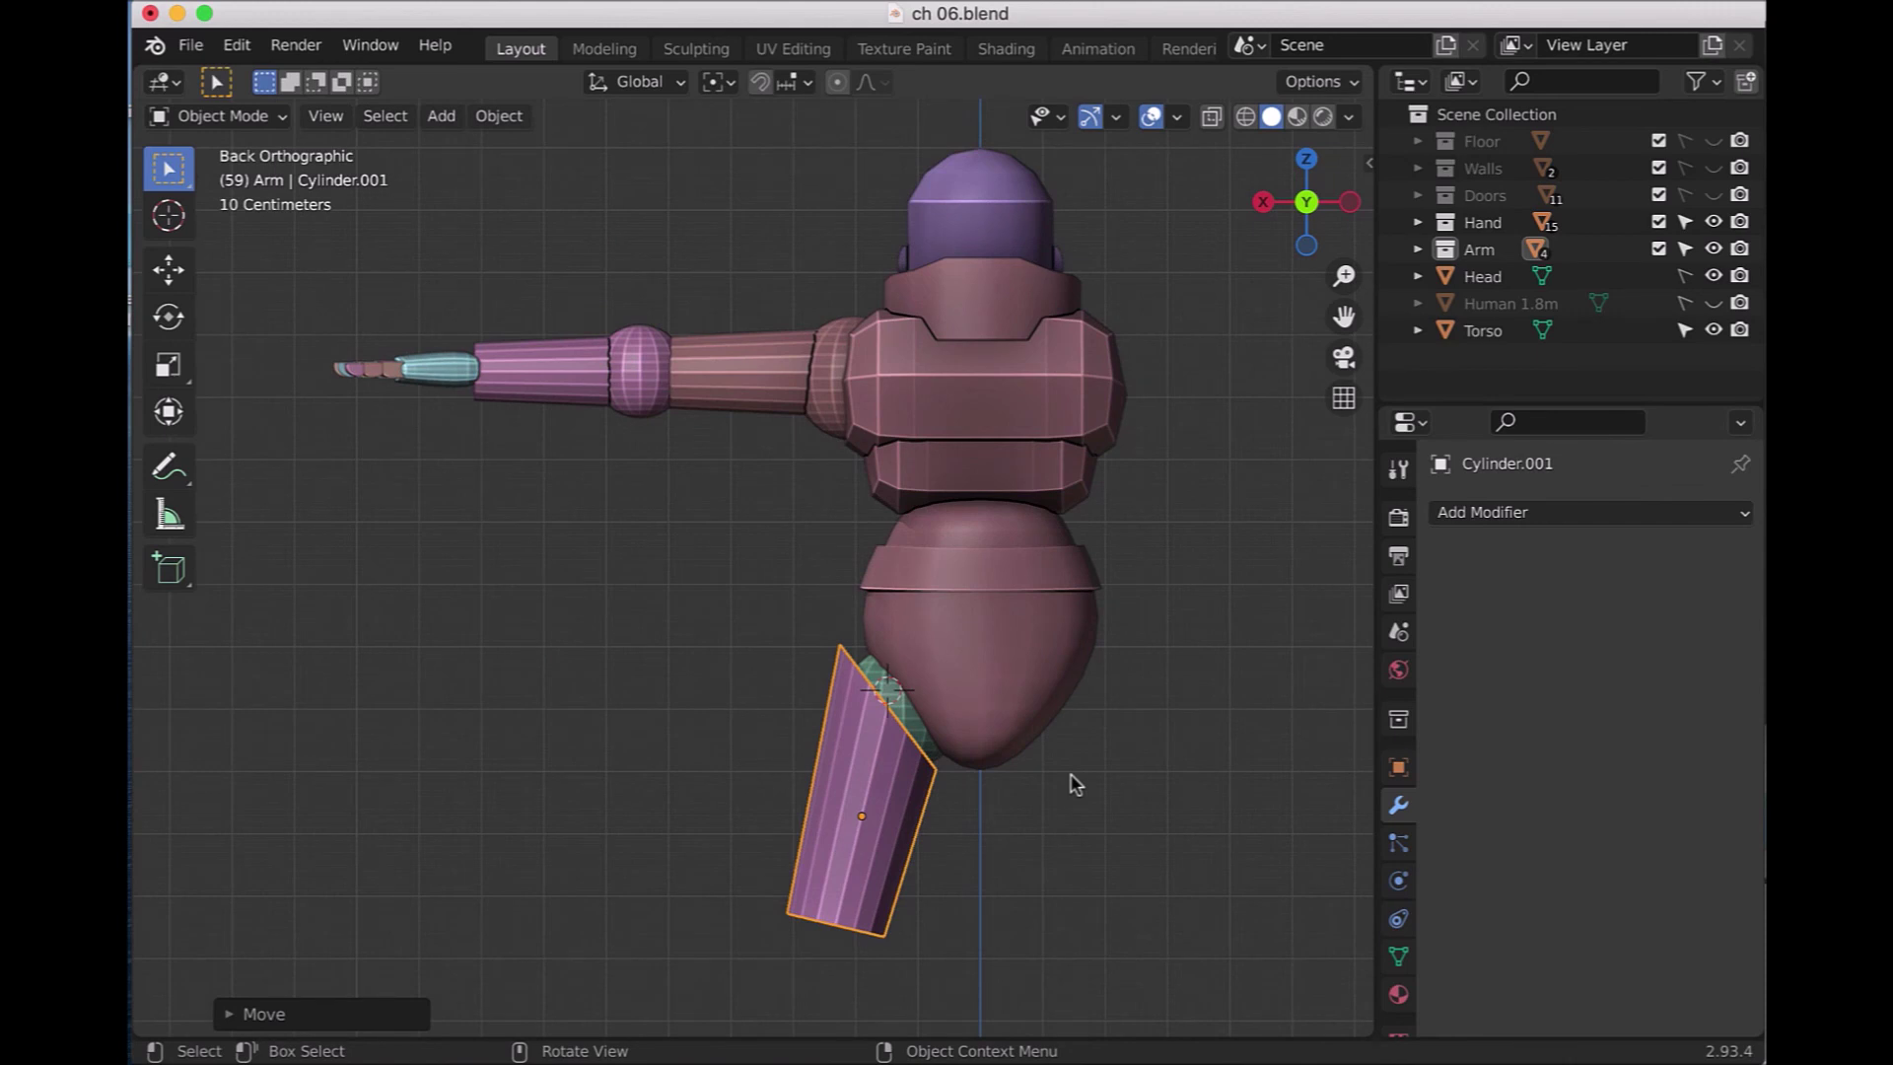
key(KP_1)
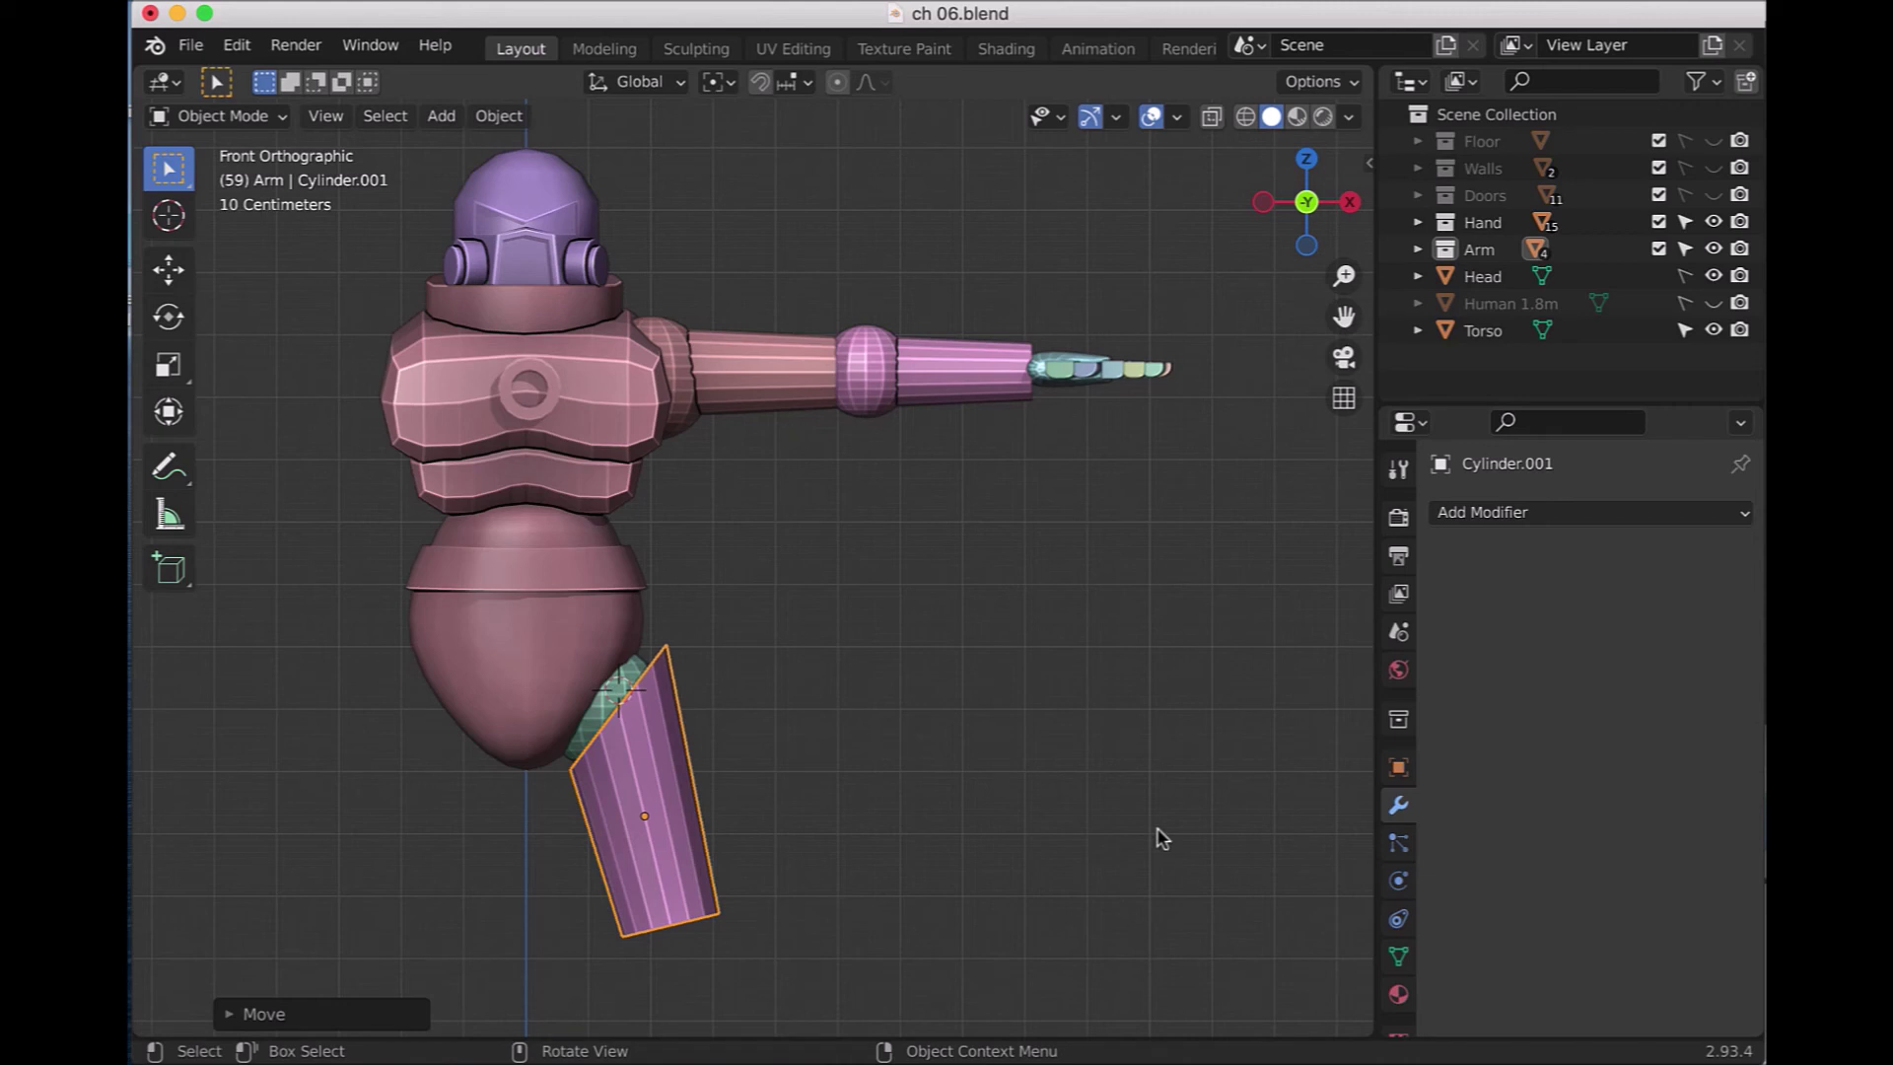
key(KP_3)
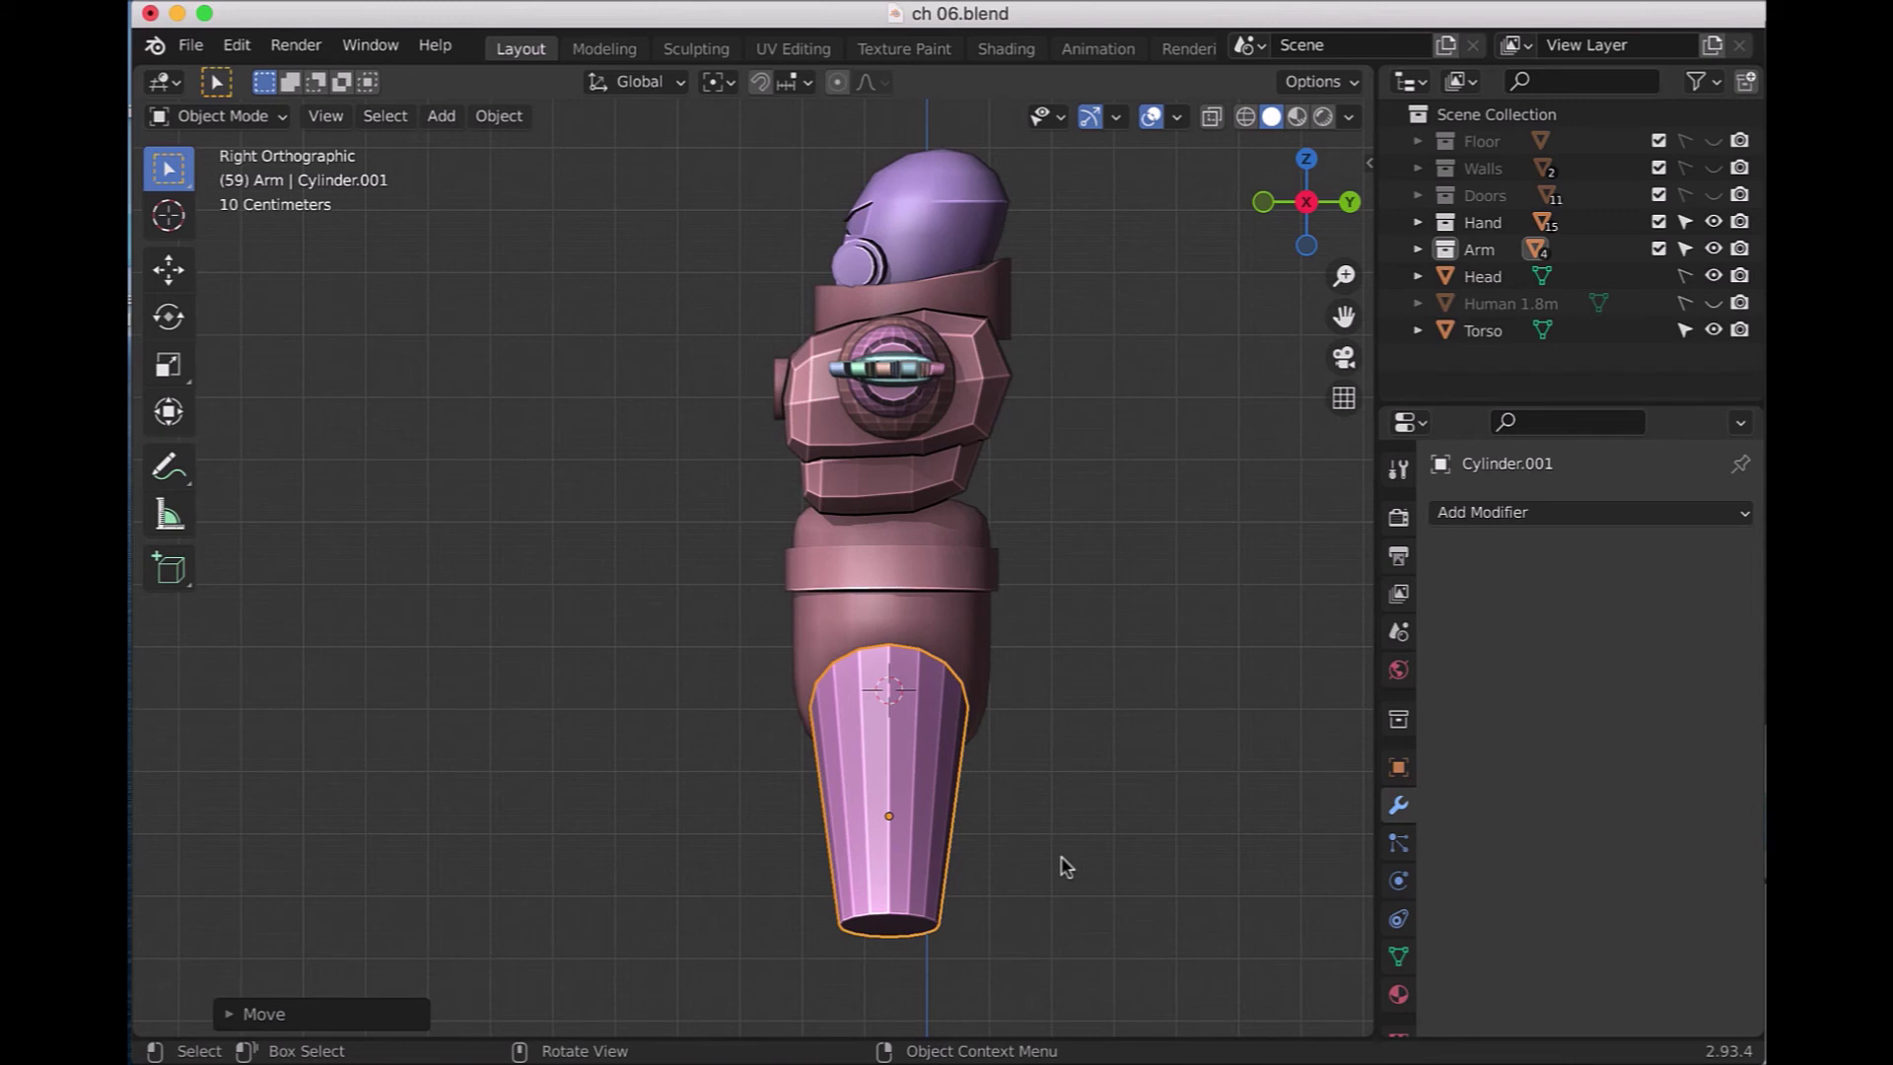
key(r)
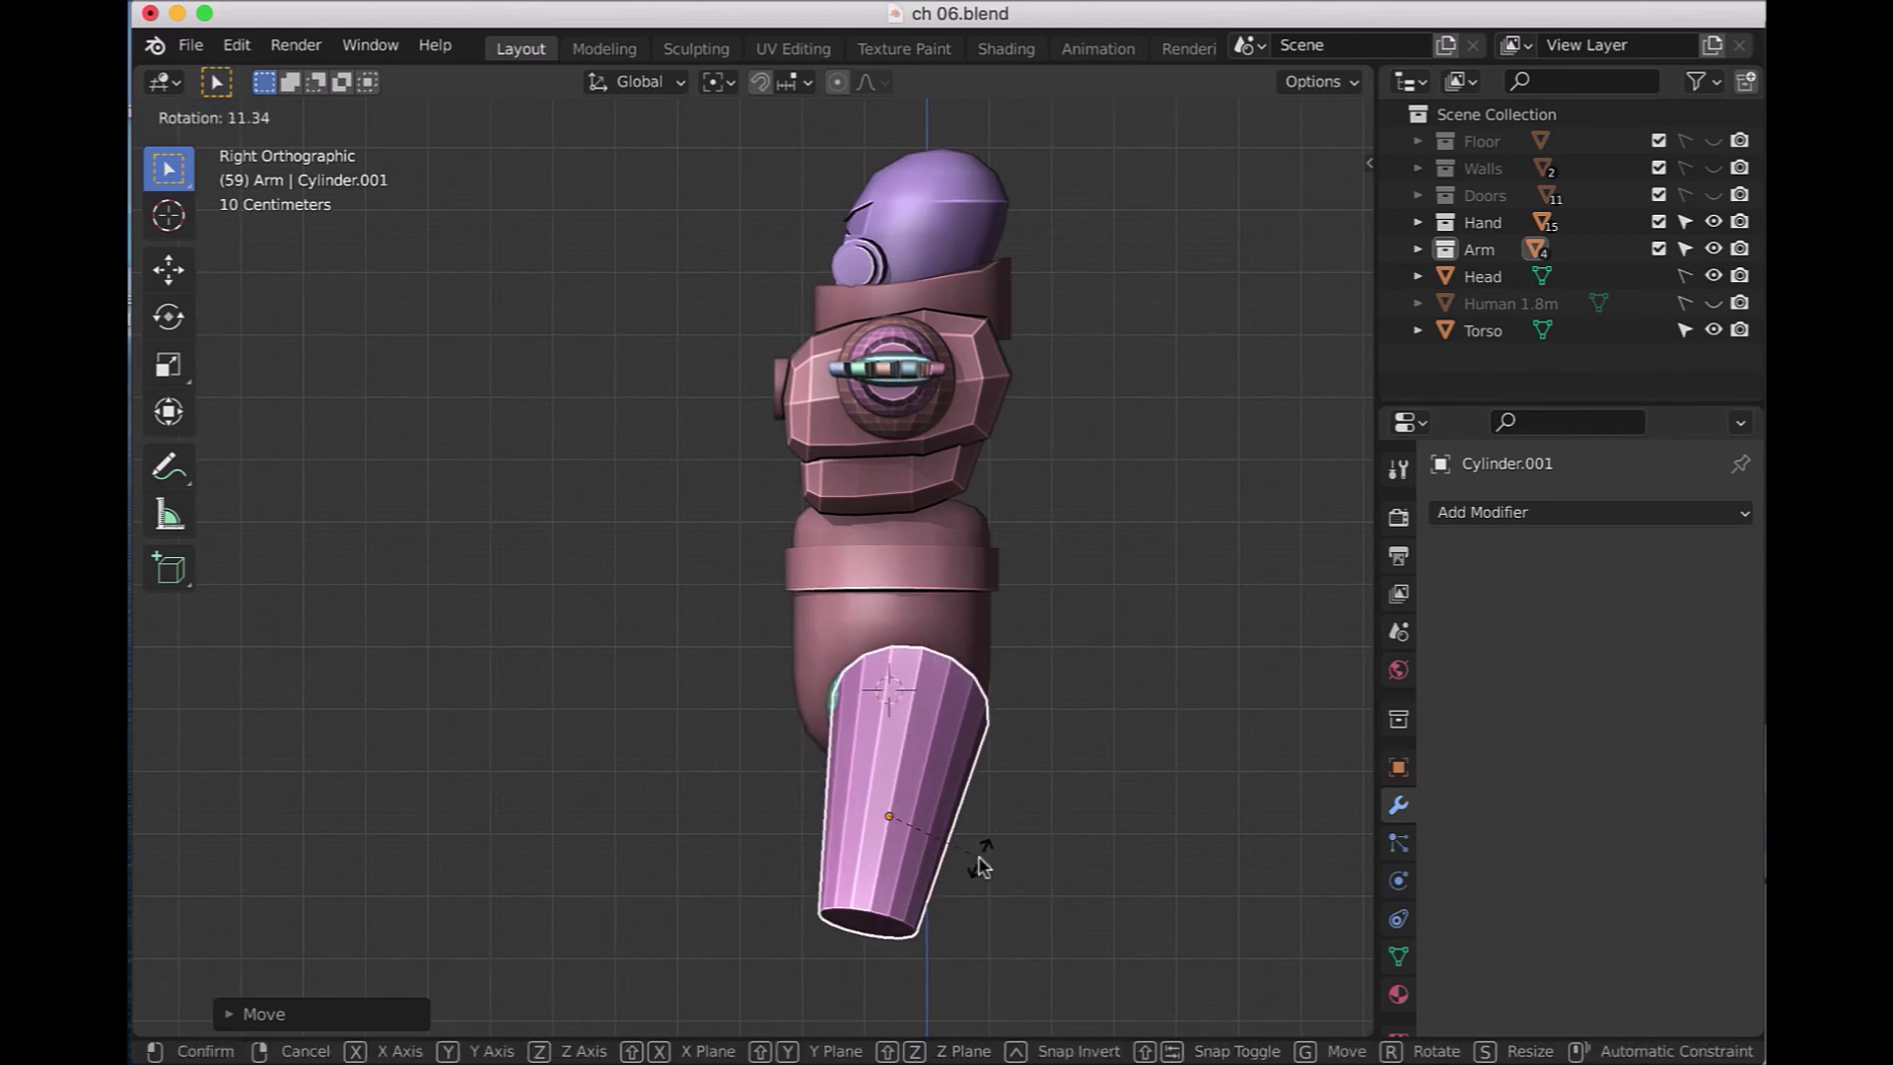
click(978, 861)
key(g)
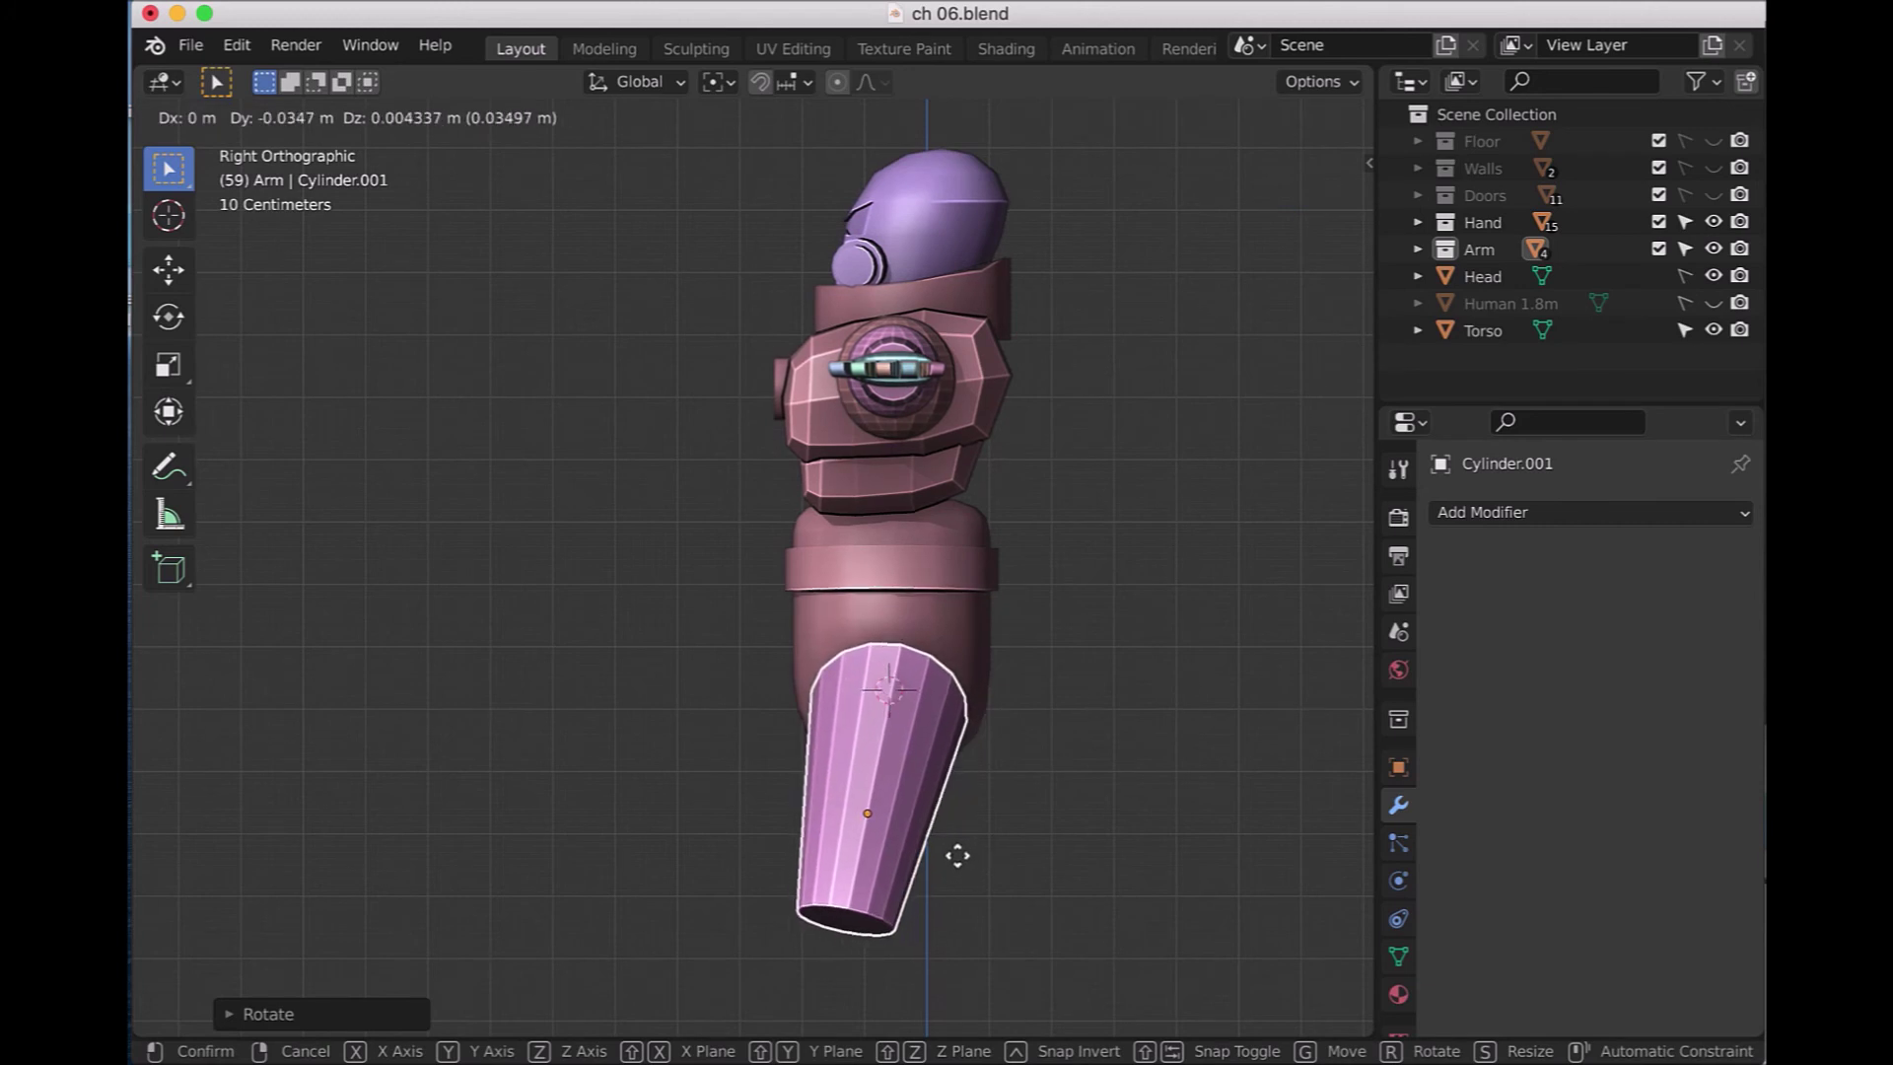
click(958, 856)
- Compare front and side views, then rotate the thigh cylinder around the global X axis
key(KP_1)
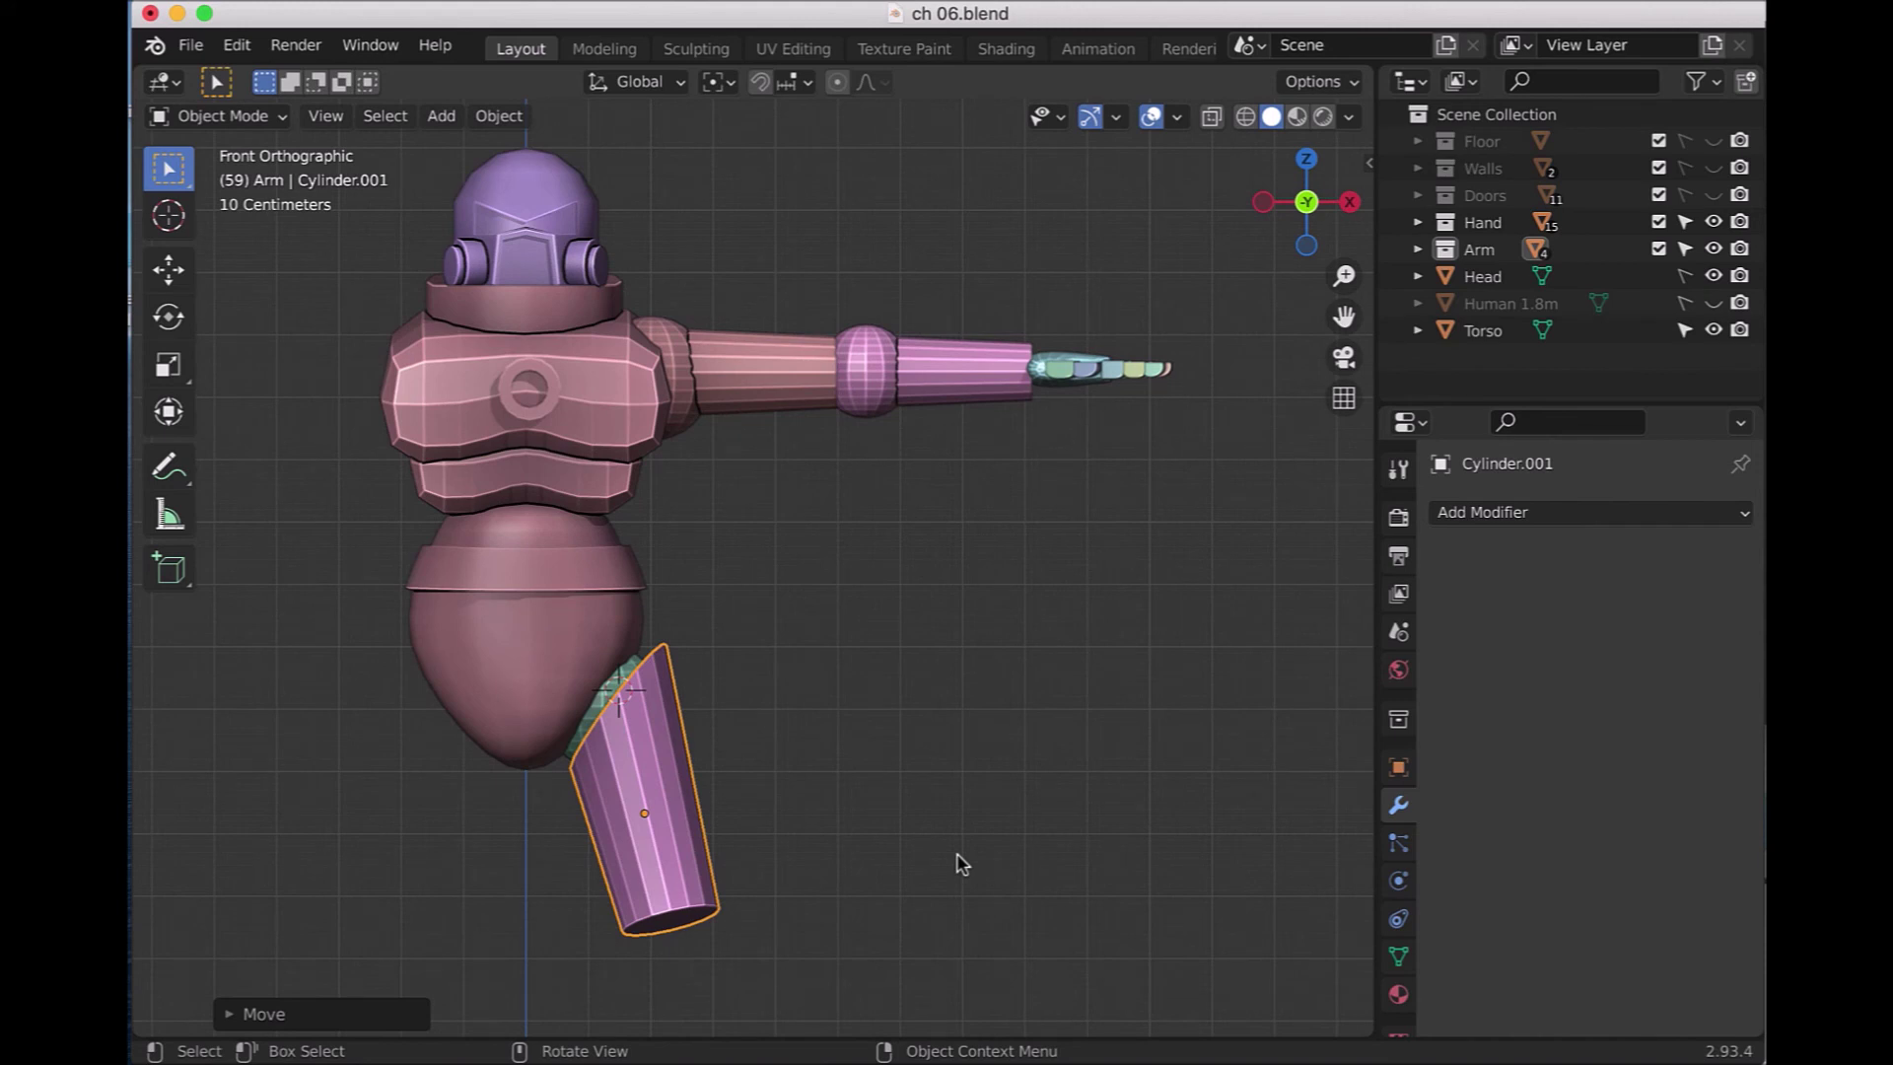
key(KP_3)
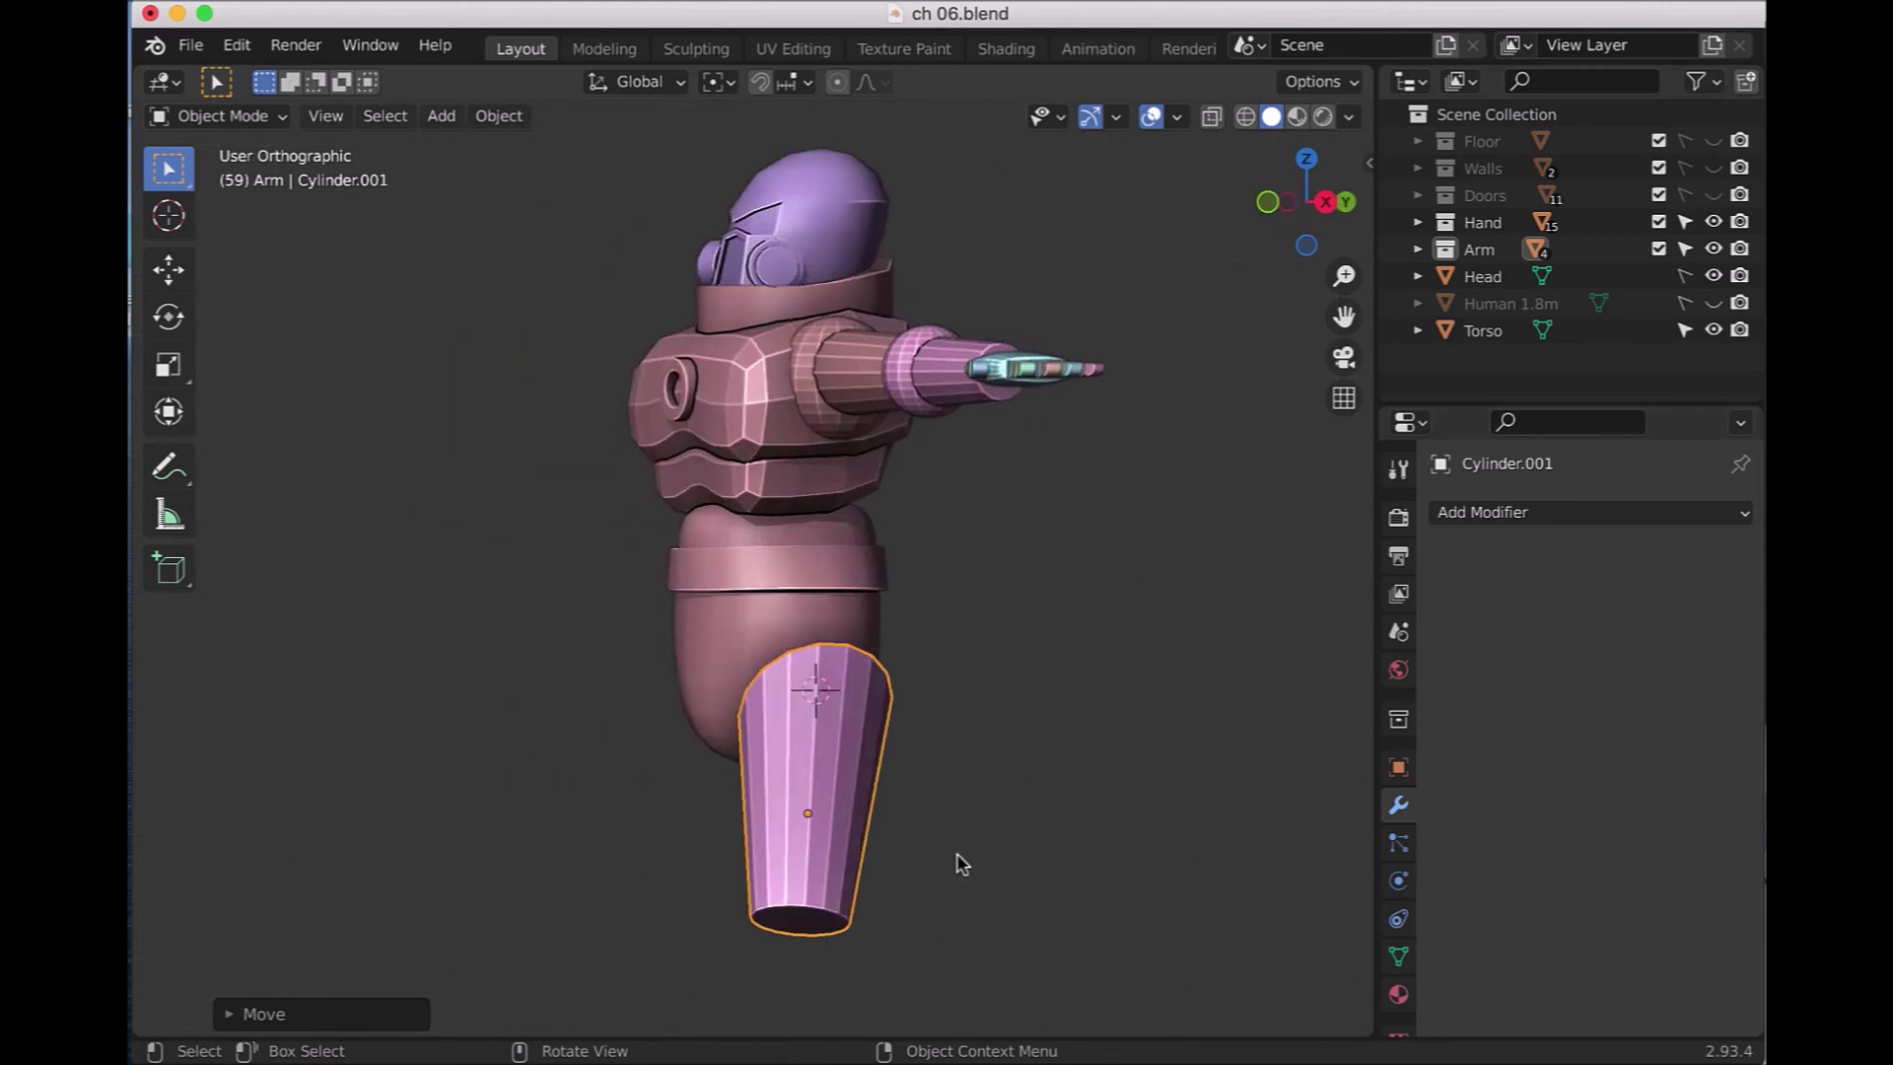
key(KP_1)
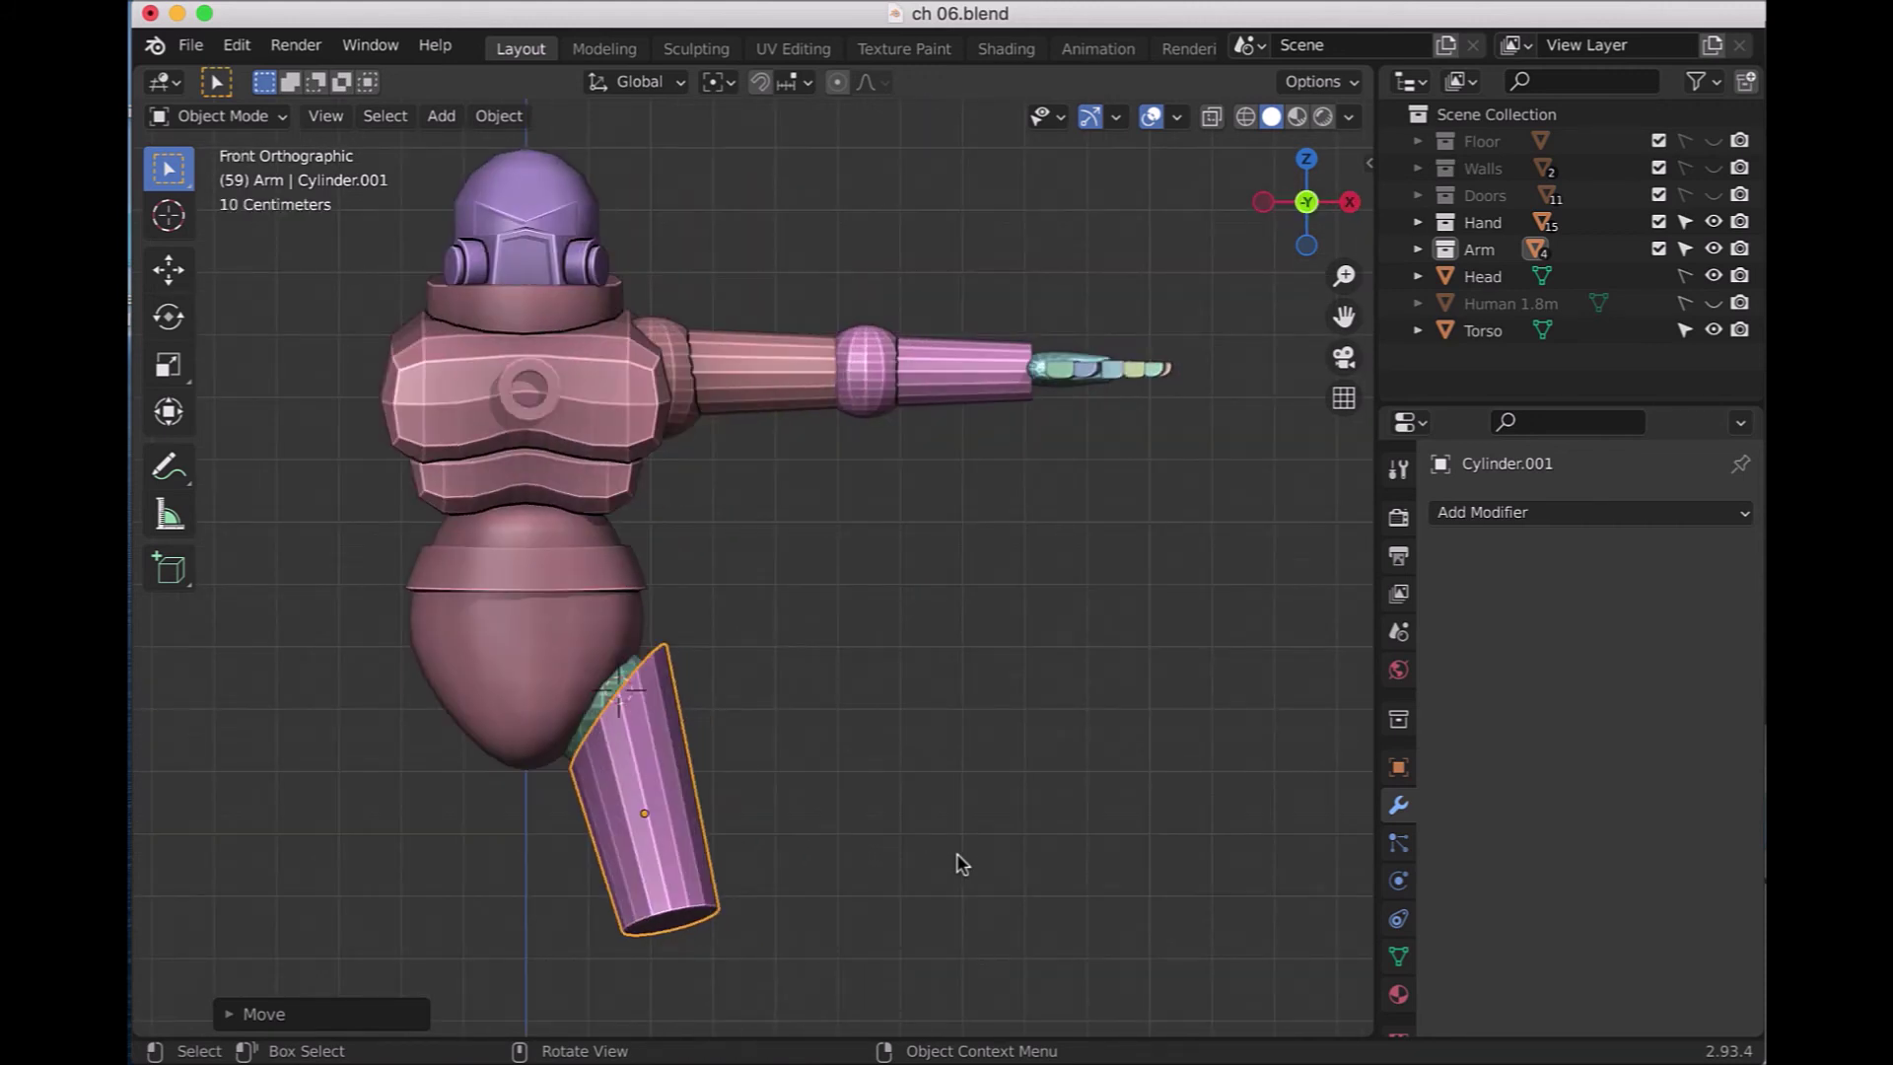
key(KP_3)
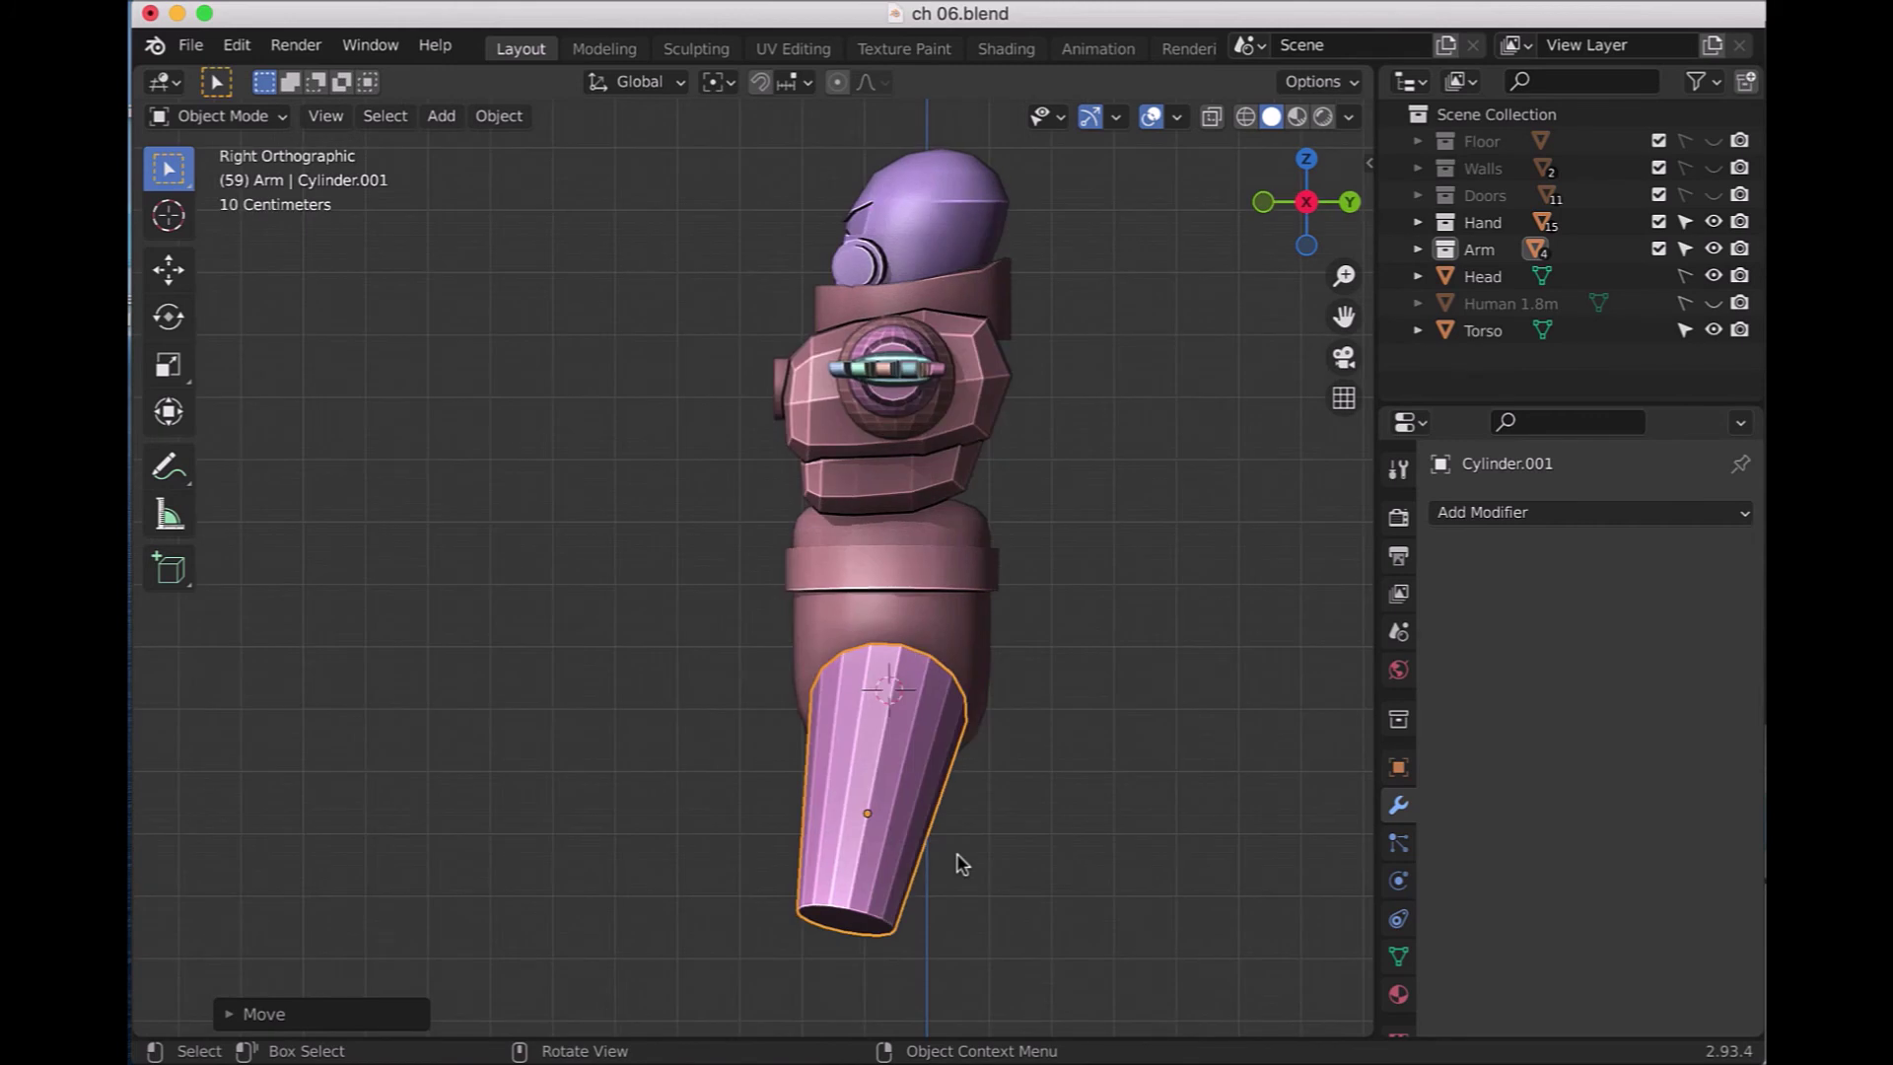
key(KP_1)
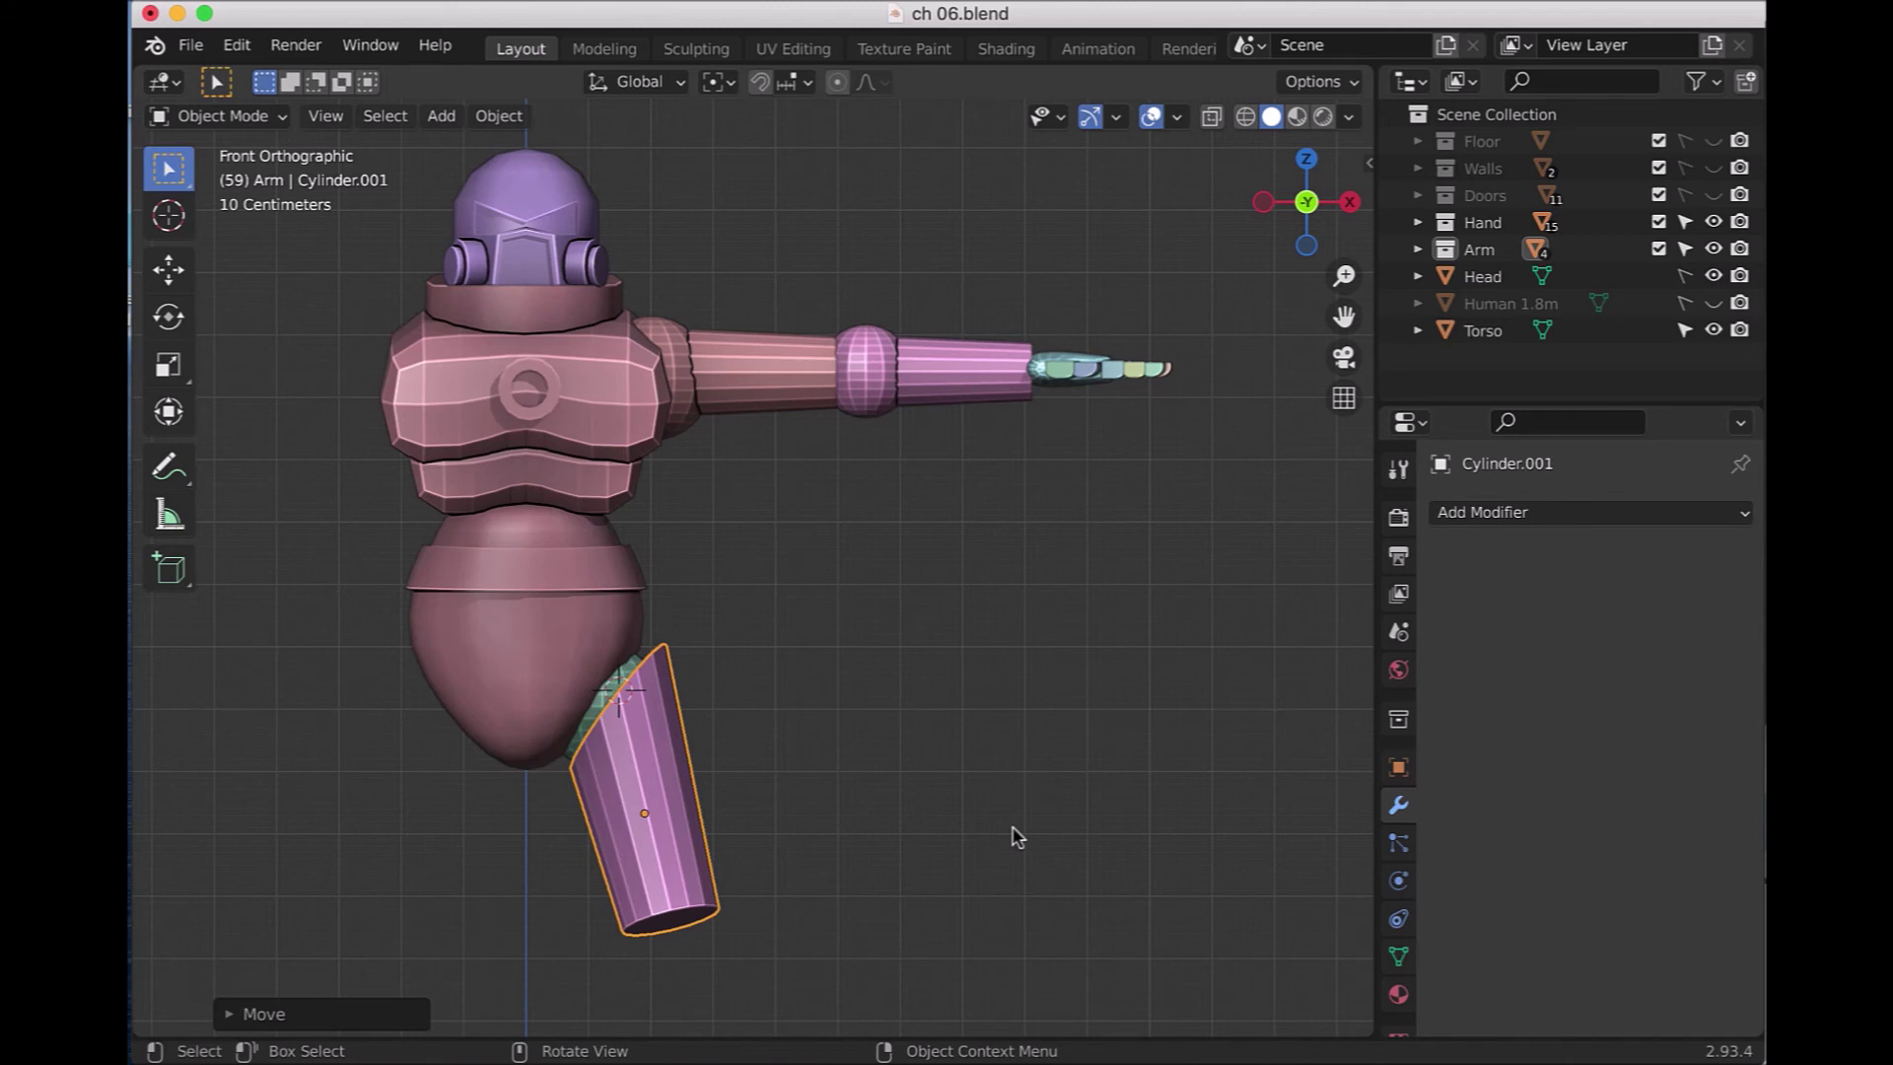
key(r)
key(x)
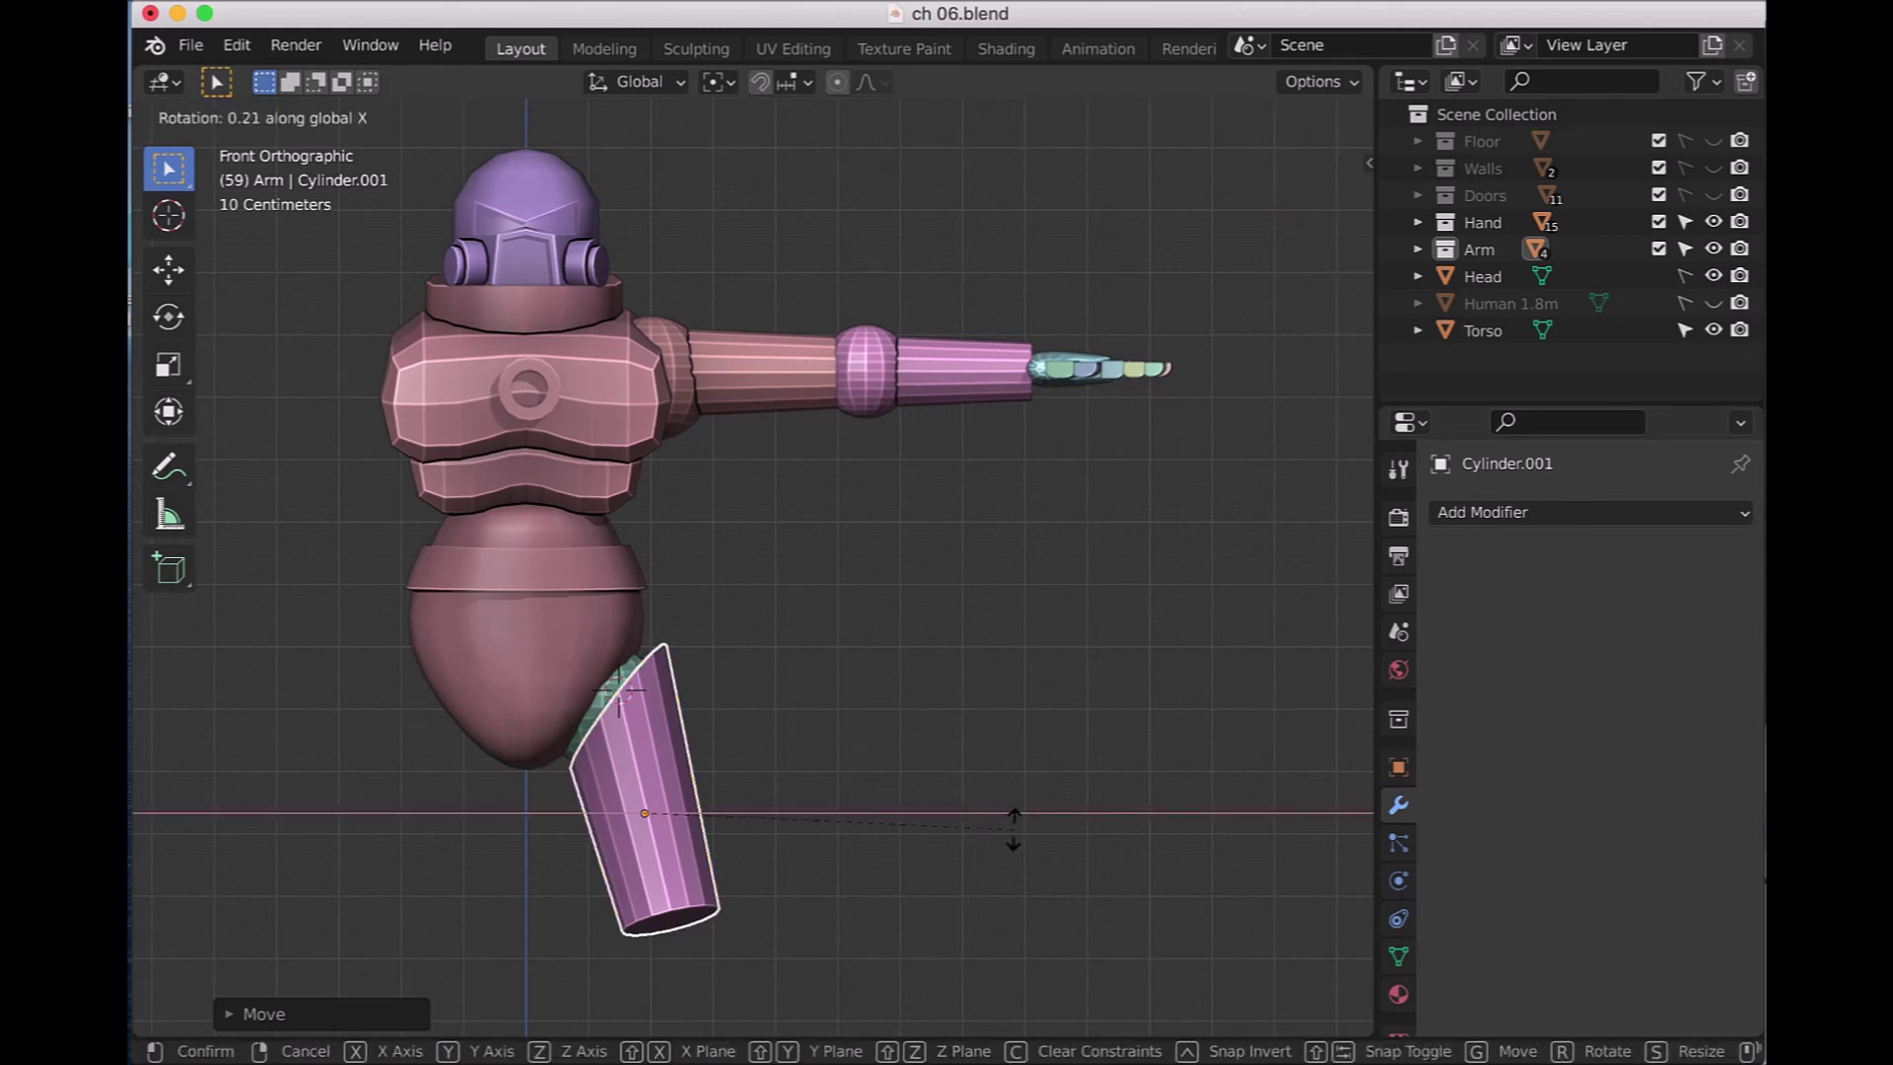
click(1019, 895)
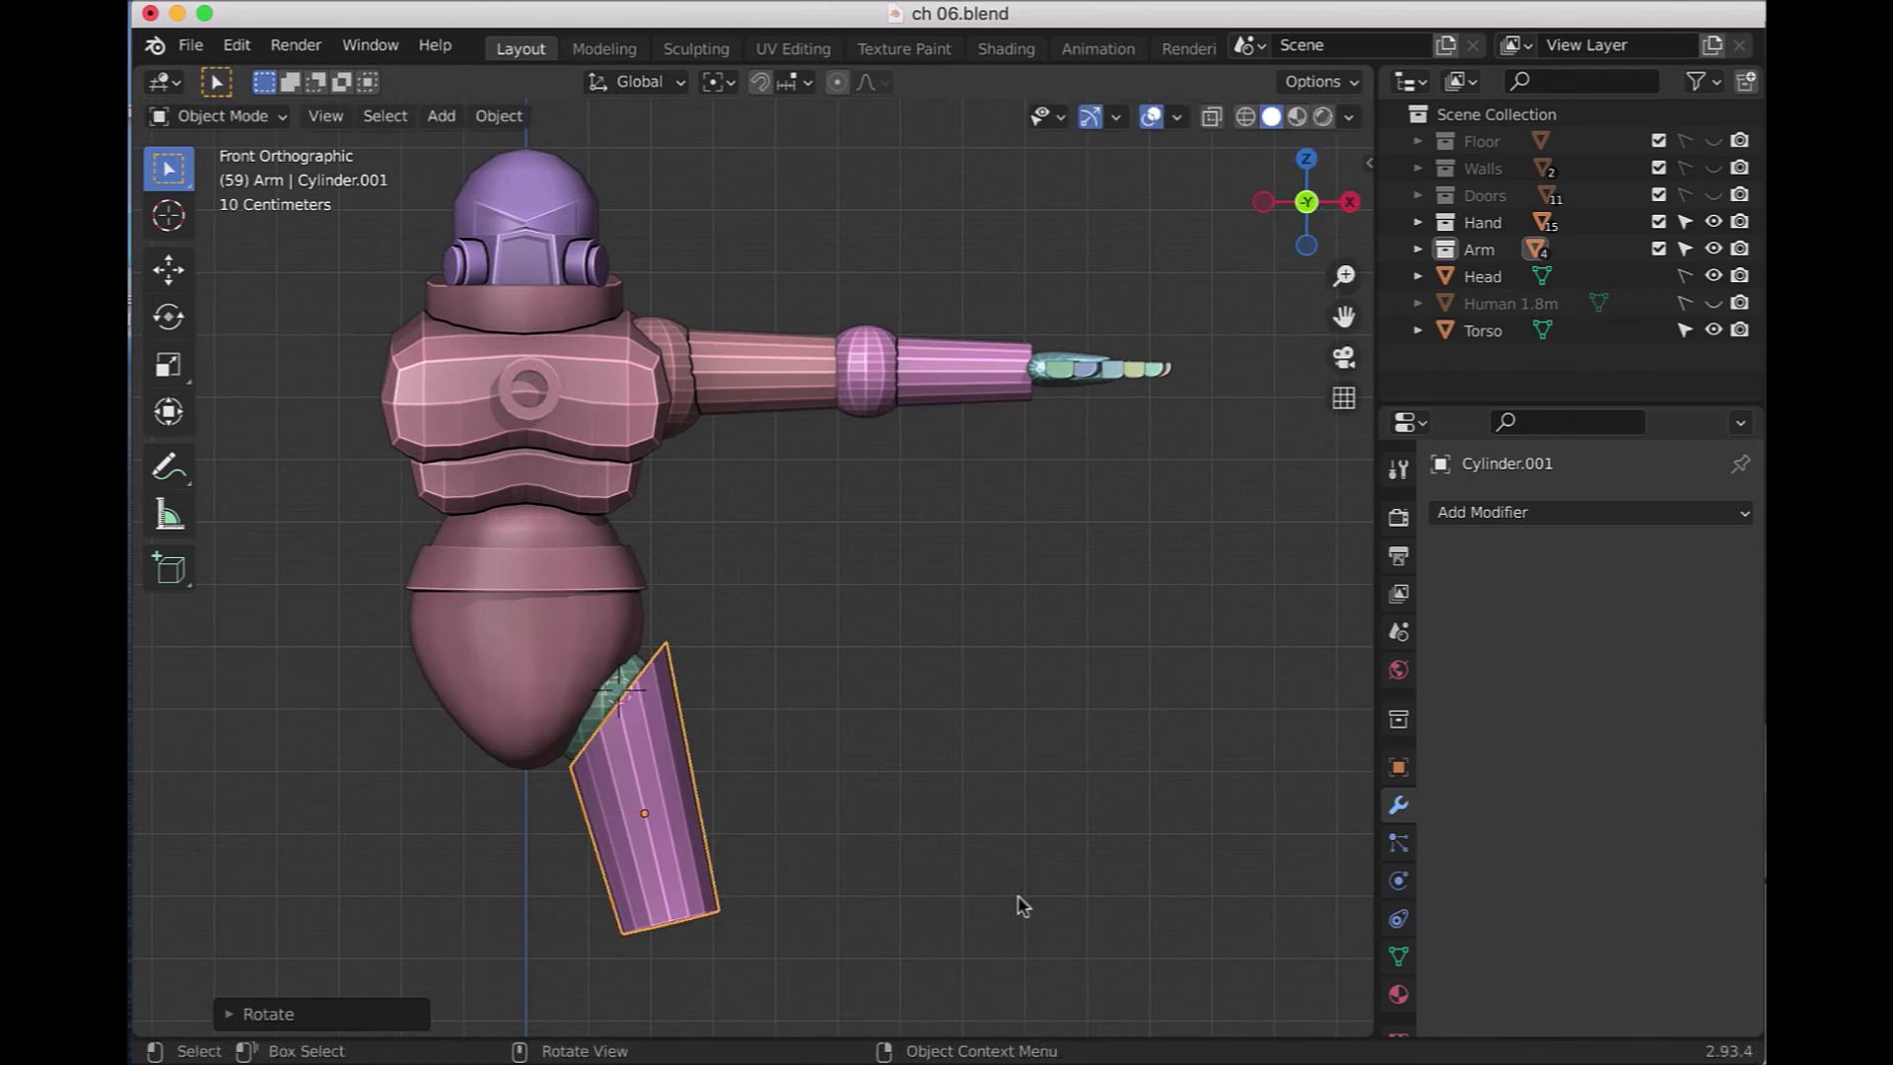
- Fine-tune the thigh's tilt around Y, then about -7° around X, and deselect it
key(KP_3)
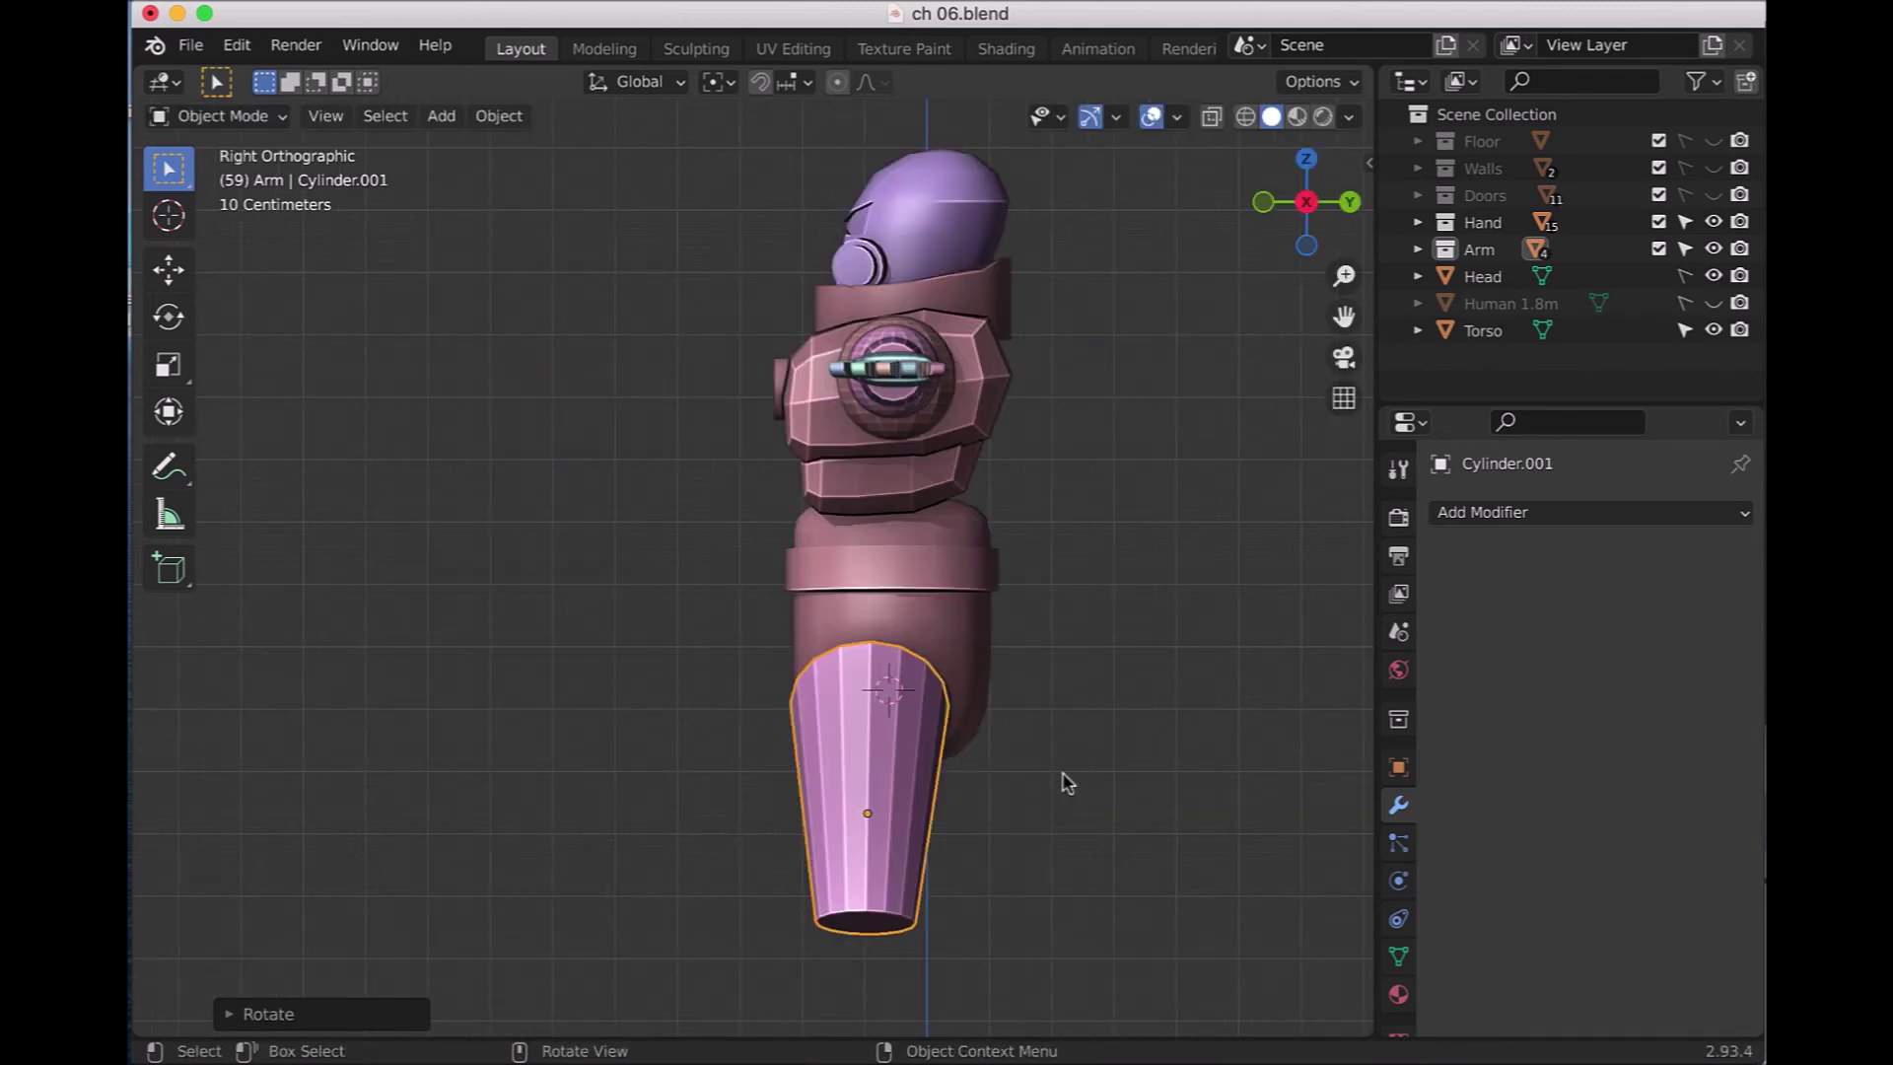
key(r)
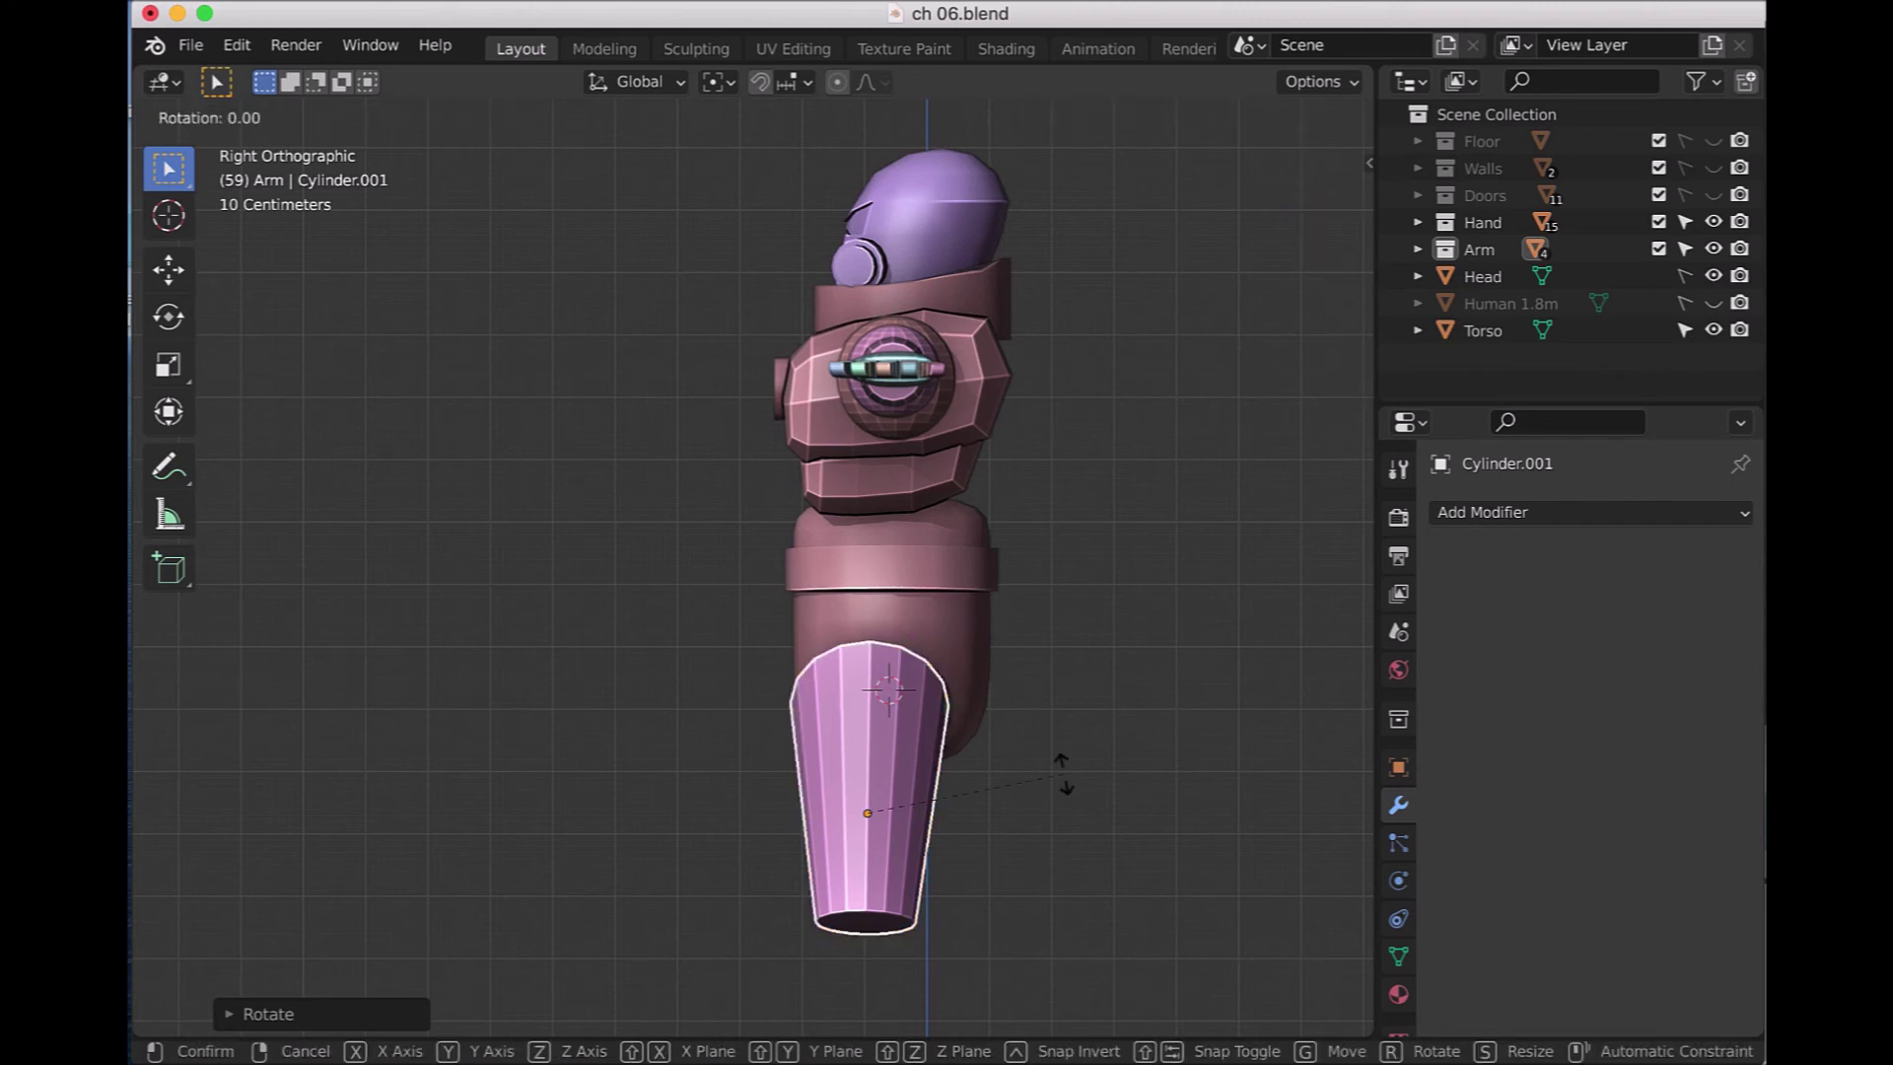
key(y)
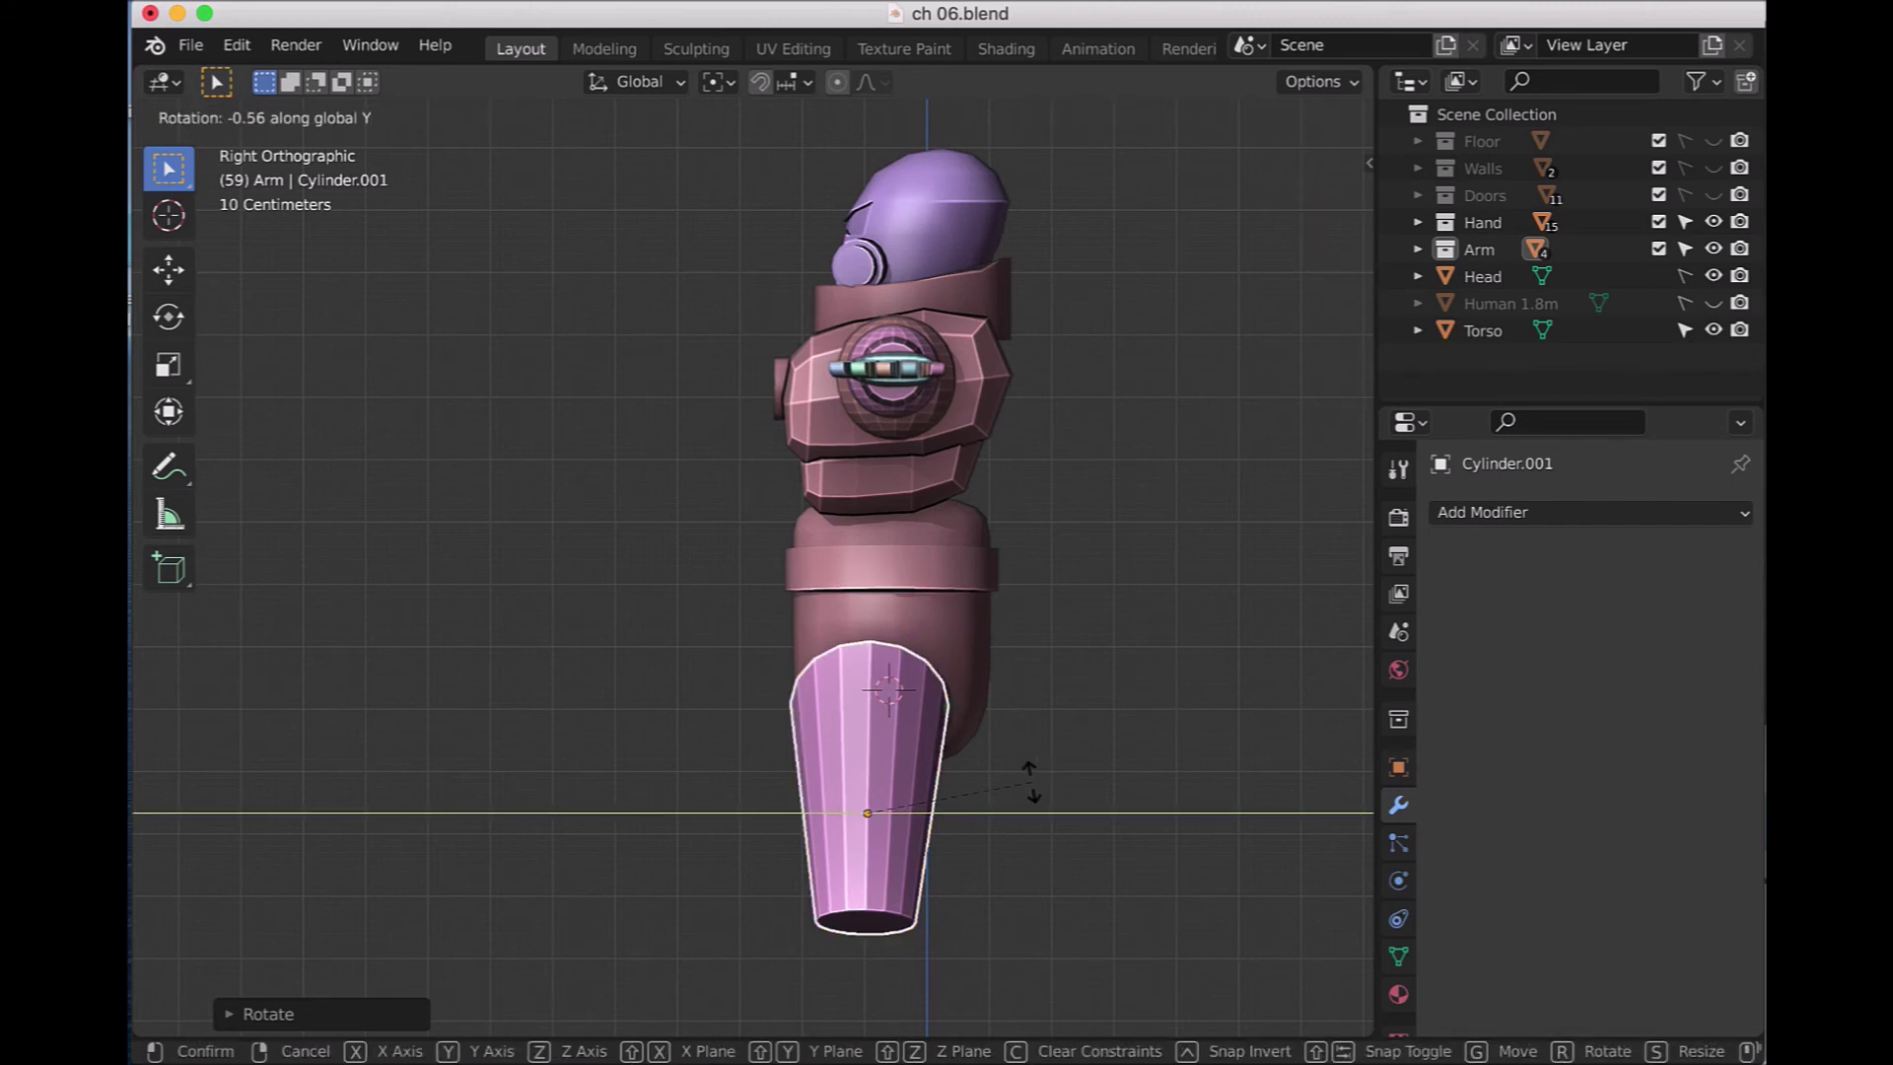
click(1083, 792)
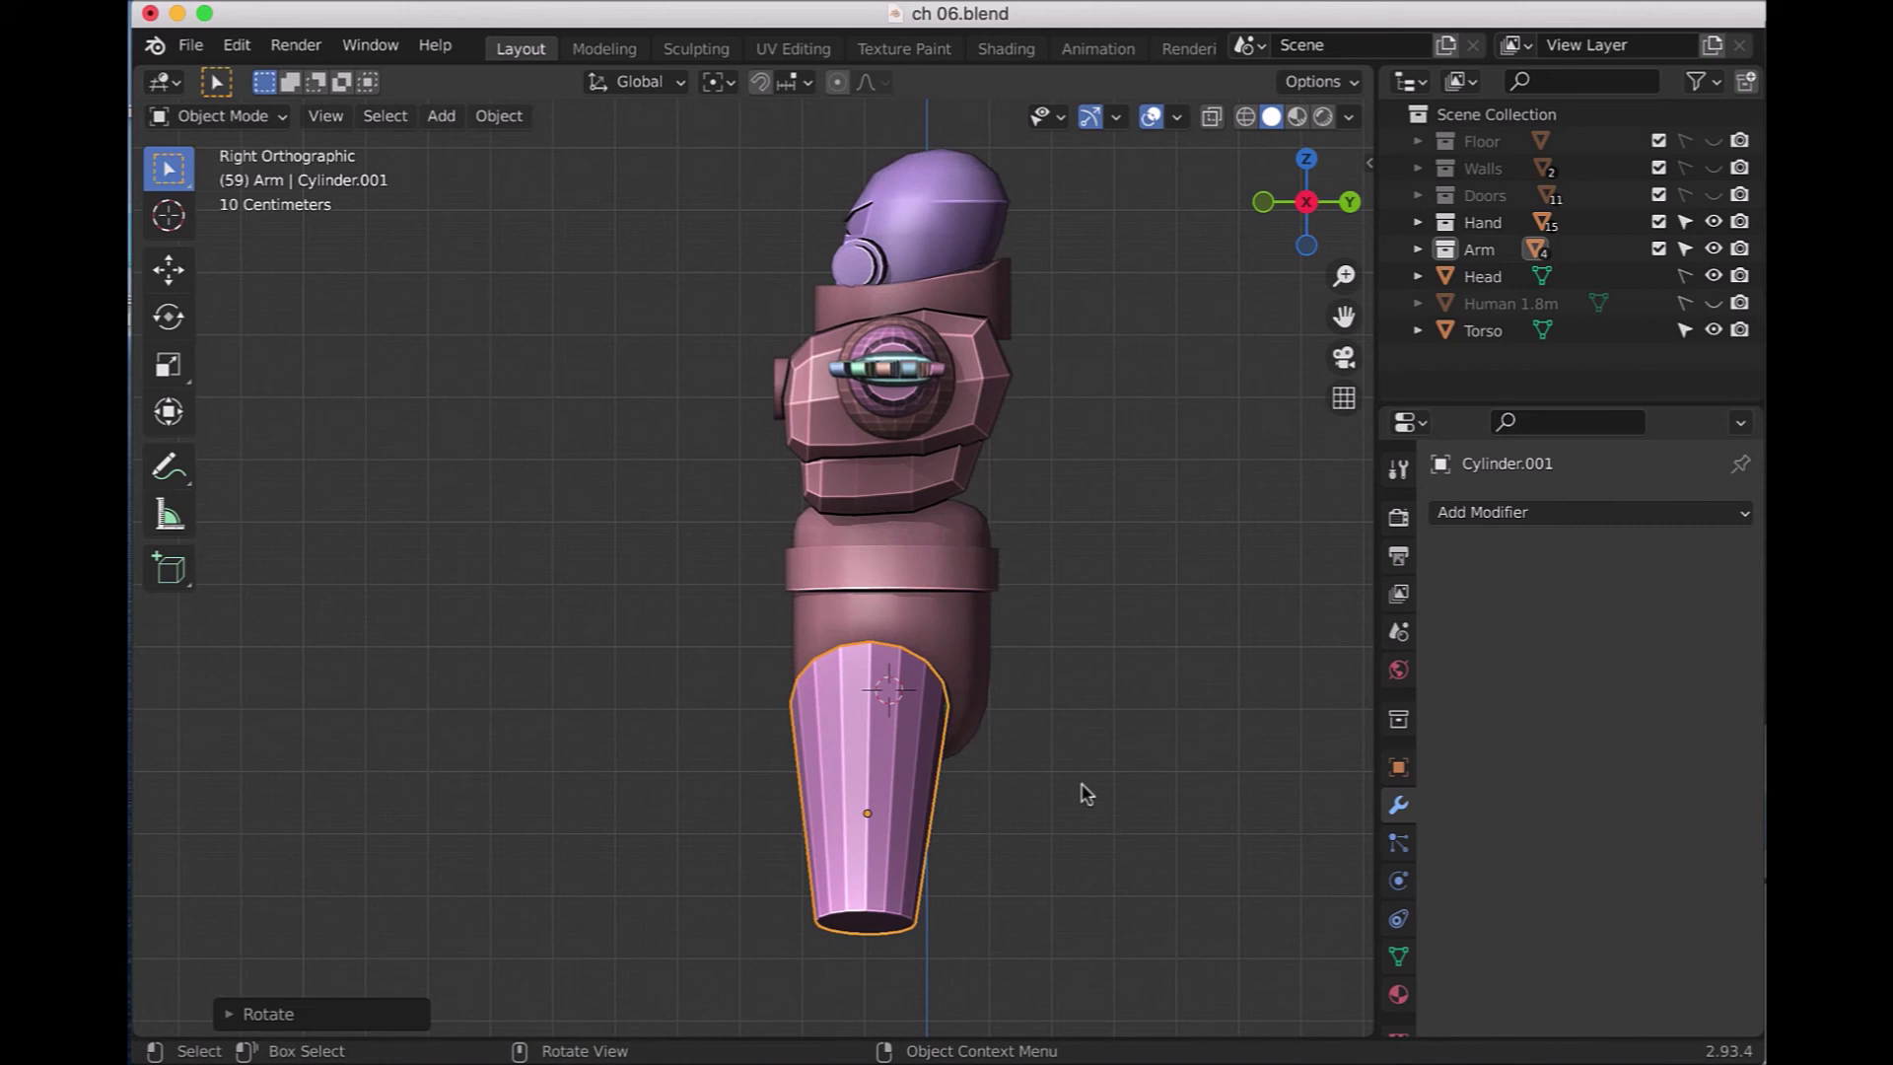
key(r)
key(x)
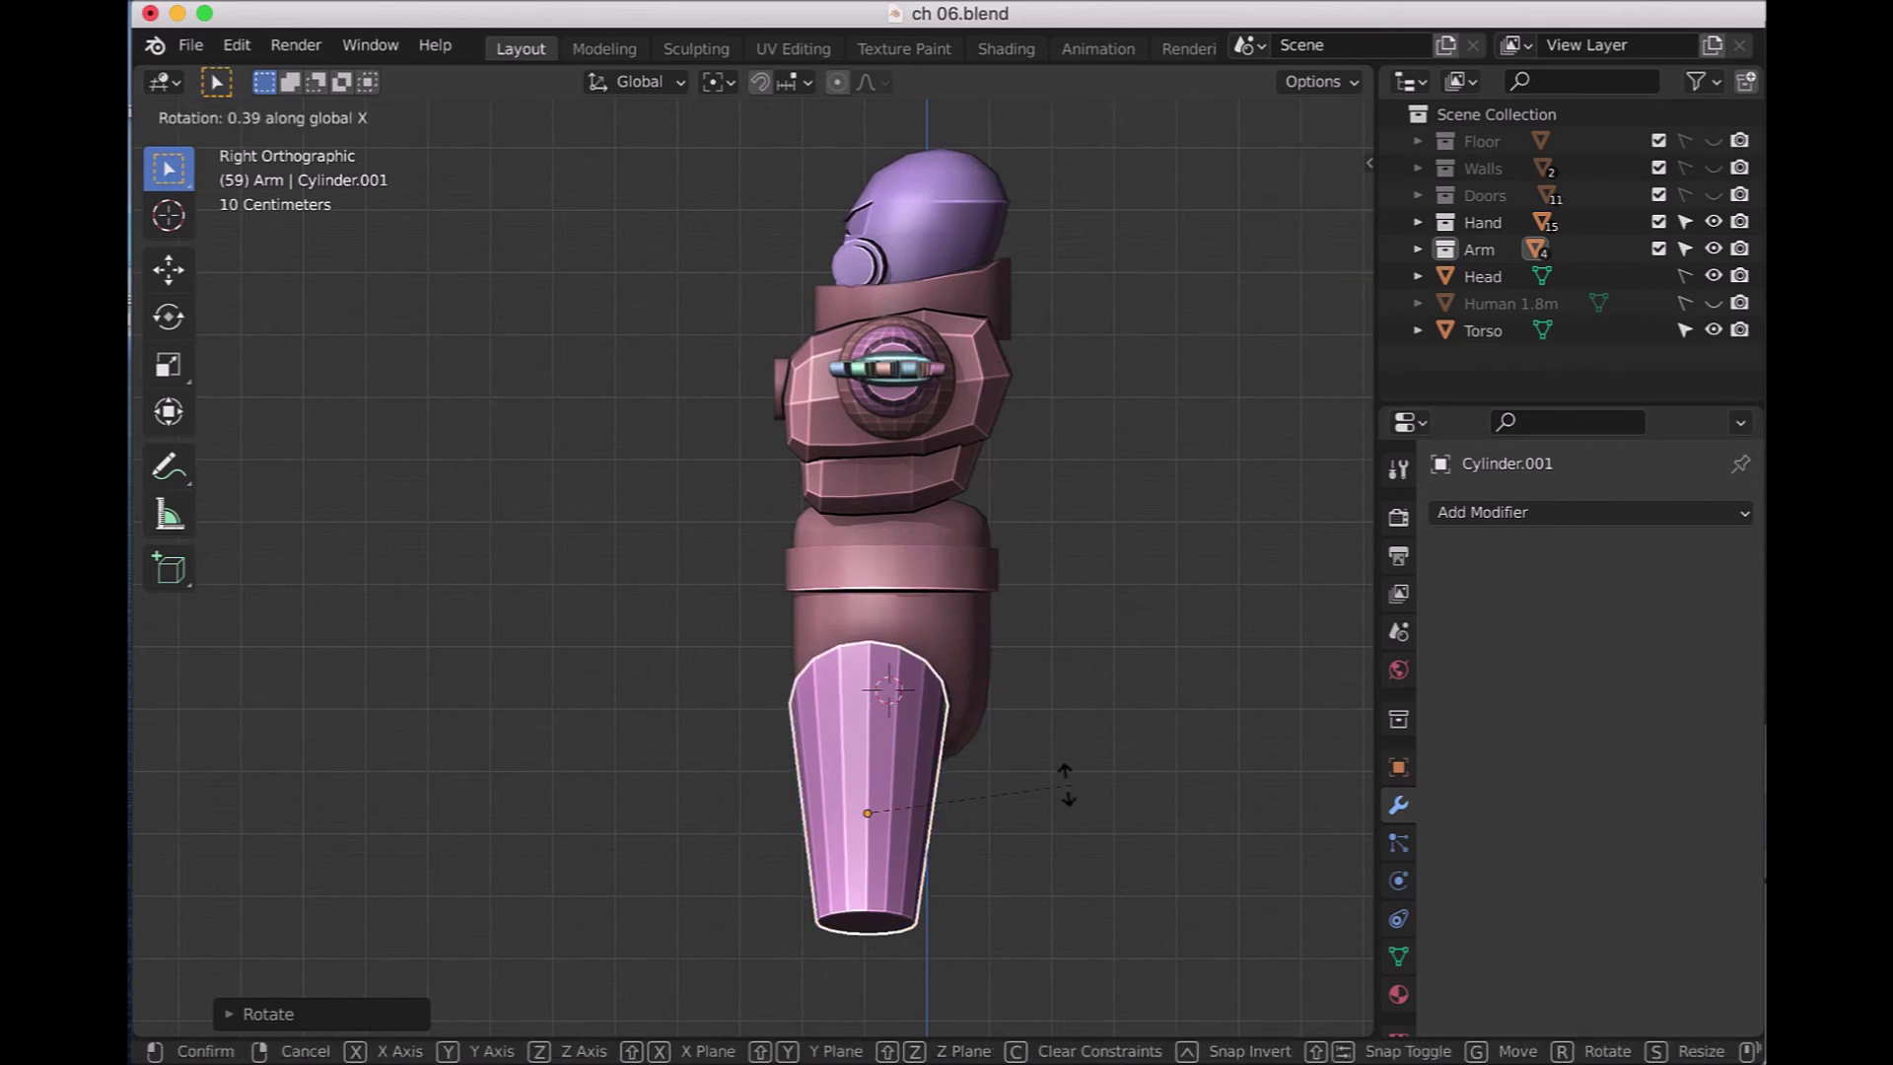
click(1183, 811)
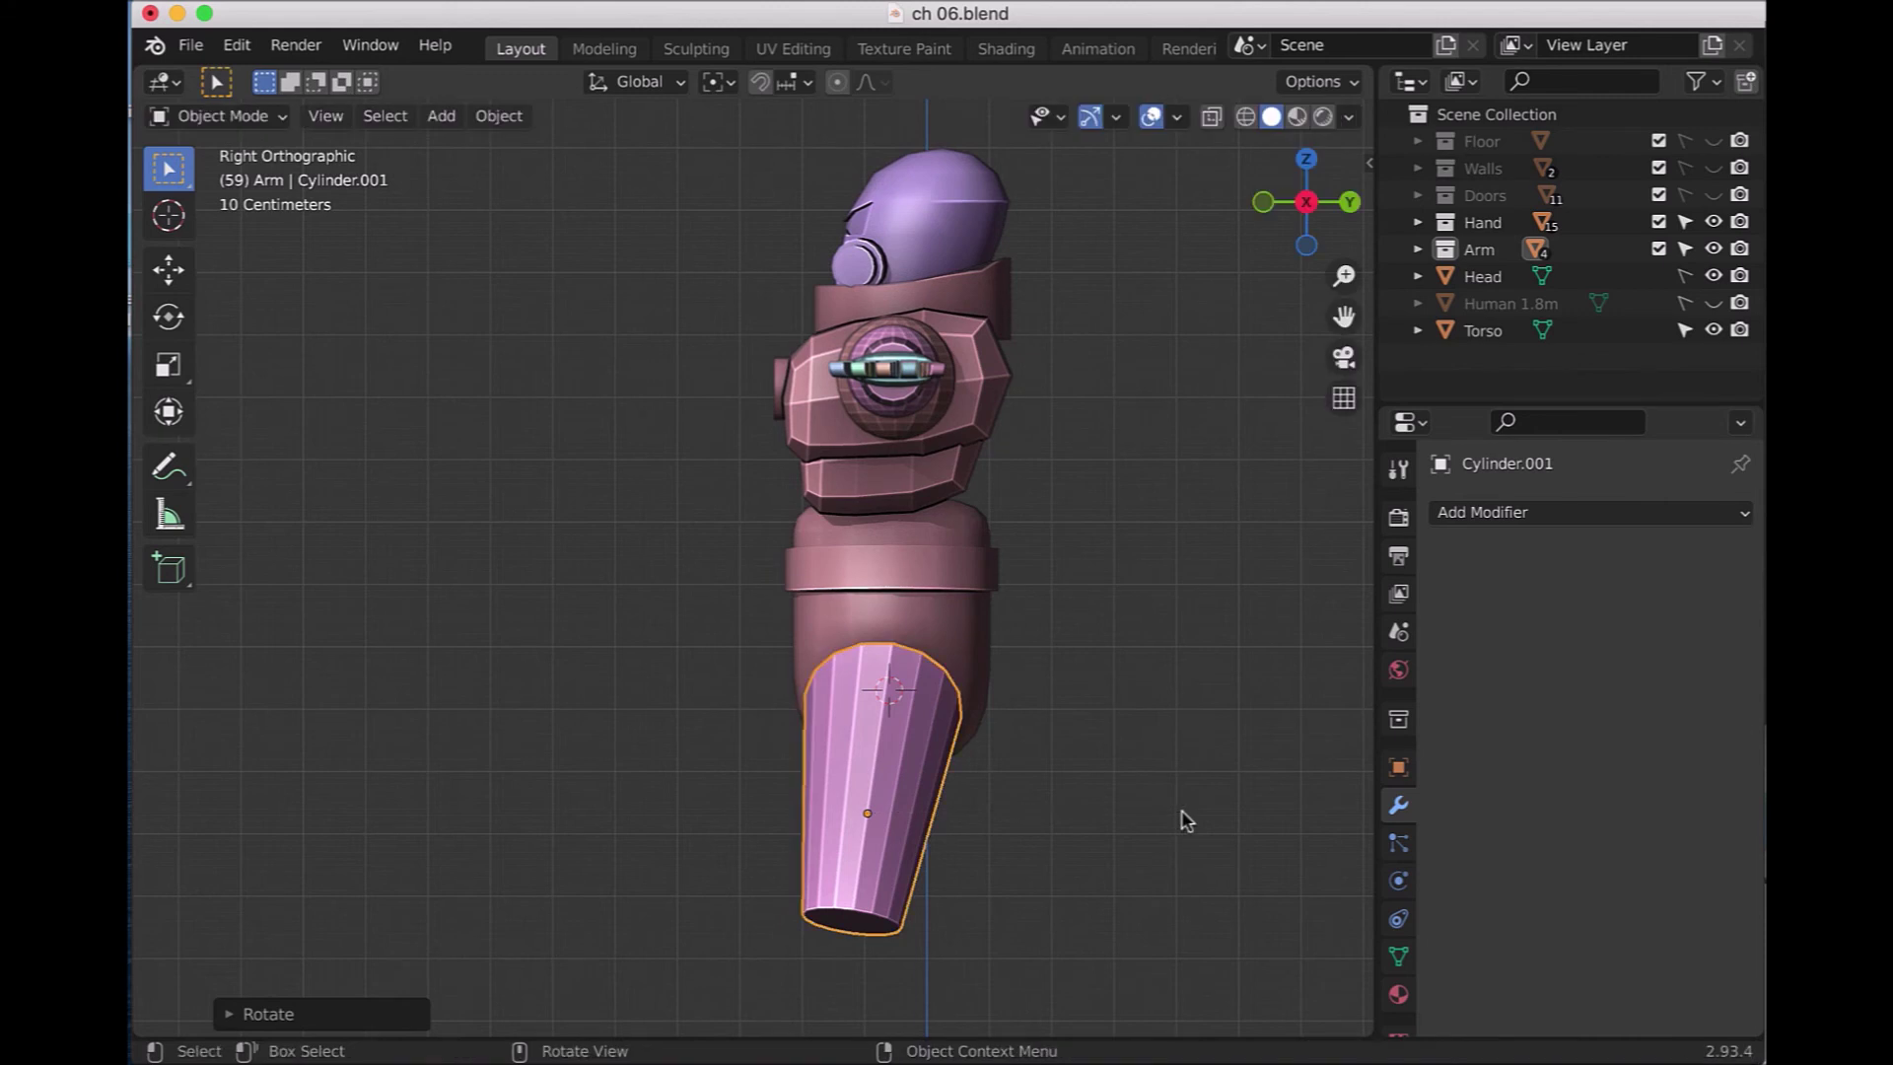
key(KP_1)
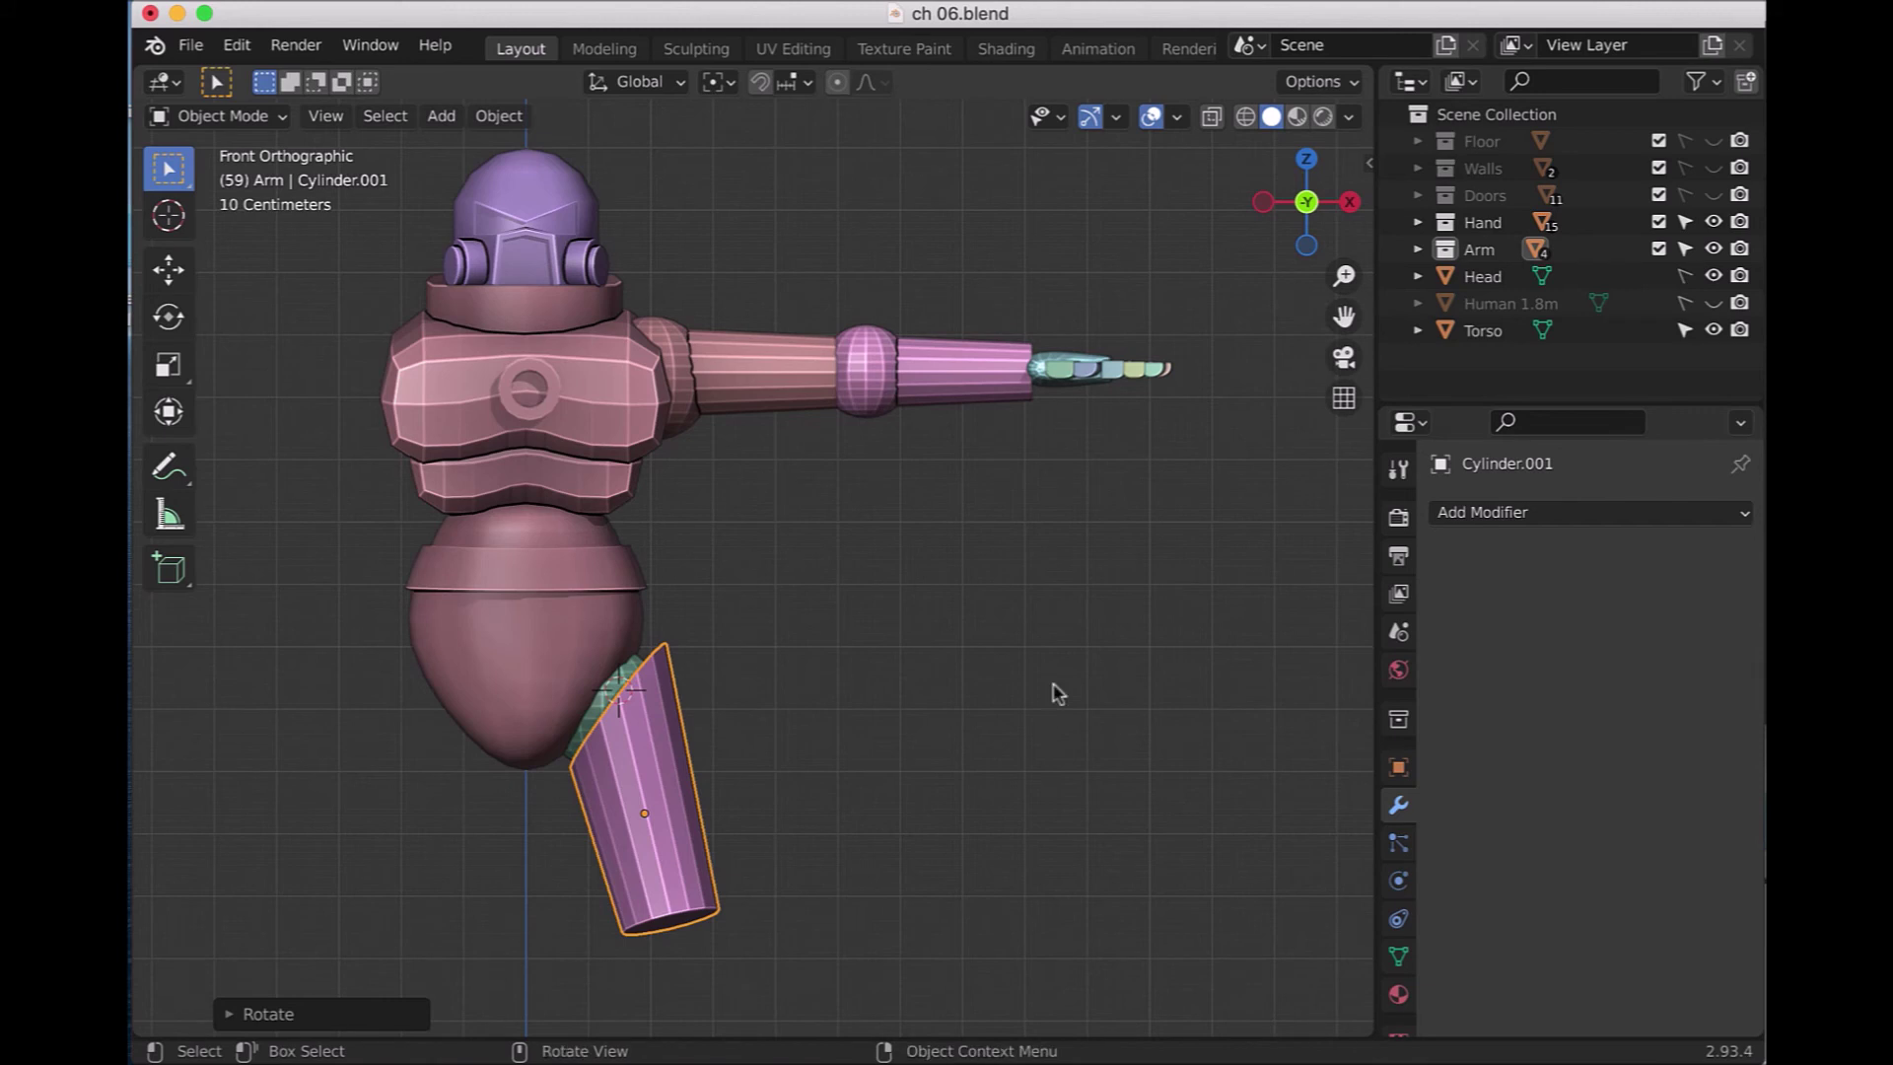
key(alt+a)
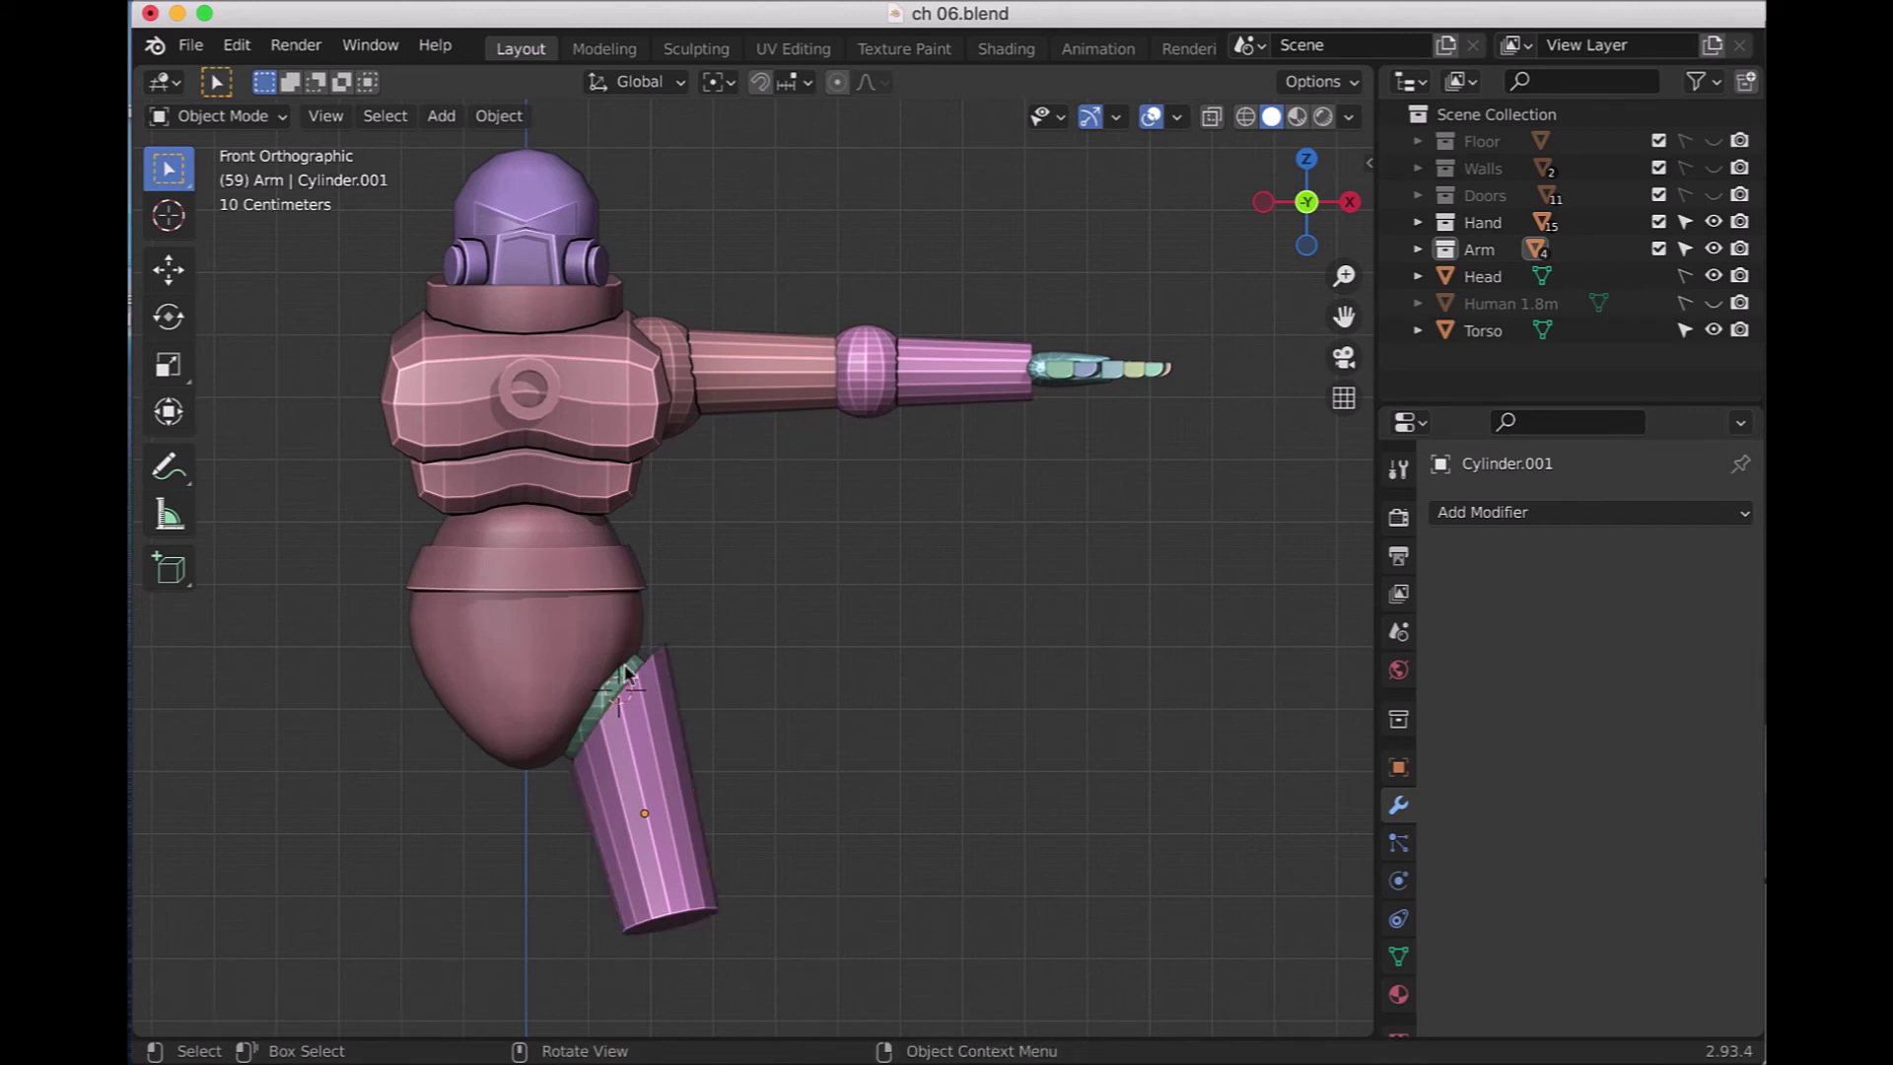
- Duplicate the joint sphere beside the leg and scale the copy to 0.9
click(595, 713)
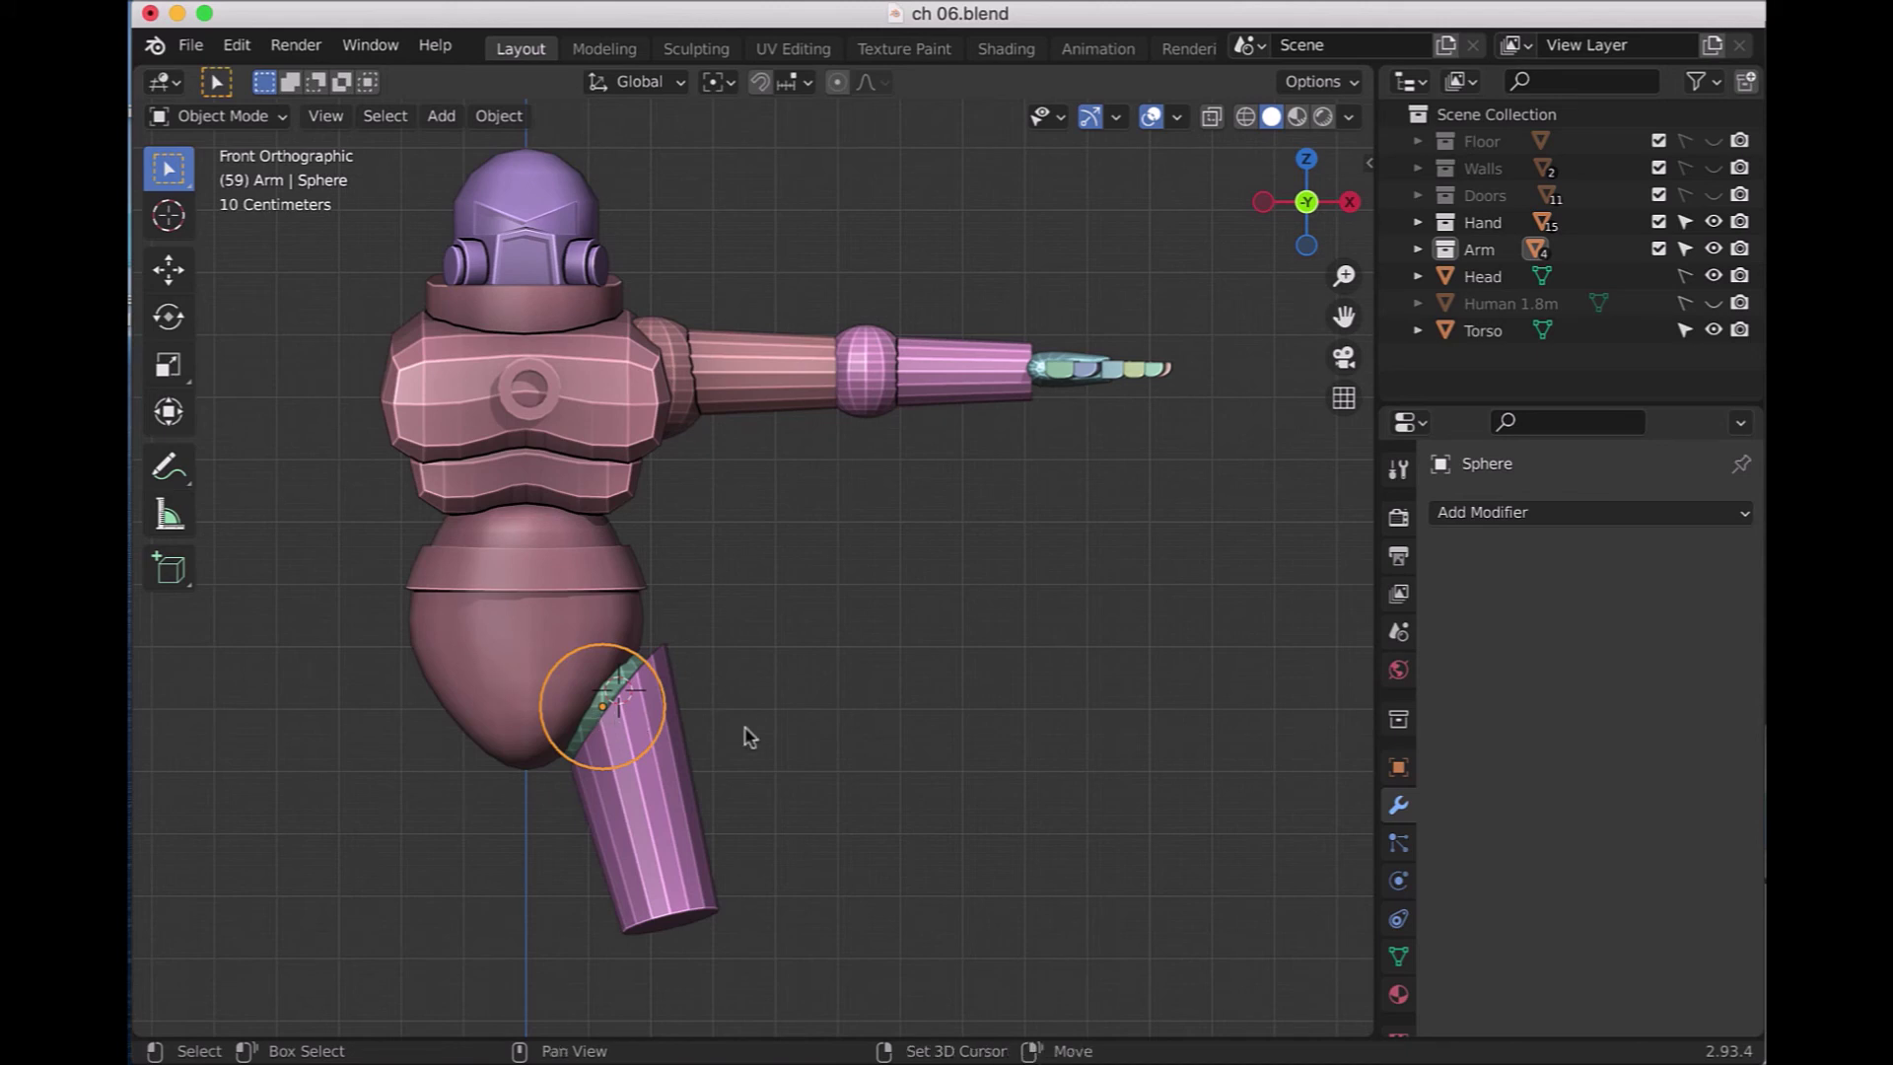
key(shift+d)
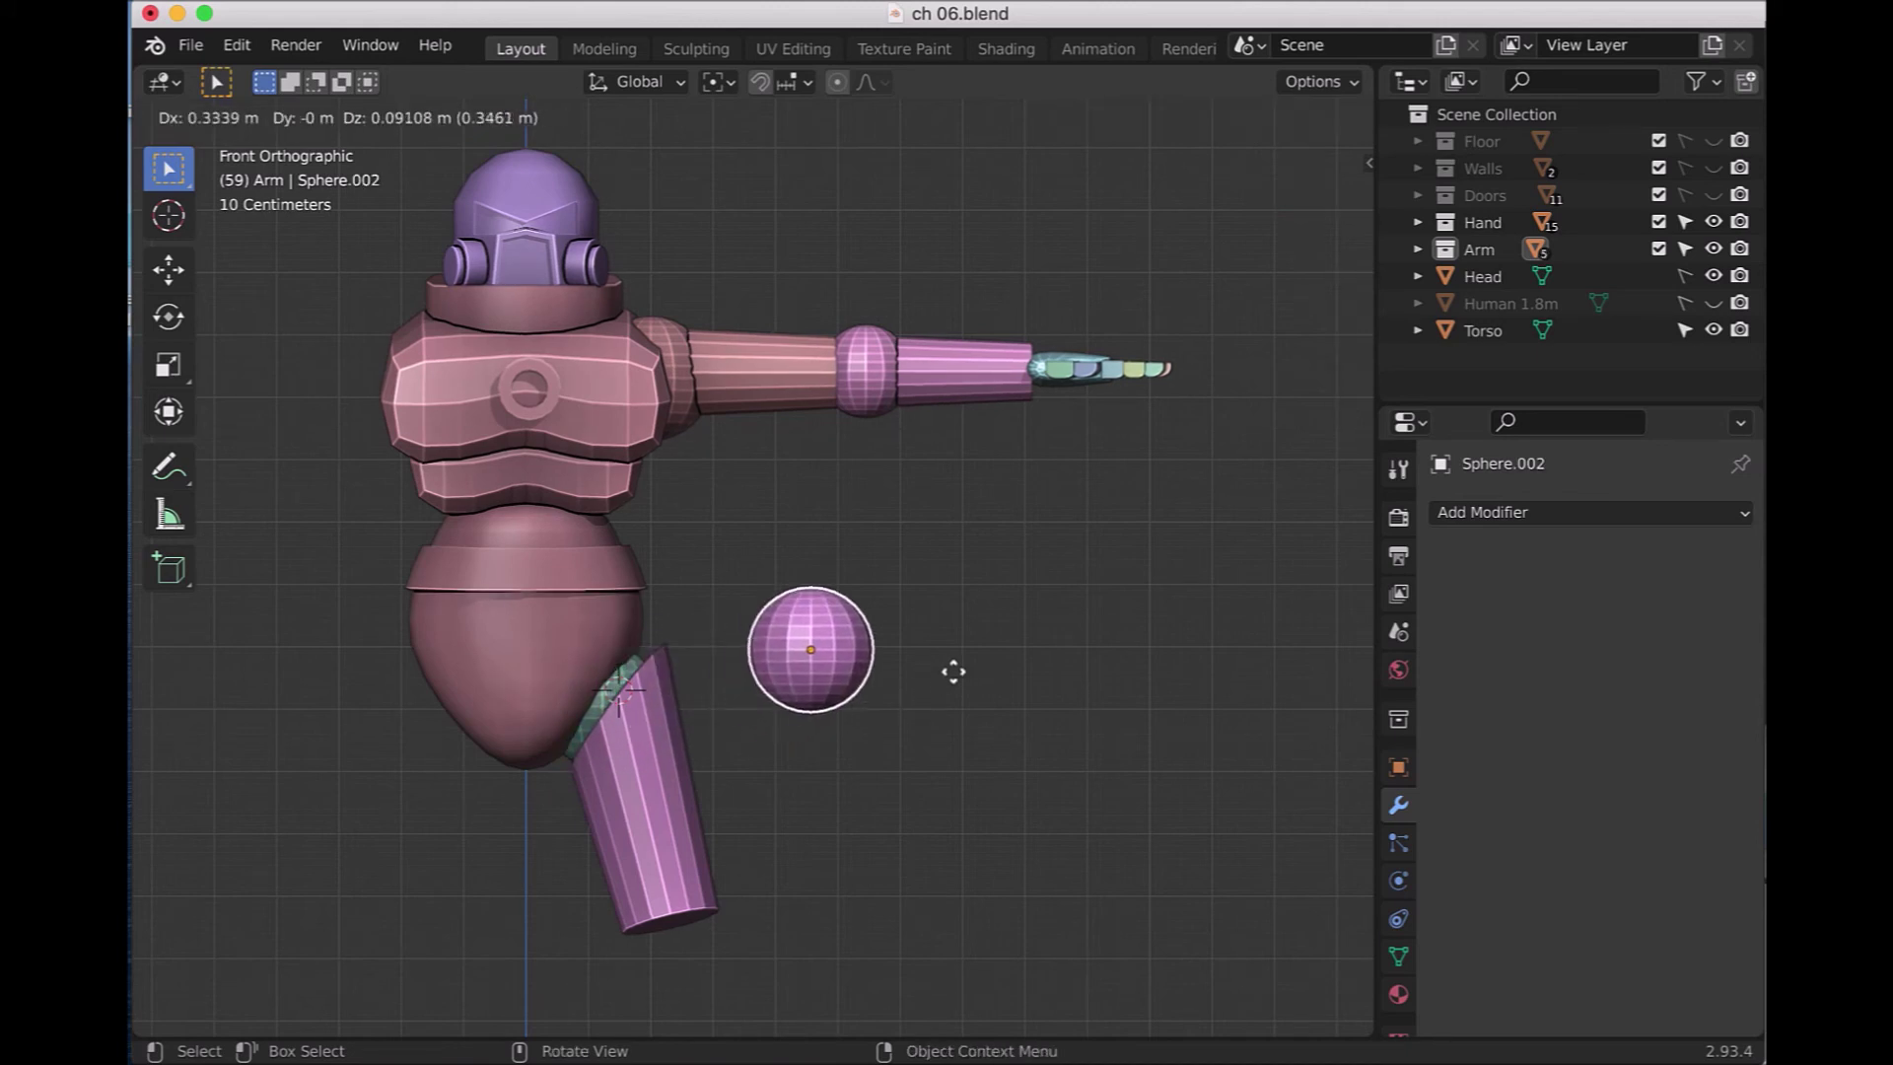
click(973, 656)
text(s)
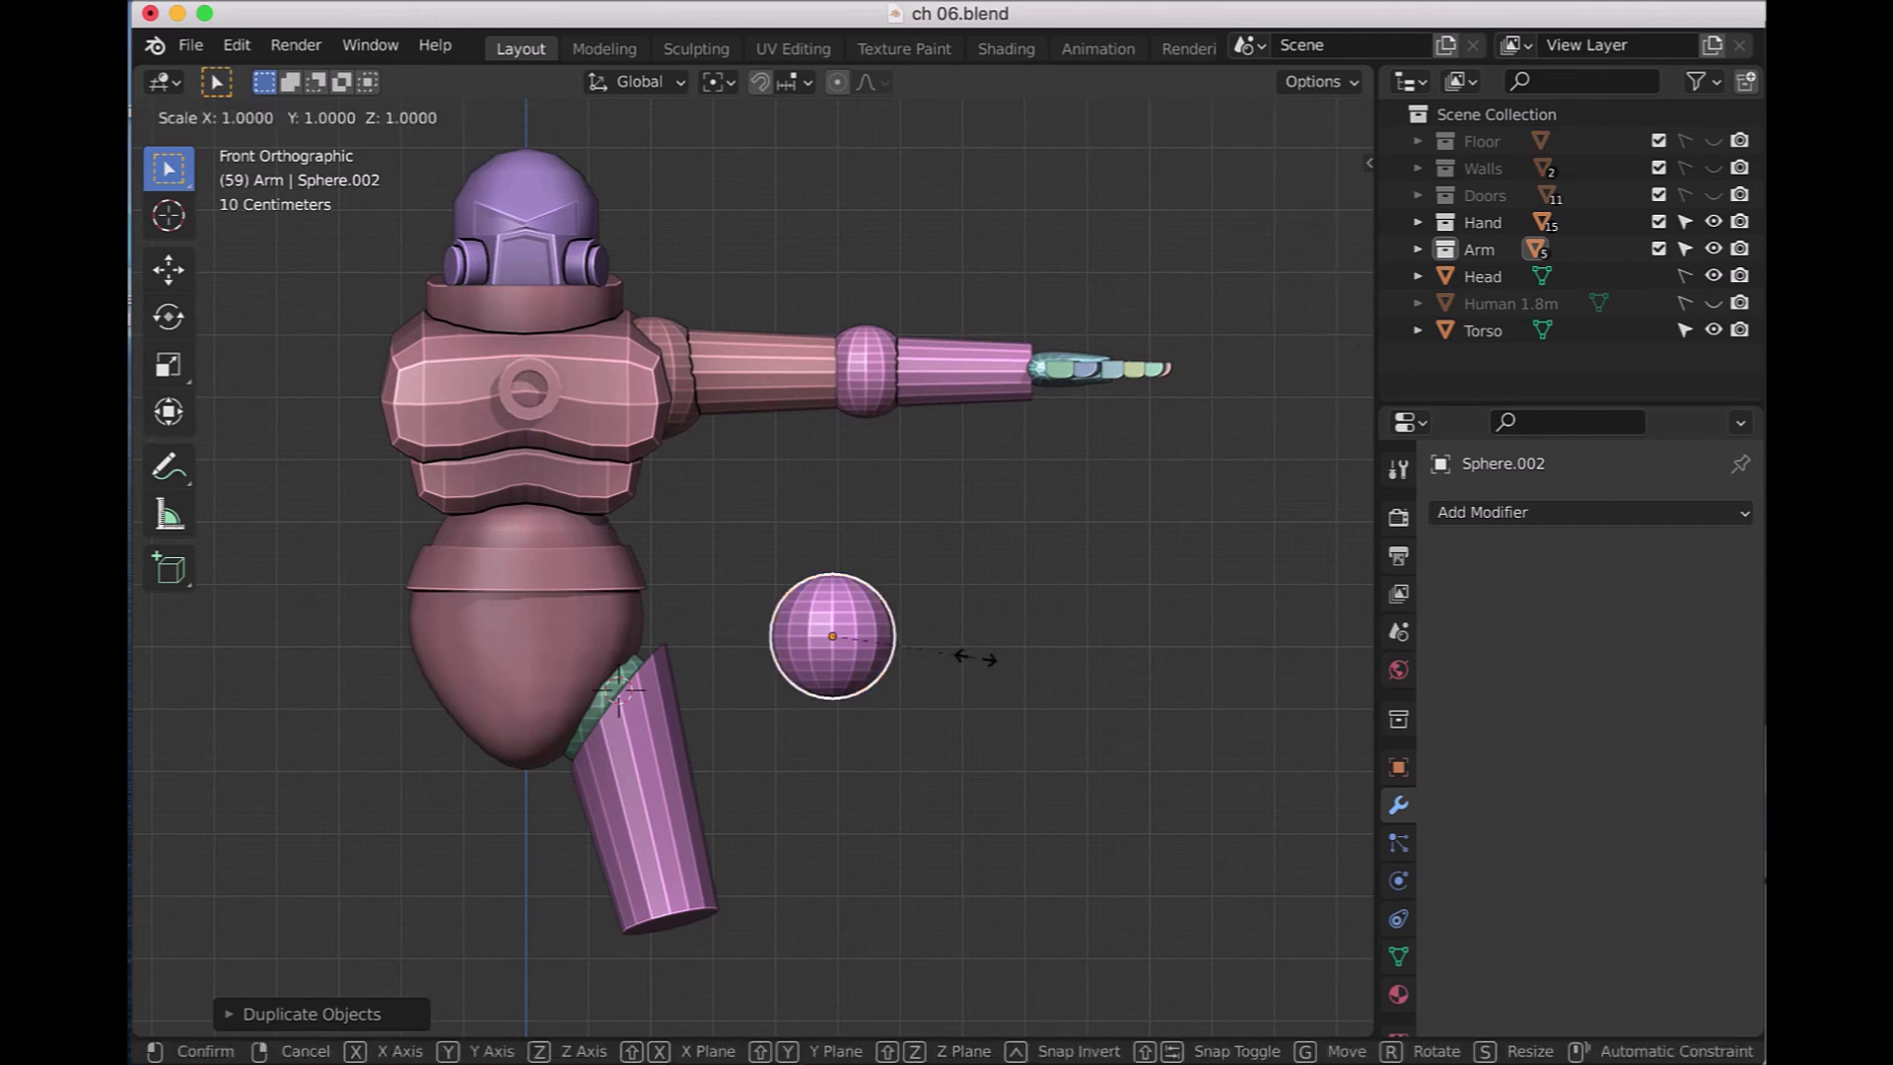
text(.9)
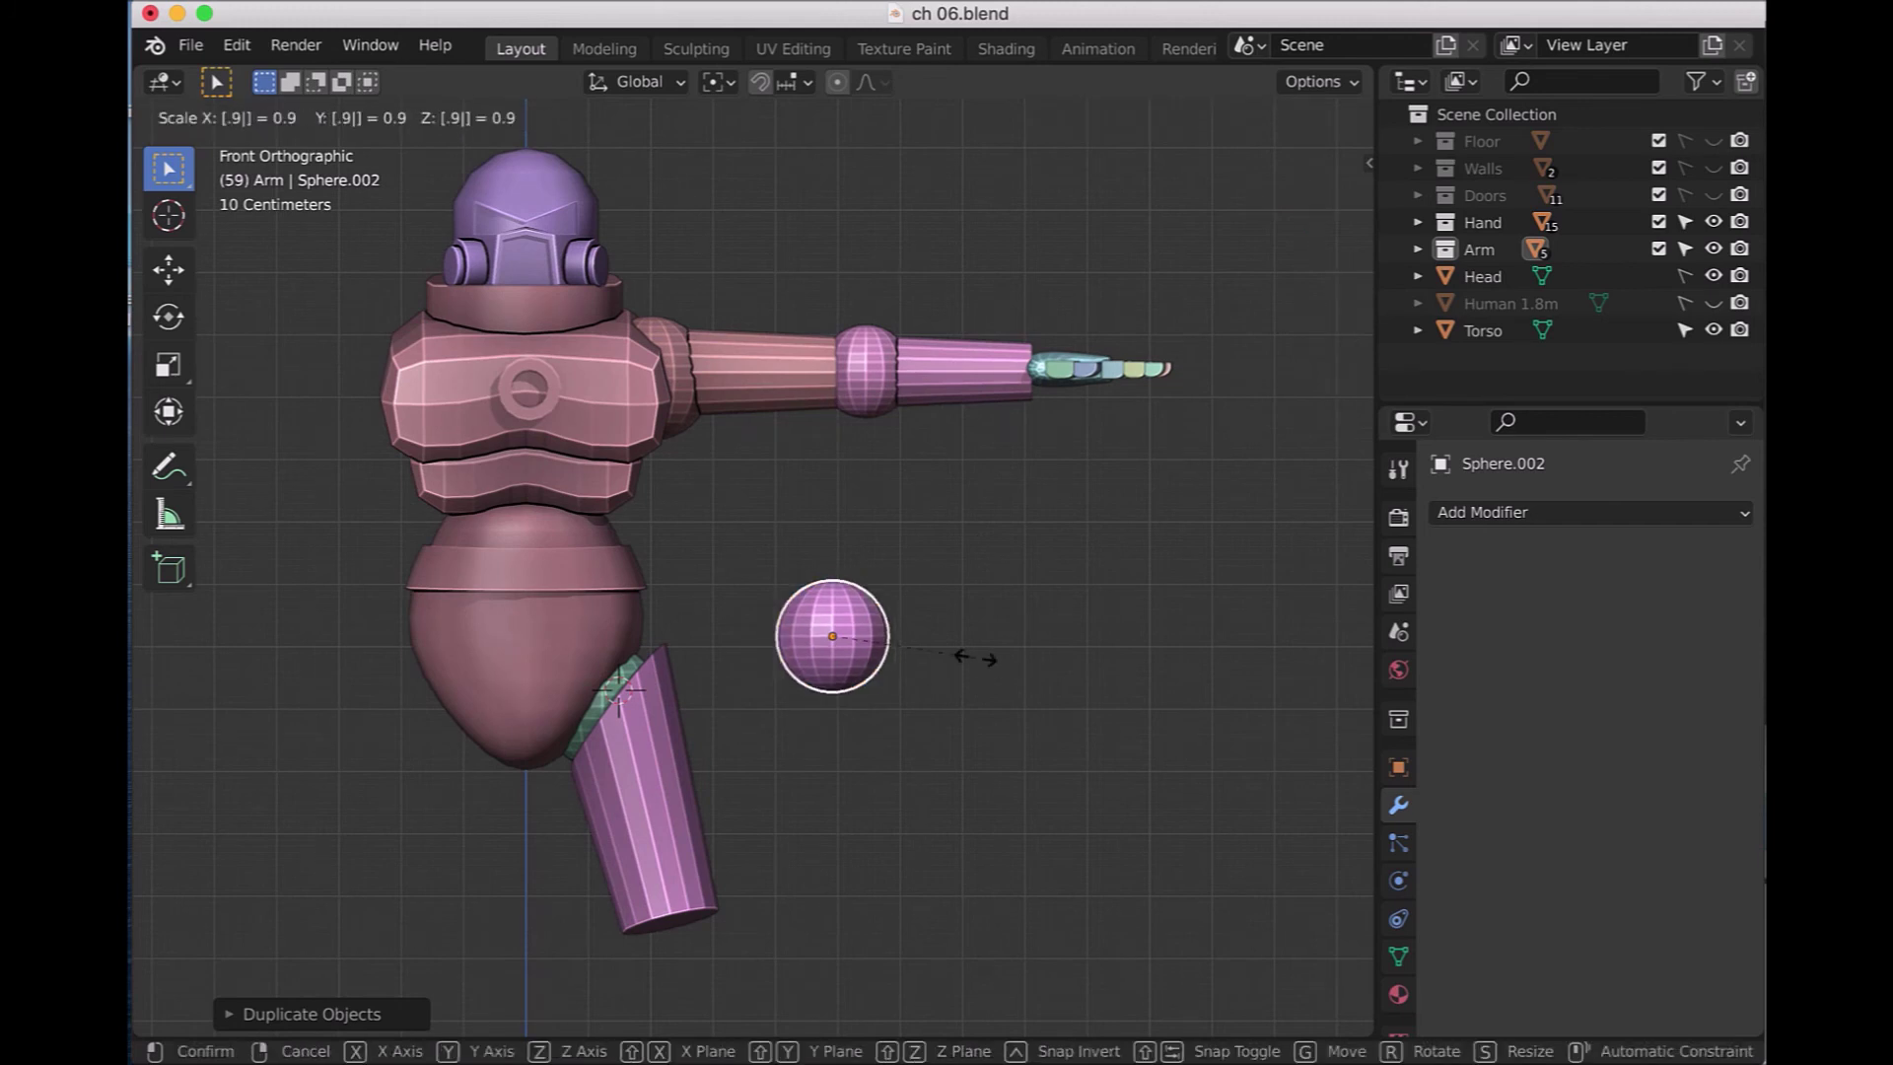
key(Return)
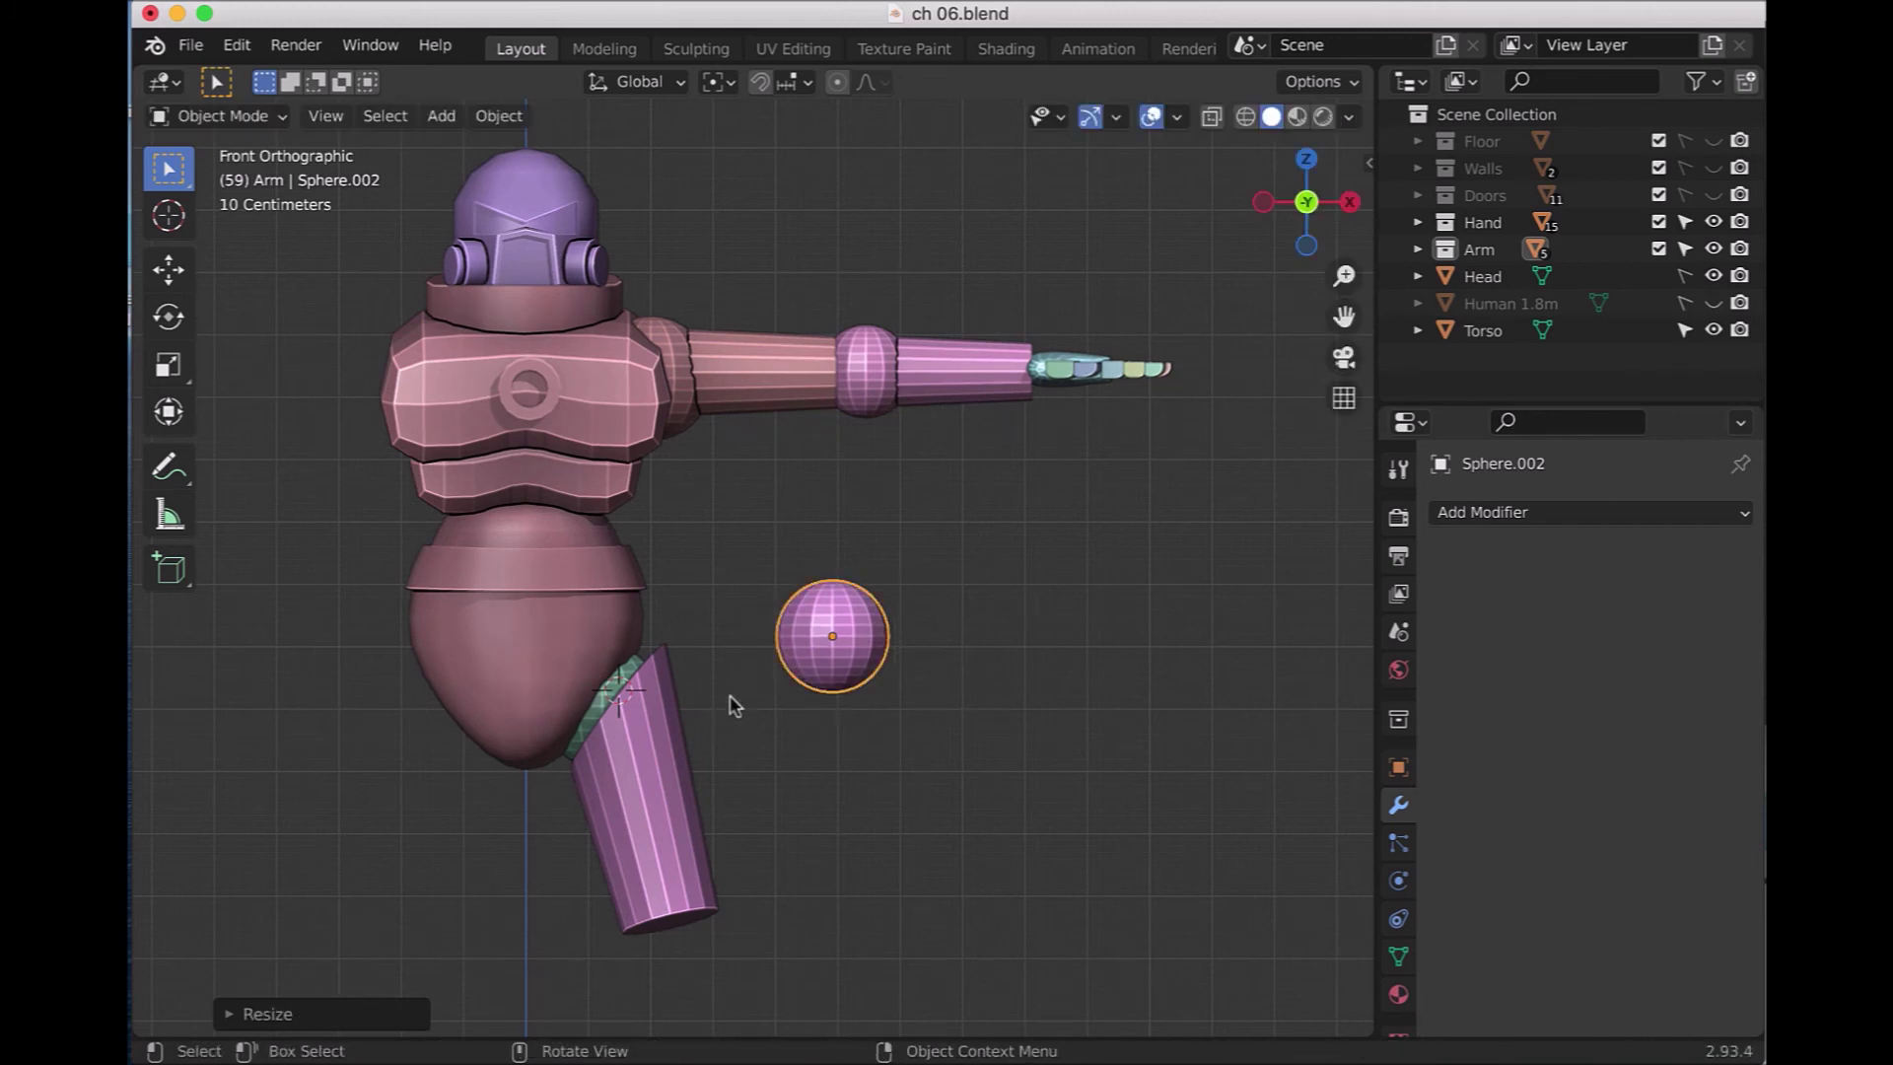
- Parent the hip sphere to the thigh cylinder Cylinder.001
click(588, 719)
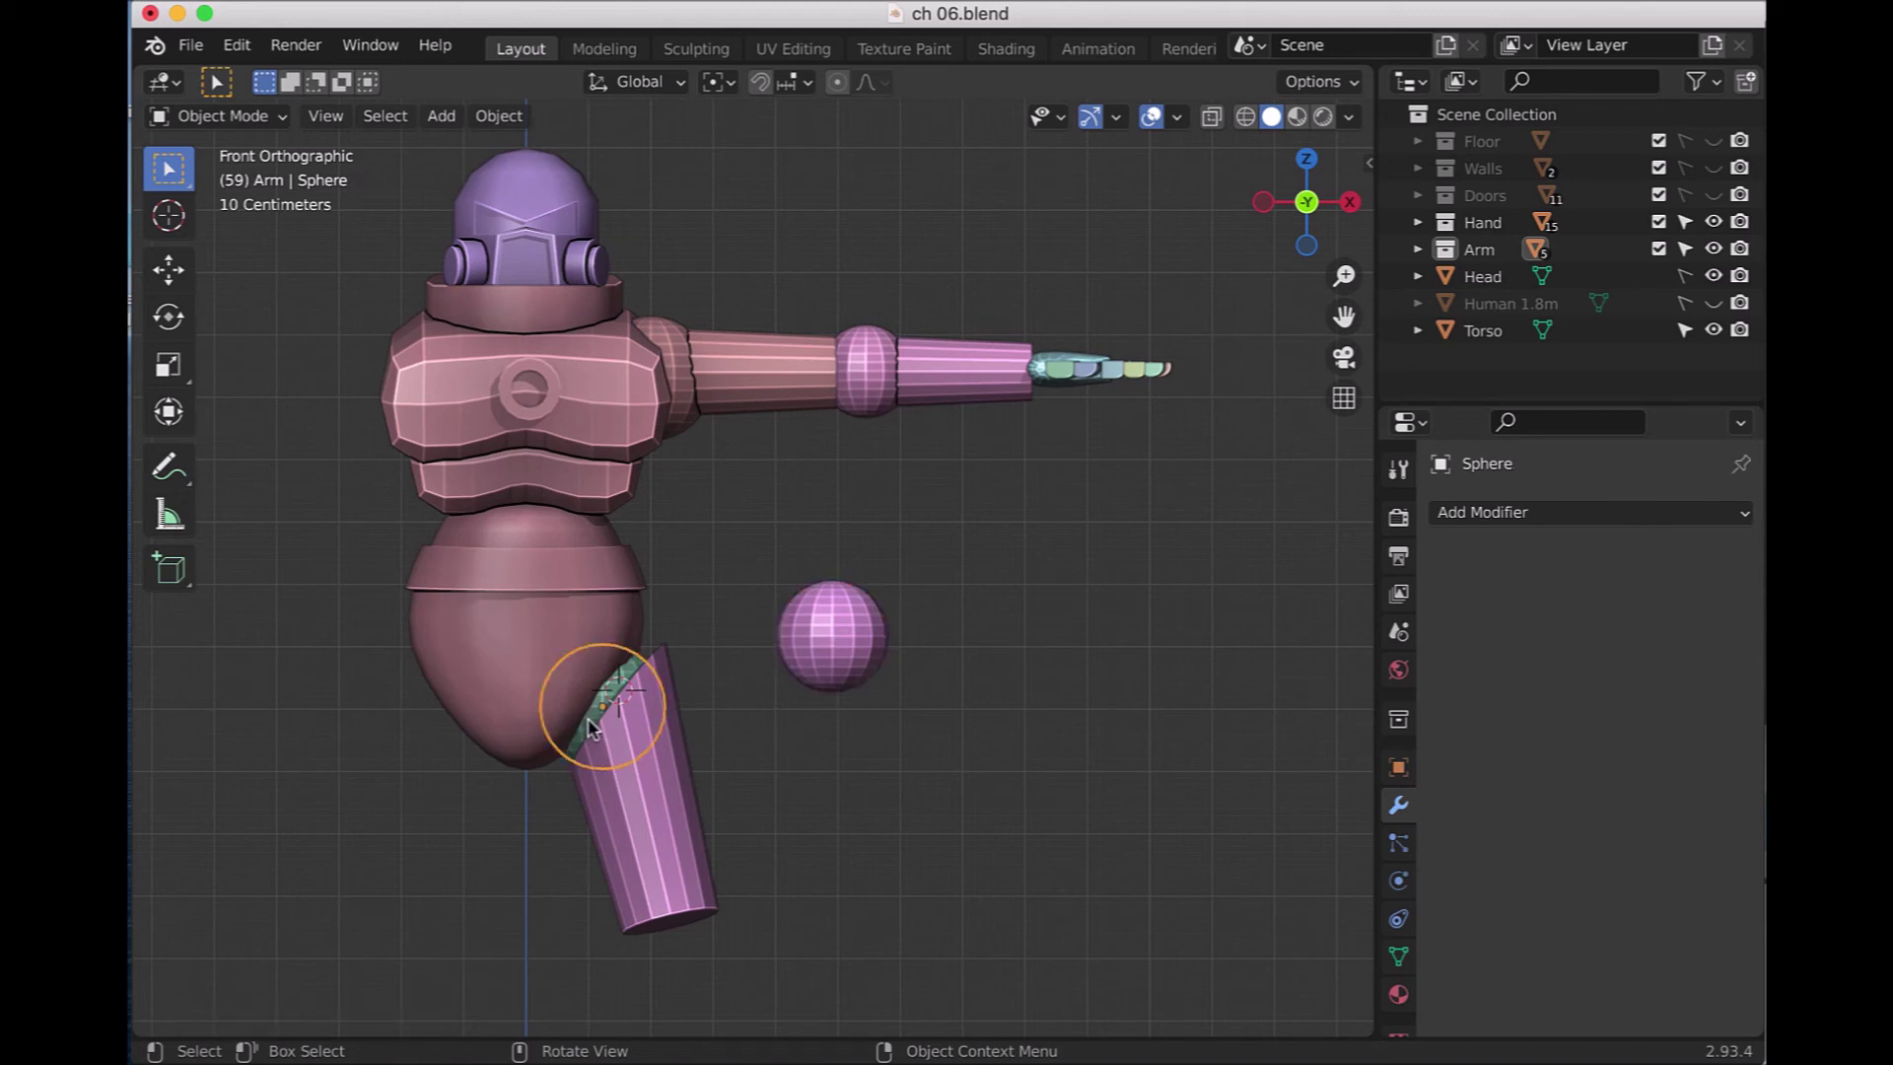
click(637, 810)
key(ctrl+p)
click(636, 804)
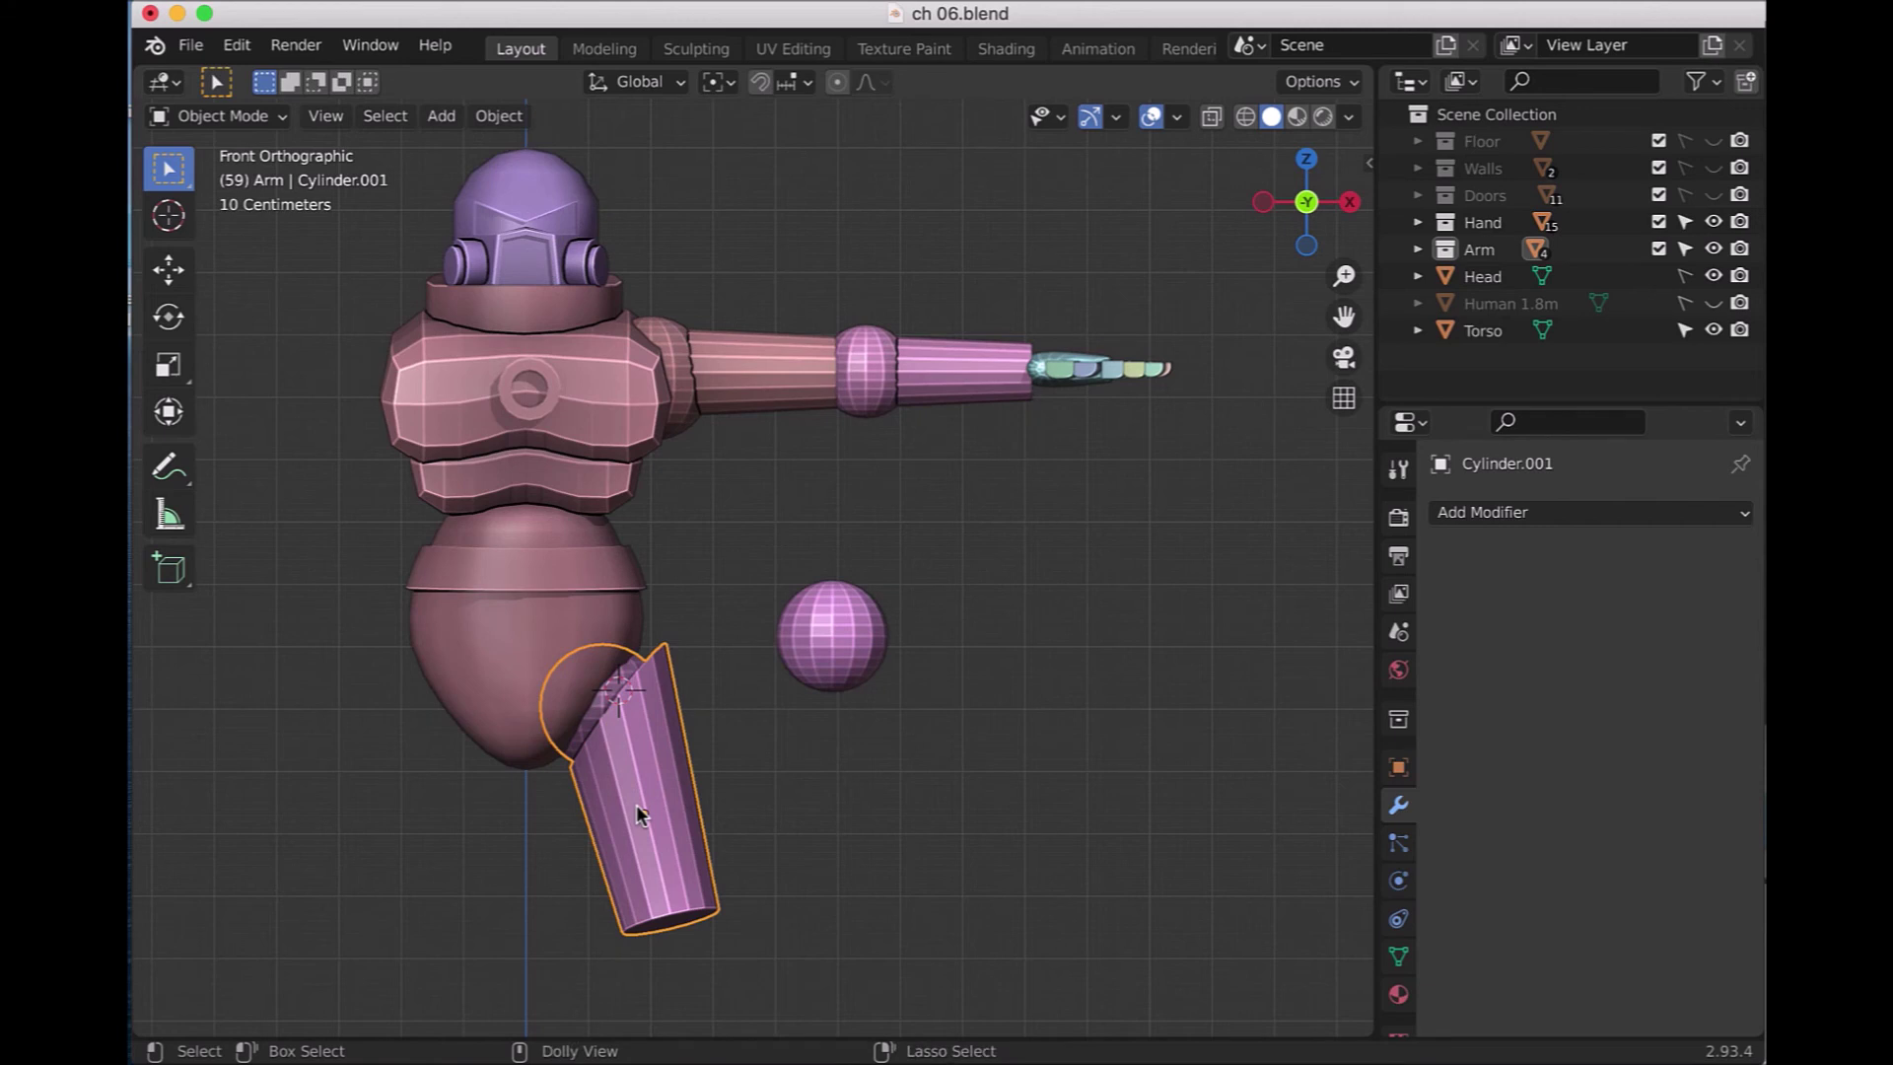
- Move Sphere.002 to the thigh's lower end as a knee, aligning it in side view
drag(1344, 315, 1349, 174)
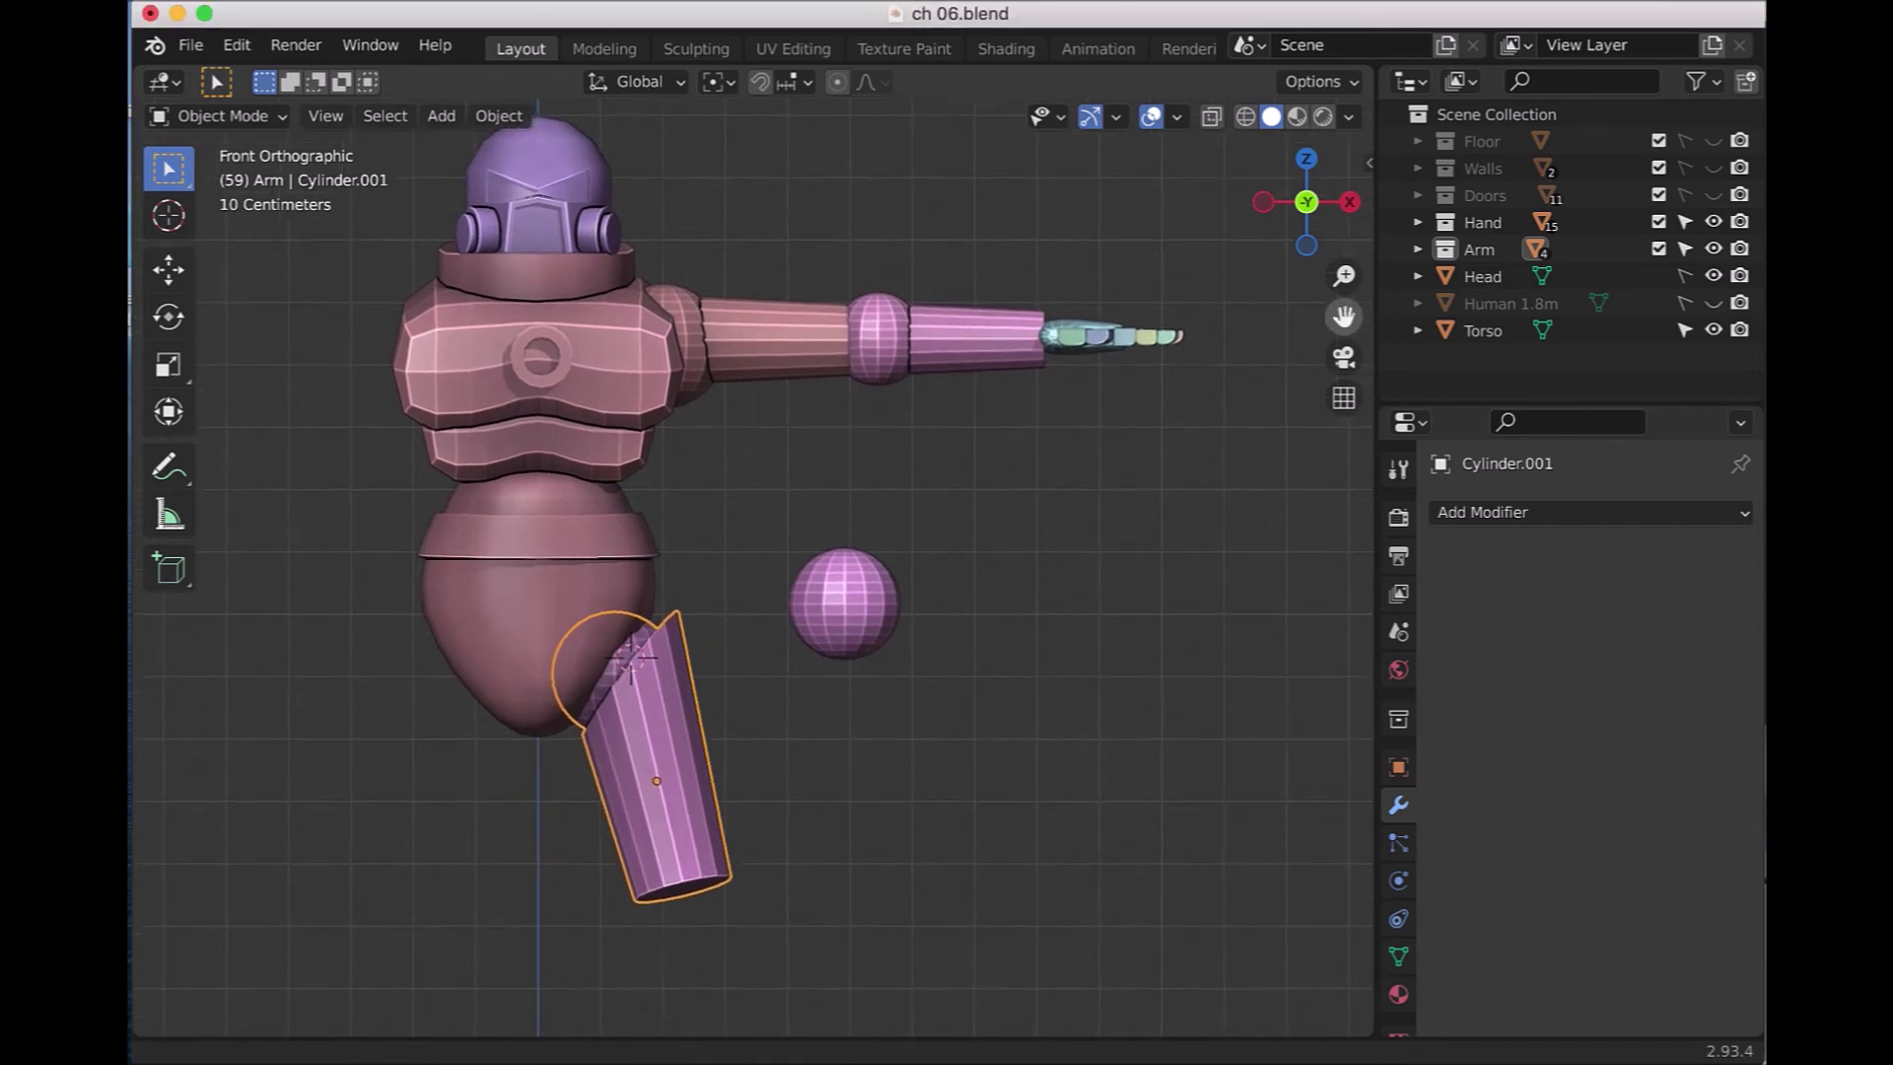
click(850, 492)
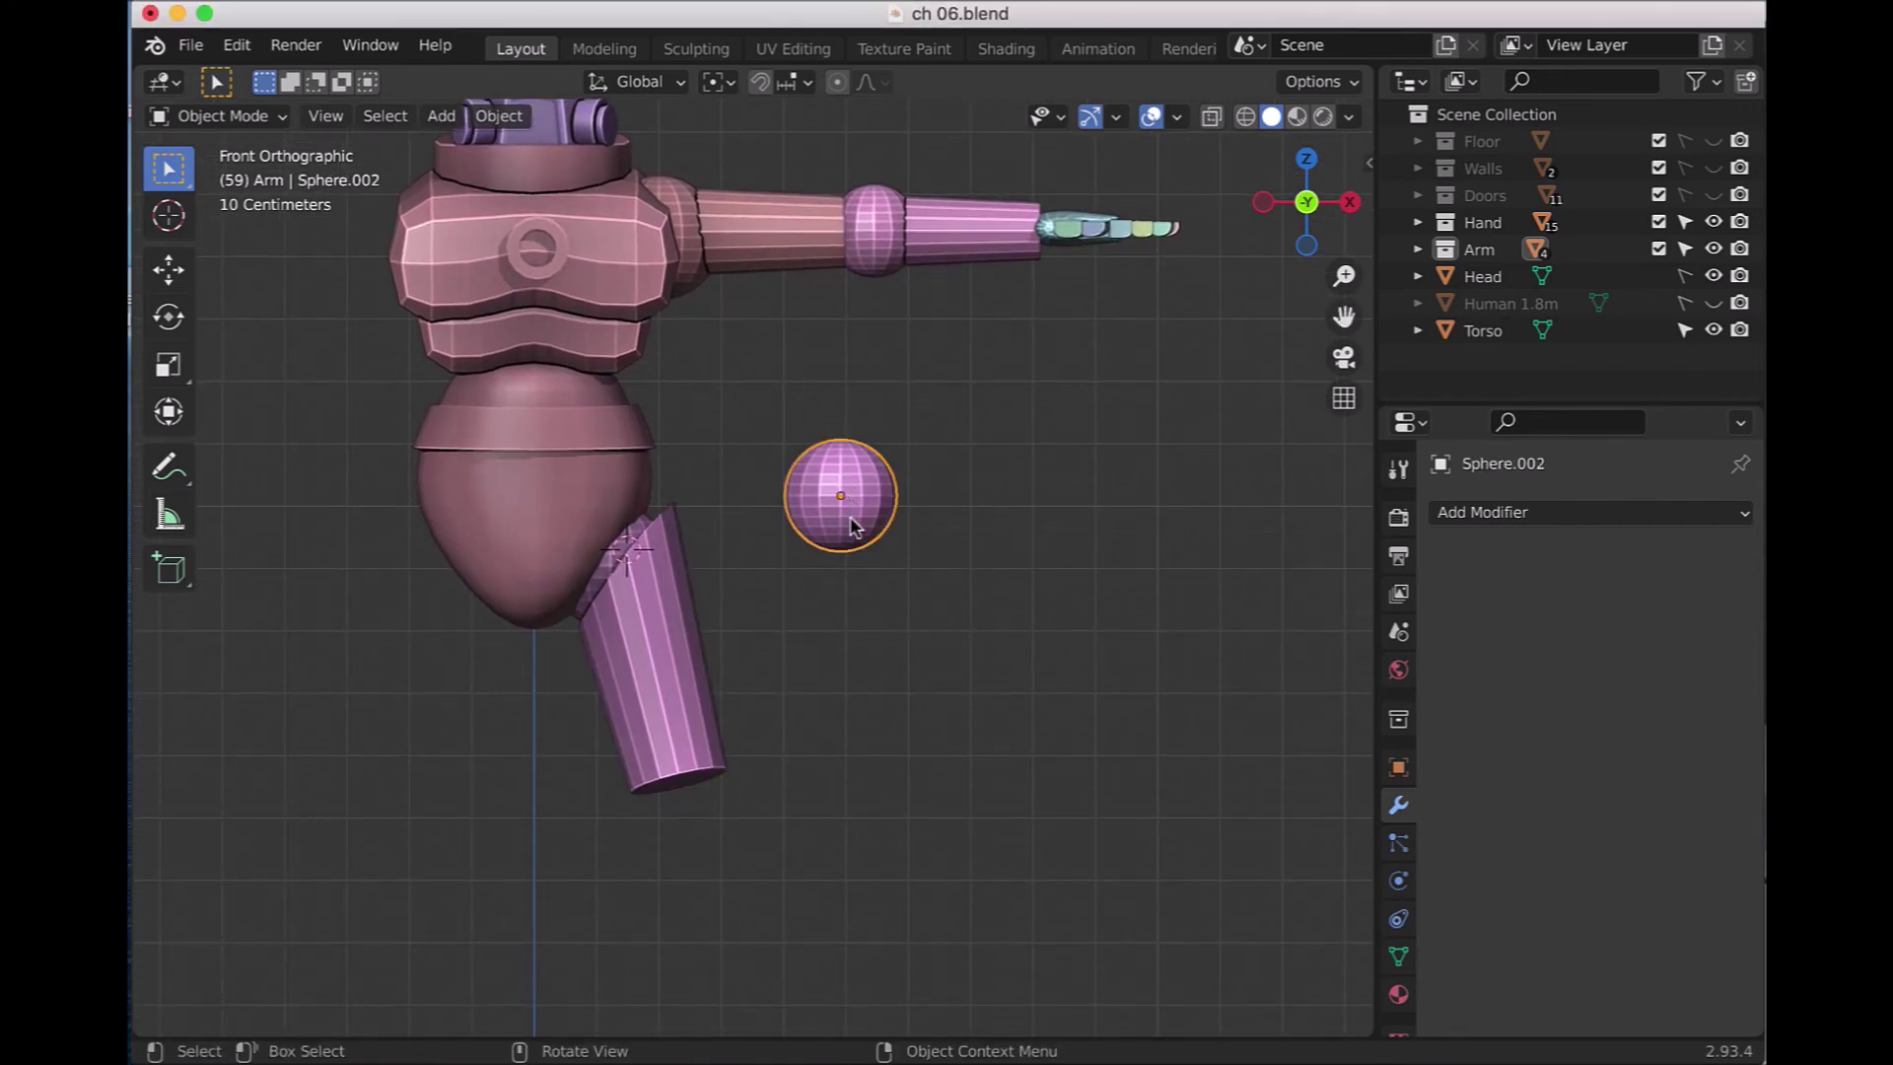
key(g)
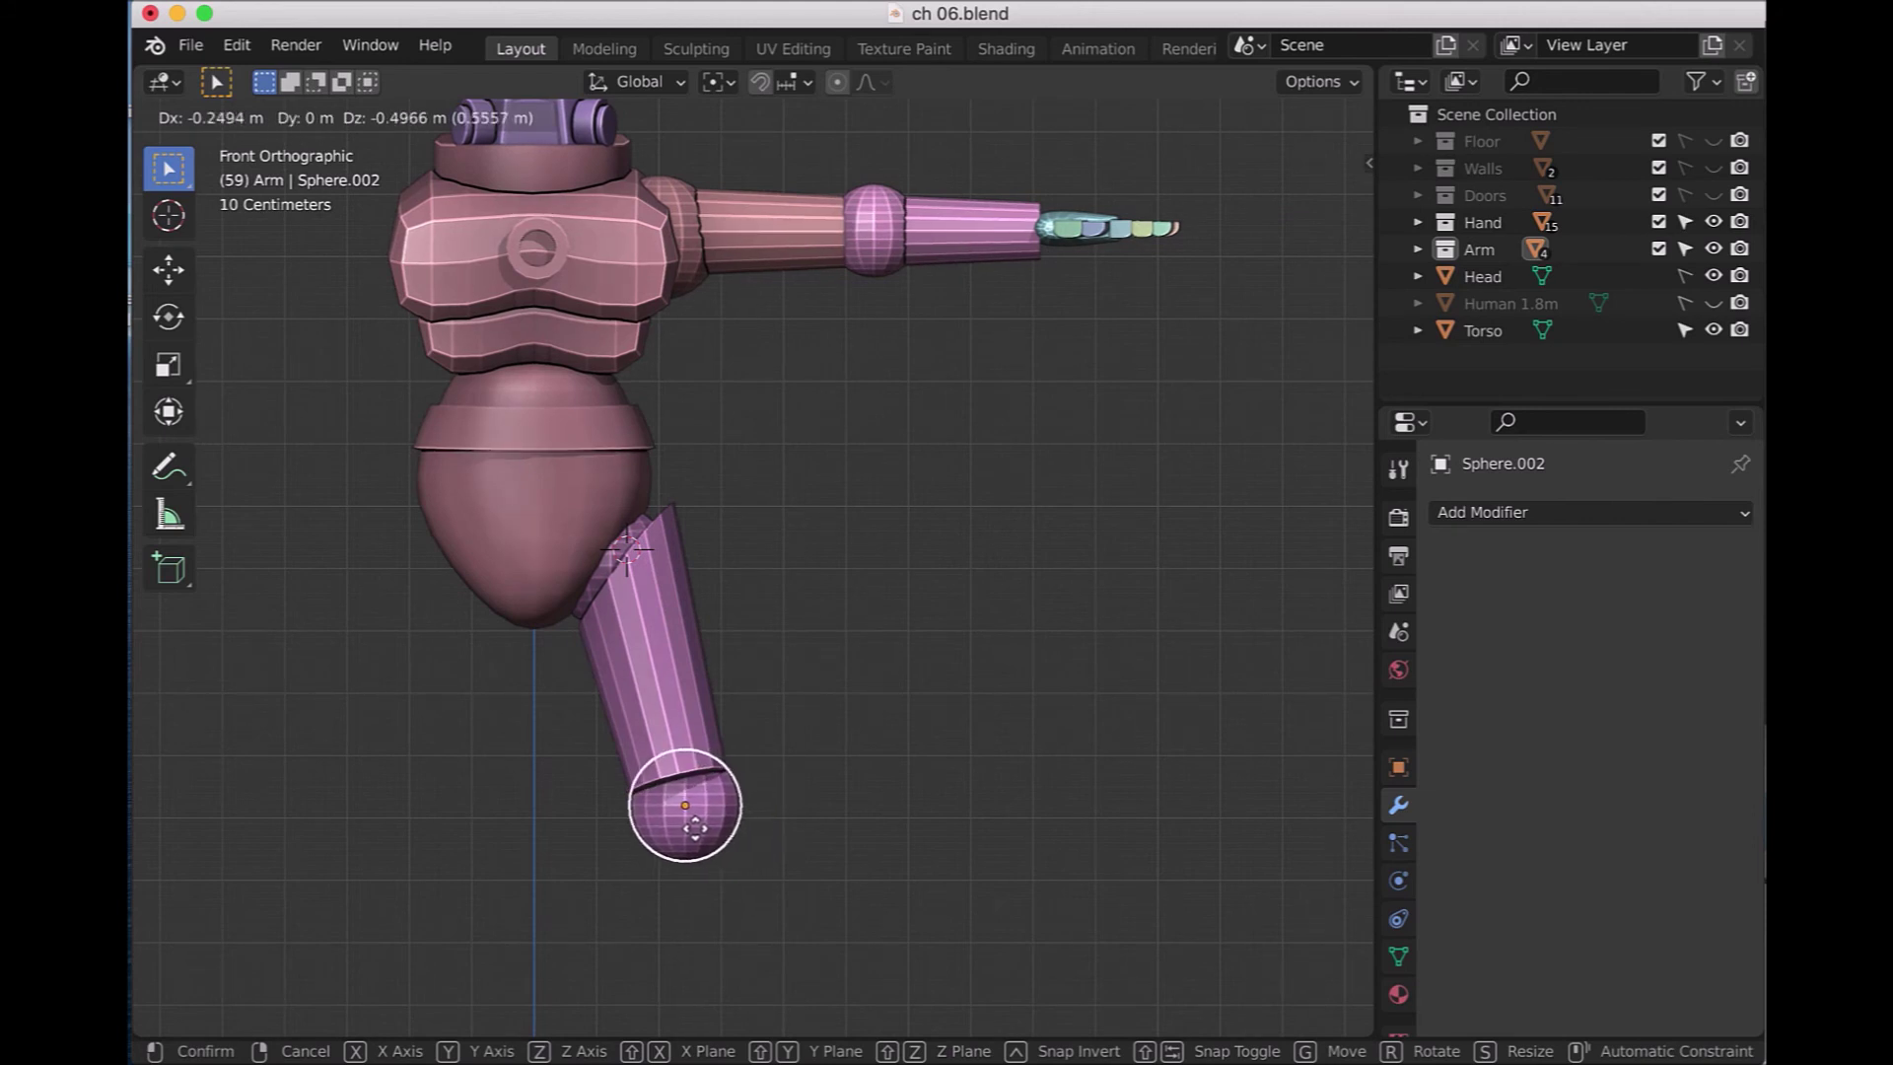
click(704, 834)
key(KP_3)
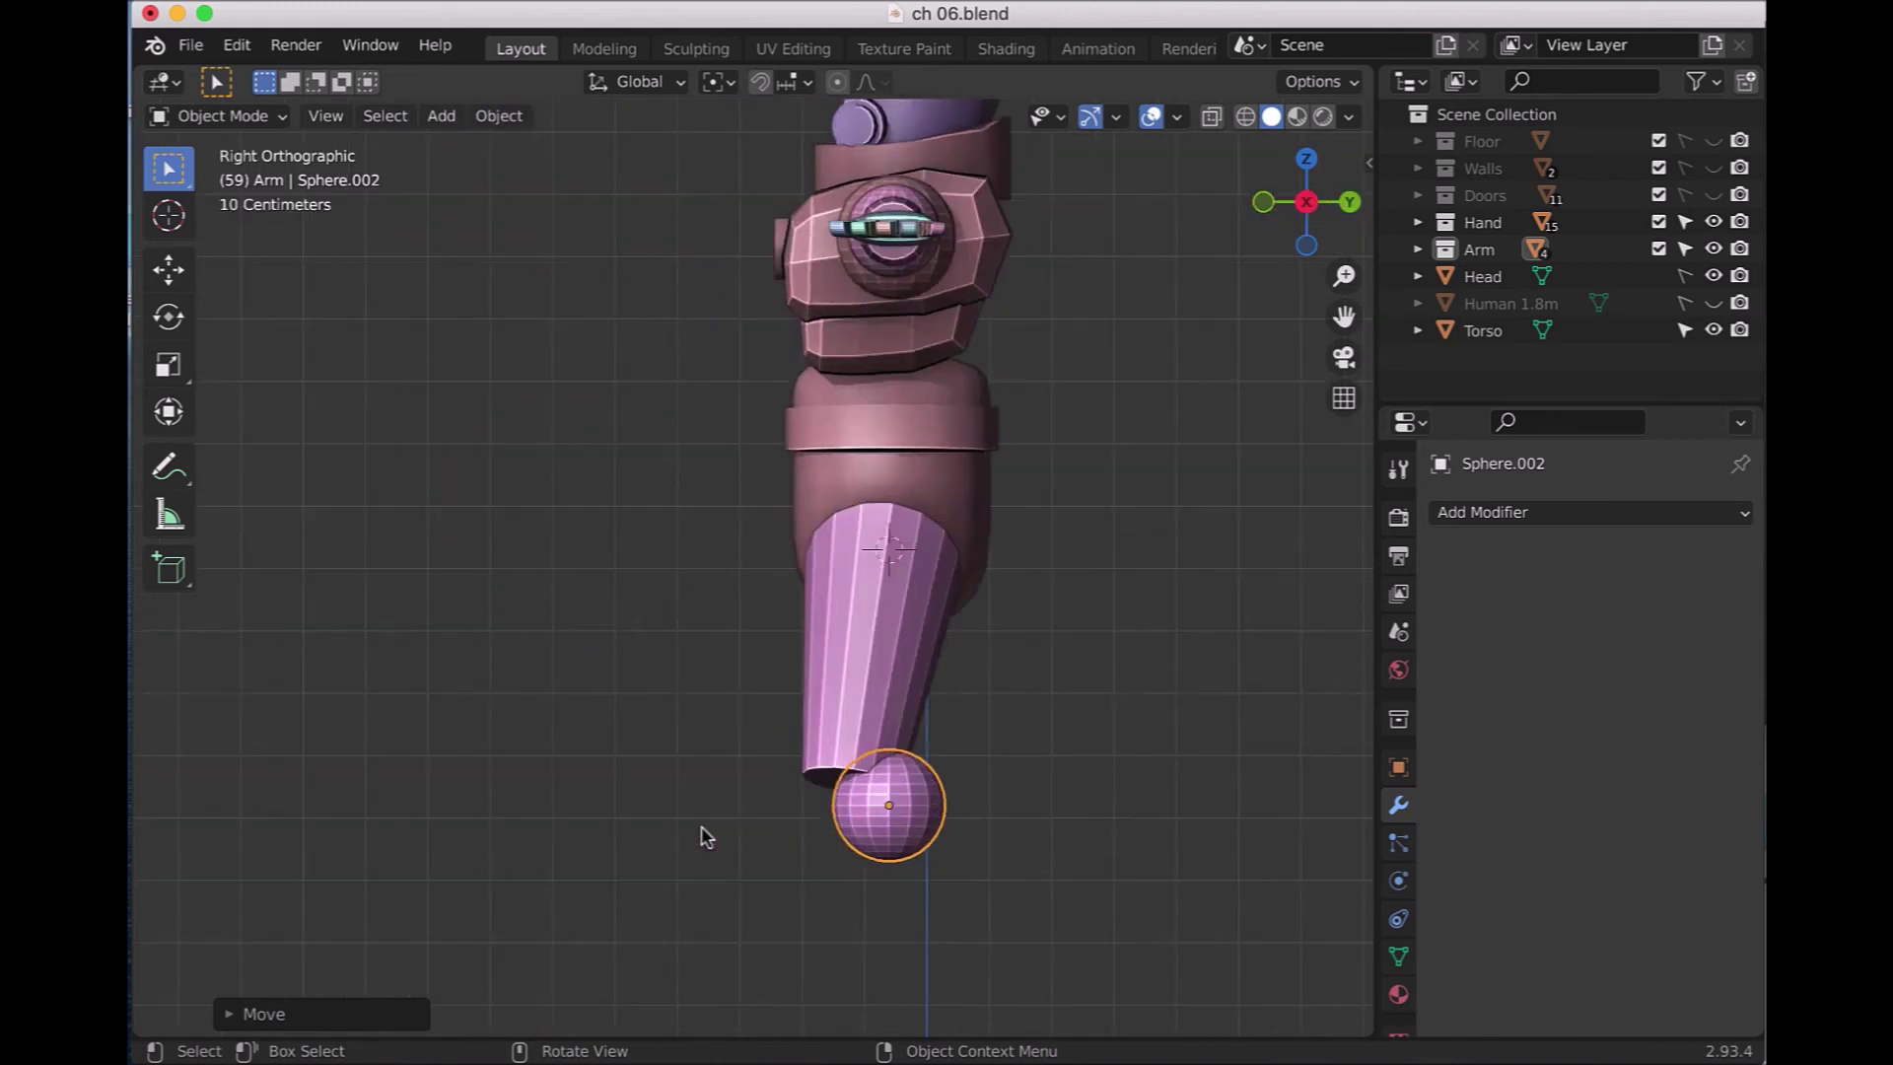
key(g)
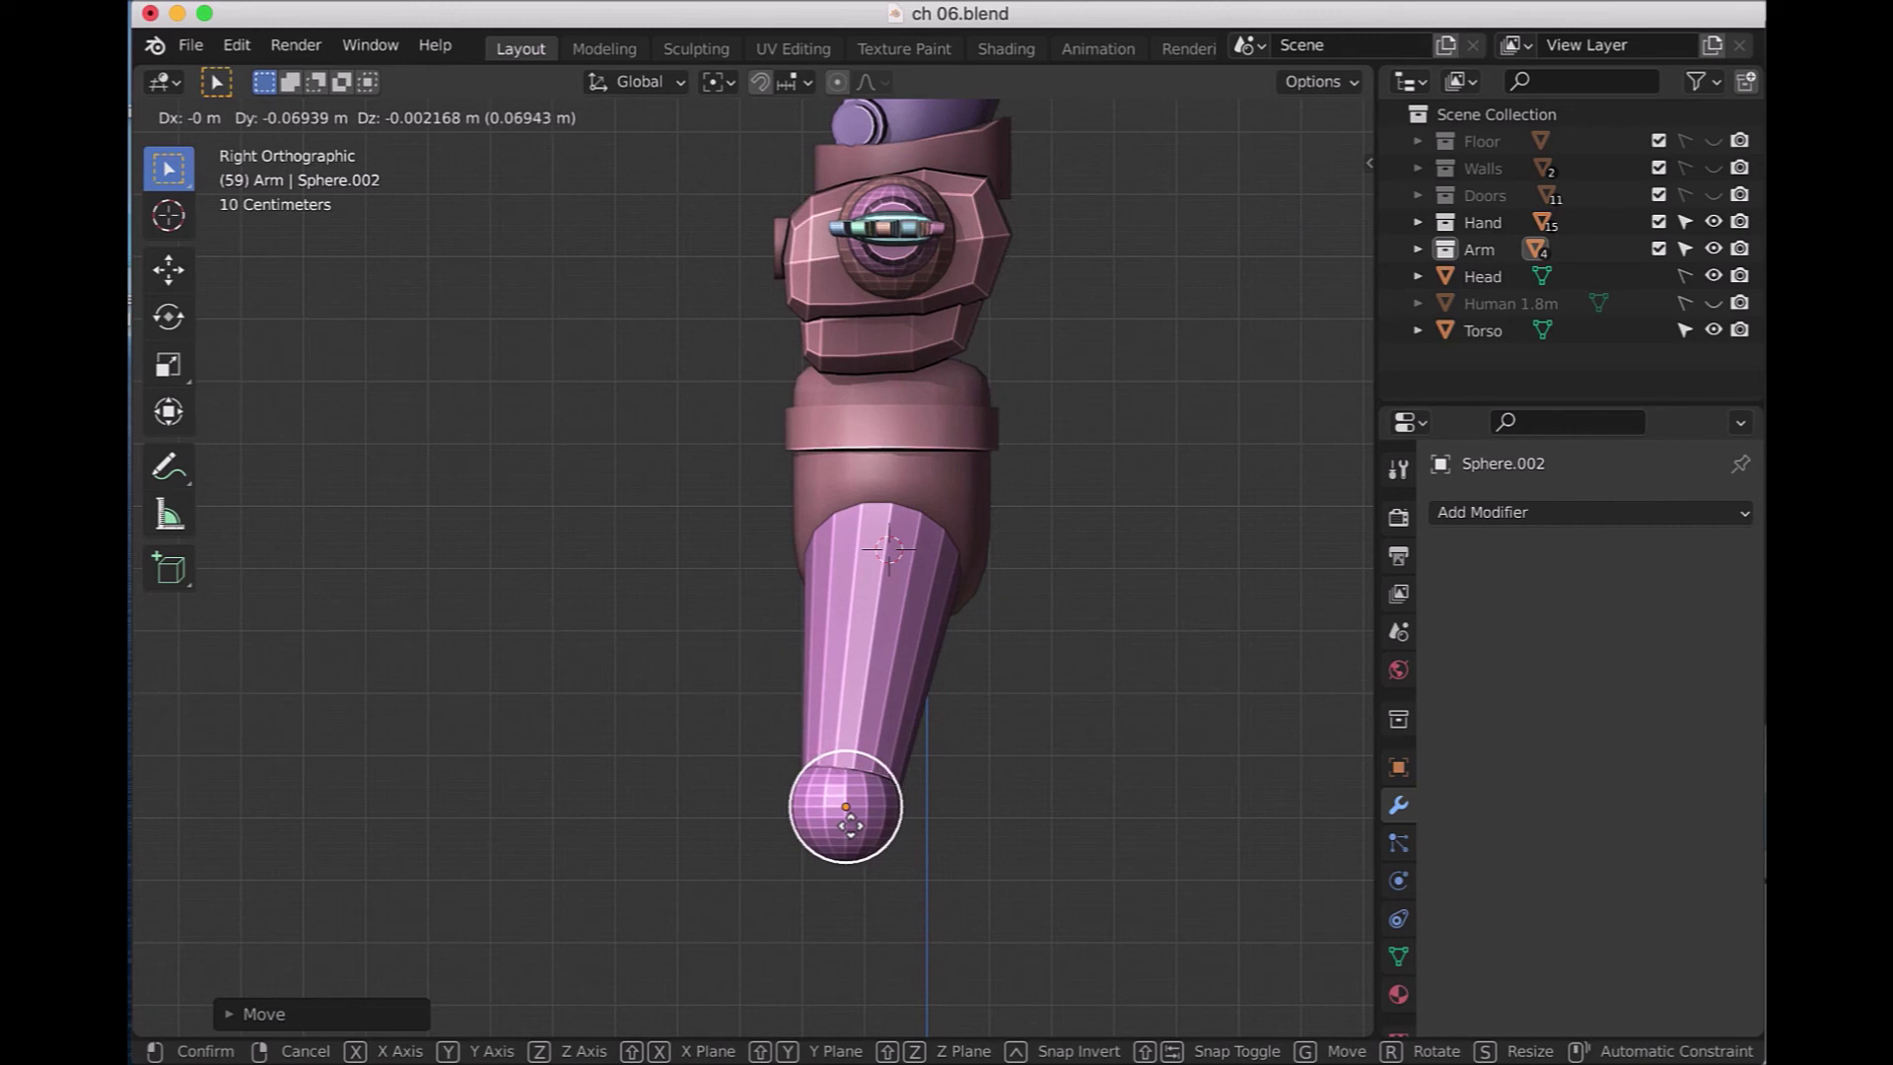
click(850, 826)
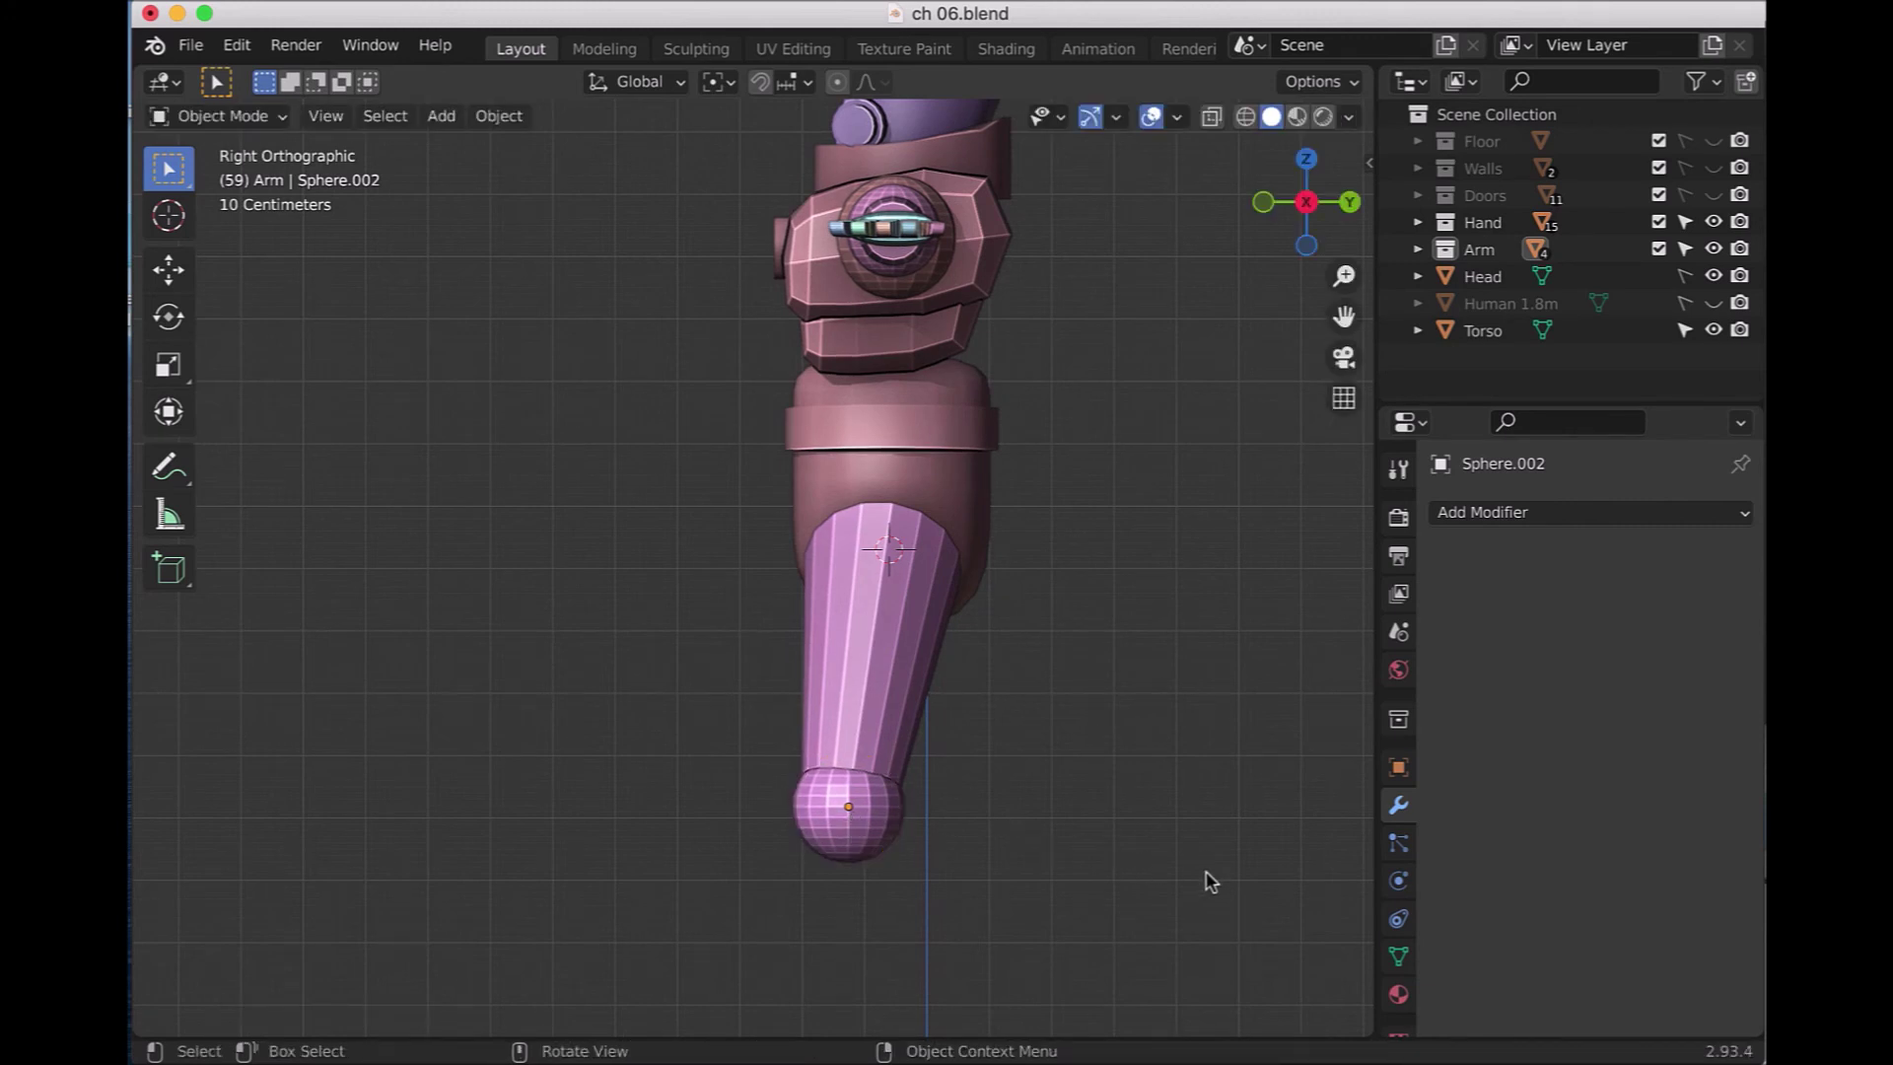
key(KP_1)
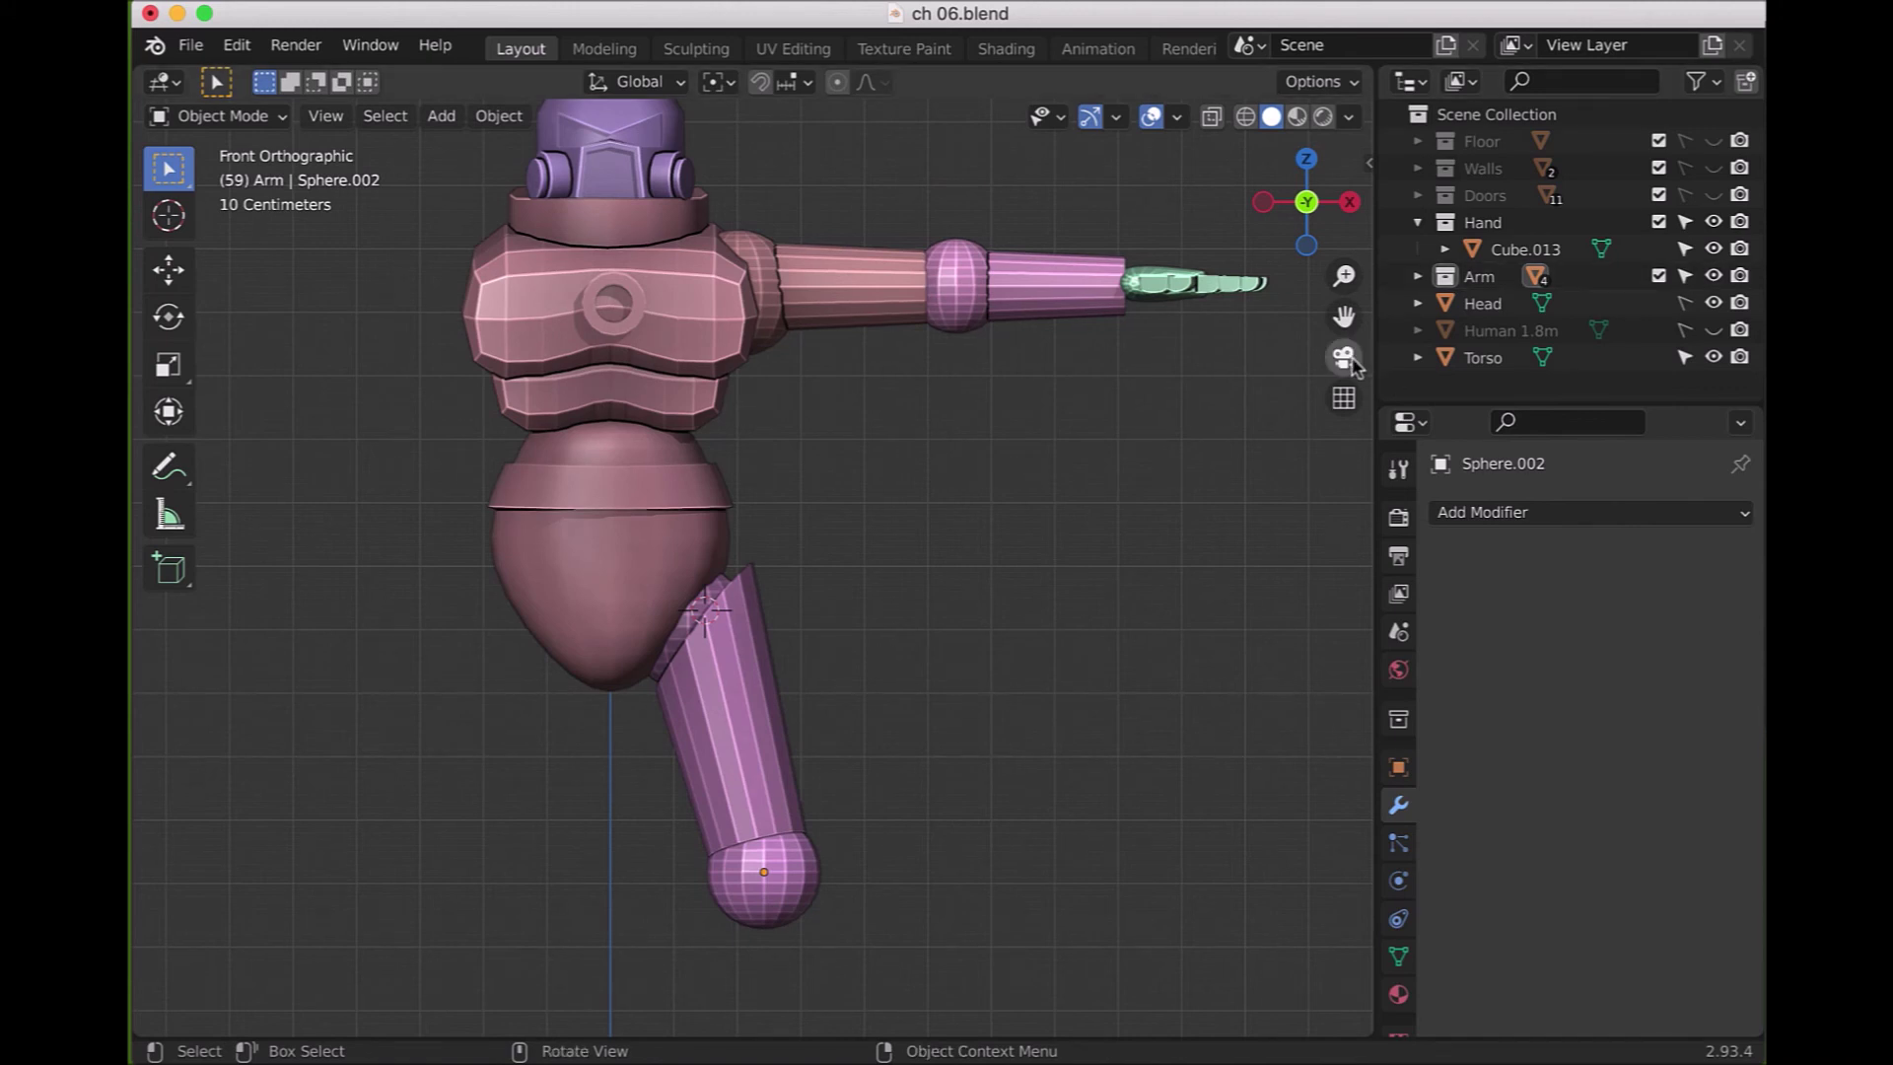
- Add a new cylinder mesh at the hip and expand its Add Cylinder settings
drag(1344, 316, 1359, 152)
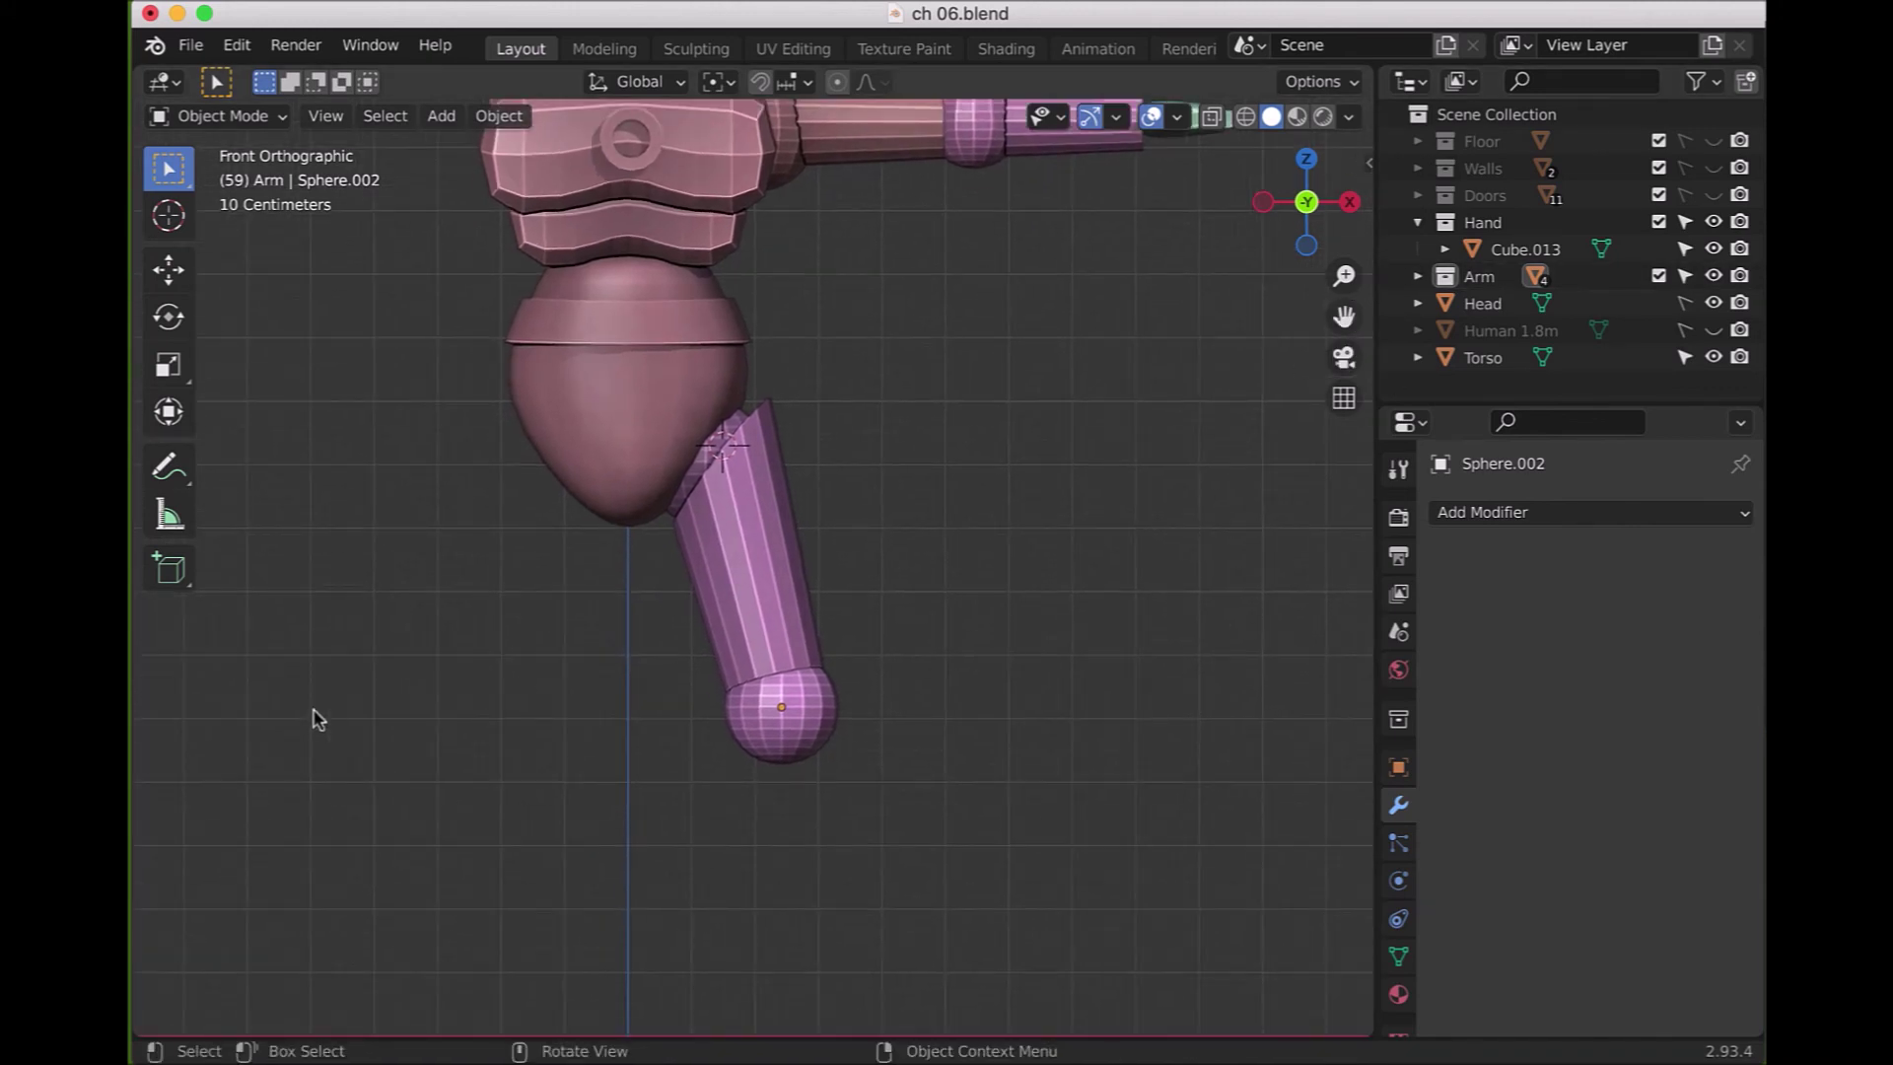
key(shift+a)
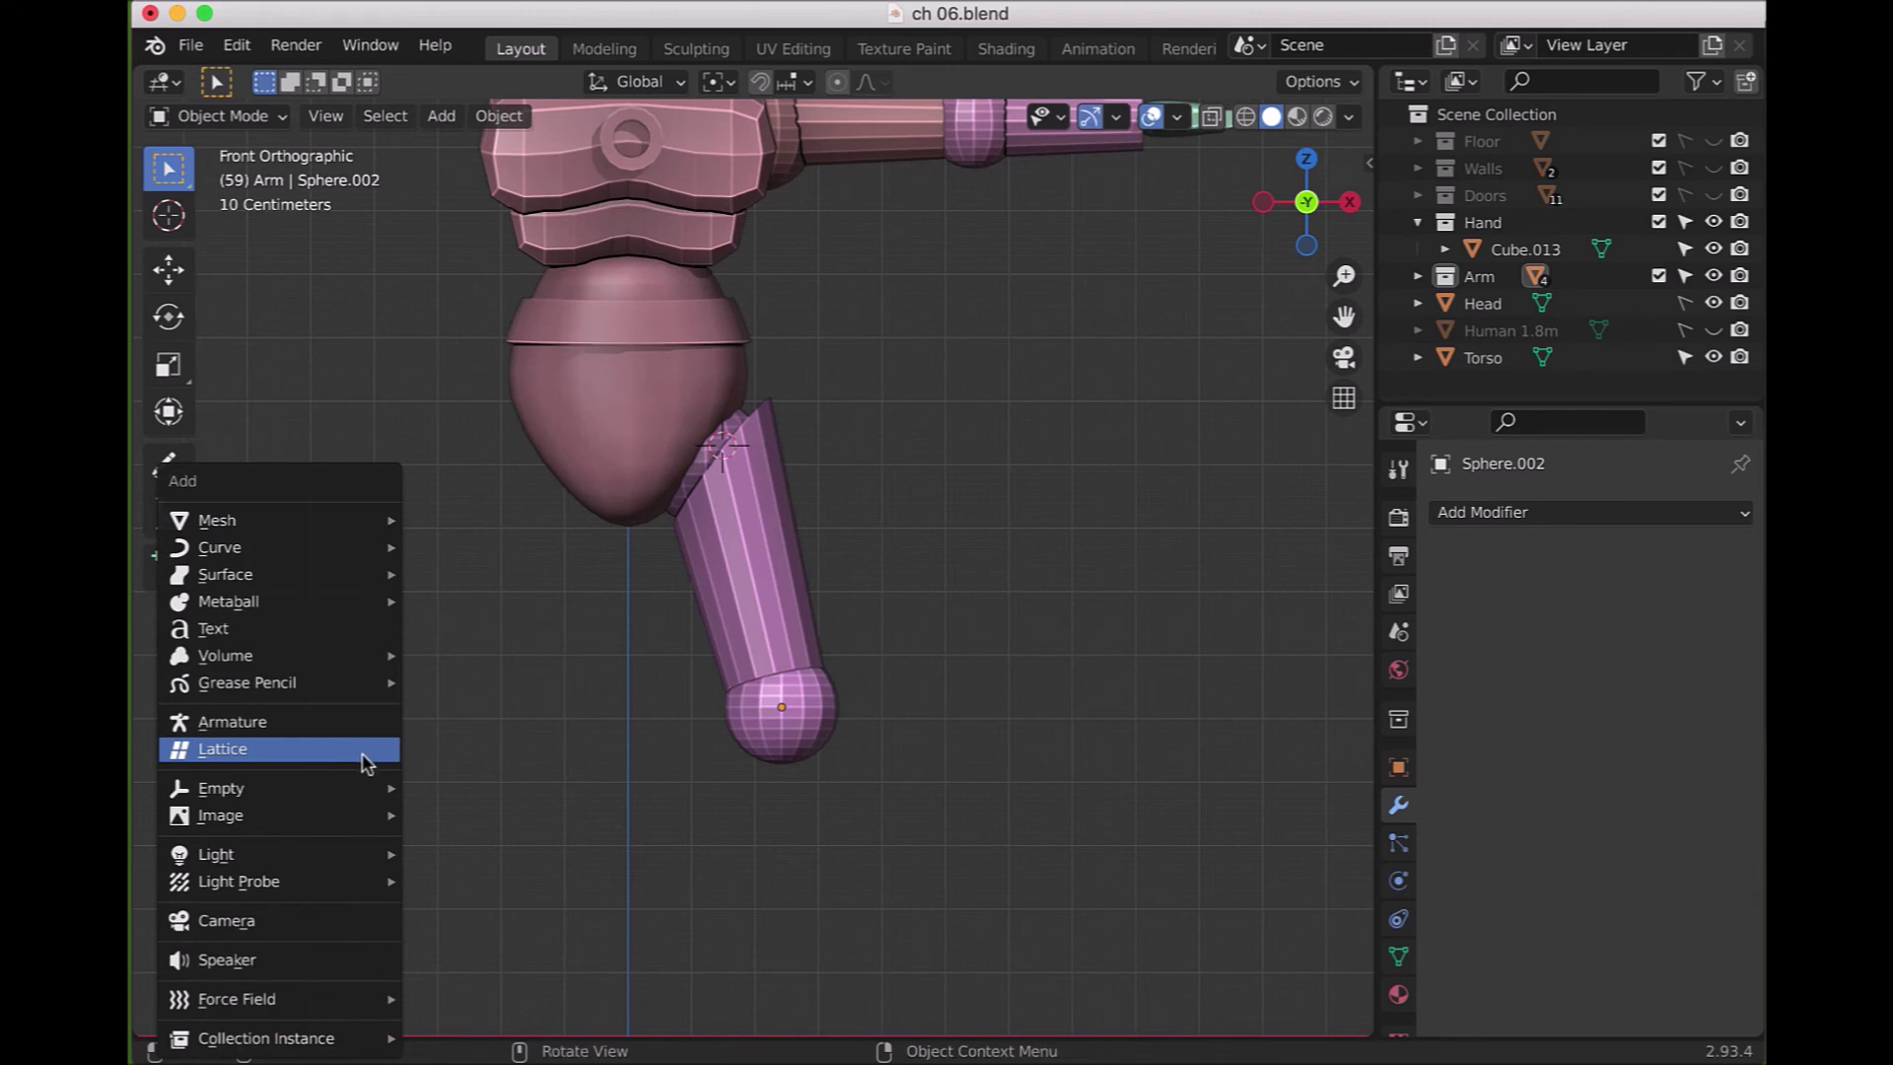
mouse_move(281, 518)
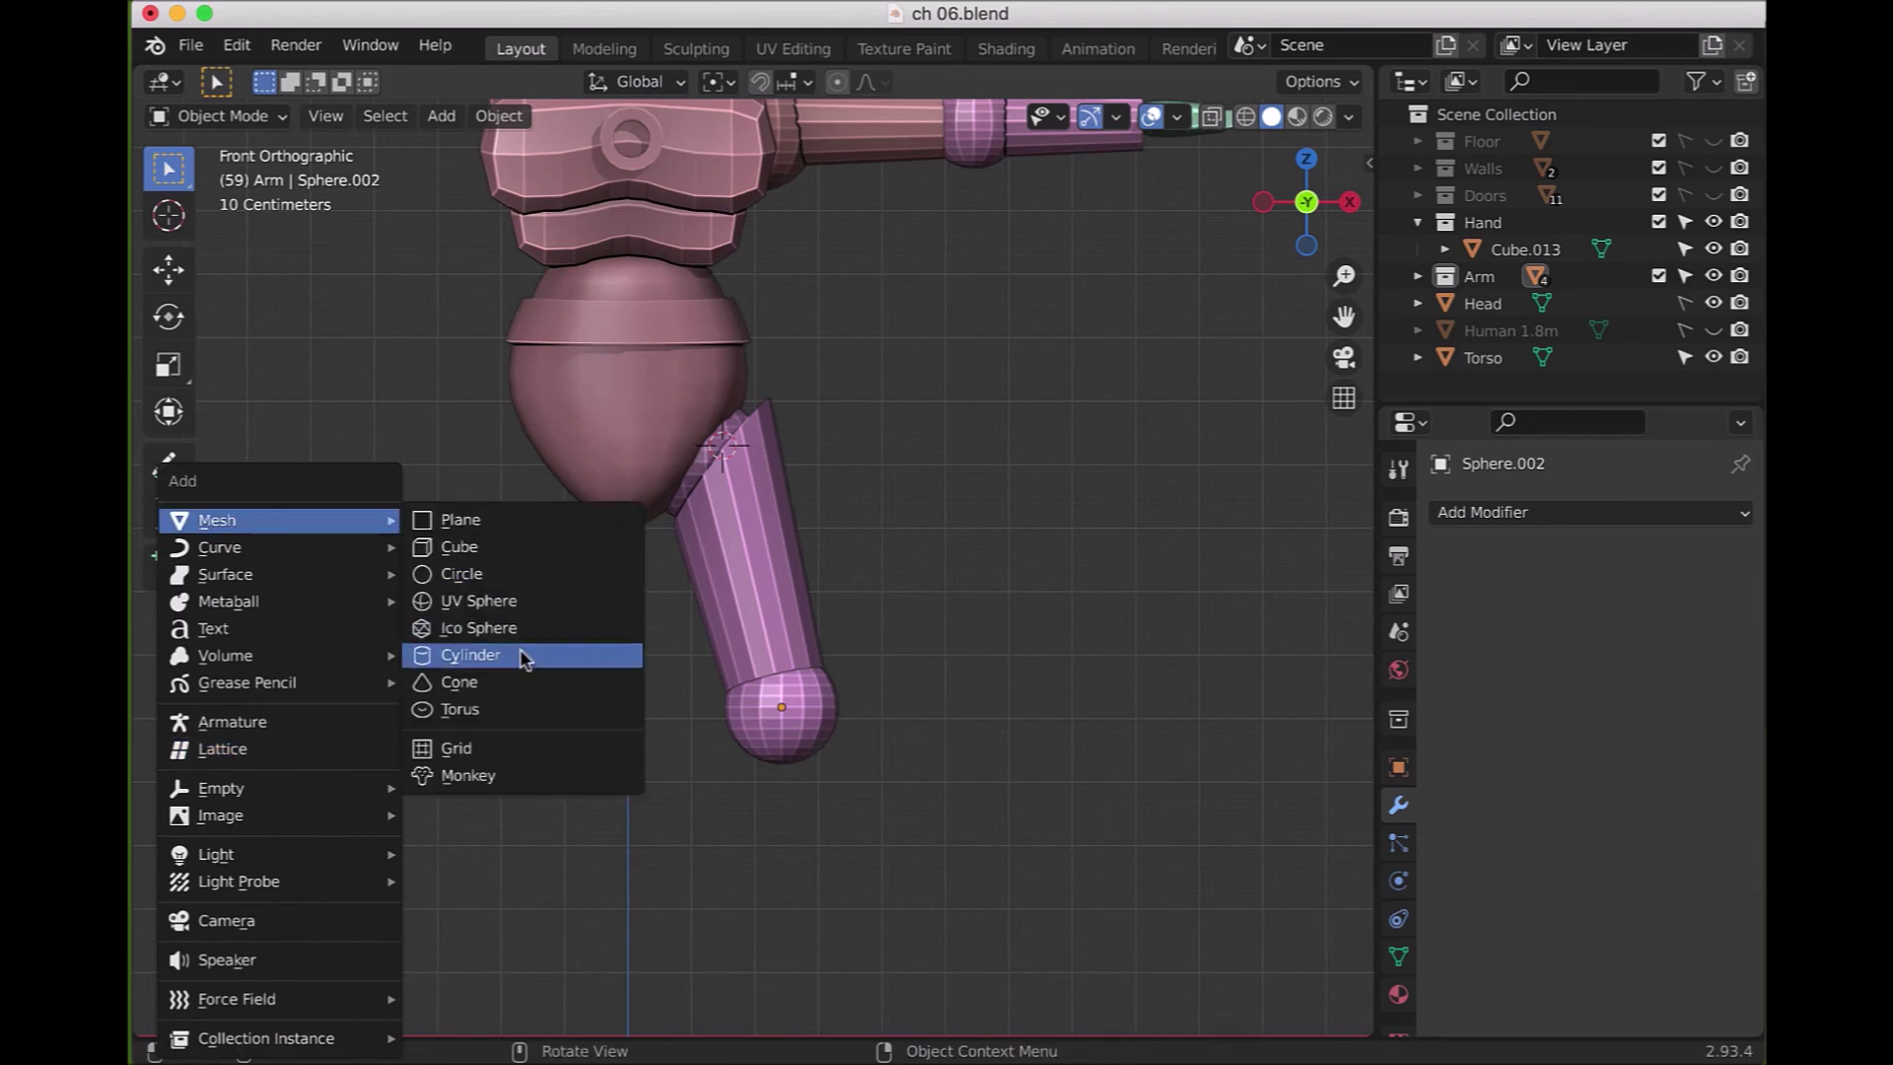
click(525, 658)
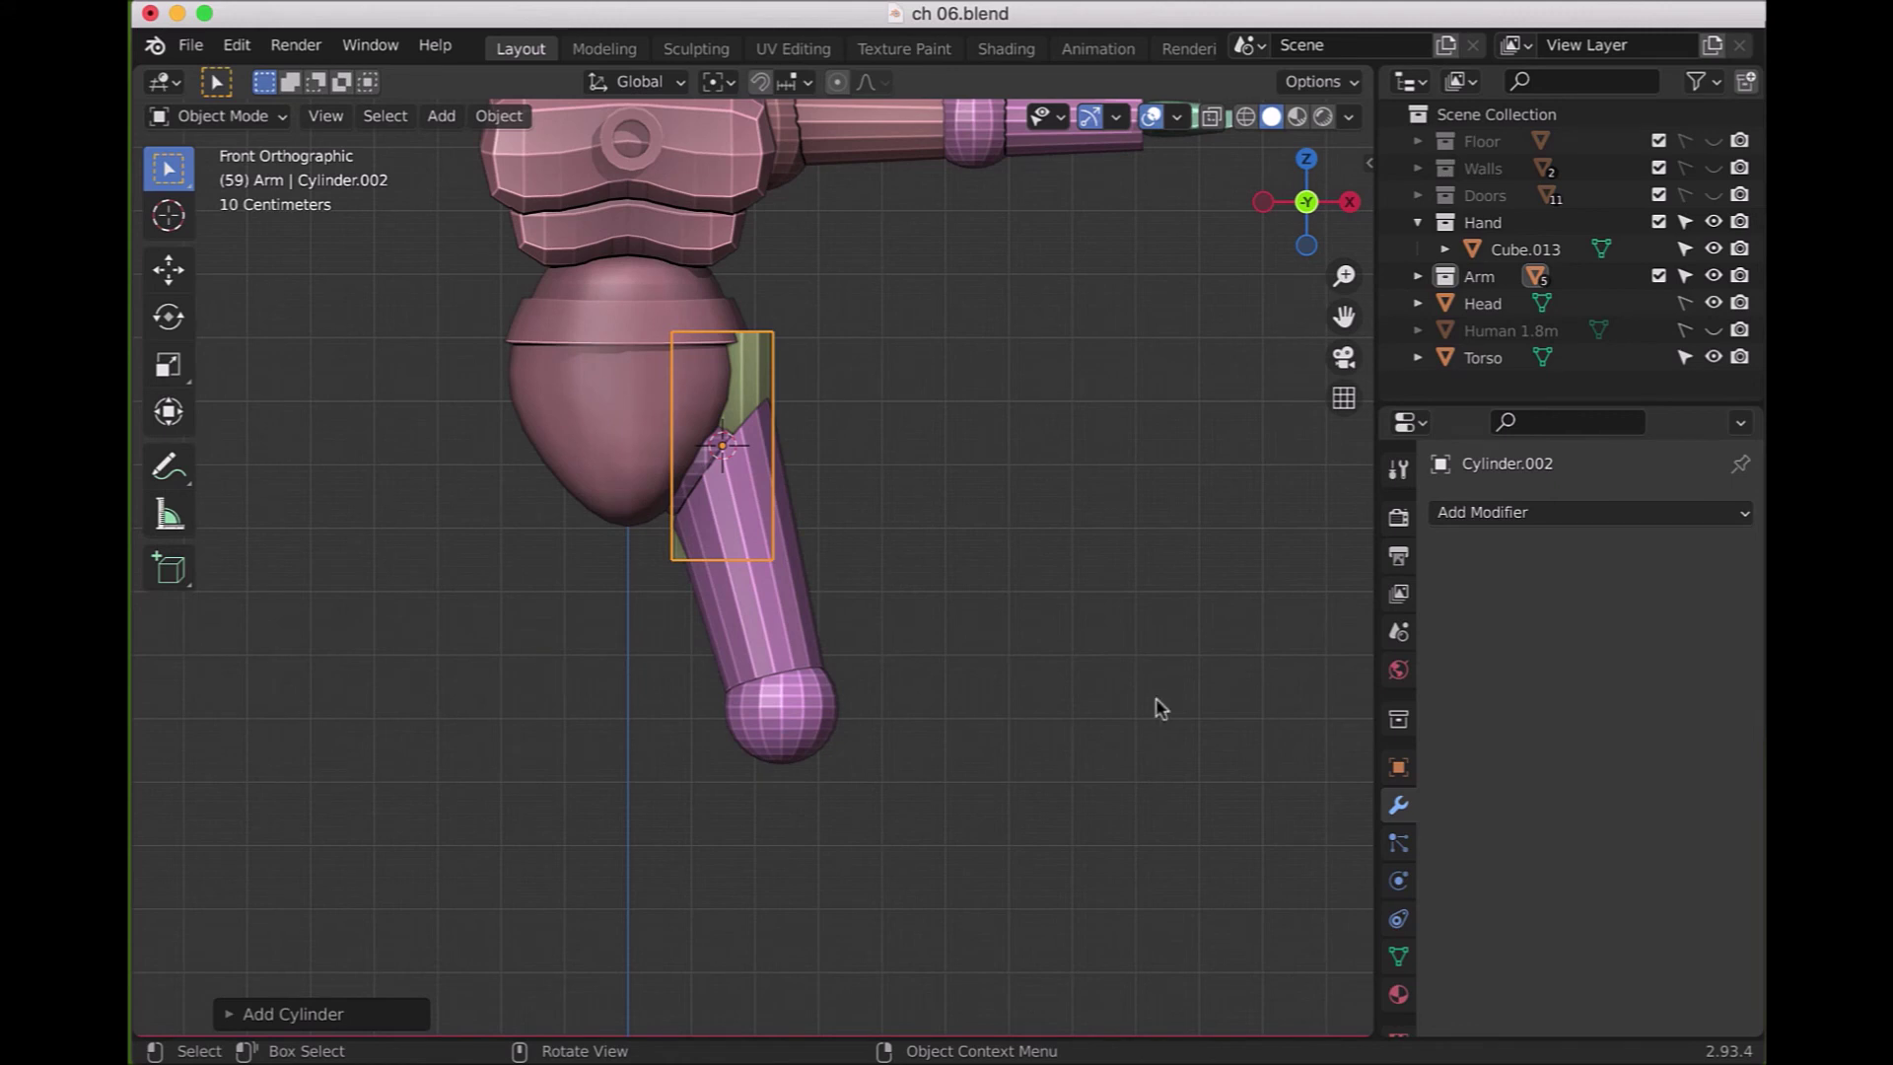
click(230, 1013)
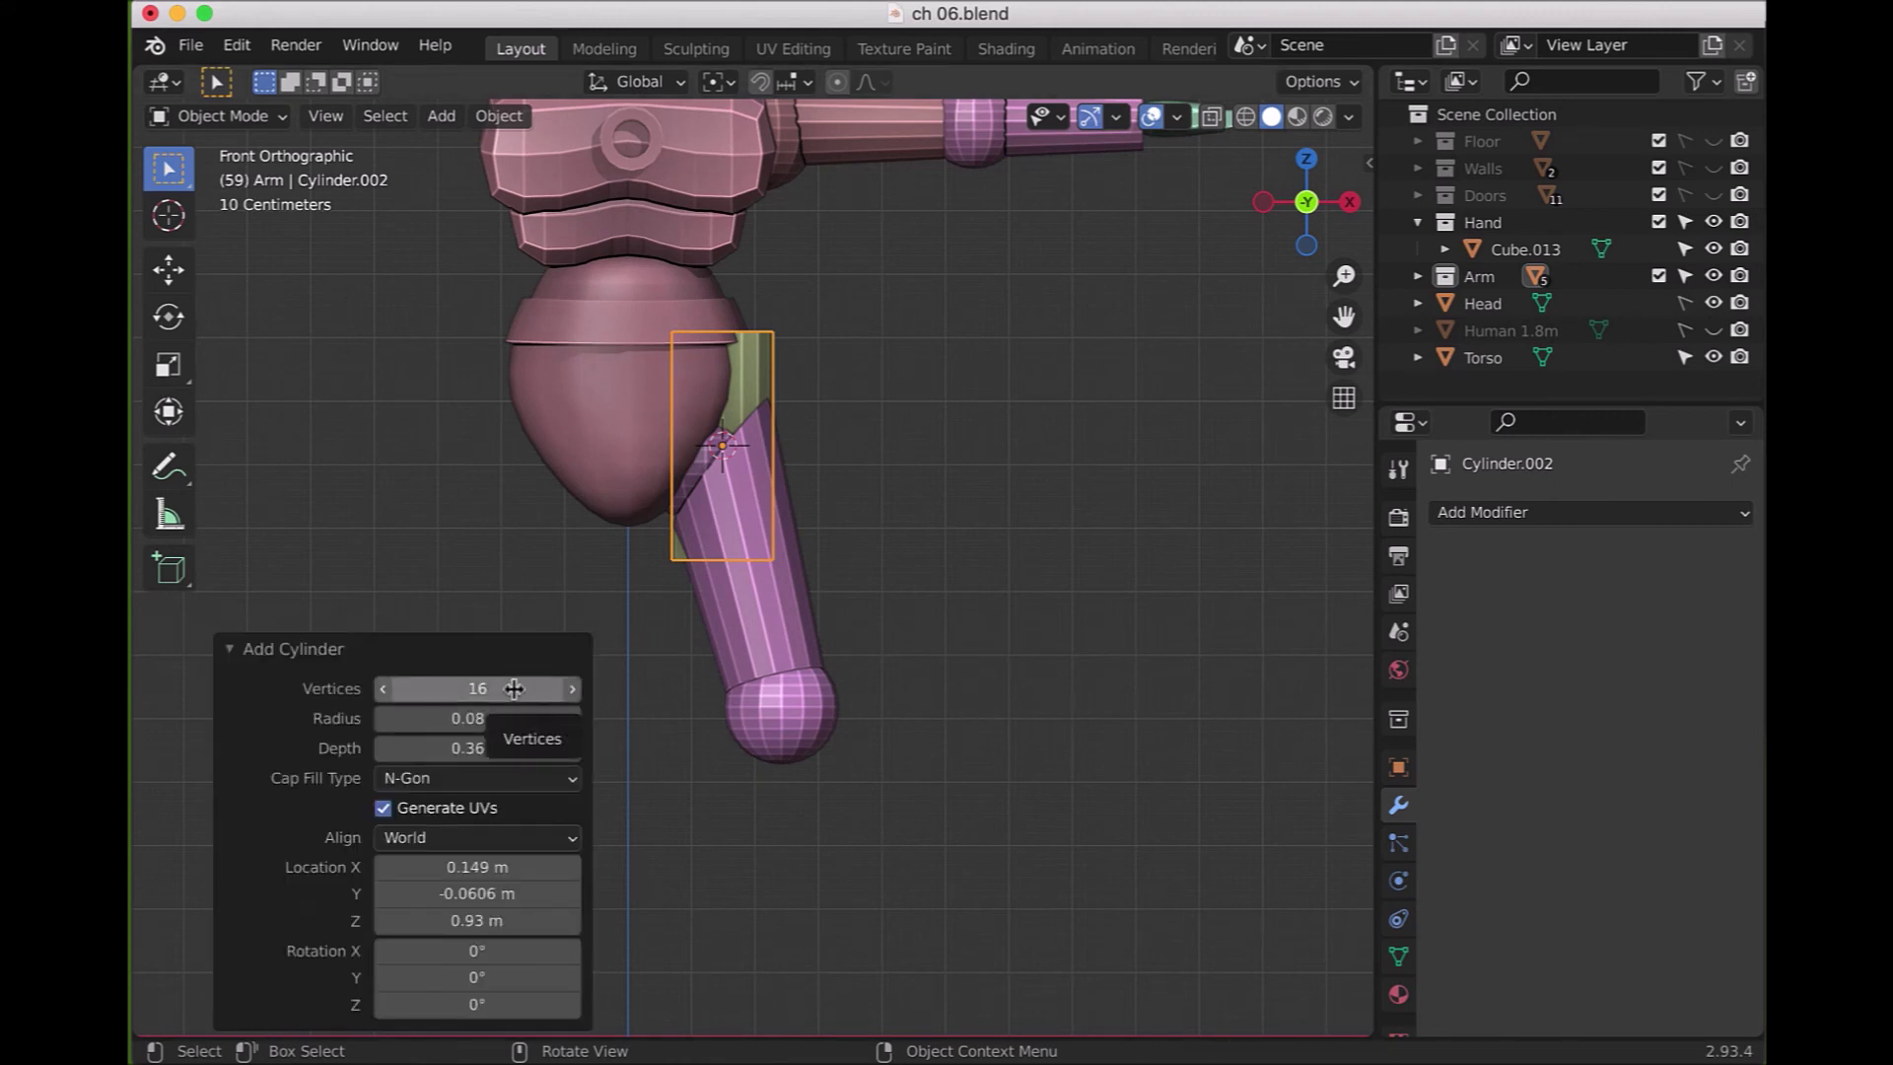
- Give Cylinder.002 a radius of 0.12 m and depth of 0.37 m
click(508, 720)
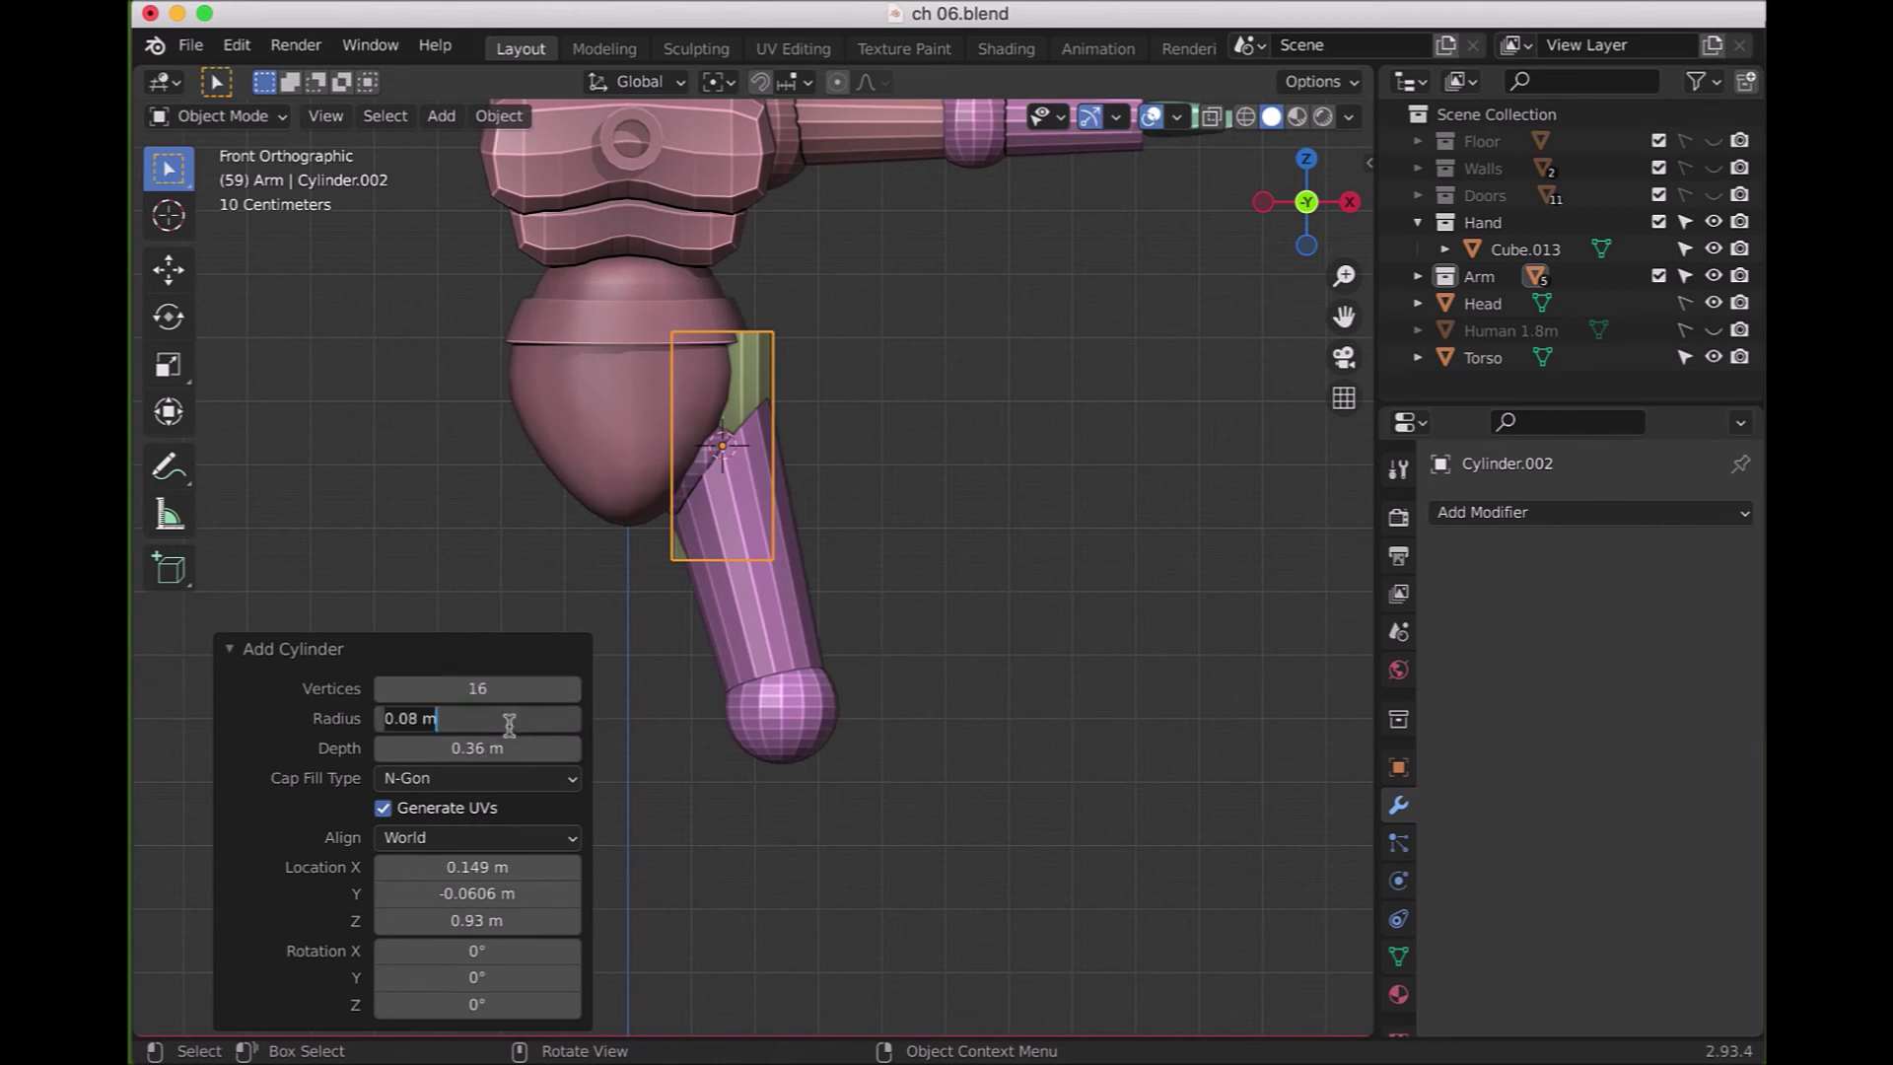
key(ctrl+a)
text(0.12)
key(Return)
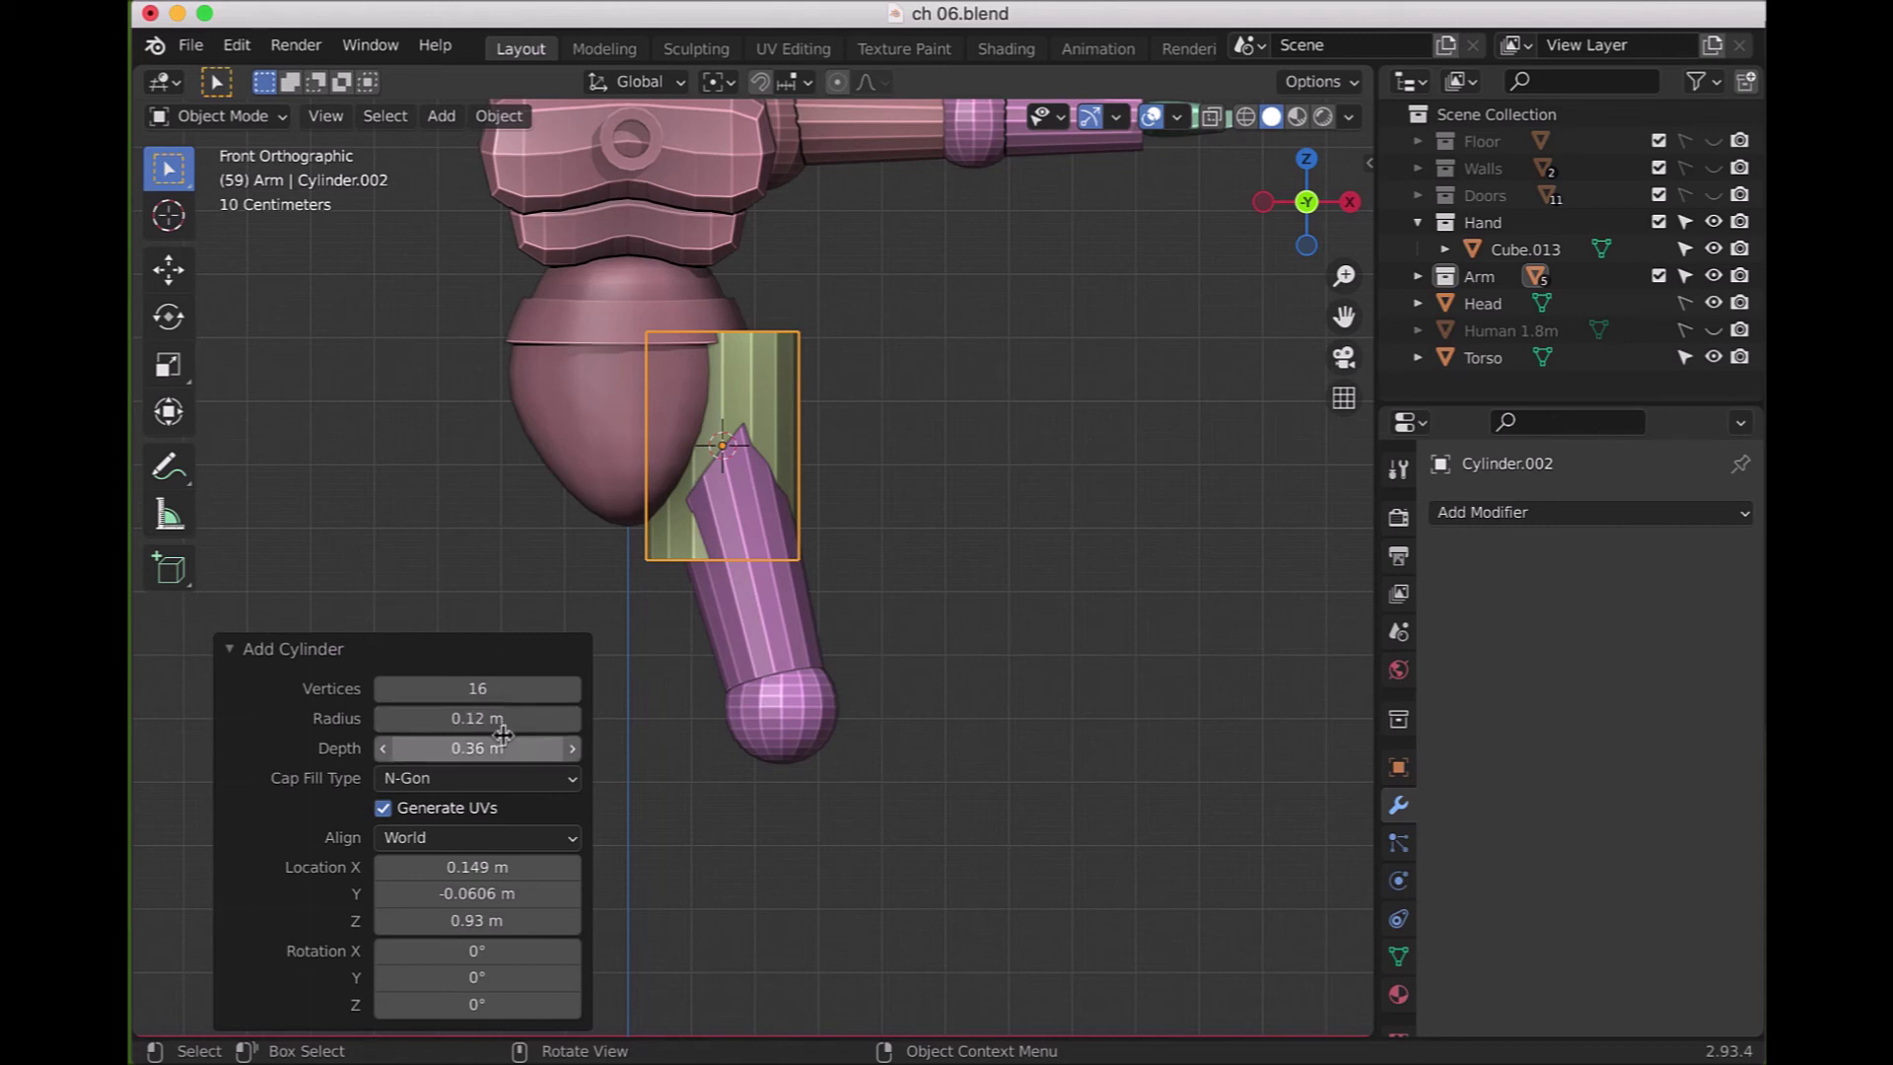
click(503, 750)
key(ctrl+a)
key(BackSpace)
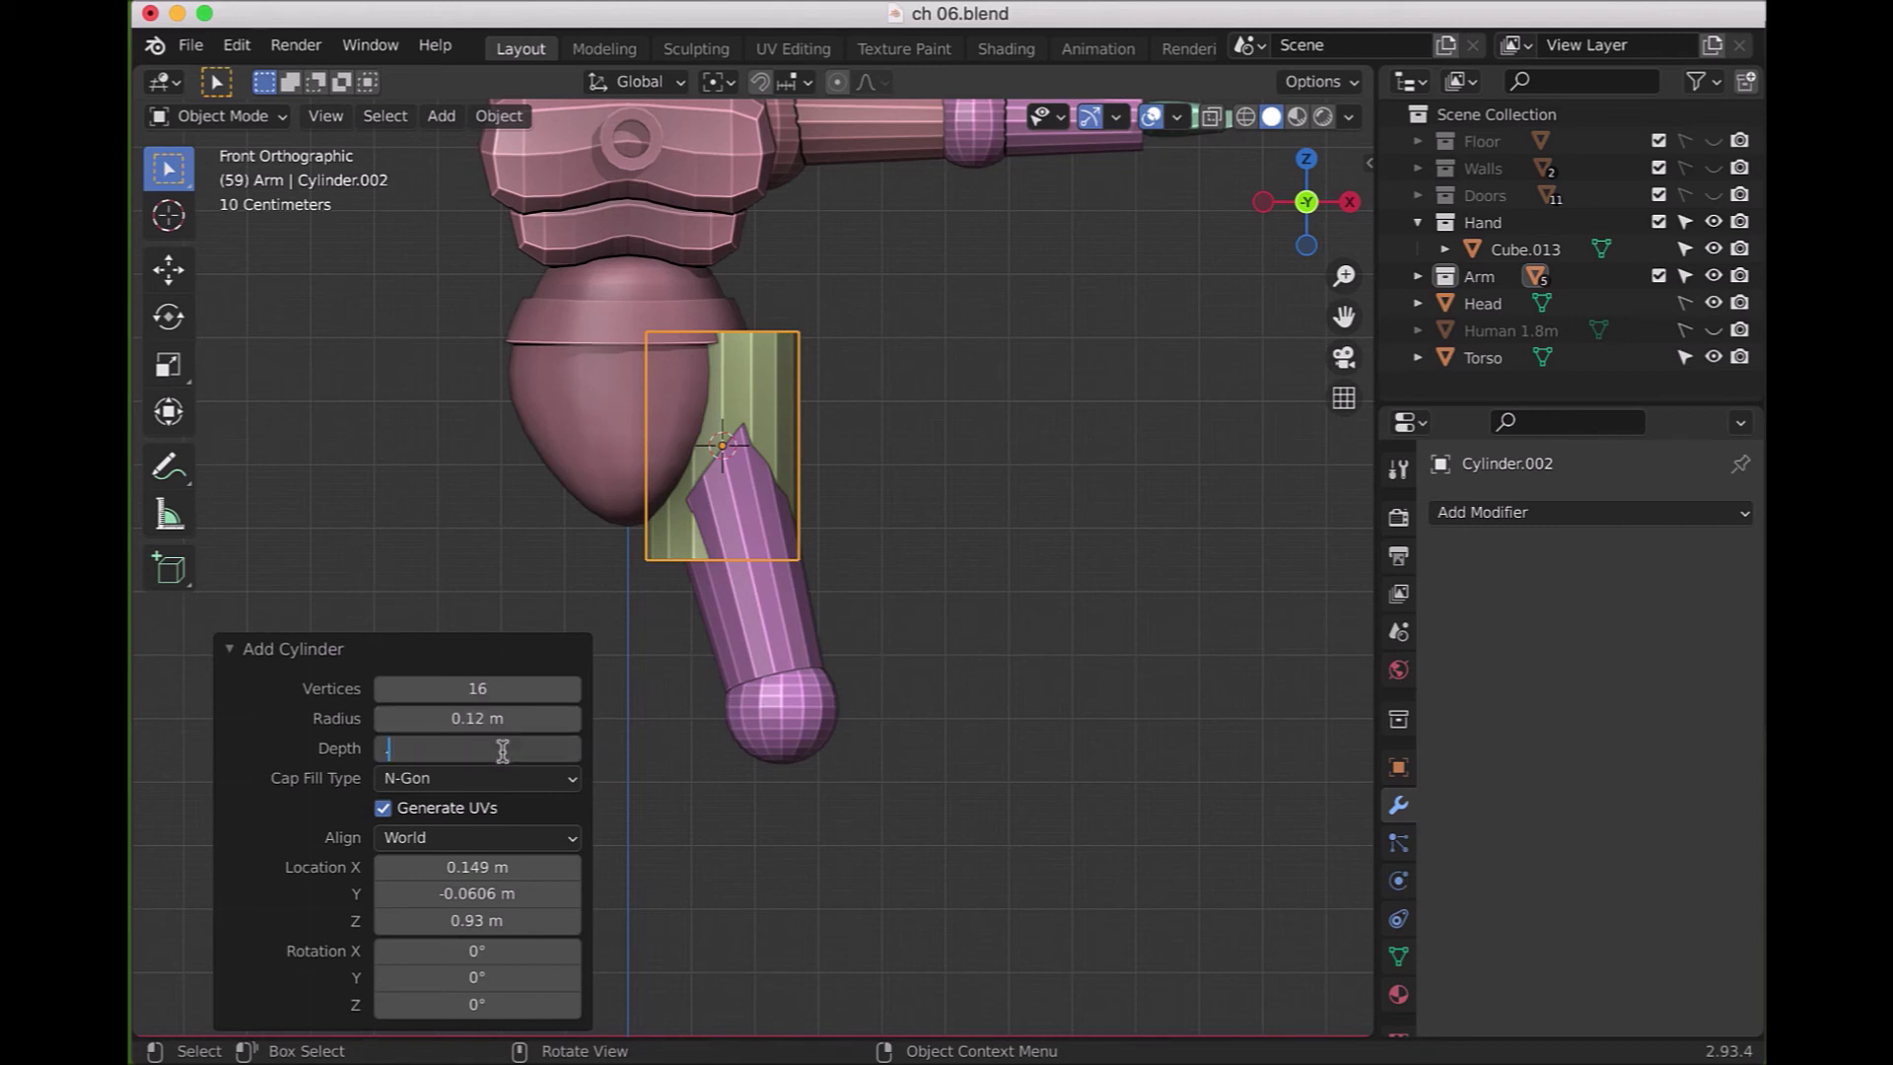
text(.37)
key(Return)
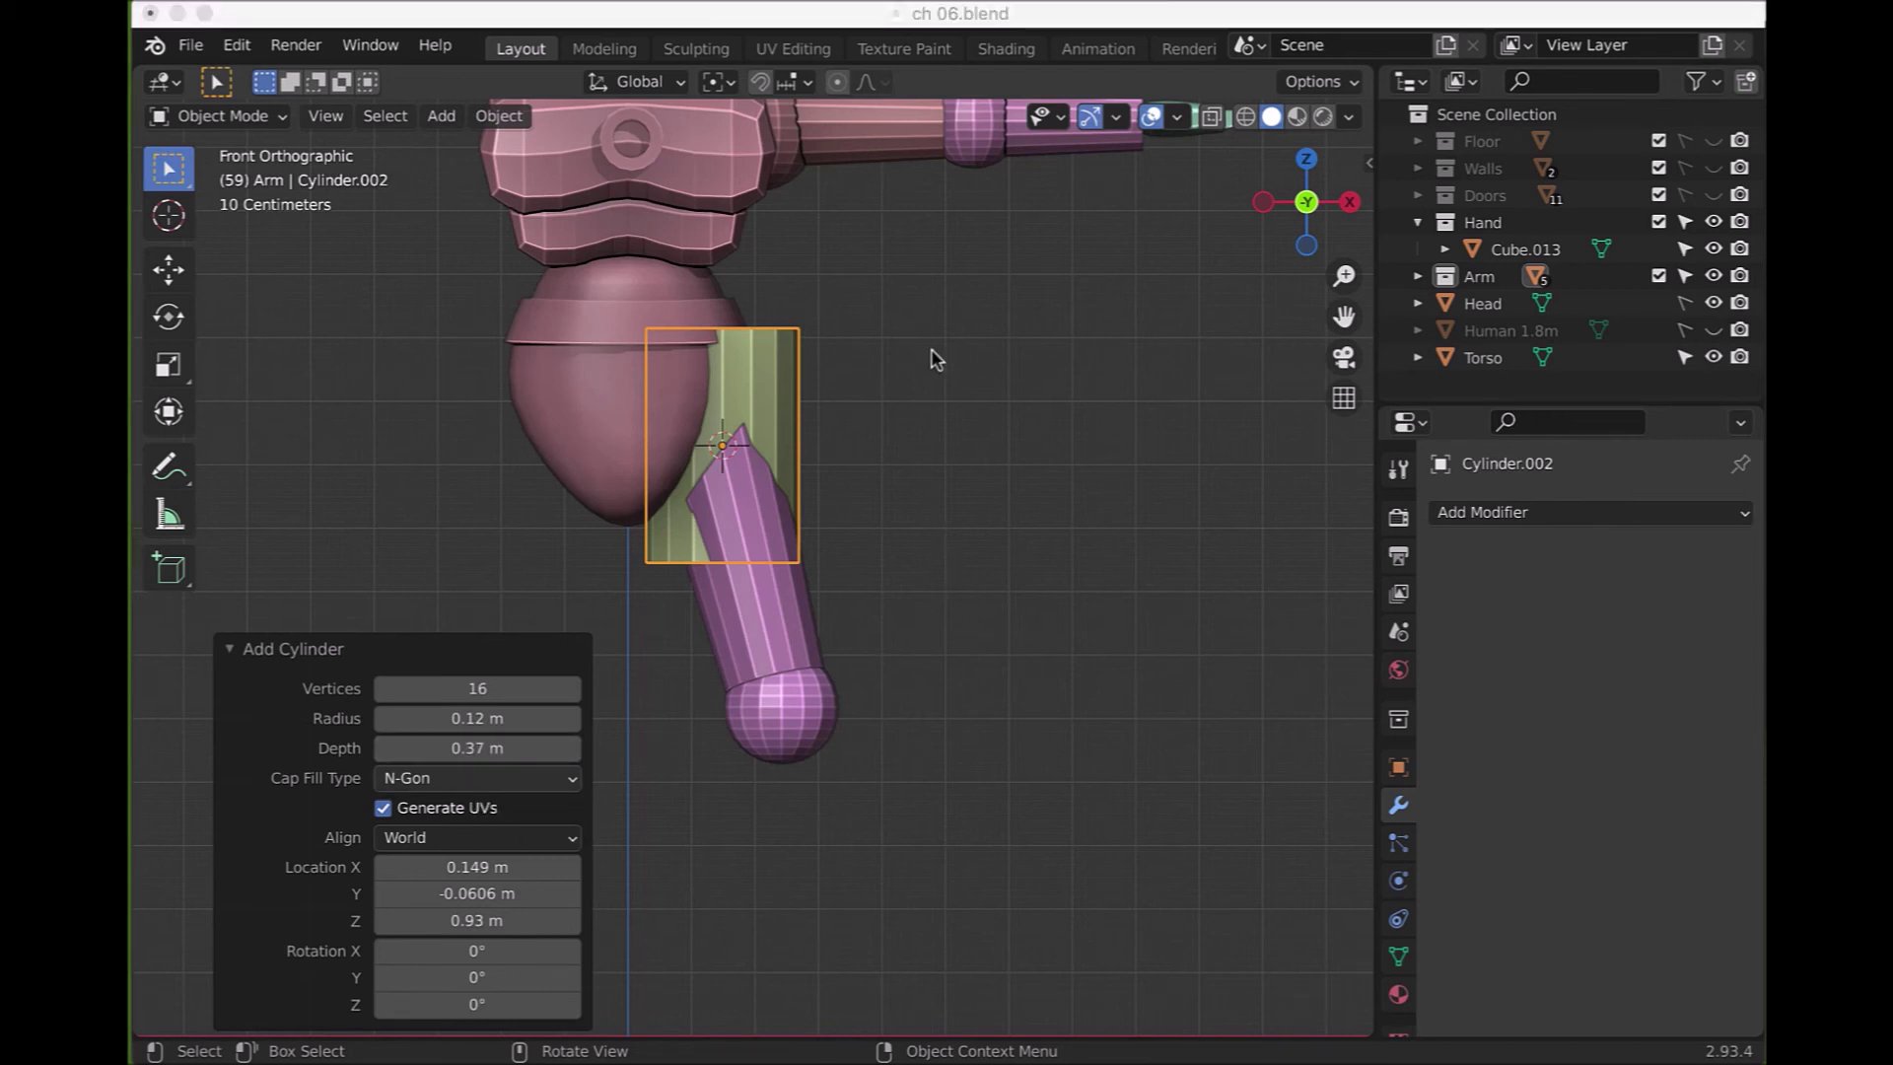
click(770, 406)
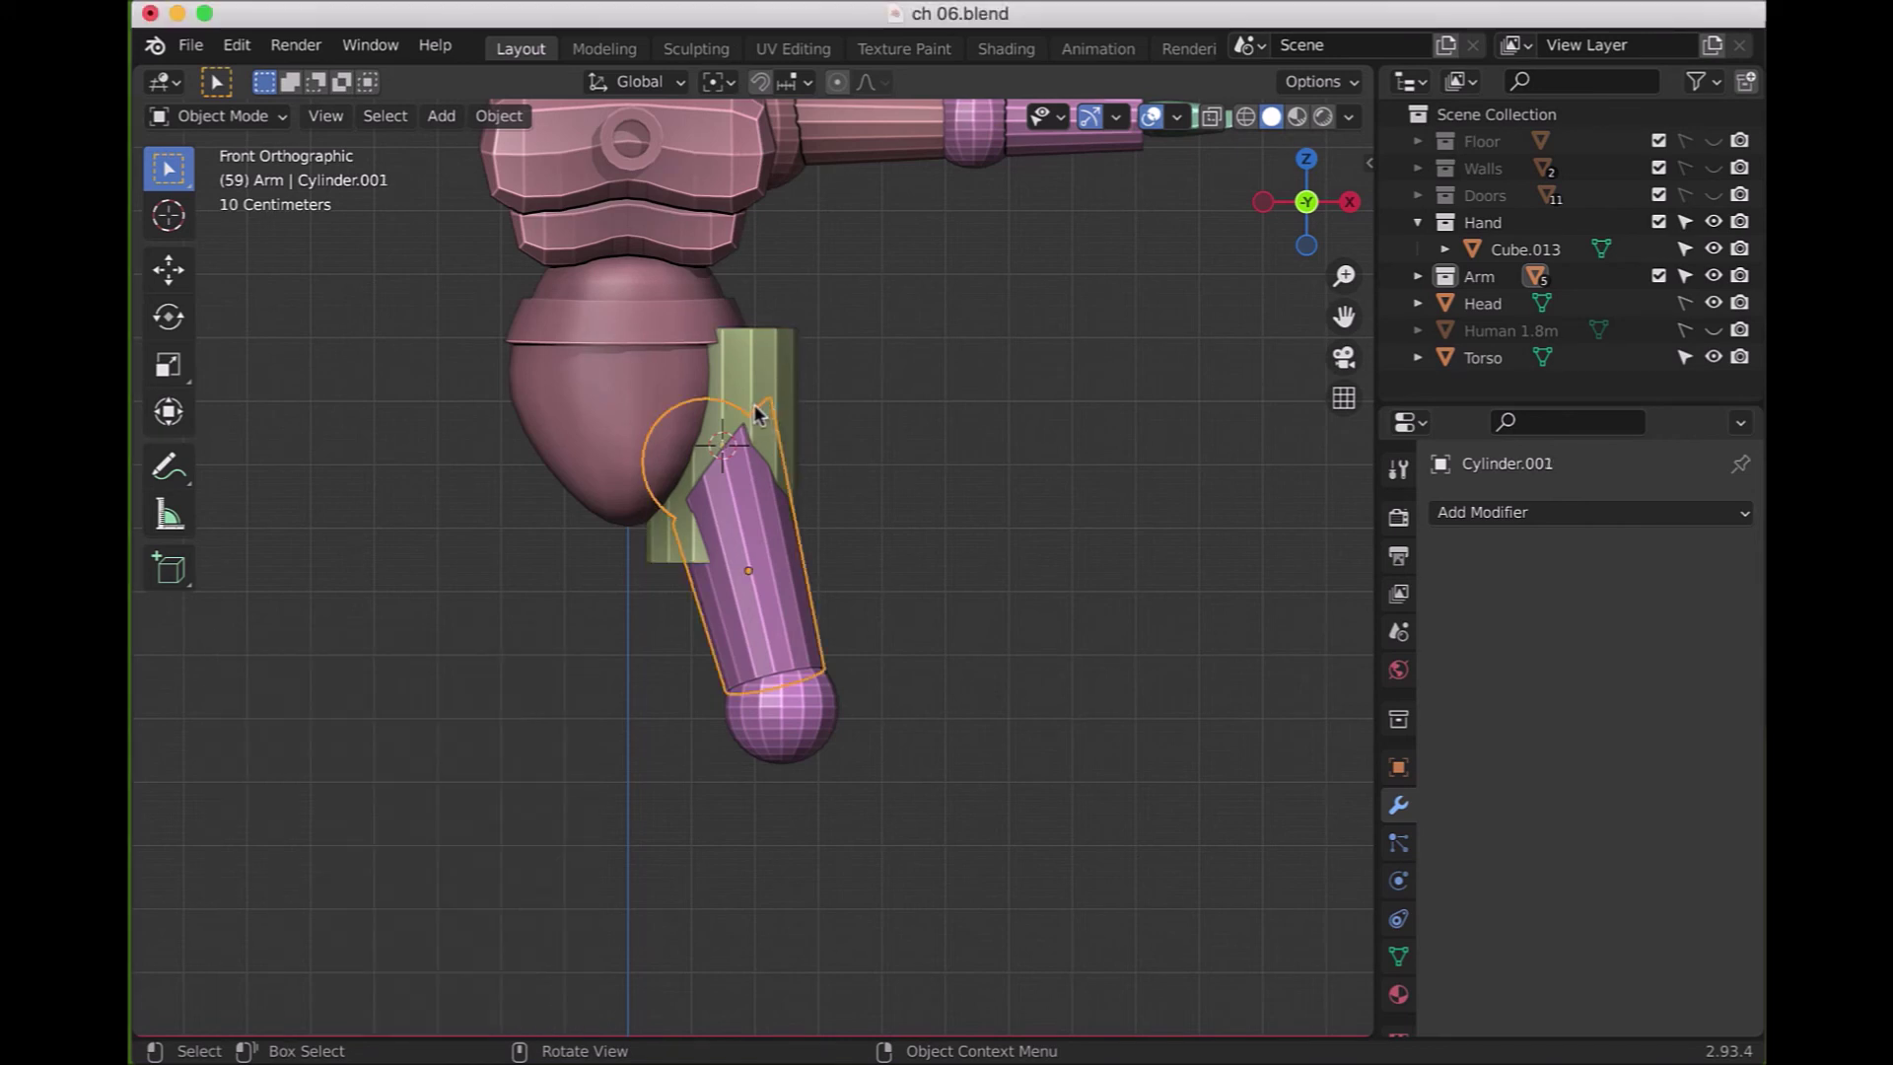
click(772, 366)
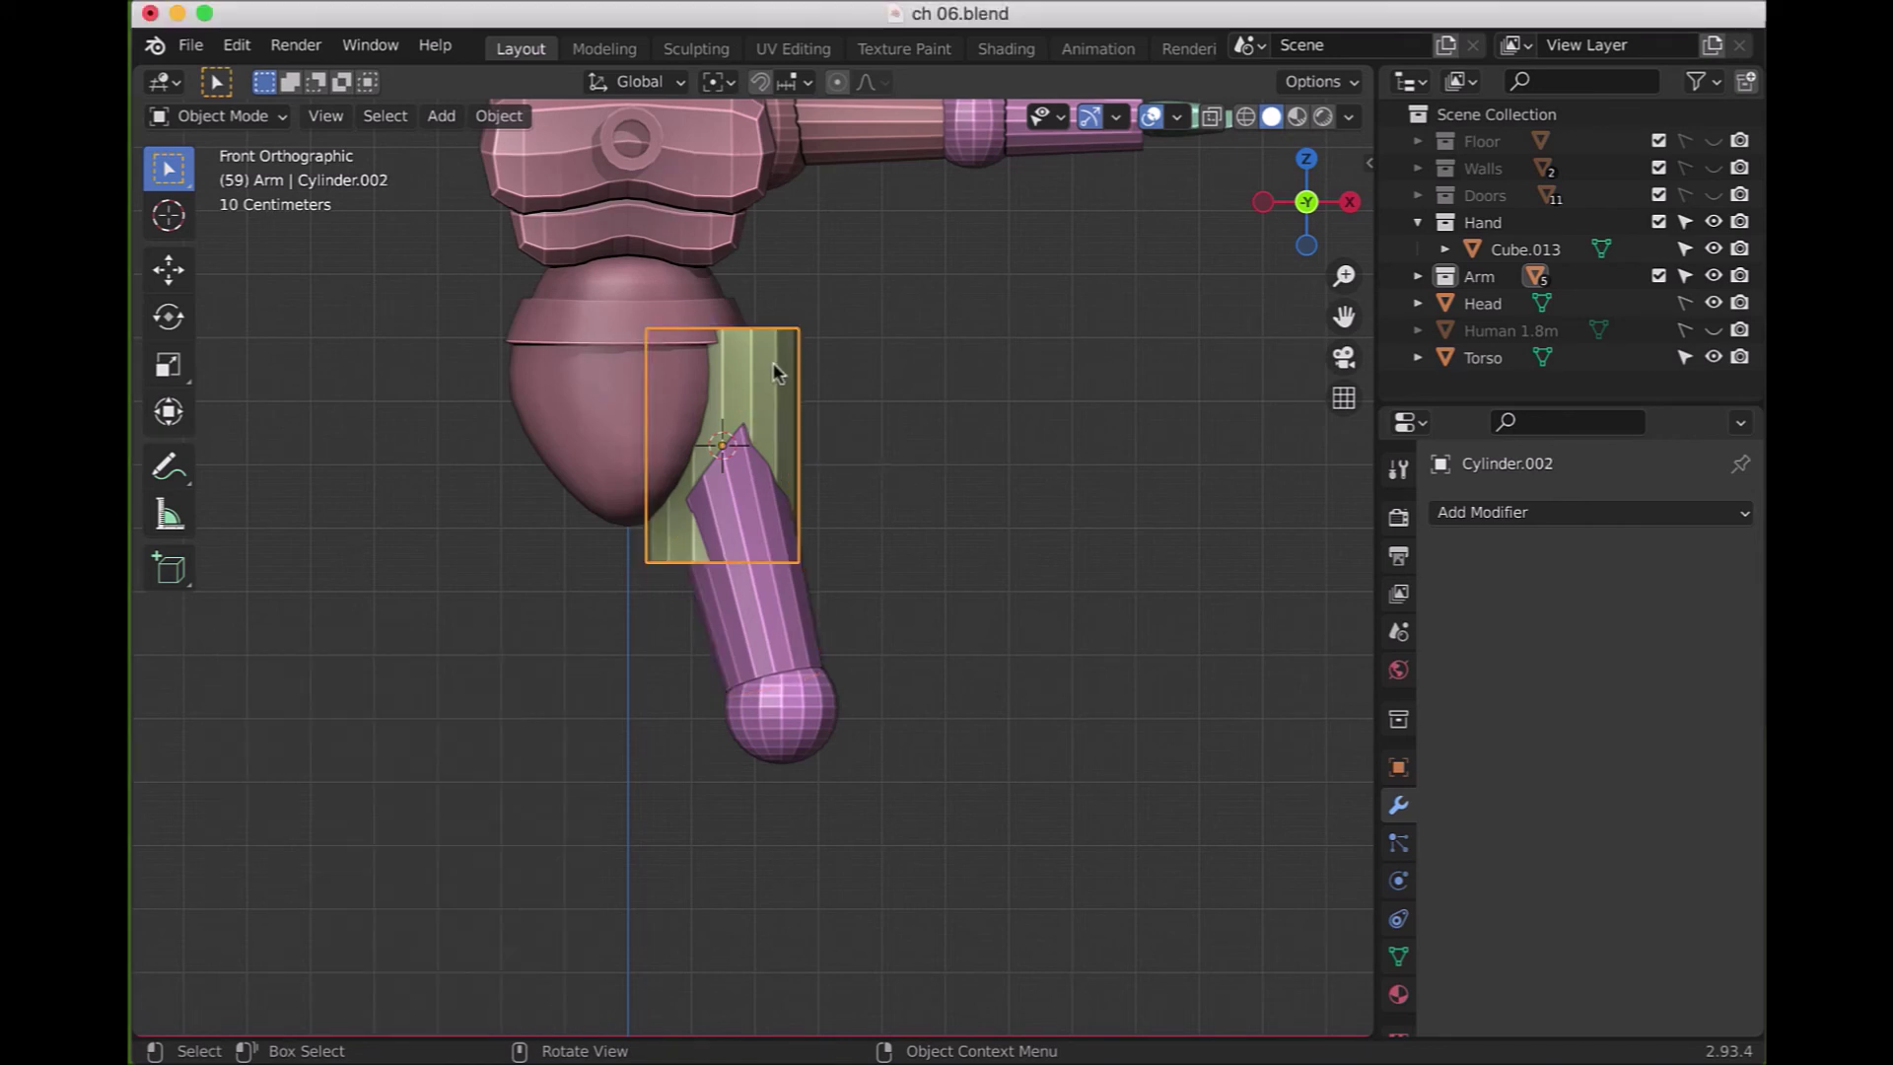
- Move Cylinder.002 about 0.59 m right and 0.46 m down, then select its top face in Edit Mode
key(g)
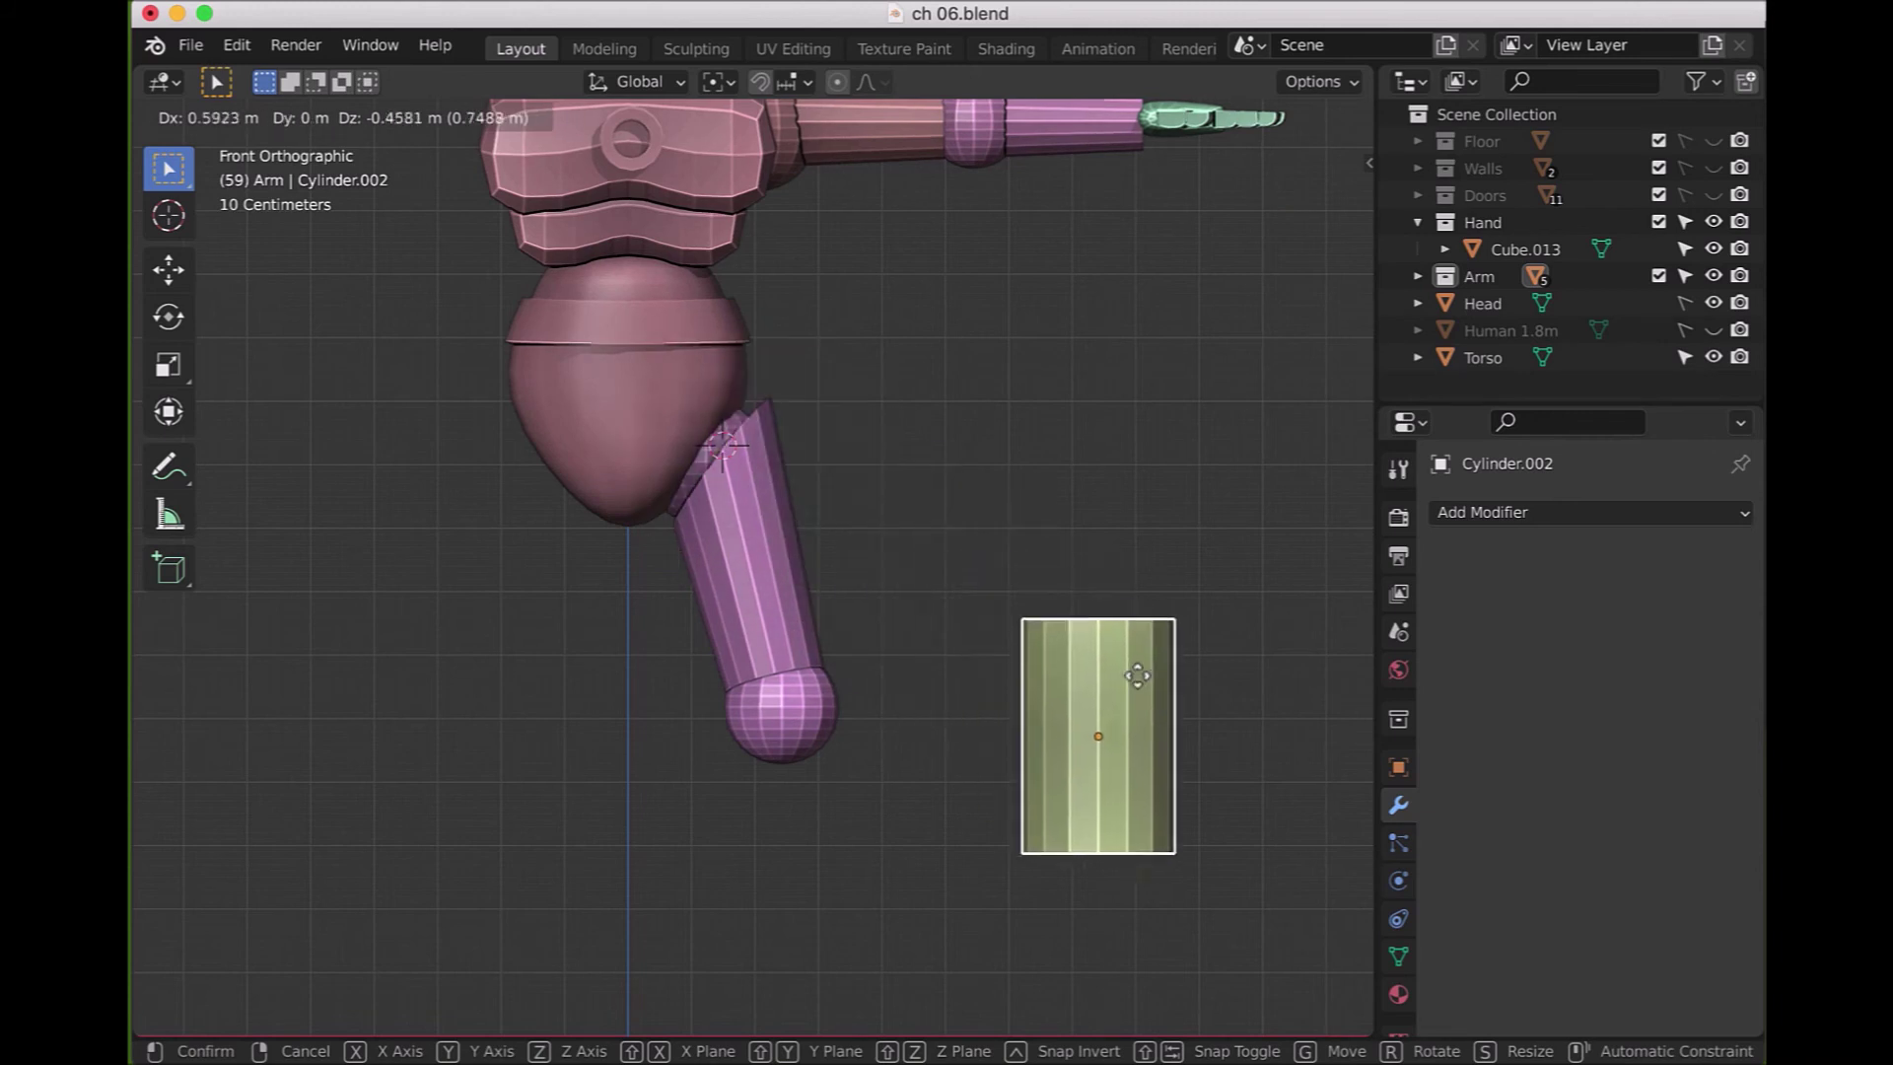
click(1136, 680)
mouse_move(1204, 641)
middle_down()
mouse_move(1271, 760)
mouse_move(1242, 794)
mouse_move(1213, 766)
middle_up()
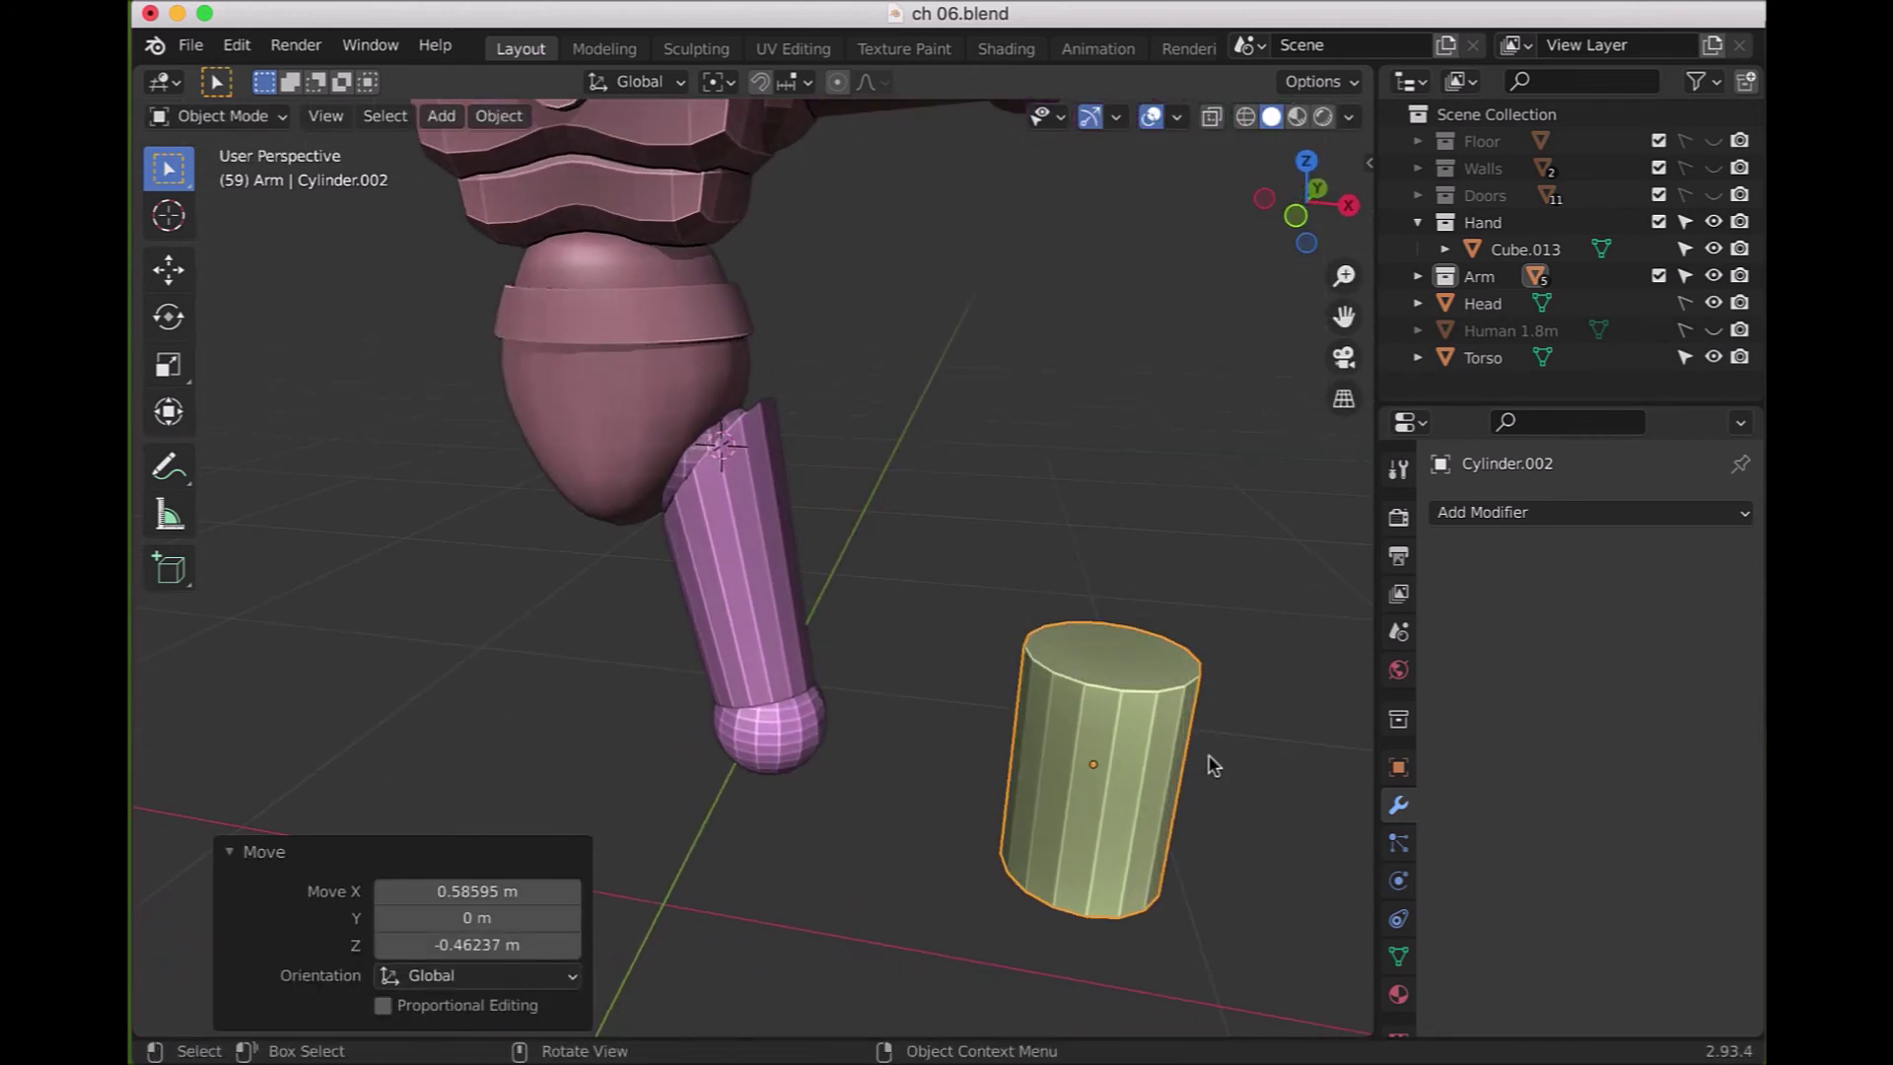
click(264, 121)
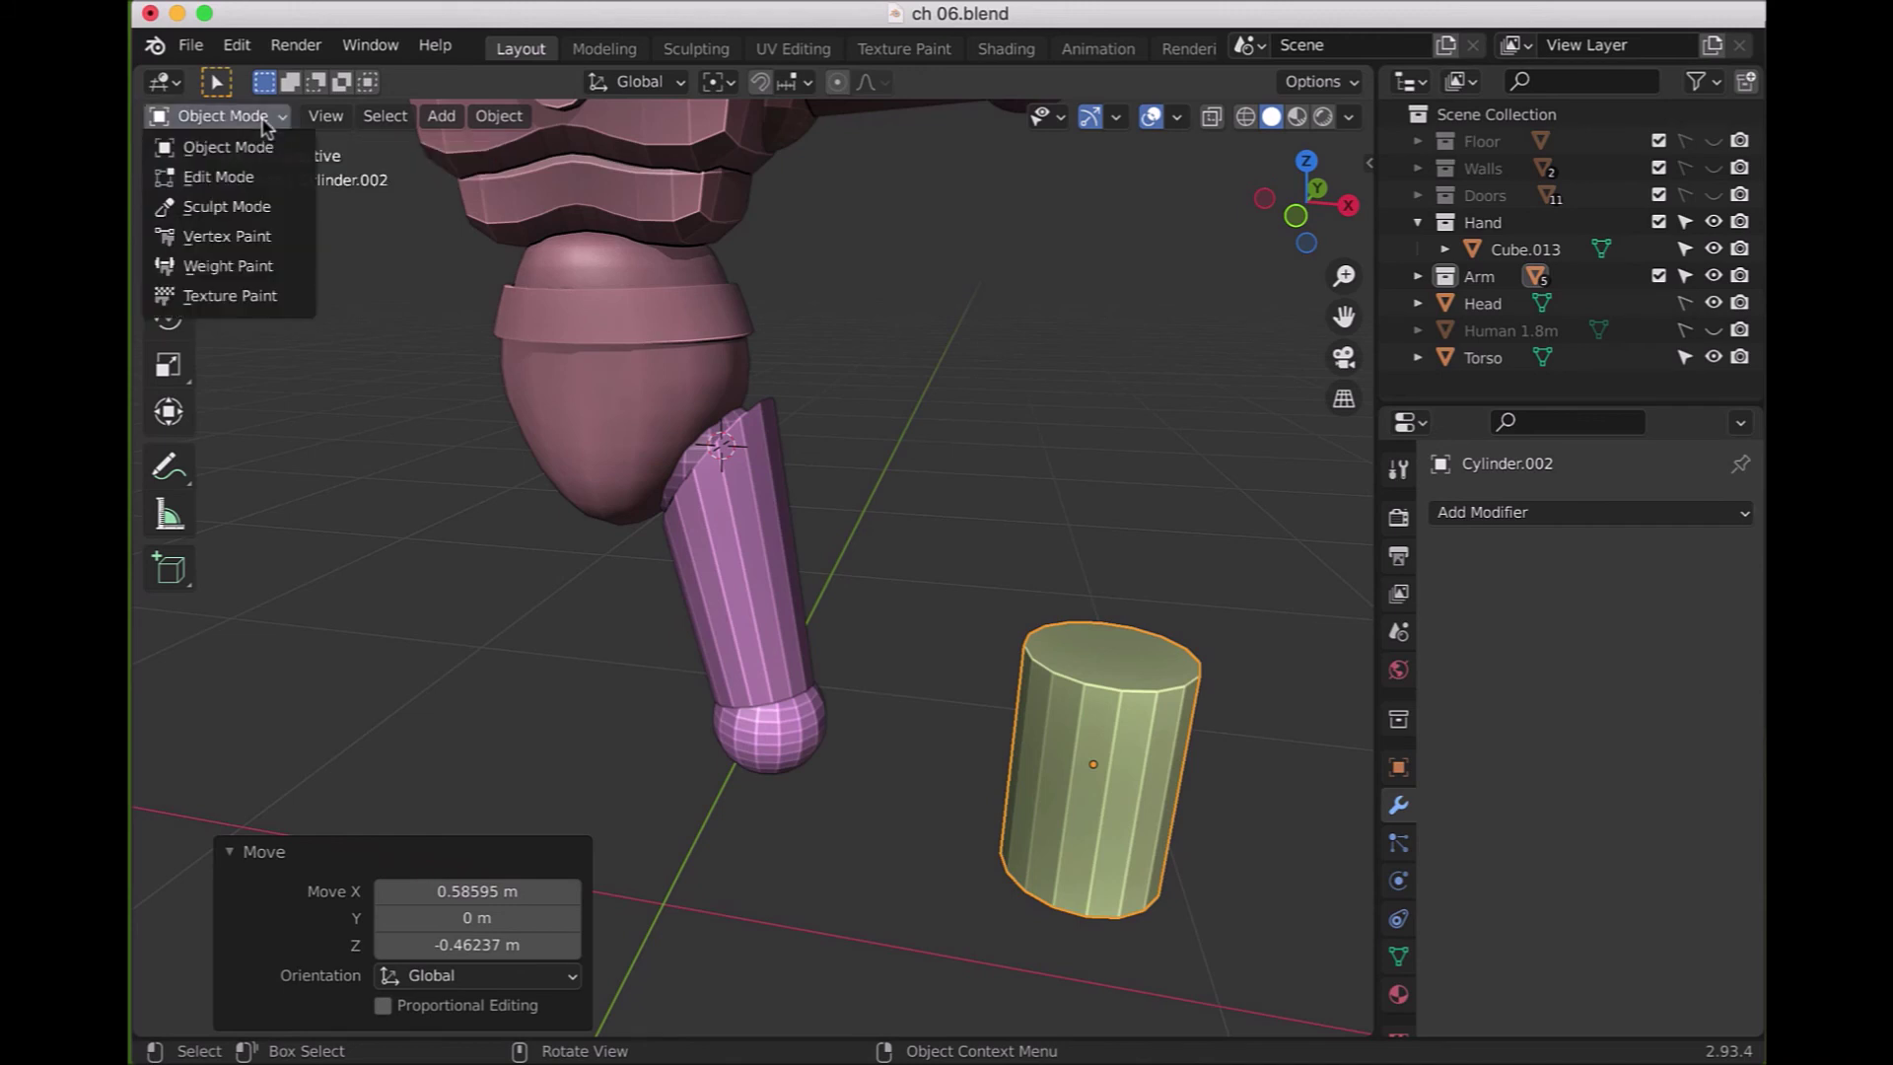
click(256, 184)
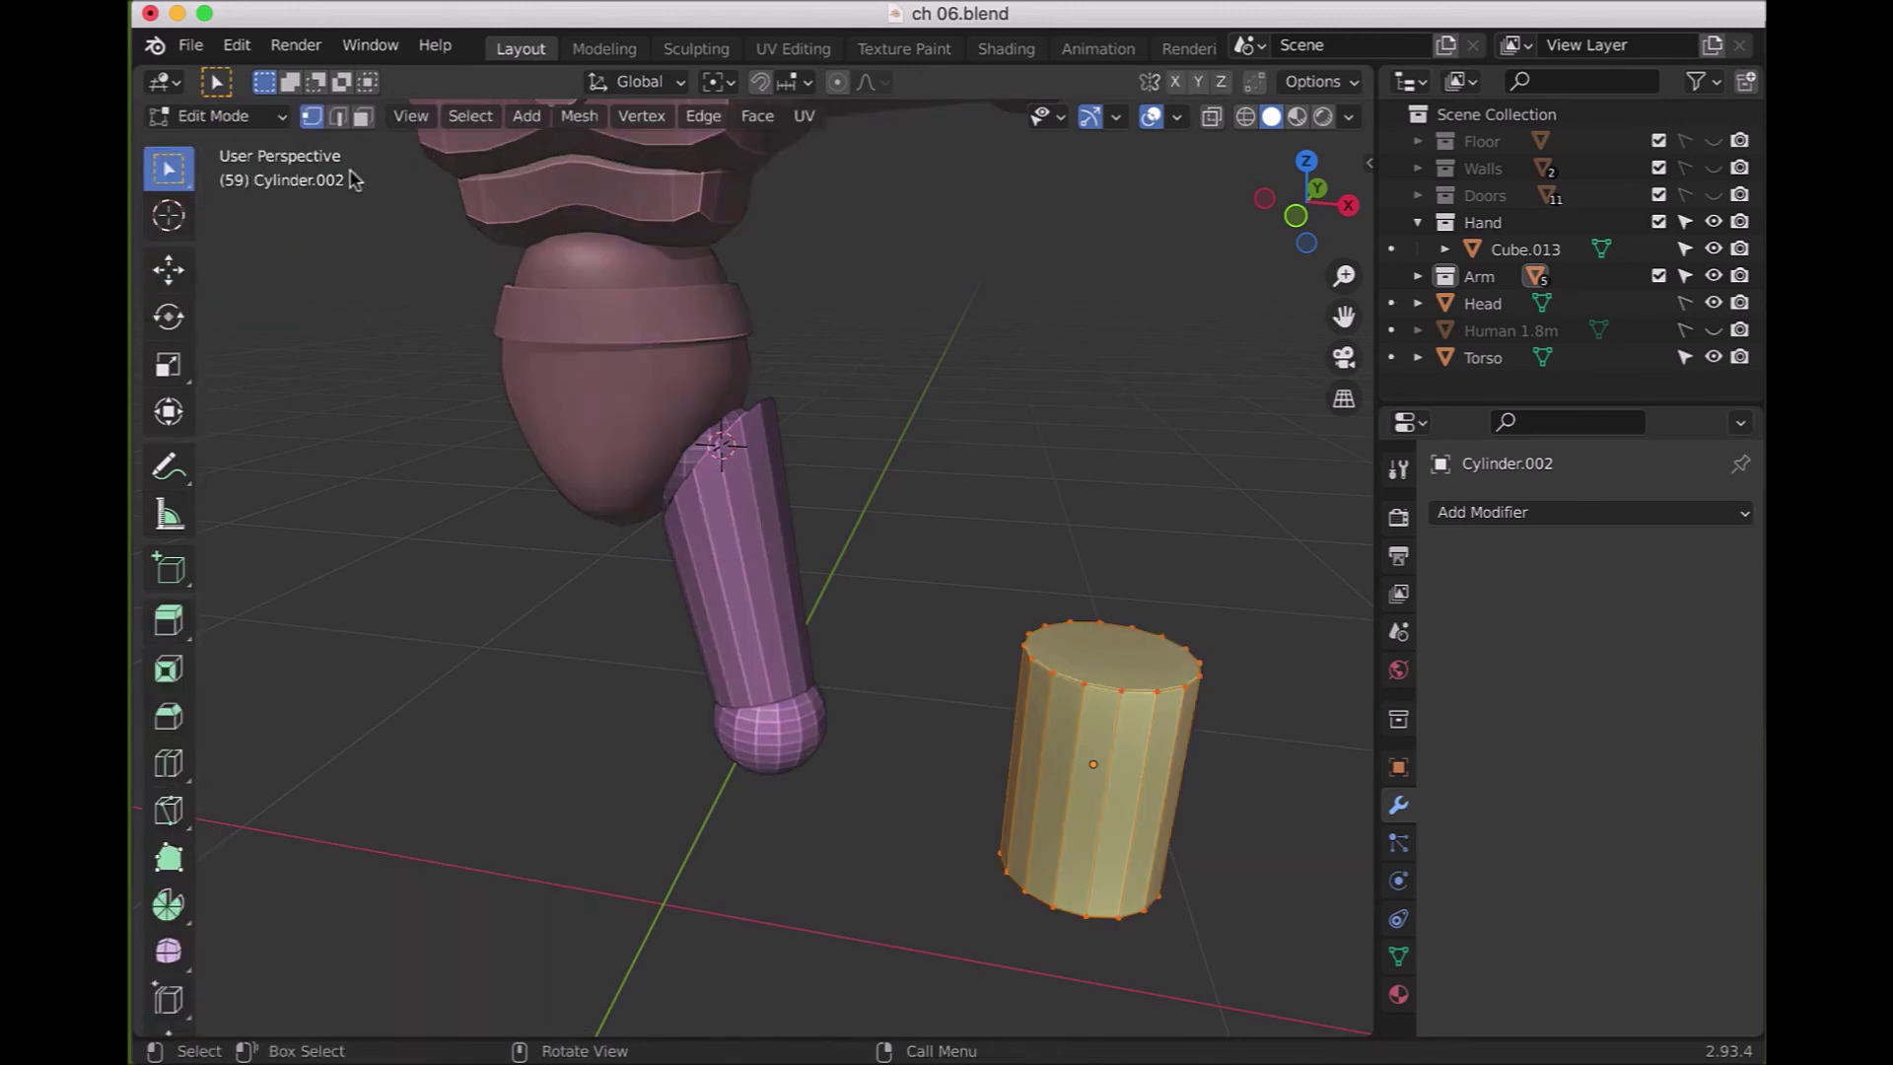
click(362, 118)
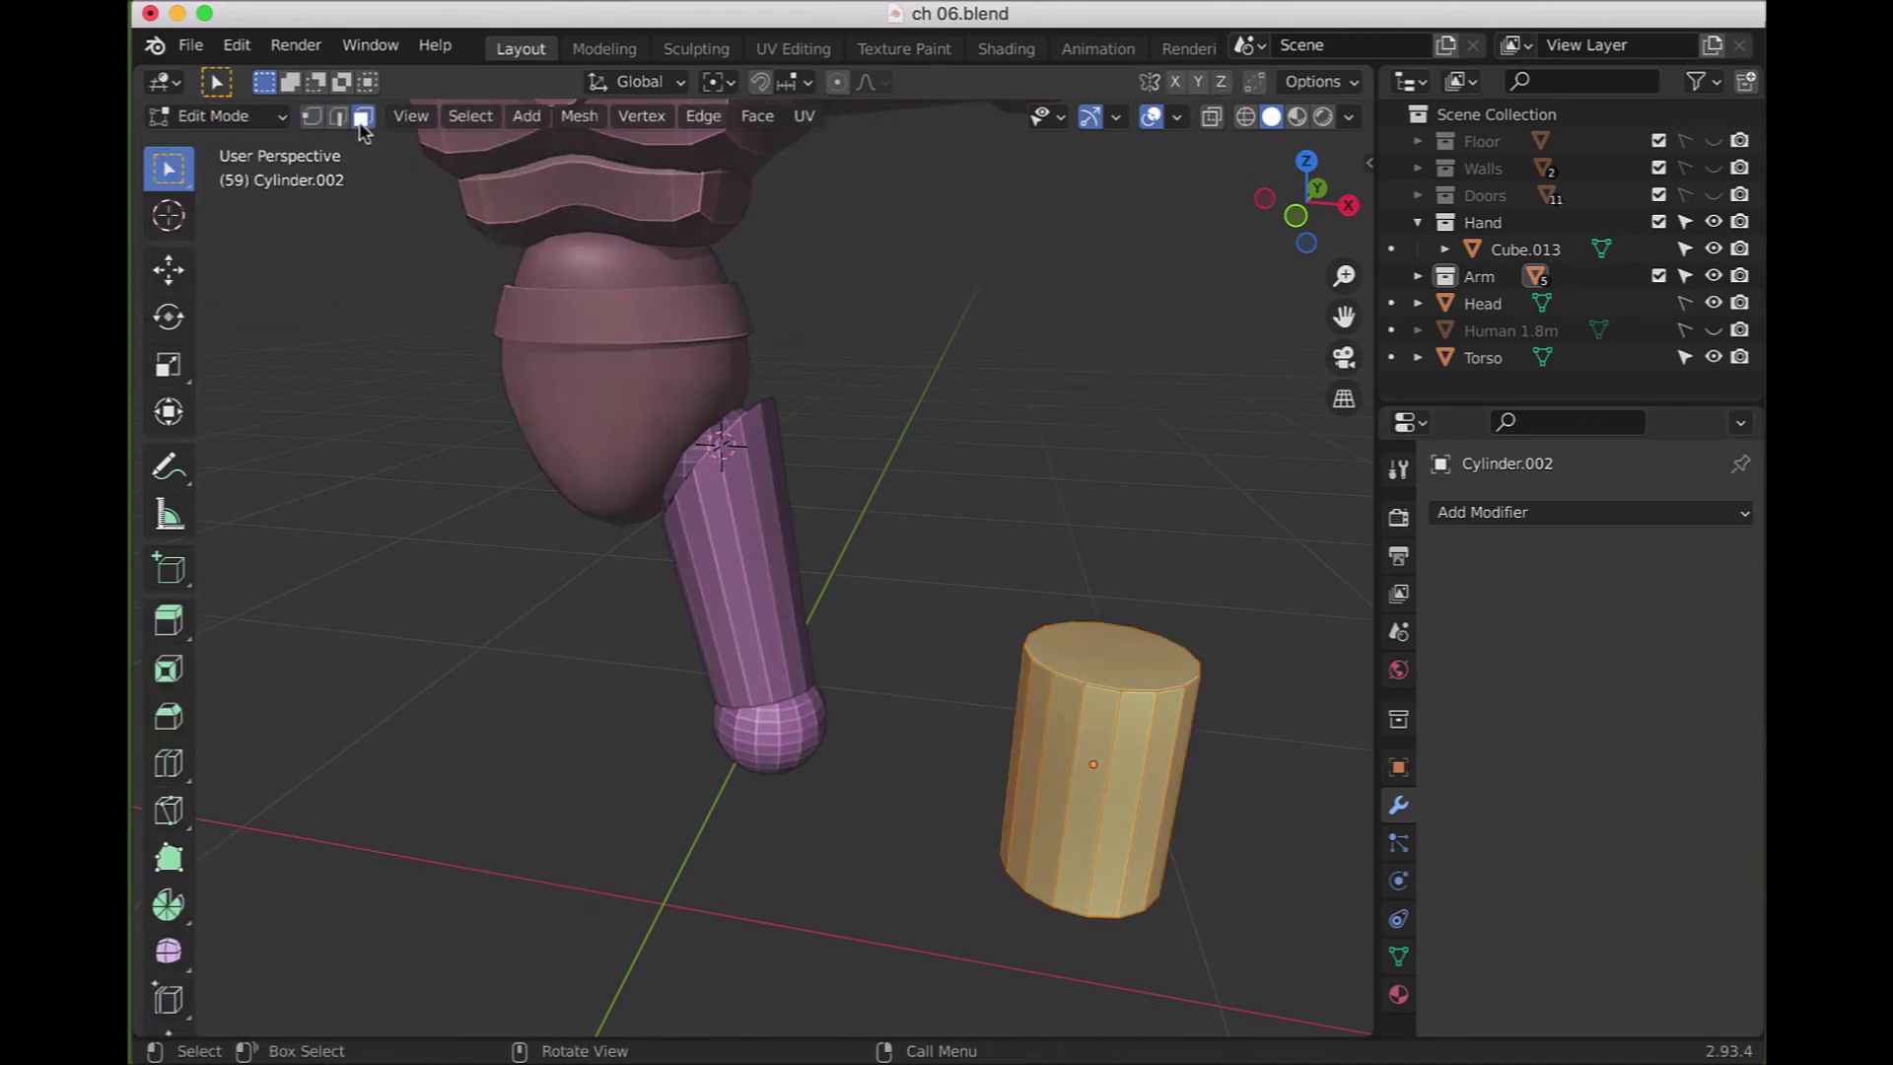
click(1109, 646)
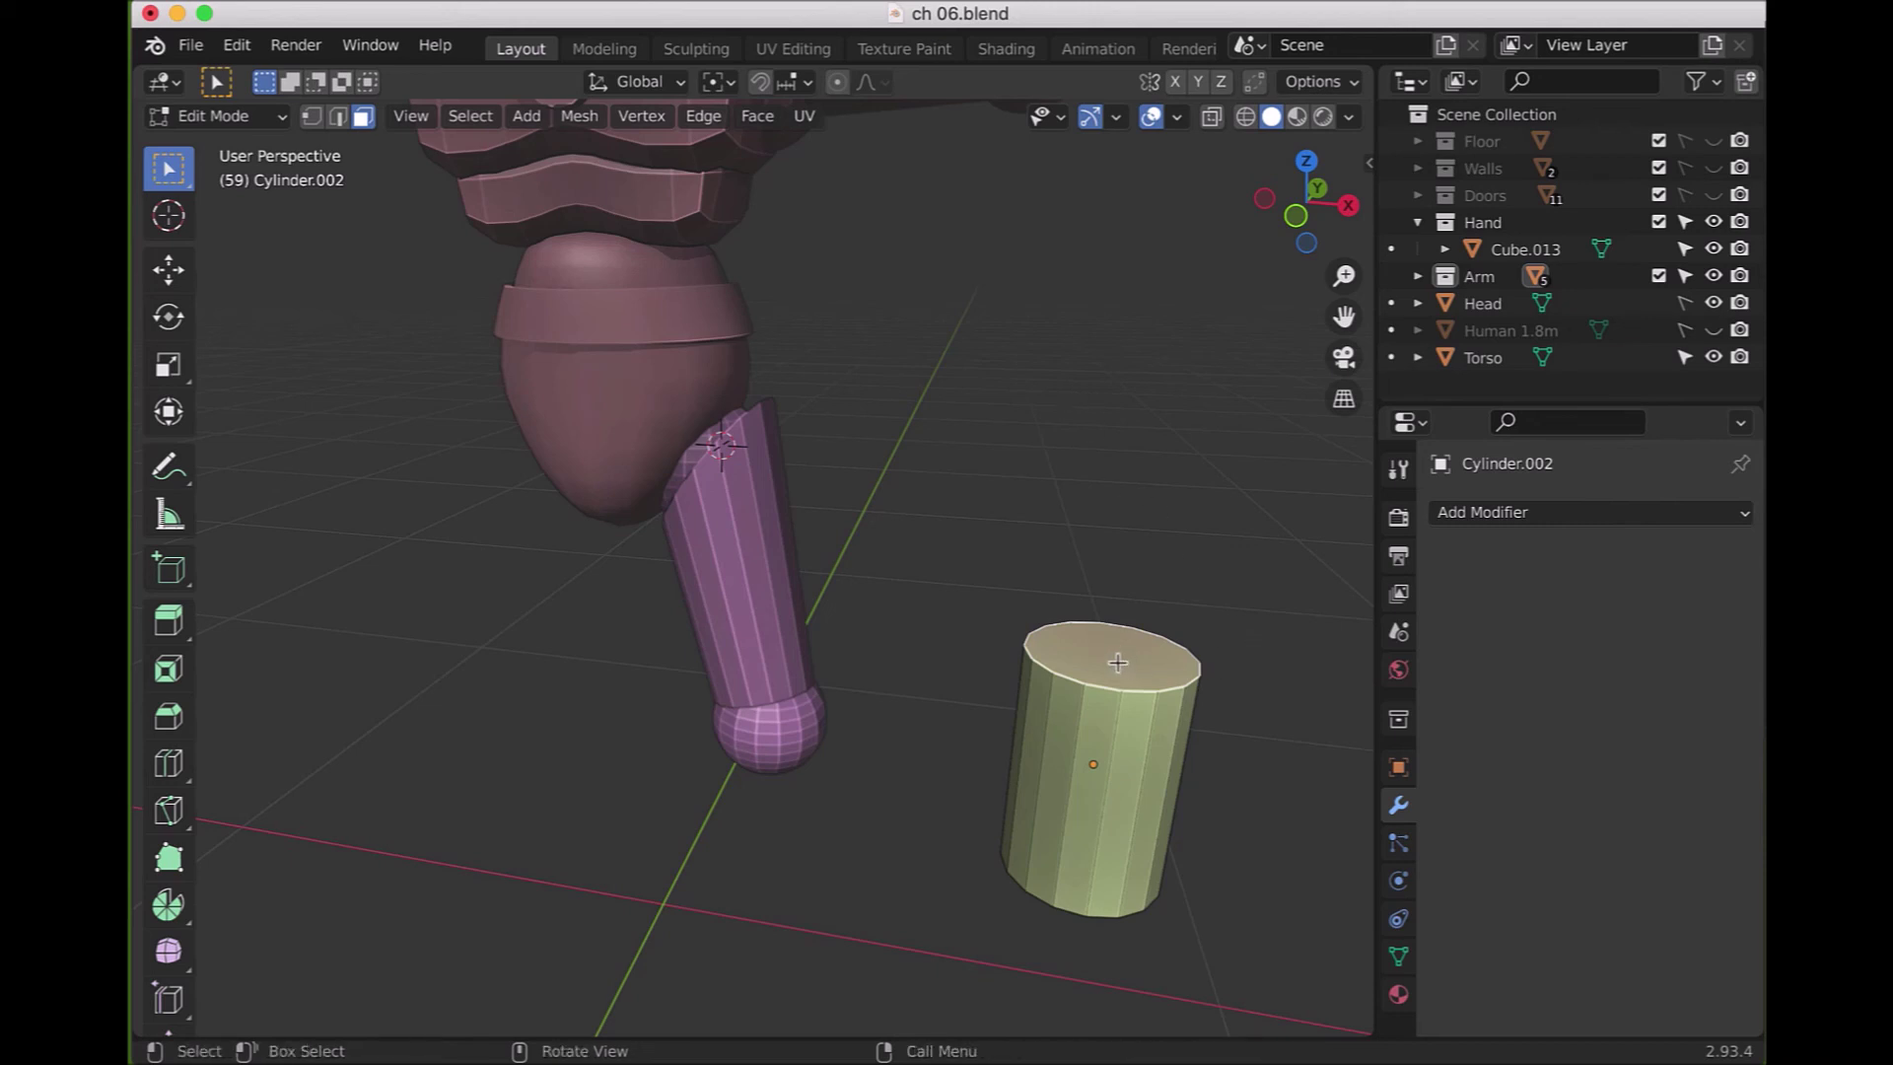
- Scale Cylinder.002's top face to 0.8 for a taper, then view it from the front
text(s.8)
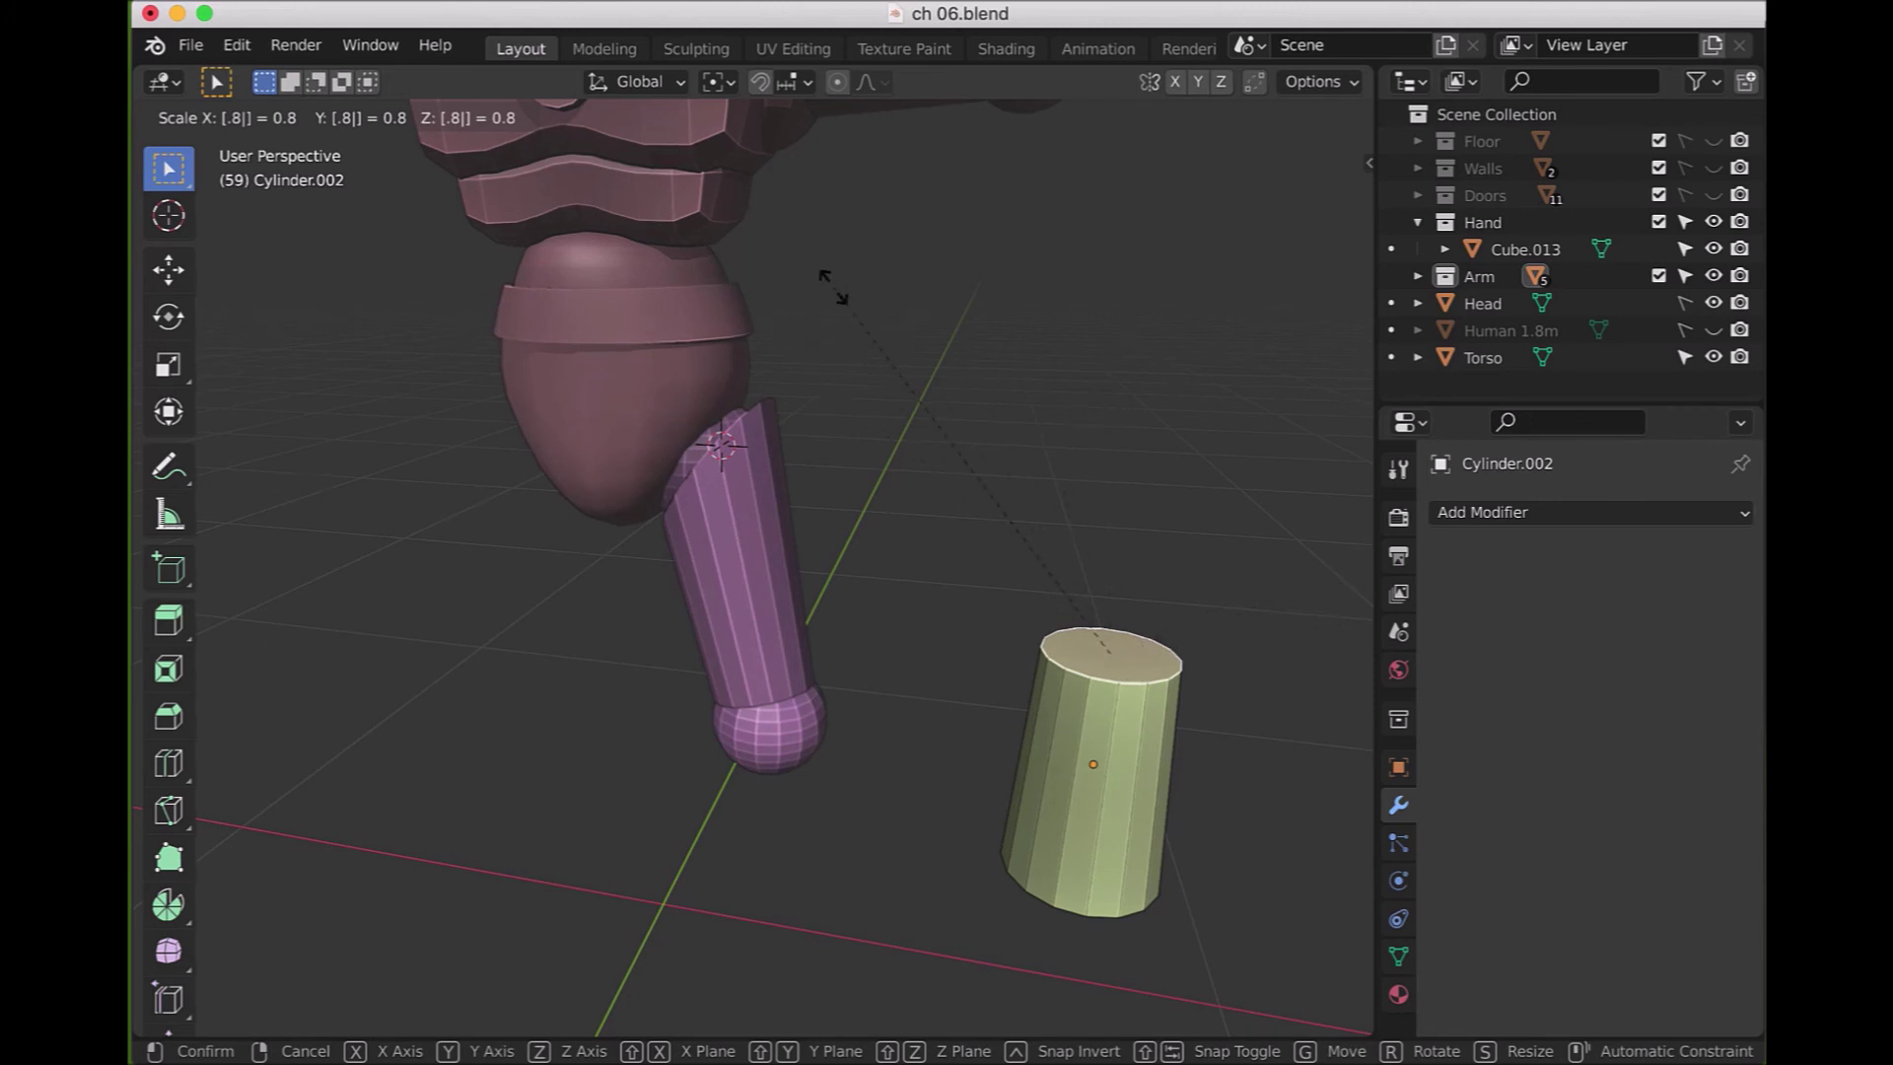
click(1077, 499)
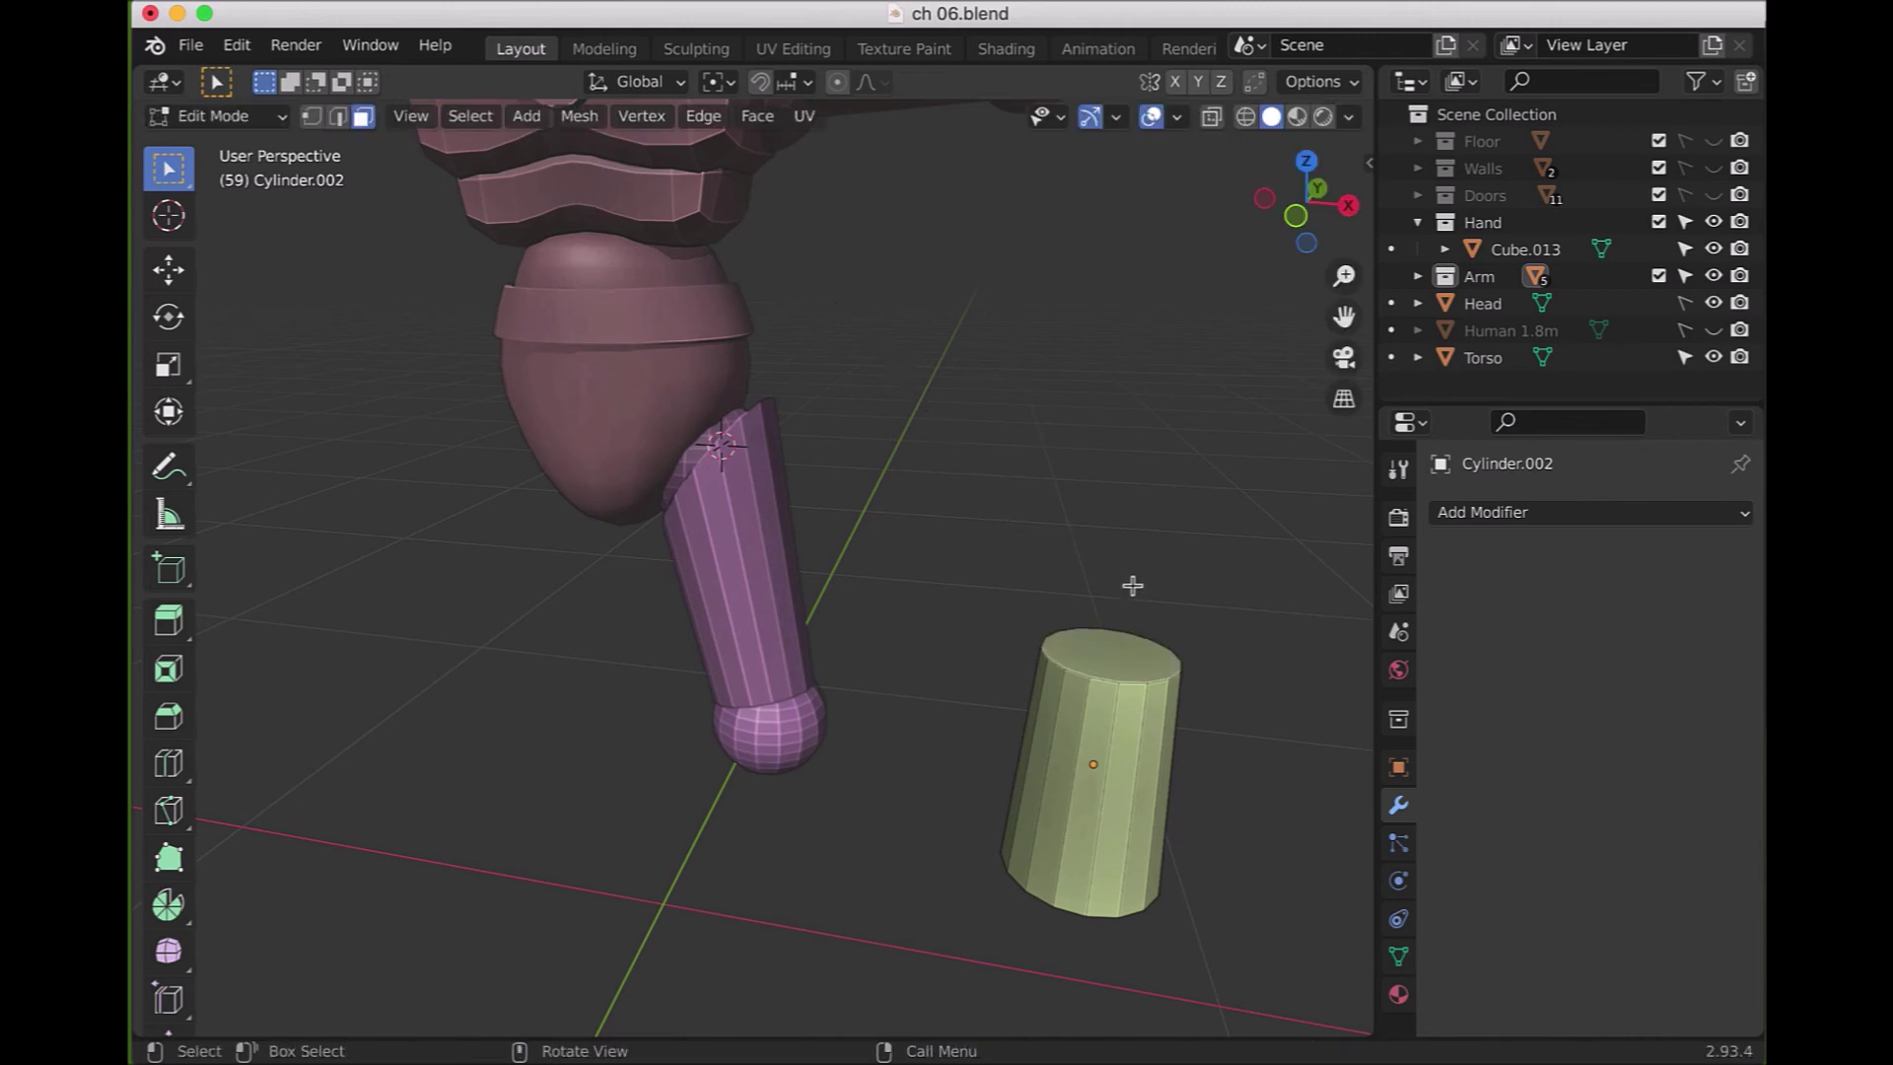
key(KP_1)
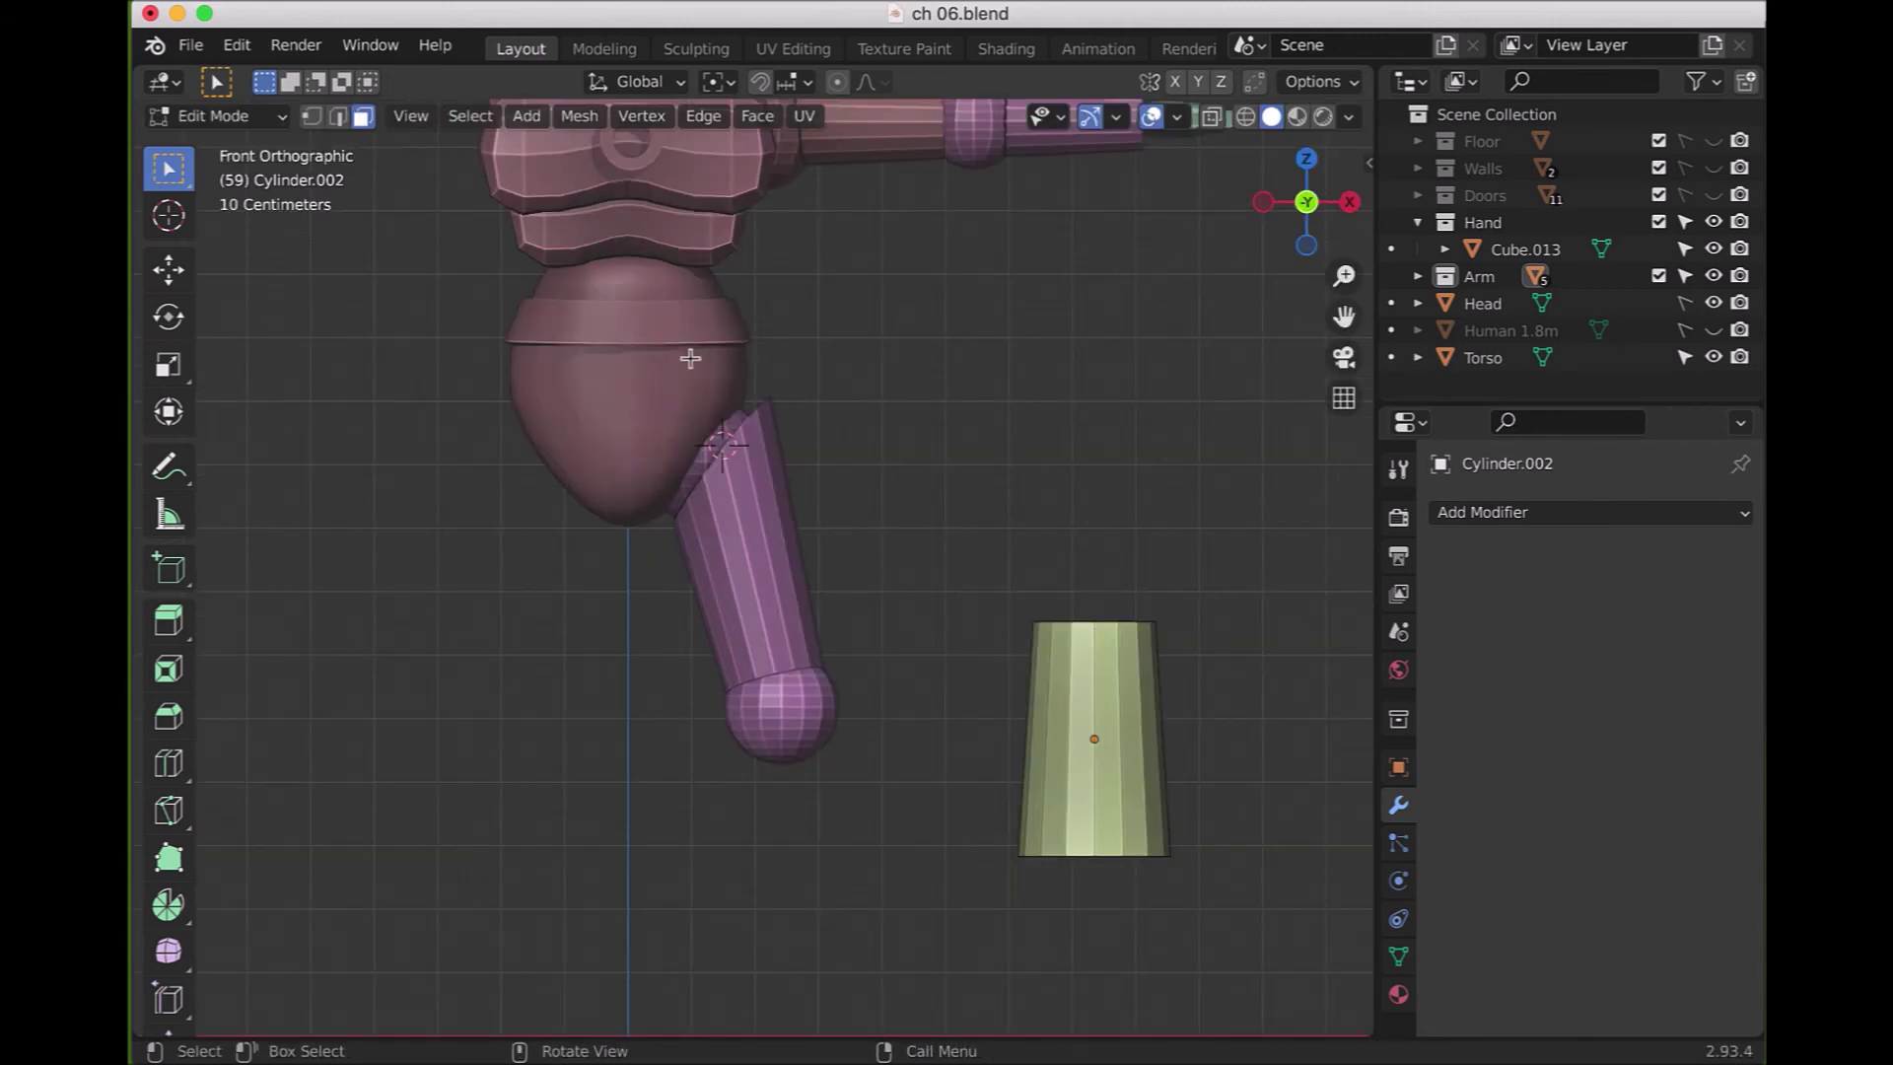
click(277, 120)
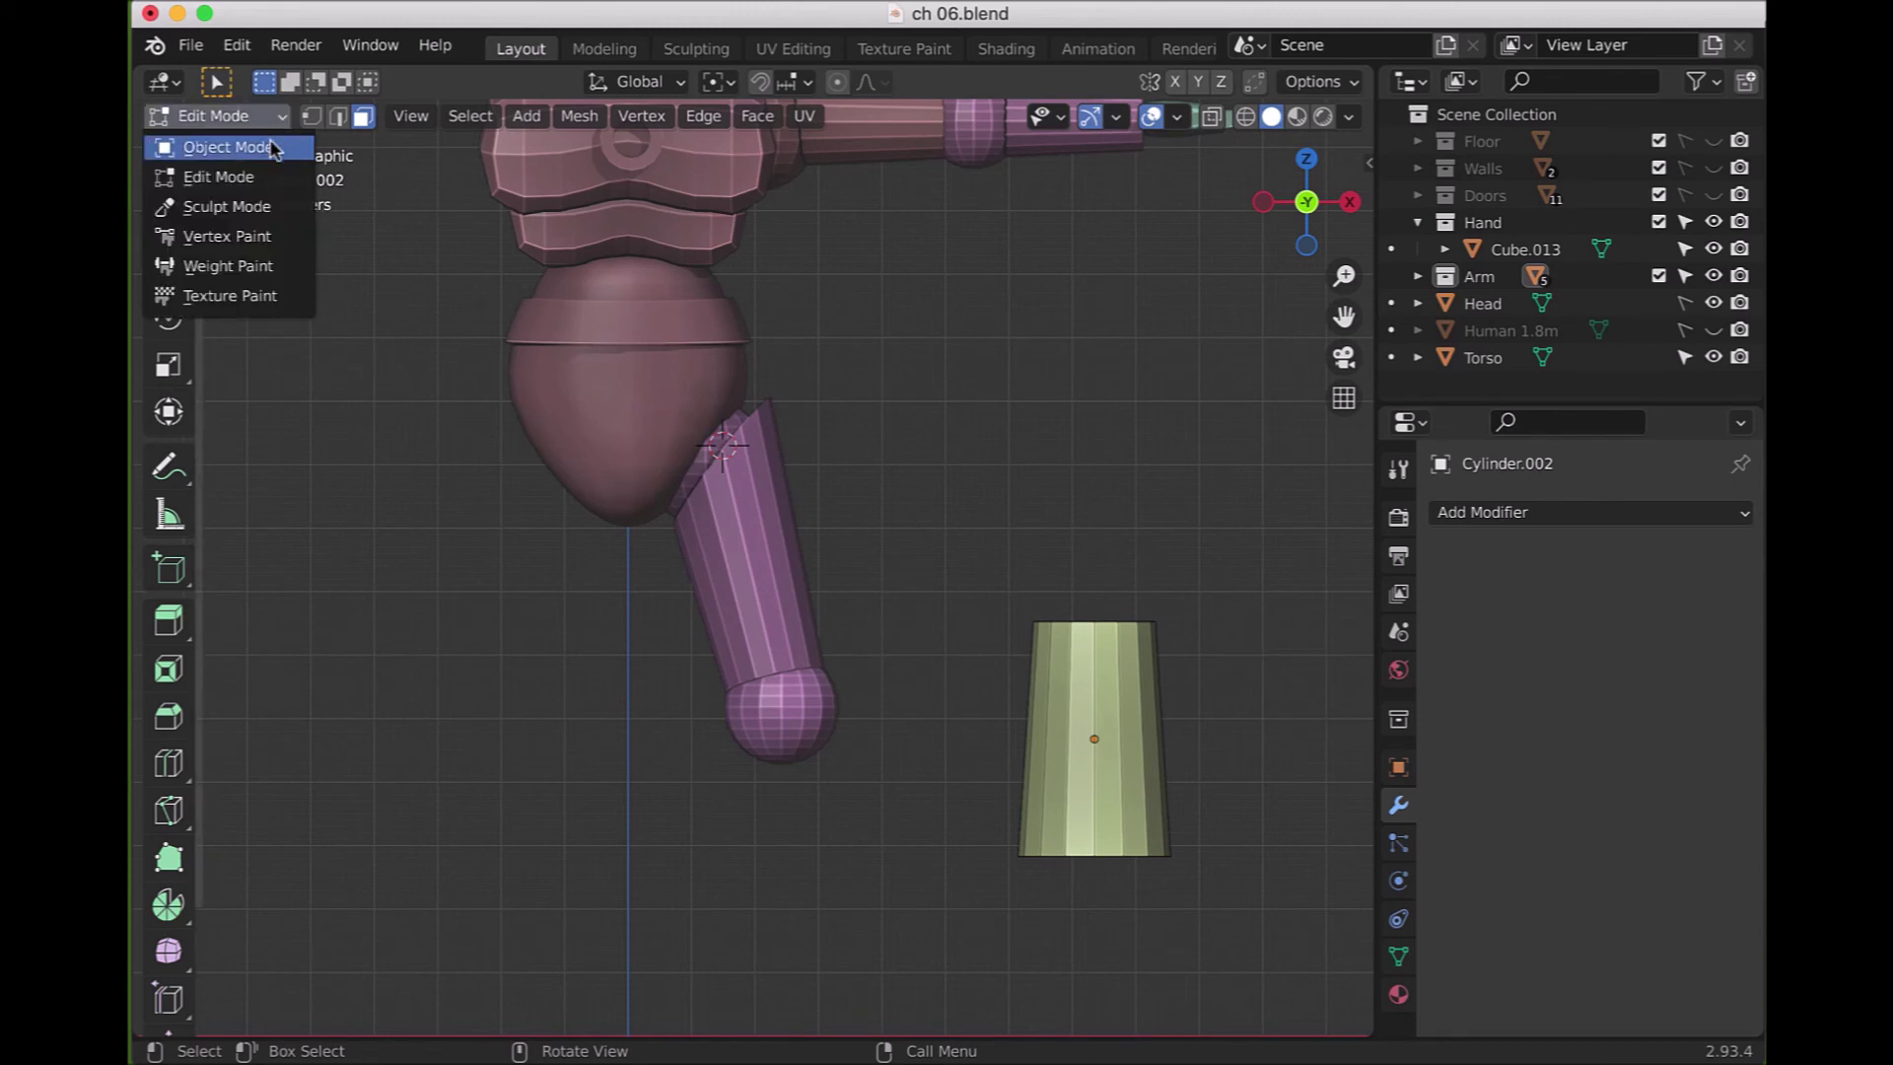
- In Object Mode, move the tapered cylinder under the arm's end ball in front and right views
click(193, 146)
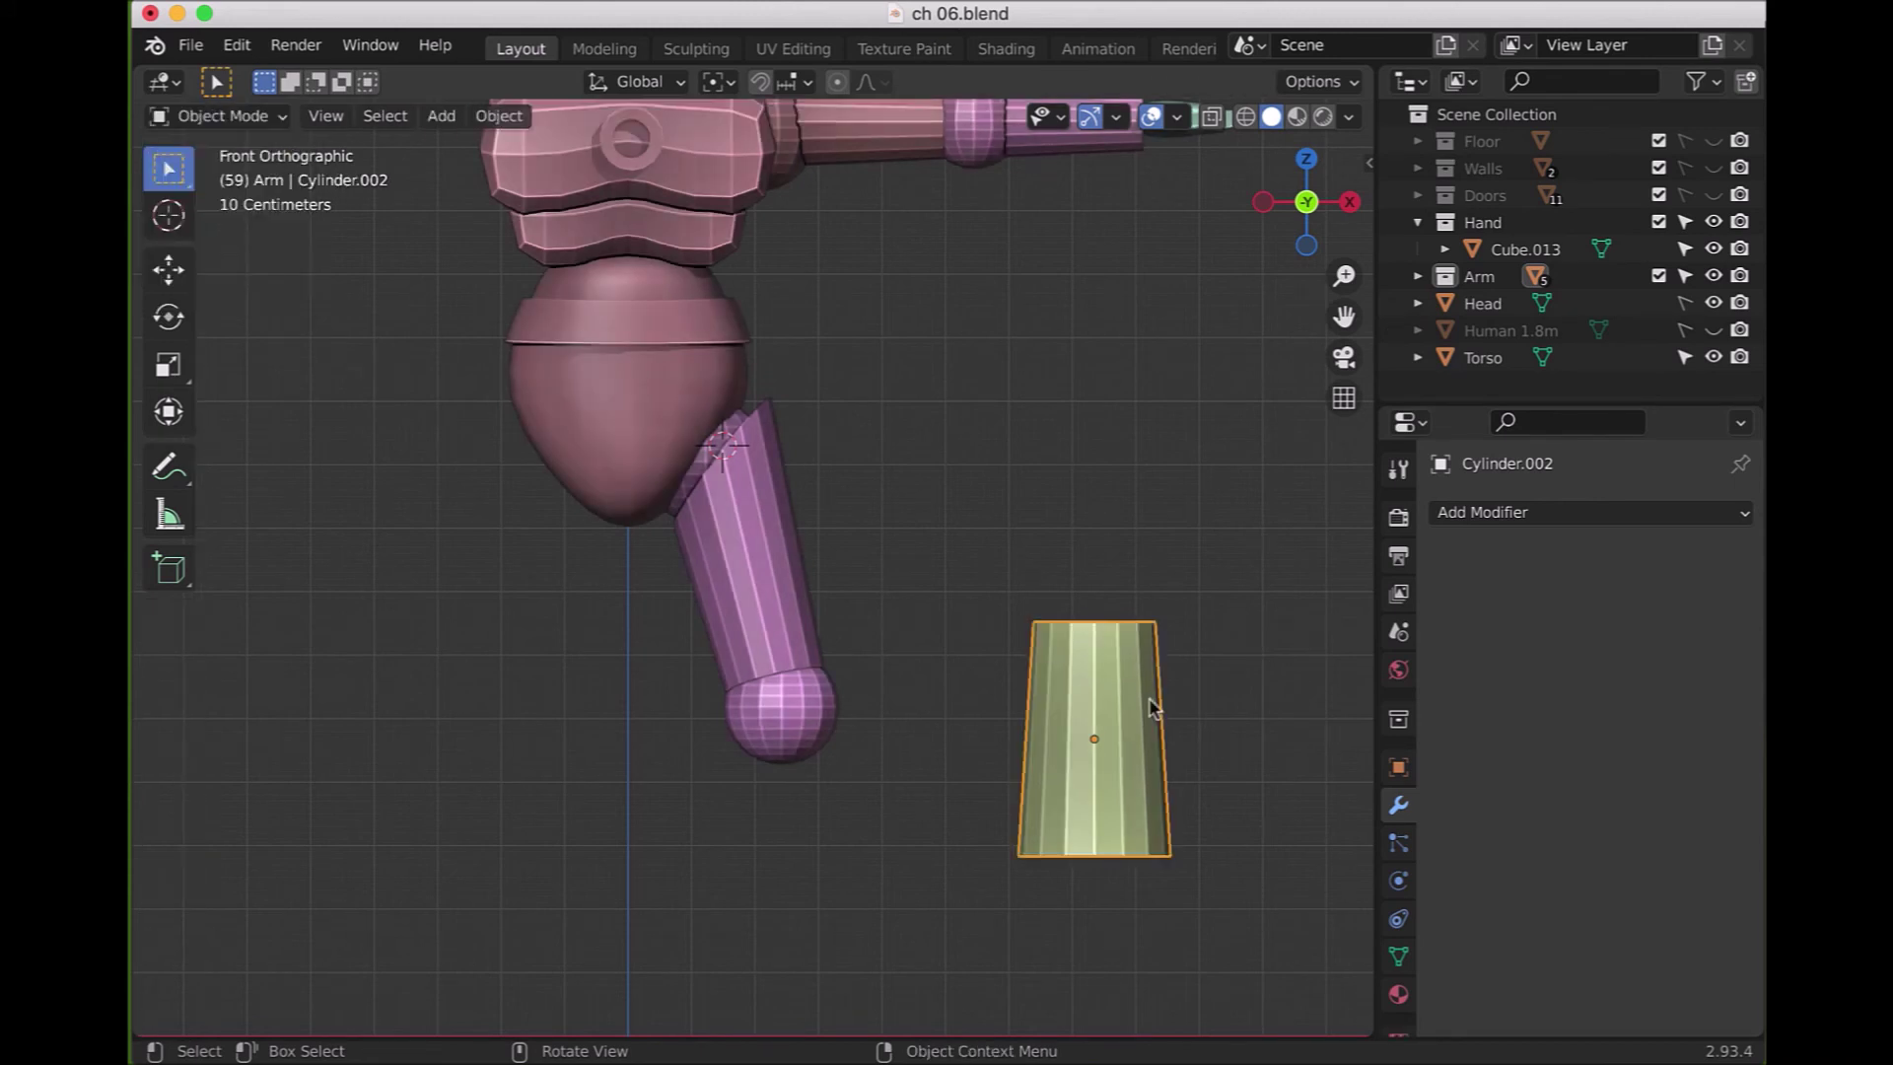
key(g)
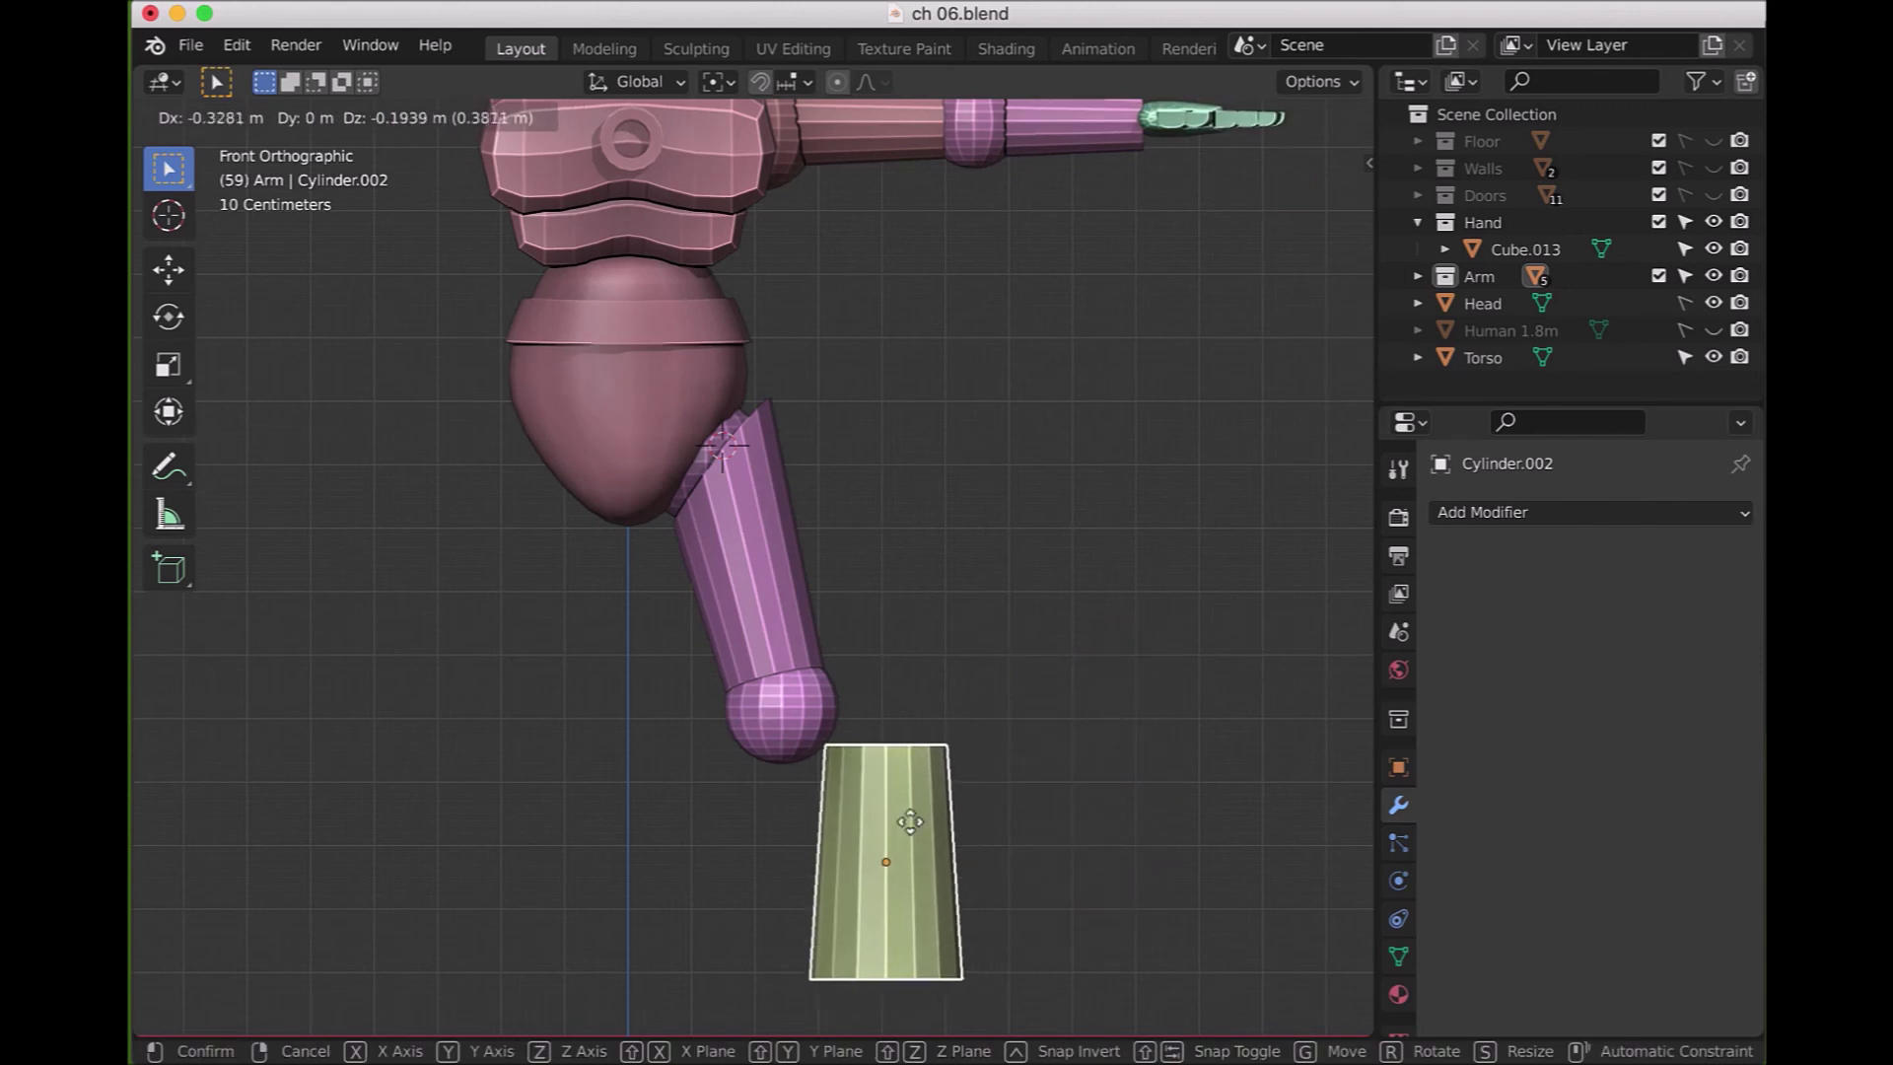
click(848, 833)
key(KP_3)
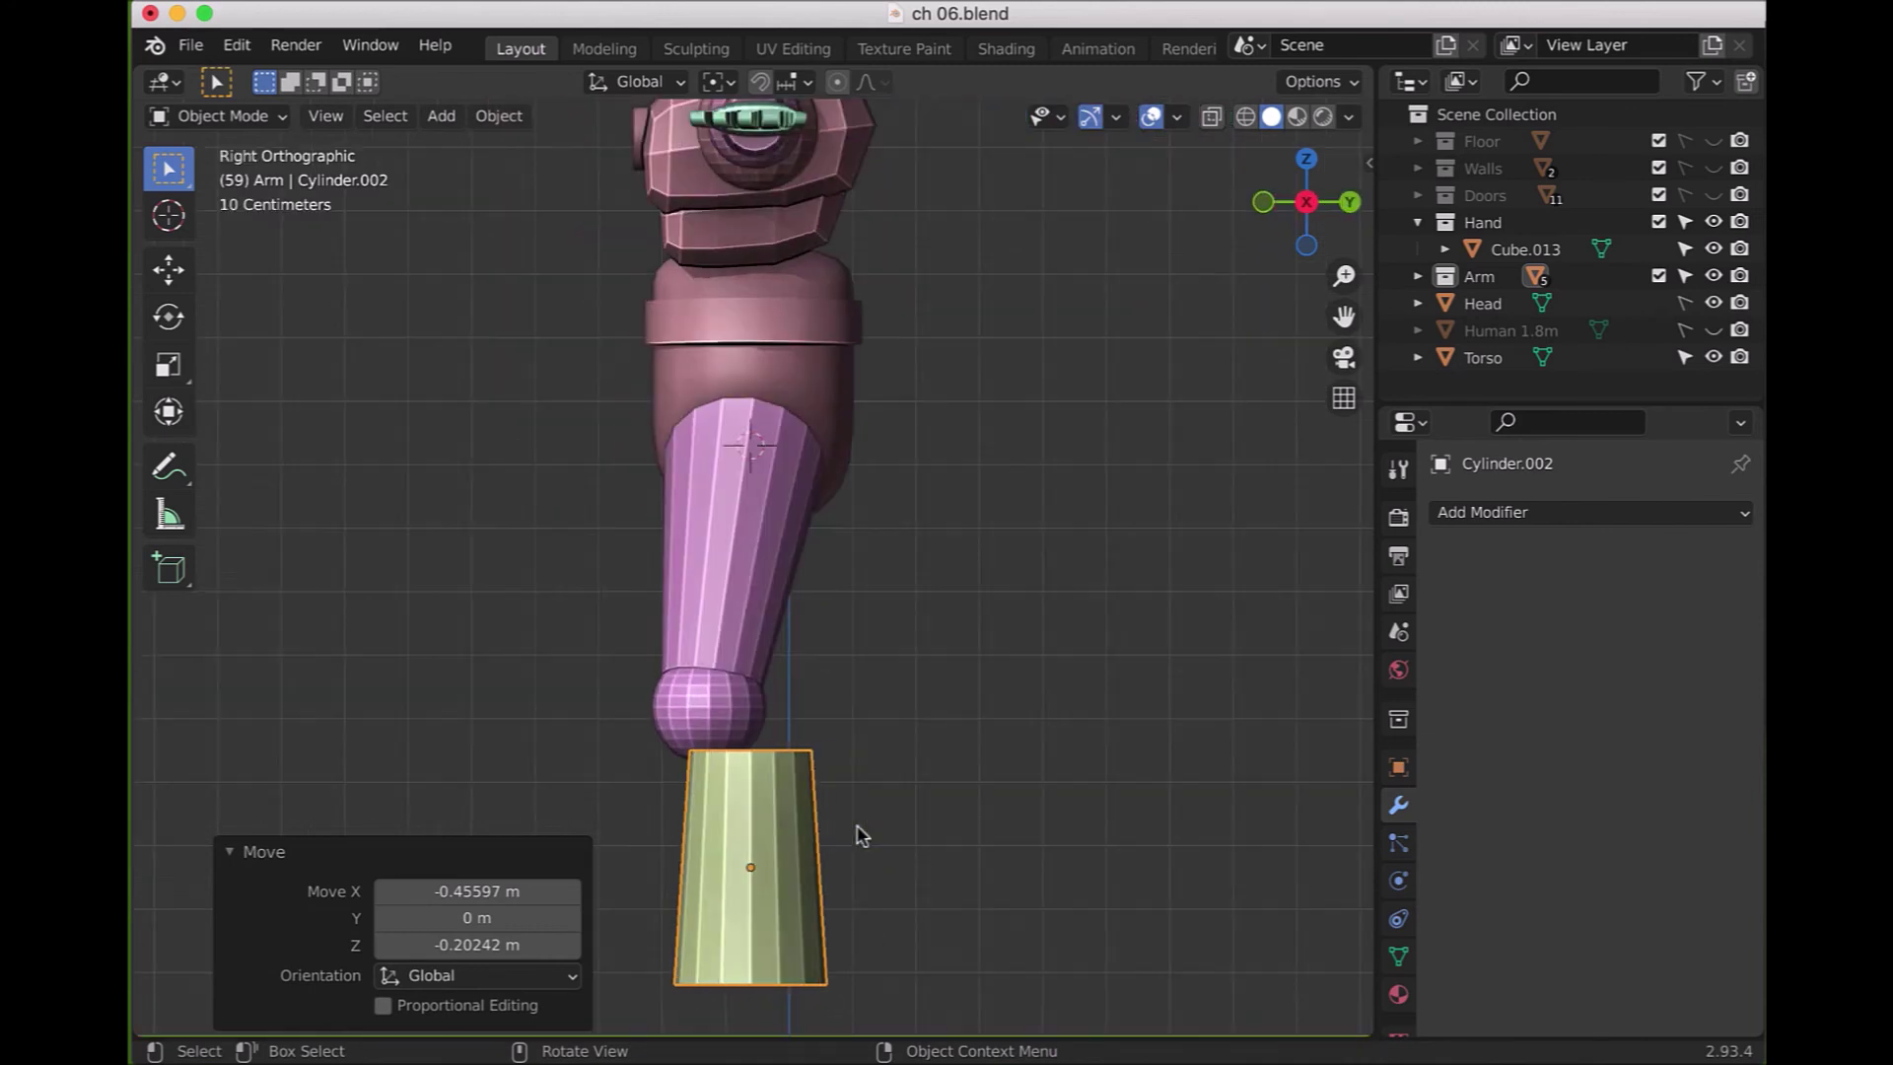
key(g)
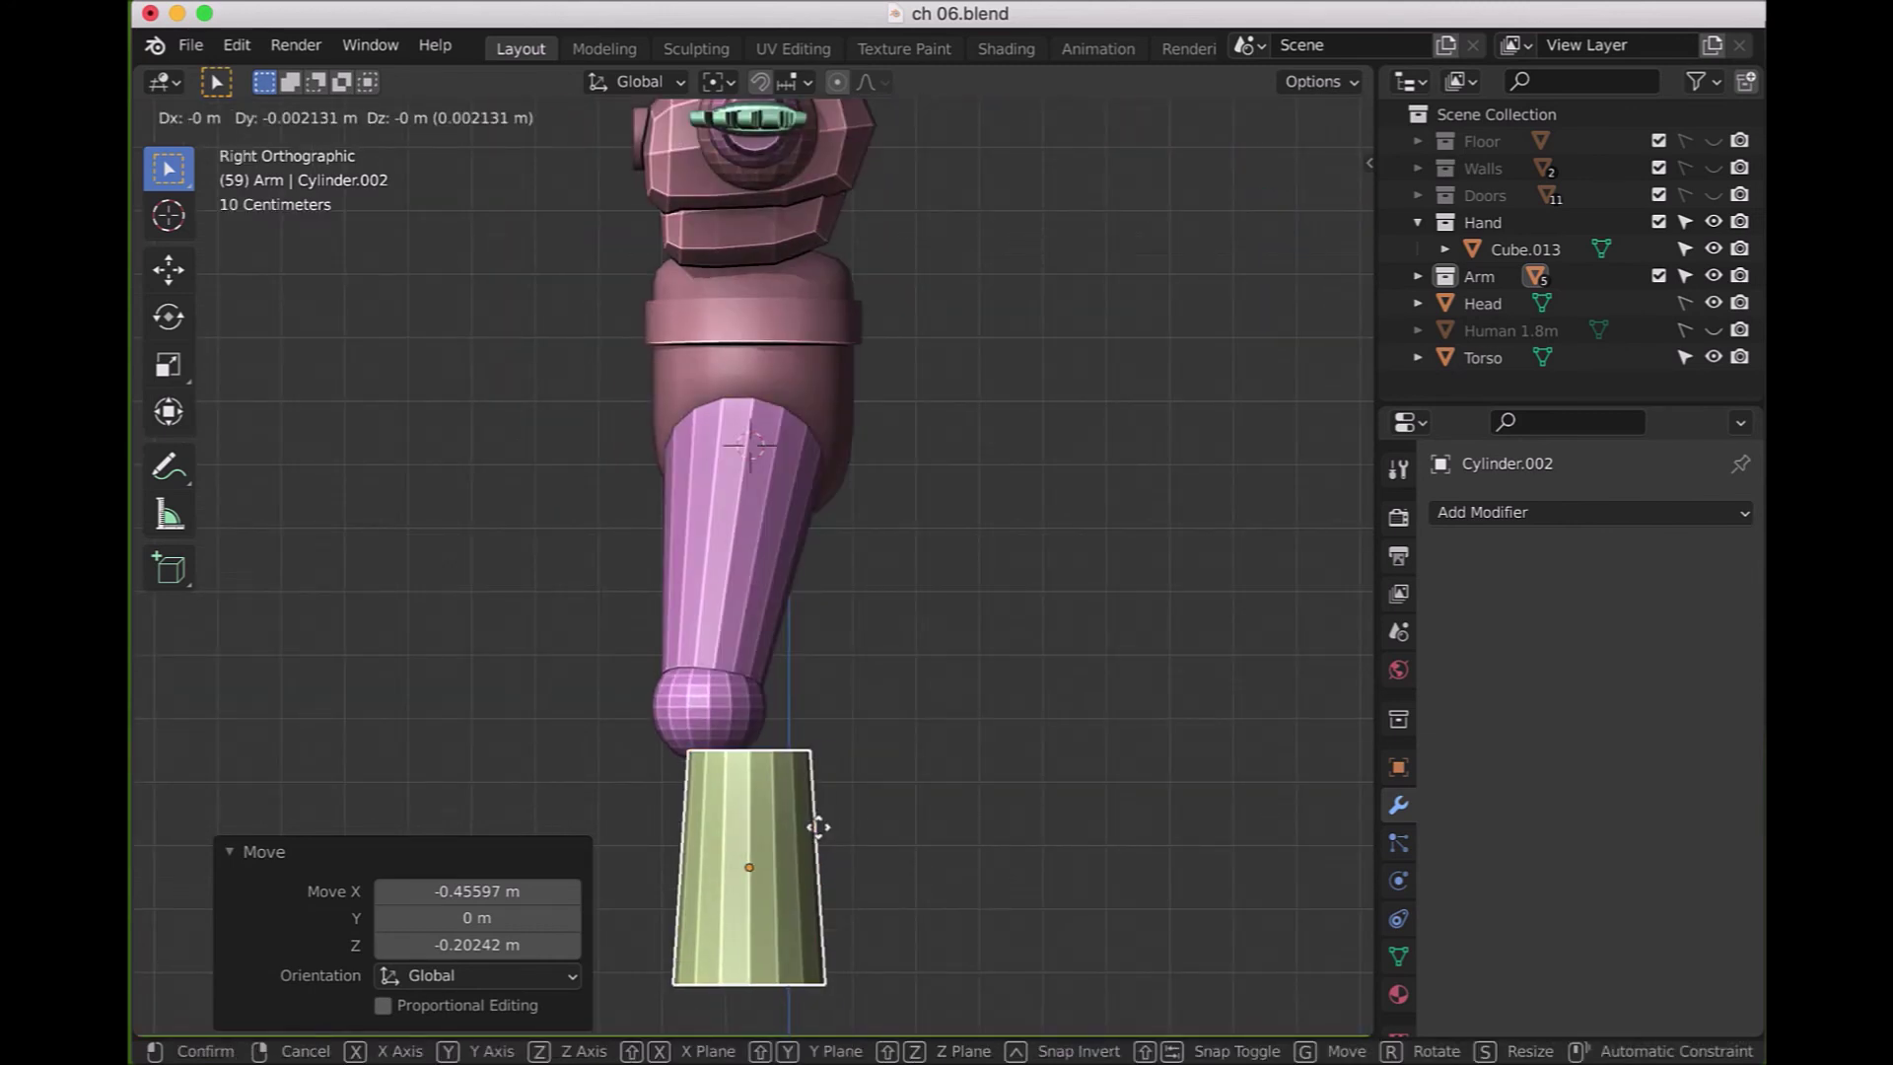
click(818, 826)
- Enable X-ray, select the tapered cylinder and enter Edit Mode
scroll(877, 938, down, 3)
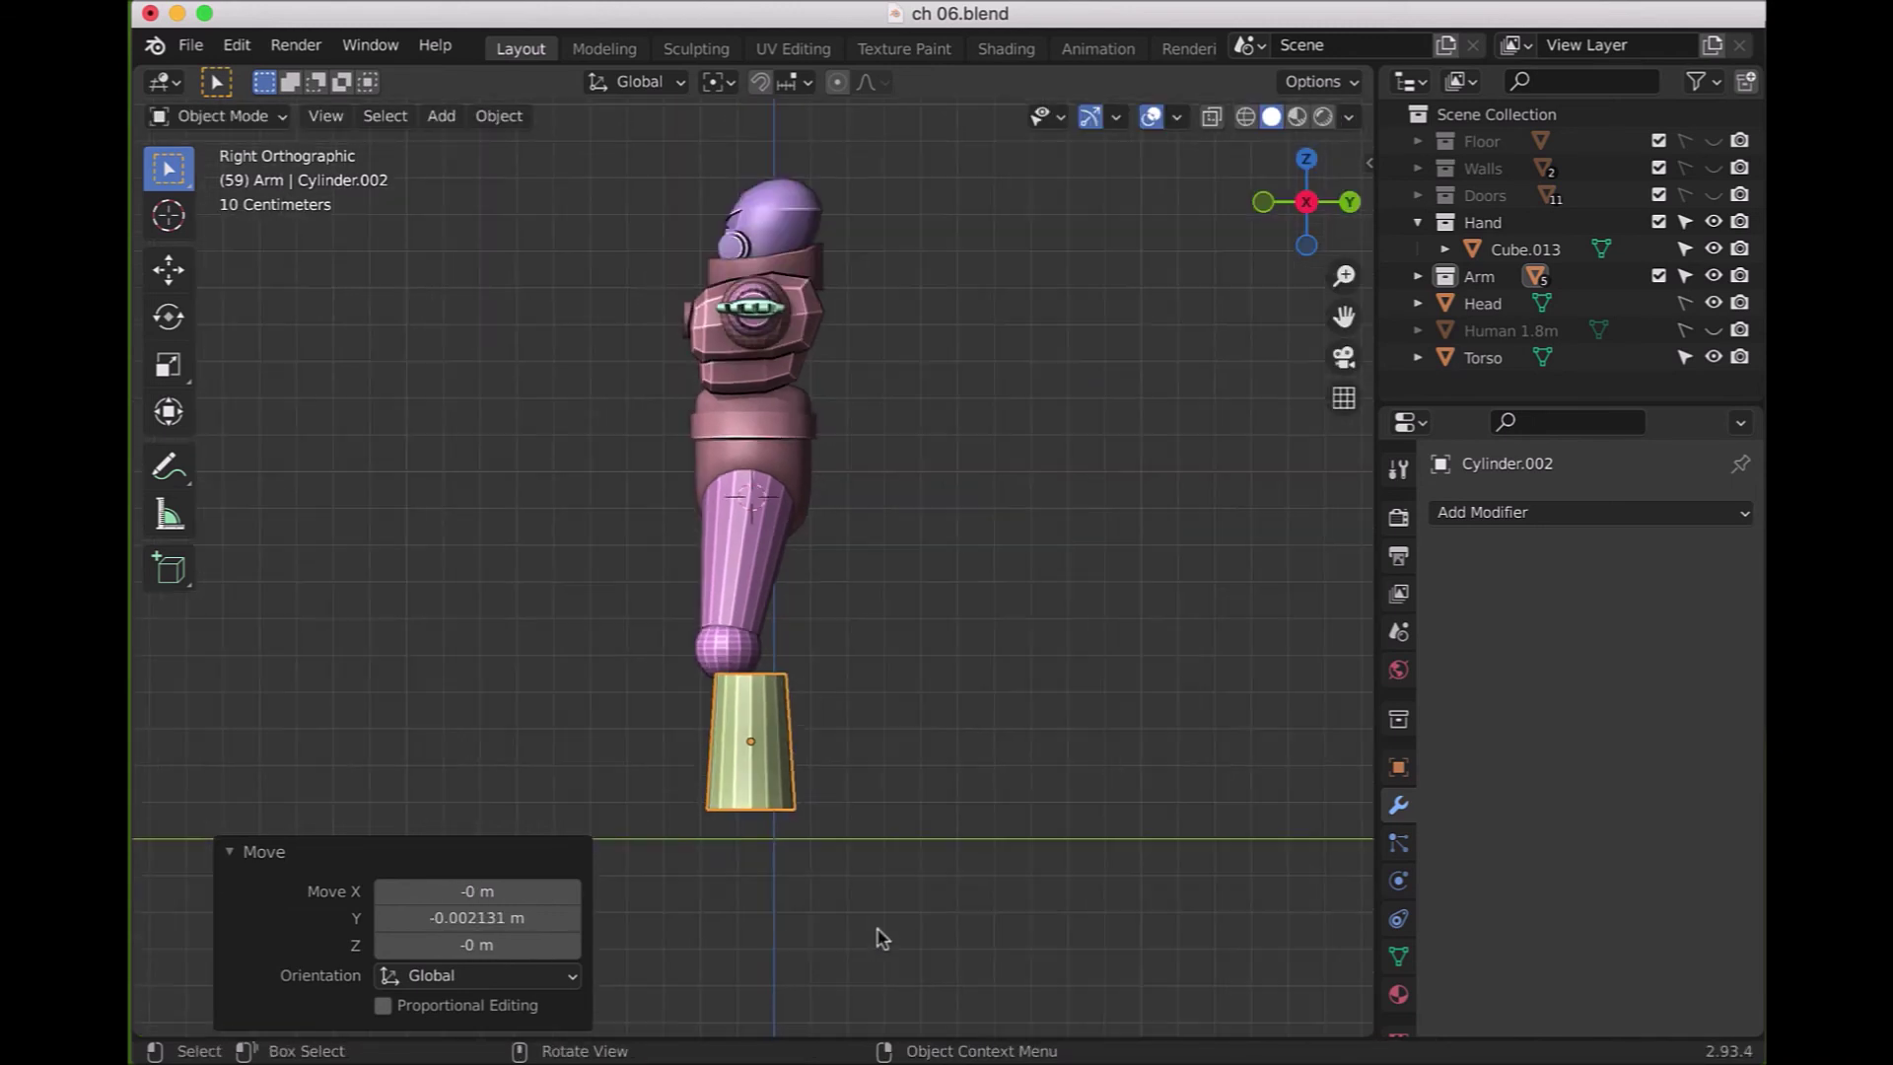
click(1211, 116)
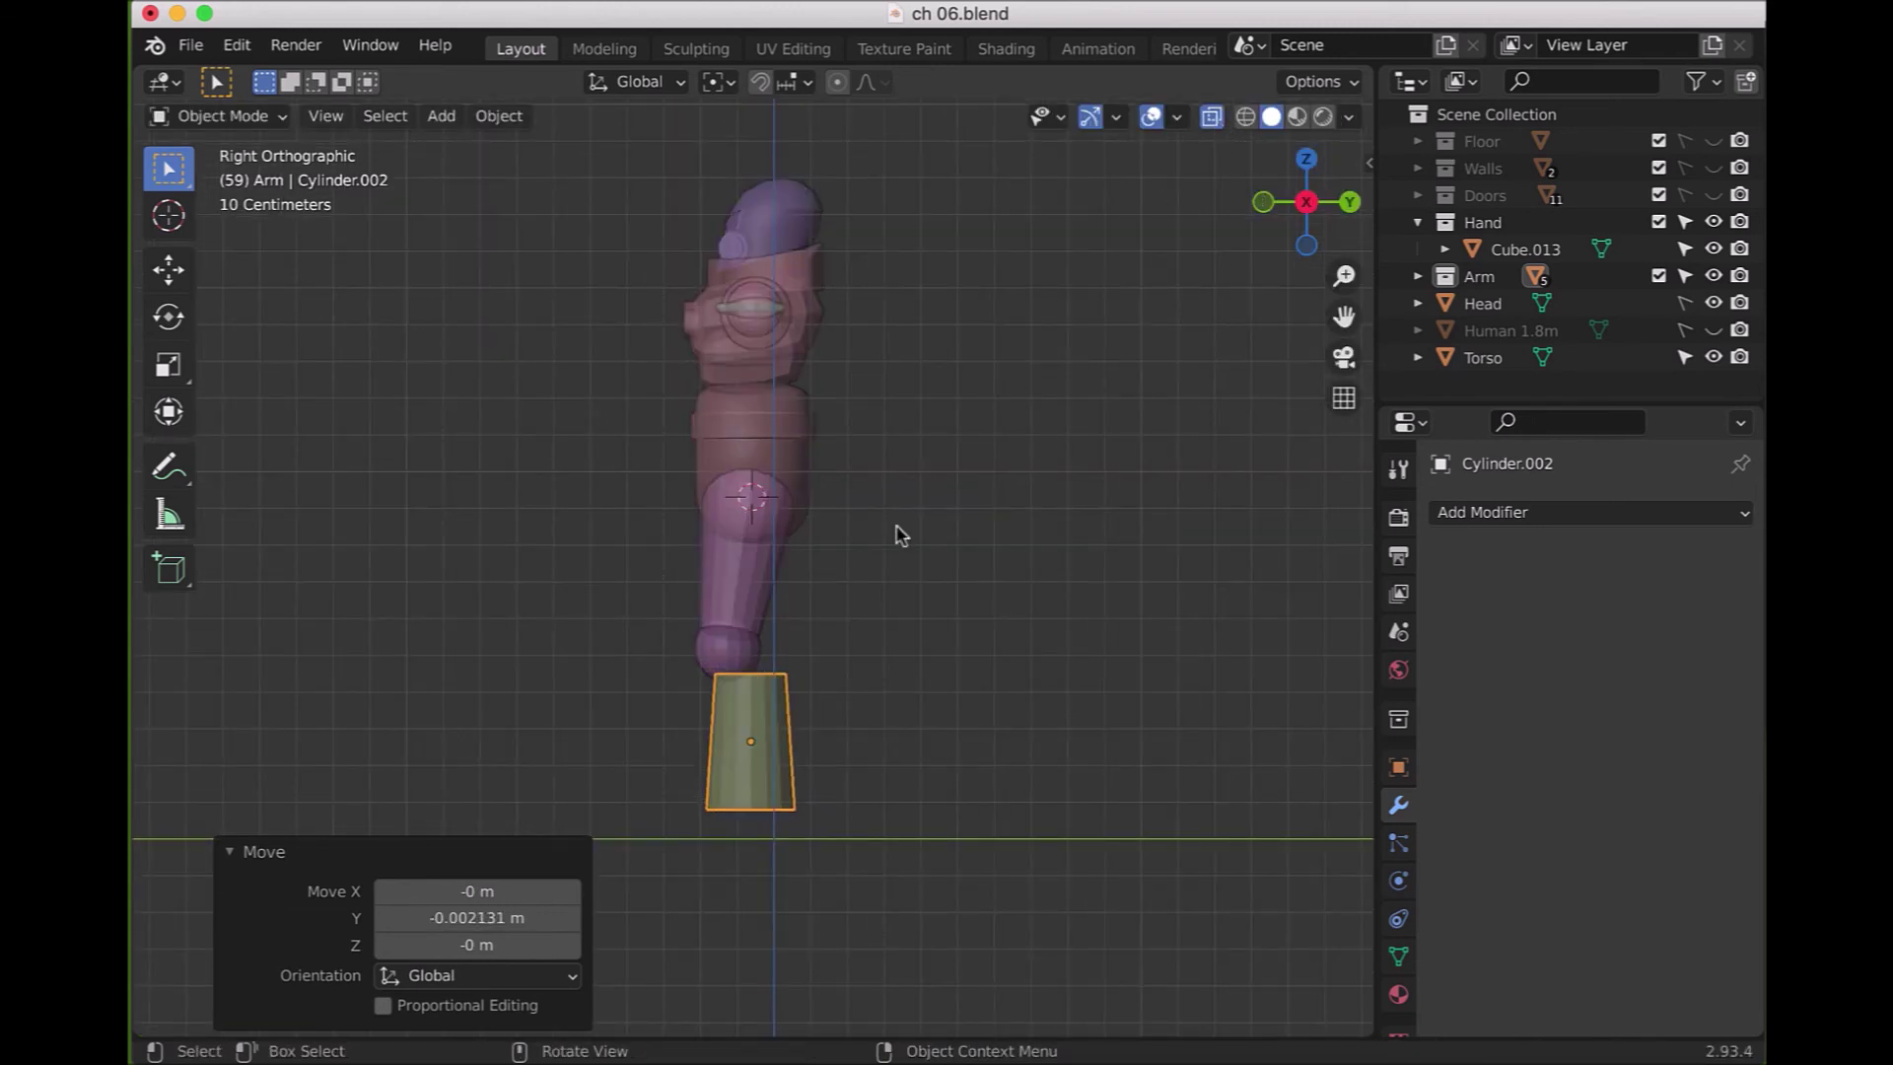
drag(664, 785, 858, 838)
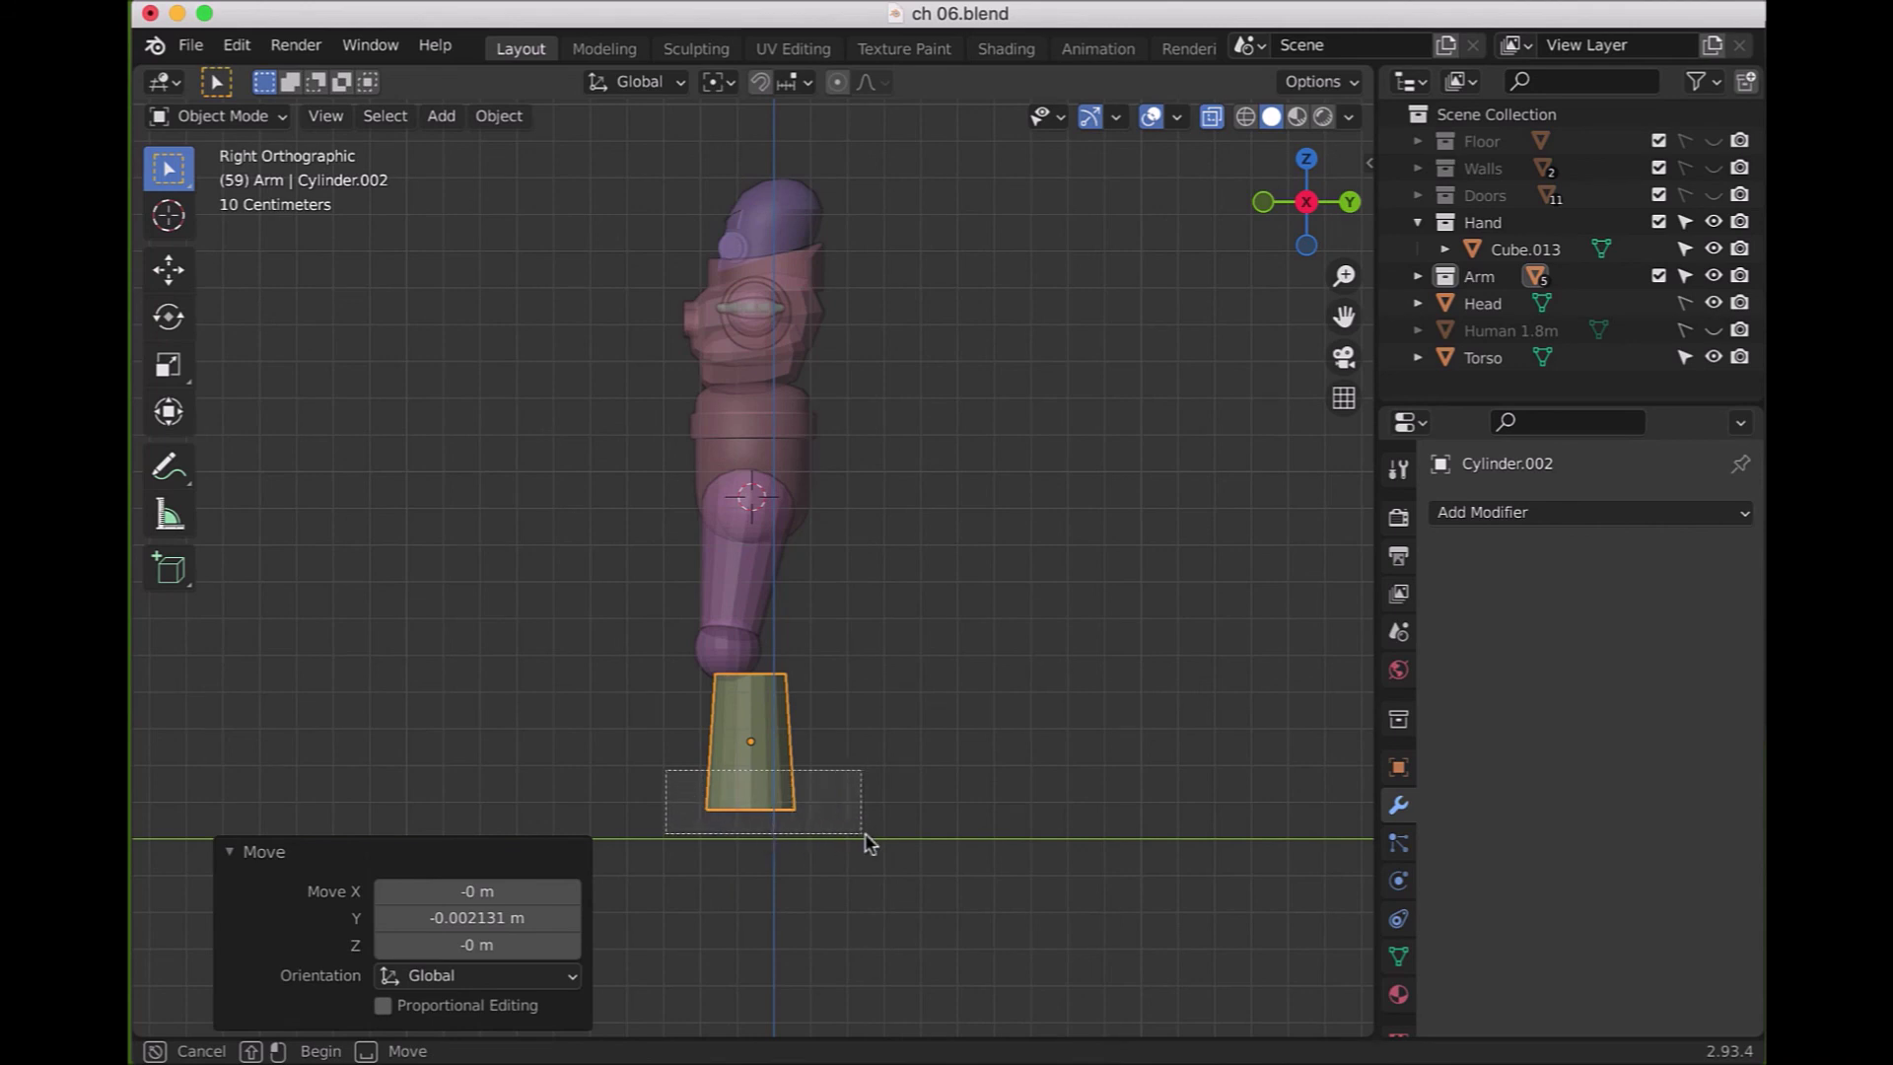
click(217, 118)
click(218, 177)
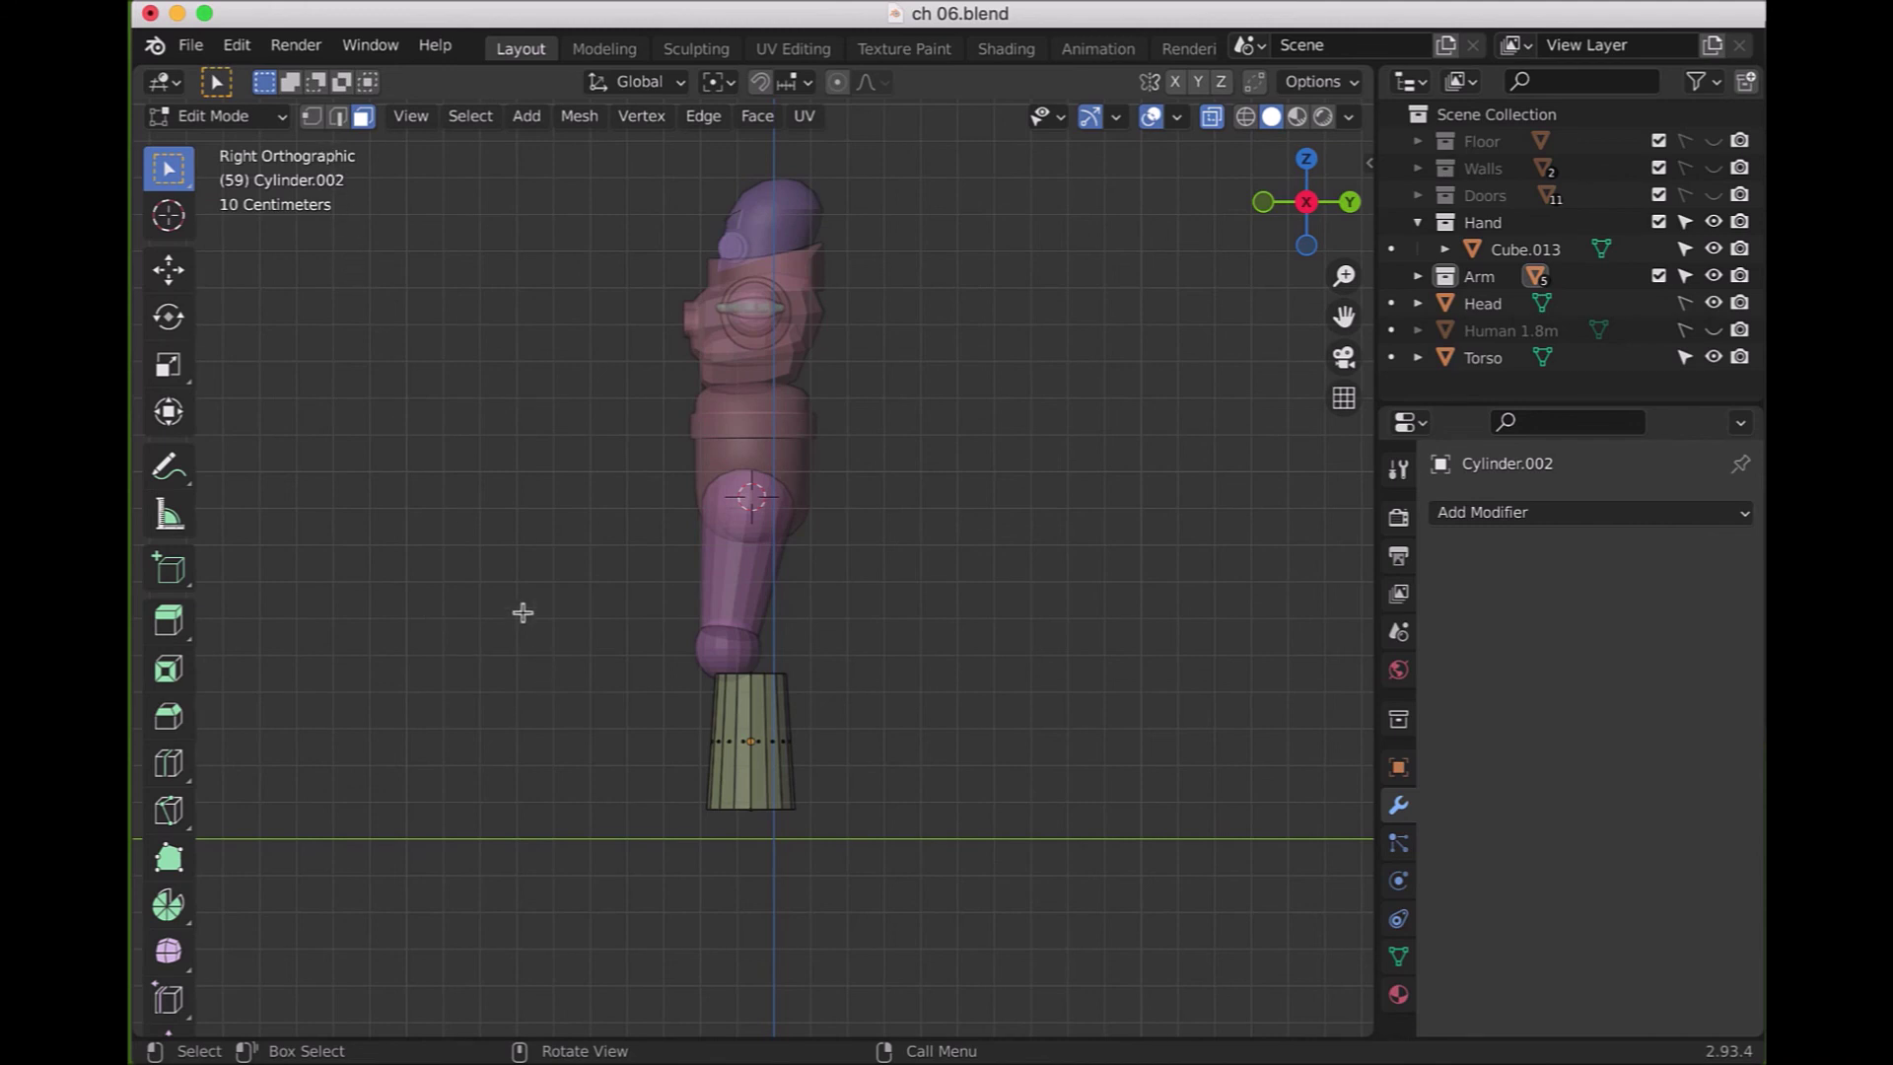
- In vertex select, lower the cylinder's bottom ring along Z to lengthen it
click(311, 115)
drag(640, 791, 851, 873)
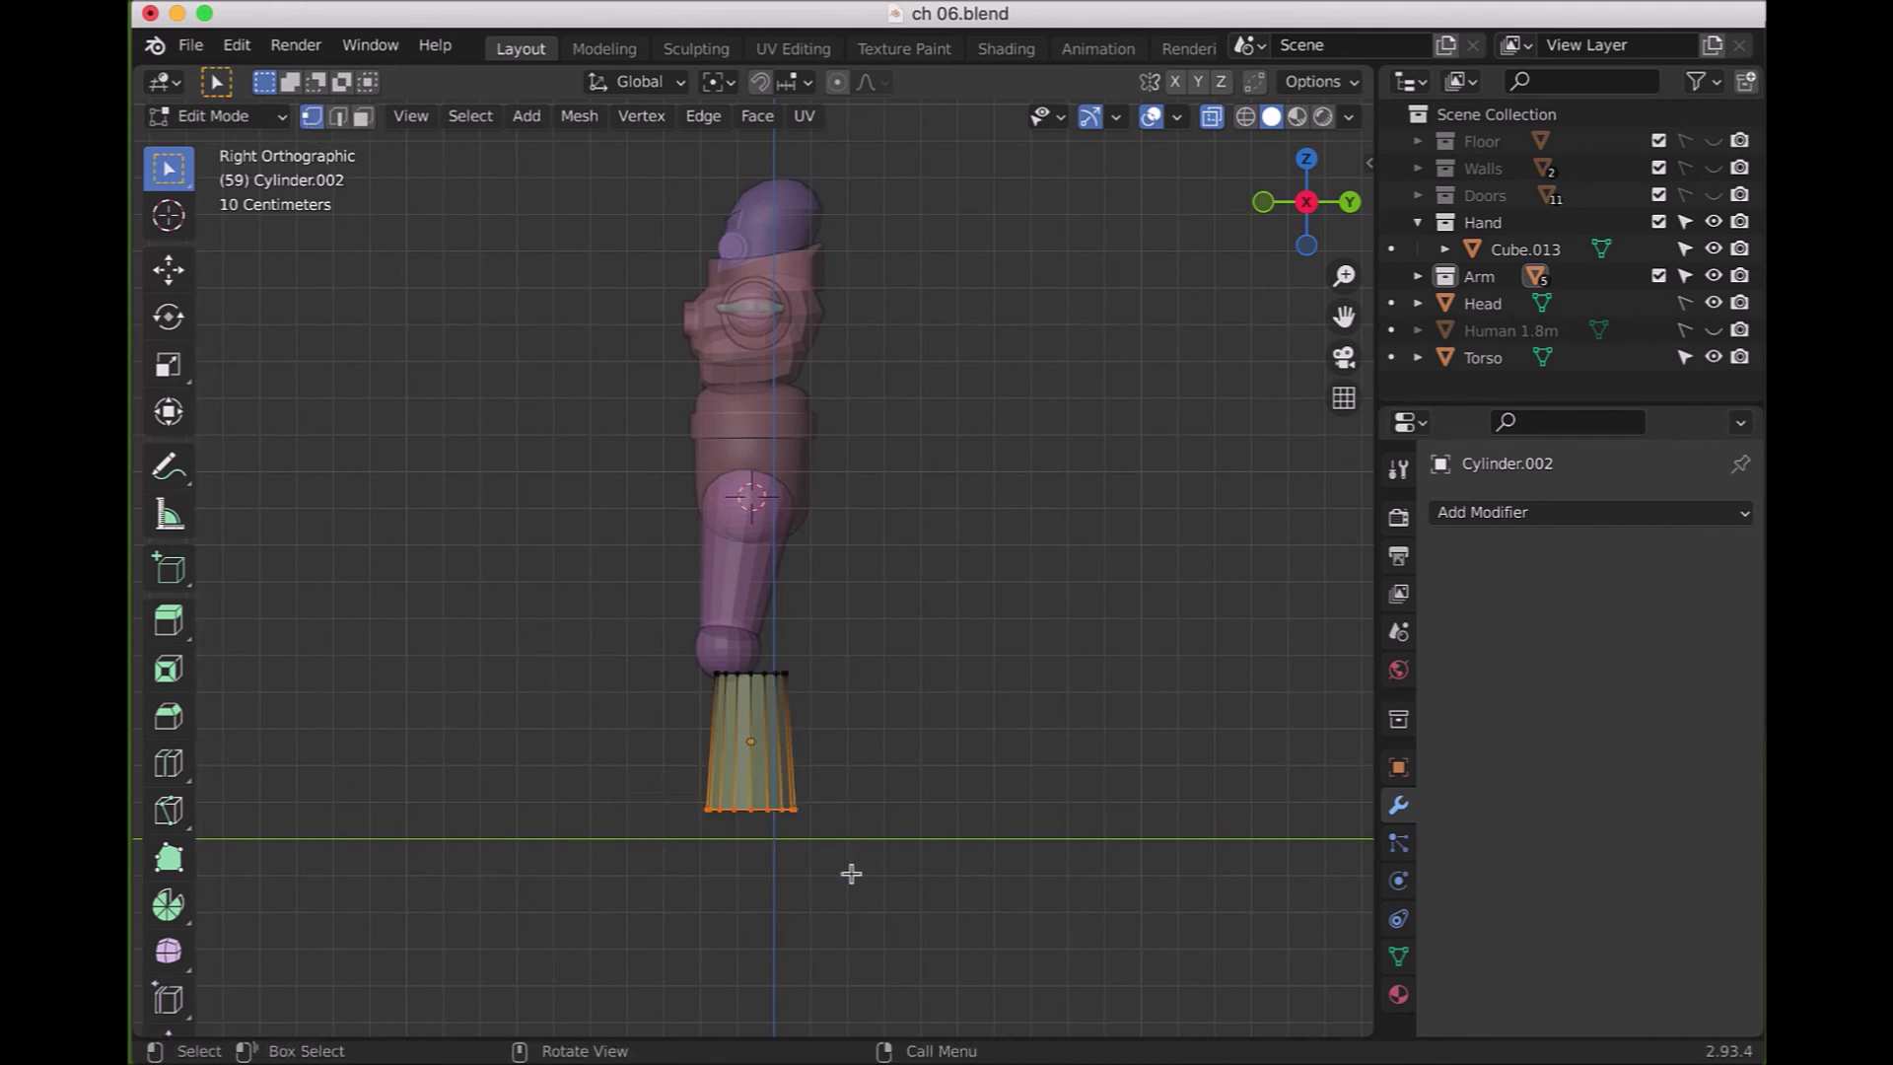
key(g)
key(z)
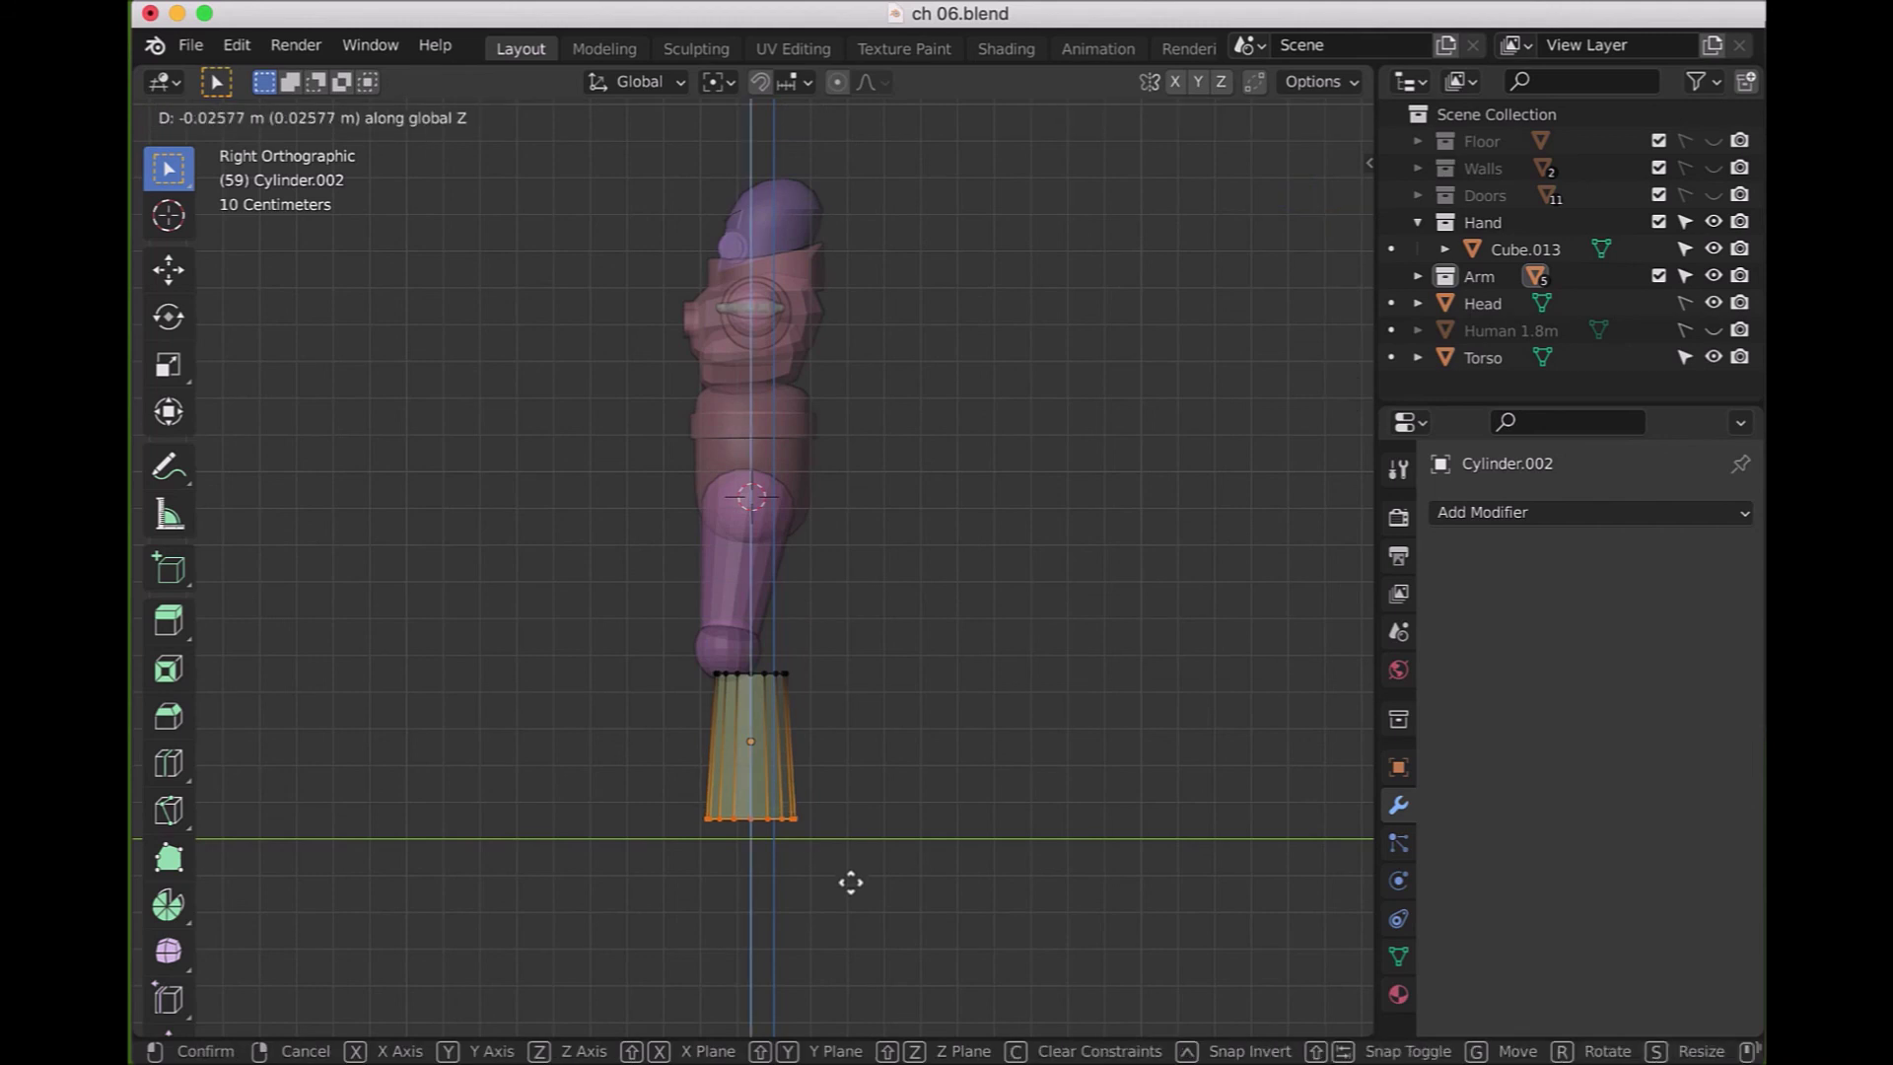
click(850, 882)
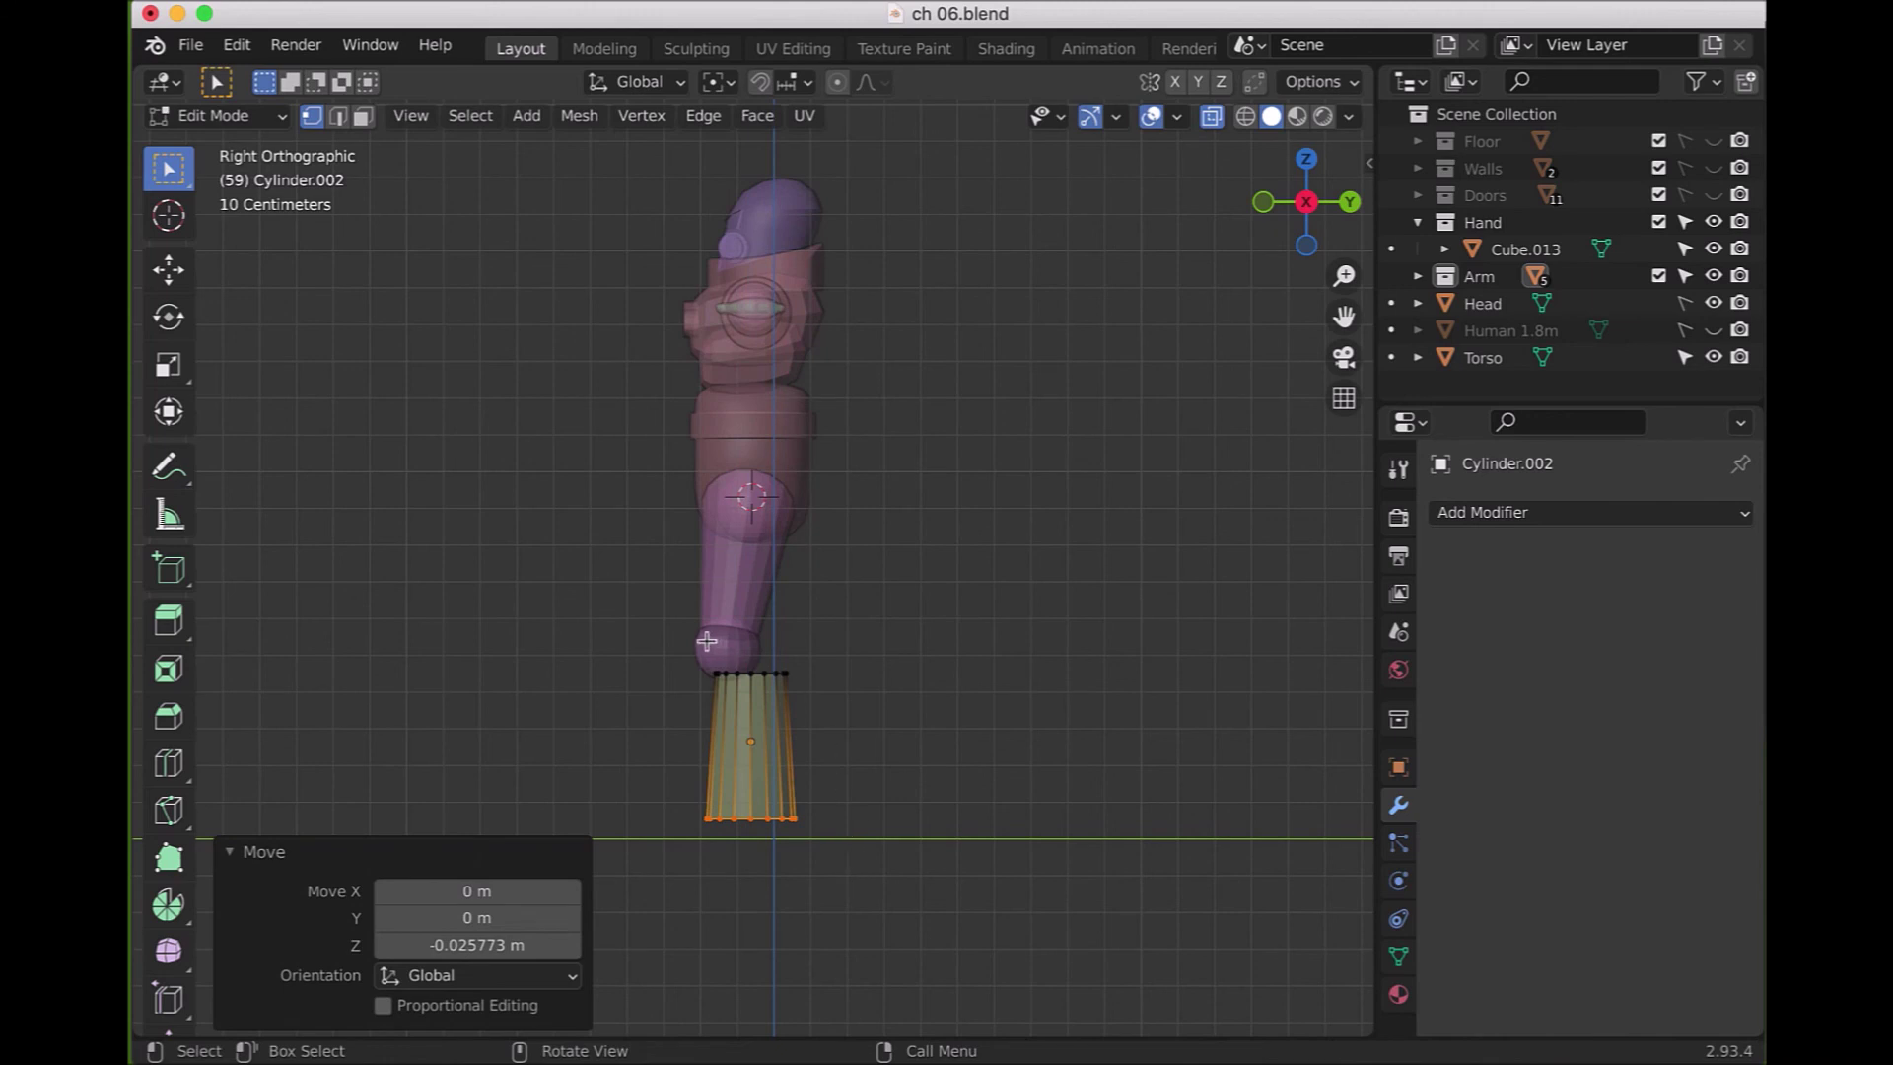
- Shift the cylinder's top ring 0.0405 m along Y, then start rotating it in edge select
drag(682, 634, 806, 714)
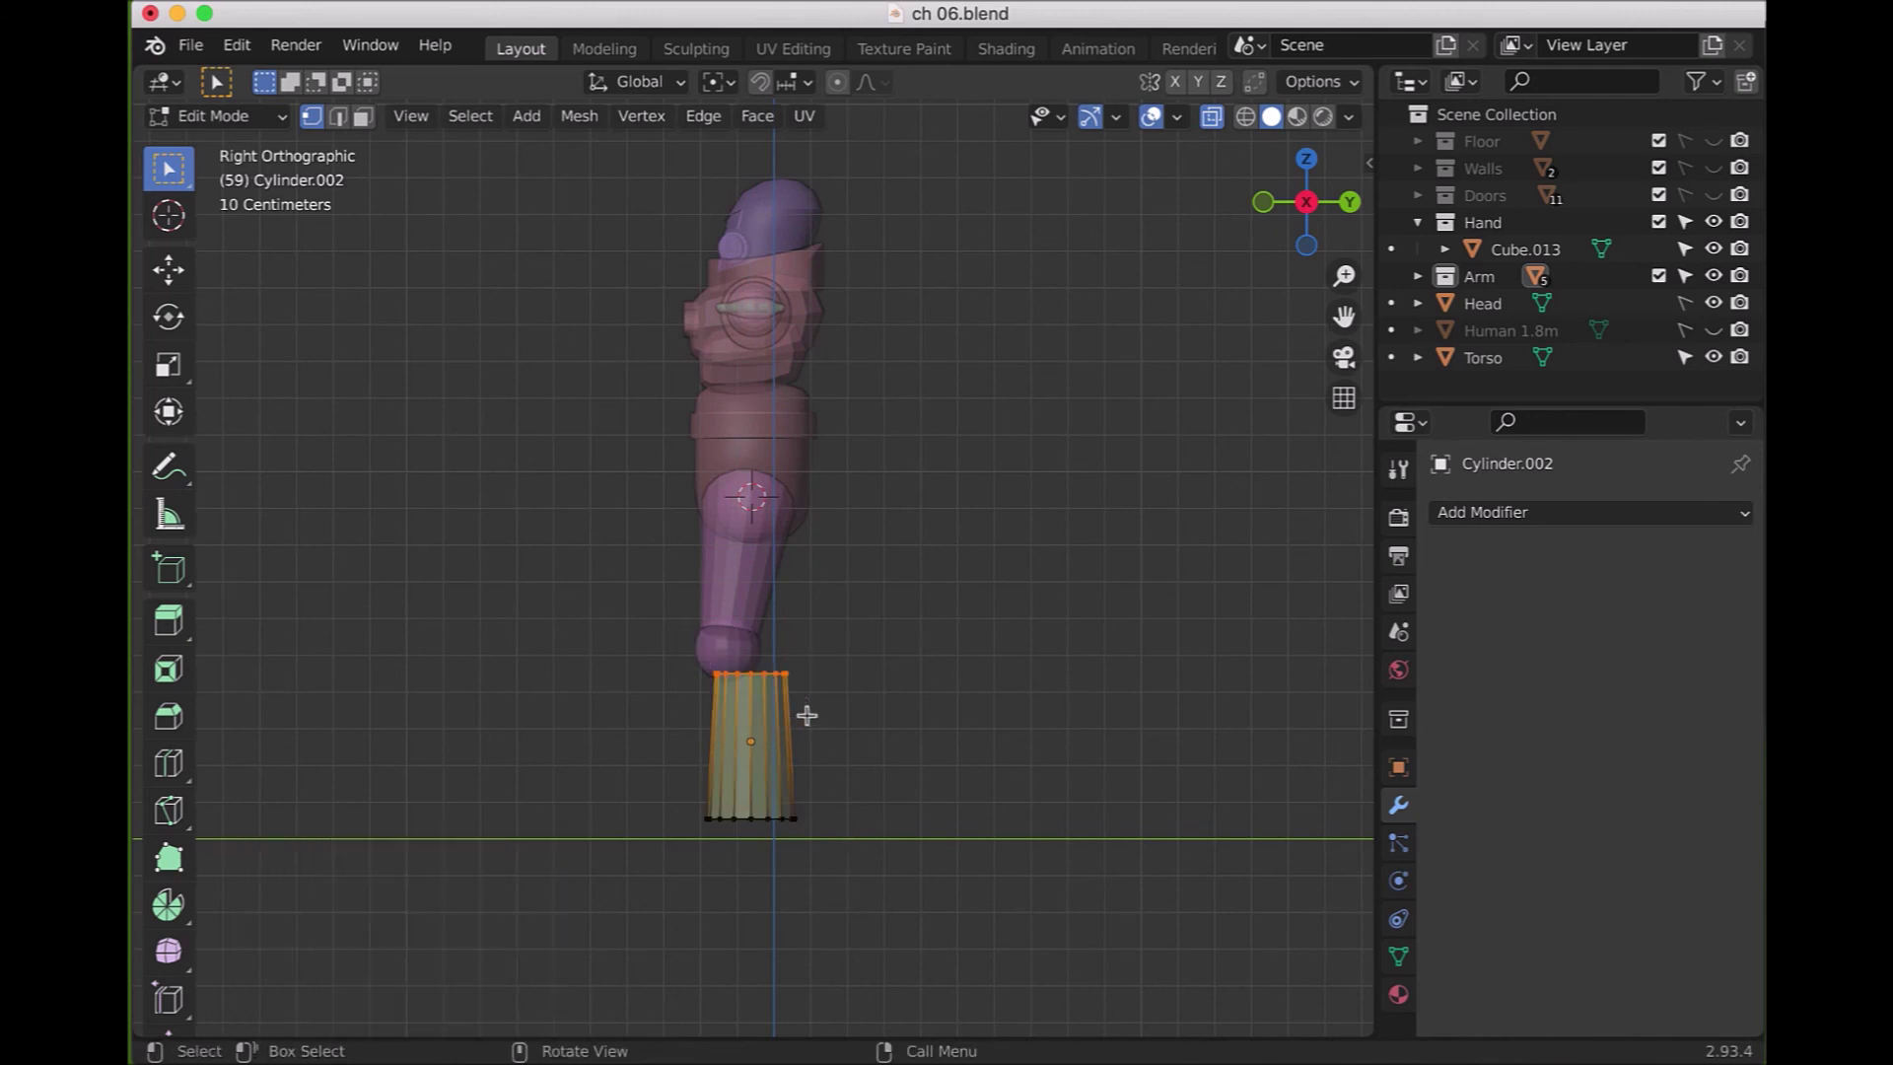
key(g)
key(y)
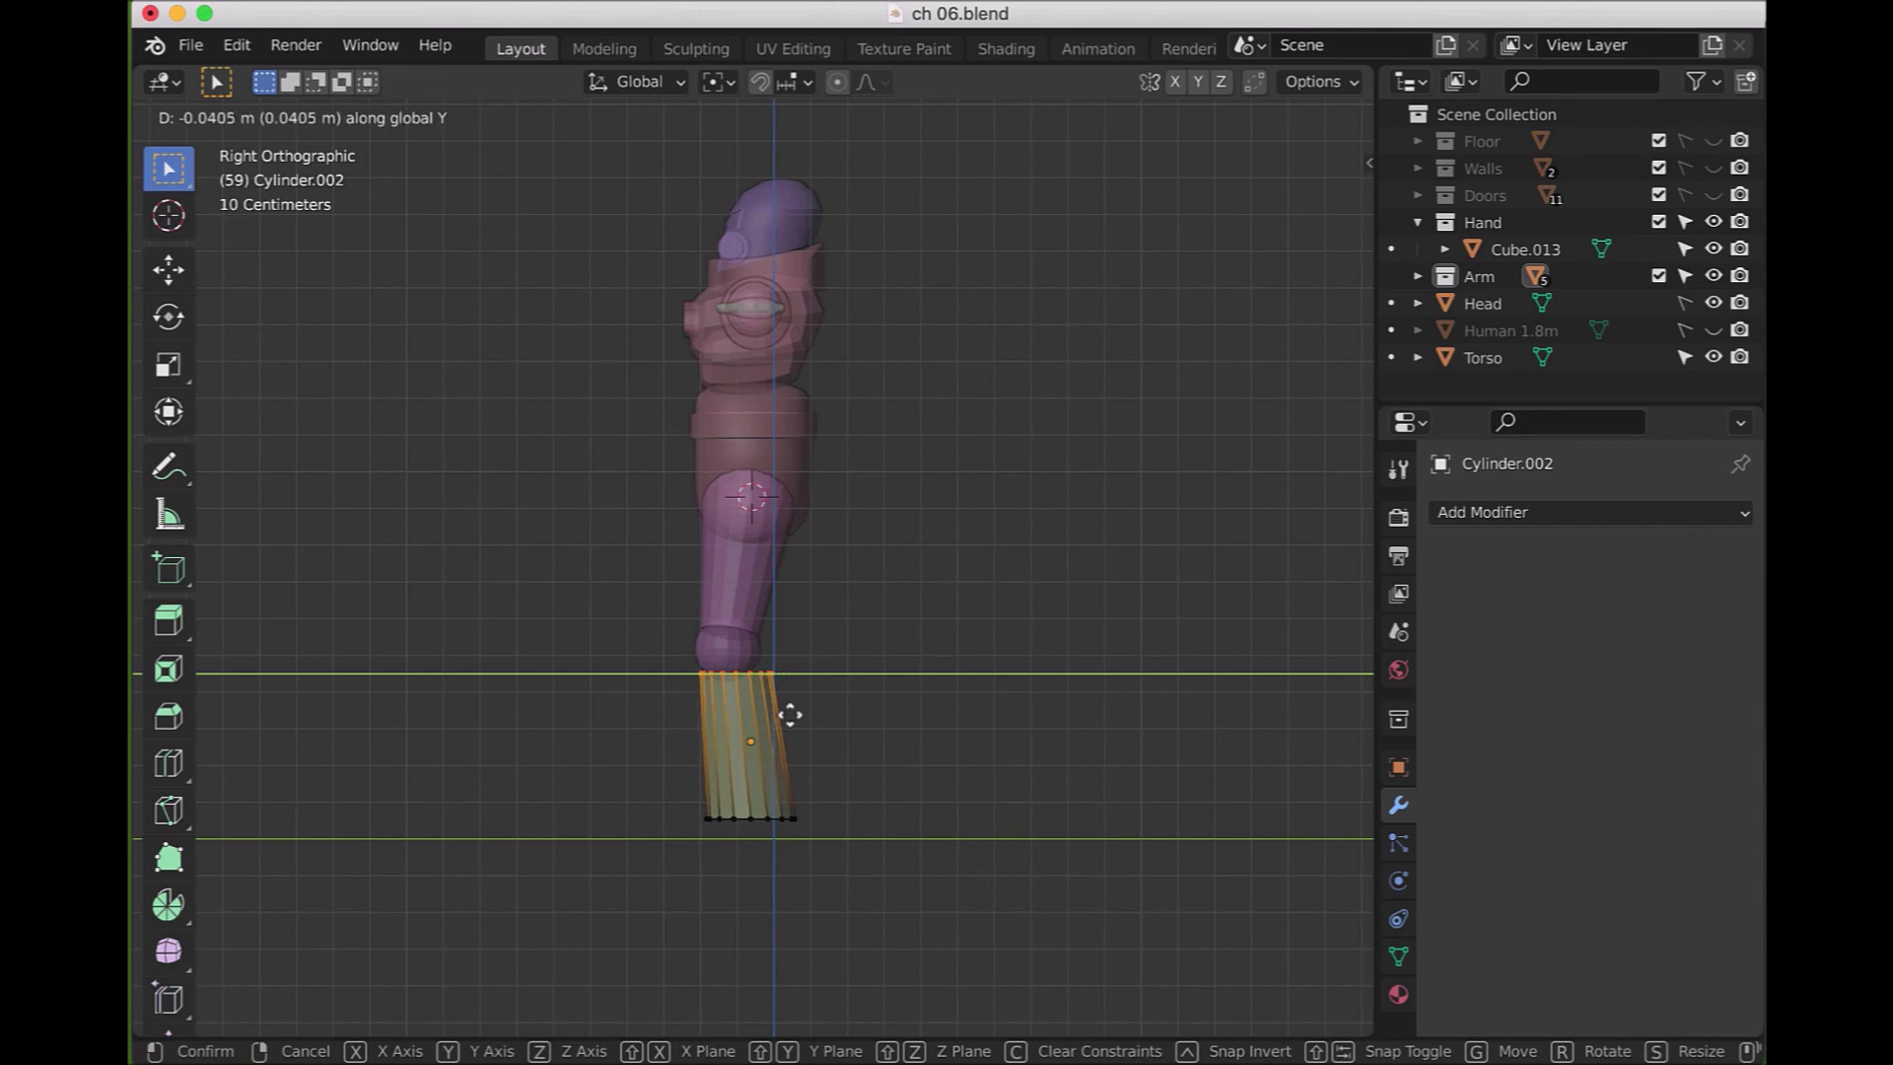
click(790, 714)
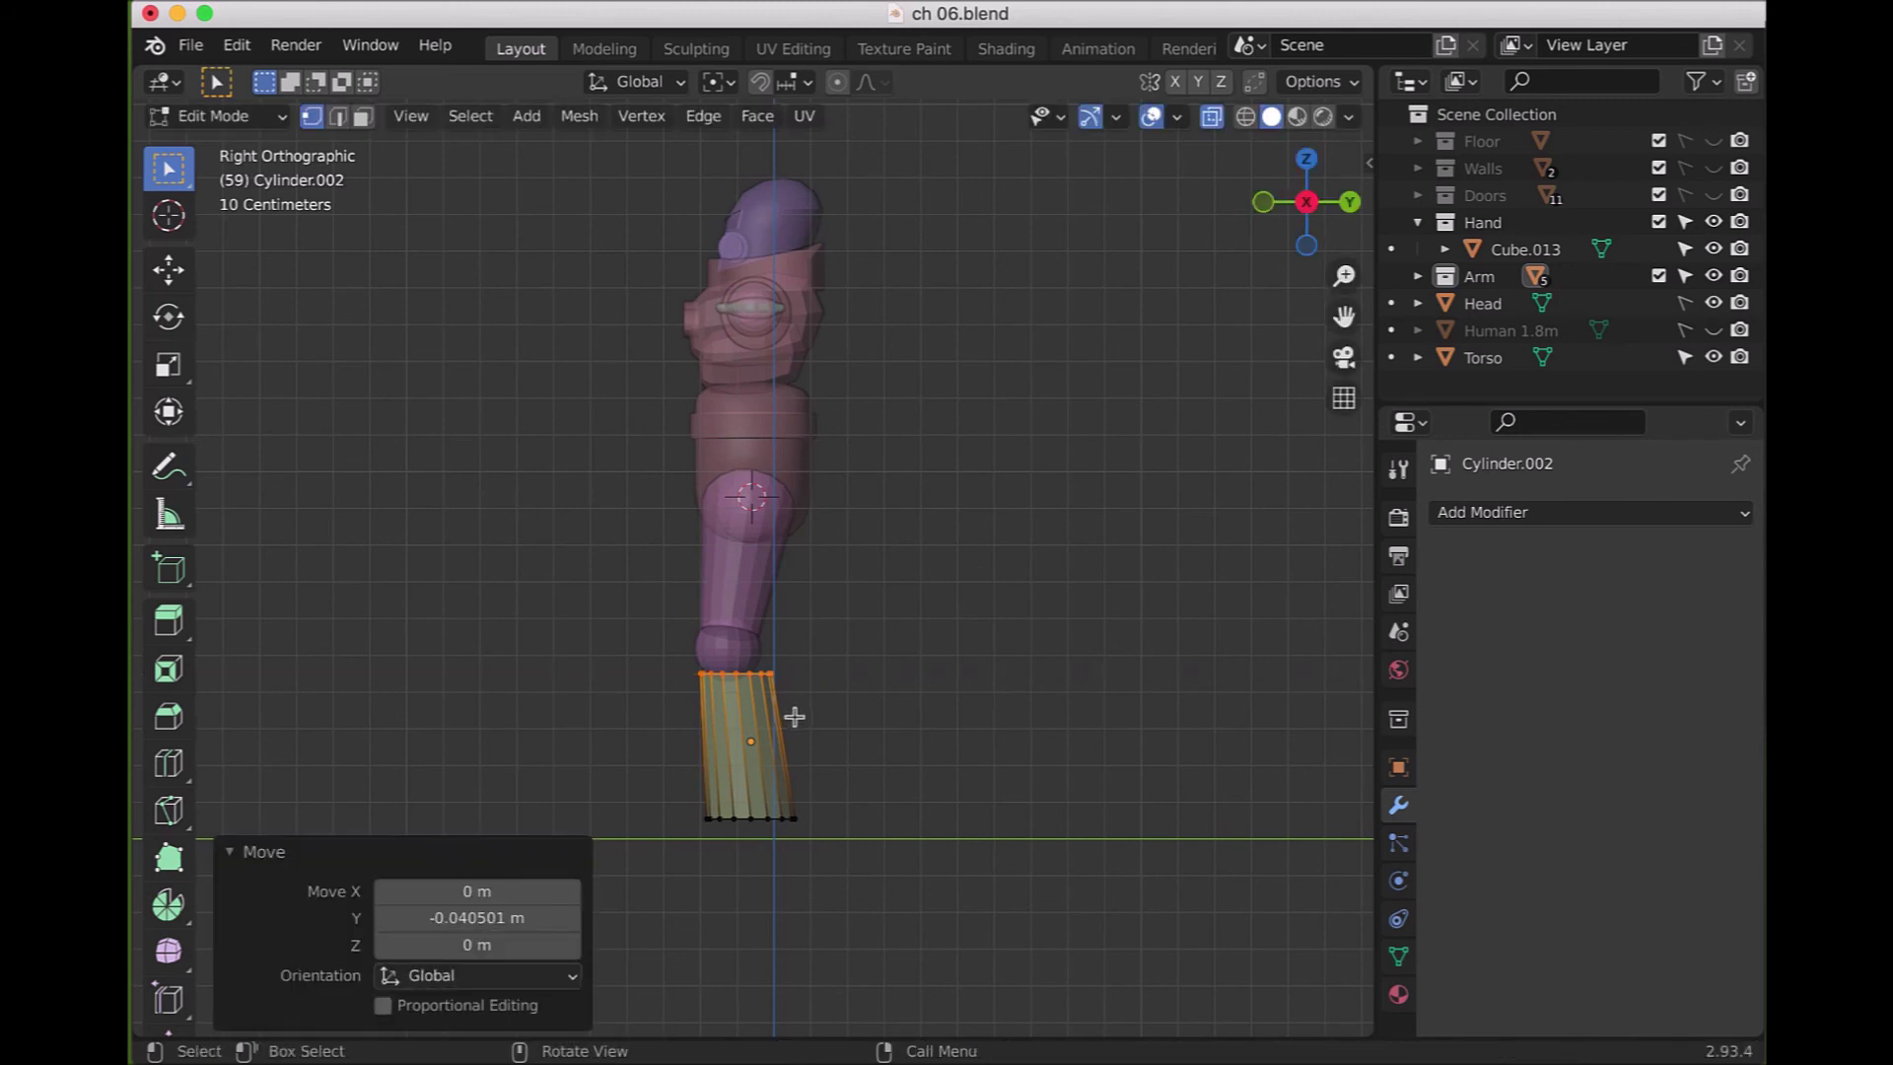
click(338, 116)
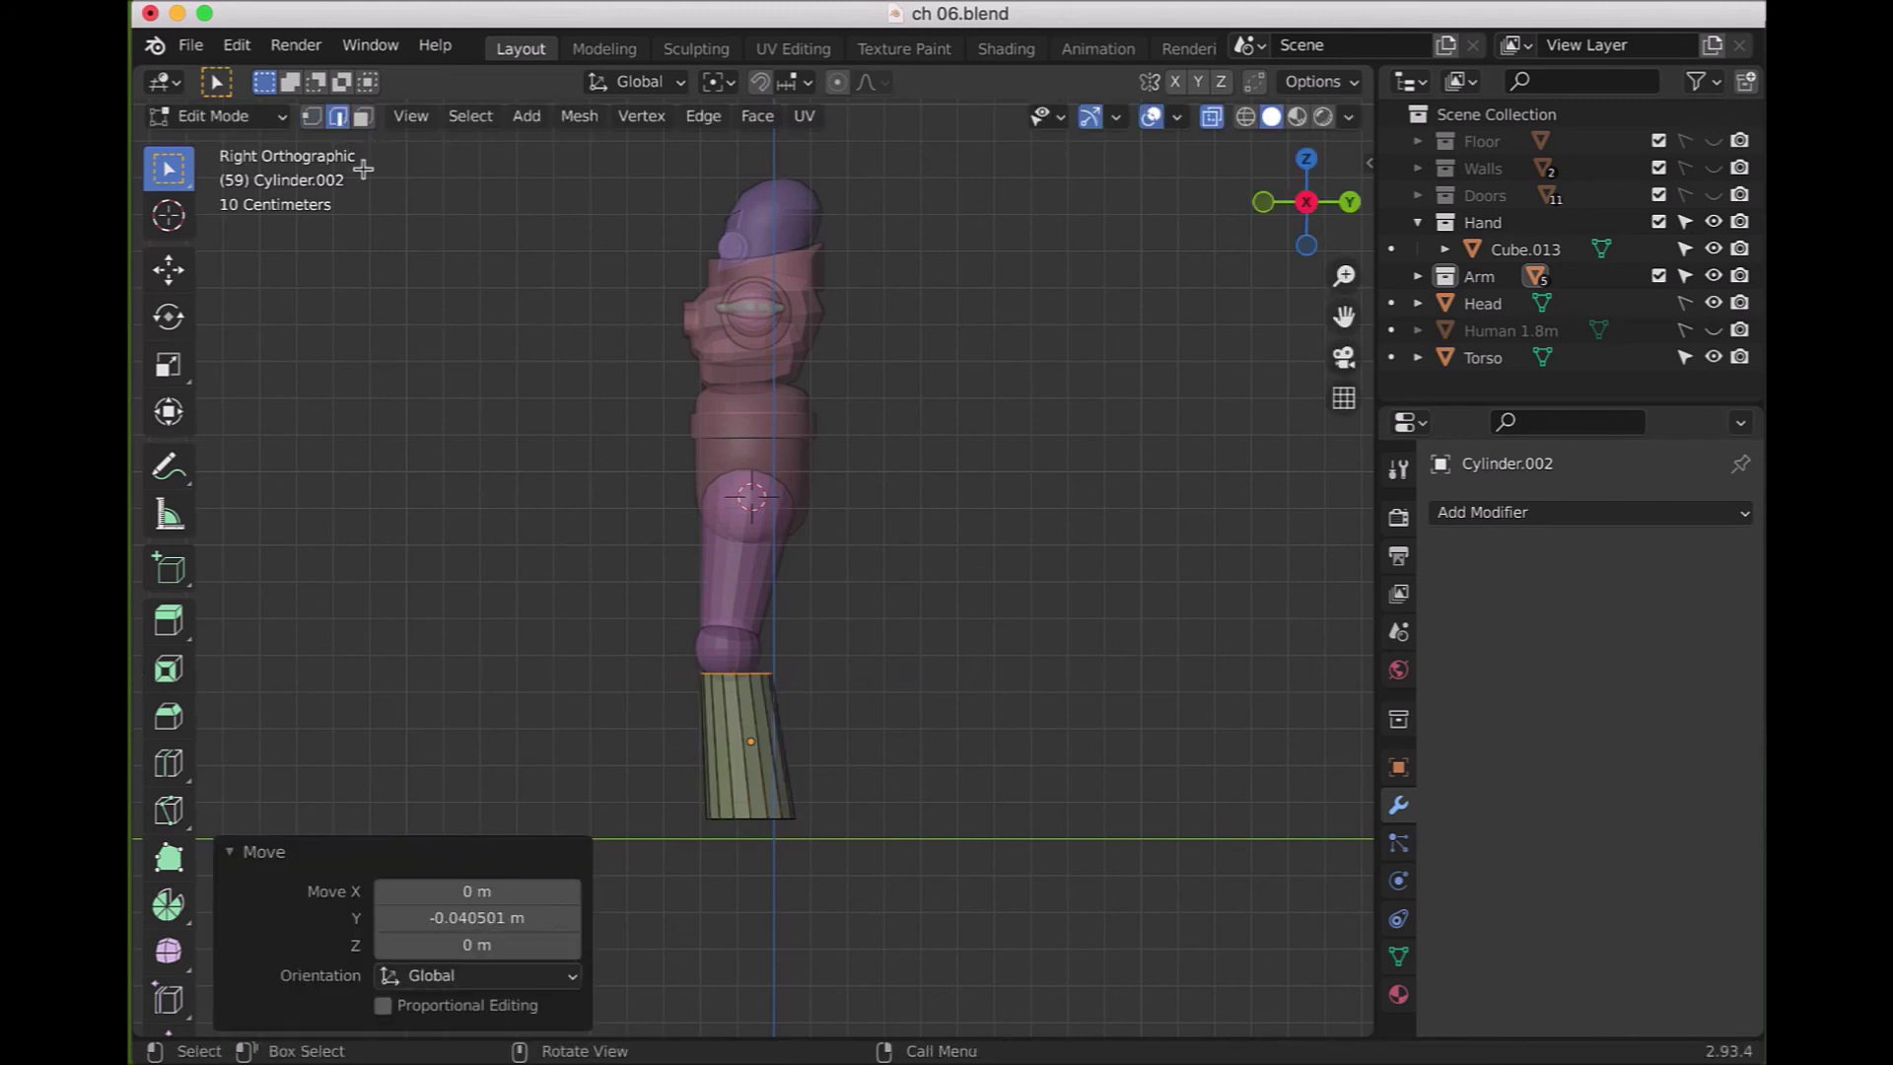
key(r)
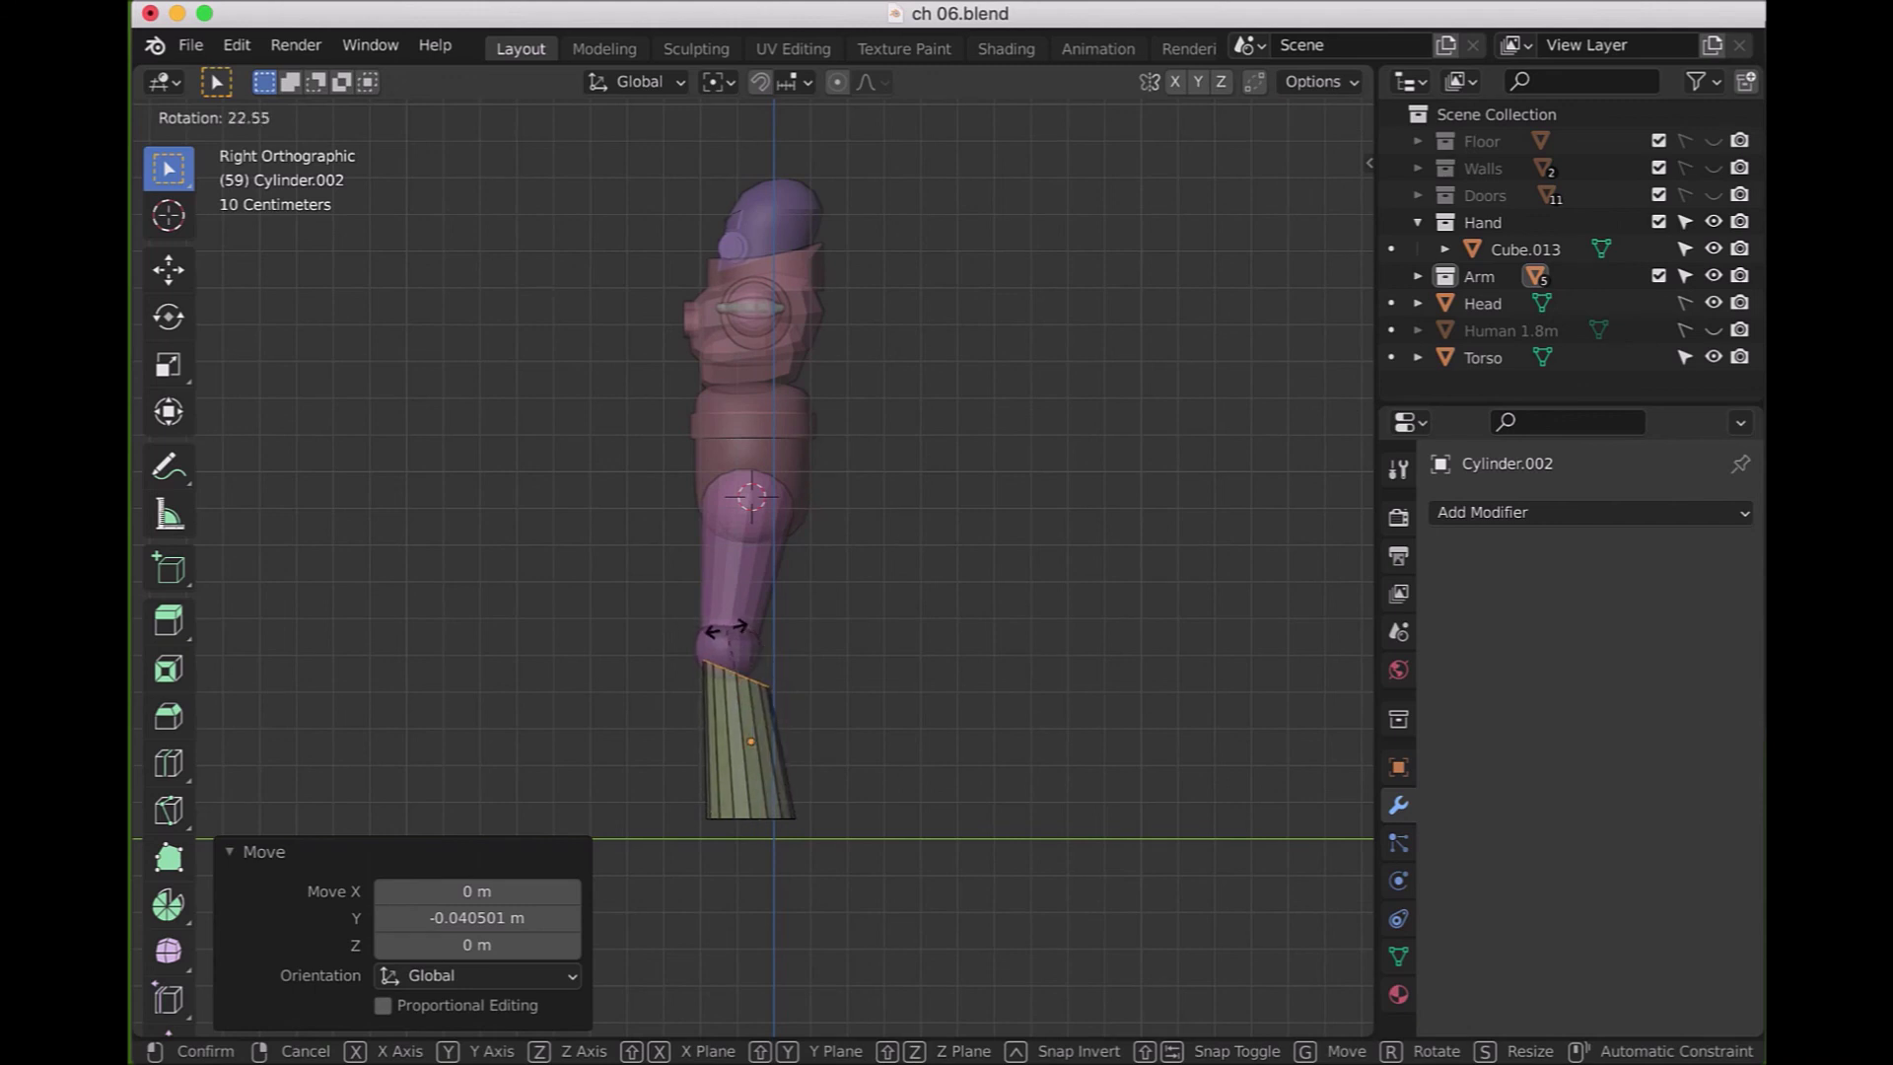
- Tilt the top ring 22.5° and shift the whole forearm cylinder -0.0258 m along Y
click(726, 629)
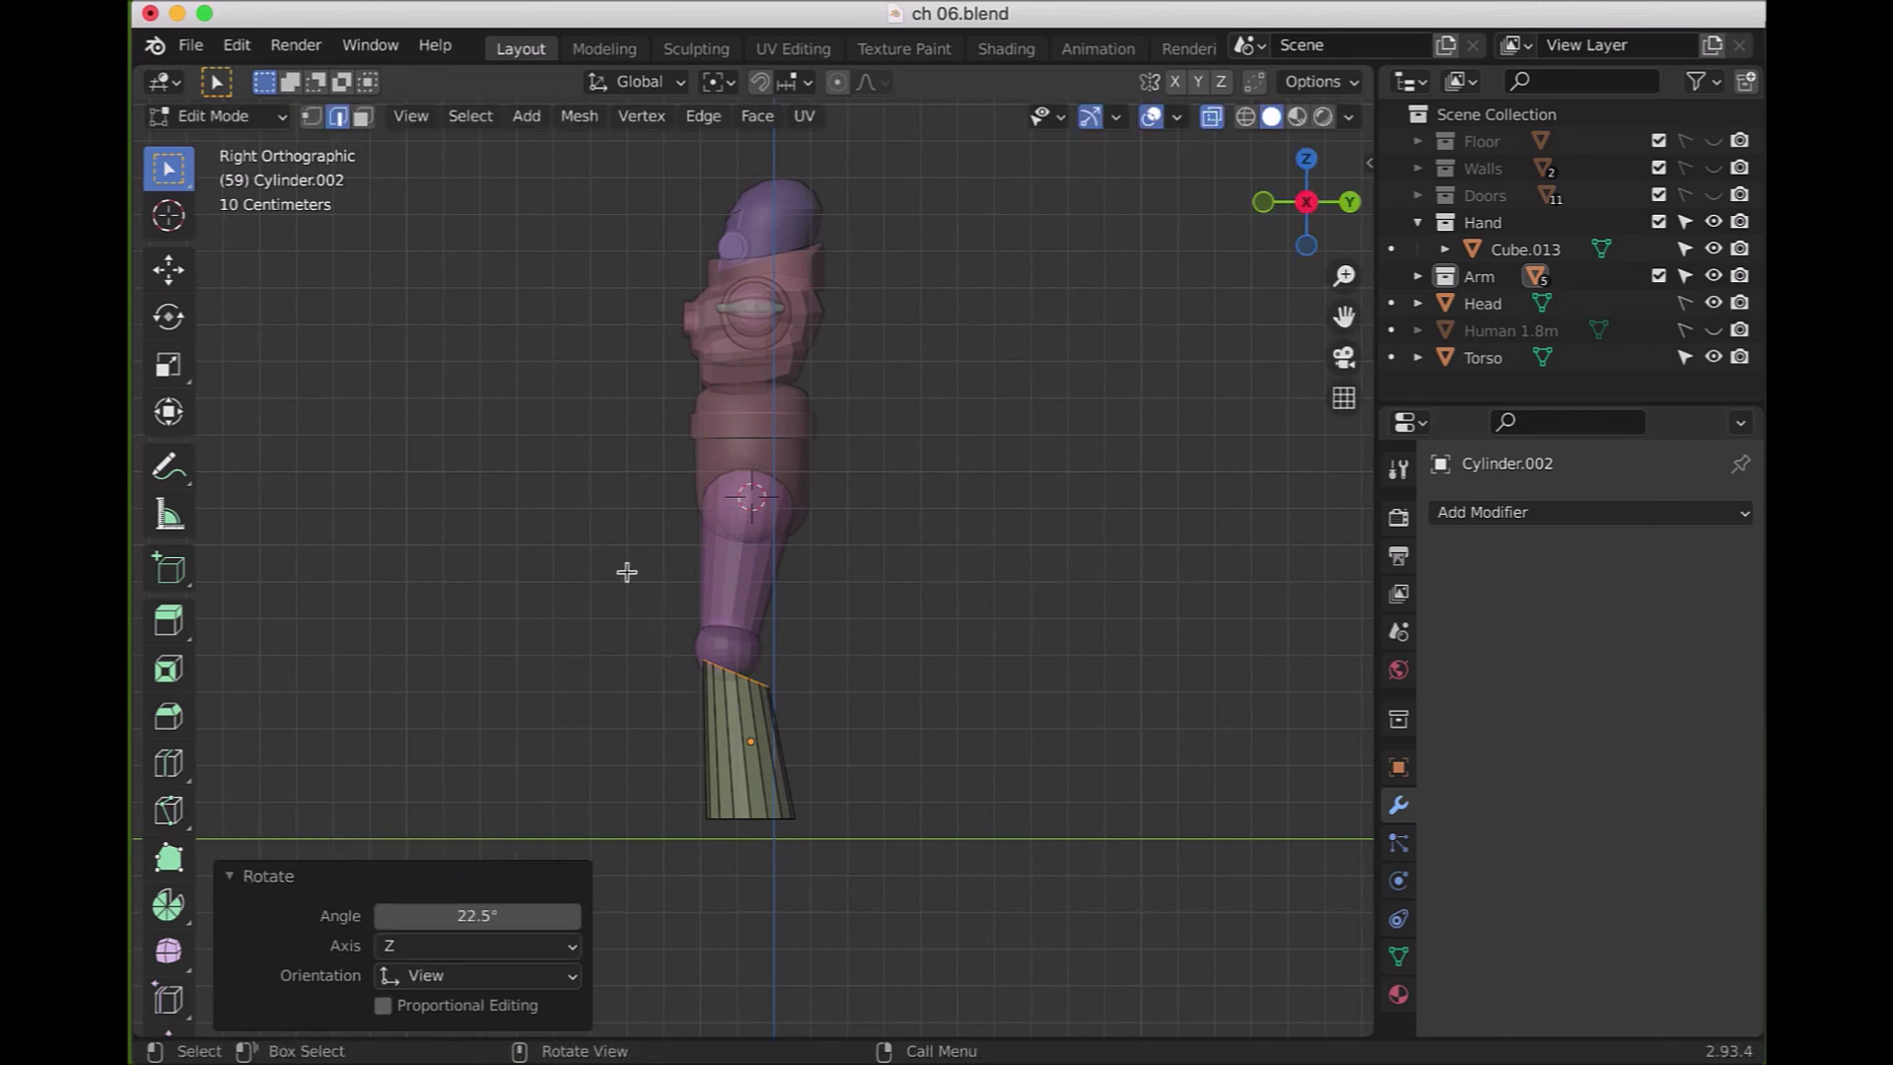
key(a)
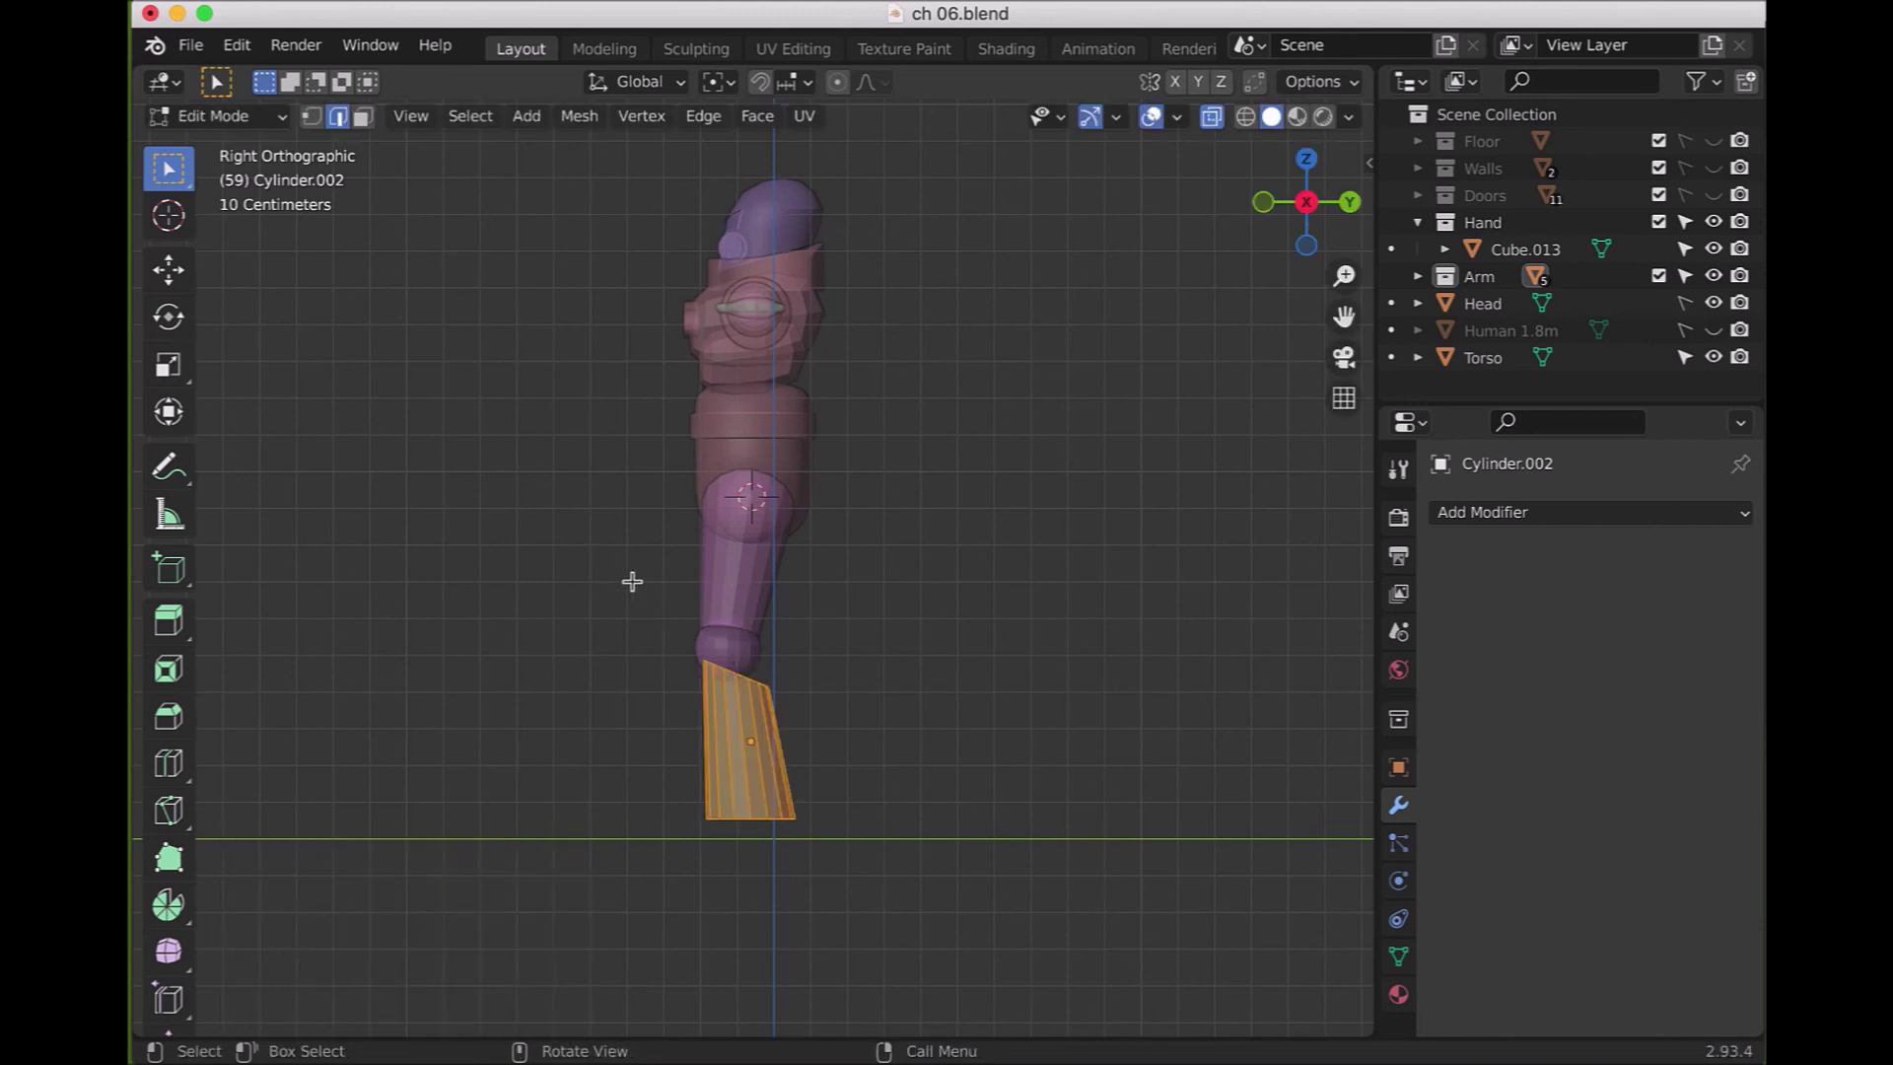
key(g)
key(y)
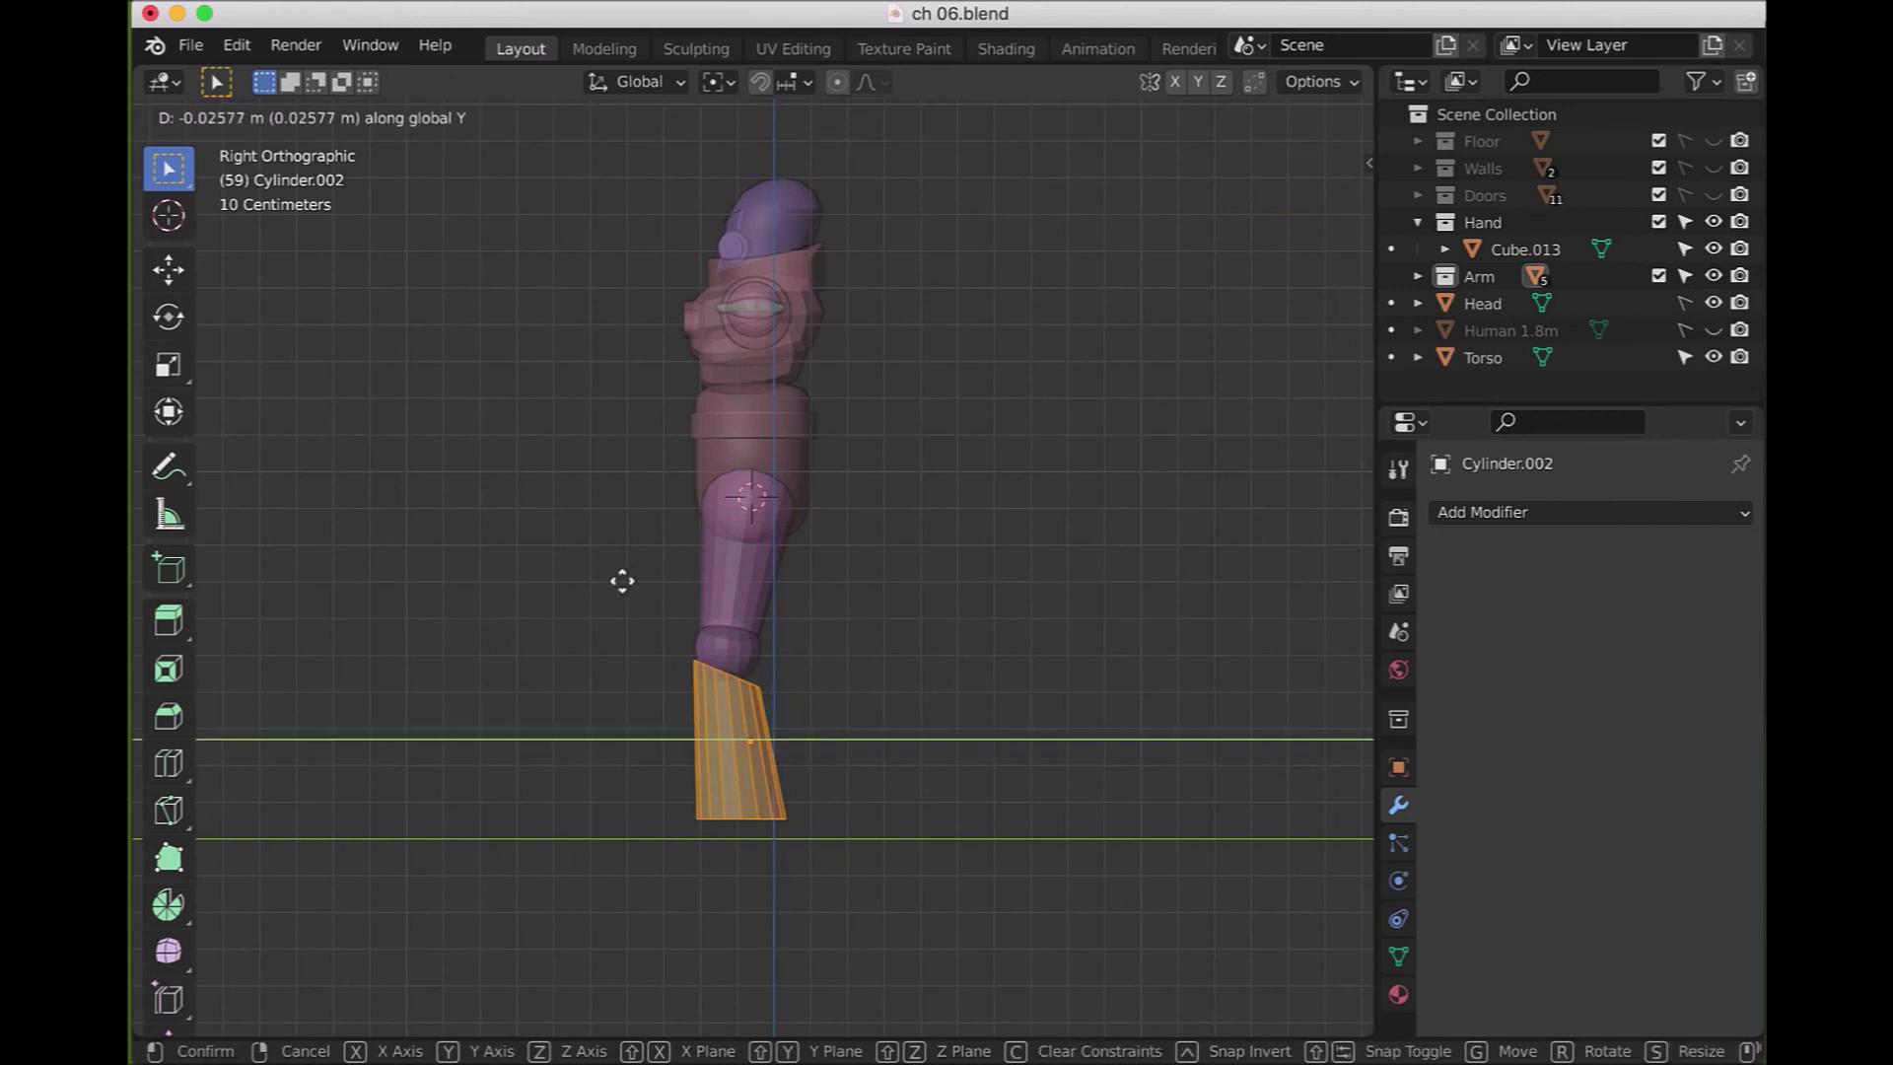
click(622, 581)
- Narrow the cylinder's top edge ring to 0.871 and return to front view
drag(625, 589, 799, 706)
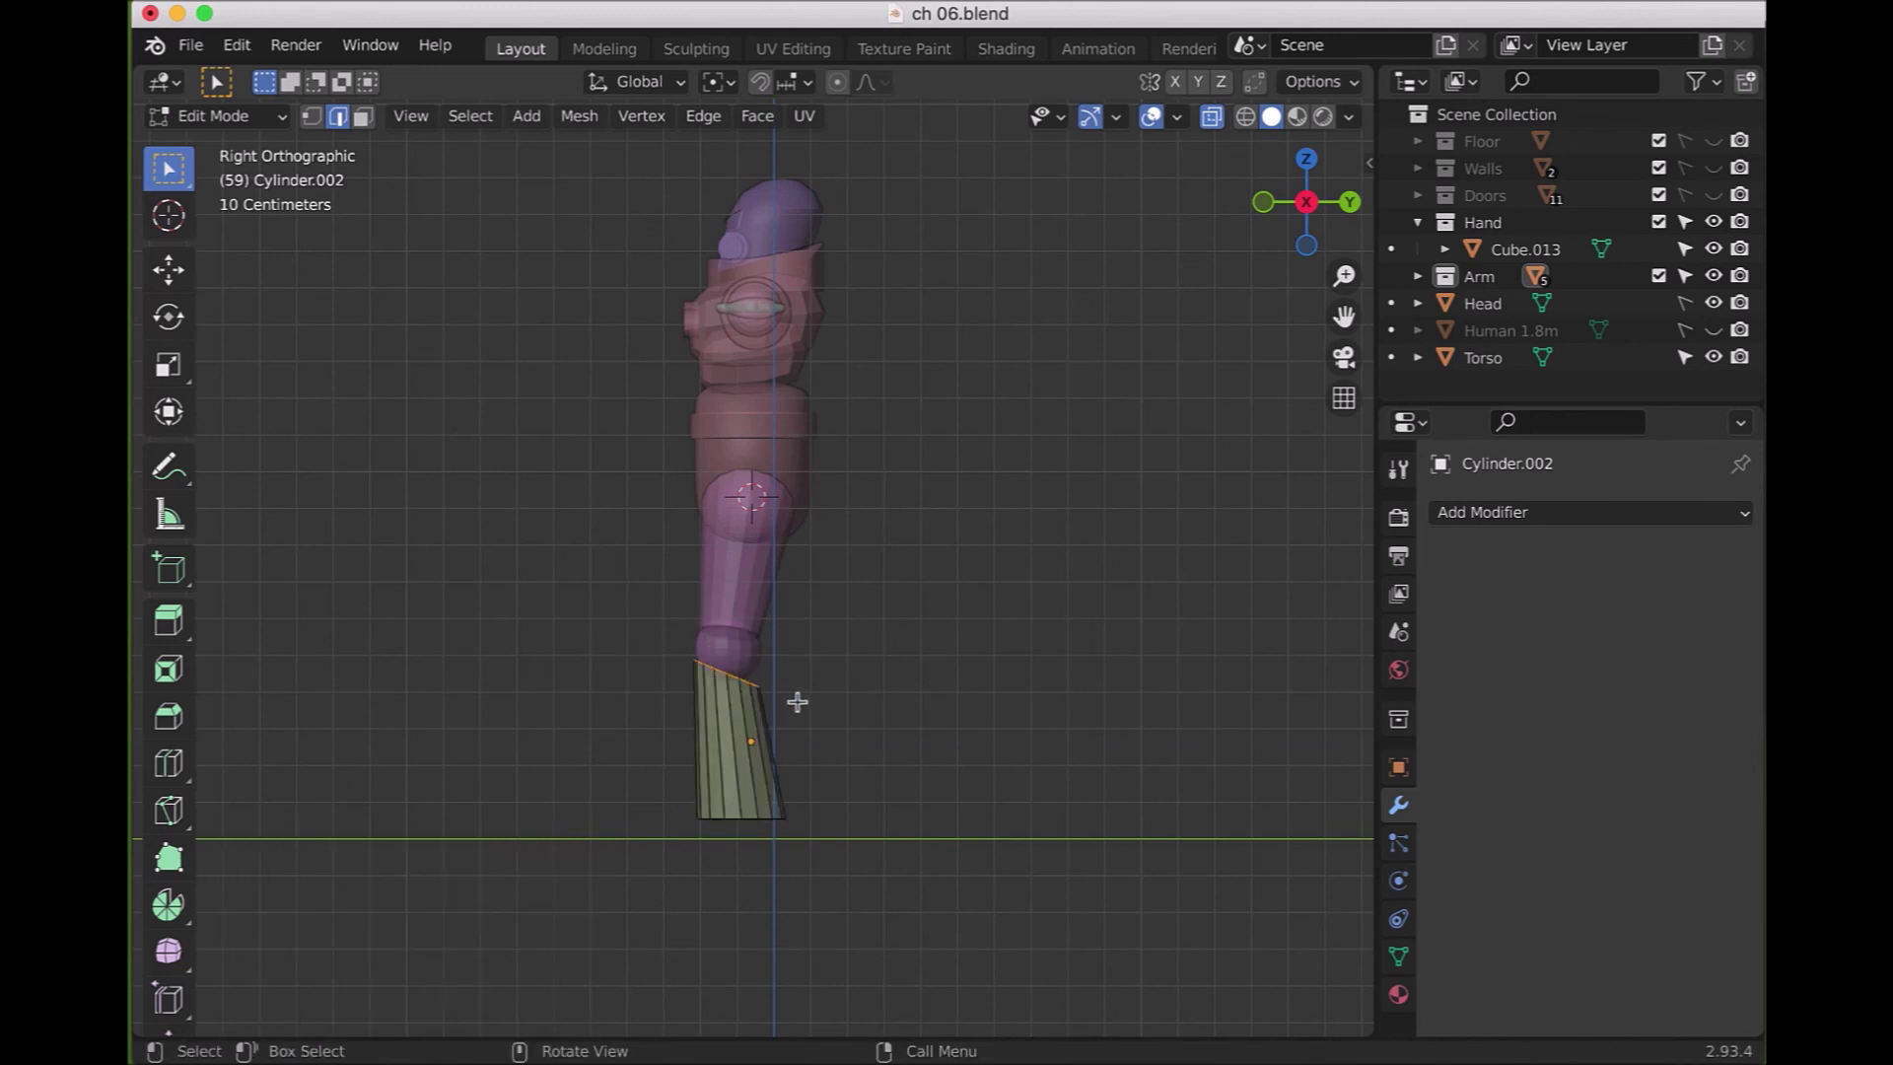
key(s)
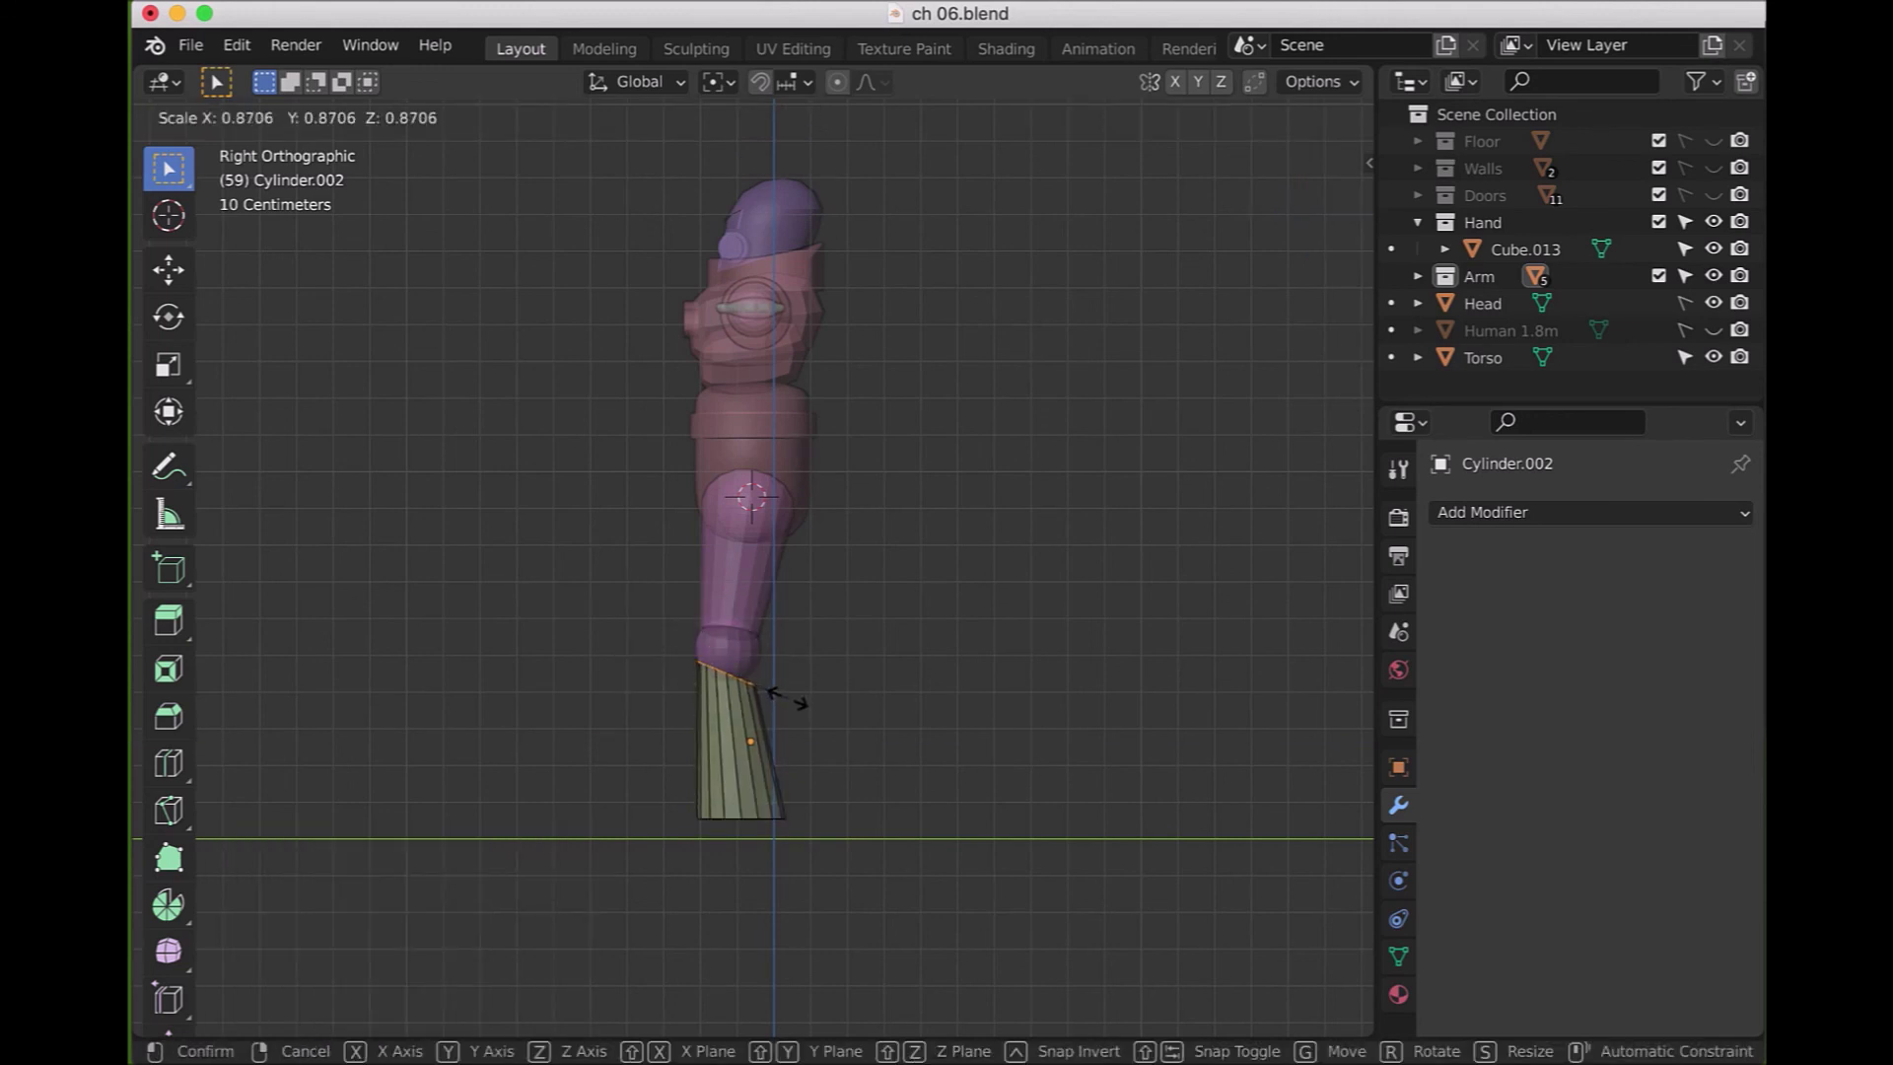
click(787, 698)
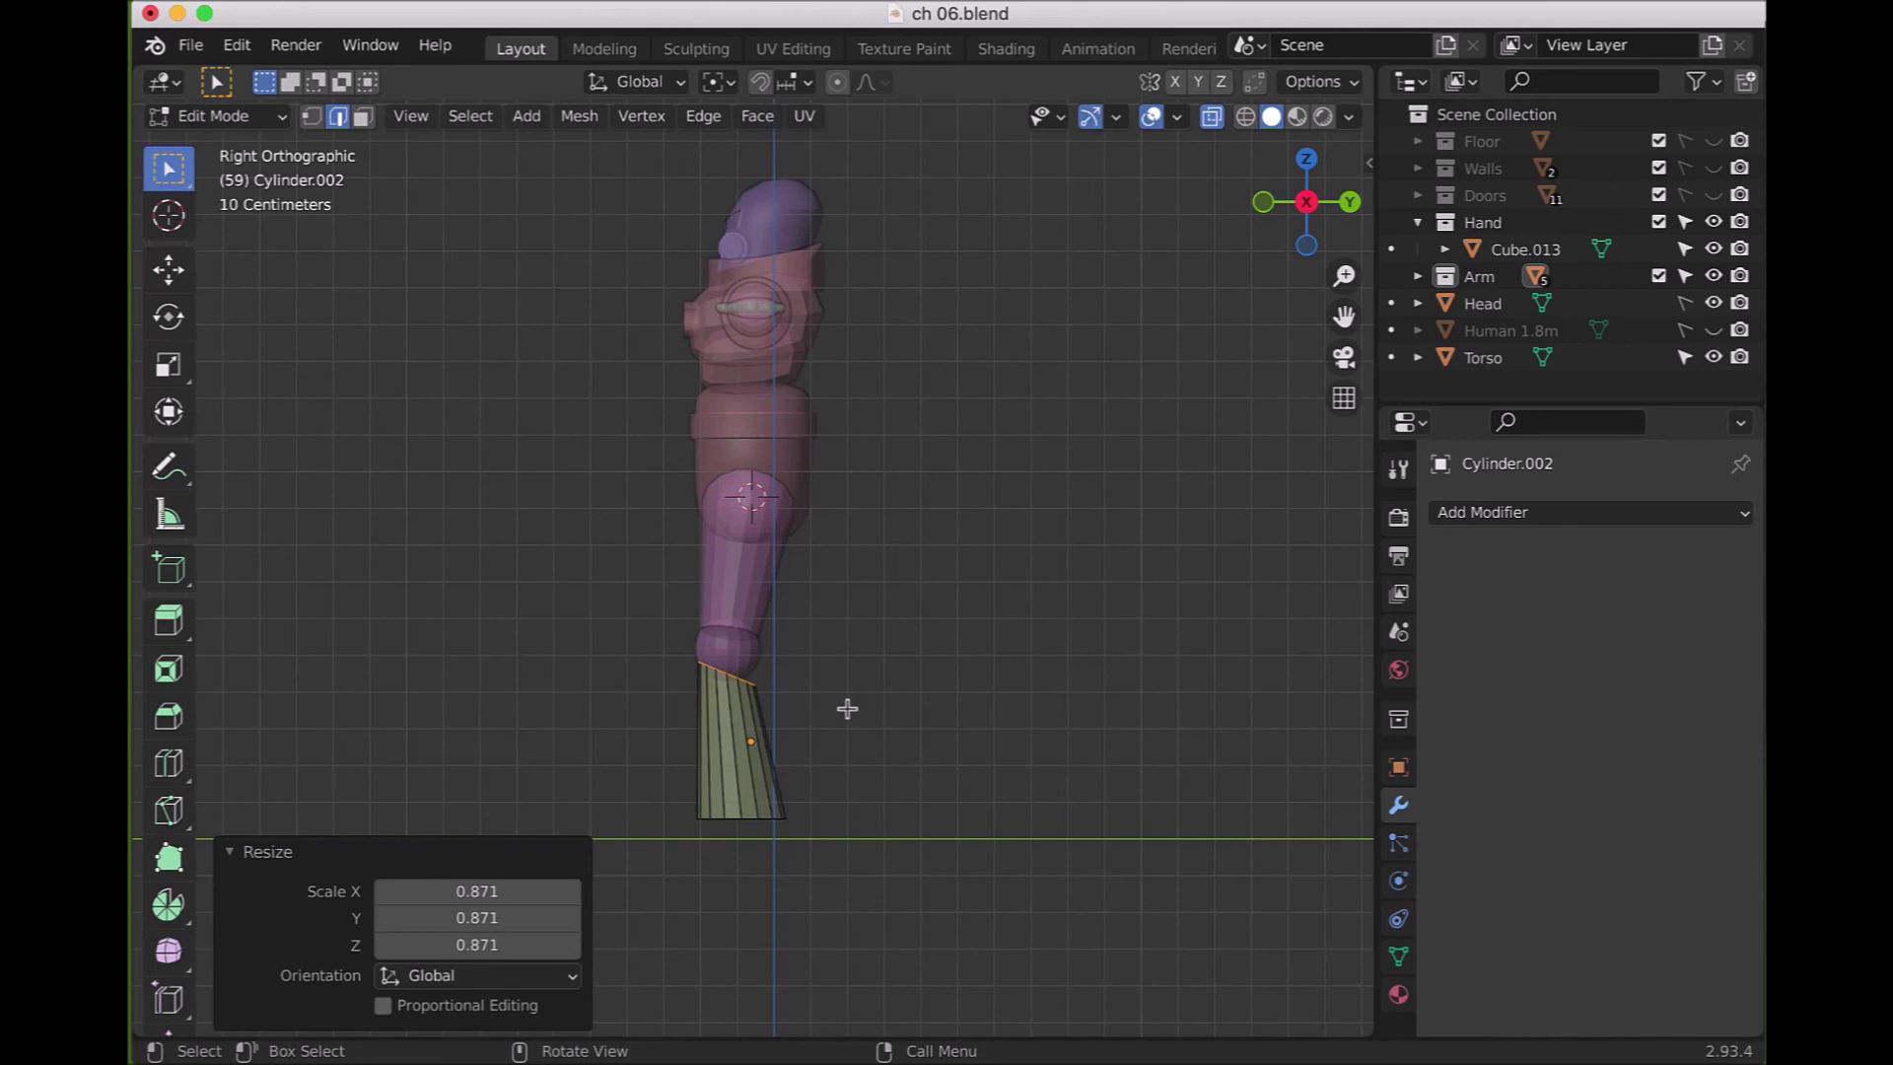
key(KP_1)
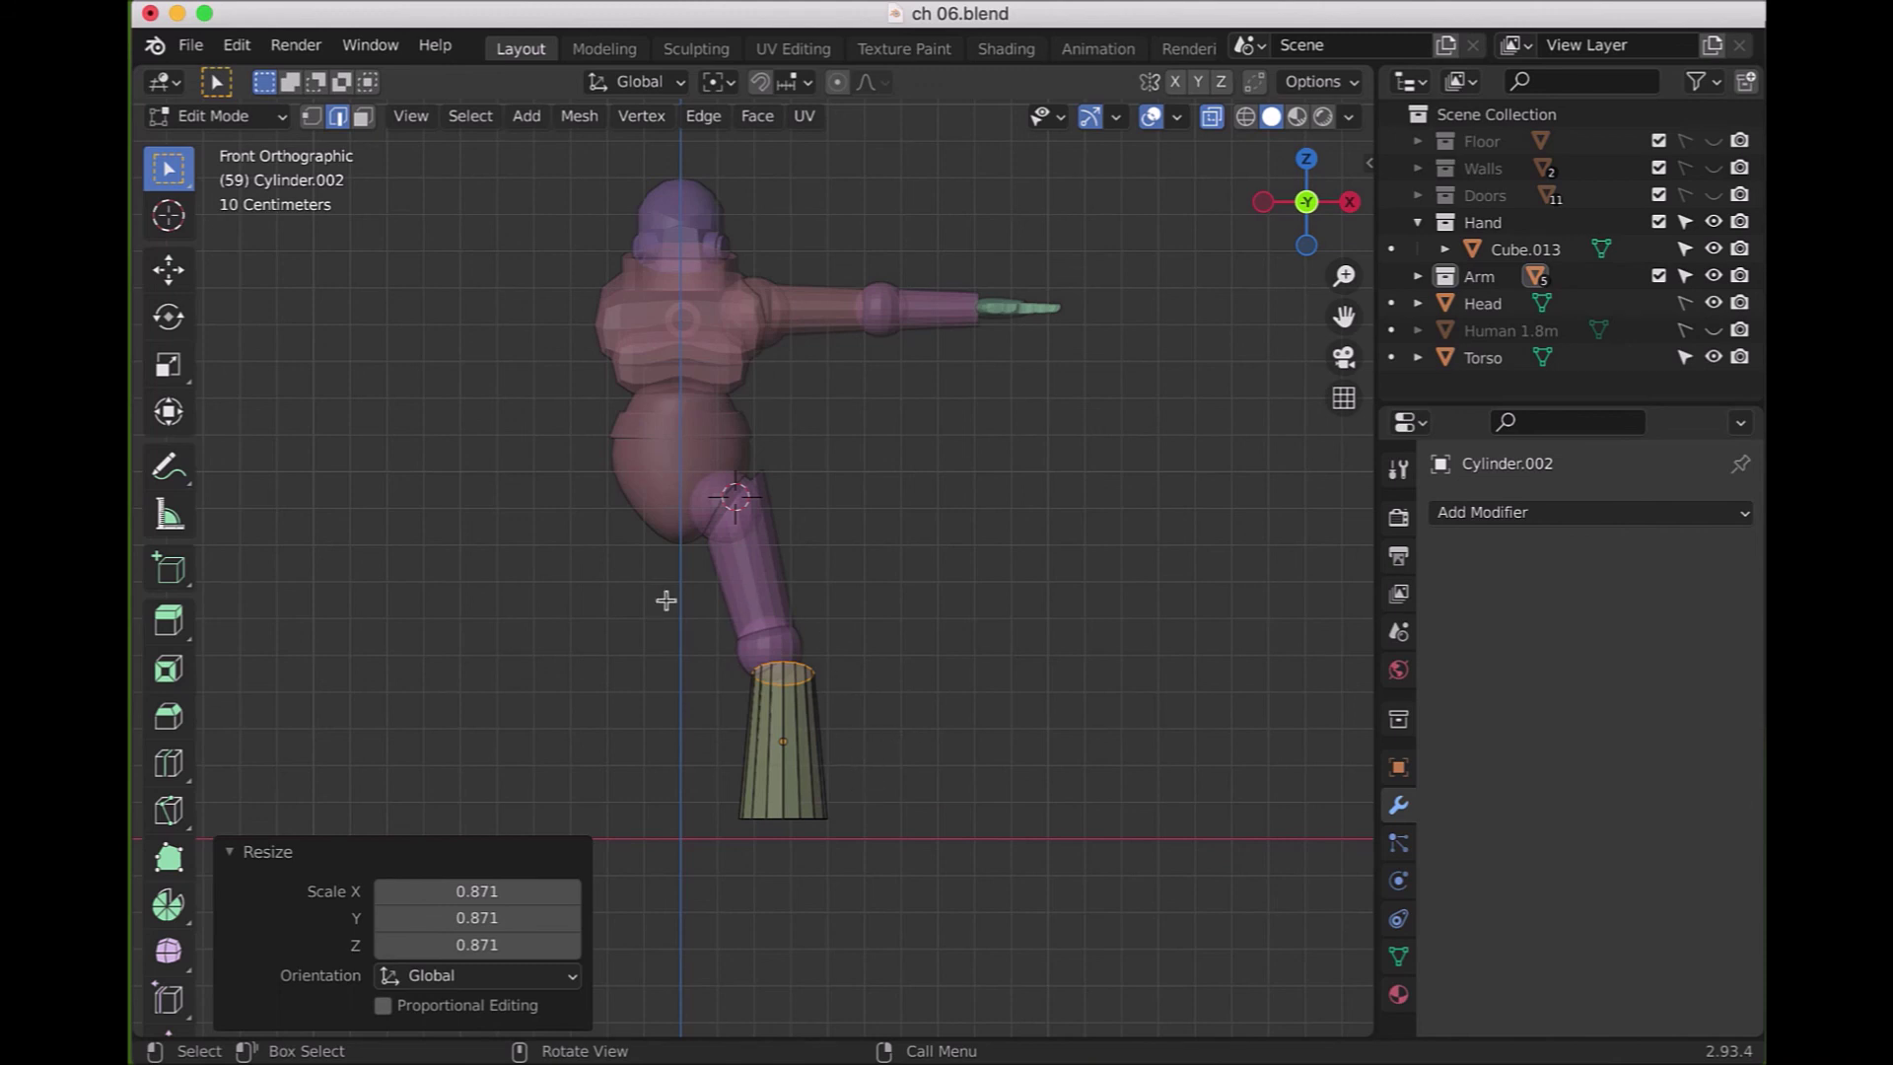
- Shift the whole cylinder slightly left, then move its bottom ring right along X
drag(663, 600, 931, 885)
key(g)
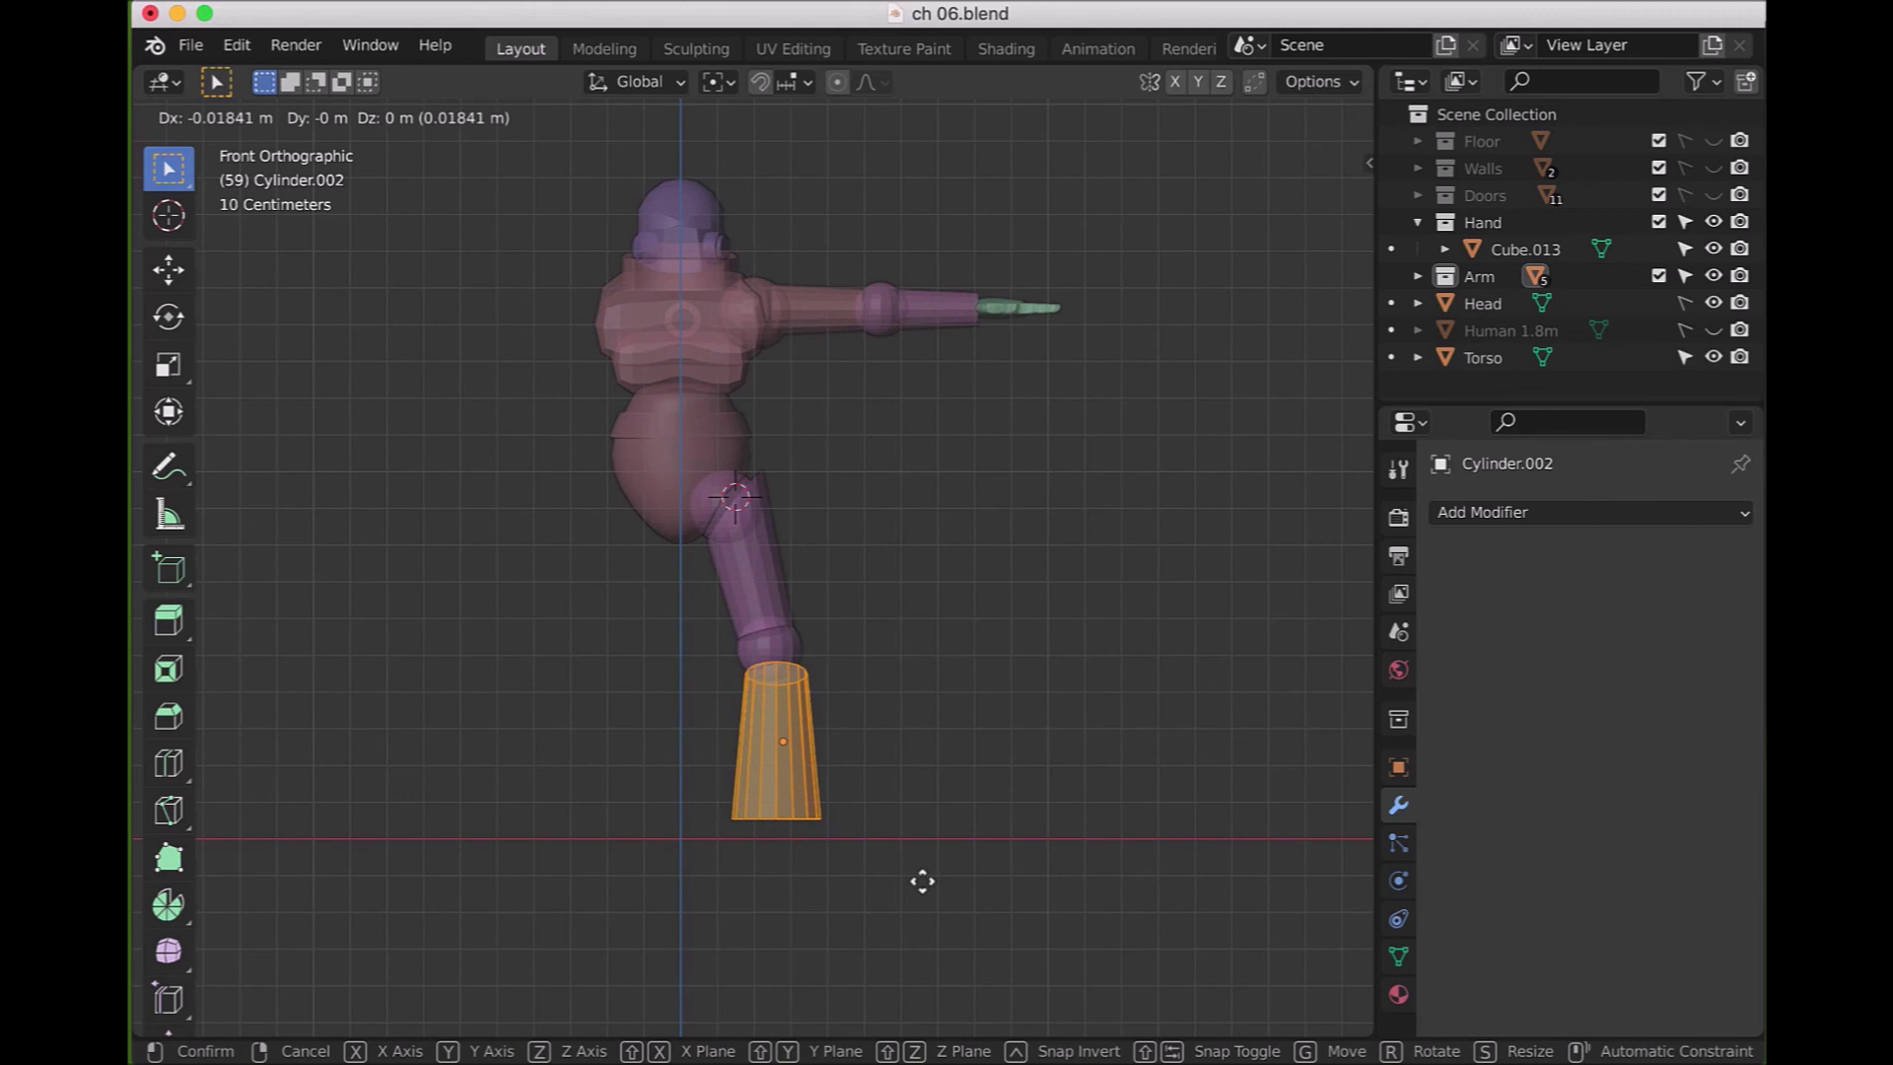
click(921, 880)
drag(706, 799, 877, 853)
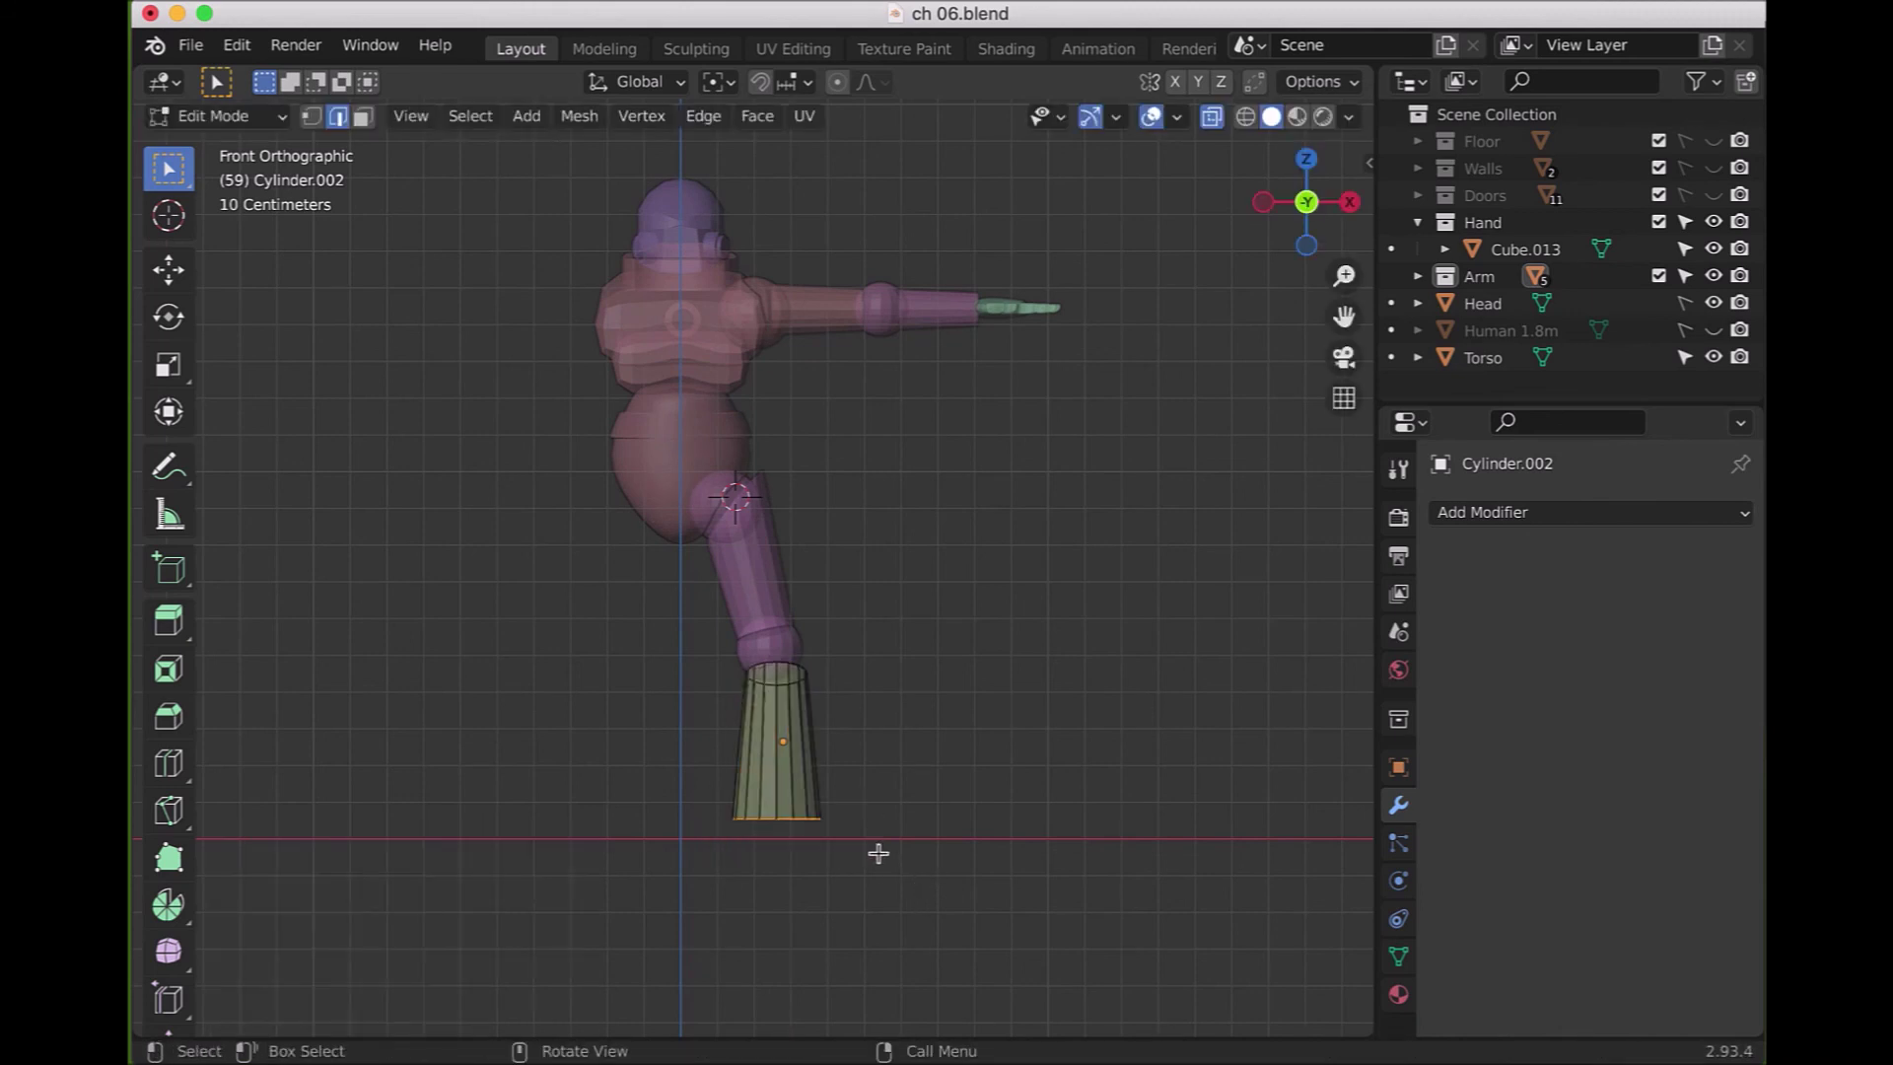
key(g)
key(x)
key(x)
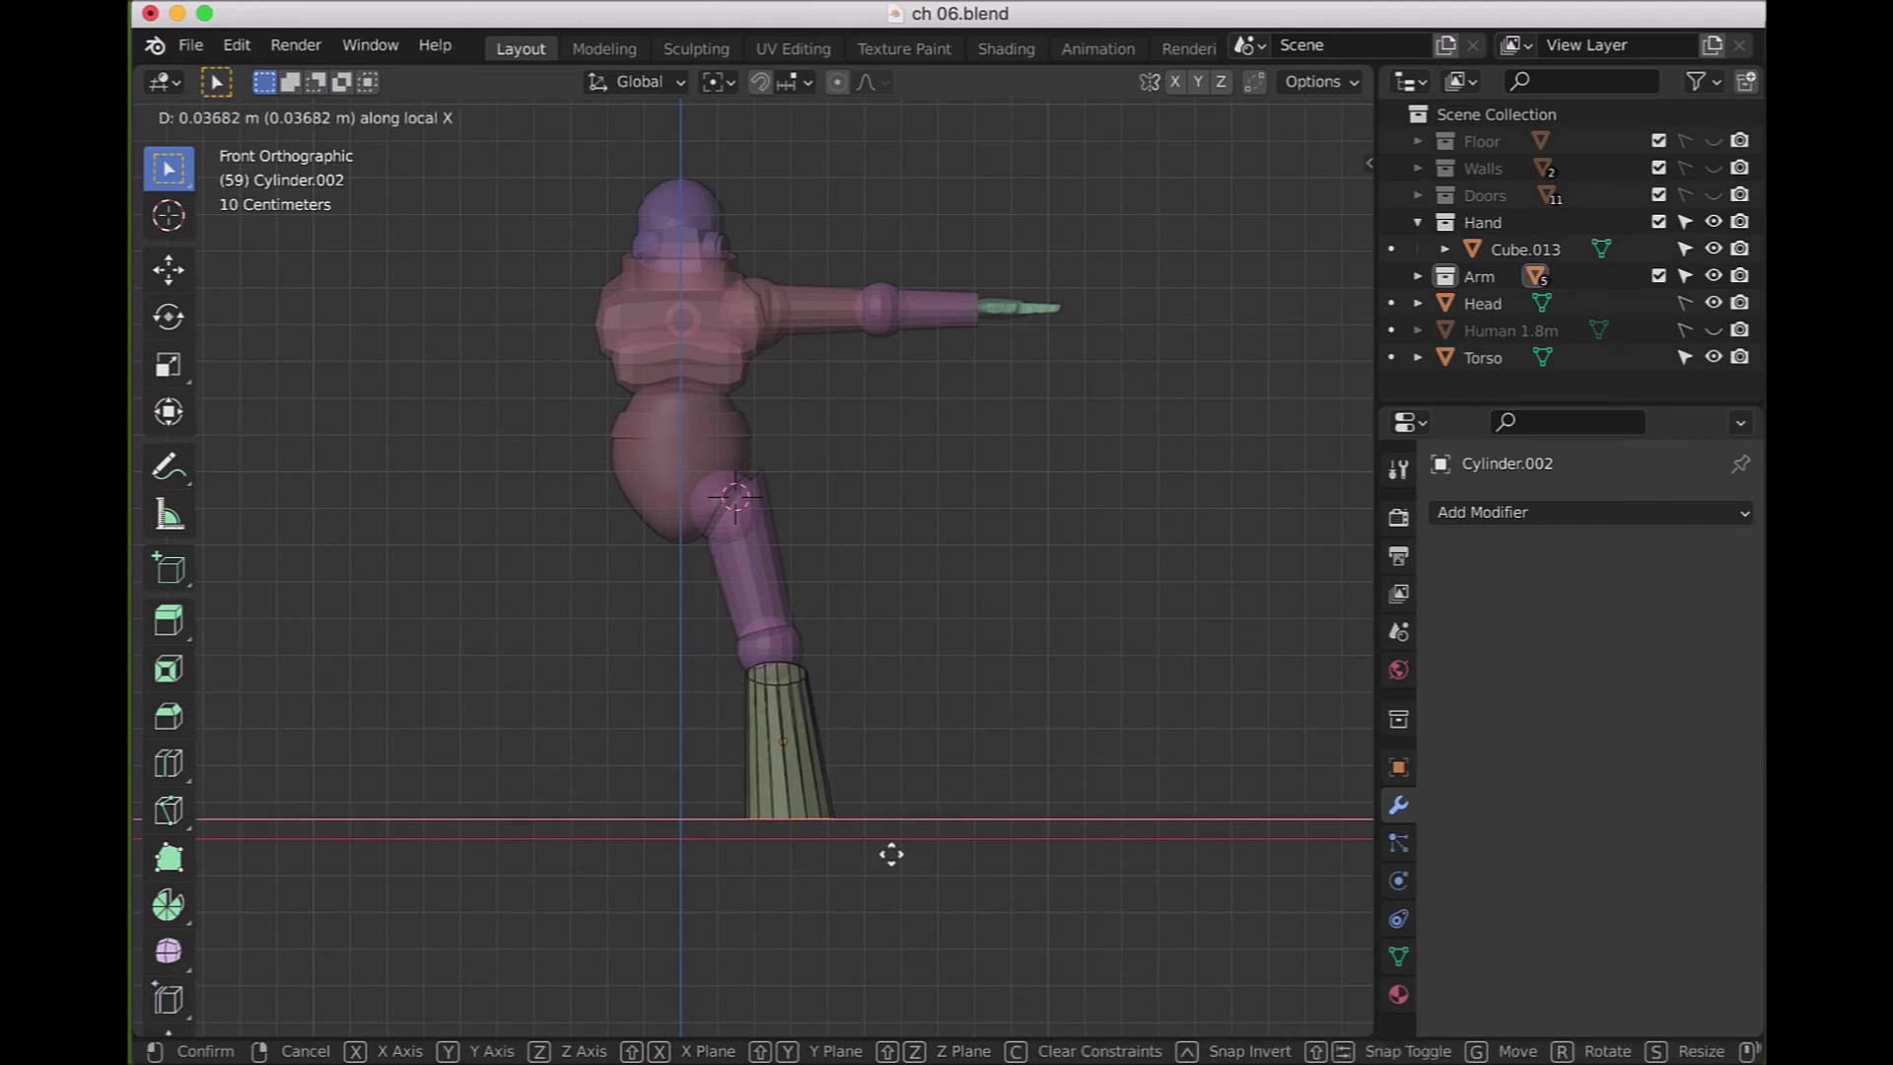
click(891, 853)
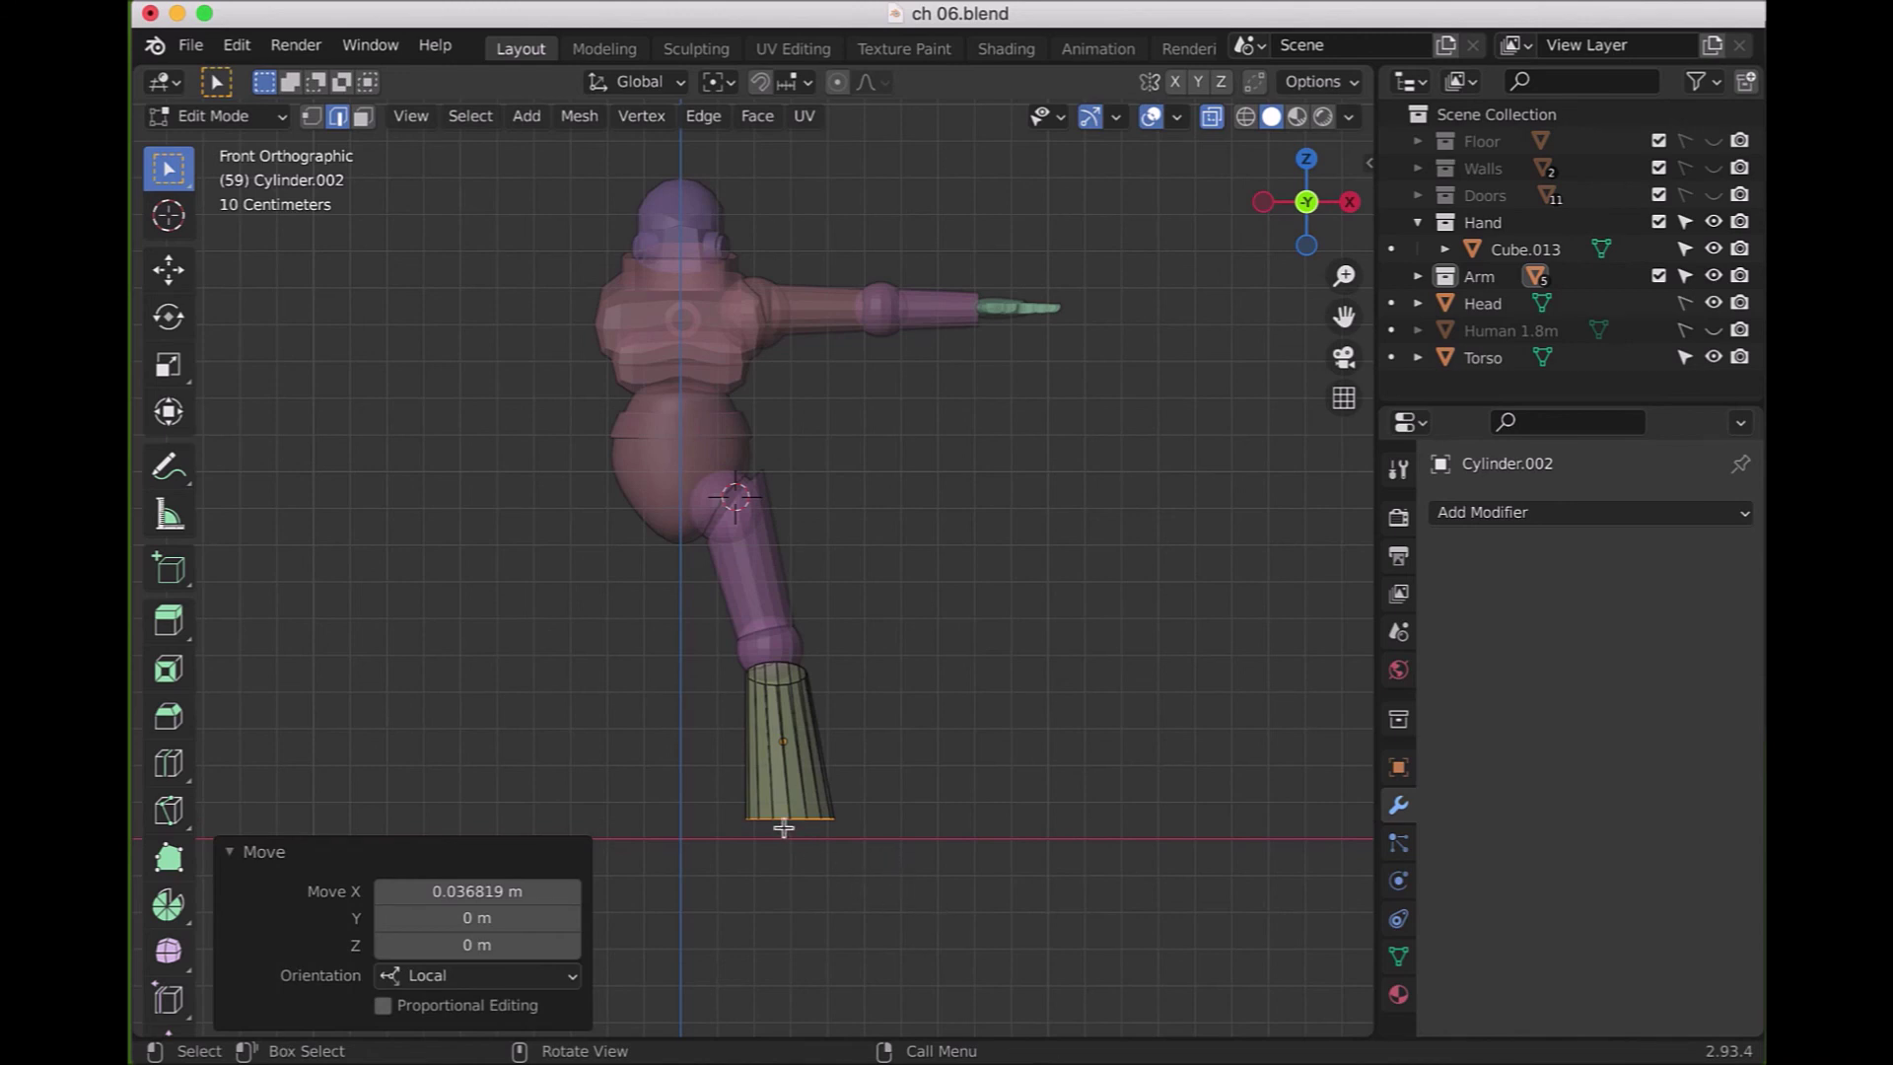
- Lower the bottom ring slightly along Z and turn X-ray off
key(g)
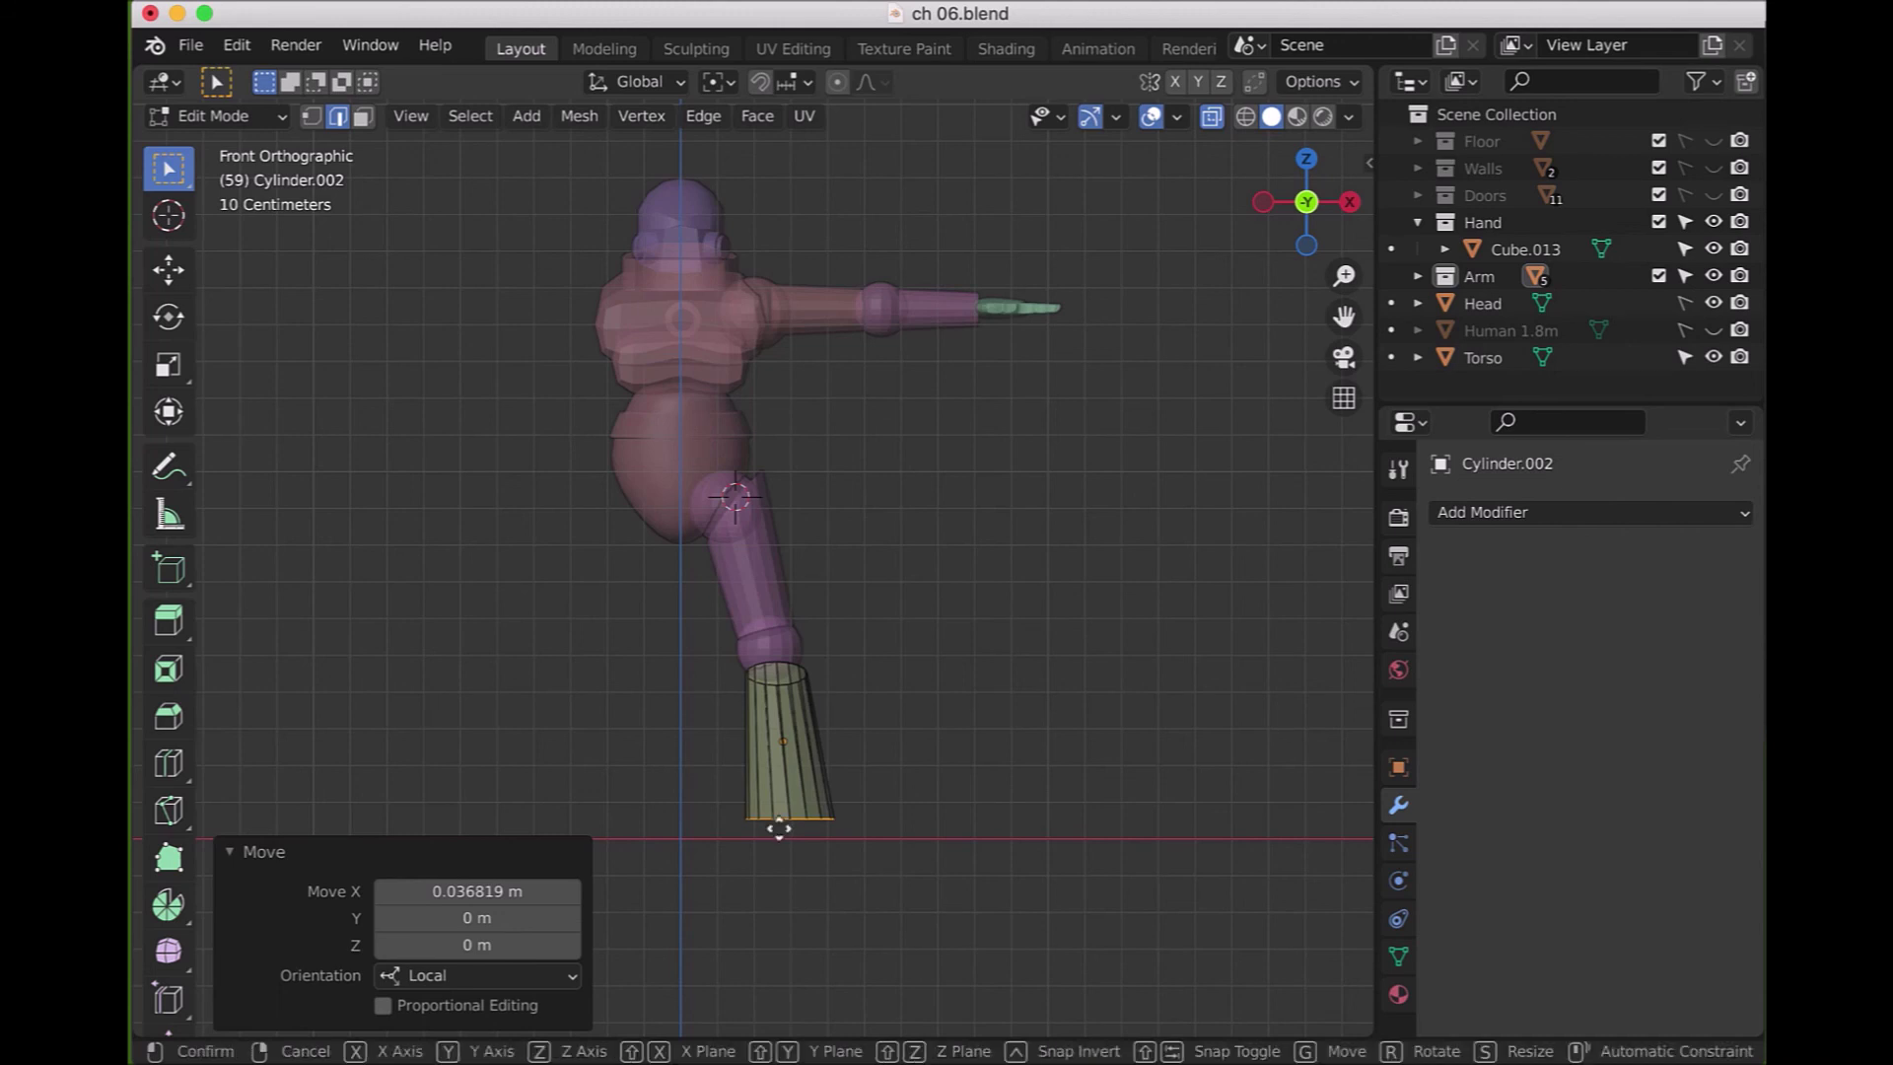
key(z)
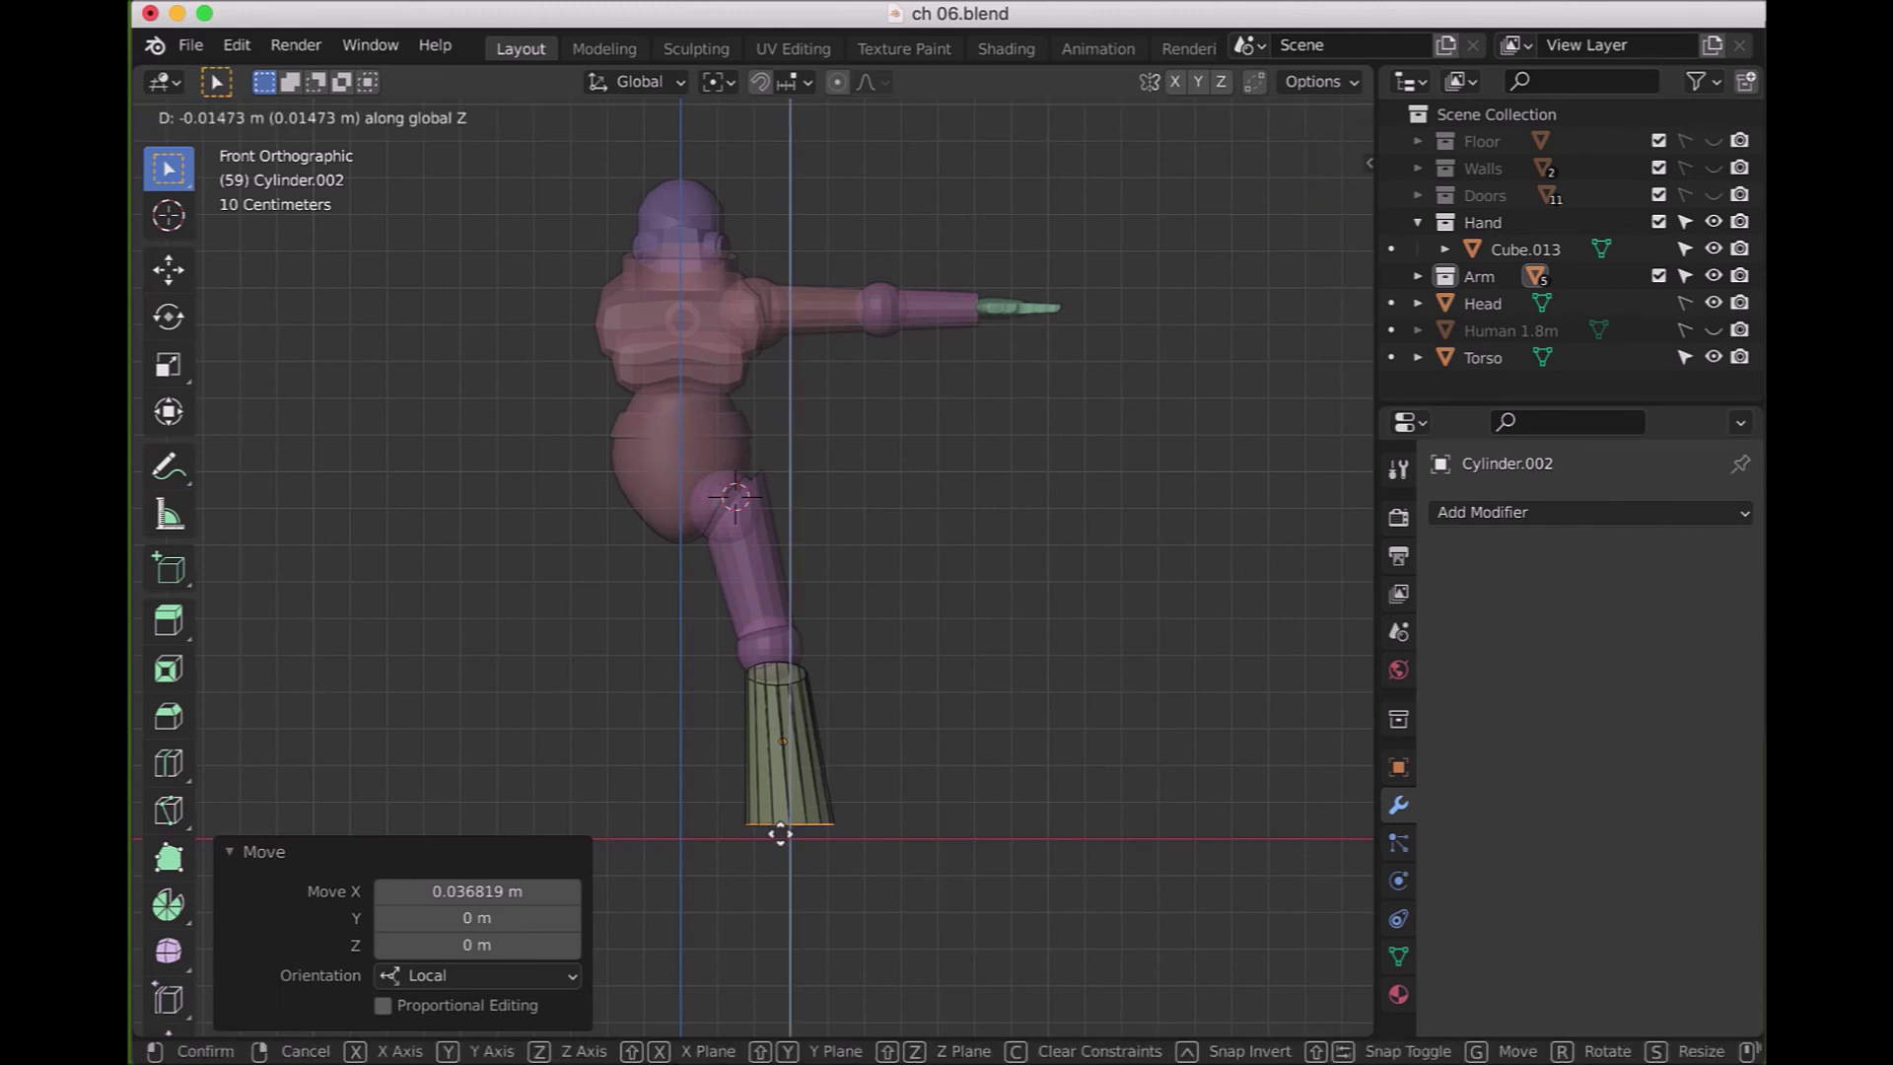
click(781, 836)
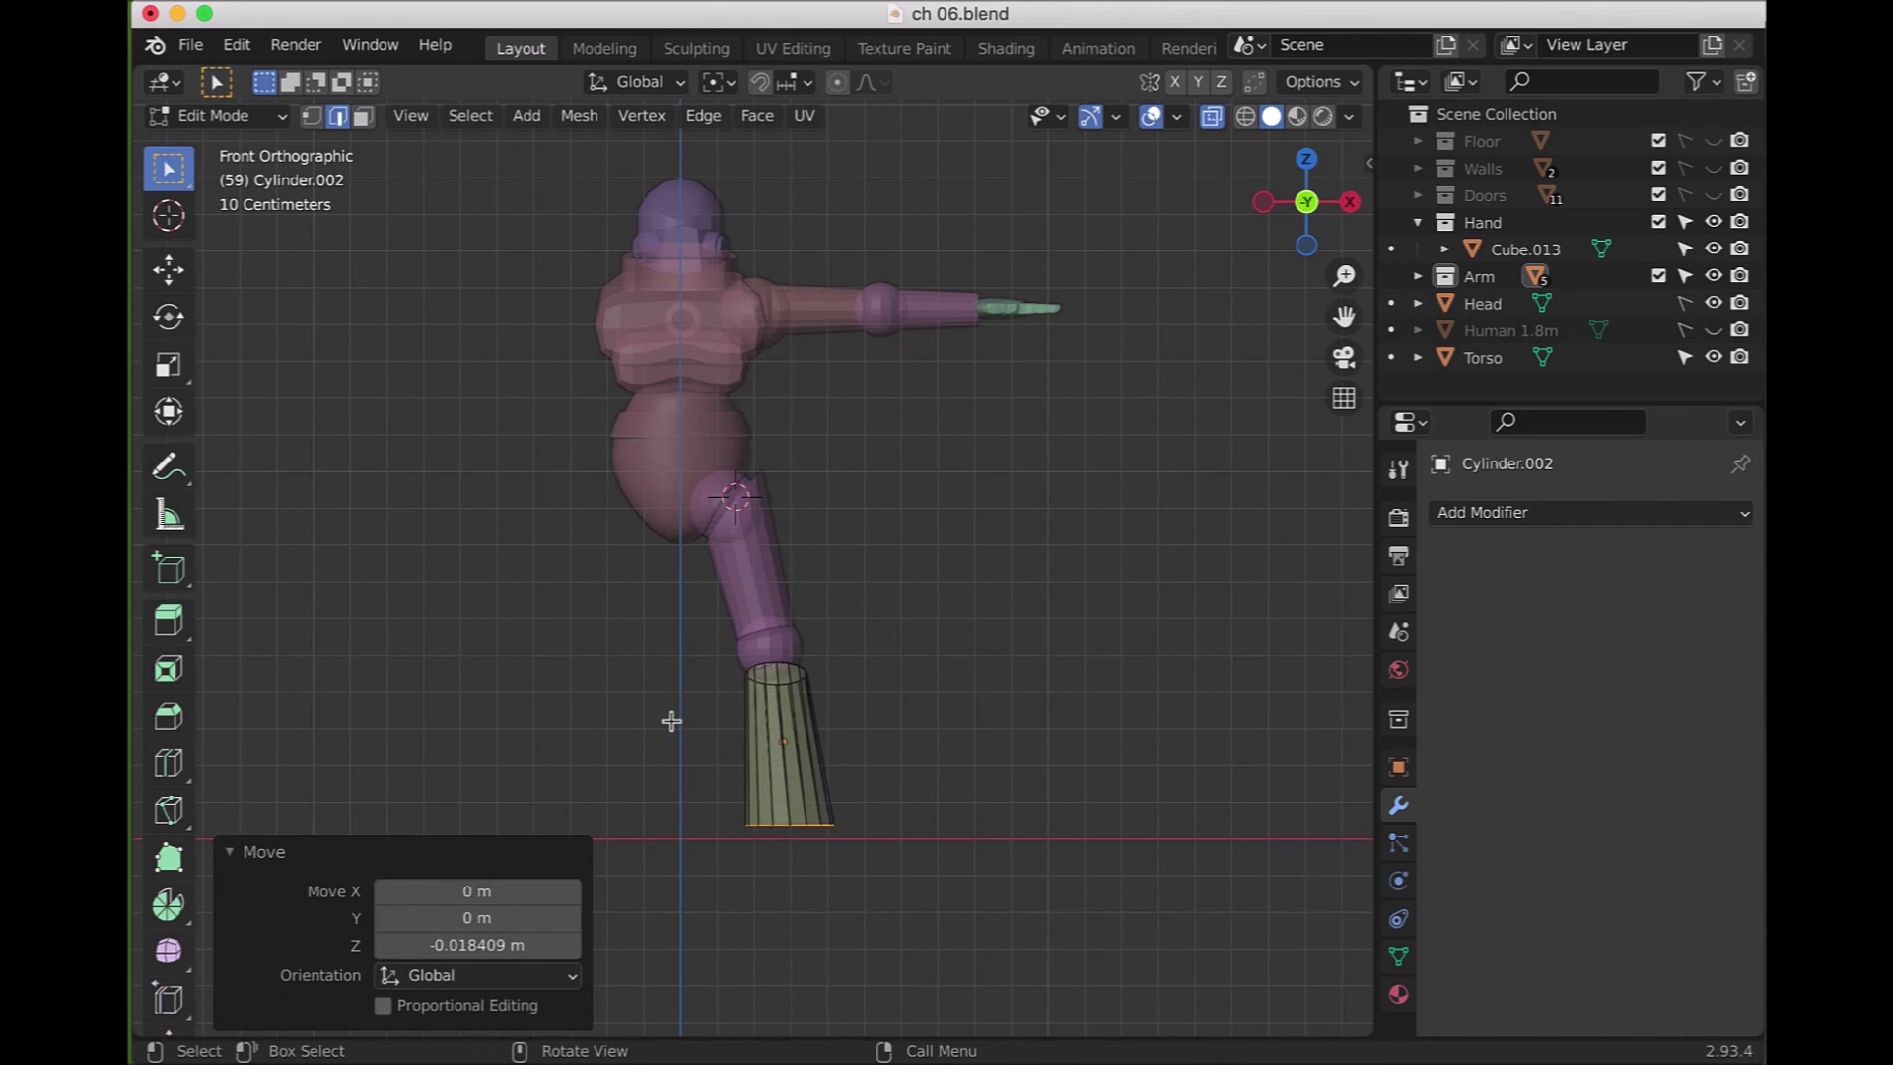
click(1212, 116)
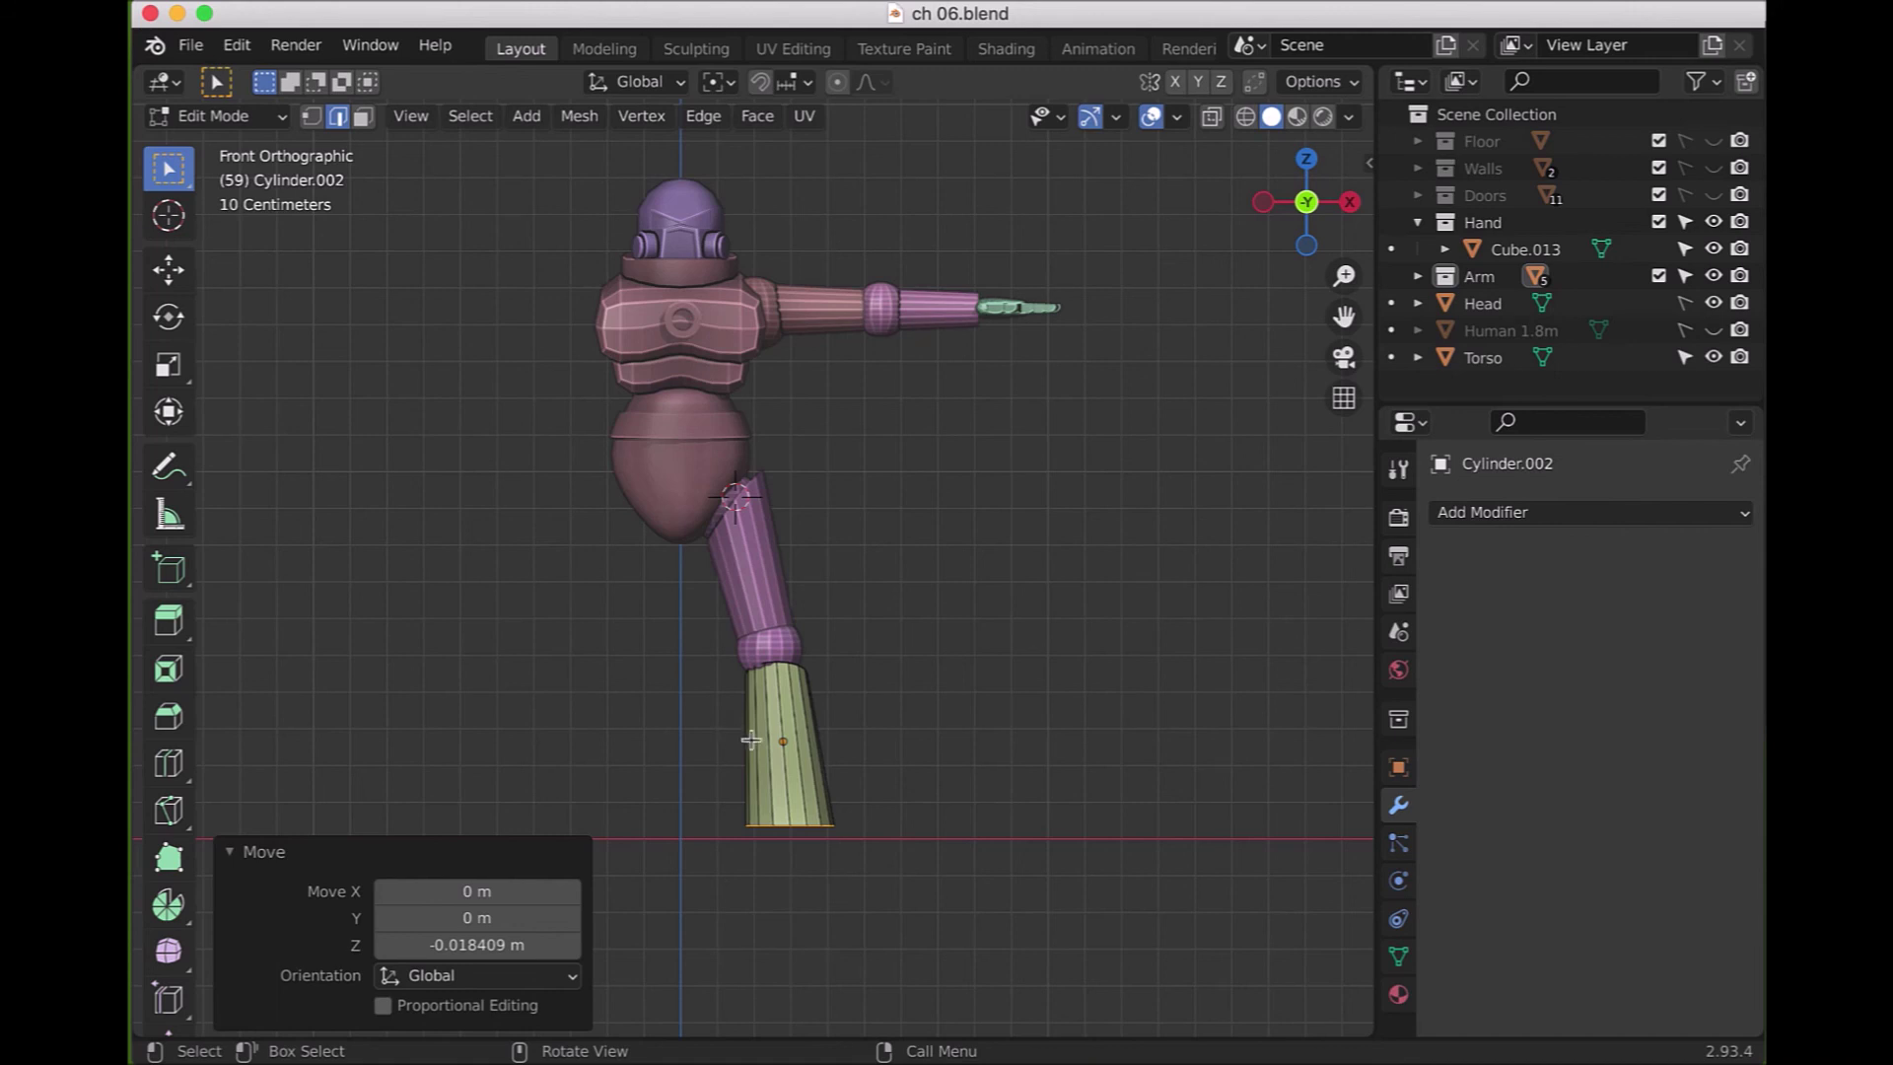
- Shift the whole lower leg right along X and slide its top ring left along X
key(a)
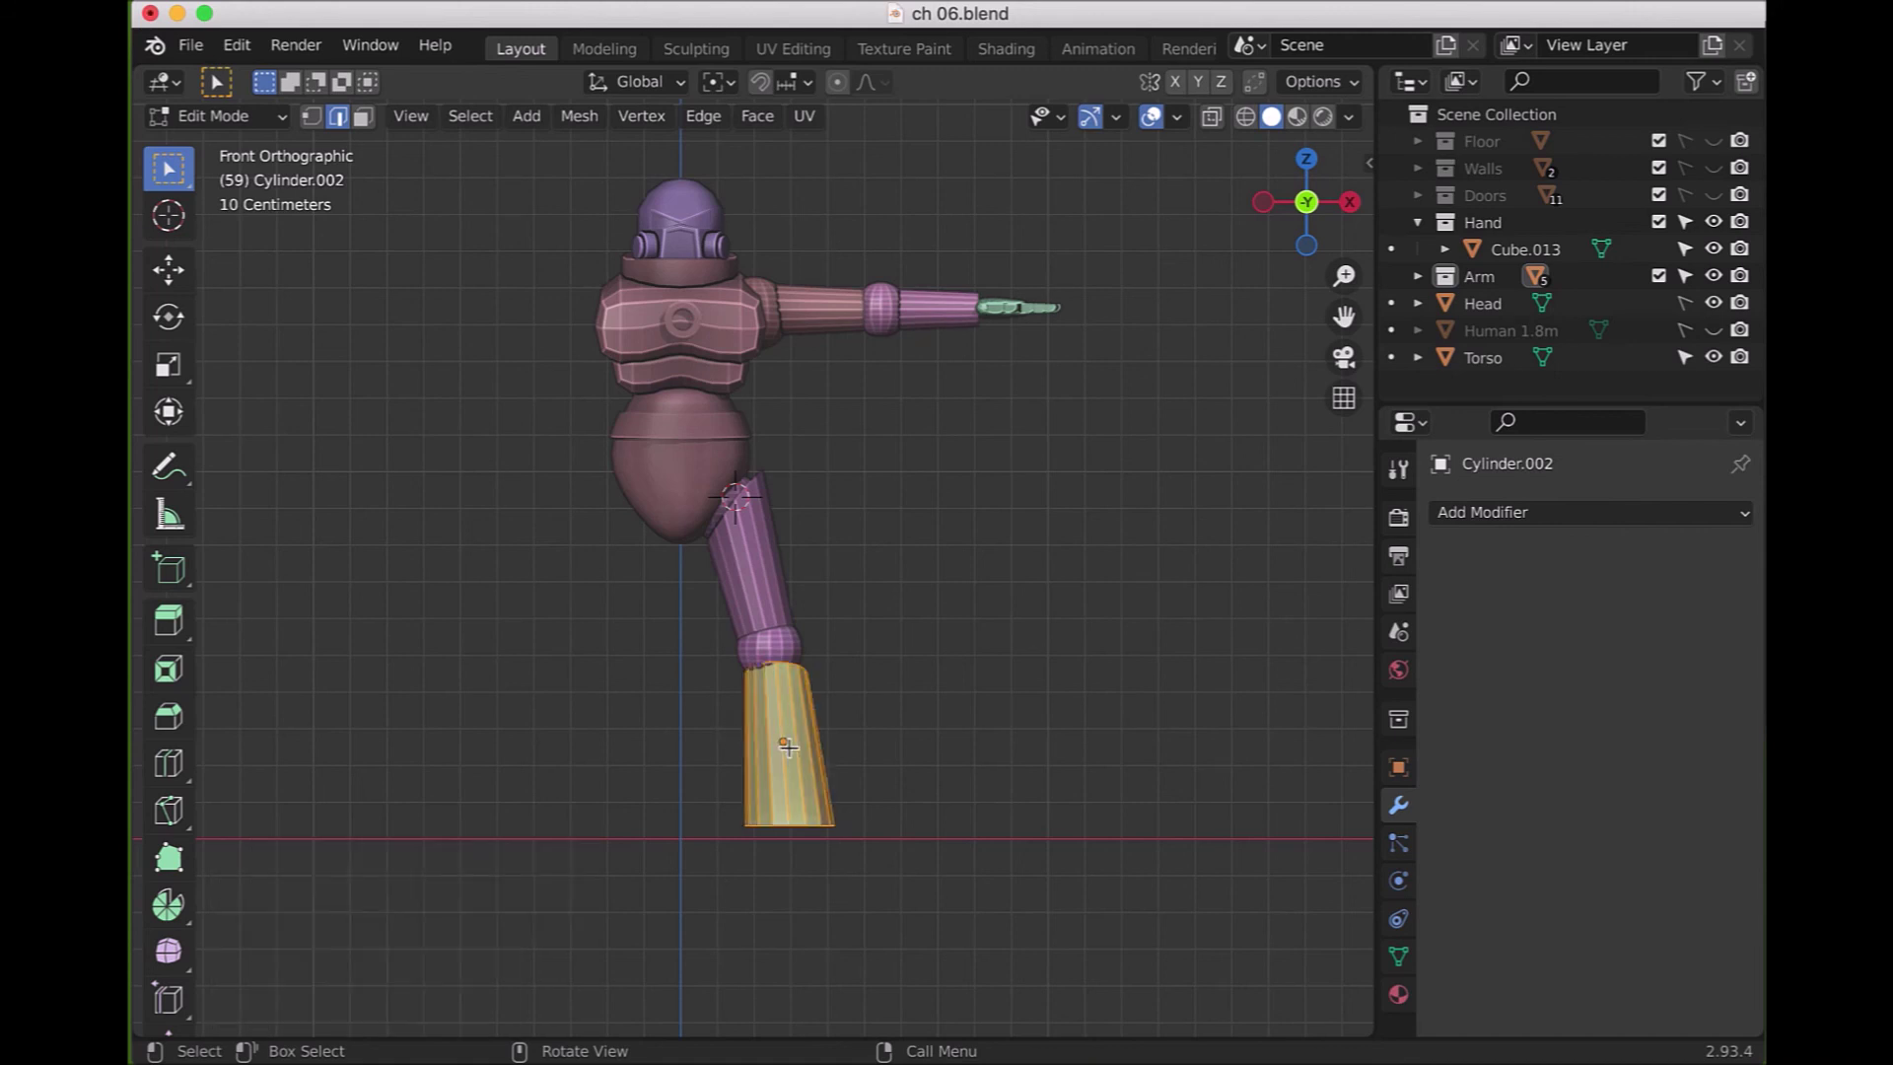
key(g)
key(x)
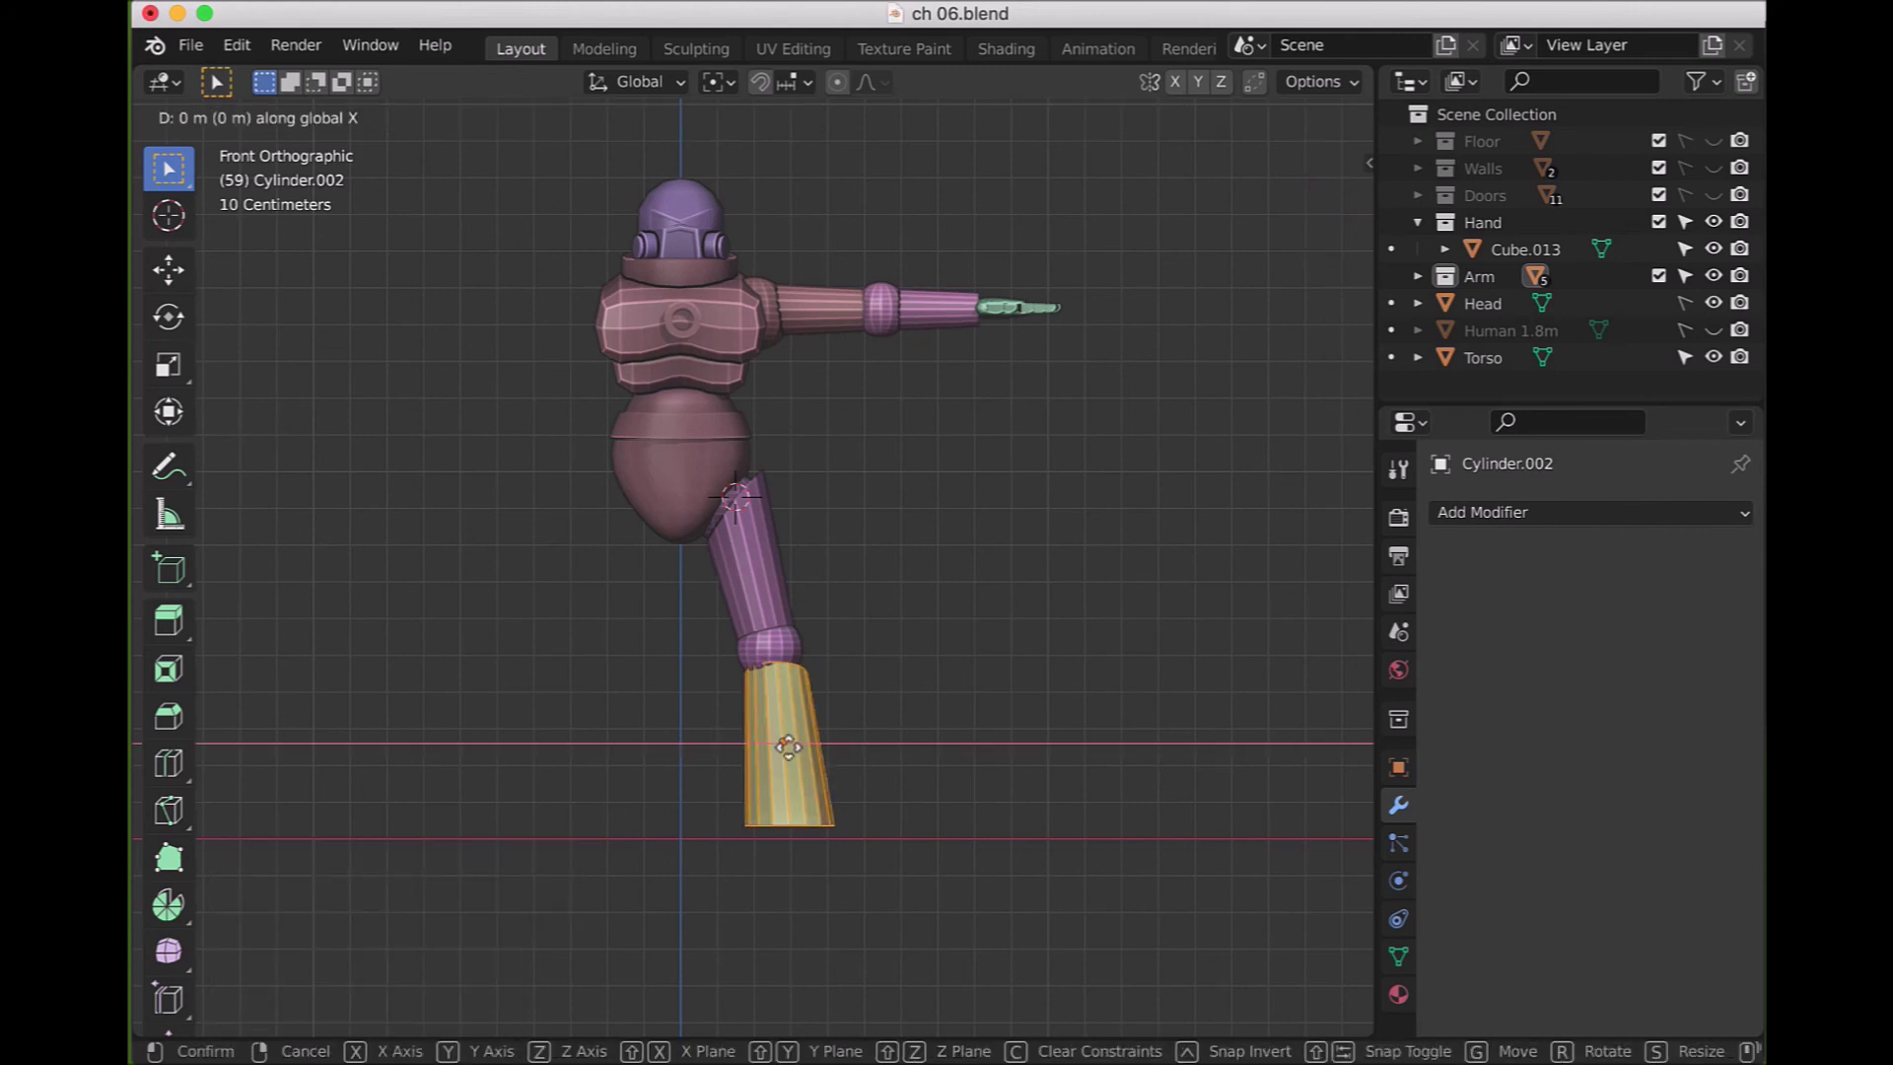
click(793, 747)
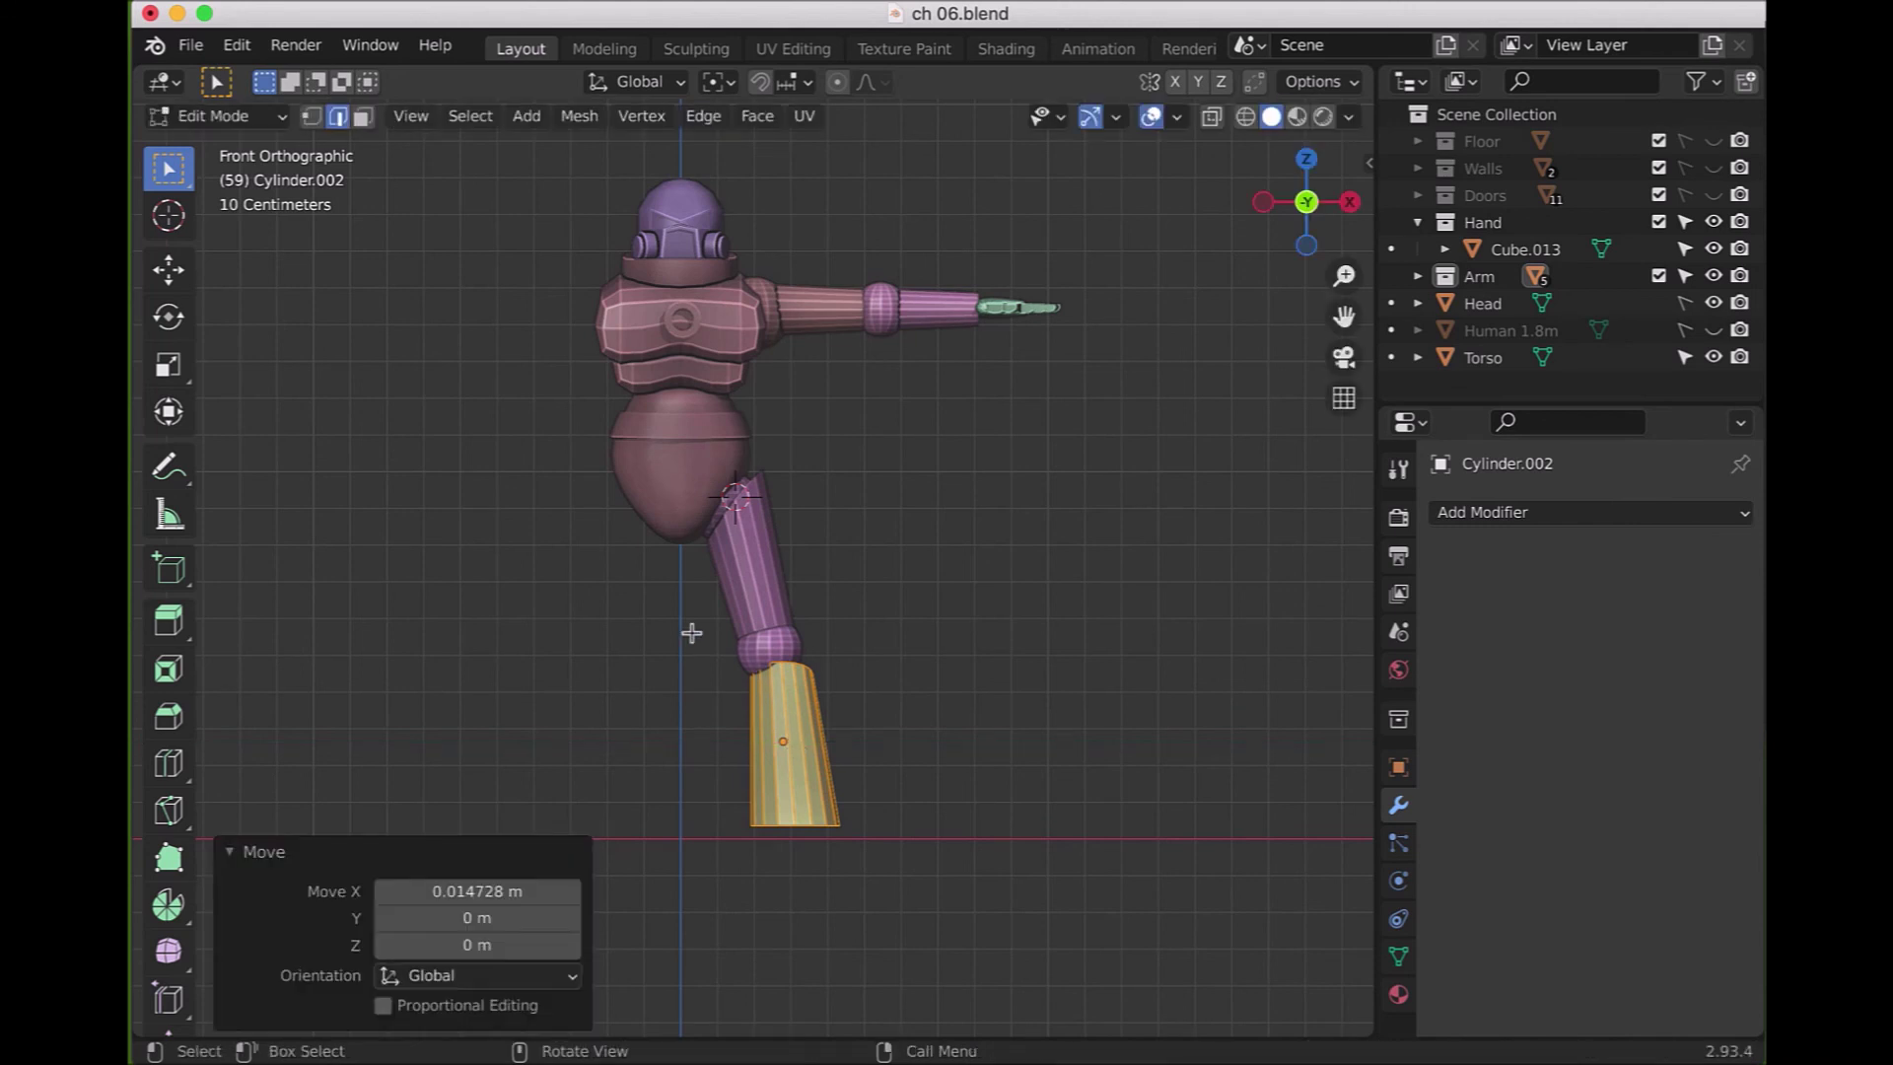
drag(695, 625, 846, 692)
key(g)
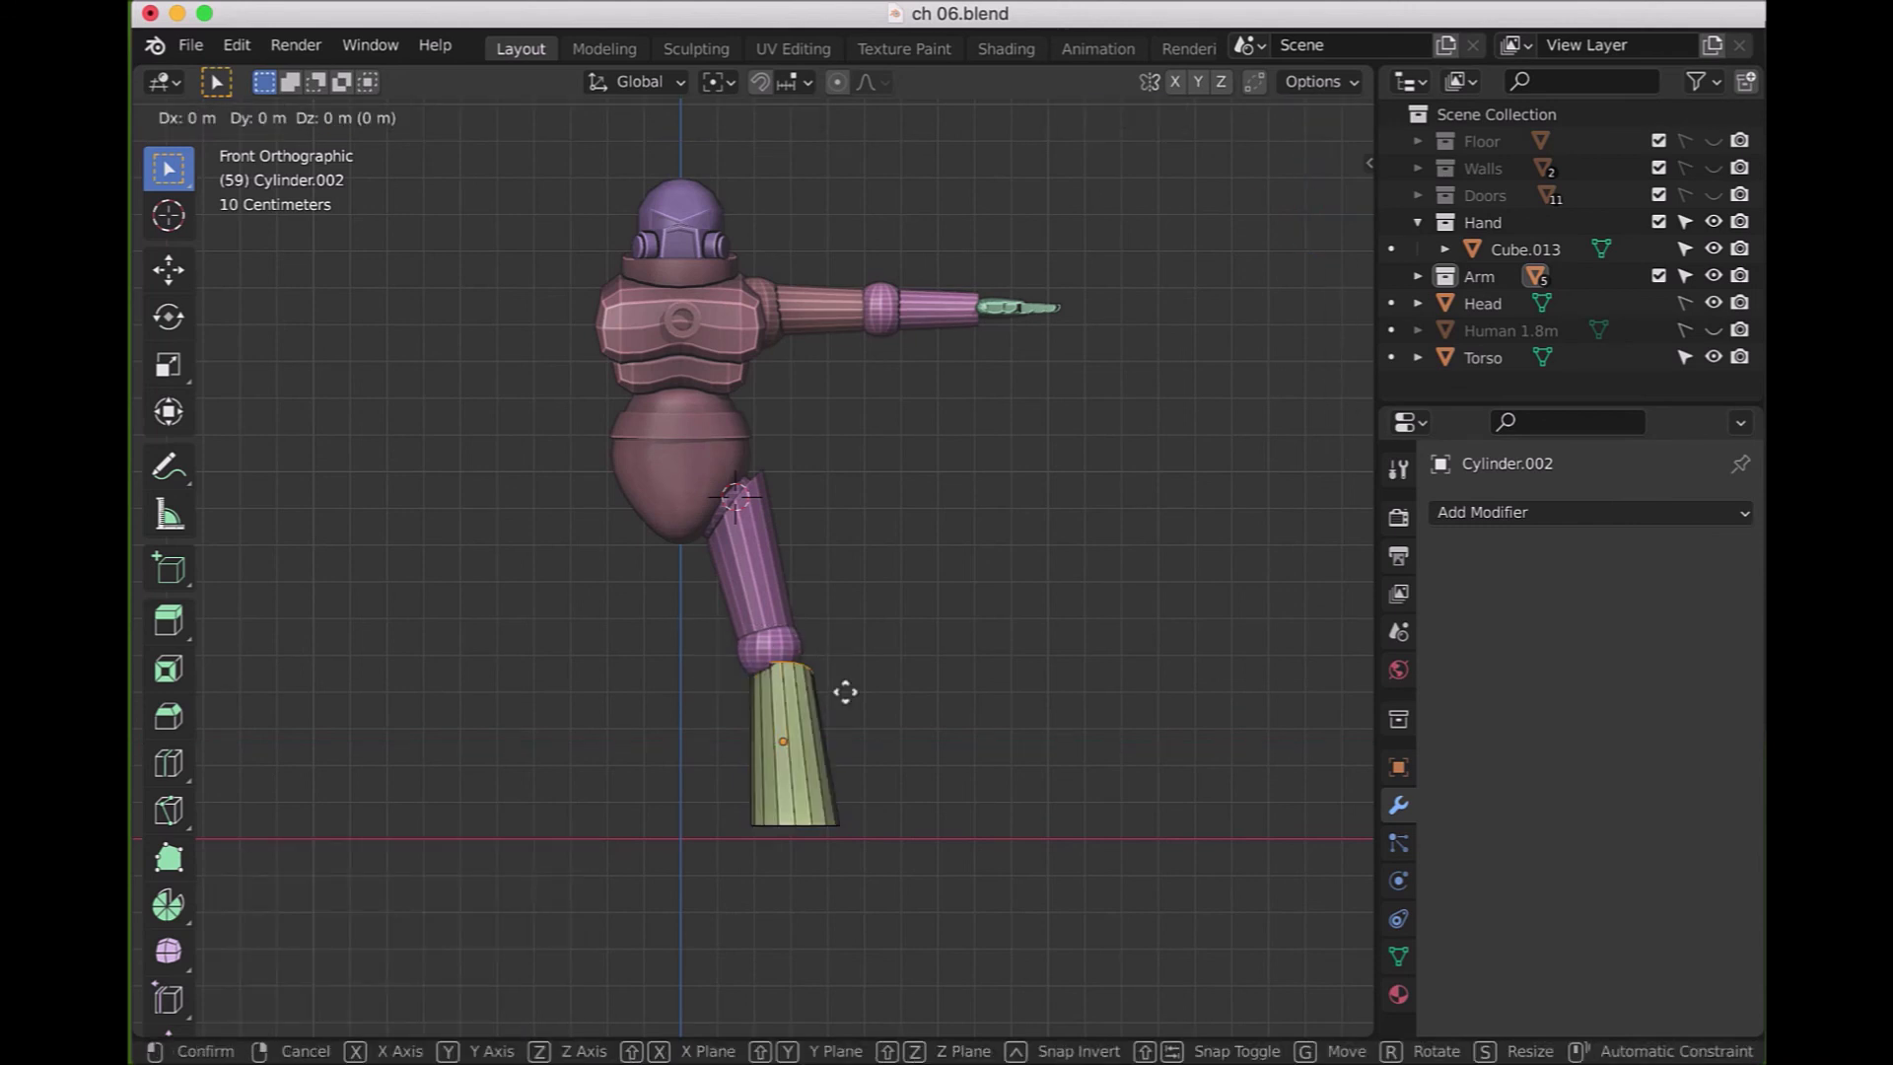
key(x)
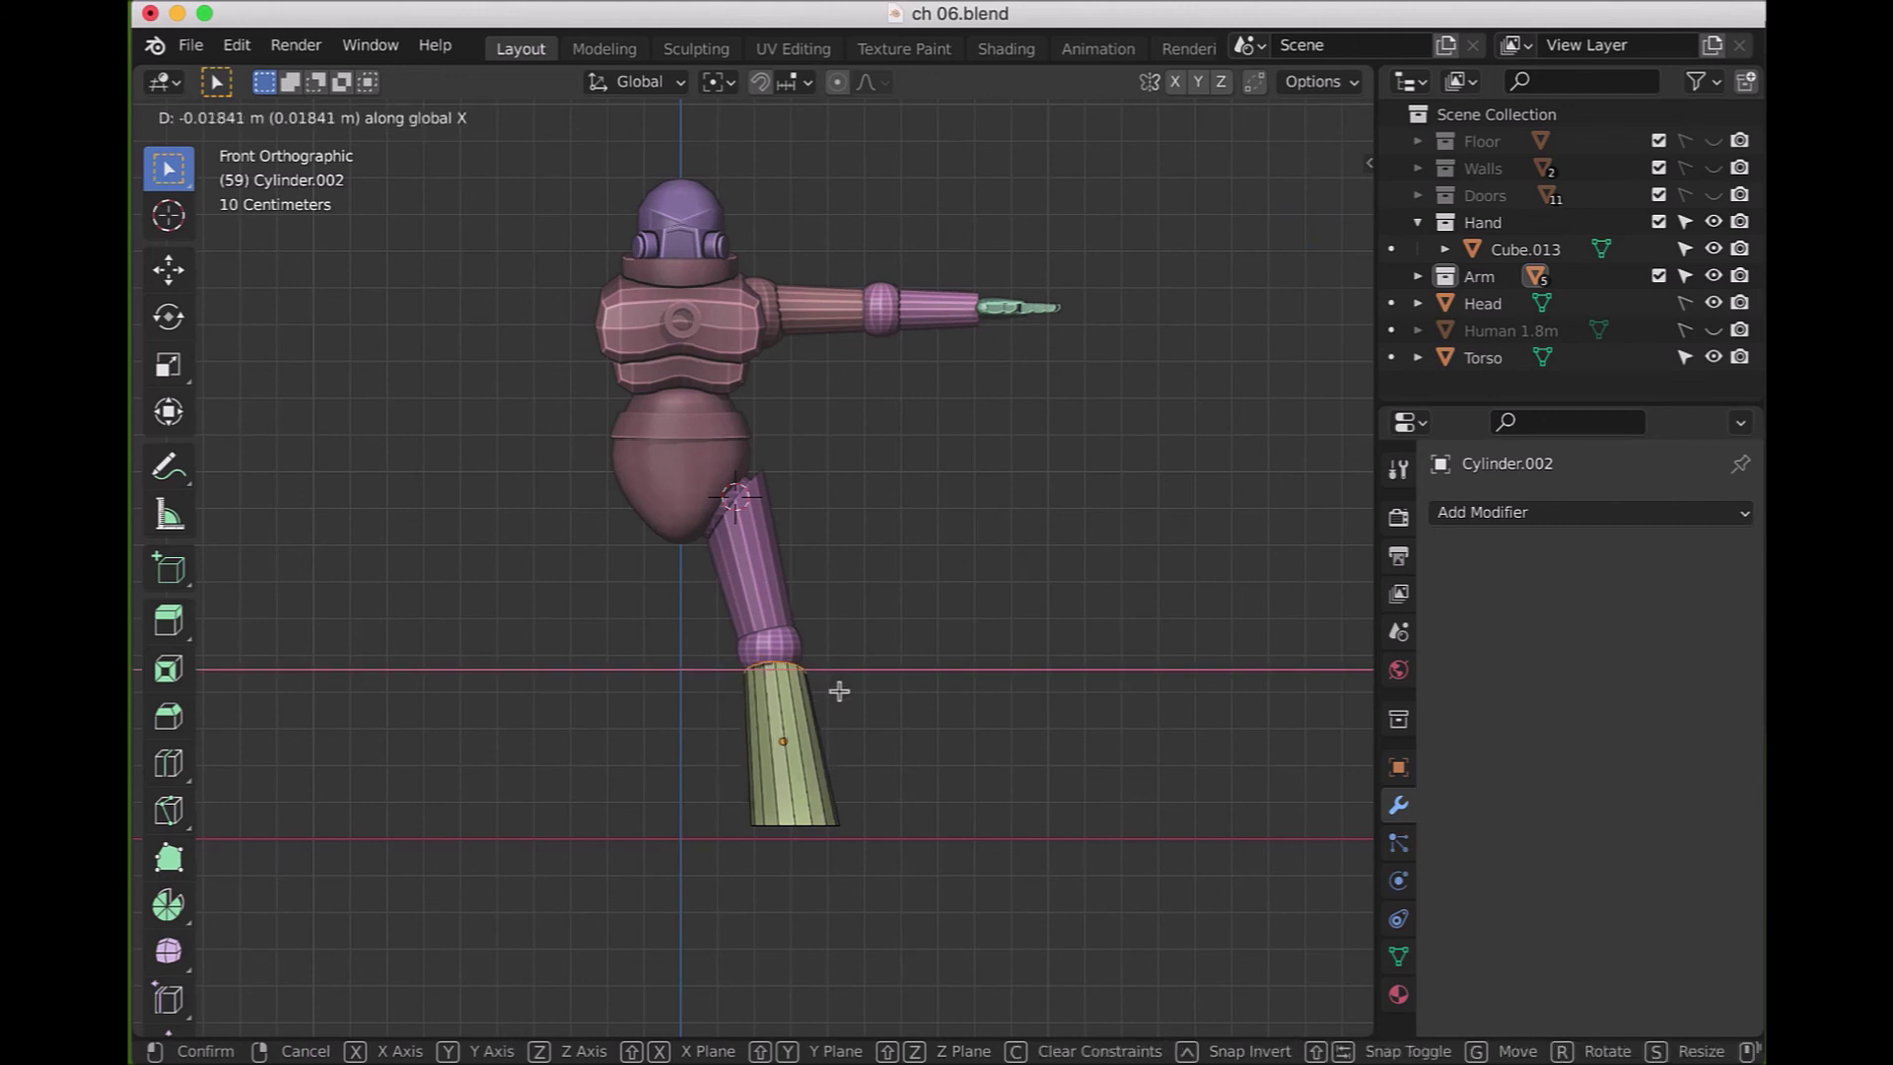
click(838, 690)
key(KP_3)
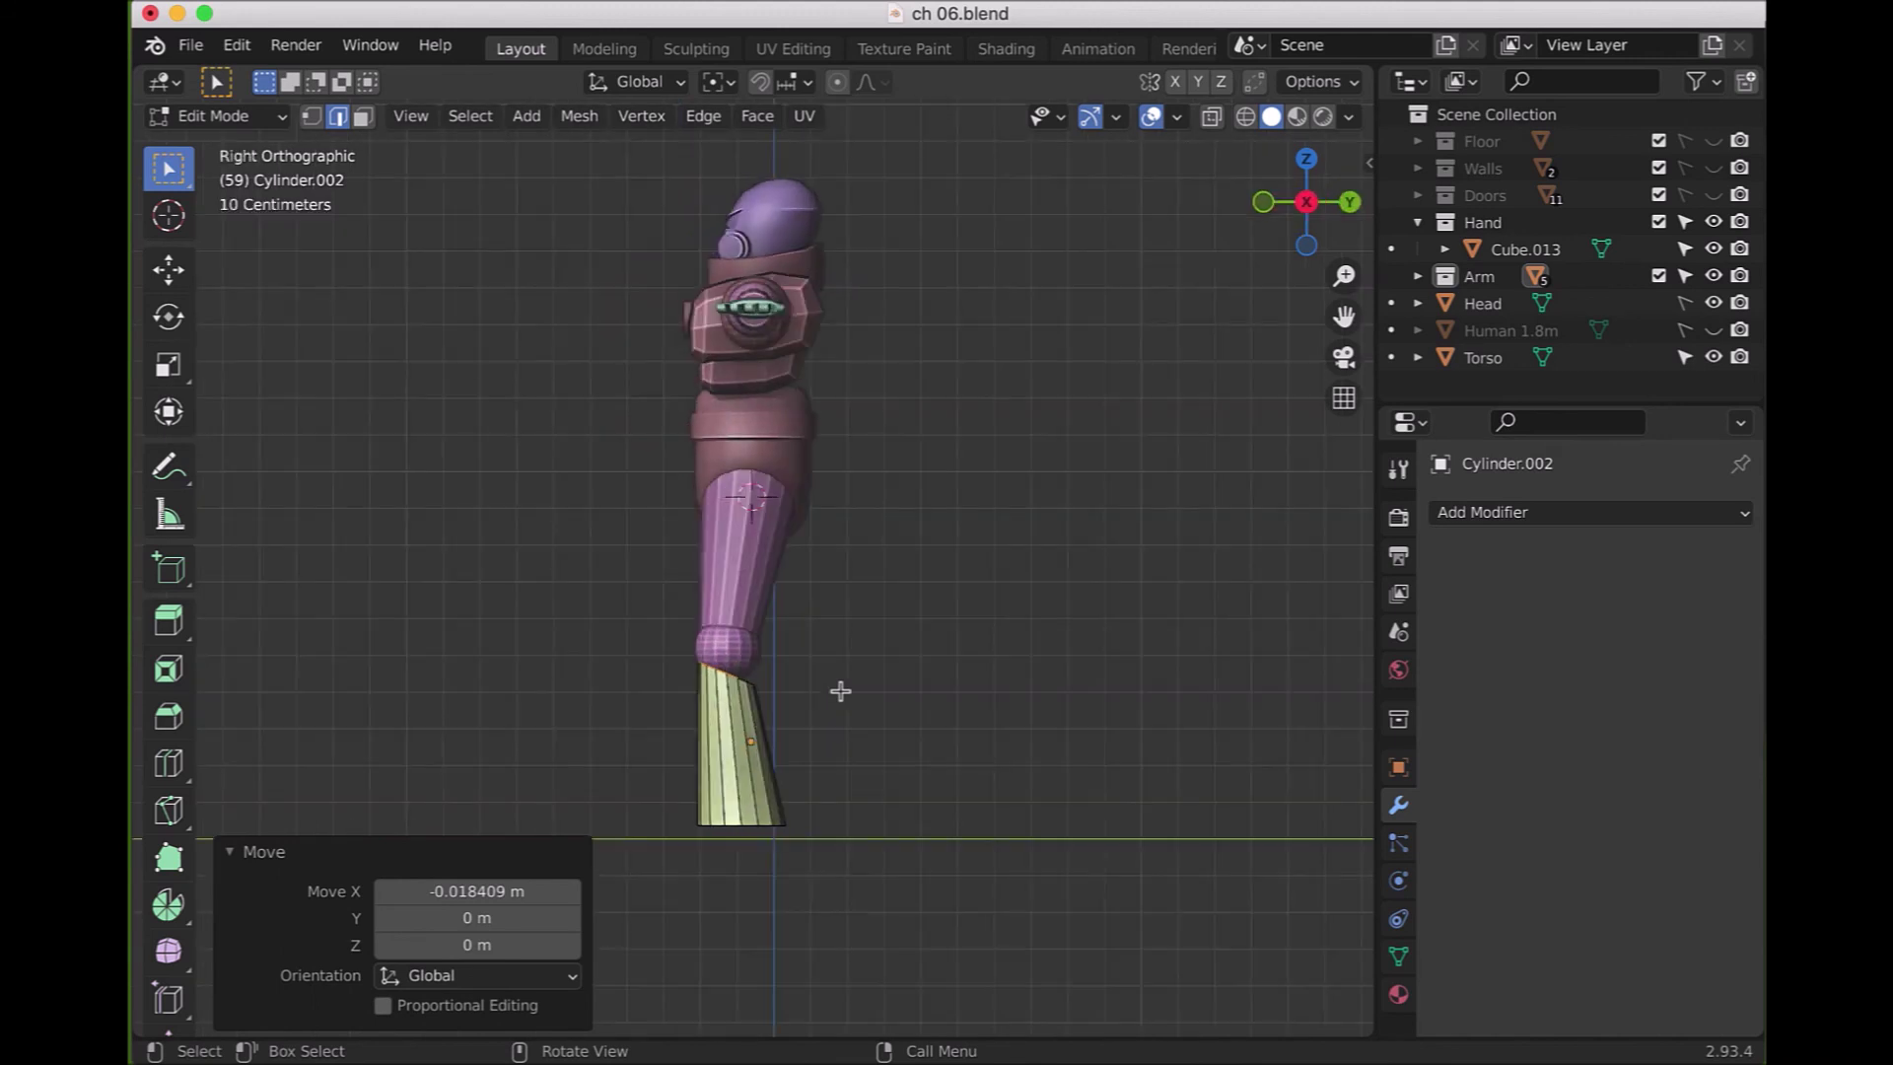
- In right view, slide the whole lower leg about 0.034 m along Y
scroll(840, 690, up, 2)
scroll(850, 702, up, 2)
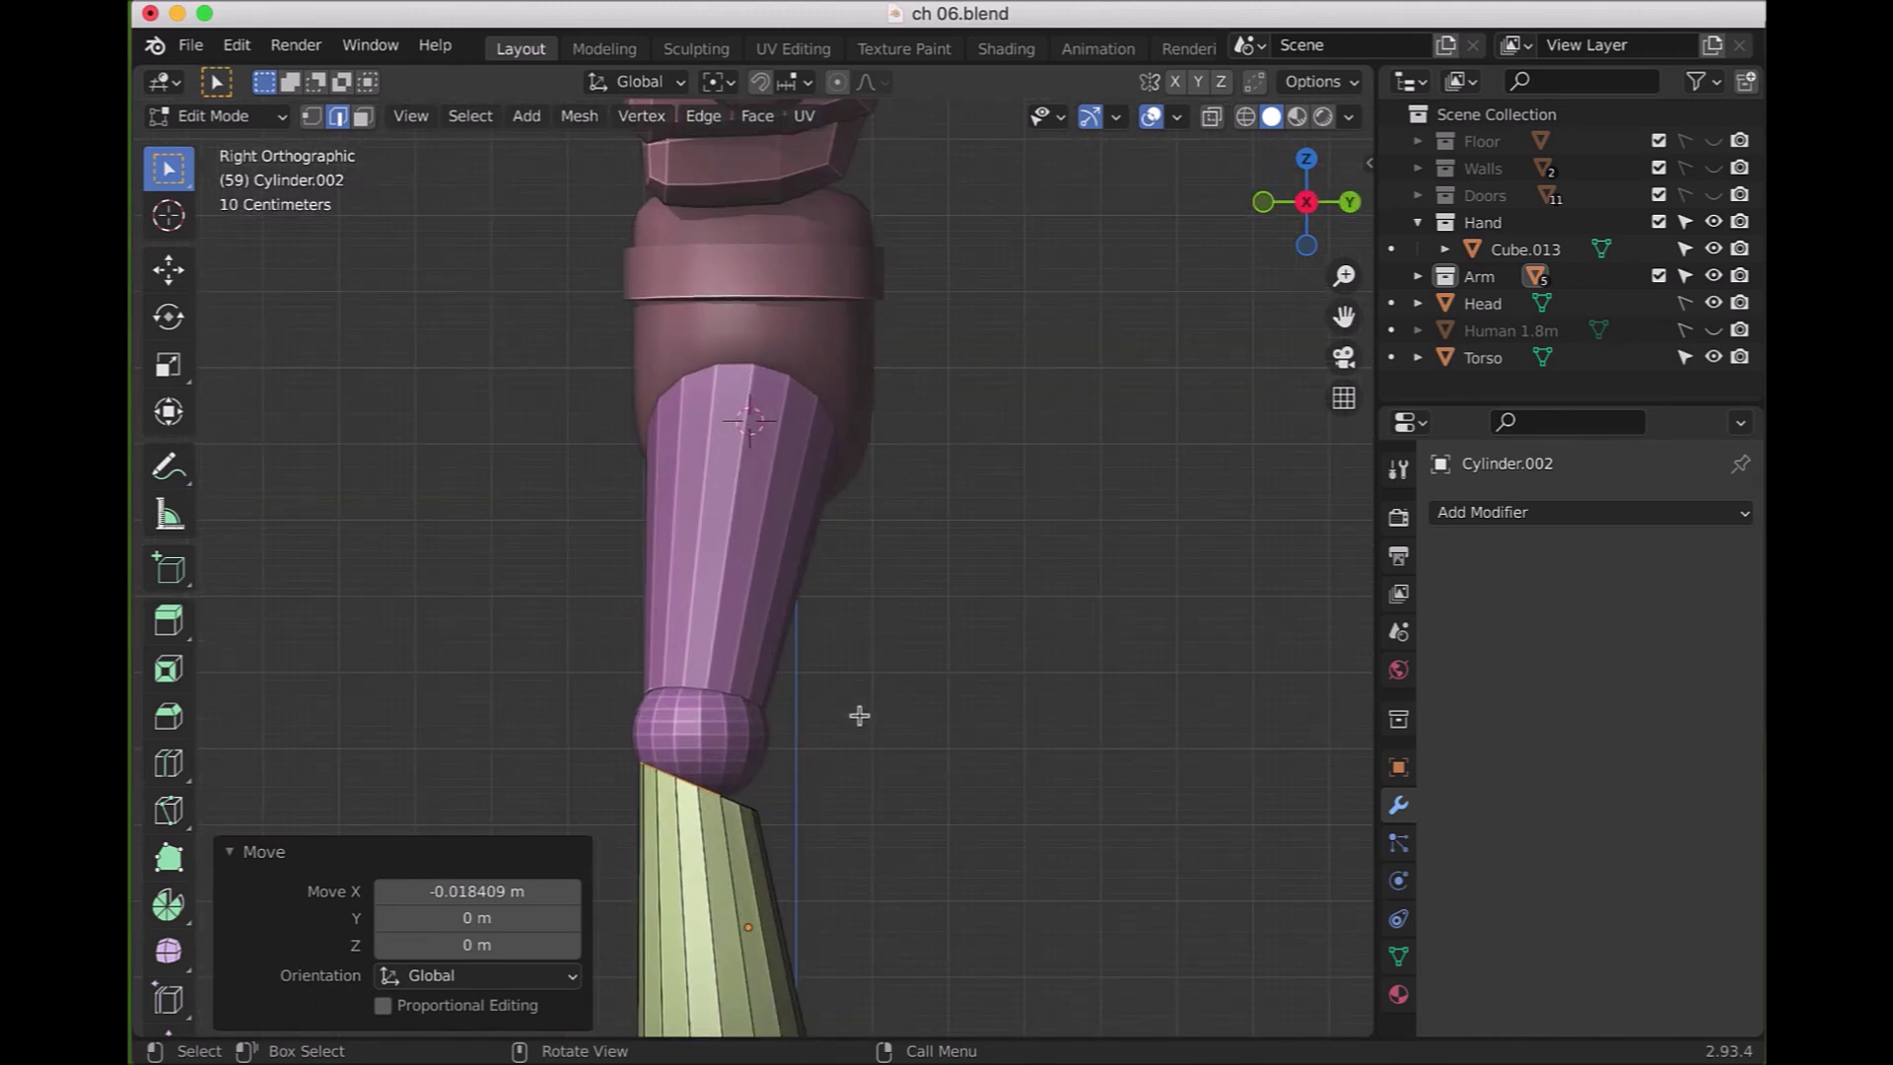
scroll(858, 714, down, 3)
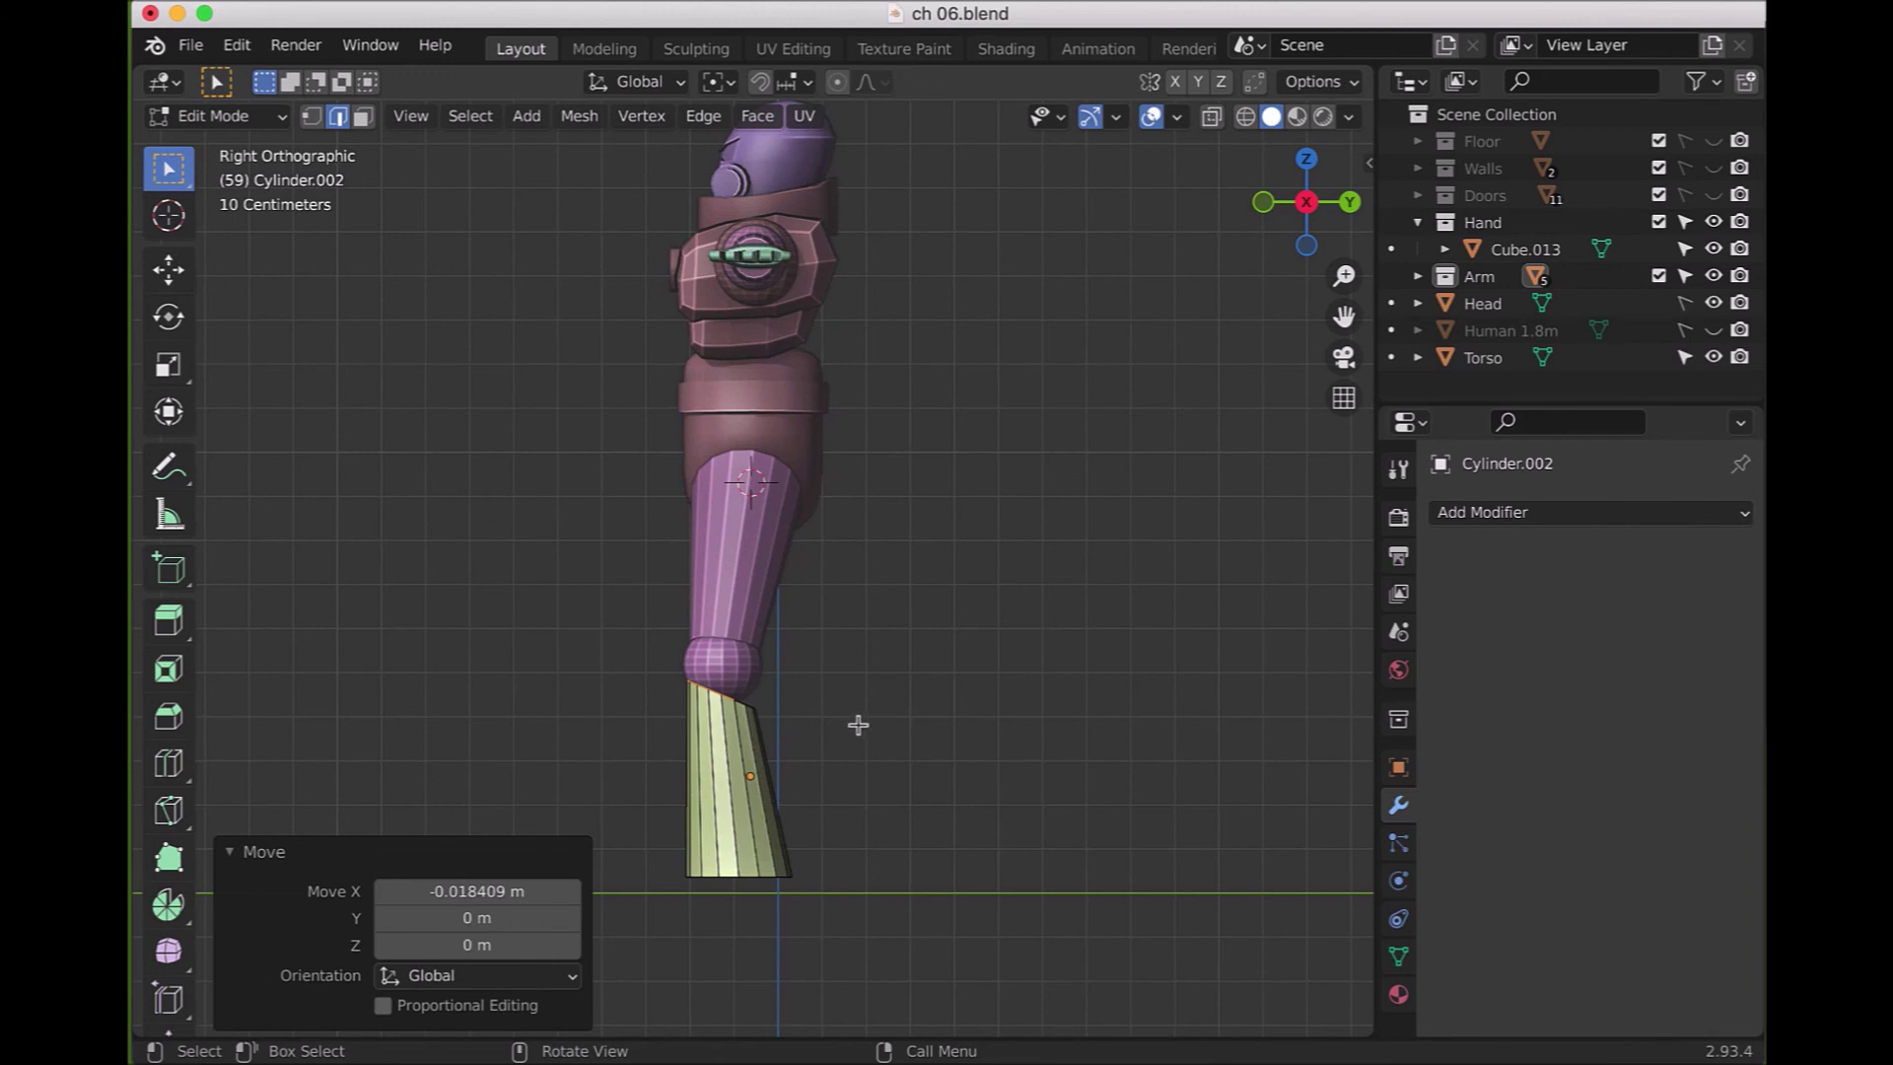
key(a)
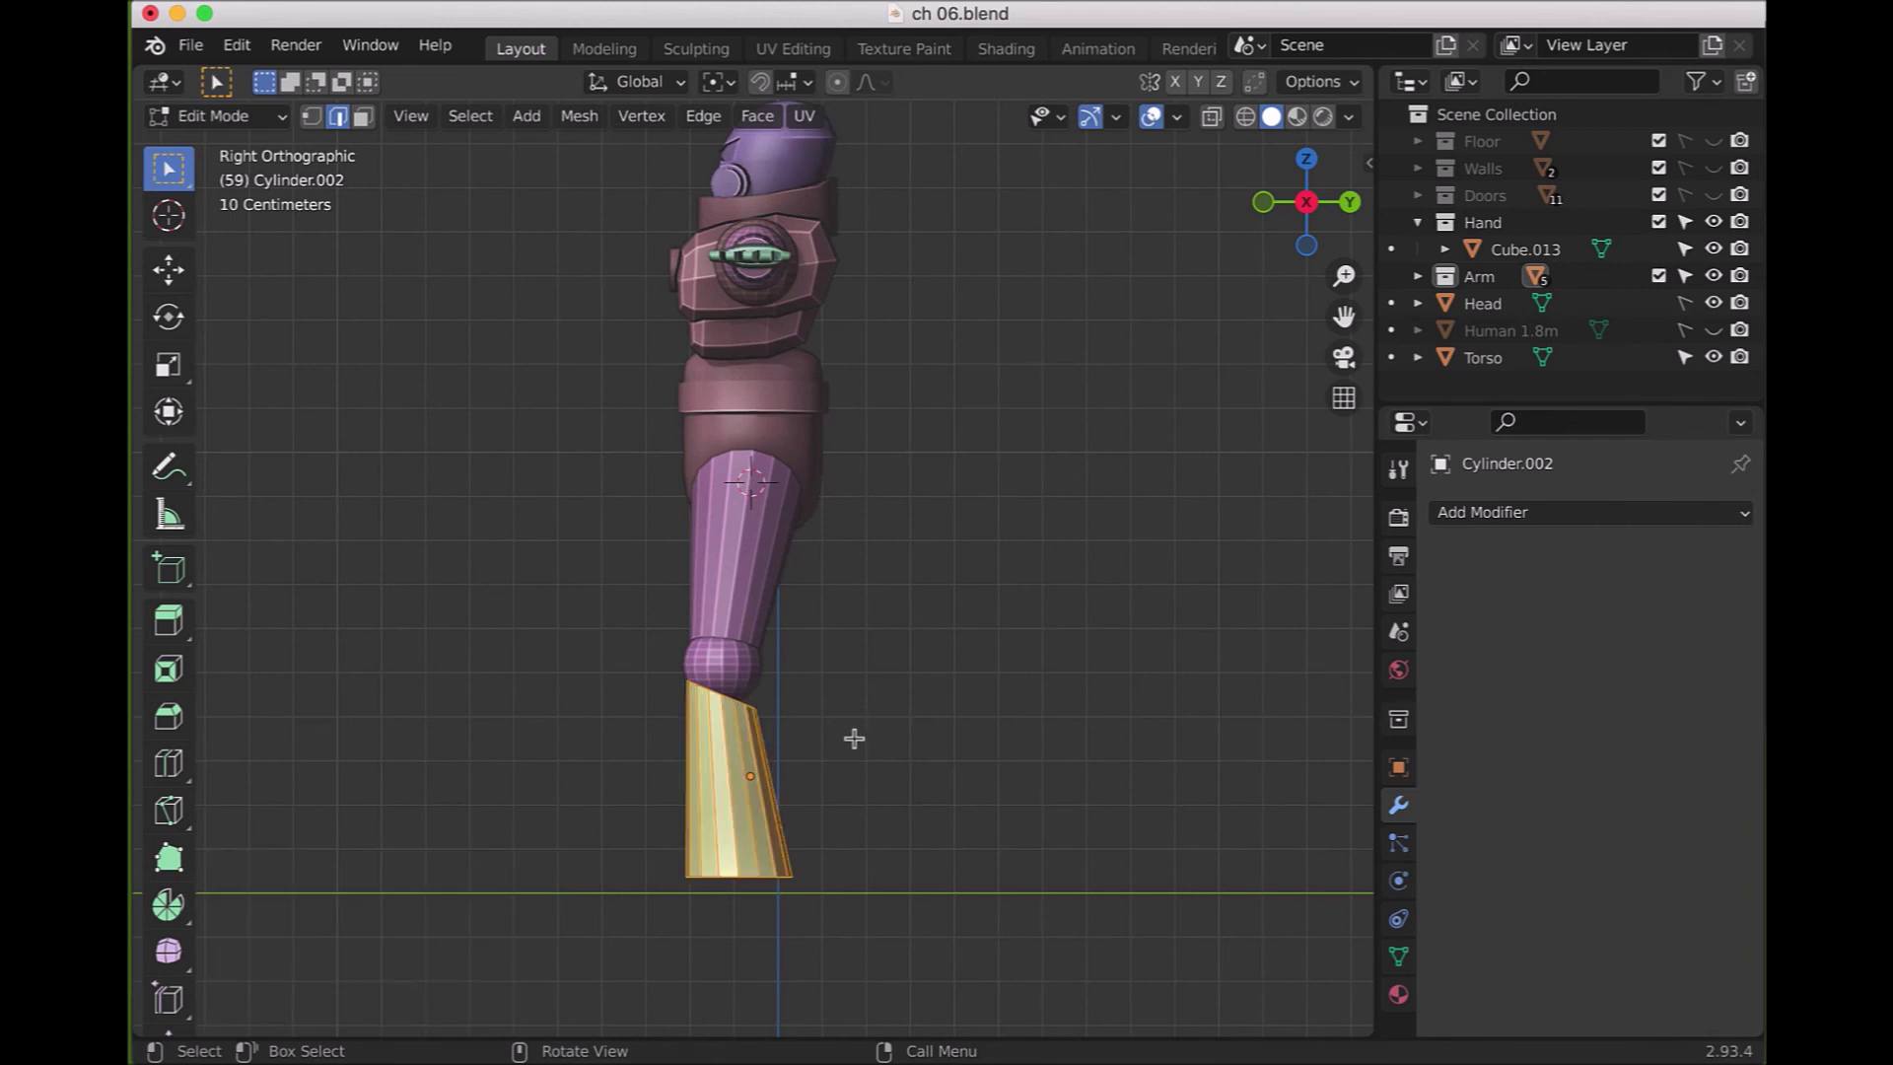
key(g)
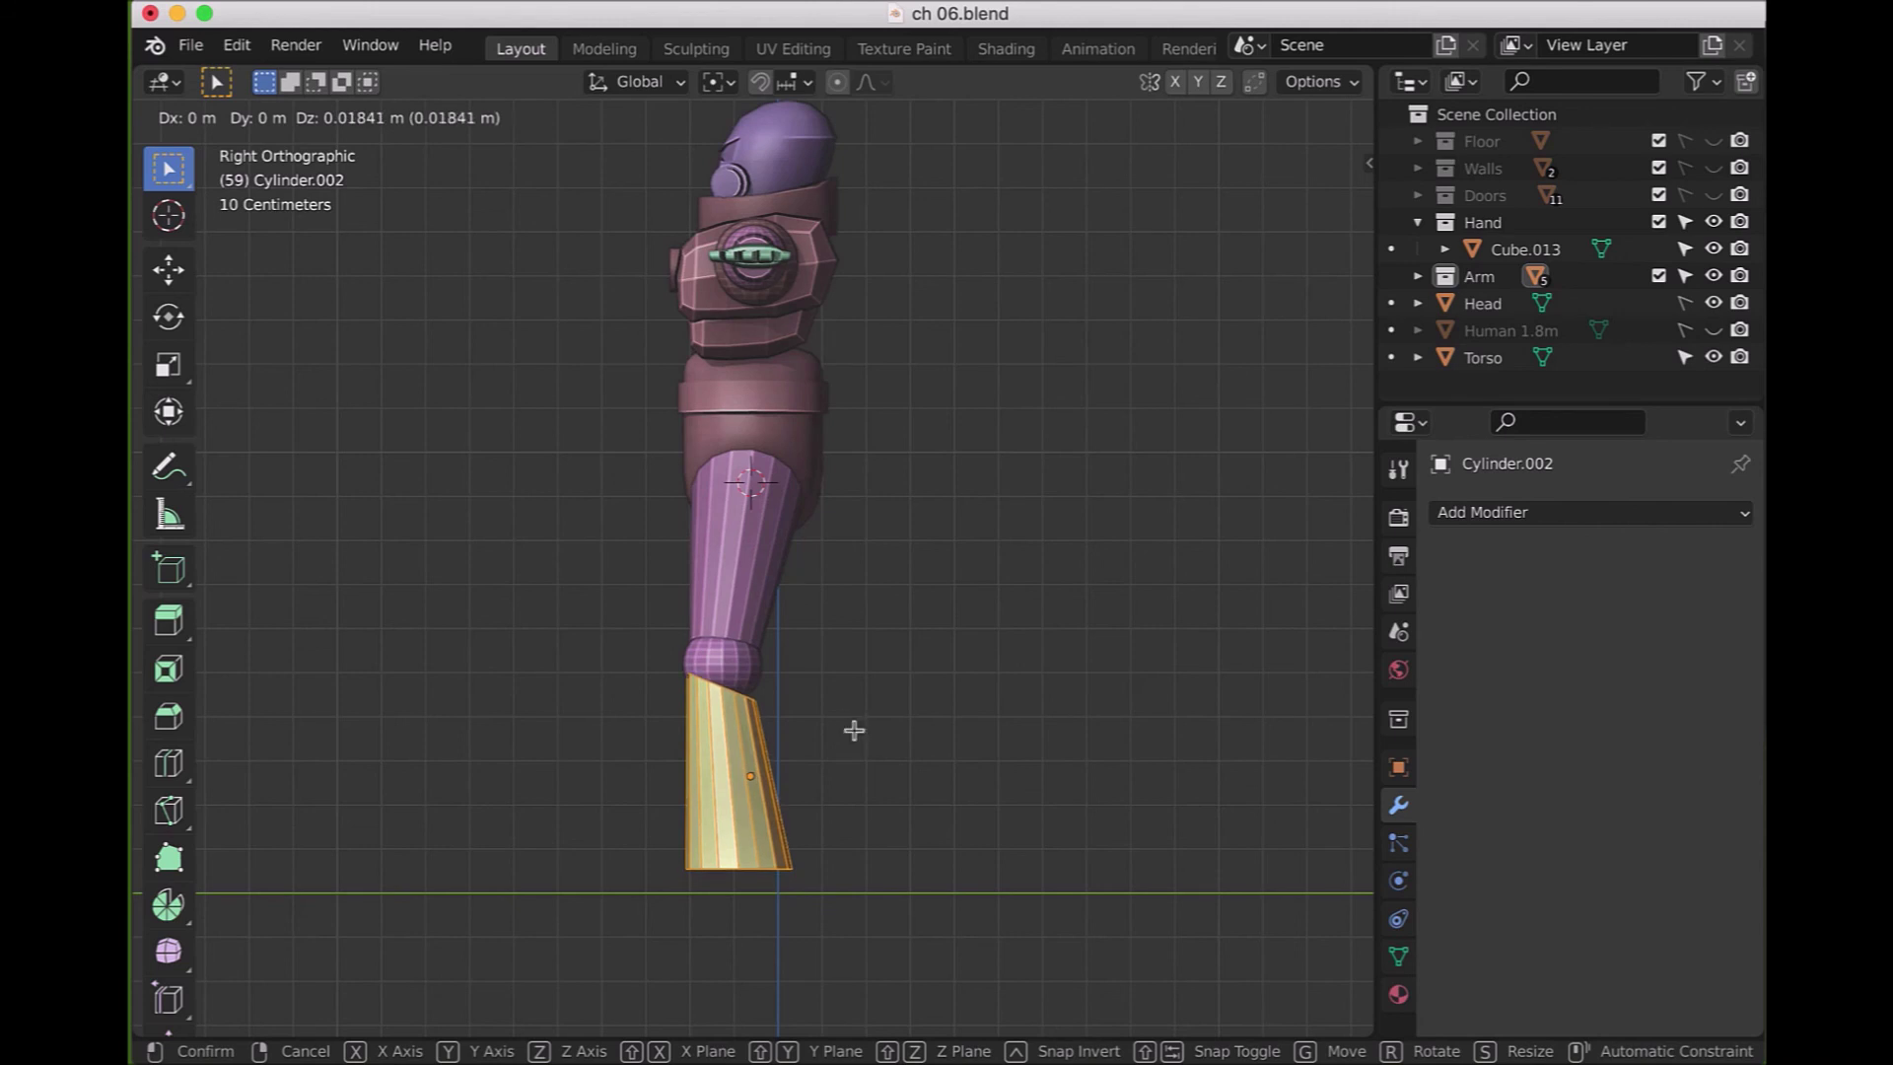
click(853, 729)
key(g)
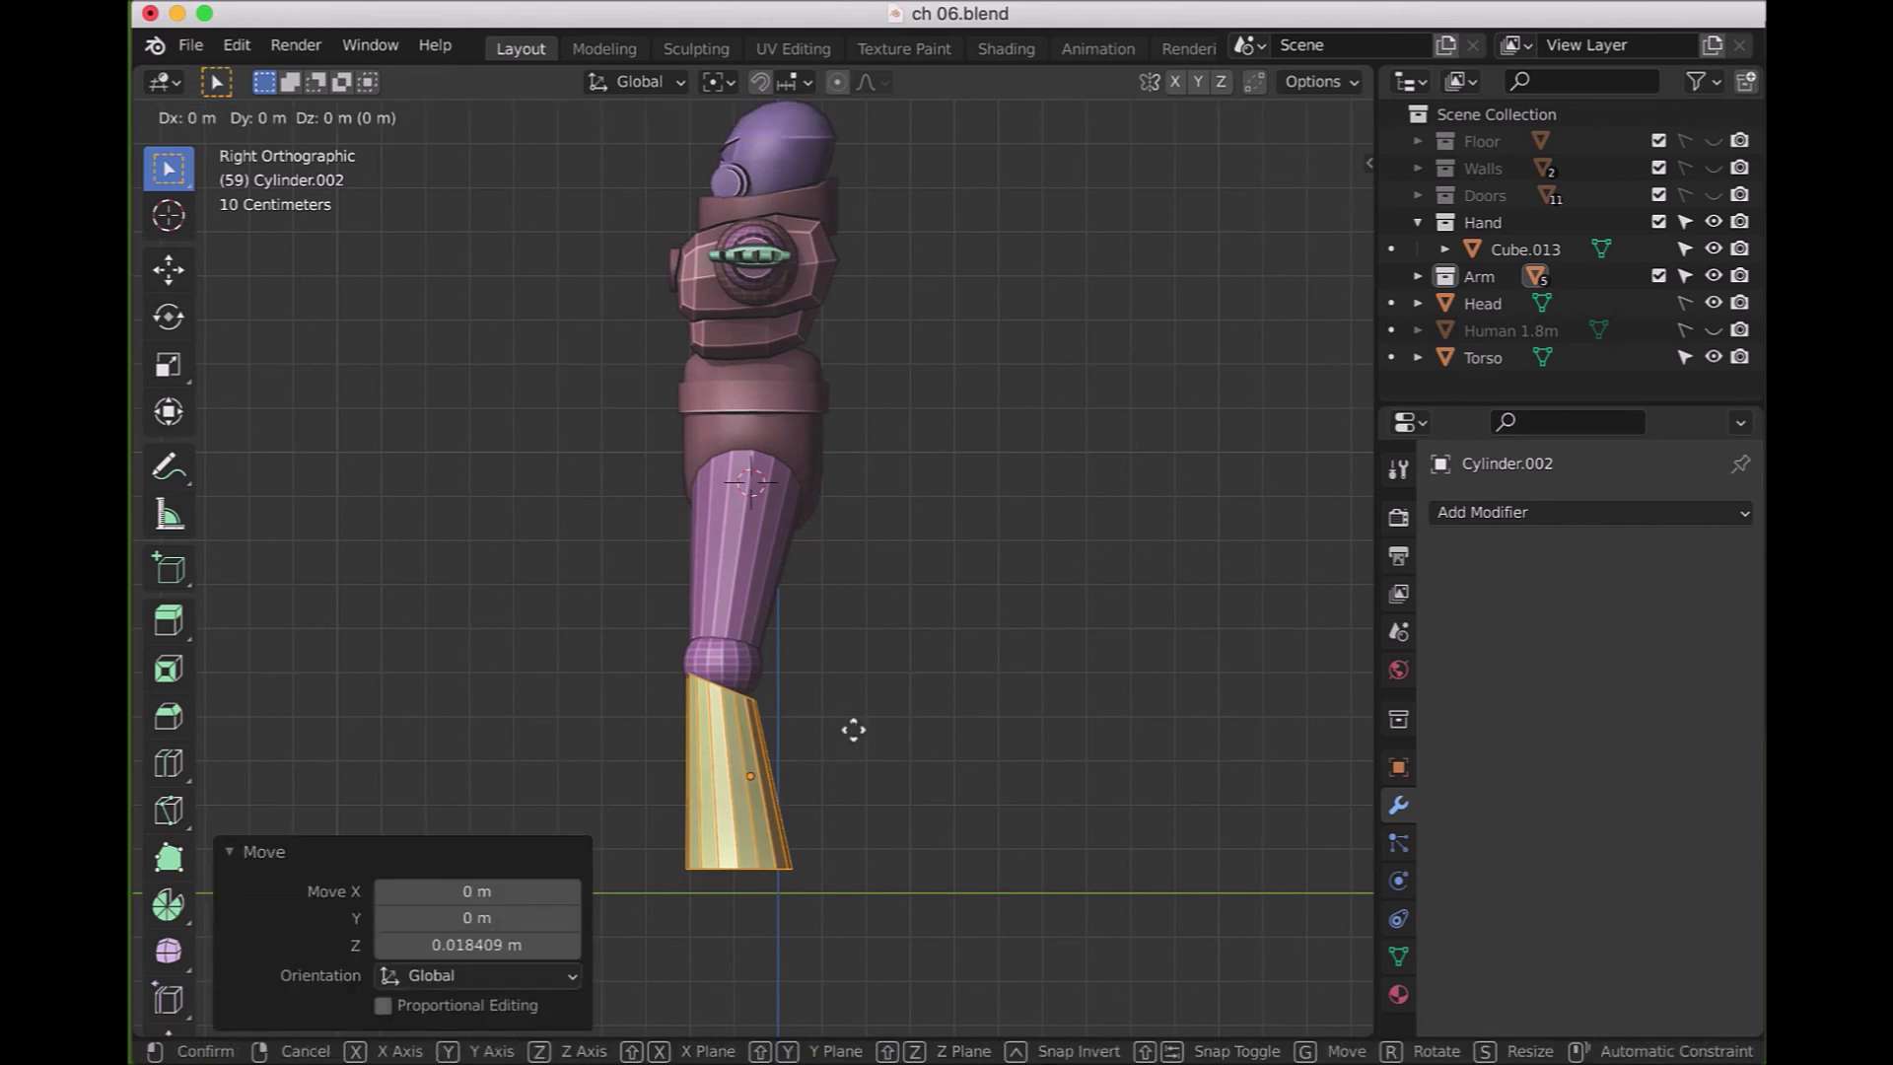
key(y)
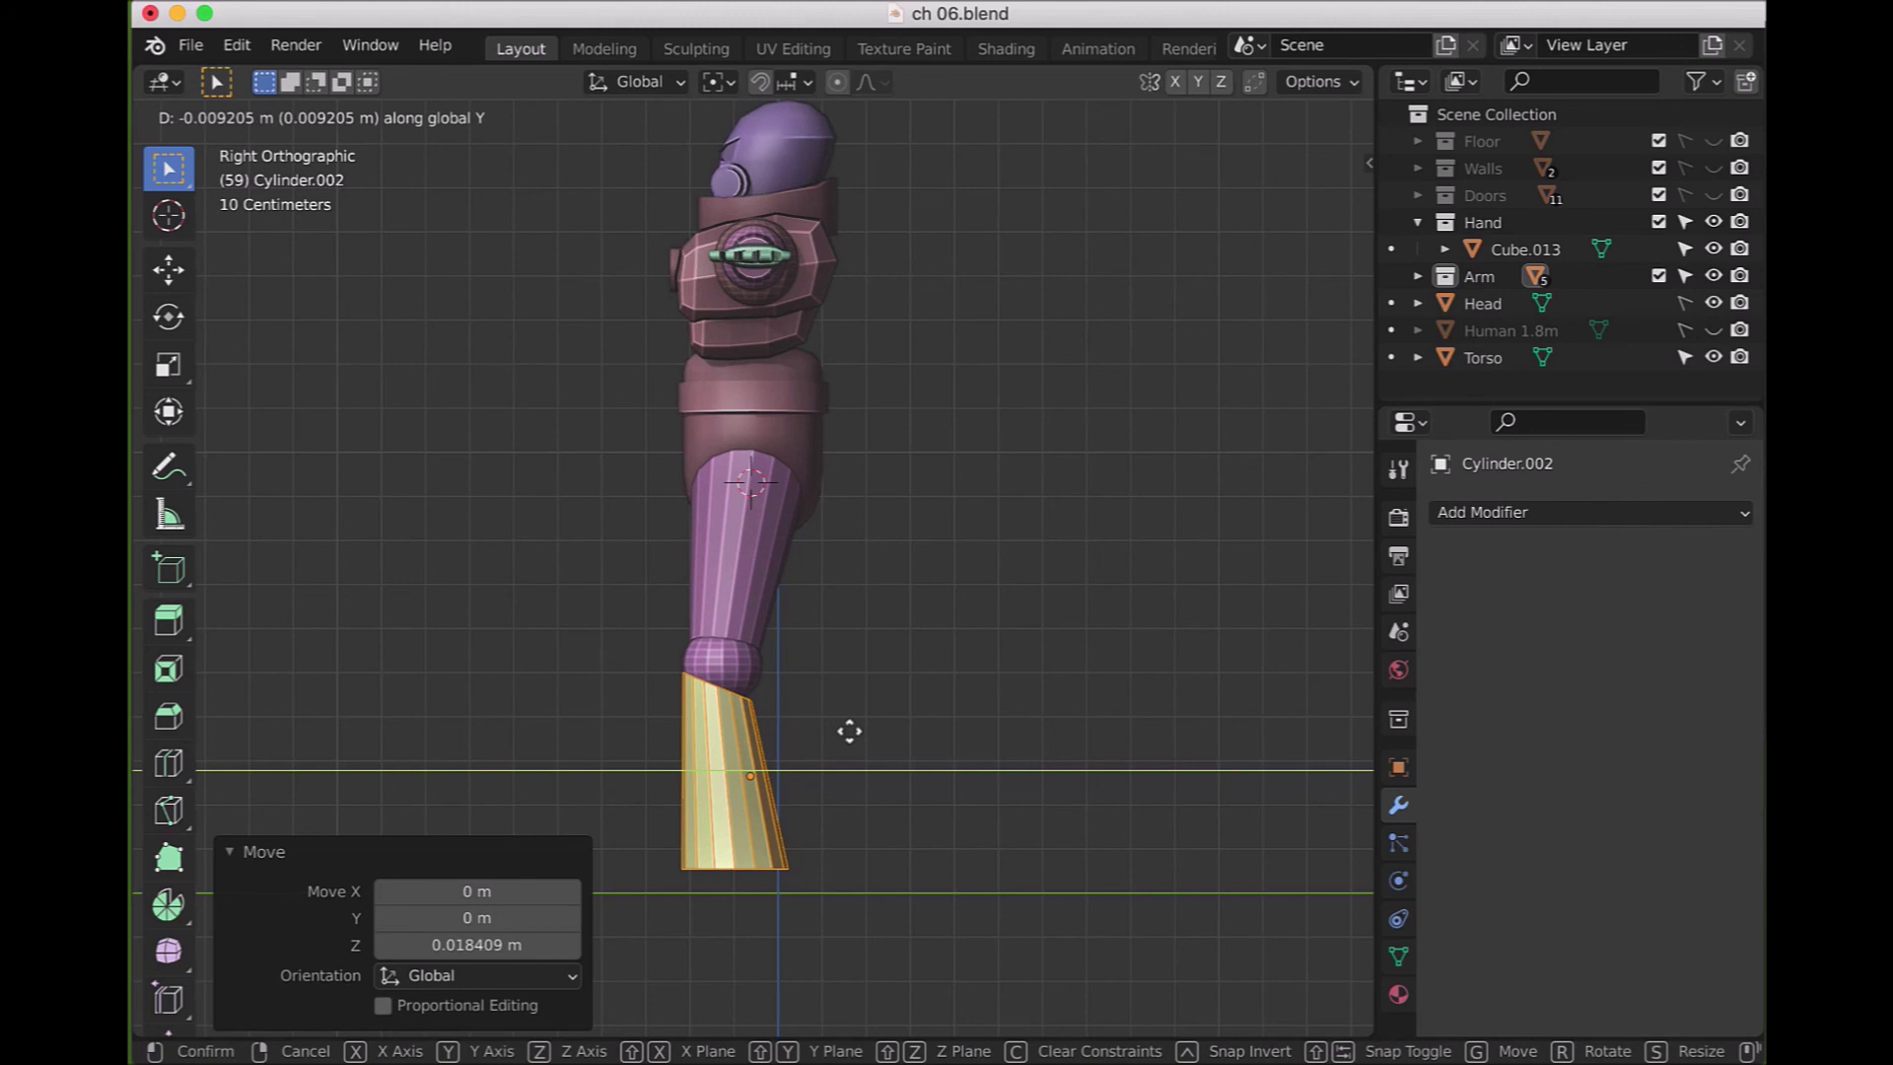
click(850, 731)
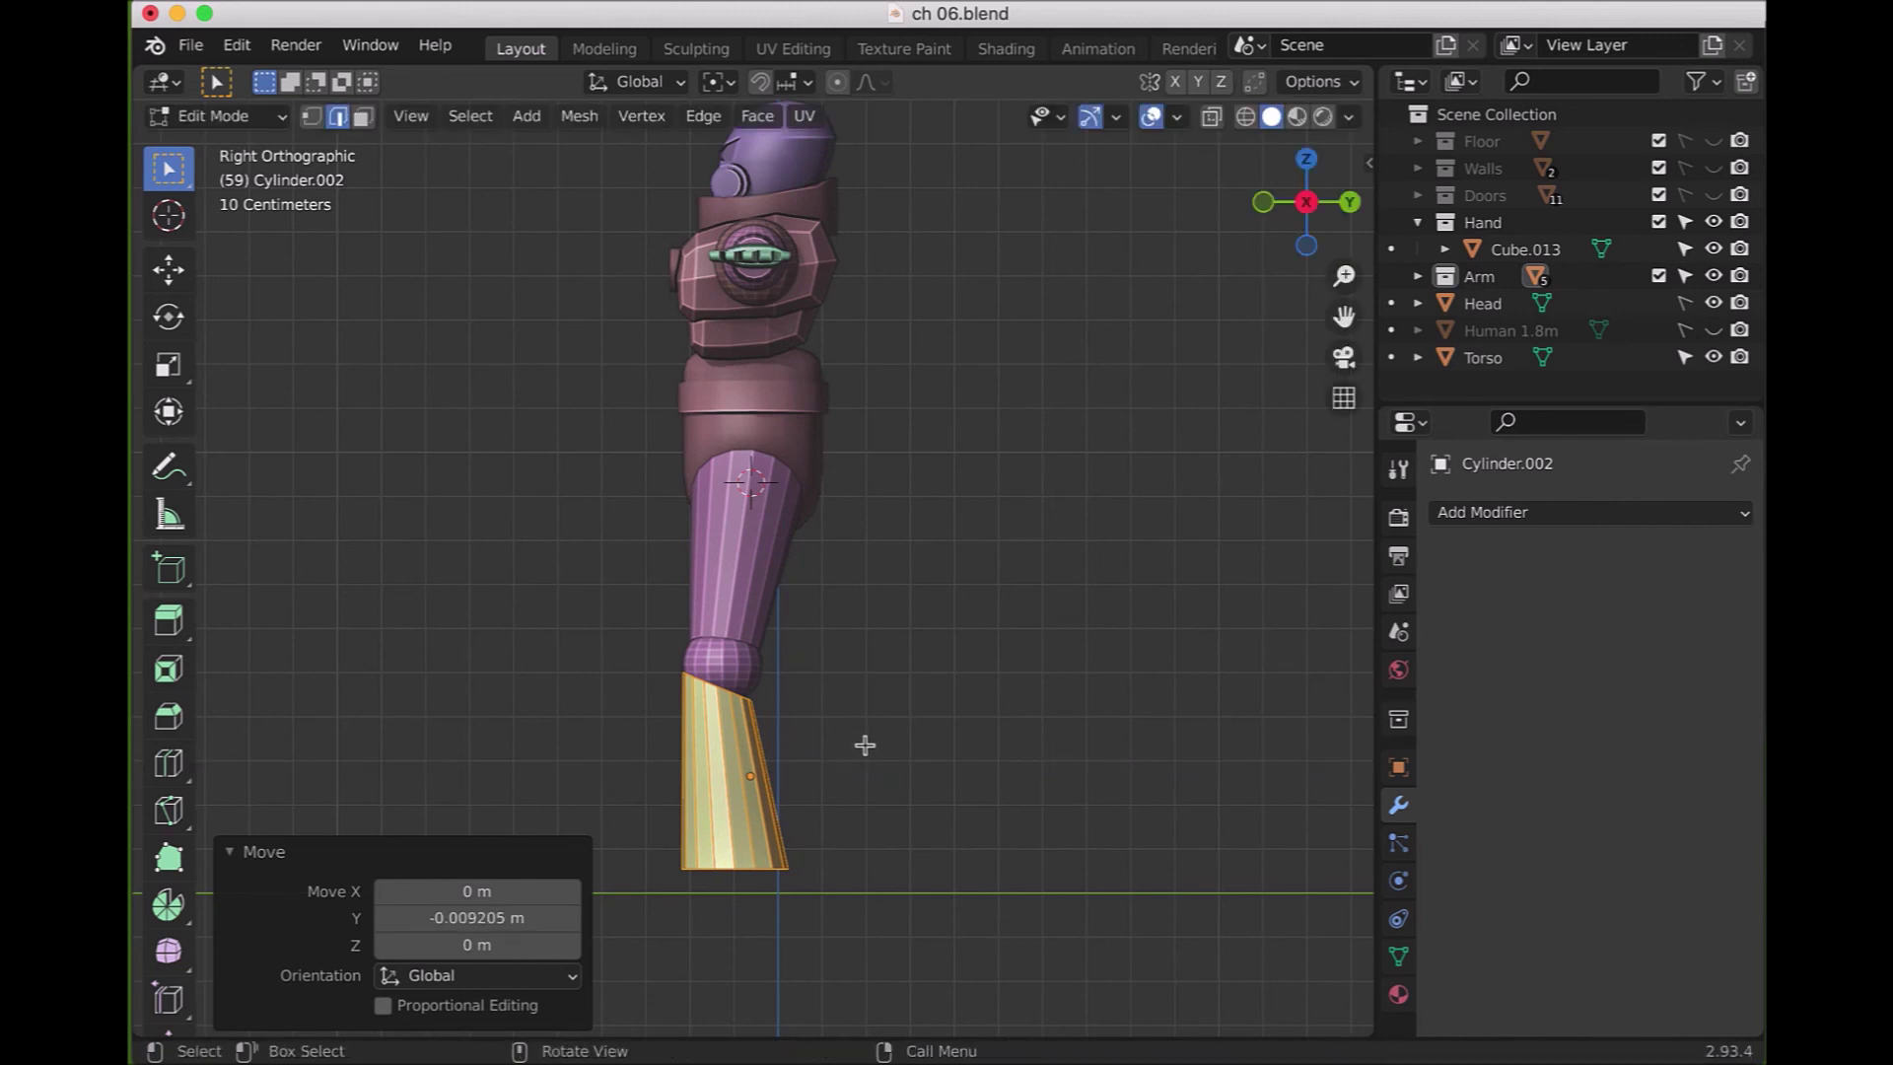
- Push the lower leg's bottom edge loop along Y so the shin slants in side view
key(KP_1)
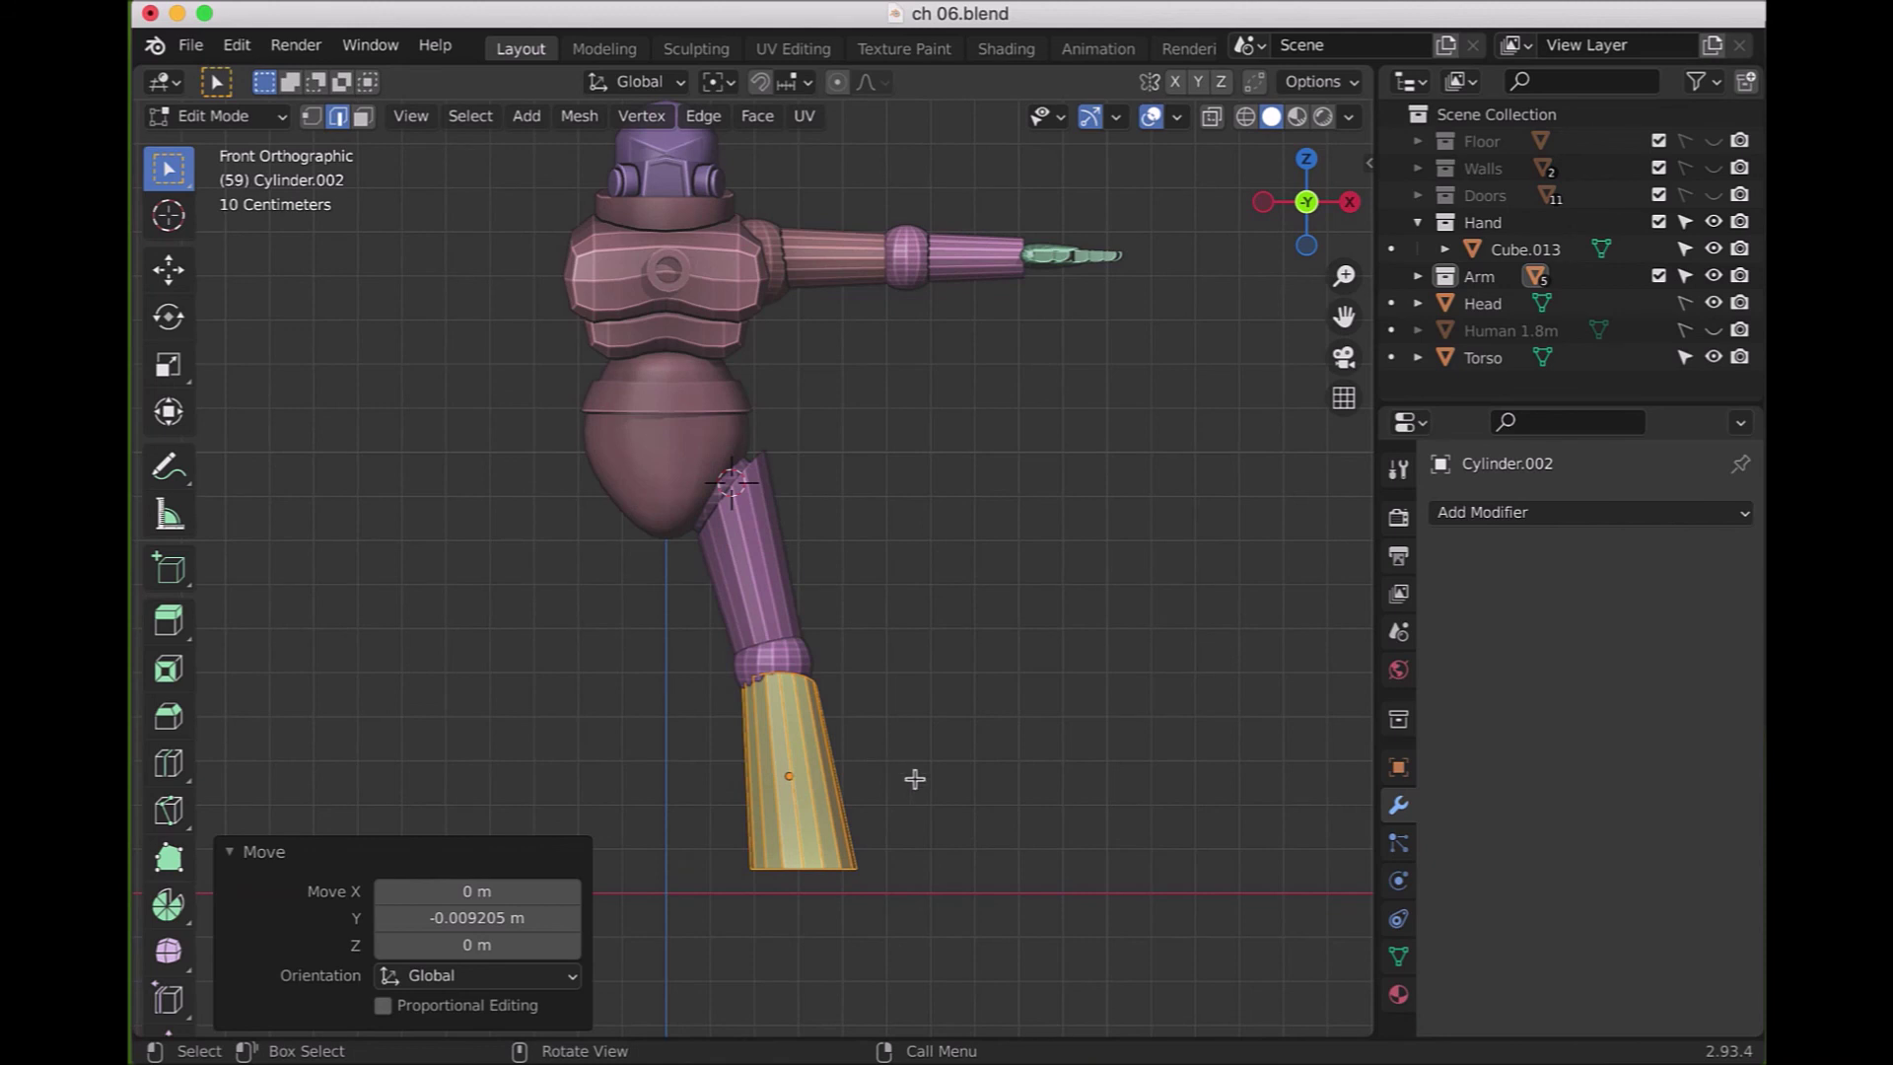
click(915, 779)
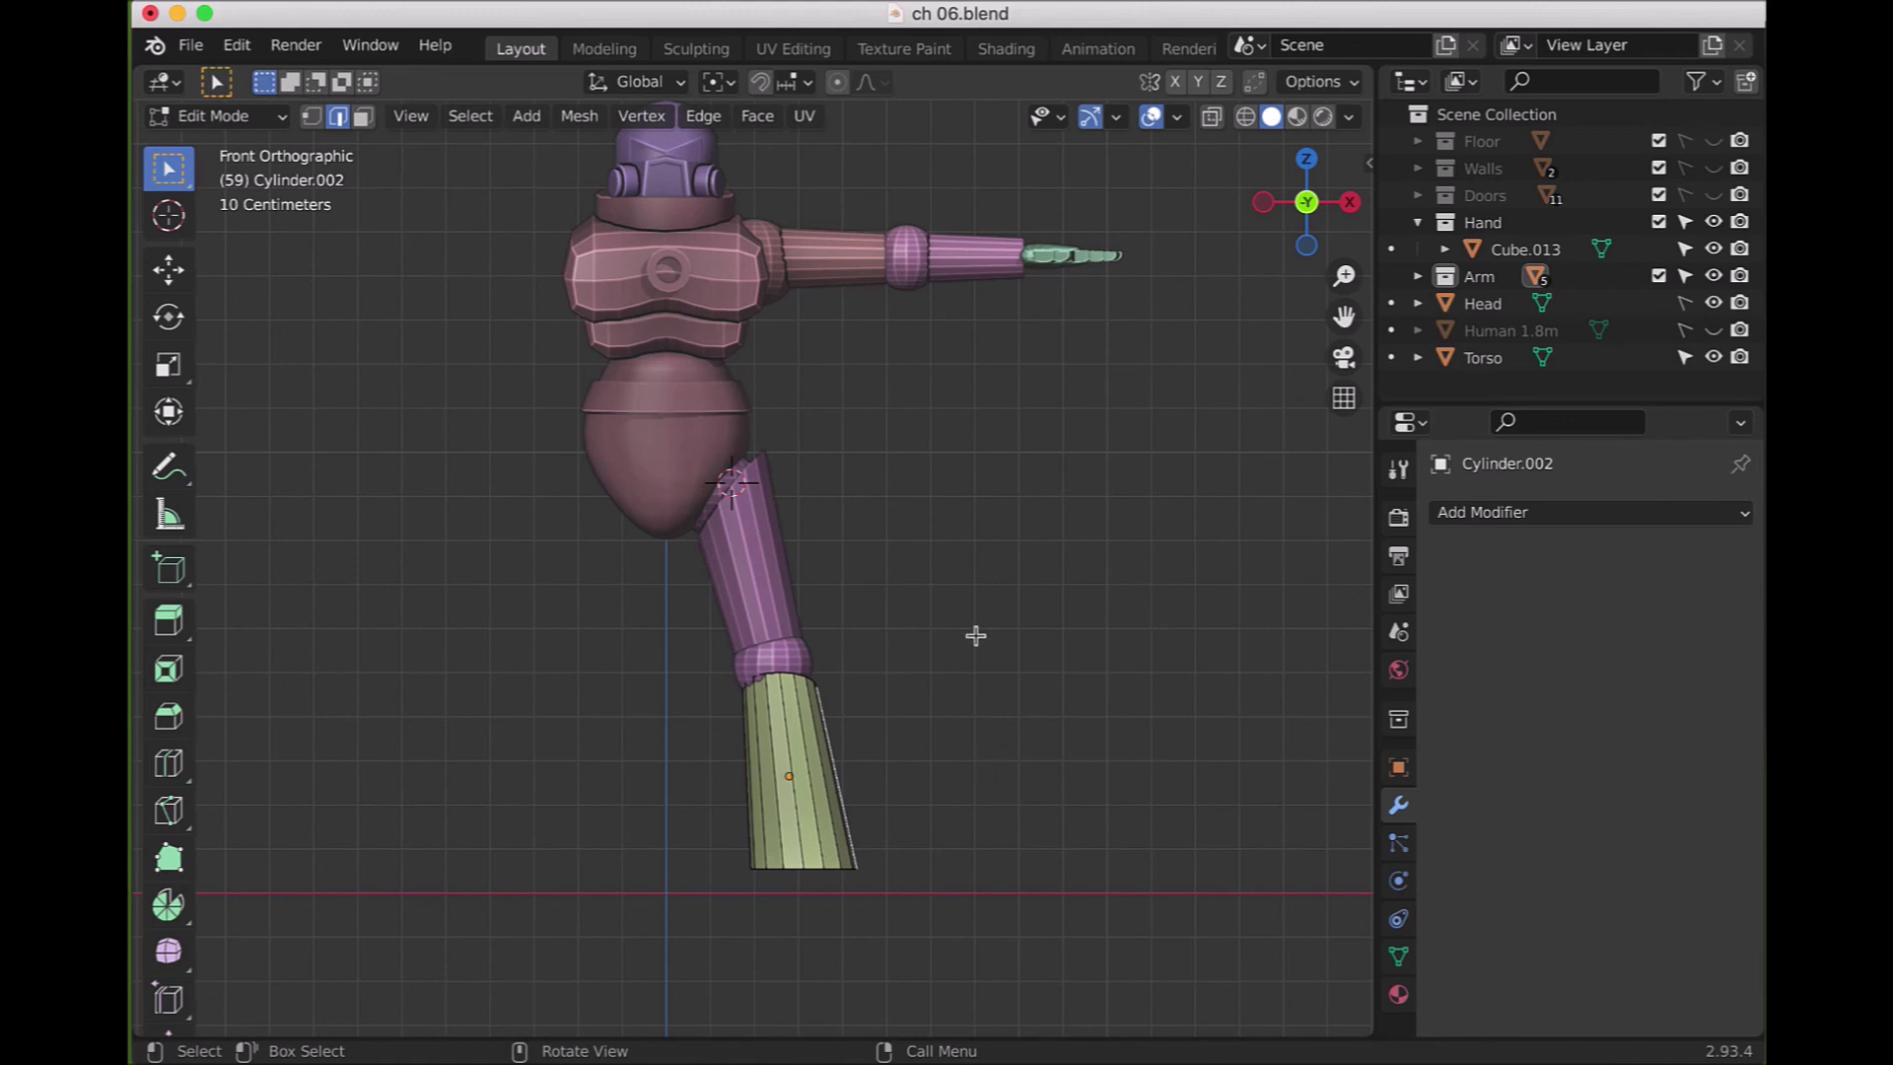
key(KP_3)
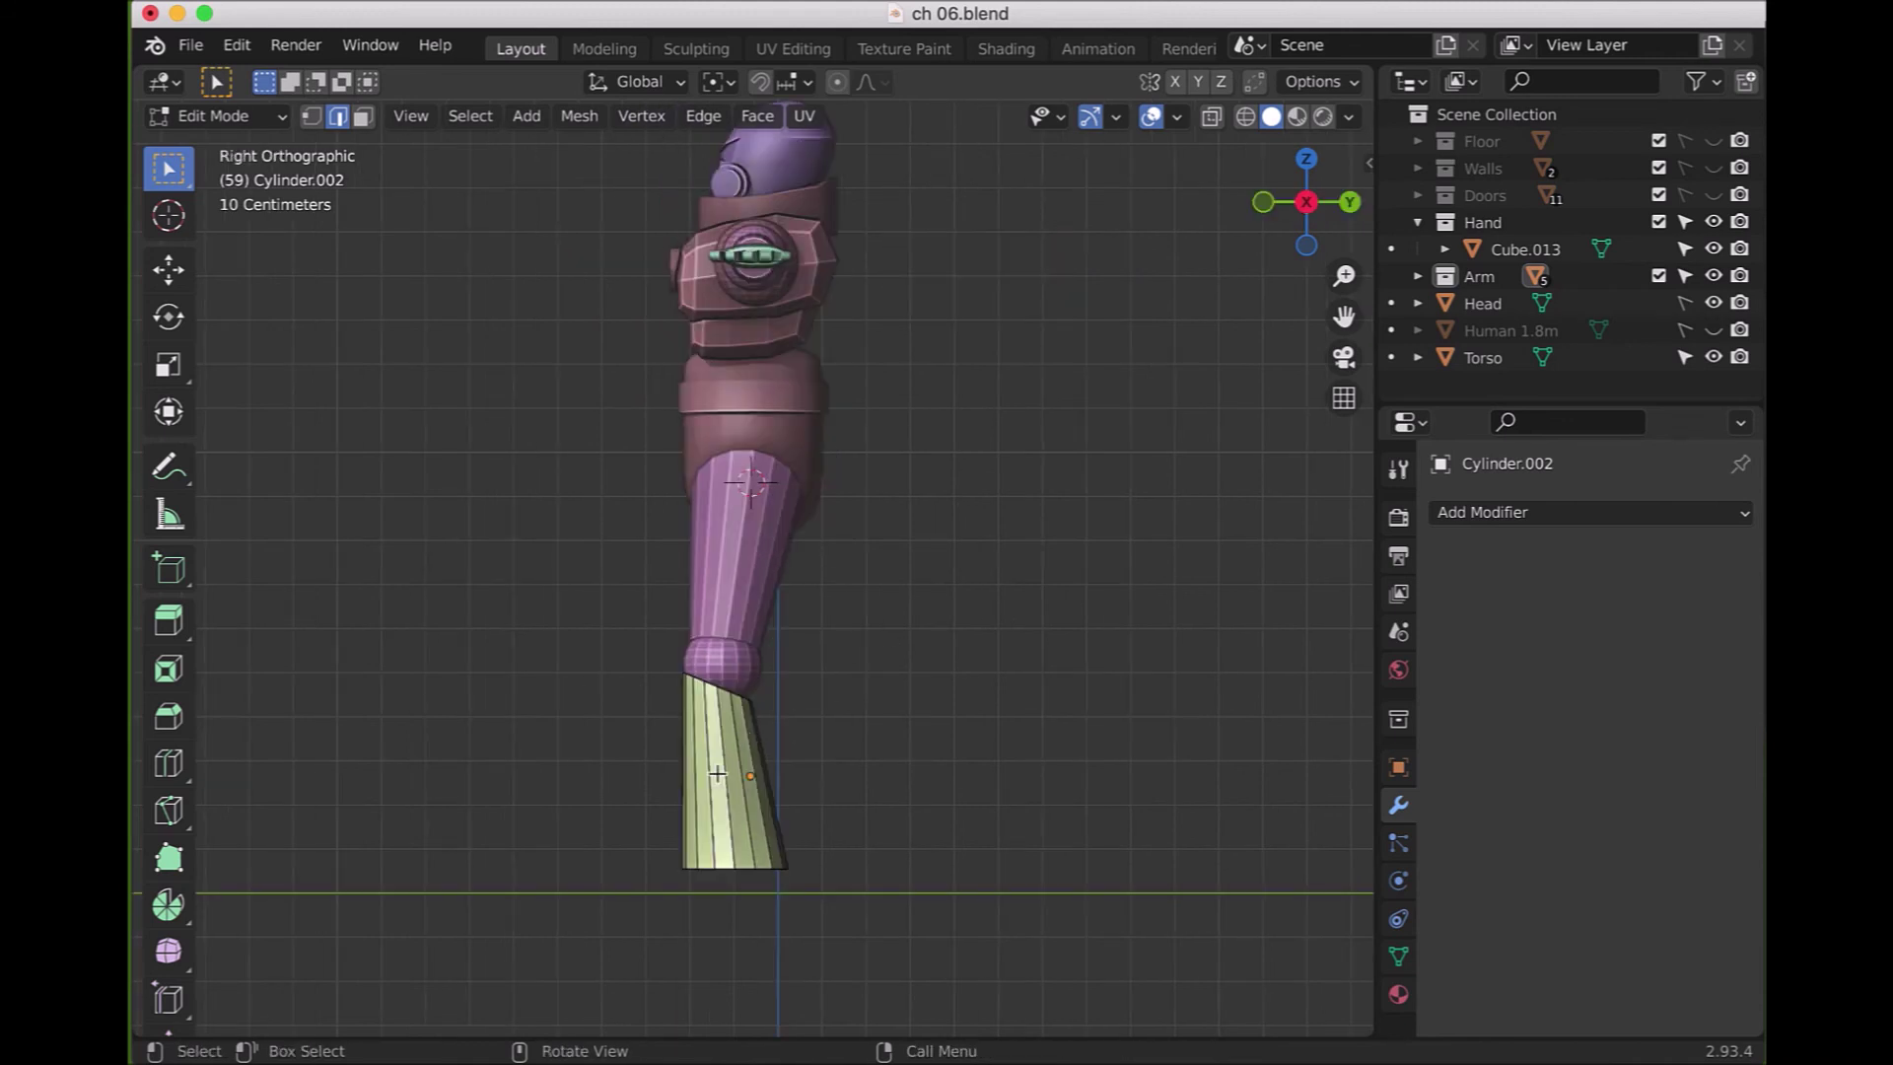
alt+click(828, 883)
key(g)
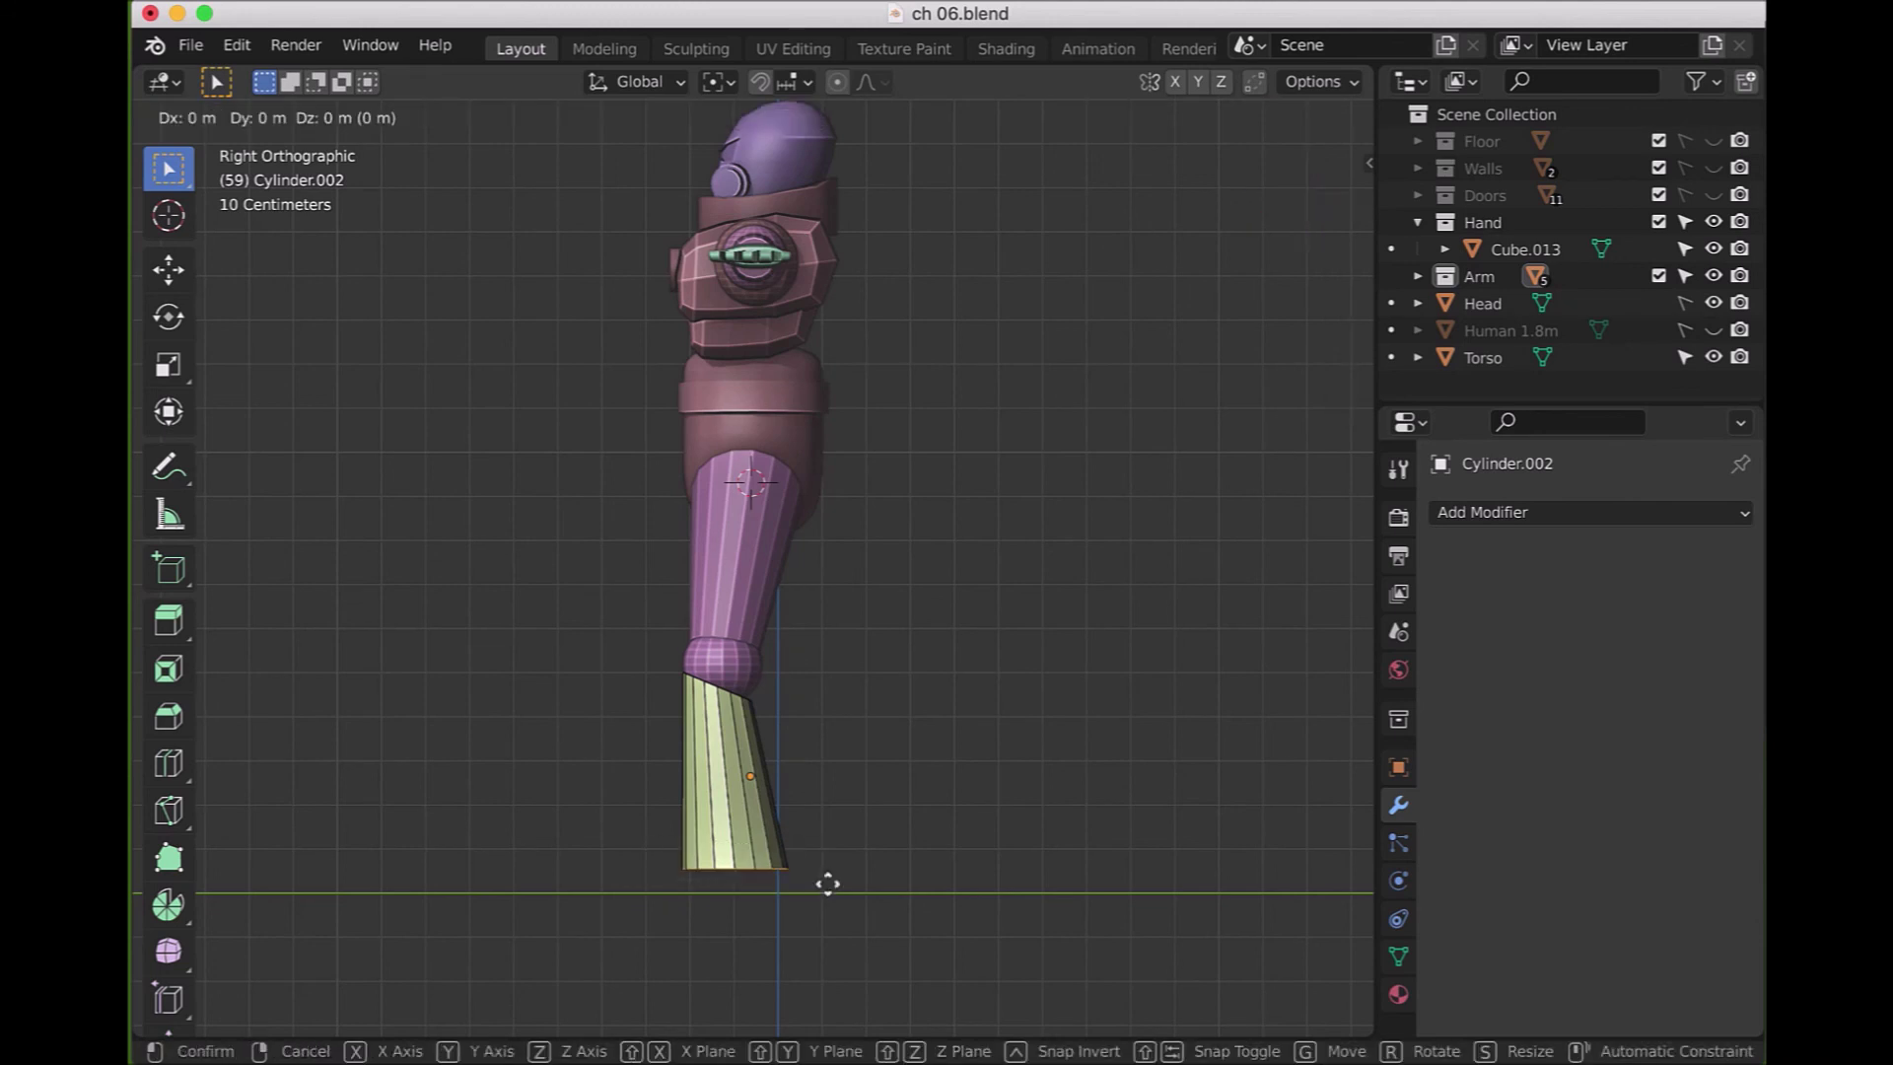
key(y)
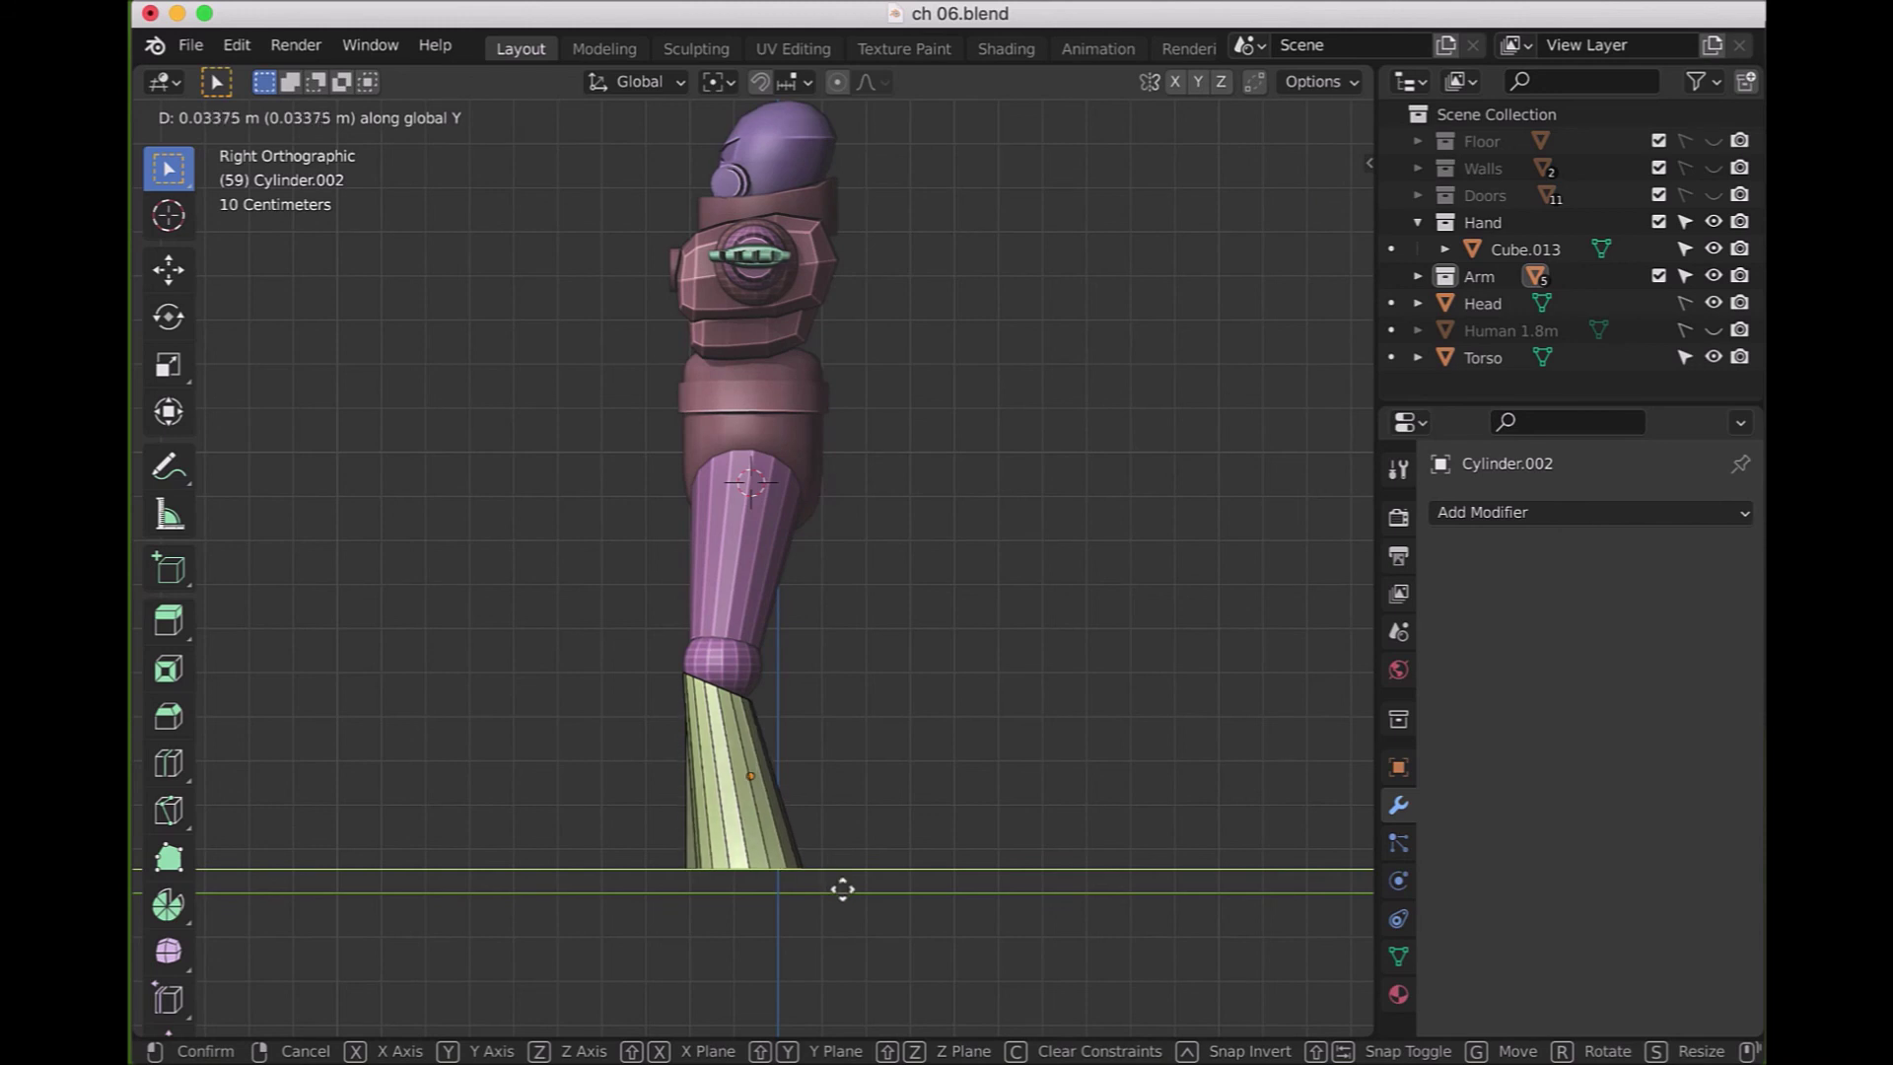
click(843, 889)
key(KP_1)
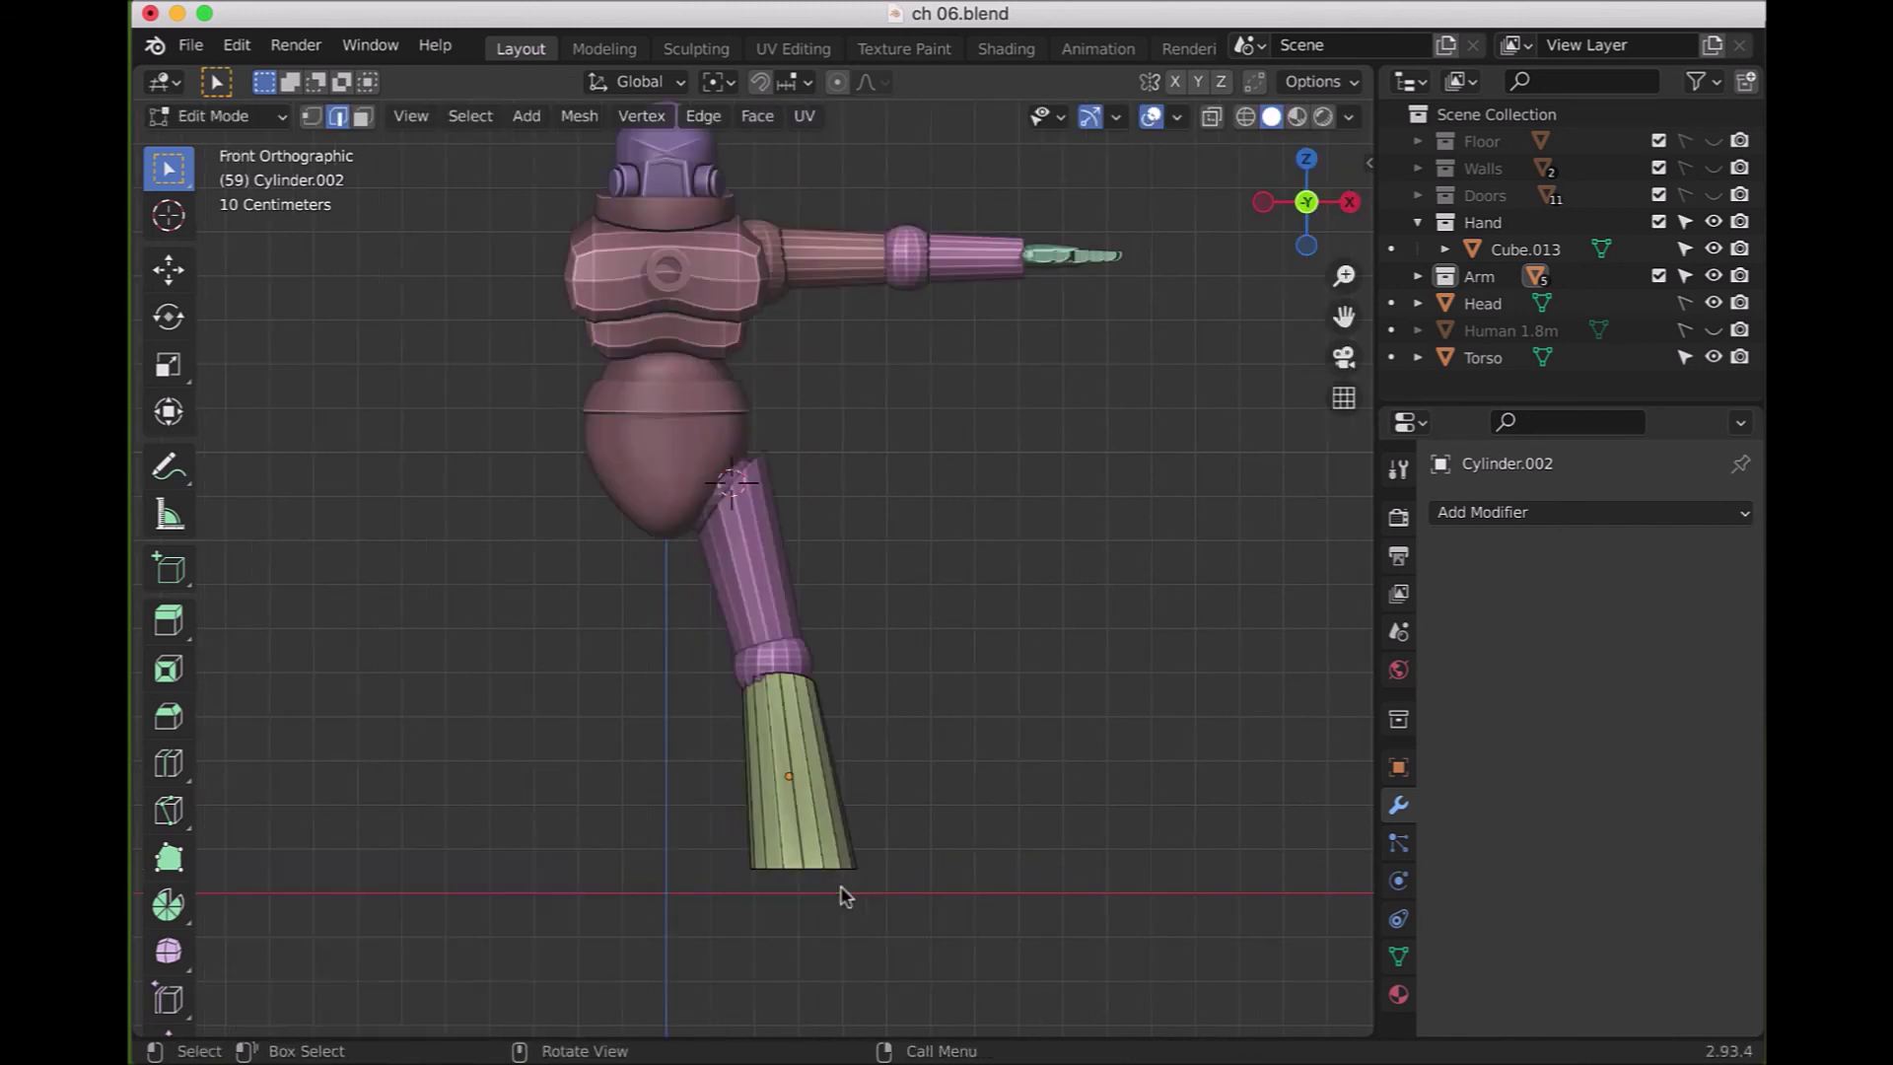
- Snap the 3D cursor to the world origin, switch to Object Mode and deselect everything
key(shift+s)
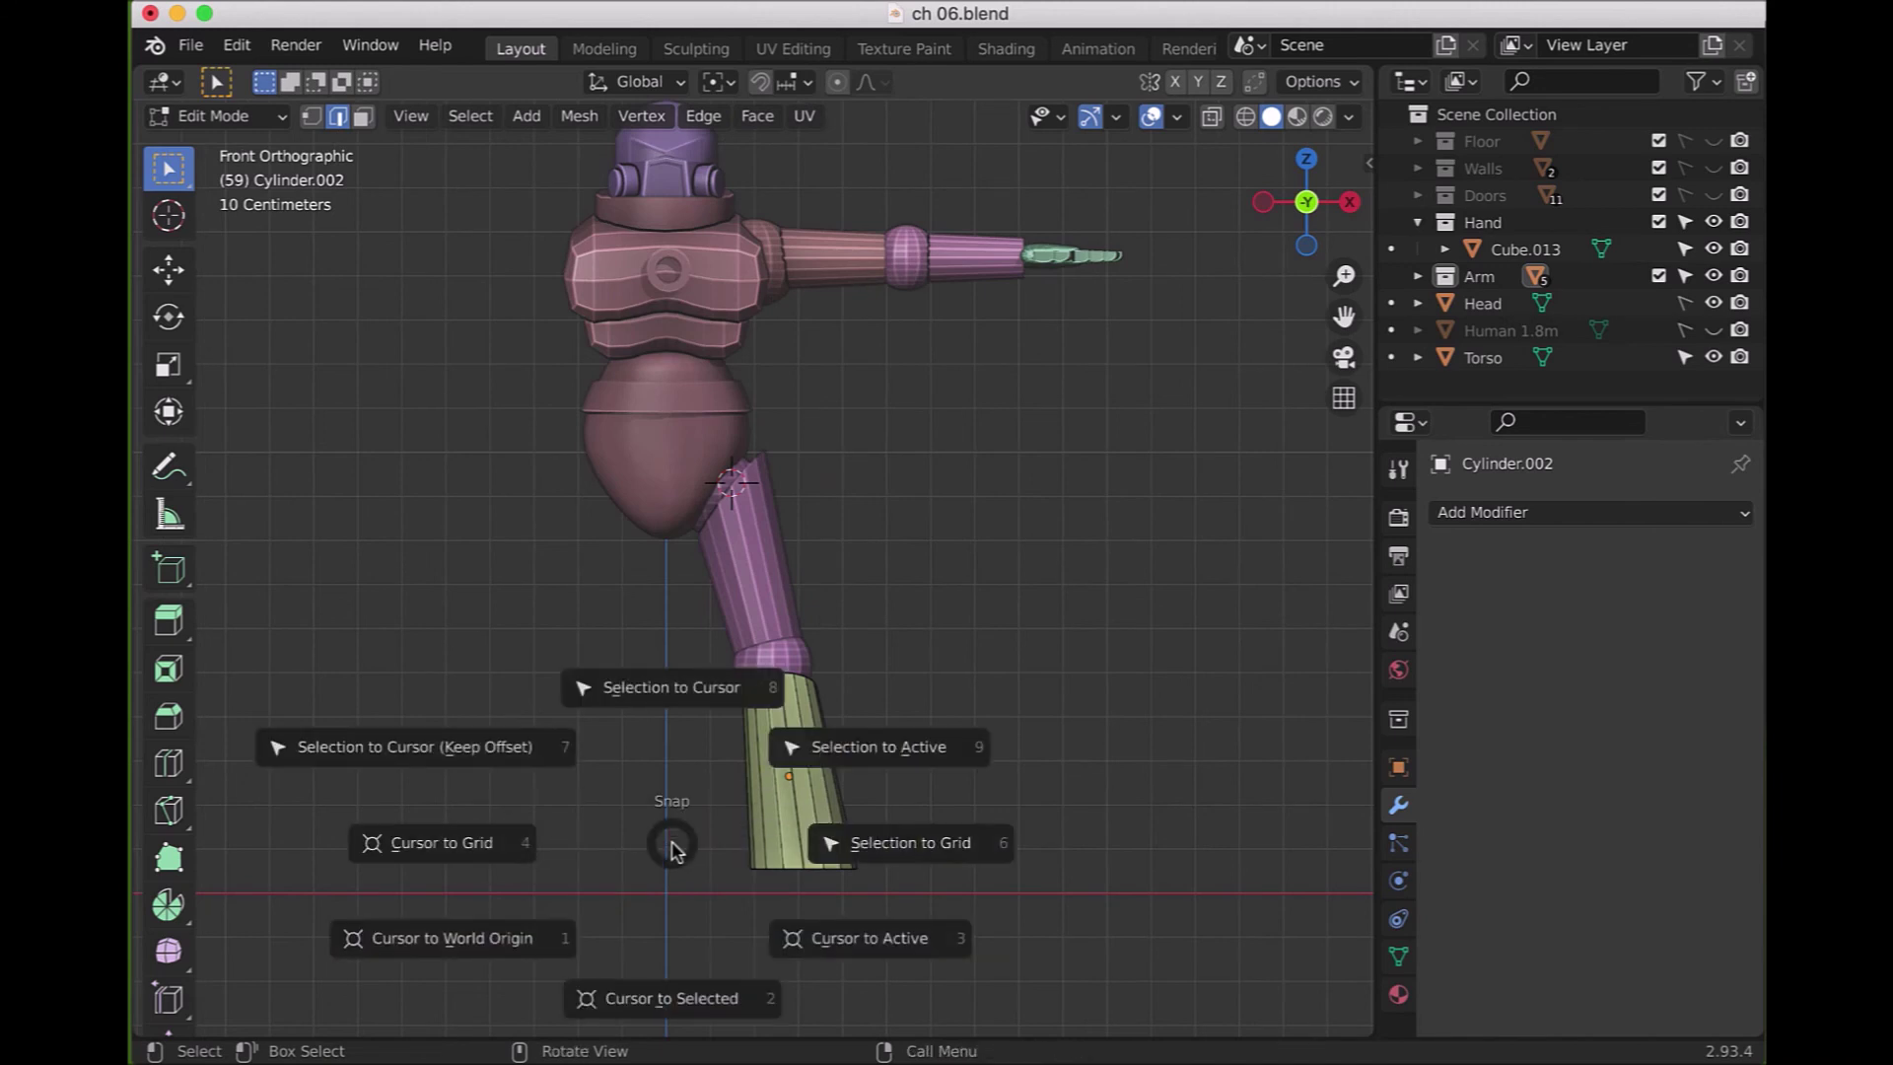
click(549, 927)
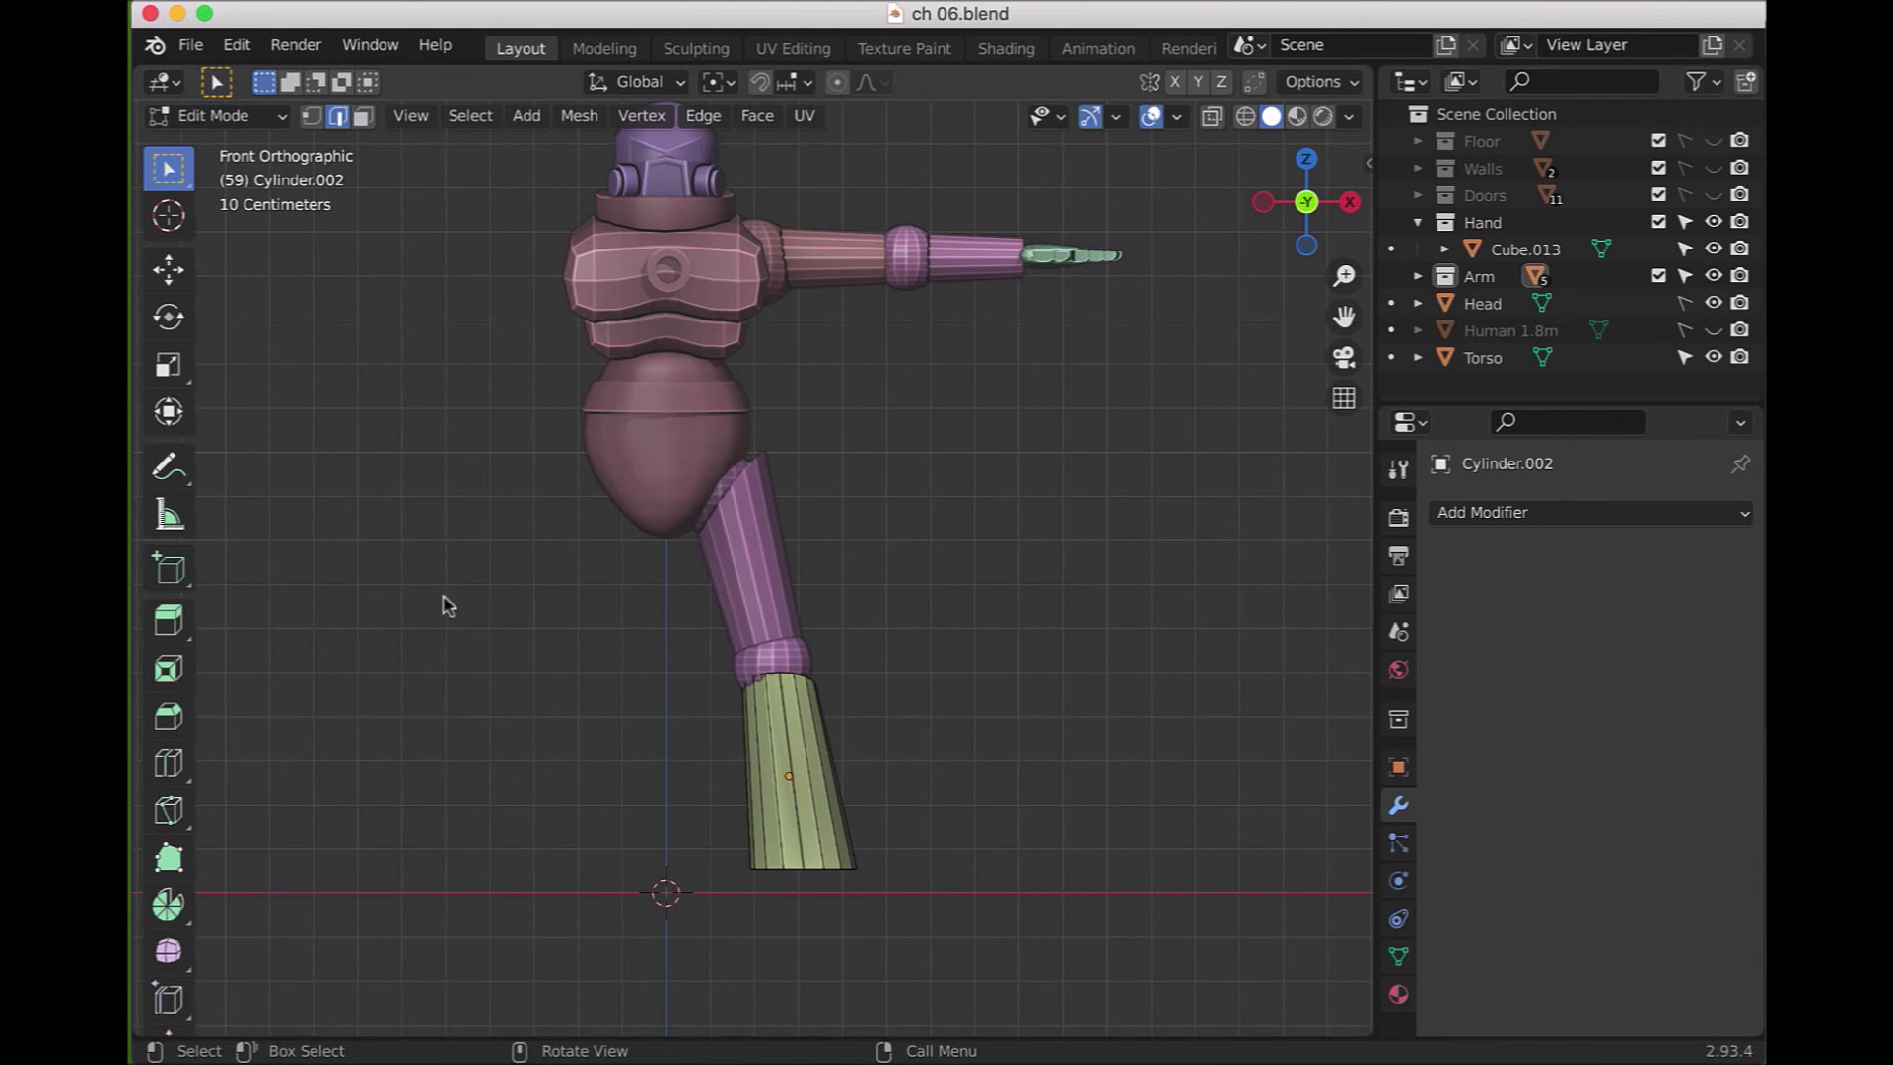
click(283, 117)
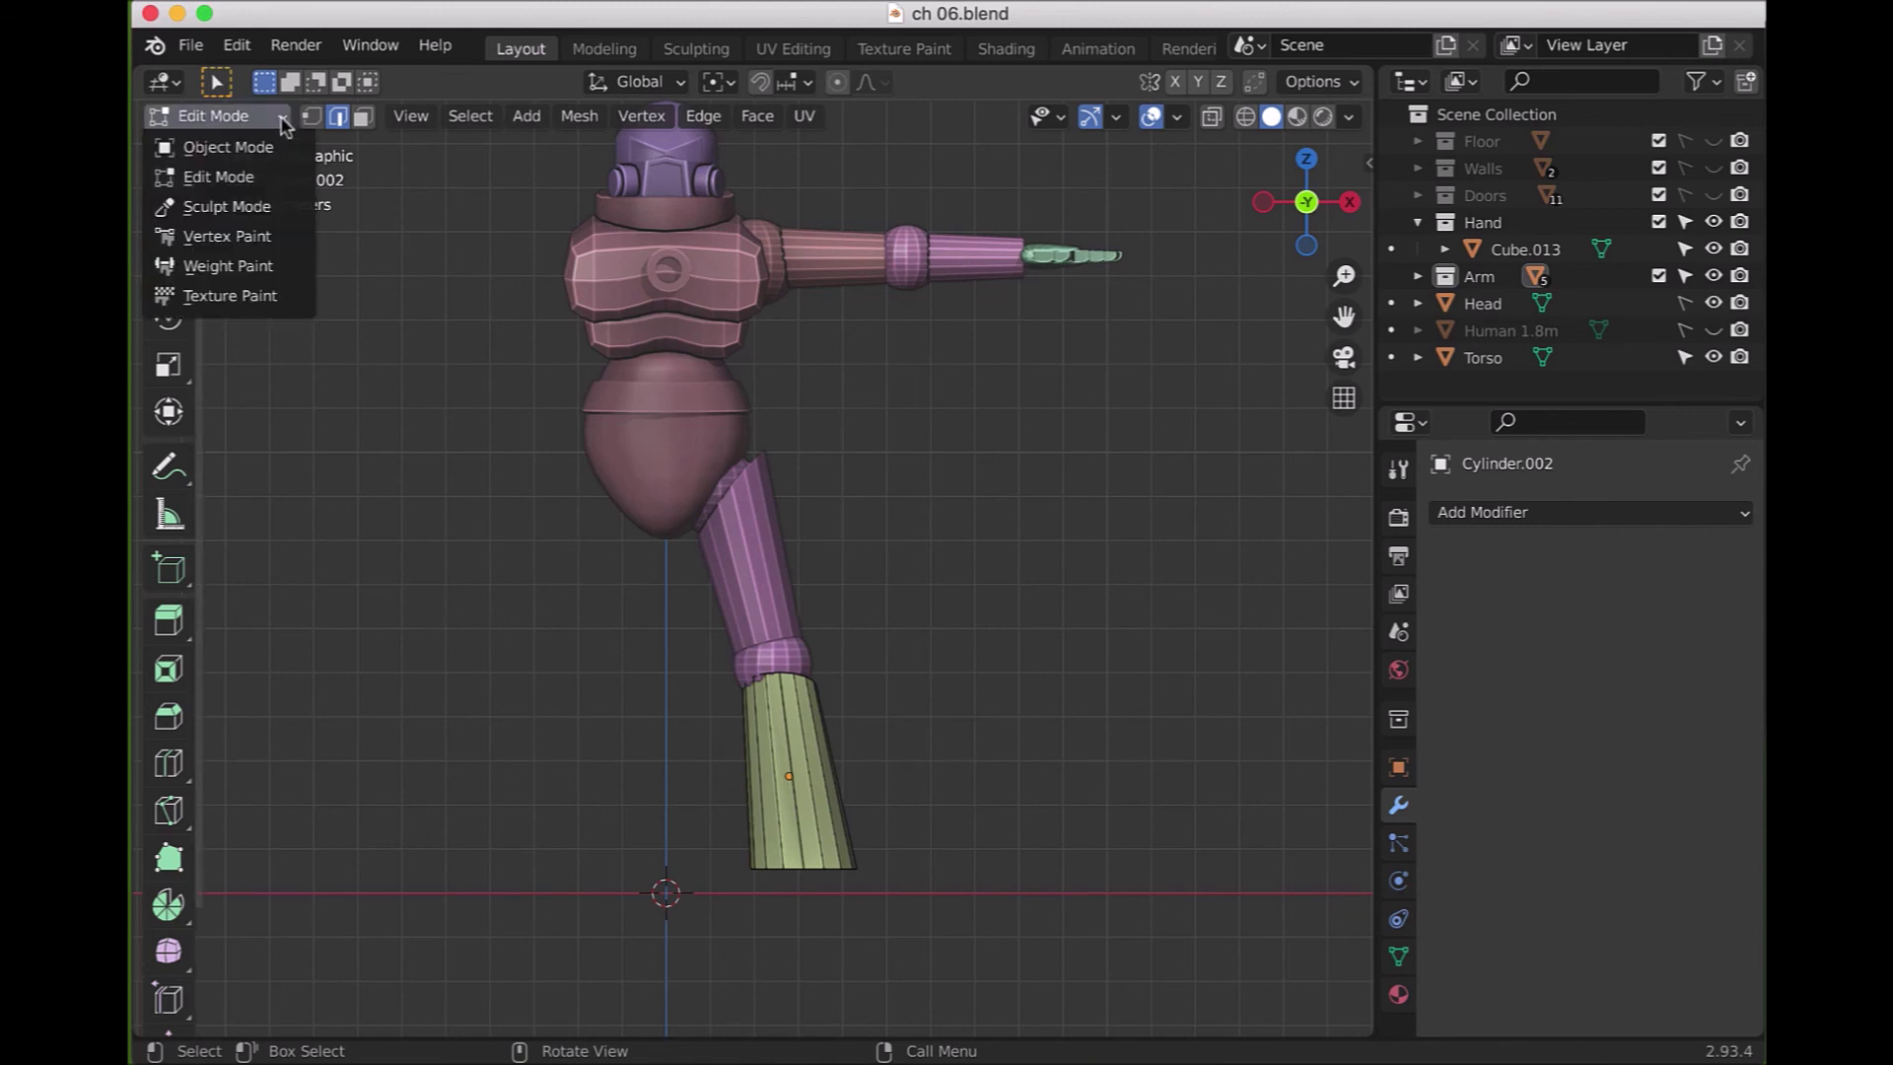
click(217, 144)
click(588, 739)
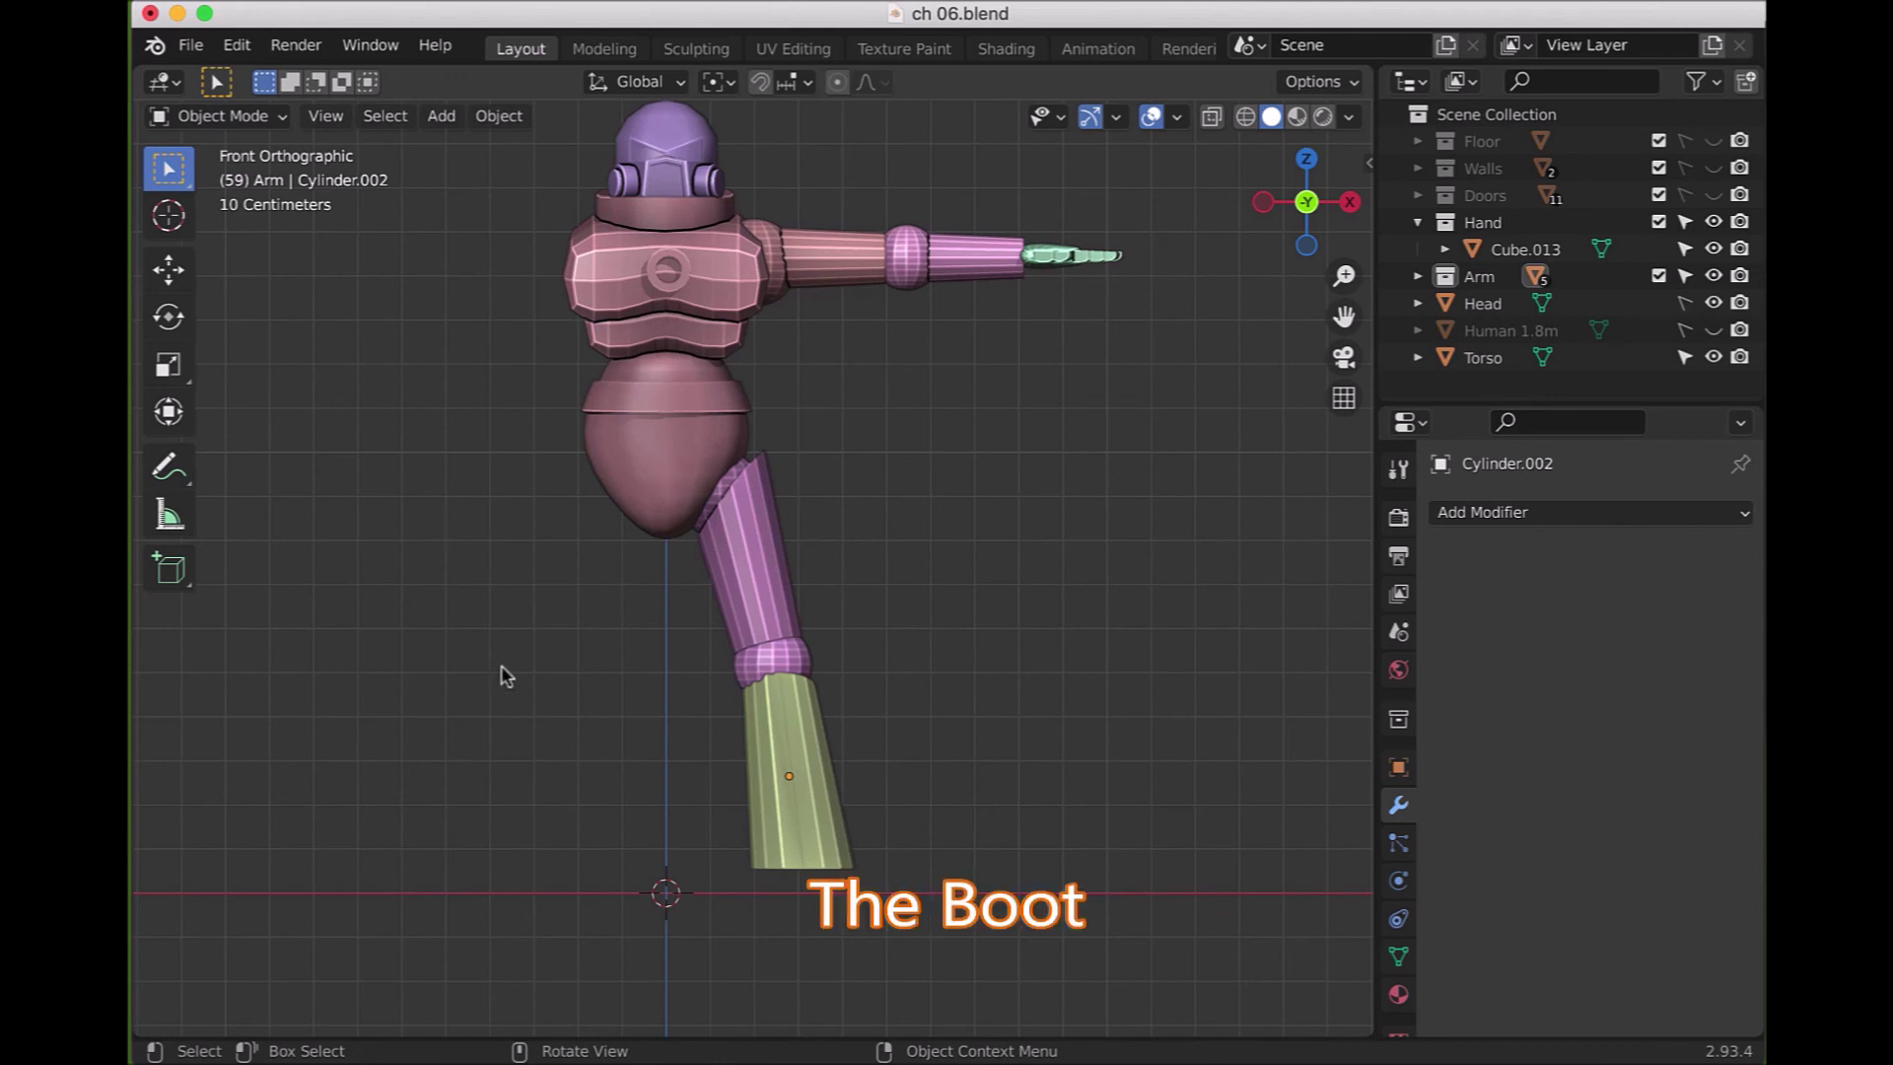
- Add a 0.2 m cube at the world origin and review its settings panel
key(shift+a)
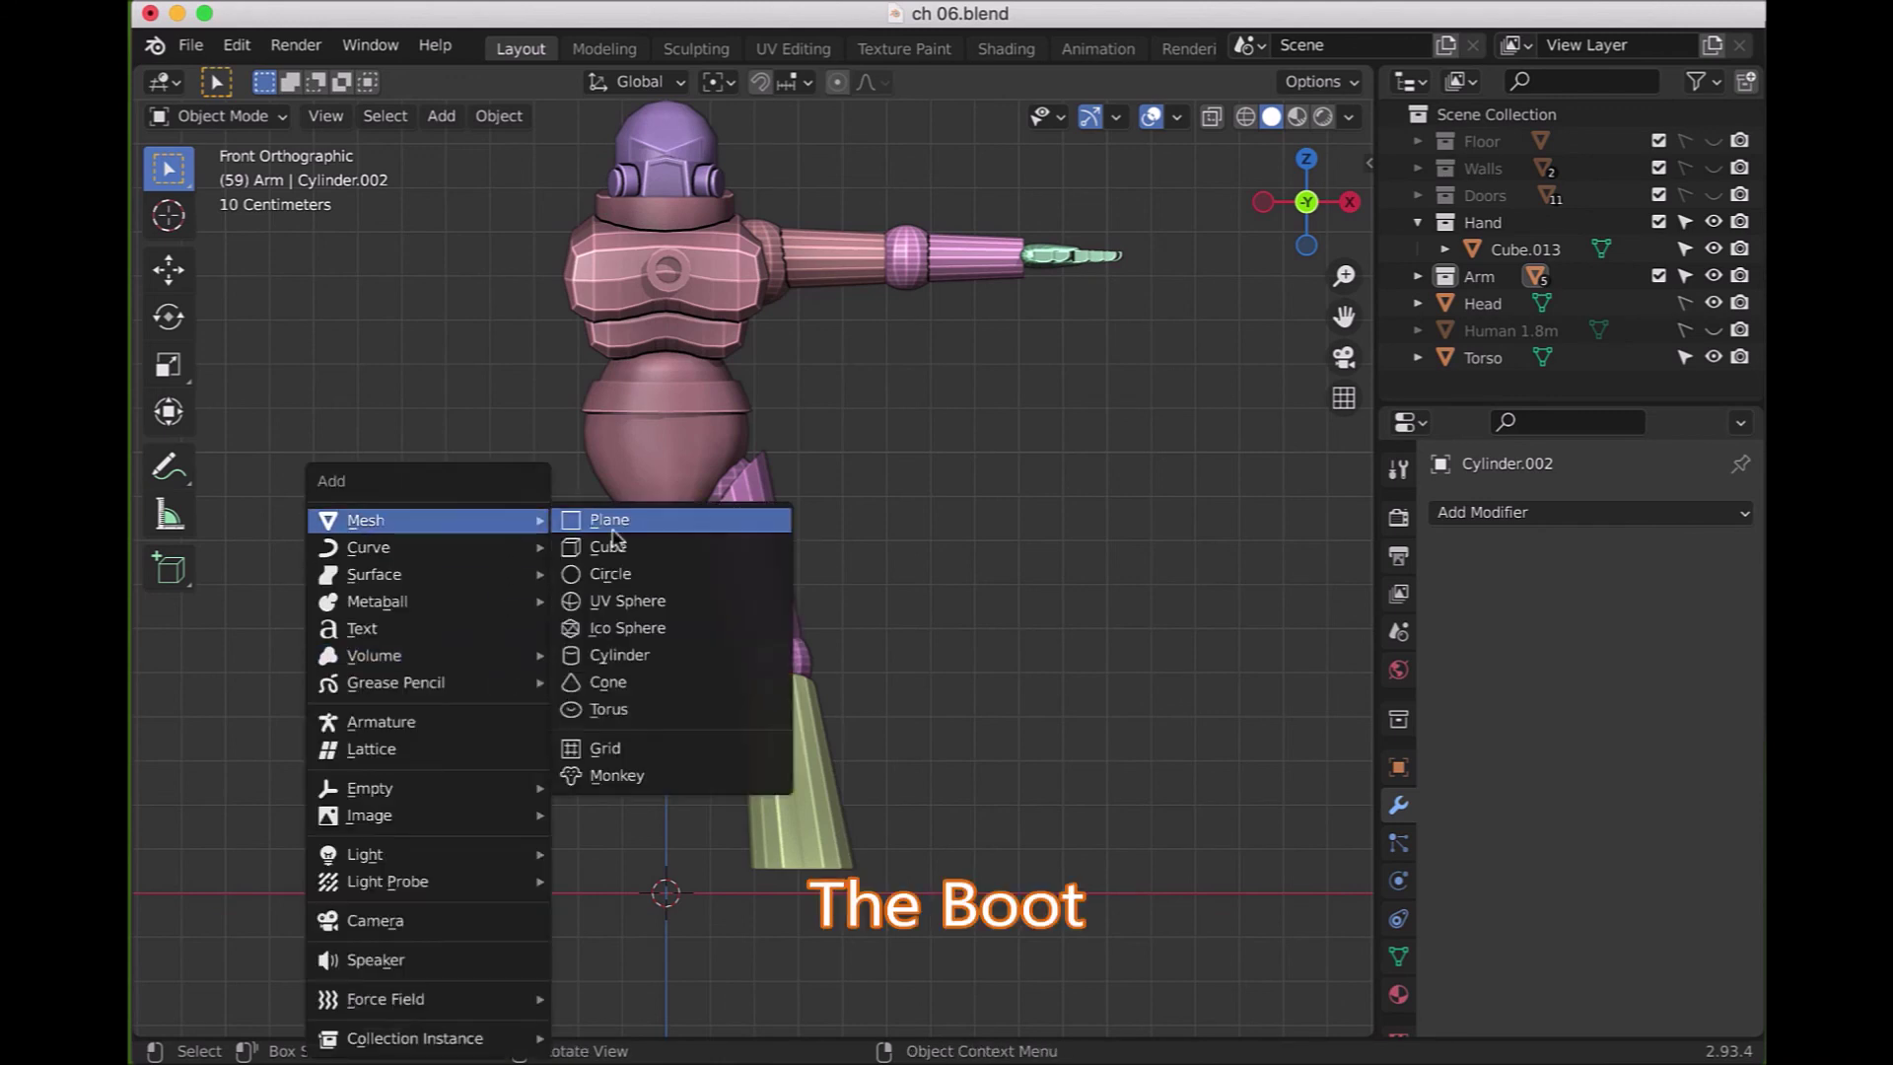
click(629, 548)
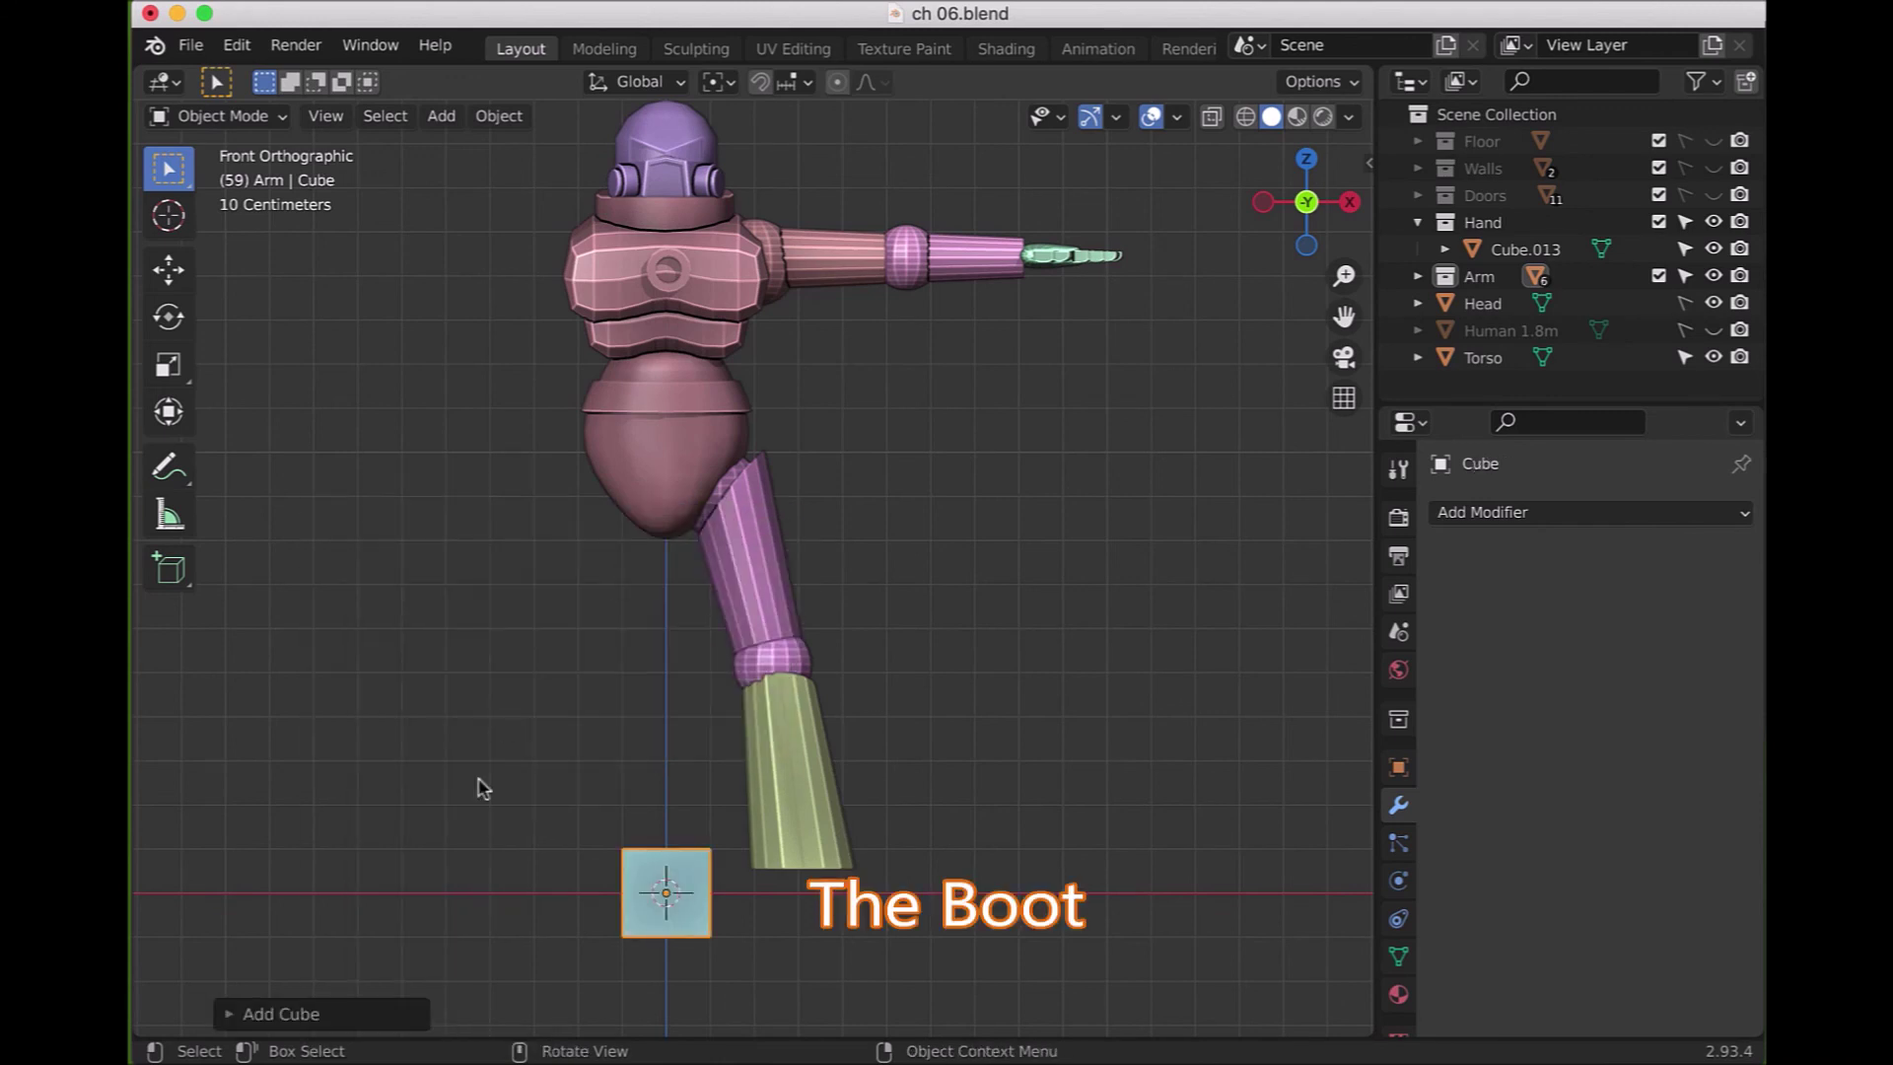
click(224, 1014)
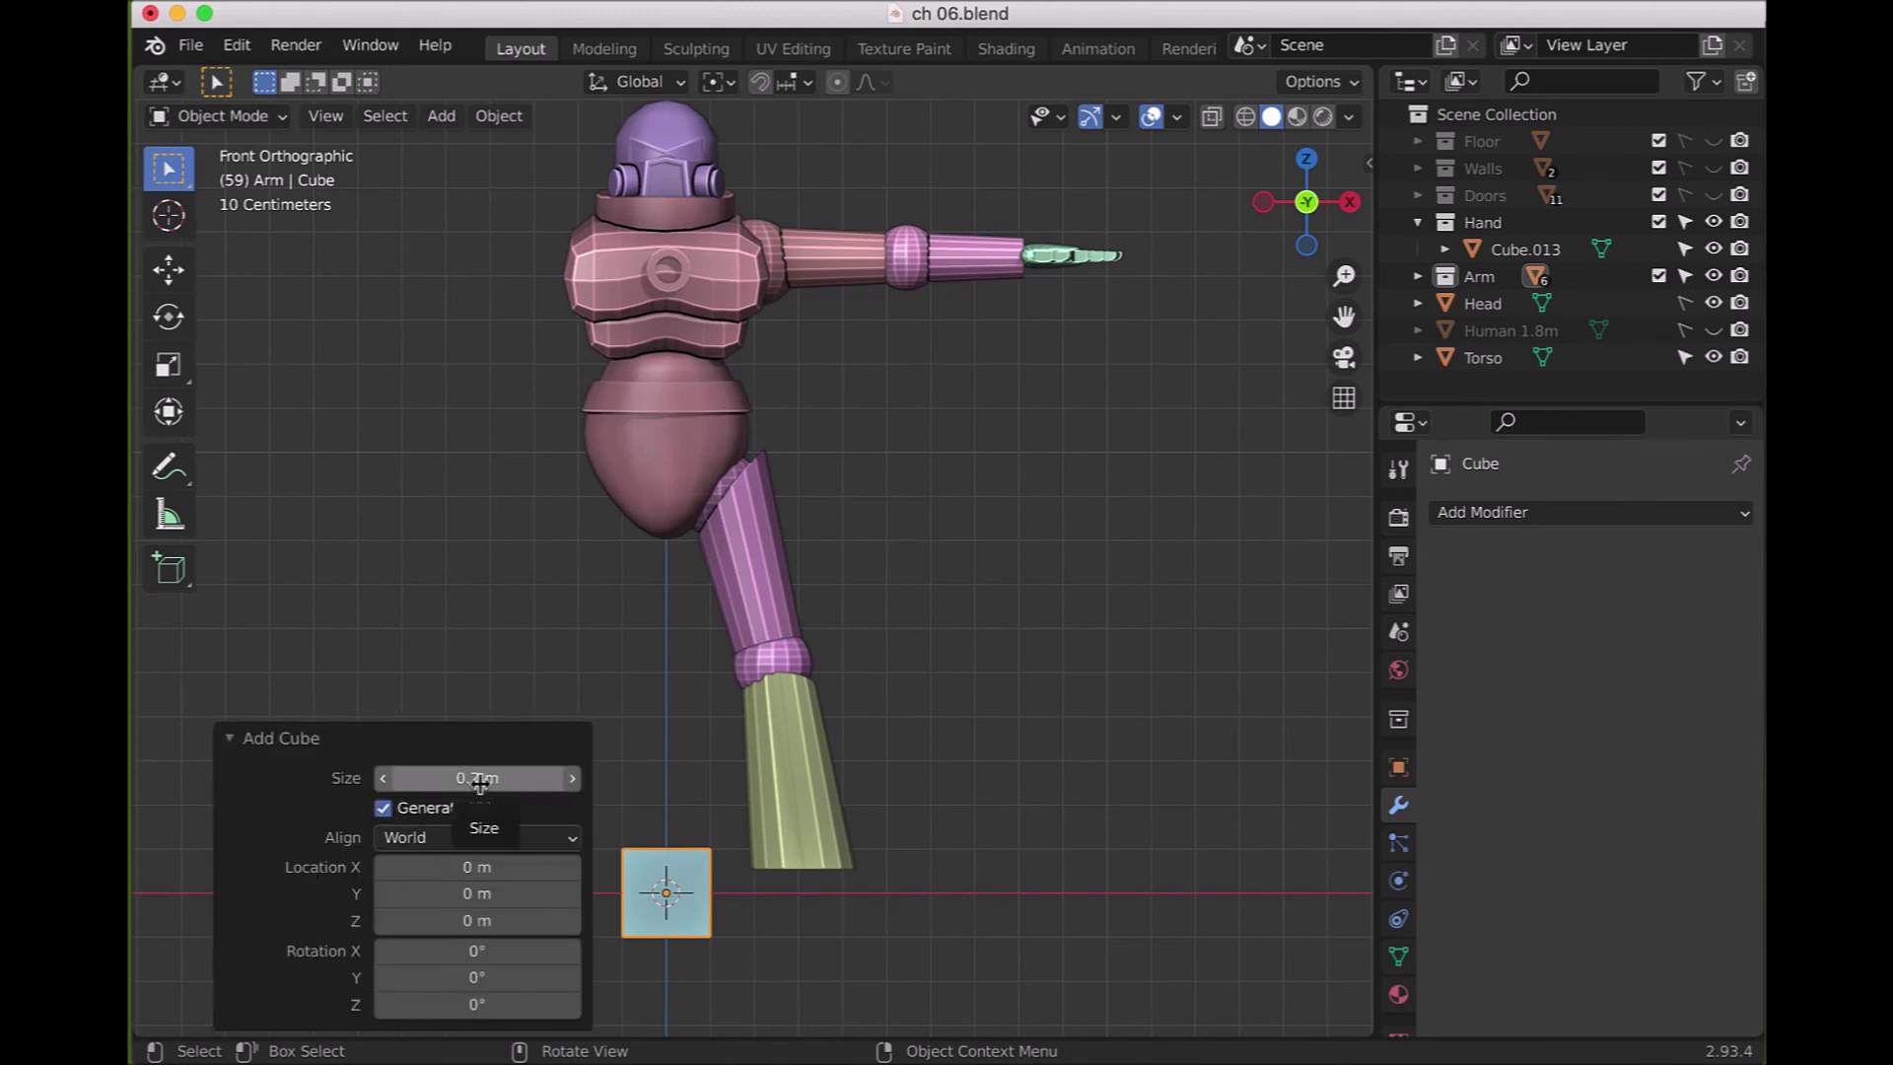
click(229, 740)
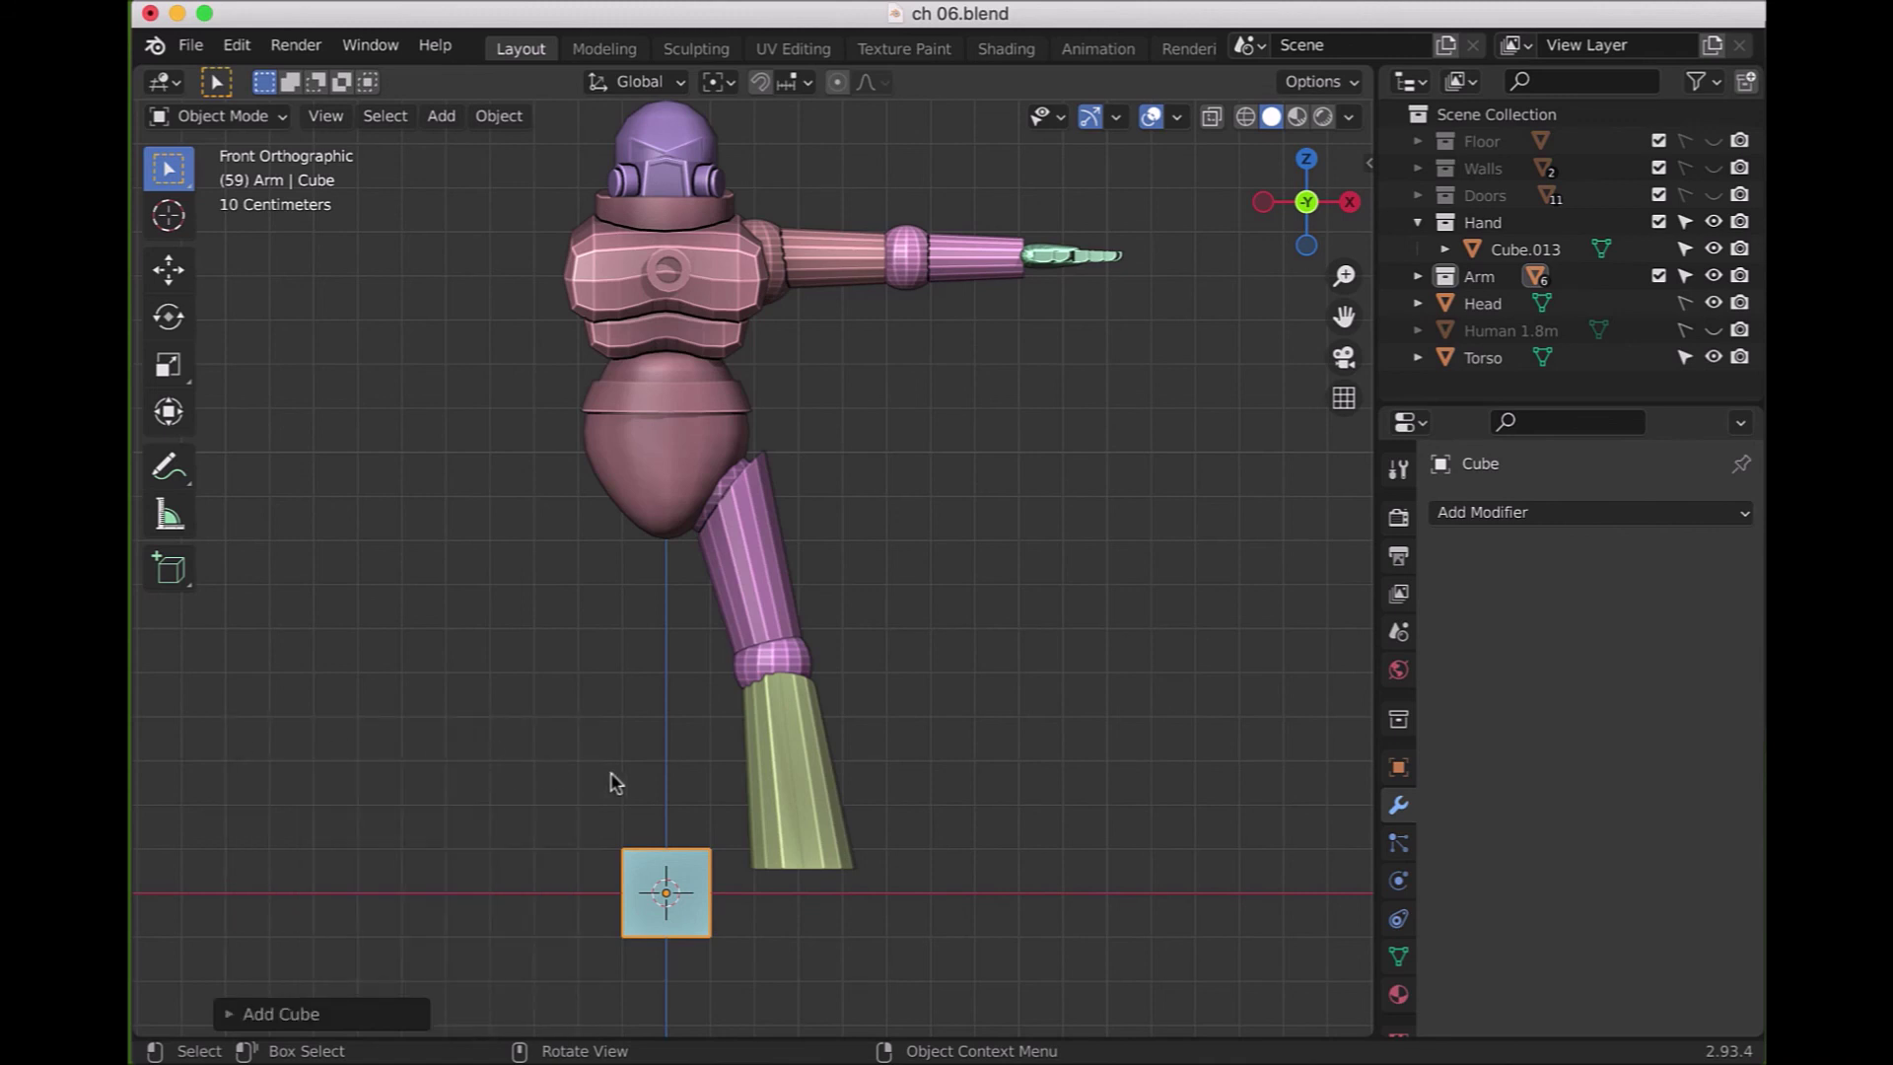
- Flatten the cube to 0.7 of its height along Z
key(s)
key(z)
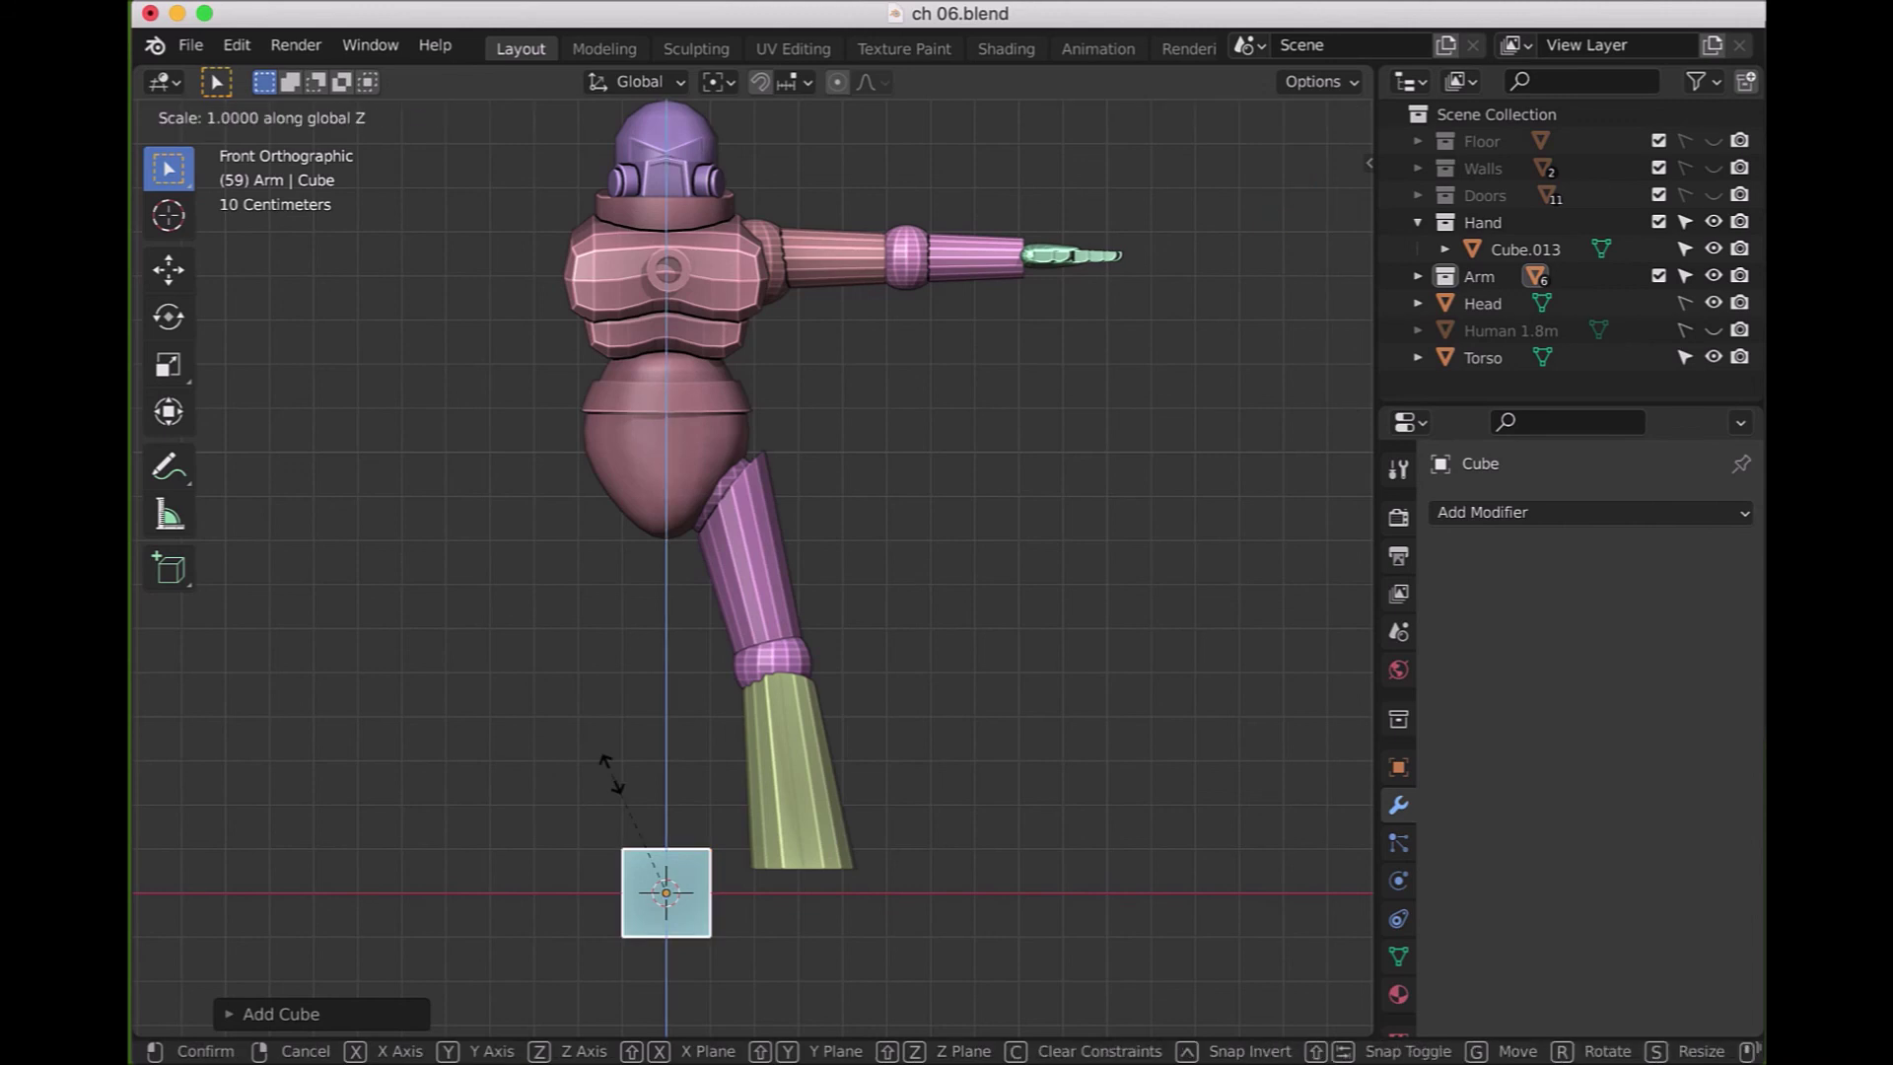
text(.7)
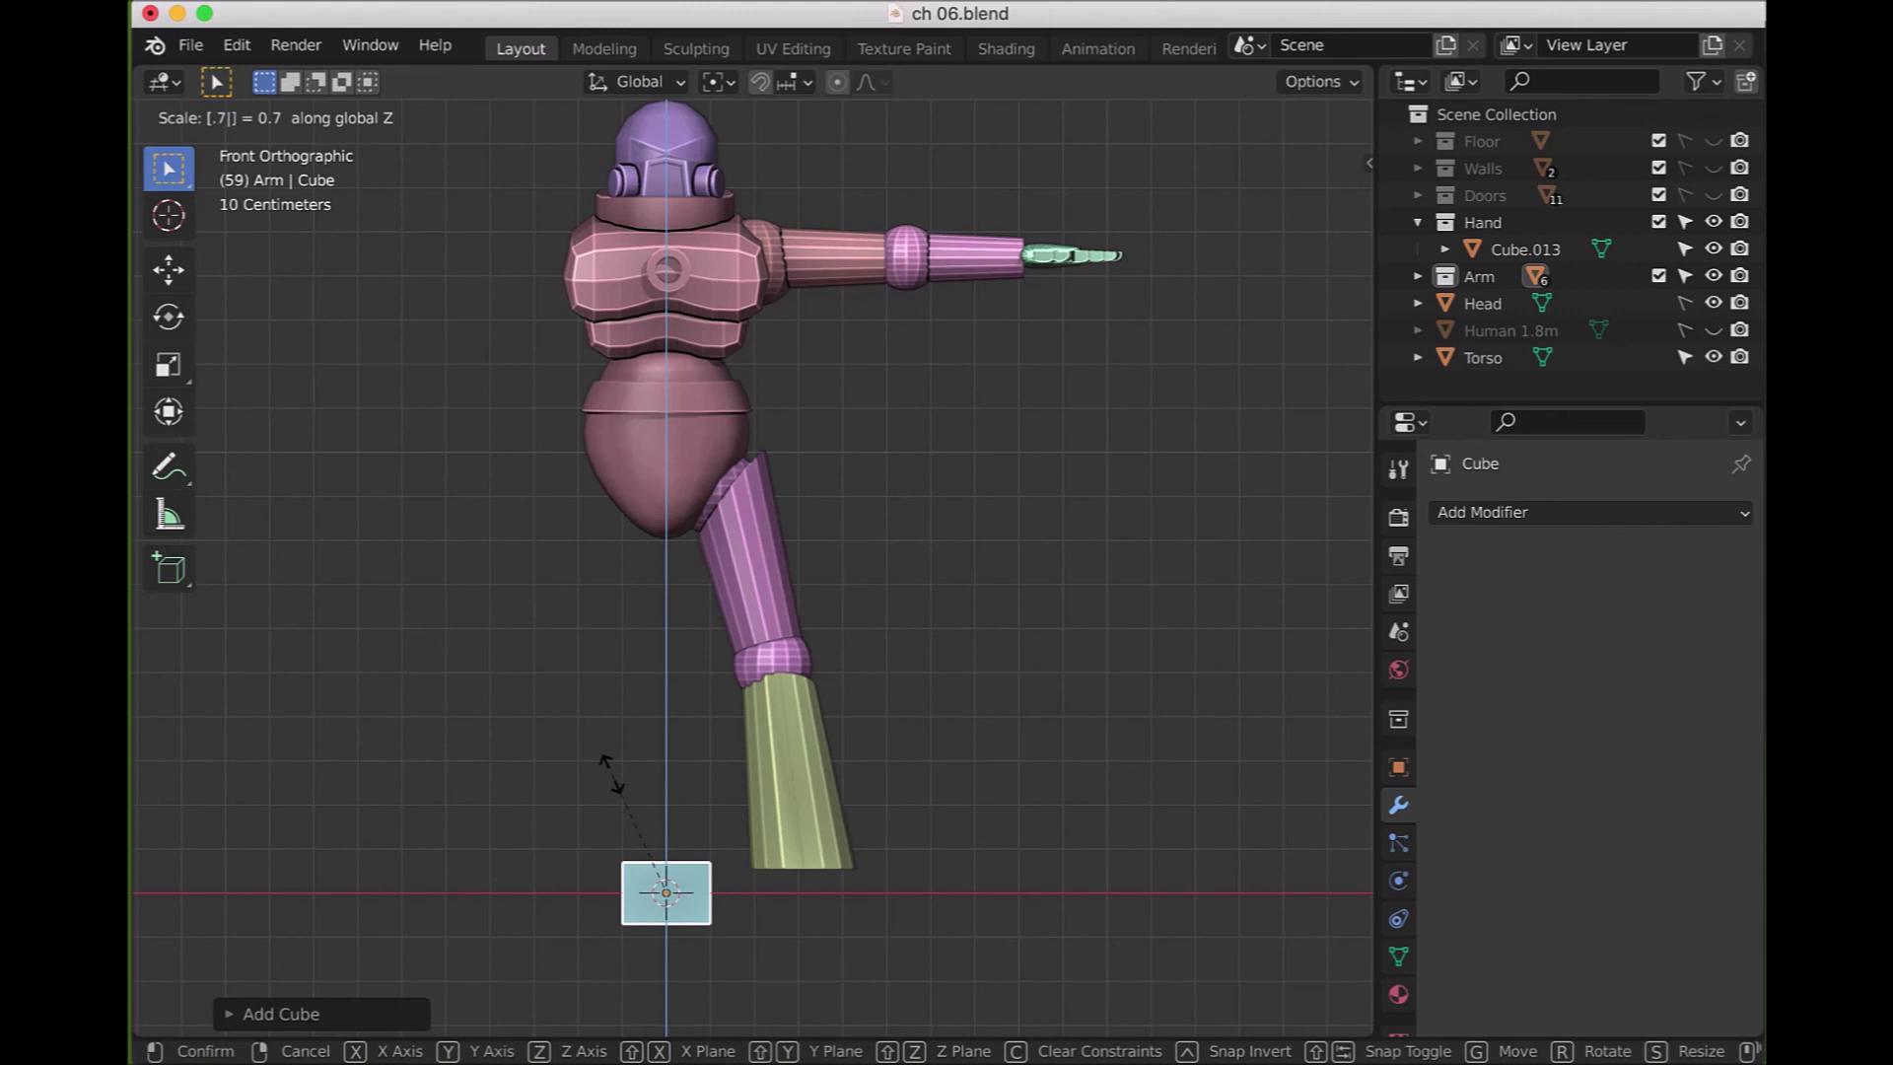
key(y)
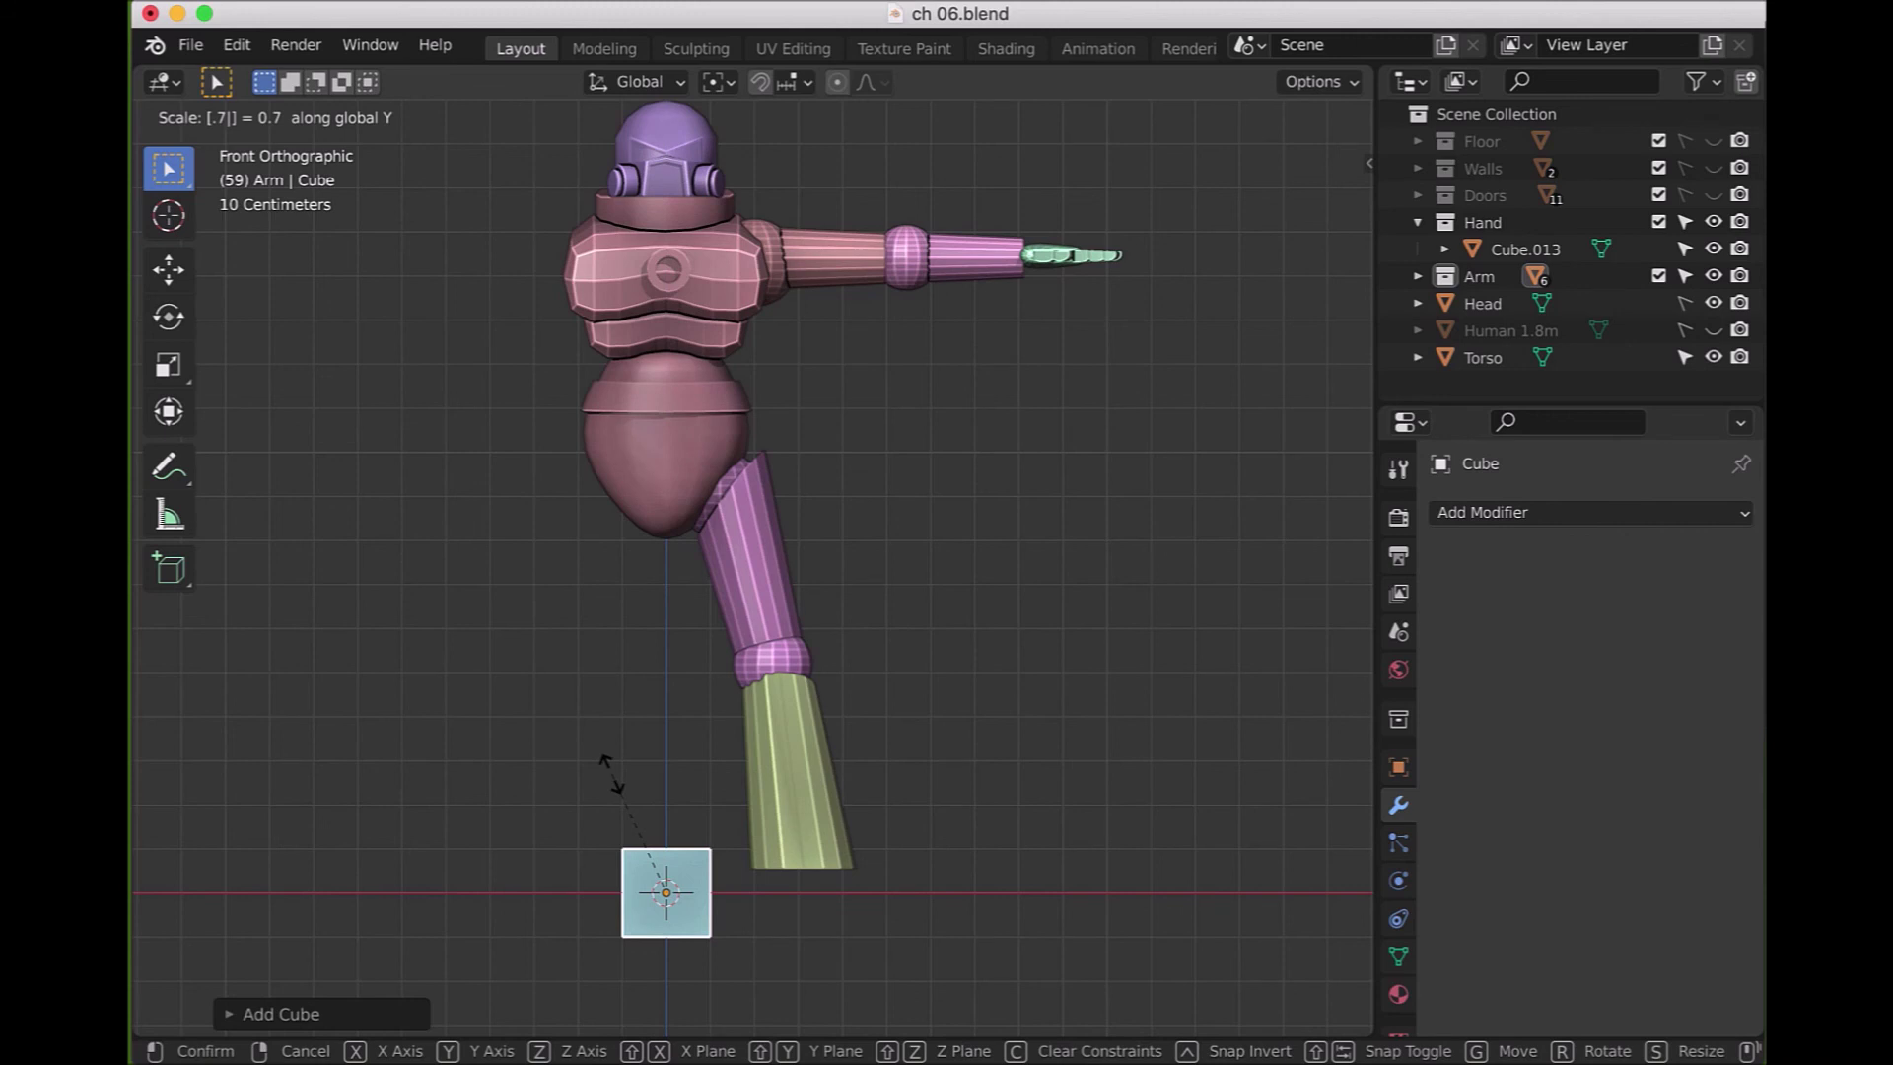
key(z)
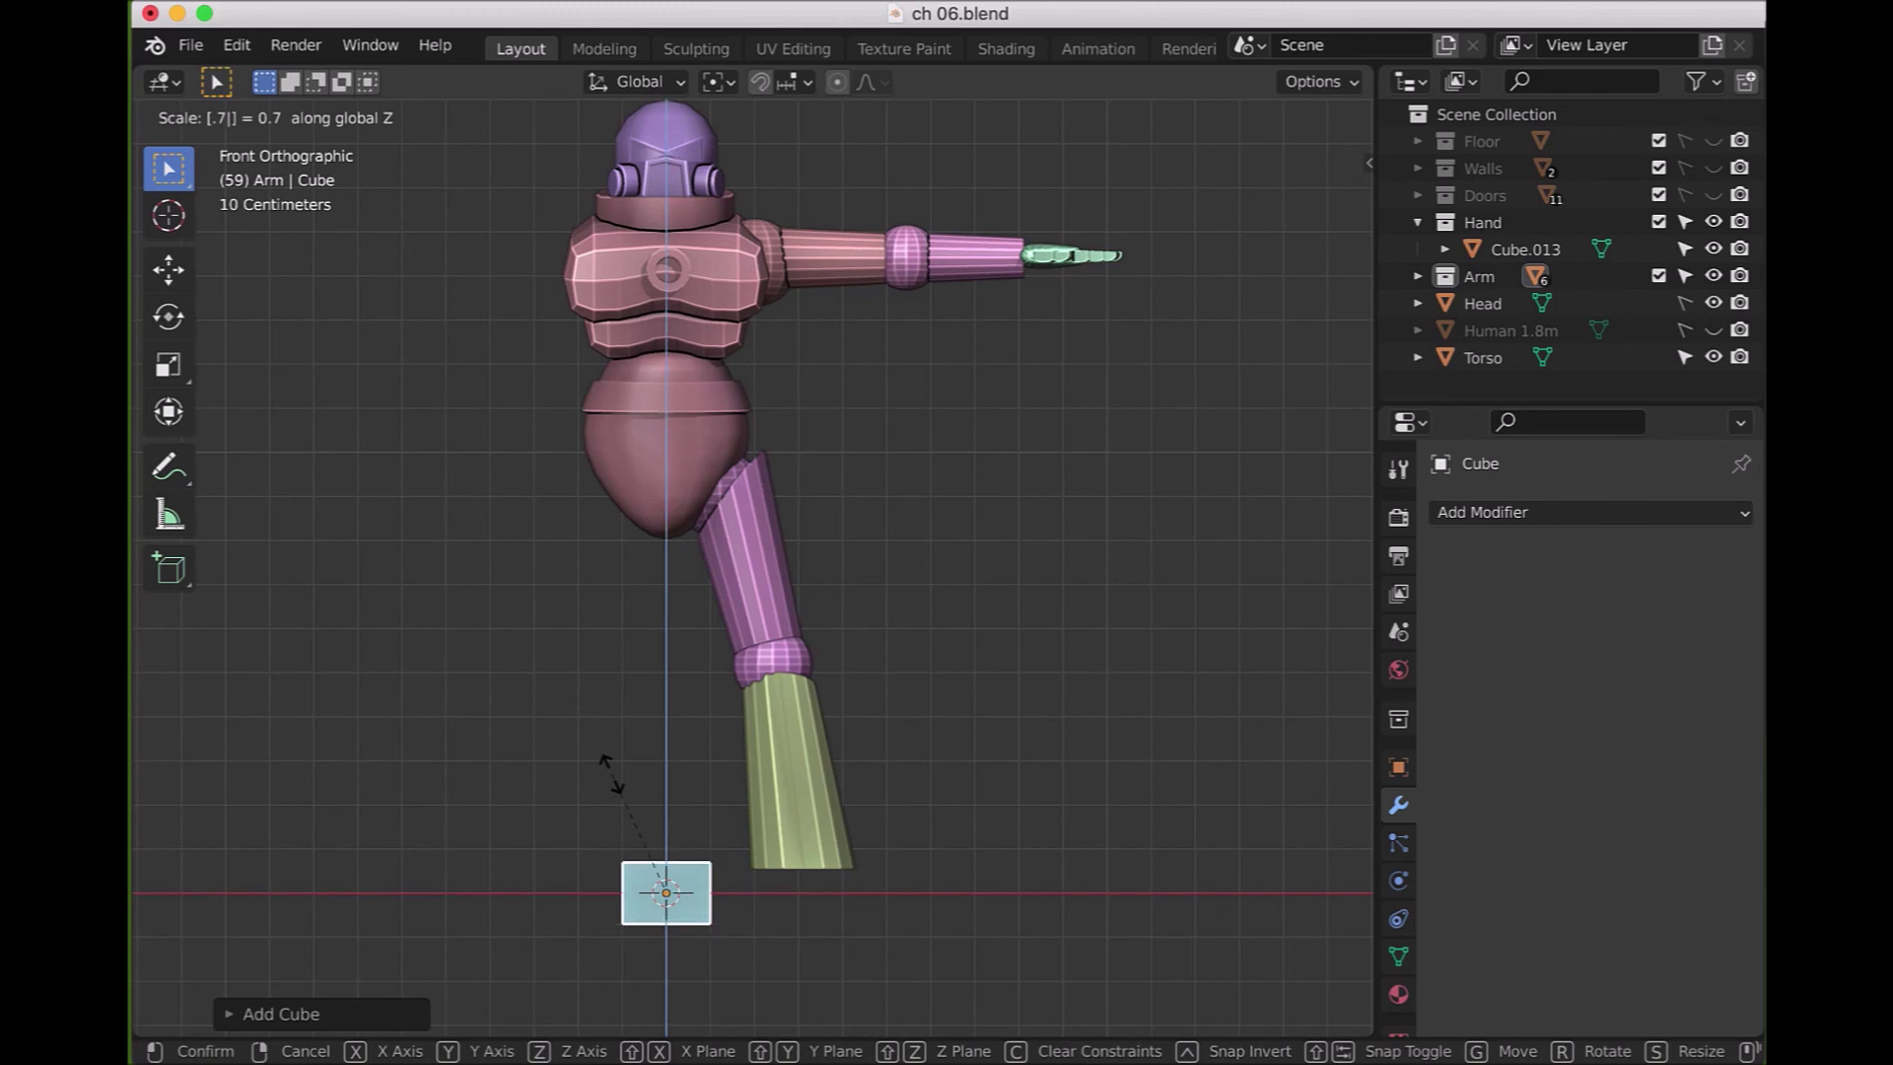
text(.7)
key(Return)
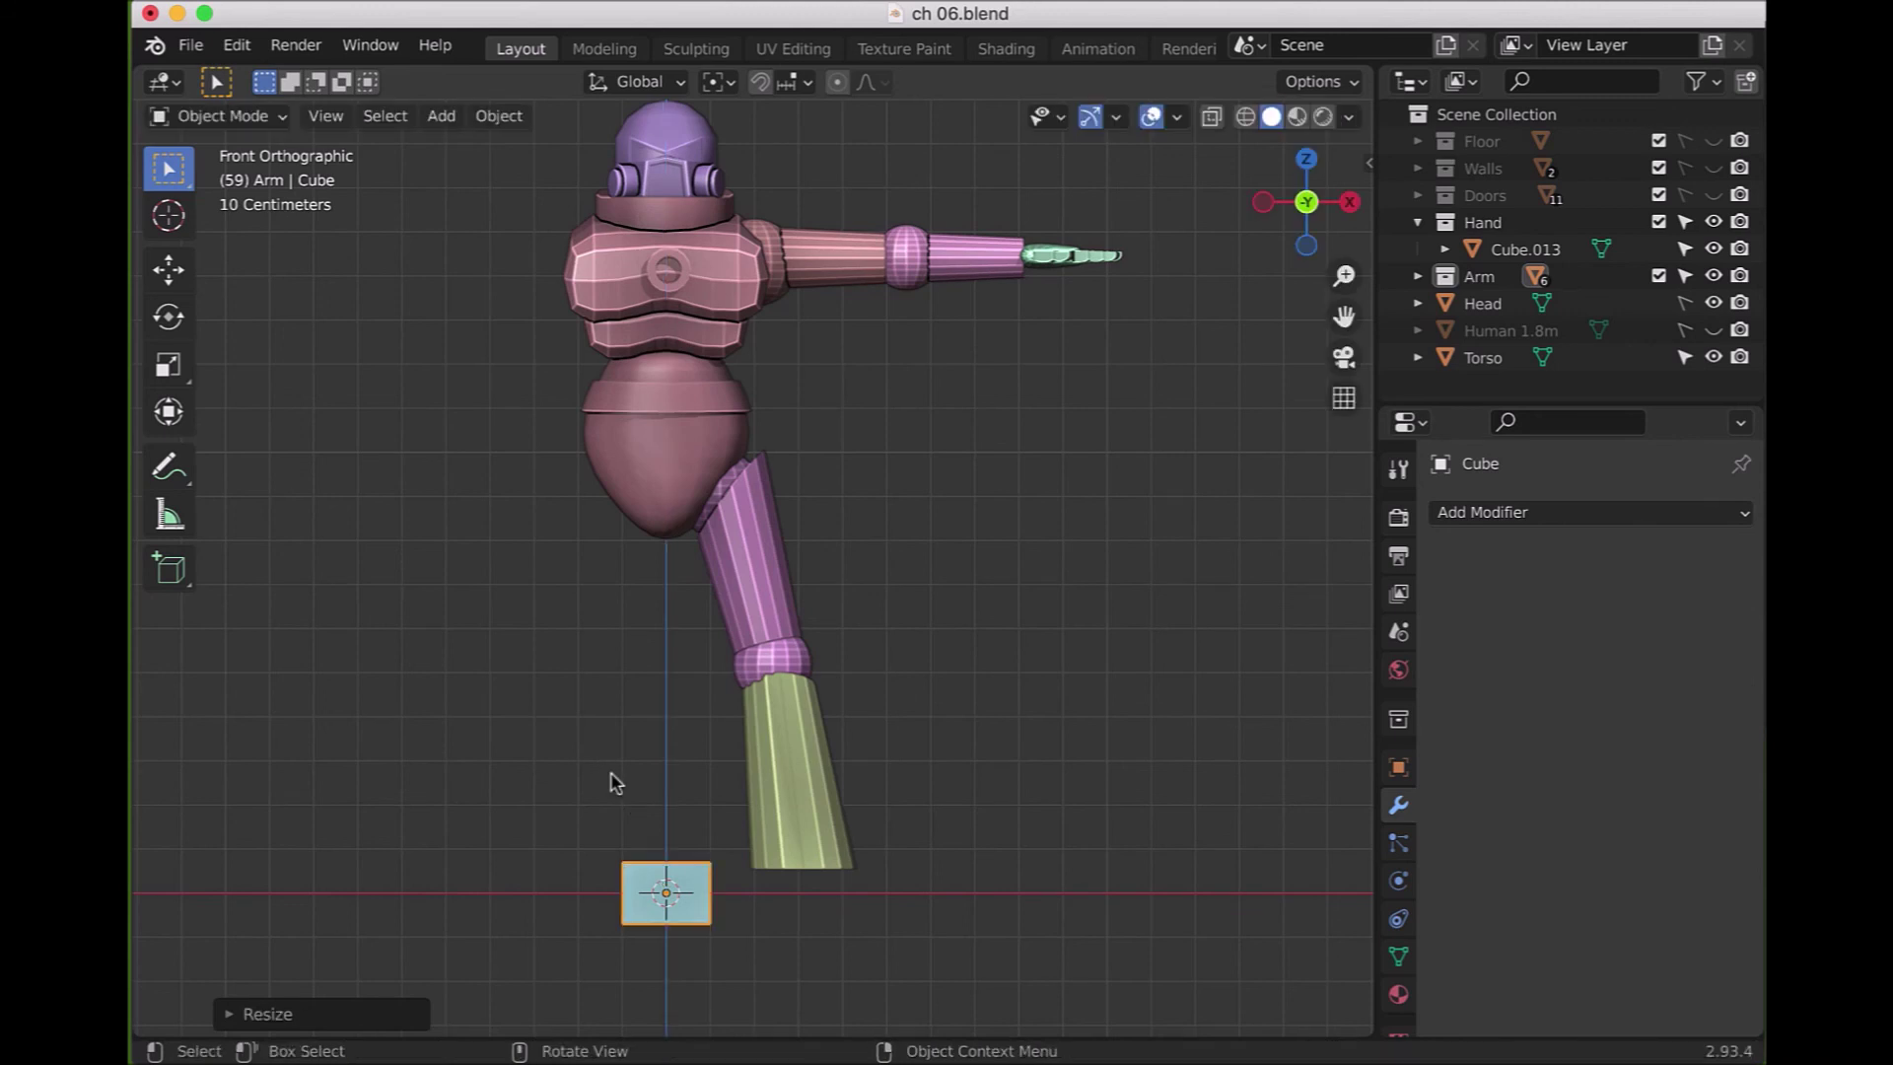
- Stretch the cube 1.5 times front to back along Y
key(s)
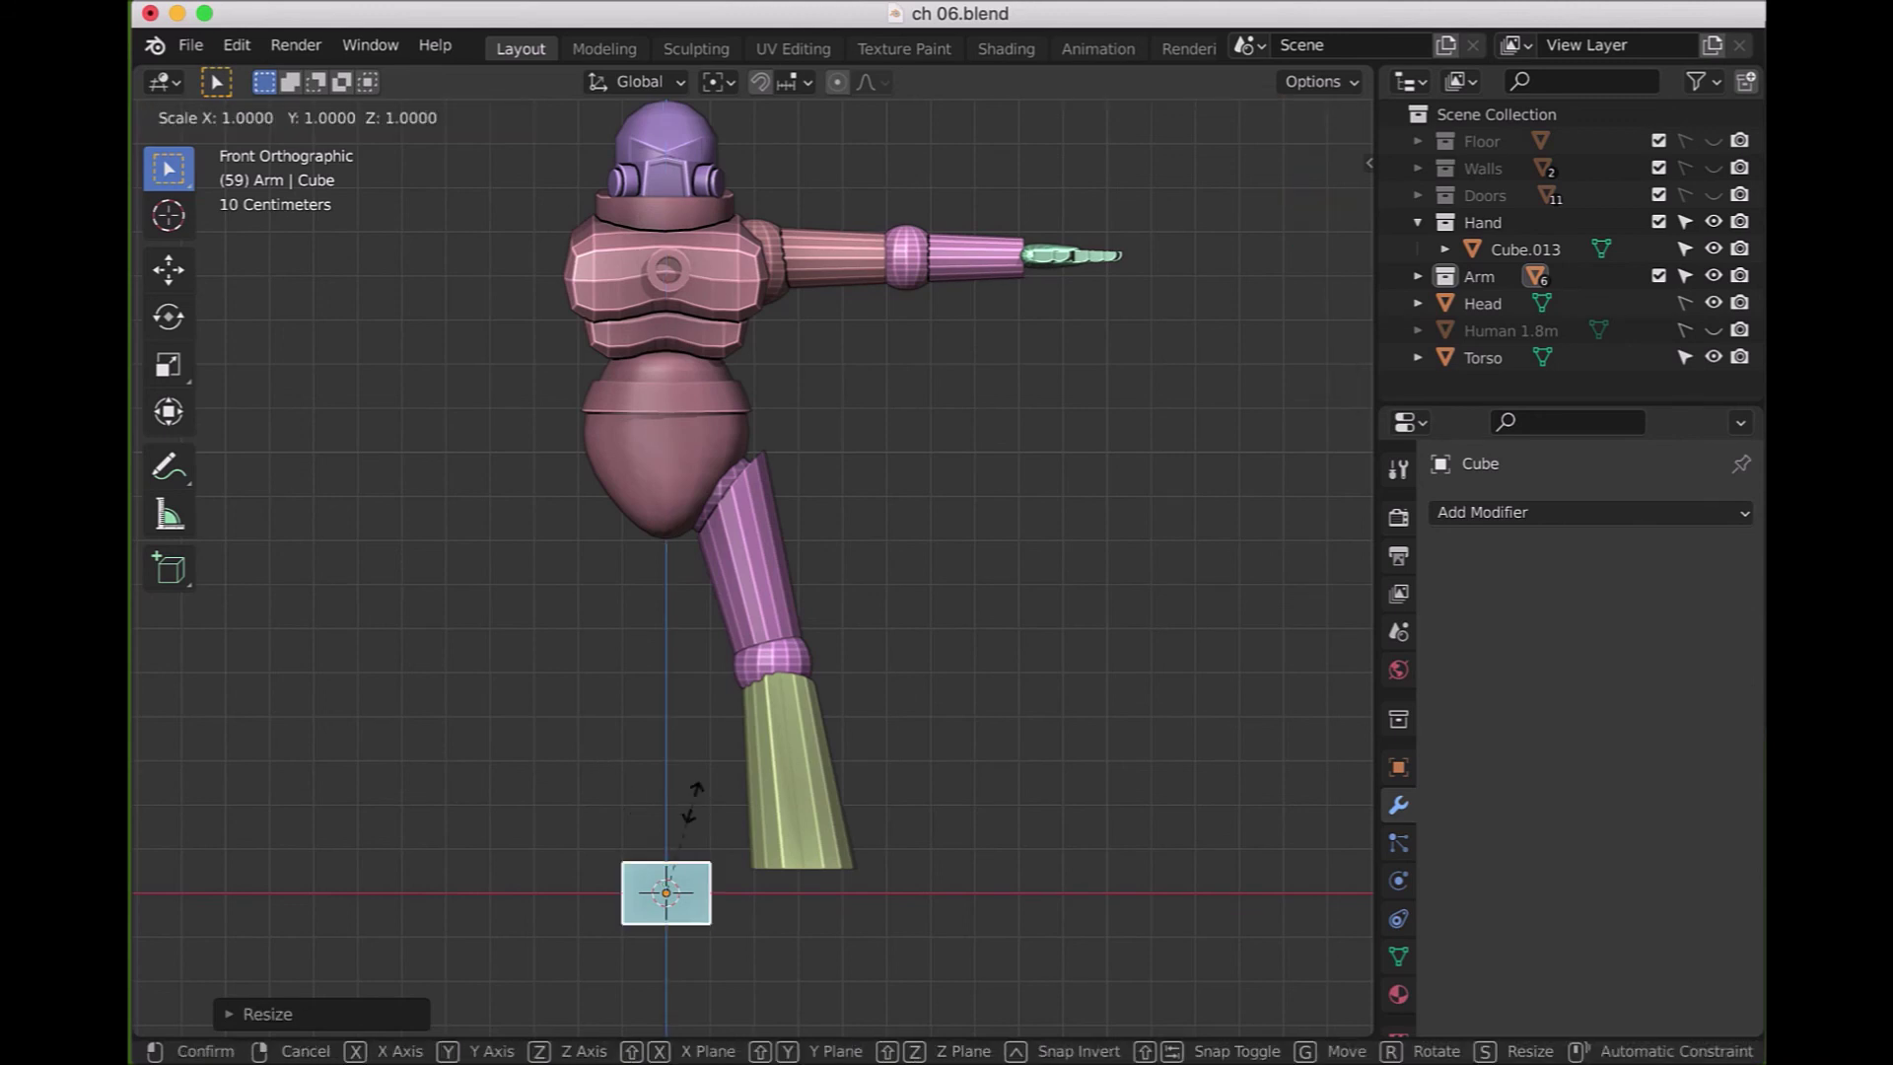
key(y)
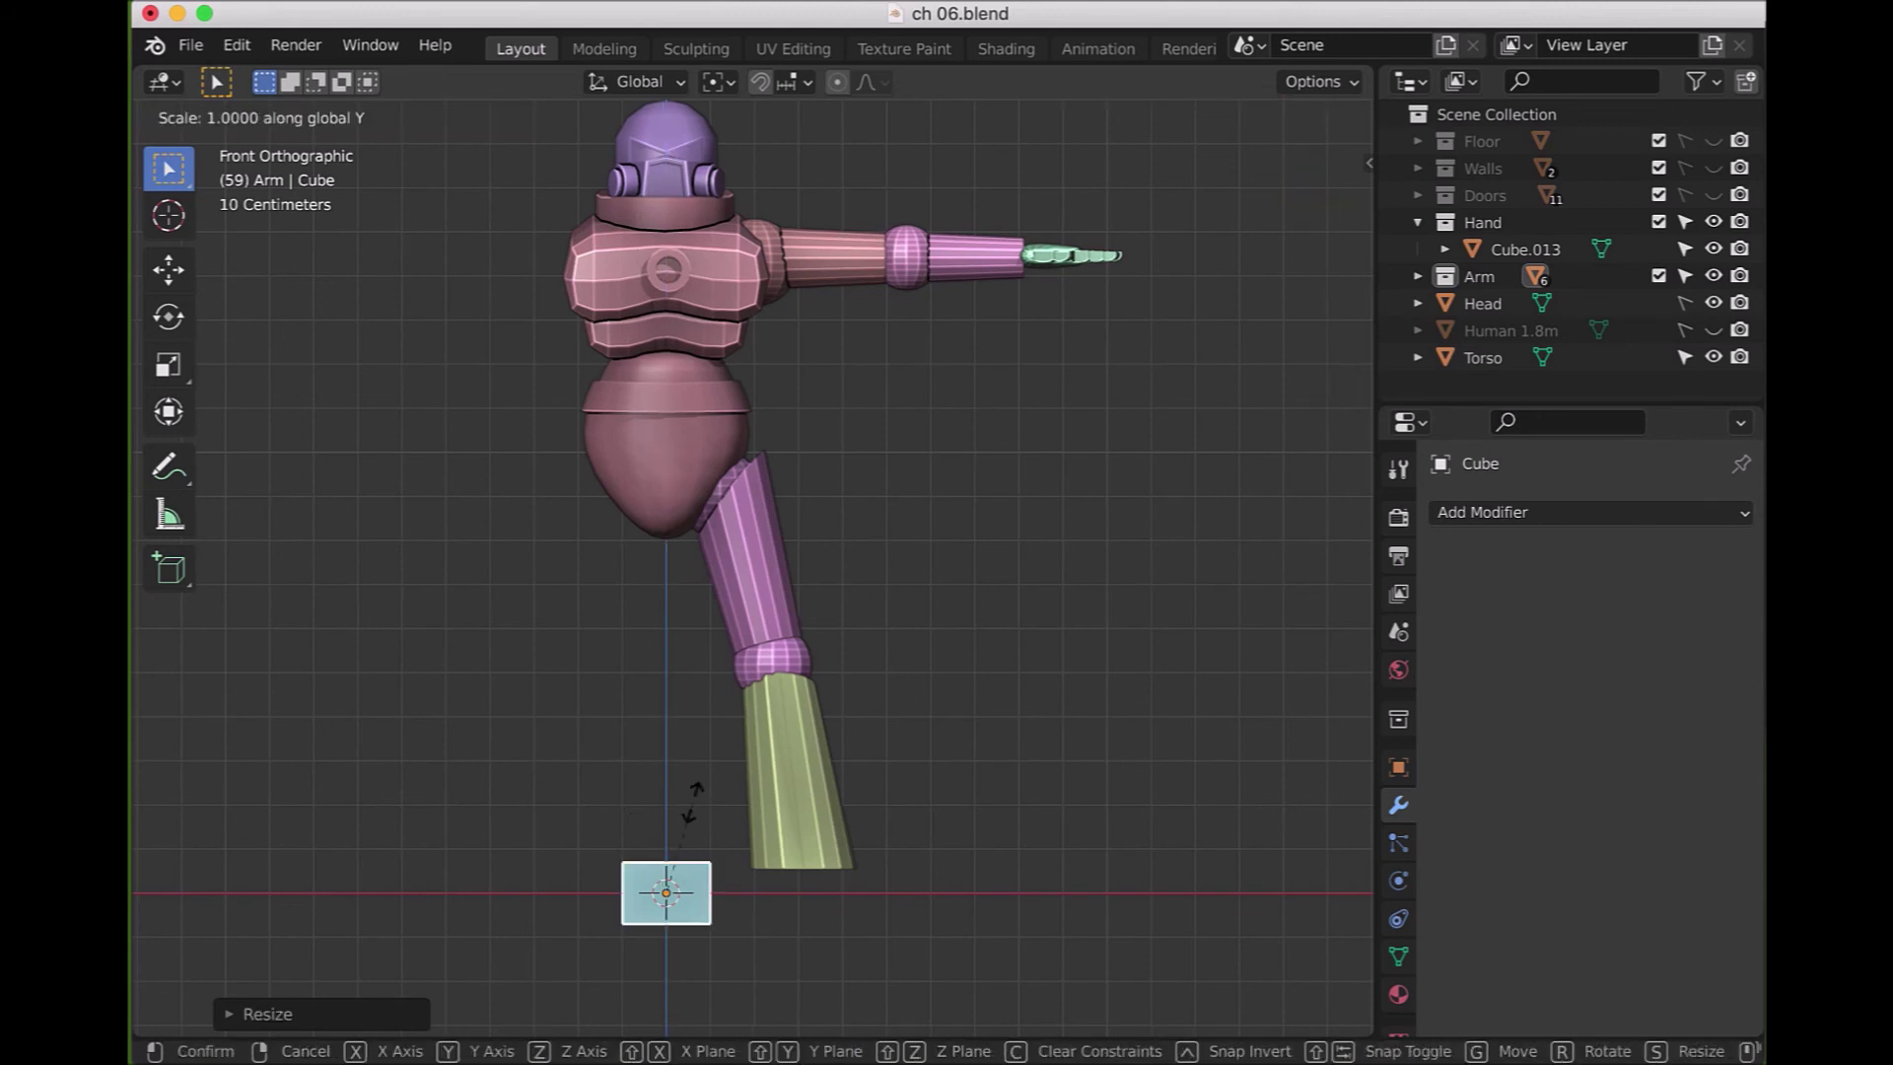
text(1.5)
key(Return)
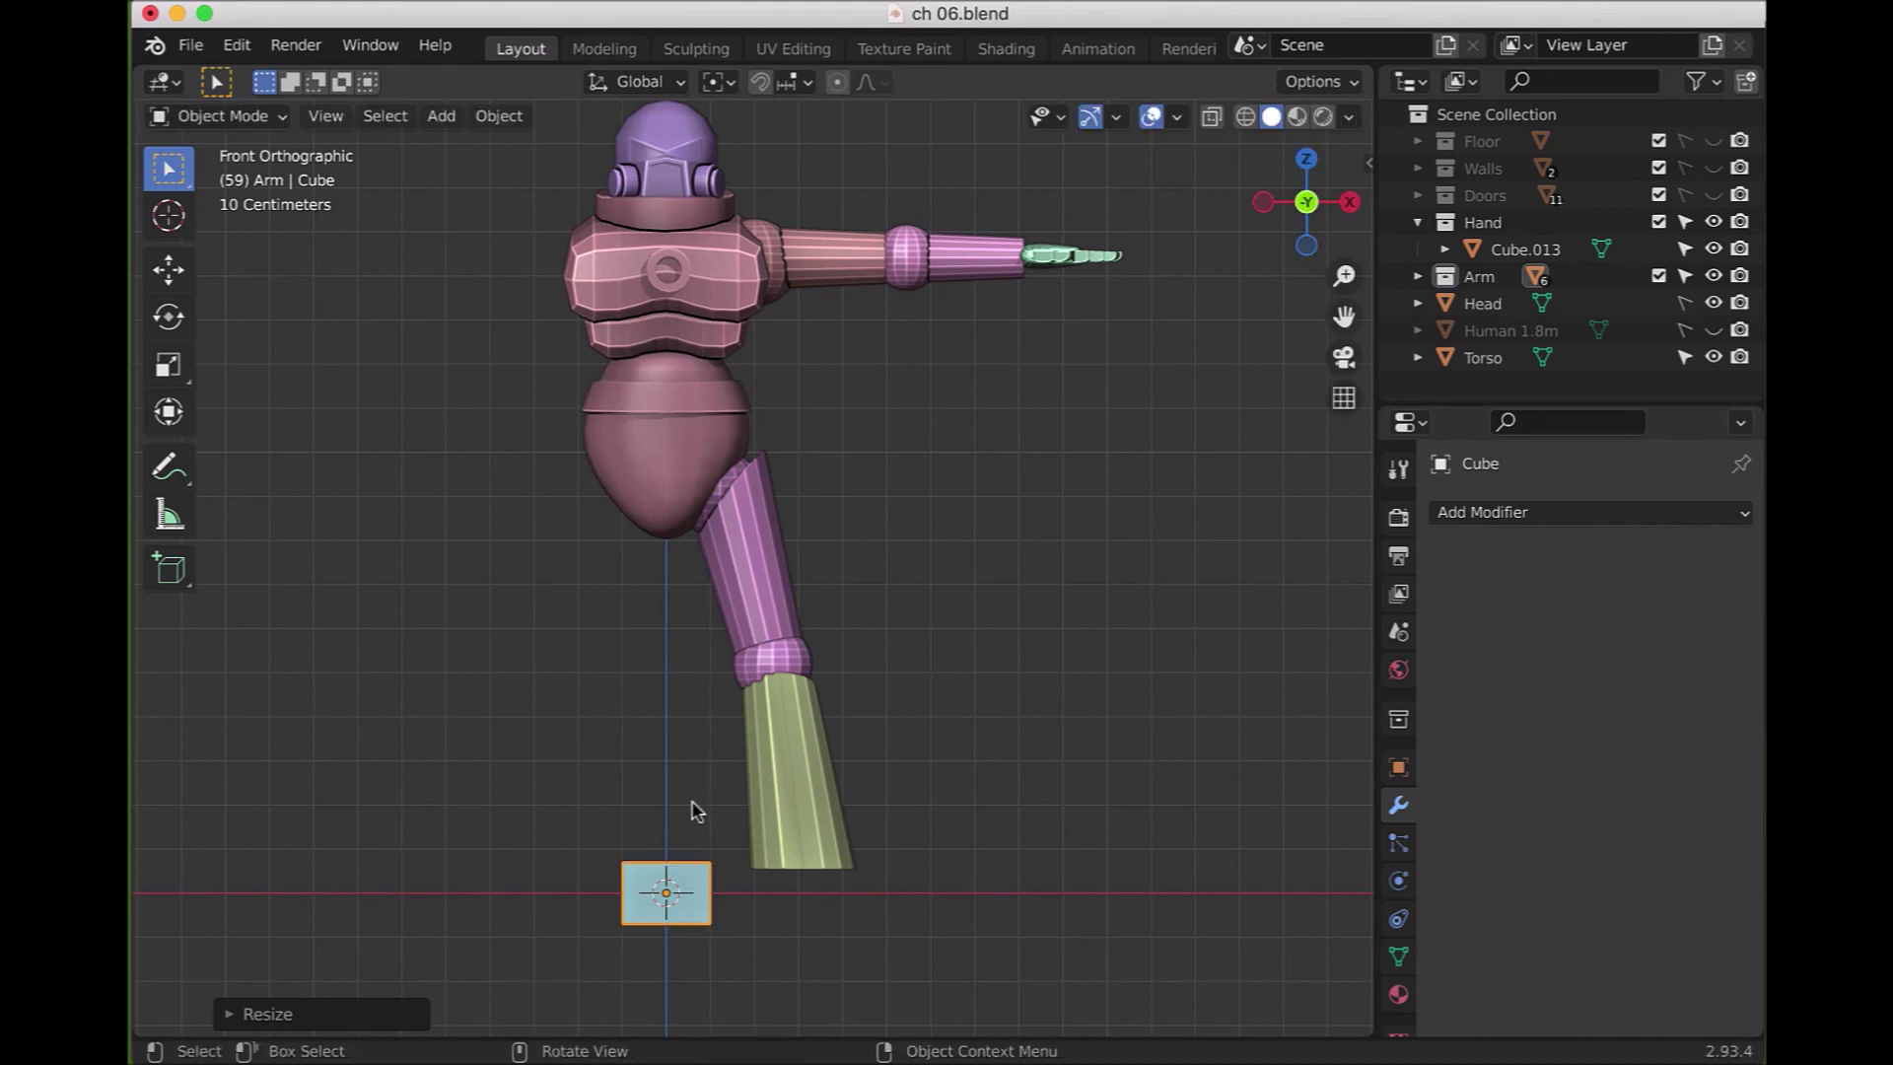
key(KP_3)
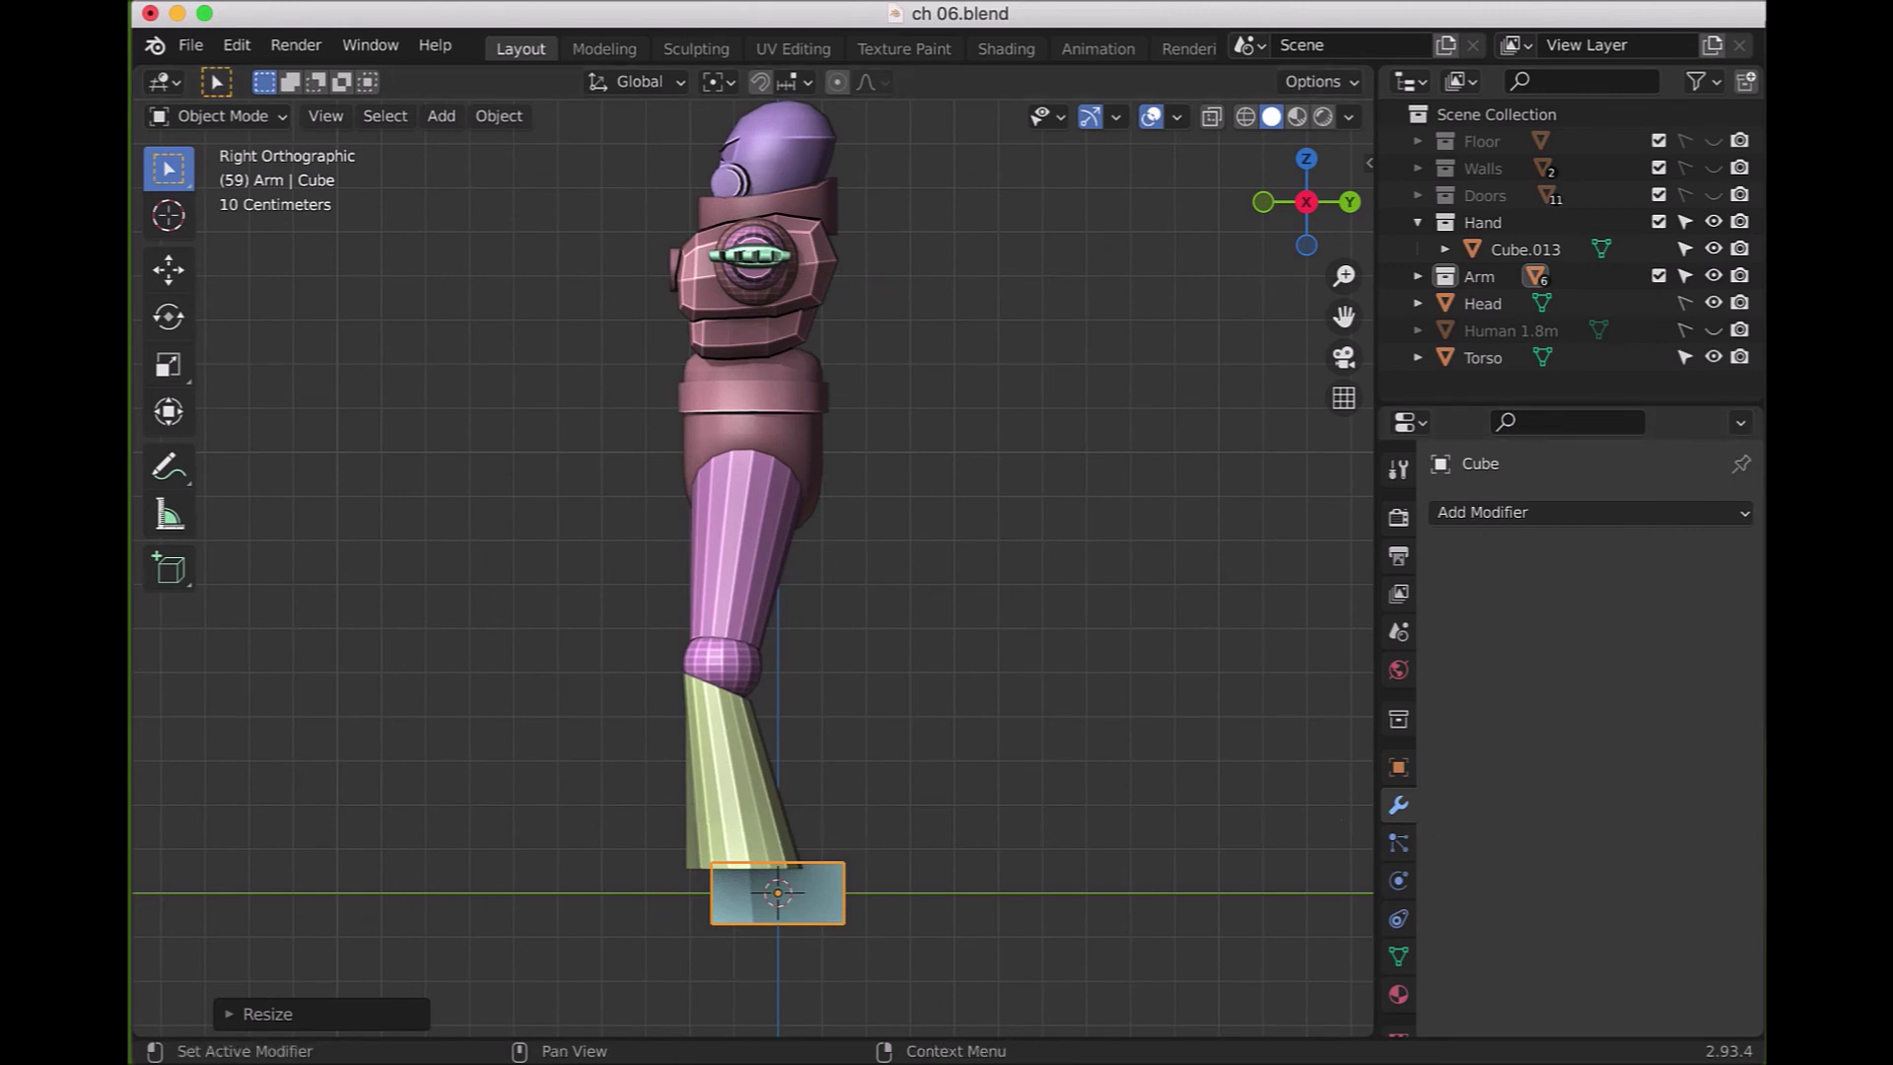
- Move the boot cube about -0.12 m along Y and 0.07 m up, under the shin
scroll(1053, 592, down, 3)
scroll(1052, 592, up, 1)
scroll(1055, 596, up, 2)
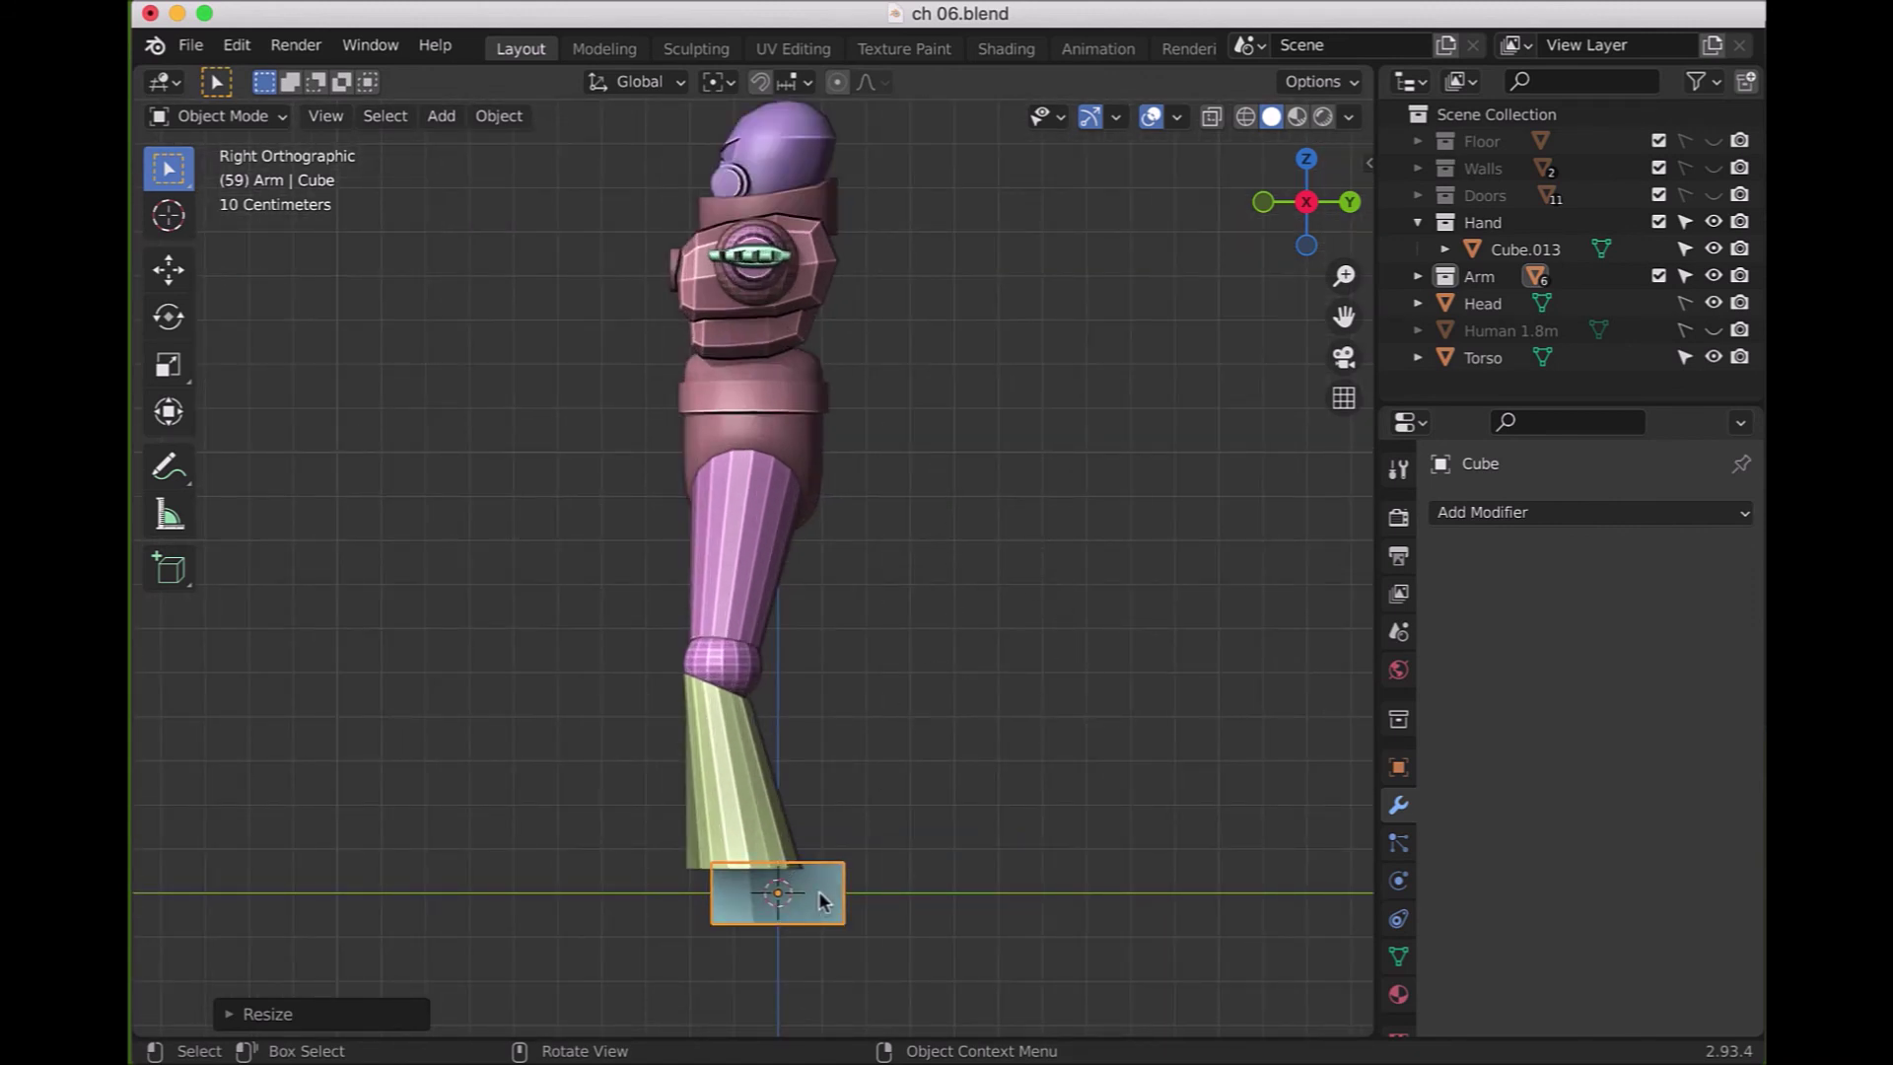
key(g)
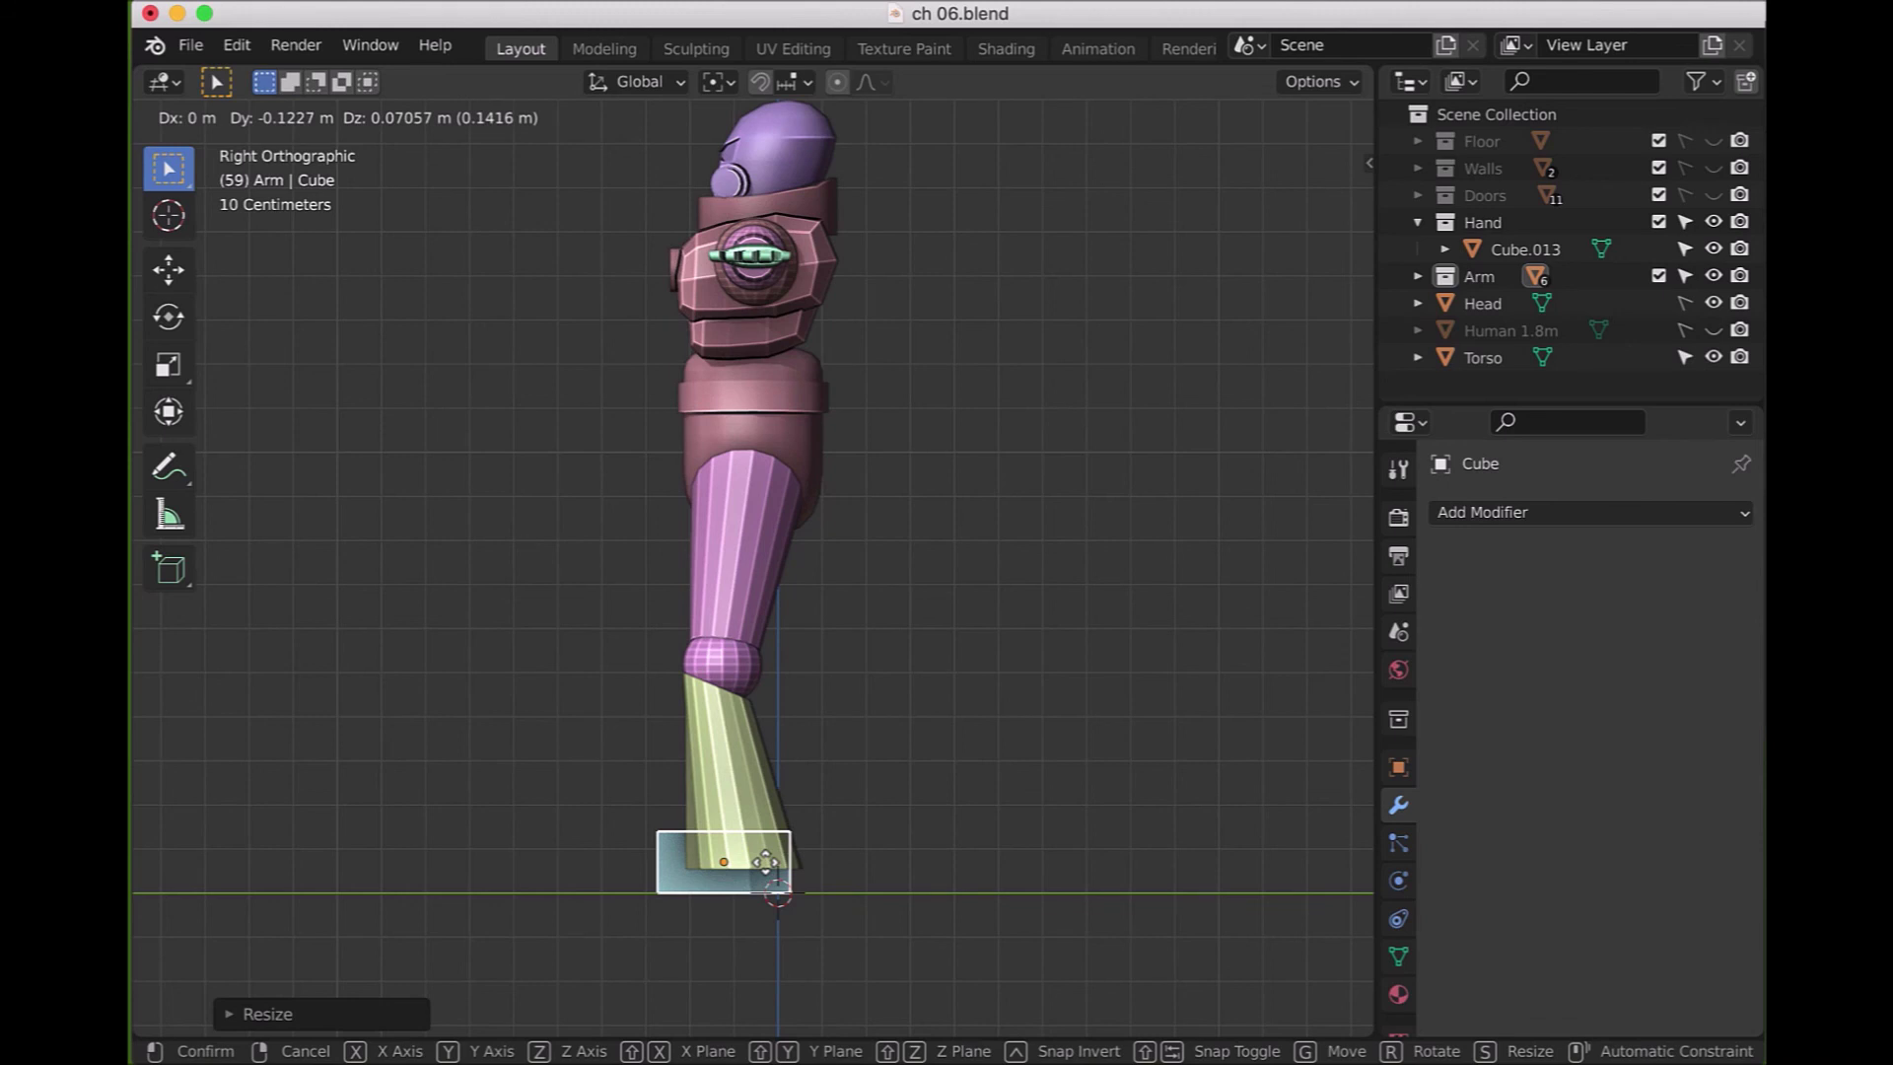
click(766, 861)
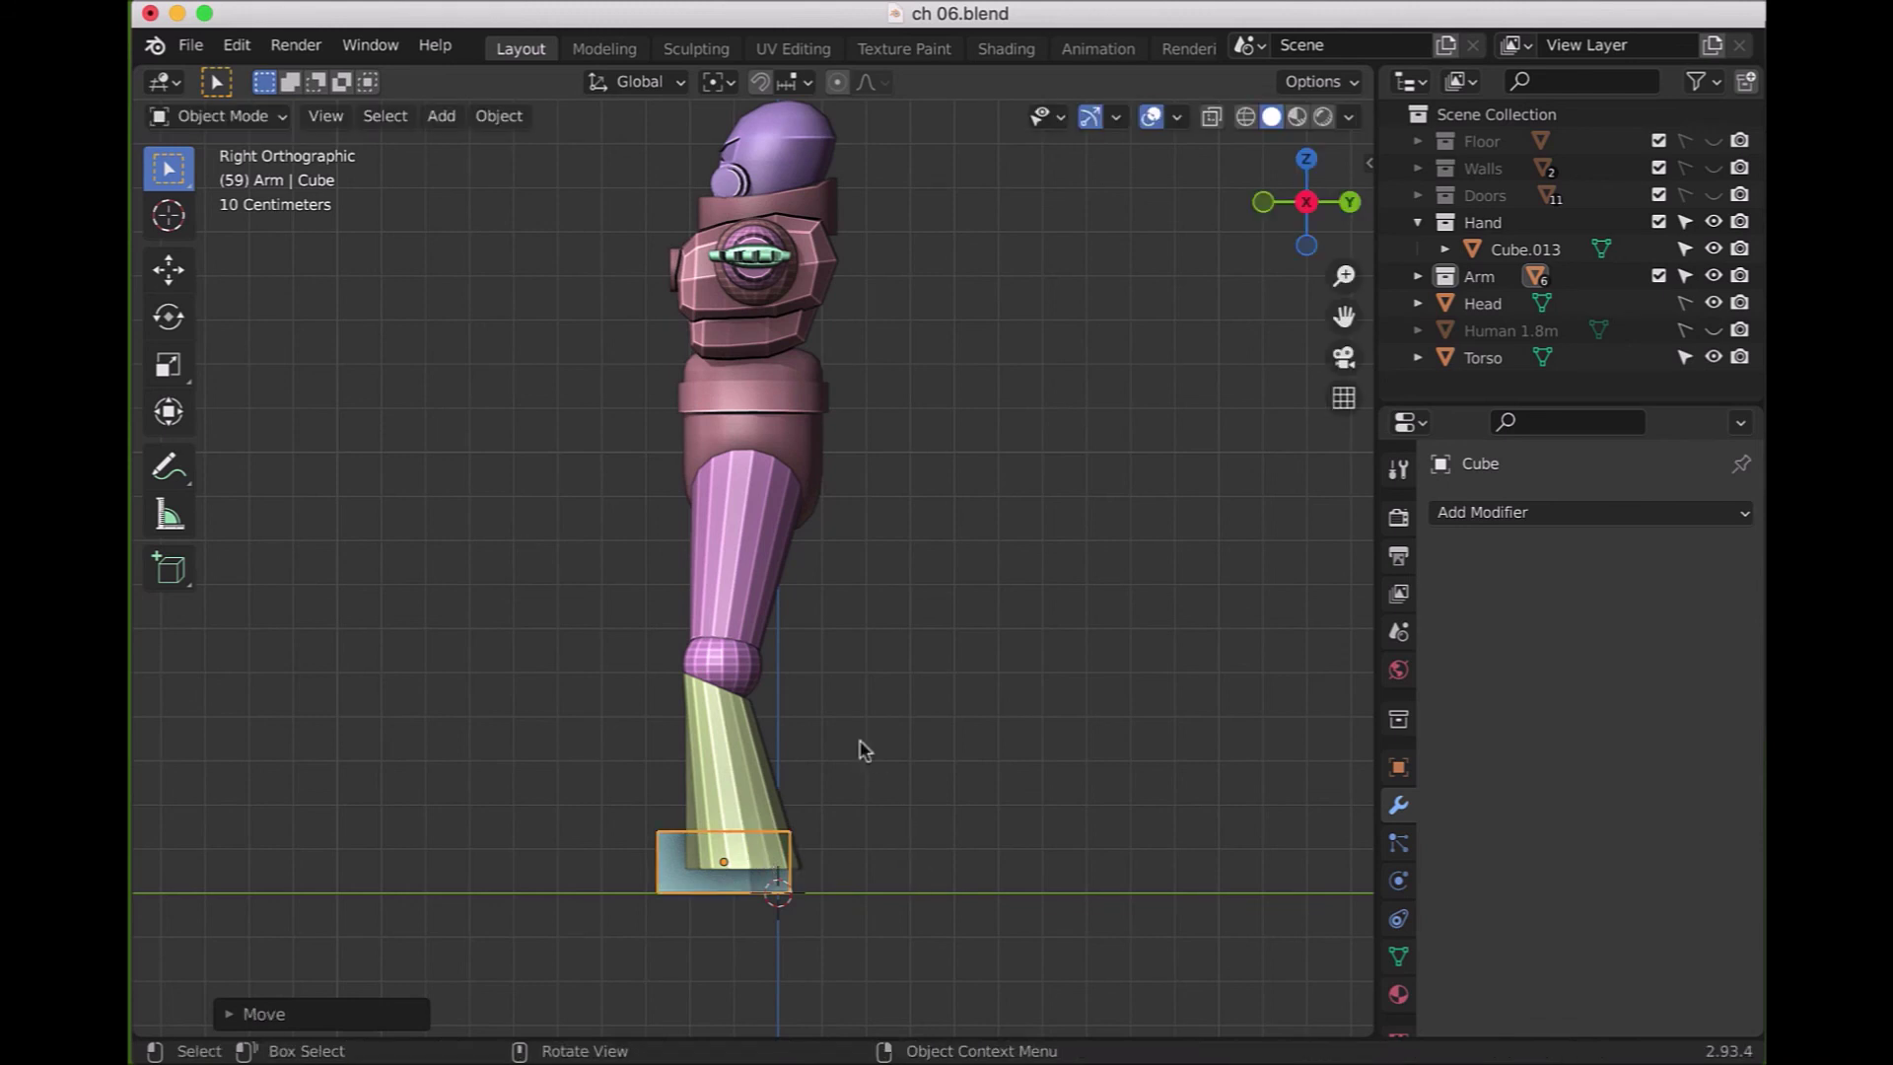
click(281, 117)
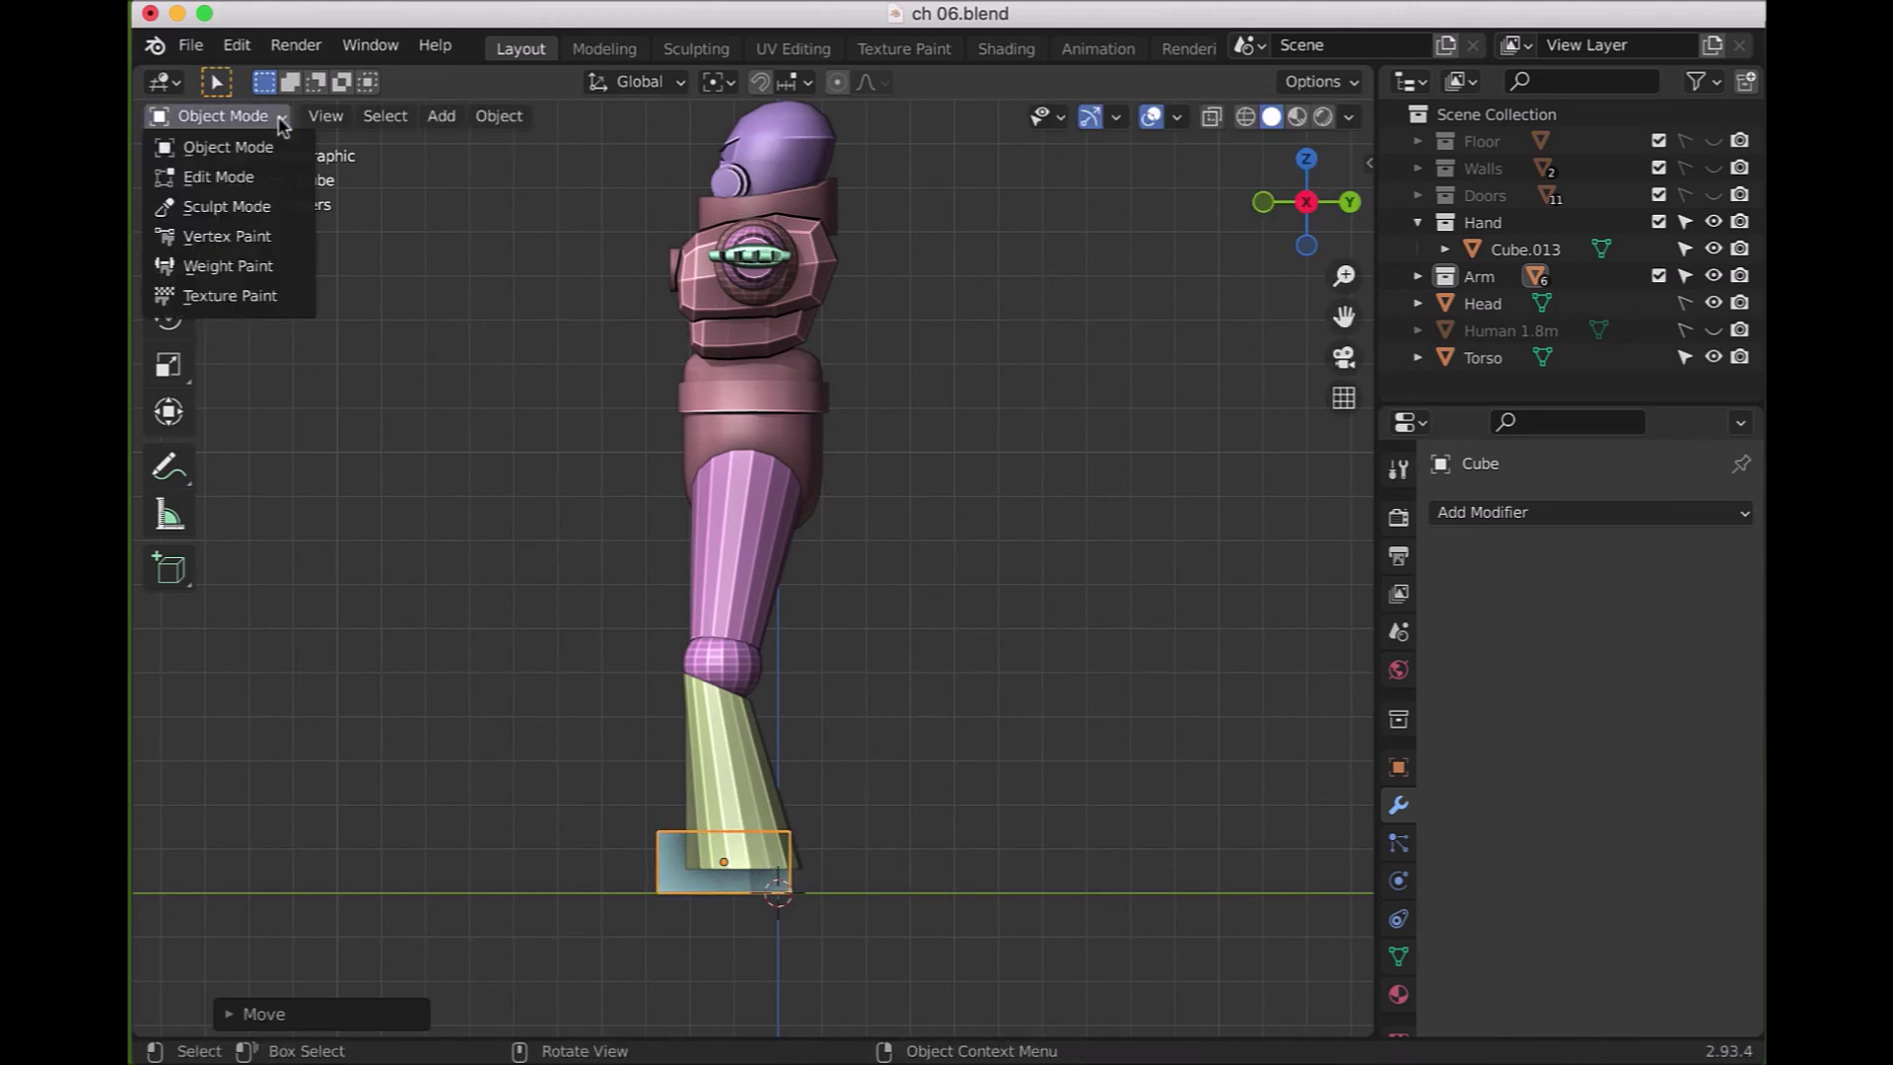
- Edit the boot cube's mesh in Local view, selecting its top corner and orbiting to inspect it
click(276, 181)
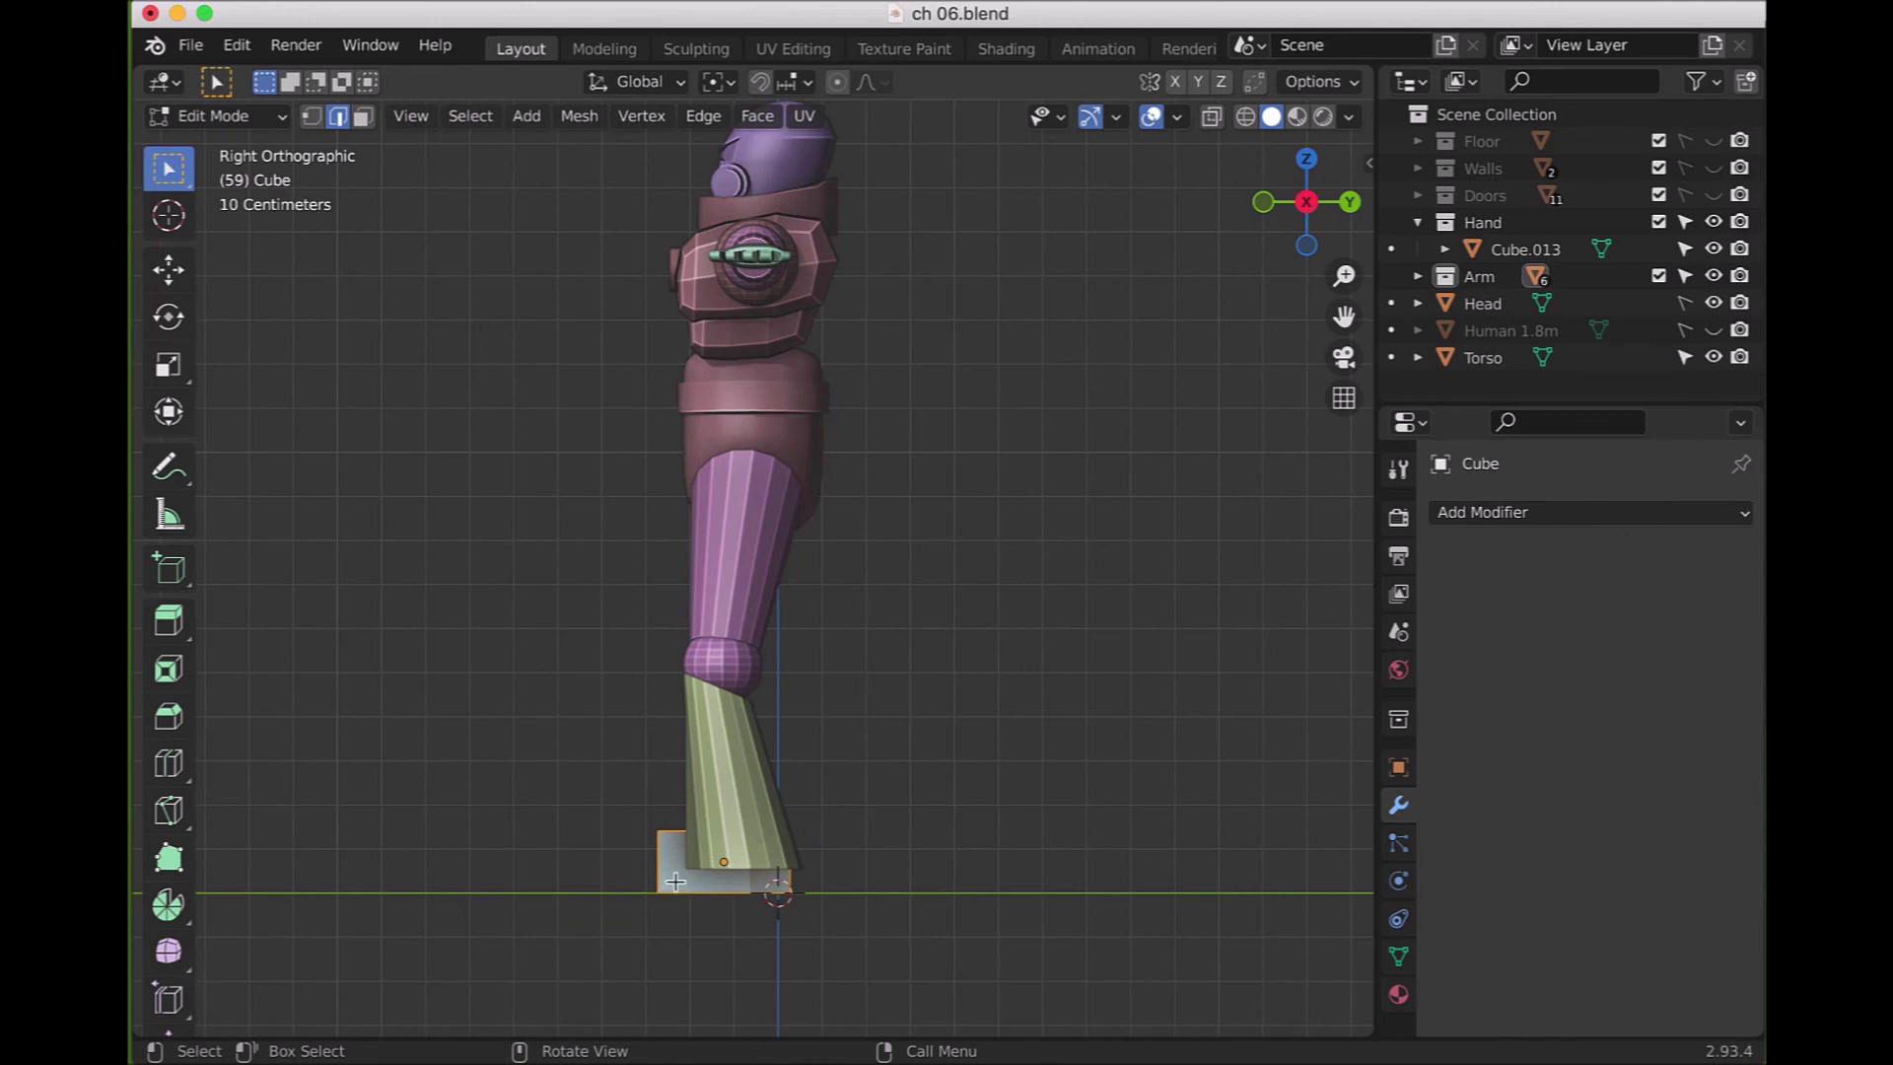
key(KP_Divide)
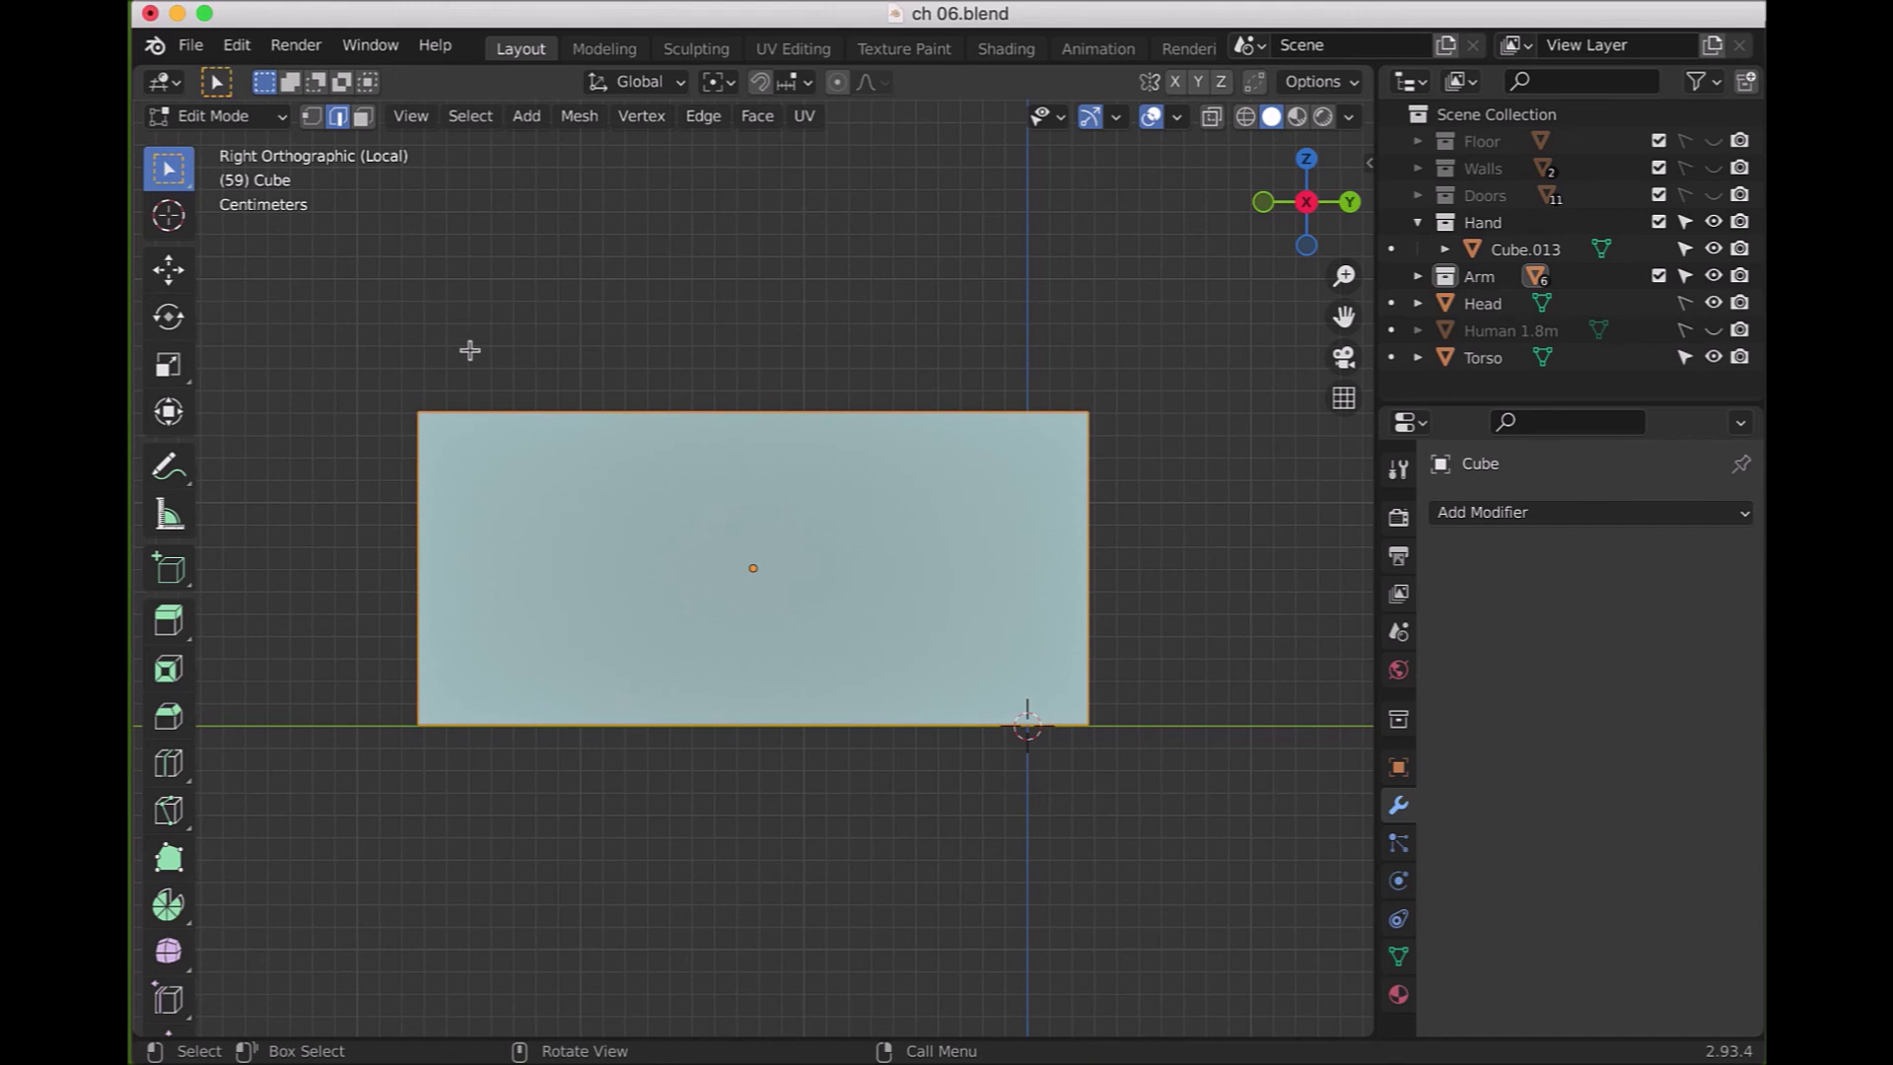
drag(359, 327, 465, 466)
mouse_move(424, 446)
middle_down()
mouse_move(530, 554)
mouse_move(520, 537)
middle_up()
- Lower the foot block's front top edge along Z so the top slopes into a wedge
click(519, 522)
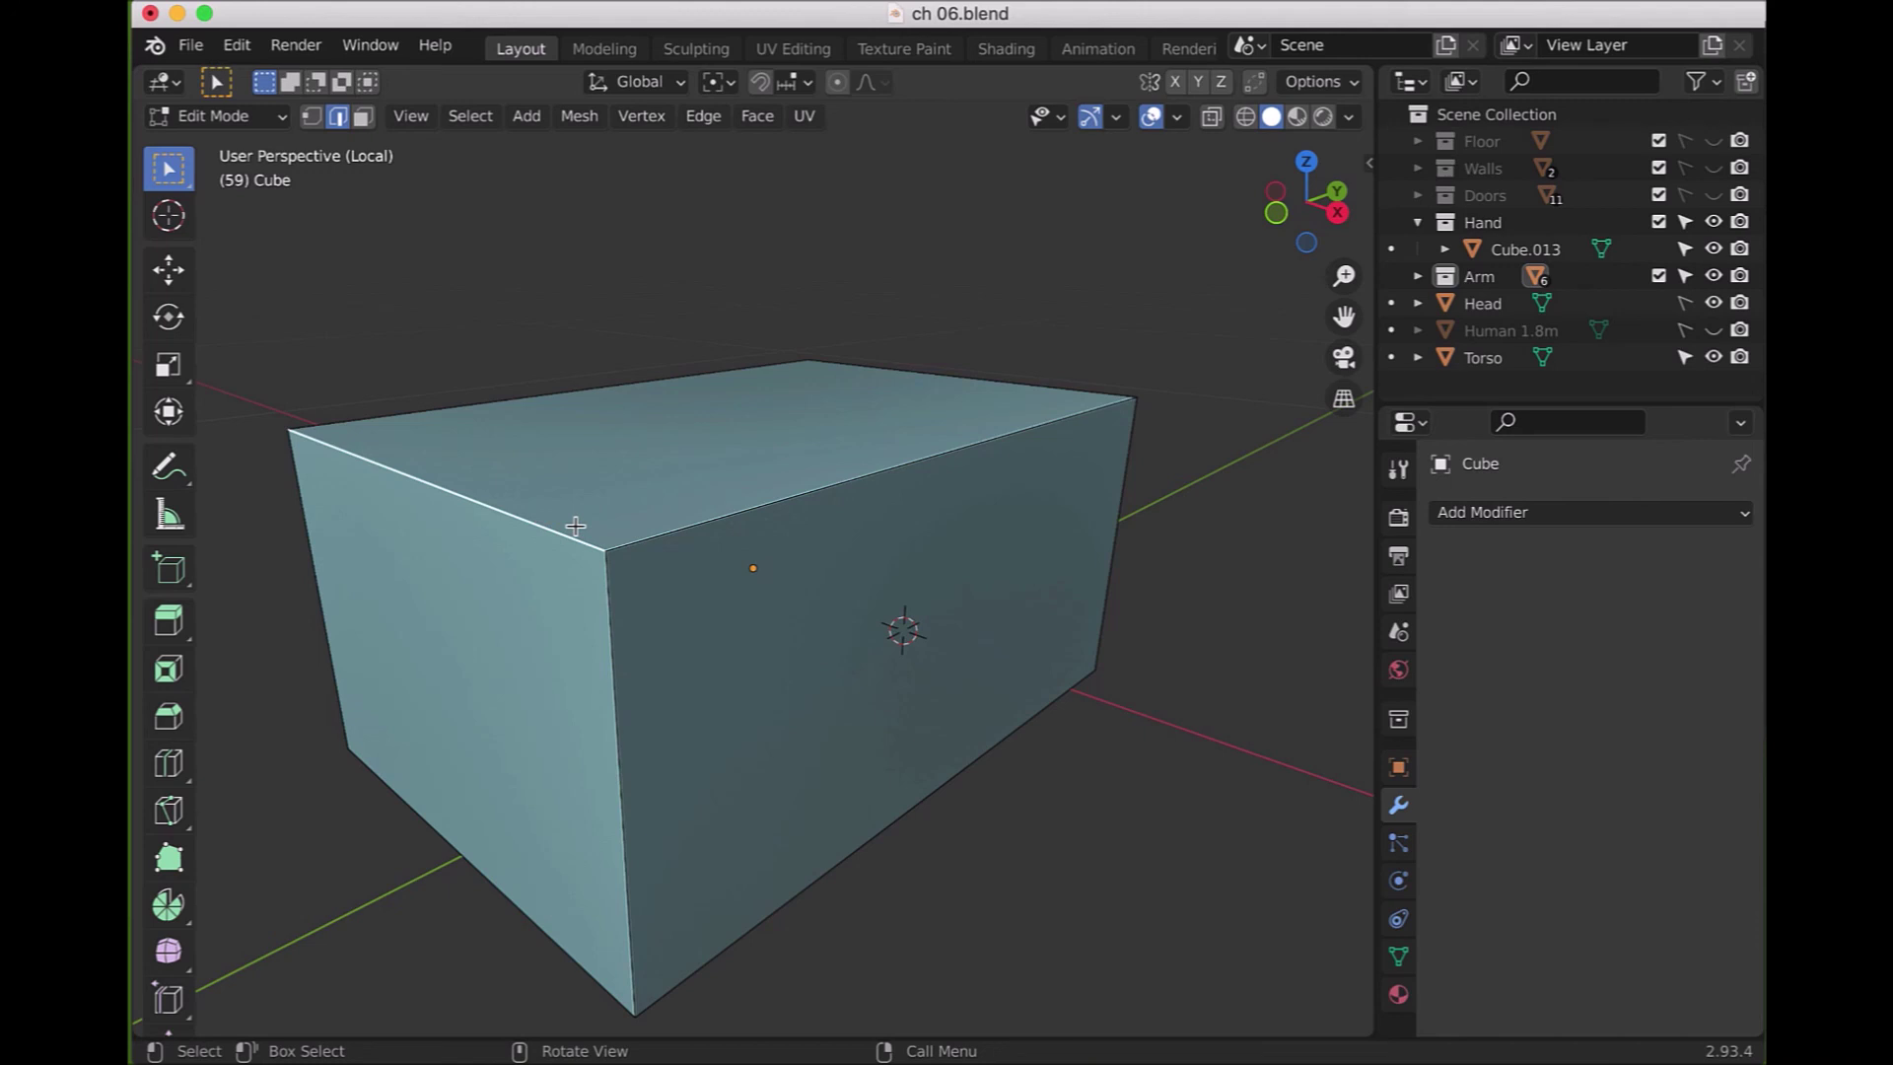
key(g)
key(z)
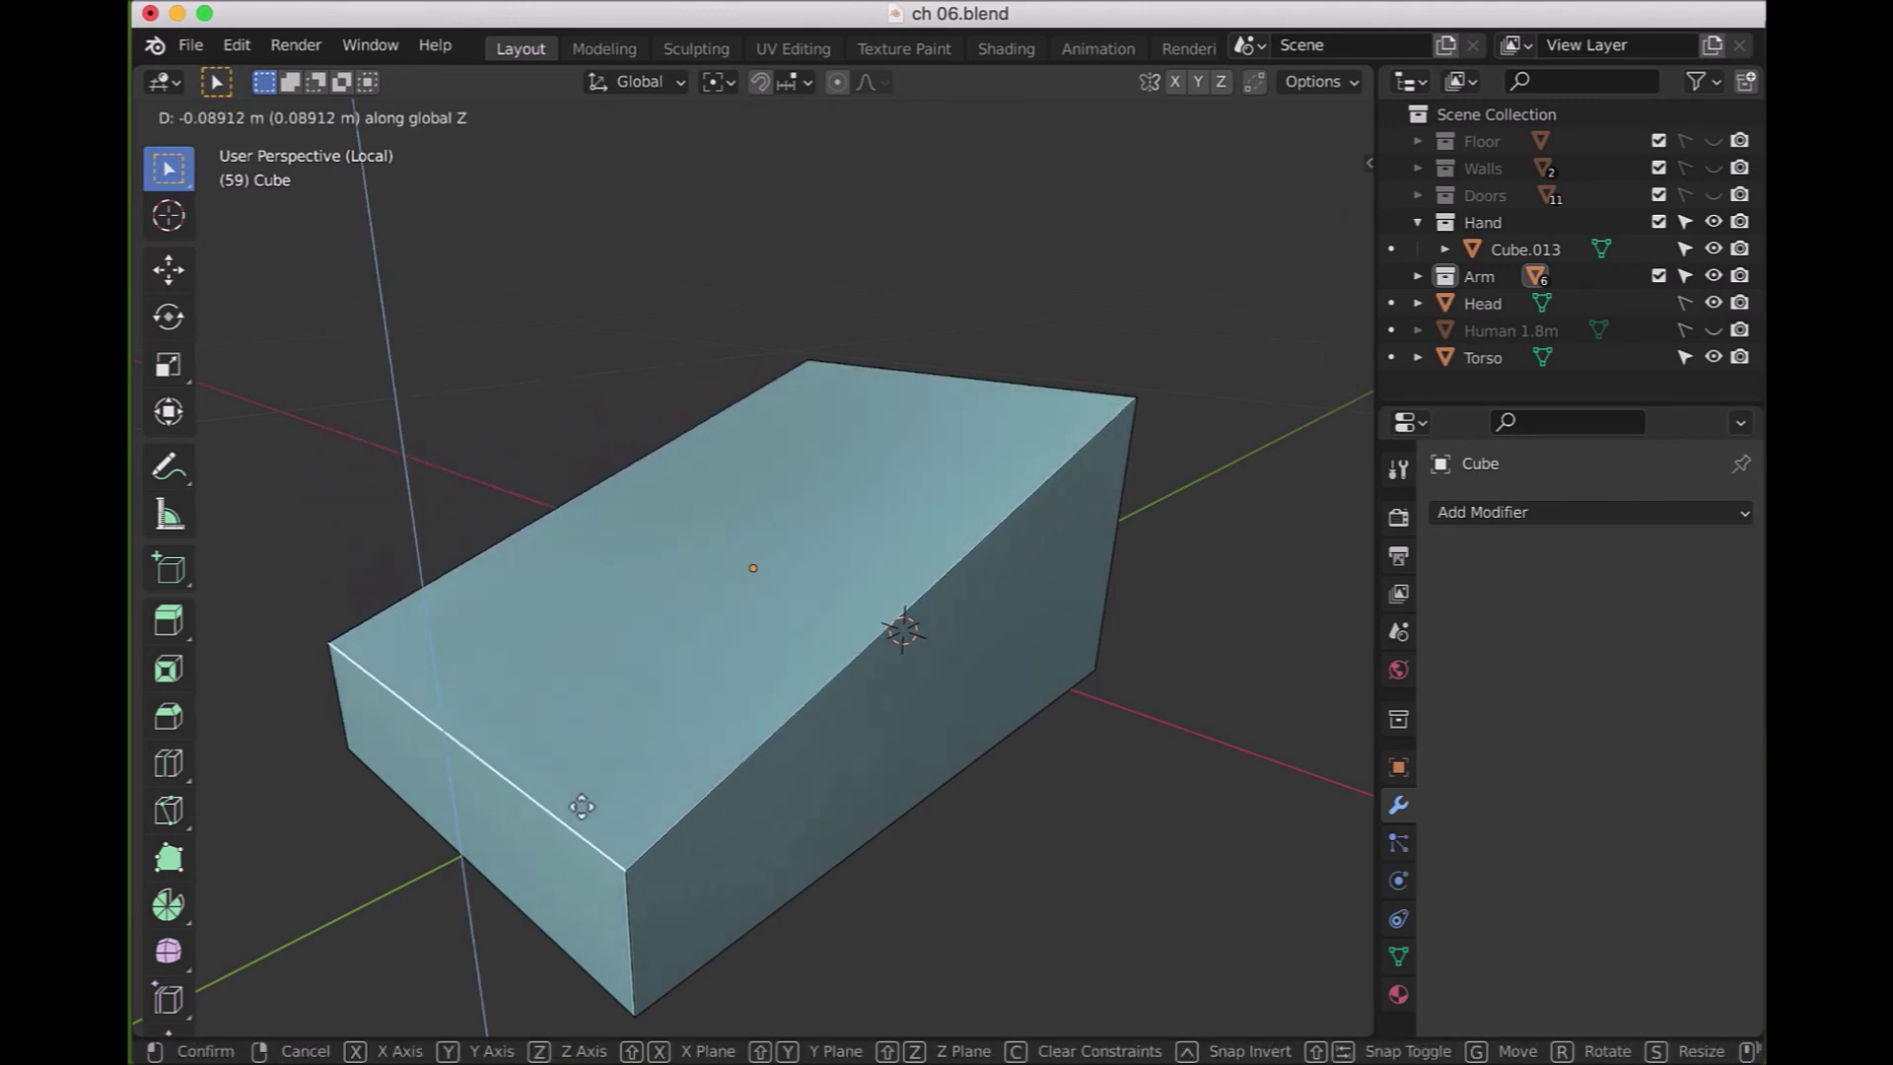
click(582, 833)
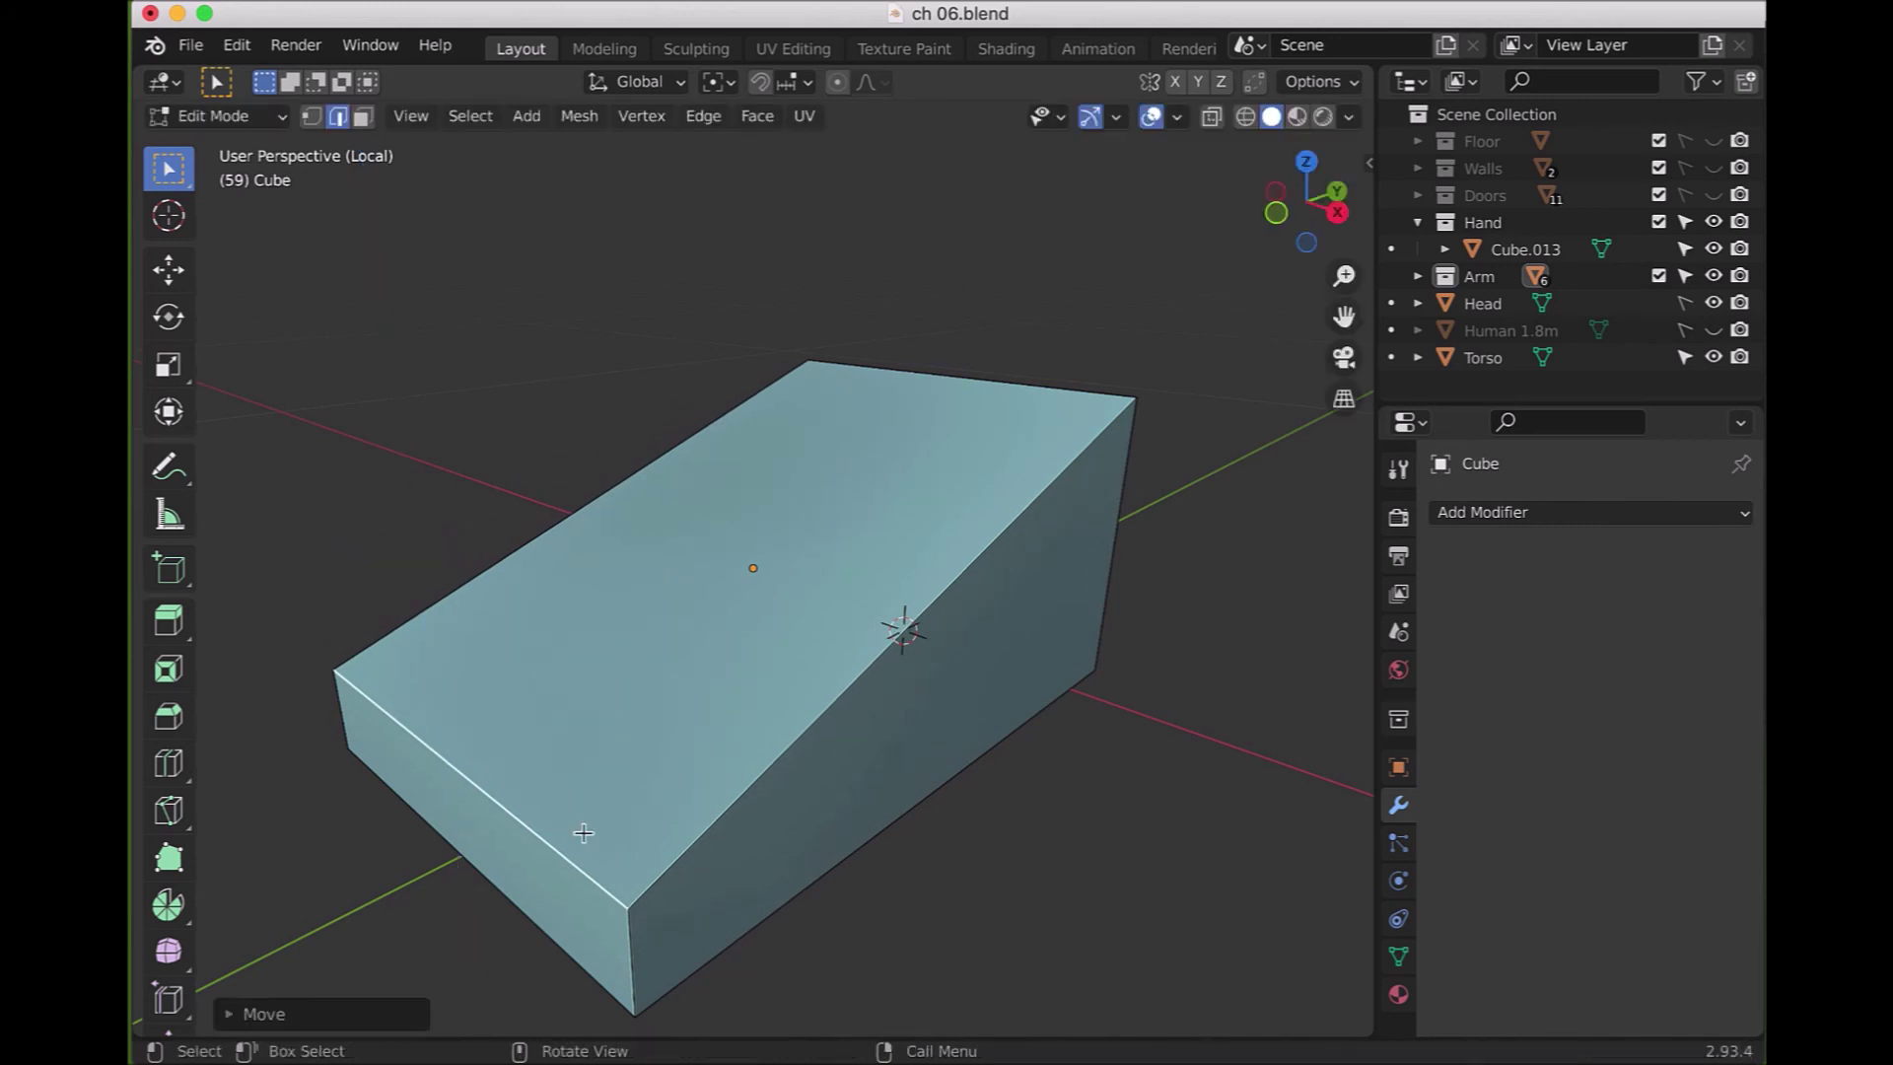
- Check the wedge slope from the right side and in 3D, then select the far top edge
key(KP_3)
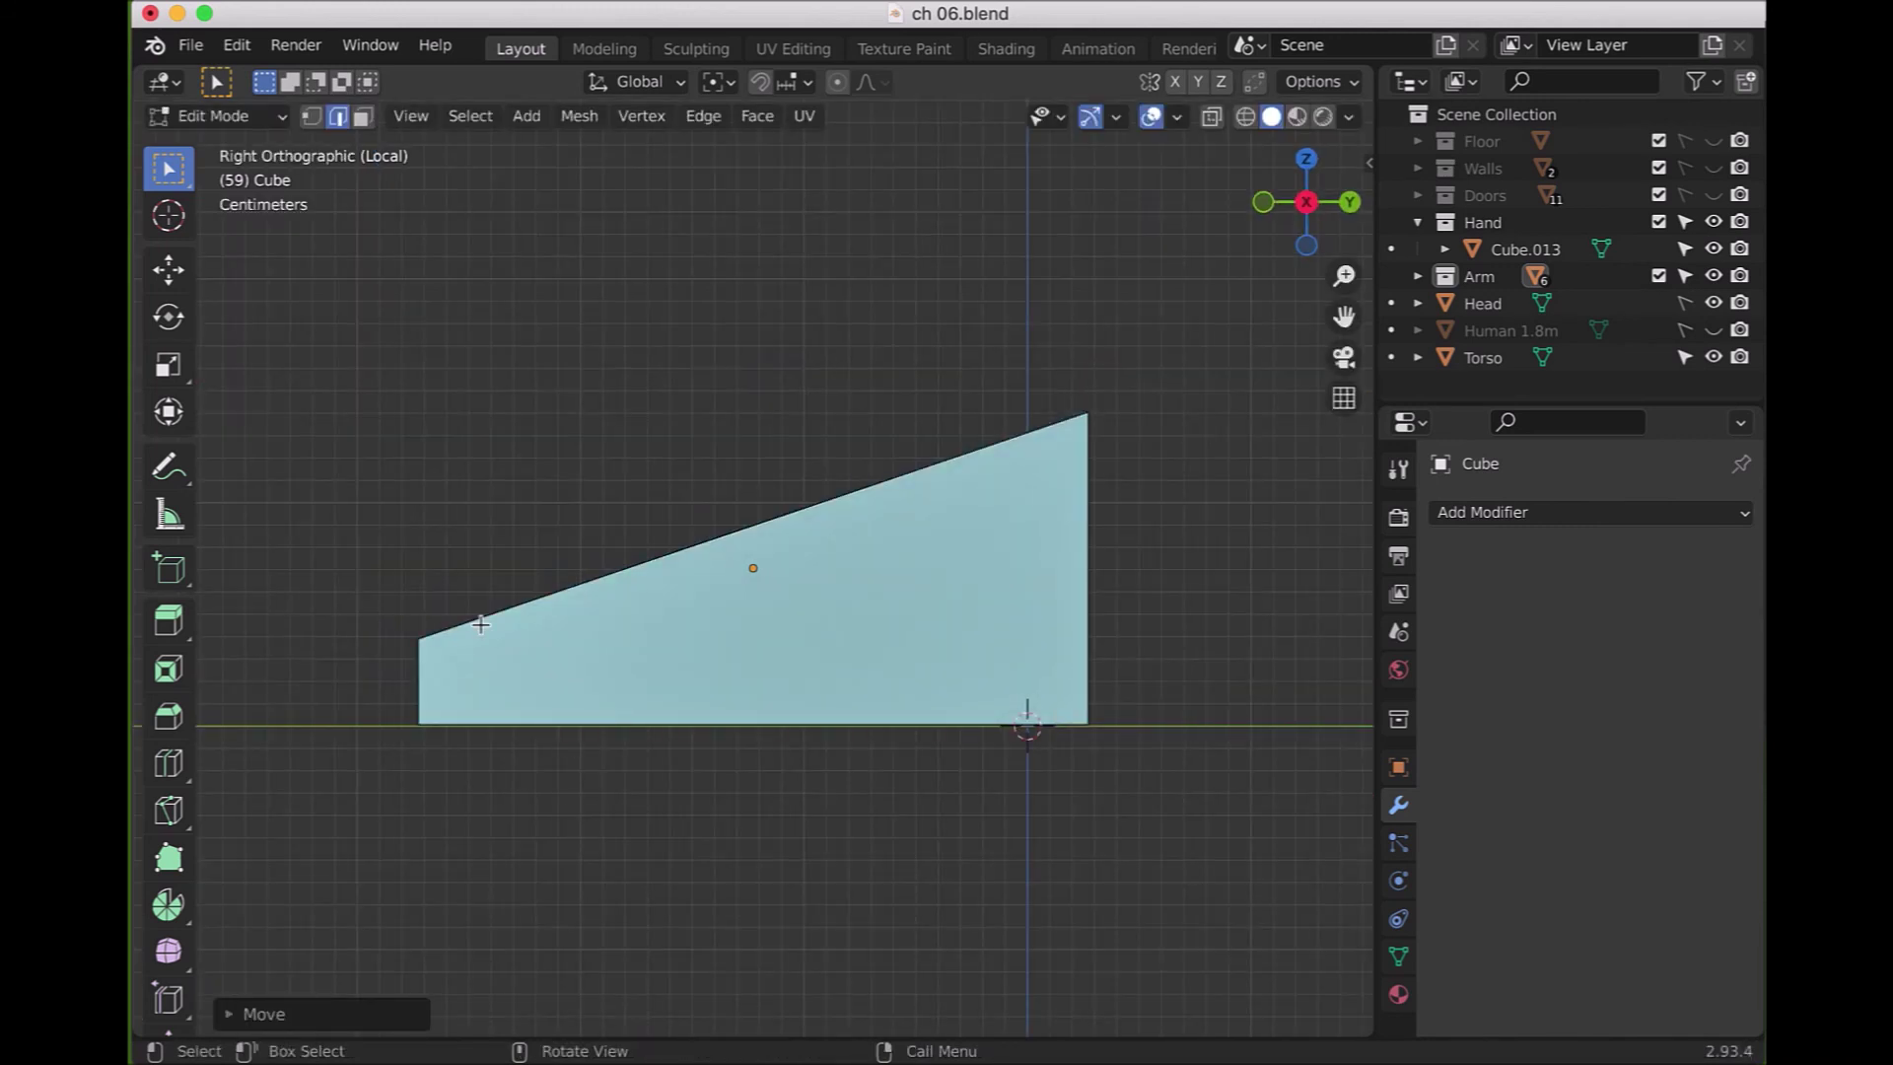
middle_drag(429, 608, 537, 649)
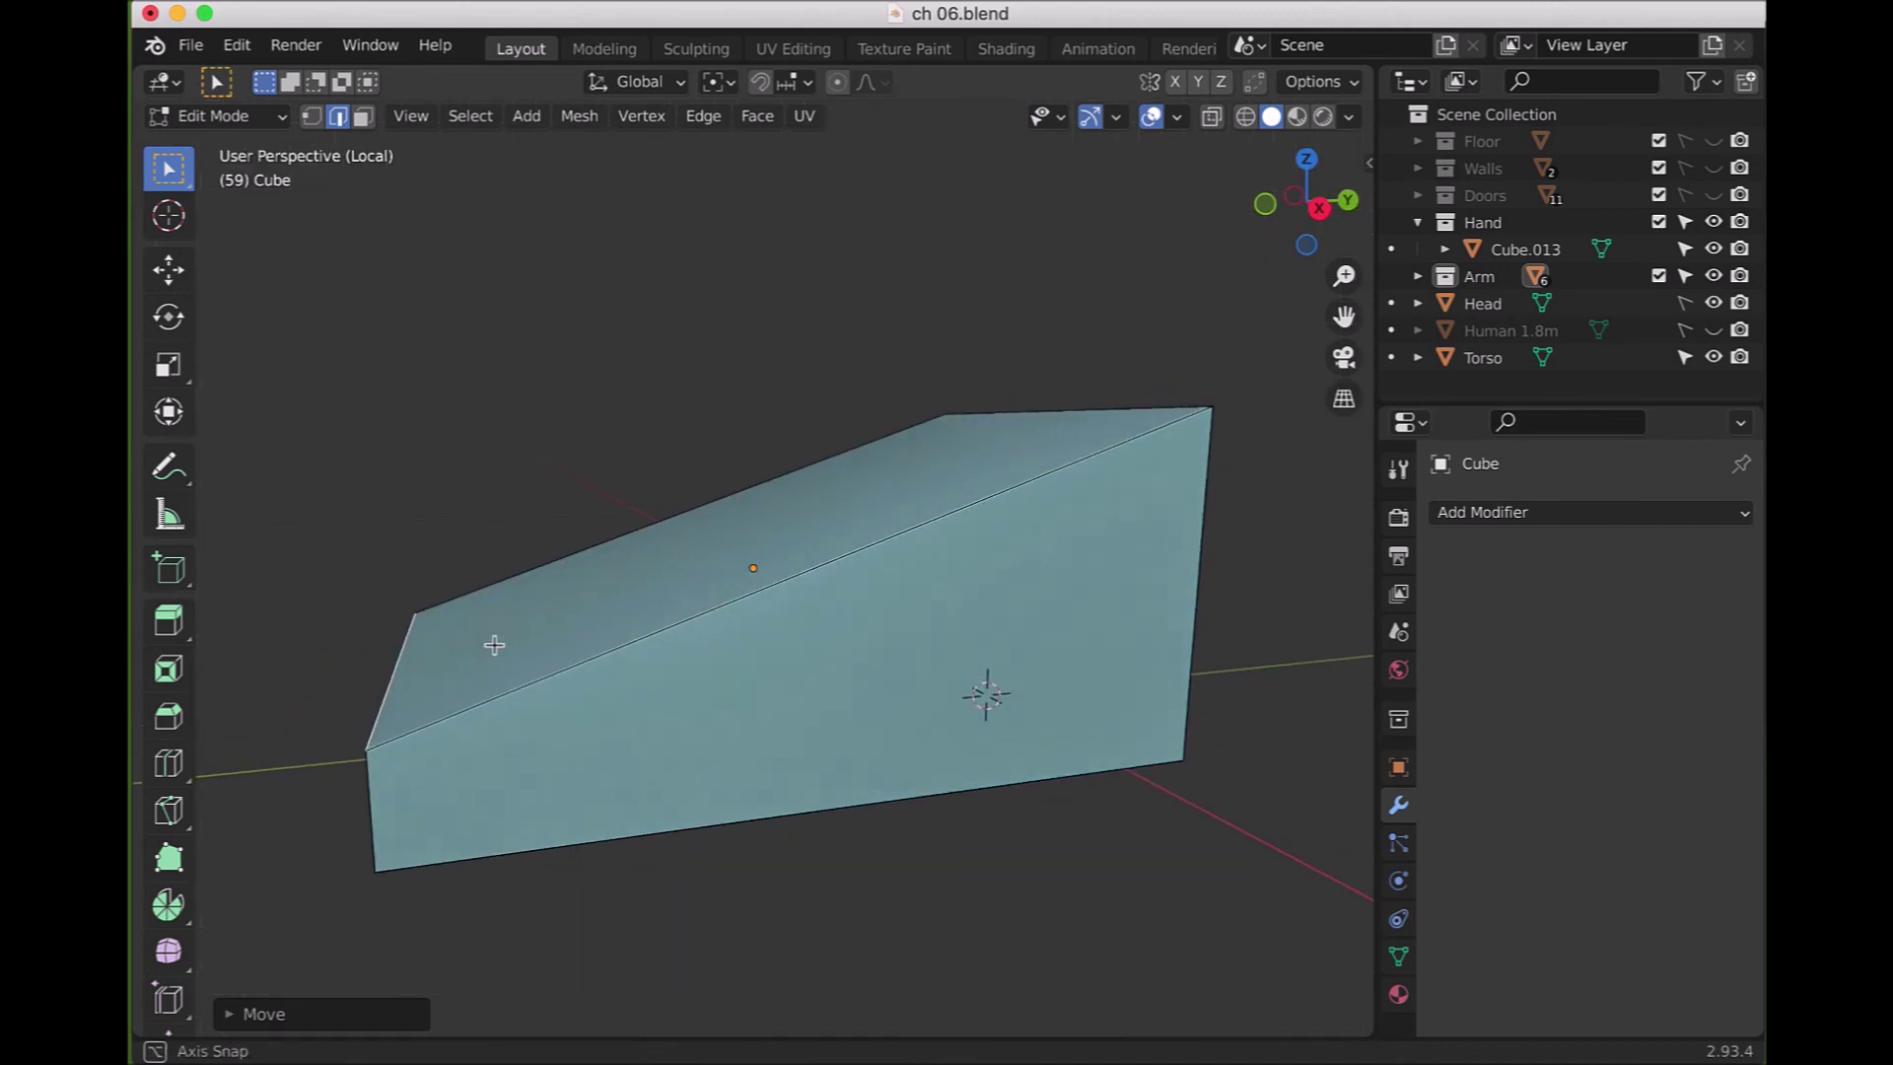
middle_drag(537, 649, 483, 603)
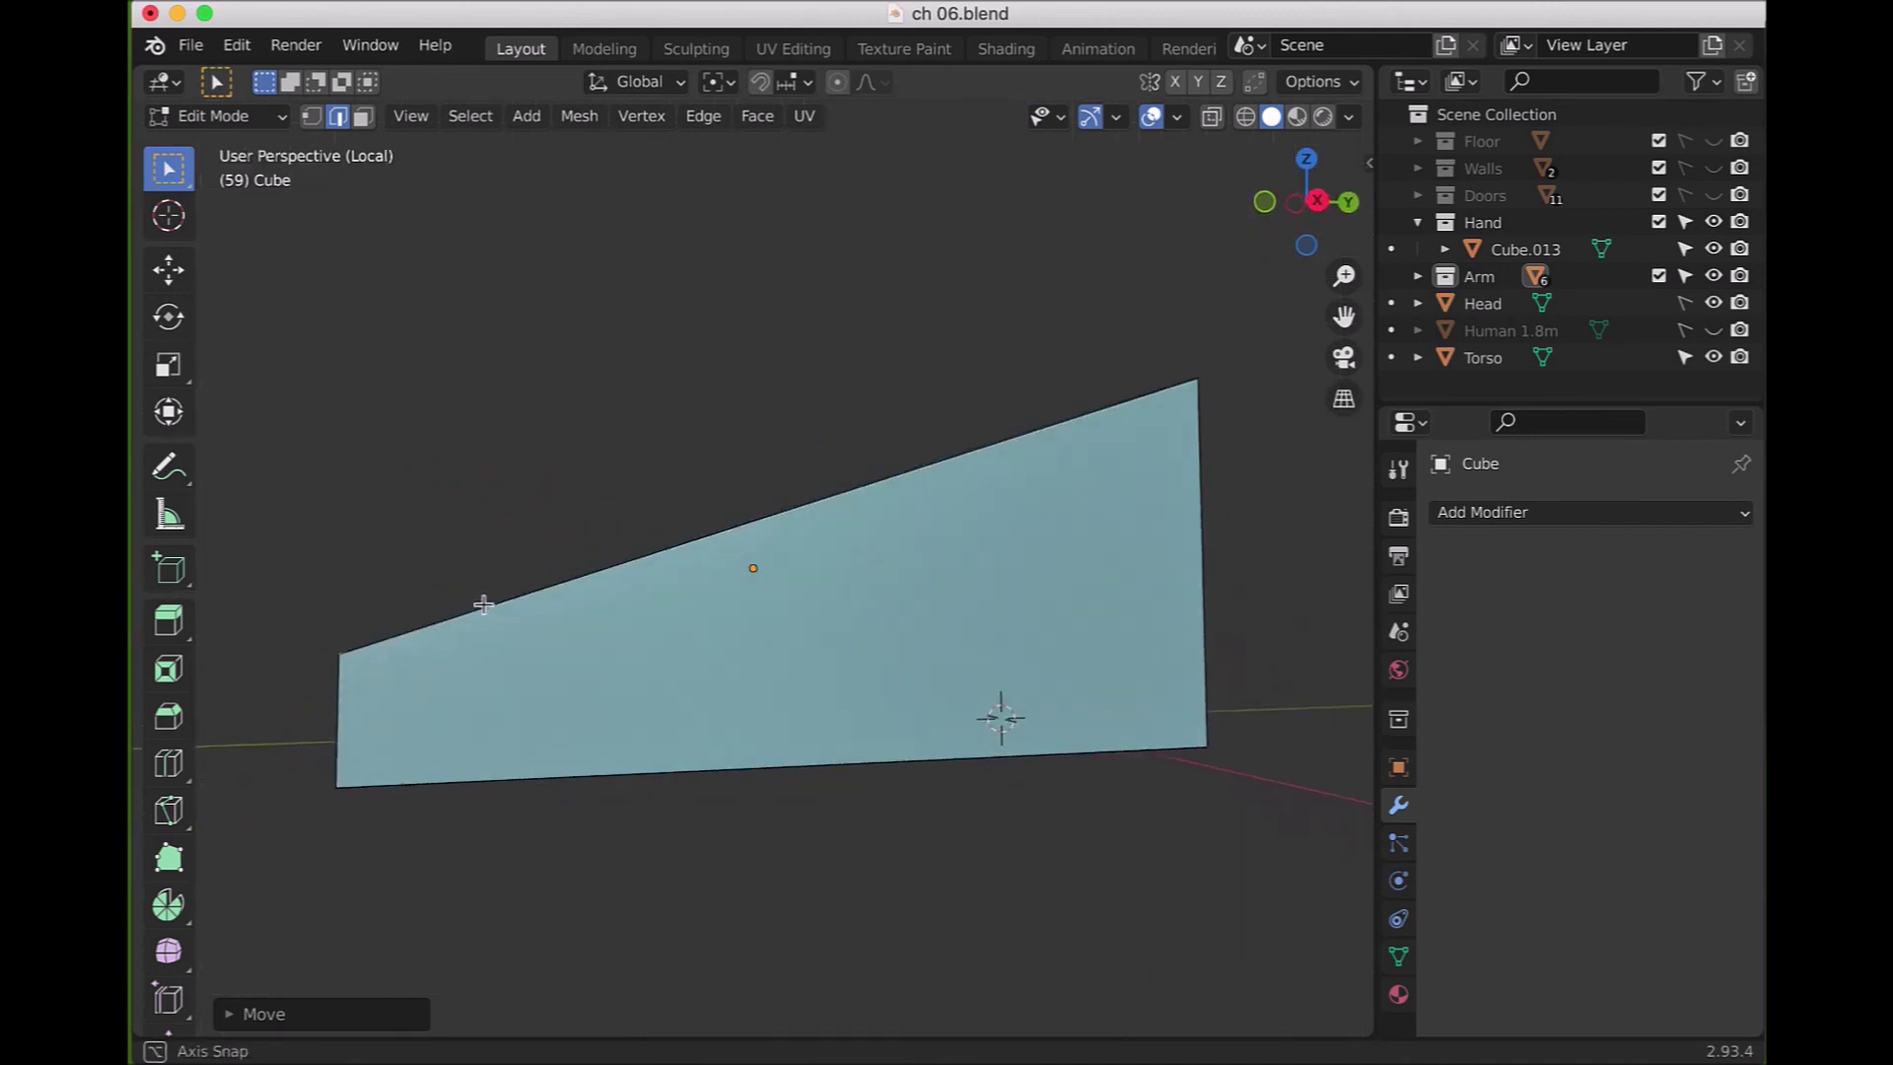
mouse_move(483, 604)
alt+middle_down()
mouse_move(929, 435)
mouse_move(846, 473)
mouse_move(1001, 586)
mouse_move(1112, 582)
alt+middle_up()
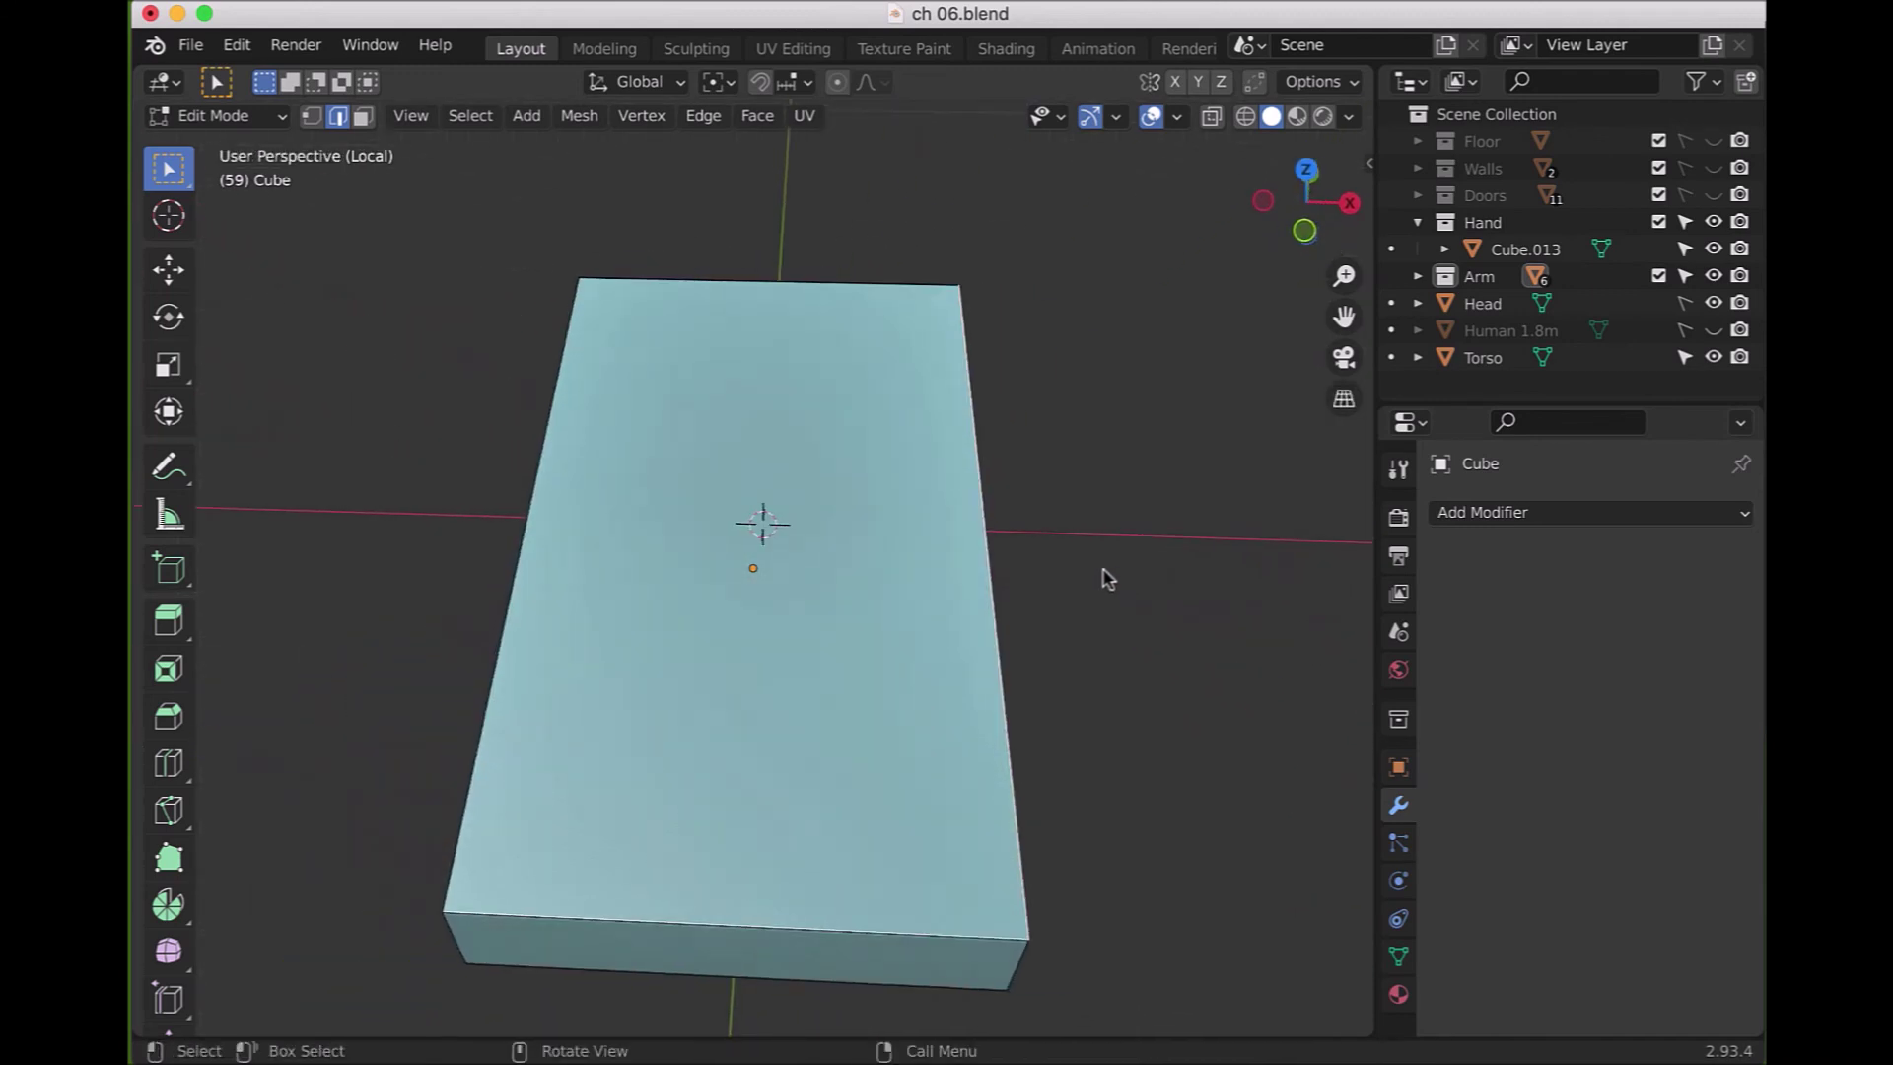
click(719, 281)
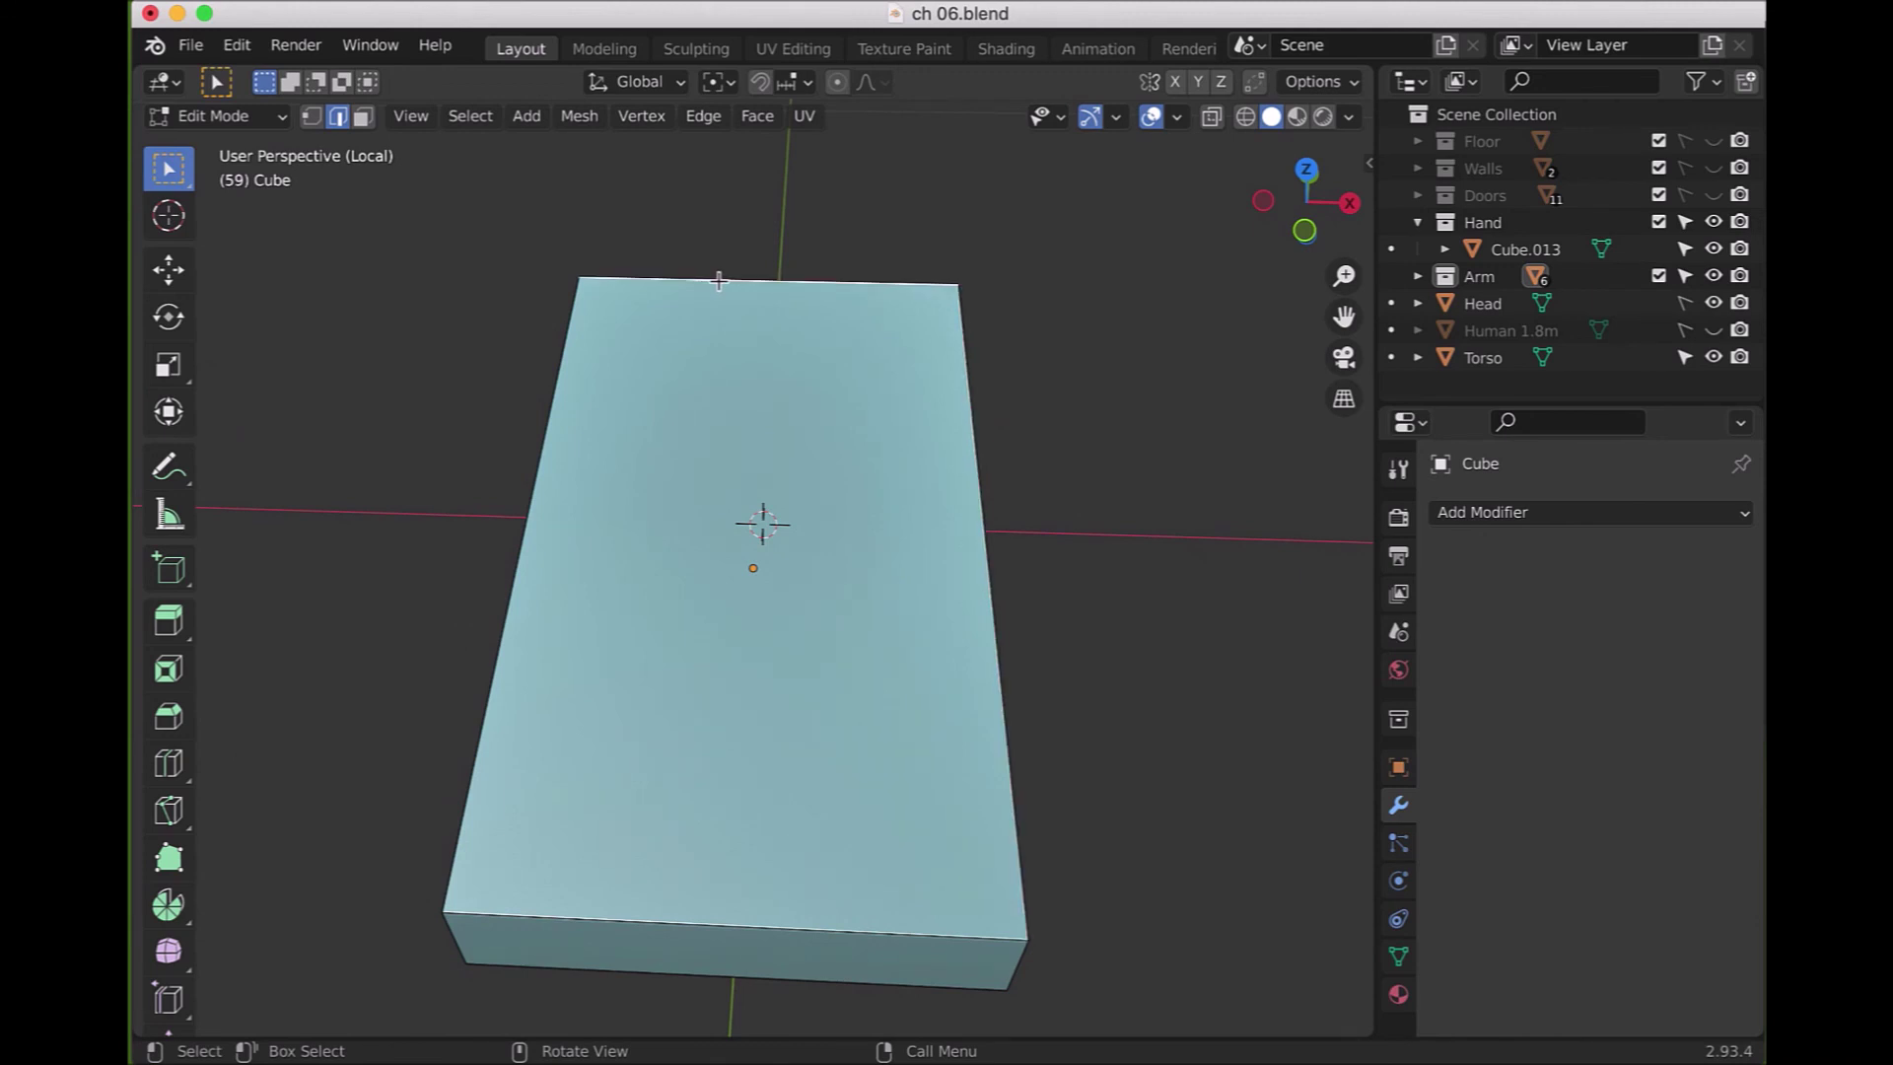
- Scale the wedge's top edge narrower, checking it from the side and front views
key(s)
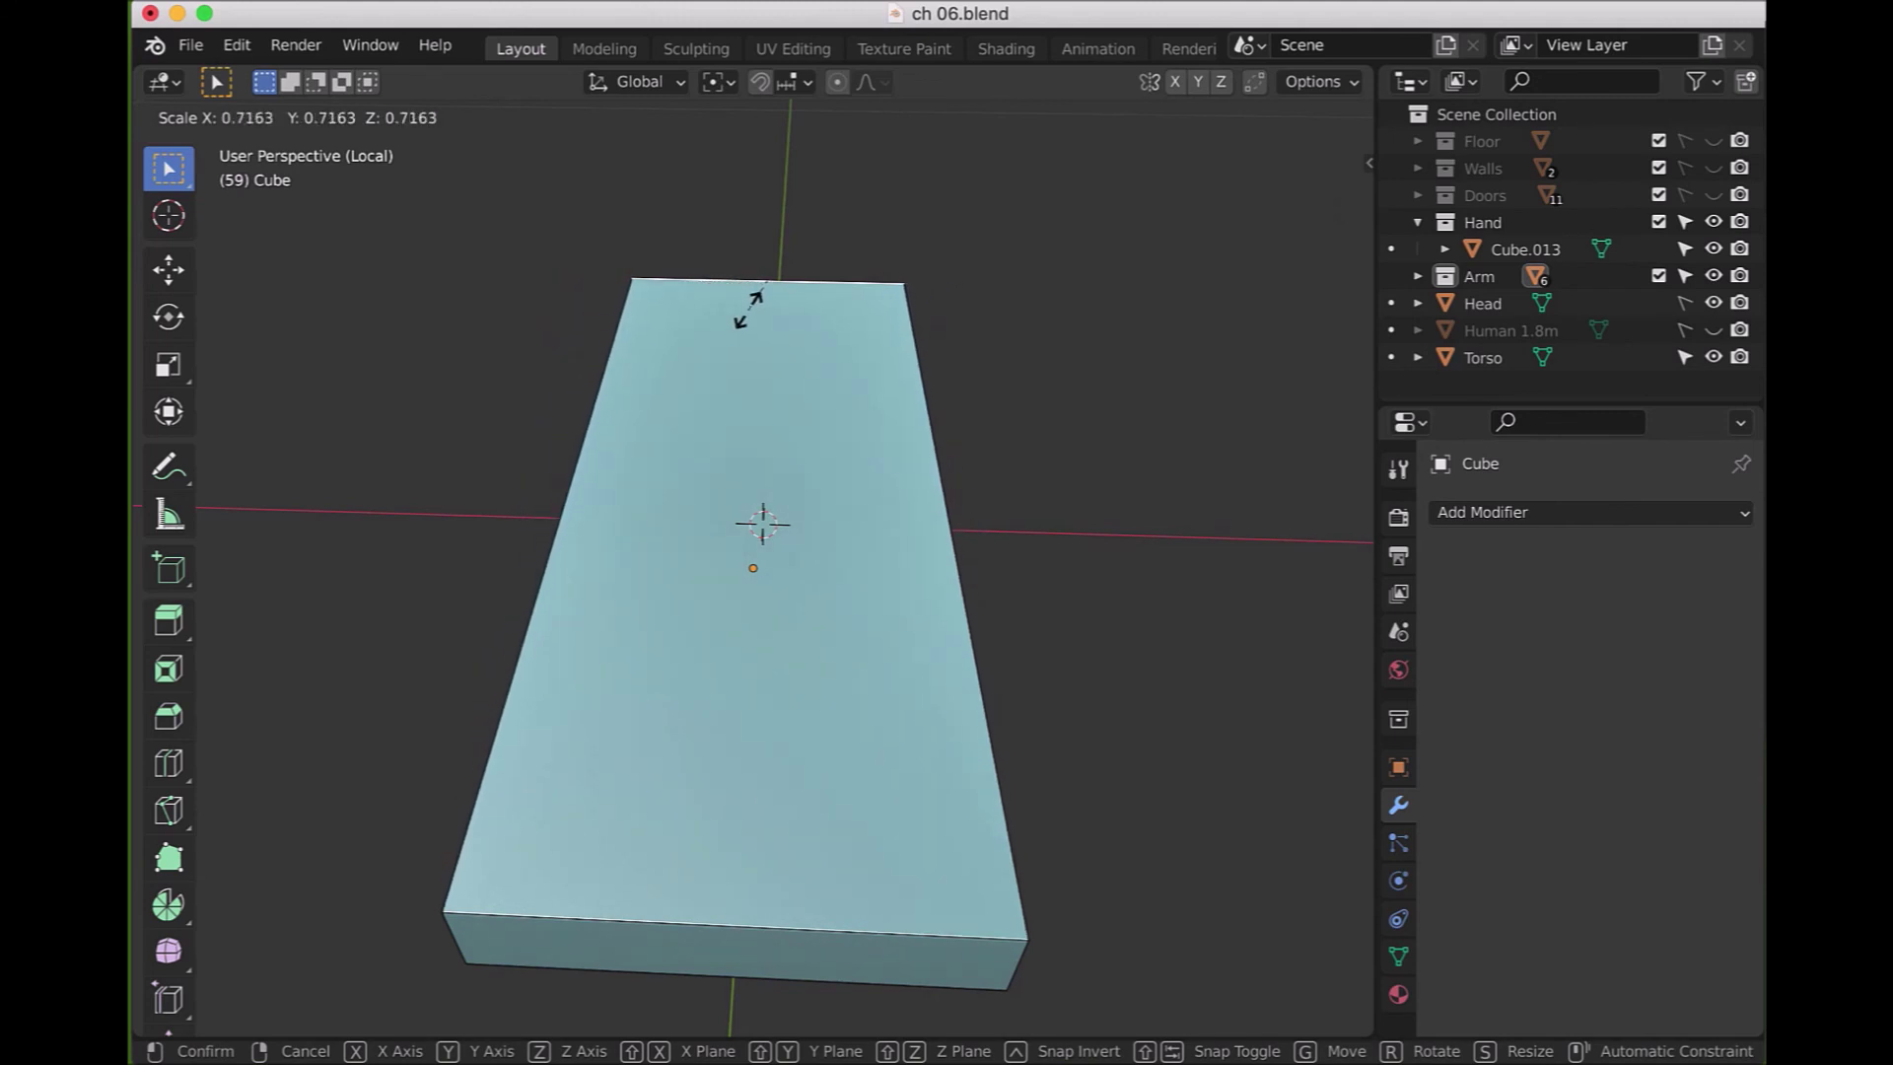
click(748, 310)
key(KP_3)
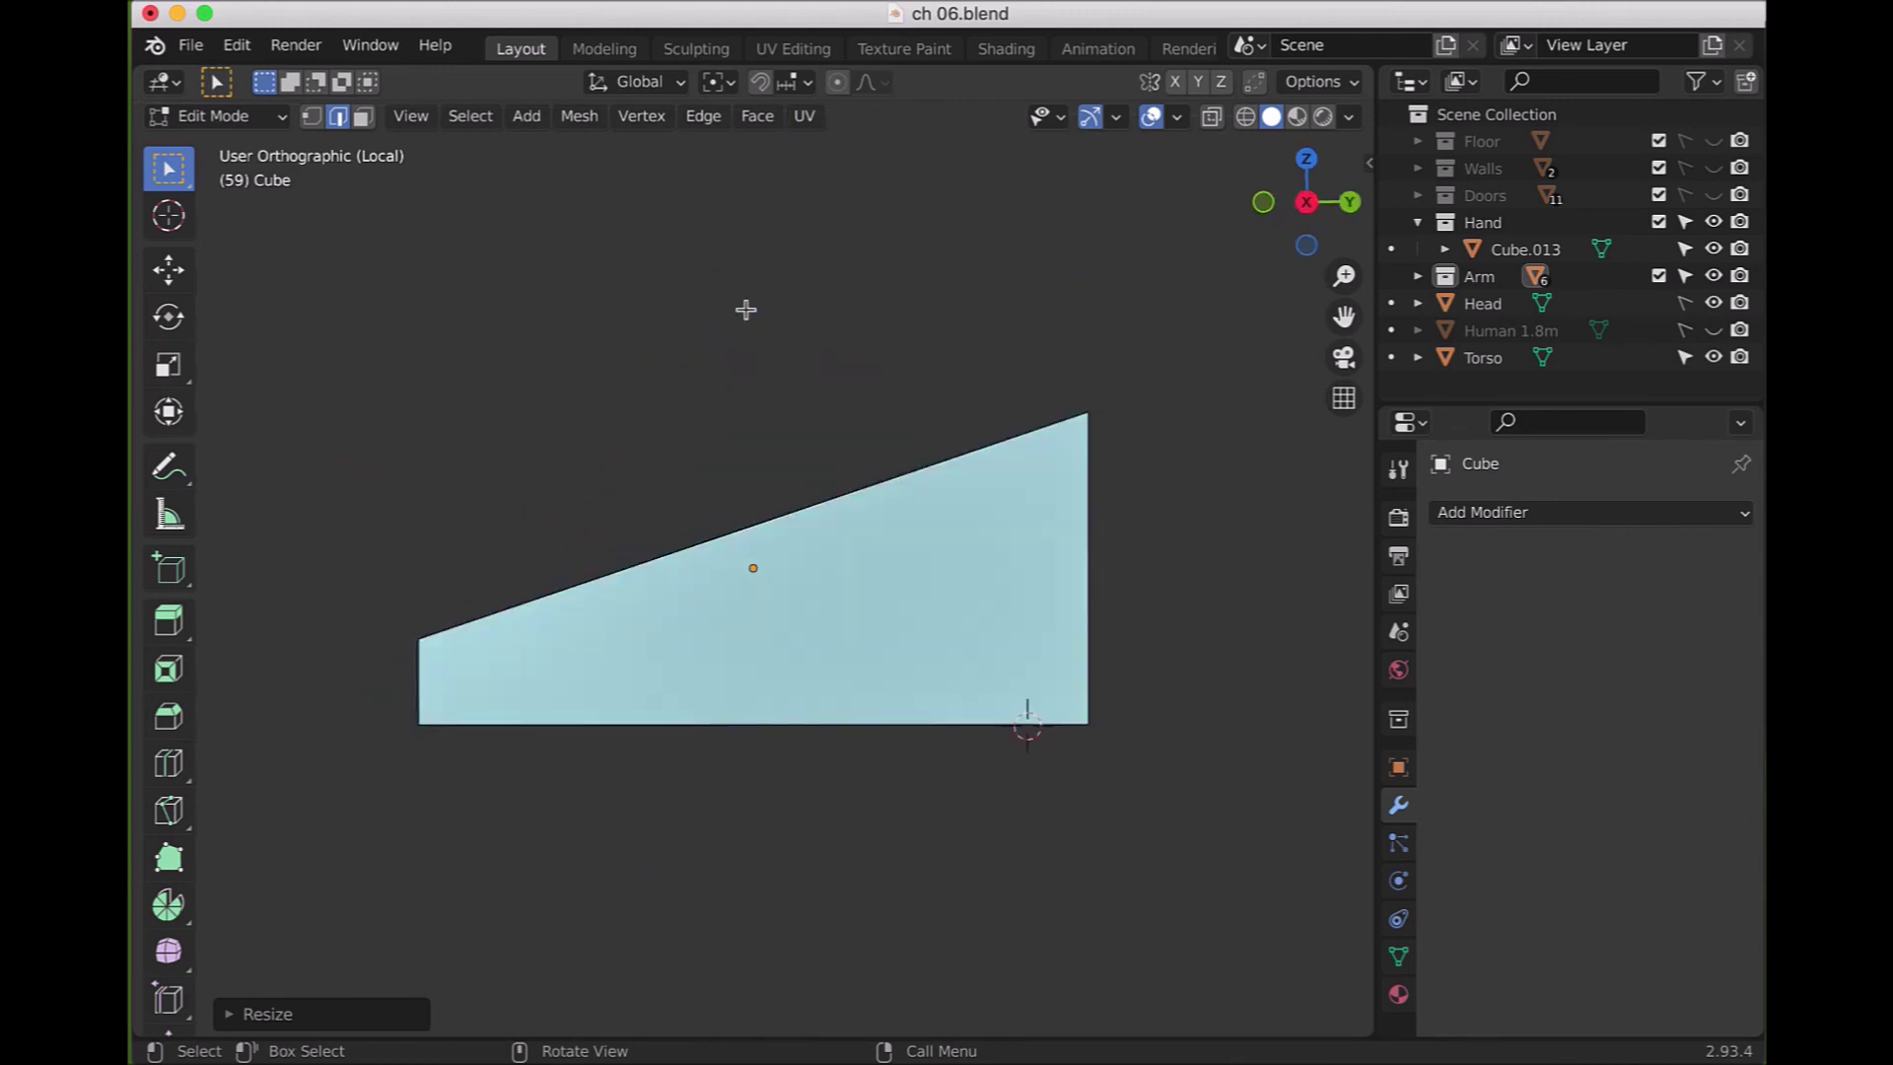
key(KP_1)
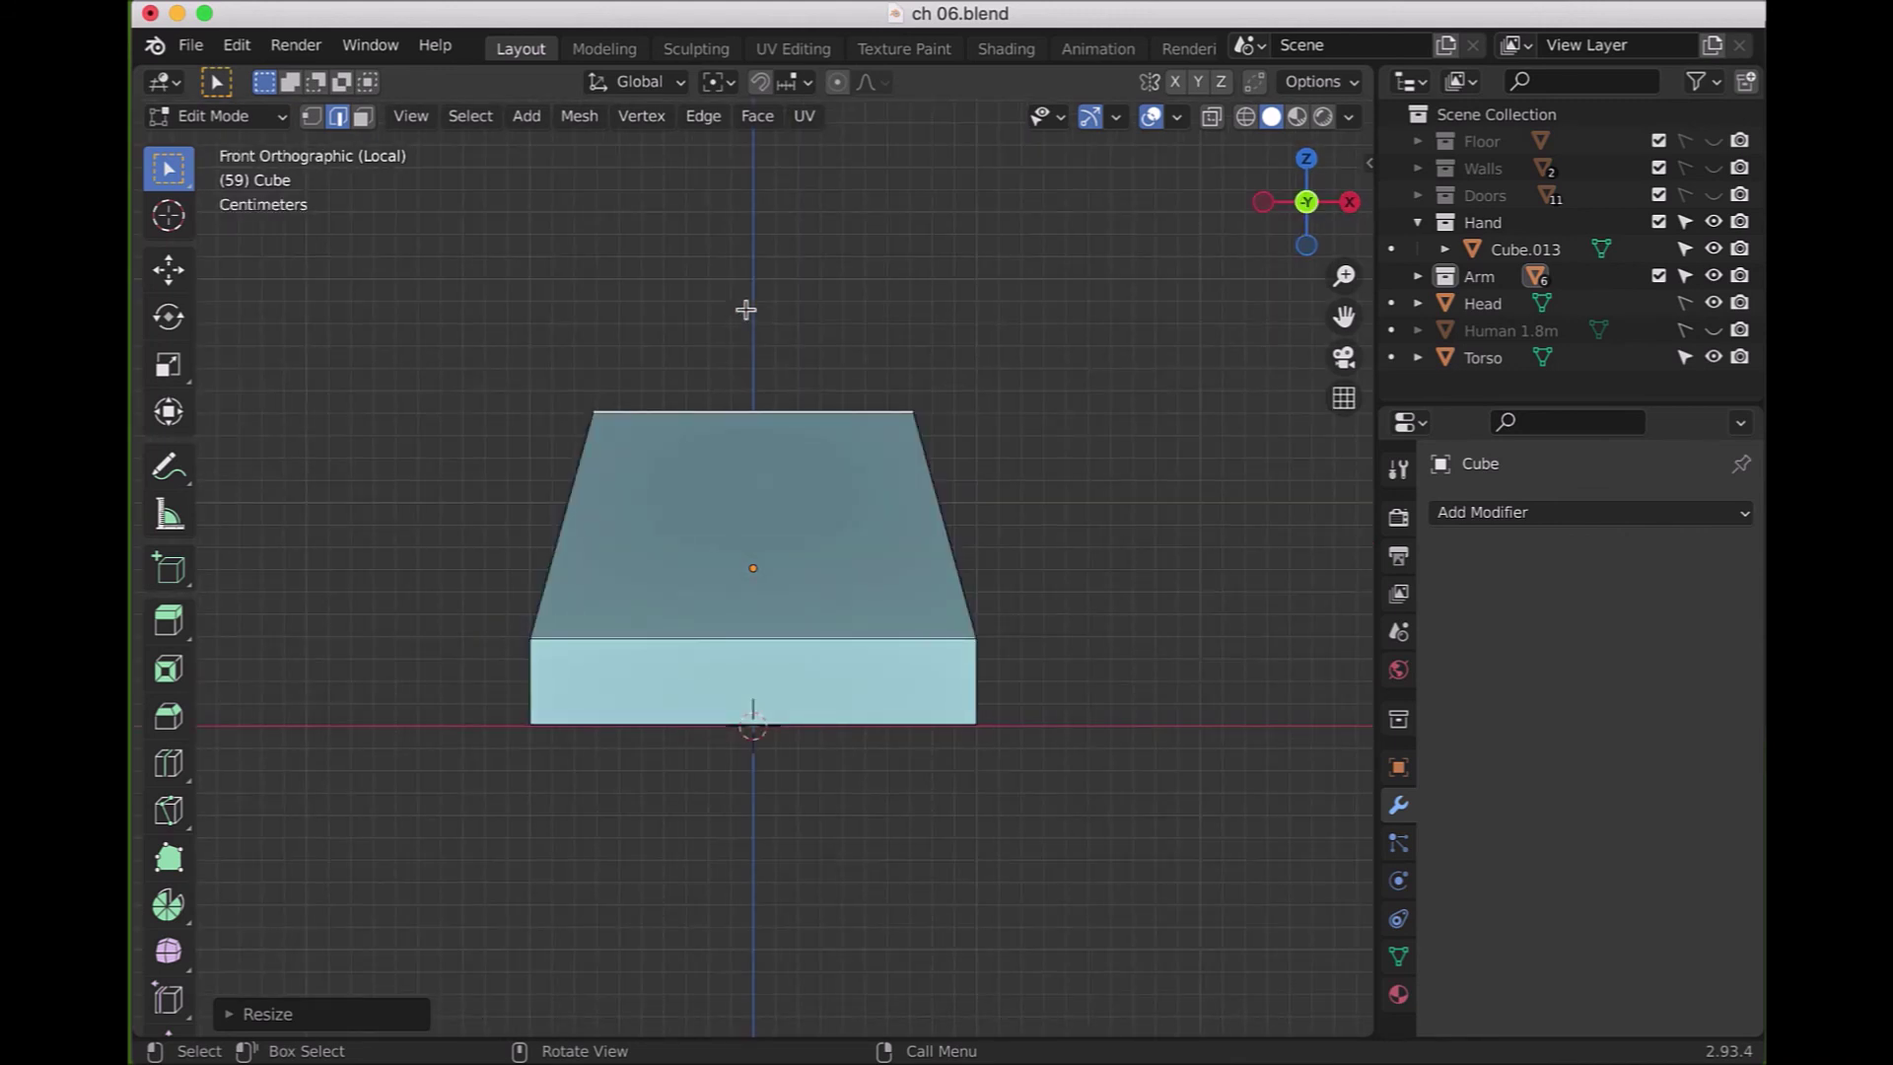
key(s)
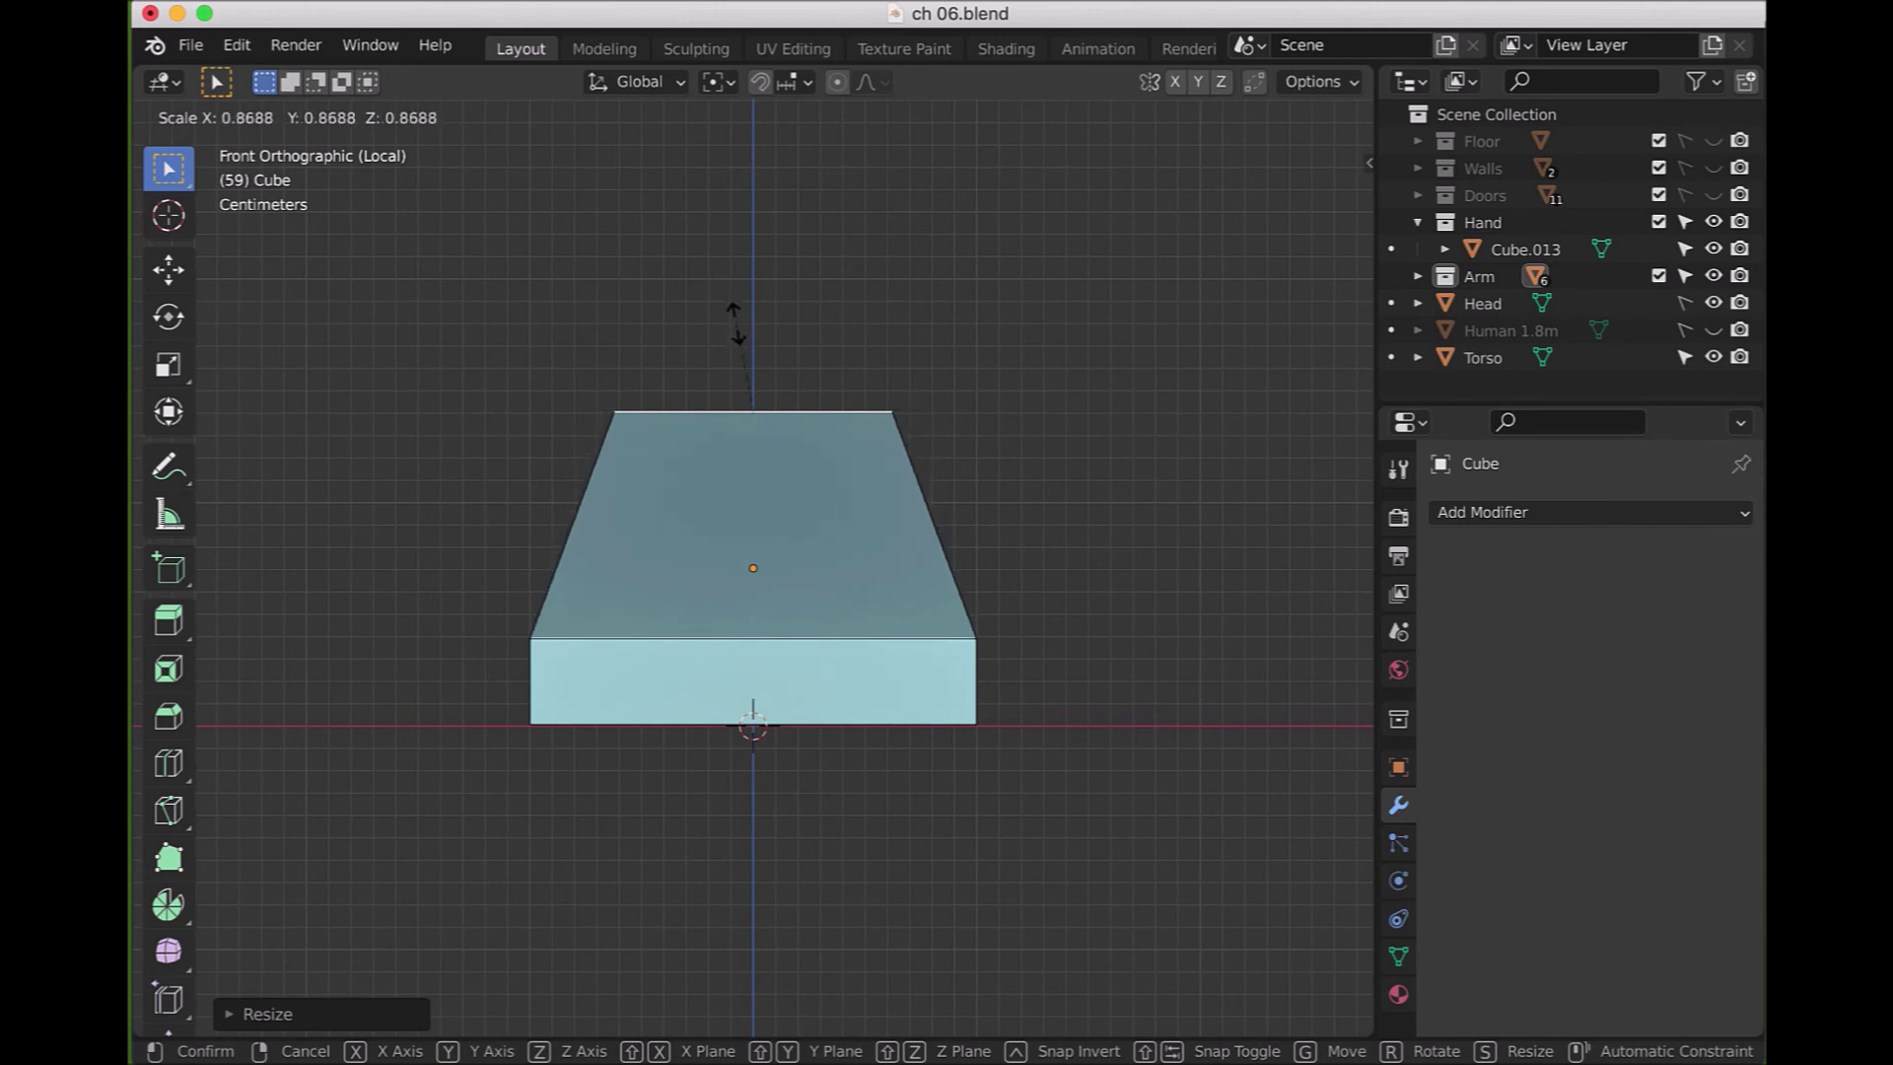
click(736, 327)
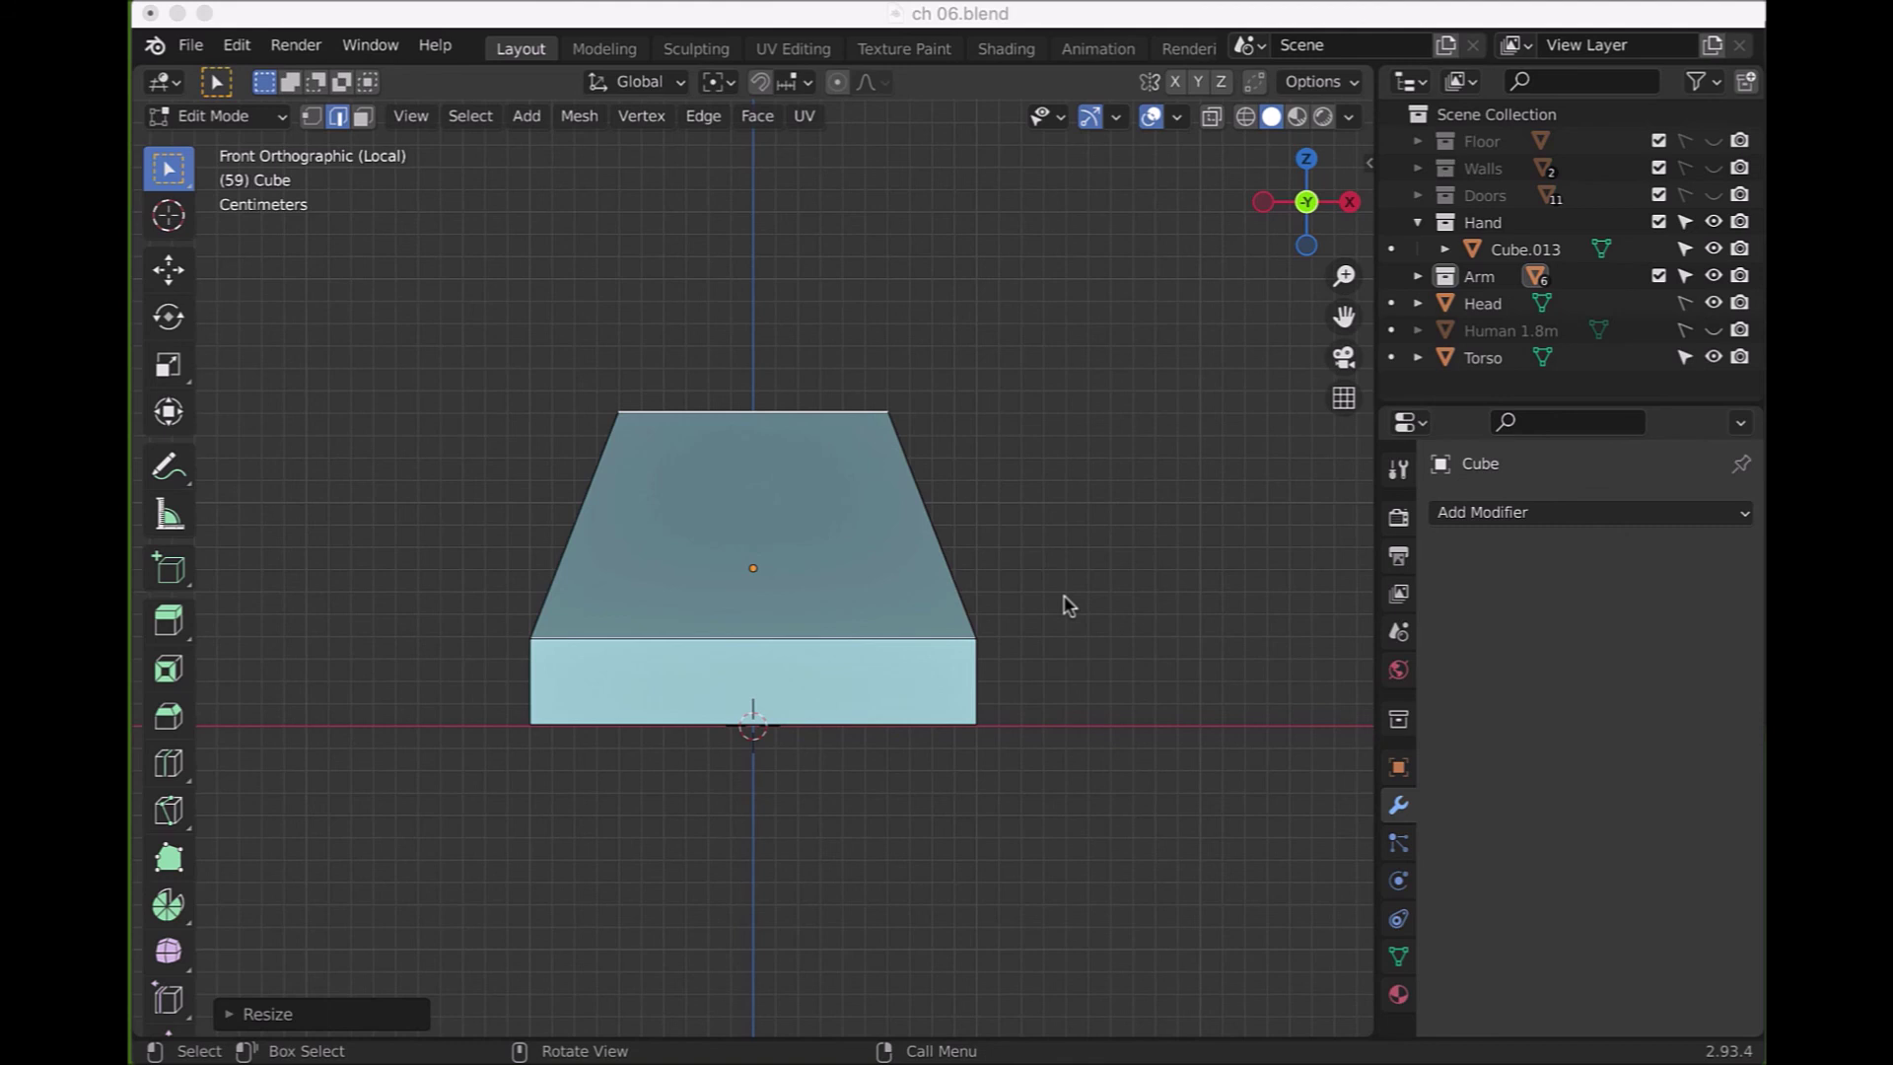
- Pull the wedge's top back corner inward 0.0236 m in Right view, then exit local view
key(KP_3)
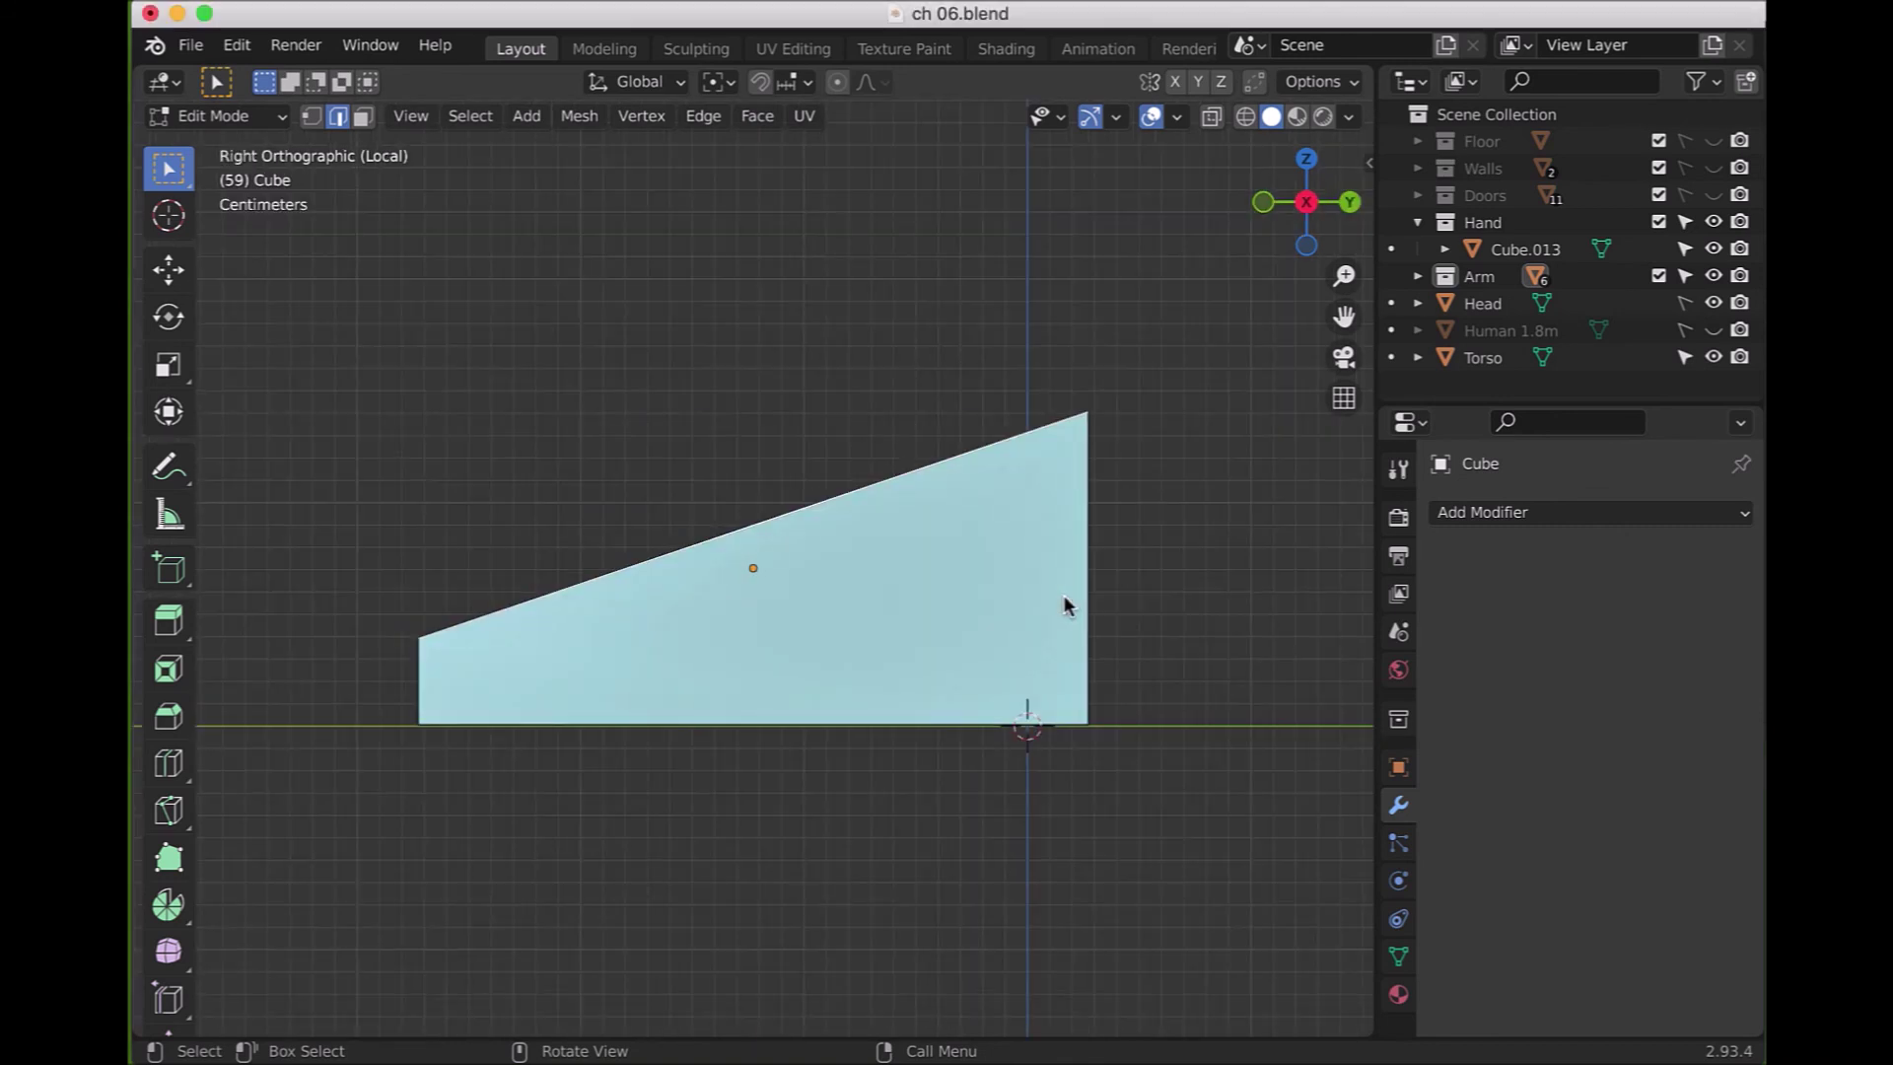
middle_drag(1069, 428, 1134, 524)
key(alt+a)
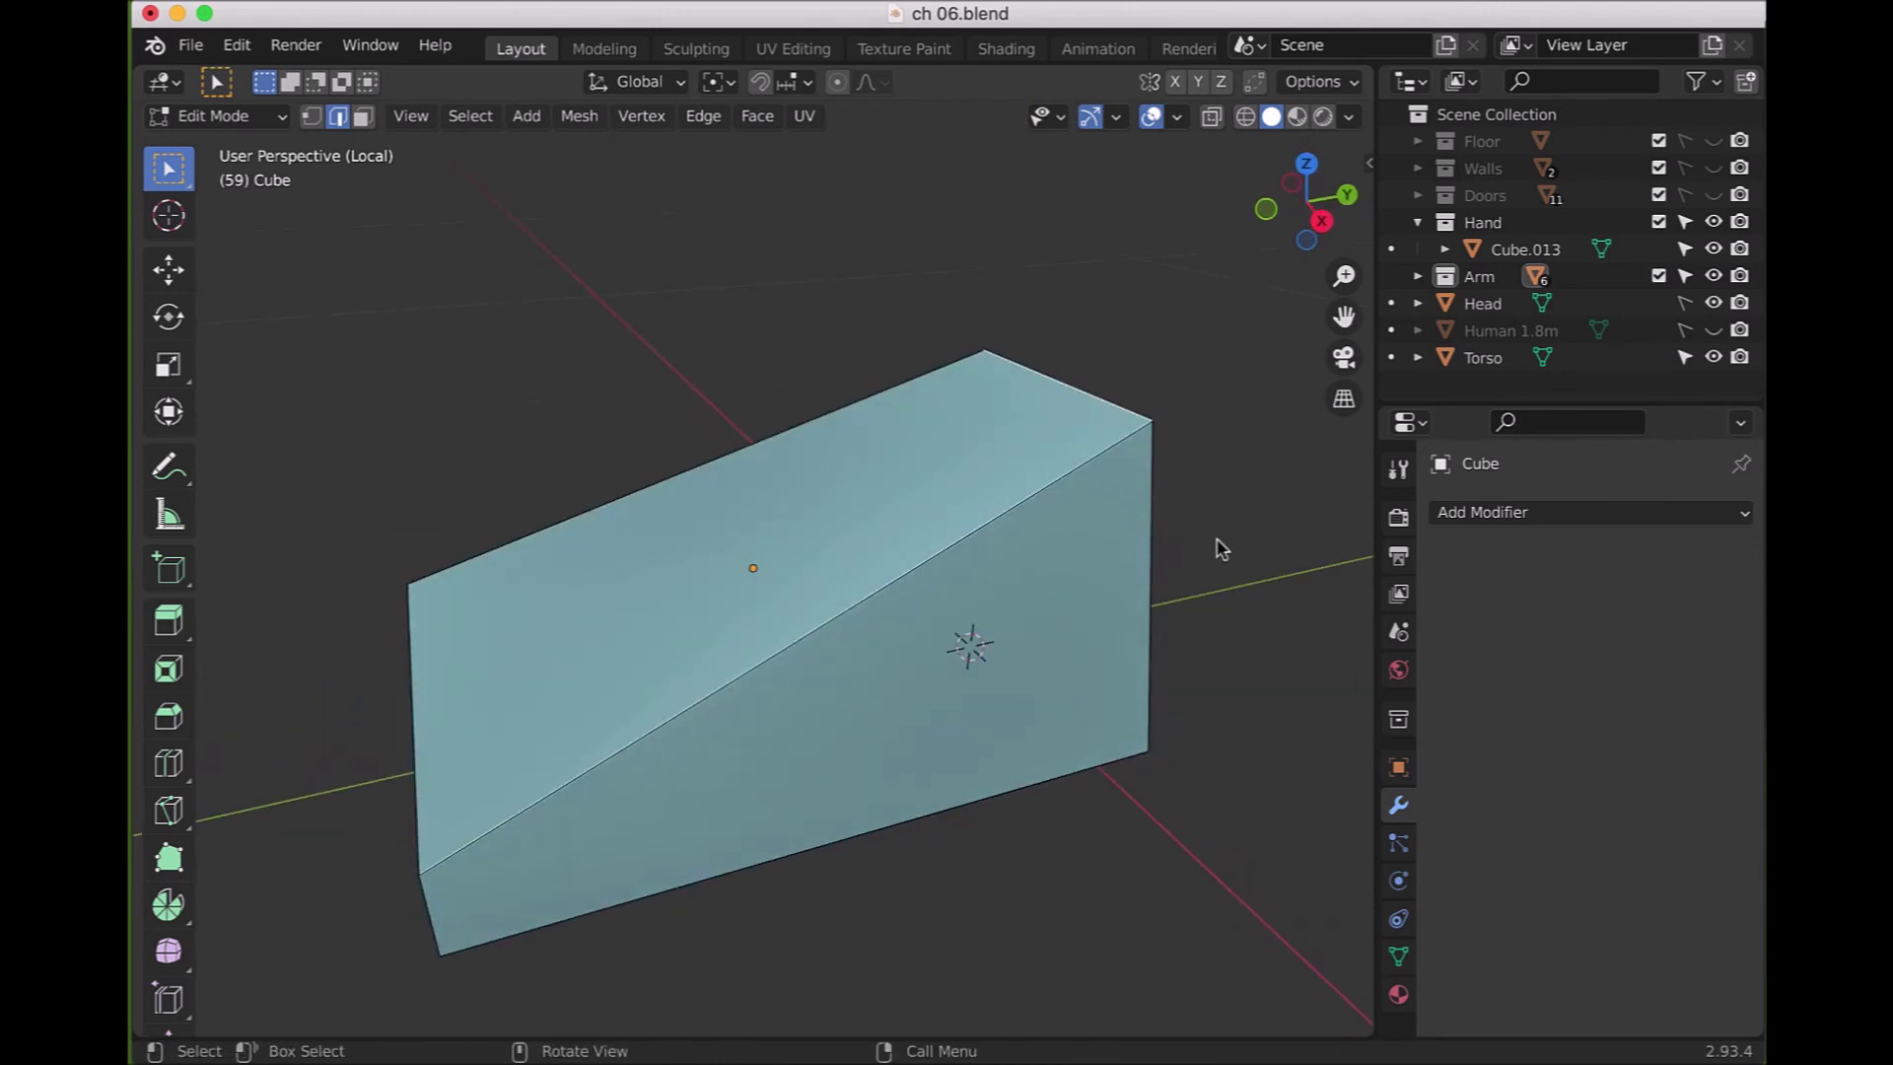
key(KP_3)
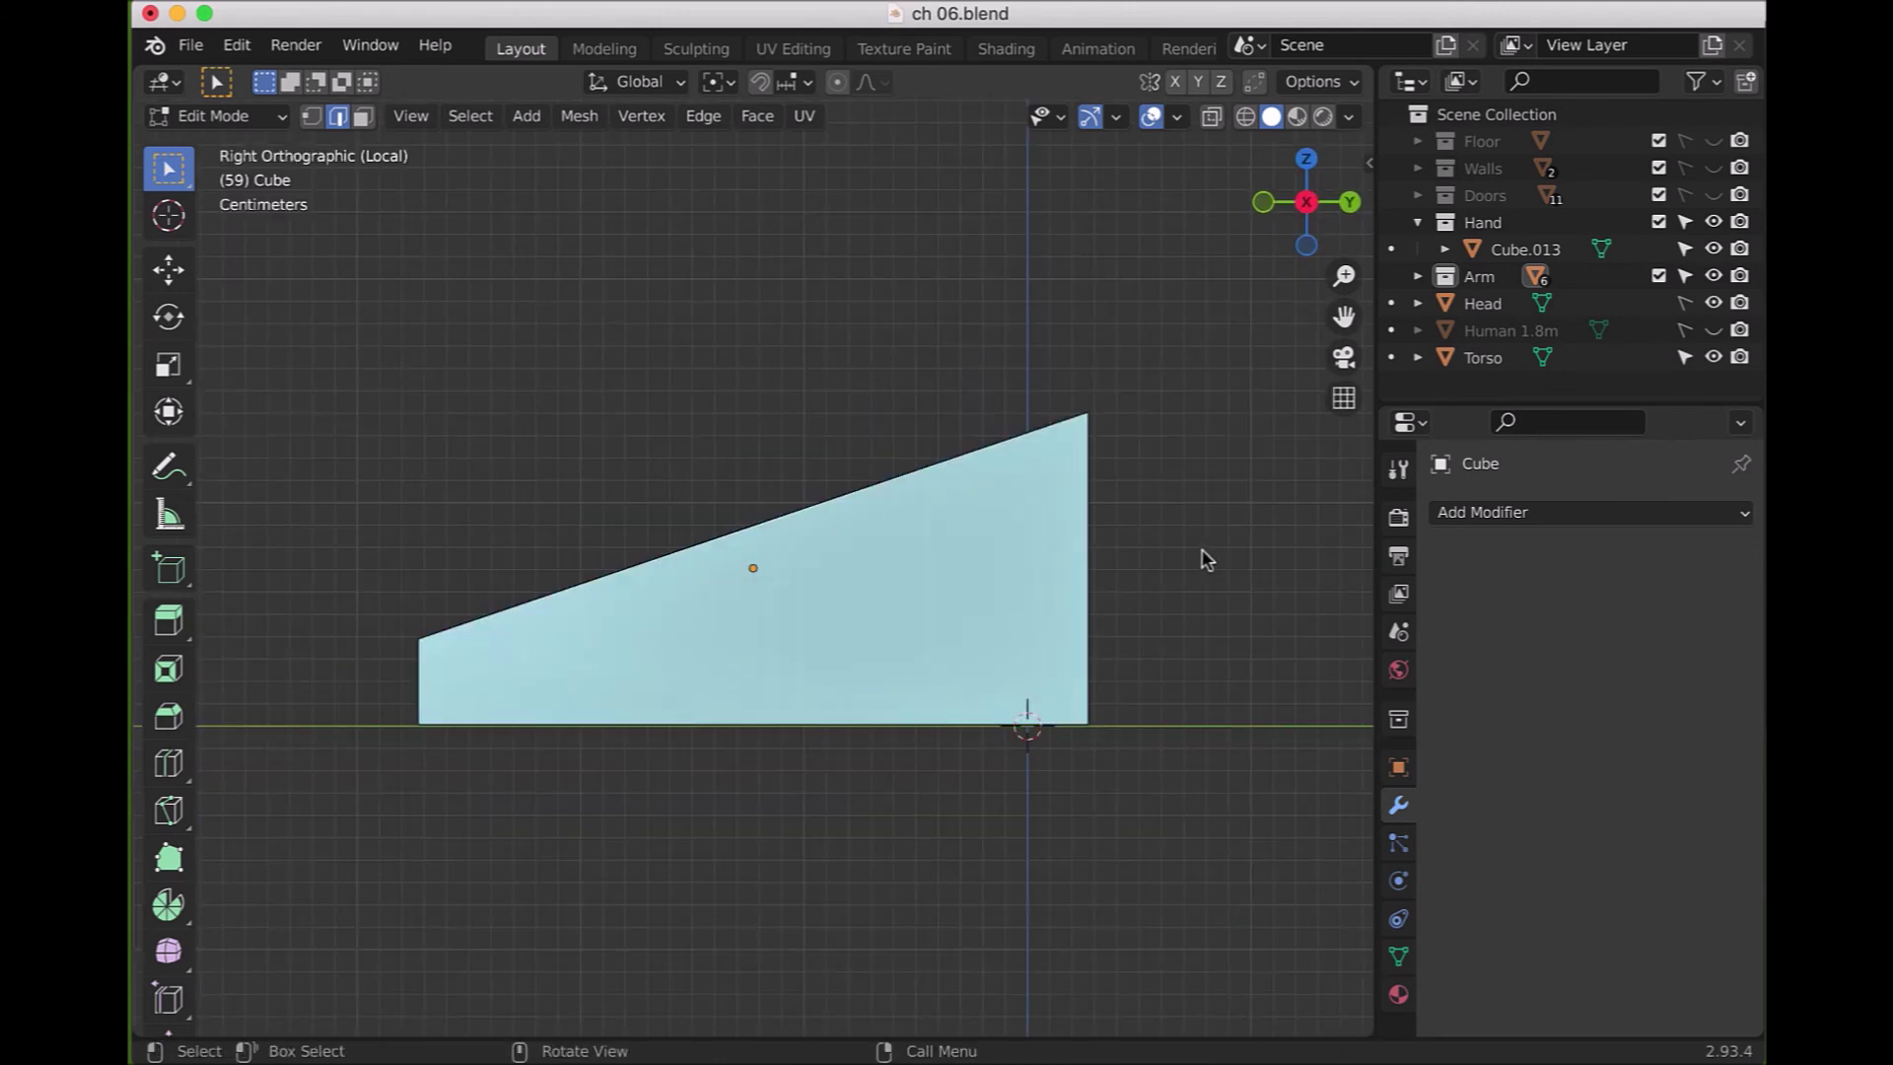
key(g)
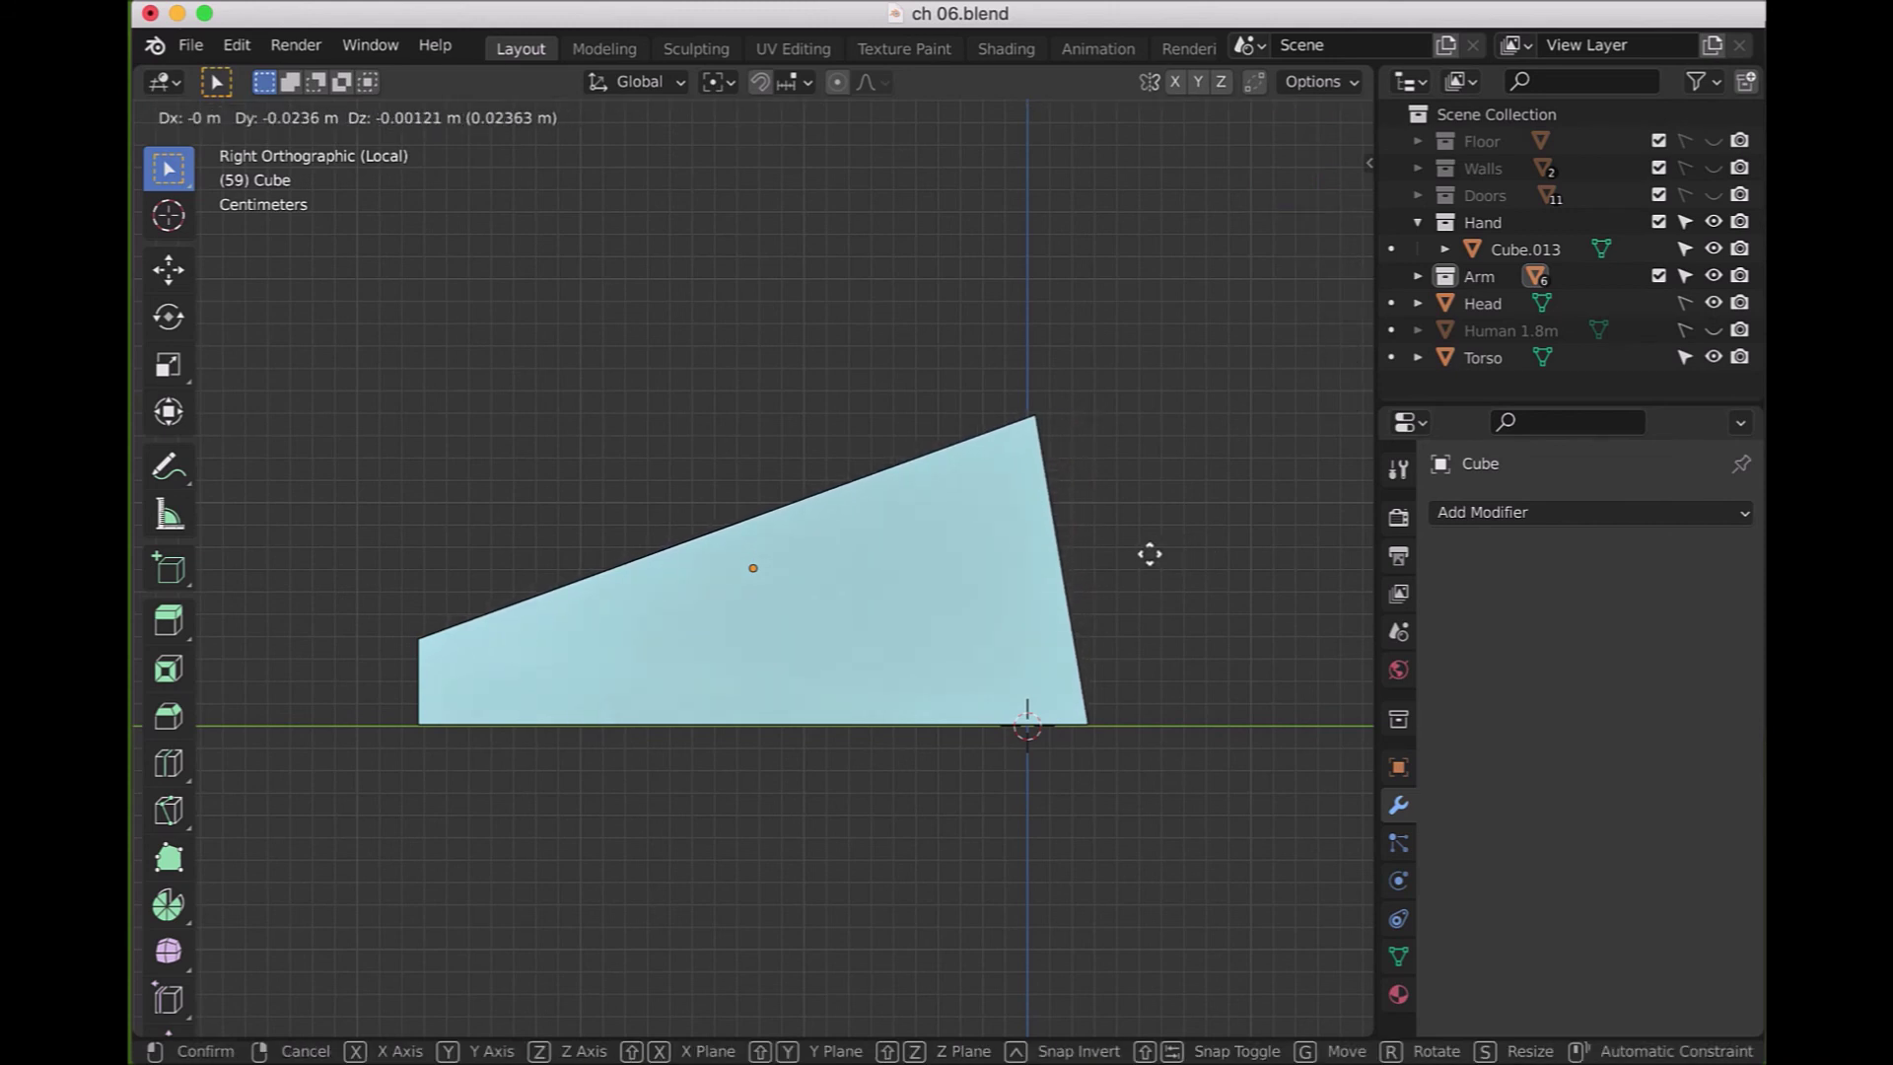
click(1142, 554)
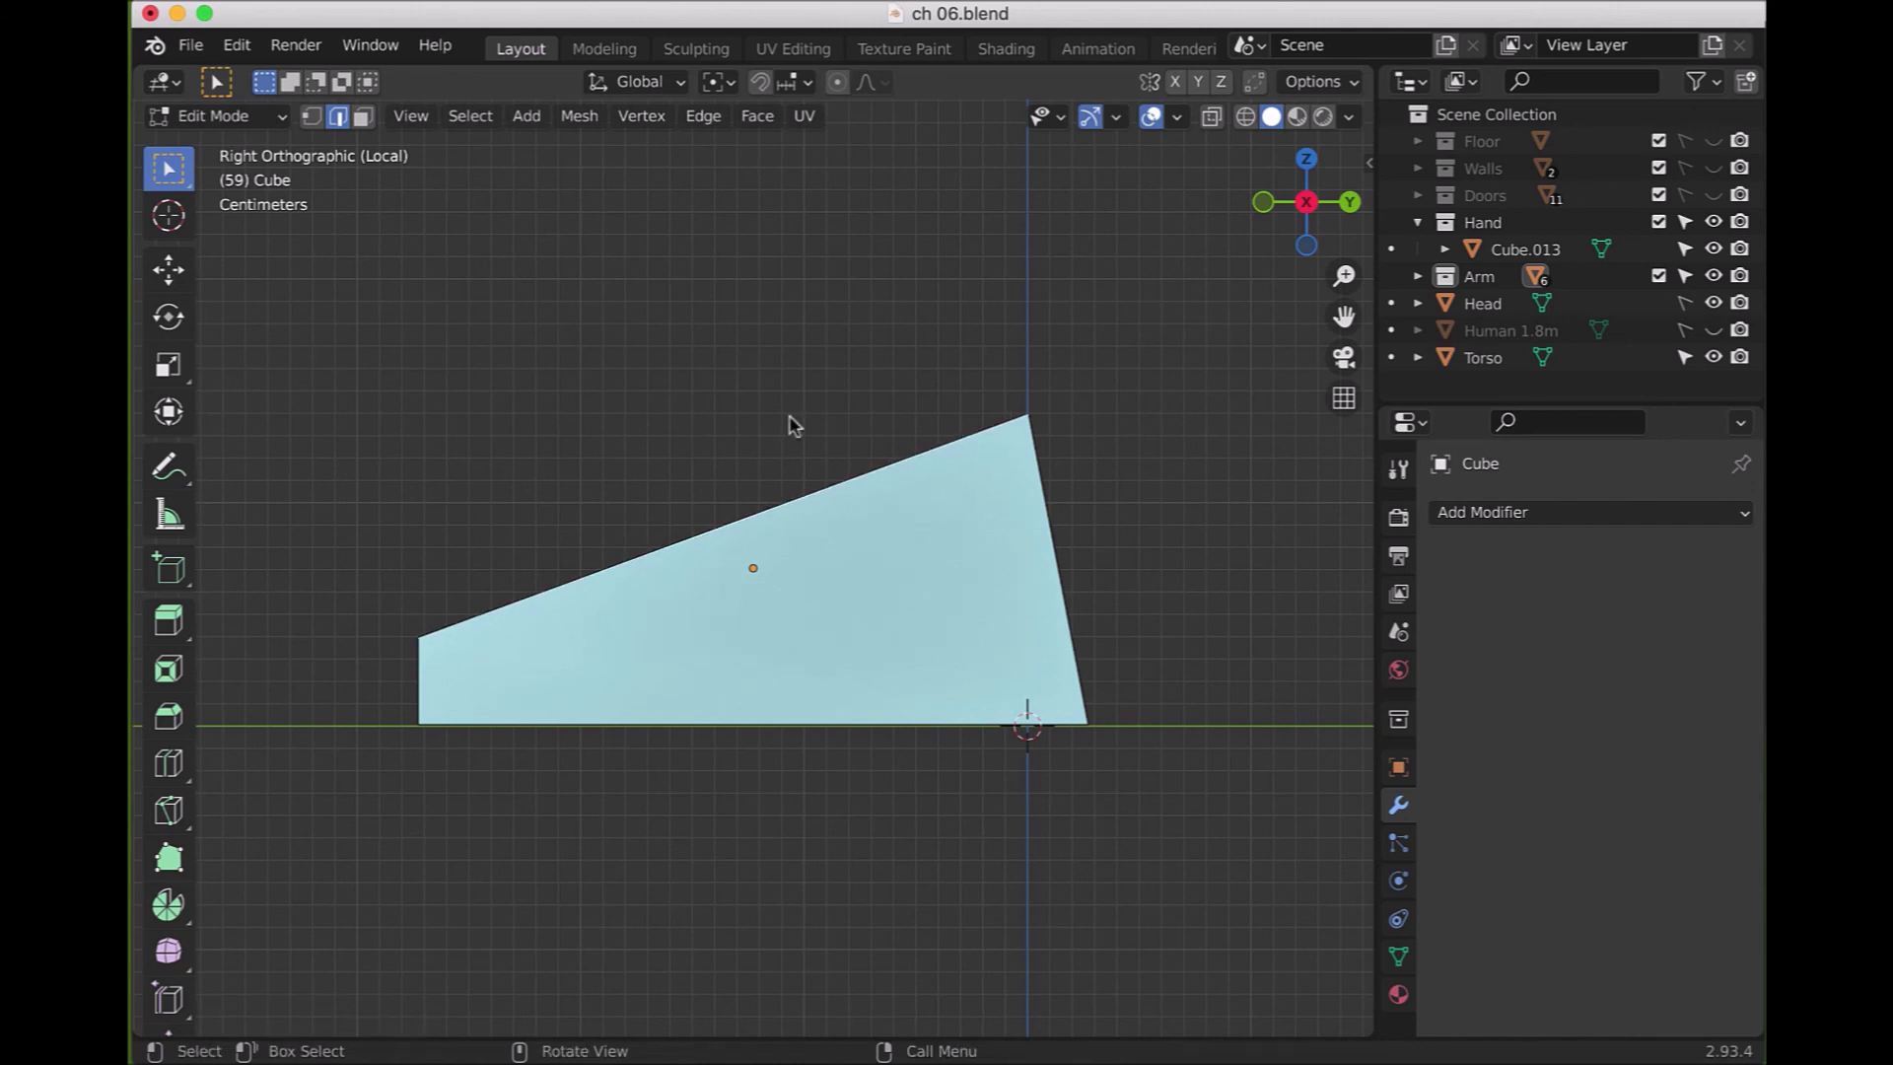
key(KP_Divide)
scroll(887, 682, up, 4)
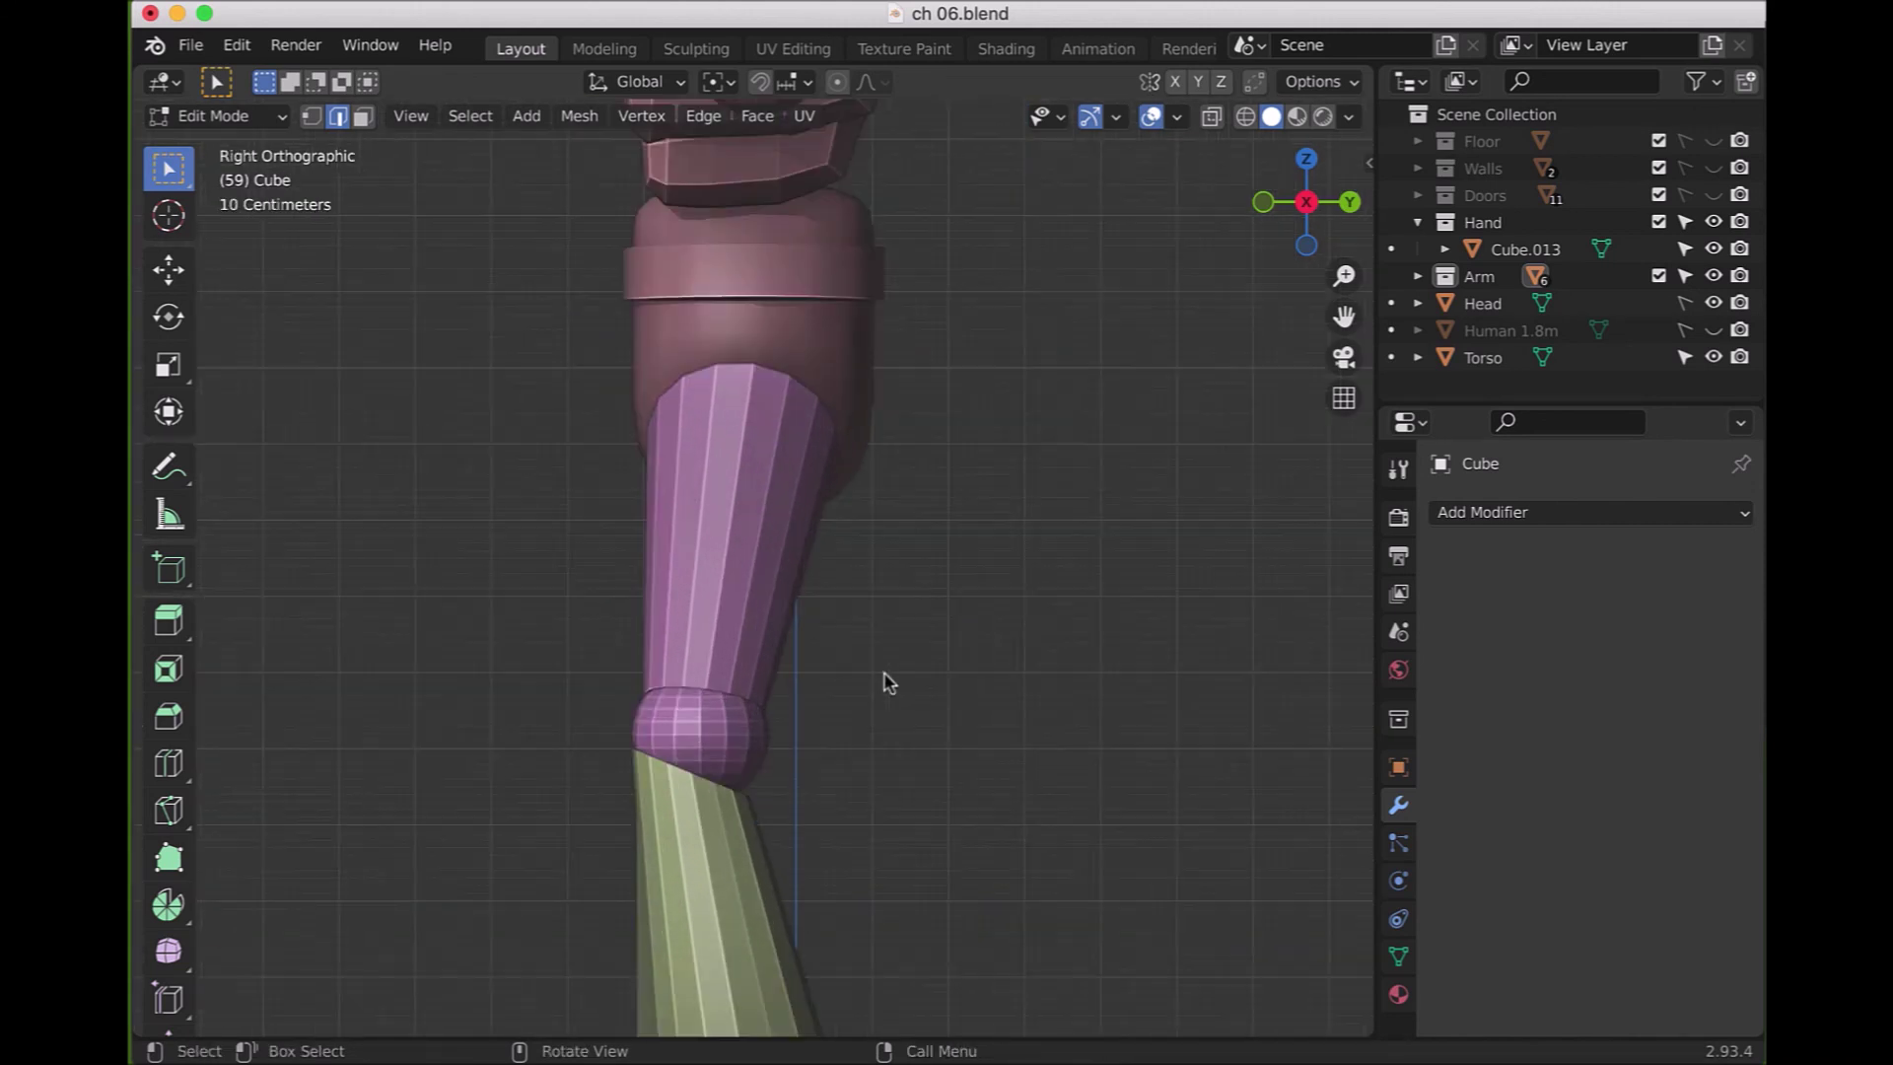
- Return to Object Mode and view the model from the front orthographically
scroll(887, 682, down, 4)
middle_drag(810, 769, 1112, 732)
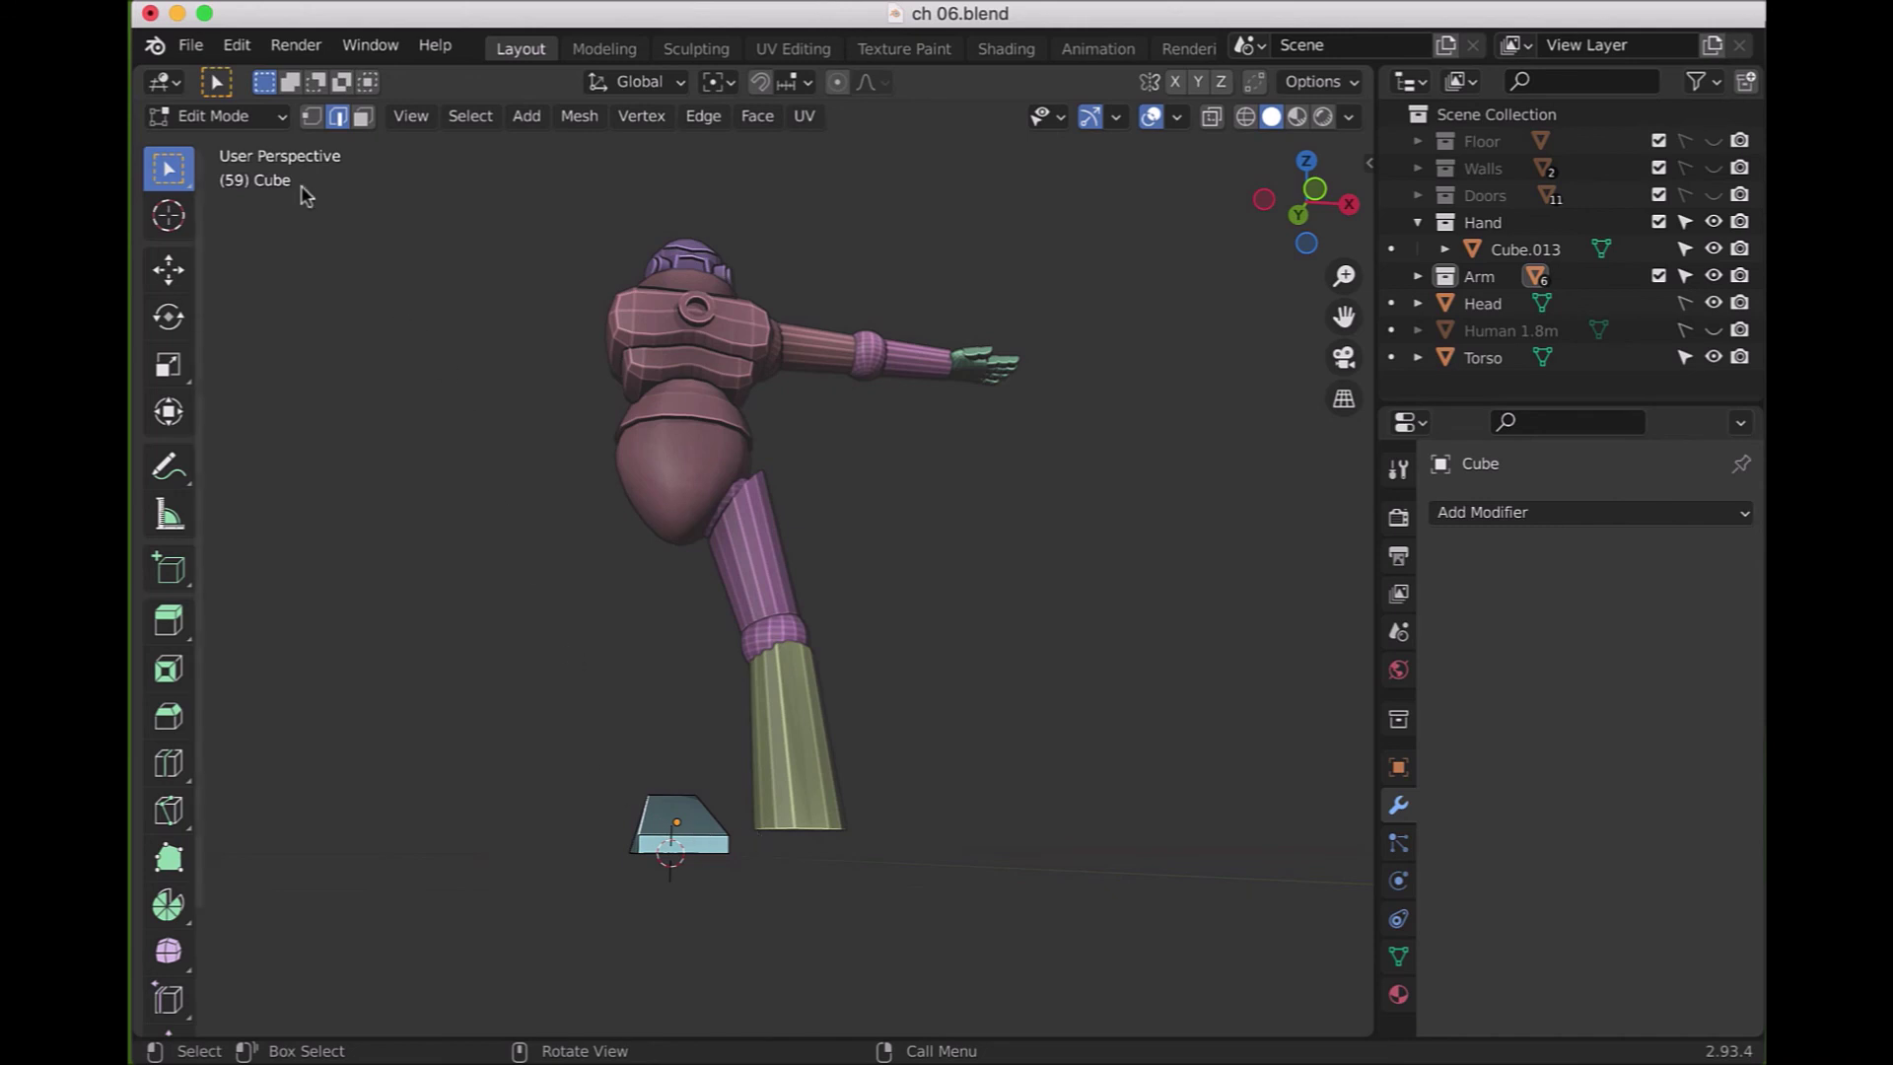
click(214, 115)
click(212, 144)
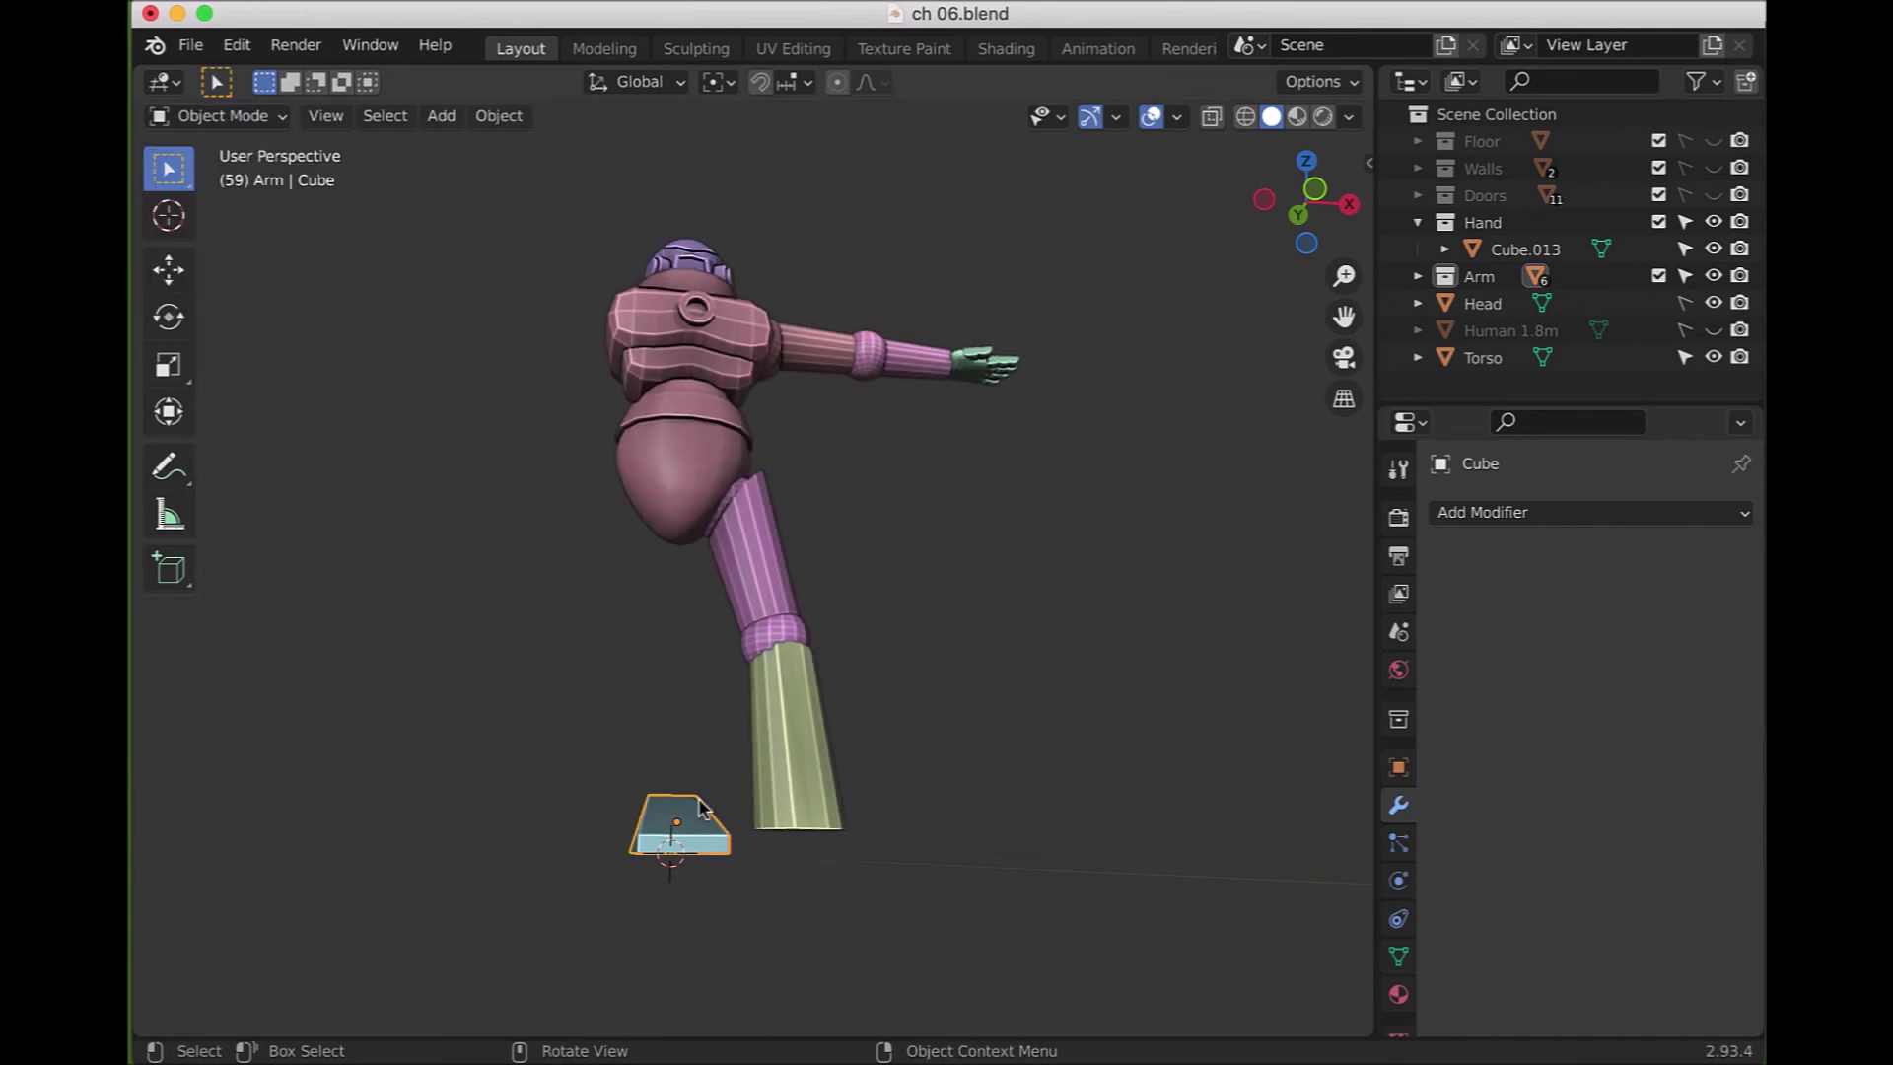
key(KP_1)
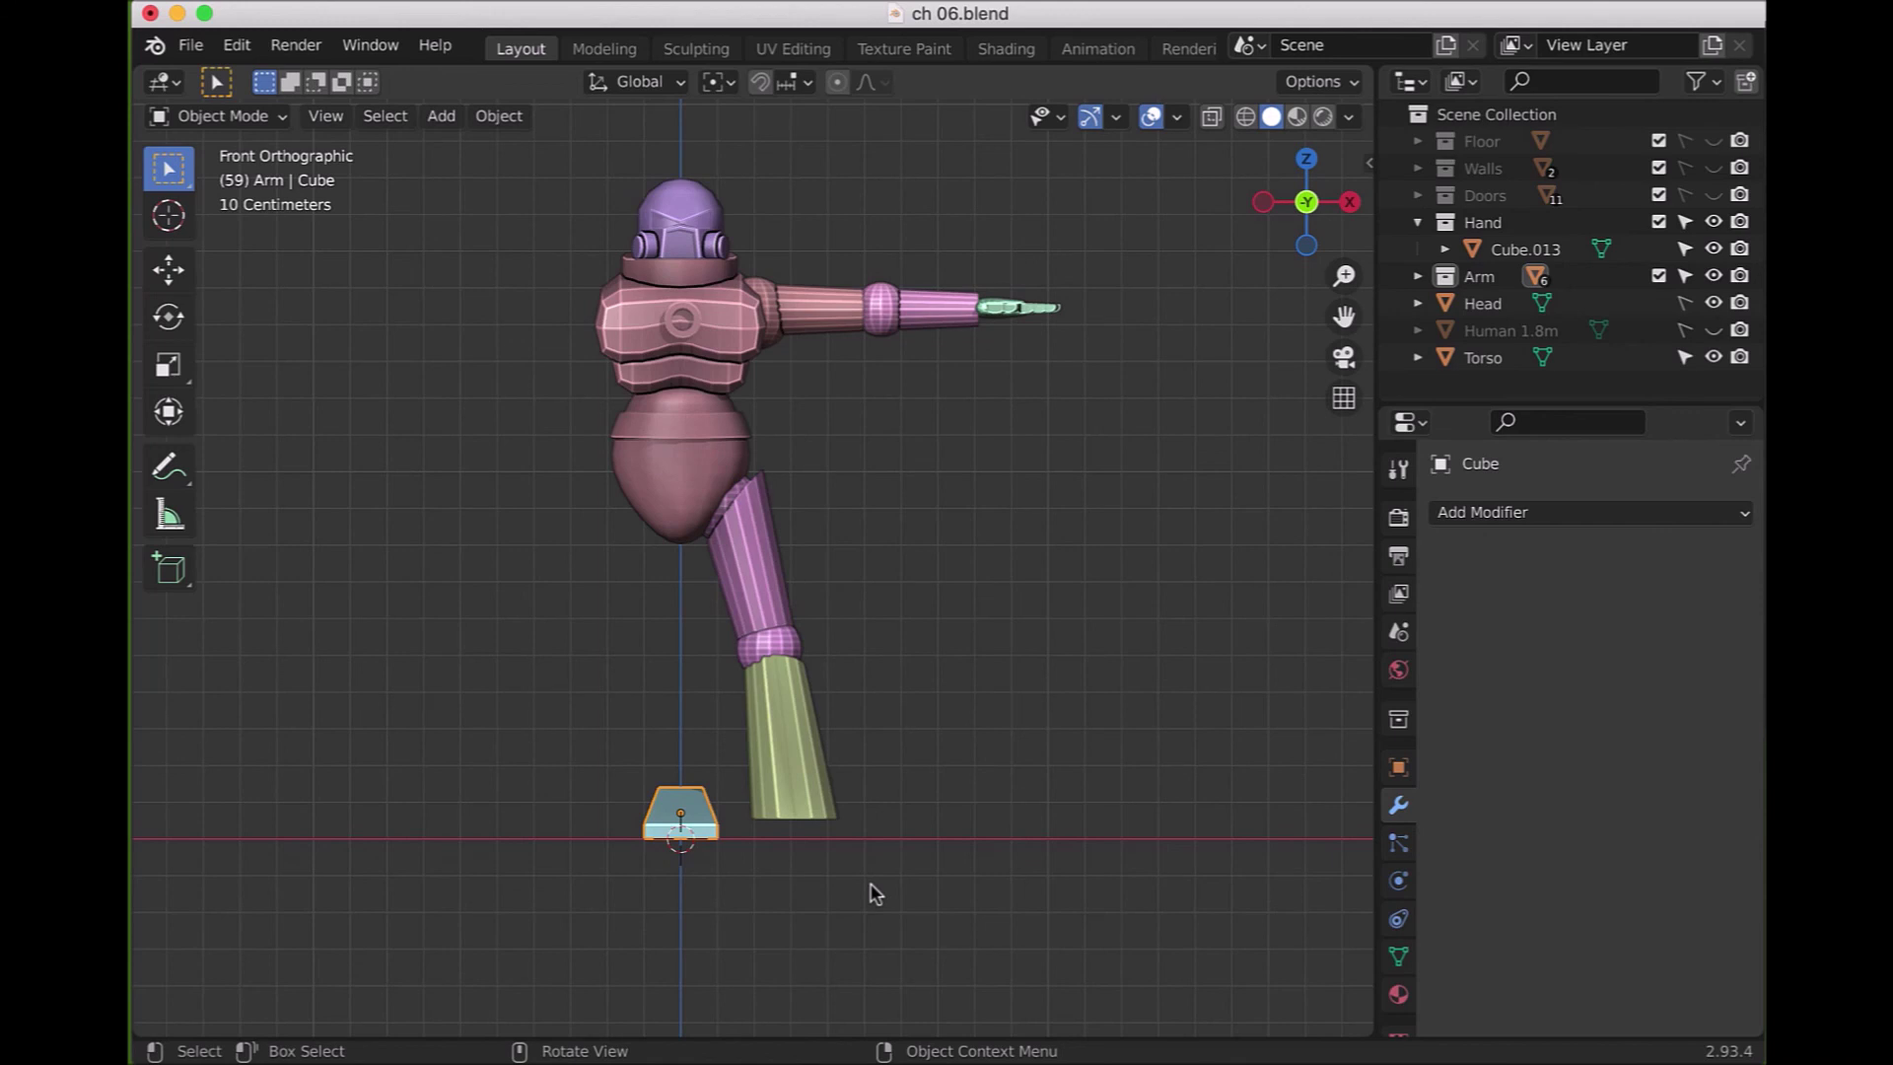
- Move the foot along X to sit under the lower leg and verify from the side
key(g)
key(x)
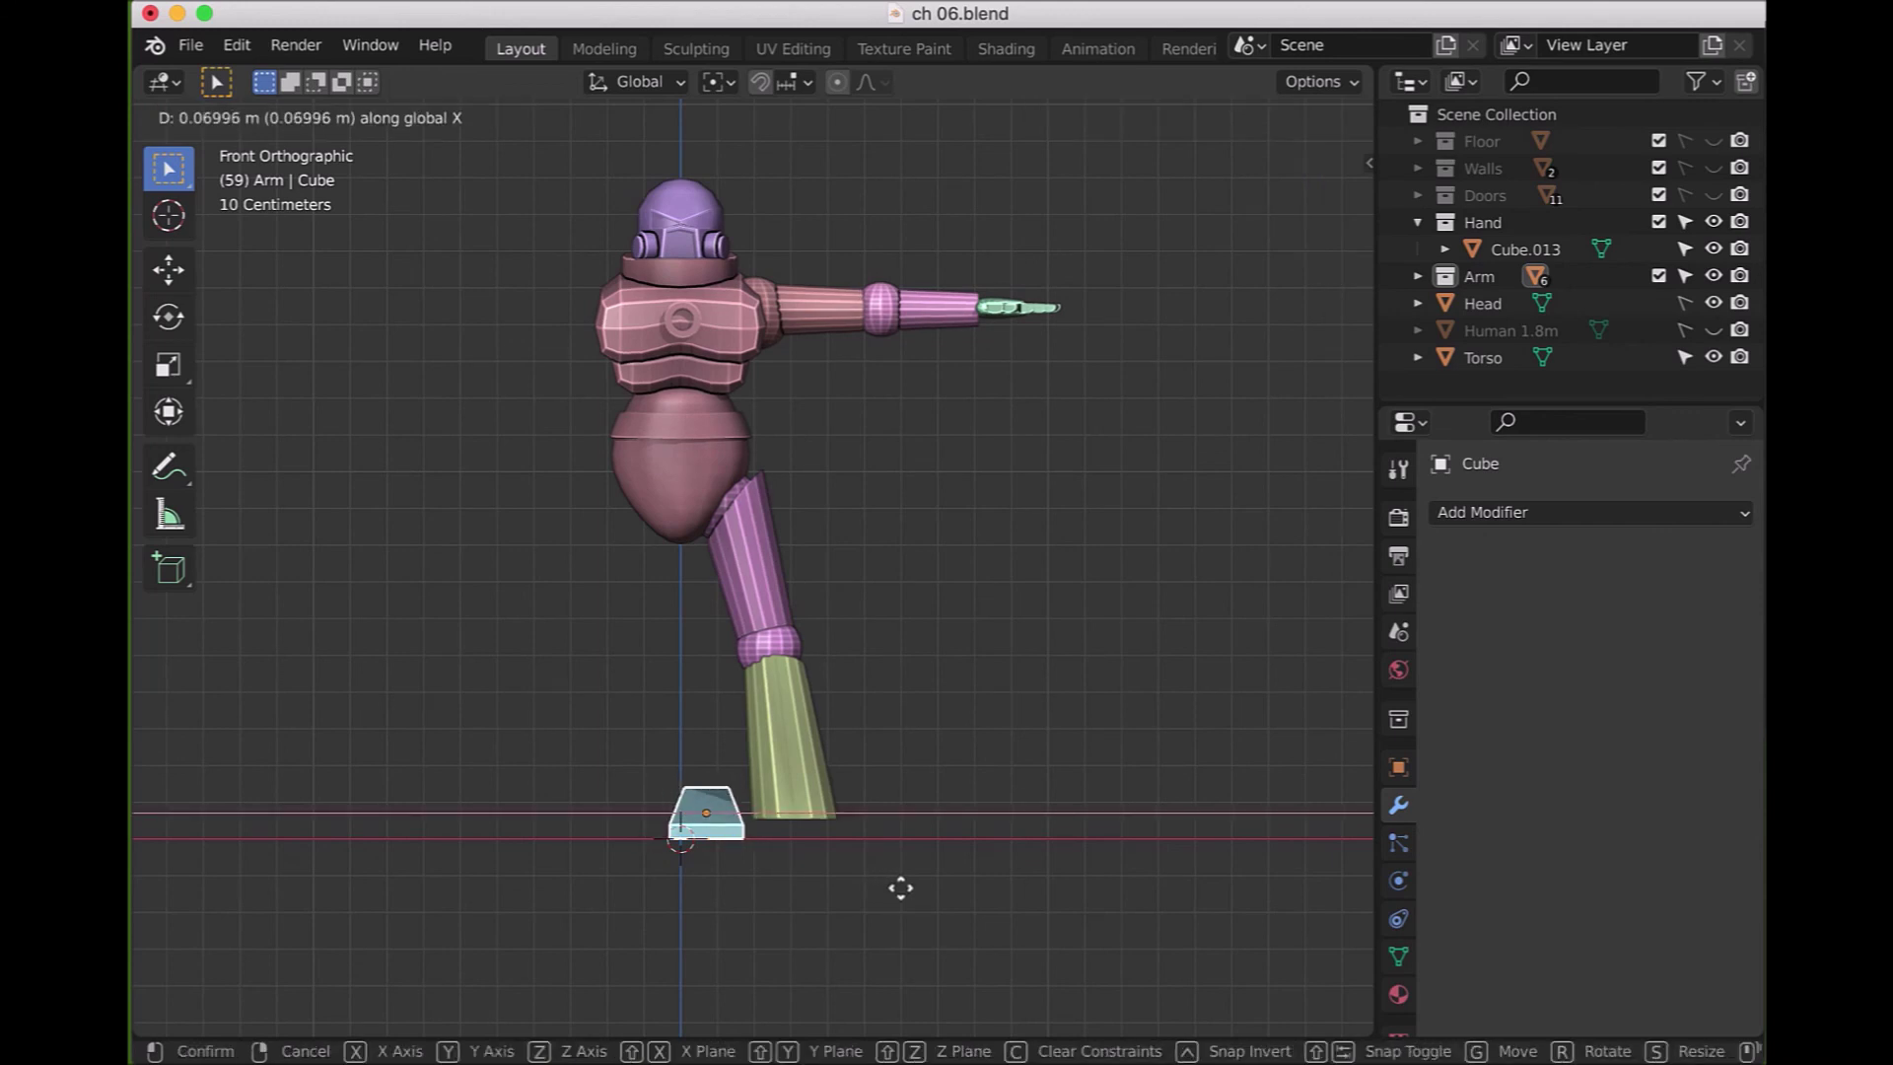
click(983, 897)
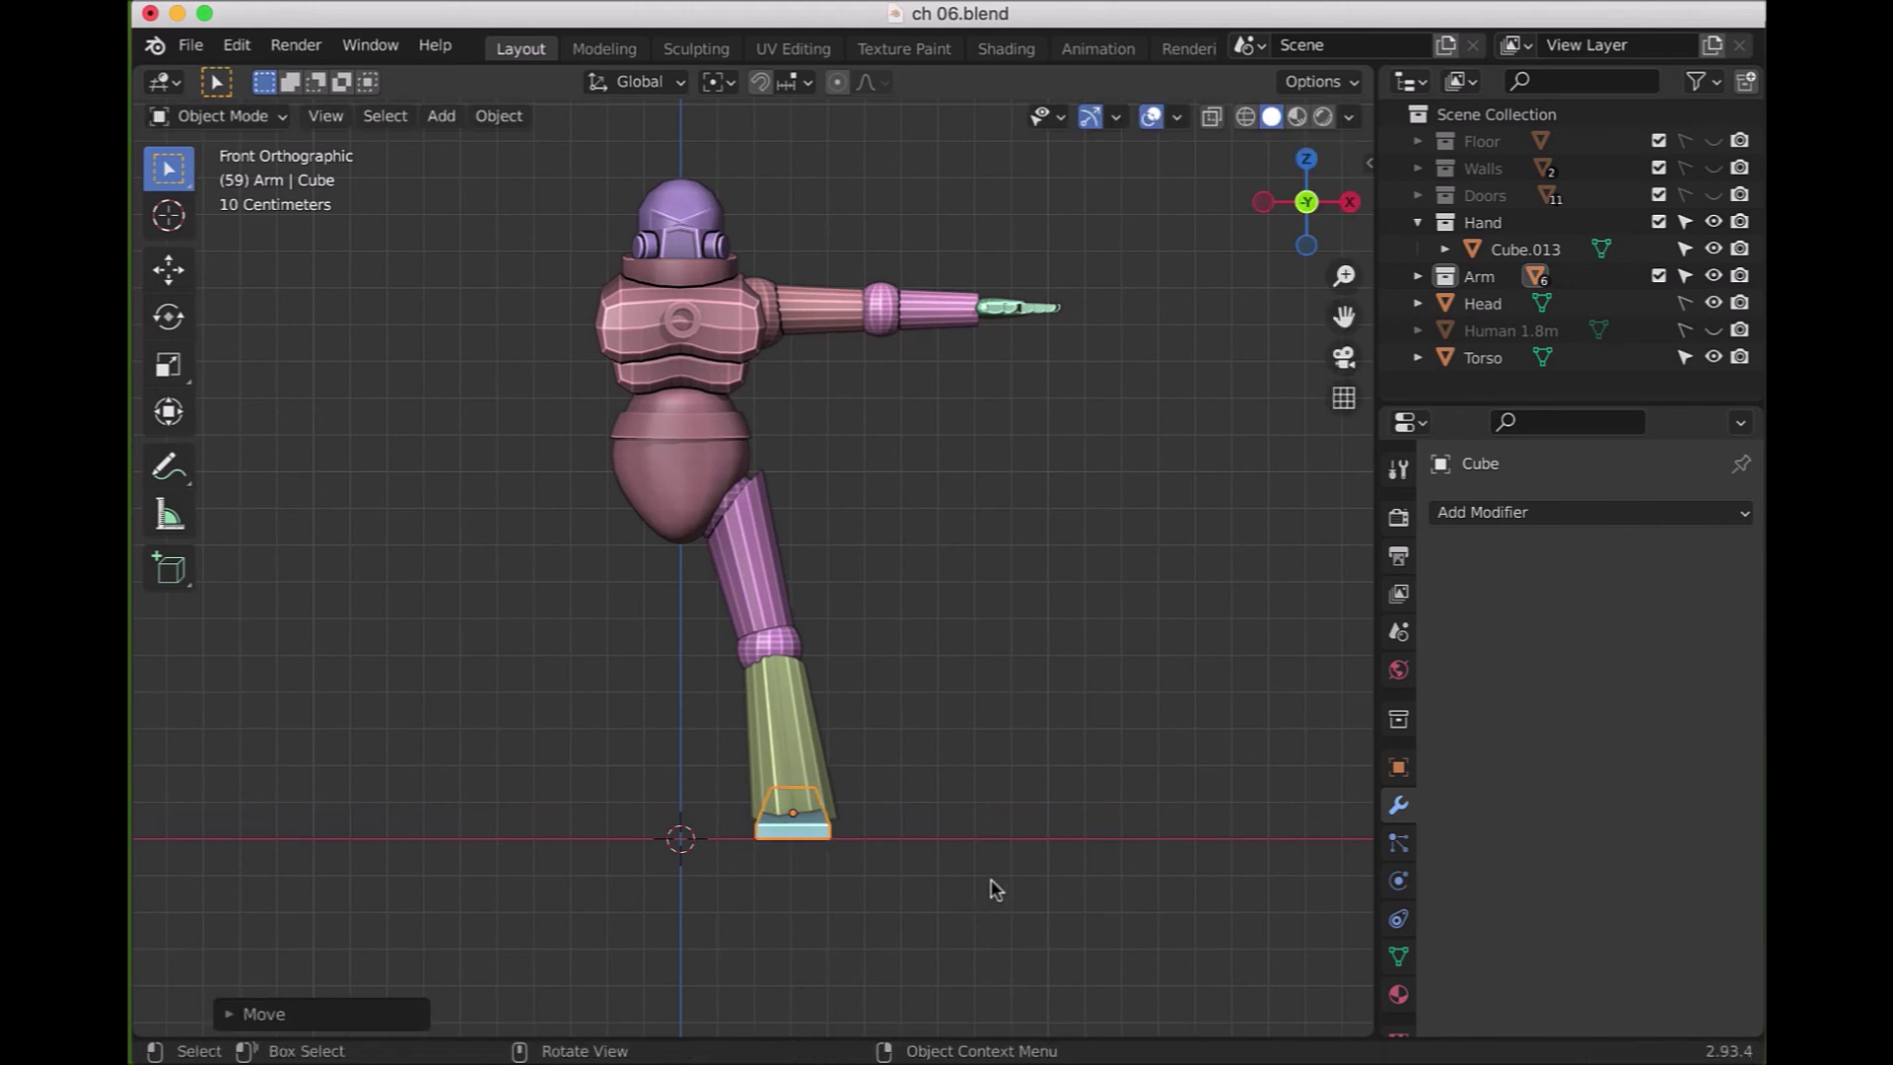
key(KP_3)
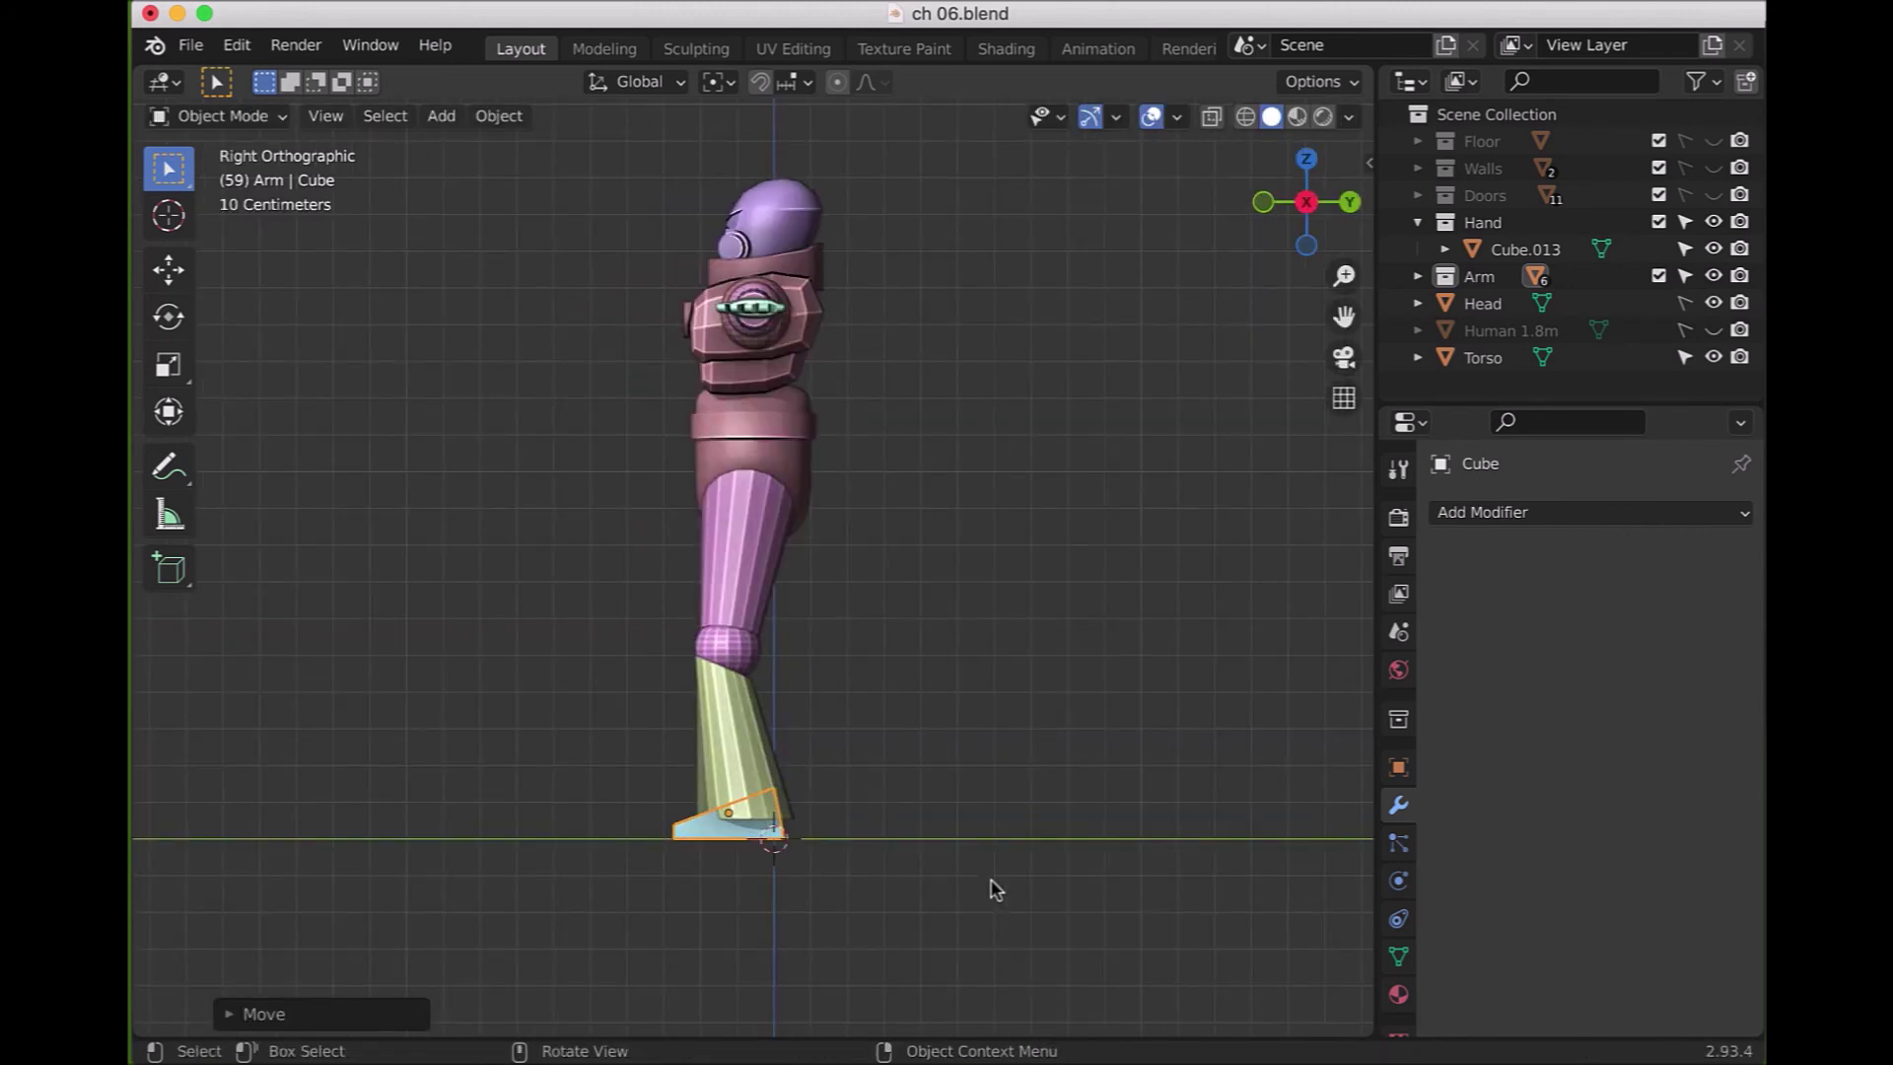
scroll(890, 893, up, 2)
scroll(890, 893, down, 1)
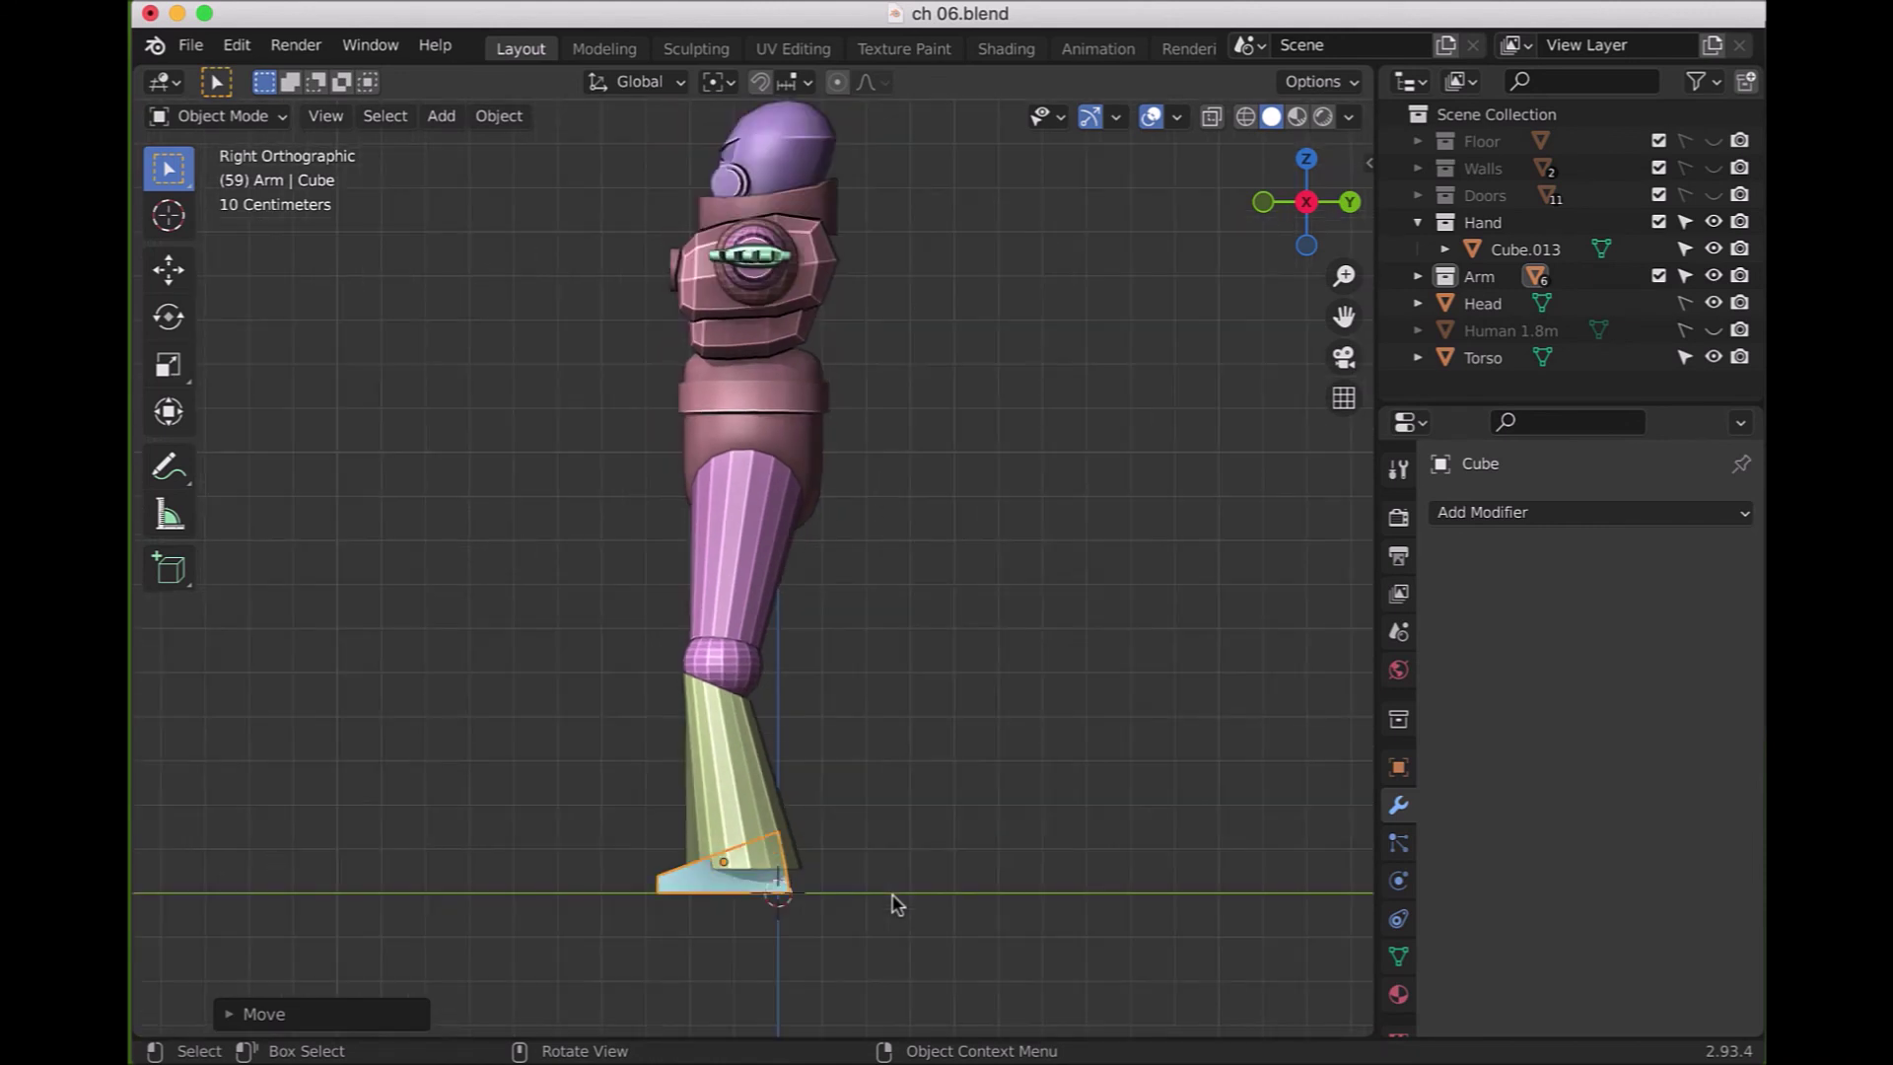
click(890, 893)
key(KP_1)
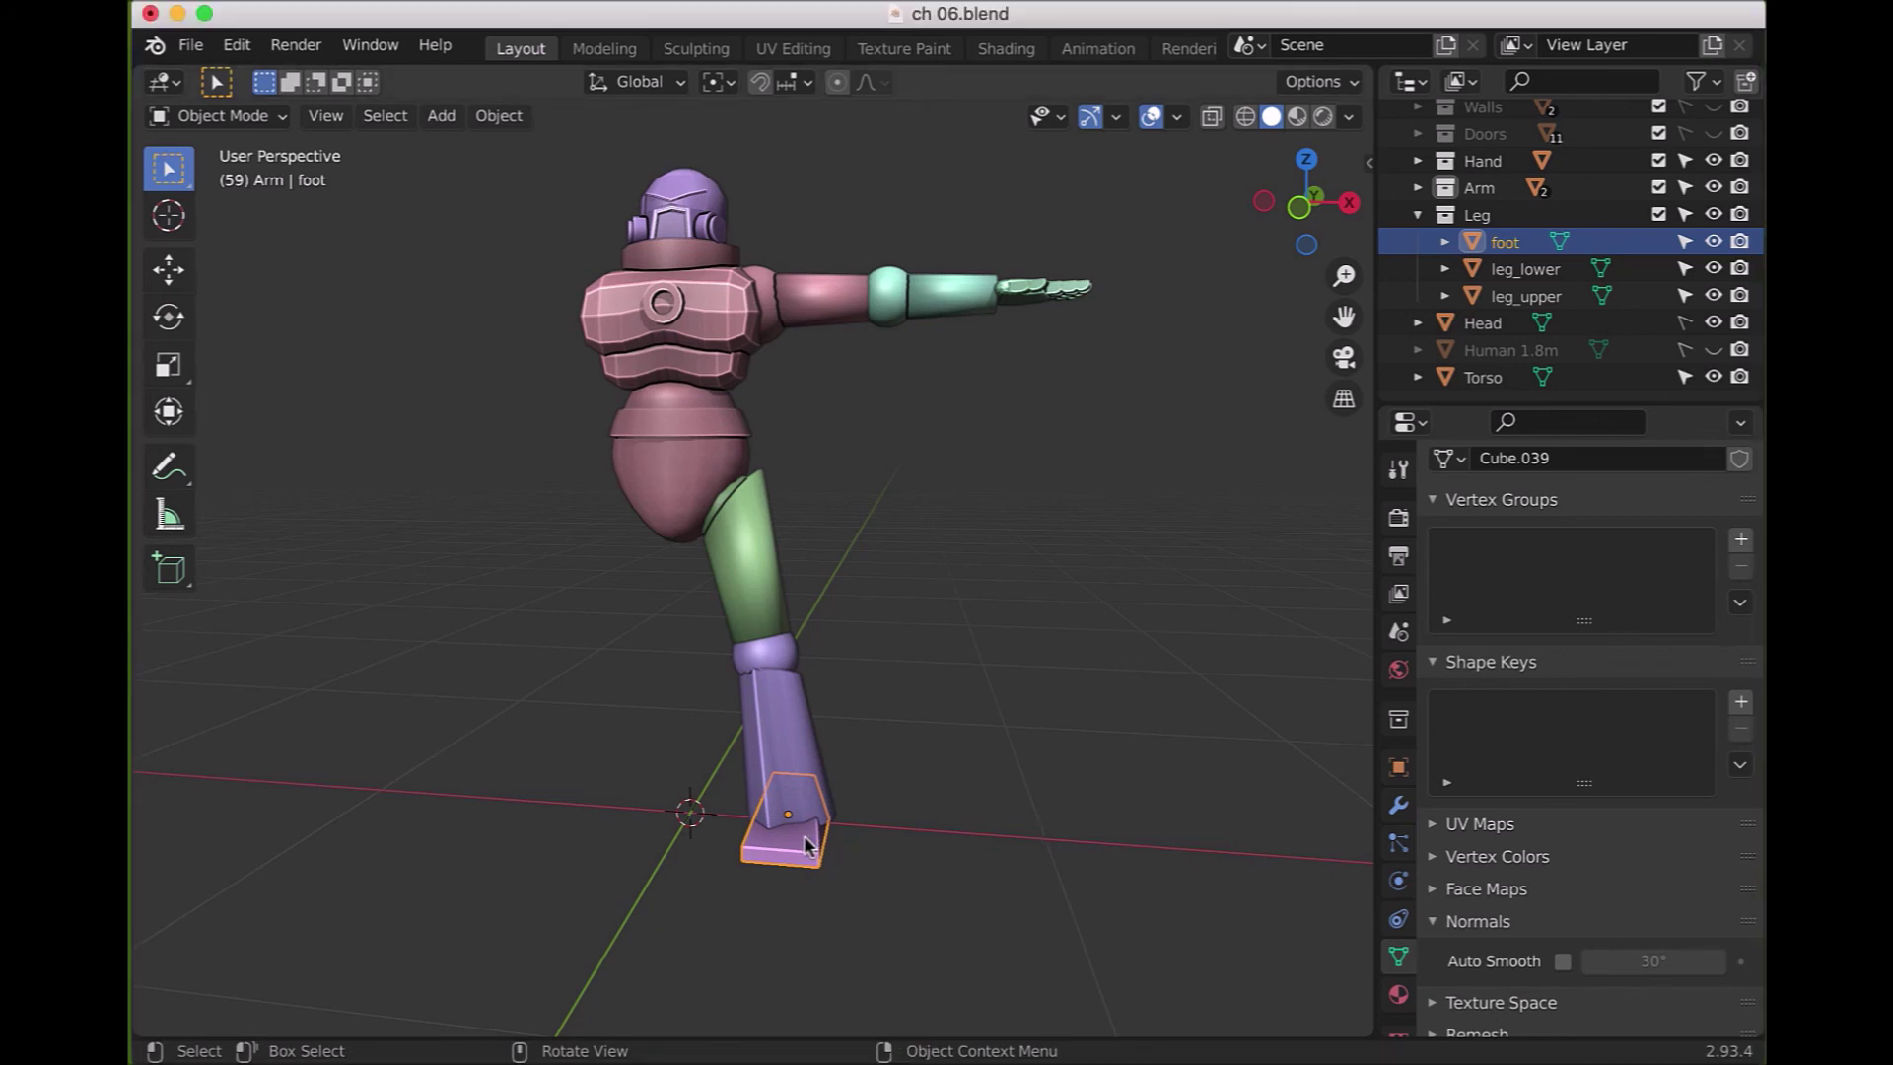
- Parent foot to leg_lower, leg_lower to leg_upper, and leg_upper to Torso with Ctrl+P > Object
shift+click(804, 744)
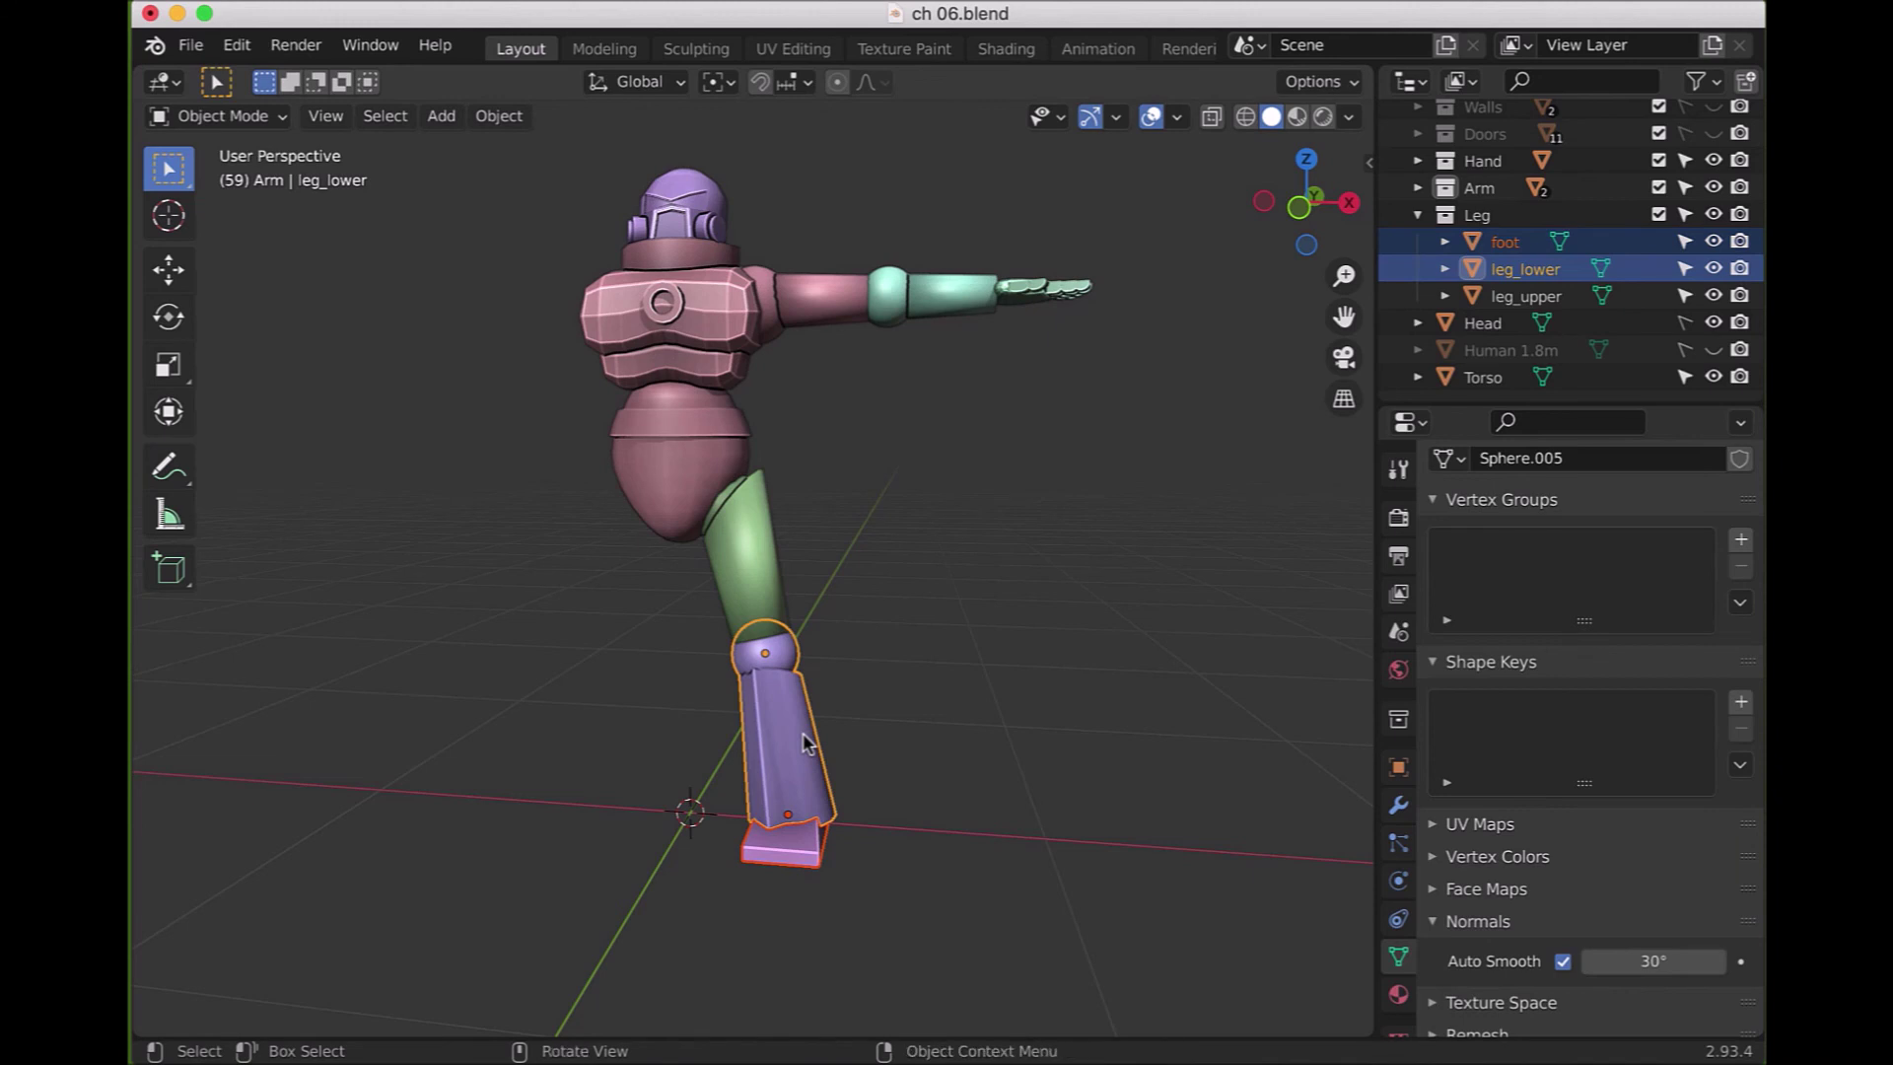
key(ctrl+p)
click(804, 744)
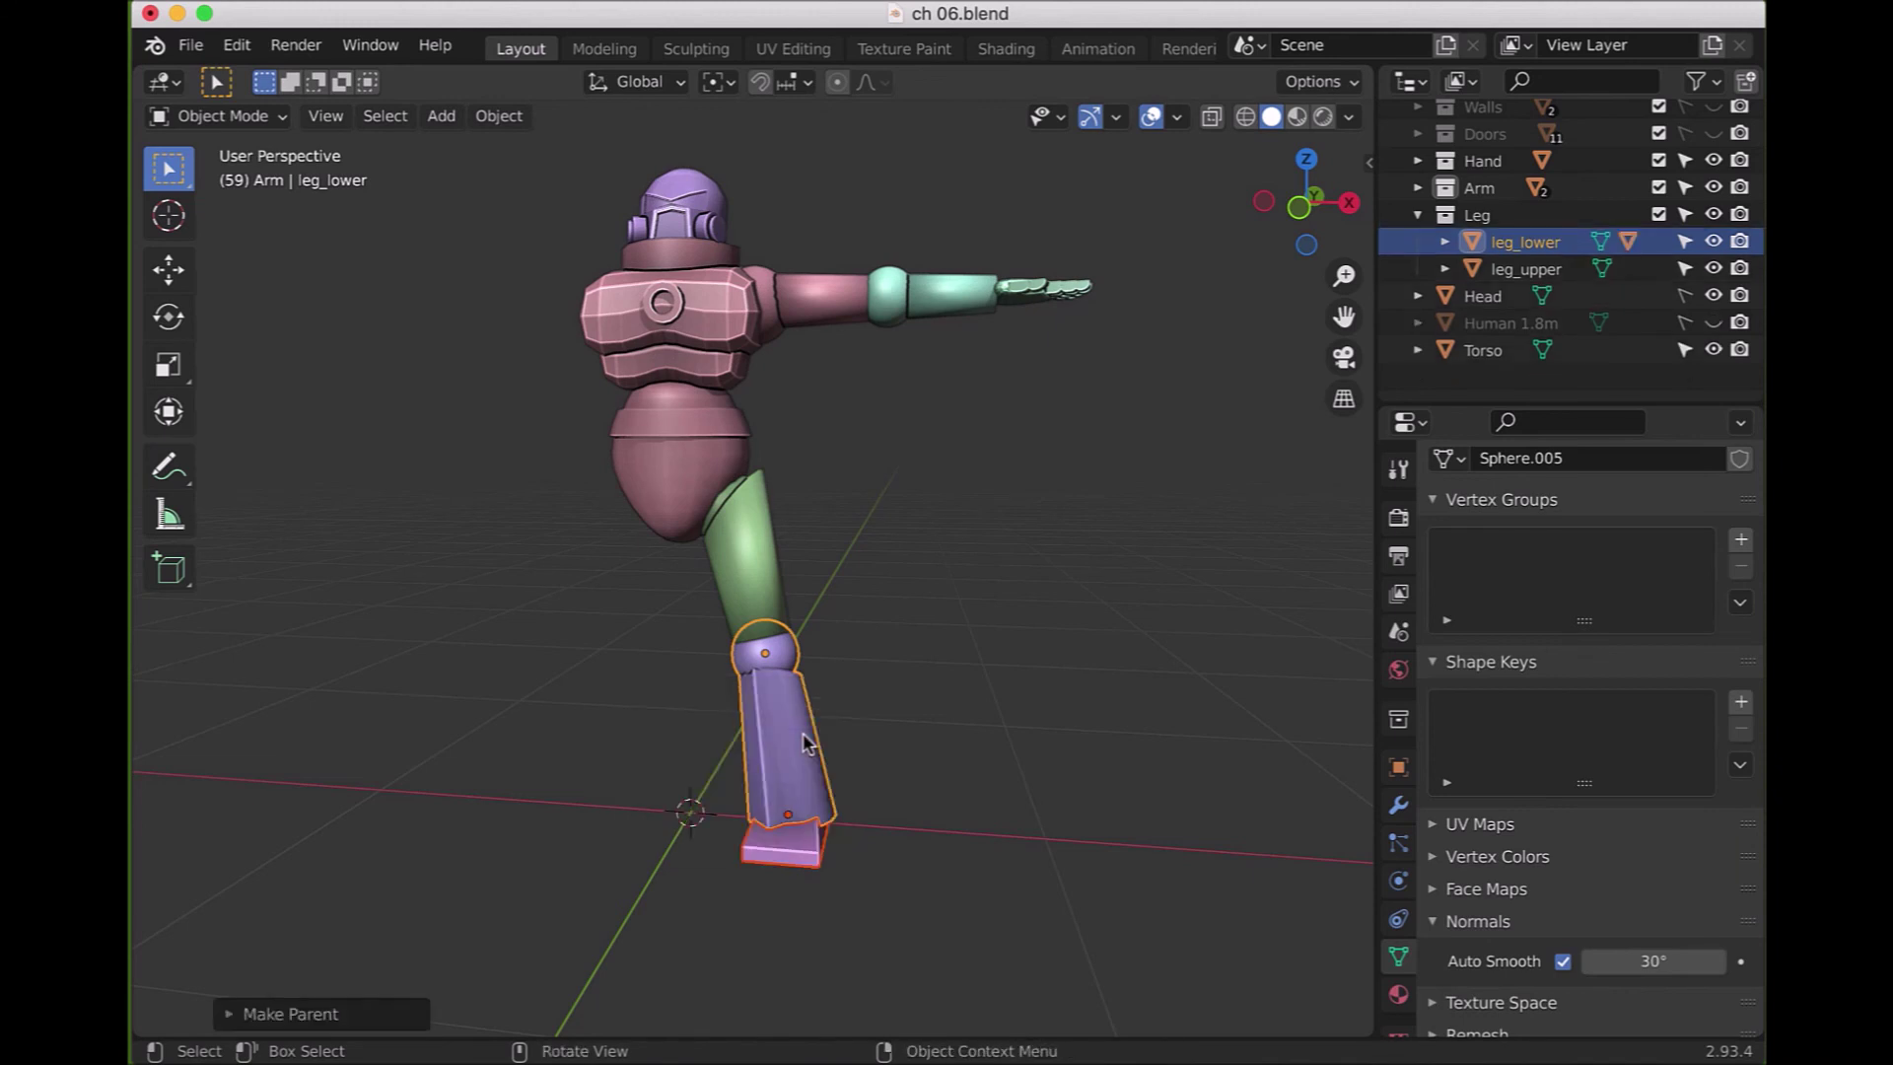
shift+click(746, 576)
key(ctrl+p)
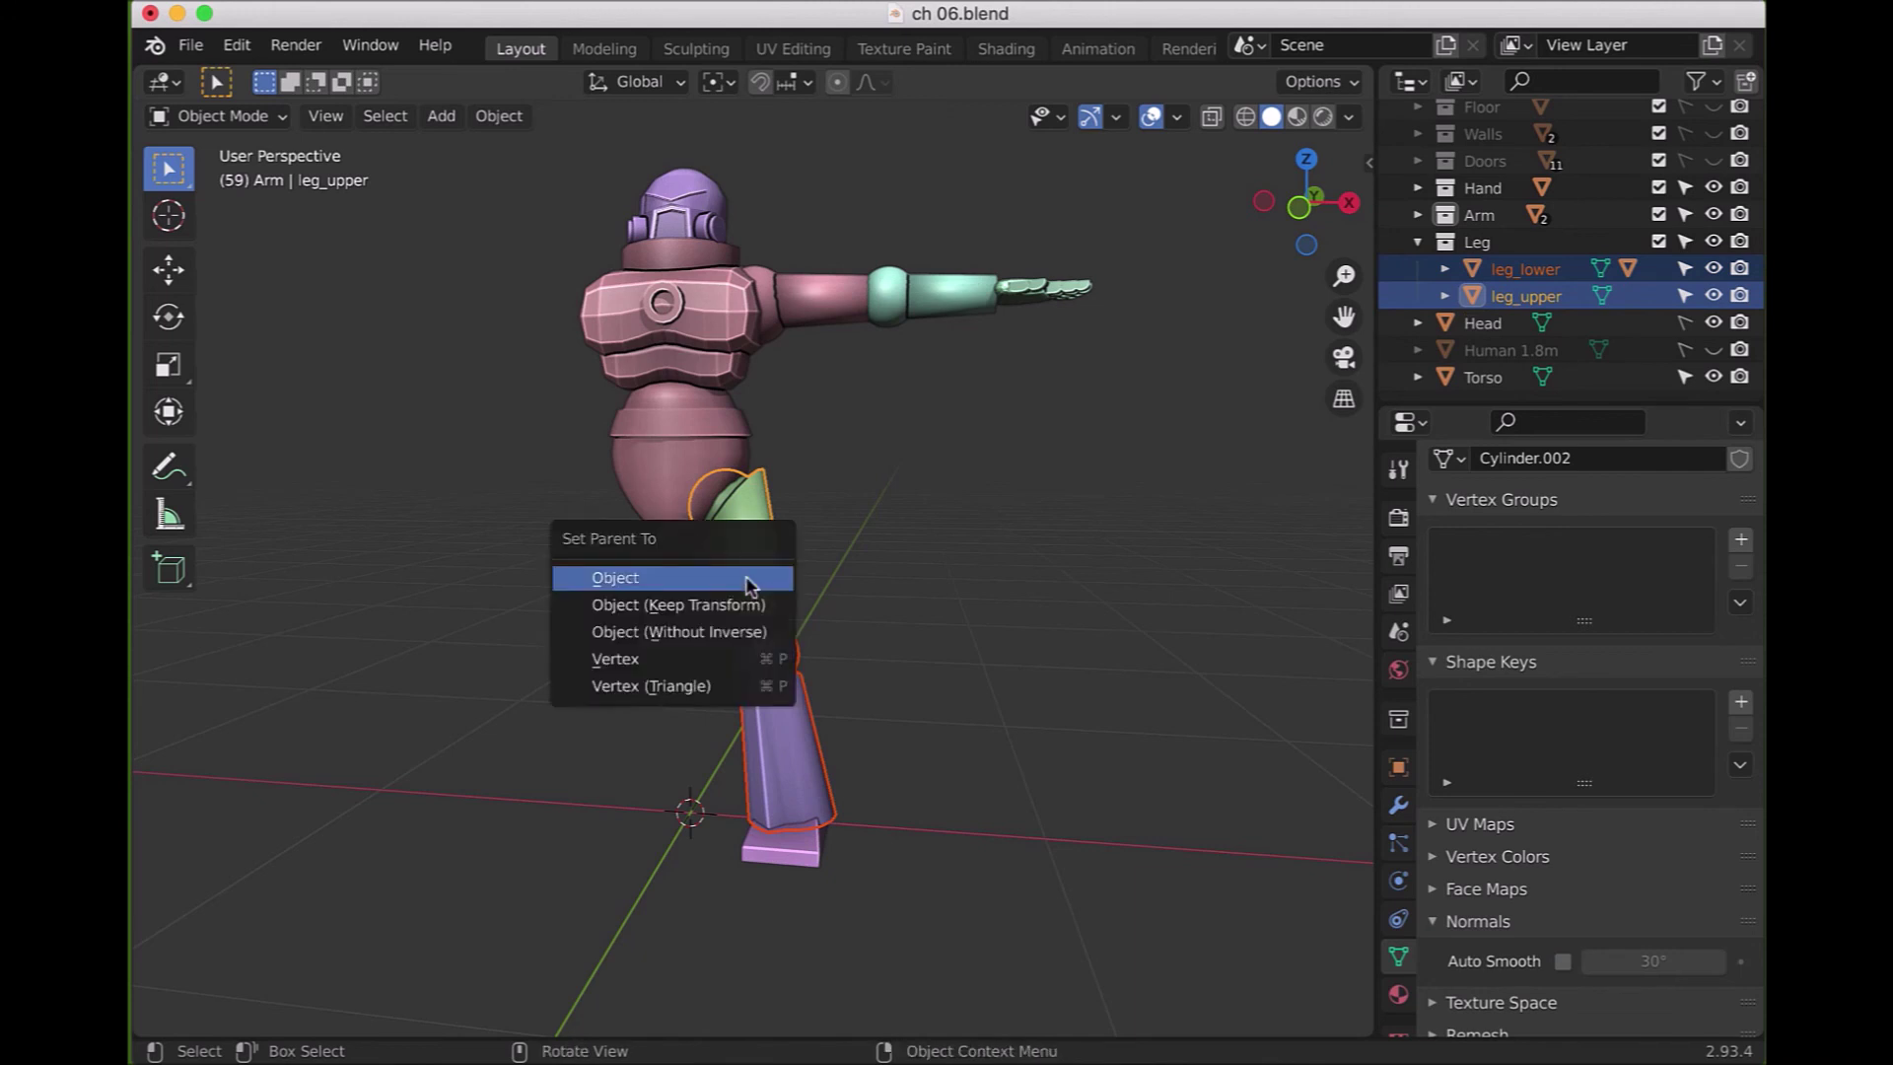
click(747, 580)
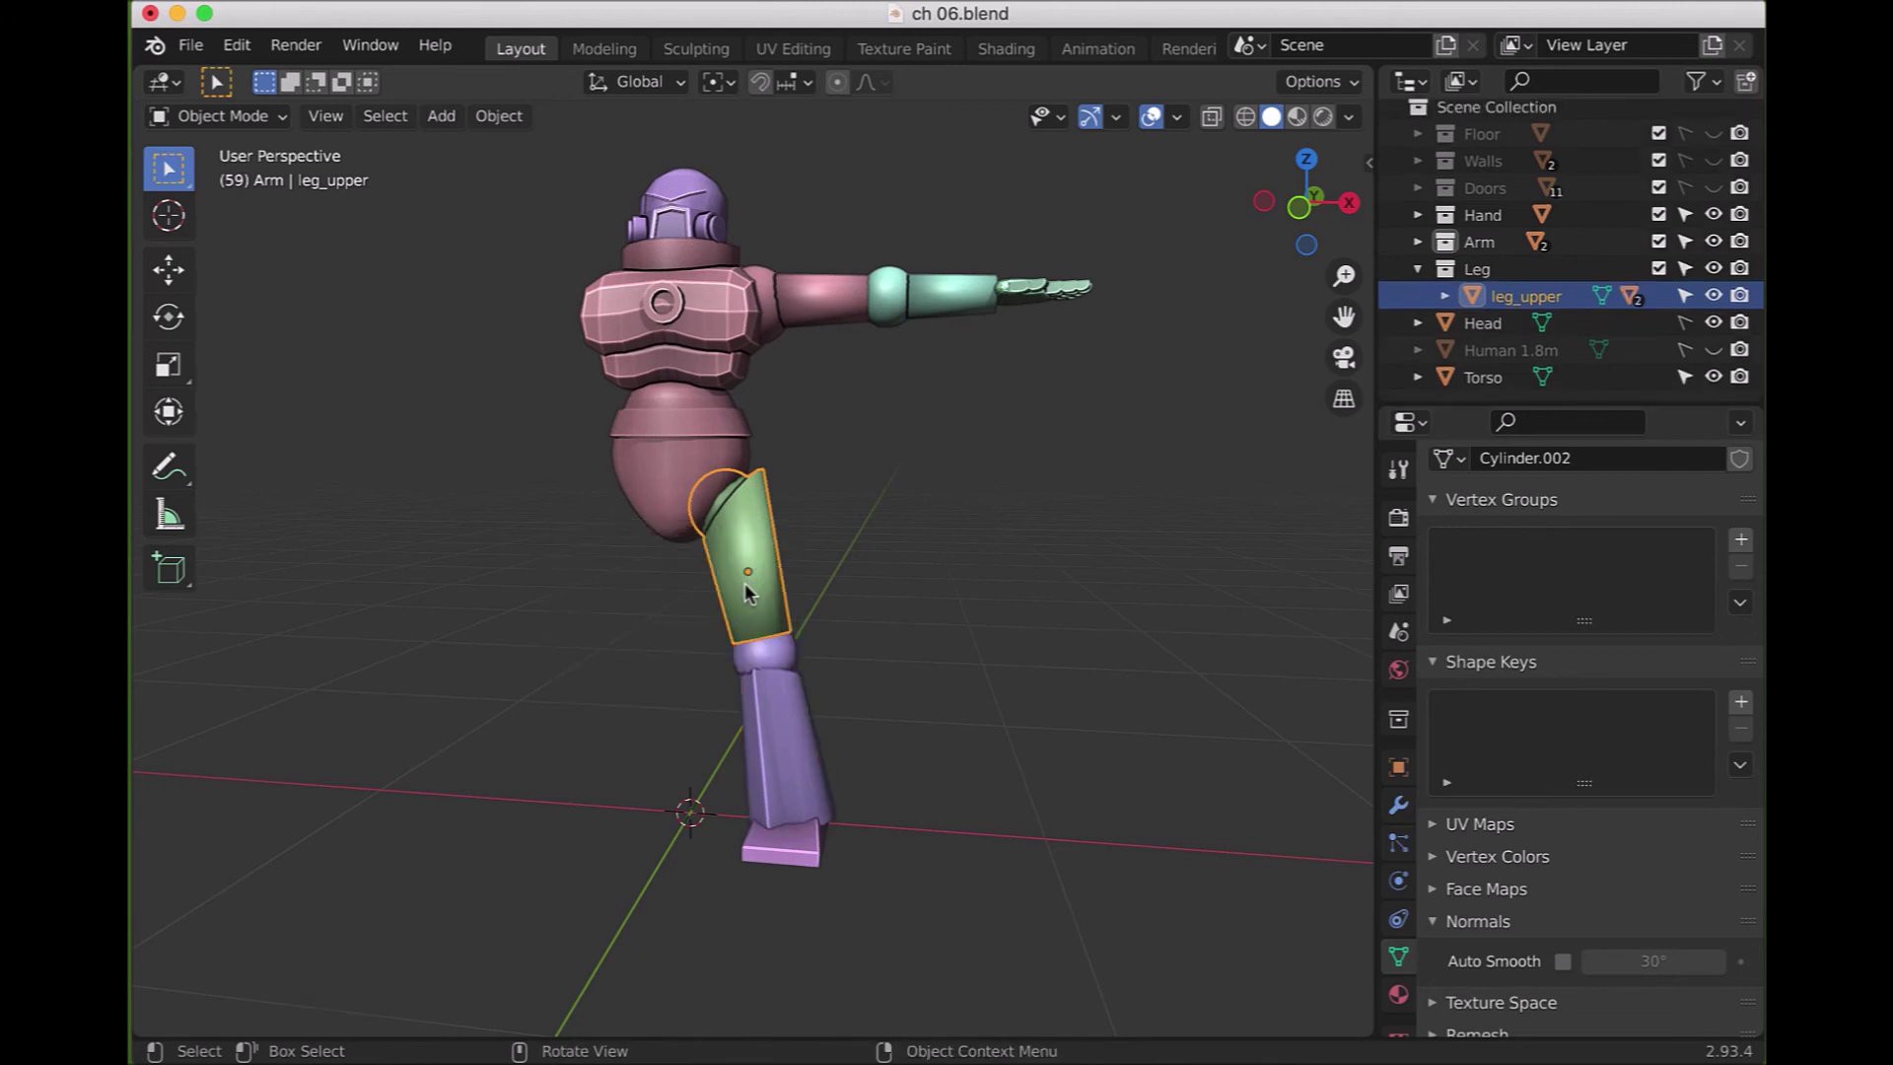
shift+click(667, 458)
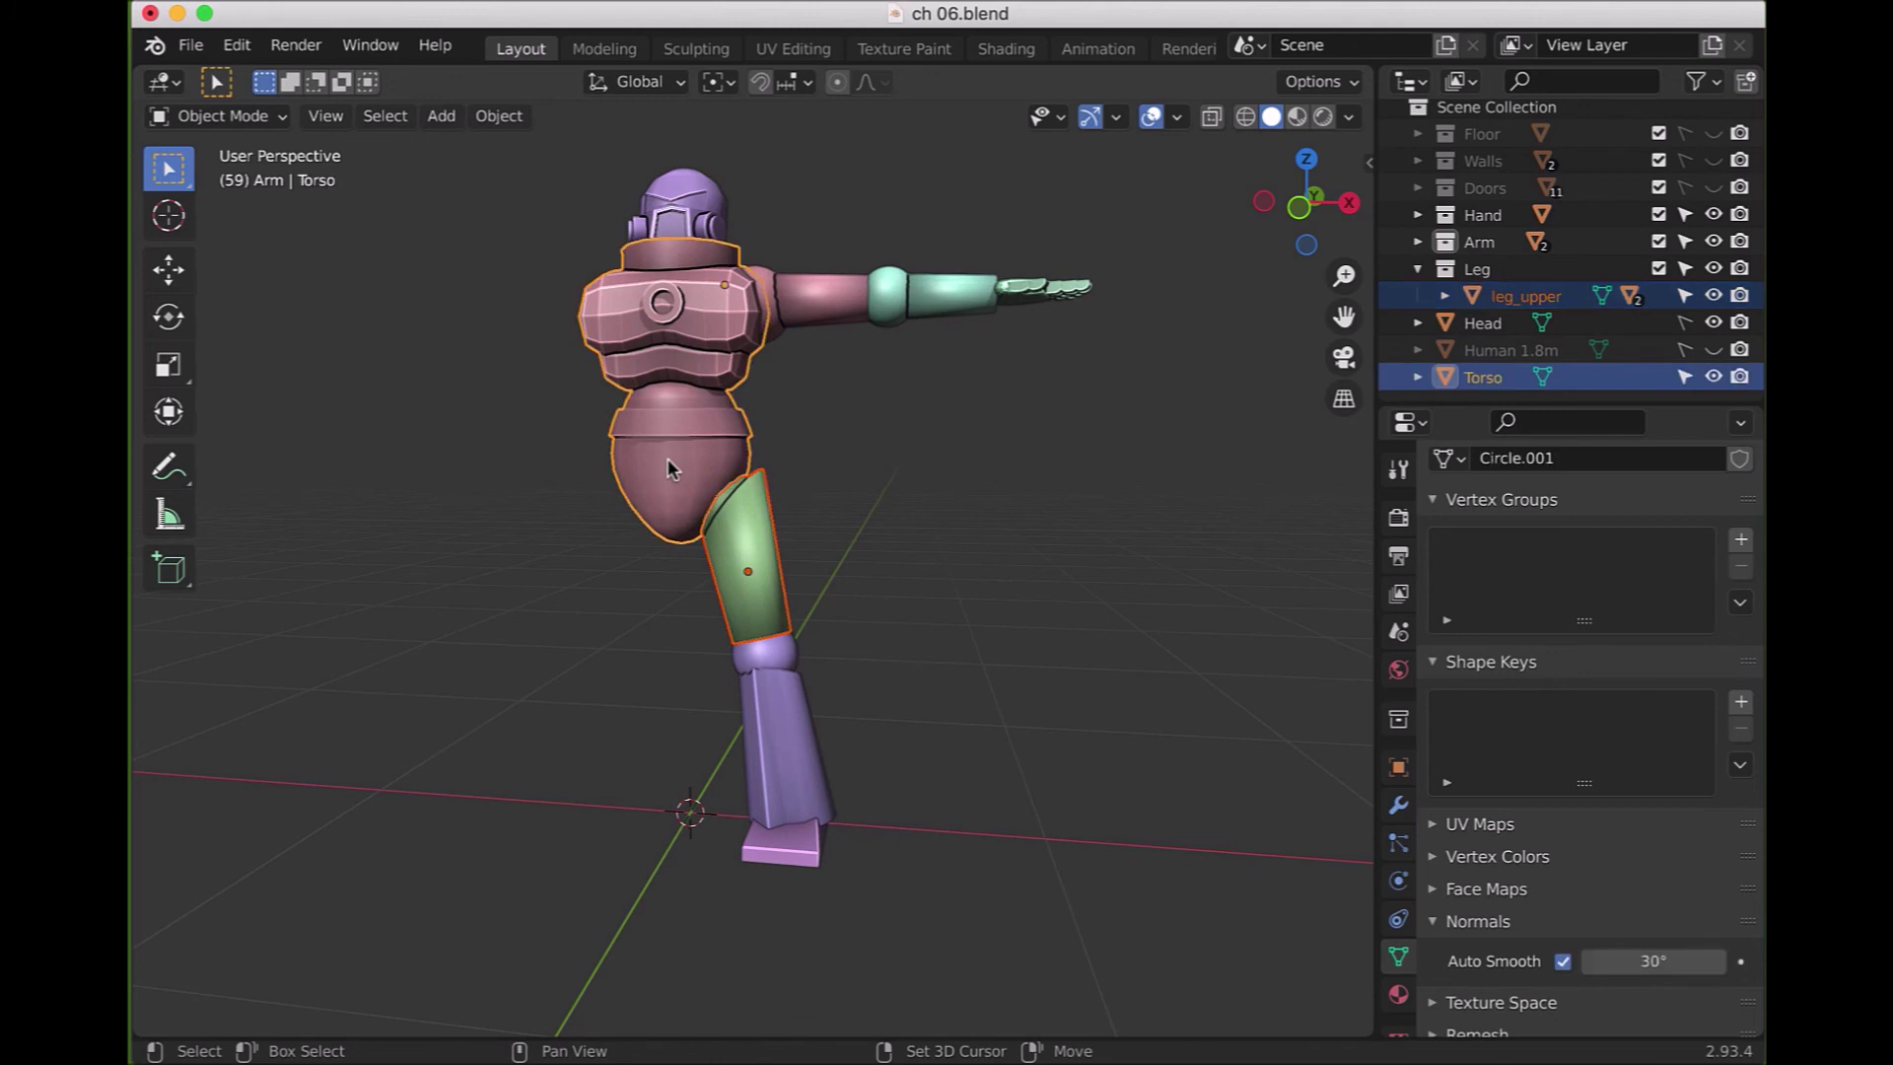
key(ctrl+p)
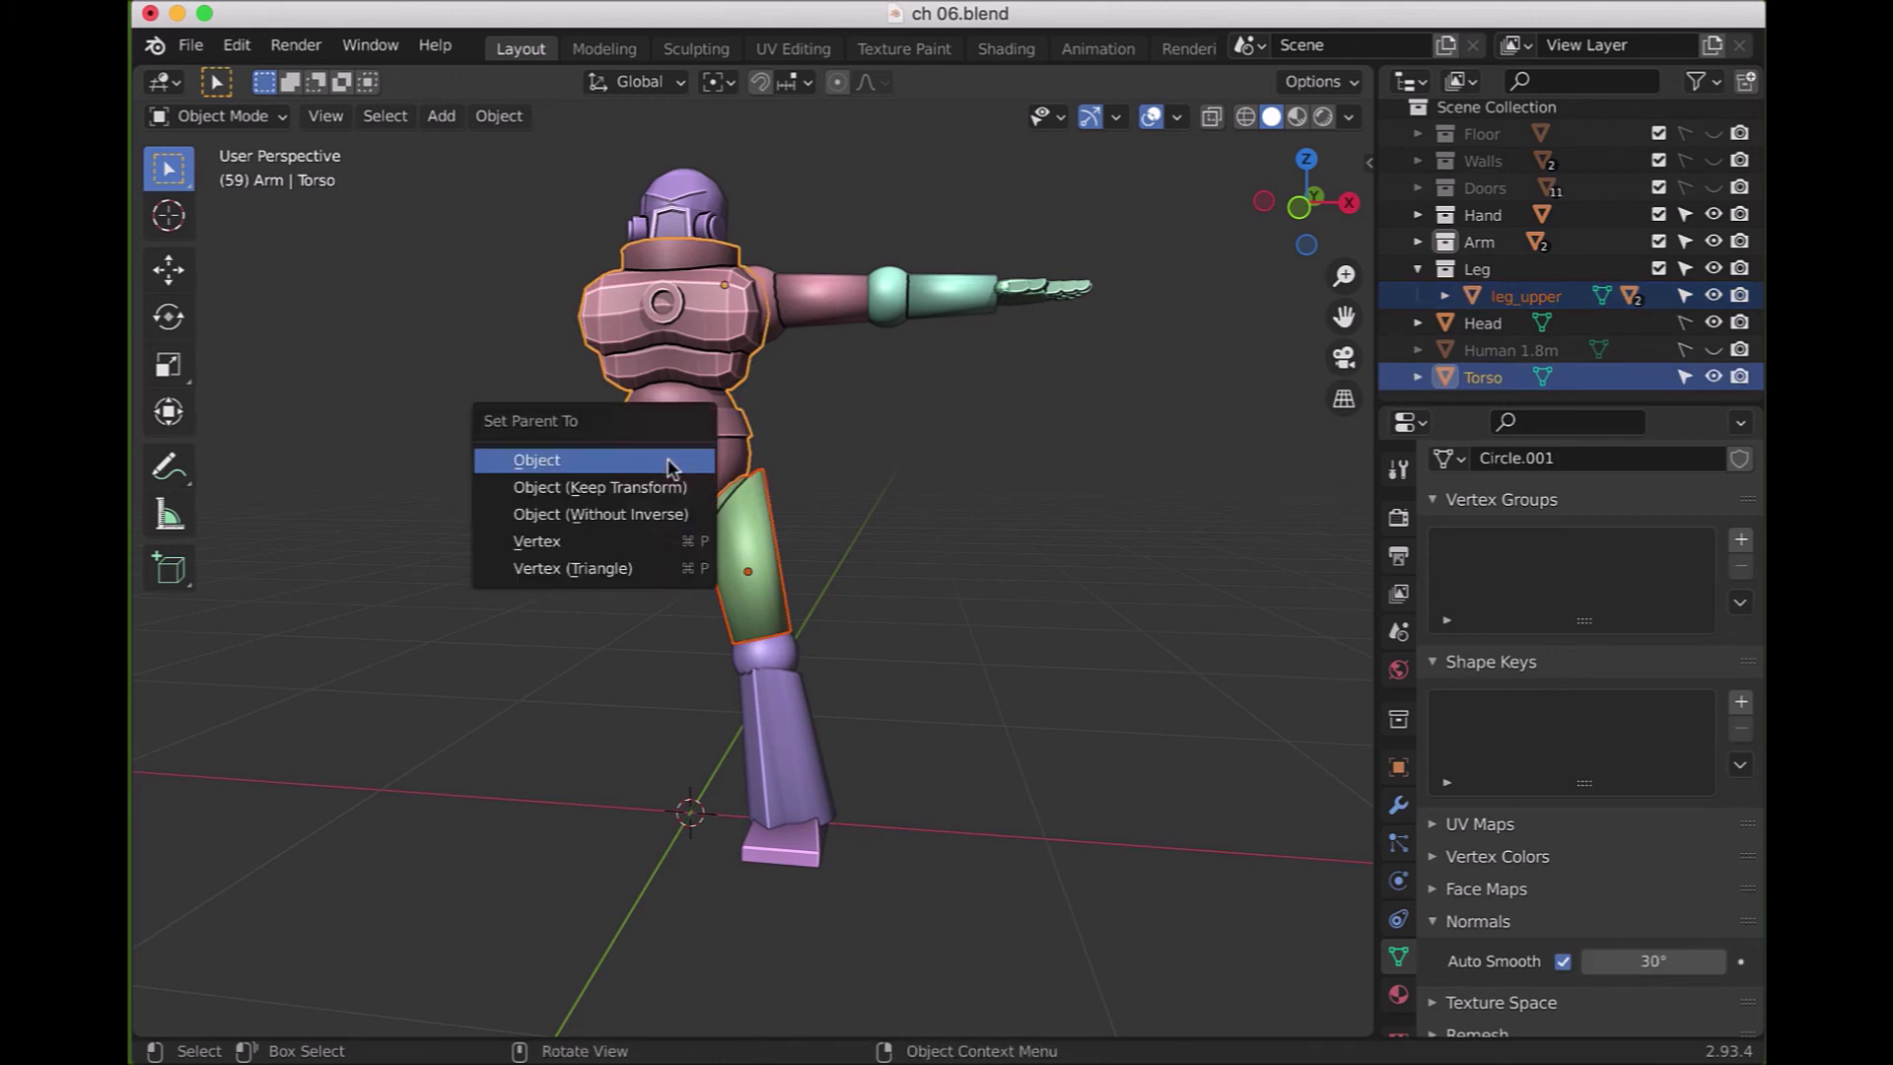
click(669, 467)
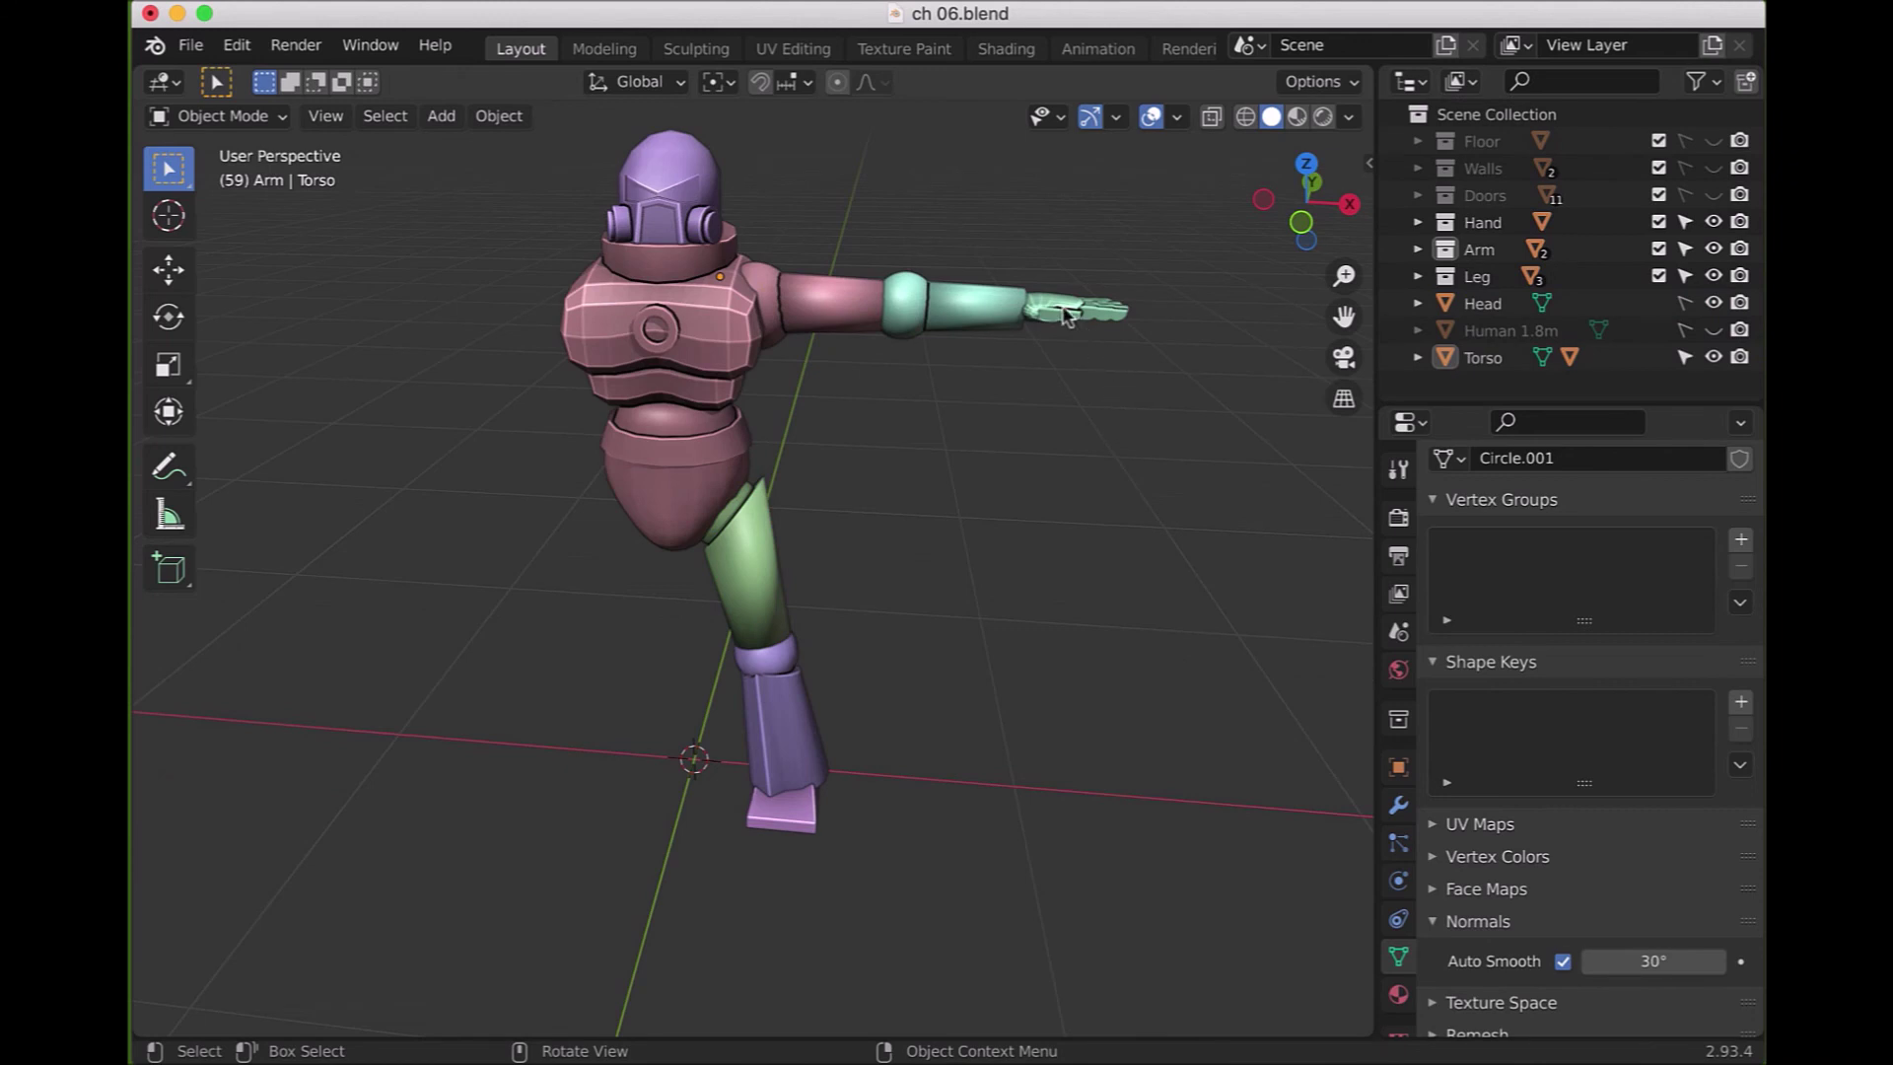
- Chain the arm: hand to arm_lower, arm_lower to arm_upper, arm_upper to Torso
click(1043, 313)
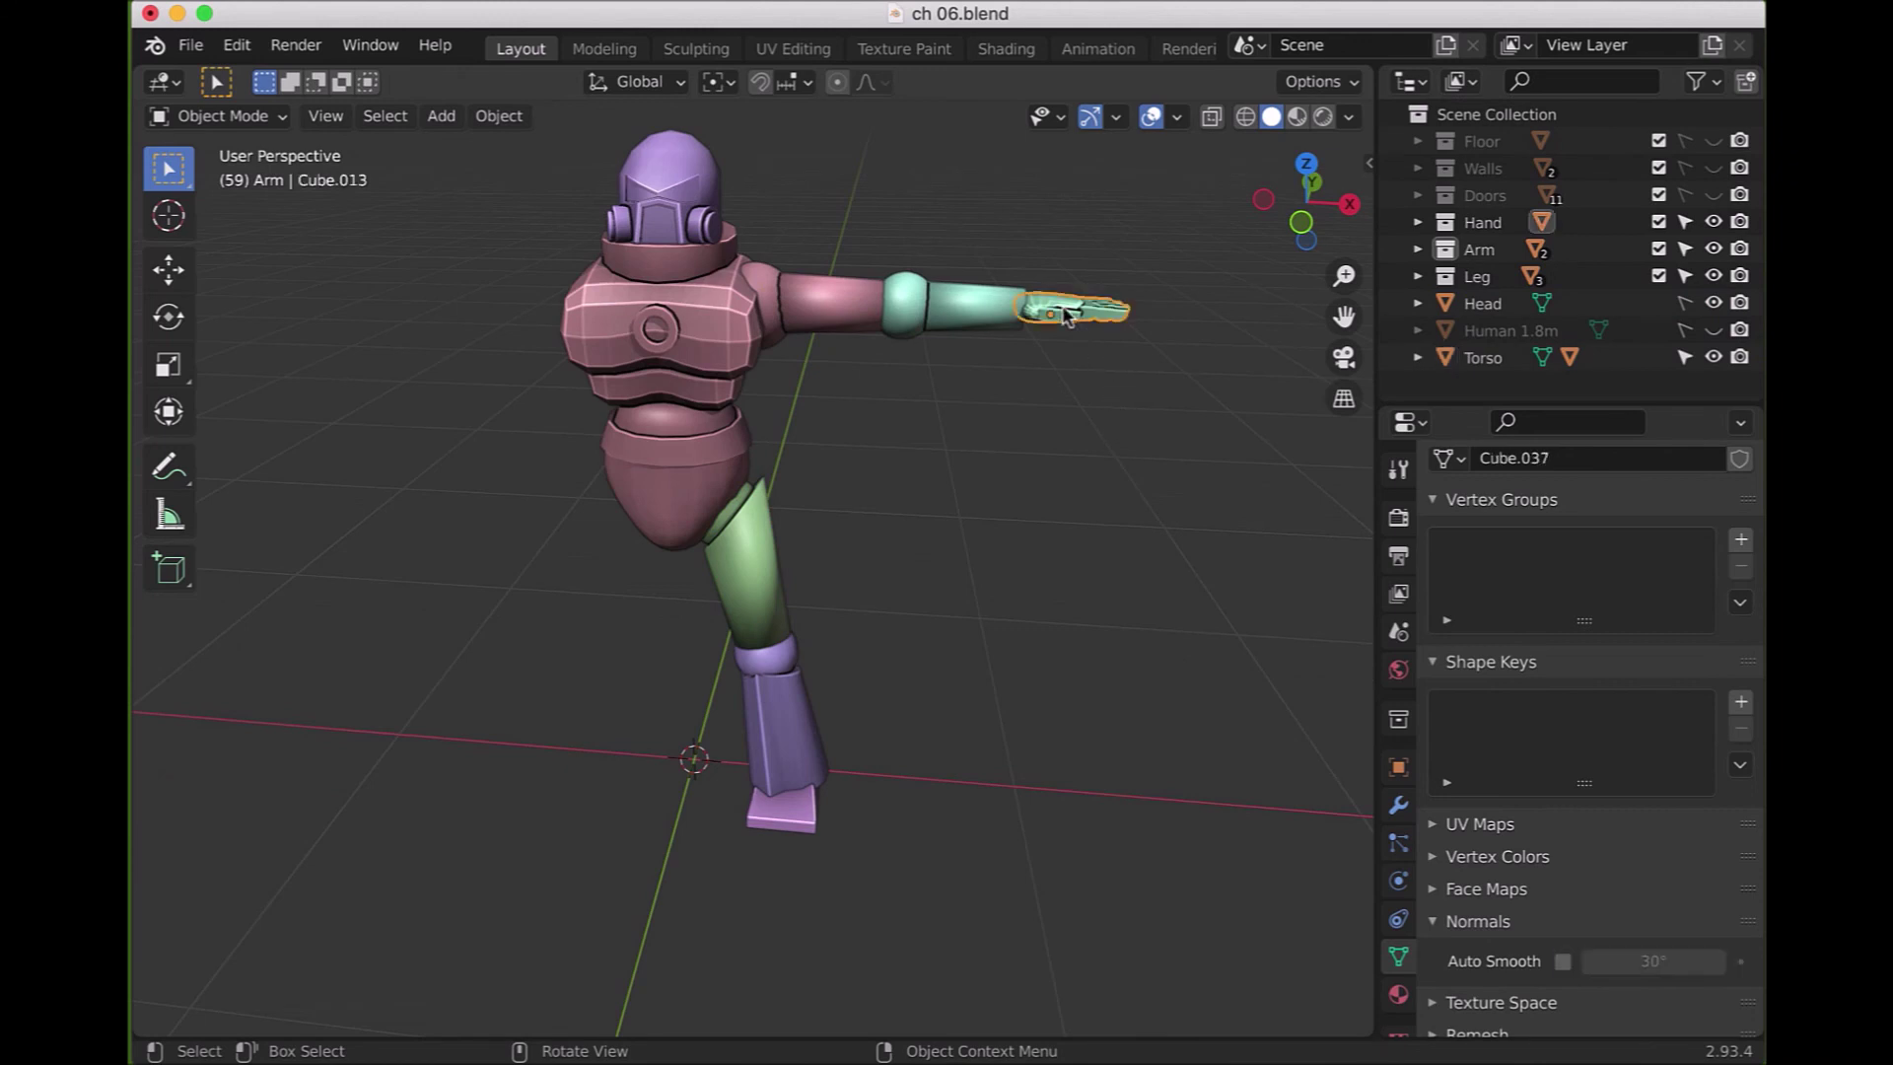
shift+click(990, 313)
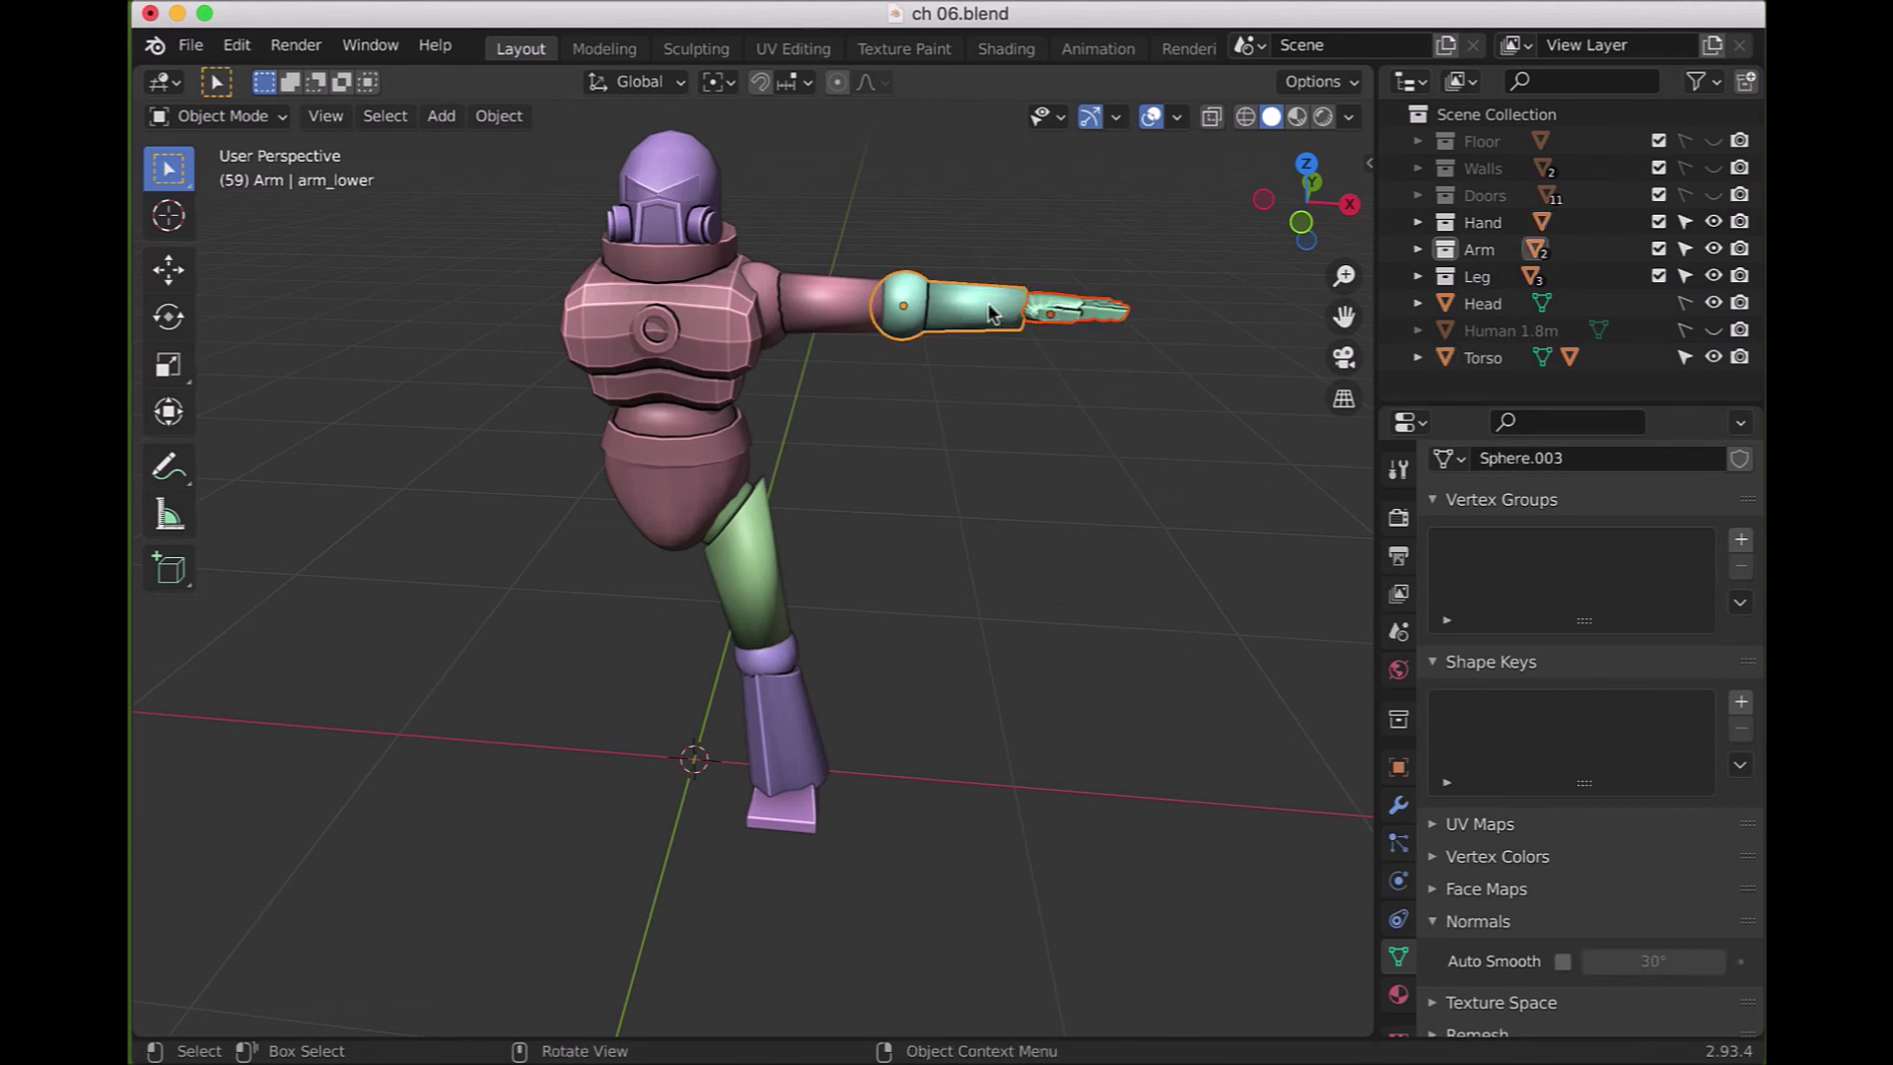
key(ctrl+p)
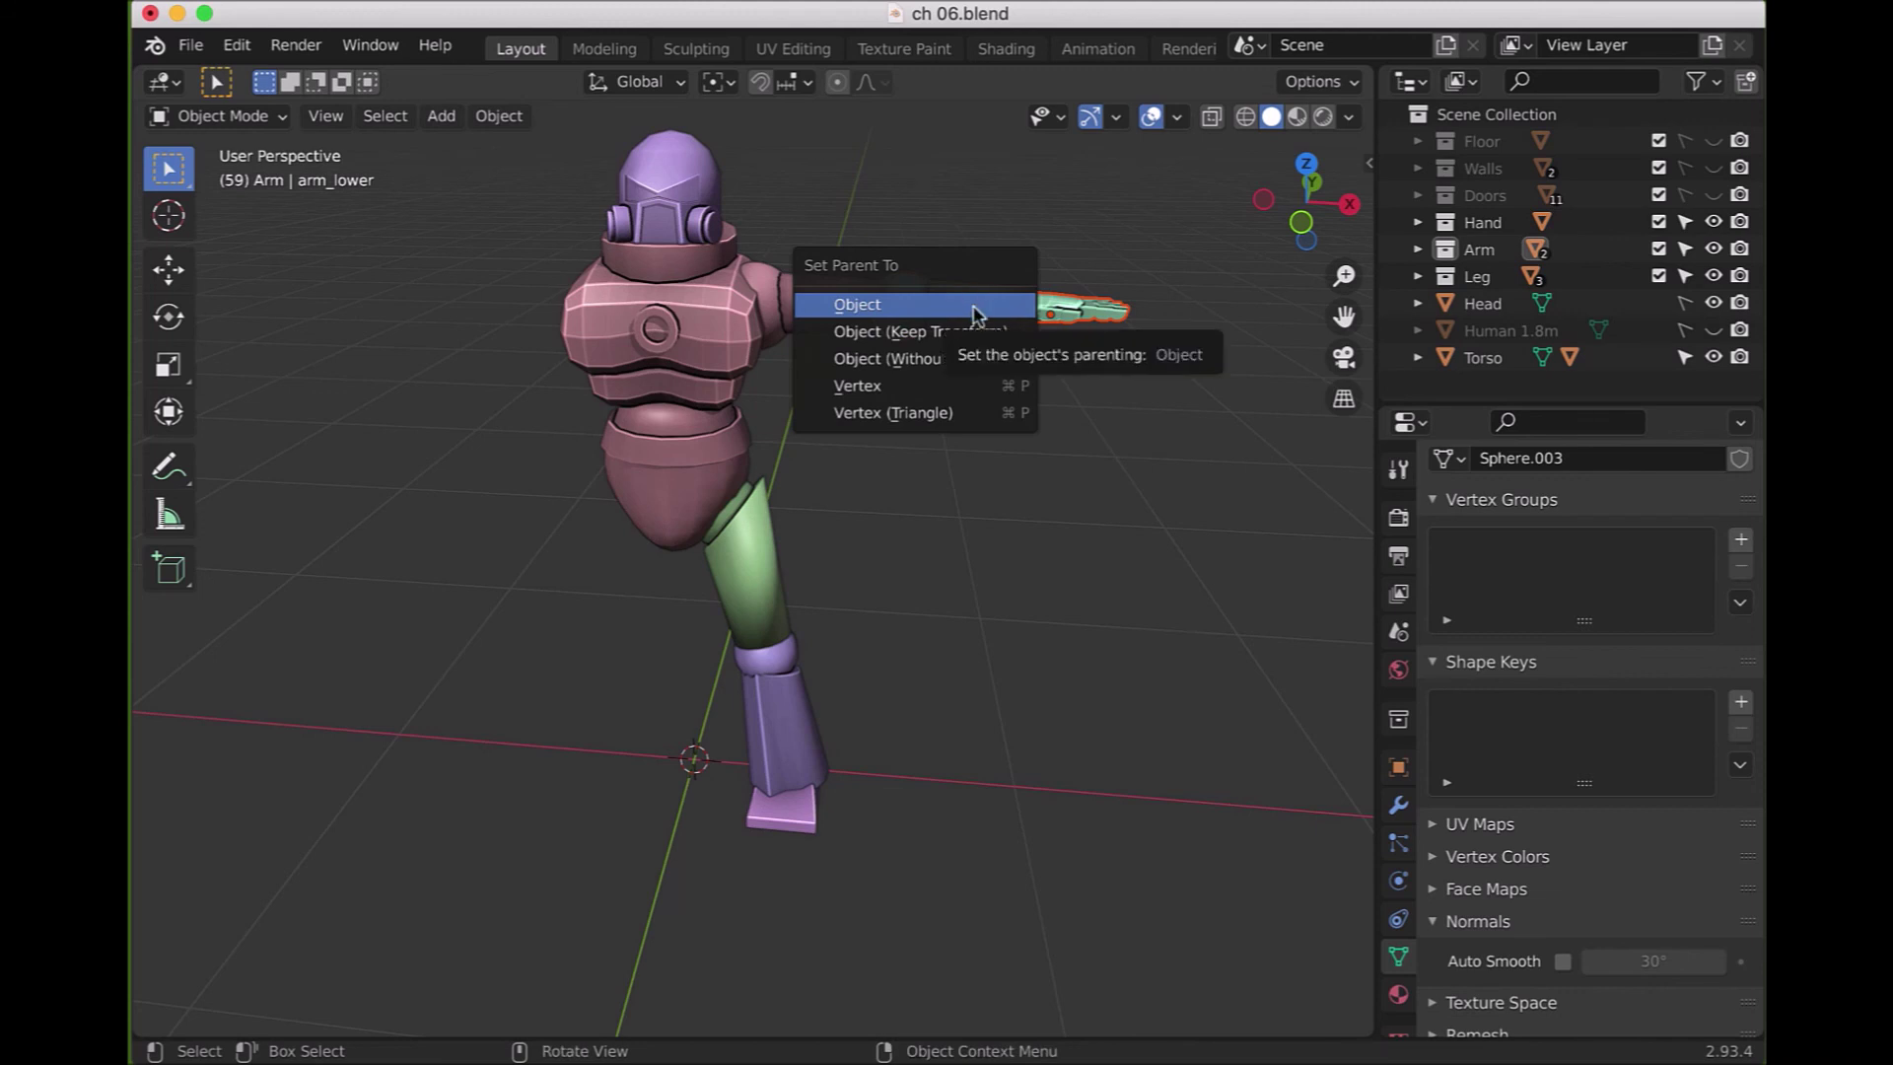
click(973, 314)
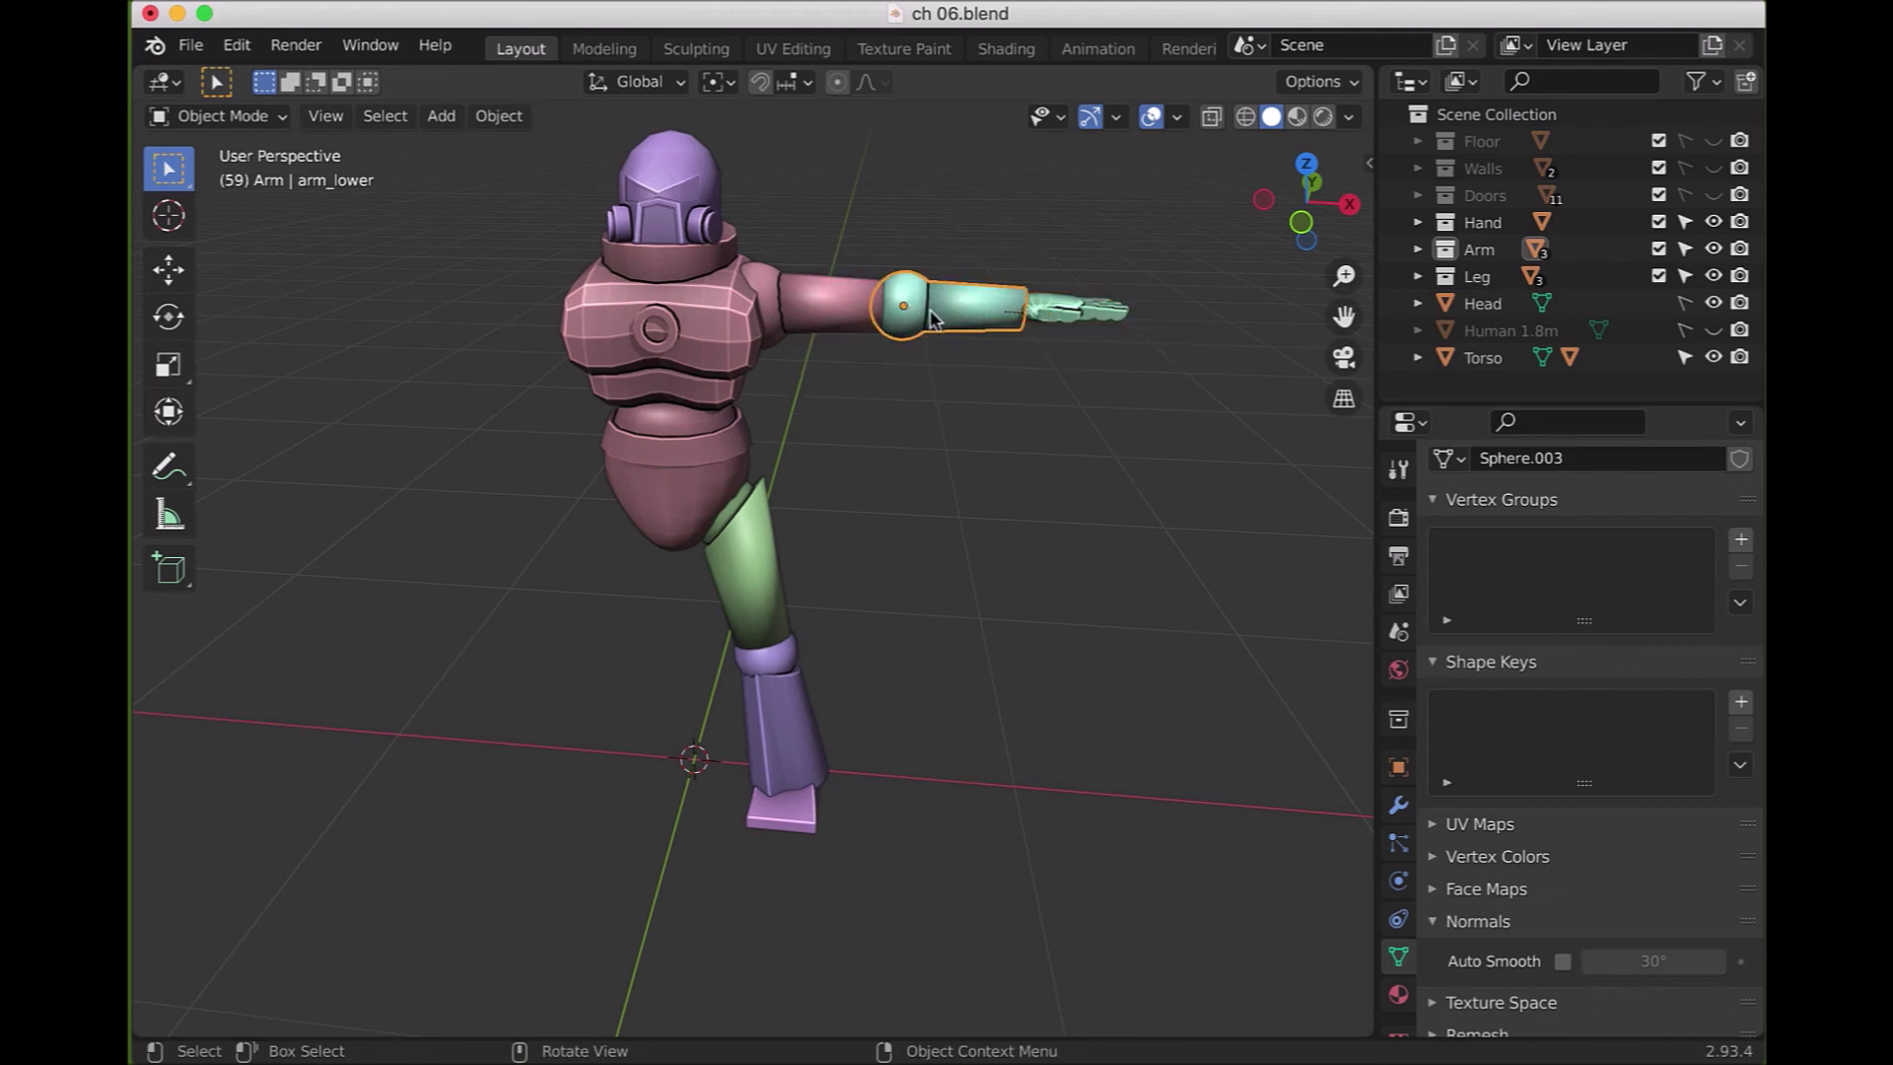
shift+click(814, 309)
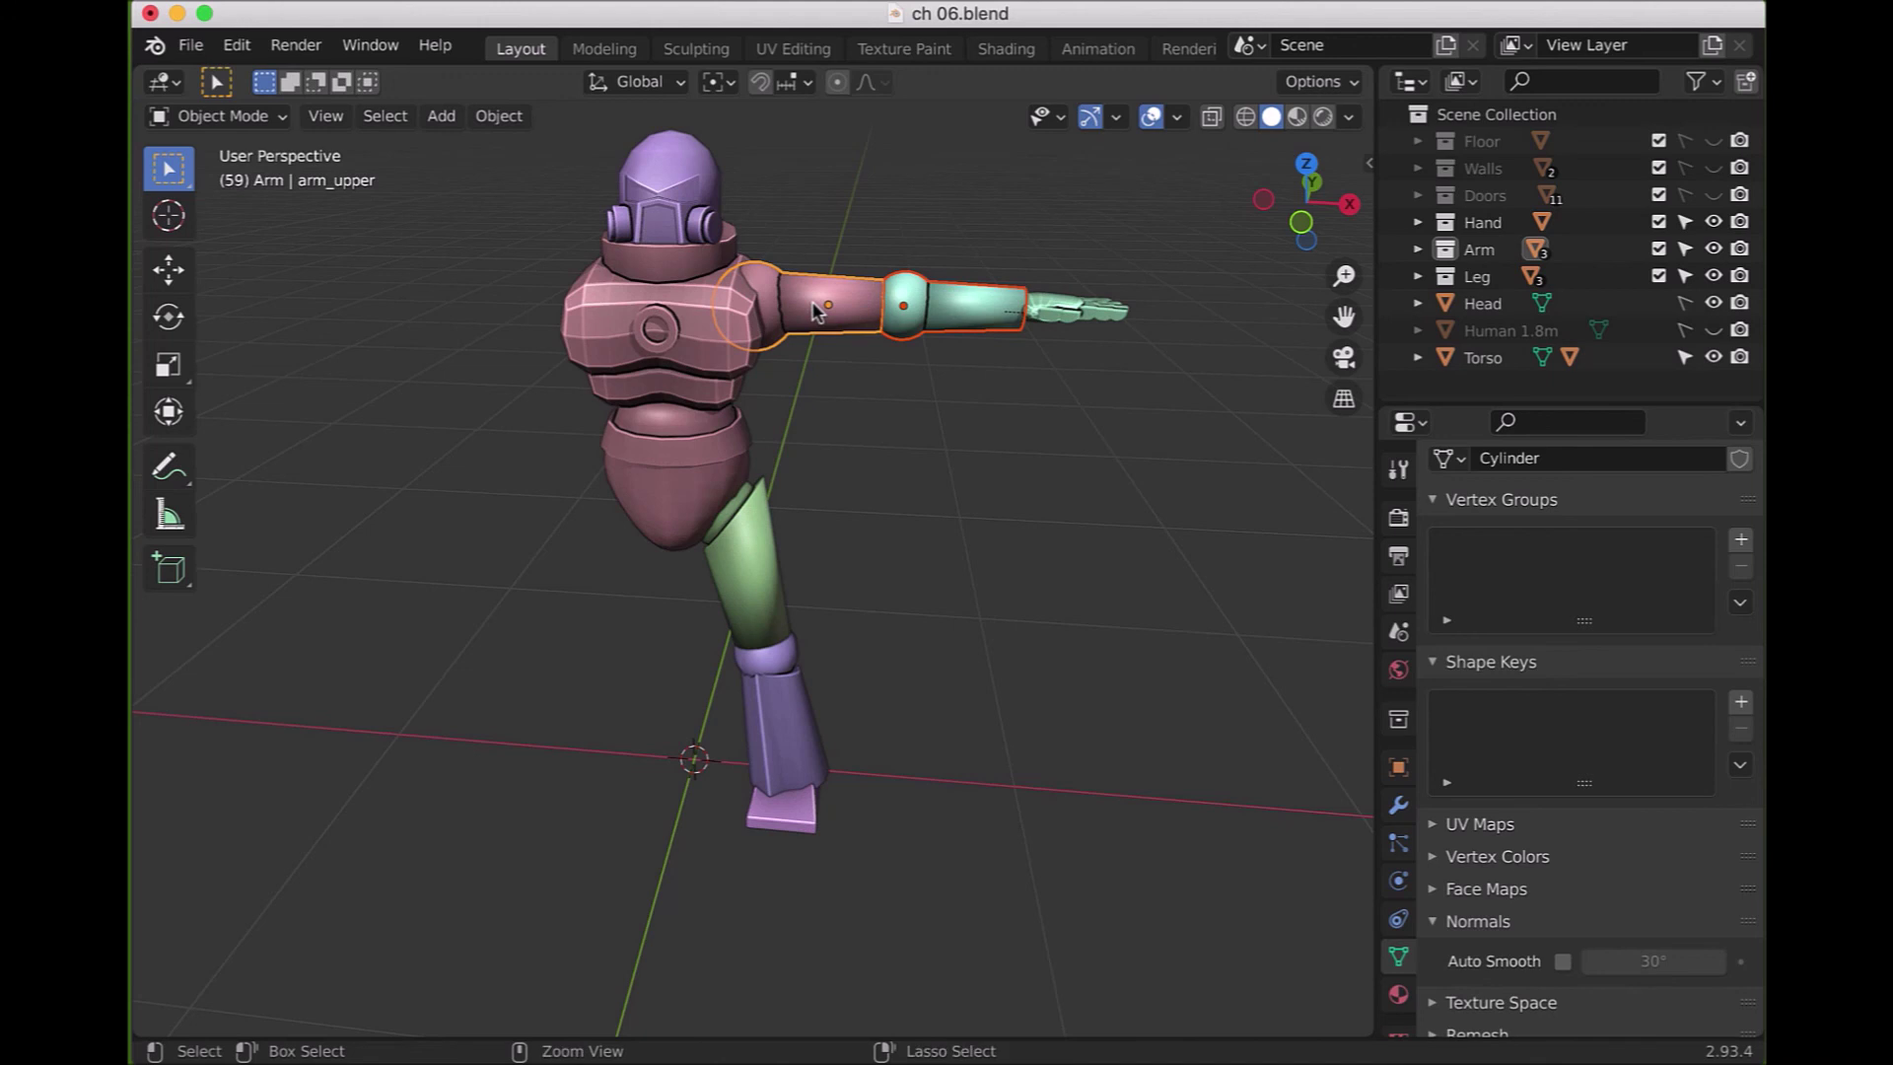
key(ctrl+p)
click(815, 308)
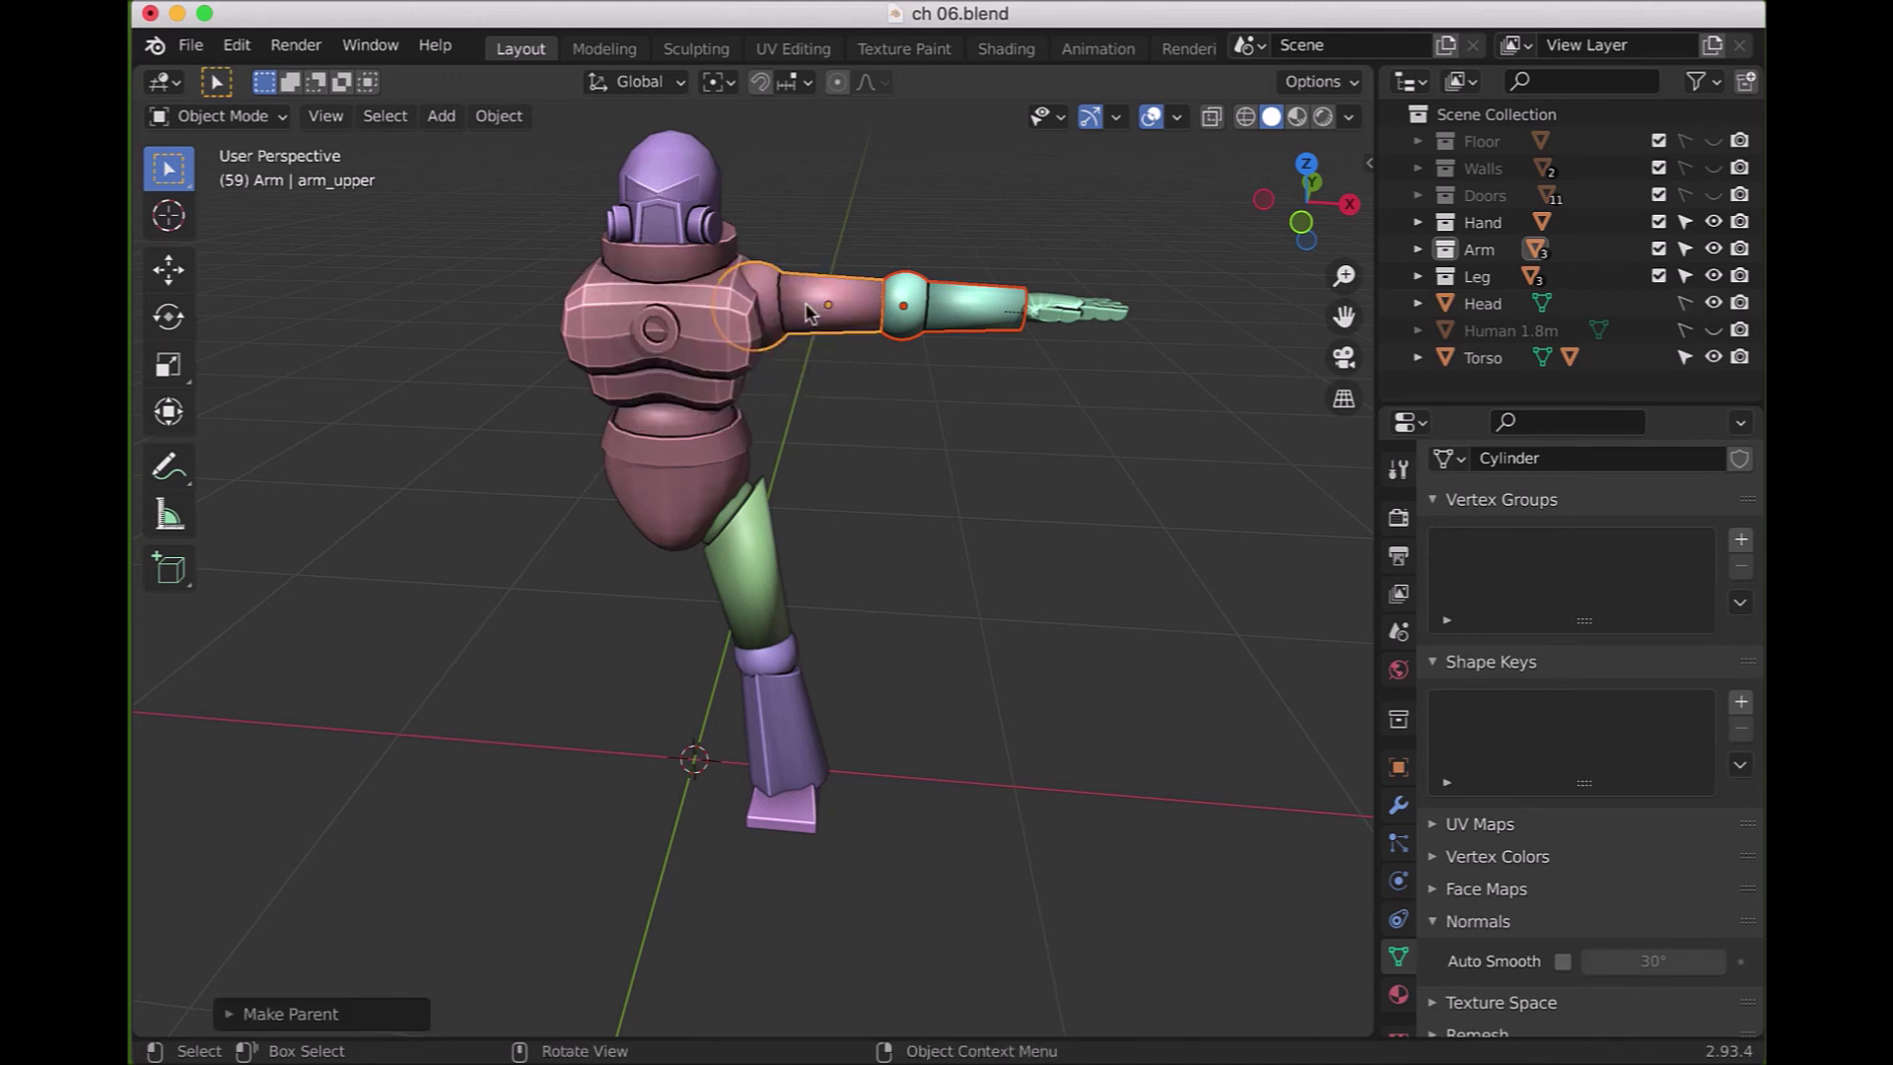
click(814, 309)
shift+click(719, 313)
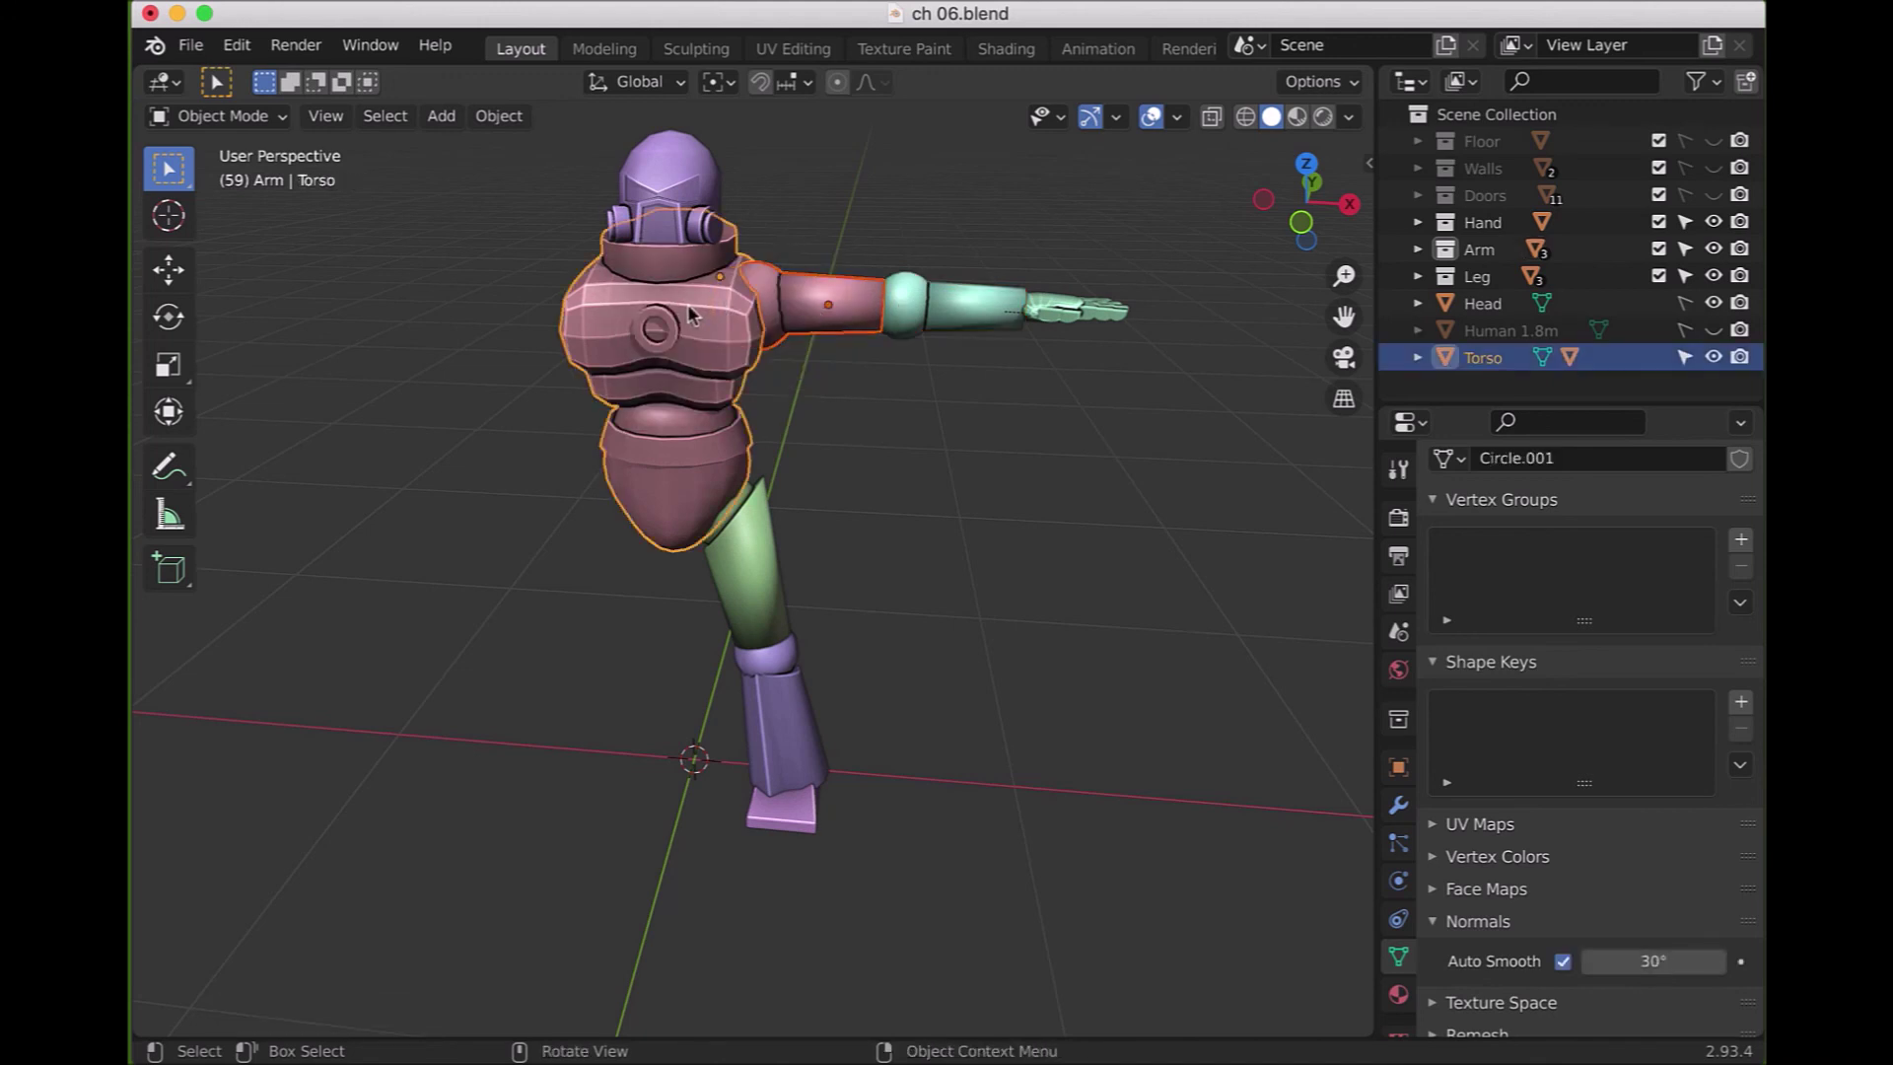
key(ctrl+p)
click(688, 306)
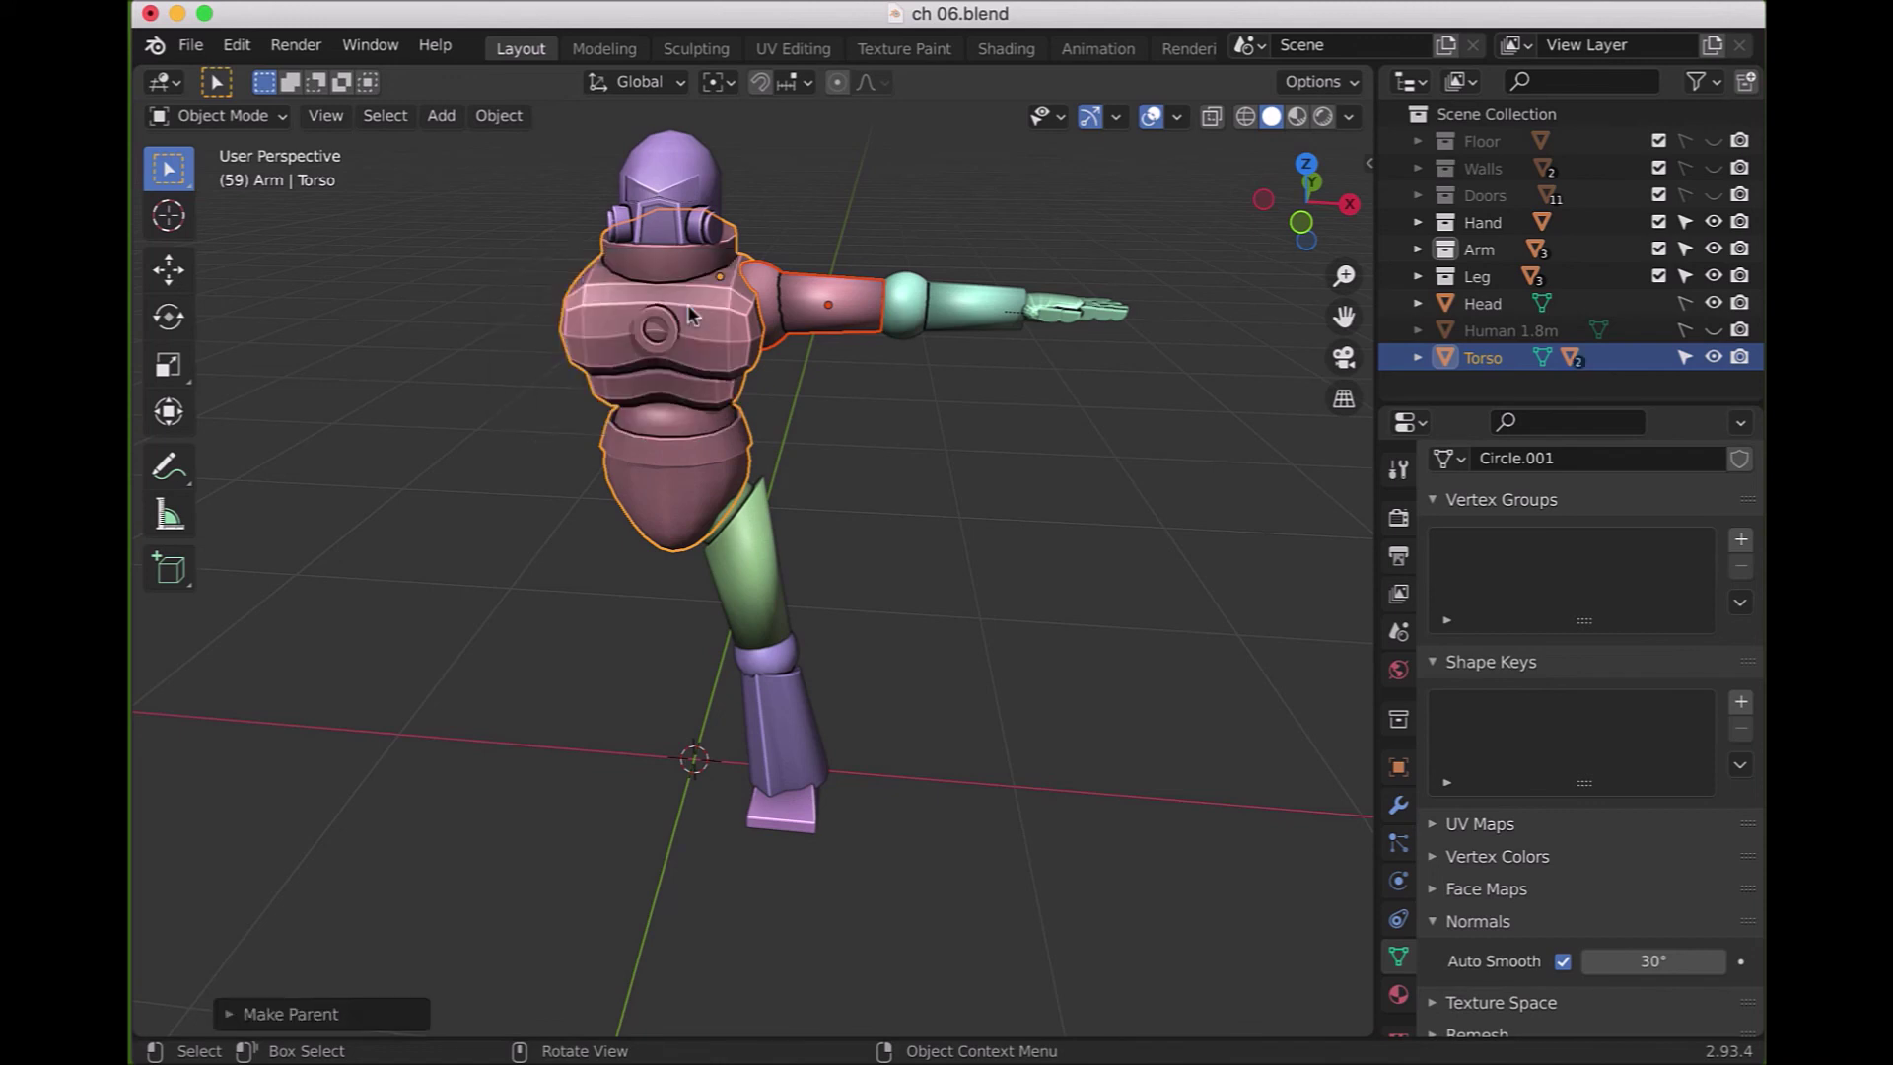
- Make the Head selectable in the outliner and parent it to the Torso
key(alt+a)
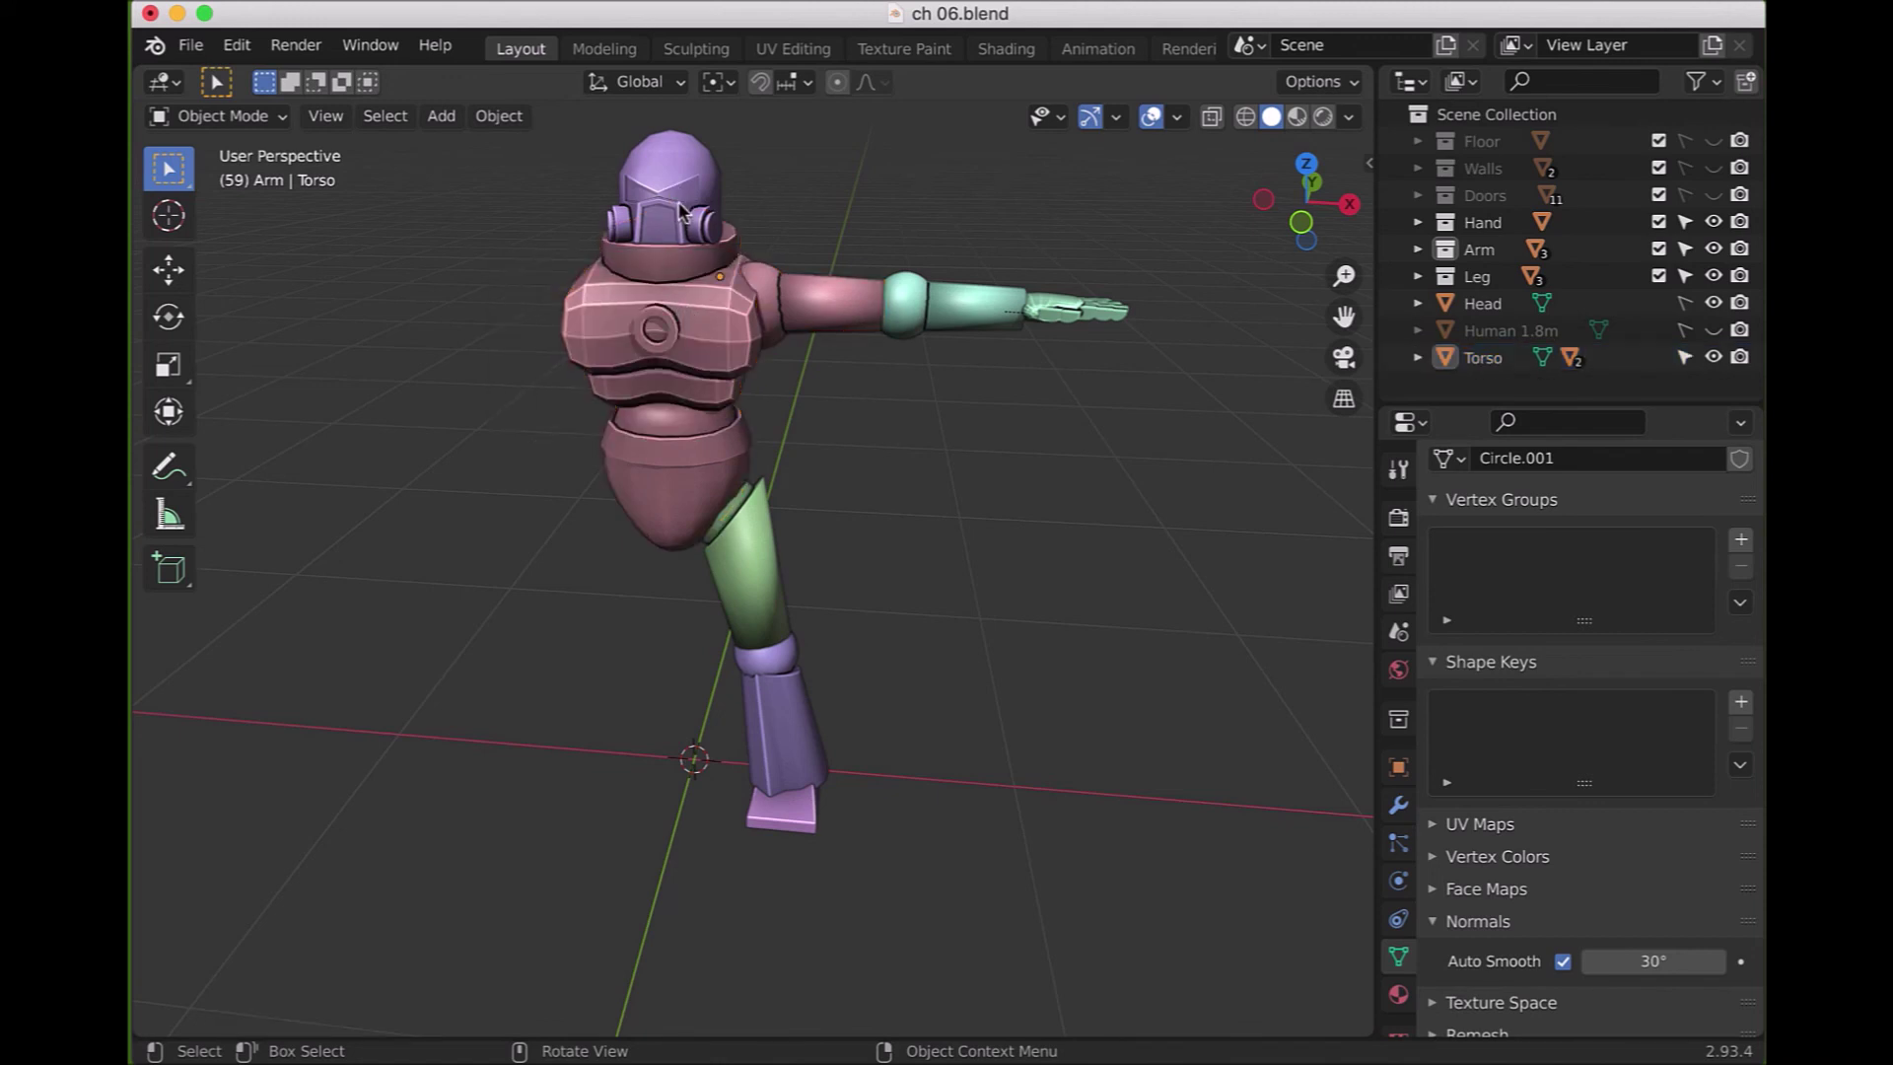
click(680, 203)
key(alt+a)
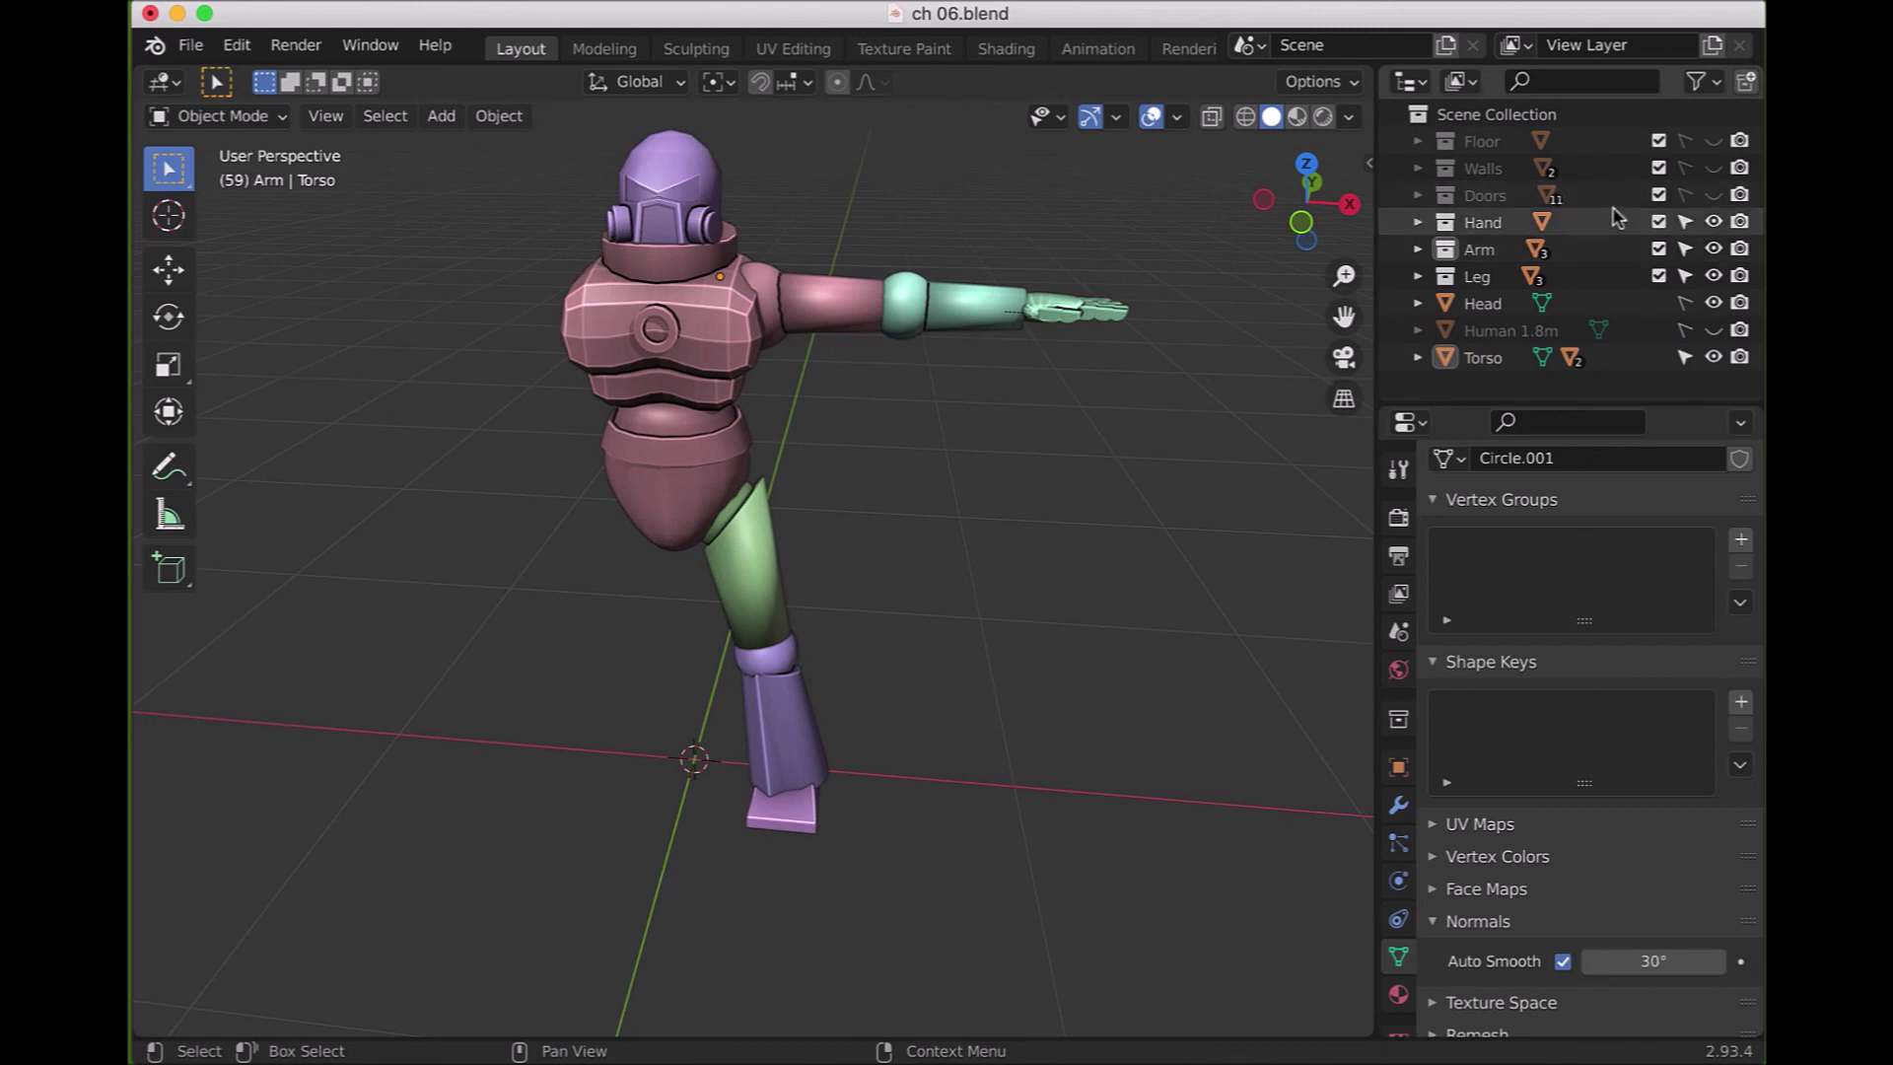
click(1682, 304)
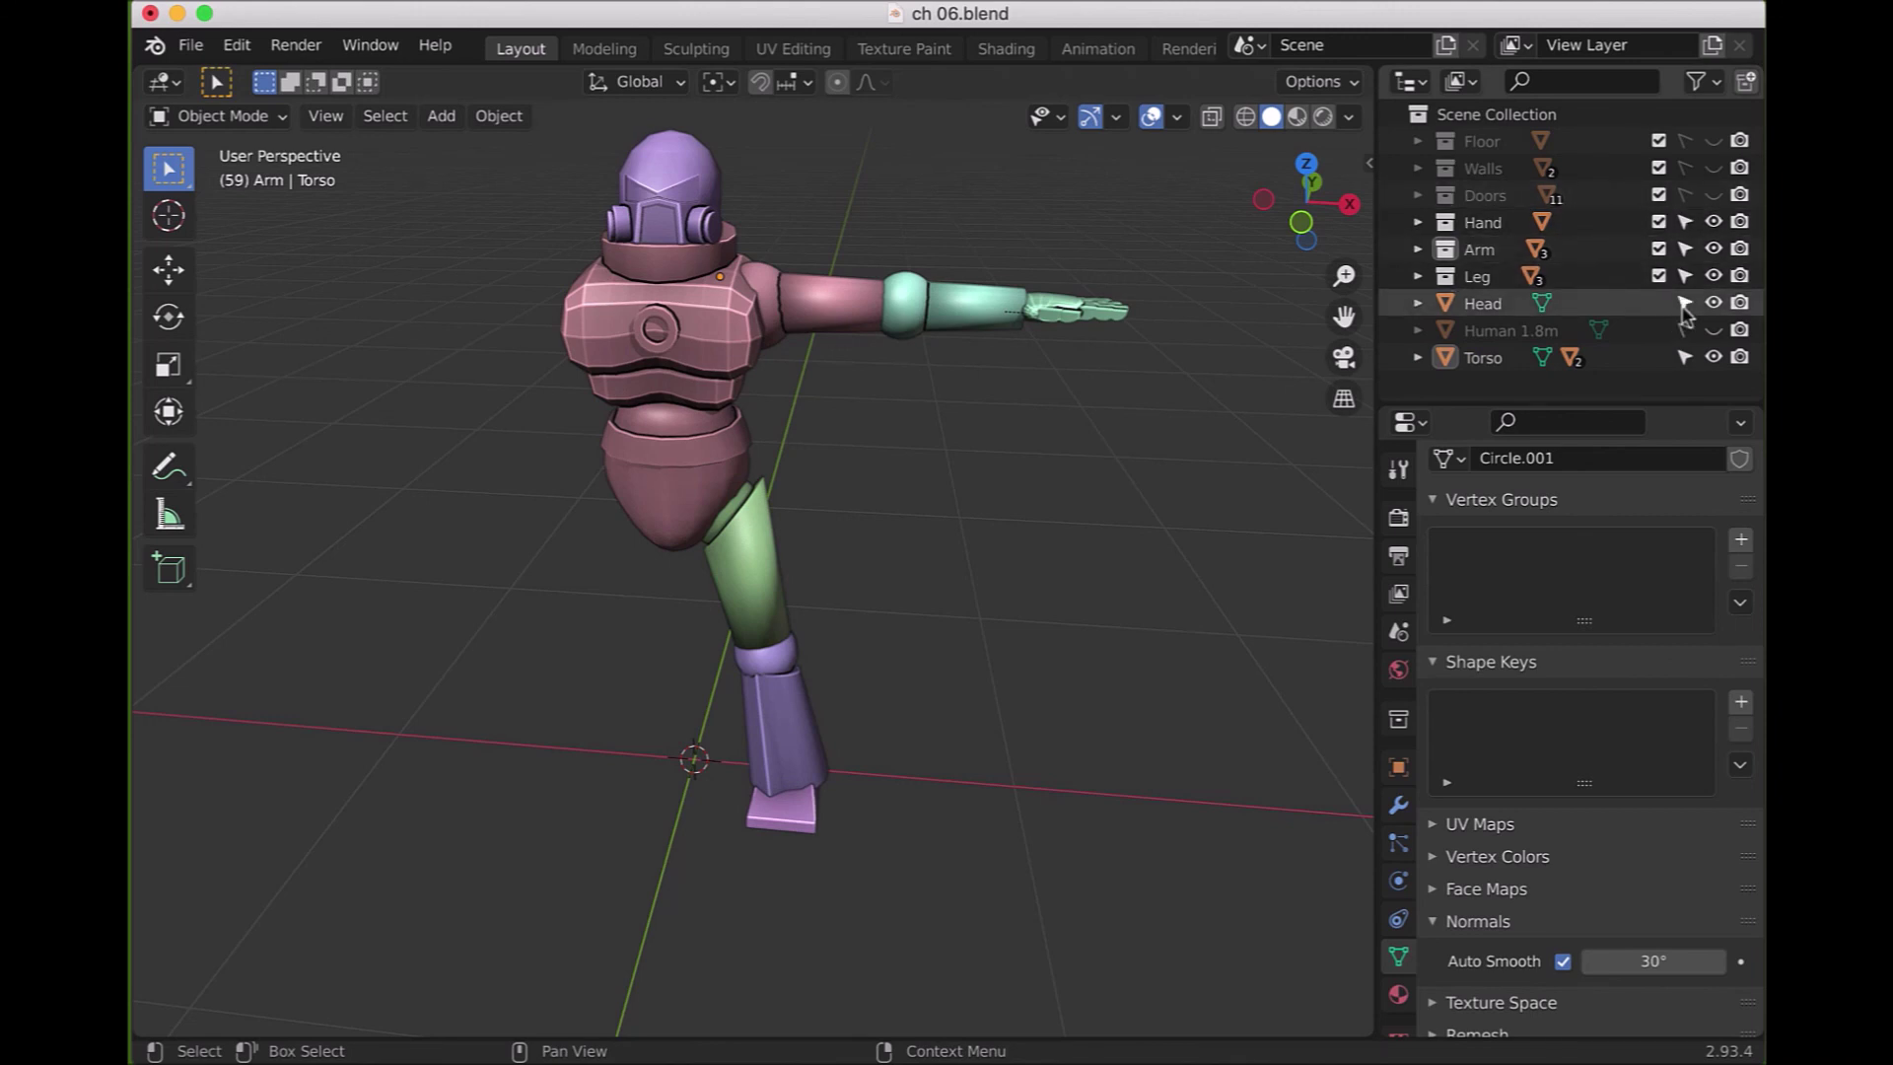
click(657, 181)
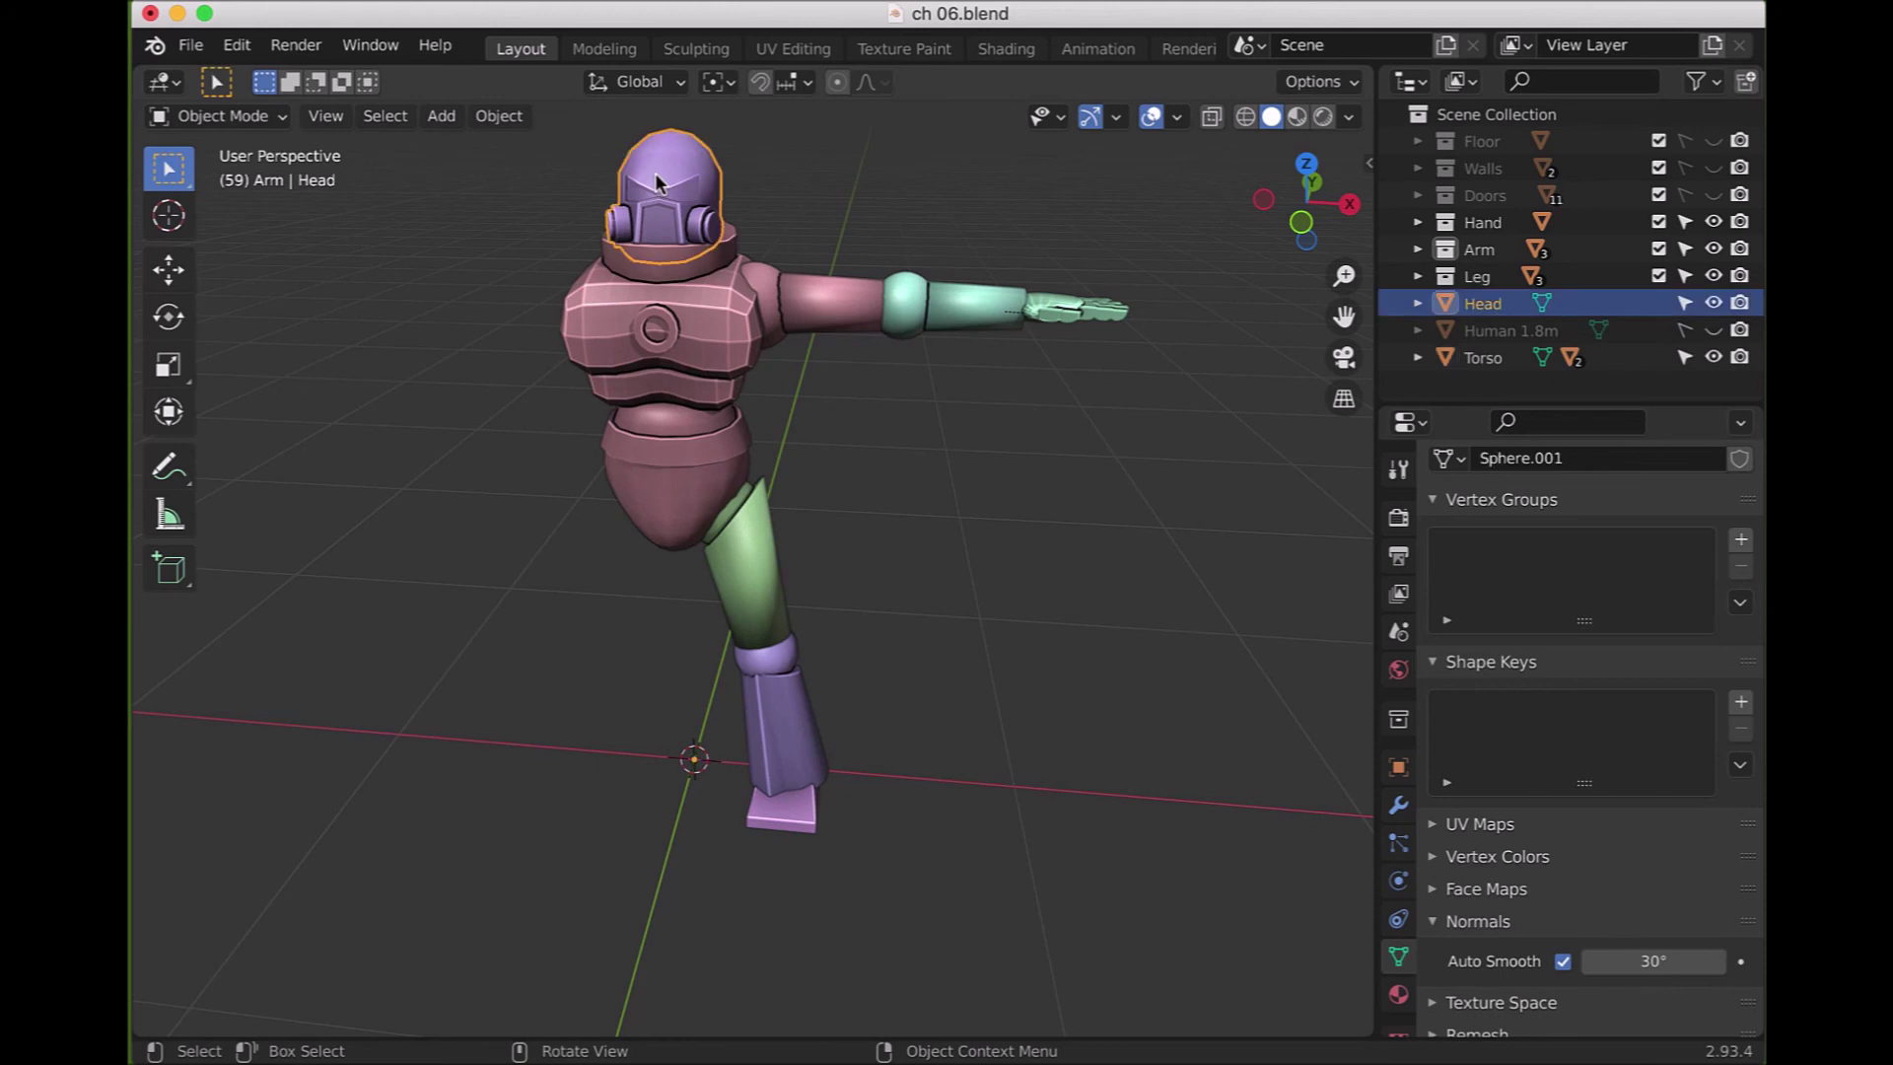
shift+click(680, 292)
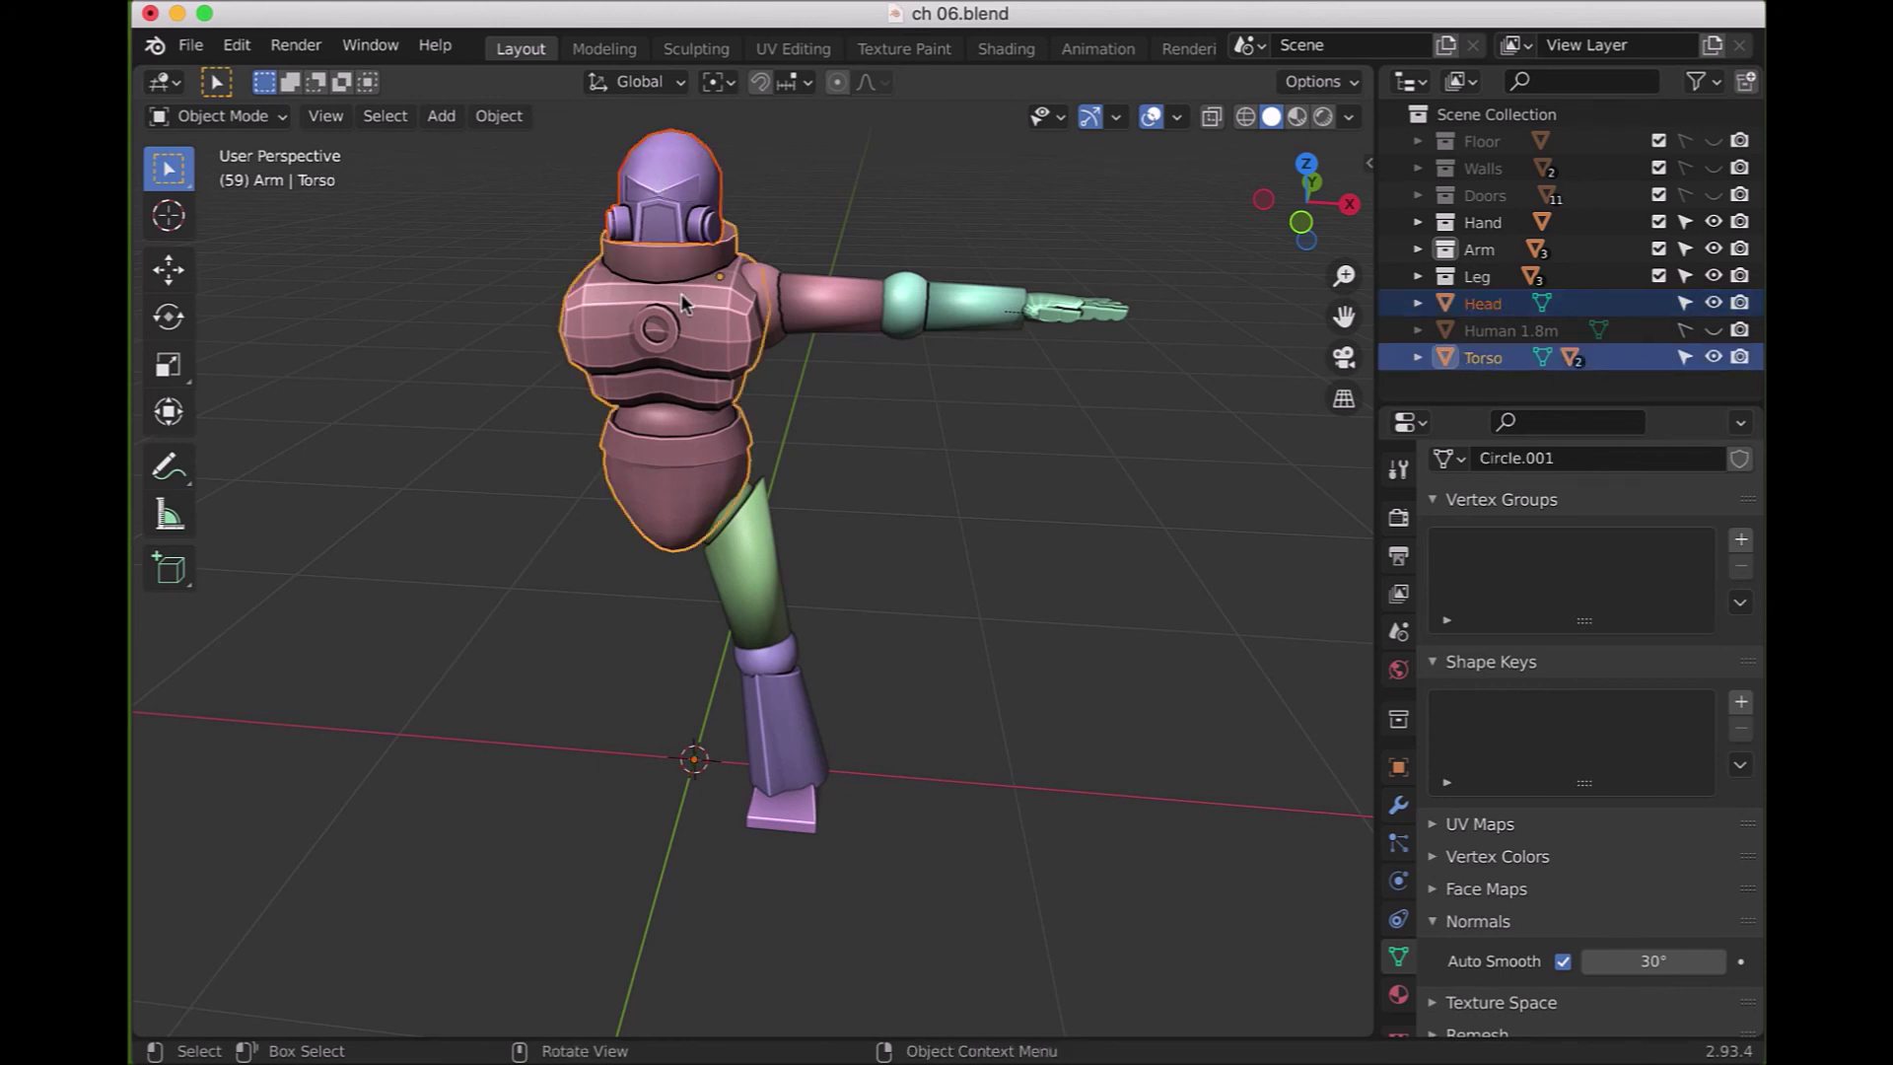
key(ctrl+p)
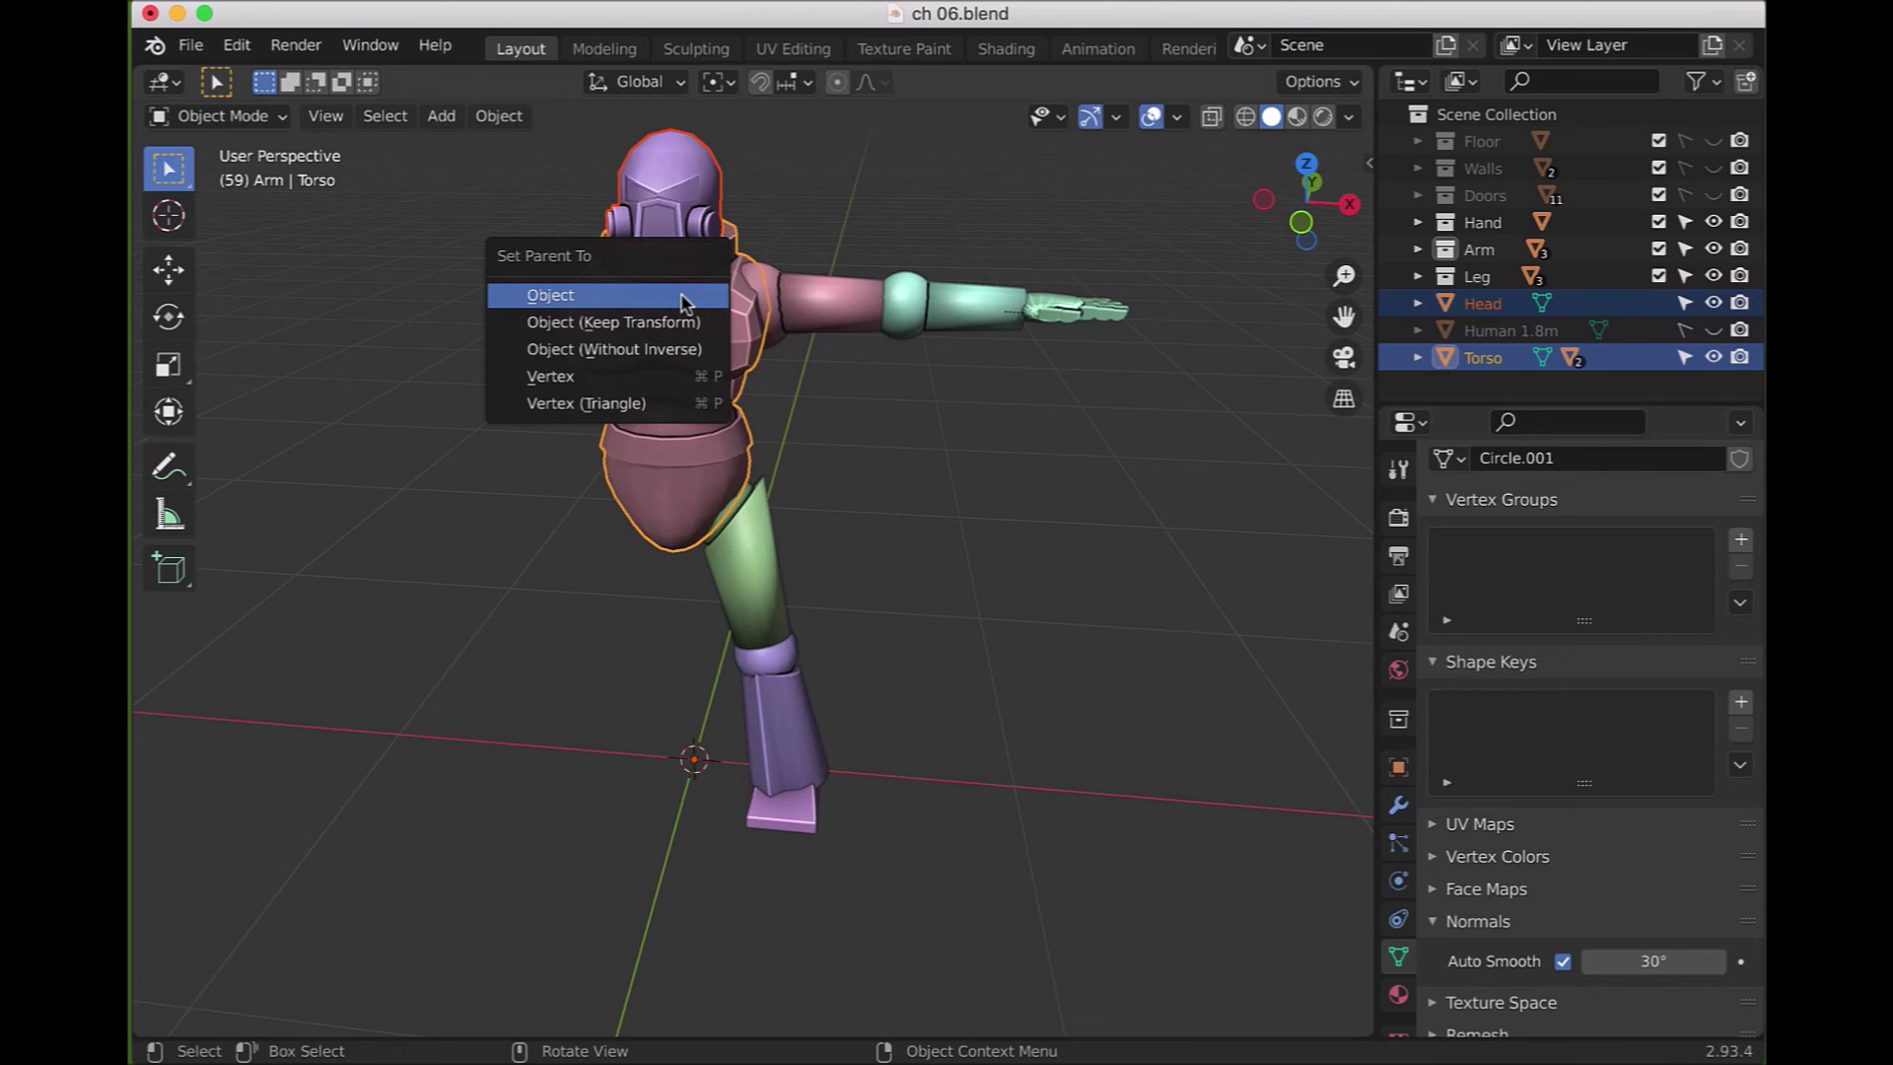
click(680, 296)
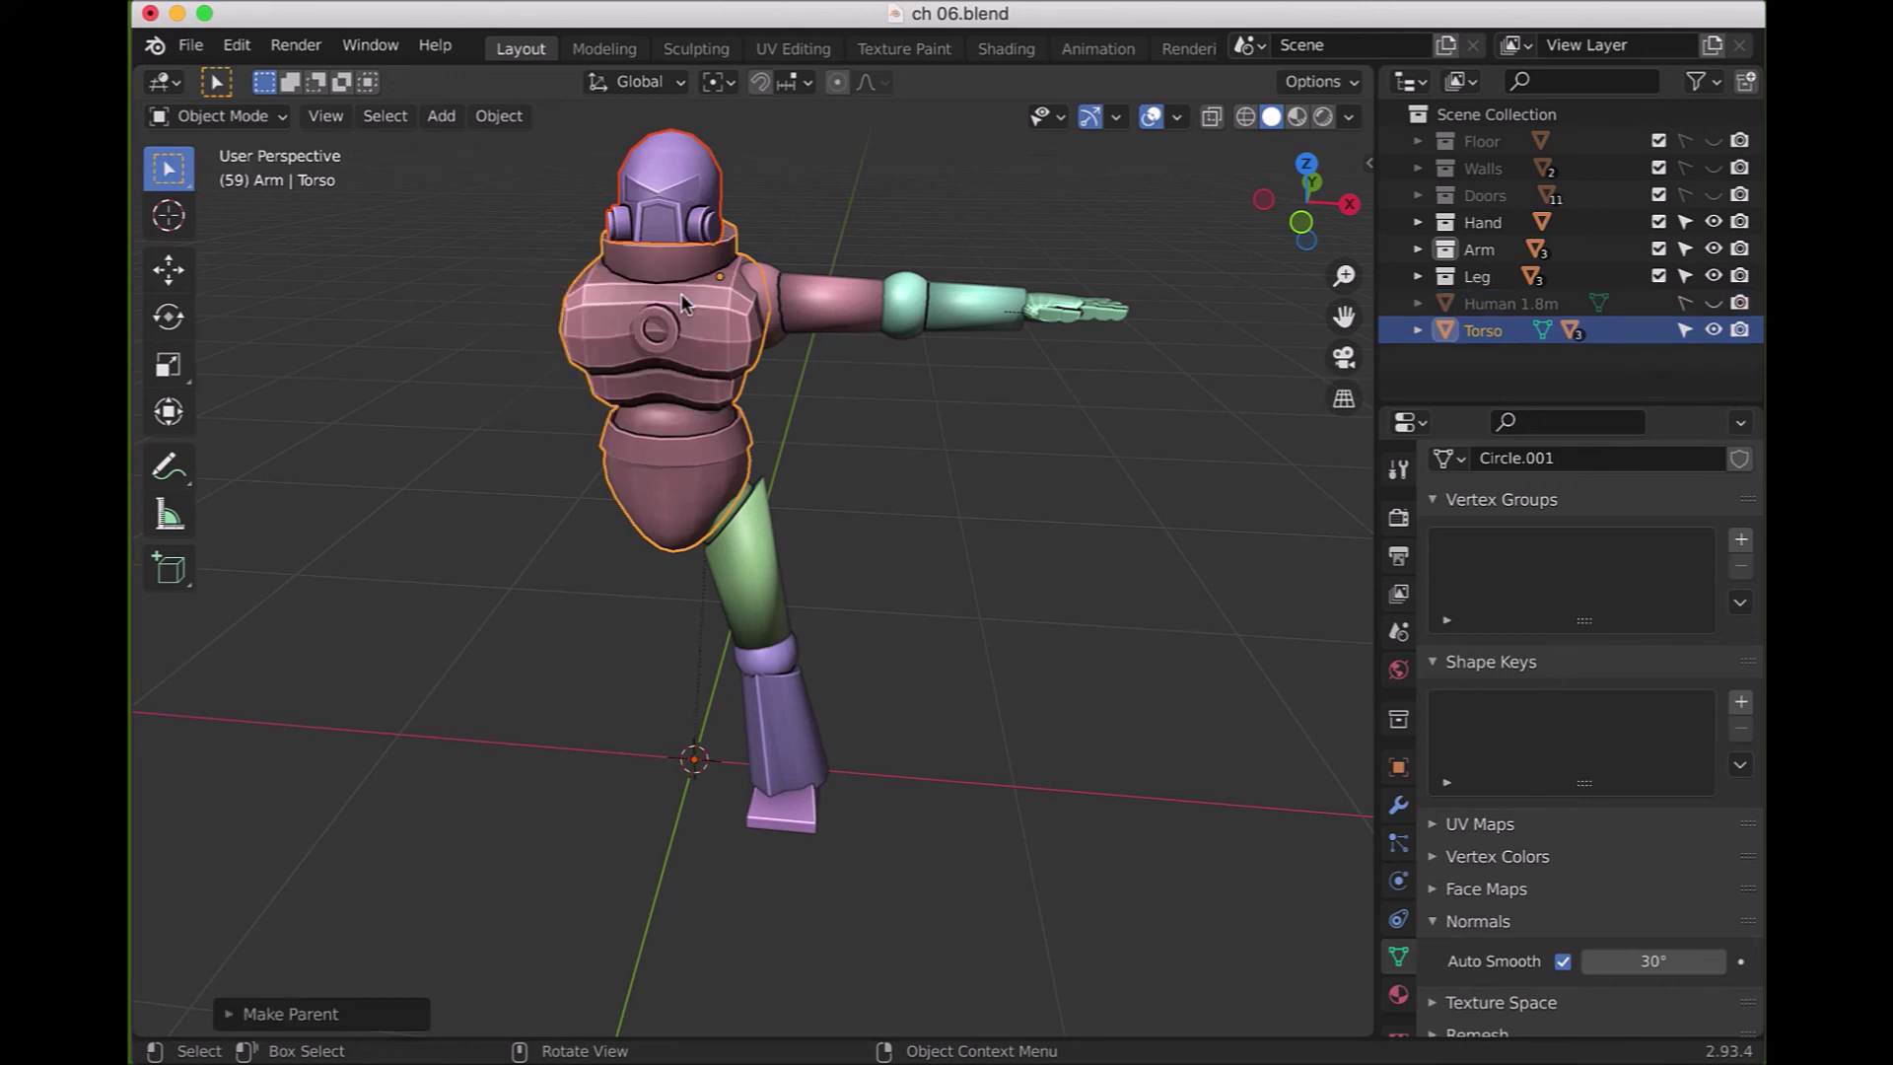
click(911, 411)
click(818, 779)
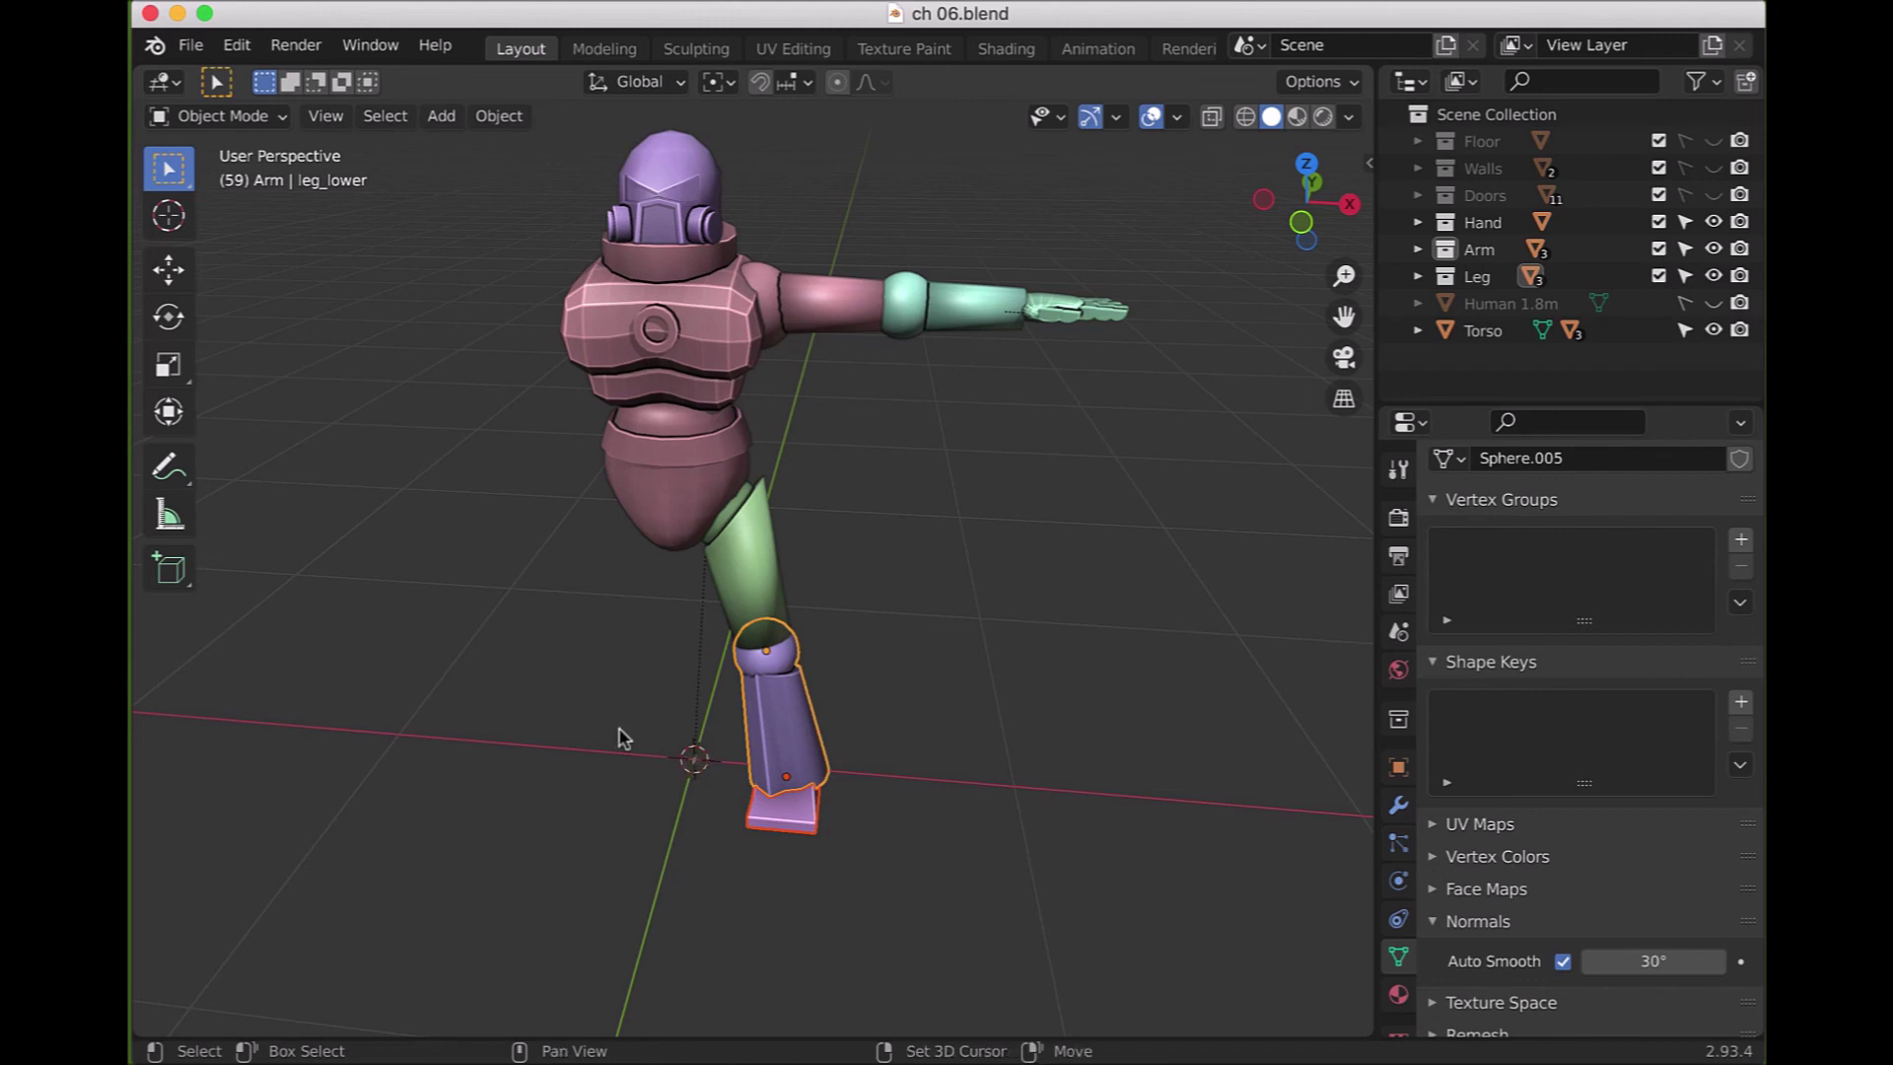
- Snap the 3D cursor to World Origin via Shift+S and view the robot in front orthographic
key(shift+s)
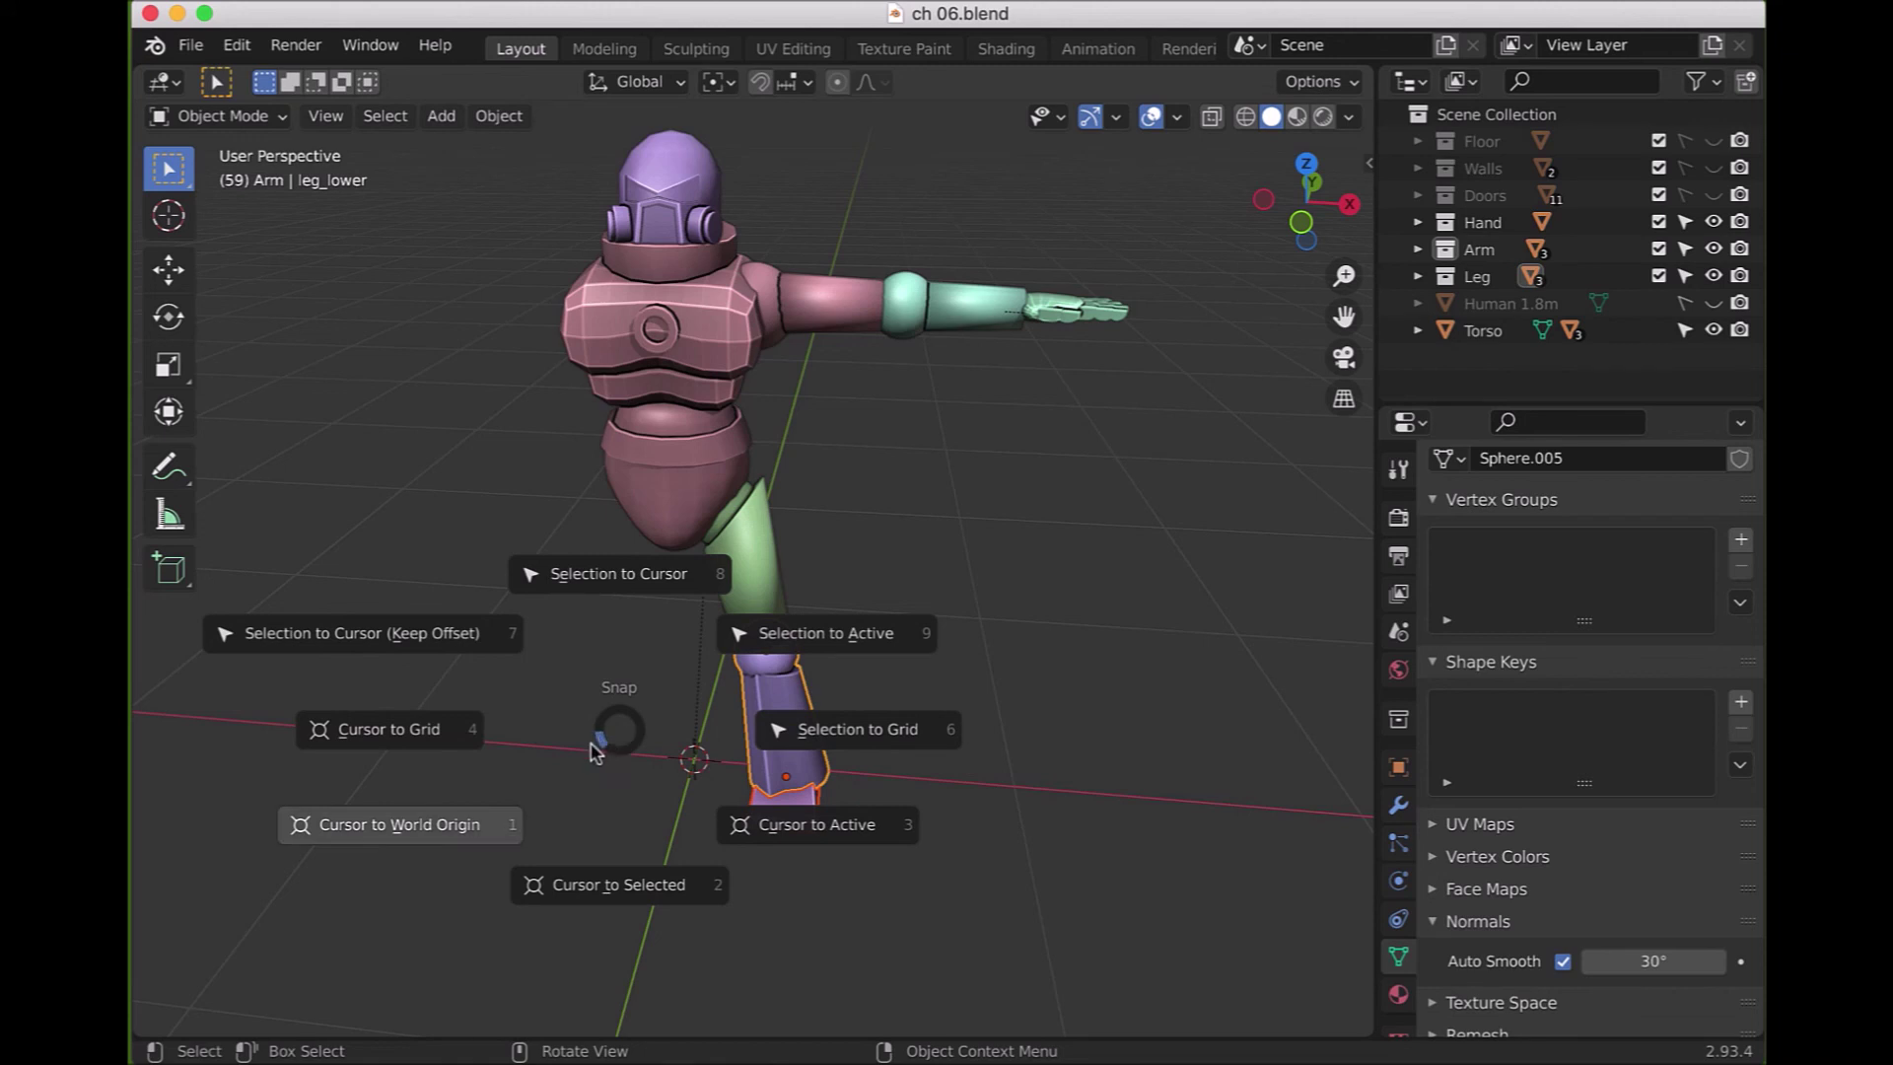
click(497, 836)
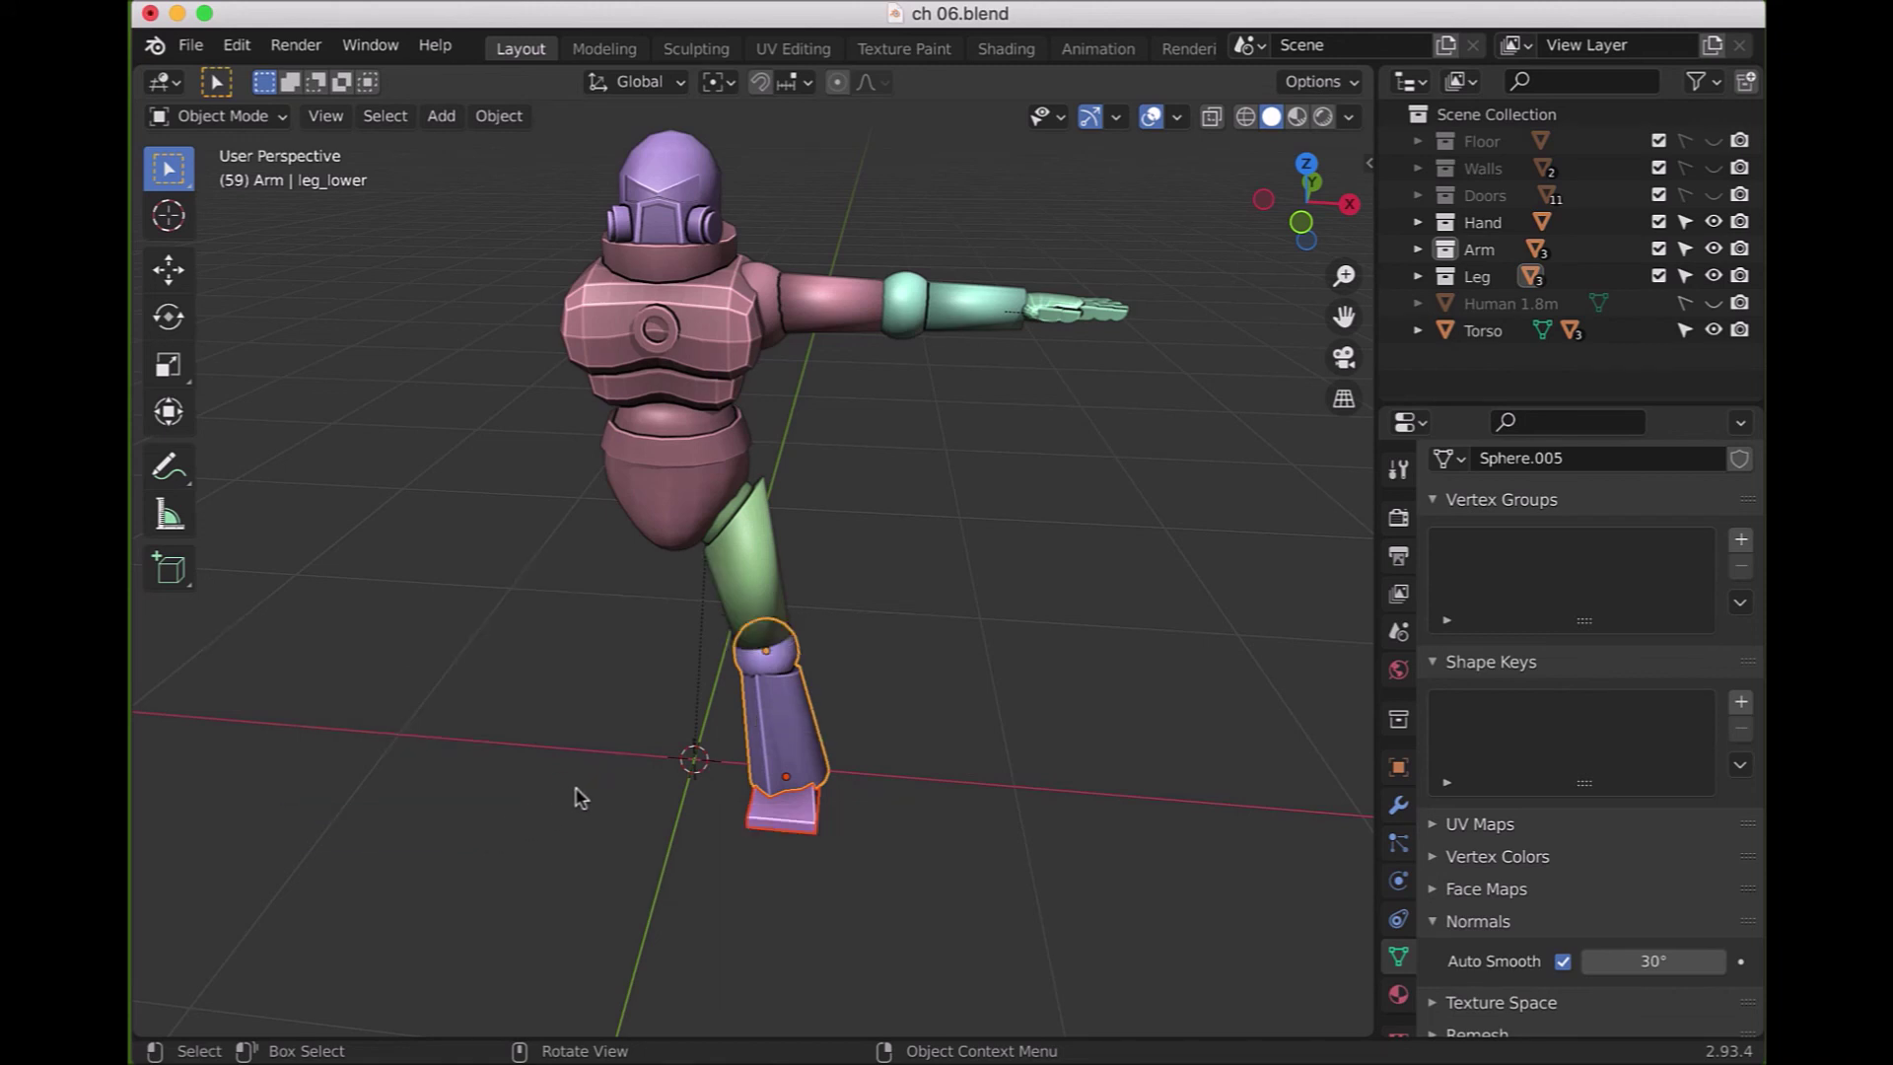
key(KP_1)
scroll(790, 678, down, 1)
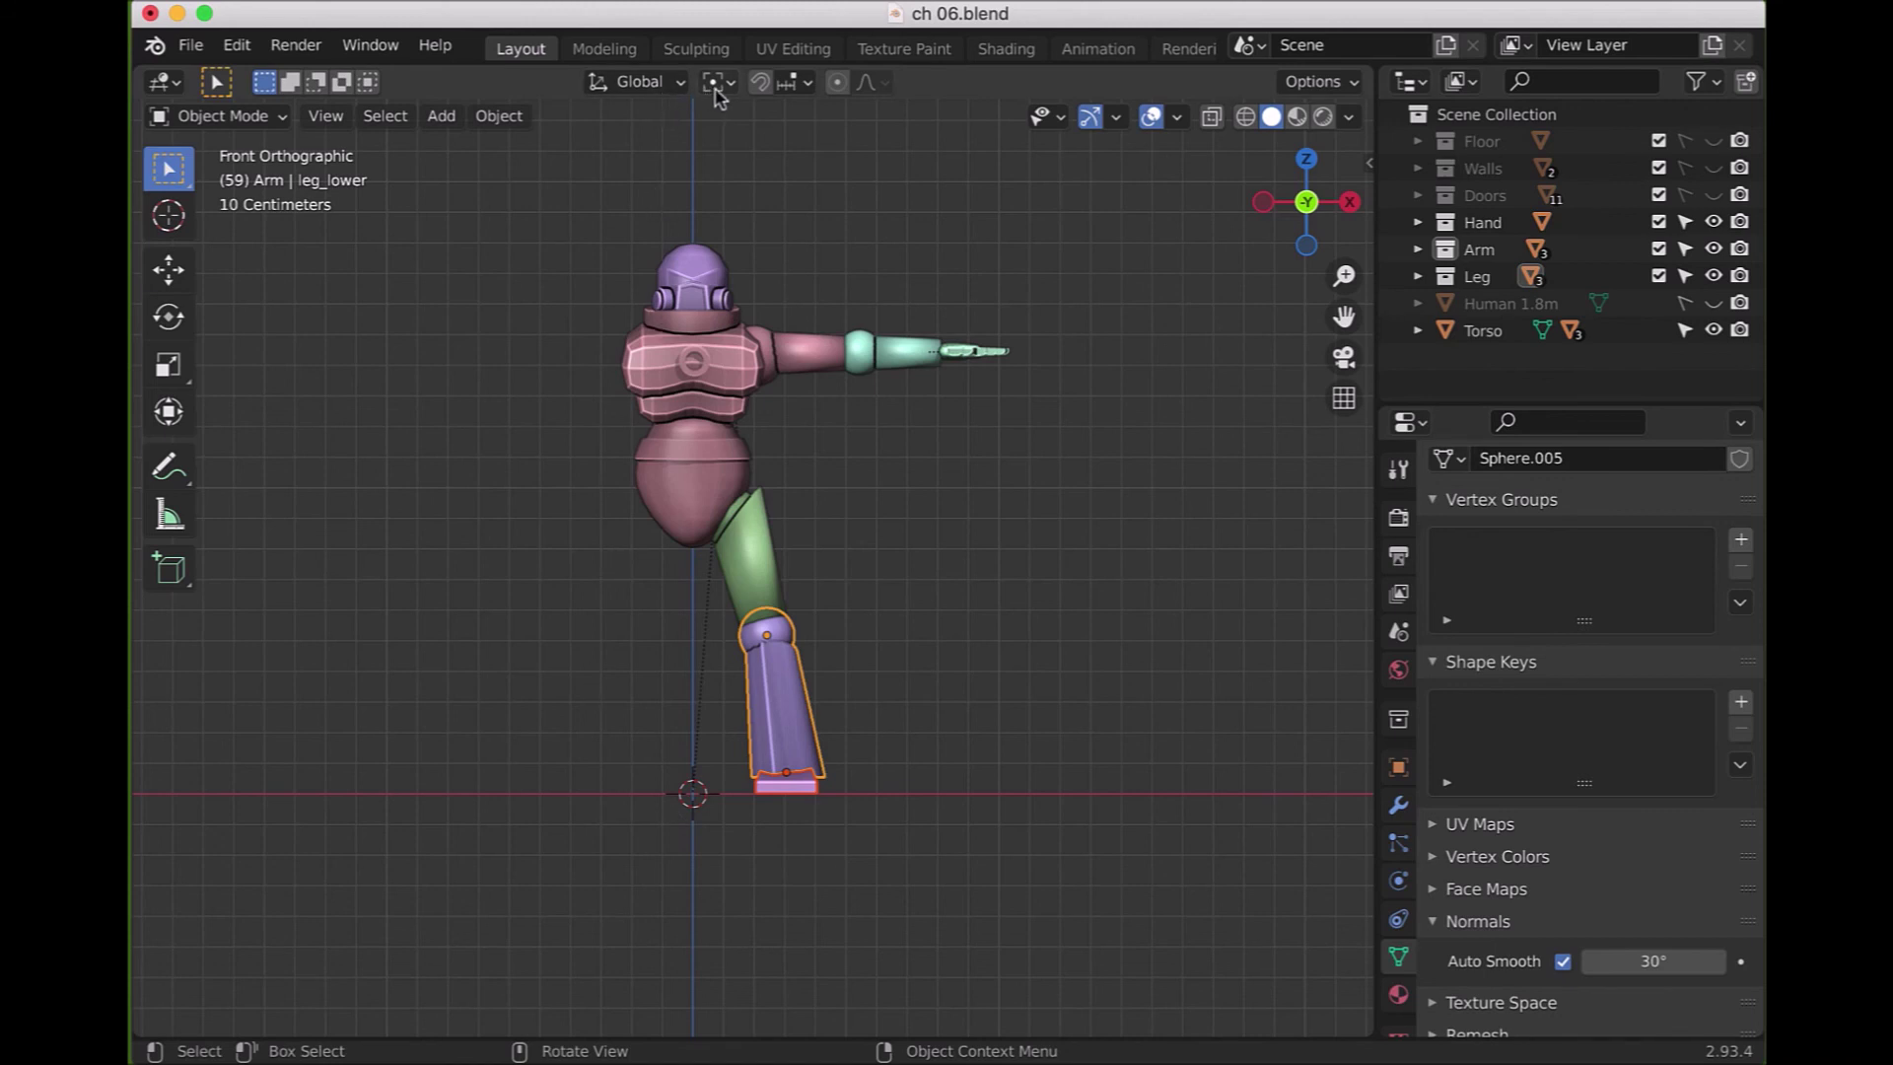
- Keep Transform Orientation on Global and set the Transform Pivot Point to 3D Cursor
click(664, 81)
click(664, 81)
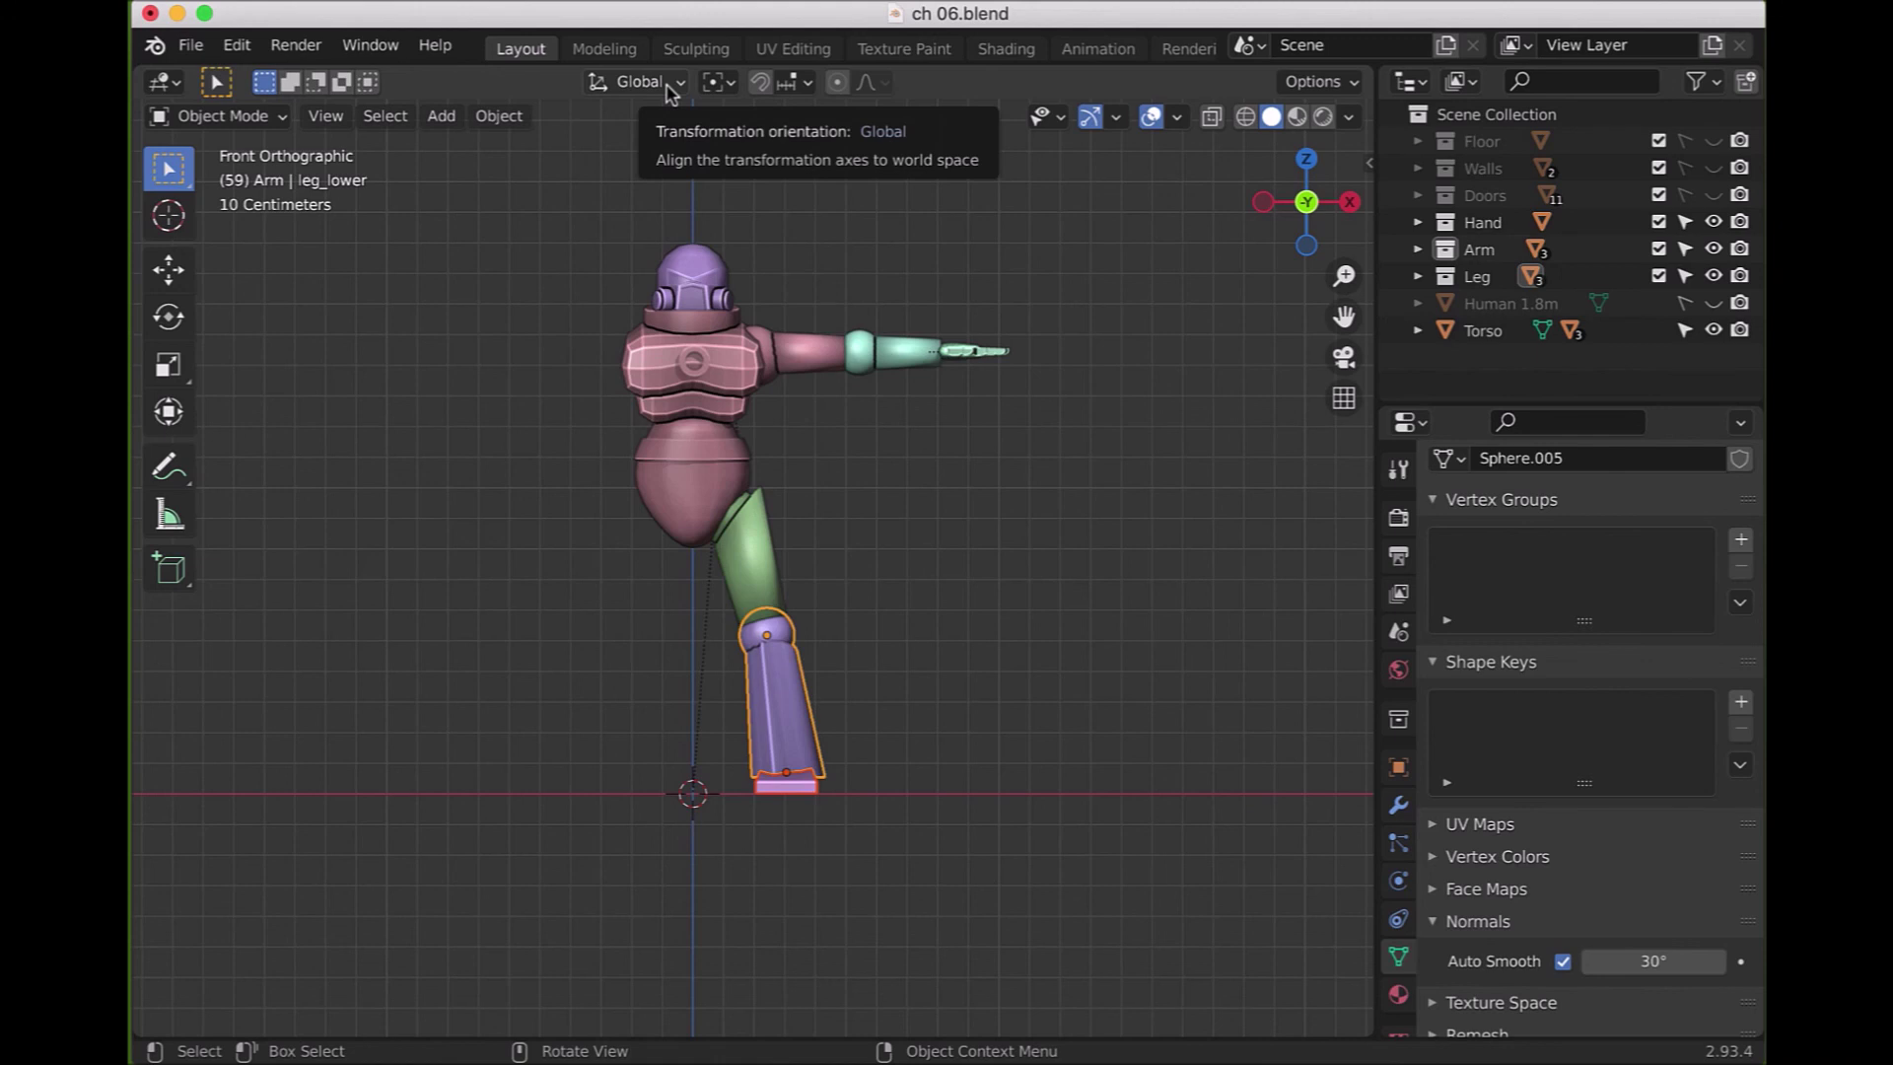
click(669, 87)
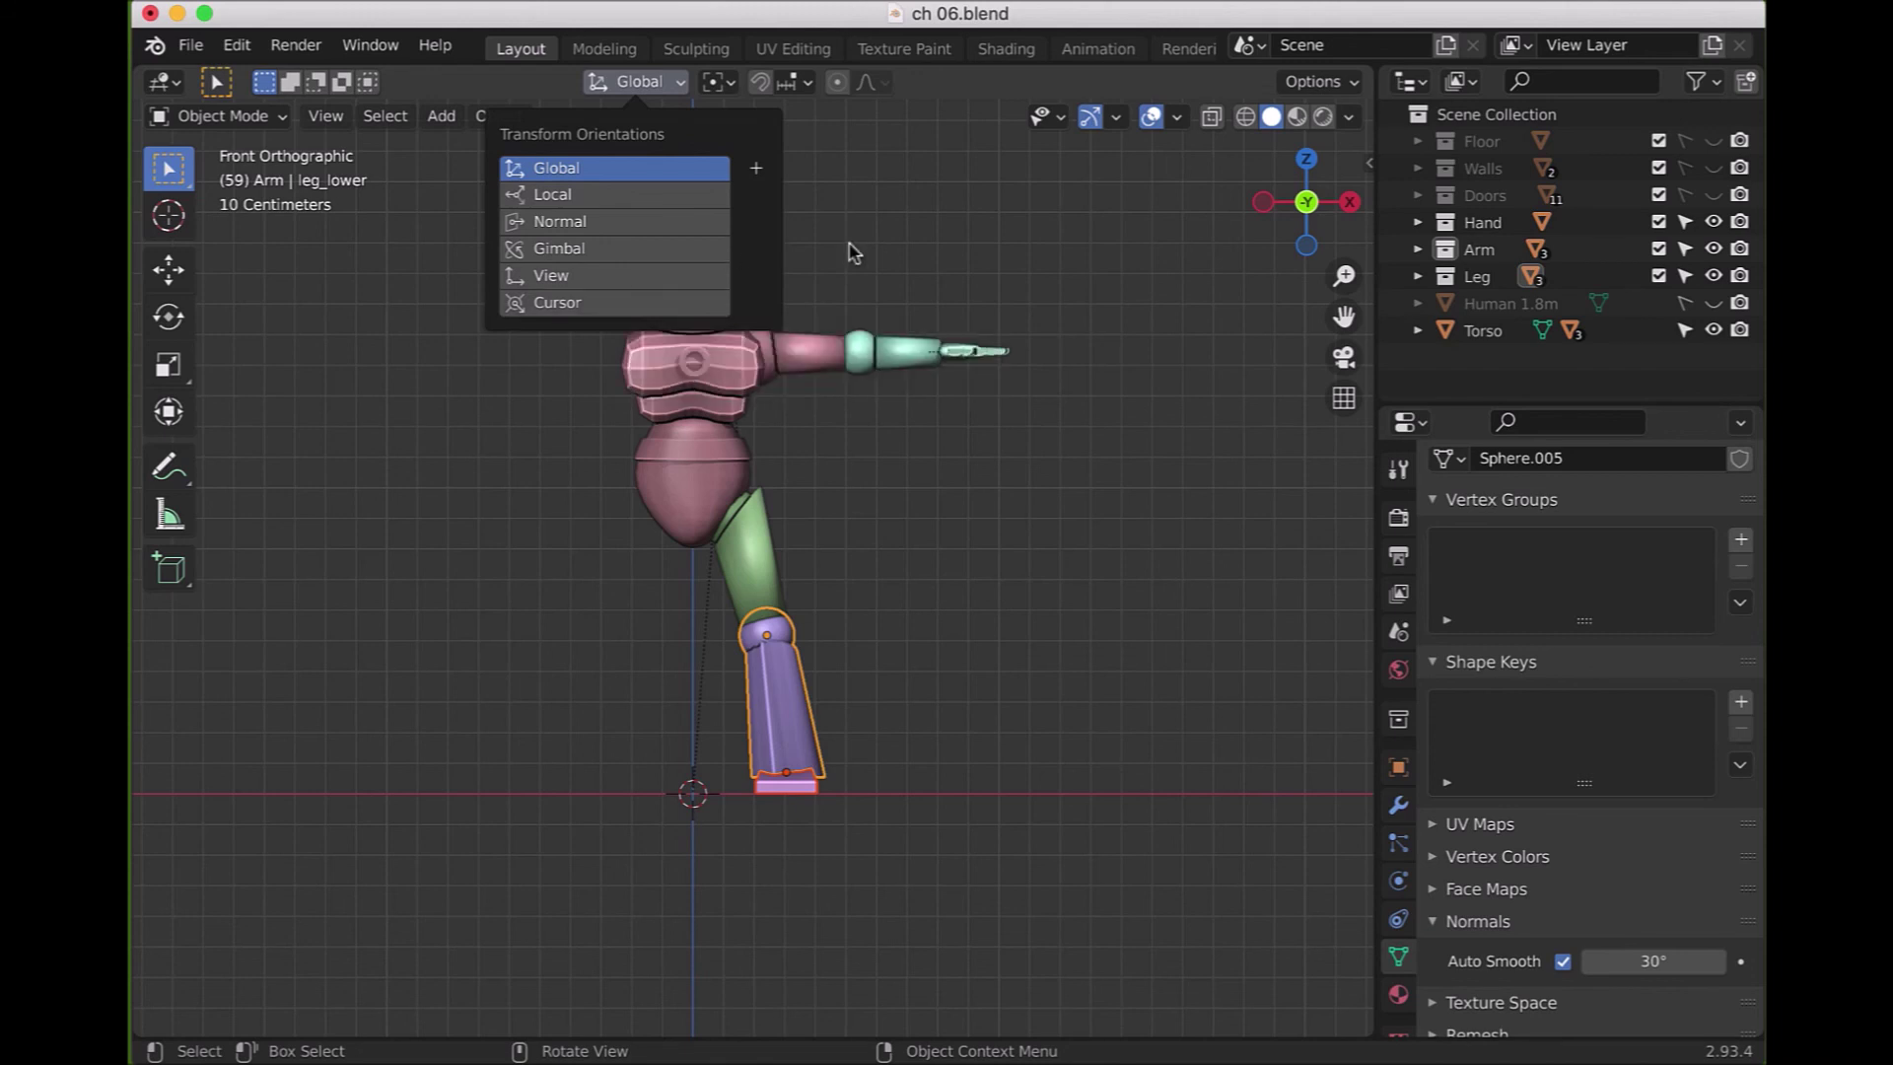
click(729, 81)
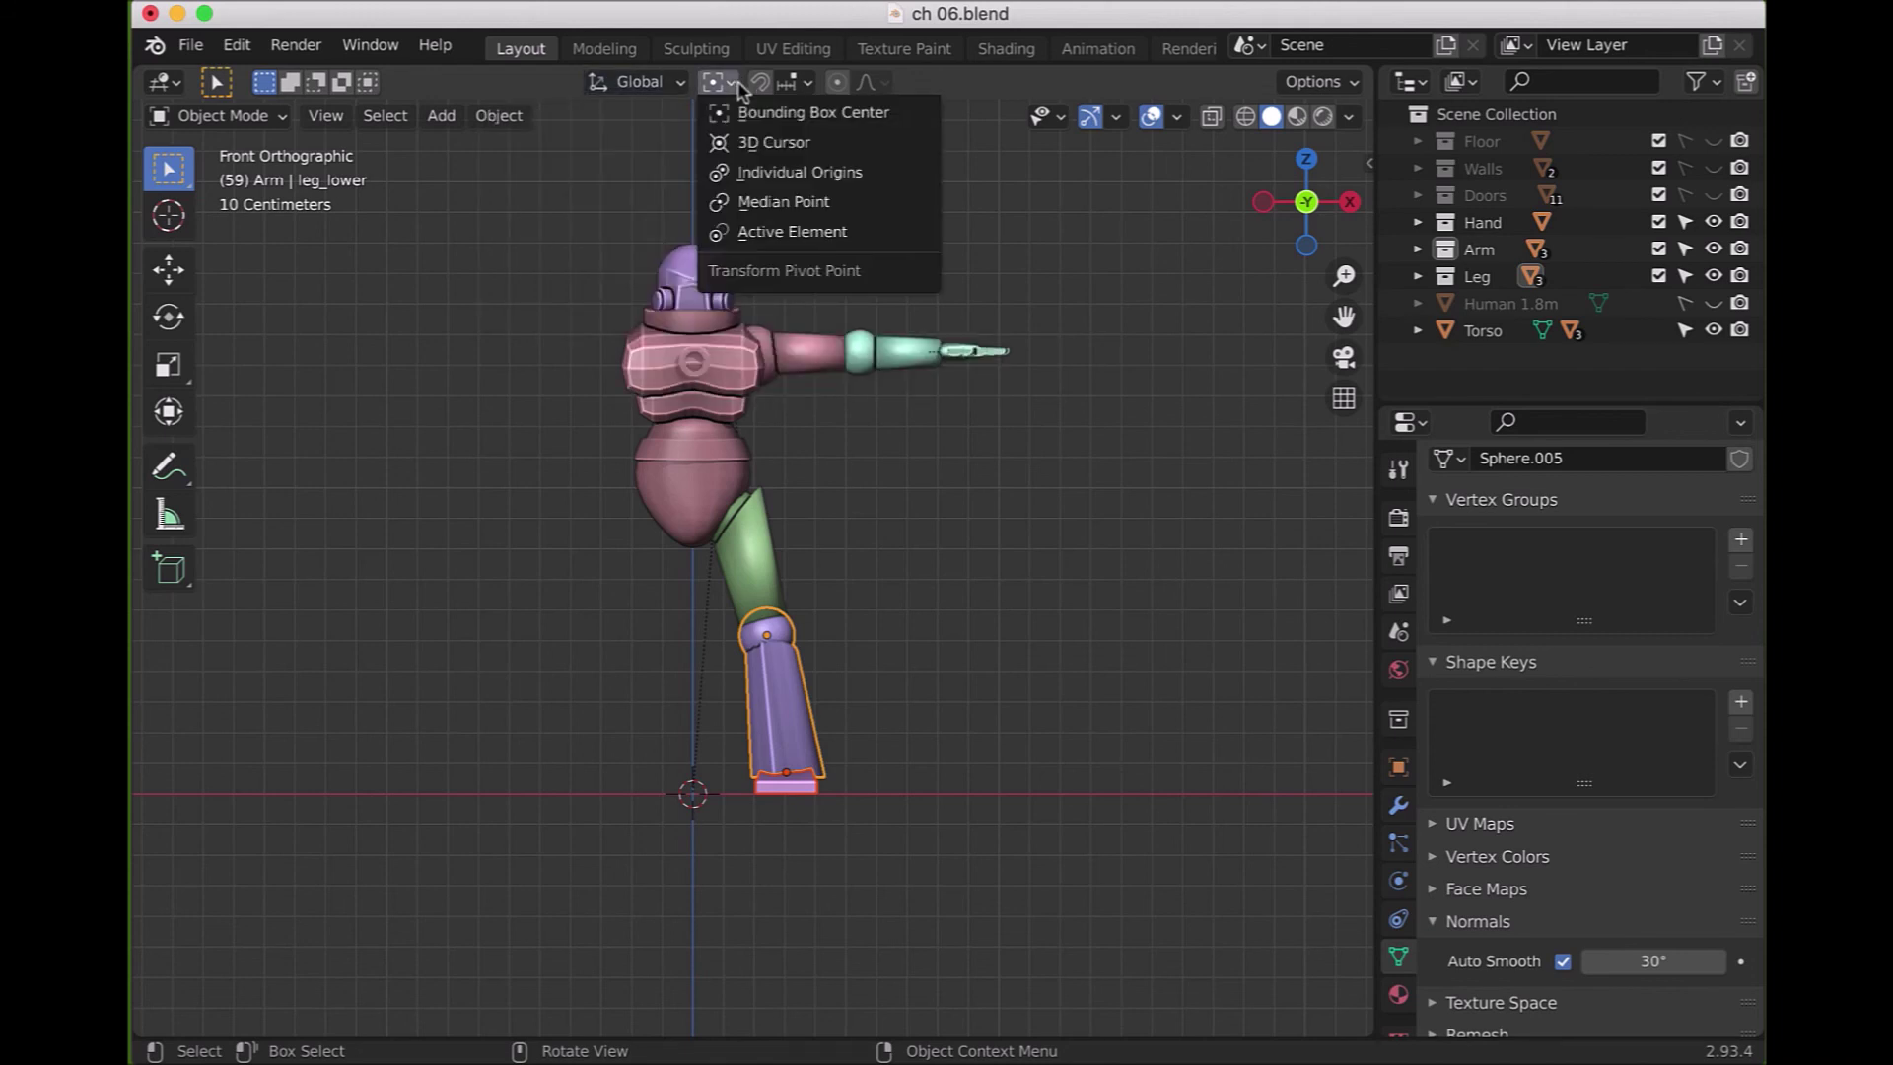
click(752, 144)
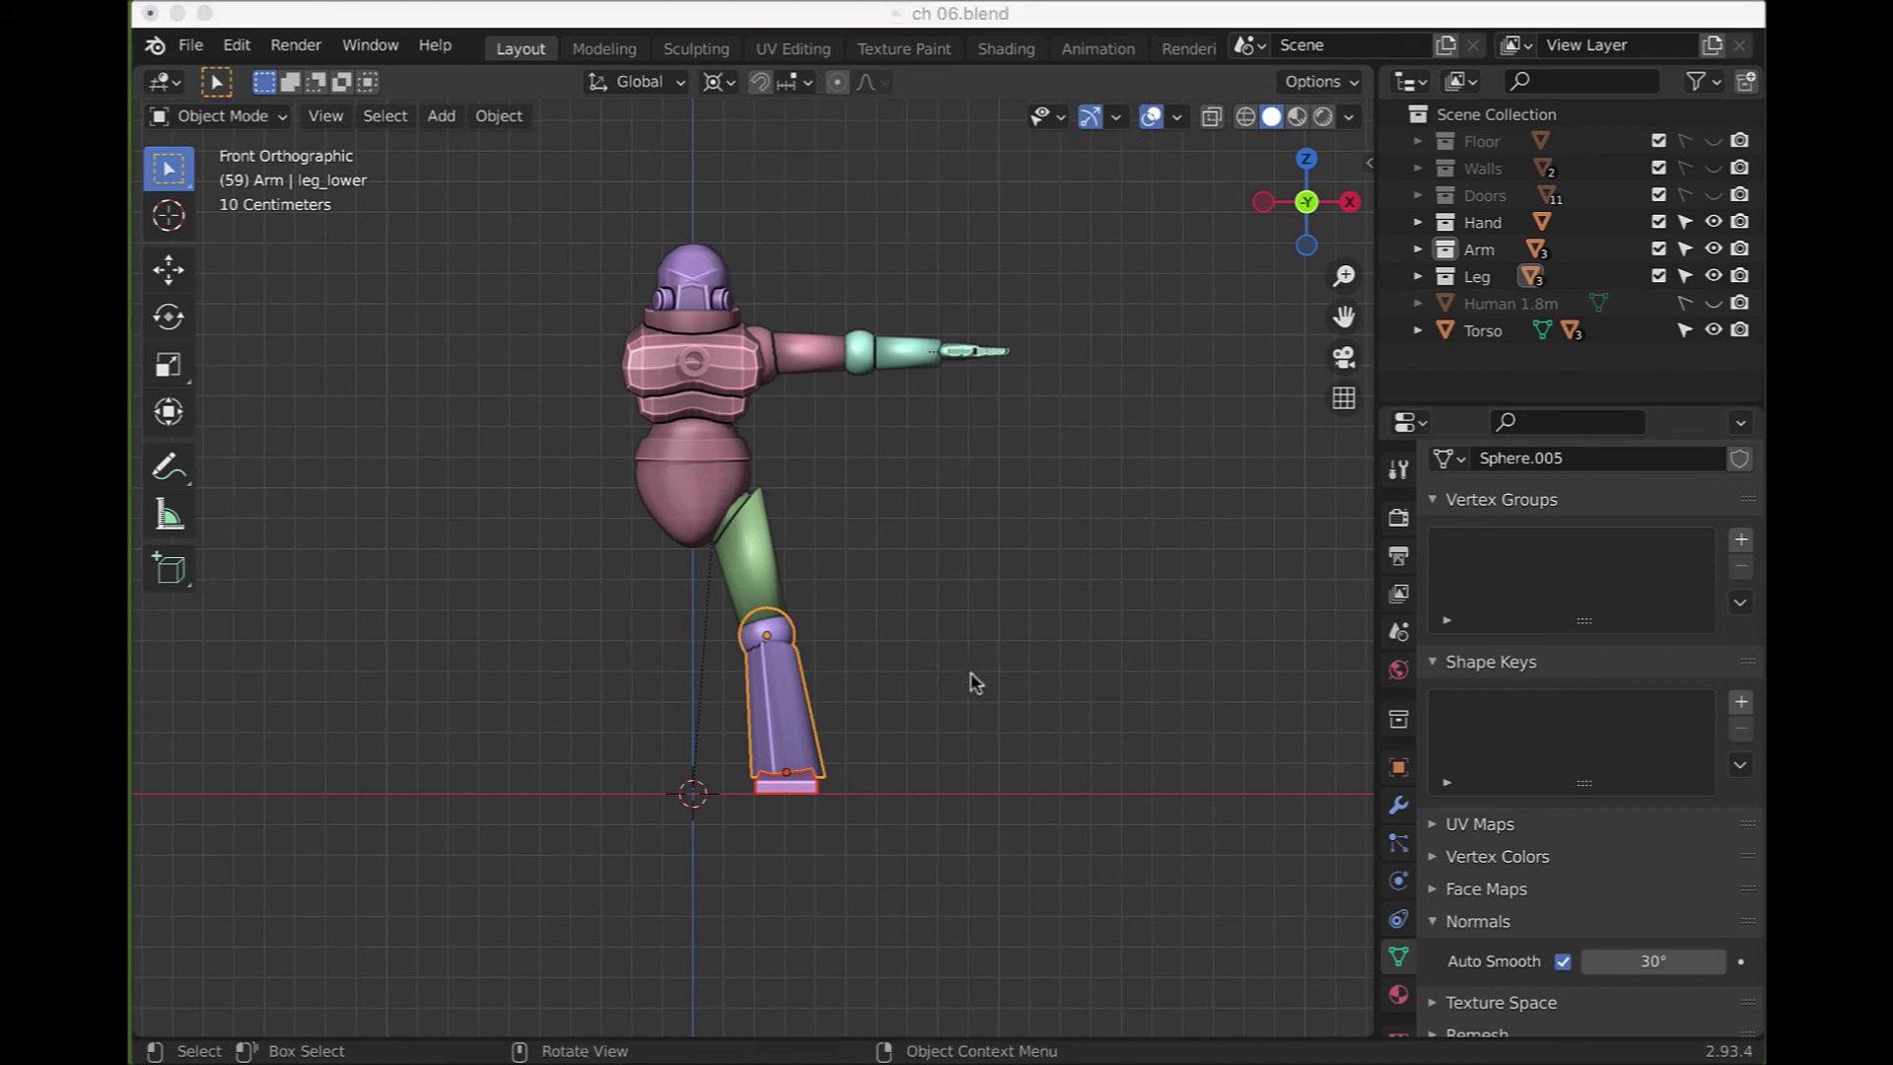
click(808, 795)
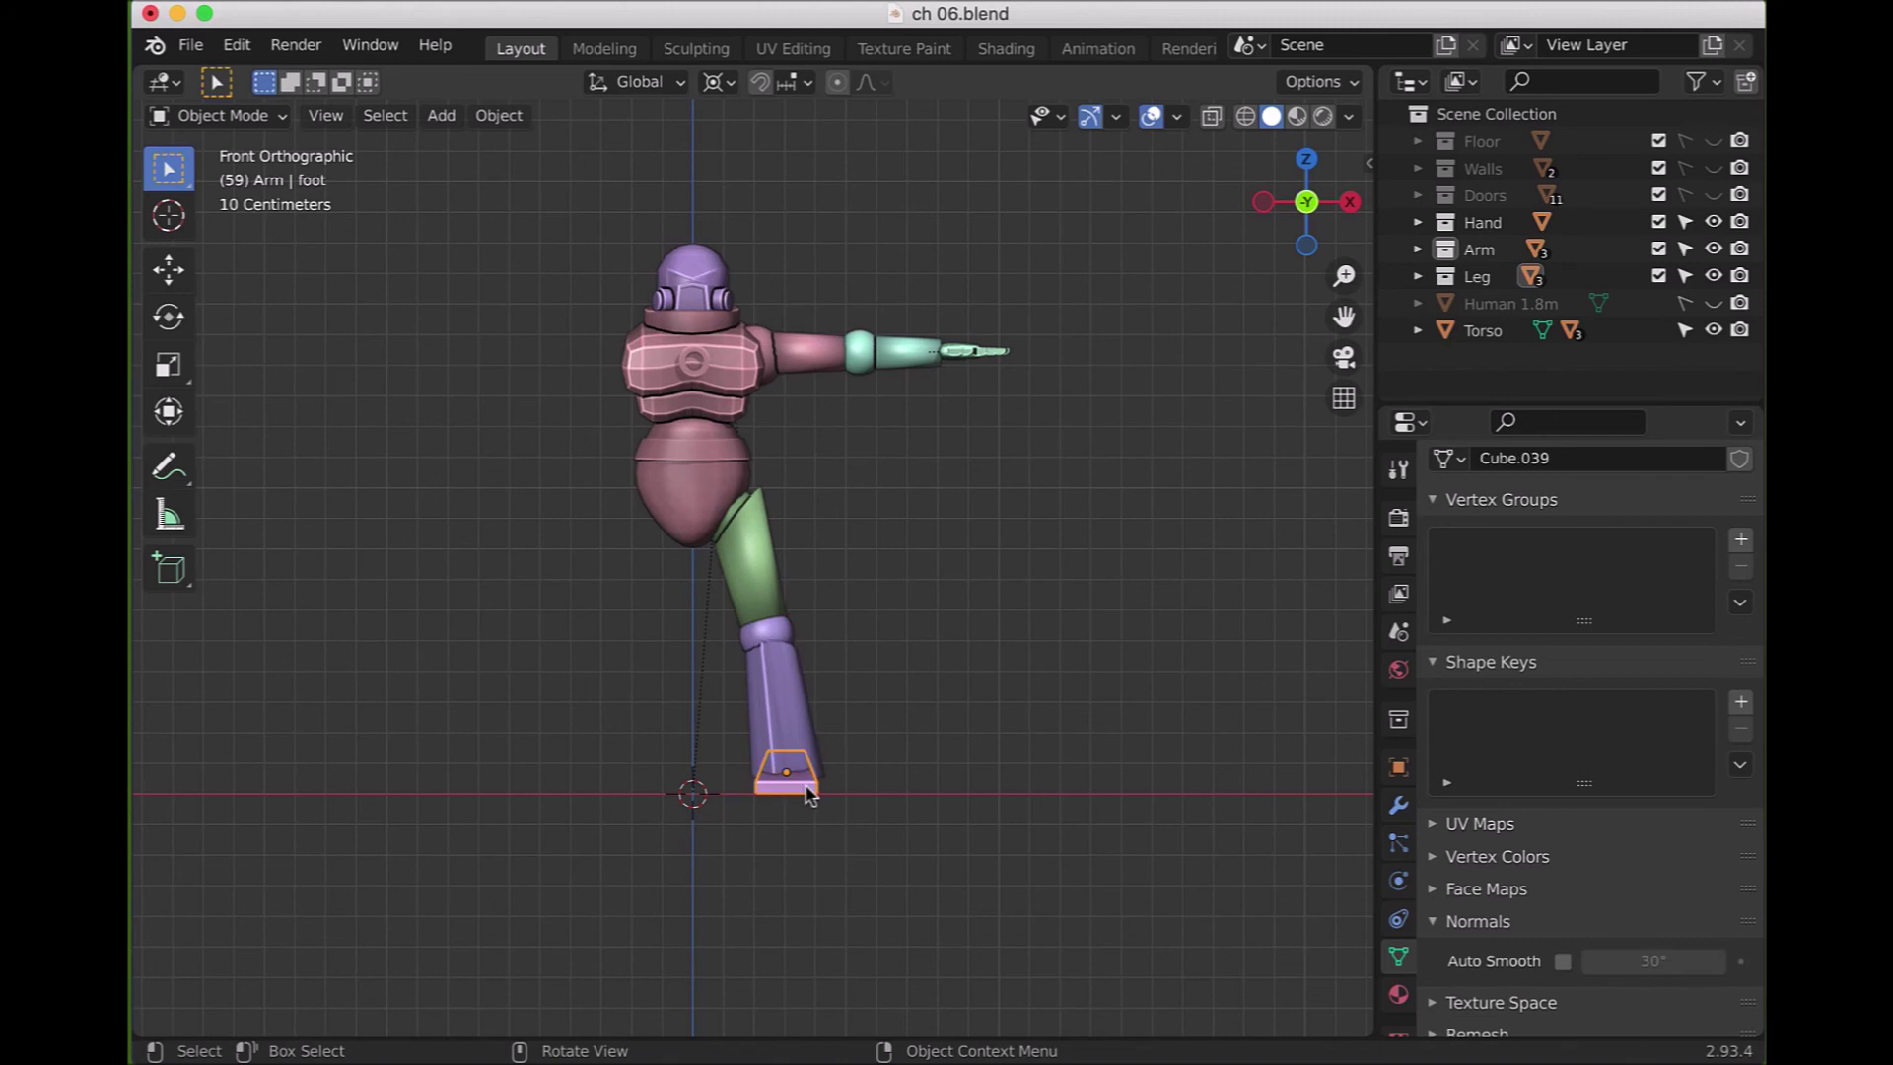
- Select the foot, lower and upper leg, upper and lower arm and hand, and duplicate them in place
shift+click(783, 676)
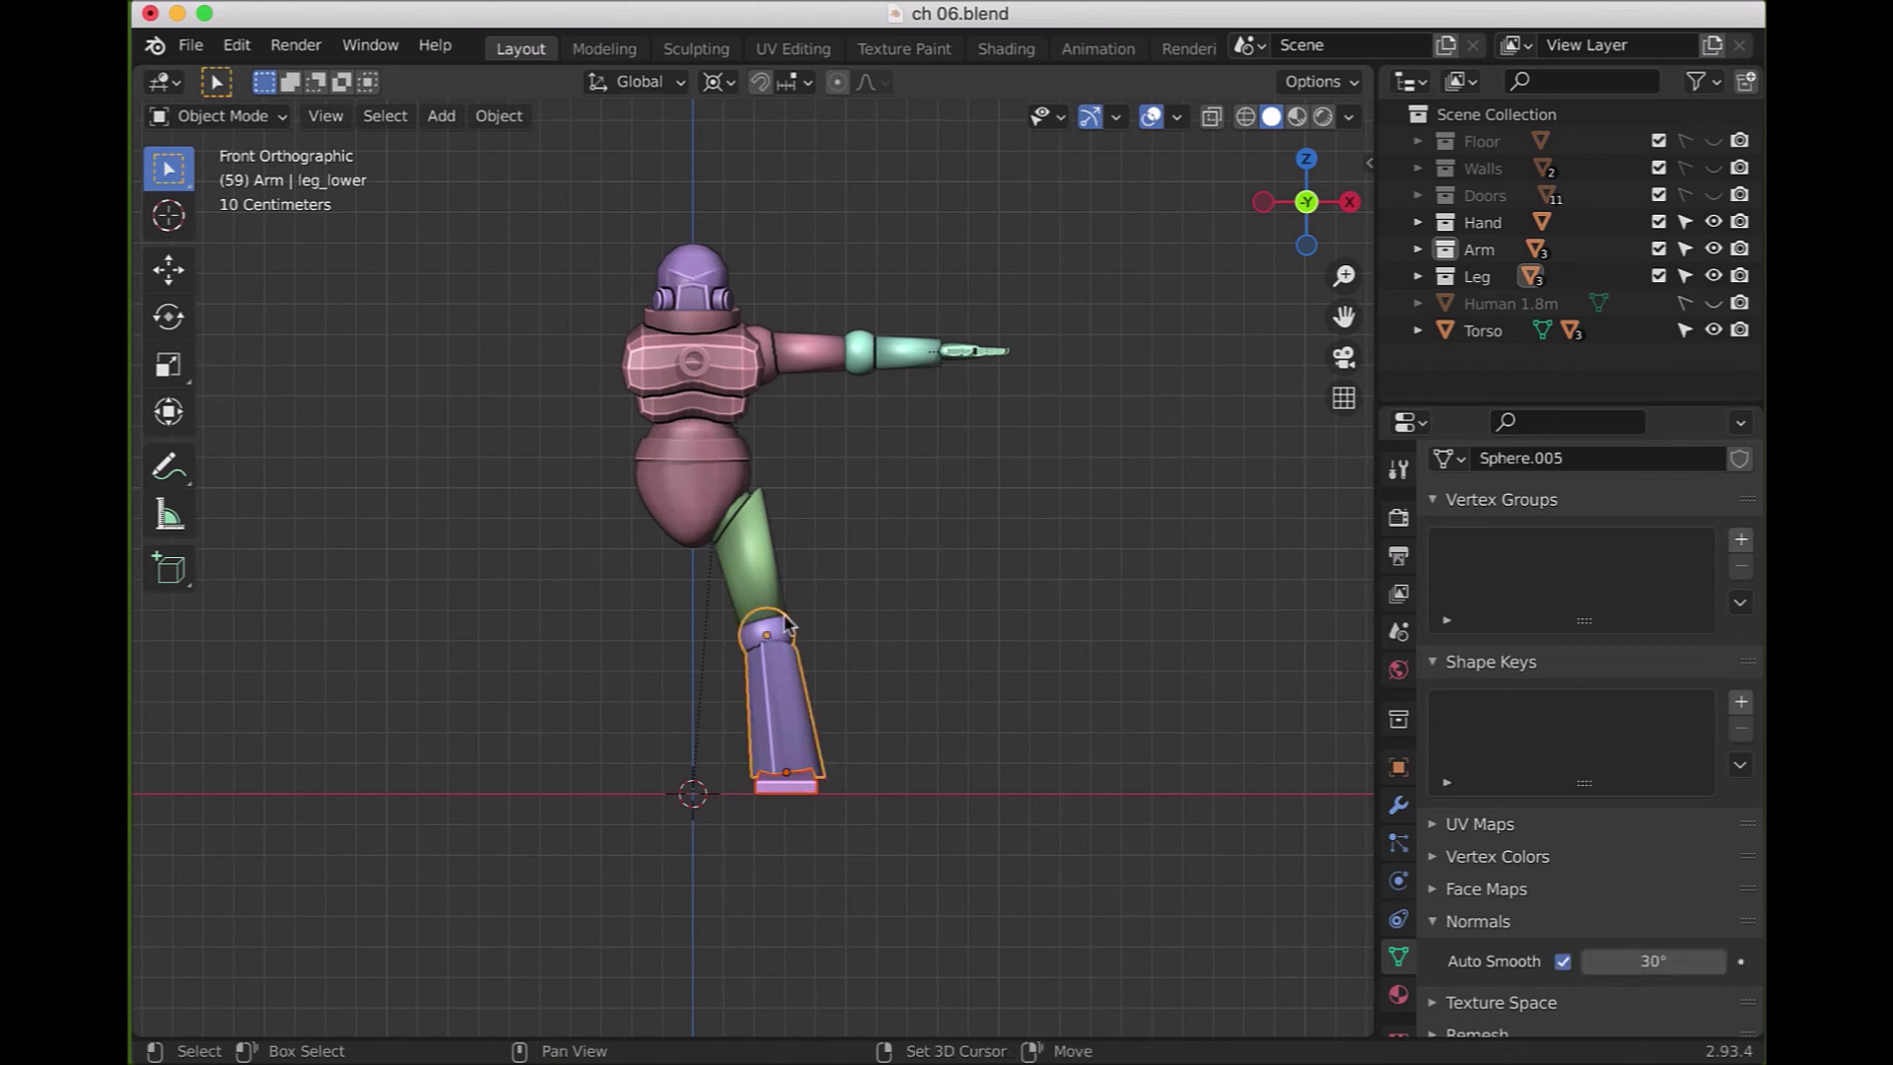
shift+click(759, 556)
shift+click(817, 361)
shift+click(913, 369)
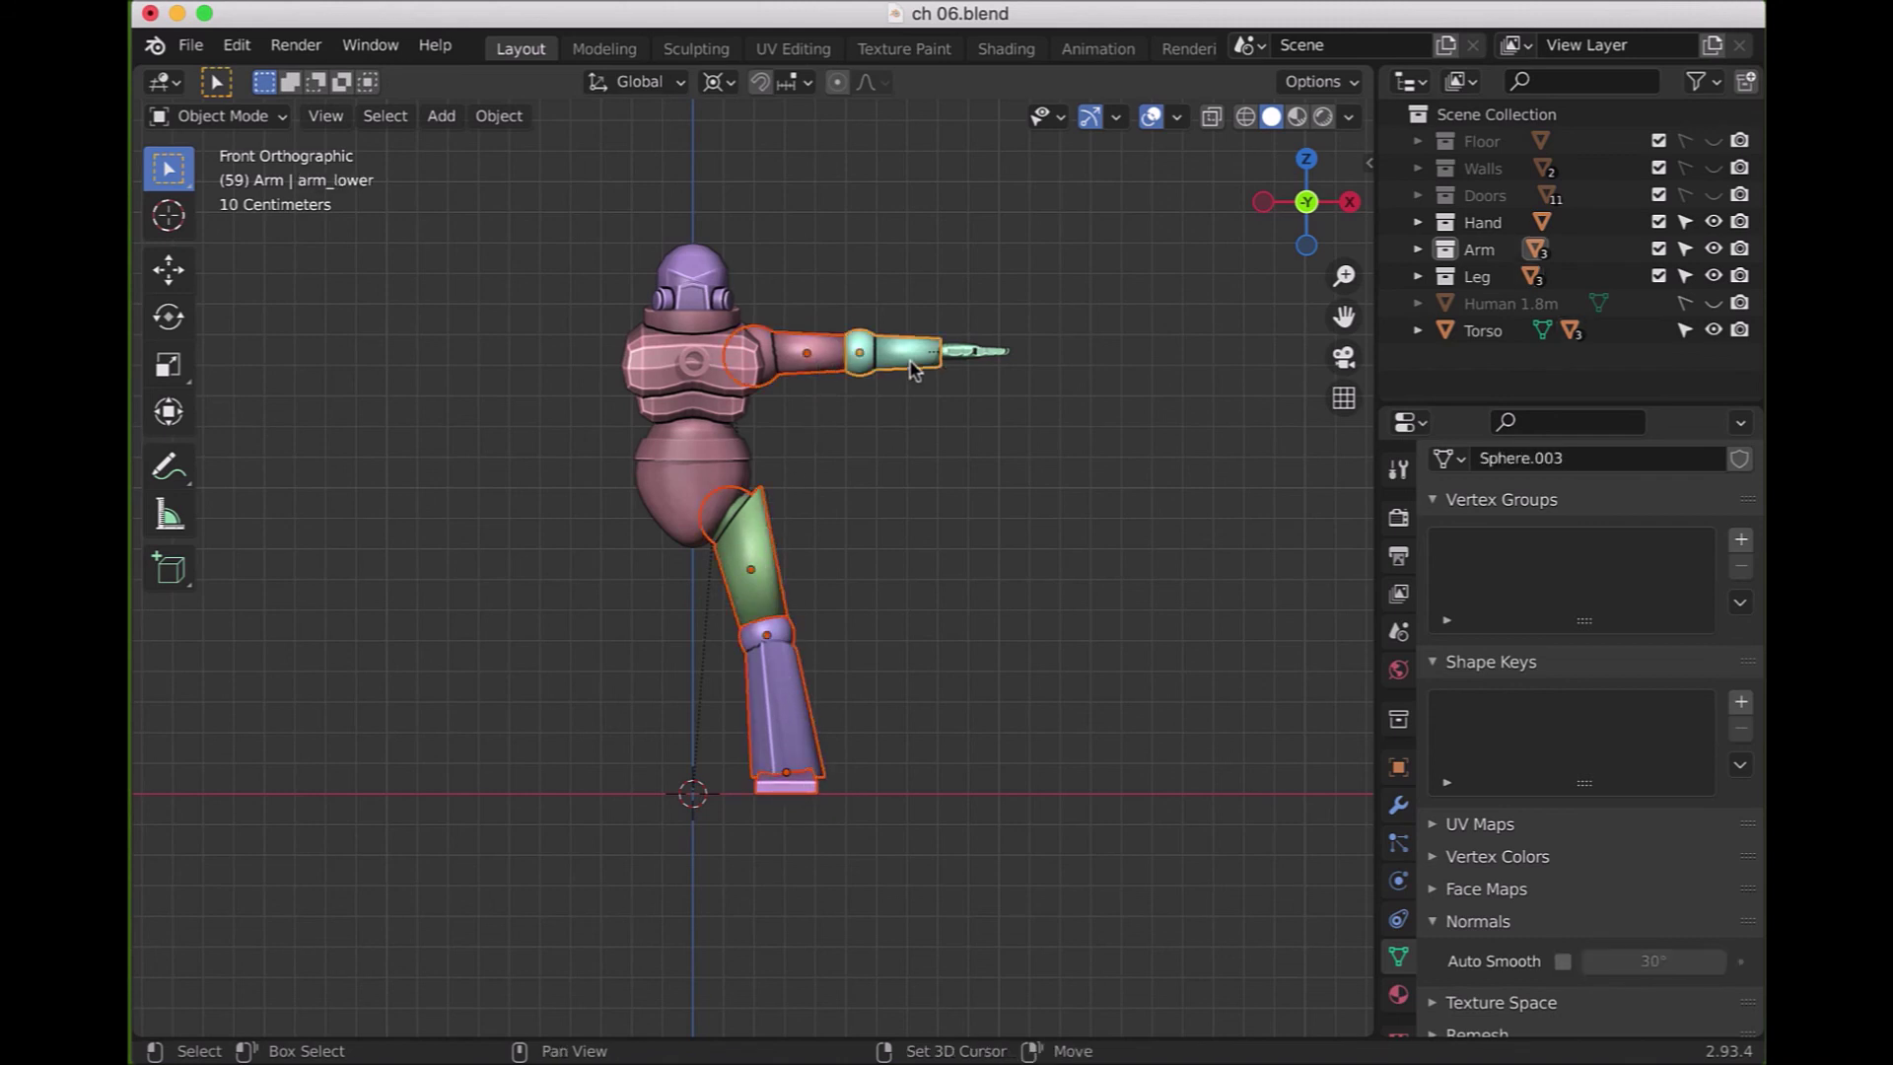
shift+click(970, 354)
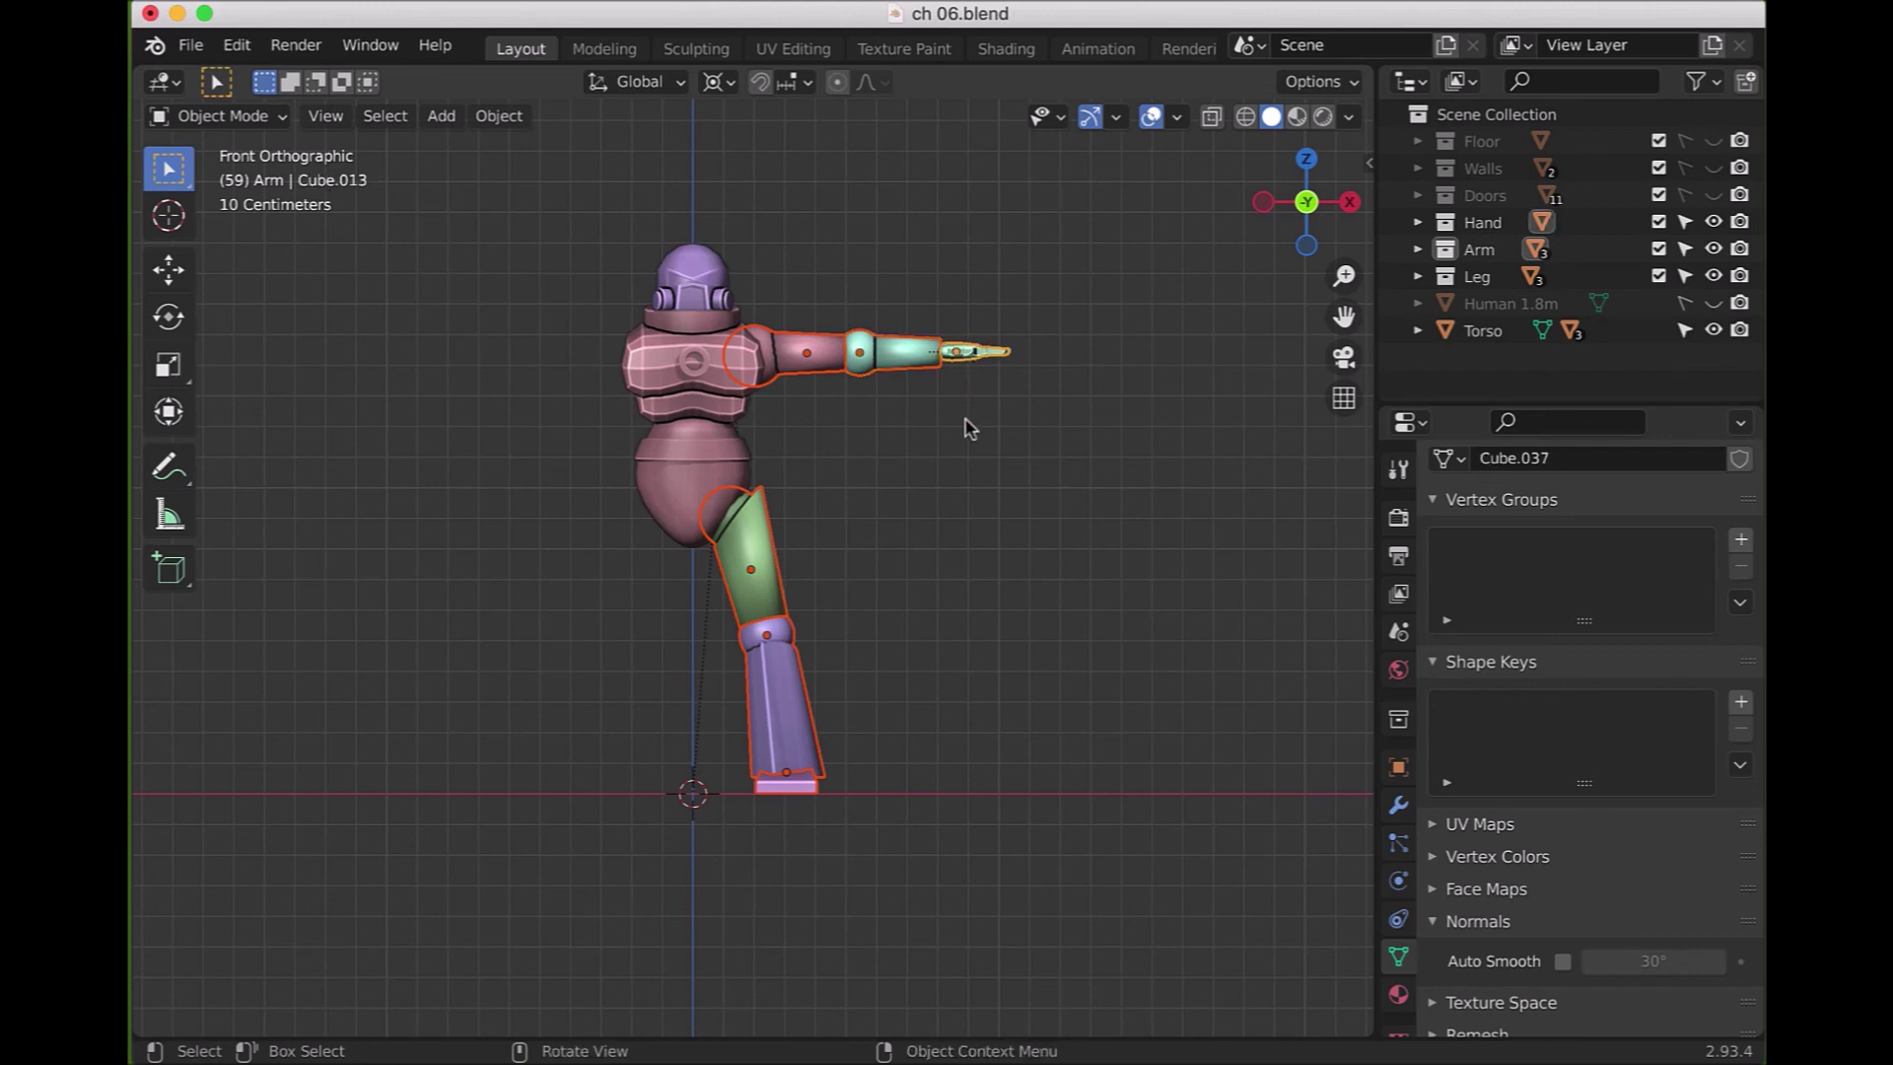
key(shift+d)
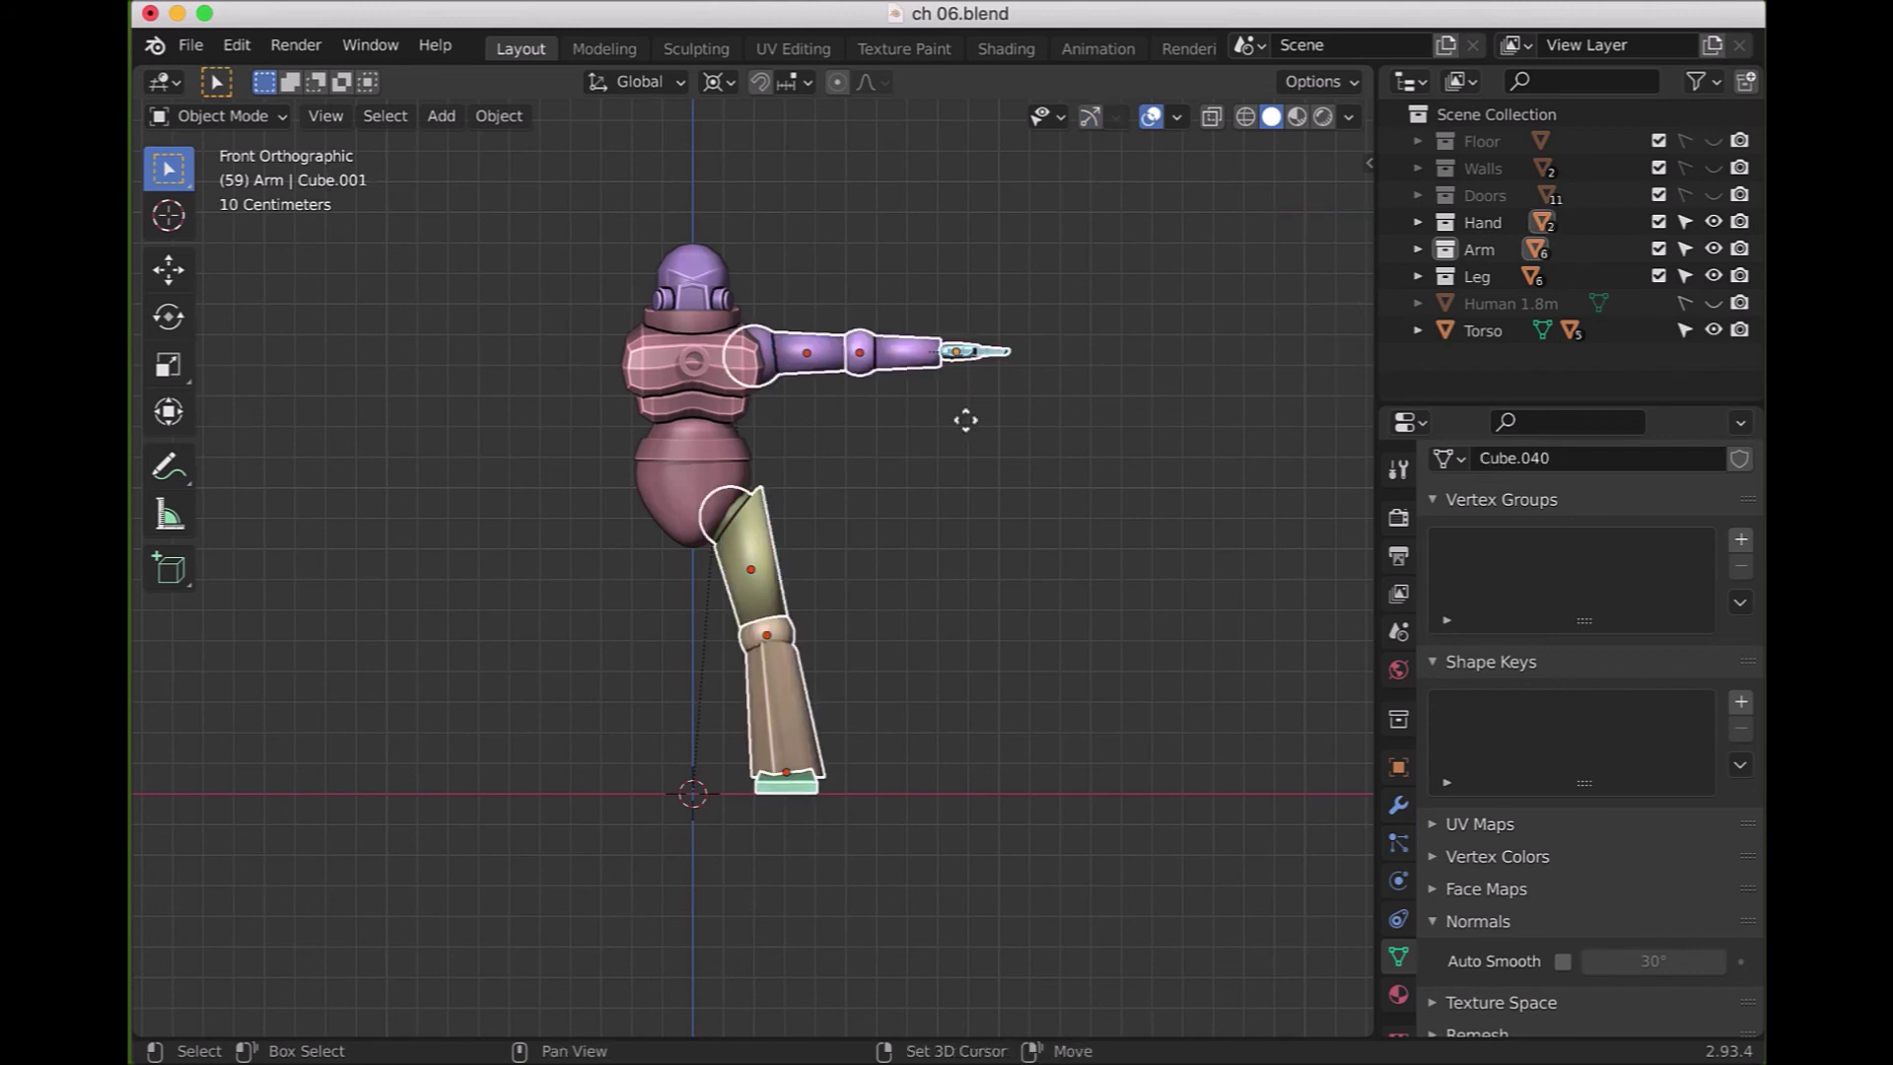
key(Escape)
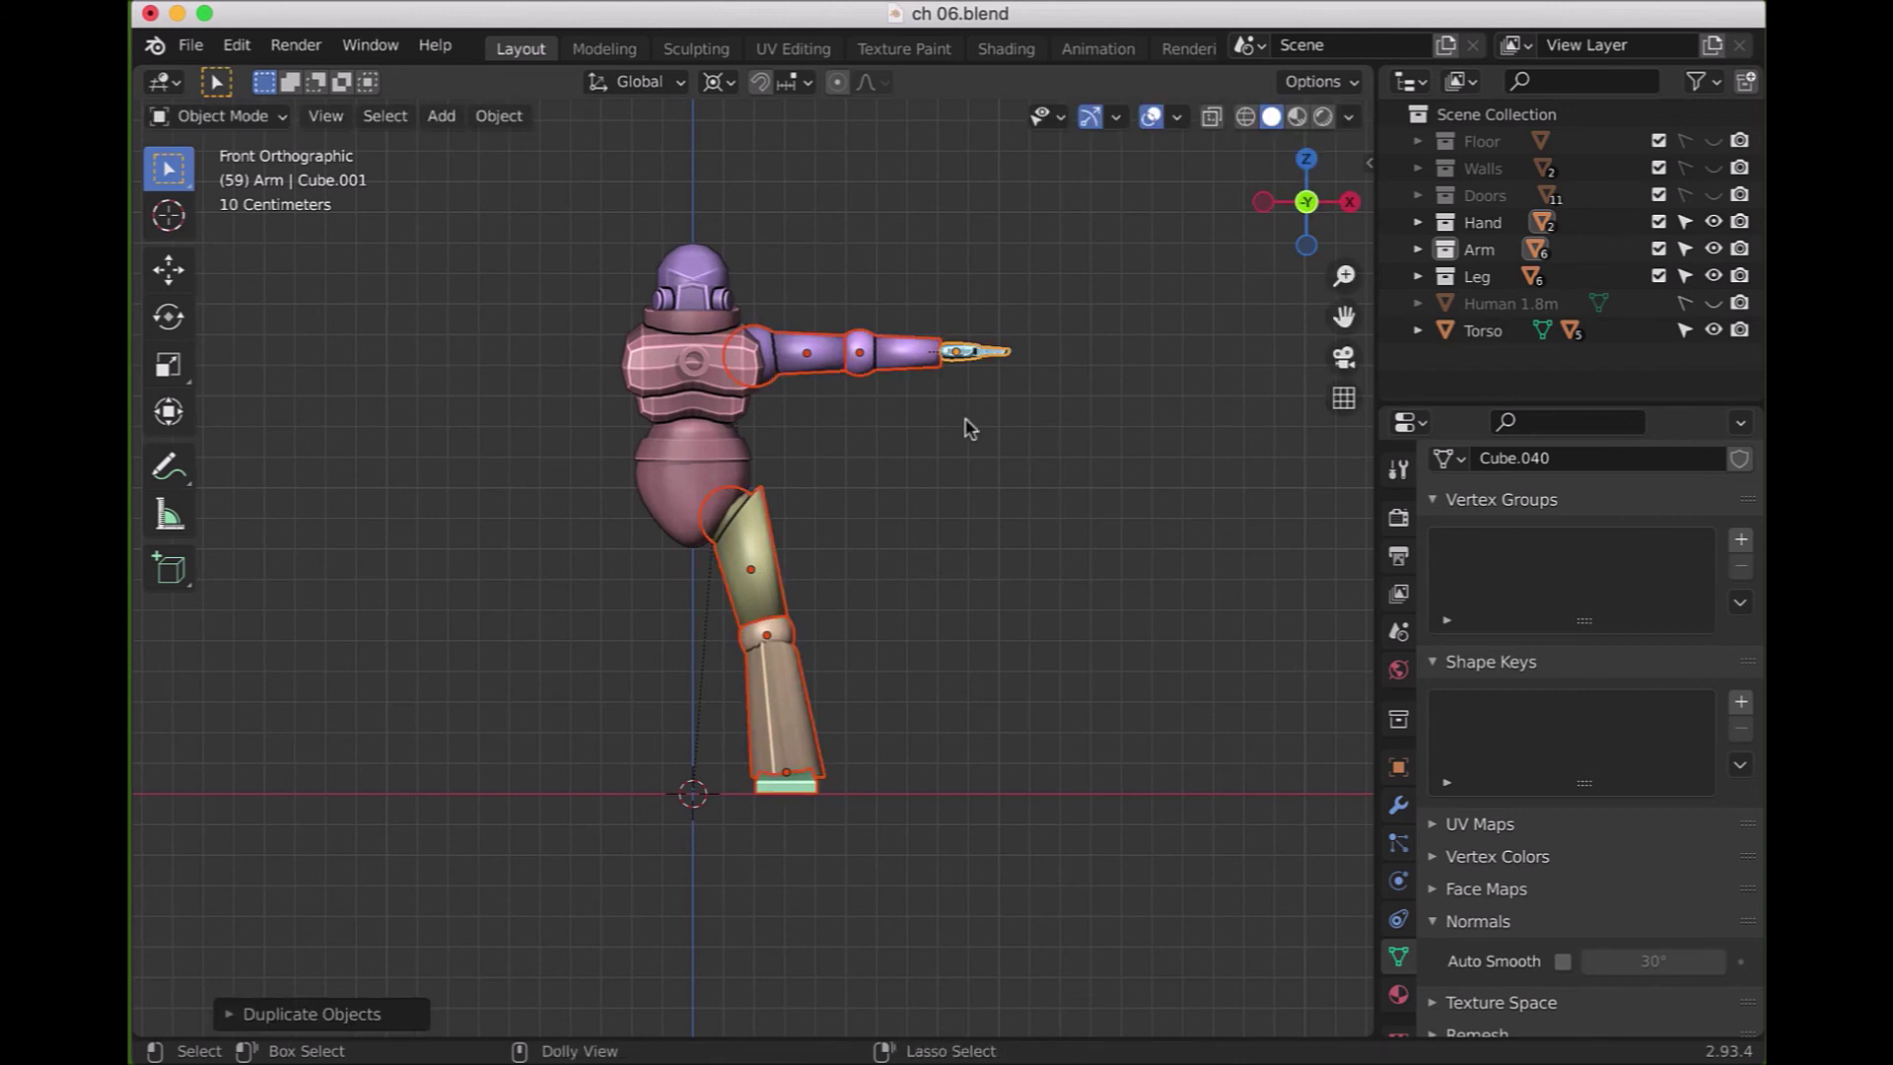
click(498, 116)
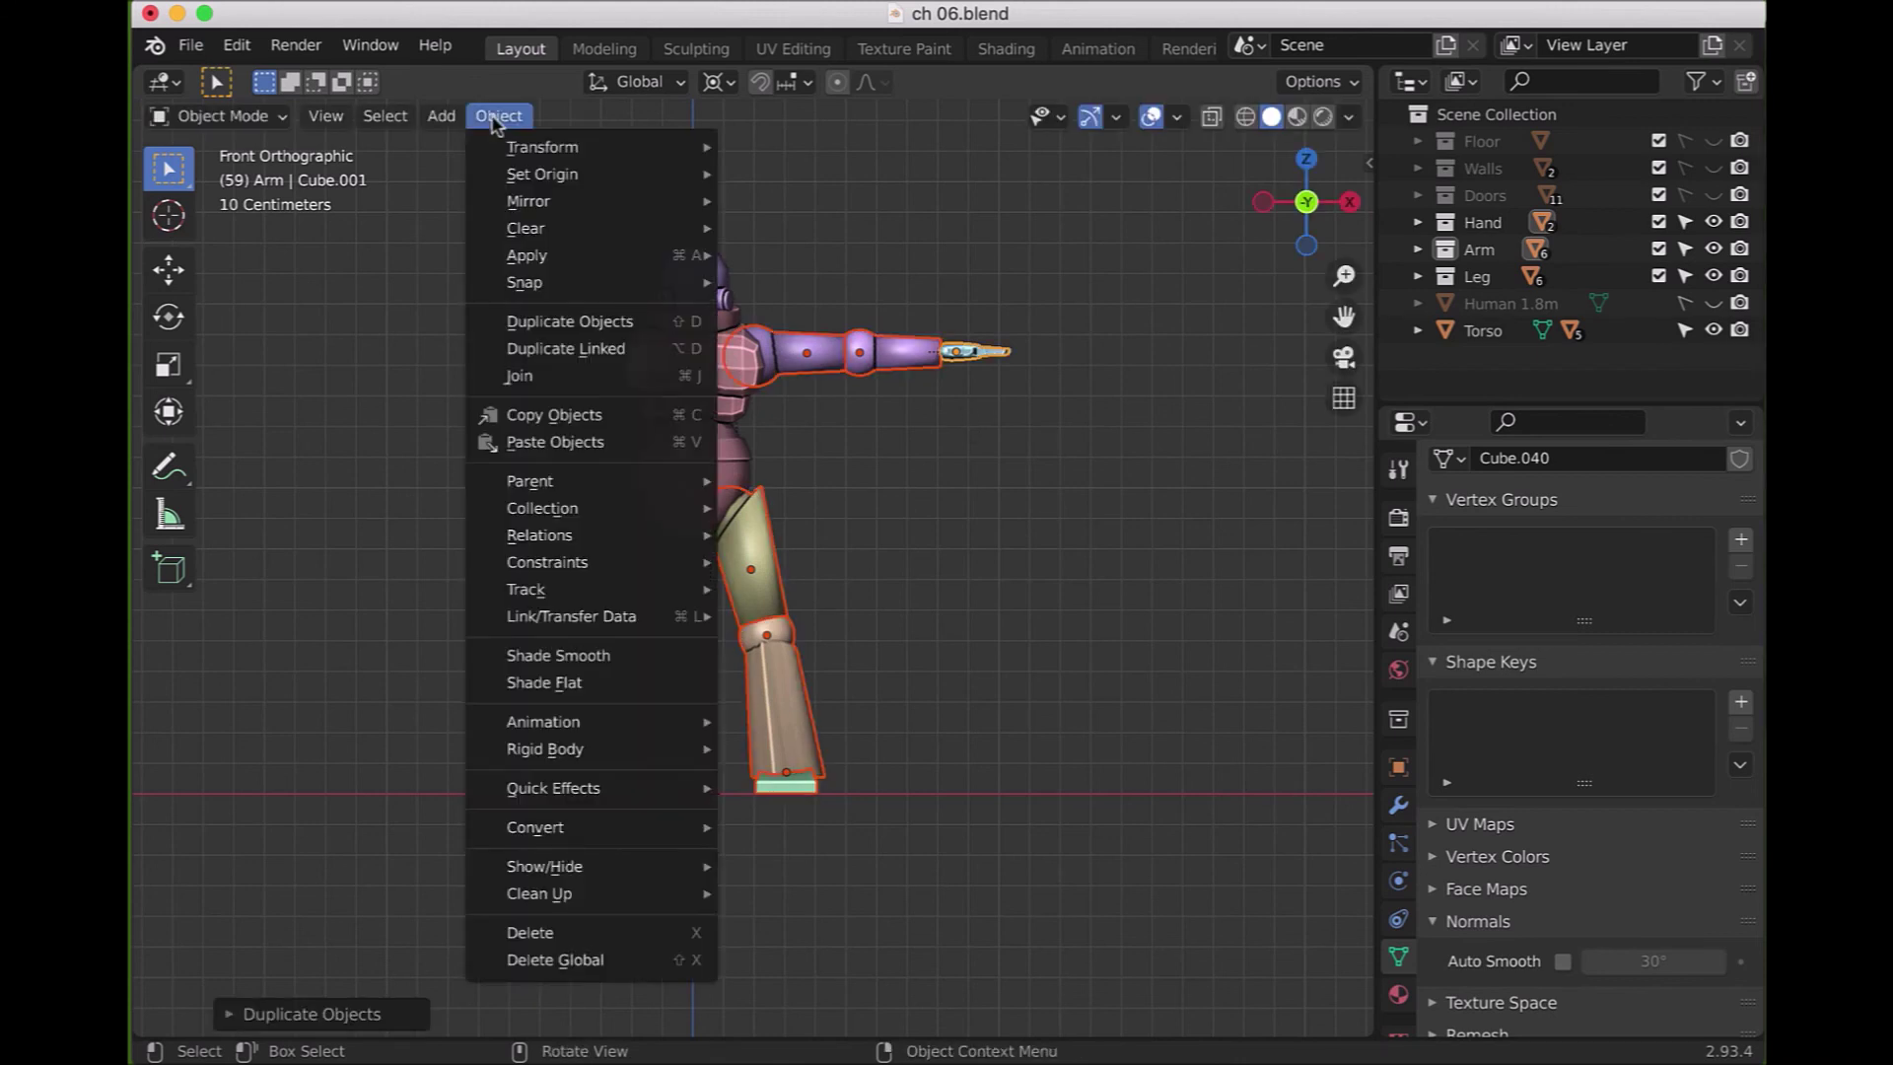
mouse_move(528, 201)
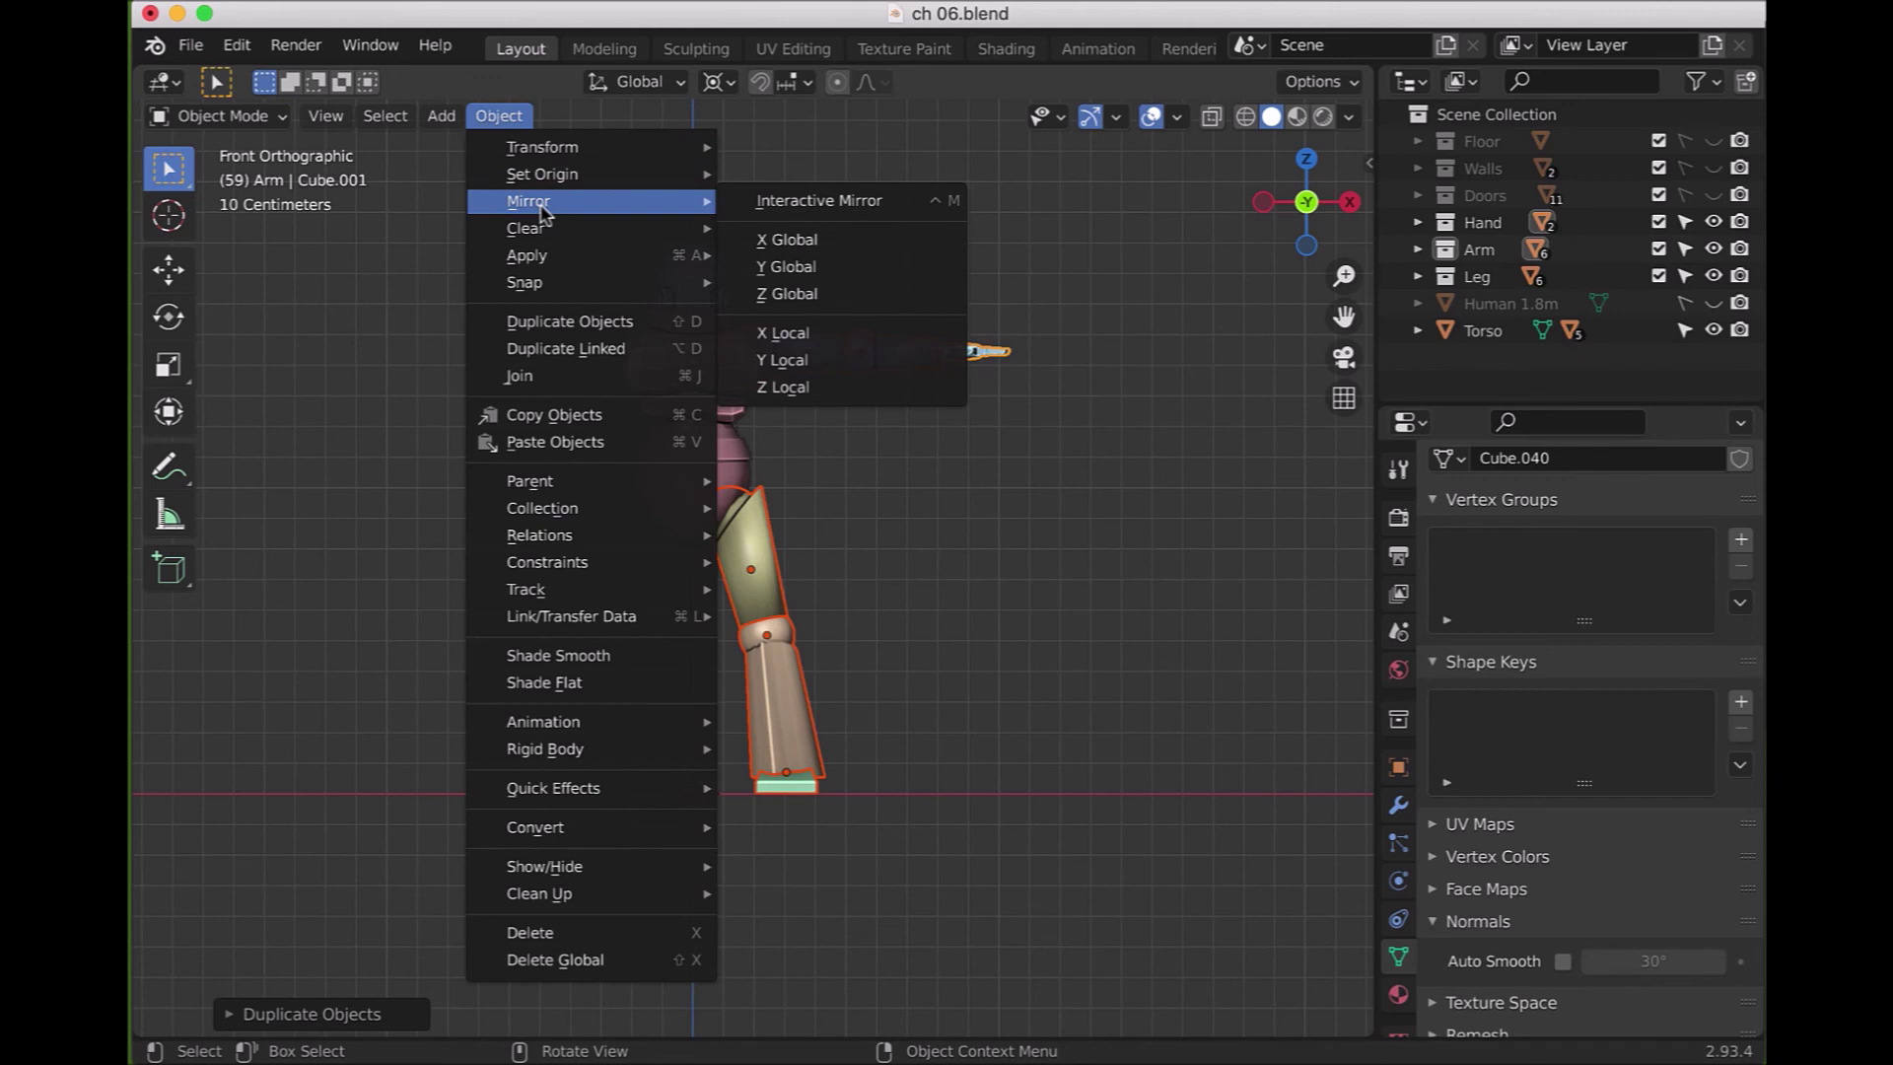
- Mirror the duplicated limbs across Global X, then select all robot parts
click(764, 239)
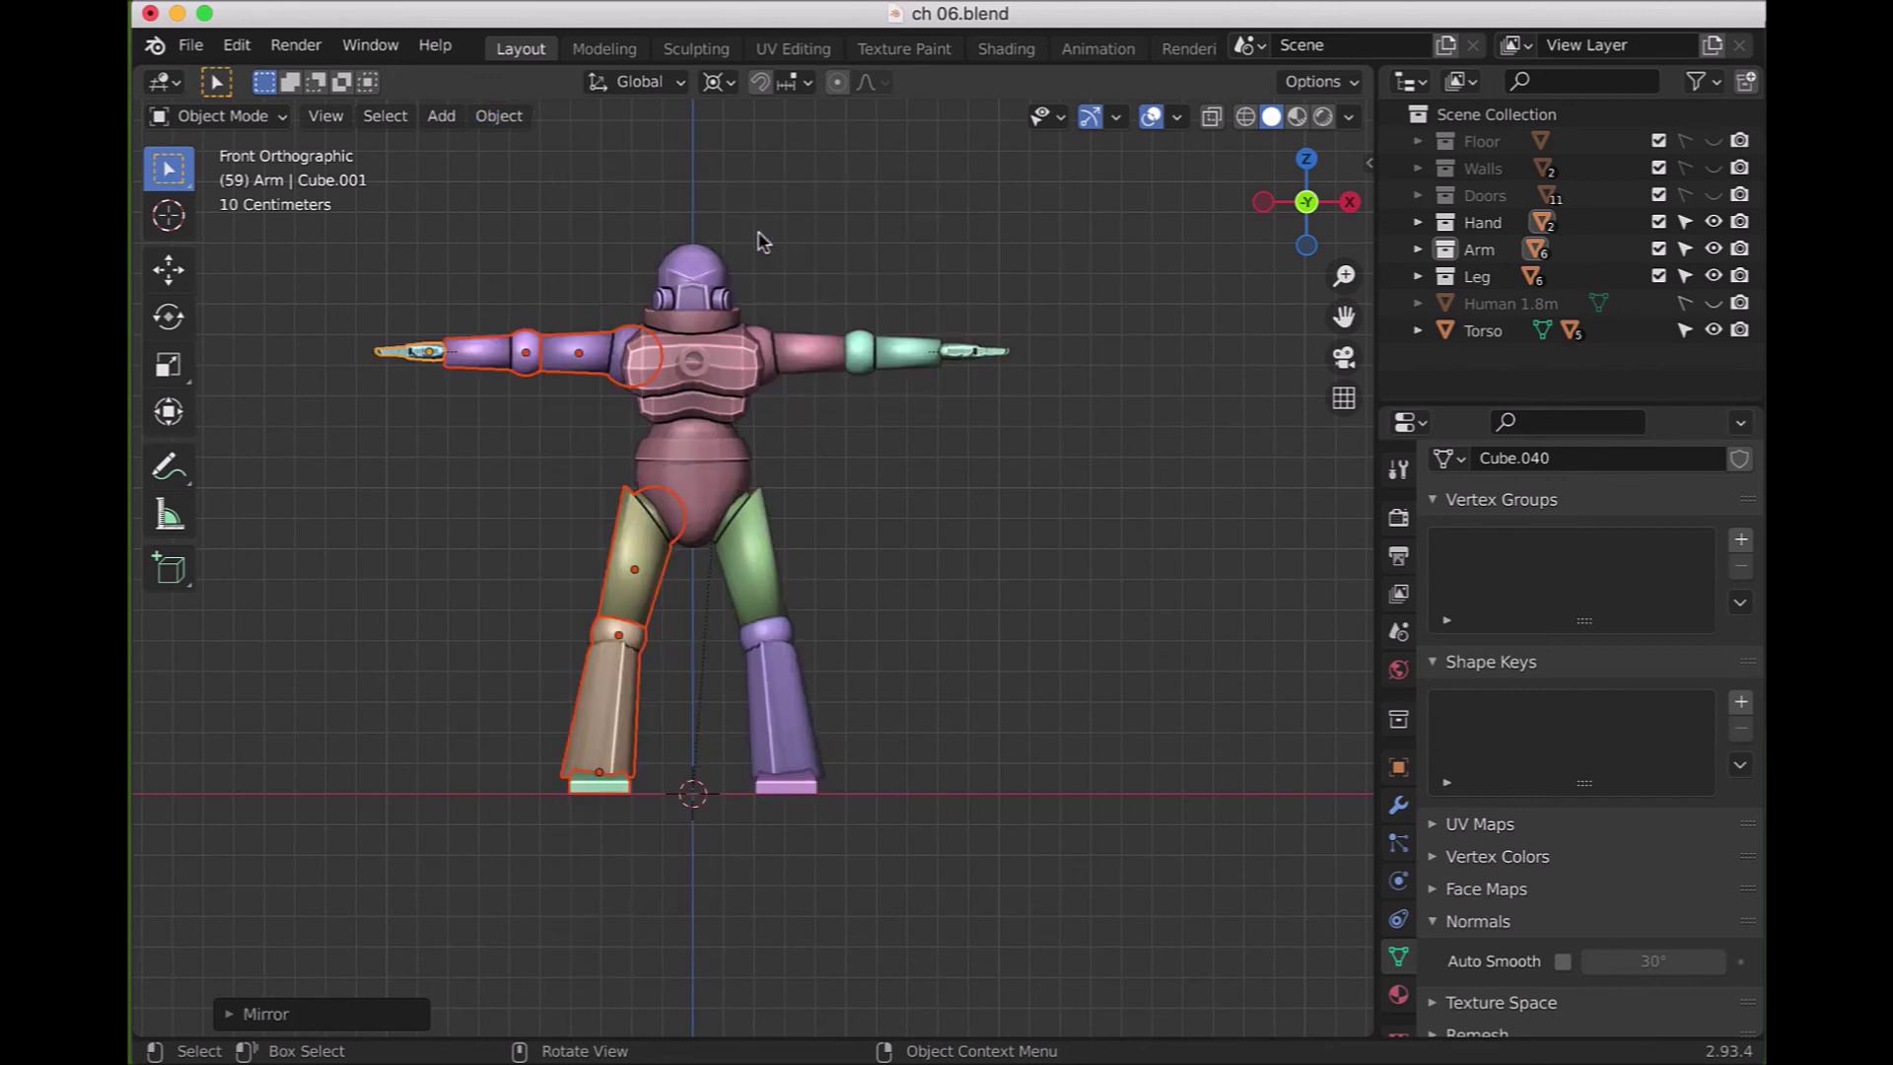
click(759, 237)
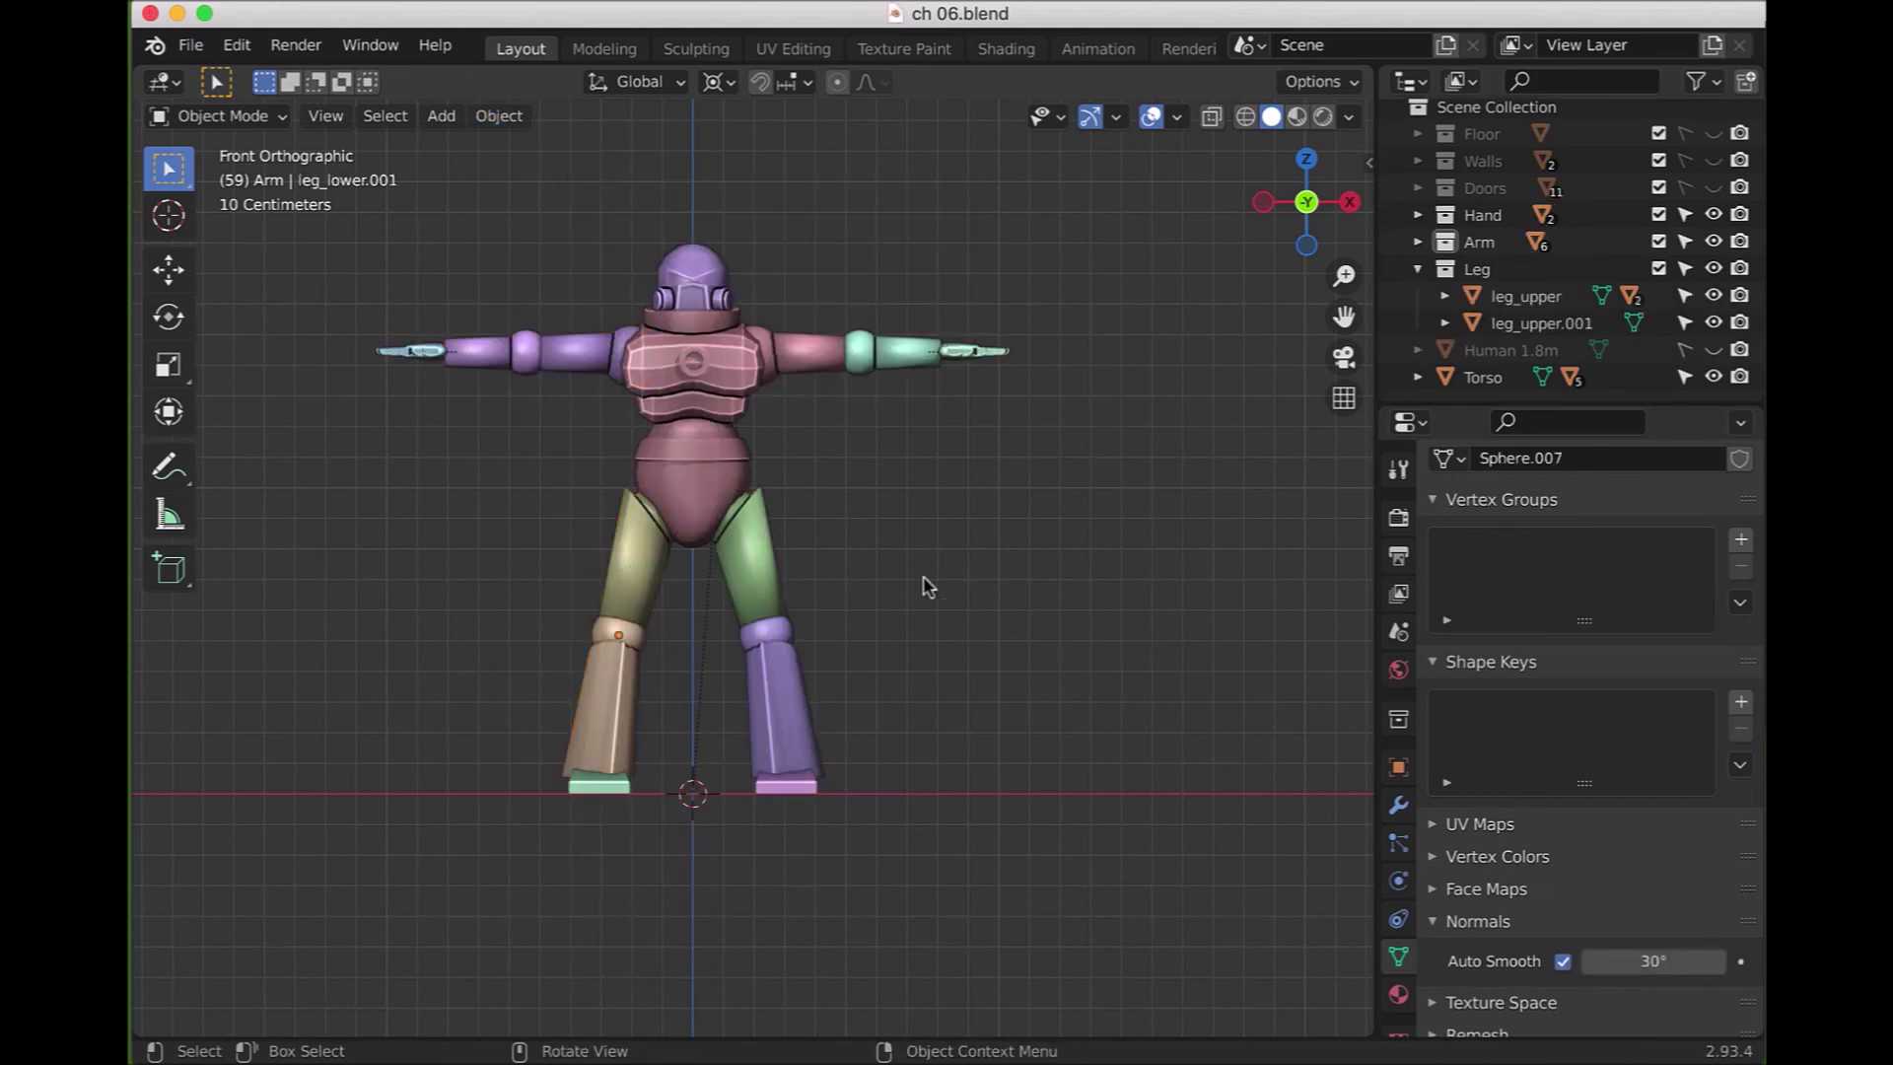
key(a)
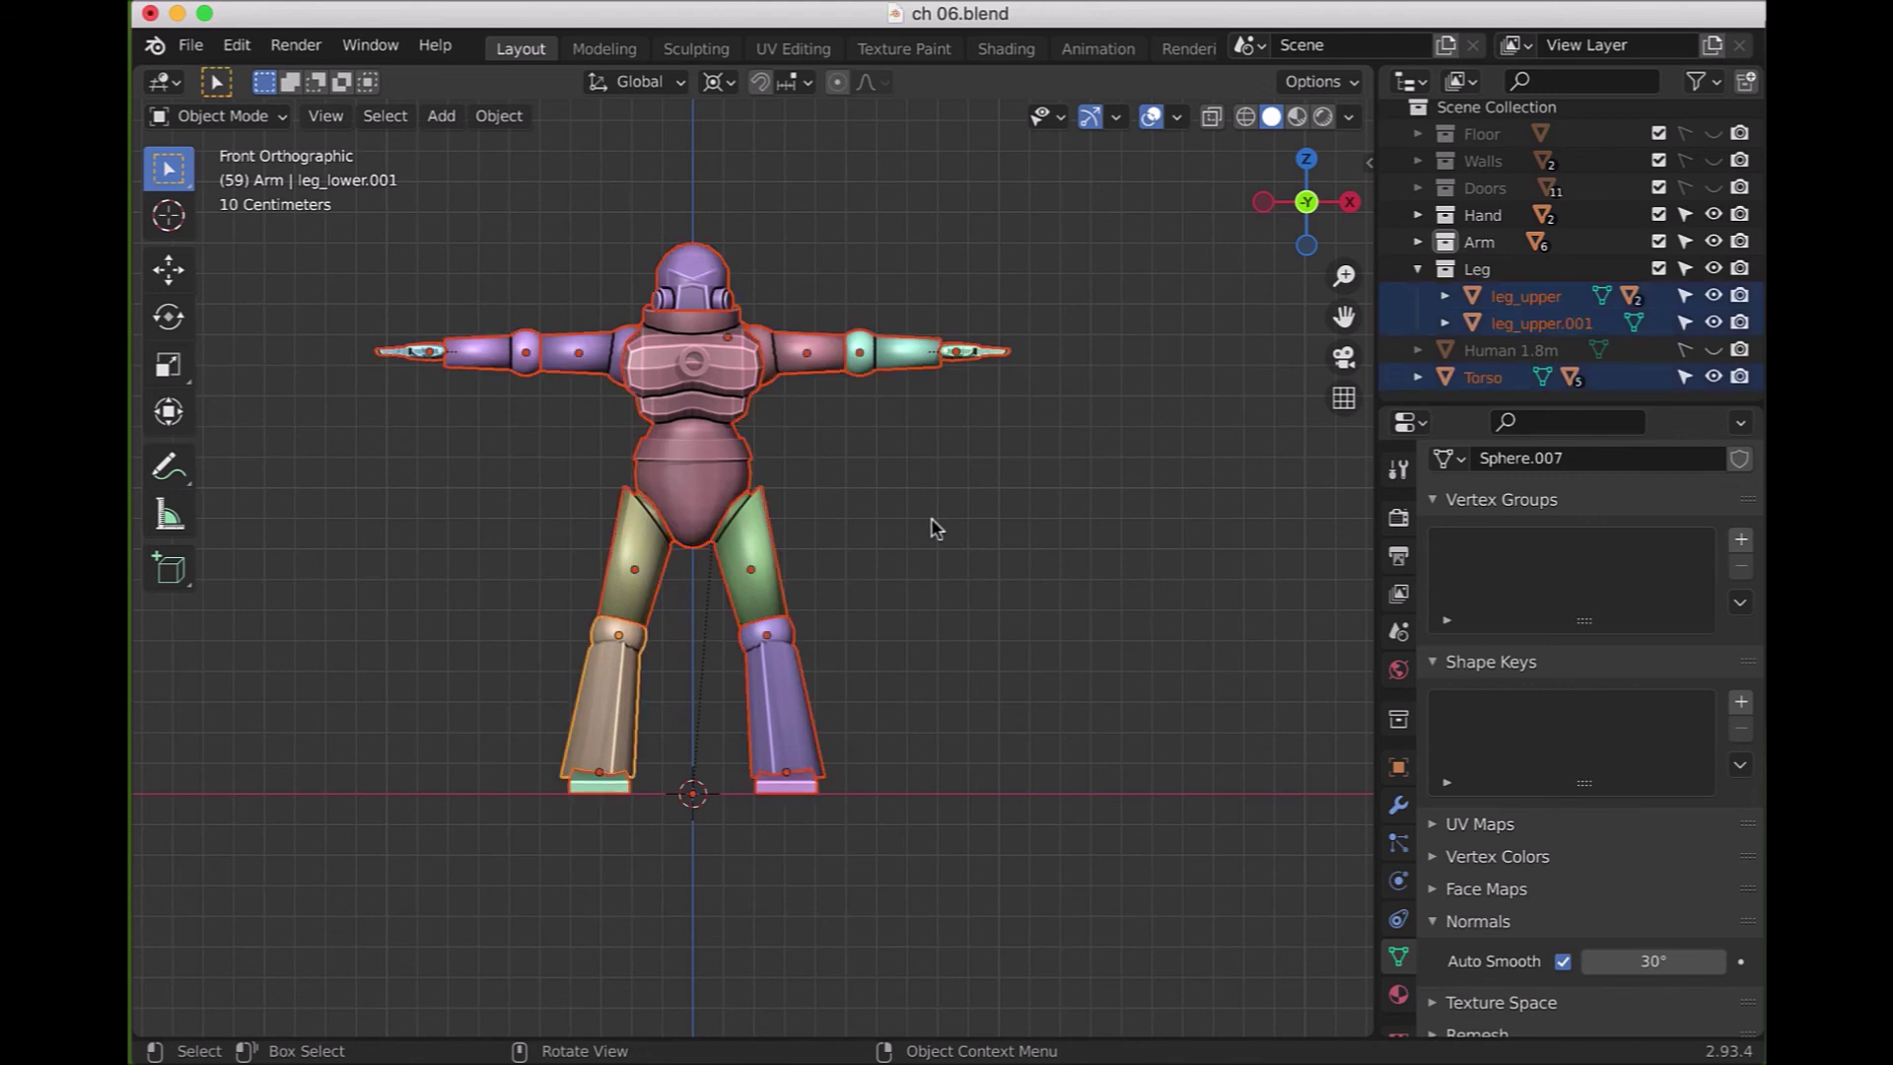
click(496, 117)
mouse_move(526, 254)
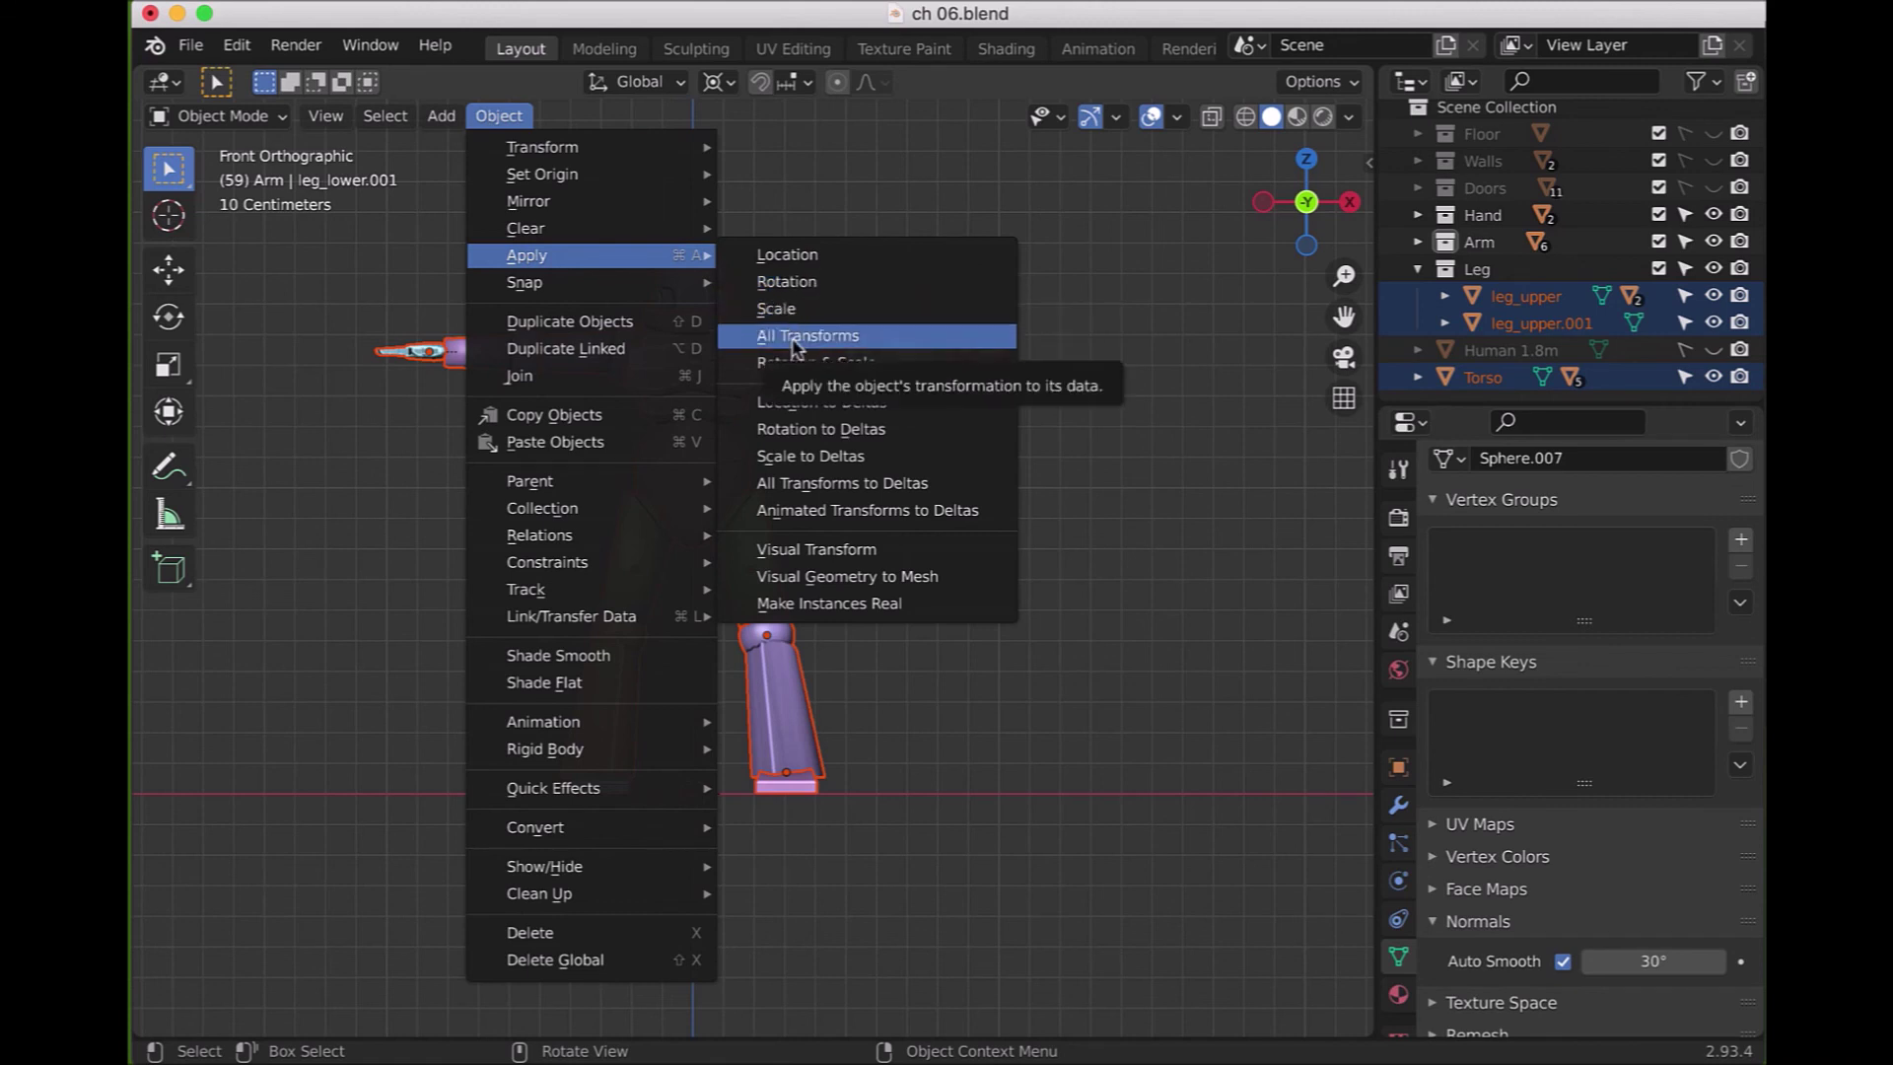
- Apply Rotation & Scale to all robot parts, then undo the last action
click(800, 362)
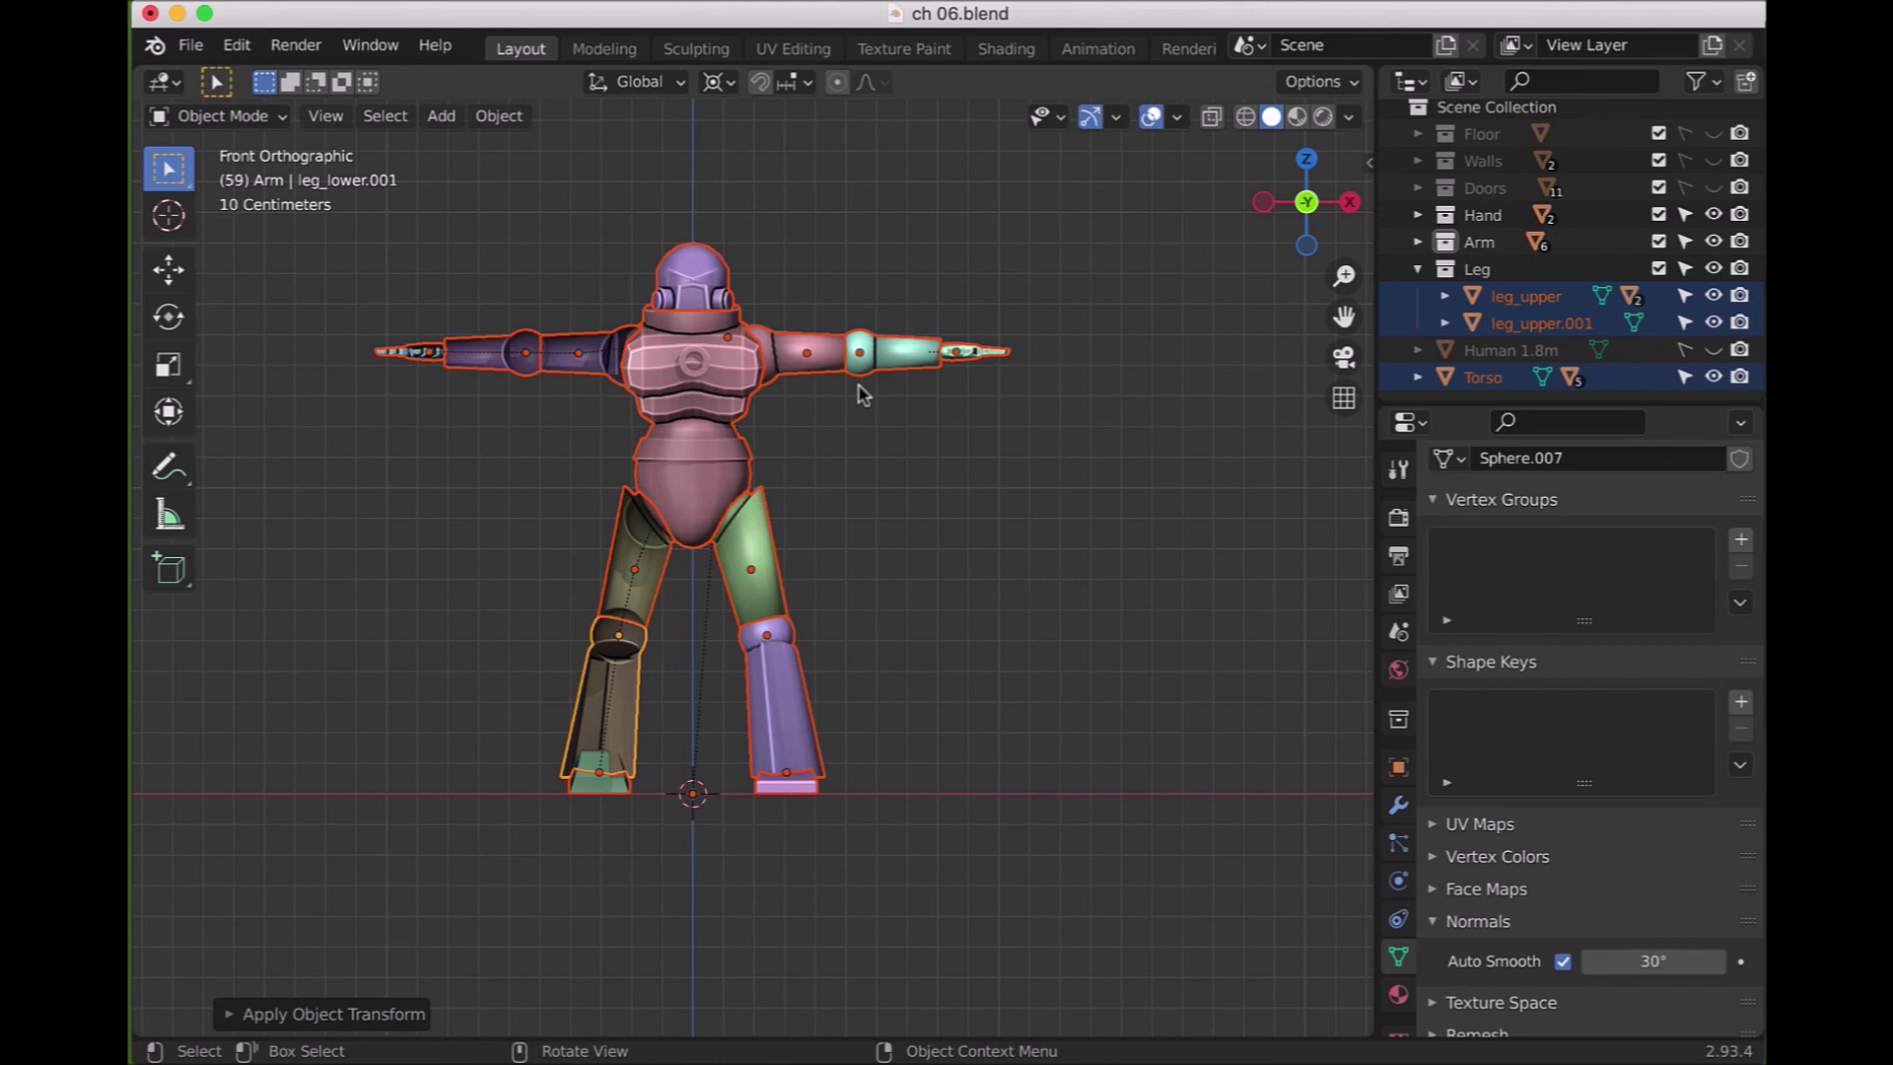
key(ctrl+z)
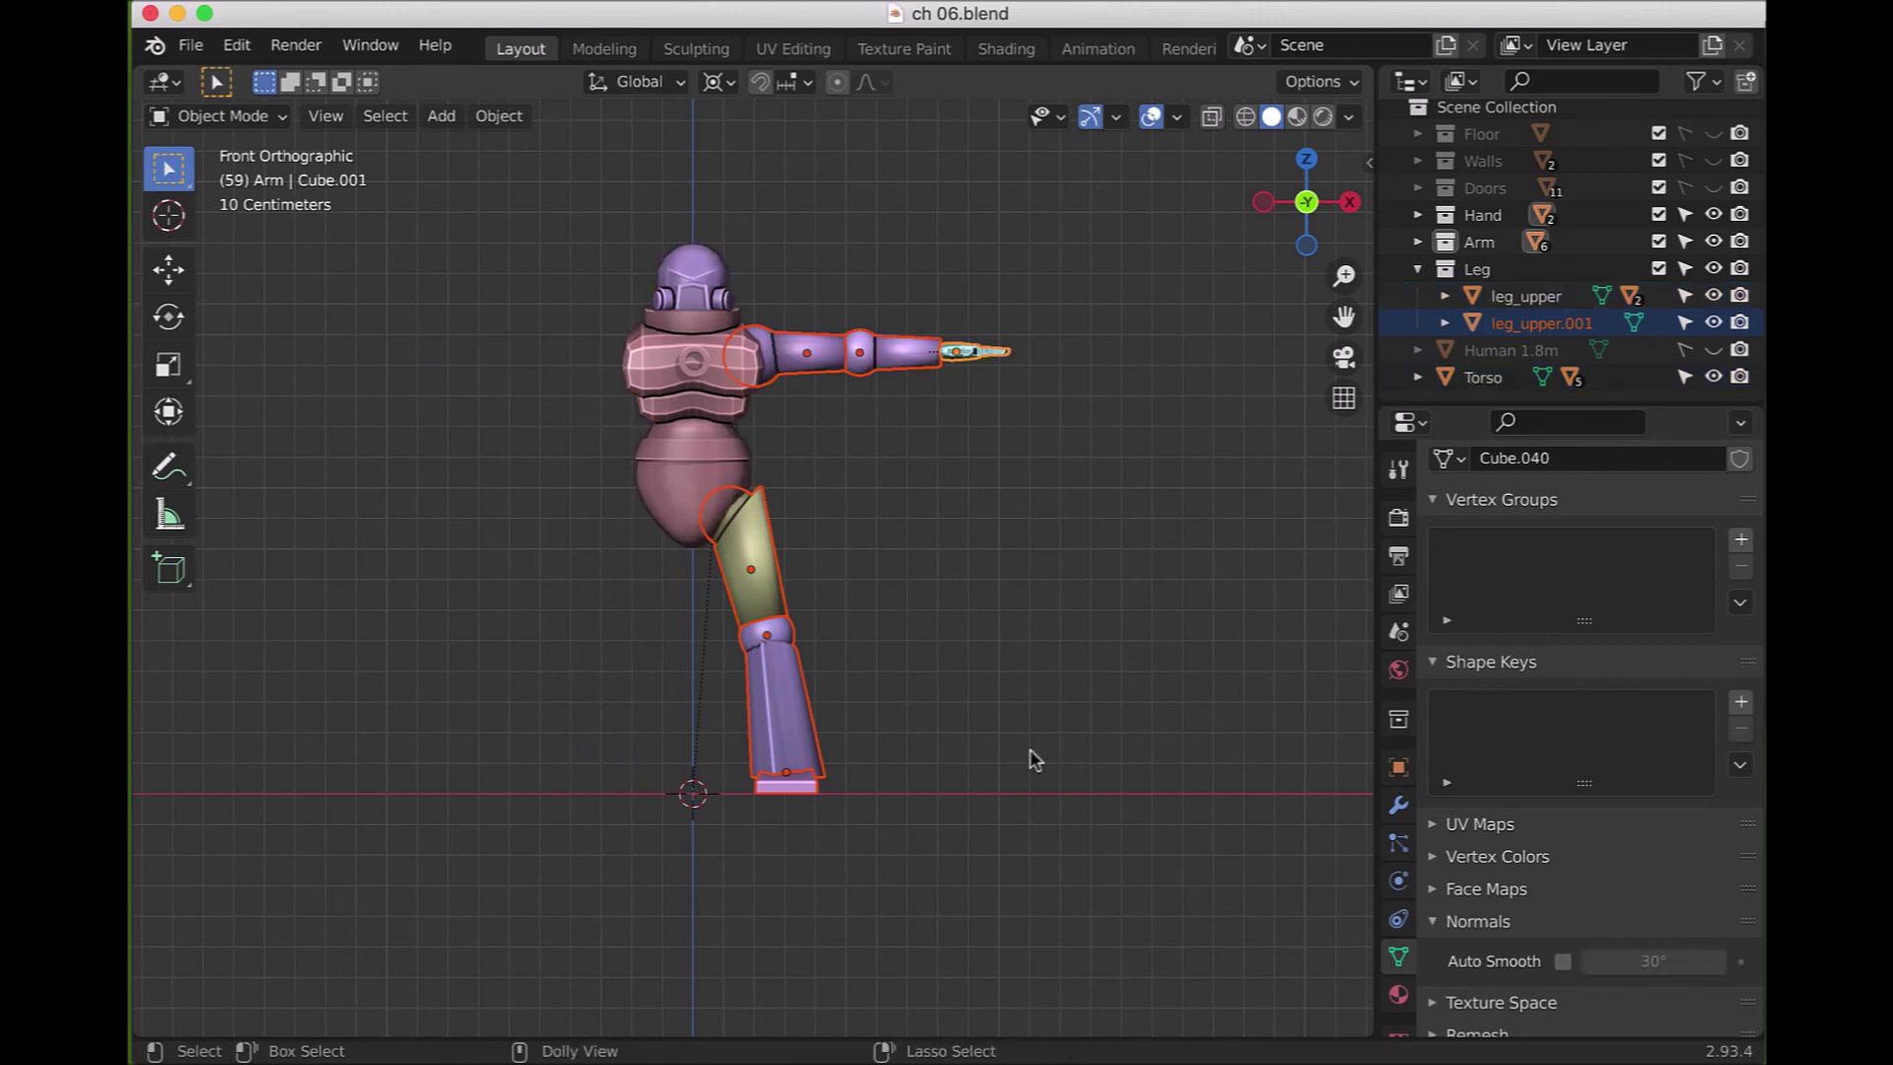
- Step through the undo history to restore the mirrored limbs with transforms applied
key(ctrl+shift+z)
key(ctrl+z)
key(ctrl+z)
key(ctrl+z)
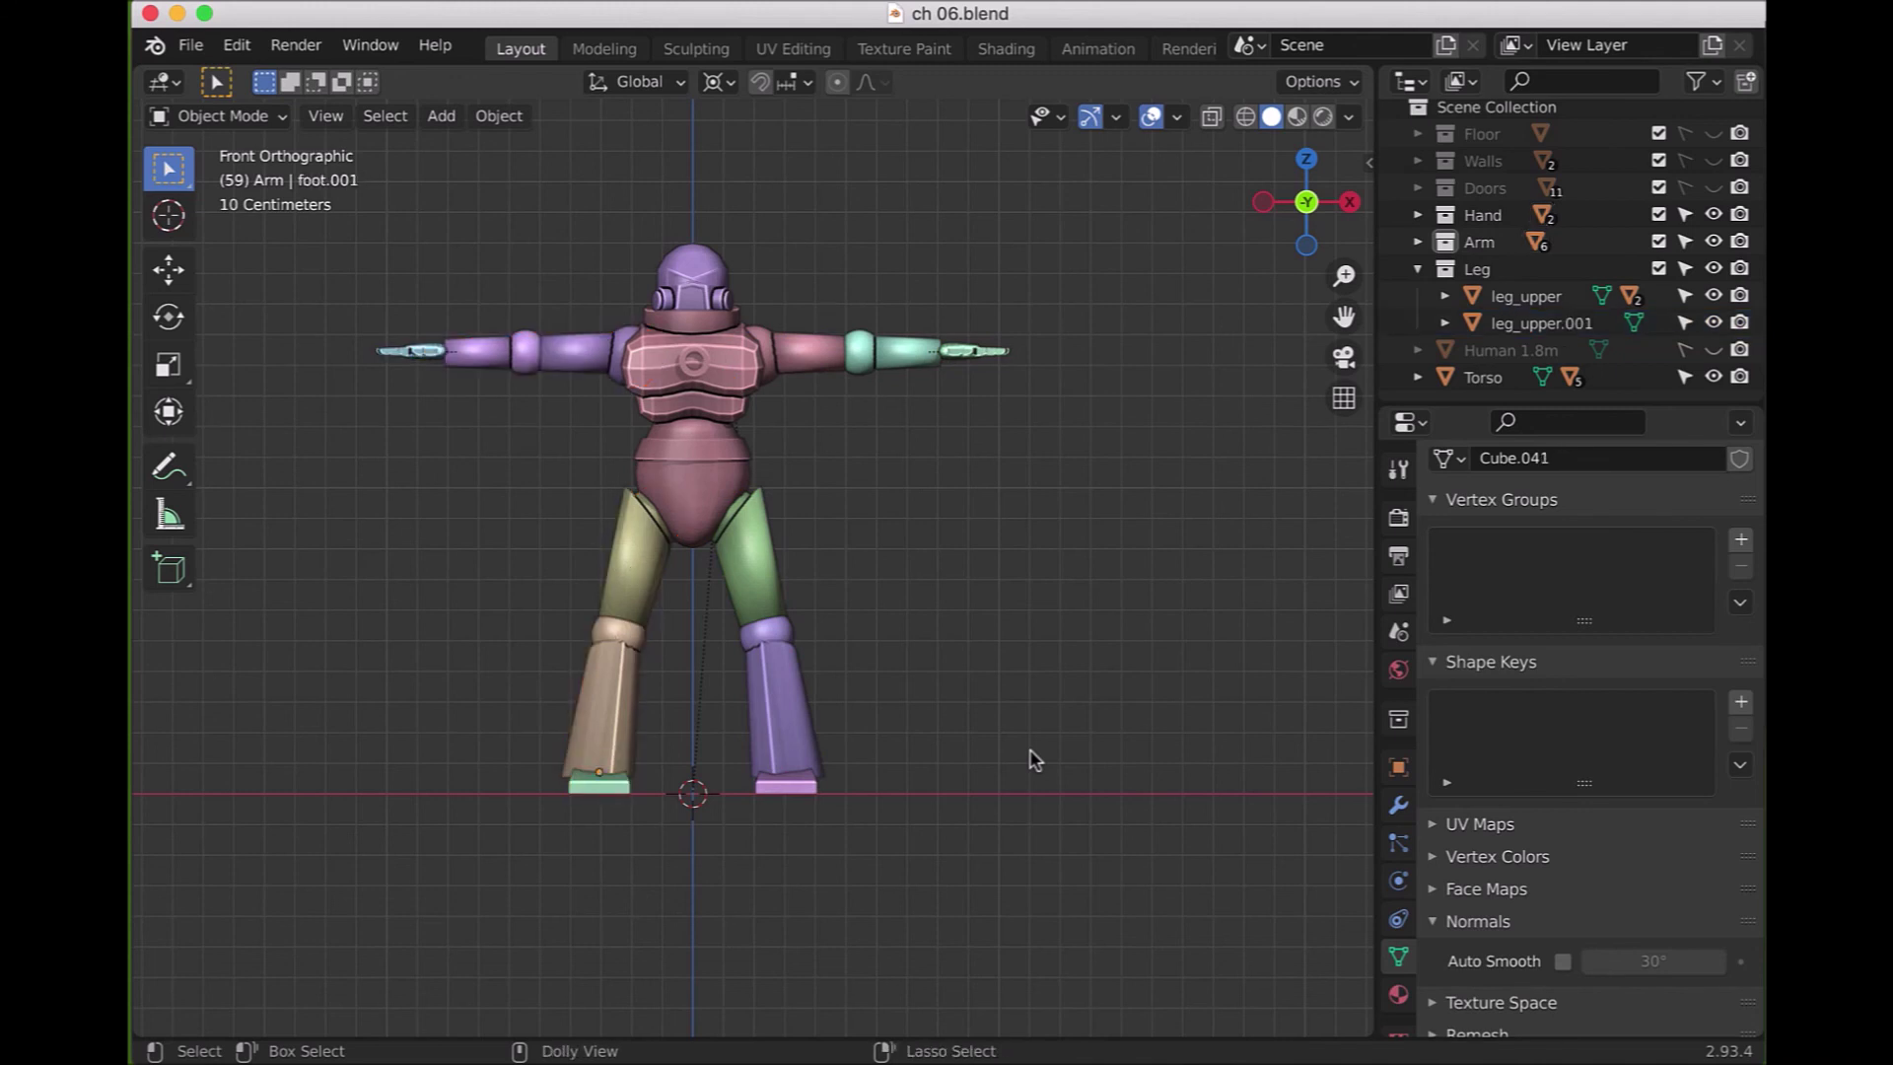
key(ctrl+z)
key(ctrl+z)
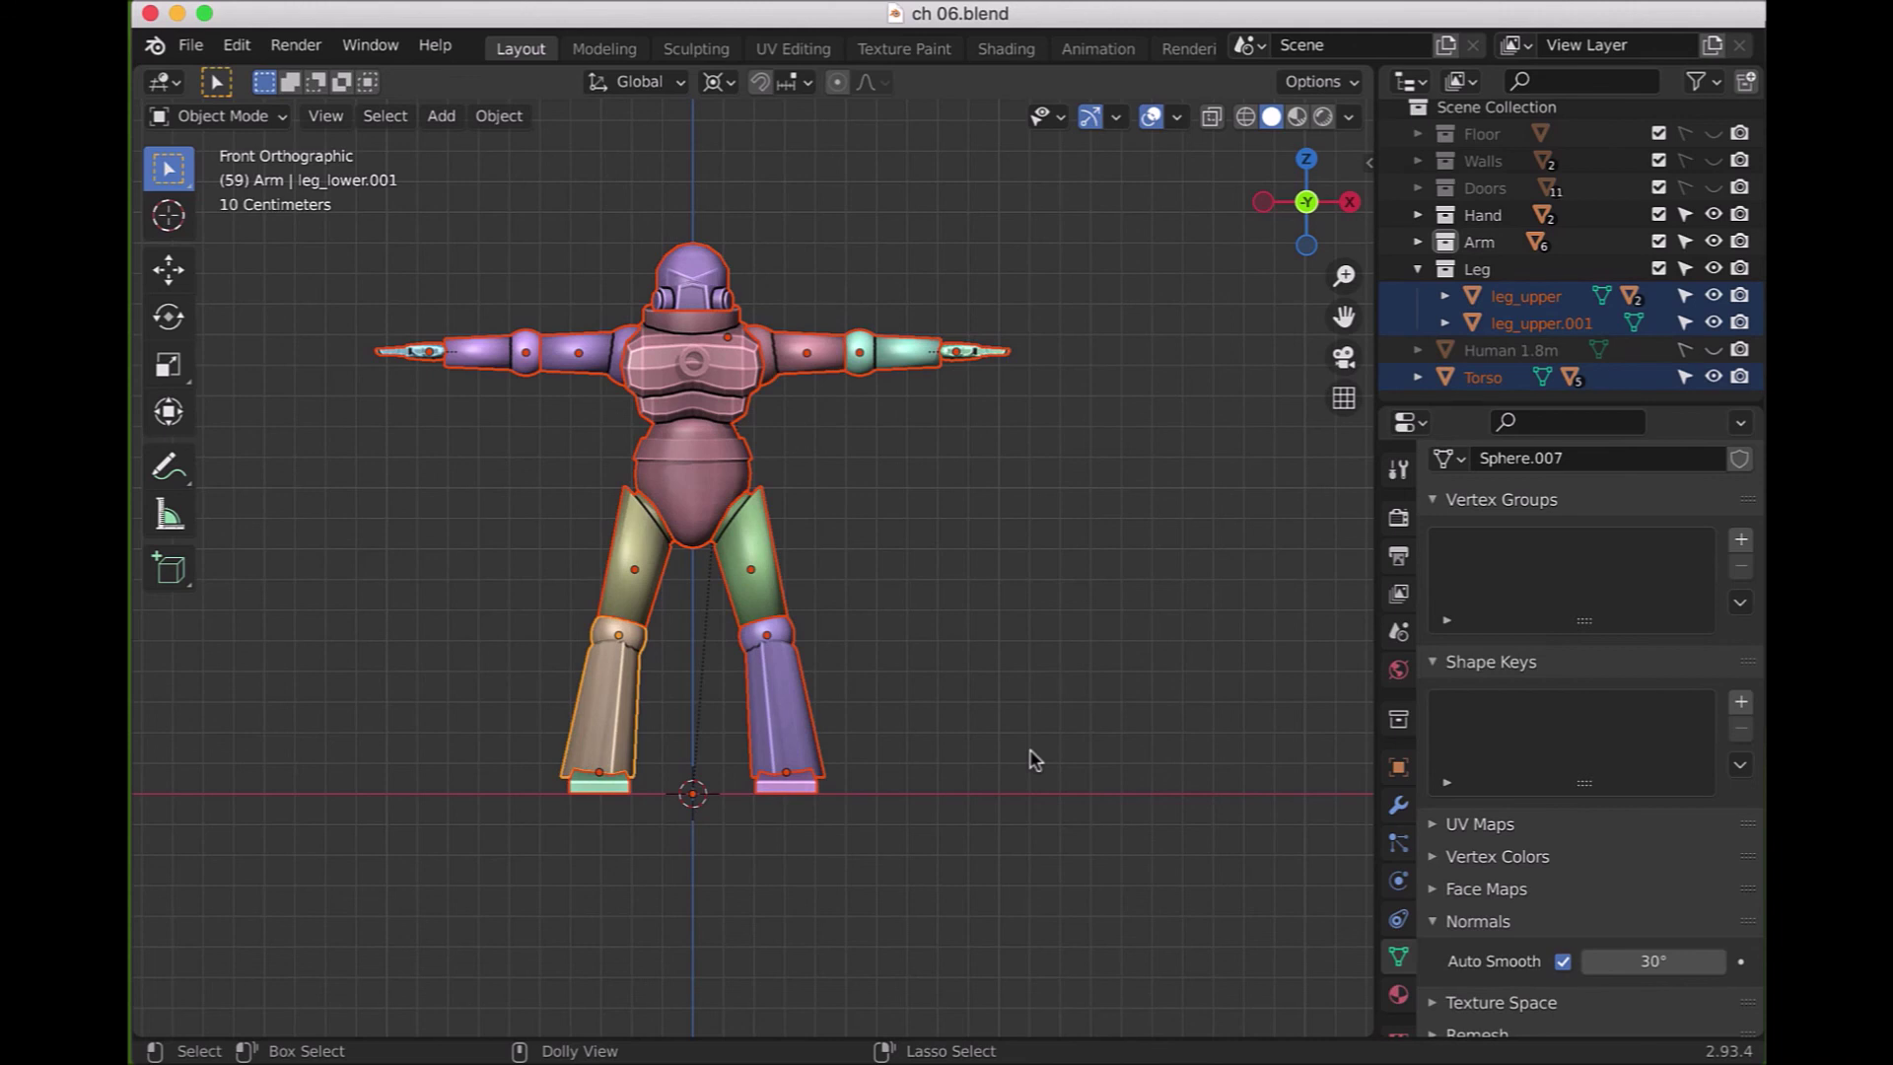
key(ctrl+z)
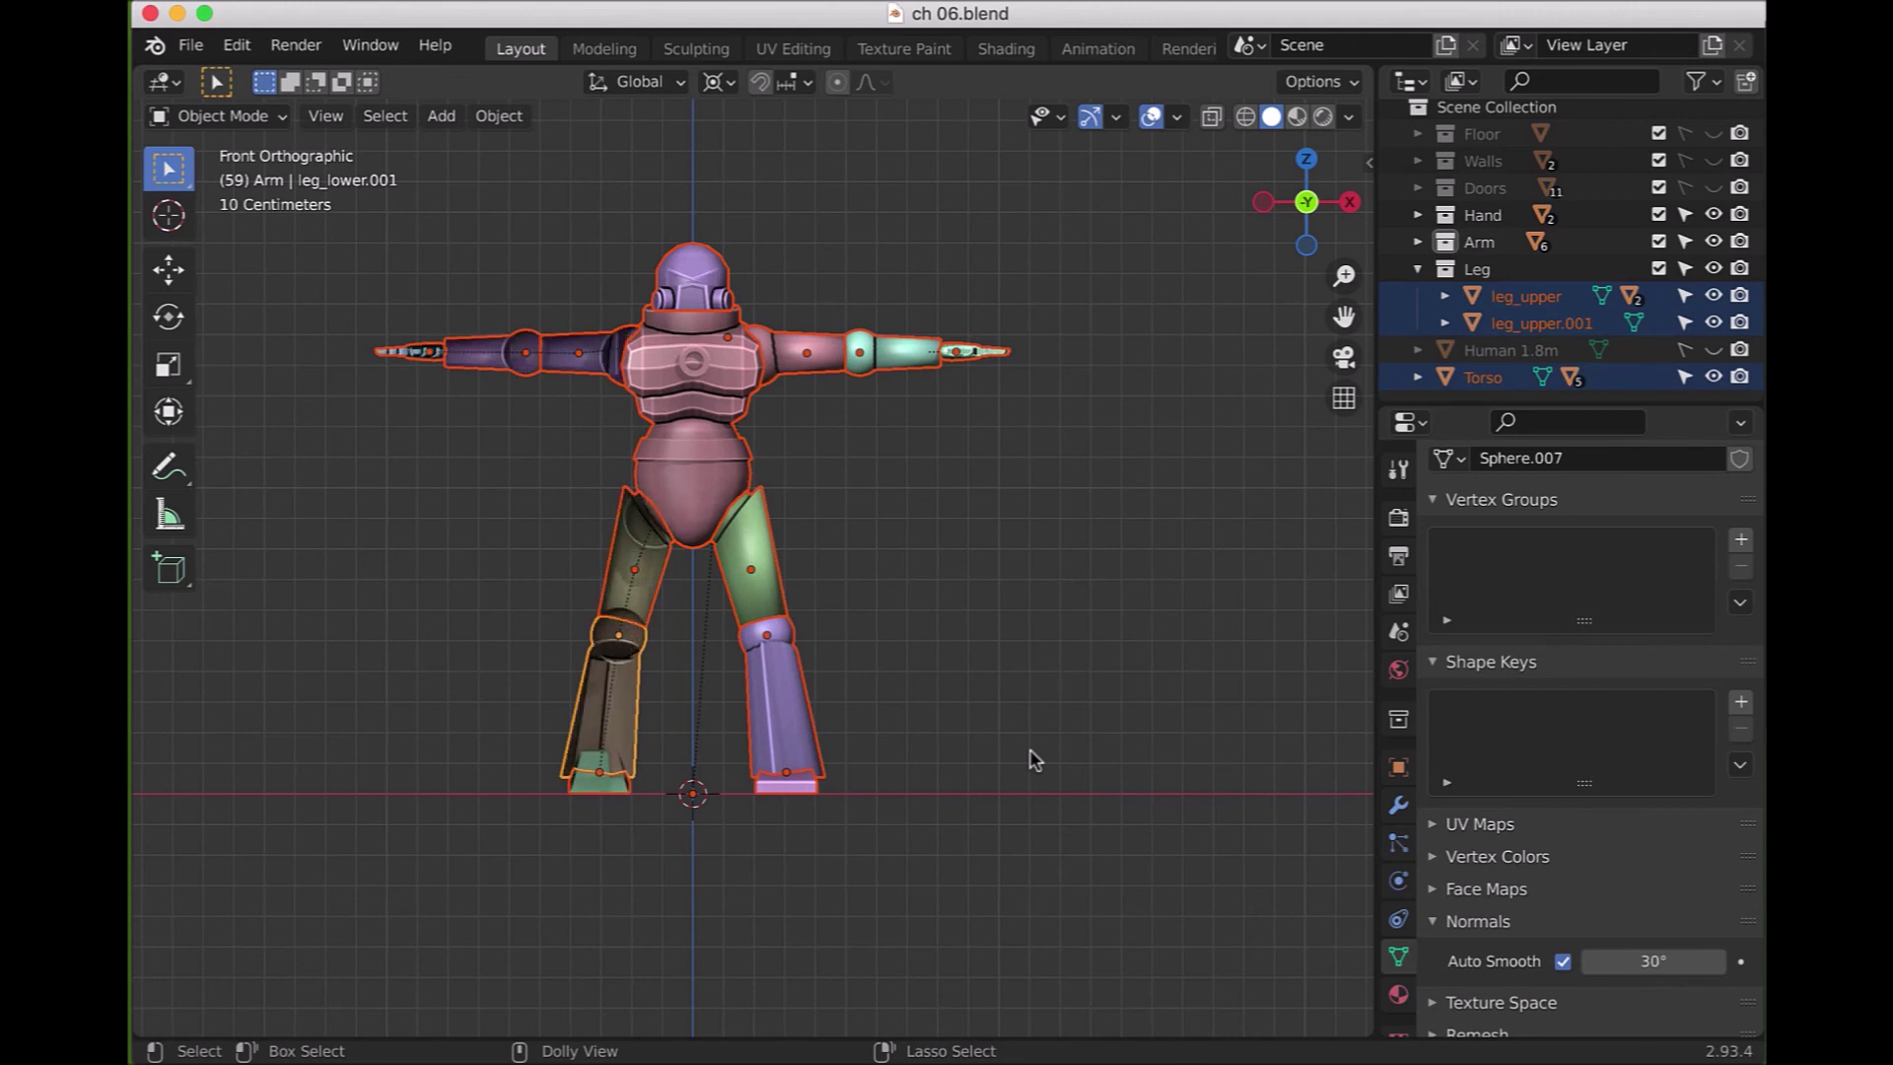
- Recalculate normals on all the robot's mesh geometry, then return to object mode with nothing selected
key(Tab)
key(a)
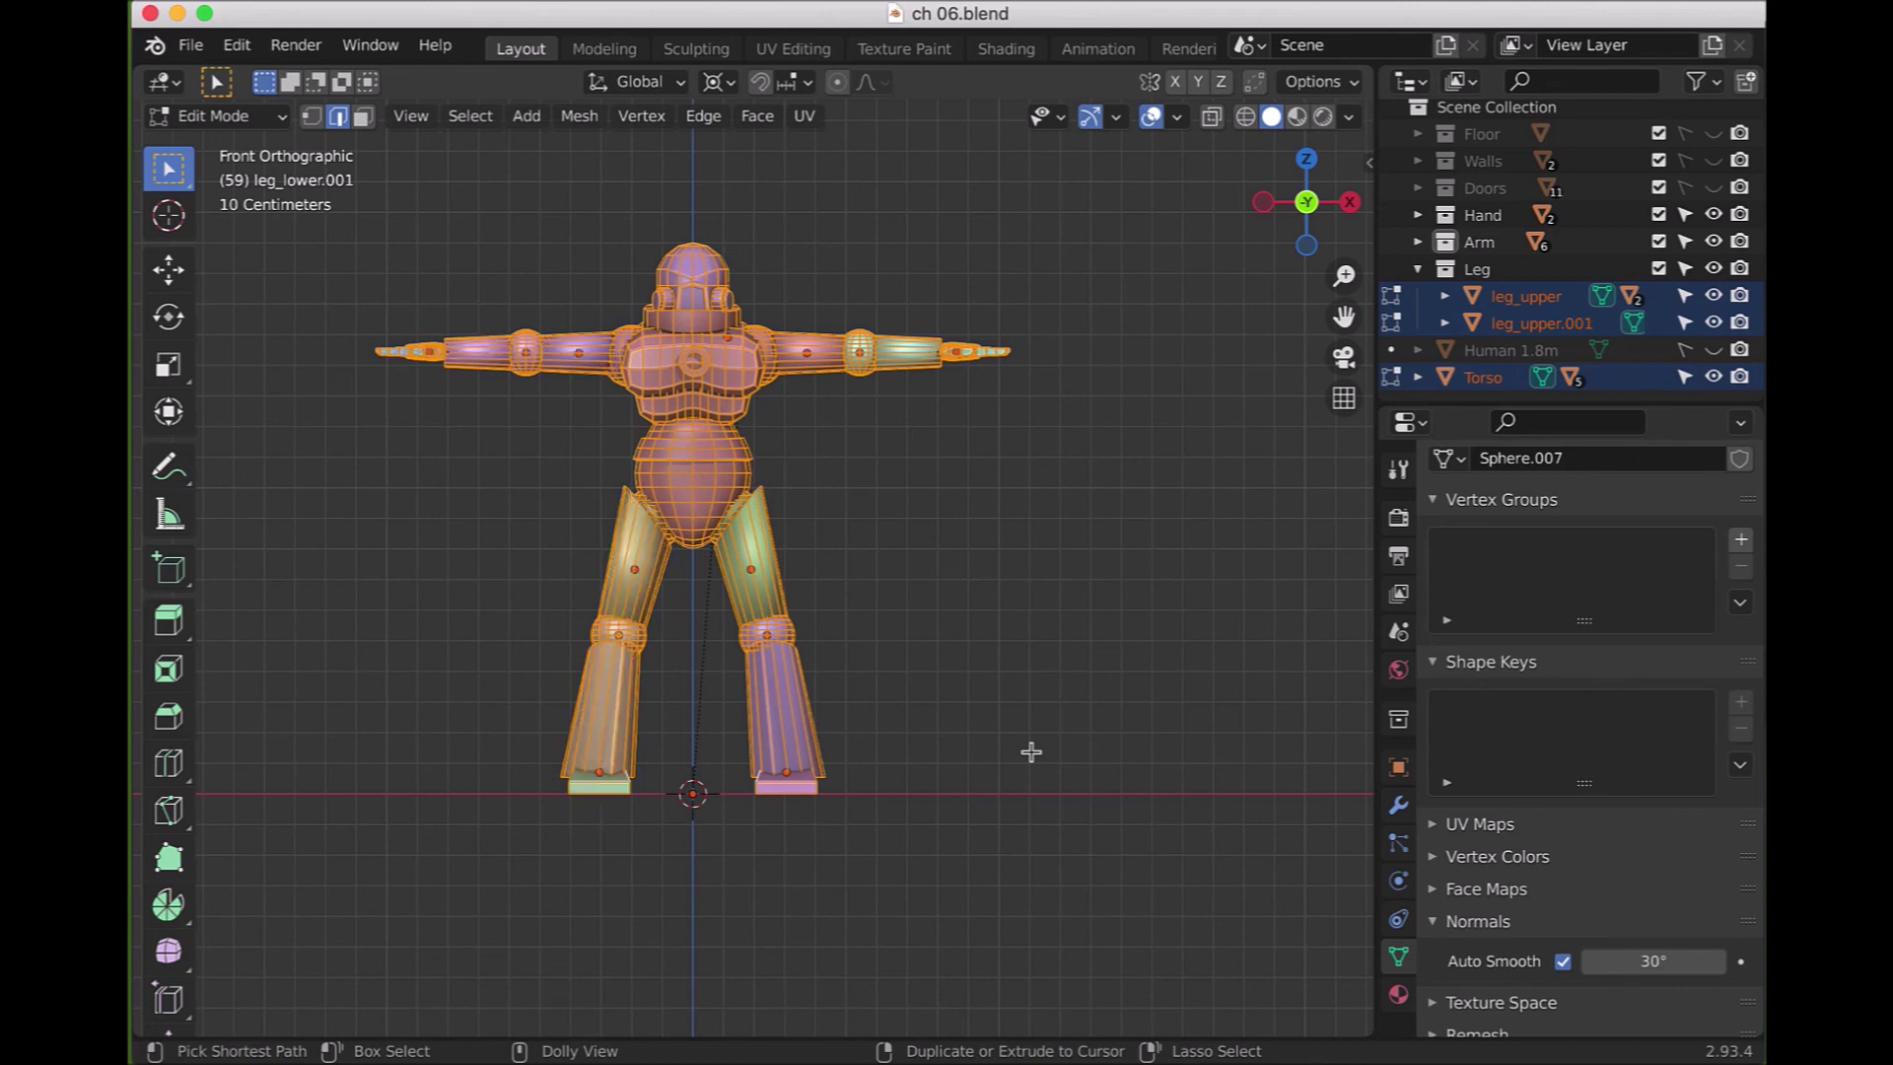
key(Tab)
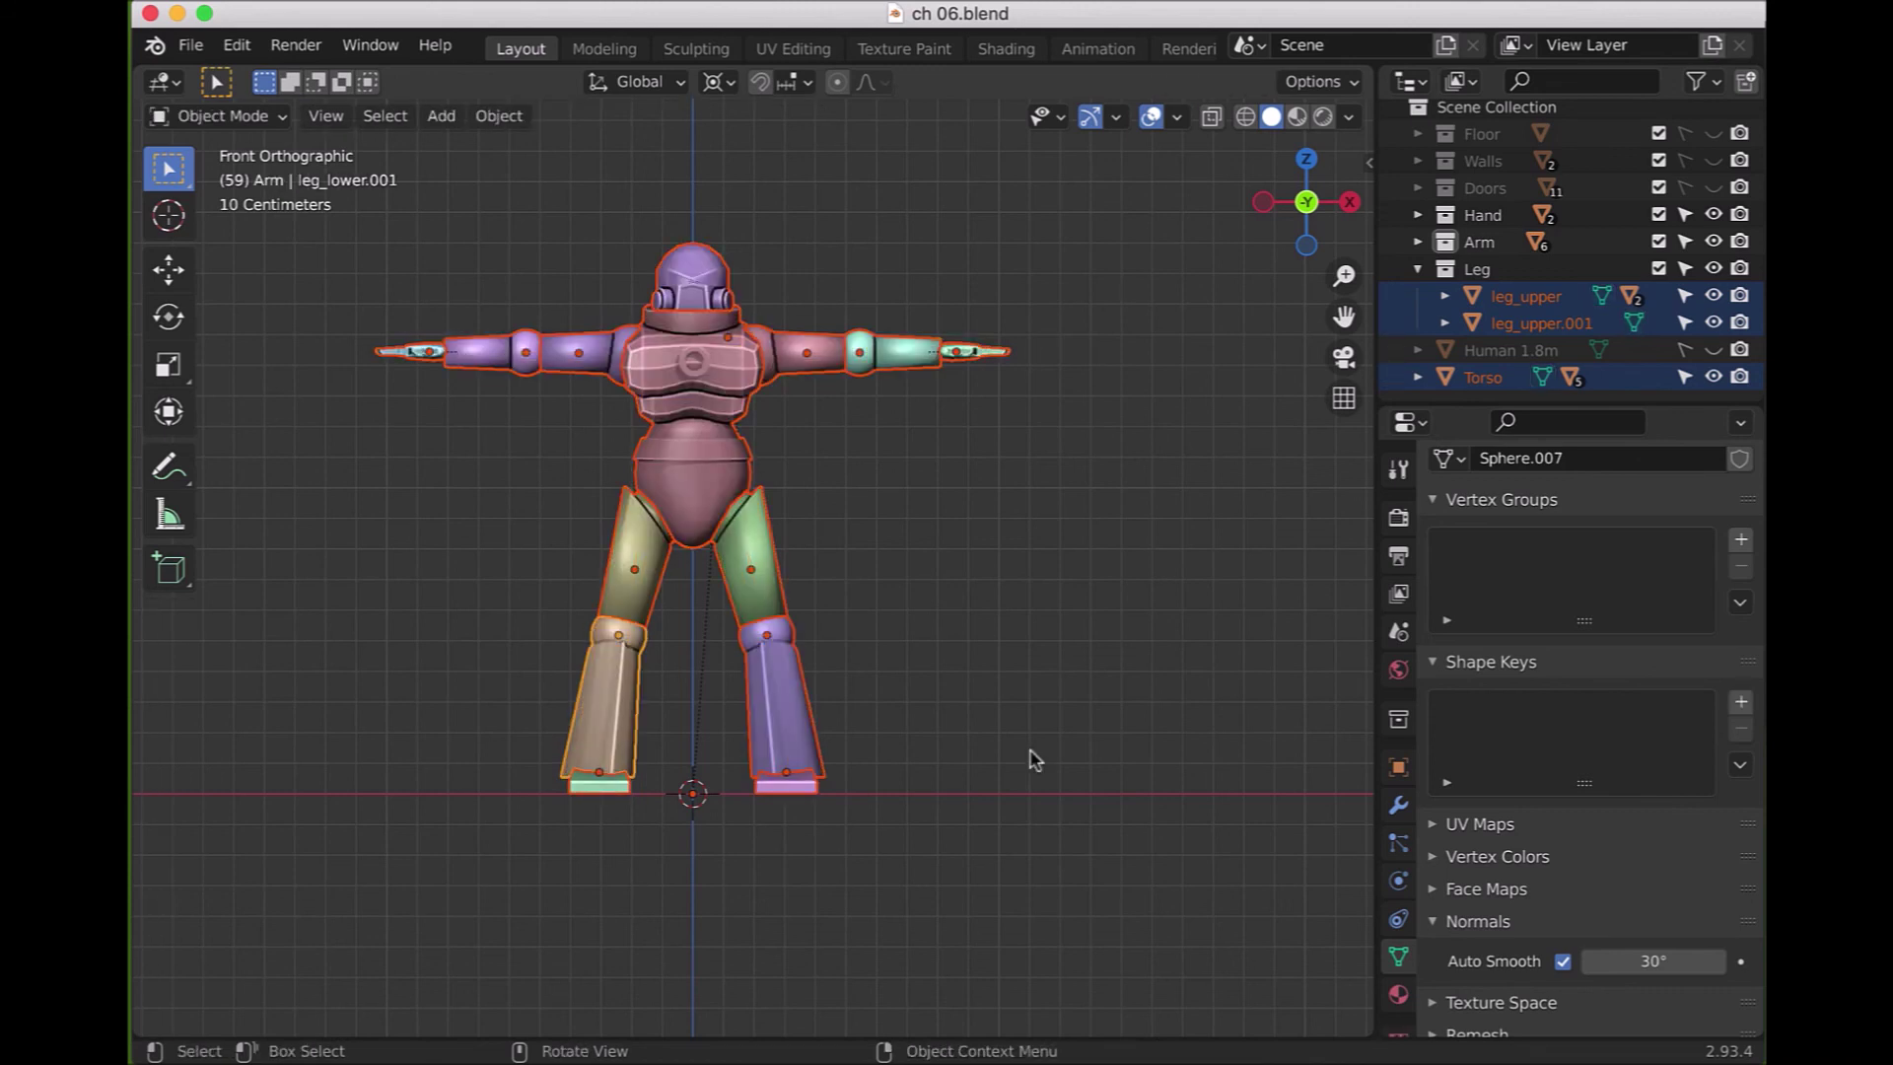
key(alt+a)
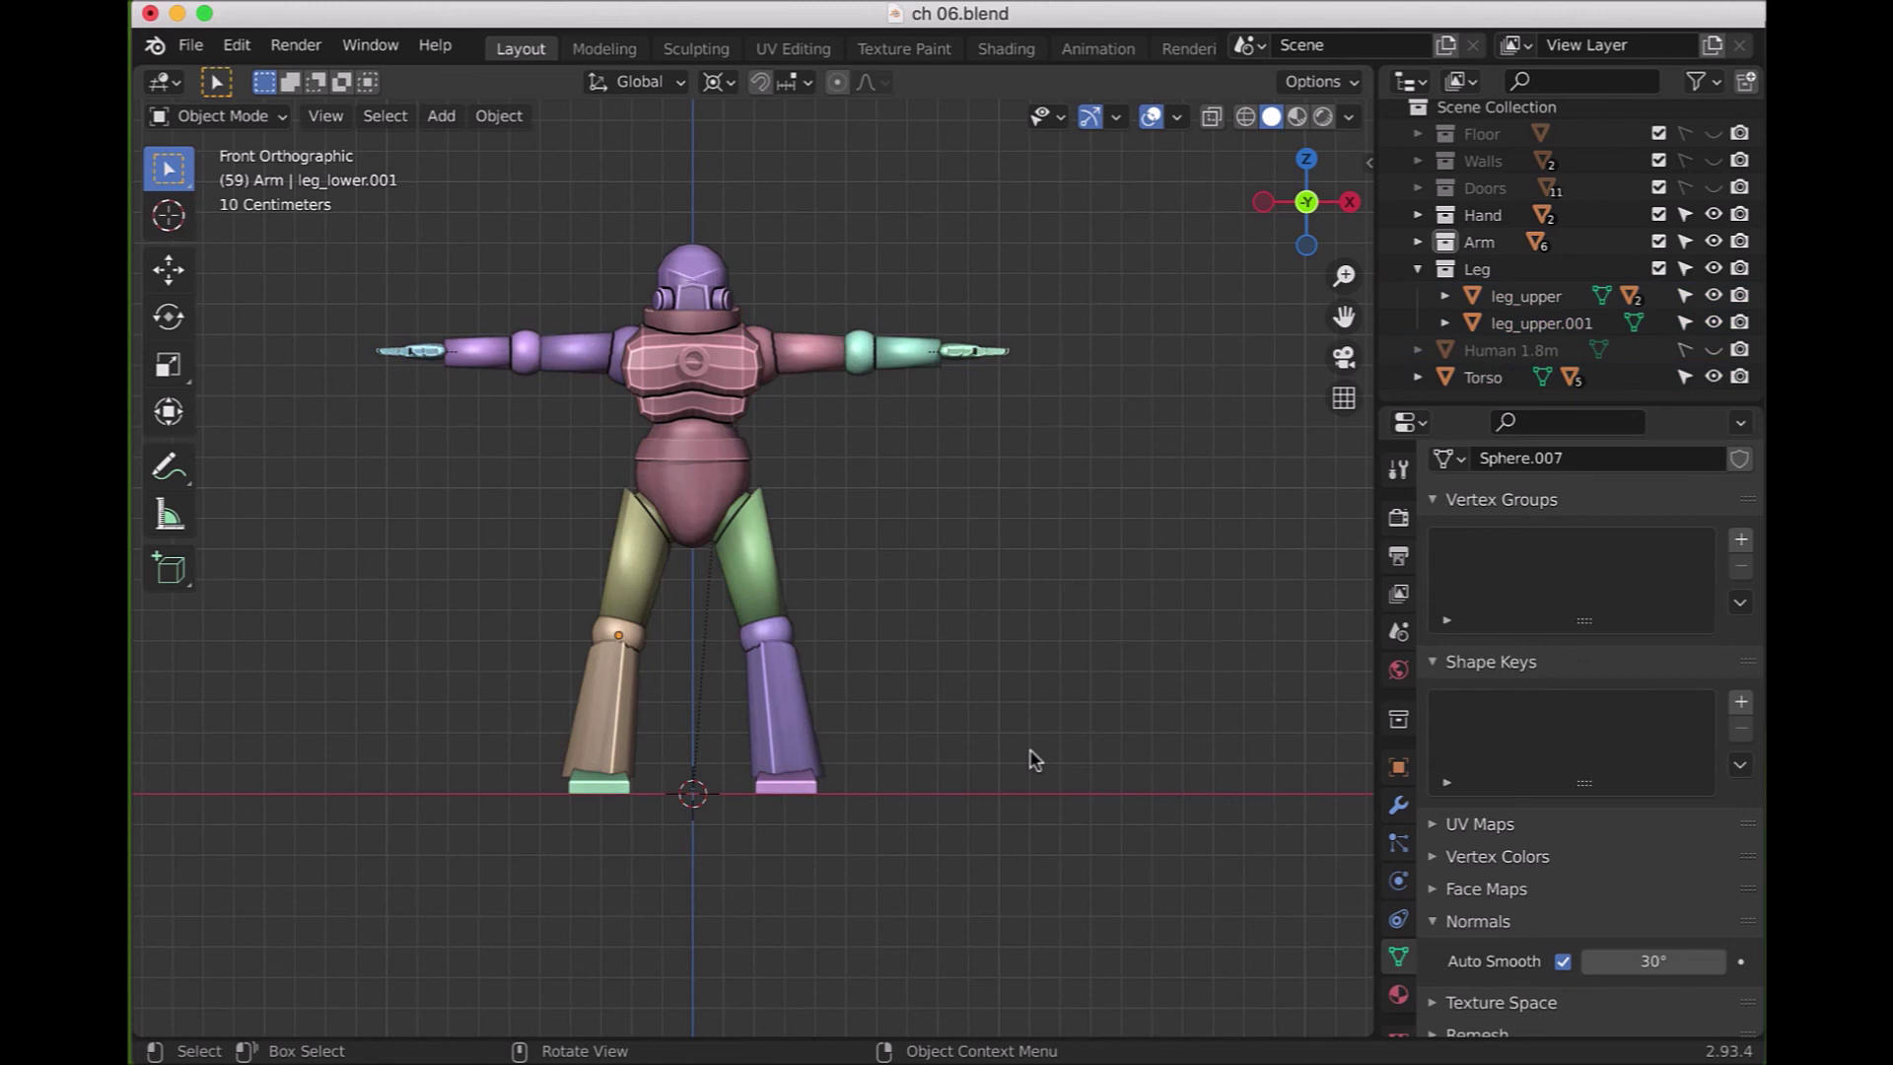